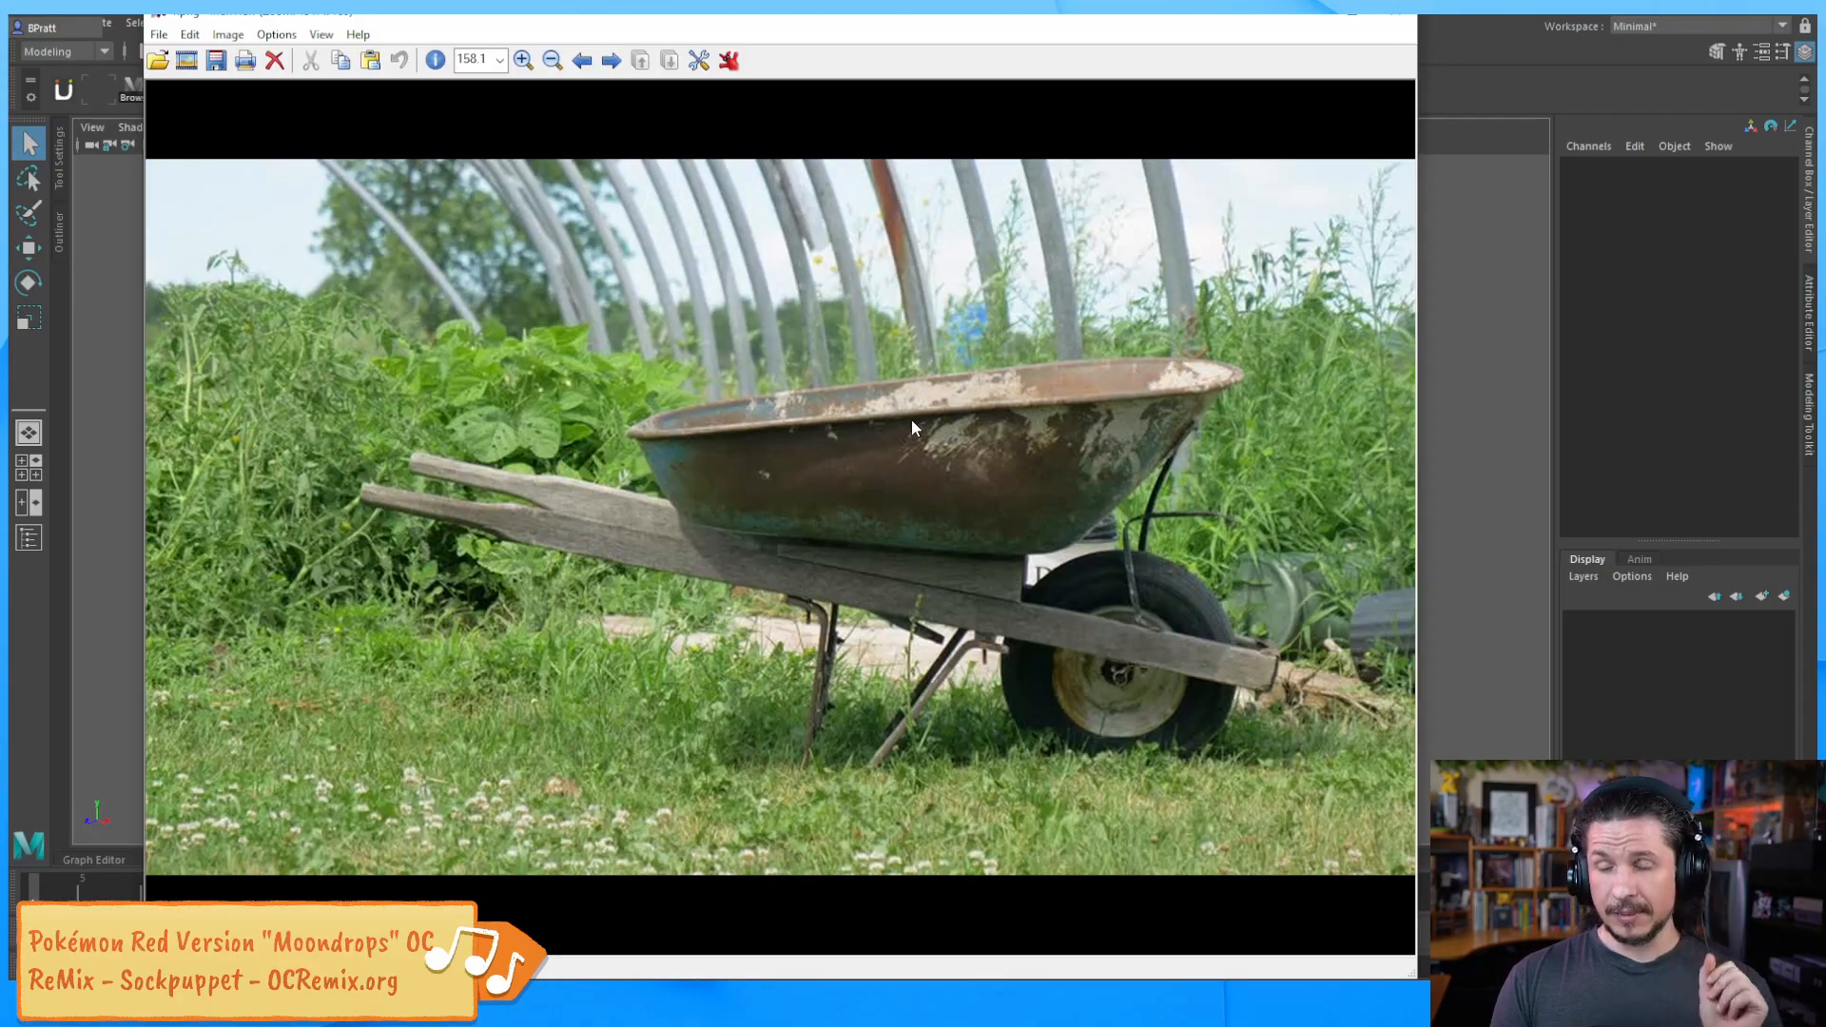
Move the wheelbarrow photo off the screen and bring in the reference board of wheels and wheelbarrows
drag(715, 18, 1825, 142)
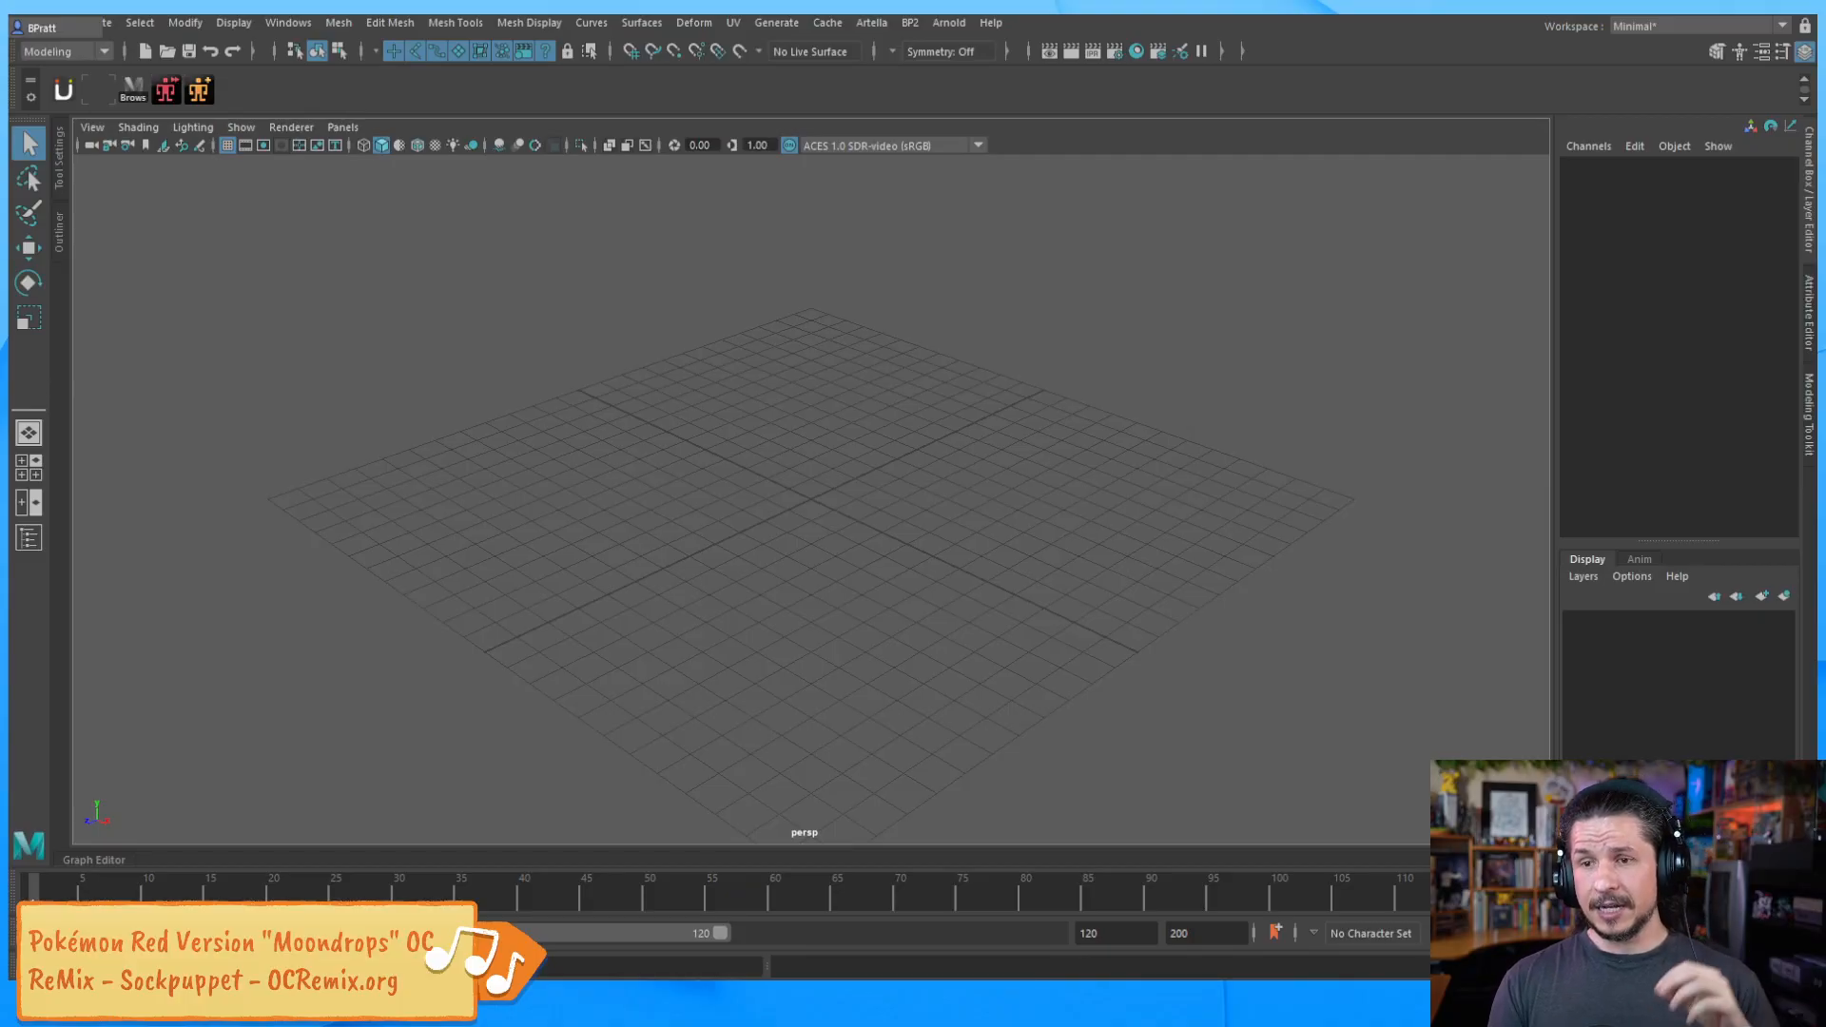
right_drag(1821, 128, 693, 39)
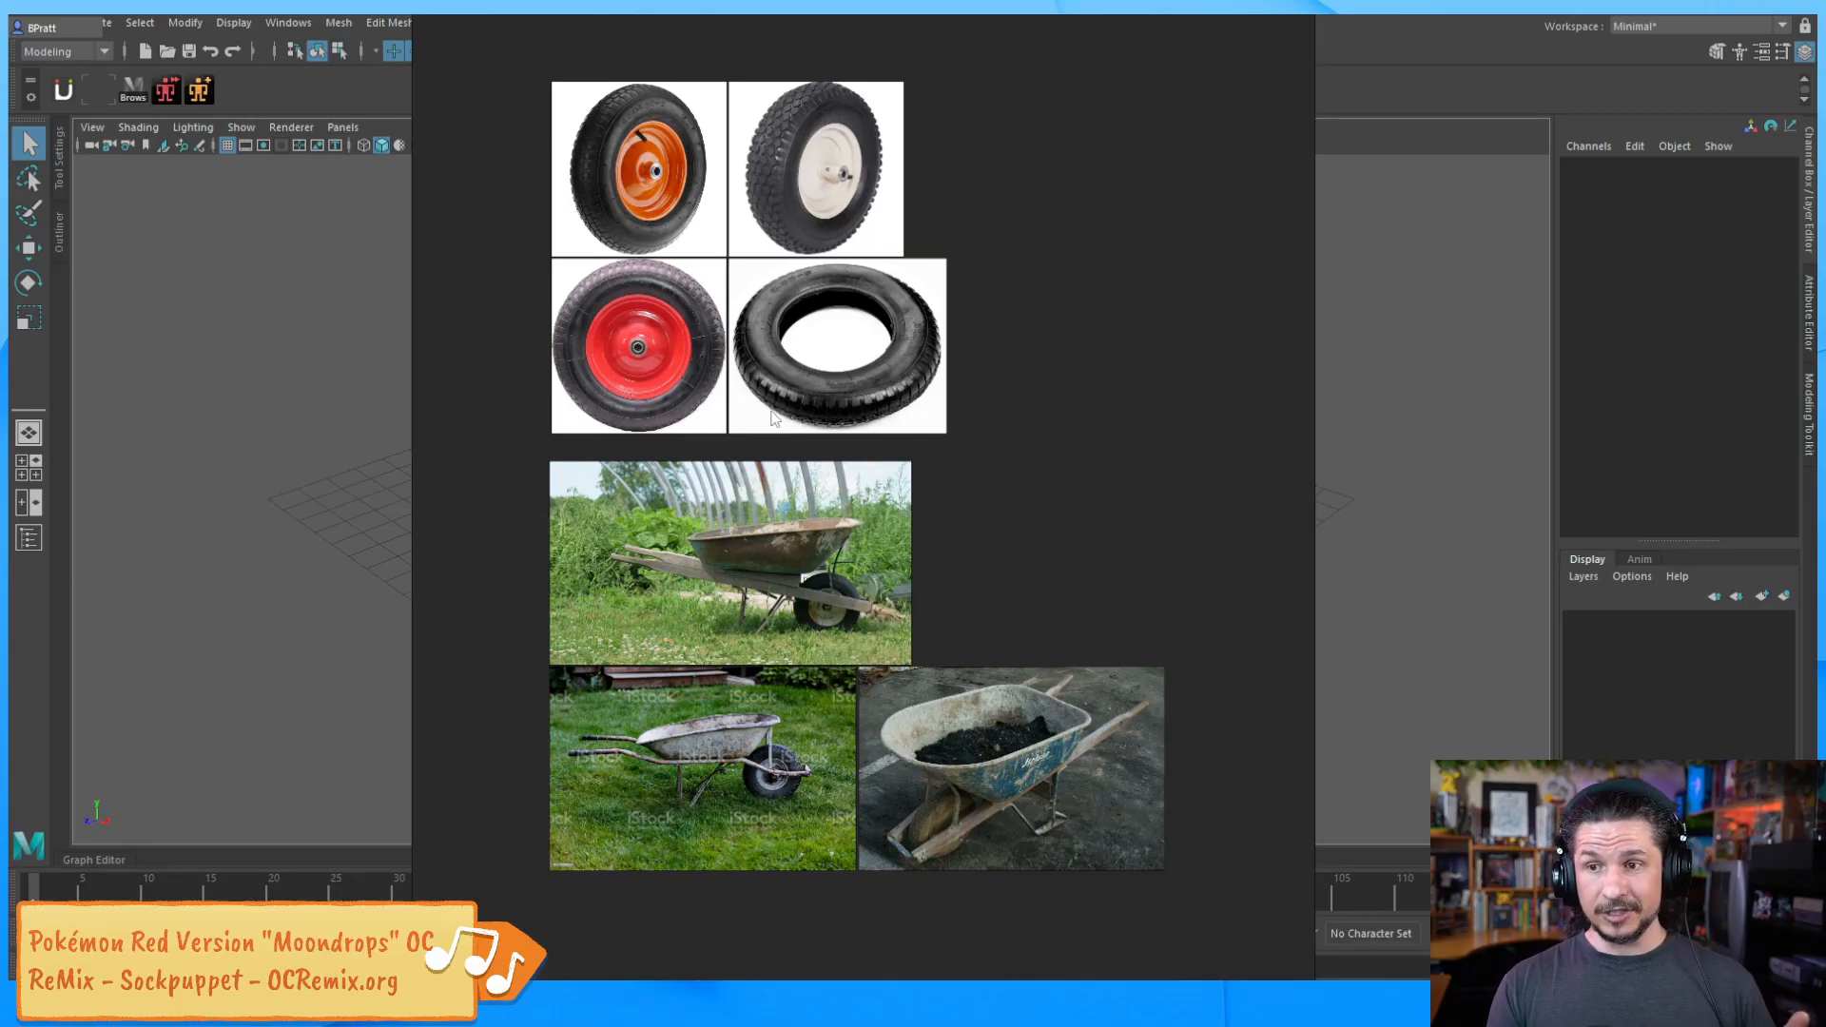
Look over the individual wheel, tire and wheelbarrow photos on the reference board
drag(776, 419, 734, 380)
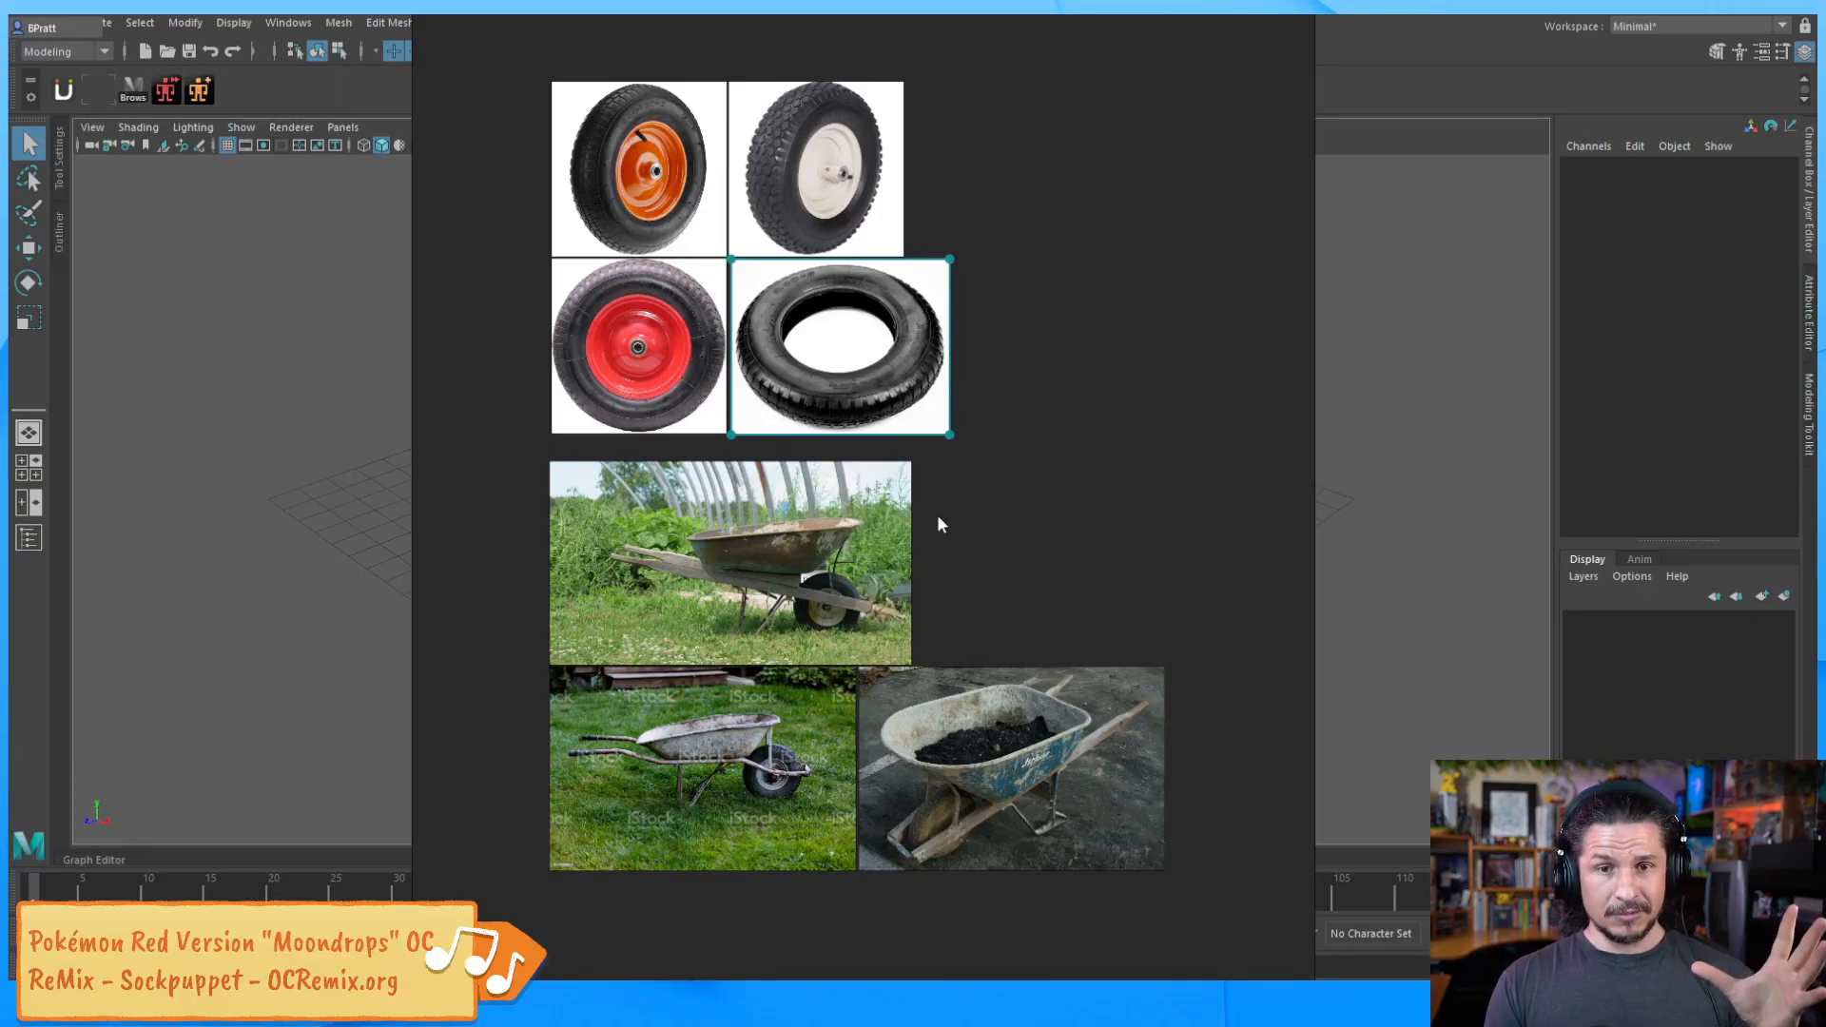
click(980, 595)
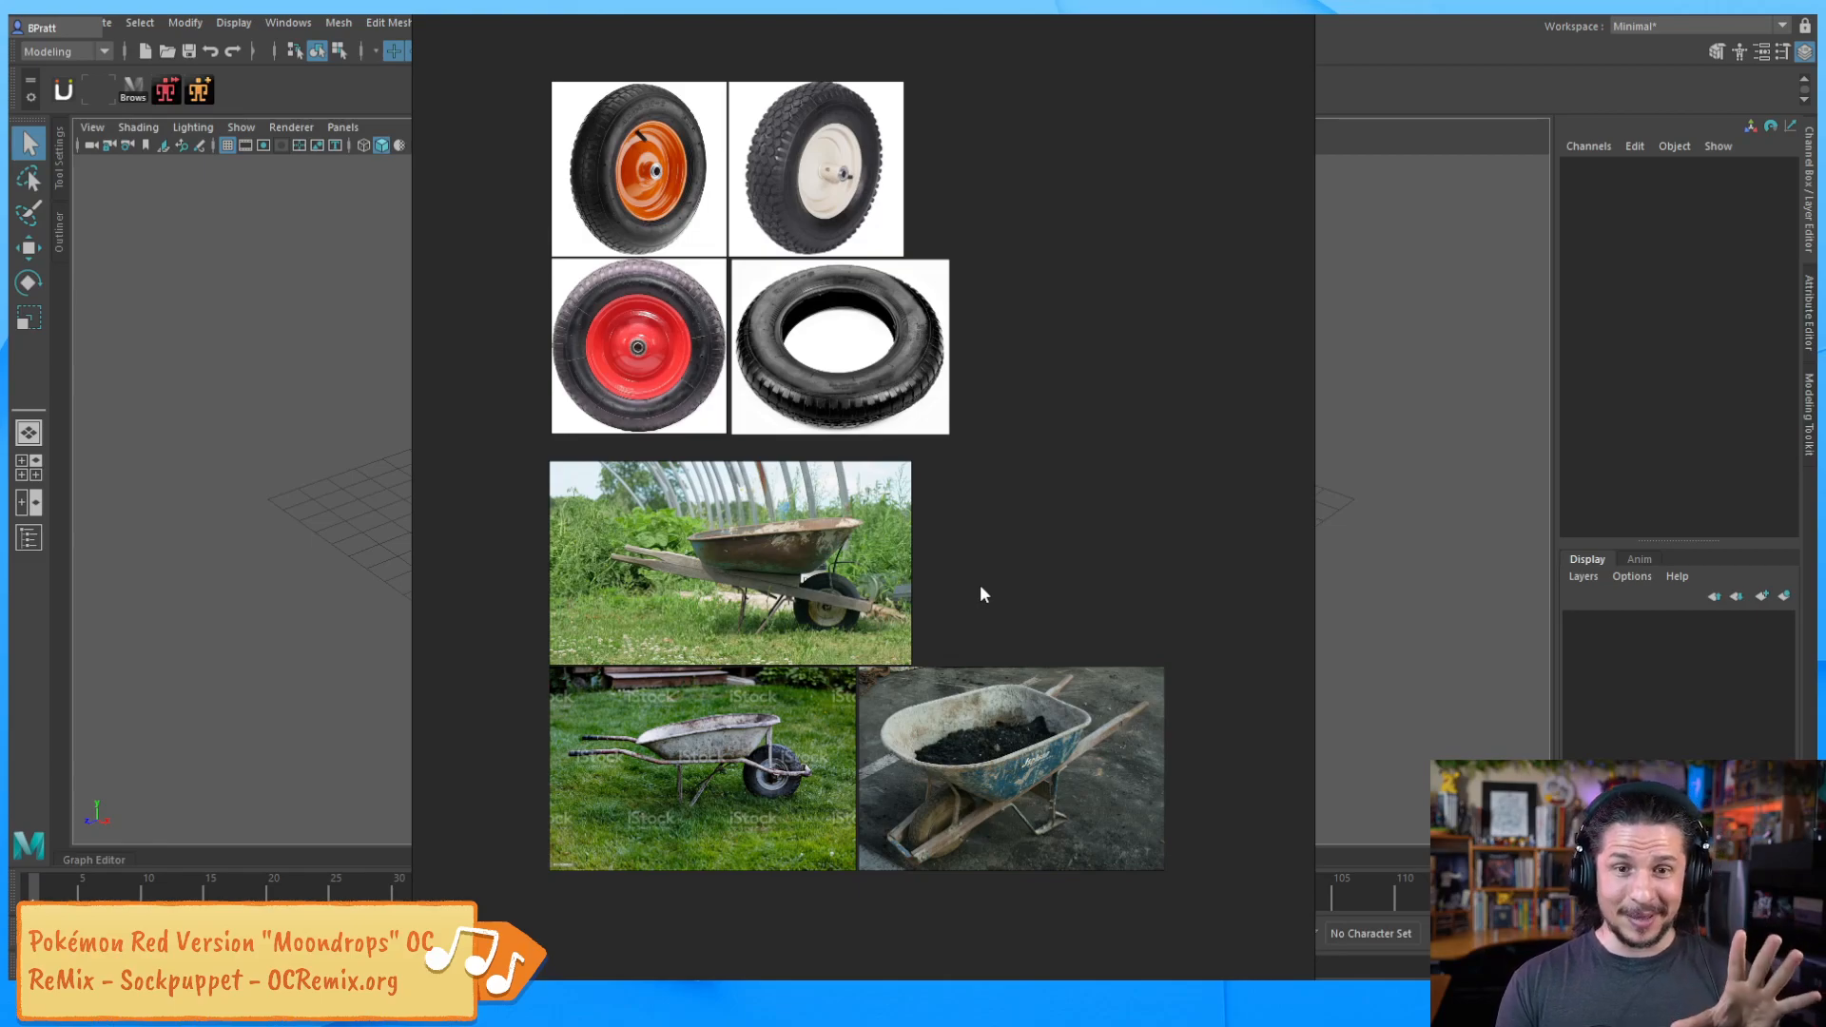
click(722, 600)
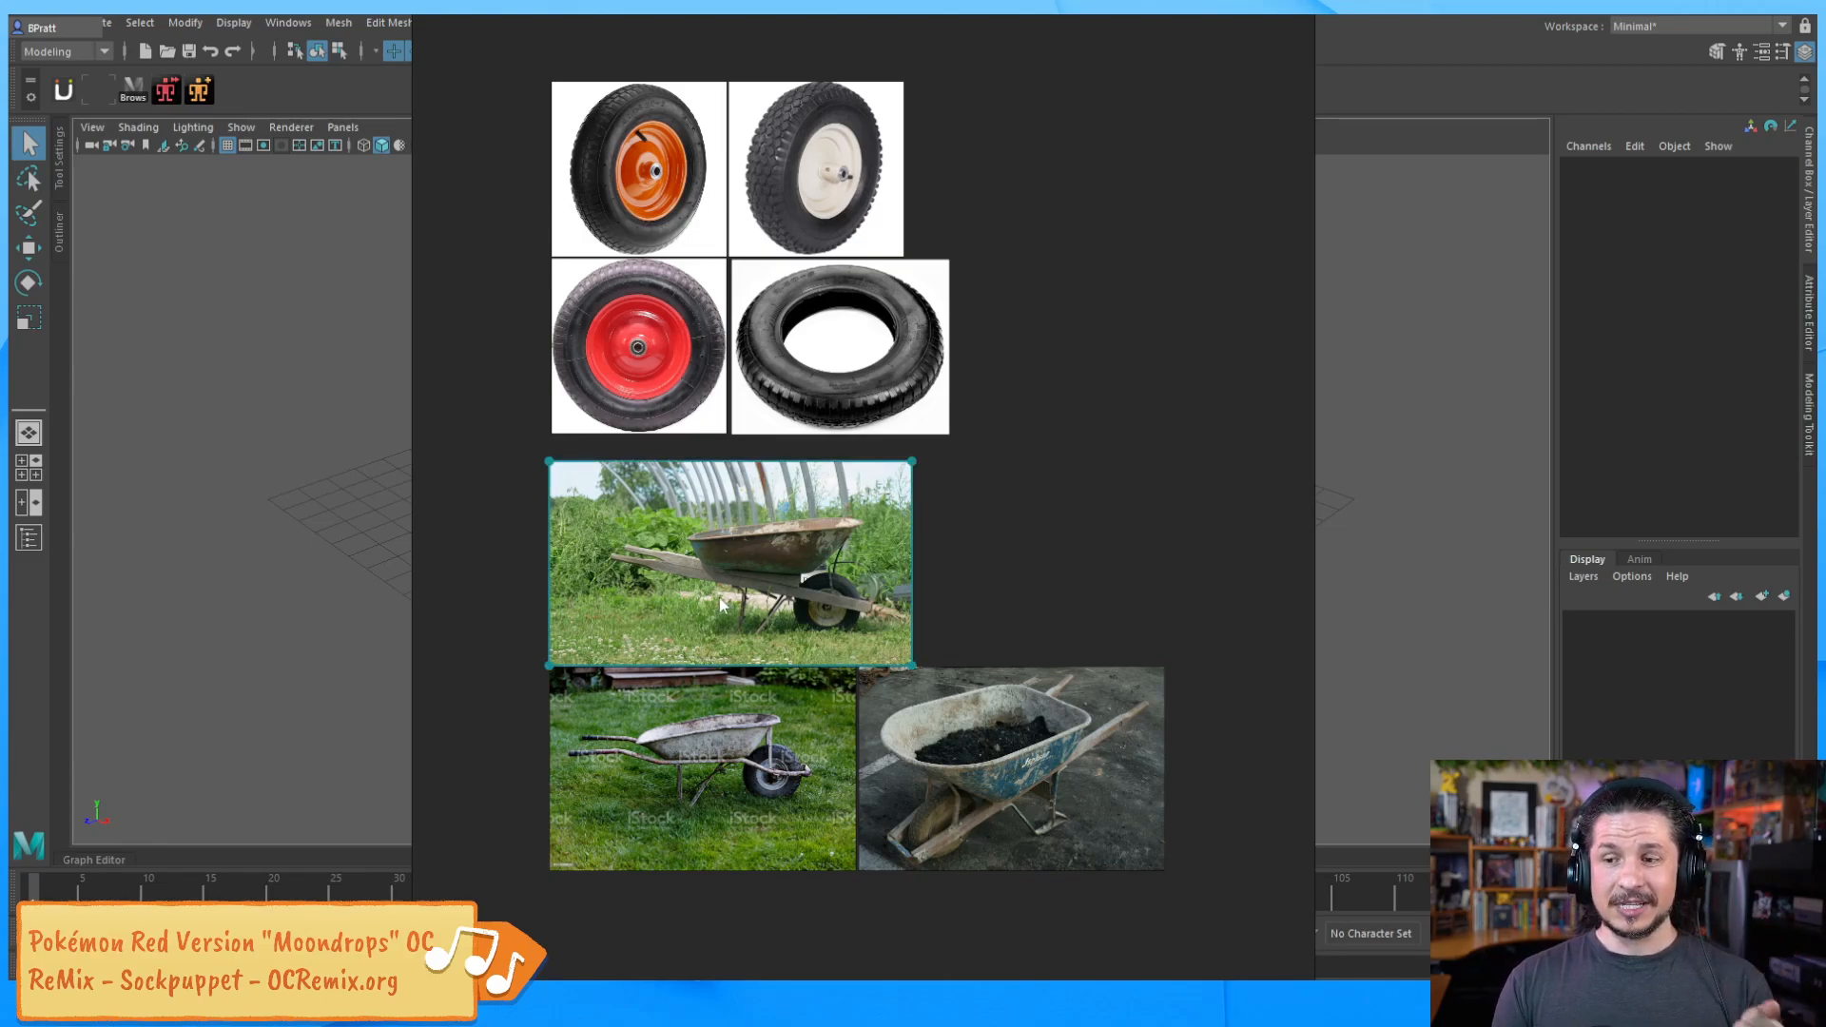
click(945, 779)
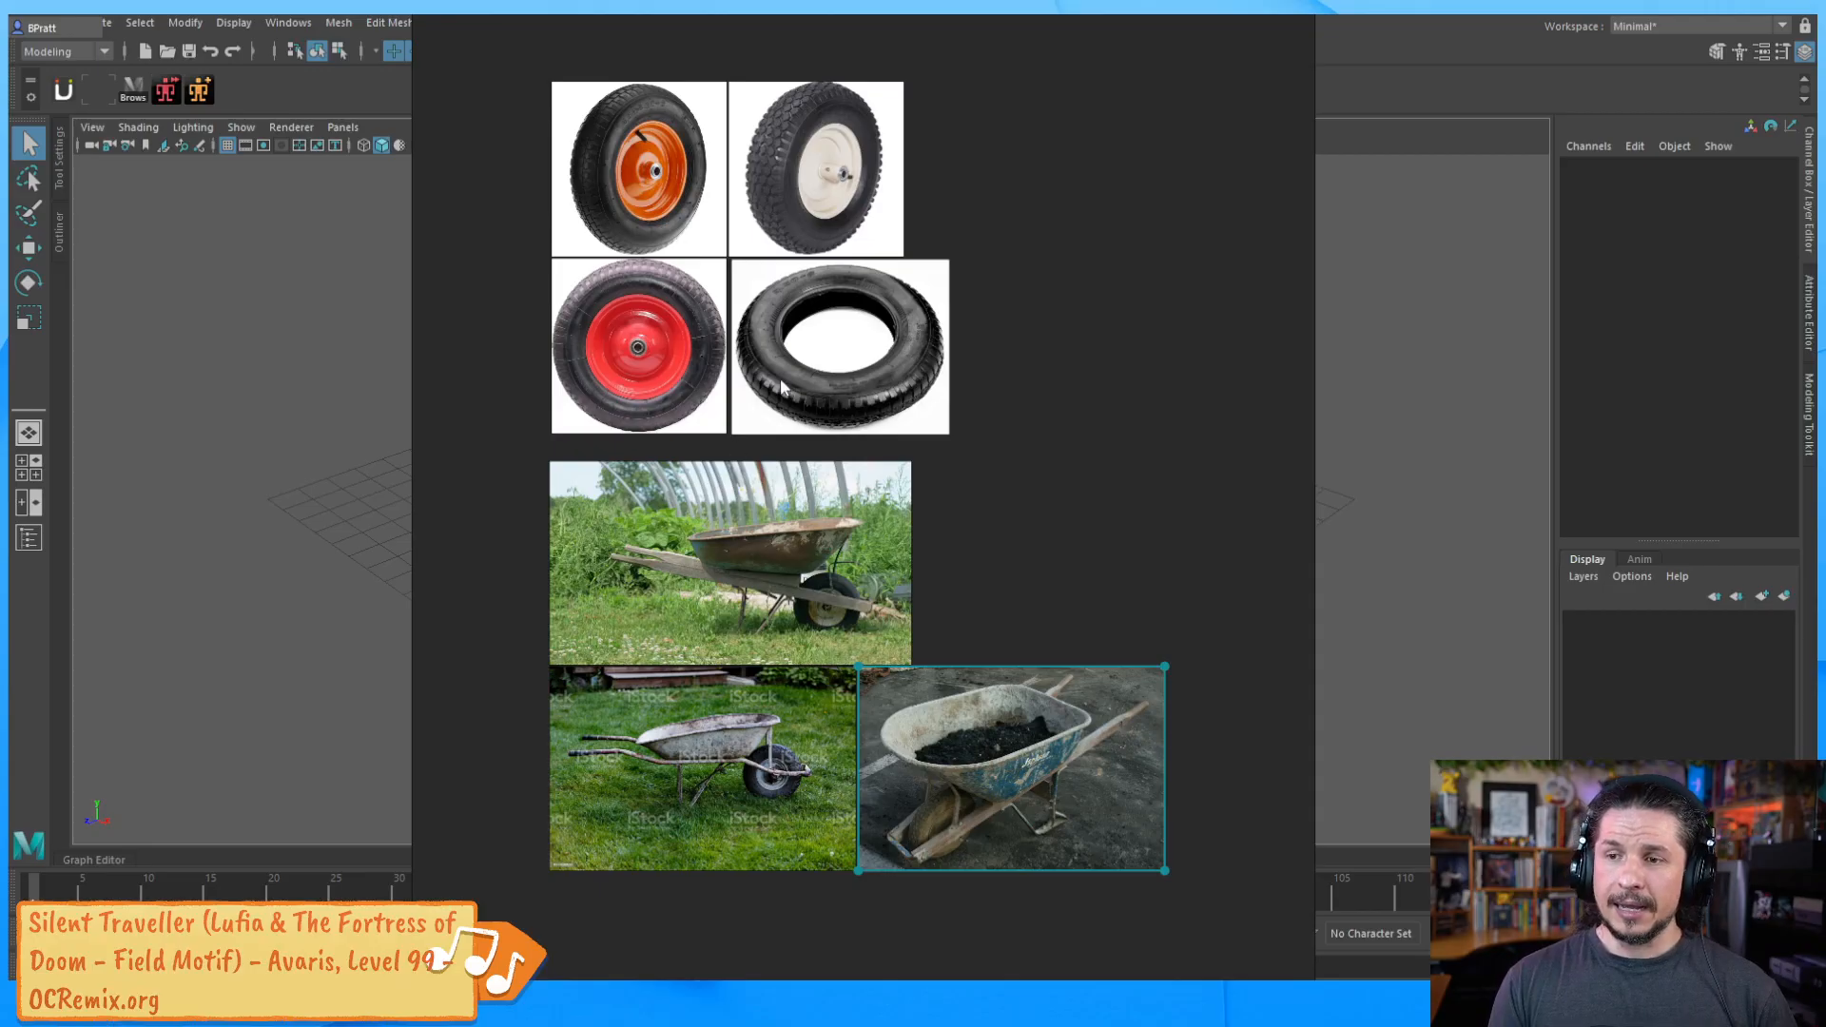
click(671, 383)
click(665, 234)
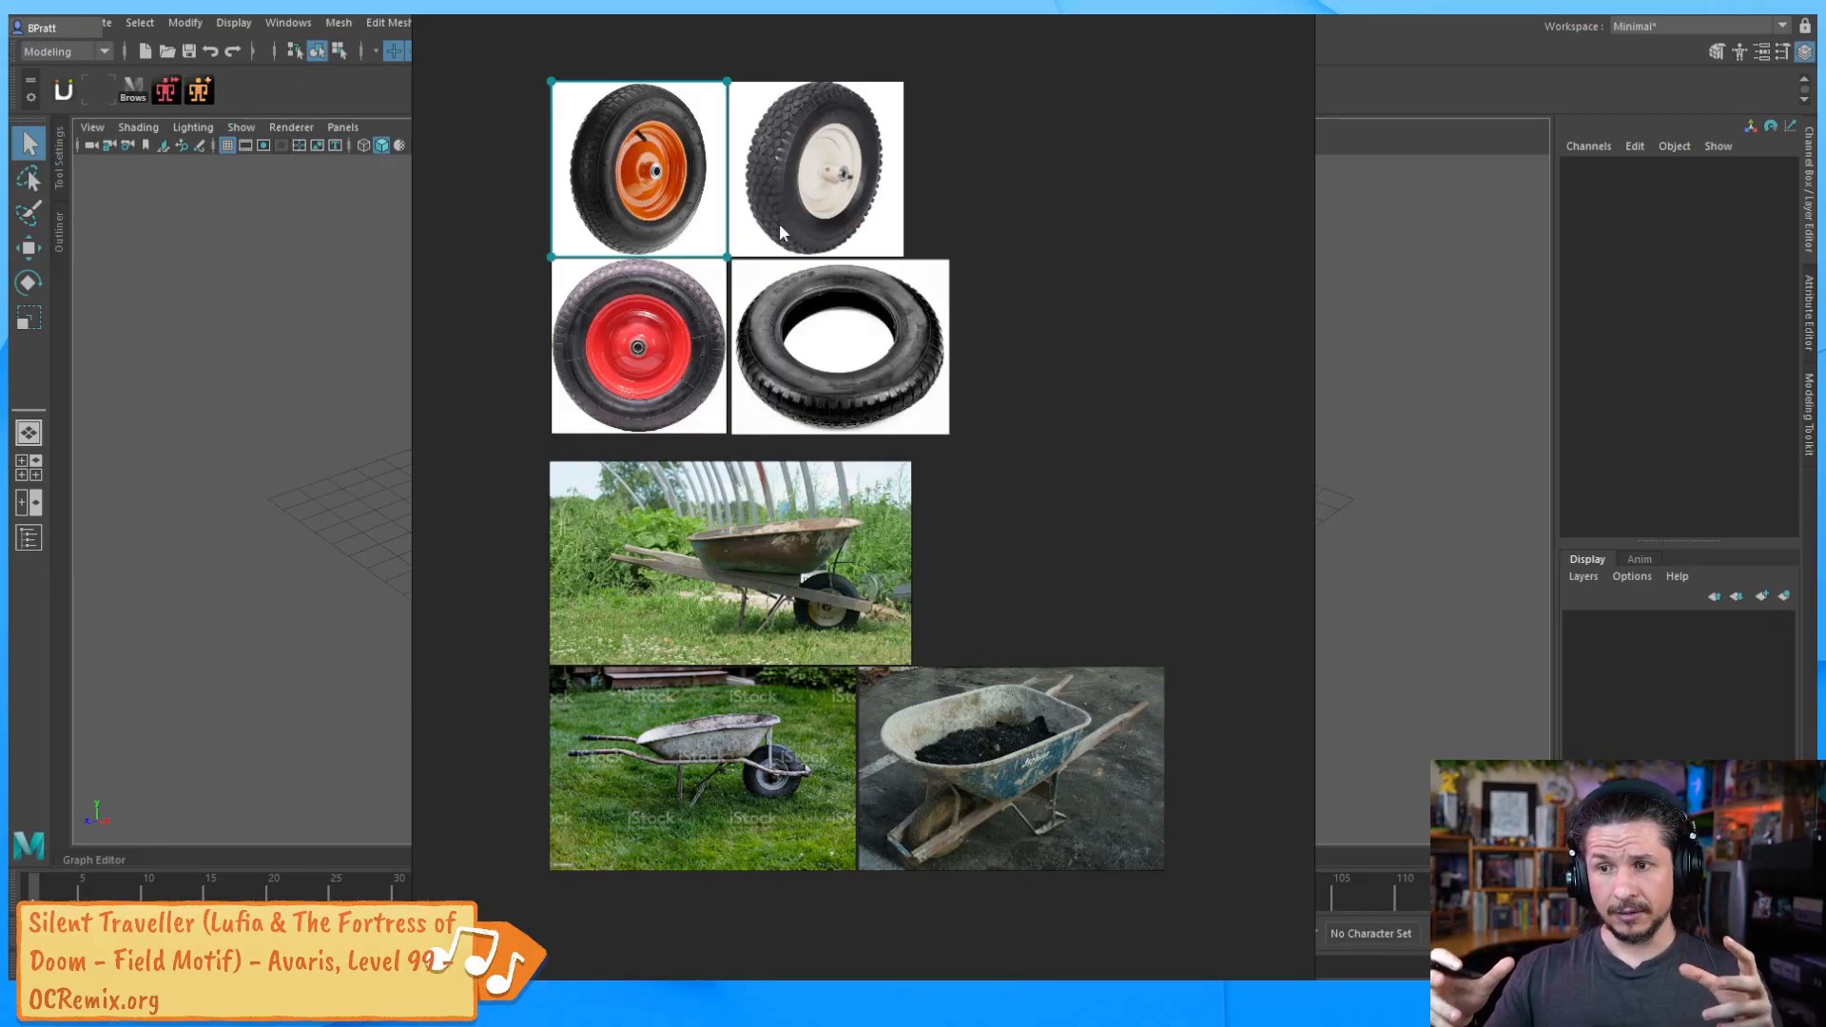
Examine the three wheelbarrow photos up close, comparing their trays, handles, legs and wheels
double_click(731, 480)
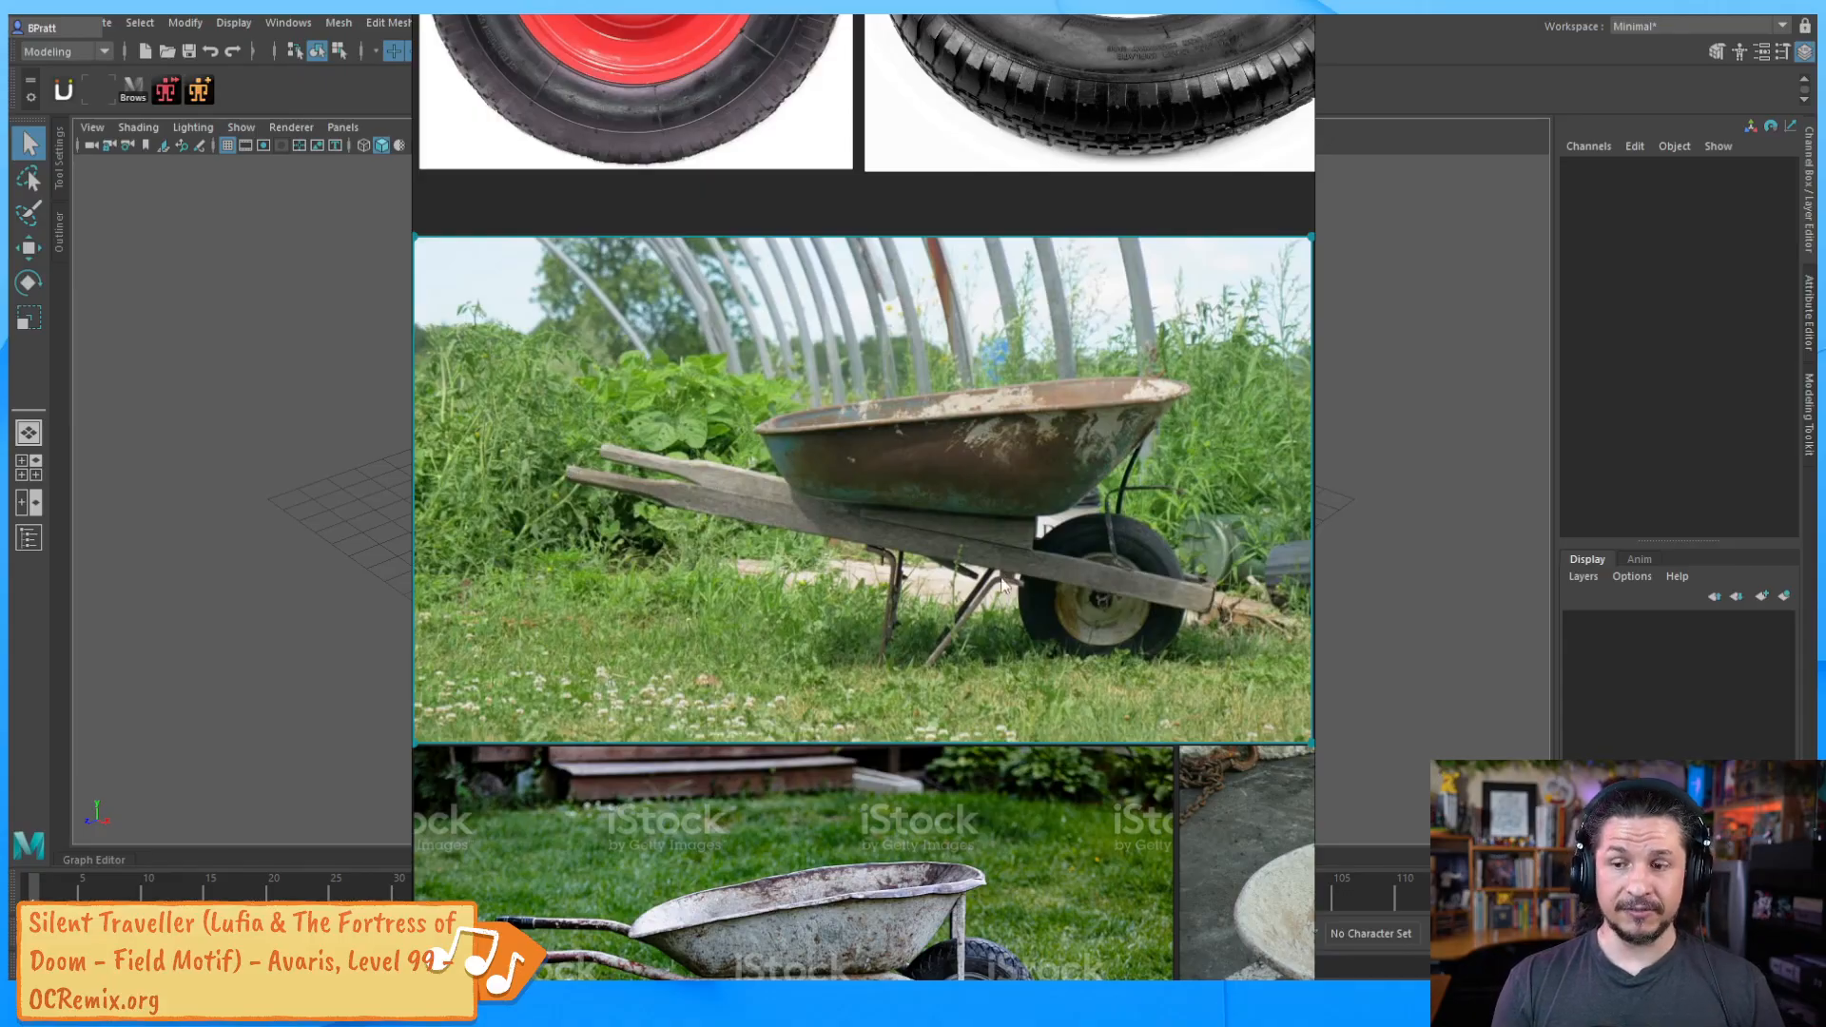
scroll(824, 889, down, 5)
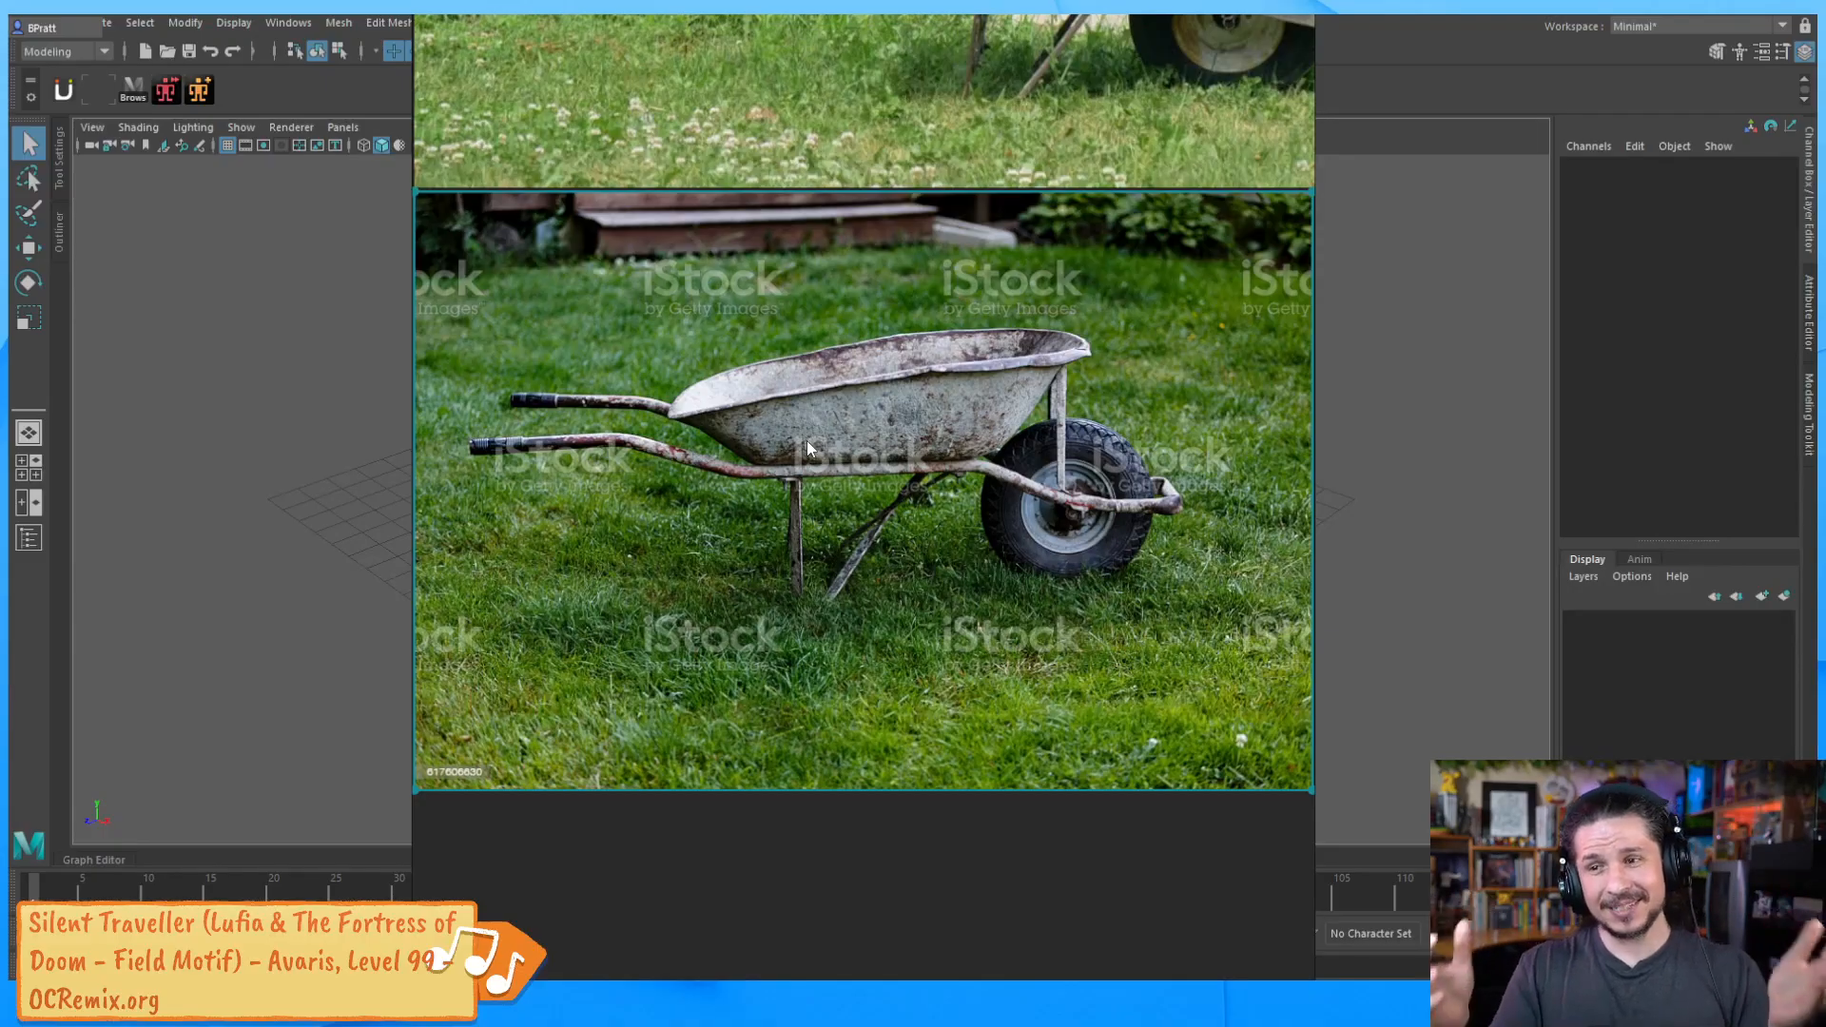
scroll(1082, 553, down, 5)
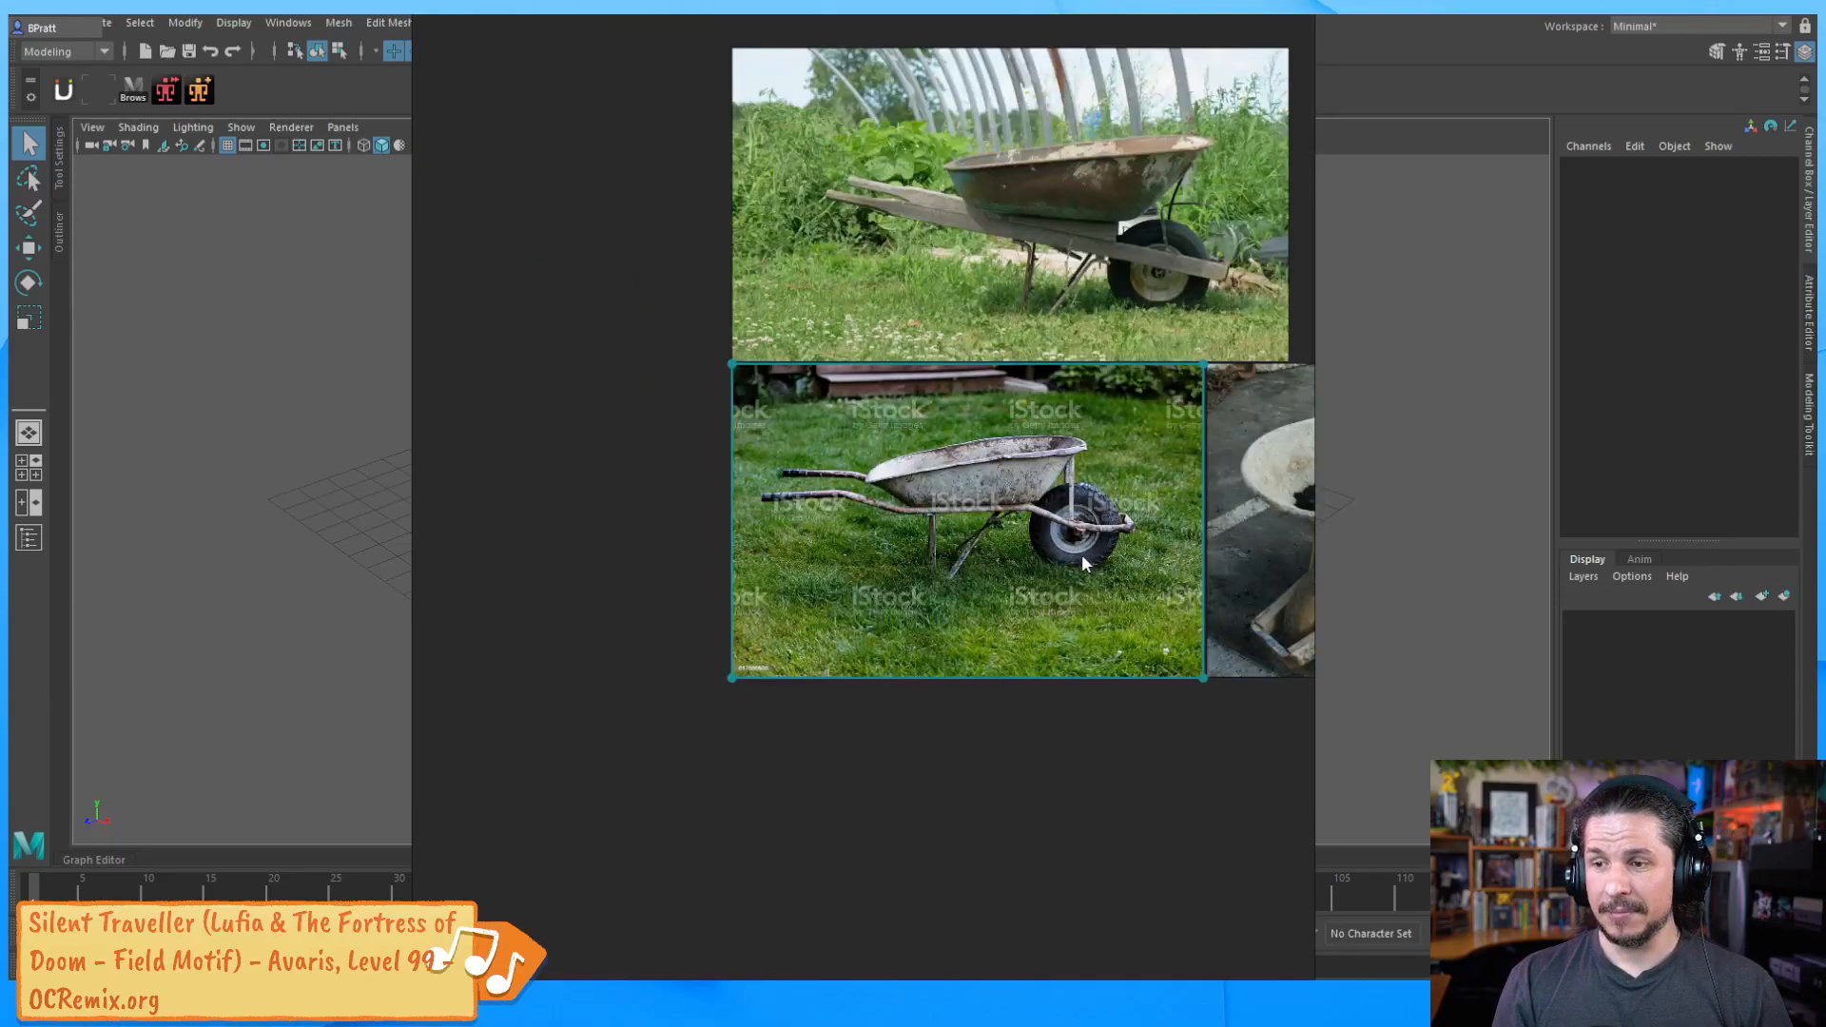
double_click(1208, 558)
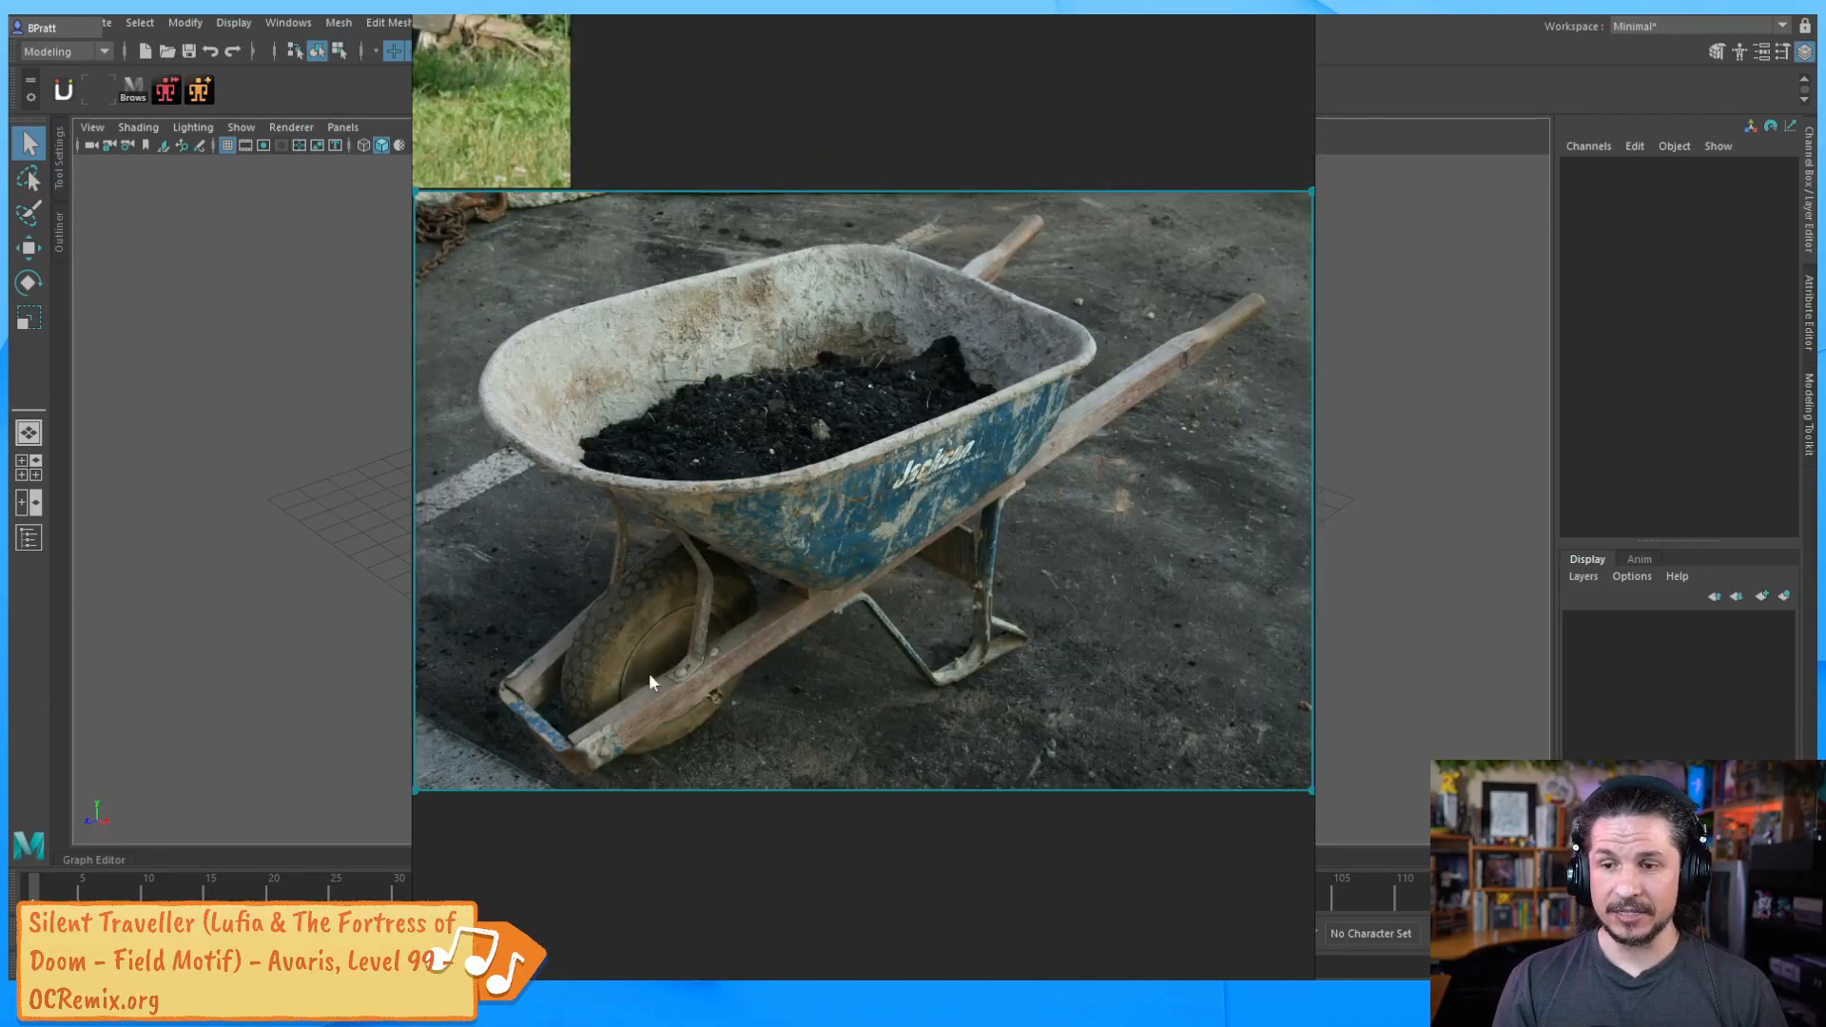
scroll(637, 704, up, 3)
scroll(634, 706, down, 1)
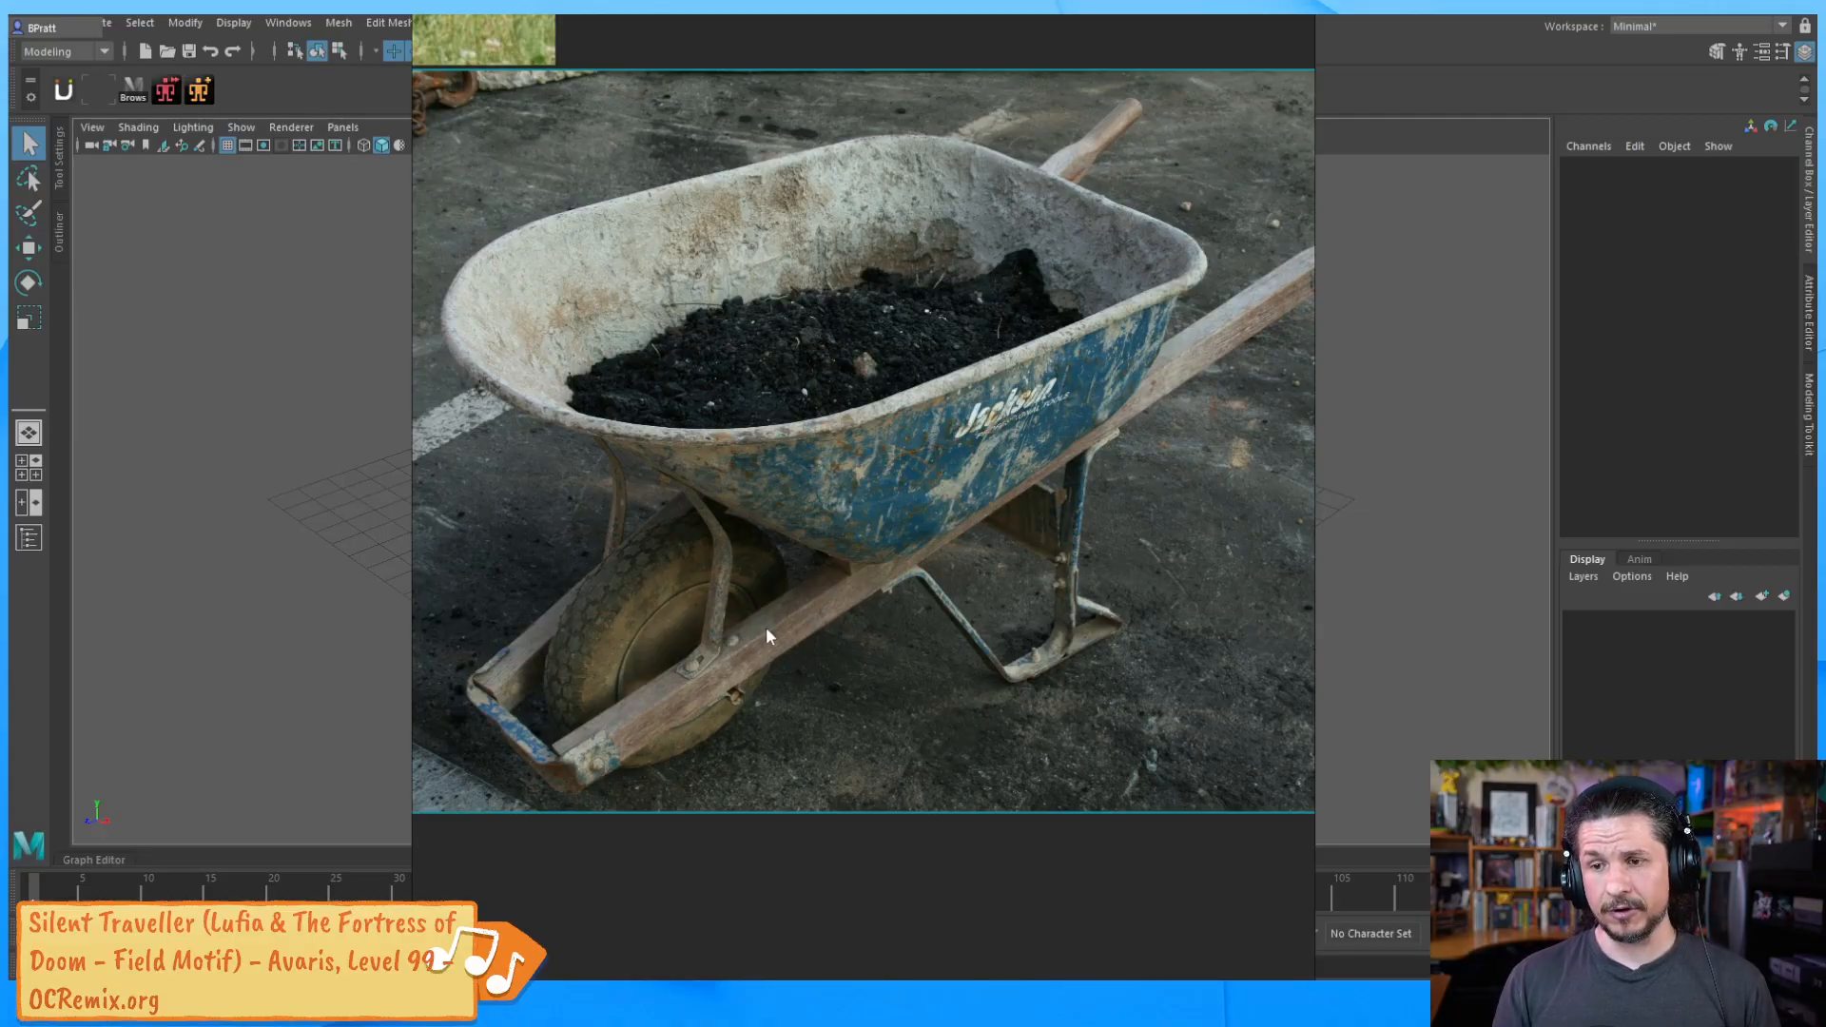
scroll(776, 498, down, 3)
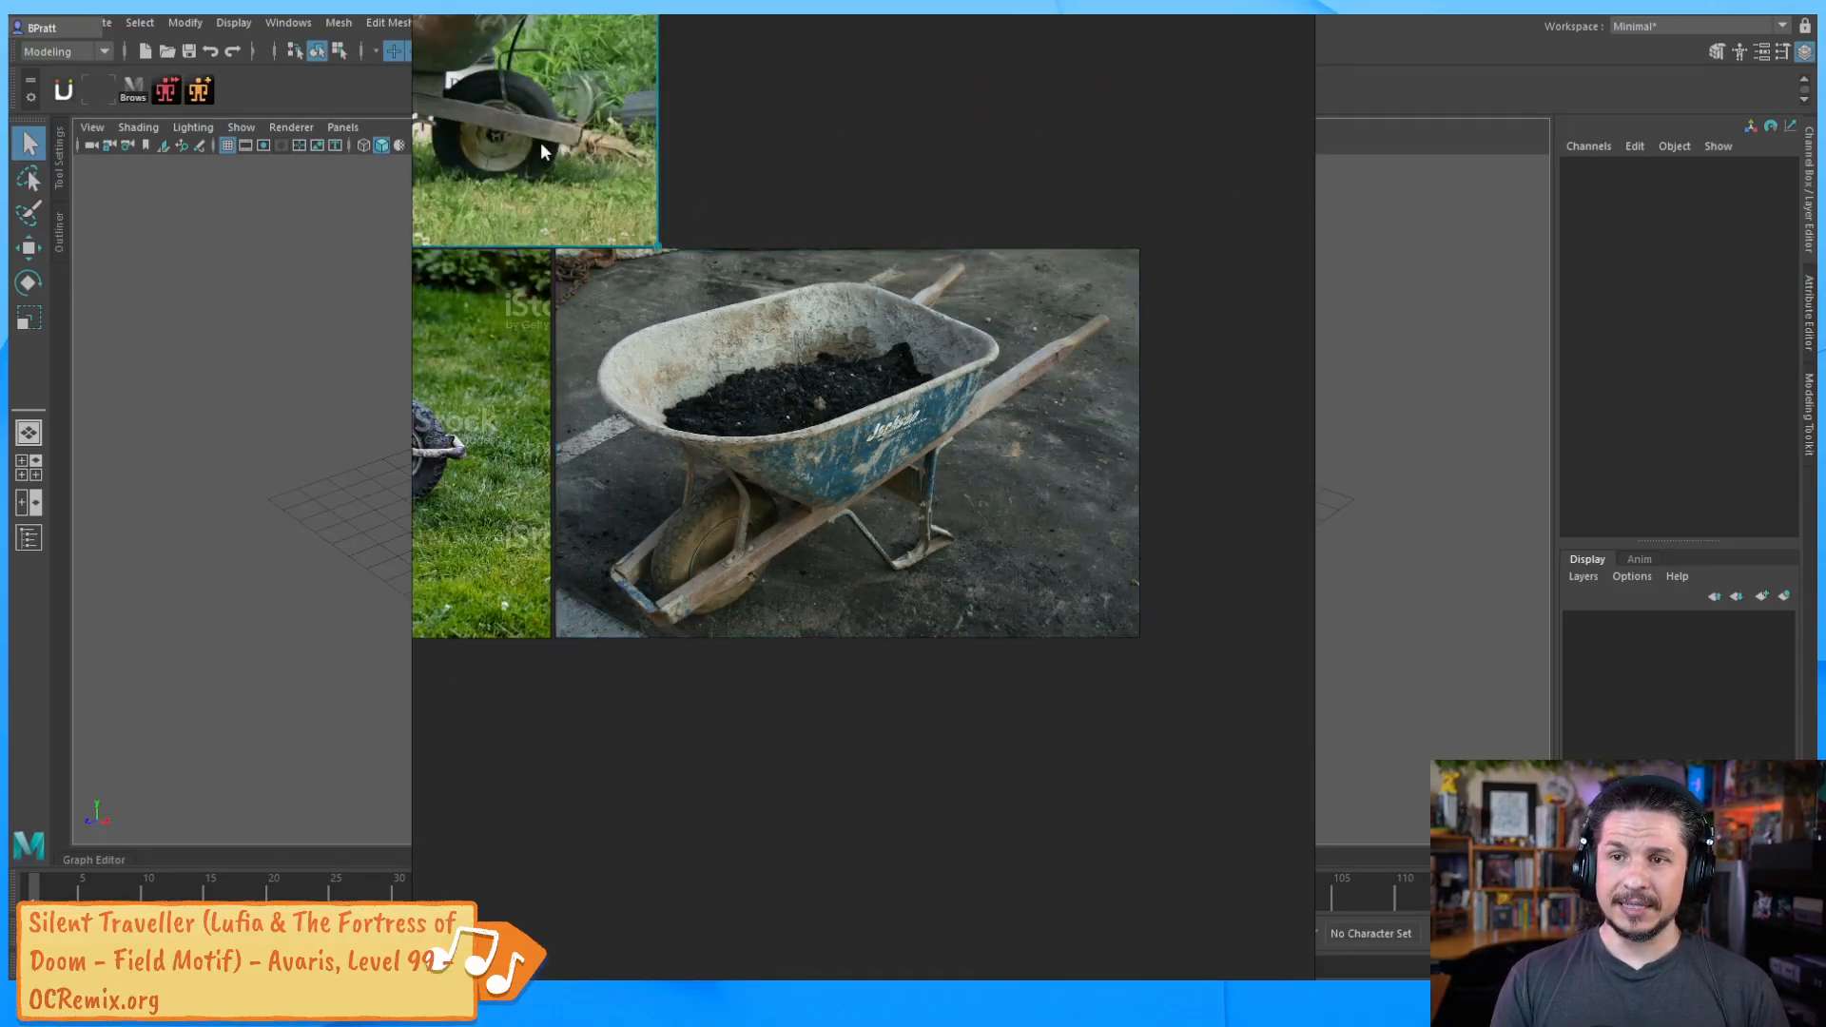
Examine the wooden-handled wheelbarrow photo again and study the red-rimmed wheel close up
double_click(540, 141)
scroll(922, 496, down, 2)
scroll(1213, 601, down, 1)
scroll(1208, 603, up, 1)
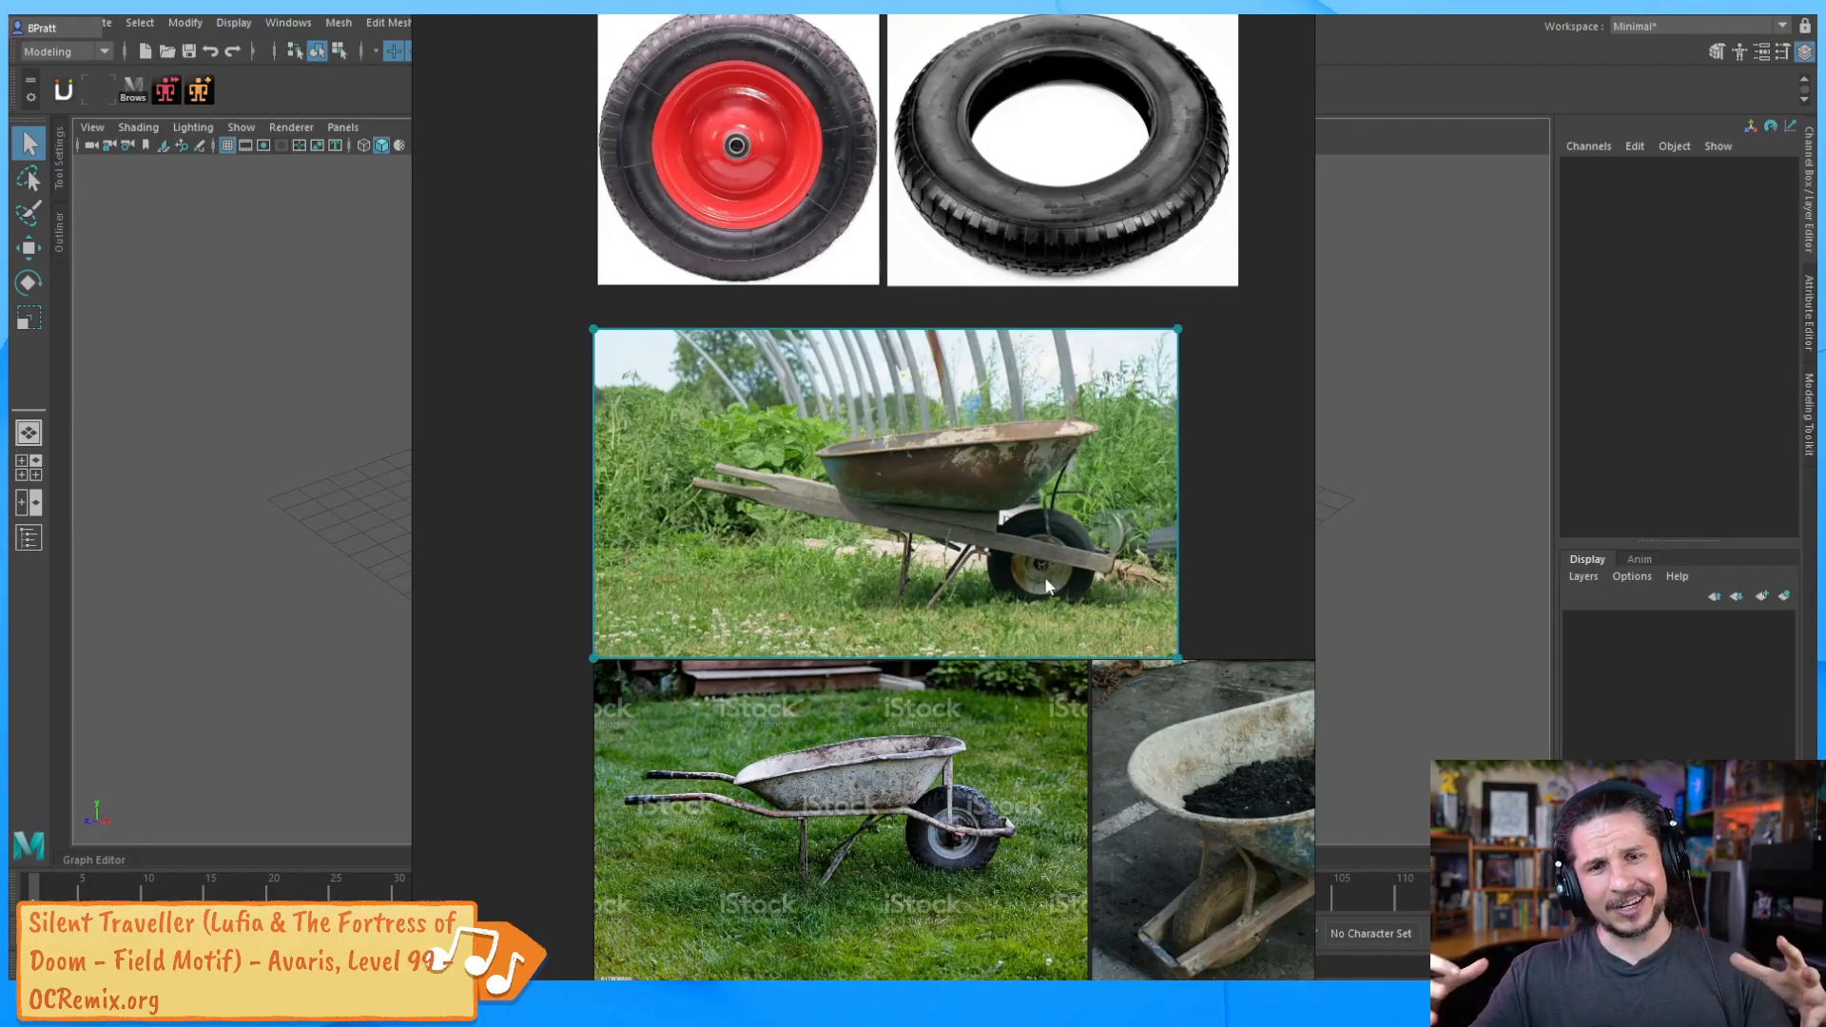
scroll(799, 286, up, 1)
scroll(827, 143, down, 1)
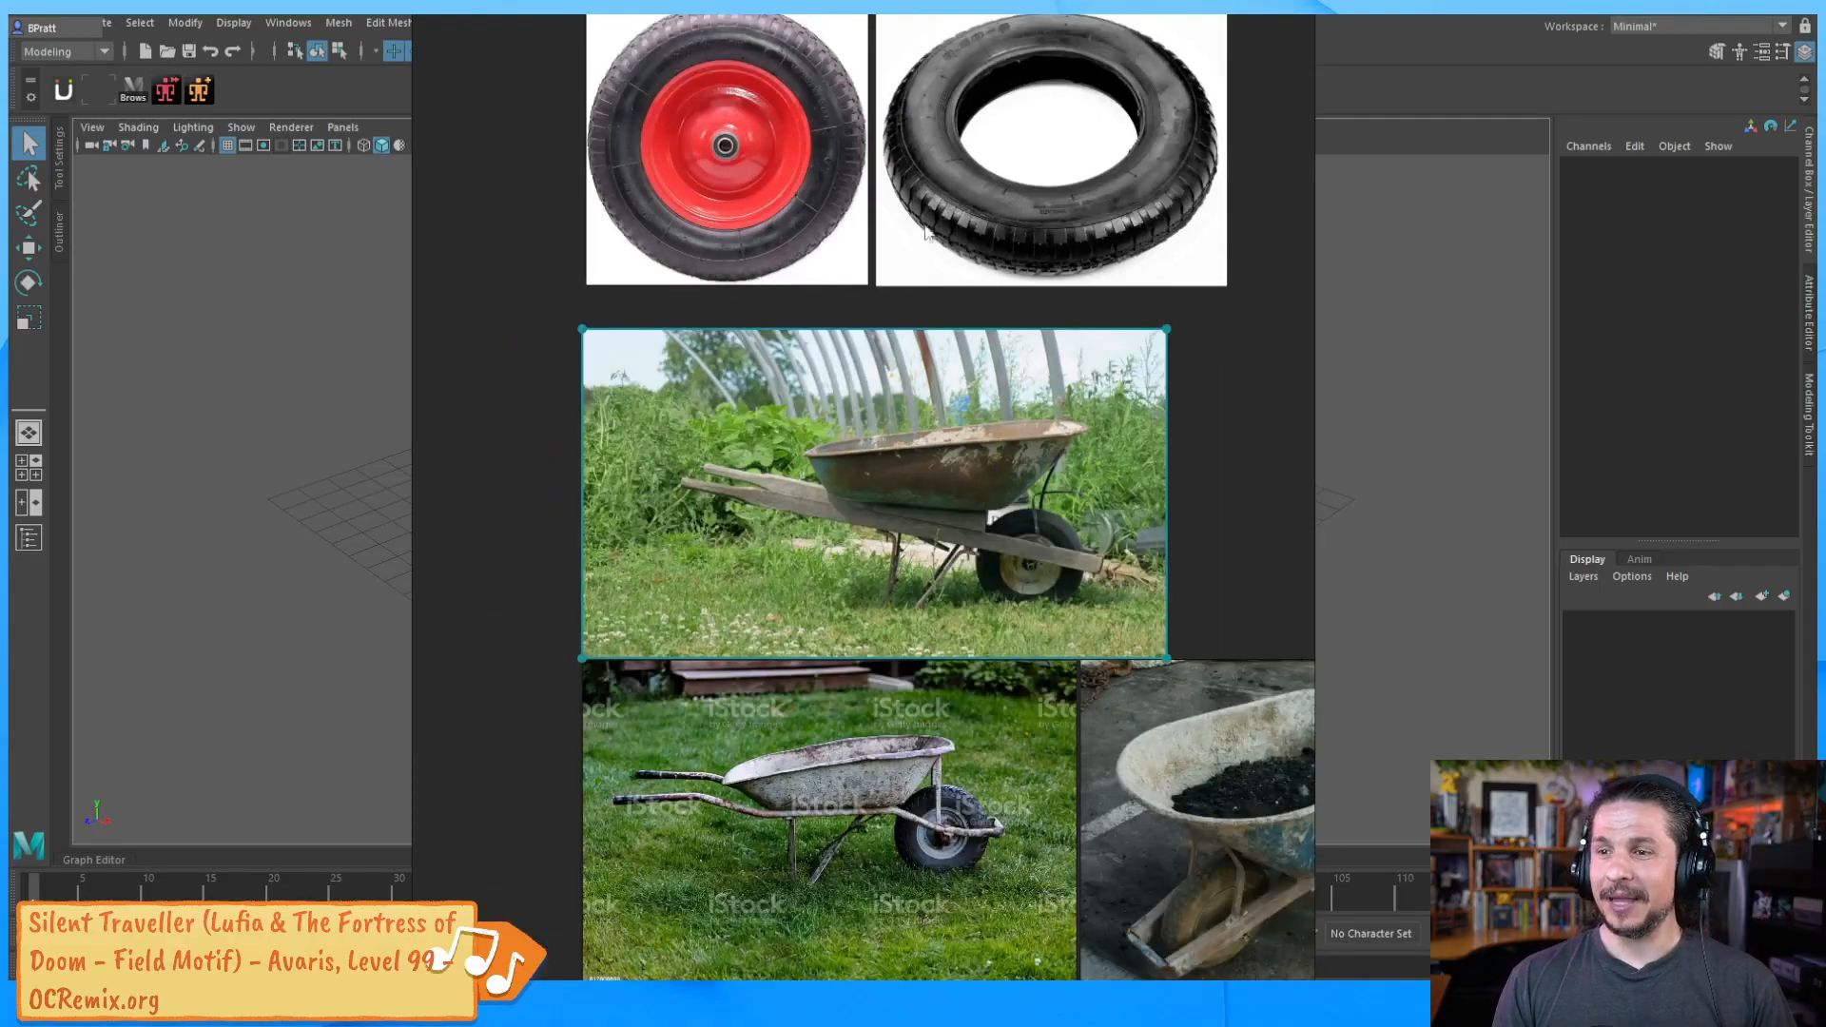
double_click(833, 127)
scroll(938, 356, down, 1)
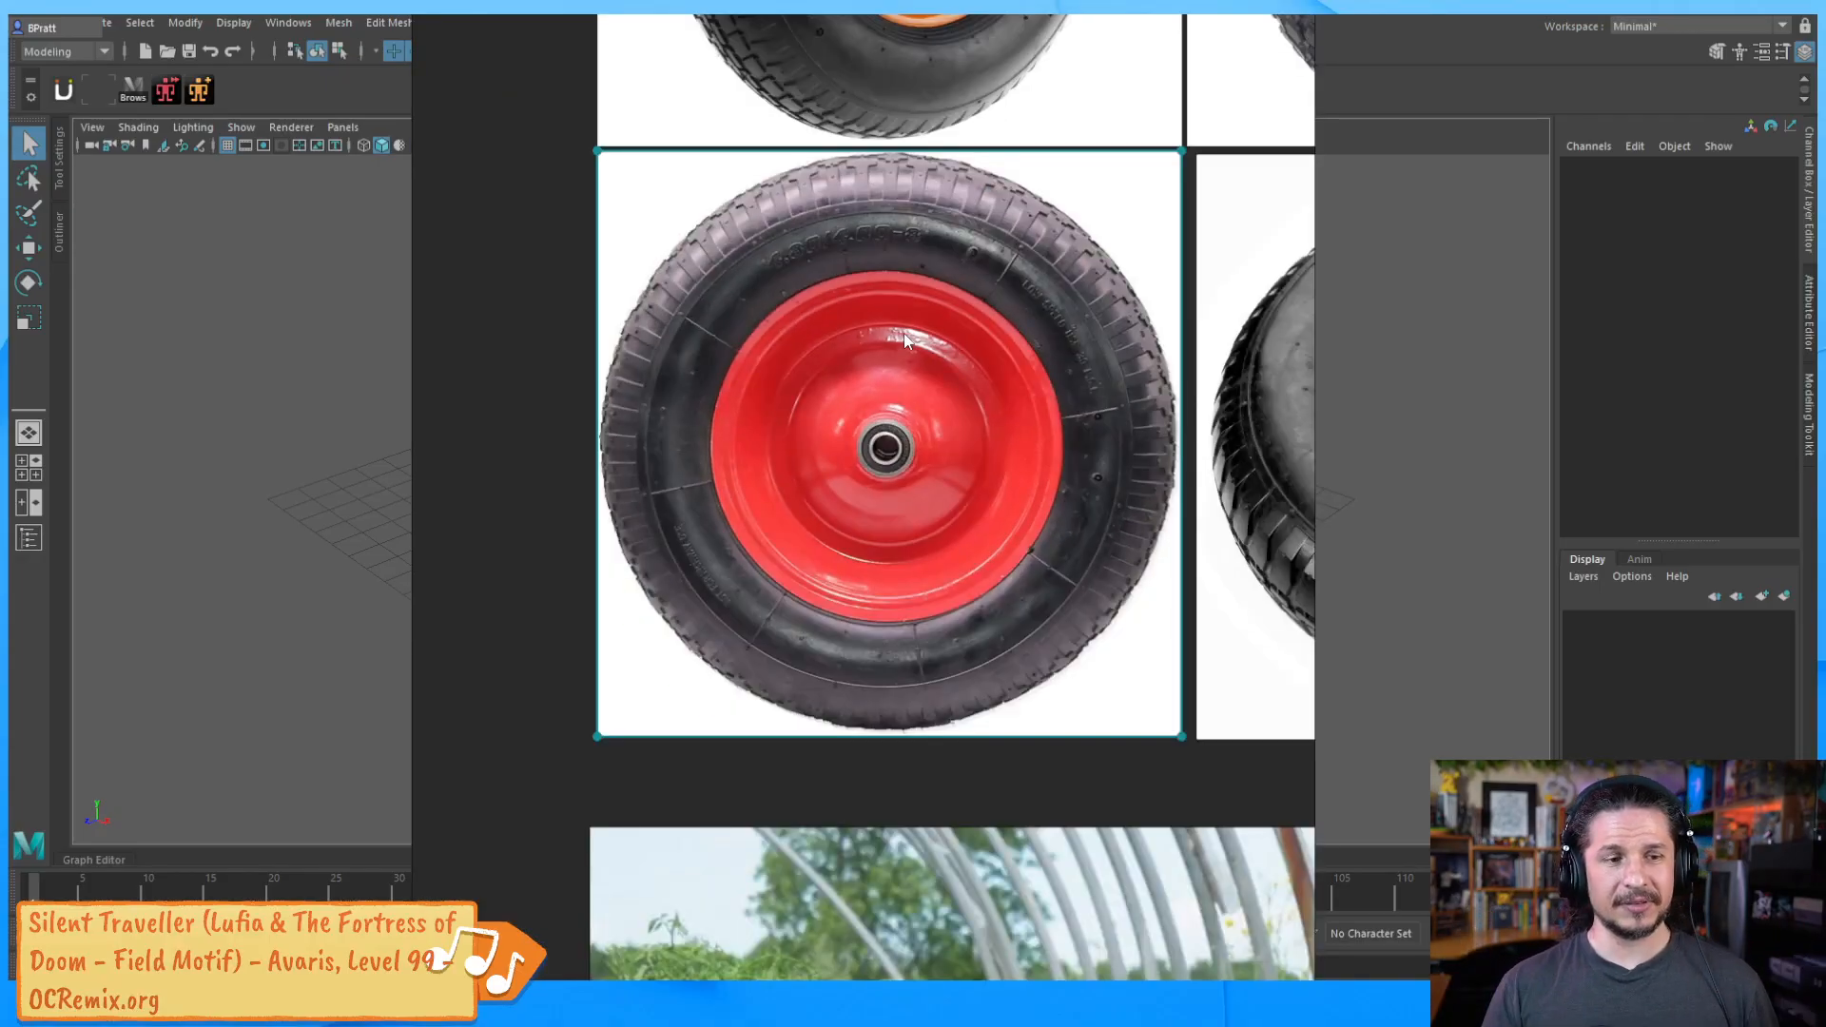
scroll(908, 374, down, 6)
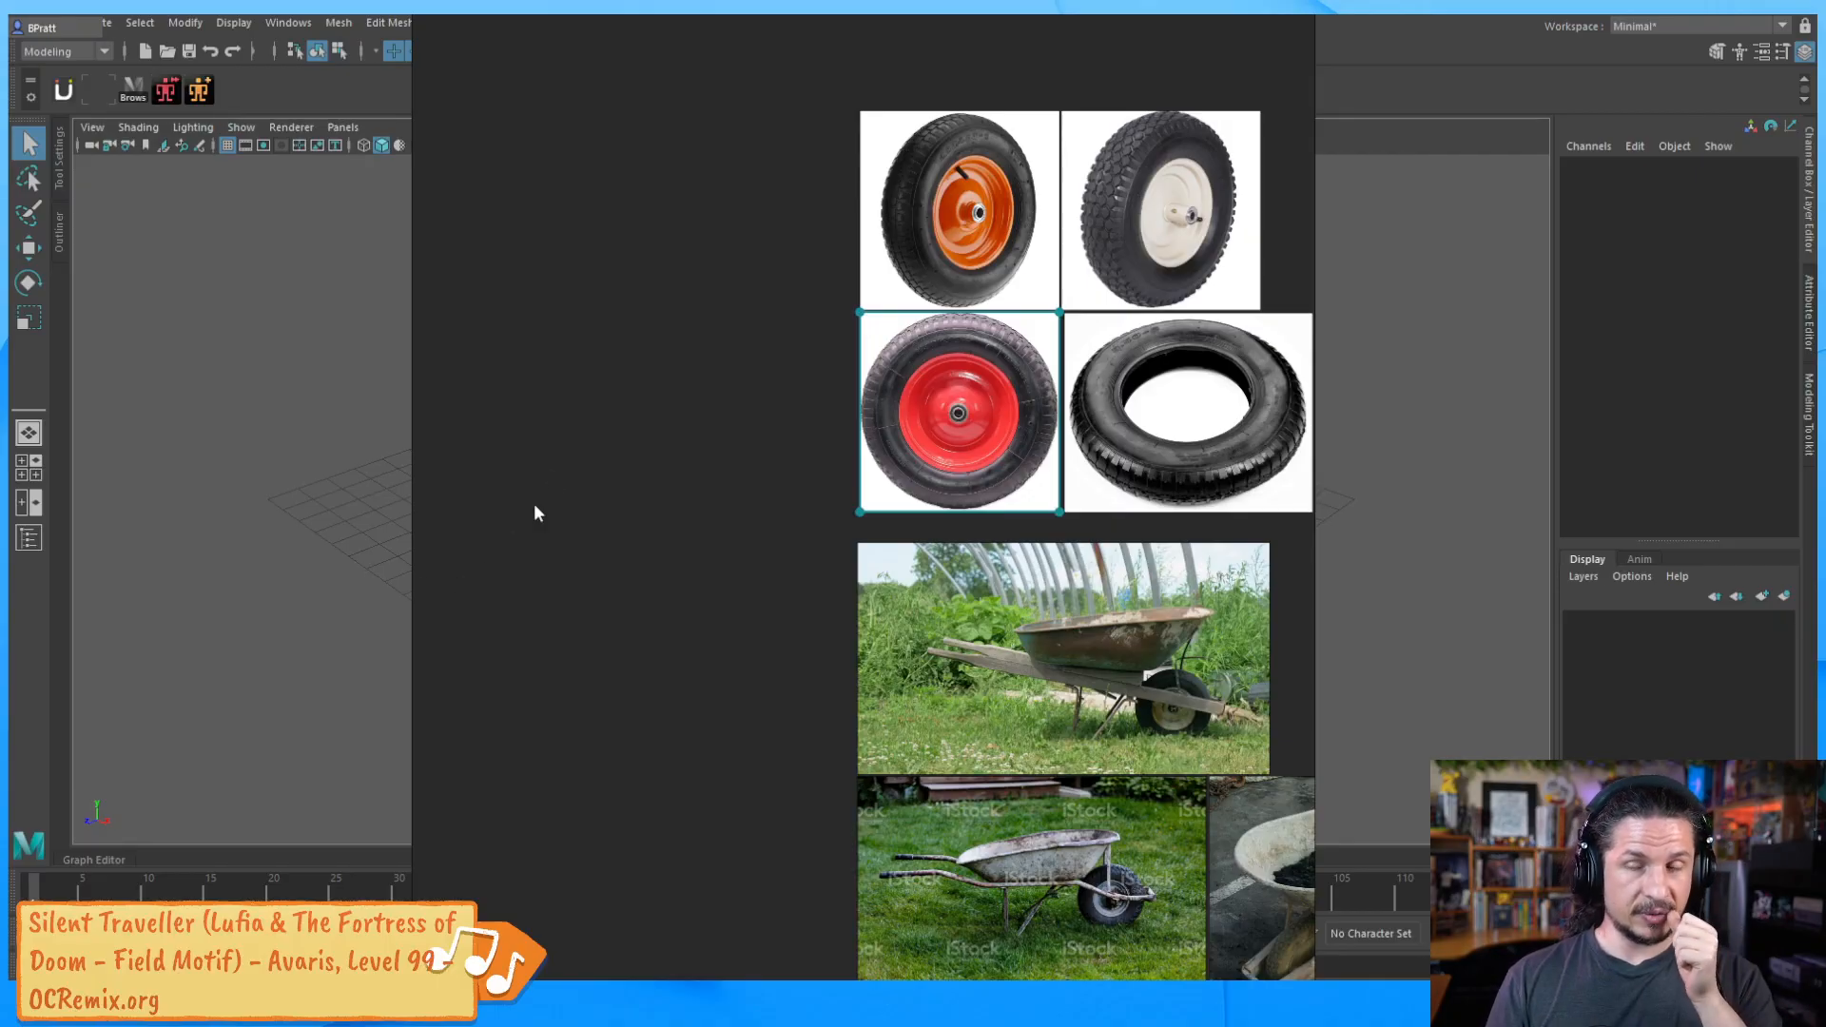
Put the reference board away and switch to the wheelbarrow illustration in Clip Studio Paint
right_drag(536, 367, 1824, 371)
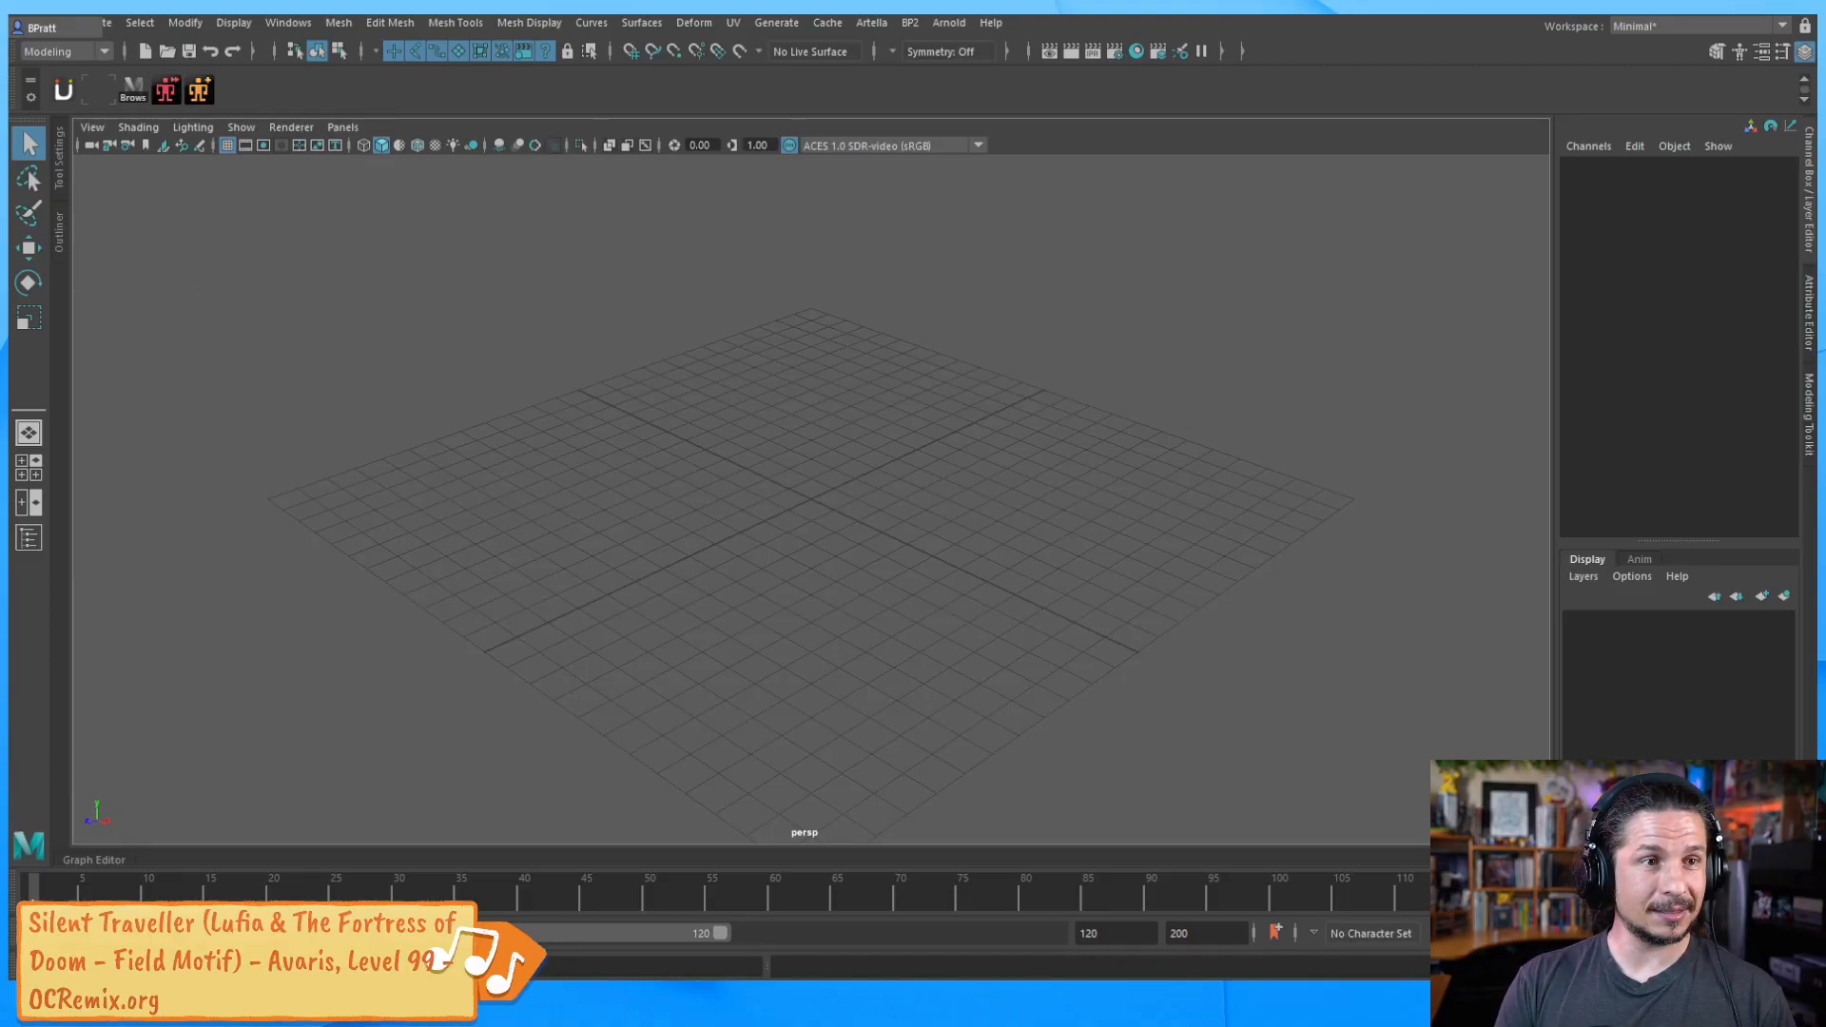
key(alt+Tab)
double_click(1079, 240)
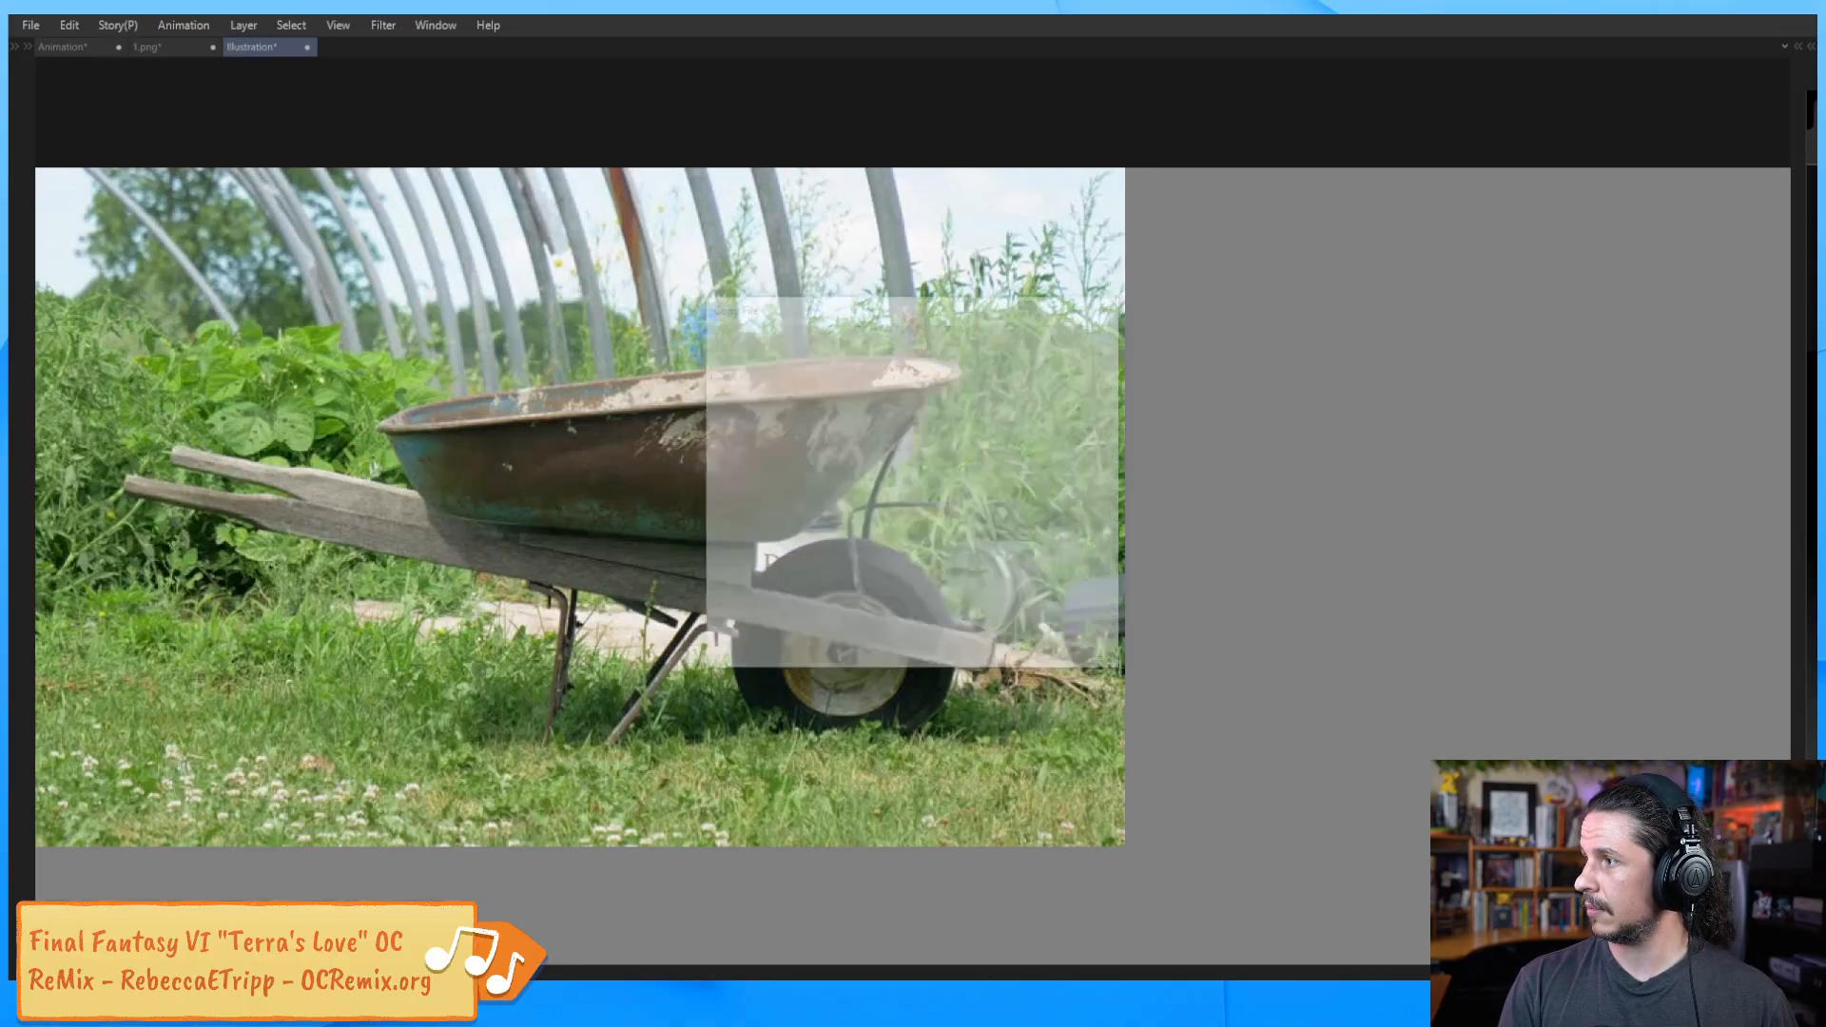
click(1073, 654)
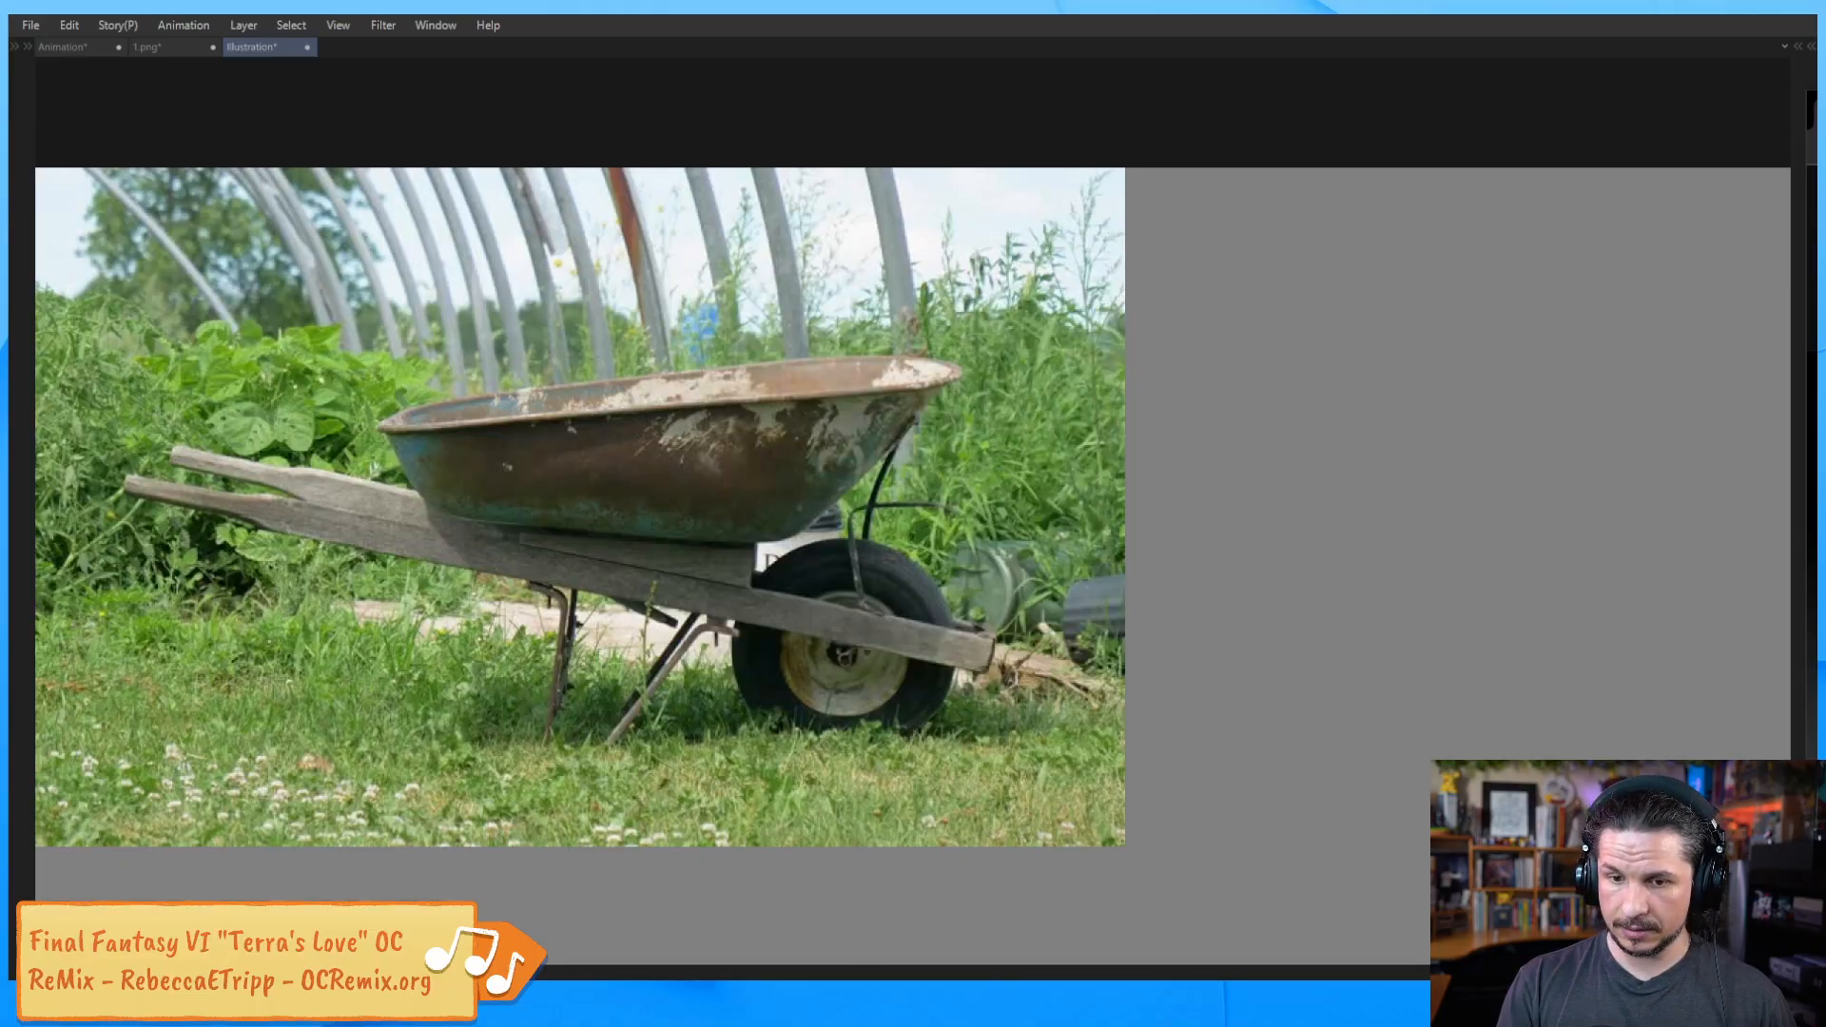
Open Lion.png from the file browser in Clip Studio Paint
key(super+e)
drag(582, 186, 1825, 380)
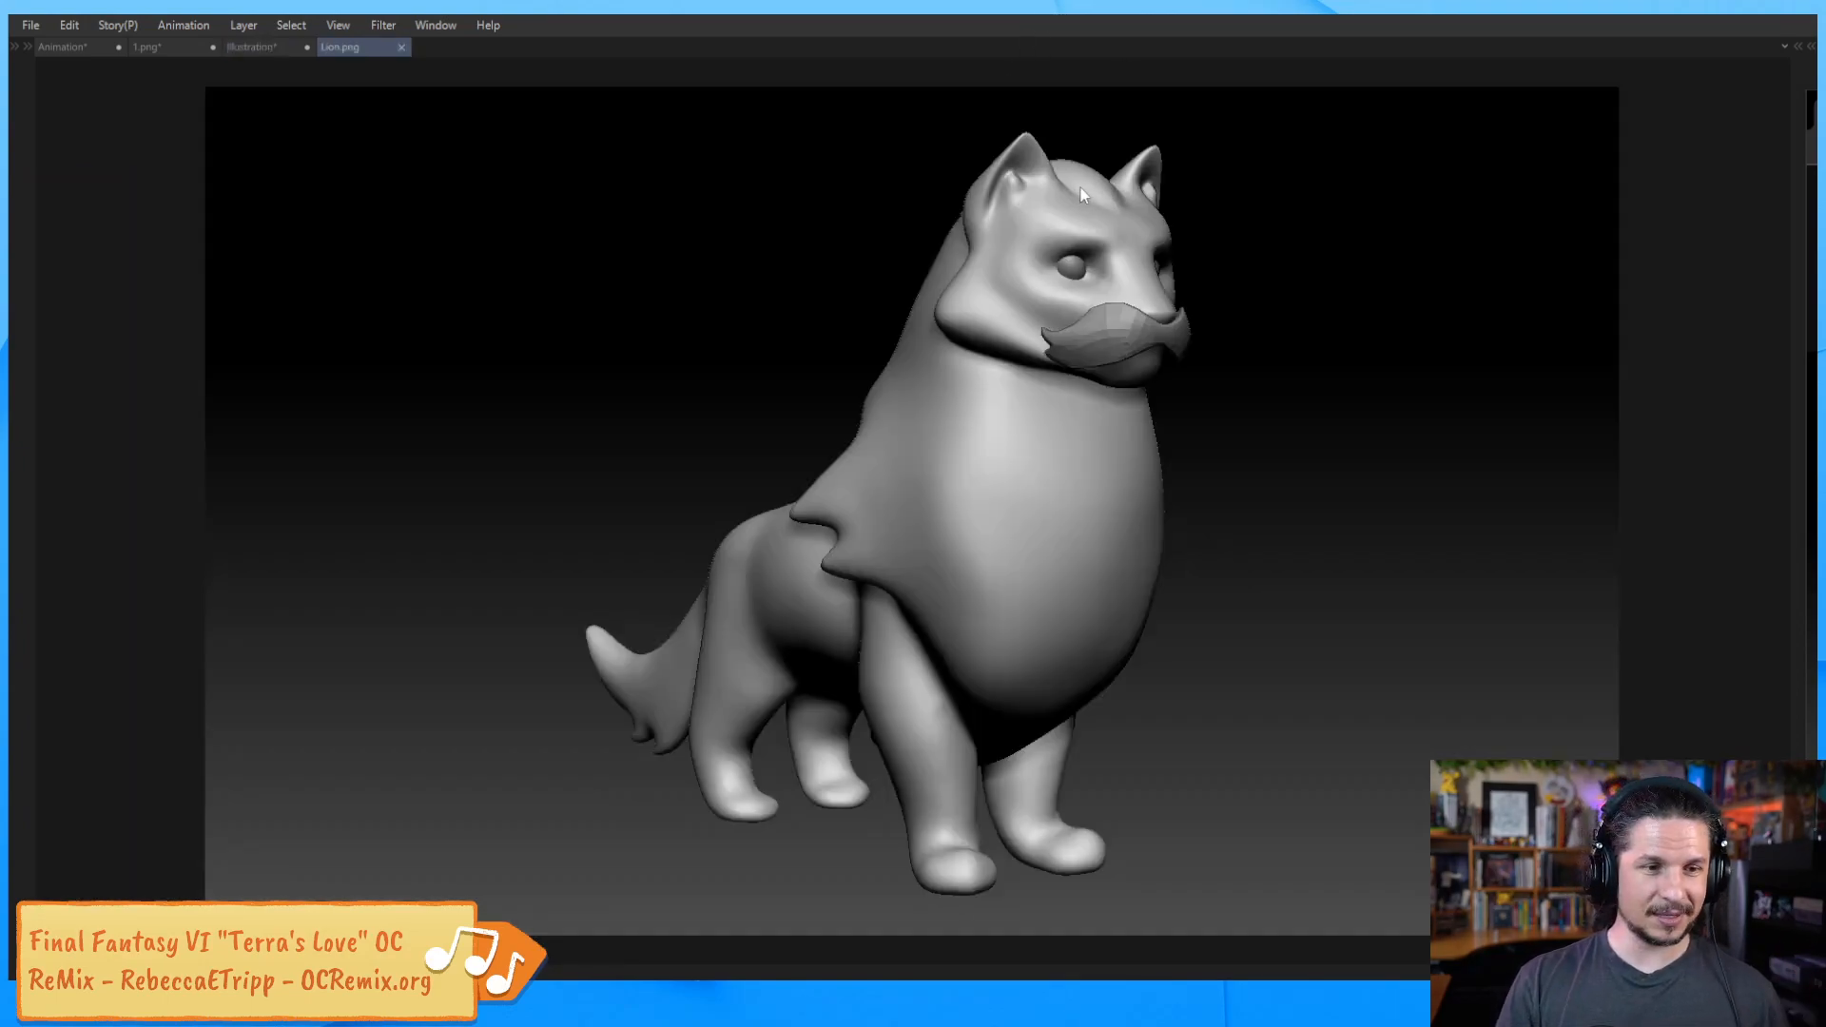
Outline the lower fur tuft behind the lion's shoulder with red brush strokes
click(942, 491)
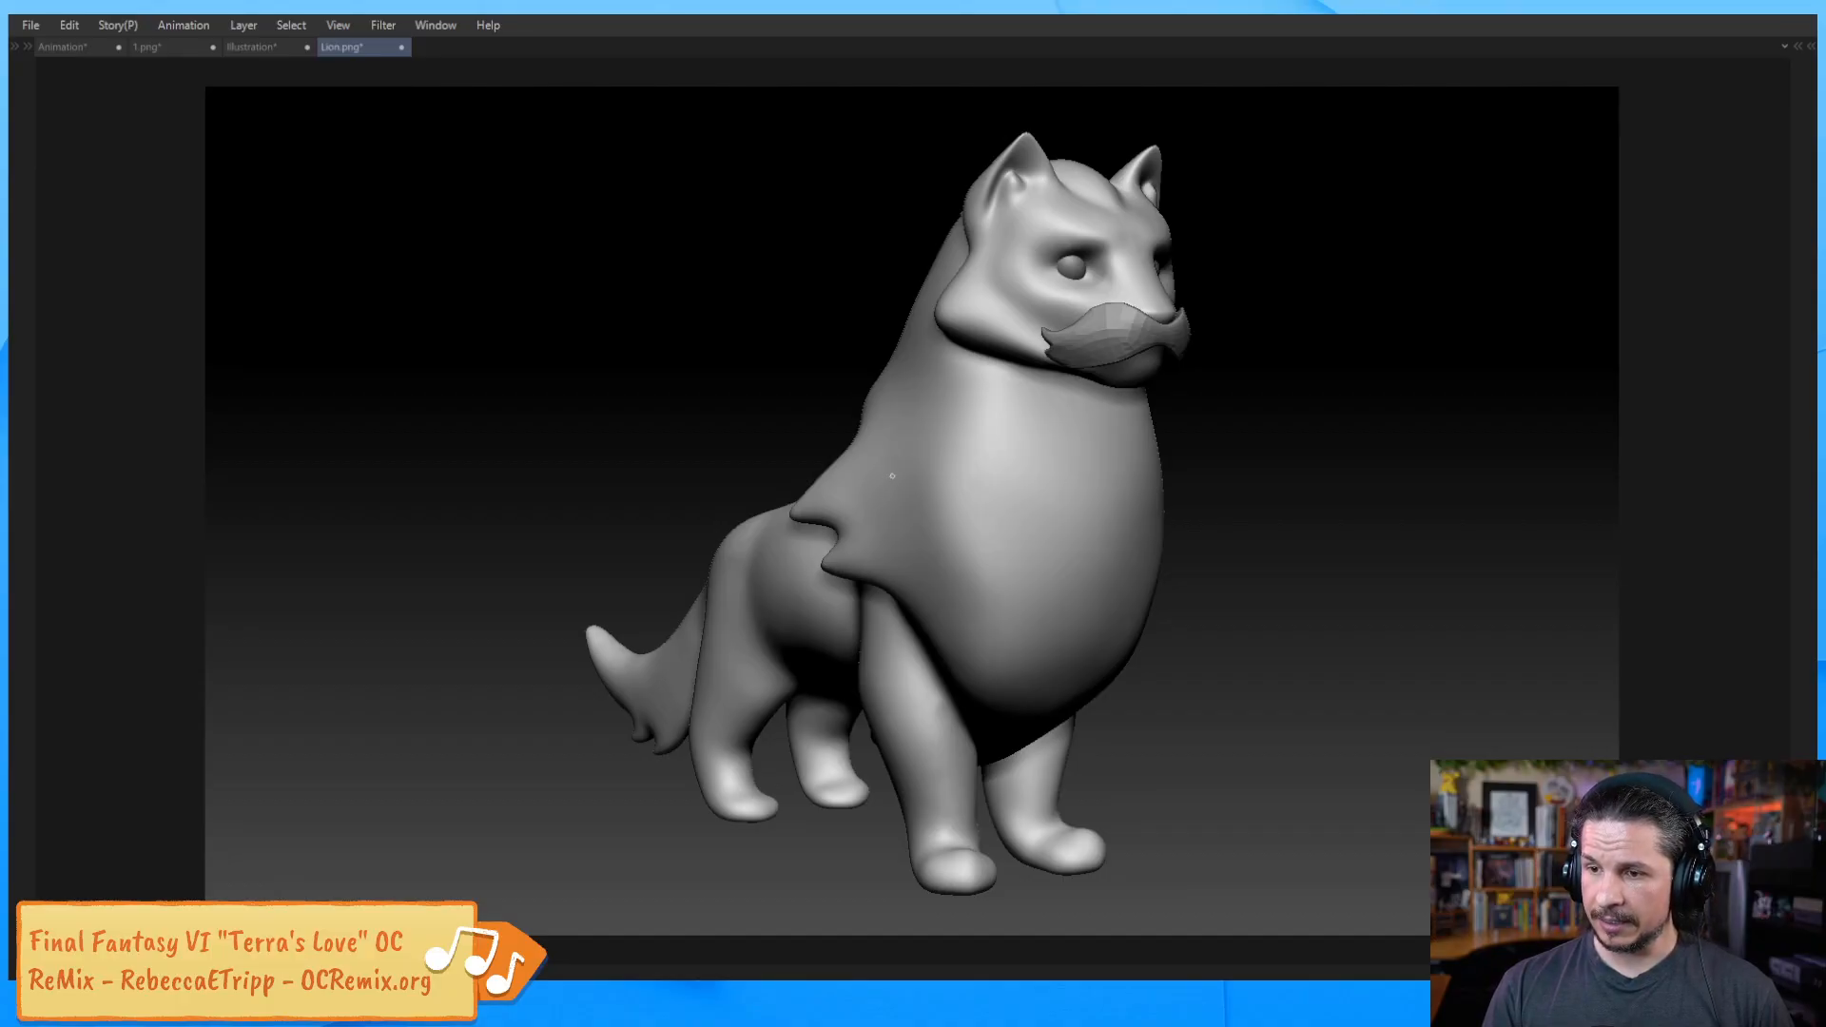
drag(850, 528, 888, 472)
mouse_move(841, 538)
mouse_down()
mouse_move(896, 470)
mouse_move(899, 577)
mouse_up()
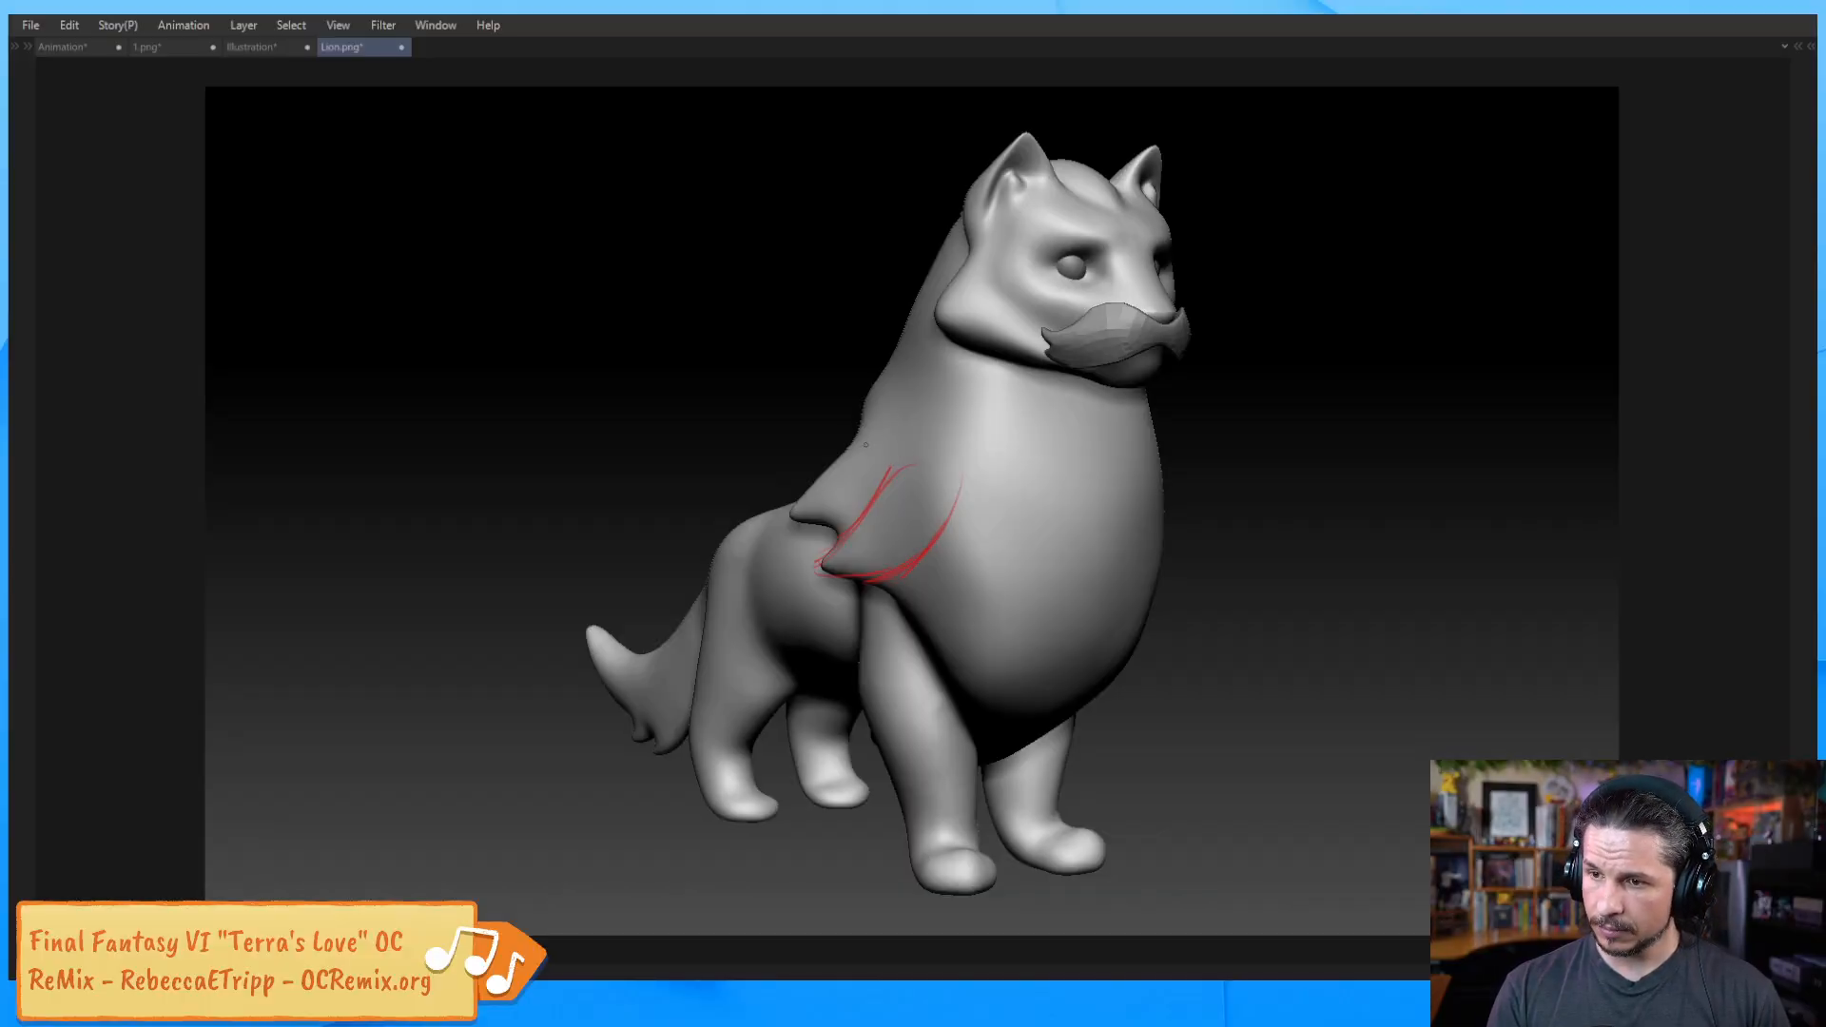
Outline the upper fur tuft behind the shoulder in red, undoing and redrawing strokes that miss its contour
drag(893, 426, 836, 468)
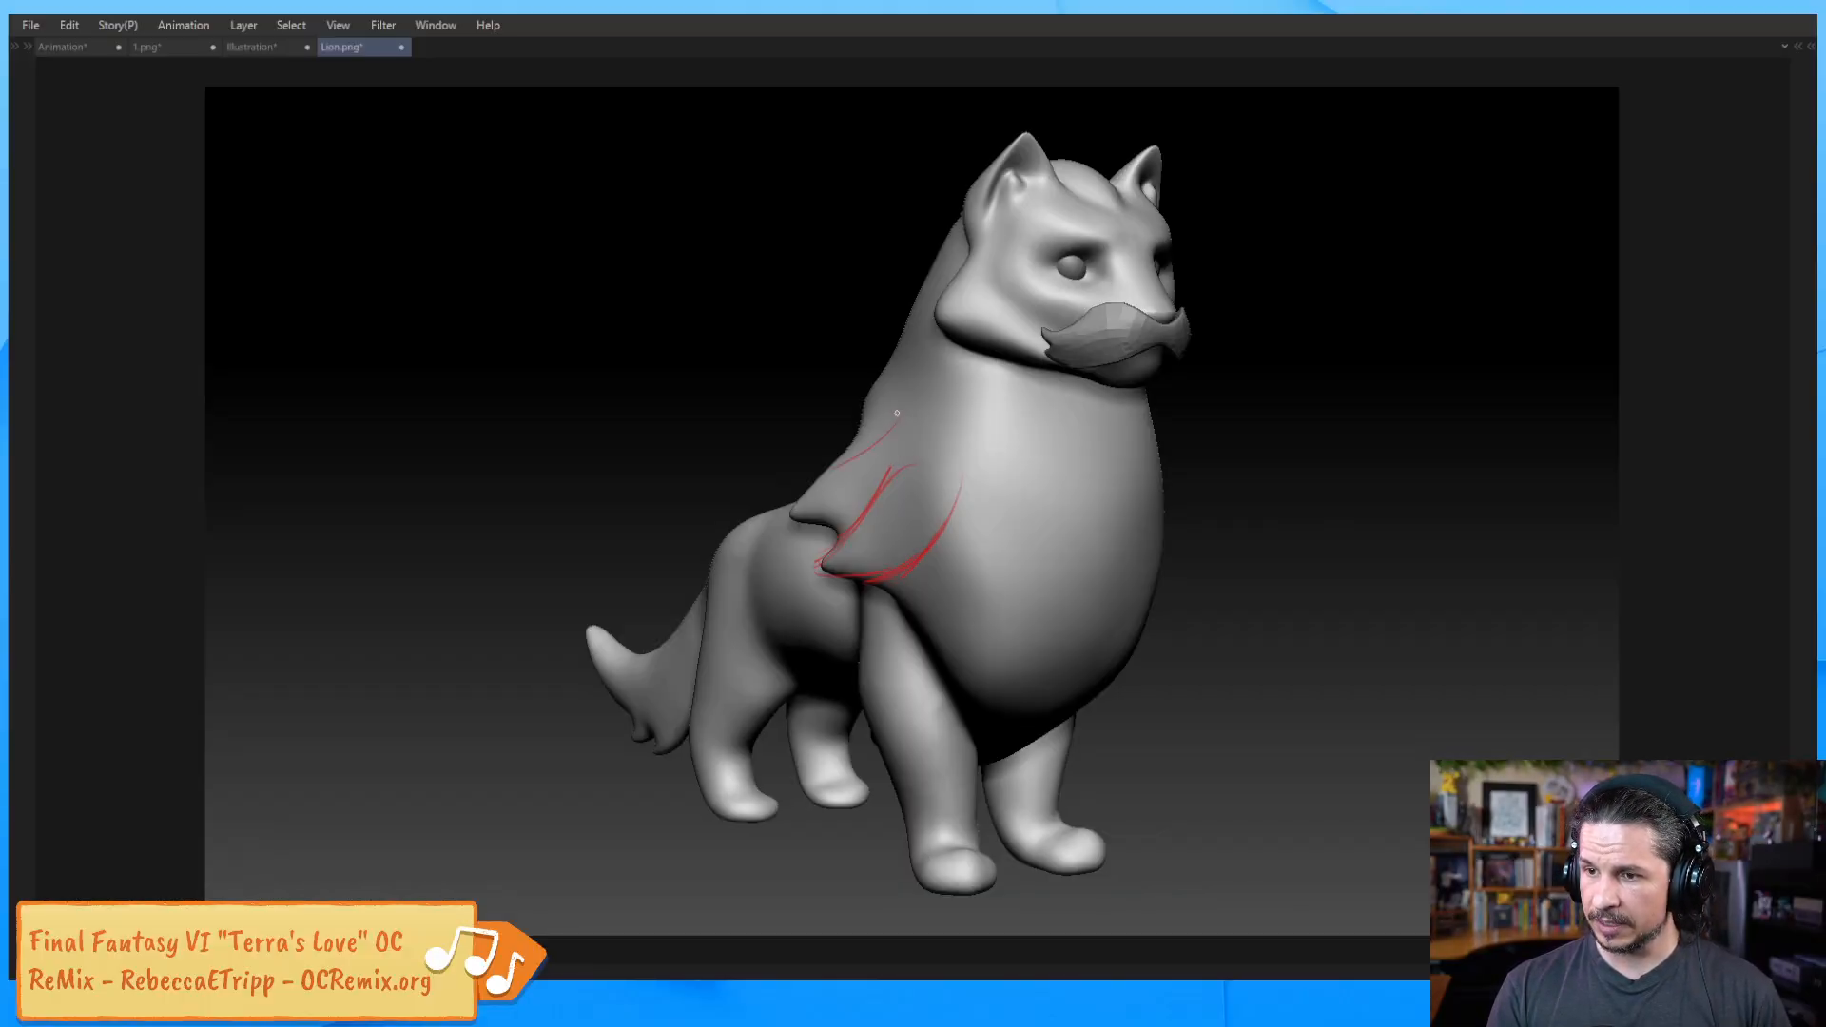
key(ctrl+z)
drag(880, 419, 791, 536)
key(ctrl+z)
mouse_move(880, 421)
mouse_down()
mouse_move(799, 514)
mouse_move(893, 425)
mouse_move(863, 443)
mouse_up()
drag(803, 519, 869, 503)
key(ctrl+z)
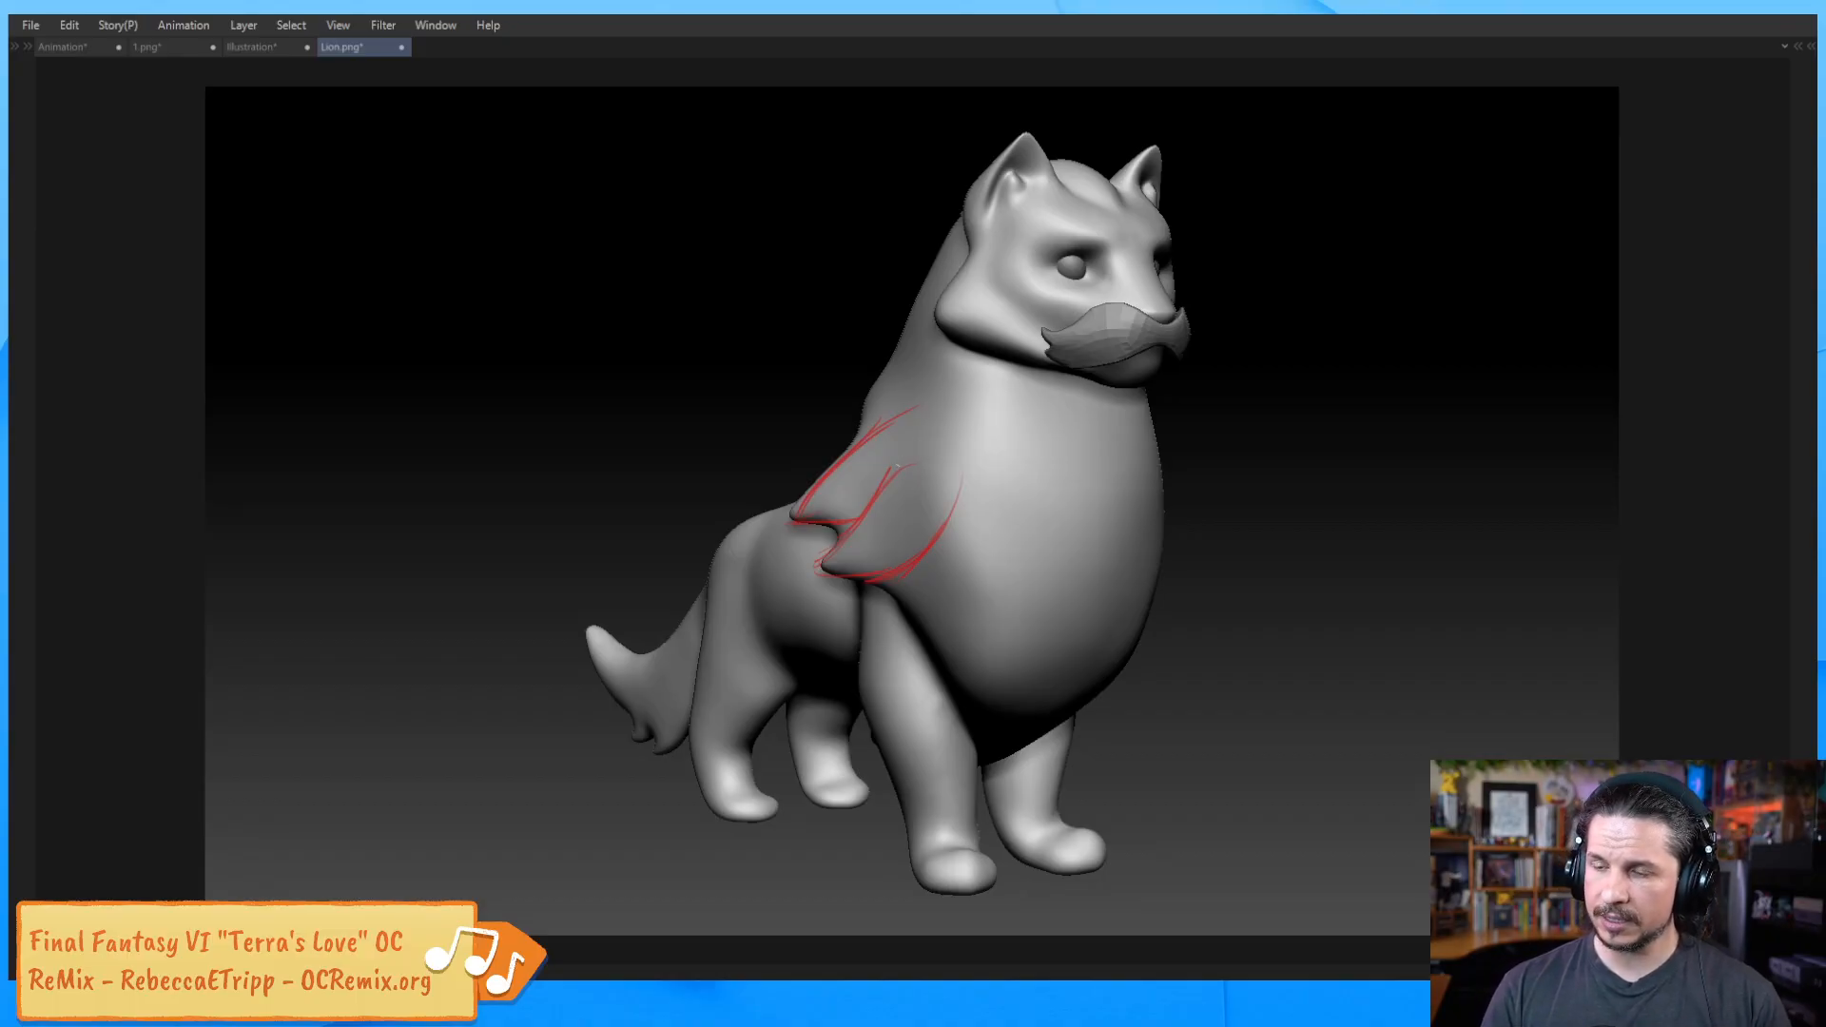
Sketch blue overlapping tufts between the red outlines and extend a red line up toward the neck
mouse_move(885, 492)
mouse_down()
mouse_move(926, 415)
mouse_move(887, 495)
mouse_up()
mouse_move(985, 439)
mouse_down()
mouse_move(883, 529)
mouse_move(942, 362)
mouse_up()
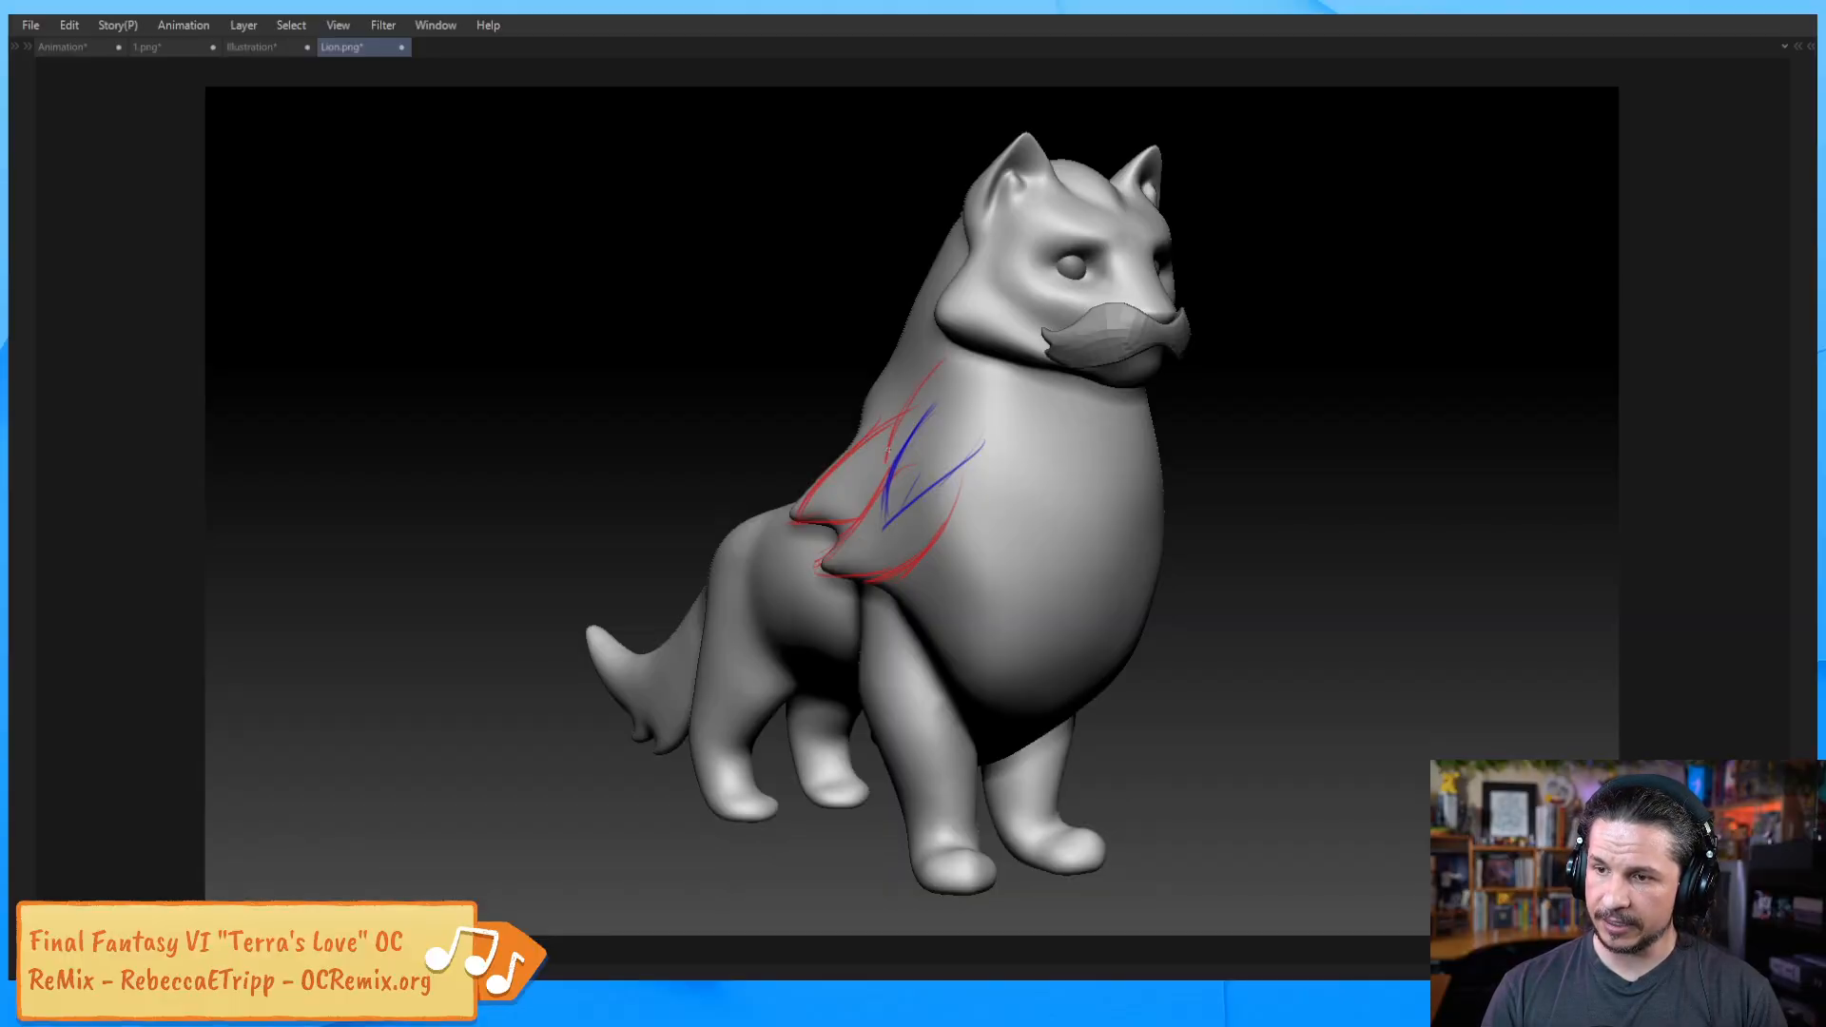
drag(942, 395, 910, 447)
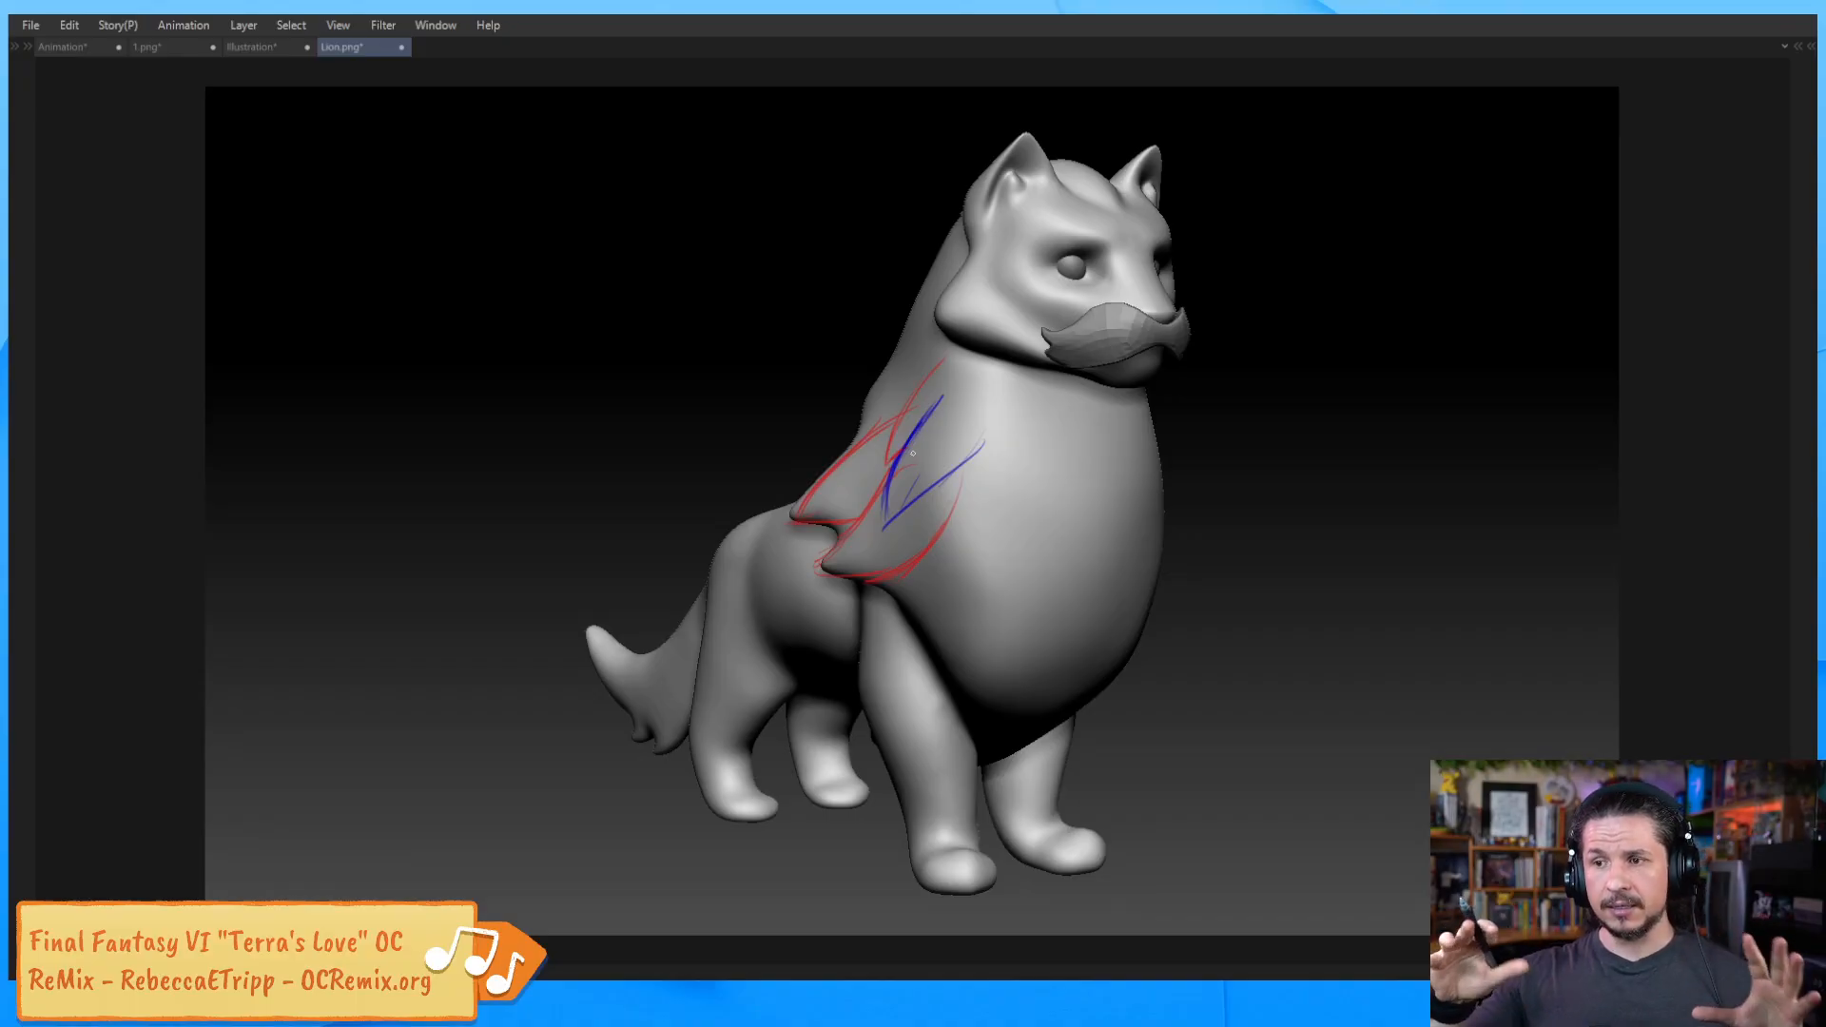
Sketch wavy, curling fur clumps in blue on the lion's chest
mouse_move(1081, 411)
mouse_down()
mouse_move(1078, 519)
mouse_move(1061, 457)
mouse_move(1078, 480)
mouse_up()
mouse_move(1055, 444)
mouse_down()
mouse_move(1119, 556)
mouse_move(1021, 616)
mouse_up()
drag(1080, 545, 1061, 610)
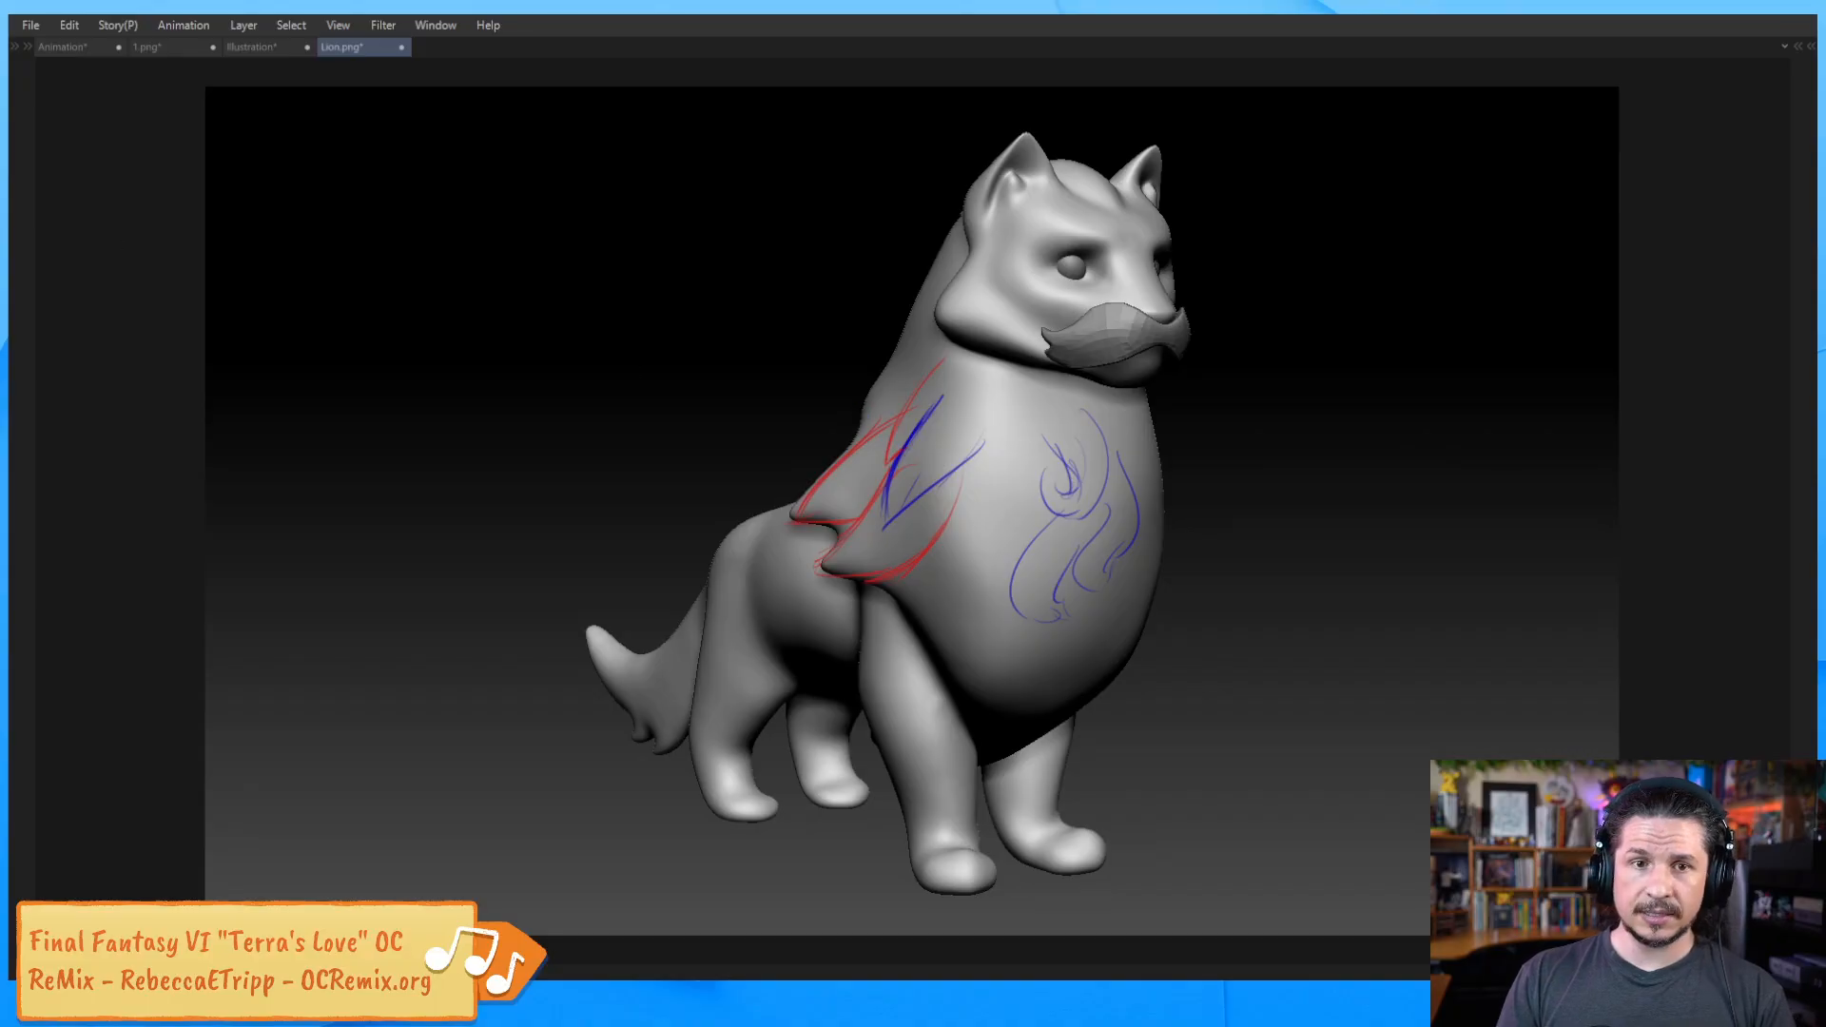
Bring up the red-jacket character sheet in the image viewer, enlarge it, and open Jacket.jpg in Clip Studio Paint
mouse_move(9, 90)
mouse_down()
mouse_move(517, 131)
mouse_move(609, 16)
mouse_up()
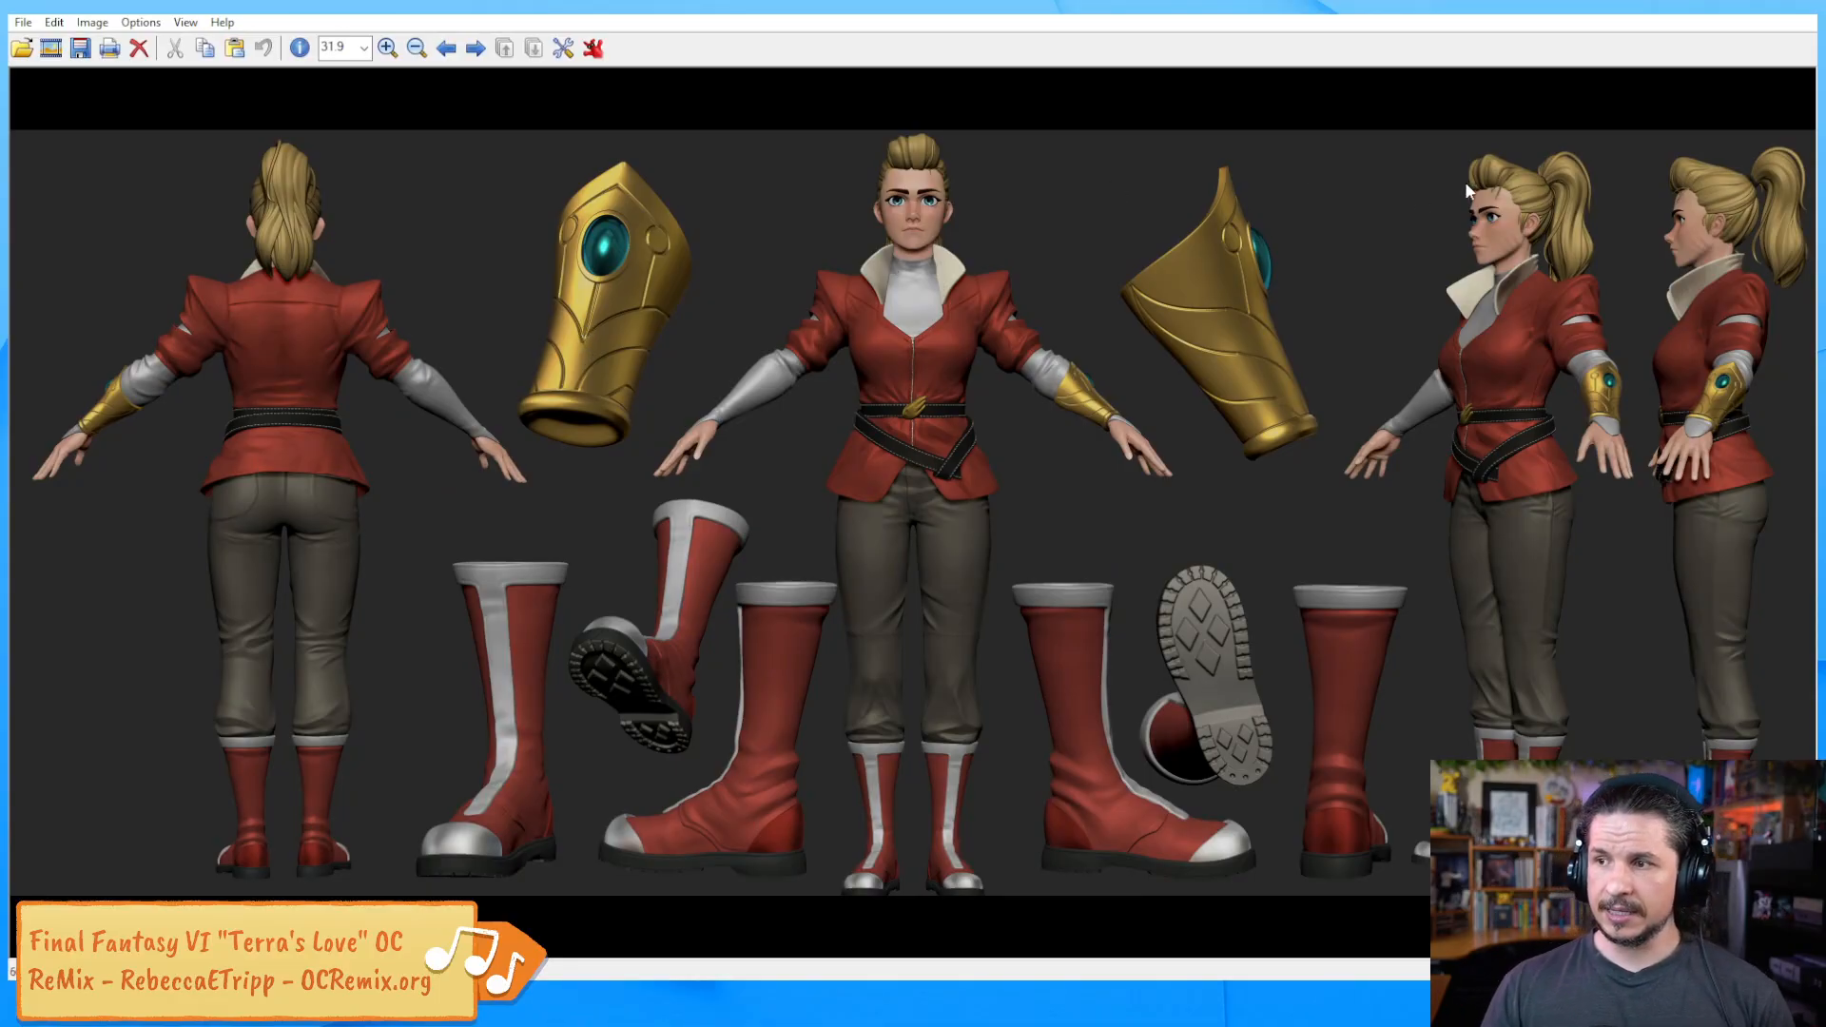
click(387, 48)
click(387, 48)
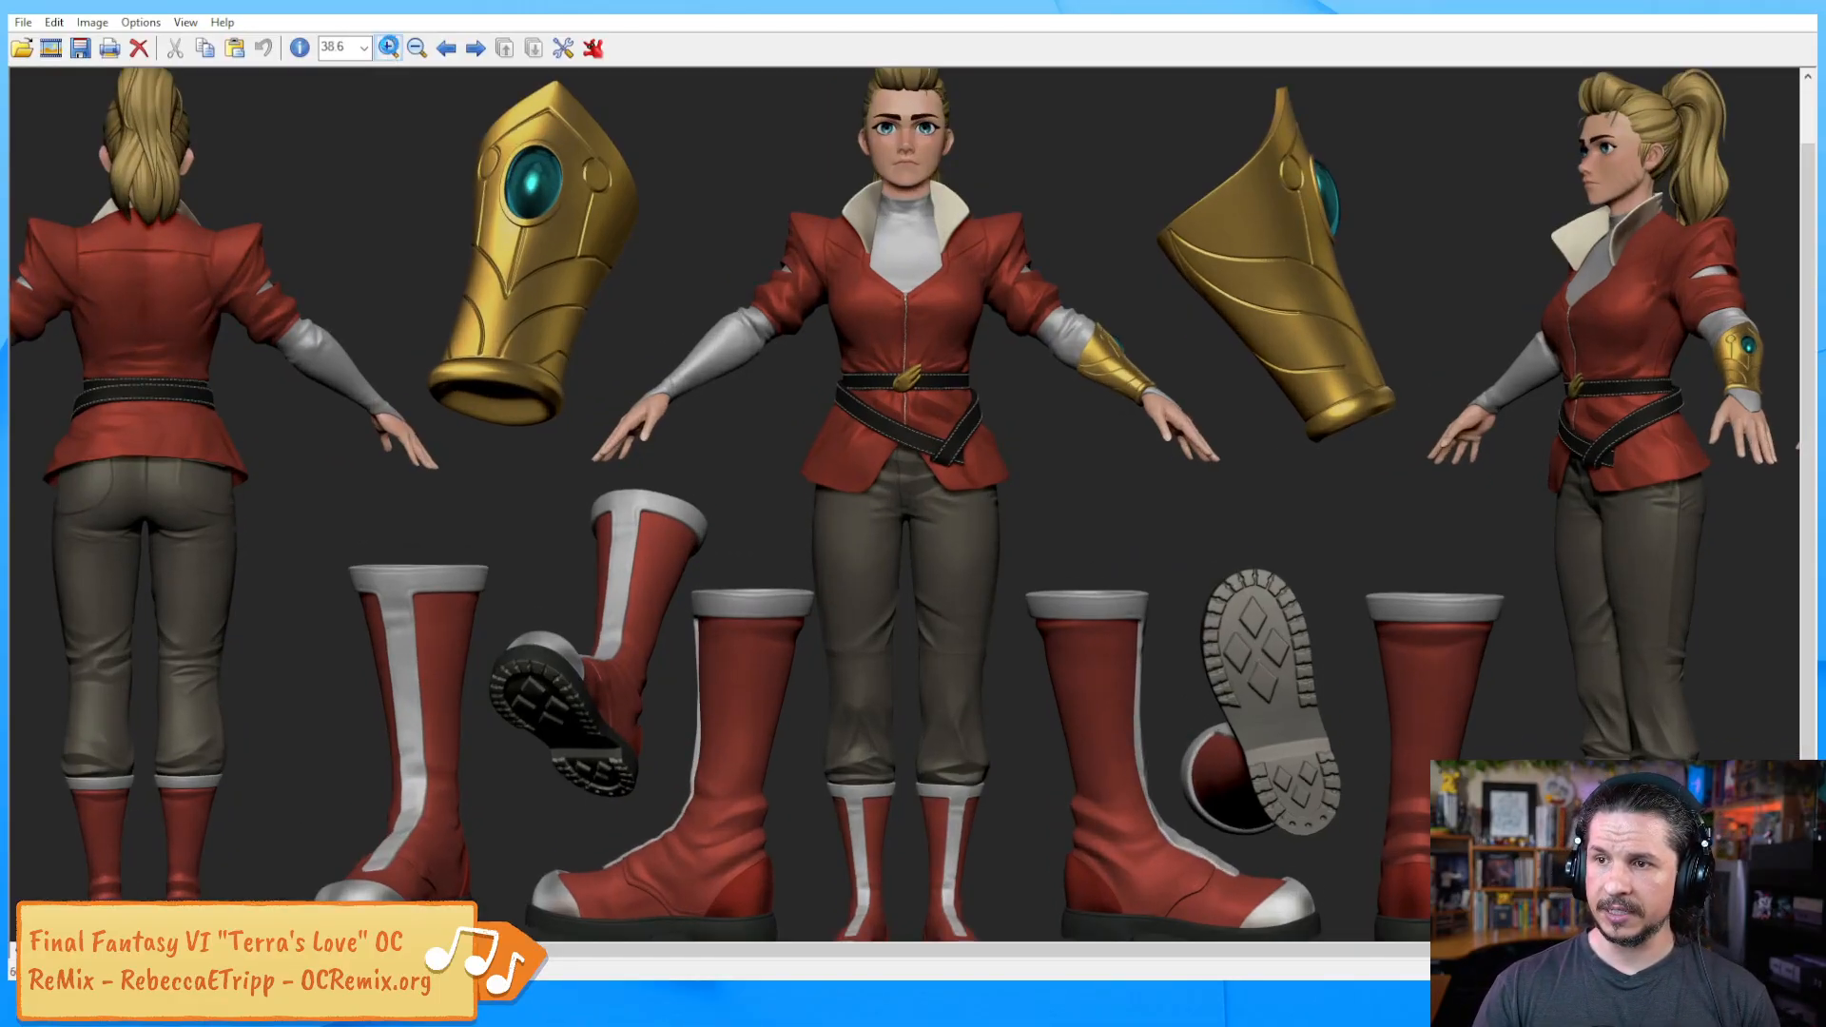
click(388, 48)
click(387, 48)
click(387, 48)
click(387, 48)
click(387, 47)
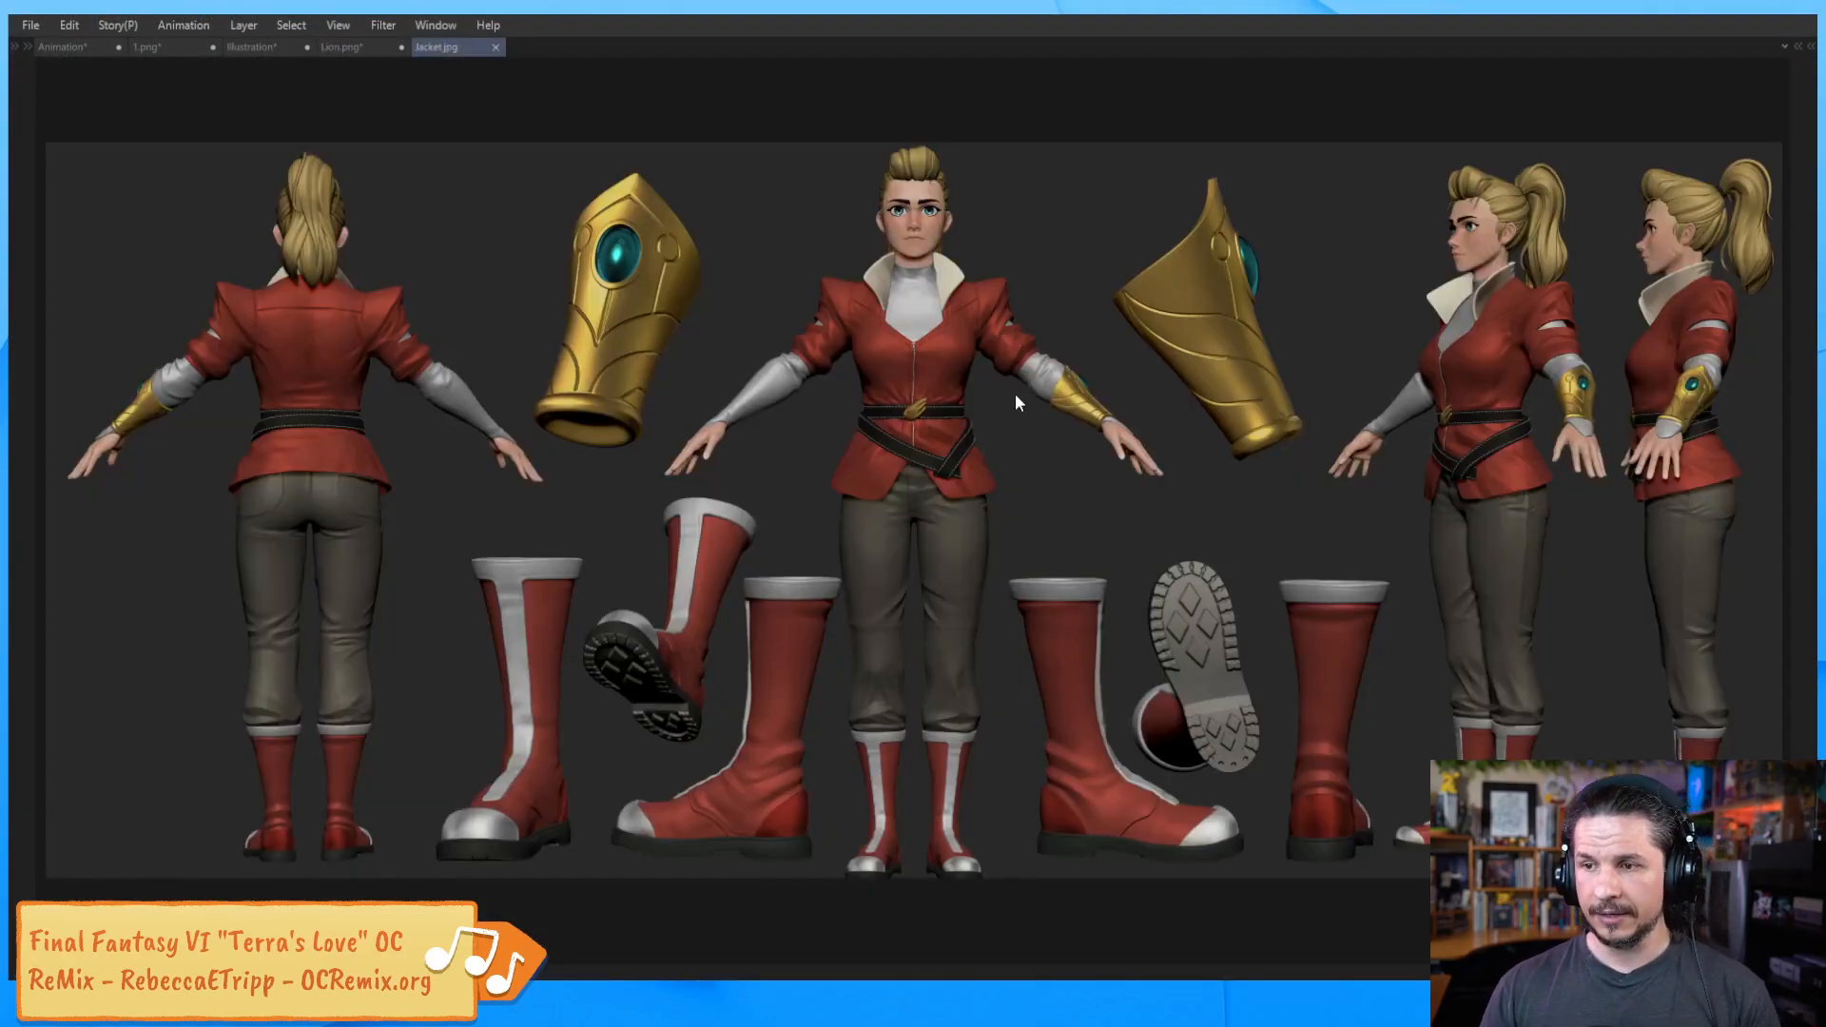
Outline a swept-back hair section above the ear in blue on the three-quarter view of the character's head
scroll(1519, 212, up, 6)
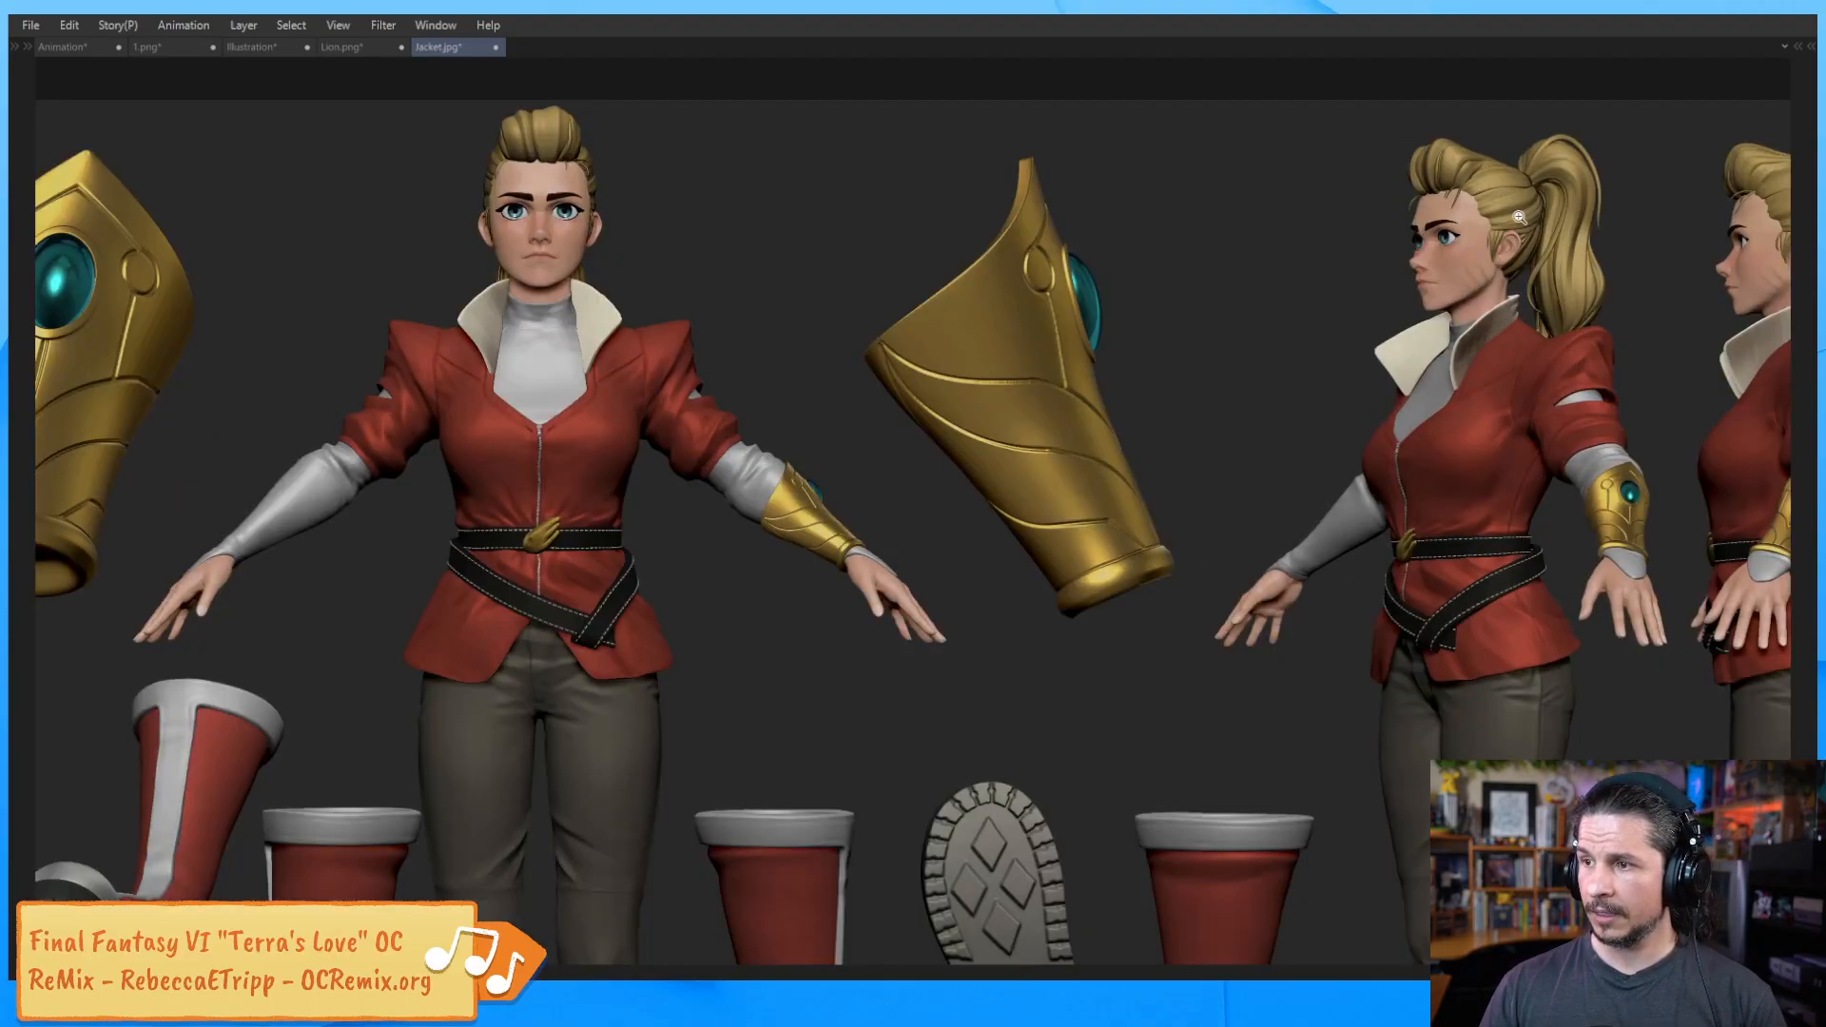
drag(1526, 220, 1150, 432)
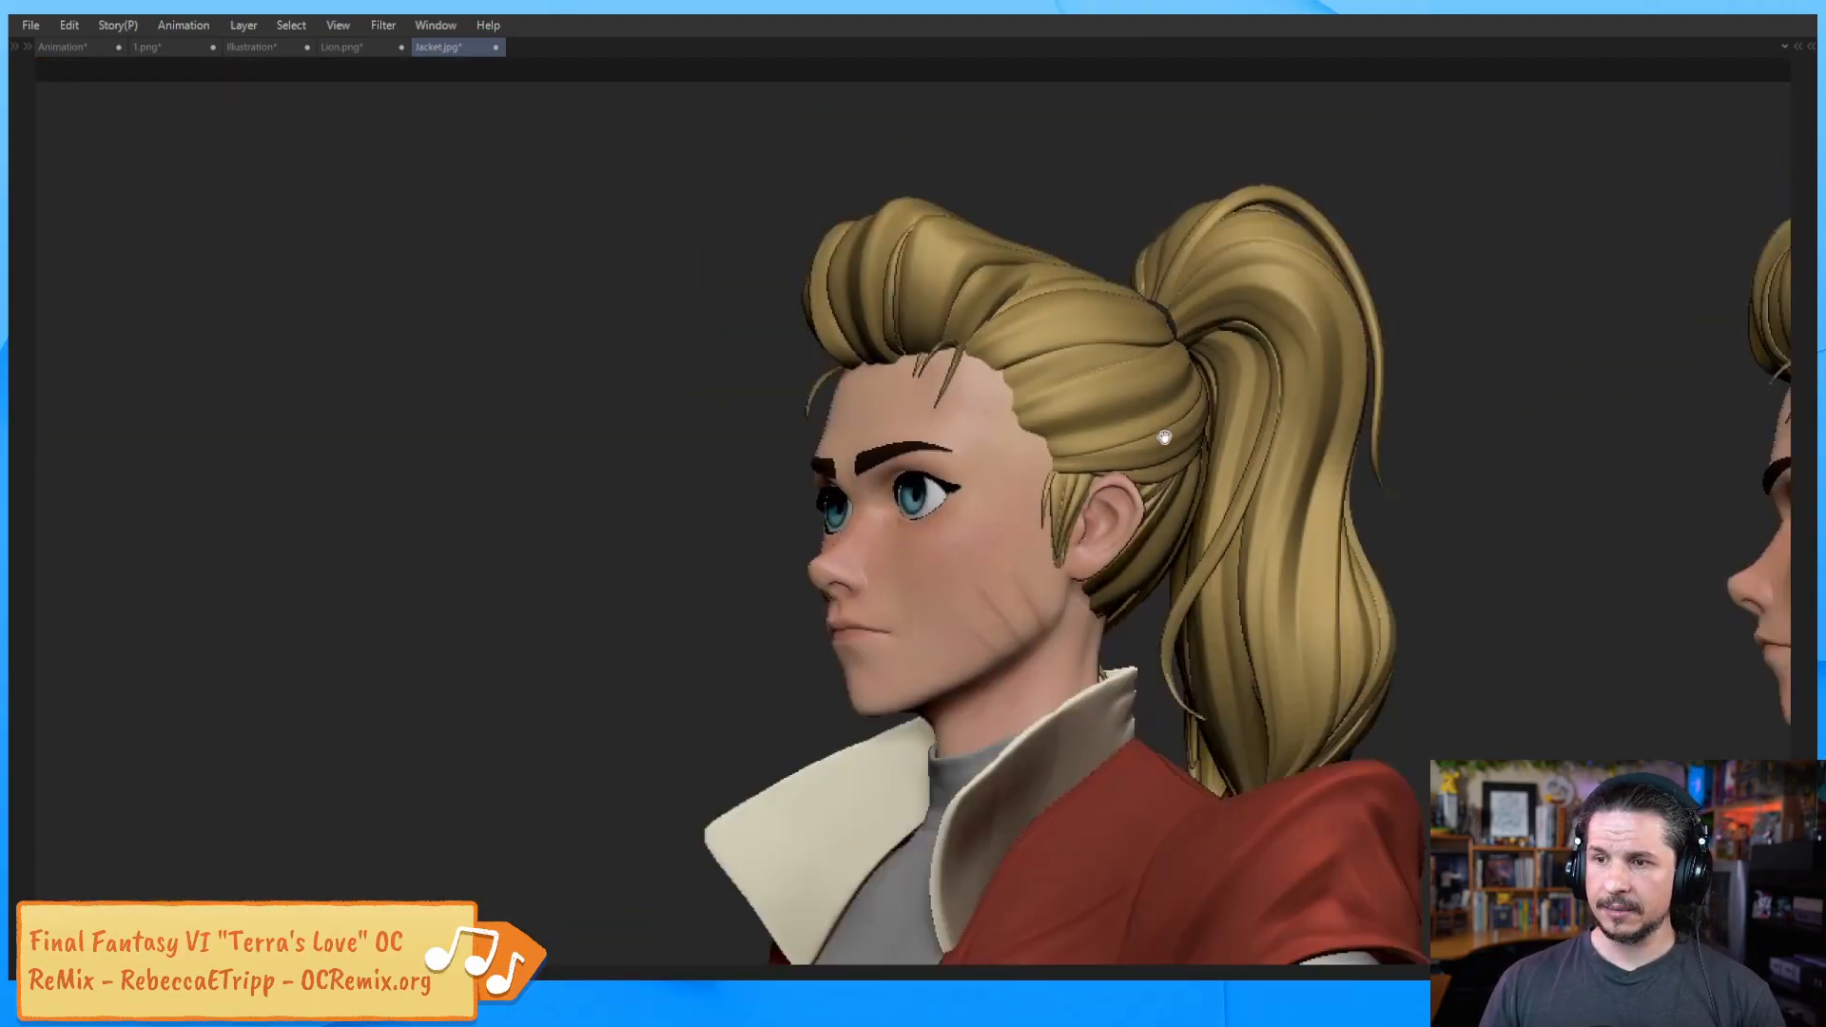
scroll(1175, 413, down, 3)
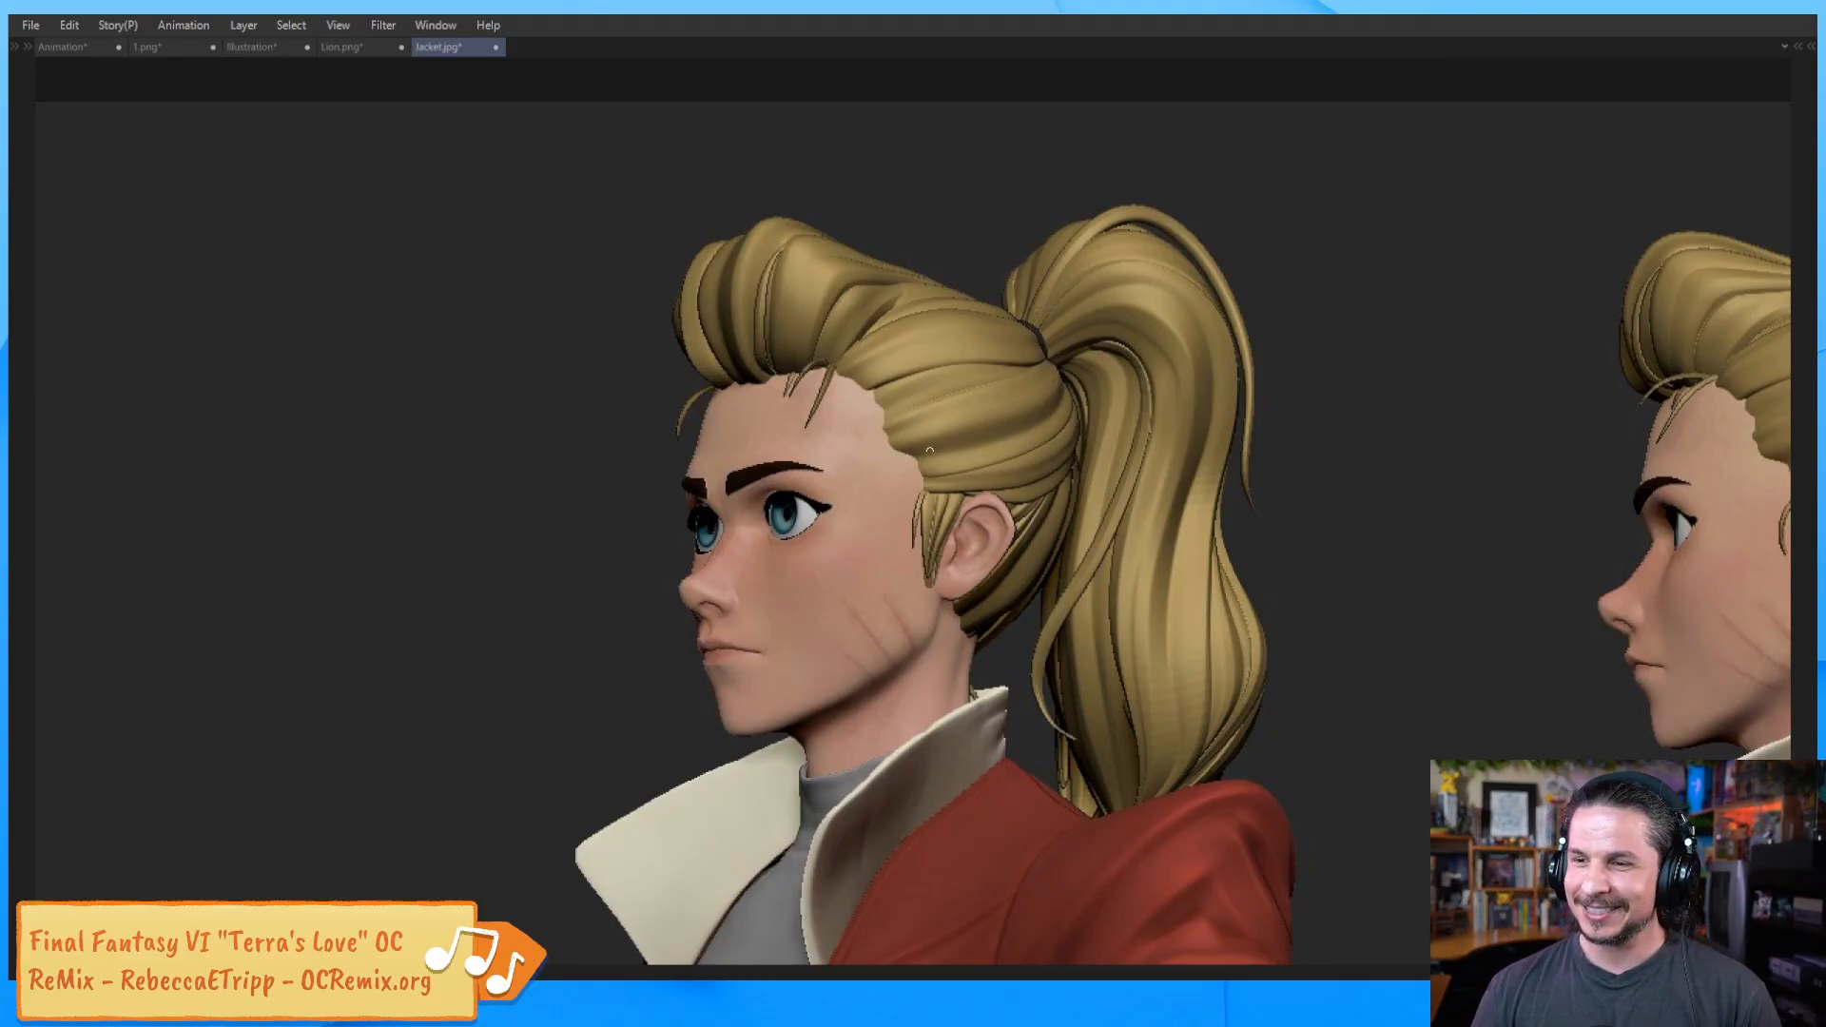
mouse_move(931, 474)
mouse_down()
mouse_move(1050, 450)
mouse_move(1071, 398)
mouse_up()
mouse_move(882, 421)
mouse_down()
mouse_move(1043, 367)
mouse_move(1075, 421)
mouse_up()
drag(892, 418, 924, 487)
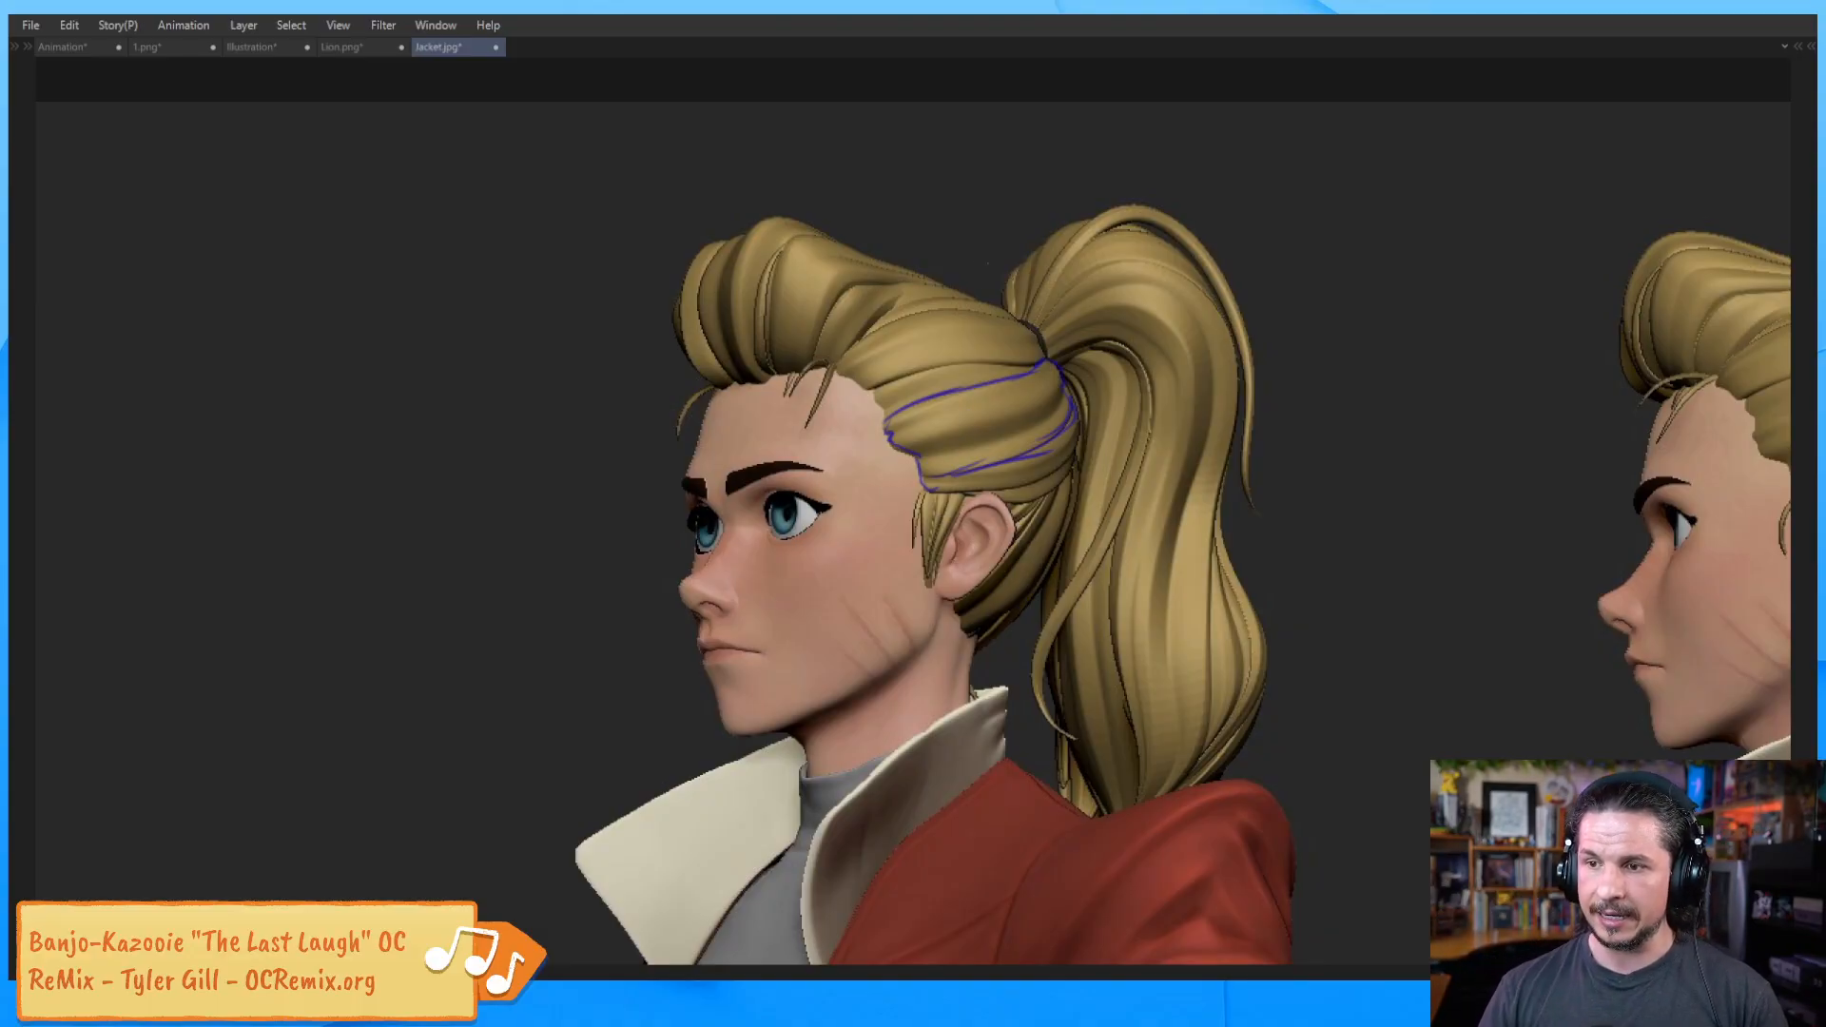
Outline the swept-back hair section above the blue one in red and hatch the overlap between the two sections
drag(868, 389, 1041, 363)
mouse_move(842, 359)
mouse_down()
mouse_move(894, 319)
mouse_move(1020, 317)
mouse_up()
mouse_move(873, 388)
mouse_down()
mouse_move(827, 372)
mouse_move(885, 416)
mouse_move(915, 382)
mouse_move(970, 377)
mouse_up()
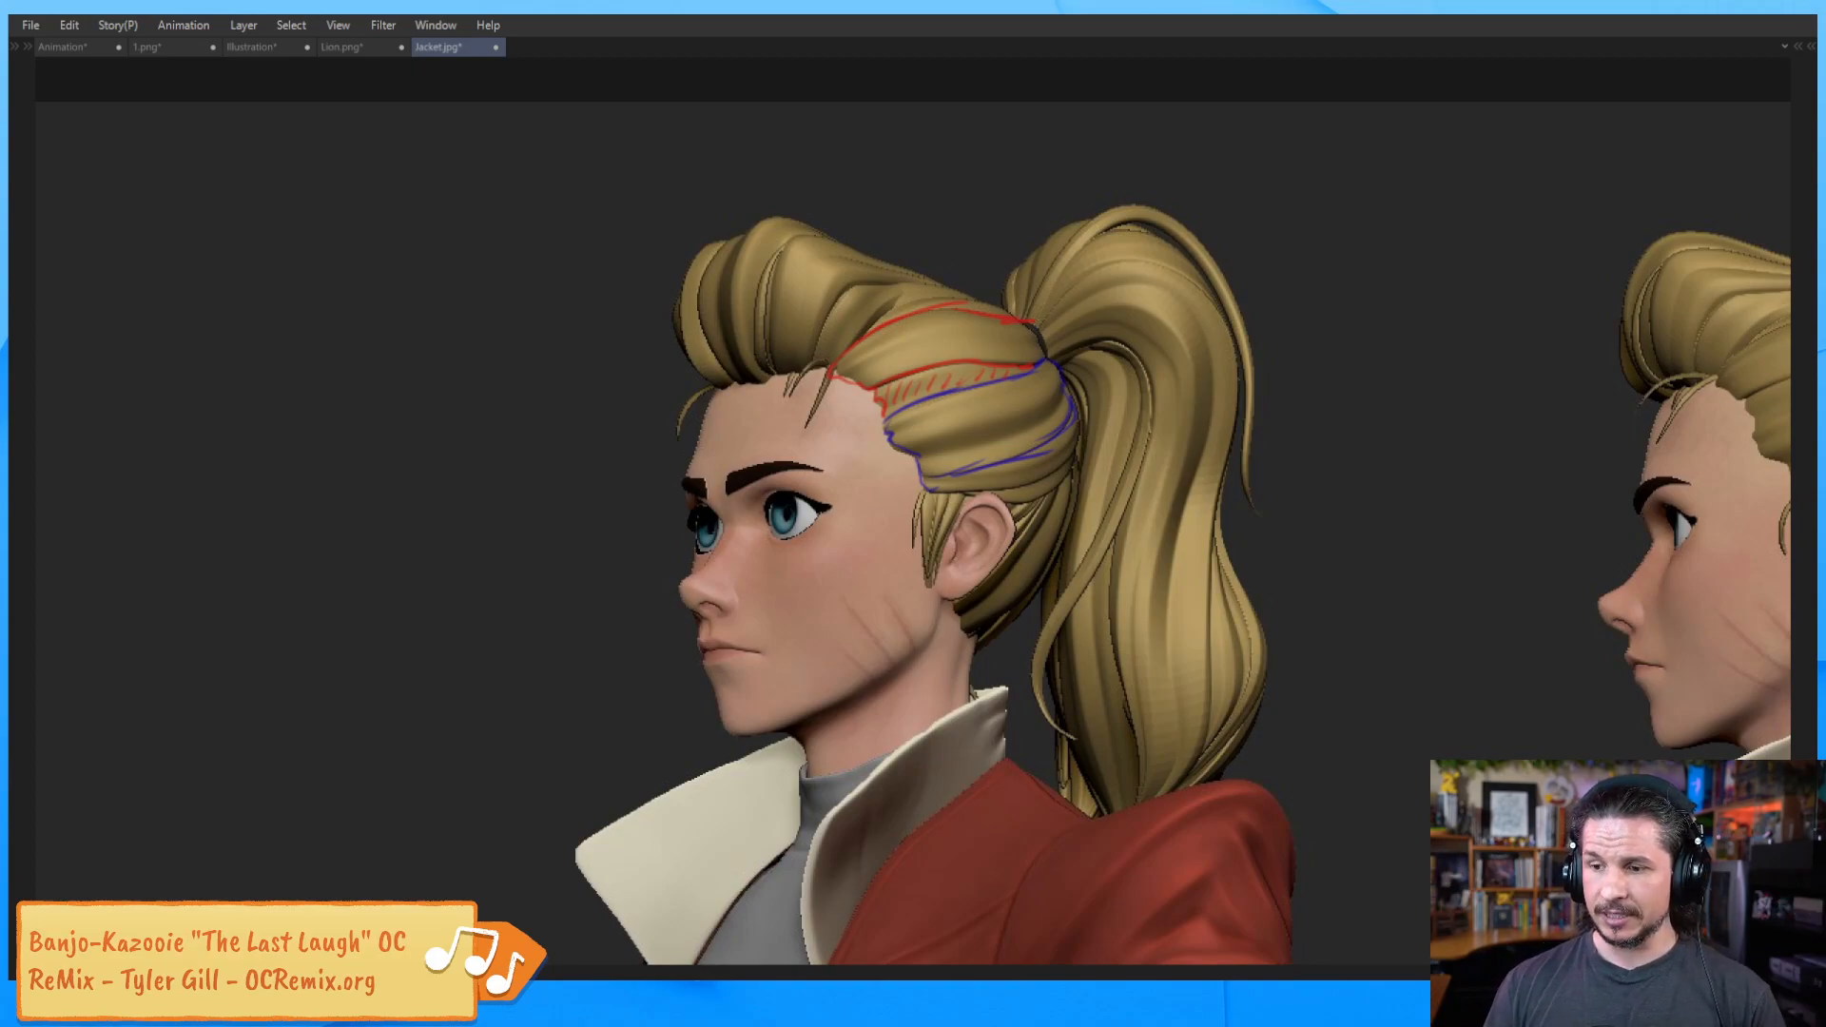
Mark the small hair clumps in front of and behind the ear in red on the side profile view
drag(1516, 437, 928, 452)
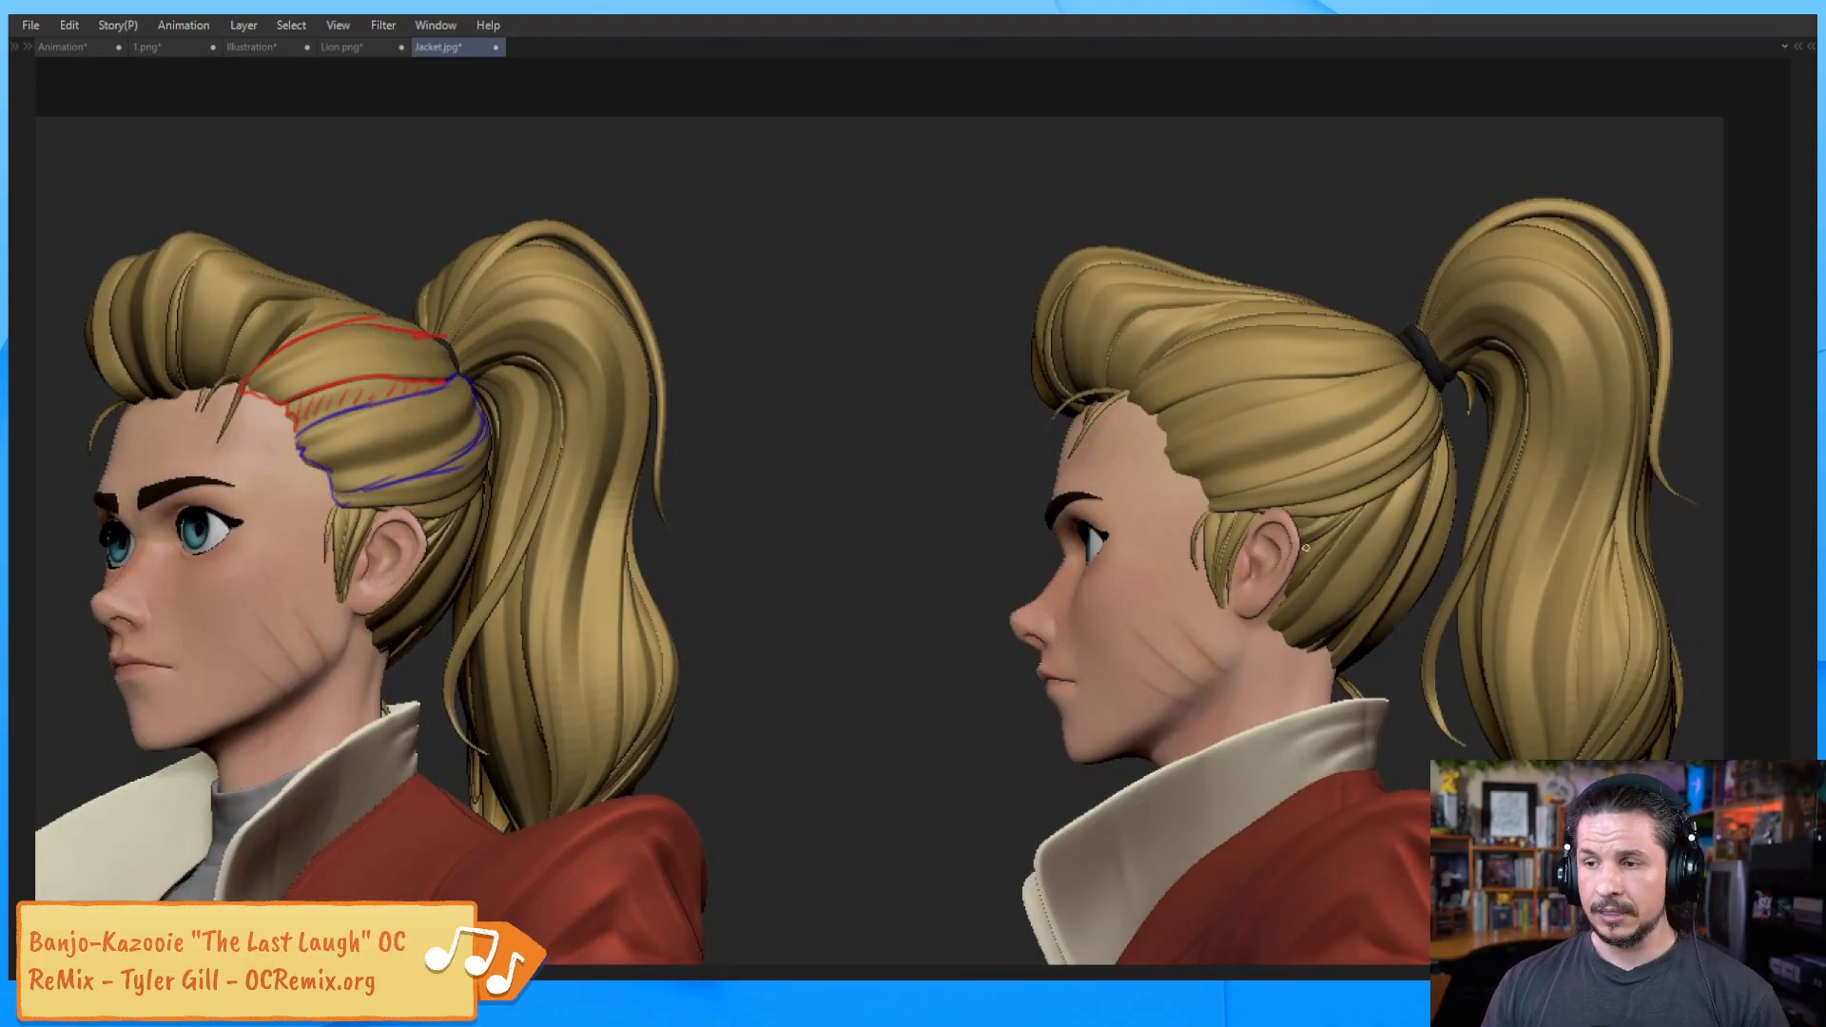
mouse_move(1324, 577)
mouse_down()
mouse_move(1095, 572)
mouse_move(951, 498)
mouse_up()
scroll(1095, 571, up, 5)
scroll(971, 559, down, 3)
drag(851, 535, 825, 614)
drag(853, 502, 815, 590)
drag(801, 495, 779, 563)
mouse_move(944, 582)
mouse_down()
mouse_move(894, 631)
mouse_move(942, 692)
mouse_up()
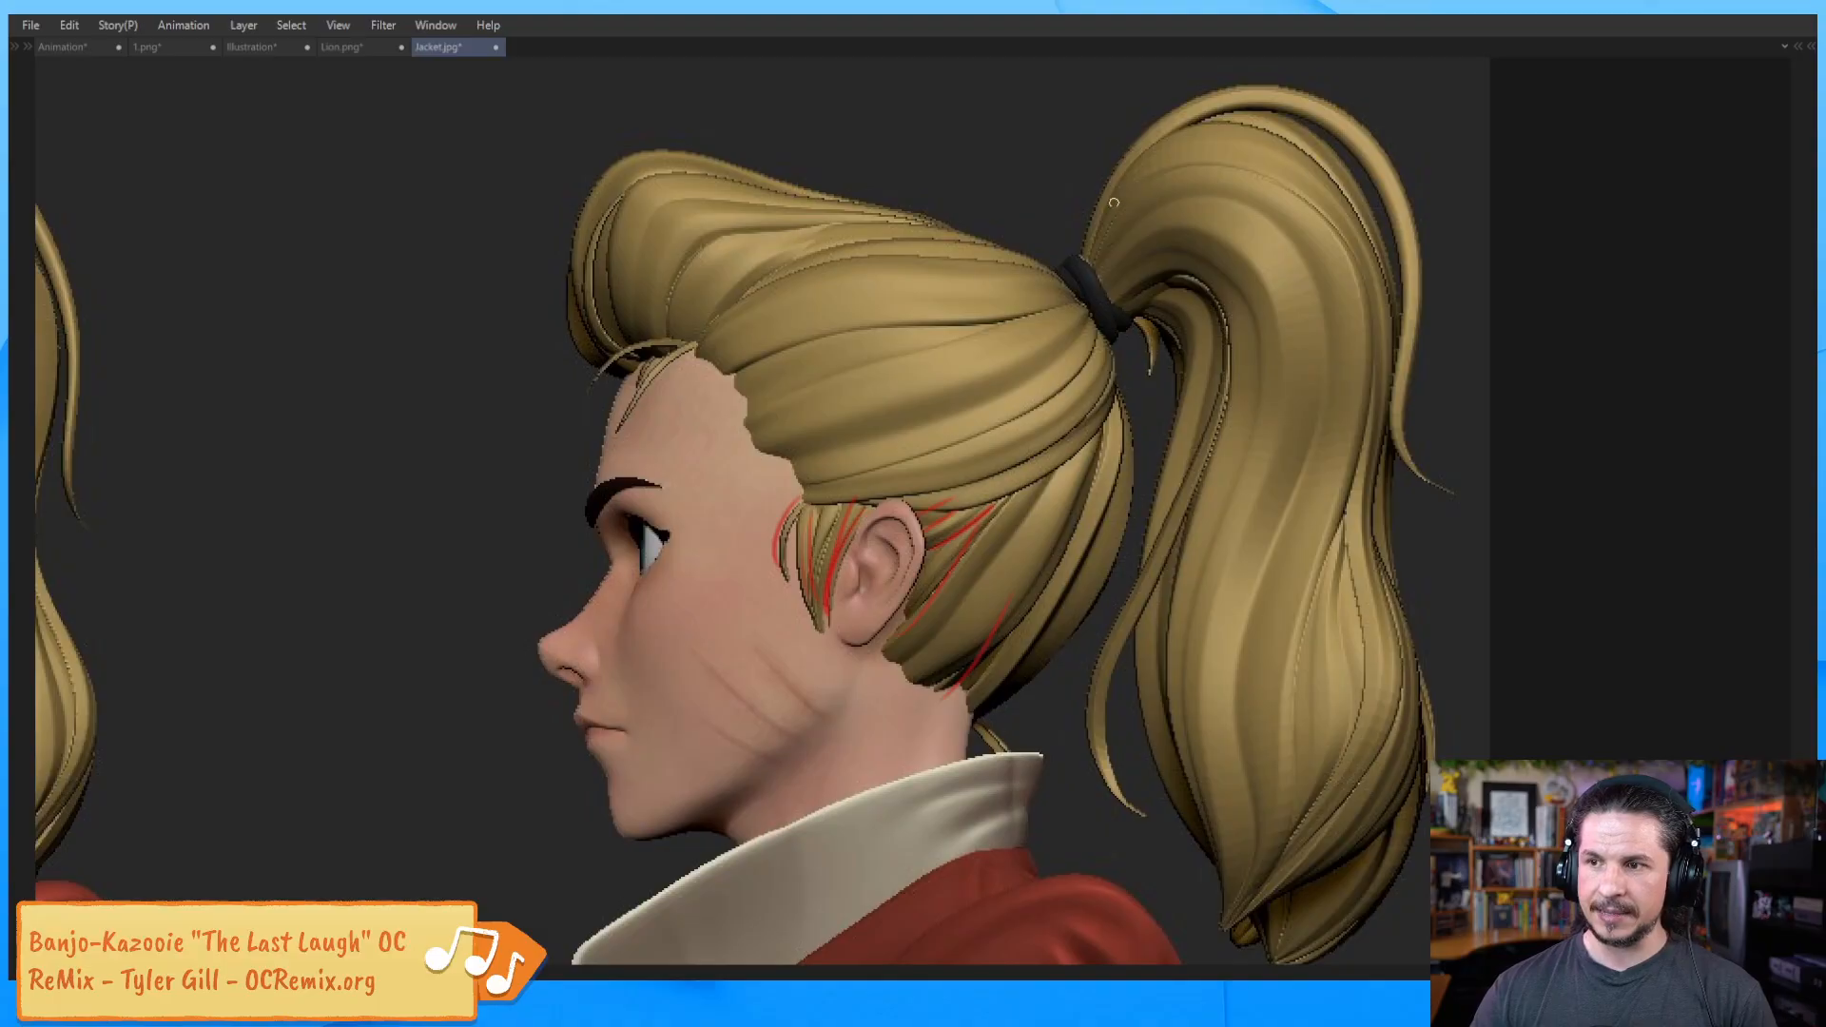
Trace the ponytail's main flow in red, from the hair tie over its crest and down through the long strands
drag(1093, 229, 1345, 142)
drag(1203, 133, 1369, 247)
mouse_move(1207, 188)
mouse_down()
mouse_move(1303, 523)
mouse_move(1271, 651)
mouse_up()
drag(1241, 398, 1071, 870)
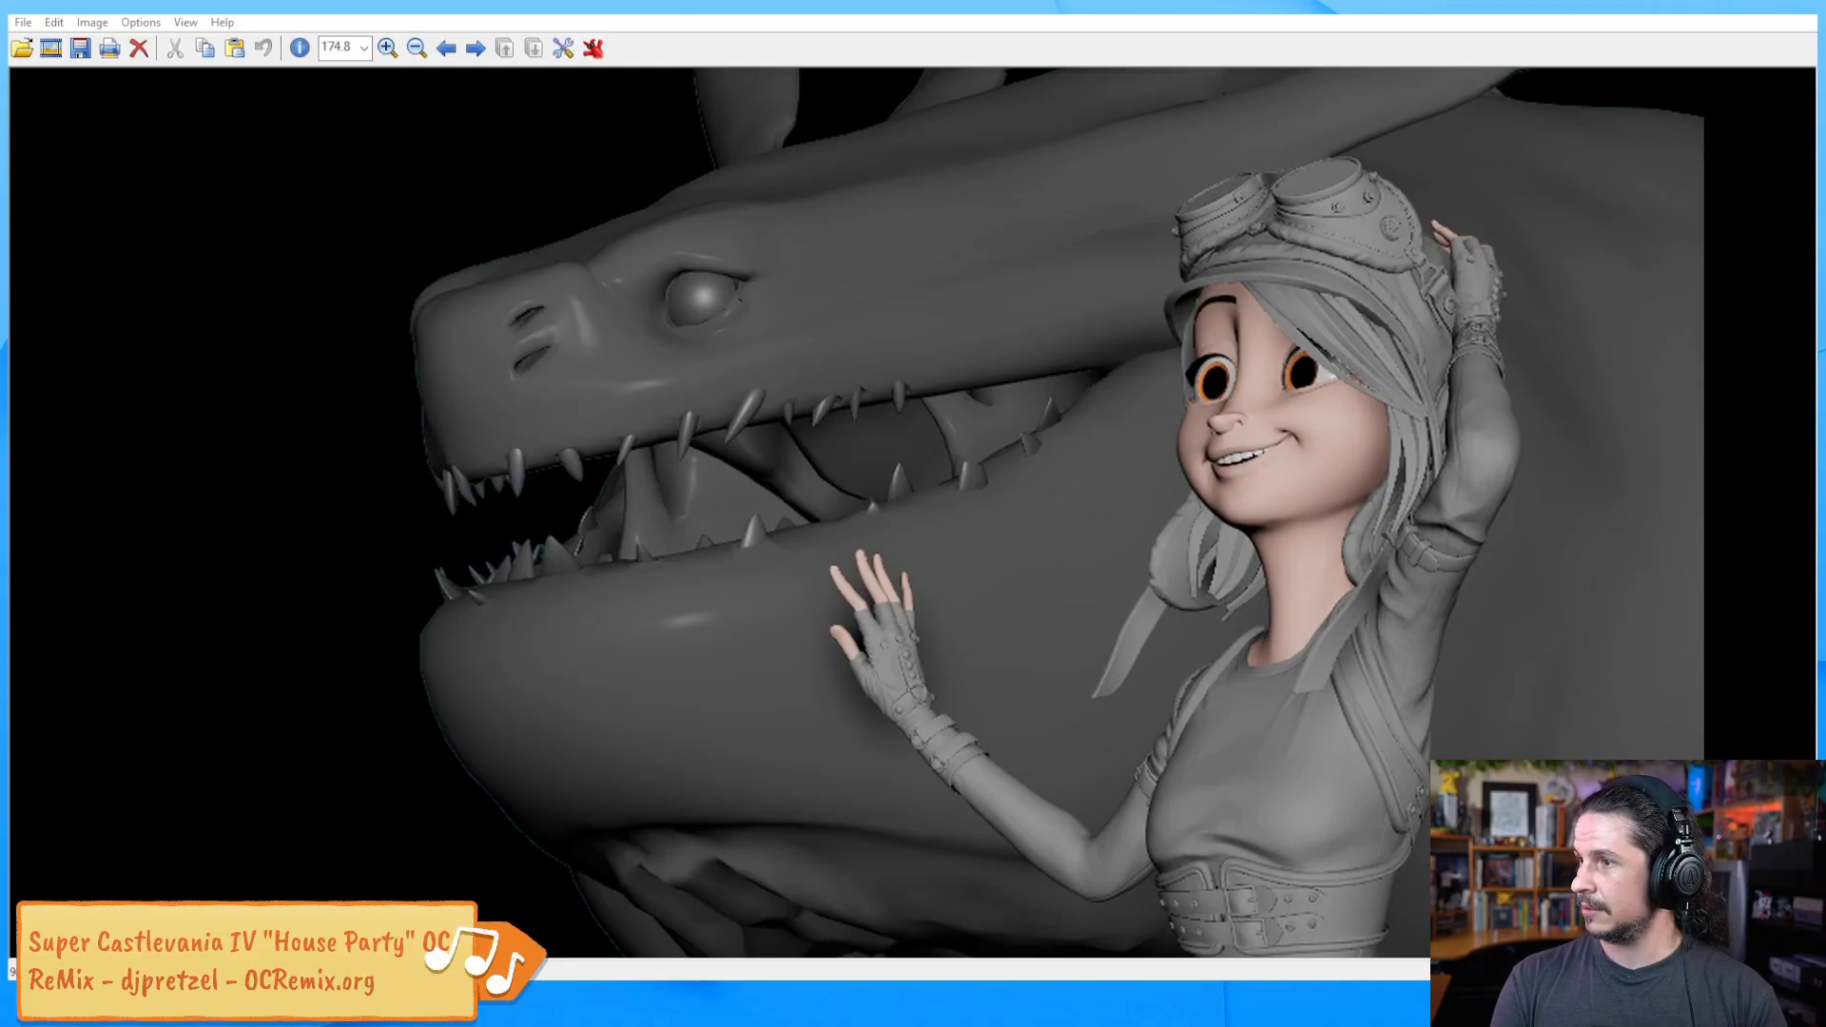
Switch to the Winter registration image in the browser and enlarge the blonde girl's face and hair
key(alt+Tab)
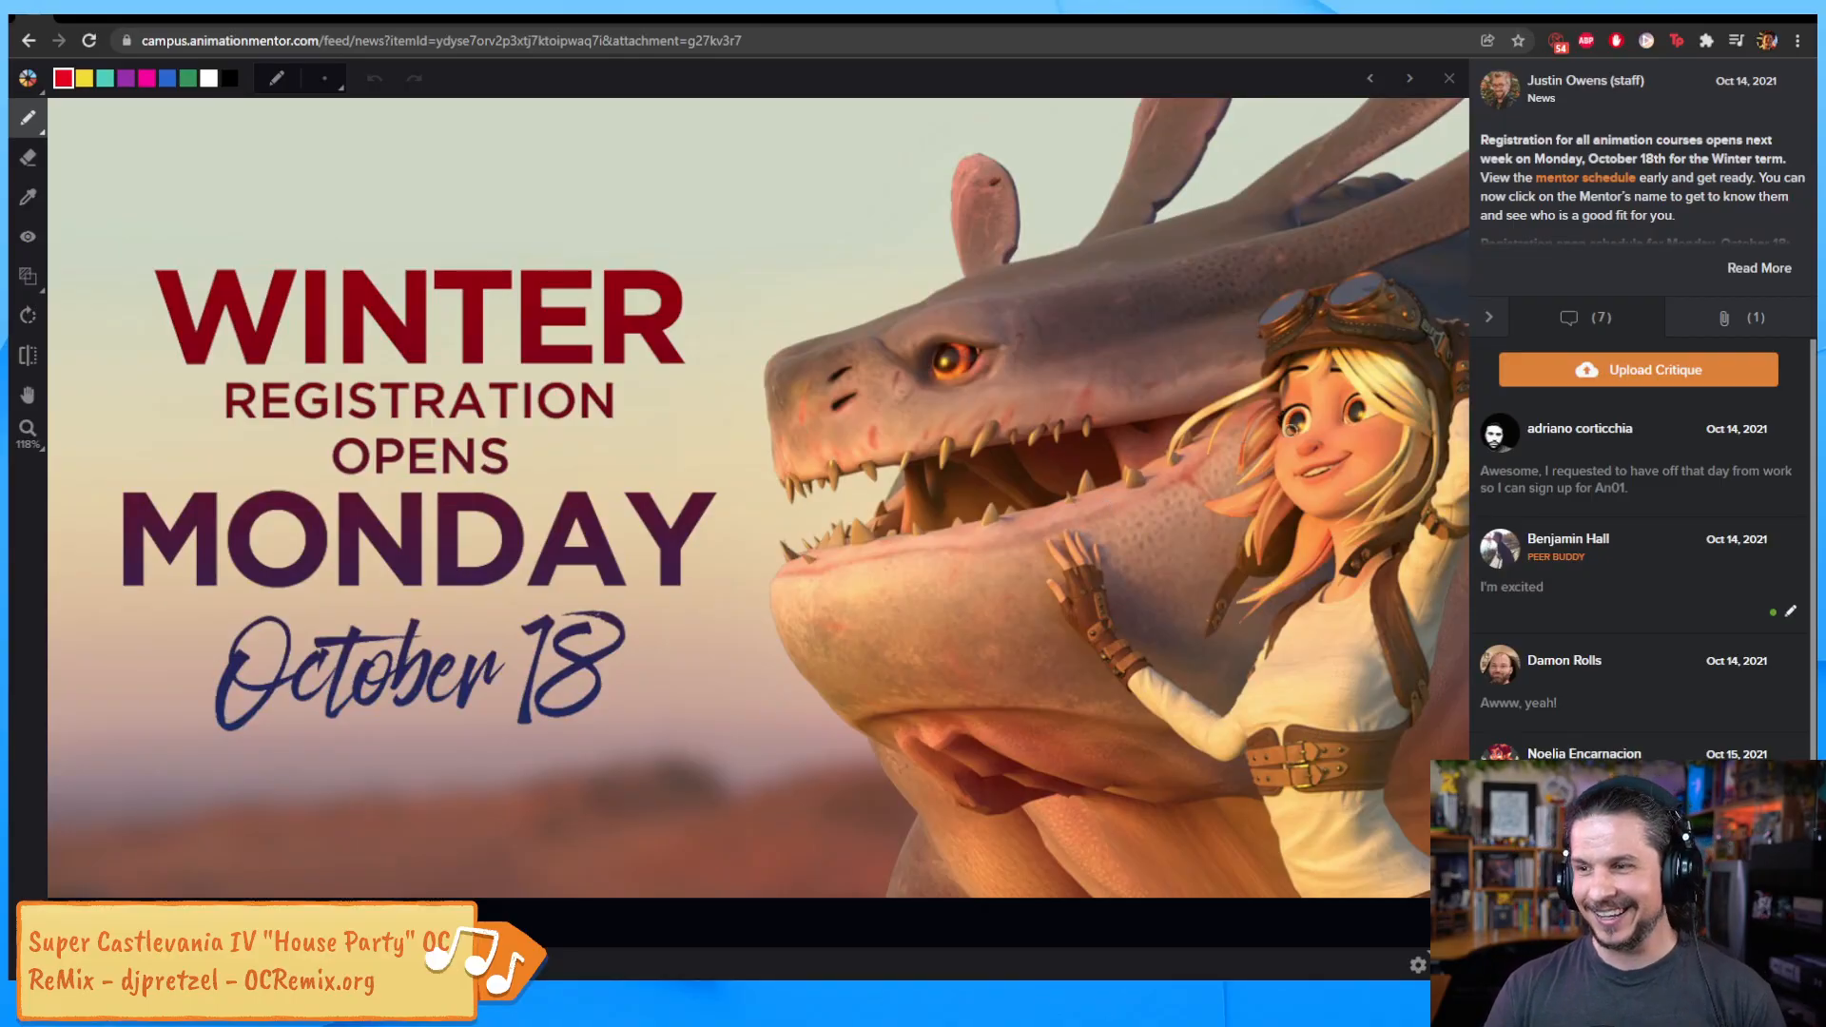
click(1076, 534)
alt+middle_drag(1075, 533, 713, 566)
mouse_move(714, 566)
alt+right_down()
mouse_move(990, 512)
mouse_move(879, 504)
alt+right_up()
alt+middle_drag(880, 504, 756, 585)
alt+right_drag(756, 584, 911, 551)
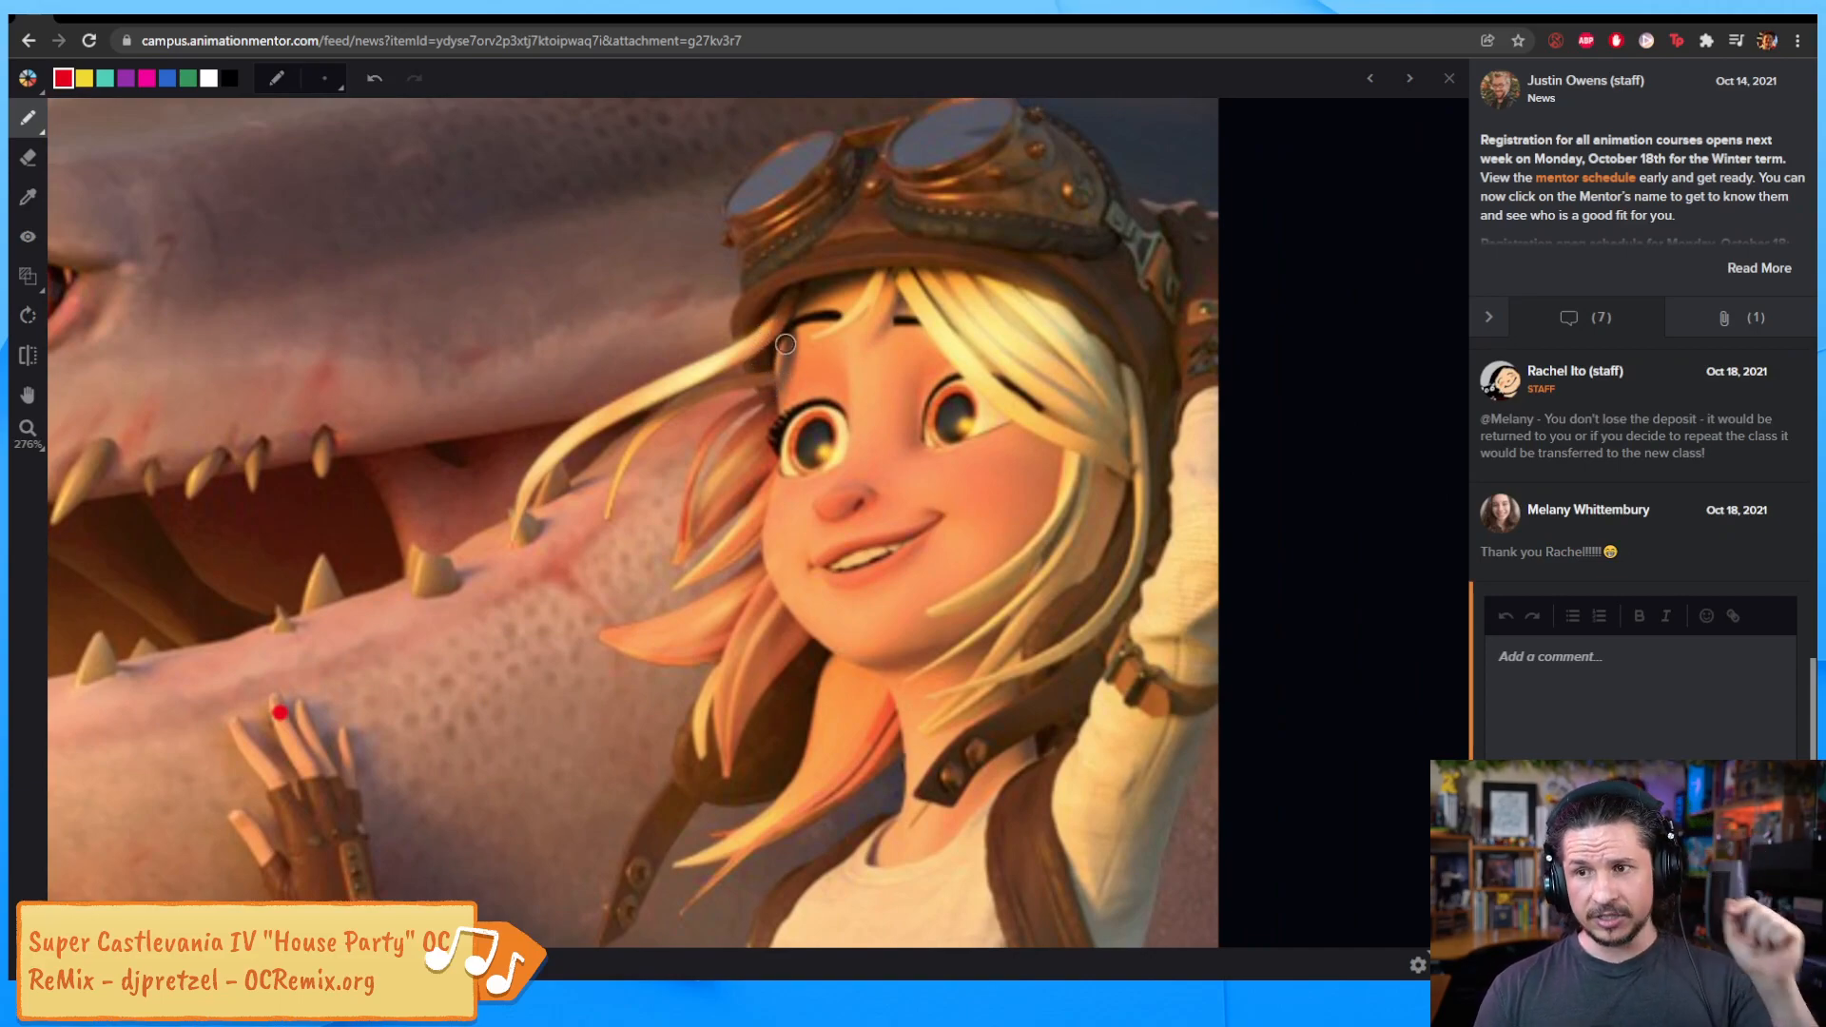
Draw thick red strokes along the girl's fringe, covering the windblown strand, the short middle clumps and the sweep across the forehead
drag(782, 297, 523, 570)
click(885, 270)
mouse_move(819, 335)
mouse_down()
mouse_move(886, 267)
mouse_move(1072, 468)
mouse_up()
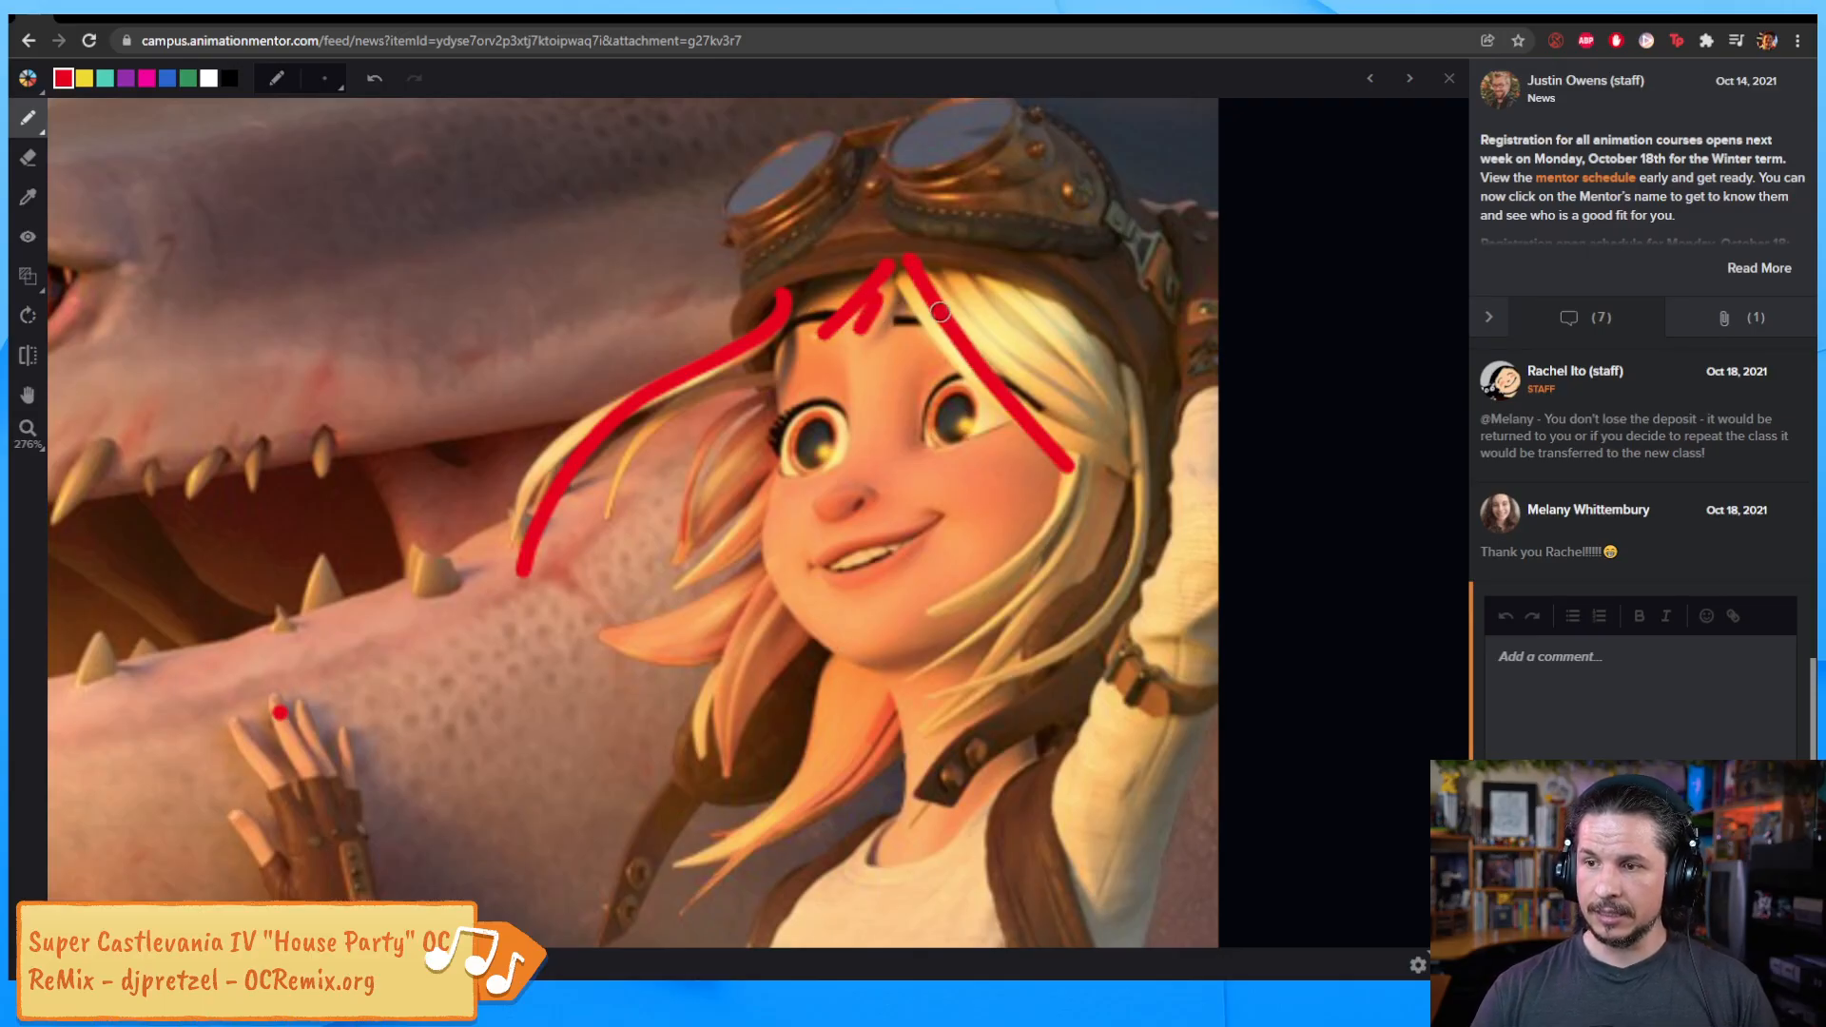
drag(940, 303, 1080, 419)
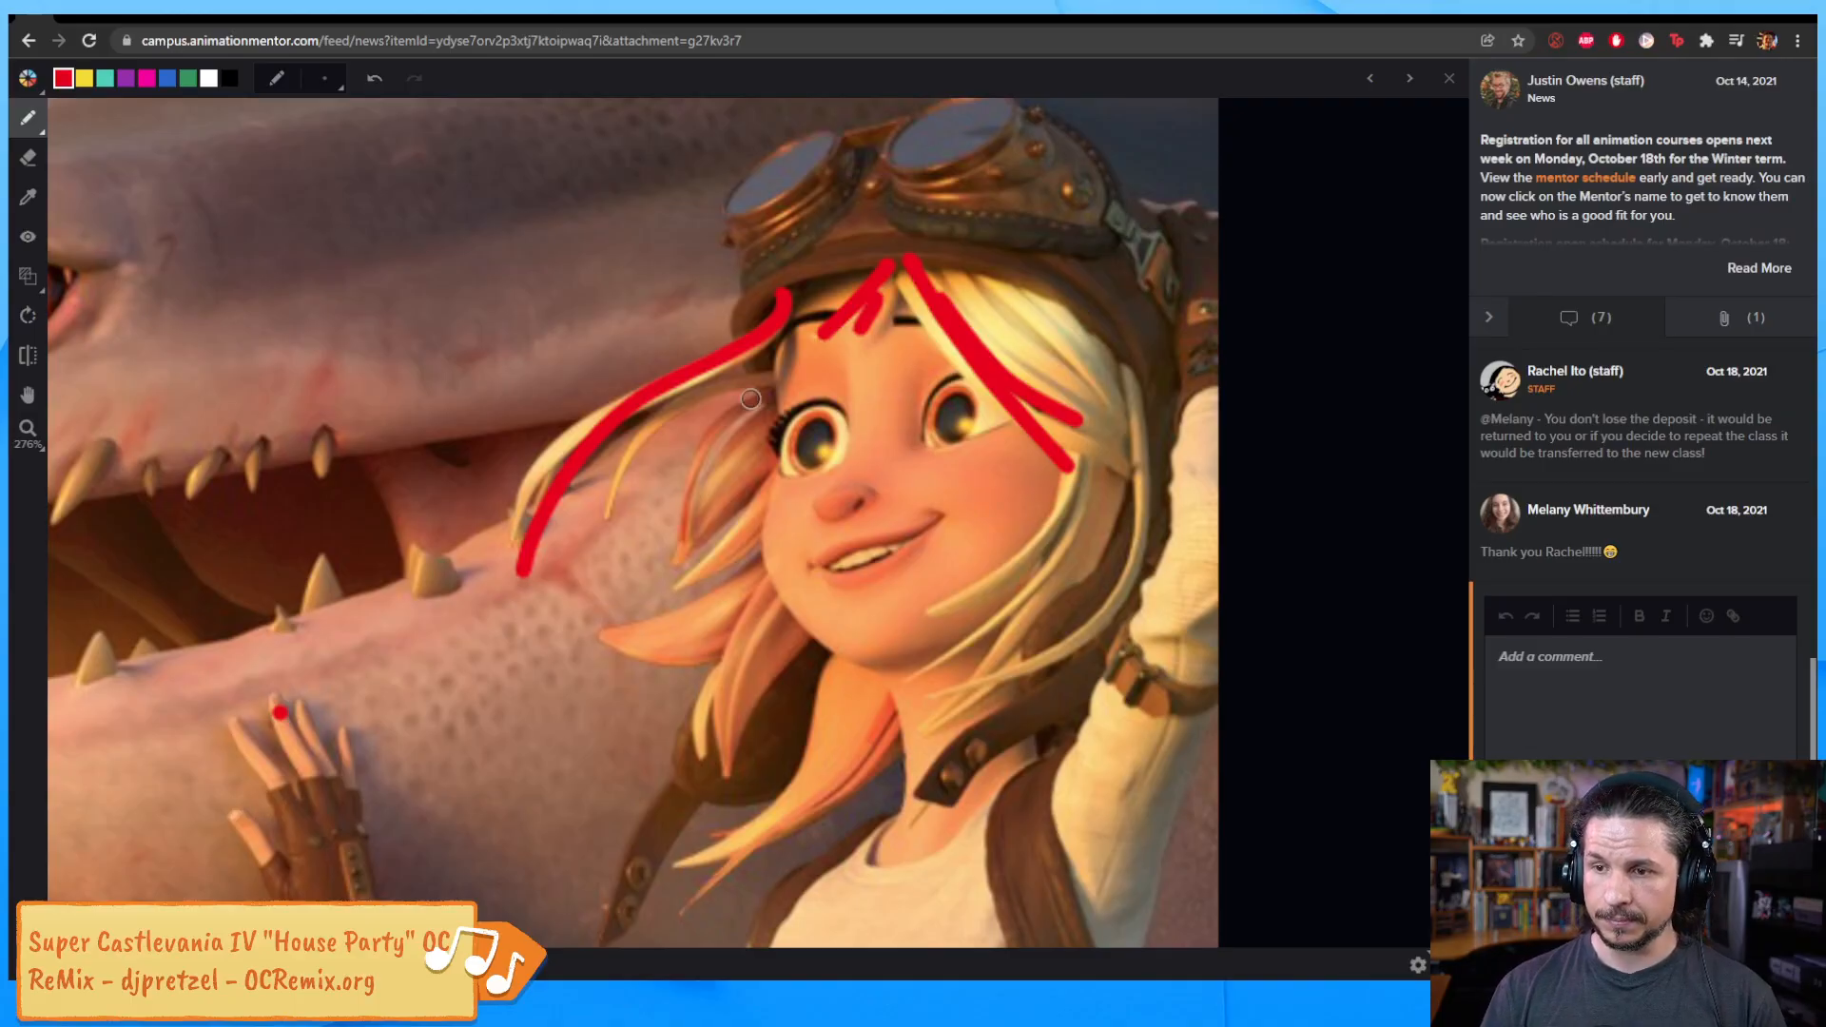
drag(938, 559, 913, 564)
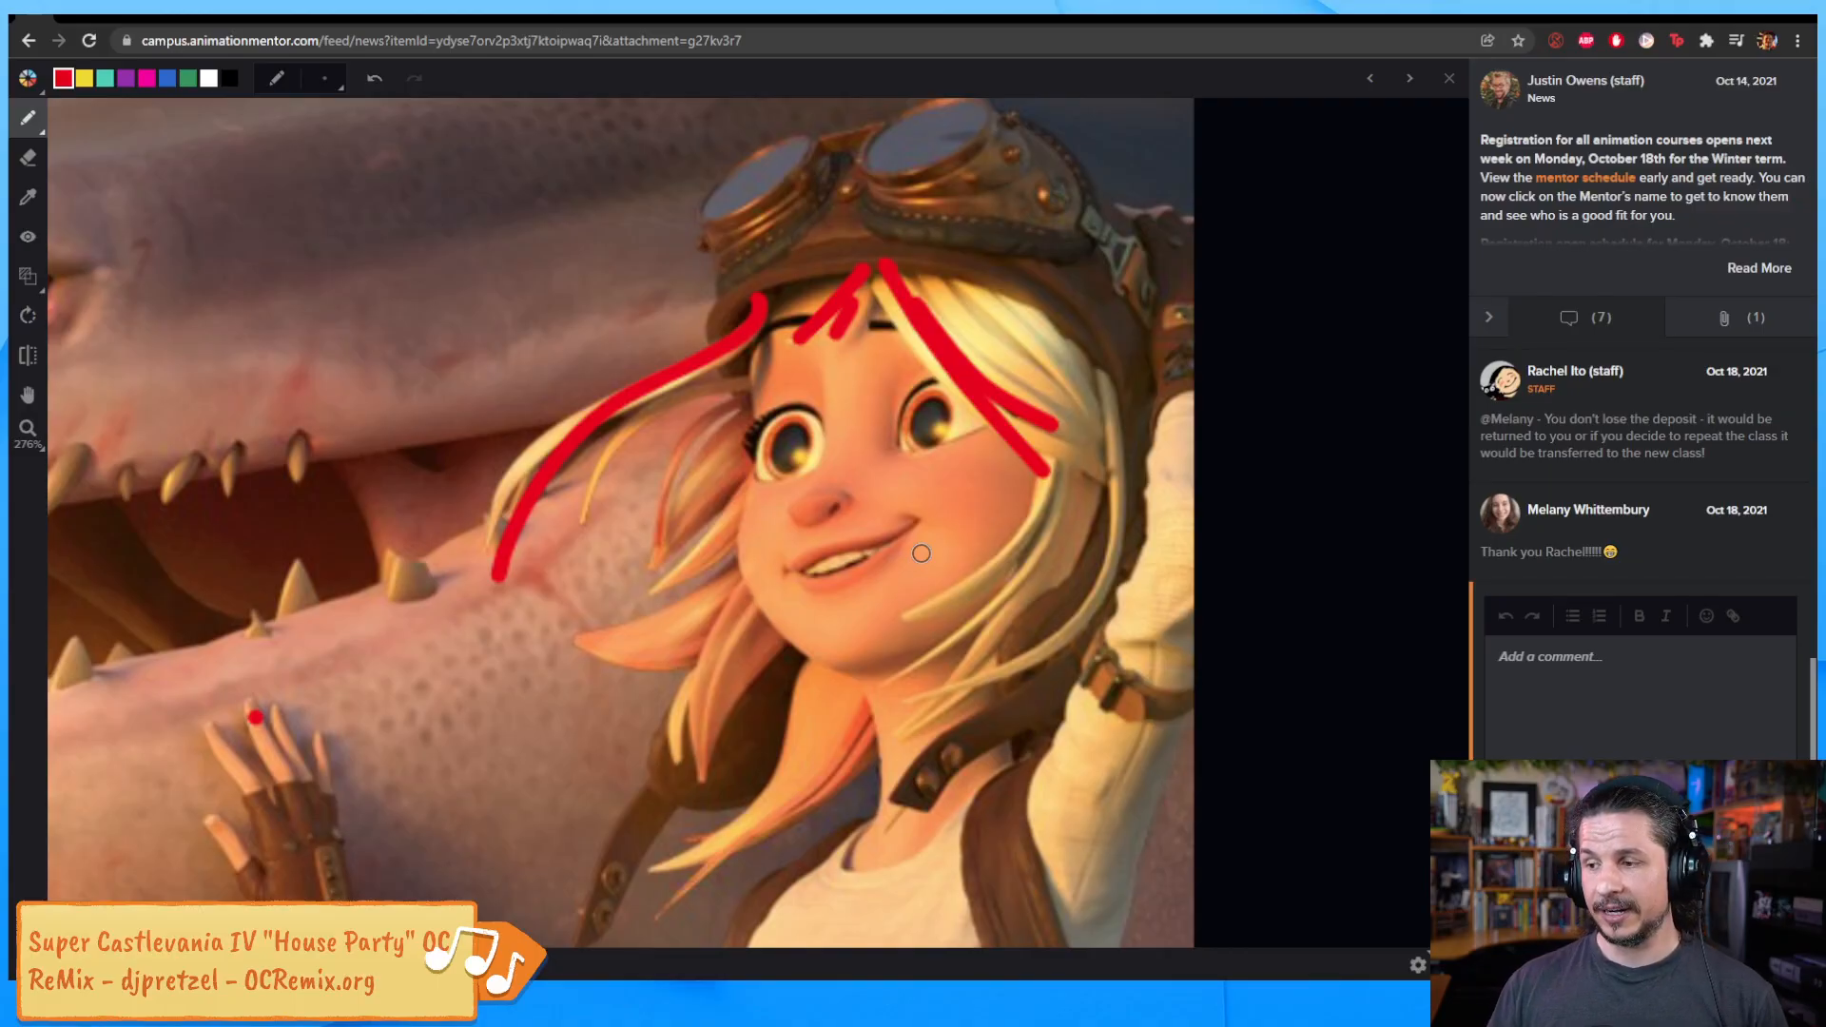
Bring up the Early Bird Registration Sweepstakes image in the browser and examine the man's sculpted moustache up close
drag(1226, 19, 1269, 1)
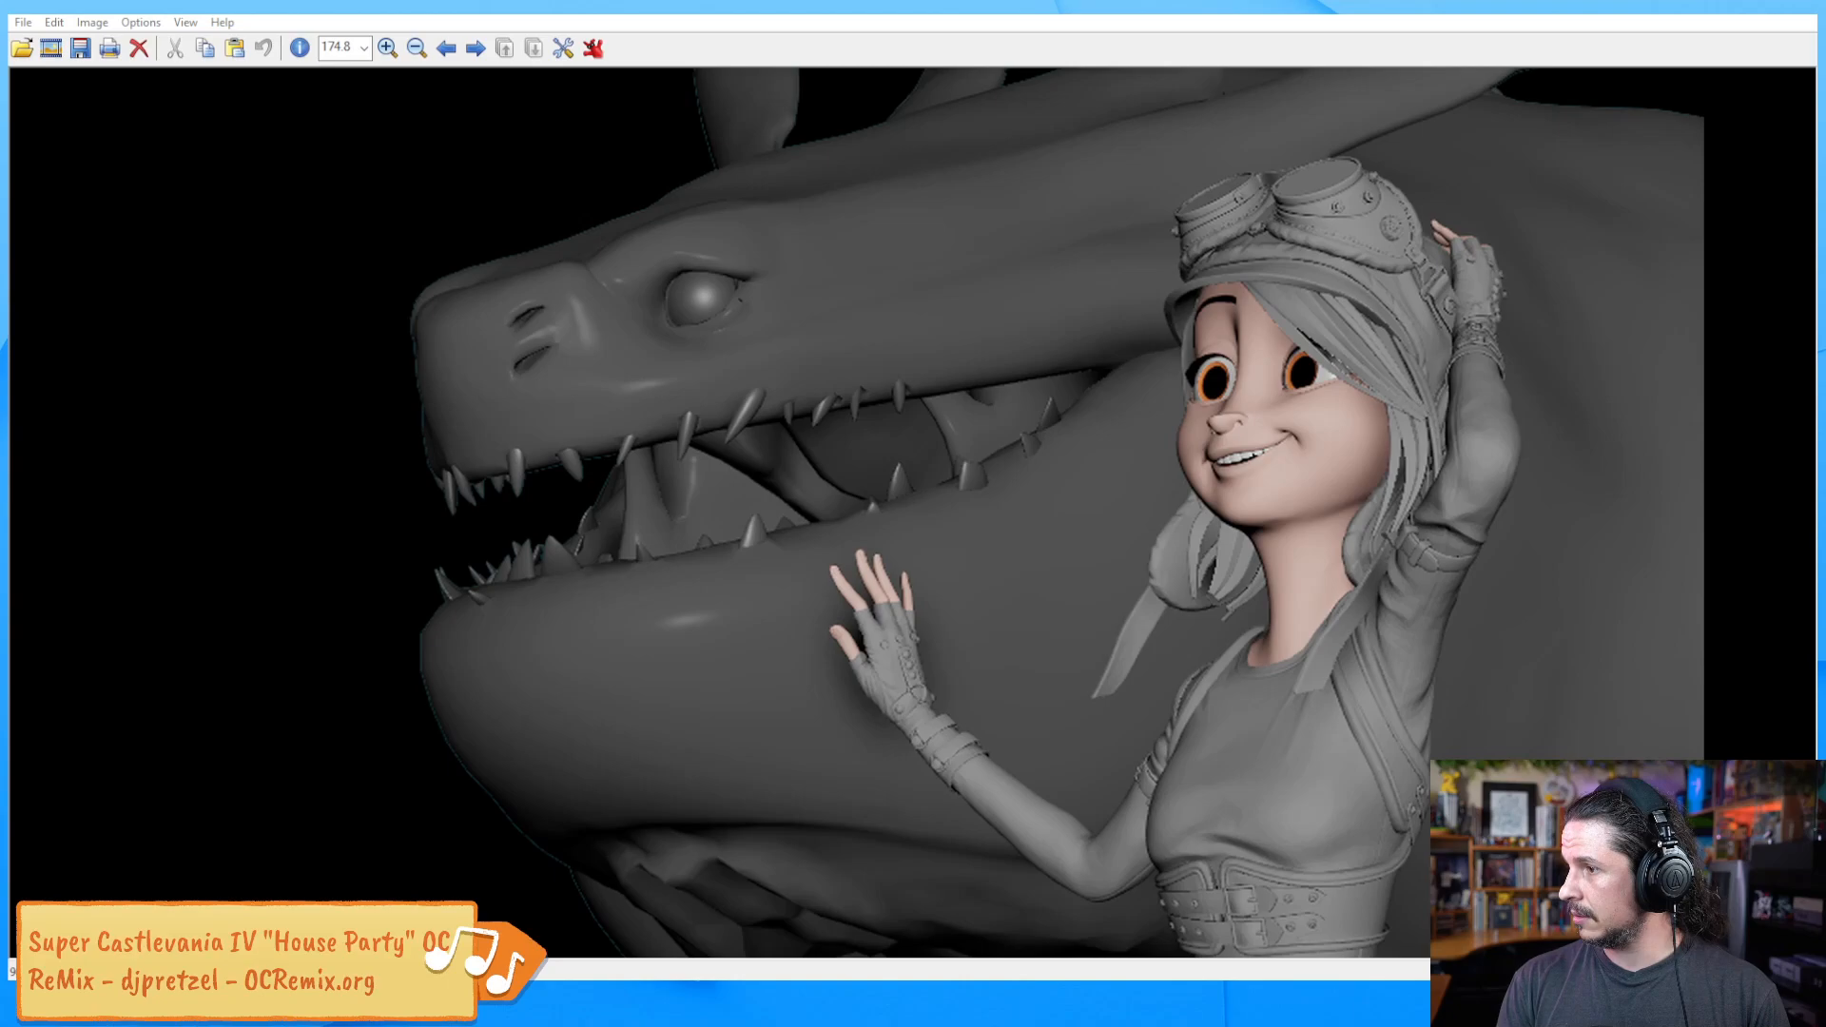
drag(1736, 218, 635, 15)
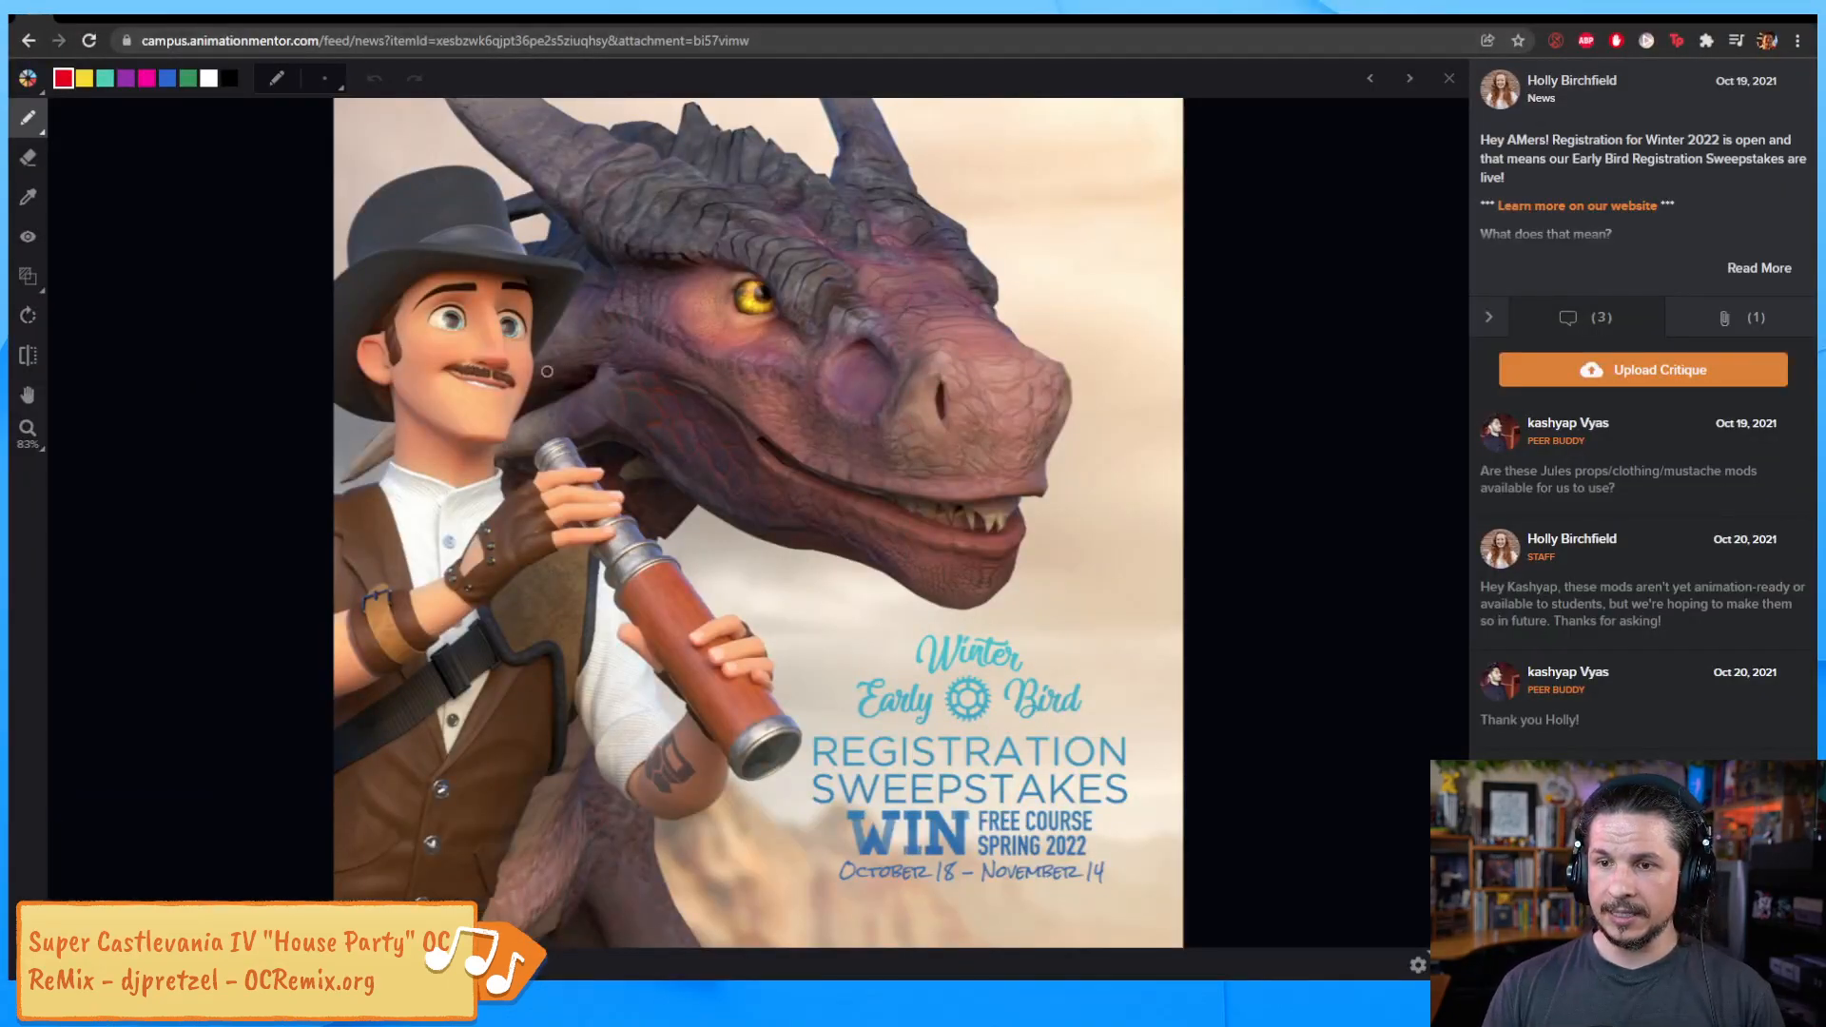
scroll(541, 370, up, 8)
scroll(908, 513, down, 1)
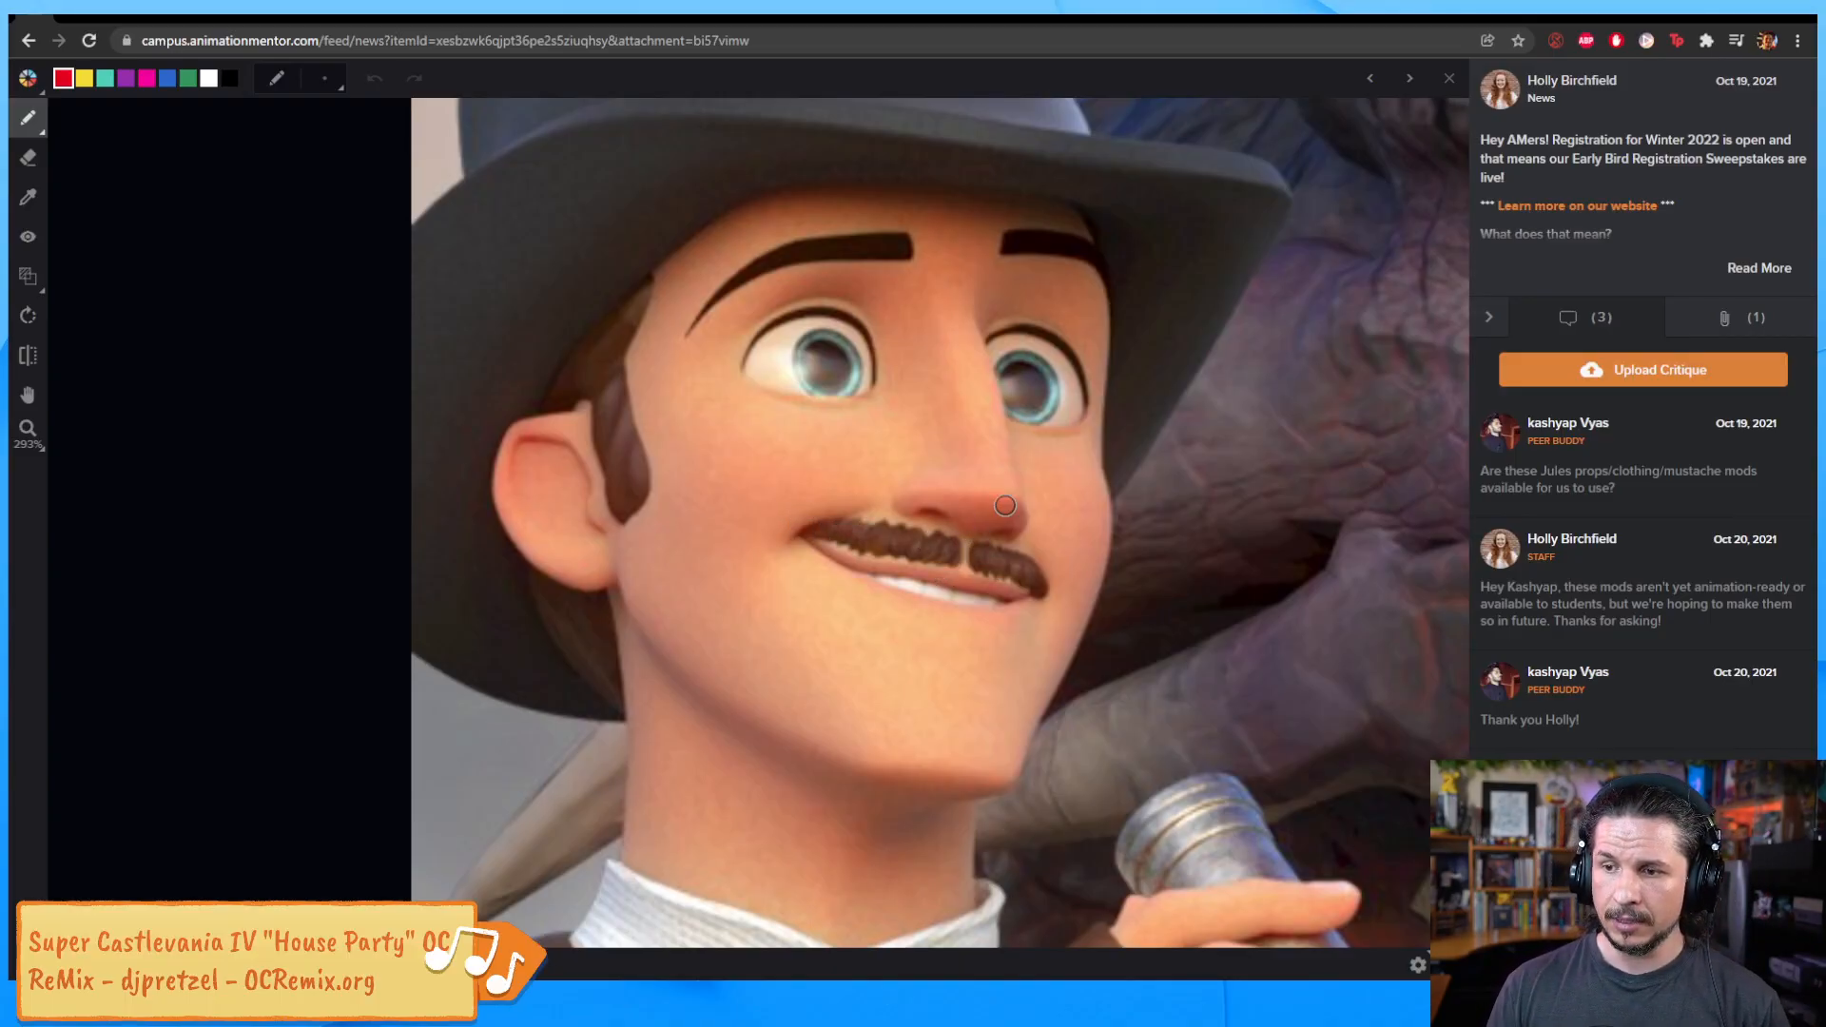
scroll(1005, 505, up, 6)
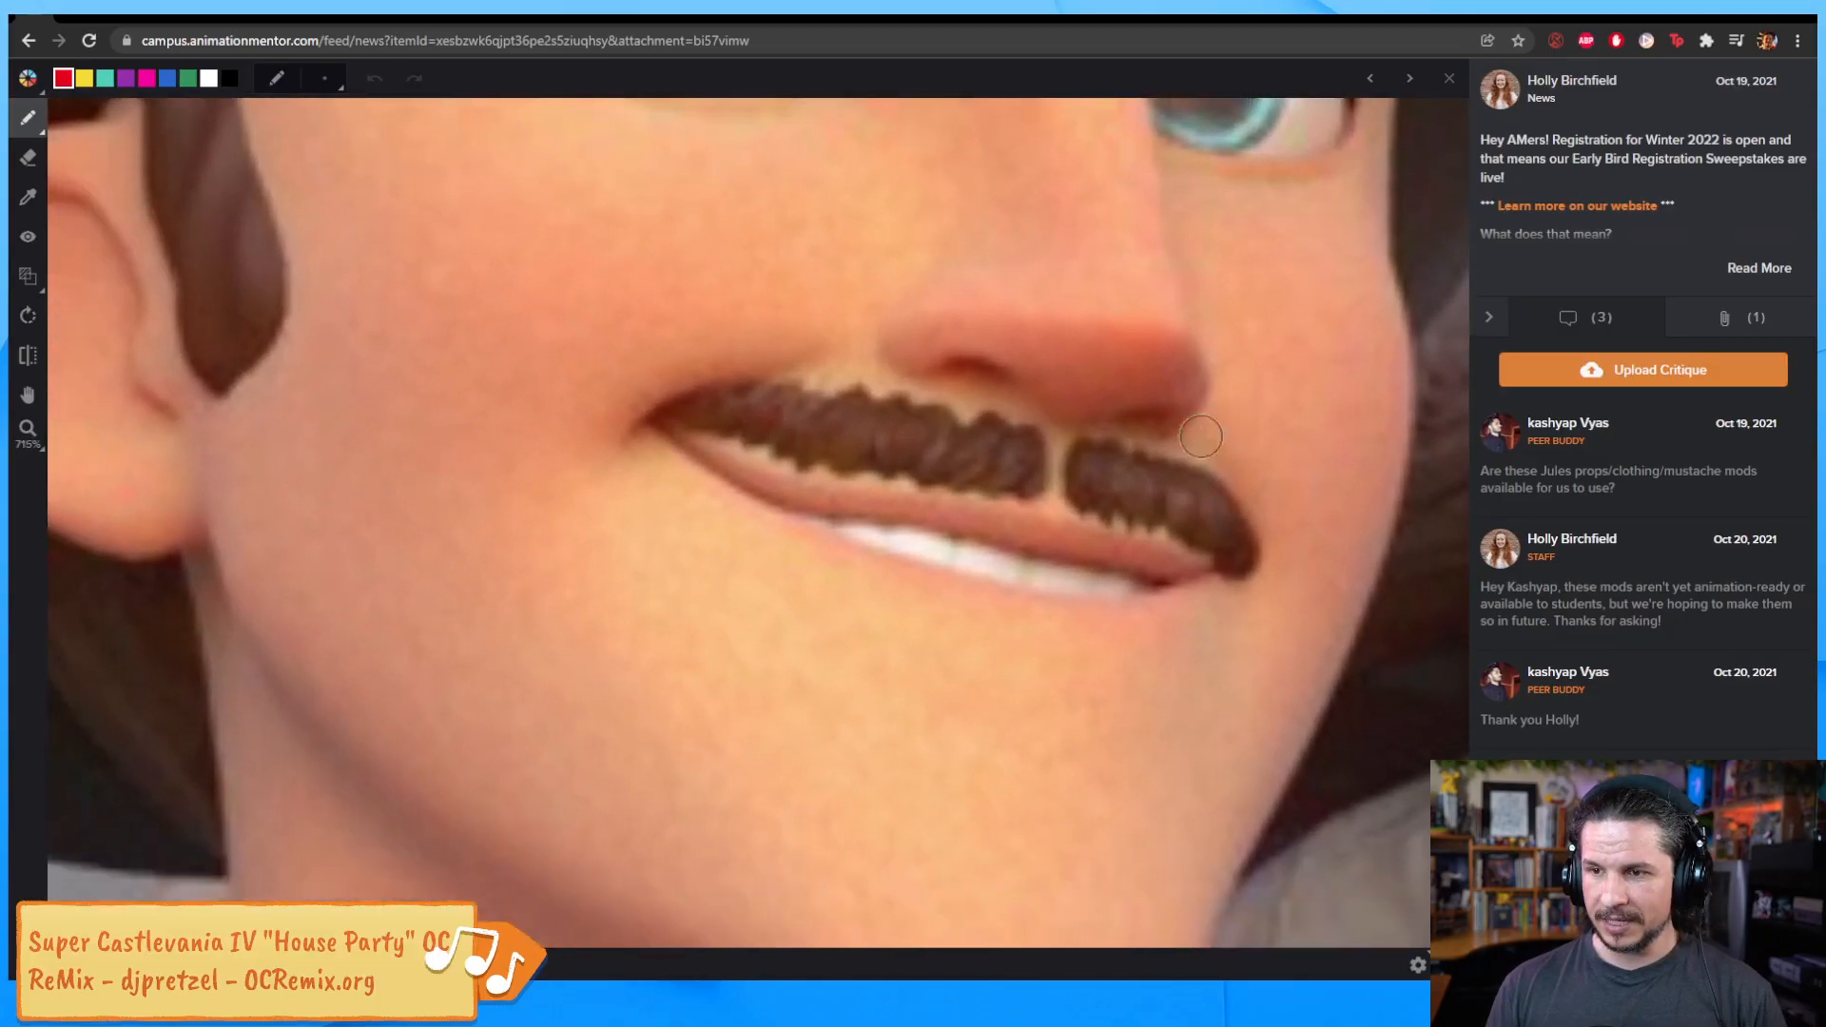
scroll(1103, 452, up, 1)
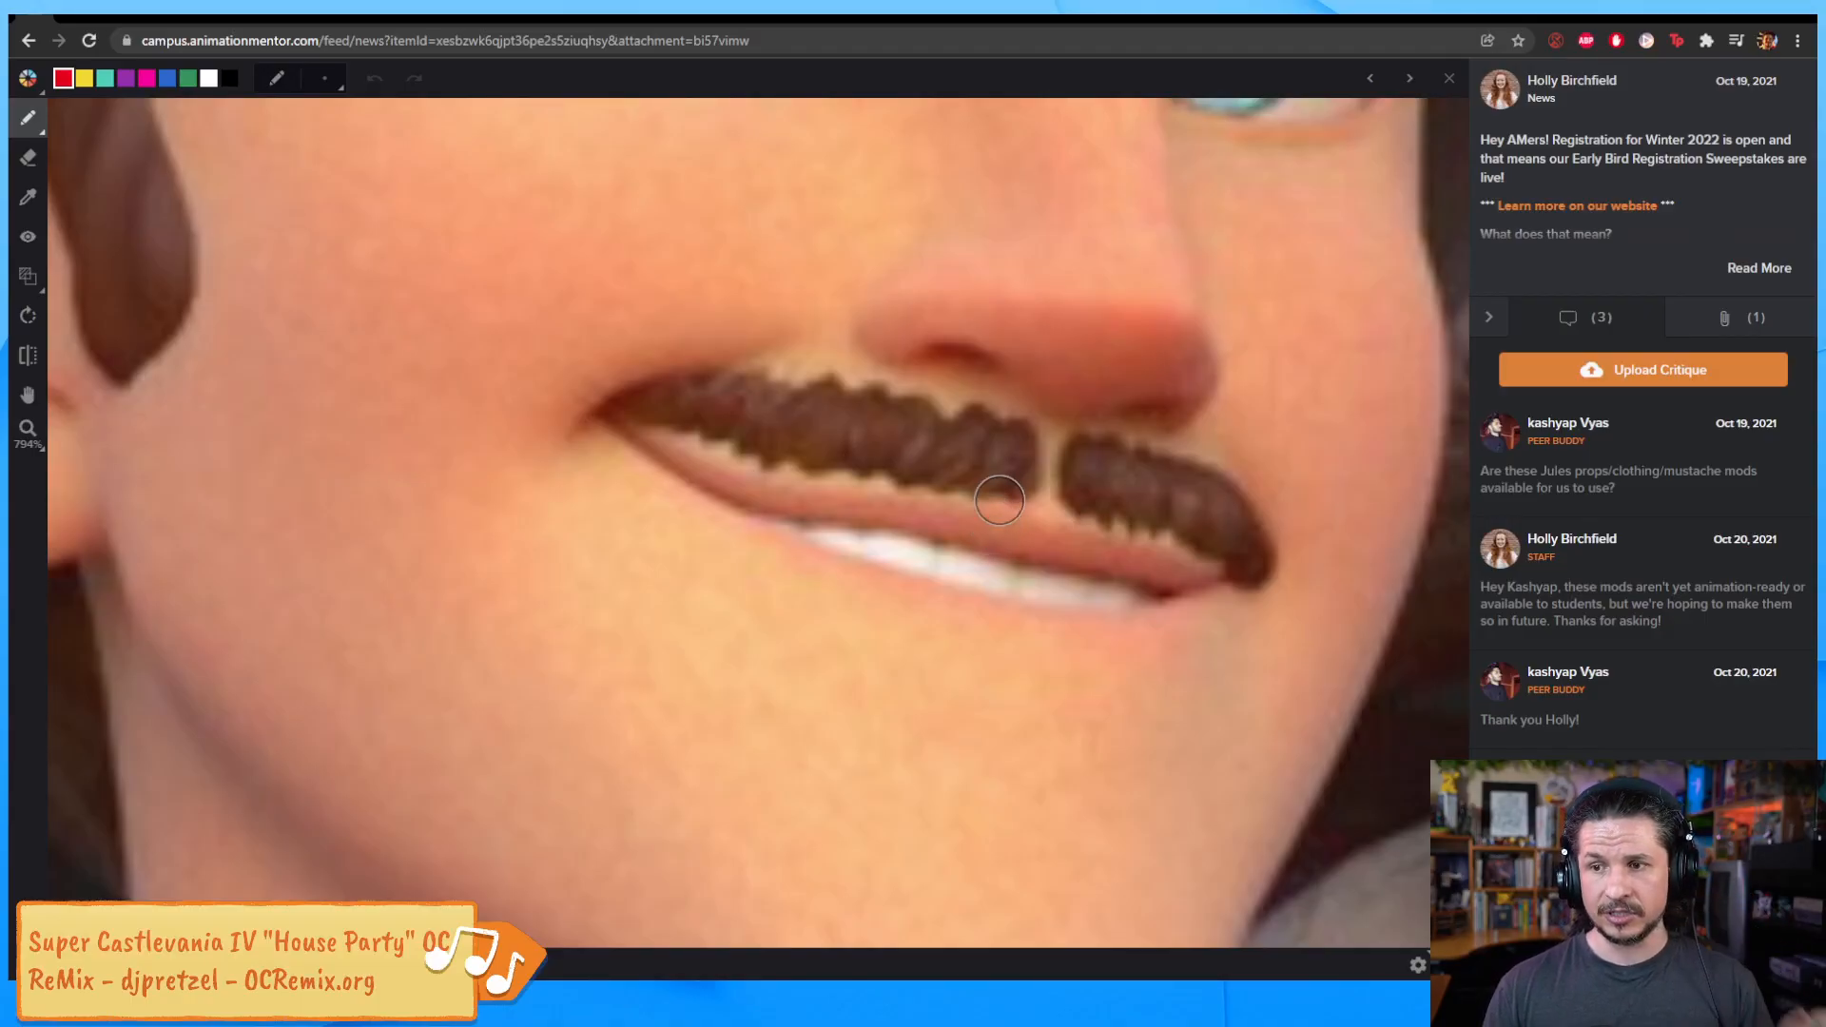
scroll(1210, 461, down, 5)
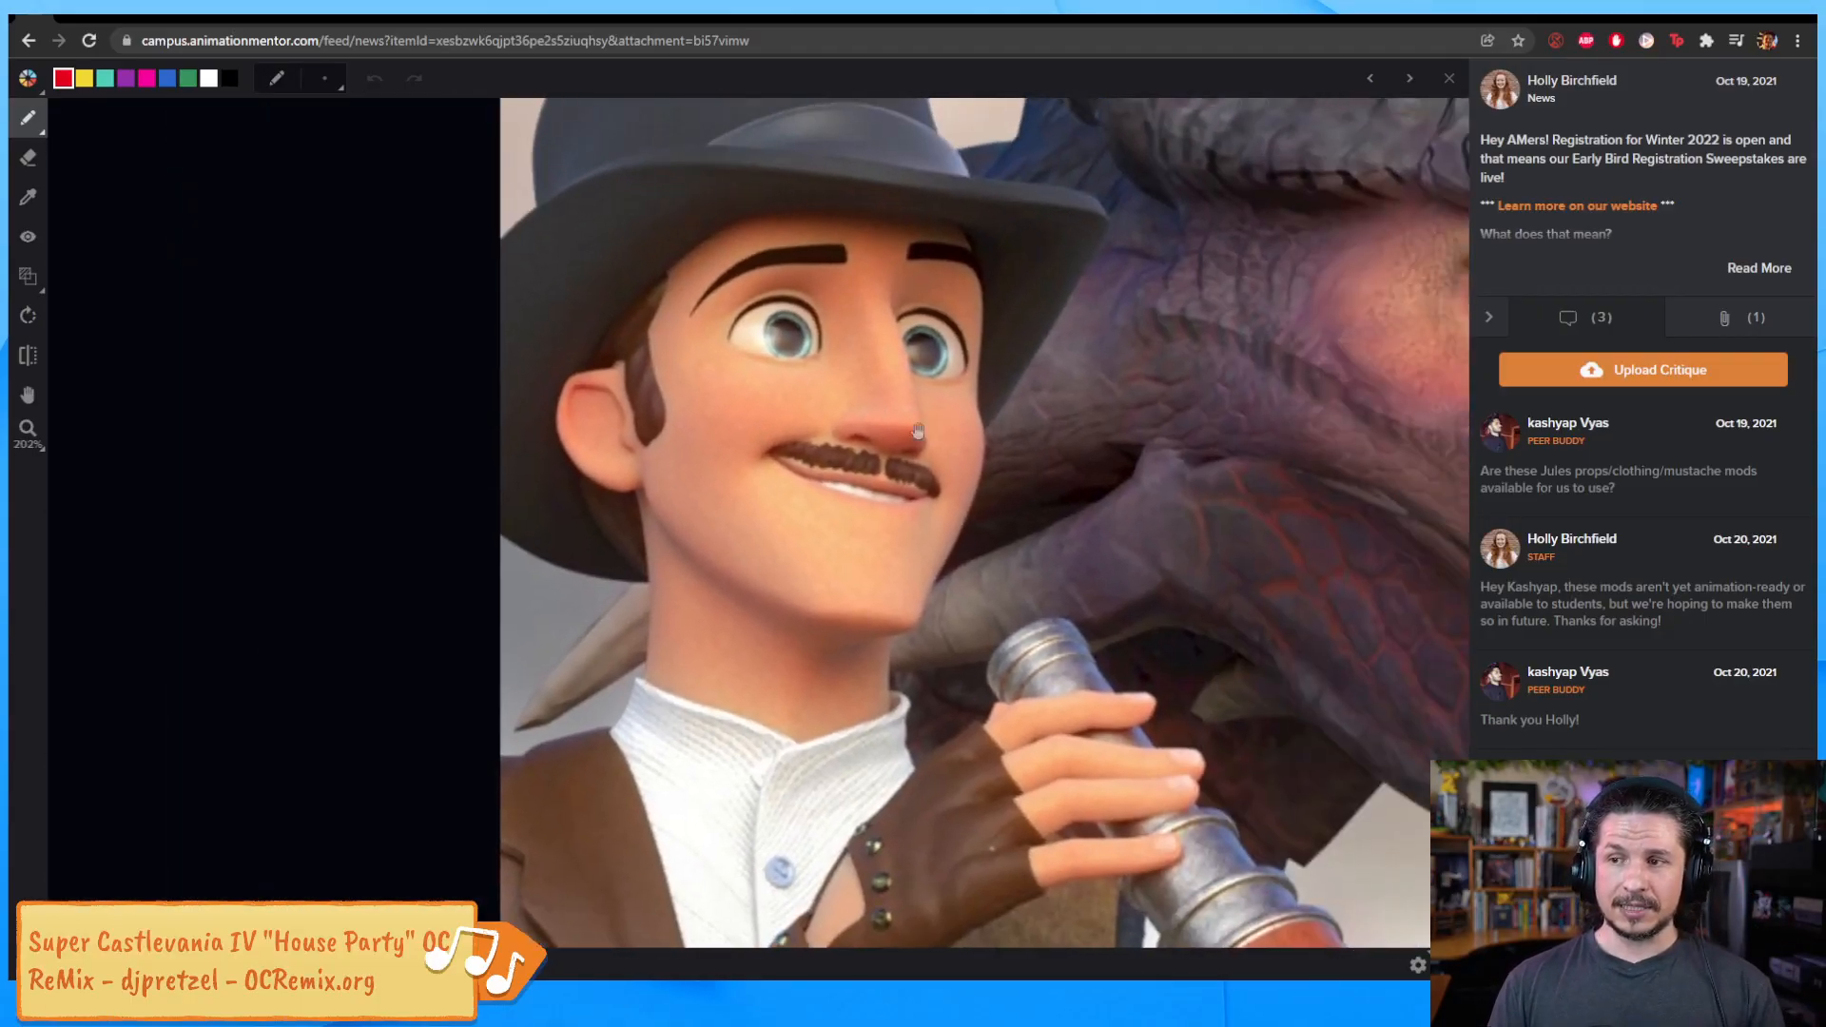
scroll(946, 428, down, 3)
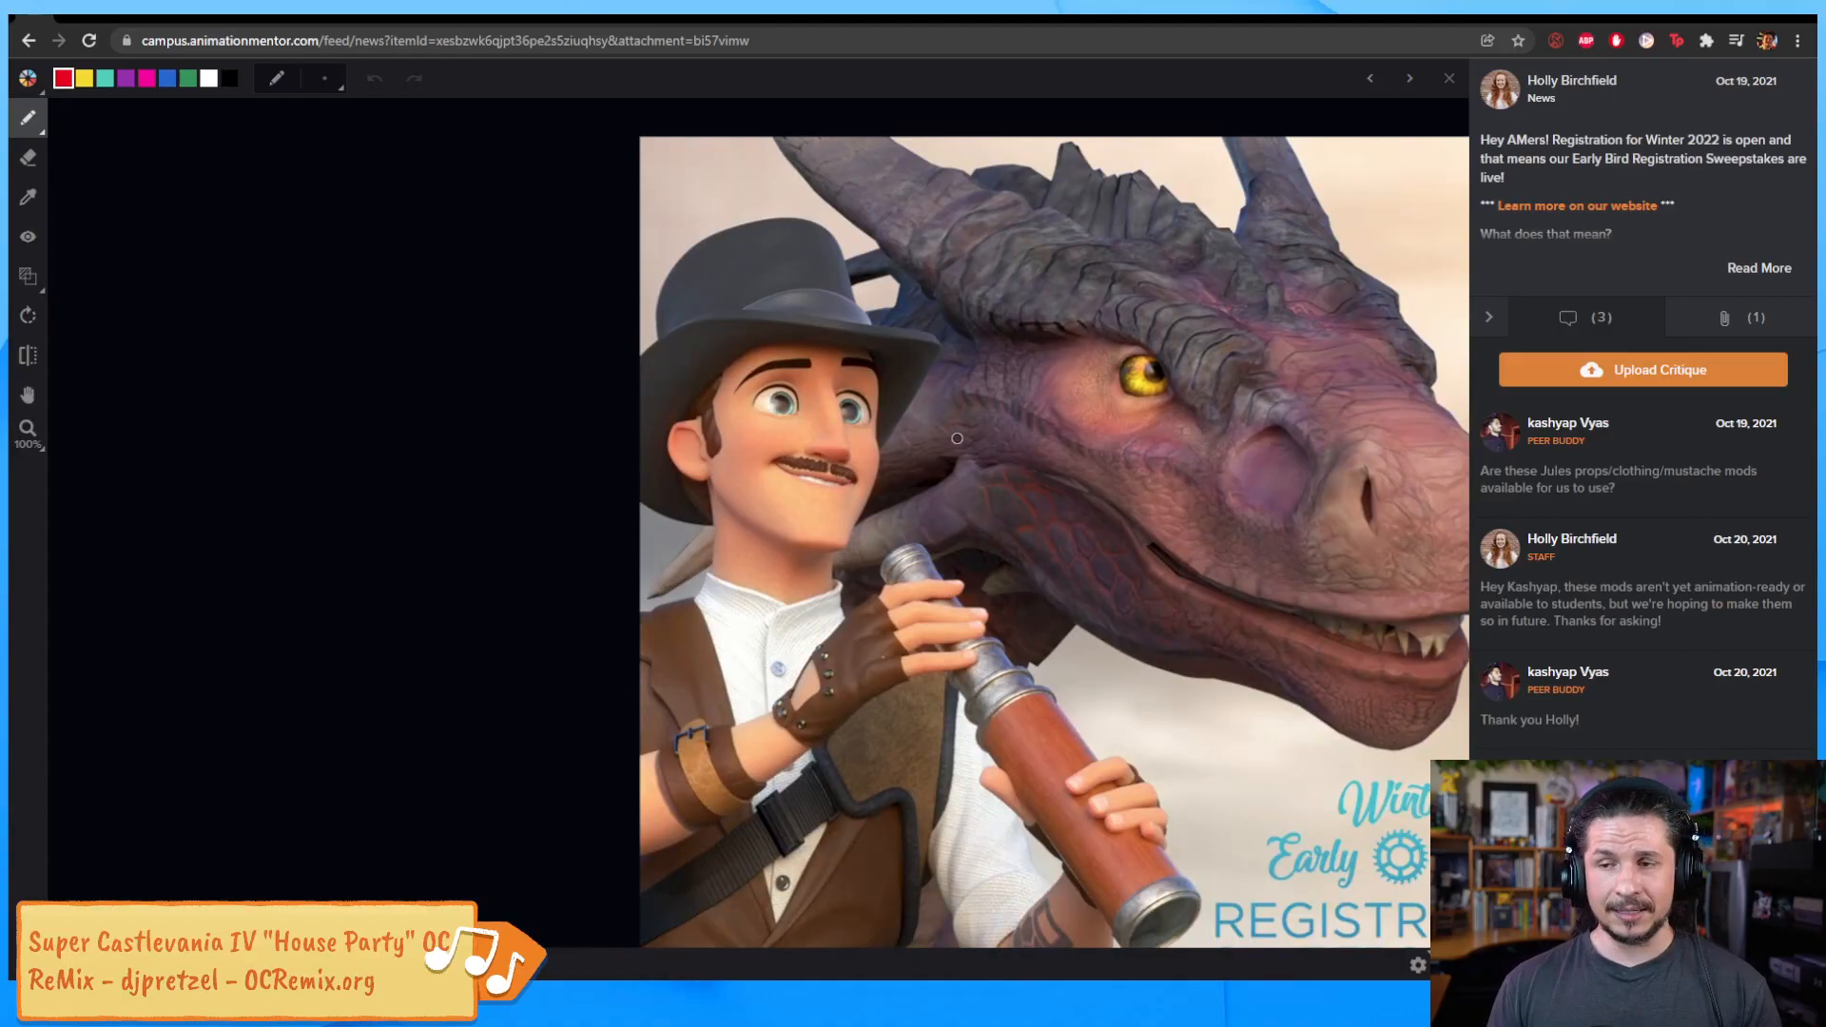
Mark the stepped hair clumps along the front edge of the man's sideburn with short red strokes
scroll(968, 435, up, 5)
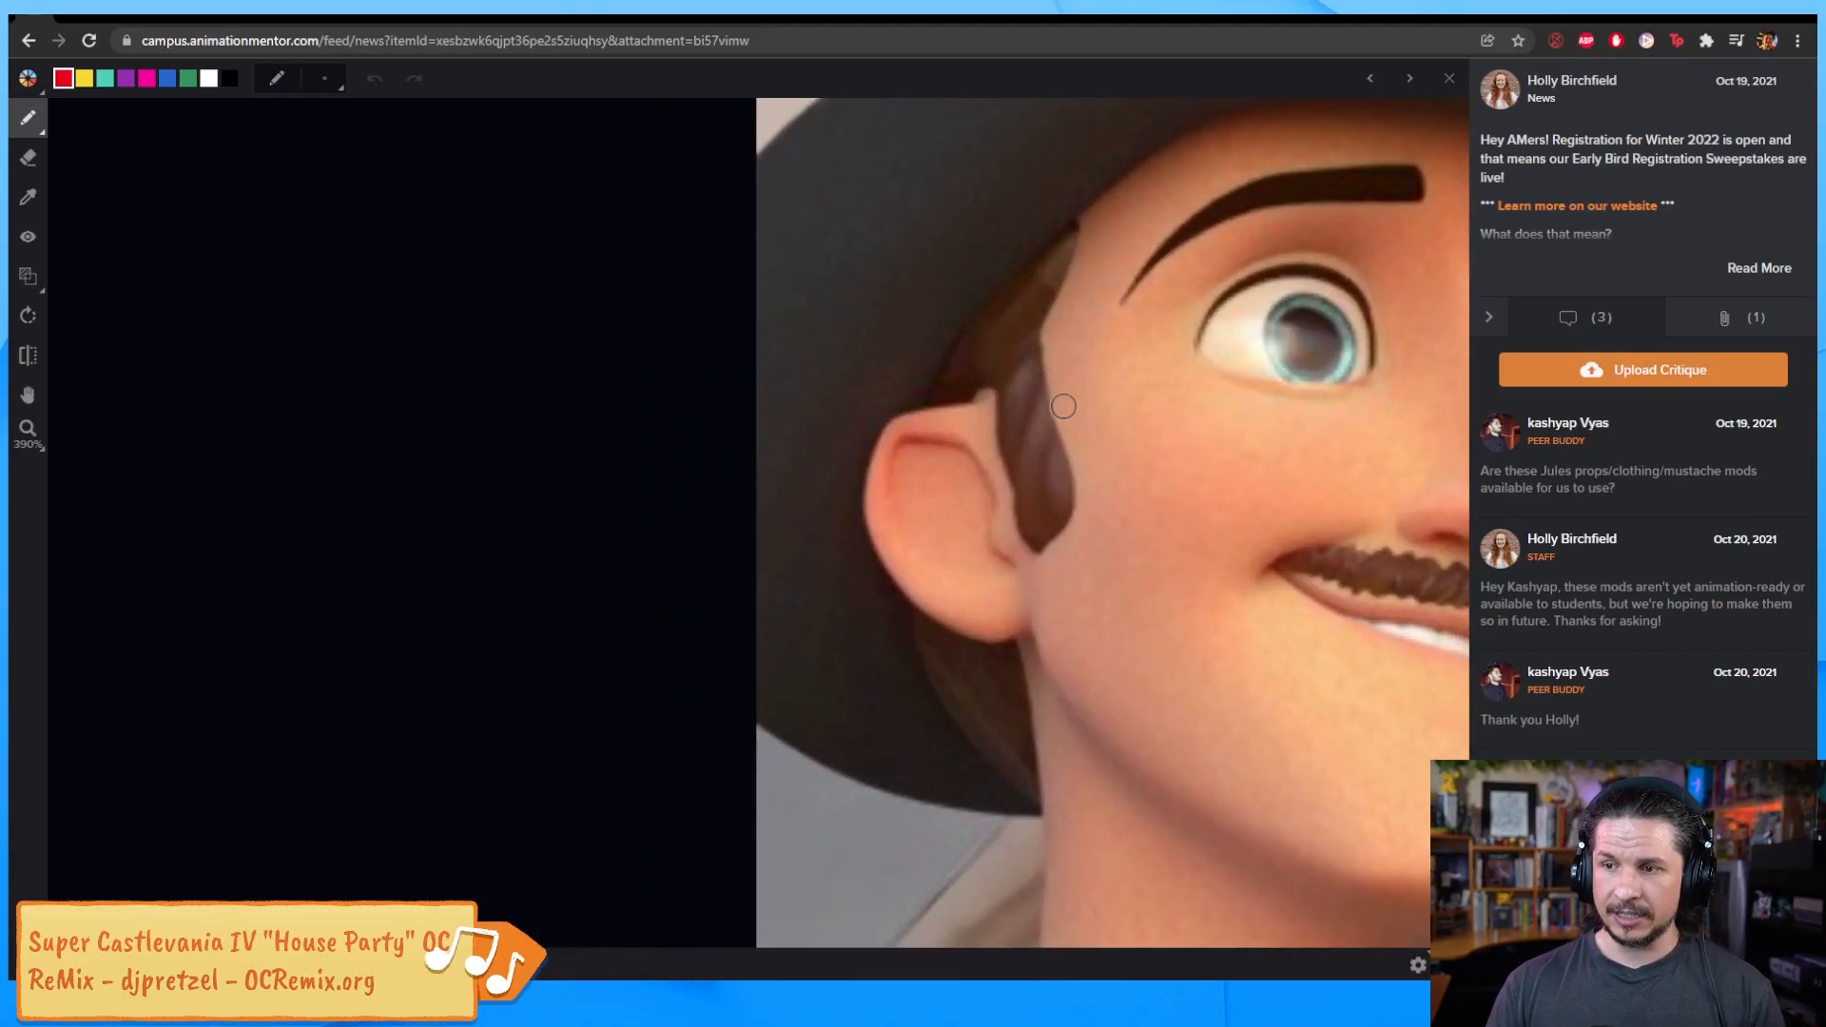
middle_drag(1126, 412, 1109, 461)
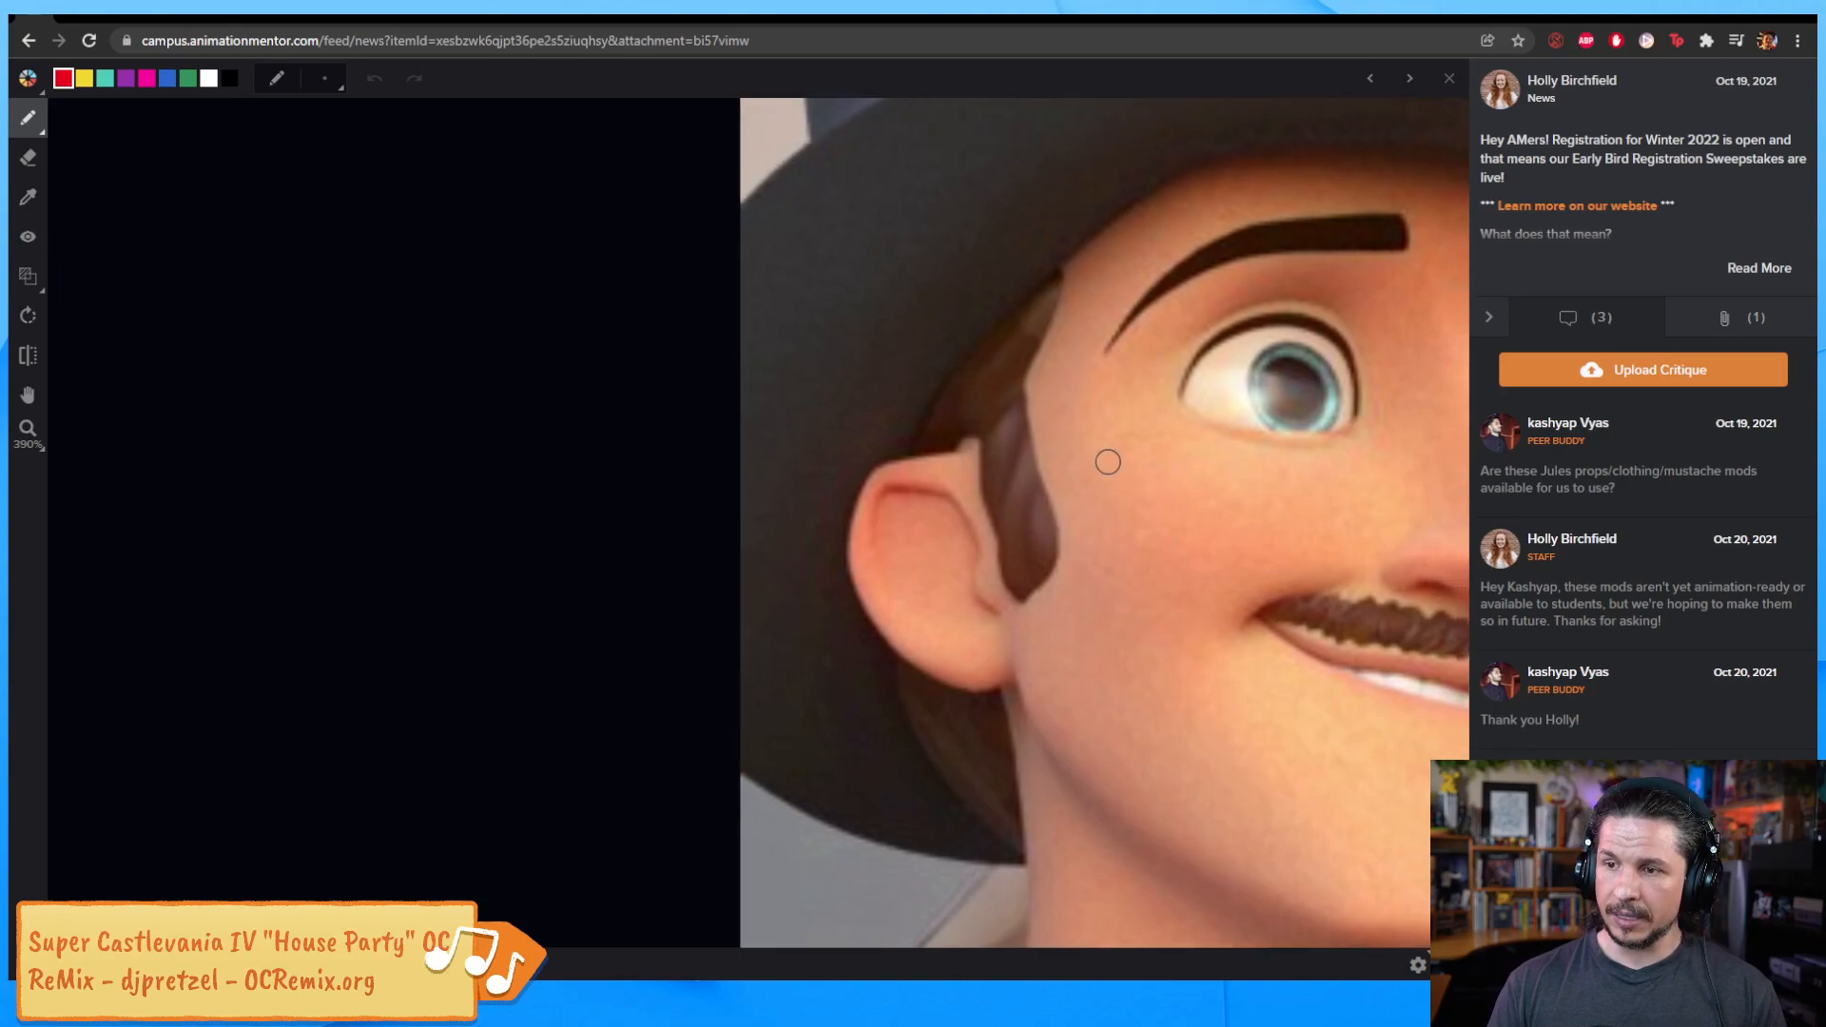
drag(1032, 436, 1050, 554)
drag(1016, 397, 1025, 428)
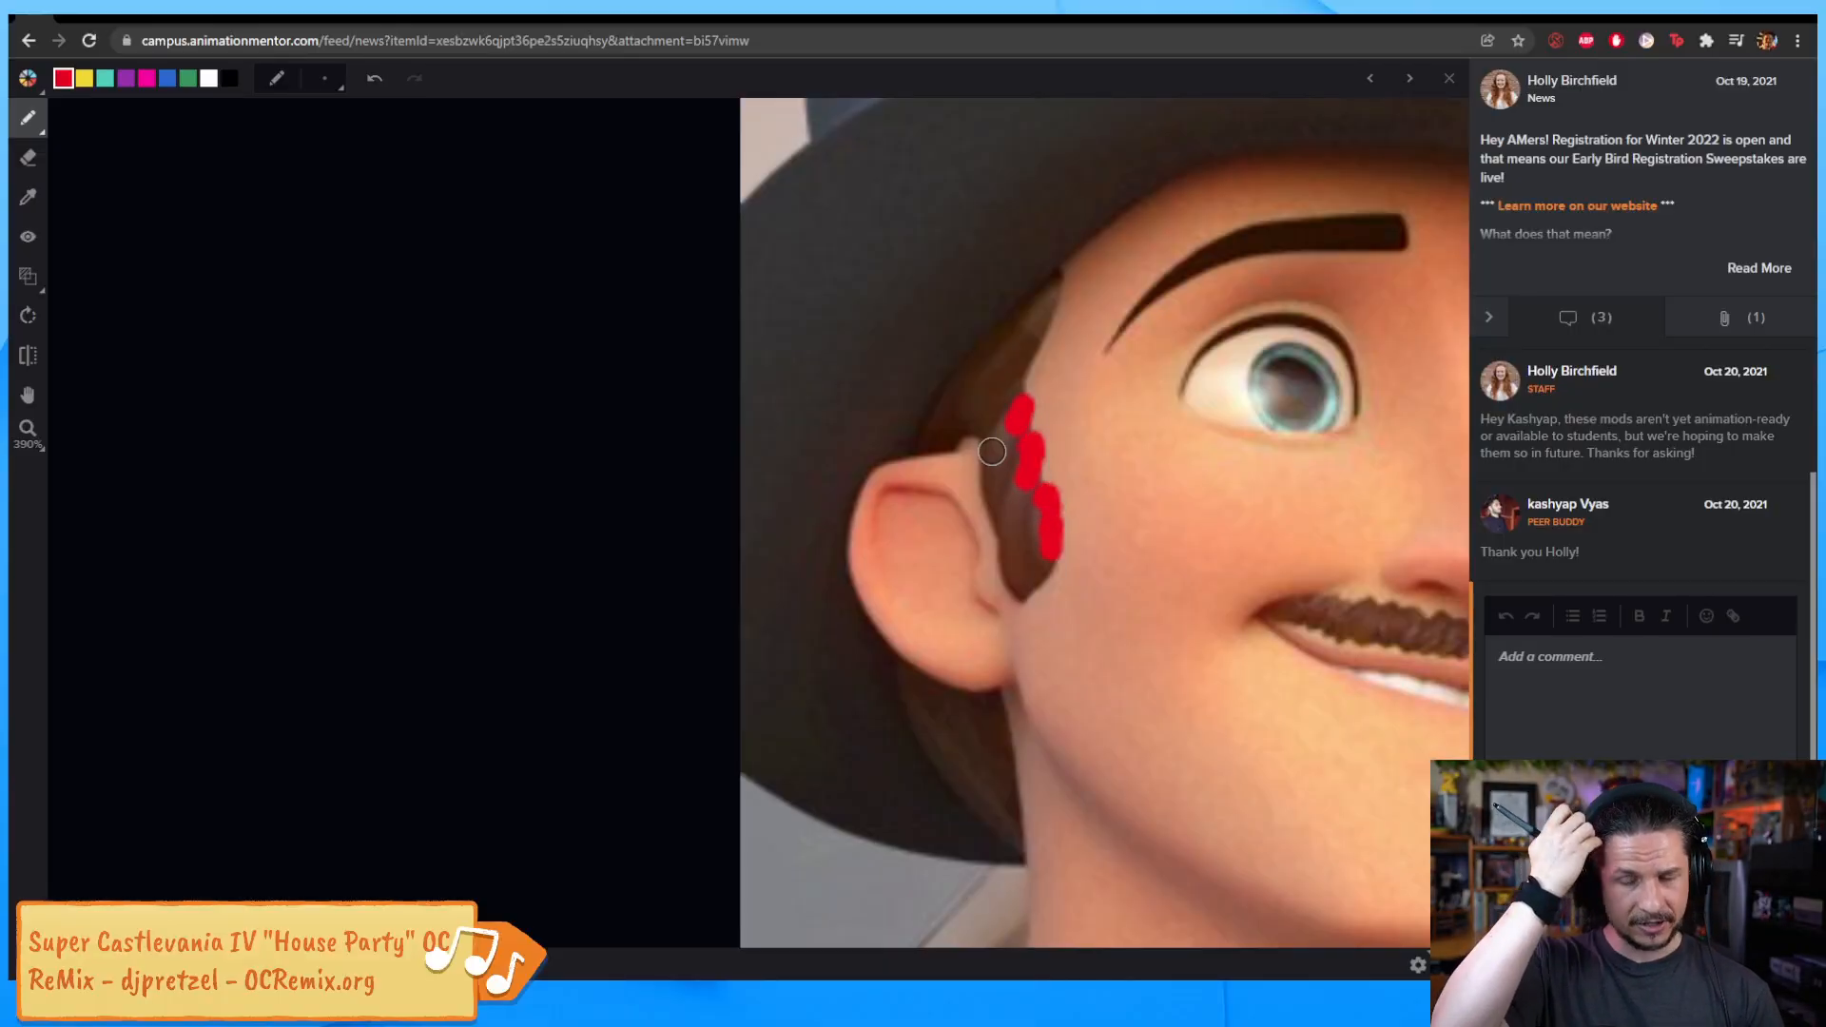
scroll(1098, 371, down, 8)
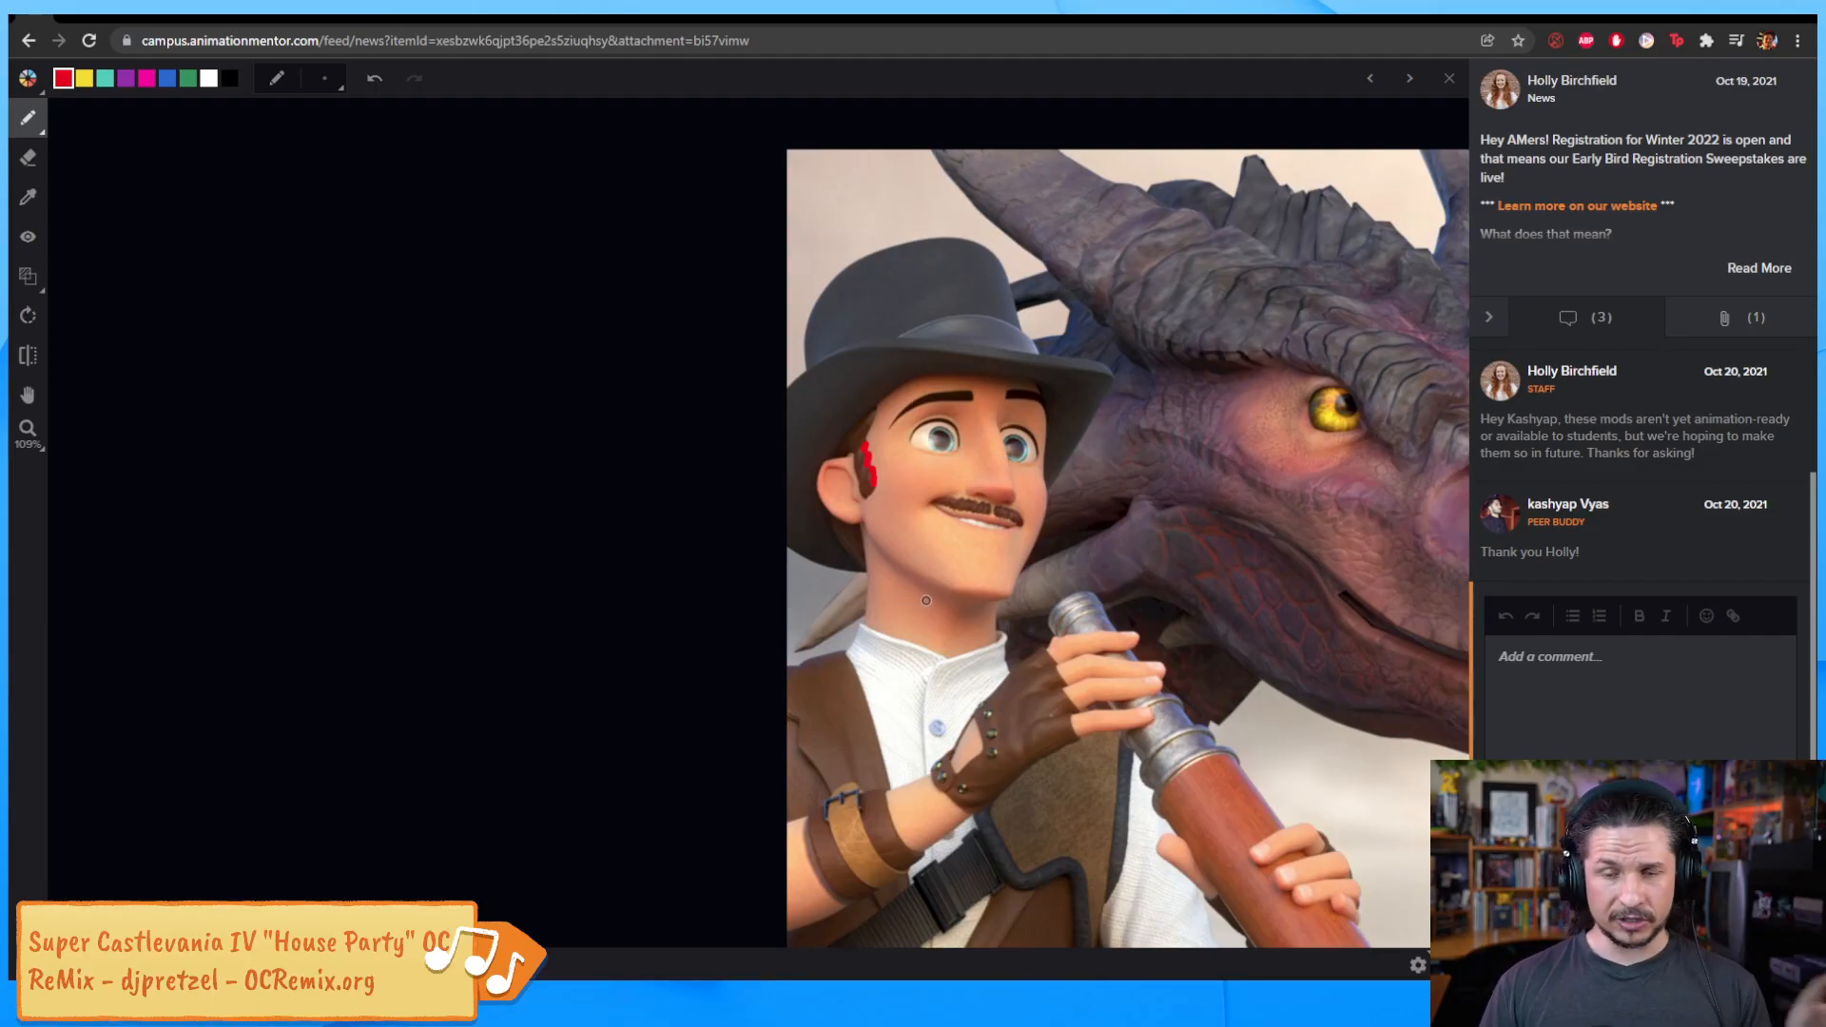
mouse_move(1087, 575)
middle_down()
mouse_move(1068, 543)
mouse_move(992, 516)
middle_up()
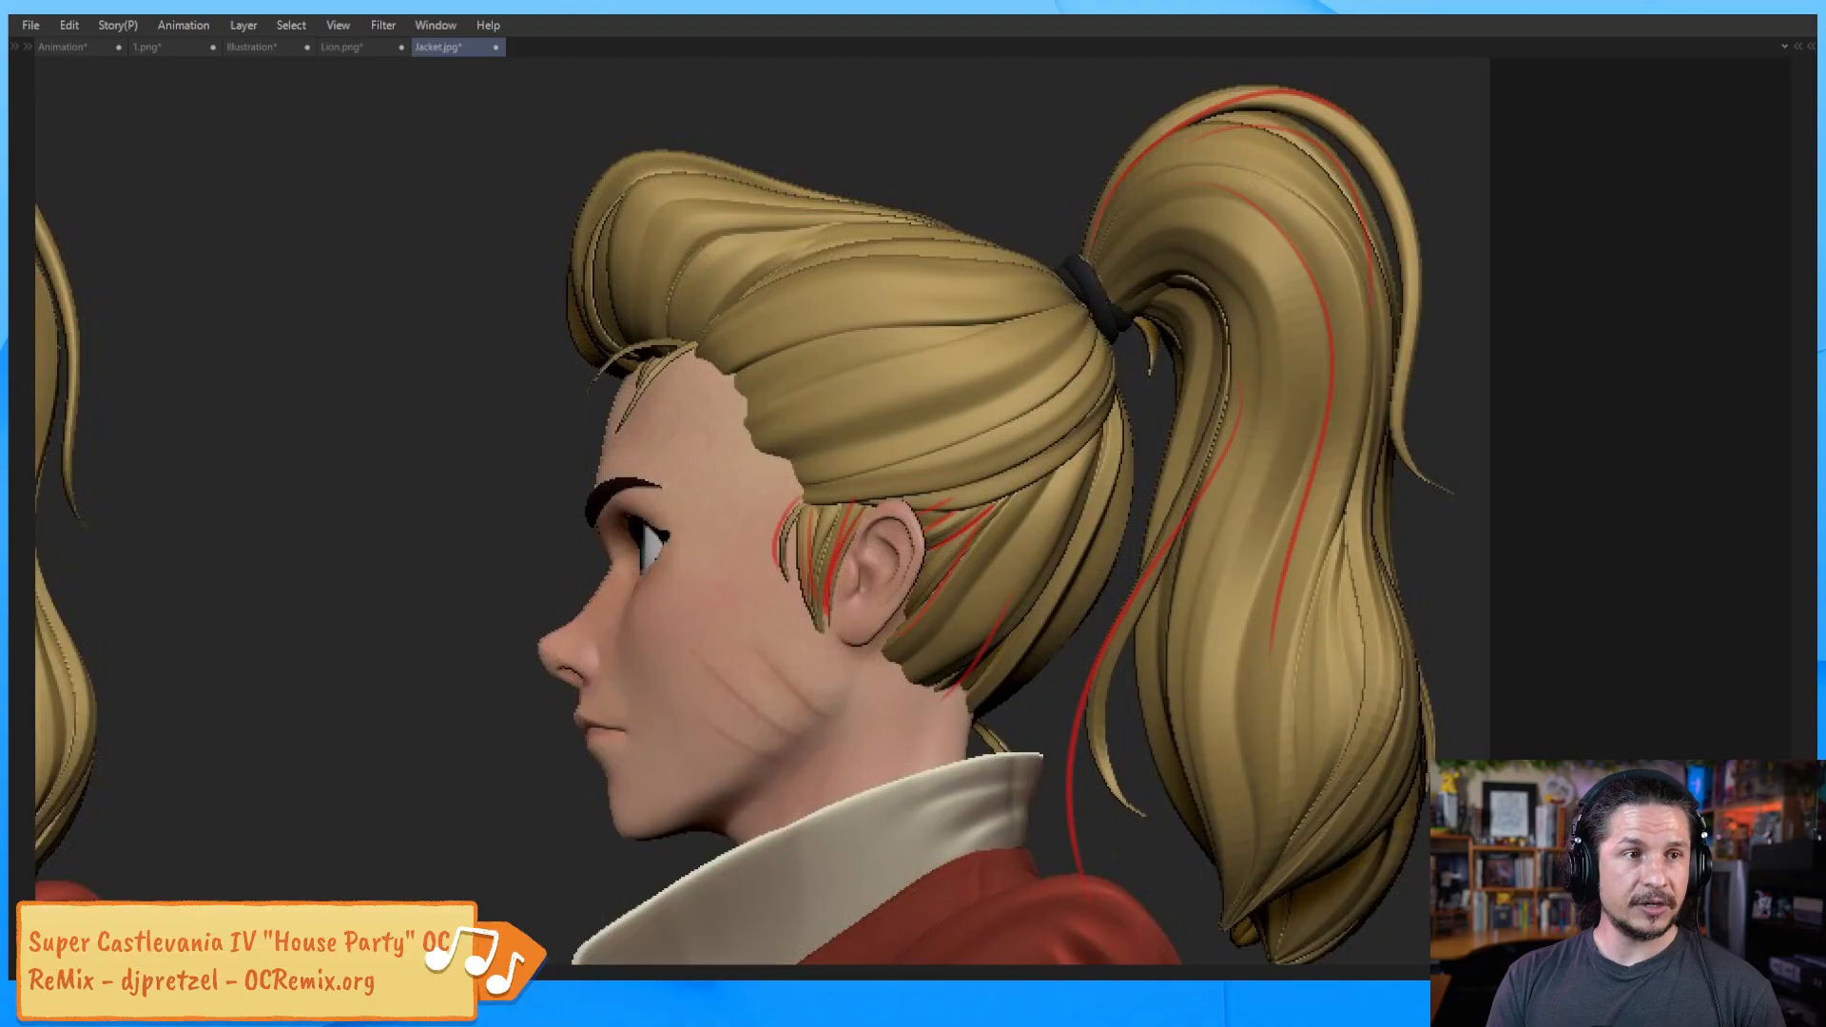
Check the lion's flat-colour concept drawing in the browser and switch to the Lion.png document in Clip Studio Paint
key(alt+Tab)
drag(1258, 270, 835, 59)
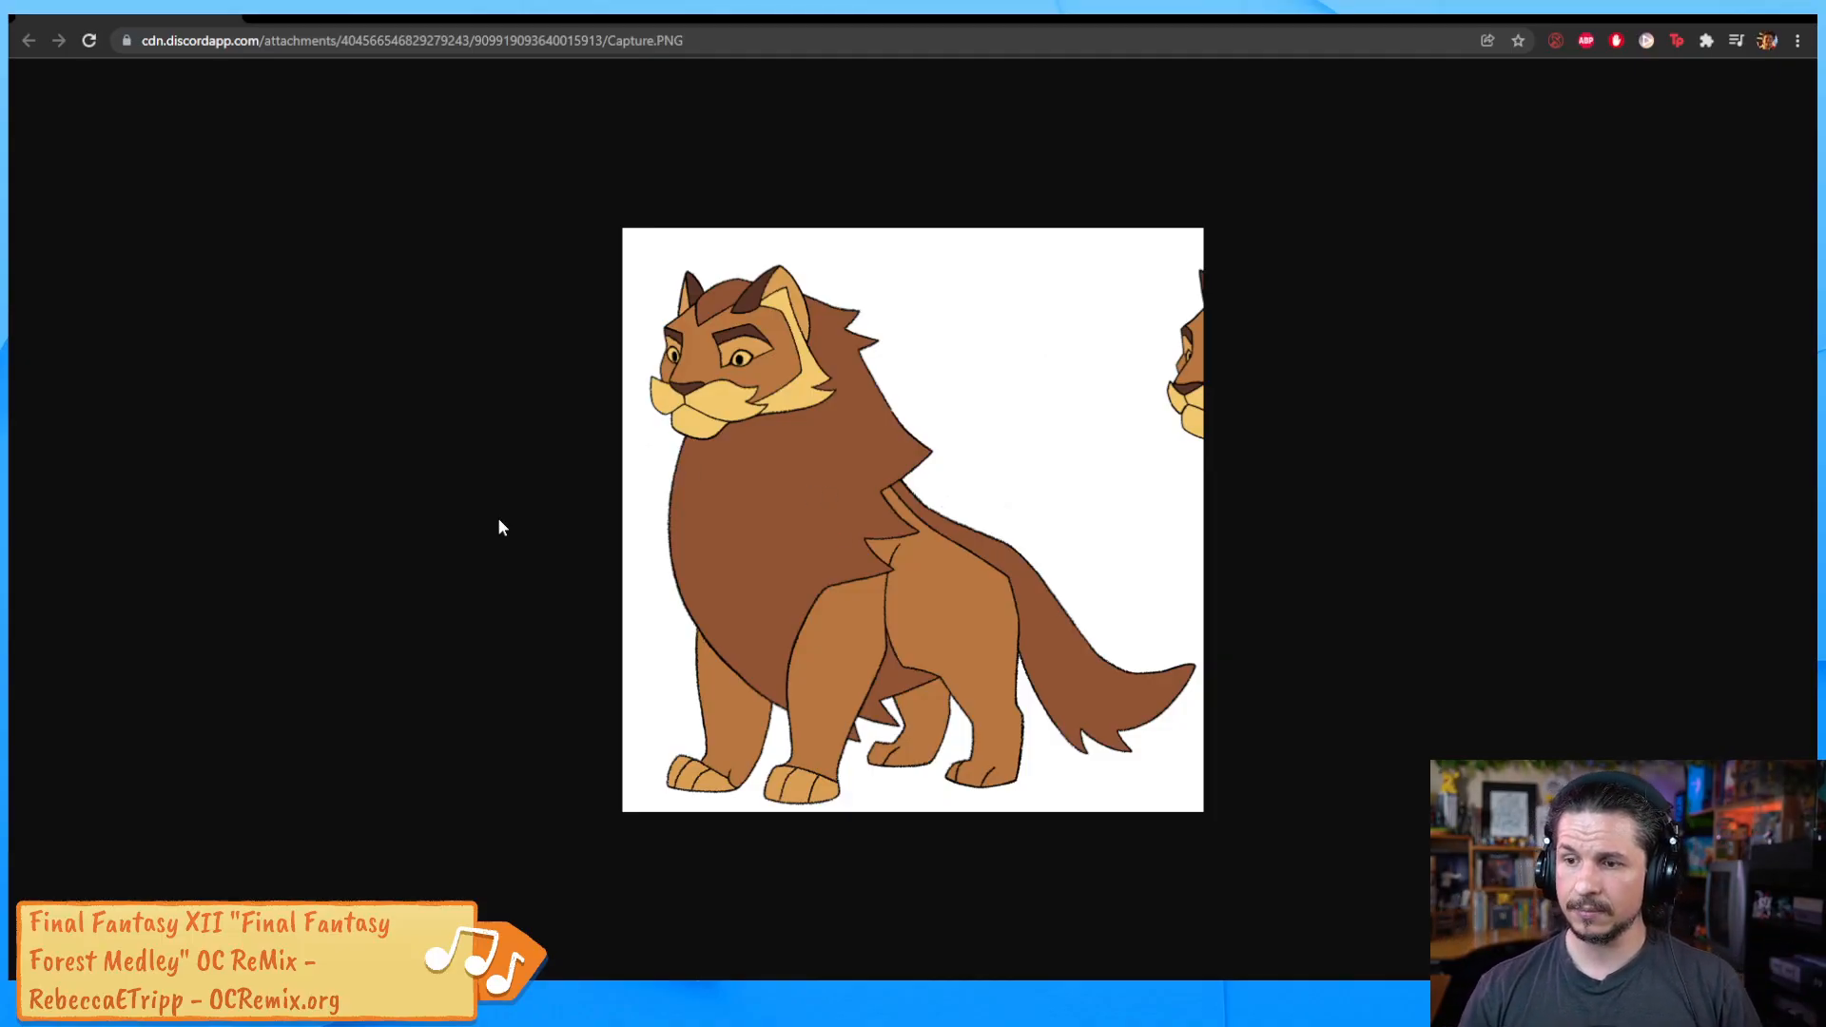
key(alt+Tab)
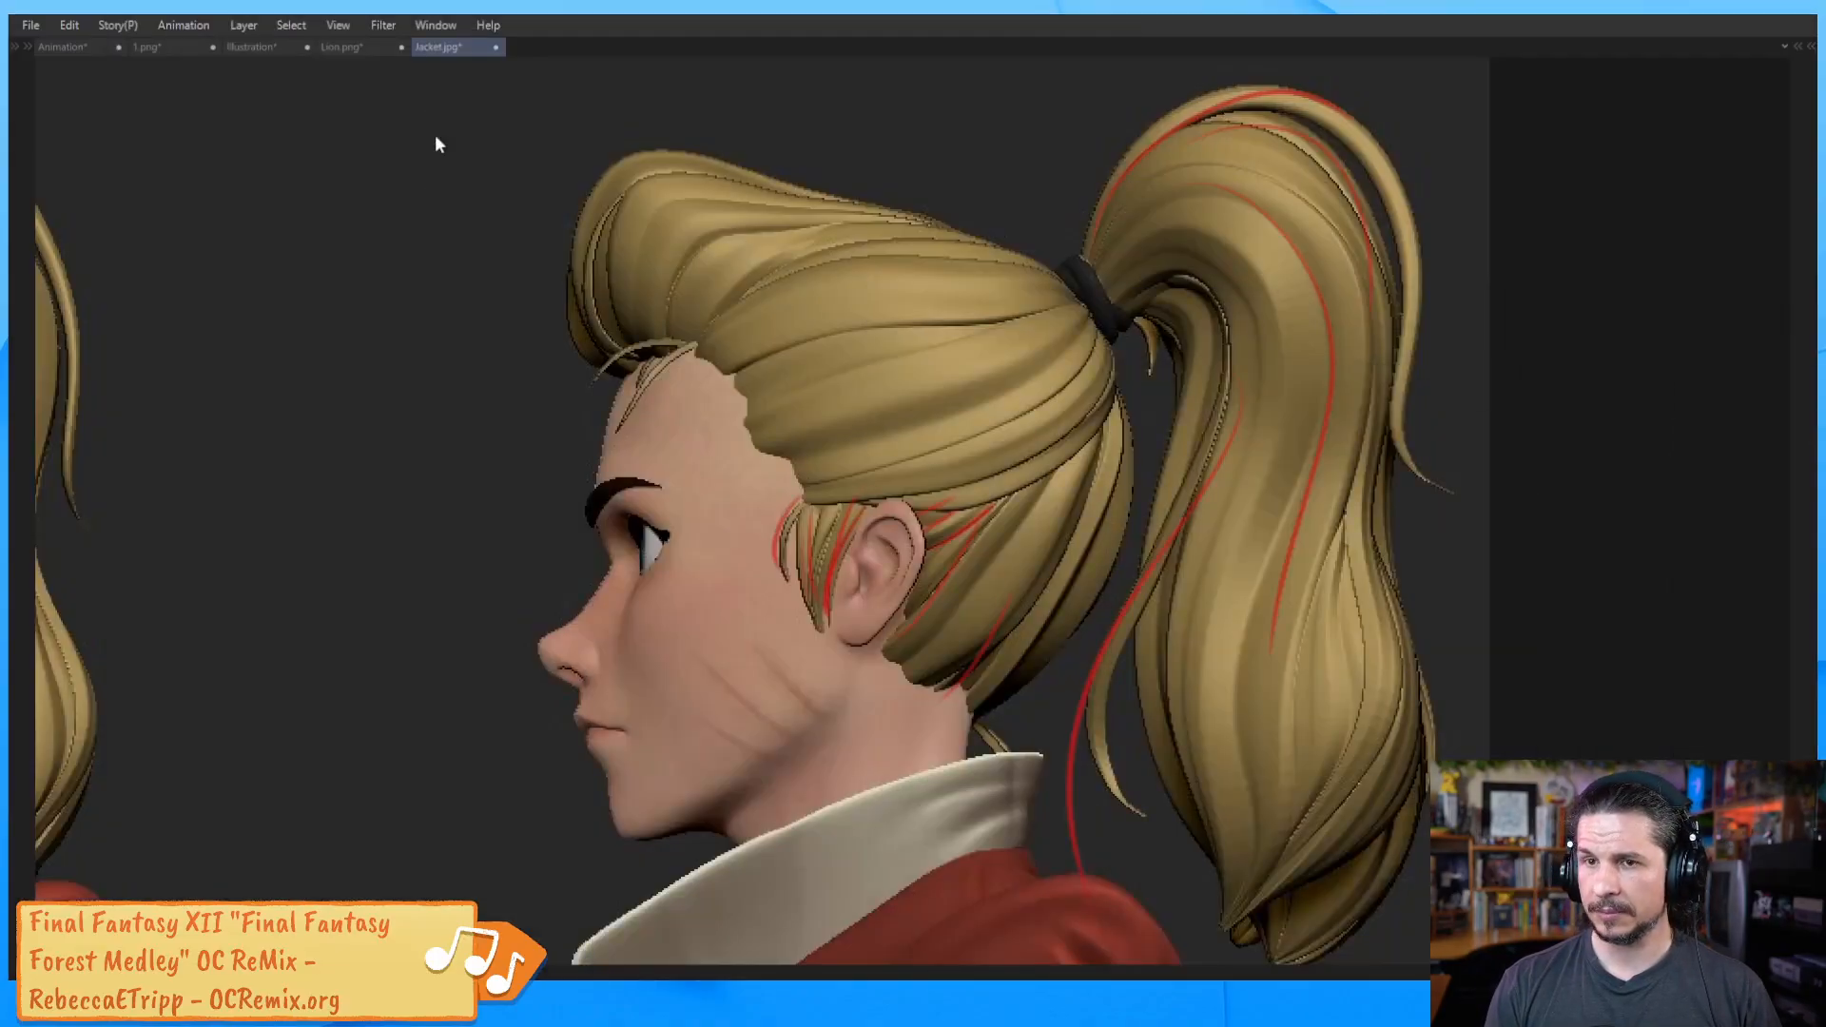
click(335, 46)
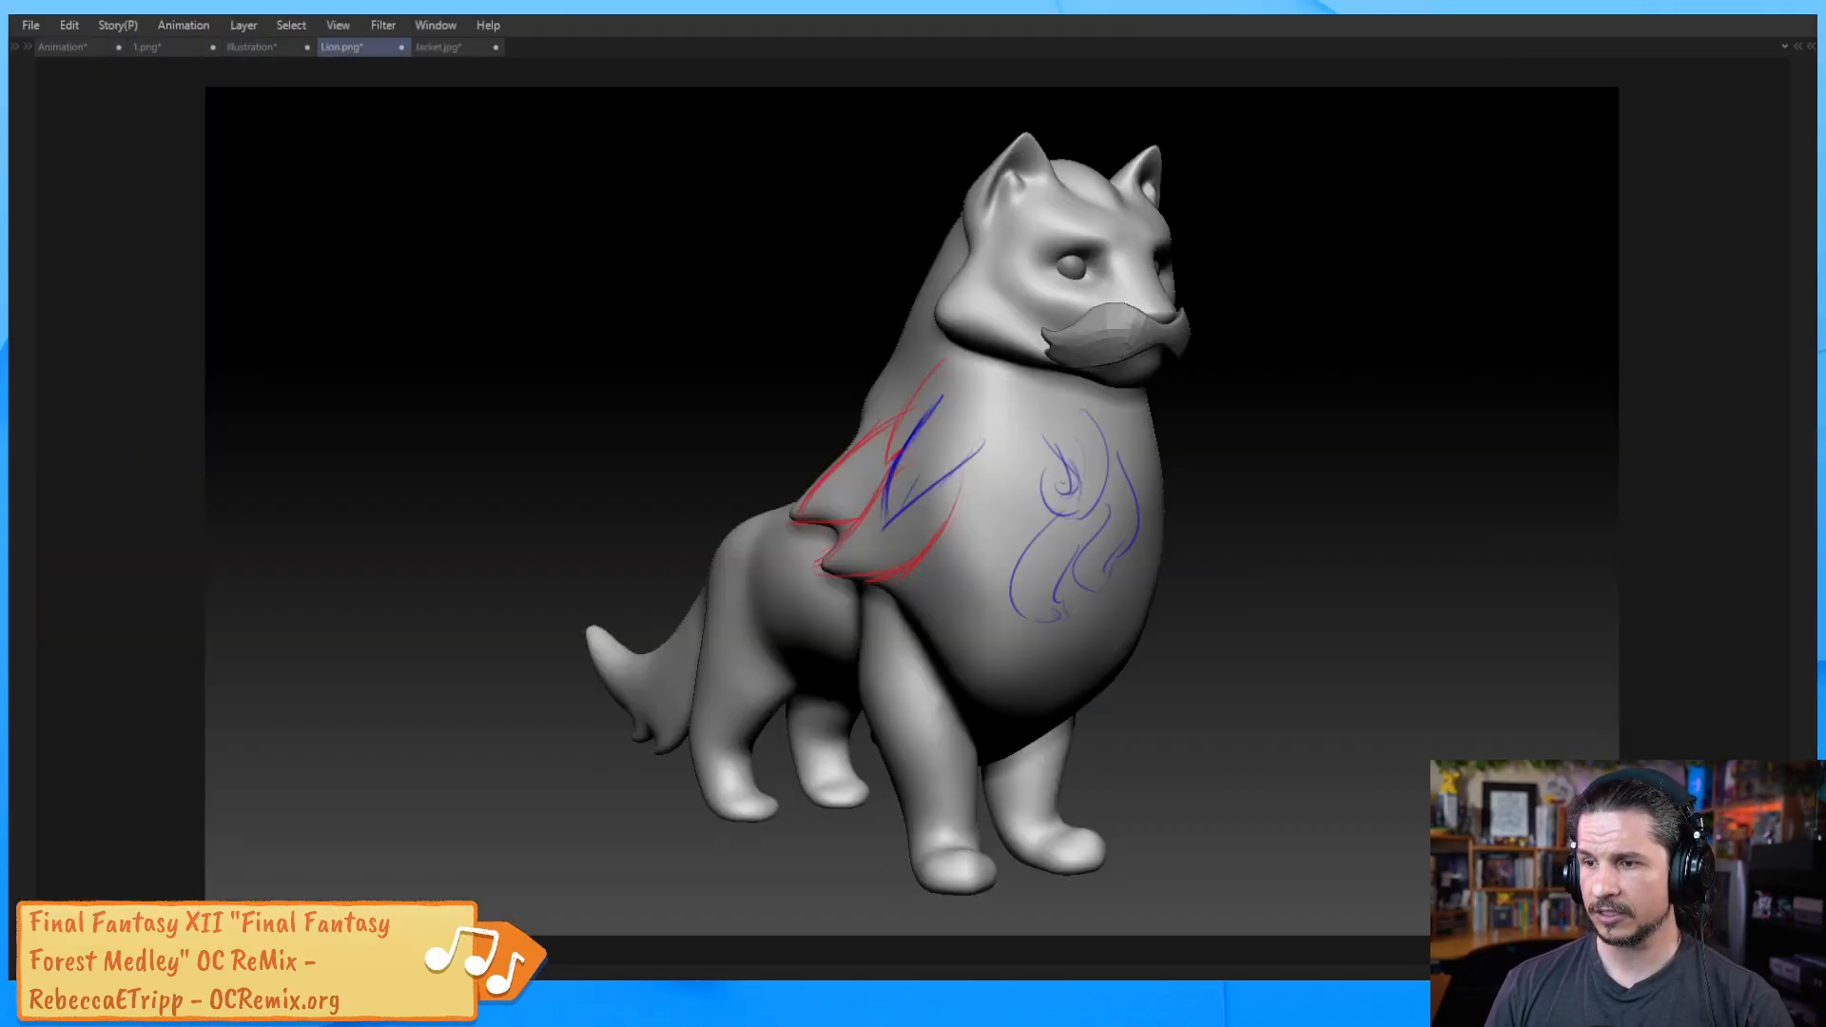
Undo all the blue and red fur sketch strokes on the lion sculpt
key(Delete)
key(ctrl+z)
key(ctrl+z)
key(ctrl+z)
key(ctrl+z)
key(ctrl+z)
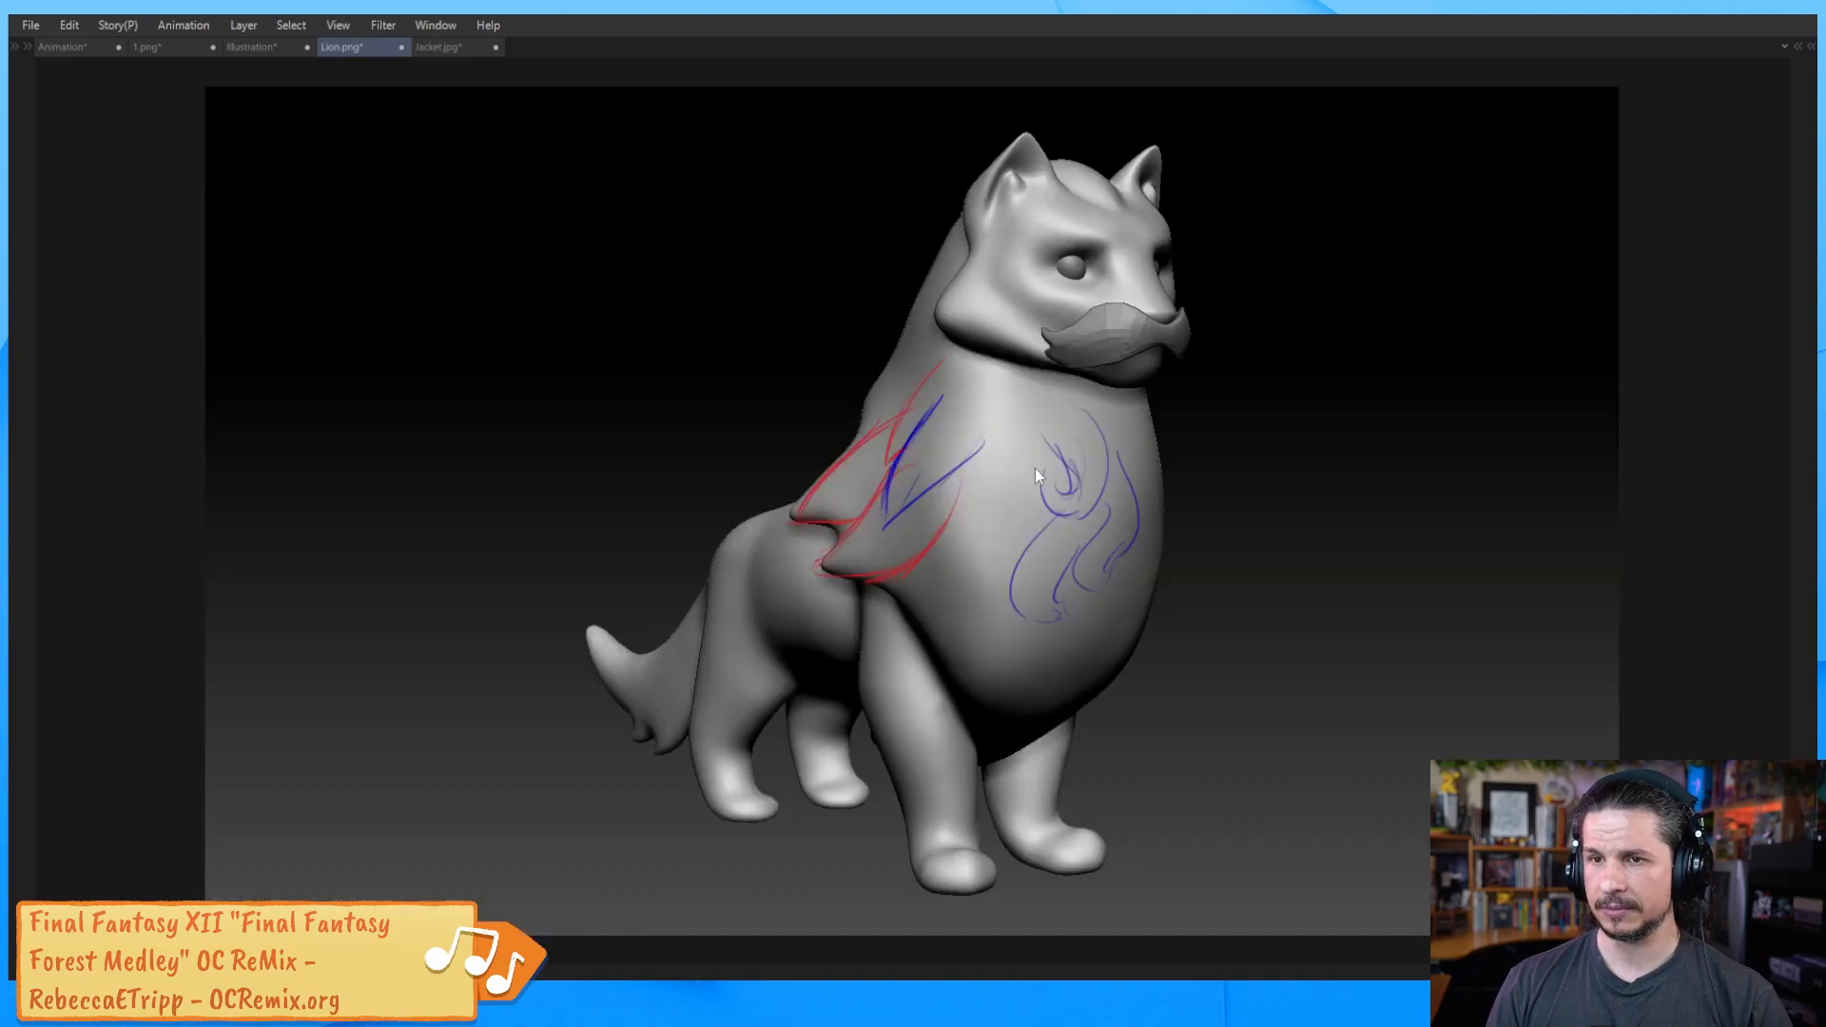
key(ctrl+z)
key(ctrl+z)
key(ctrl+z)
key(ctrl+z)
key(ctrl+z)
key(ctrl+z)
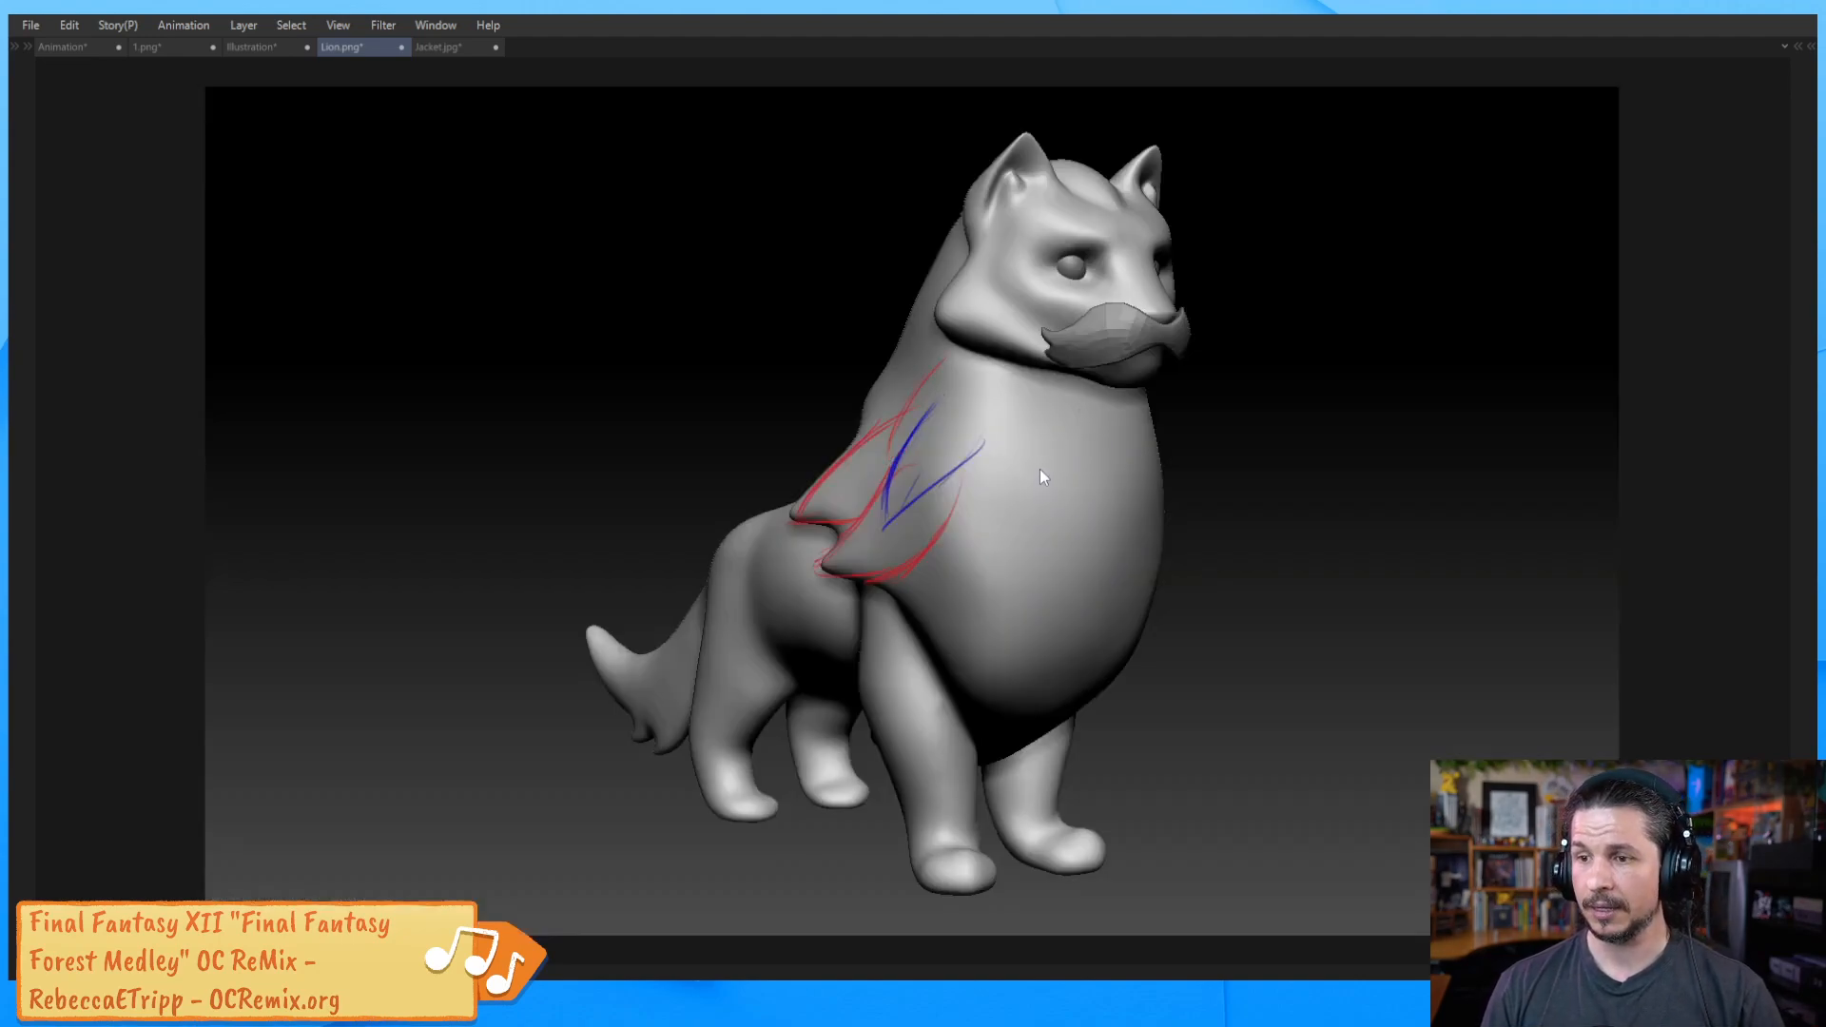
key(ctrl+z)
key(ctrl+z)
key(ctrl+z)
key(ctrl+z)
key(ctrl+z)
key(ctrl+z)
key(ctrl+z)
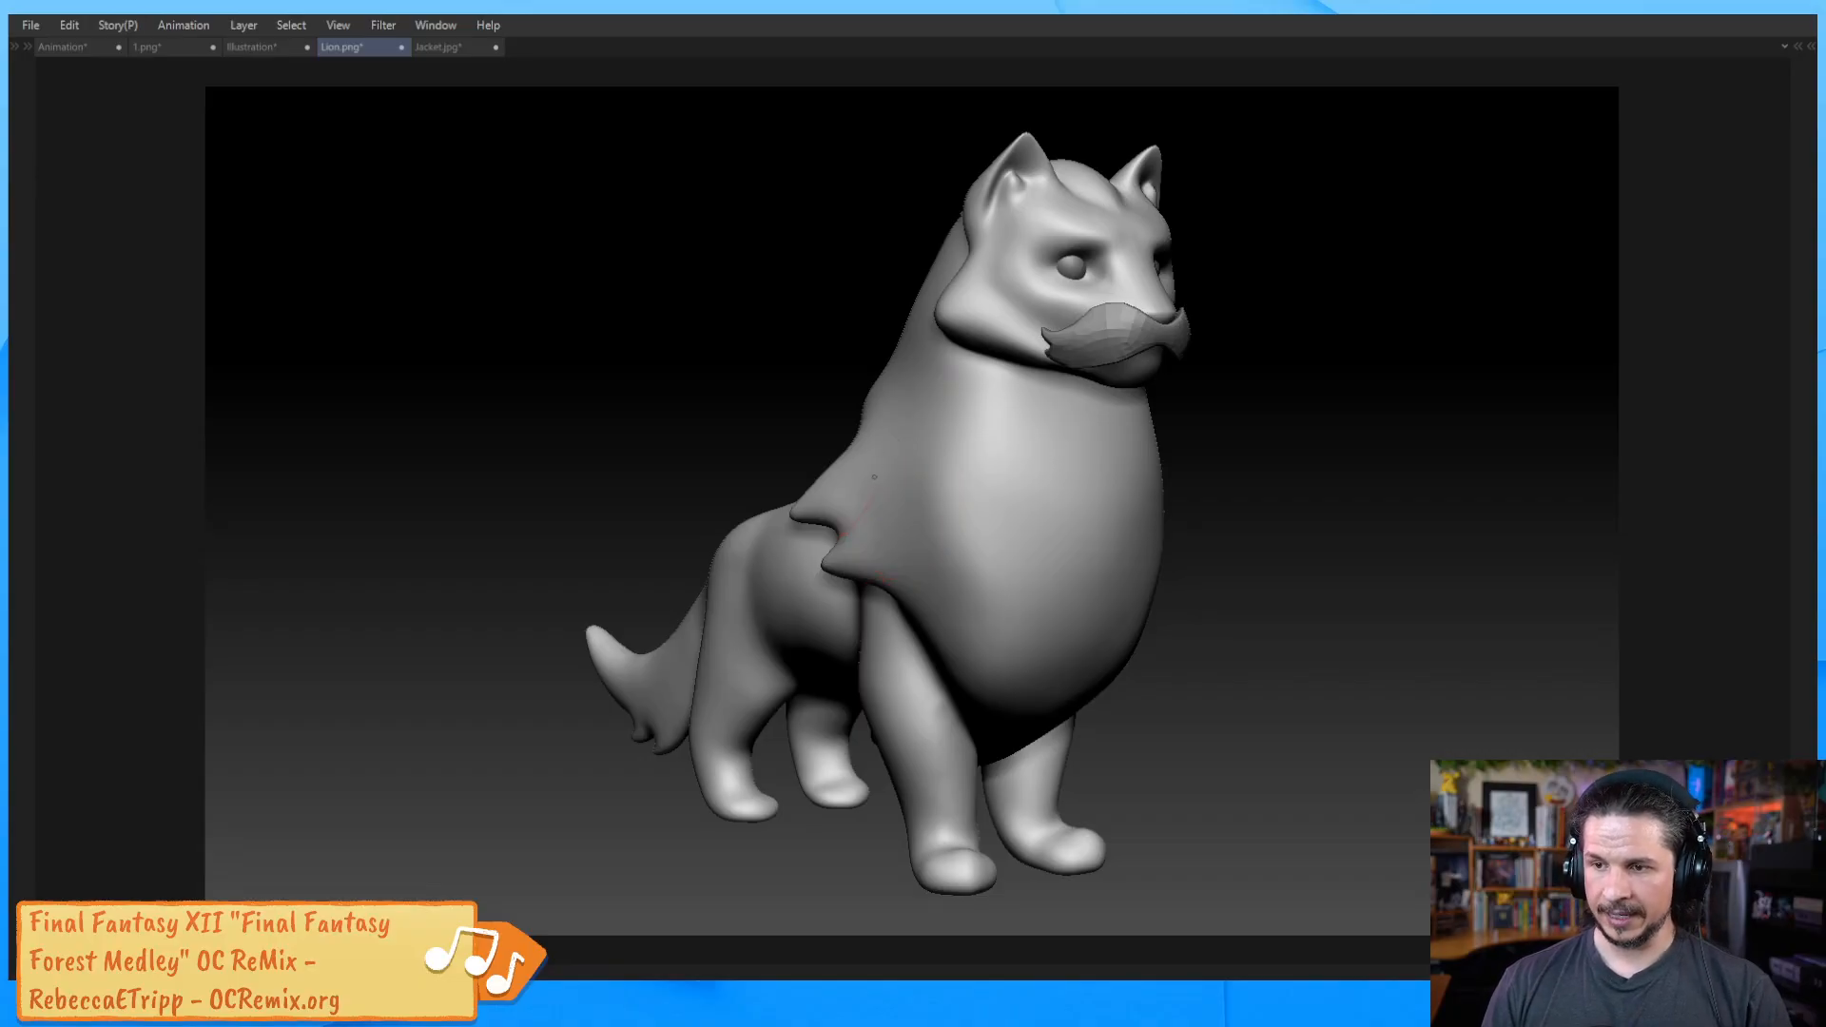
Outline two overlapping pointed fur tufts in red at the mane's rear edge, extending their dividing line up toward the neck
key(Tab)
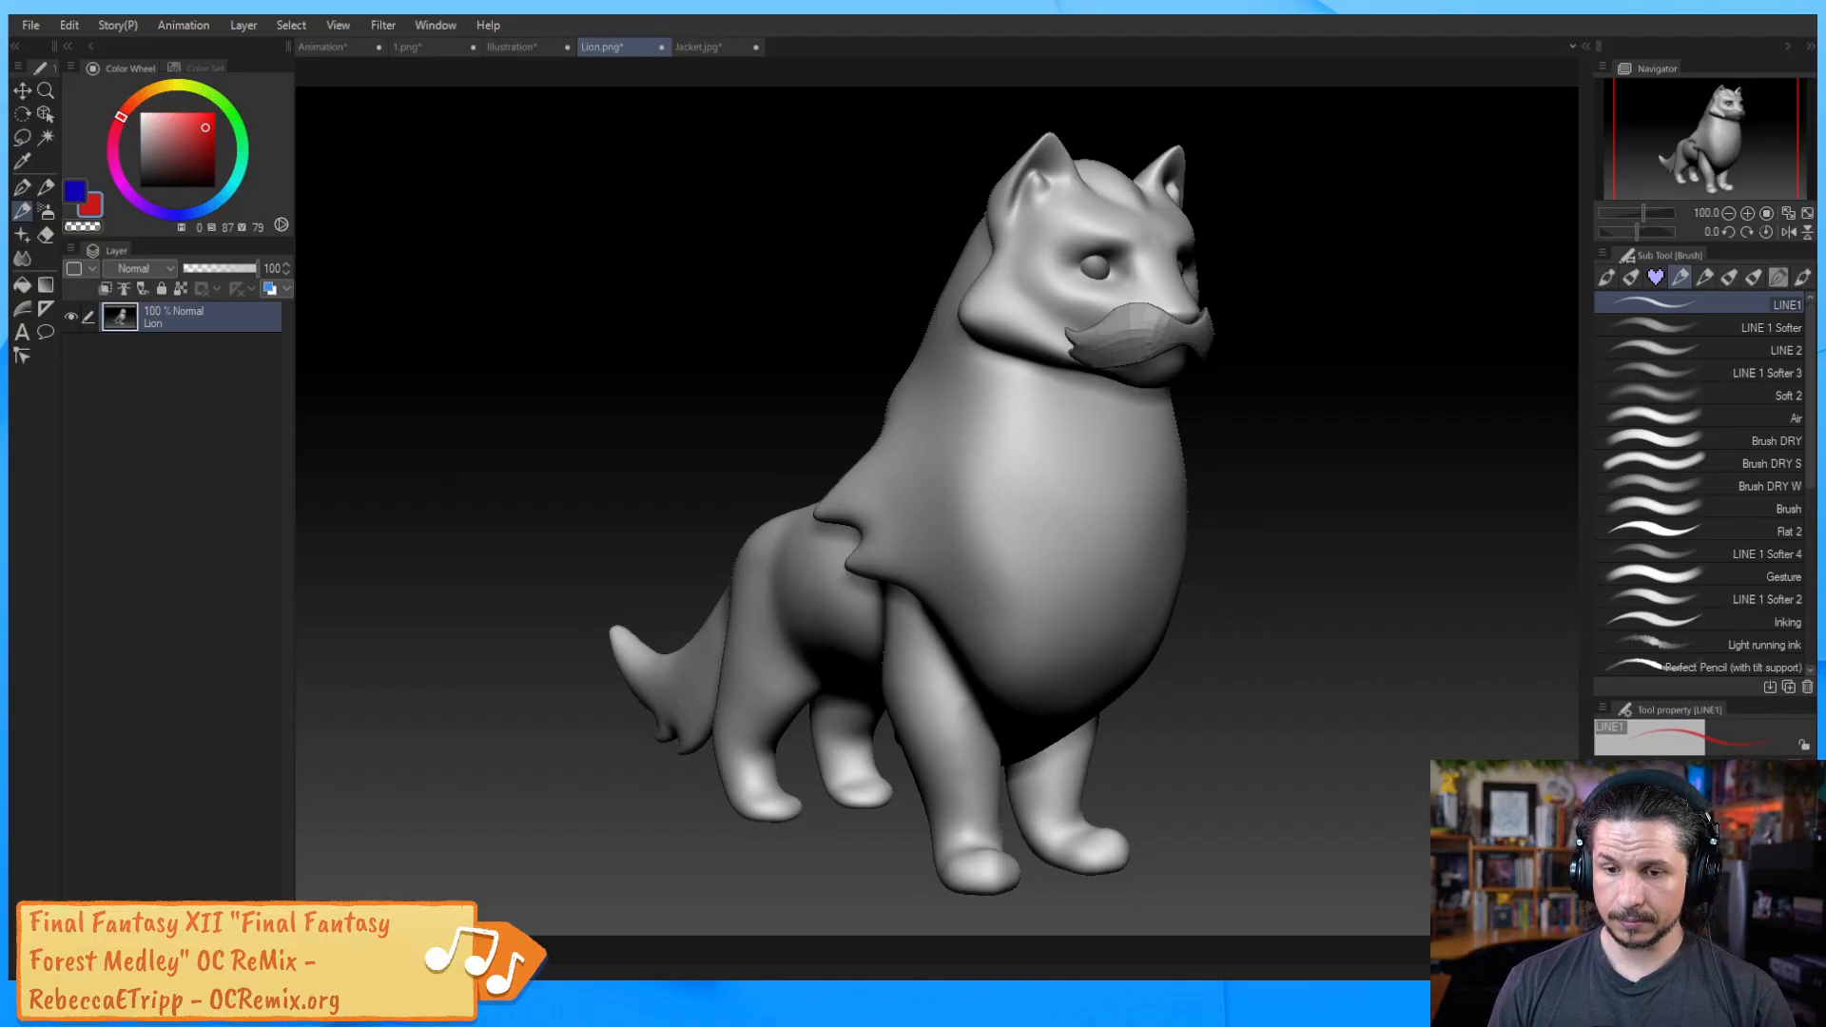
key(Tab)
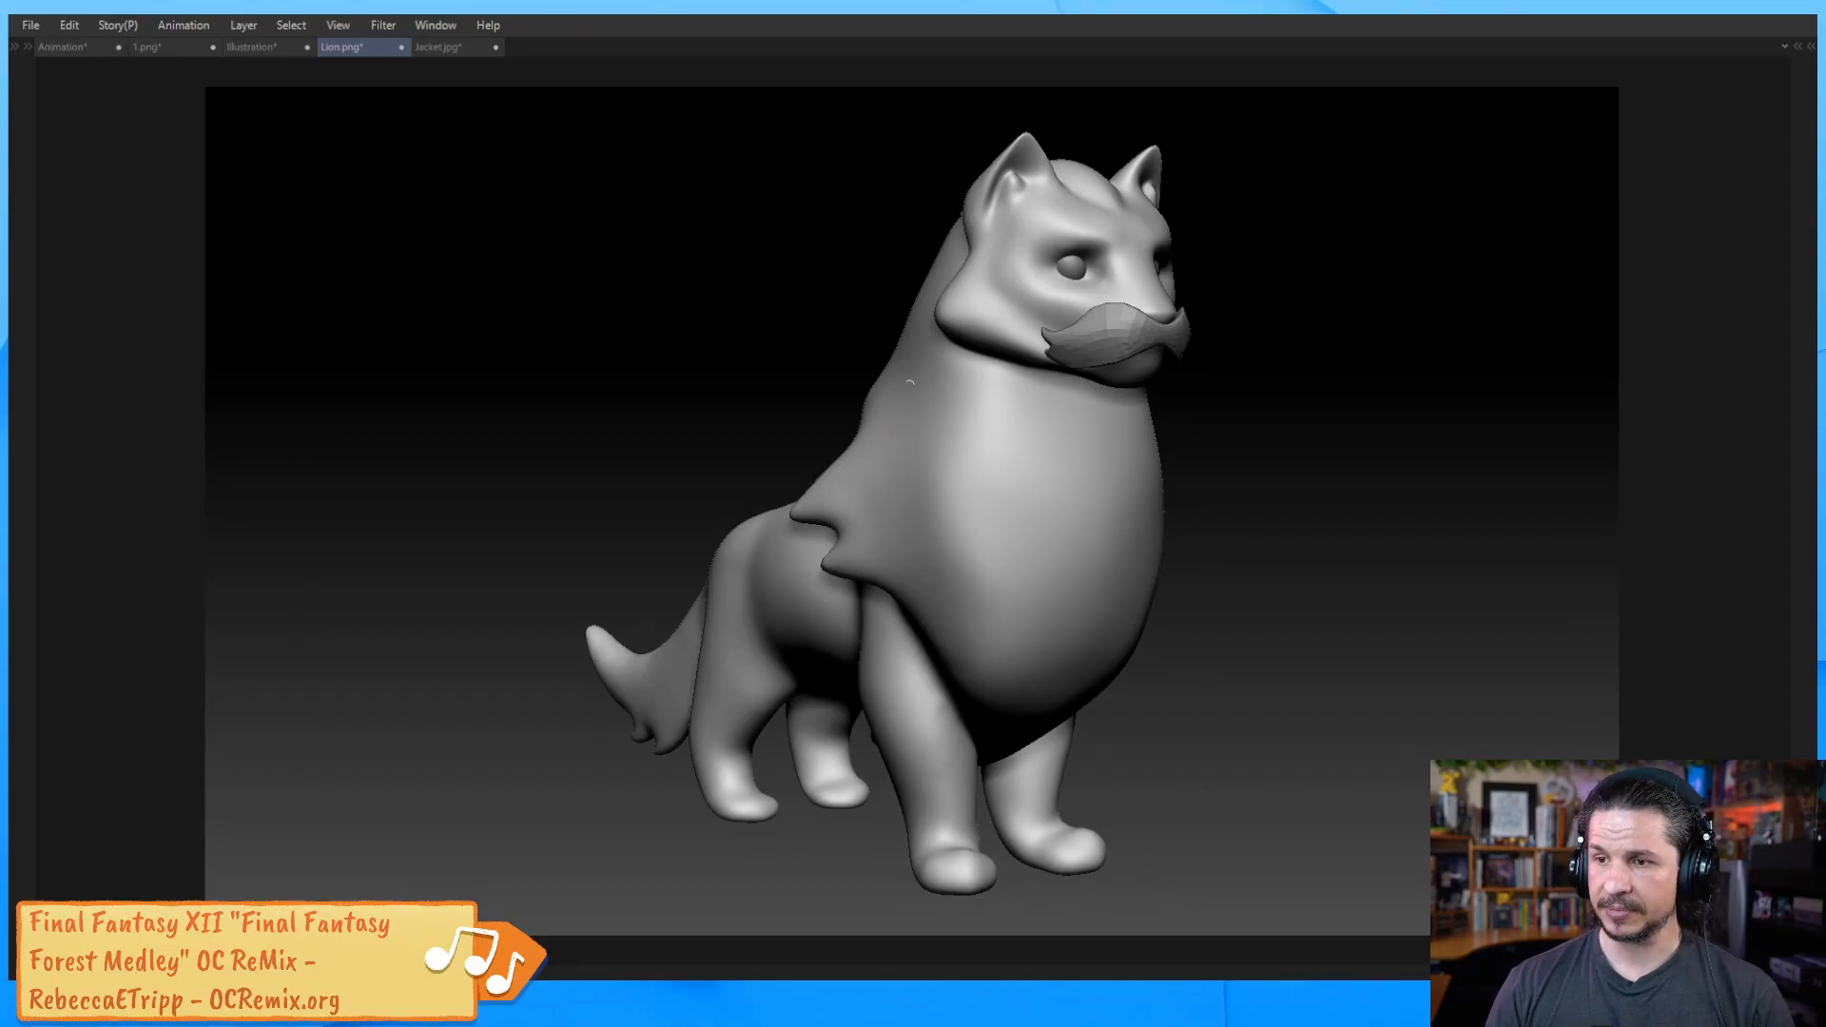
mouse_move(925, 348)
mouse_down()
mouse_move(794, 508)
mouse_move(803, 525)
mouse_move(913, 480)
mouse_move(990, 416)
mouse_up()
mouse_move(989, 538)
mouse_down()
mouse_move(841, 569)
mouse_move(870, 511)
mouse_move(837, 555)
mouse_up()
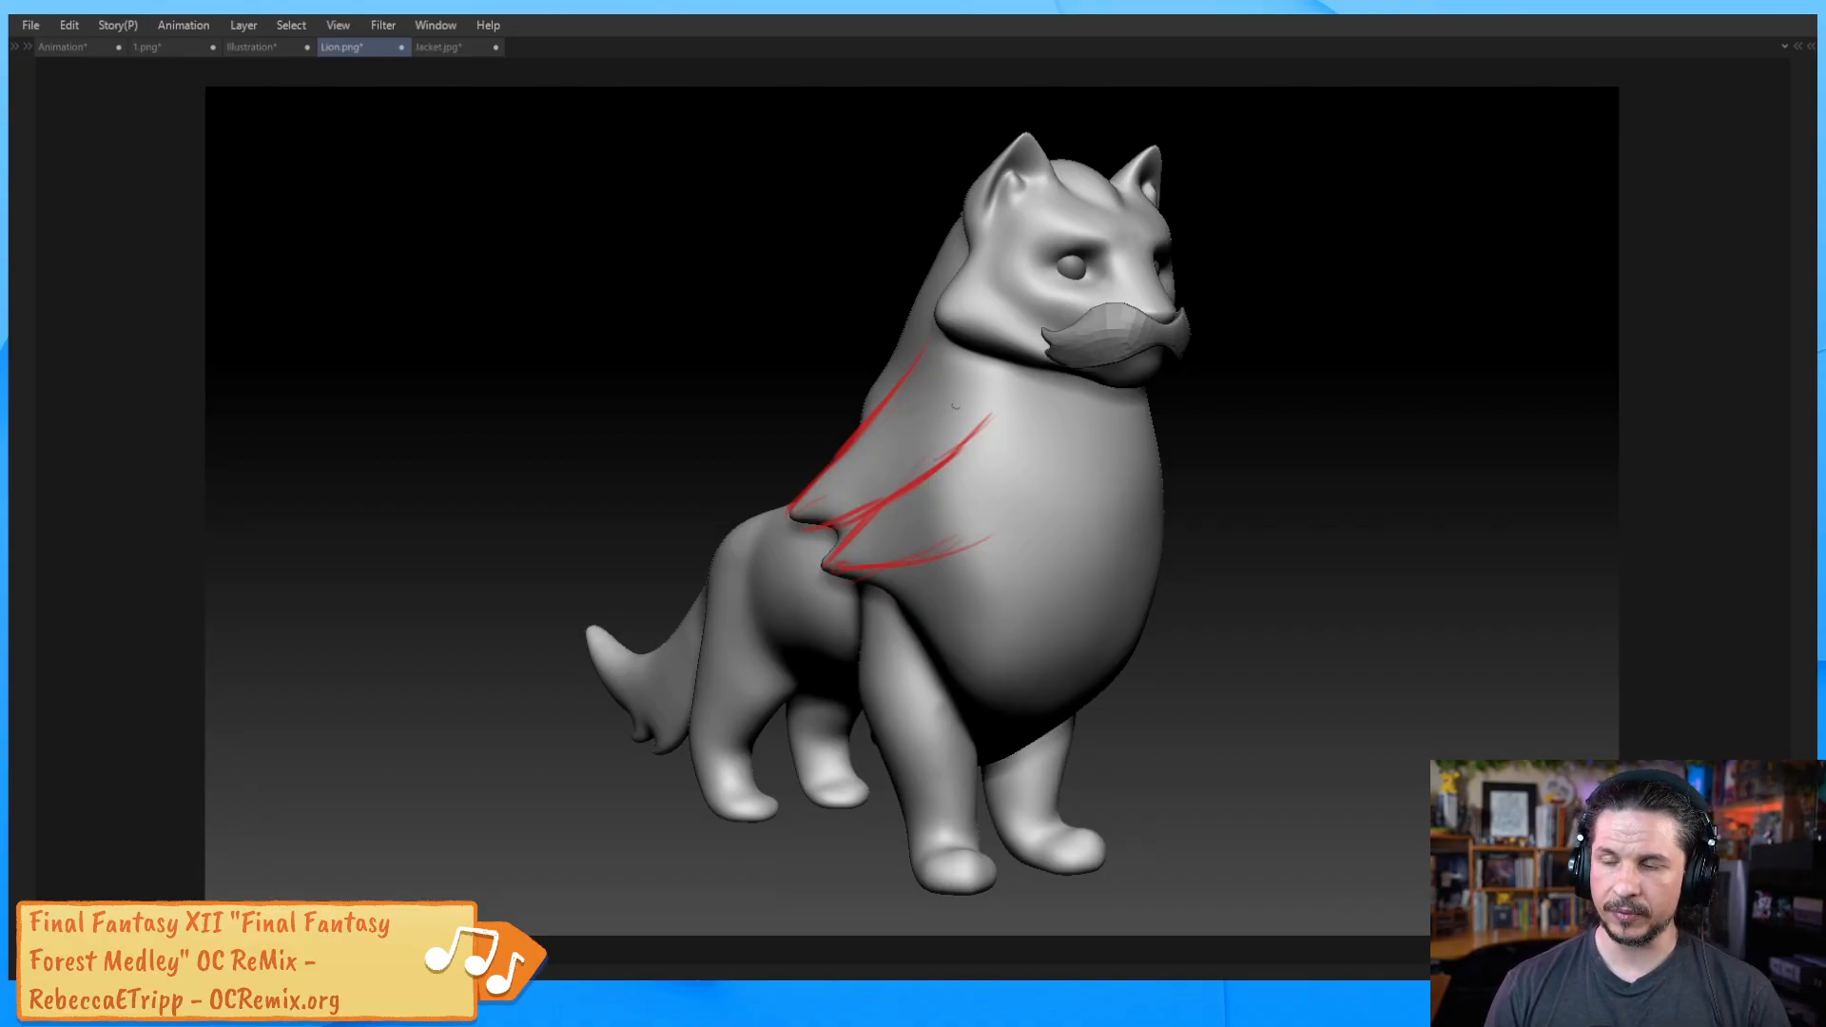
mouse_move(953, 452)
mouse_down()
mouse_move(937, 466)
mouse_move(987, 420)
mouse_up()
drag(880, 510, 967, 374)
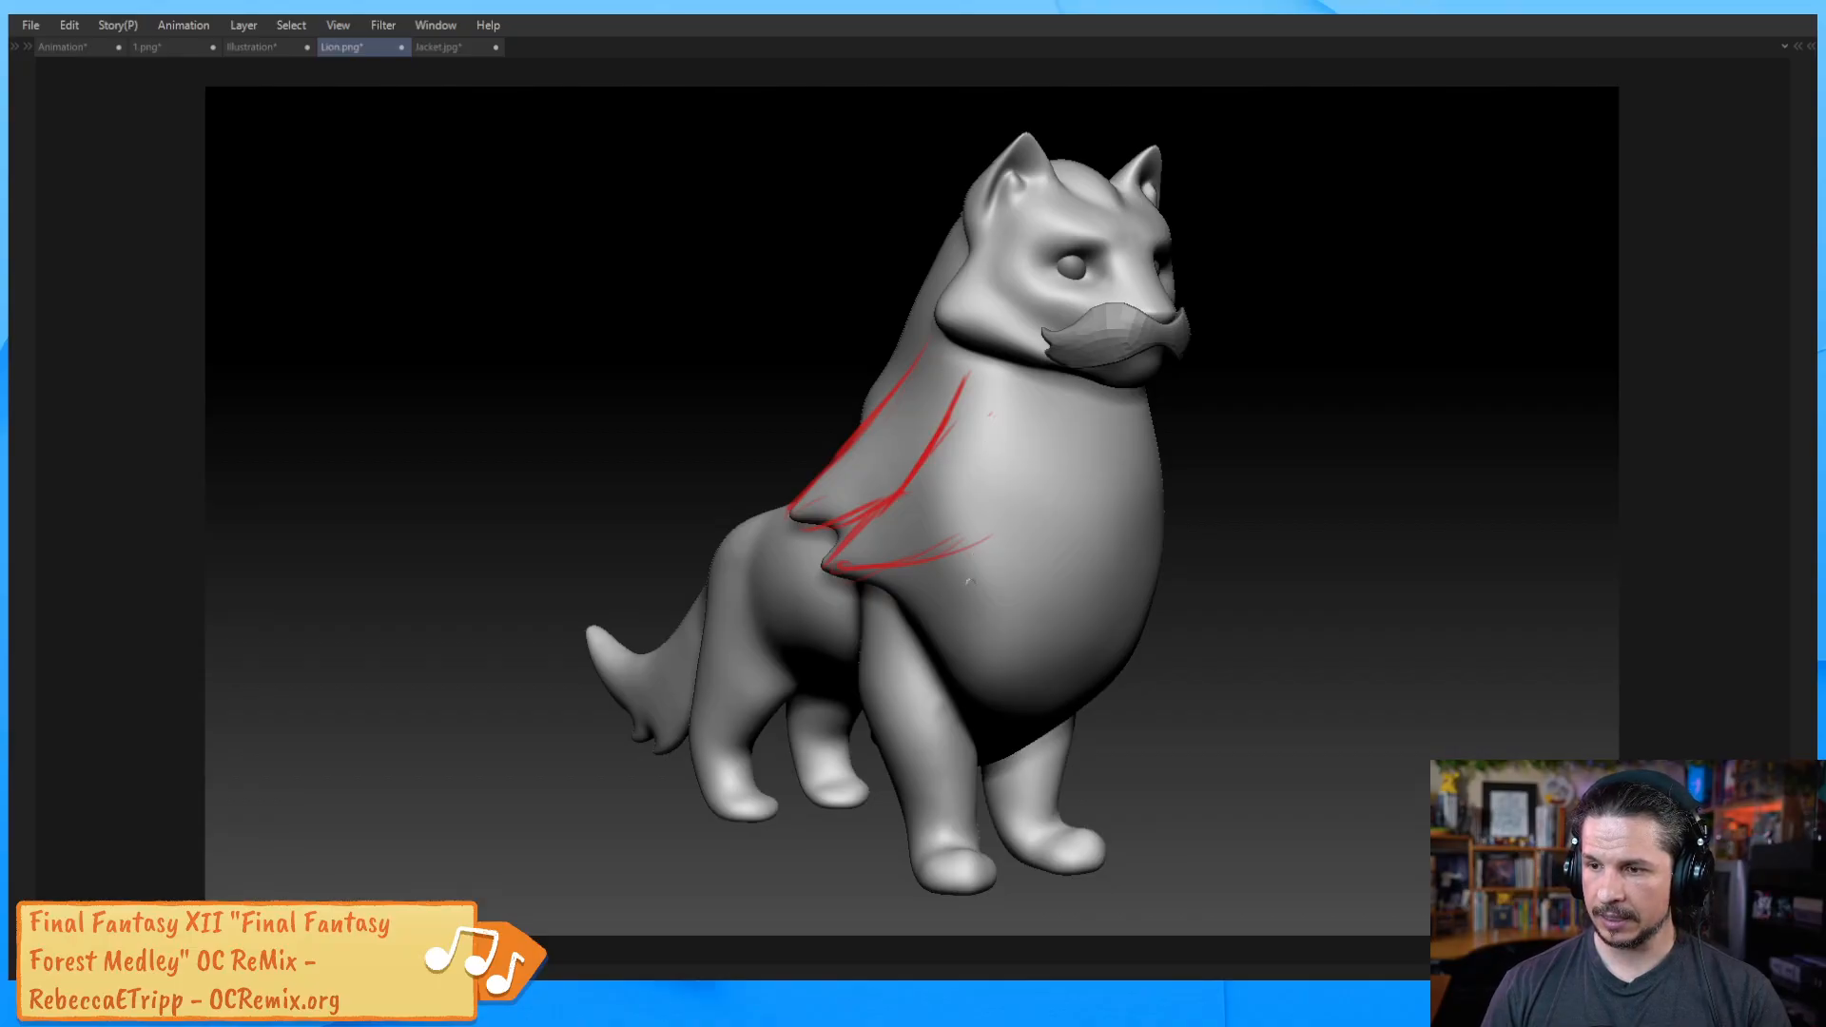
drag(986, 513, 965, 671)
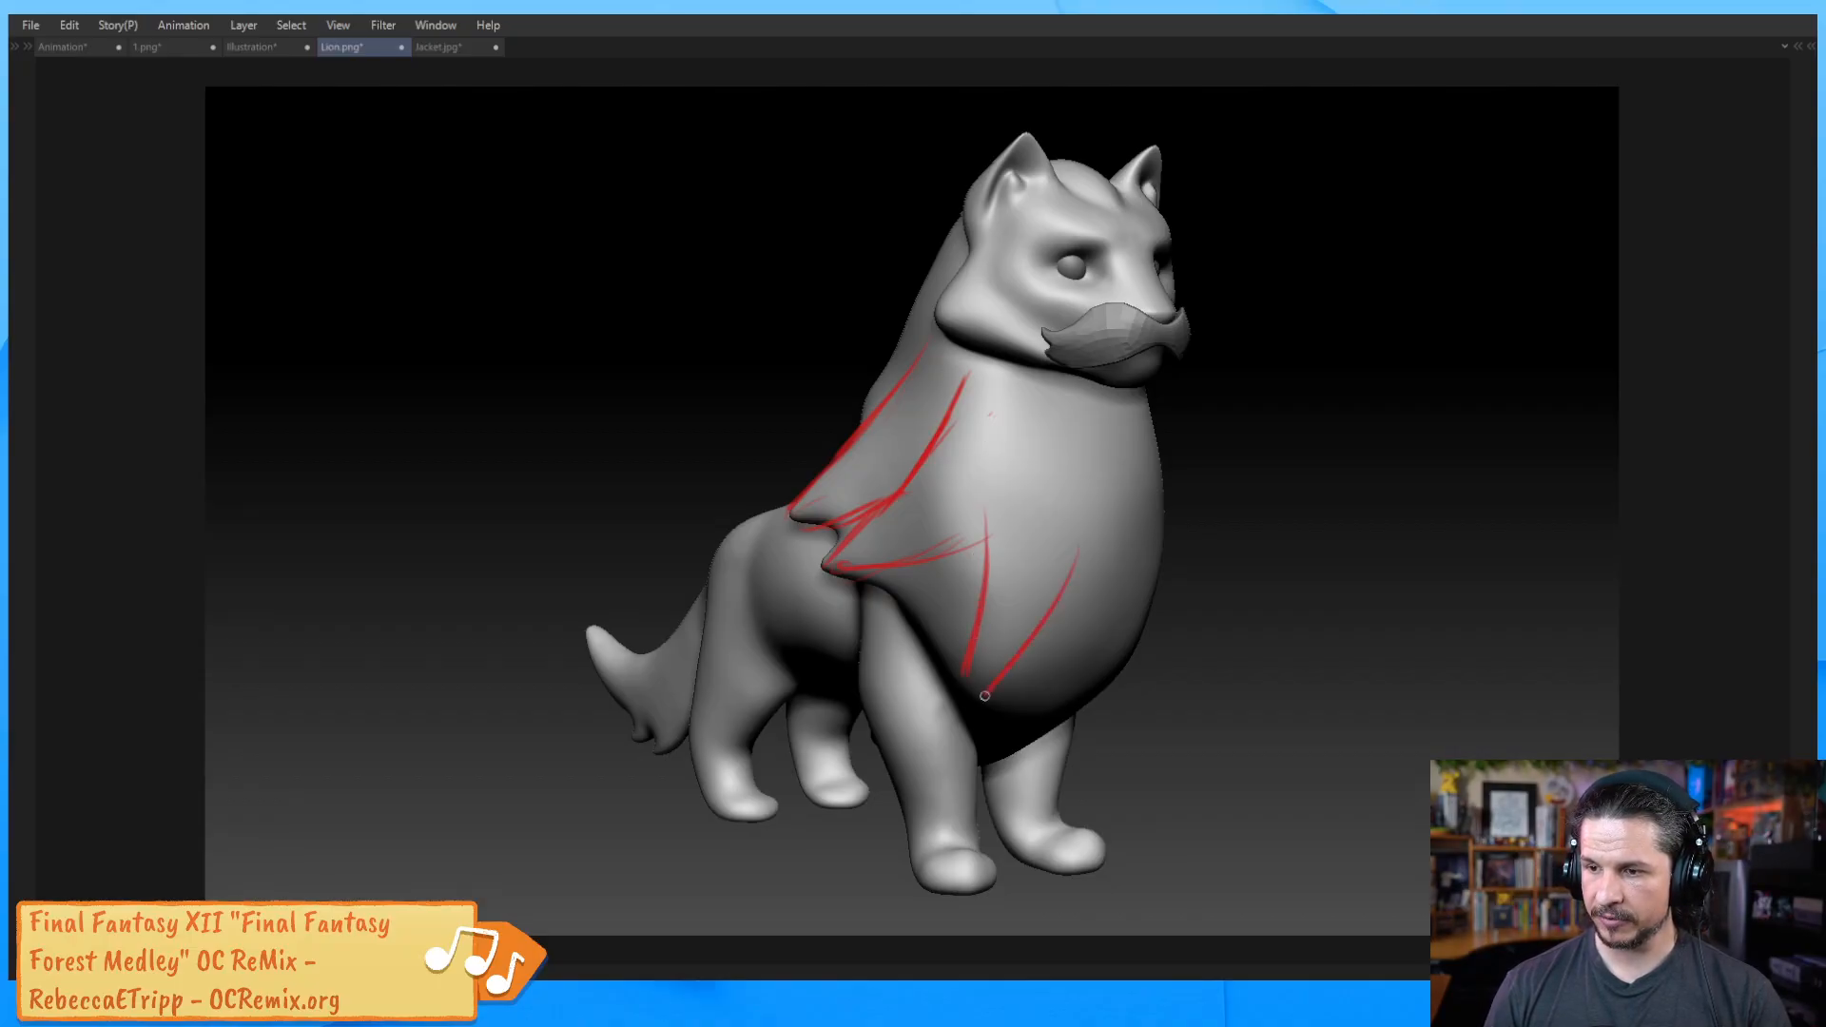
drag(1077, 552, 1041, 623)
drag(997, 677, 986, 695)
key(ctrl+z)
key(ctrl+z)
key(ctrl+z)
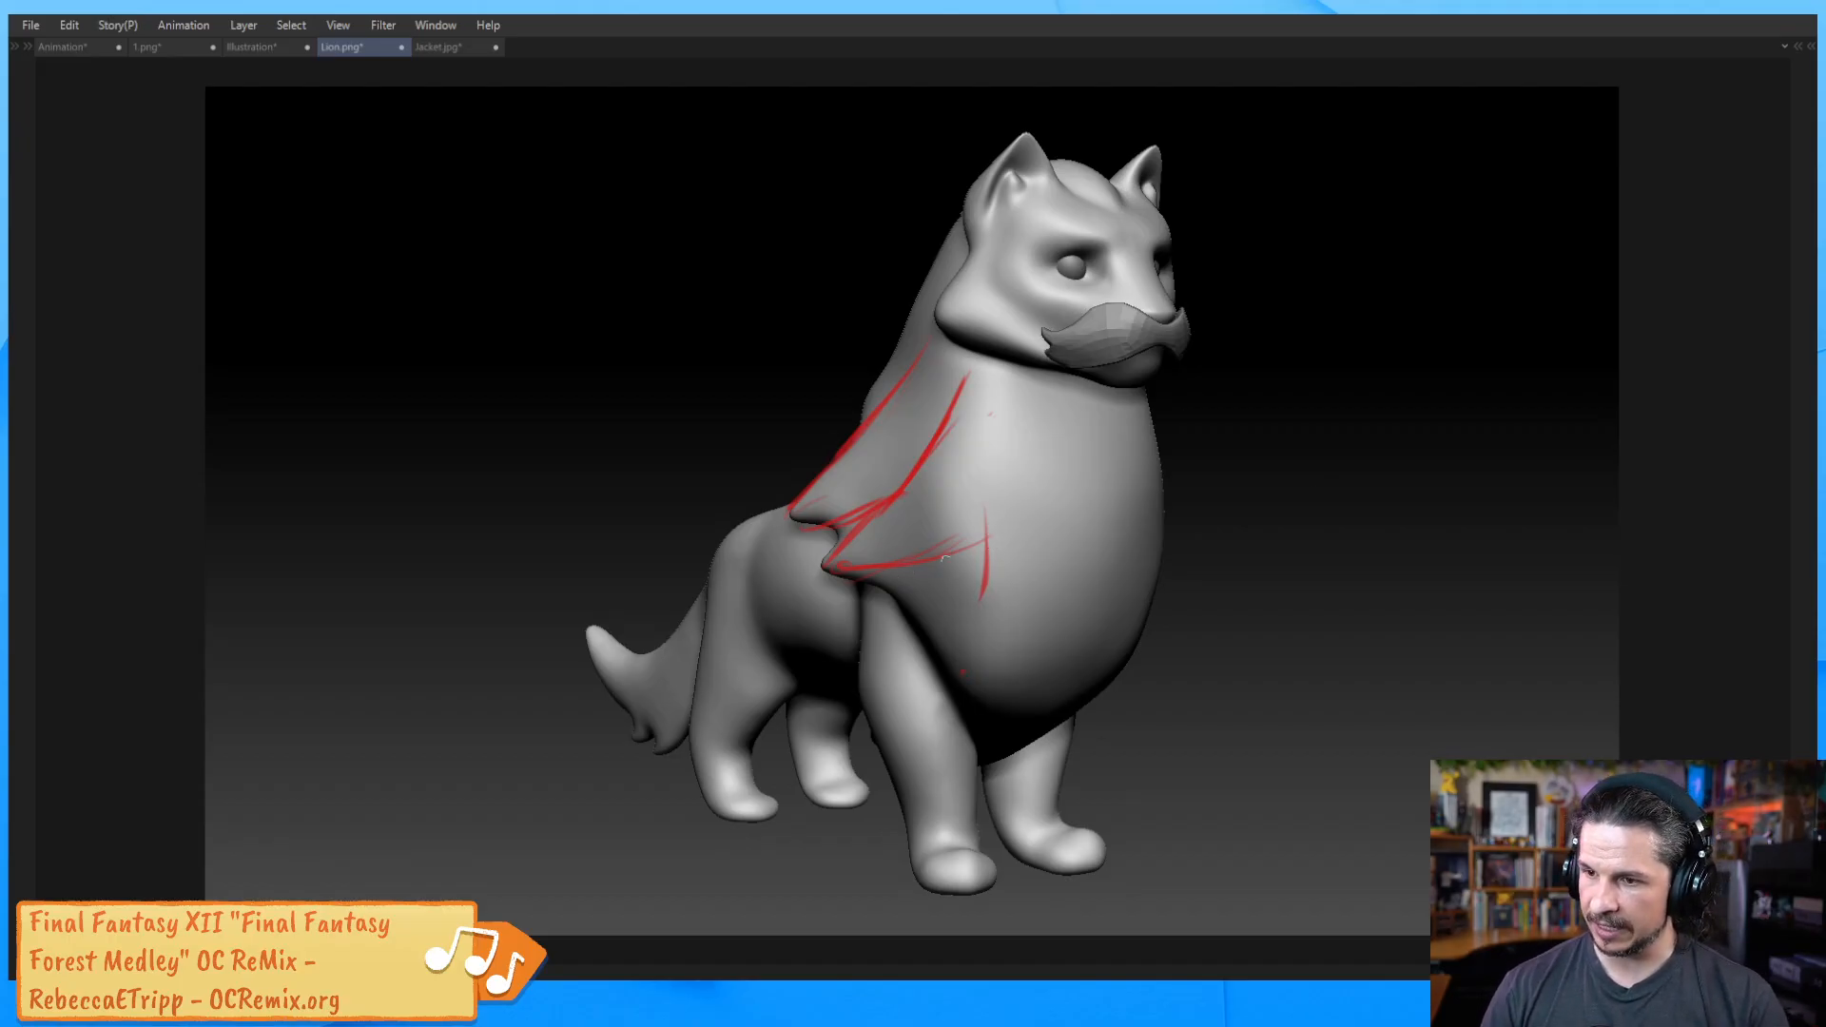
Draw a long pointed fur tuft in red at the base of the chest, tapering down between the front legs
mouse_move(966, 528)
mouse_down()
mouse_move(953, 677)
mouse_move(976, 780)
mouse_up()
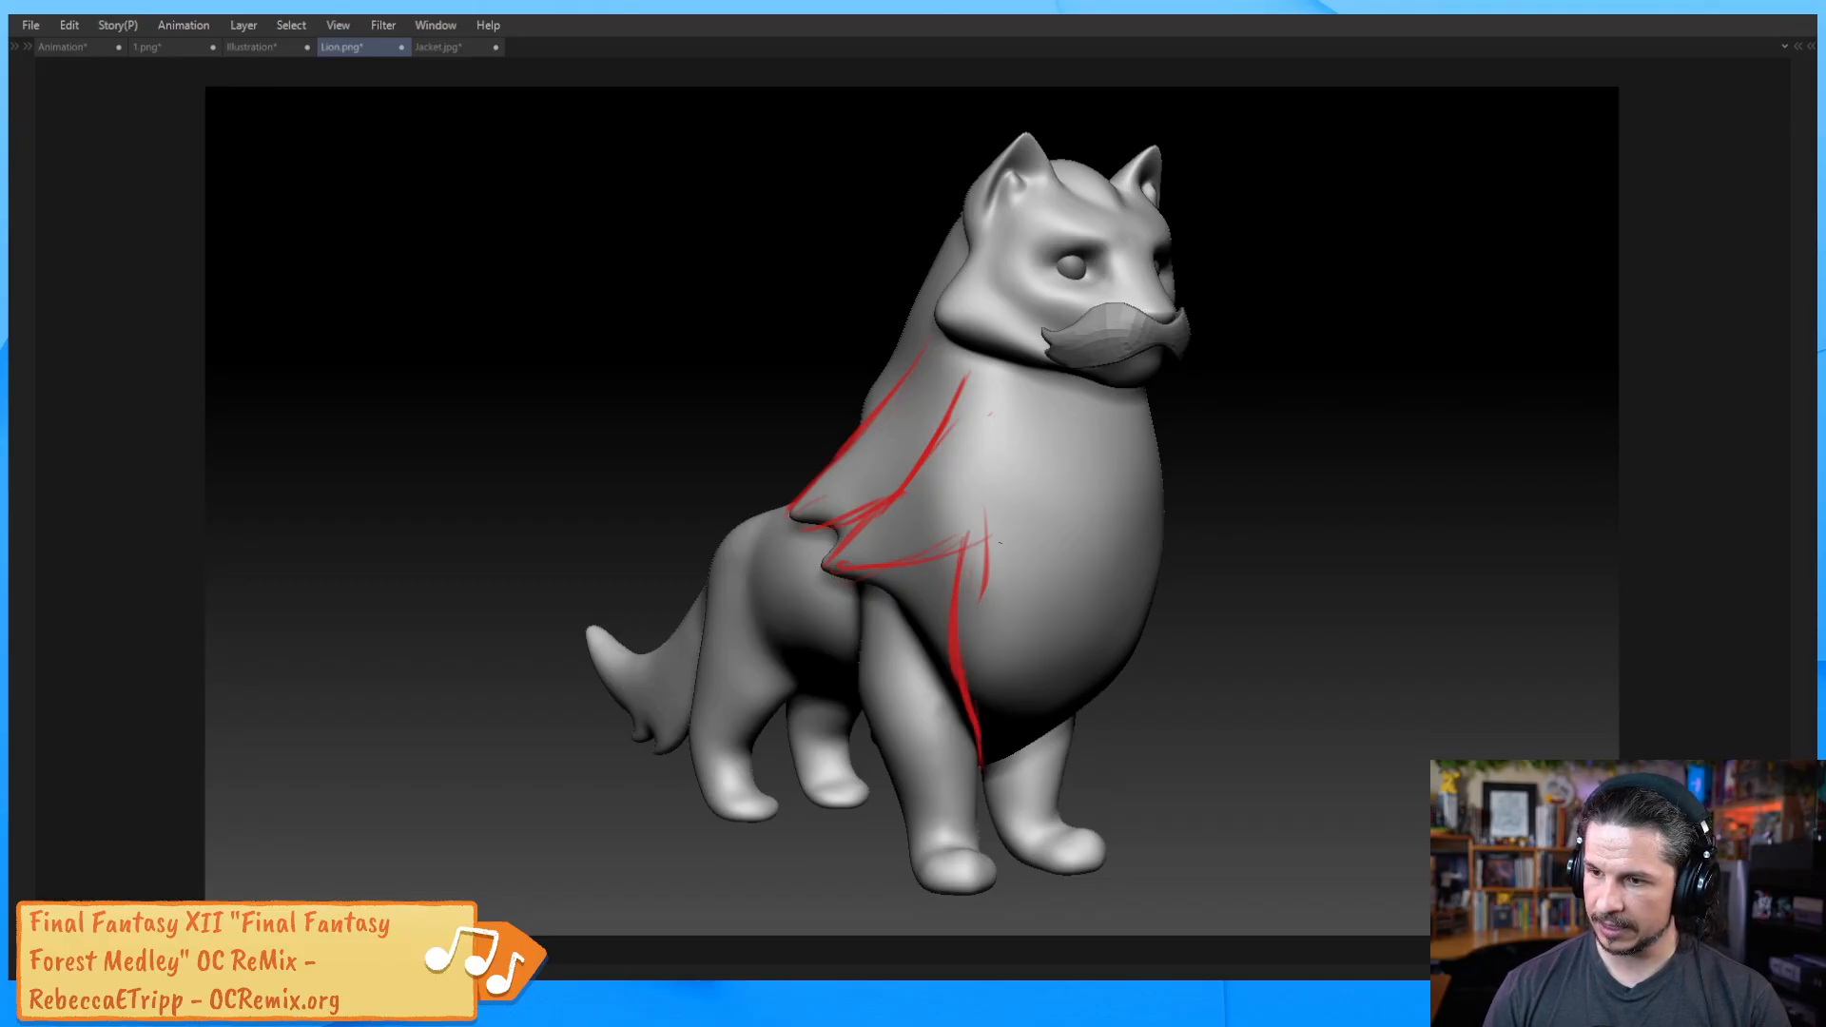
mouse_move(1019, 559)
mouse_down()
mouse_move(1016, 708)
mouse_move(983, 759)
mouse_up()
key(ctrl+z)
drag(1039, 623, 987, 761)
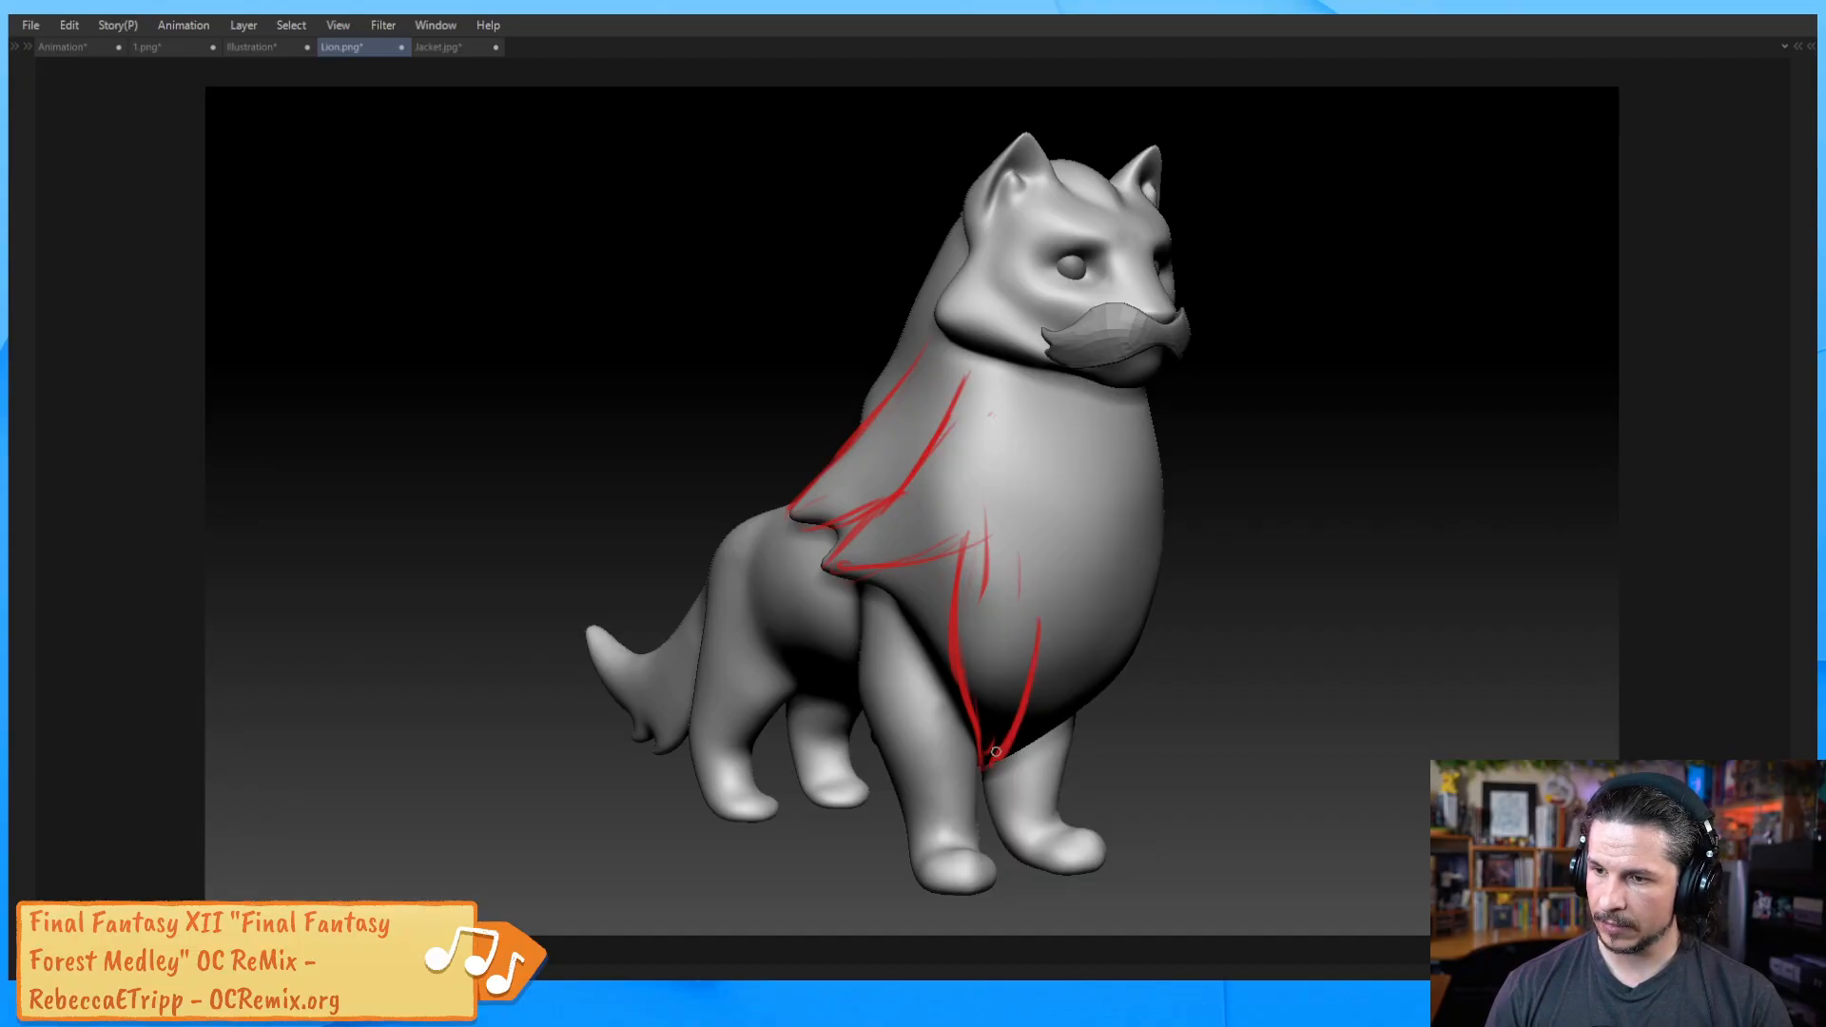
Draw the chest tuft's outer side strokes in red down to its tip and thicken the lower edge of the rear mane tuft
drag(910, 599, 955, 695)
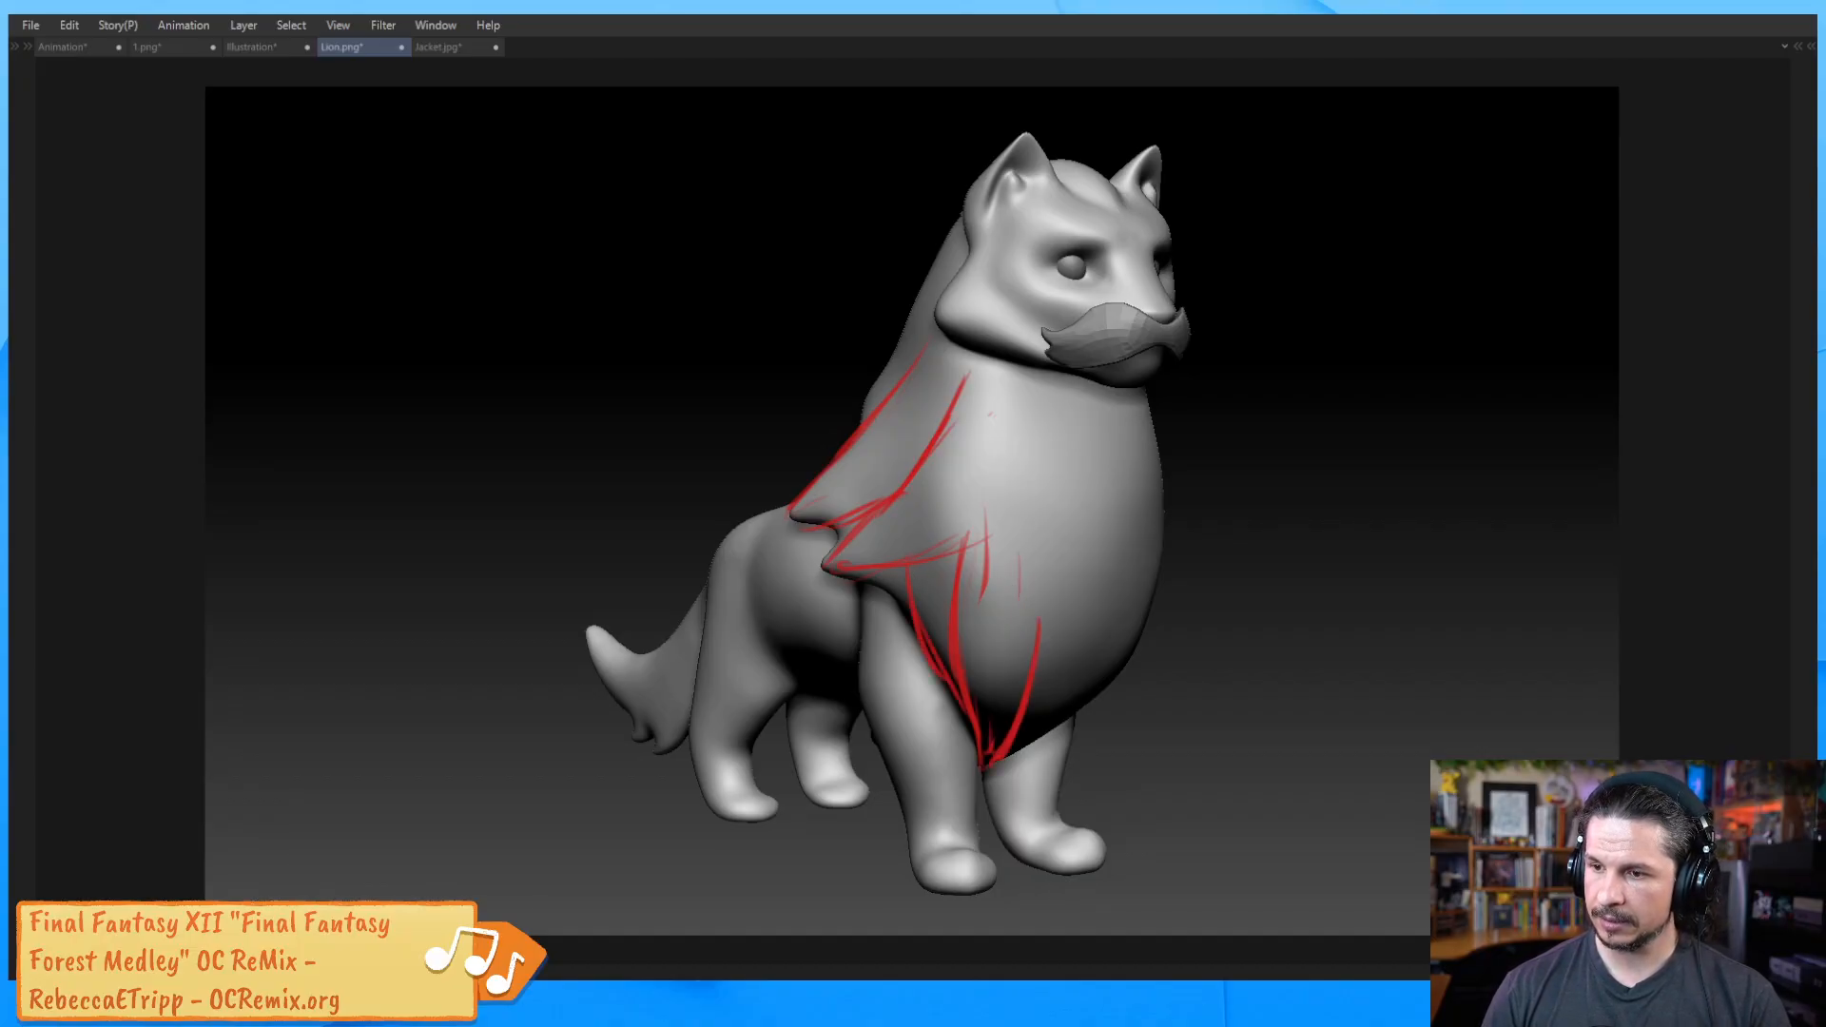
mouse_move(837, 572)
mouse_down()
mouse_move(879, 583)
mouse_move(977, 539)
mouse_move(899, 571)
mouse_move(826, 569)
mouse_up()
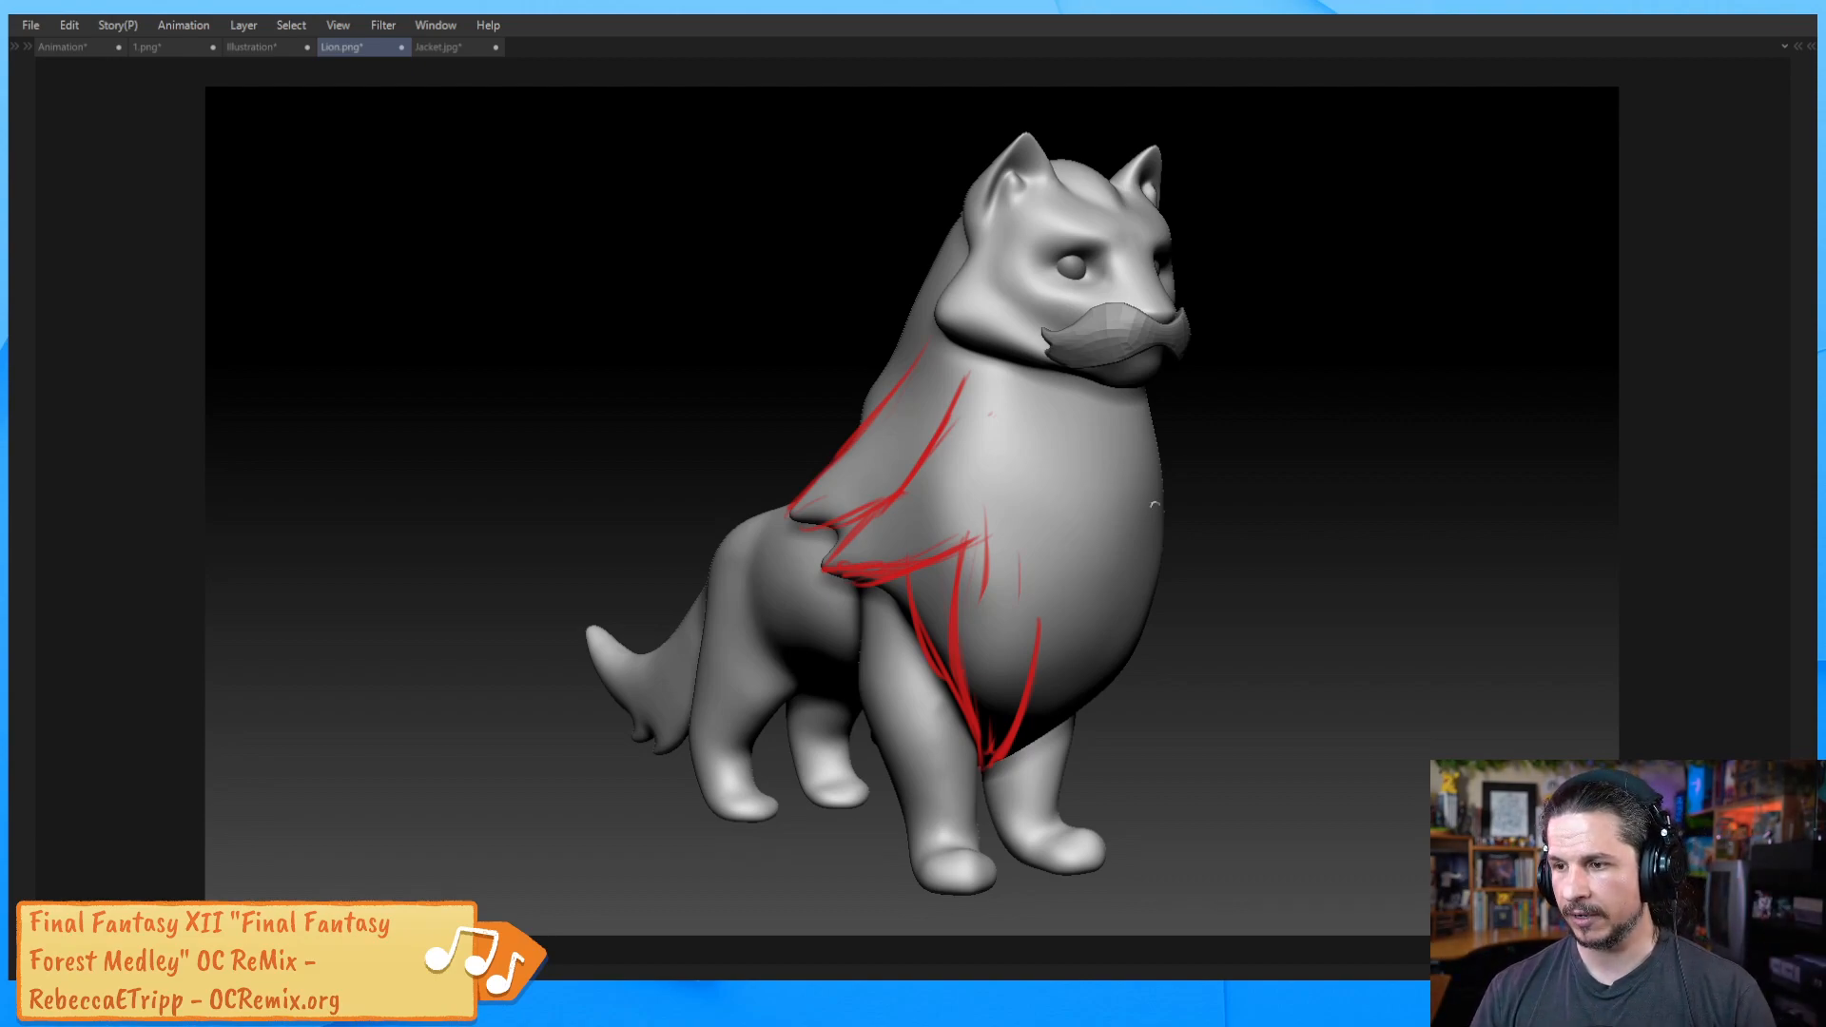
mouse_move(1162, 508)
mouse_down()
mouse_move(1084, 699)
mouse_move(994, 761)
mouse_up()
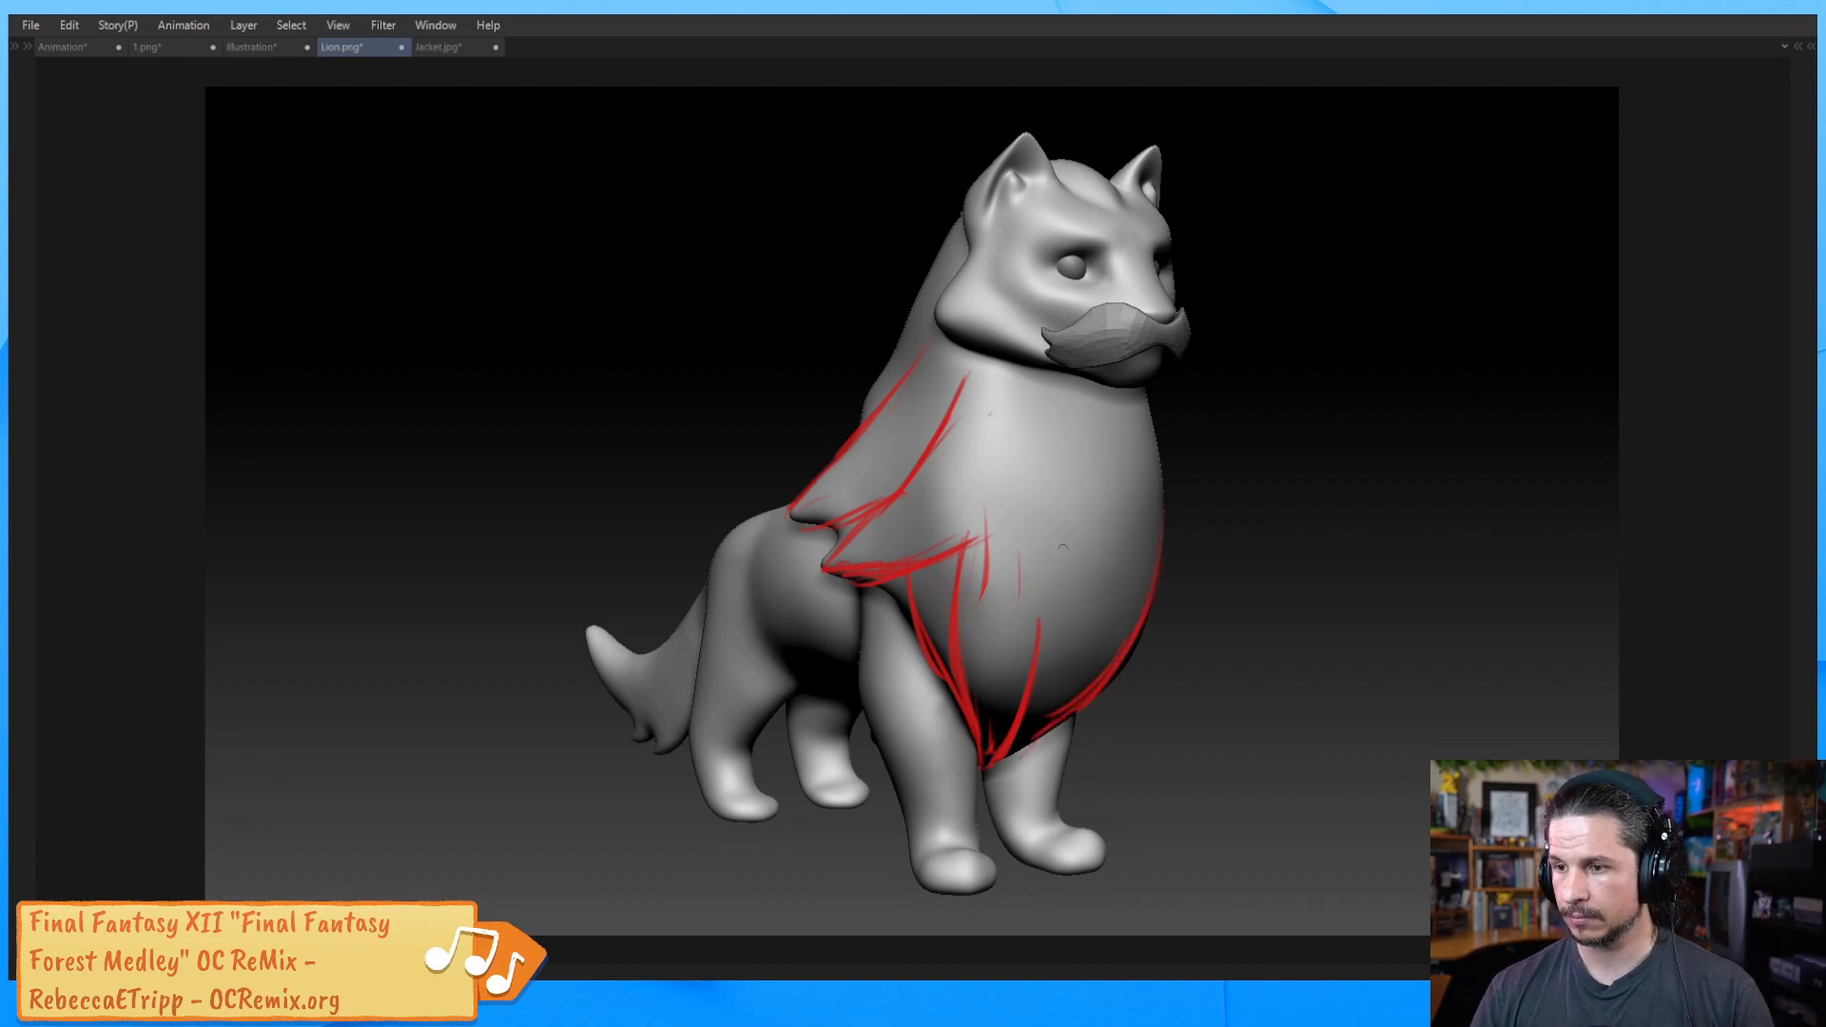
Try curved red strokes down the middle of the chest to form an overlapping fur tuft above the pointed one
drag(1094, 505, 1036, 669)
key(ctrl+z)
drag(1076, 501, 1033, 673)
drag(1078, 542, 1056, 633)
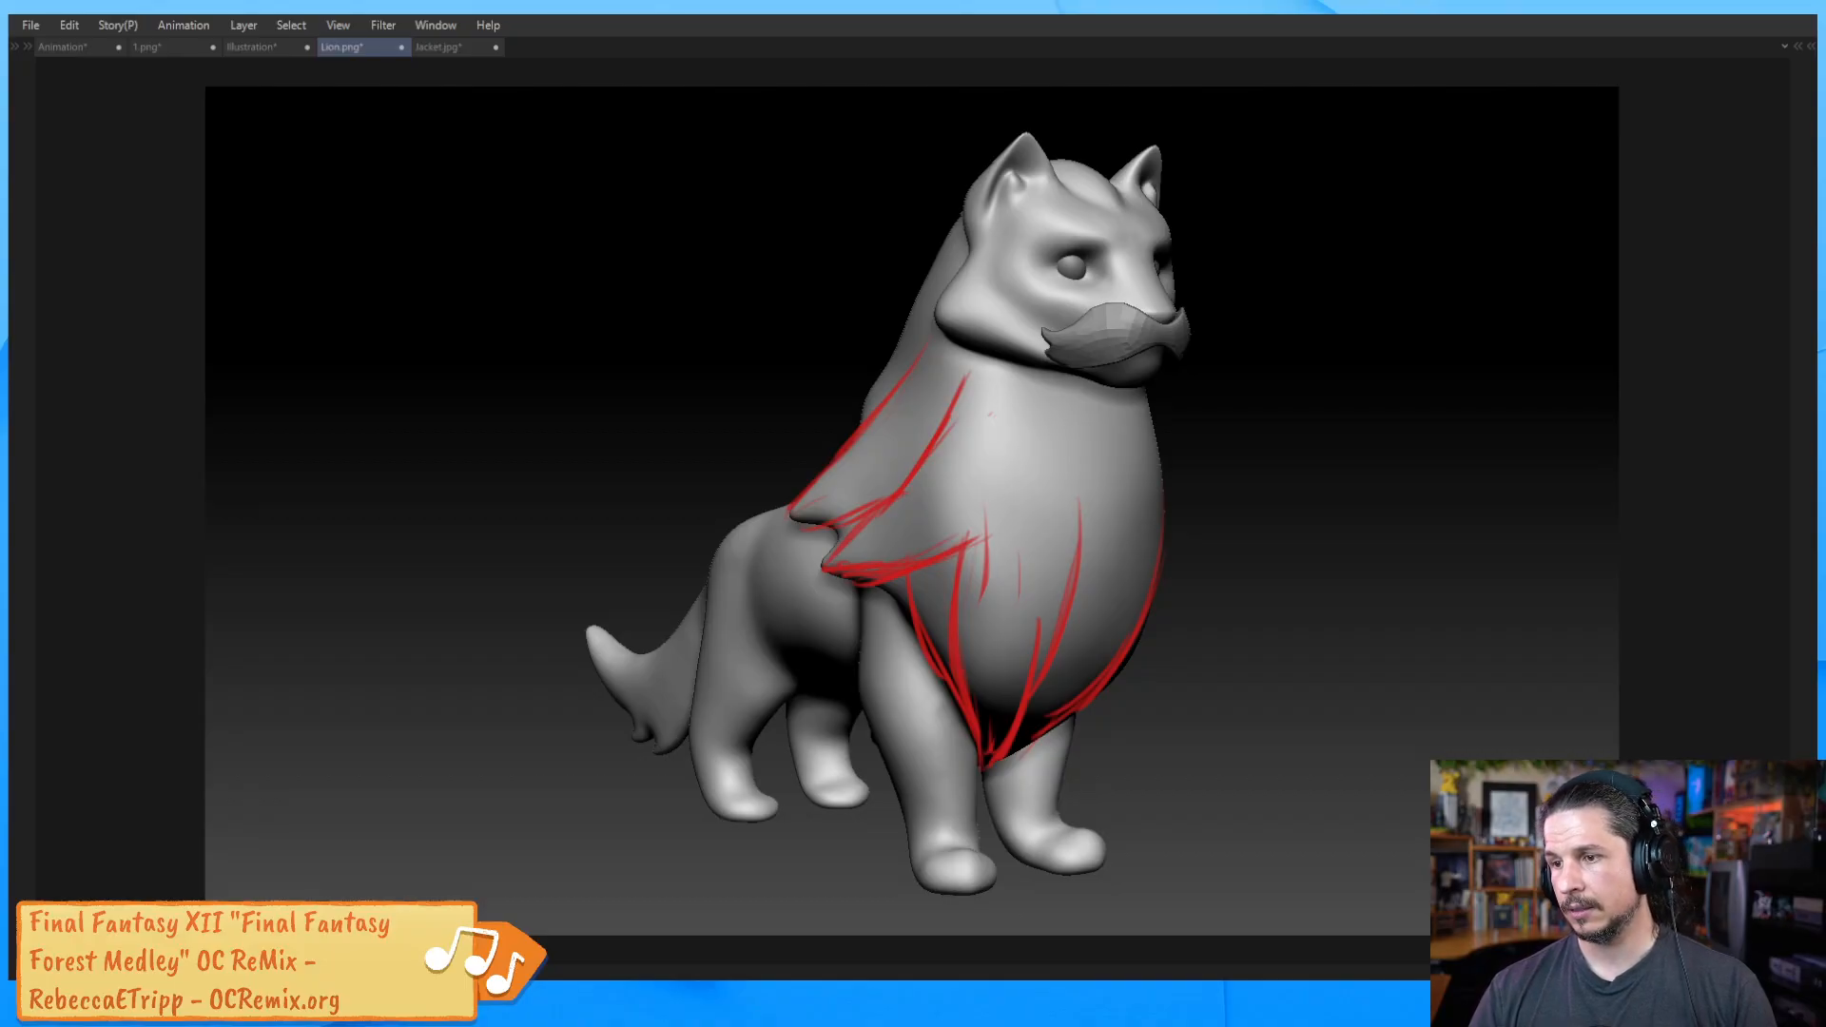
drag(1060, 402, 1096, 581)
key(ctrl+z)
drag(1052, 398, 1079, 552)
key(ctrl+z)
drag(1030, 390, 1083, 599)
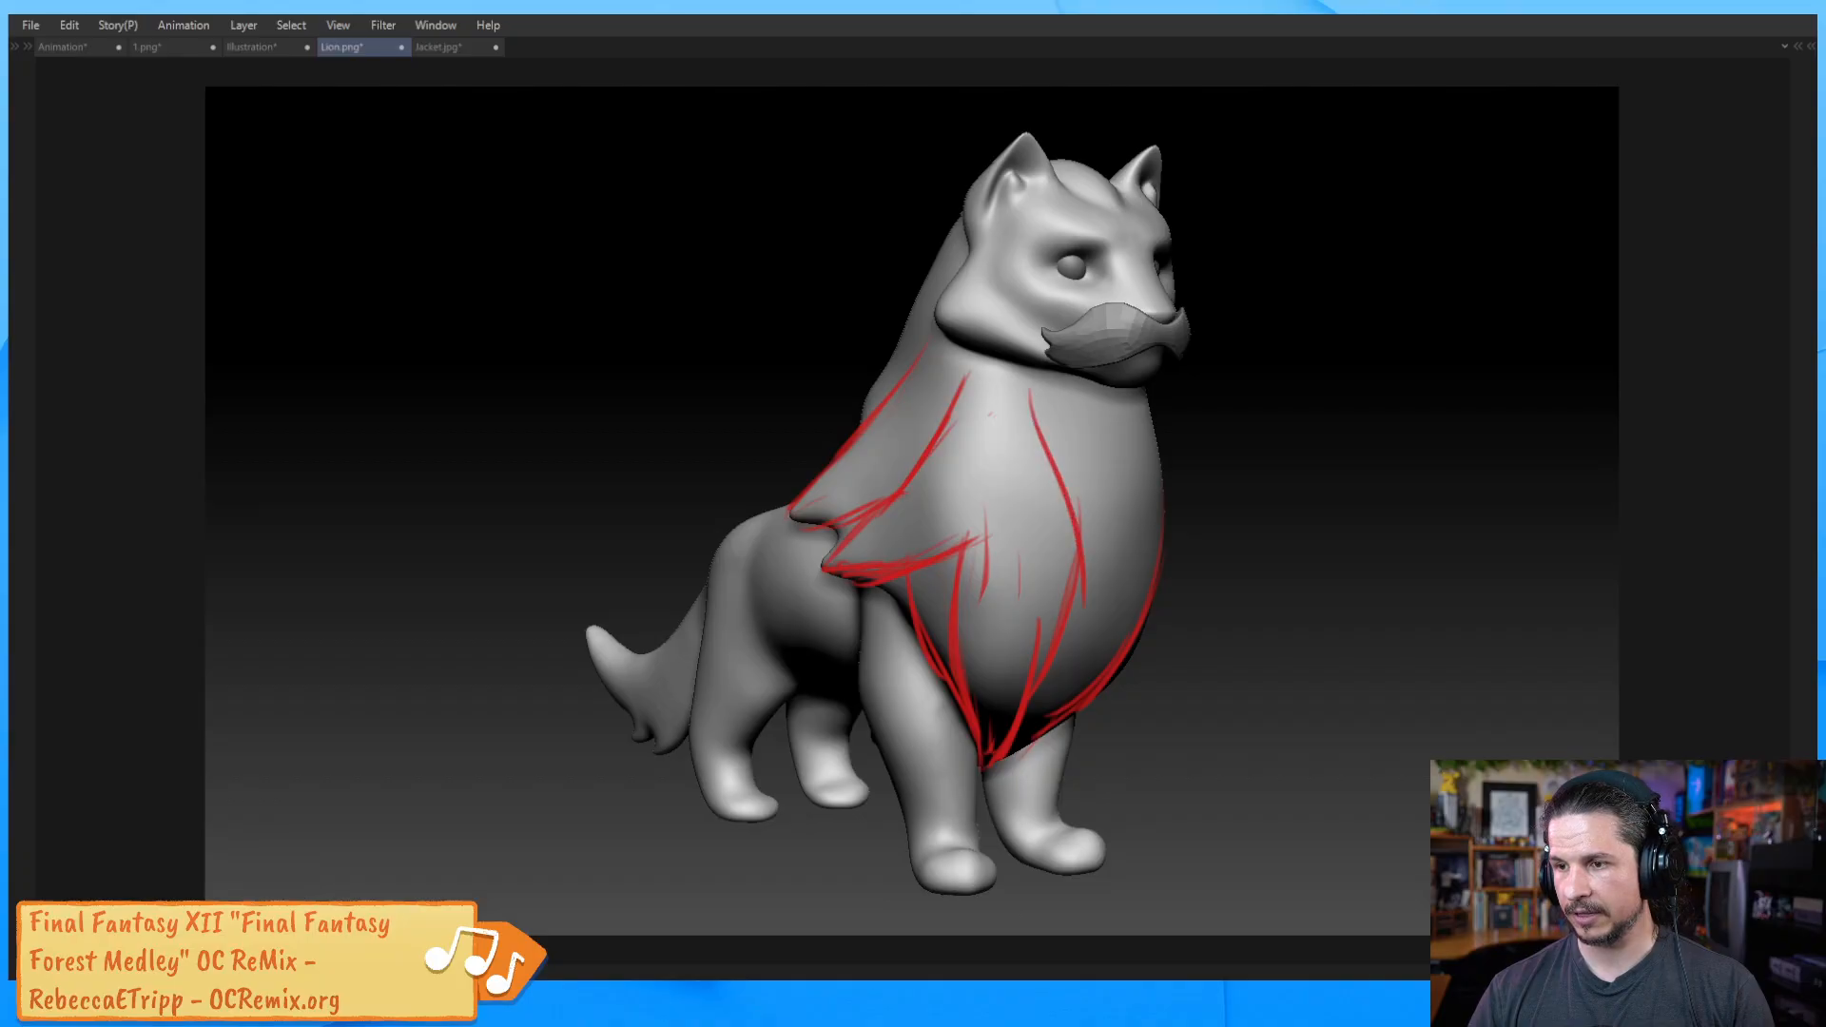
Try closing the upper chest tuft and adding strokes along the chest's front edge in red, and undo the upper chest strokes
drag(1115, 404, 1118, 557)
drag(1116, 472, 1086, 604)
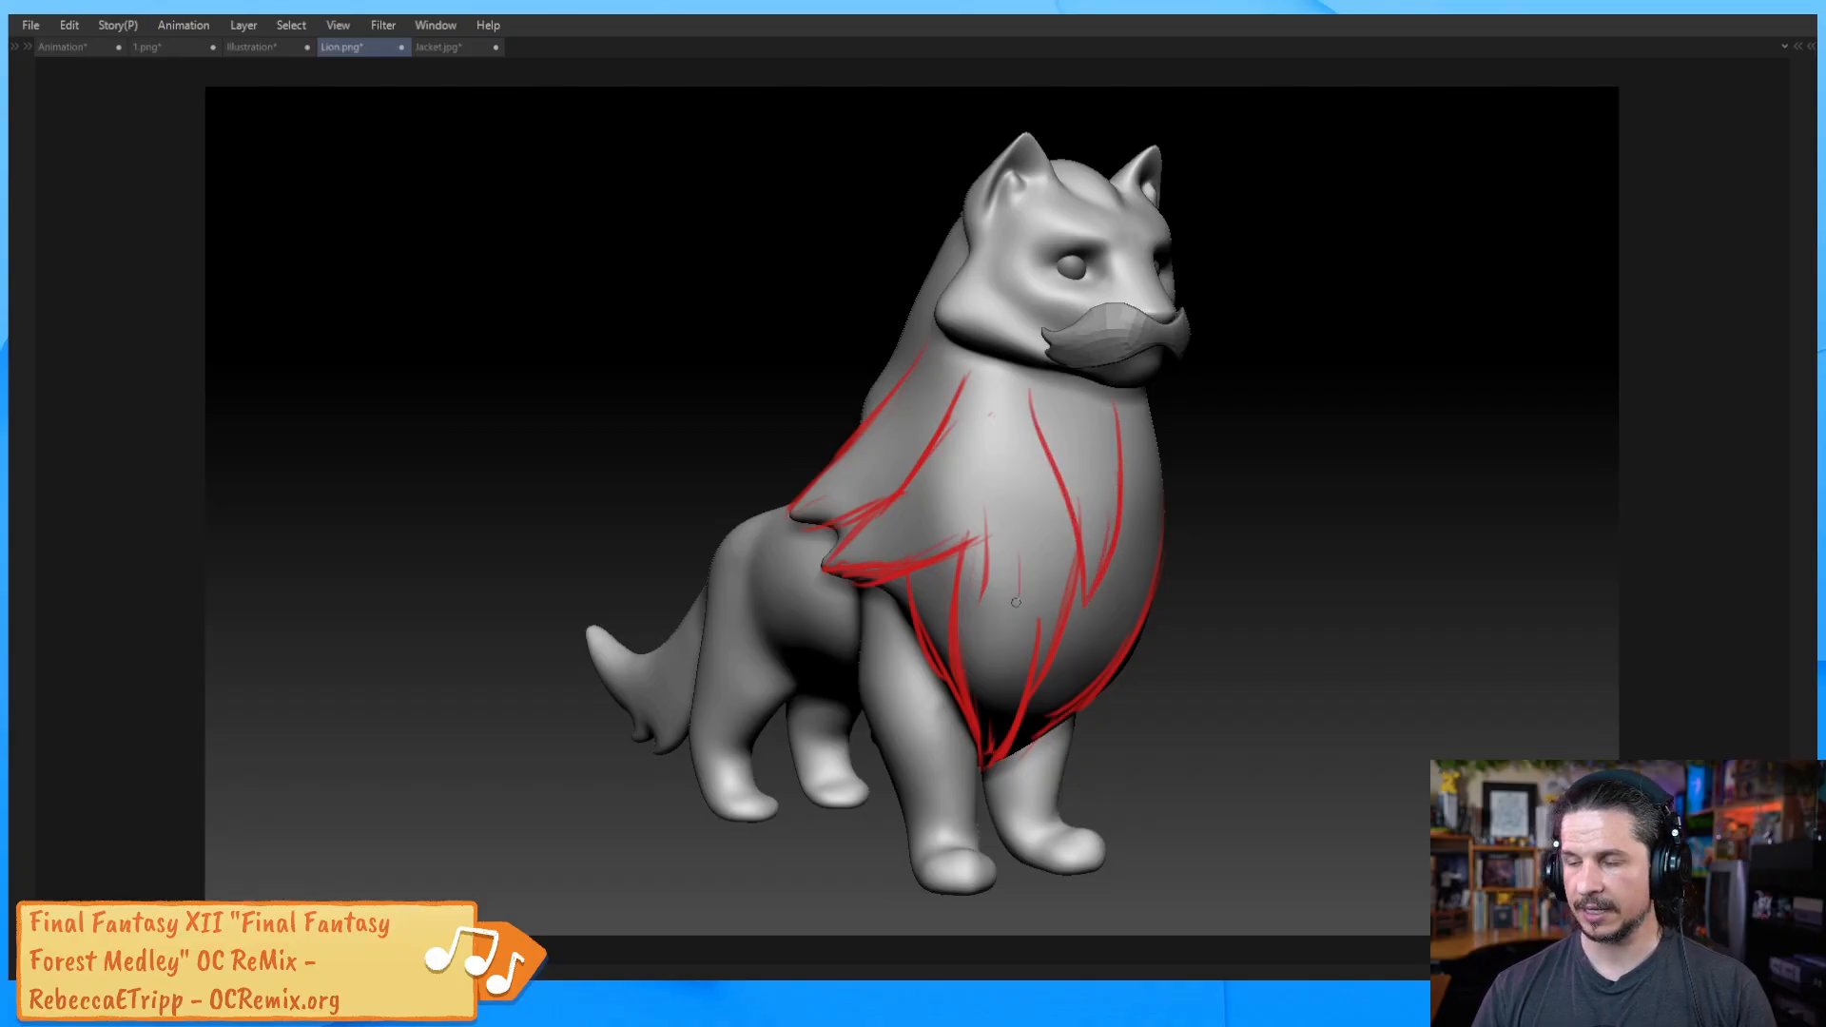
drag(1151, 411, 1166, 523)
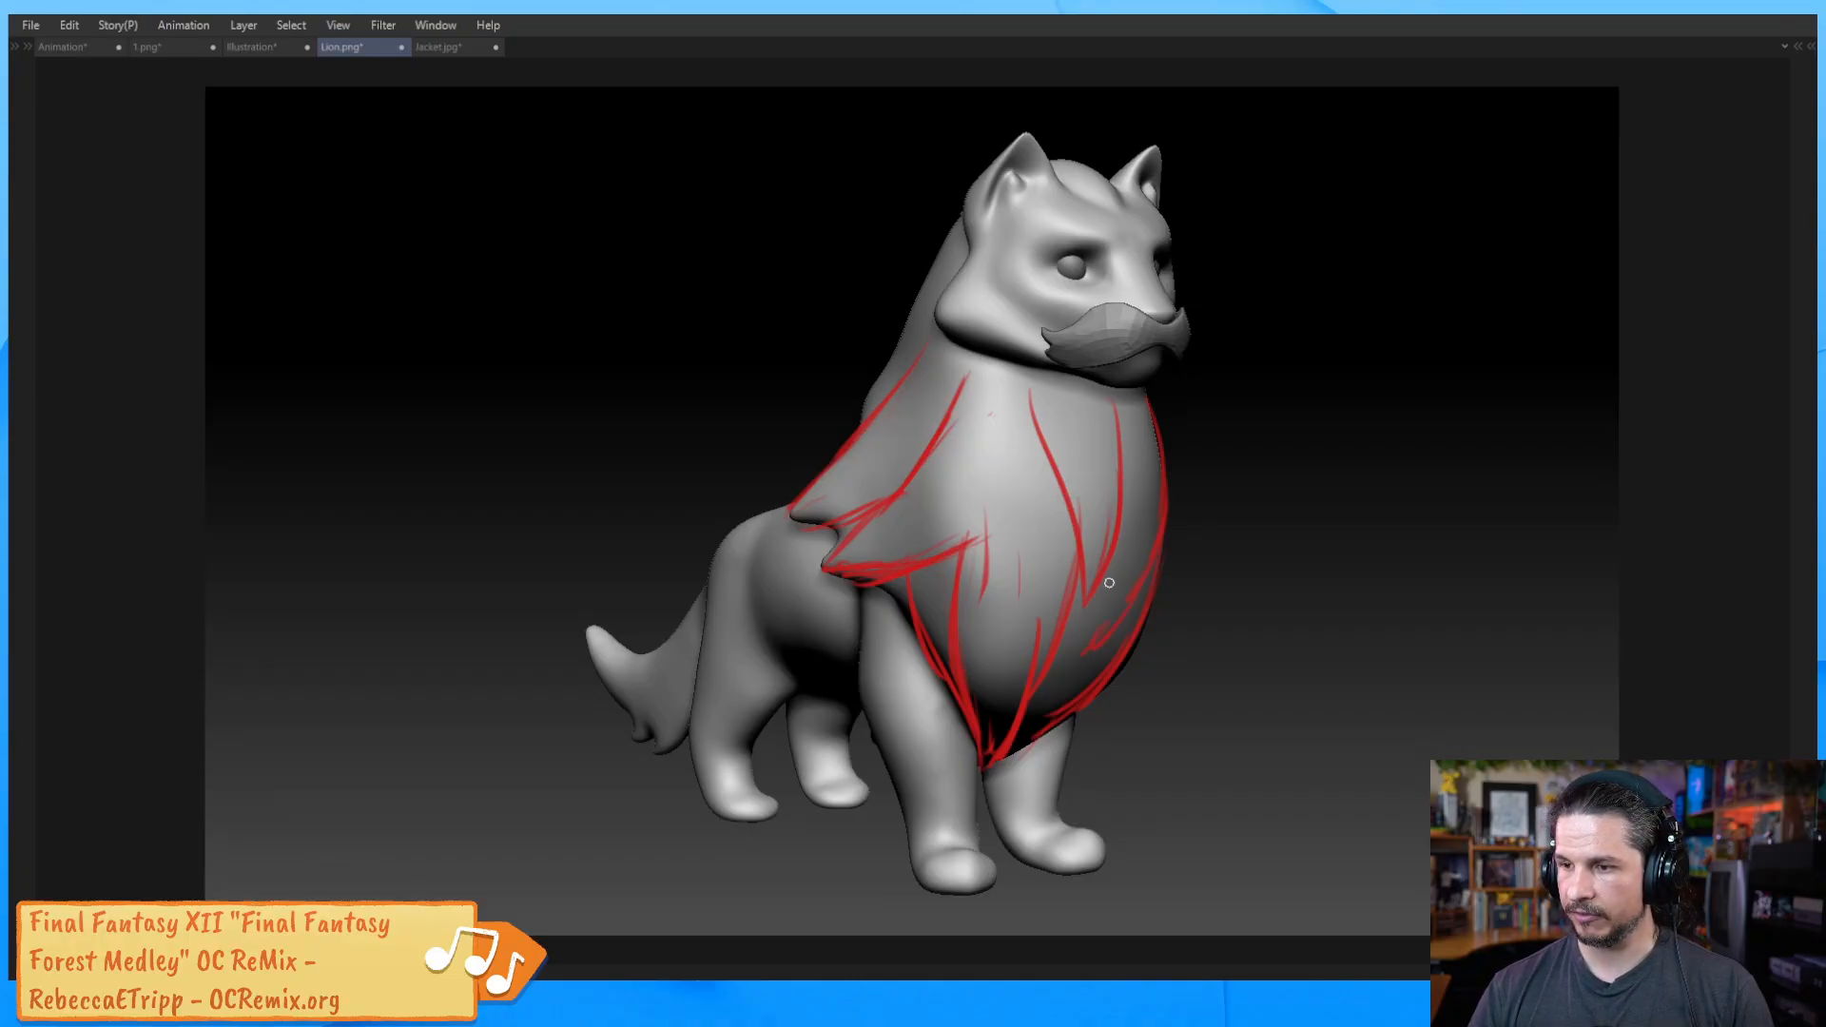
key(ctrl+z)
key(ctrl+z)
key(ctrl+z)
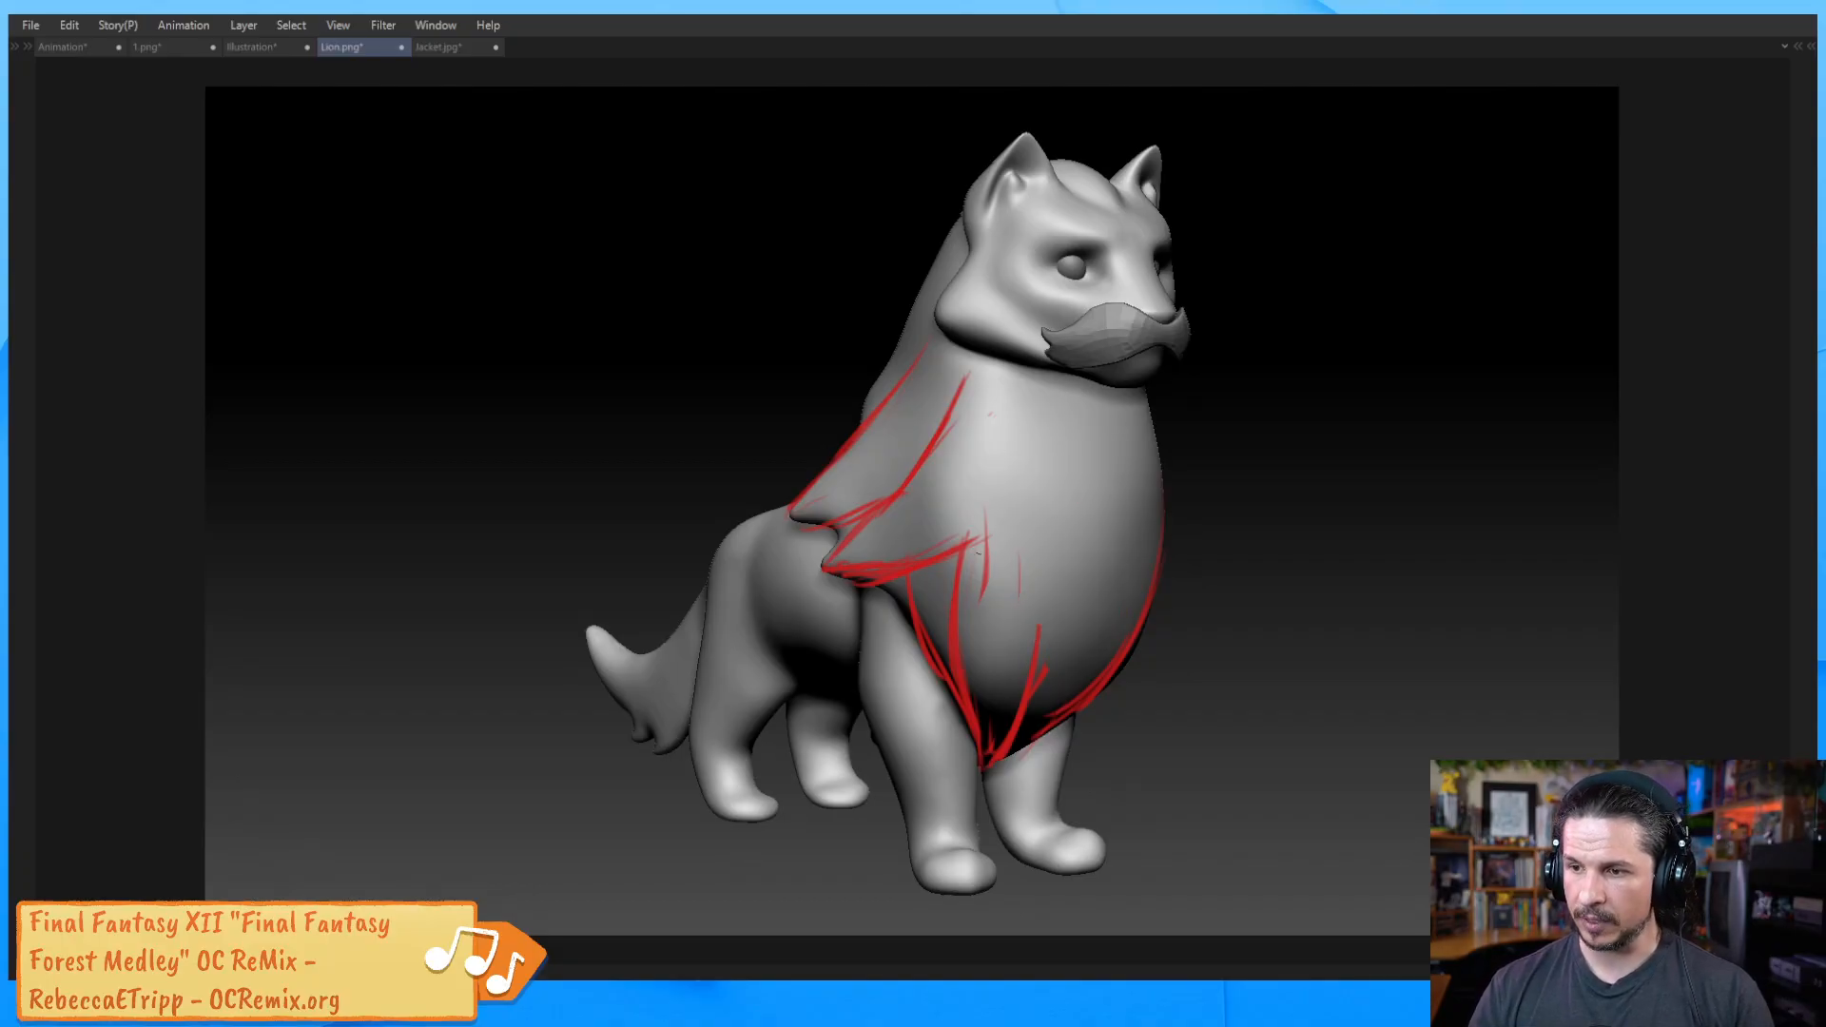
Try extending the lower mane tuft's line onto the chest and scribbling a loose zigzag over the bare chest, and undo the zigzag
drag(955, 553, 997, 511)
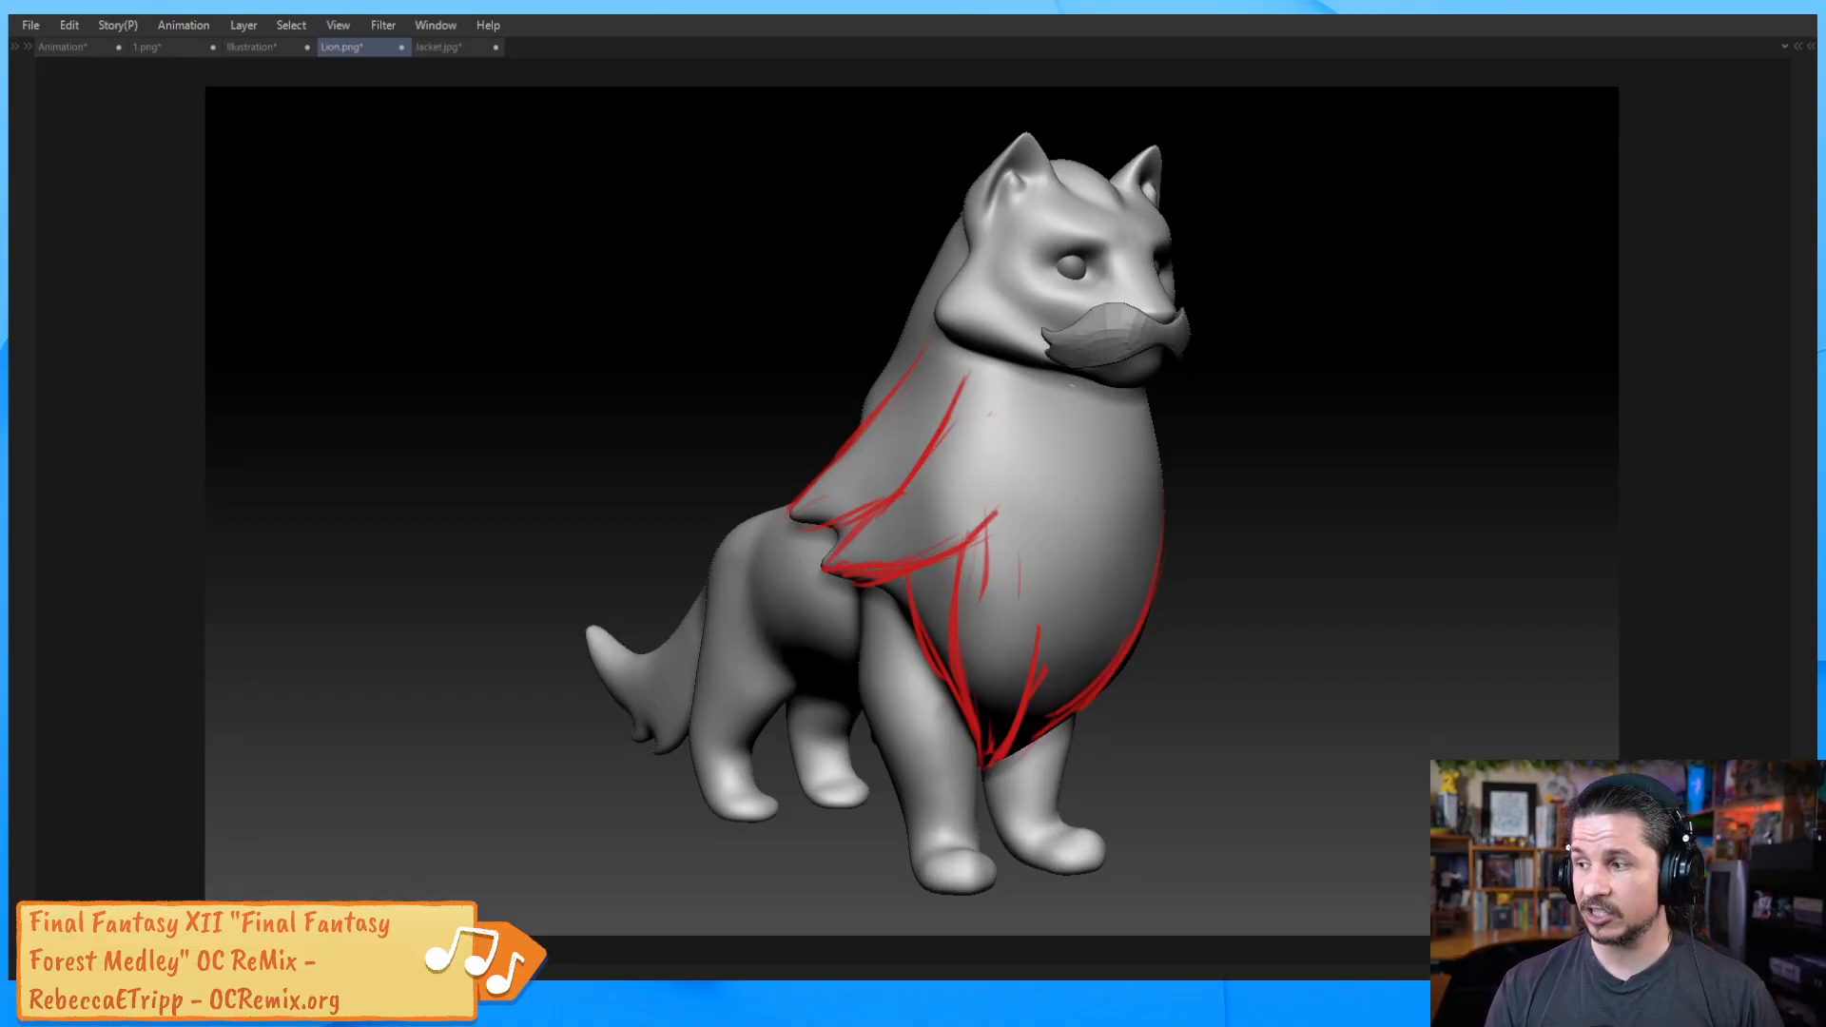
mouse_move(1058, 419)
mouse_down()
mouse_move(1122, 480)
mouse_move(1019, 685)
mouse_up()
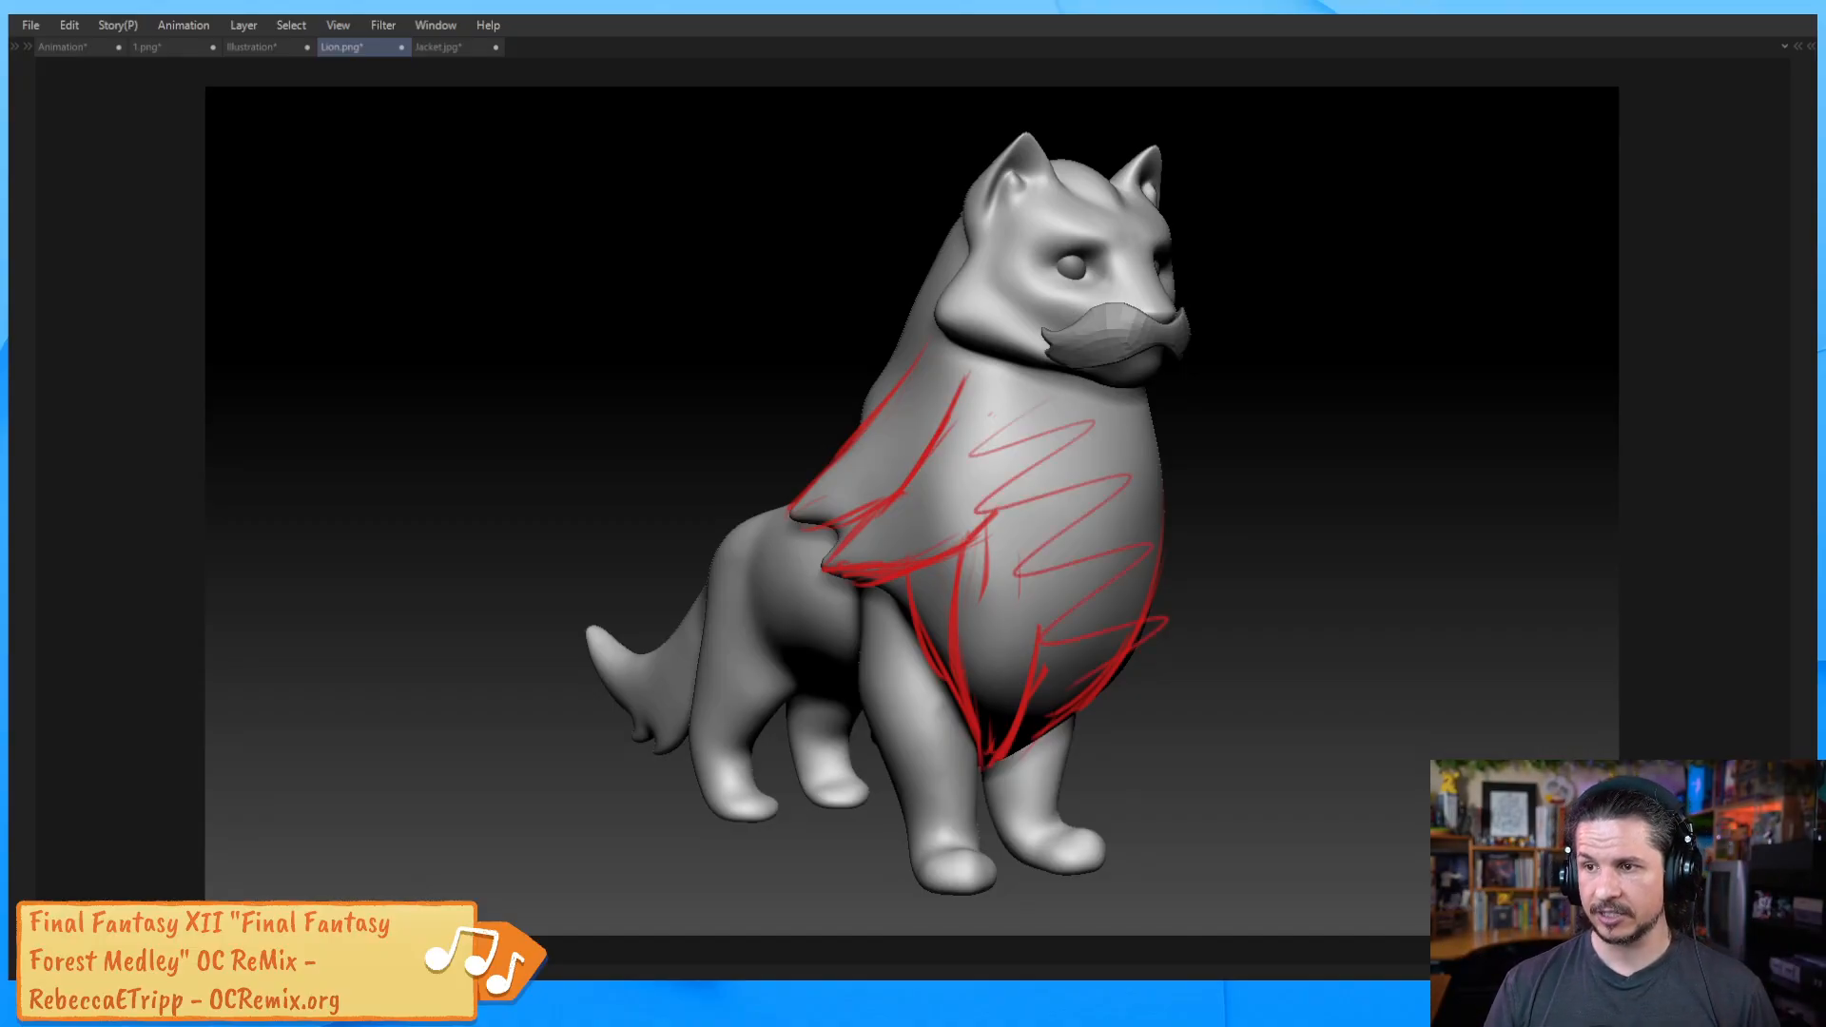
key(ctrl+z)
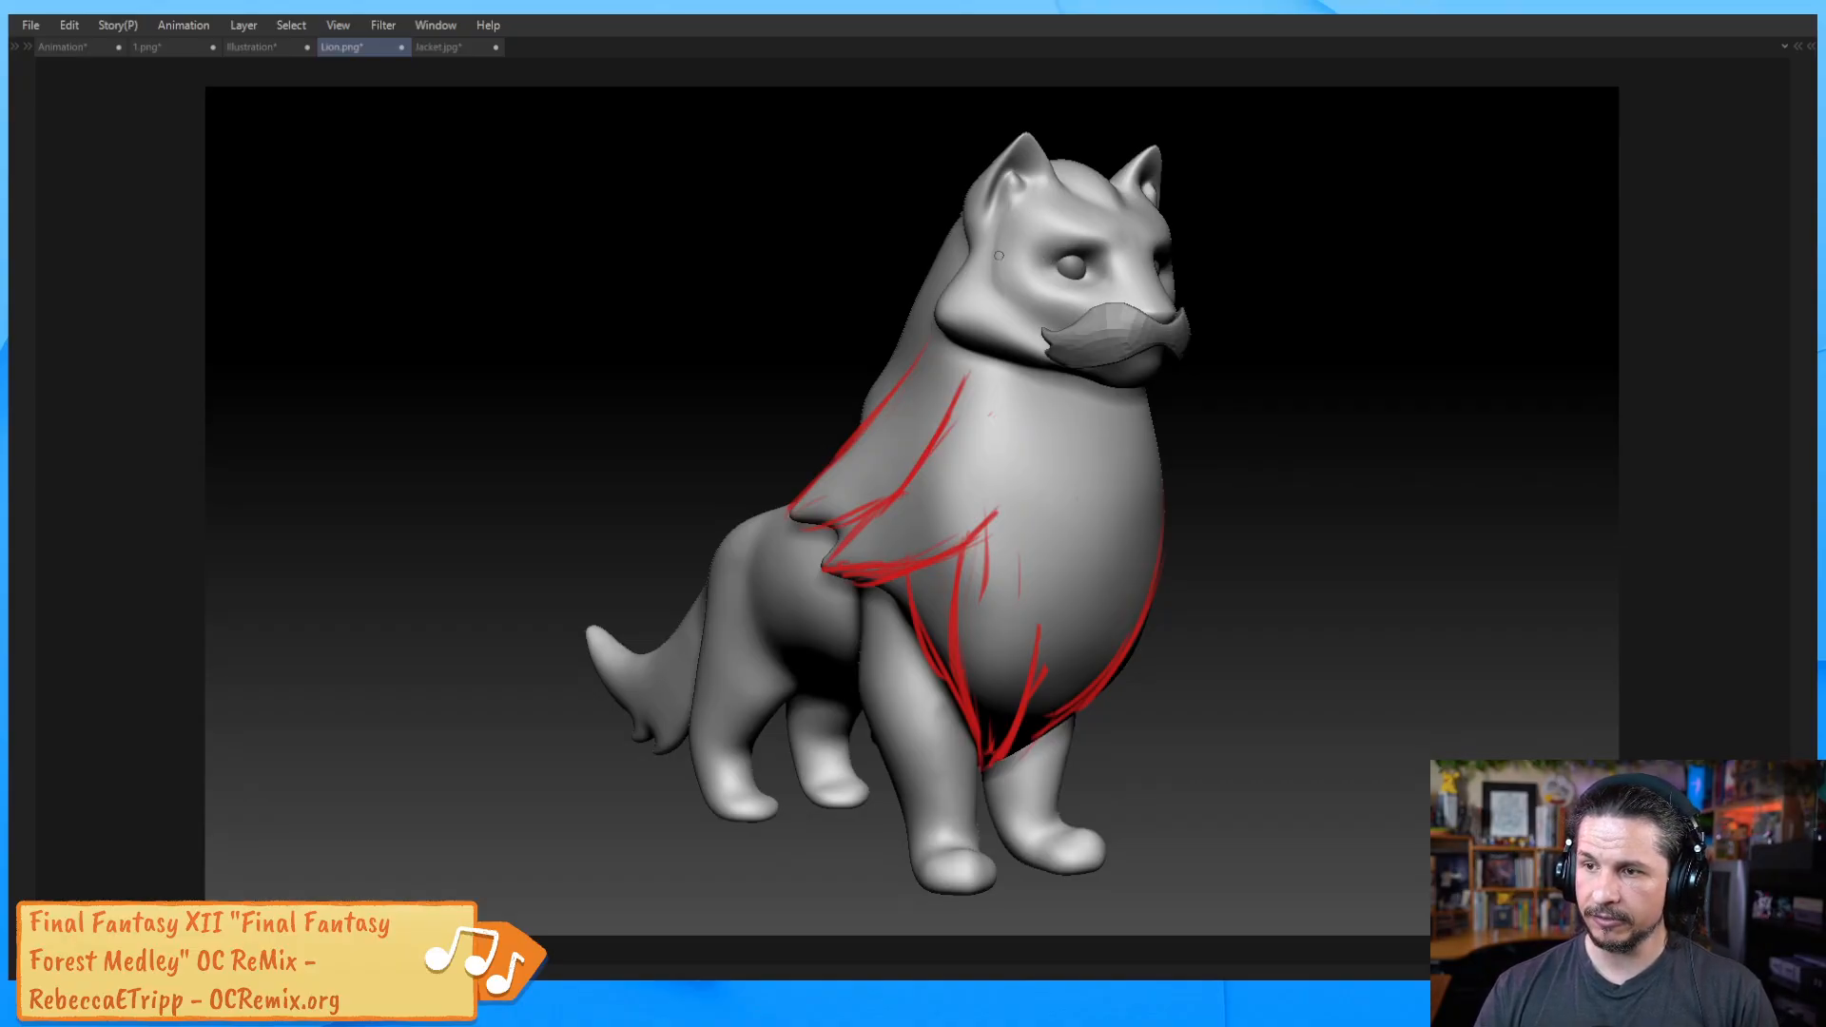
Outline the face area in blue over the brow and cheeks, and add short red fur strokes along the lion's cheek
mouse_move(1013, 202)
mouse_down()
mouse_move(994, 290)
mouse_move(1044, 198)
mouse_move(1150, 204)
mouse_move(1170, 226)
mouse_move(1170, 298)
mouse_up()
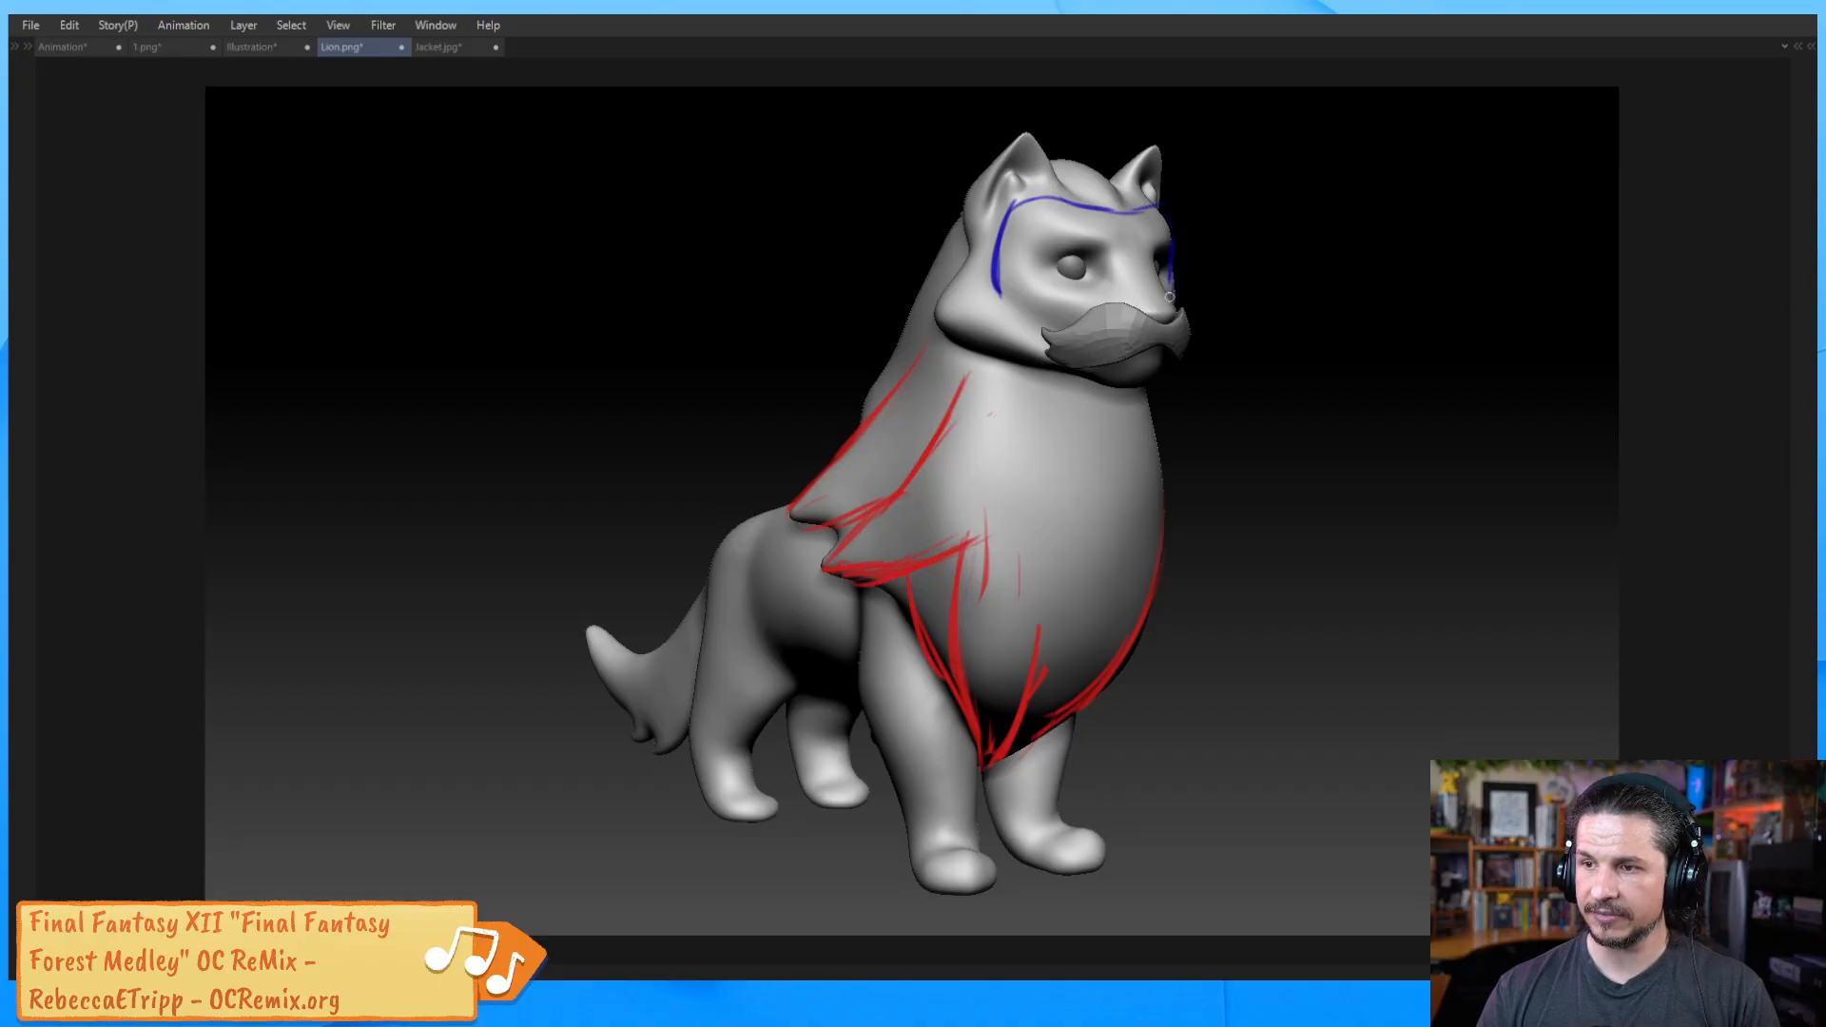
key(Tab)
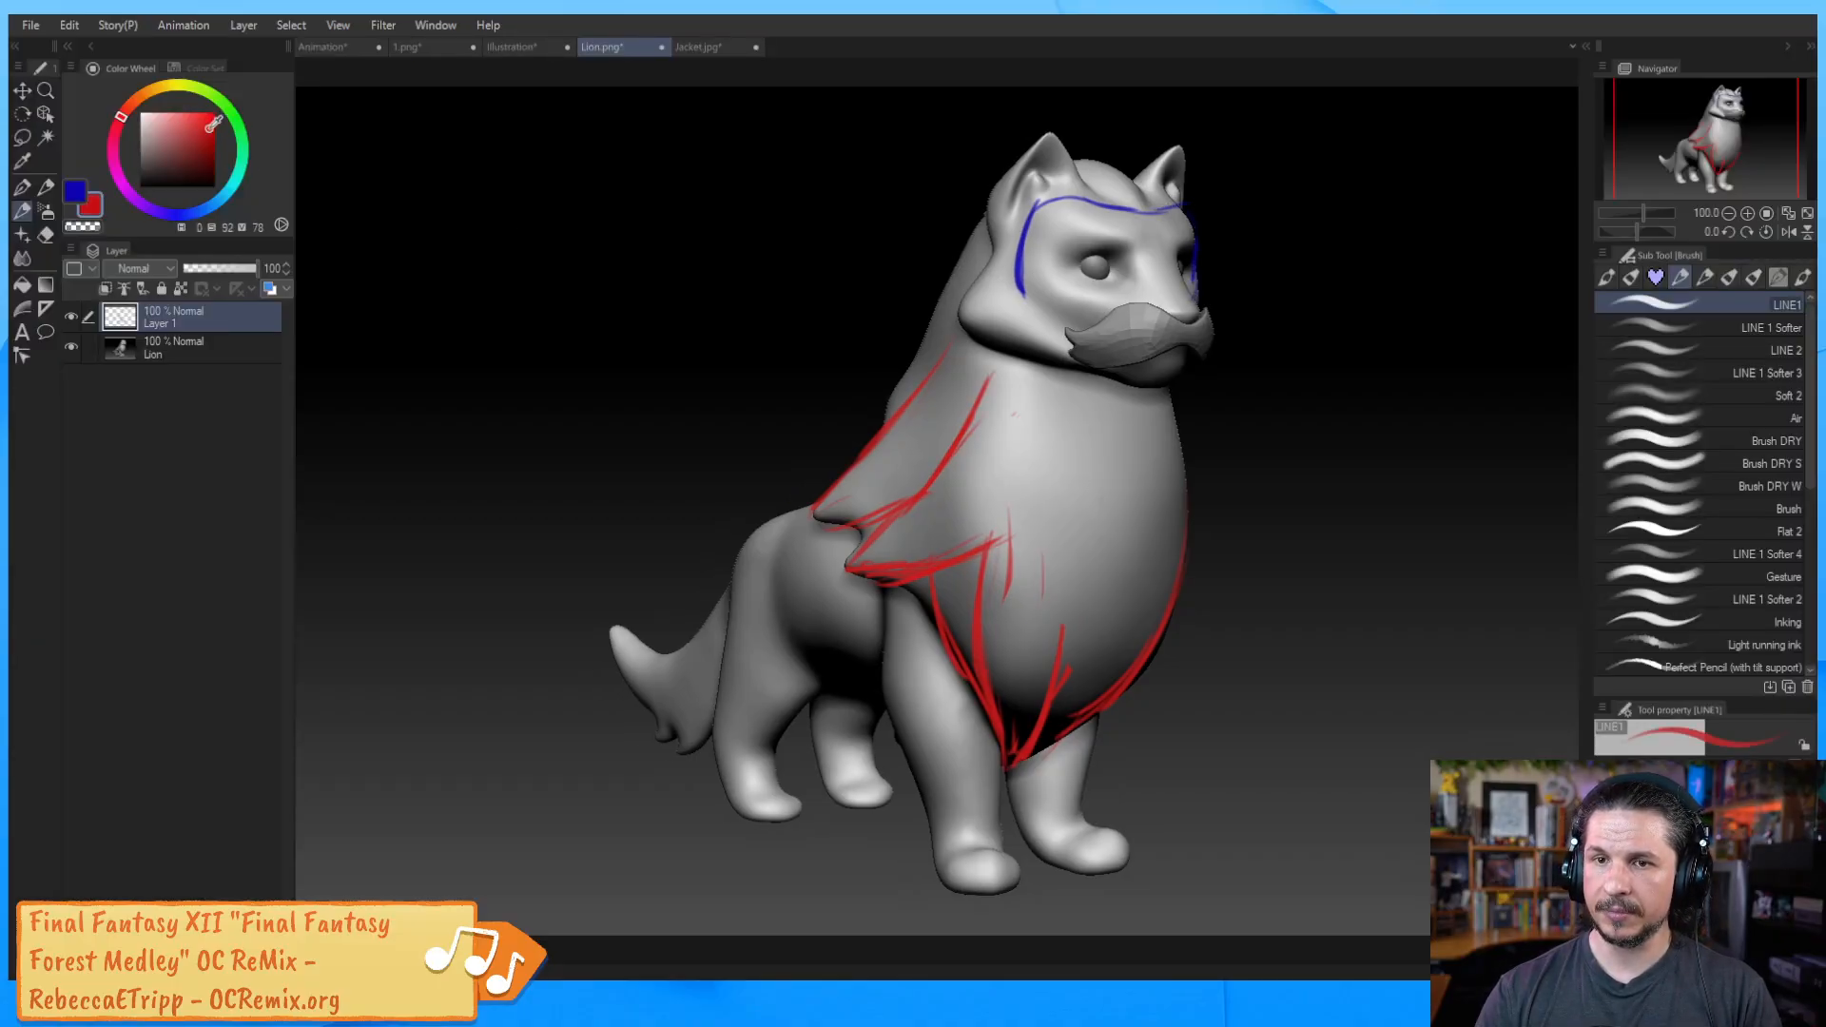
key(Tab)
mouse_move(995, 216)
mouse_down()
mouse_move(949, 296)
mouse_move(996, 346)
mouse_up()
drag(1018, 324, 1012, 346)
drag(1030, 331, 1032, 350)
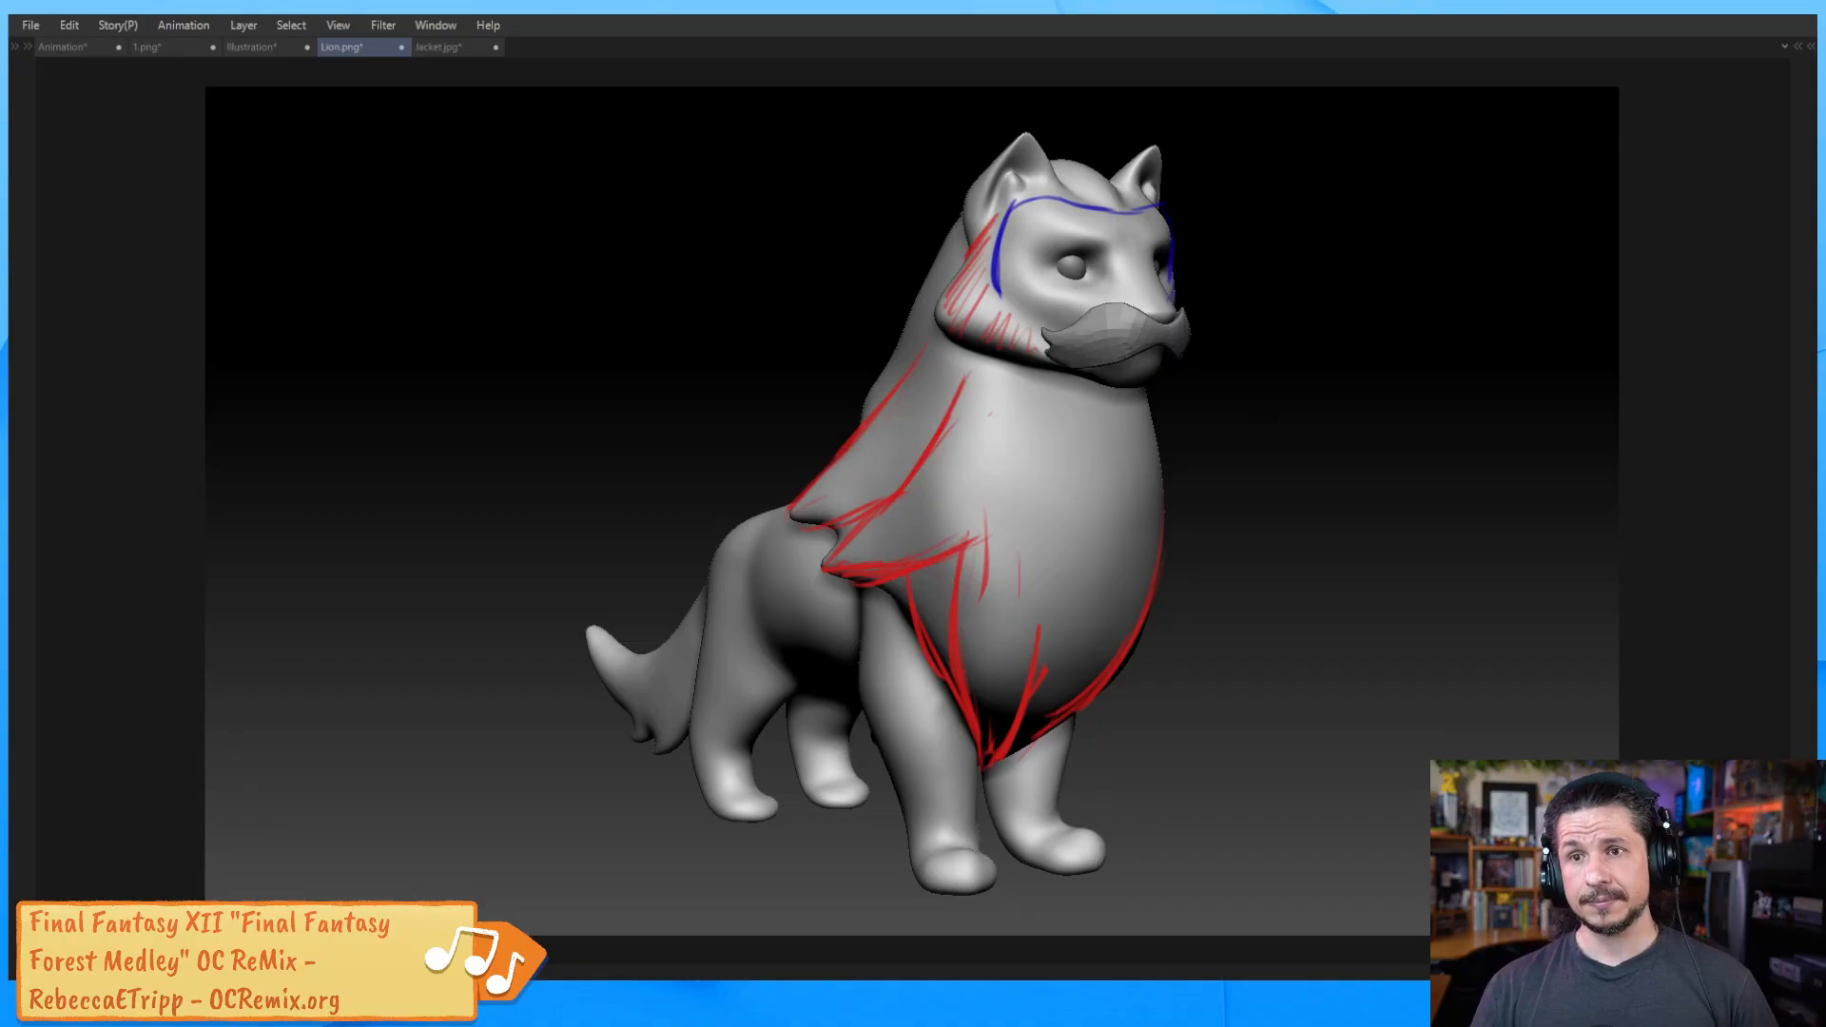
Close the Lion.png, Jacket.jpg and 1.png documents without saving and continue in the Illustration document
click(401, 47)
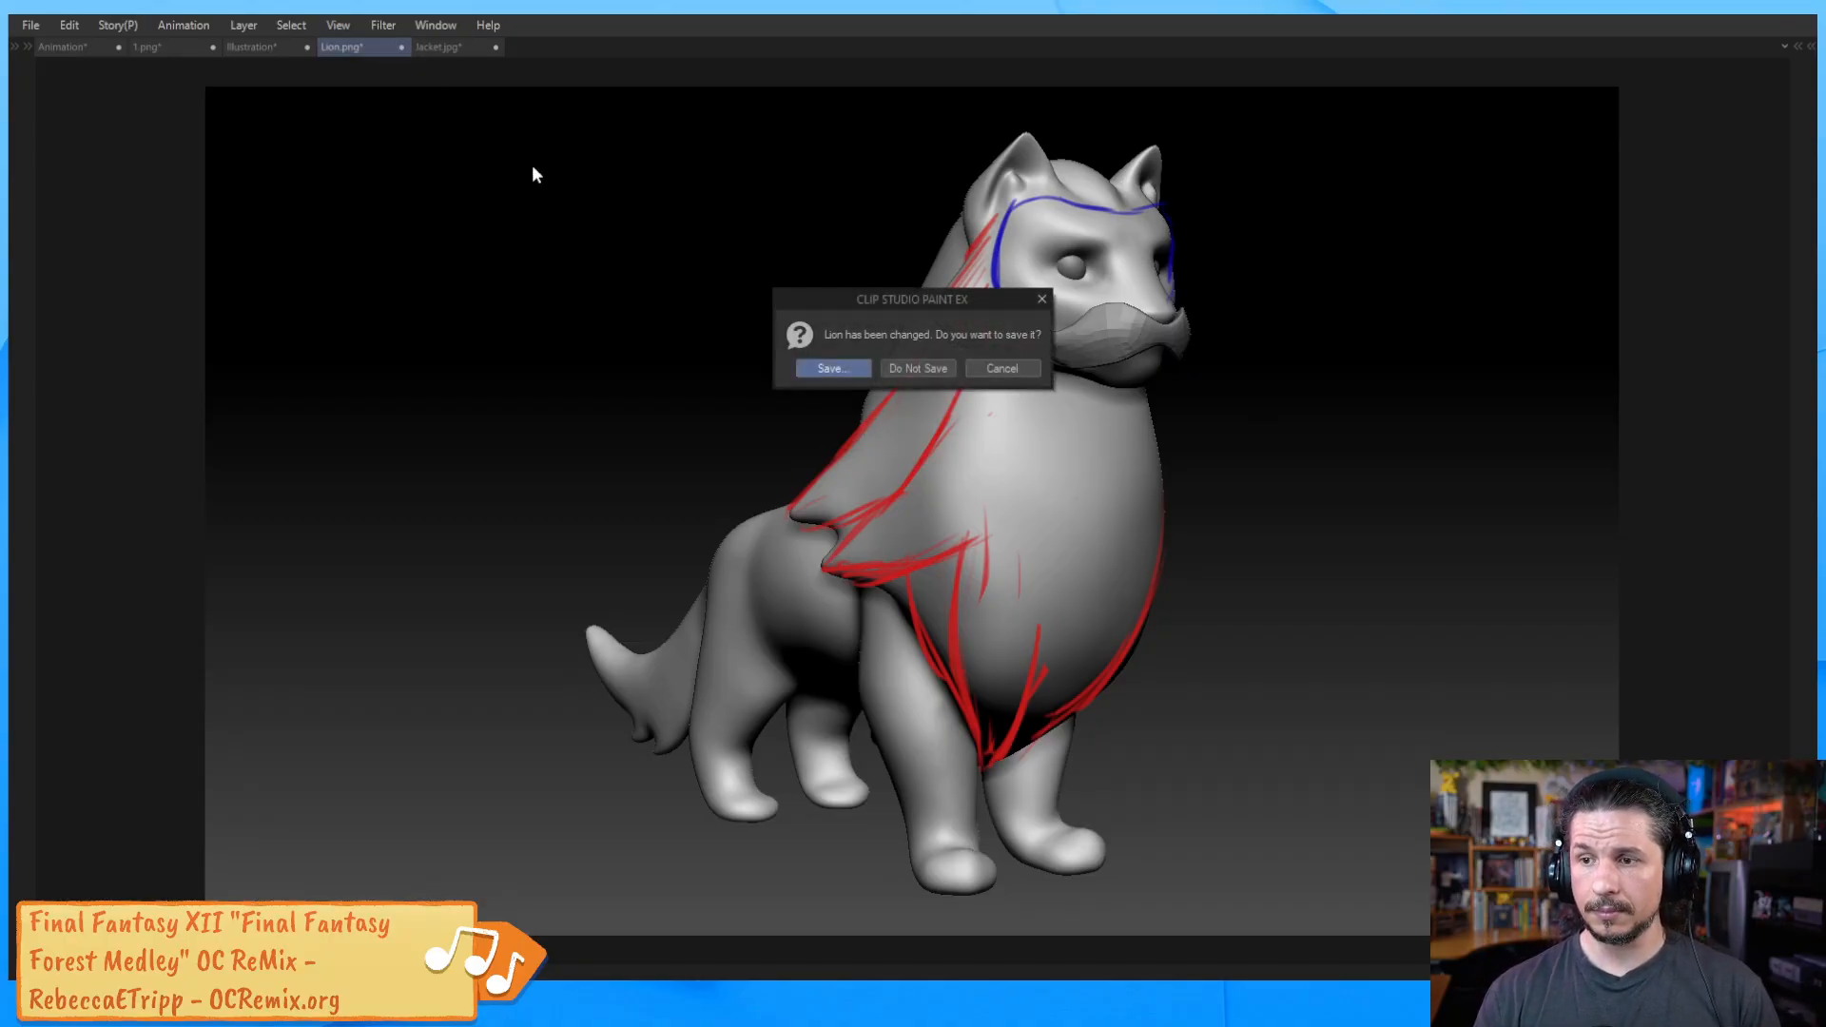
click(946, 368)
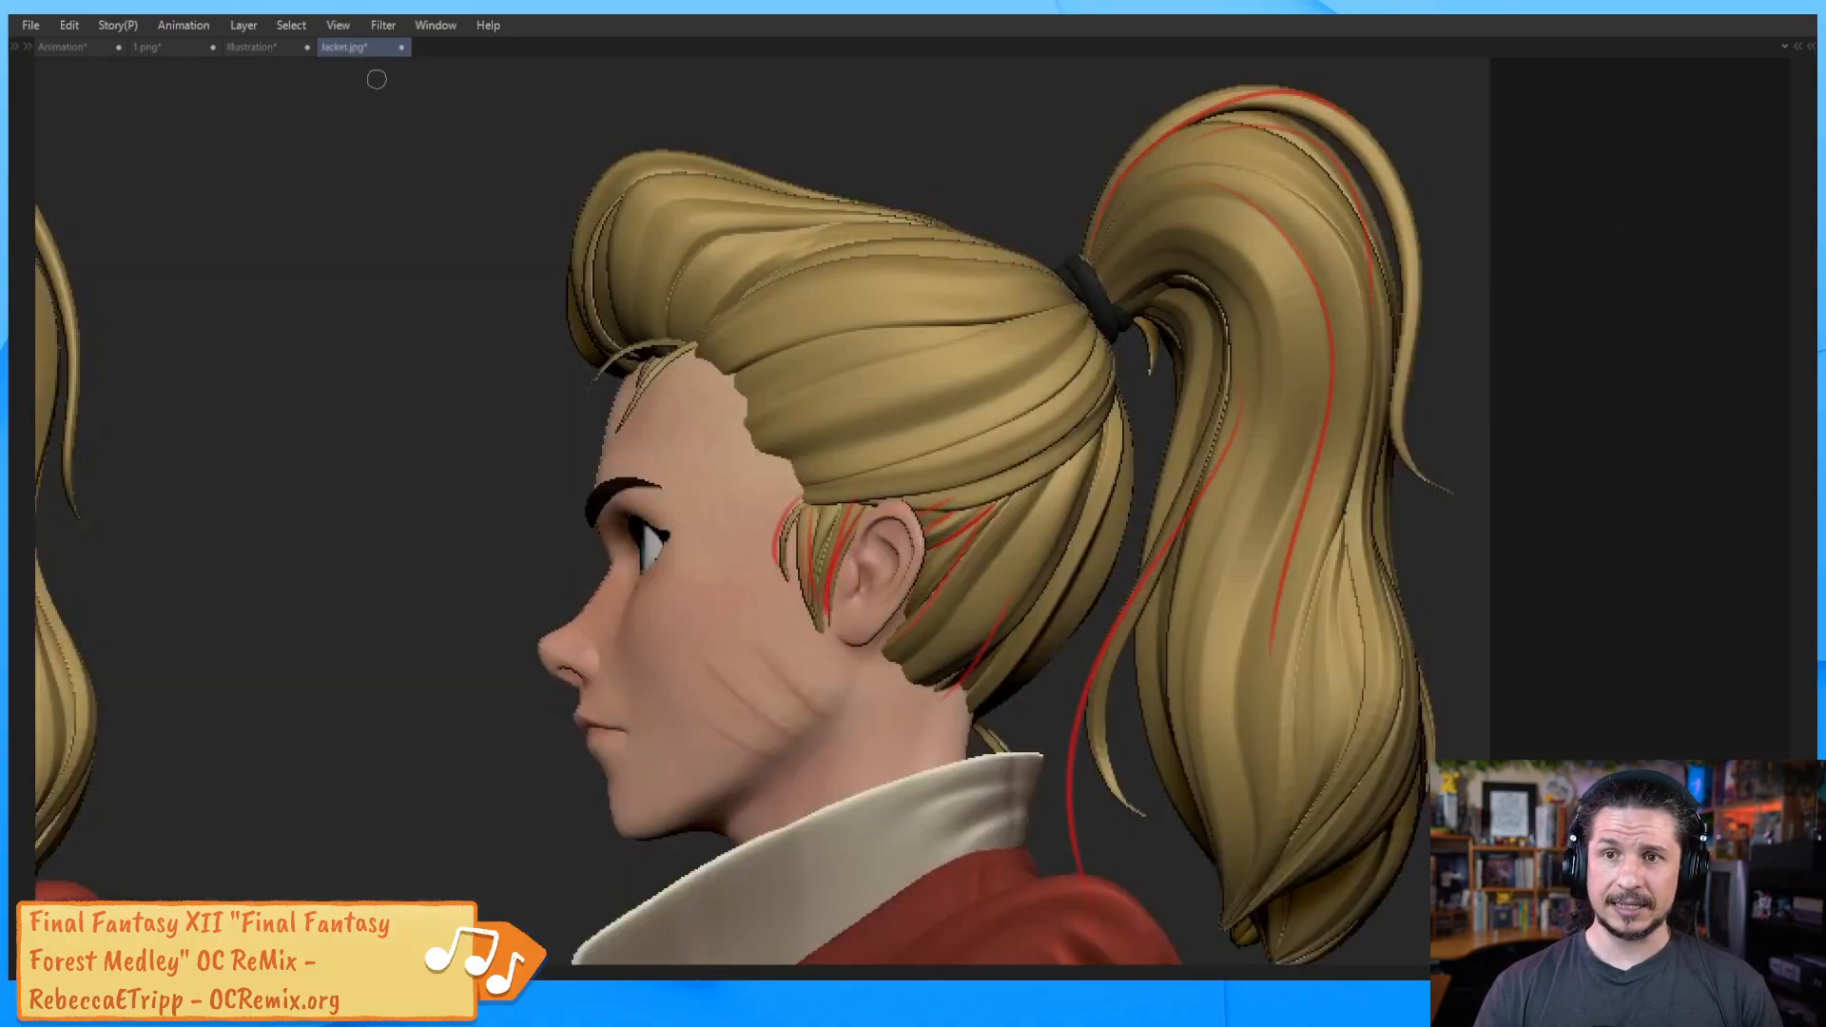
click(401, 47)
click(927, 368)
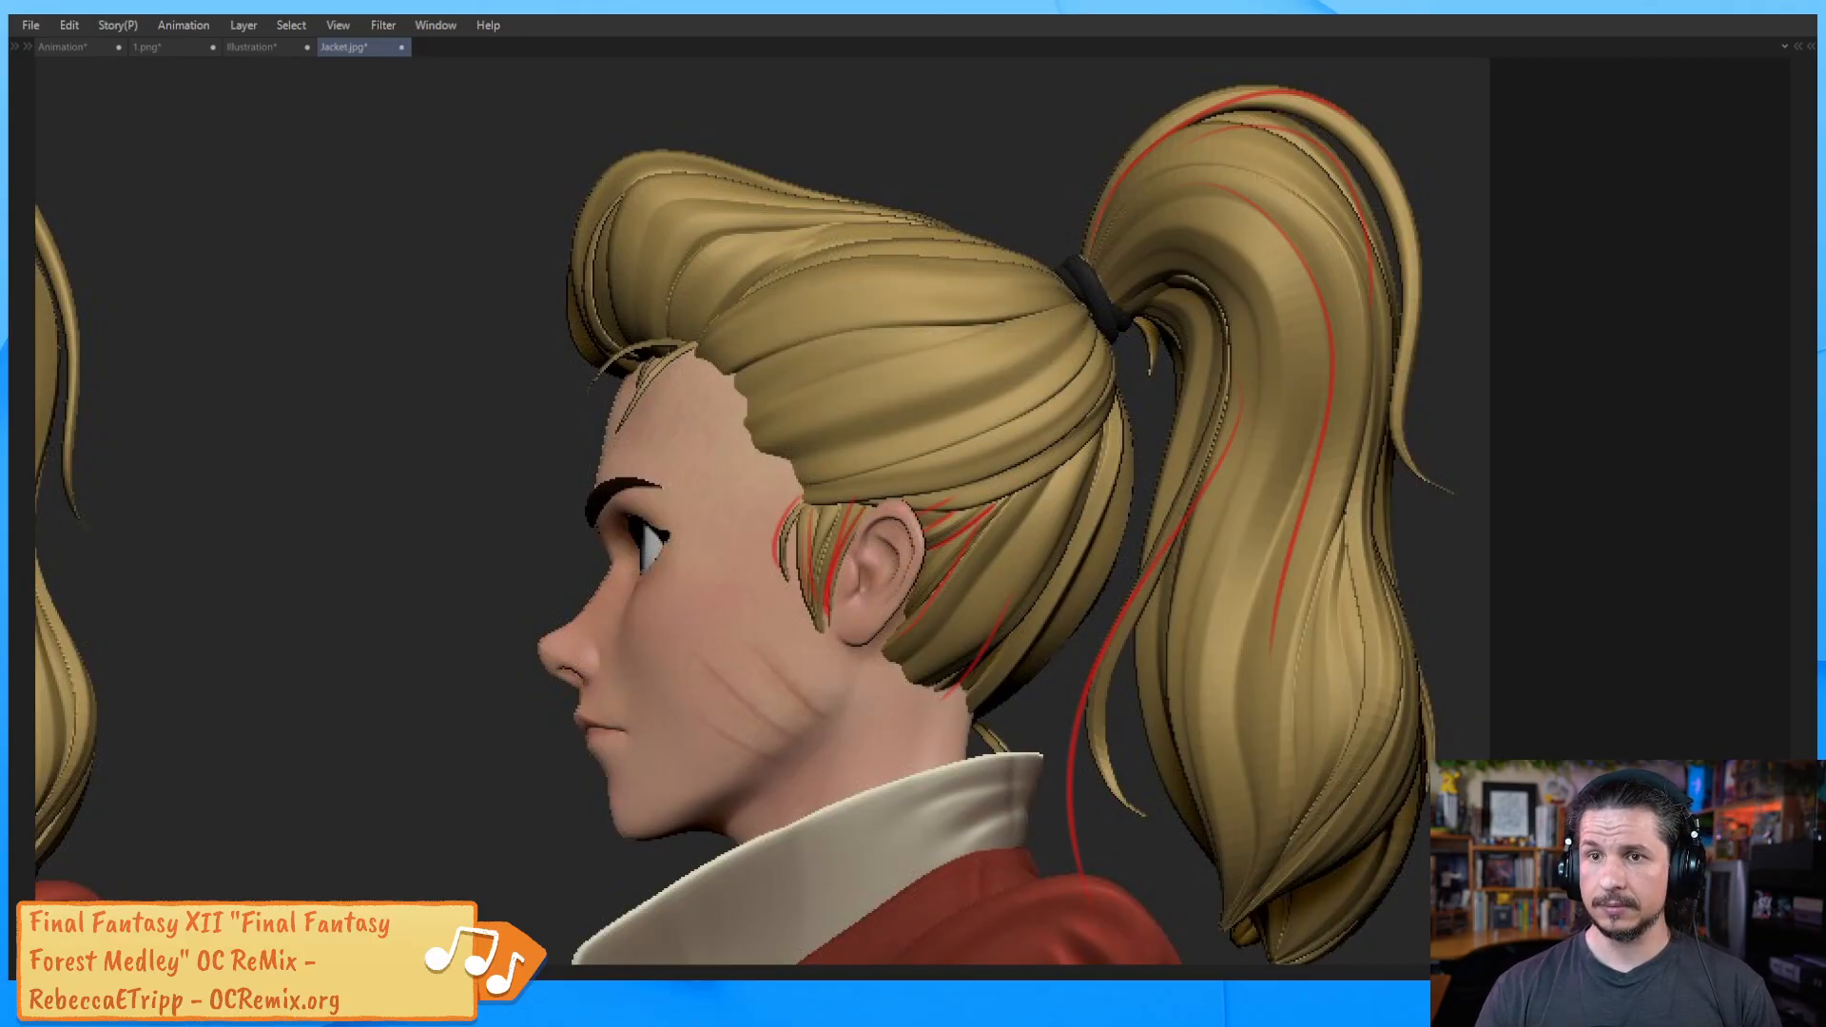
click(151, 50)
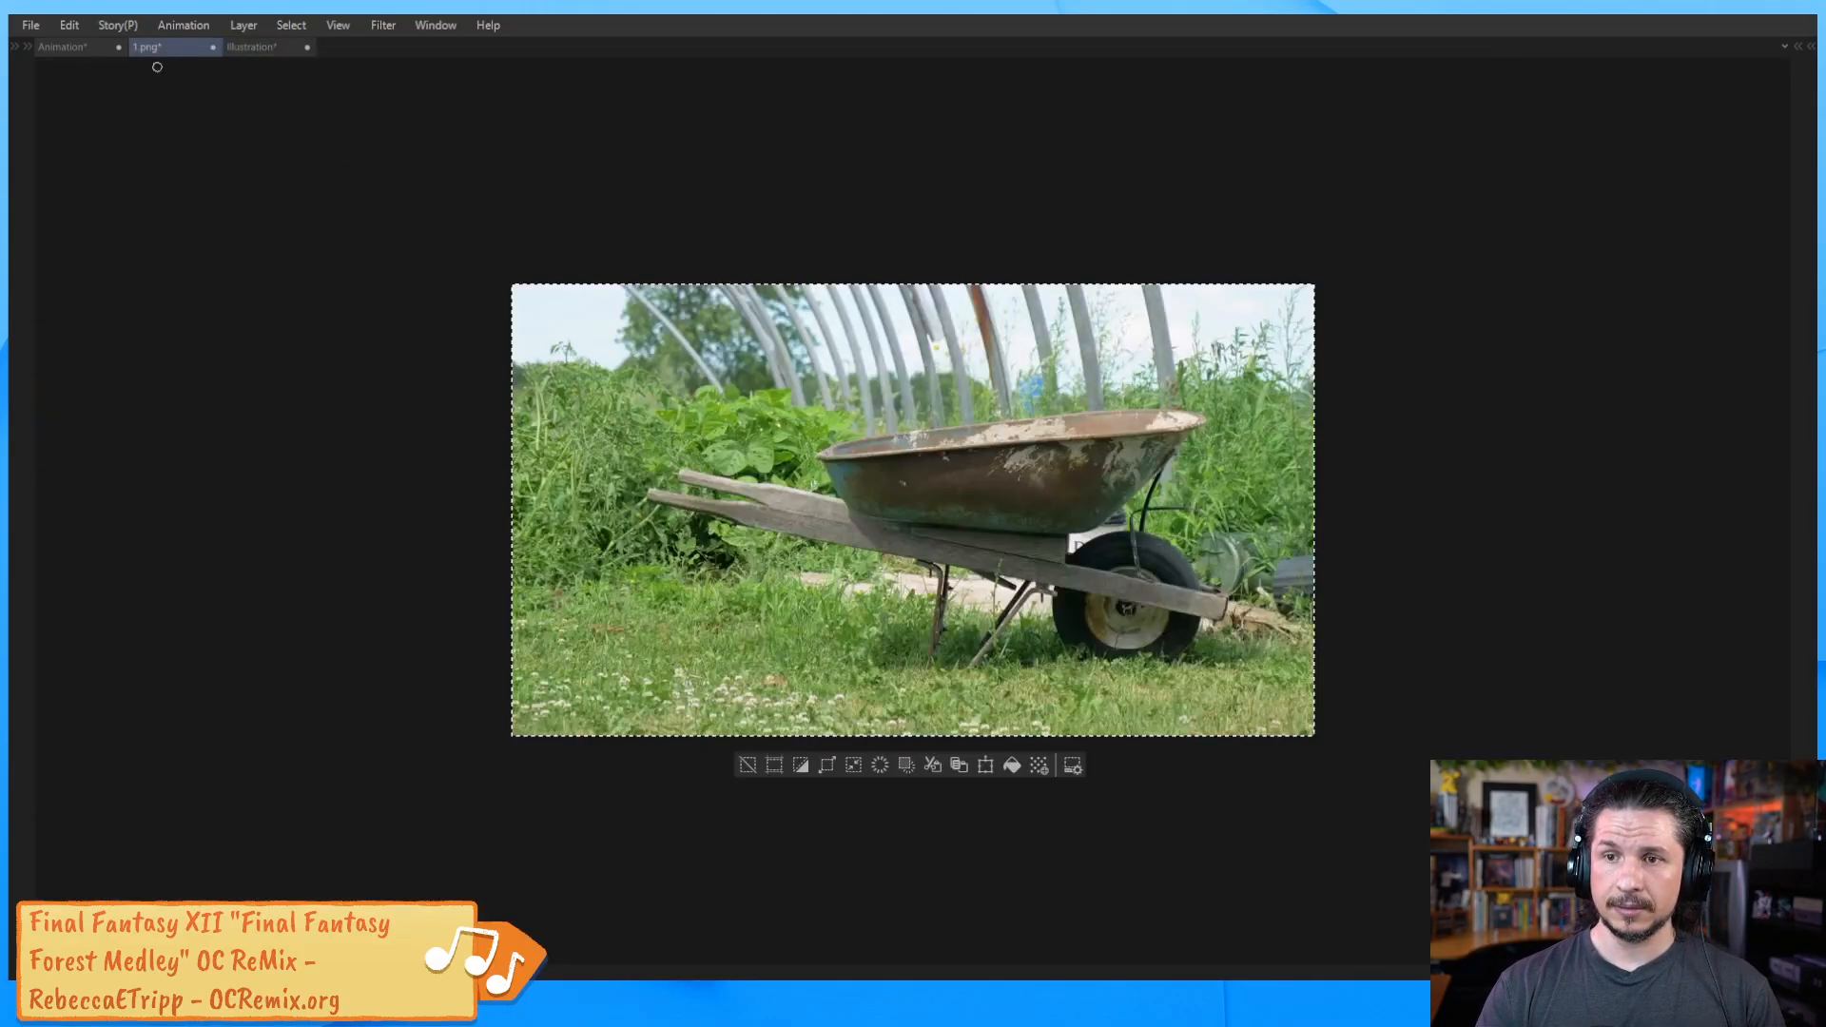
click(105, 54)
click(103, 49)
click(213, 47)
click(894, 368)
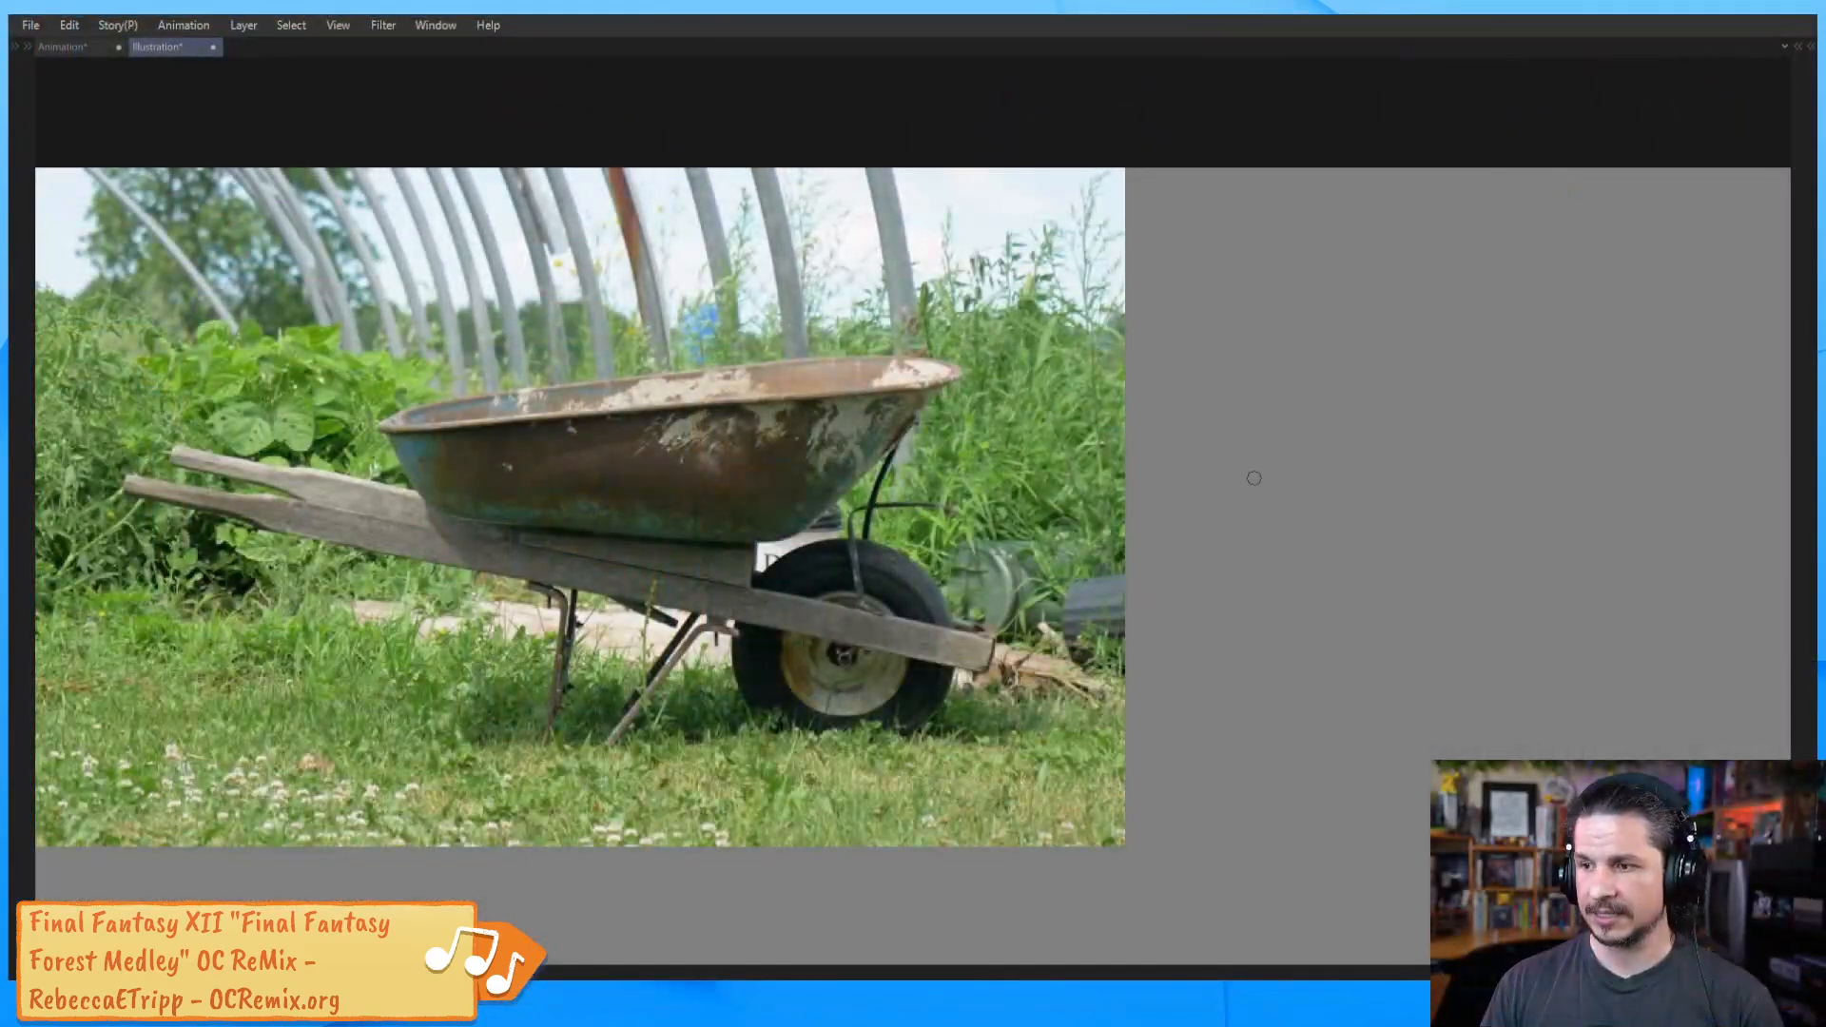
Sketch a red square on an empty grey area of the canvas, away from the wheelbarrow photo
mouse_move(1209, 738)
mouse_down()
mouse_move(1126, 579)
mouse_move(1006, 546)
mouse_move(974, 278)
mouse_up()
mouse_move(691, 635)
mouse_down()
mouse_move(690, 816)
mouse_move(795, 616)
mouse_move(913, 611)
mouse_move(886, 801)
mouse_up()
drag(713, 823, 910, 805)
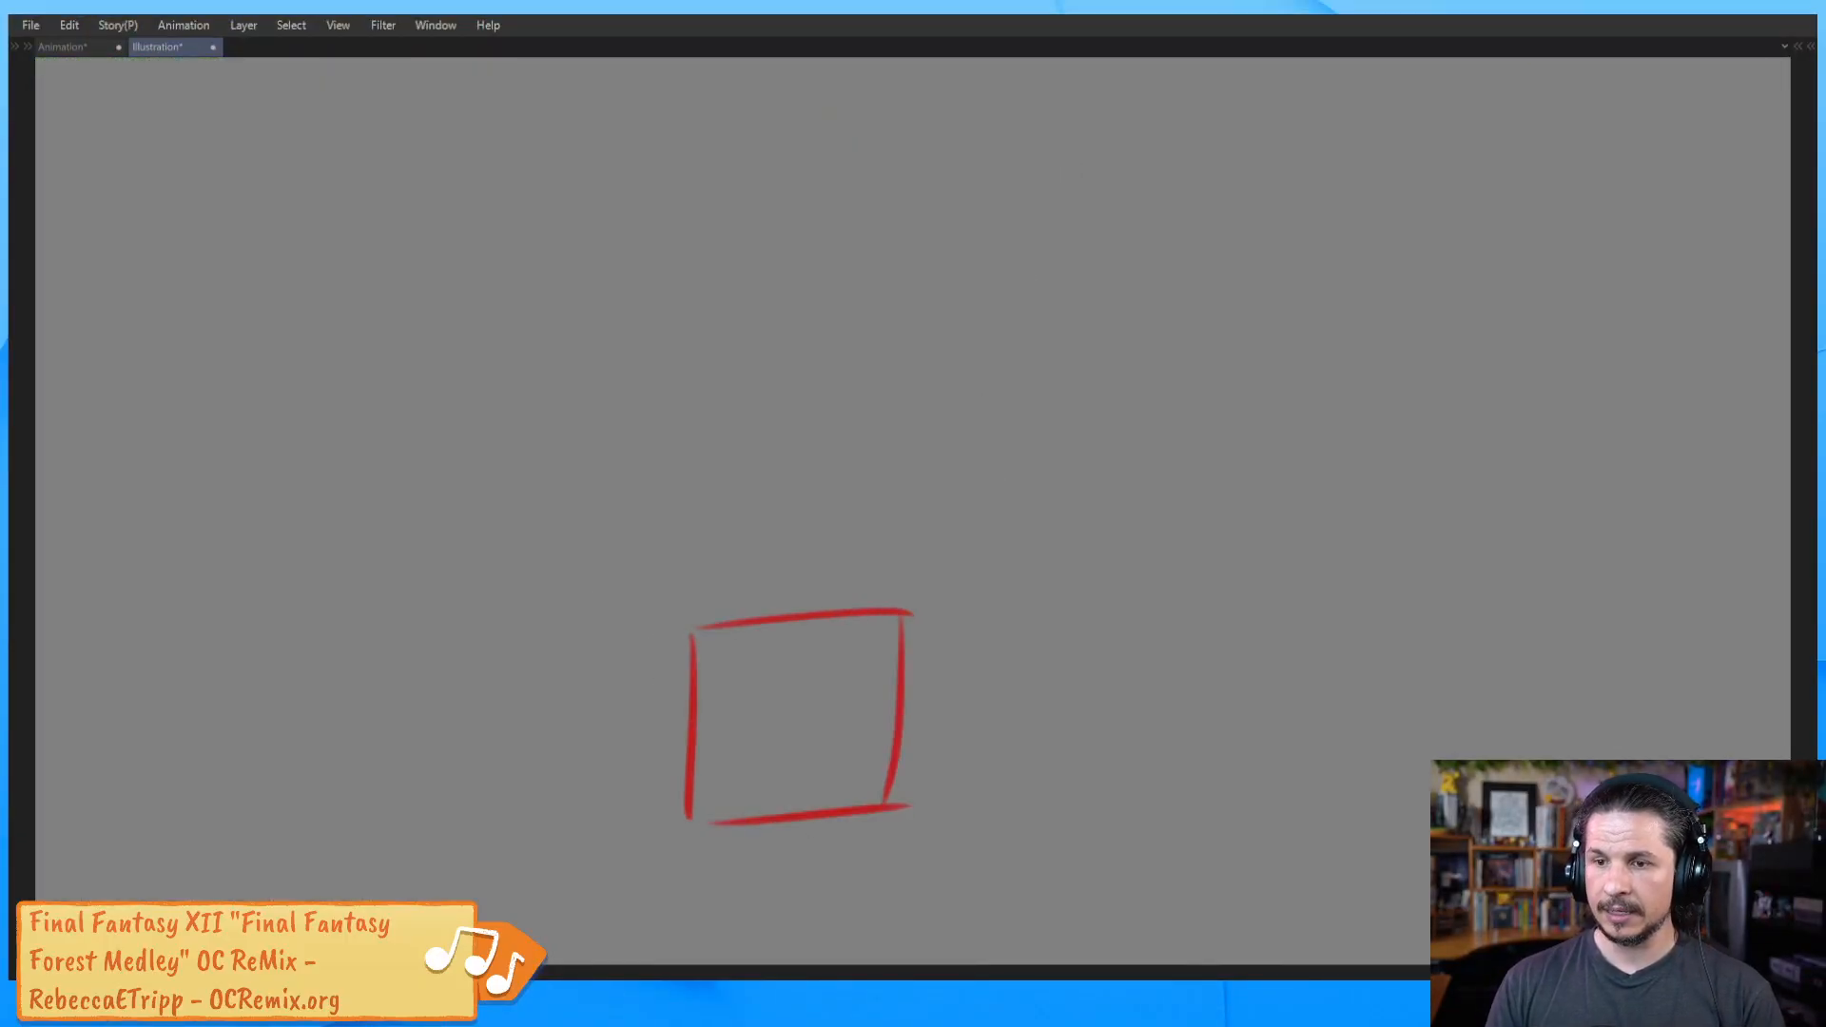
Draw a red stick figure above and to the left of the square, with a curved arrow leading from it to the square
drag(394, 396, 358, 553)
drag(387, 504, 420, 540)
mouse_move(390, 448)
mouse_down()
mouse_move(410, 432)
mouse_move(311, 462)
mouse_up()
mouse_move(465, 546)
mouse_down()
mouse_move(605, 657)
mouse_move(603, 683)
mouse_up()
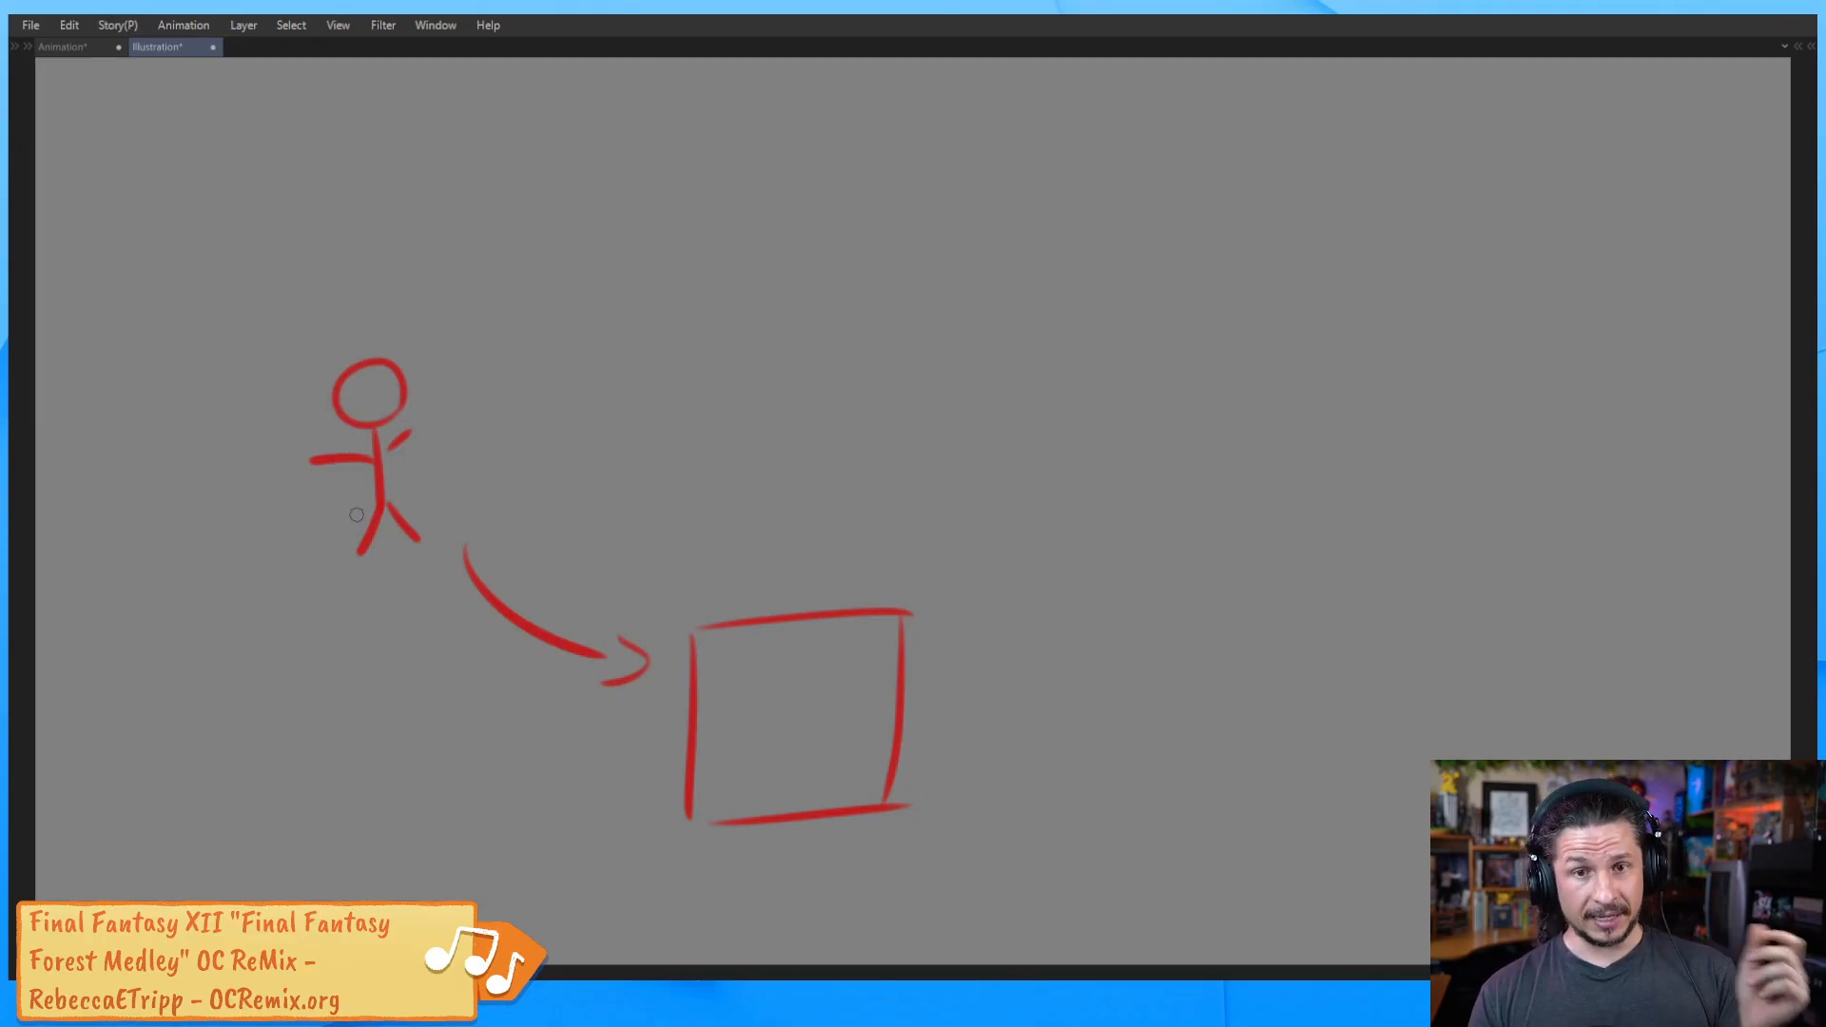
drag(802, 881, 804, 929)
drag(800, 859, 786, 909)
key(e)
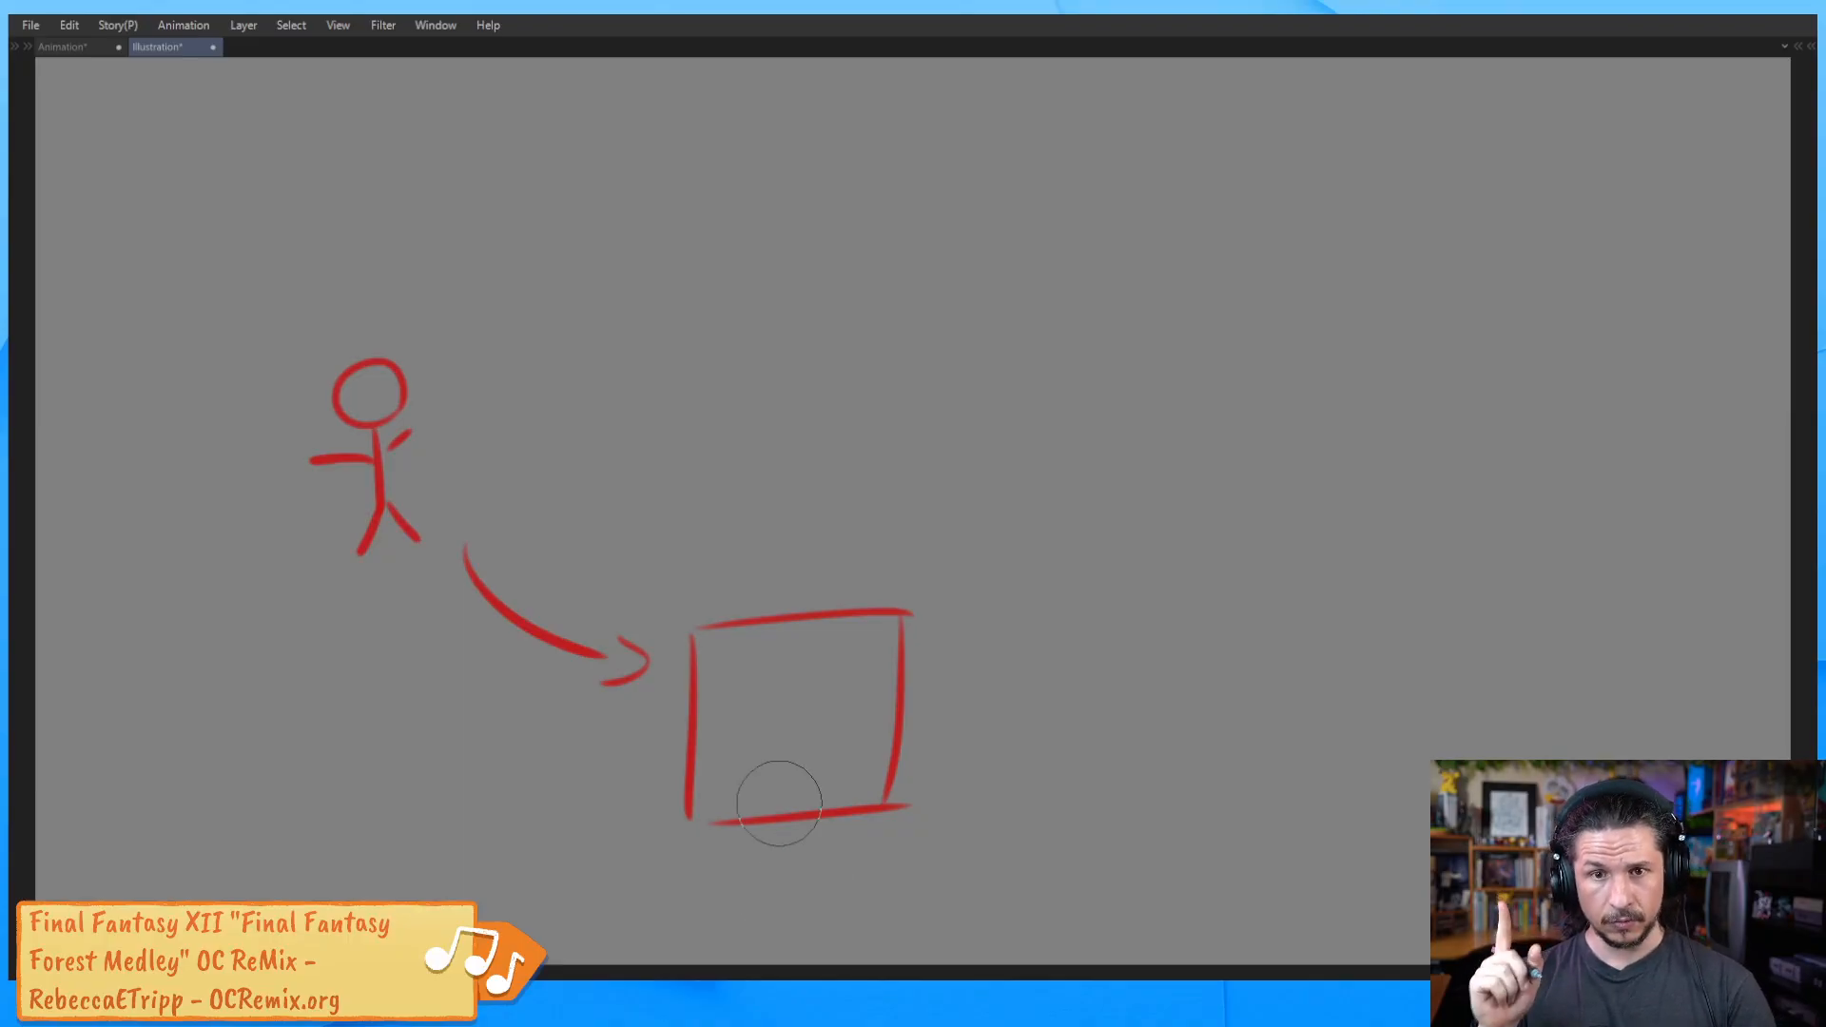
key(p)
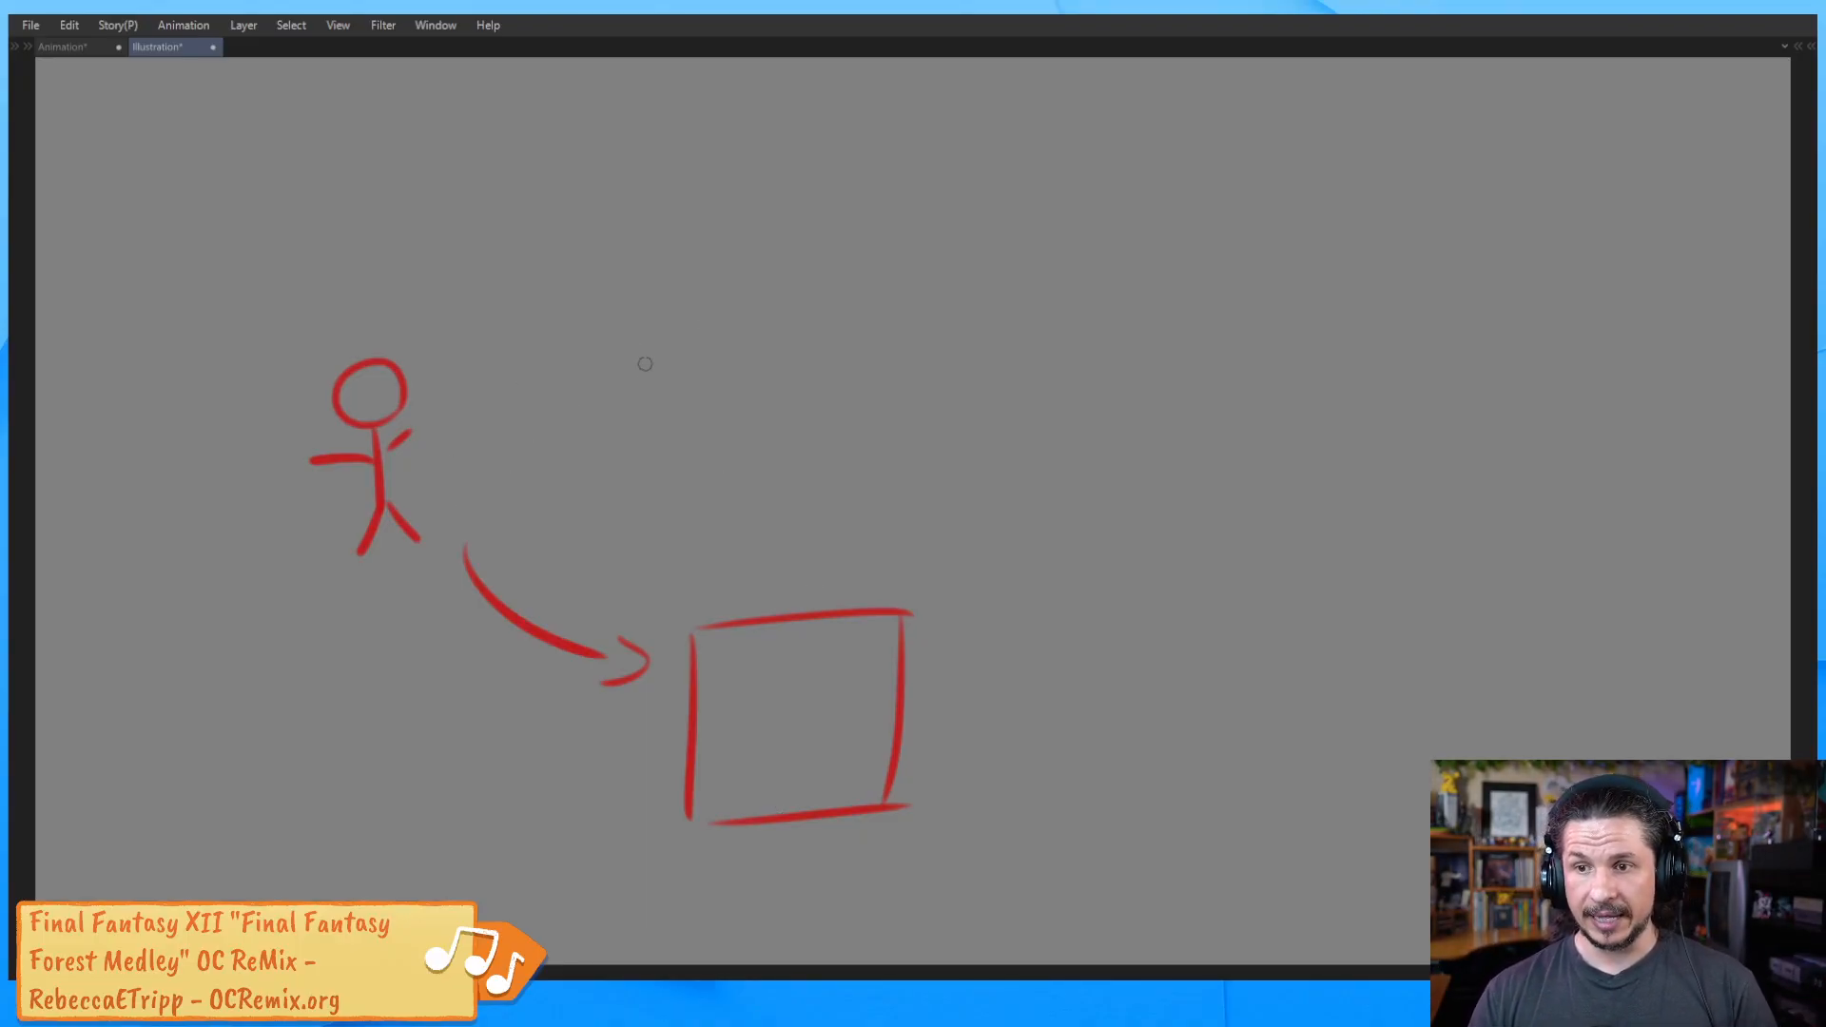
Sketch a simple house and a car above the square, each with a red arrow pointing to the square
mouse_move(639, 369)
mouse_down()
mouse_move(653, 485)
mouse_move(769, 418)
mouse_move(664, 495)
mouse_move(623, 348)
mouse_move(780, 323)
mouse_move(620, 371)
mouse_up()
mouse_move(700, 419)
mouse_down()
mouse_move(702, 471)
mouse_move(747, 460)
mouse_up()
mouse_move(916, 453)
mouse_down()
mouse_move(1046, 382)
mouse_move(1171, 442)
mouse_move(1162, 489)
mouse_up()
drag(1046, 508, 993, 623)
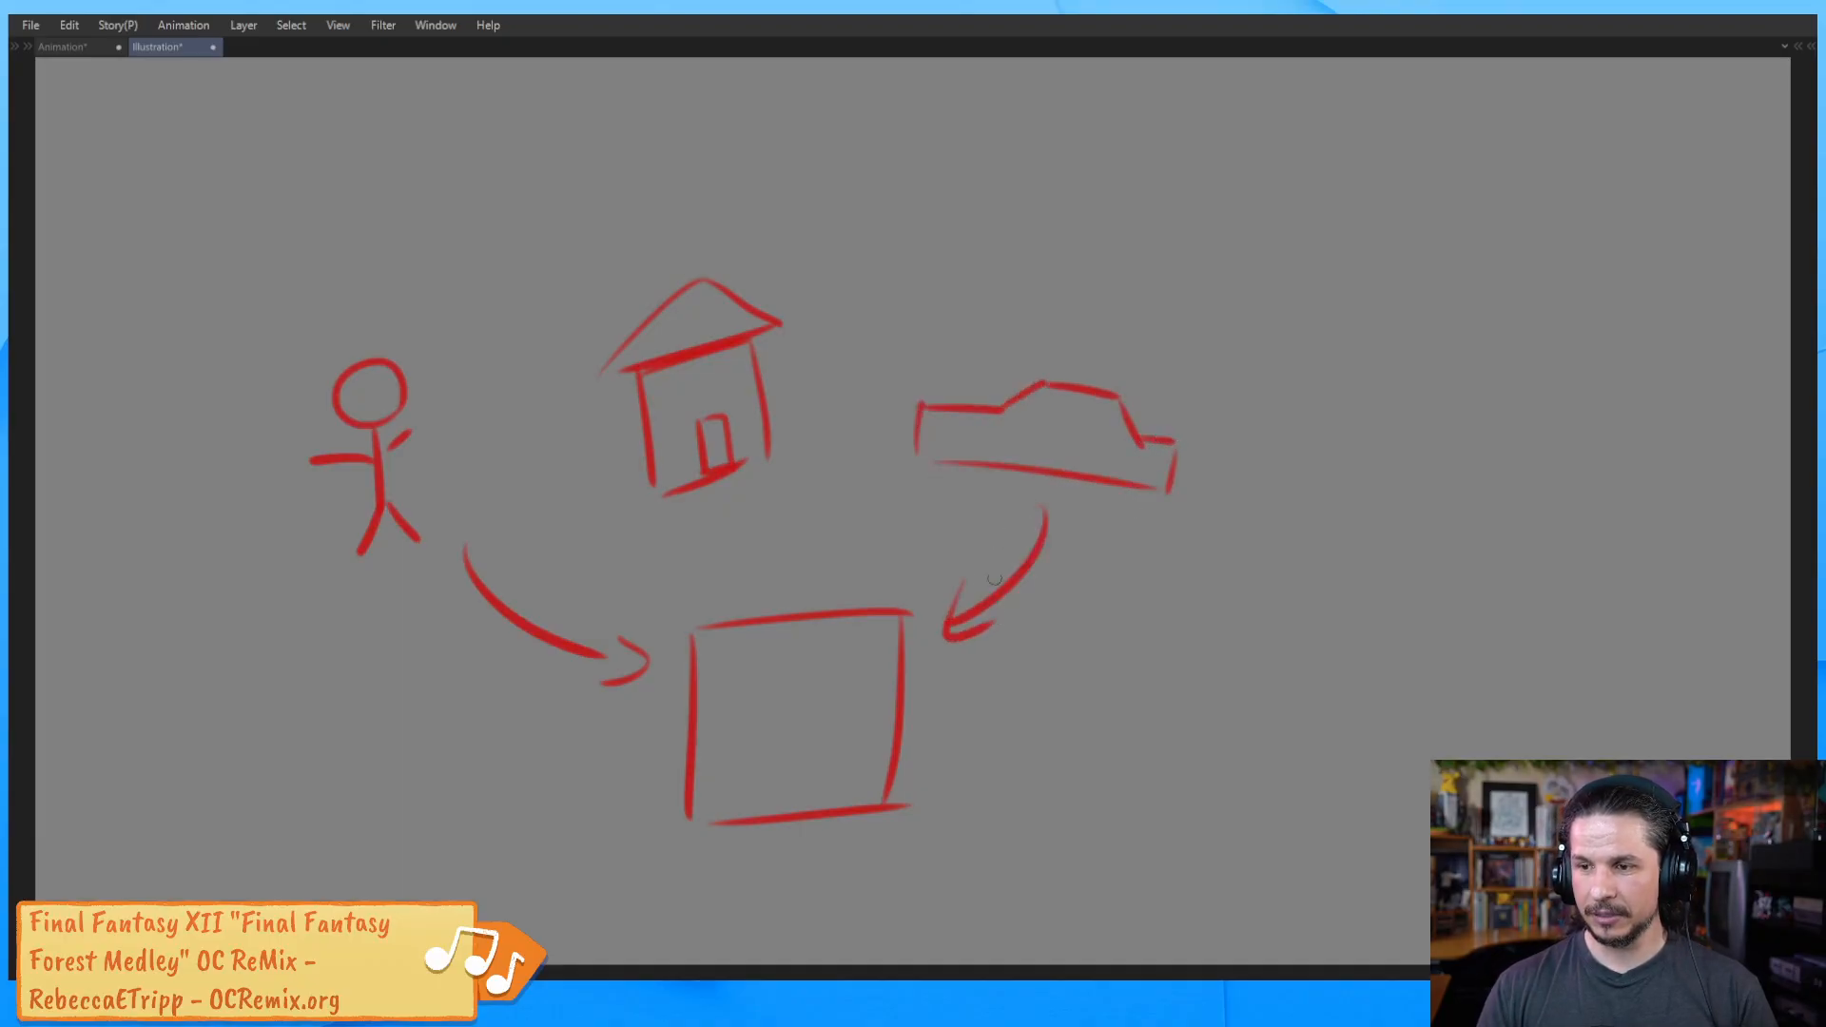
drag(730, 504, 770, 598)
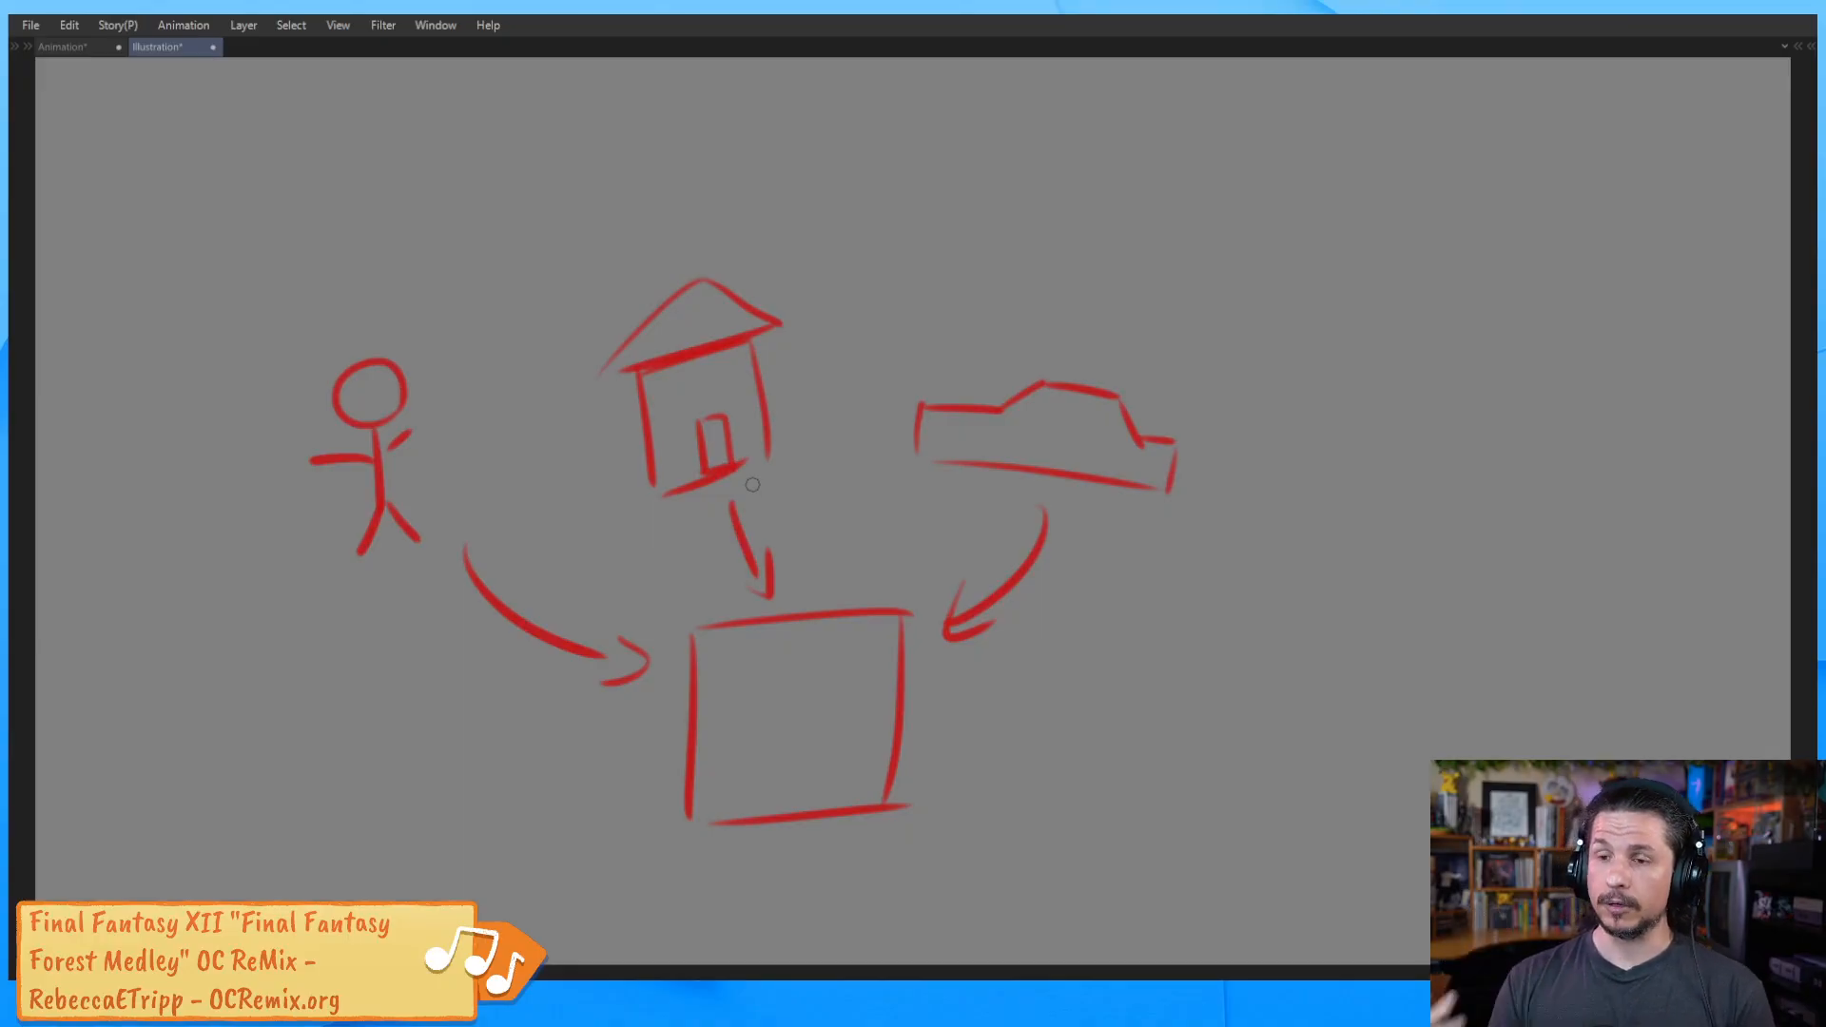
Underline the square with three long horizontal red strokes and write the number 4 beside it
drag(664, 817, 965, 798)
drag(632, 861, 999, 829)
drag(665, 889, 922, 869)
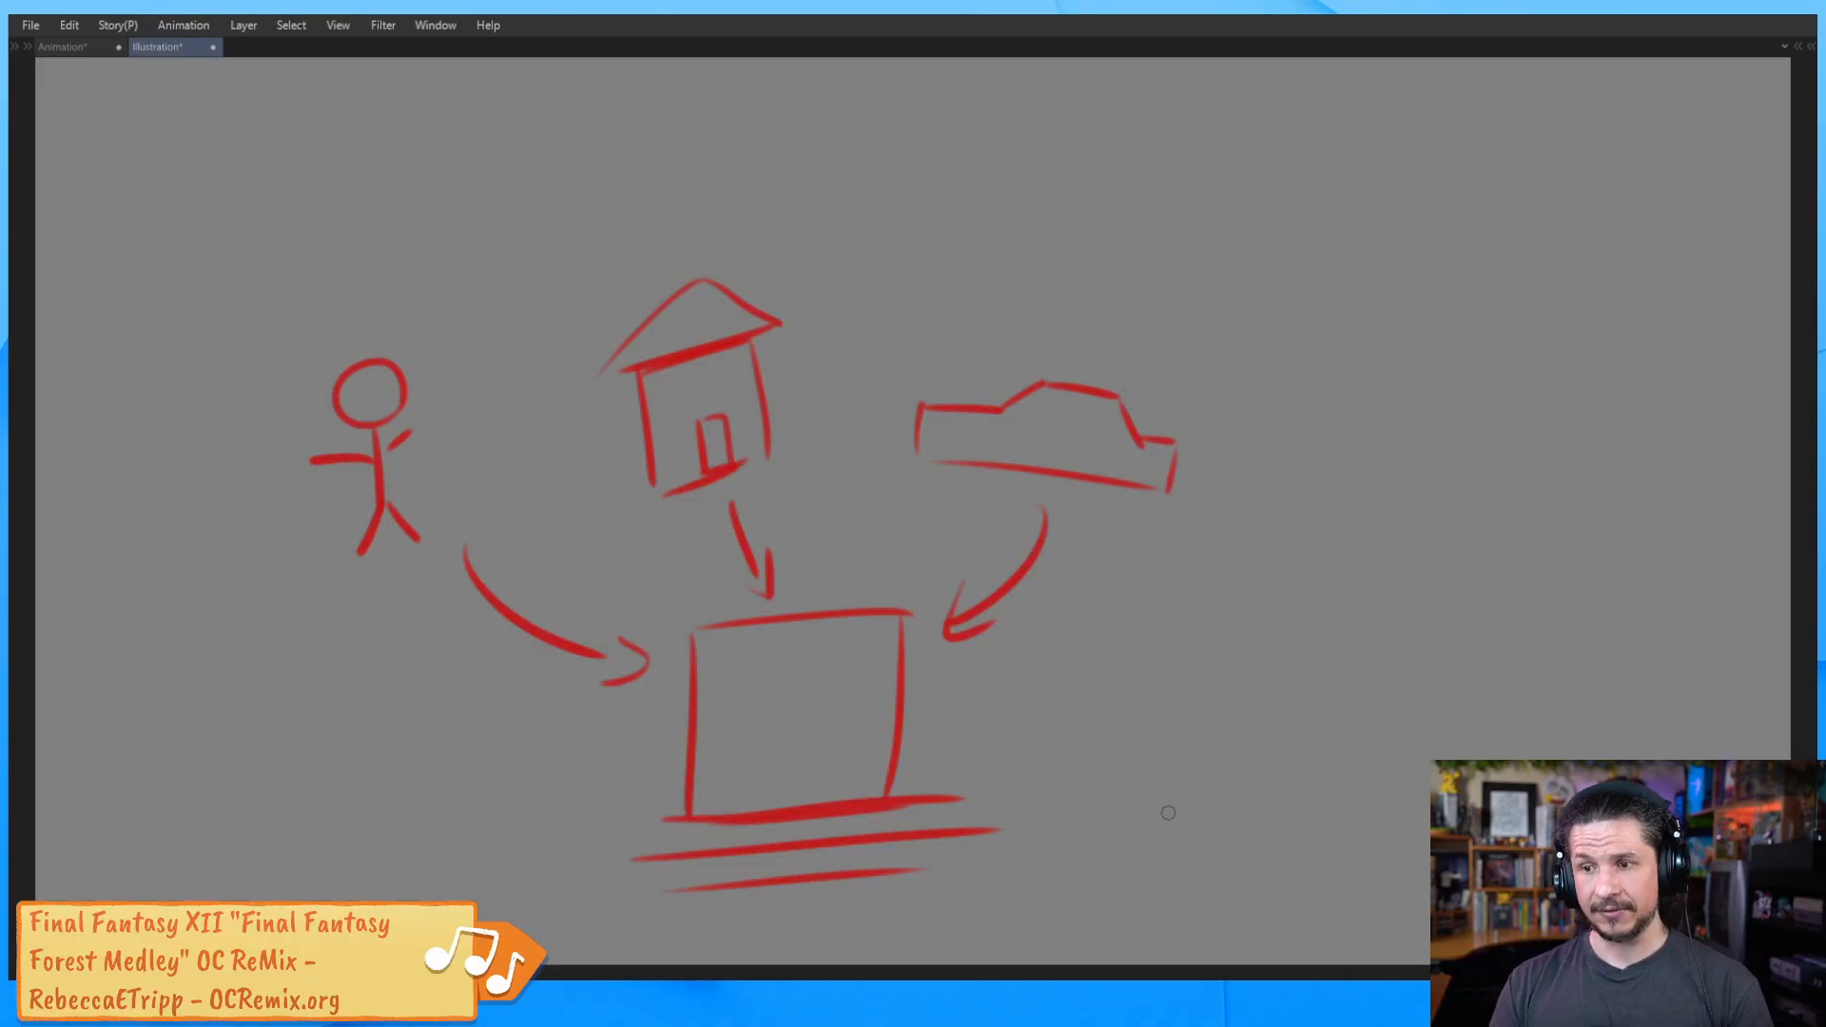
drag(1034, 704, 1062, 788)
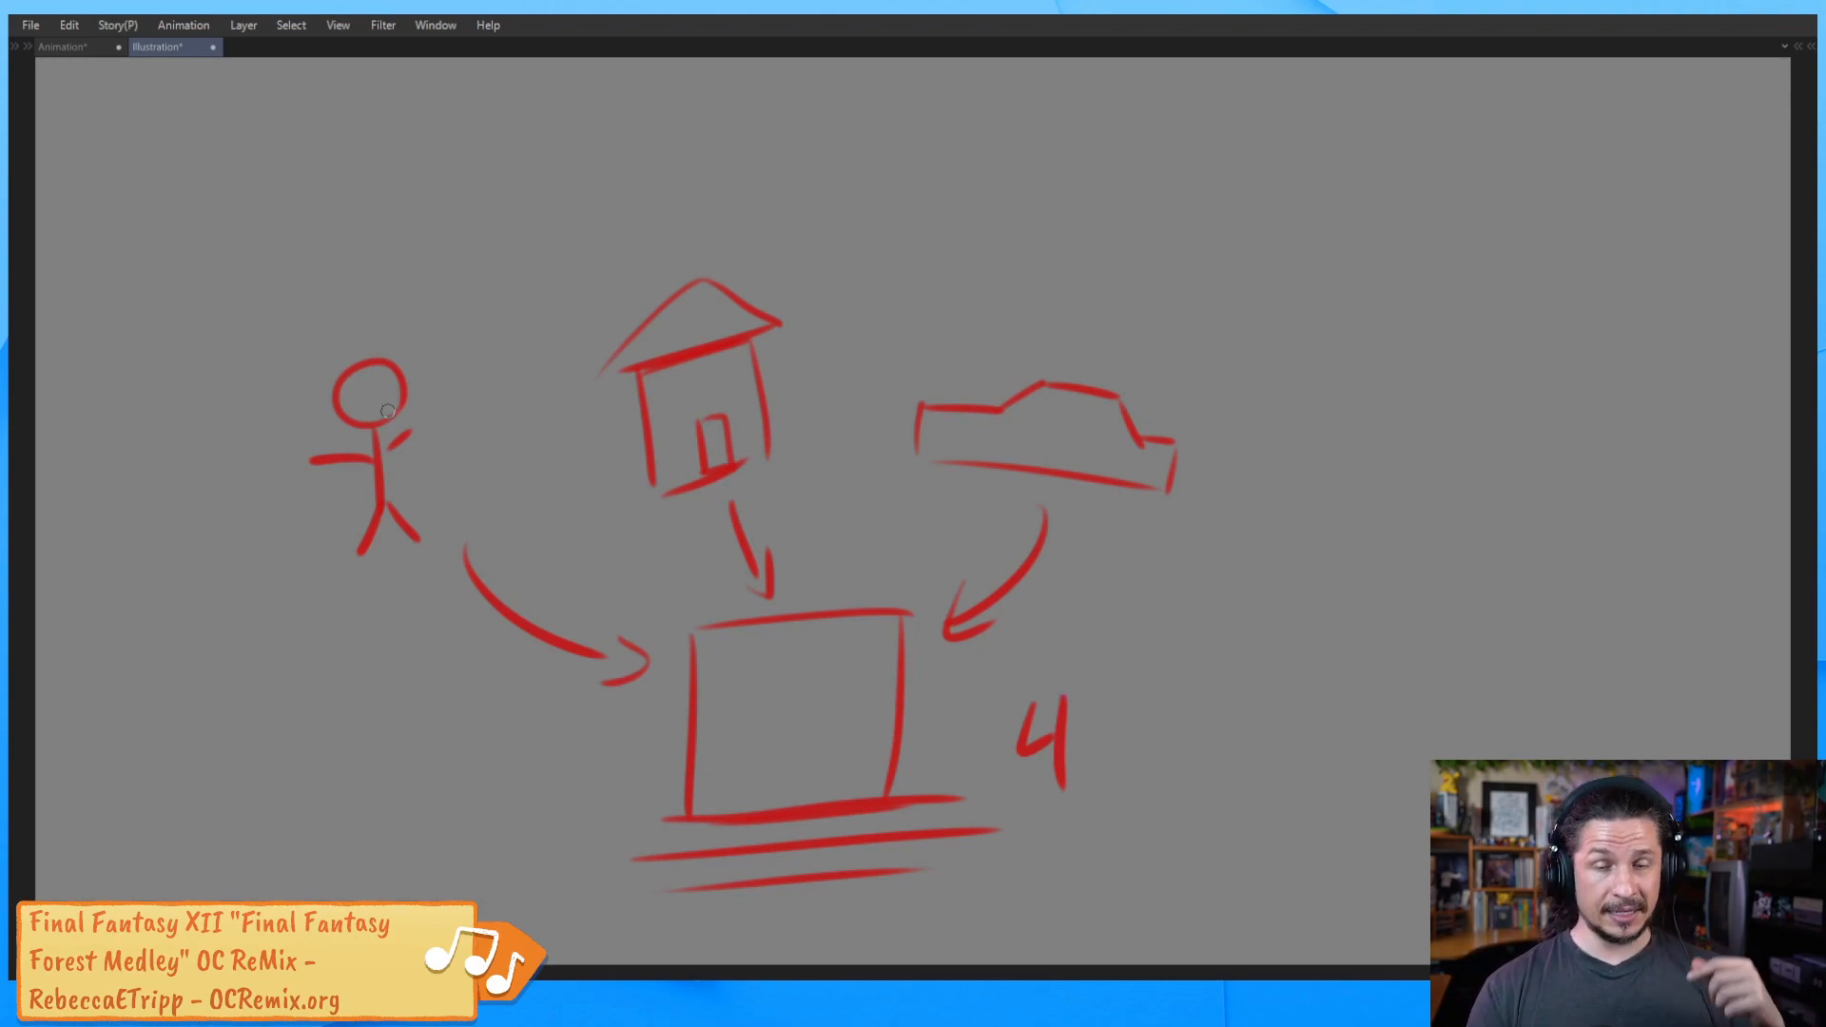
Draw a small hat above the stick figure with an arrow pointing down to it, and replace the number 4 with 5
mouse_move(363, 228)
mouse_down()
mouse_move(370, 328)
mouse_move(378, 275)
mouse_up()
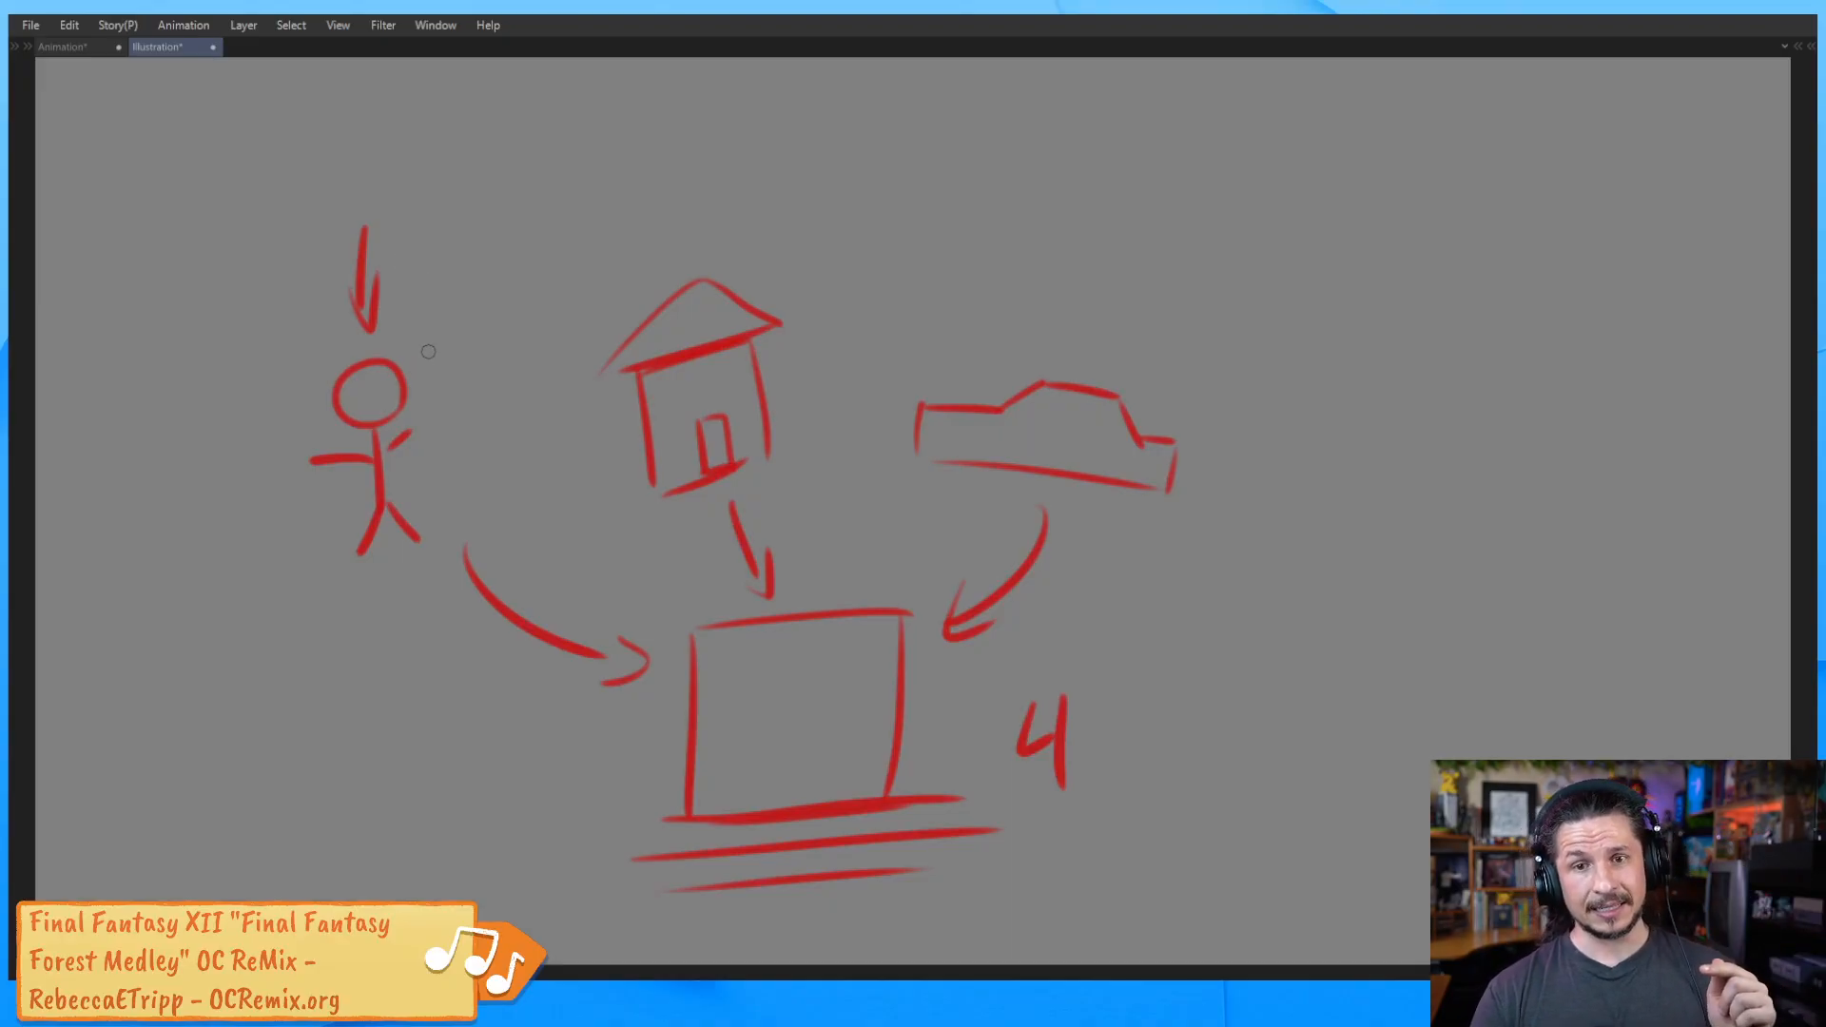
mouse_move(300, 196)
mouse_down()
mouse_move(414, 169)
mouse_move(318, 145)
mouse_move(363, 127)
mouse_move(385, 171)
mouse_move(380, 145)
mouse_up()
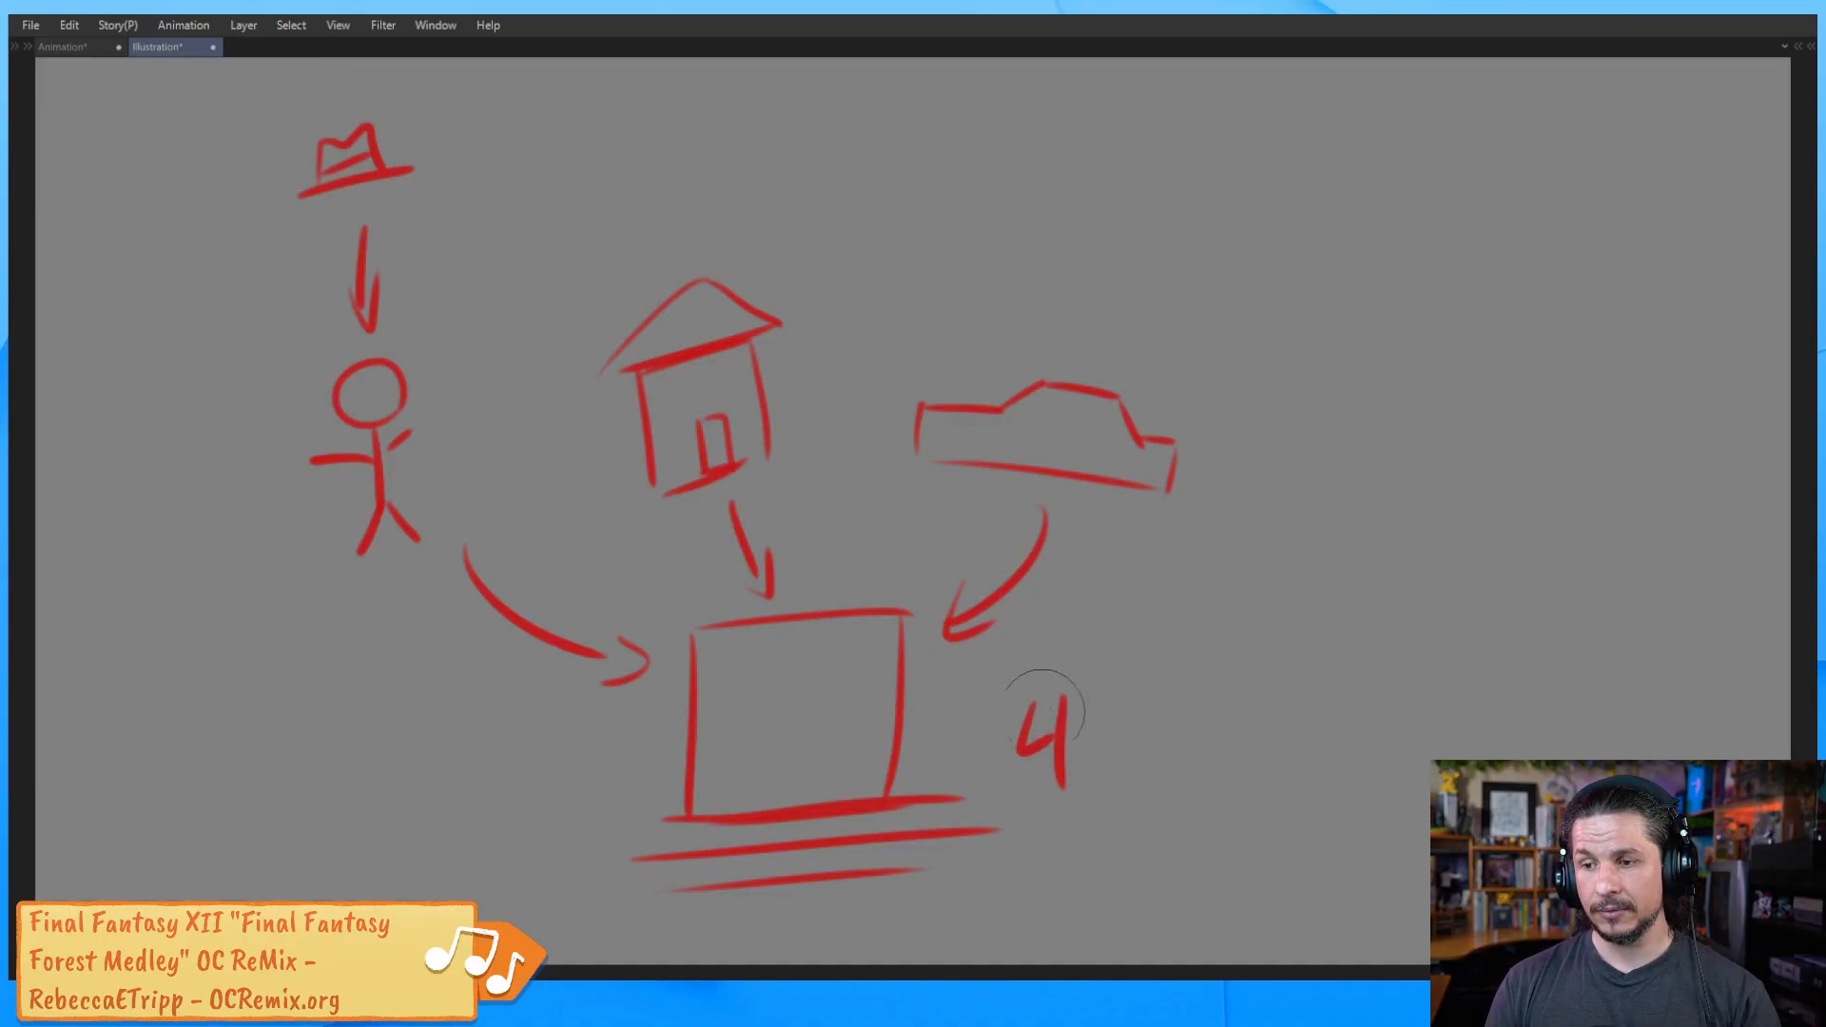
key(ctrl+z)
mouse_move(1043, 714)
mouse_down()
mouse_move(1080, 686)
mouse_move(1051, 763)
mouse_up()
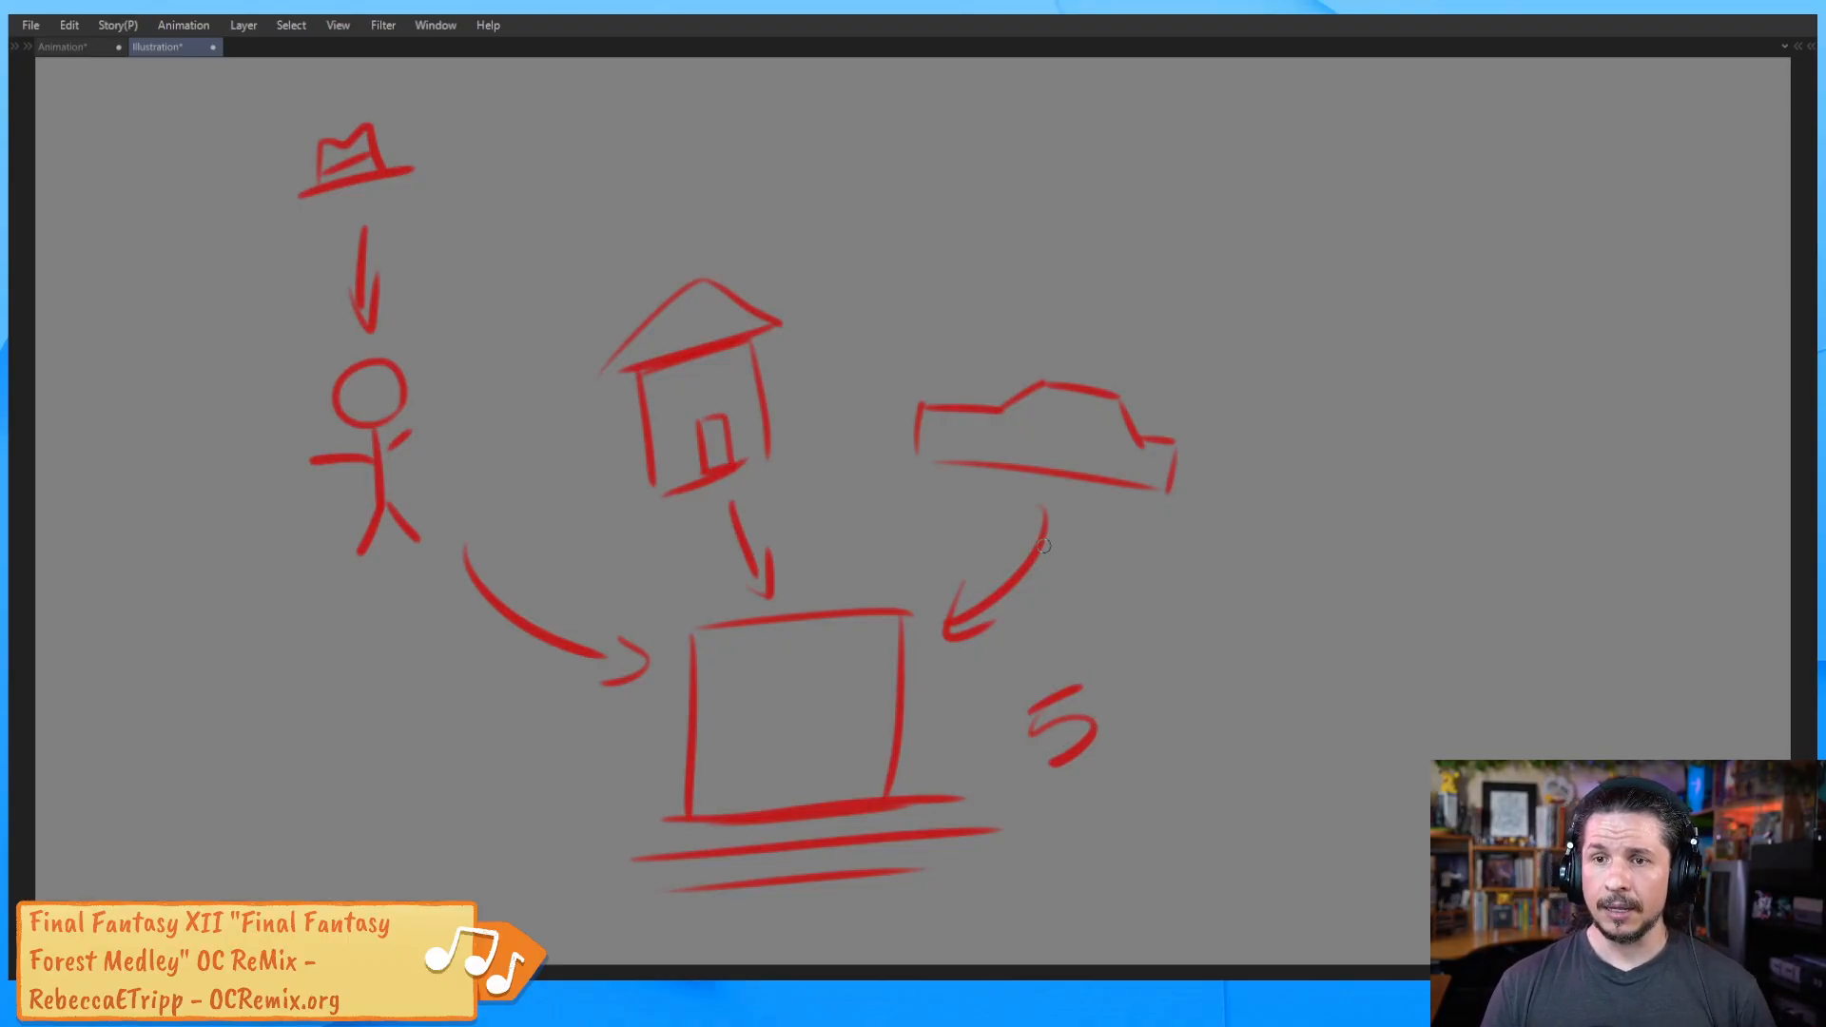
mouse_move(378, 280)
mouse_down()
mouse_move(356, 299)
mouse_move(369, 330)
mouse_up()
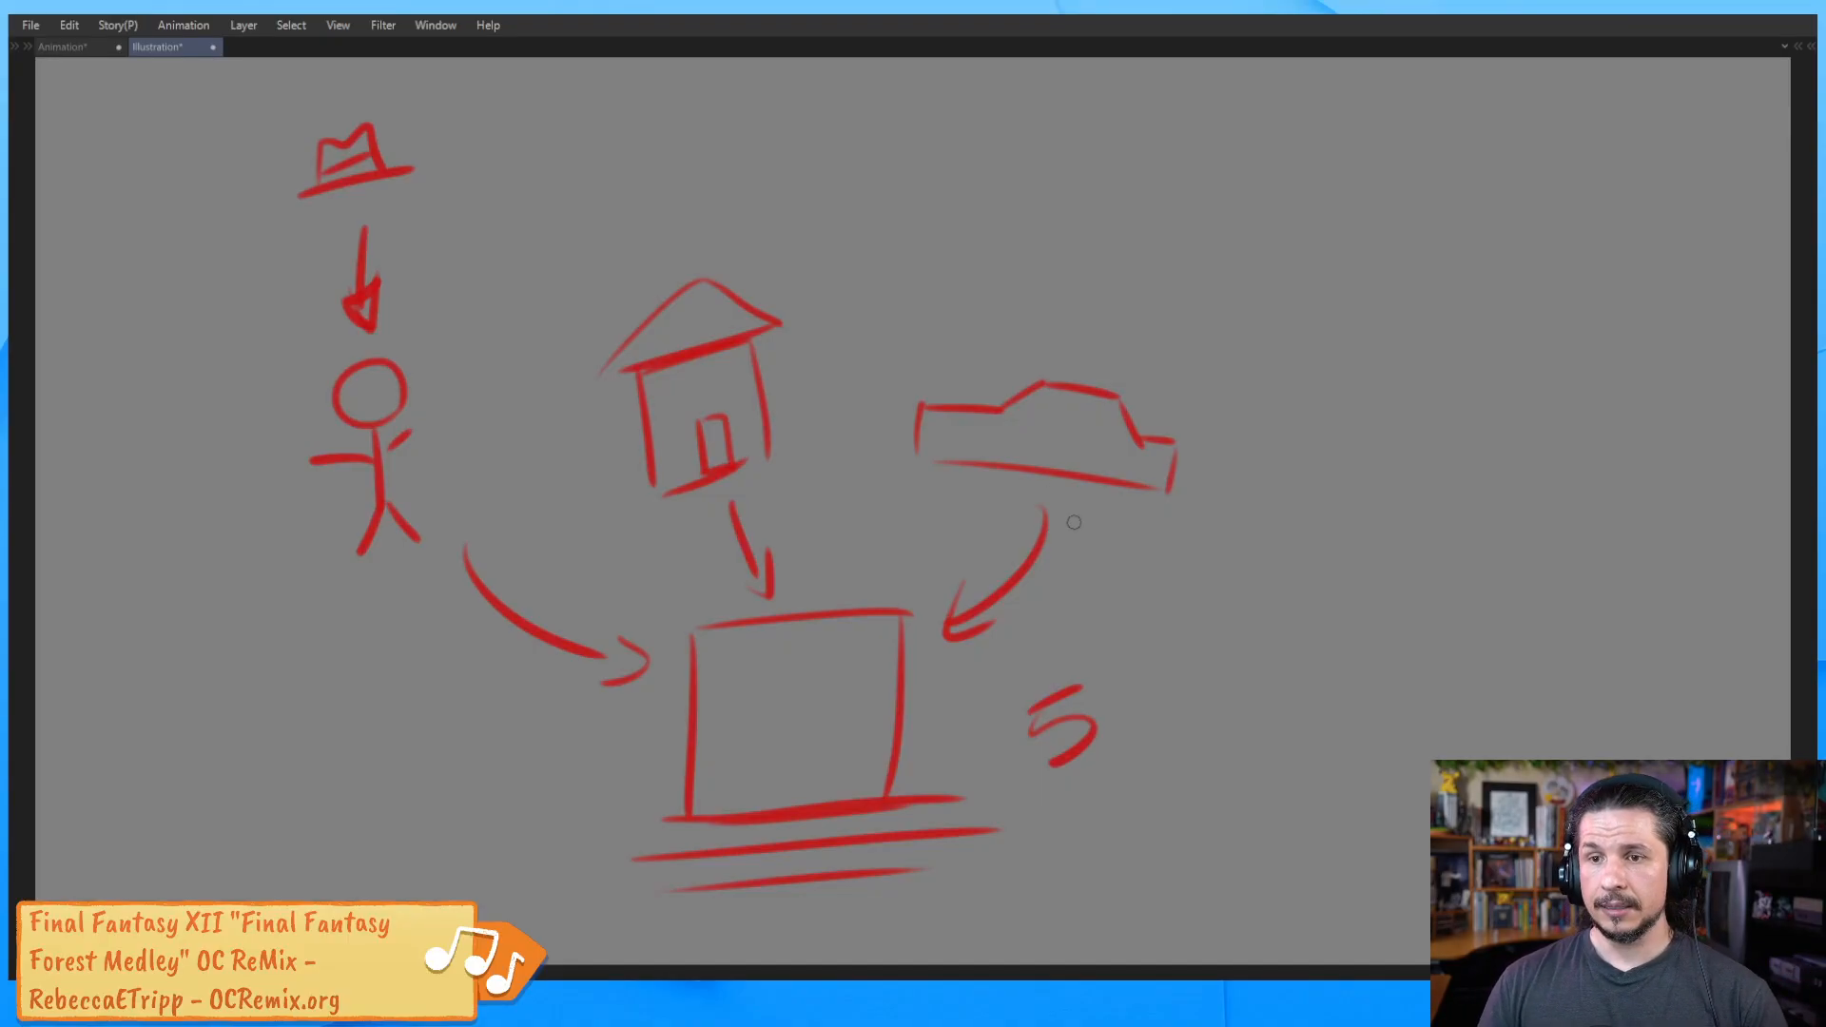
Lasso the whole red diagram, delete it and clear the selection
mouse_move(348, 143)
mouse_down()
mouse_move(258, 194)
mouse_move(297, 232)
mouse_move(256, 432)
mouse_up()
mouse_move(310, 246)
mouse_down()
mouse_move(322, 761)
mouse_move(1137, 856)
mouse_move(493, 110)
mouse_move(287, 226)
mouse_up()
key(Delete)
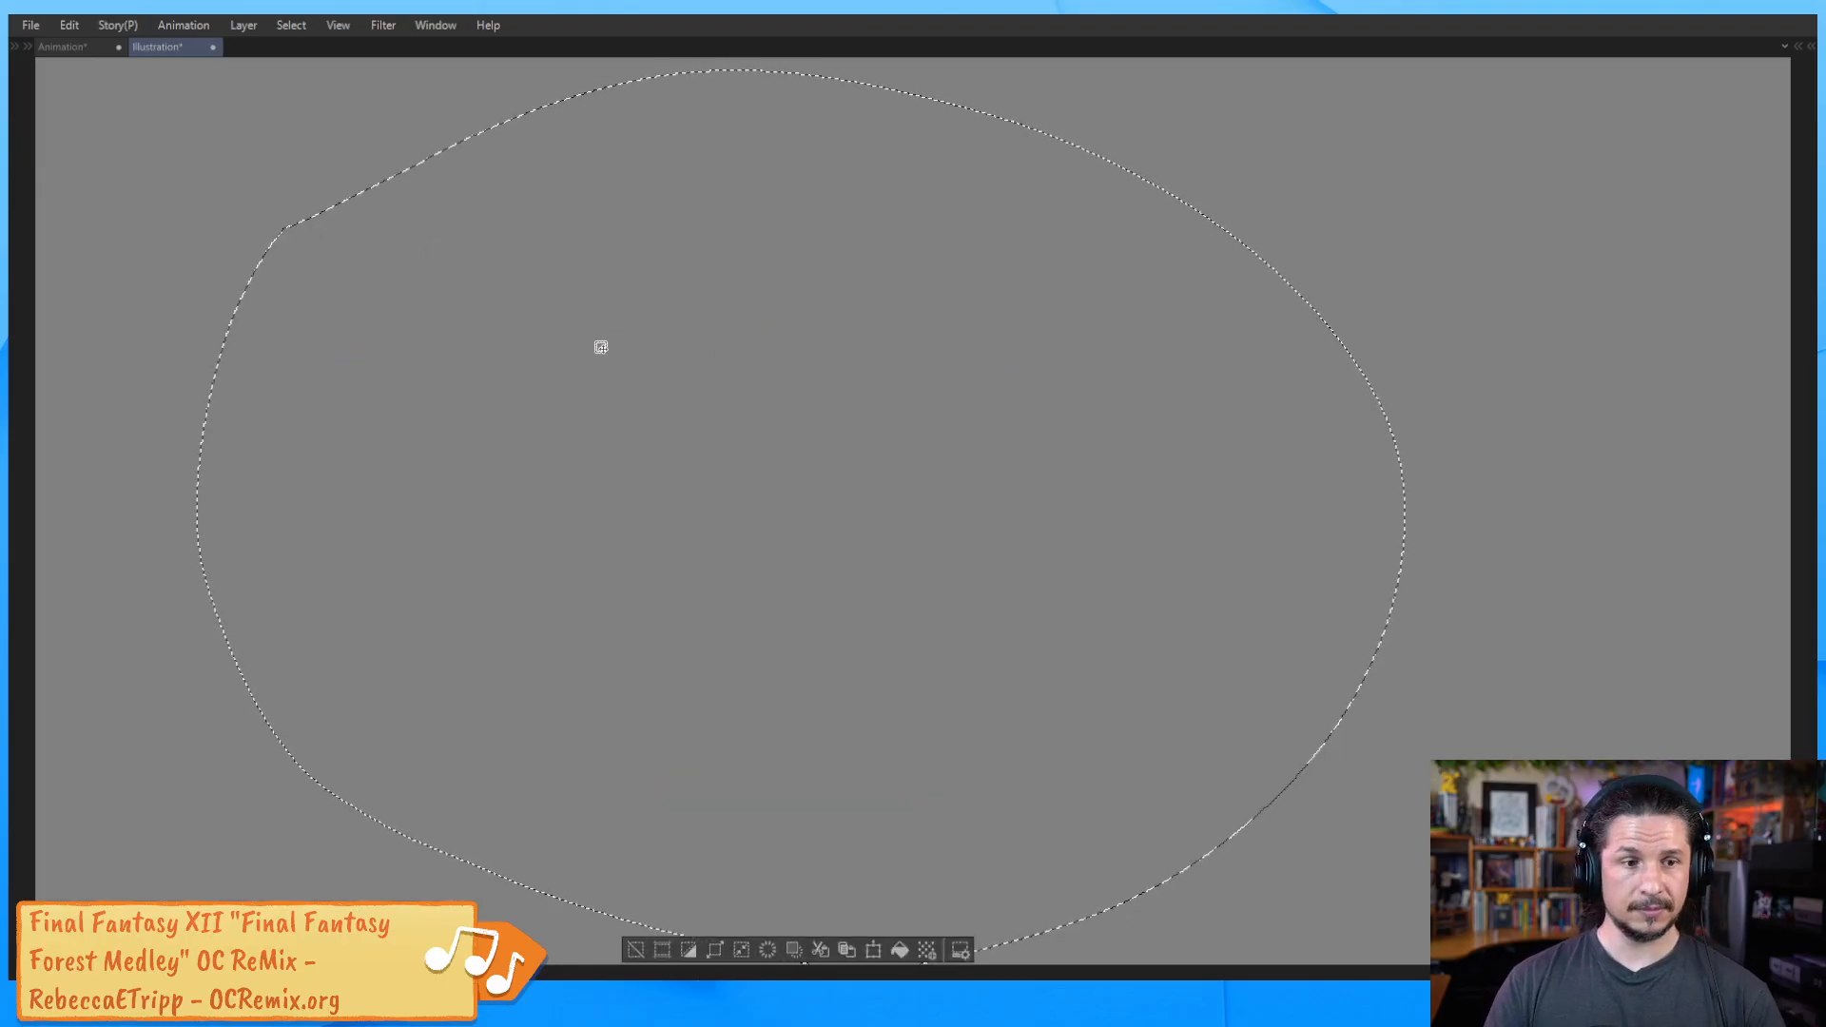
key(ctrl+d)
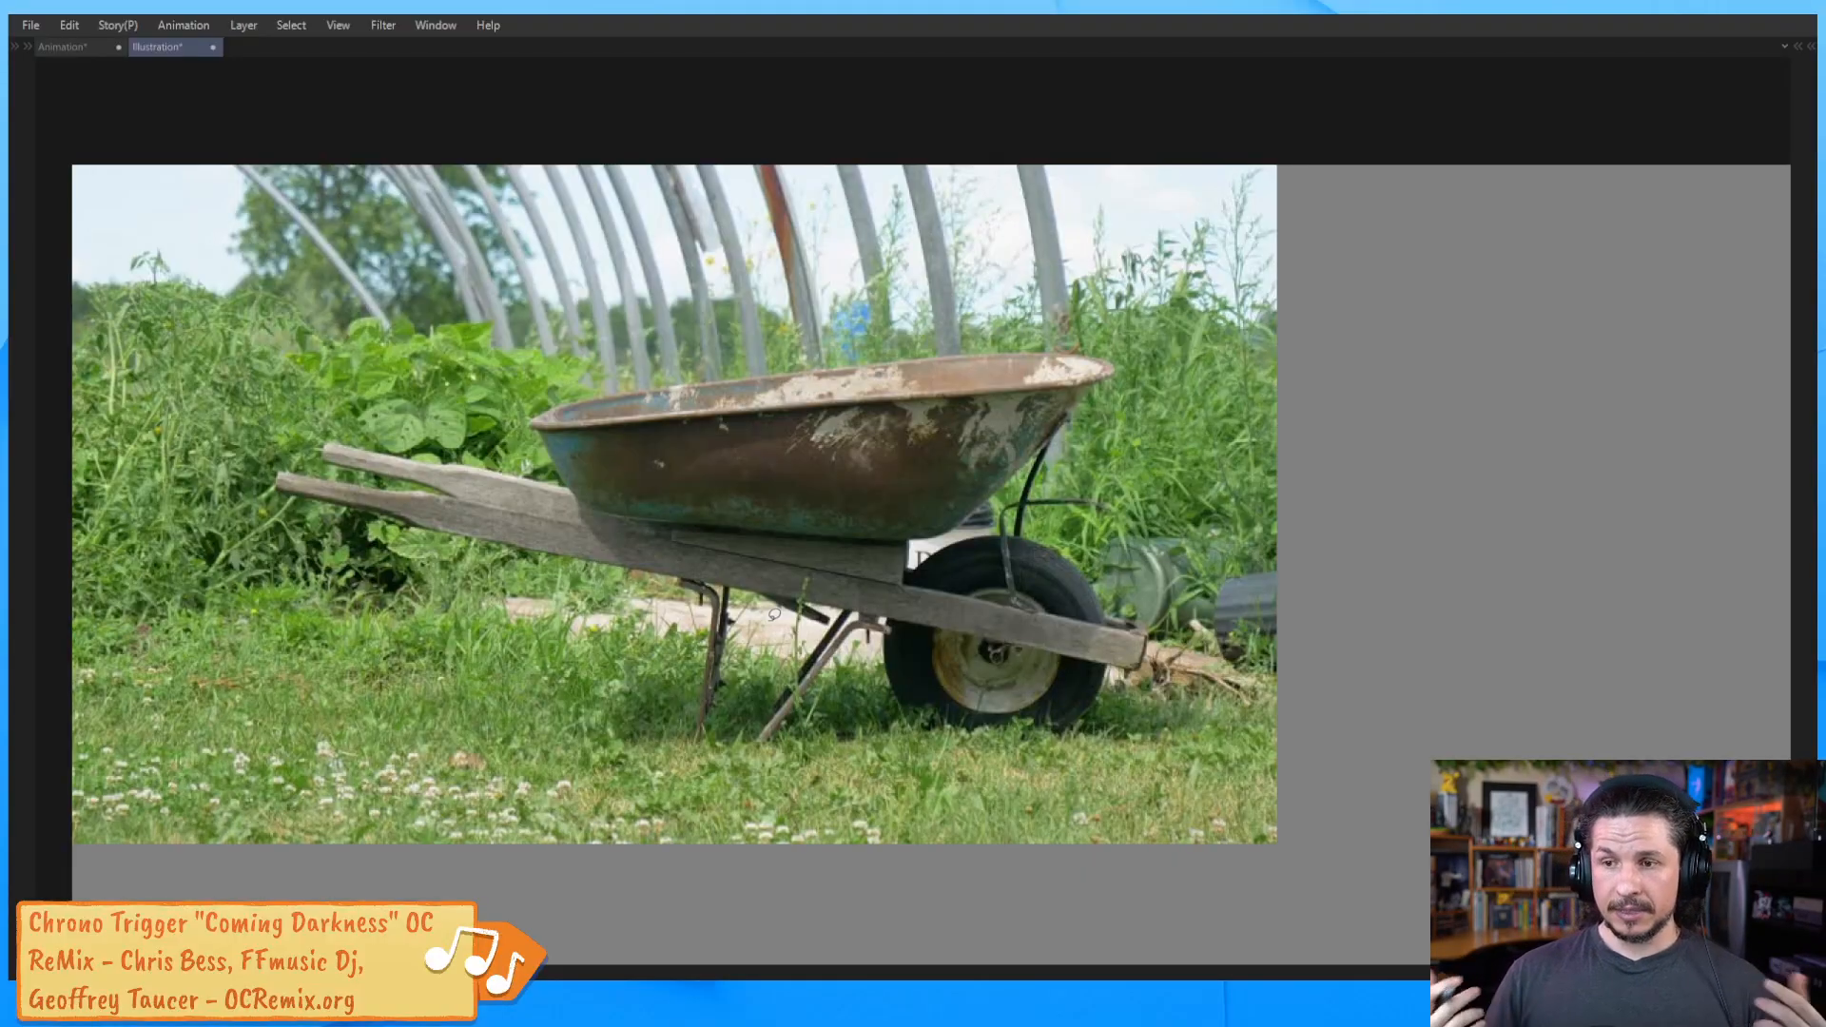
Handwrite the word "Forms" in red on the grey area beside the upper part of the wheelbarrow photo
drag(1317, 478, 1116, 451)
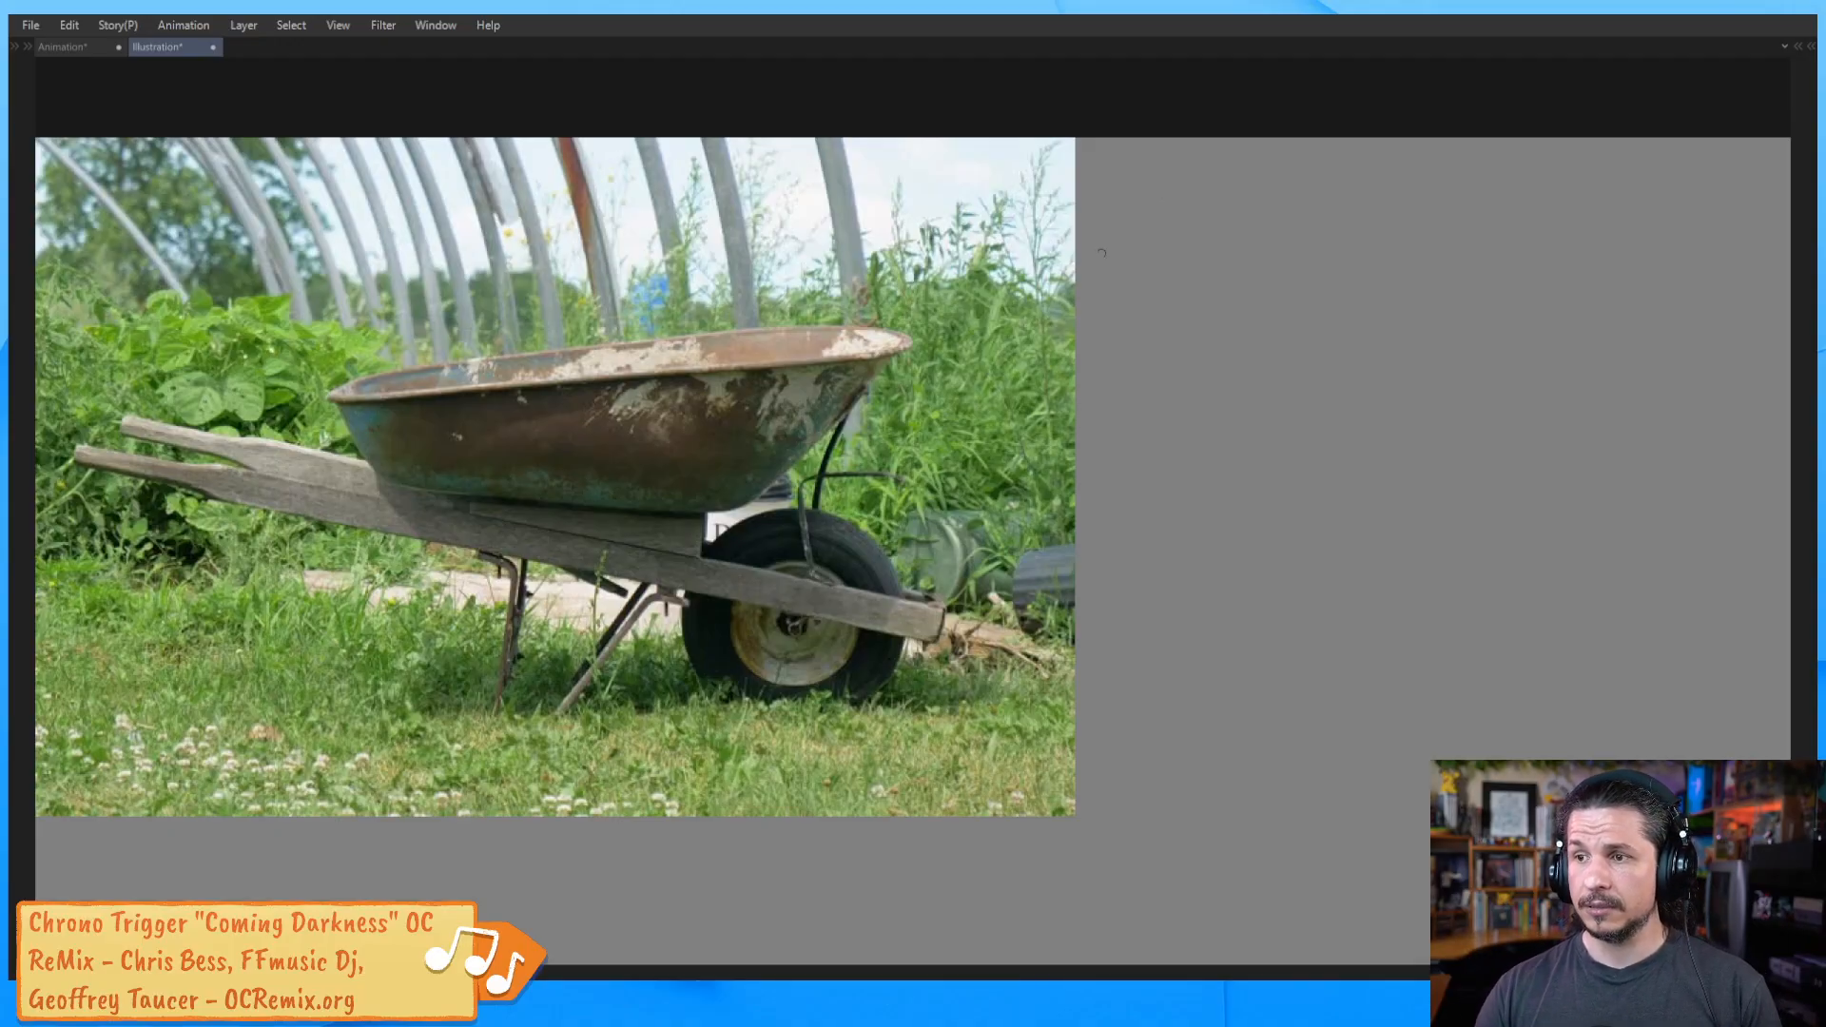
drag(1164, 202, 1160, 270)
mouse_move(1166, 205)
mouse_down()
mouse_move(1196, 200)
mouse_move(1190, 229)
mouse_up()
mouse_move(1215, 236)
mouse_down()
mouse_move(1196, 246)
mouse_move(1215, 238)
mouse_up()
mouse_move(1223, 253)
mouse_down()
mouse_move(1240, 229)
mouse_move(1251, 253)
mouse_move(1295, 253)
mouse_move(1267, 243)
mouse_move(1278, 252)
mouse_up()
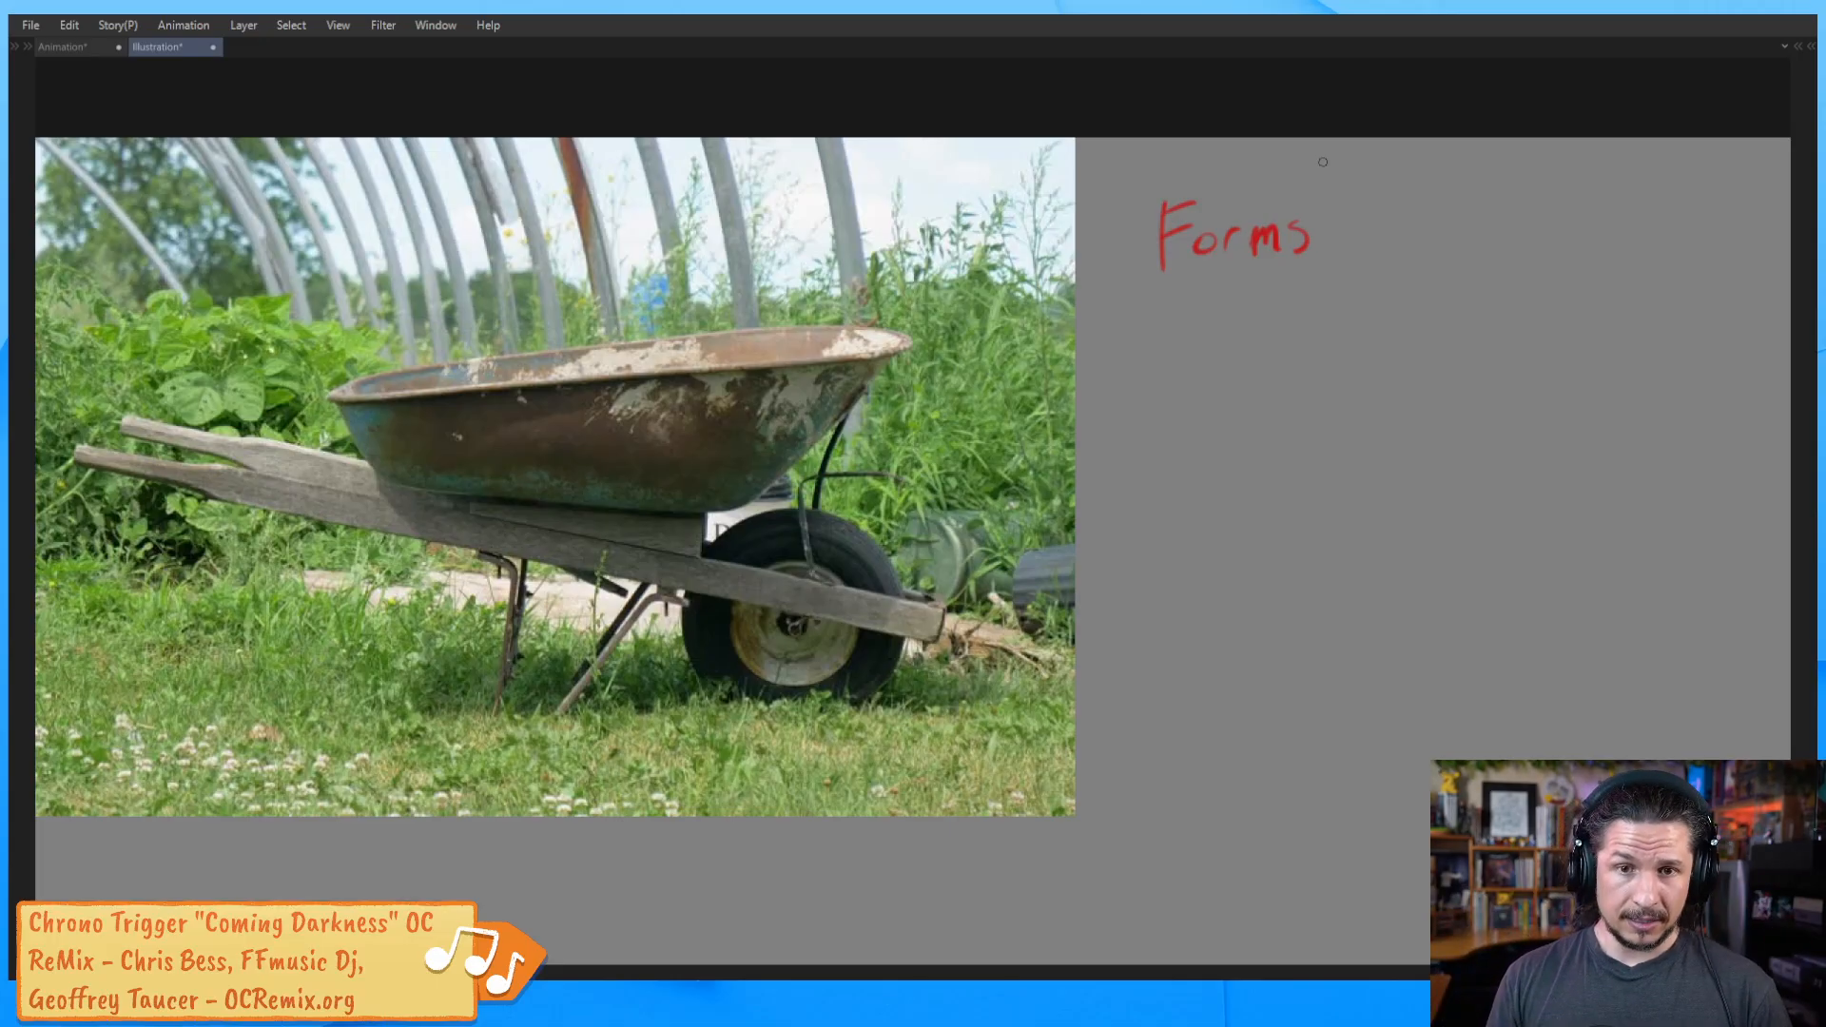
Outline the wheelbarrow's front wooden beam with a long red box and trace its narrower handle end
mouse_move(224, 464)
mouse_down()
mouse_move(223, 497)
mouse_move(274, 471)
mouse_move(281, 507)
mouse_up()
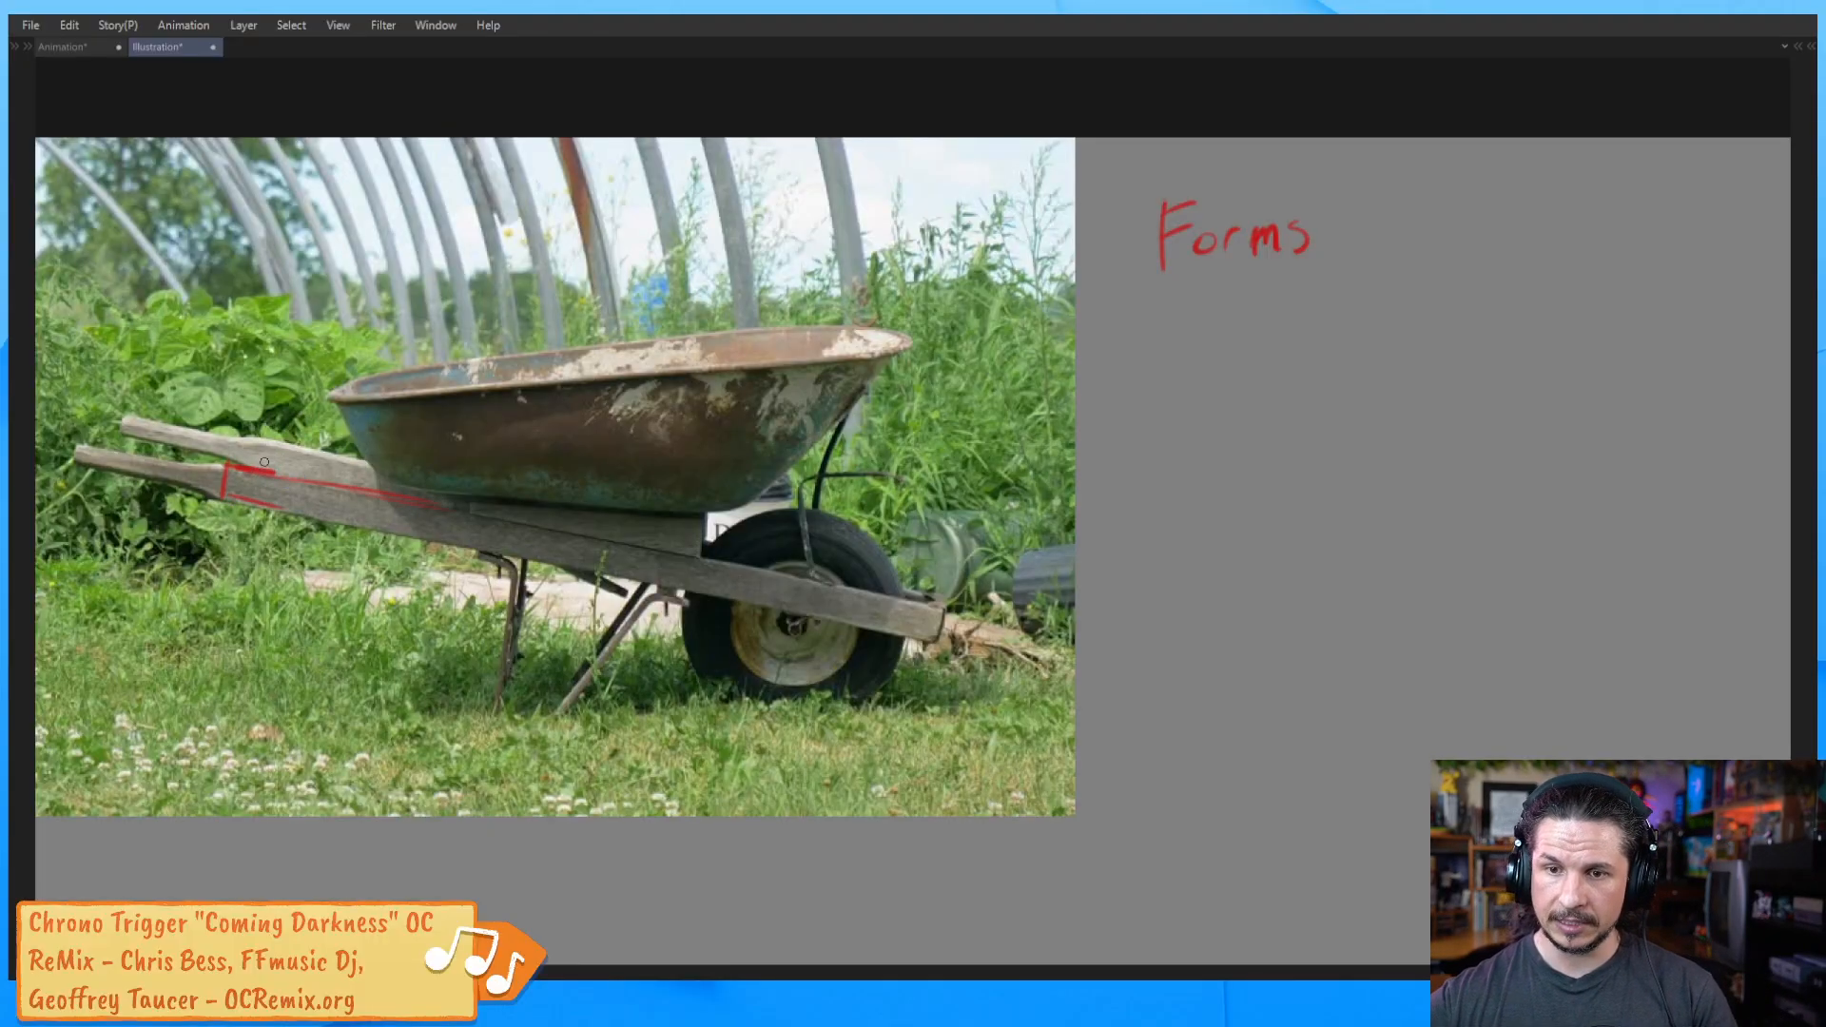
key(ctrl+z)
drag(241, 465, 943, 607)
drag(943, 606, 932, 640)
drag(932, 640, 221, 498)
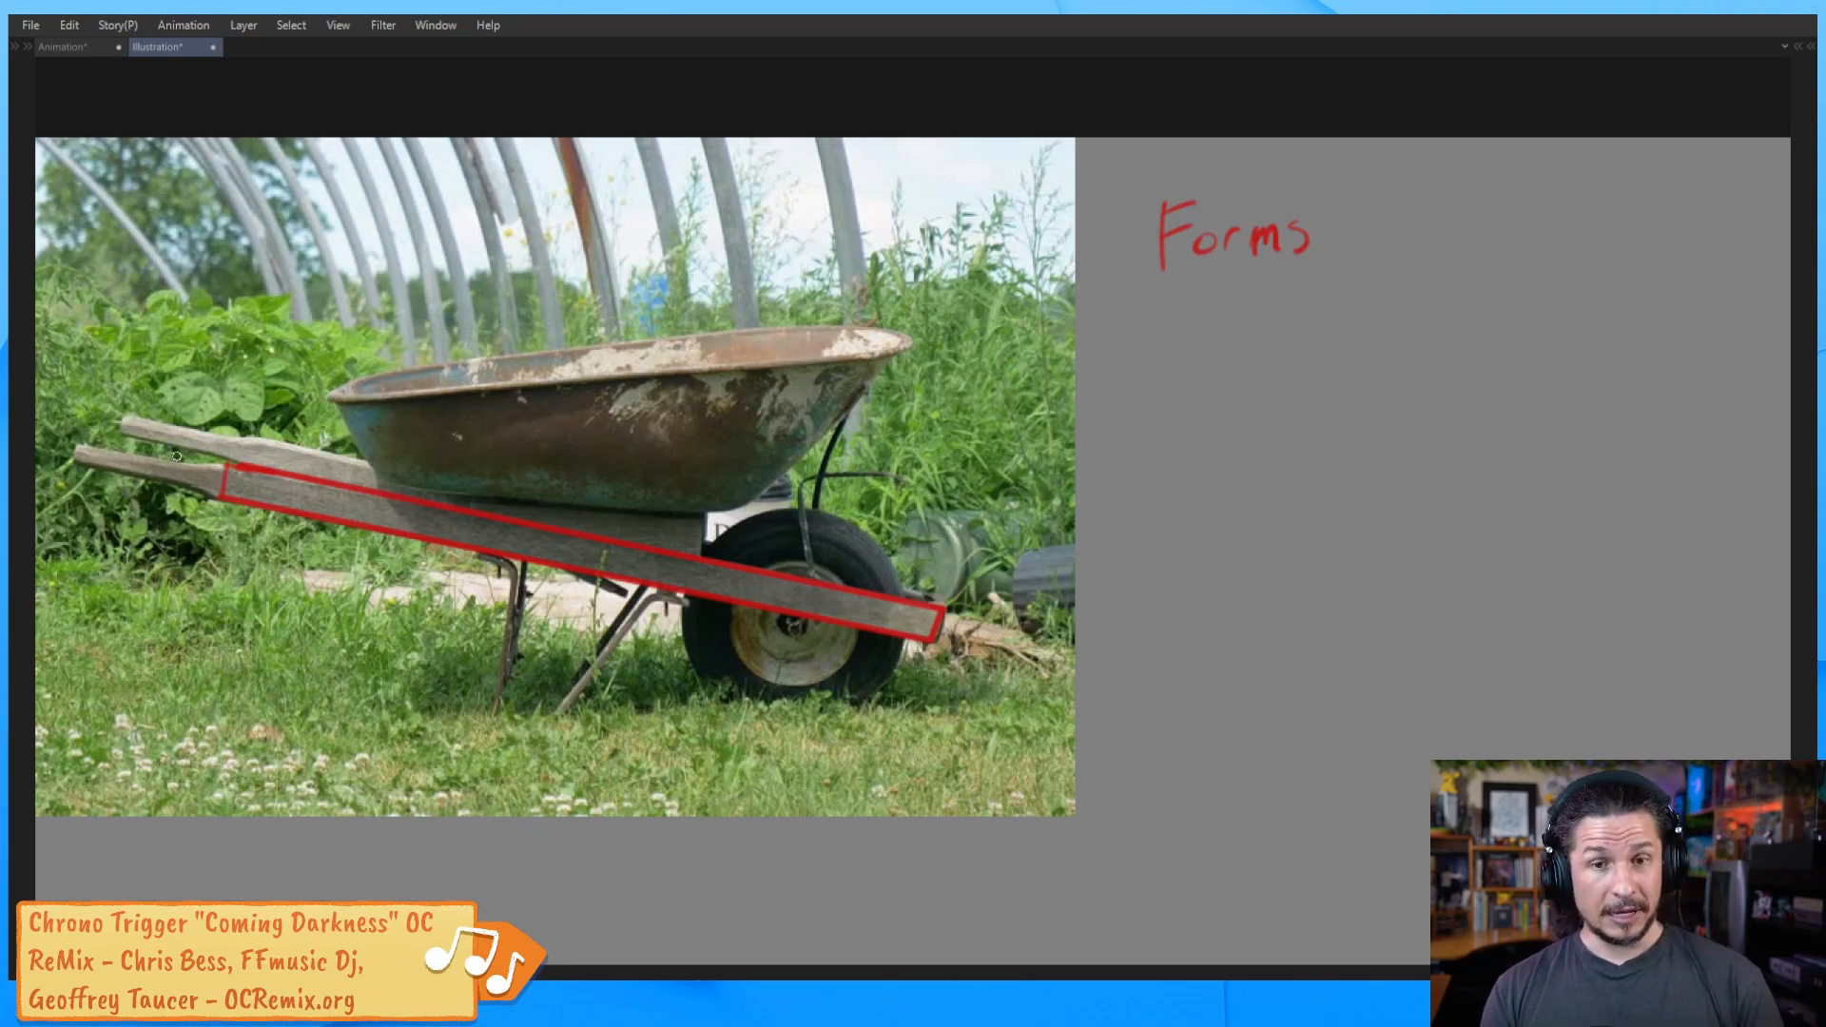
drag(78, 446, 179, 475)
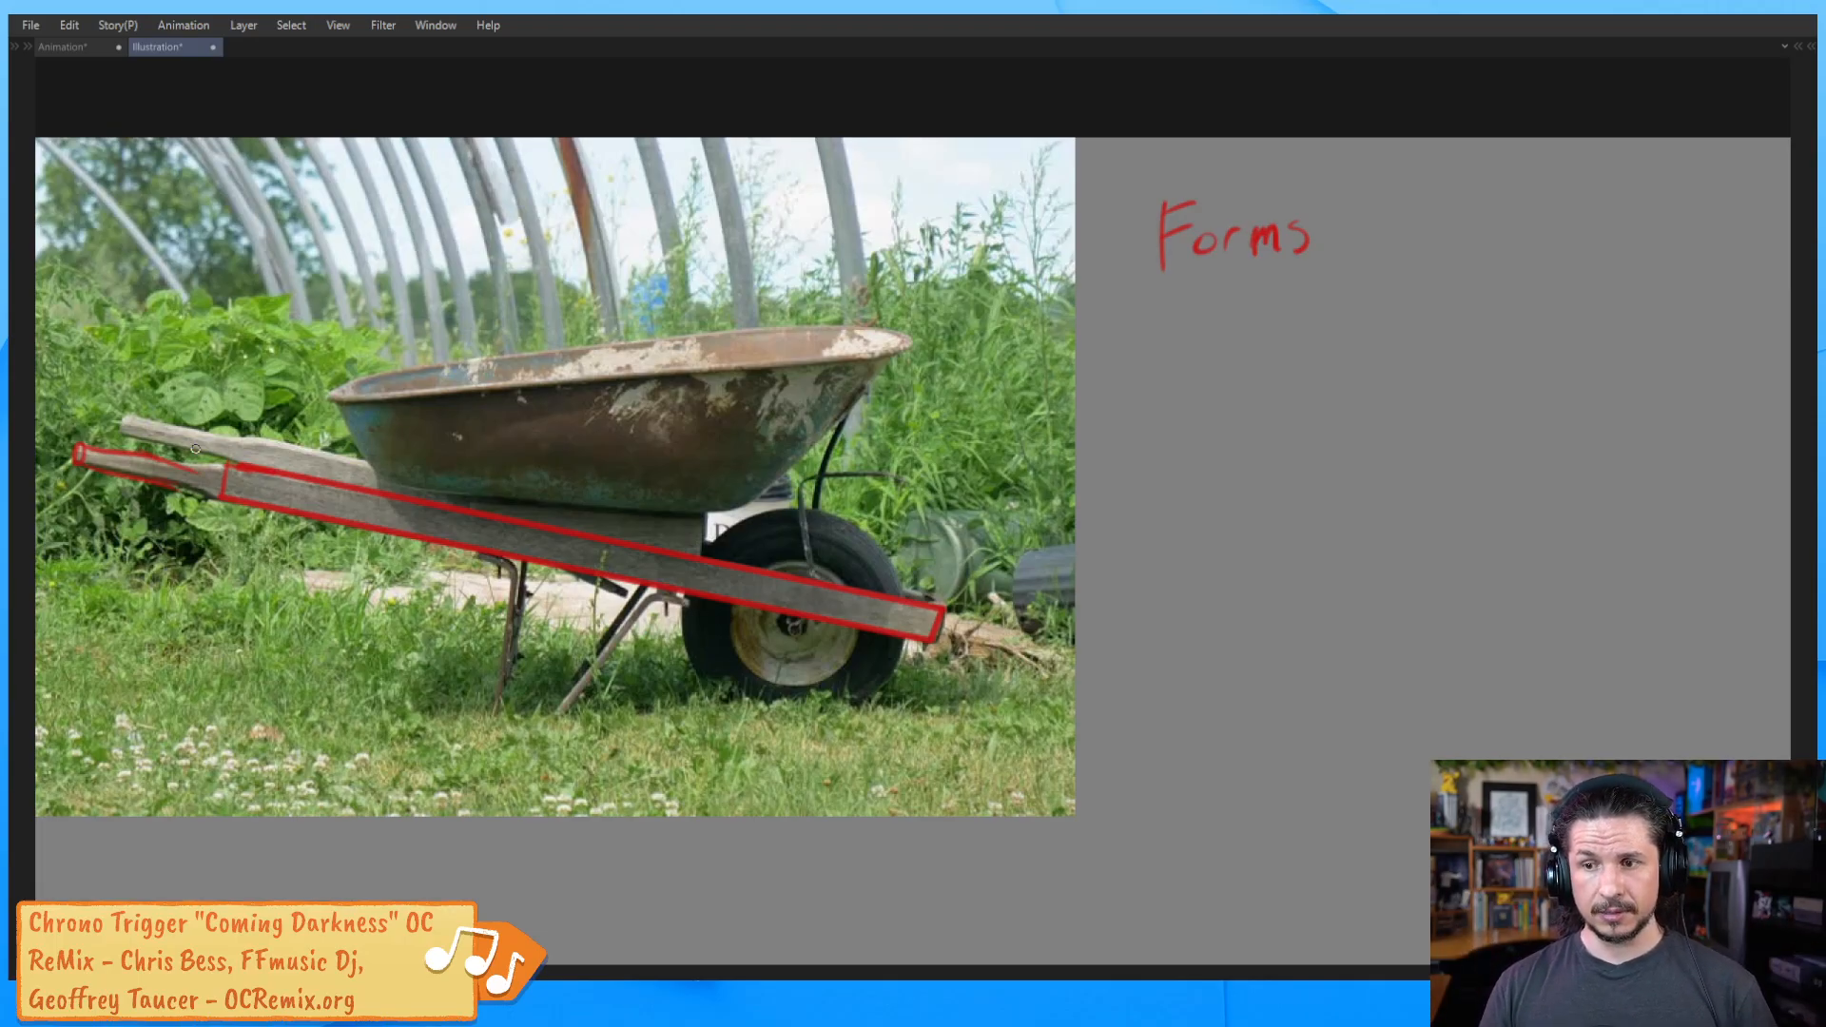
Mark the wheelbarrow's metal leg with a short red stroke and sketch a short flat bar in perspective beside the photo
drag(449, 644, 496, 605)
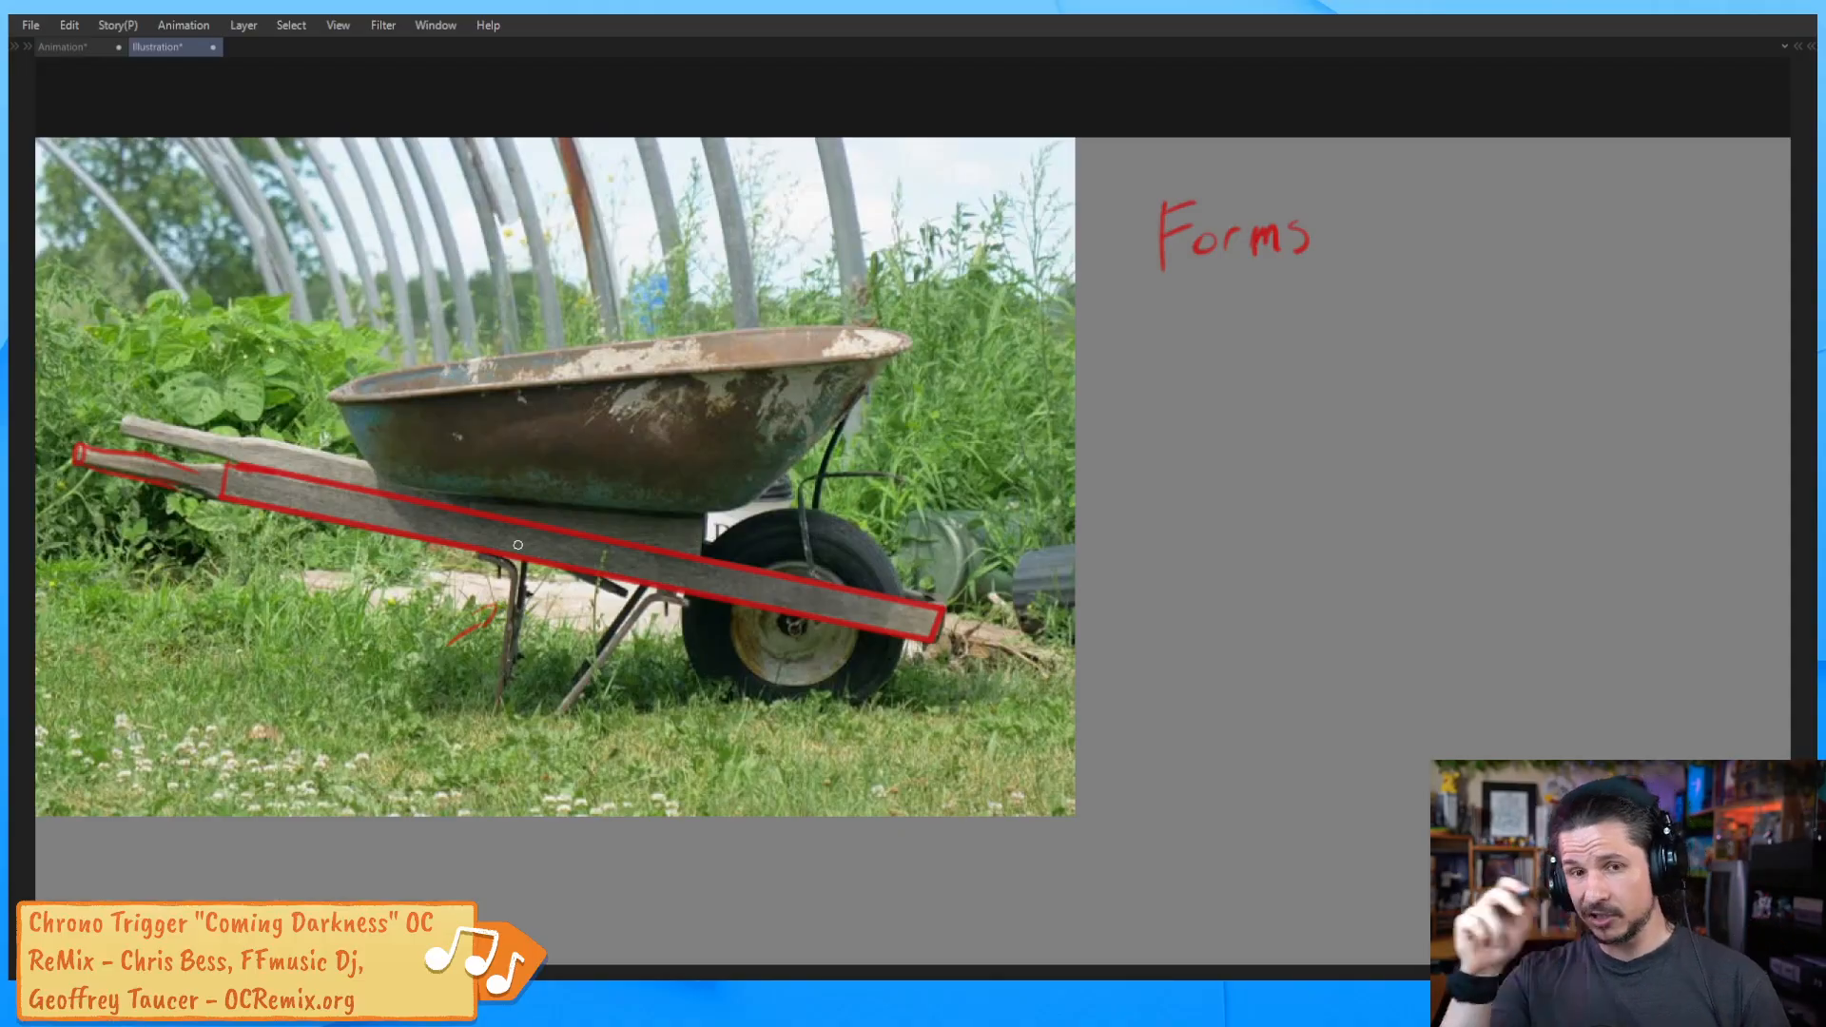
mouse_move(1139, 567)
mouse_down()
mouse_move(1271, 565)
mouse_move(1266, 537)
mouse_up()
mouse_move(1081, 521)
mouse_down()
mouse_move(1151, 540)
mouse_move(1149, 564)
mouse_move(1082, 553)
mouse_move(1152, 565)
mouse_move(1210, 514)
mouse_move(1355, 559)
mouse_move(1497, 760)
mouse_move(1692, 704)
mouse_up()
key(ctrl+z)
Try extending the sketched flat bar into a long curved bend, and undo the curved strokes
mouse_move(1251, 533)
mouse_down()
mouse_move(1425, 711)
mouse_move(1677, 628)
mouse_up()
mouse_move(1284, 568)
mouse_down()
mouse_move(1313, 579)
mouse_move(1432, 793)
mouse_up()
drag(1206, 516, 1280, 516)
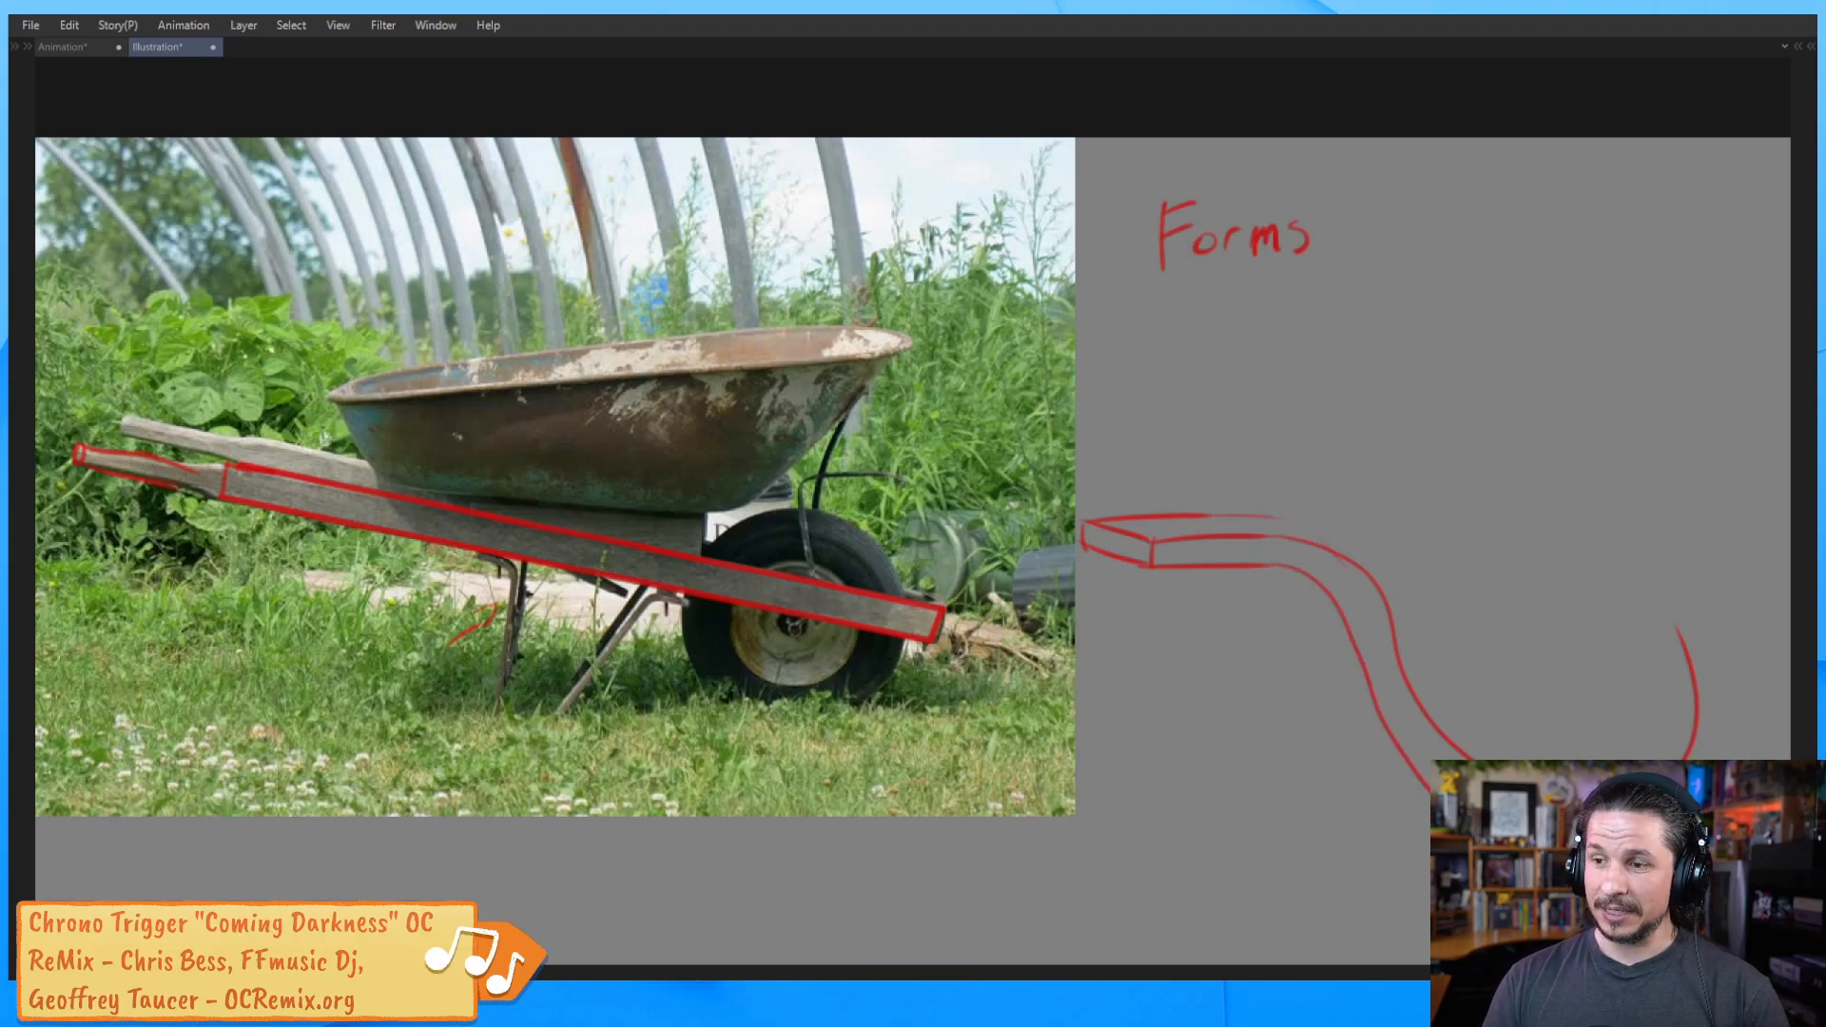
key(ctrl+z)
key(ctrl+z)
key(ctrl+z)
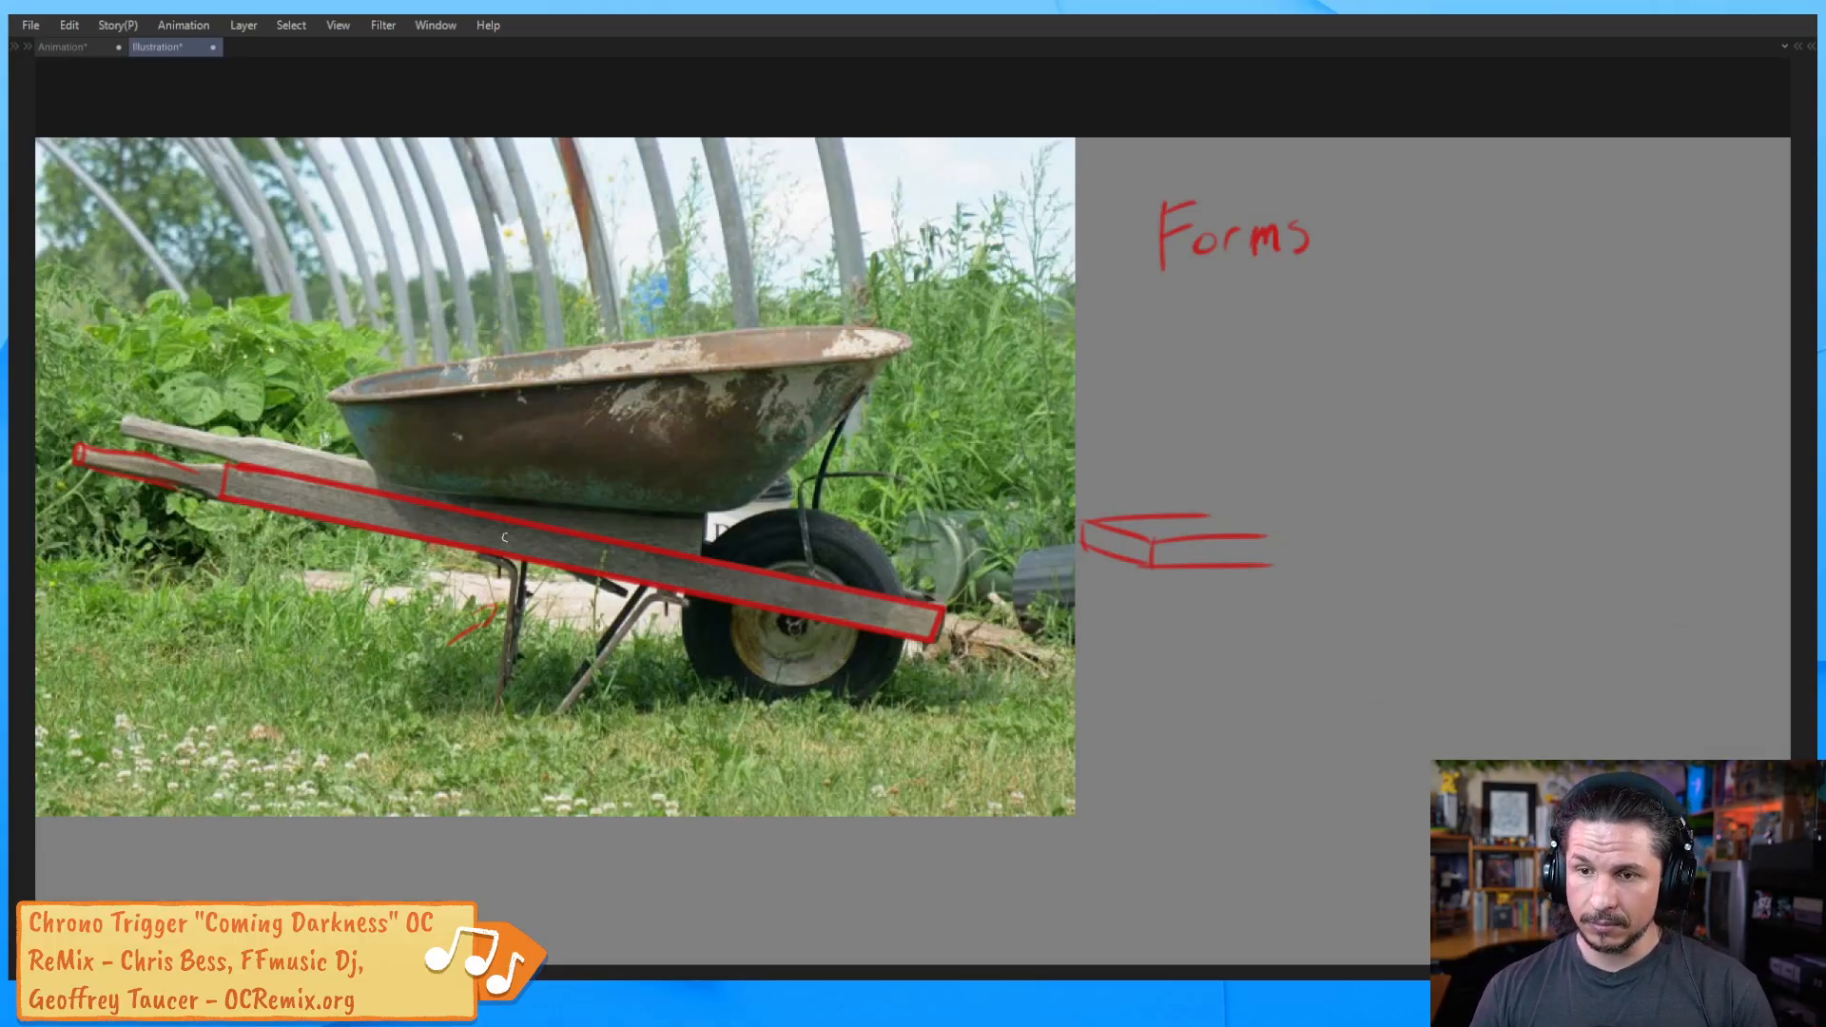
Trace the bent metal leg bracket, and outline the wooden wedge under the tub with a small arrow pointing to it
mouse_move(480, 556)
mouse_down()
mouse_move(514, 573)
mouse_move(514, 609)
mouse_up()
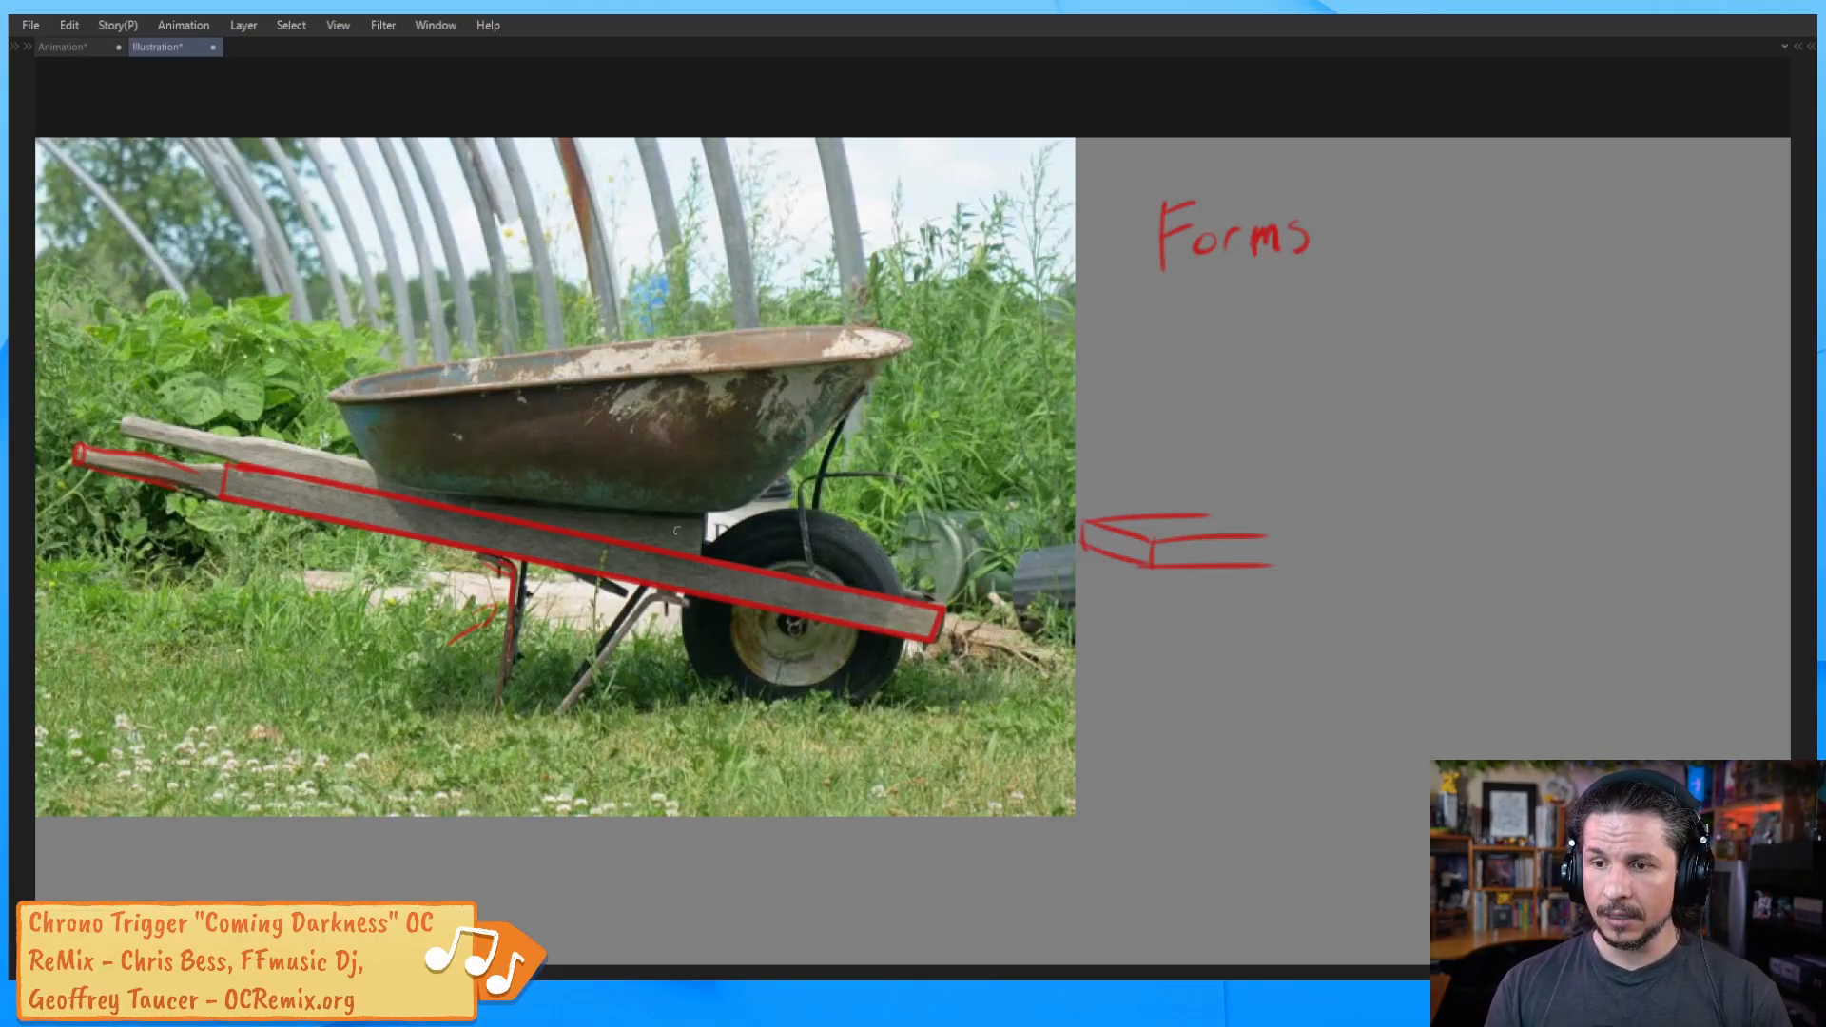
mouse_move(764, 504)
mouse_down()
mouse_move(717, 526)
mouse_move(739, 528)
mouse_move(701, 517)
mouse_up()
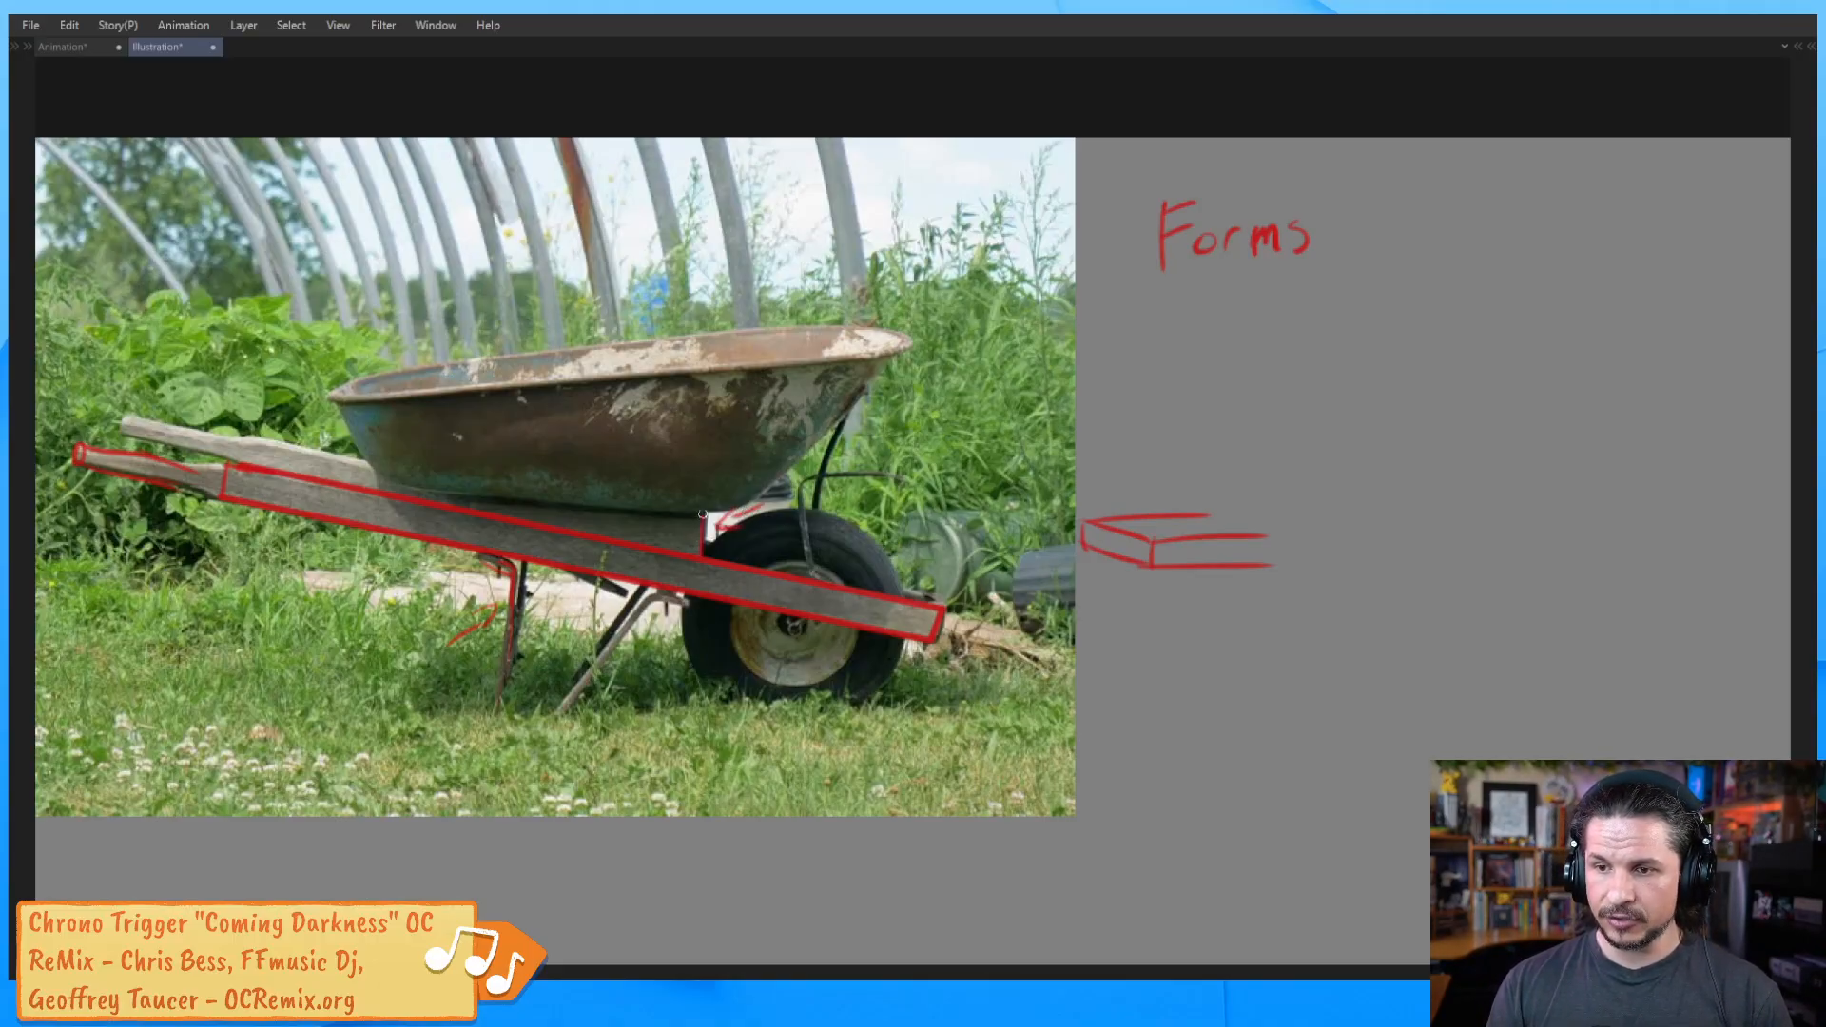
drag(471, 501, 704, 522)
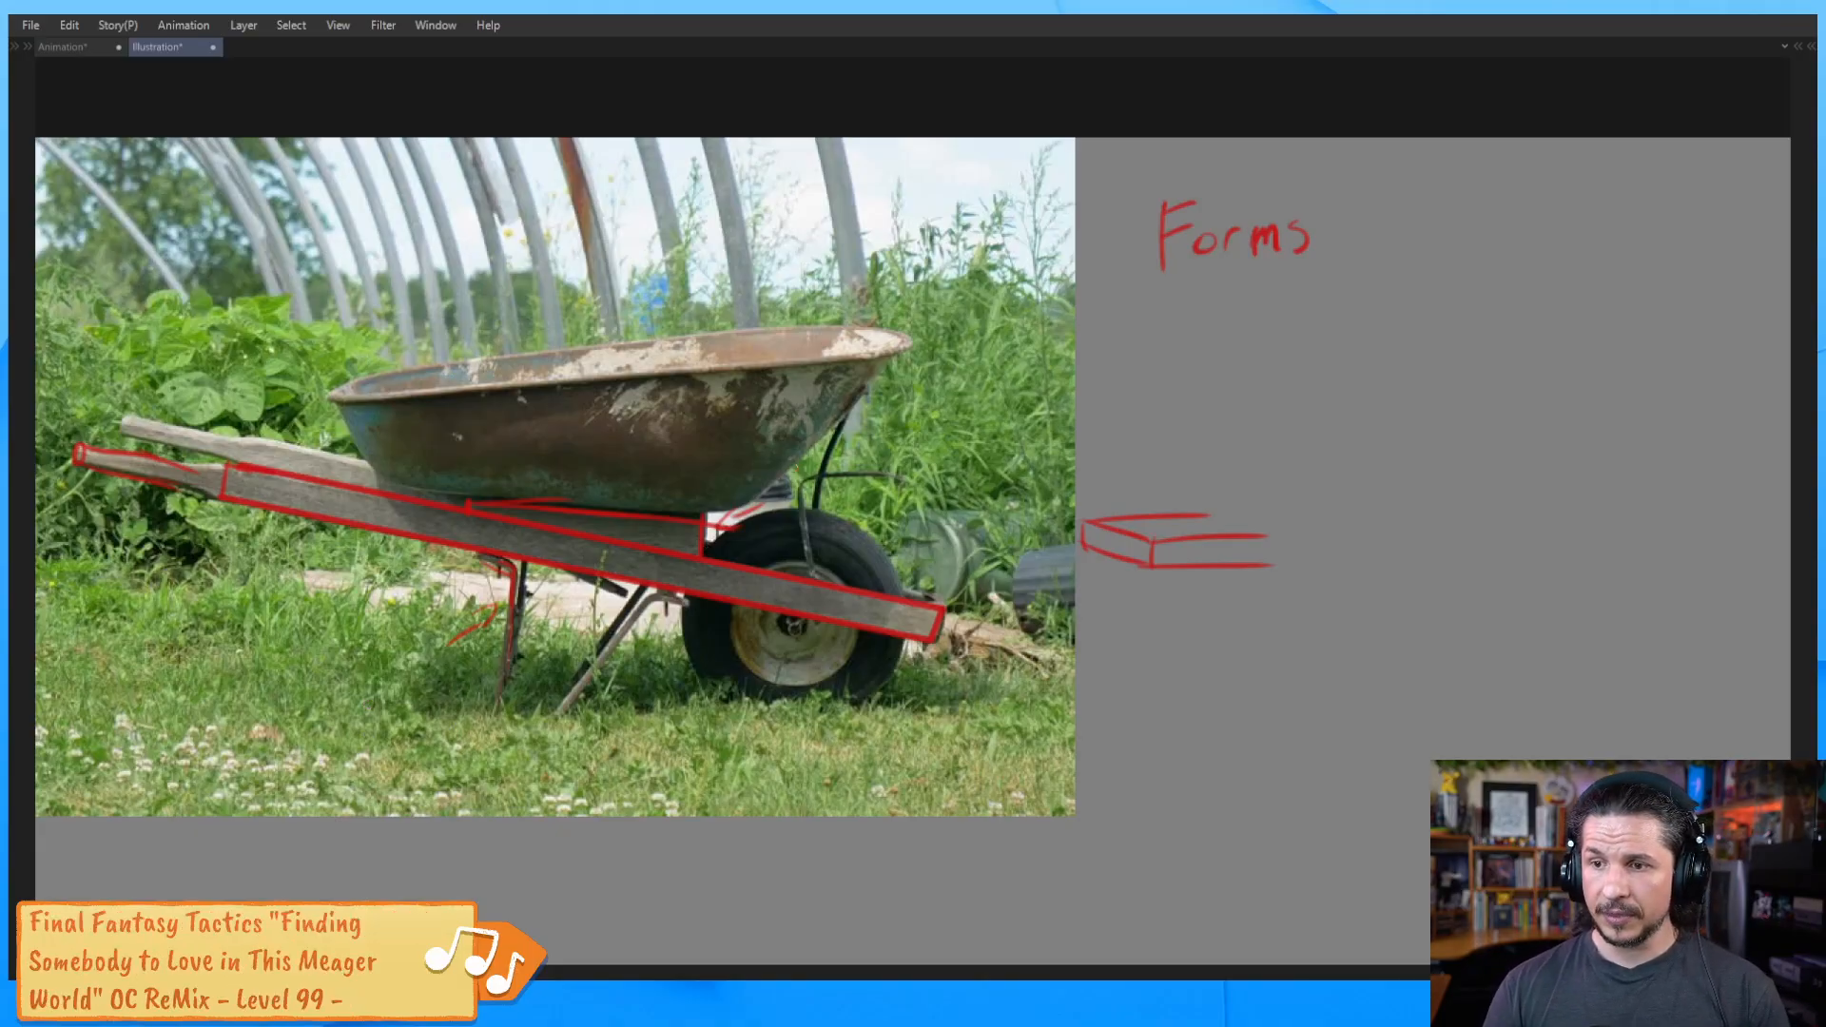
Draw a small arrow towards the wheelbarrow's tub and outline the tub's tapered body in red
drag(1006, 298, 981, 335)
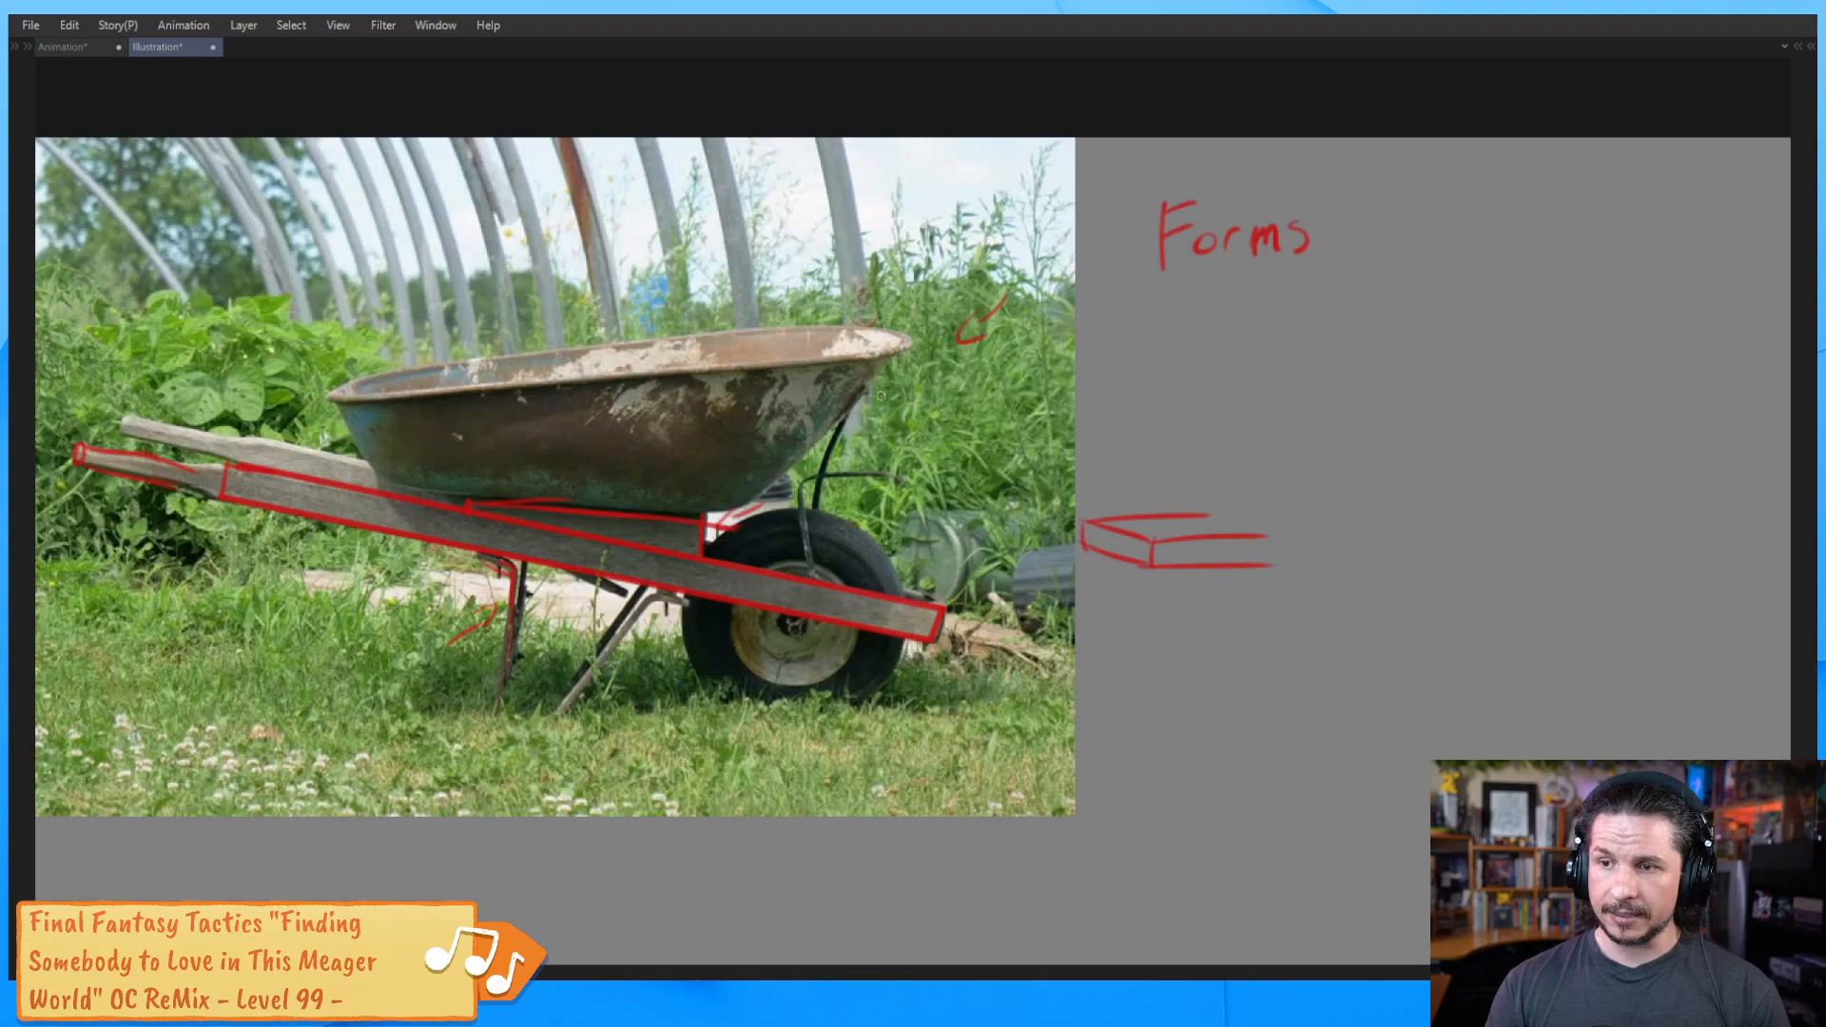
drag(865, 383, 724, 523)
mouse_move(369, 490)
mouse_down()
mouse_move(393, 400)
mouse_move(867, 368)
mouse_up()
drag(622, 511, 741, 521)
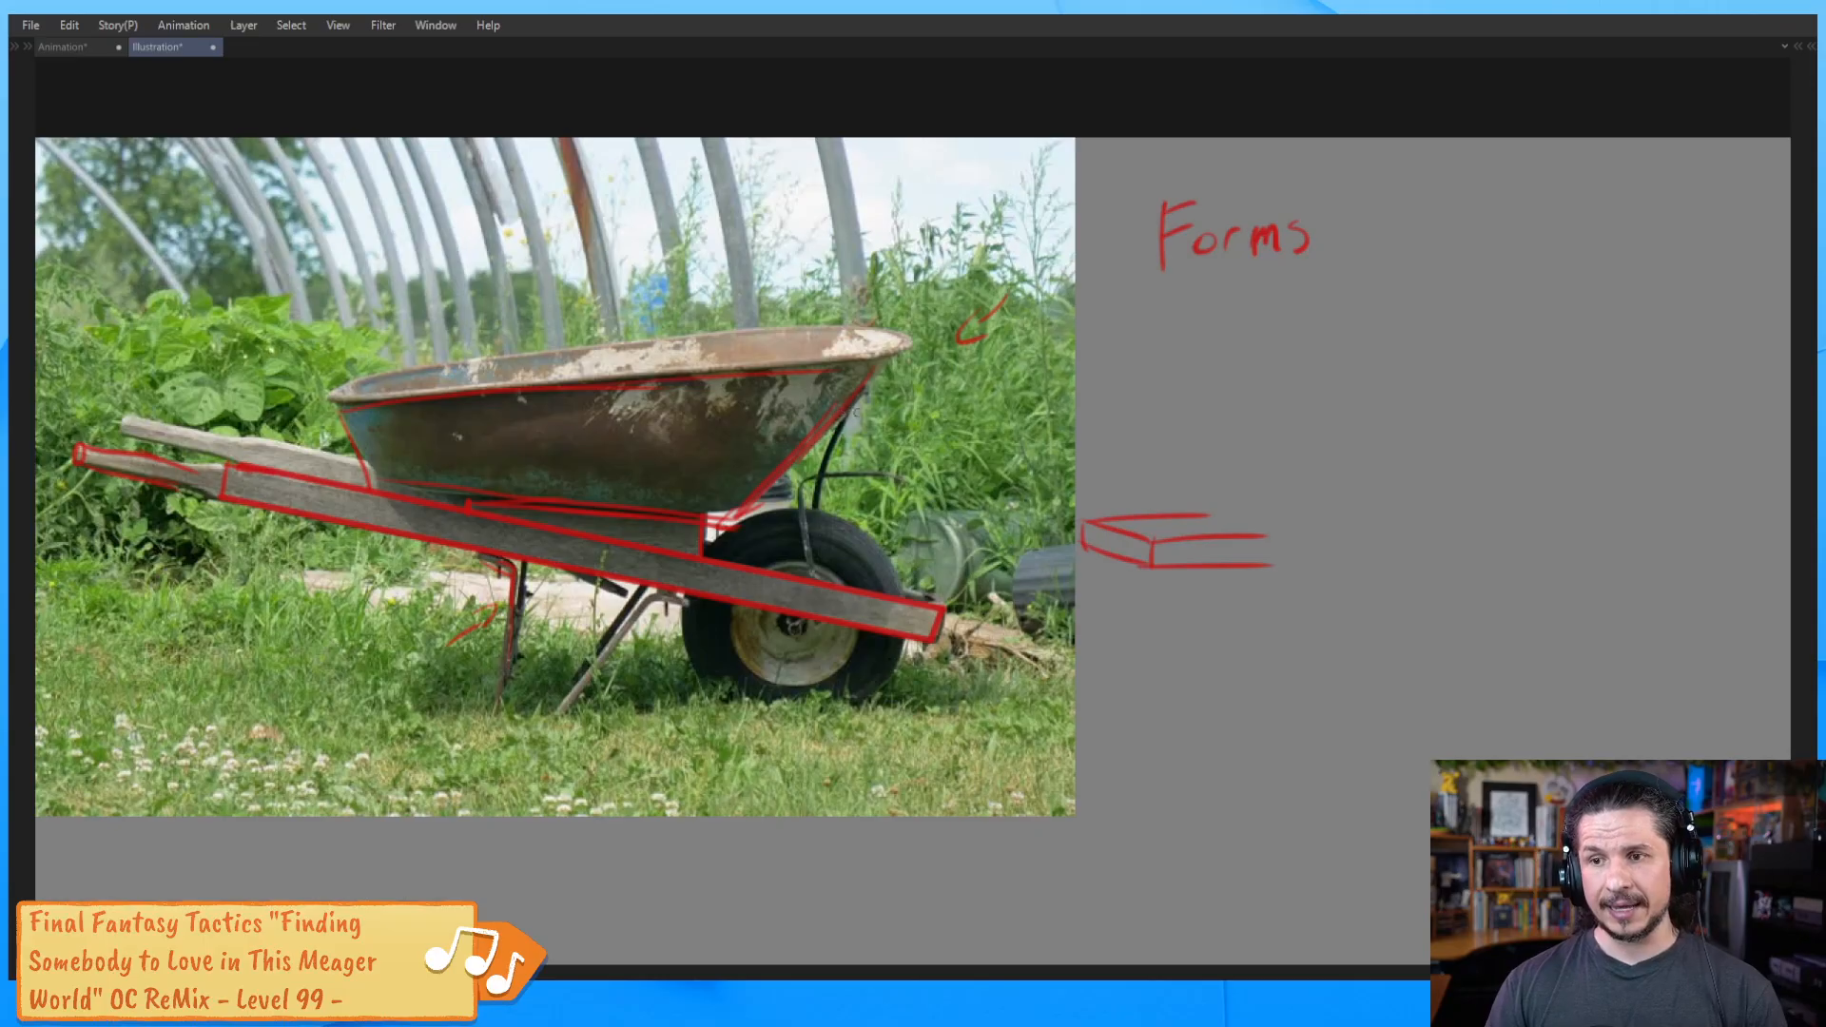
drag(767, 437, 844, 434)
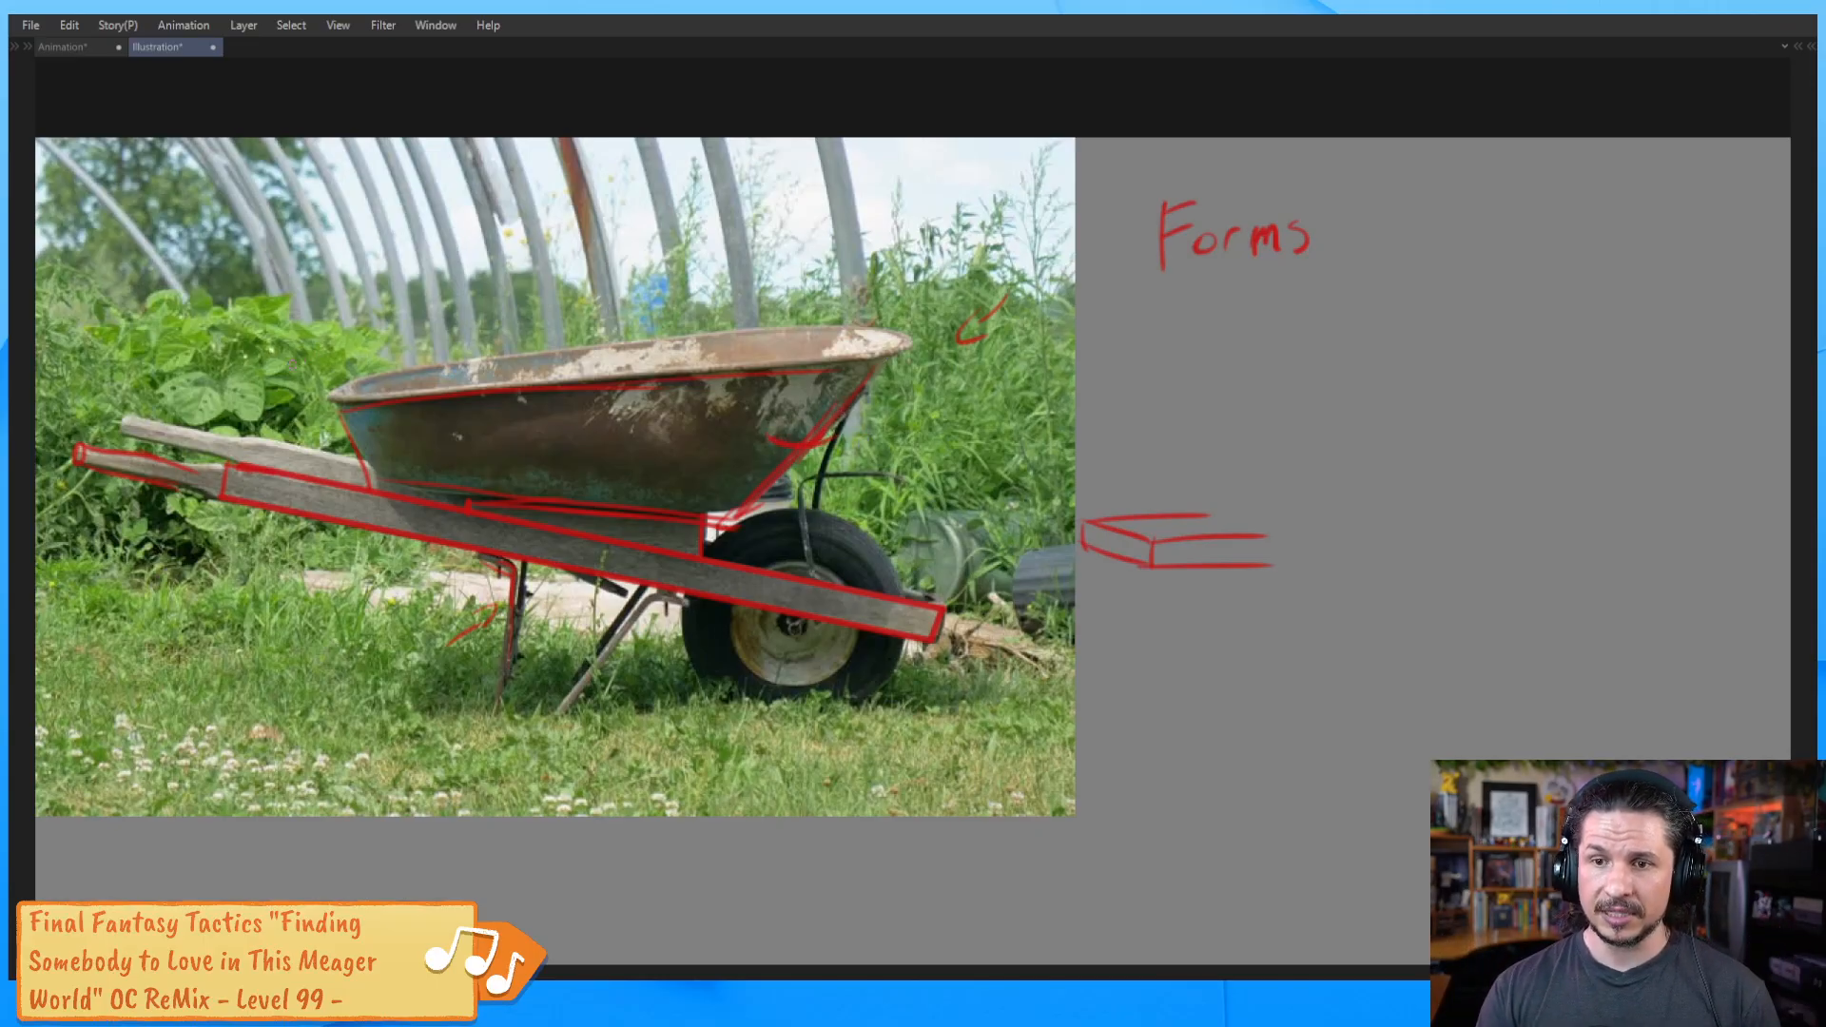
Trace the tub's rim with marks at both ends, and sketch a thick wheel-like disc below the flat bar
mouse_move(329, 406)
mouse_down()
mouse_move(359, 371)
mouse_move(331, 401)
mouse_up()
mouse_move(868, 326)
mouse_down()
mouse_move(899, 332)
mouse_move(889, 366)
mouse_up()
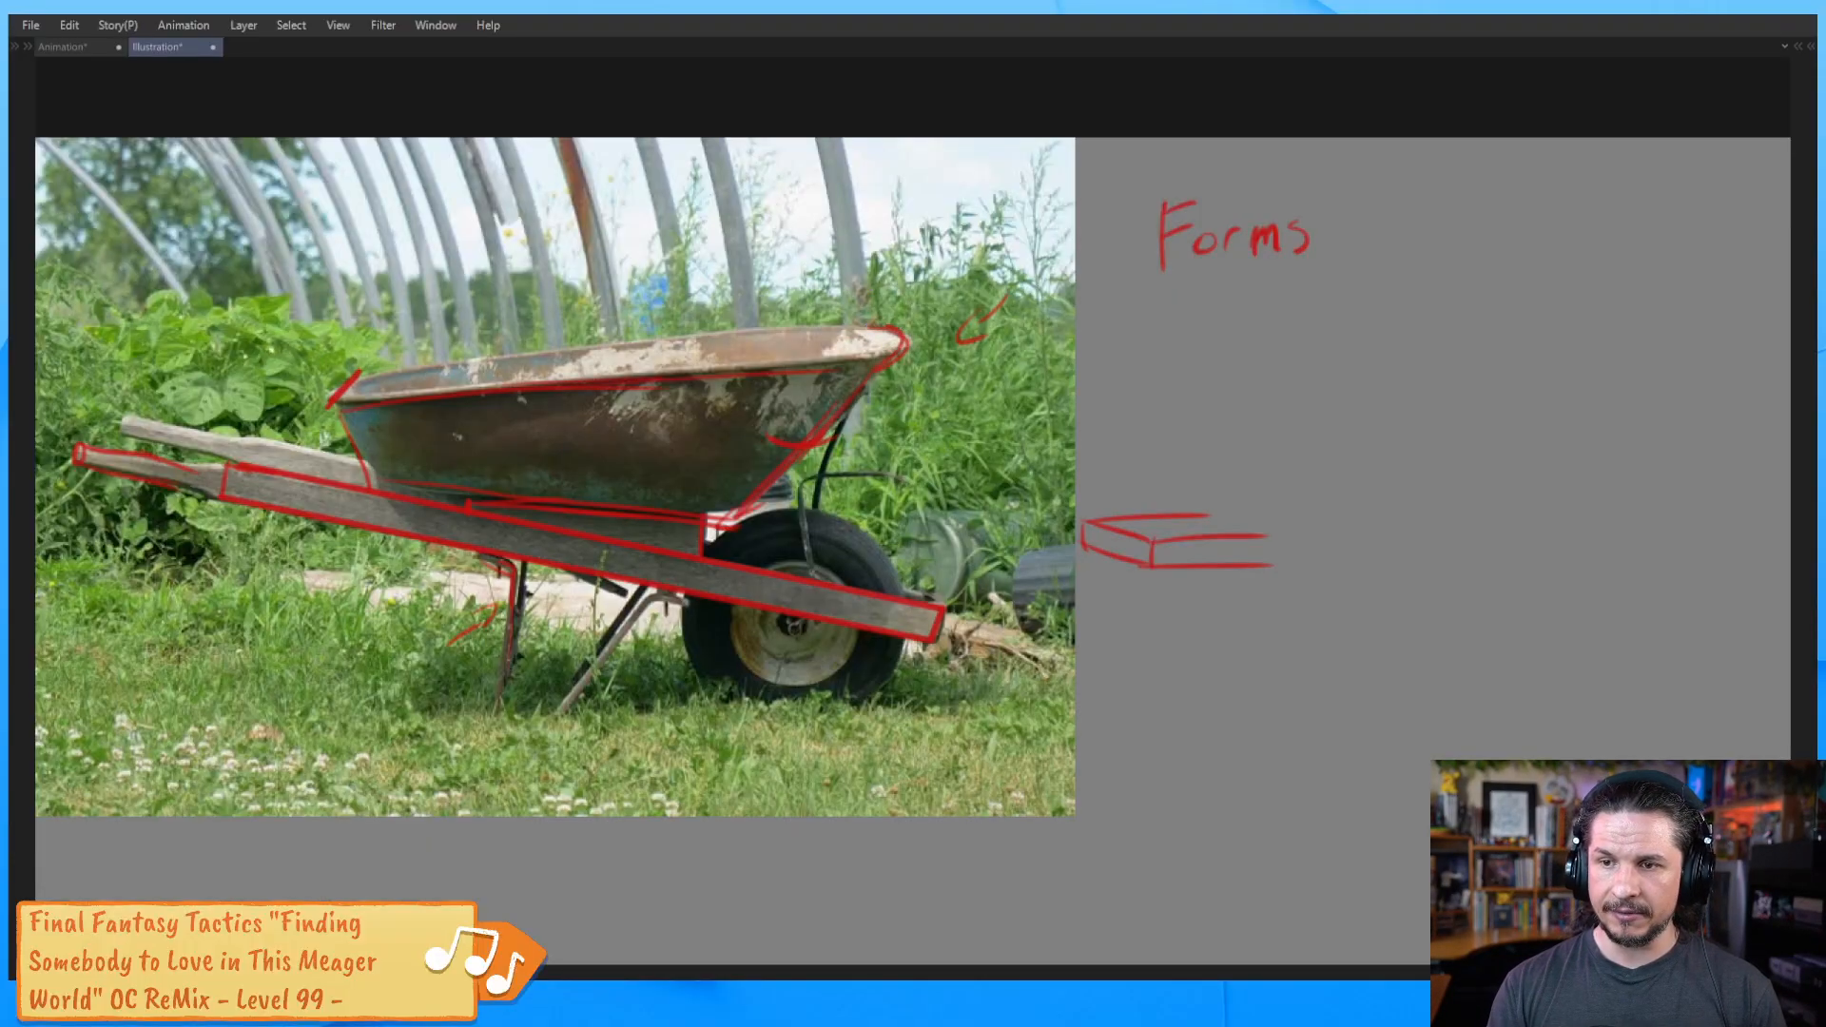
drag(473, 360, 863, 323)
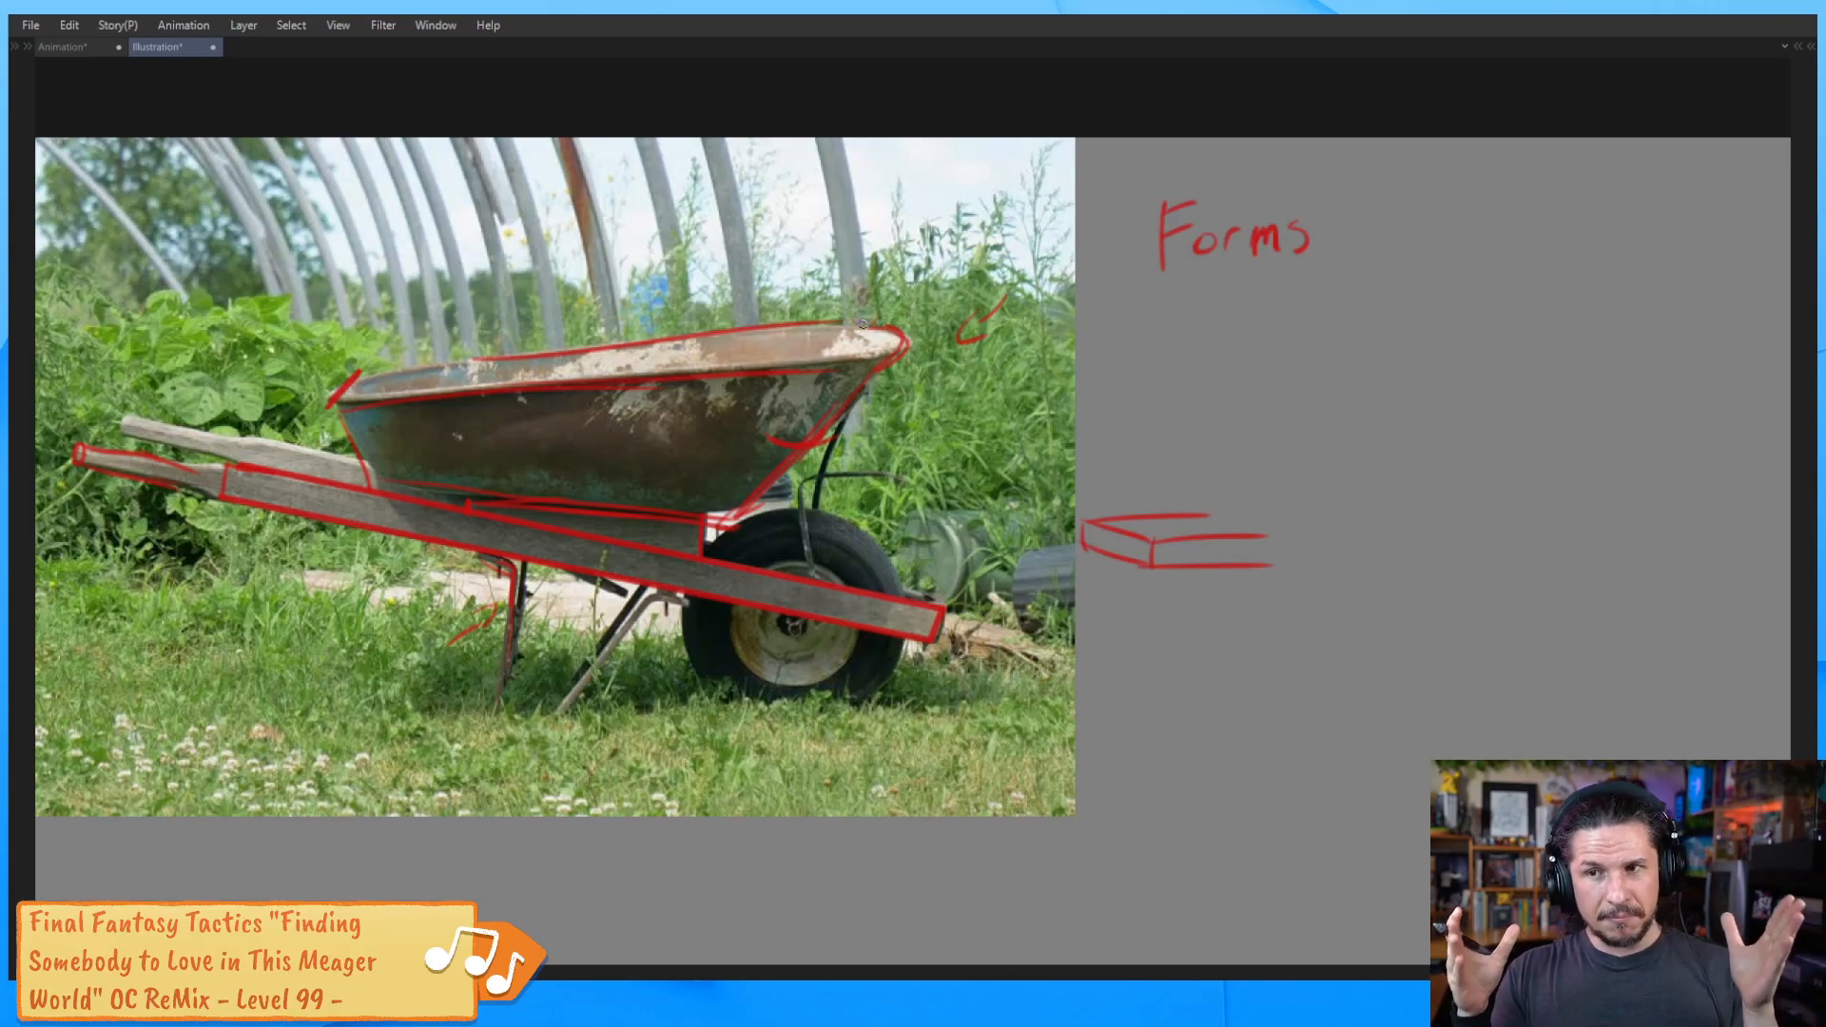
drag(859, 326, 872, 362)
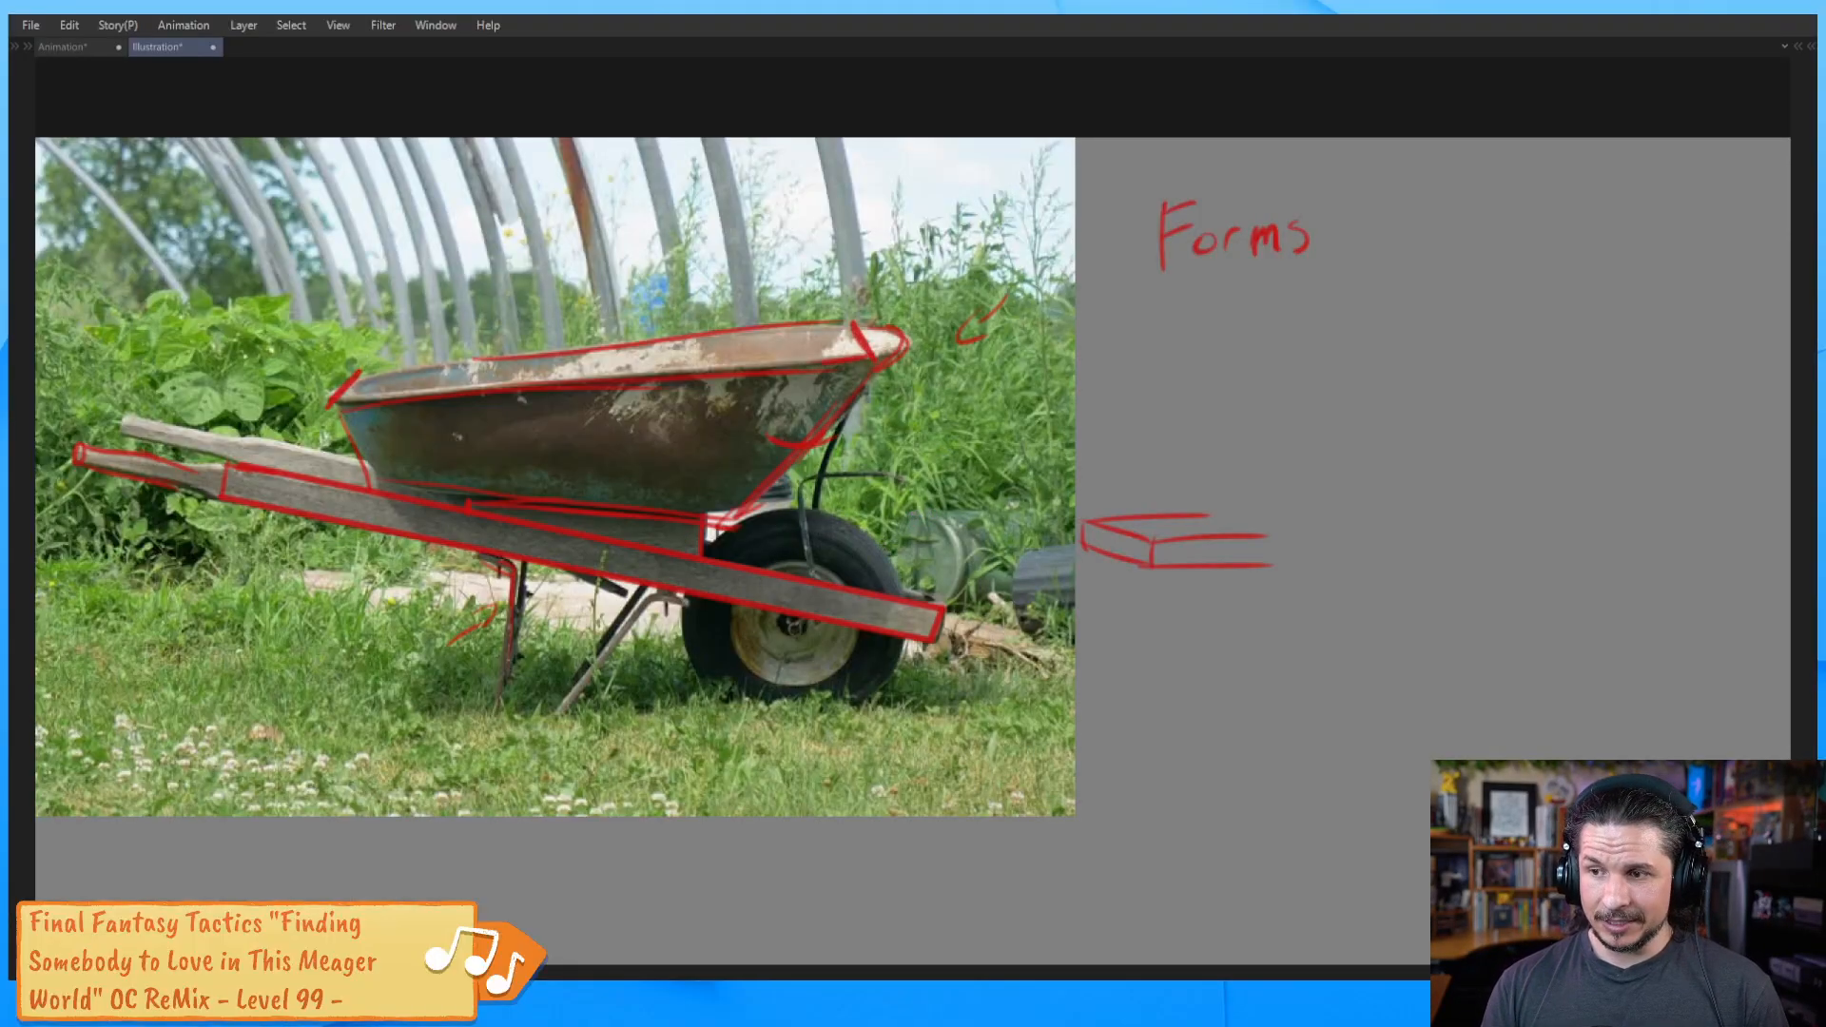
mouse_move(1219, 655)
mouse_down()
mouse_move(1379, 683)
mouse_move(1295, 631)
mouse_move(1230, 627)
mouse_move(1200, 765)
mouse_up()
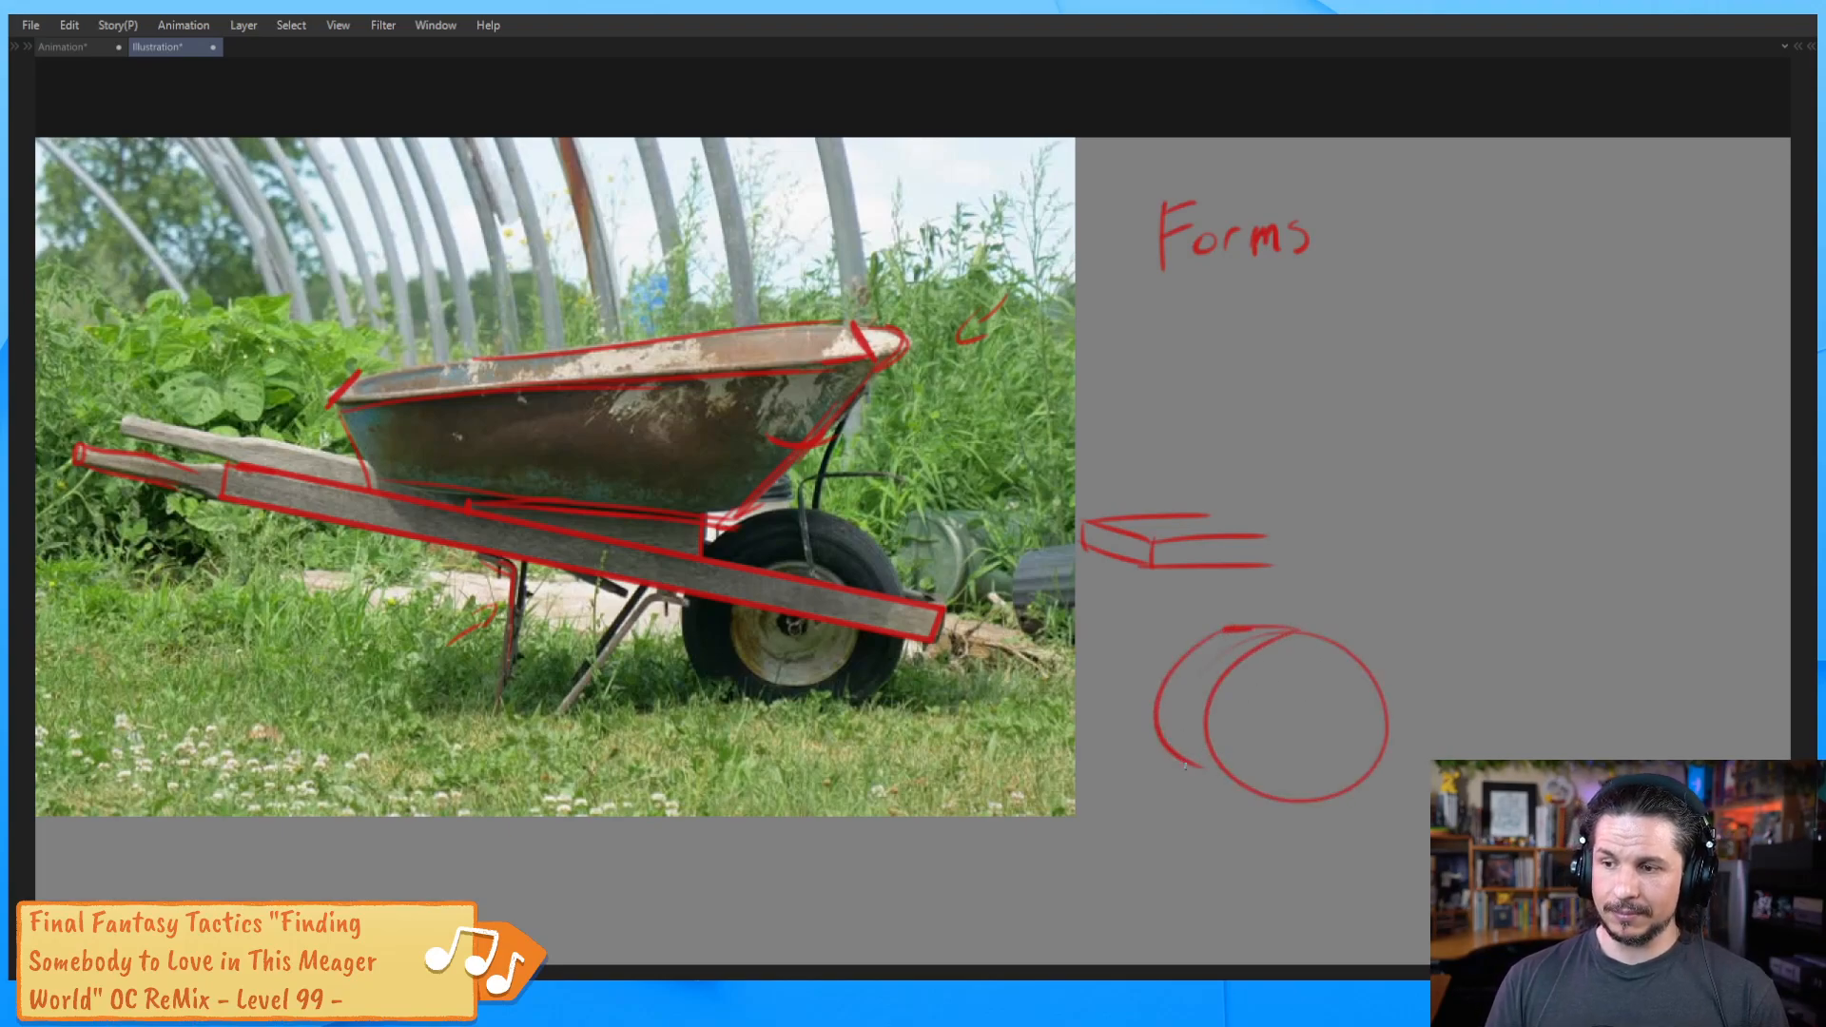
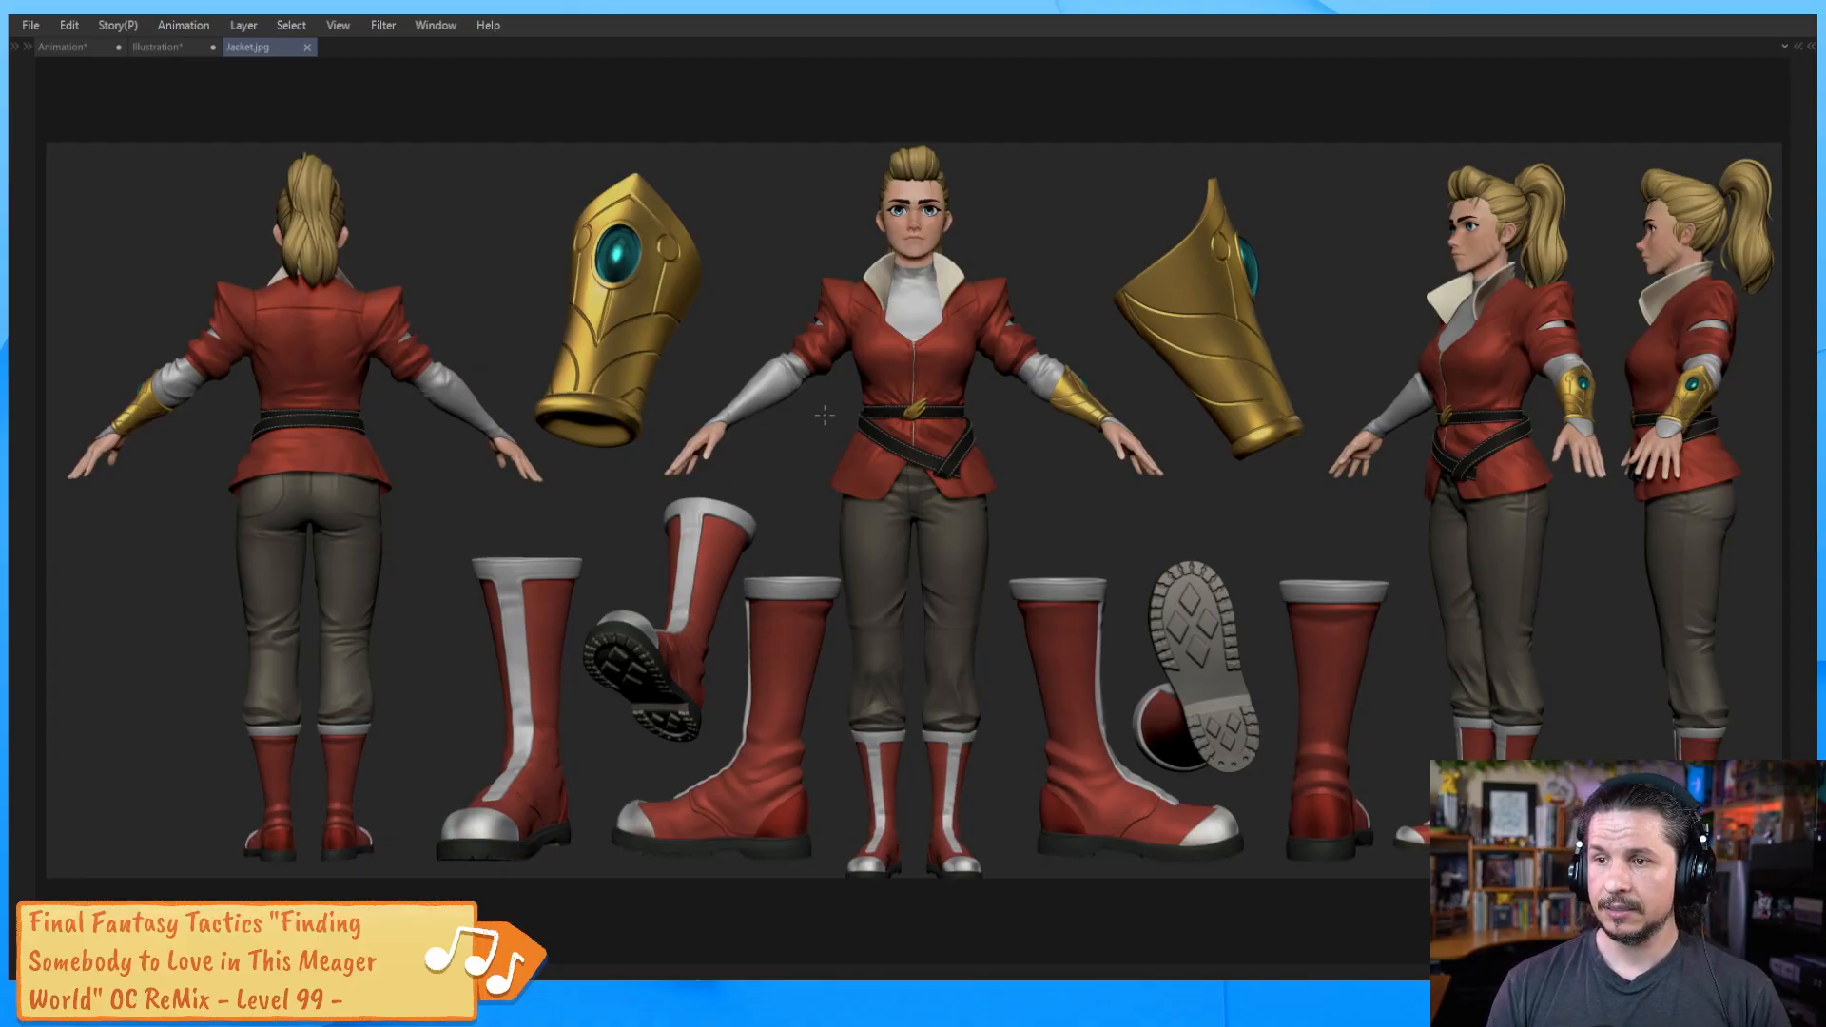
Switch the brush colour to red and mark the curves and edges of the crossed belts on the character's waist
scroll(989, 428, up, 5)
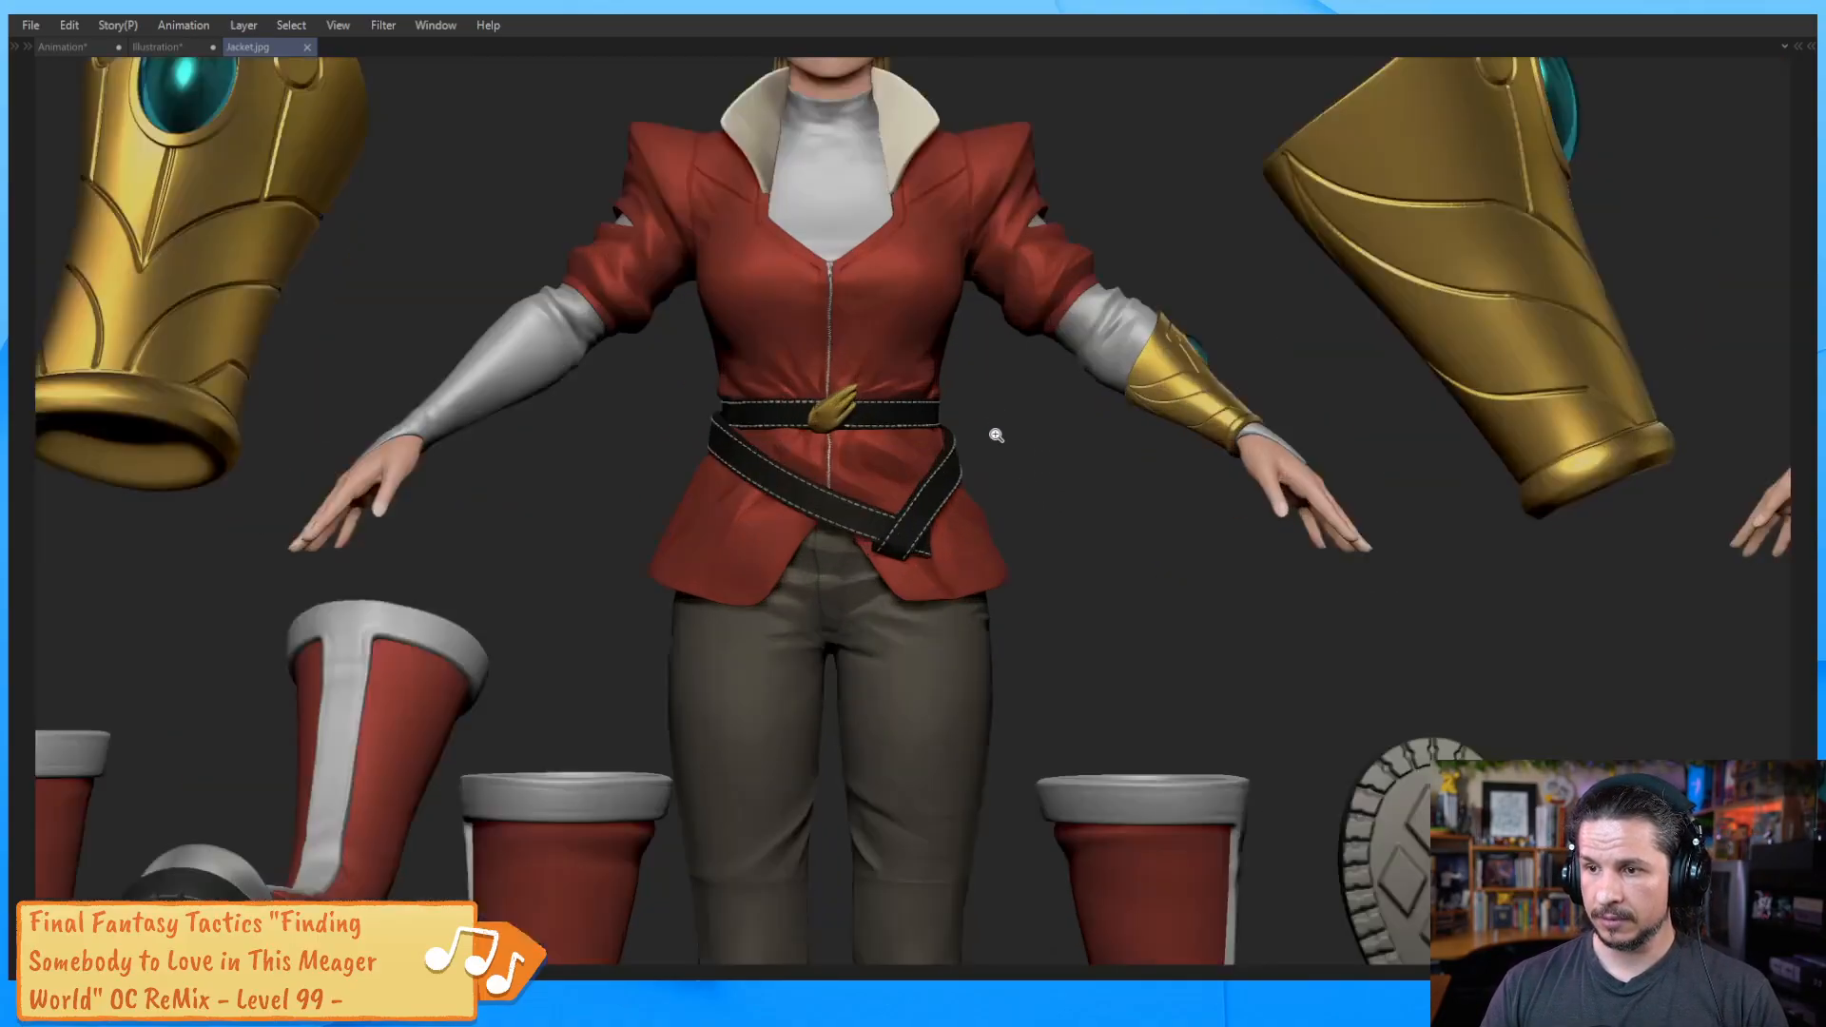
scroll(879, 547, up, 2)
scroll(843, 475, up, 2)
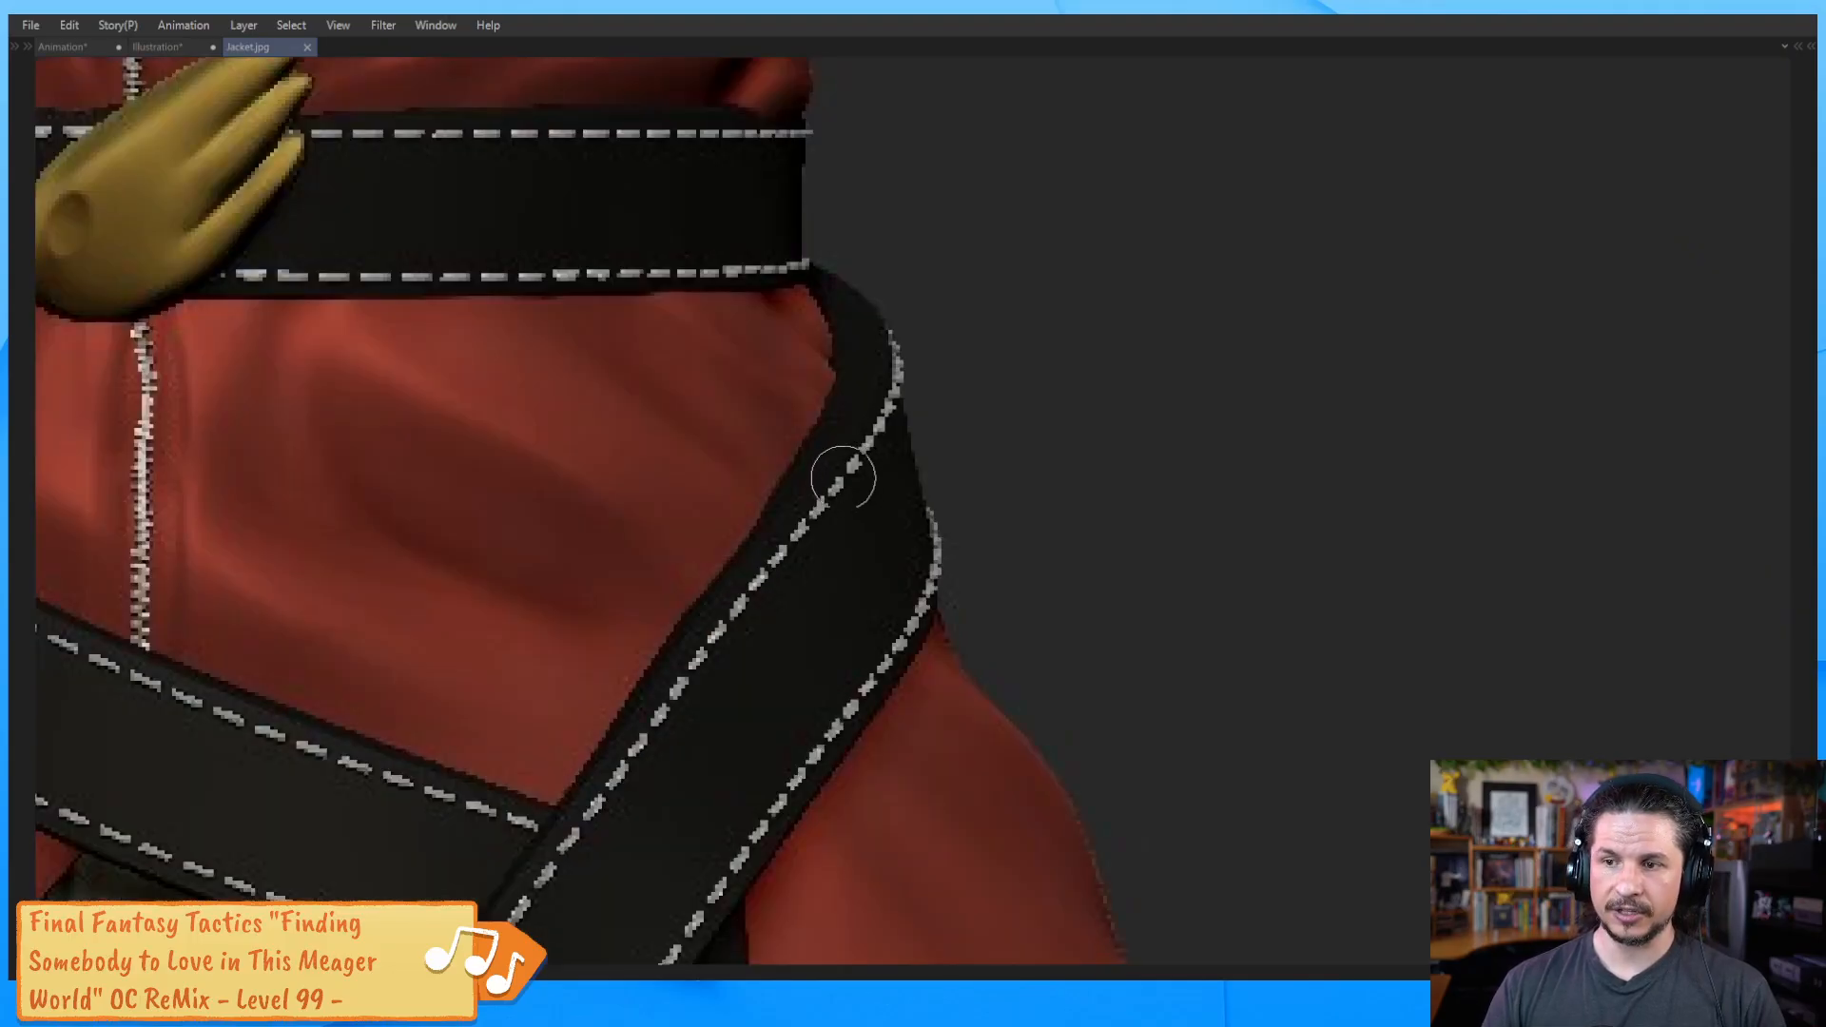
scroll(903, 563, down, 2)
drag(870, 642, 907, 592)
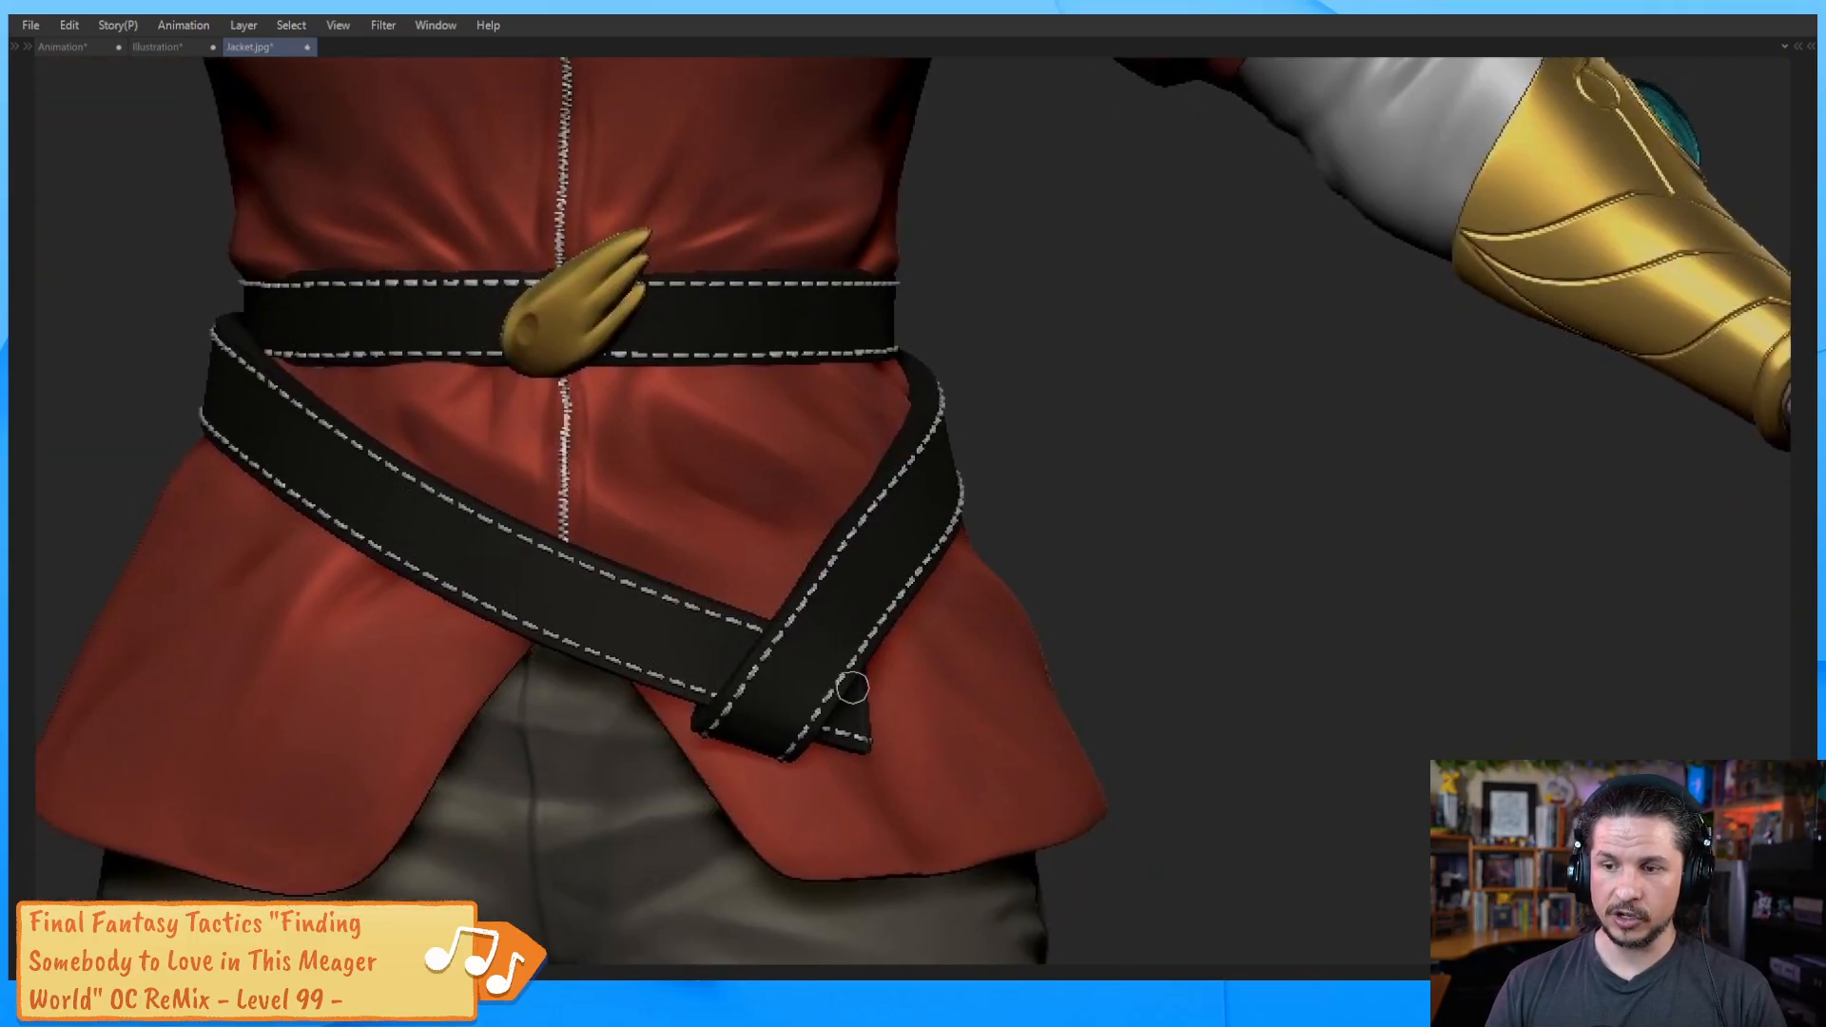
key(Tab)
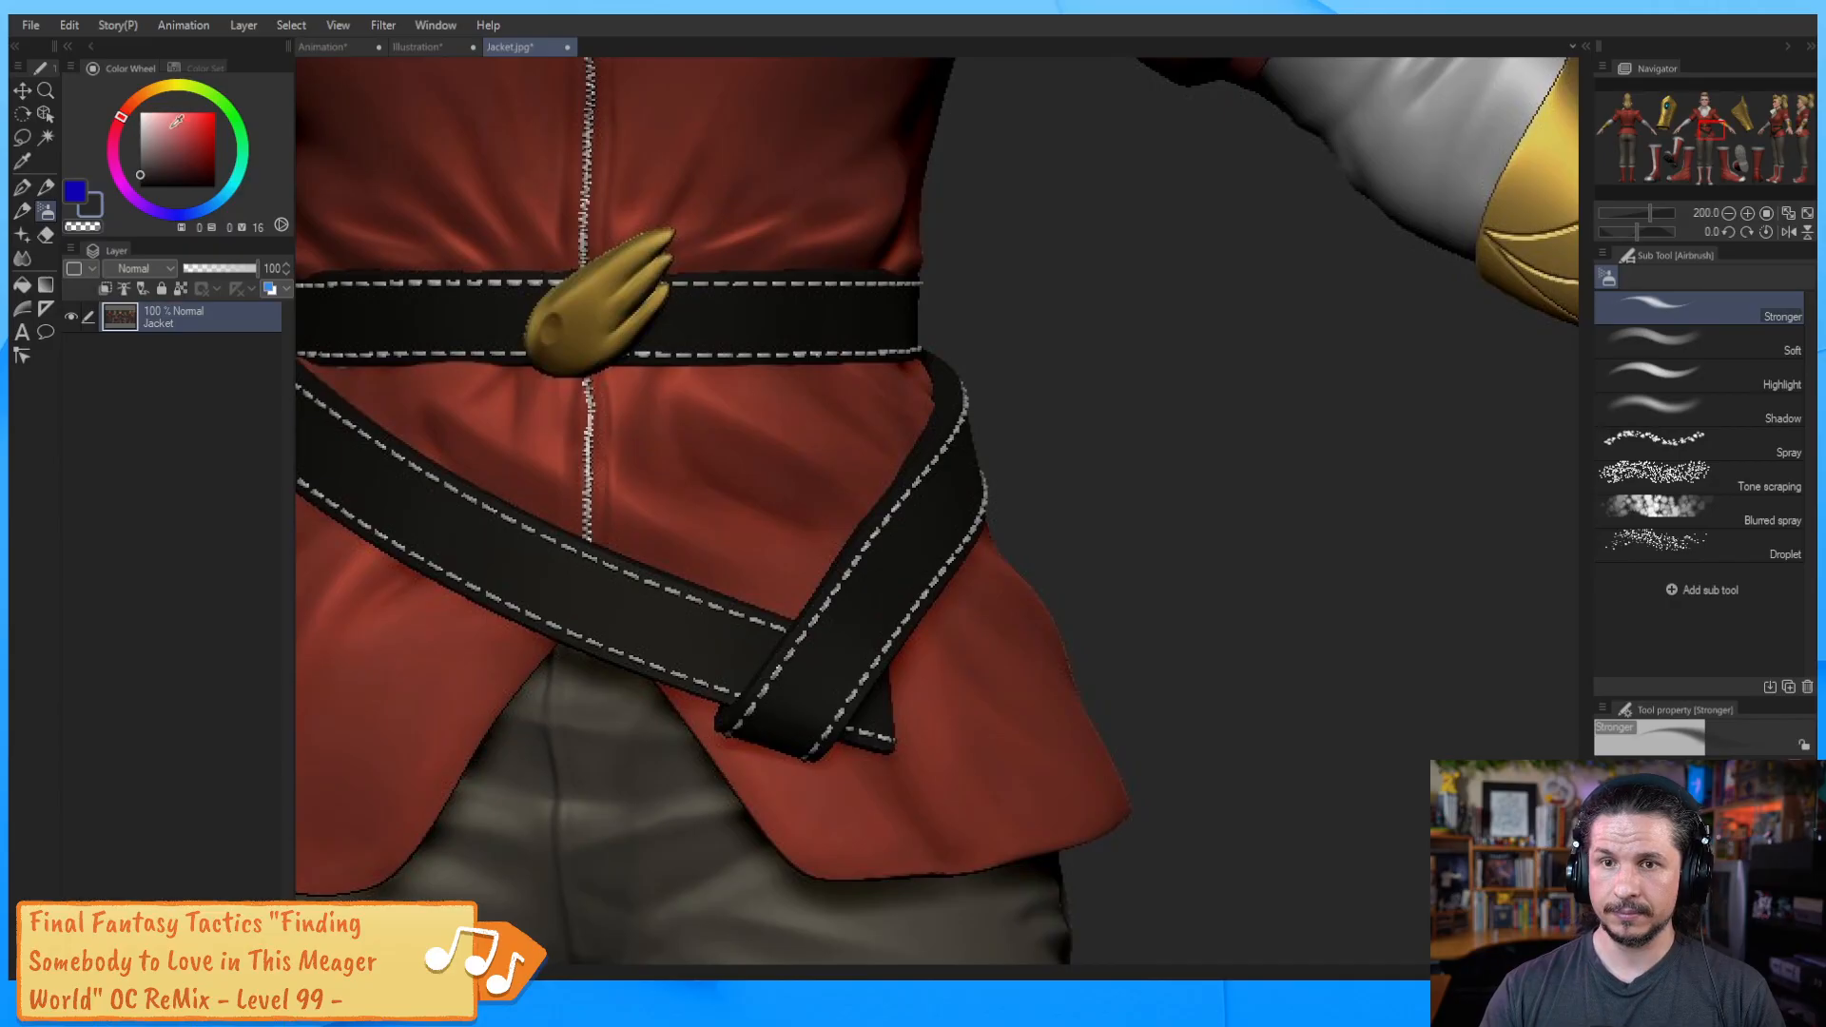
key(Tab)
drag(756, 656, 269, 314)
mouse_move(962, 413)
mouse_down()
mouse_move(929, 566)
mouse_move(848, 655)
mouse_move(918, 623)
mouse_up()
mouse_move(951, 298)
mouse_down()
mouse_move(905, 302)
mouse_move(919, 319)
mouse_up()
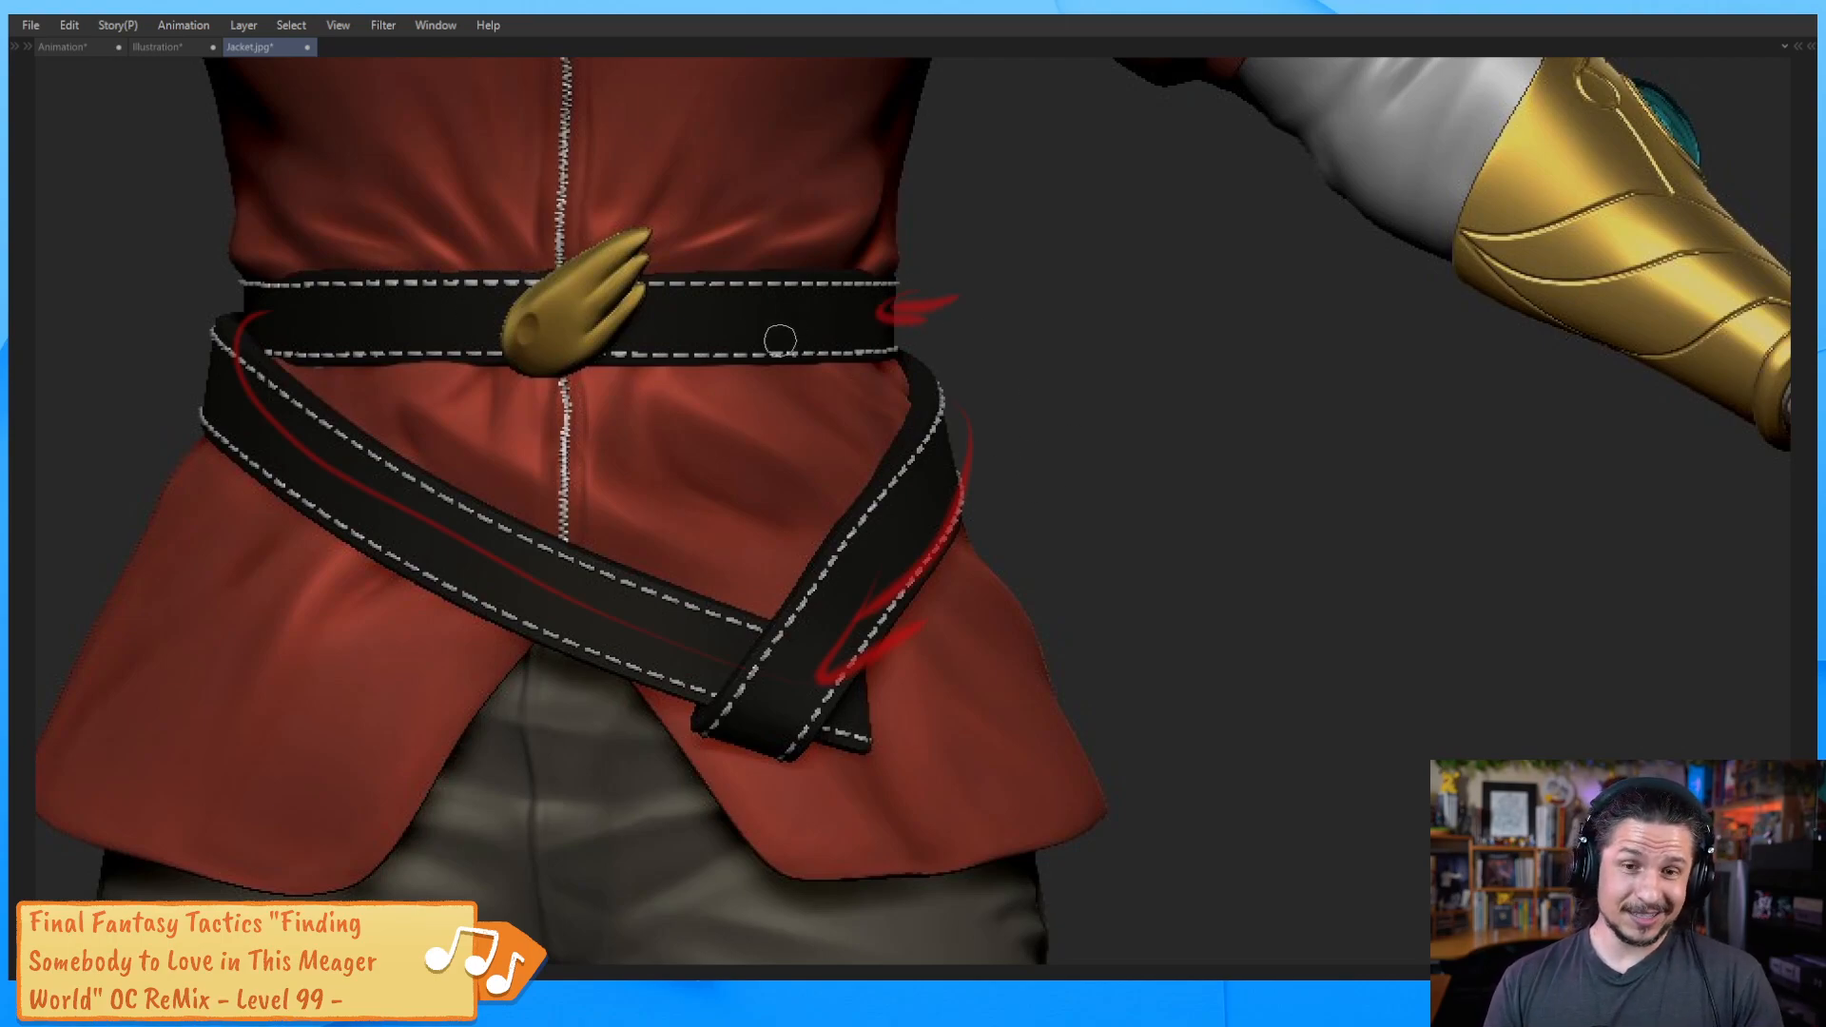
Sketch a thick oval disc beside the belts, undo its inner ellipse and hatch its top face
mouse_move(1122, 518)
mouse_down()
mouse_move(1241, 504)
mouse_move(1213, 502)
mouse_up()
mouse_move(1084, 544)
mouse_down()
mouse_move(1076, 603)
mouse_move(1464, 675)
mouse_up()
drag(1506, 597, 1497, 659)
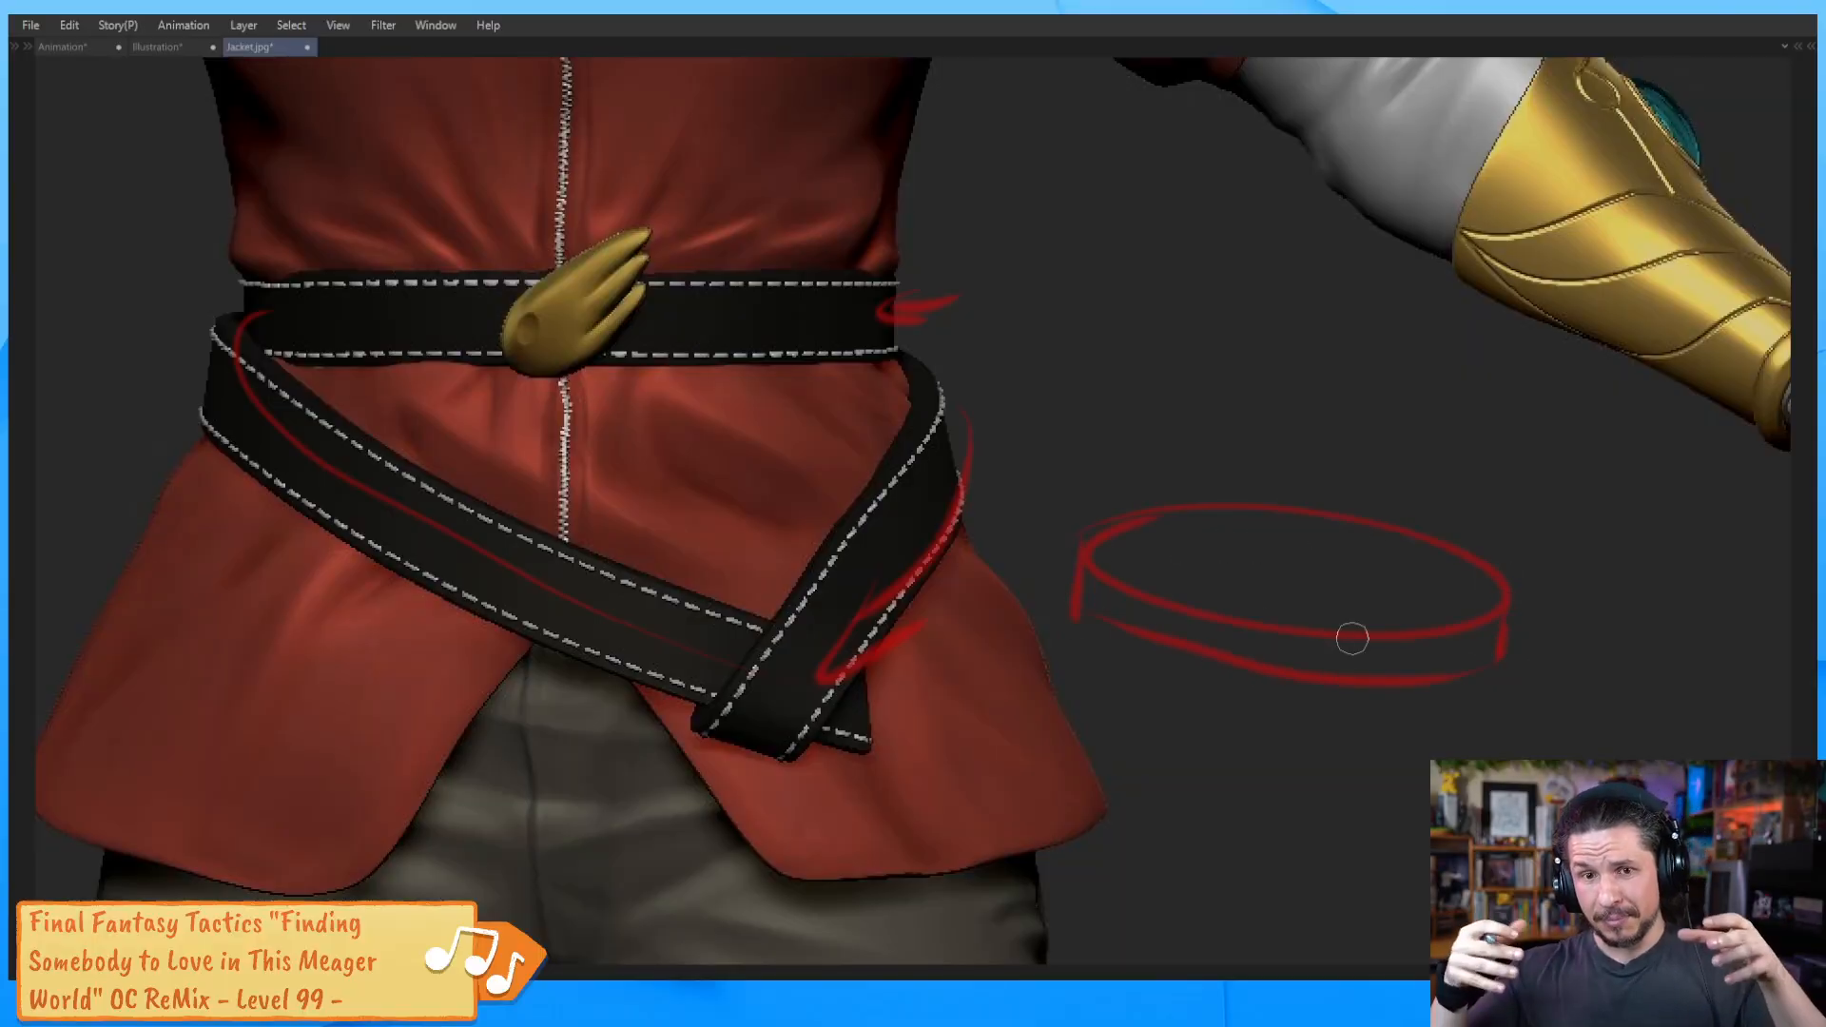
drag(1155, 544, 1222, 550)
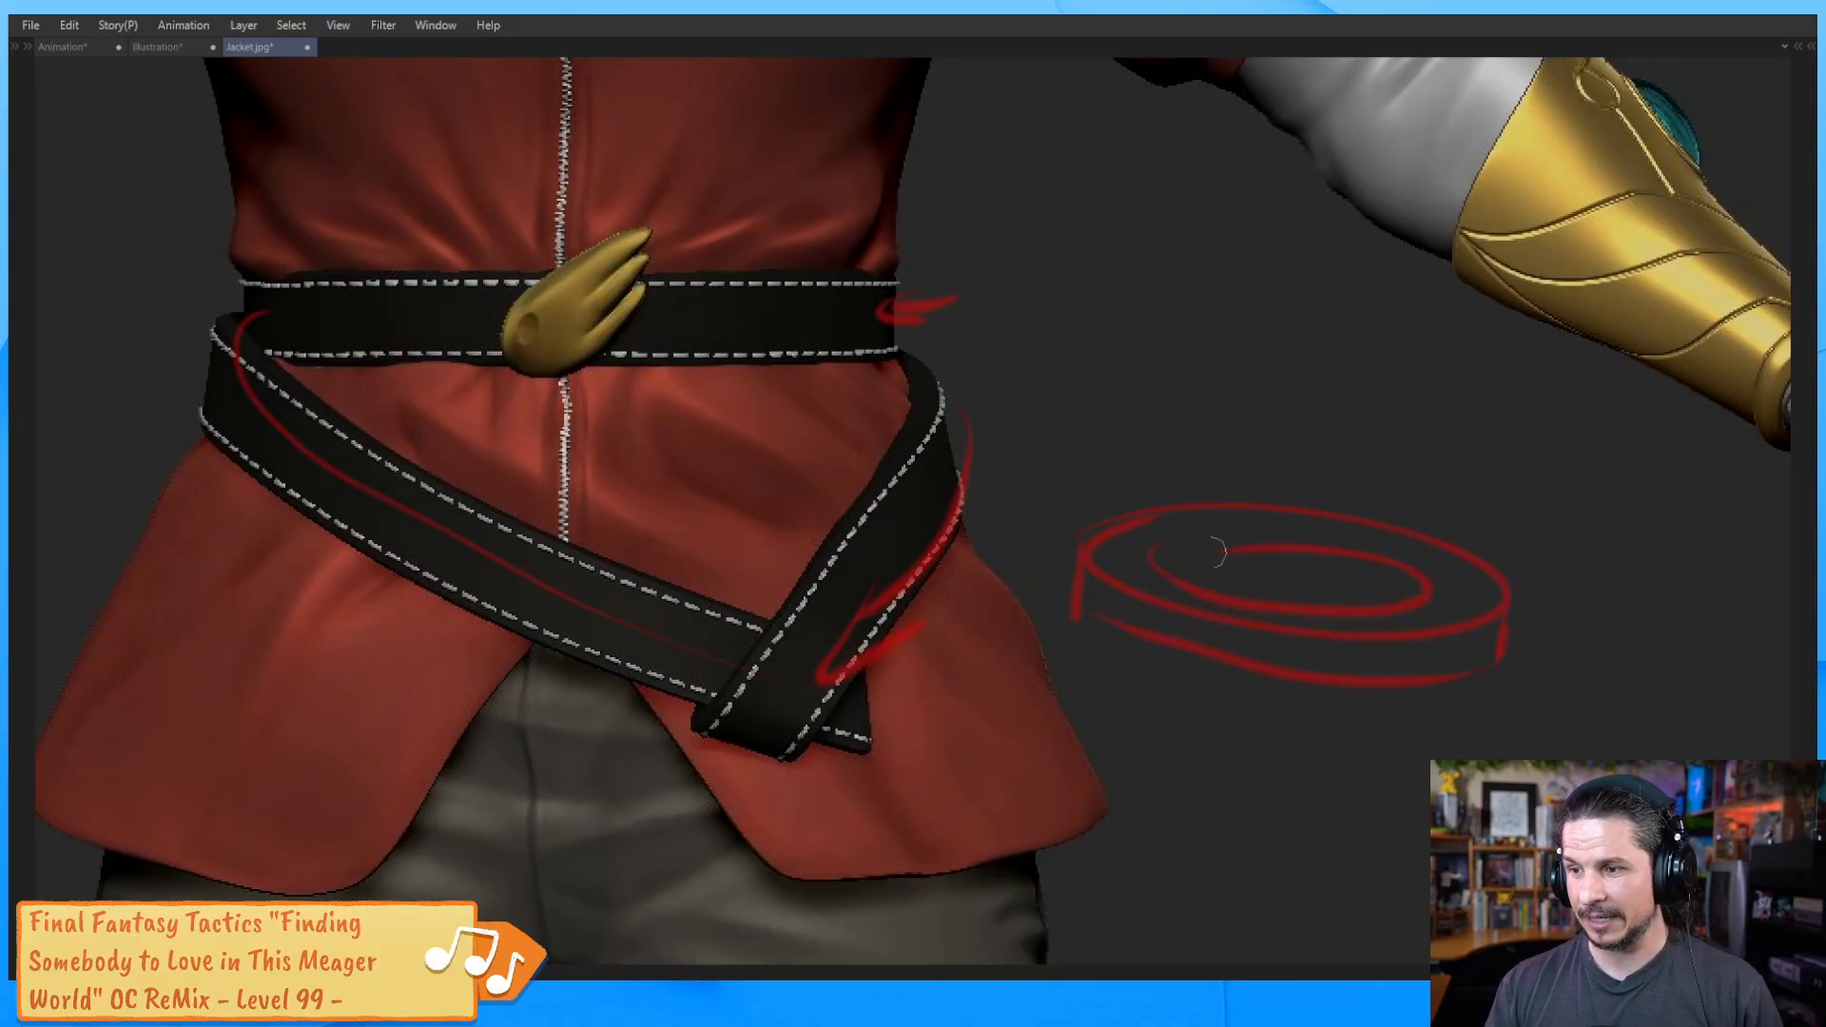
key(ctrl+z)
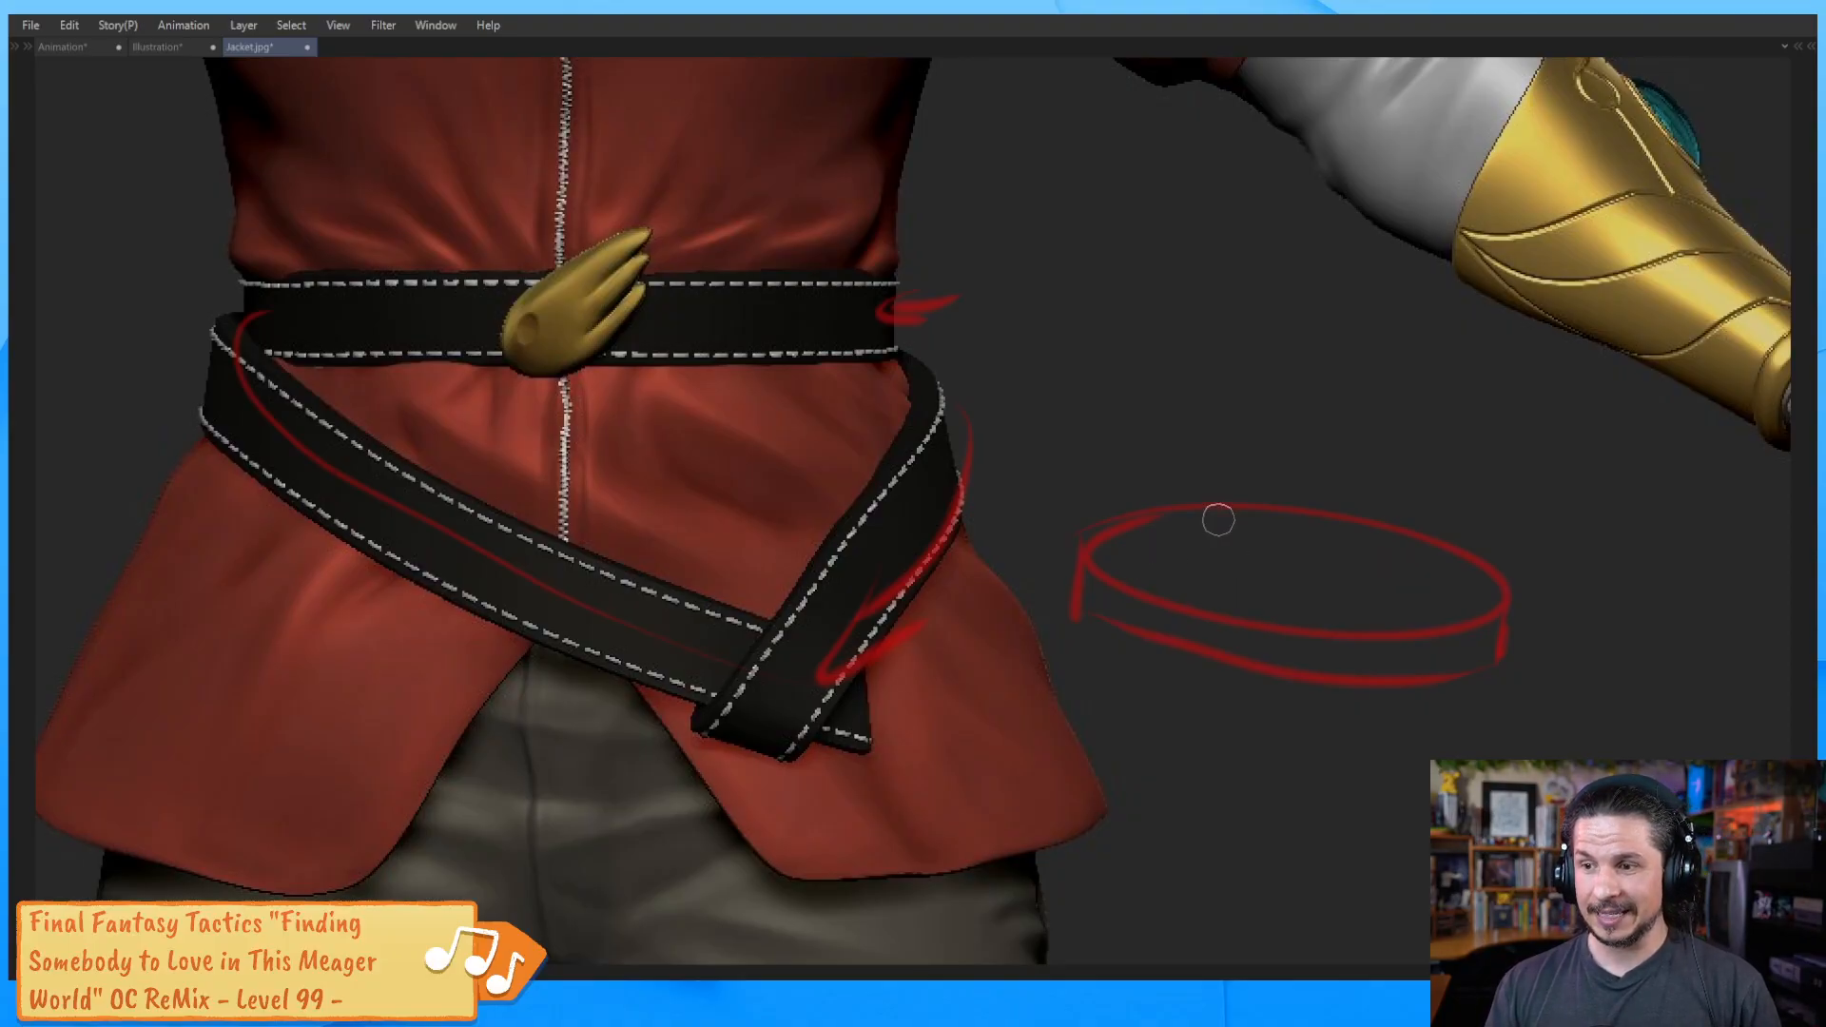
mouse_move(1287, 526)
mouse_down()
mouse_move(1214, 583)
mouse_move(1410, 591)
mouse_move(1287, 638)
mouse_up()
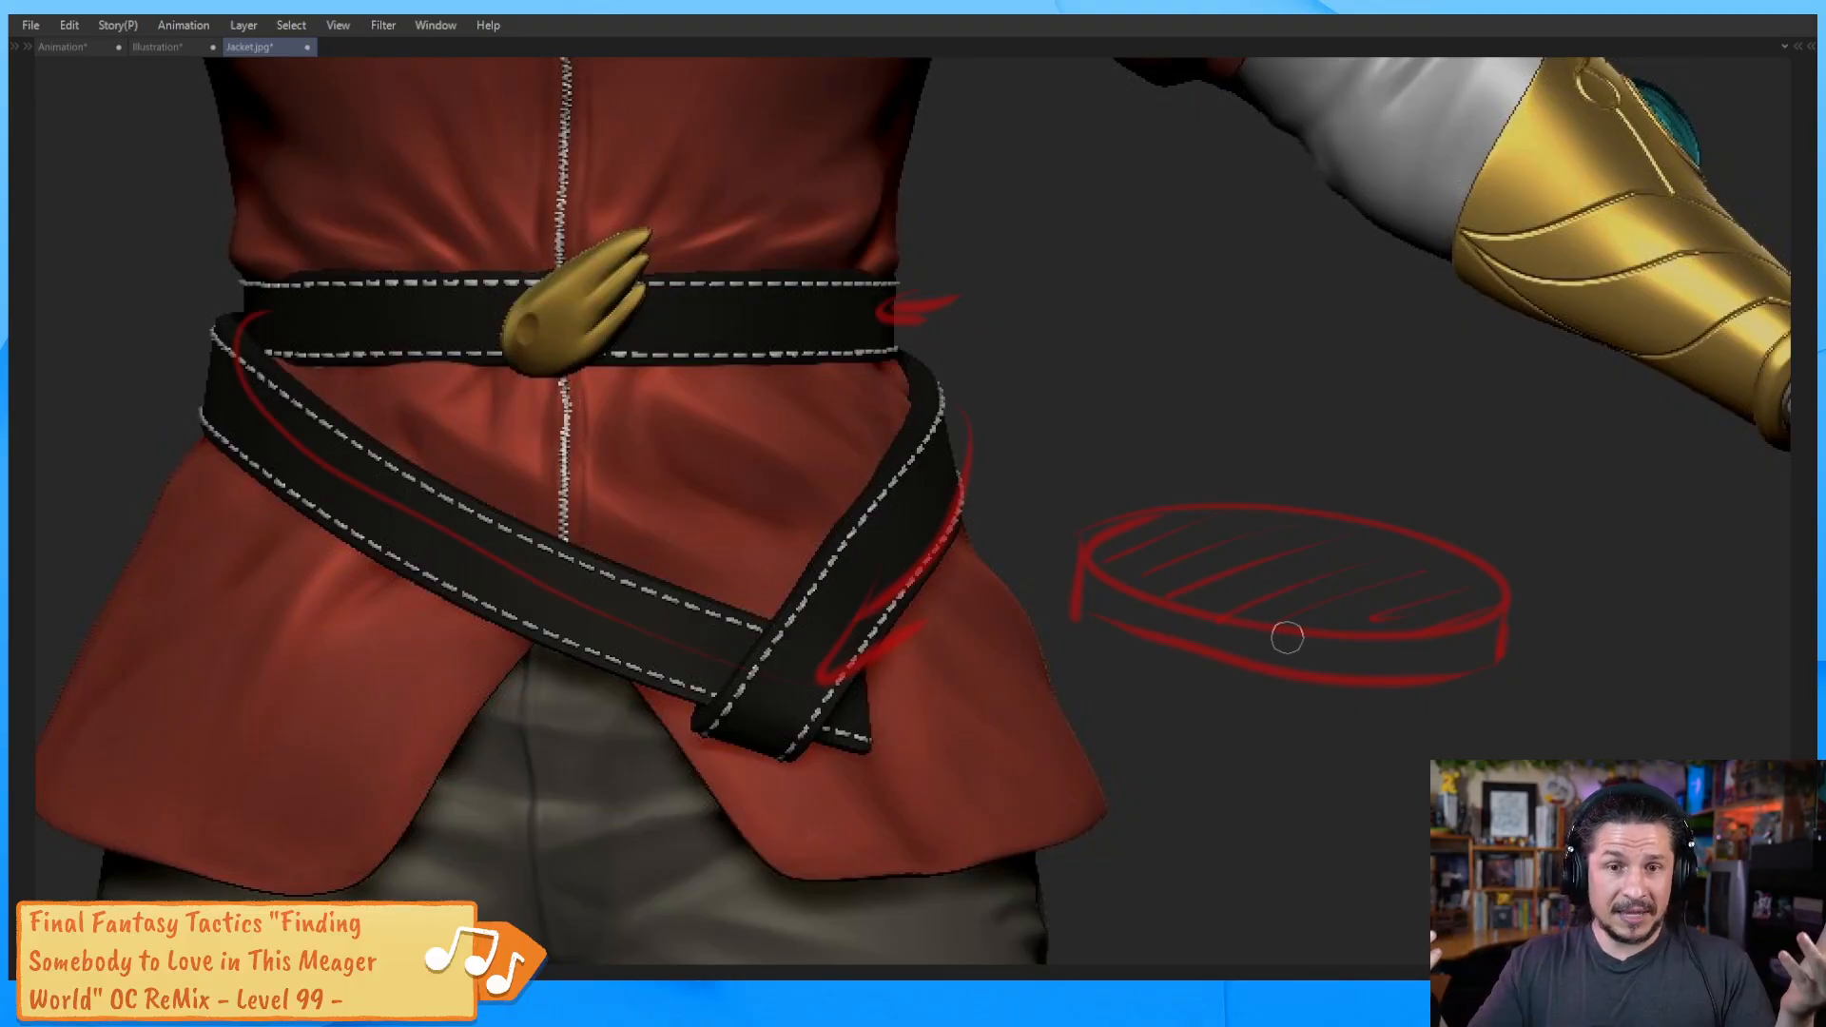
Draw a small red arrow pointing at the gold bracer on the front-view character's forearm
drag(1280, 380, 603, 664)
mouse_move(1171, 541)
mouse_down()
mouse_move(1260, 473)
mouse_move(830, 622)
mouse_up()
scroll(1079, 553, up, 3)
scroll(1107, 534, down, 5)
Trace the flared upper edge of the enlarged gold bracer in red
drag(1107, 533, 799, 668)
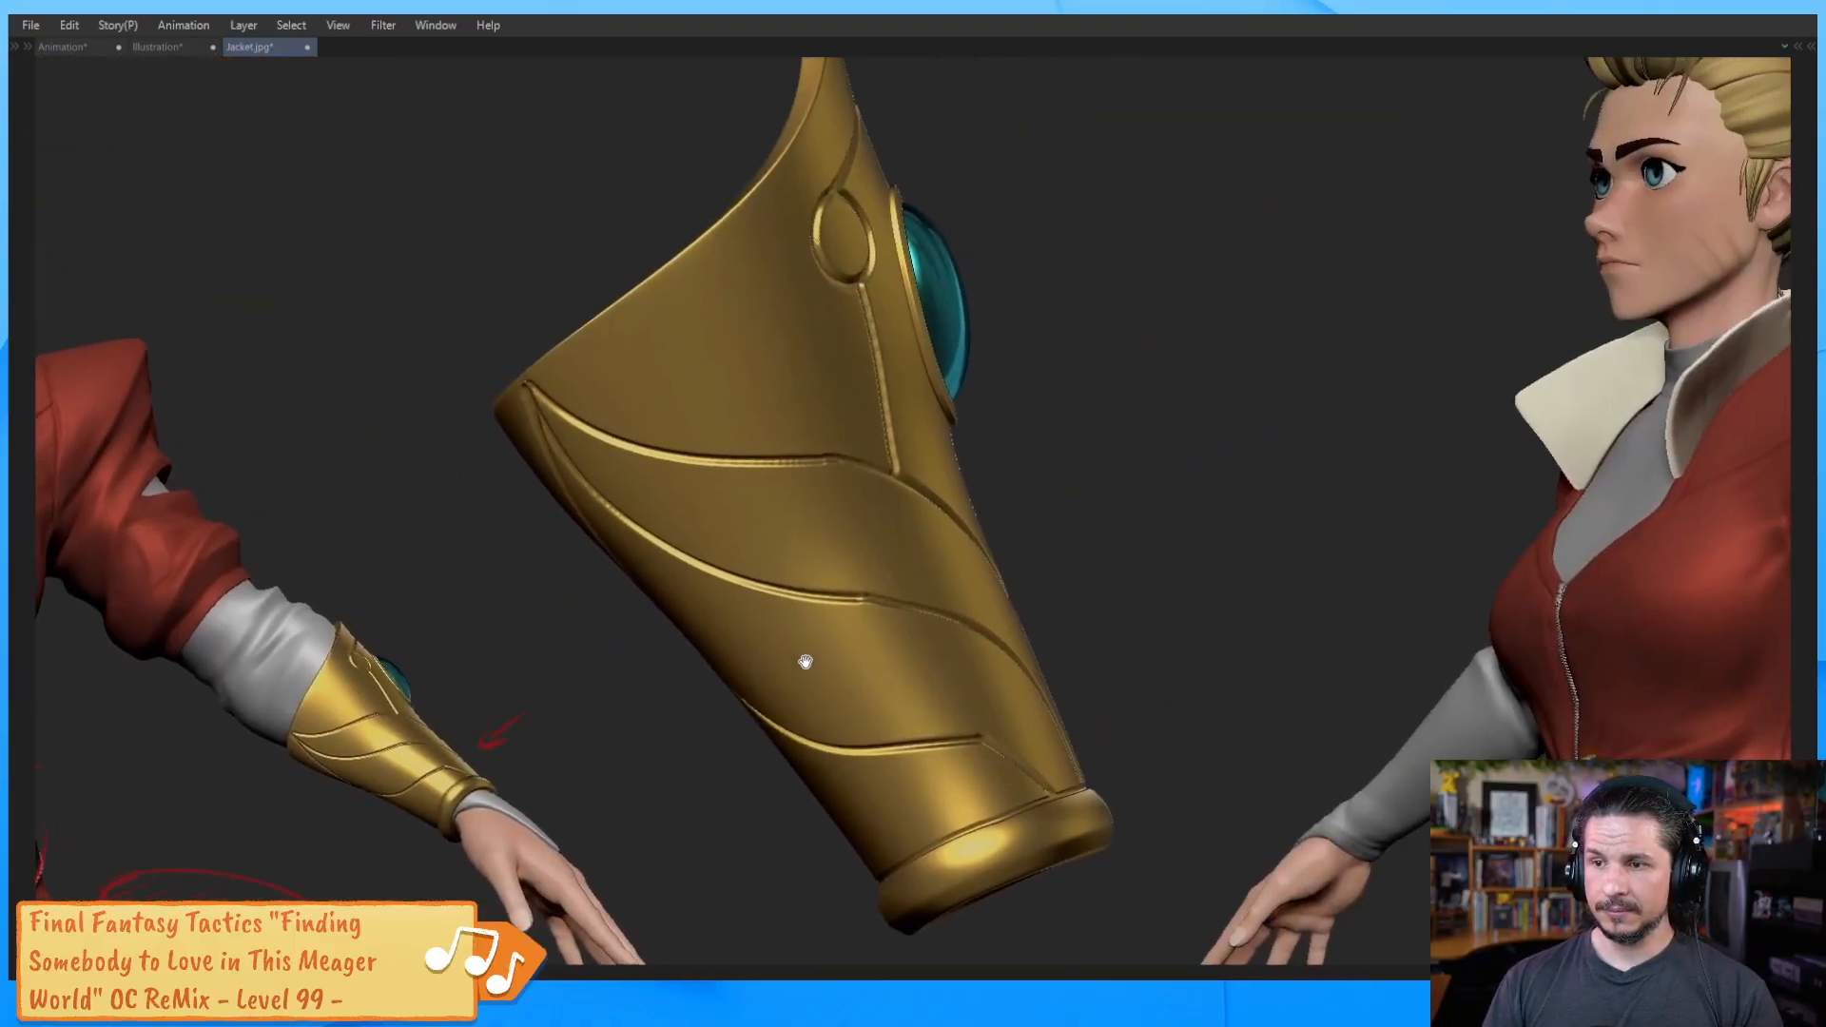
drag(825, 231, 789, 380)
drag(759, 193, 722, 319)
drag(754, 155, 776, 196)
drag(854, 491, 849, 487)
Outline both long sides of the enlarged gold bracer and draw an oval around its teal gem
scroll(849, 486, down, 2)
scroll(853, 340, down, 2)
mouse_move(596, 397)
mouse_down()
mouse_move(814, 220)
mouse_move(955, 618)
mouse_up()
drag(585, 424, 873, 787)
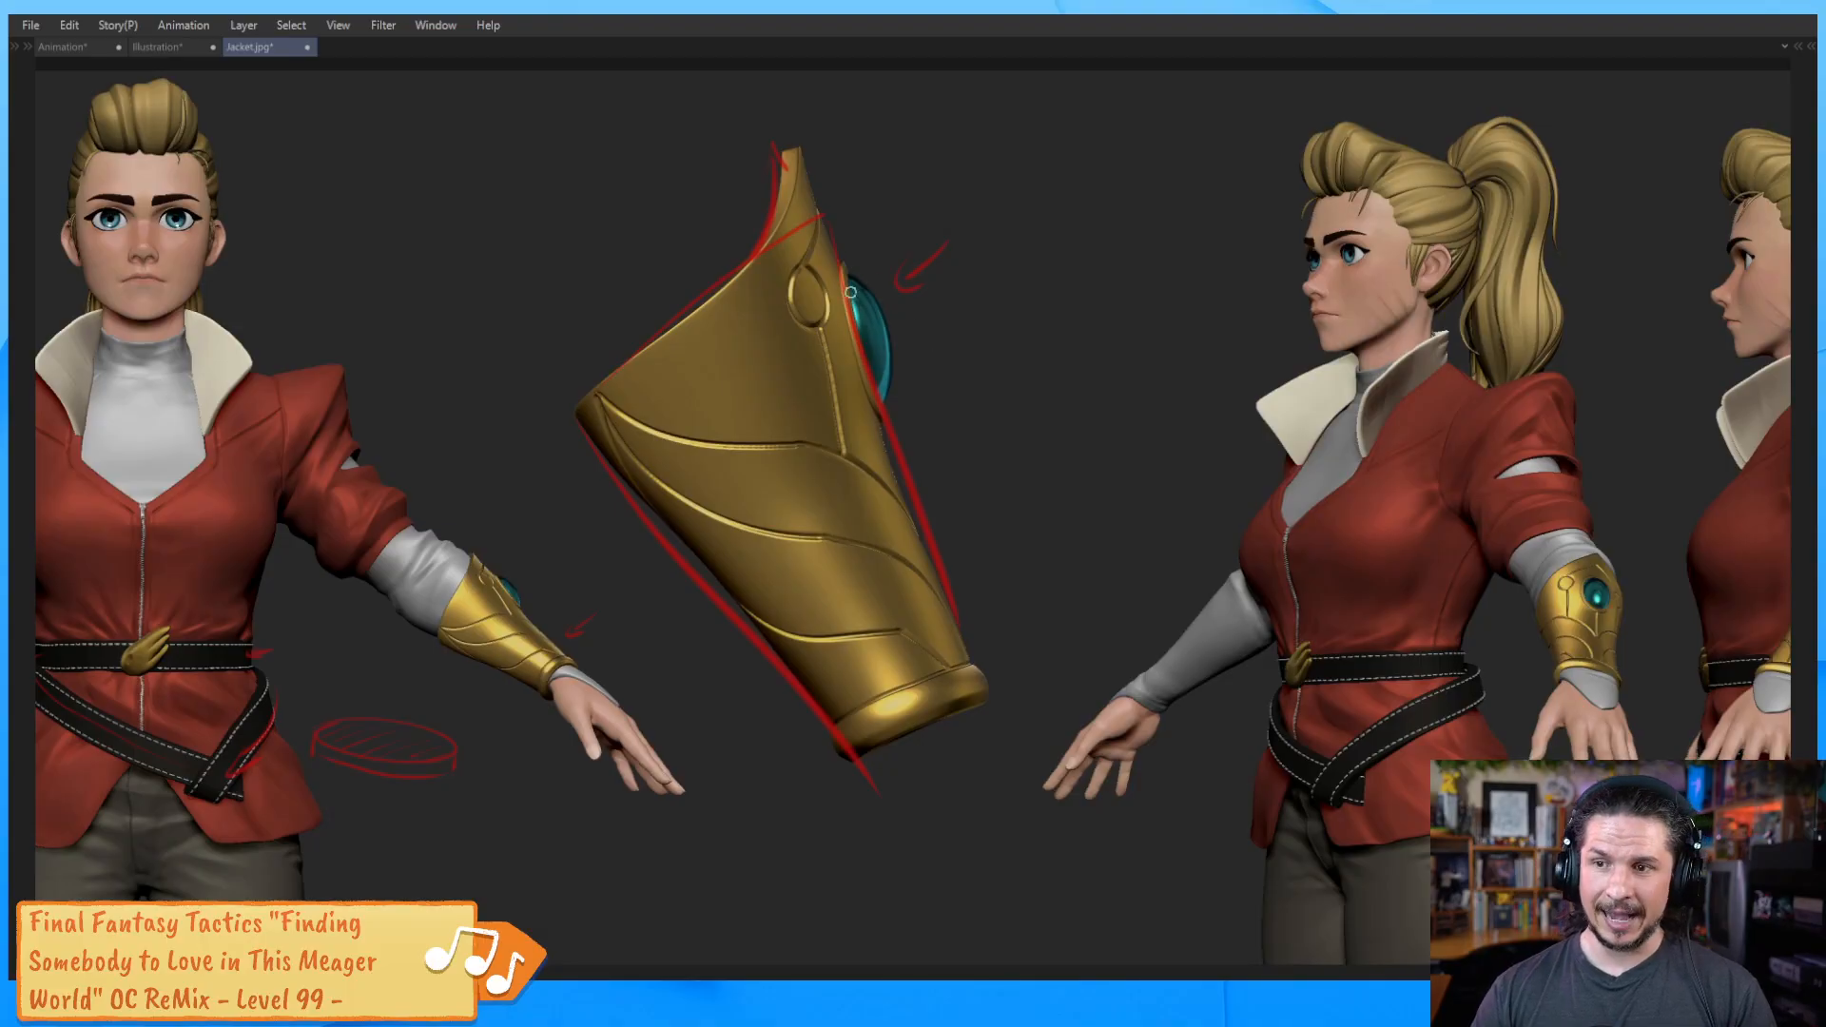
mouse_move(844, 280)
mouse_down()
mouse_move(818, 363)
mouse_move(867, 415)
mouse_up()
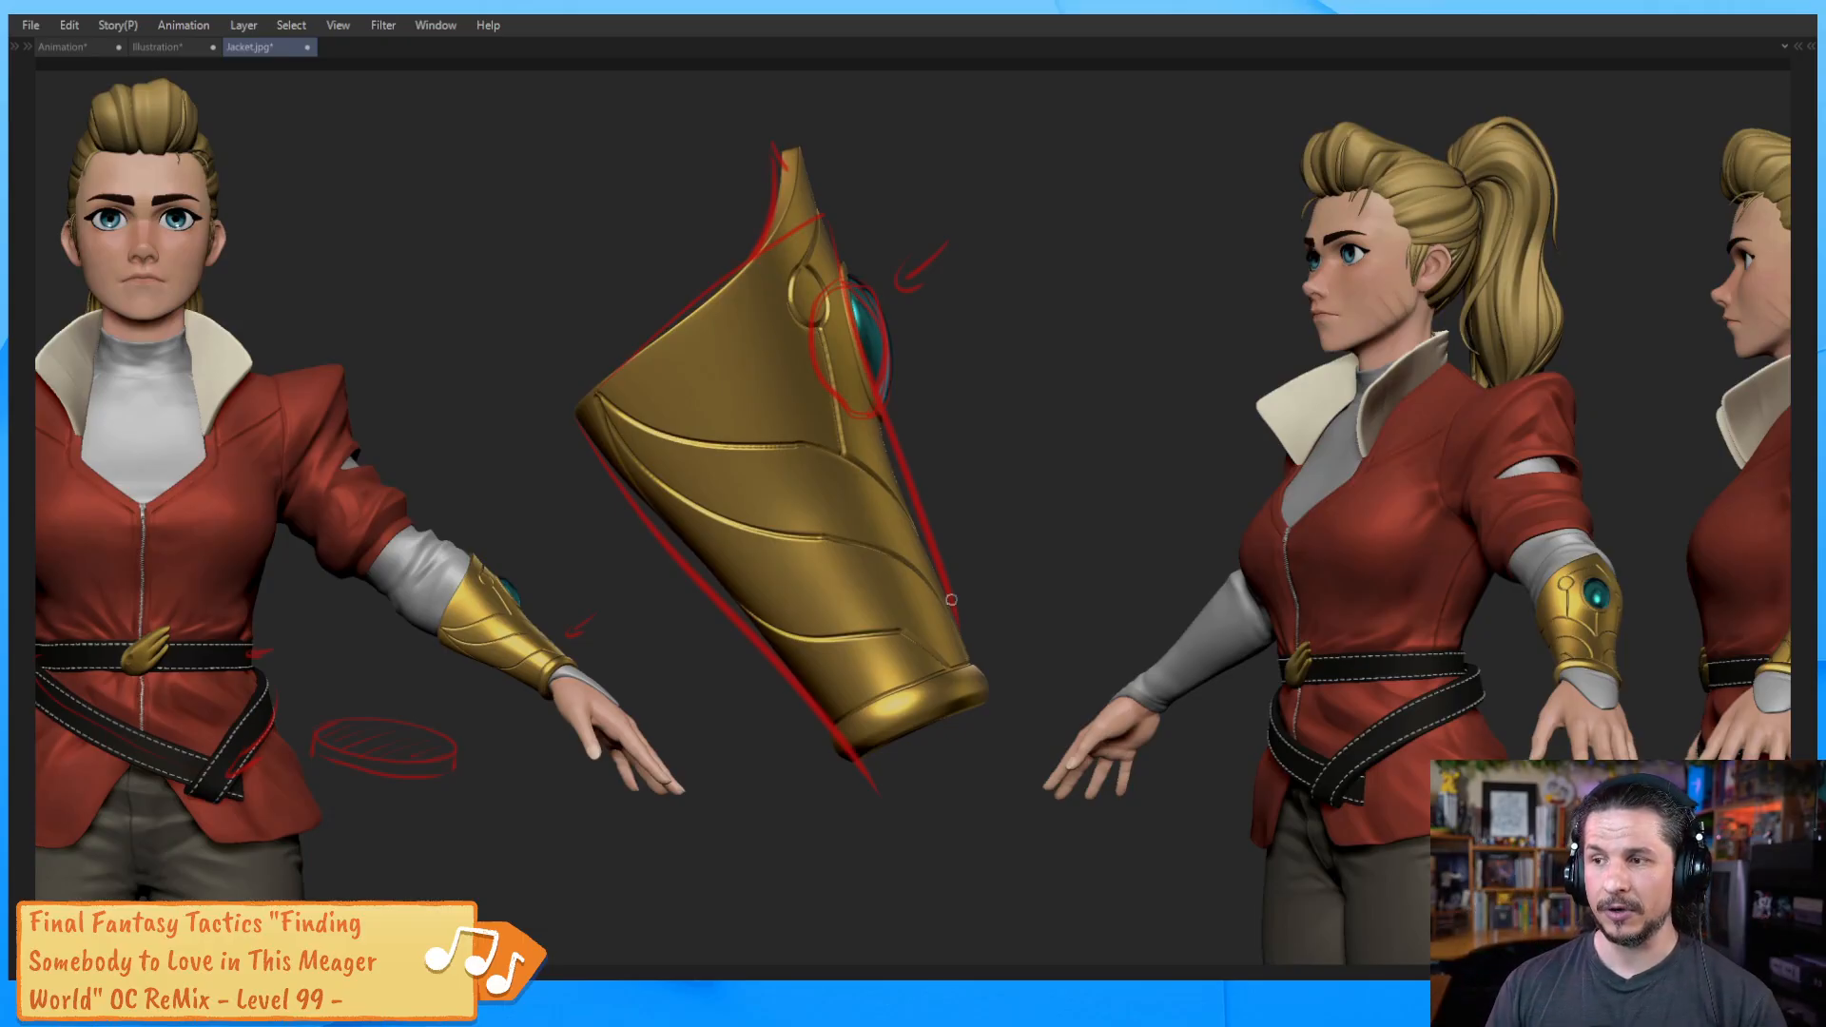
mouse_move(810, 786)
mouse_down()
mouse_move(813, 635)
mouse_move(754, 765)
mouse_up()
Trace both tapering sides of the rear-view boot's shaft in red
drag(1167, 514, 788, 726)
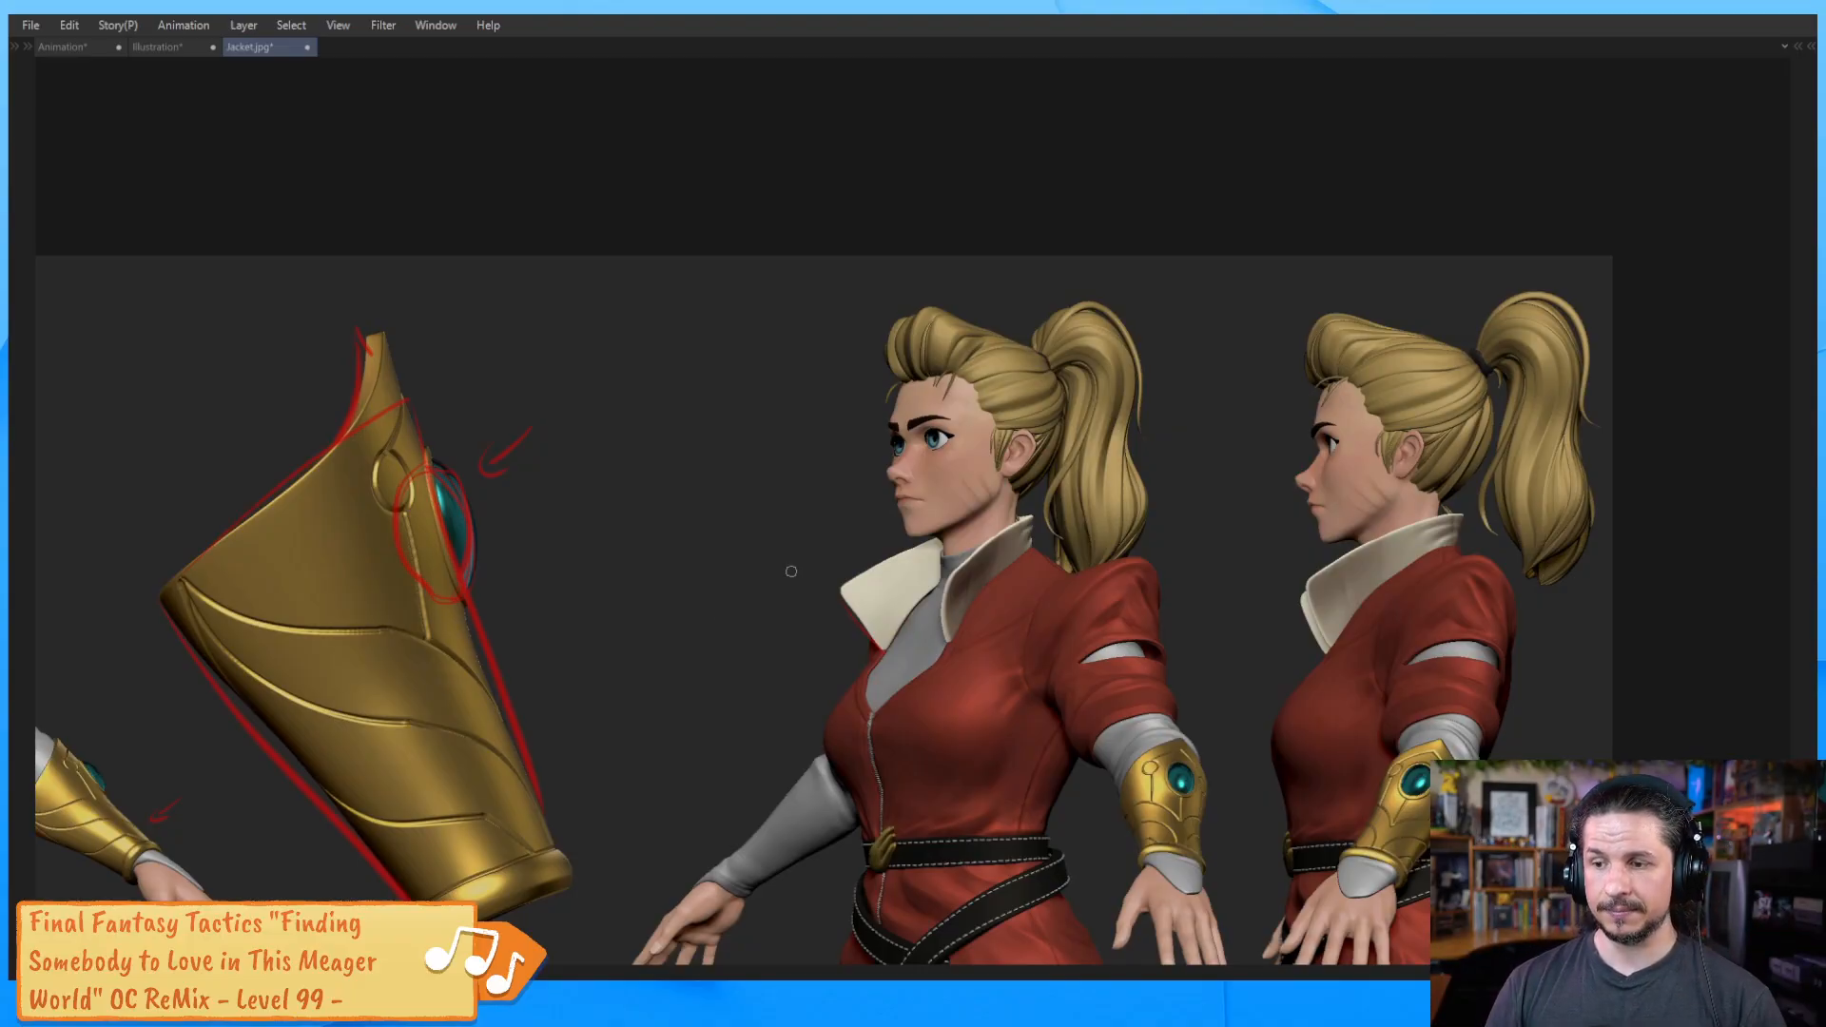
scroll(791, 572, down, 5)
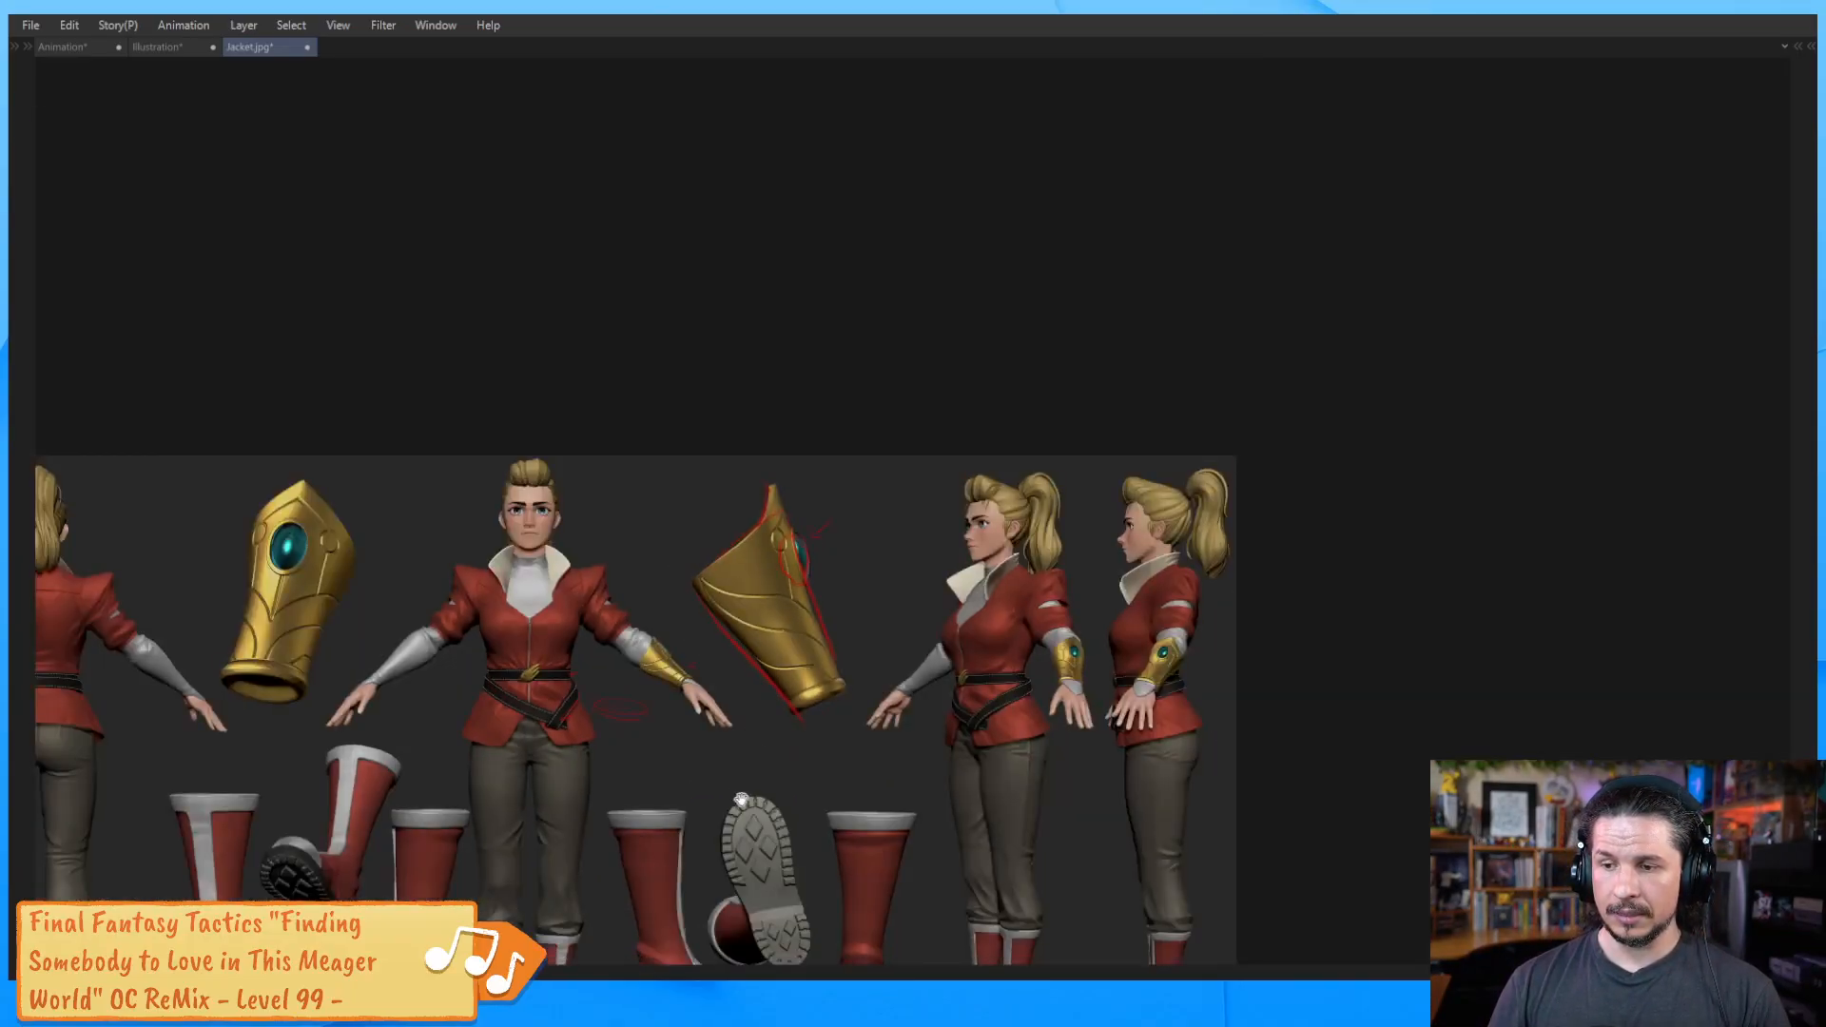
drag(740, 800, 845, 532)
drag(1102, 738, 1042, 591)
scroll(1047, 599, up, 4)
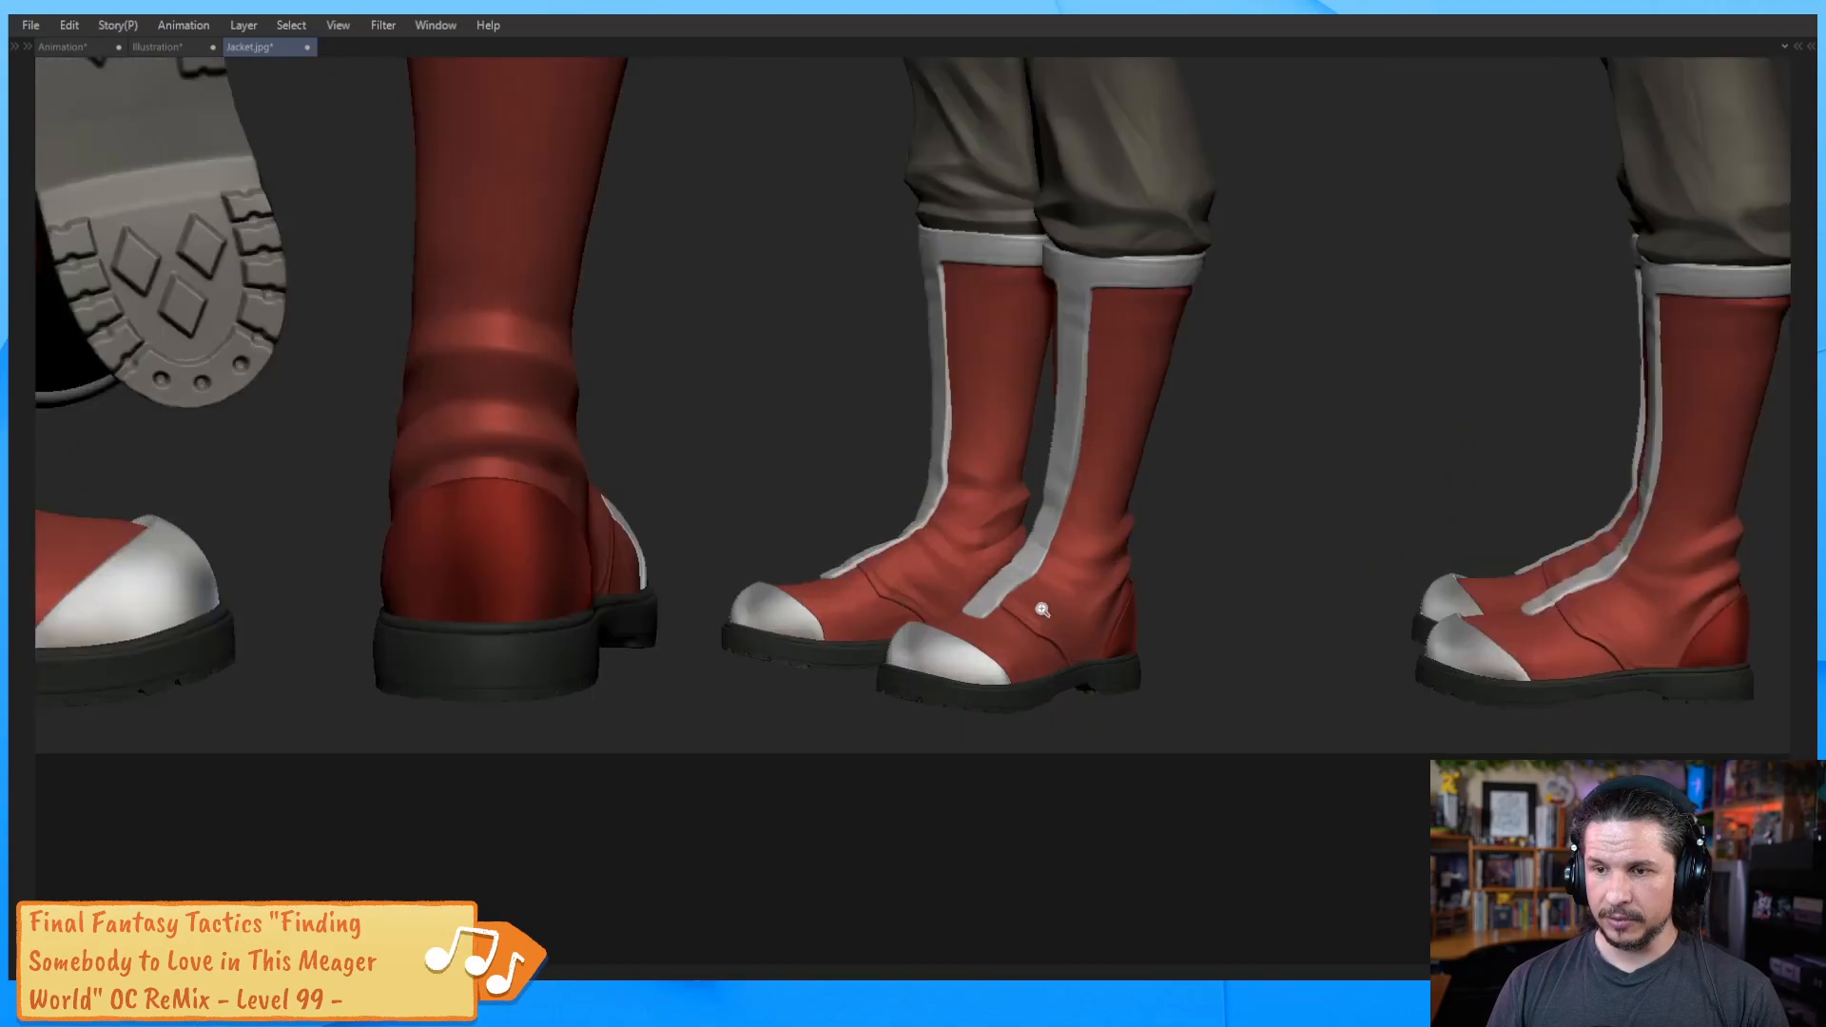
scroll(867, 513, down, 1)
scroll(941, 542, down, 2)
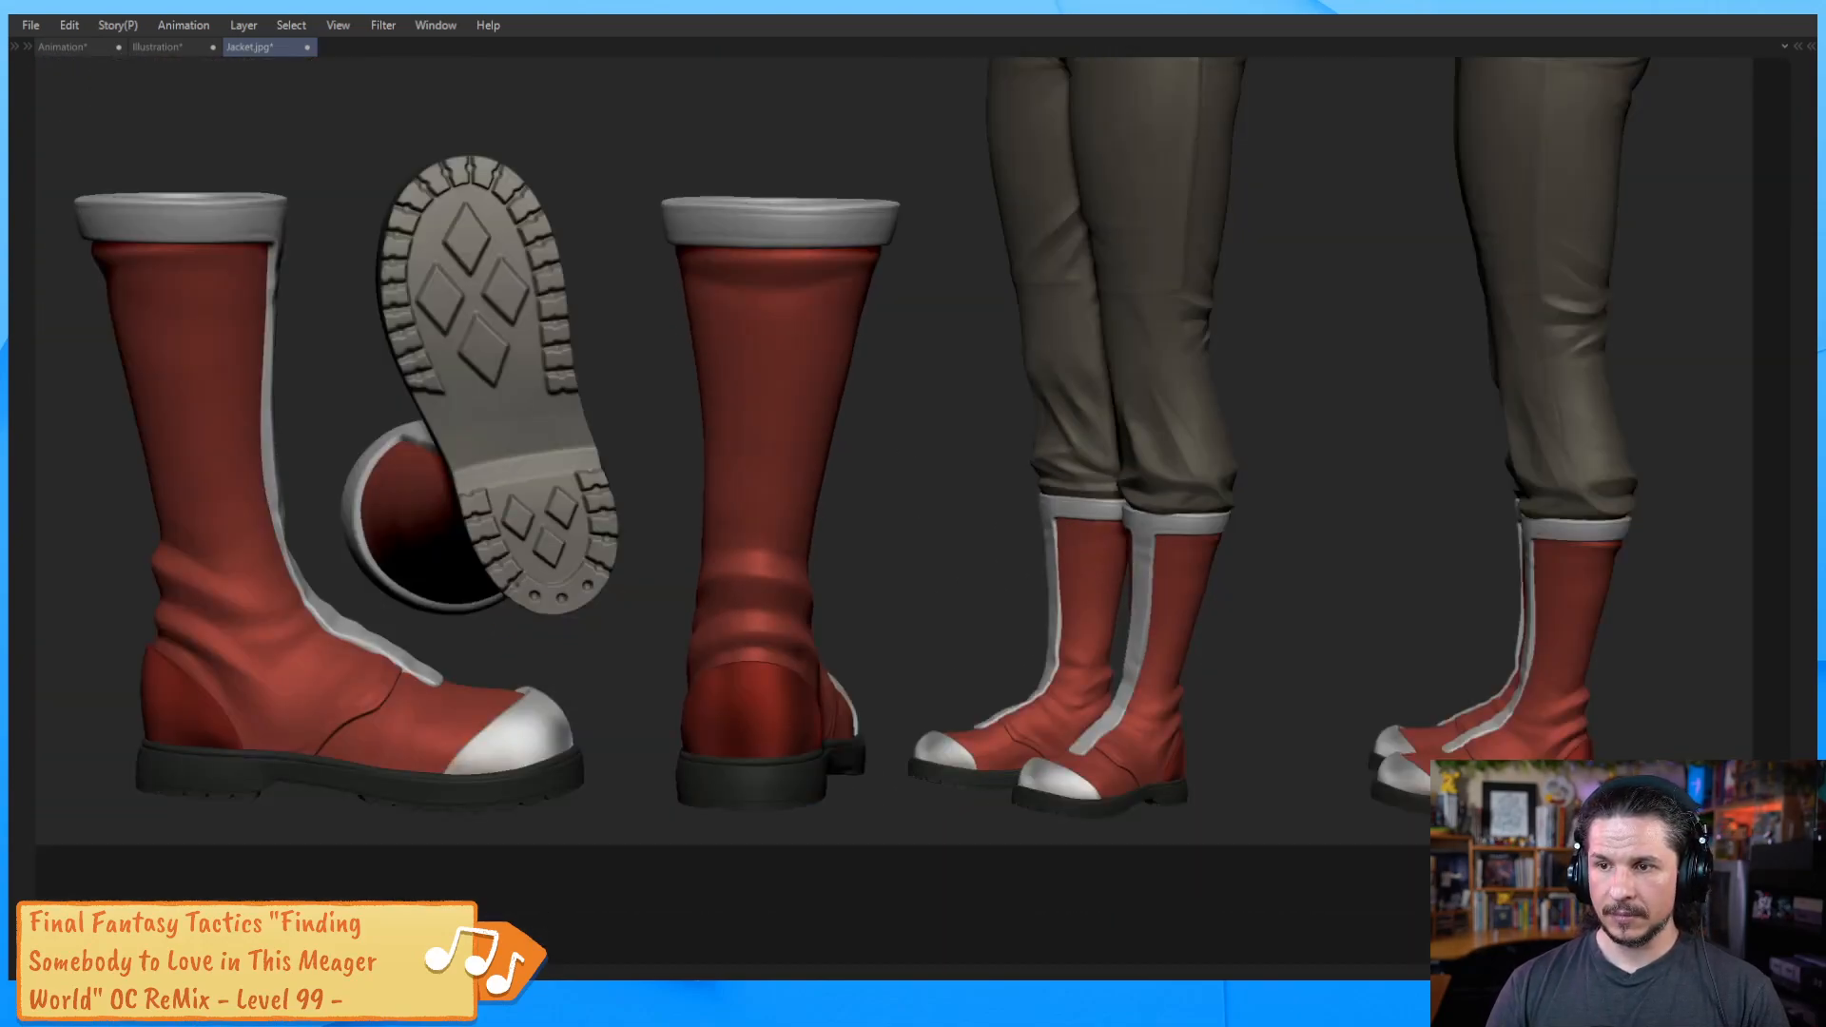
drag(865, 257, 788, 574)
drag(685, 271, 706, 575)
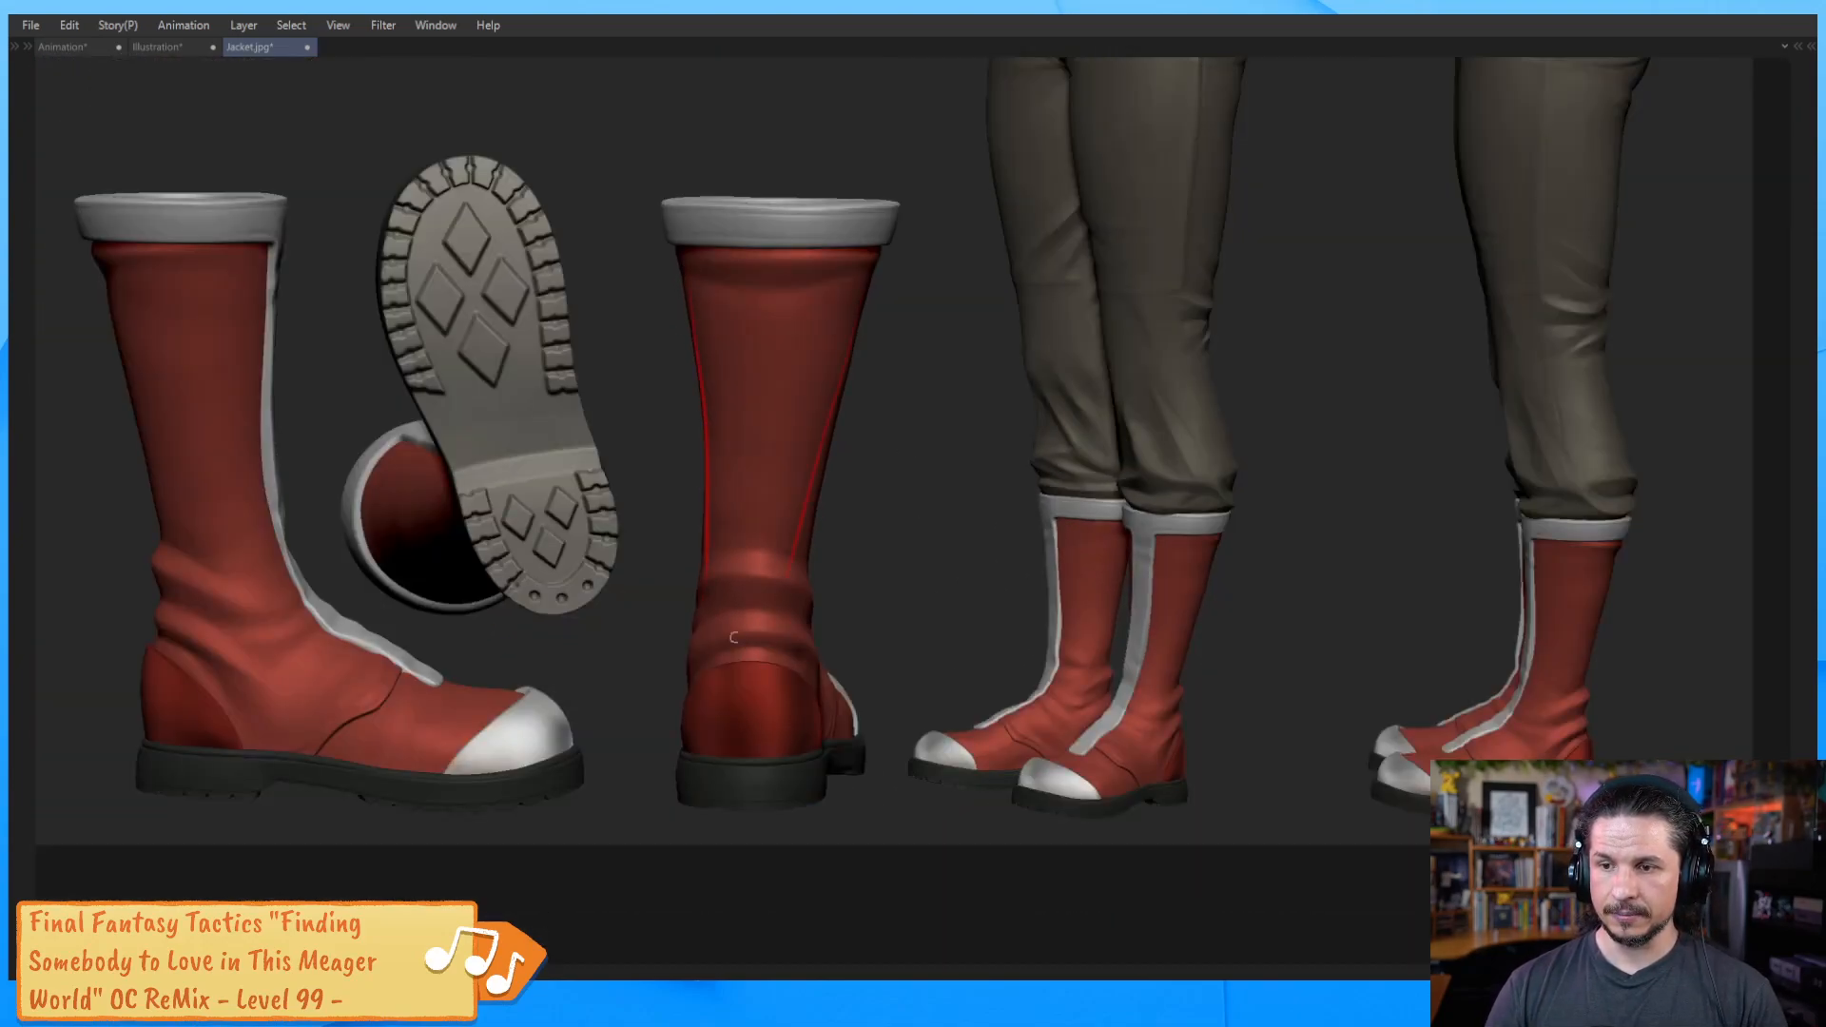
mouse_move(284, 605)
mouse_down()
mouse_move(518, 704)
mouse_move(550, 708)
mouse_move(587, 657)
mouse_move(571, 676)
mouse_move(792, 694)
mouse_up()
ctrl+click(748, 690)
drag(1015, 575, 1010, 584)
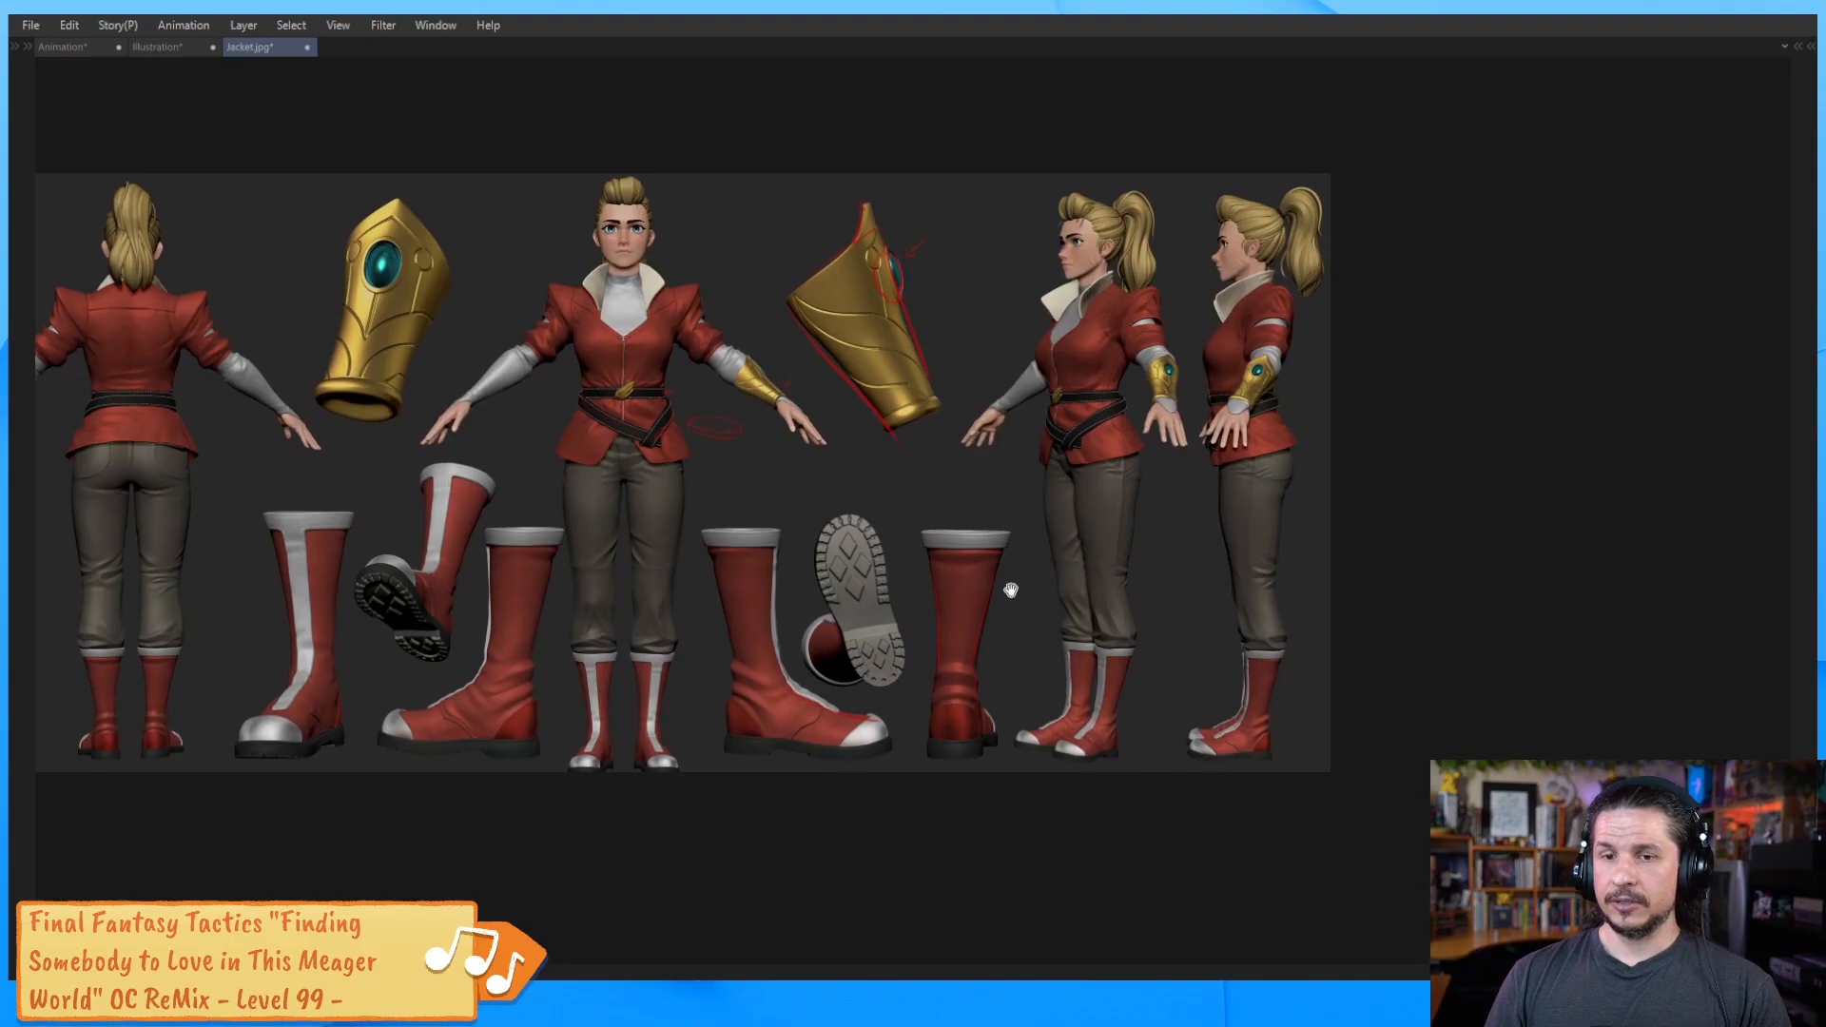
Switch back to the wheelbarrow illustration and hatch across the side of the tub in blue
alt+click(1005, 591)
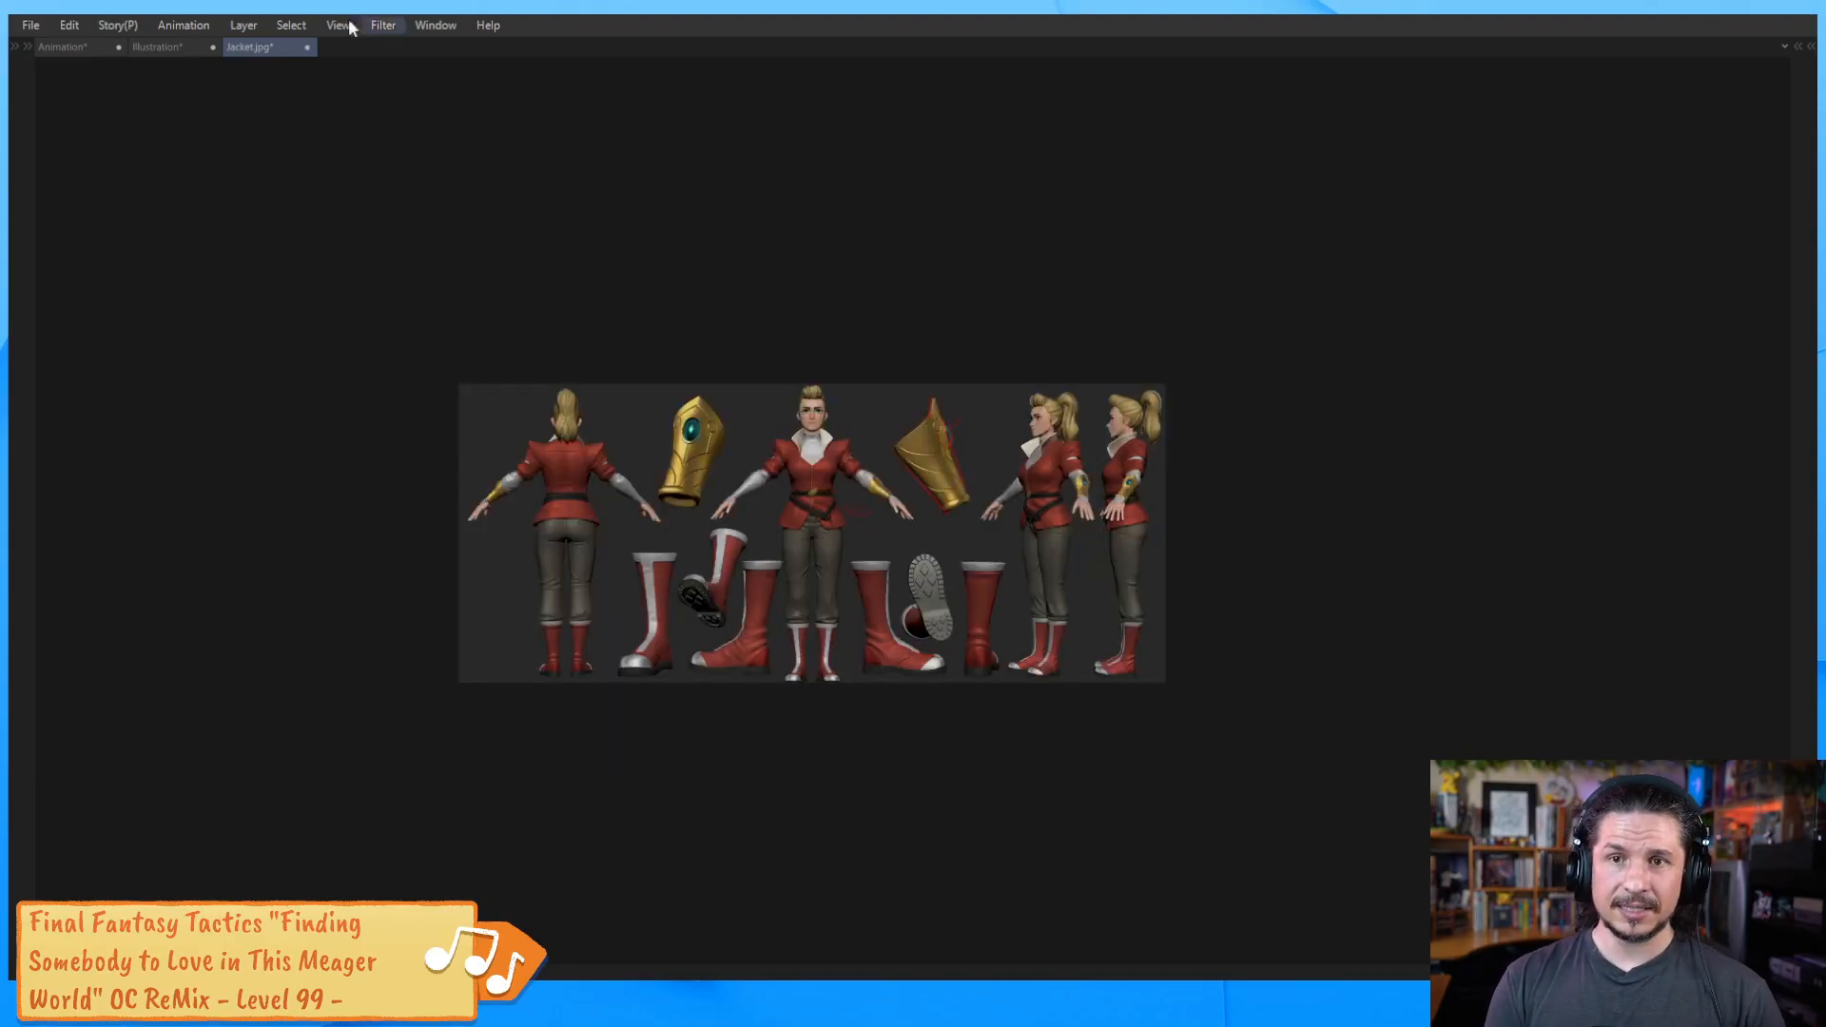
click(160, 46)
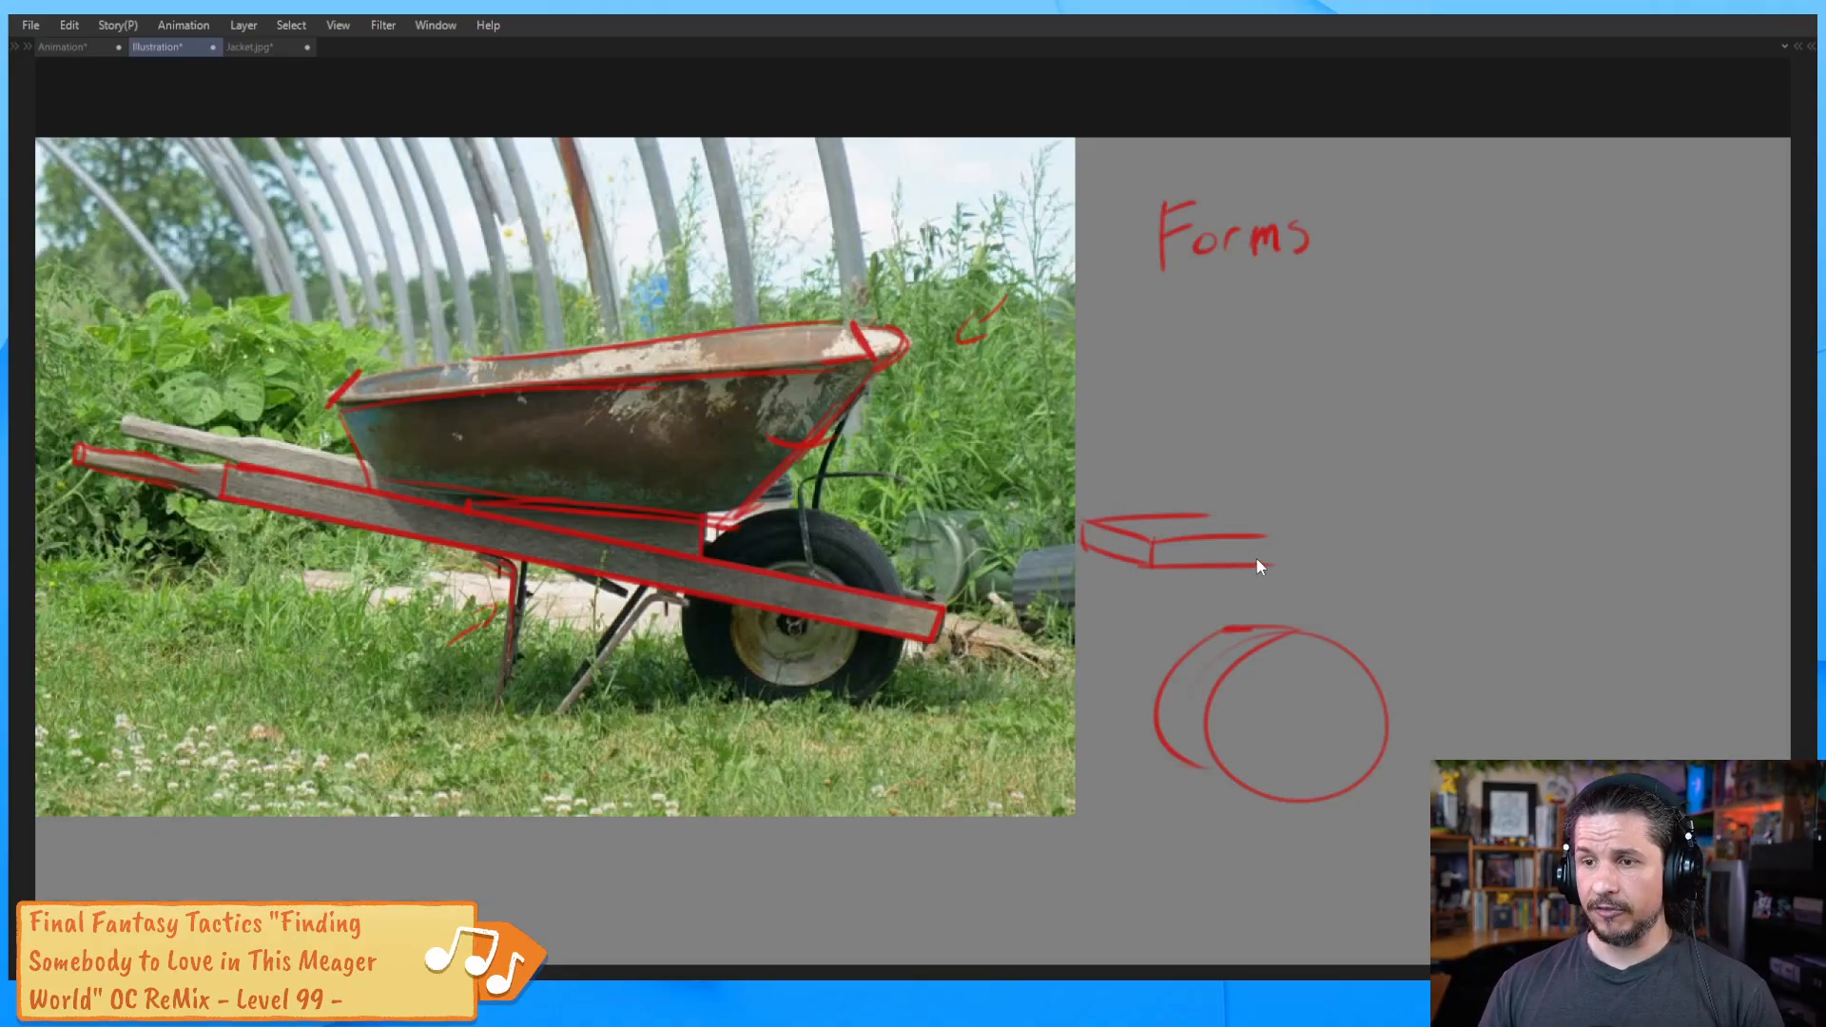
mouse_move(1118, 584)
mouse_down()
mouse_move(1200, 587)
mouse_move(949, 594)
mouse_move(1075, 619)
mouse_up()
scroll(1199, 576, down, 1)
scroll(995, 615, up, 1)
scroll(1071, 618, down, 1)
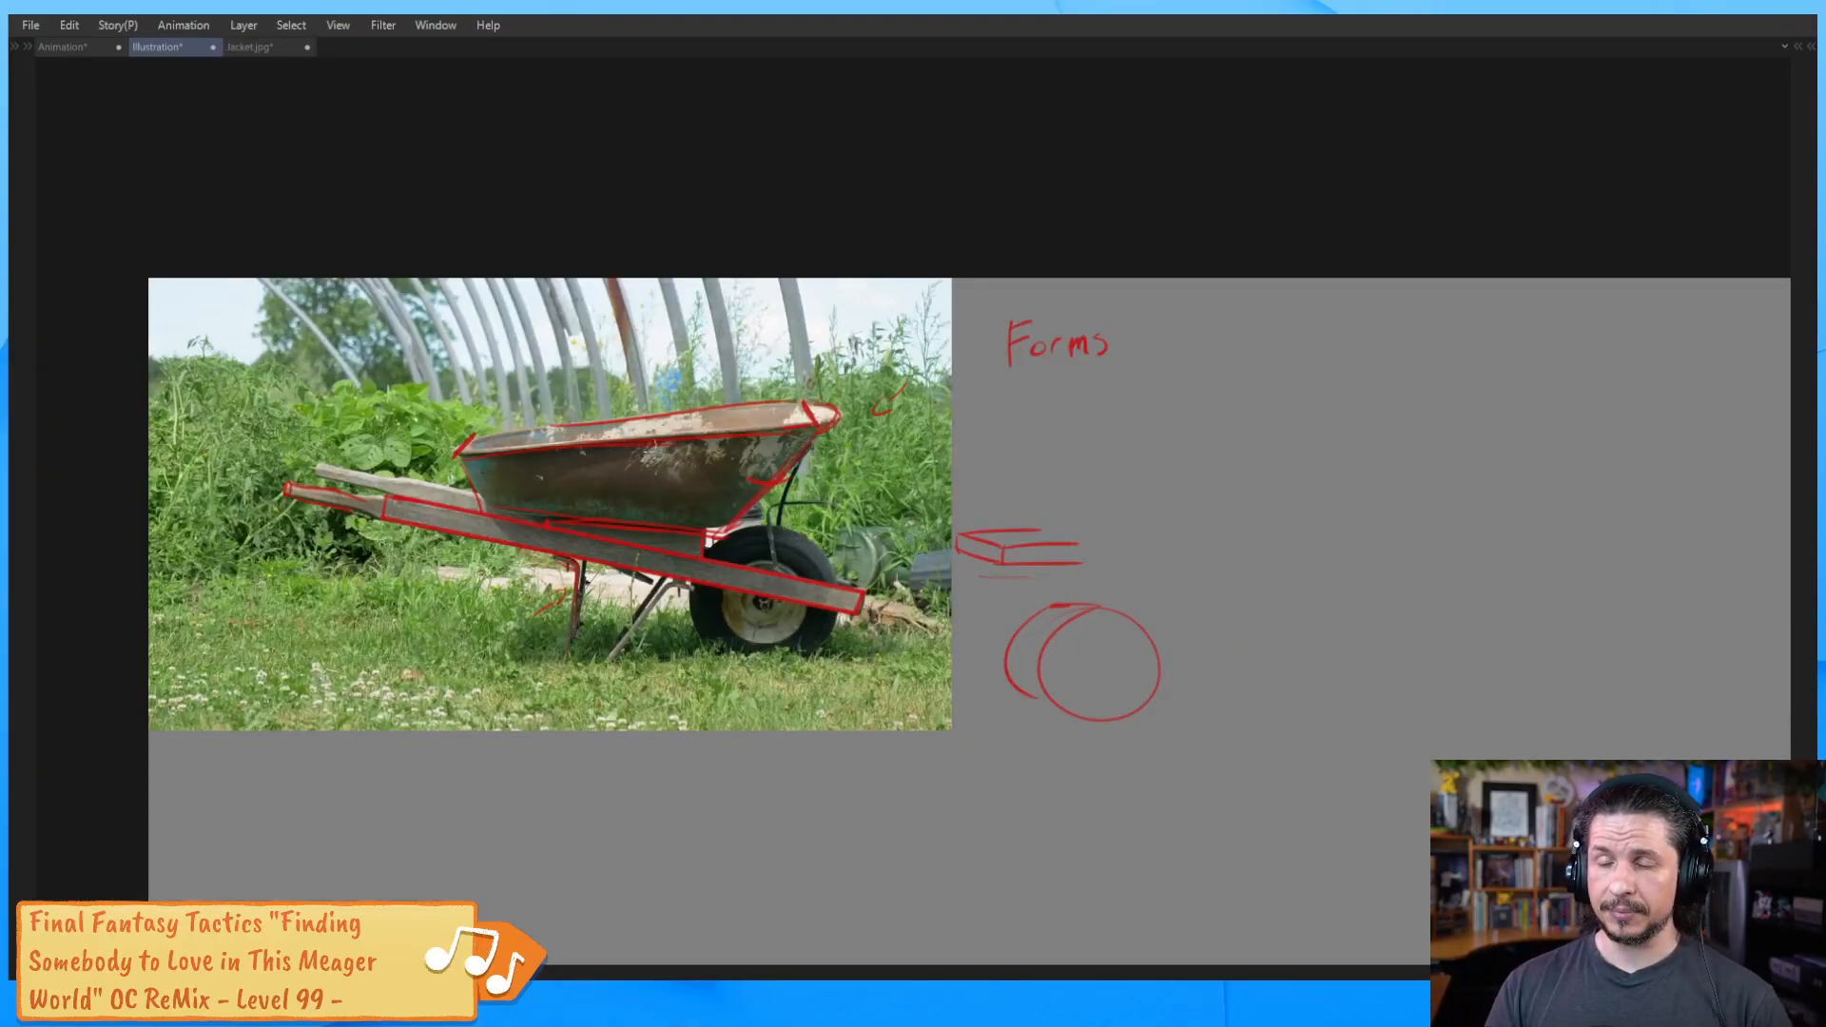
mouse_move(492, 458)
mouse_down()
mouse_move(526, 437)
mouse_move(554, 468)
mouse_move(775, 402)
mouse_up()
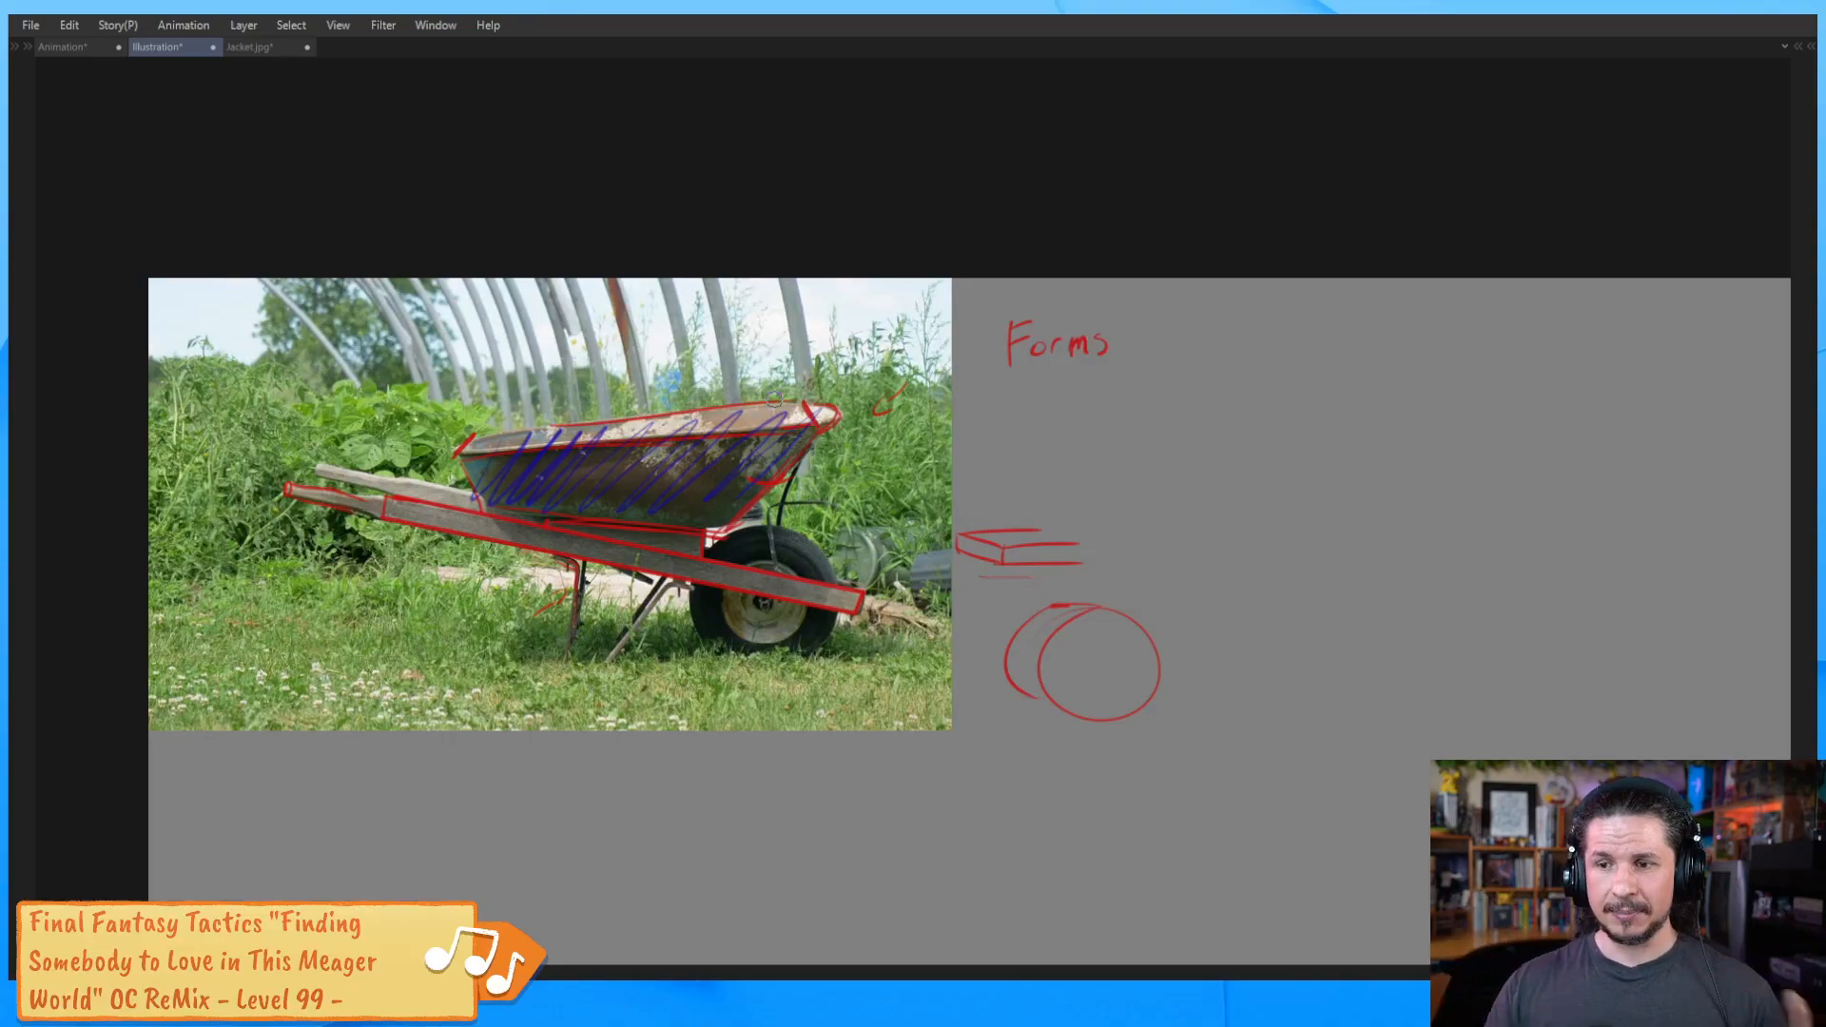
Try scribbling blue strokes over the upper part of the wheelbarrow's tire
drag(819, 566, 786, 535)
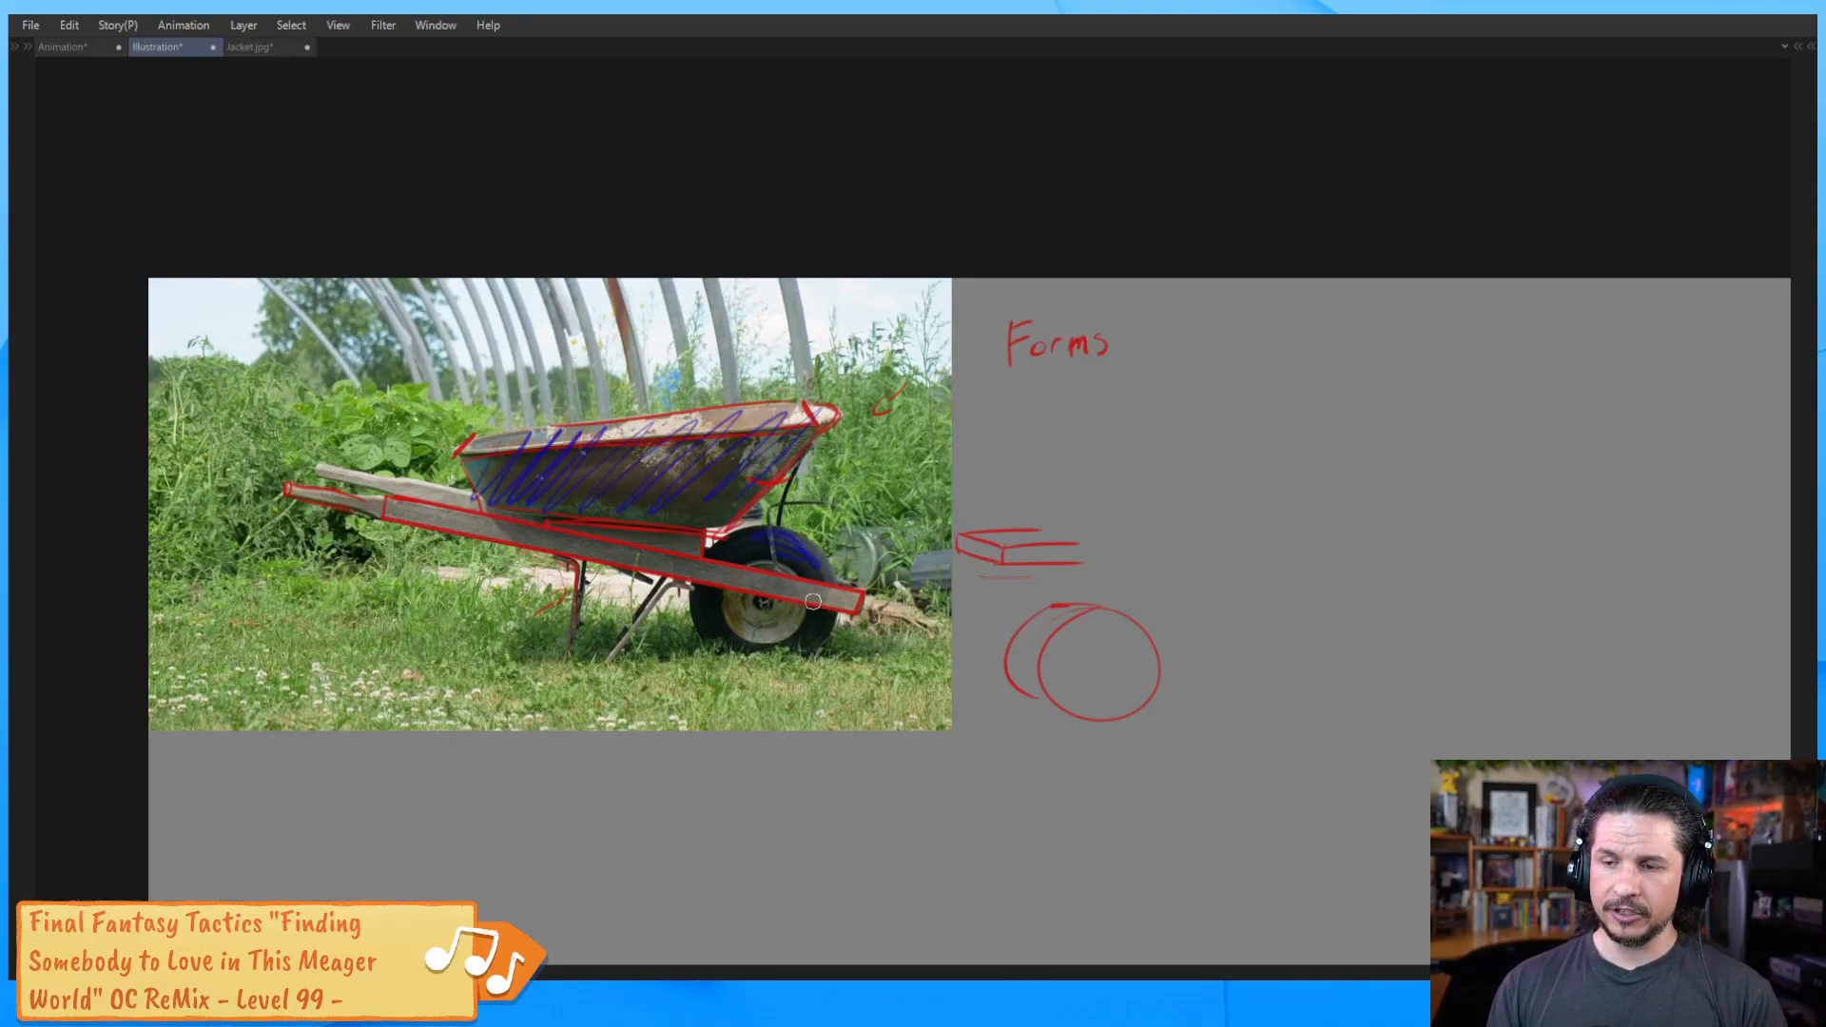
scroll(815, 573, up, 3)
middle_drag(793, 637, 830, 583)
scroll(826, 586, up, 3)
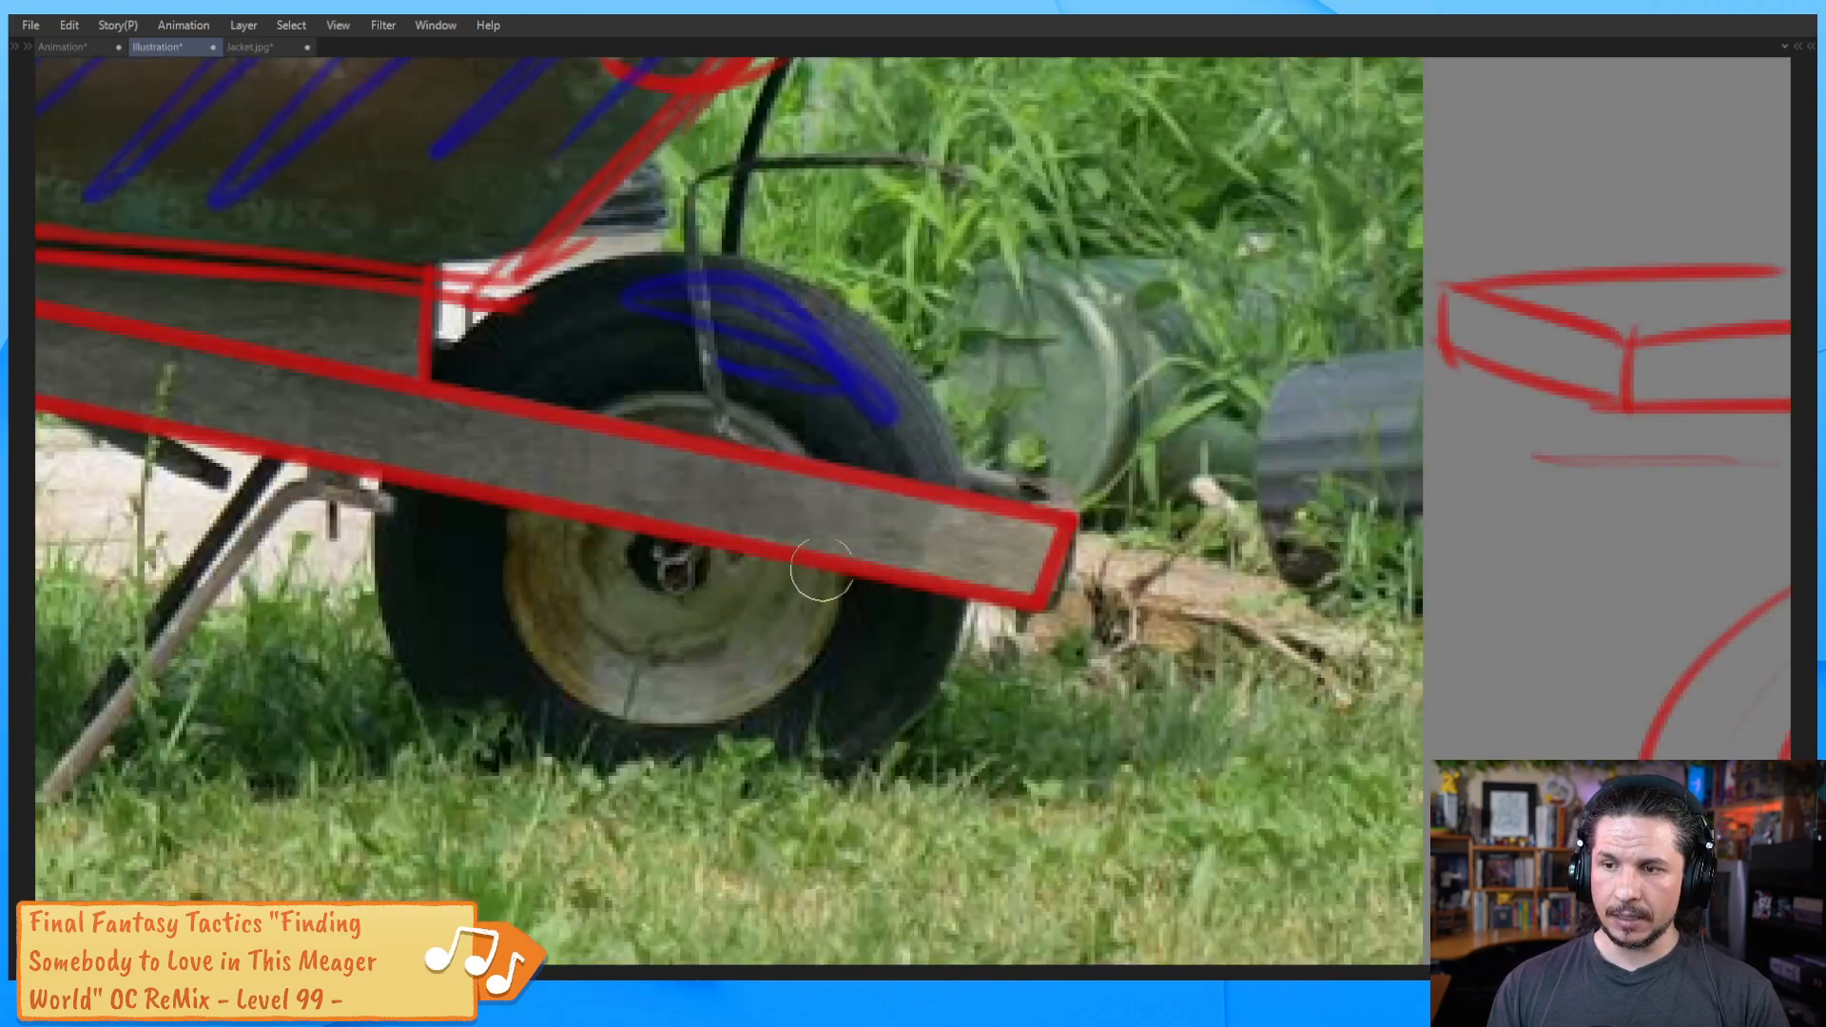
scroll(863, 499, down, 3)
mouse_move(823, 446)
mouse_down()
mouse_move(771, 423)
mouse_move(732, 447)
mouse_move(810, 469)
mouse_up()
mouse_move(666, 575)
mouse_down()
mouse_move(807, 569)
mouse_move(837, 643)
mouse_up()
key(ctrl+z)
key(ctrl+z)
key(ctrl+z)
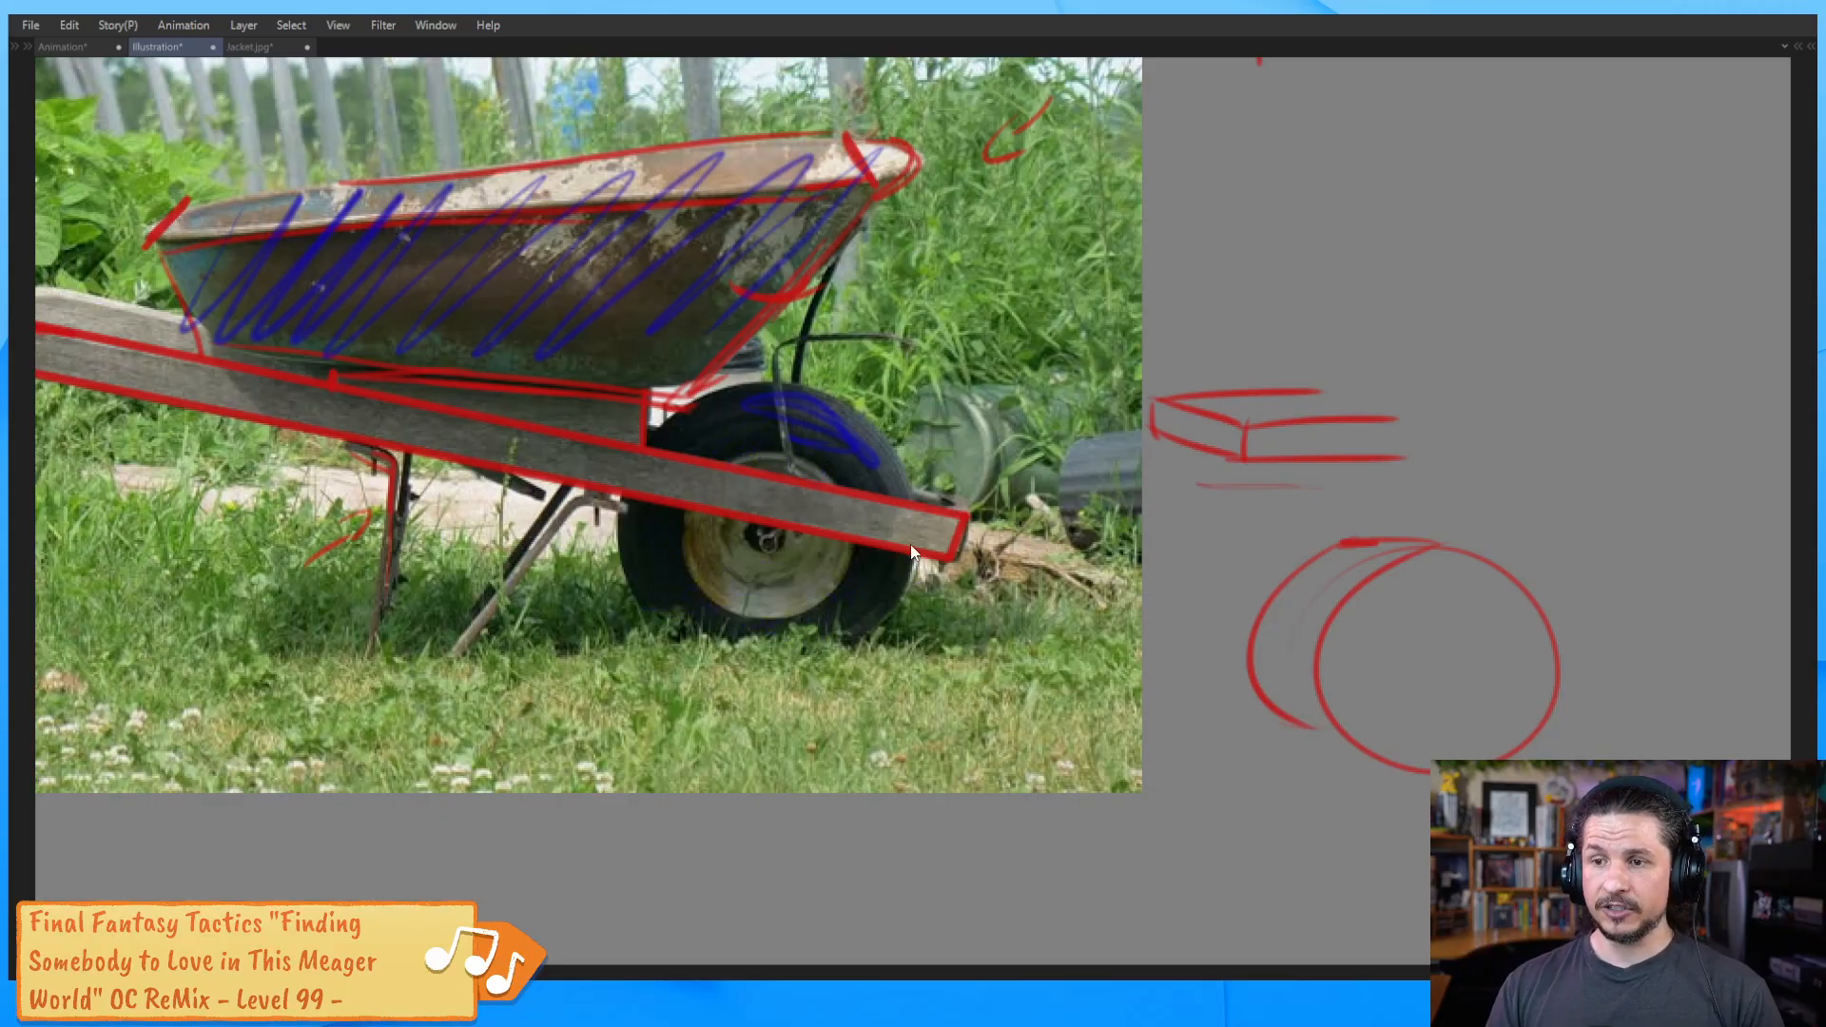
Draw curved blue strokes across the tire's upper part and around the wheel hub
drag(818, 394, 808, 461)
mouse_move(843, 412)
mouse_down()
mouse_move(833, 470)
mouse_move(873, 455)
mouse_move(808, 489)
mouse_move(814, 475)
mouse_move(737, 584)
mouse_move(808, 580)
mouse_move(841, 520)
mouse_up()
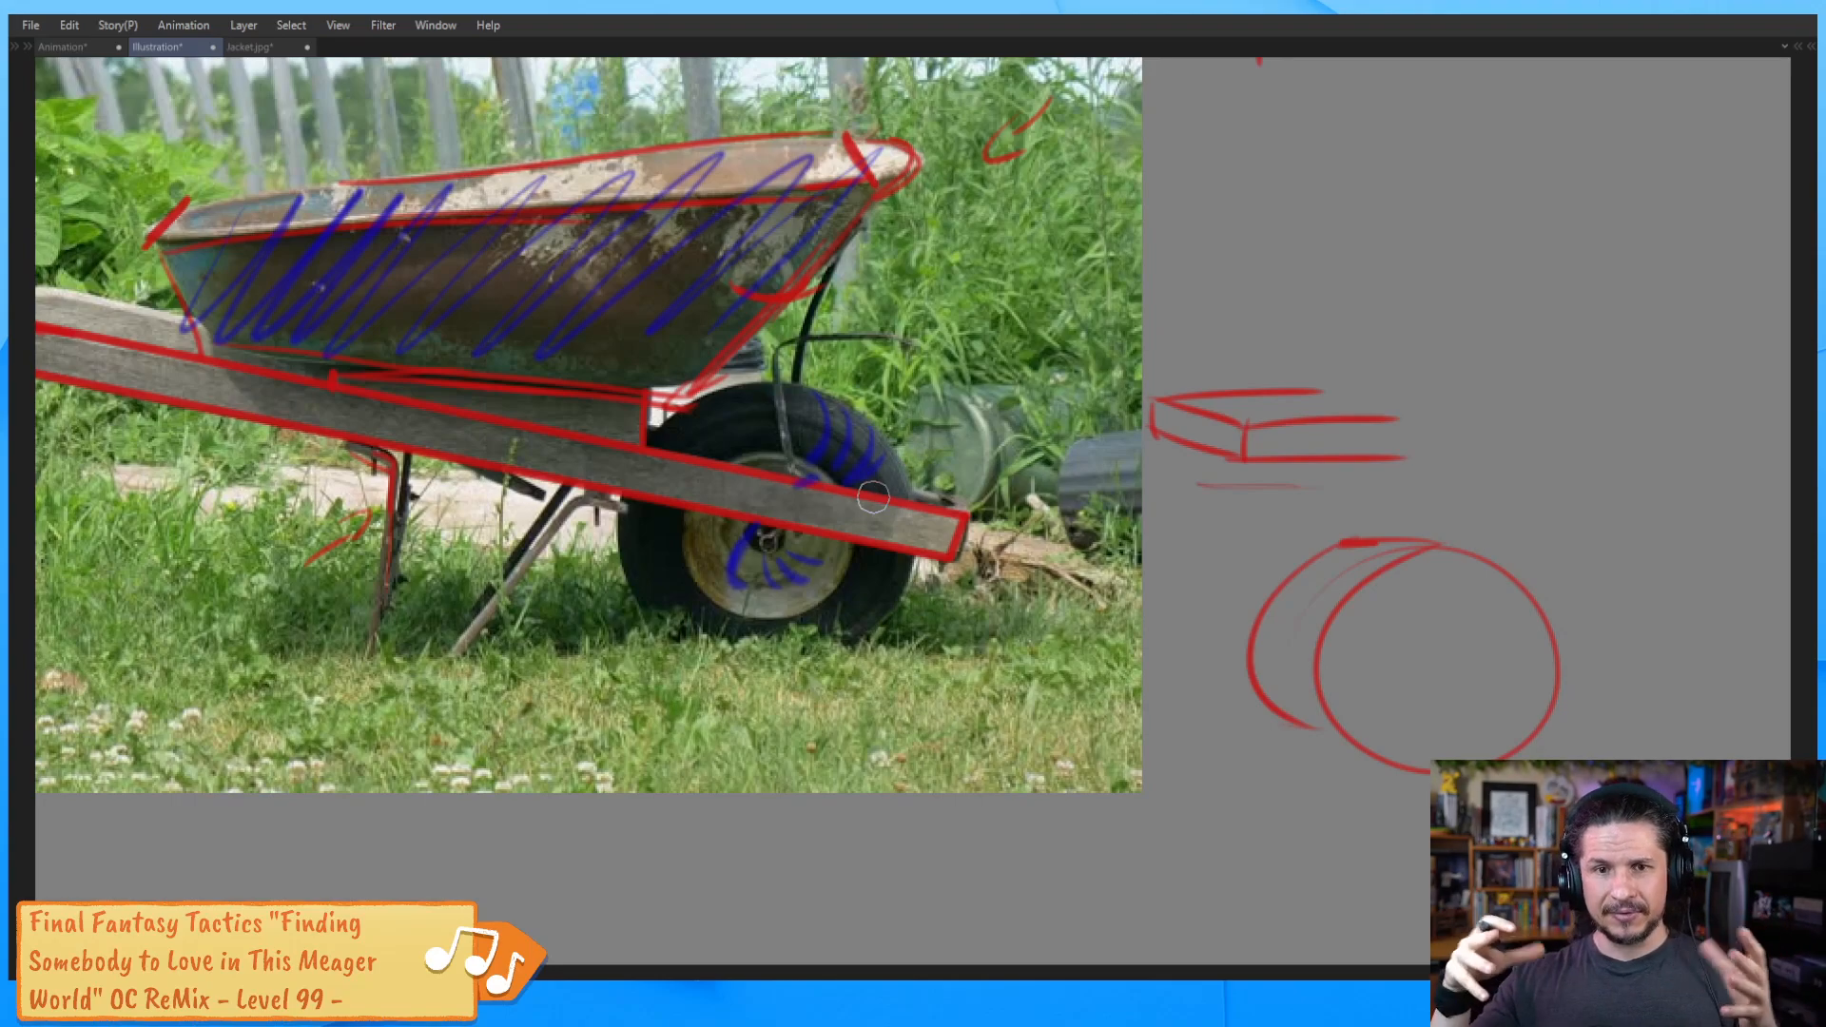
Draw a blue arrow pointing up at the long wooden beam, streak blue along the beam and wedge, and mark the beam's front end
mouse_move(702, 579)
middle_down()
mouse_move(913, 637)
mouse_move(922, 662)
middle_up()
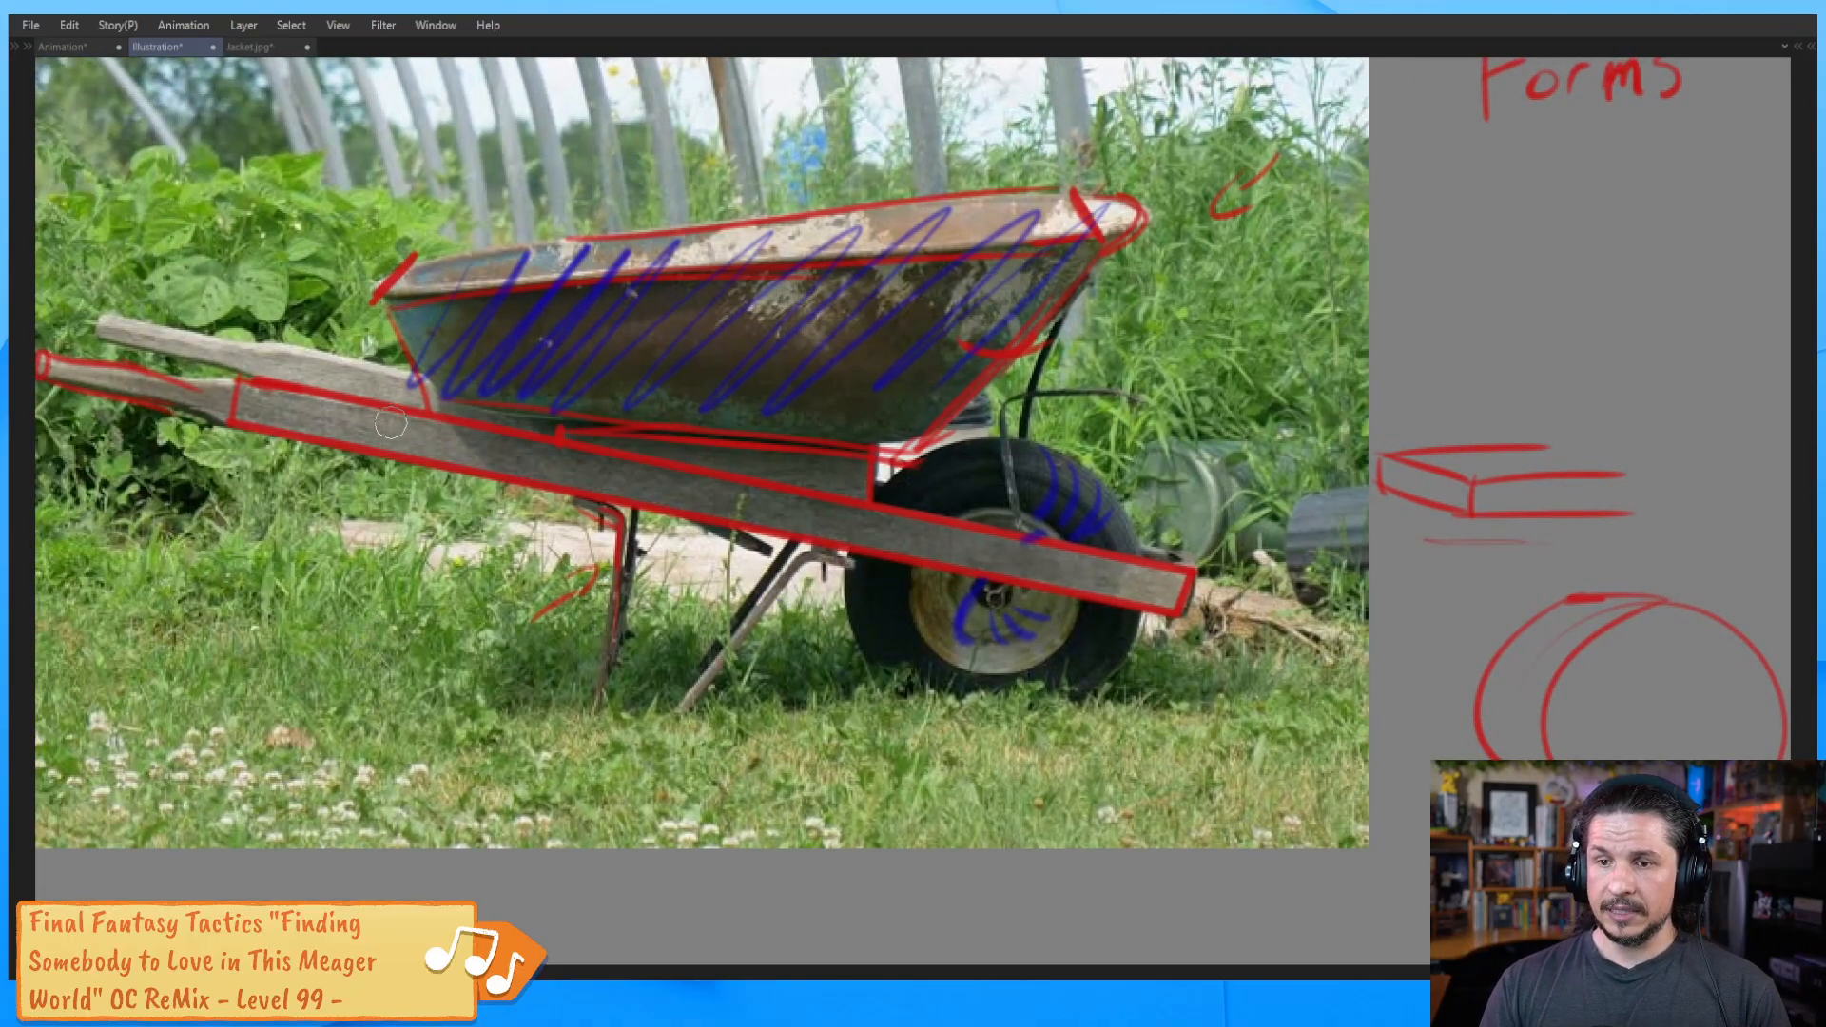
mouse_move(416, 574)
mouse_down()
mouse_move(427, 529)
mouse_move(448, 547)
mouse_move(397, 526)
mouse_move(444, 546)
mouse_up()
drag(431, 523, 401, 606)
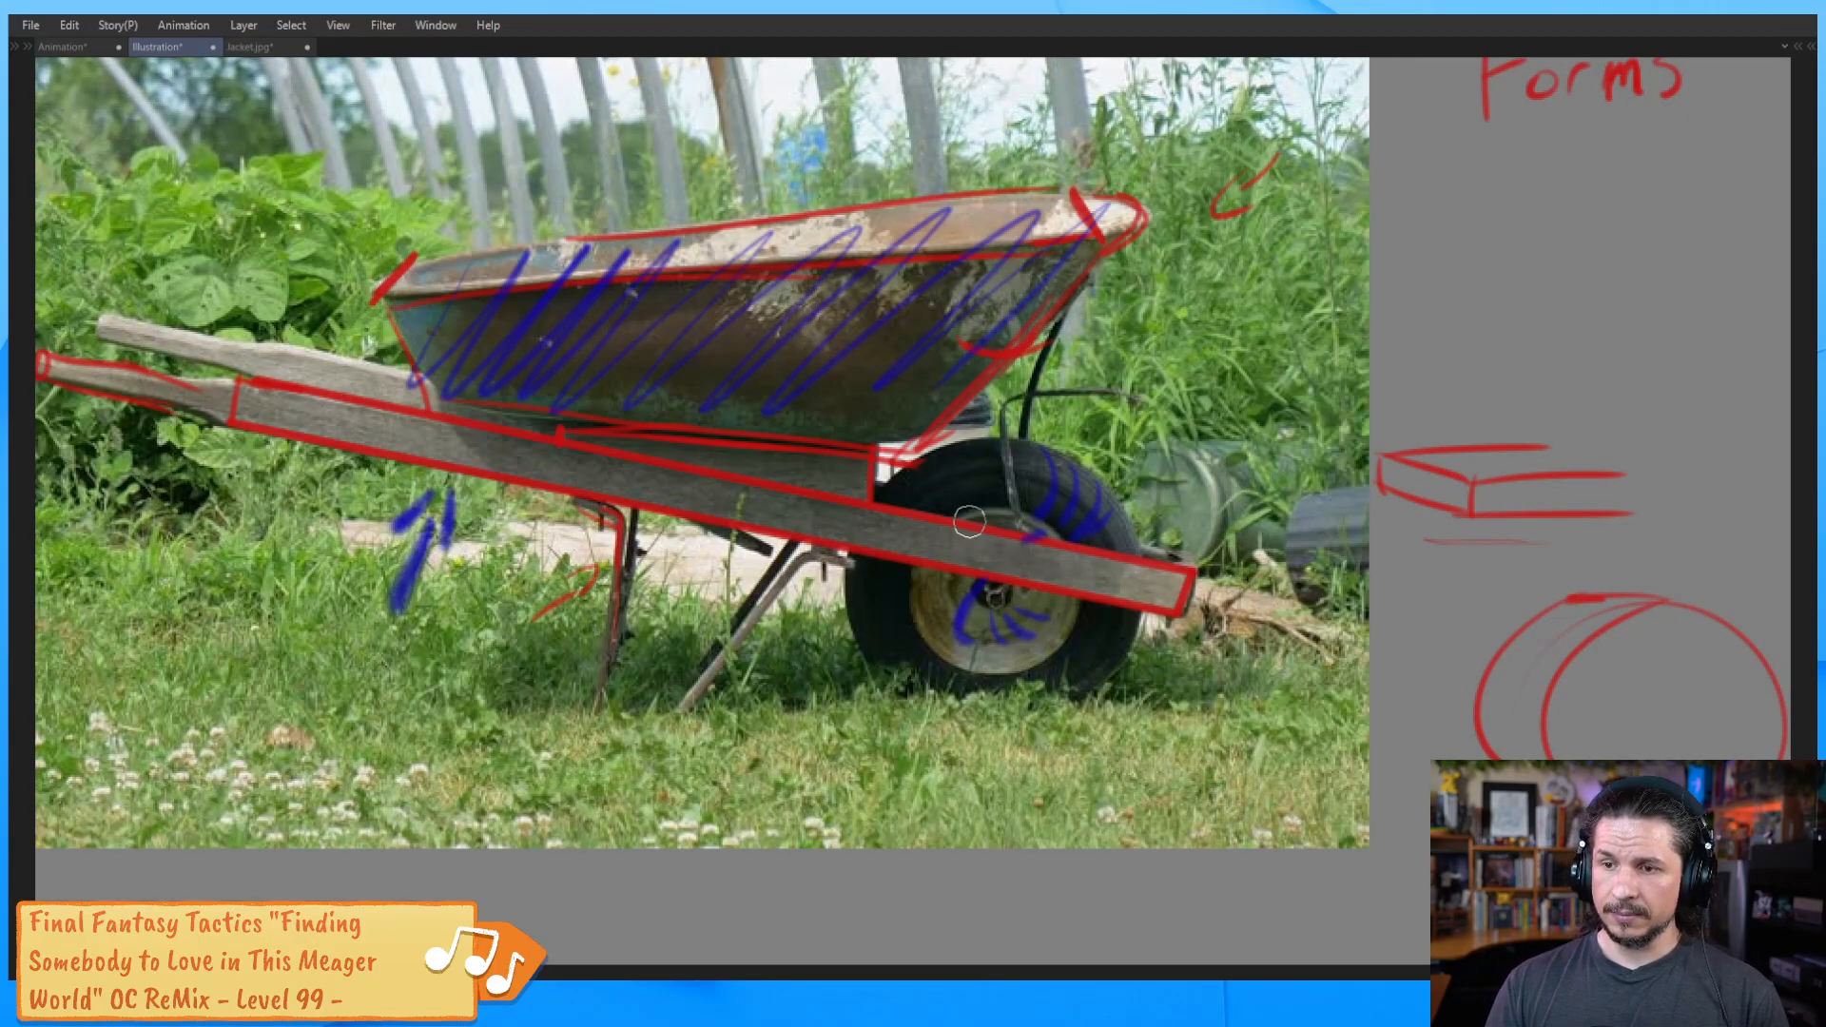
drag(324, 418, 818, 528)
drag(656, 446, 867, 489)
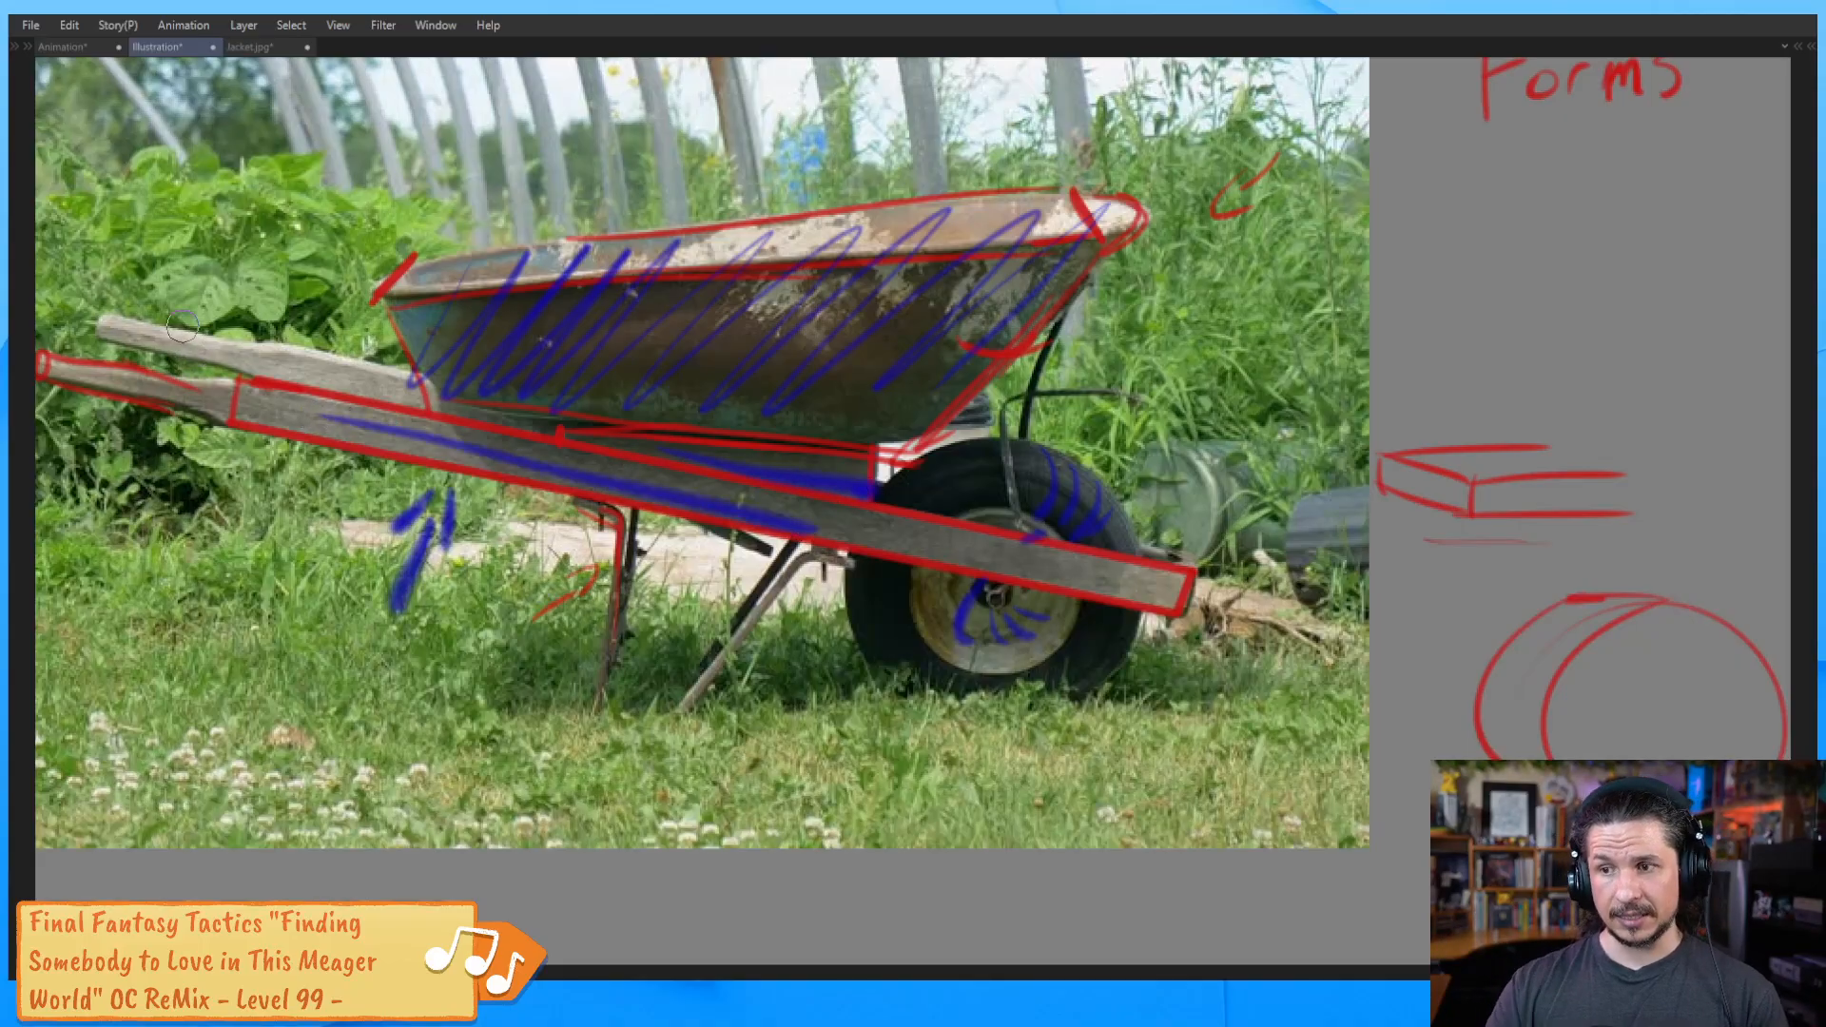
mouse_move(794, 559)
mouse_down()
mouse_move(818, 556)
mouse_move(761, 563)
mouse_up()
mouse_move(1084, 539)
mouse_down()
mouse_move(1132, 550)
mouse_move(1139, 585)
mouse_up()
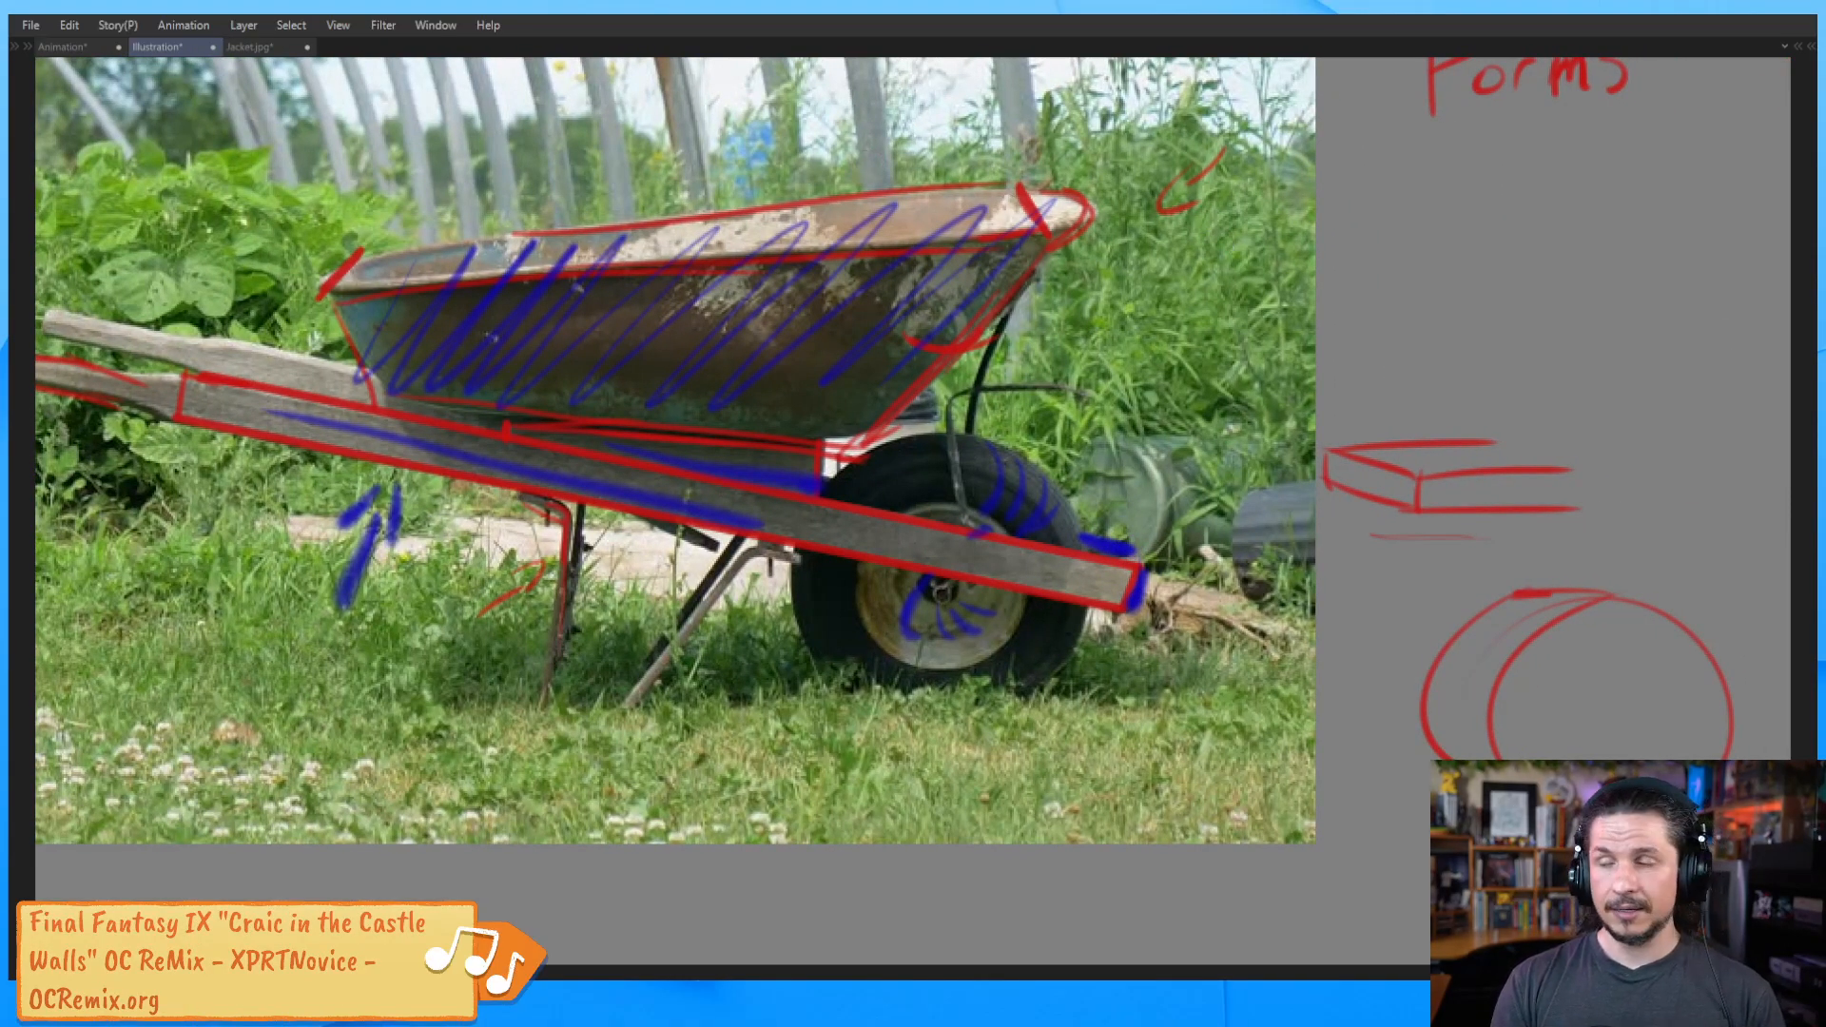
Switch to the reference image board and examine the blue wheelbarrow photo up close
key(alt+Tab)
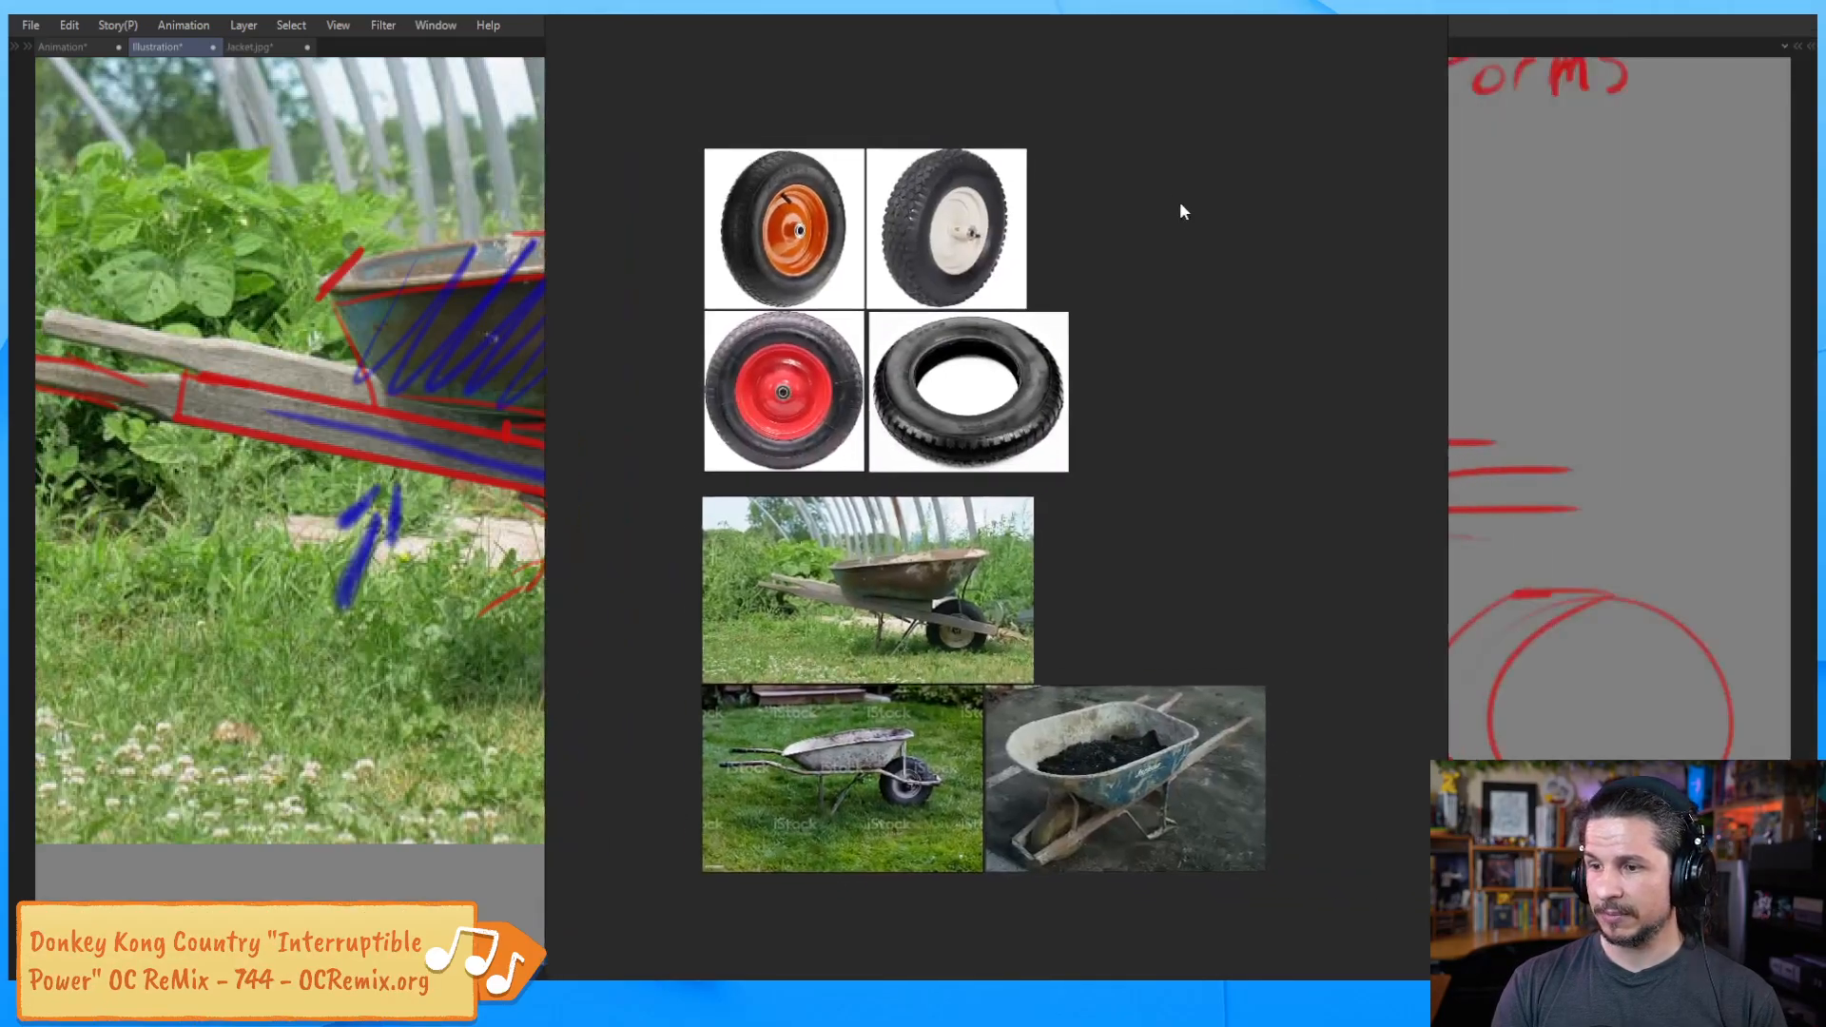
click(1068, 808)
double_click(1069, 808)
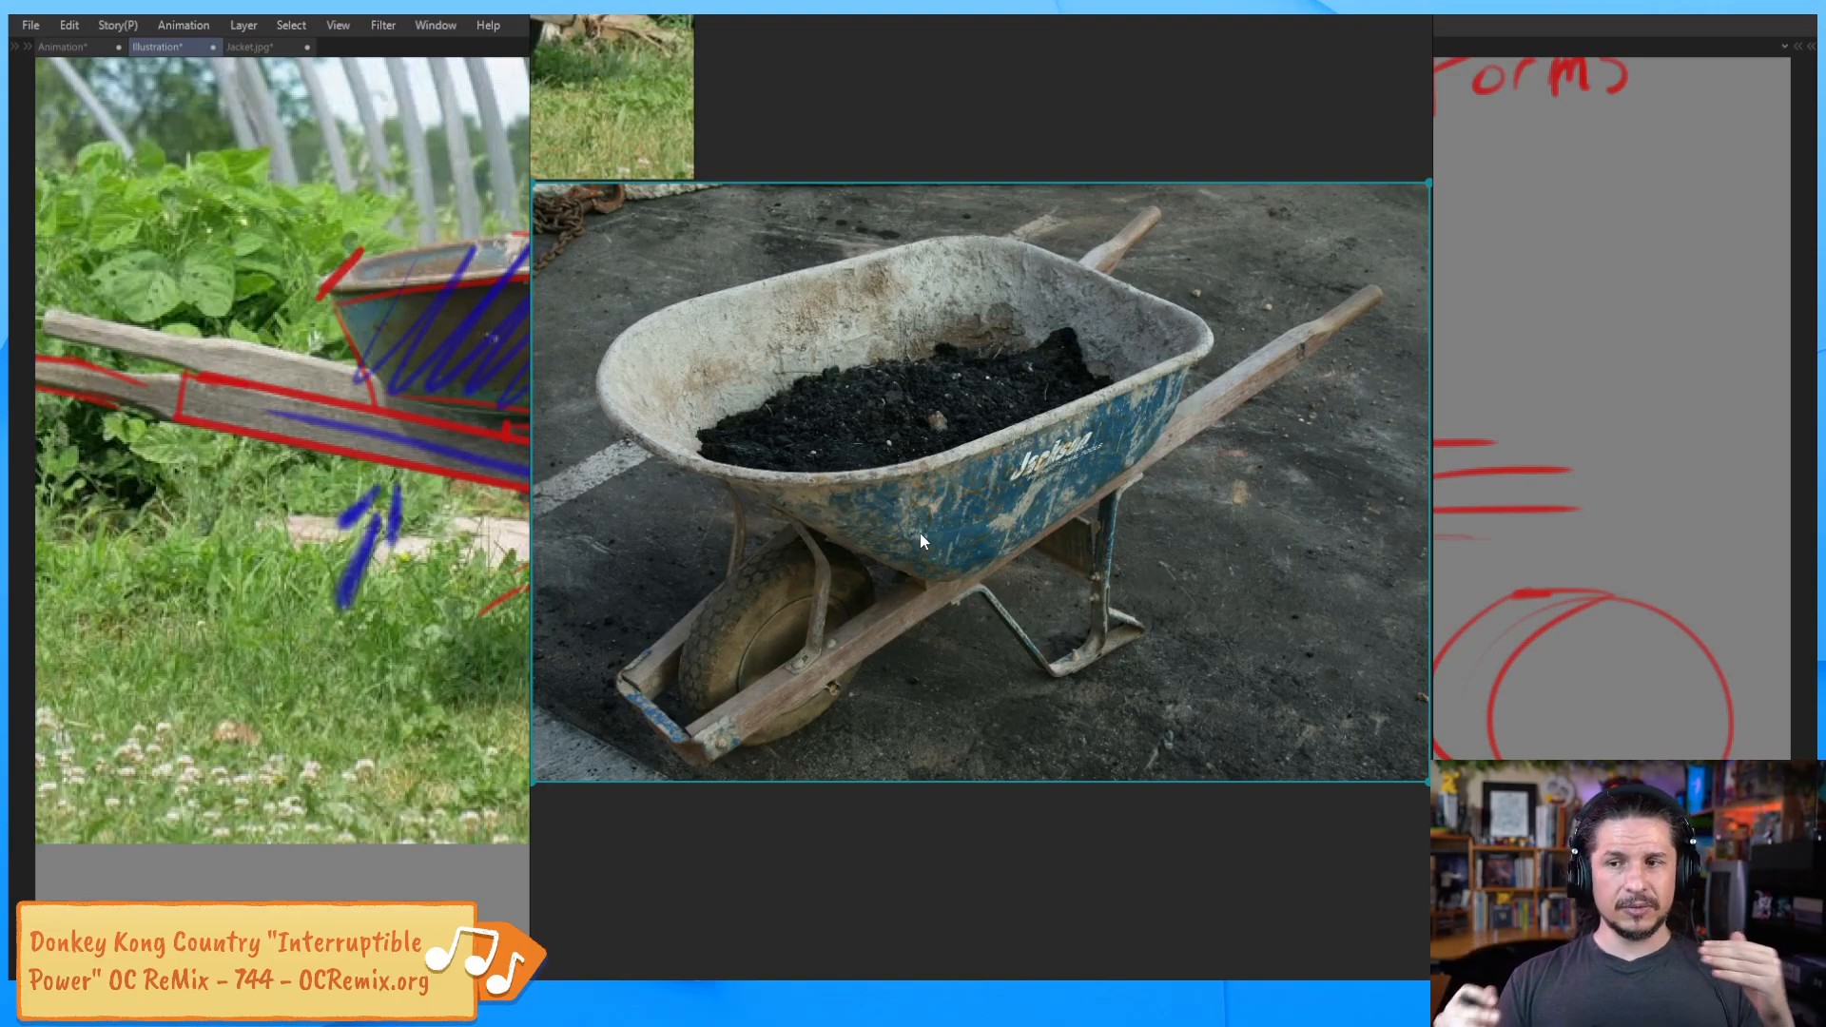
right_drag(902, 91, 1824, 143)
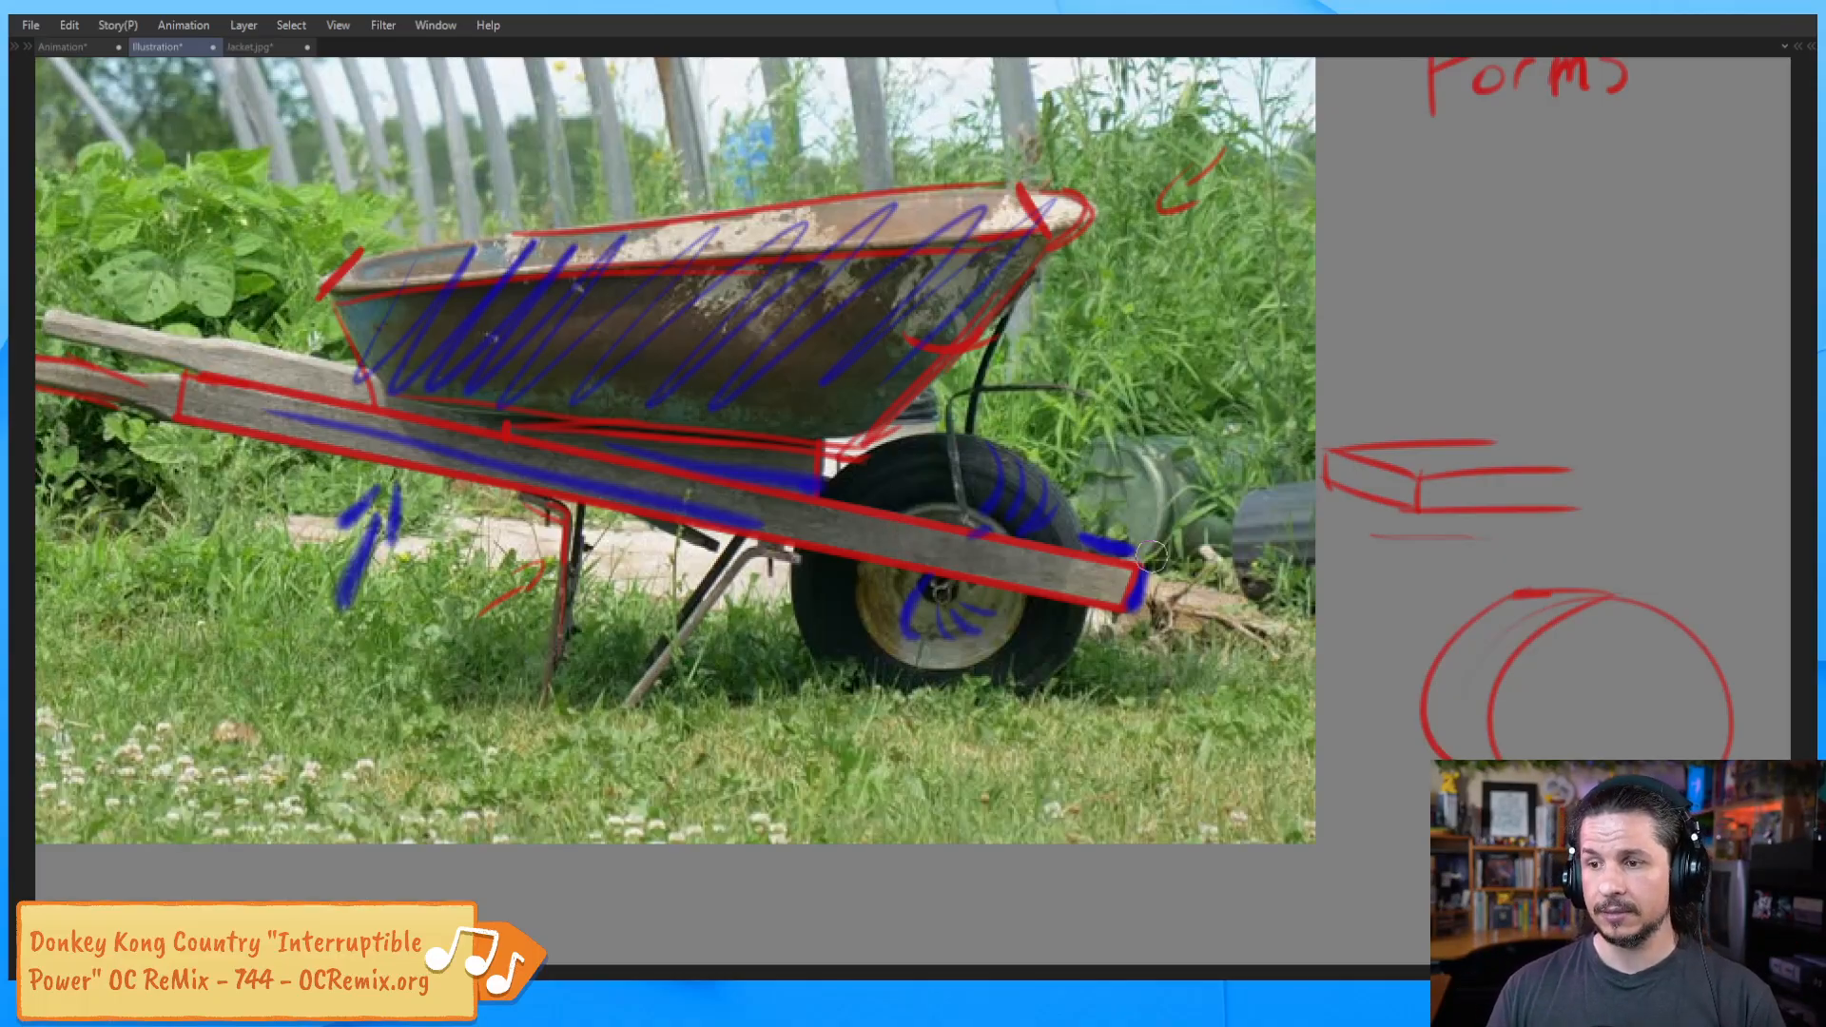
Start a blue heading beside "Forms" with the letters "Sc" using the airbrush
scroll(1220, 563, down, 1)
alt+click(1222, 564)
drag(1284, 567, 823, 596)
drag(966, 627, 893, 621)
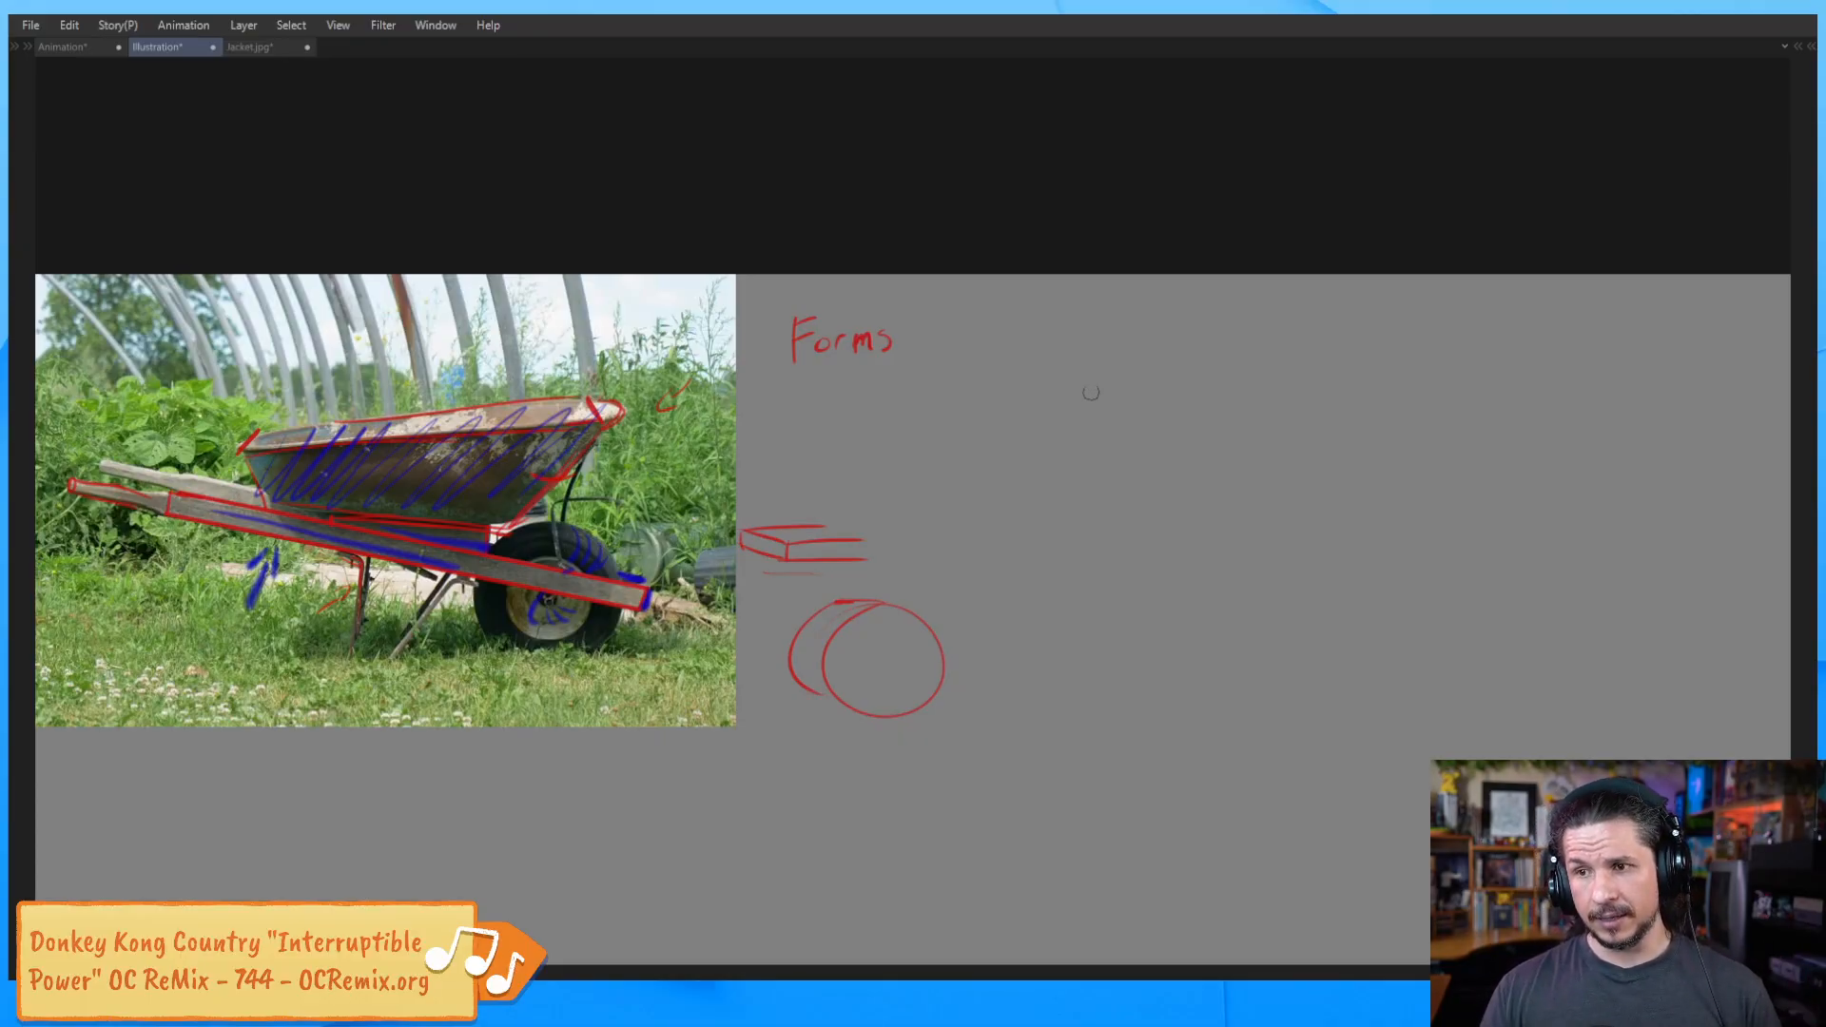
mouse_move(1119, 321)
mouse_down()
mouse_move(1084, 334)
mouse_move(1082, 360)
mouse_move(1155, 351)
mouse_up()
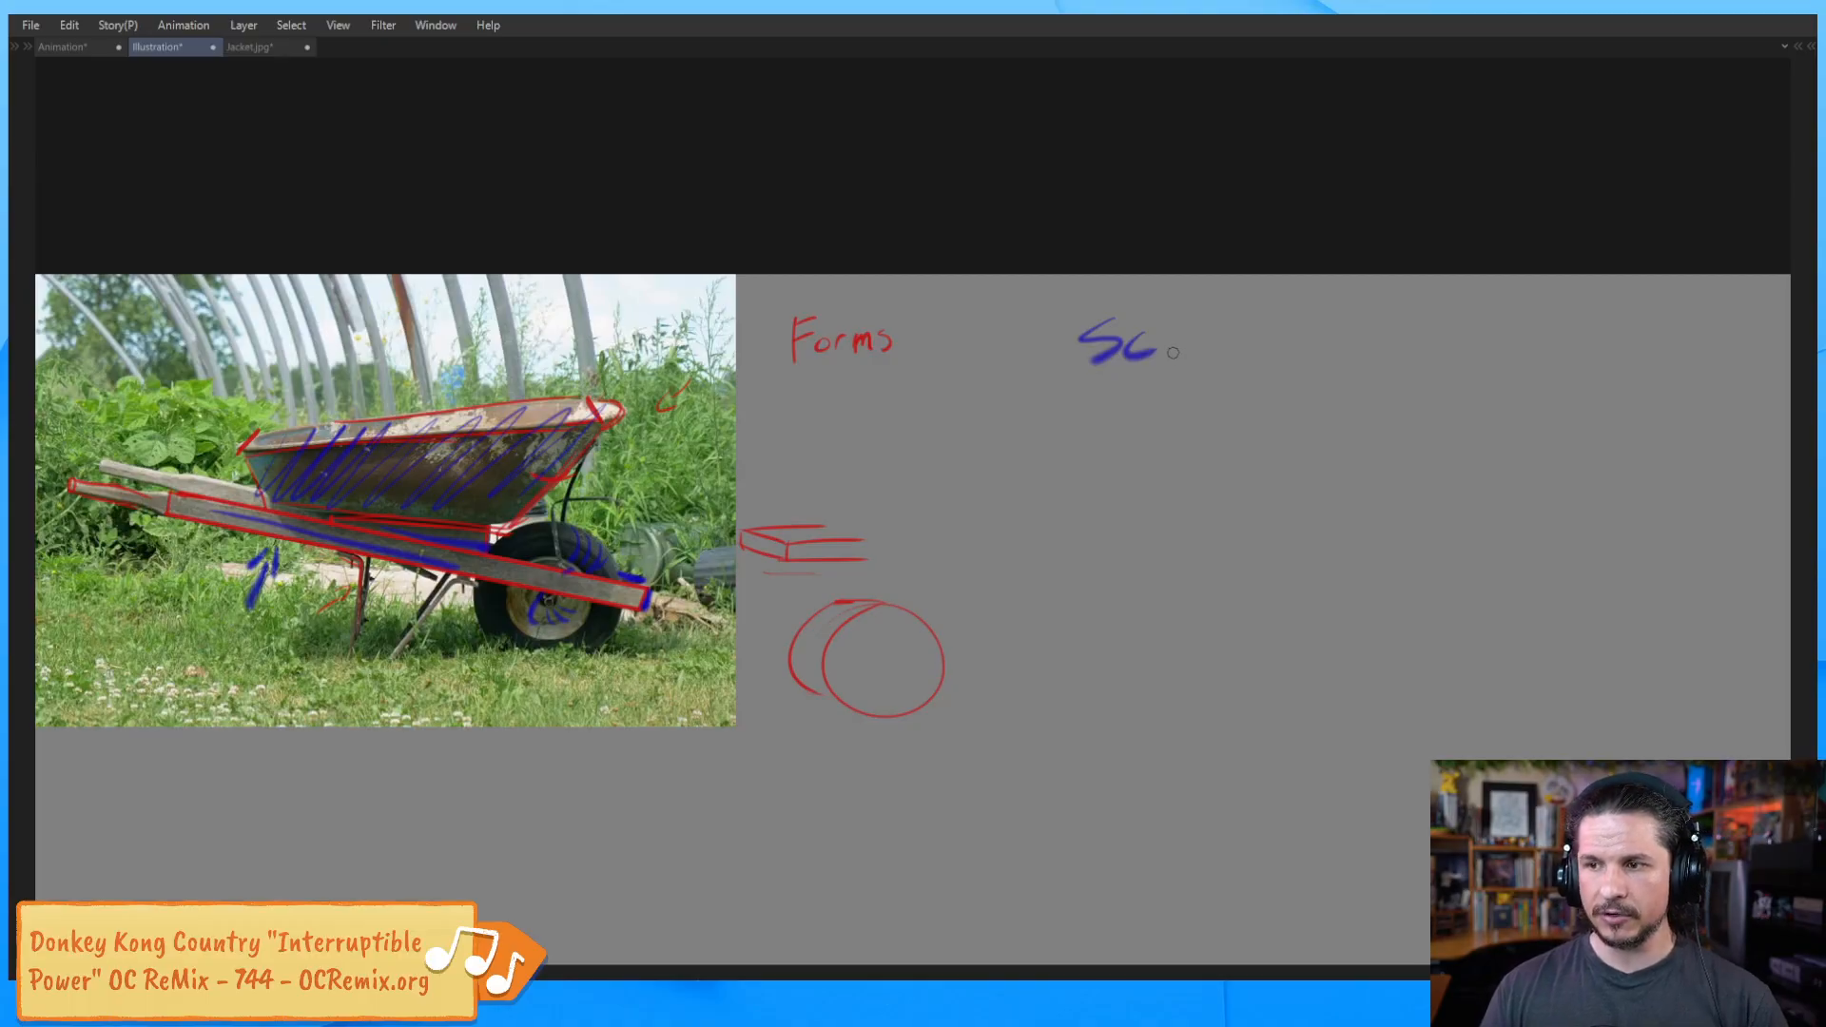
Change from the airbrush to the LINE1 brush and test it with a stroke on the gray area
key(Tab)
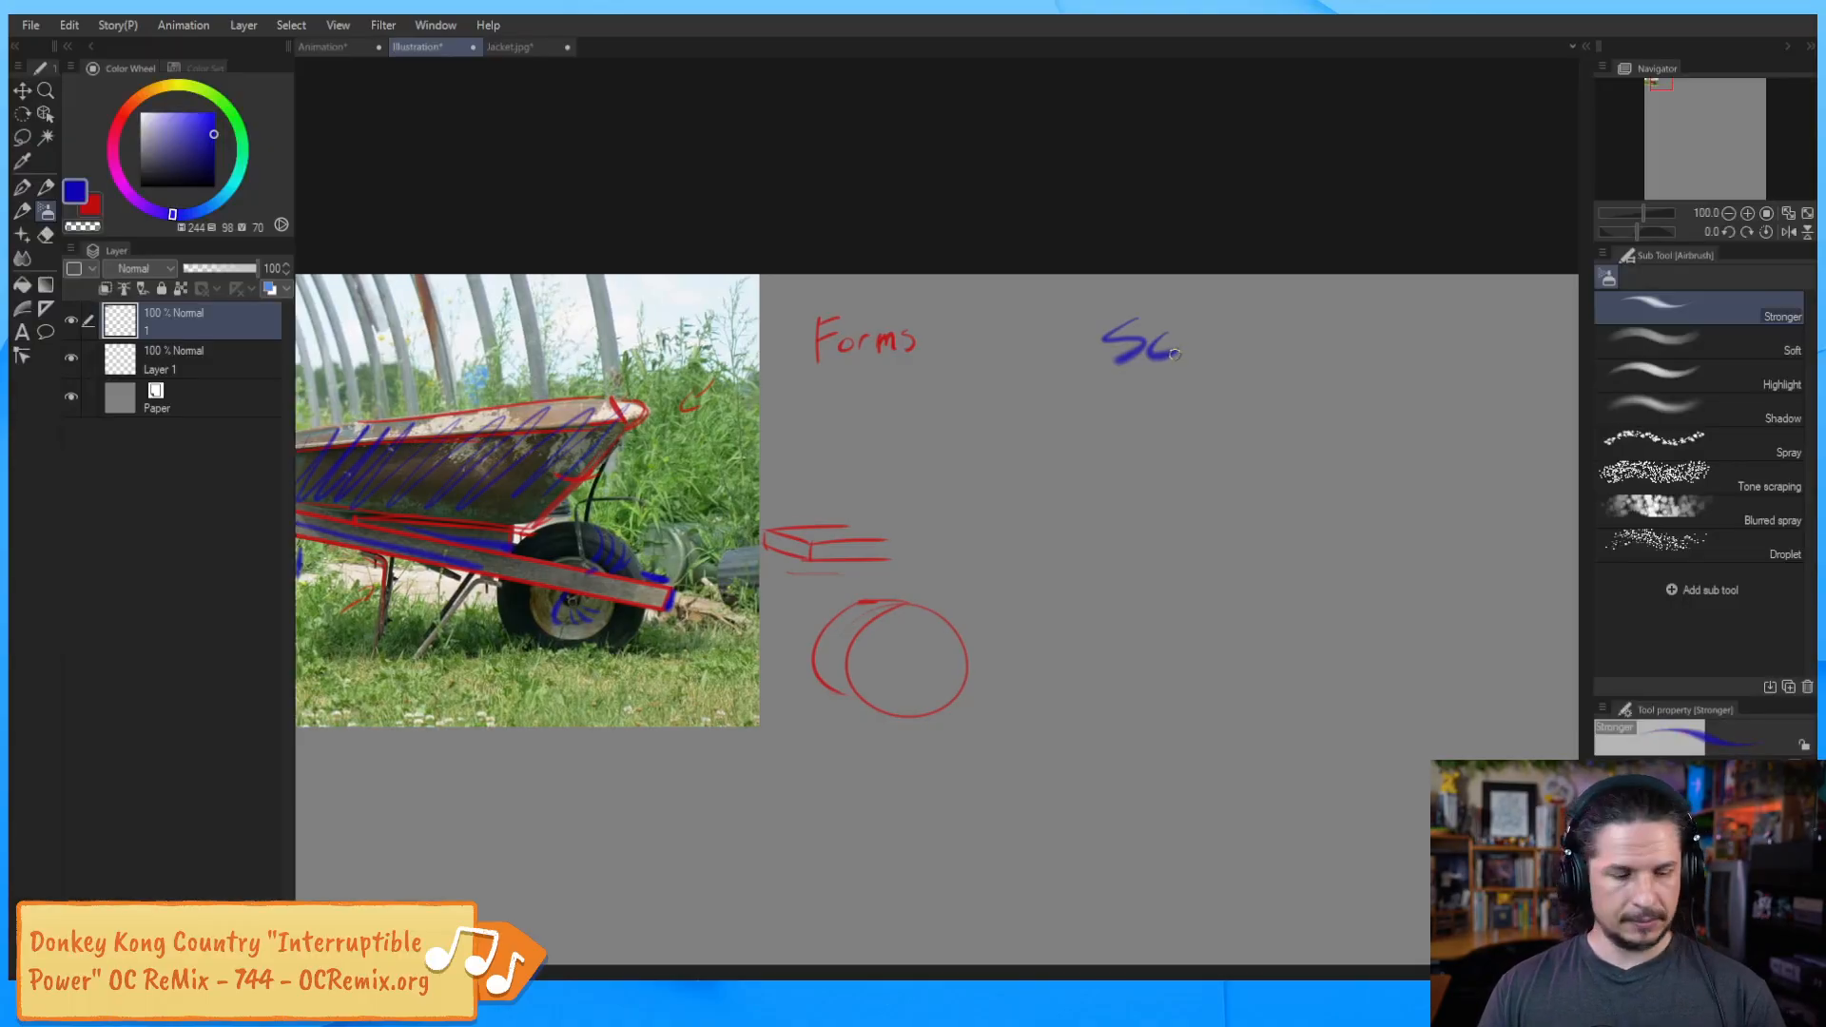
key(b)
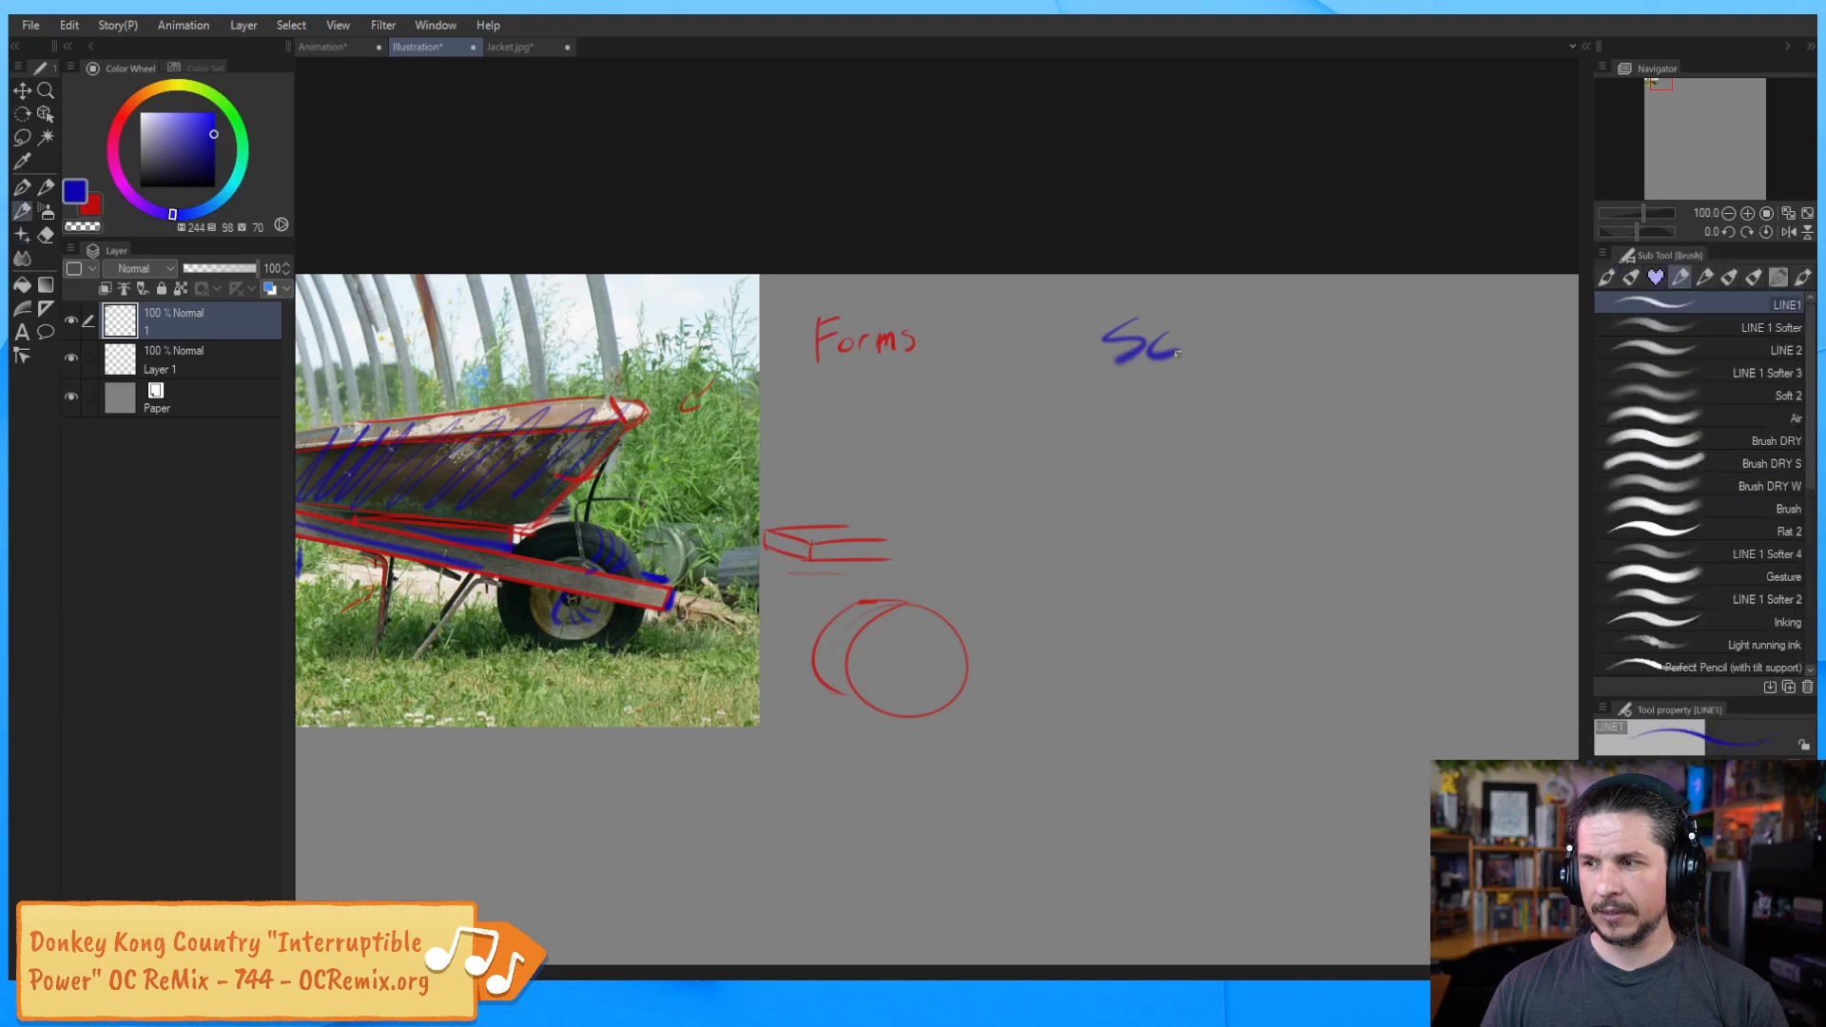
key(b)
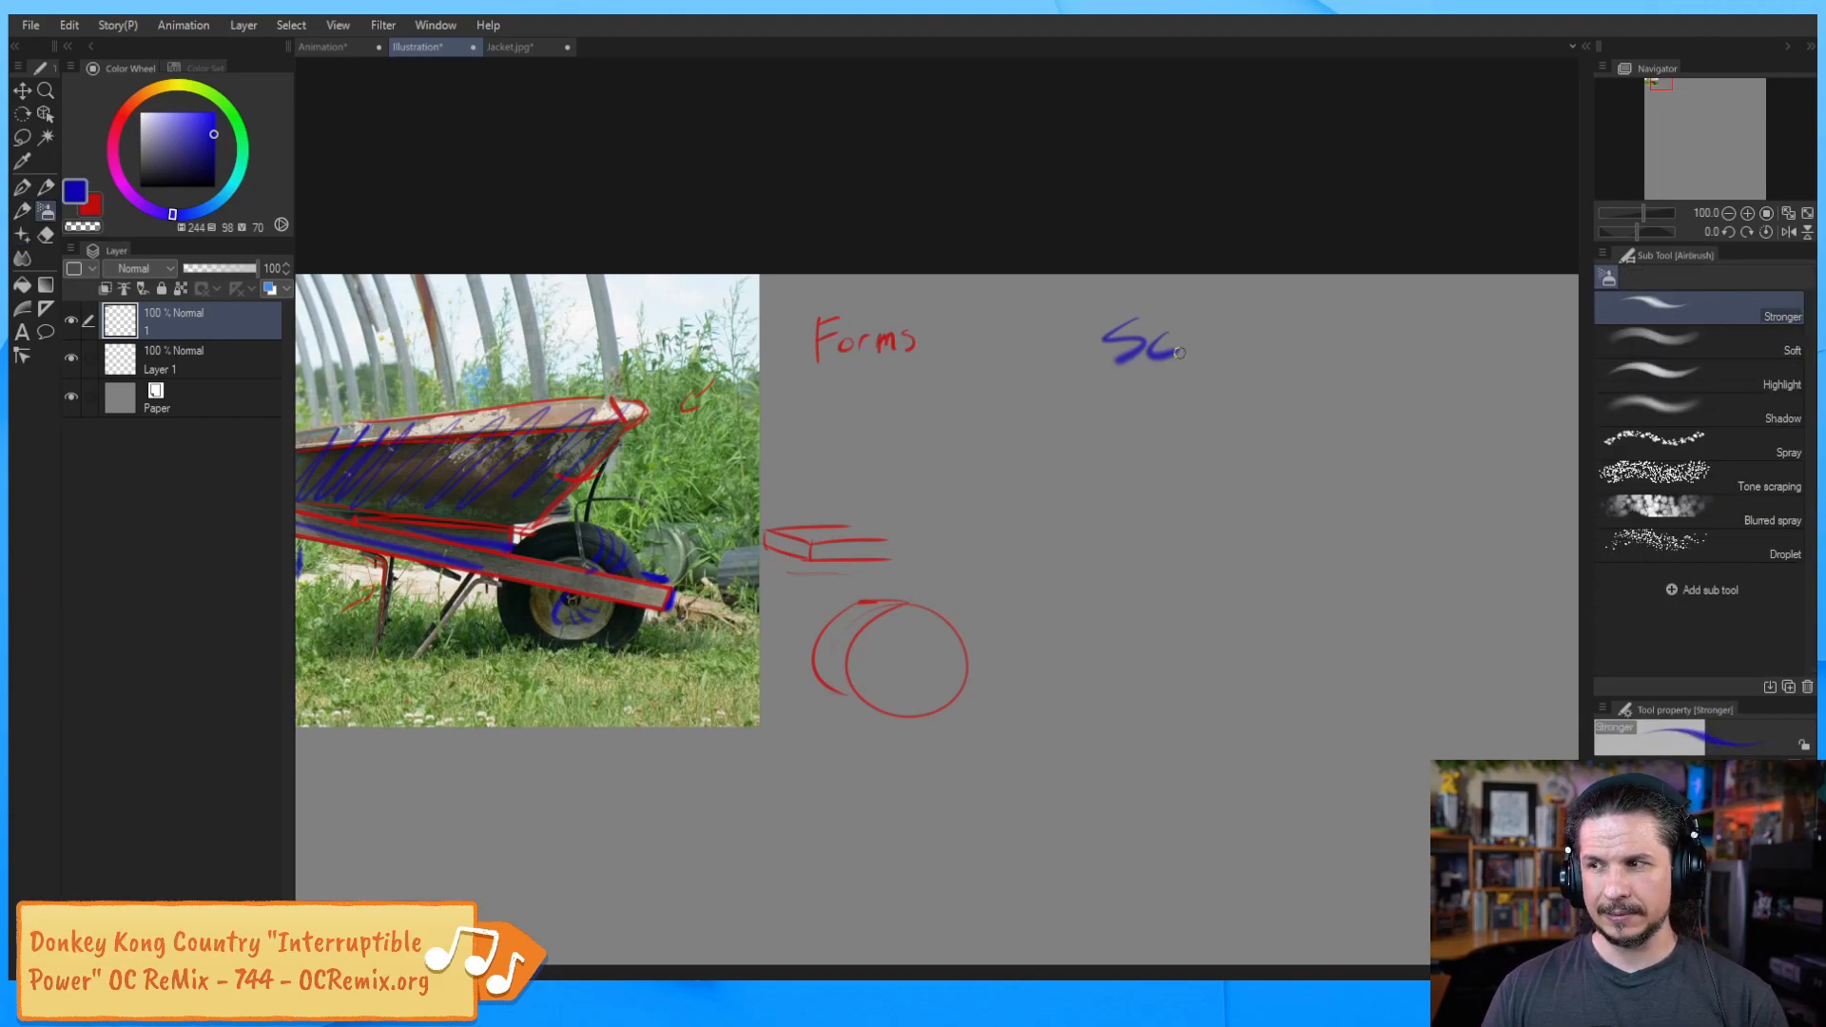
key(b)
mouse_move(1210, 345)
mouse_down()
mouse_move(1176, 389)
mouse_move(1263, 463)
mouse_up()
key(ctrl+z)
Erase the airbrushed letters and write the heading "Scale" in thin blue lines beside "Forms"
key(Tab)
key(e)
mouse_move(1082, 326)
mouse_down()
mouse_move(1094, 360)
mouse_move(1152, 354)
mouse_move(1063, 340)
mouse_move(1069, 362)
mouse_move(1114, 360)
mouse_up()
key(b)
drag(1138, 334, 1148, 356)
mouse_move(1158, 315)
mouse_down()
mouse_move(1155, 357)
mouse_move(1191, 353)
mouse_up()
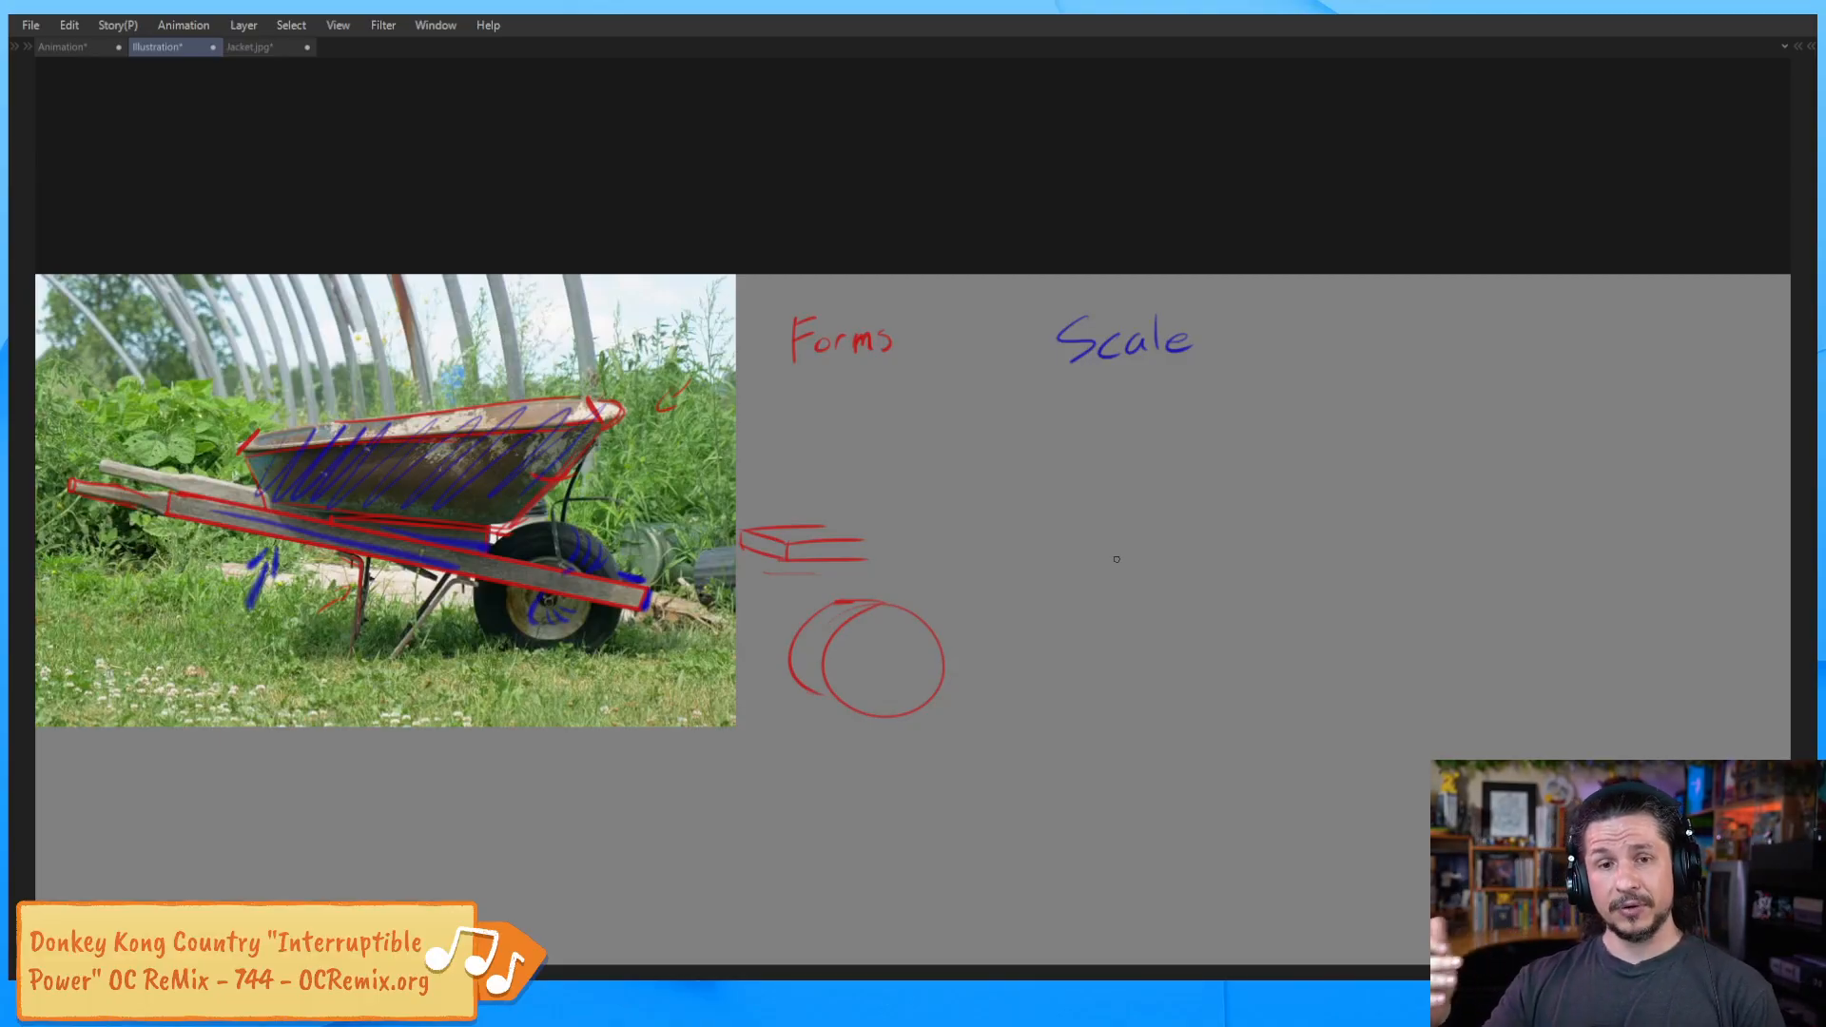
Write "Rig" and "Measurement" in blue beneath the "Scale" heading
mouse_move(1134, 411)
mouse_down()
mouse_move(1135, 456)
mouse_move(1173, 453)
mouse_move(1198, 476)
mouse_up()
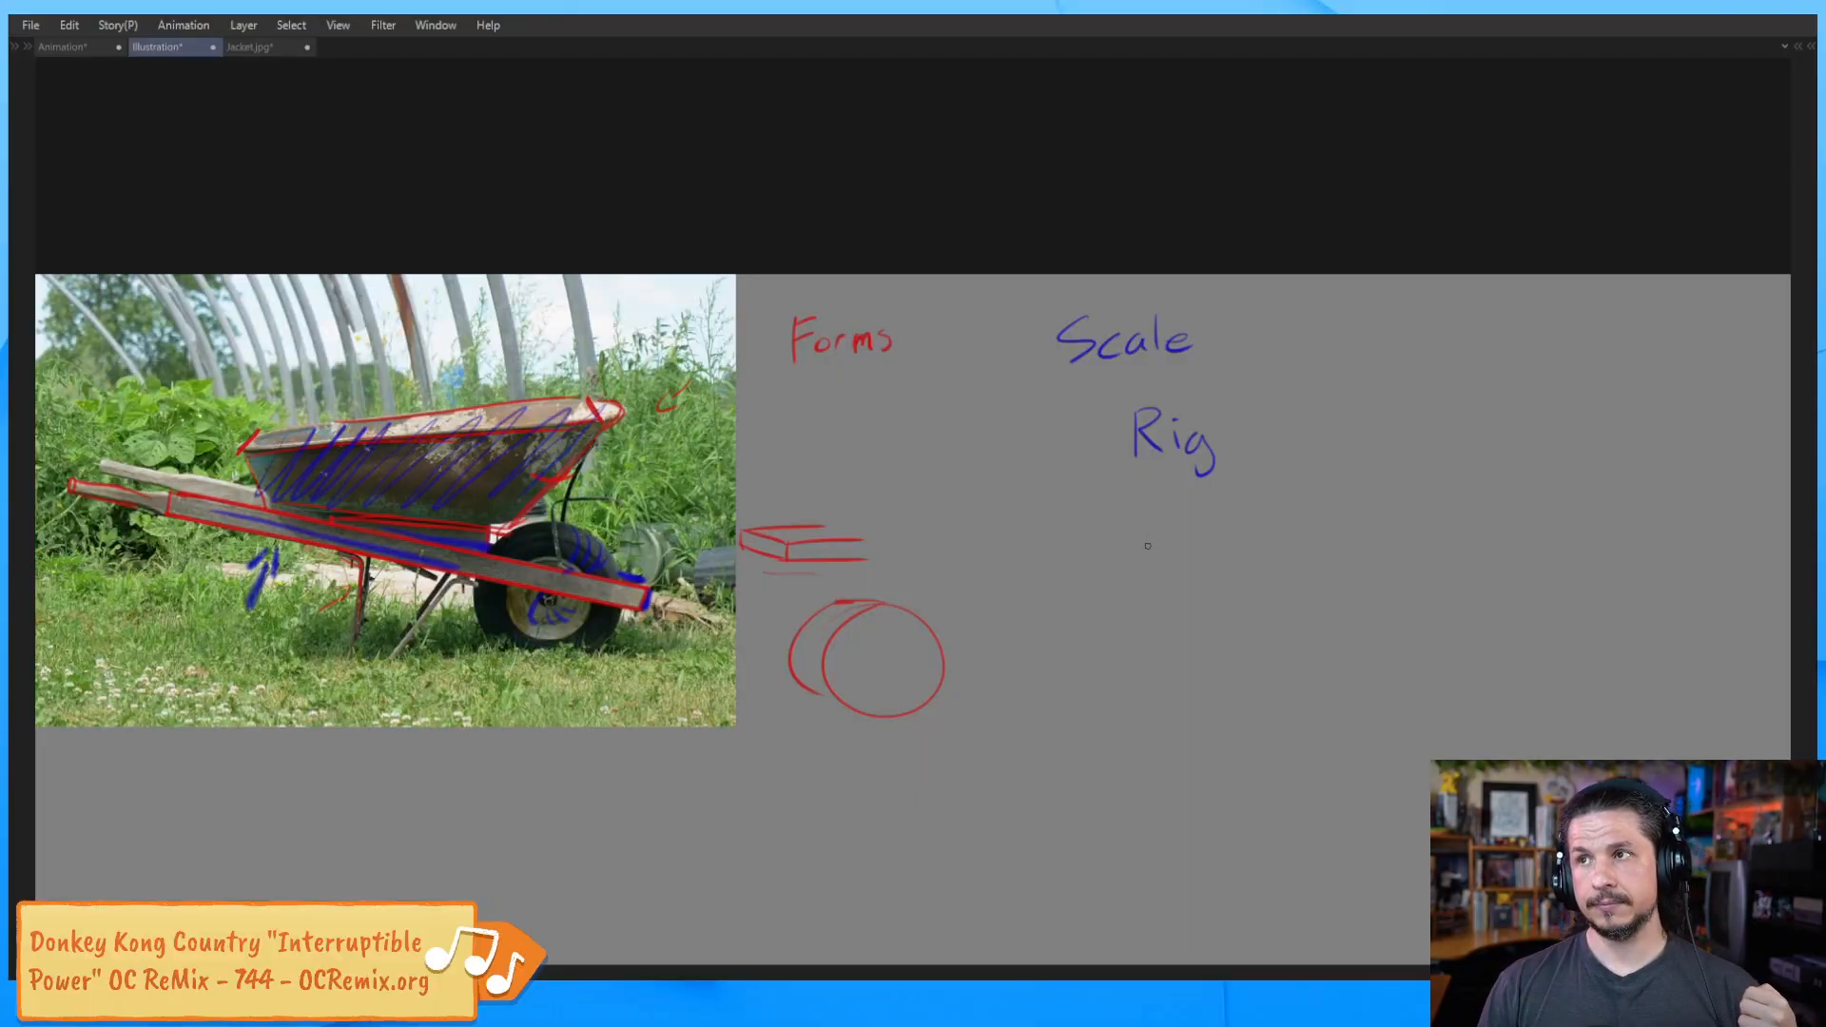
mouse_move(1141, 516)
mouse_down()
mouse_move(1142, 563)
mouse_move(1190, 553)
mouse_up()
drag(1209, 537, 1214, 550)
mouse_move(1226, 533)
mouse_down()
mouse_move(1219, 557)
mouse_move(1271, 536)
mouse_up()
drag(1290, 544, 1361, 538)
drag(1363, 548, 1394, 539)
drag(1375, 526, 1417, 518)
drag(1260, 535, 1262, 560)
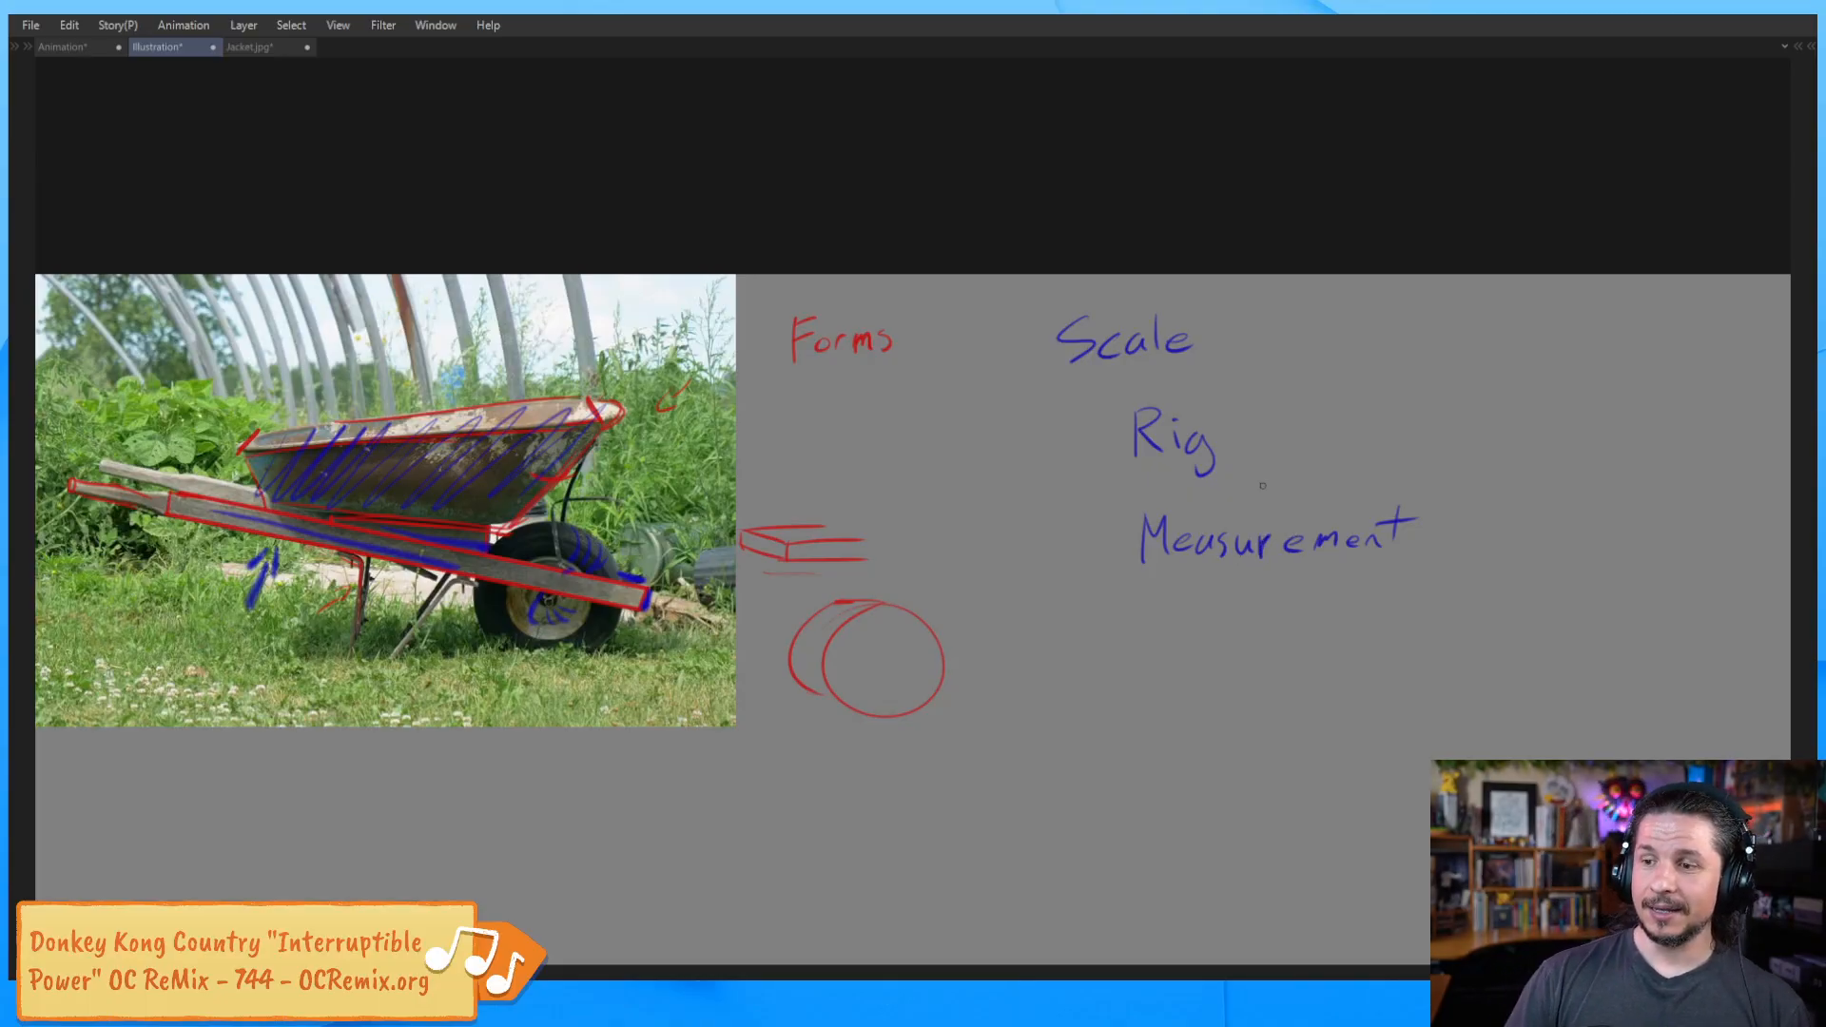
Touch up the lettering of the word "Measurement" with the brush and eraser
drag(1206, 535, 1203, 544)
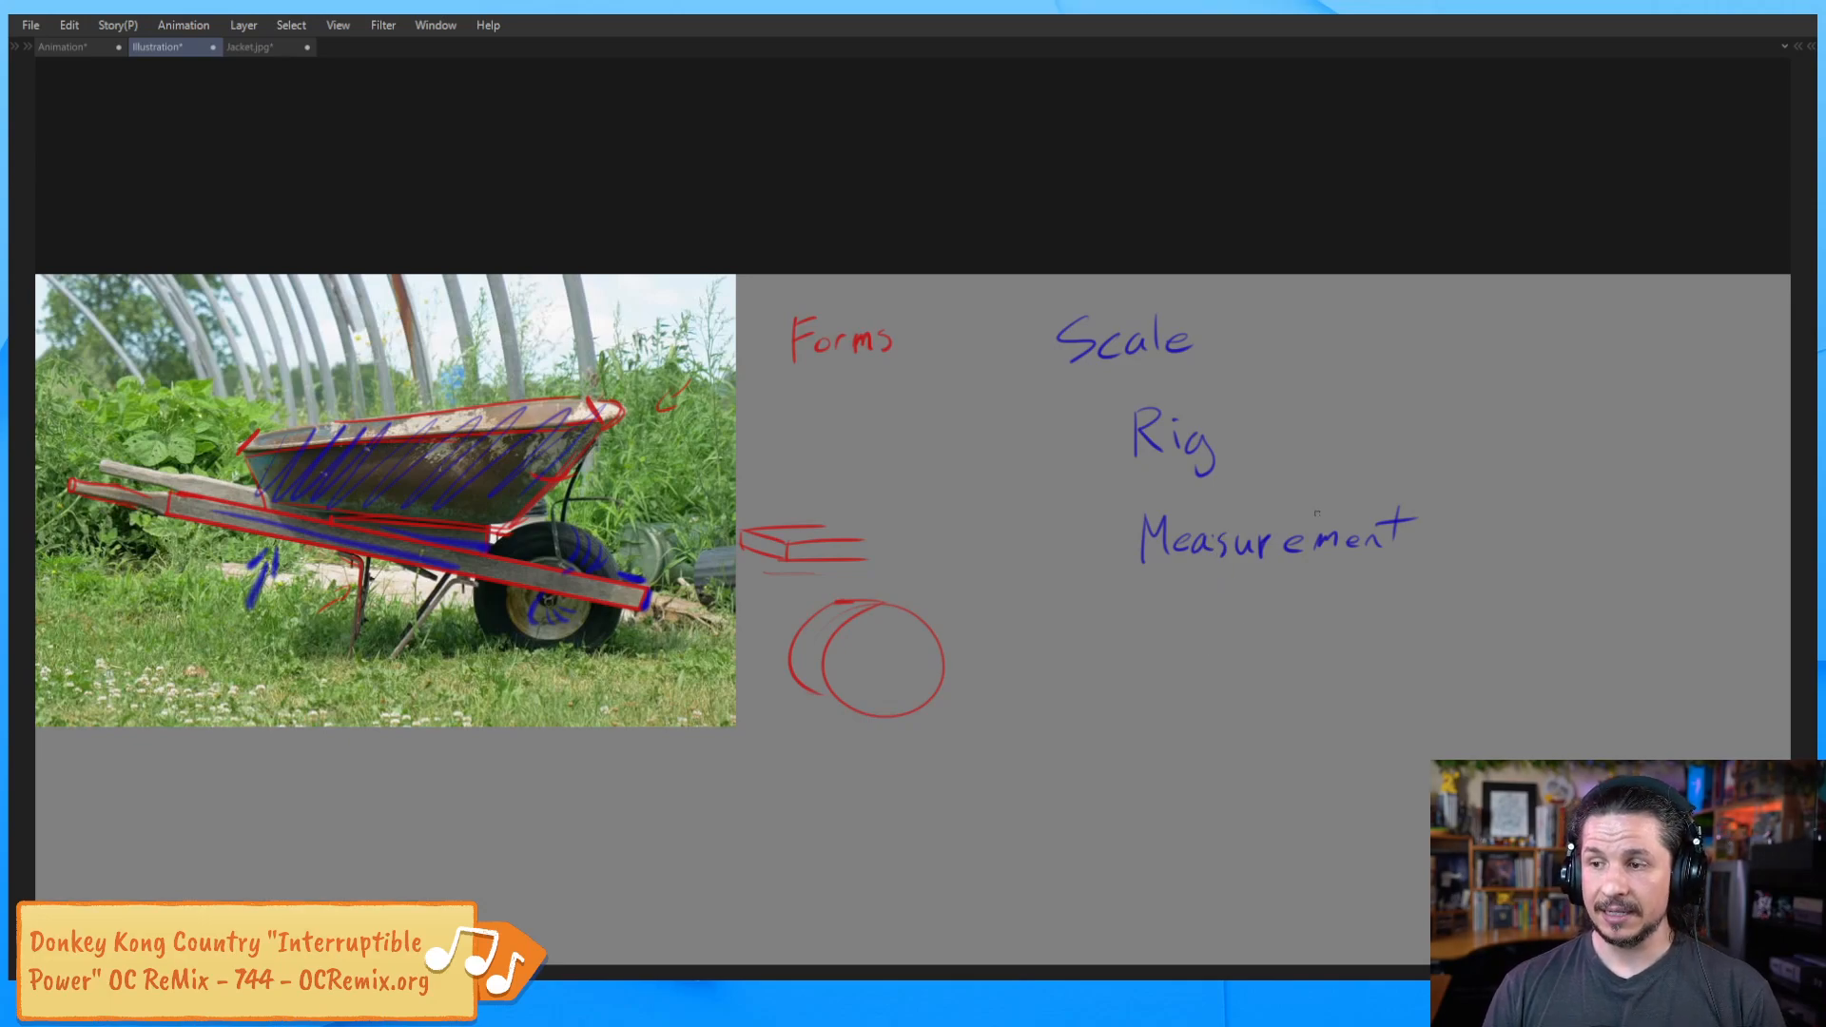
key(e)
mouse_move(1329, 530)
mouse_down()
mouse_move(1312, 540)
mouse_move(1385, 539)
mouse_up()
key(p)
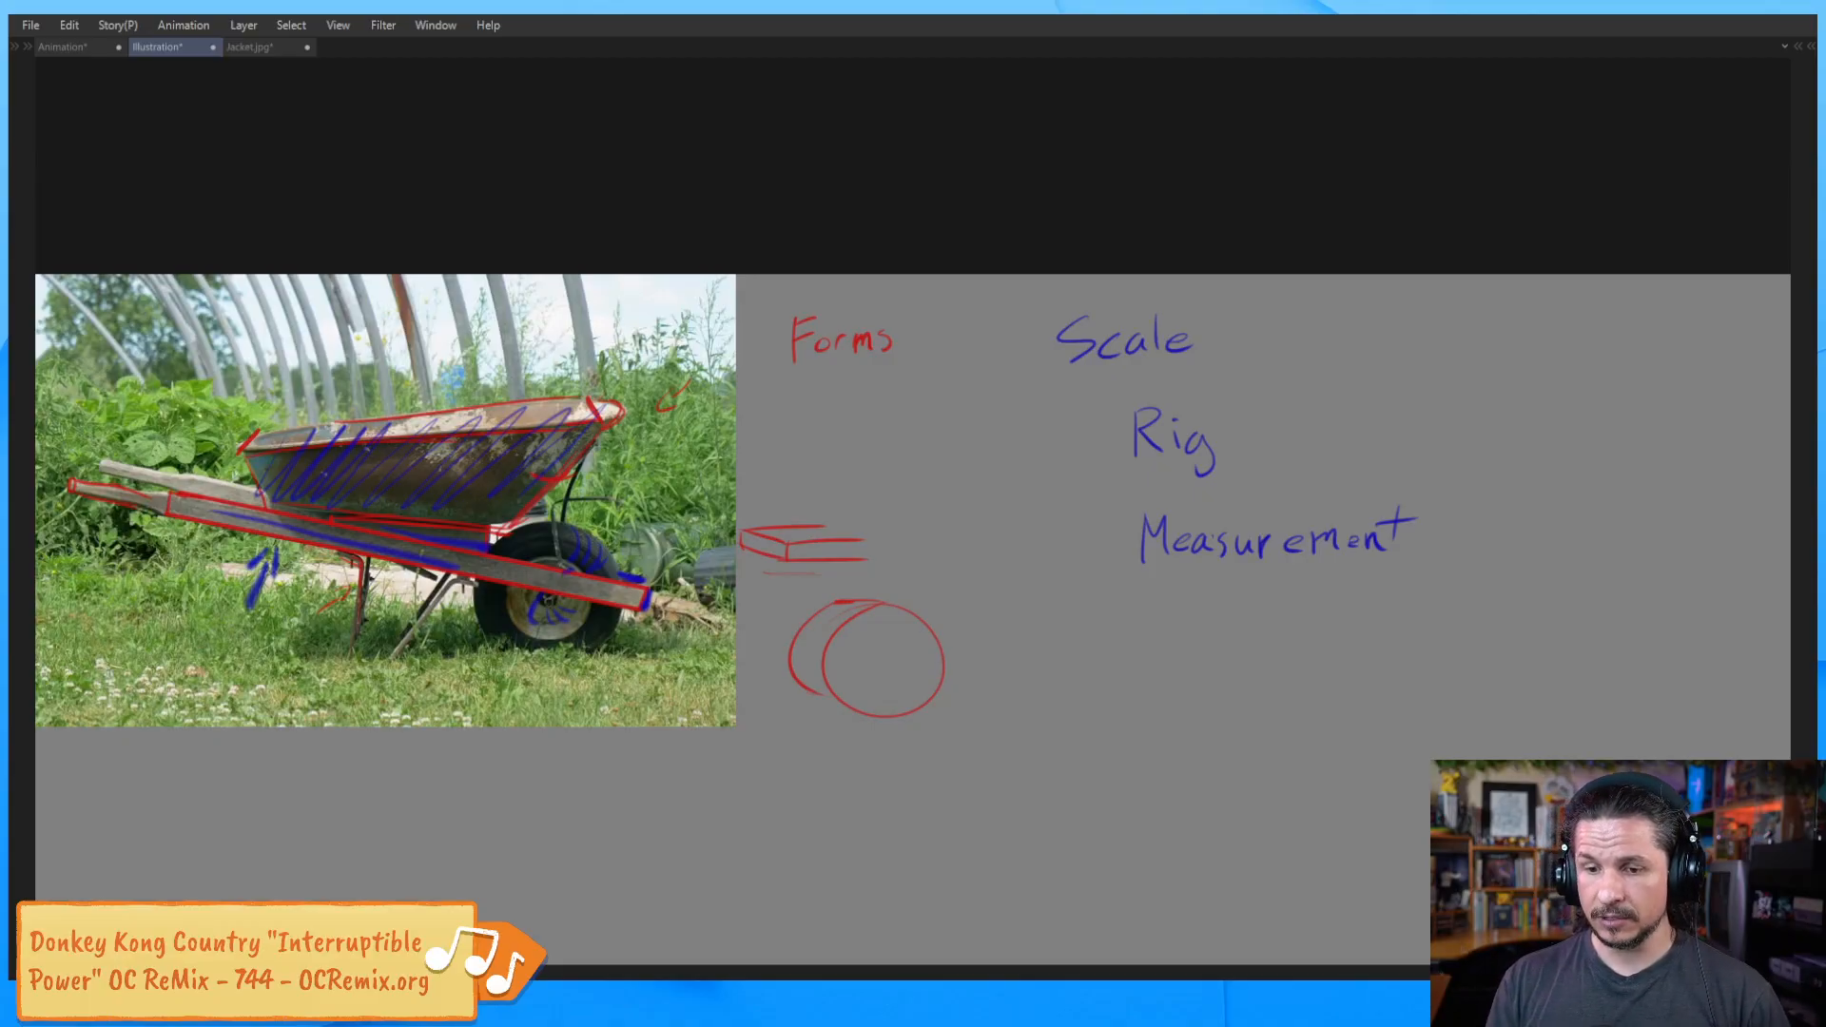
Switch to Maya and create a polygon cube at the grid's center
key(alt+Tab)
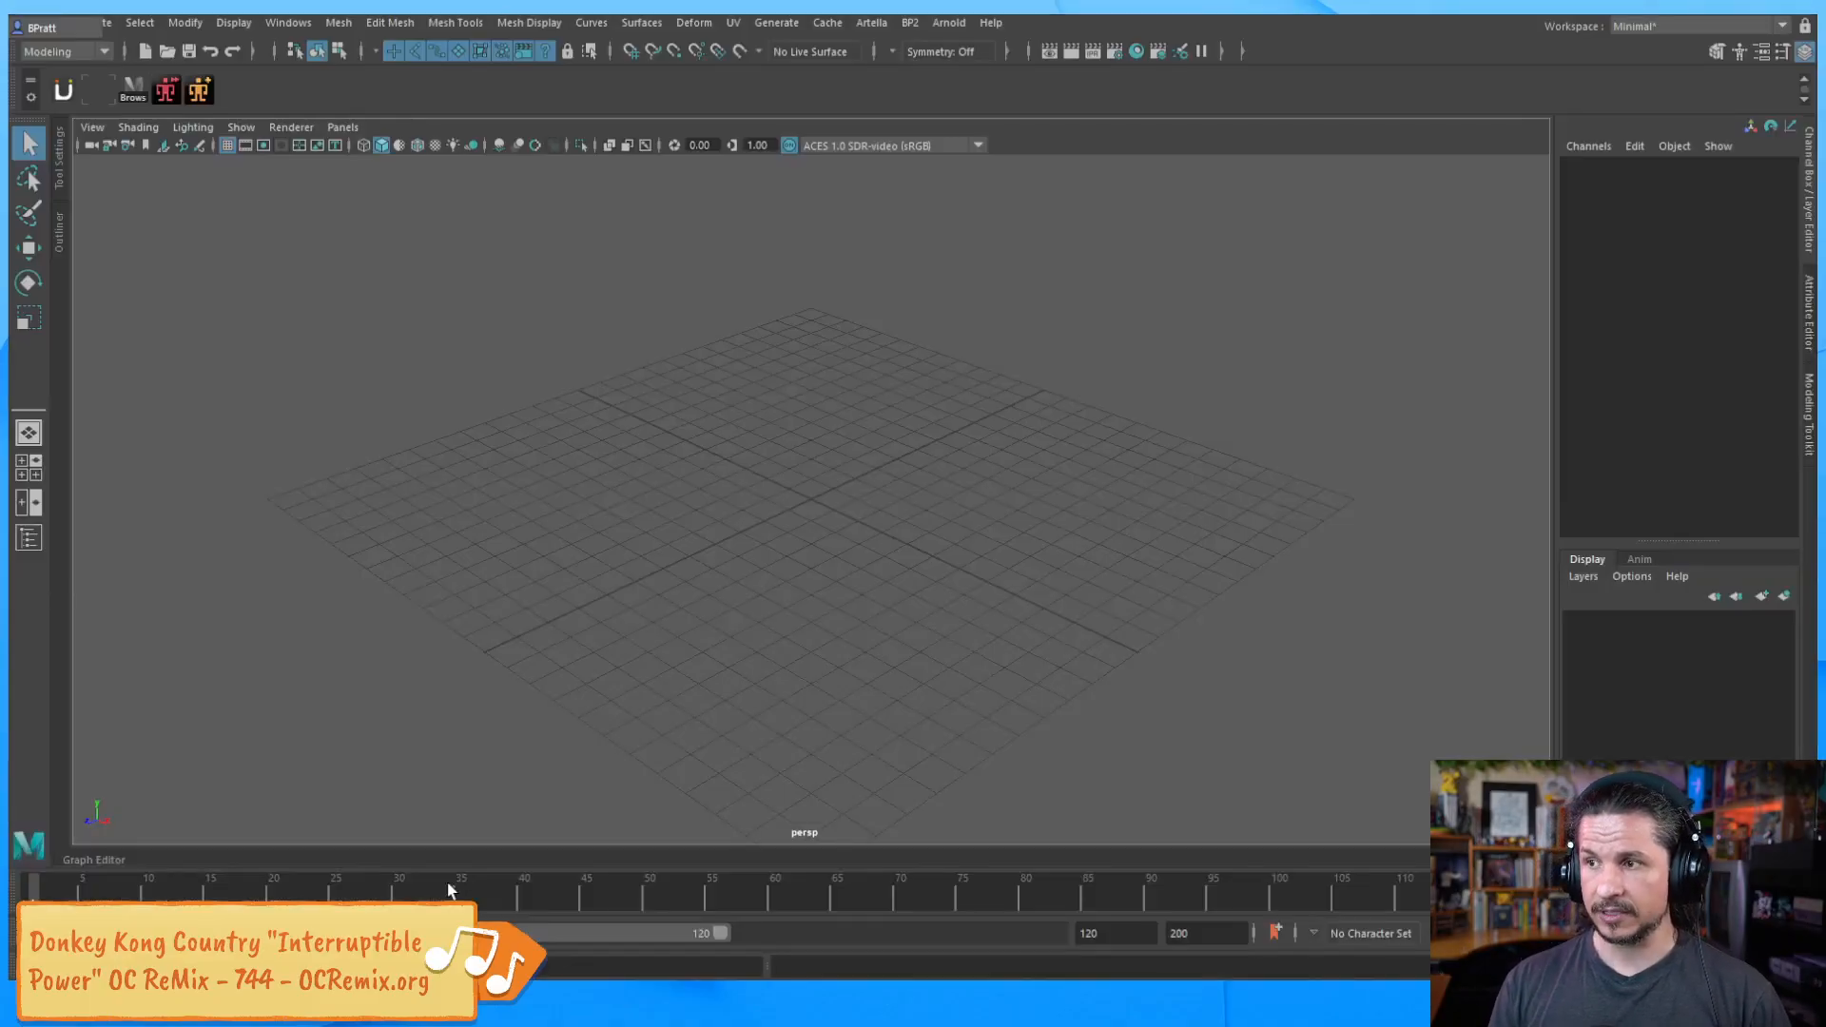
click(187, 26)
click(494, 270)
key(space)
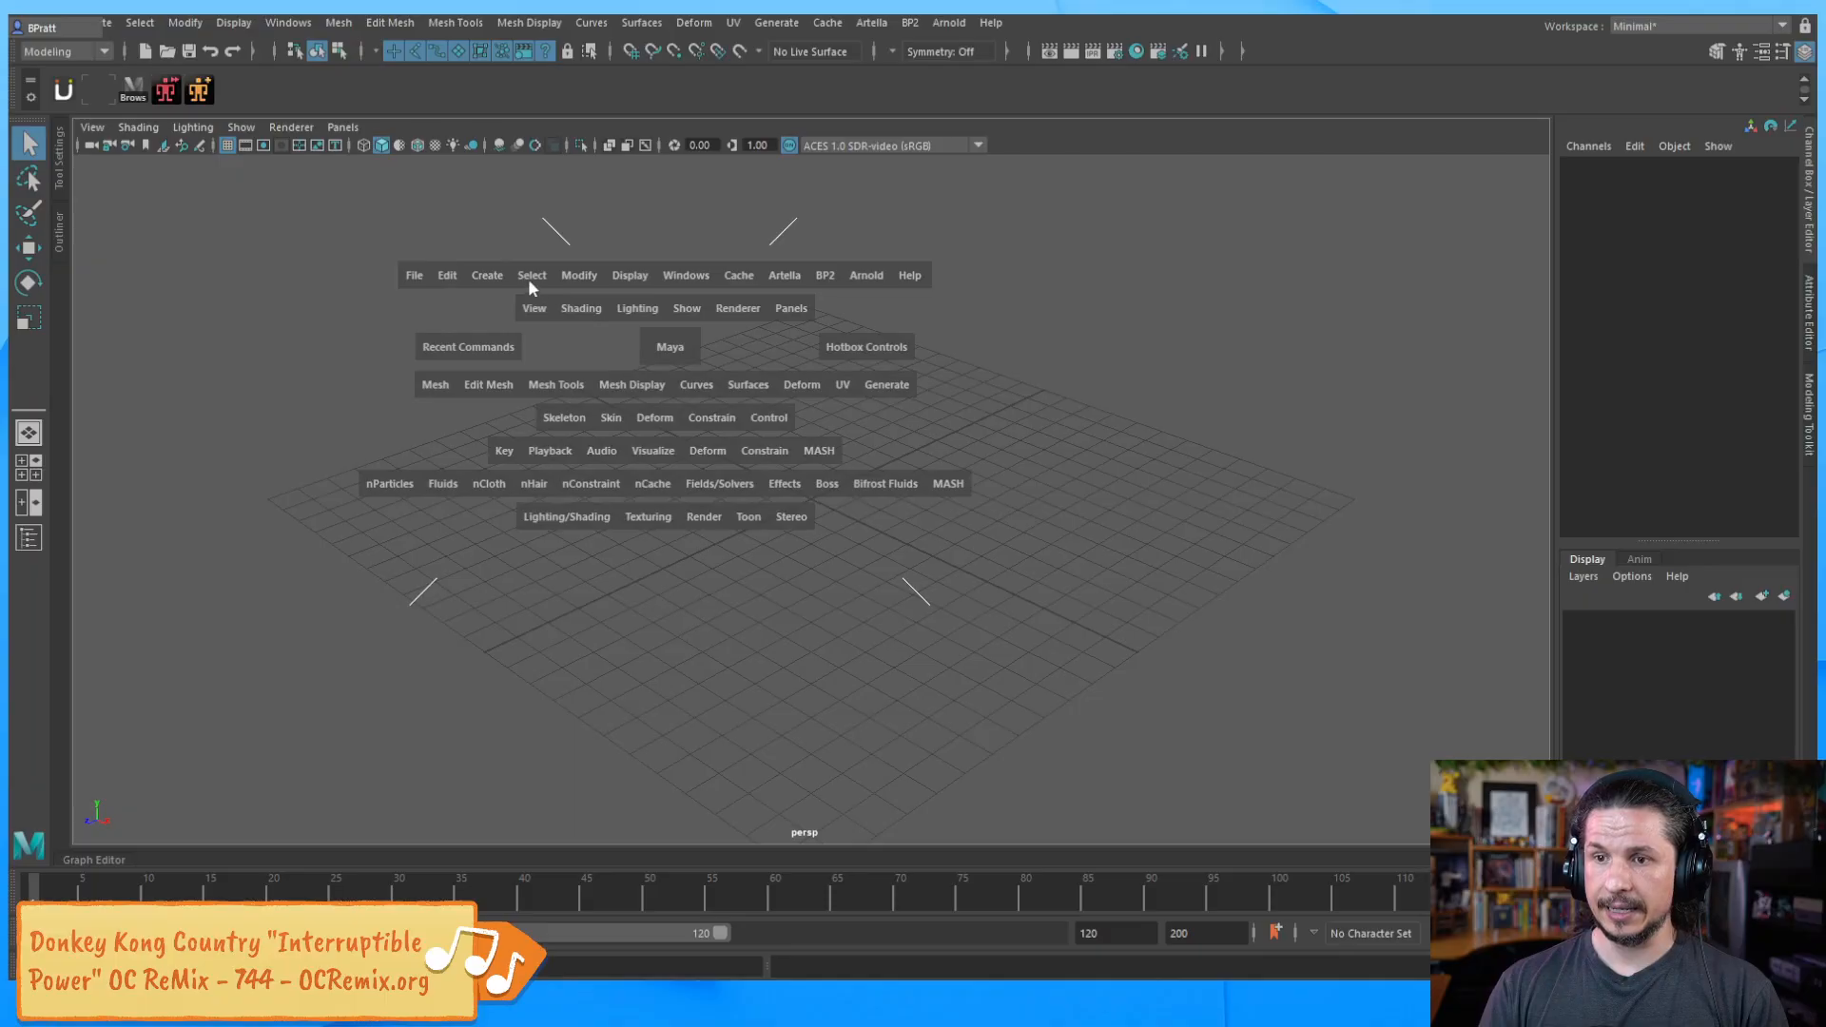
click(489, 275)
mouse_move(537, 347)
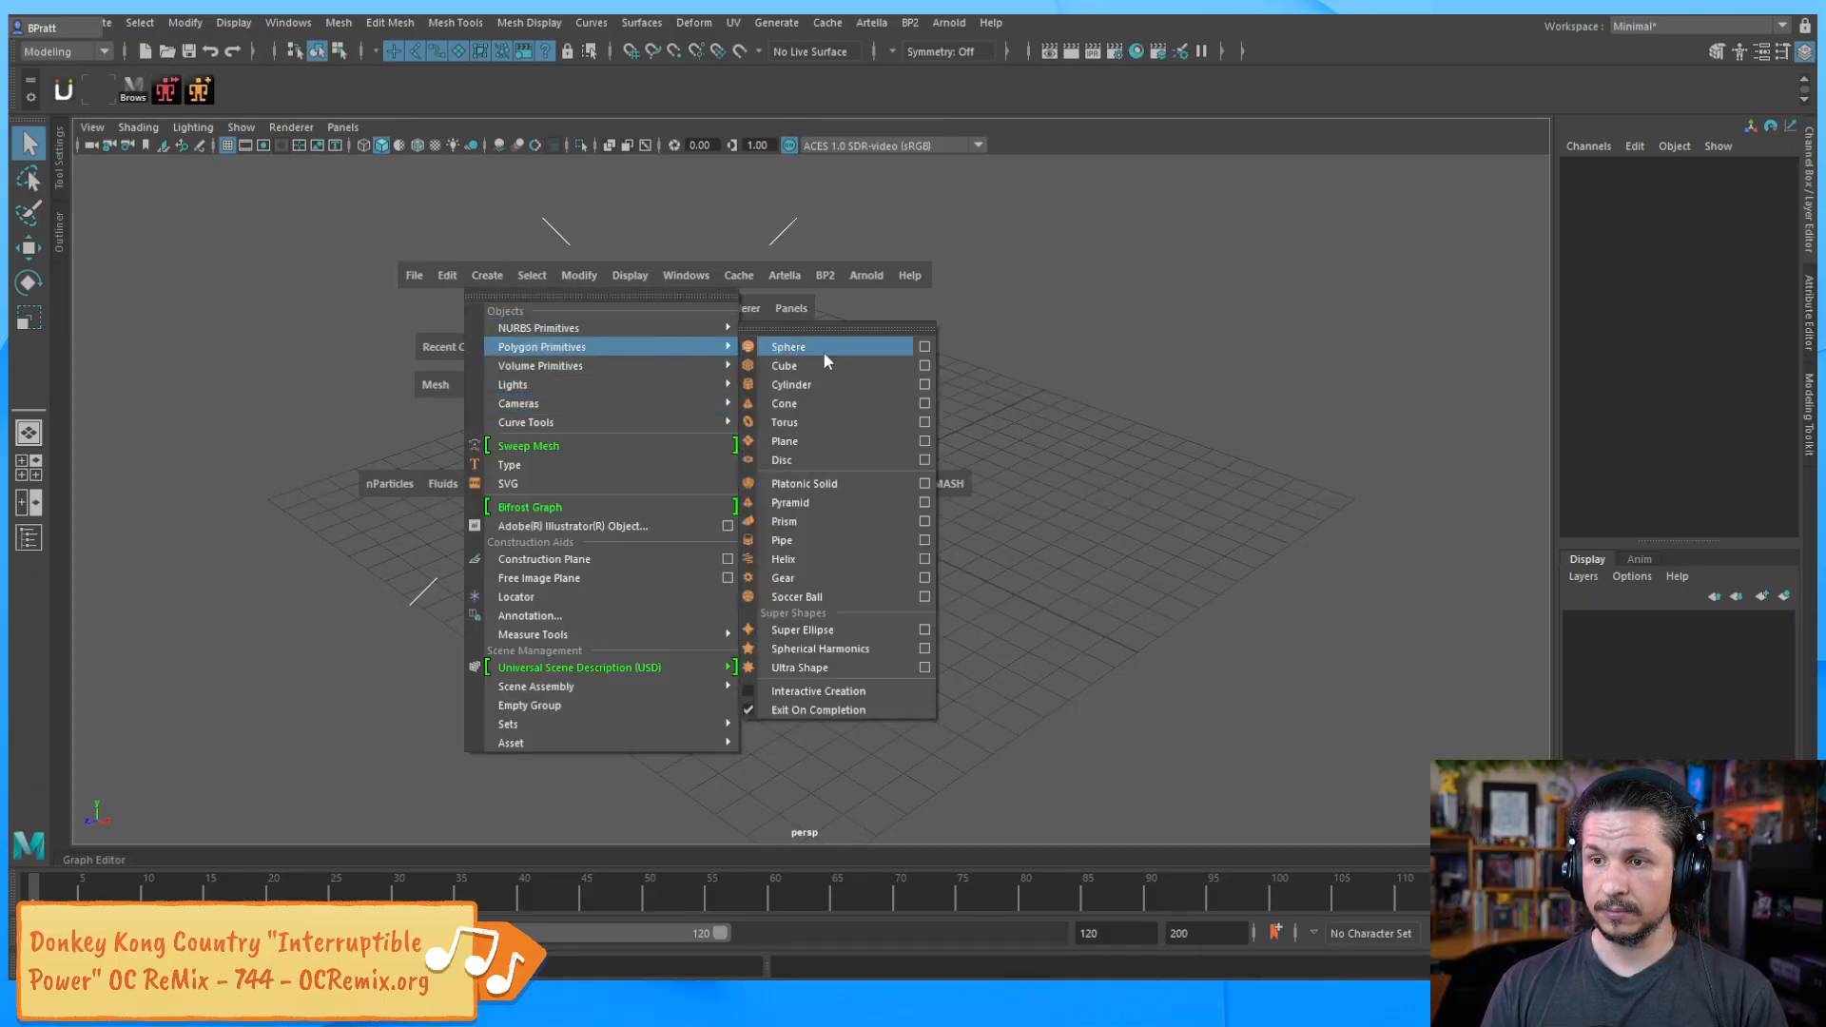
click(824, 366)
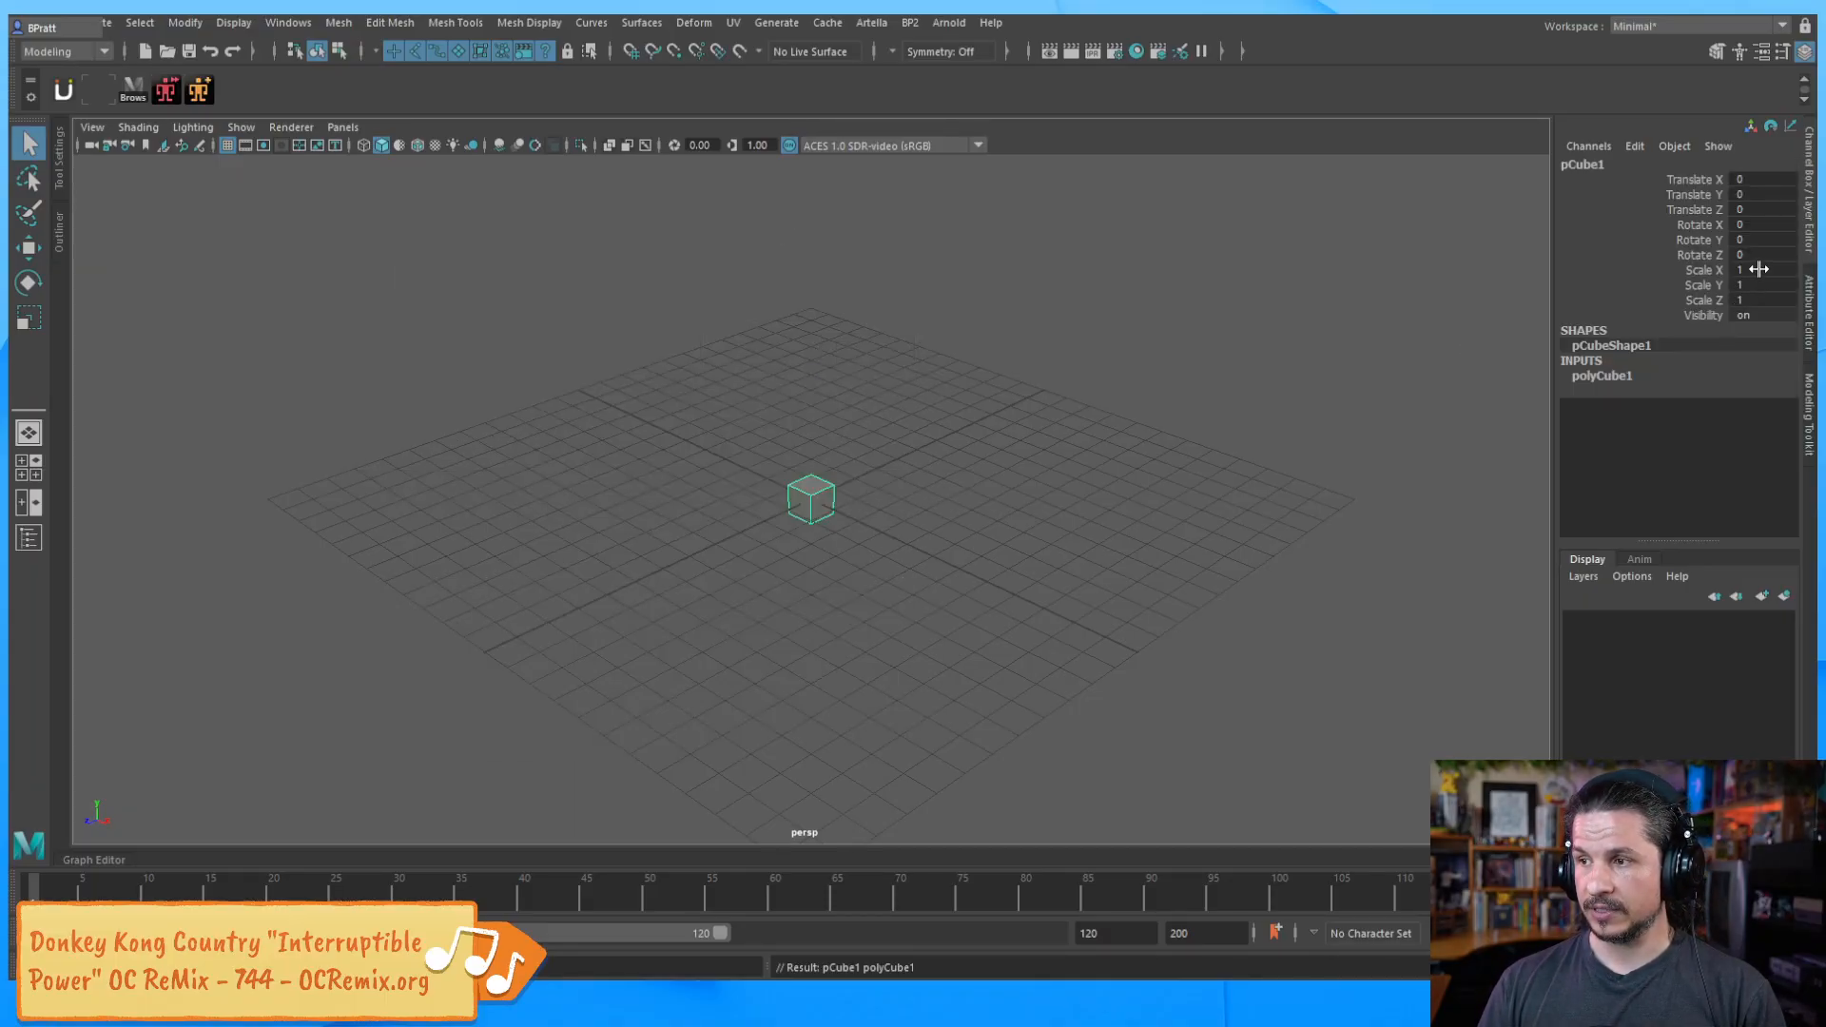
Set the cube's X, Y and Z scale to 10 and inspect it from several angles
drag(1770, 271, 1776, 302)
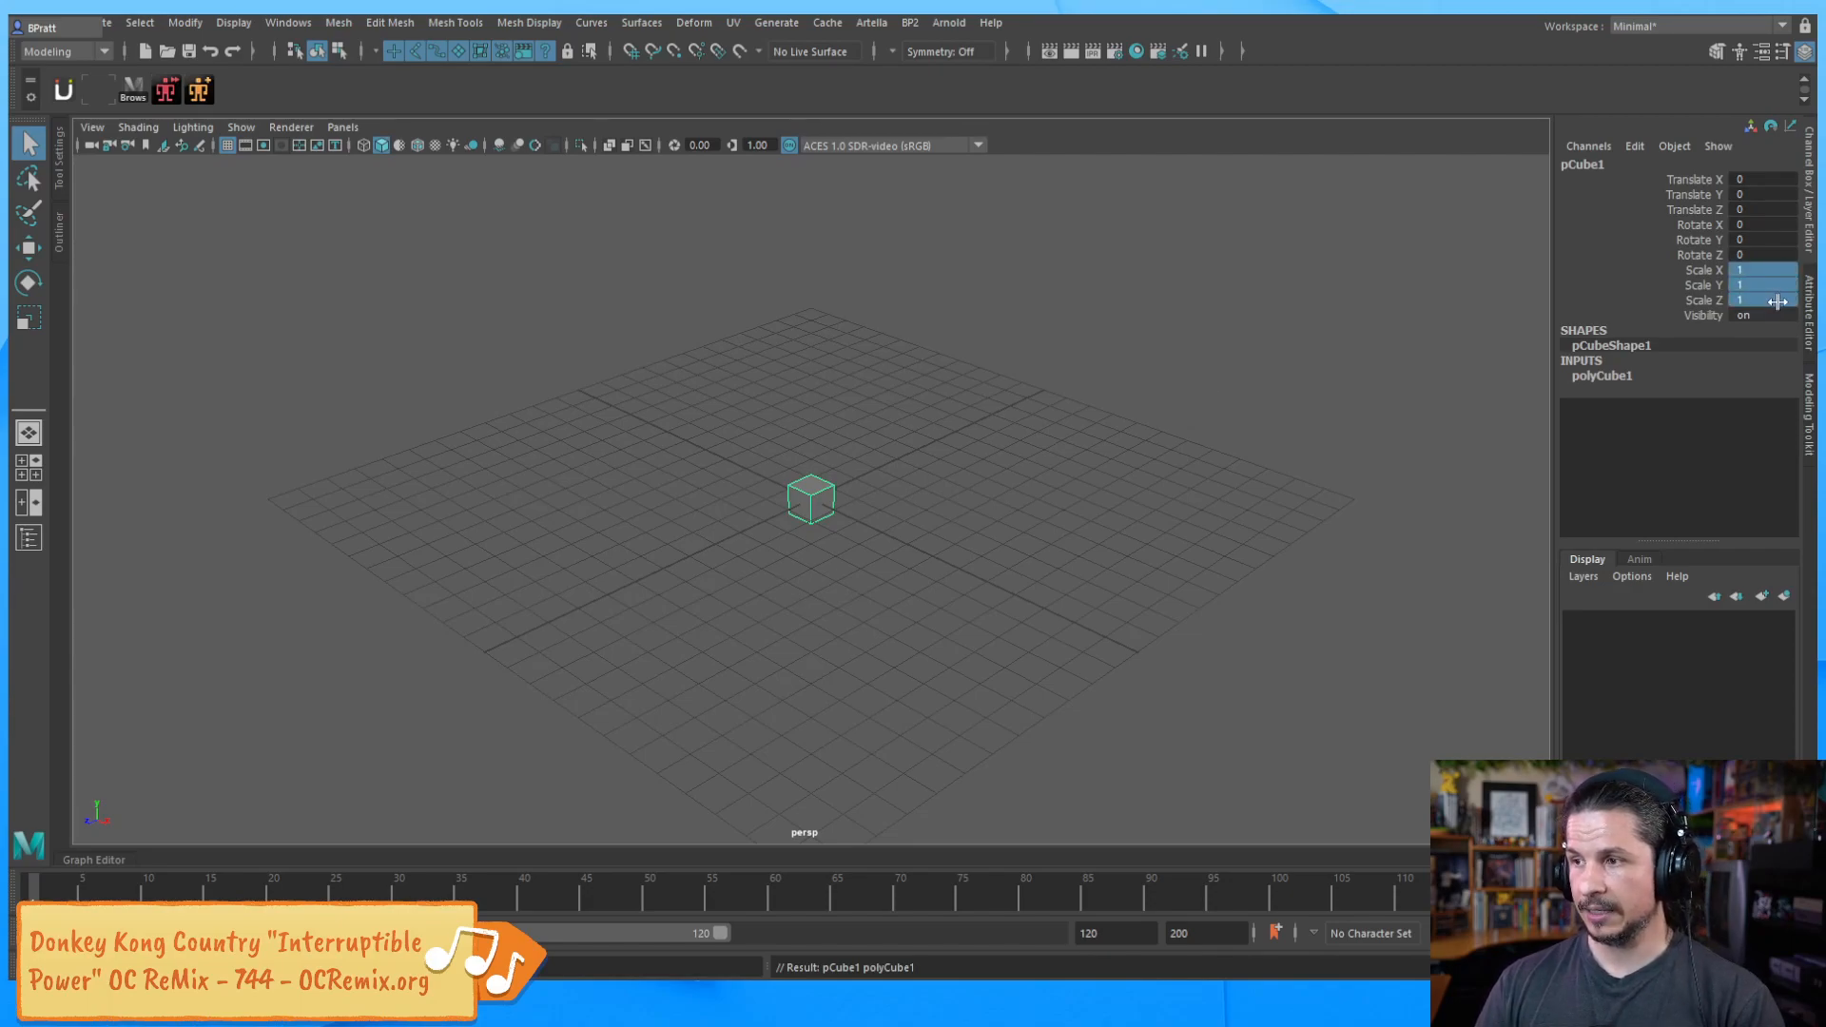
text(10)
key(Return)
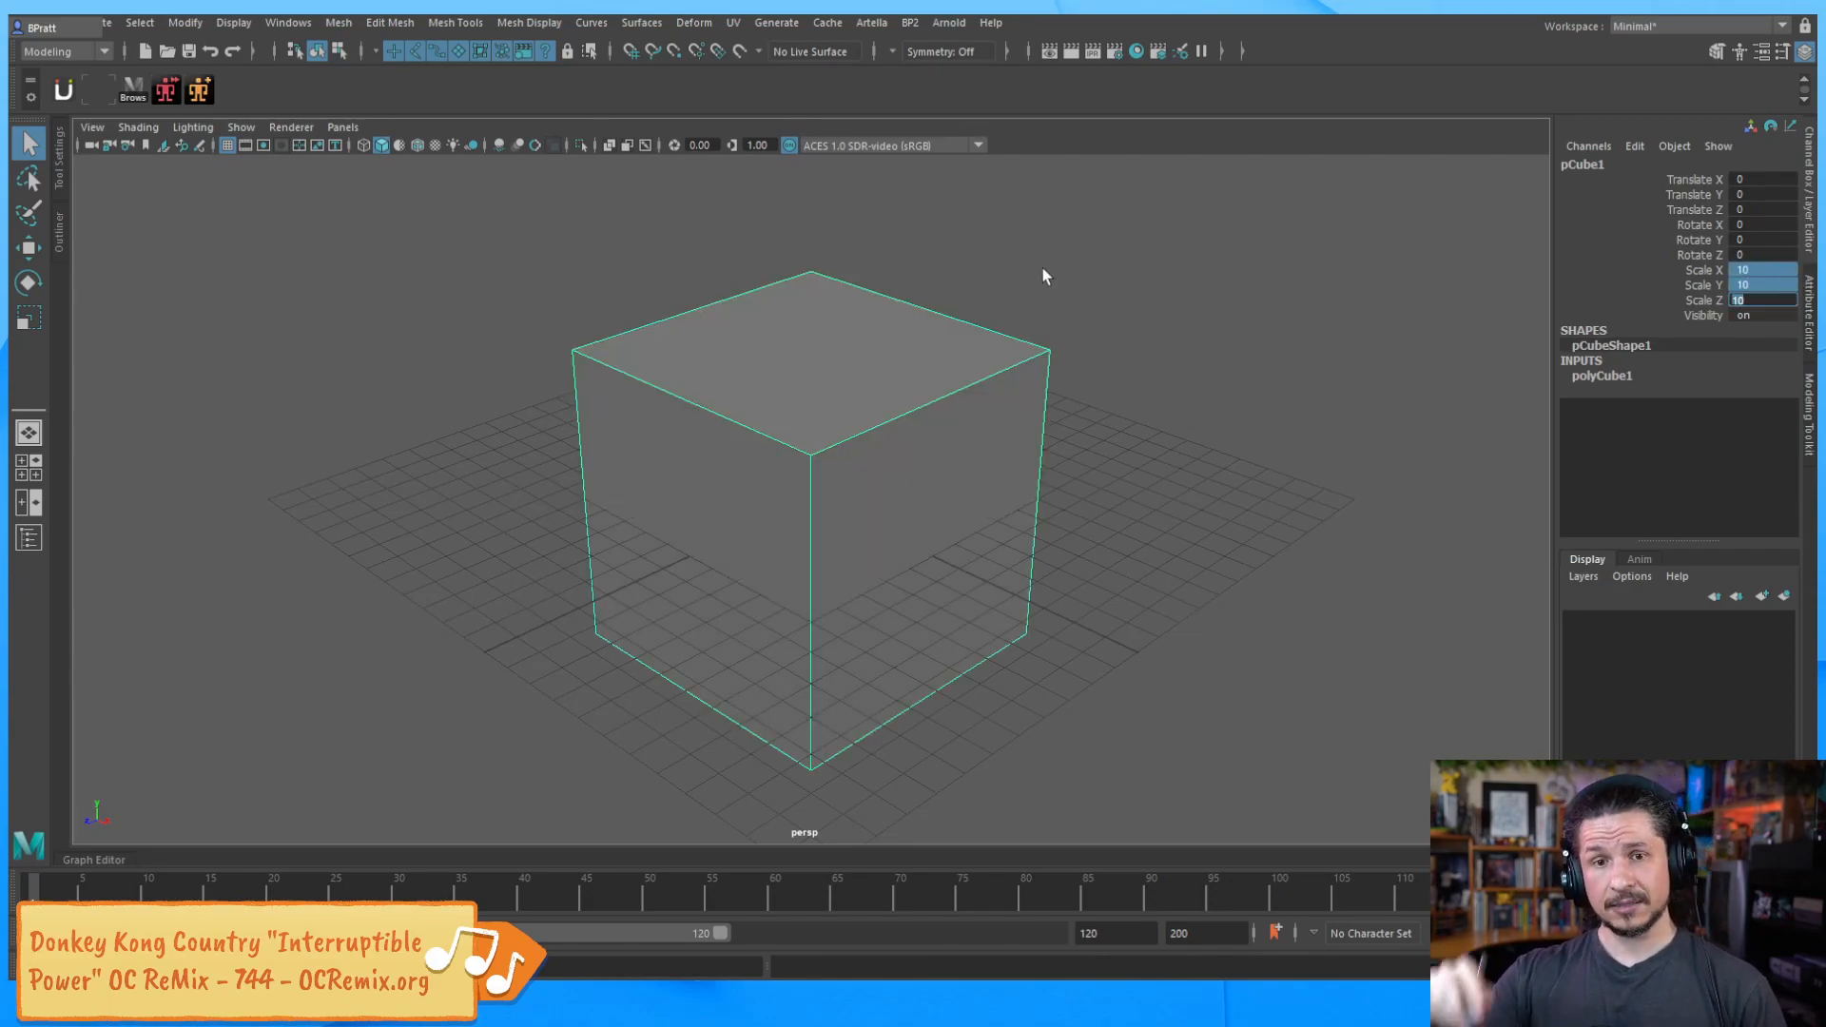
alt+drag(875, 481, 903, 511)
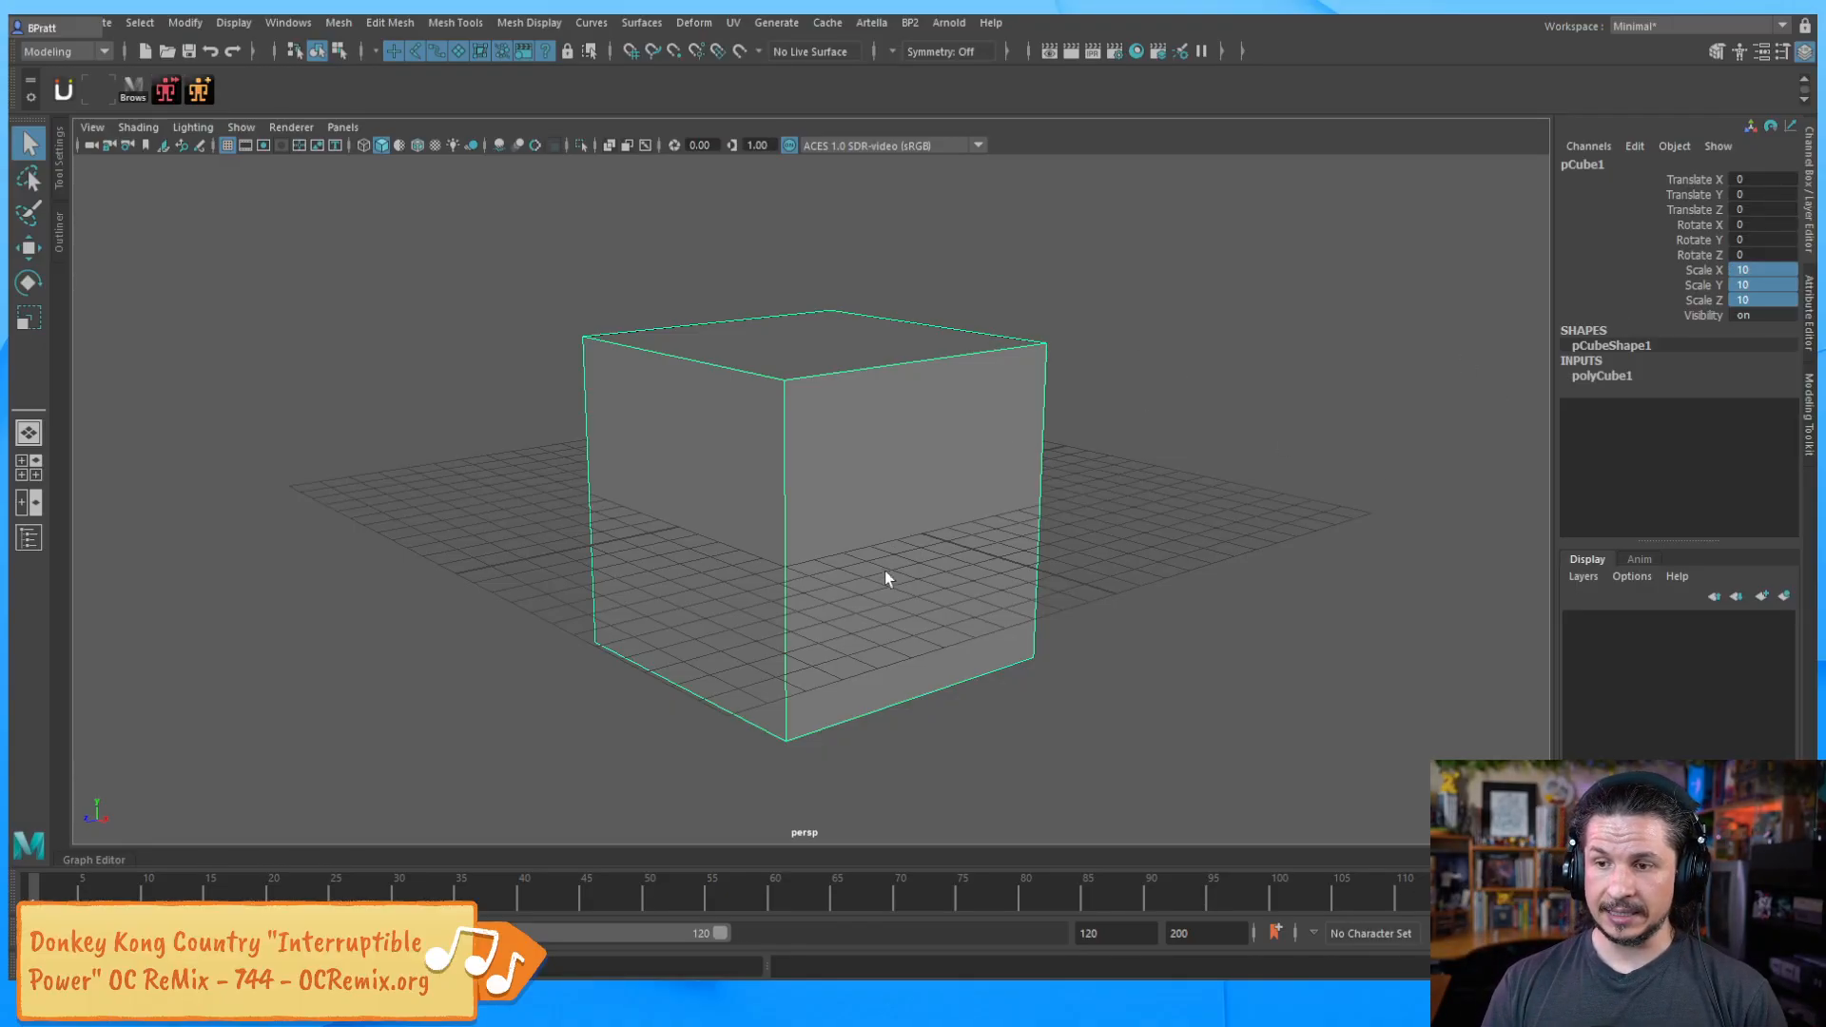
alt+drag(884, 574, 880, 606)
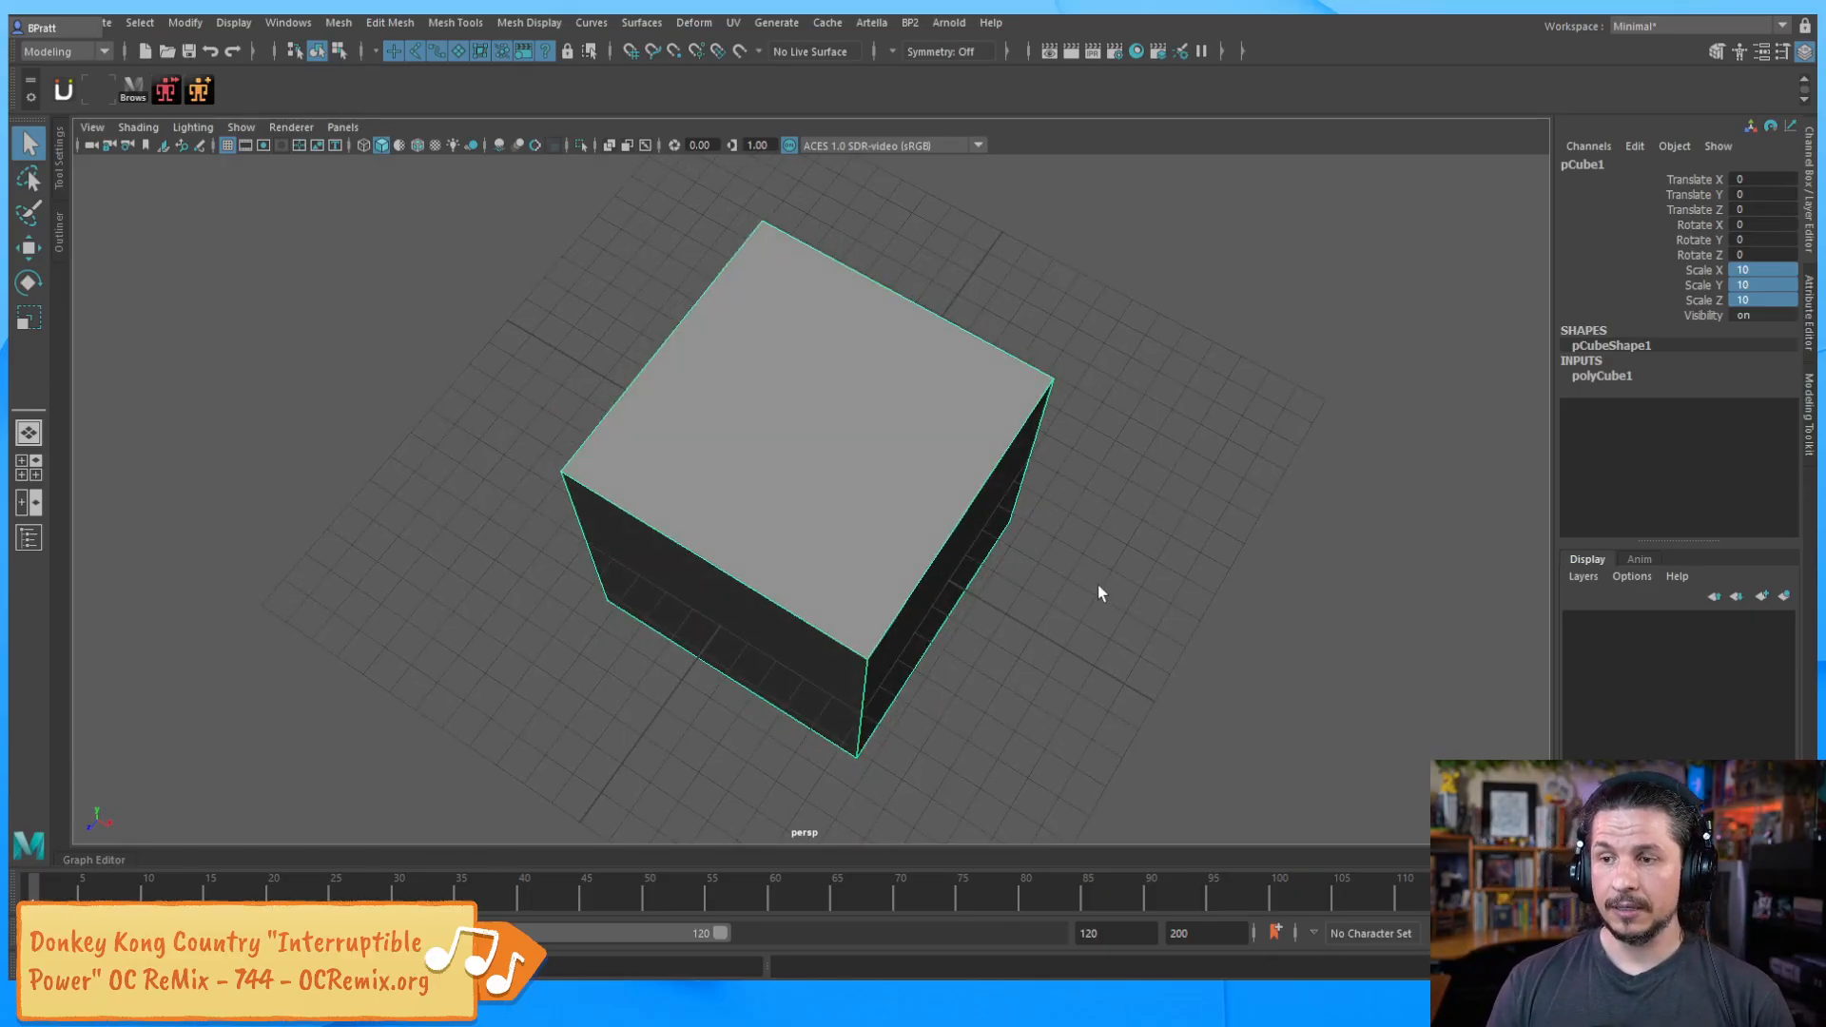
alt+drag(1097, 587, 1078, 475)
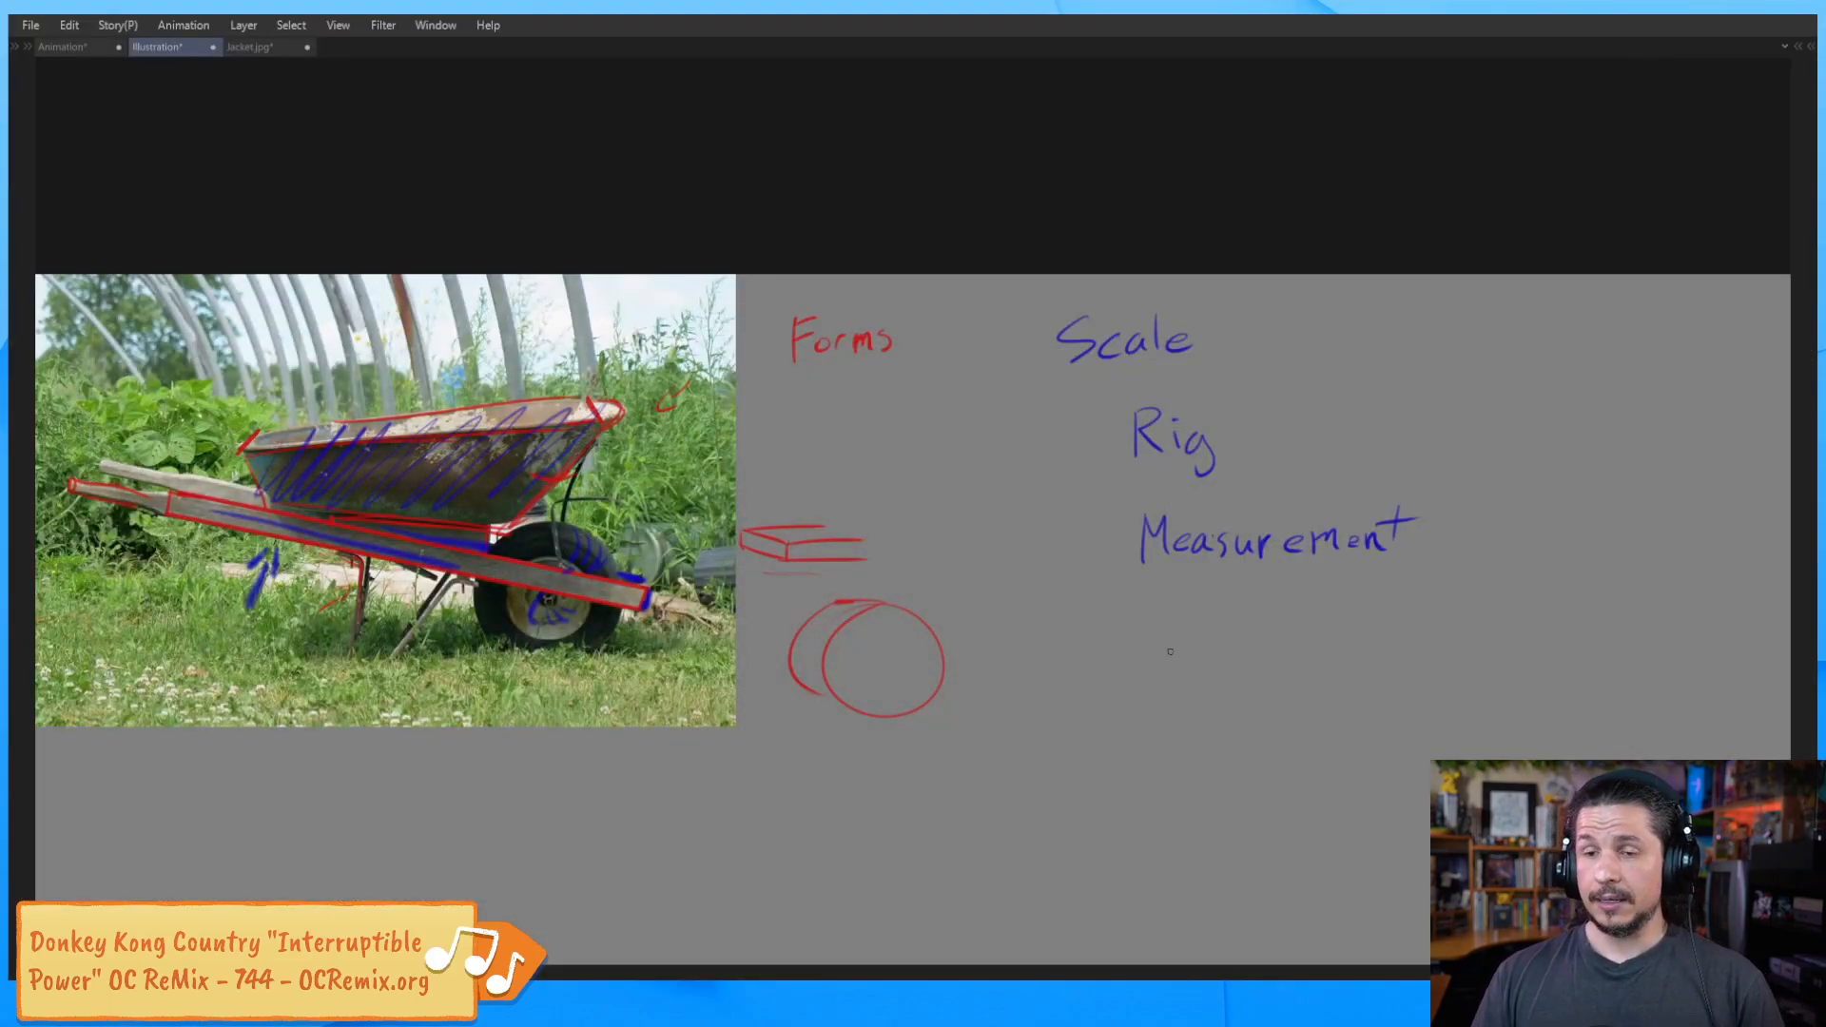
Return to the wheelbarrow illustration and write "Wing it" in blue beneath "Measurement"
mouse_move(1144, 624)
mouse_down()
mouse_move(1185, 628)
mouse_move(1239, 674)
mouse_move(1317, 651)
mouse_move(1348, 612)
mouse_up()
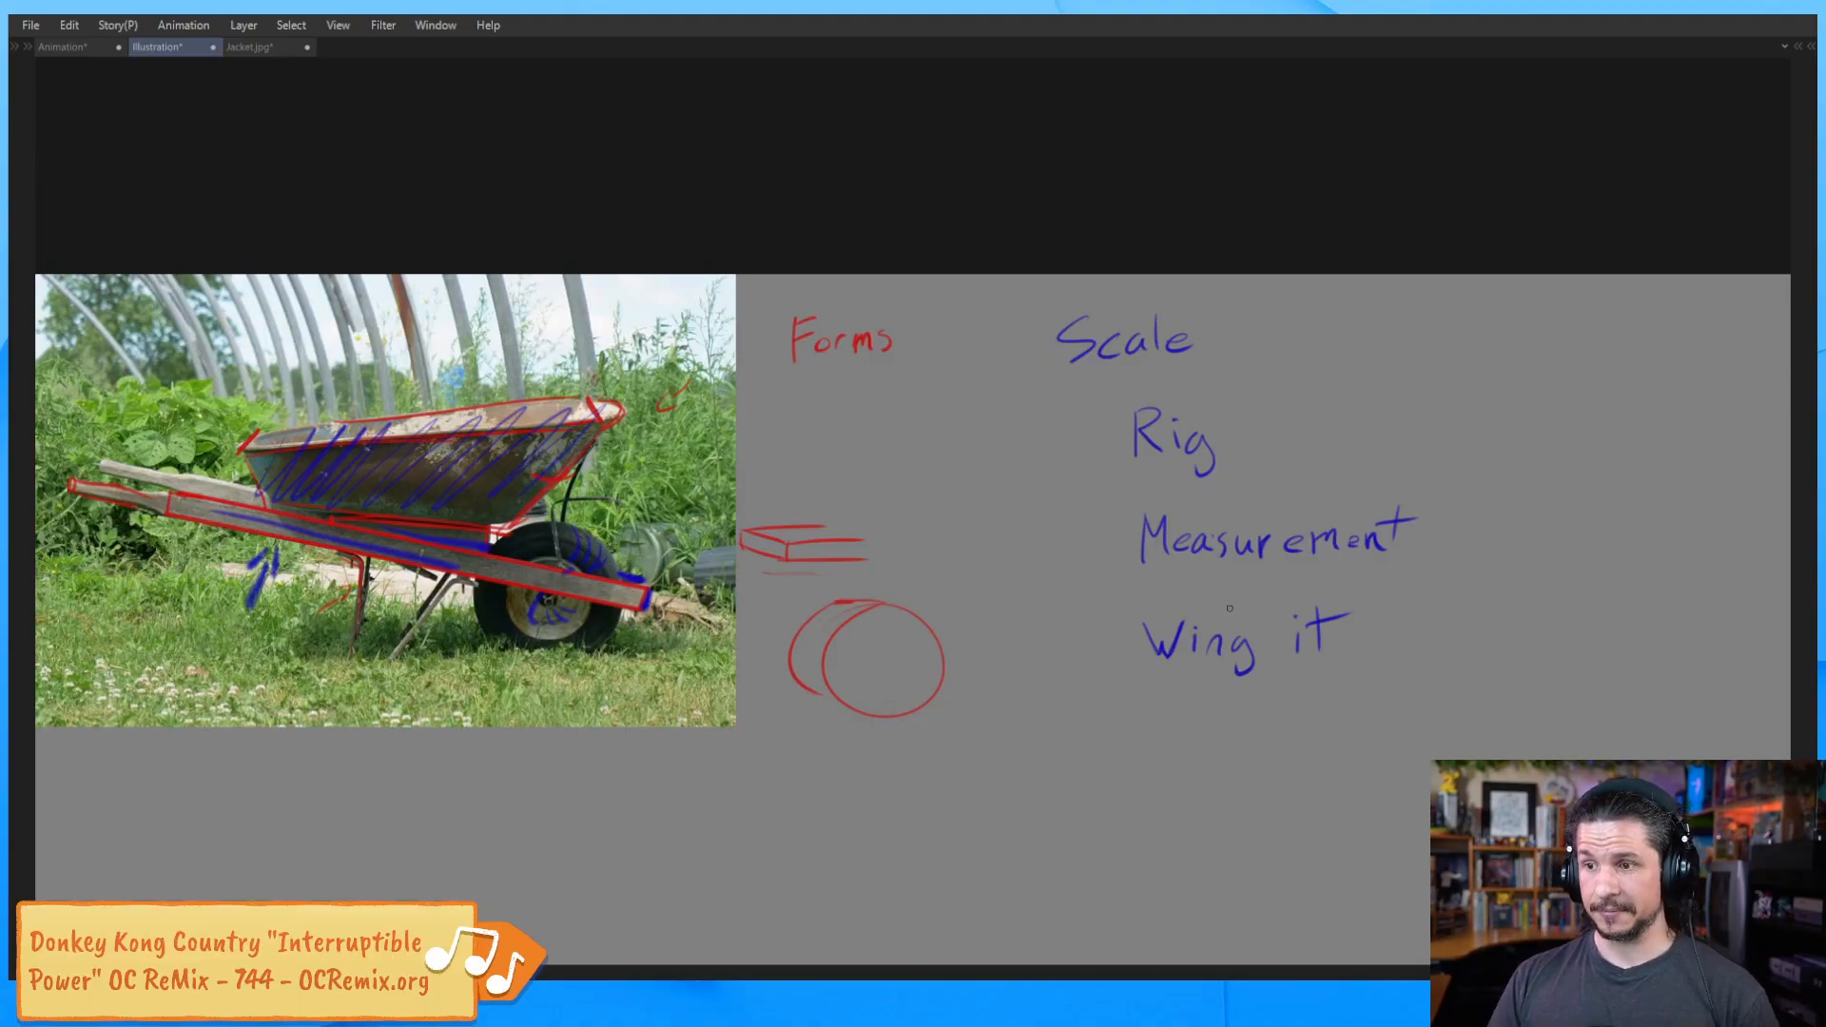
Underline the "Scale" and "Forms" headings in blue
drag(1067, 379, 1208, 349)
drag(785, 380, 916, 358)
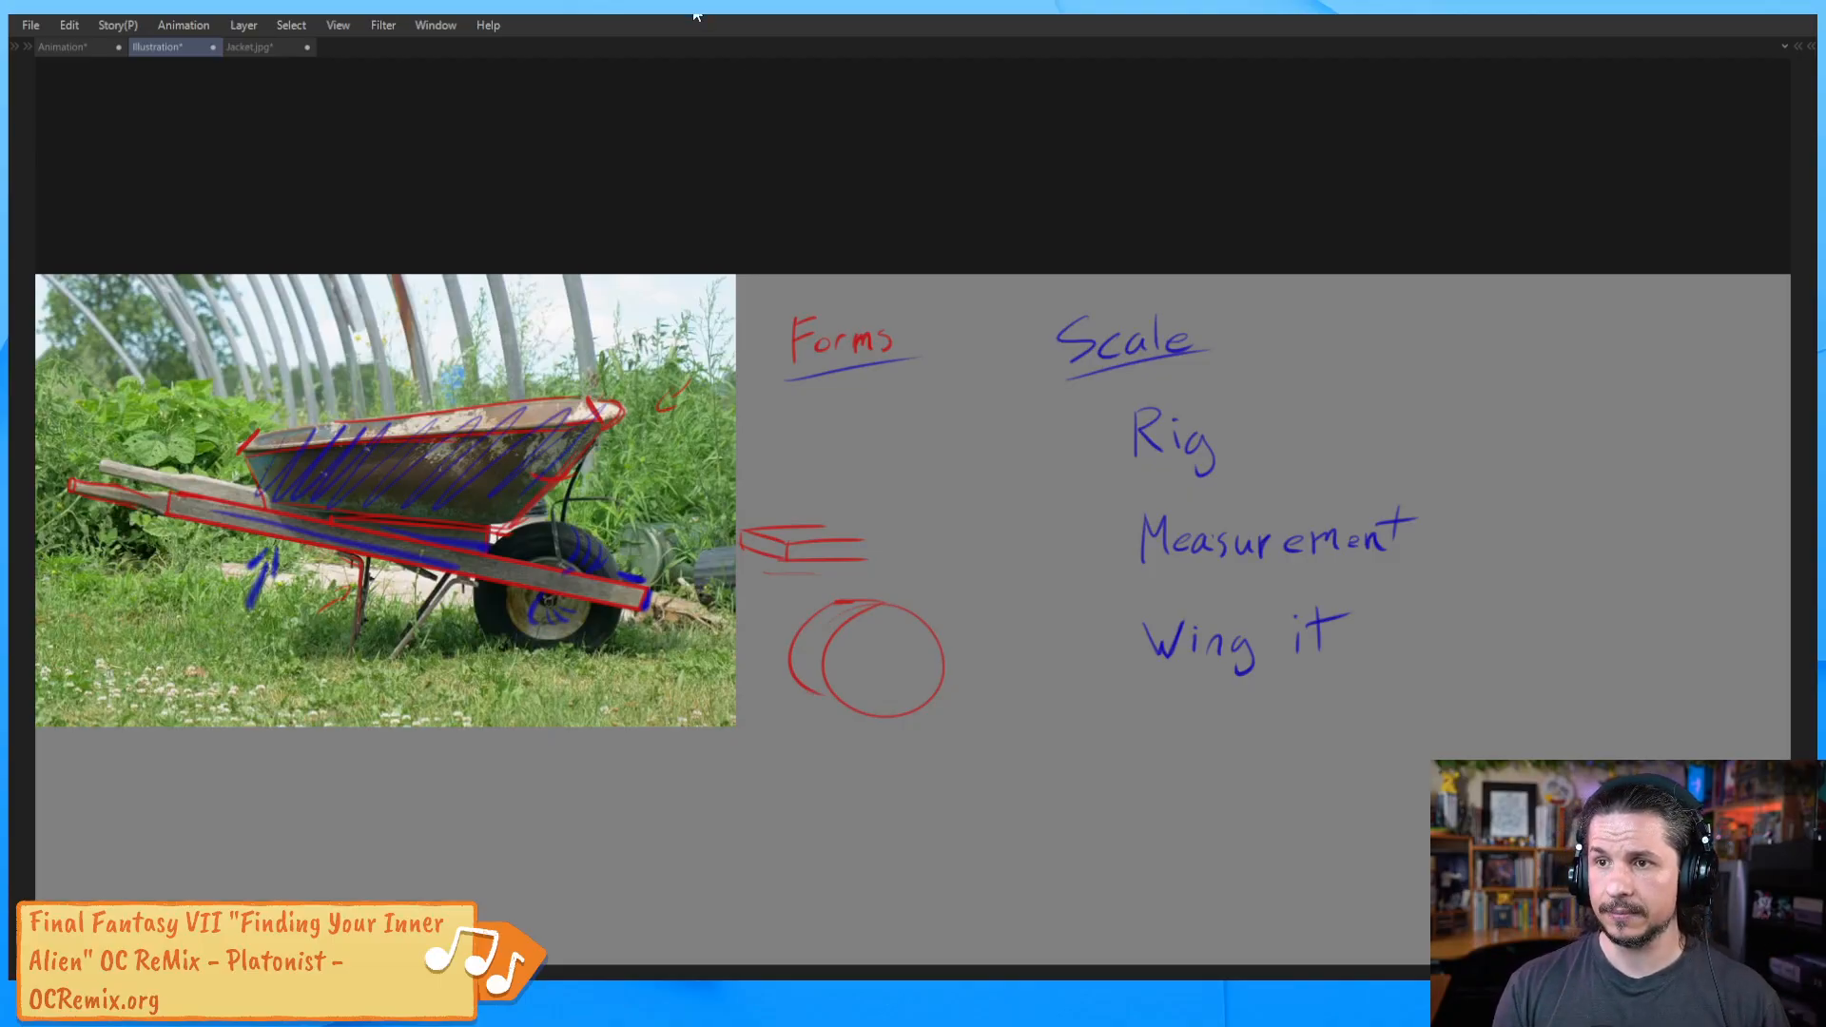
Switch to Maya and delete the polygon cube from the scene
mouse_move(696, 13)
mouse_down()
mouse_move(1487, 305)
mouse_move(1825, 285)
mouse_move(1825, 345)
mouse_up()
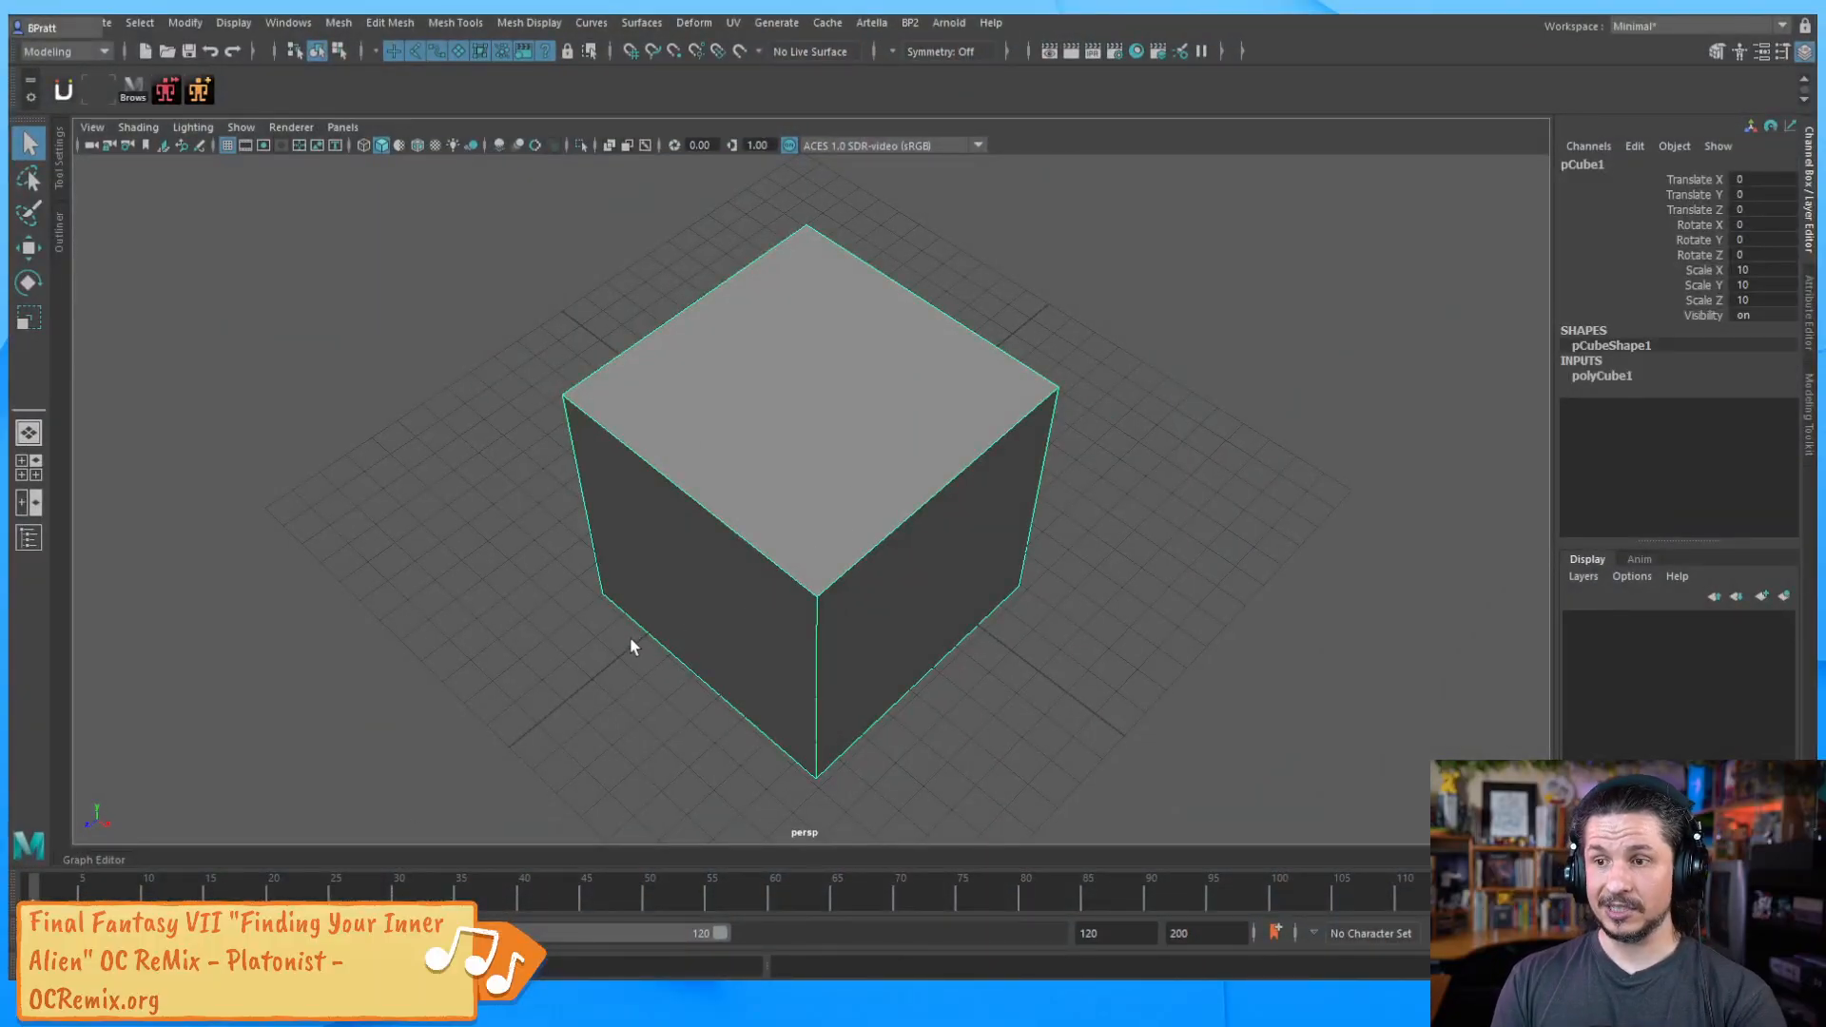
key(Delete)
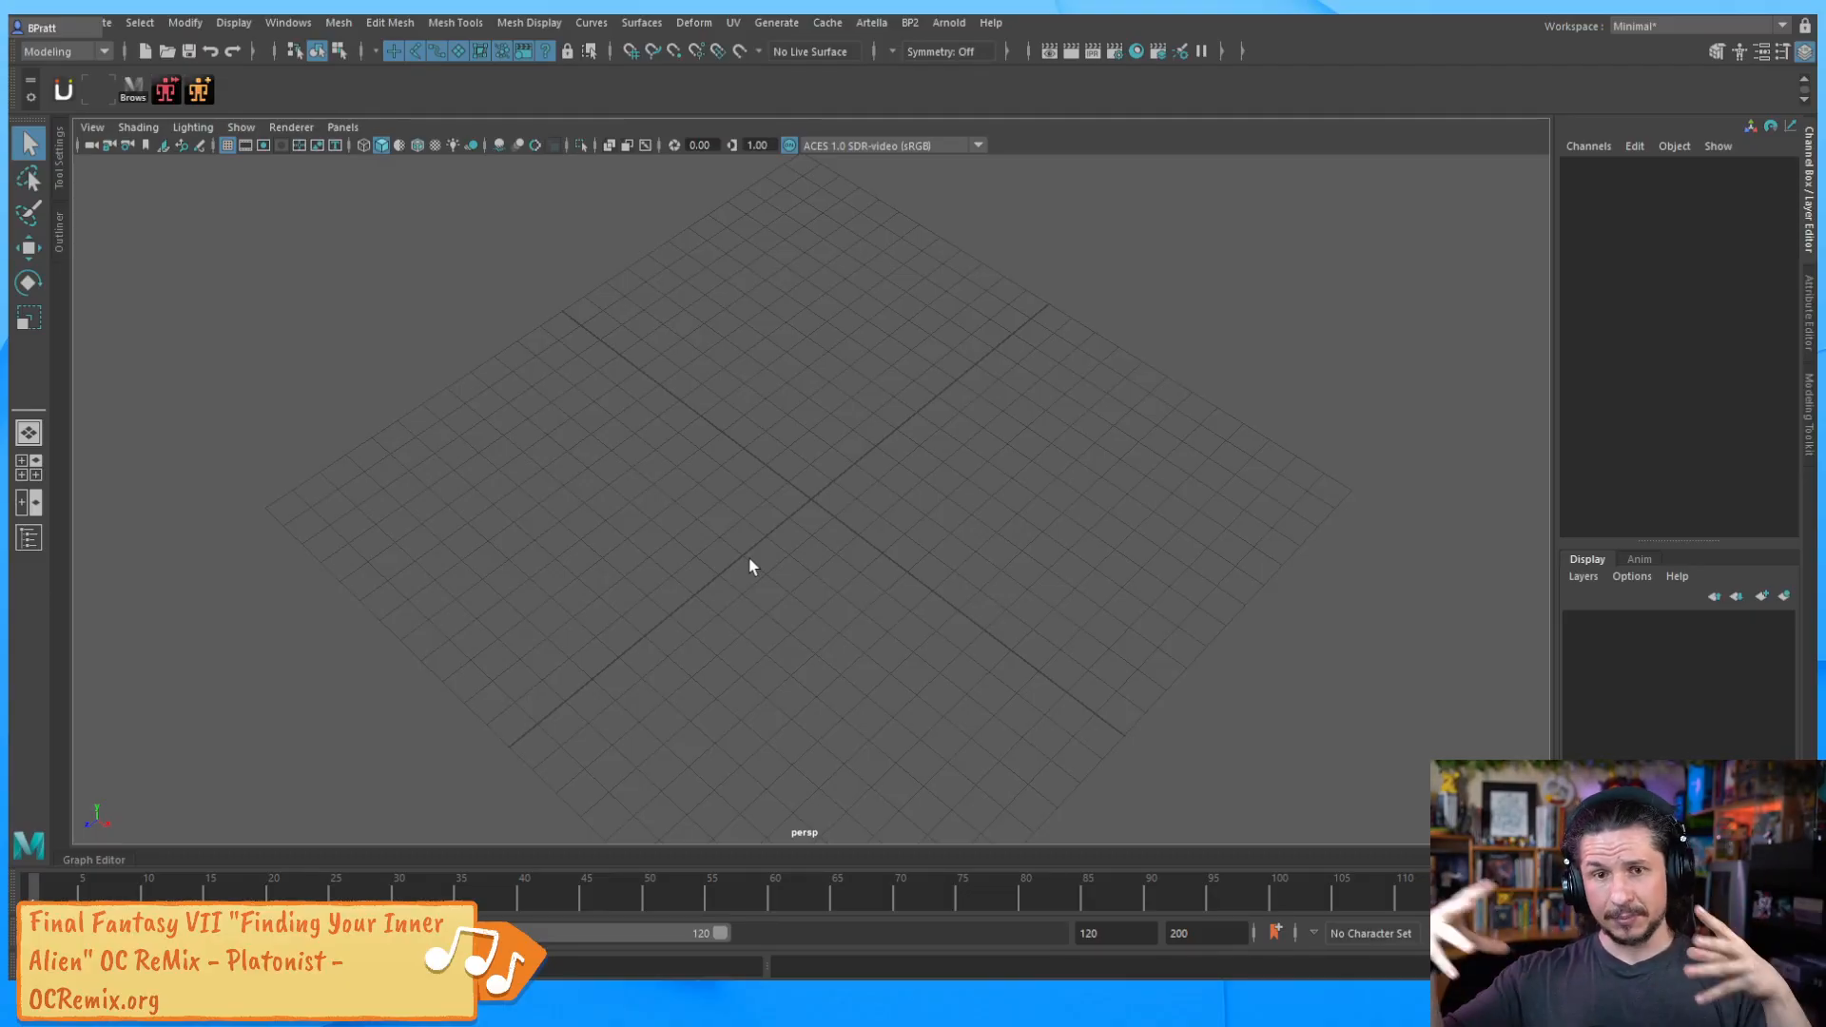
alt+right_drag(1097, 376, 802, 422)
alt+drag(802, 422, 977, 392)
alt+right_drag(976, 392, 824, 409)
alt+drag(827, 480, 856, 583)
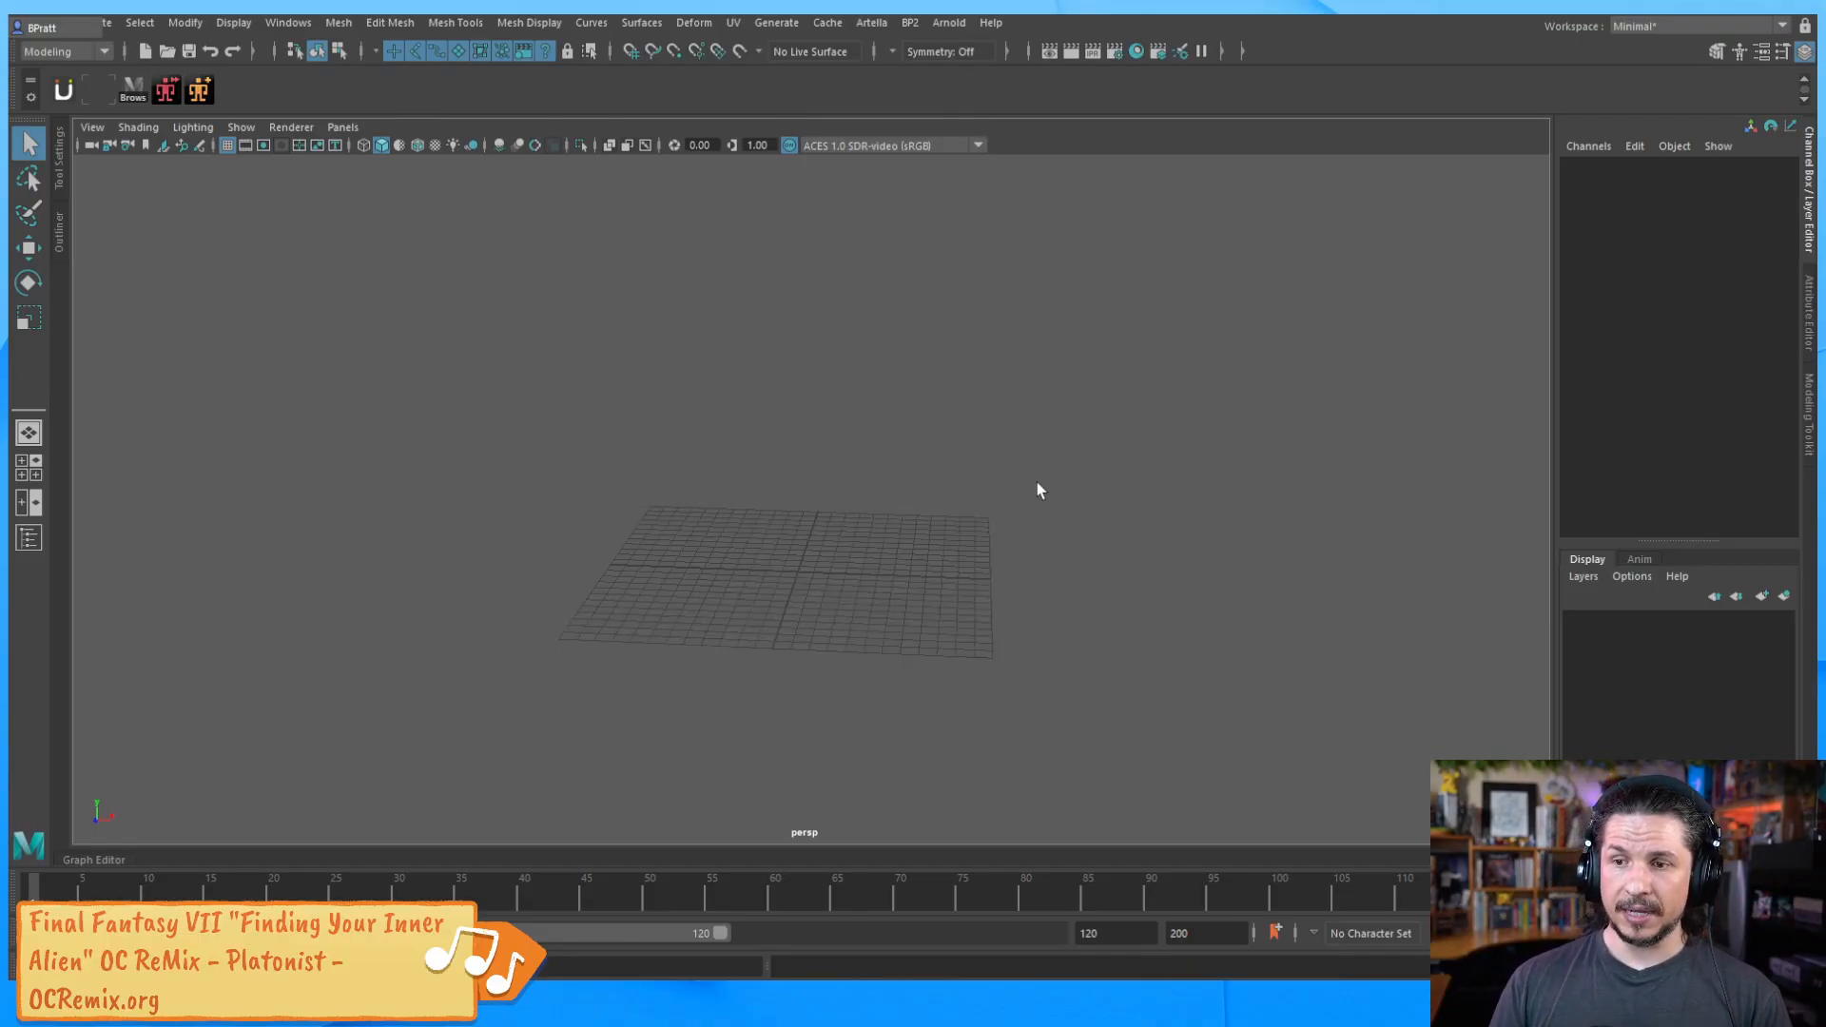
Show the four-view layout and import the wheelbarrow picture 1.png as an image plane in the side view
key(space)
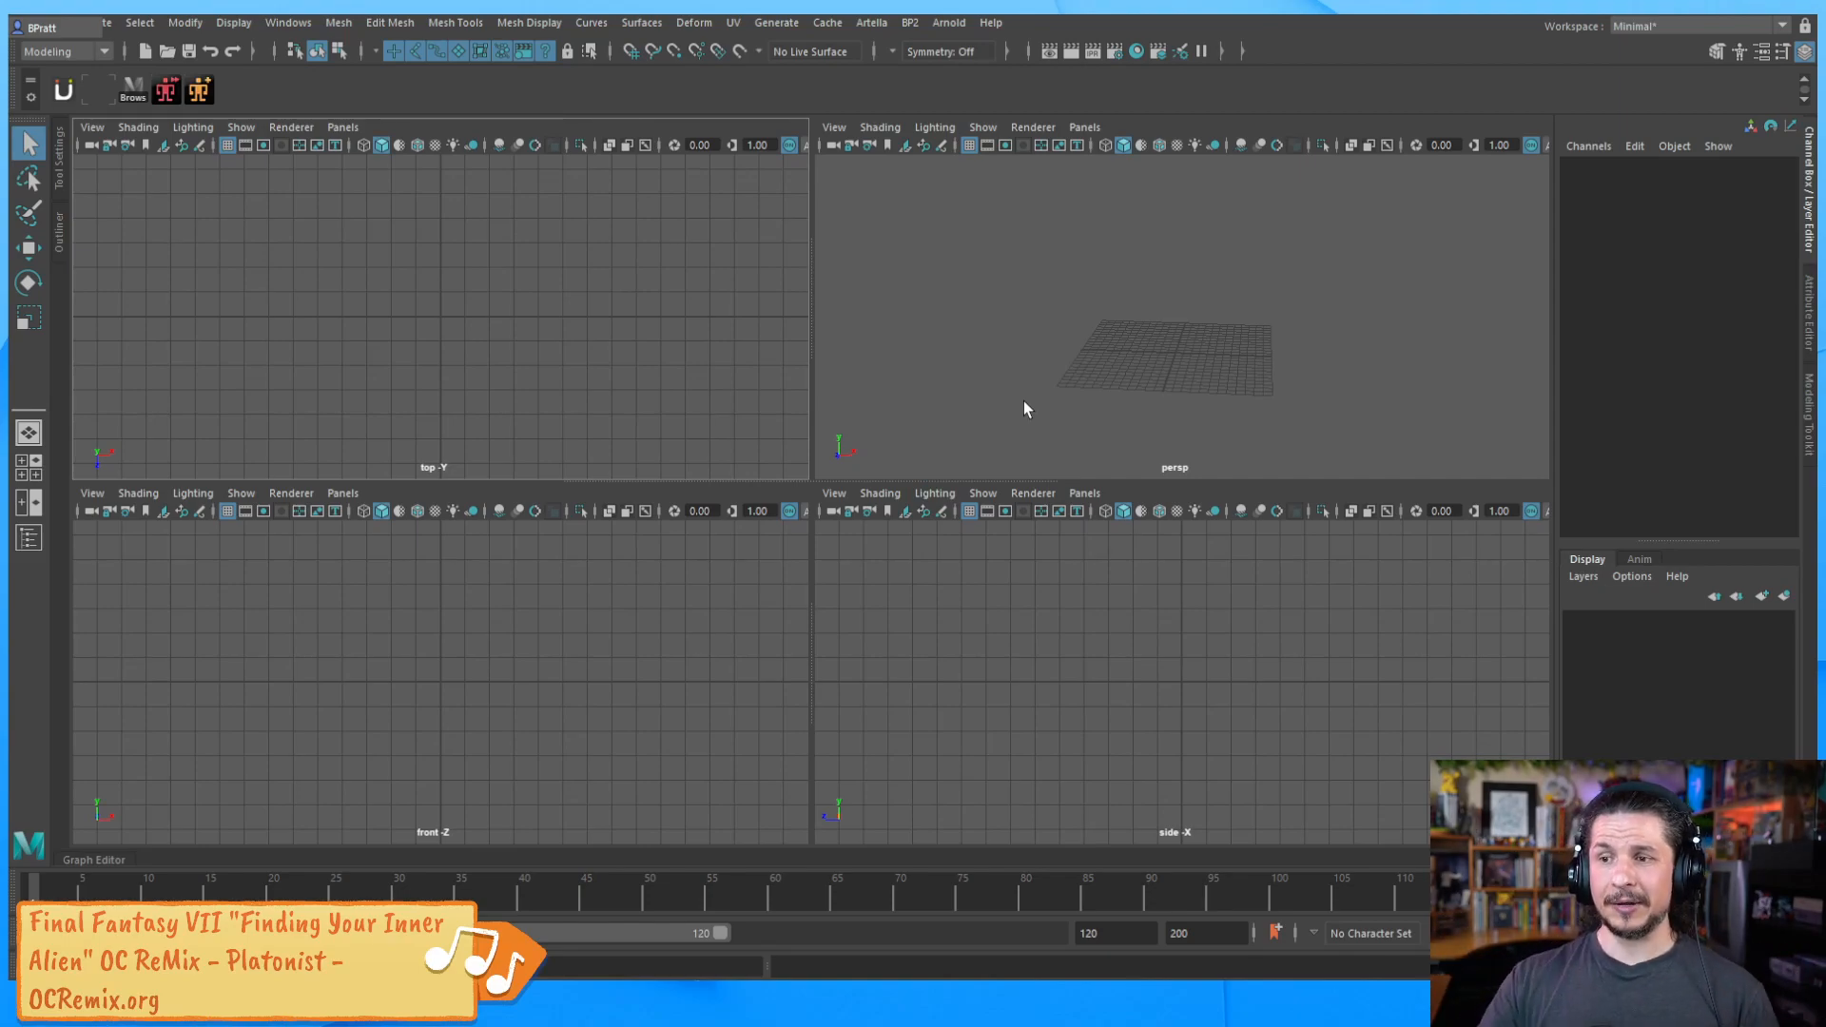
key(space)
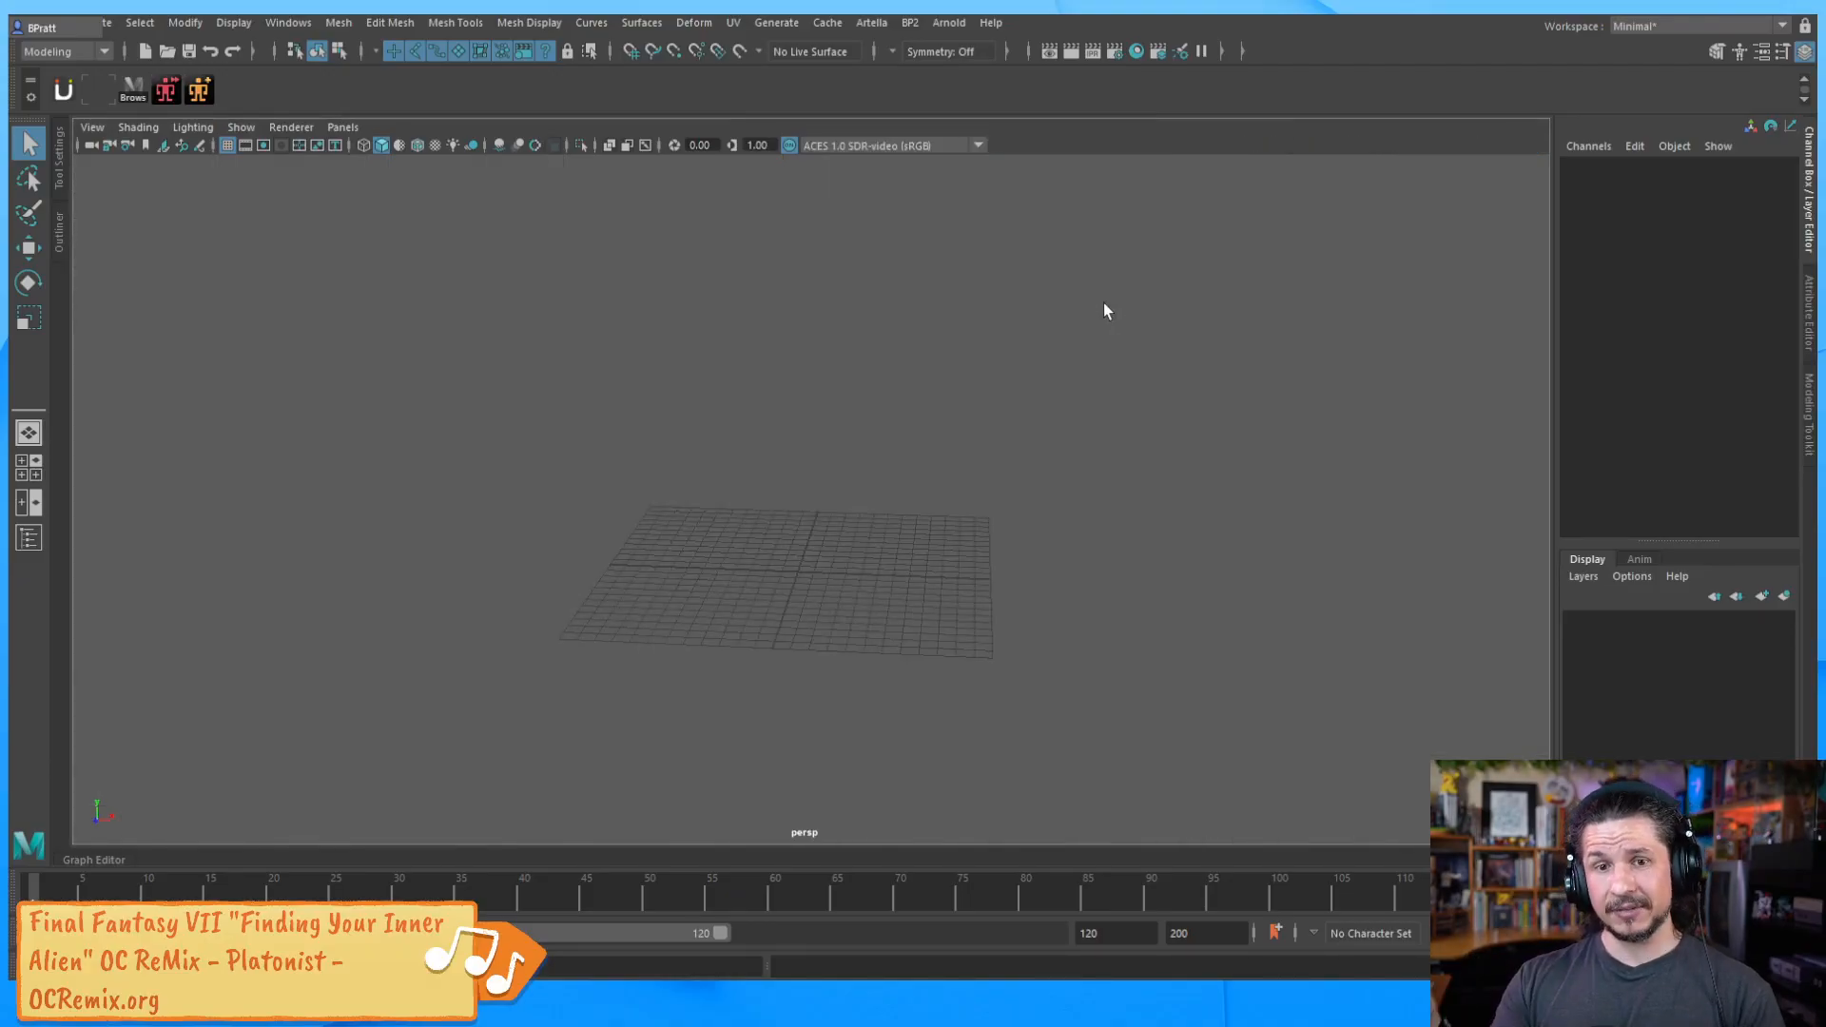
key(space)
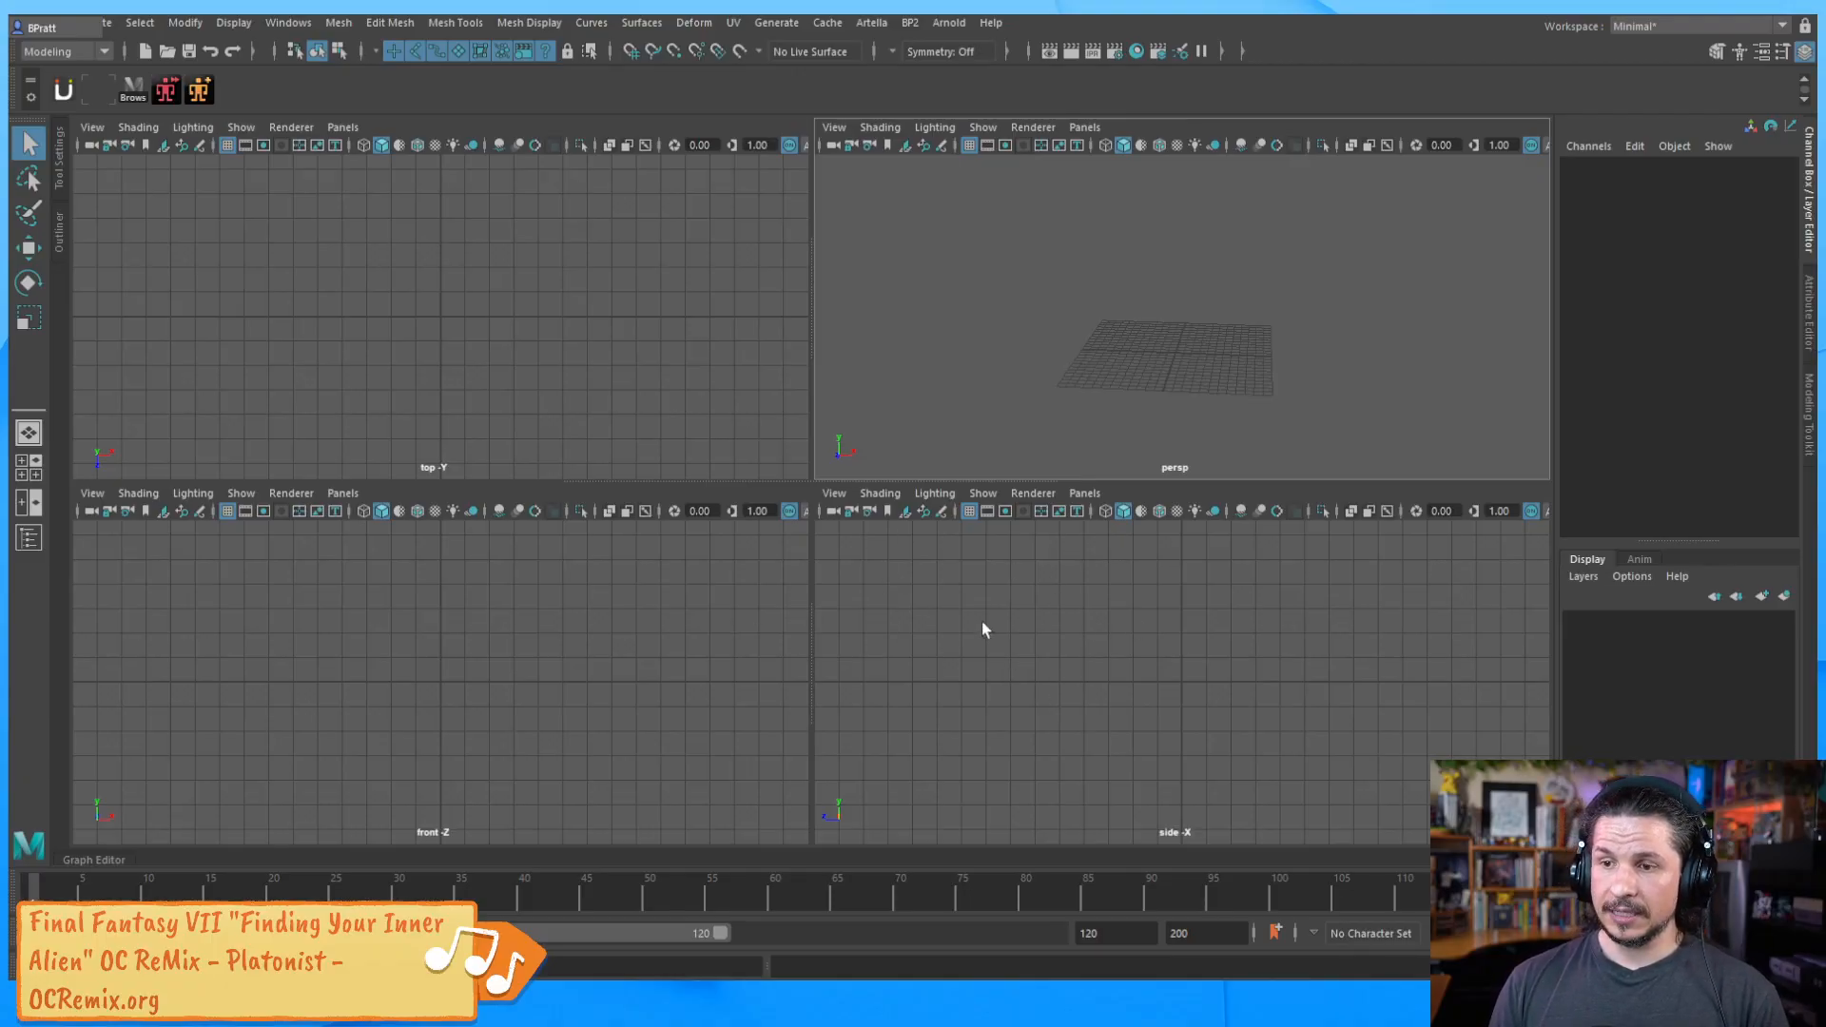
click(835, 495)
mouse_move(951, 913)
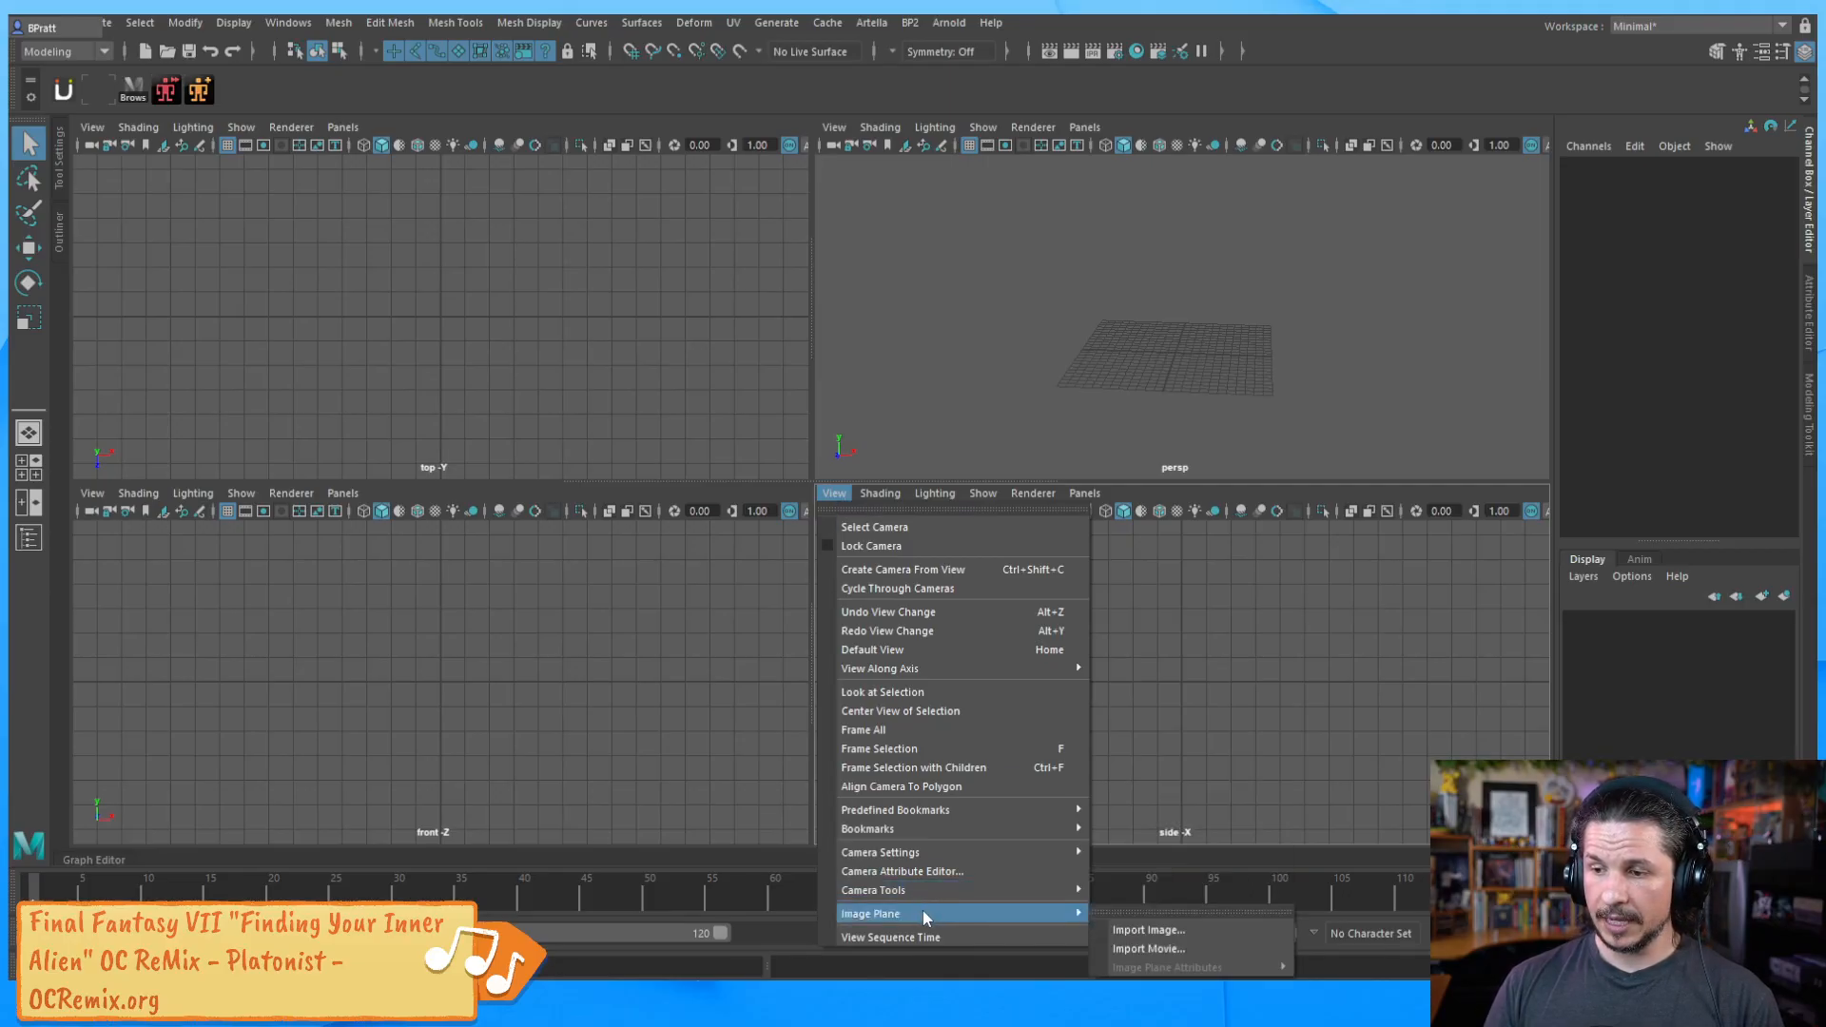
click(1159, 934)
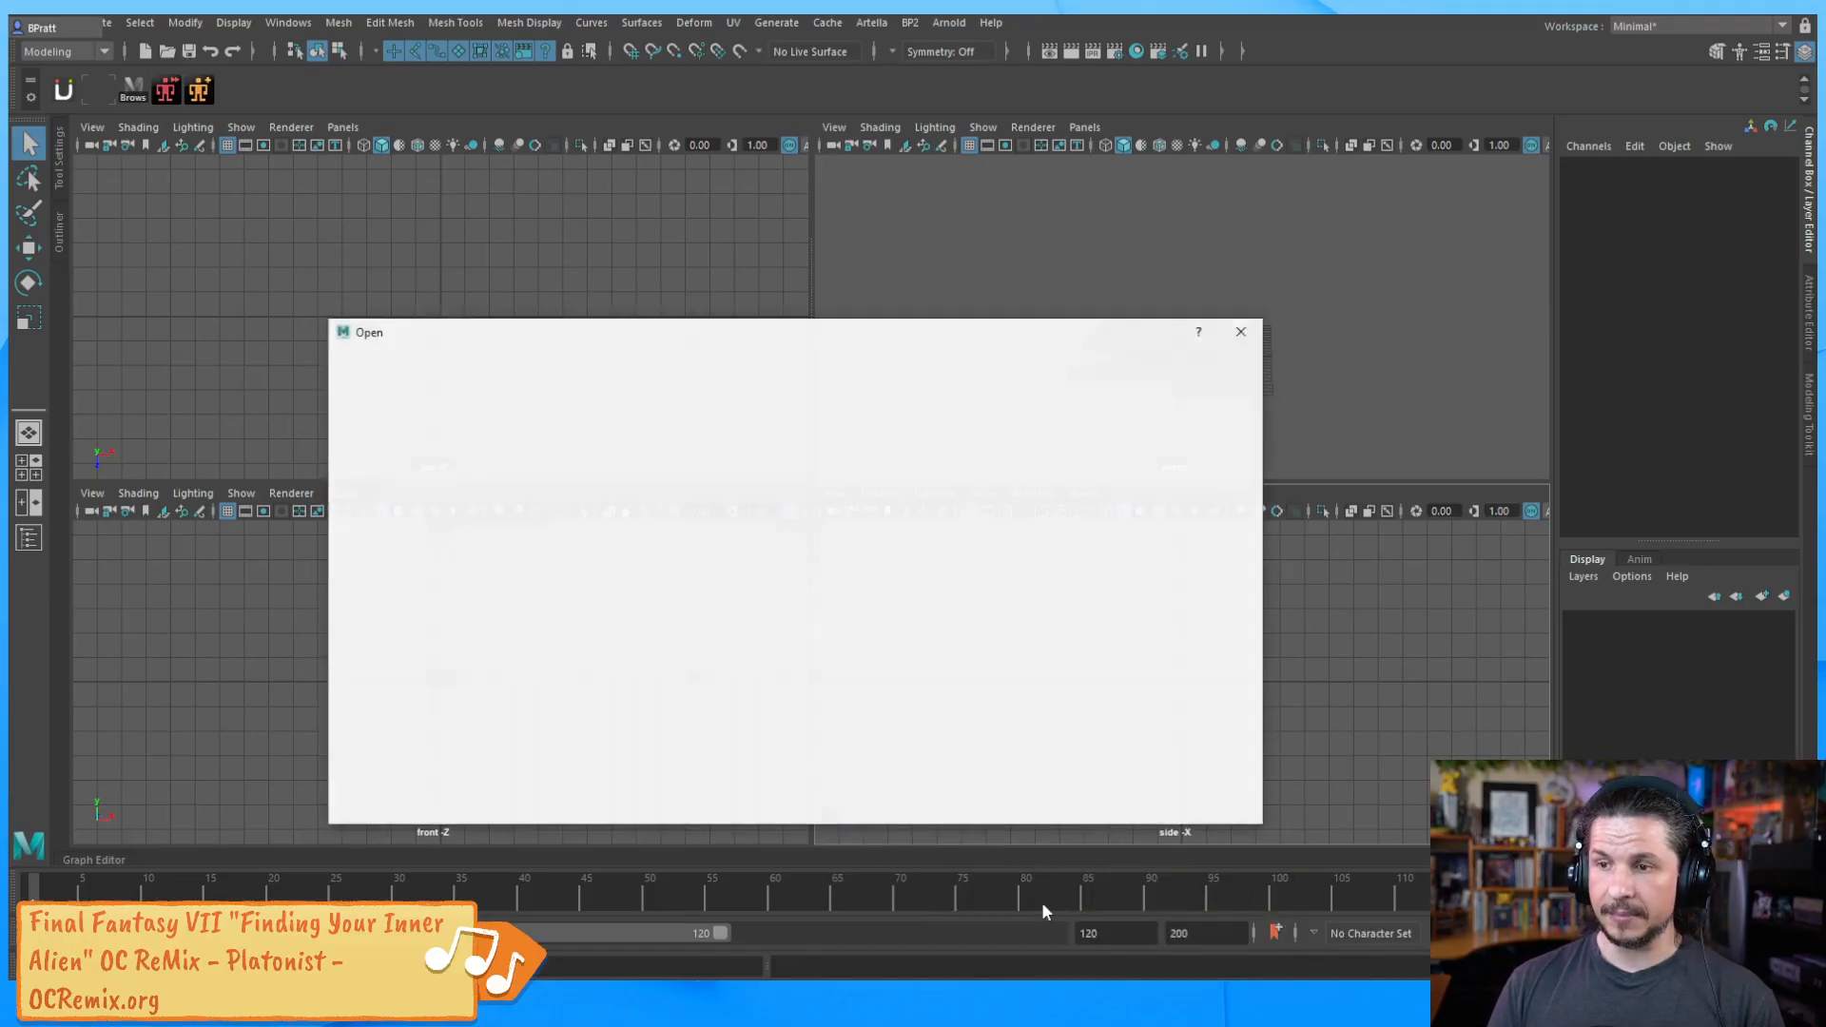
drag(616, 334, 1825, 514)
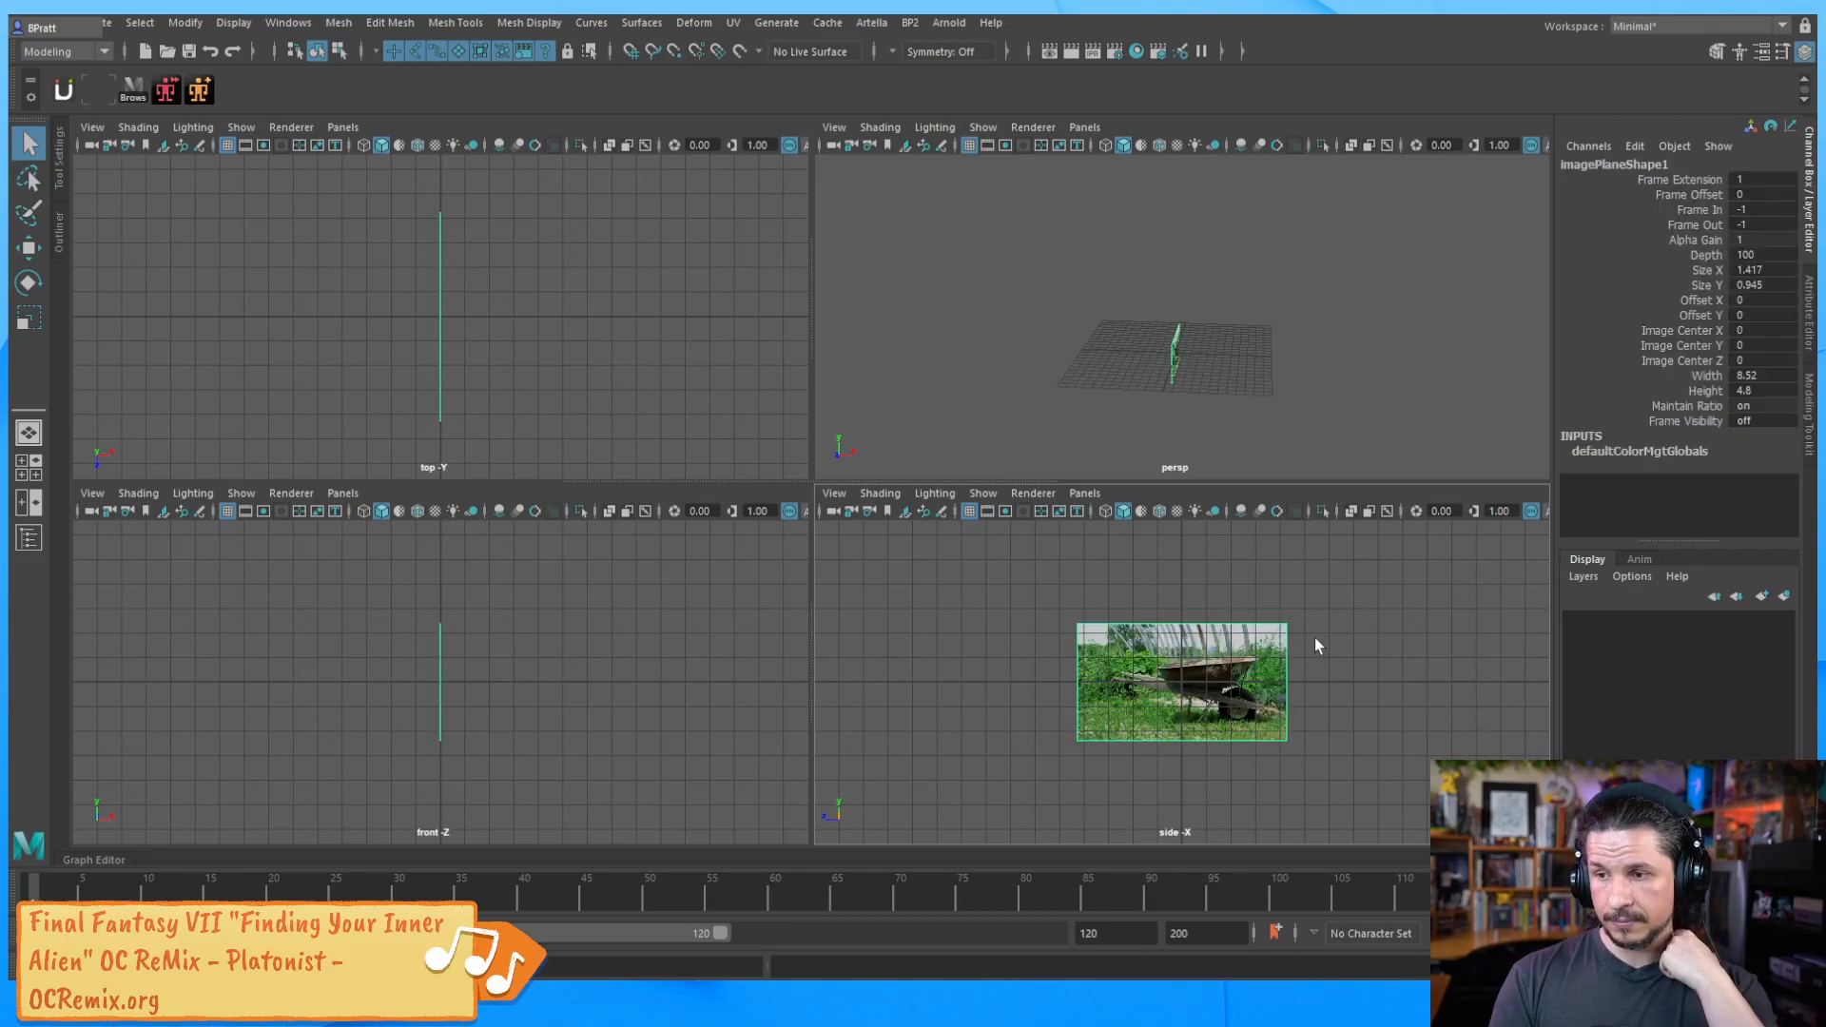
Enlarge the wheelbarrow image plane uniformly to a scale of about 4.6
click(1236, 681)
key(r)
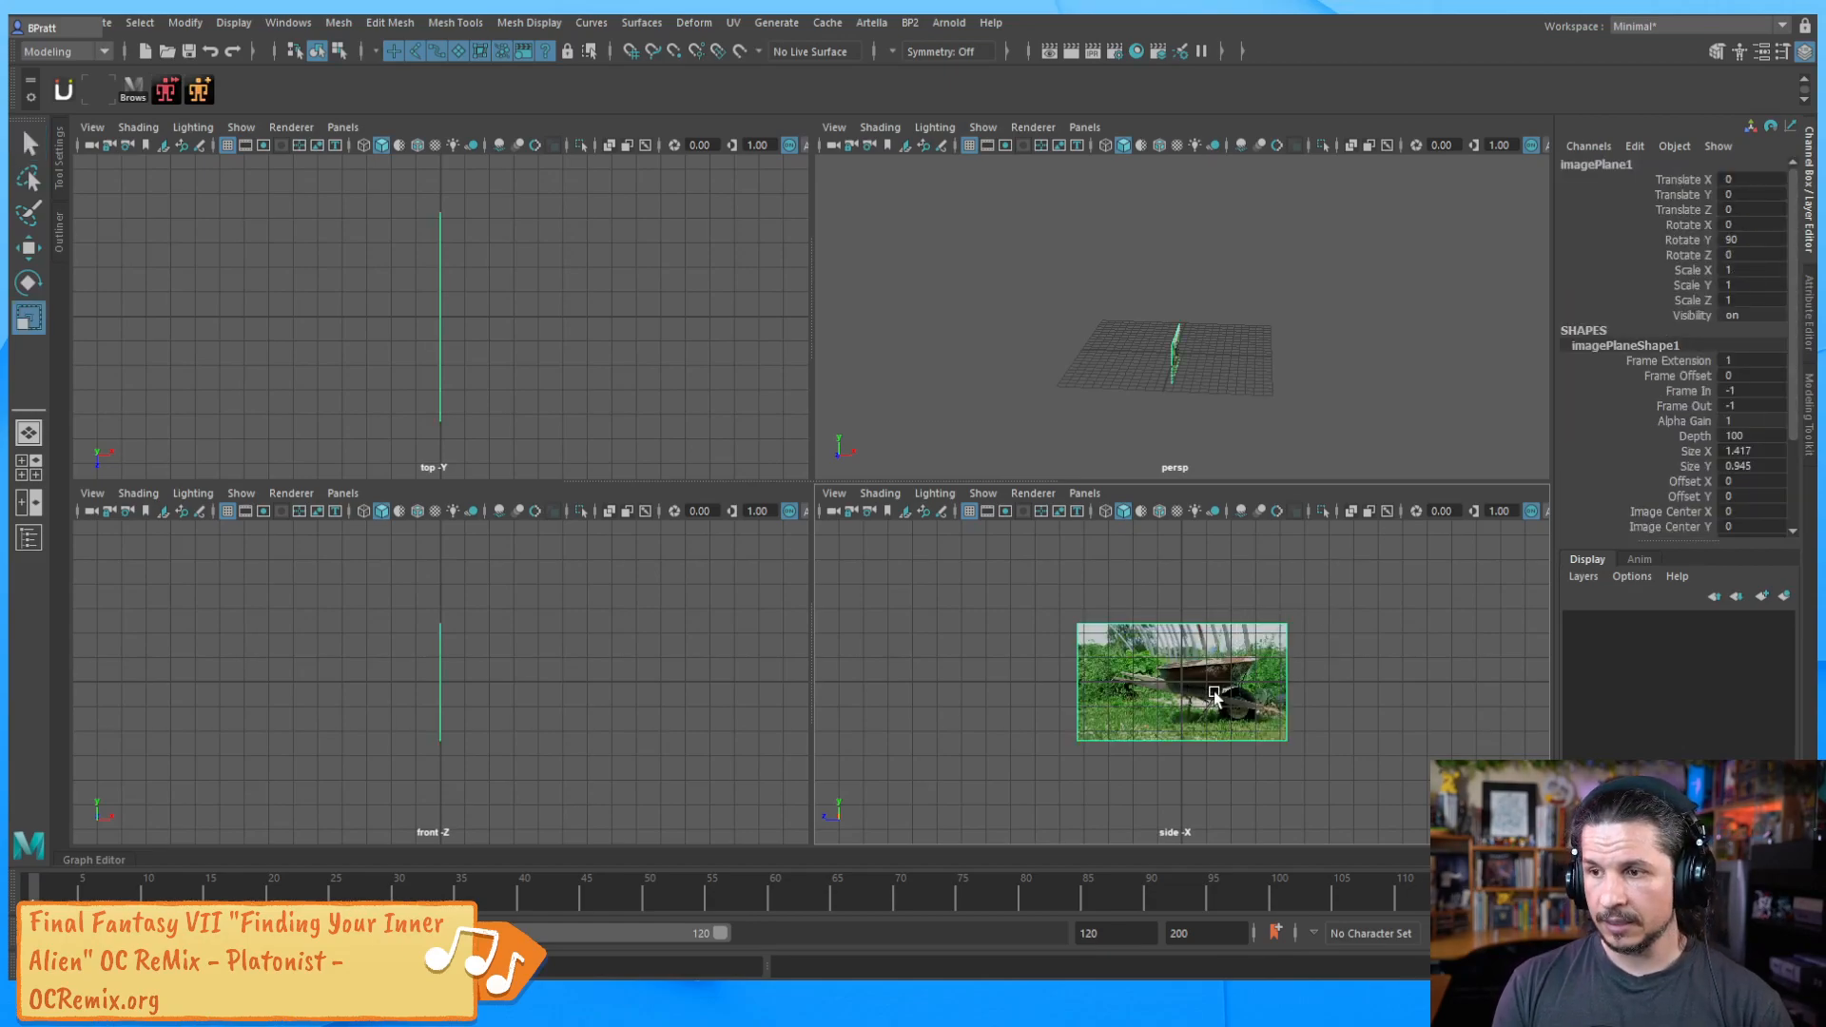
drag(1184, 683, 1265, 703)
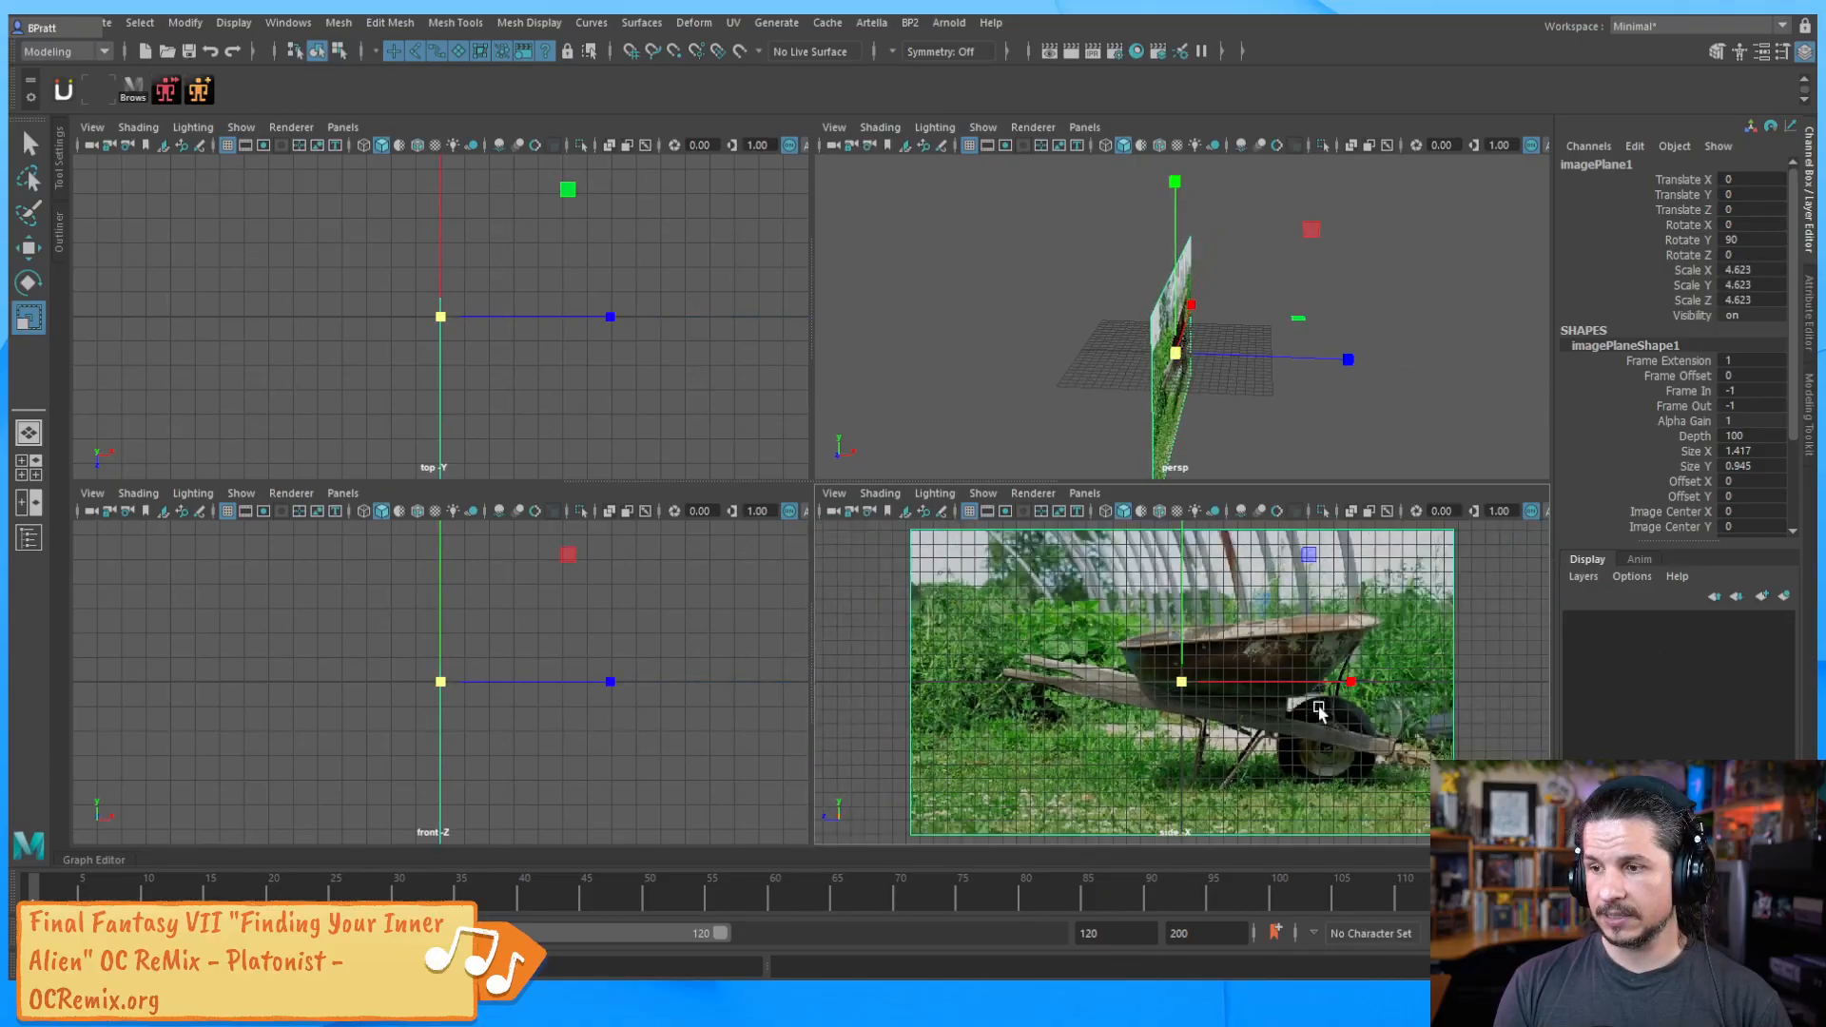
Move the image plane behind the grid to about X -31.95 and Y 16.79, and enlarge it uniformly to about 8.8
key(w)
alt+drag(1176, 364, 1000, 290)
drag(1109, 279, 1115, 229)
key(r)
drag(1109, 304, 1216, 285)
scroll(1201, 312, down, 4)
key(w)
key(f)
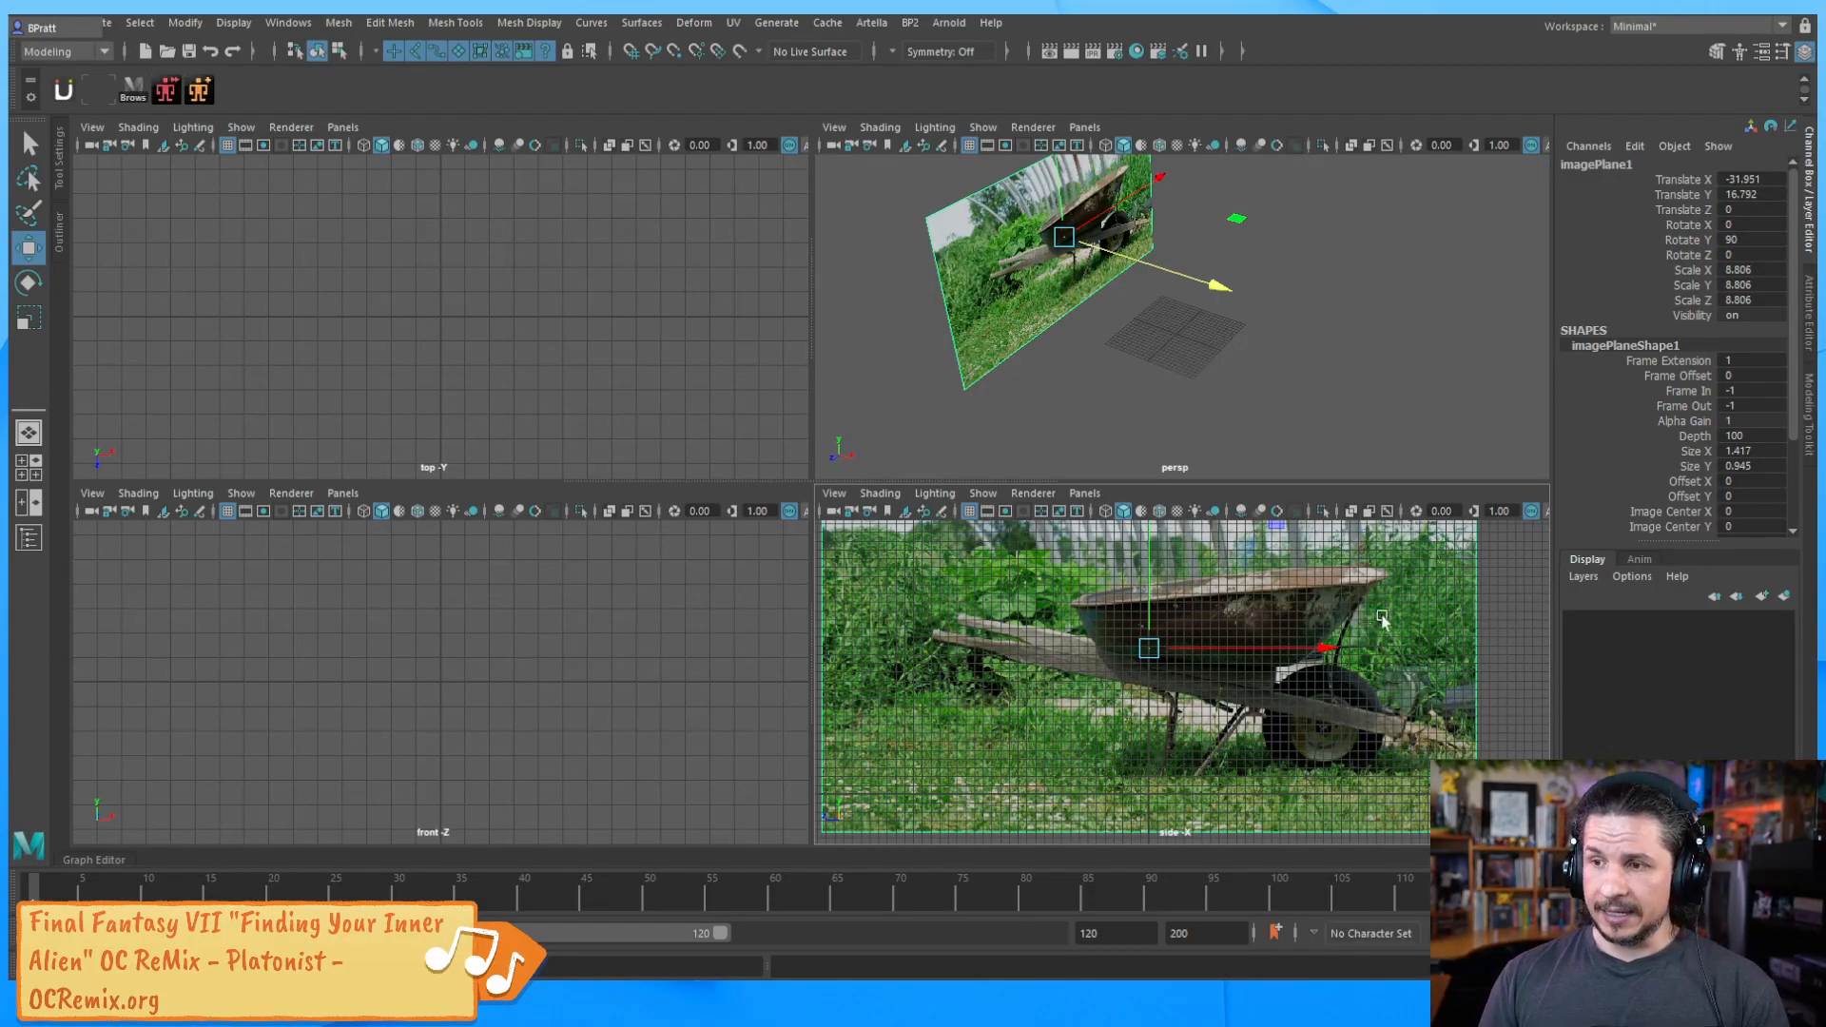
Lower the image plane's Alpha Gain to about 0.727 and clear the selection
click(1515, 662)
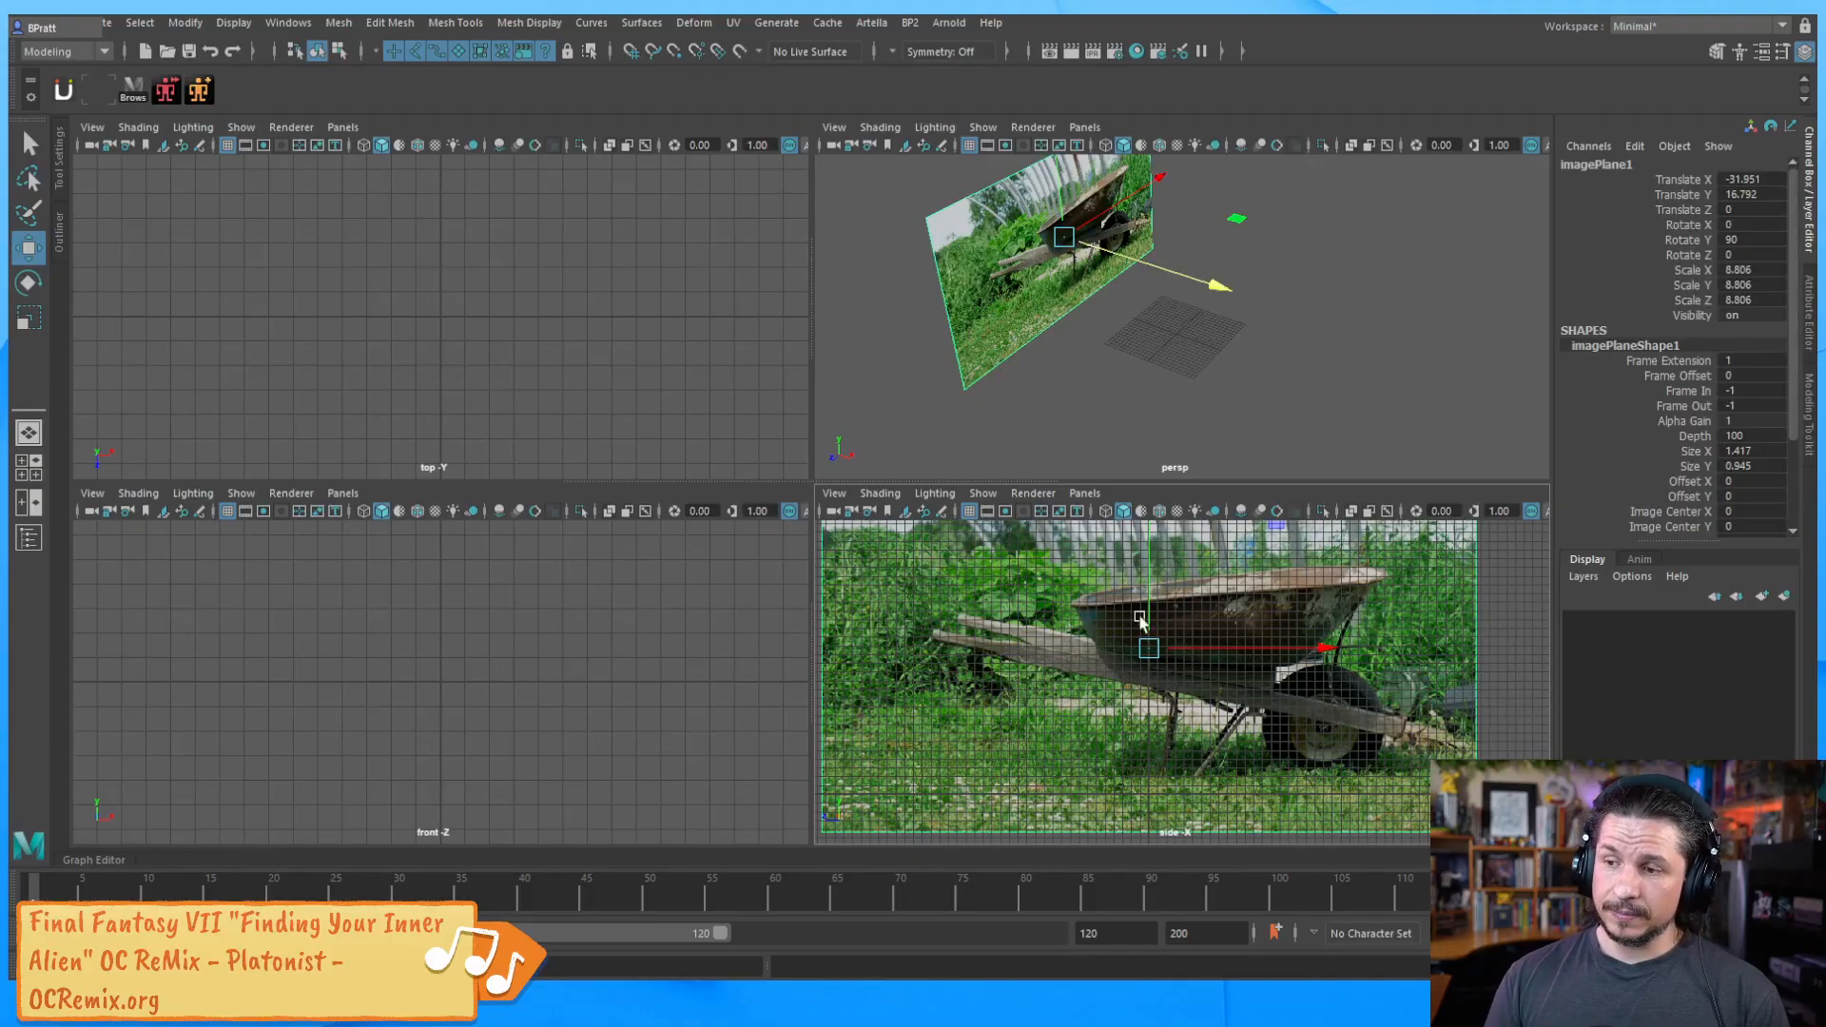
key(ctrl+a)
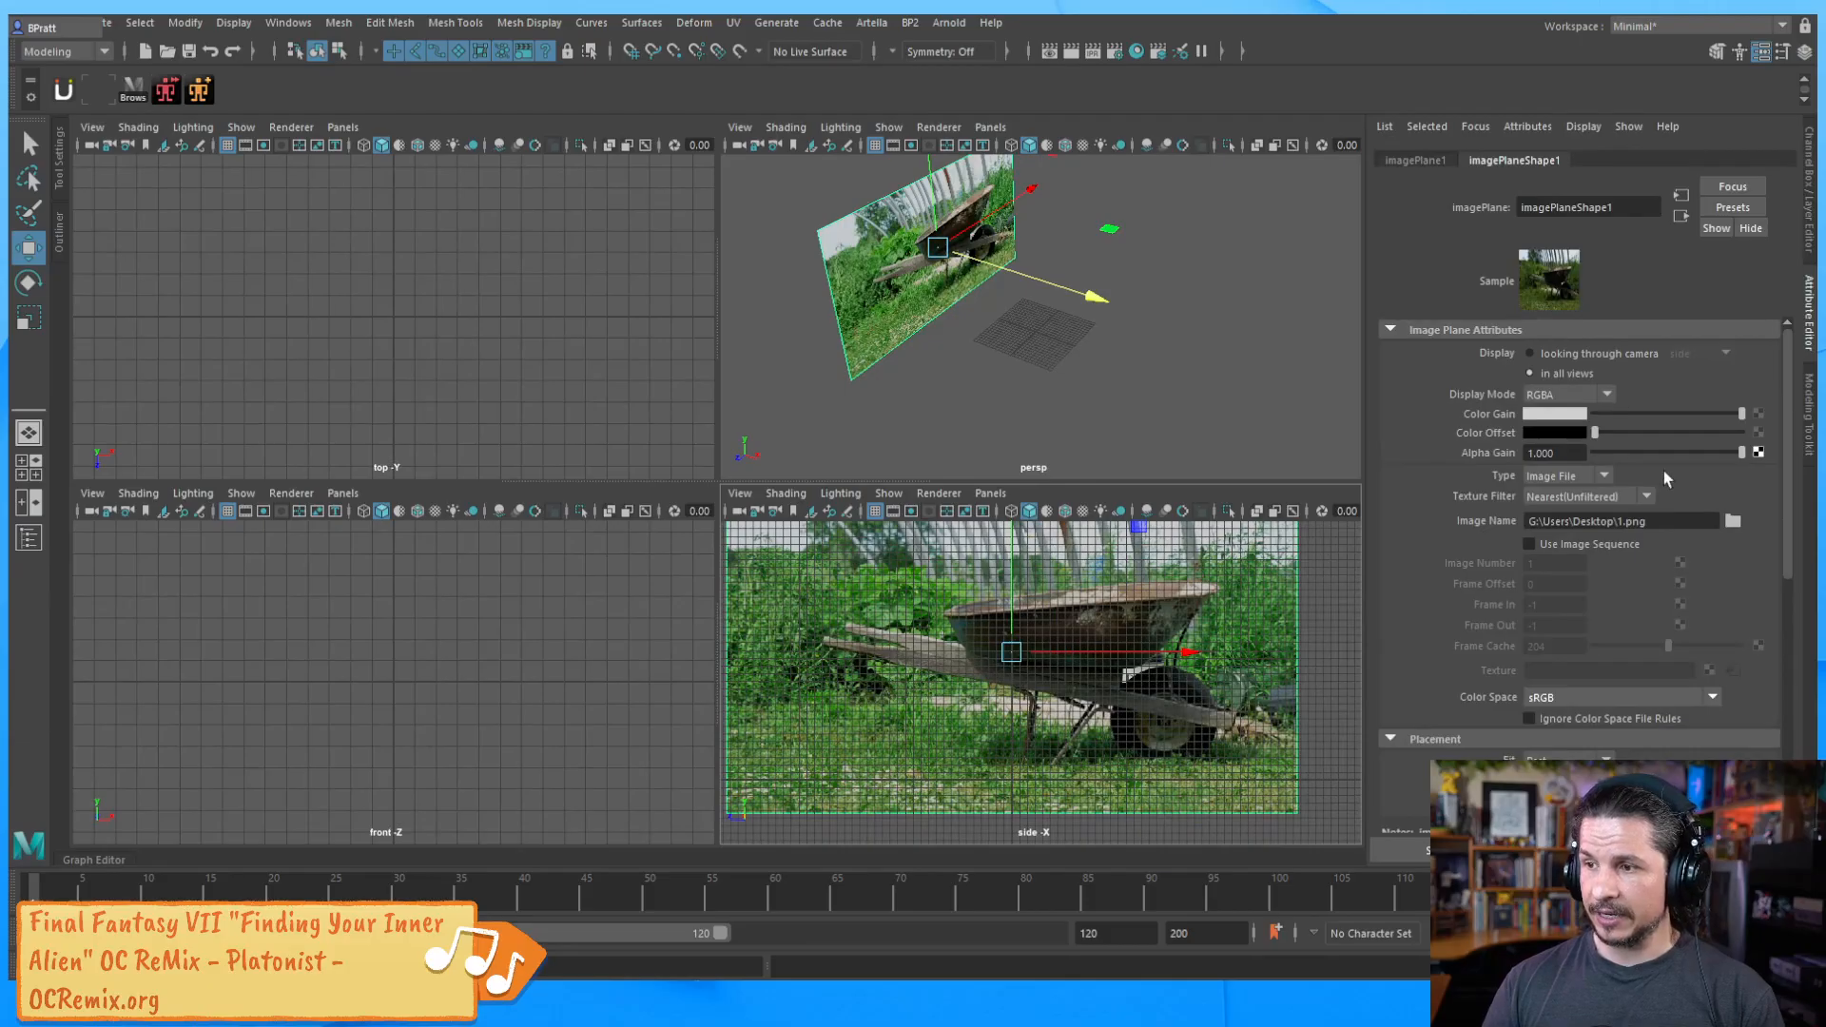
drag(1704, 413, 1698, 462)
click(1634, 433)
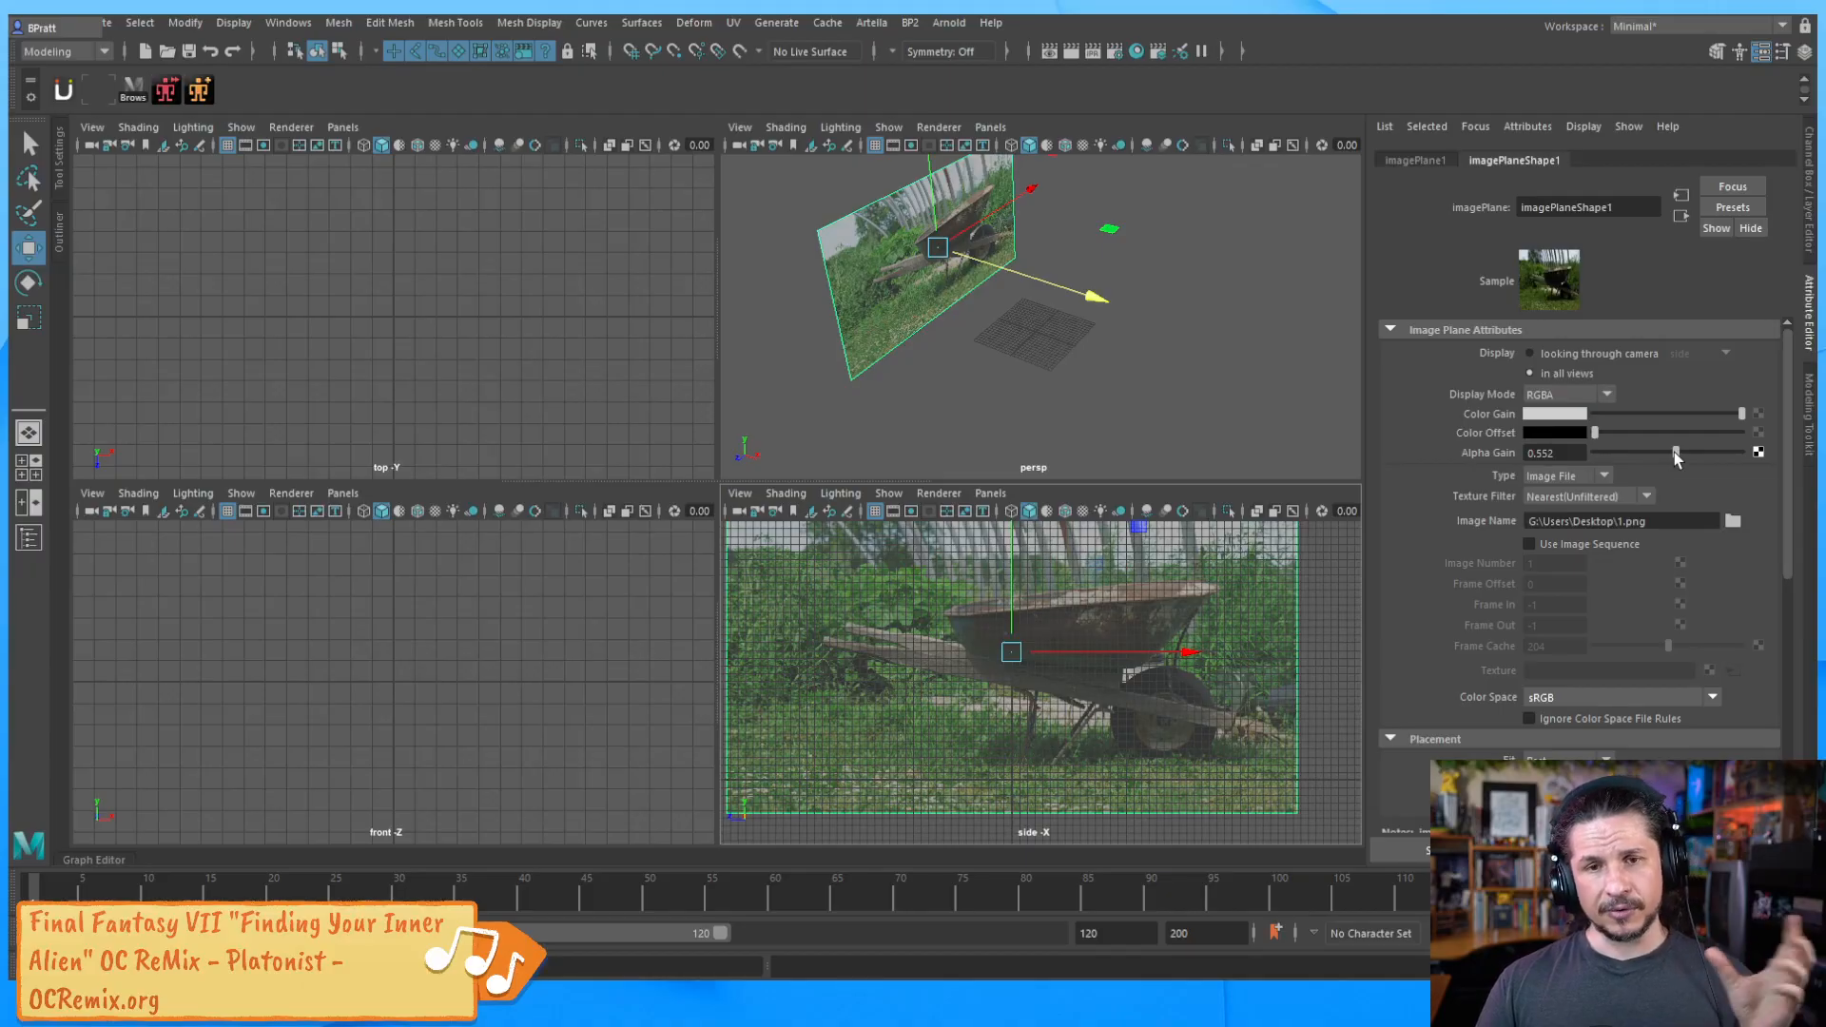
drag(1675, 459, 1694, 460)
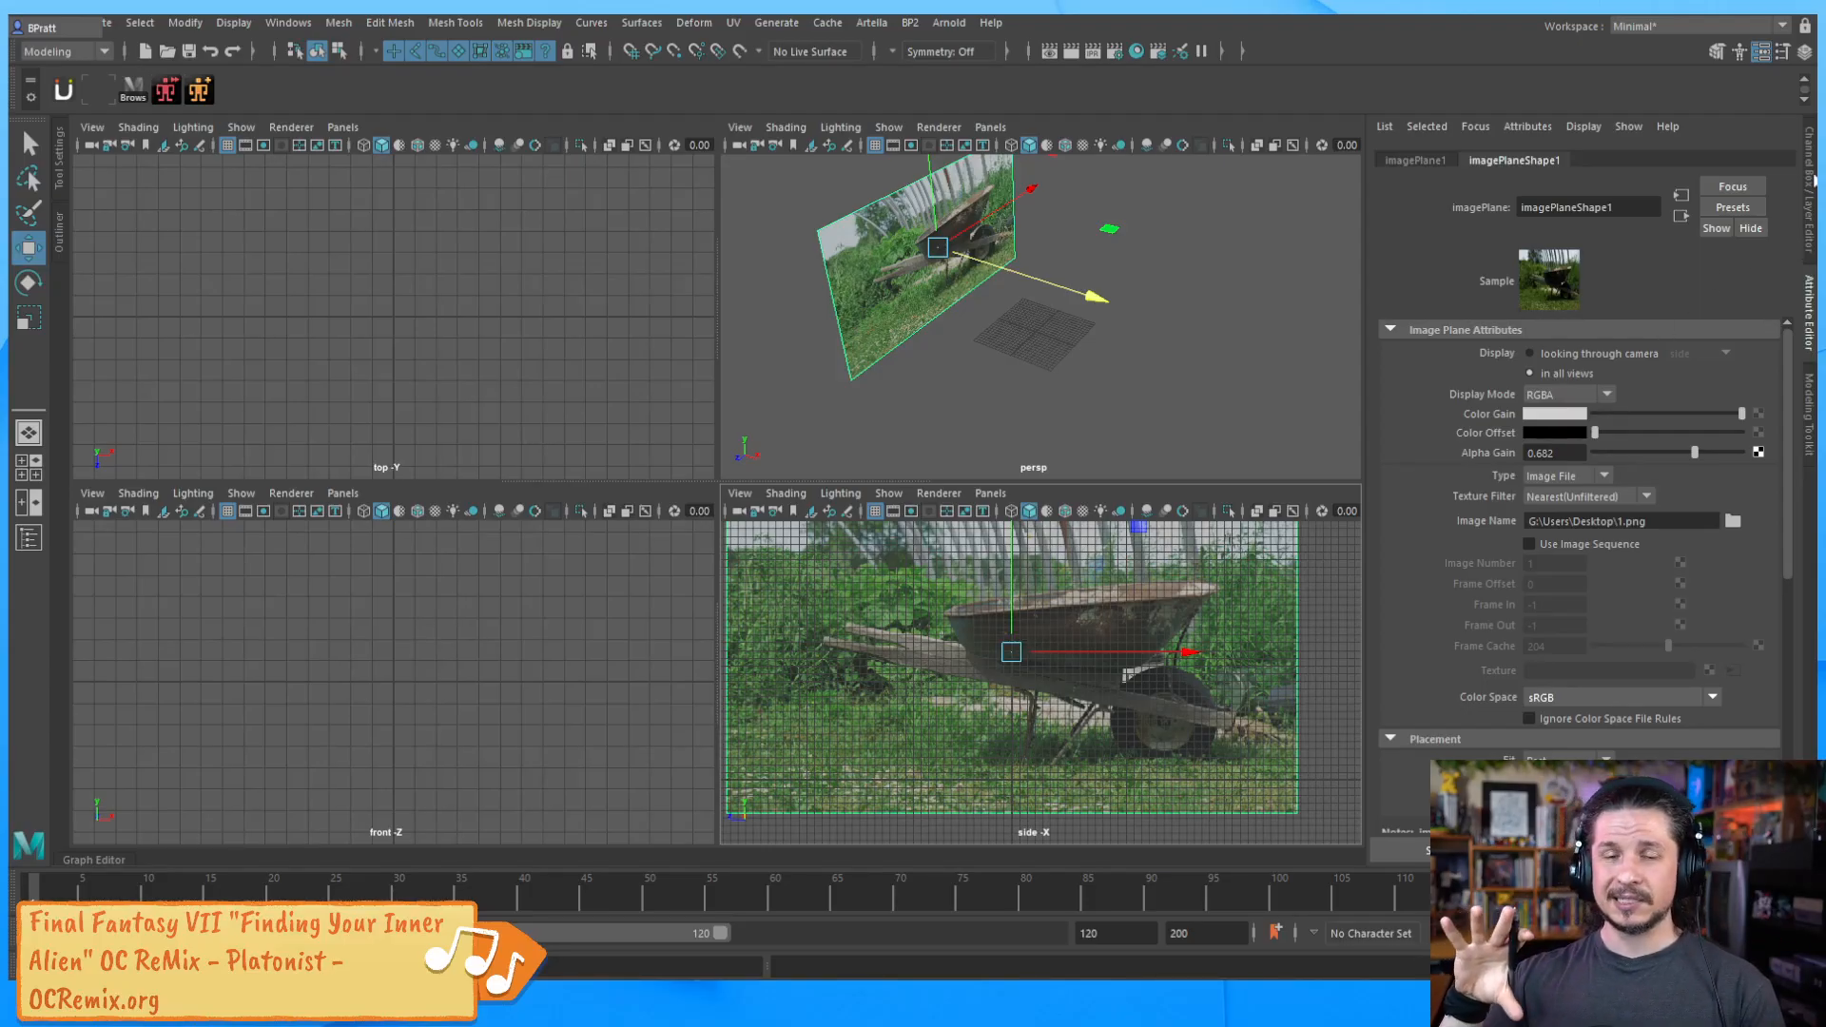
mouse_move(1698, 458)
mouse_down()
mouse_move(1763, 452)
mouse_move(1704, 458)
mouse_up()
click(1807, 245)
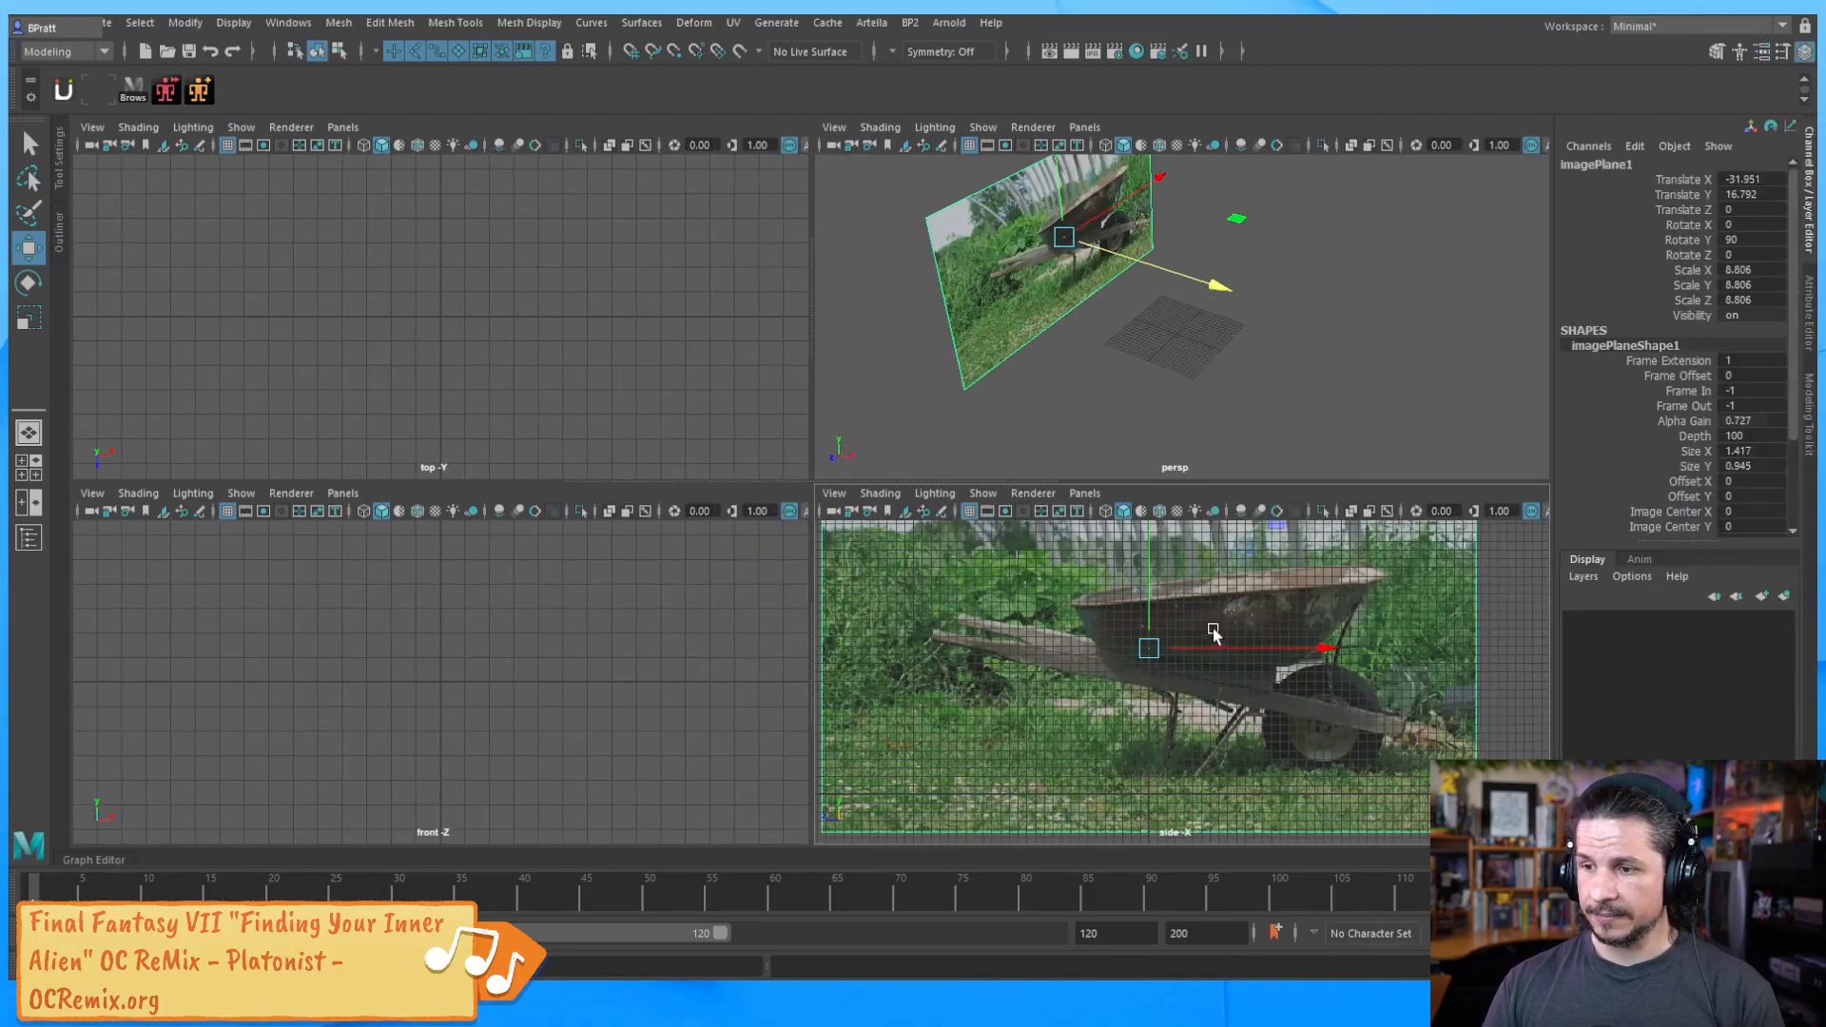
click(1500, 642)
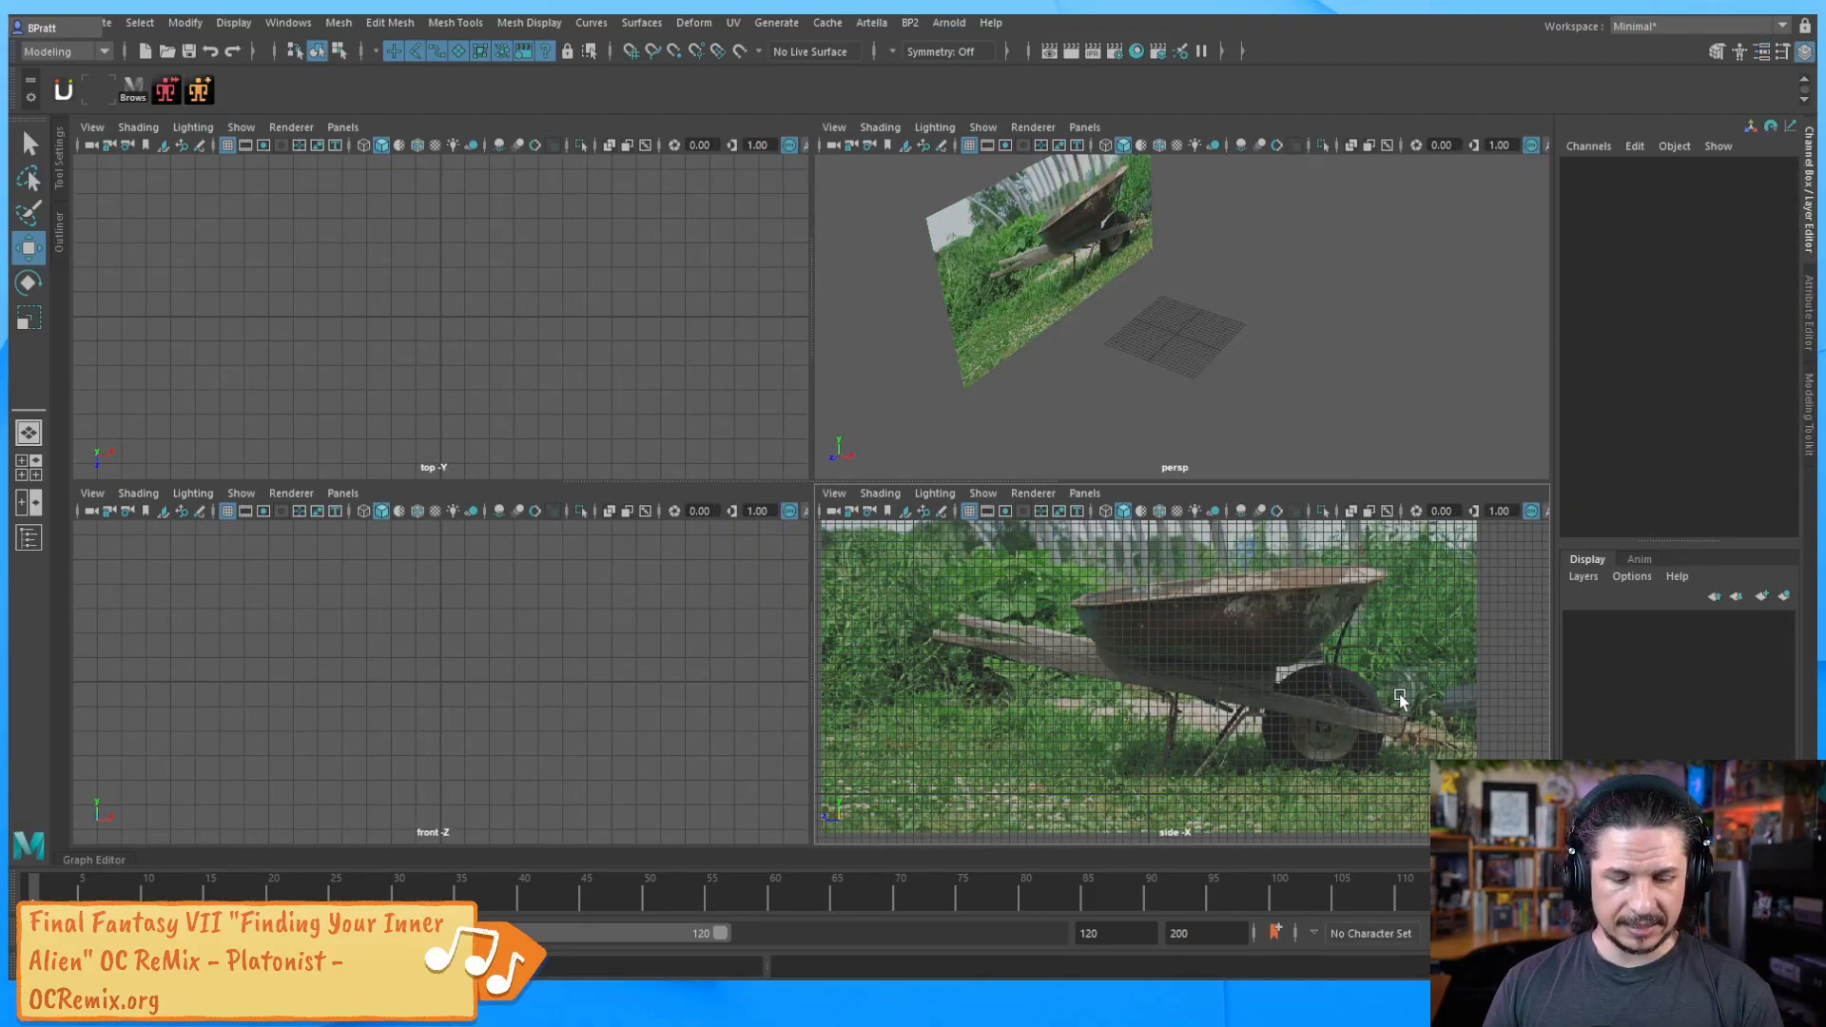
Hide the grid in the side view so the wheelbarrow reference is unobstructed
click(970, 510)
alt+right_drag(1293, 646, 1351, 682)
alt+middle_drag(1350, 681, 1399, 682)
alt+right_drag(1399, 681, 1334, 670)
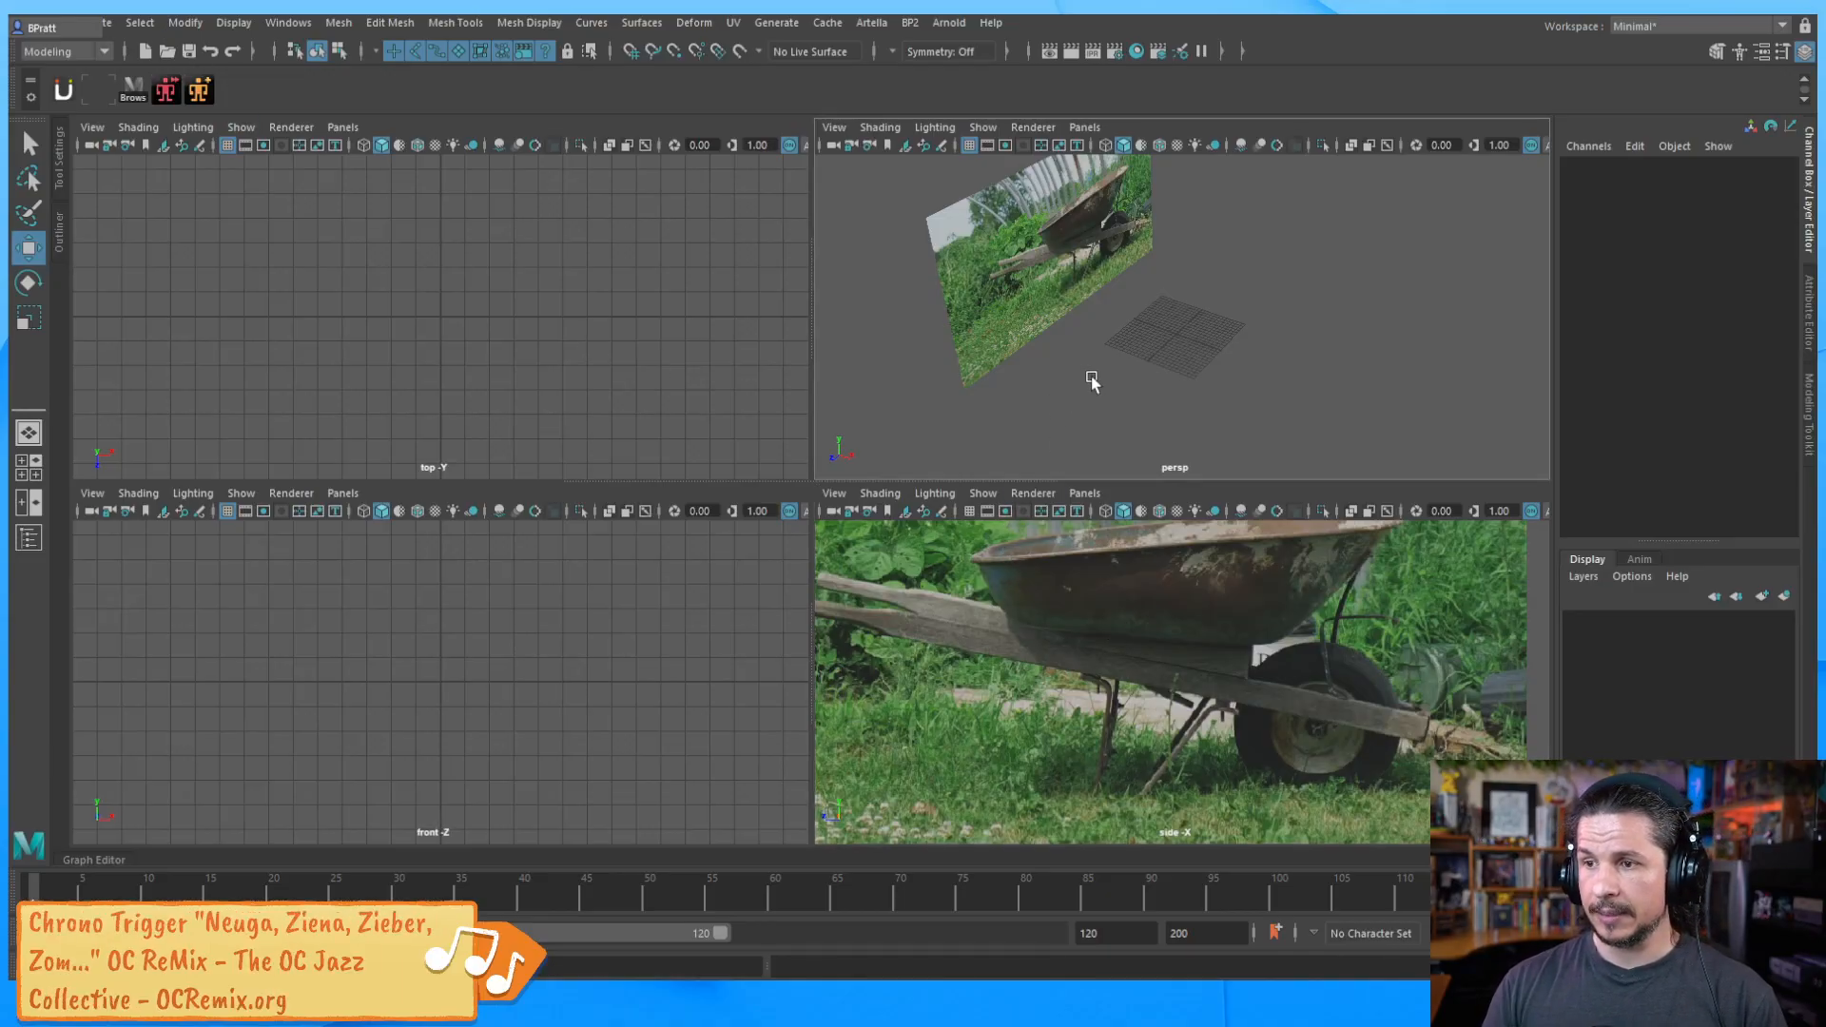
Create a polygon cube and place it over the wheelbarrow's wheel end at about X 20.4, Y 10.3, Z -18.2
key(space)
click(908, 308)
mouse_move(1007, 378)
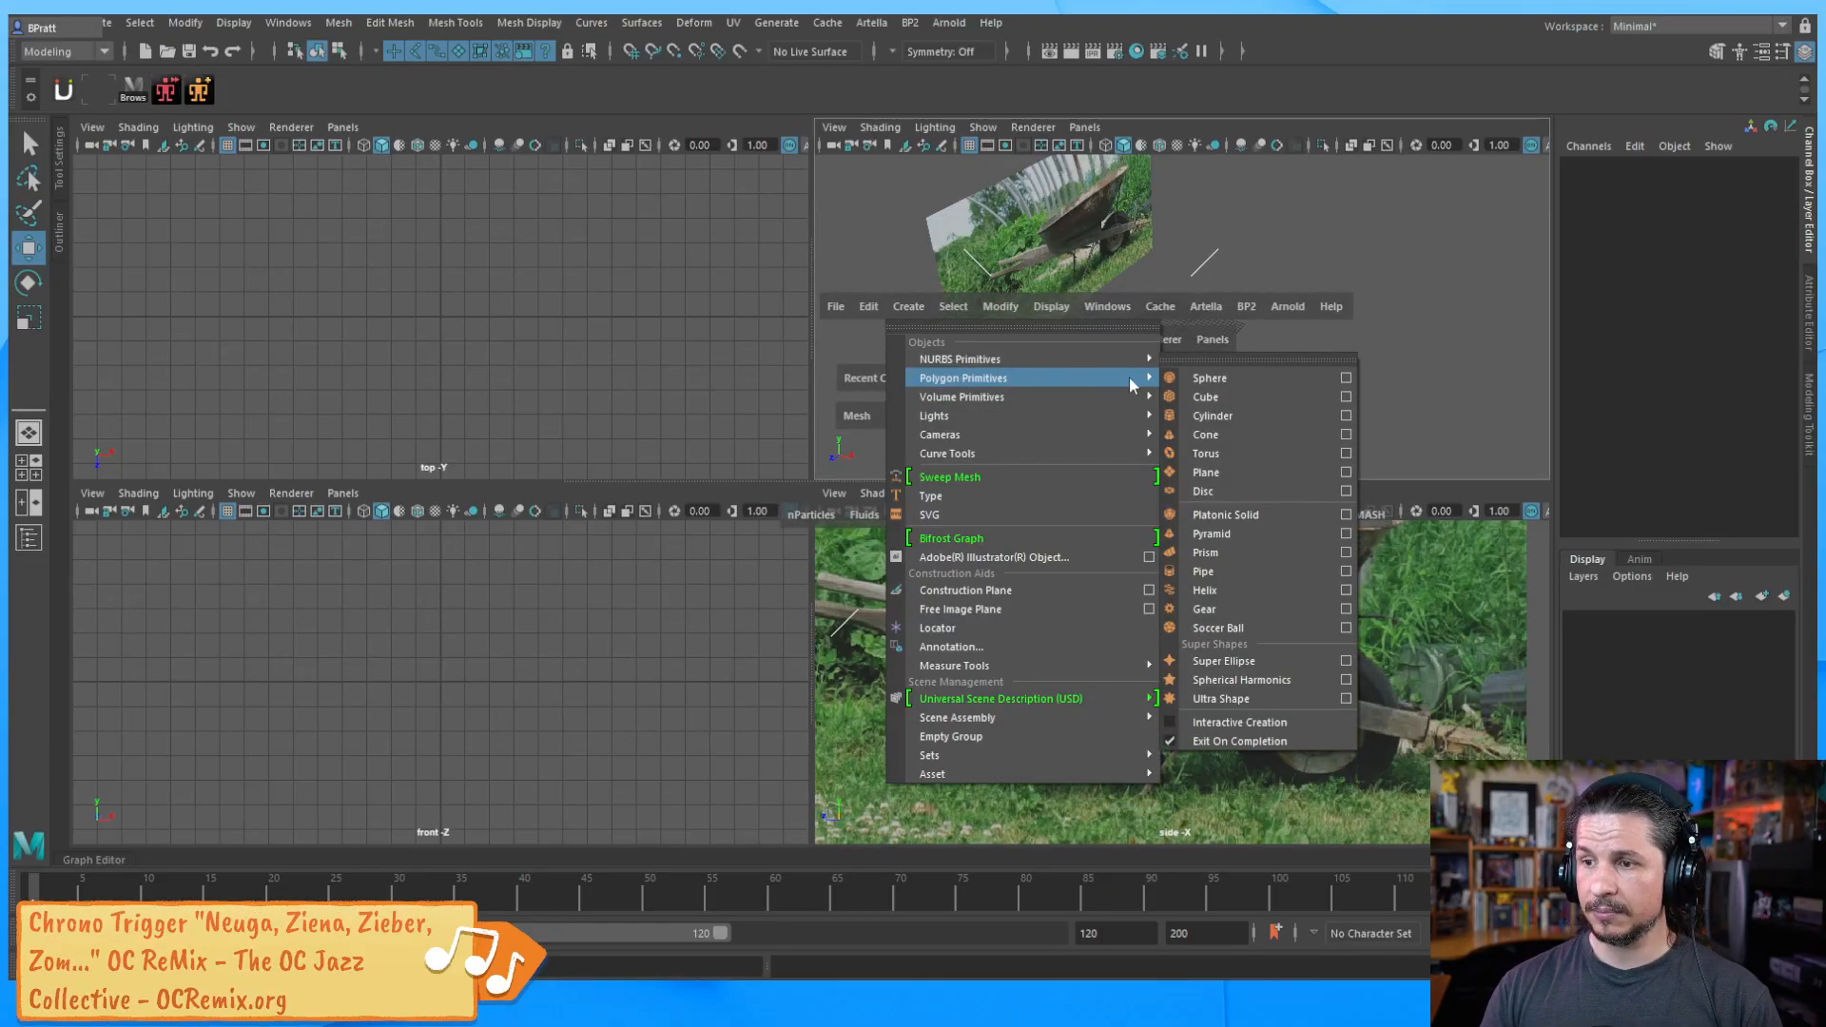
click(1224, 398)
drag(1341, 393, 1424, 424)
drag(1085, 819, 1294, 712)
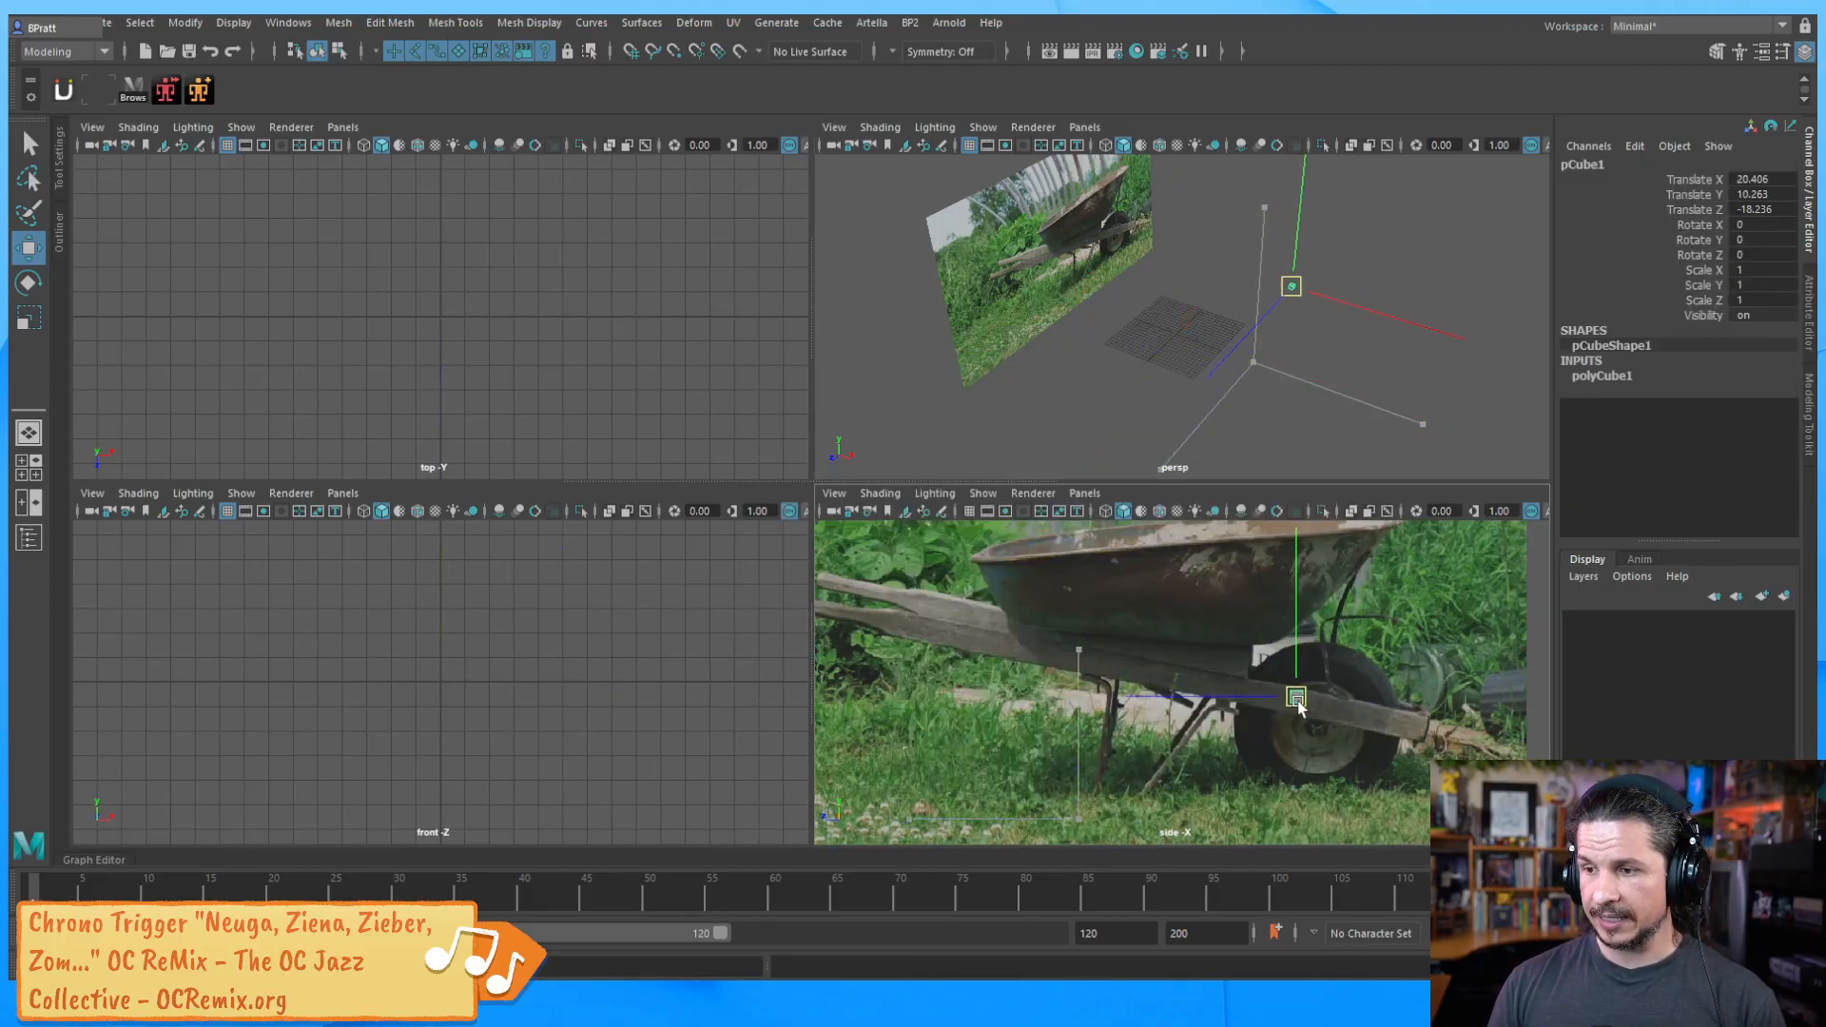
Stretch the cube to a Z scale of about 23.2 and tilt it about -10.9 degrees in X like the wooden beam
scroll(1293, 711, up, 3)
alt+middle_drag(1293, 711, 1078, 670)
scroll(1078, 670, up, 3)
drag(1124, 656, 1296, 697)
key(e)
middle_drag(1296, 697, 1355, 617)
key(r)
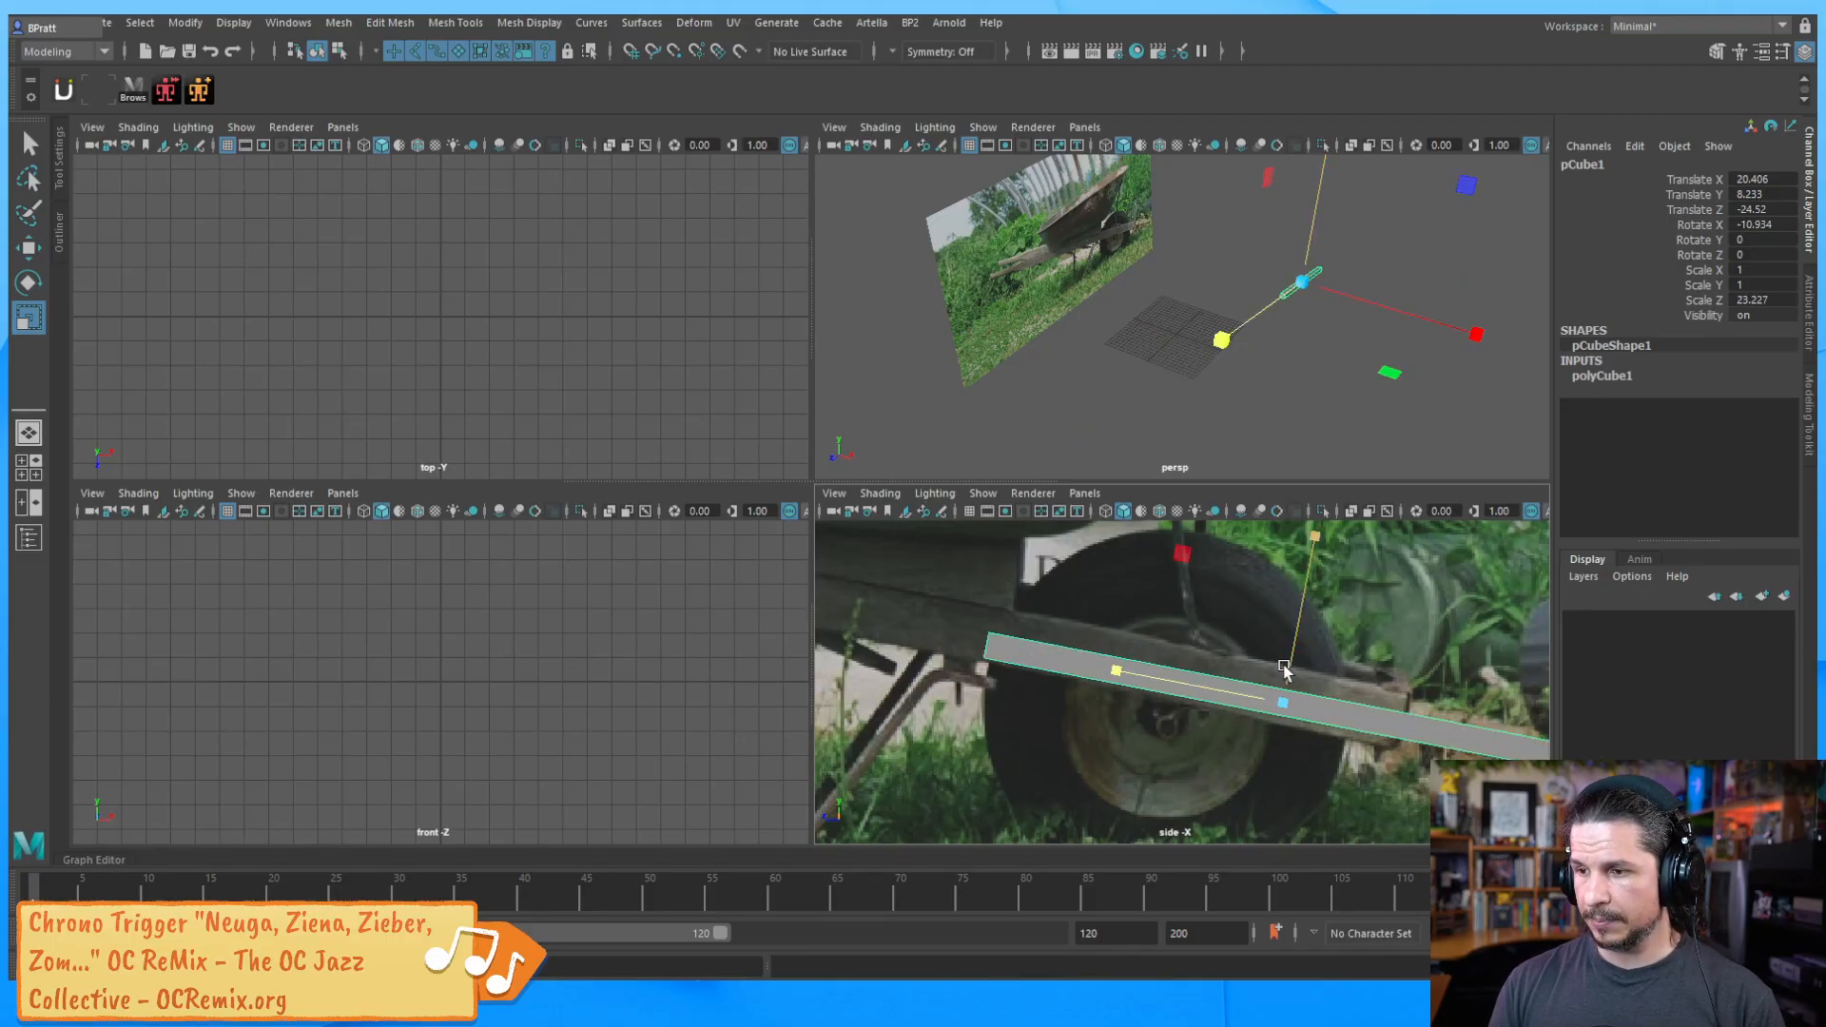
Align the block with the beam beside the wheel, tilting it to about -12.4 degrees in X at about Y 10.0, Z -17.7
key(w)
middle_drag(1194, 571, 1115, 517)
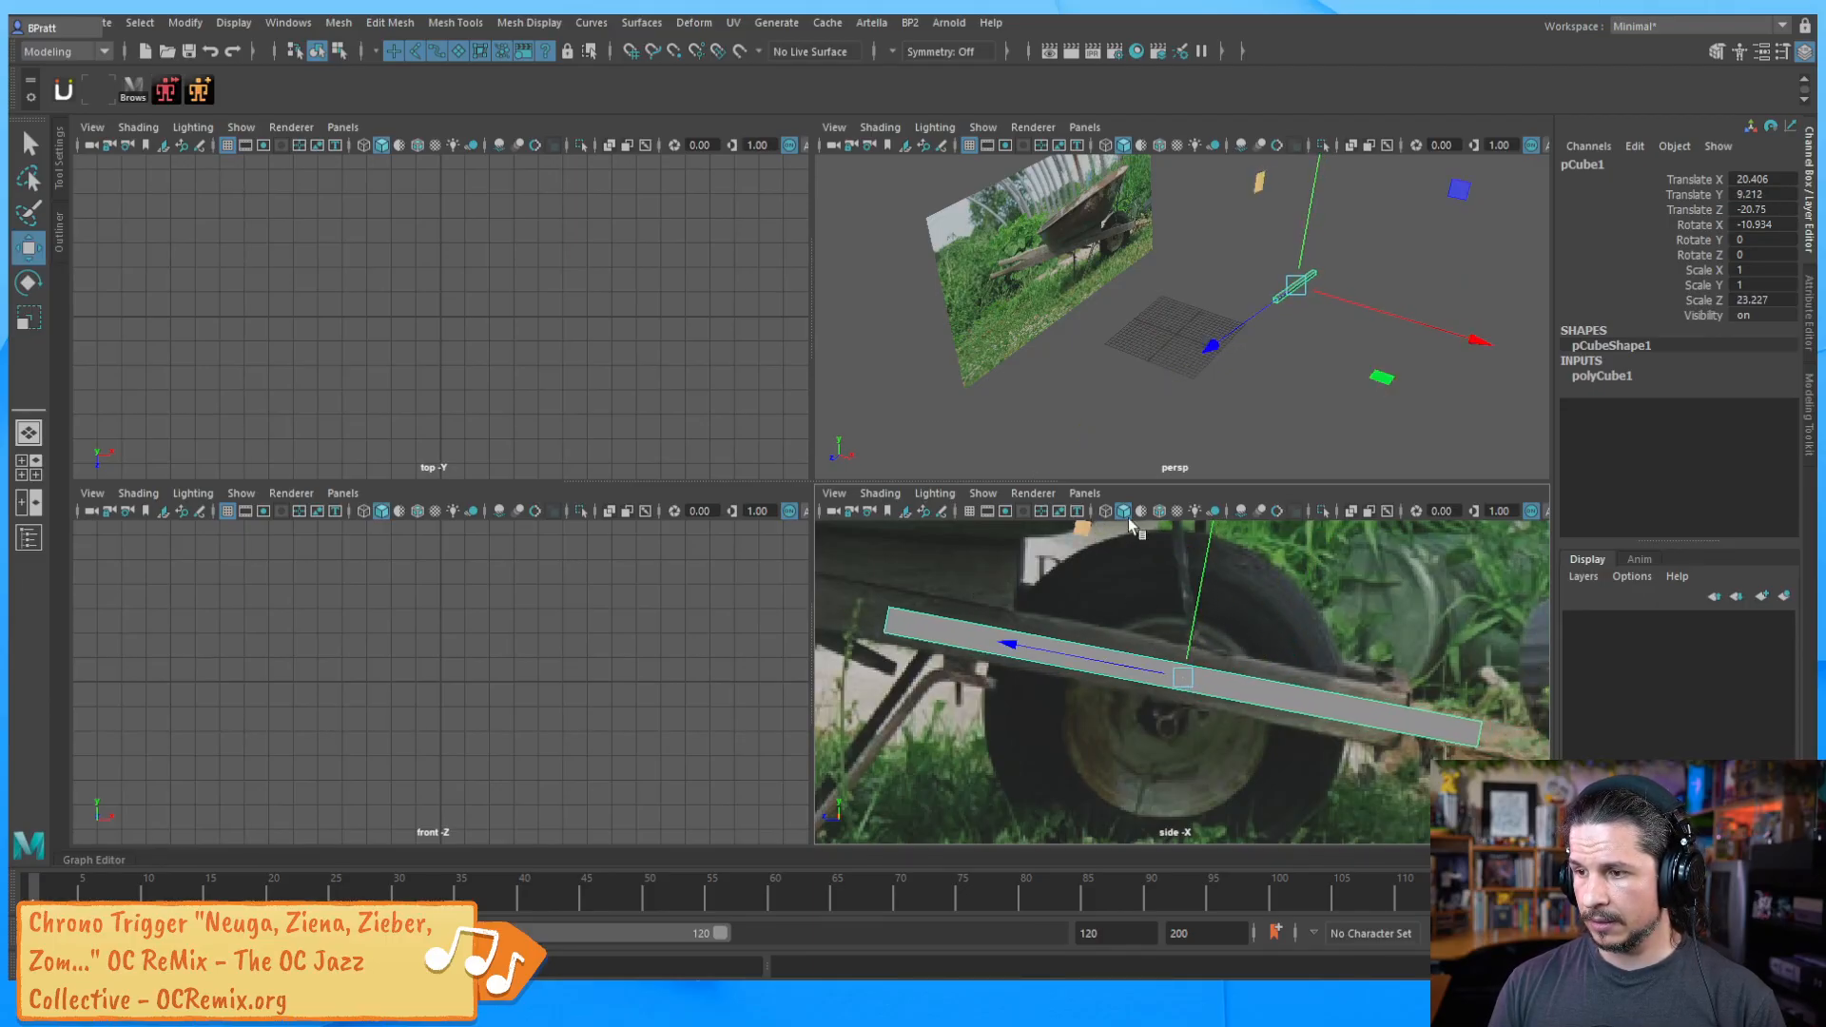
key(e)
middle_drag(1332, 627, 1340, 599)
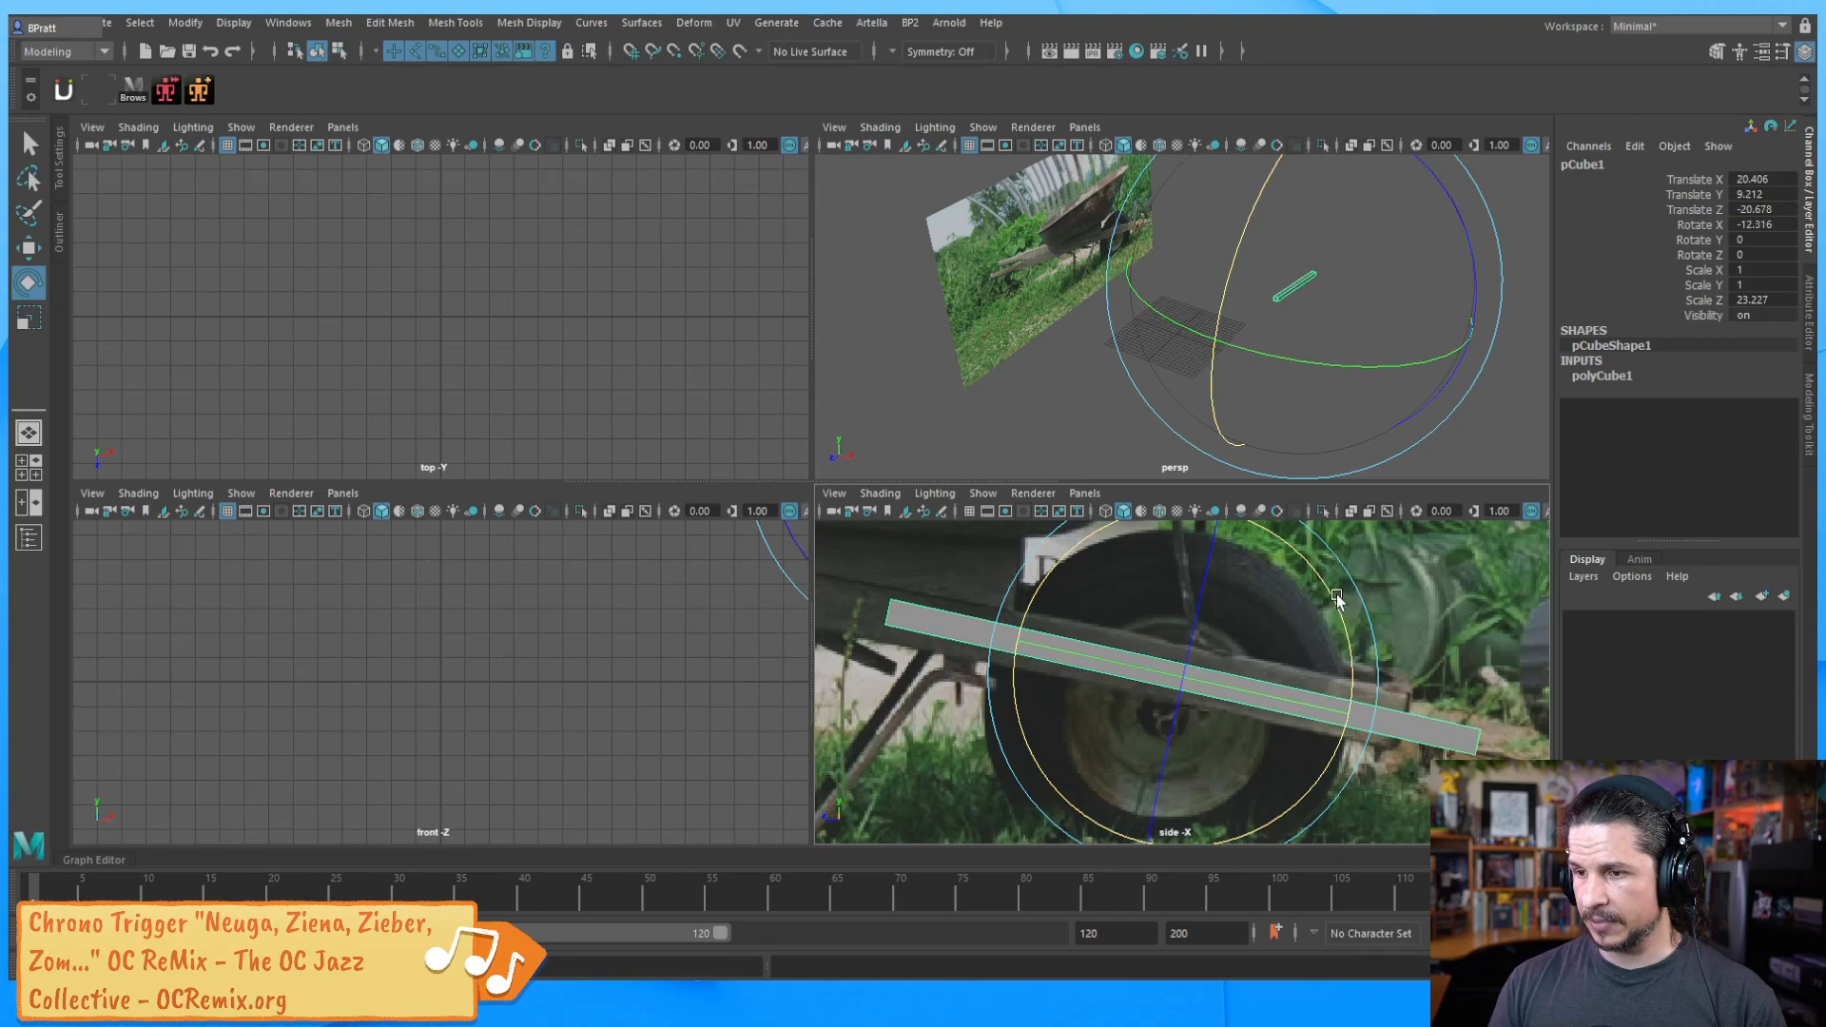
key(w)
middle_drag(1182, 652, 1105, 656)
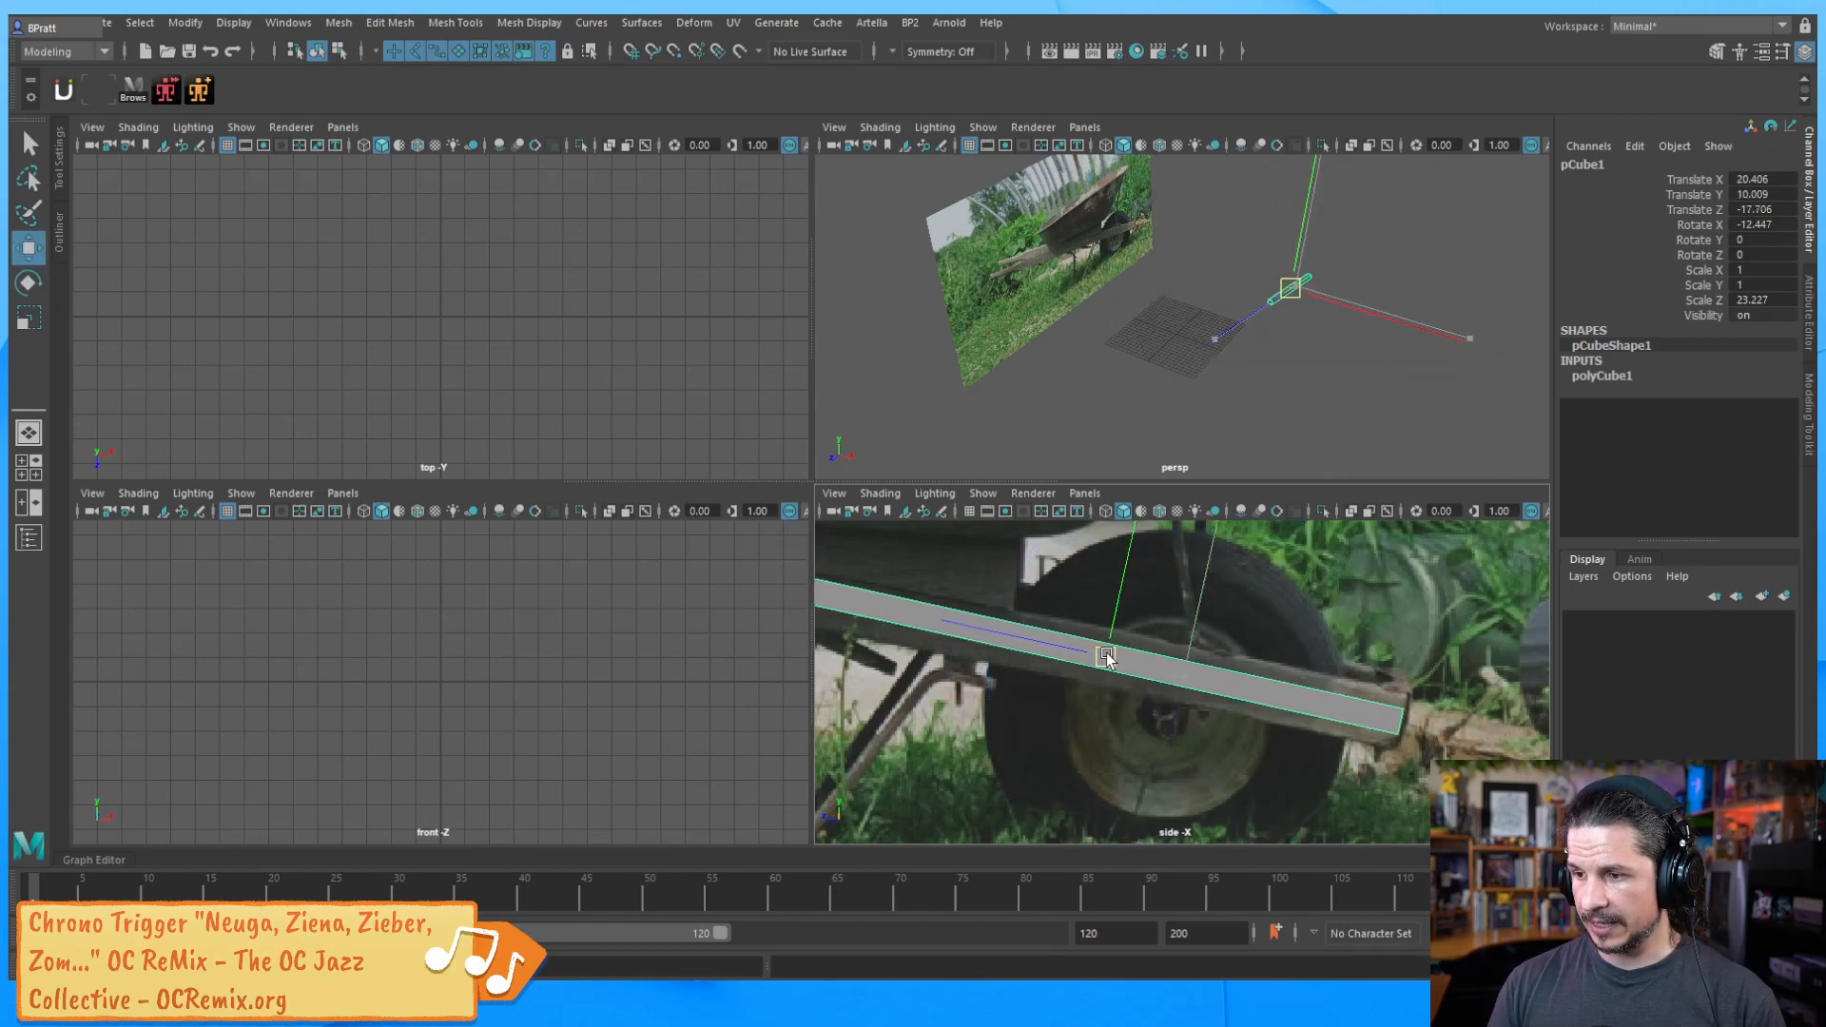
Scale the beam block up uniformly to about 1.25 in X and Y and 29.1 in Z
scroll(1183, 652, down, 3)
key(r)
alt+middle_drag(1162, 582, 1156, 621)
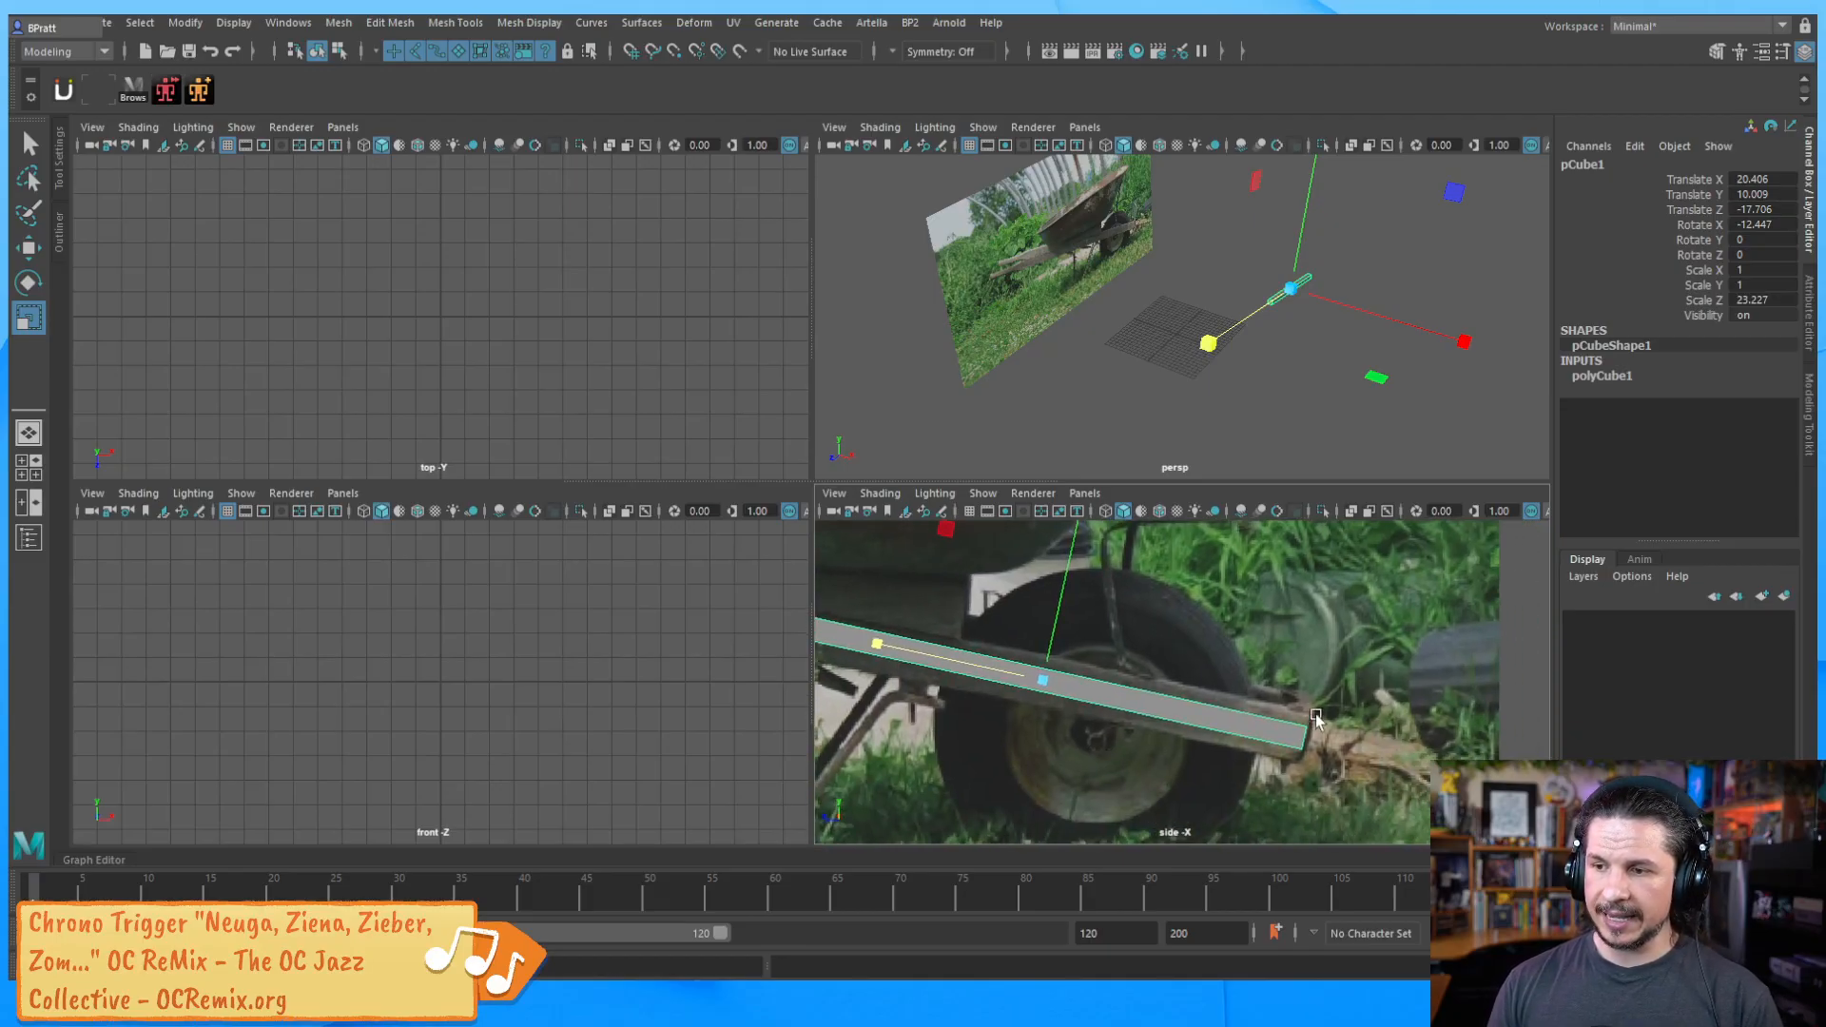
drag(1044, 679, 1325, 723)
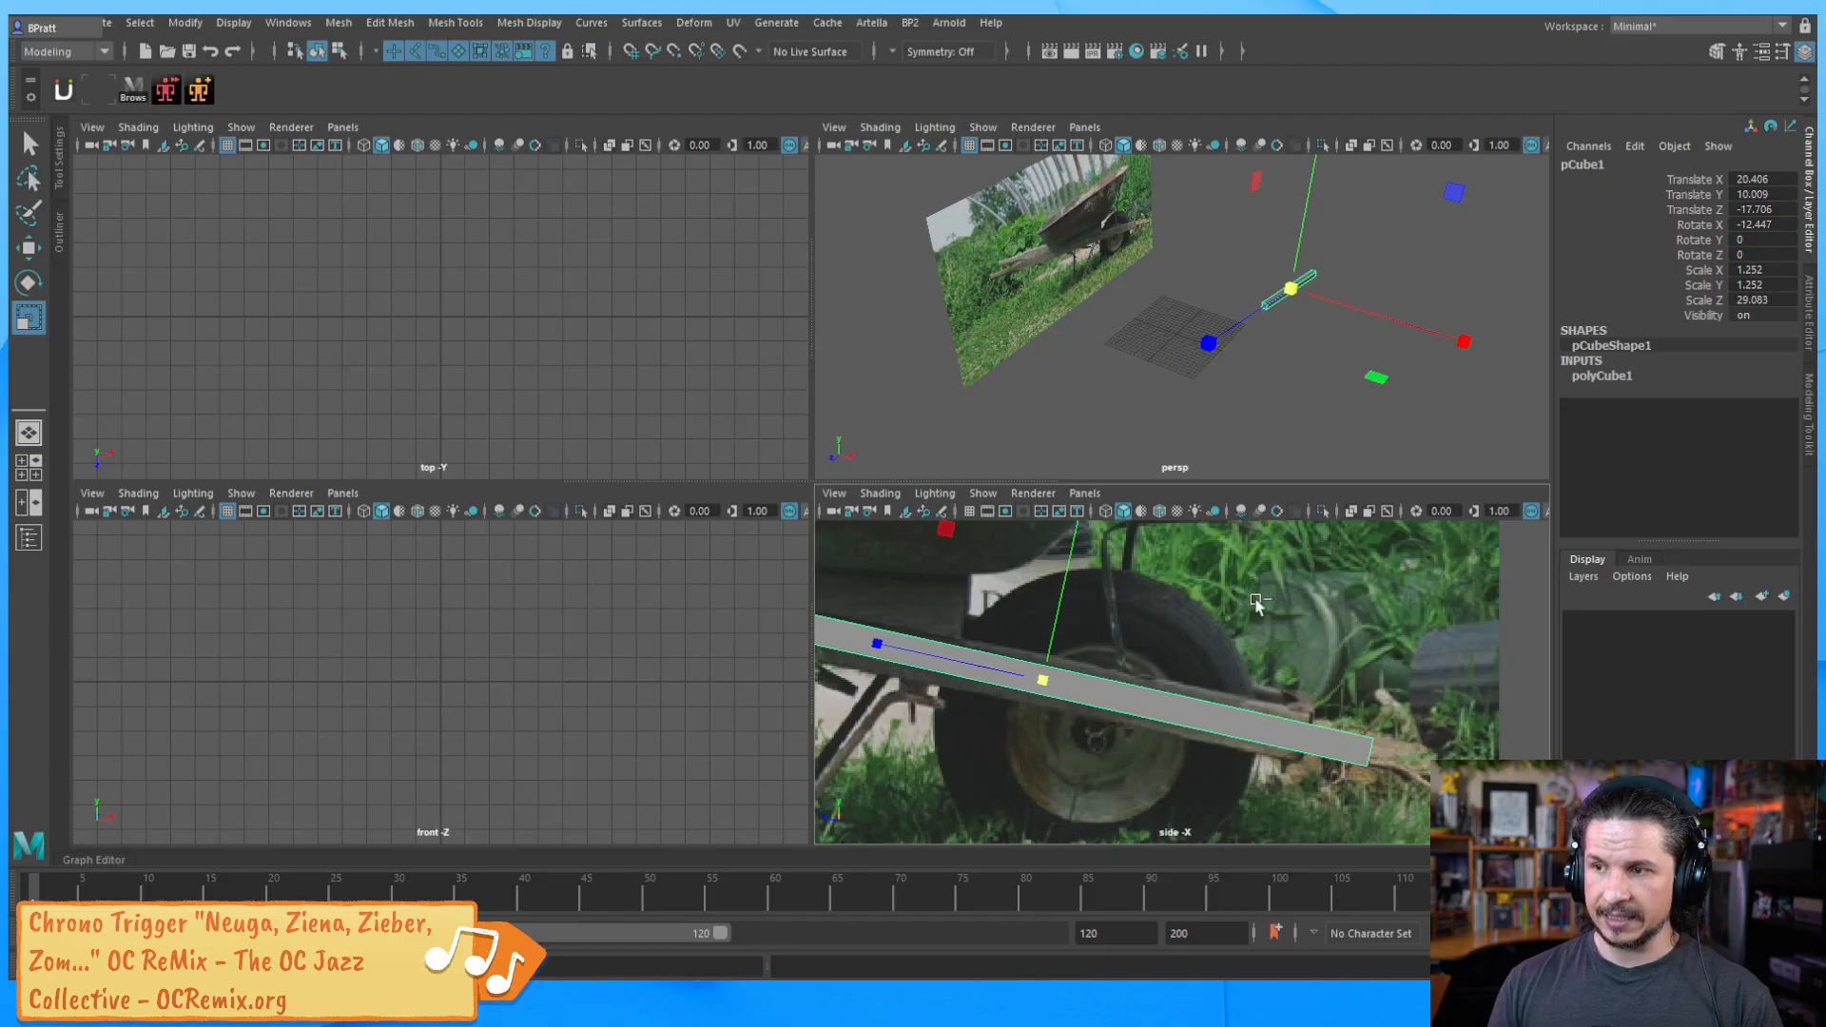
Slide the block back along the beam to about Y 10.6, Z -15.0 so its tip meets the beam's wheel end
scroll(1253, 352, up, 3)
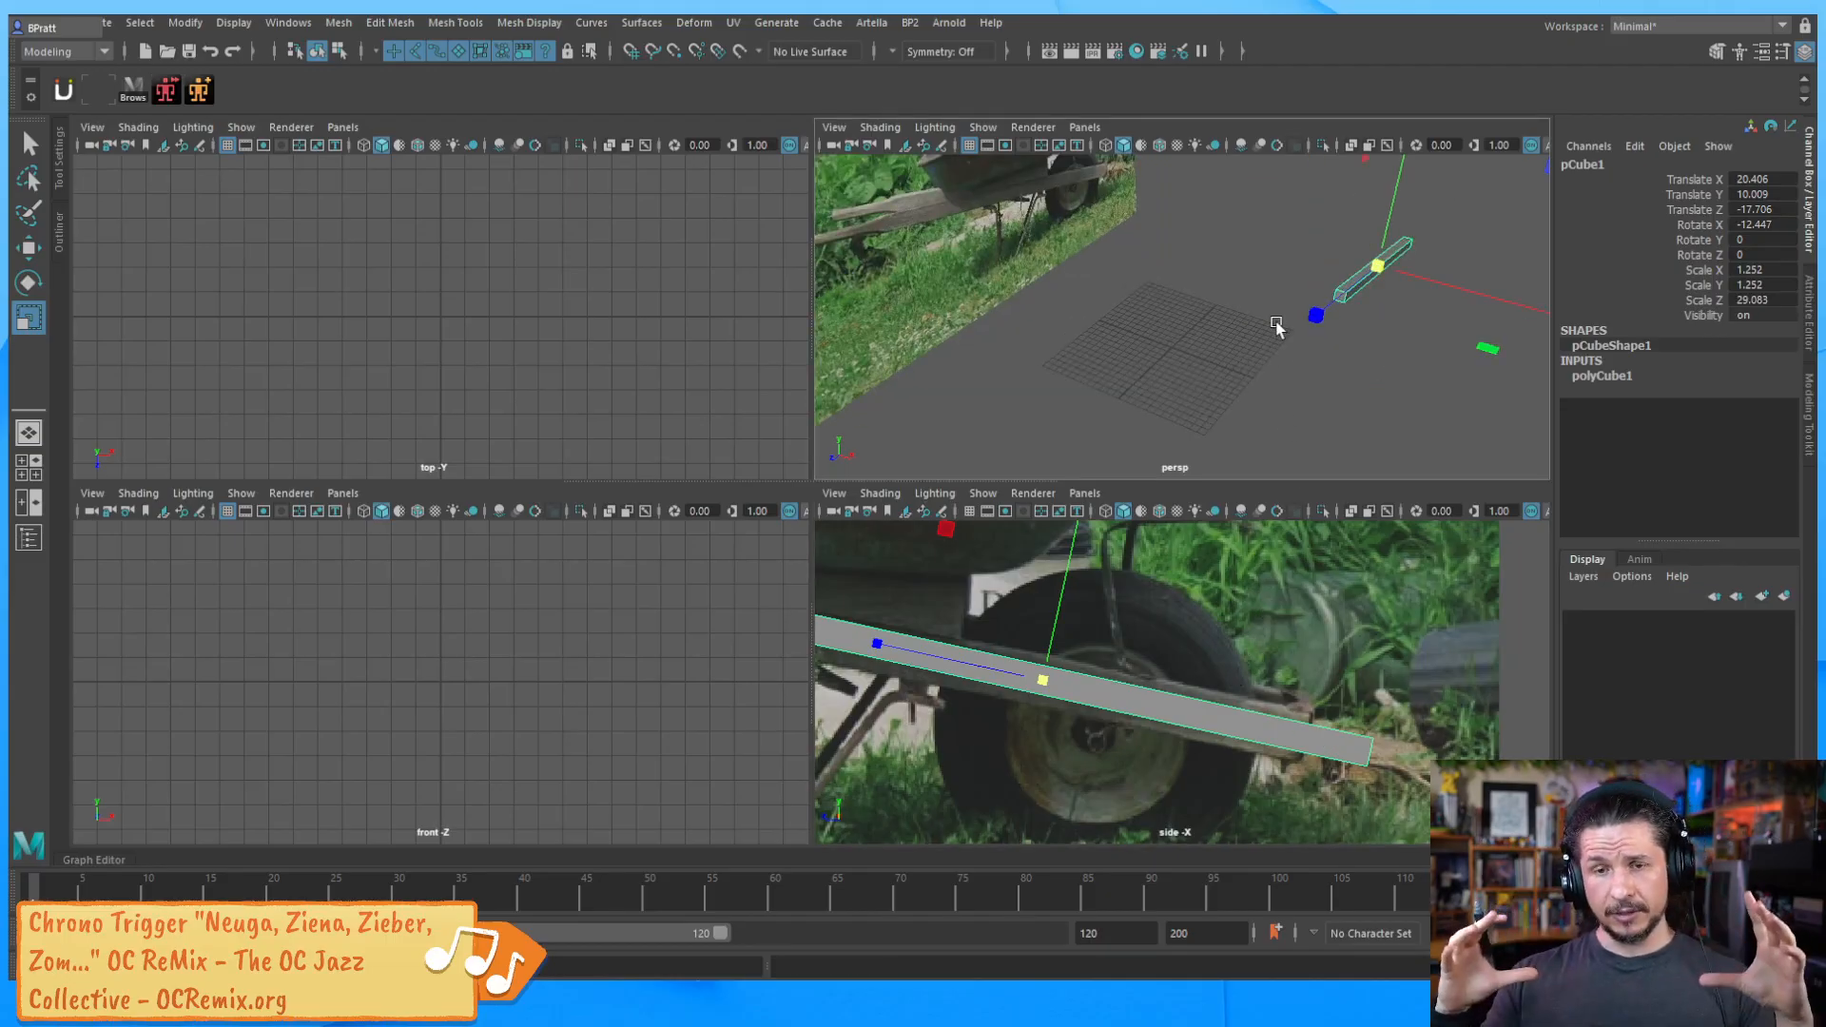
alt+middle_drag(1362, 335, 1306, 385)
alt+right_drag(1306, 386, 1295, 401)
alt+drag(1295, 400, 1058, 371)
key(ctrl+z)
key(ctrl+z)
key(w)
drag(970, 667, 918, 646)
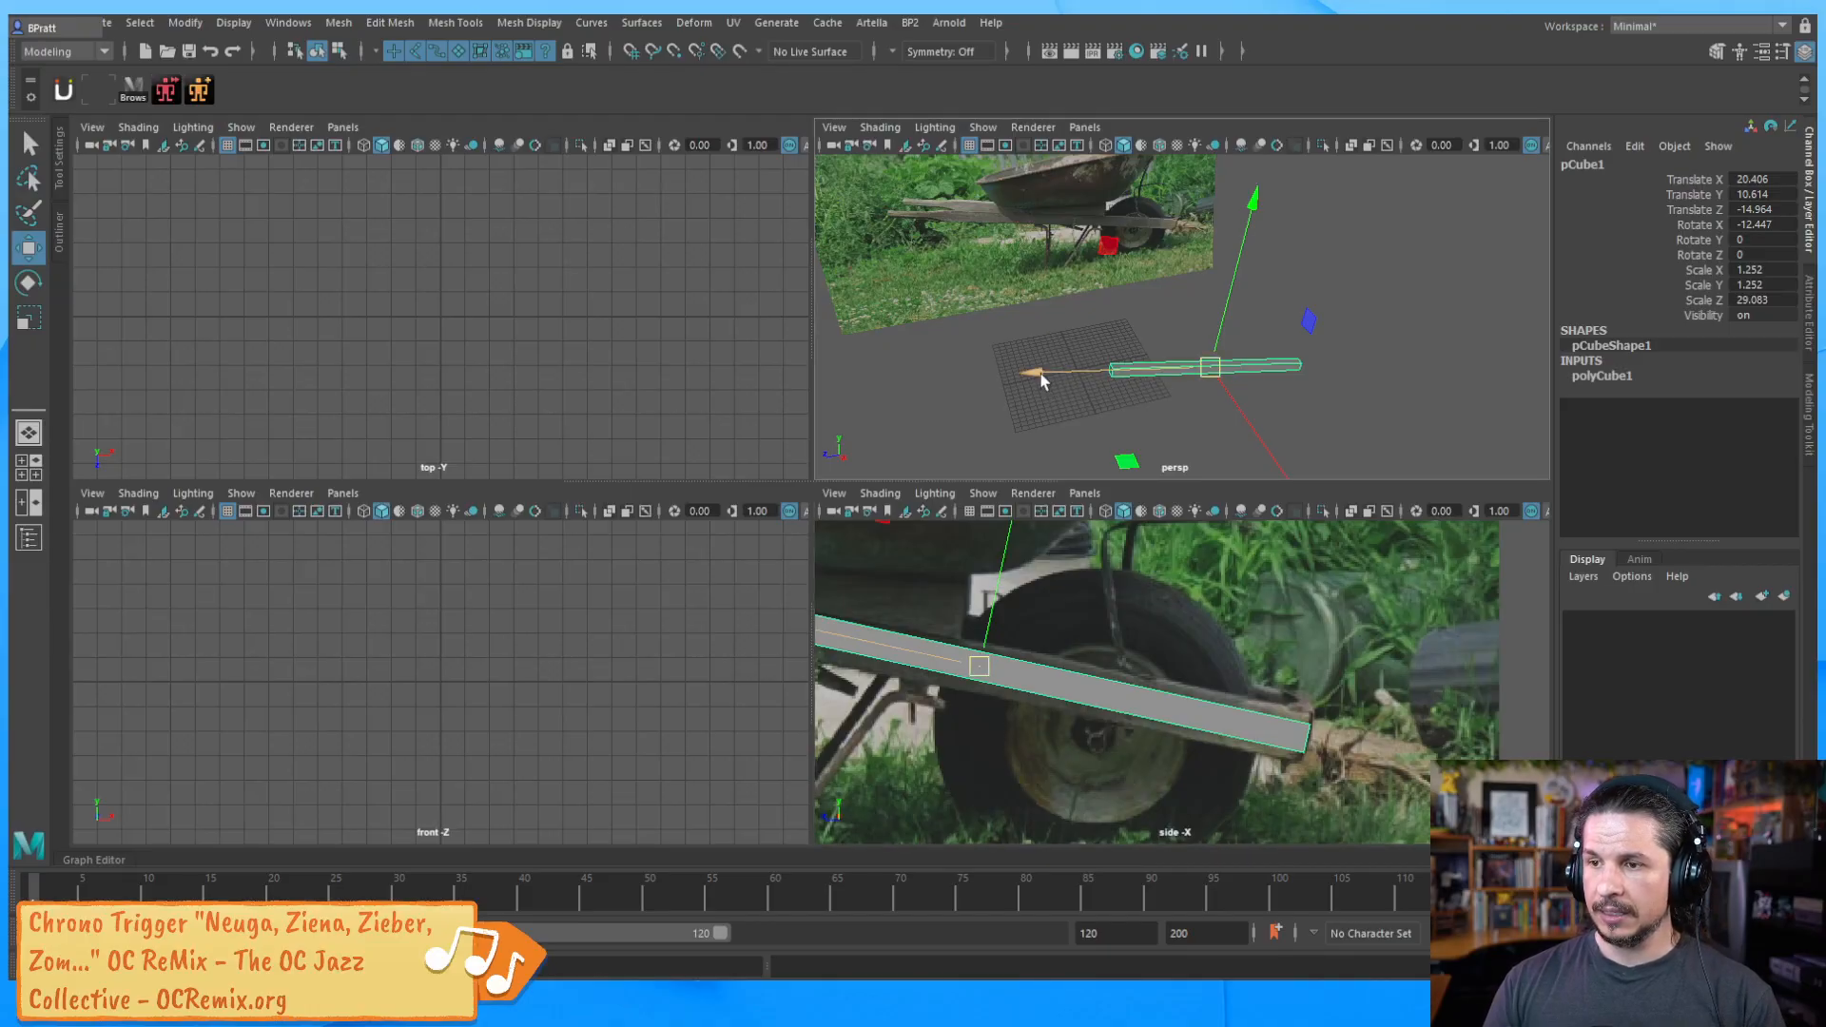
Thicken the block to about 2.255 in both X and Y scale while keeping its length
key(q)
key(r)
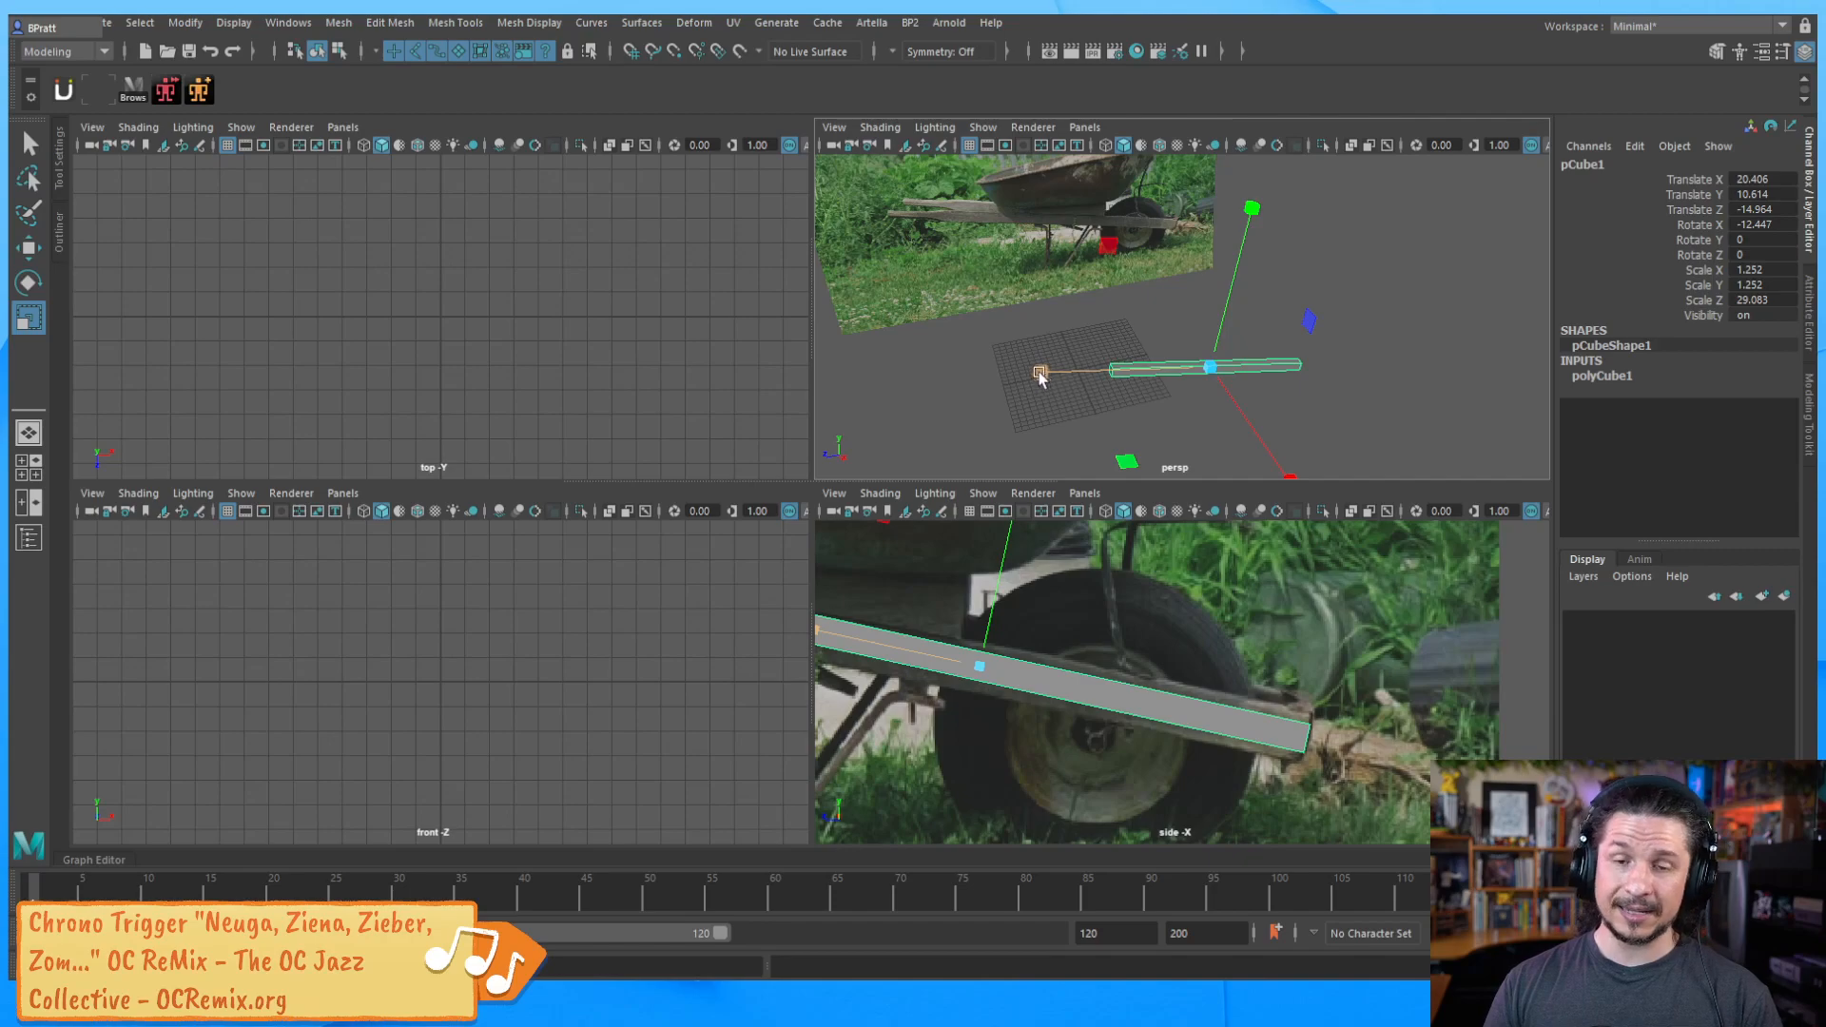
drag(1044, 377, 880, 331)
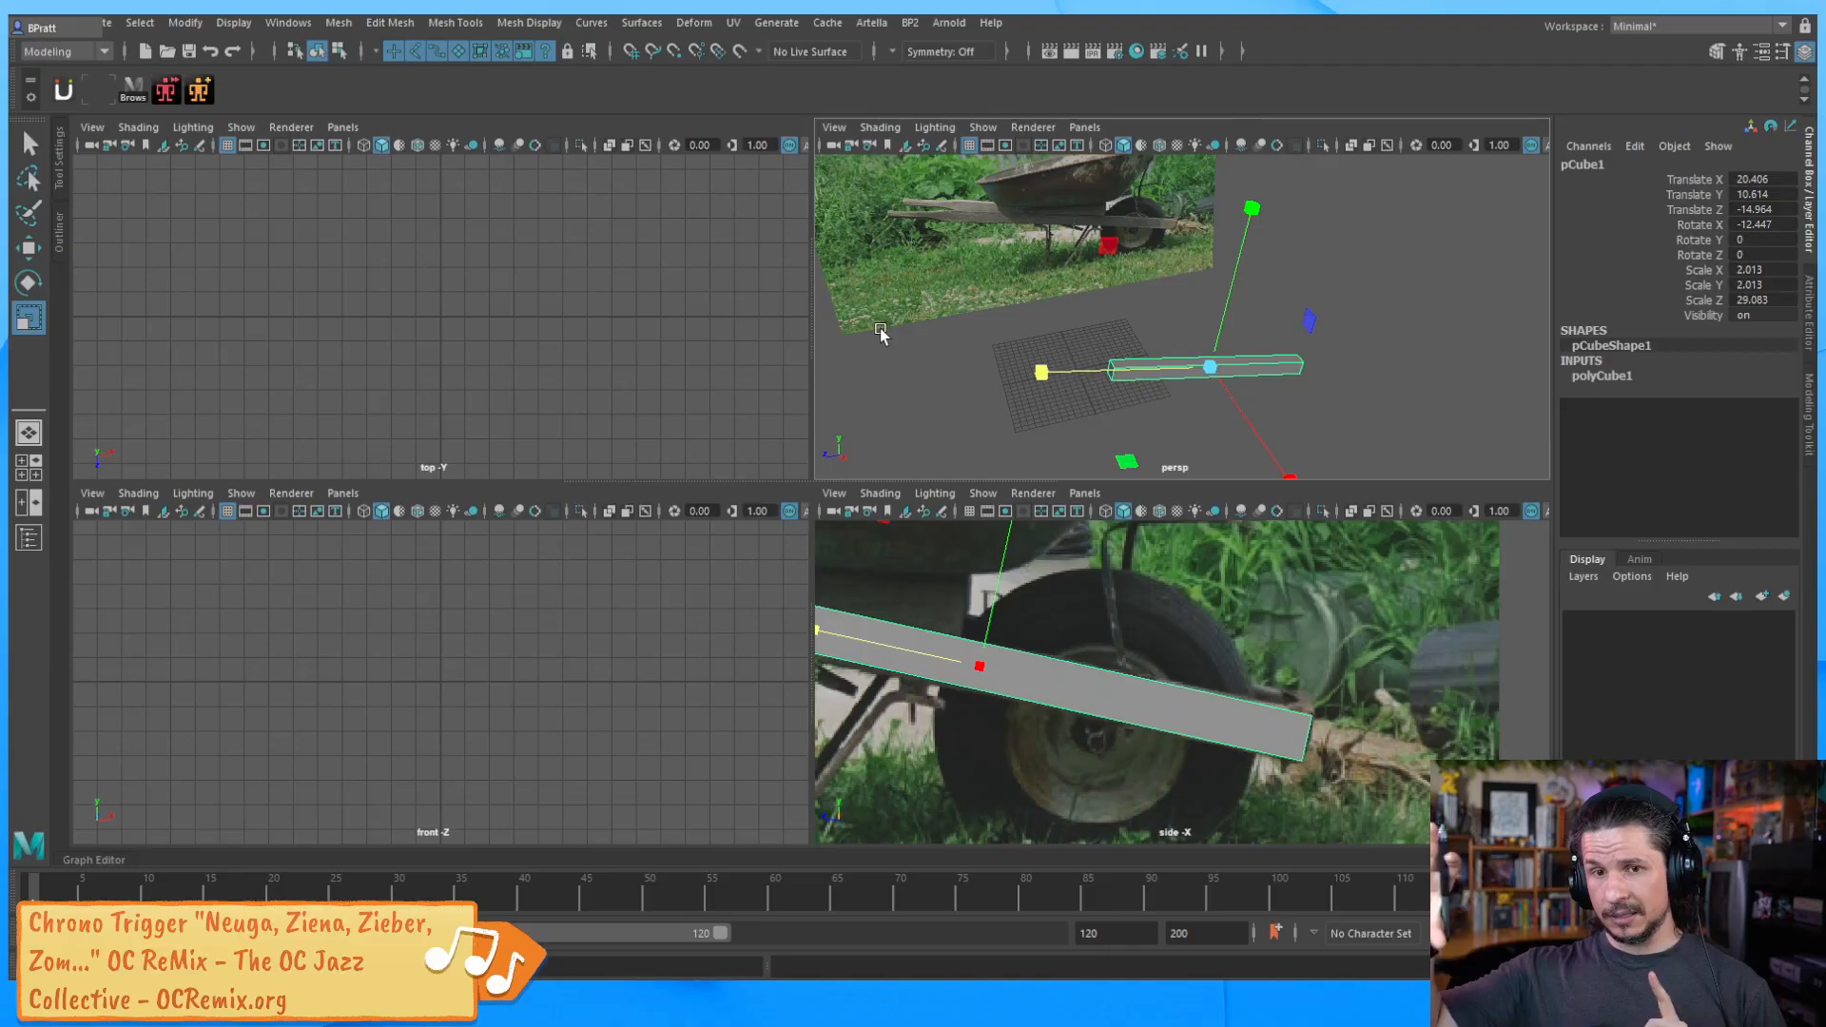
mouse_move(1041, 371)
mouse_down()
mouse_move(978, 377)
mouse_move(1040, 371)
mouse_move(1006, 373)
mouse_up()
Shift the block along the wooden beam toward the handles and lengthen it to a Z scale of about 46.5
alt+middle_drag(1152, 684, 1455, 715)
alt+right_drag(1455, 715, 1067, 639)
alt+middle_drag(1067, 639, 1216, 659)
alt+right_drag(1335, 653, 1240, 664)
alt+middle_drag(1240, 664, 1186, 669)
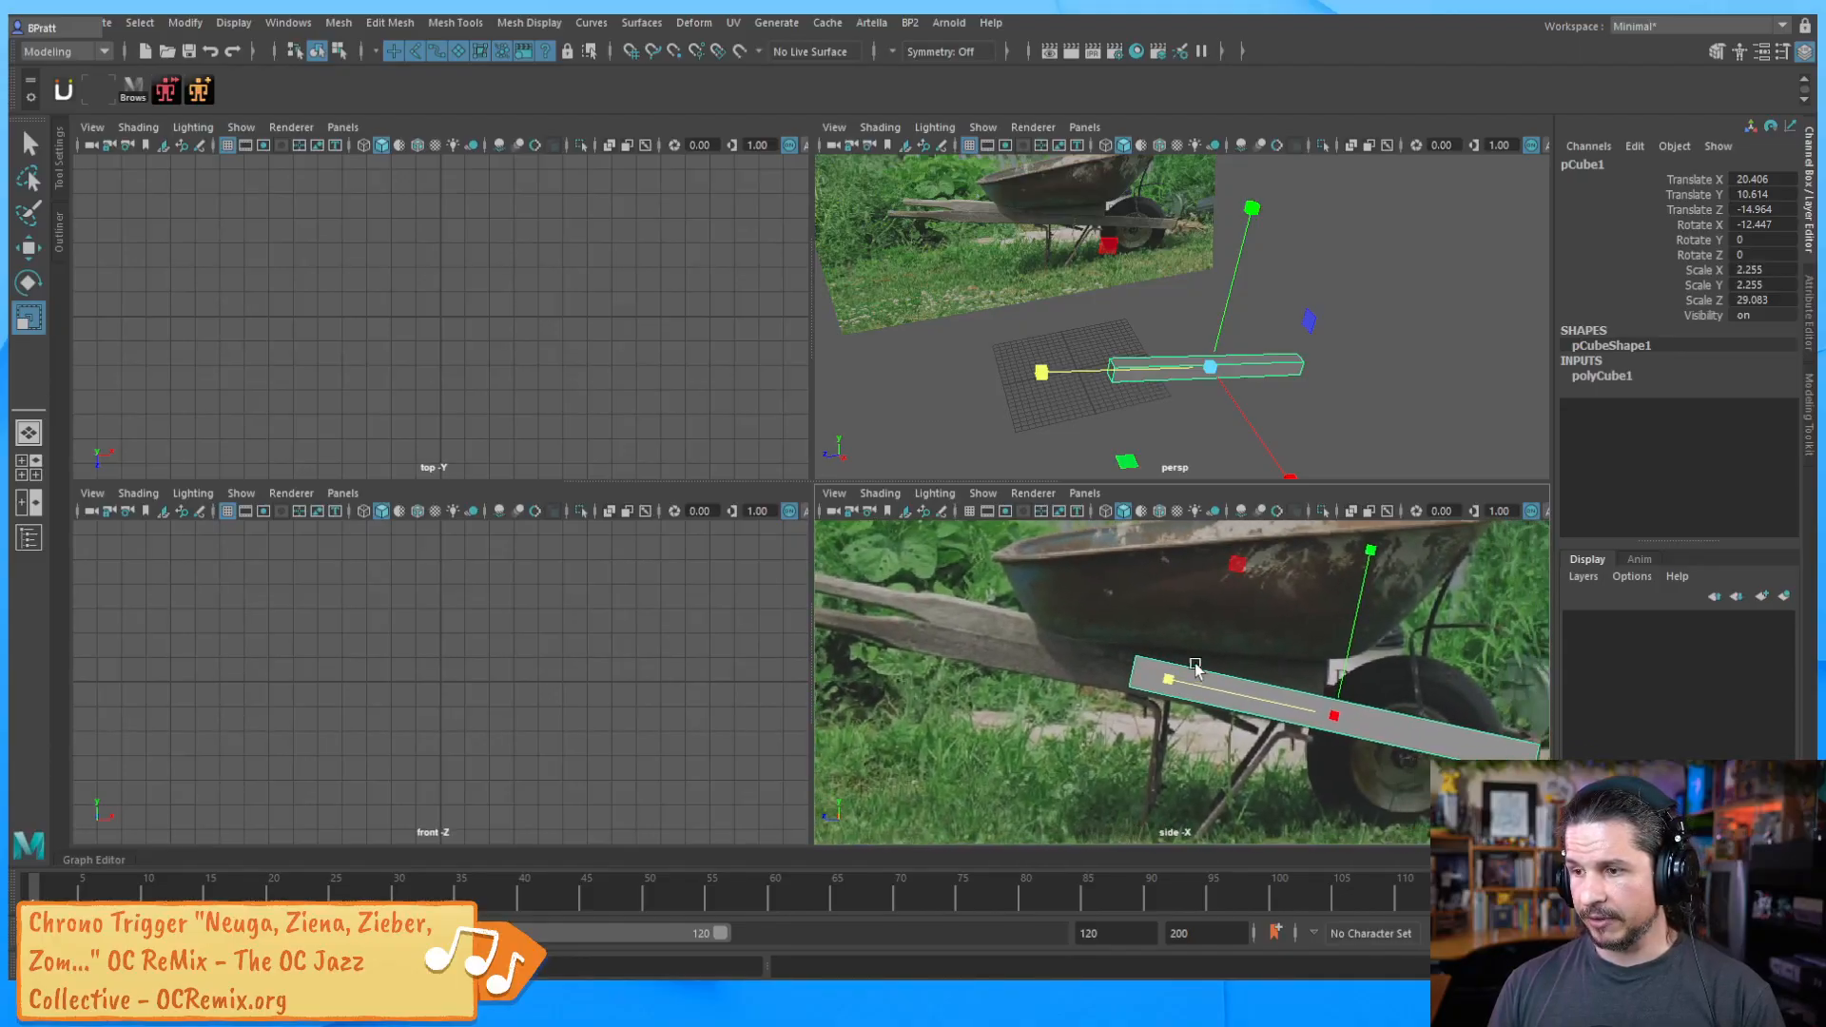
key(w)
drag(1148, 677, 1050, 654)
key(r)
key(w)
Fine-tune the block's tilt to about -11.3 degrees in X and its position to about Y 12.2, Z -6.3 along the beam
key(e)
drag(1303, 603, 1370, 618)
key(w)
drag(1234, 599, 1234, 620)
drag(1046, 668, 1047, 666)
key(r)
key(w)
alt+middle_drag(1016, 611, 1217, 643)
scroll(951, 636, up, 2)
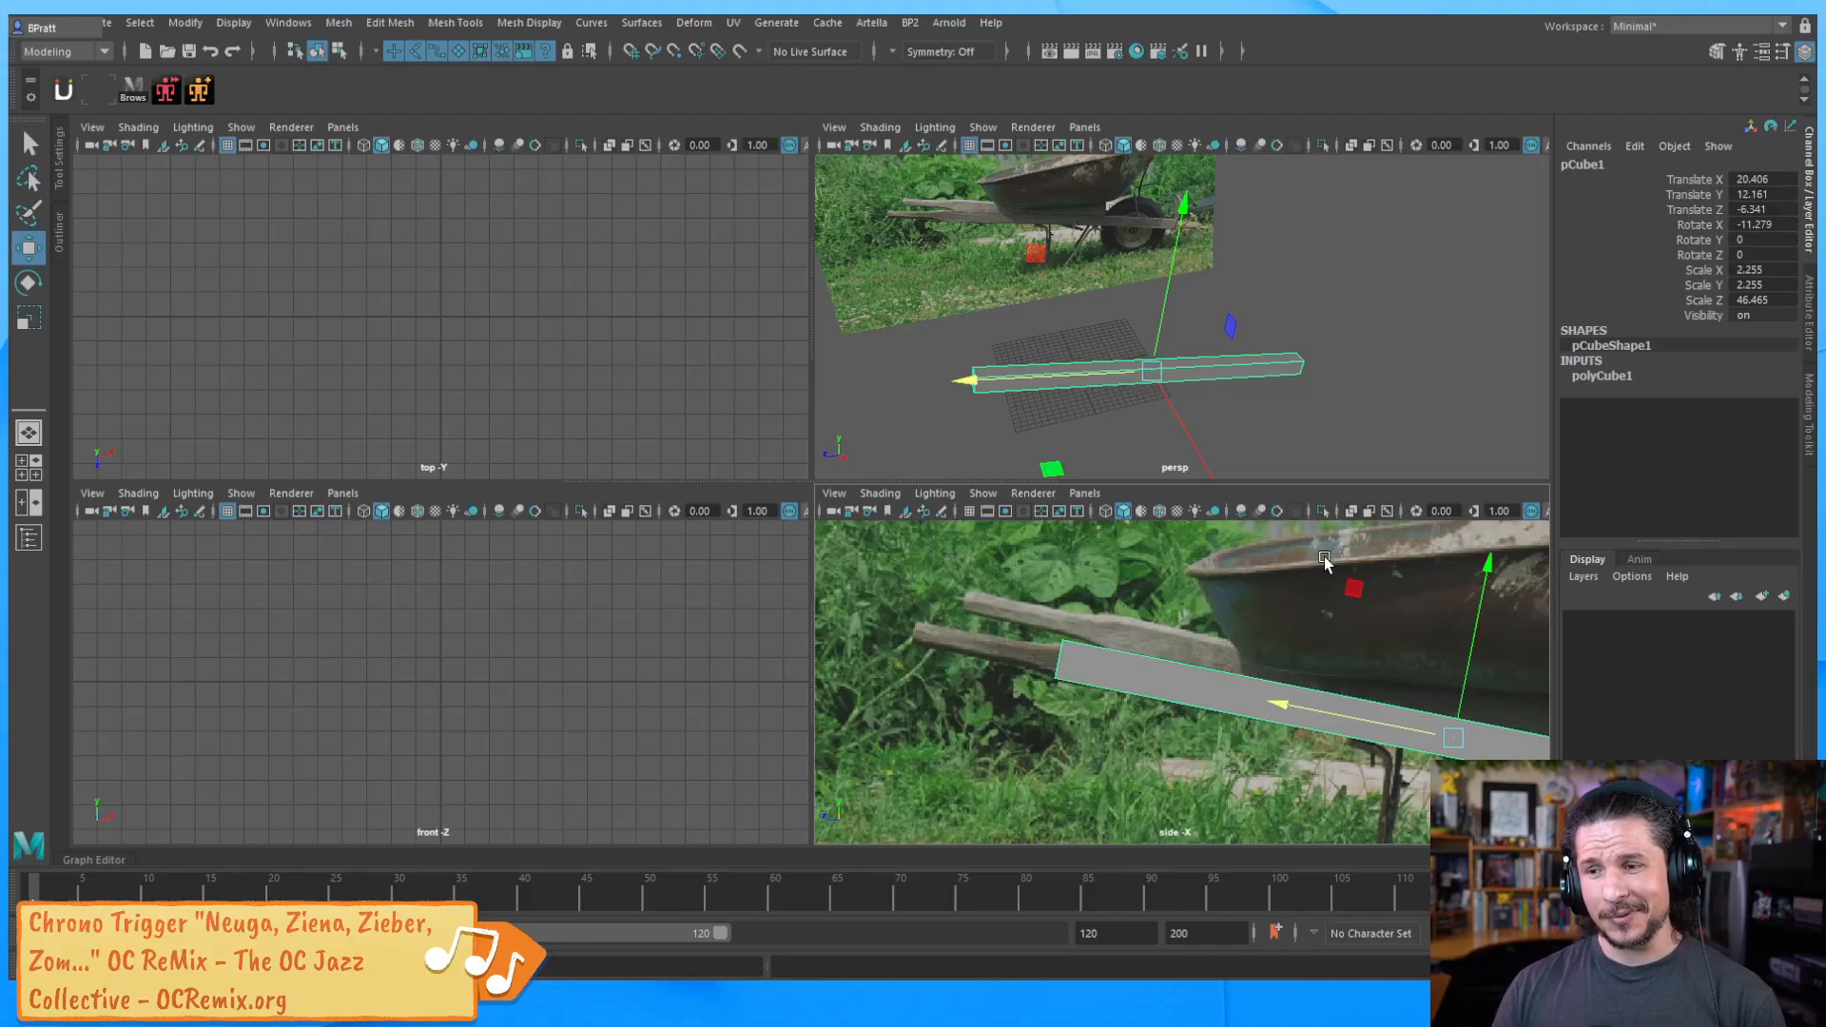
alt+right_drag(1440, 674, 1256, 624)
alt+middle_drag(1255, 625, 1196, 637)
alt+right_drag(1239, 637, 1209, 663)
alt+middle_drag(1269, 697, 1198, 666)
alt+right_drag(1198, 669, 1260, 614)
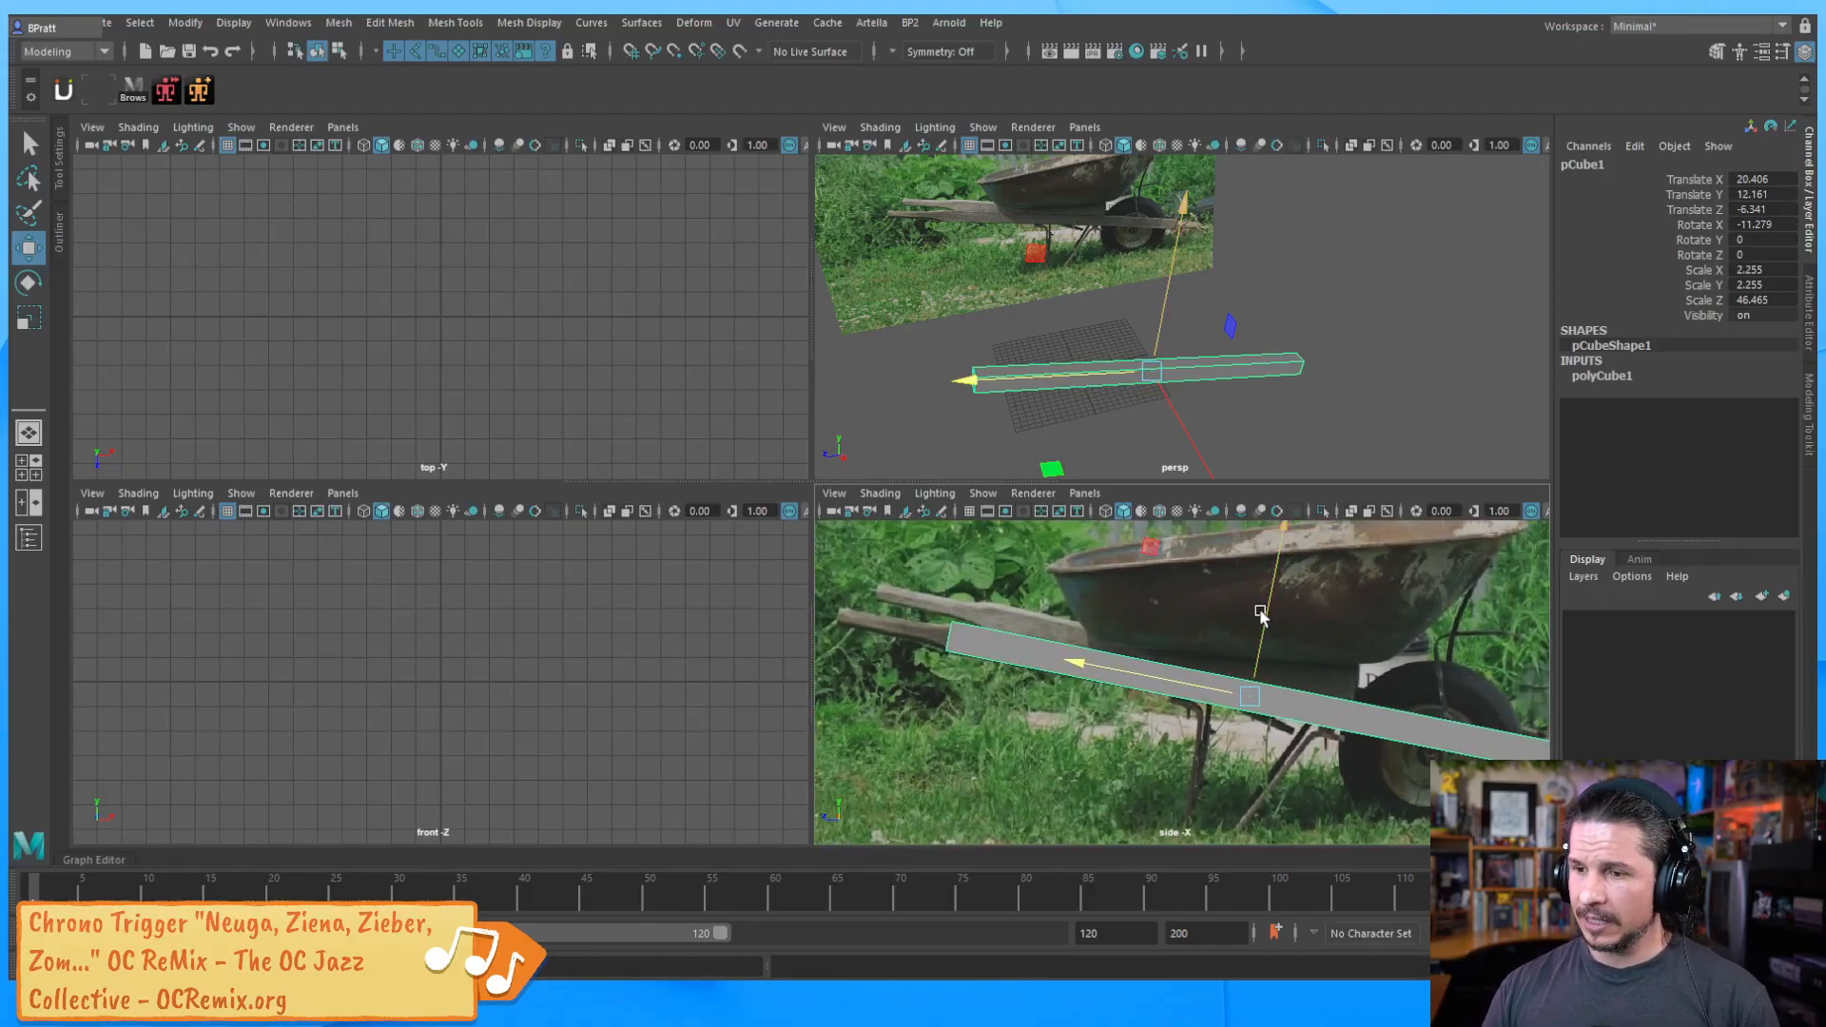
Slide the block's handle-end vertices inward along its length to where the wooden handle starts to narrow, and return to object mode
key(q)
alt+middle_drag(892, 663, 1130, 712)
alt+right_drag(1130, 711, 1293, 670)
mouse_move(1294, 670)
alt+middle_down()
mouse_move(1417, 676)
mouse_move(1291, 660)
alt+middle_up()
alt+right_drag(1196, 676, 1331, 664)
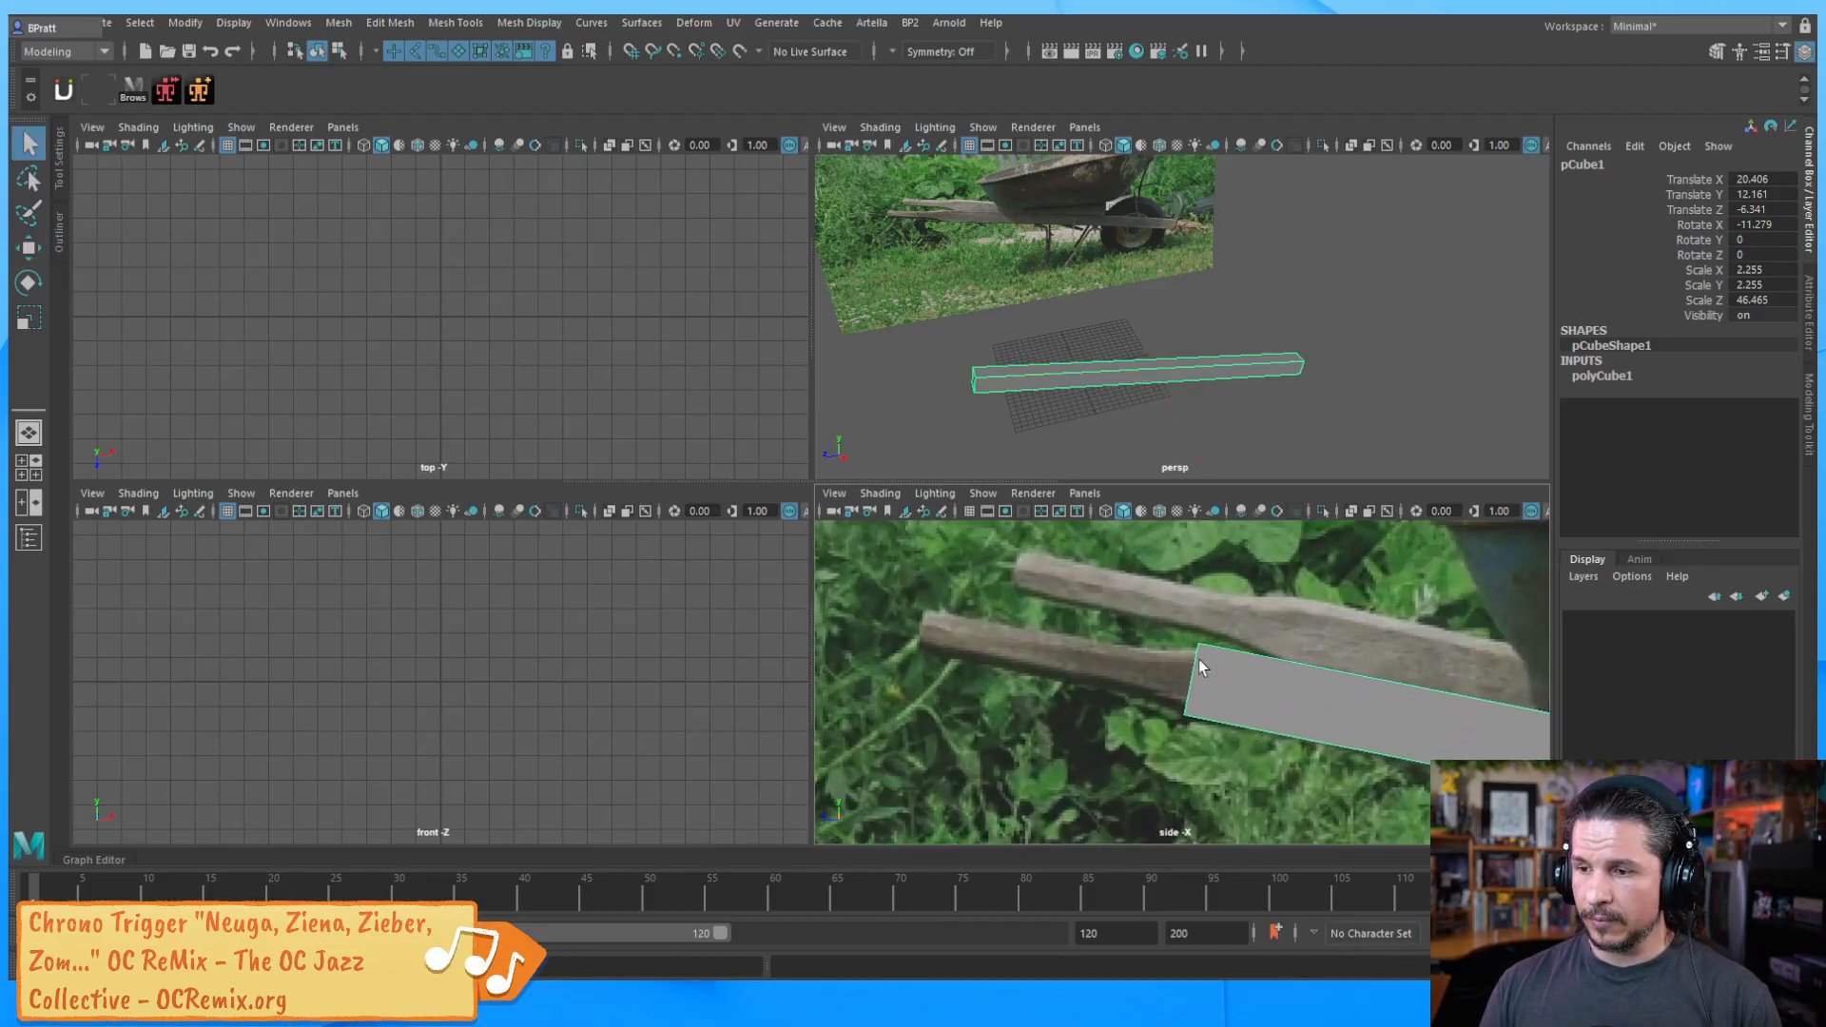
right_drag(1157, 629, 1149, 533)
drag(1121, 794, 1222, 623)
key(w)
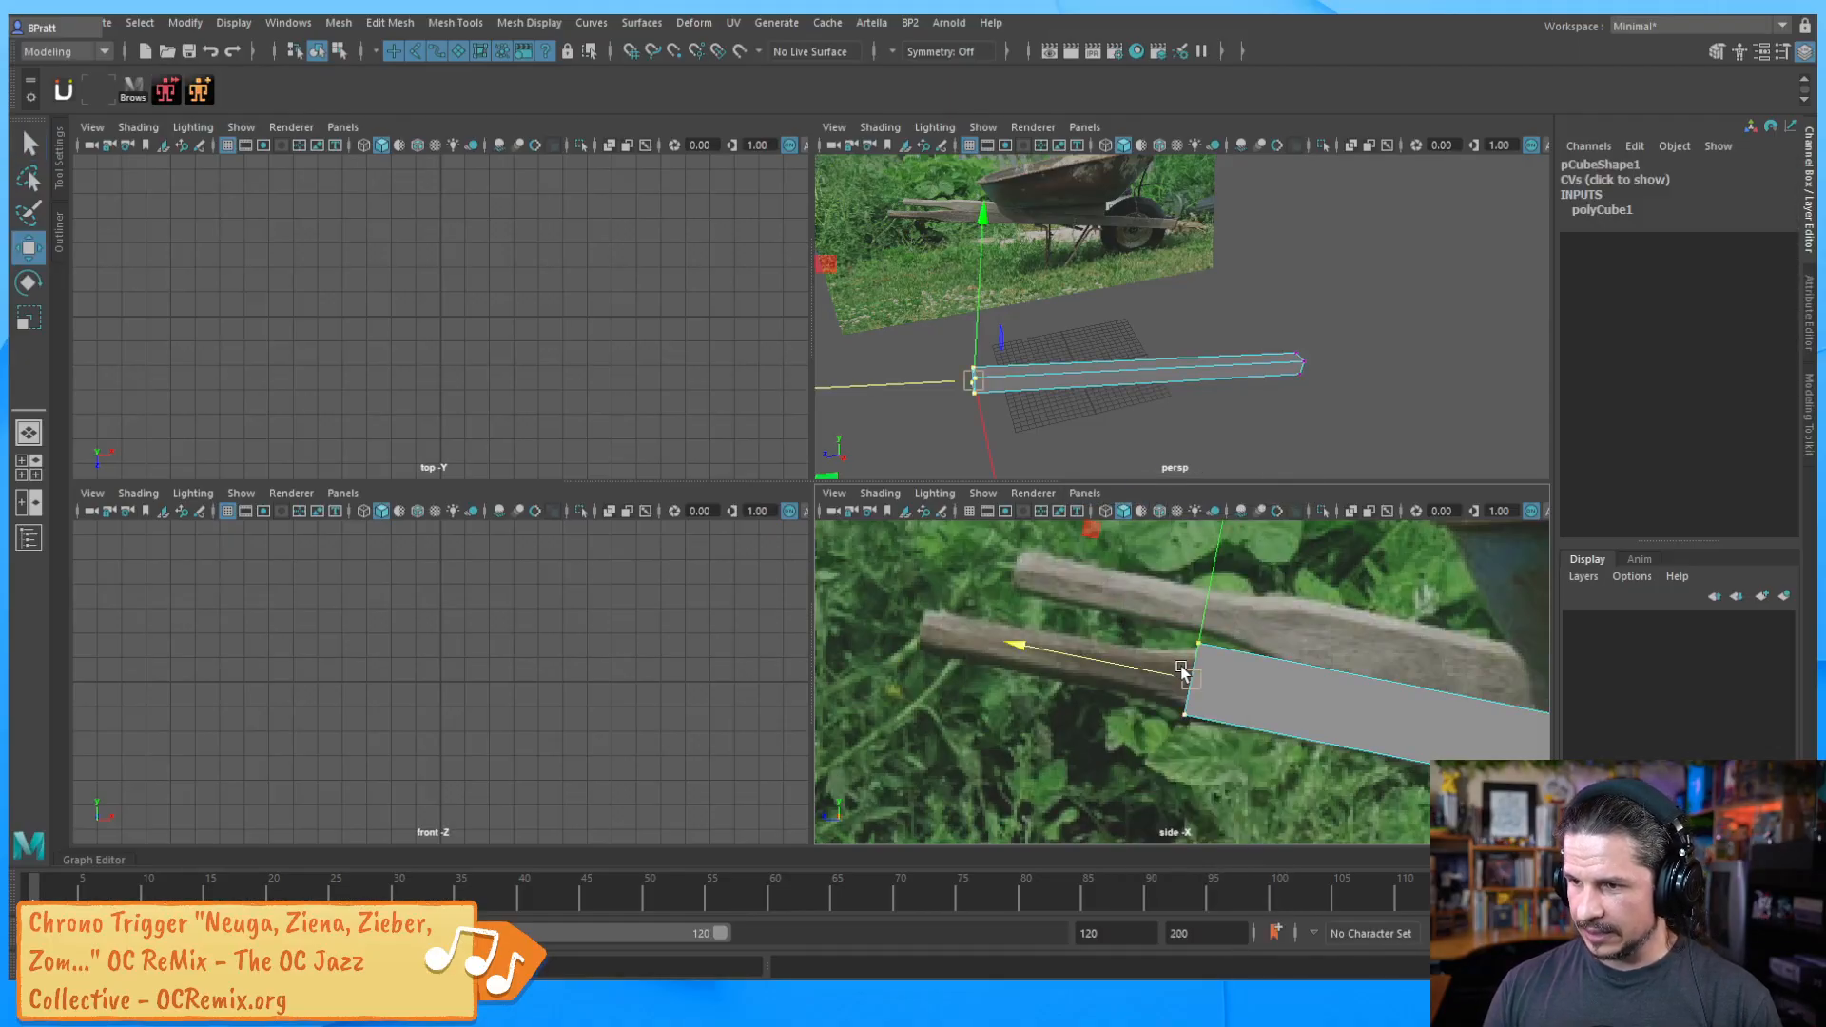
drag(1118, 659, 1144, 684)
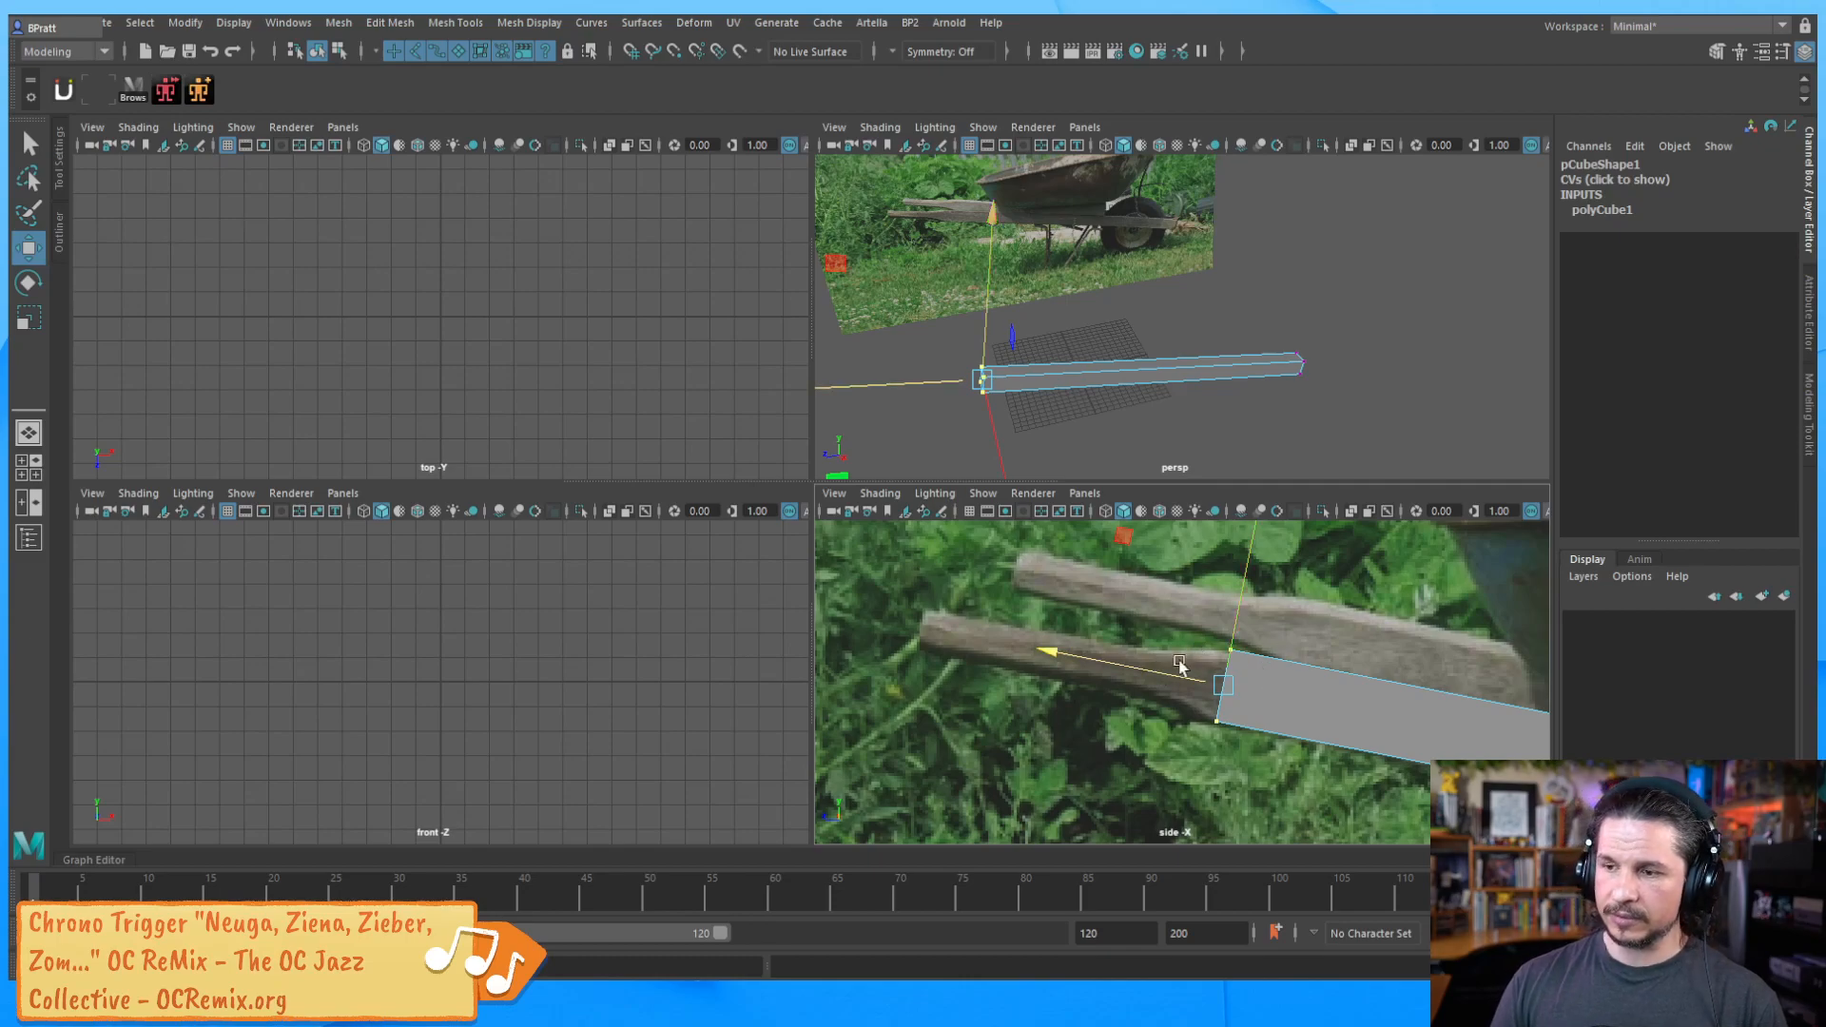
right_click(1273, 689)
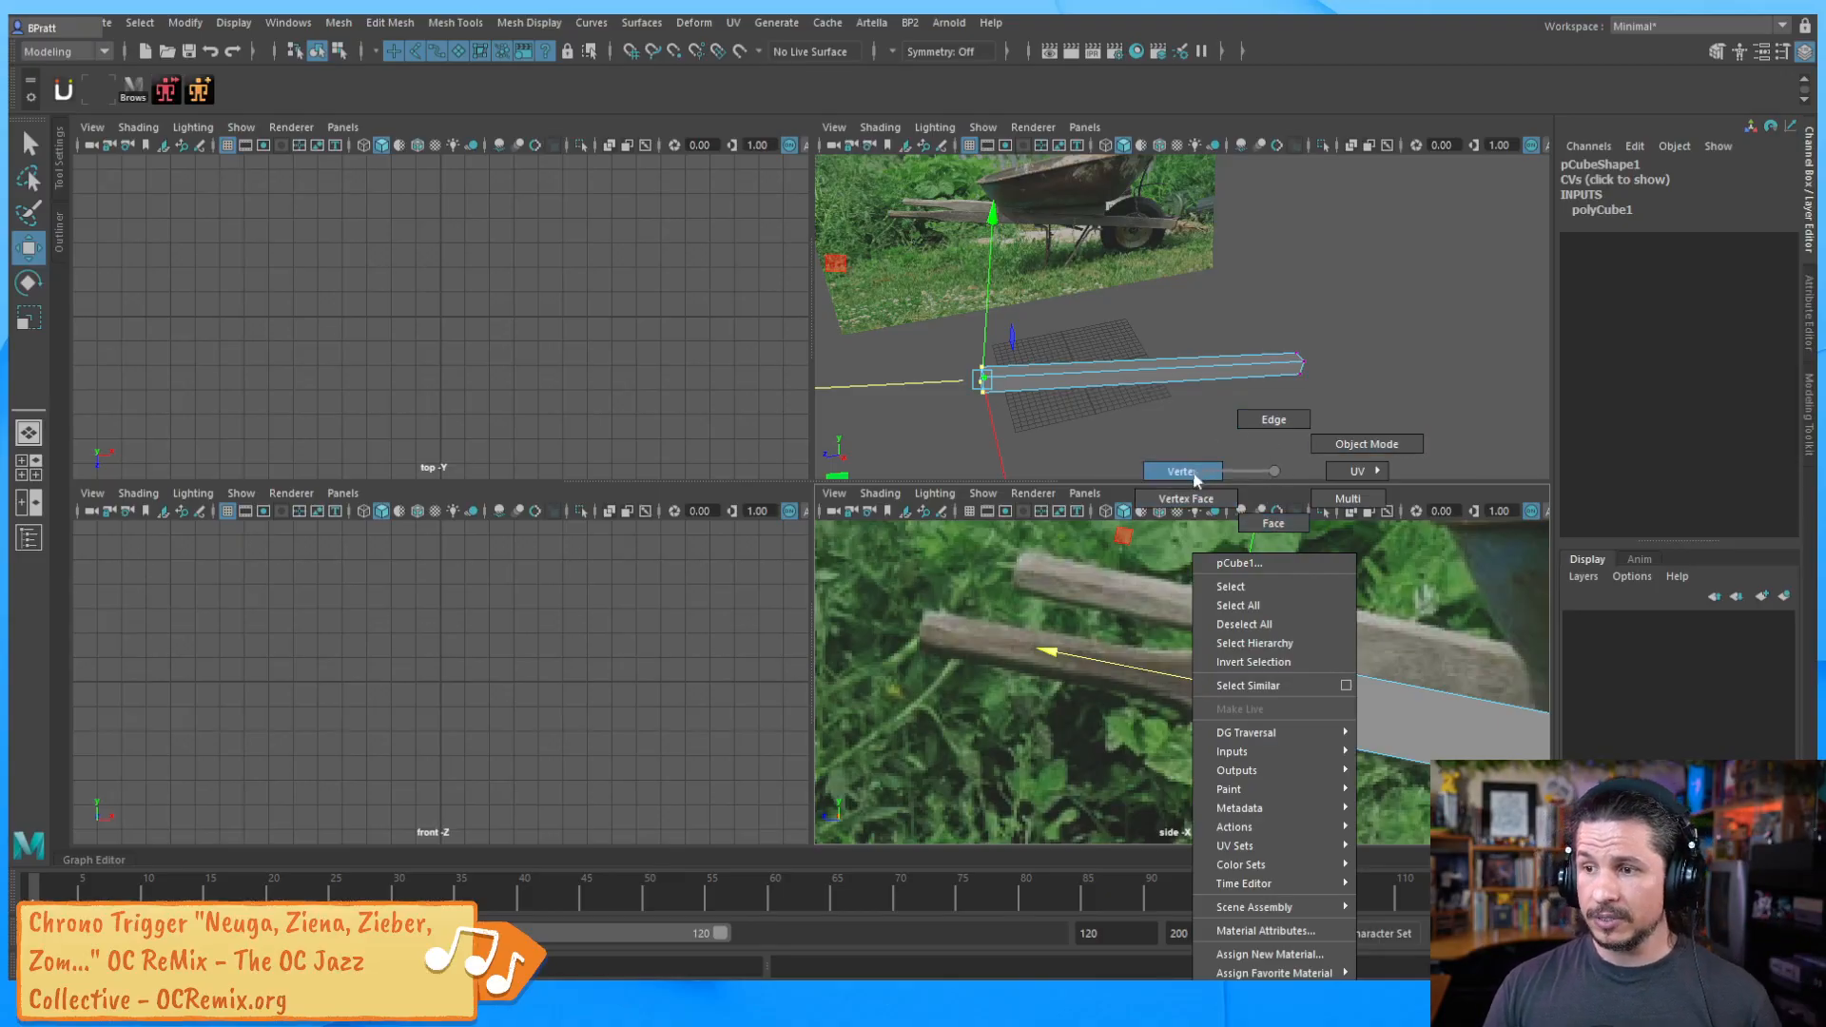
mouse_move(1299, 470)
right_down()
mouse_move(1368, 451)
mouse_move(1187, 486)
mouse_move(1266, 474)
right_up()
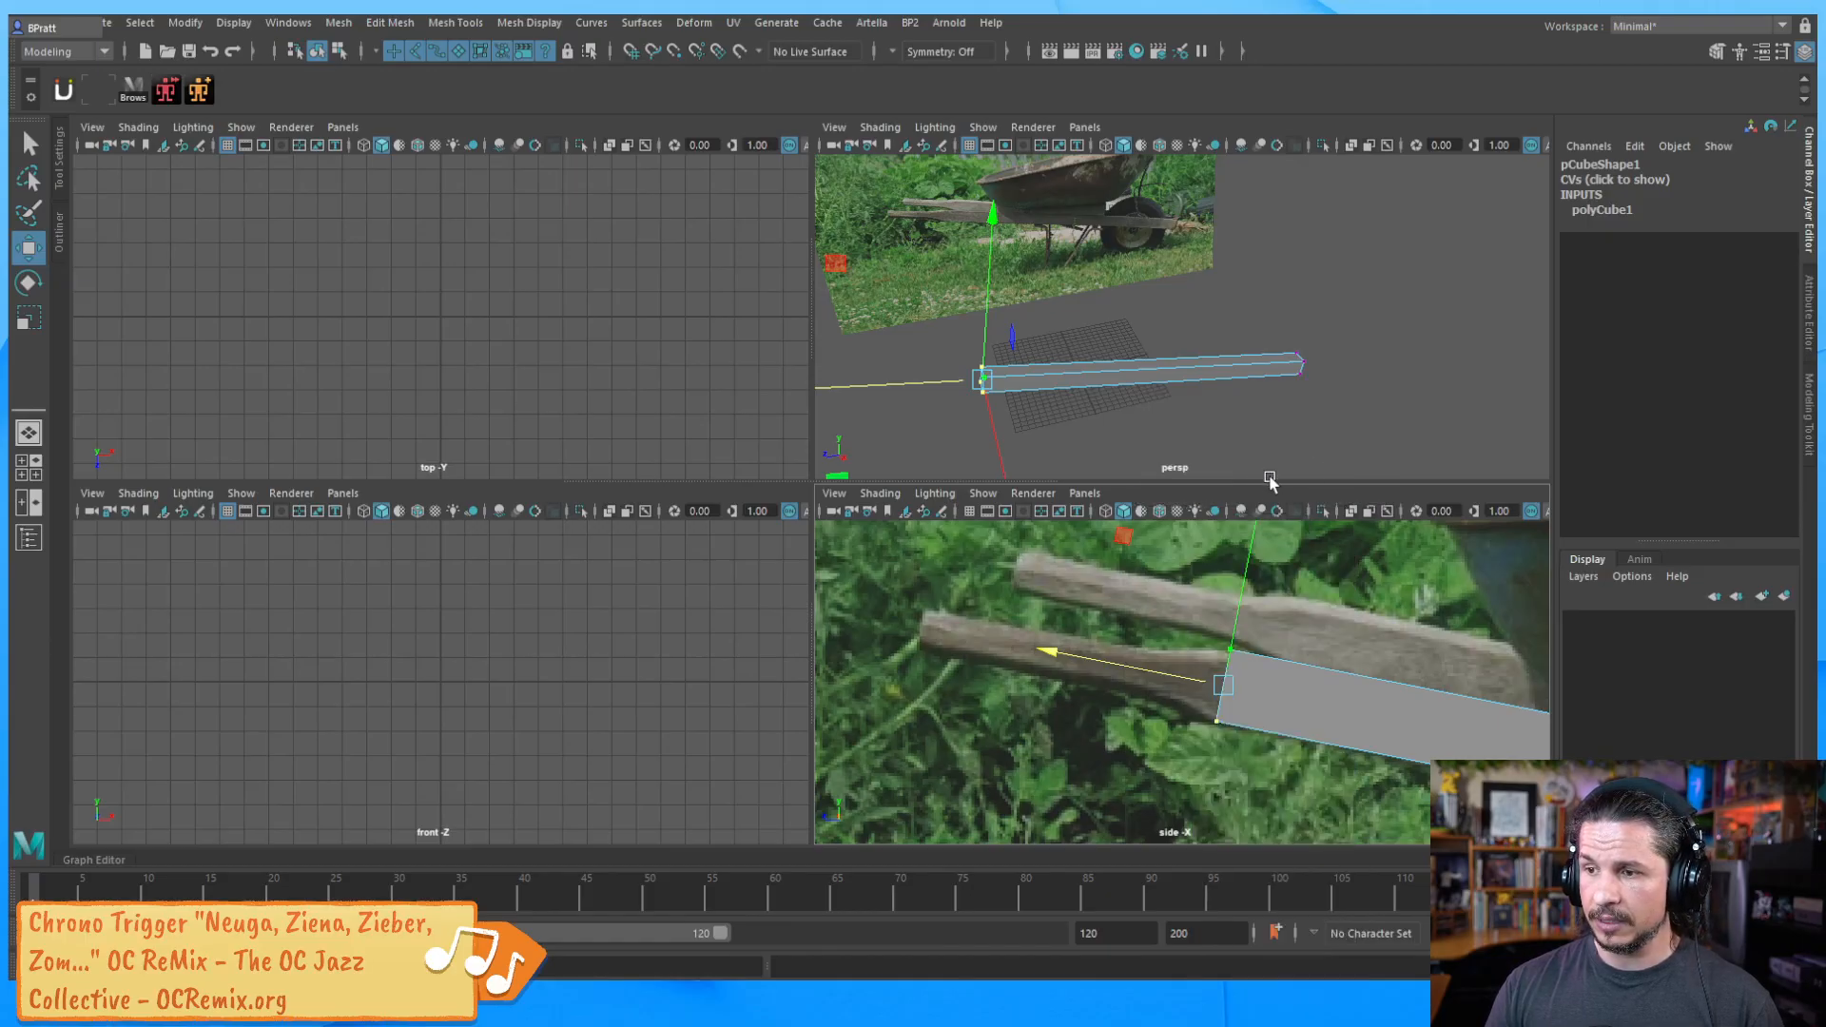
key(F8)
Extrude the block's handle-end face outward with a Local Translate Z of about 9.495, reaching the tip of the wooden handle
alt+drag(1072, 395, 1327, 304)
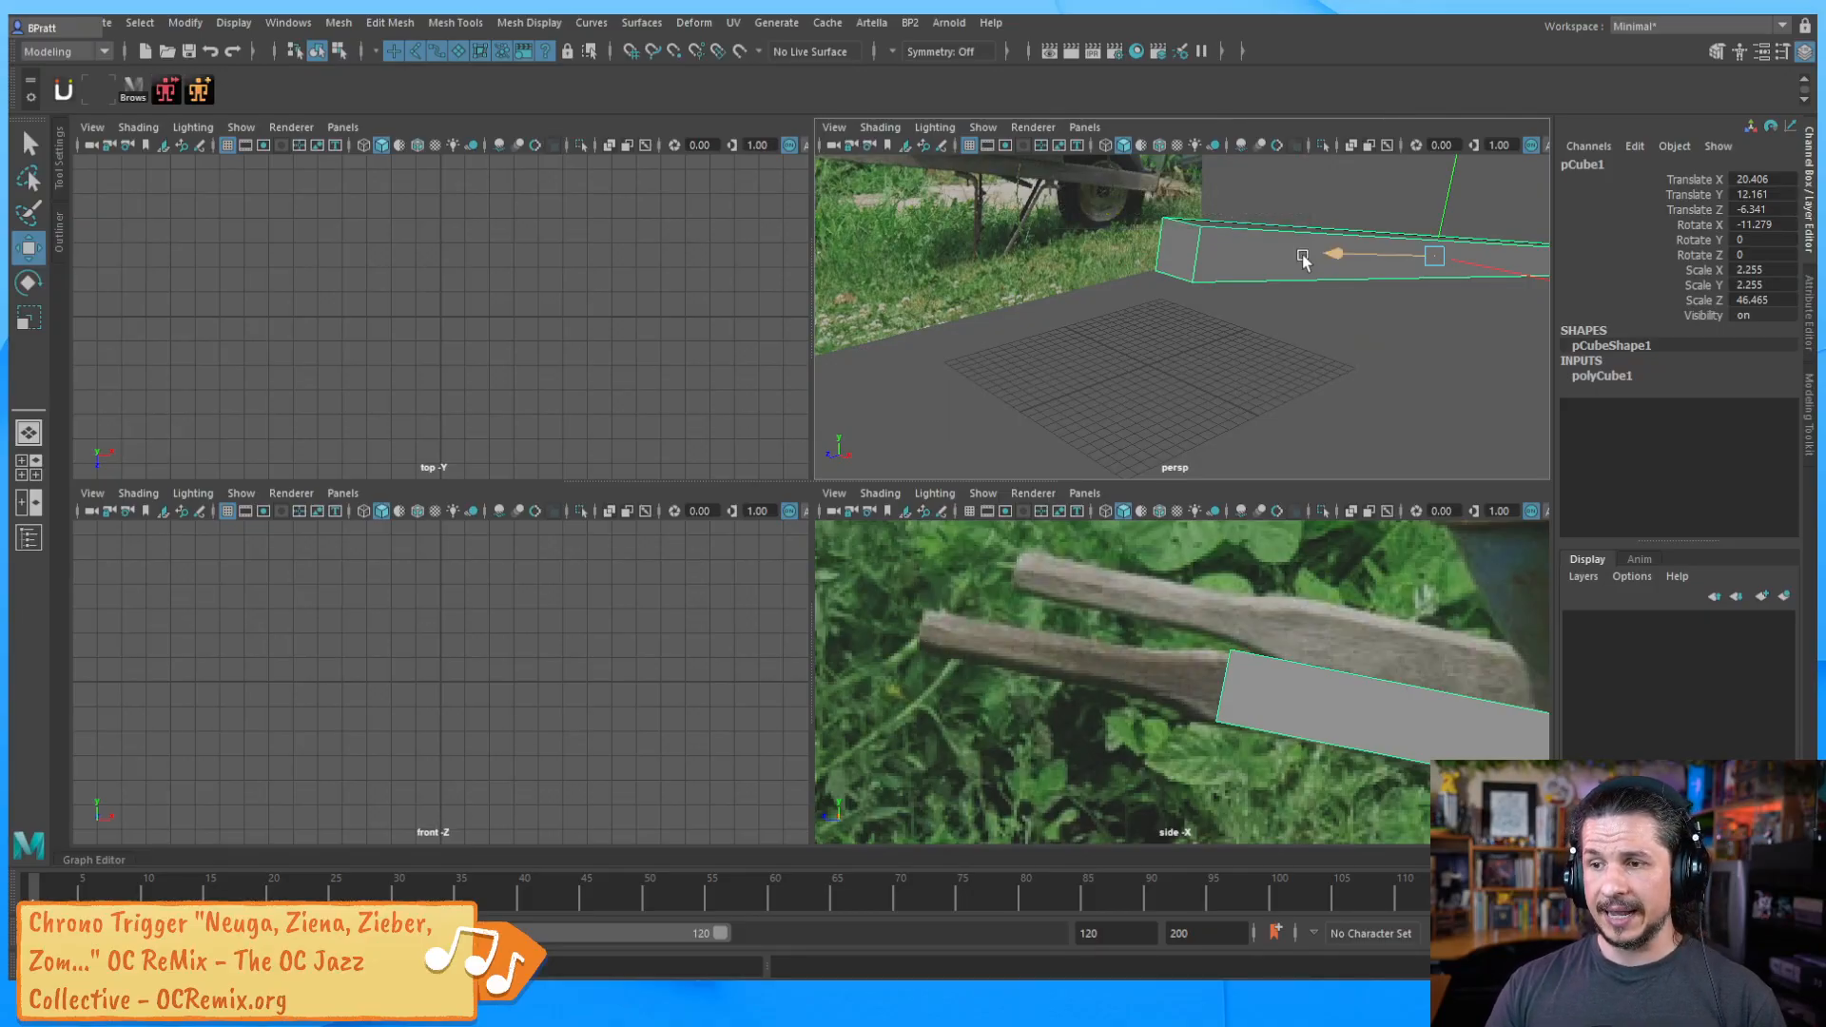
right_drag(1171, 280, 1168, 281)
click(1183, 255)
shift+right_drag(1179, 249, 1179, 295)
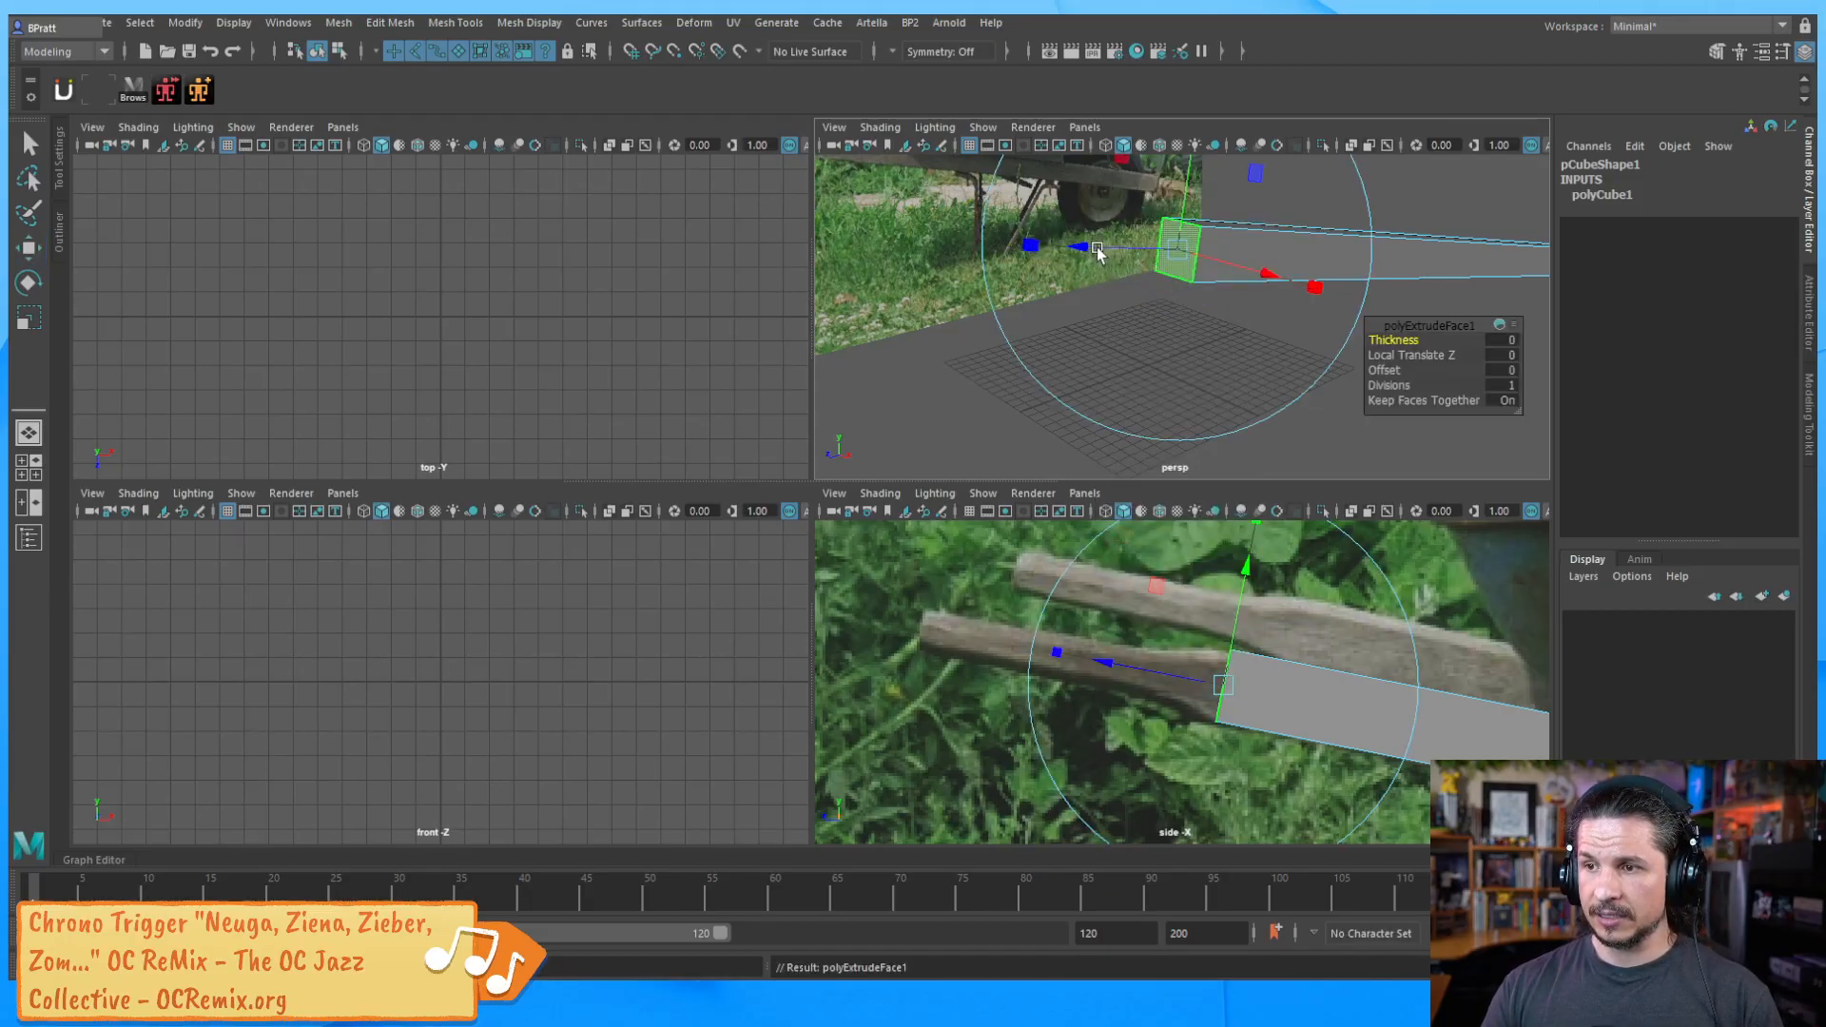
drag(1088, 251, 1201, 381)
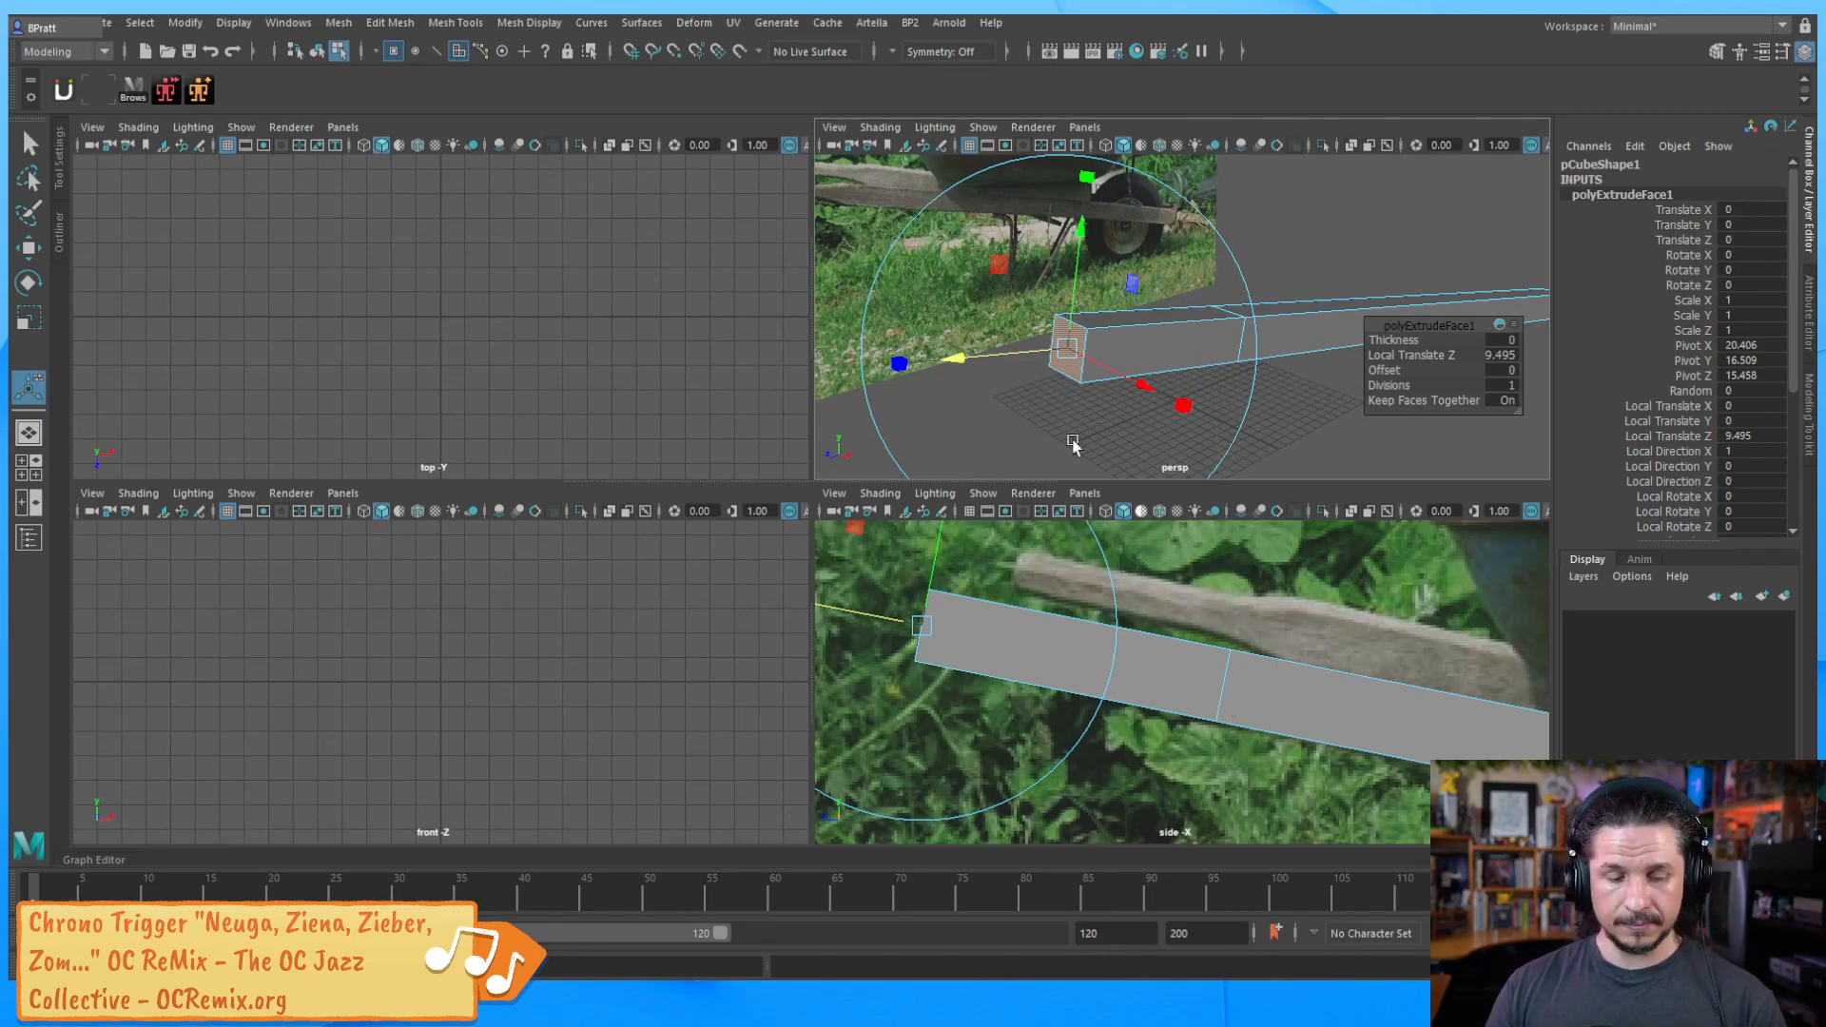
Scale down the extruded end face so the handle tapers toward its tip, and return to object mode
key(r)
drag(1068, 354, 1221, 391)
key(F8)
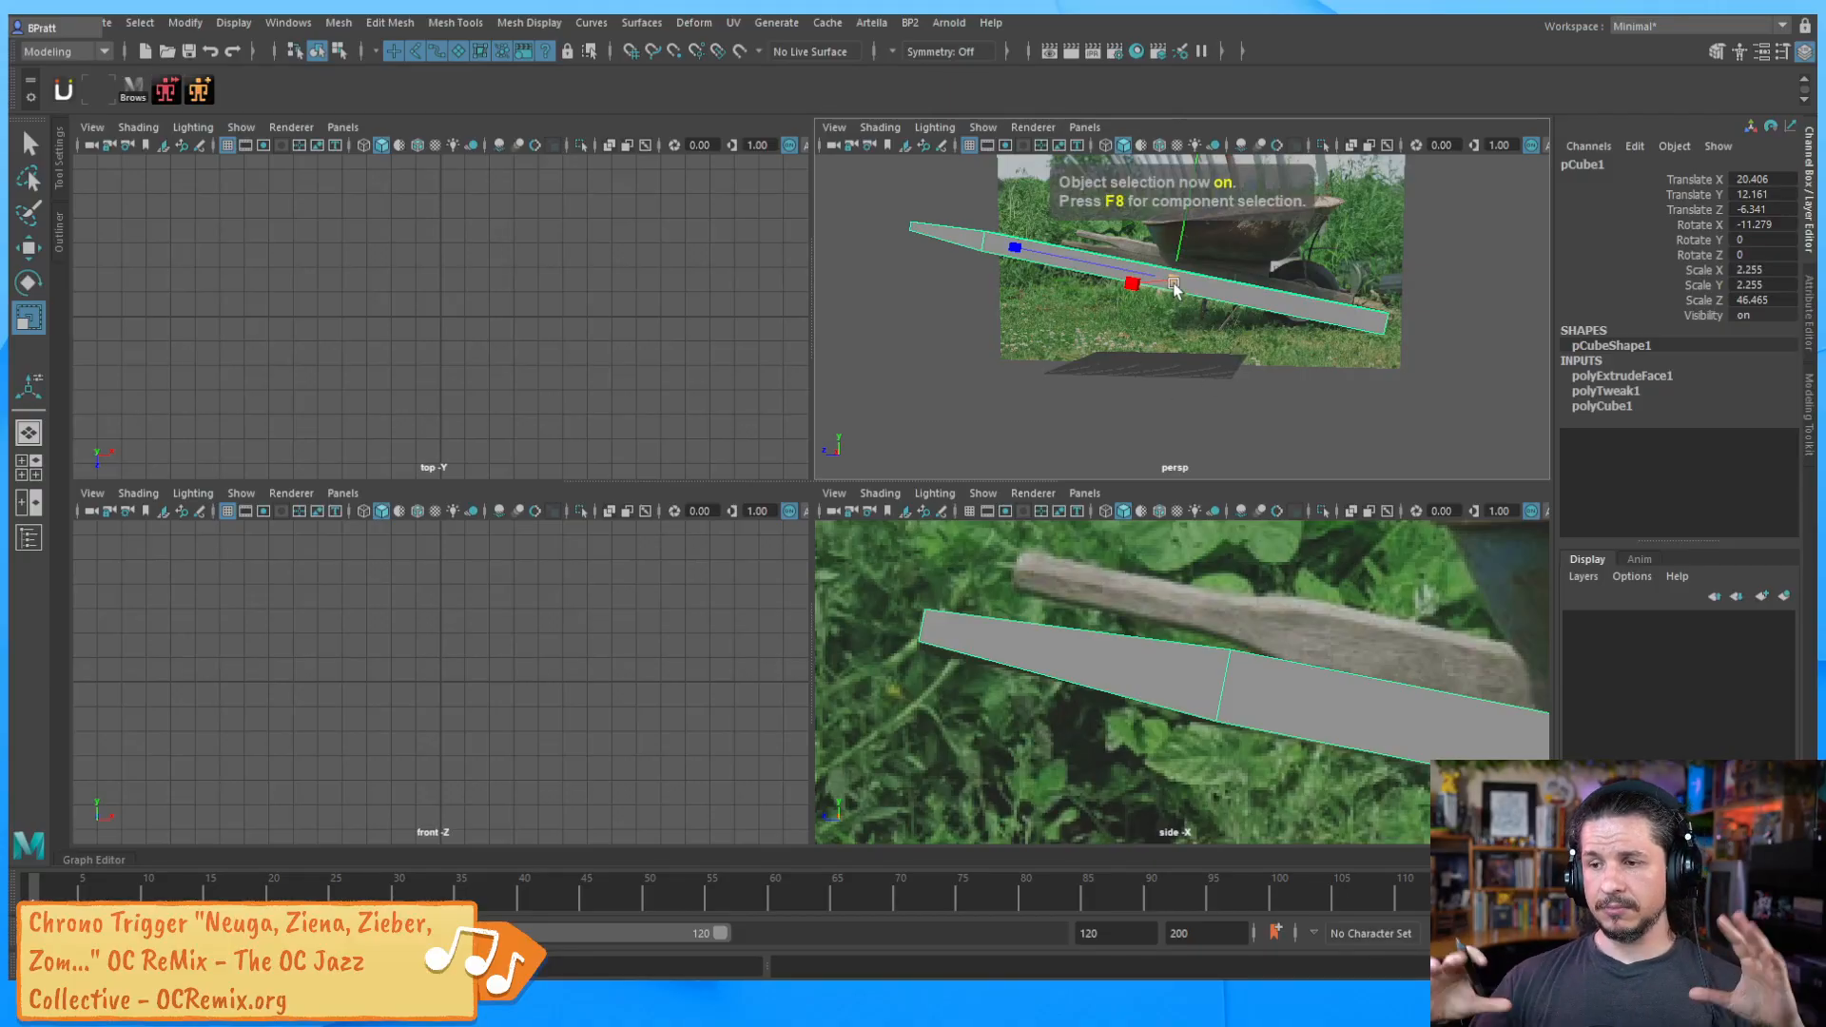
alt+drag(1338, 311, 1274, 457)
scroll(1209, 606, down, 3)
scroll(1210, 605, down, 4)
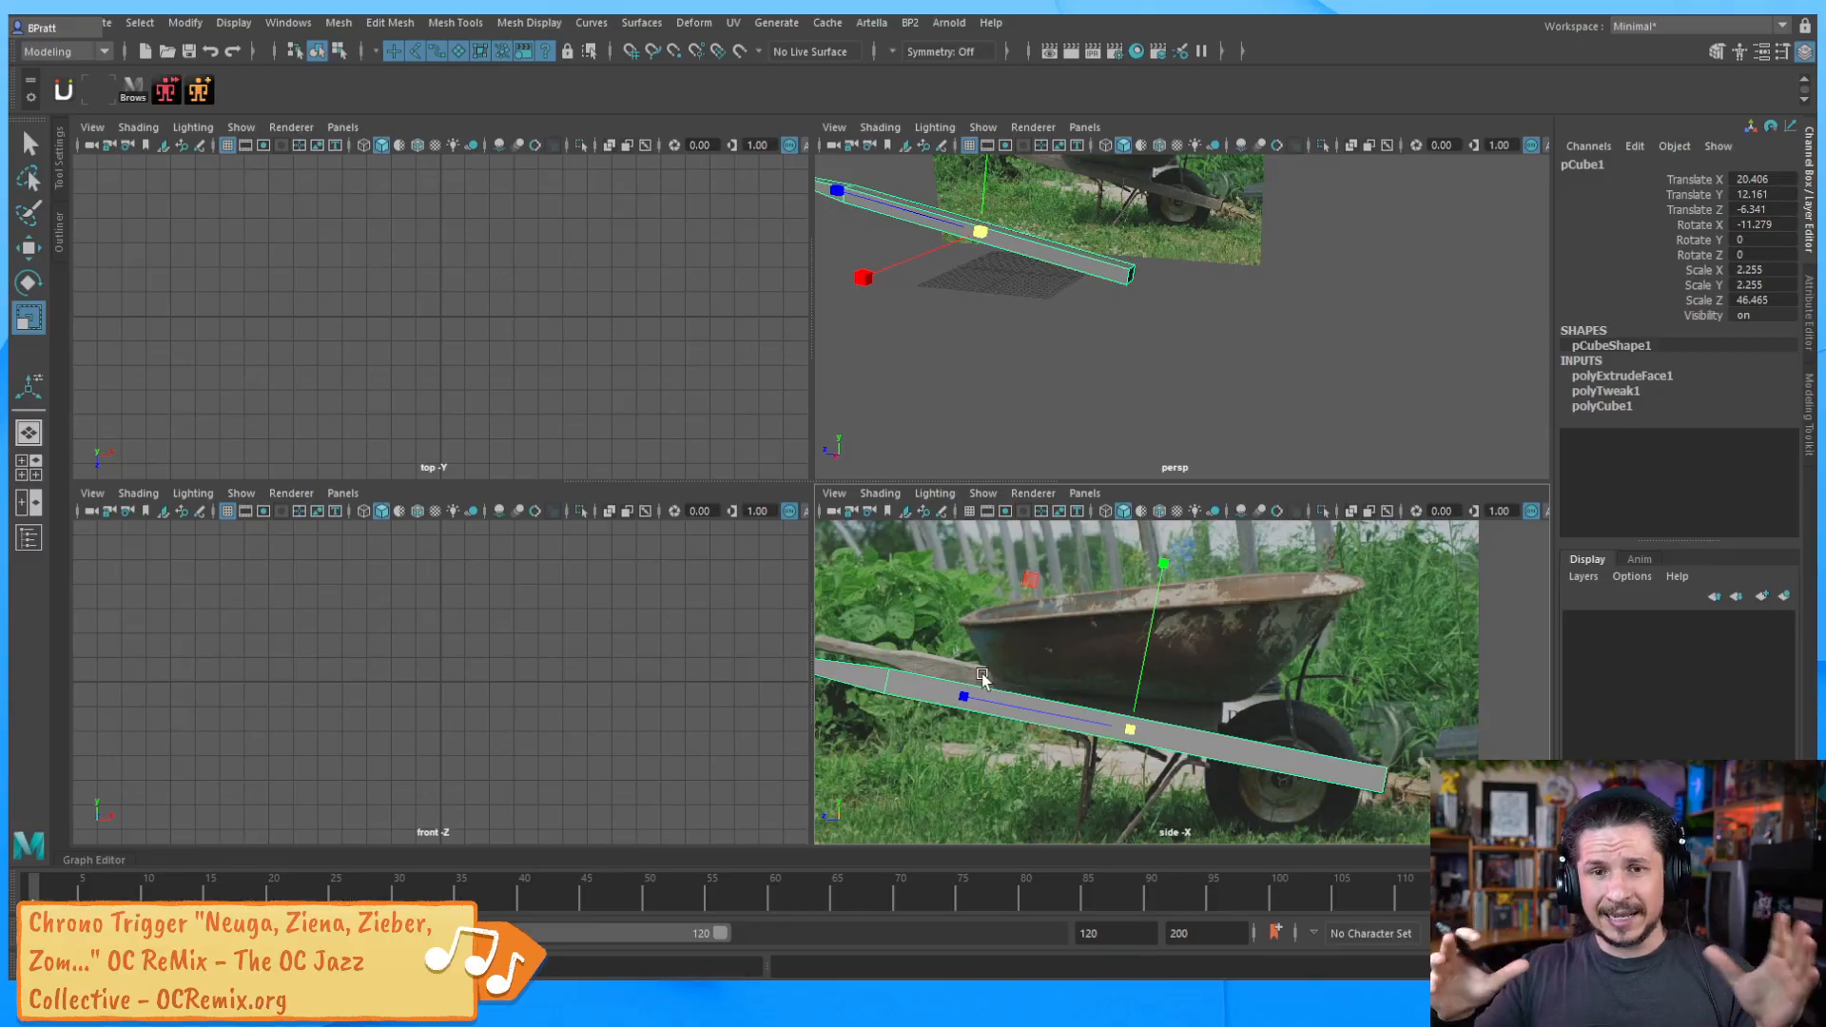
Try duplicating the beam and raising the copy to about Y 14.4, Z -6.8, and delete the copy
alt+drag(1088, 259, 1149, 434)
key(w)
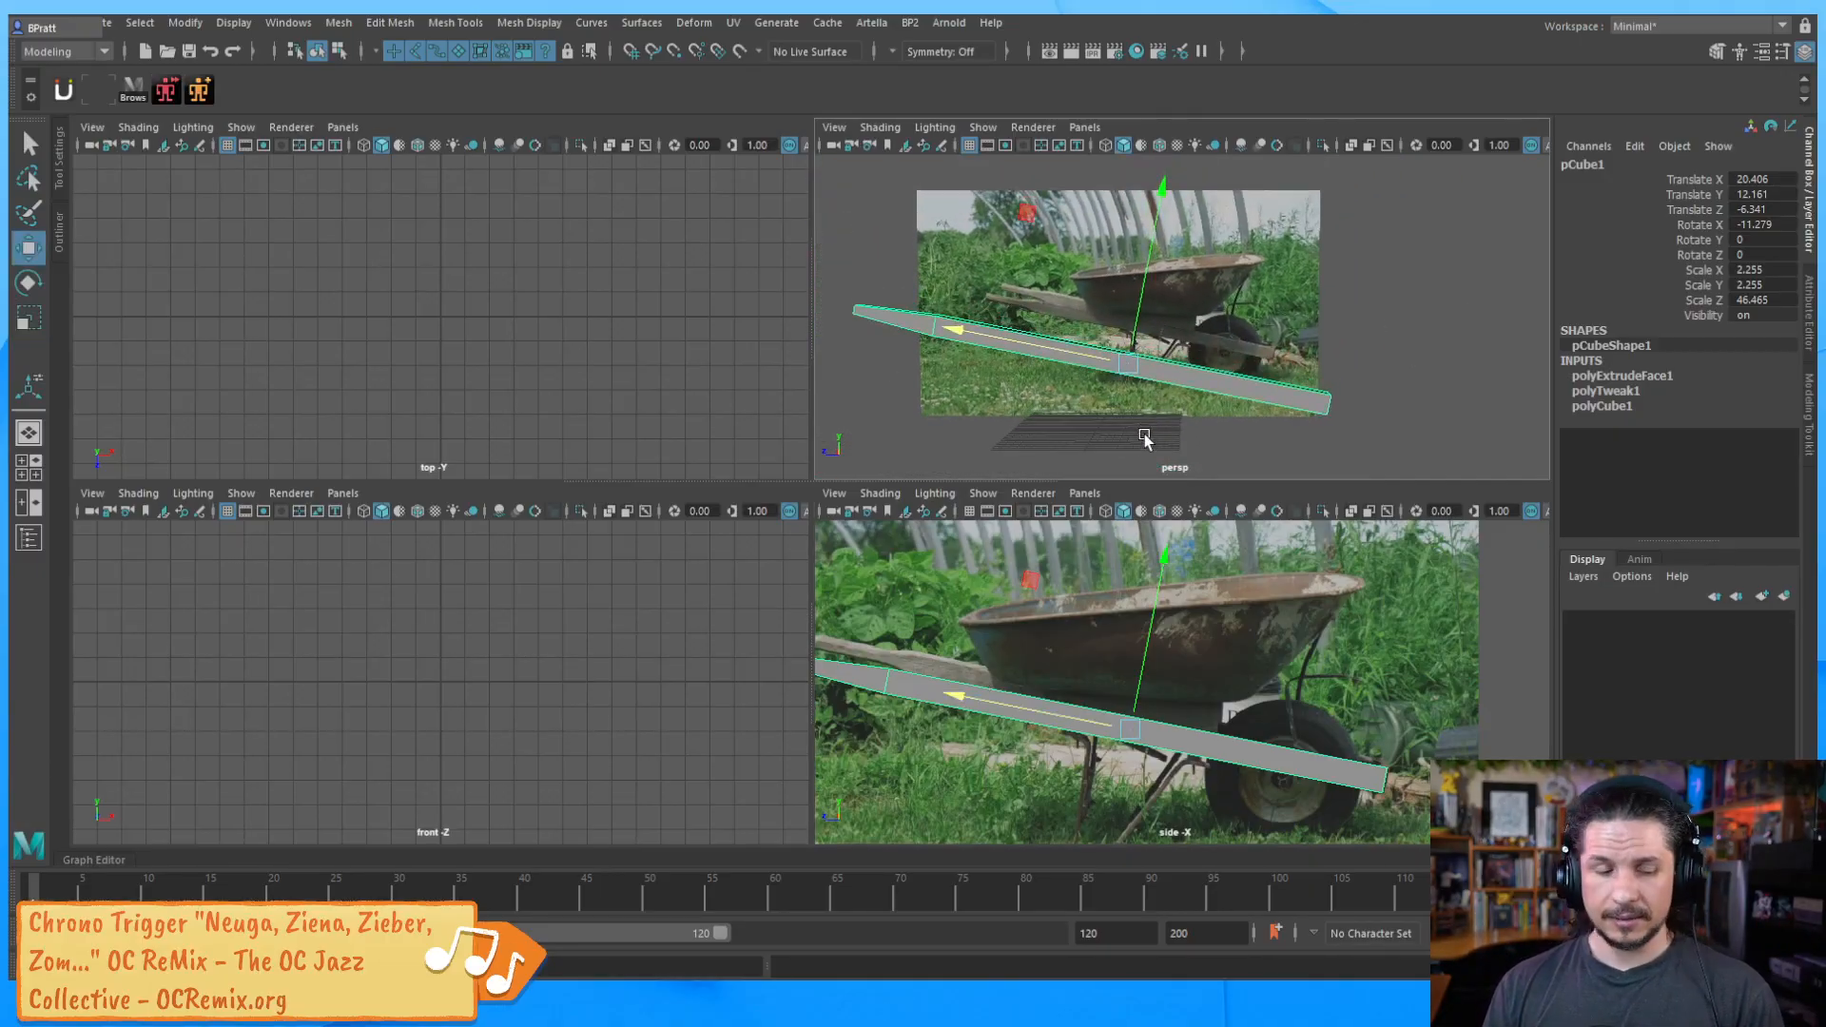
click(1138, 439)
click(1165, 407)
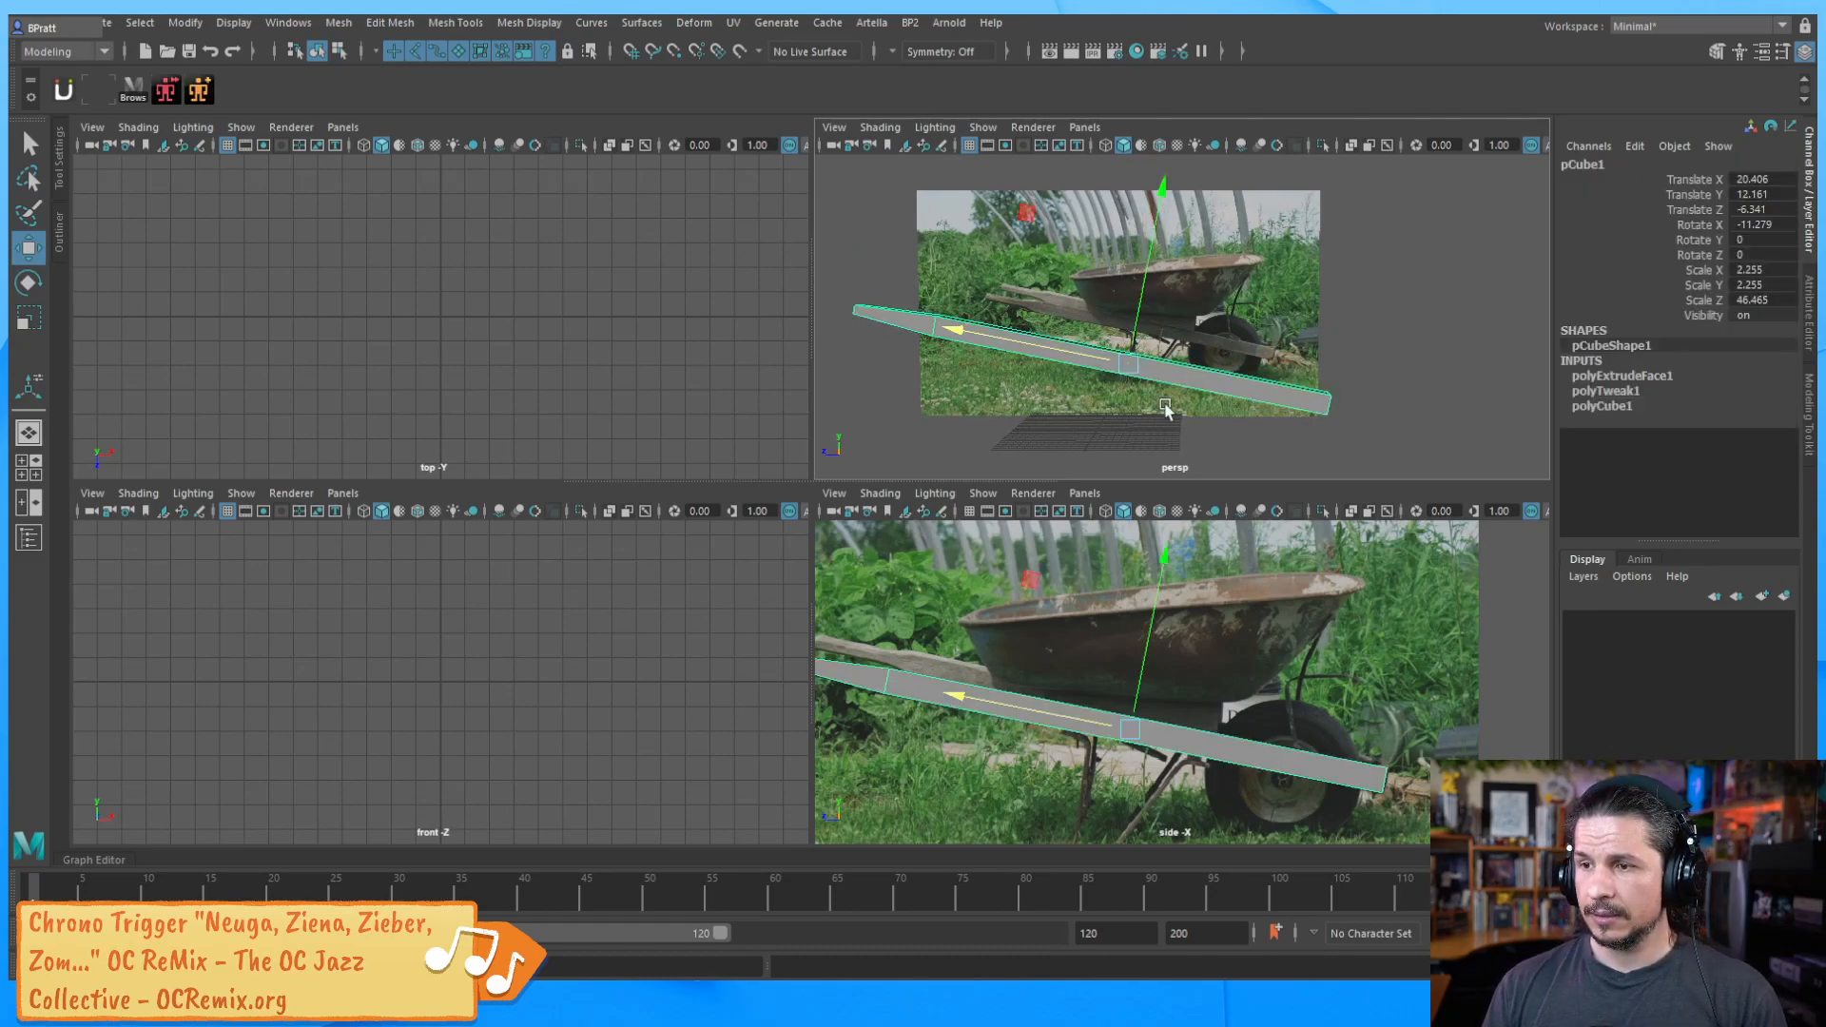
alt+right_drag(1161, 707, 1367, 665)
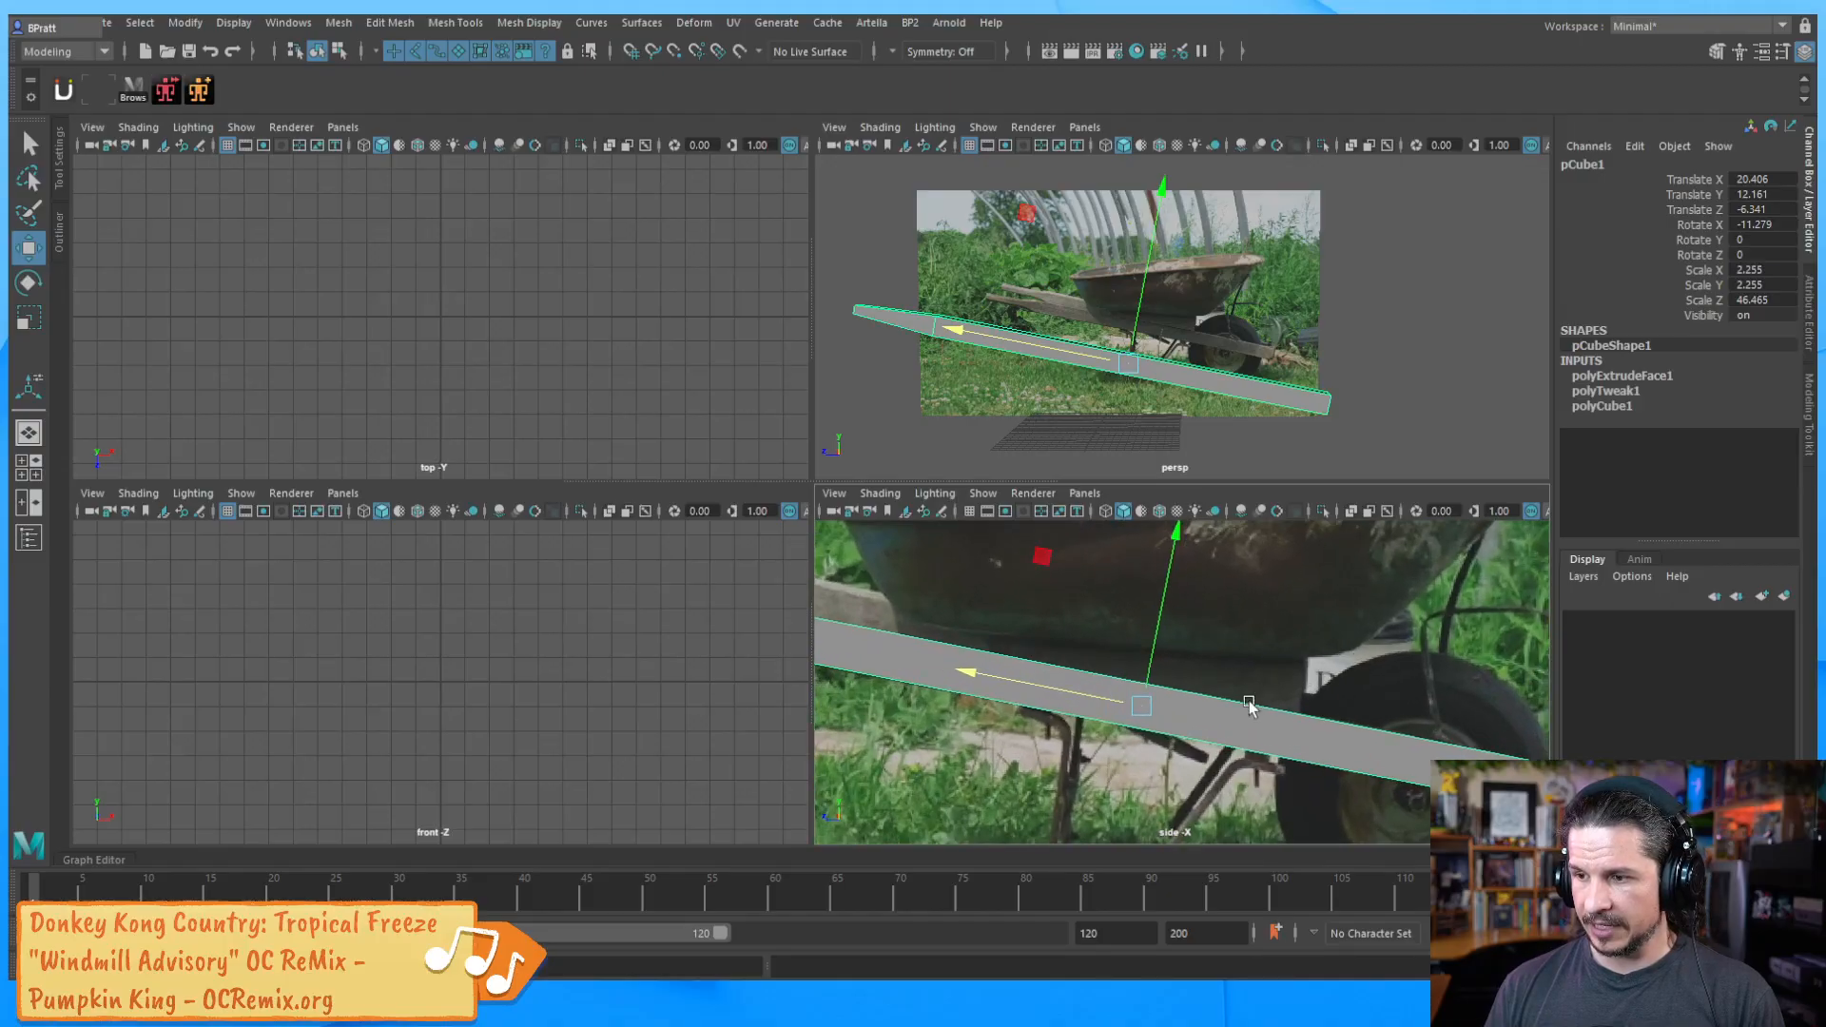
alt+middle_drag(1230, 692, 1218, 700)
alt+right_drag(1218, 700, 1084, 683)
key(ctrl+d)
drag(1139, 325, 1139, 302)
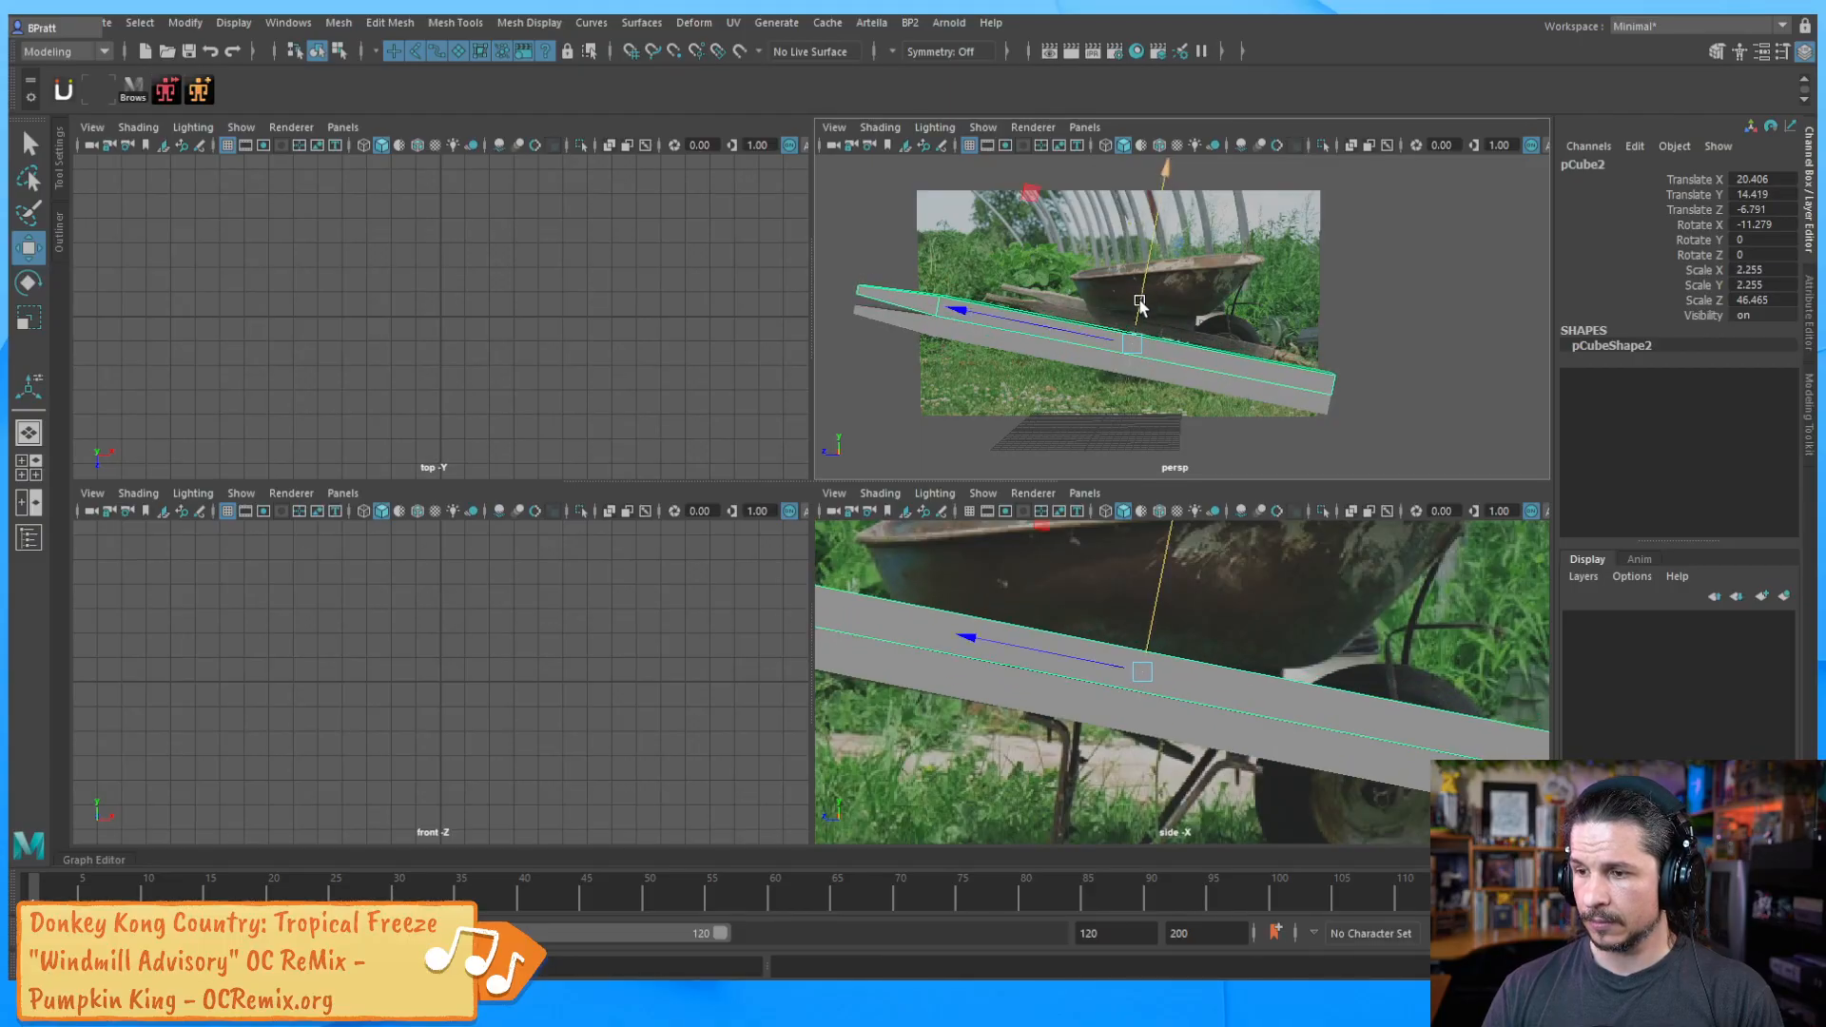
alt+right_drag(1320, 657, 1195, 644)
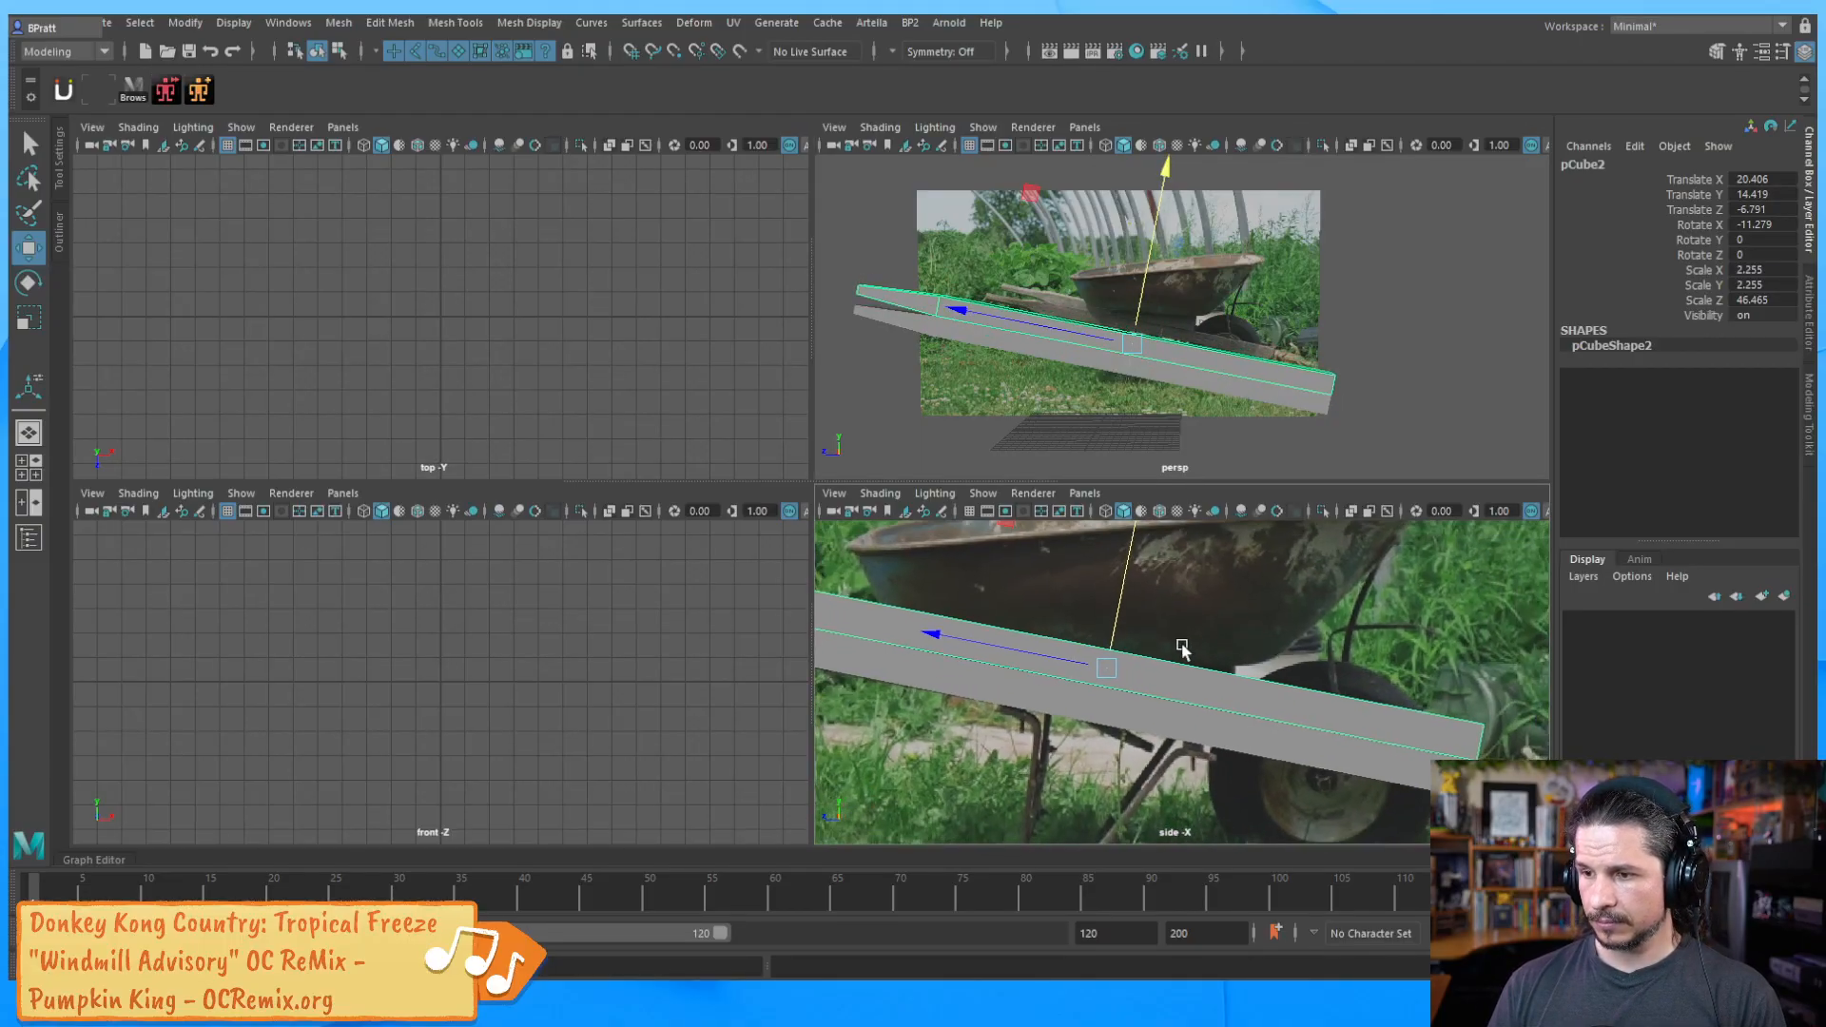
alt+middle_drag(1217, 657, 1243, 636)
alt+right_drag(1242, 636, 1191, 656)
key(Delete)
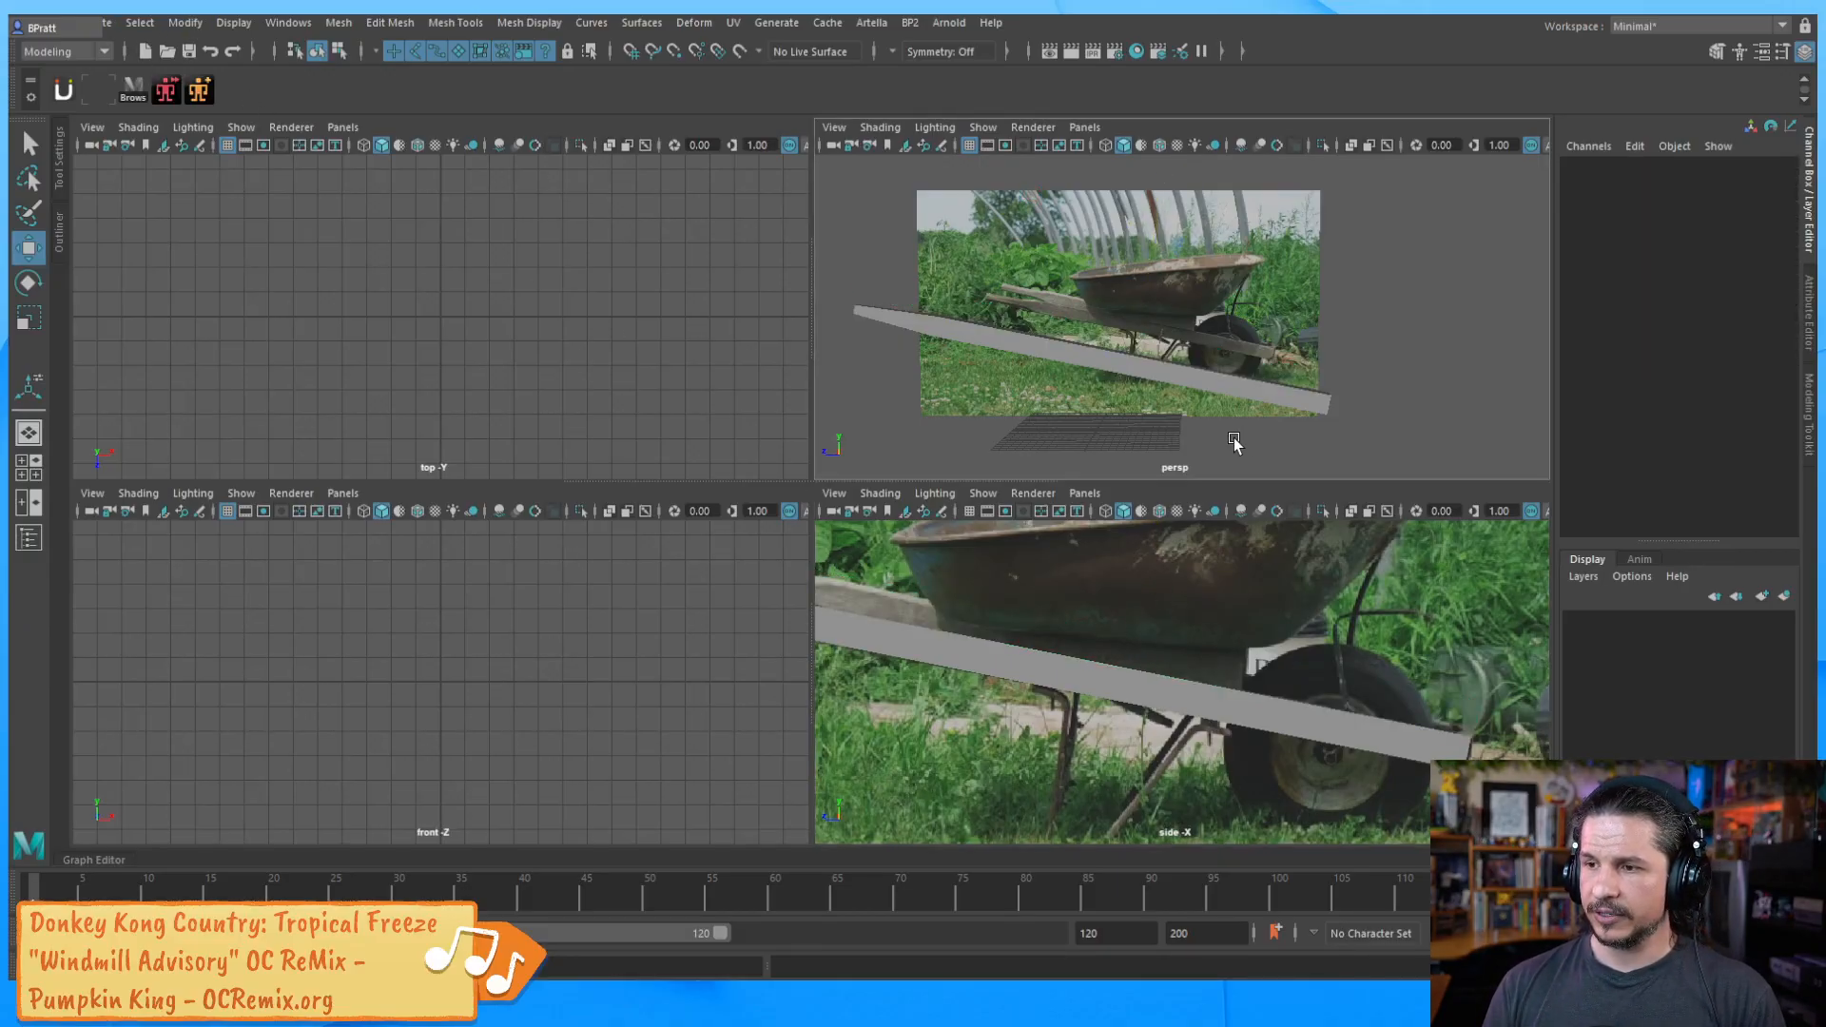
Create a polygon cube and move it to about Y 15.4, Z -9.9, above the beam and under the tub
key(space)
click(1054, 370)
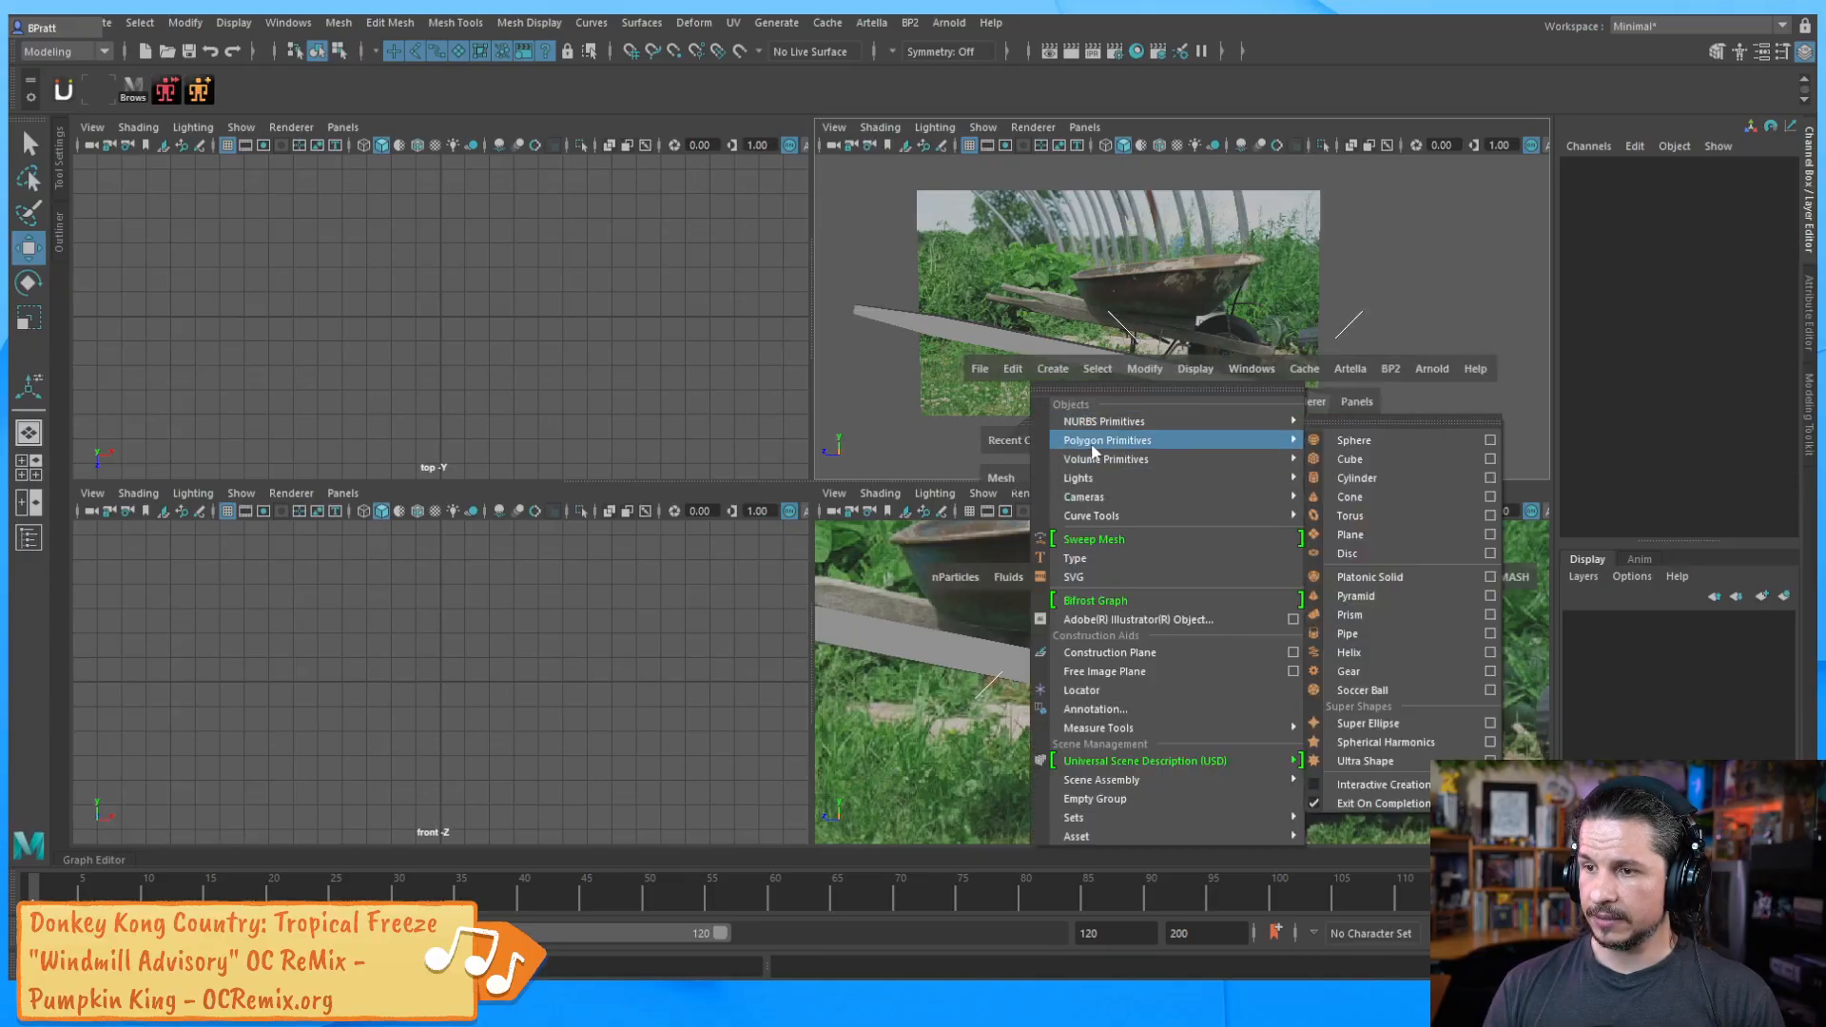
mouse_move(1110, 502)
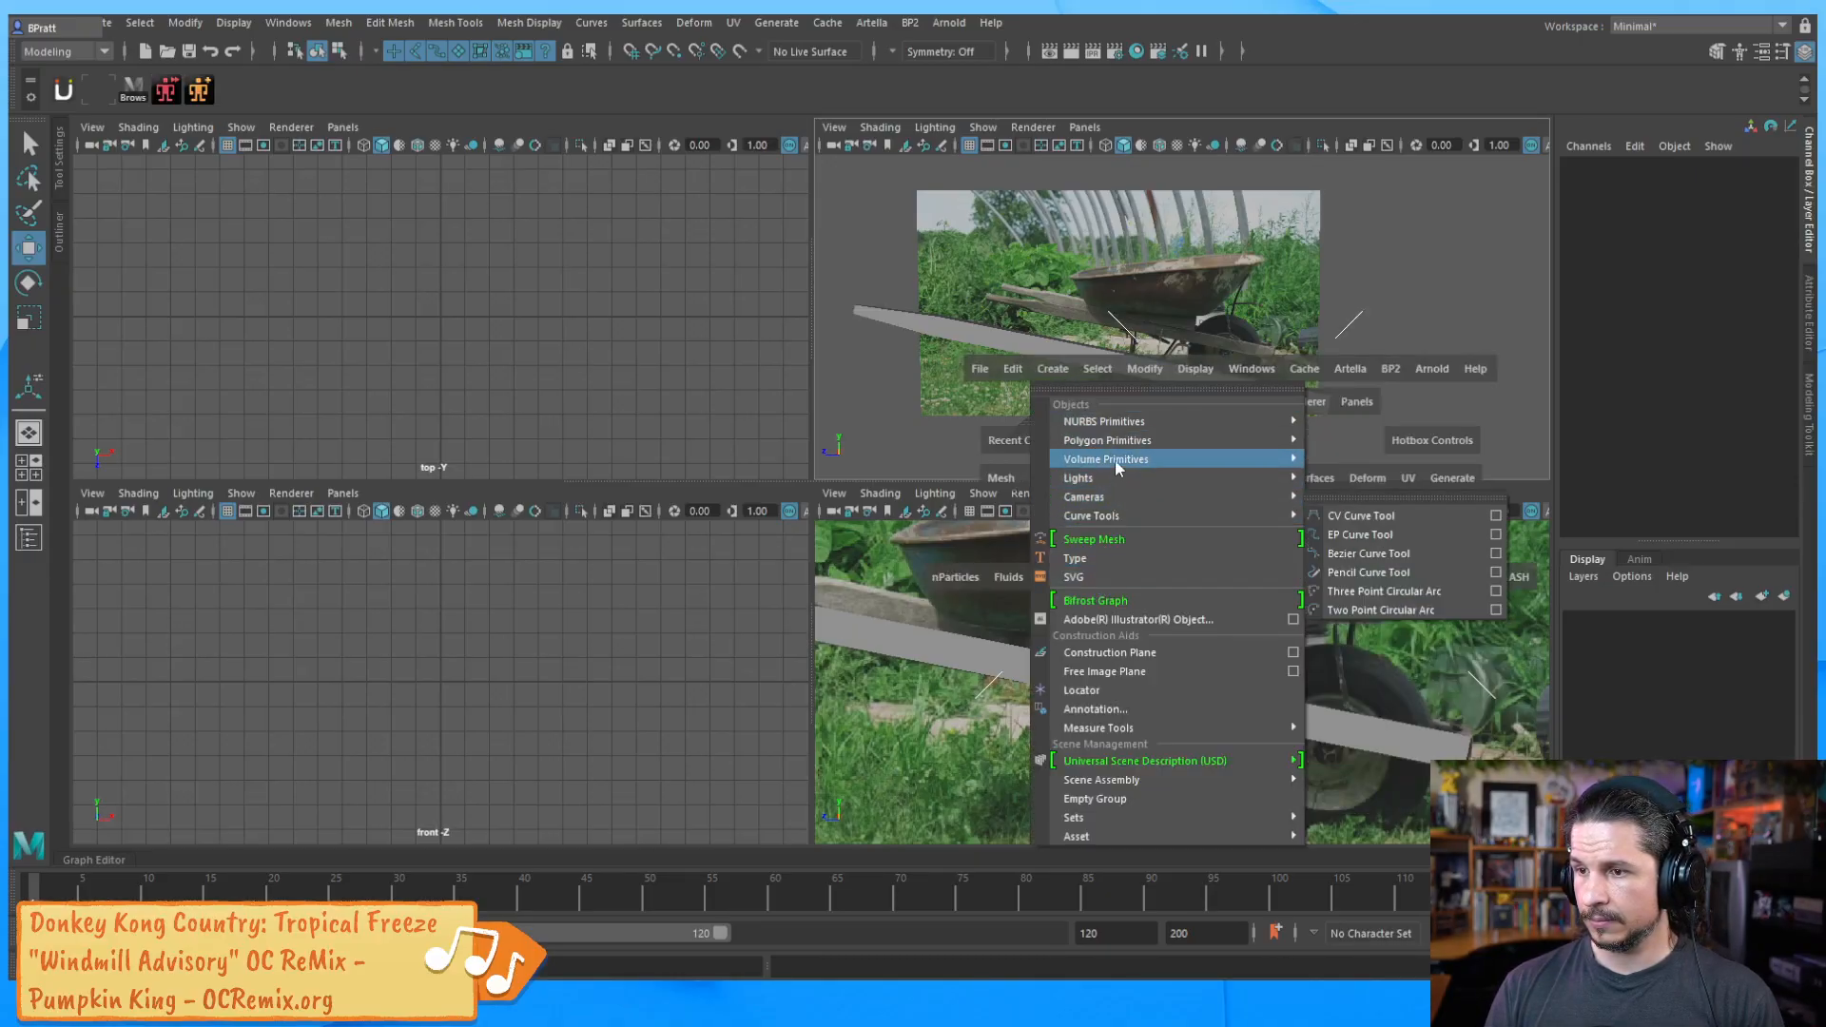
click(939, 435)
click(1069, 371)
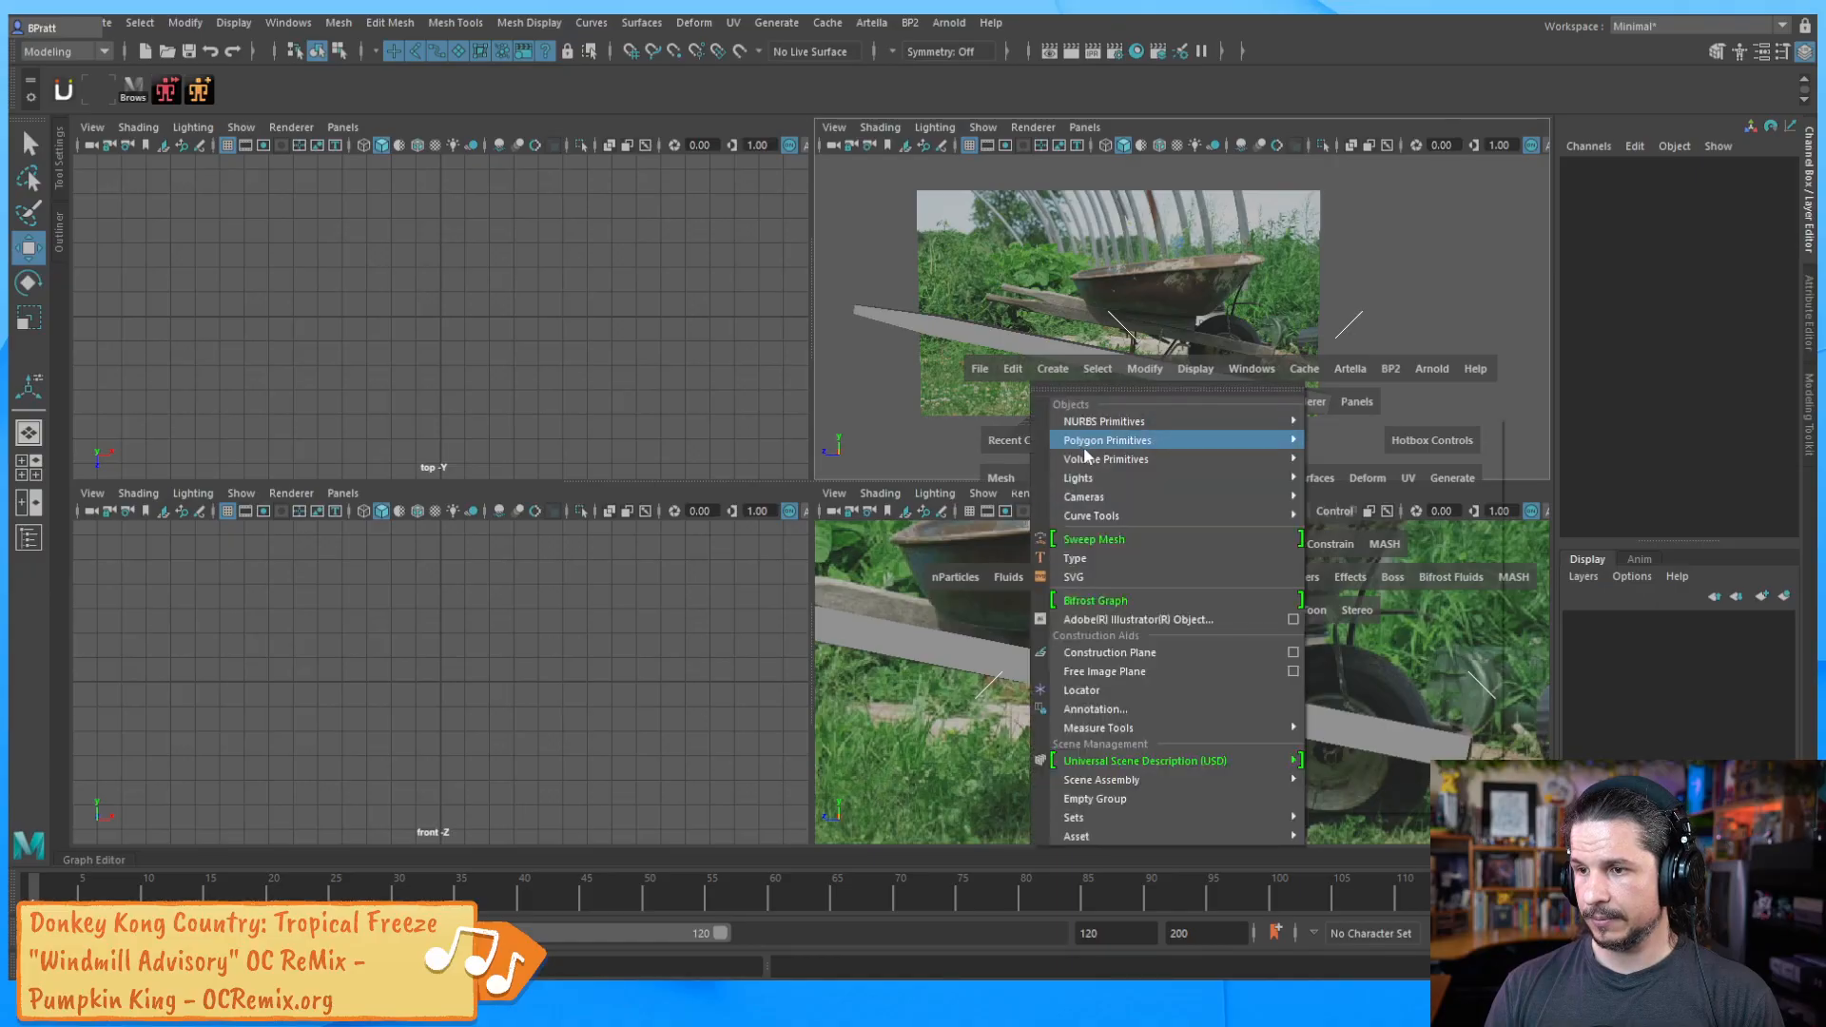
mouse_move(1279, 439)
click(1355, 463)
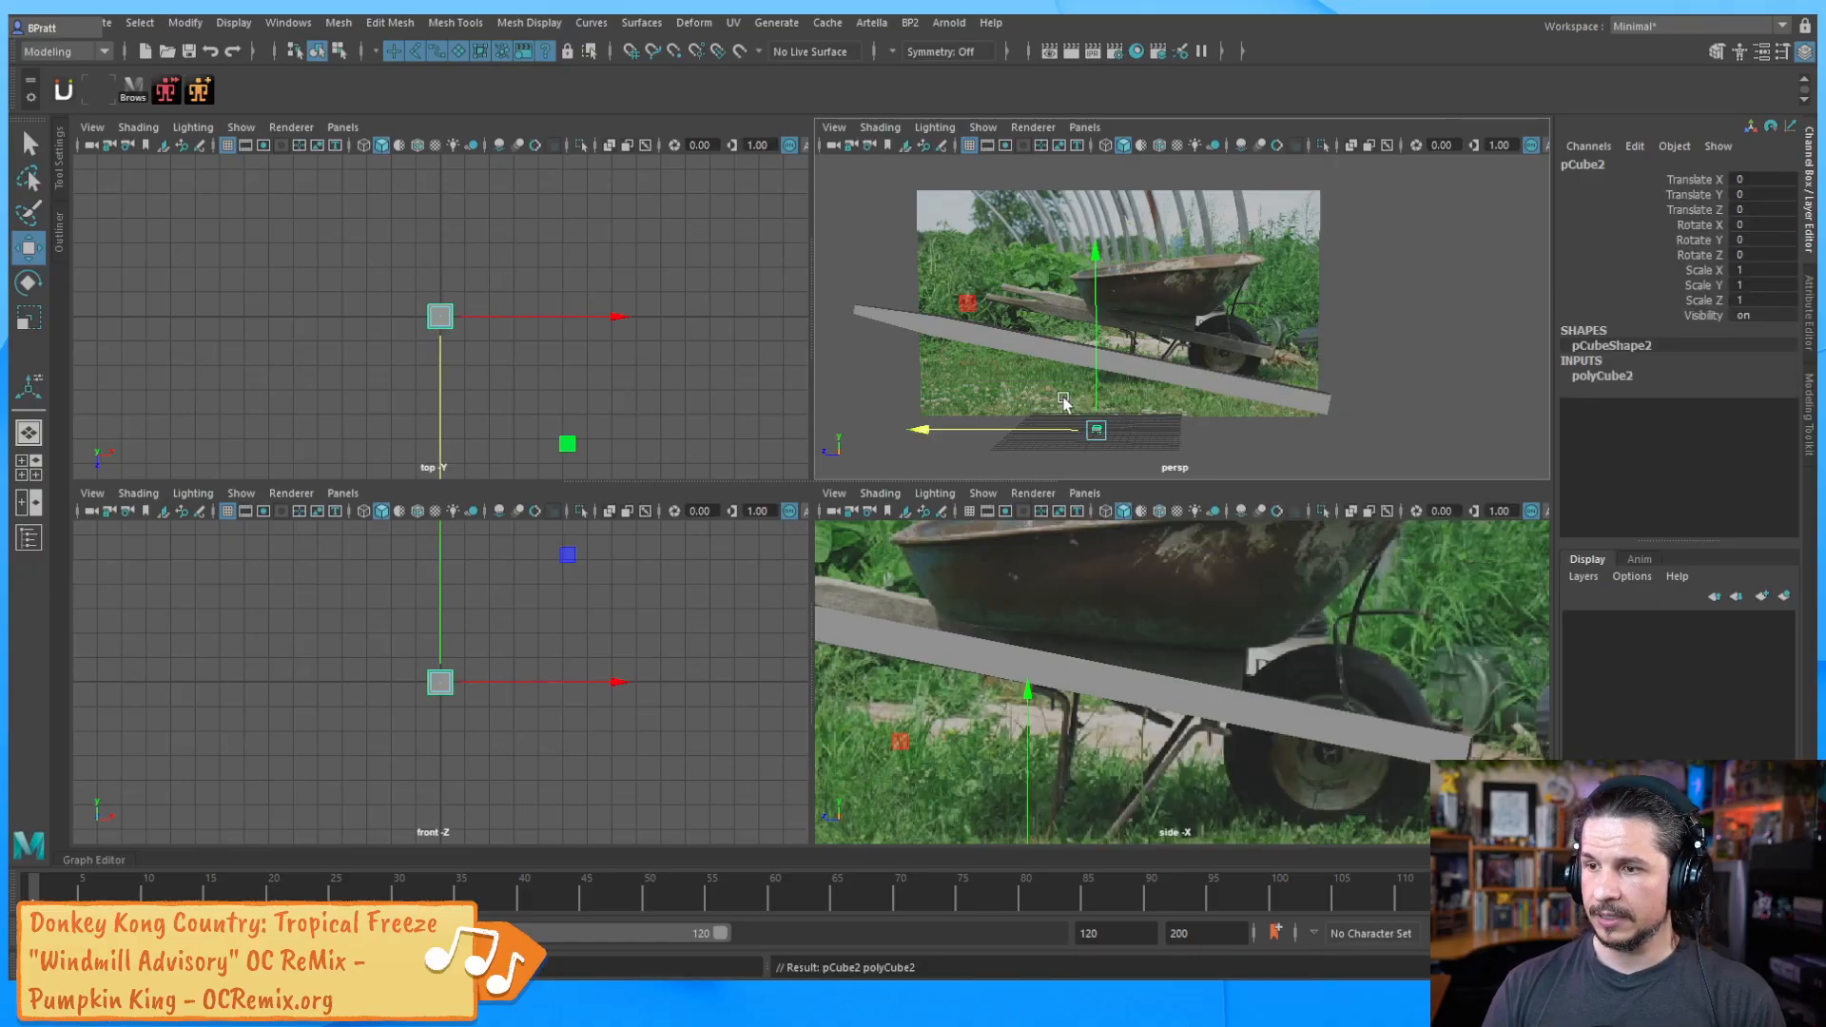
drag(1094, 244, 1107, 133)
scroll(1103, 660, up, 5)
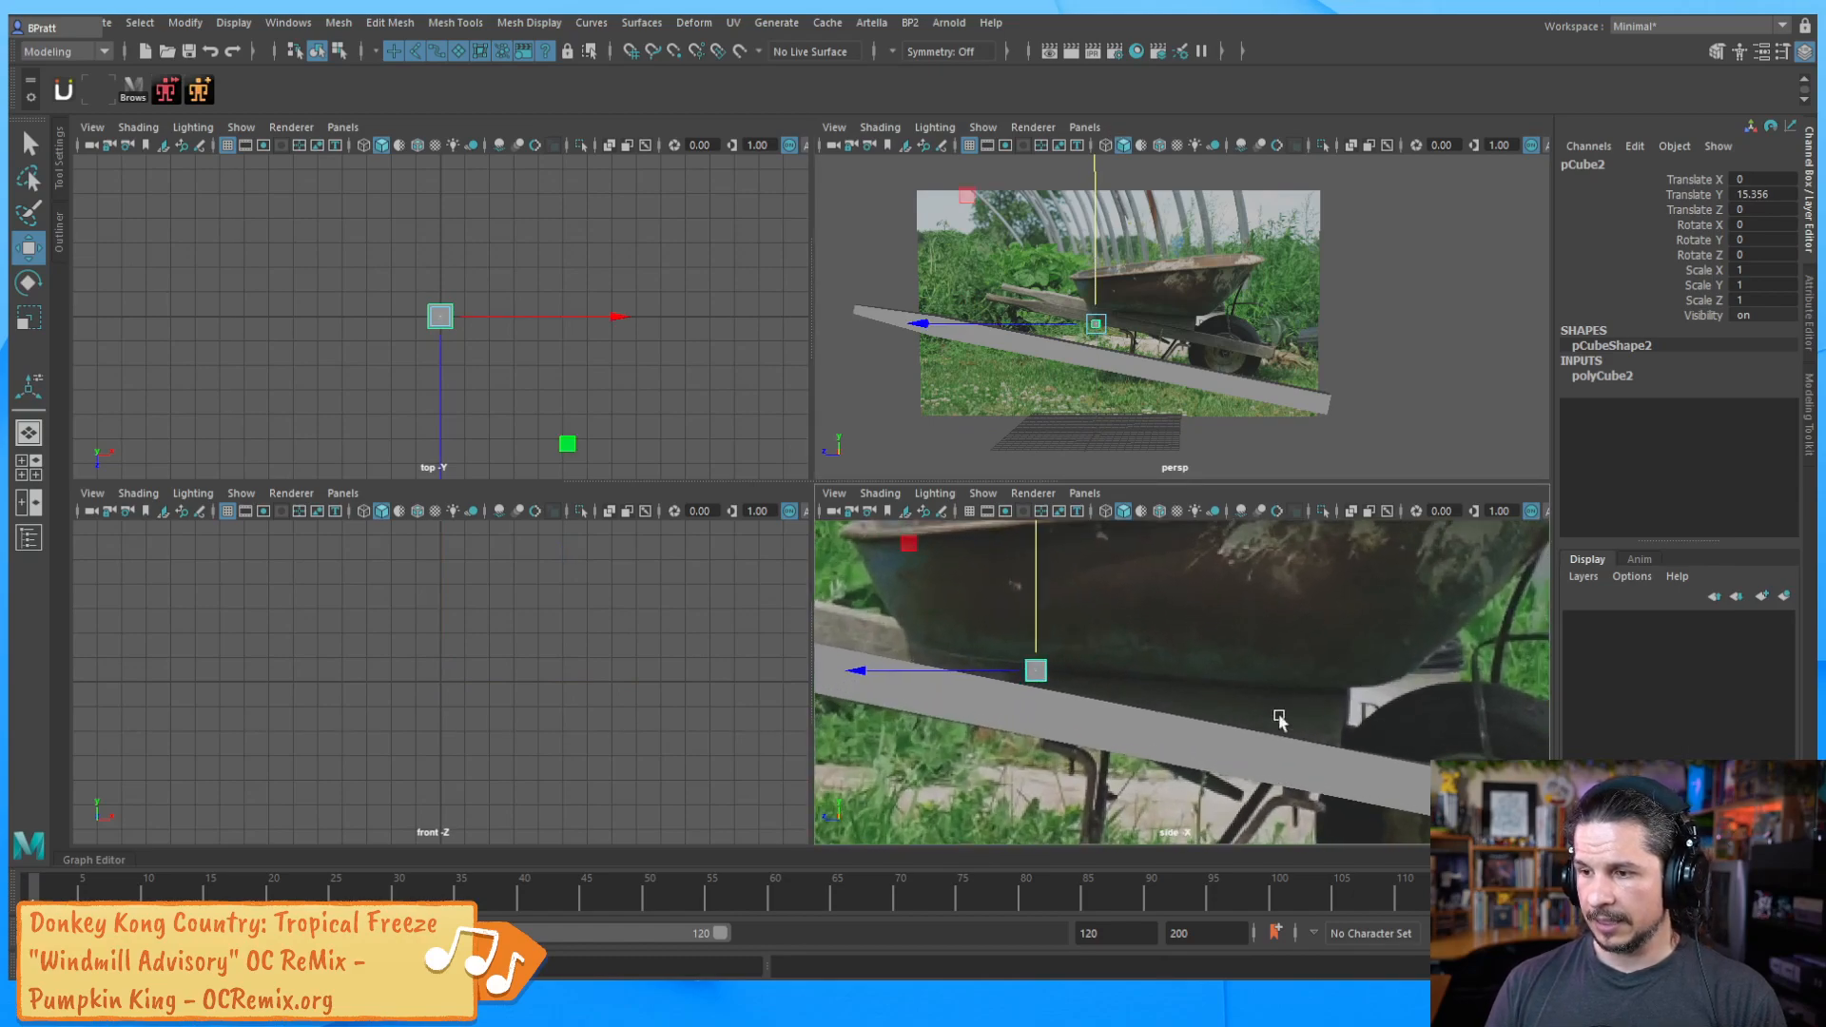
drag(899, 632, 1175, 636)
Copy the beam's Rotate X of -11.279 to the small cube and lower the cube to about Y 13.6, Z -9.9
click(1125, 733)
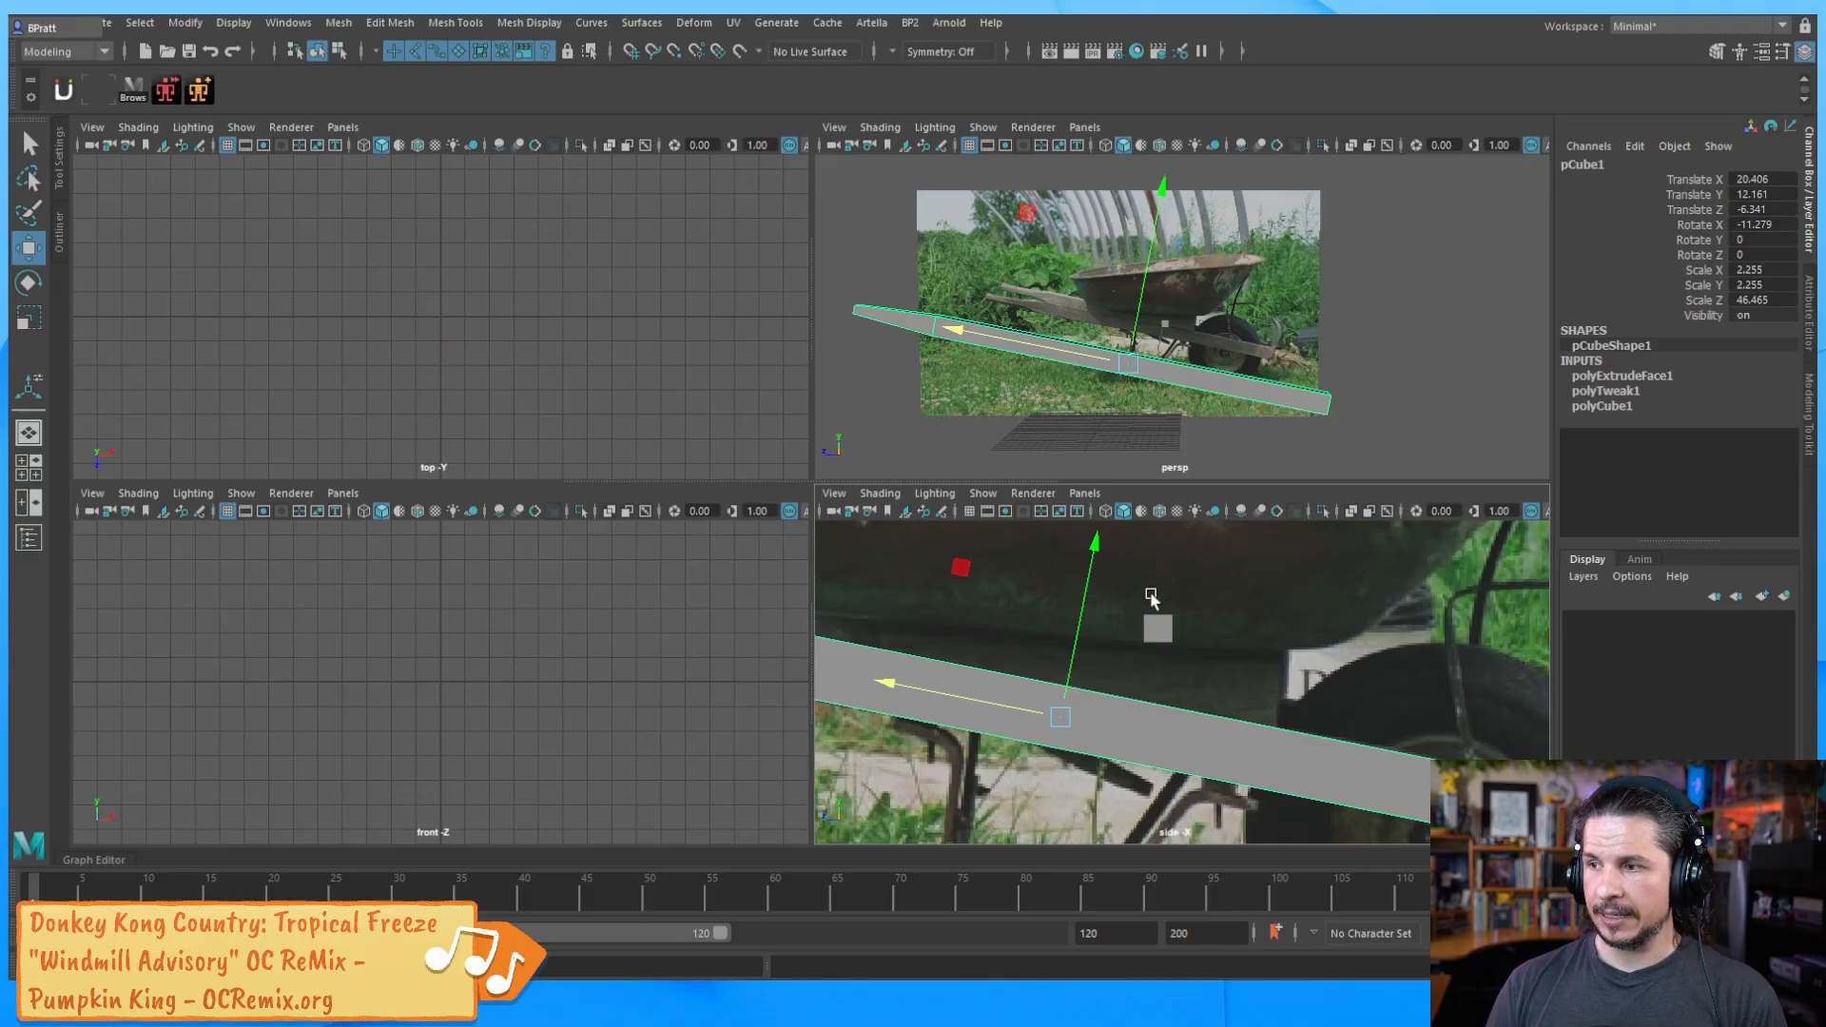
key(e)
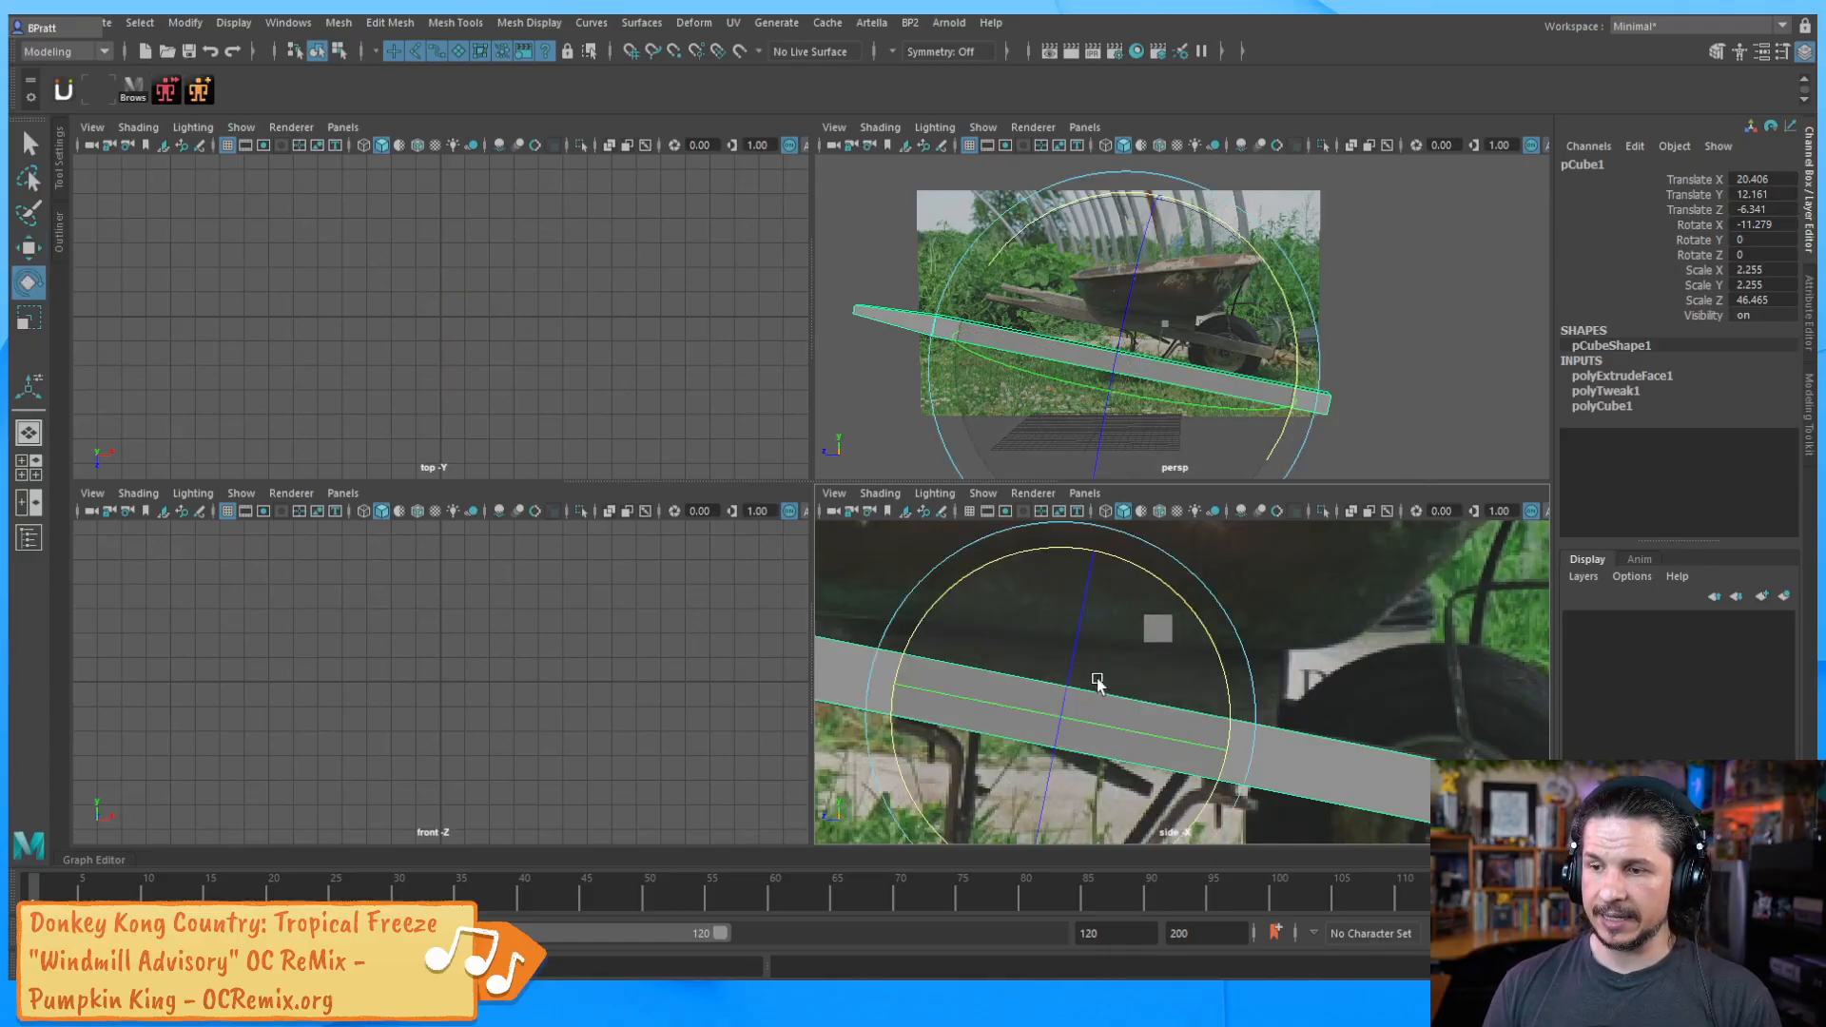
drag(1192, 611, 1189, 608)
key(ctrl+z)
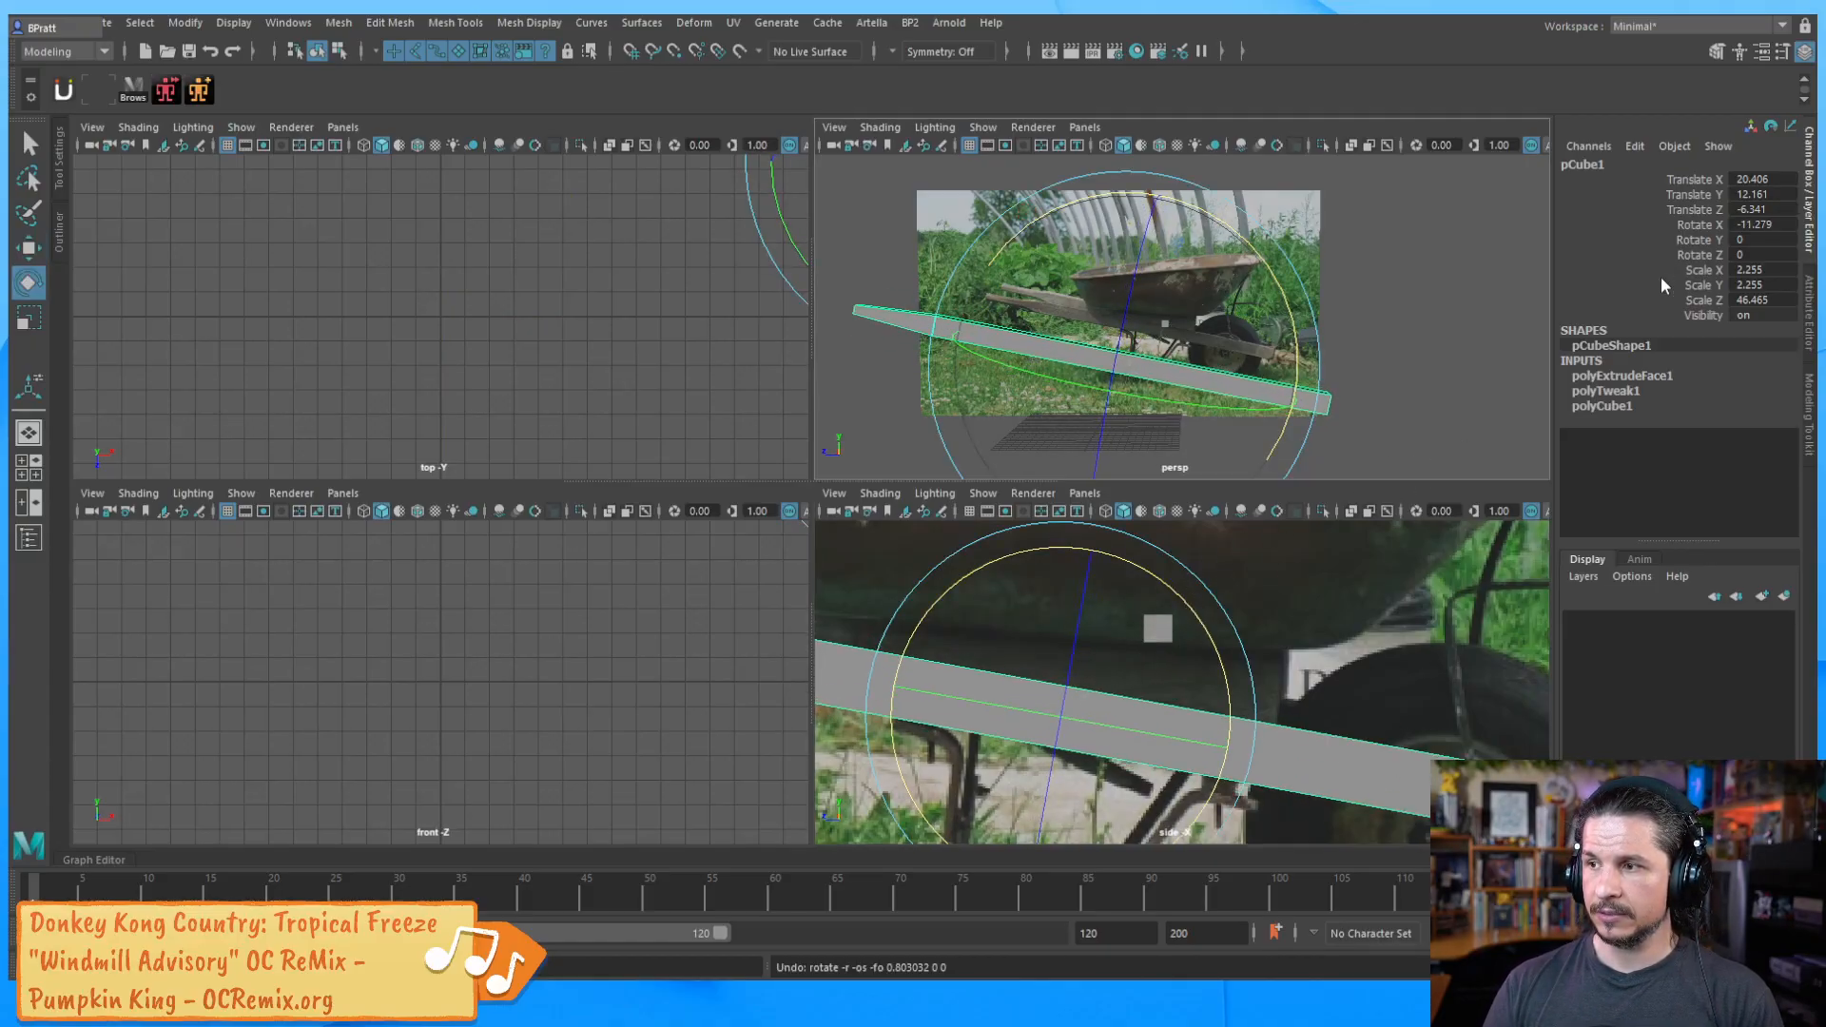
click(1768, 225)
key(ctrl+c)
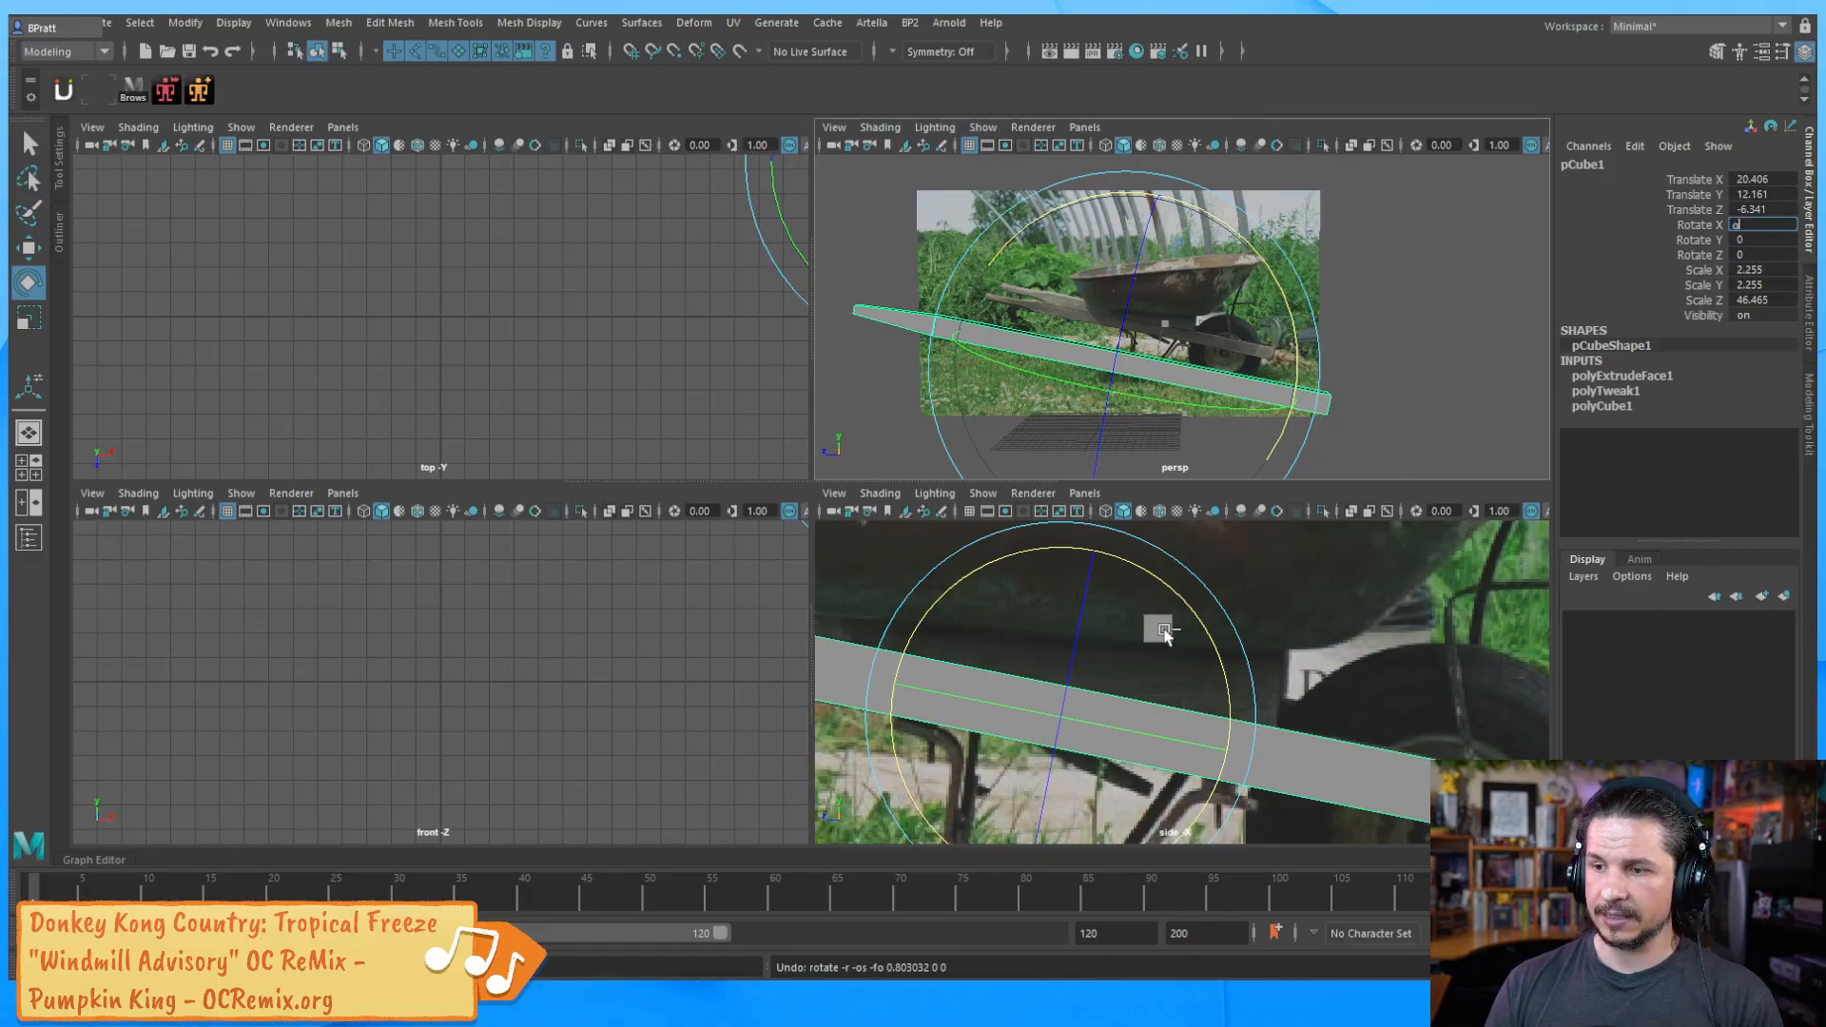
click(1160, 631)
click(1159, 630)
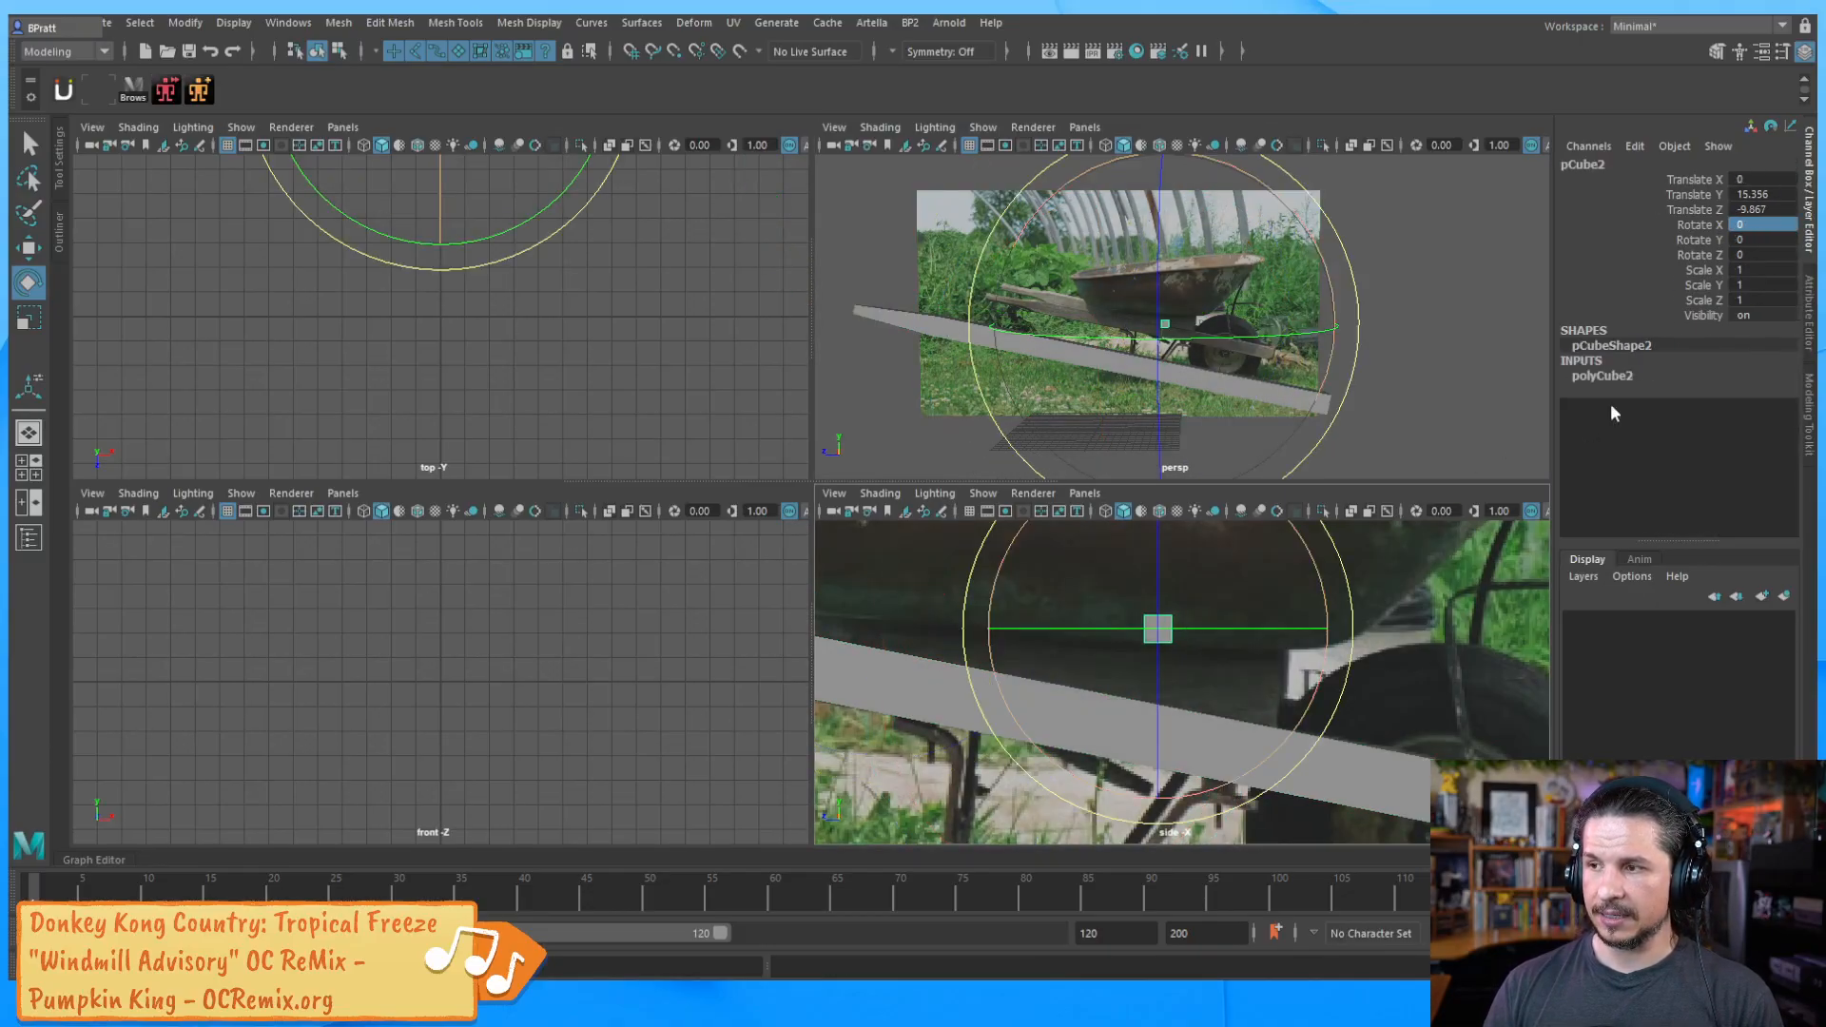
key(ctrl+v)
key(Return)
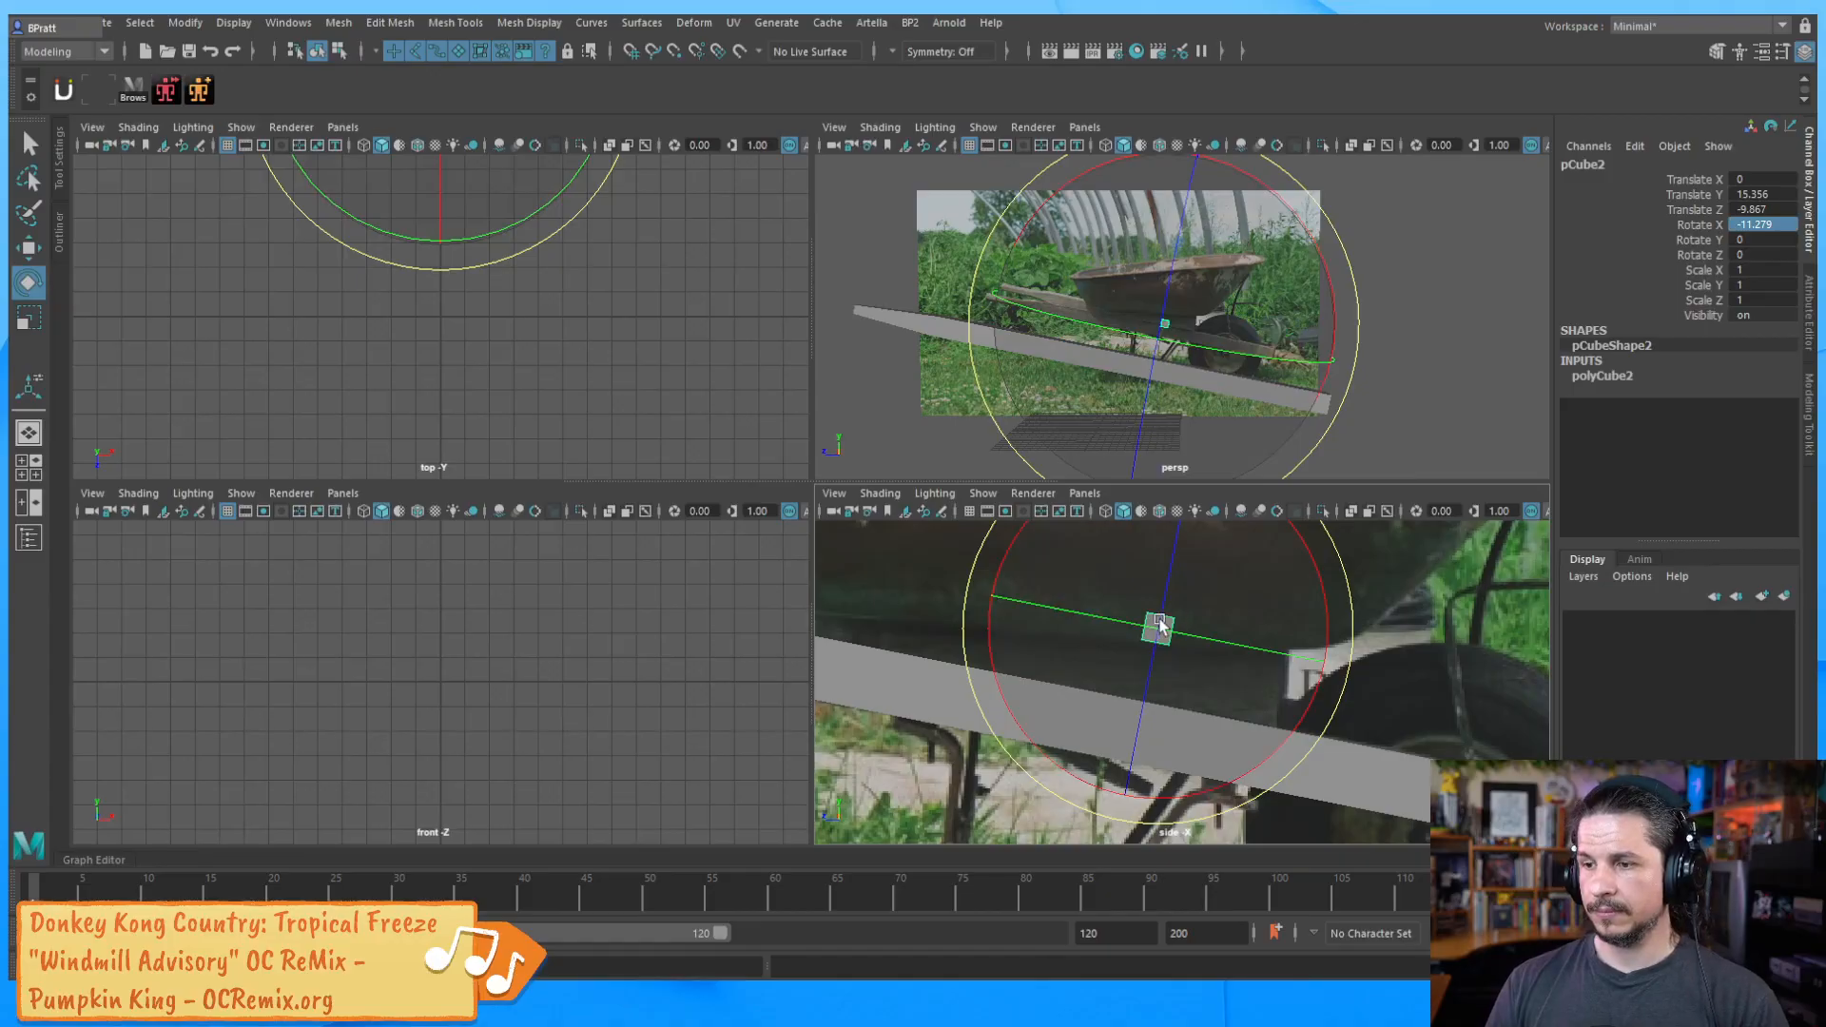
key(w)
drag(1184, 618, 1189, 675)
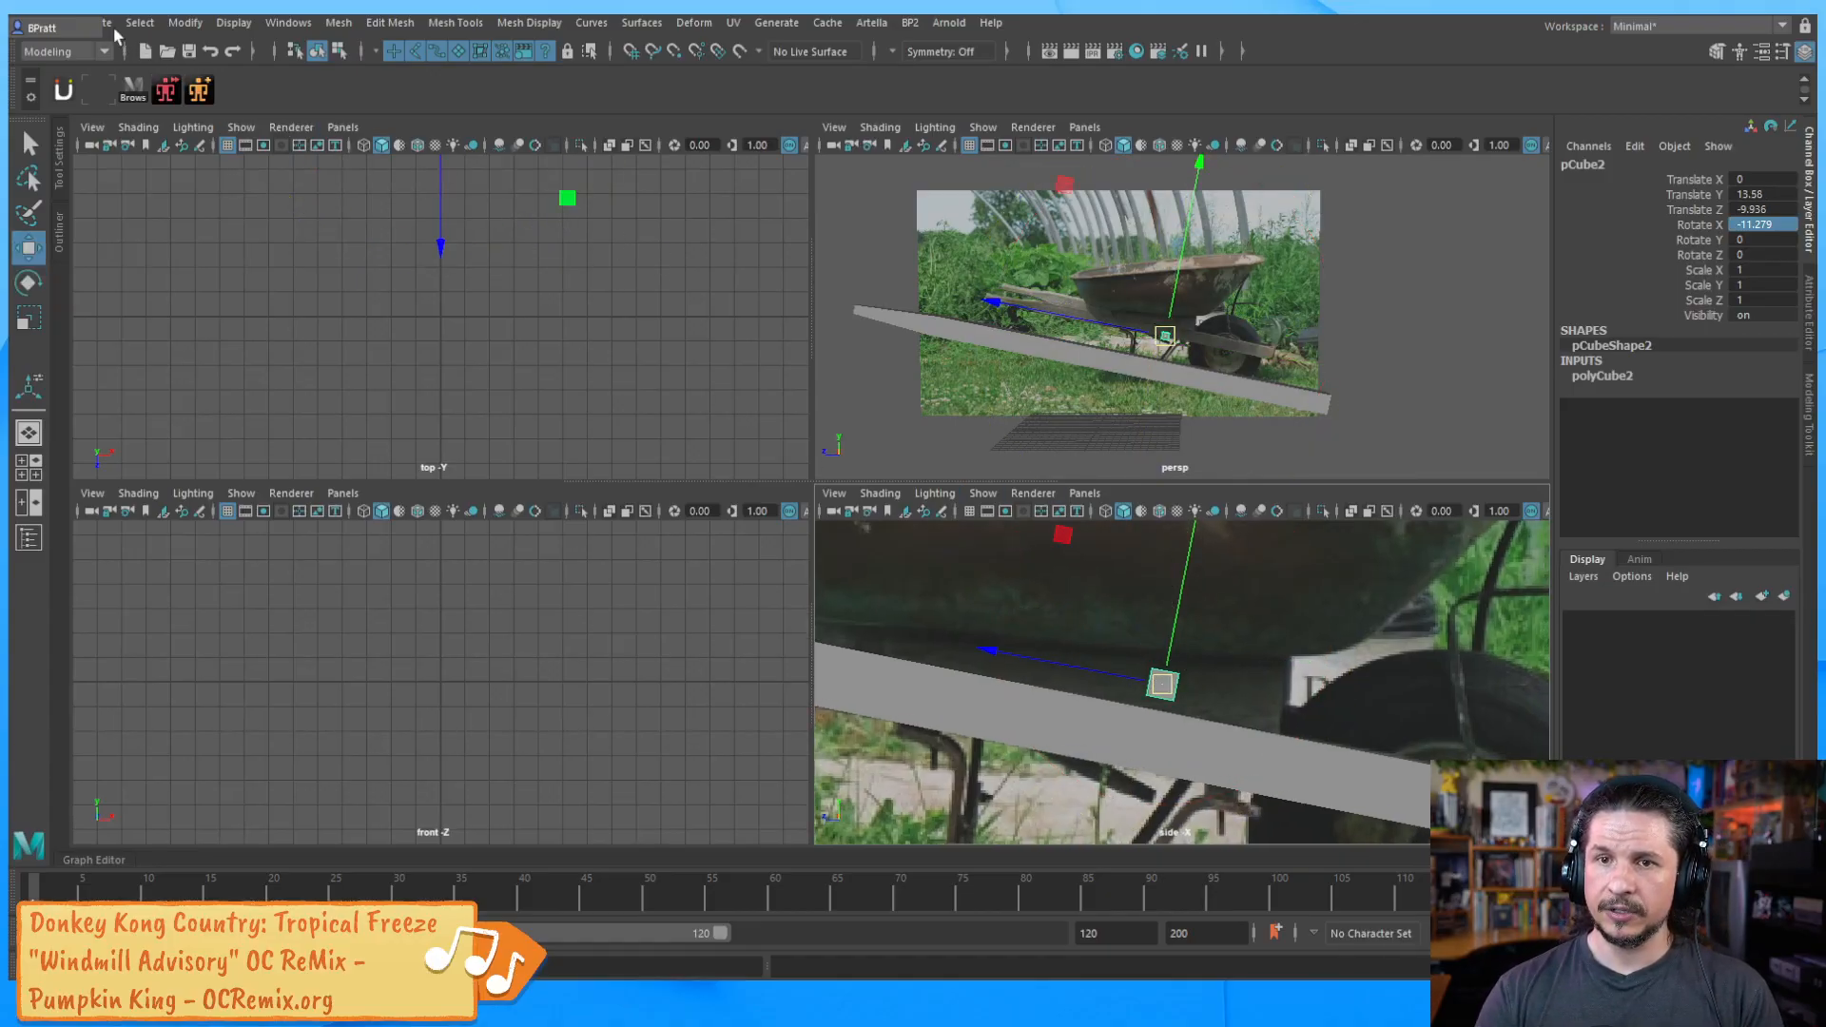
Show the Match Rotation option among the commands for matching transformations
key(space)
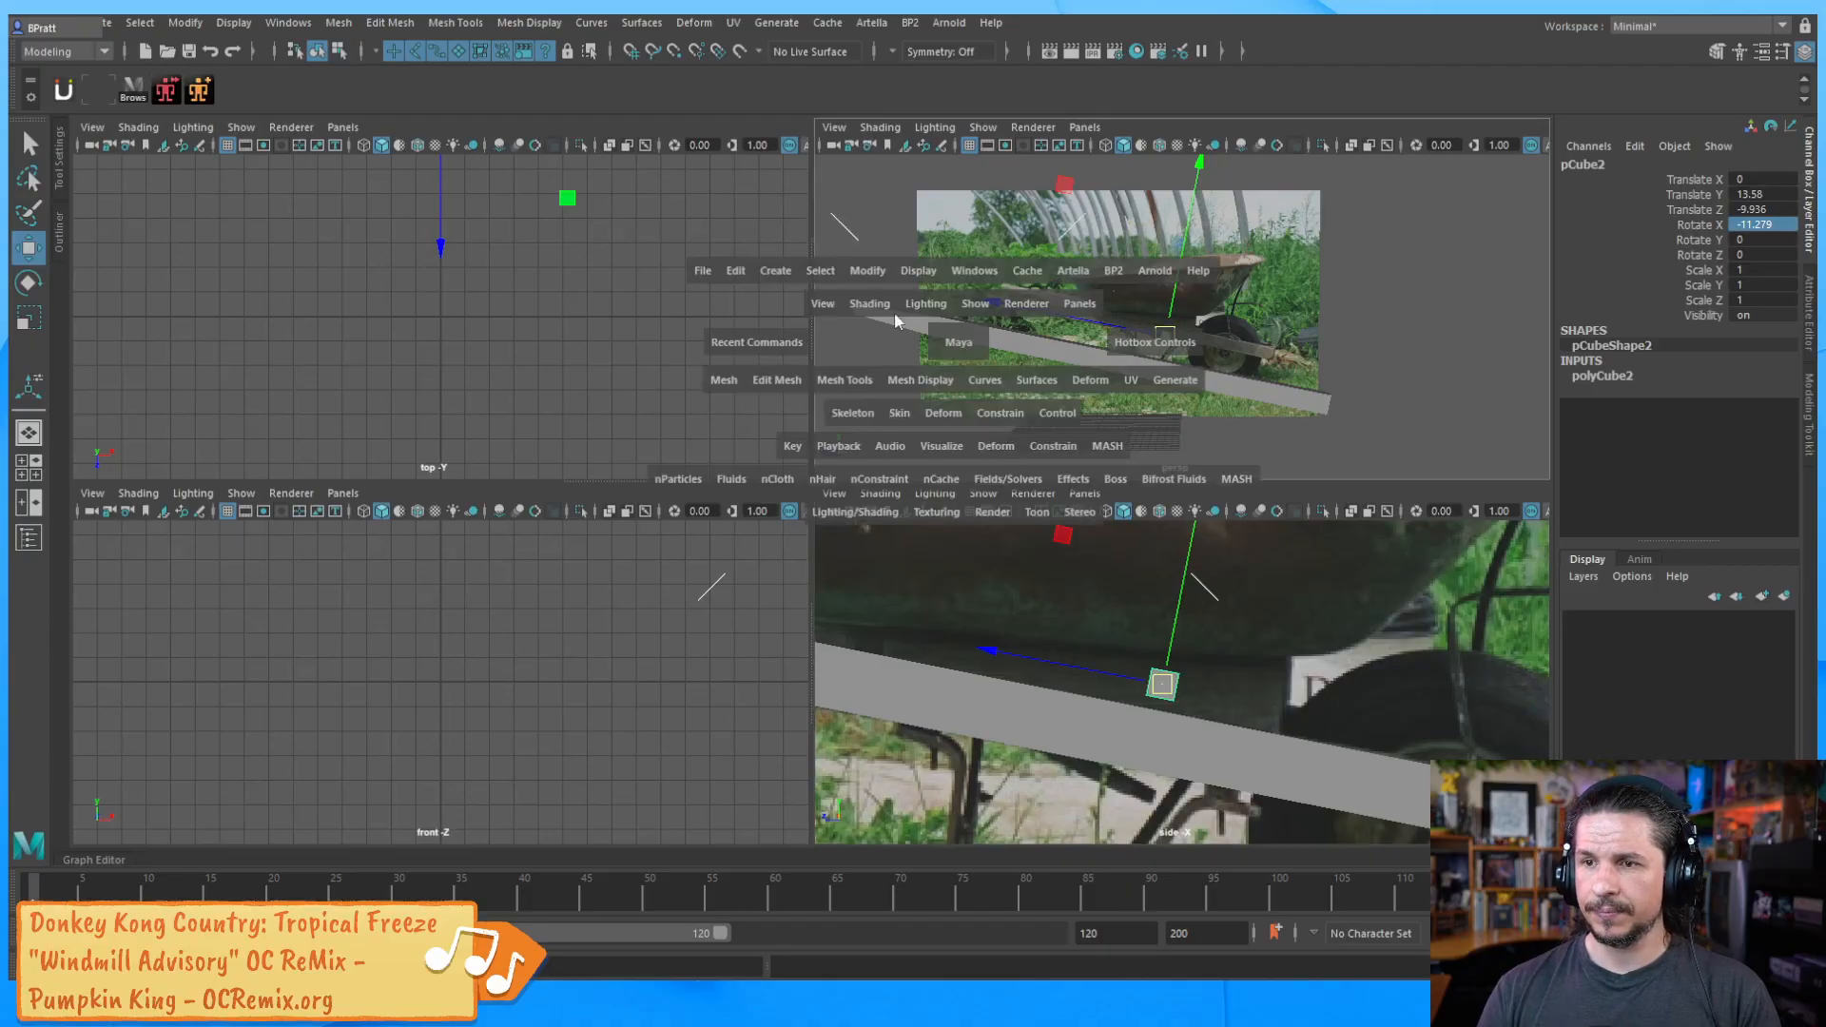
click(739, 270)
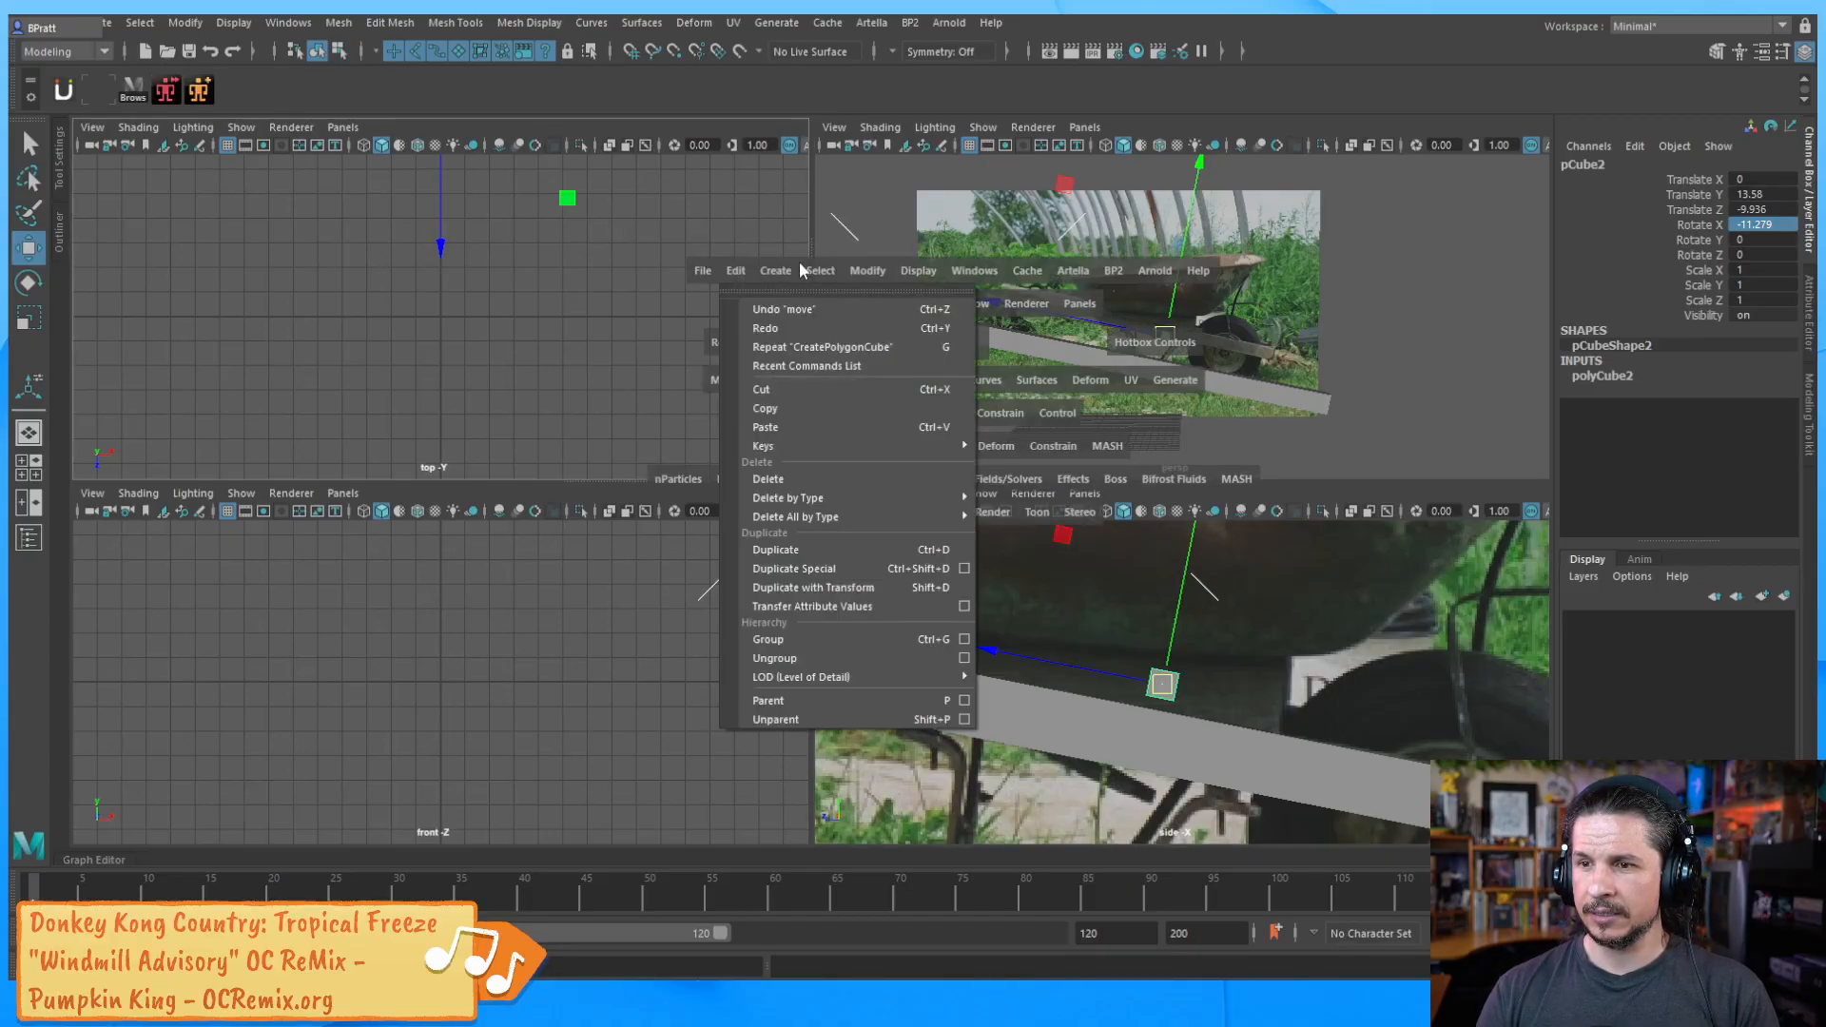
click(865, 270)
mouse_move(930, 380)
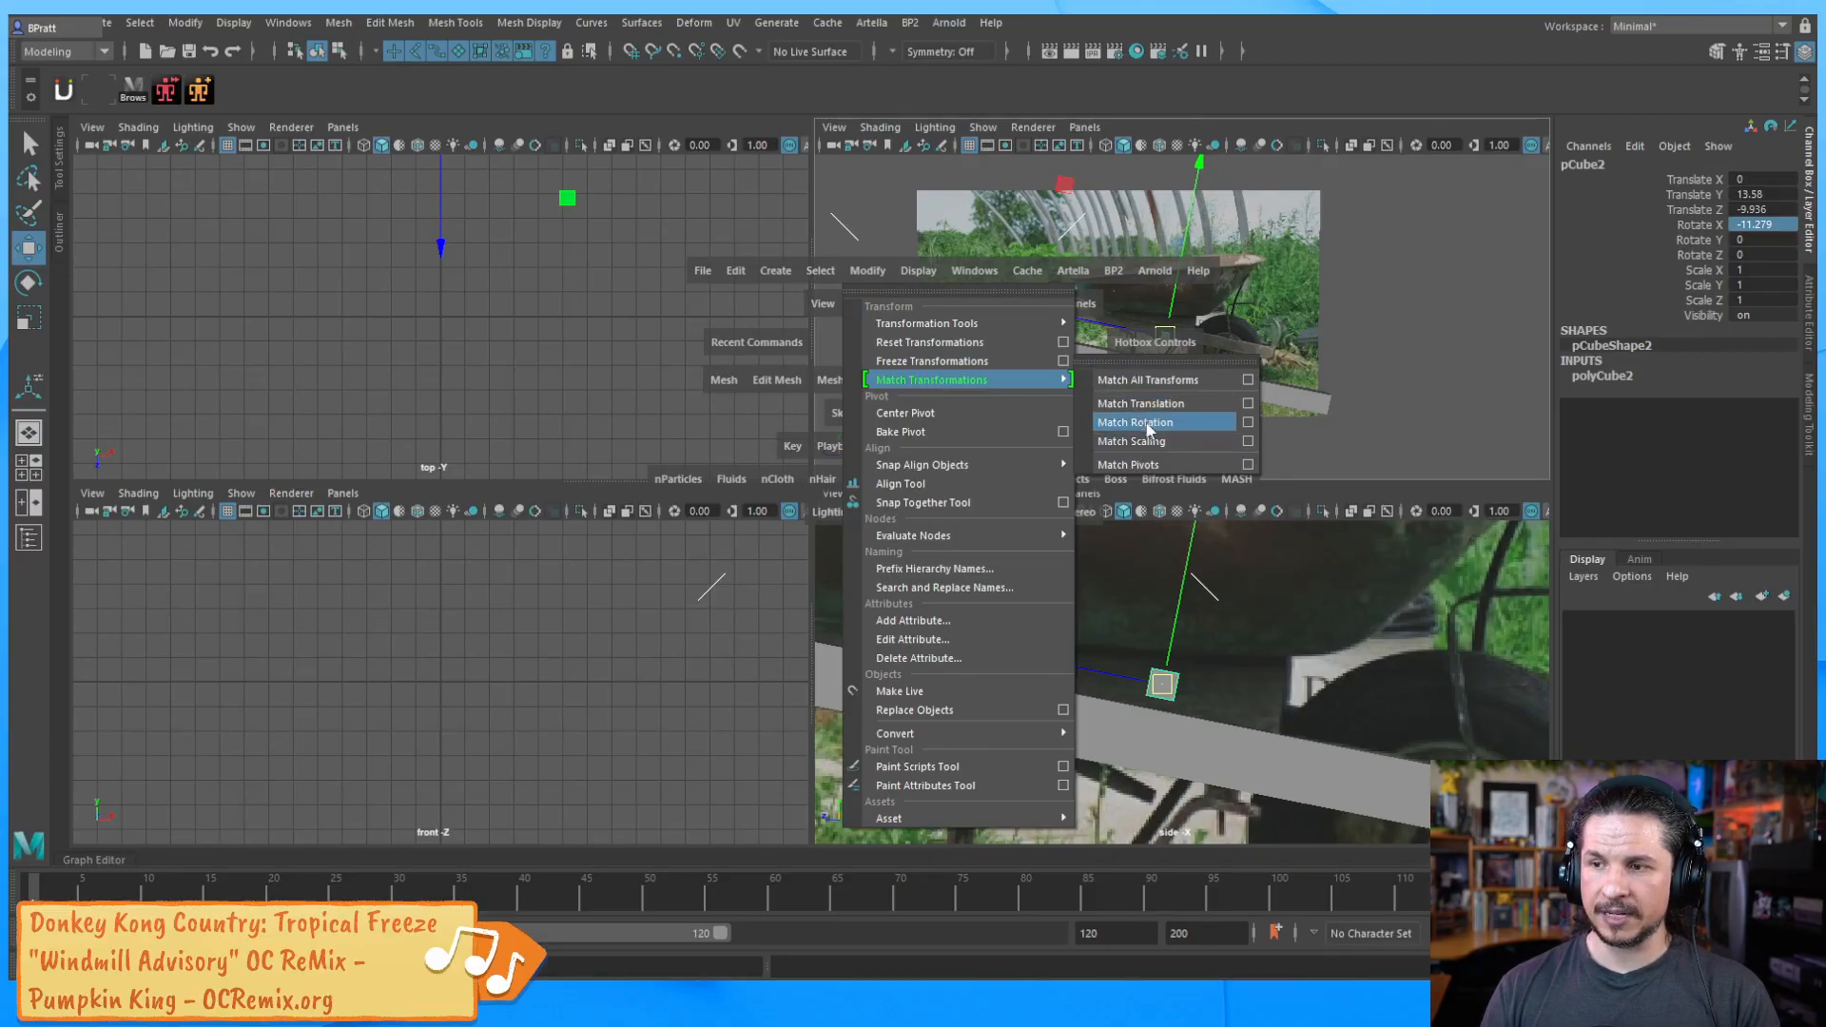
click(1158, 425)
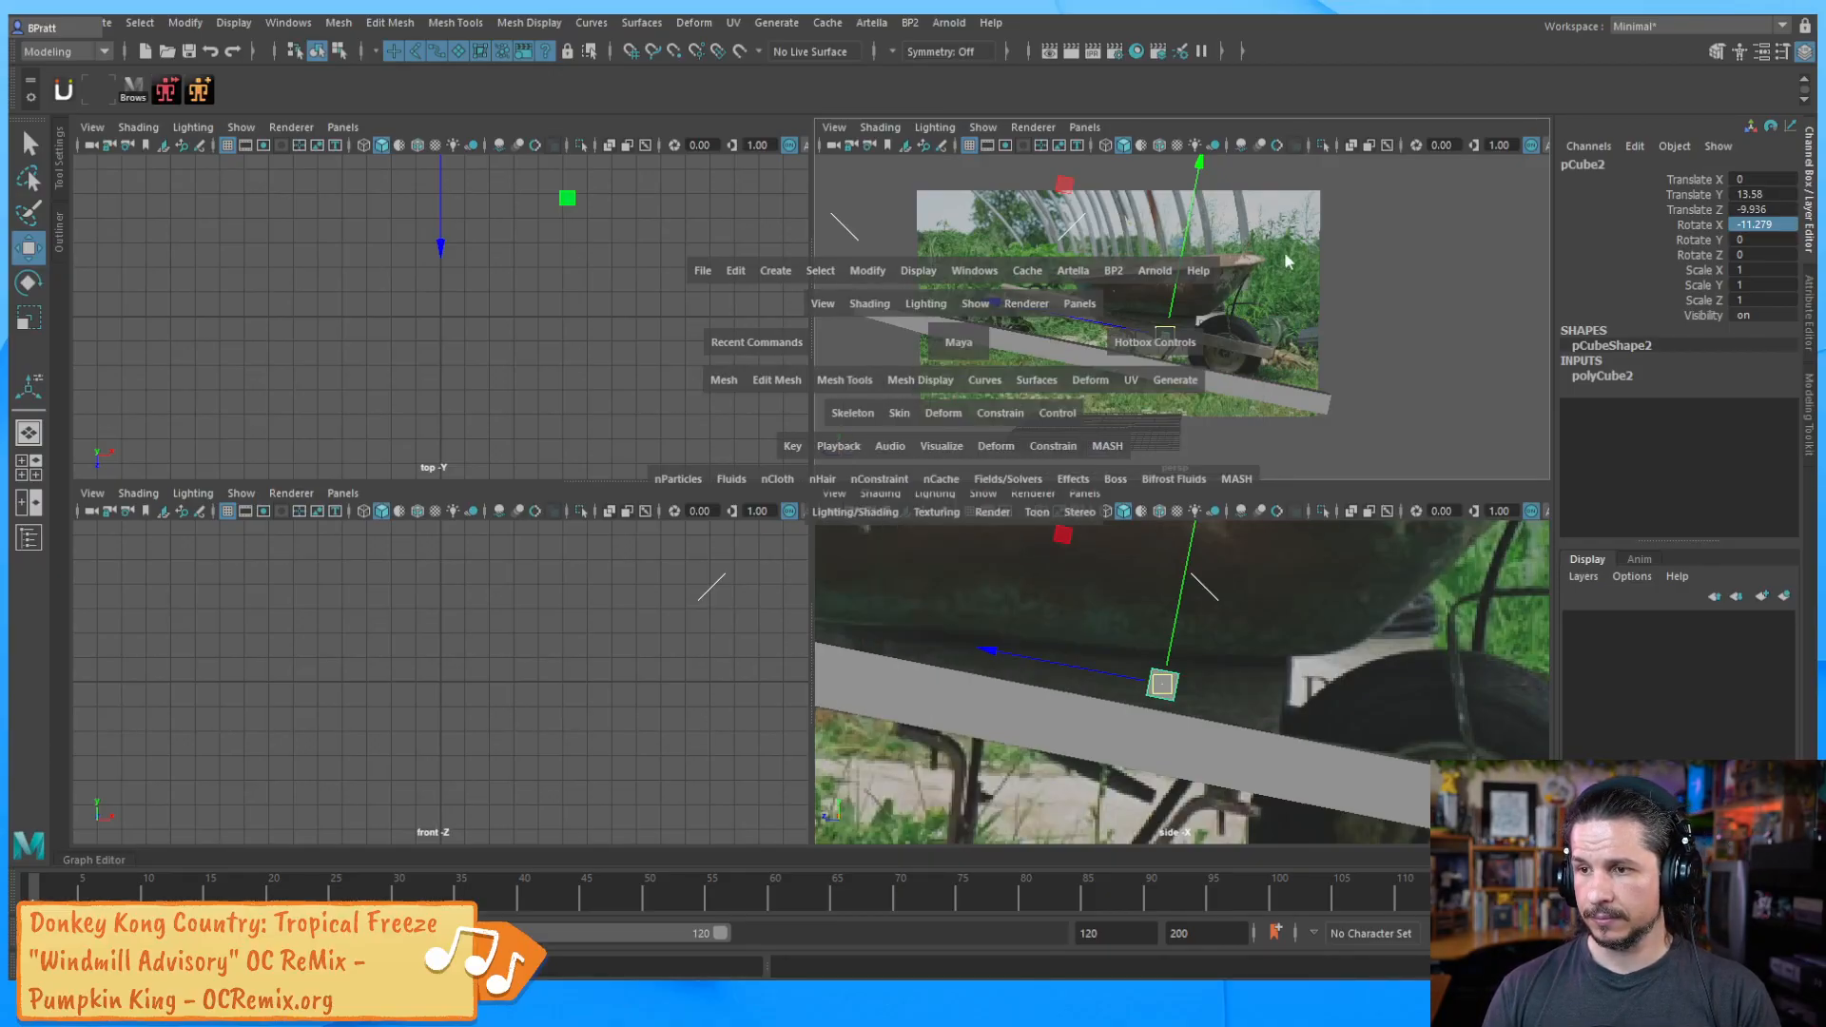
Slide the small cube along the beam to about Y 13.9, Z -6.4 and align it with the beam at about X 20.4
drag(1162, 684, 1065, 677)
alt+middle_drag(1148, 643, 1200, 653)
mouse_move(1200, 654)
alt+right_down()
mouse_move(1321, 661)
mouse_move(1177, 673)
alt+right_up()
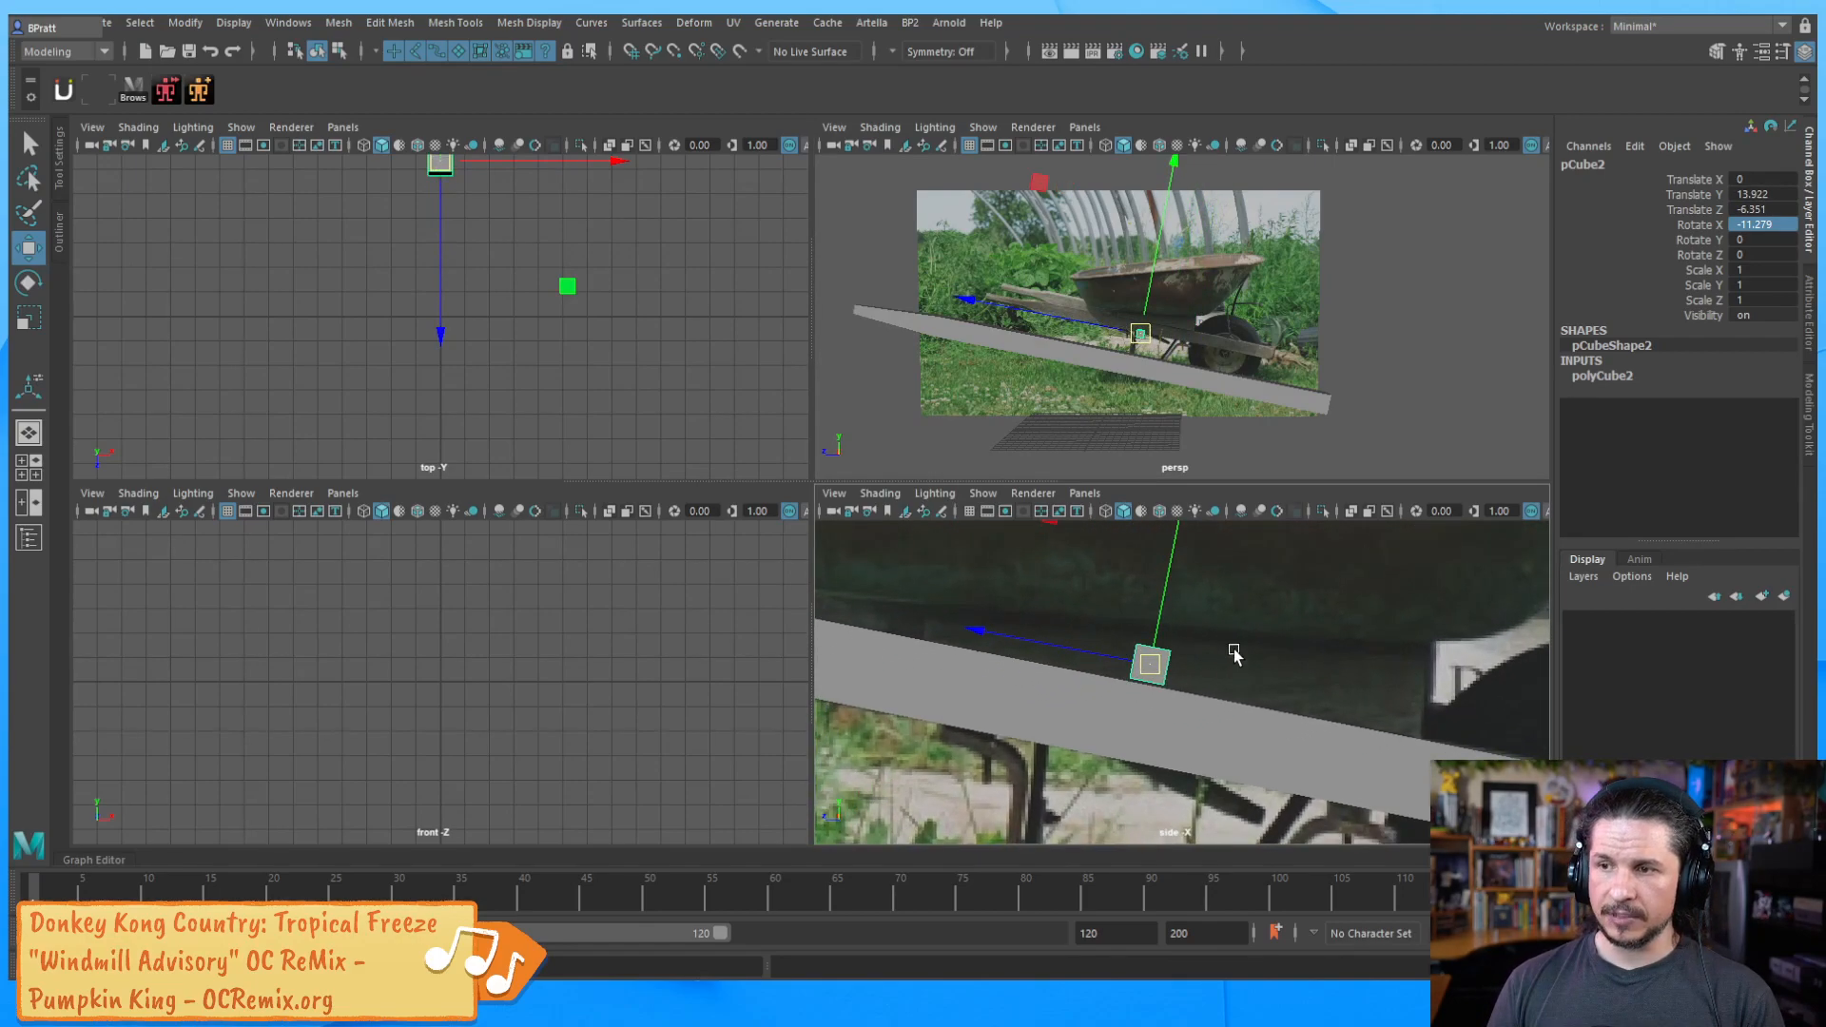
alt+drag(1219, 369, 915, 367)
alt+middle_drag(1243, 653, 1309, 709)
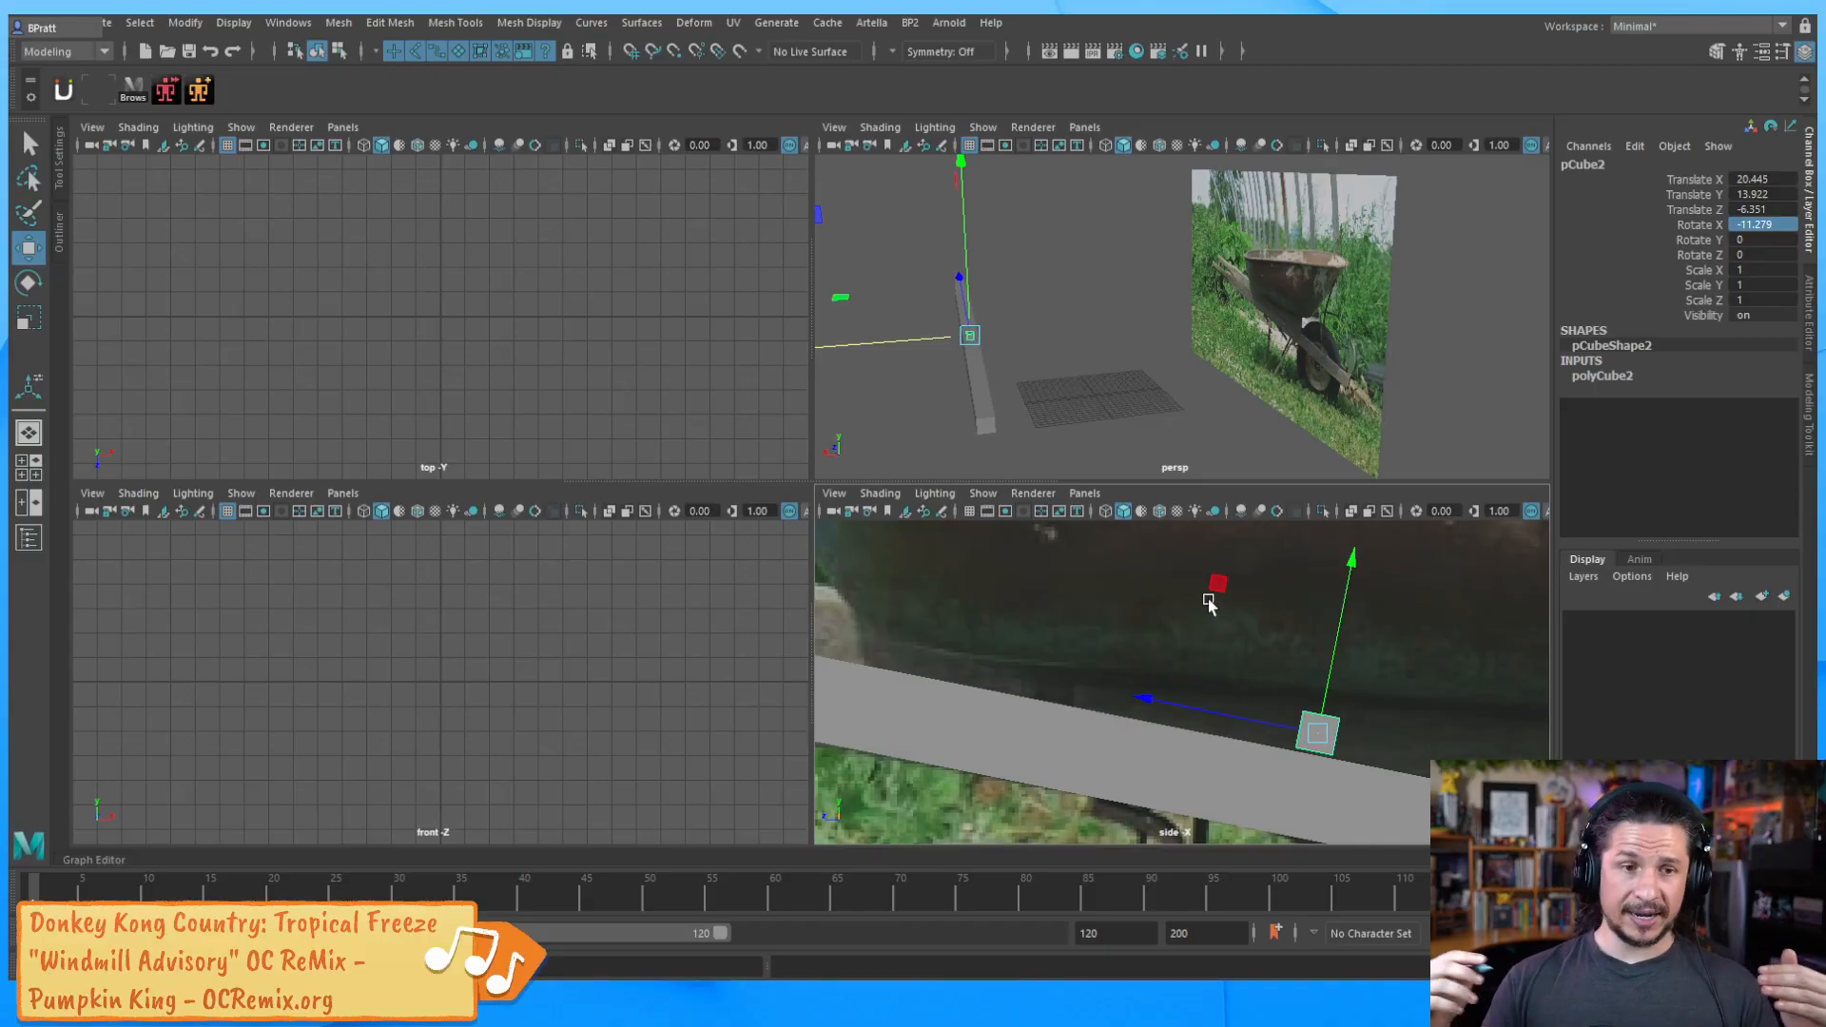
alt+middle_drag(1335, 701, 1243, 668)
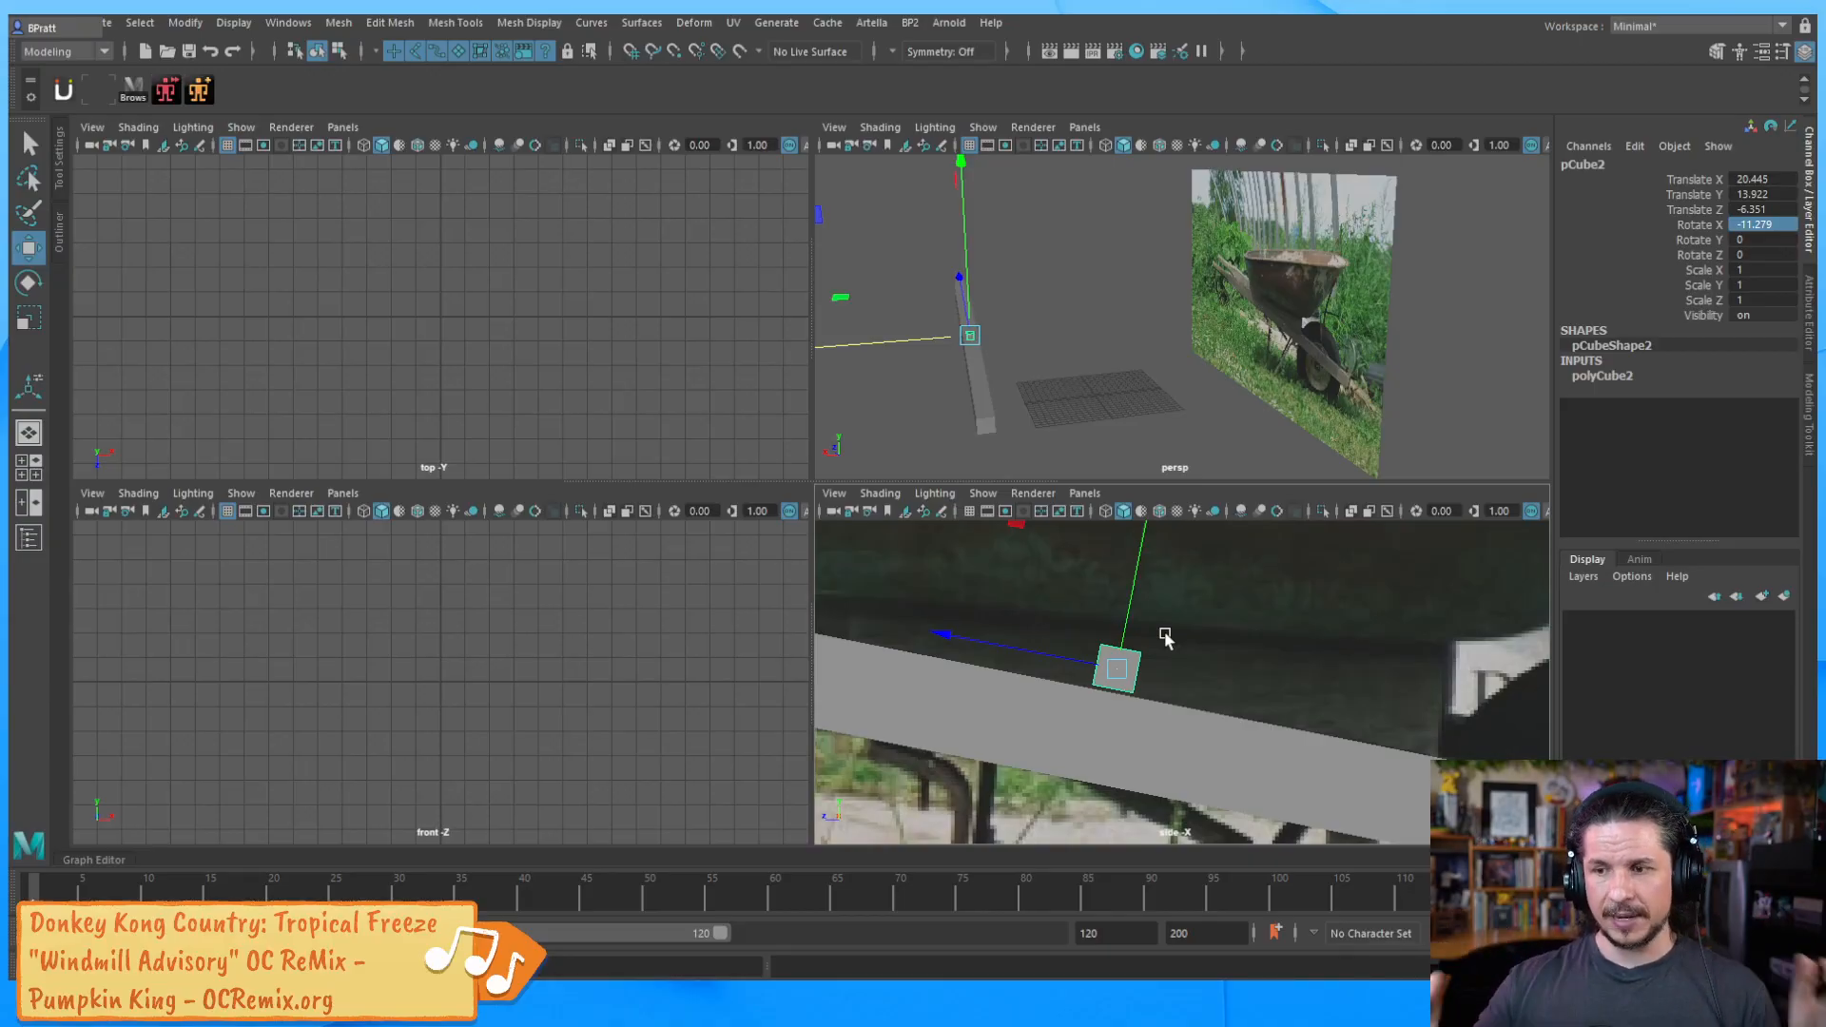
Reshape the small cube through its vertices into a tapered wedge resting along the beam beneath the tub
right_drag(1141, 658, 1052, 472)
drag(1195, 616, 1111, 665)
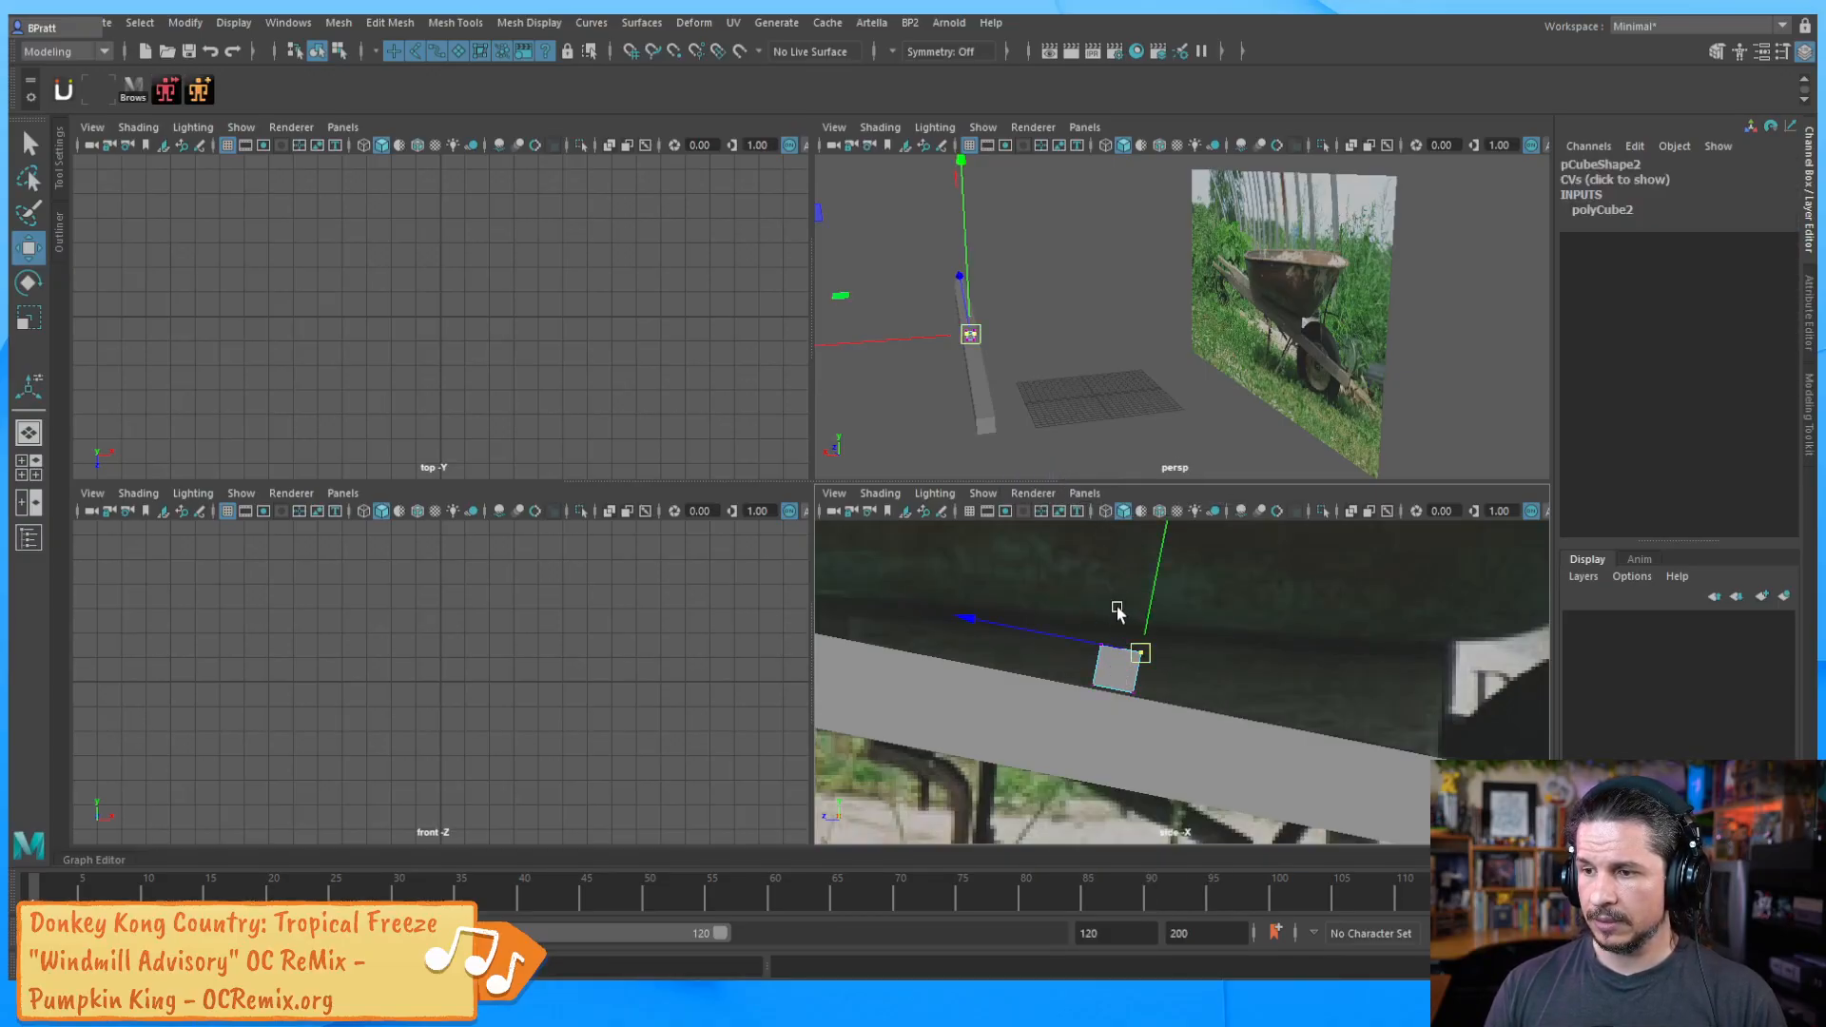
alt+middle_drag(1246, 608, 1199, 685)
scroll(1199, 685, down, 1)
drag(1022, 581, 1286, 575)
drag(1079, 784, 1123, 743)
drag(999, 607, 1251, 682)
key(ctrl+z)
alt+middle_drag(1053, 732, 1035, 693)
drag(921, 689, 1174, 747)
drag(1016, 746, 1082, 705)
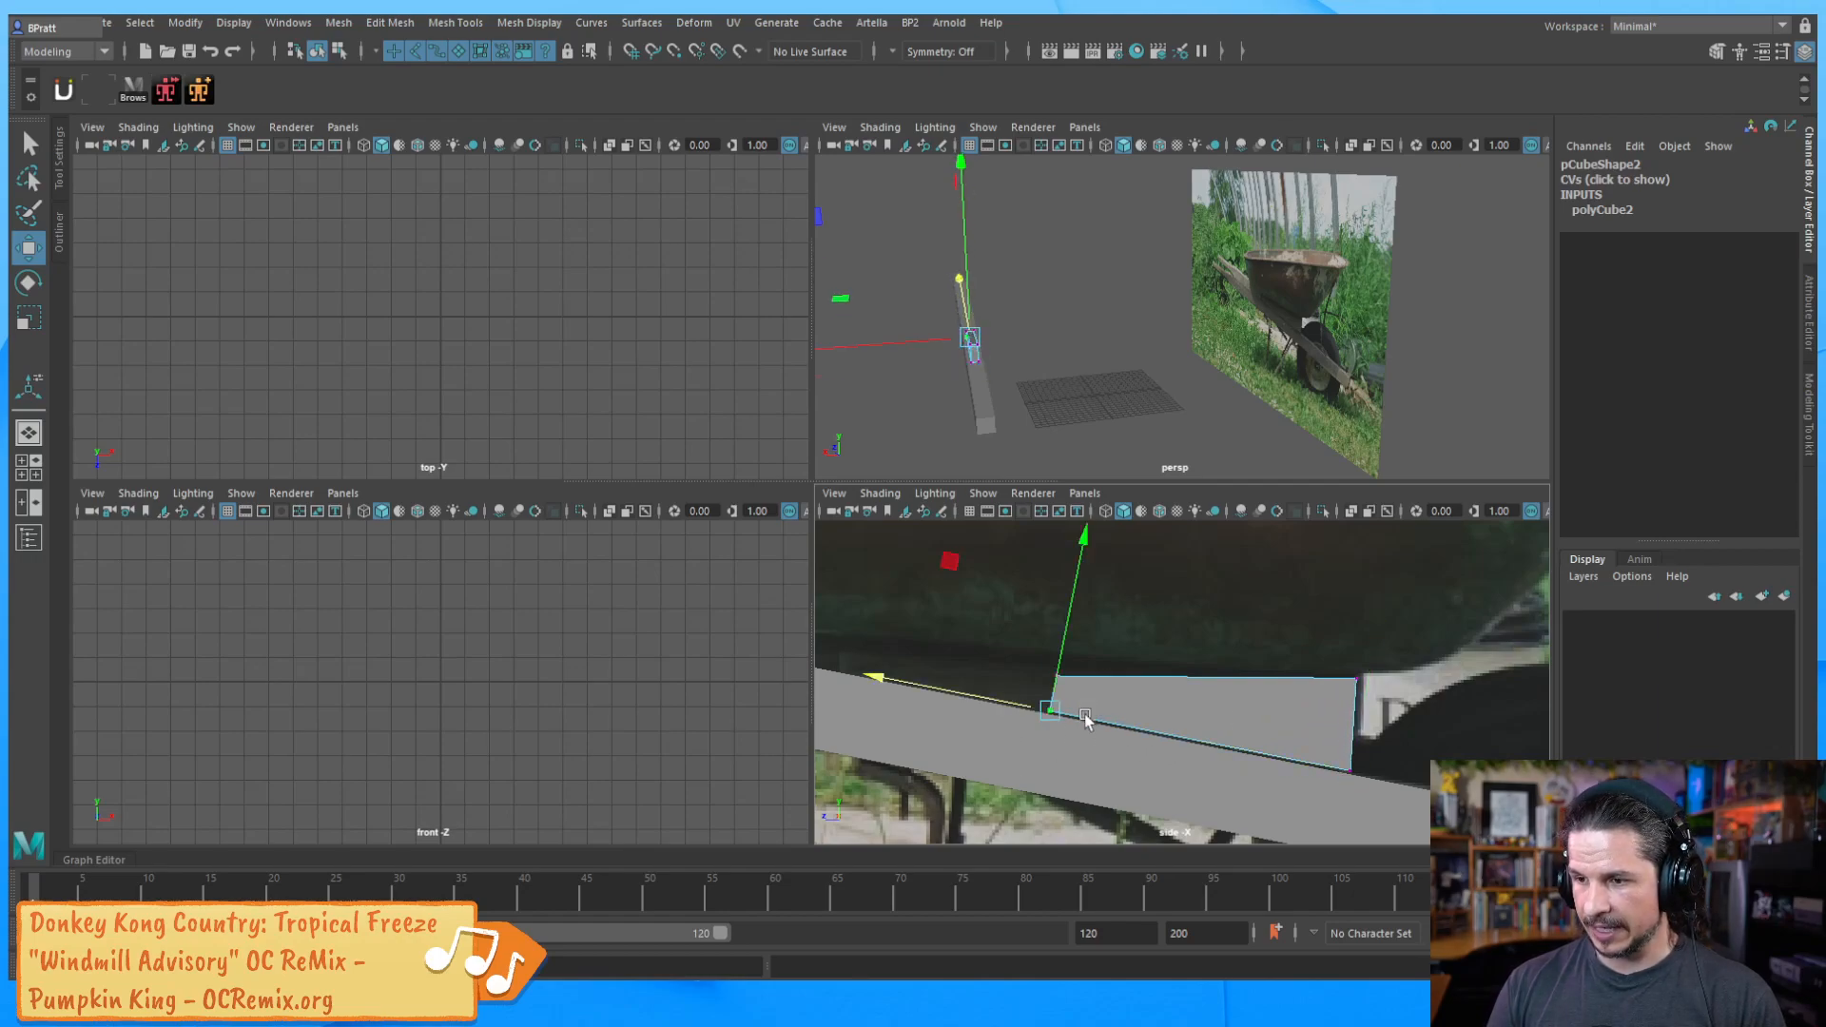
Extend the wedge's thin end farther along the beam and adjust its lower vertices along the beam's upper edge
alt+middle_drag(1071, 692, 1321, 713)
drag(1101, 691, 913, 662)
drag(1395, 667, 1289, 711)
drag(1202, 549, 964, 527)
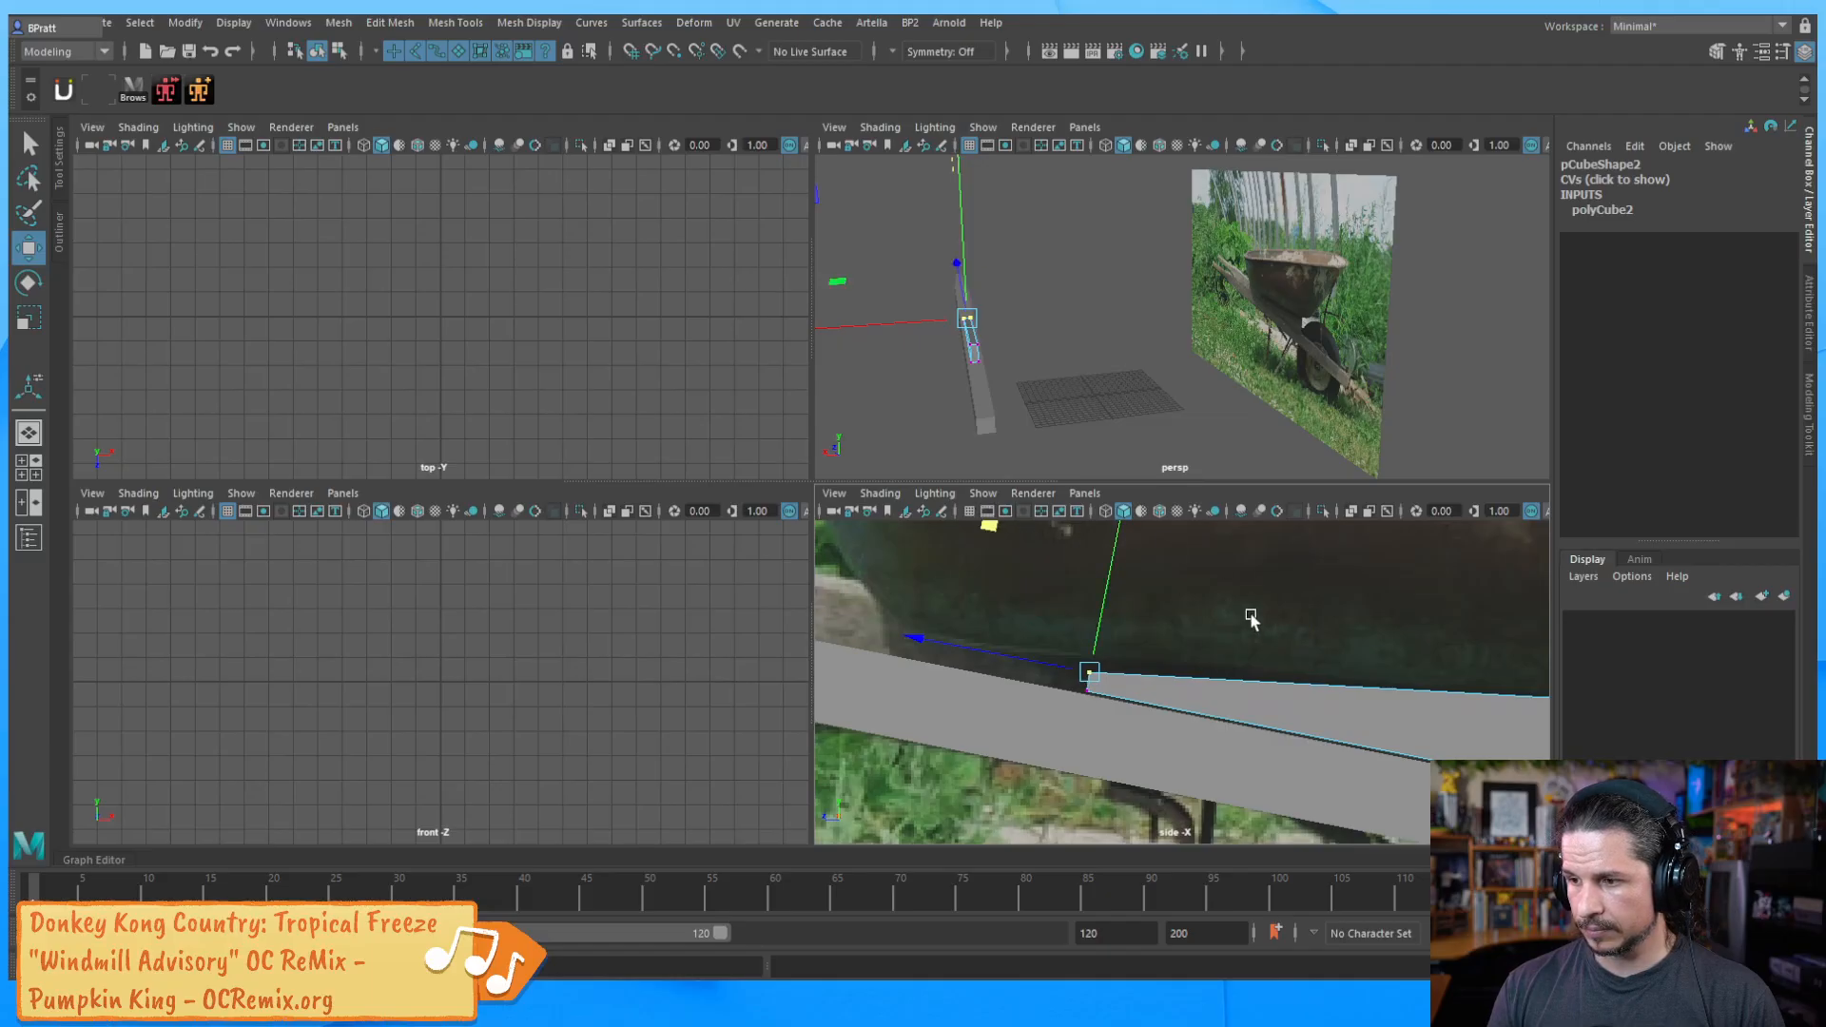
alt+middle_drag(1268, 620, 1084, 670)
drag(855, 785, 960, 654)
shift+drag(1303, 835, 1431, 718)
click(1178, 623)
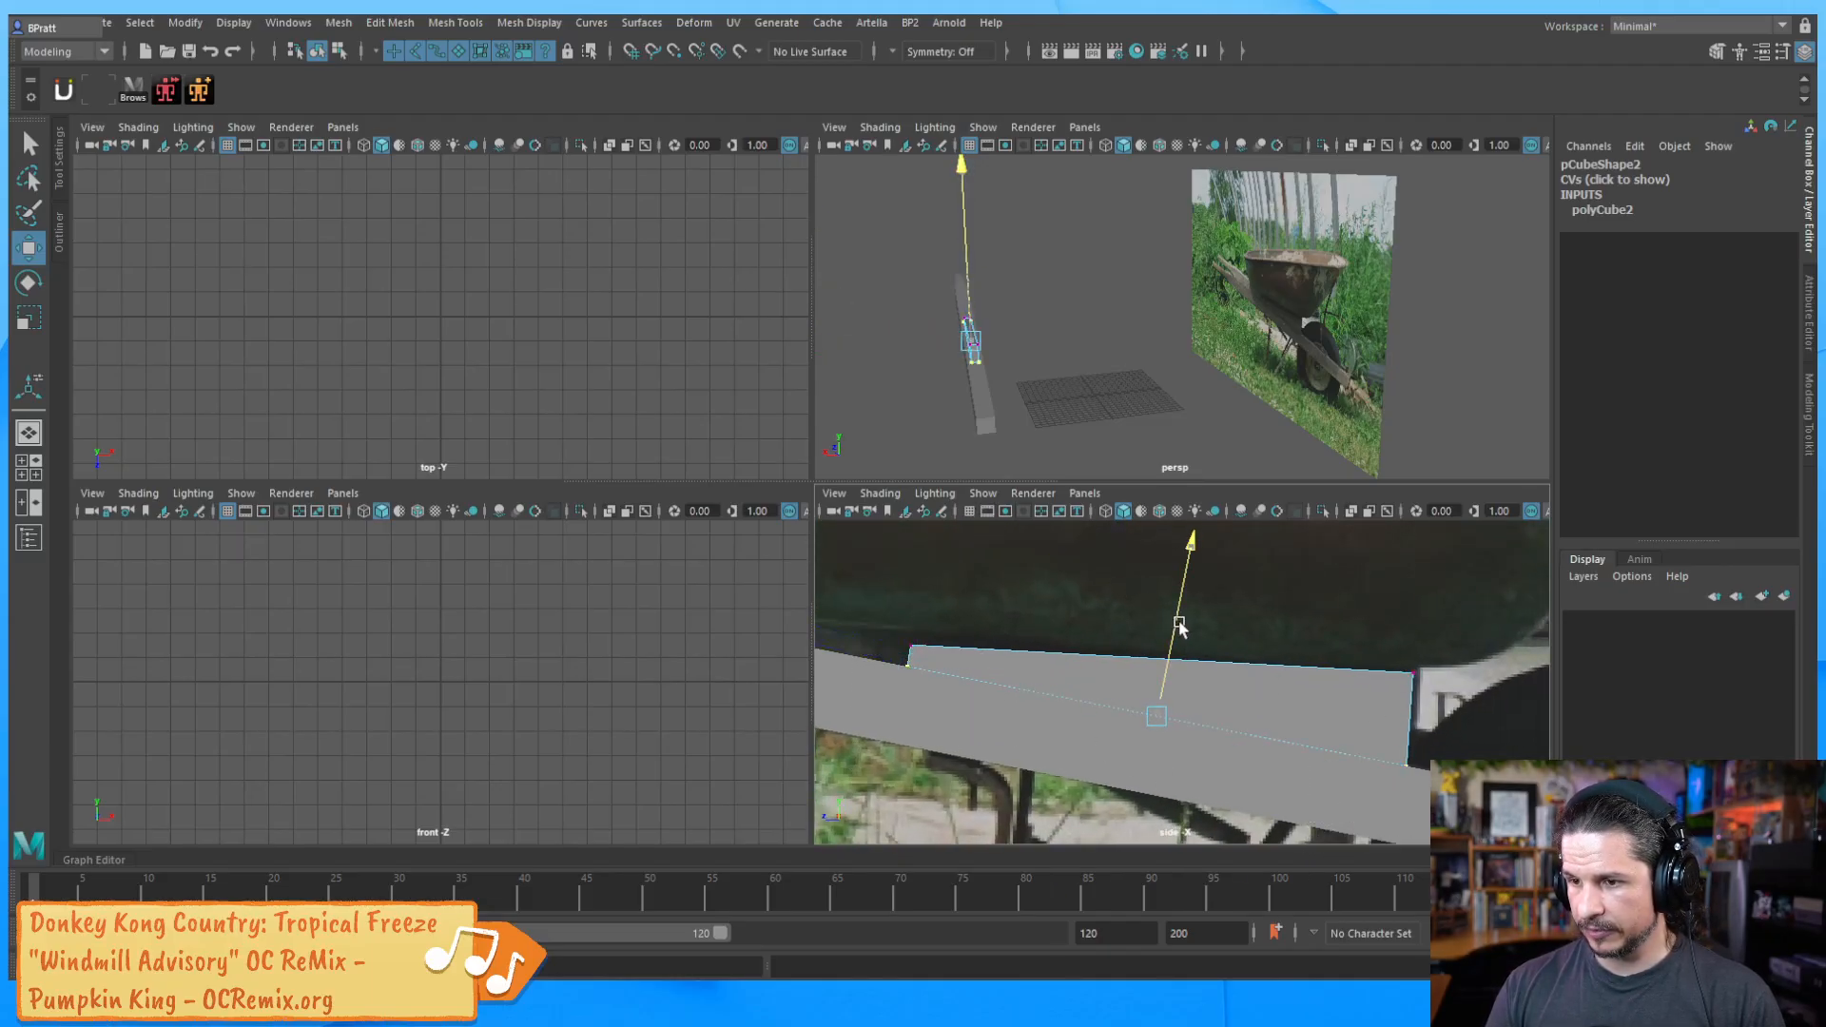
drag(1178, 621, 1179, 623)
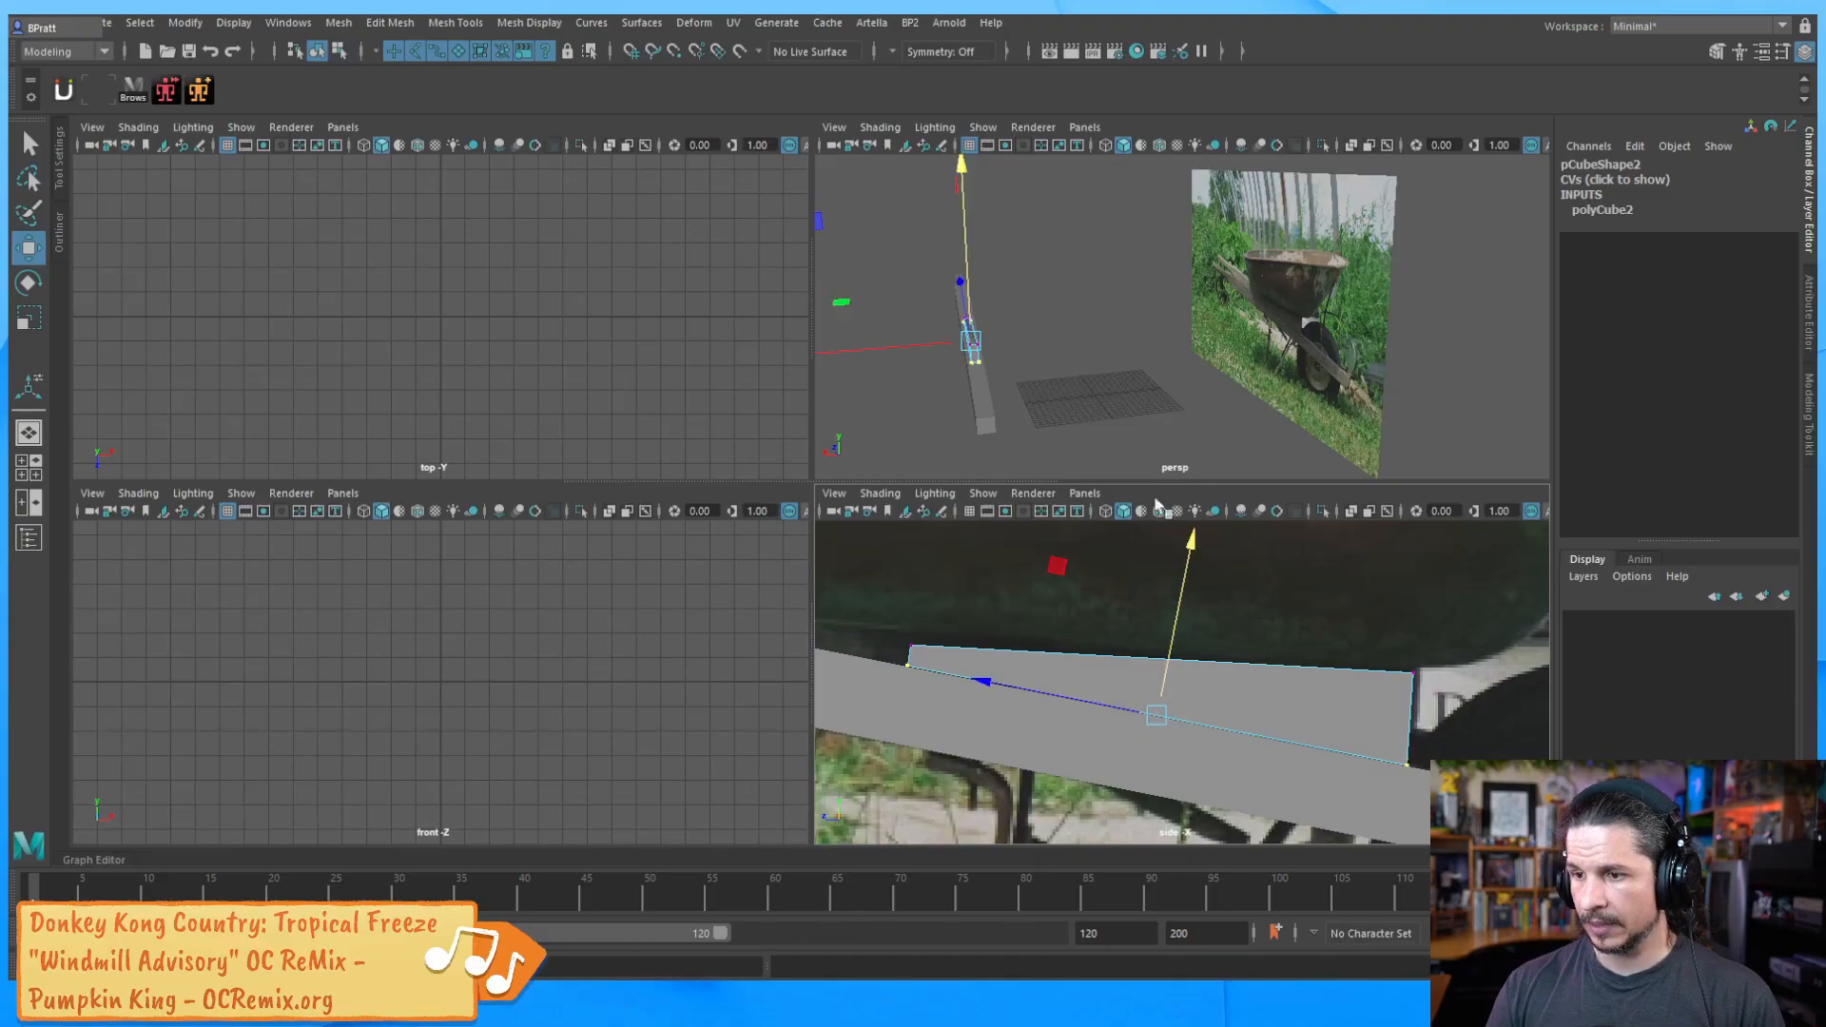
Refine the wedge's end vertices to follow the tub's underside and stretch its thin end slightly farther along the beam
key(f)
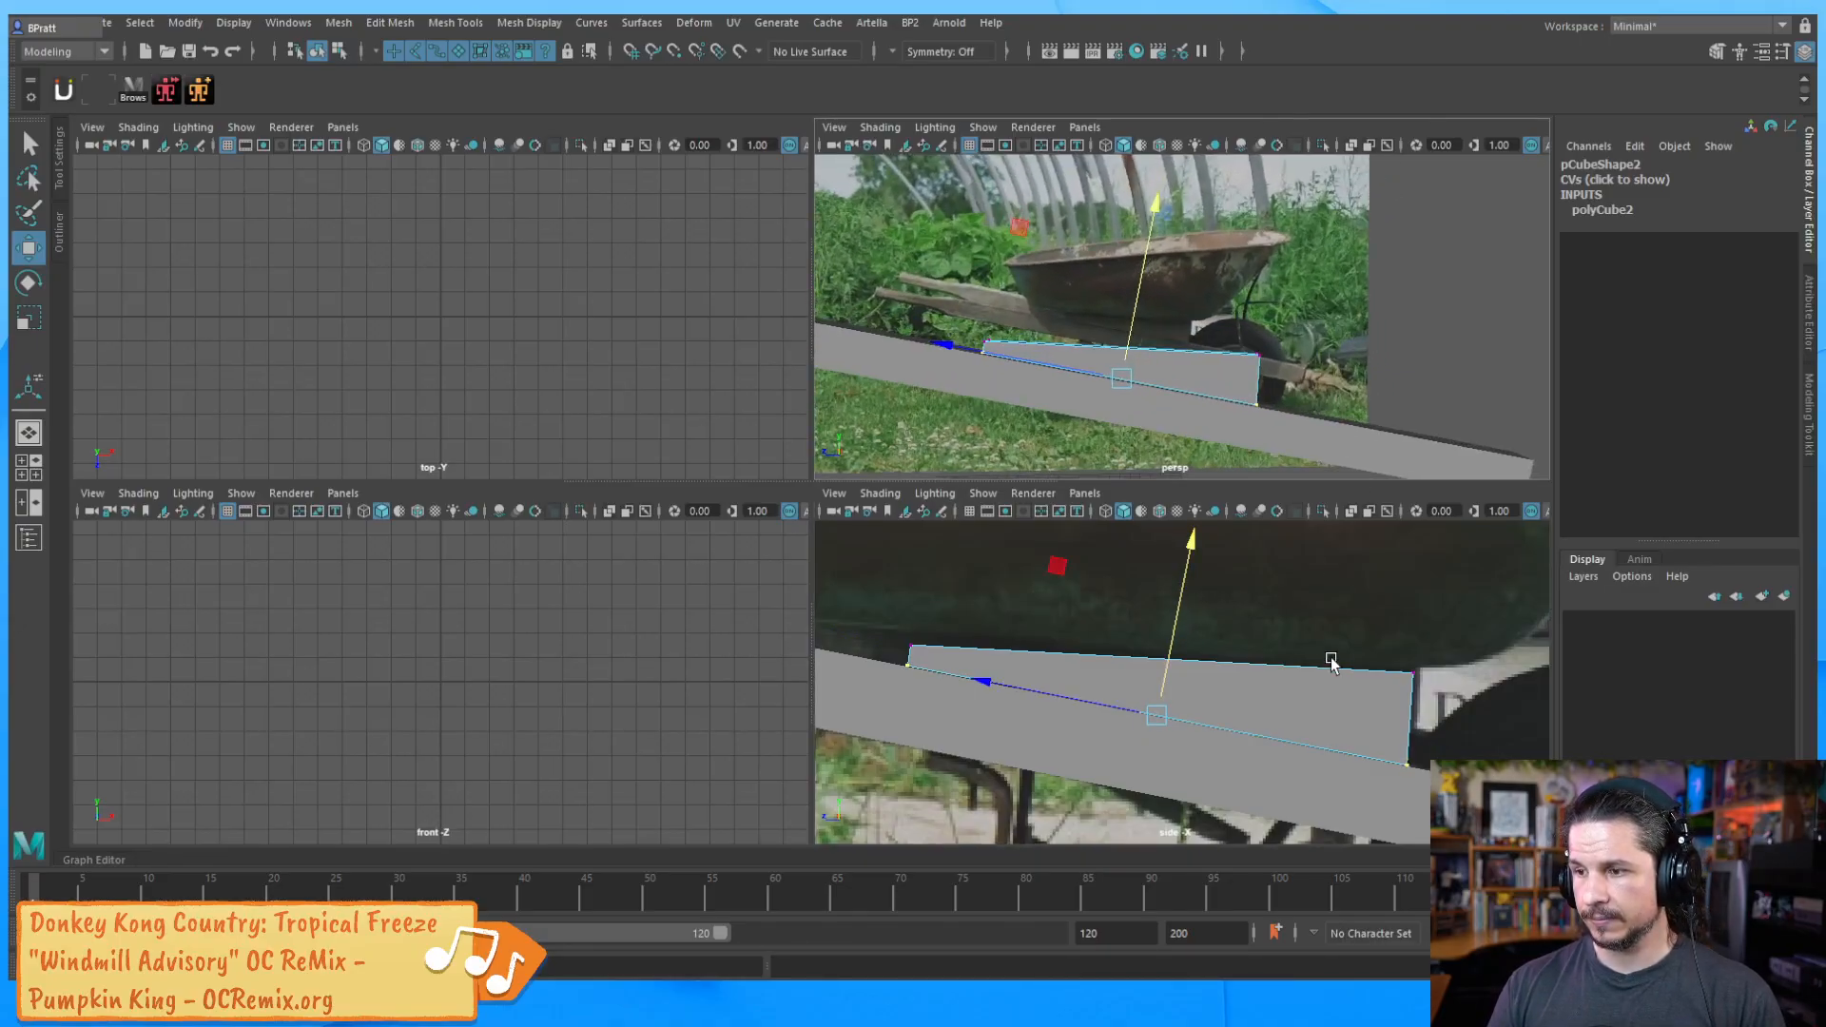
drag(1440, 648, 1391, 698)
drag(1313, 526, 1310, 524)
drag(944, 603, 896, 654)
alt+middle_drag(949, 568, 988, 617)
mouse_move(878, 540)
mouse_down()
mouse_move(884, 596)
mouse_move(857, 542)
mouse_up()
middle_drag(867, 552, 849, 556)
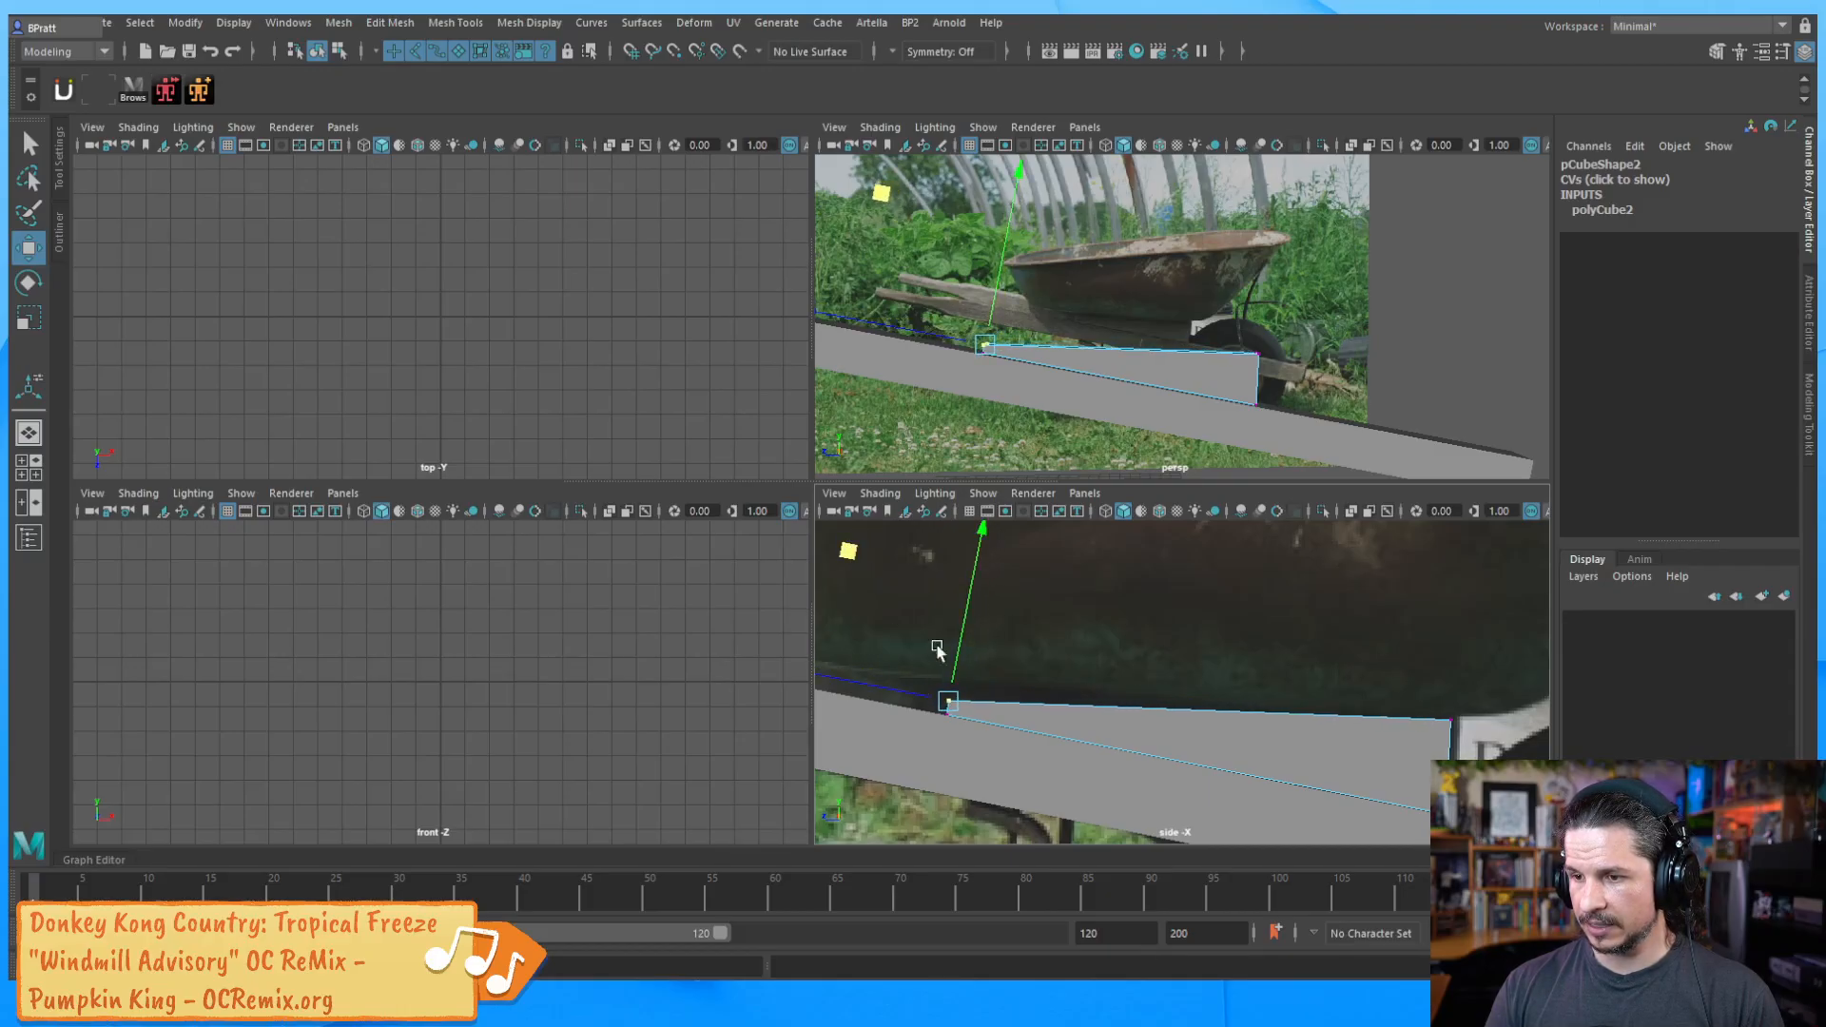
drag(887, 691, 846, 685)
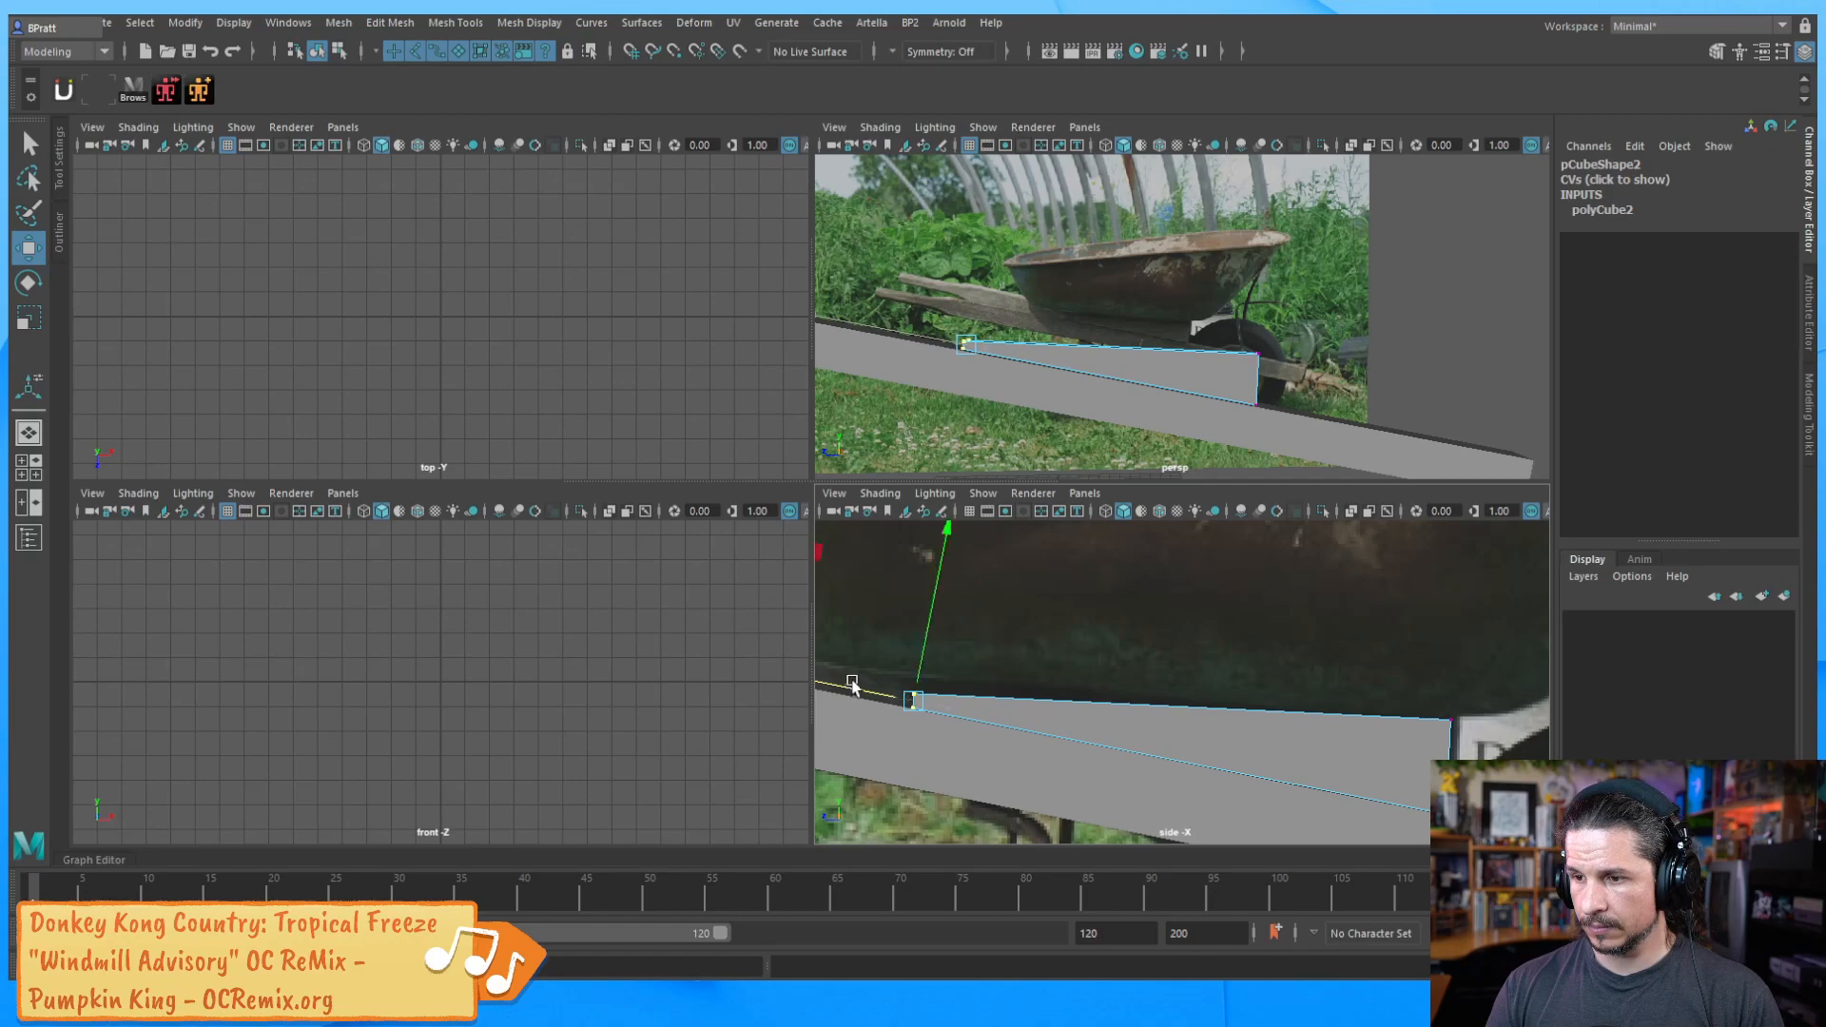
Return to object mode and widen the wedge across the beam to a Scale X of about 2.179
scroll(1051, 430, down, 5)
key(F8)
alt+drag(1022, 404, 1239, 367)
key(r)
drag(1017, 310, 851, 328)
middle_drag(1246, 342, 1170, 361)
alt+drag(1170, 396, 1213, 340)
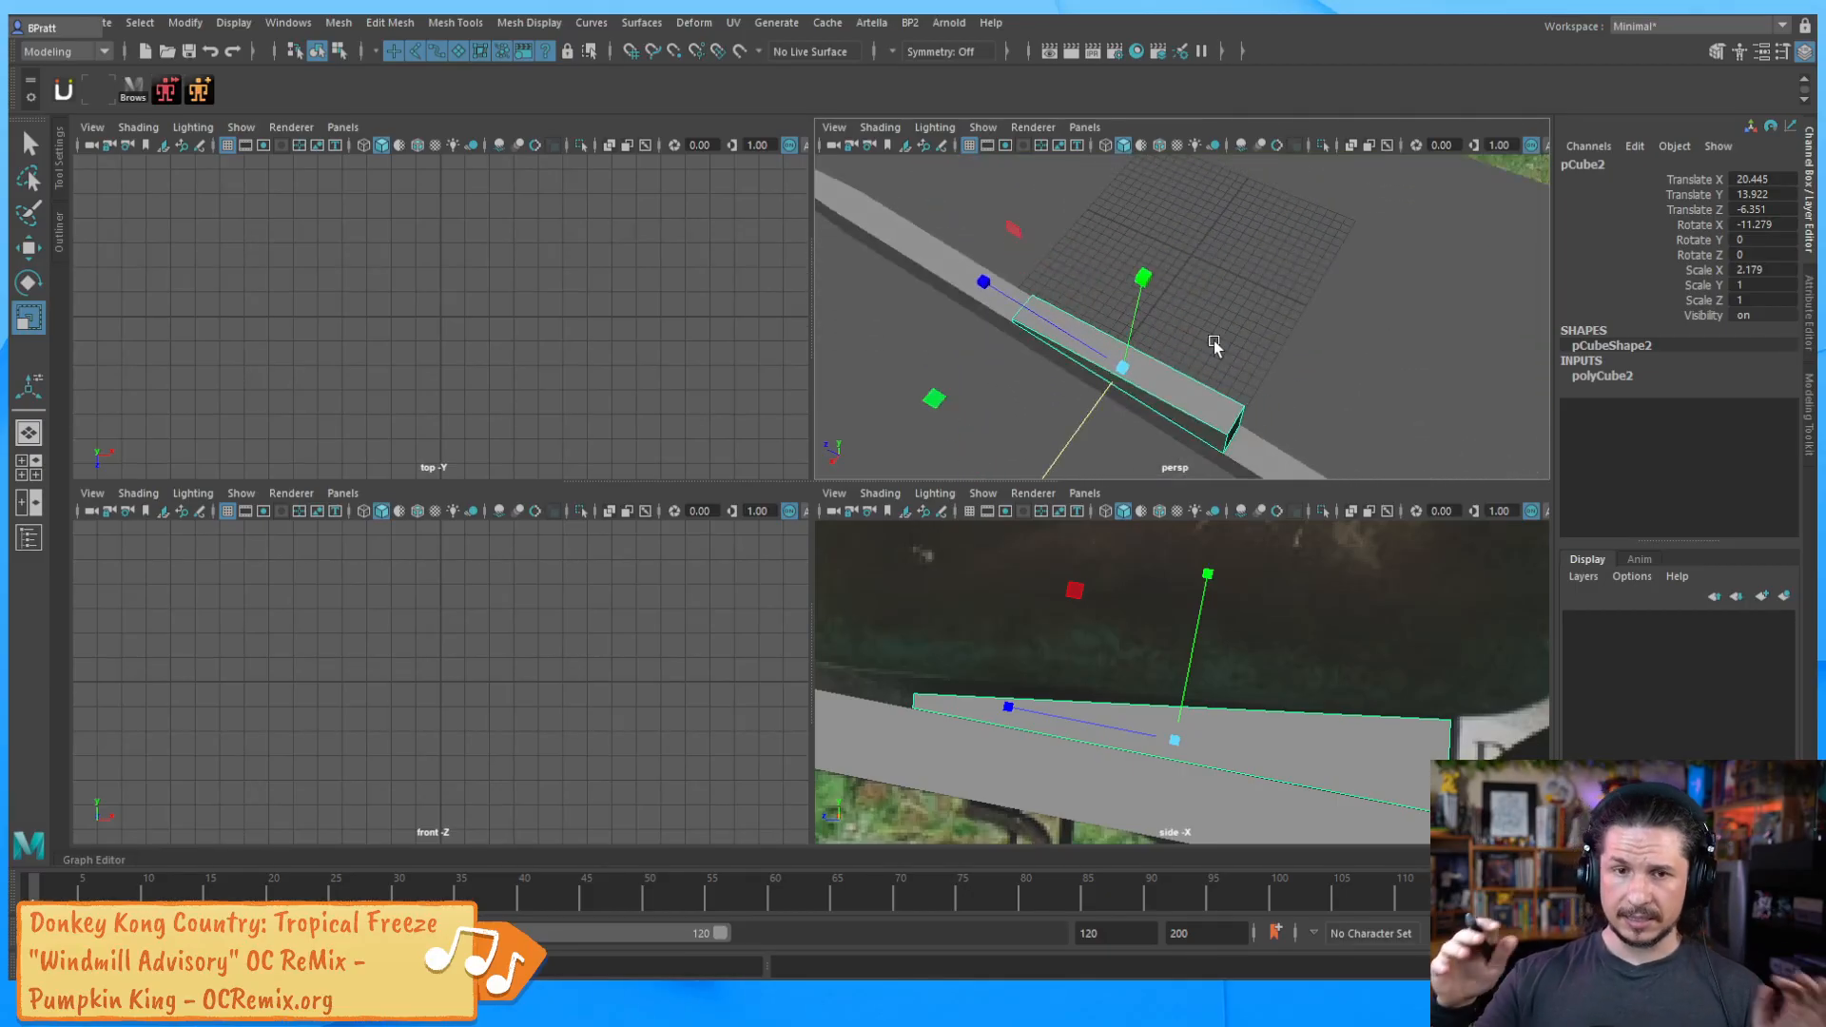
Examine the wedge and beam in perspective and against the tub and wheel in the side reference
key(F8)
key(F8)
click(1327, 391)
alt+drag(1212, 457, 1240, 376)
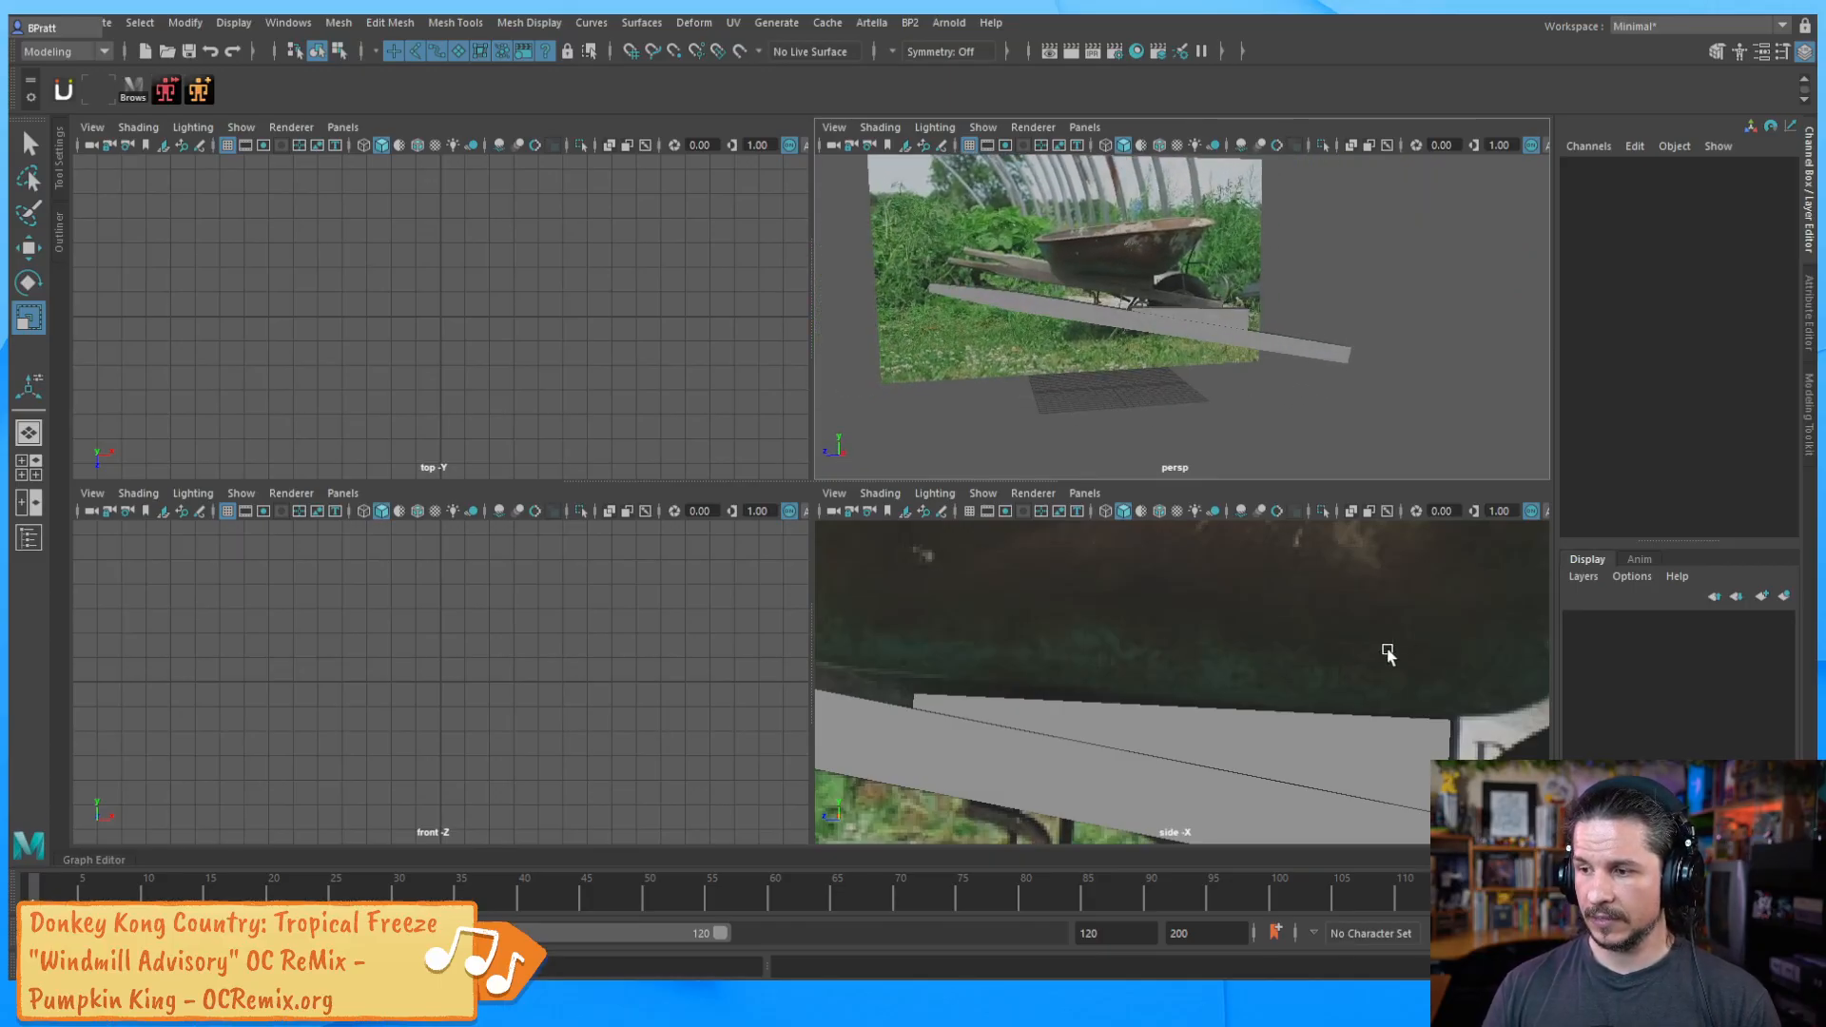
alt+right_drag(1378, 660, 1247, 636)
alt+middle_drag(1247, 637, 999, 593)
alt+right_drag(998, 594, 961, 599)
alt+middle_drag(961, 599, 1149, 605)
alt+right_drag(1150, 602, 1257, 632)
alt+middle_drag(1257, 632, 1207, 693)
alt+right_drag(1207, 694, 1068, 692)
alt+middle_drag(1067, 692, 1147, 677)
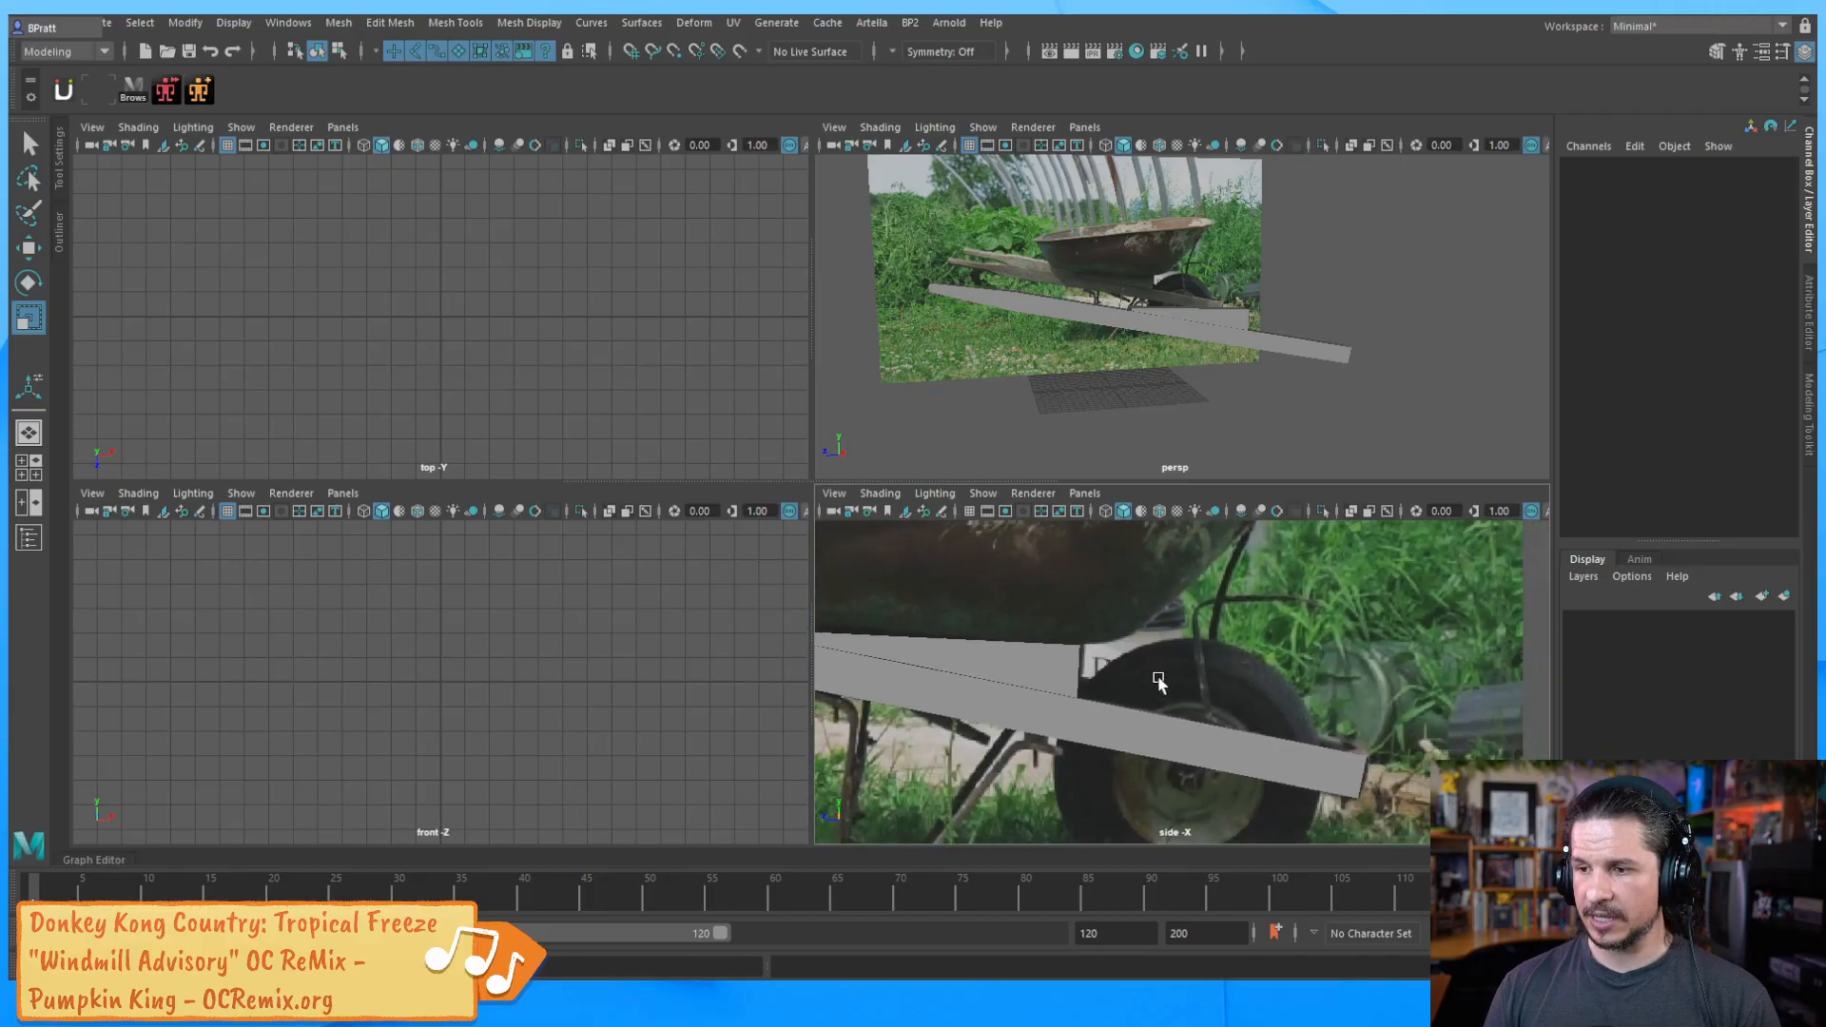
alt+drag(1184, 447, 1236, 294)
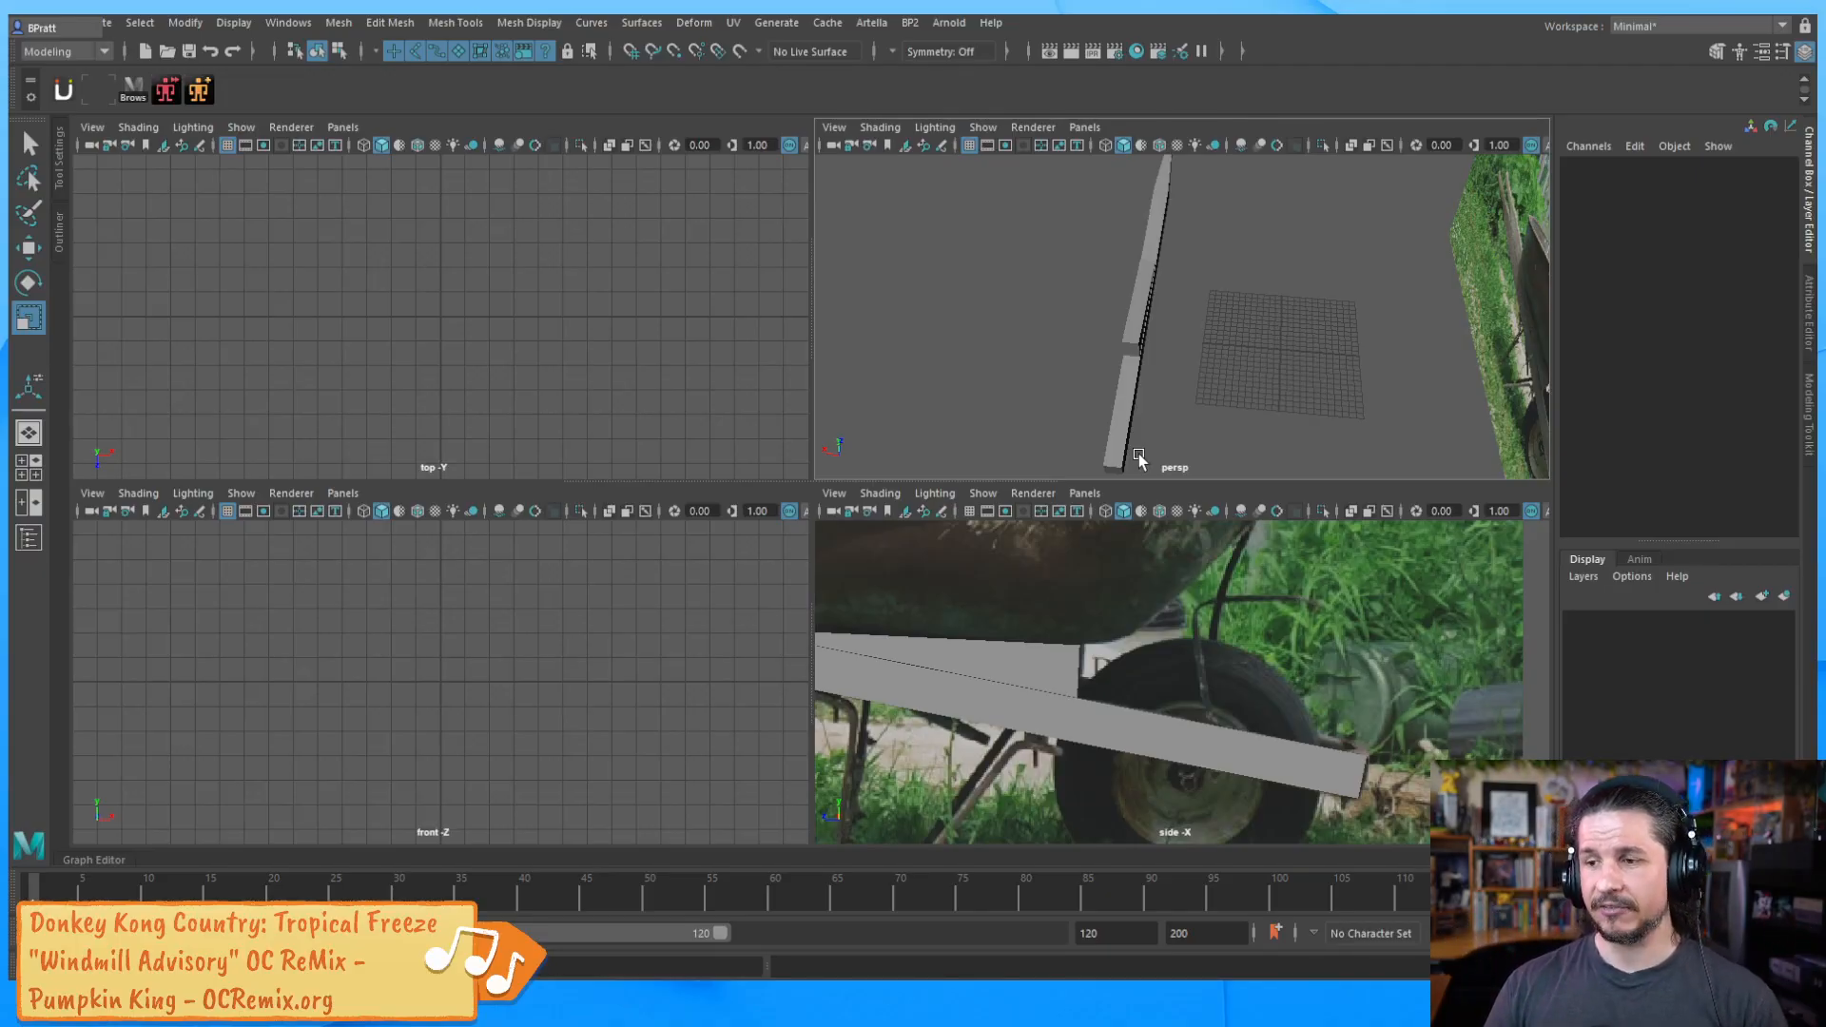
drag(1061, 365, 1158, 330)
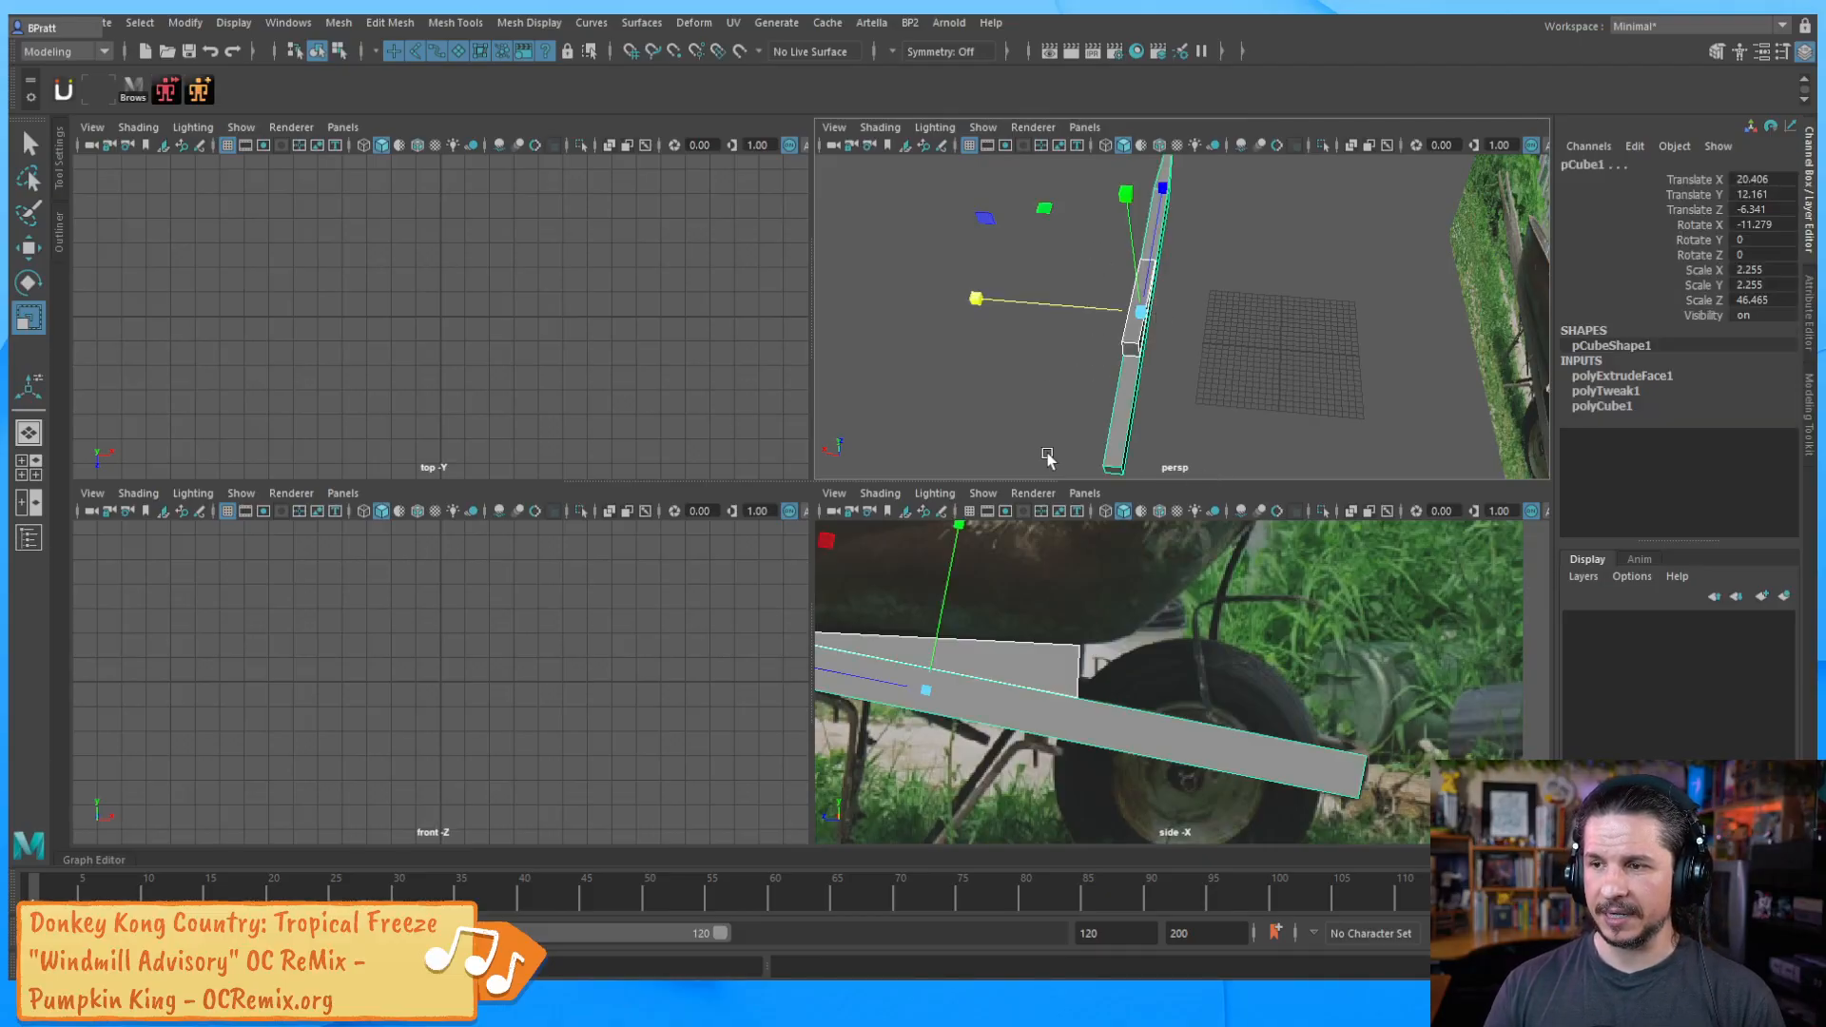
alt+middle_drag(1281, 351, 1235, 317)
key(w)
alt+right_drag(1371, 645, 1109, 627)
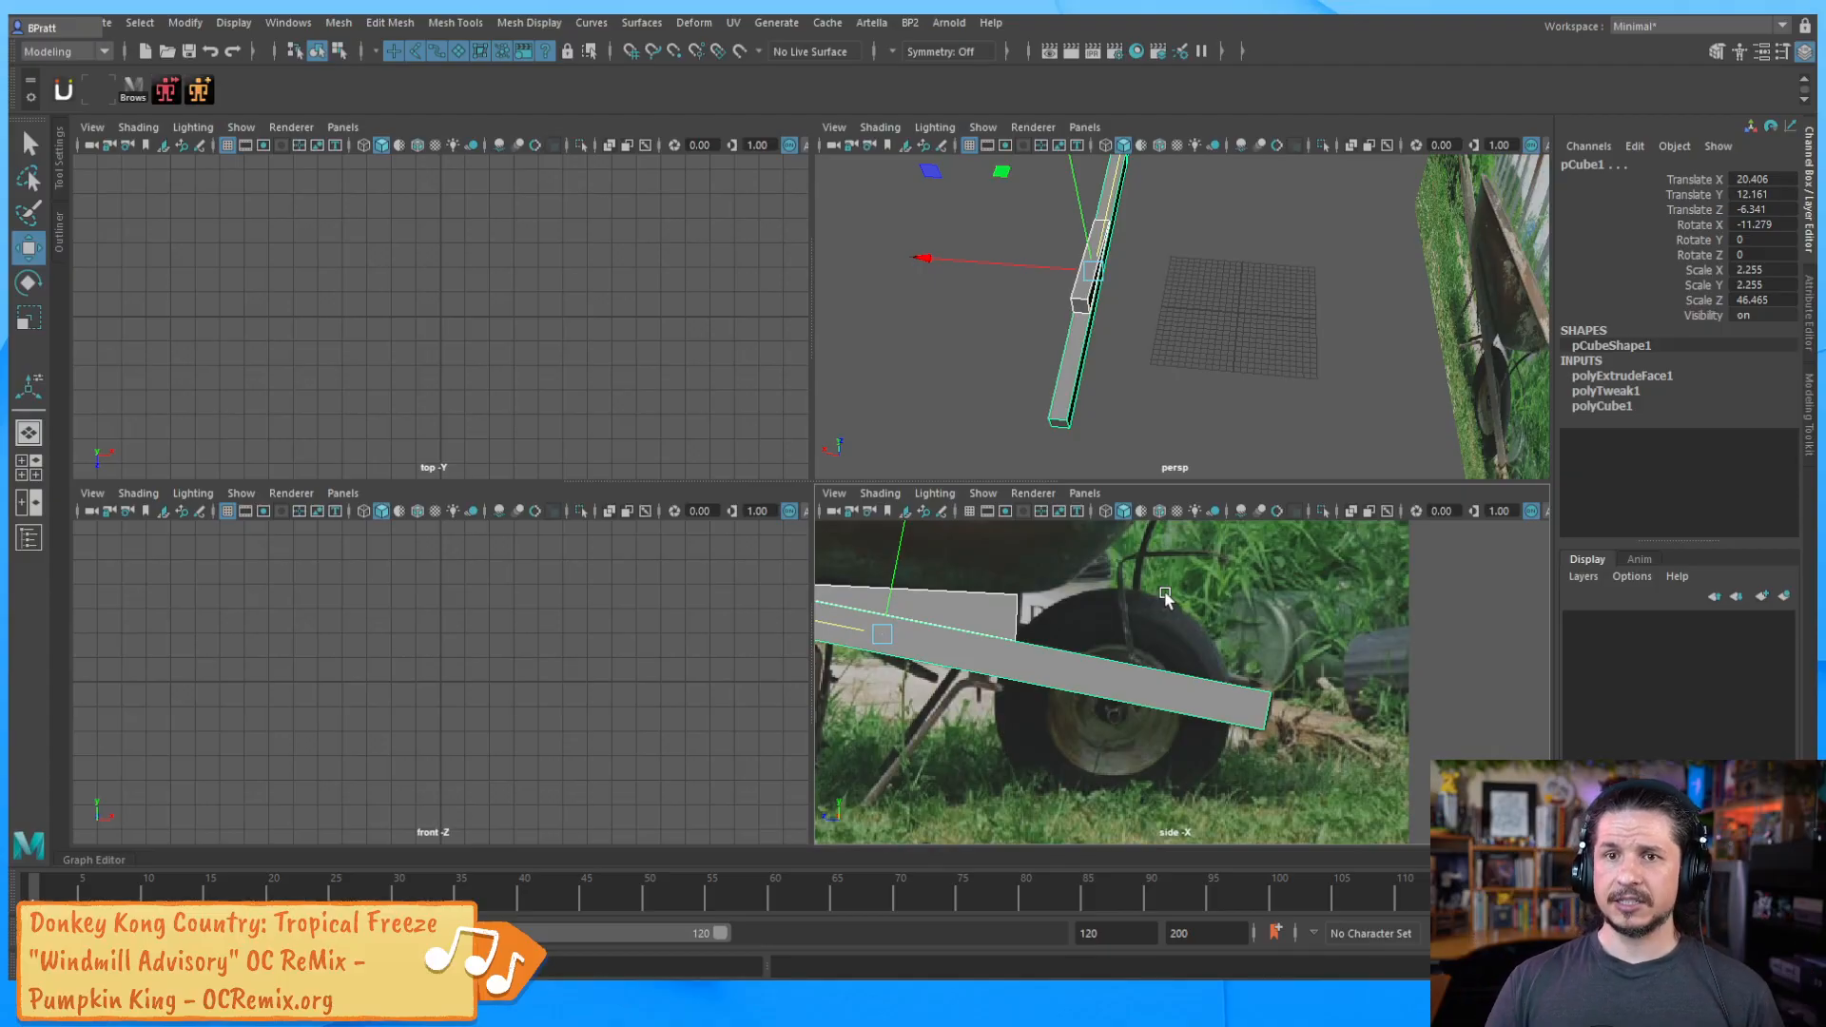
click(1214, 453)
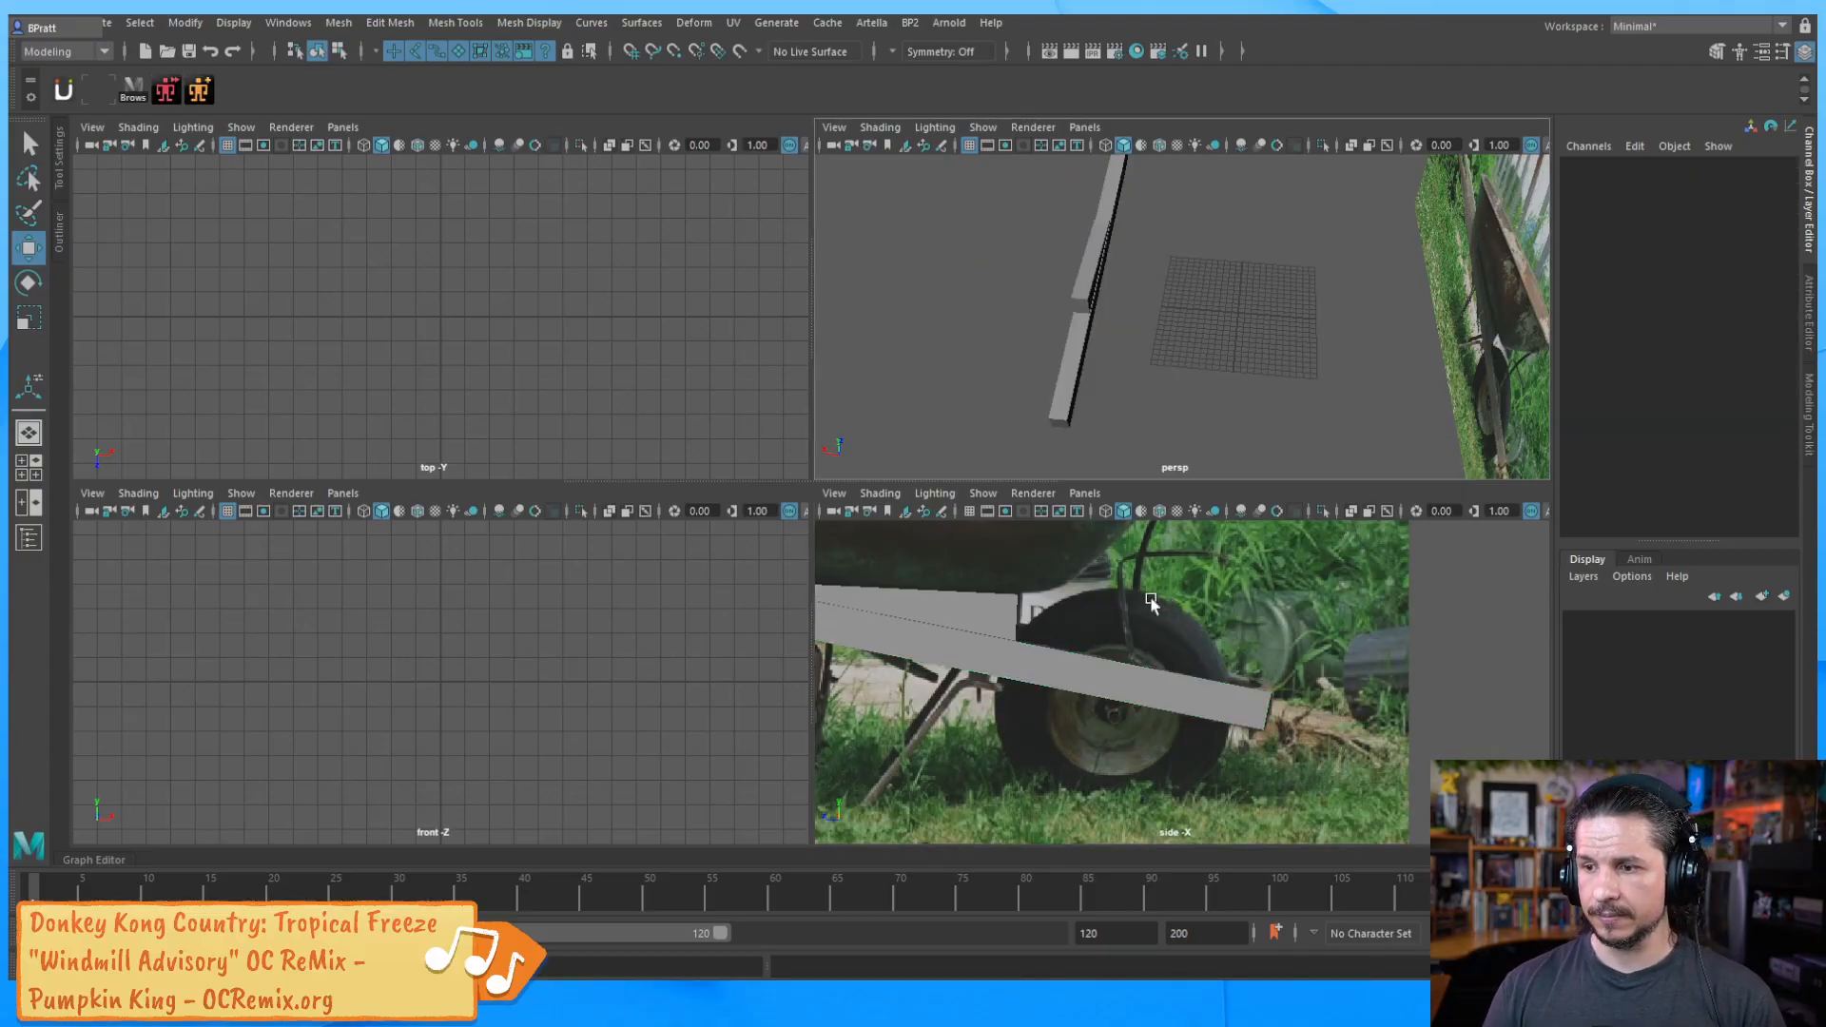
Create a polygon cylinder for the wheel and set its Rotate Z to 90
key(space)
click(1032, 346)
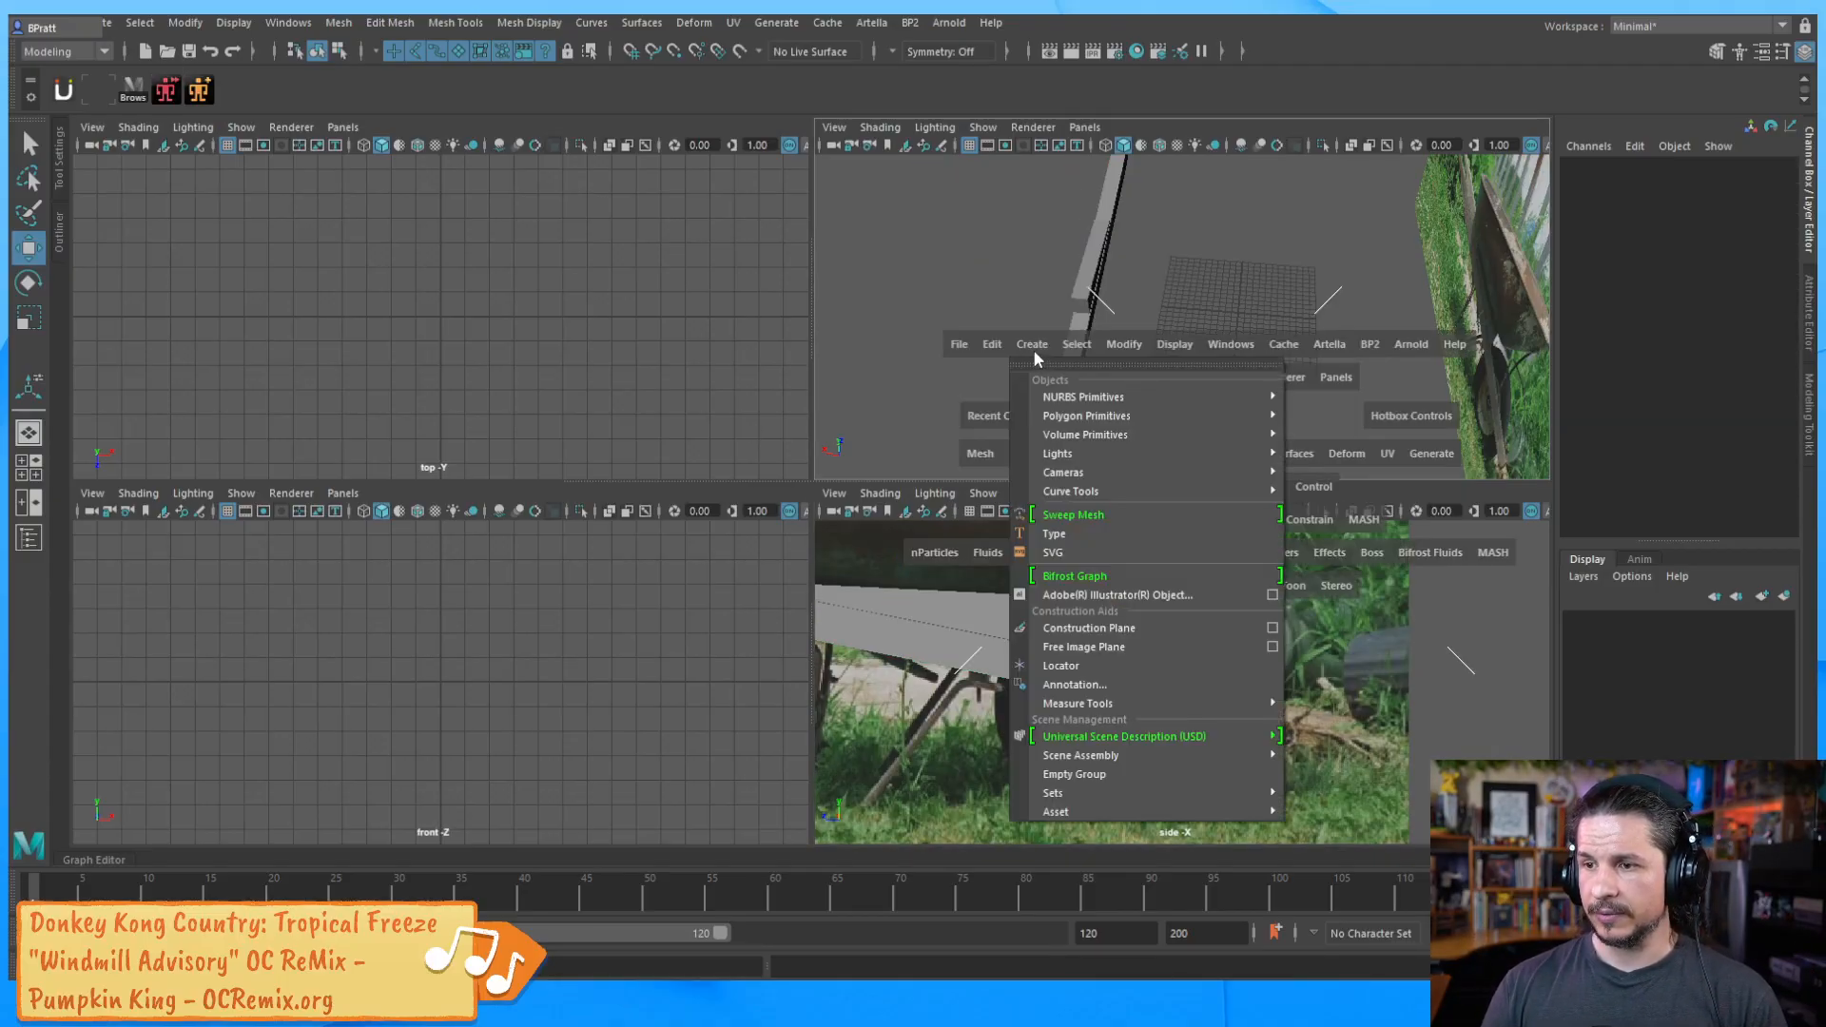
mouse_move(1093, 417)
click(1369, 454)
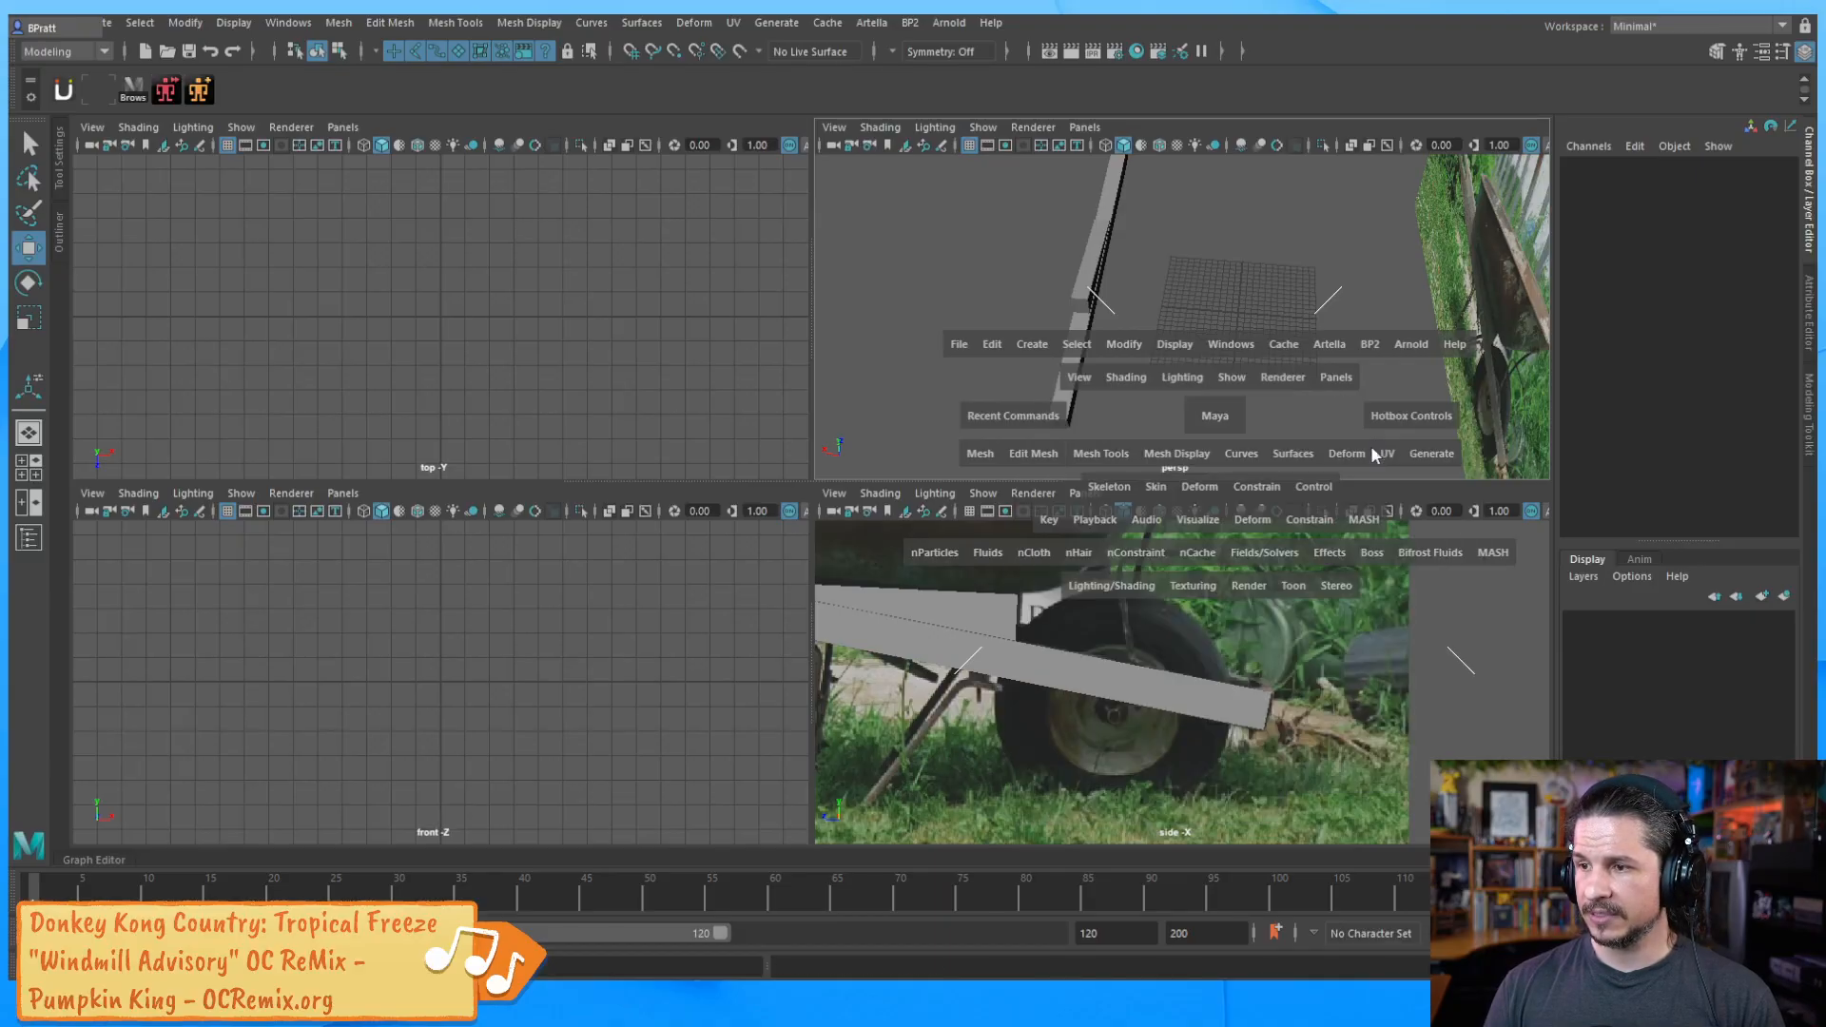
key(e)
drag(1203, 176, 1331, 238)
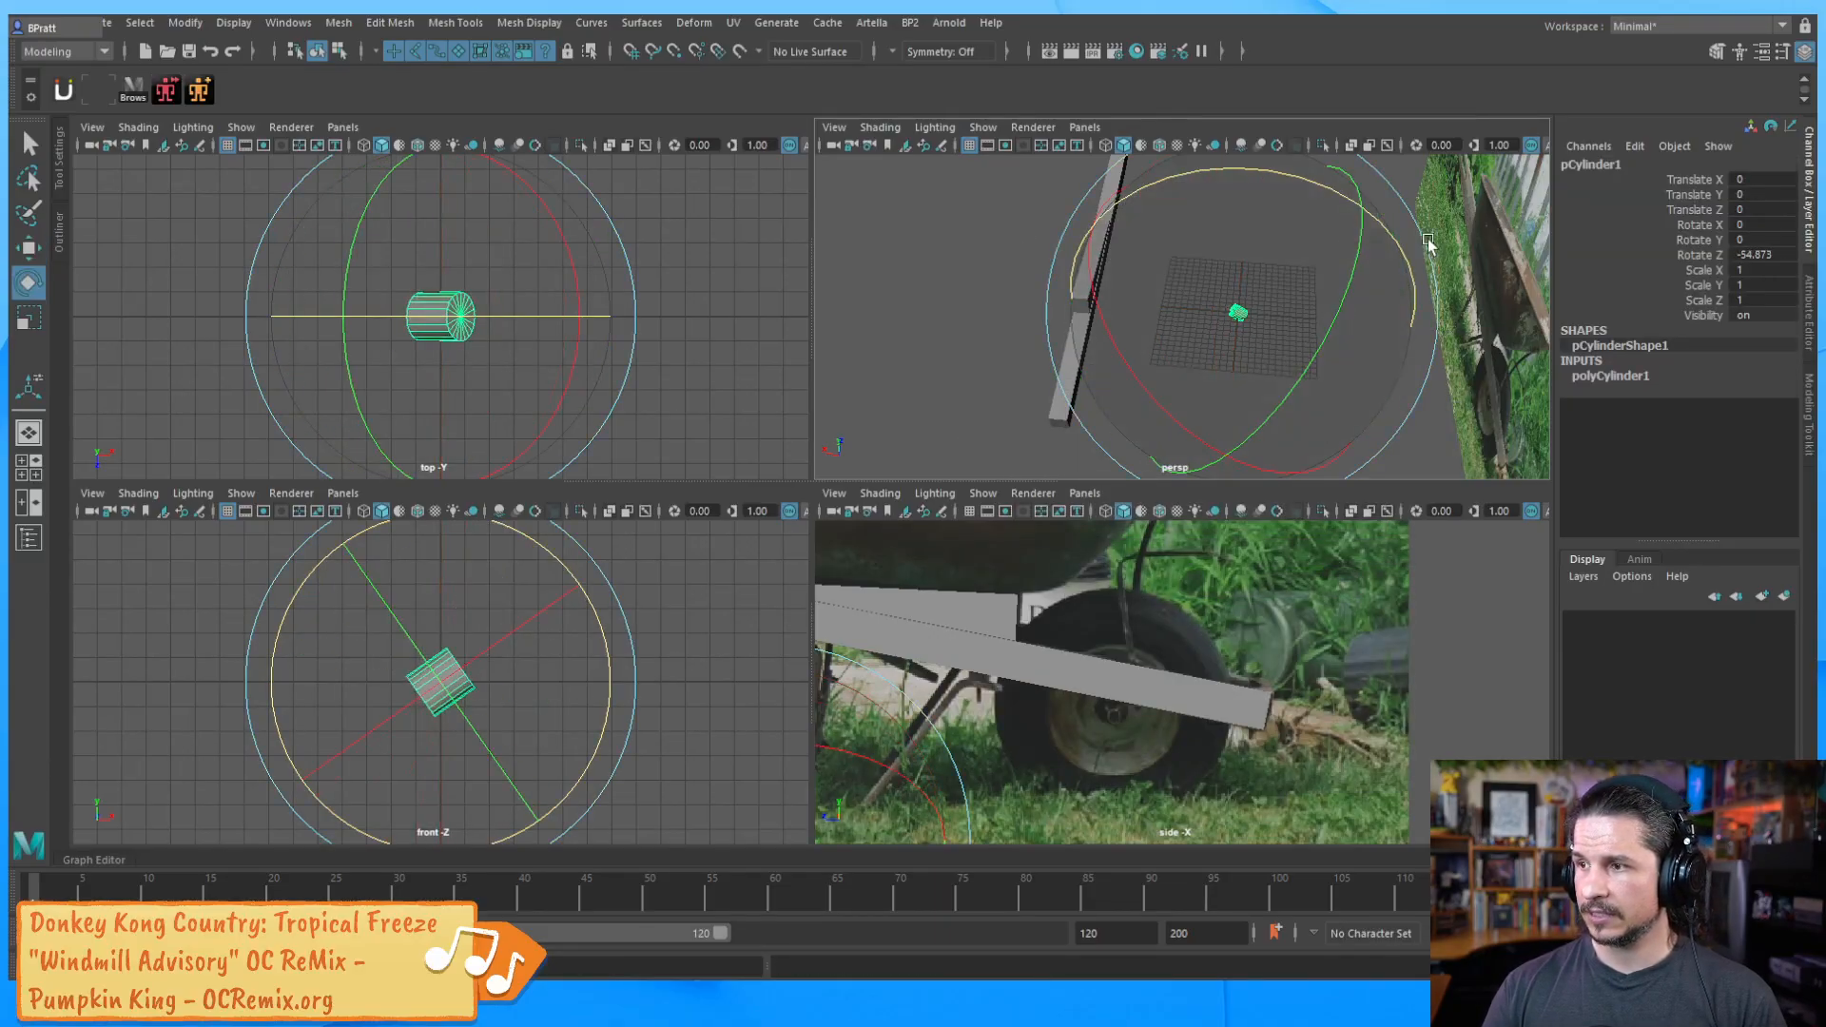
click(1764, 255)
text(90)
key(Return)
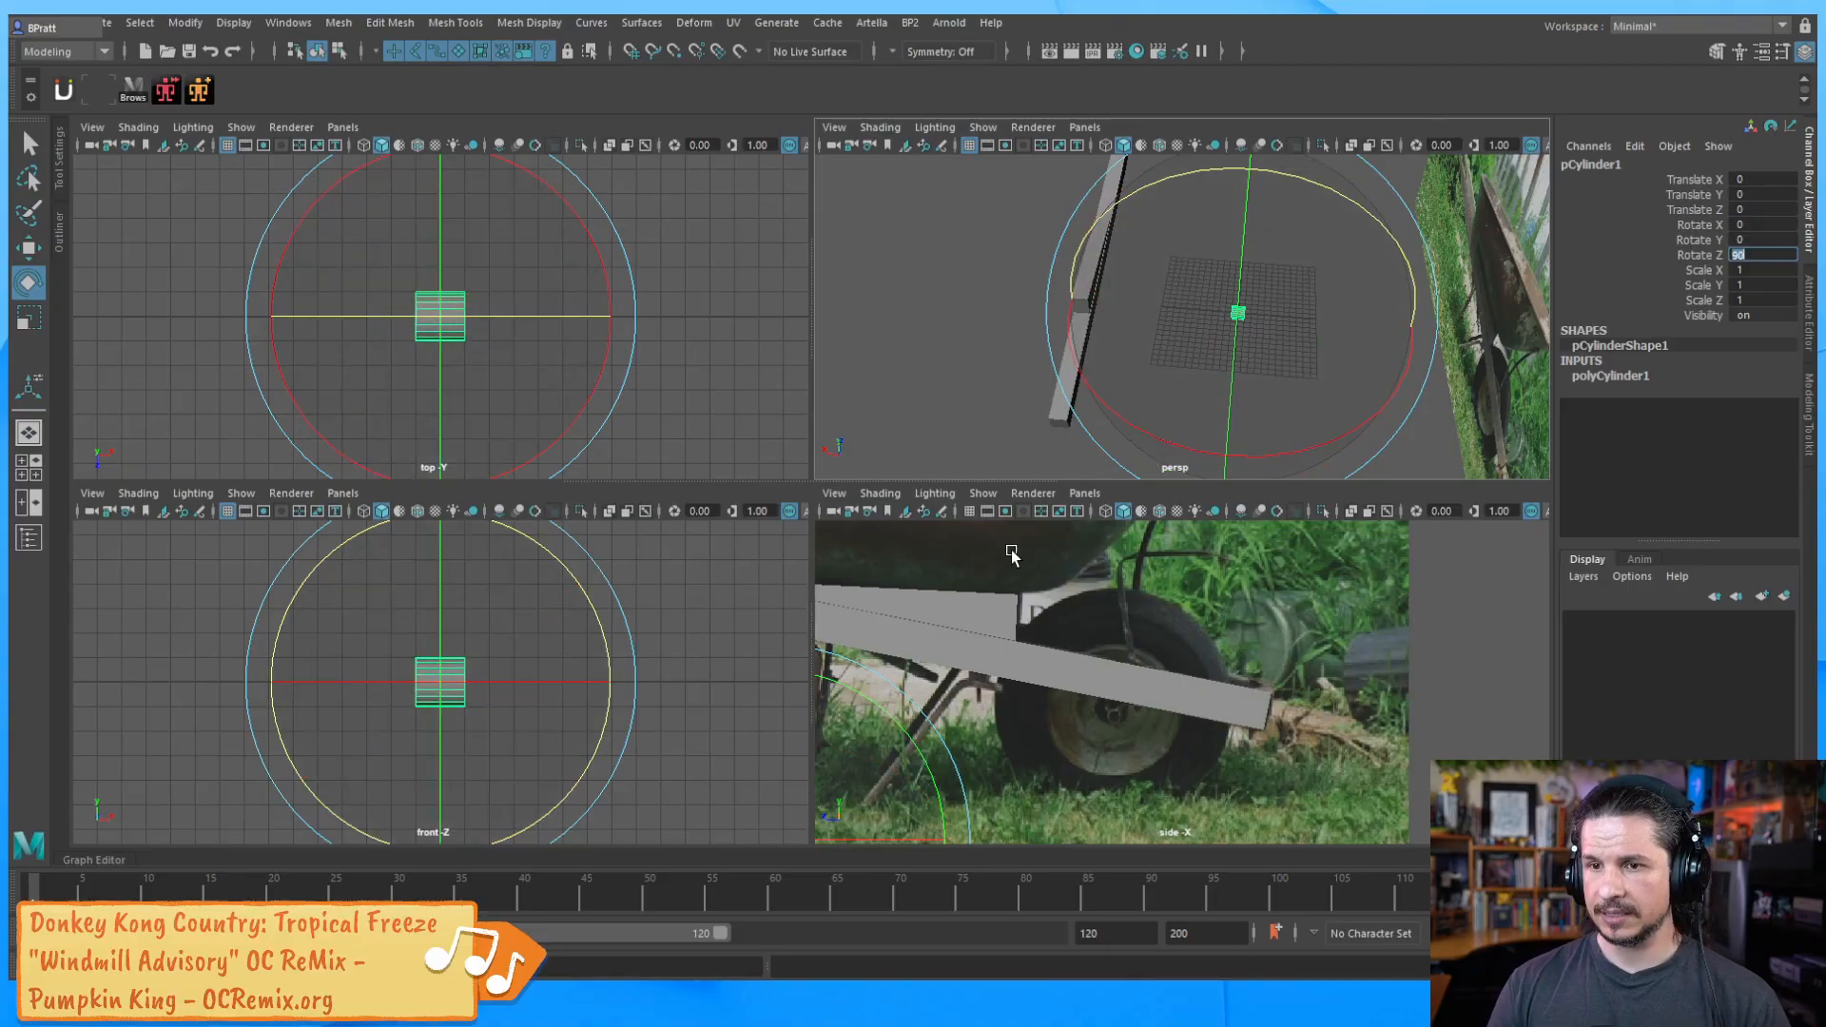
Move the cylinder over the reference wheel at about Y 7.65, Z -19.96 and scale it uniformly to about 7.05
scroll(1110, 619, down, 1)
alt+middle_drag(1110, 619, 1165, 554)
key(w)
drag(877, 760, 1174, 643)
alt+right_drag(1184, 617, 1295, 660)
alt+middle_drag(1295, 660, 1234, 717)
key(r)
drag(1106, 678, 1395, 627)
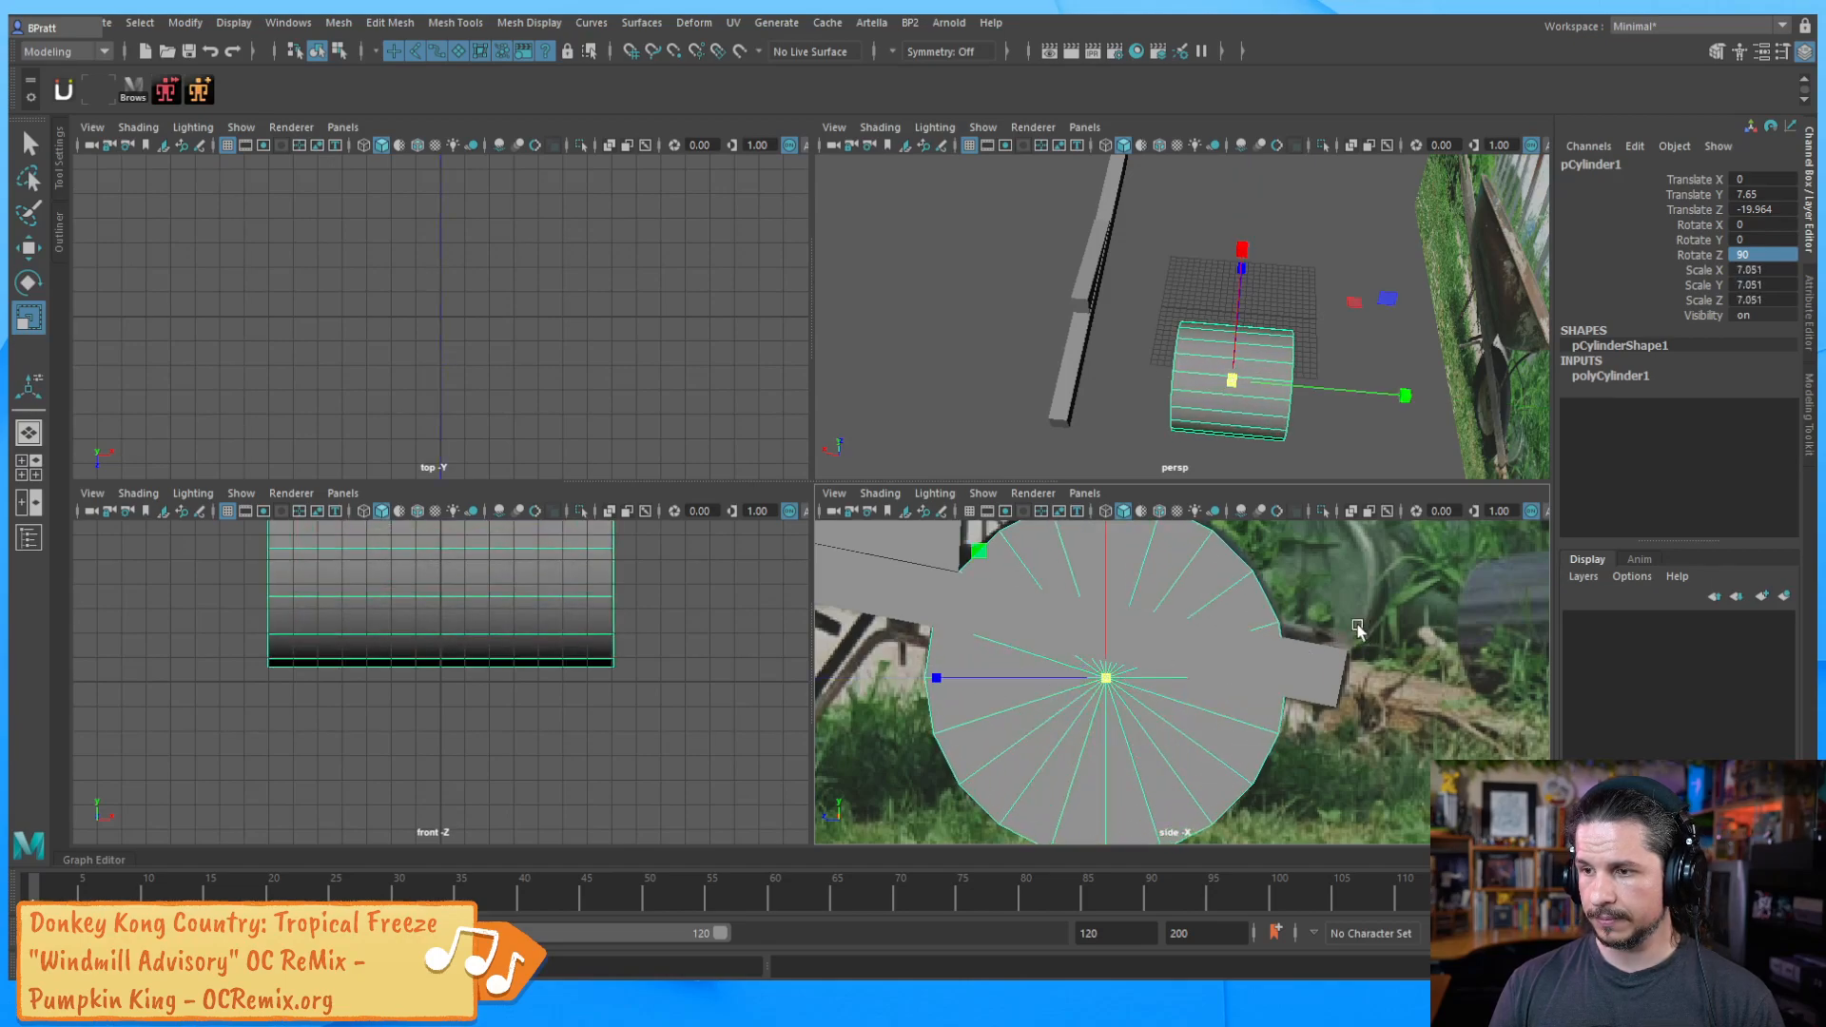
Nudge the wheel cylinder to about Y 7.84, Z -19.93 so it lines up with the reference wheel
alt+middle_drag(1228, 630, 1235, 663)
alt+right_drag(1235, 663, 1225, 662)
key(w)
drag(1113, 711, 1112, 707)
alt+right_drag(1187, 648, 1168, 645)
alt+drag(1251, 380, 1240, 361)
alt+drag(1446, 369, 1244, 448)
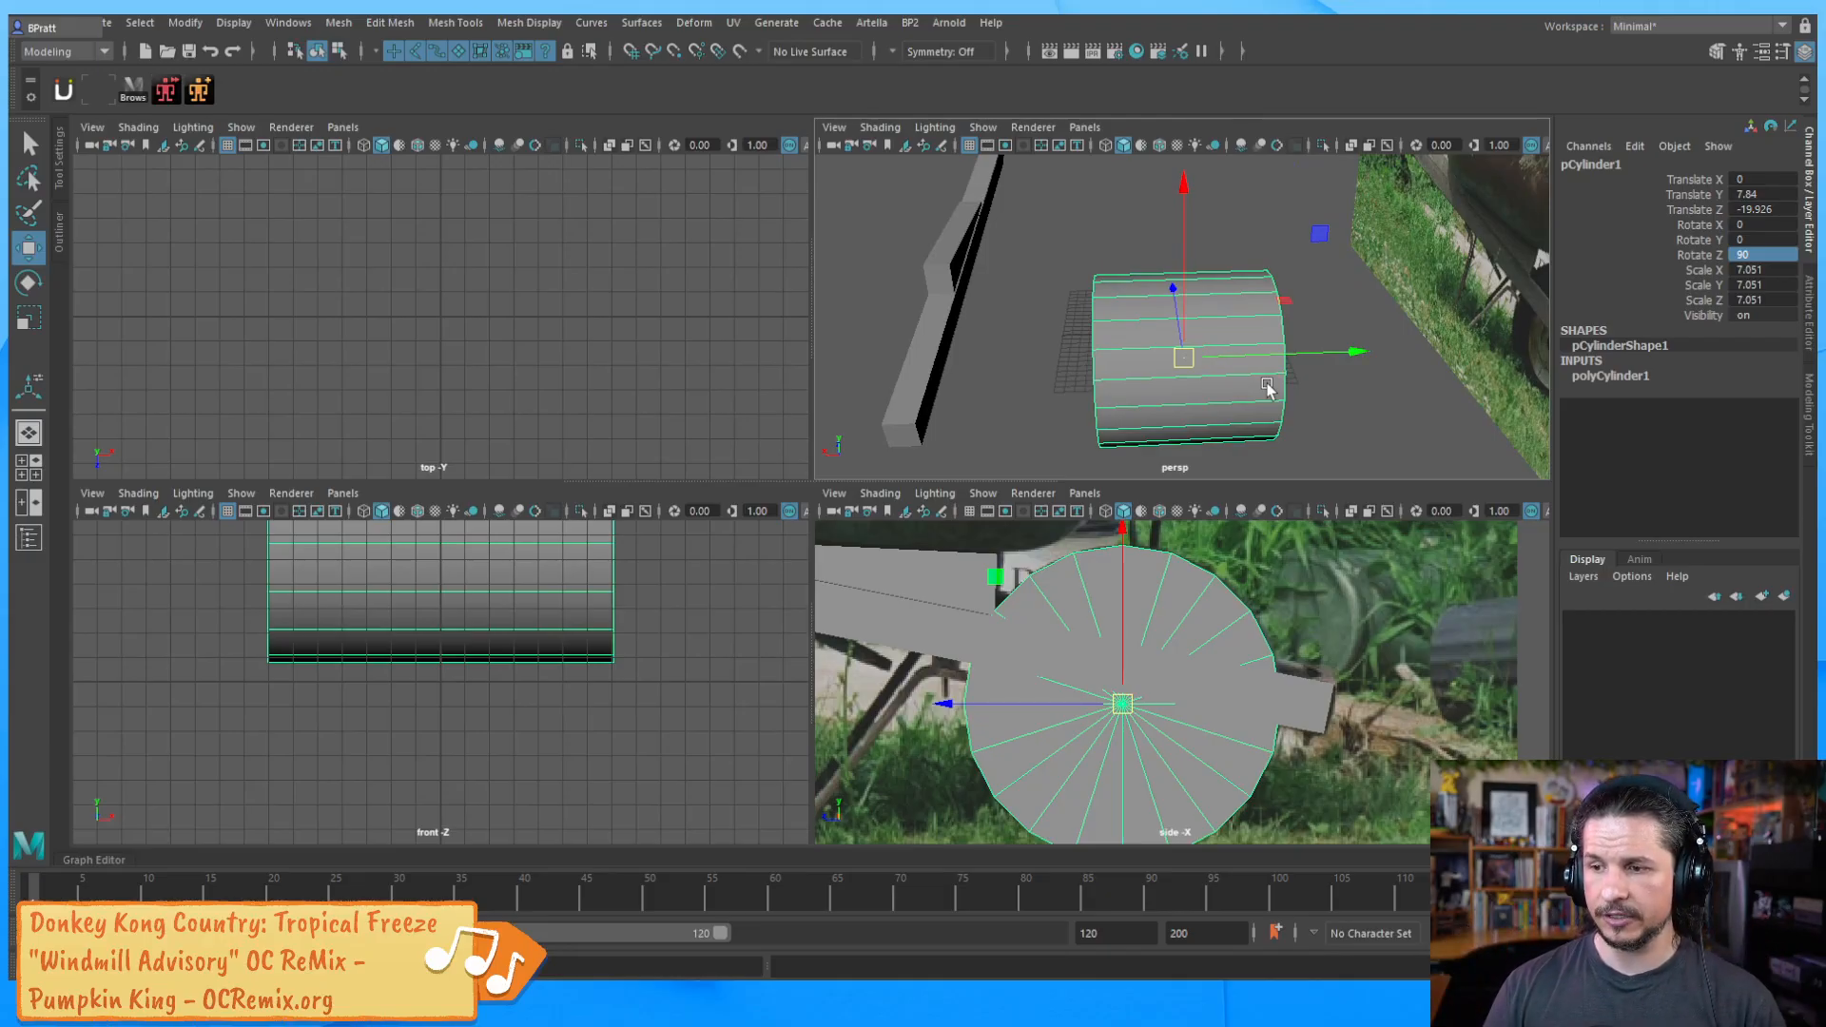
alt+right_drag(1258, 627, 1186, 619)
alt+middle_drag(1186, 618, 1181, 600)
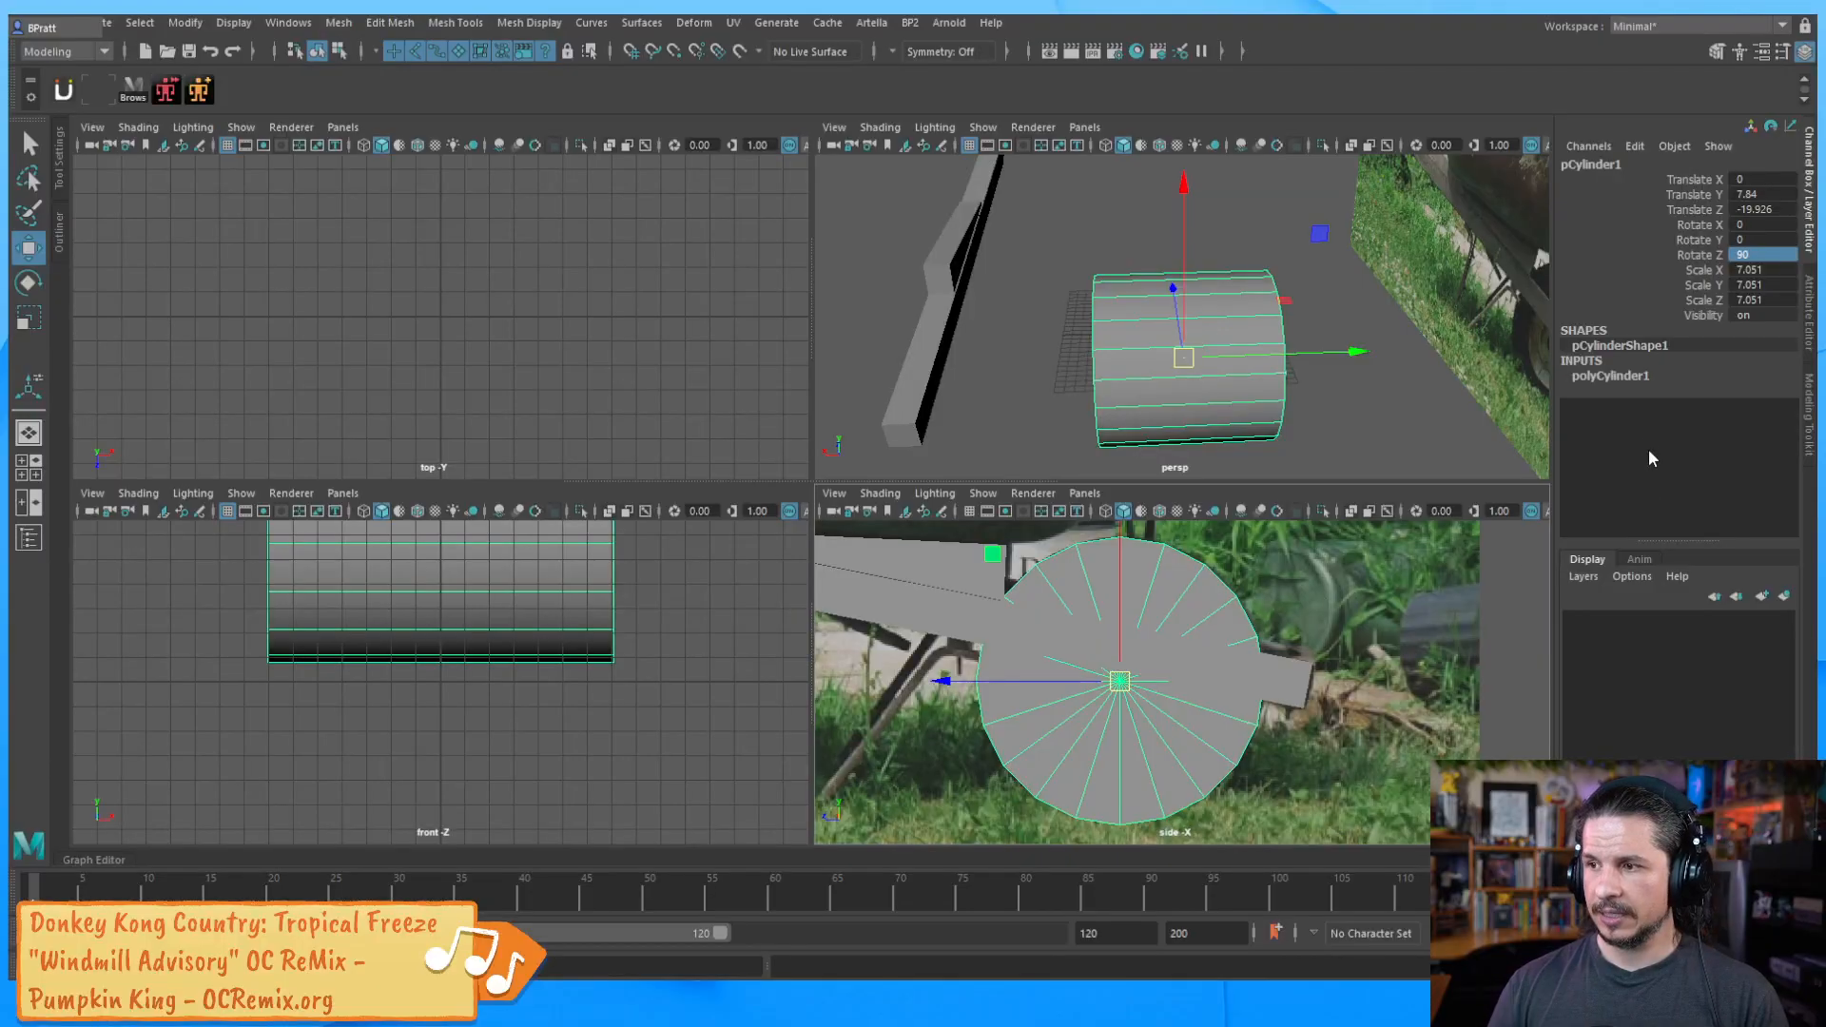
Reduce the cylinder's Subdivisions Axis, trying 13 and 8 before settling on 12
click(1634, 377)
click(1698, 420)
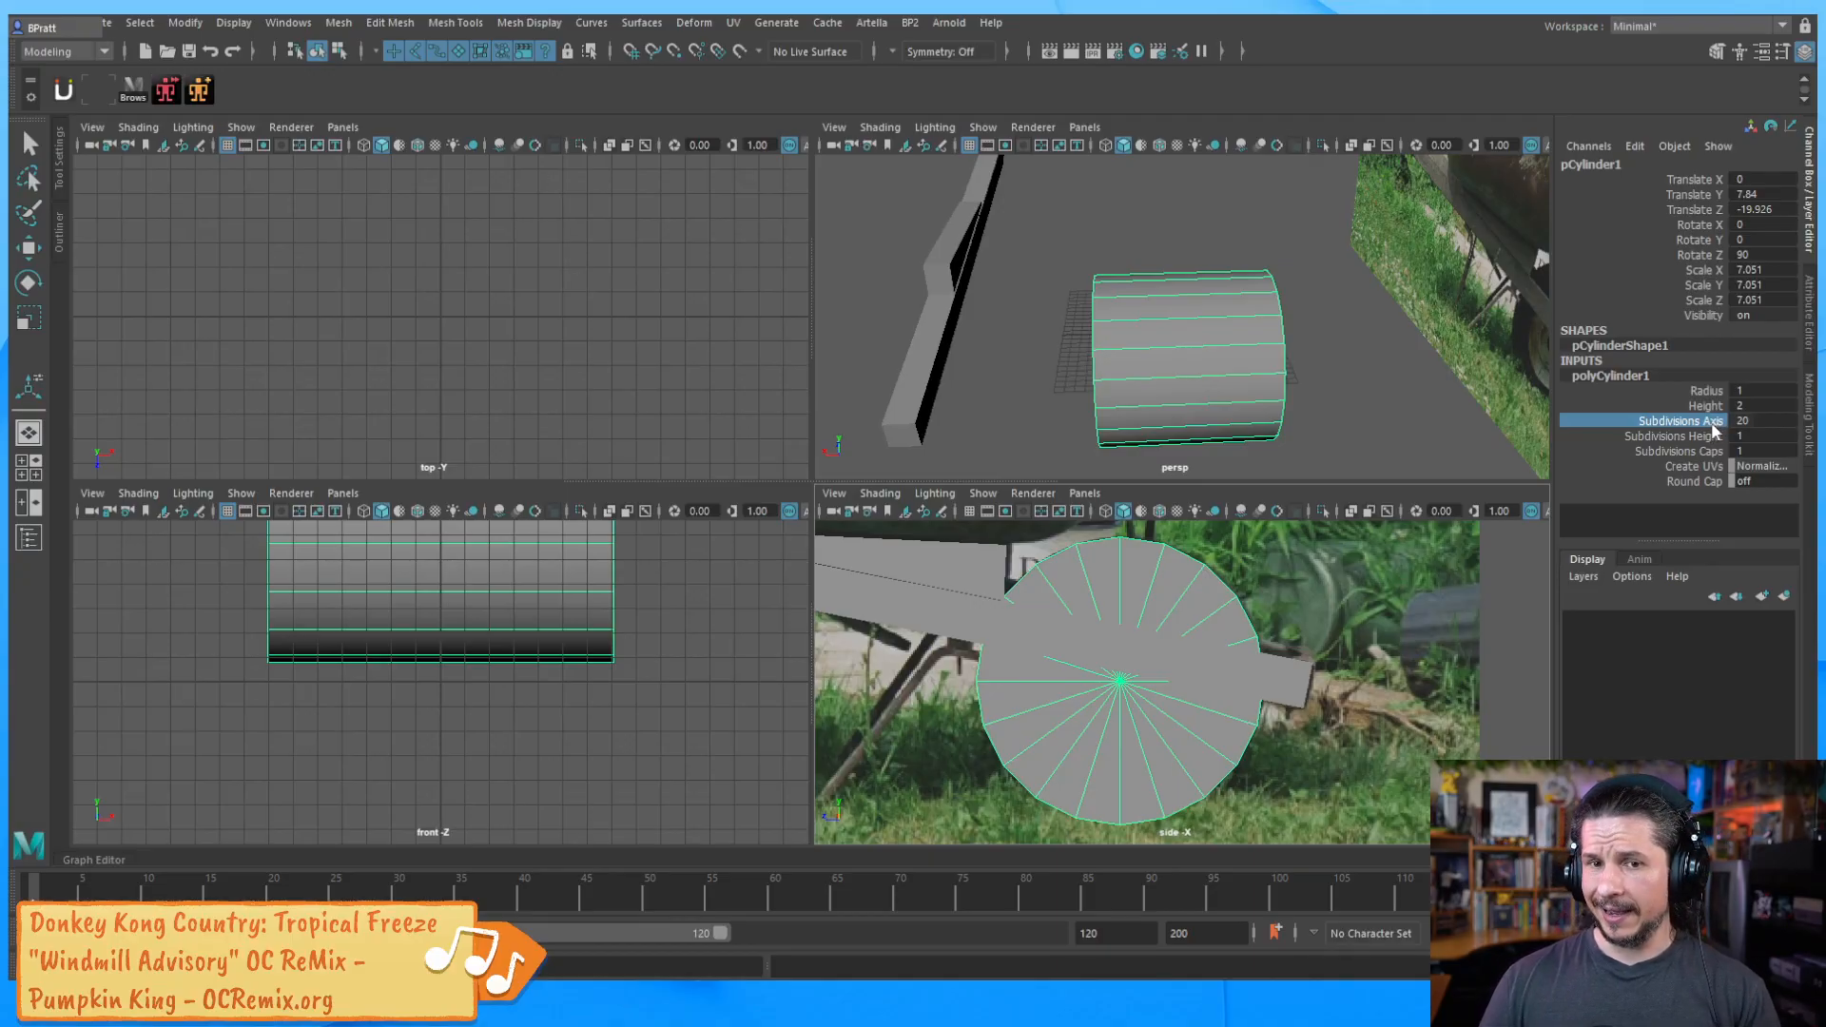
middle_drag(1350, 613, 1078, 620)
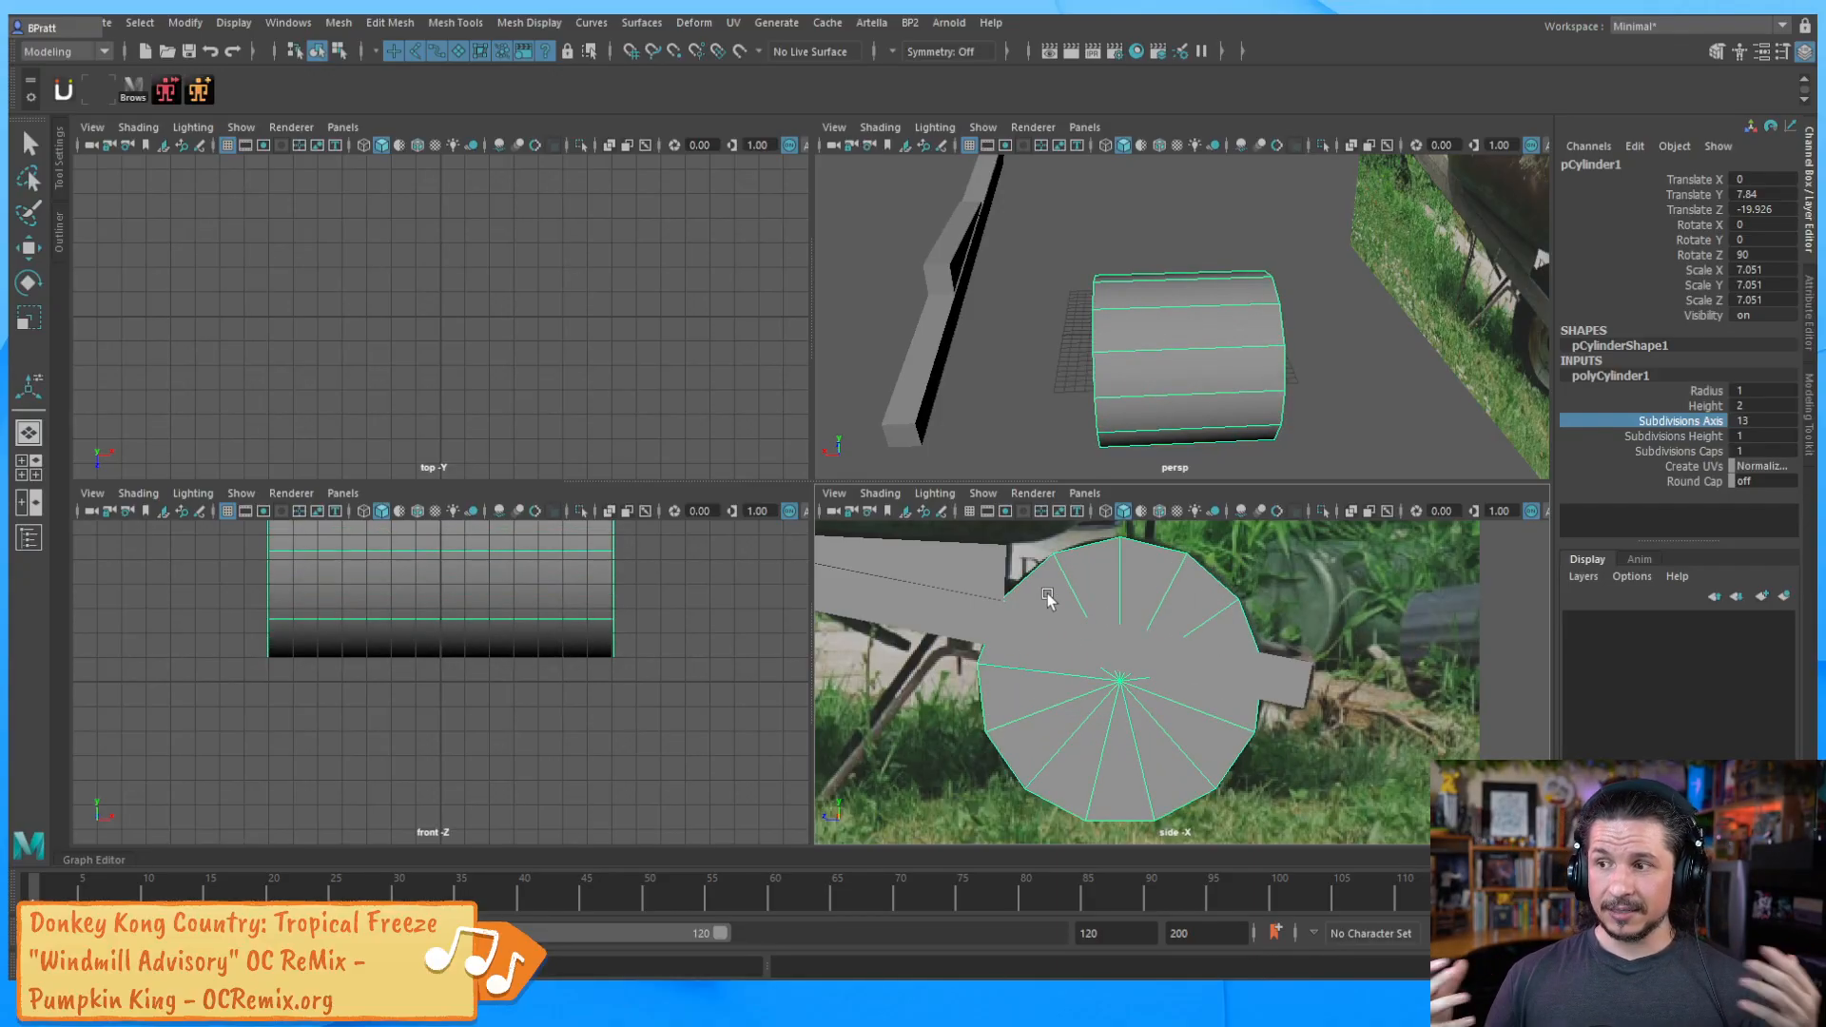
middle_drag(1047, 597, 937, 639)
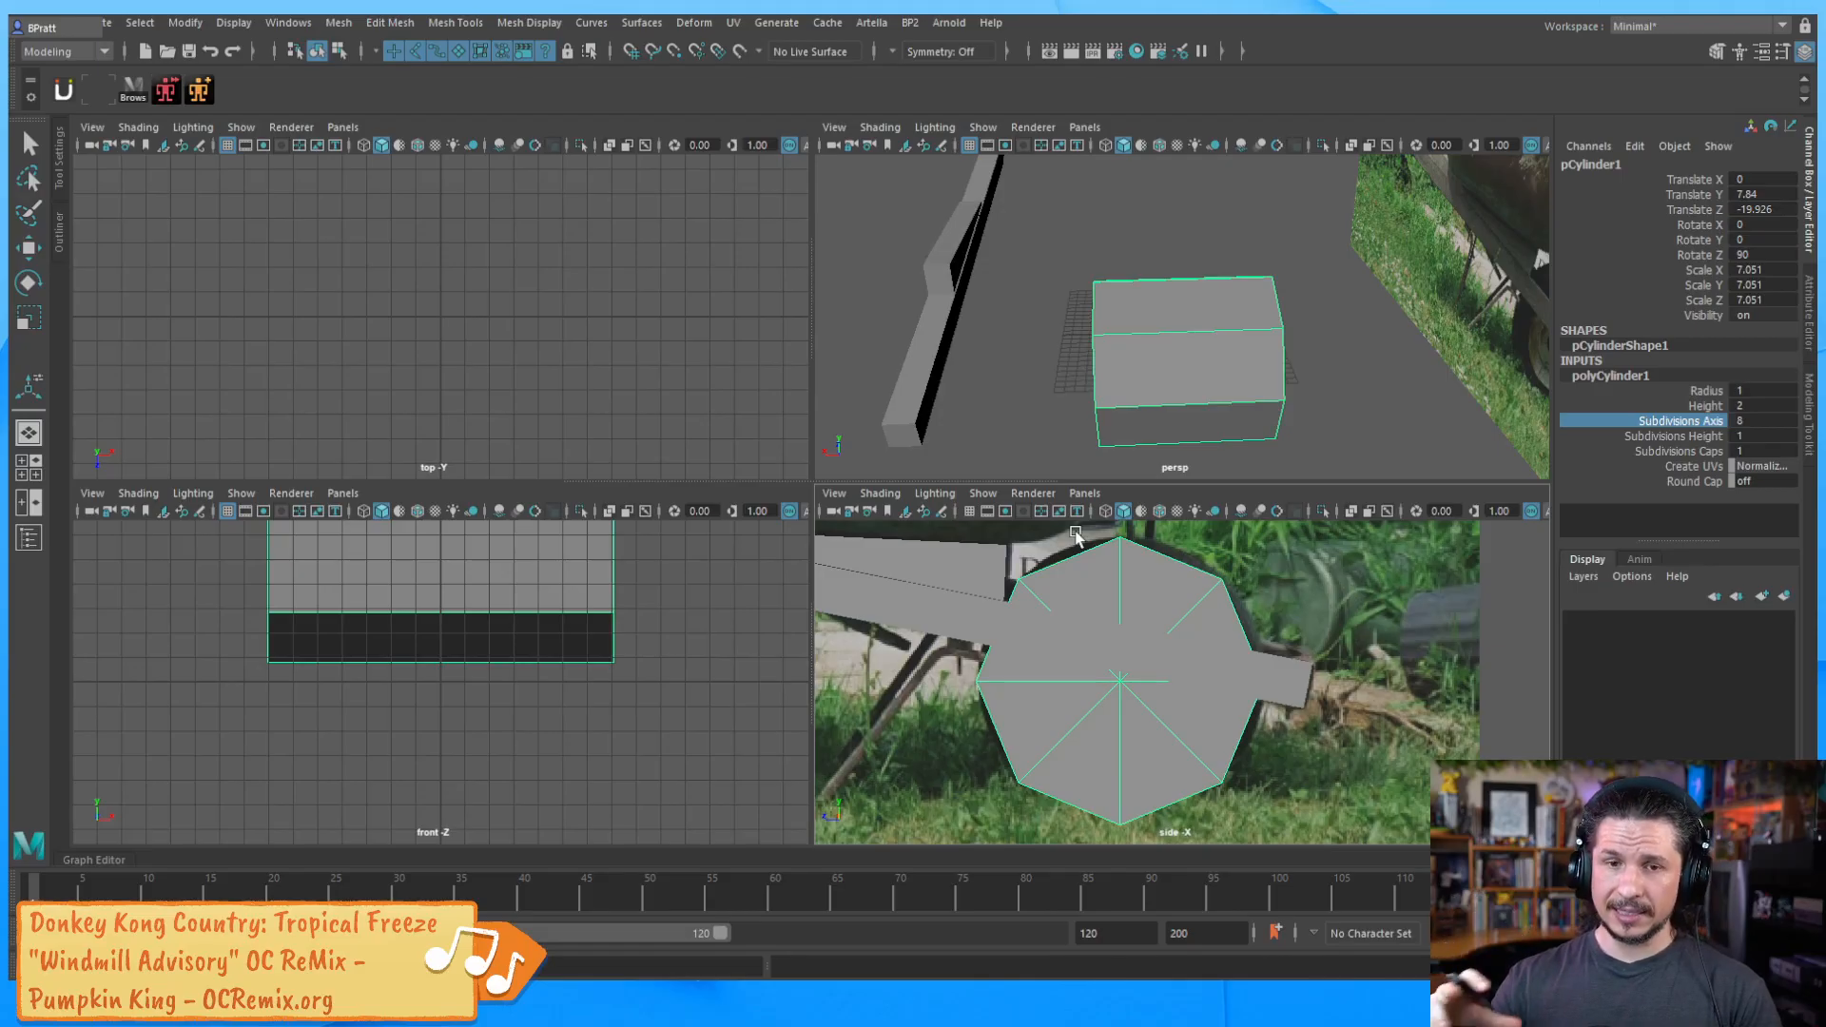
middle_drag(1176, 636, 1510, 646)
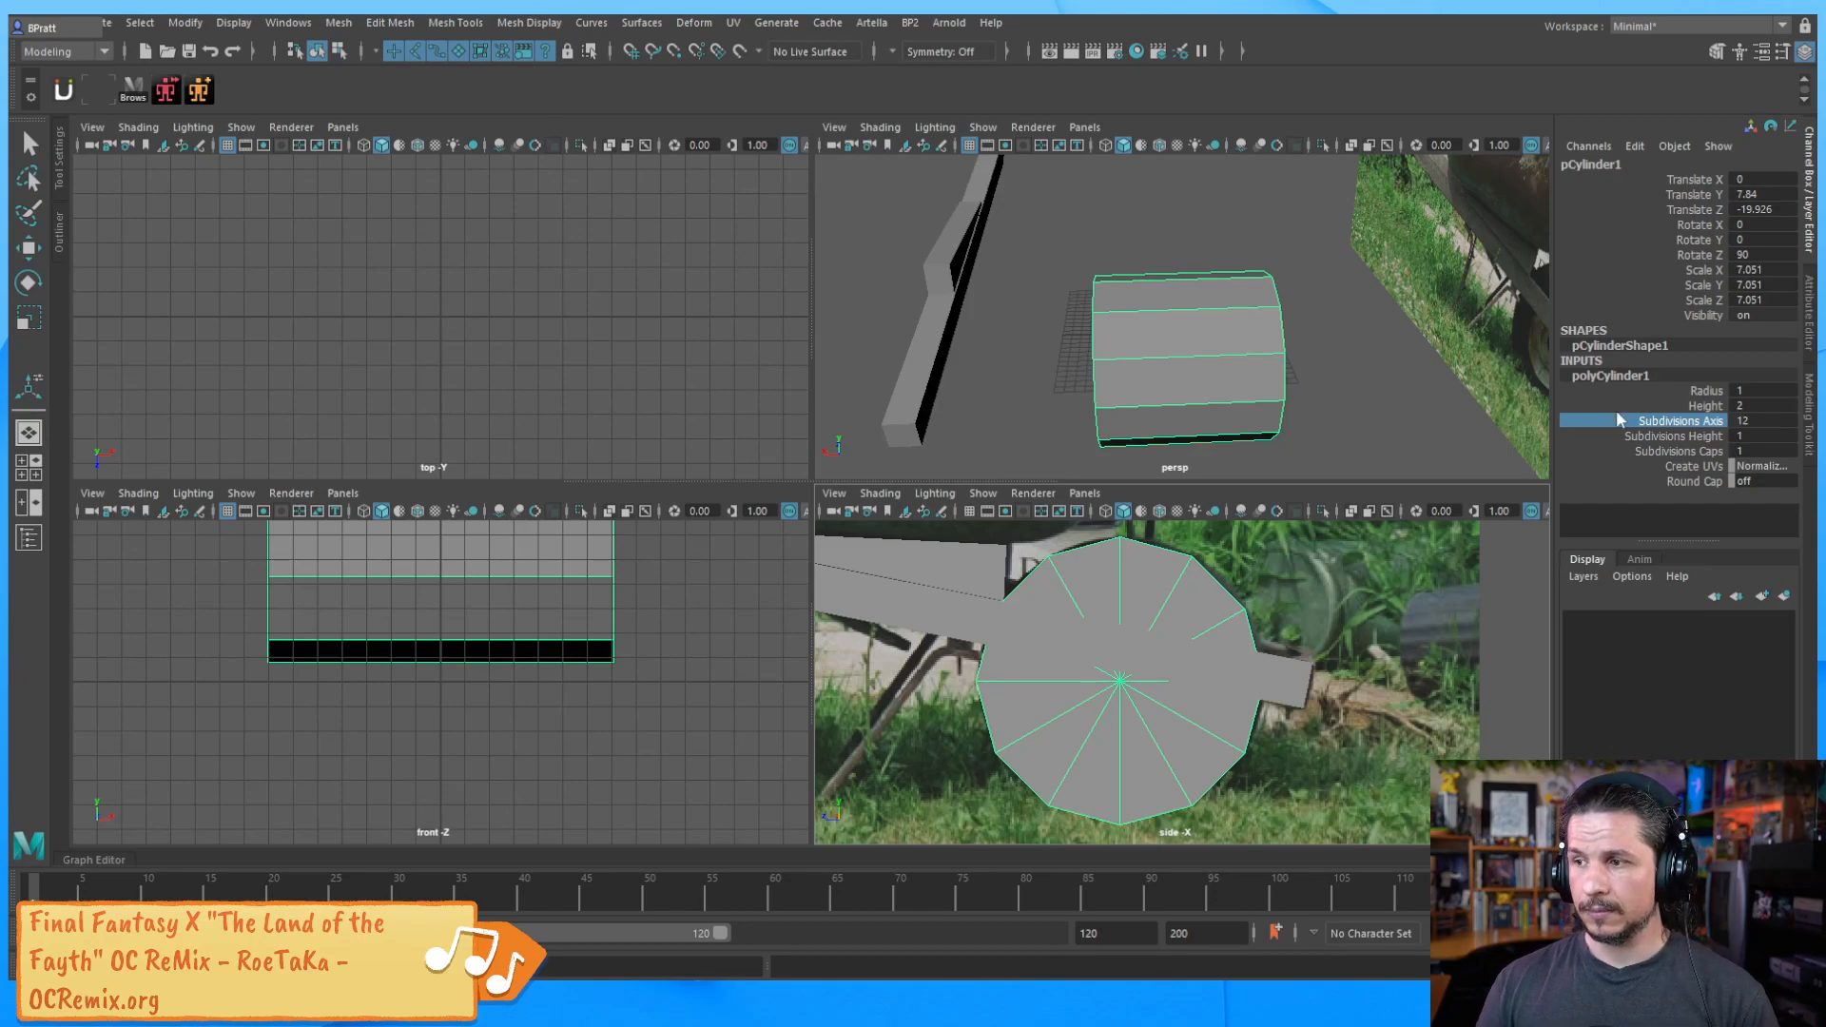
middle_drag(1195, 613, 1111, 670)
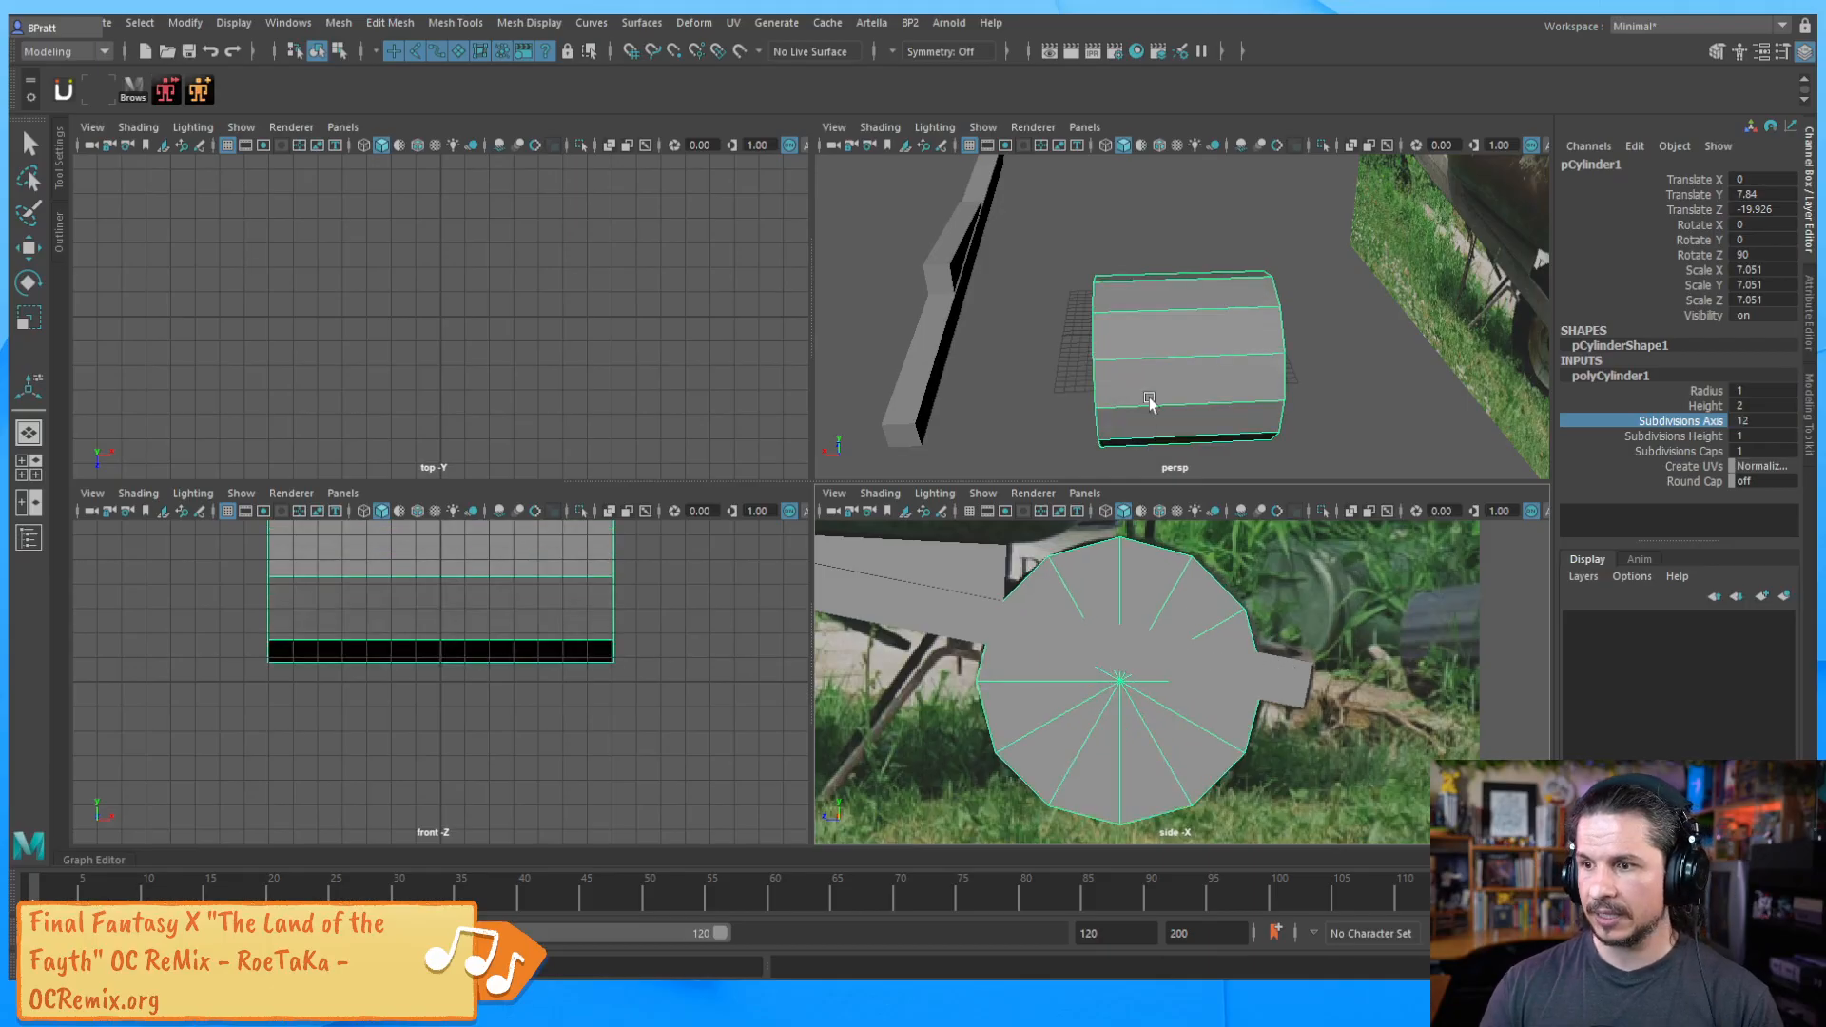
Isolate the cylinder in the side view, compare Subdivisions Axis values of 9, 10 and 12, and end the isolation
click(1323, 511)
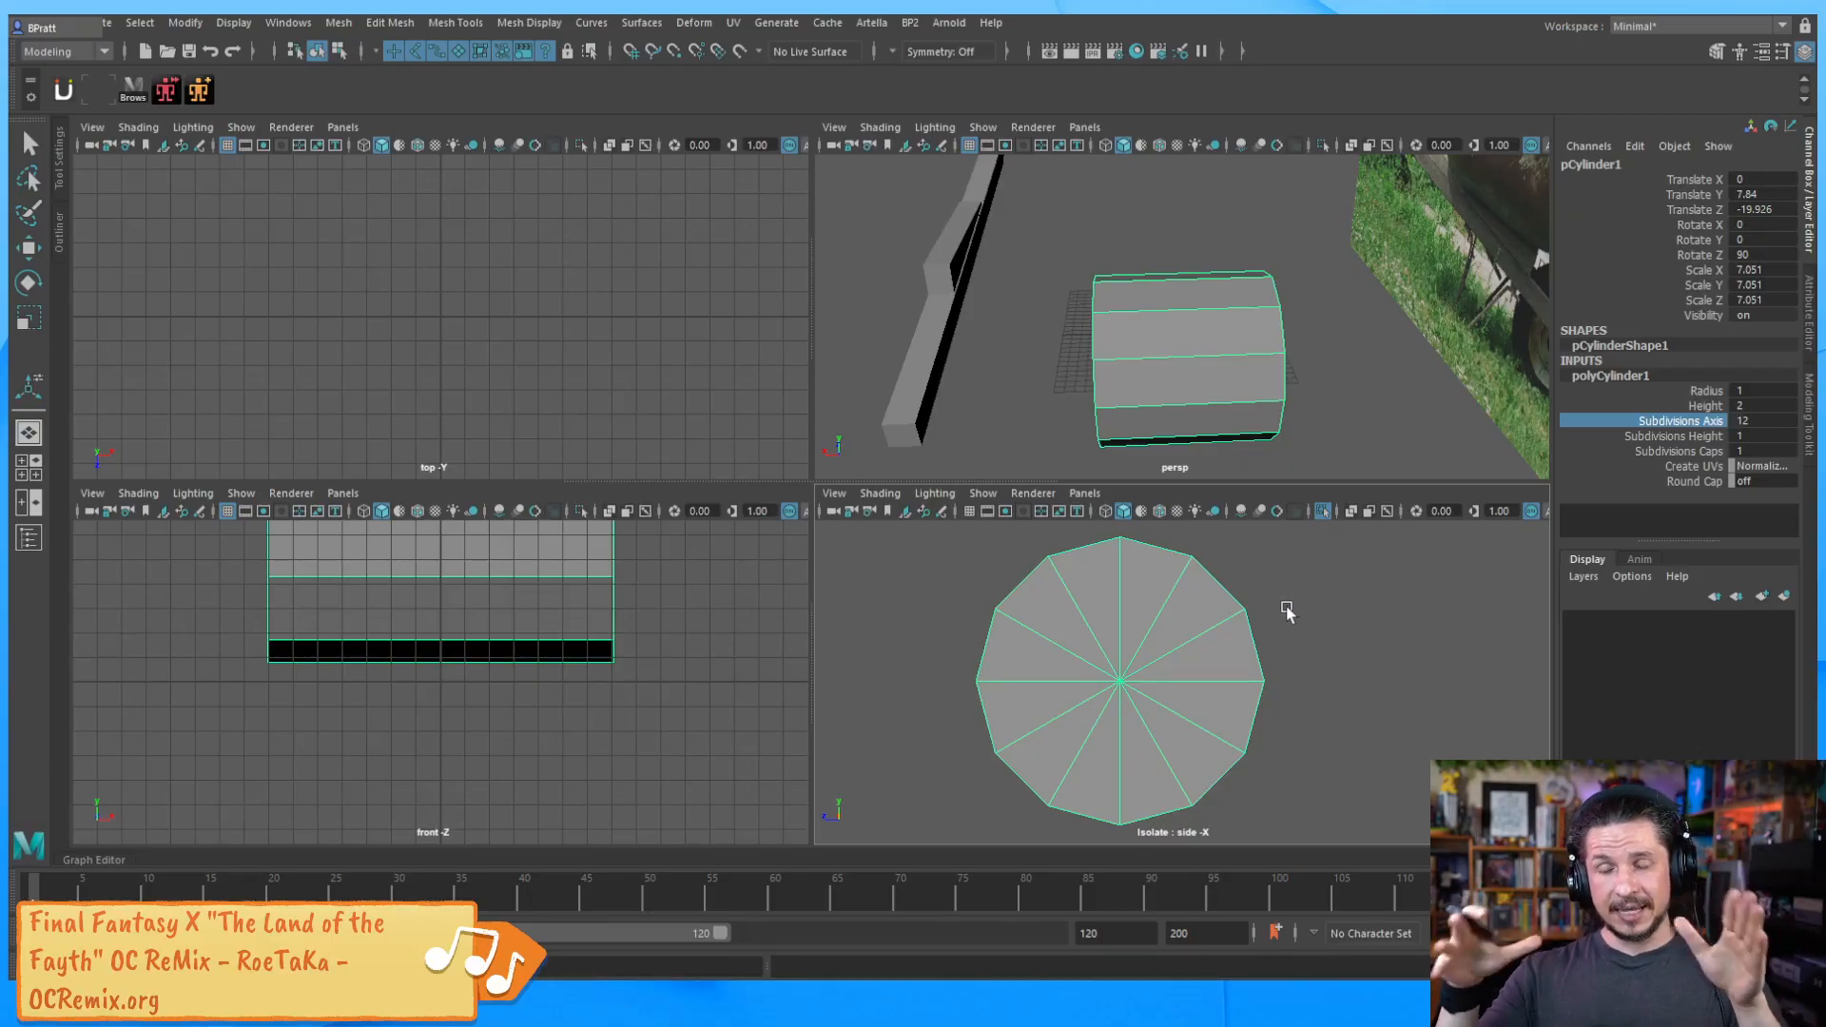
middle_drag(1258, 647, 1015, 700)
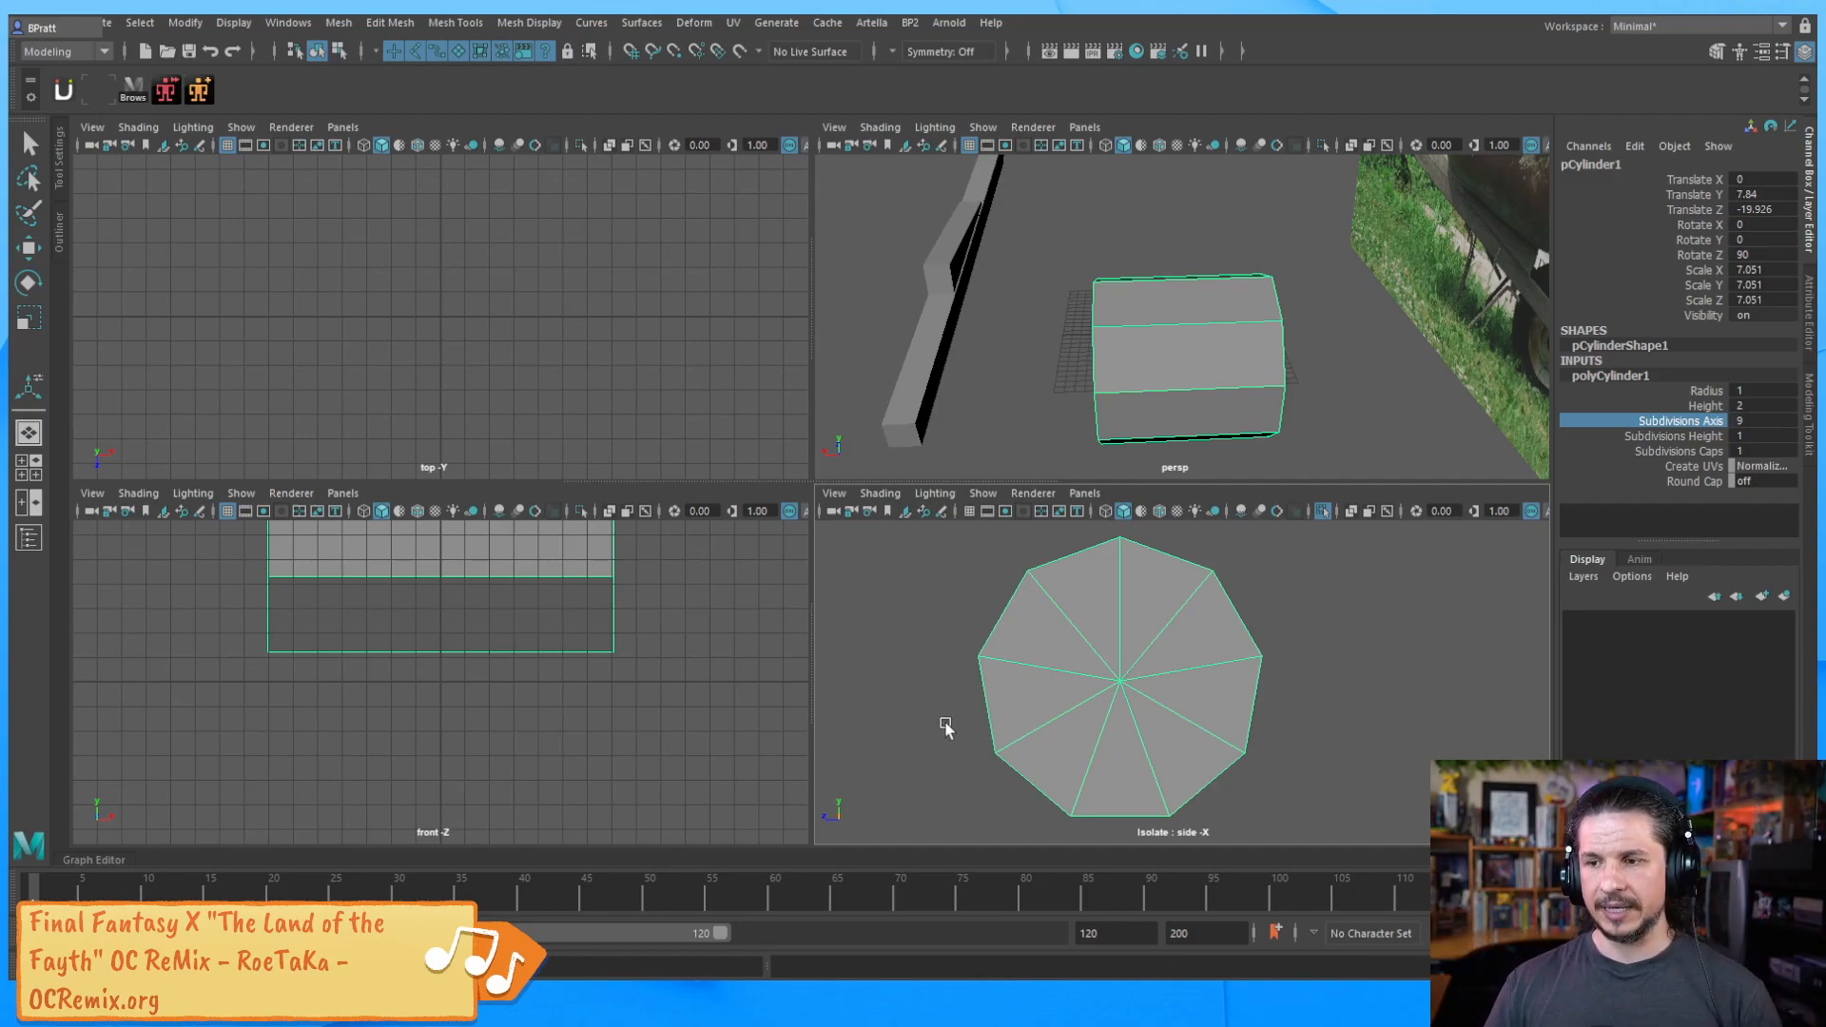
middle_drag(1201, 675, 1222, 670)
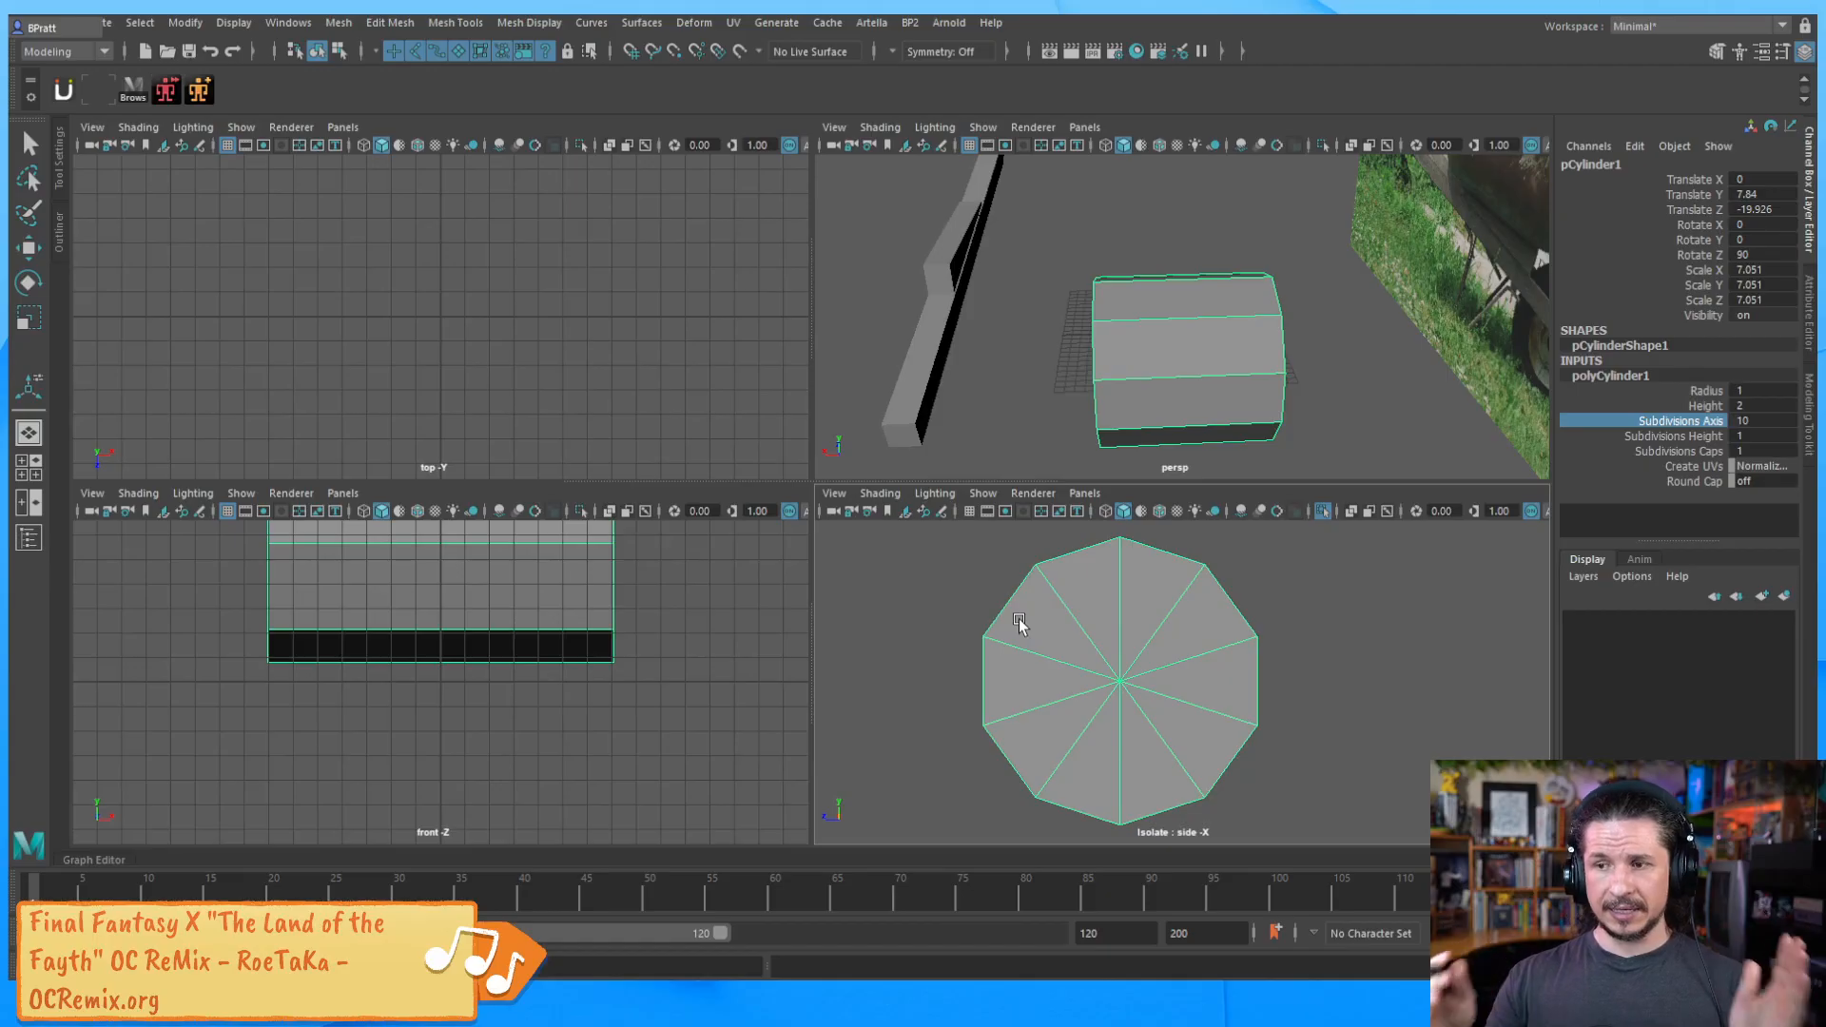
middle_drag(1132, 672, 1234, 675)
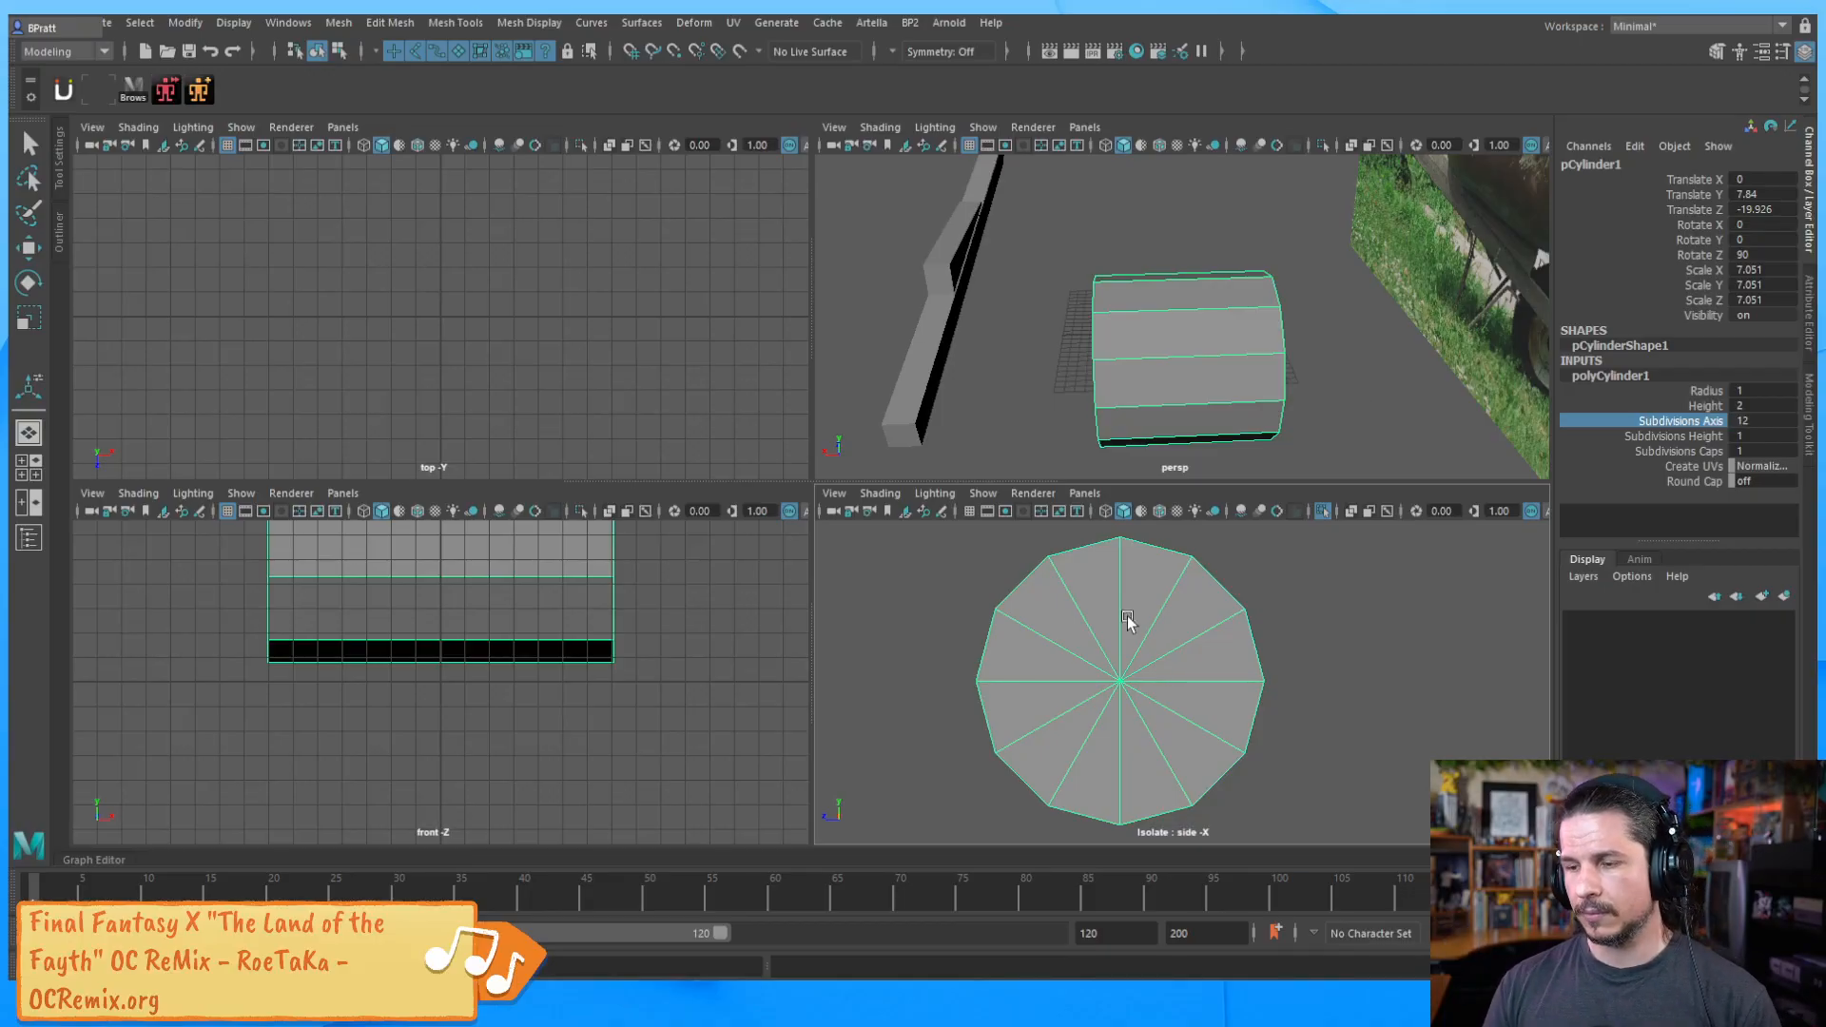
alt+drag(1213, 358, 1329, 377)
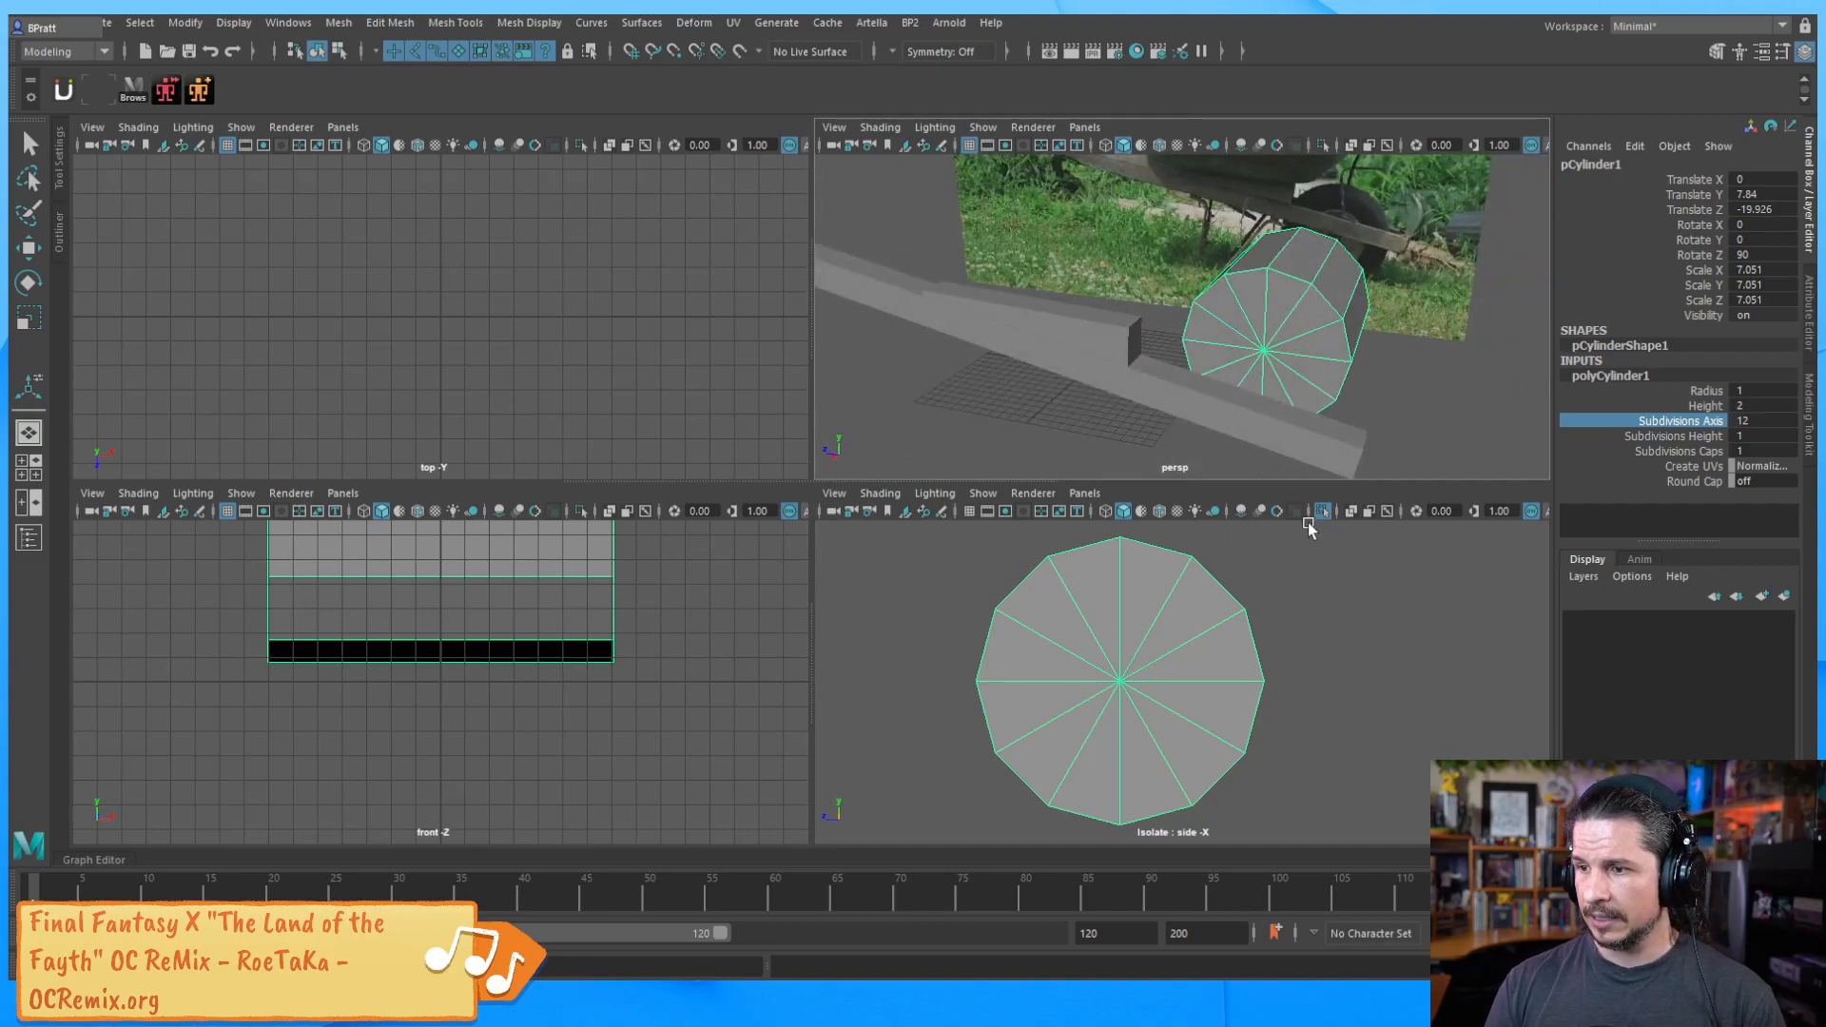
click(1323, 513)
Narrow the wheel cylinder along its axis to a Scale Y of about 1.51
alt+drag(1341, 350, 1159, 374)
key(r)
drag(1346, 370, 1218, 378)
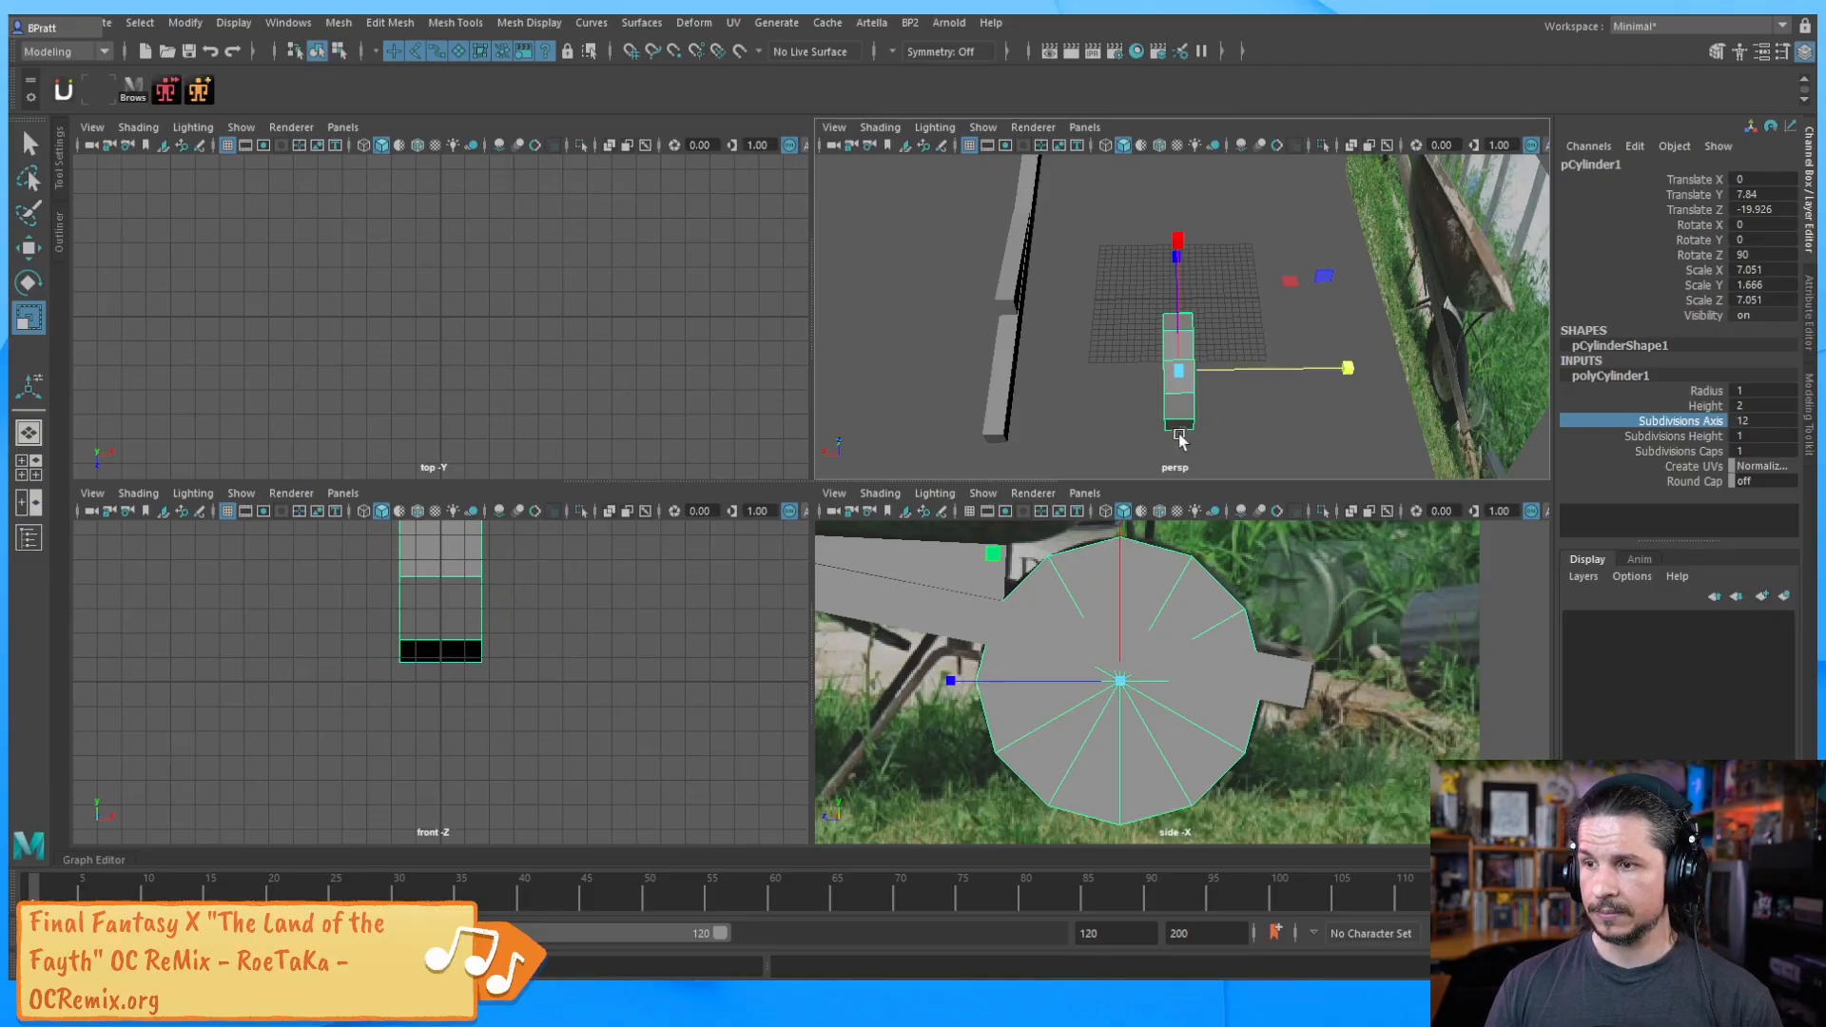
drag(1348, 368, 1344, 370)
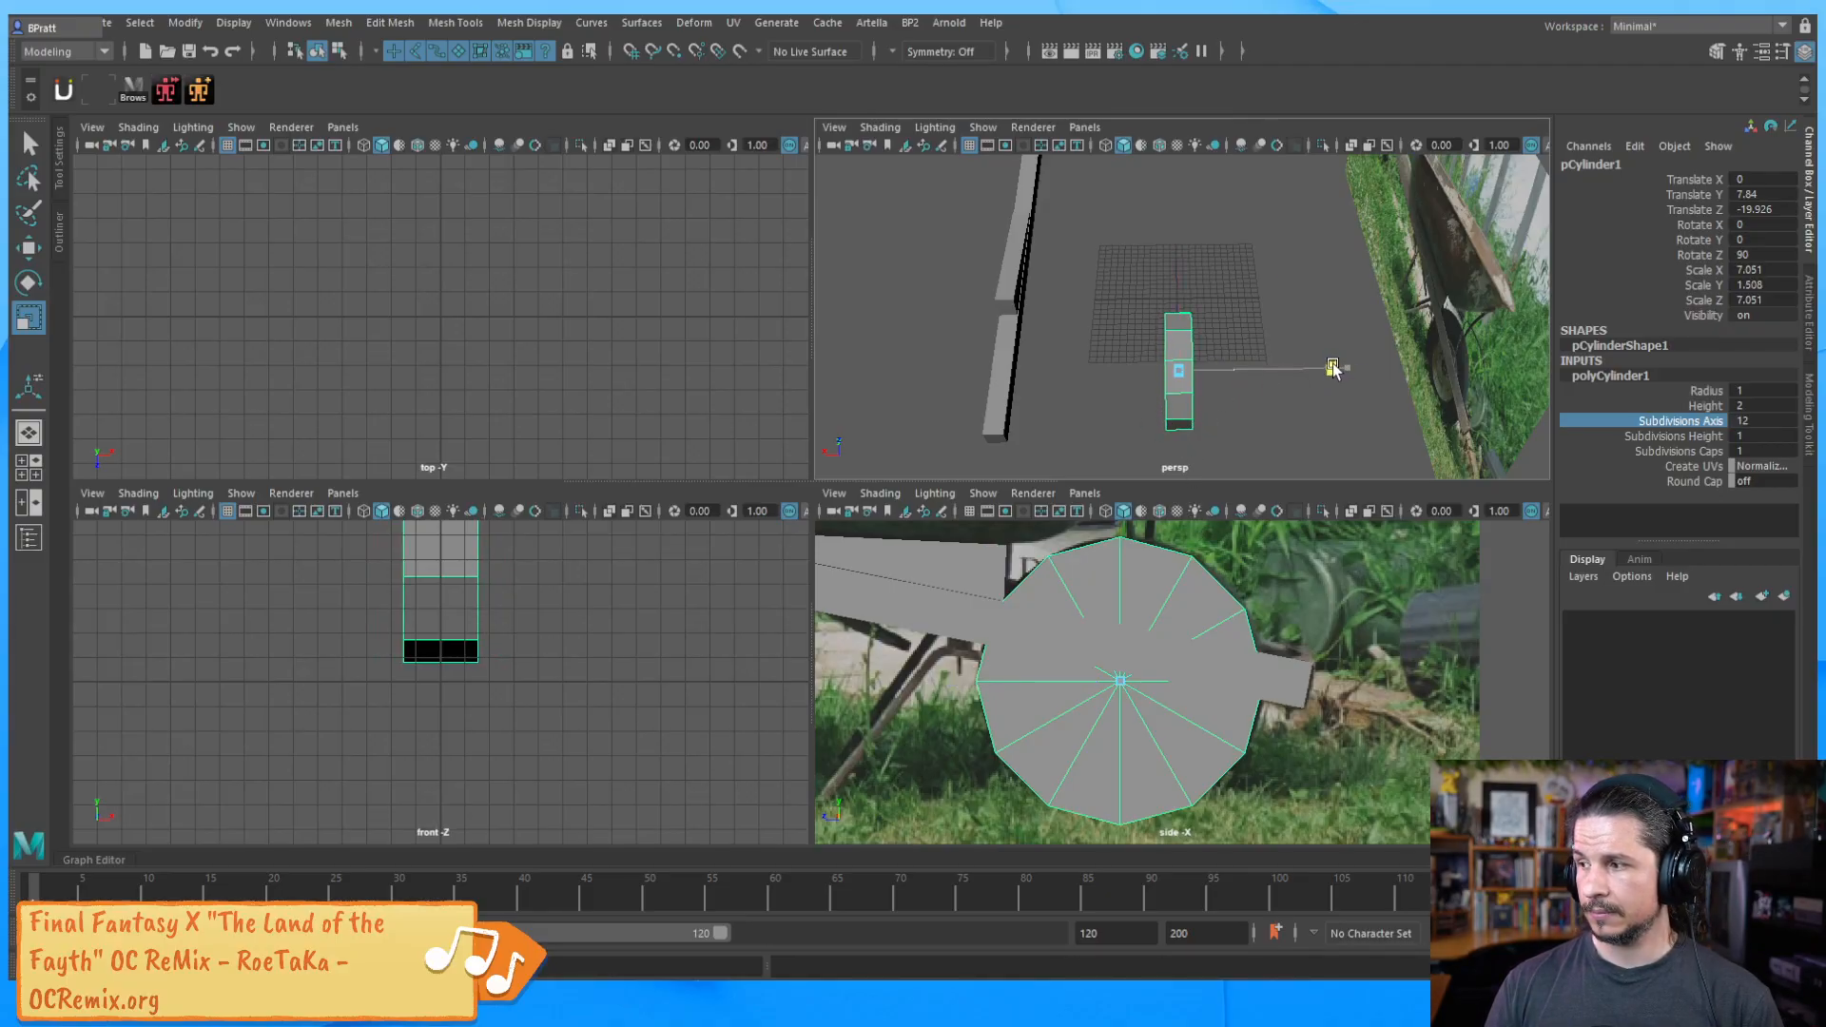
Try moving the main beam and its support block inward to about X 4.07, beside the wheel
click(1091, 419)
key(q)
mouse_move(1090, 375)
alt+mouse_down()
mouse_move(995, 269)
mouse_move(1093, 399)
alt+mouse_up()
key(w)
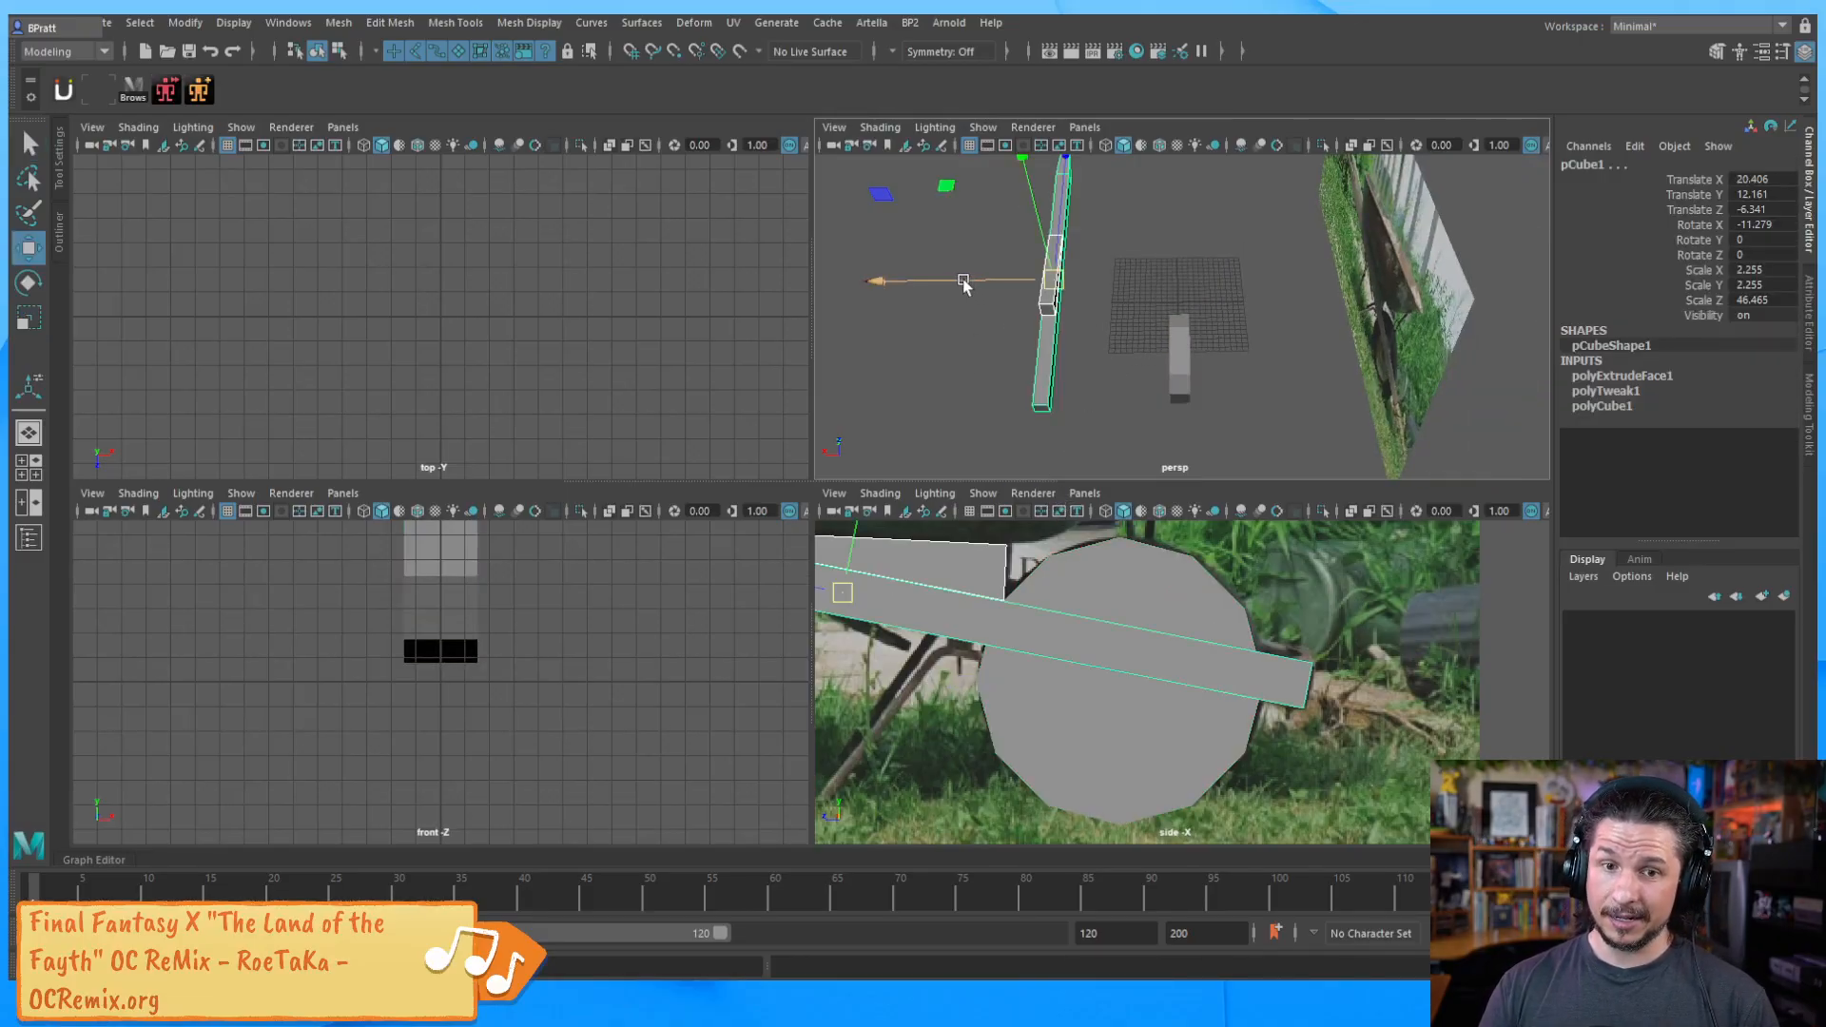
drag(956, 282, 1095, 262)
mouse_move(1107, 371)
alt+mouse_down()
mouse_move(1092, 411)
mouse_move(1114, 394)
alt+mouse_up()
key(e)
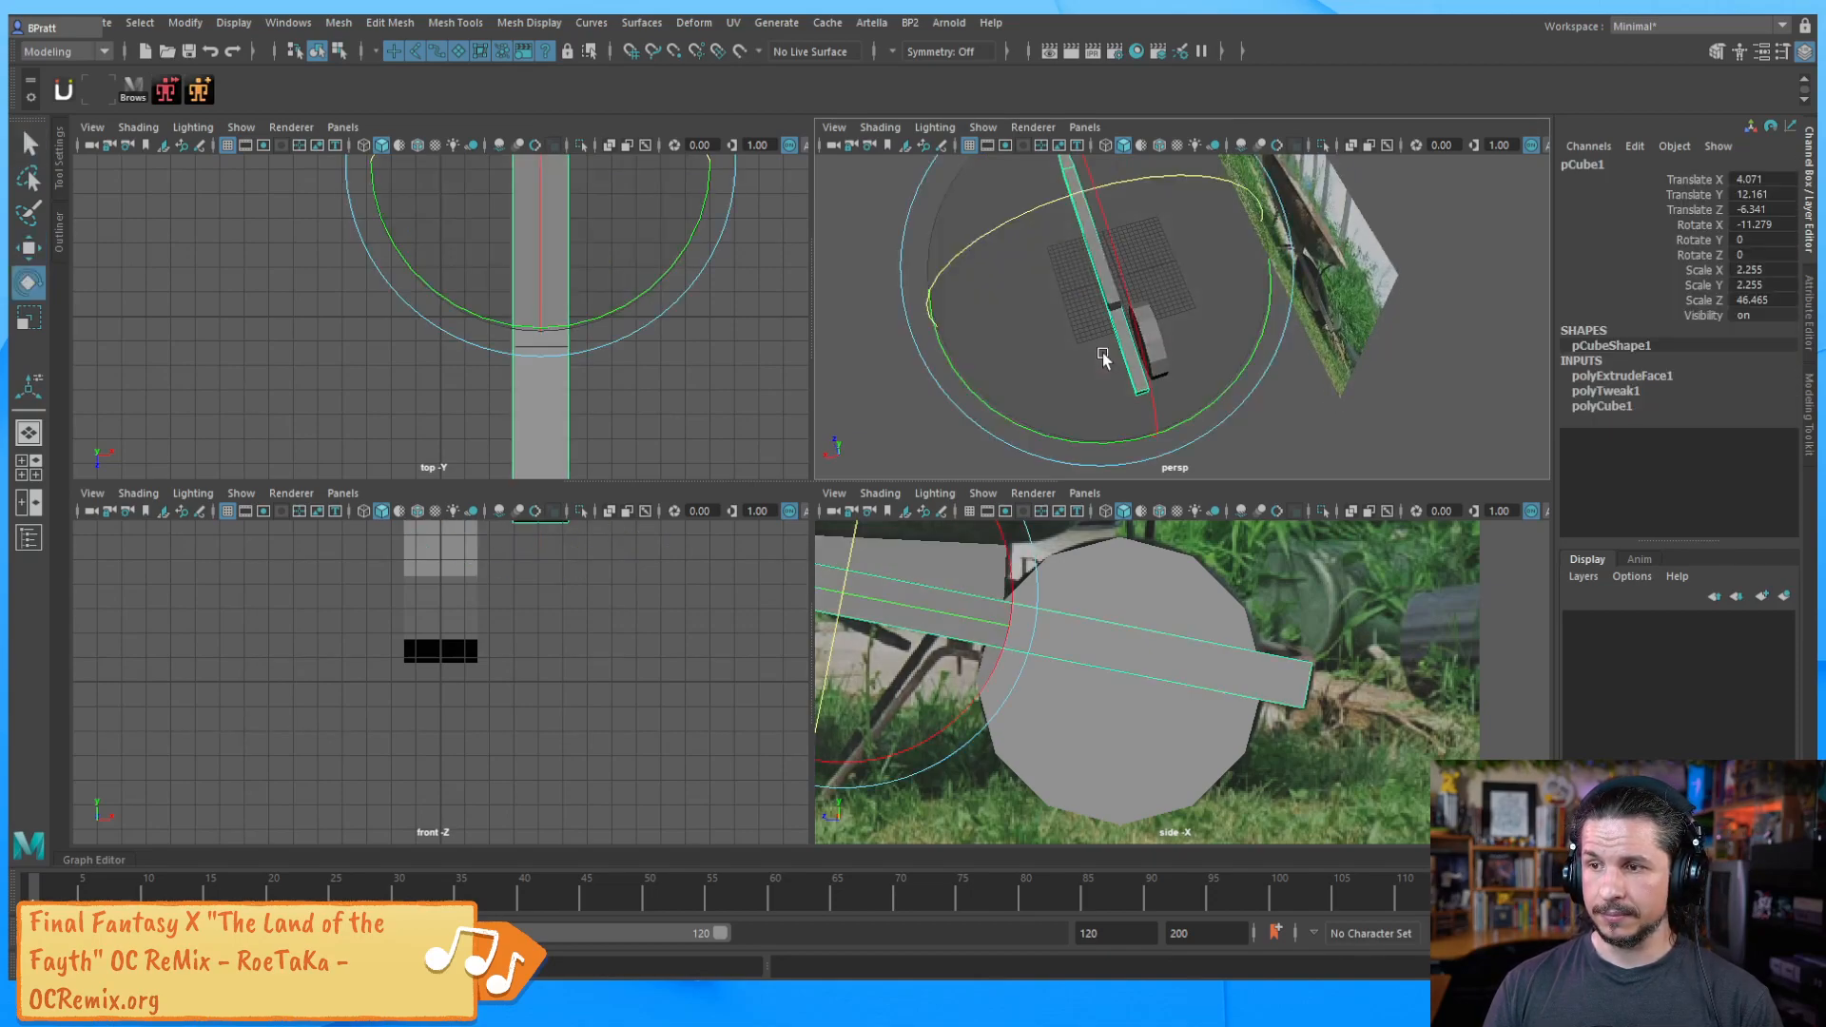
key(w)
alt+drag(1024, 401, 1130, 351)
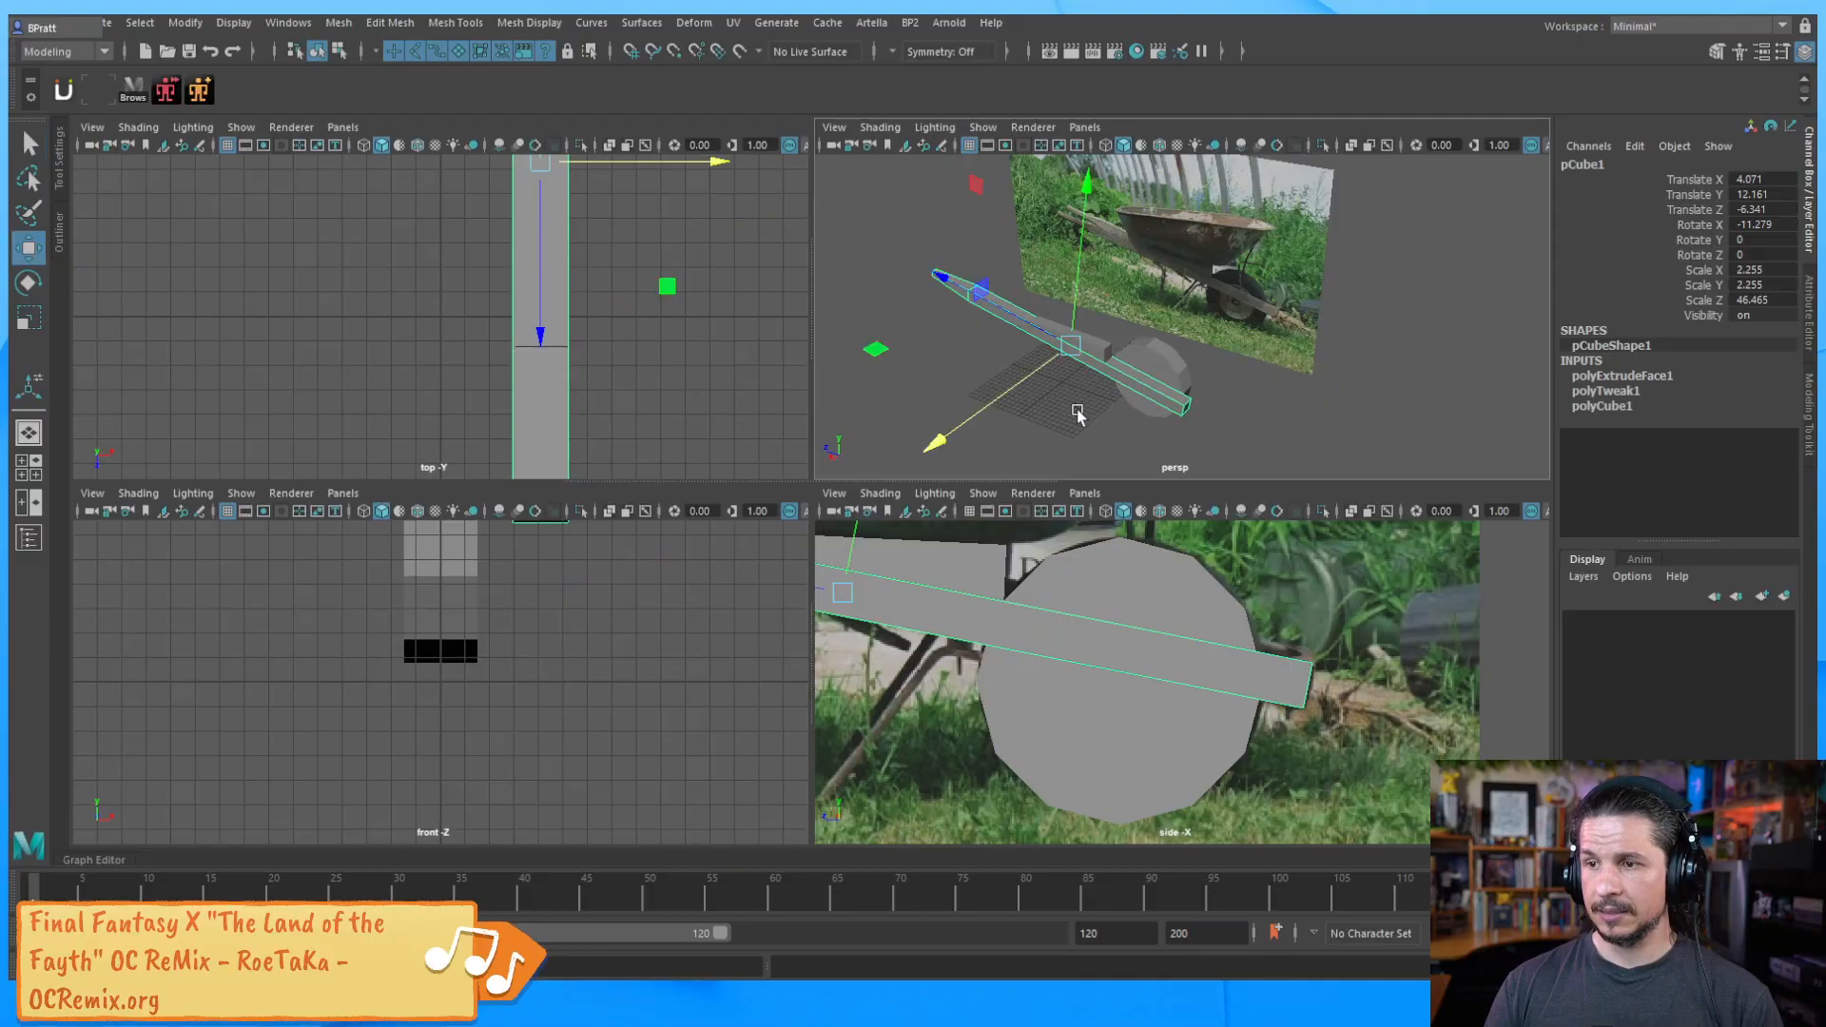
Try moving the beam's pivot to its wheel end and rotating it to Y about 8.21 so it angles away from the wheel
key(d)
drag(938, 276, 1035, 328)
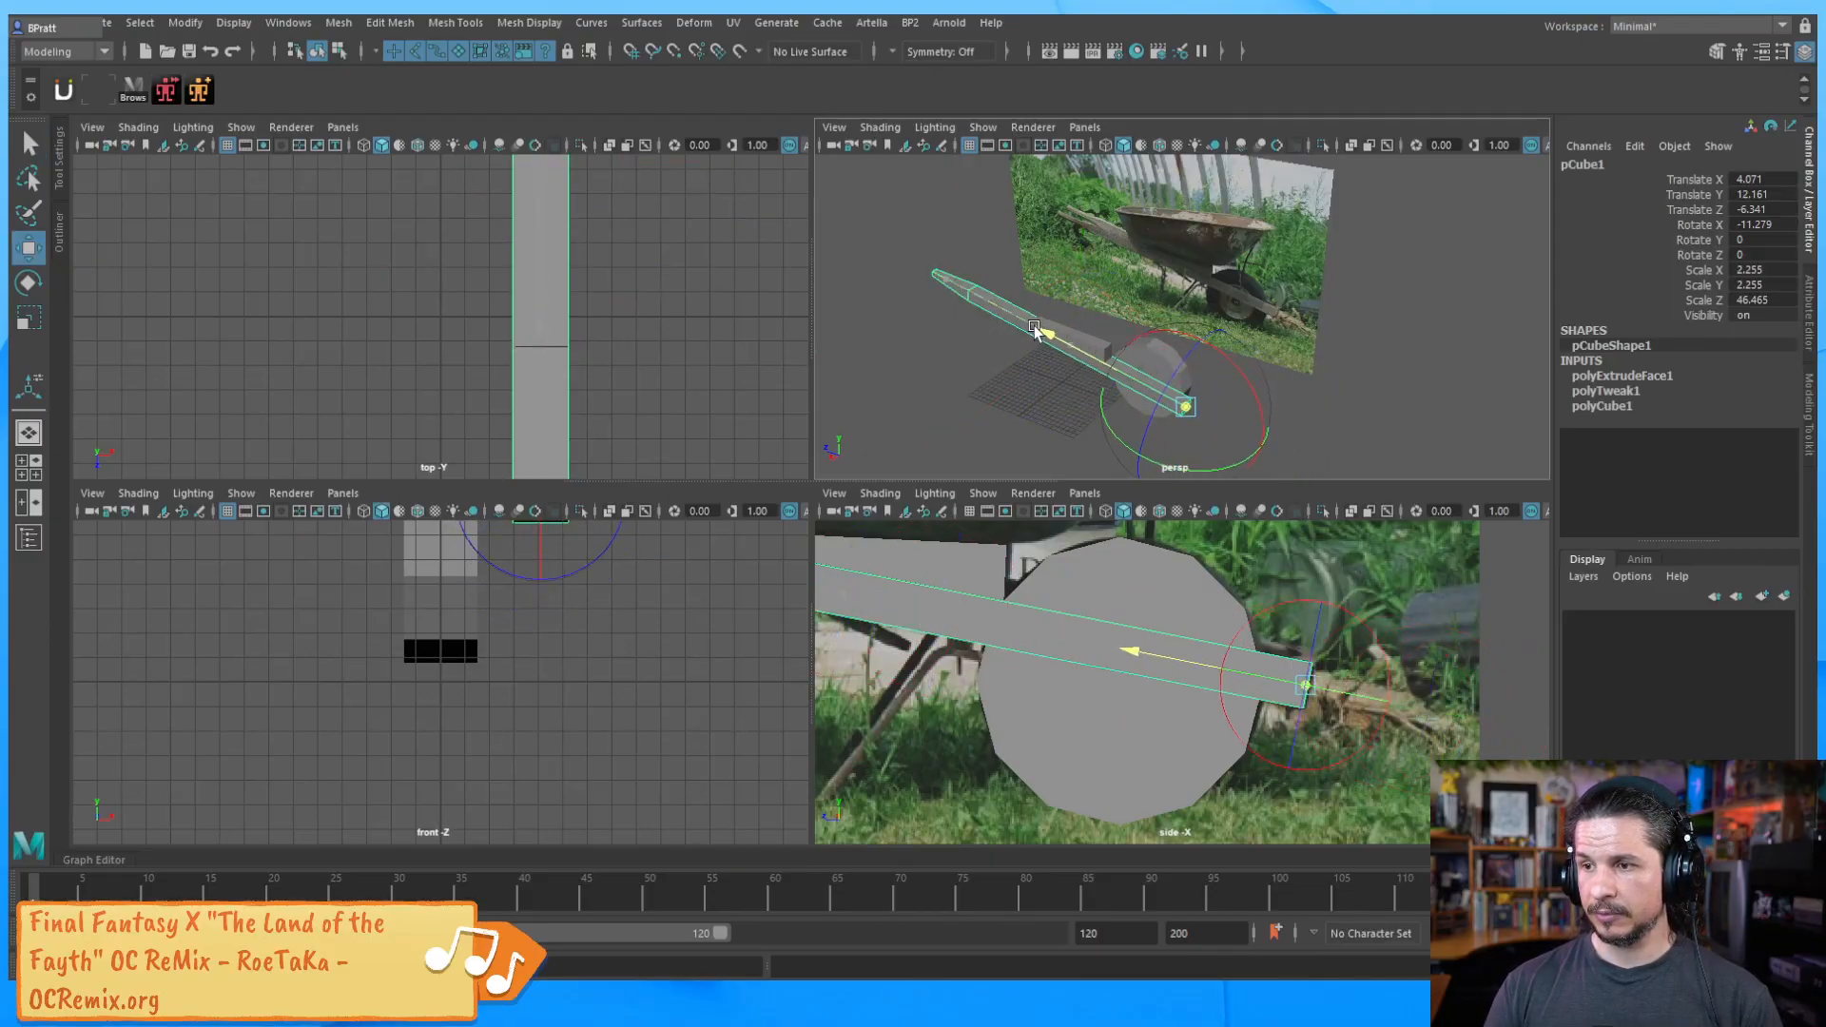
key(d)
key(e)
alt+drag(998, 404, 1007, 363)
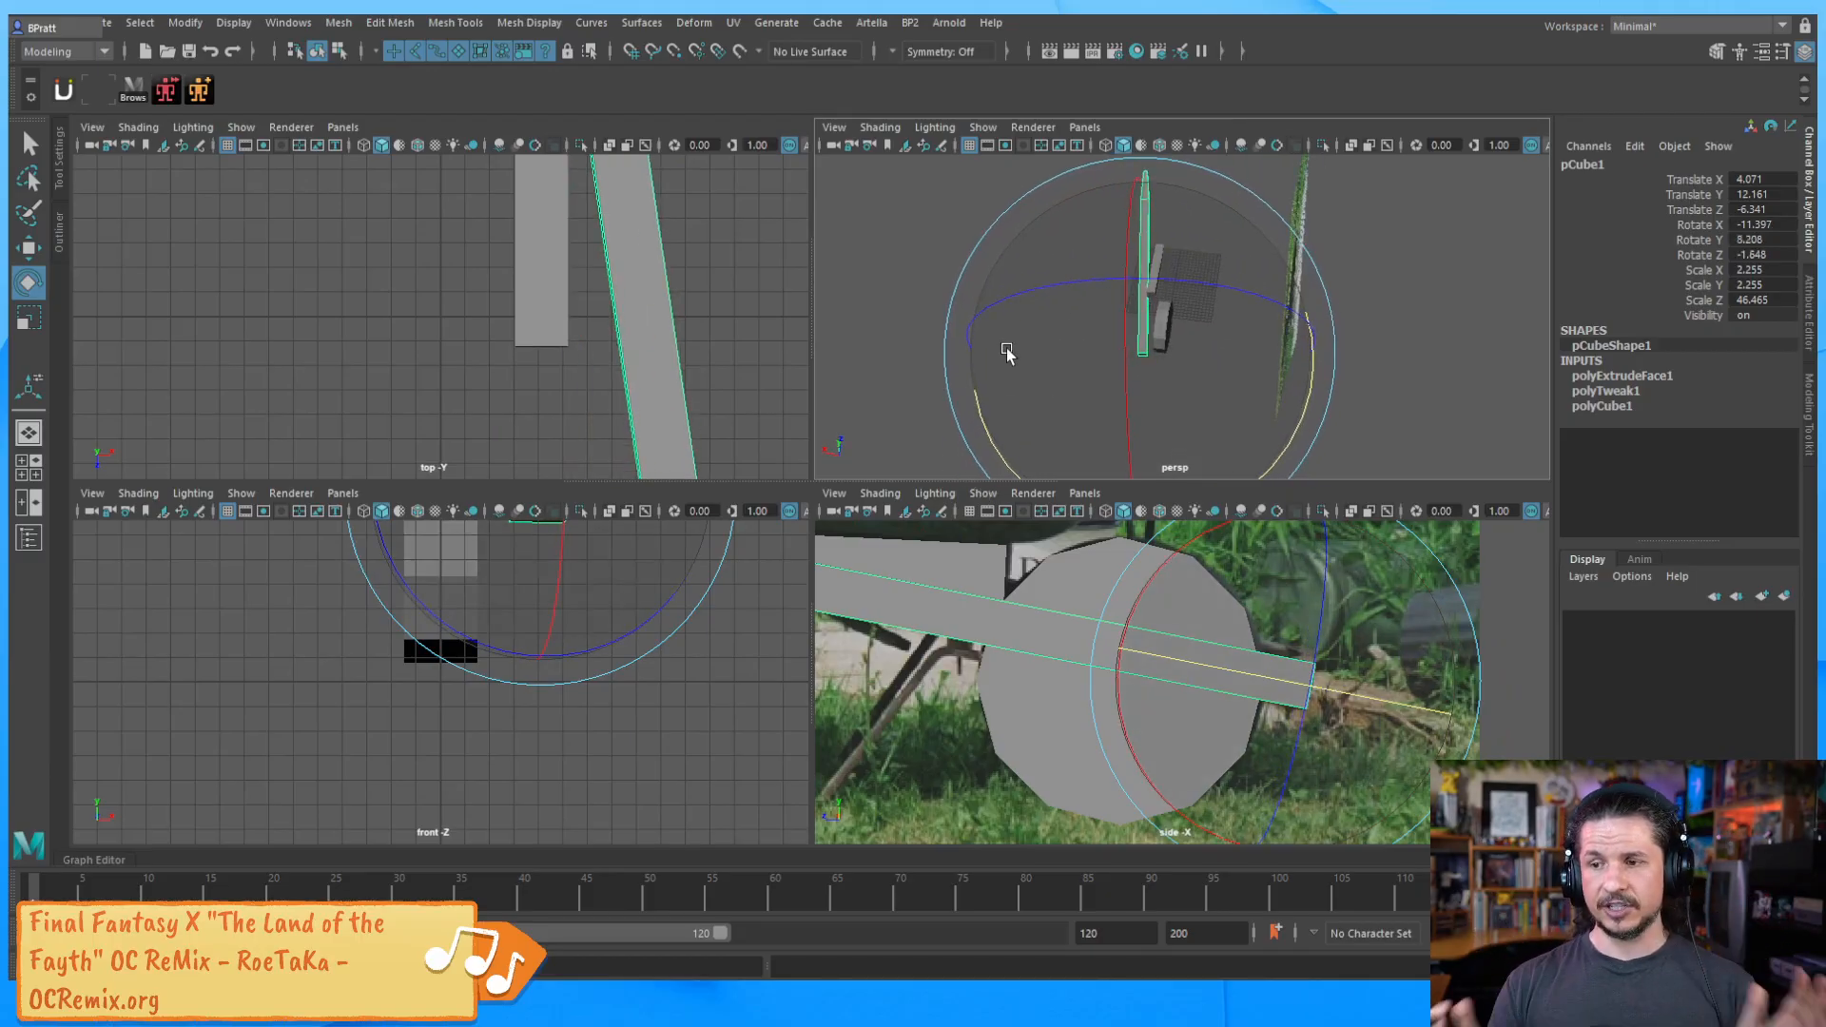
Undo the beam's rotation, pivot change and inward move
key(ctrl+z)
key(ctrl+z)
key(ctrl+z)
key(ctrl+z)
key(ctrl+z)
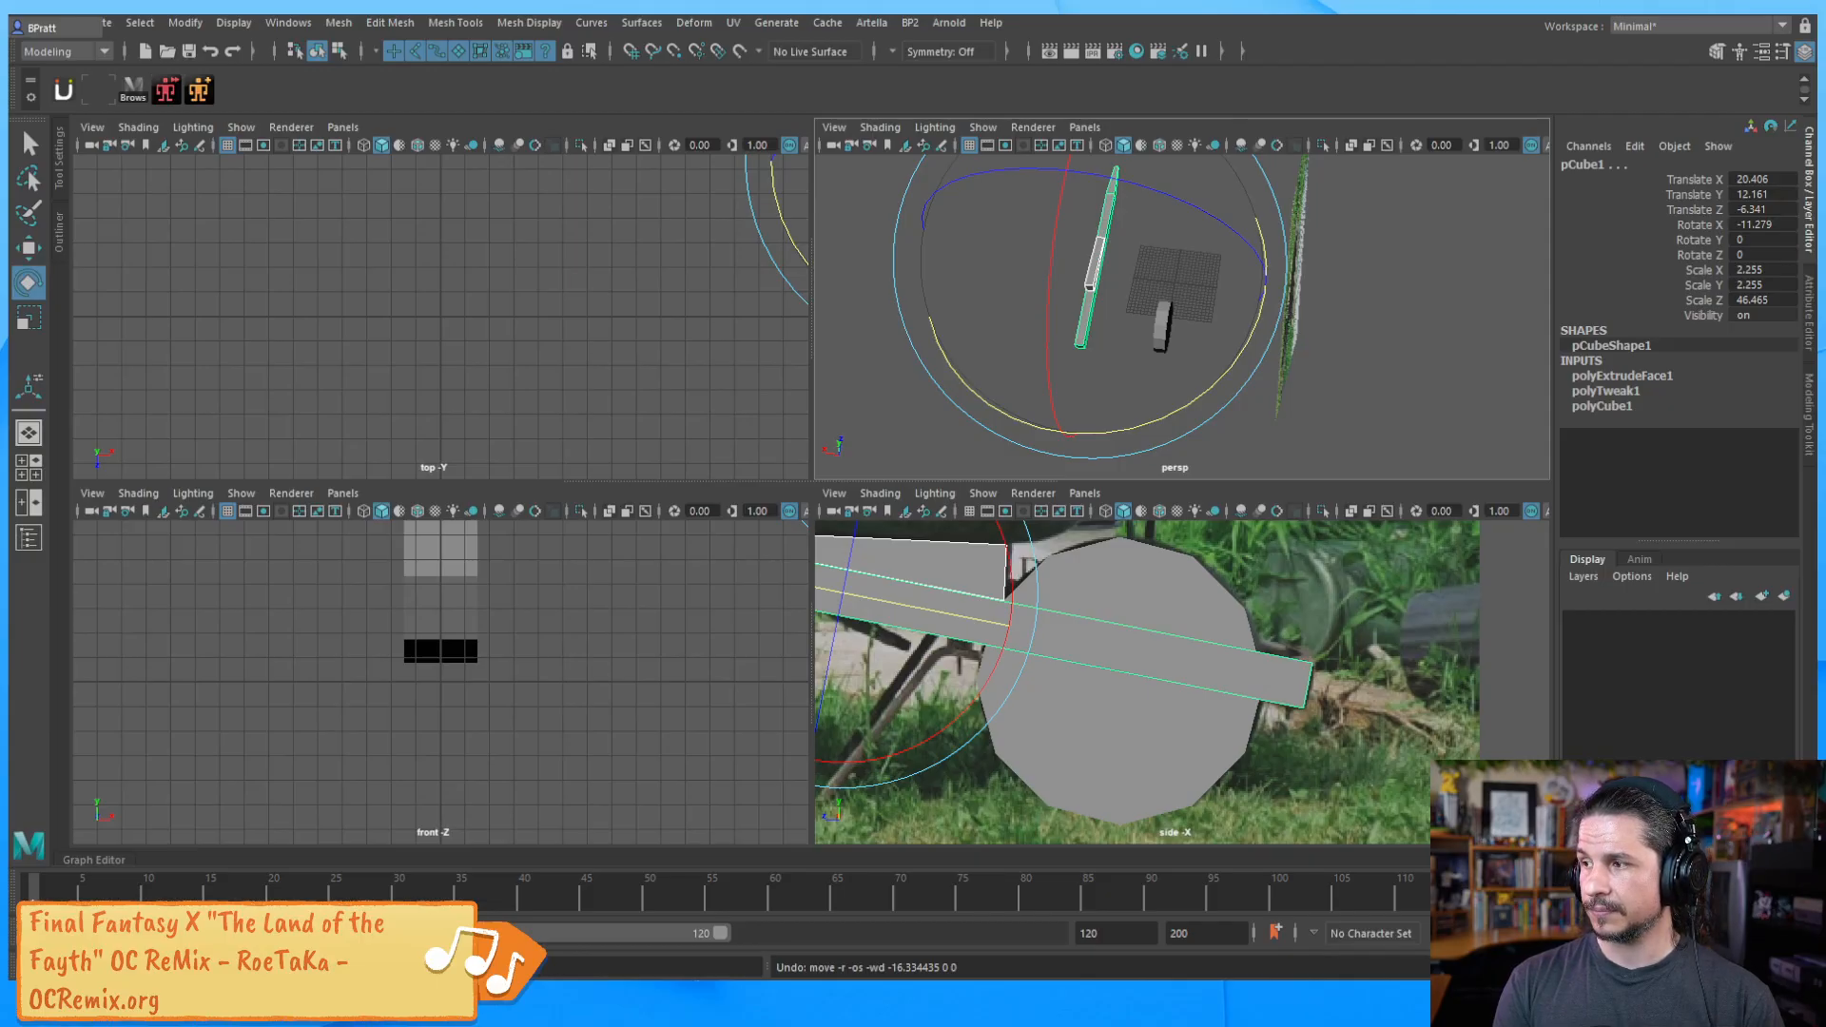
Consult the wheelbarrow reference photos, and move the beam and its support block inward to about X 9.58
key(alt+Tab)
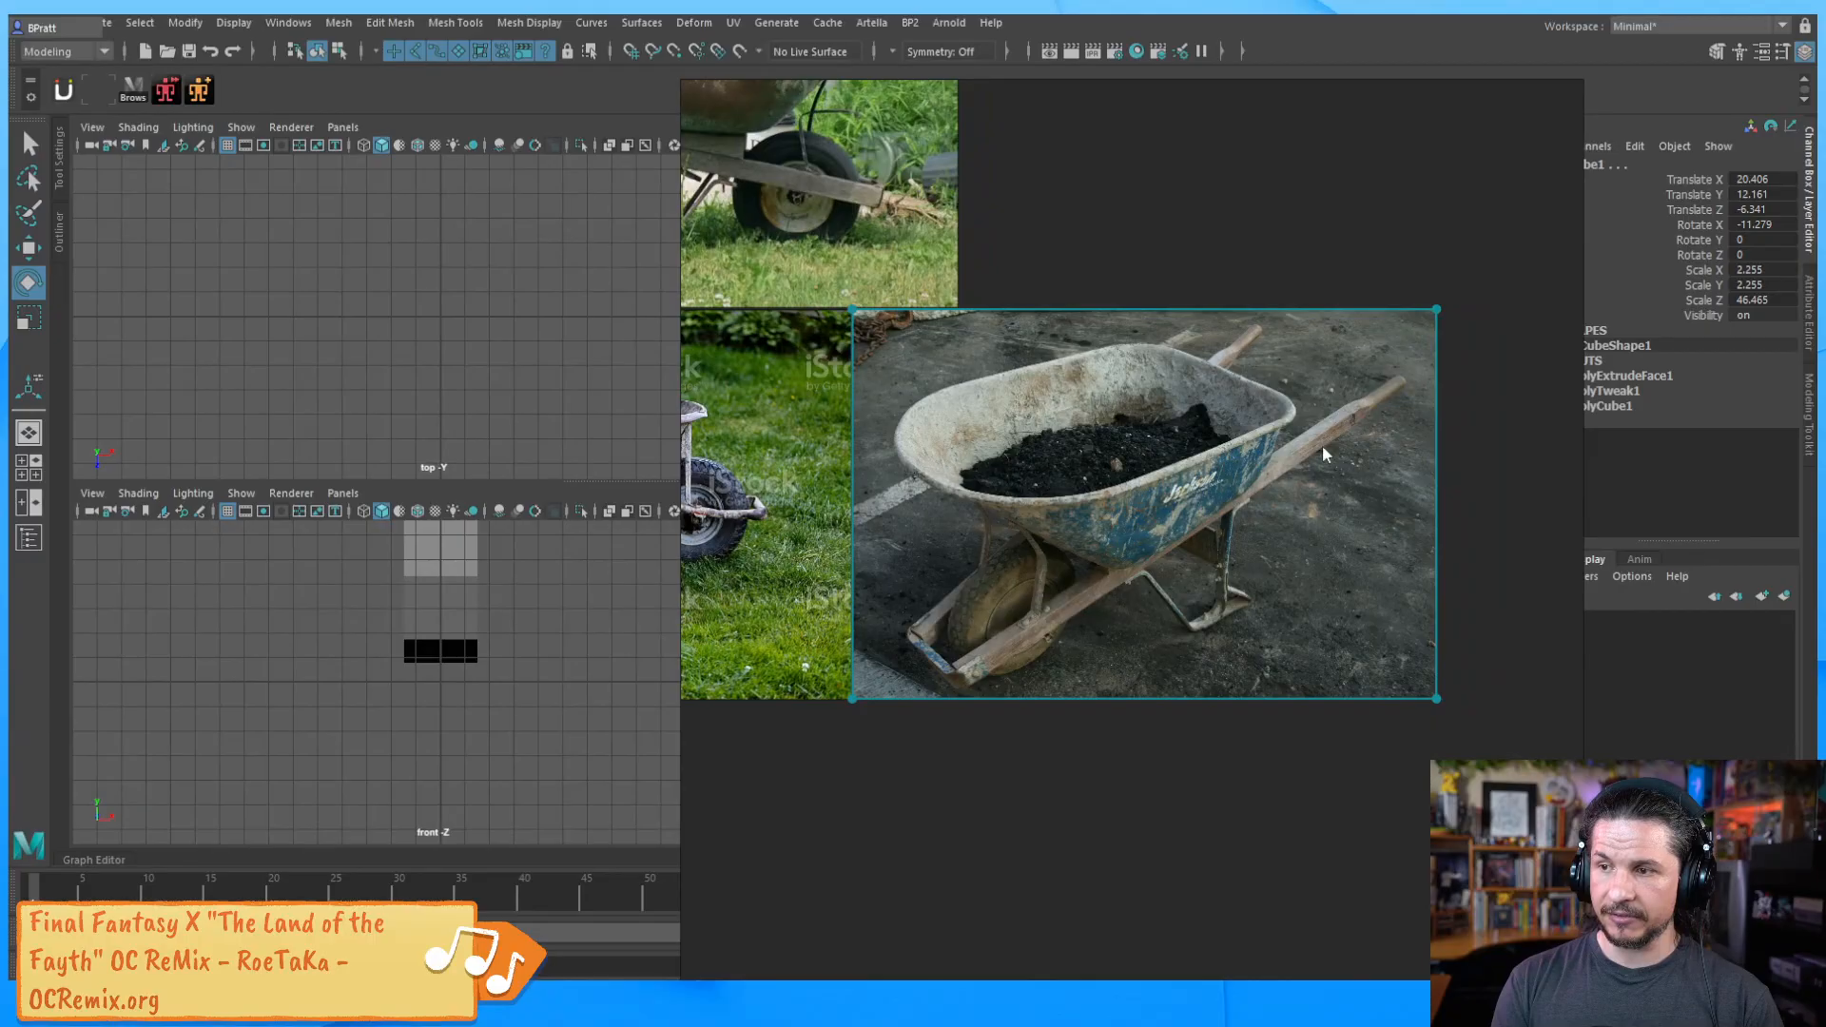
click(1692, 336)
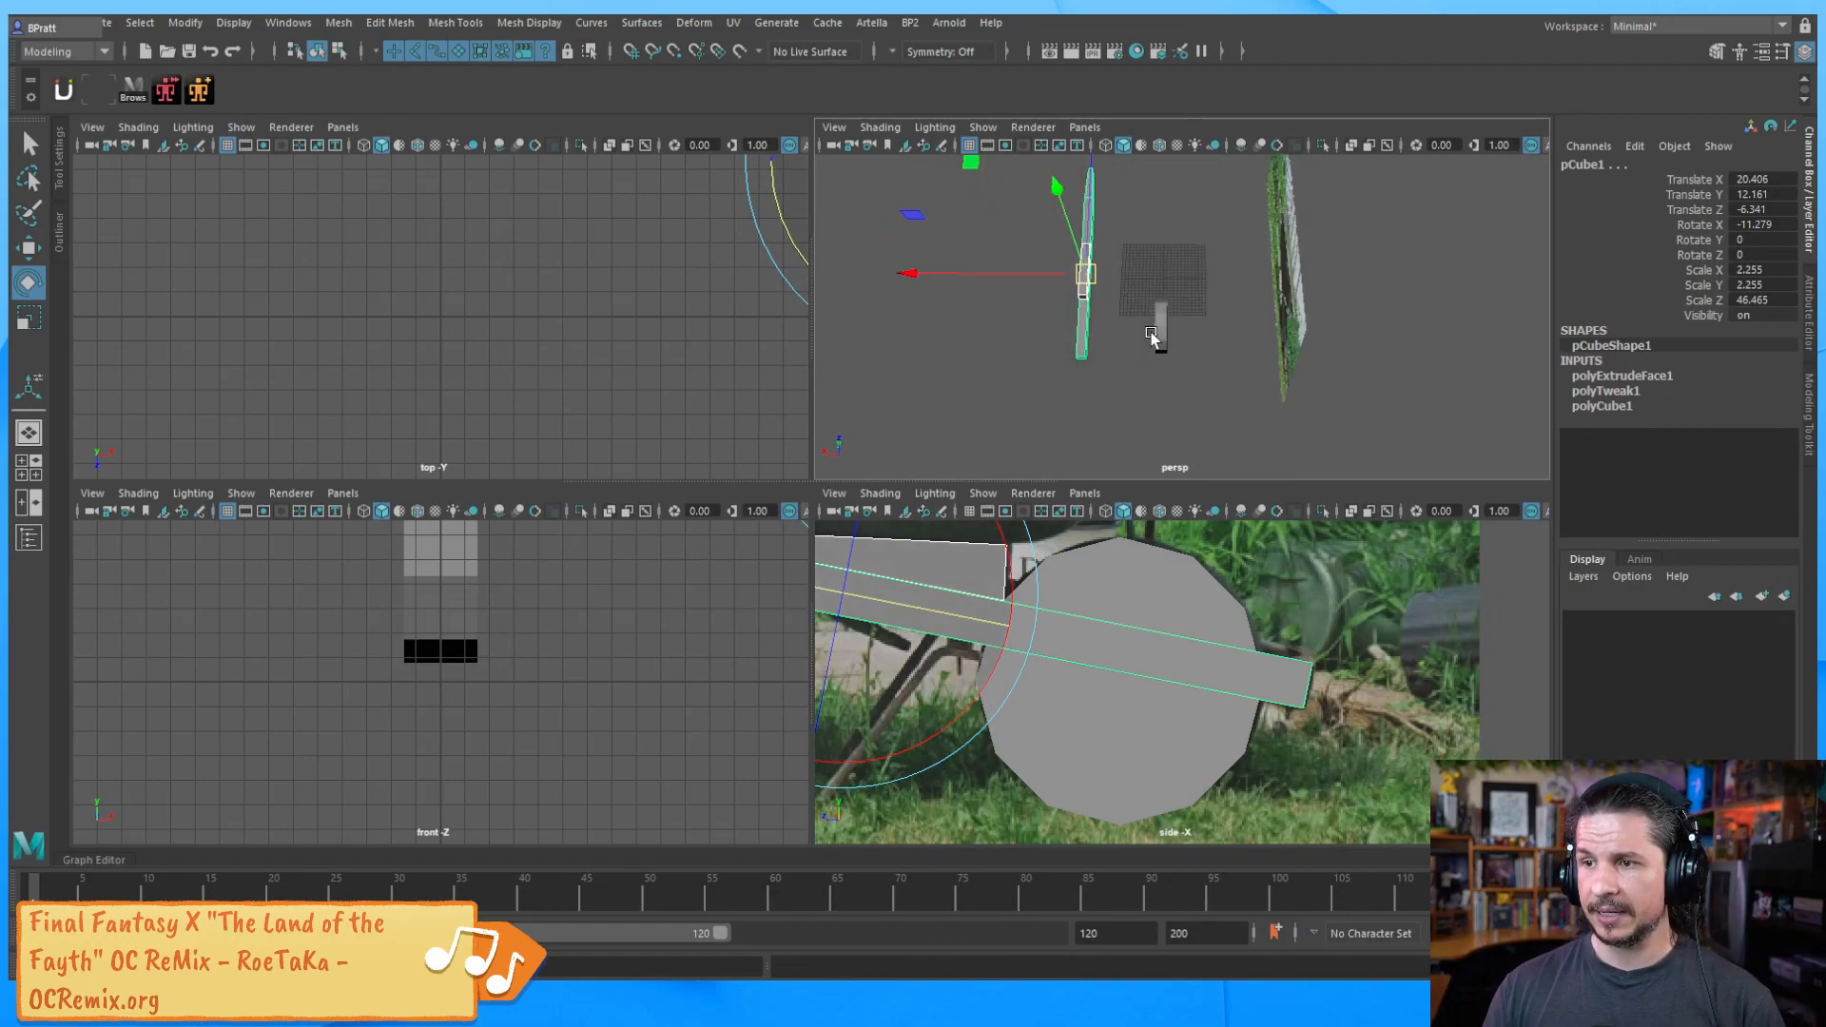
key(w)
mouse_move(1000, 277)
mouse_down()
mouse_move(1053, 277)
mouse_move(1035, 277)
mouse_up()
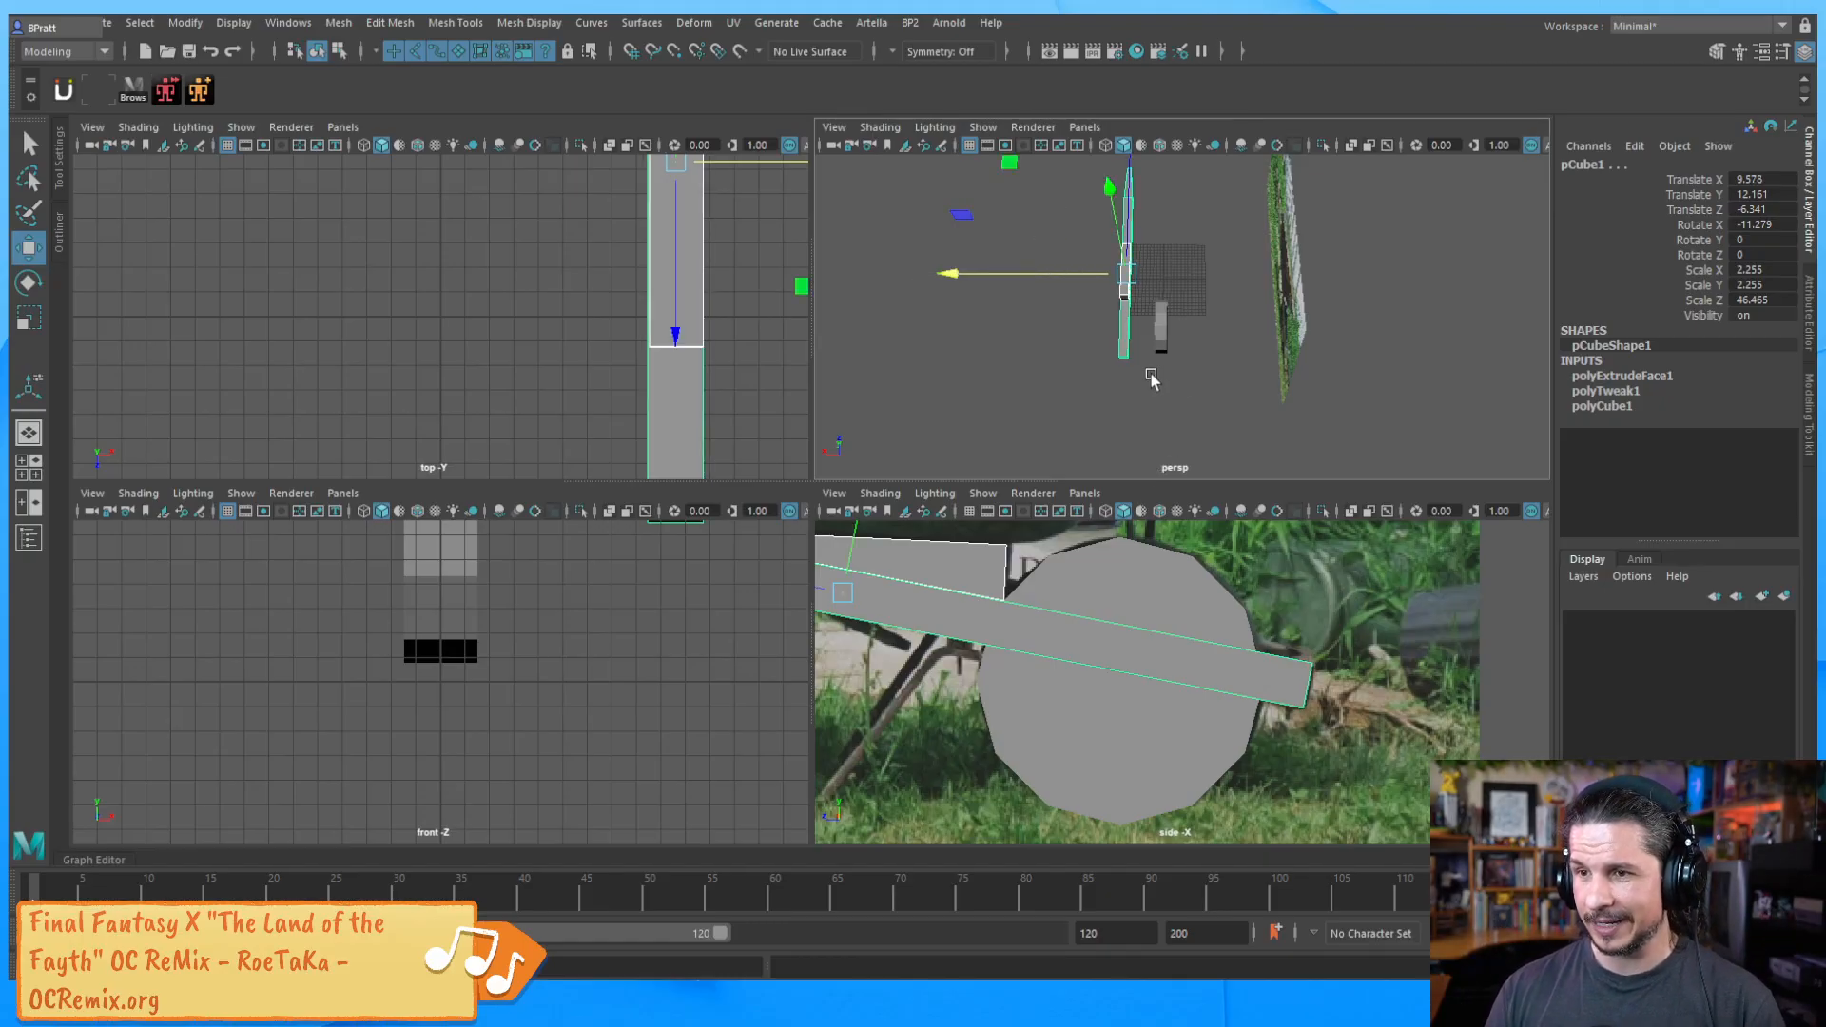
Examine the beam, support and wheel blockout against the reference tub and legs in the perspective and side views
alt+drag(1145, 401, 1279, 404)
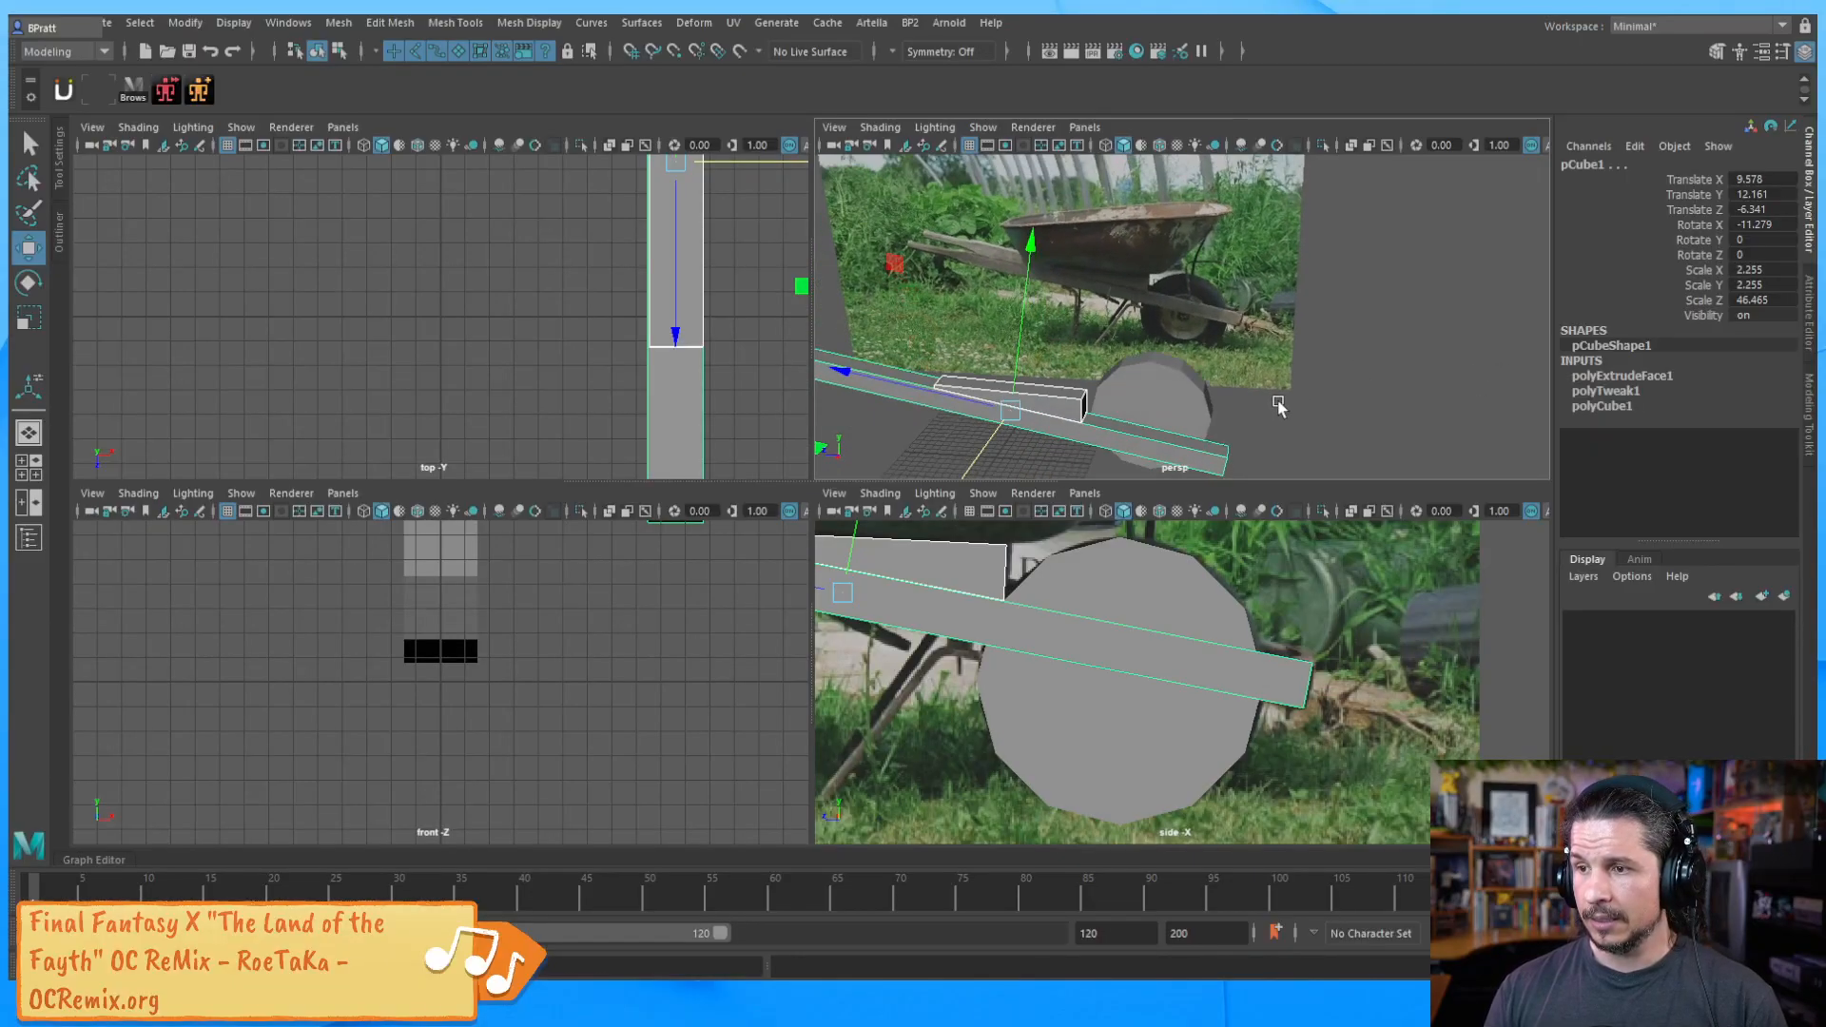
alt+right_drag(1280, 405, 1354, 357)
alt+drag(1354, 357, 1231, 387)
mouse_move(1231, 387)
alt+right_down()
mouse_move(1141, 415)
mouse_move(1198, 404)
alt+right_up()
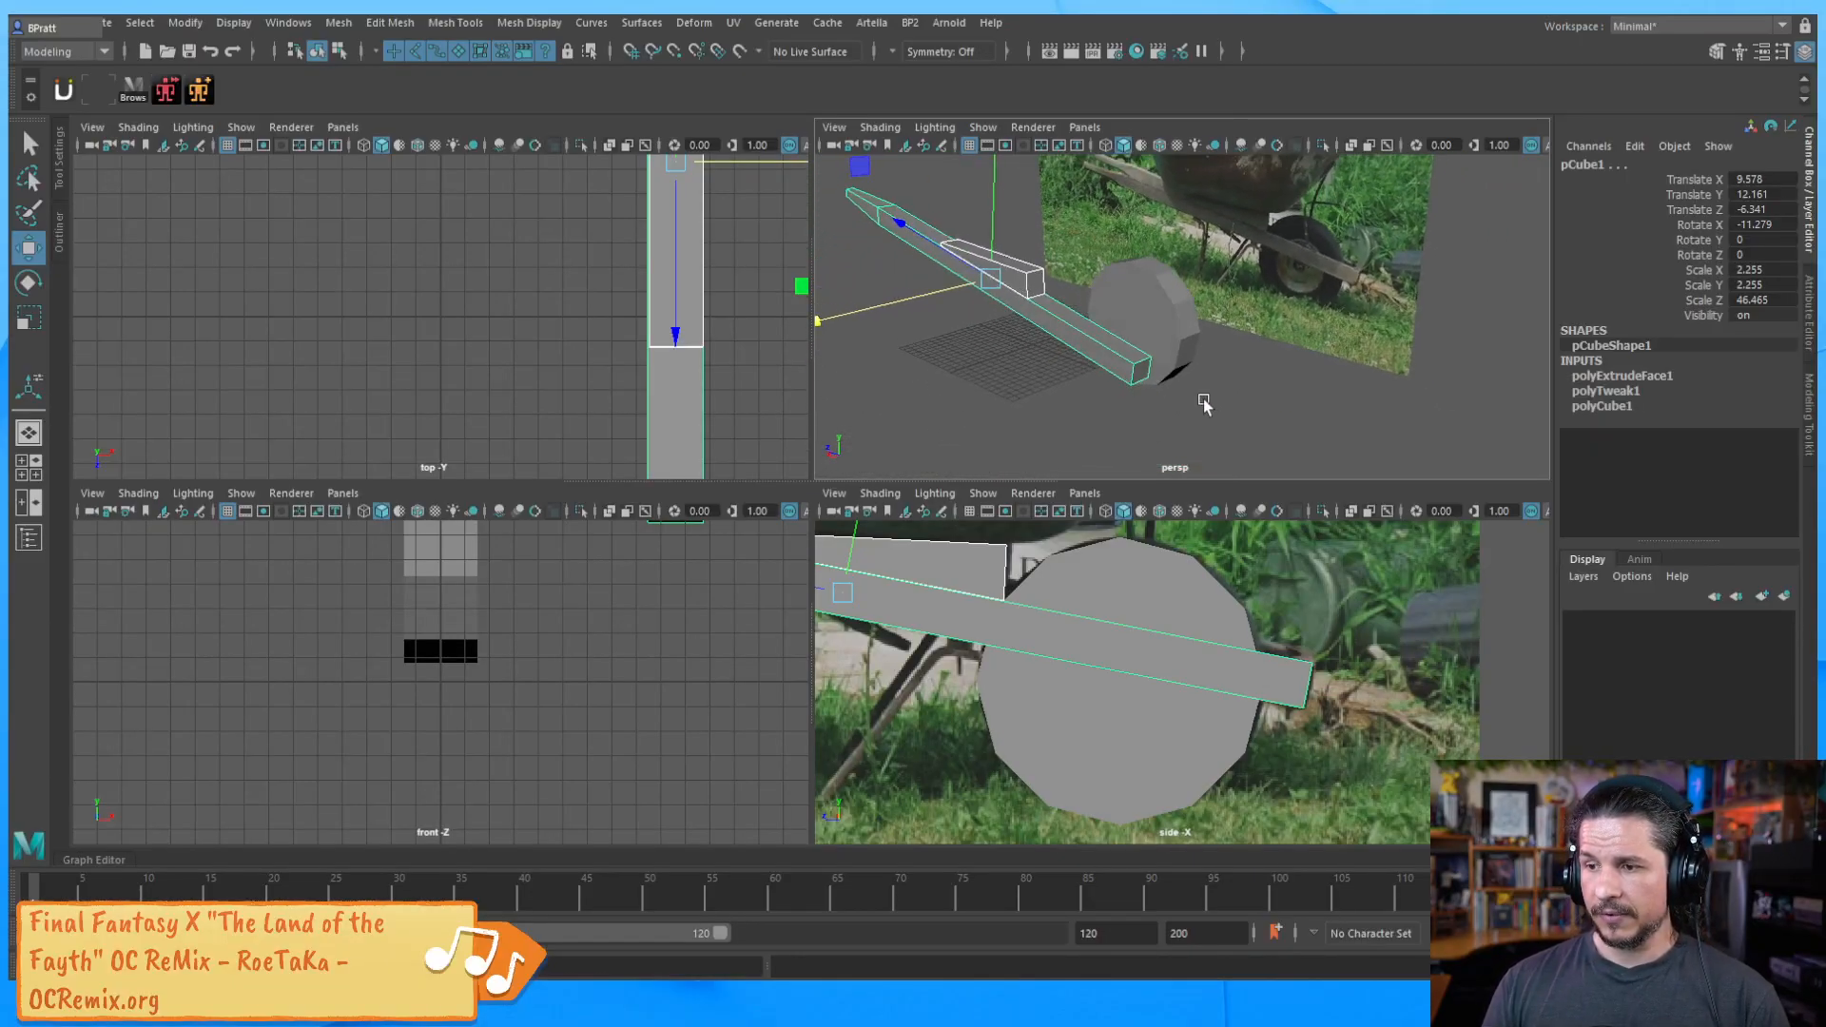
alt+middle_drag(1216, 609, 1292, 697)
alt+right_drag(1292, 697, 1056, 614)
alt+middle_drag(1055, 615, 1124, 636)
alt+drag(1153, 669, 1150, 664)
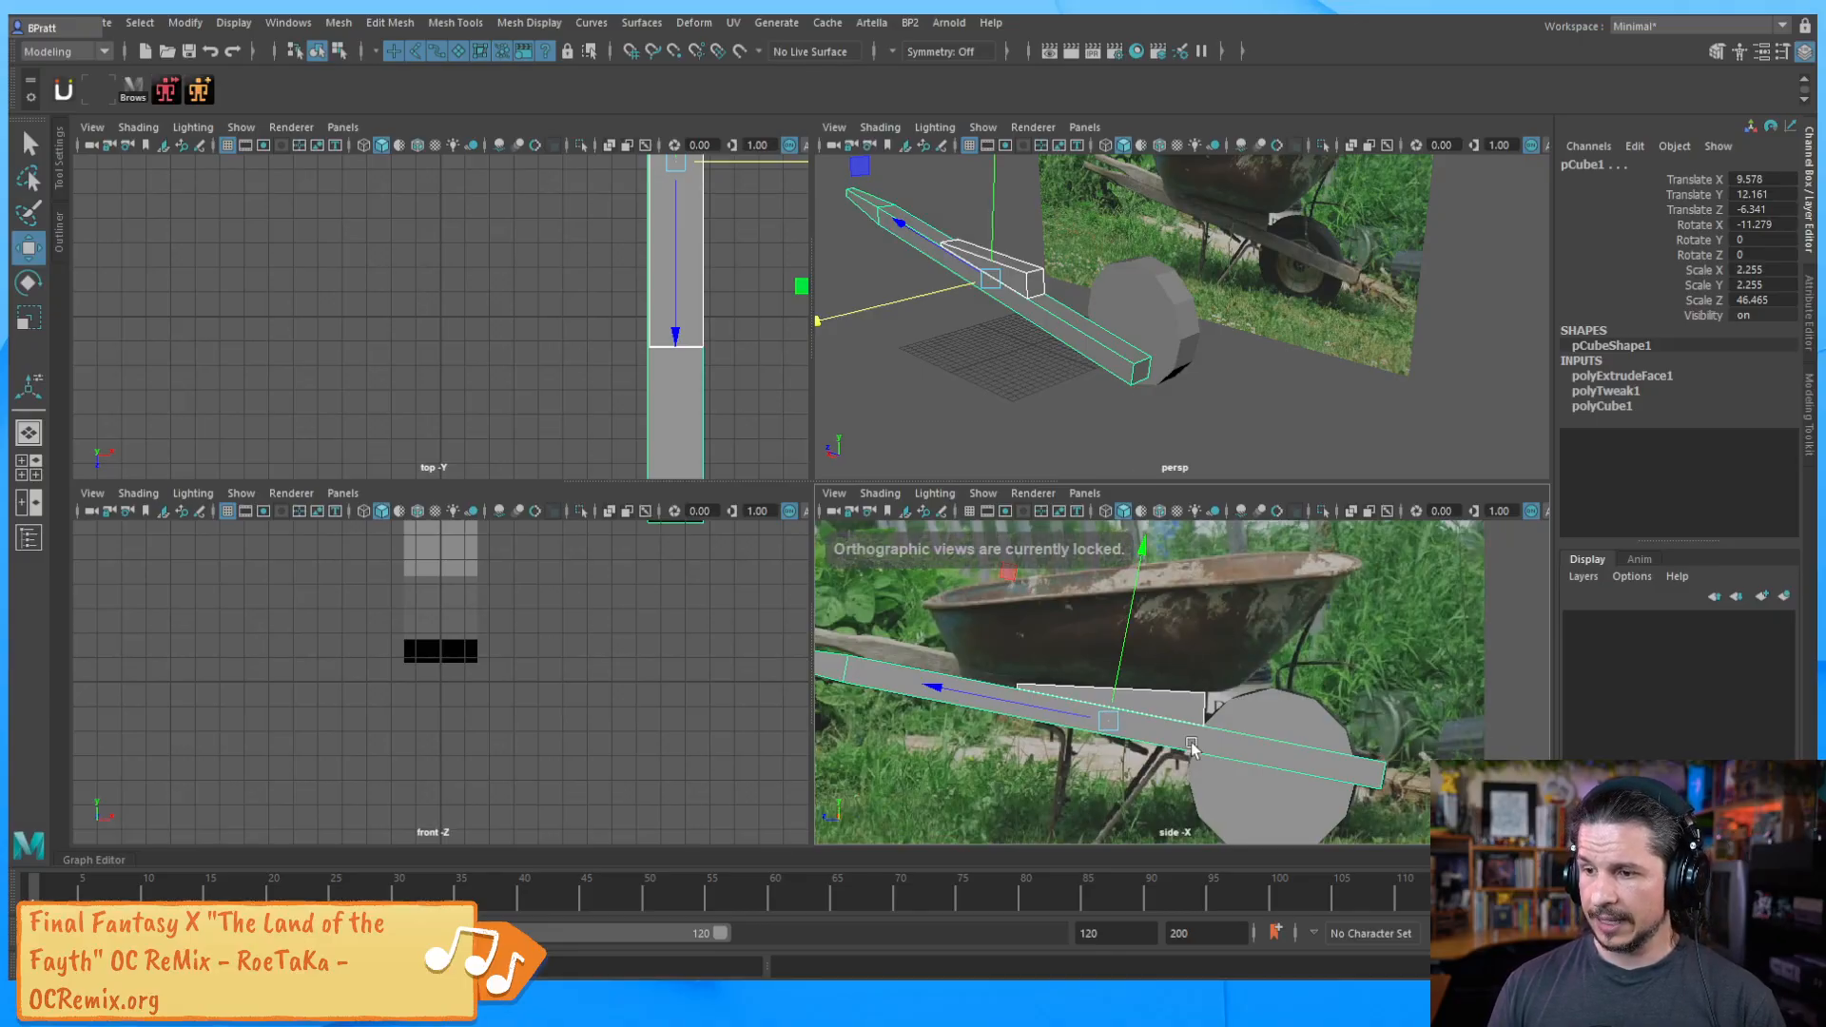
alt+middle_drag(1193, 734, 1159, 628)
alt+right_drag(1159, 628, 1288, 571)
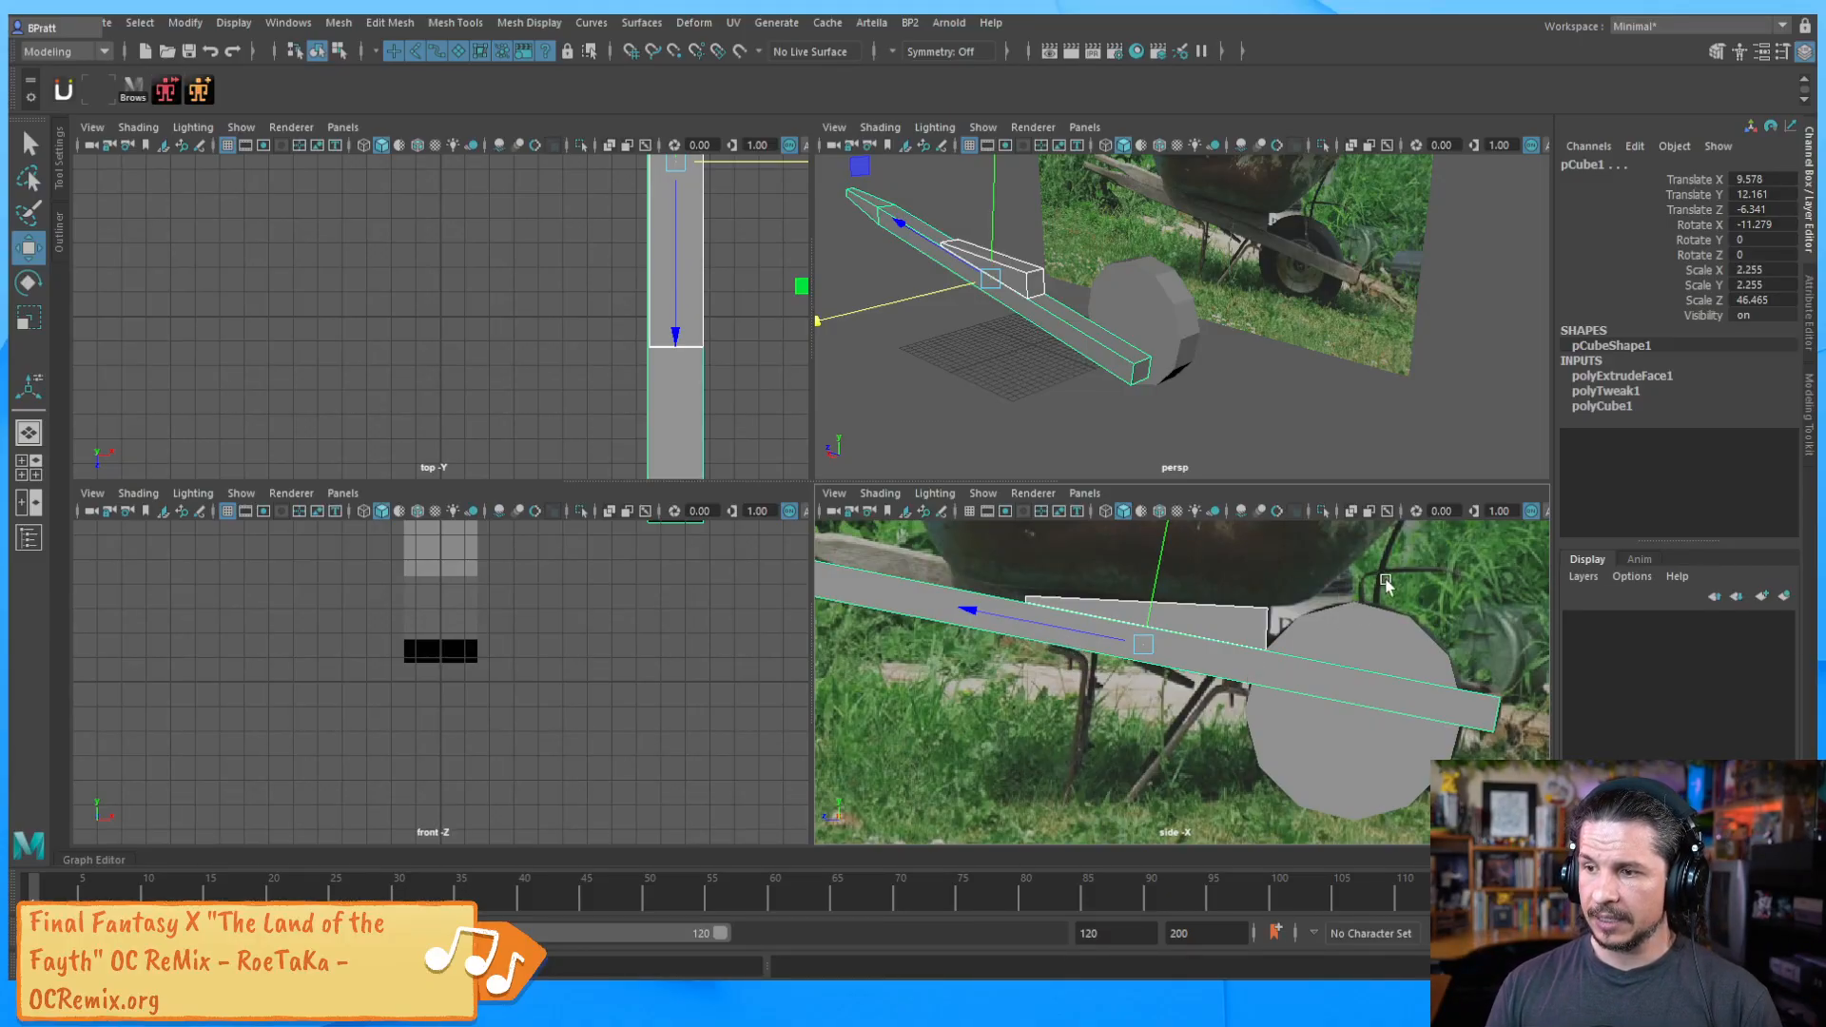
alt+middle_drag(1385, 587, 1265, 703)
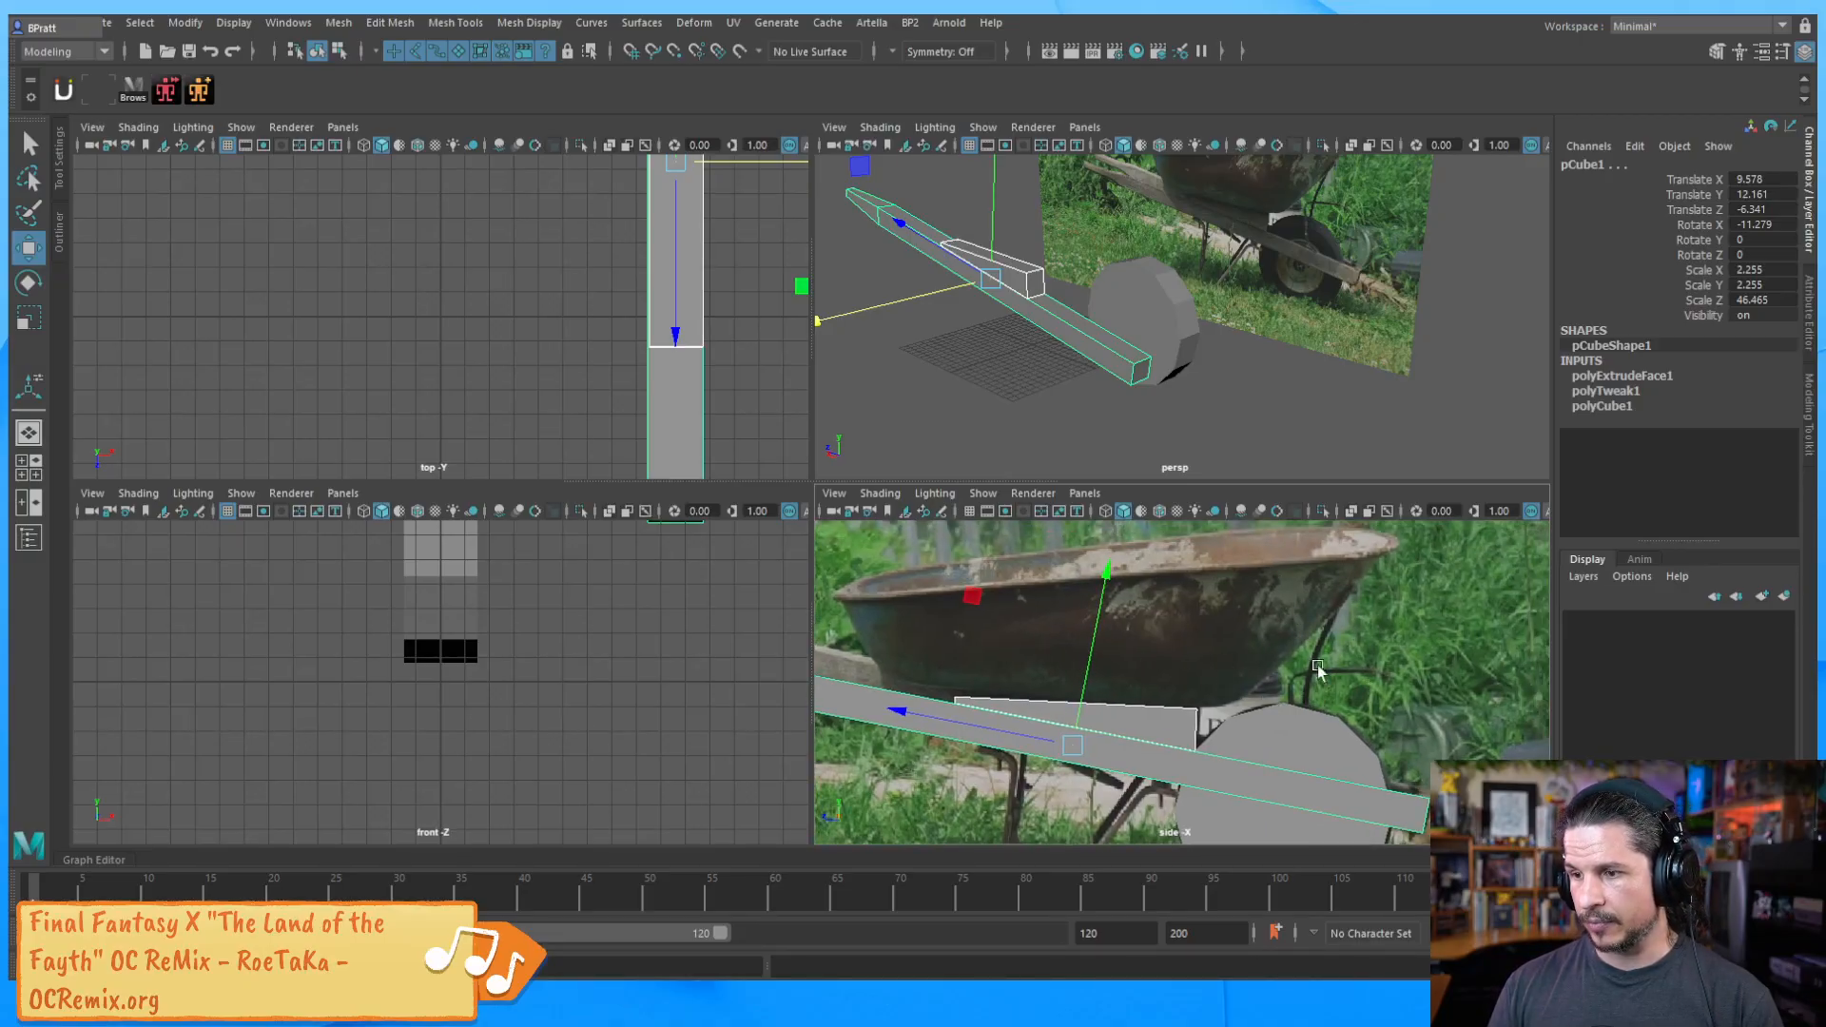
alt+right_drag(1187, 418, 1059, 326)
alt+drag(1059, 327, 1088, 358)
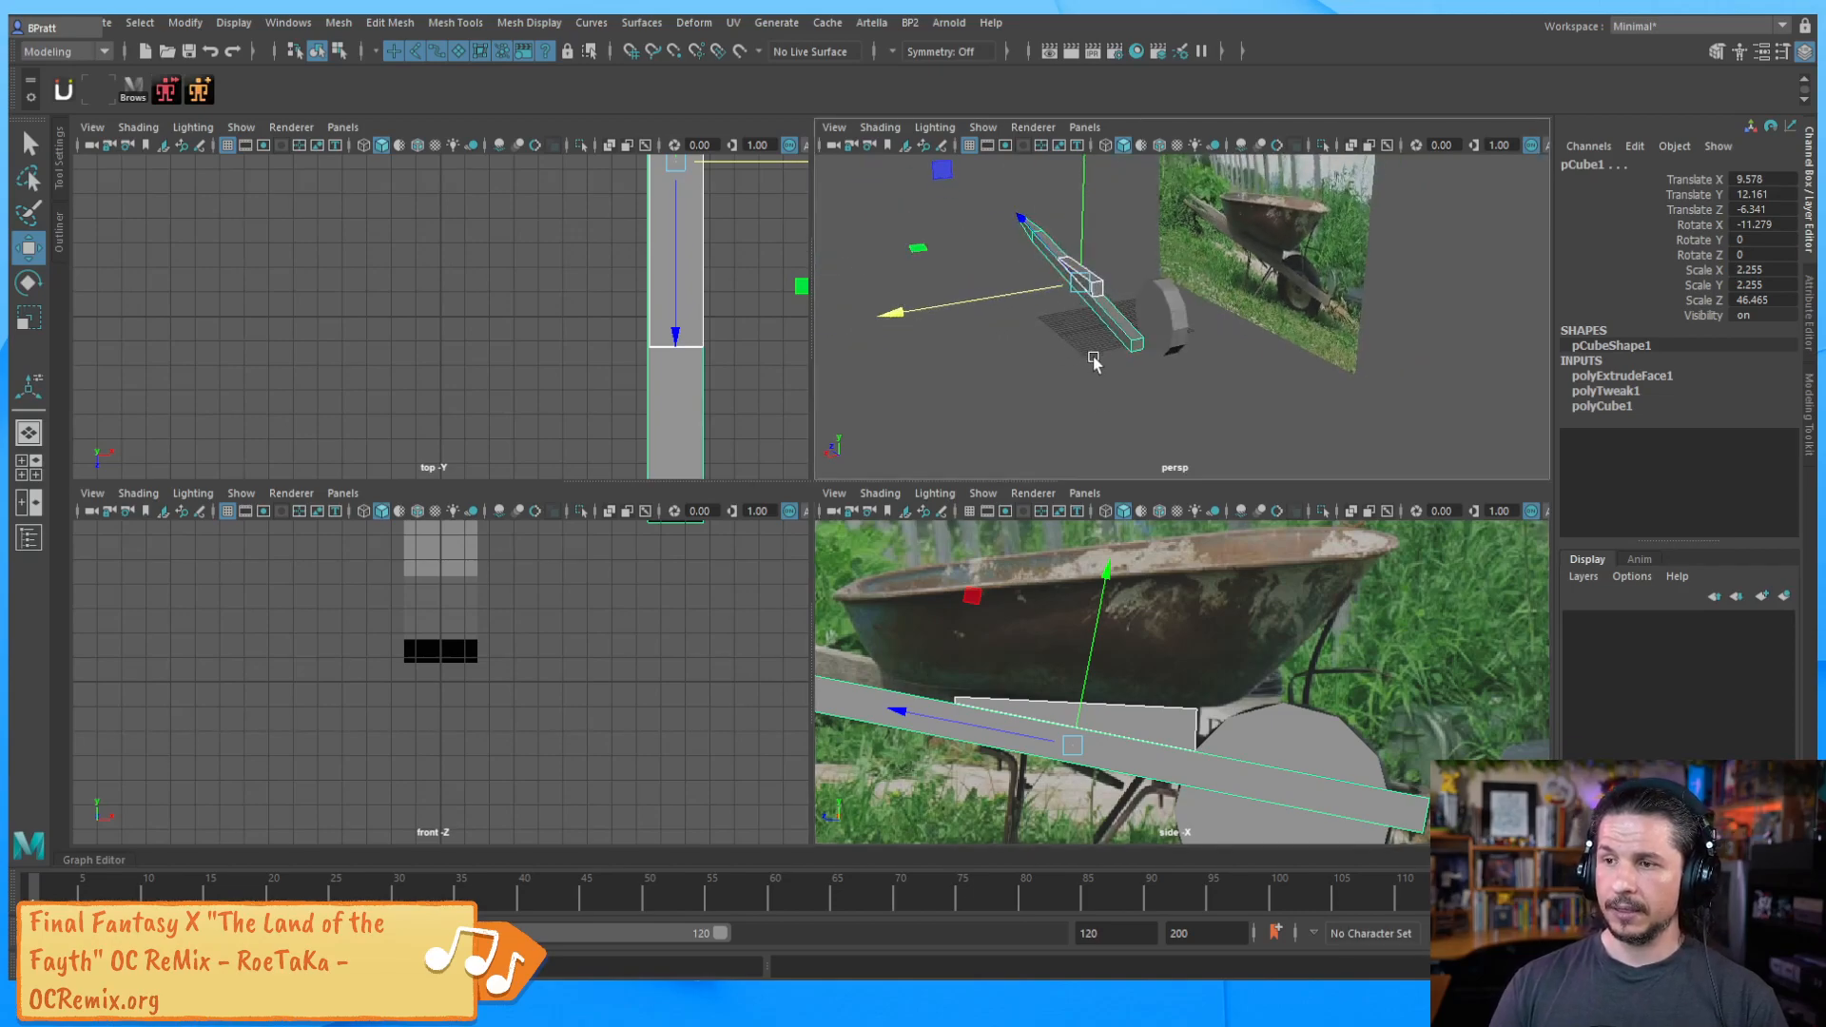
alt+middle_drag(1088, 358, 1092, 390)
alt+drag(1091, 391, 1079, 384)
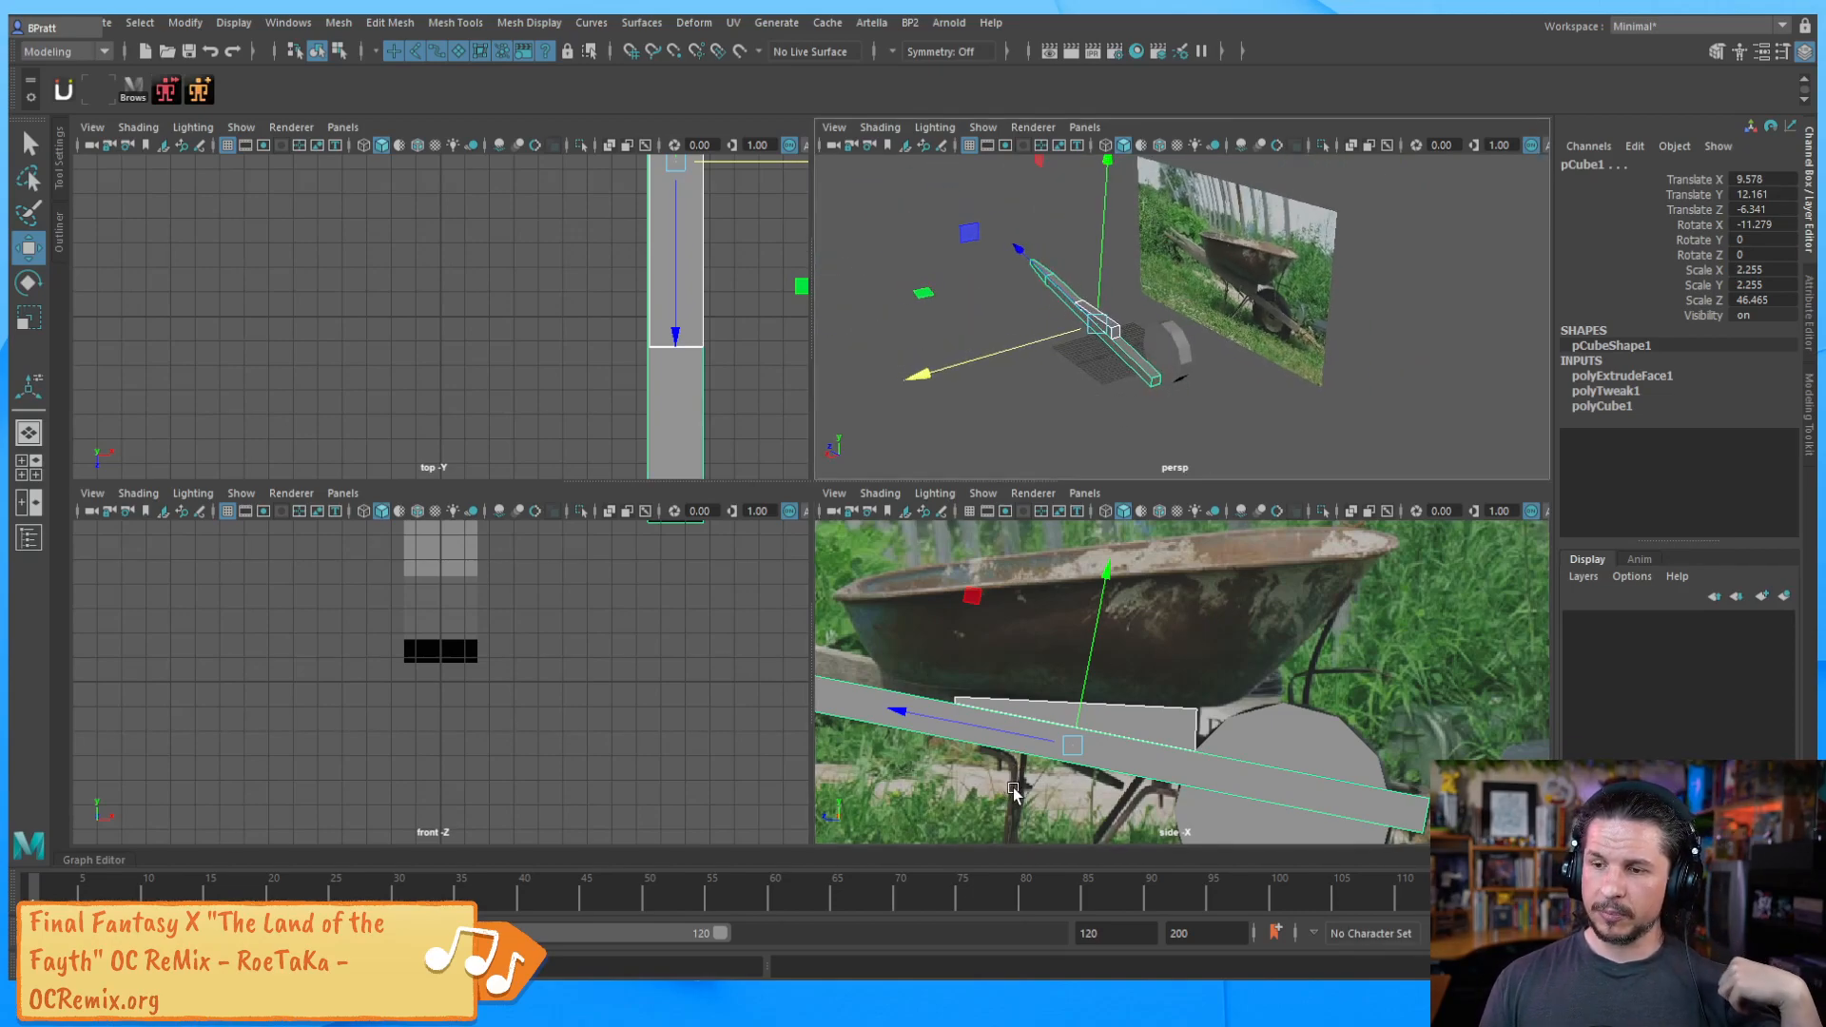
click(1113, 344)
click(1094, 321)
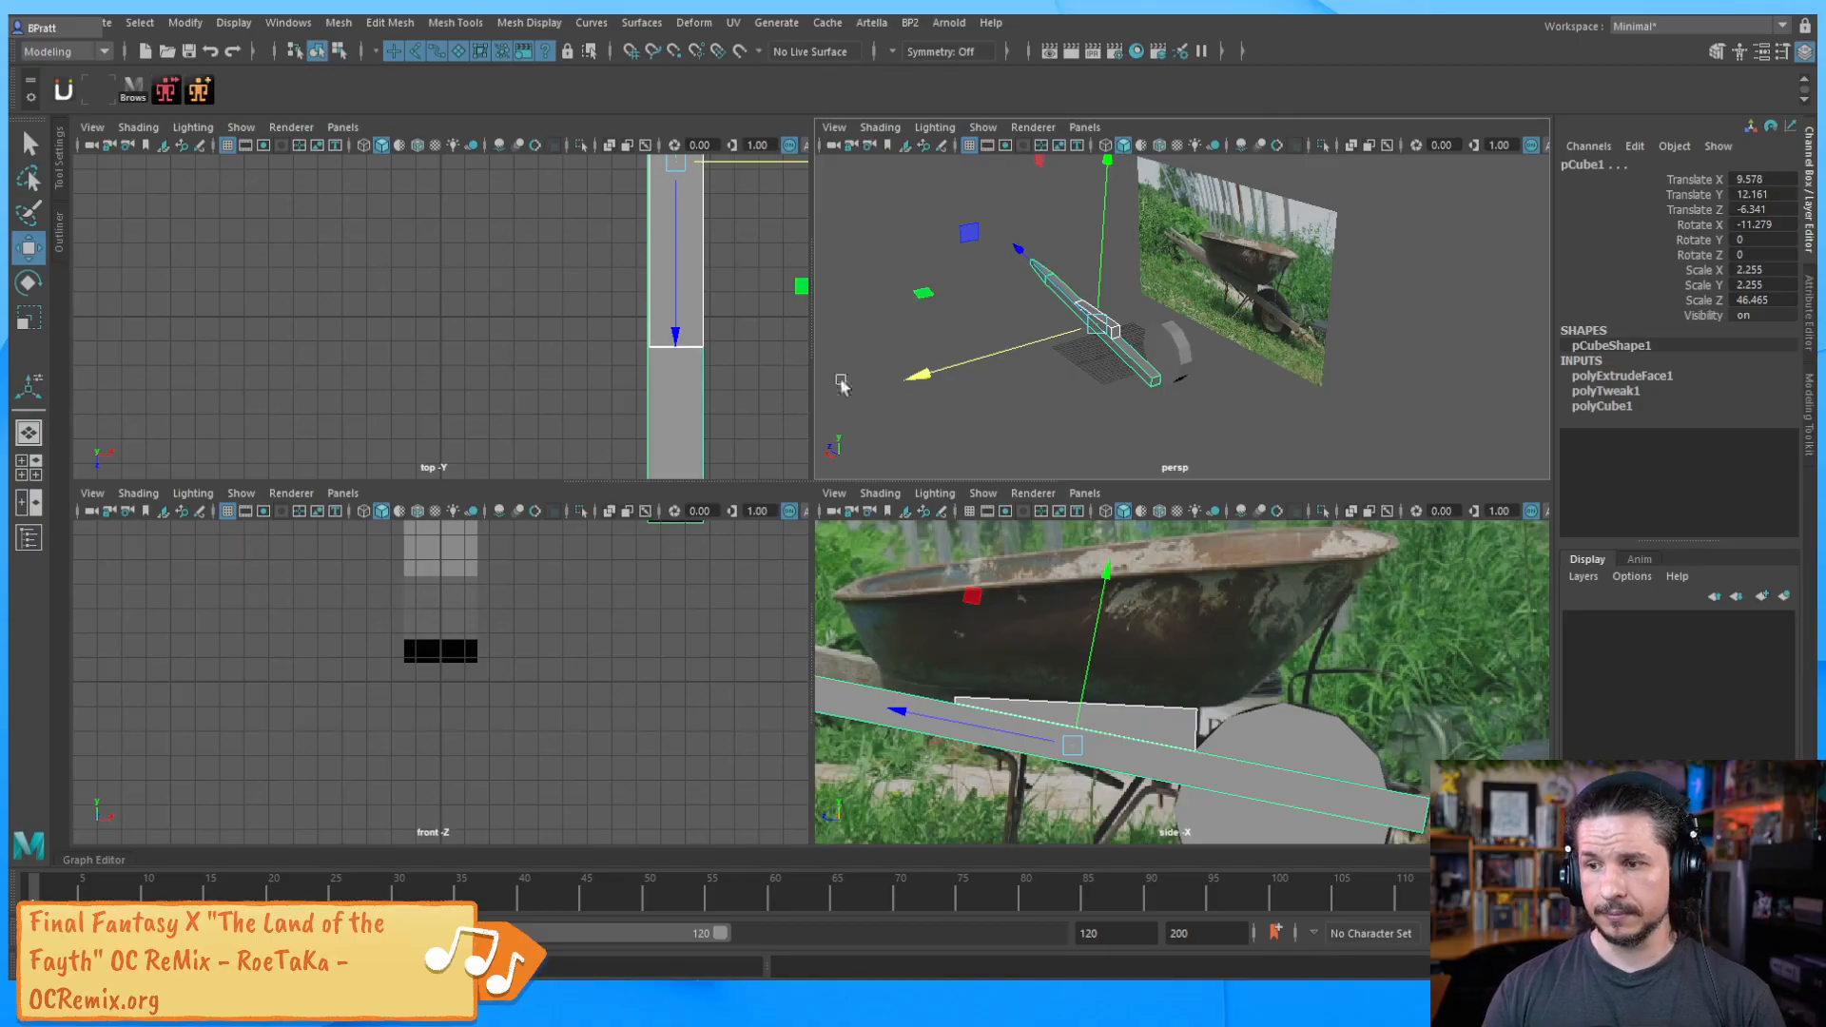
Create a polygon cube and place it over the reference tub at about Y 18.03, Z -6.65
click(1116, 409)
key(space)
drag(940, 346, 1269, 430)
alt+middle_drag(1339, 645, 1215, 549)
drag(943, 591, 1080, 382)
alt+middle_drag(1133, 545, 1082, 685)
alt+right_drag(1081, 686, 1190, 622)
alt+middle_drag(1190, 622, 1268, 662)
alt+right_drag(1269, 661, 1263, 679)
drag(1238, 681, 1148, 686)
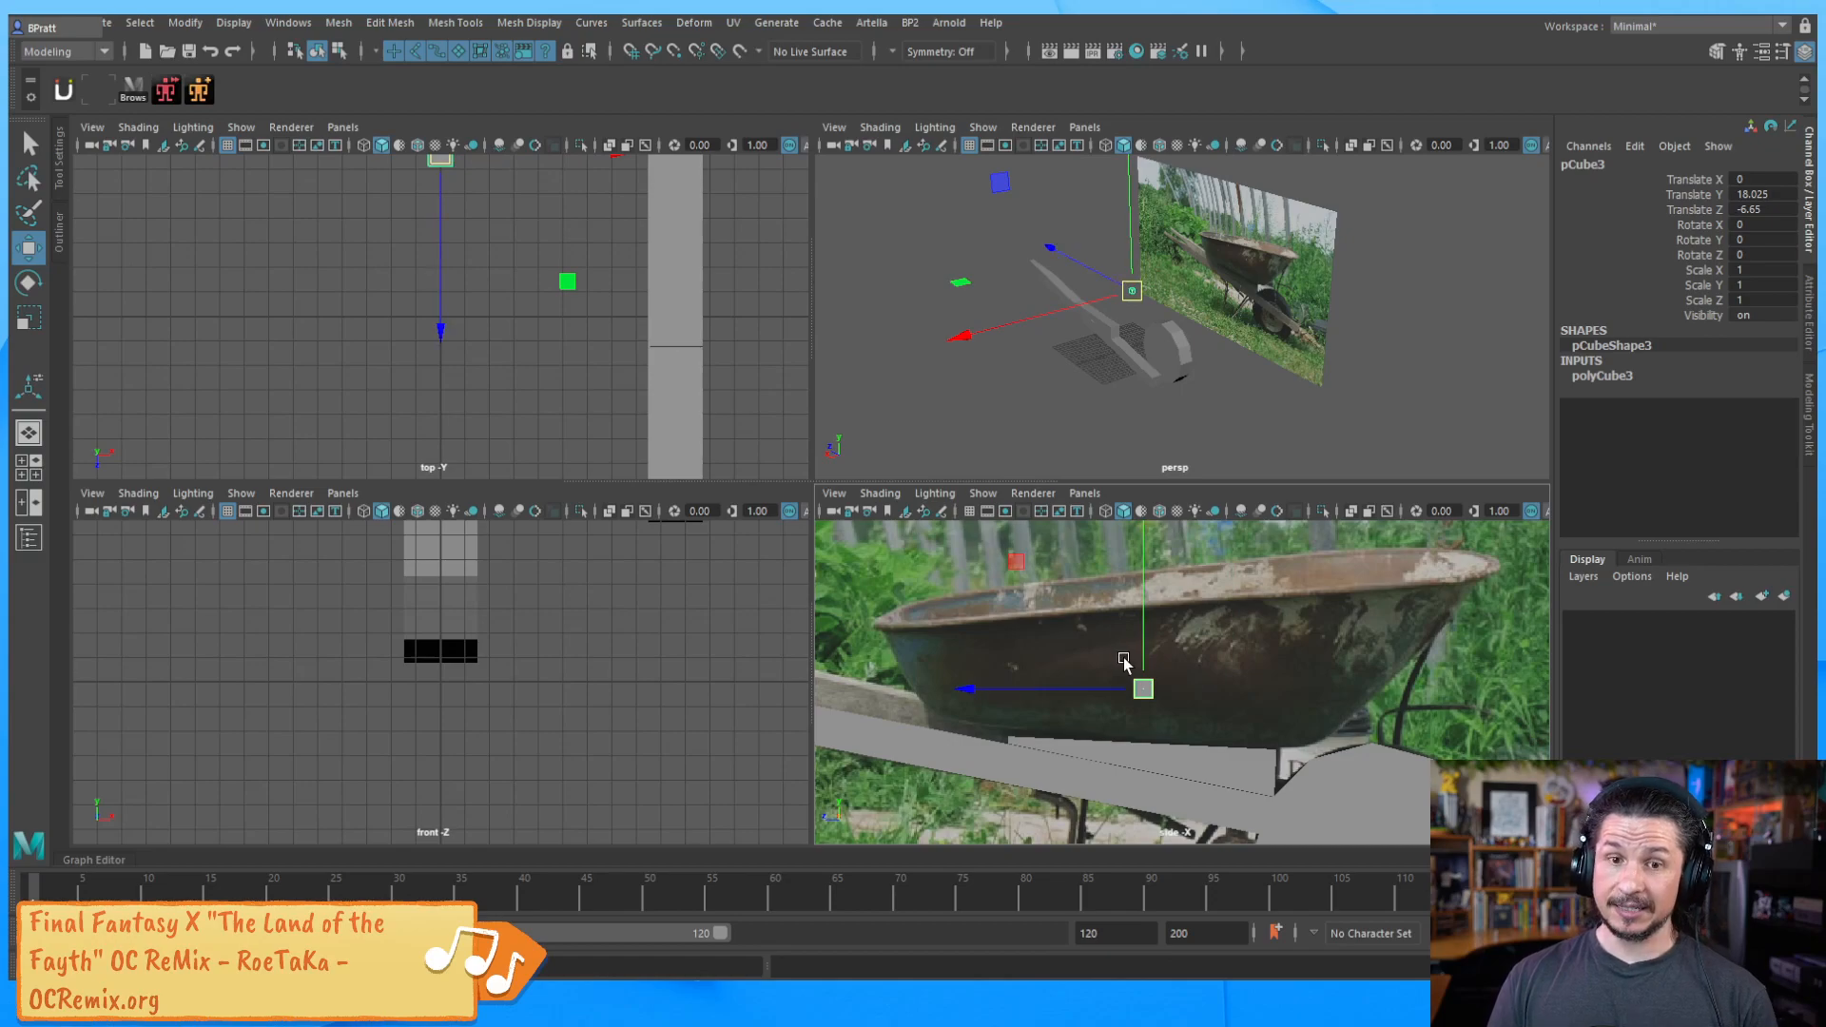
Pull the cube's corner vertices out to the four corners of the reference tub in the side view
right_drag(1142, 686, 1059, 474)
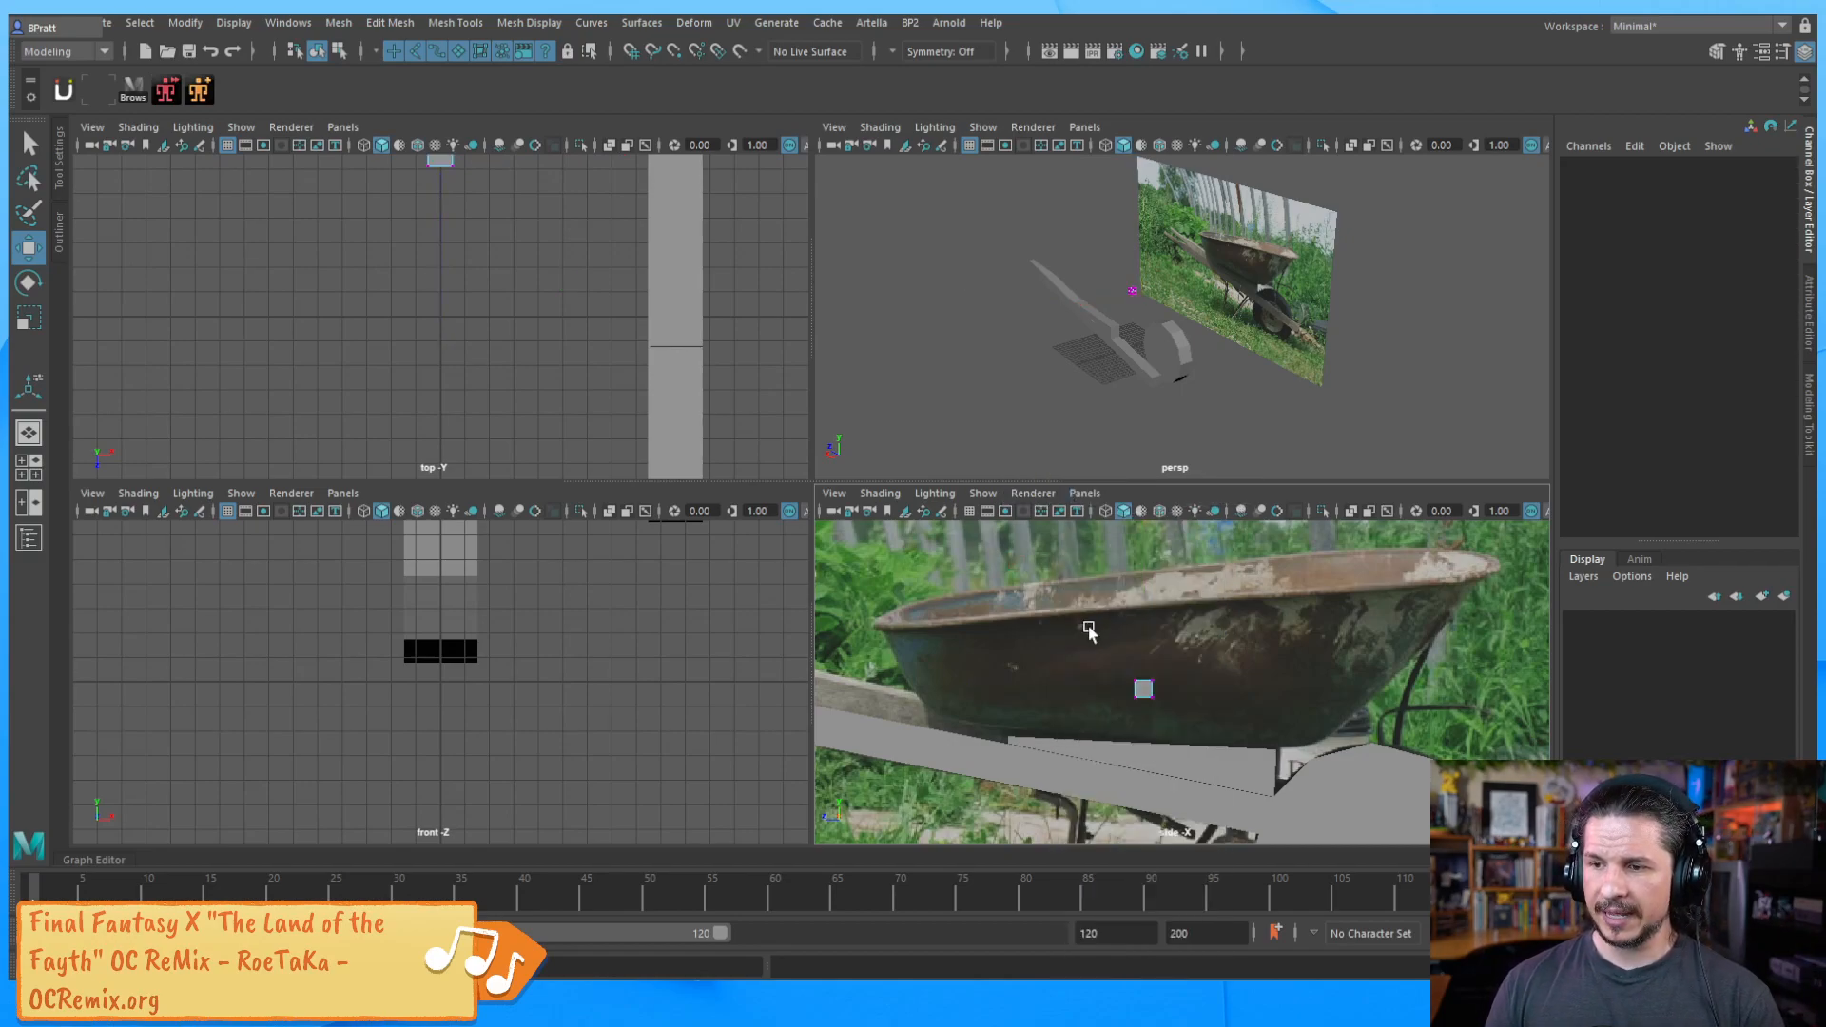
drag(1139, 677, 1143, 683)
drag(1010, 555, 892, 580)
drag(1088, 716, 1143, 677)
drag(1003, 565, 802, 587)
drag(1130, 727, 1177, 685)
drag(1028, 566, 1120, 687)
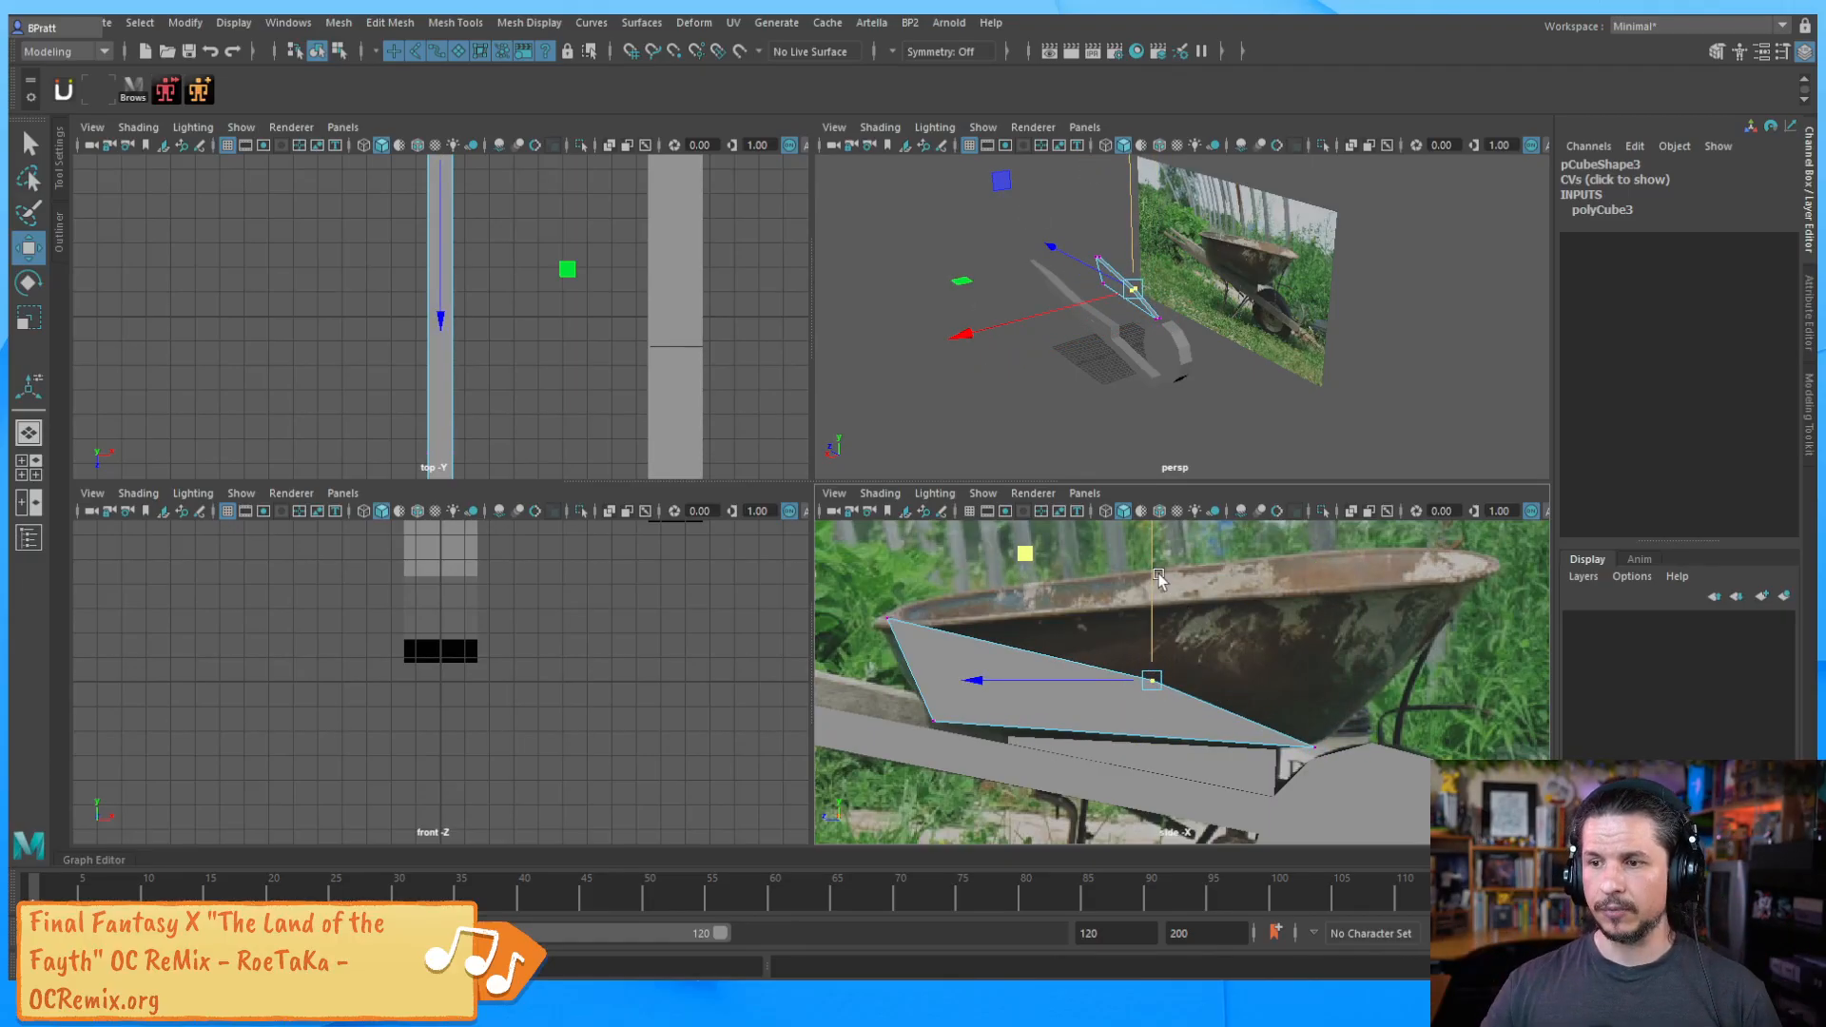
drag(1052, 544, 1349, 463)
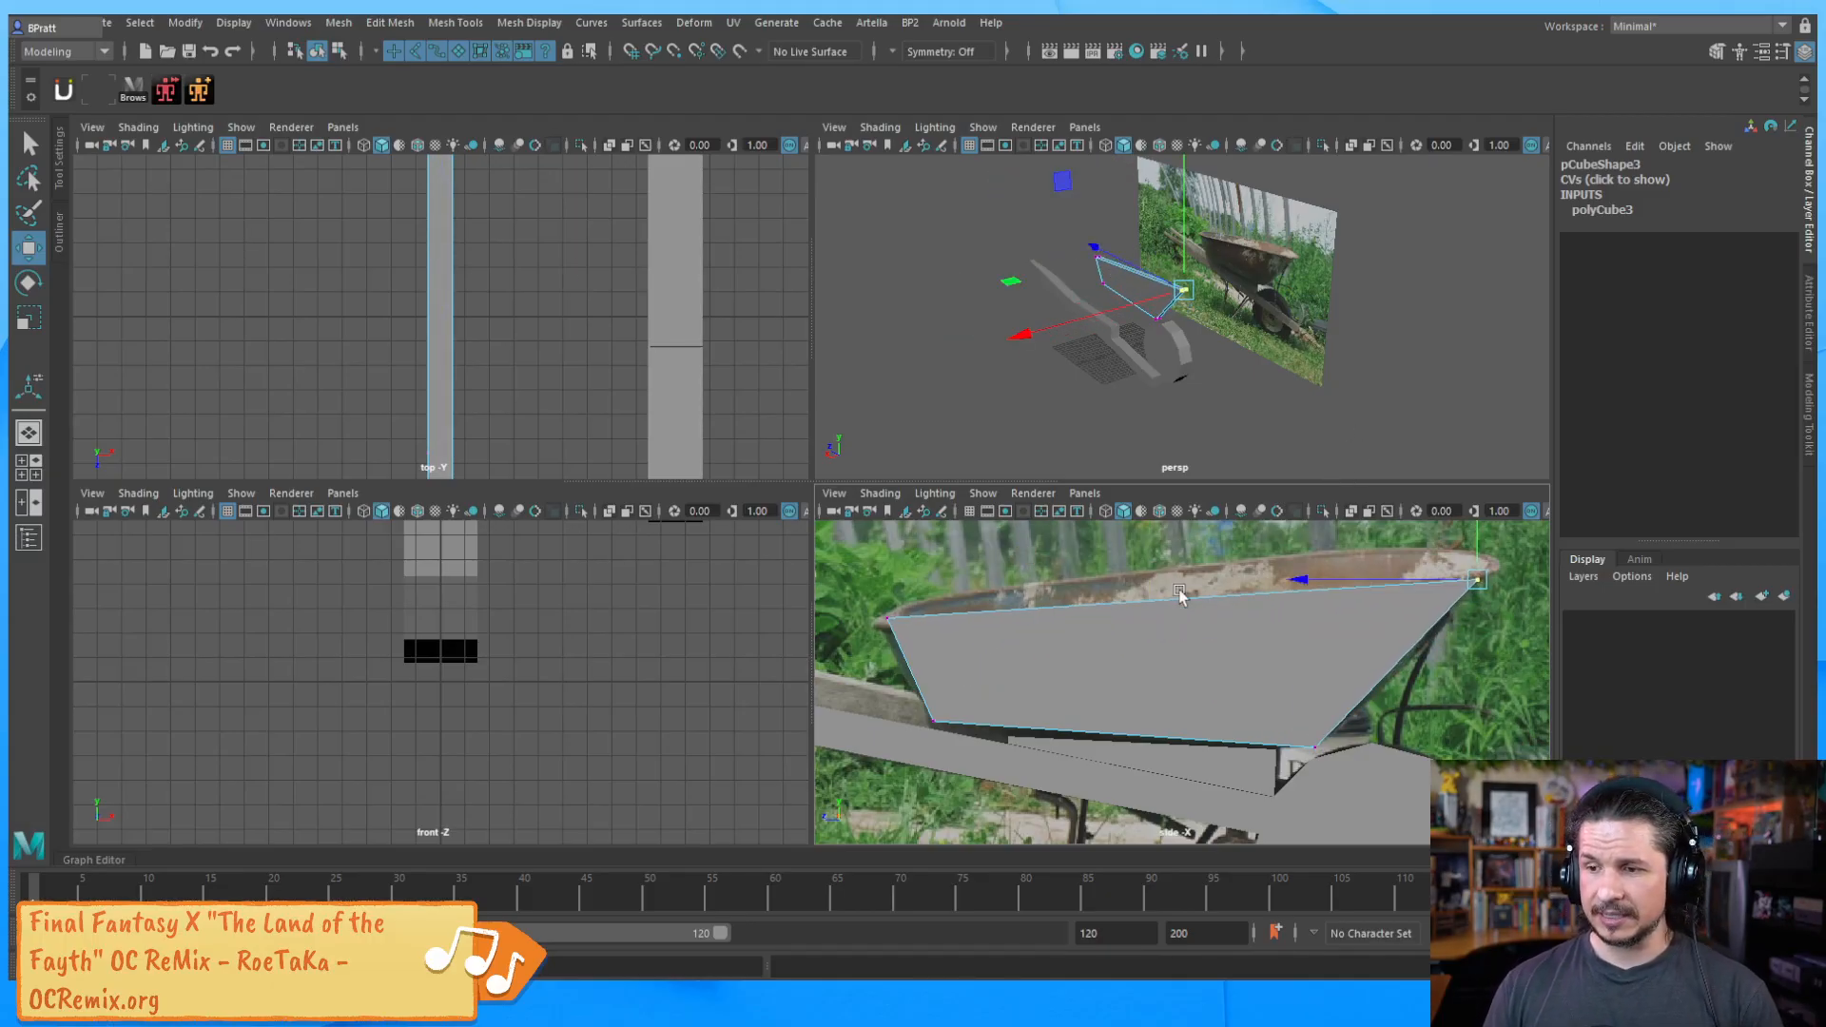
Lower the tub's handle-side bottom corner slightly and adjust both upper corners to match the reference rim
drag(948, 714, 917, 765)
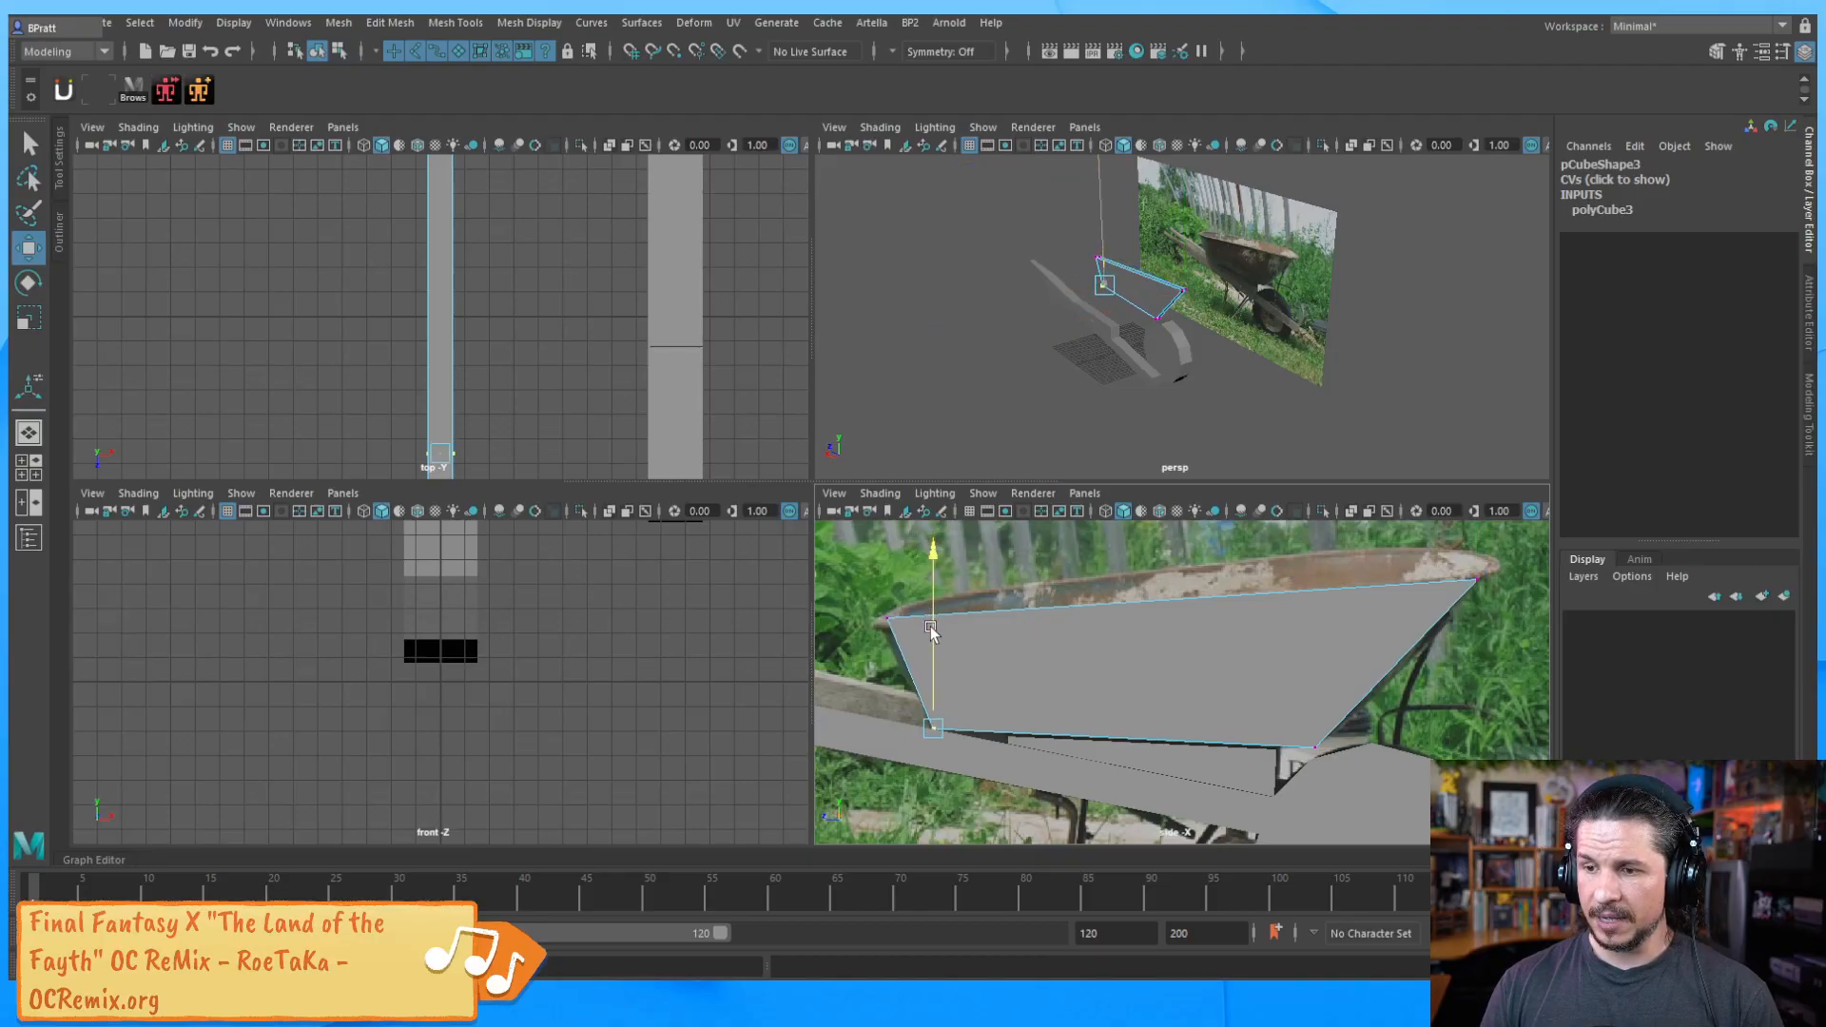
drag(933, 626, 933, 631)
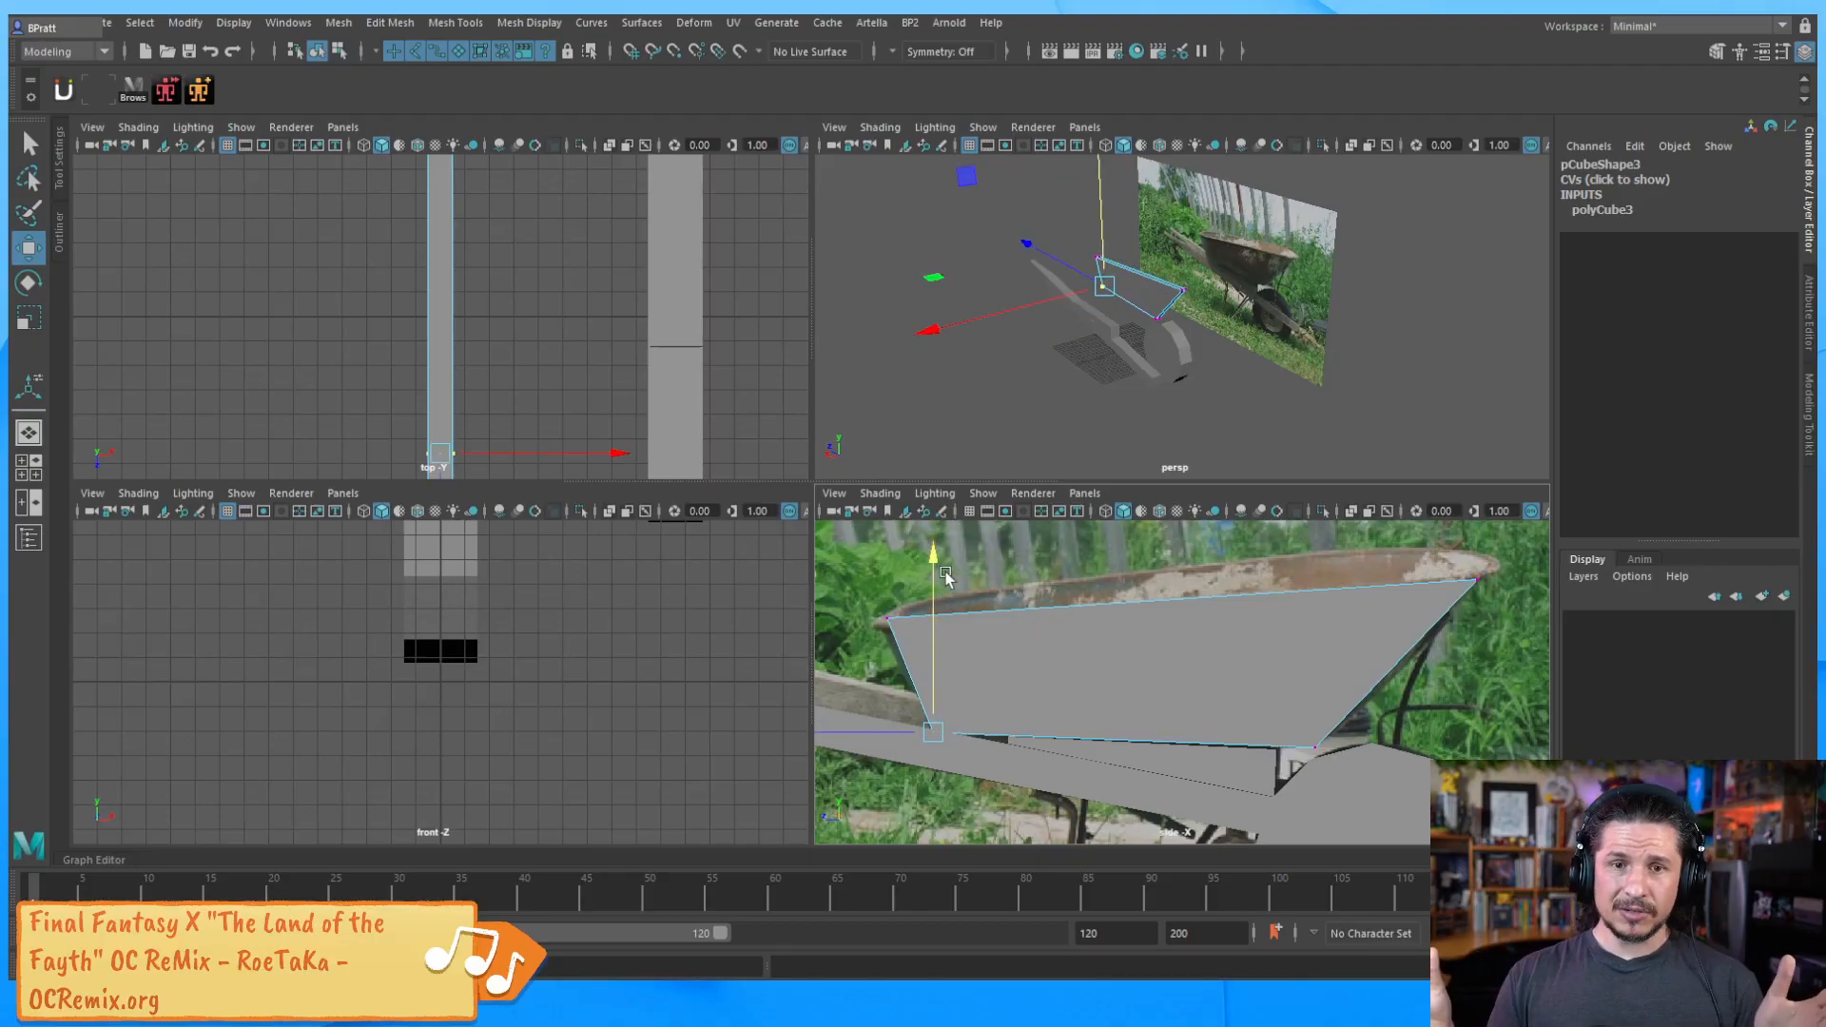
click(886, 620)
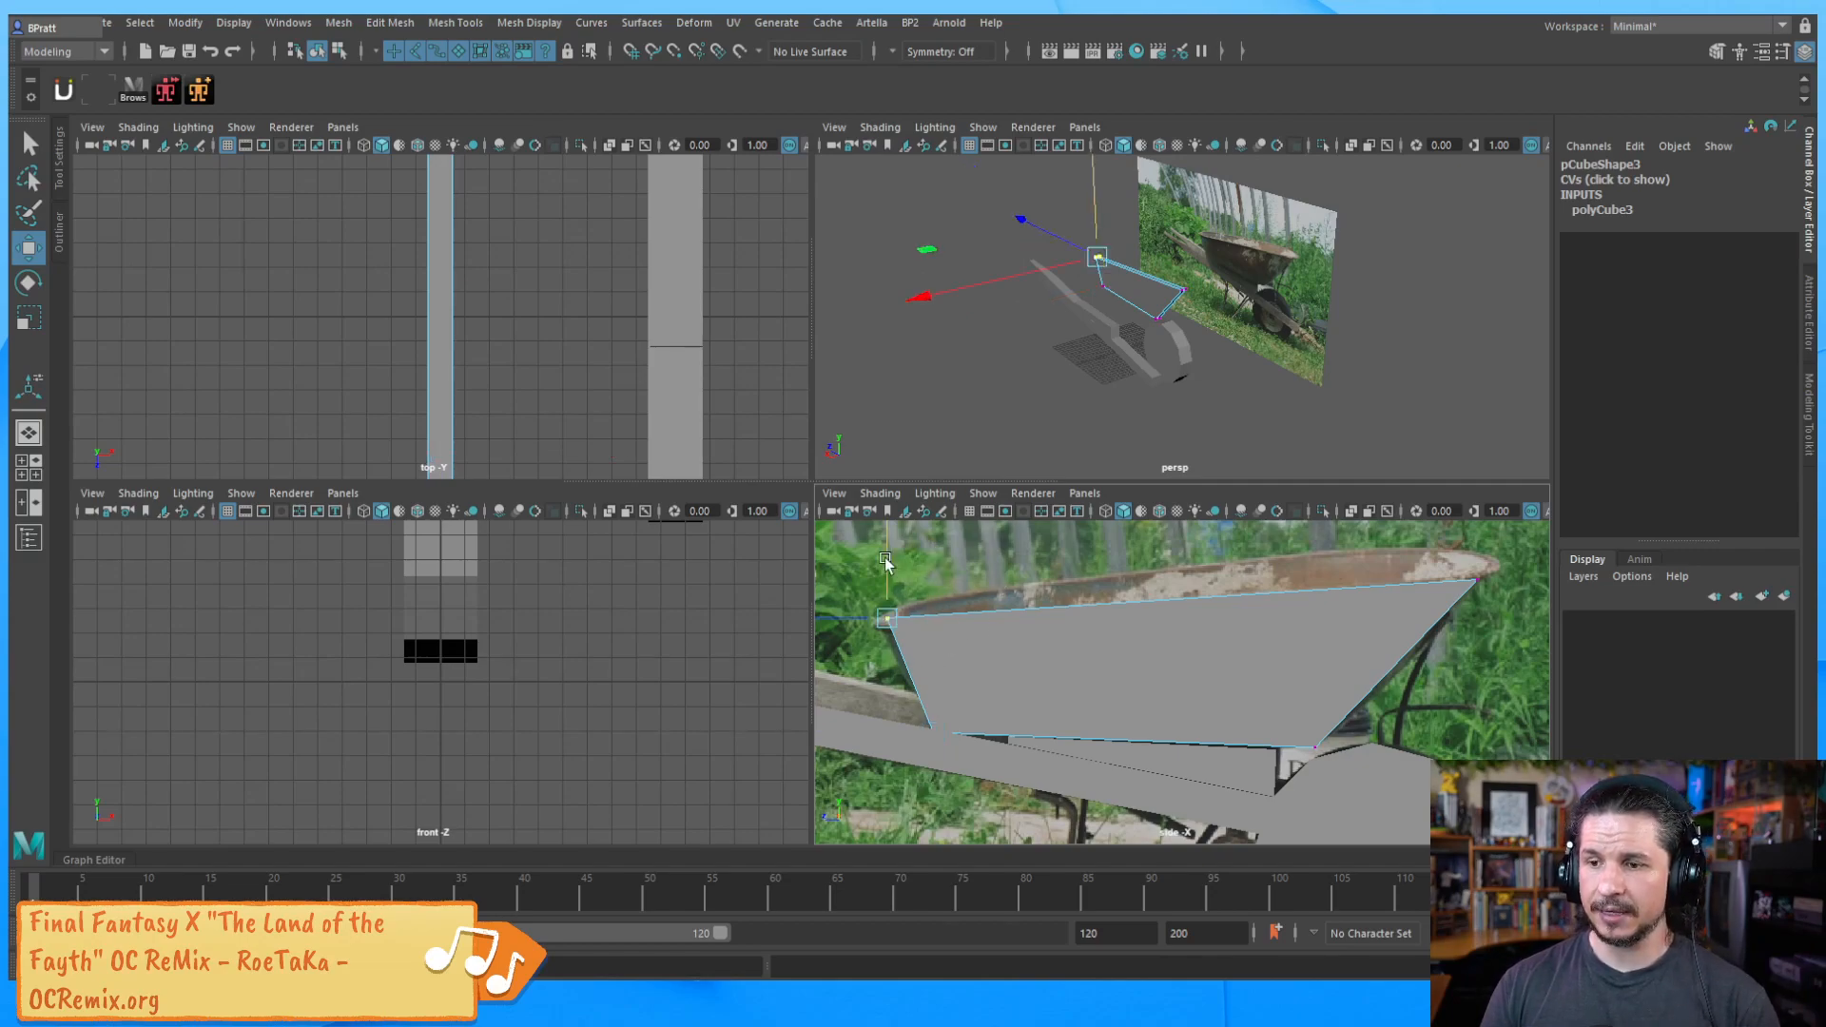
alt+middle_drag(914, 539, 989, 568)
drag(842, 526, 838, 522)
alt+middle_drag(1360, 576, 1121, 618)
drag(1362, 610, 1248, 693)
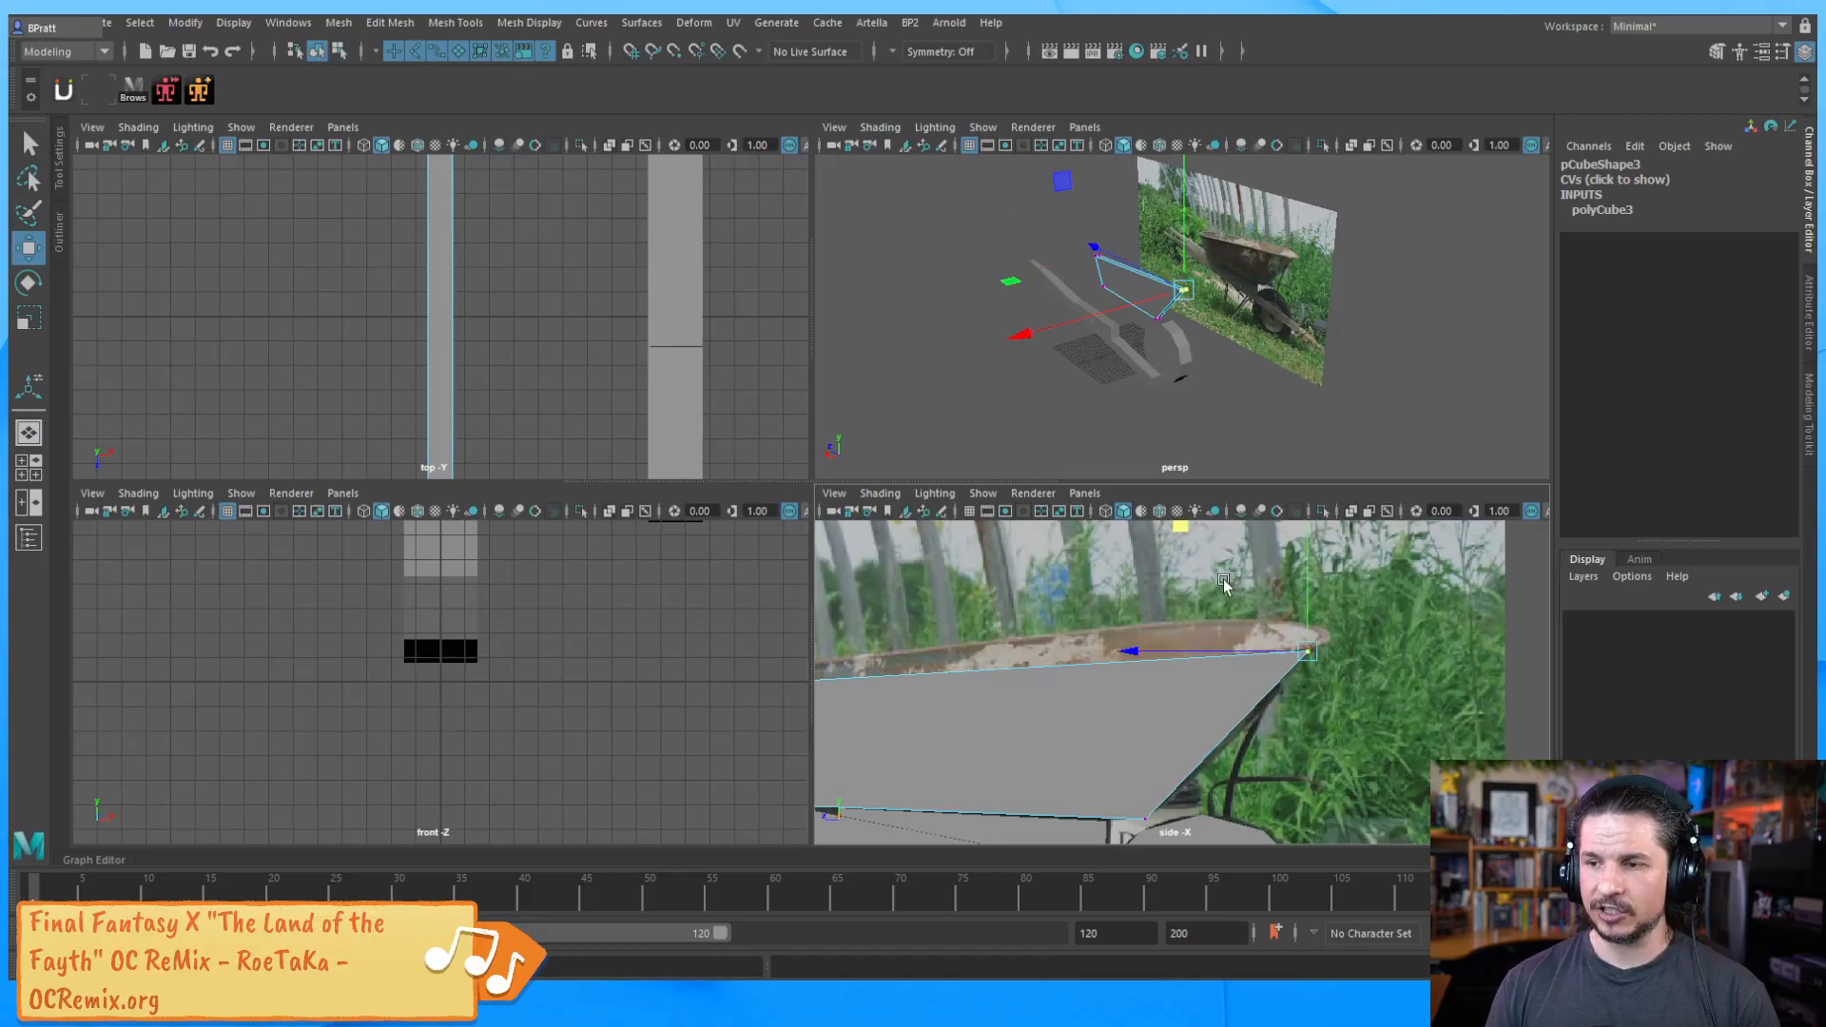
alt+middle_drag(1223, 581, 1189, 617)
drag(1149, 561, 1169, 543)
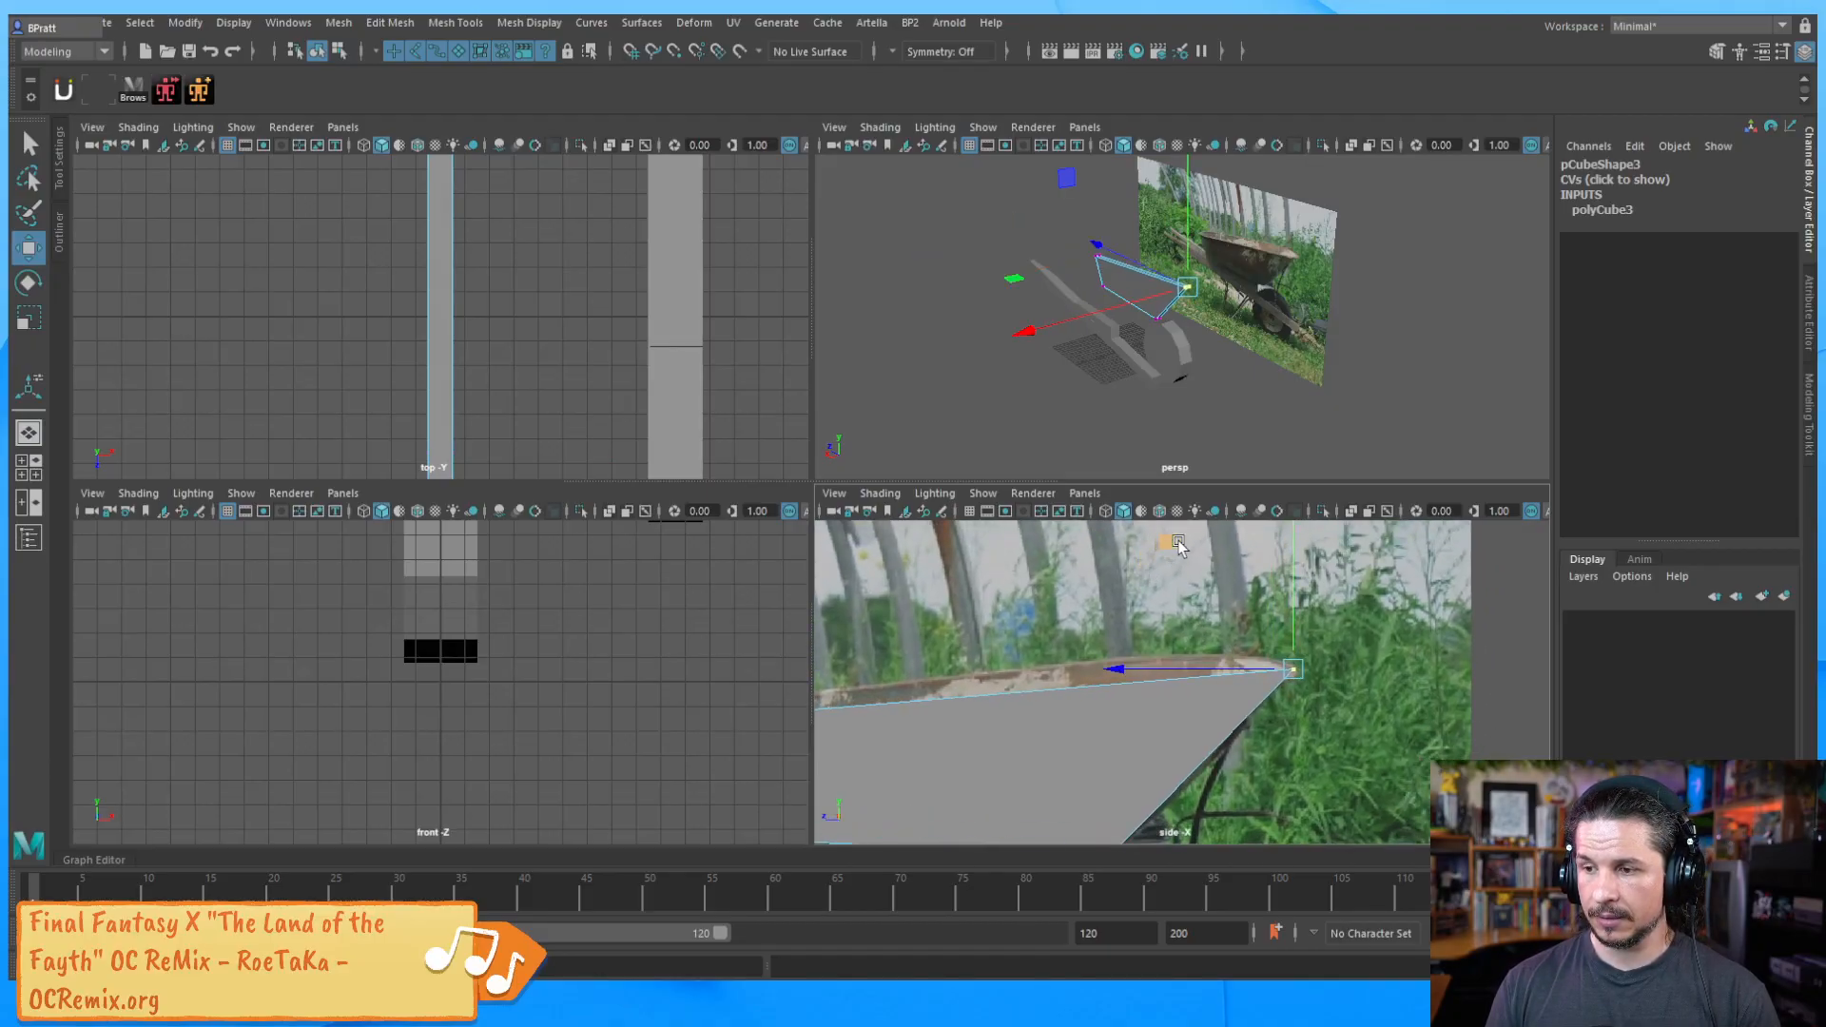
alt+right_drag(1272, 578, 1076, 675)
alt+middle_drag(1076, 675, 1165, 599)
Return to object selection and scale the tub block along X until its side reaches over the beam
alt+drag(1184, 429, 1097, 366)
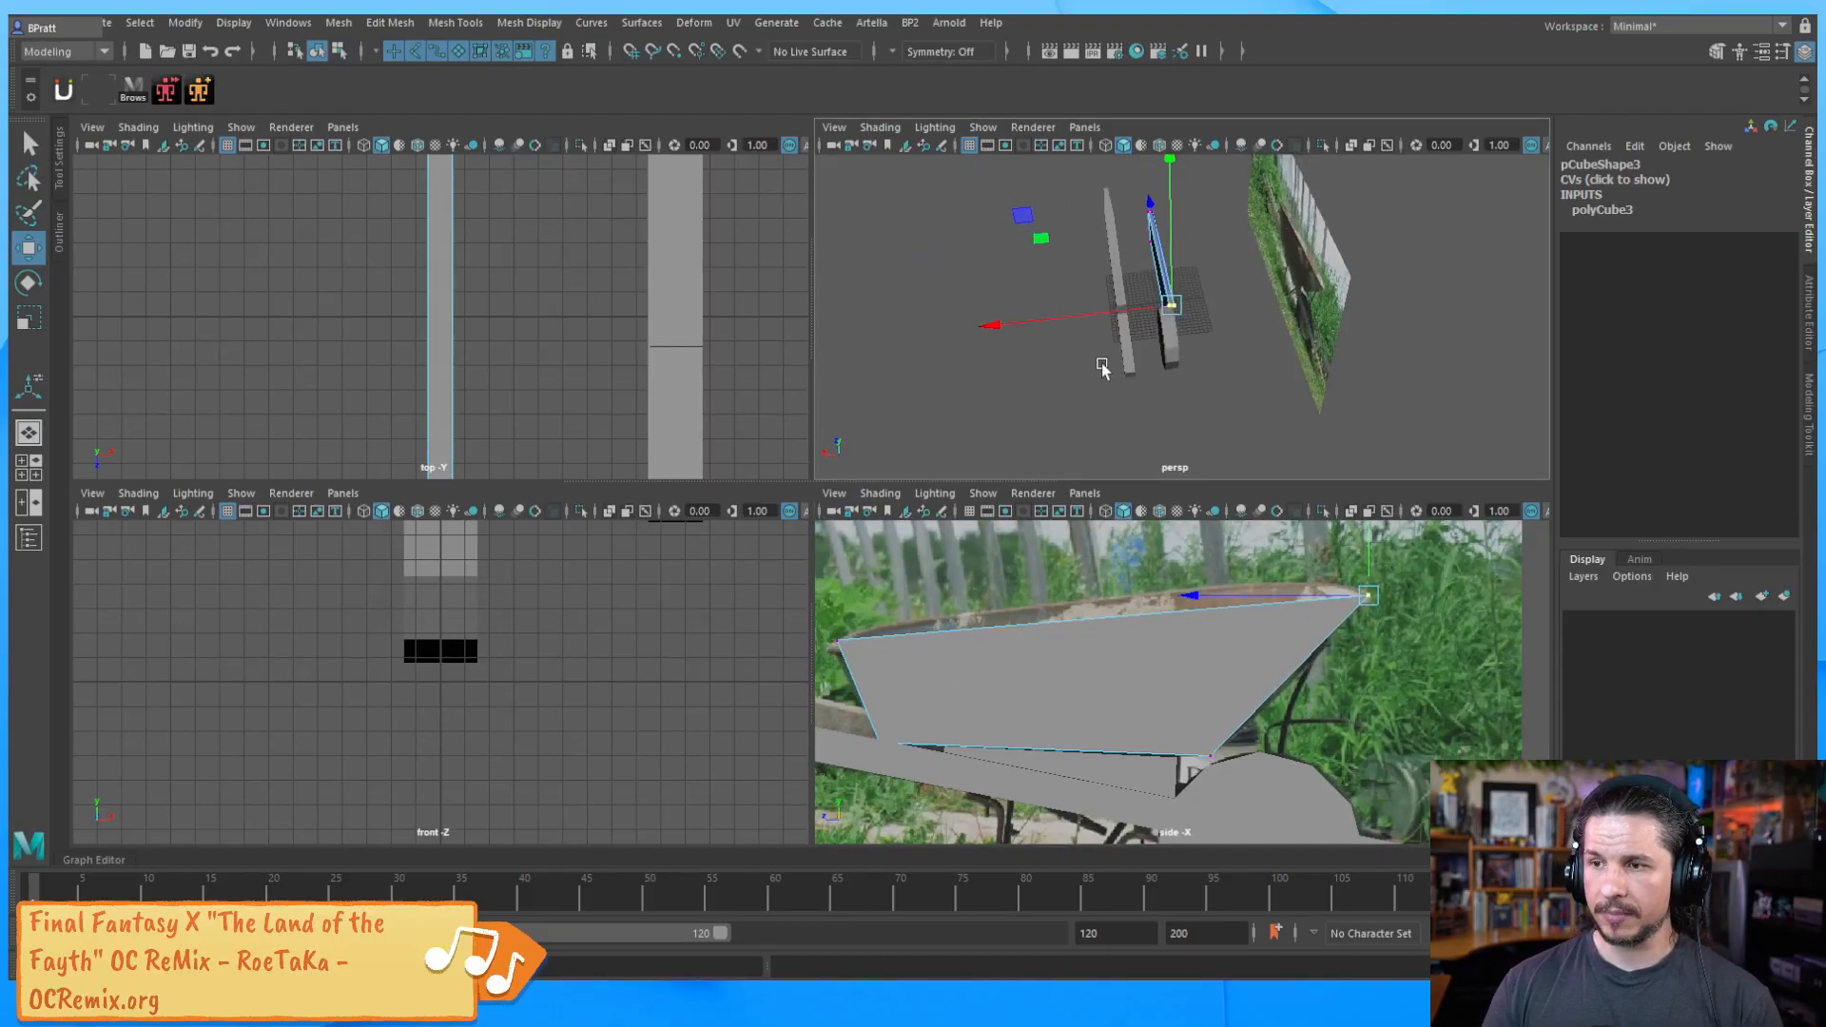
key(F8)
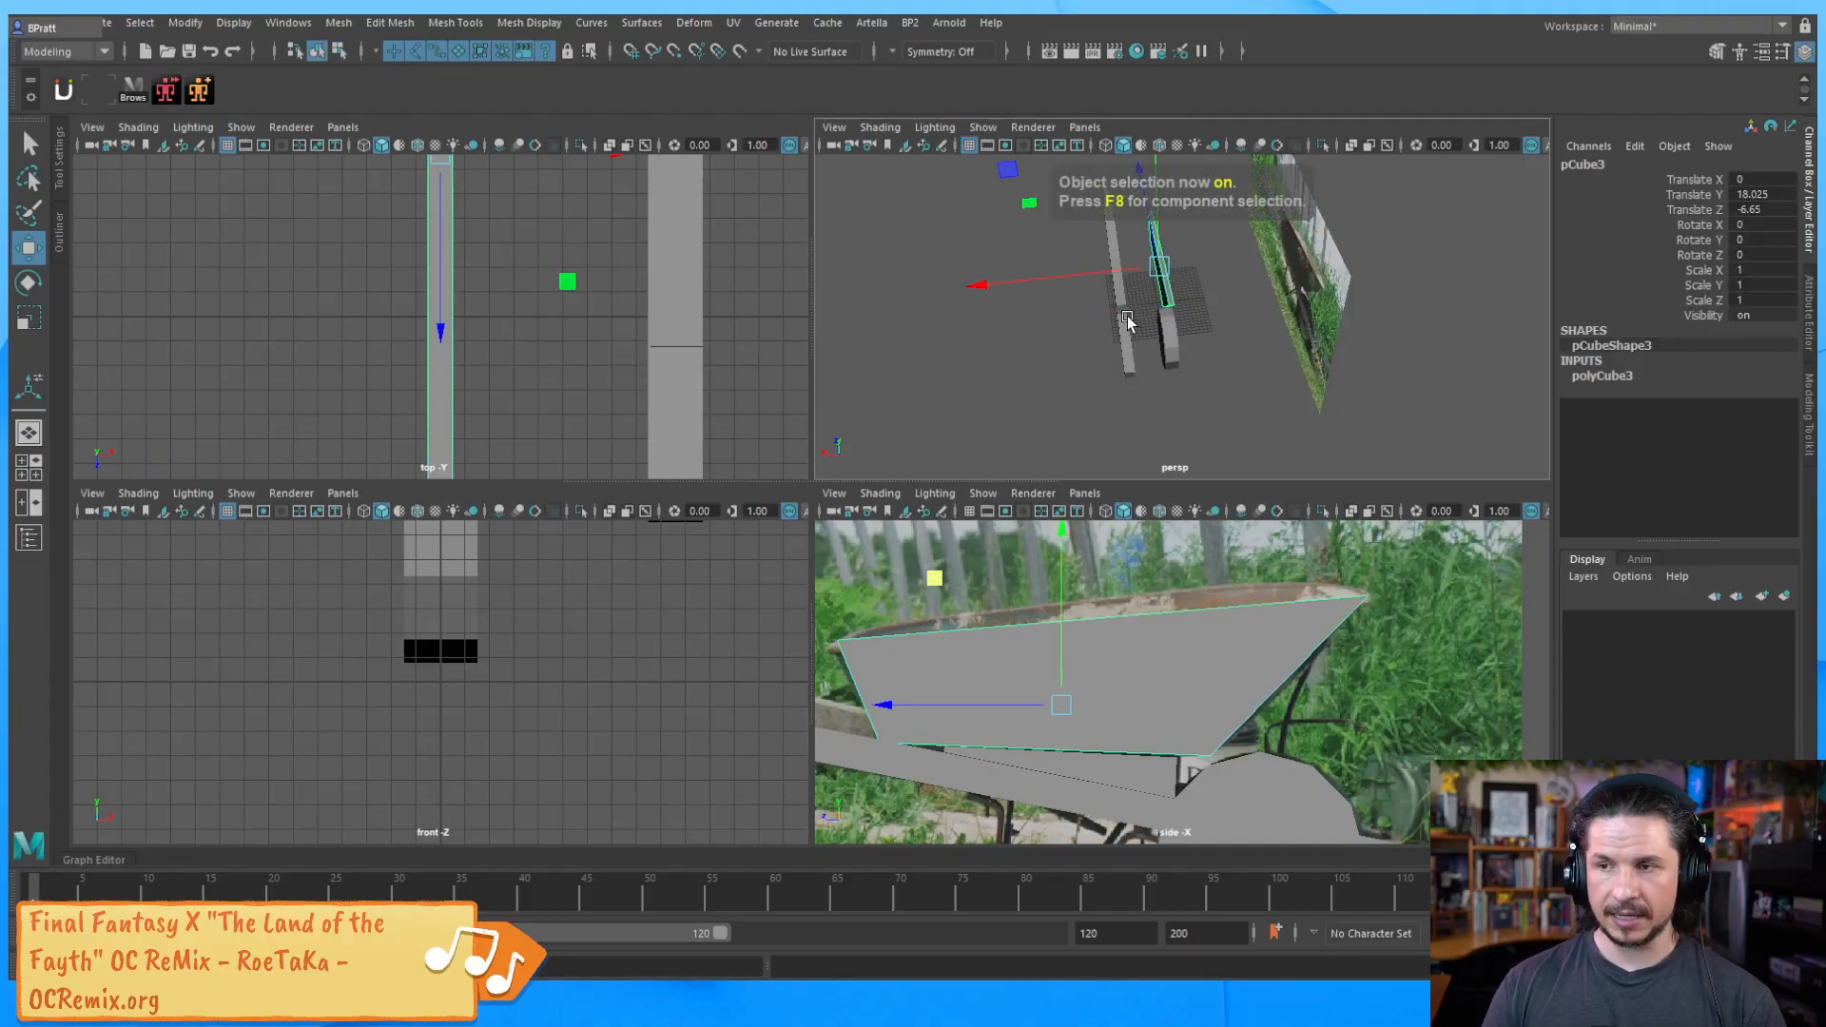
key(r)
drag(1031, 278, 704, 316)
middle_drag(1184, 355, 1049, 376)
mouse_move(1162, 367)
middle_down()
mouse_move(1012, 380)
mouse_move(1159, 373)
middle_up()
alt+drag(1217, 381, 1112, 268)
alt+drag(1260, 344, 1274, 360)
middle_drag(1274, 360, 1169, 403)
alt+drag(1170, 403, 1214, 428)
Deselect the tub and inspect the whole blockout against the reference, including the leg area below the beam
key(F8)
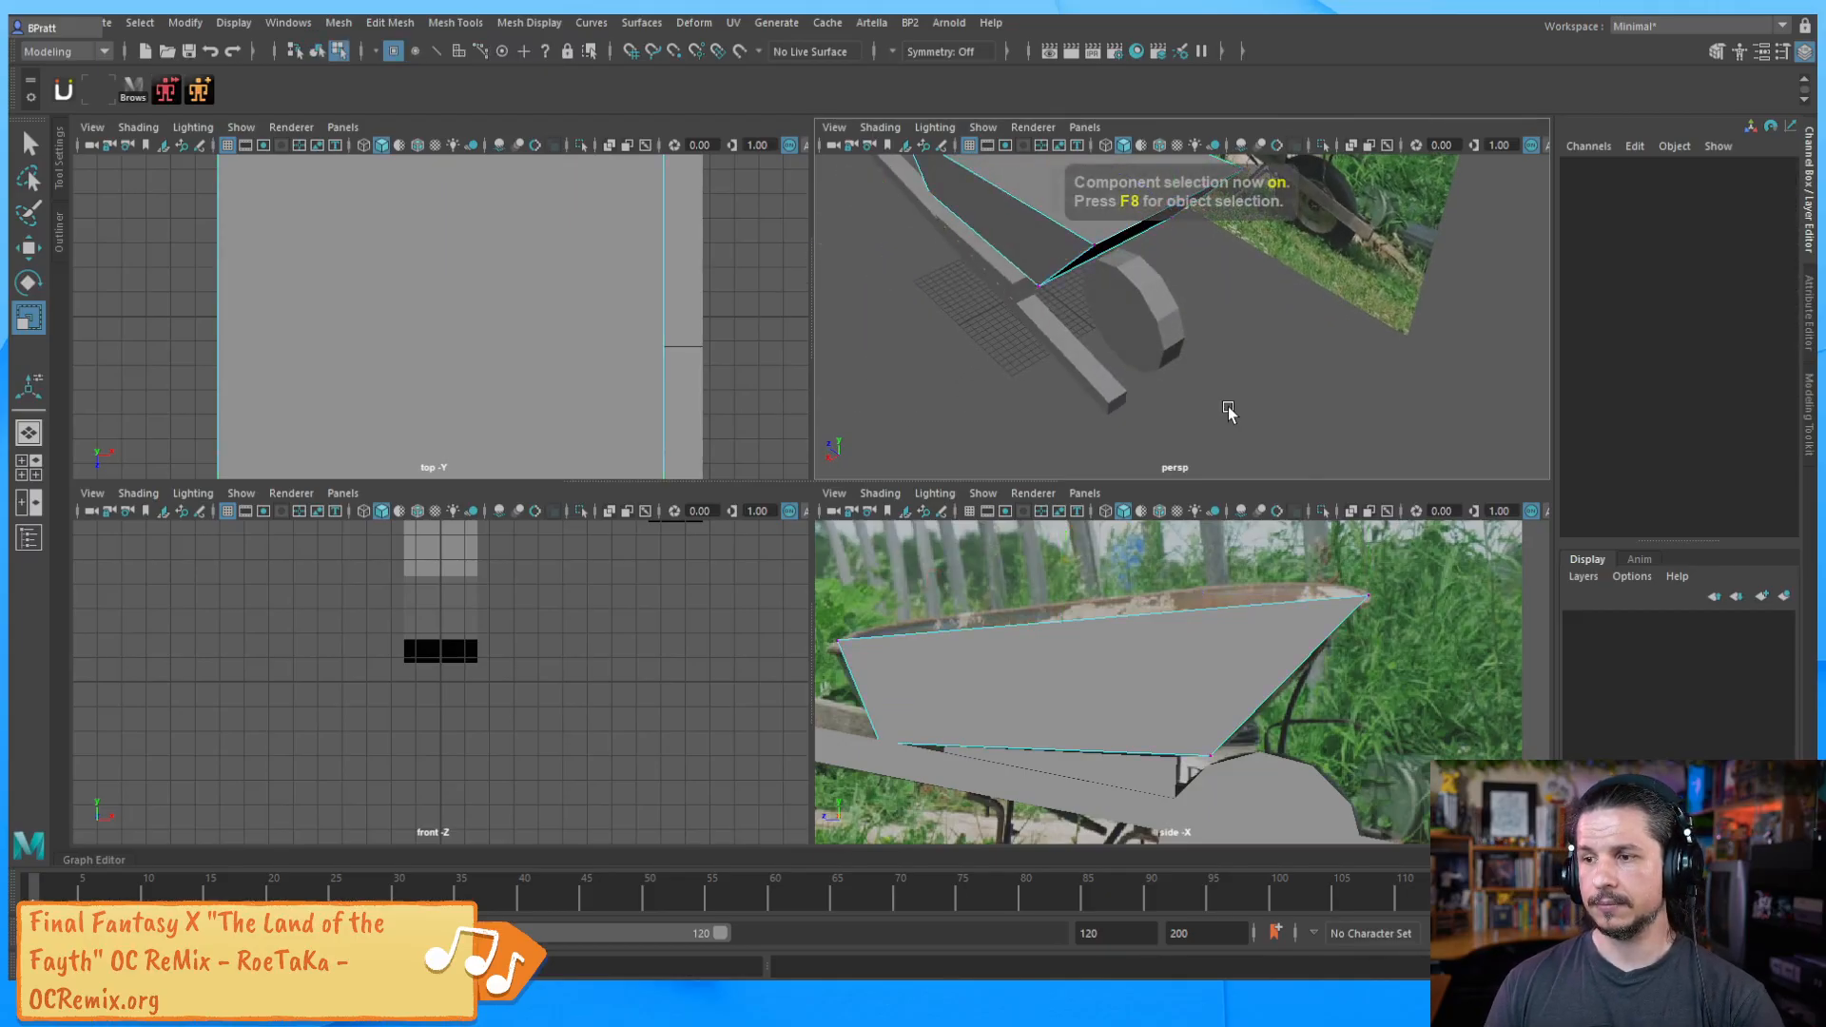
key(F8)
alt+drag(1170, 391, 1158, 411)
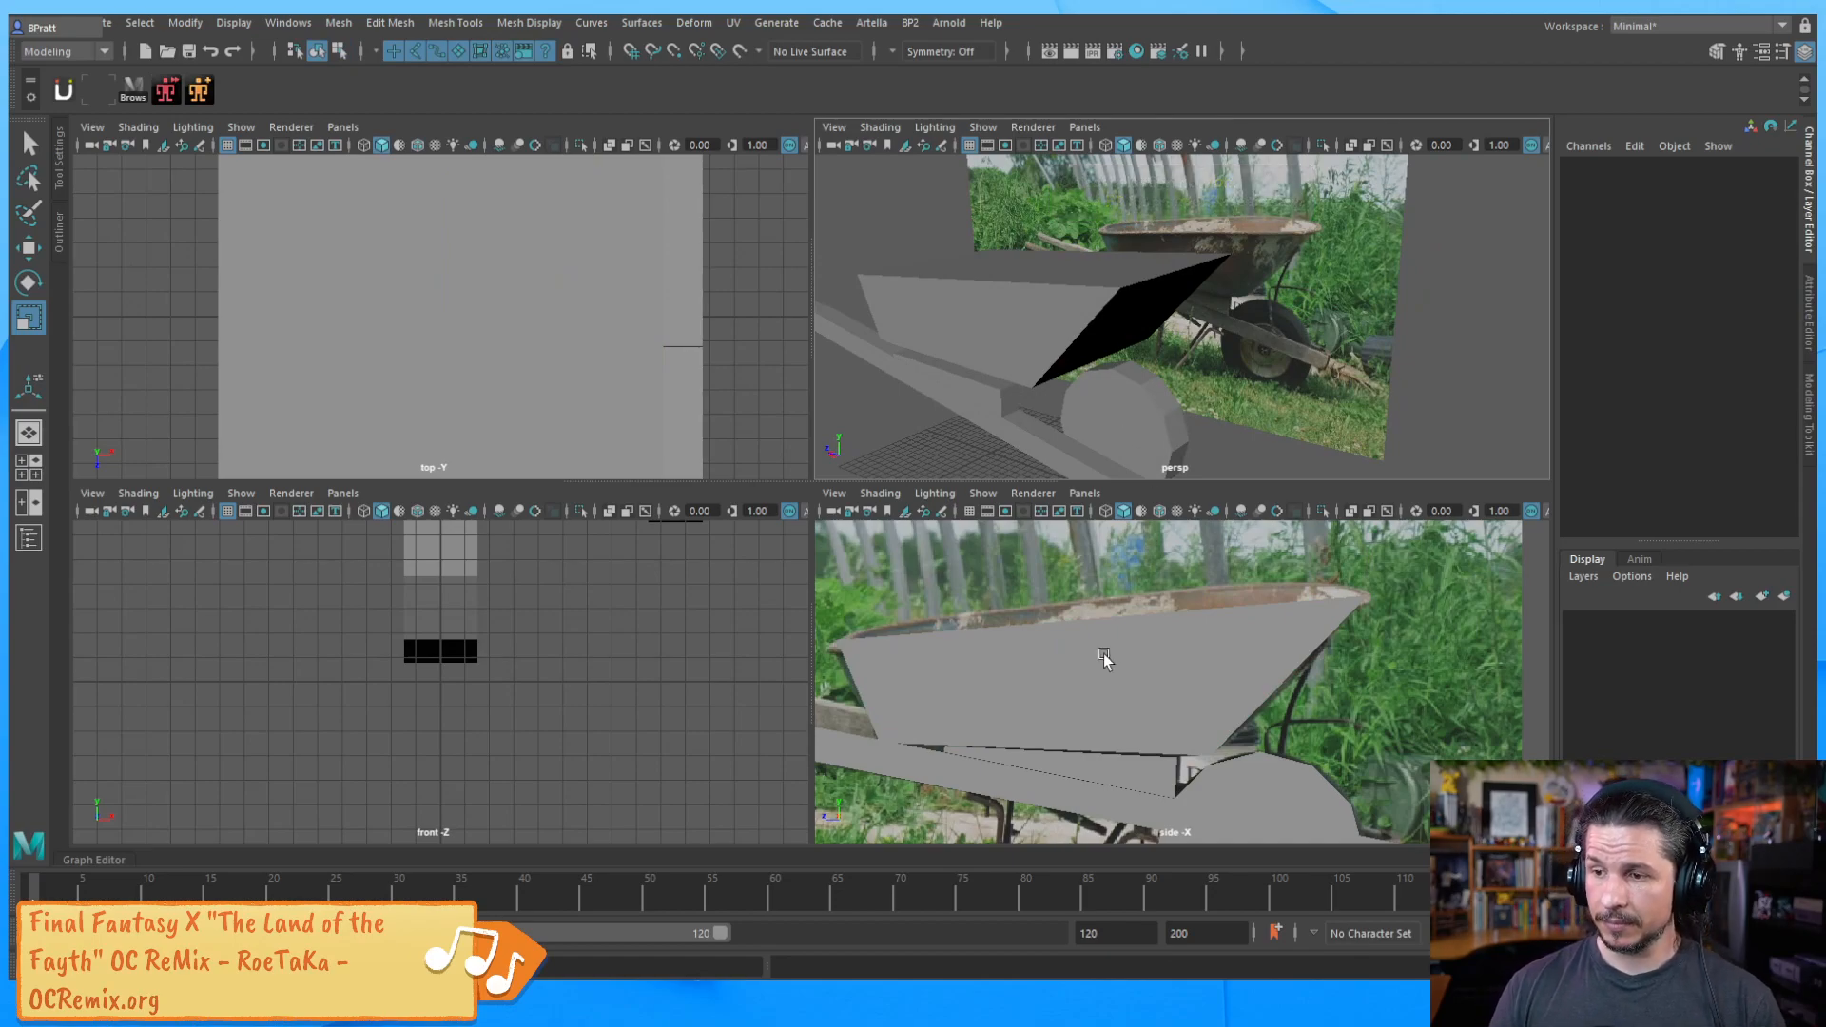
alt+drag(1182, 399, 1100, 283)
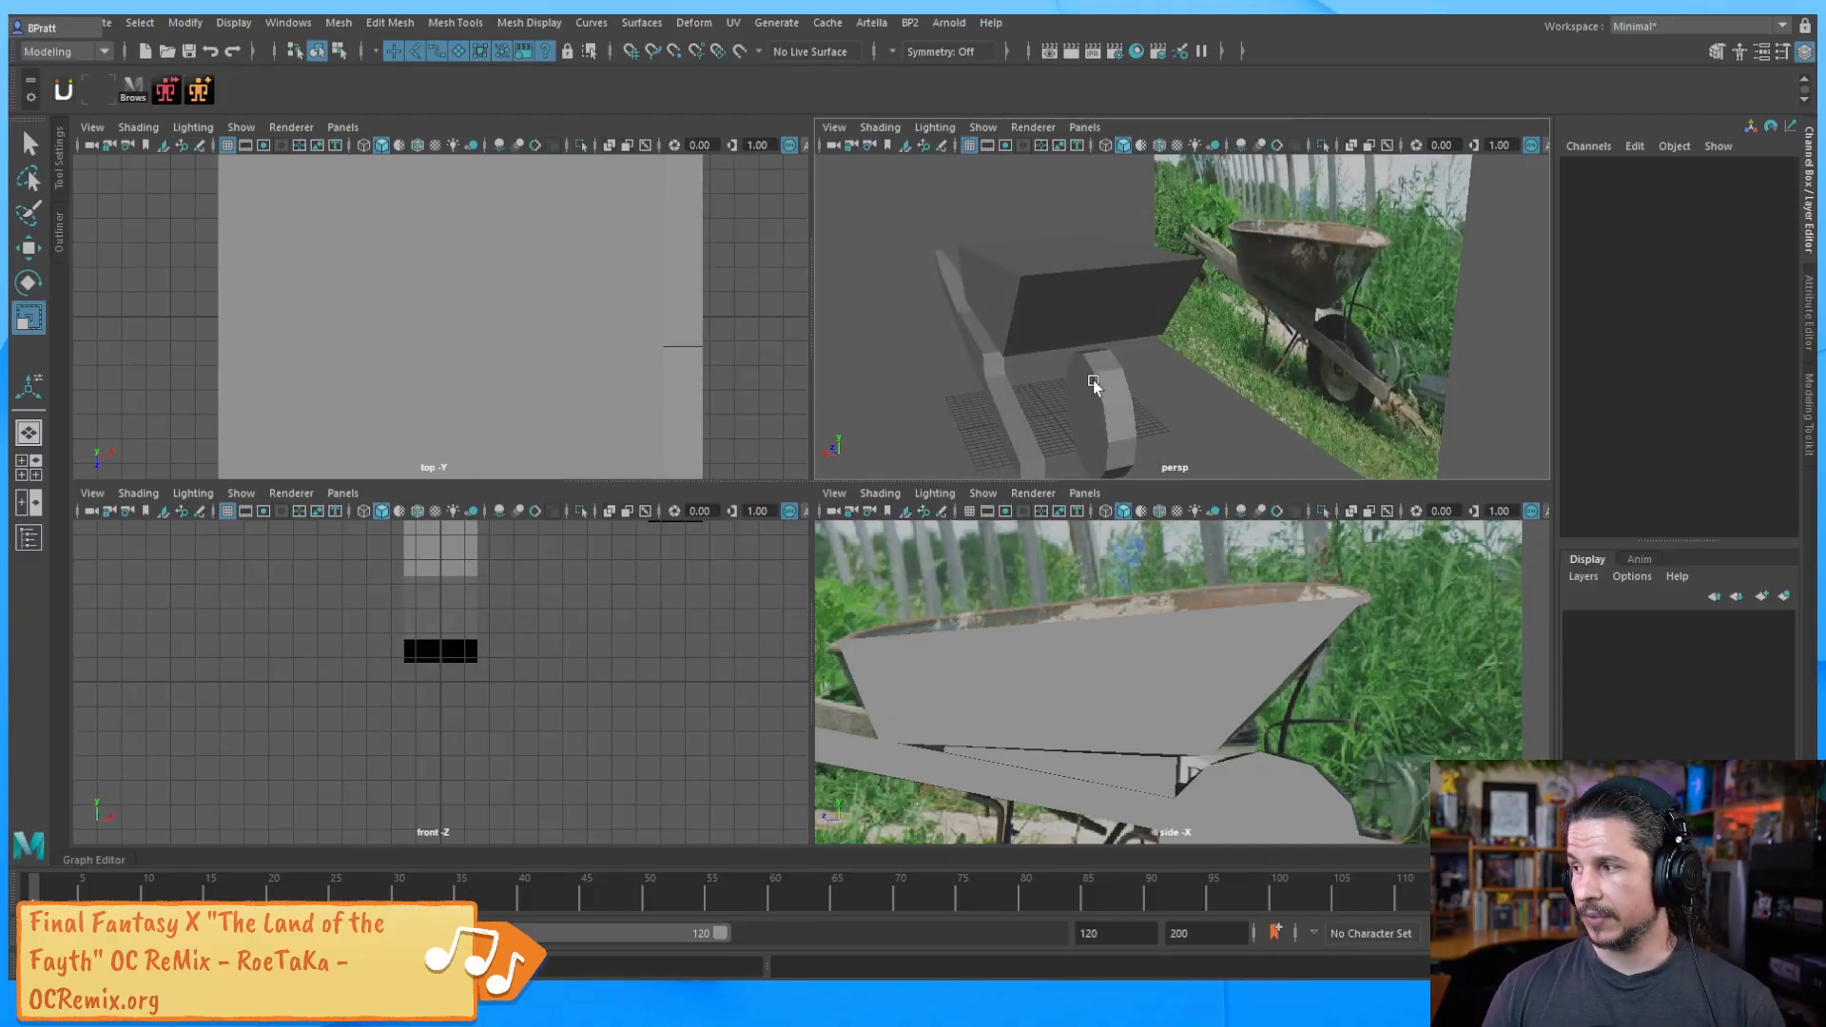
alt+drag(1060, 360, 970, 416)
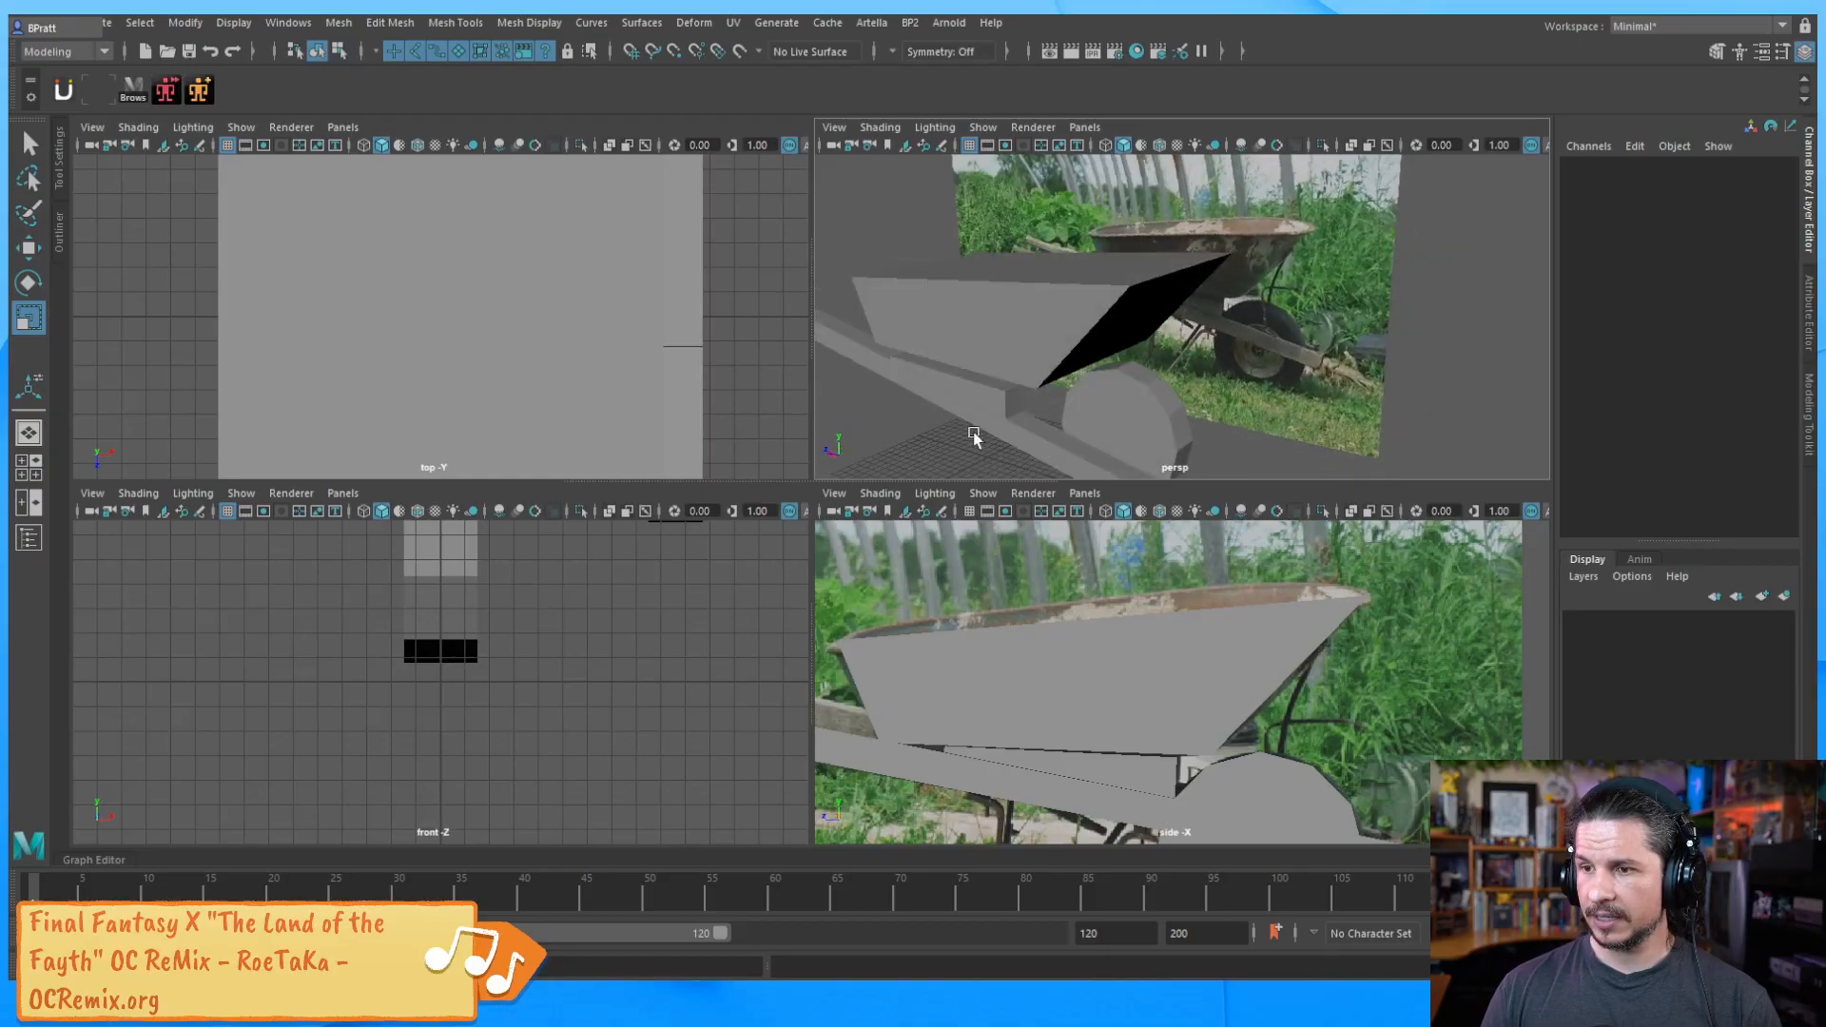
alt+middle_drag(989, 444, 1016, 336)
alt+middle_drag(1005, 818, 1050, 691)
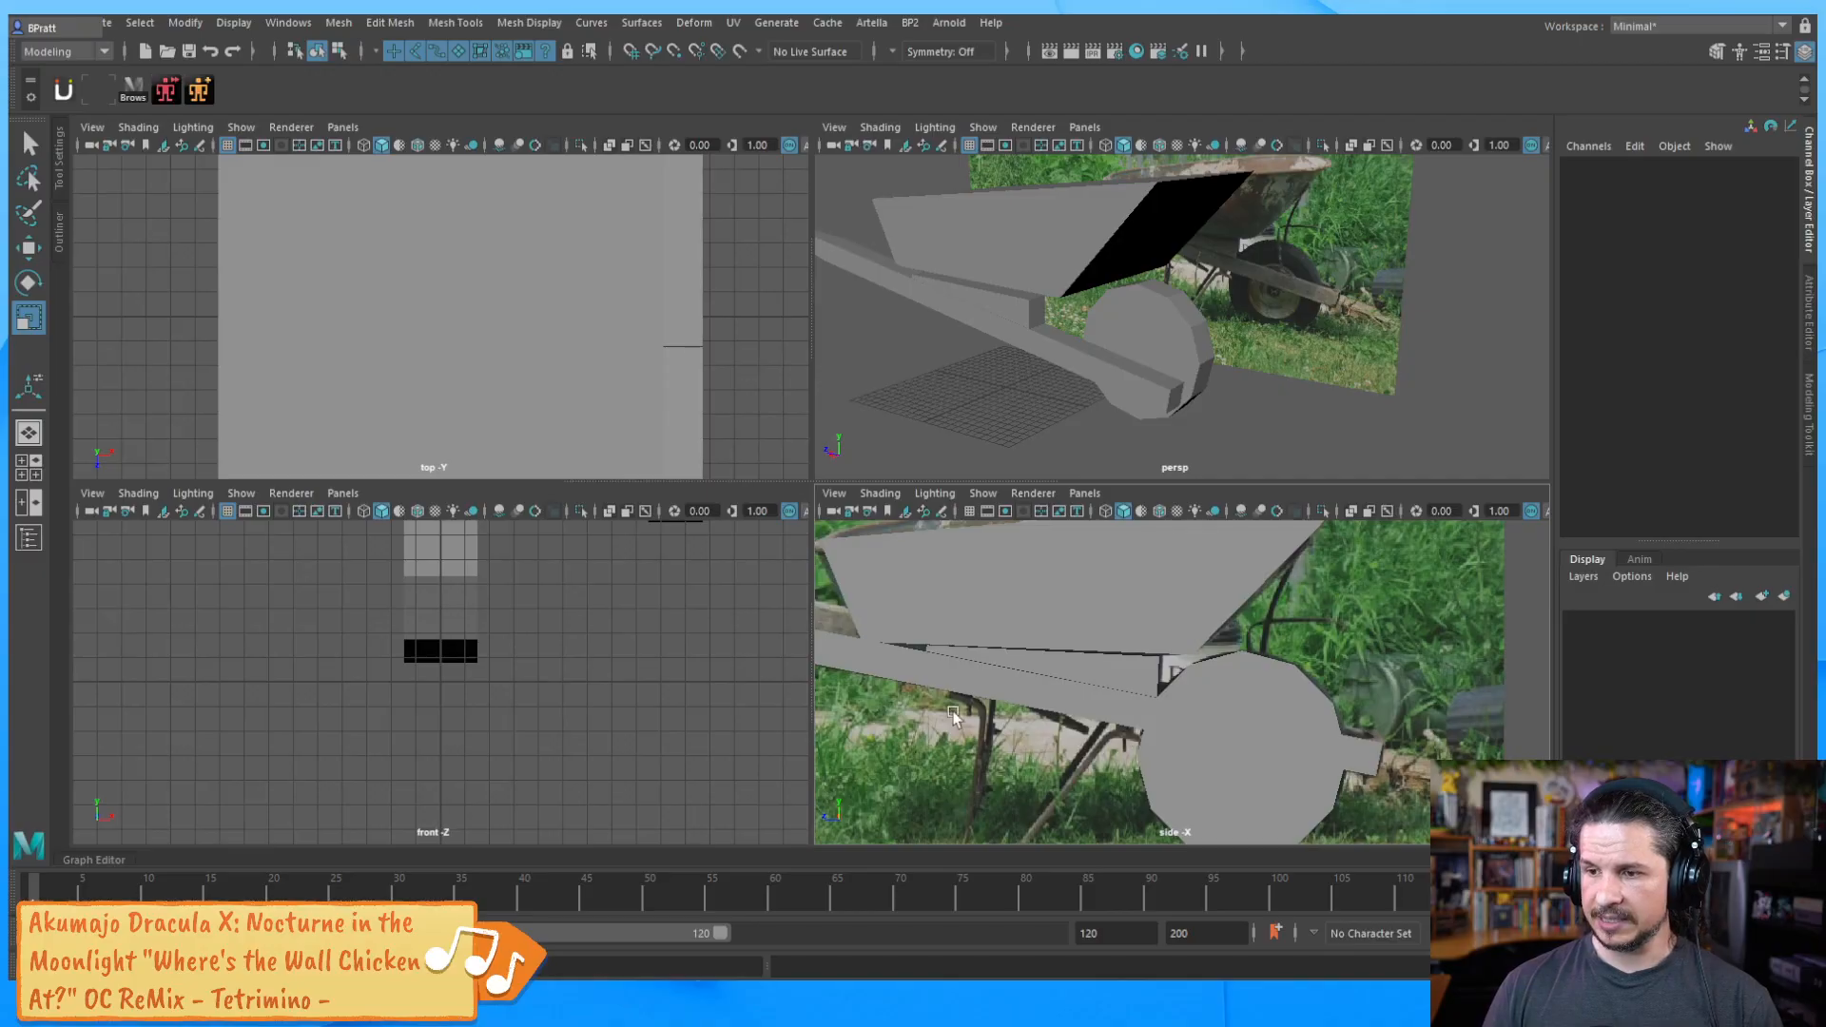
alt+middle_drag(1093, 681, 1092, 657)
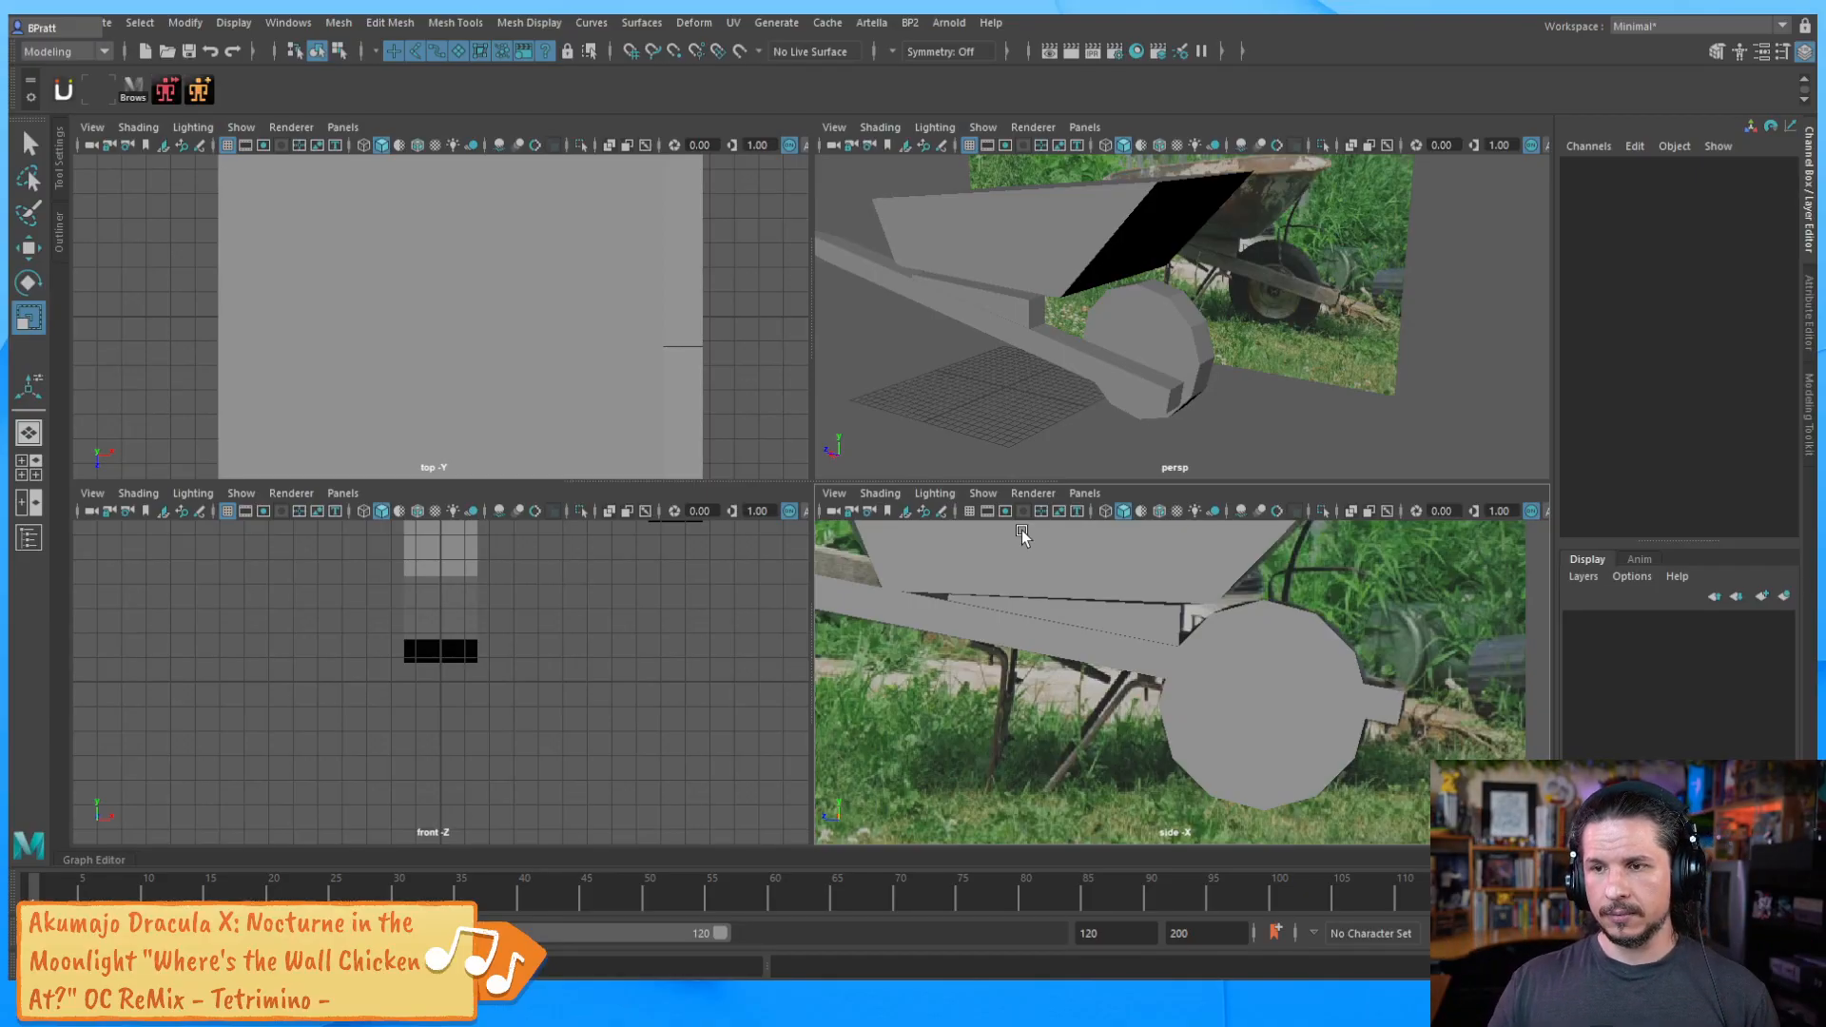
alt+drag(1080, 396, 1249, 378)
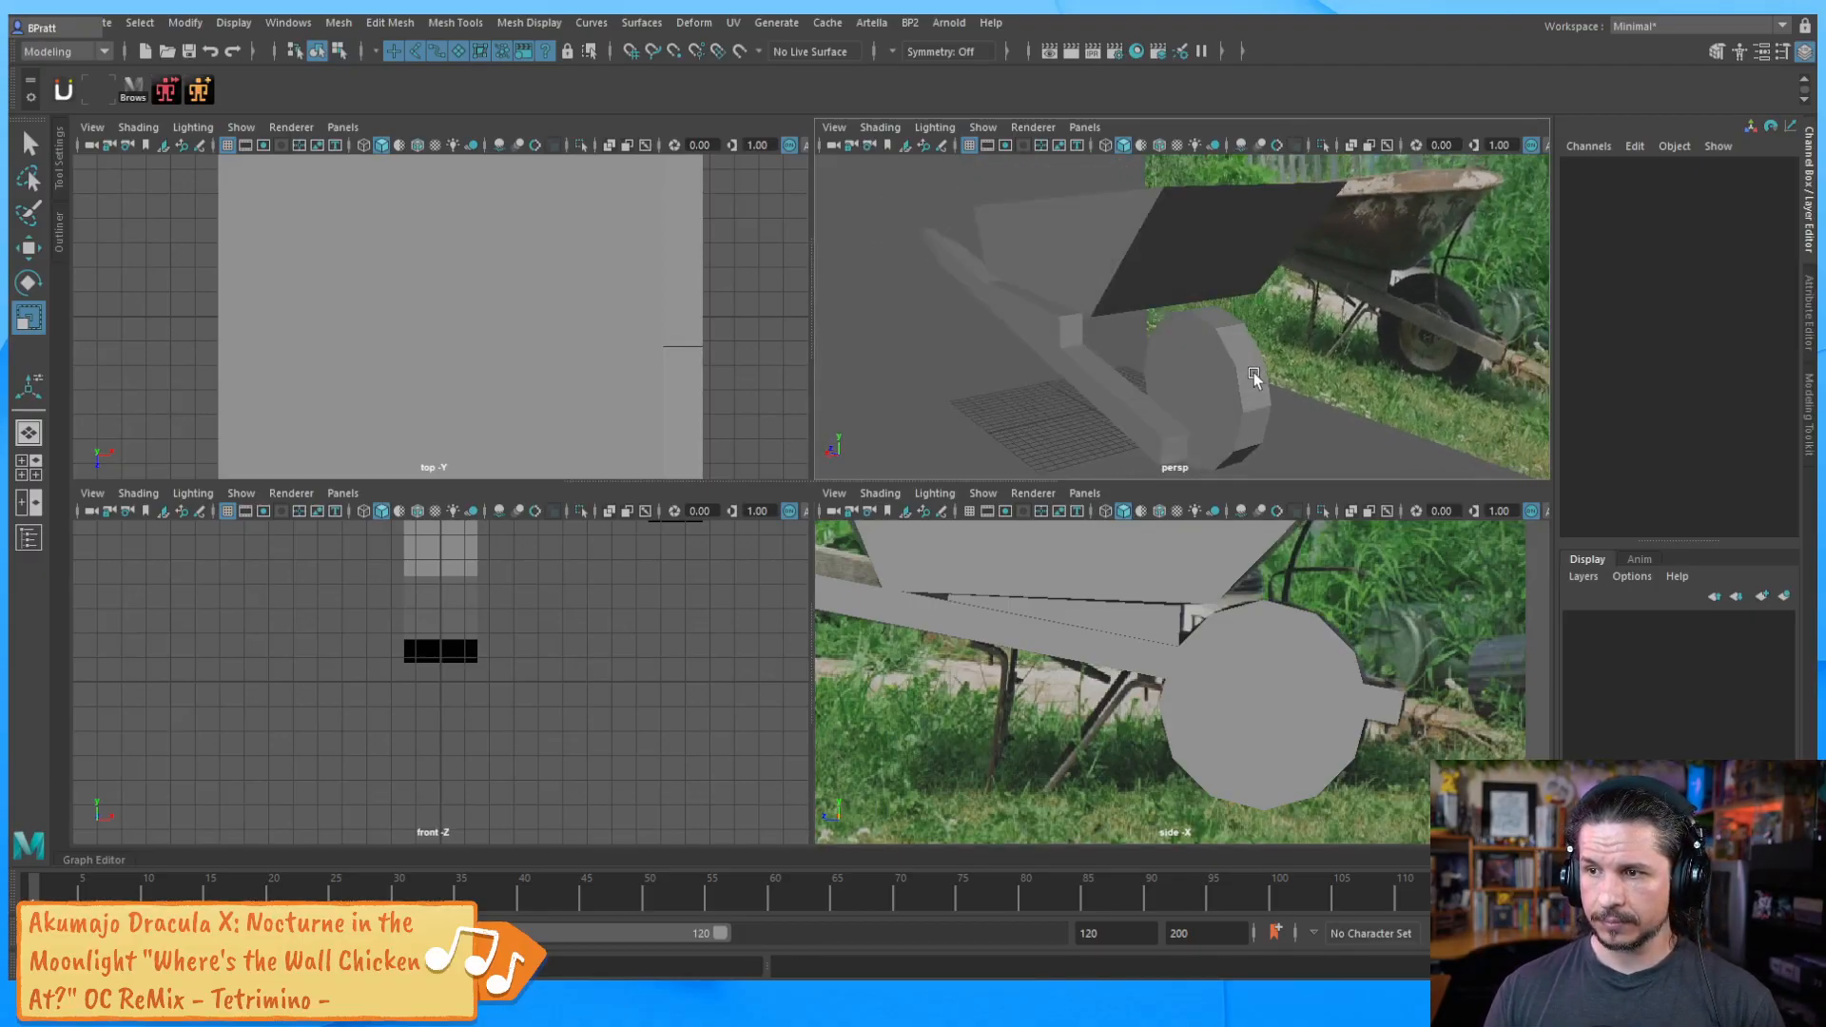
Select the tub block and inspect its shape from the other side against the reference photo
click(1118, 267)
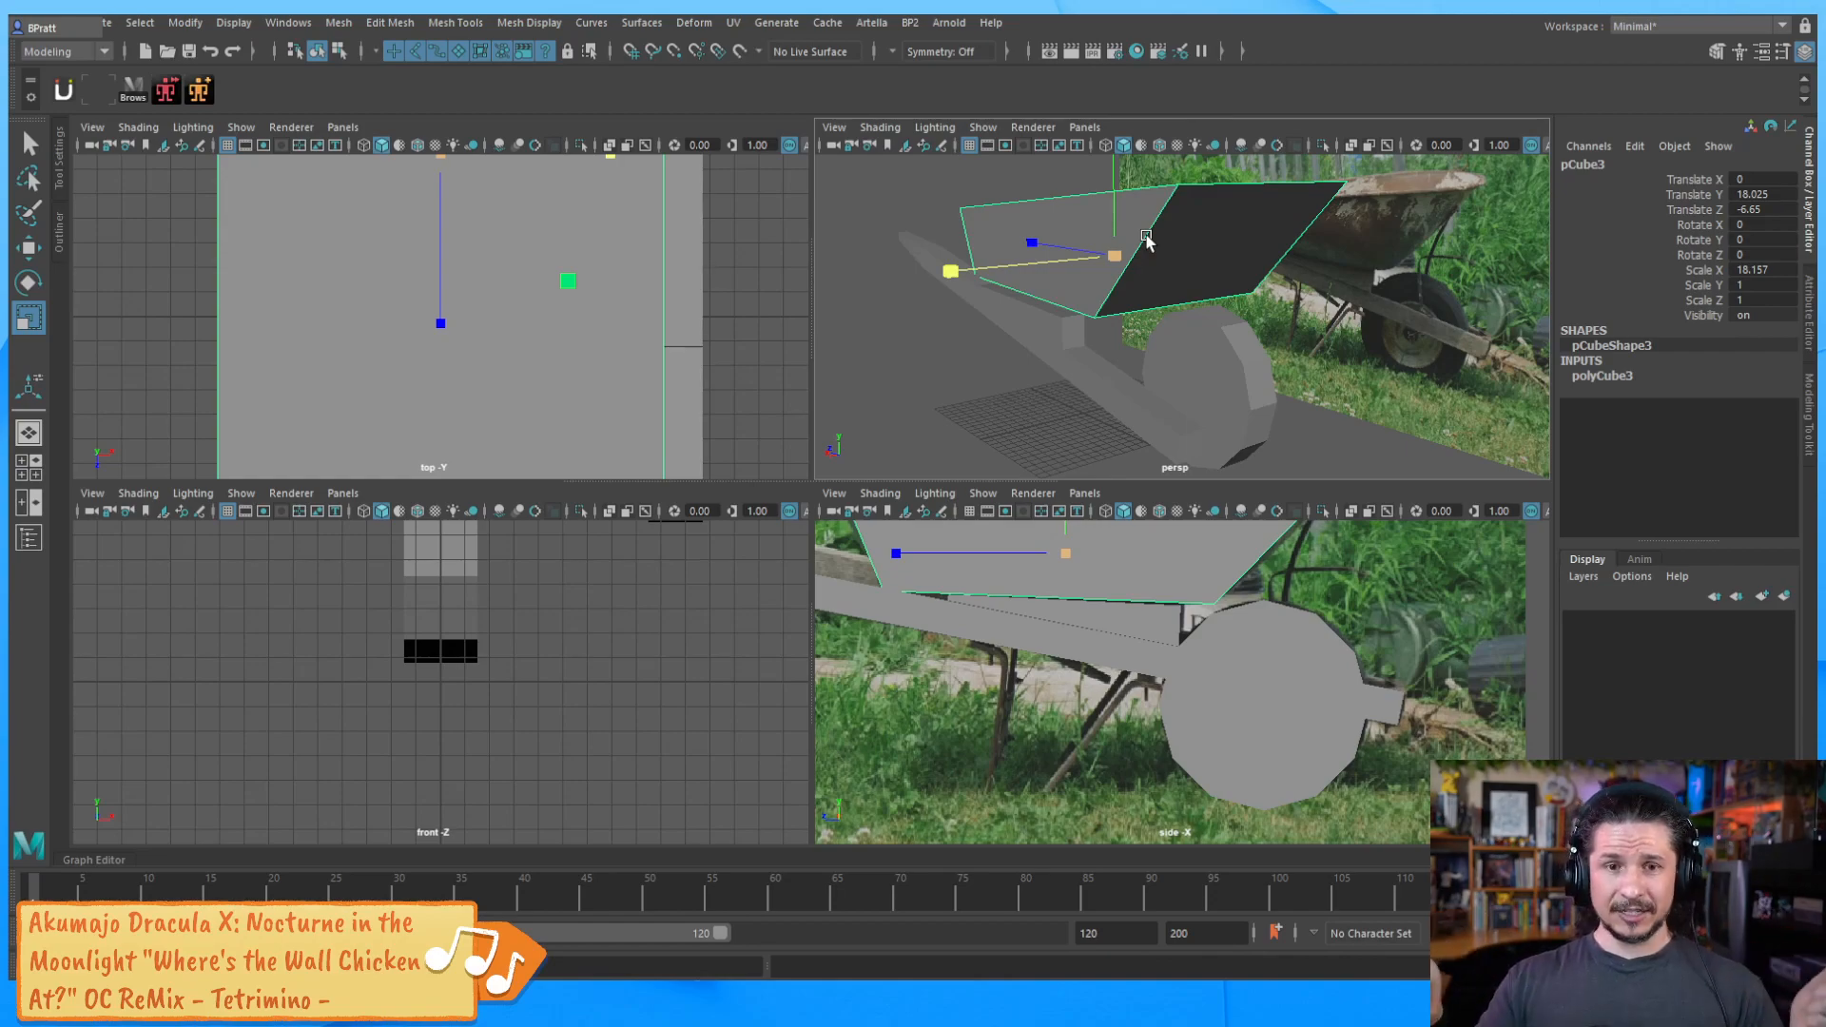
alt+drag(1161, 269, 1186, 379)
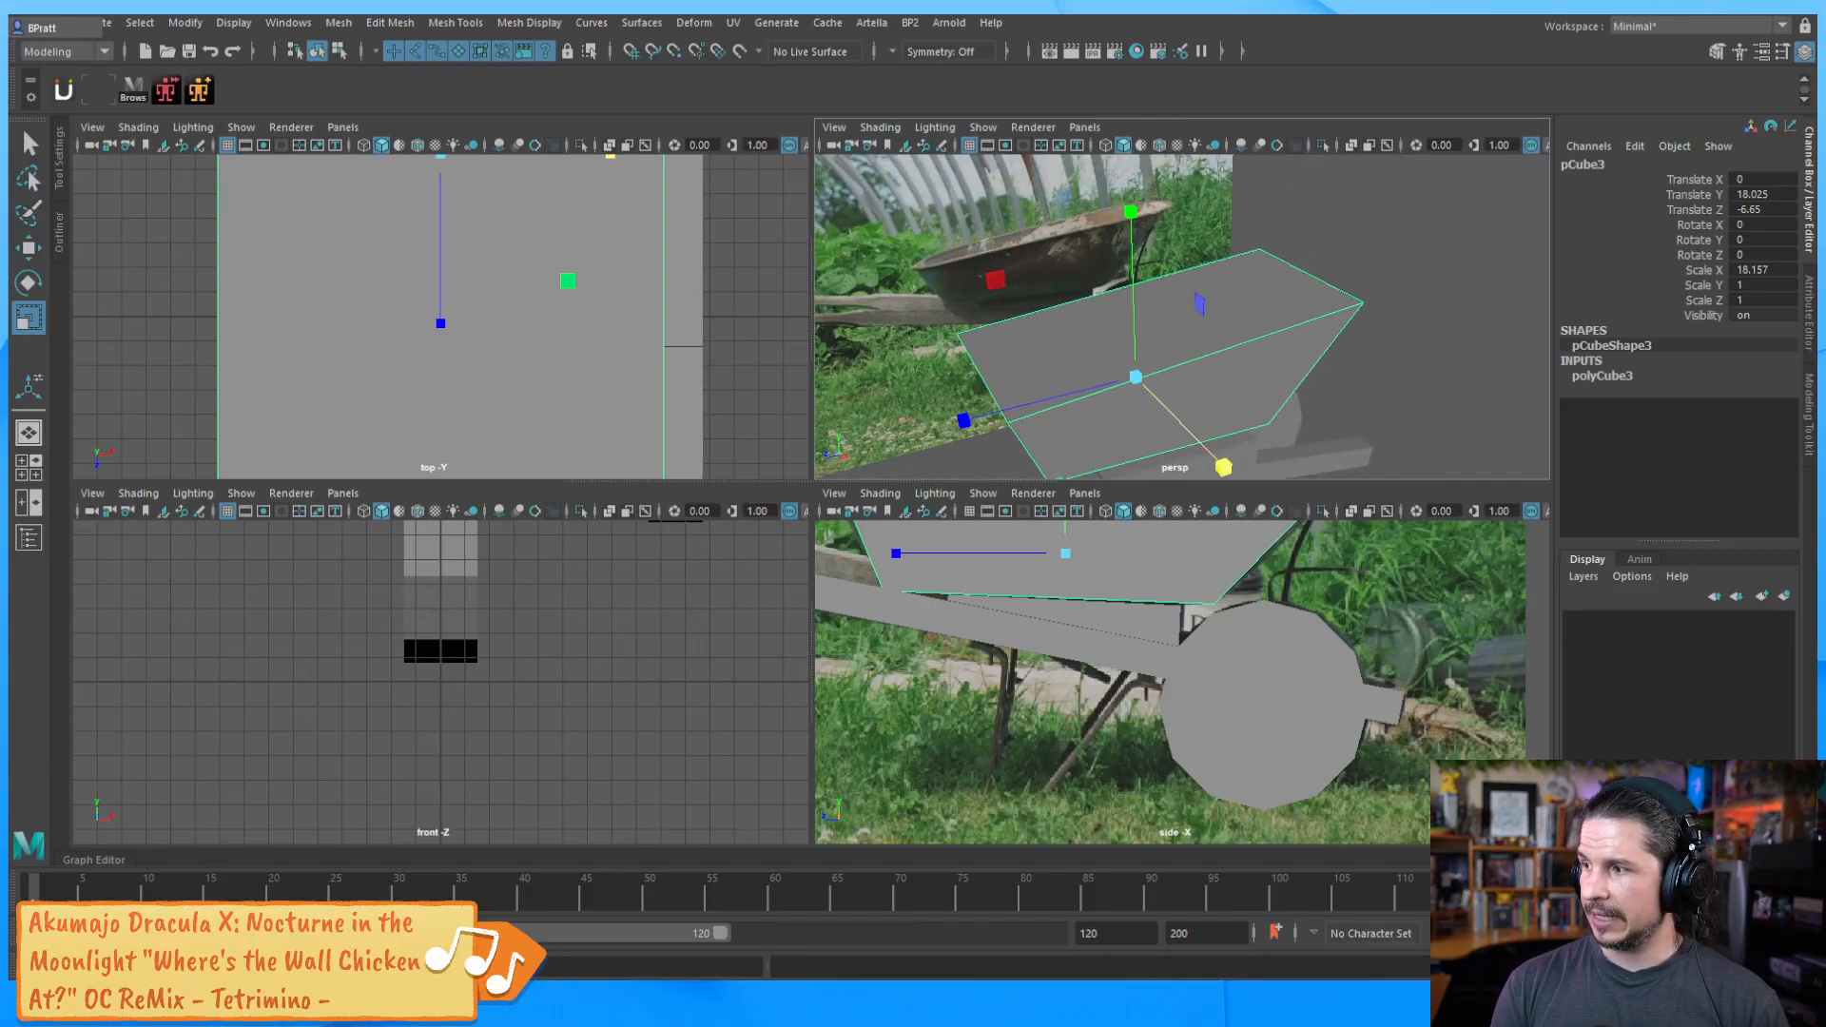
Switch to the annotated photo in the drawing app and undo the layer clearing and the blue Scale, Rig, Measurement and Wing it notes
key(alt+Tab)
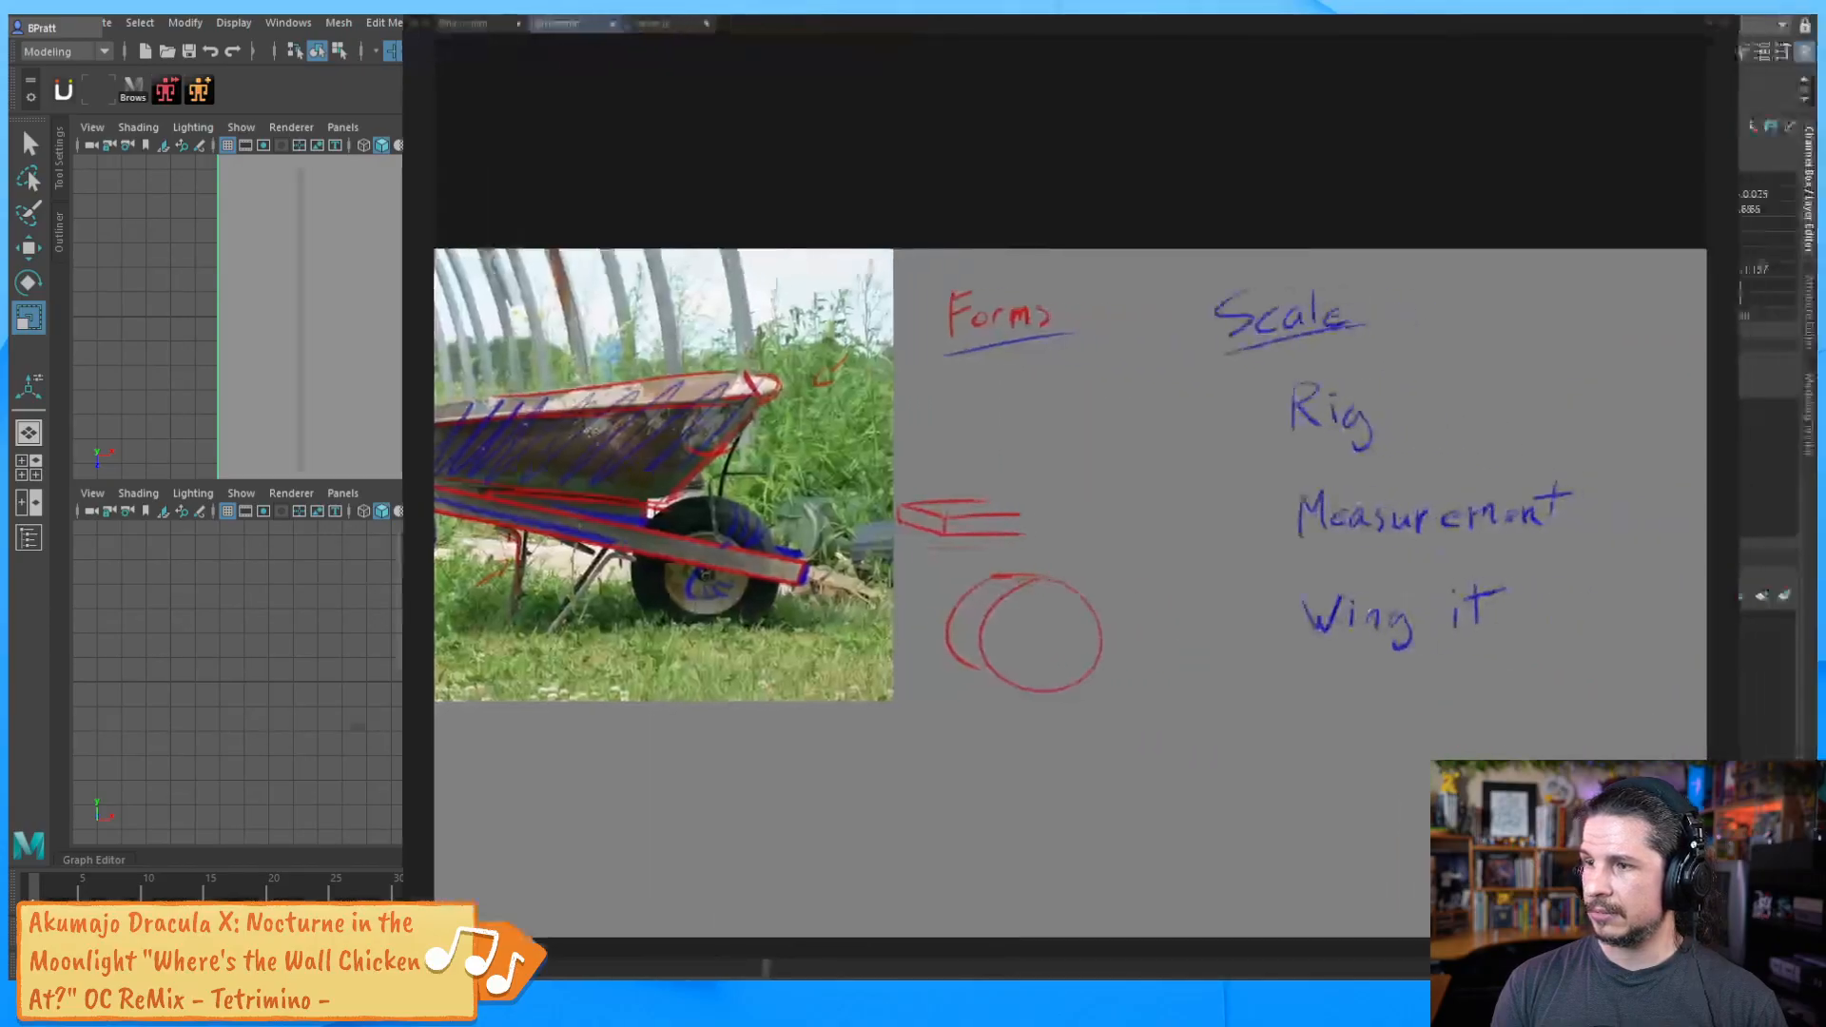
key(Delete)
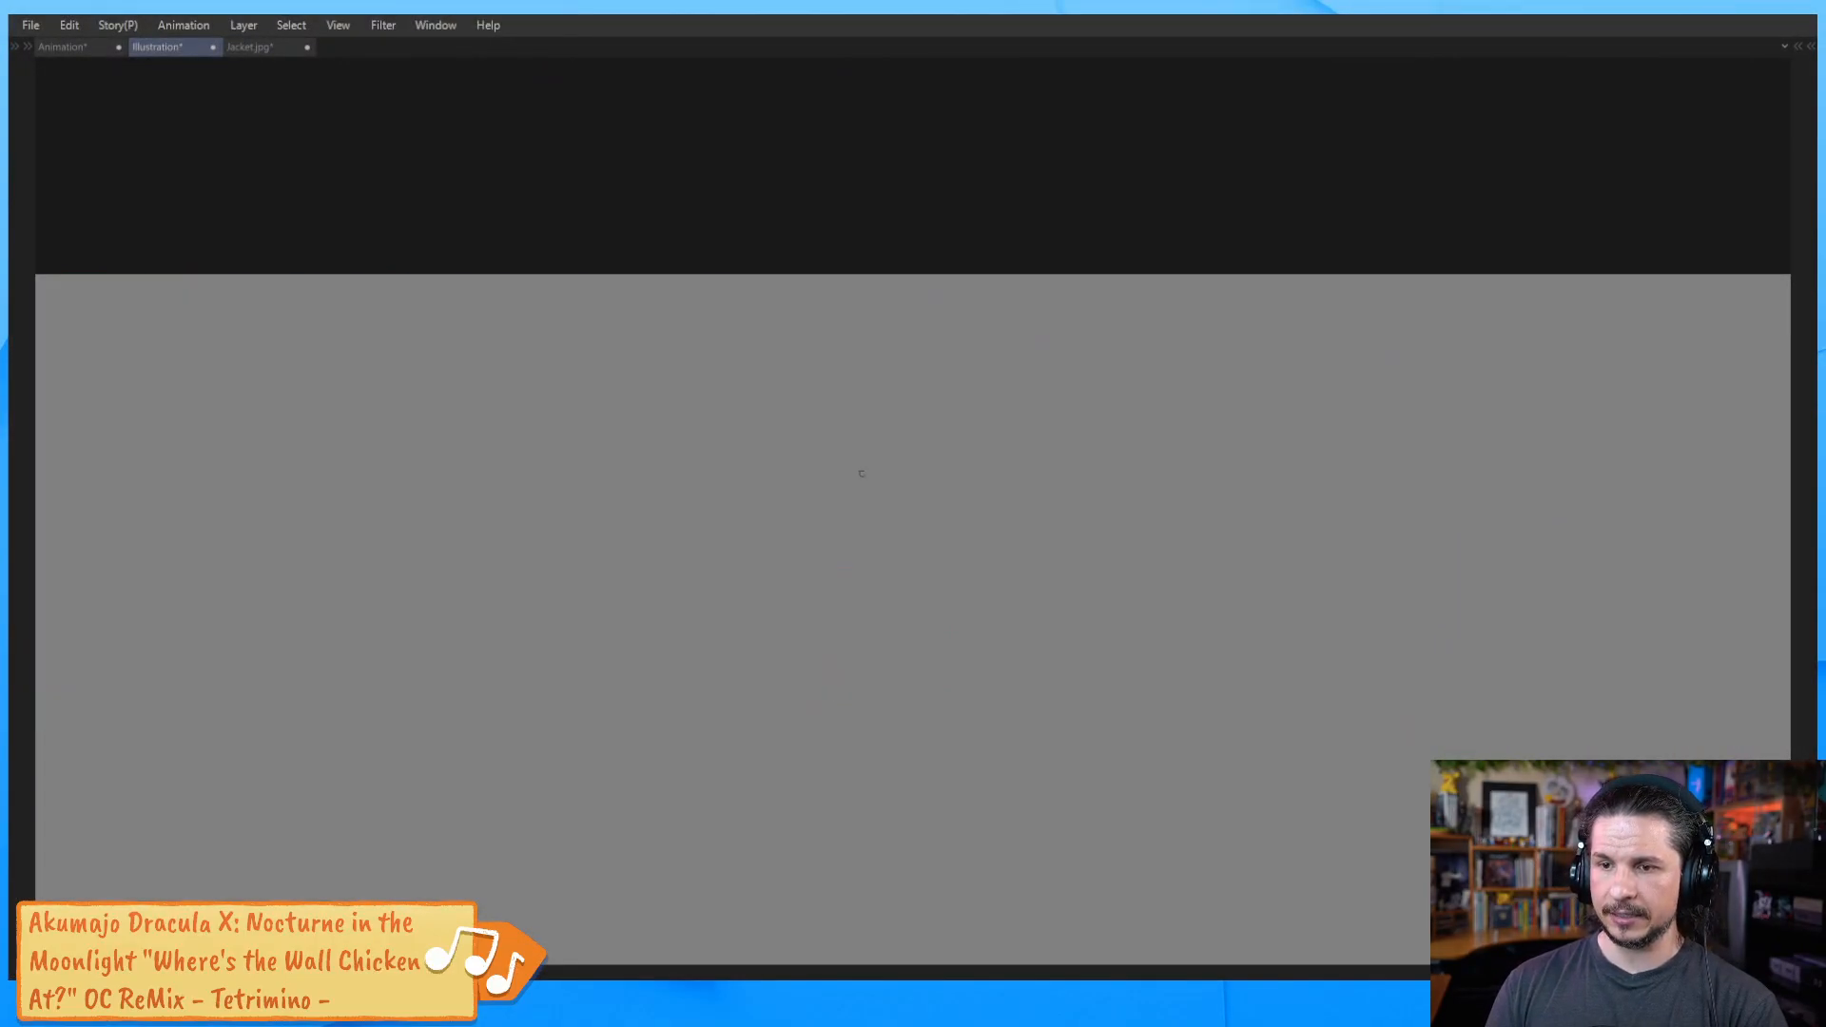
key(ctrl+z)
key(ctrl+z)
key(ctrl+z)
key(ctrl+z)
key(ctrl+z)
key(ctrl+z)
key(ctrl+z)
key(ctrl+z)
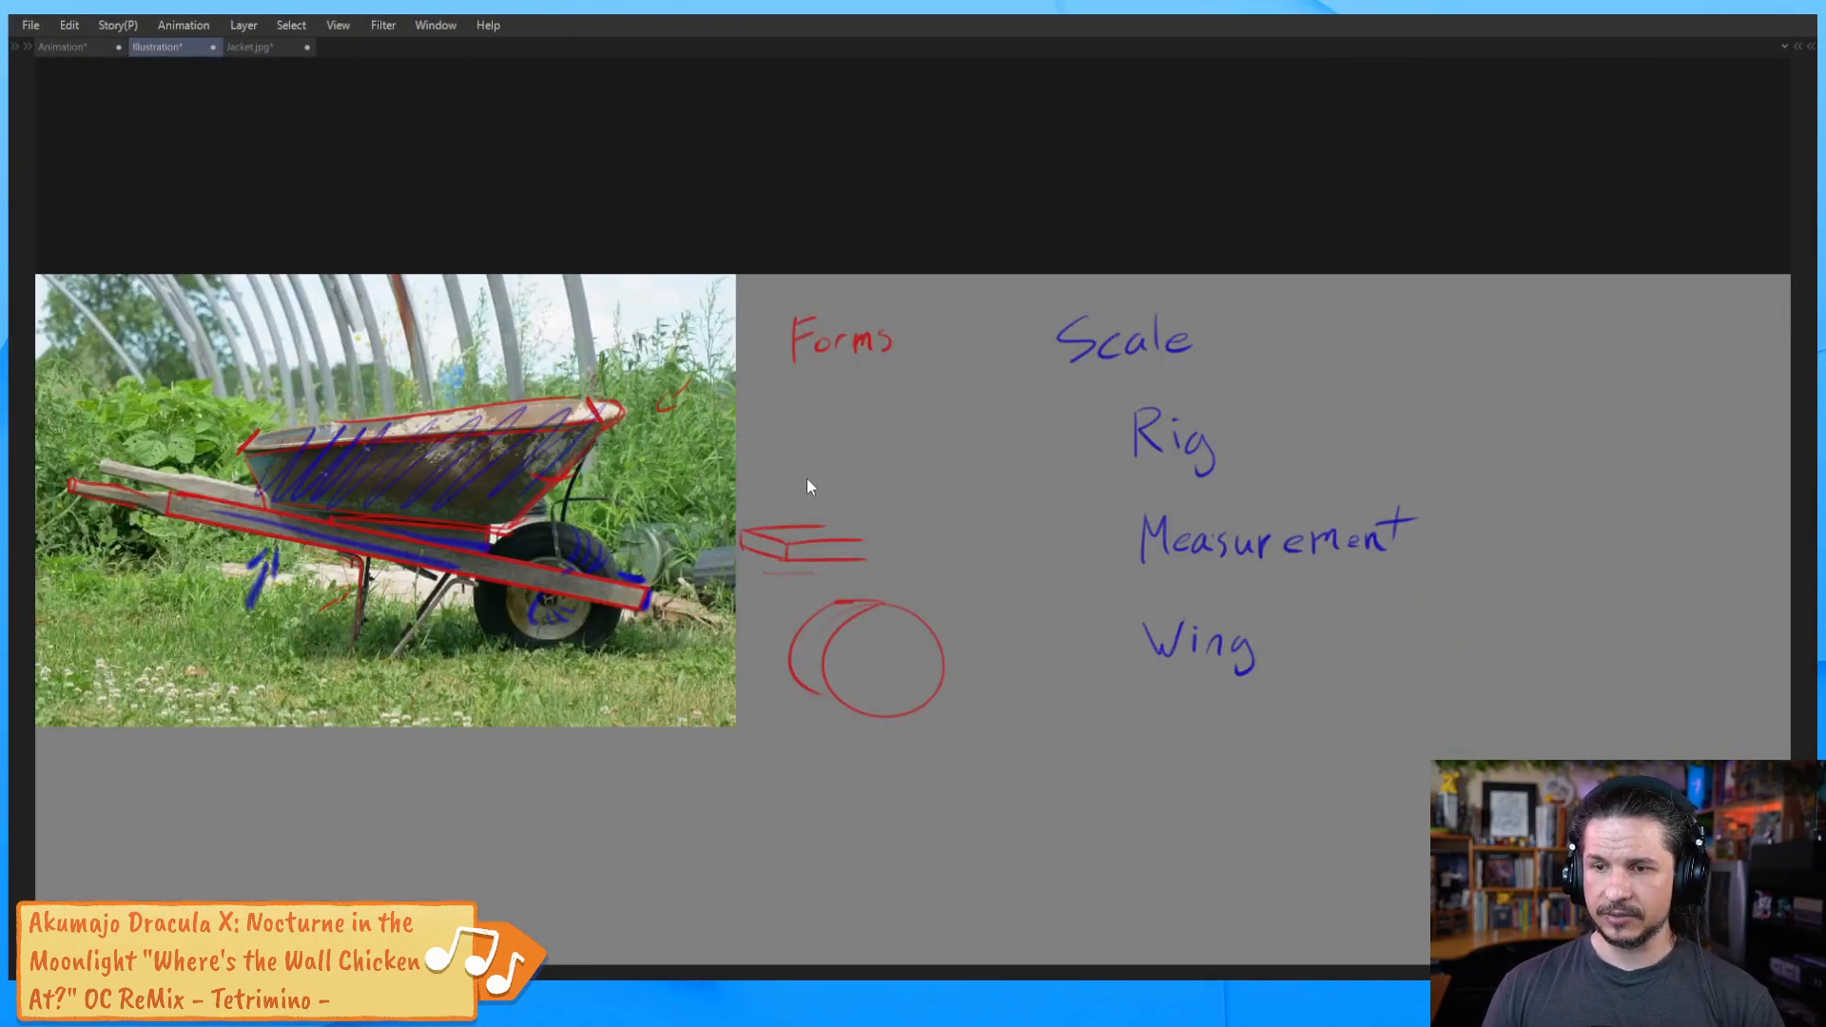
key(ctrl+z)
key(ctrl+z)
key(ctrl+z)
key(ctrl+z)
key(ctrl+z)
key(ctrl+z)
key(ctrl+z)
key(ctrl+z)
key(ctrl+z)
key(ctrl+z)
key(ctrl+z)
key(ctrl+z)
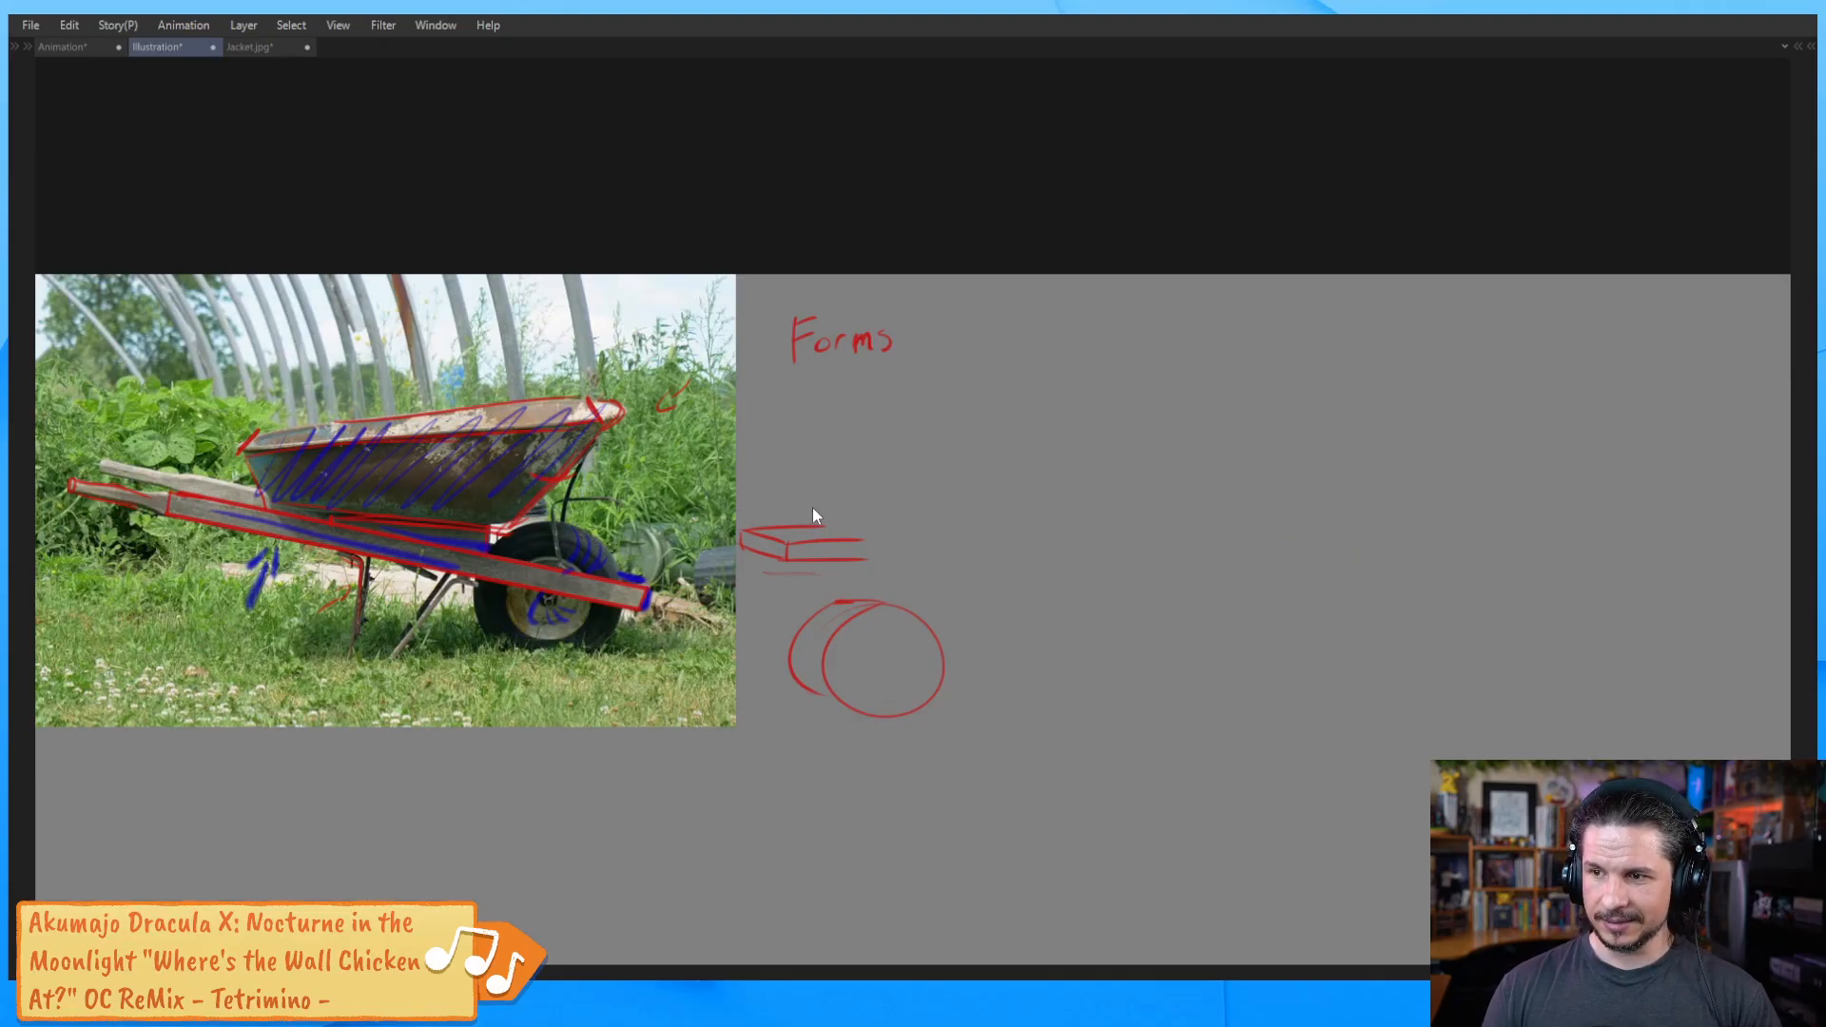
Undo the blue shading on the wheelbarrow photo, the red wheel sketch and the red outline around the tub
key(ctrl+z)
key(ctrl+z)
key(ctrl+z)
key(ctrl+z)
key(ctrl+z)
key(ctrl+z)
key(ctrl+z)
key(ctrl+z)
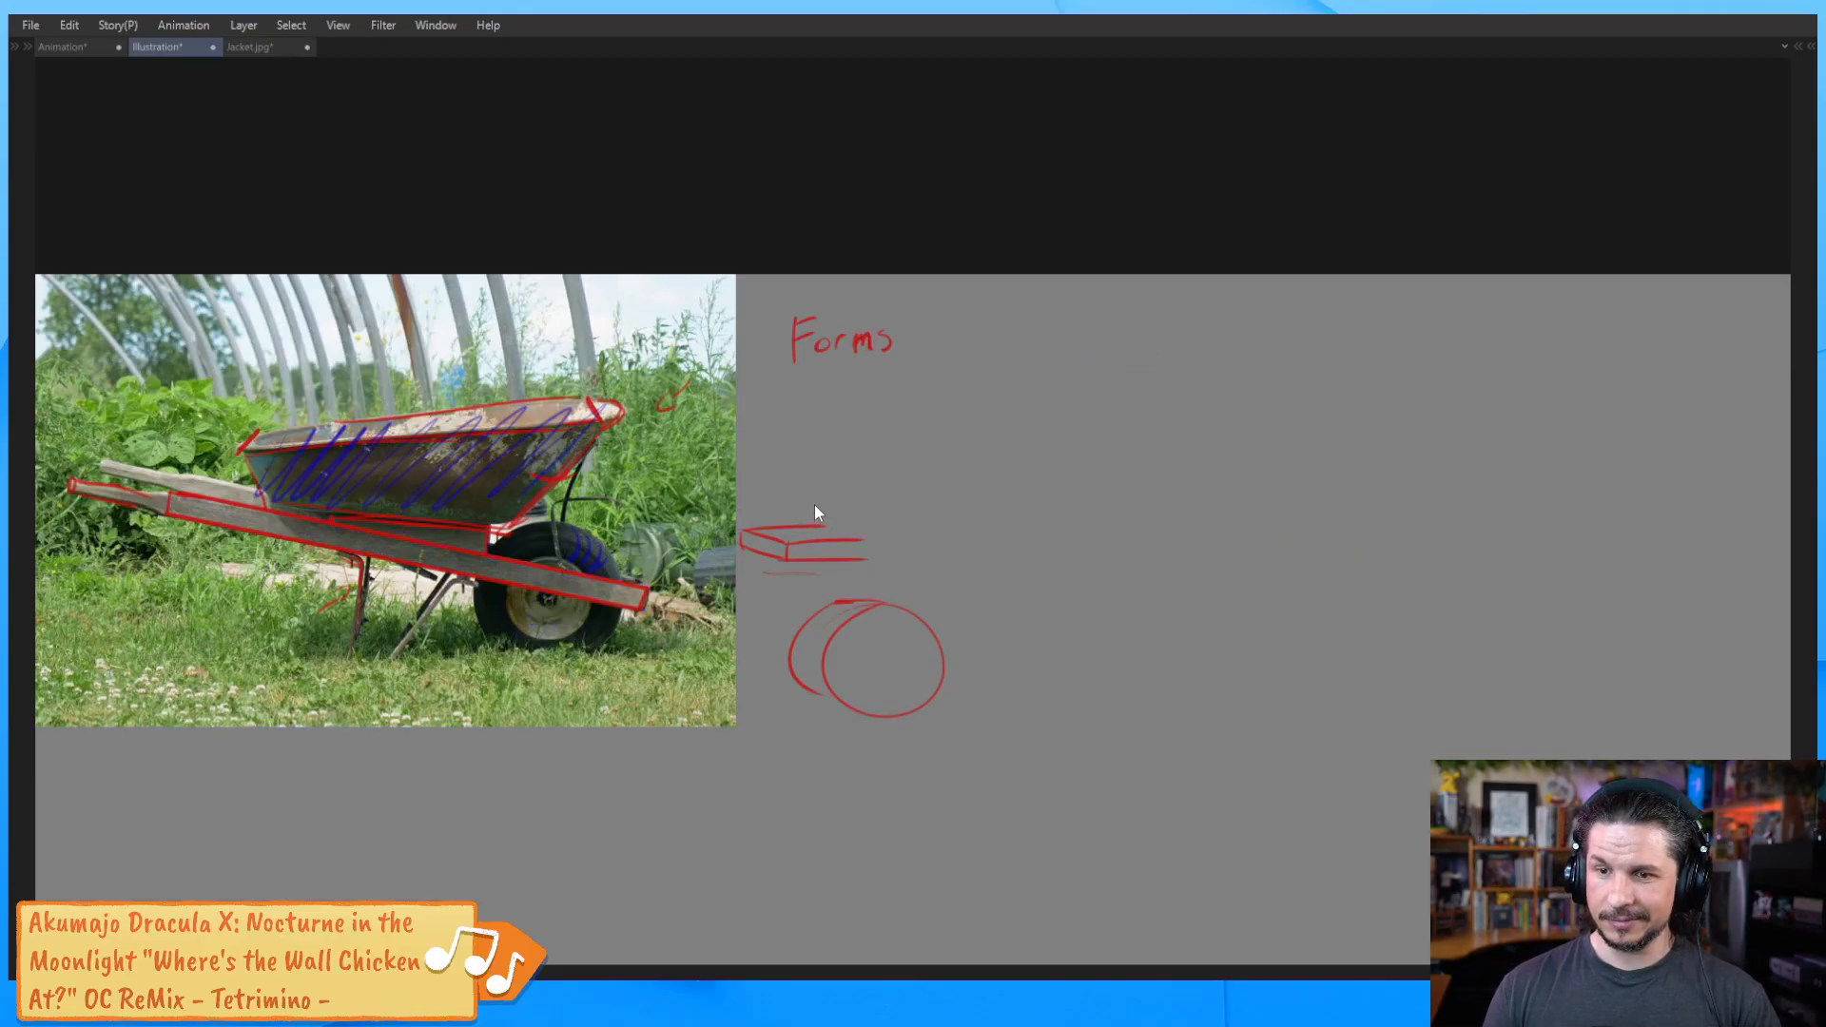
key(ctrl+z)
key(ctrl+z)
key(ctrl+z)
key(ctrl+z)
key(ctrl+z)
key(ctrl+z)
key(ctrl+z)
key(ctrl+z)
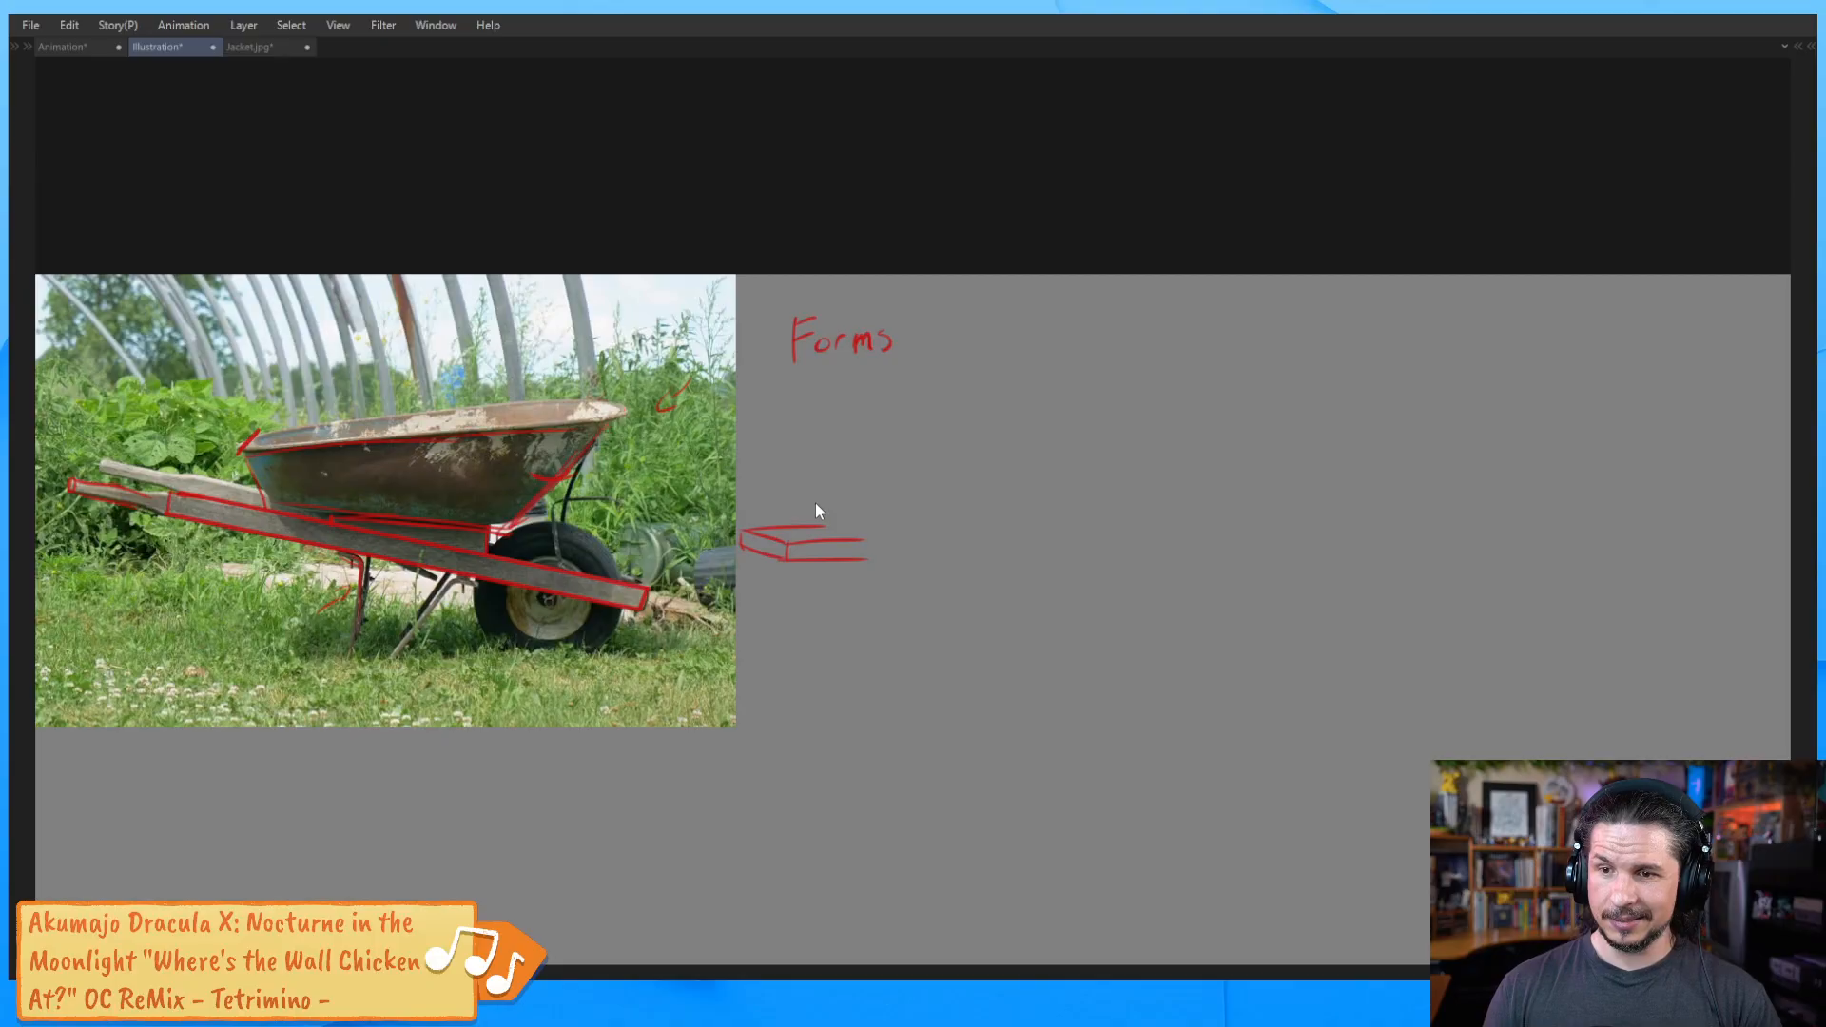
key(ctrl+z)
key(ctrl+z)
key(ctrl+z)
key(ctrl+z)
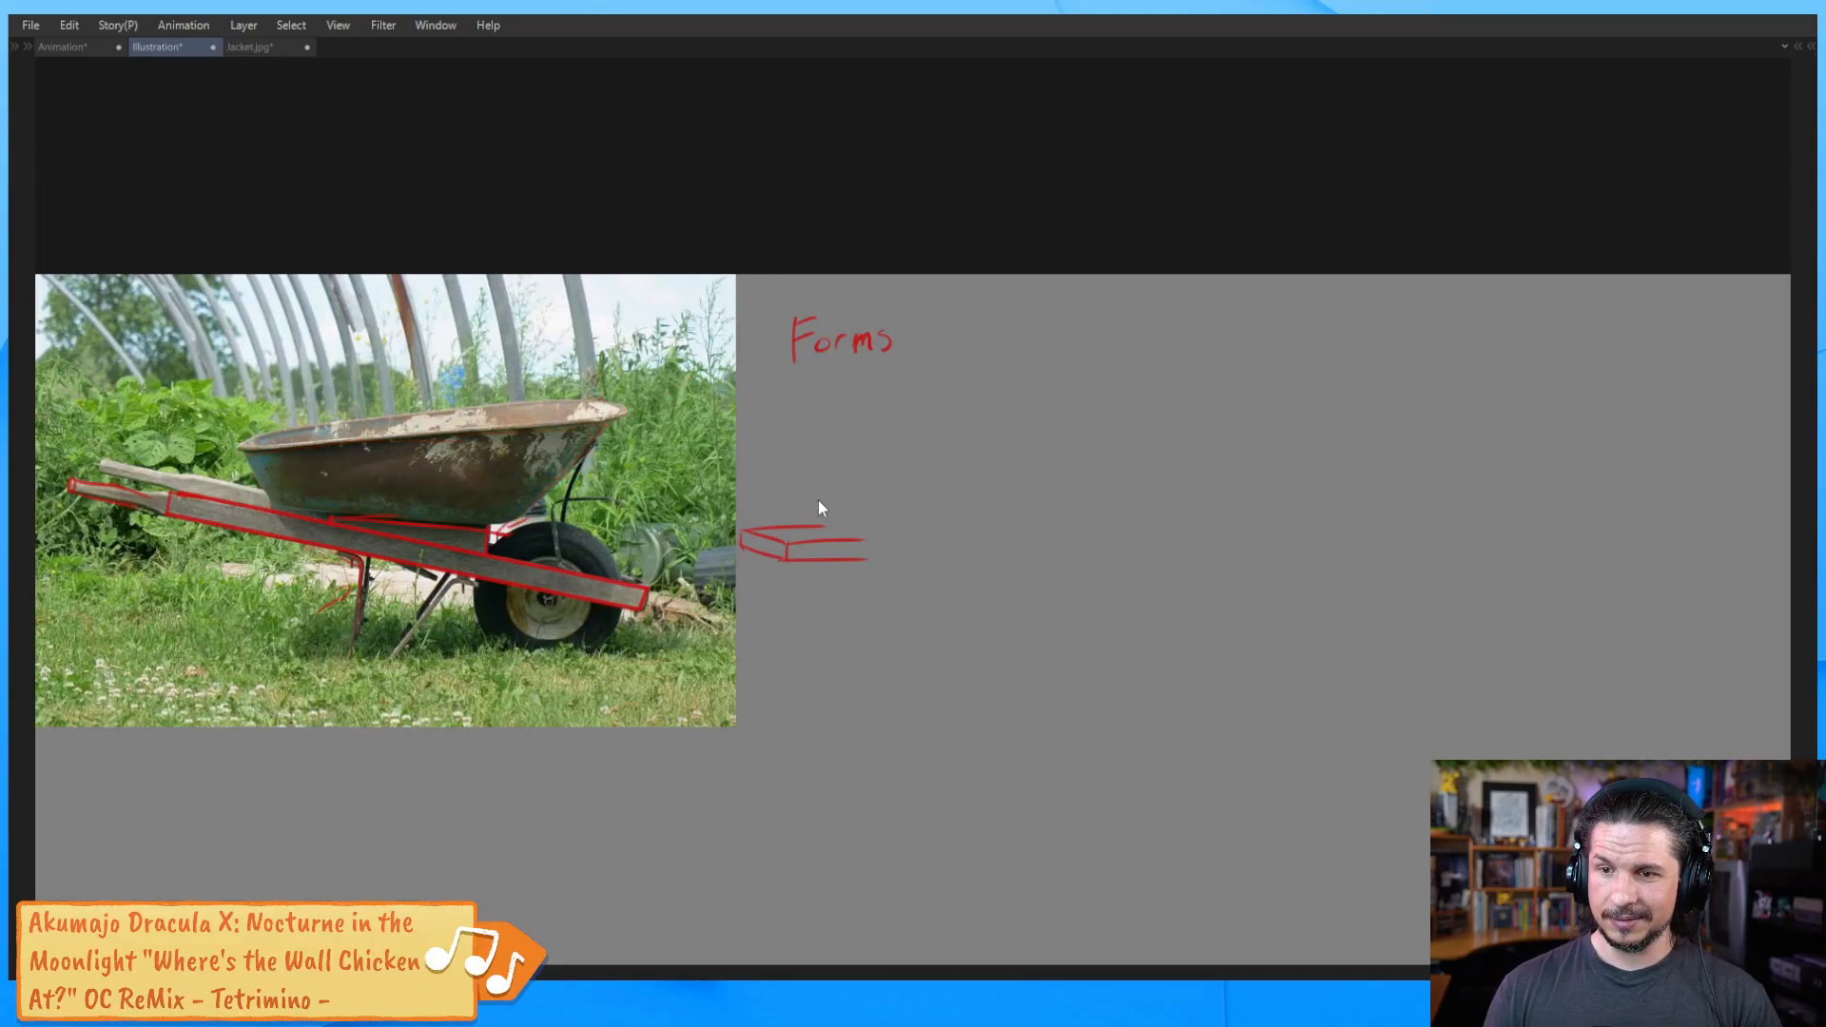
Draw a blue line along the tub's side in the photo and check the three-quarter wheelbarrow picture on the reference board
scroll(514, 459, up, 5)
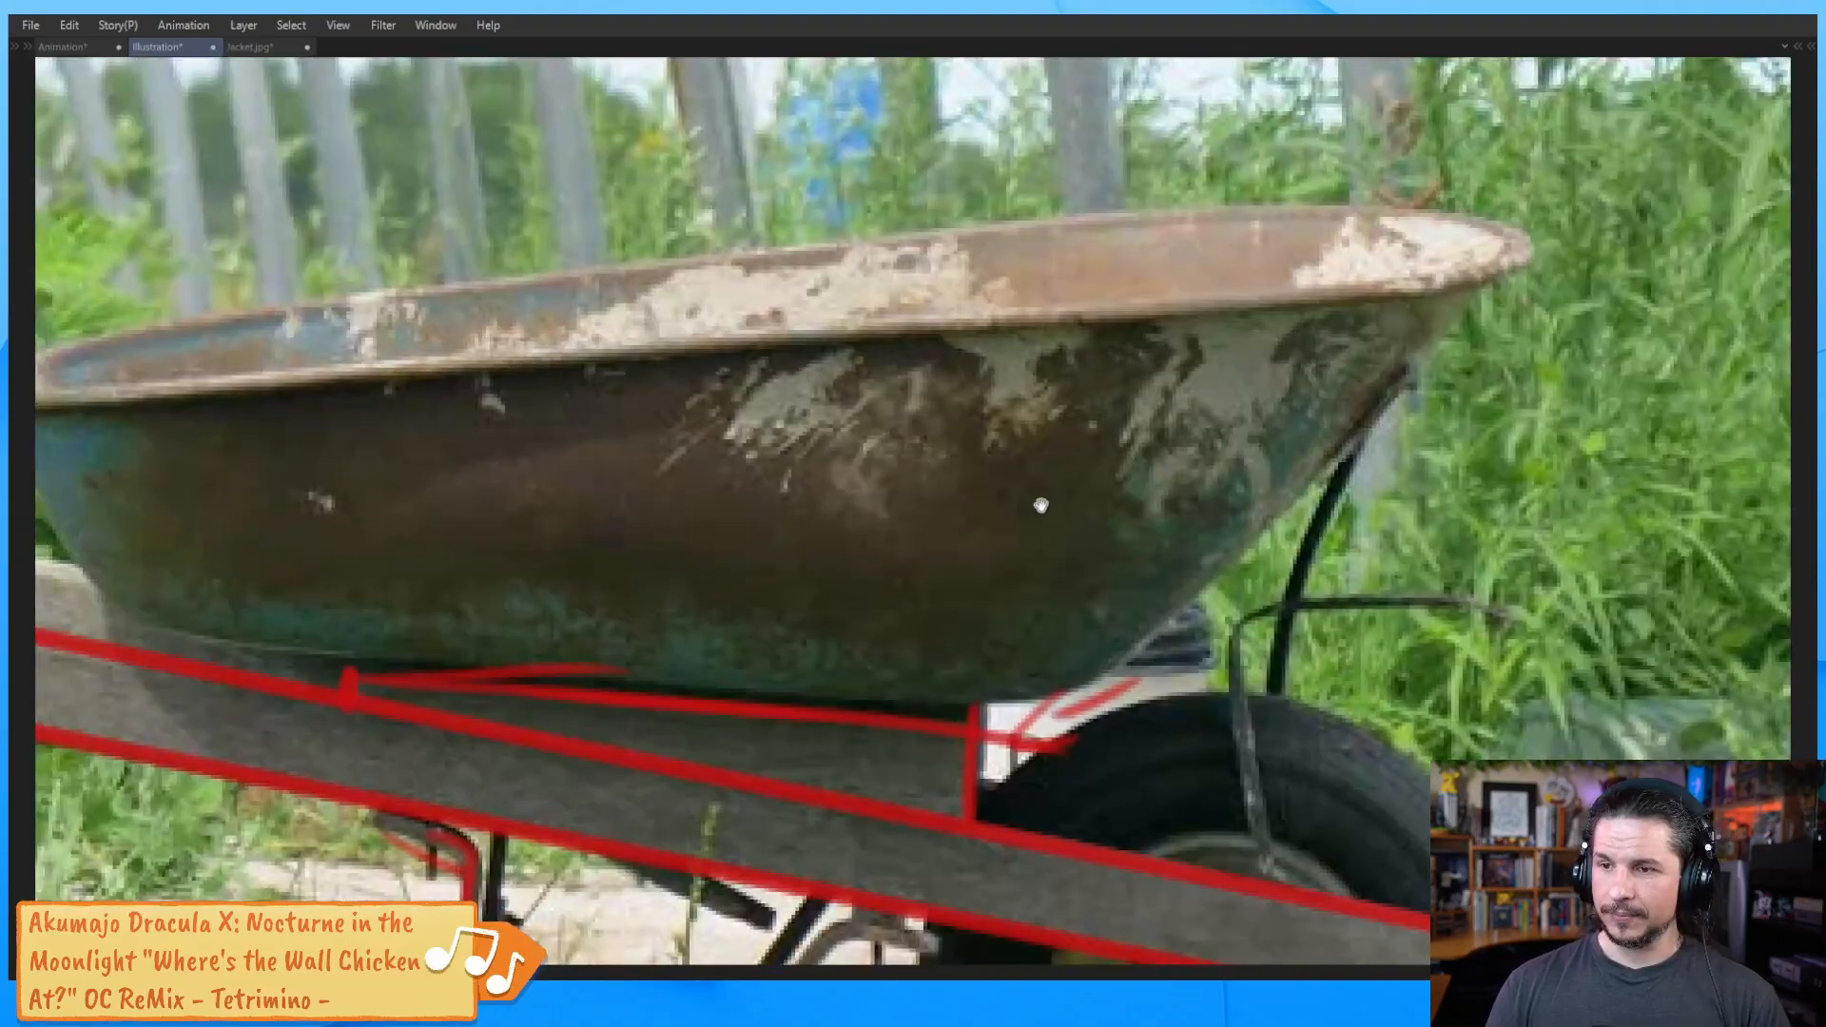
drag(1042, 505, 1193, 505)
drag(456, 493, 1160, 452)
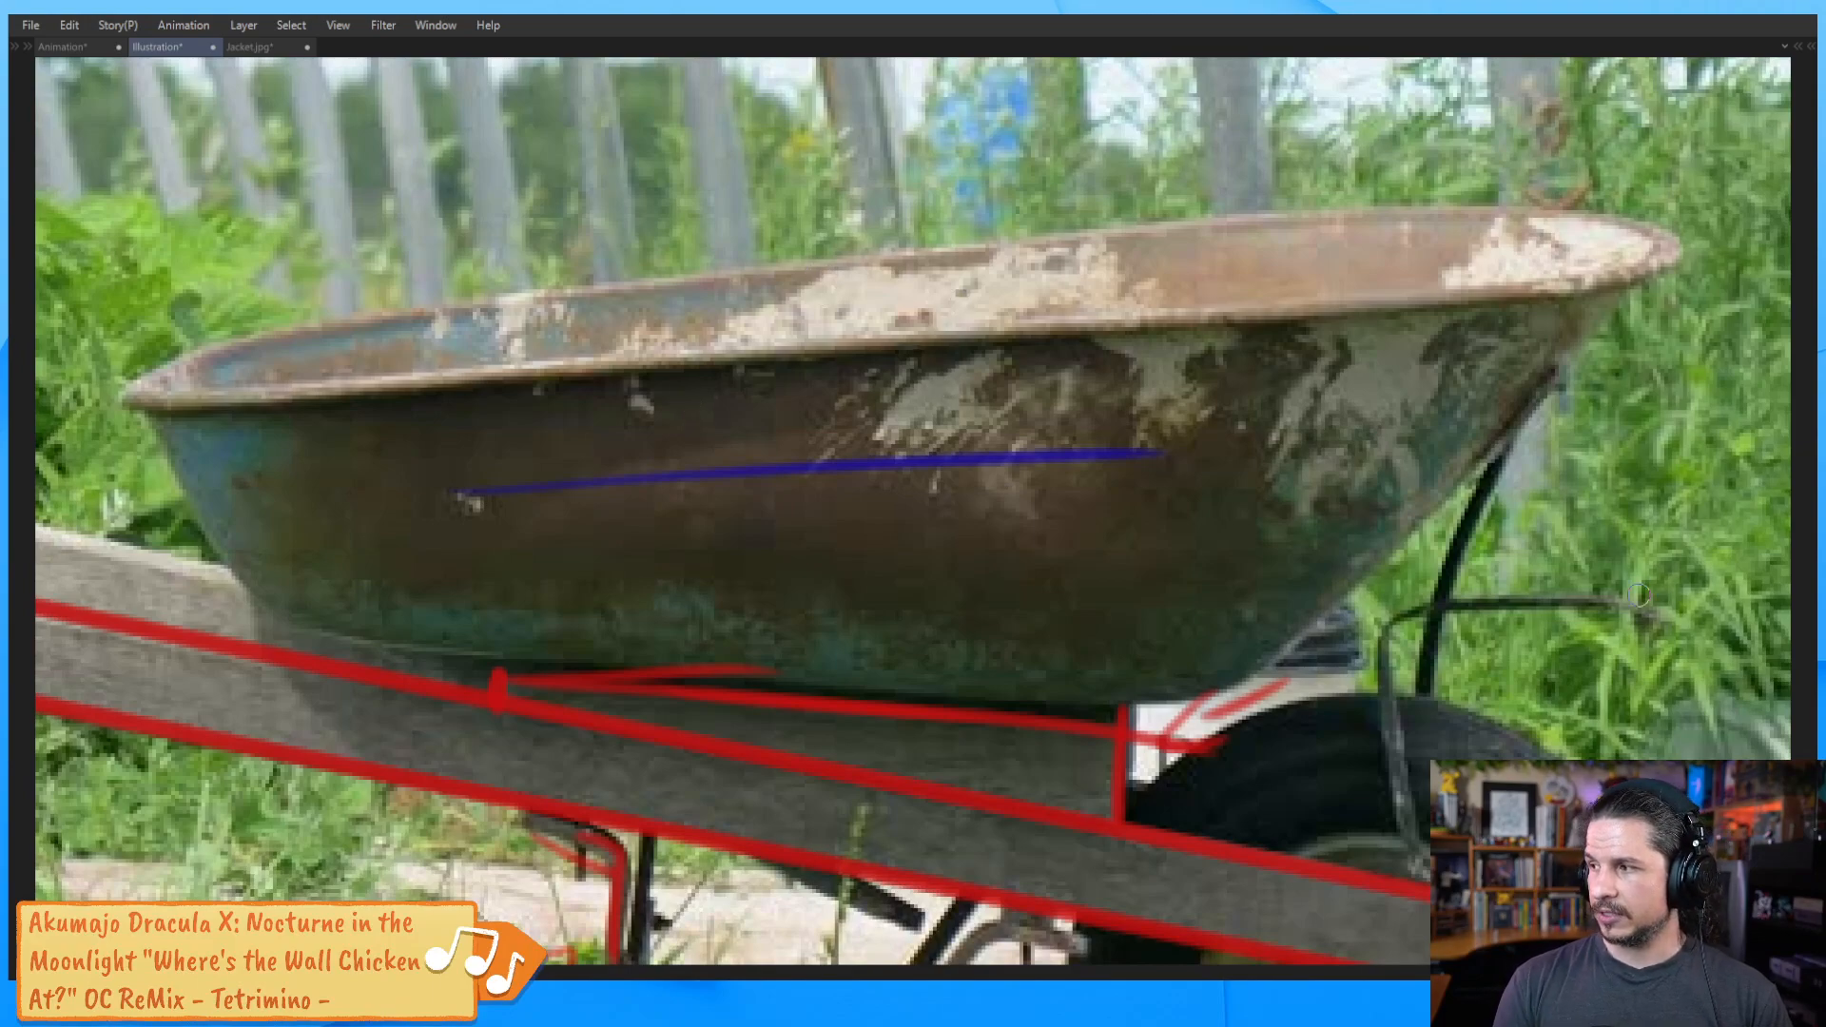
key(alt+Tab)
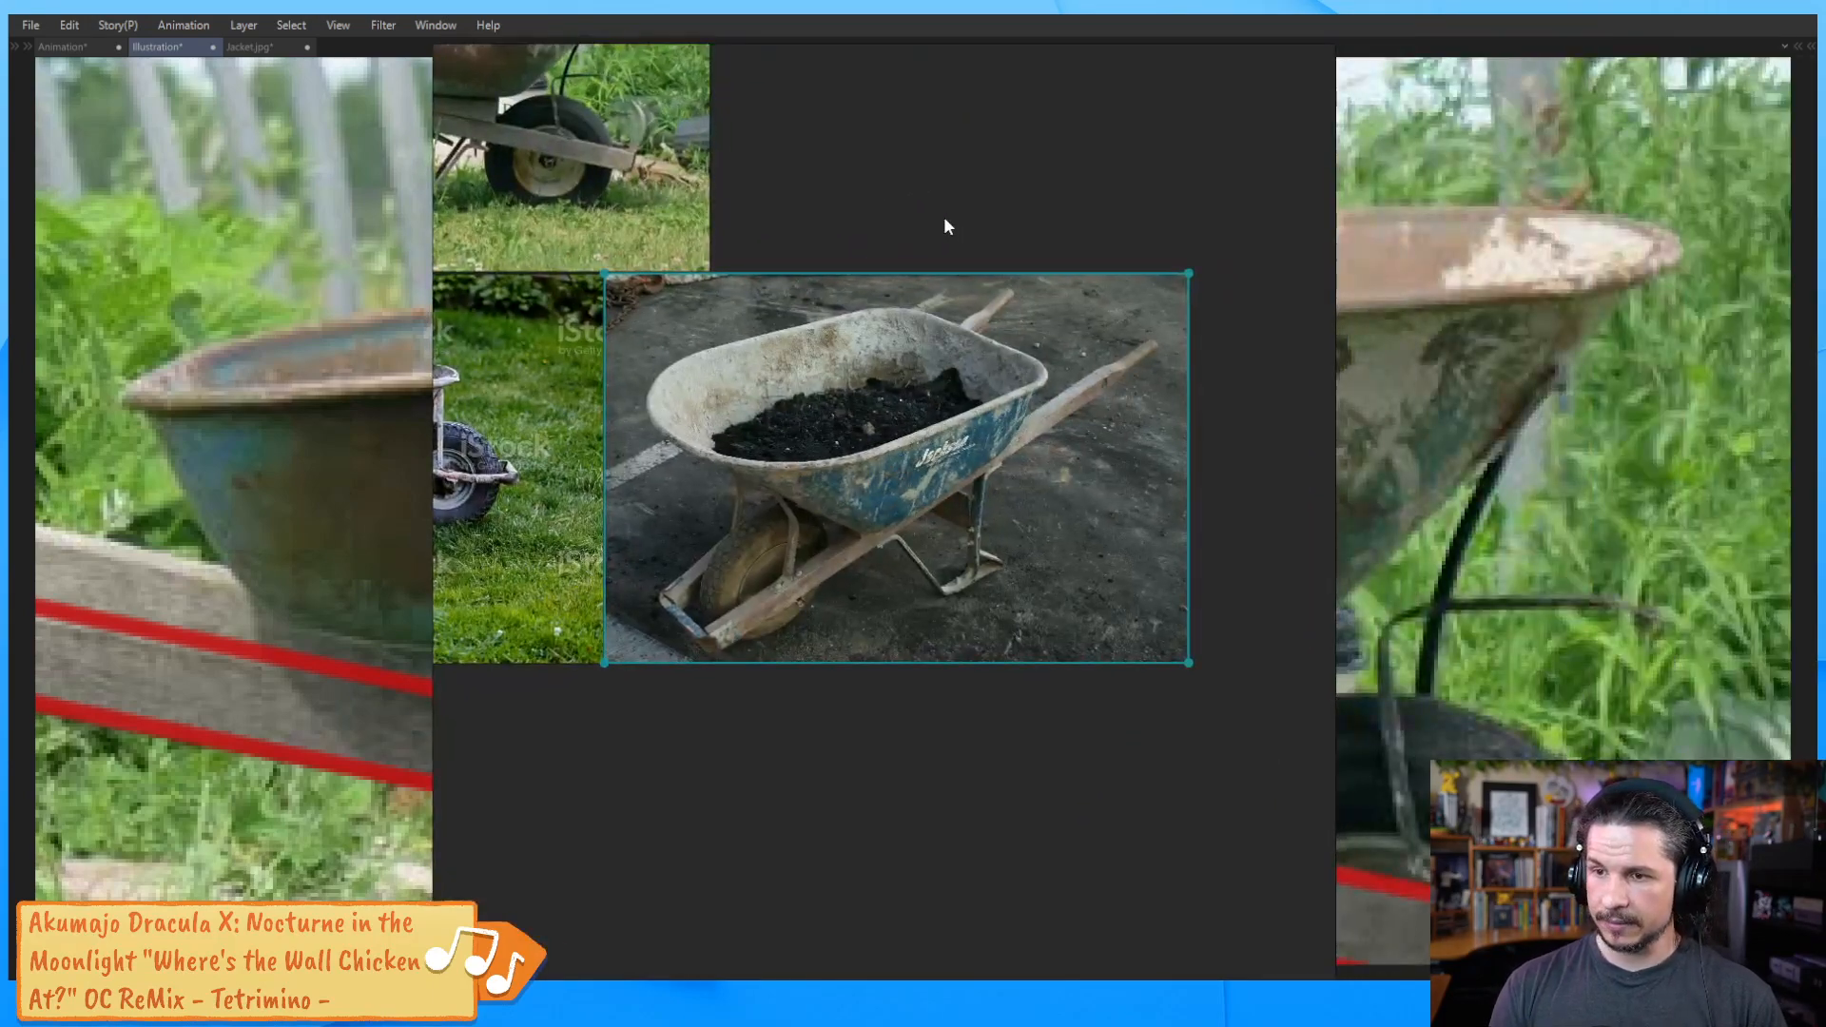
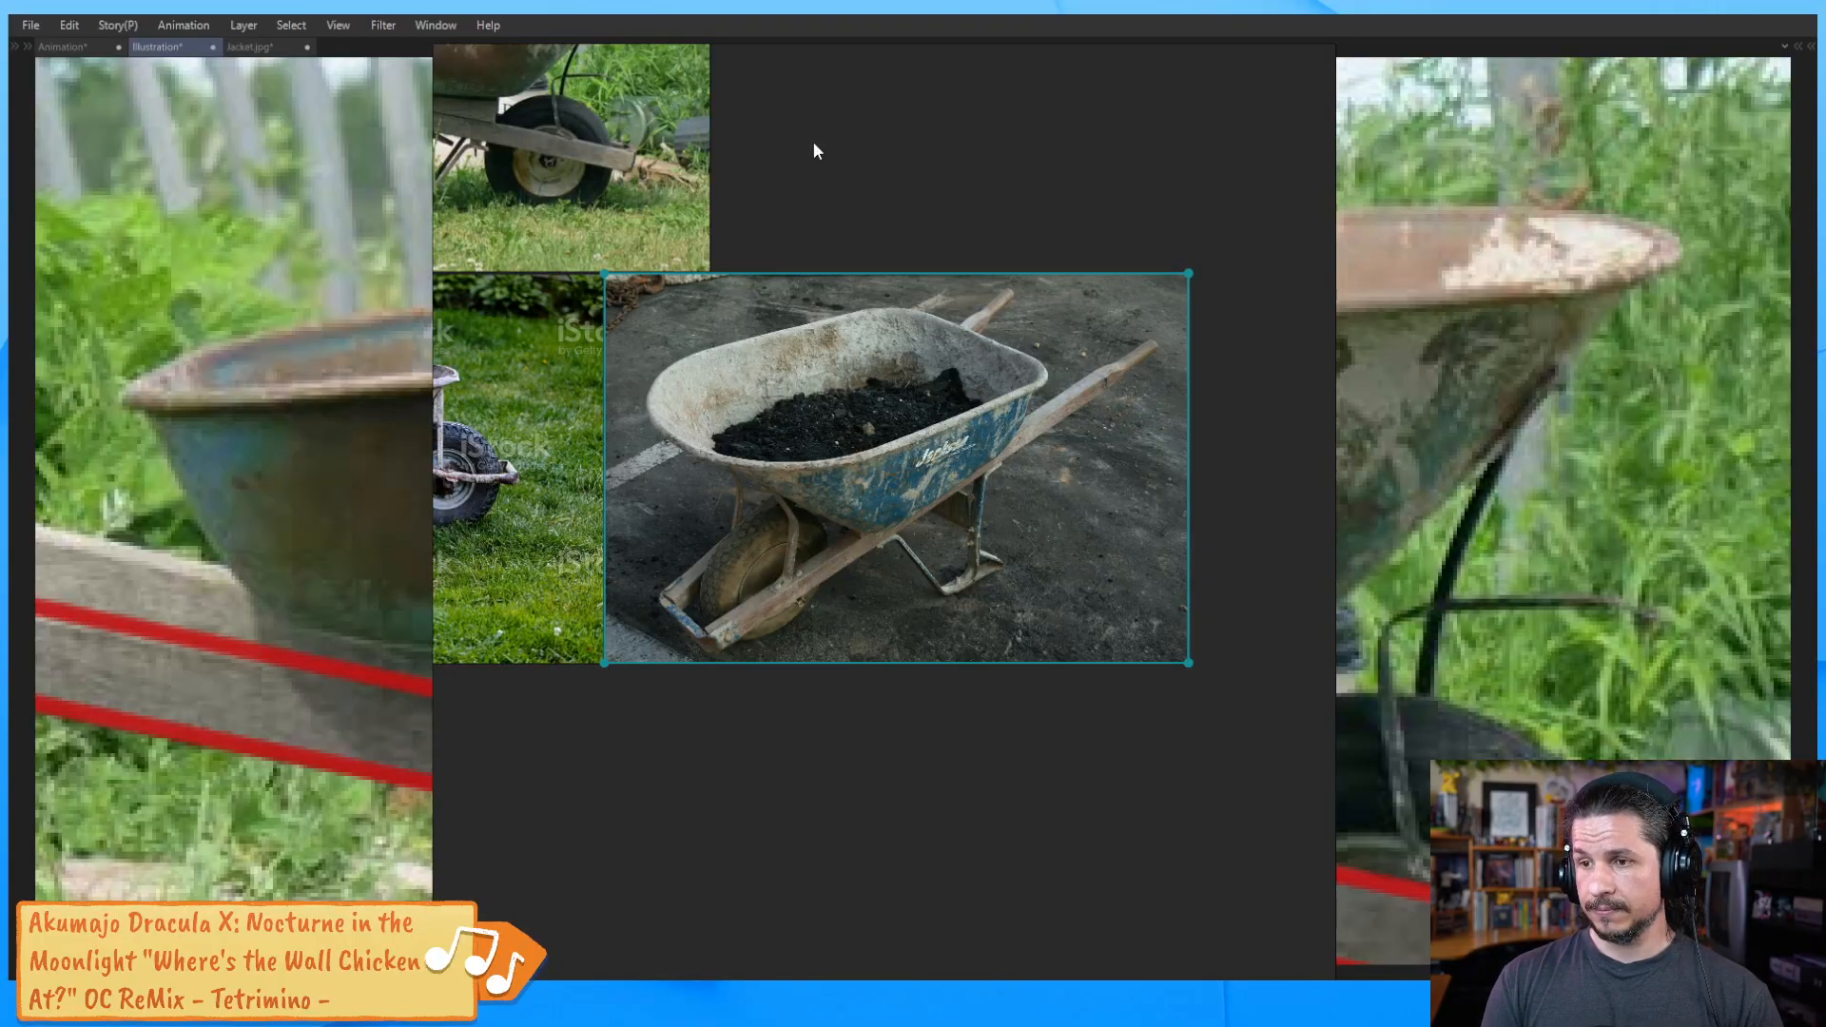
key(alt+Tab)
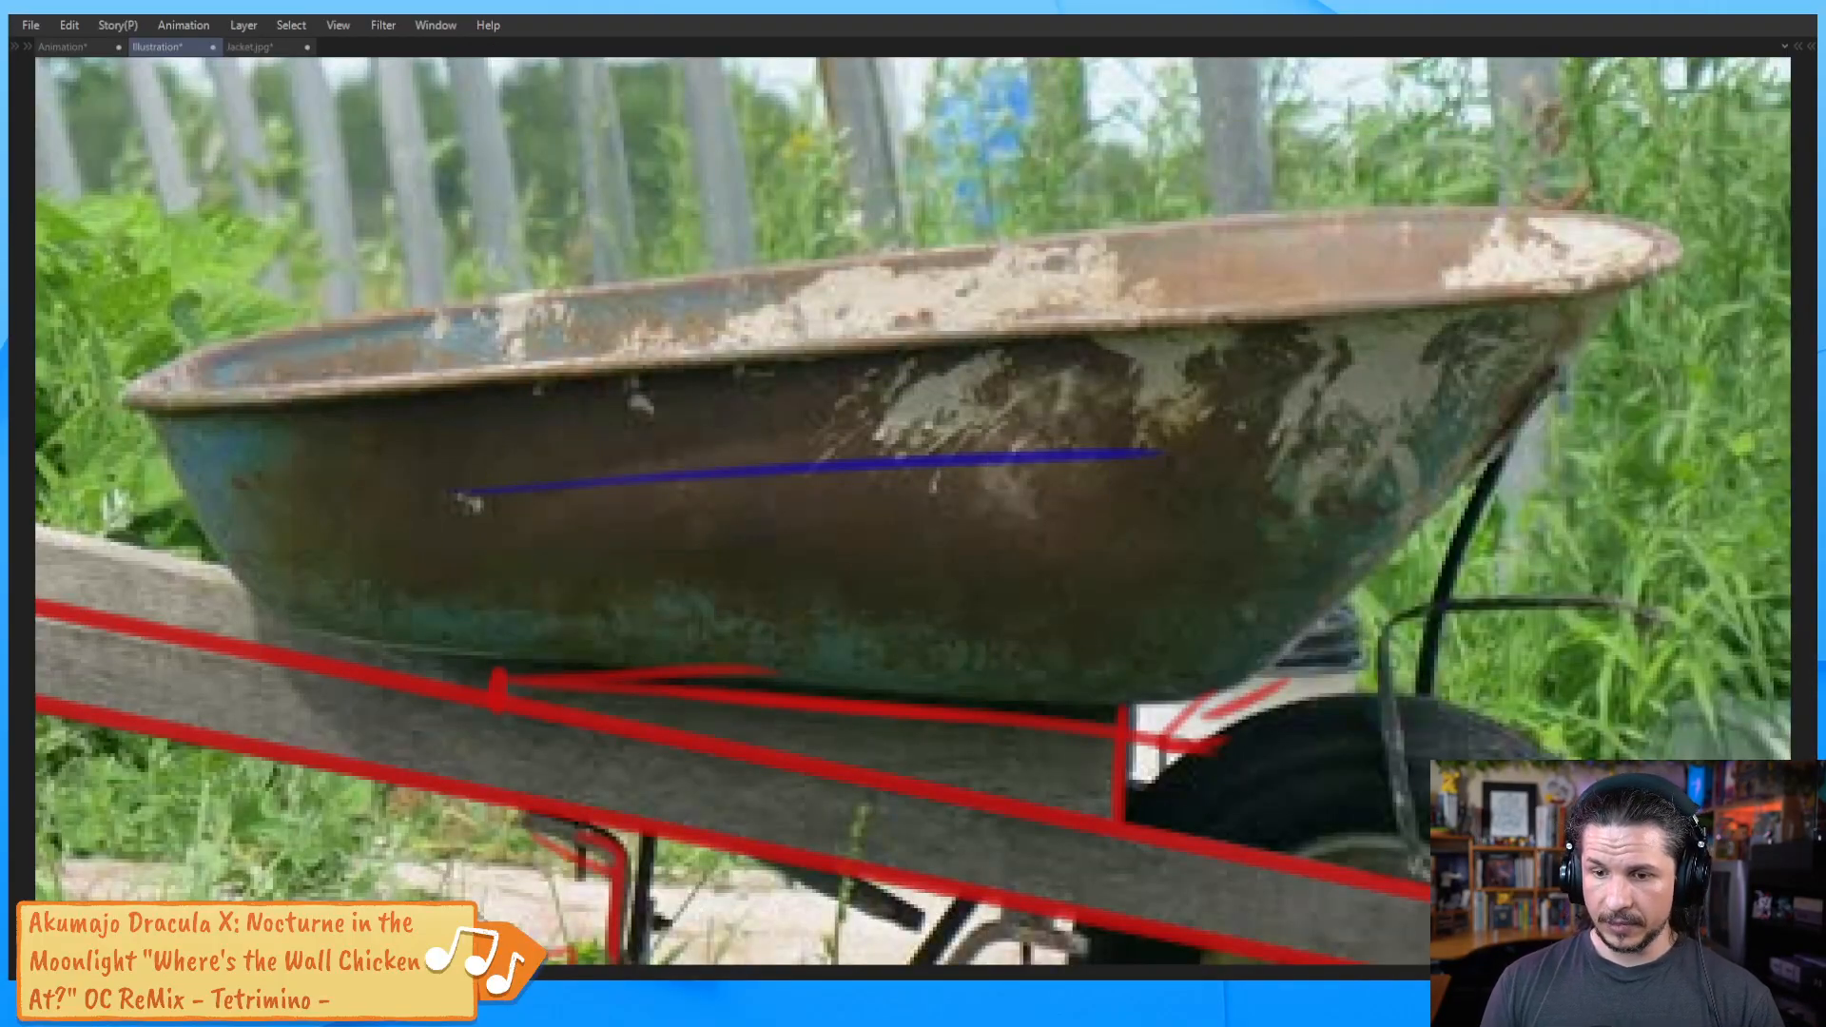
Switch back to Maya, set the tub block to edge selection and maximize the perspective view
key(alt+Tab)
alt+drag(1225, 339, 1187, 335)
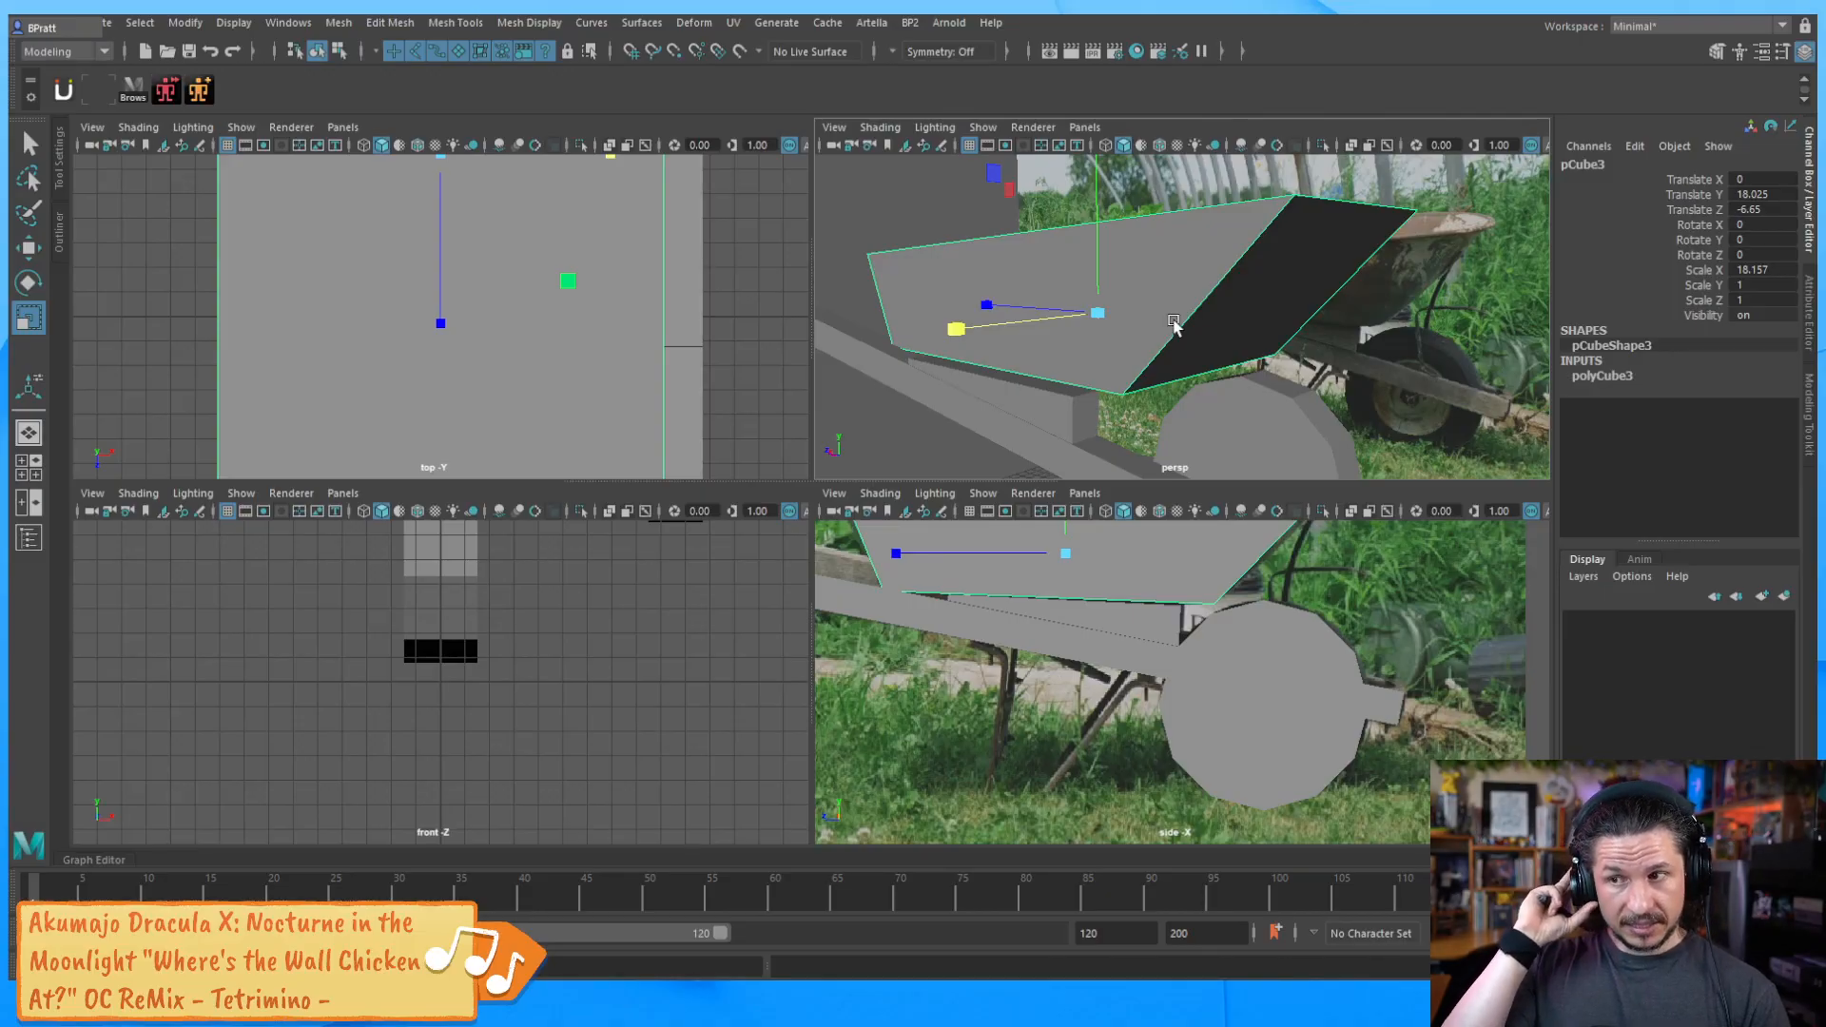
mouse_move(1173, 326)
alt+mouse_down()
mouse_move(1195, 326)
mouse_move(1101, 359)
mouse_move(1153, 304)
alt+mouse_up()
right_drag(1158, 278, 1158, 257)
key(space)
alt+right_drag(1210, 348, 772, 418)
alt+drag(772, 418, 737, 481)
Bevel the tub's two slanted corner edges at the wheel end with 3 segments and a fraction of 0.72
click(734, 490)
alt+drag(961, 563, 820, 527)
shift+click(945, 485)
alt+drag(989, 590, 900, 614)
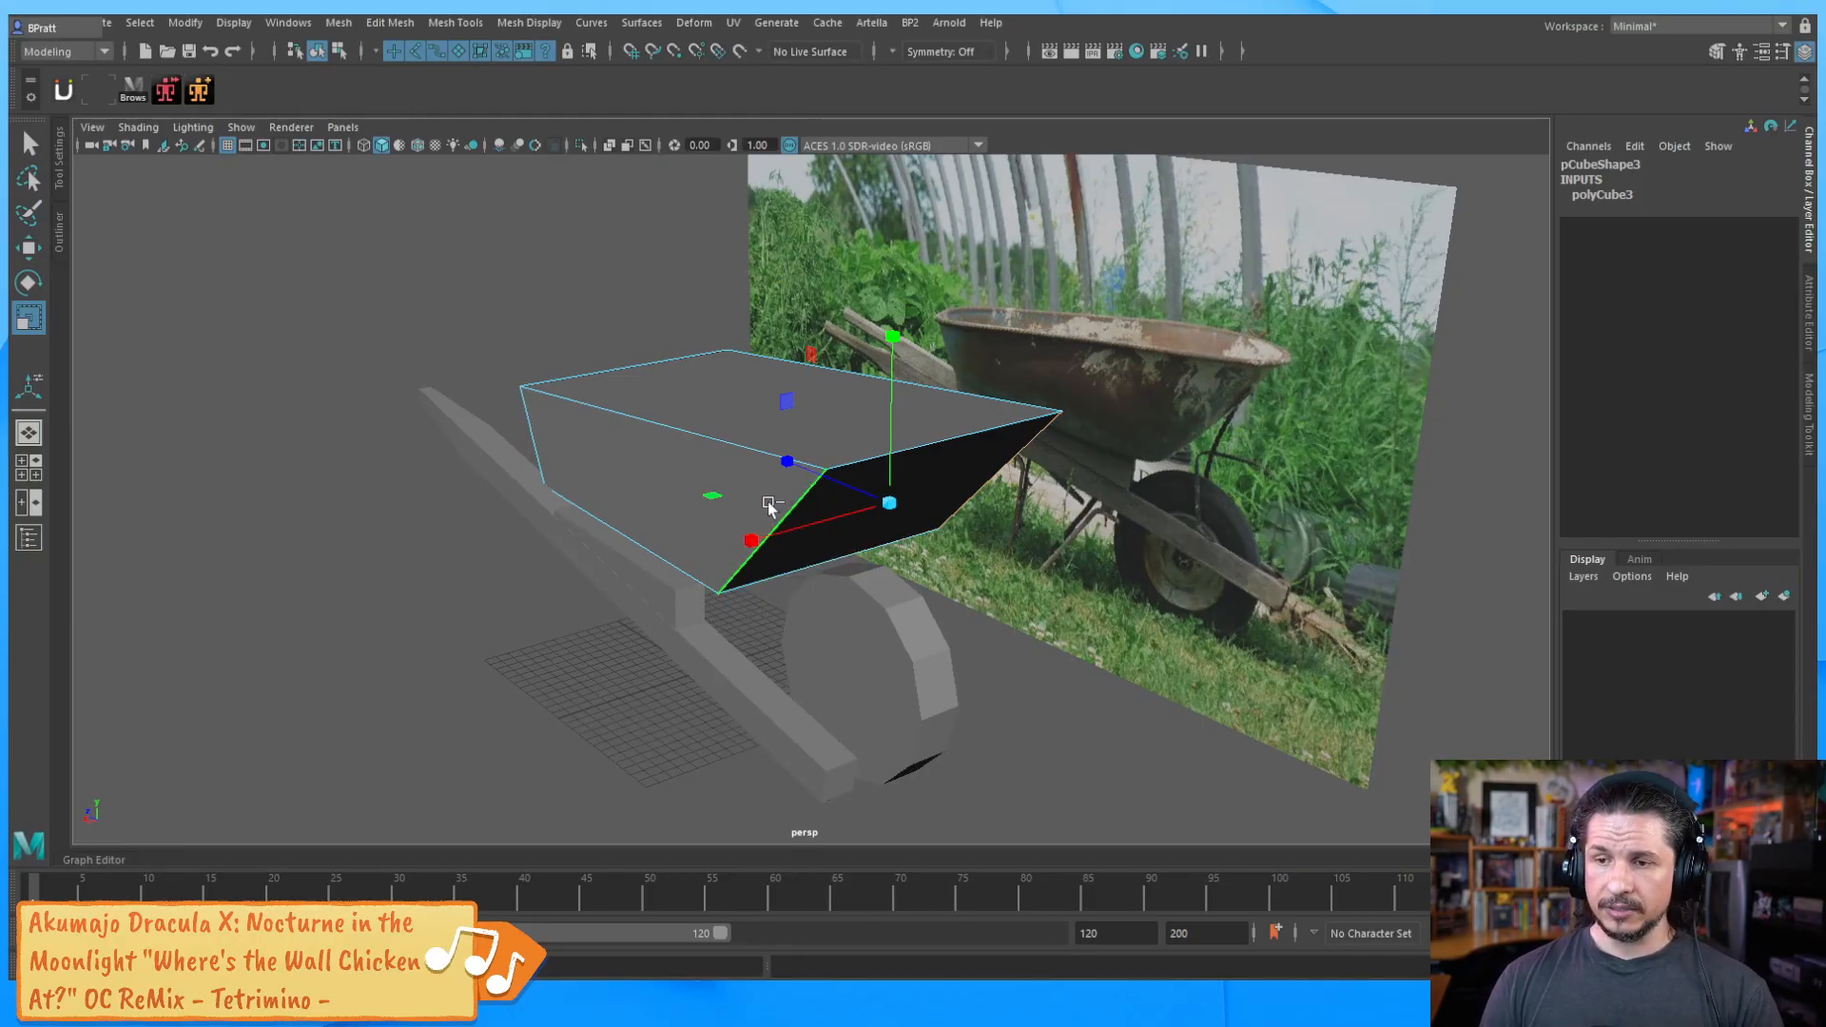
shift+right_drag(758, 502, 832, 505)
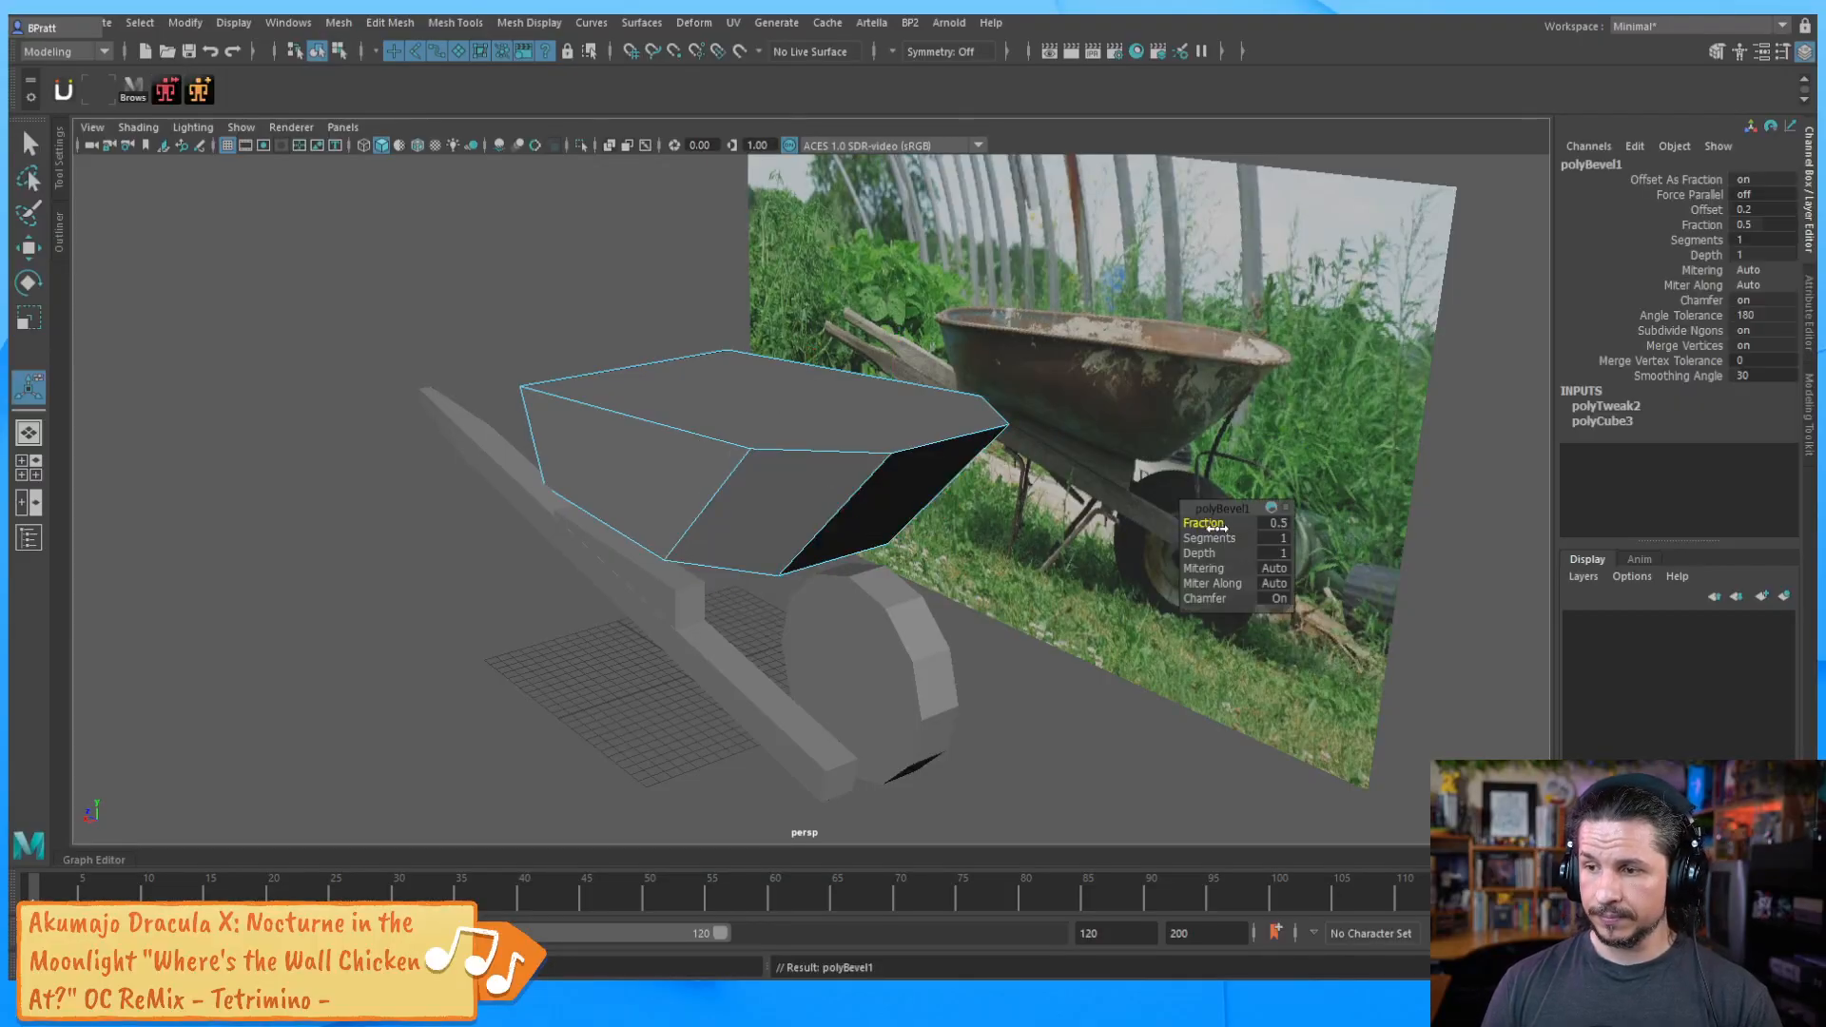
drag(1201, 523, 946, 516)
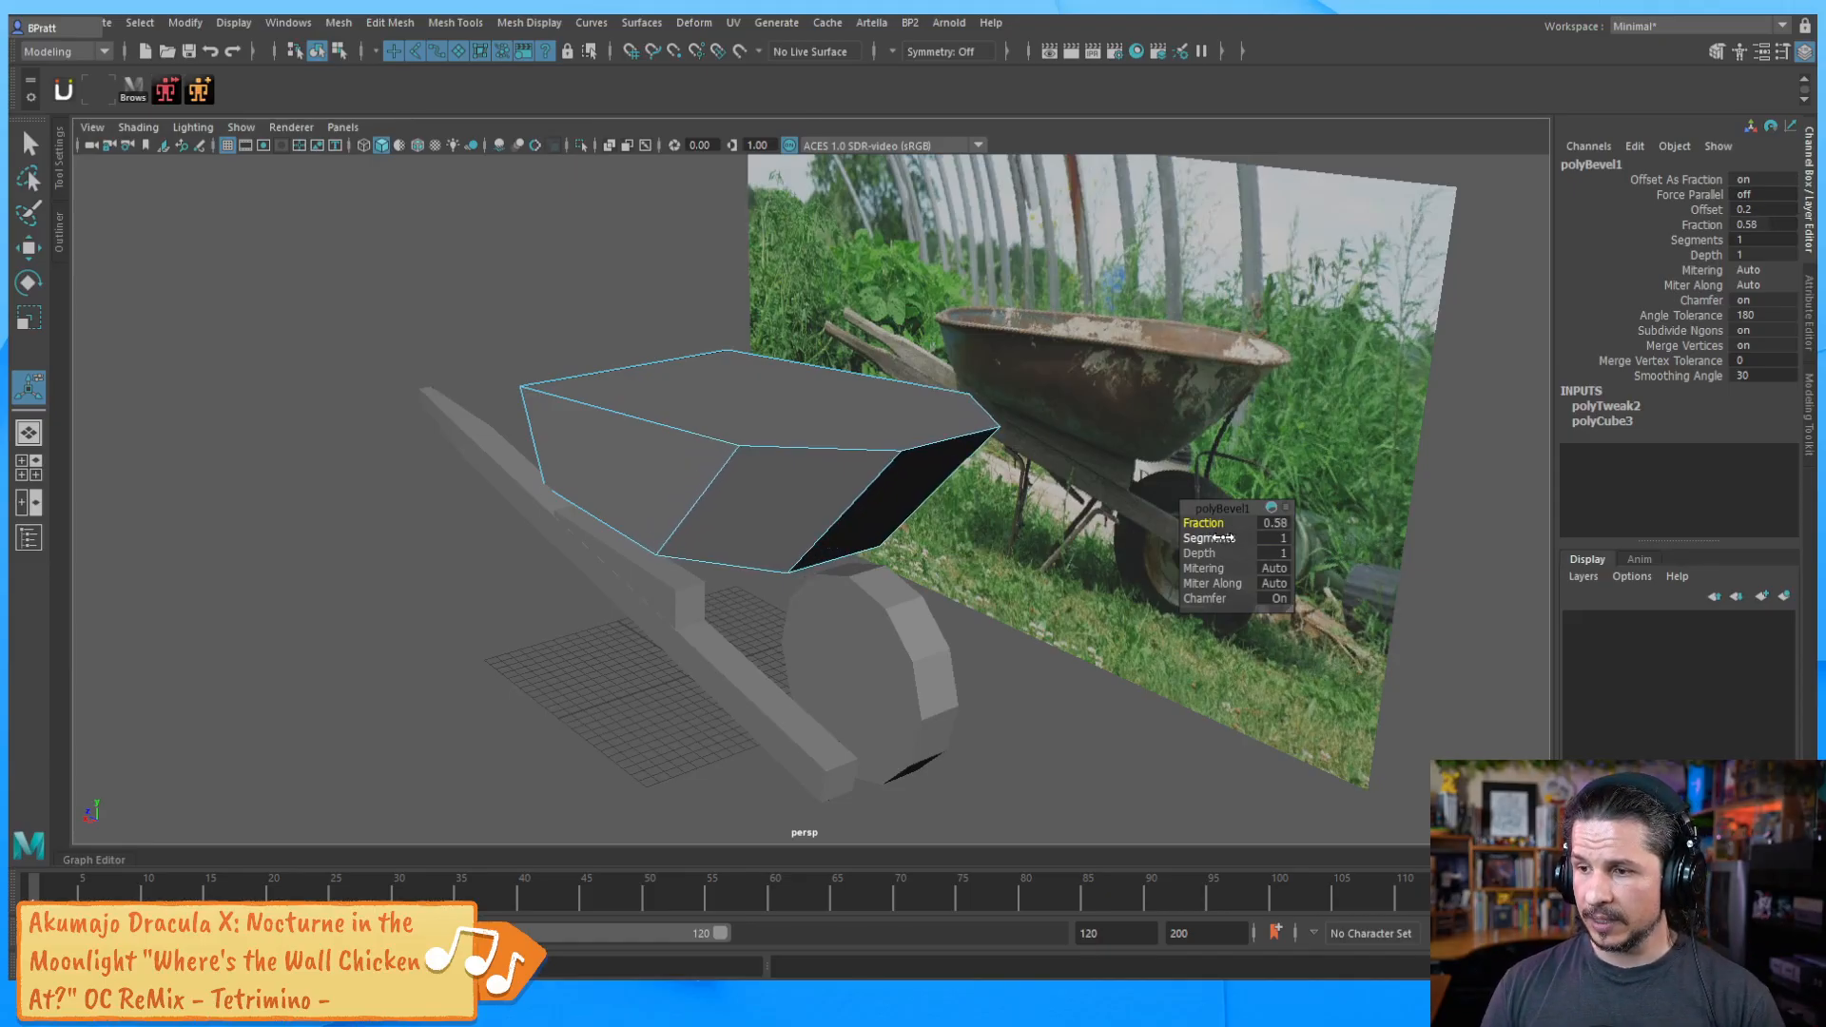
drag(1206, 538, 1392, 539)
alt+drag(1034, 526, 1070, 544)
drag(1204, 525, 1044, 548)
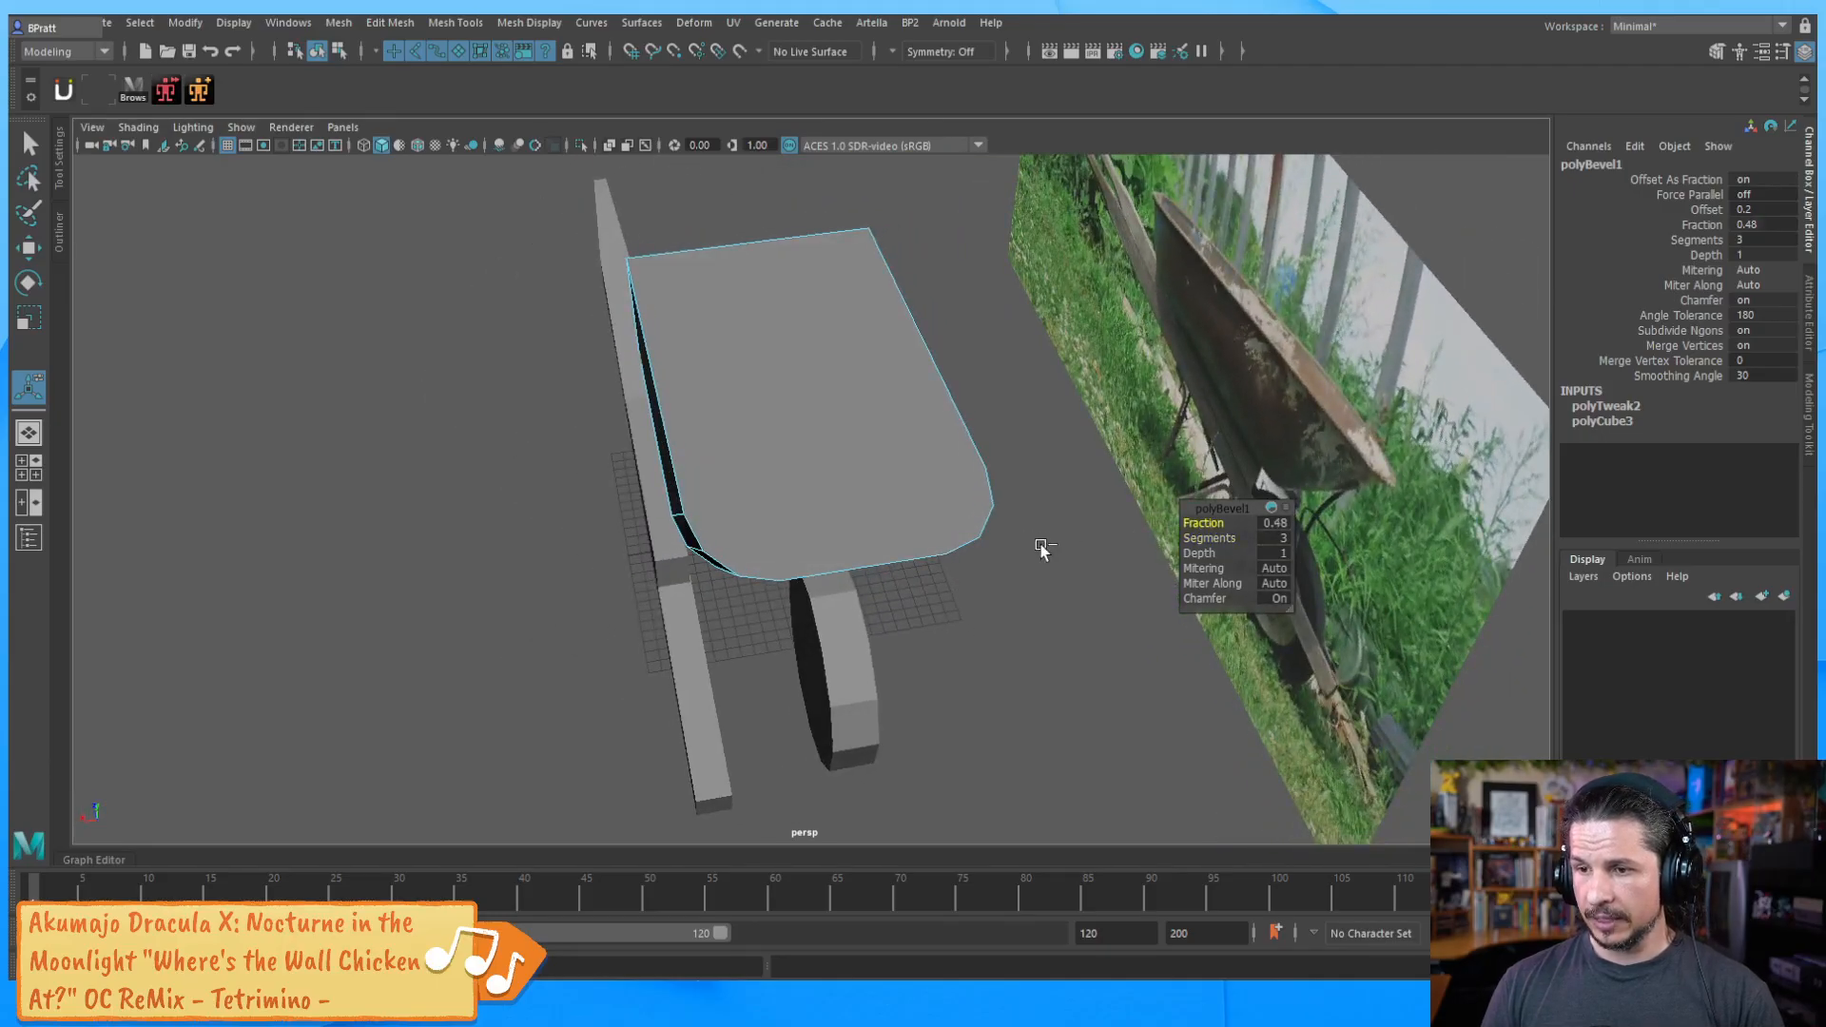
mouse_move(1221, 525)
mouse_down()
mouse_move(1274, 524)
mouse_move(1232, 522)
mouse_up()
alt+drag(904, 558, 734, 599)
alt+drag(973, 656, 1067, 599)
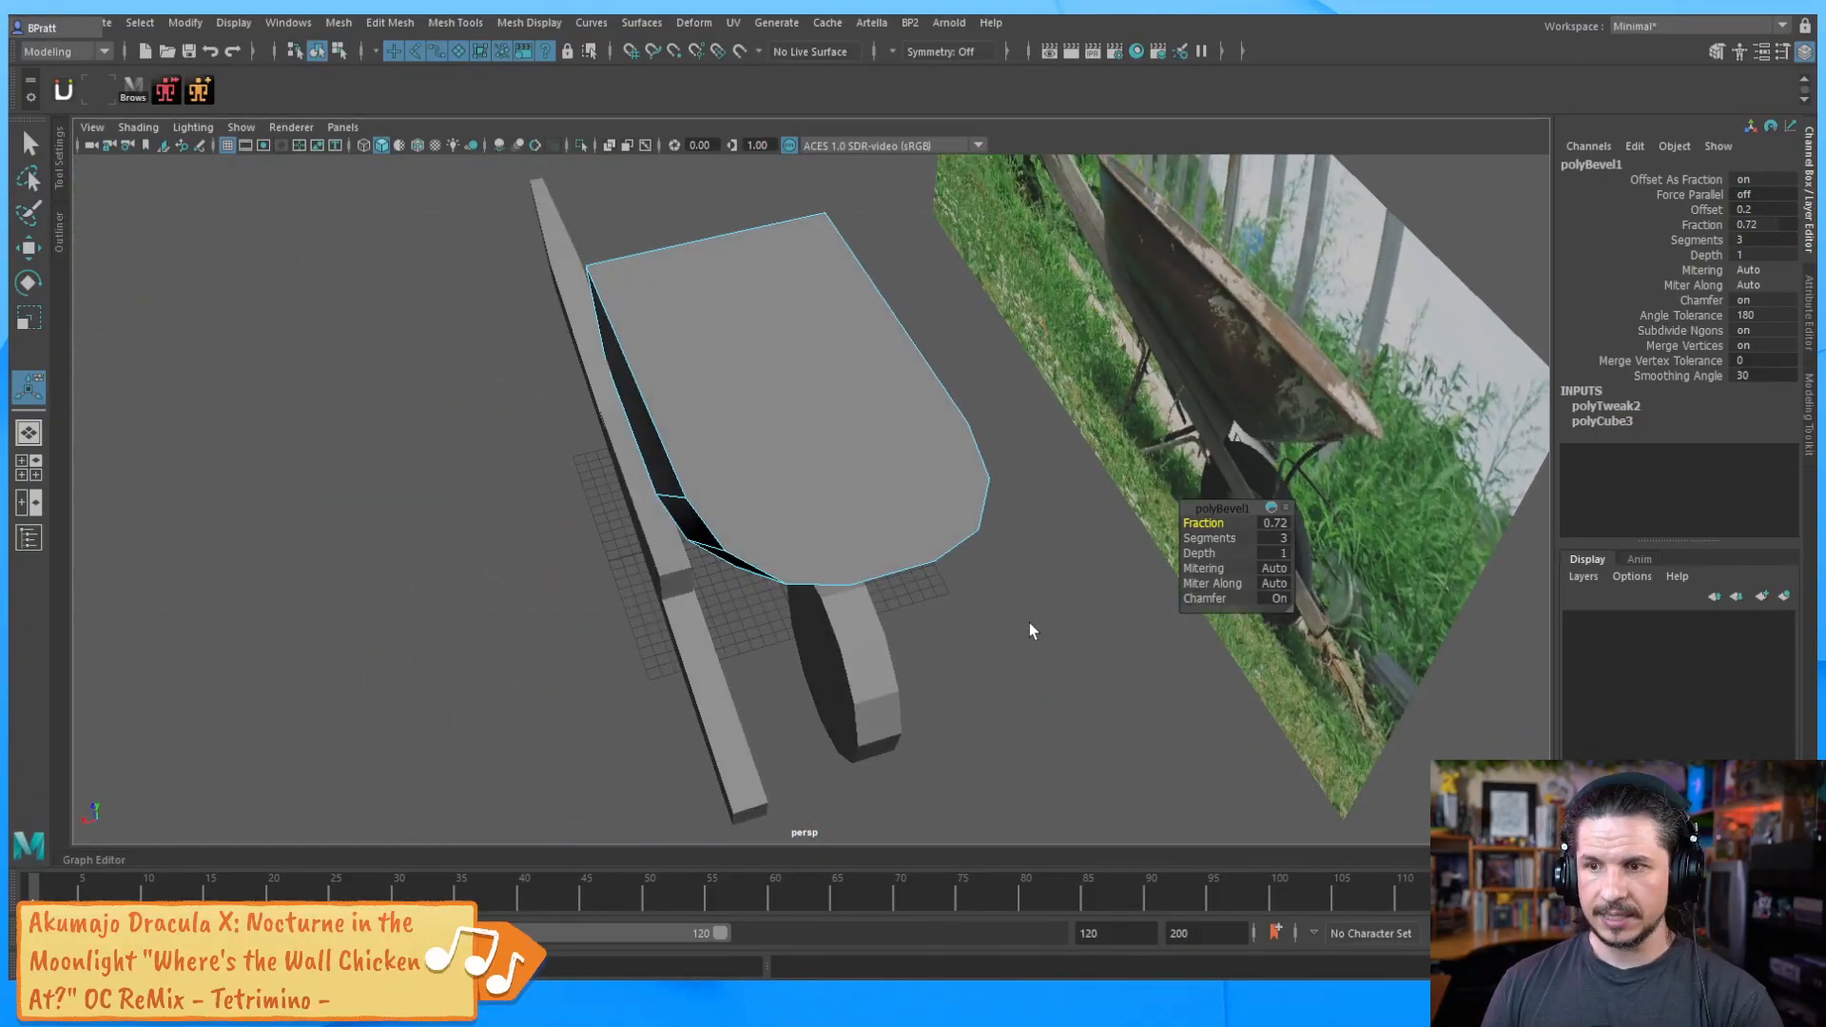
Scale the tub's handle-end vertices inward along X to taper the block and return to object selection
key(F8)
key(F8)
alt+drag(864, 632, 940, 562)
right_drag(815, 475, 726, 472)
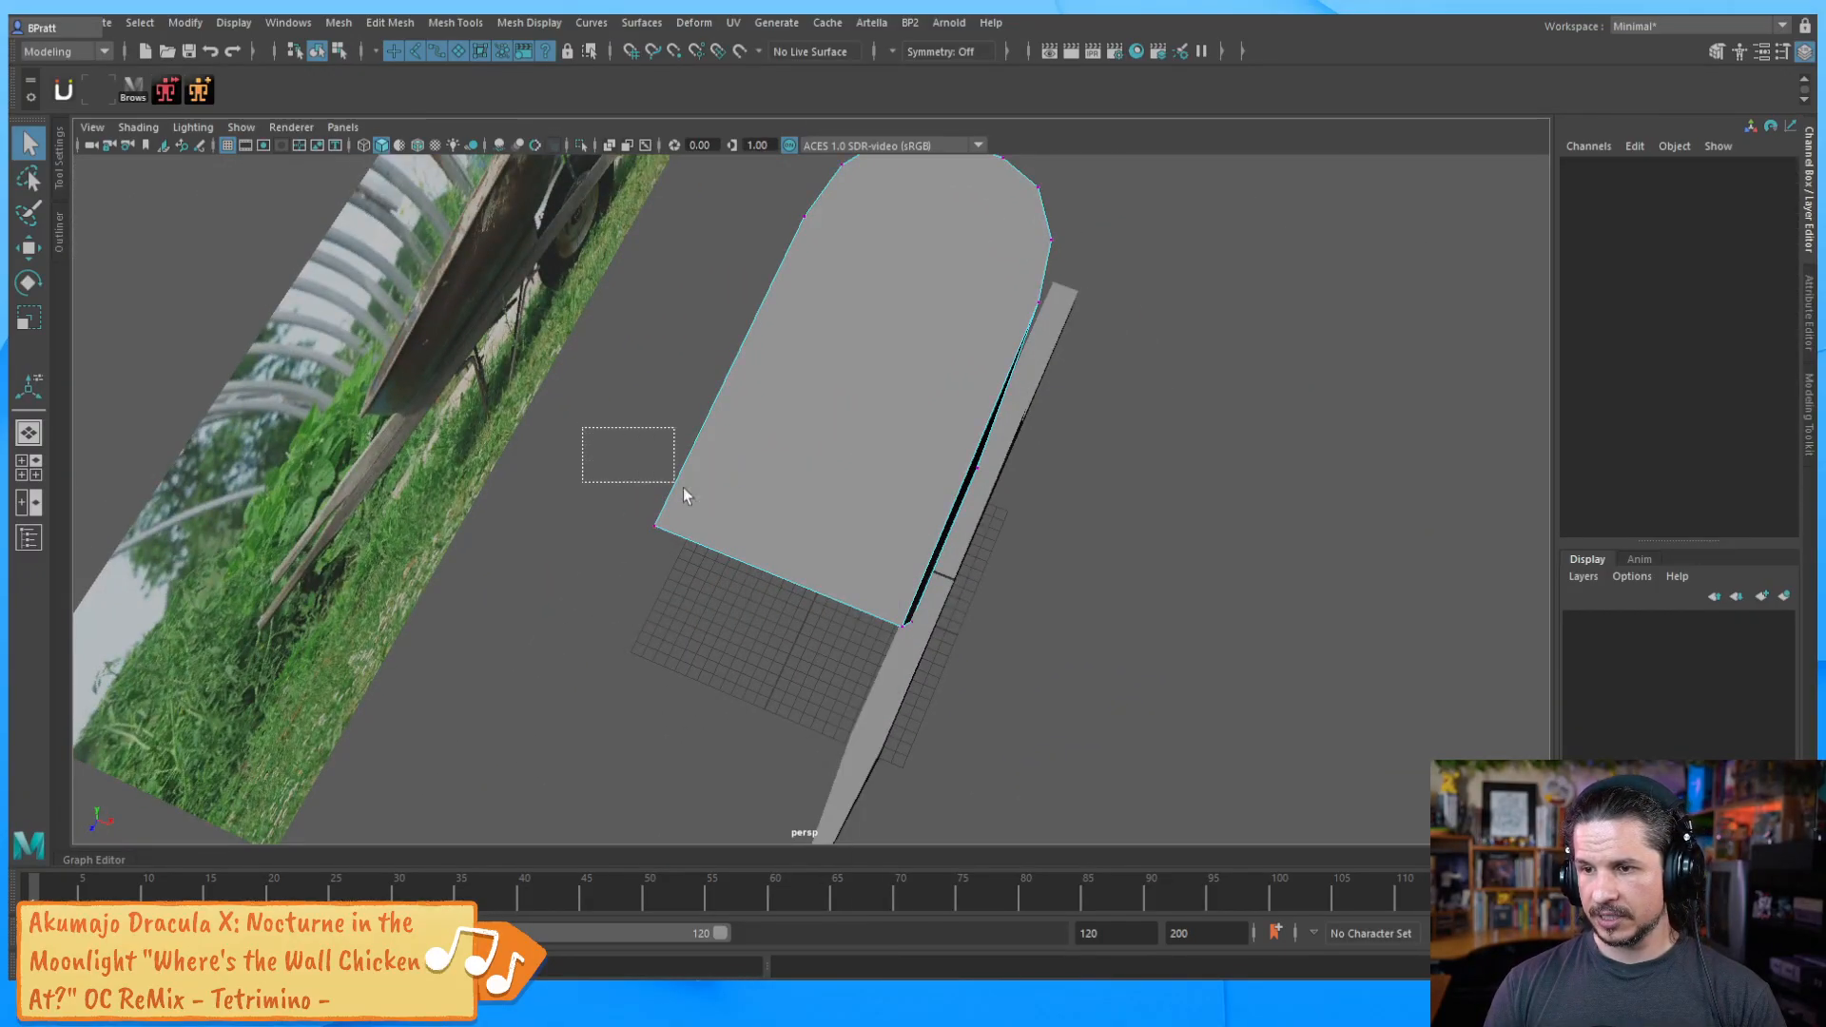
alt+drag(819, 684, 845, 321)
key(r)
drag(944, 731, 983, 751)
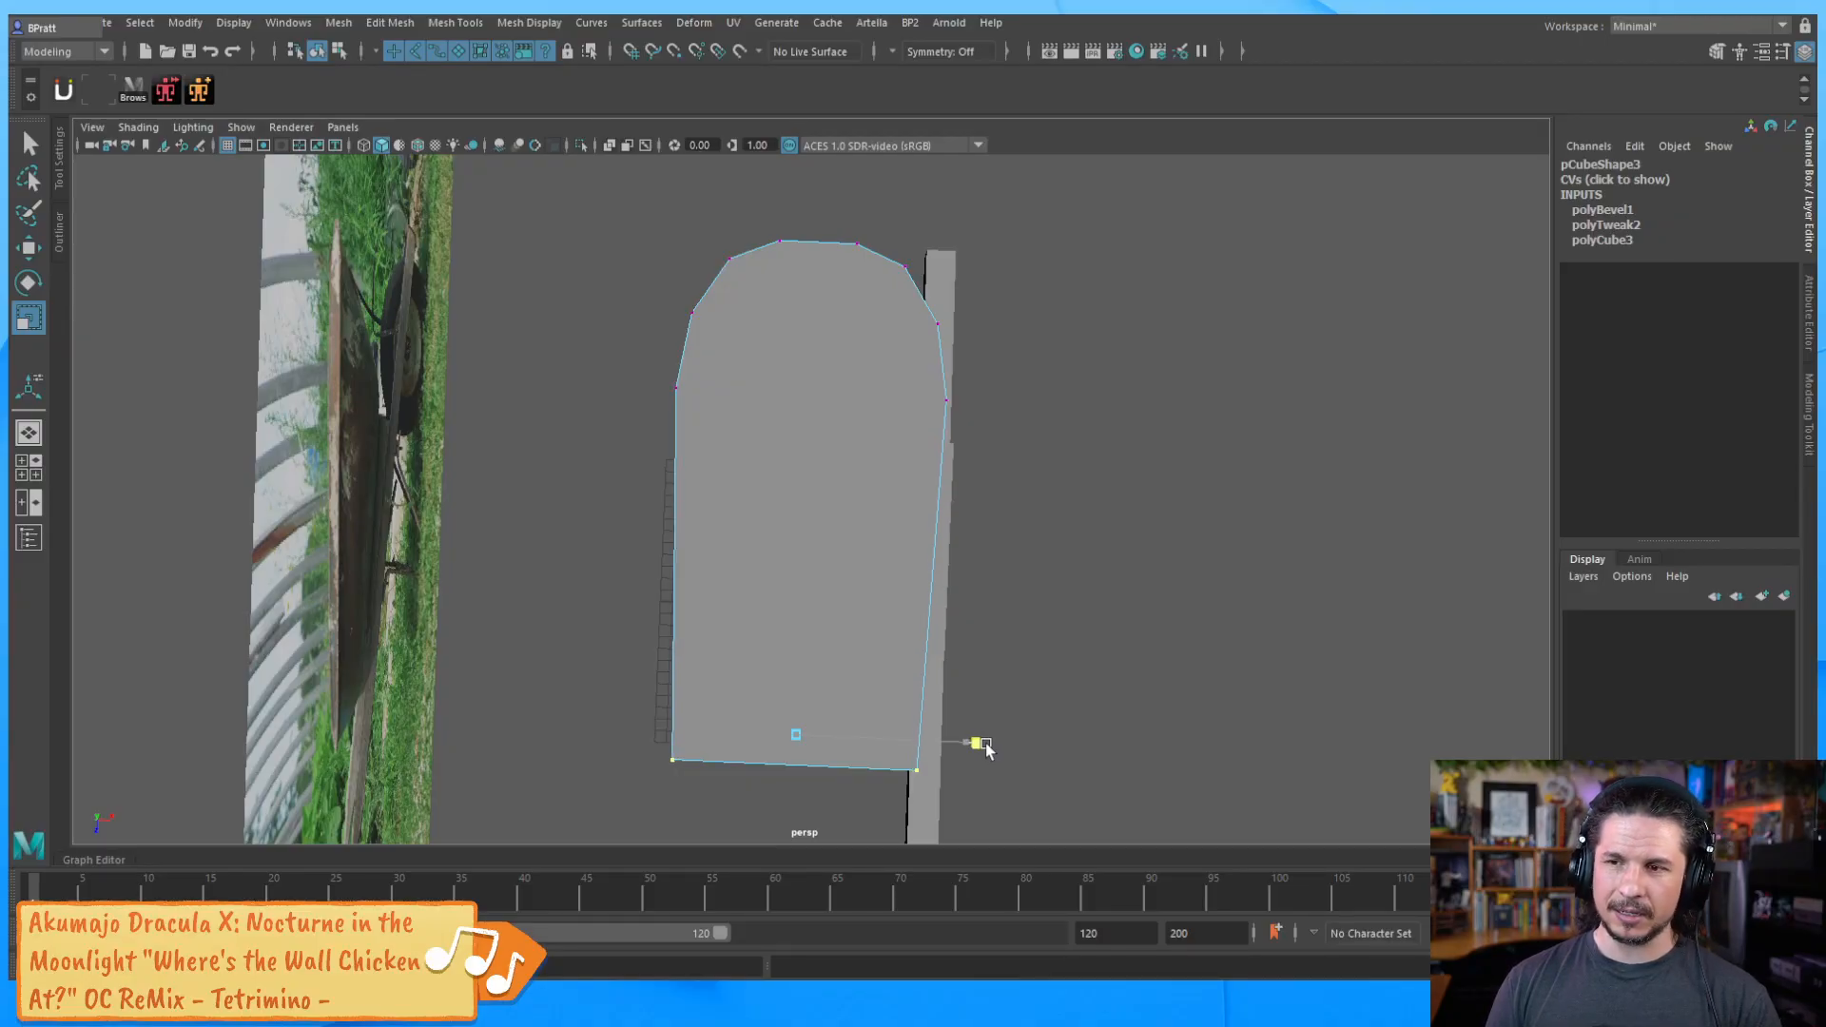
drag(979, 745, 883, 677)
alt+drag(1251, 476, 791, 542)
alt+drag(1218, 517, 1161, 506)
alt+right_drag(1161, 506, 790, 599)
drag(424, 553, 662, 622)
key(F8)
key(F8)
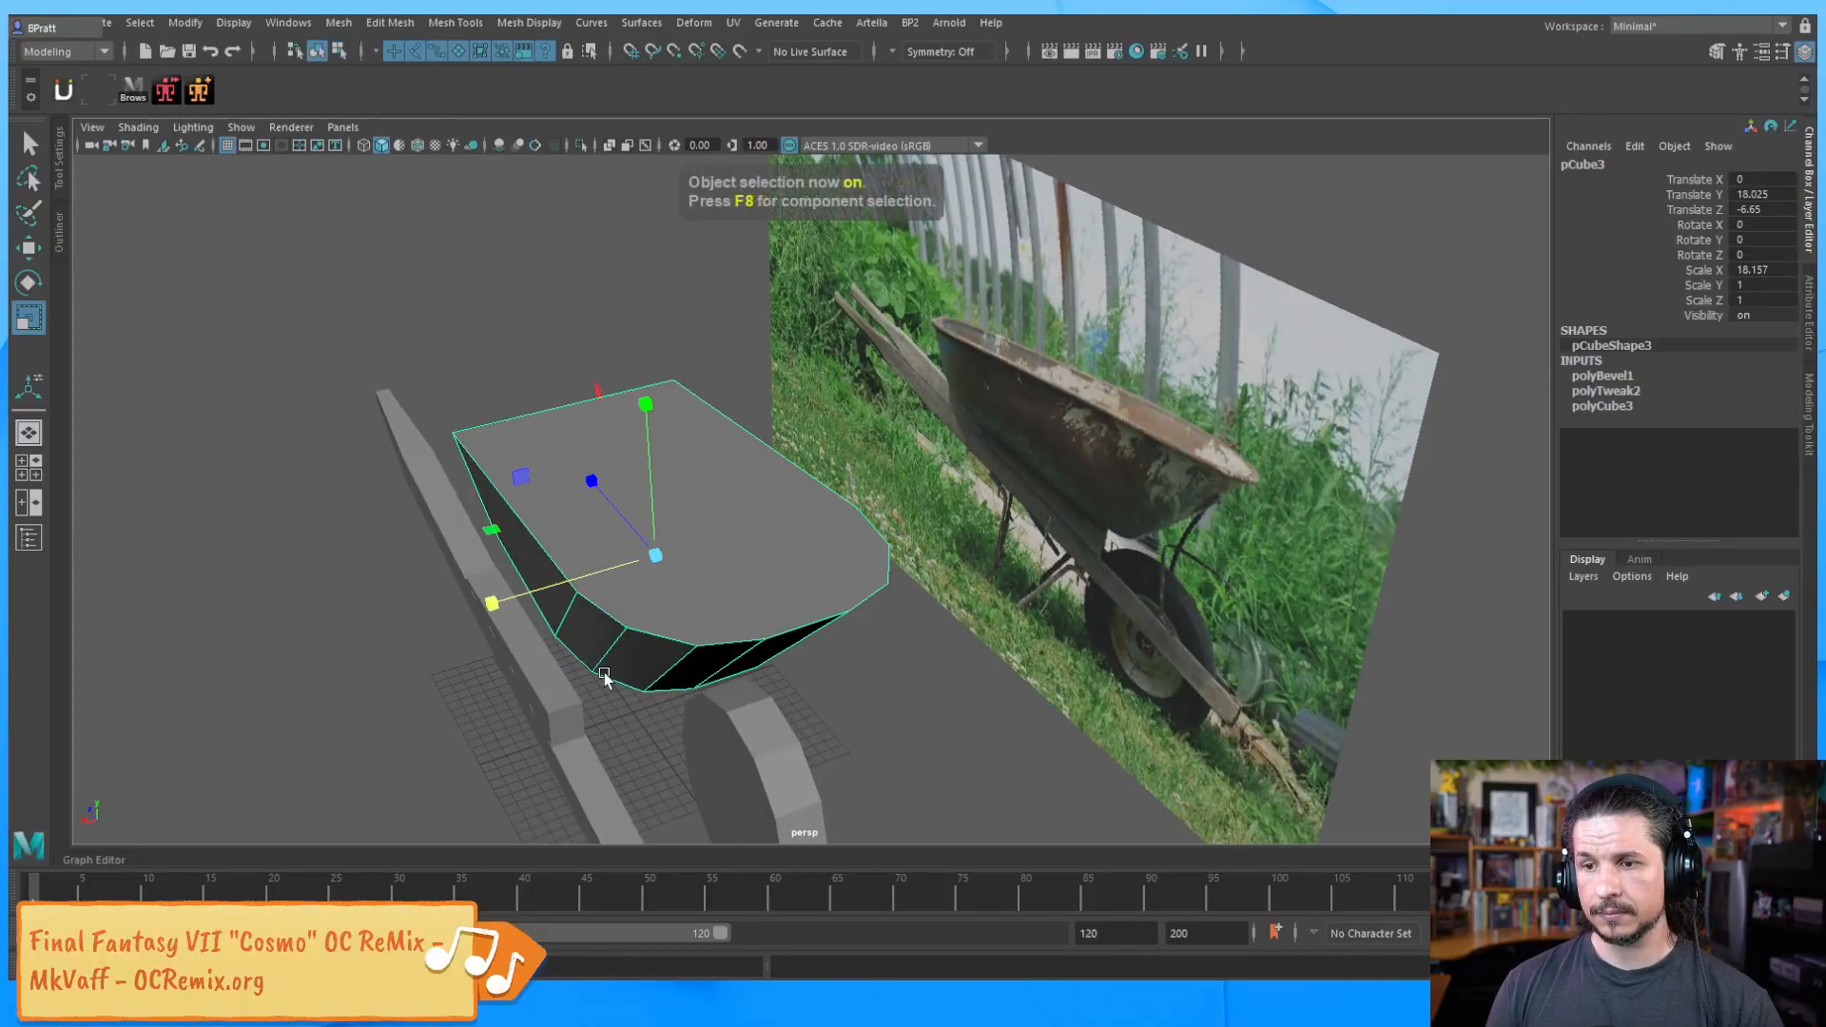
Bevel the tub's two handle-end corner edges with 3 segments and a fraction of 0.38, and return to object selection
click(502, 722)
alt+drag(502, 723, 898, 507)
alt+drag(779, 530, 860, 522)
click(865, 532)
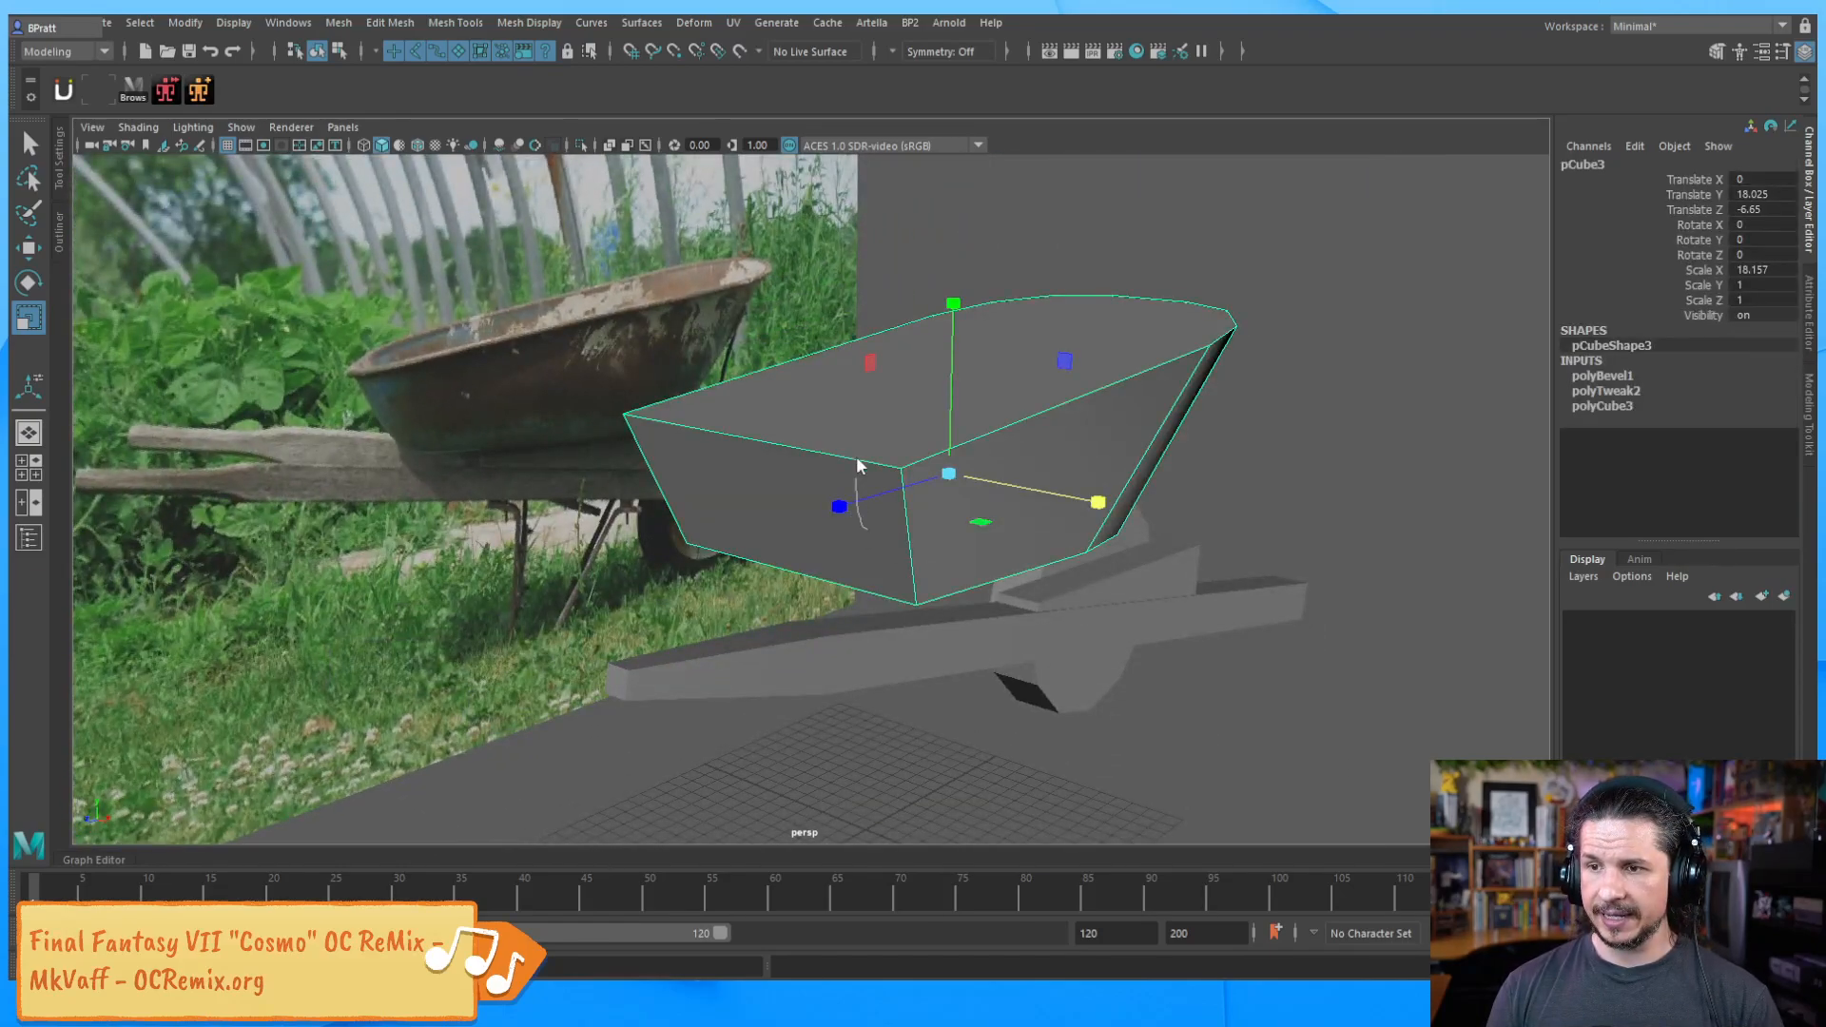
right_drag(856, 408, 856, 399)
click(909, 530)
shift+click(657, 493)
shift+right_drag(804, 524, 903, 523)
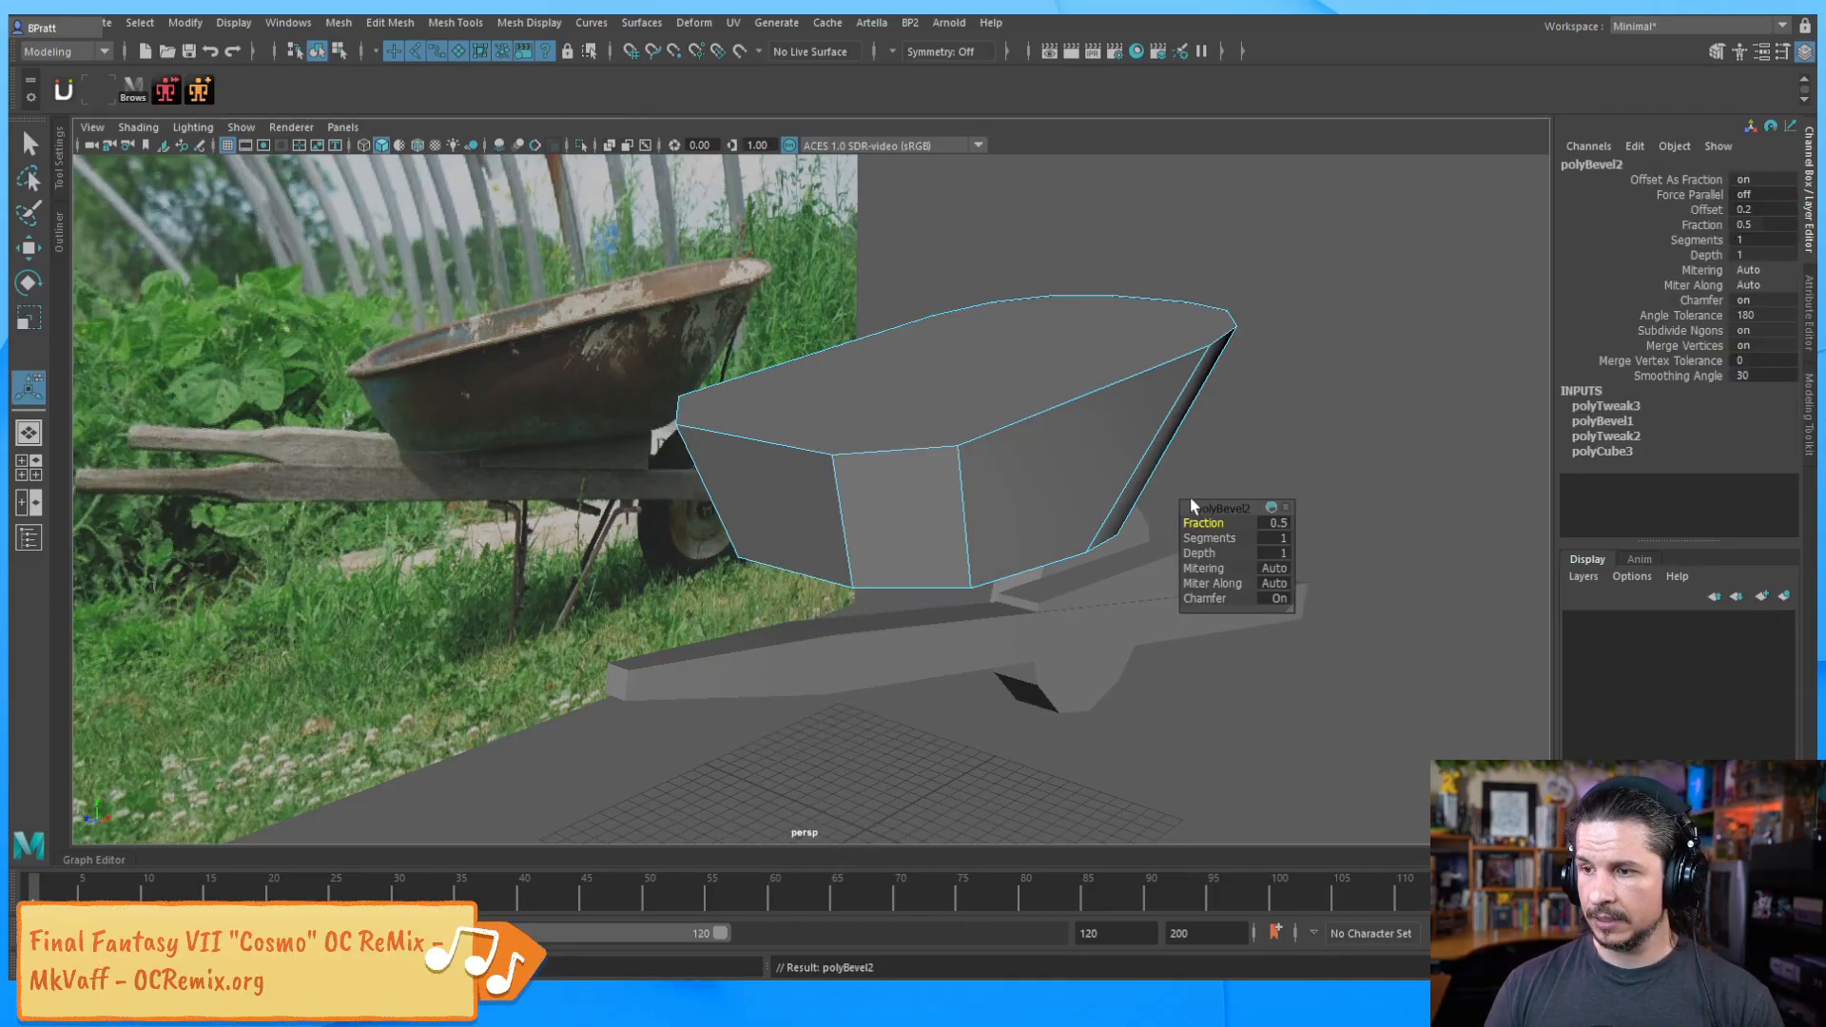
drag(1206, 529, 945, 590)
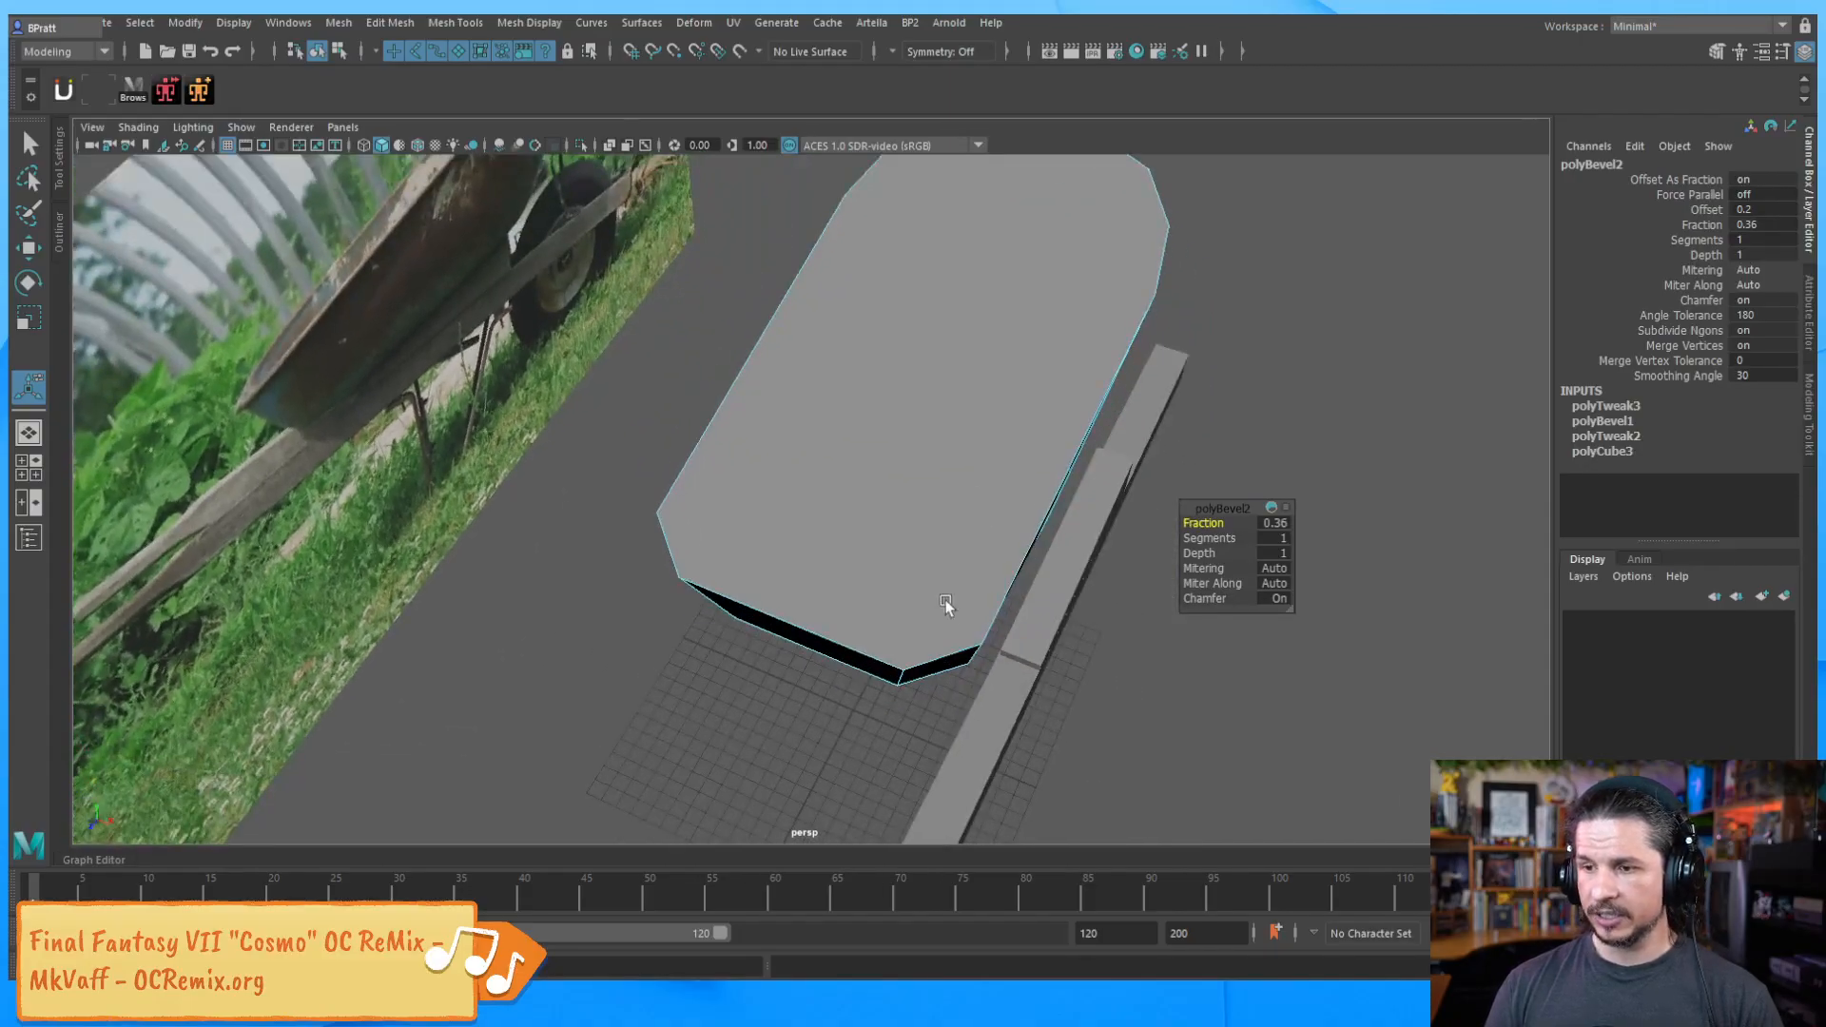
drag(1181, 521, 1357, 537)
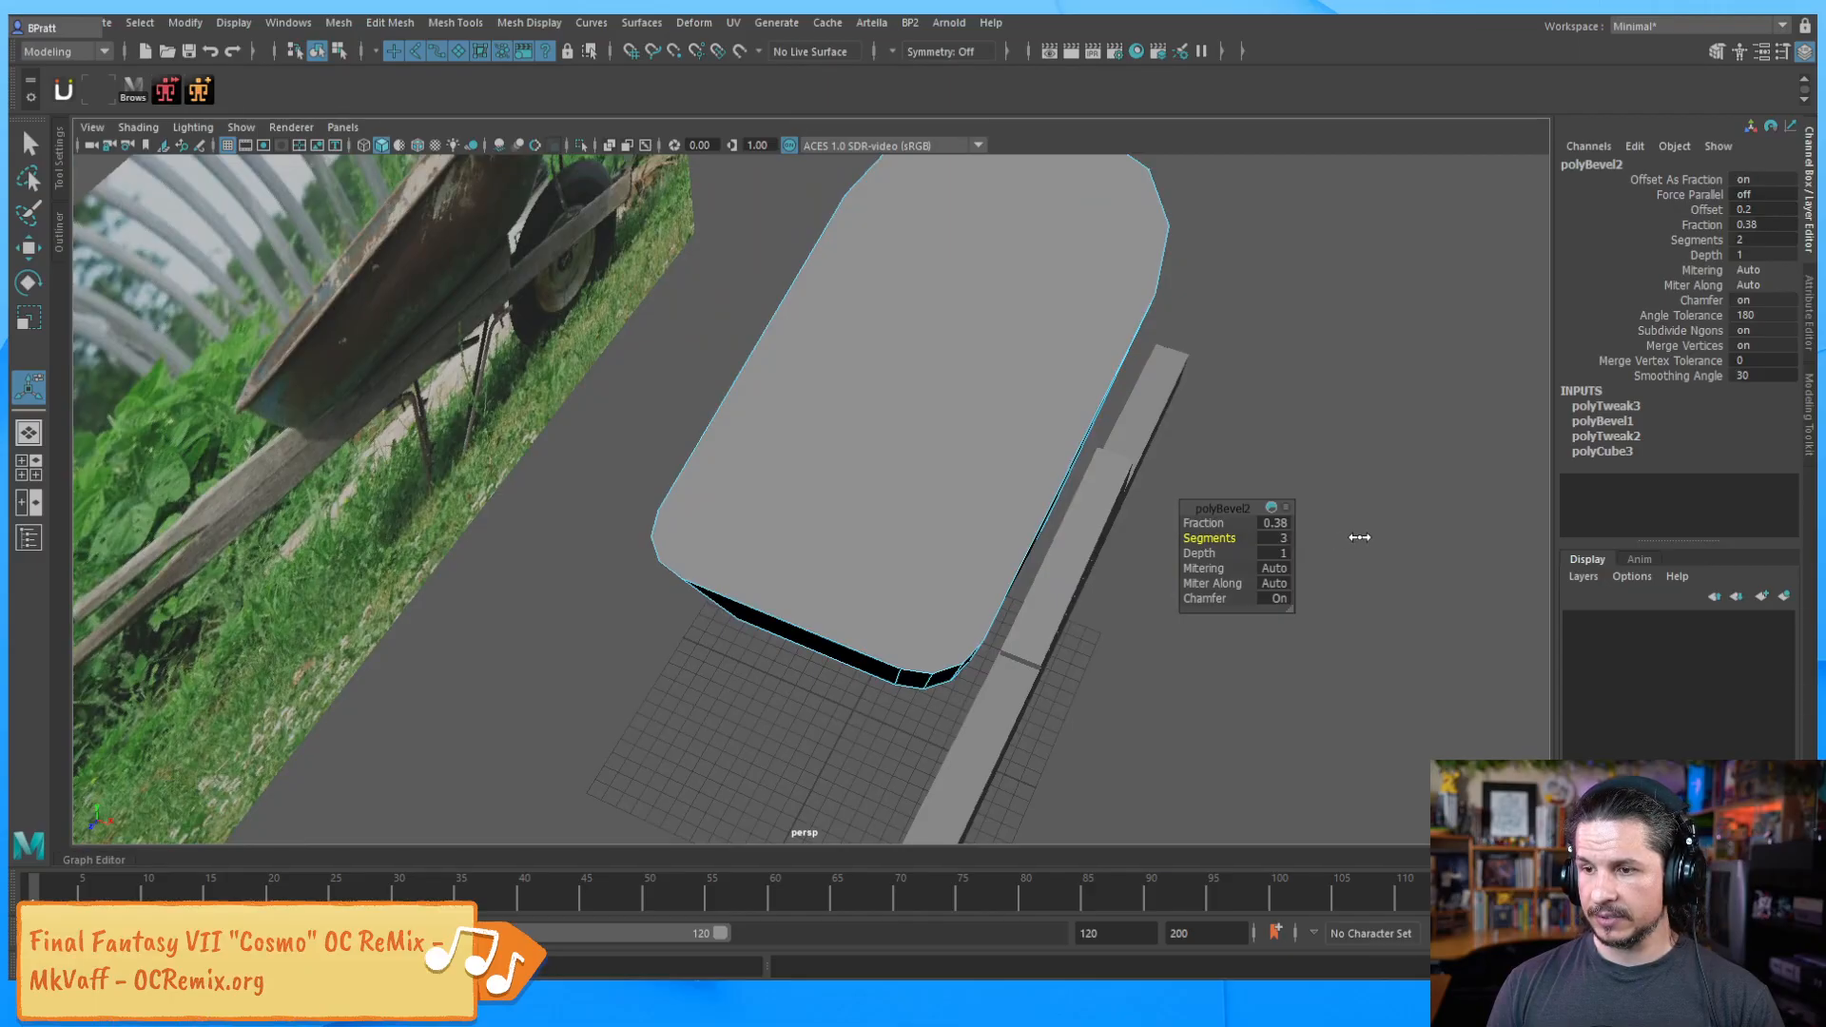
alt+drag(991, 669, 786, 461)
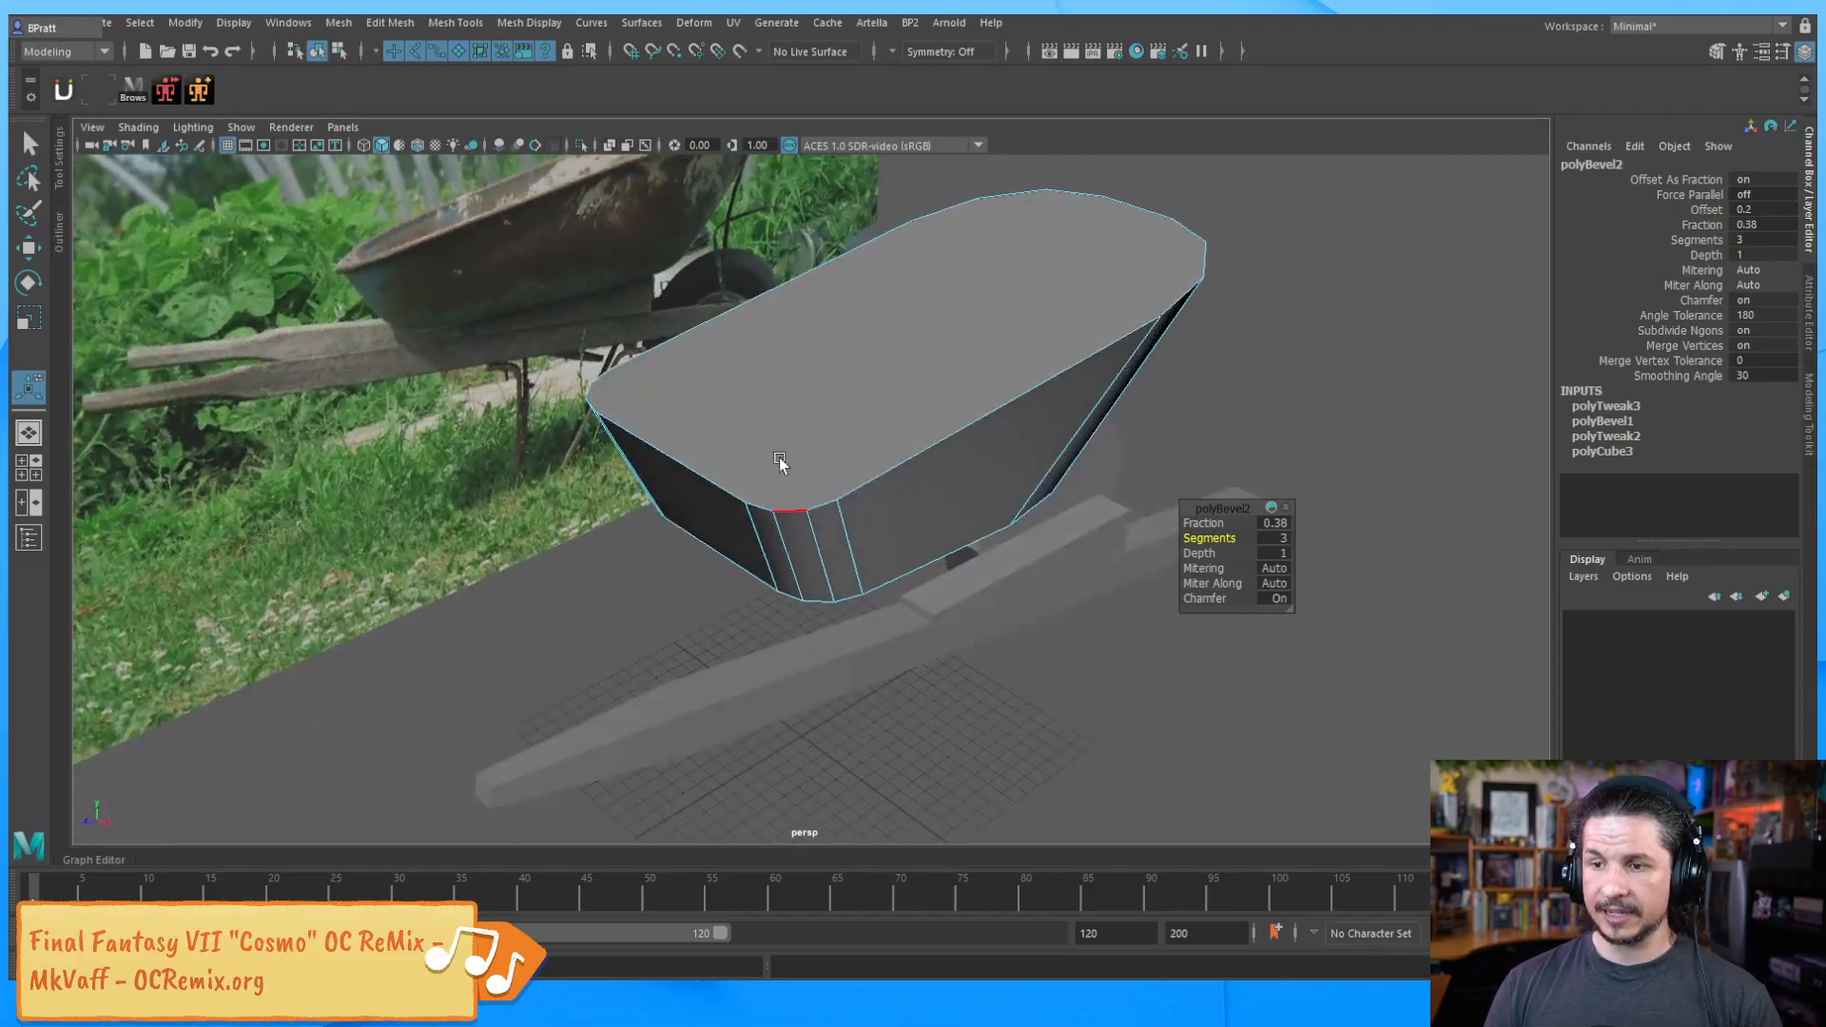
alt+drag(1138, 597, 1373, 476)
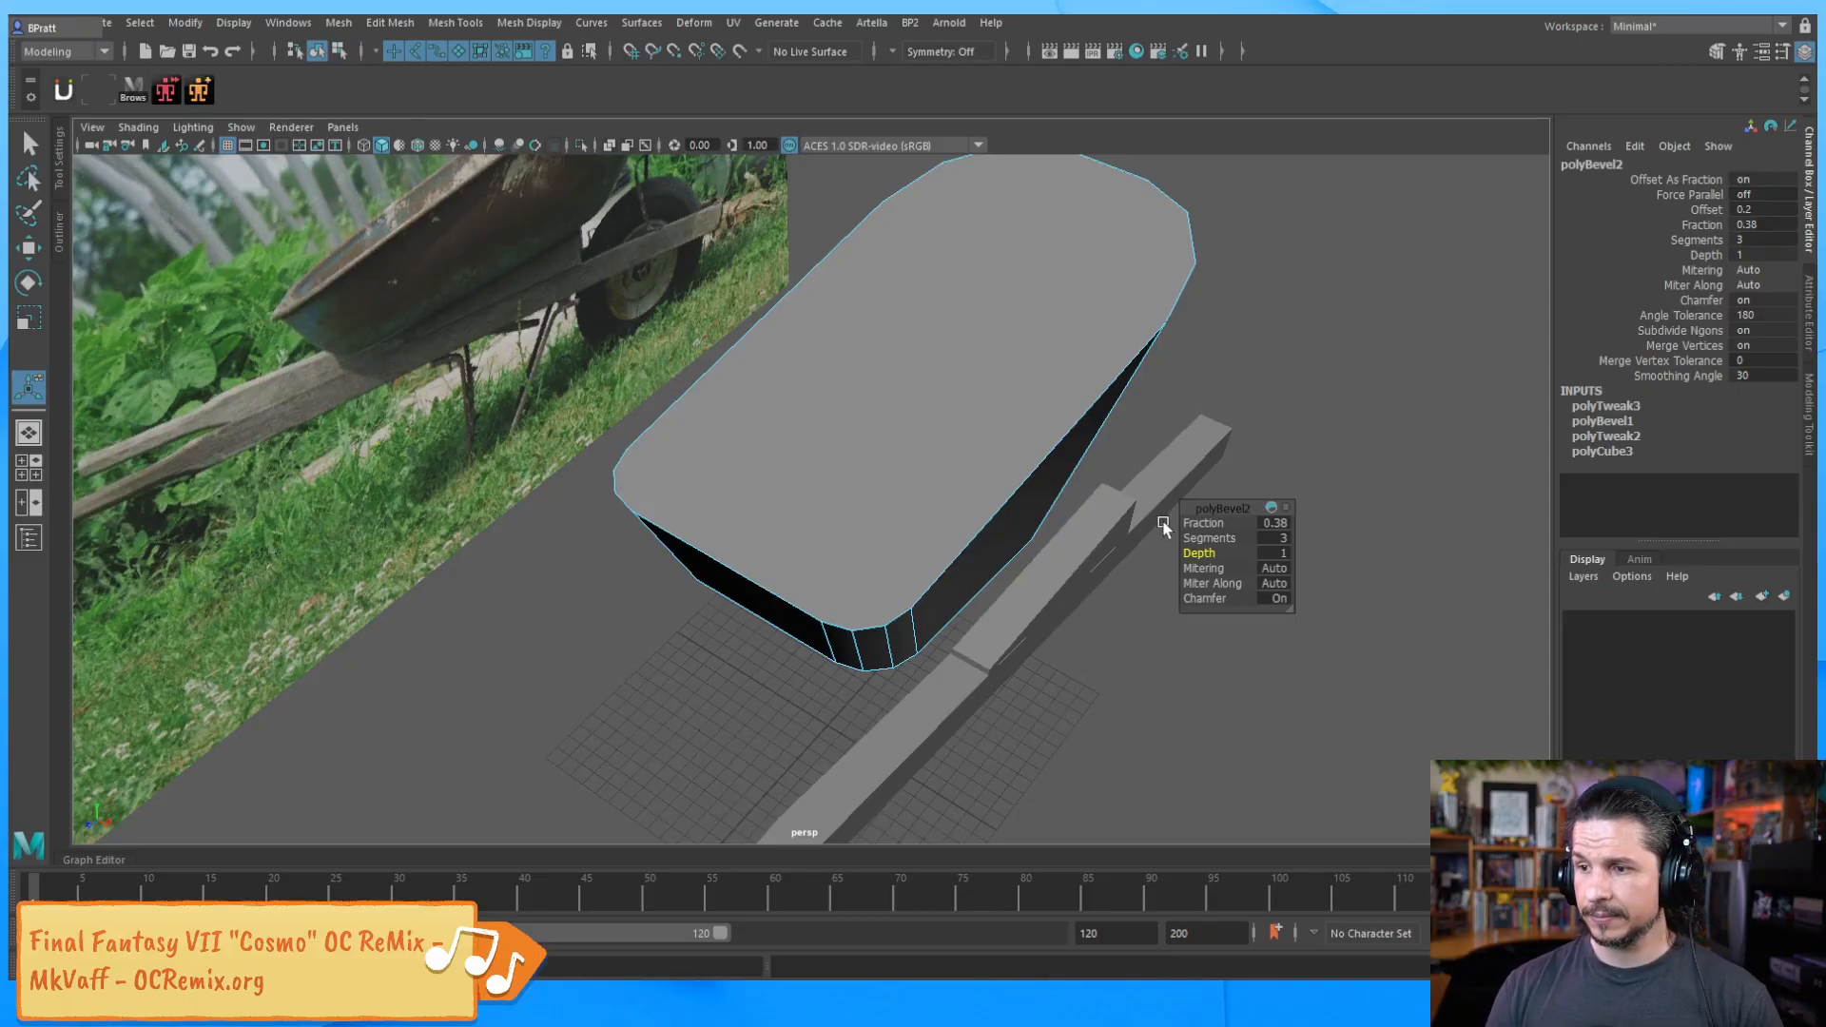
alt+drag(1084, 628, 1210, 583)
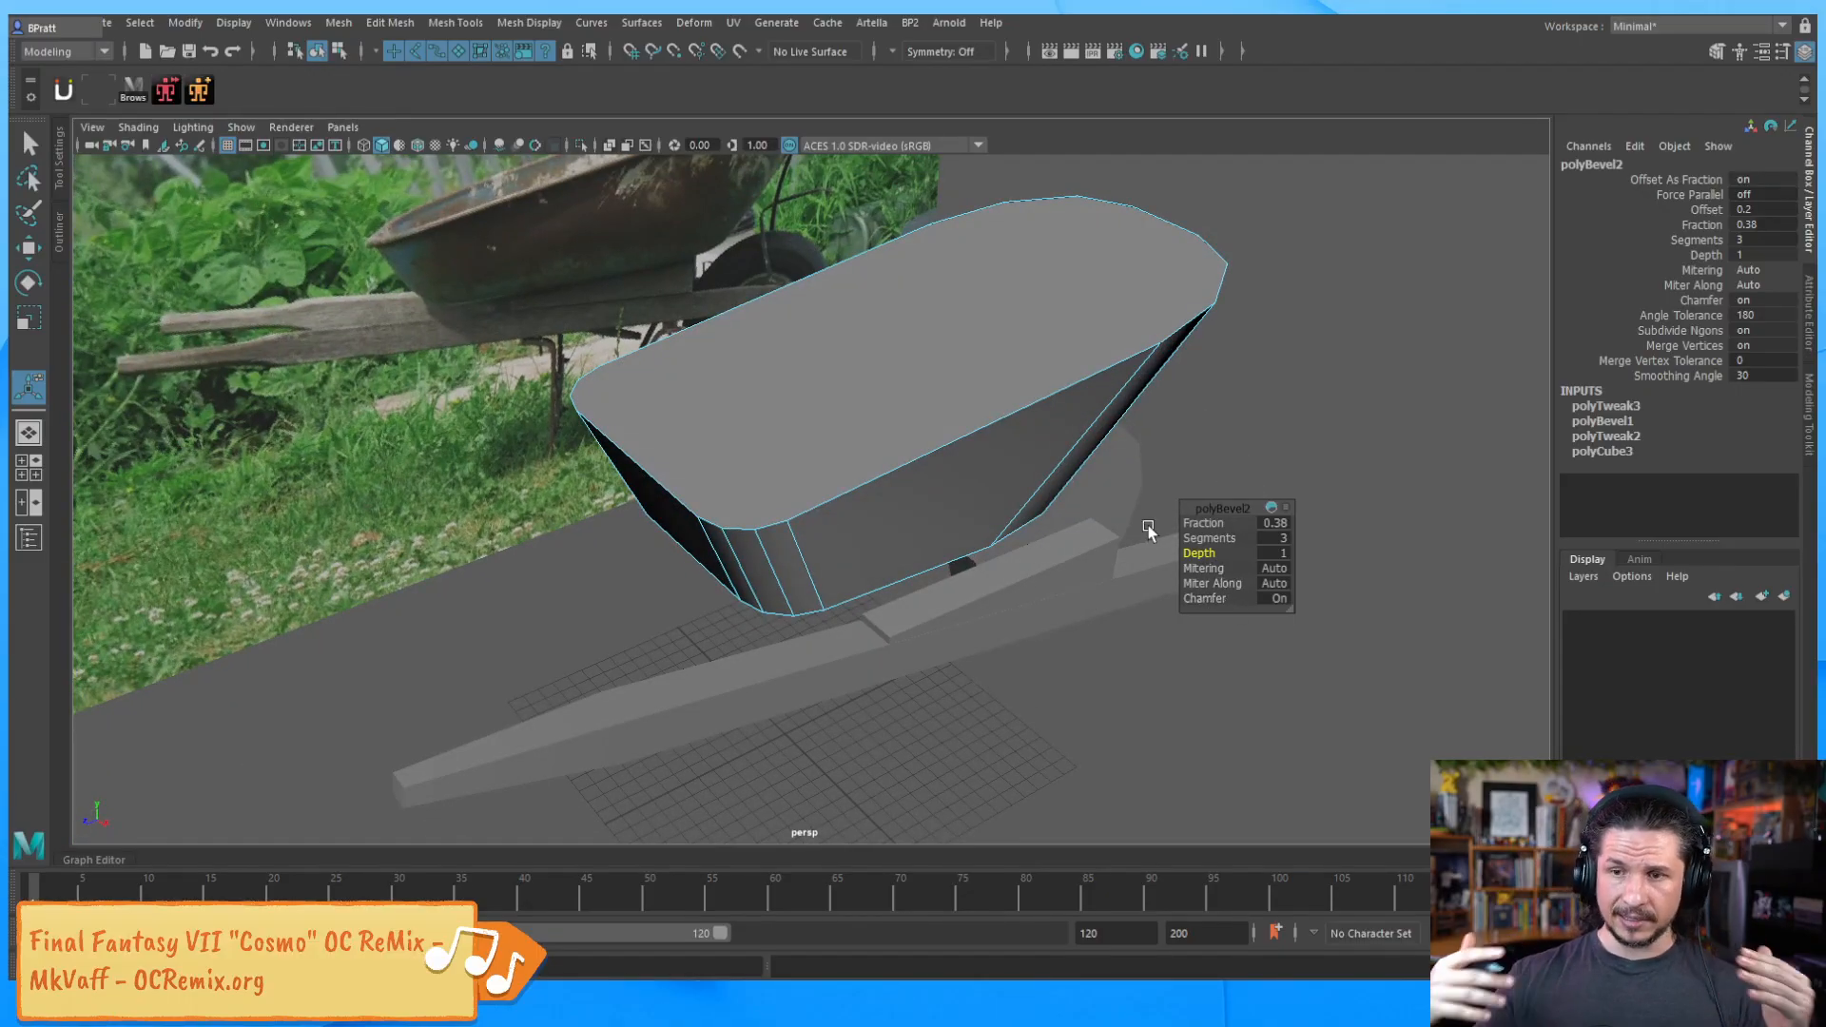
alt+drag(1108, 424, 937, 565)
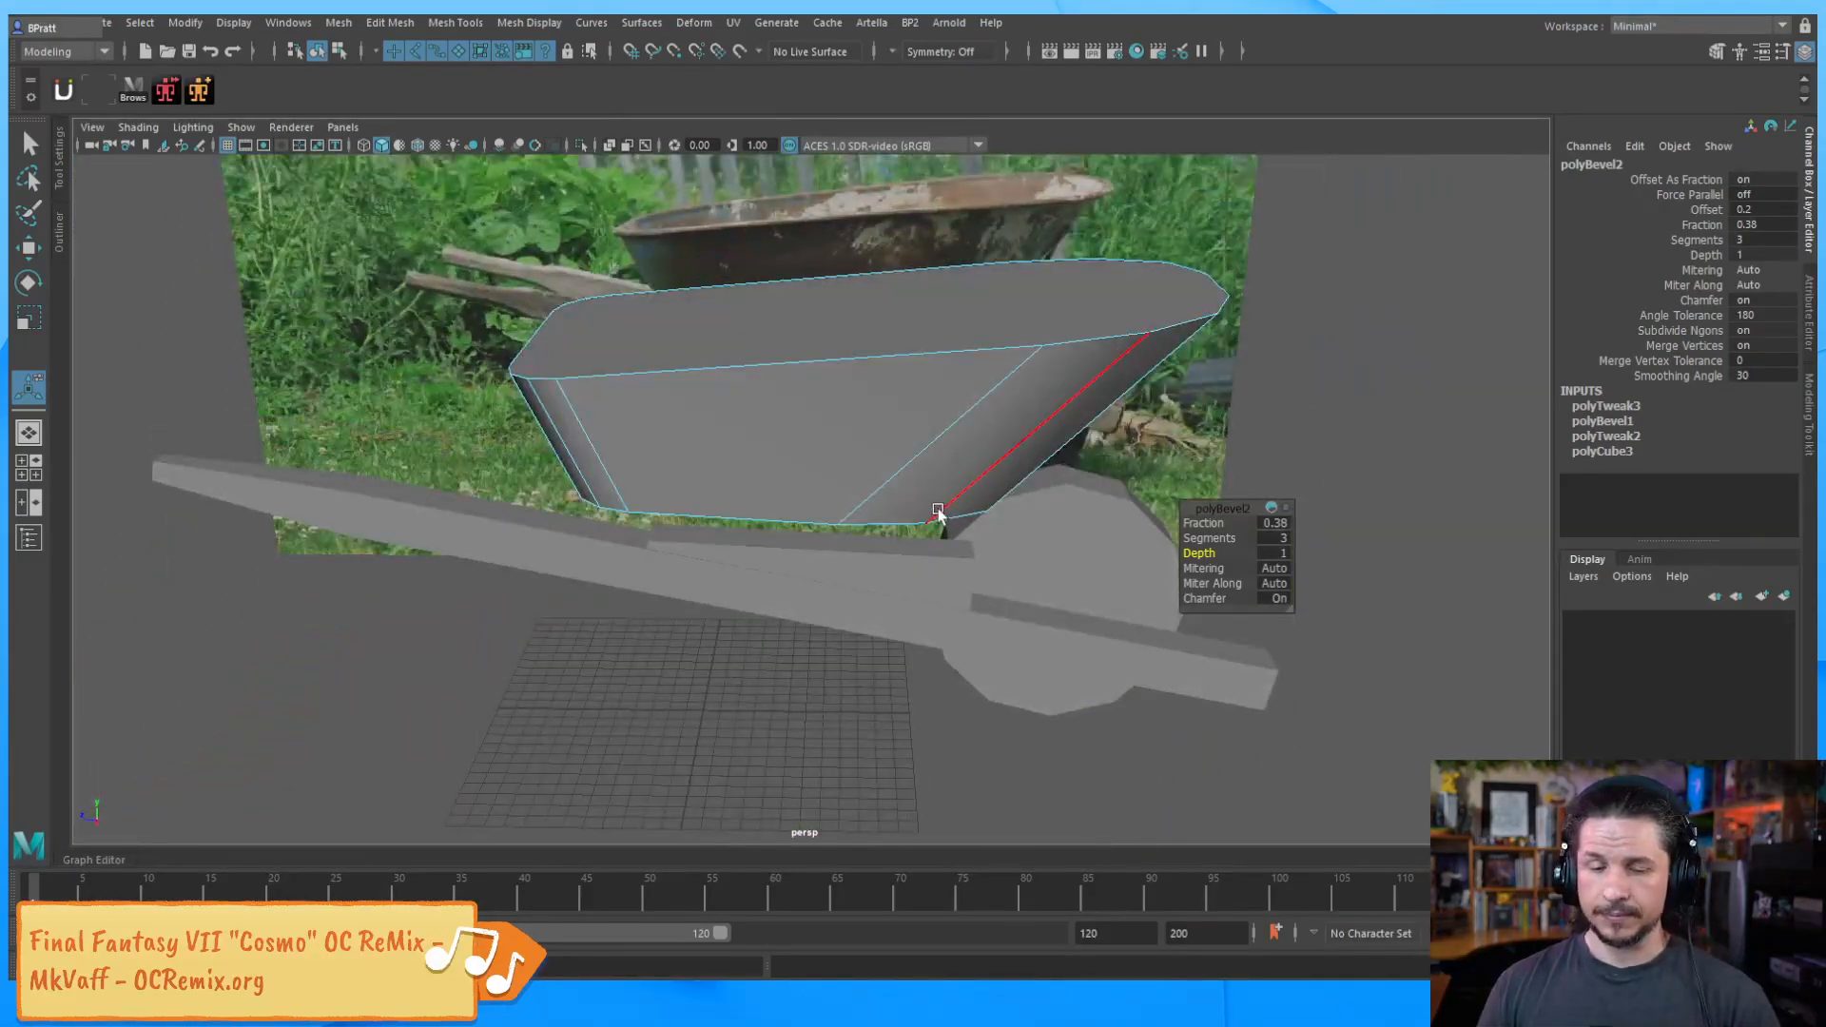
key(q)
key(F8)
Bevel the loop of edges around the tub's bottom with 3 segments
alt+drag(1100, 501, 911, 542)
click(793, 448)
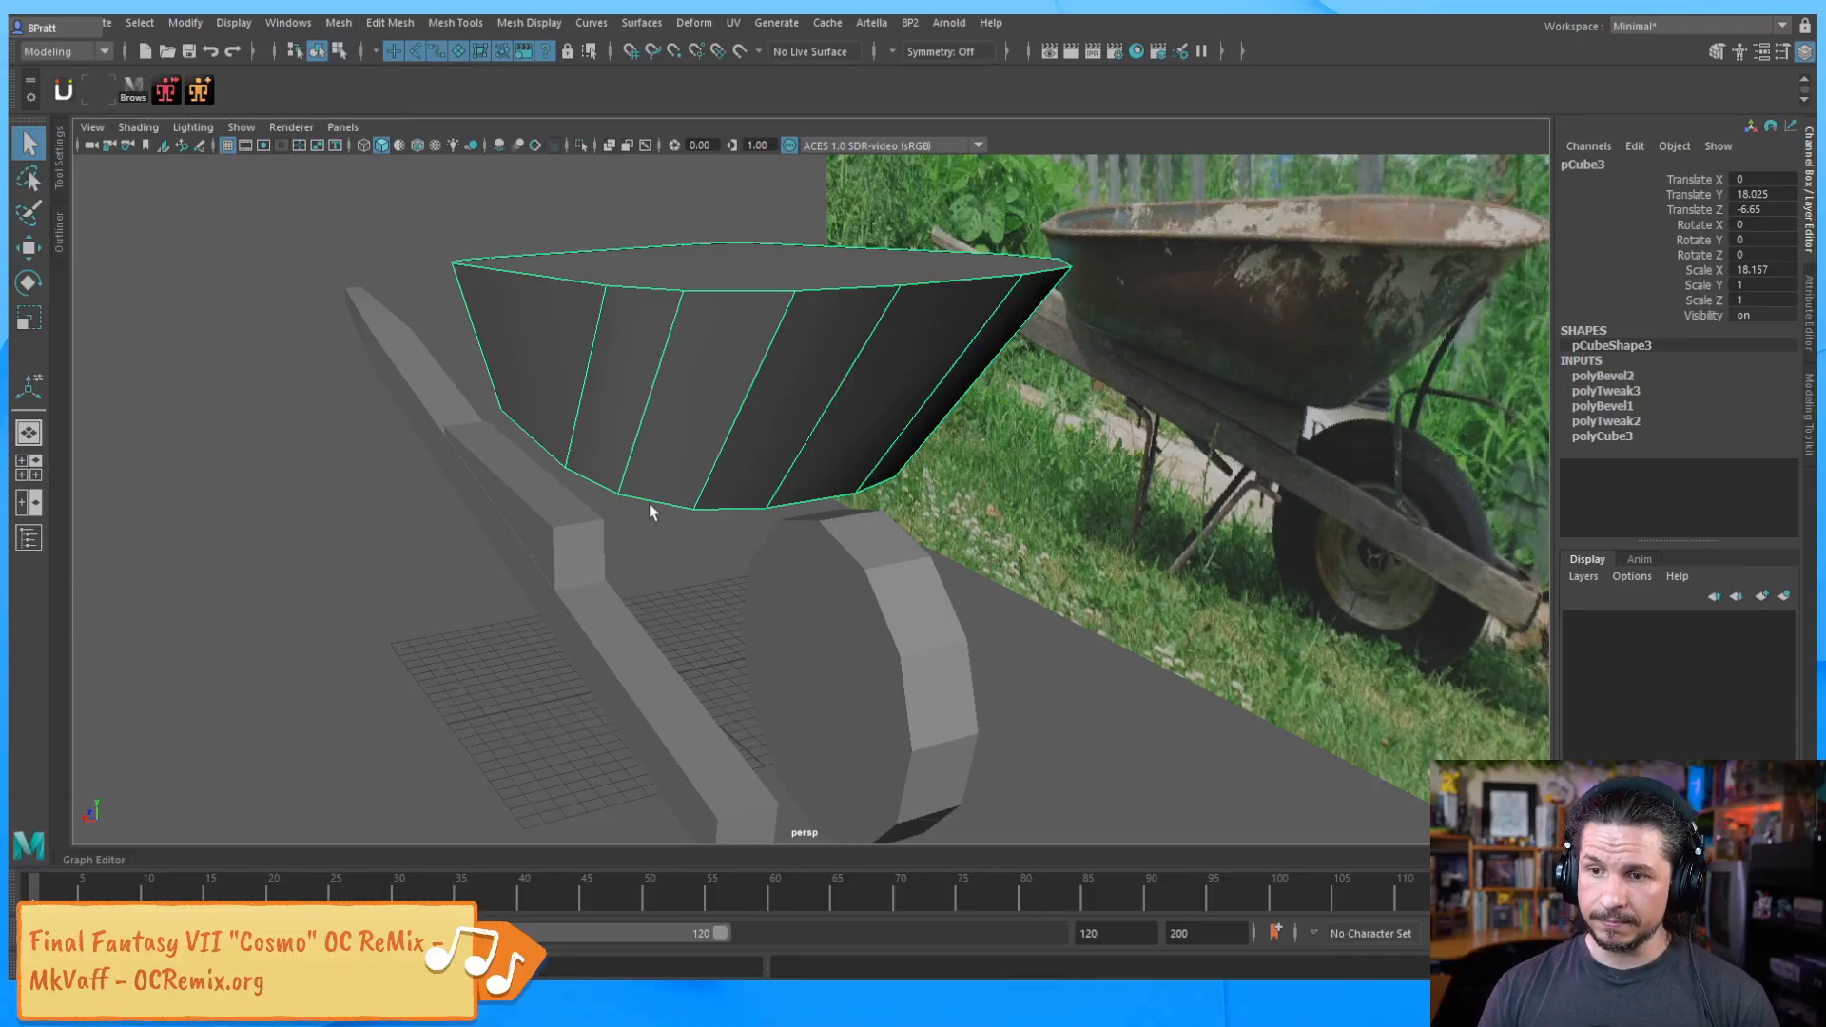
right_drag(653, 380, 654, 426)
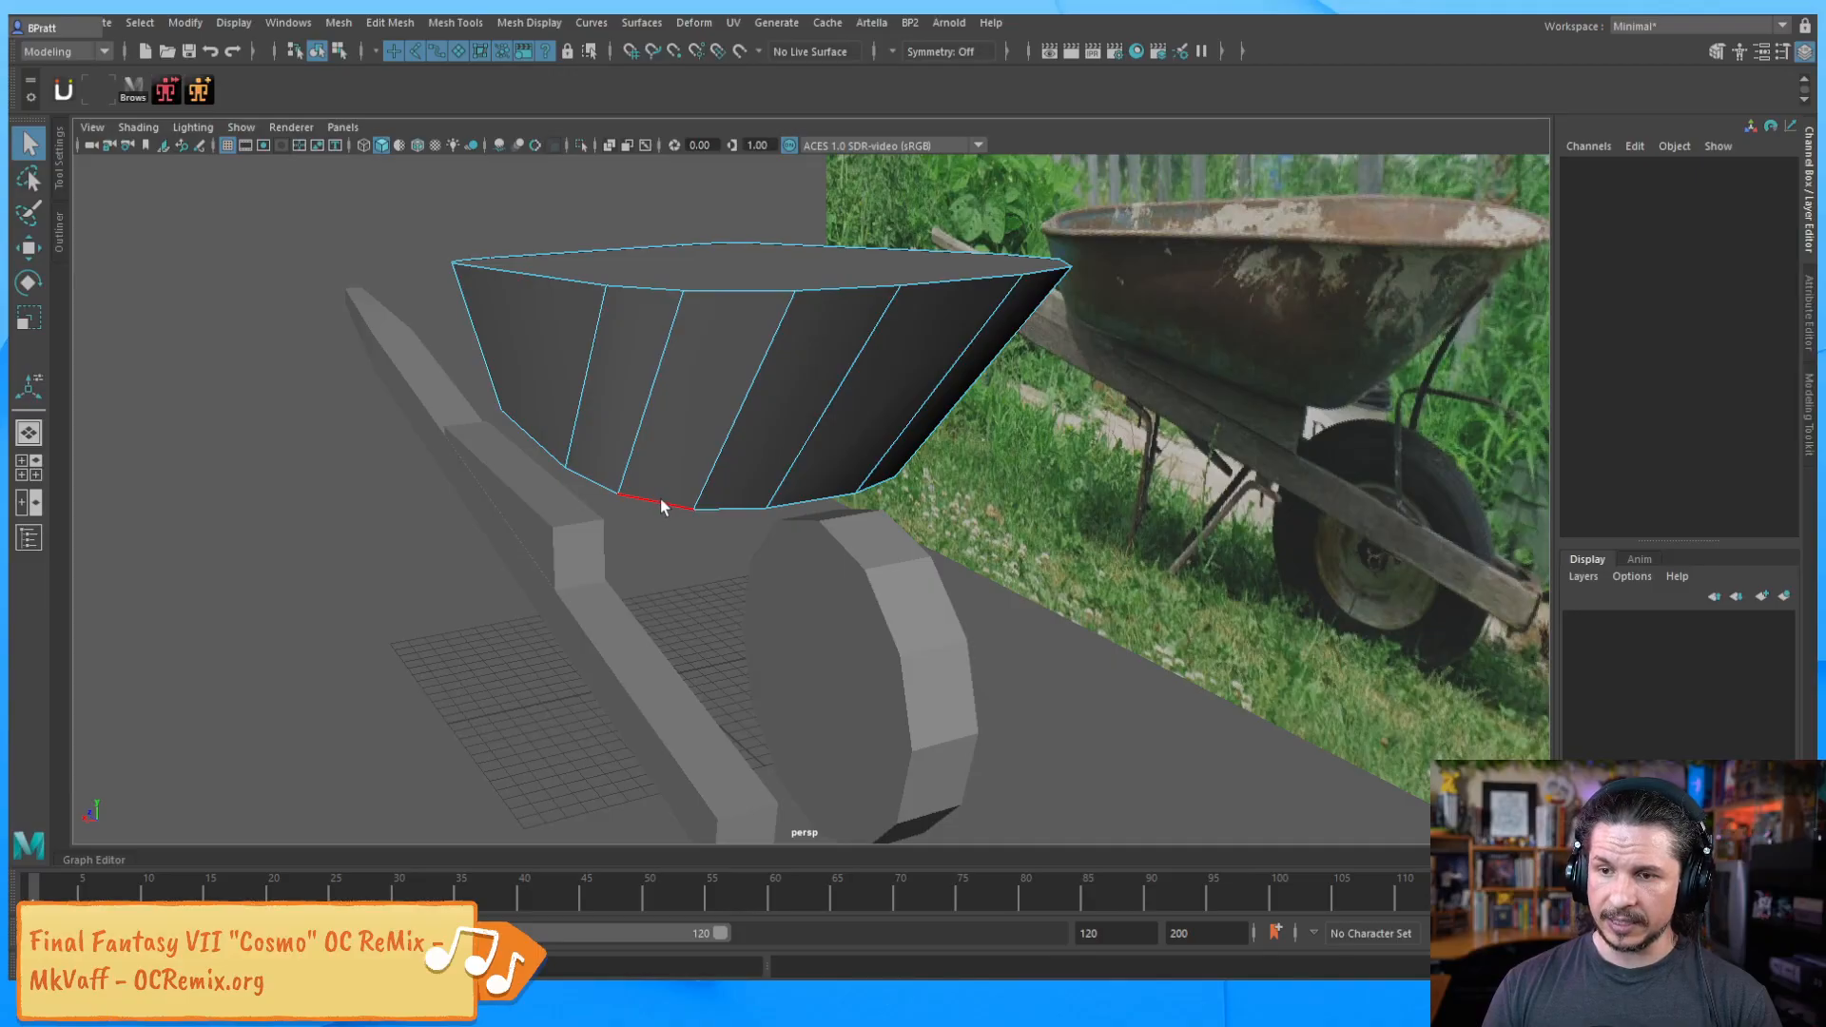
click(659, 502)
alt+drag(659, 502, 591, 530)
drag(388, 610, 959, 343)
alt+drag(525, 470, 515, 514)
ctrl+drag(363, 331, 960, 332)
alt+drag(703, 480, 856, 514)
ctrl+drag(422, 353, 657, 400)
alt+drag(778, 401, 554, 455)
shift+right_drag(557, 464, 631, 469)
alt+drag(812, 469, 827, 580)
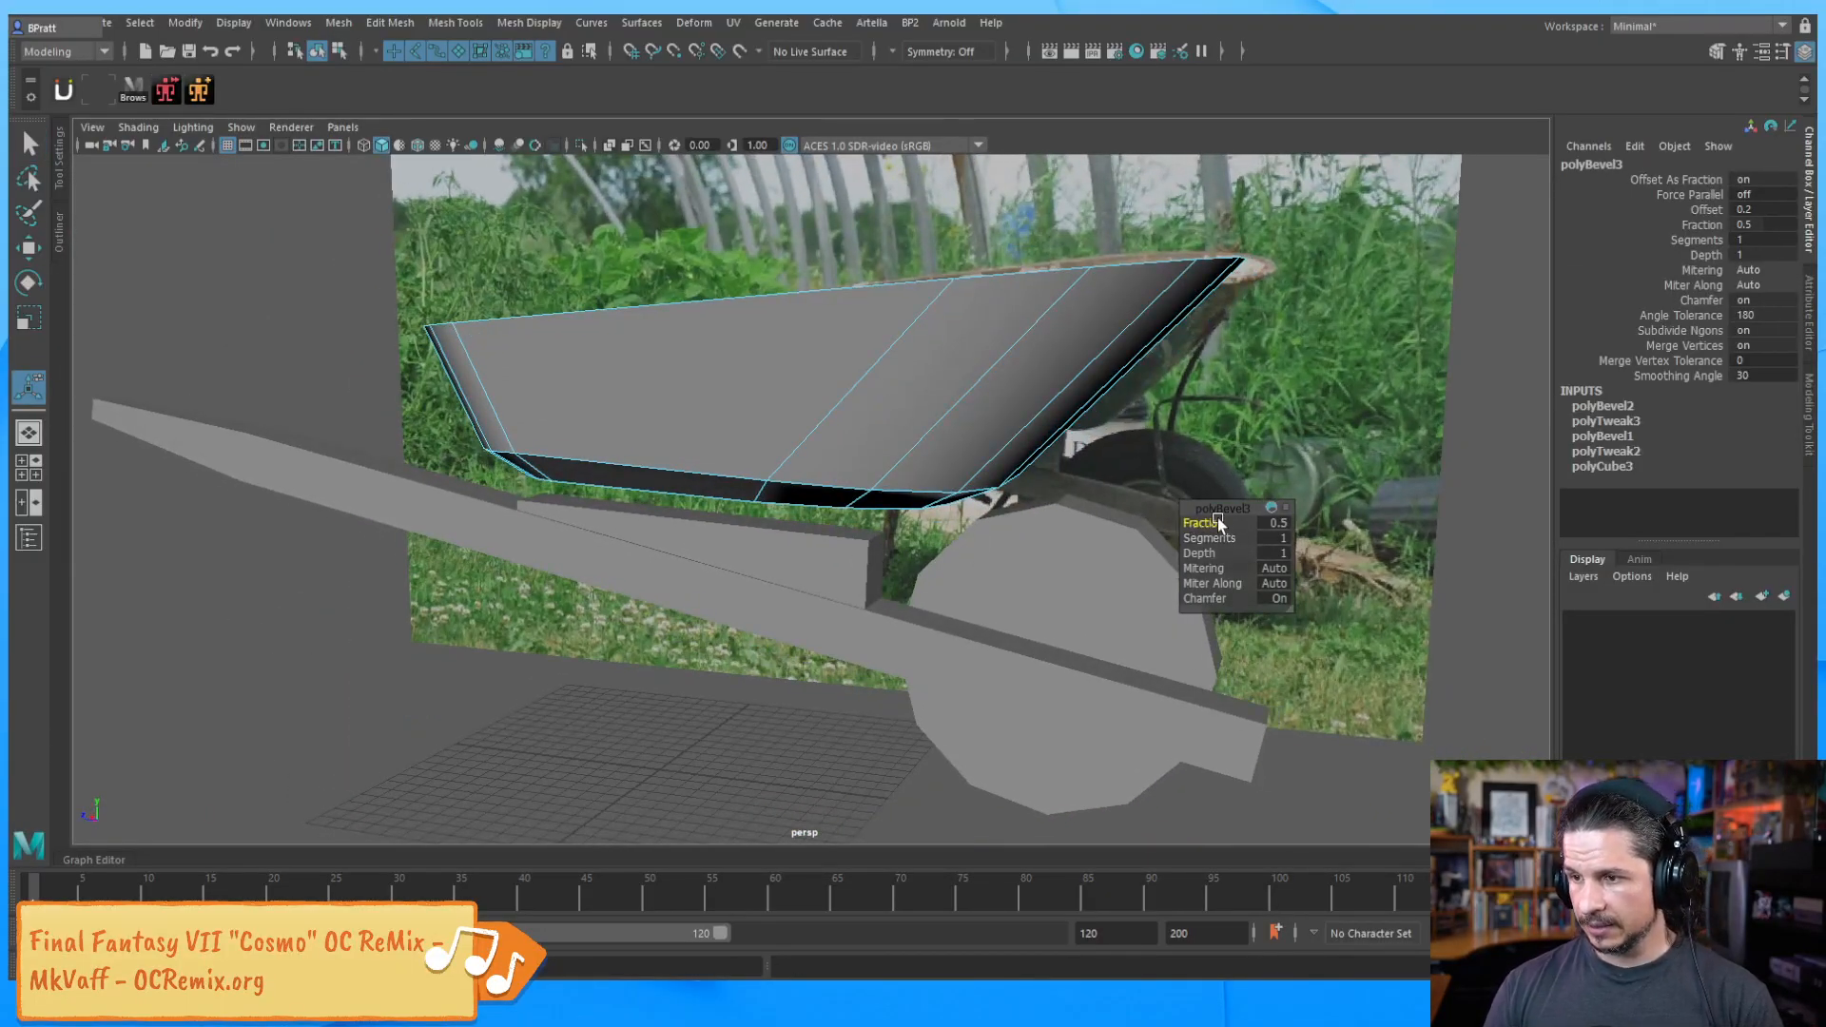
mouse_move(1206, 535)
mouse_down()
mouse_move(1020, 557)
mouse_move(1196, 550)
mouse_up()
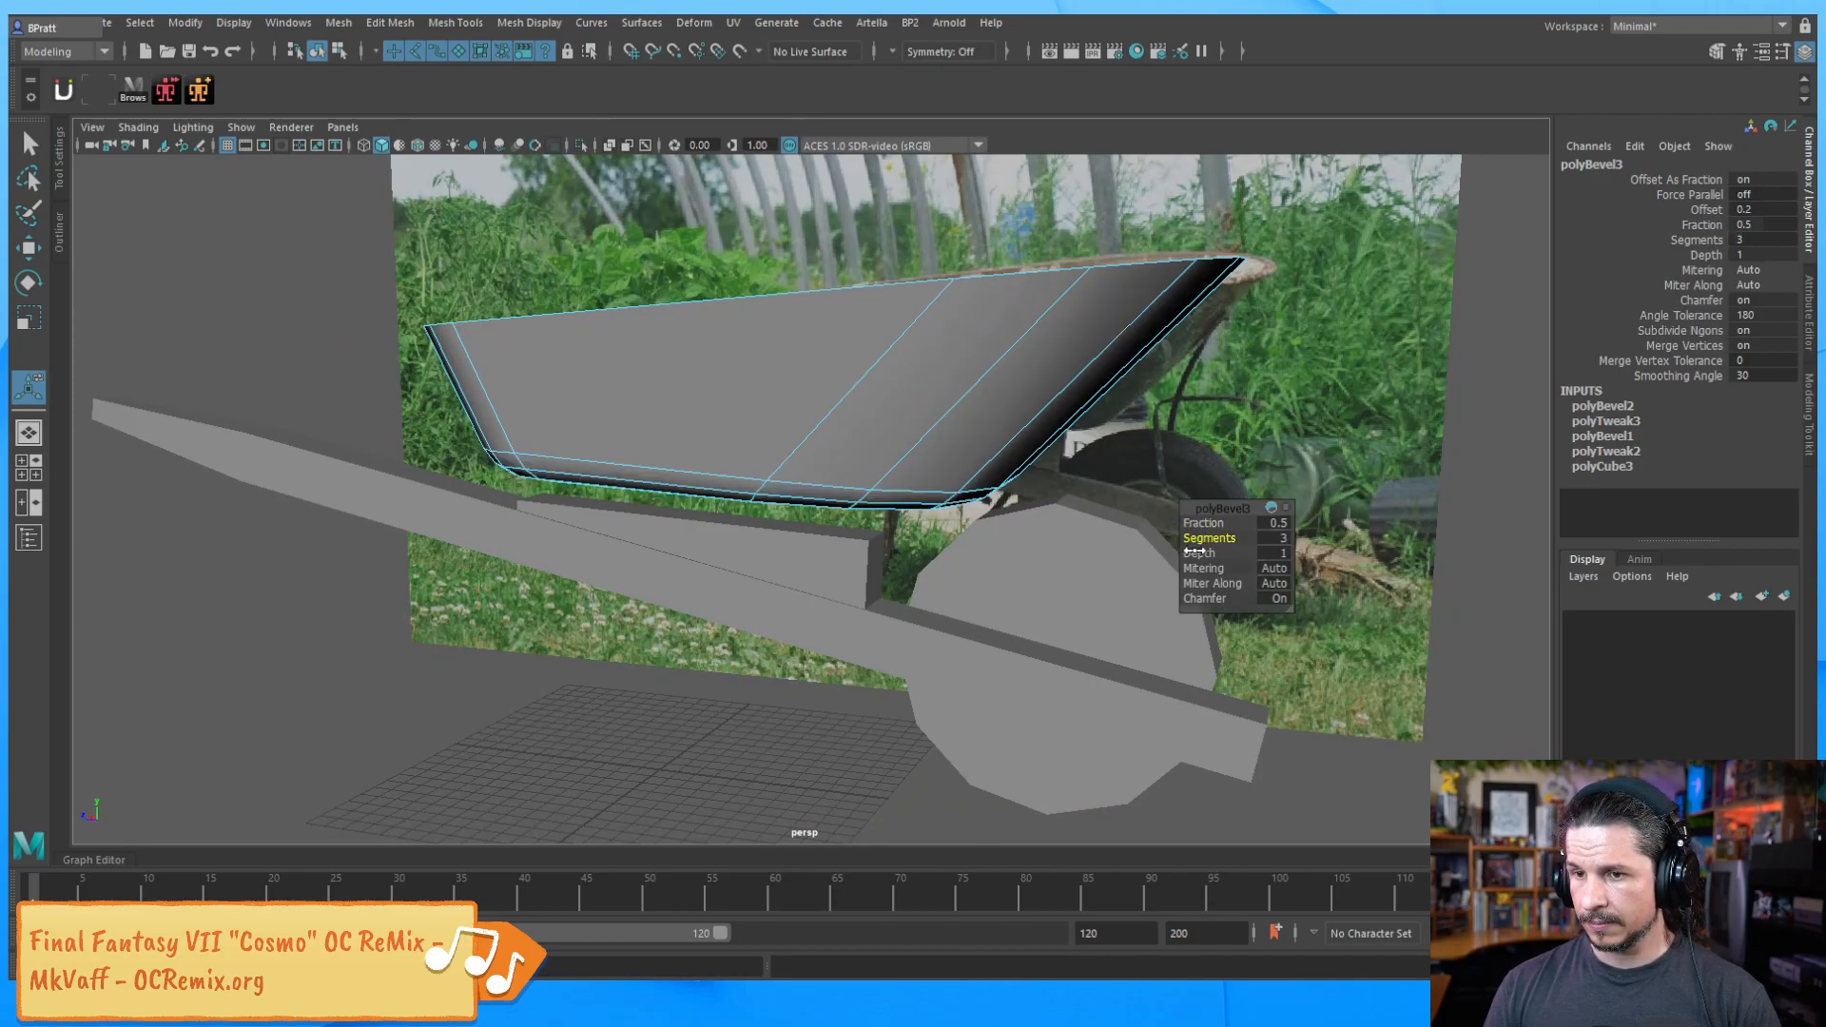
Adjust the fraction of the bevel around the tub's bottom, return to object selection and deselect the tub
alt+drag(970, 623, 1084, 590)
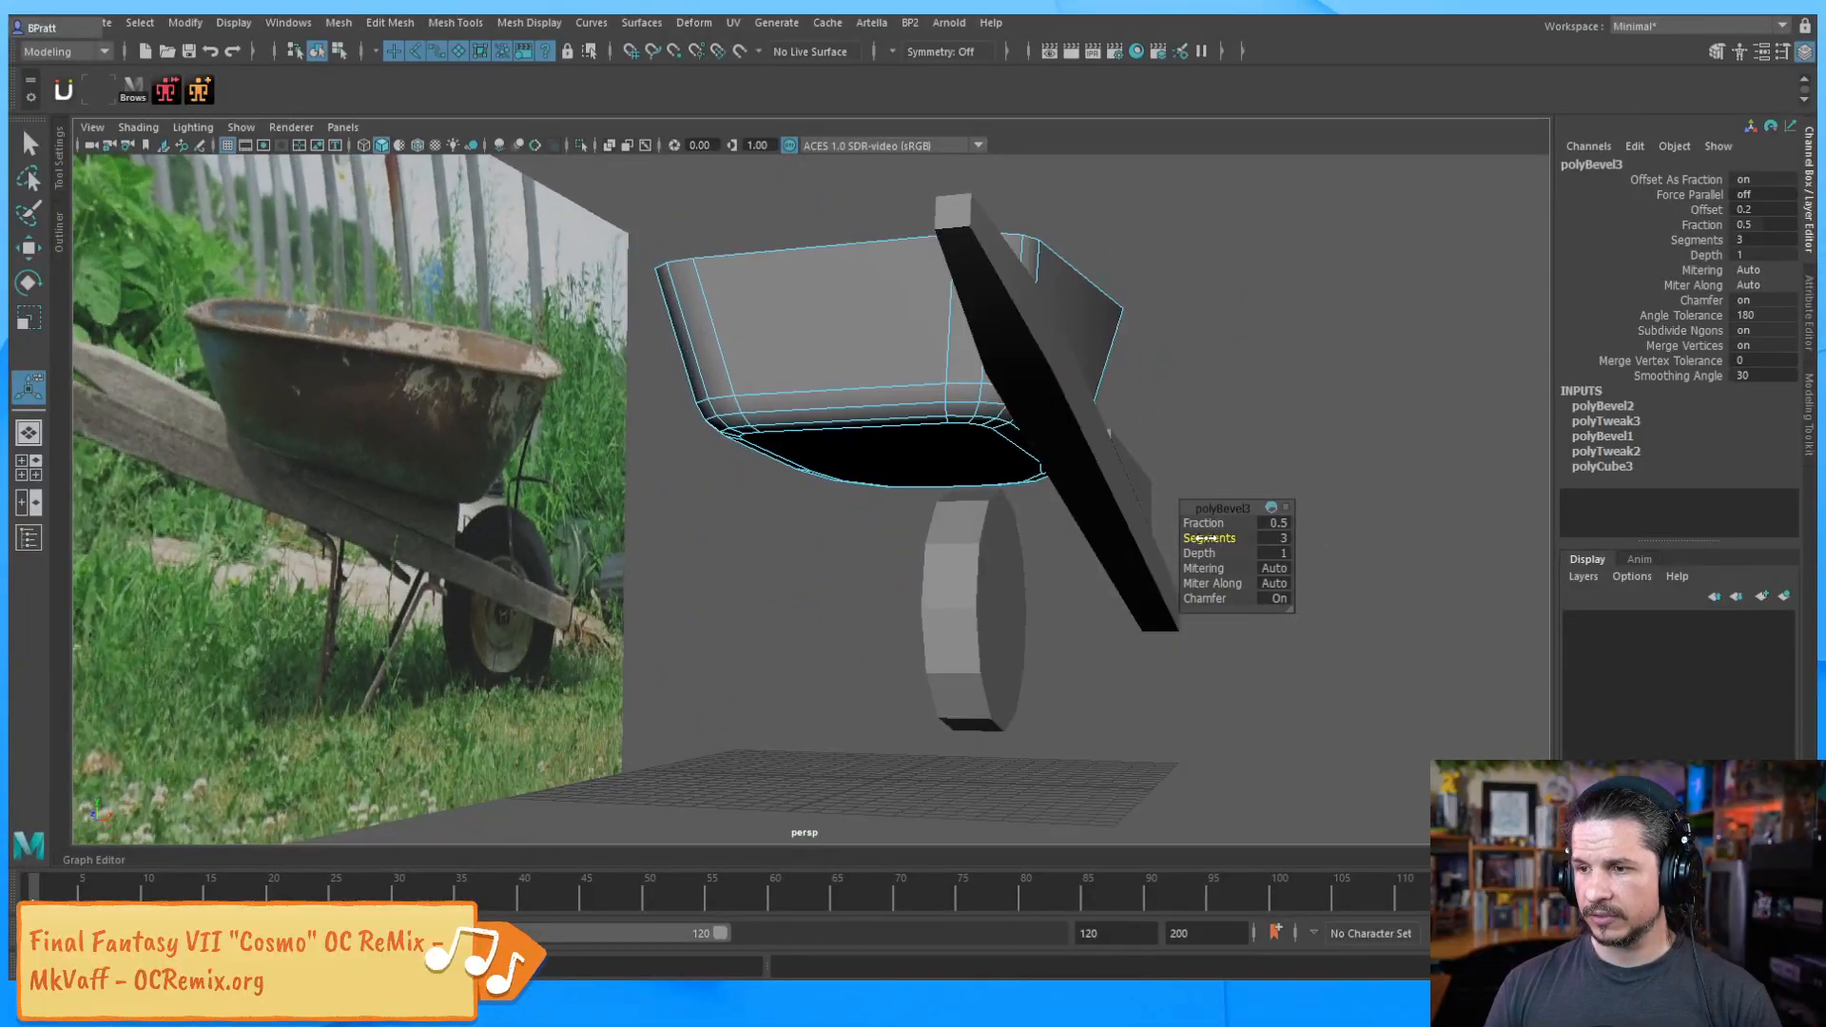
mouse_move(1066, 575)
middle_down()
mouse_move(1036, 581)
mouse_move(1125, 564)
mouse_move(1052, 562)
middle_up()
click(1202, 523)
alt+drag(1052, 562, 829, 572)
key(F8)
click(466, 654)
alt+drag(1019, 530, 889, 612)
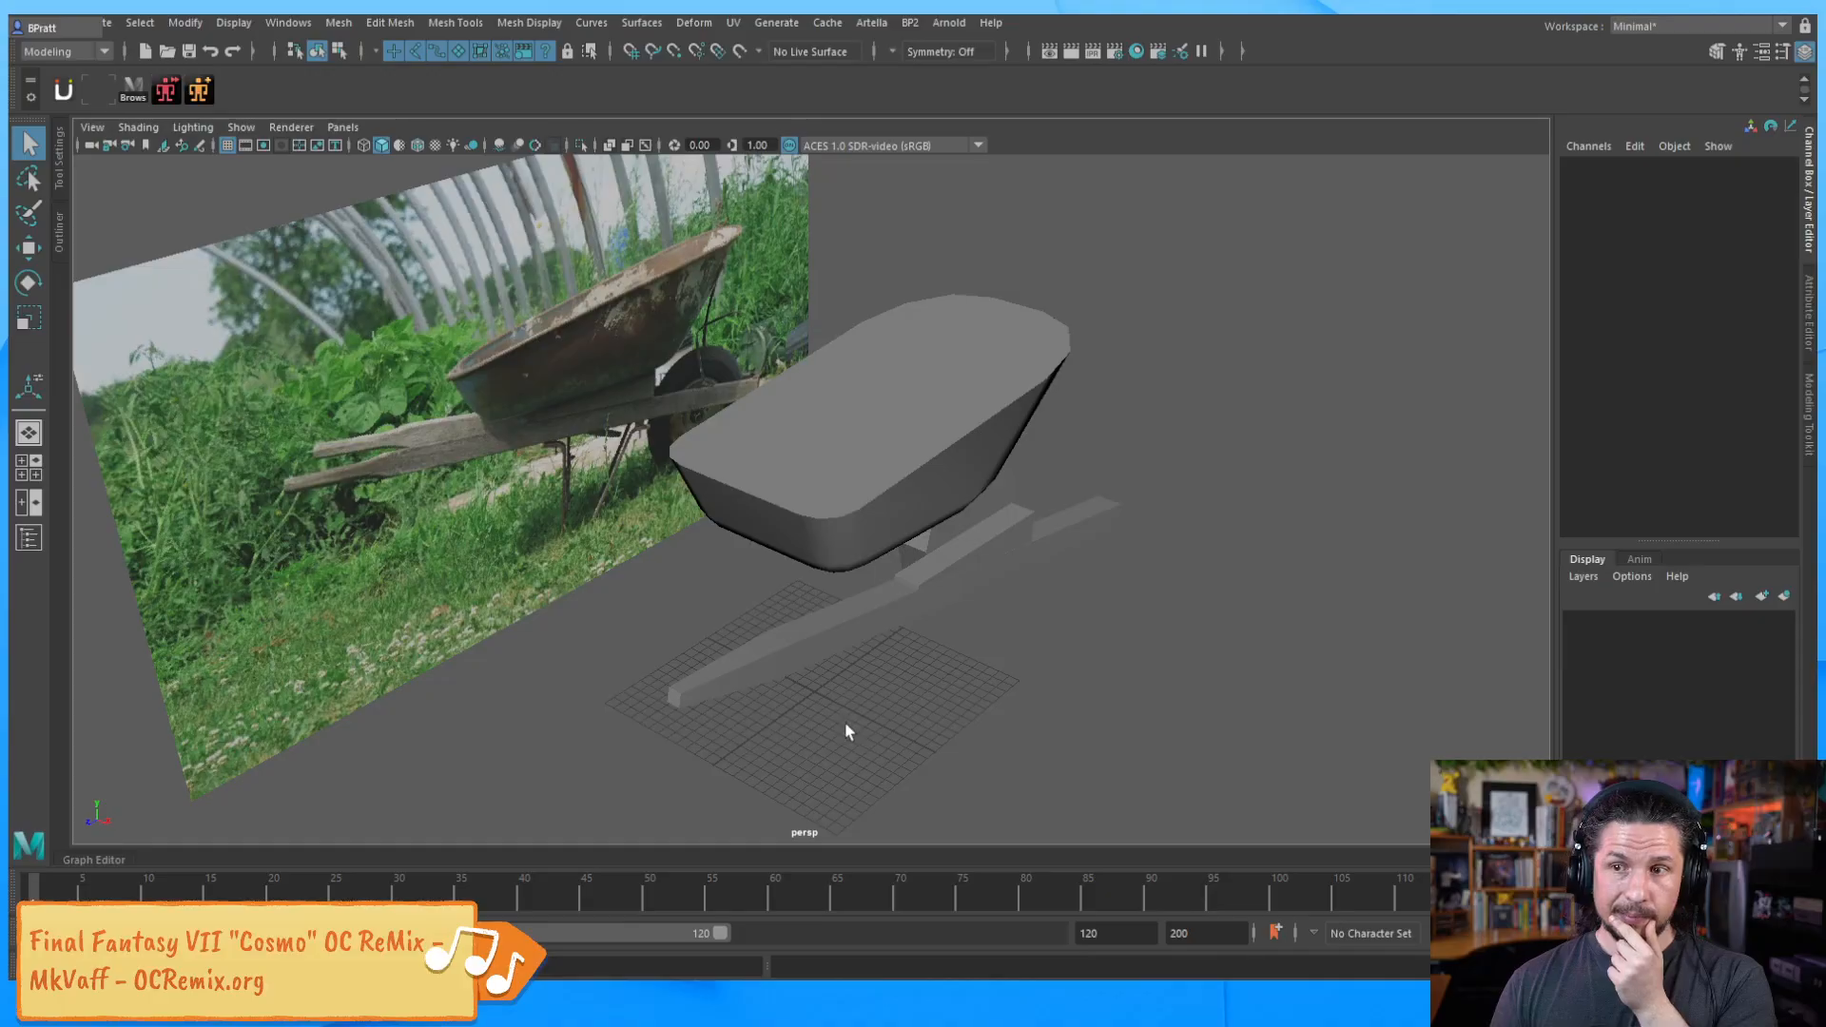
Delete the tub's top face to open up the block, return to object selection and deselect the tub
click(818, 550)
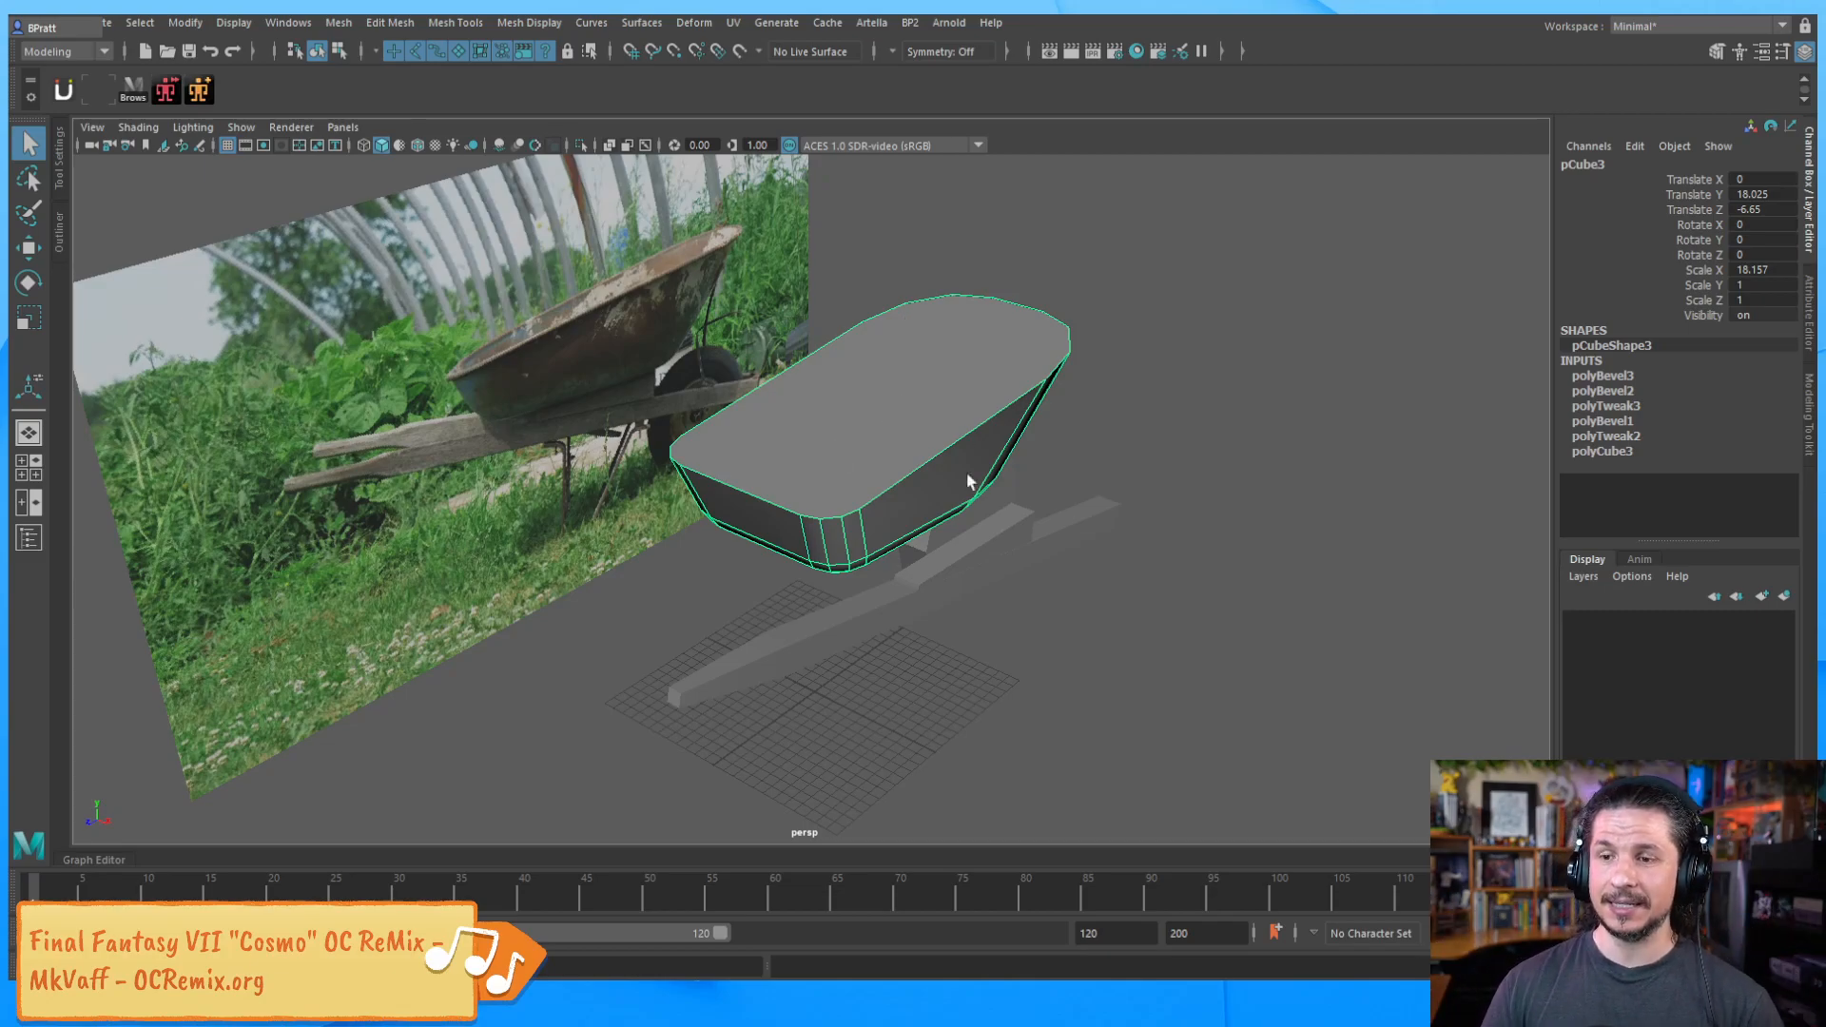
alt+drag(998, 458, 1061, 567)
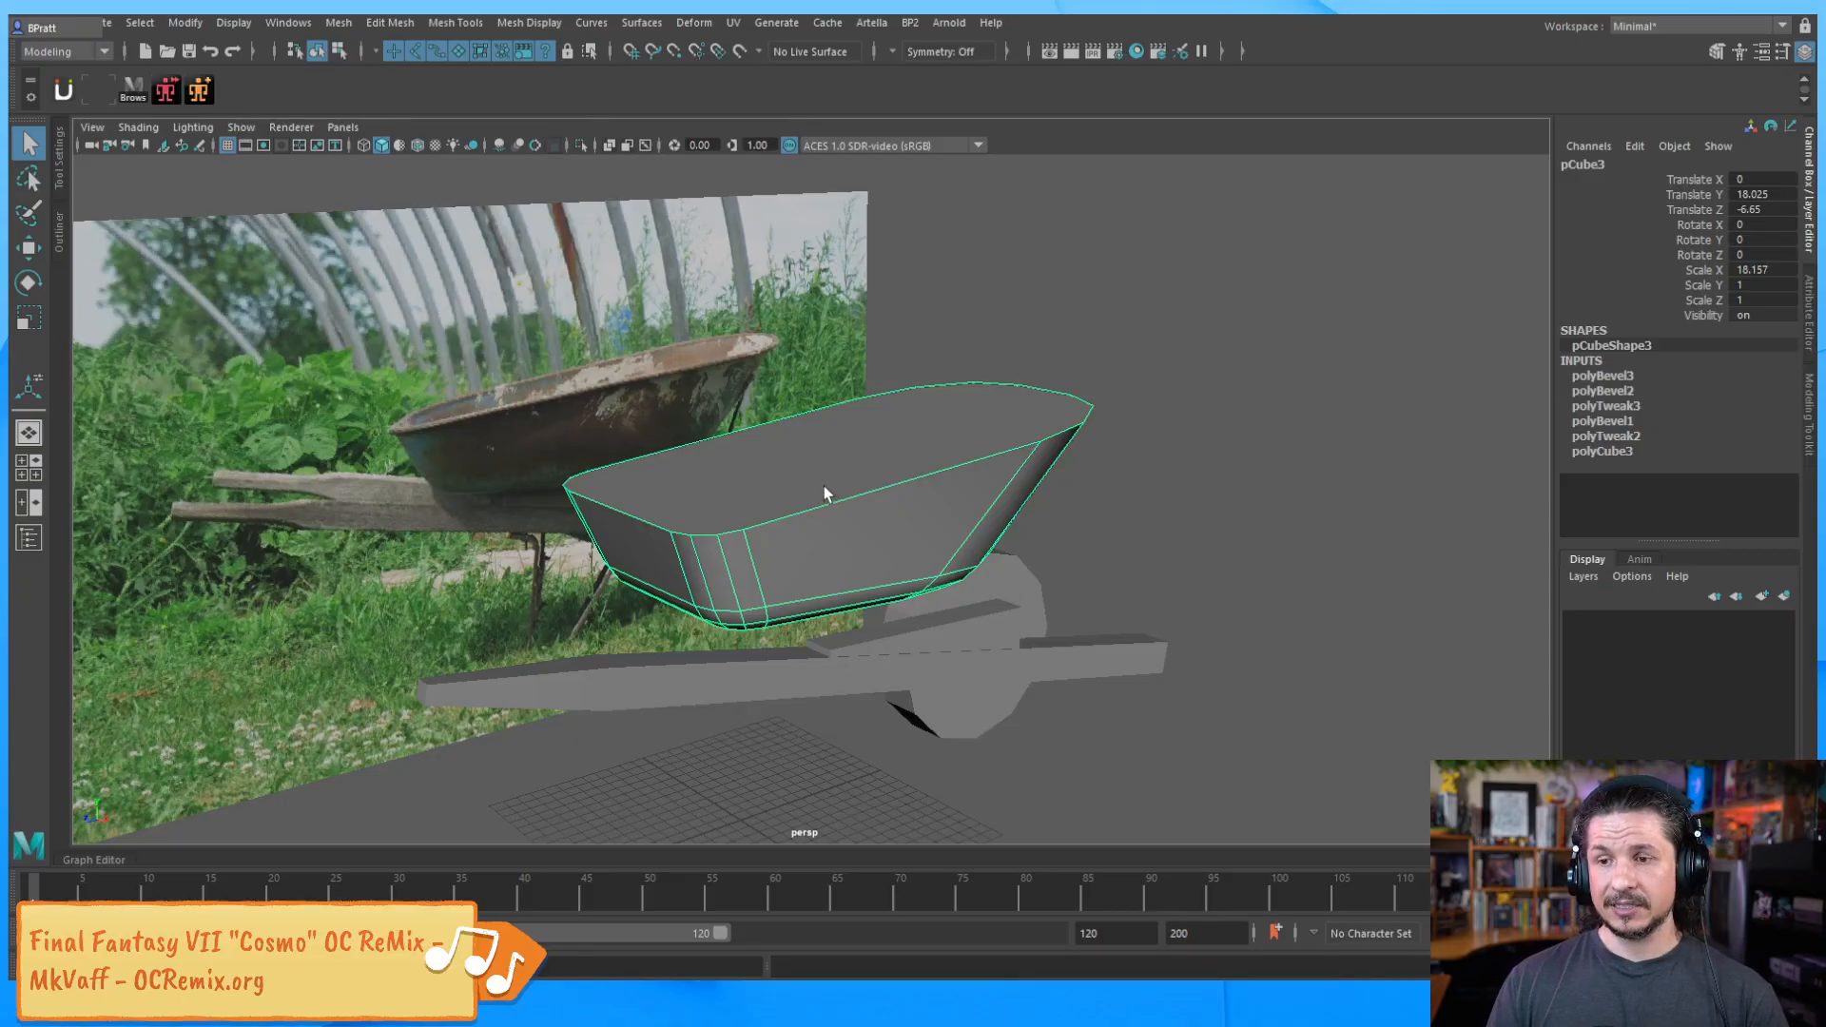
right_drag(826, 451, 808, 471)
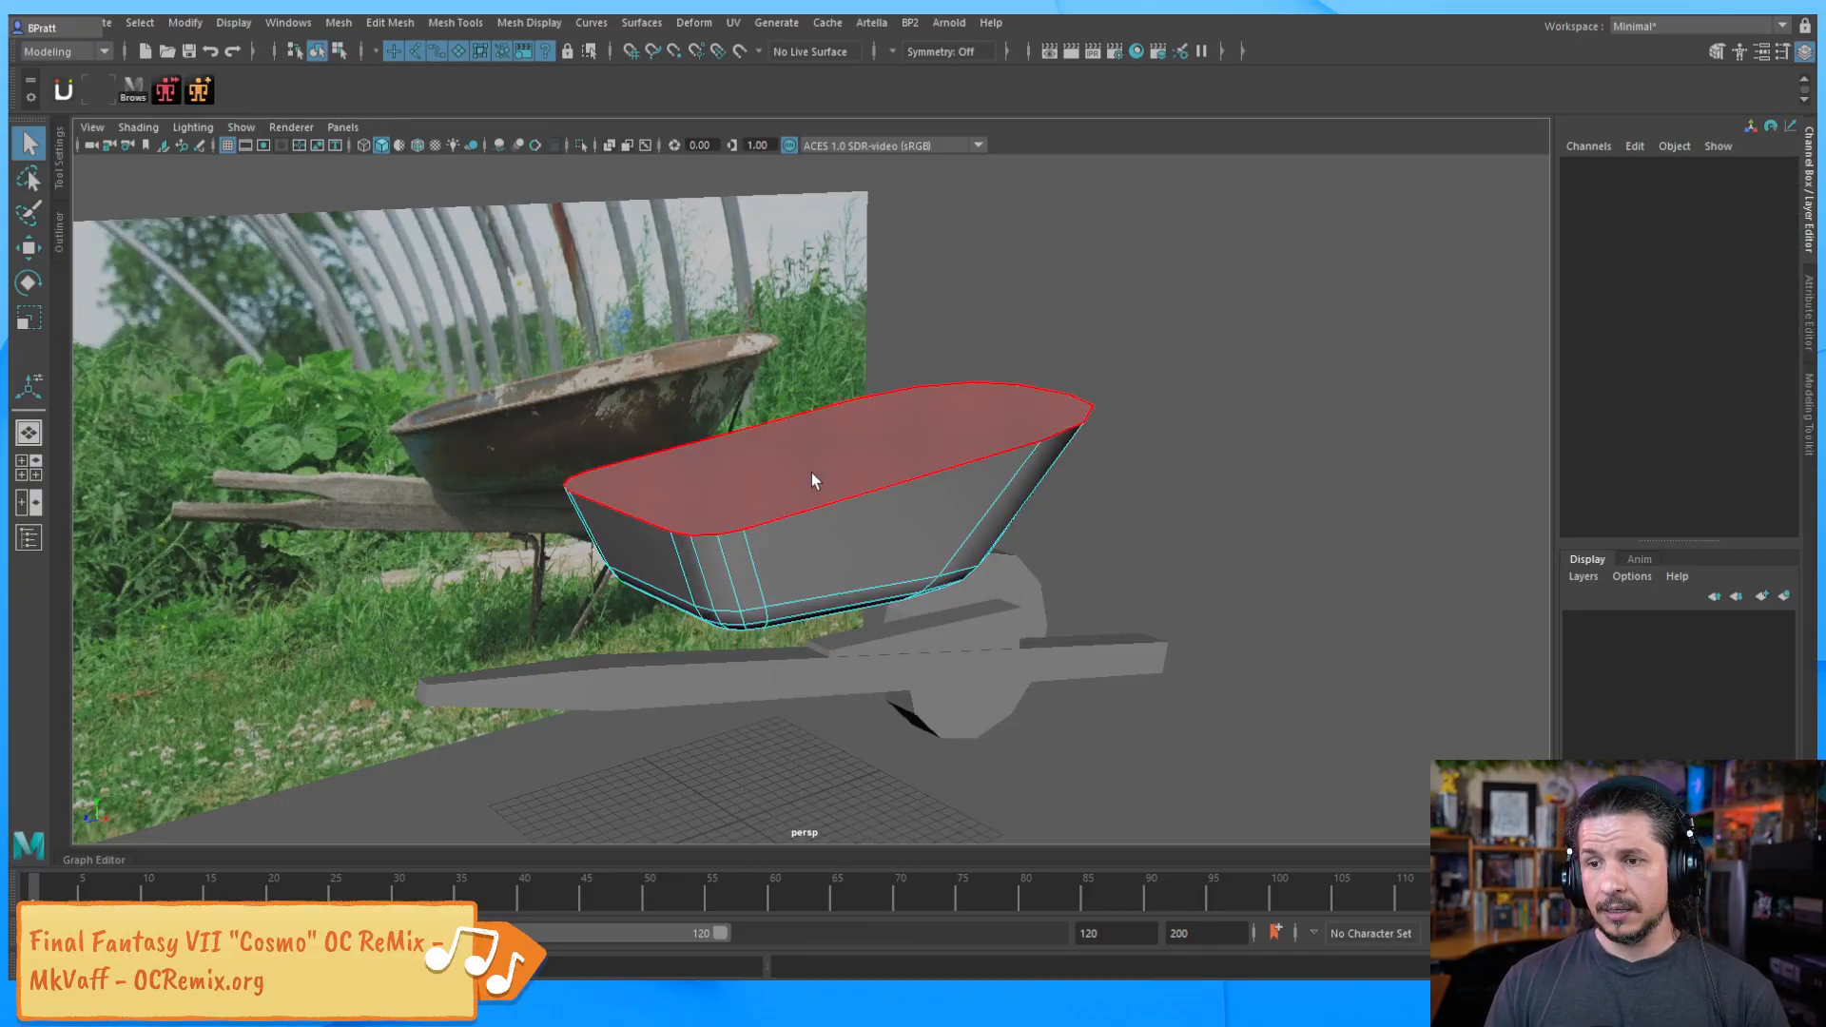
click(808, 472)
key(Delete)
key(F8)
key(F8)
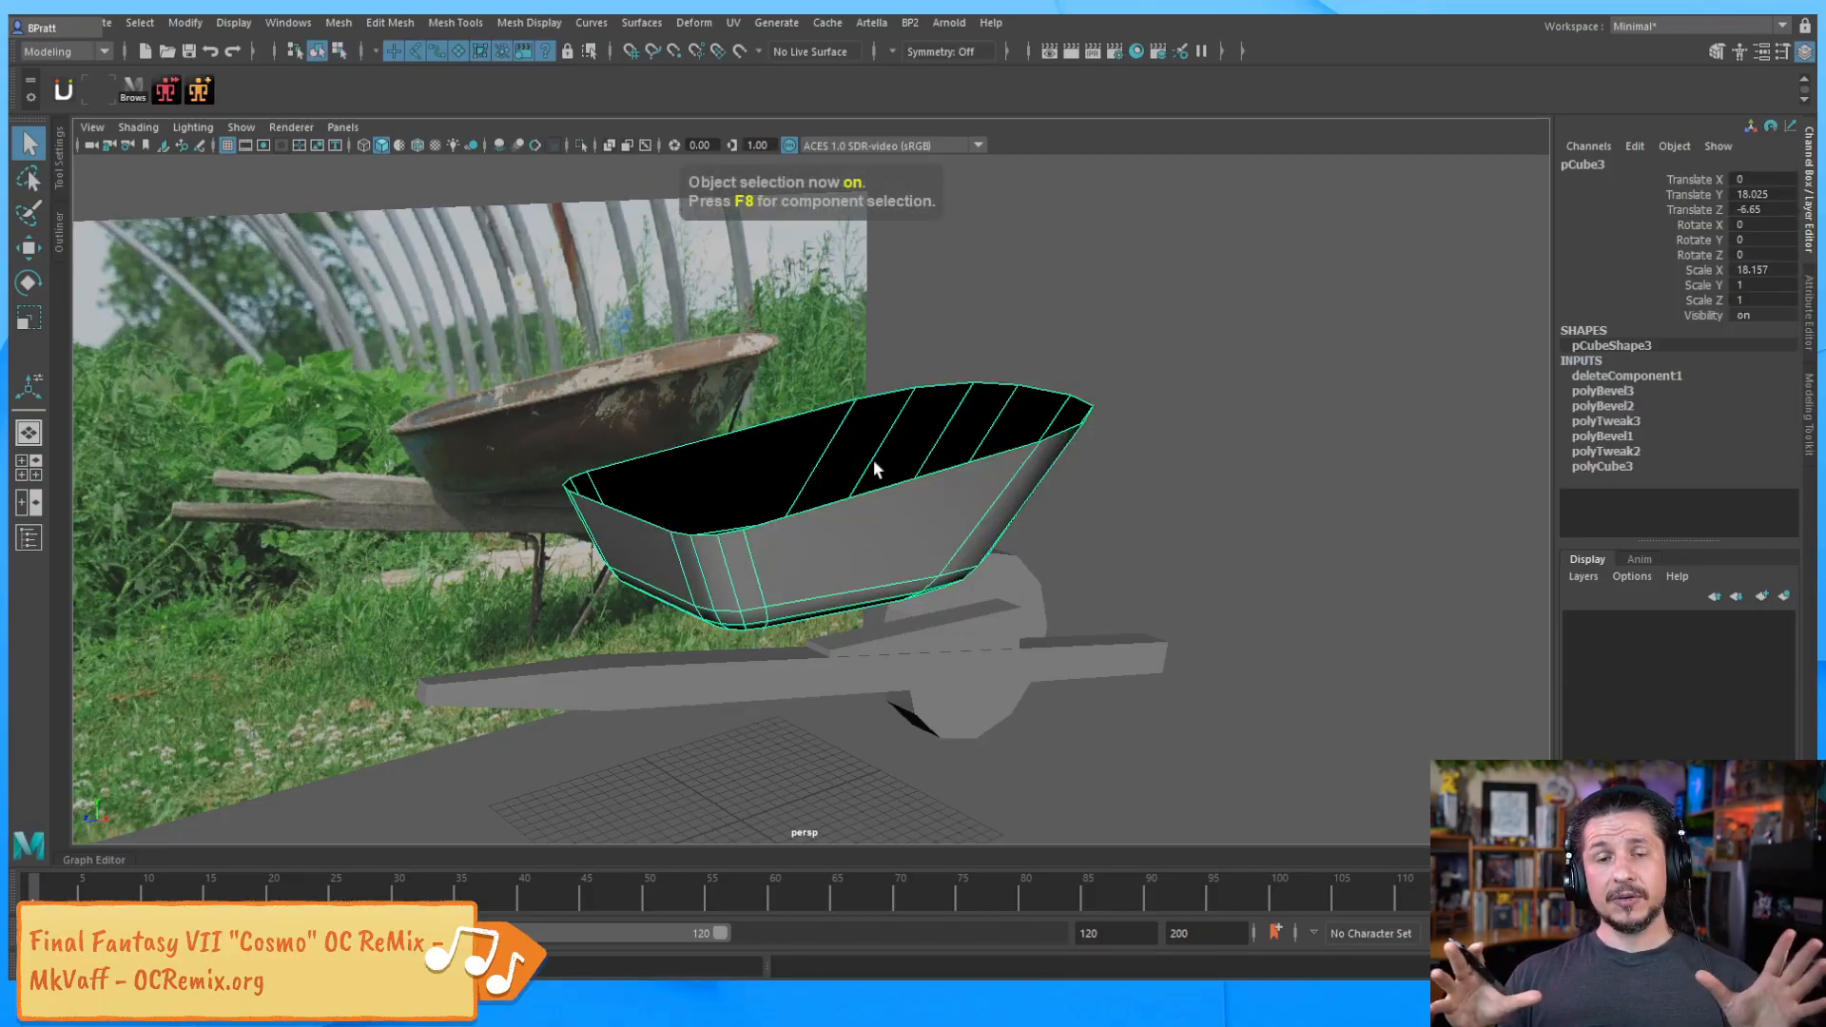
click(1109, 540)
alt+drag(1109, 540, 741, 534)
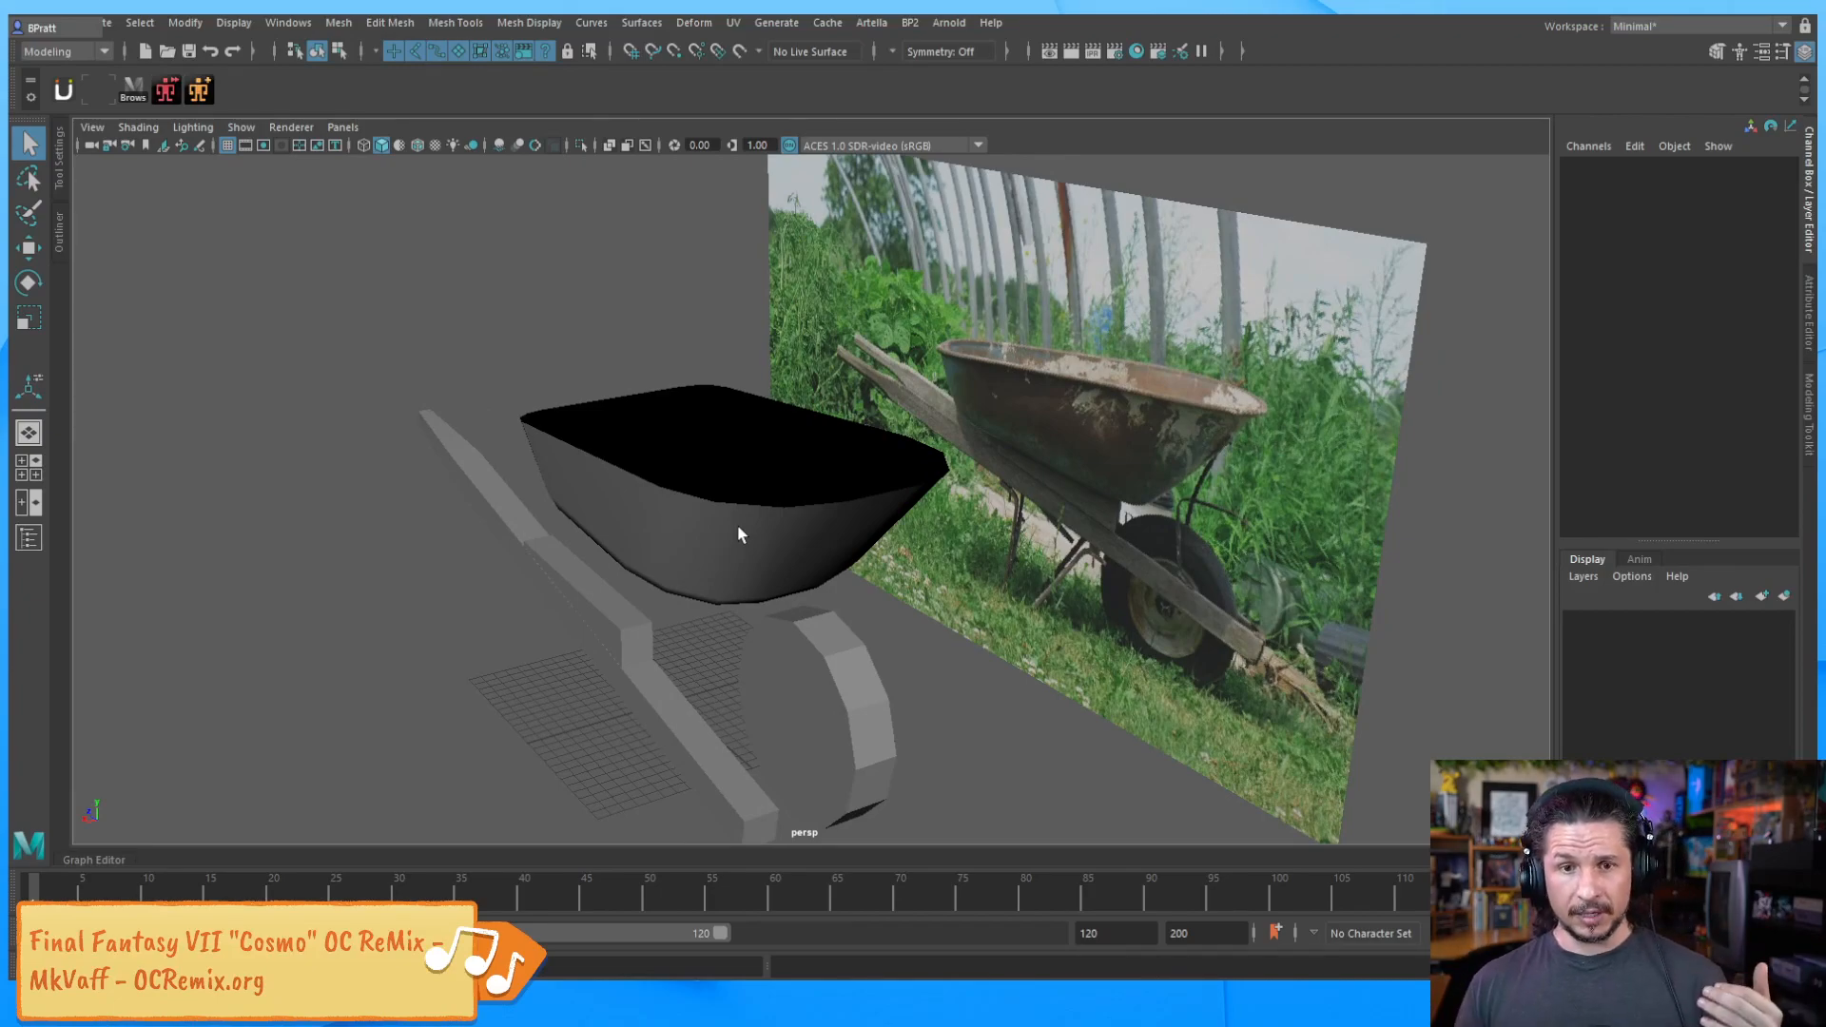
Turn on Two Sided Lighting in the perspective view so the tub's interior faces are shaded
click(719, 570)
alt+drag(732, 510, 858, 658)
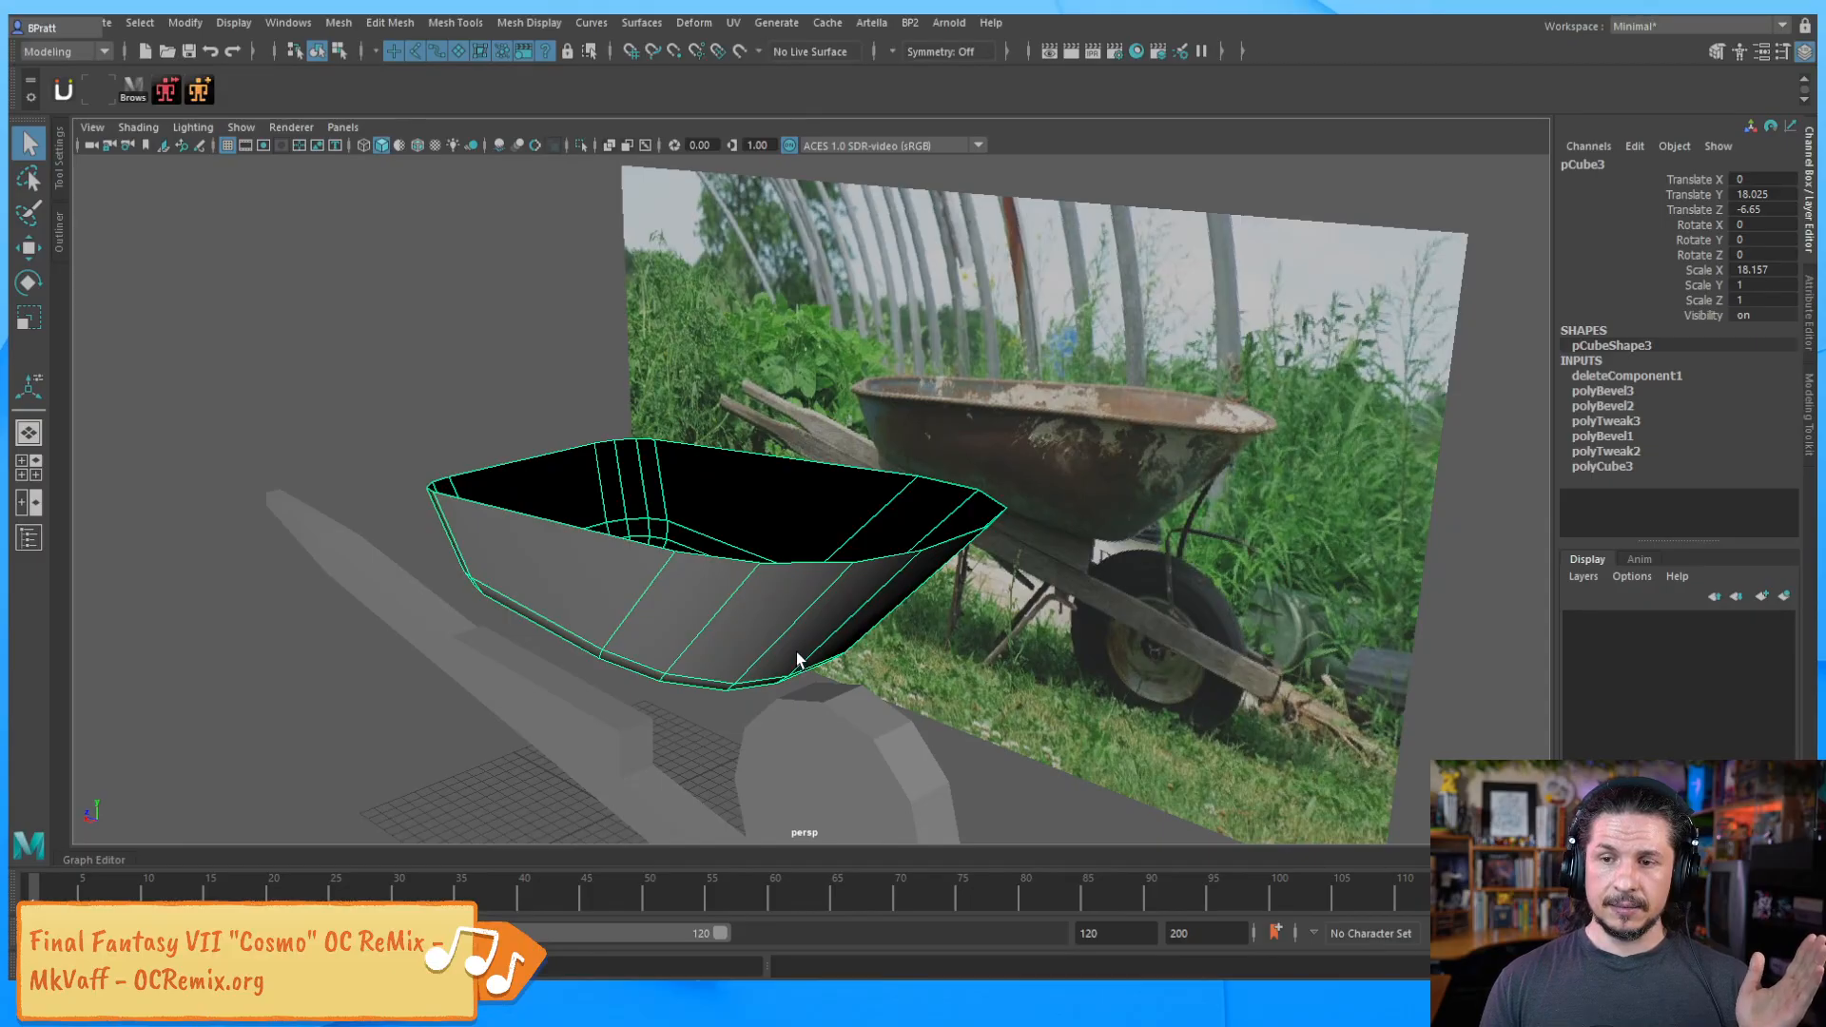
click(409, 509)
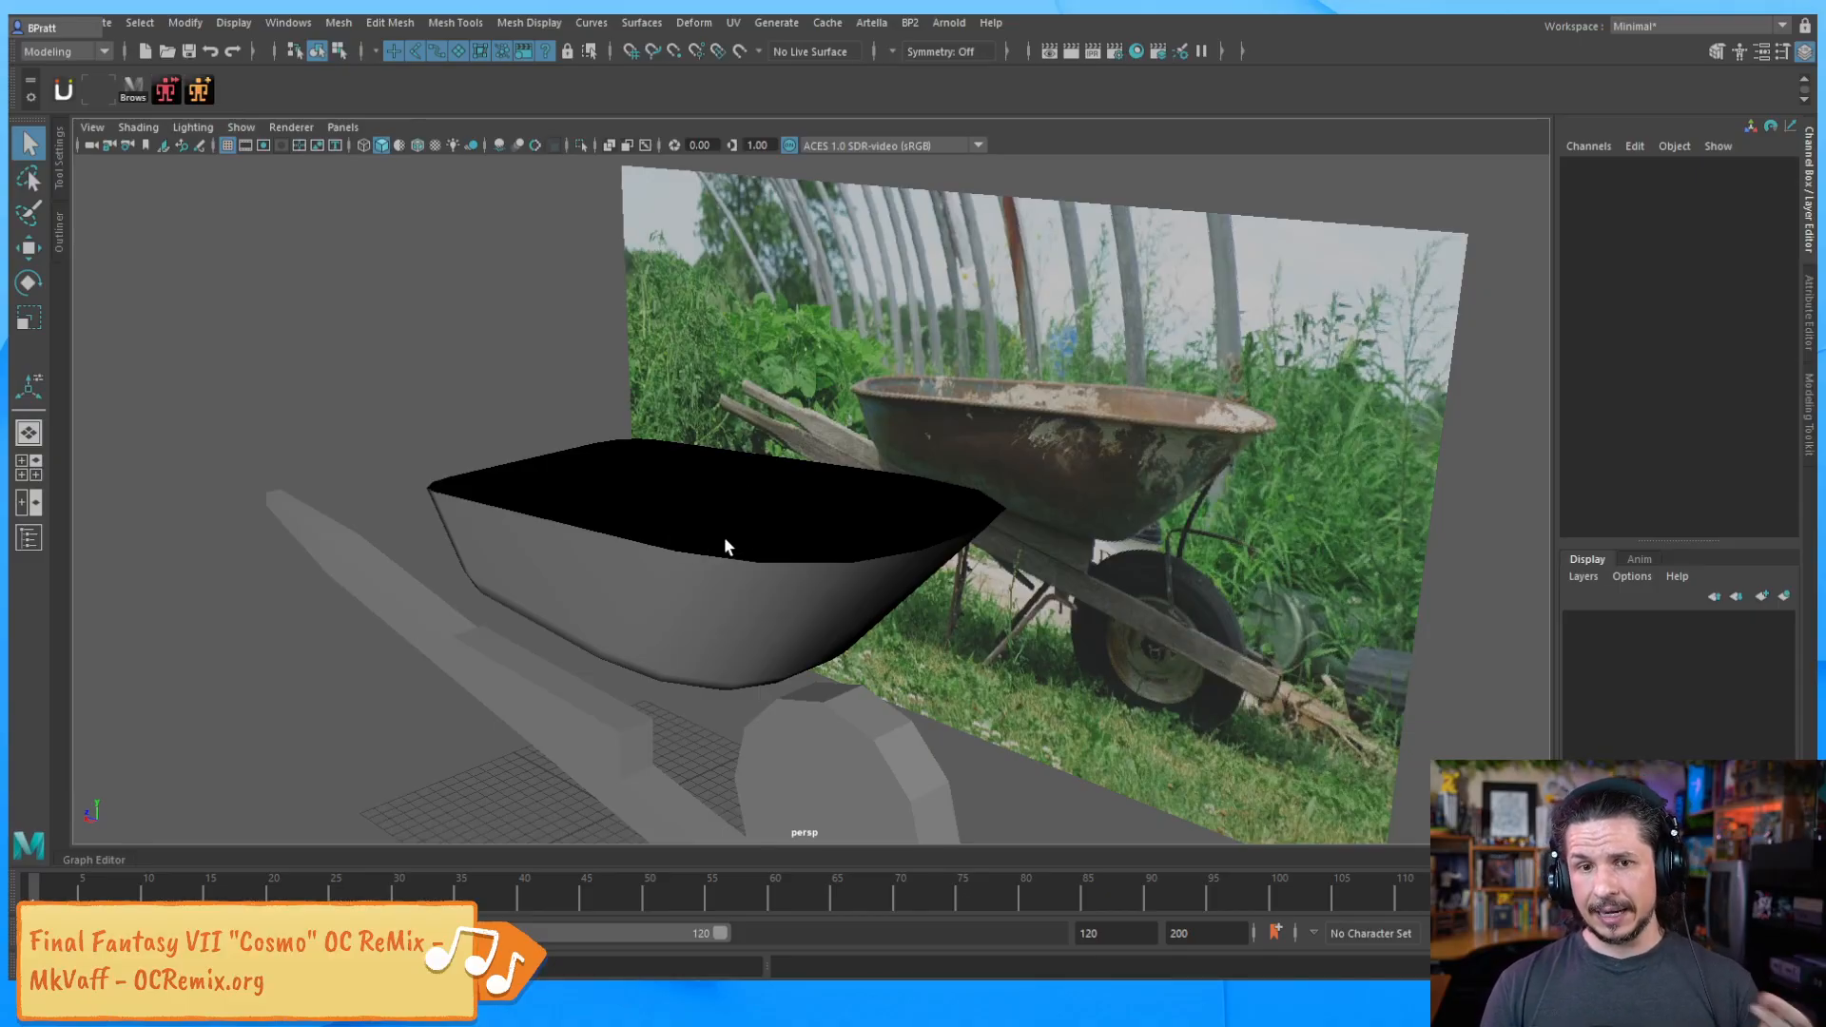
click(150, 127)
mouse_move(193, 127)
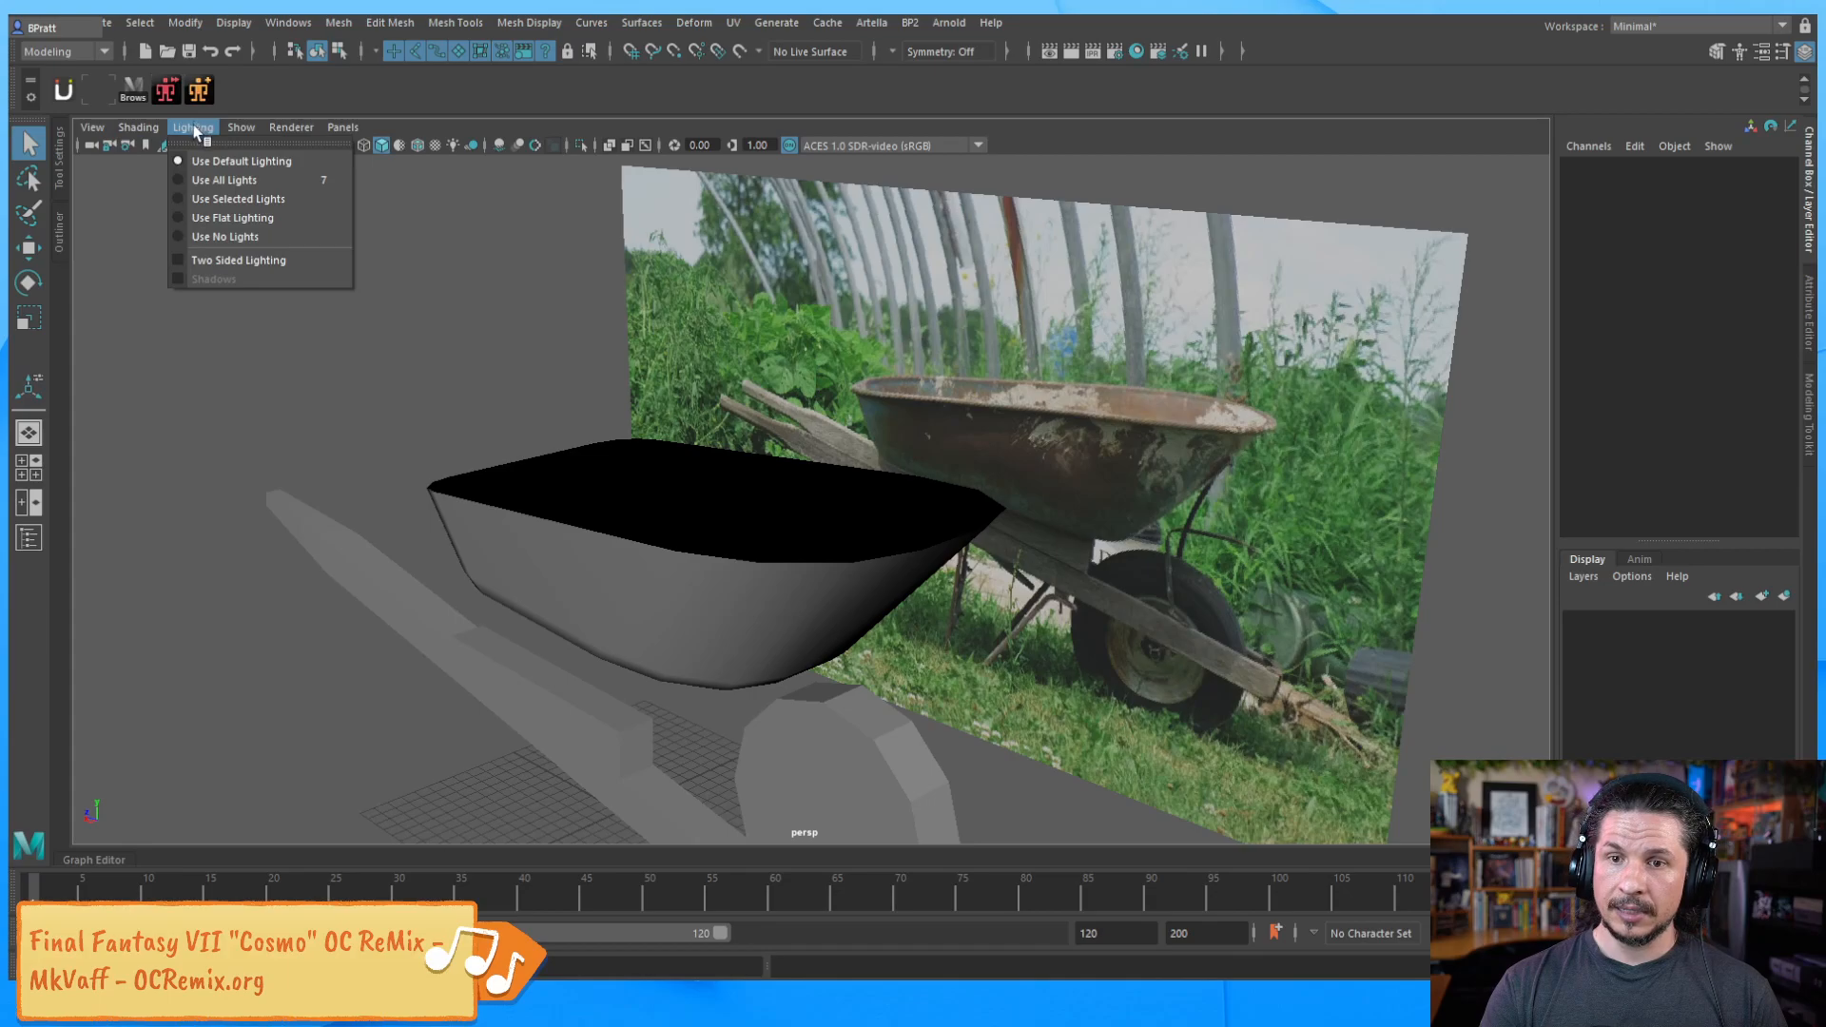
click(247, 259)
Examine the wheelbarrow tub's rounded inner corners, bottom bevel and sloped front against the reference photo from several angles
alt+drag(614, 452, 790, 609)
click(843, 574)
click(979, 570)
click(787, 595)
key(f)
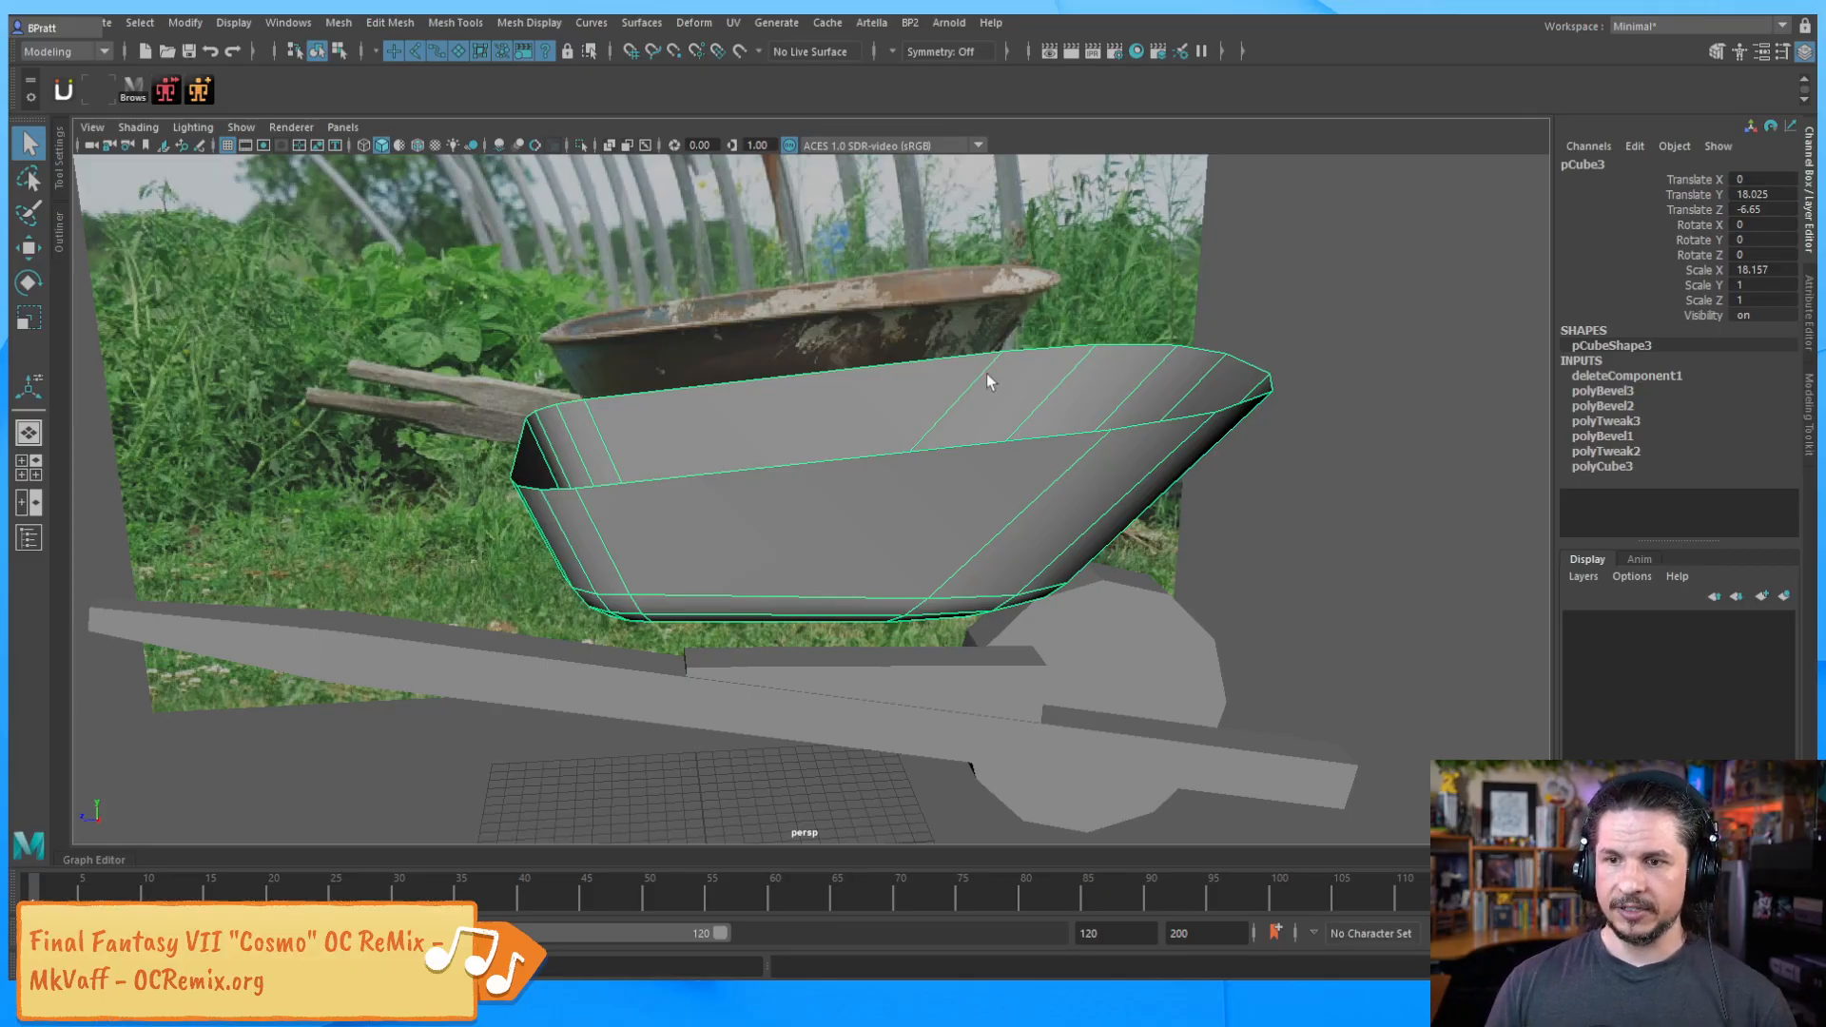
alt+drag(961, 547, 783, 514)
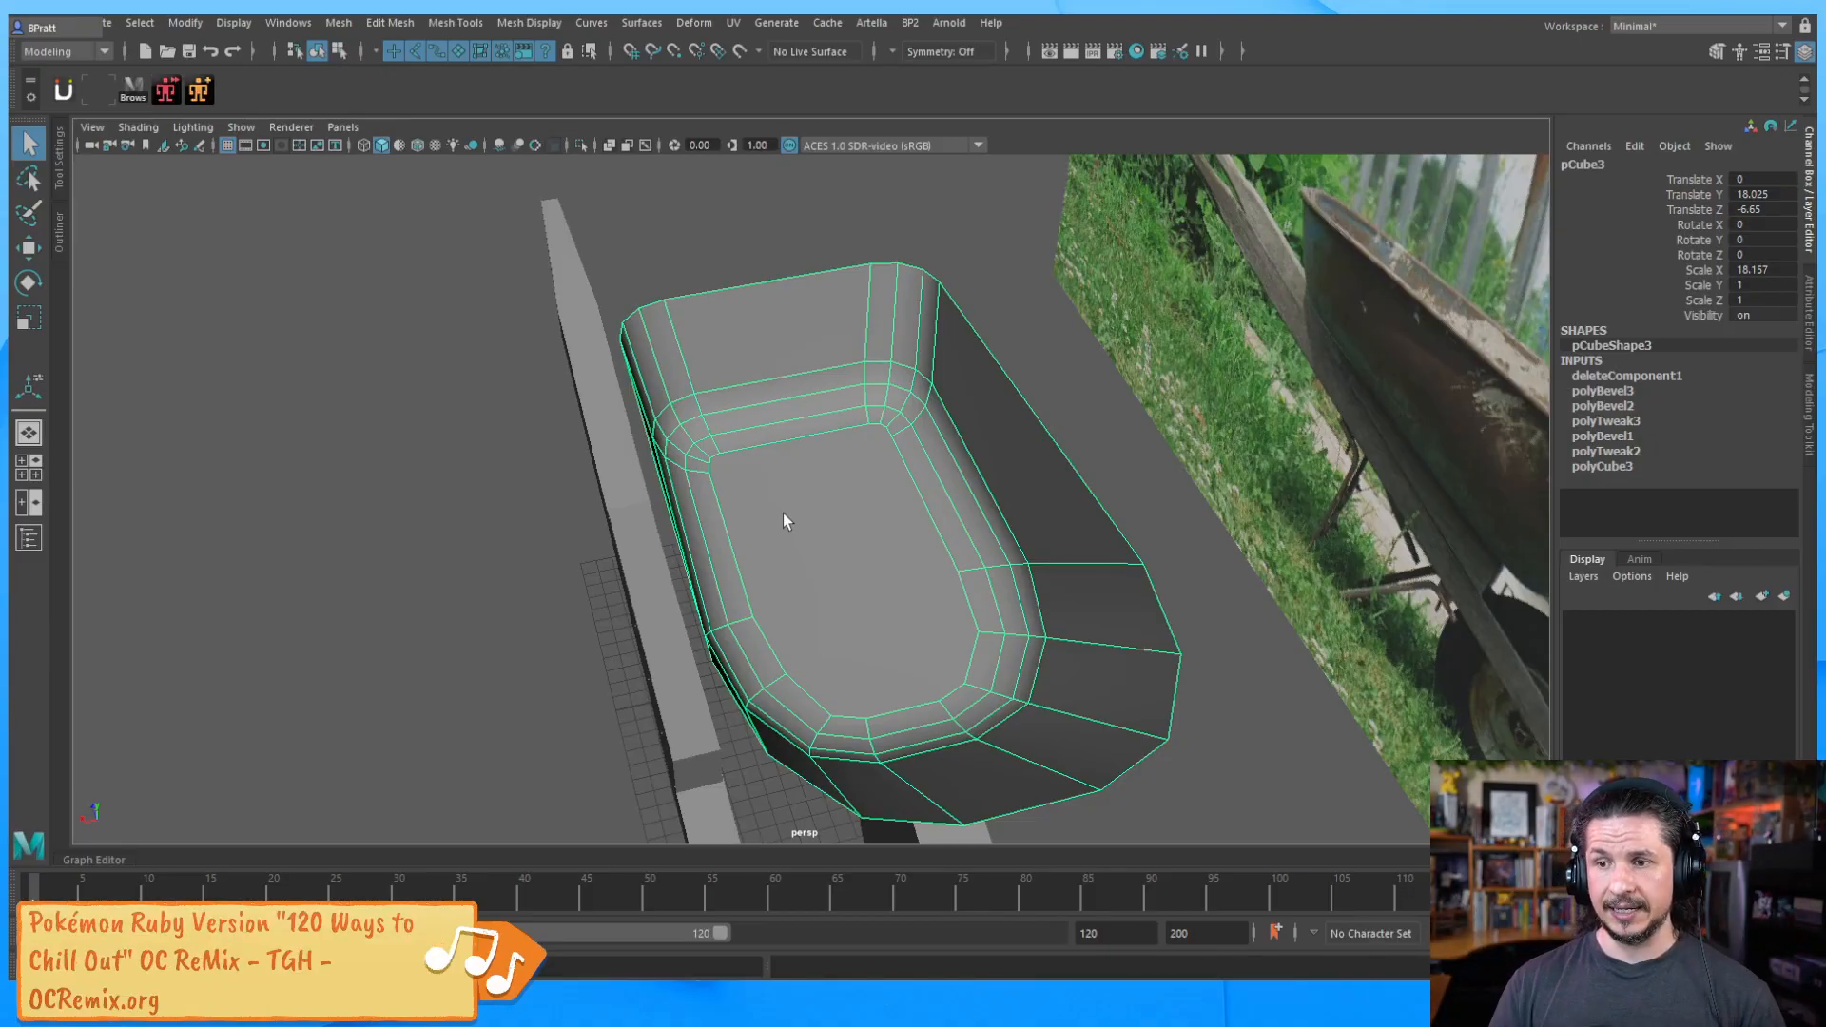
alt+drag(879, 480, 895, 332)
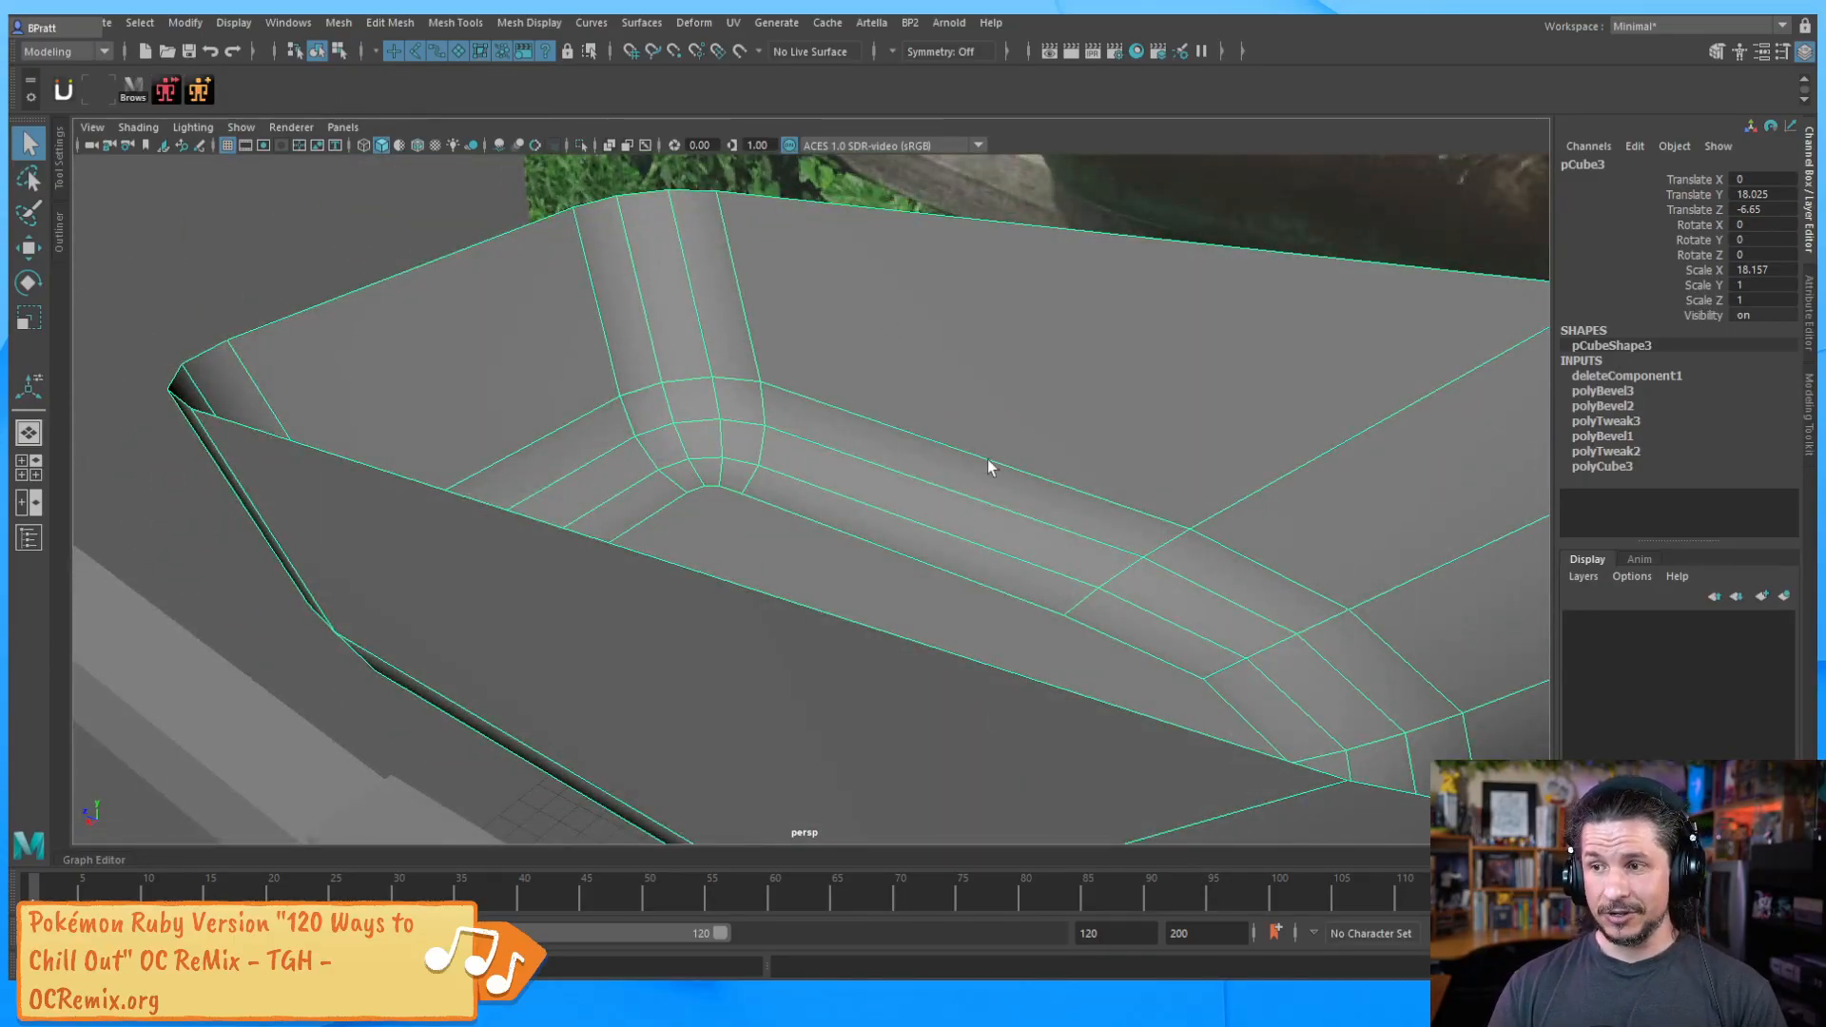
alt+middle_drag(1330, 453, 569, 326)
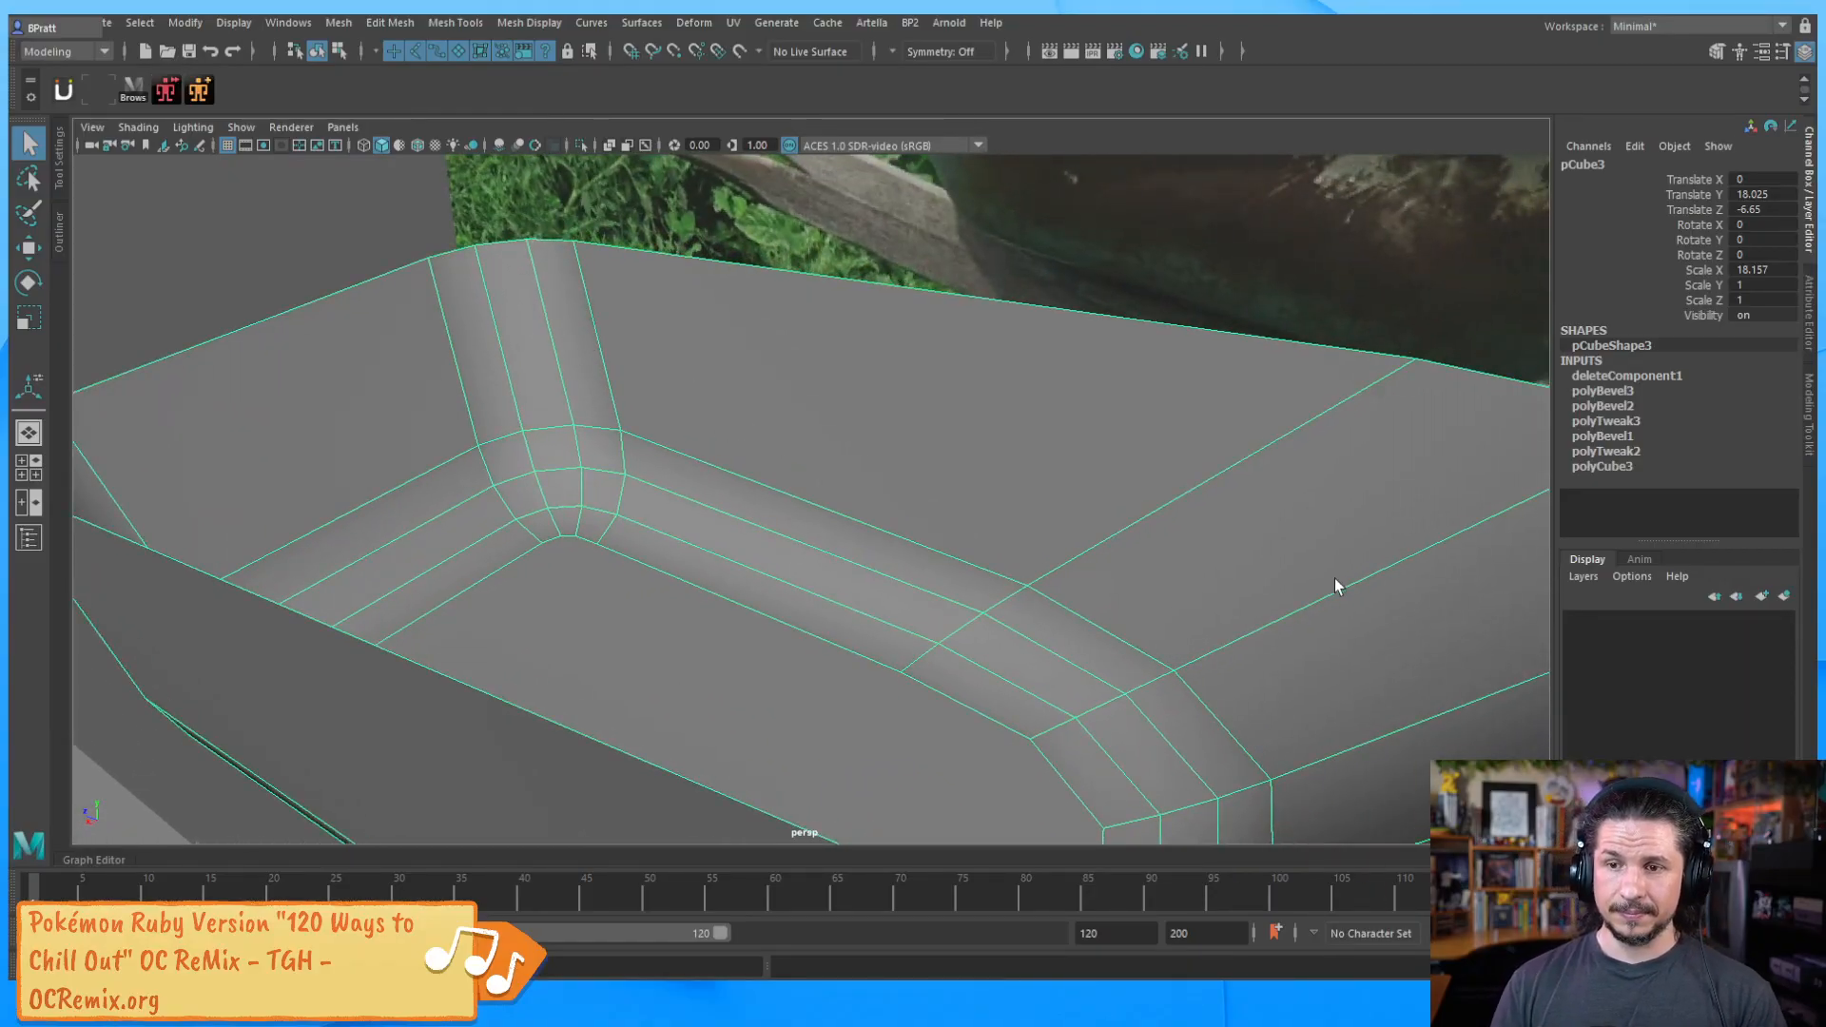
scroll(859, 614, down, 5)
scroll(864, 625, up, 3)
alt+drag(874, 634, 837, 641)
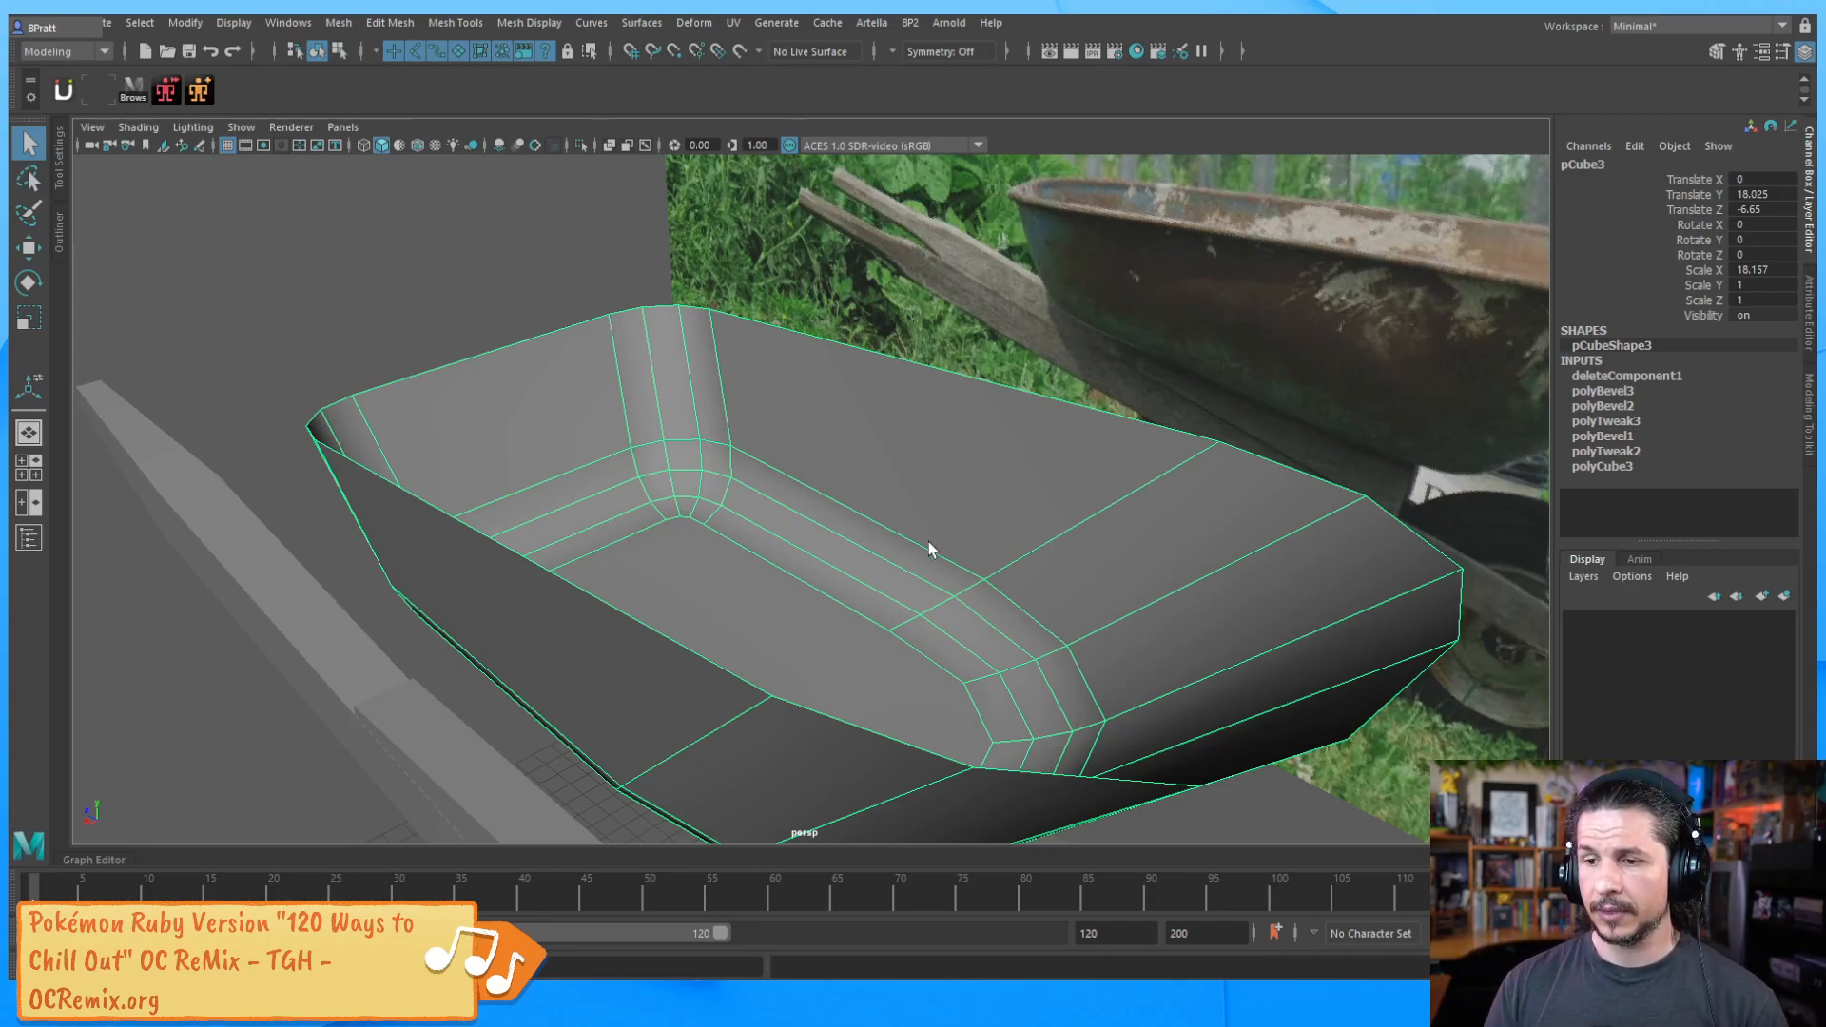
alt+drag(751, 593, 826, 530)
alt+drag(891, 613, 839, 511)
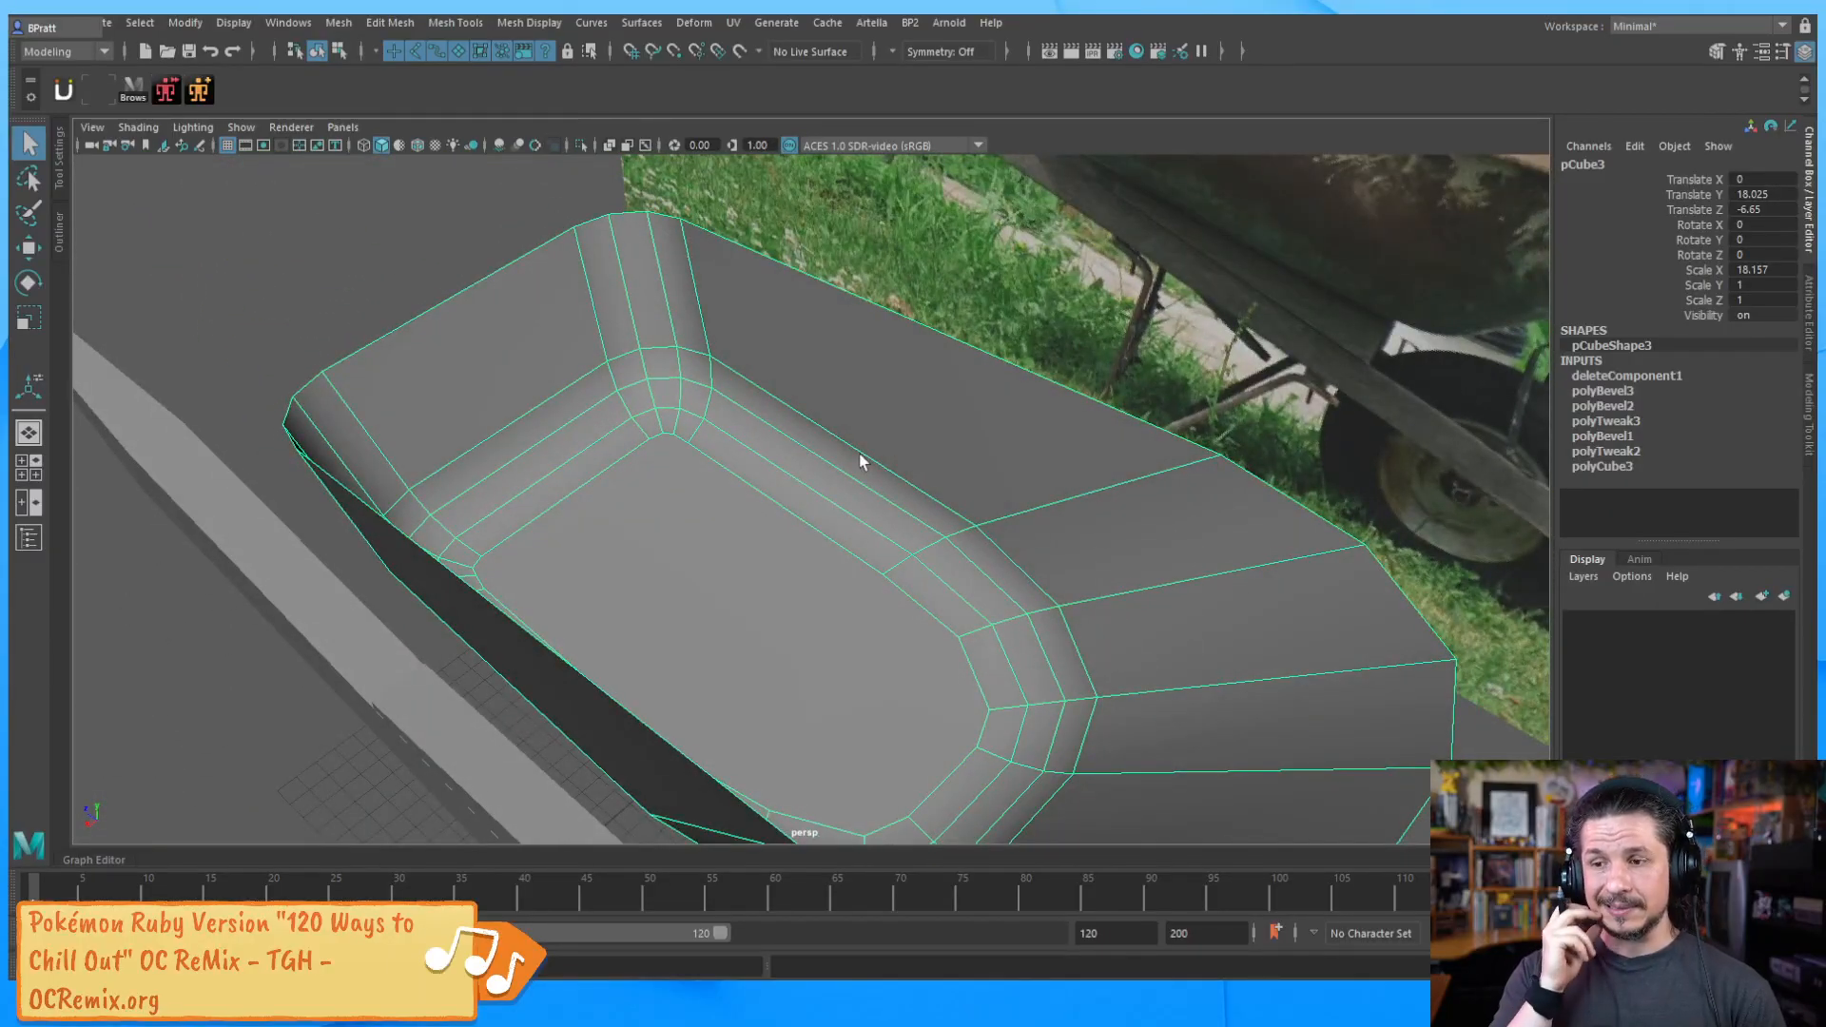
alt+drag(861, 461, 946, 514)
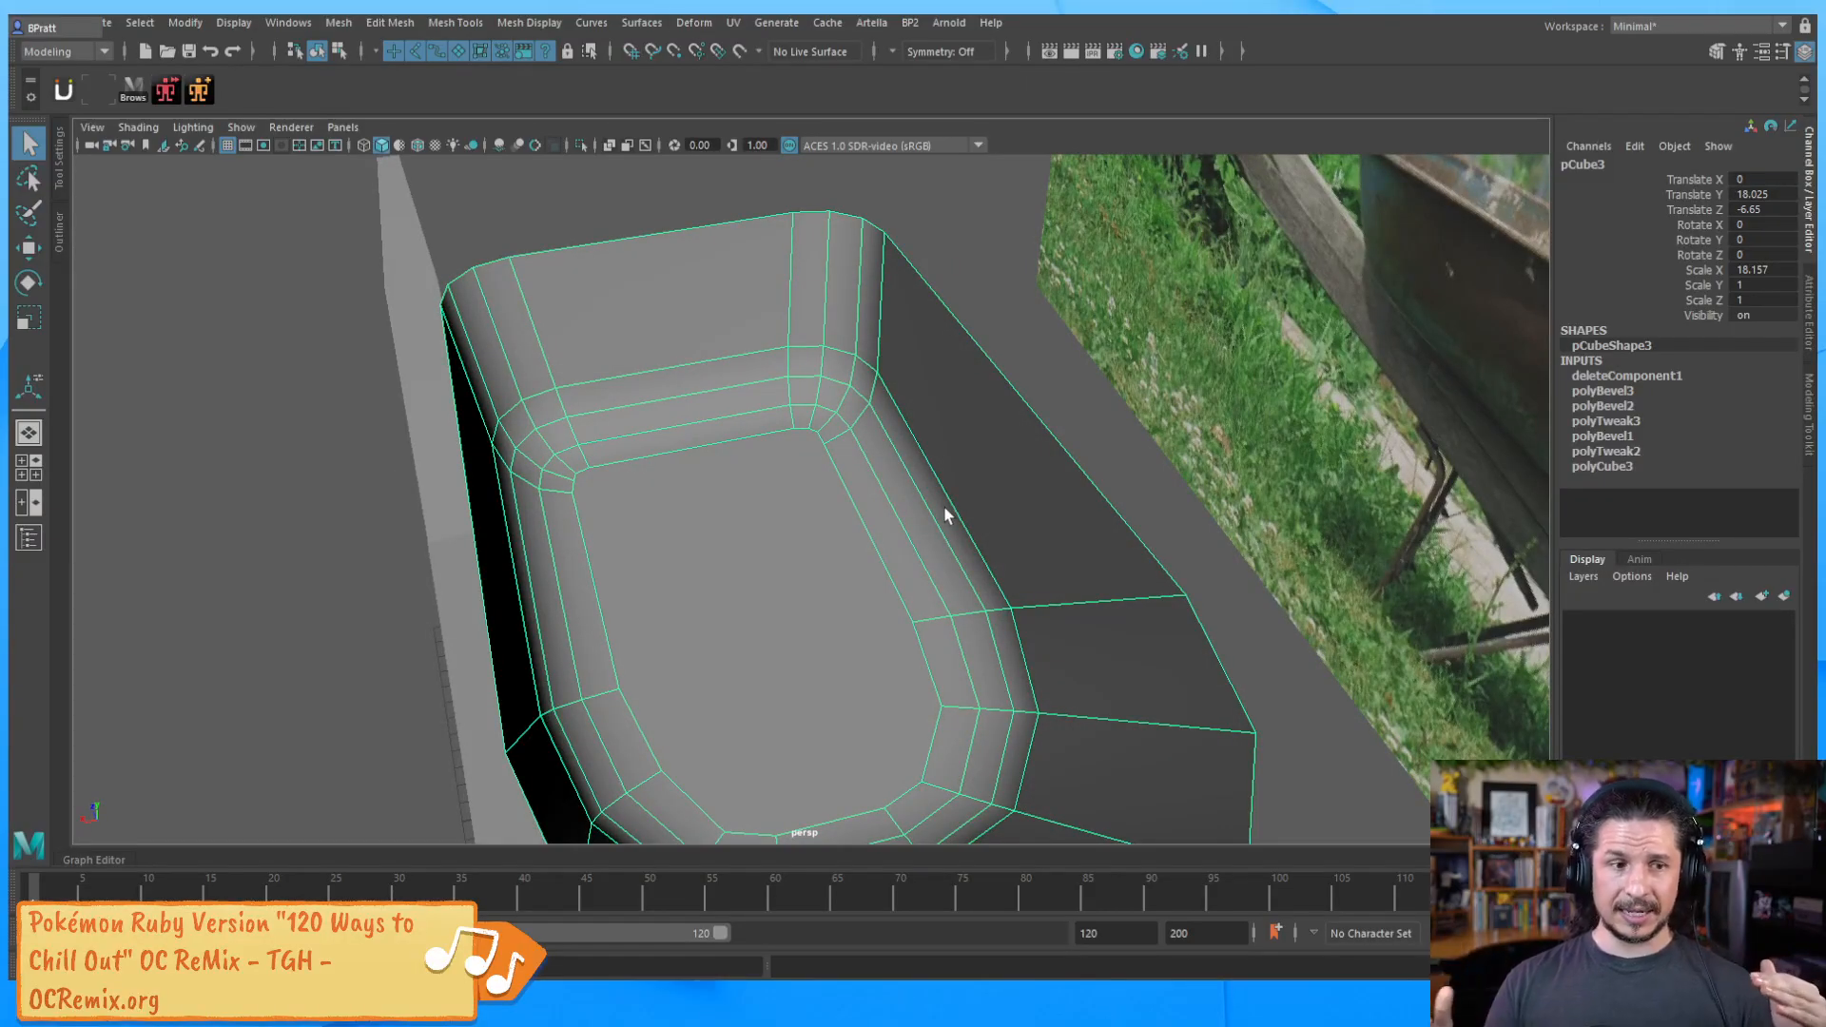
alt+drag(938, 586, 1116, 567)
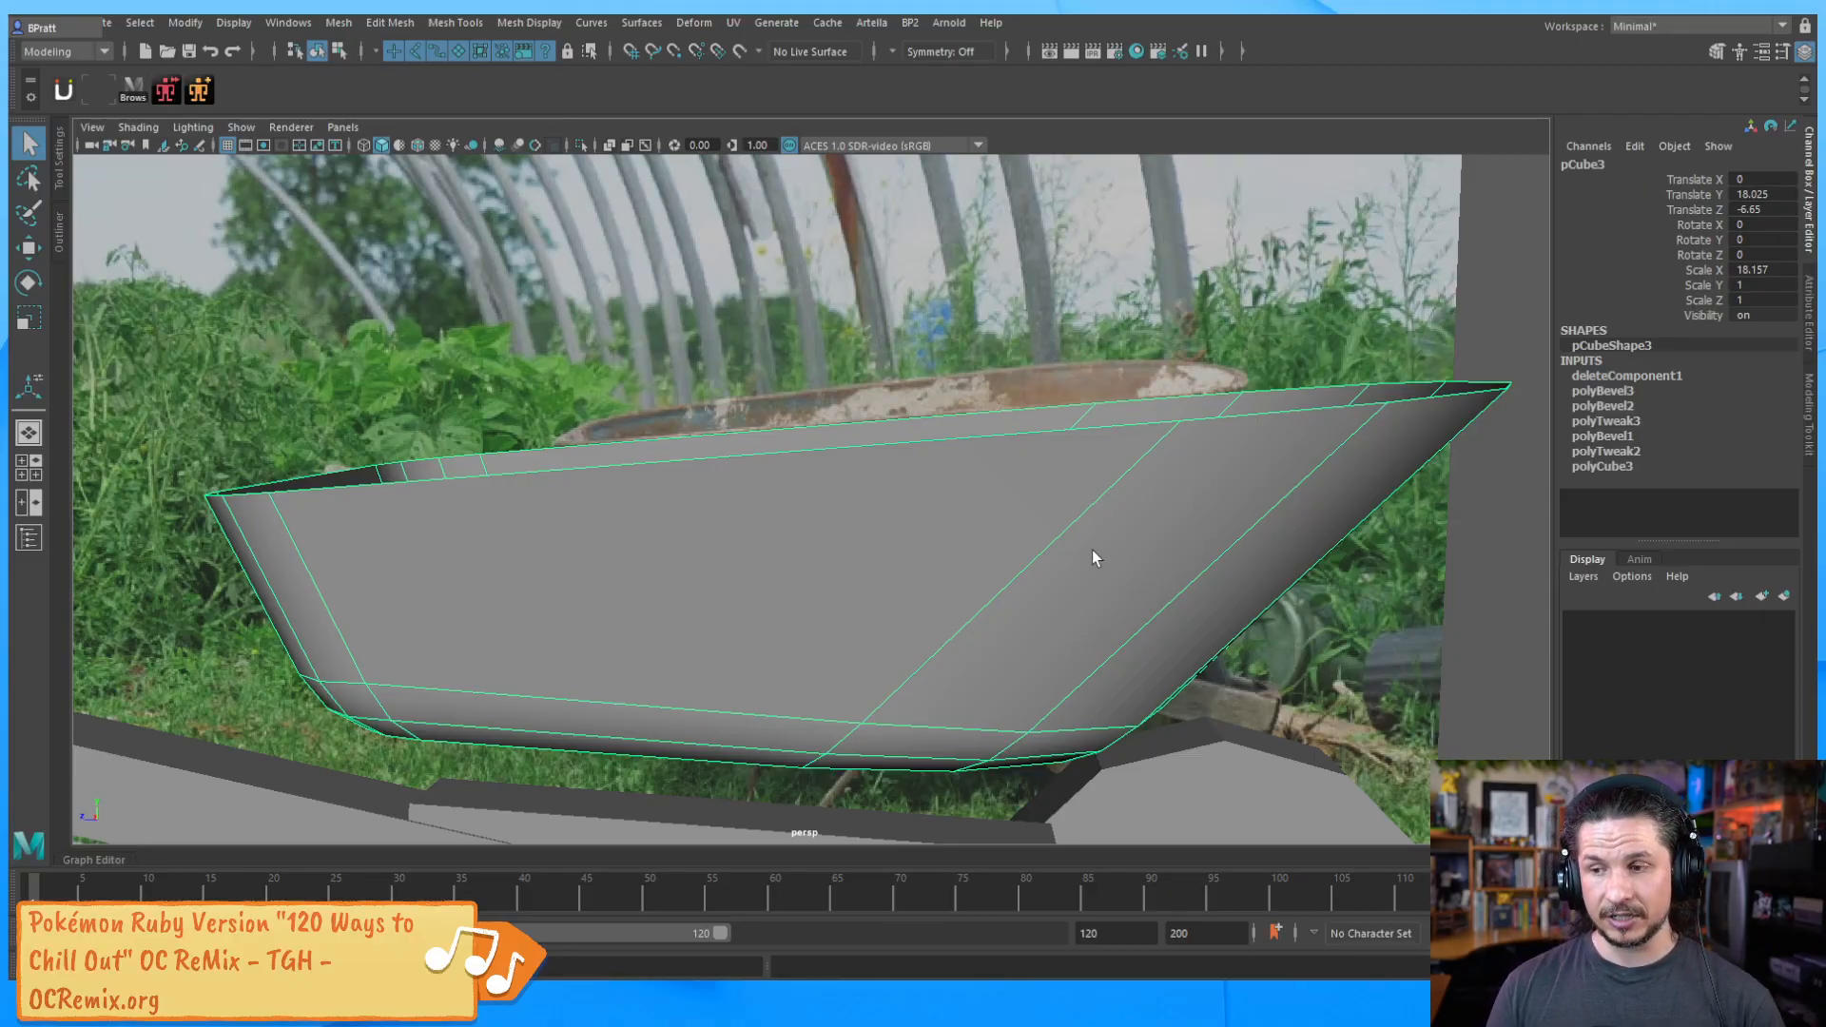
alt+drag(1242, 574, 968, 637)
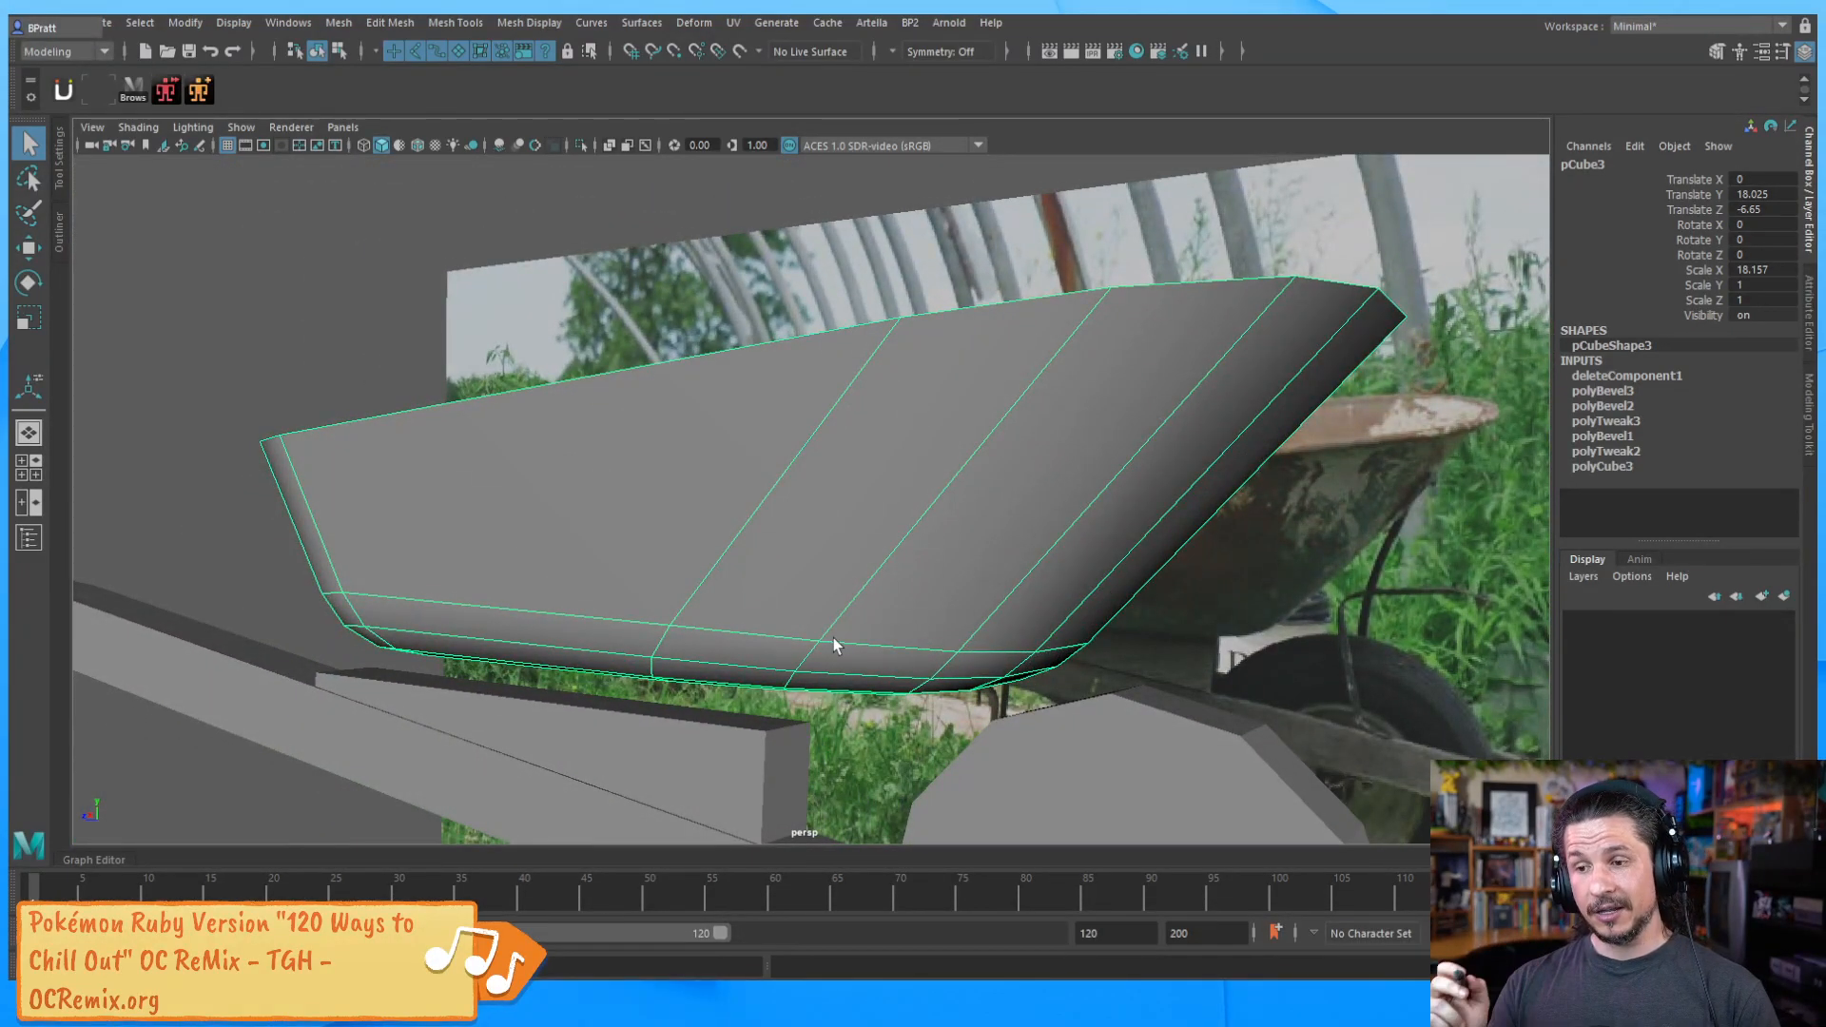
alt+drag(833, 646, 1070, 597)
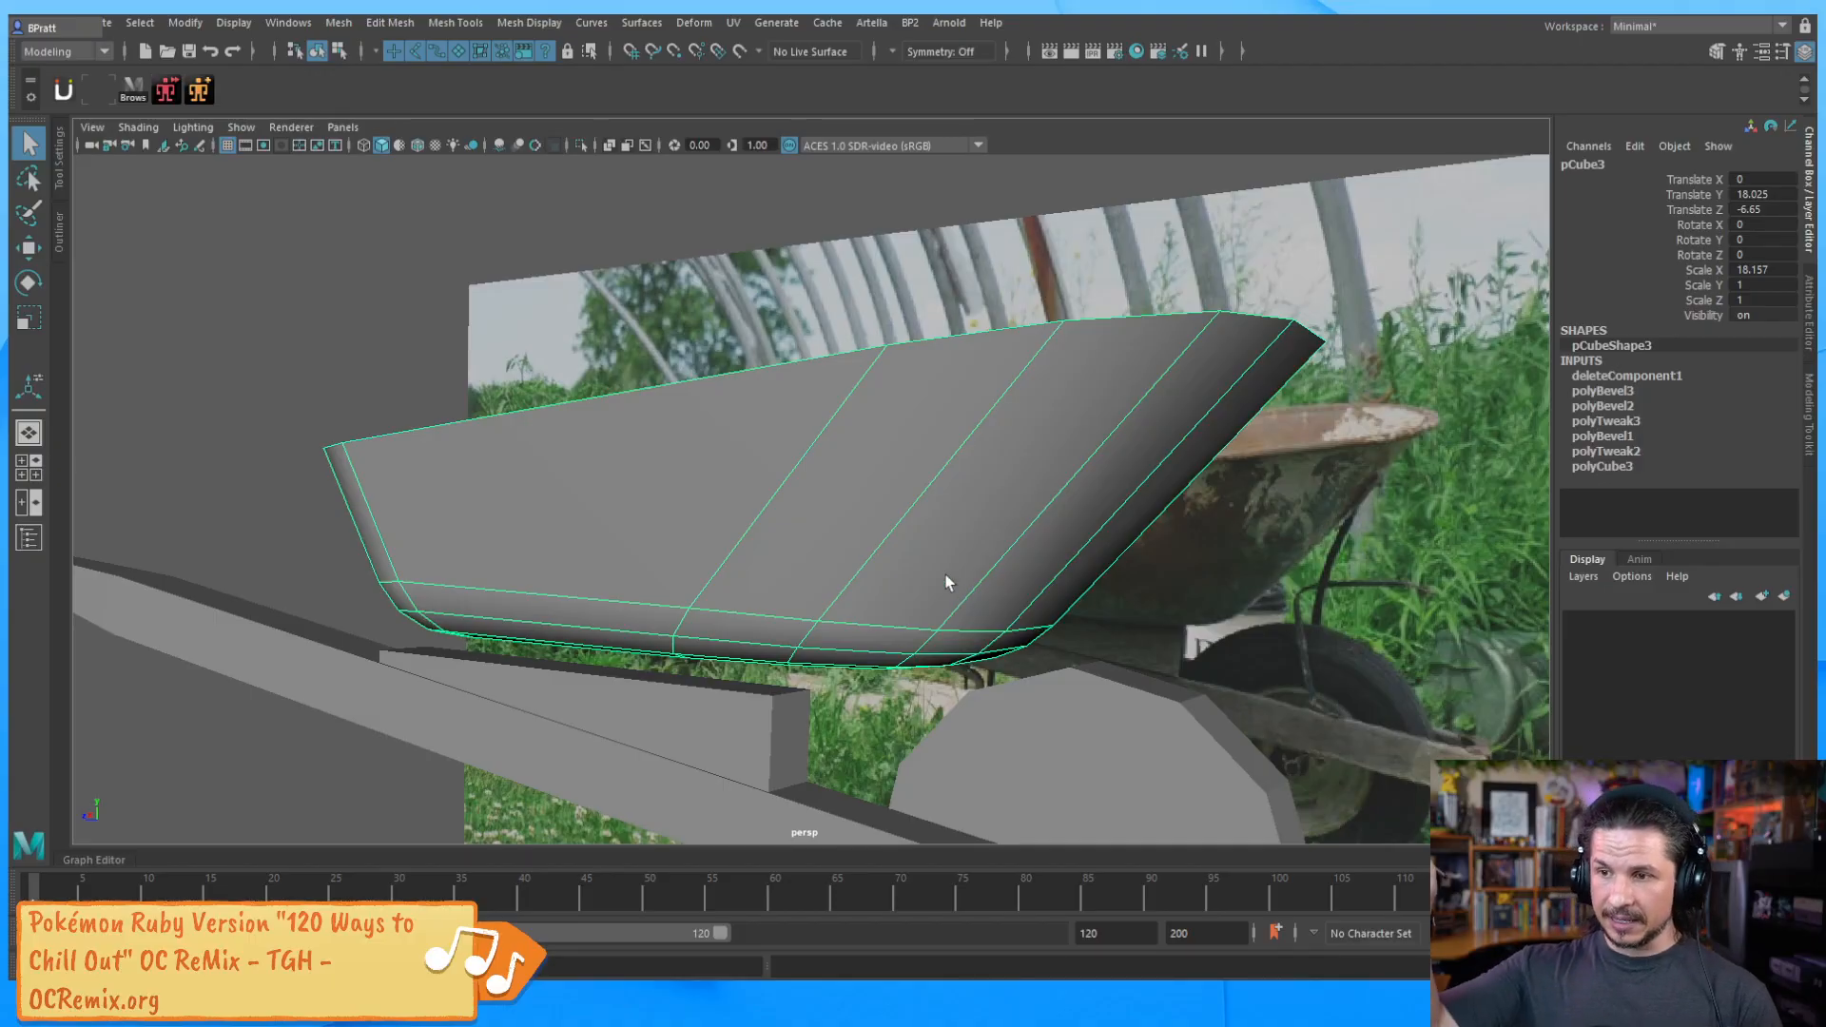
Select the consecutive bevel edges running around the lower front of the tub
alt+drag(945, 574, 881, 636)
right_drag(875, 654, 693, 416)
click(701, 654)
shift+click(787, 666)
shift+click(899, 669)
shift+click(974, 676)
alt+drag(1036, 681, 1118, 696)
Try to reposition the selected lower front edges with the Move tool
key(w)
alt+drag(840, 701, 880, 694)
drag(808, 533, 802, 490)
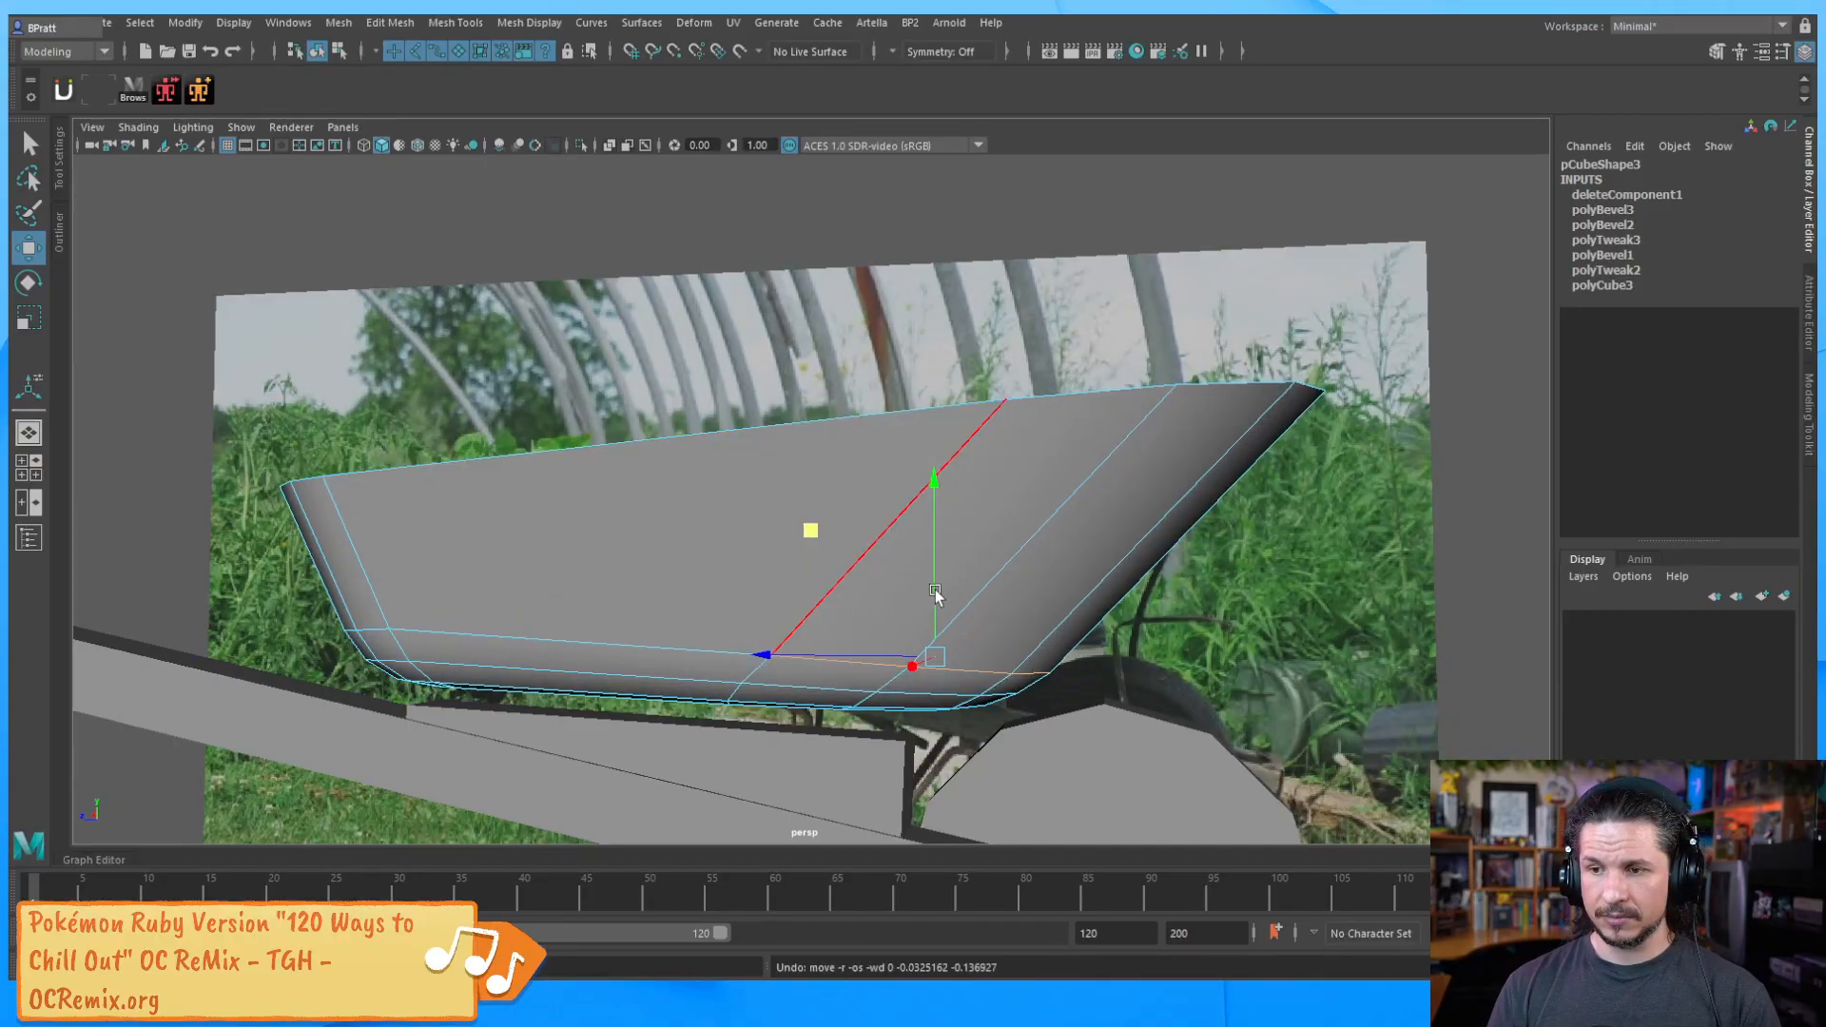
Slide the bottom bevel's edges around the tub's front with the Slide Edge Tool to adjust their spacing
ctrl+right_click(979, 671)
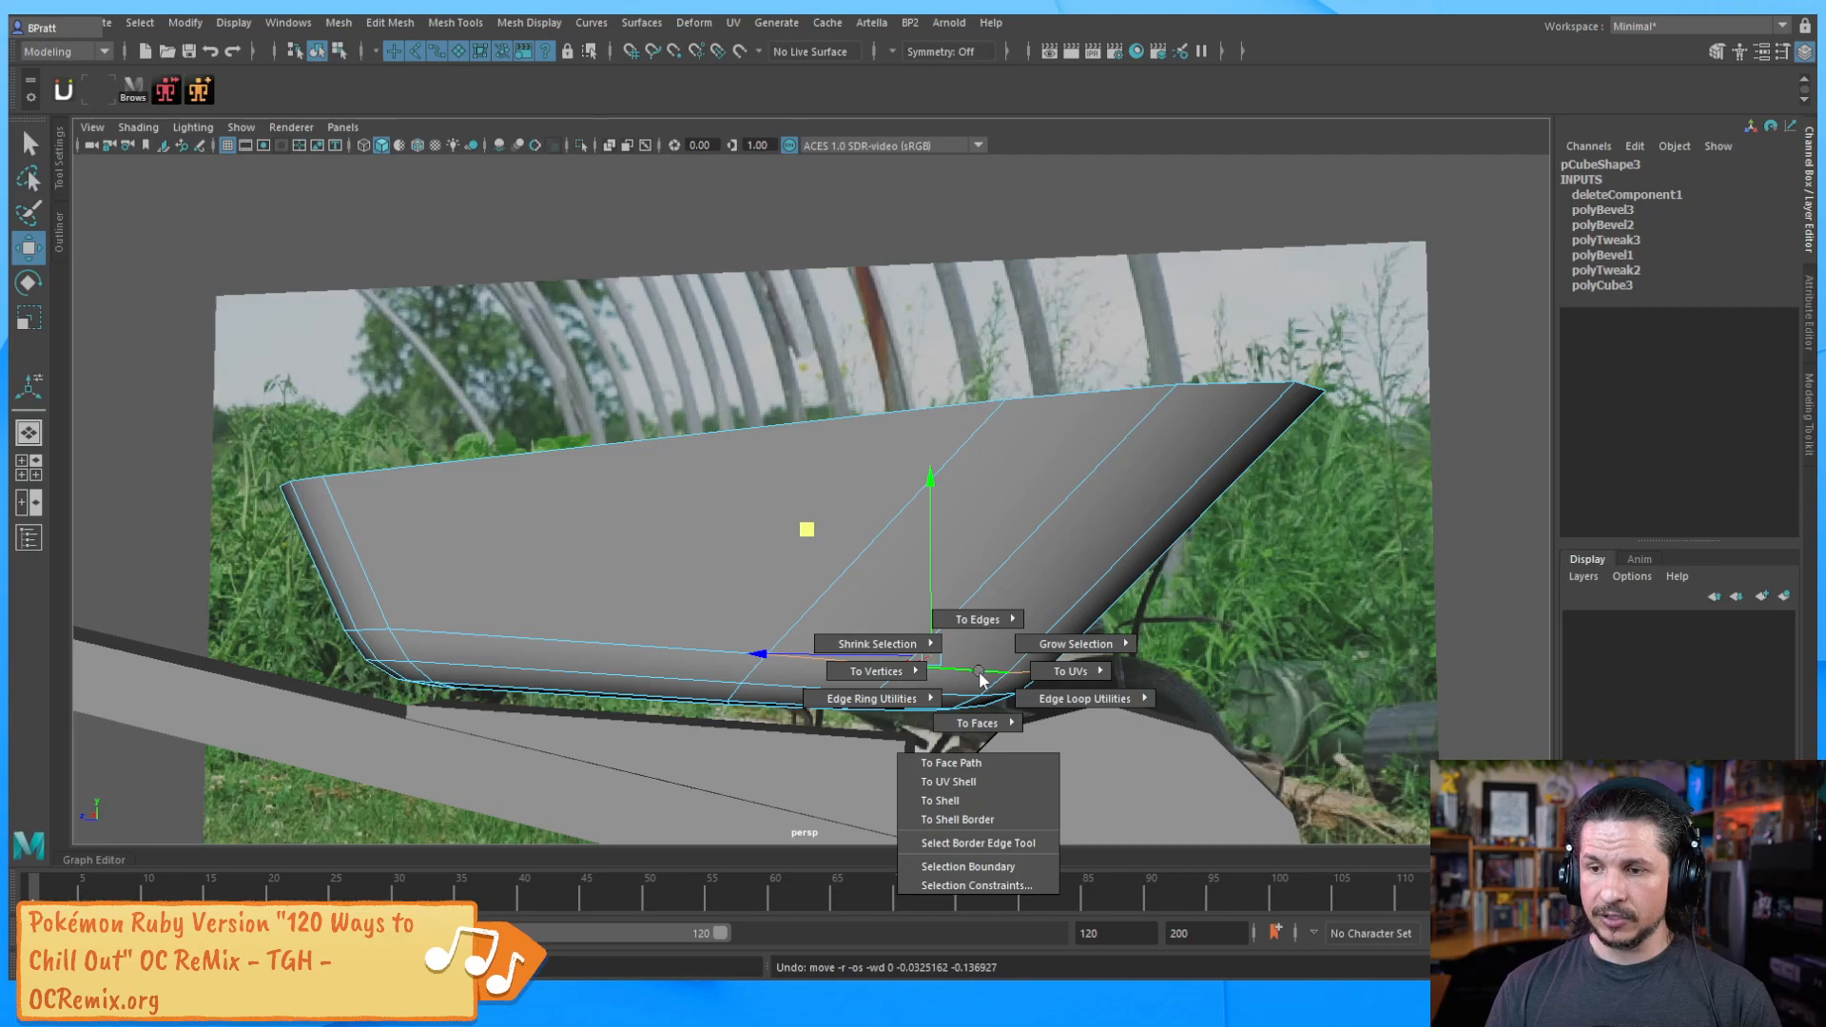
shift+right_click(983, 676)
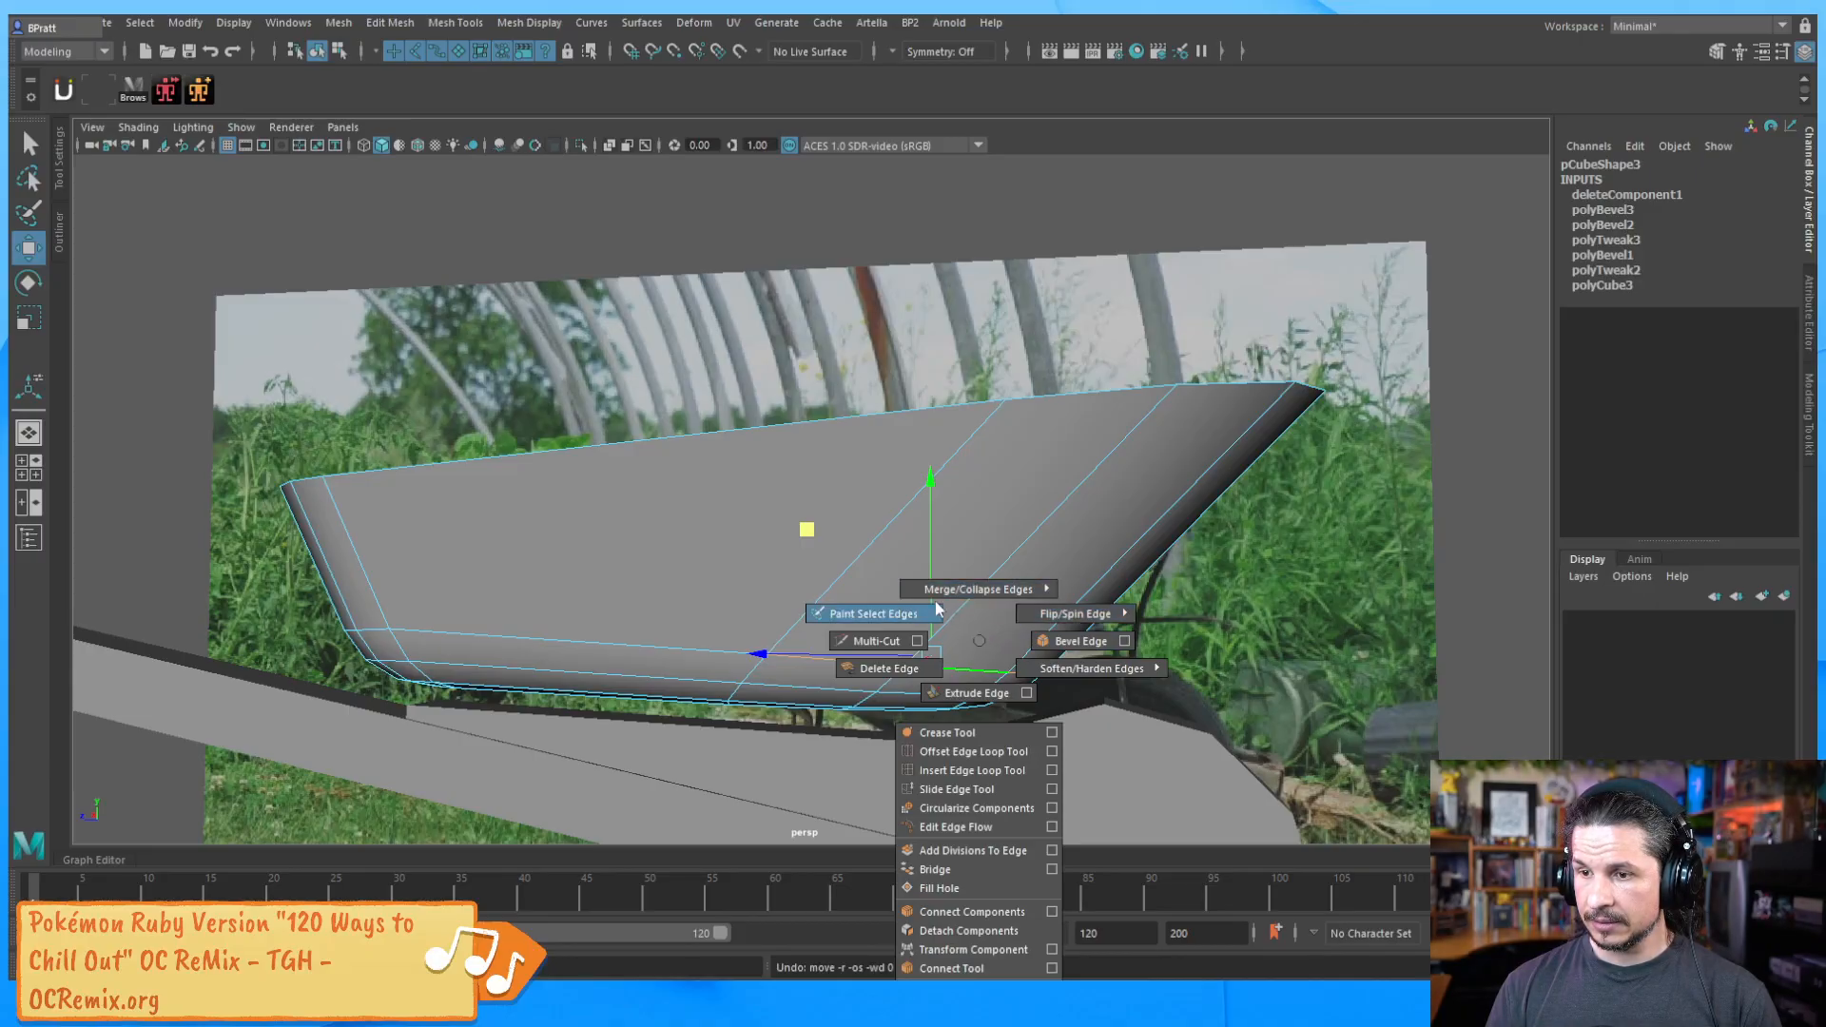
shift+right_drag(987, 695, 979, 791)
middle_drag(926, 664, 868, 665)
alt+drag(924, 702, 828, 694)
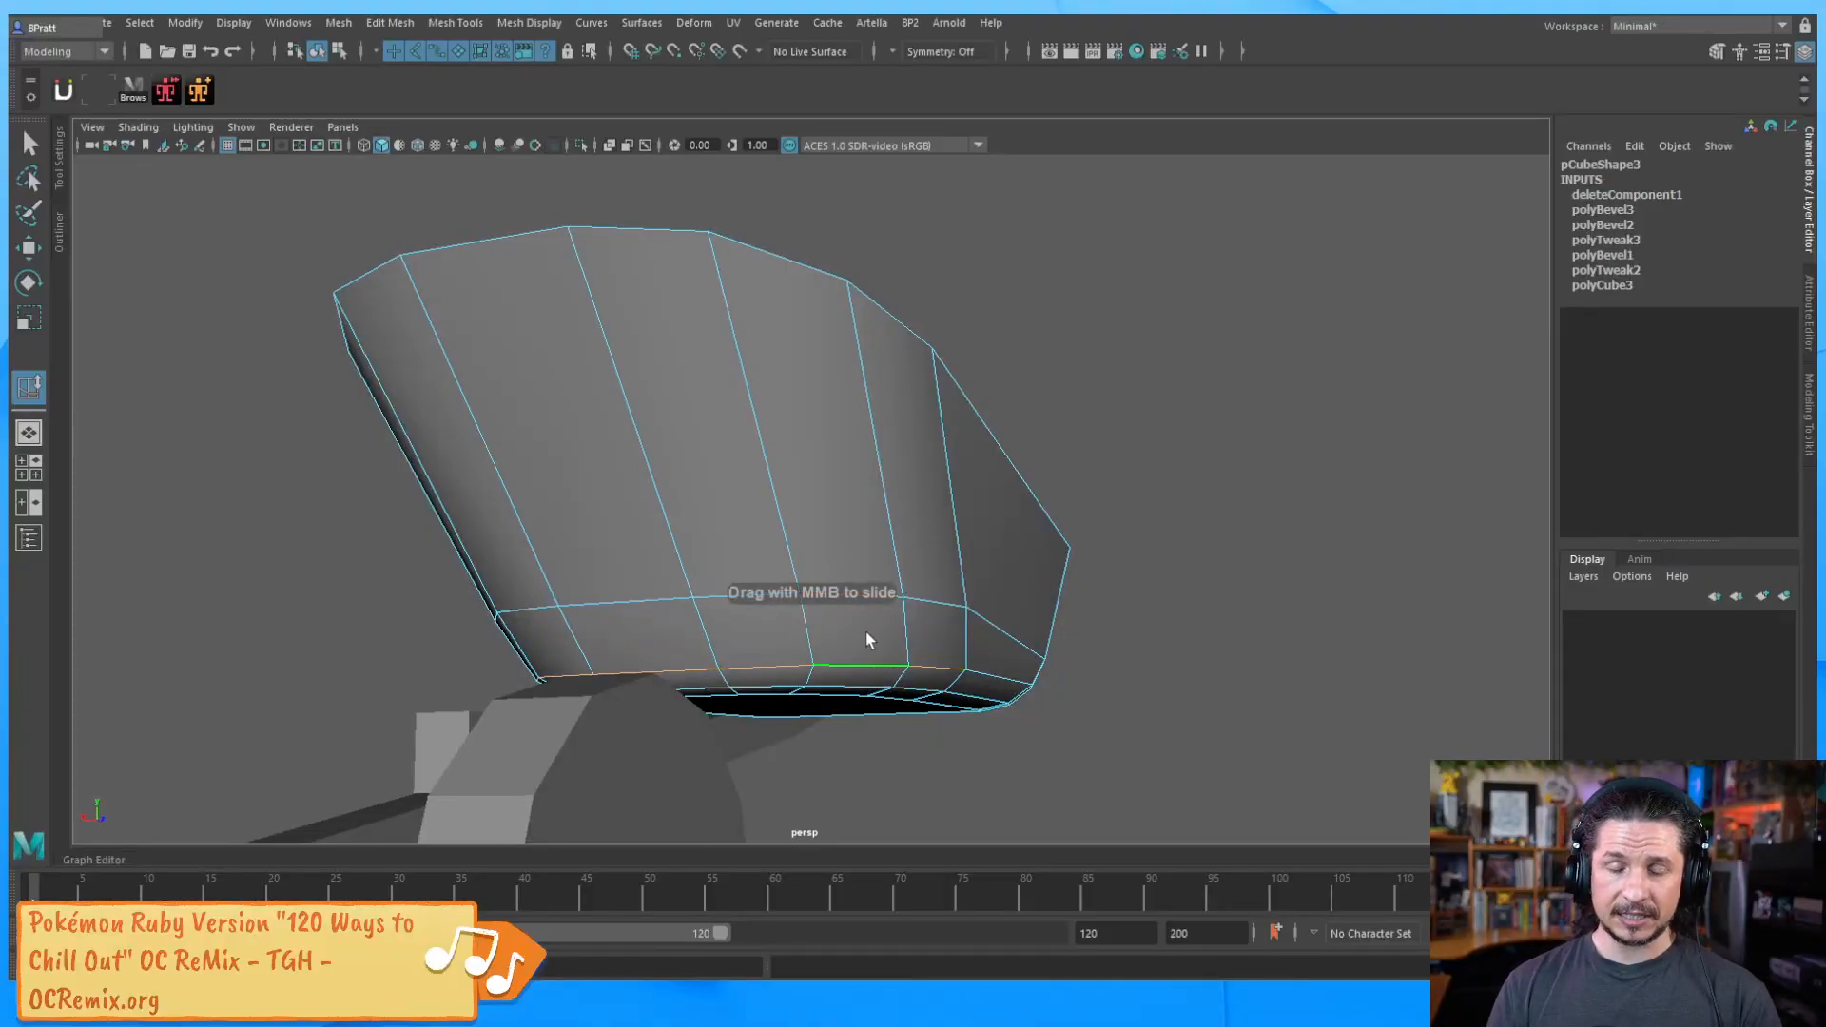
middle_drag(800, 630, 762, 629)
alt+drag(841, 648, 1170, 632)
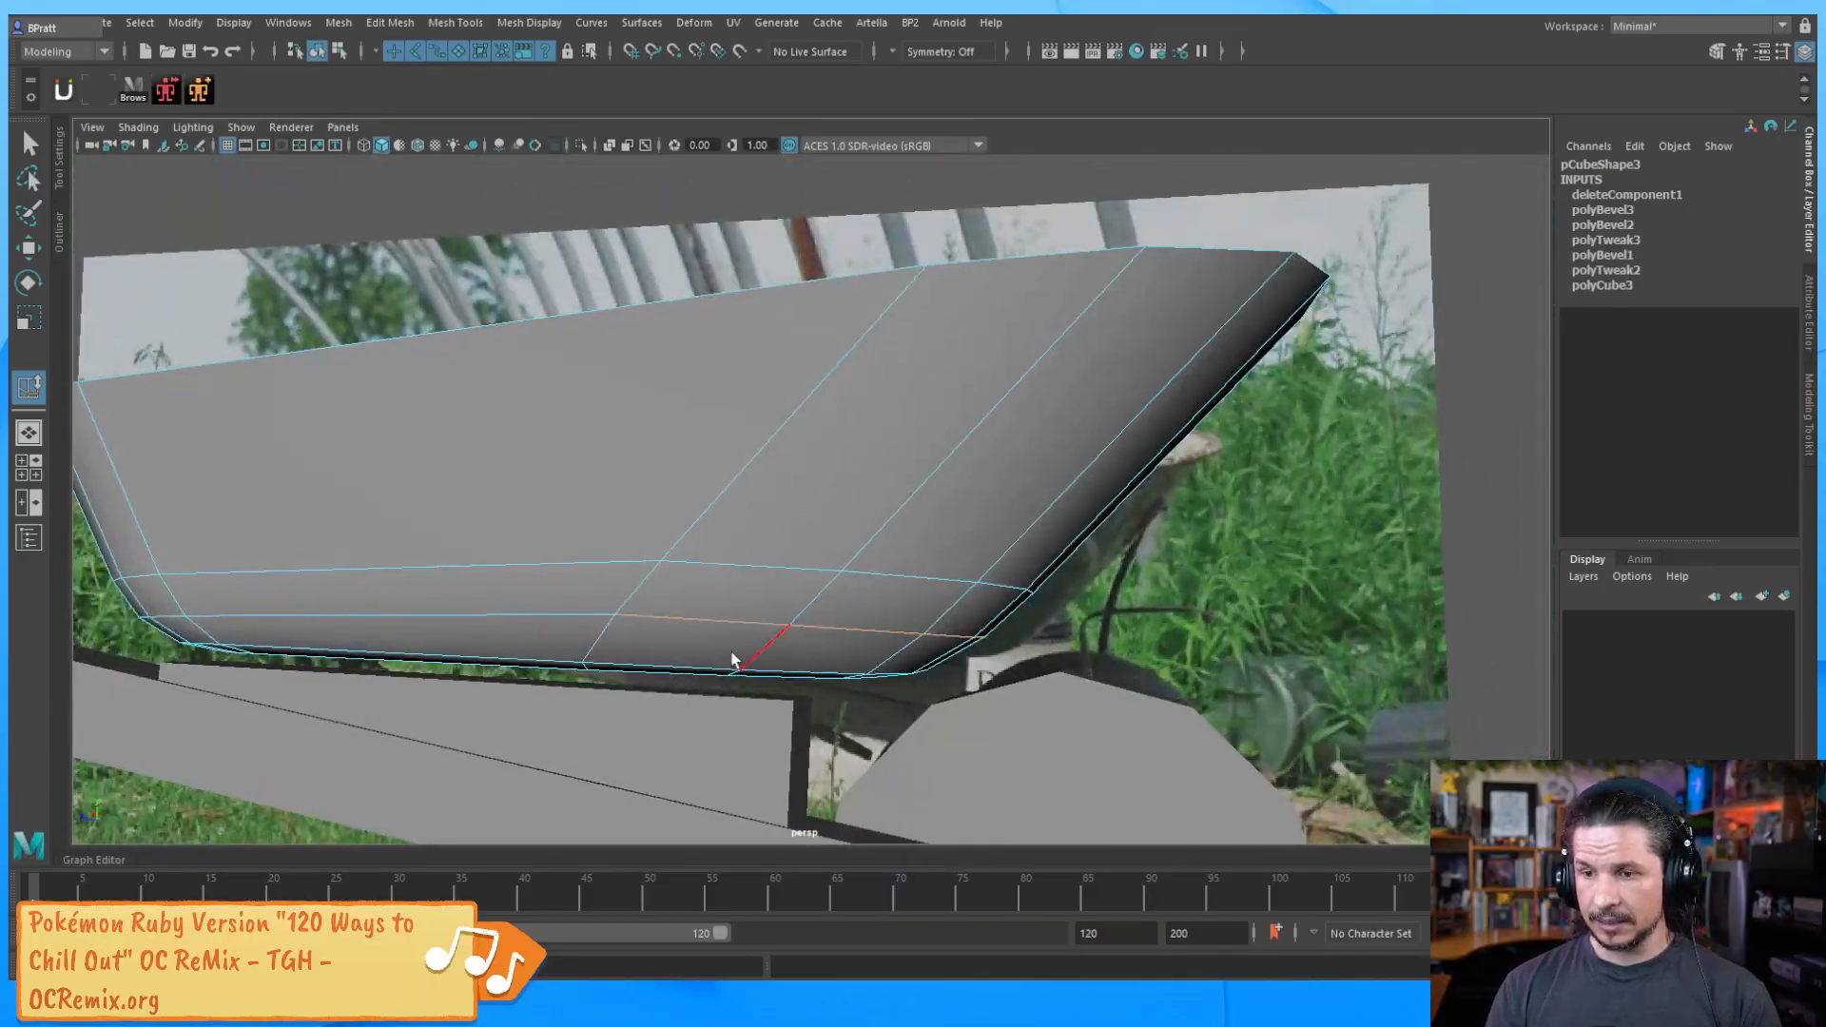
mouse_move(774, 664)
alt+mouse_down()
mouse_move(951, 666)
mouse_move(778, 671)
alt+mouse_up()
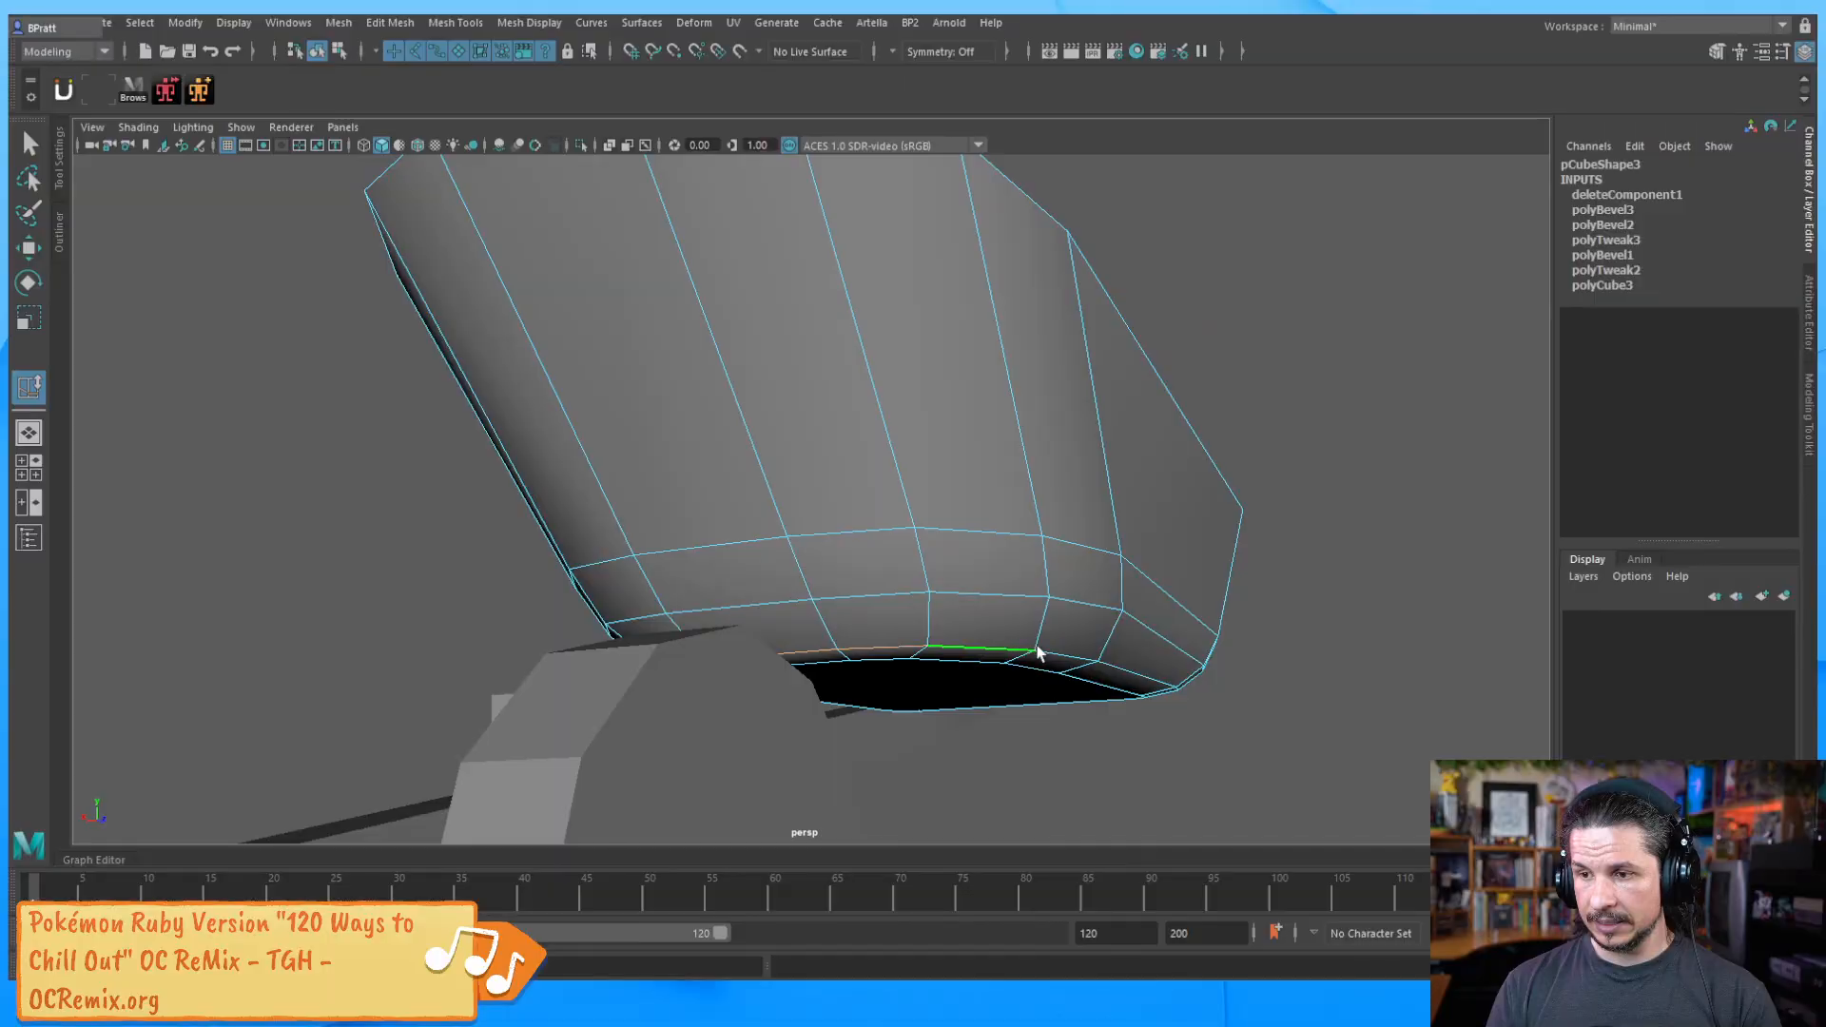
mouse_move(999, 665)
alt+mouse_down()
mouse_move(1068, 676)
mouse_move(817, 668)
mouse_move(876, 687)
mouse_move(983, 659)
alt+mouse_up()
Preview the tub with mesh smoothing, check its lower curve from the side, and return to the unsmoothed display
key(F8)
alt+drag(1320, 583, 818, 595)
key(3)
click(654, 705)
alt+drag(654, 704, 905, 670)
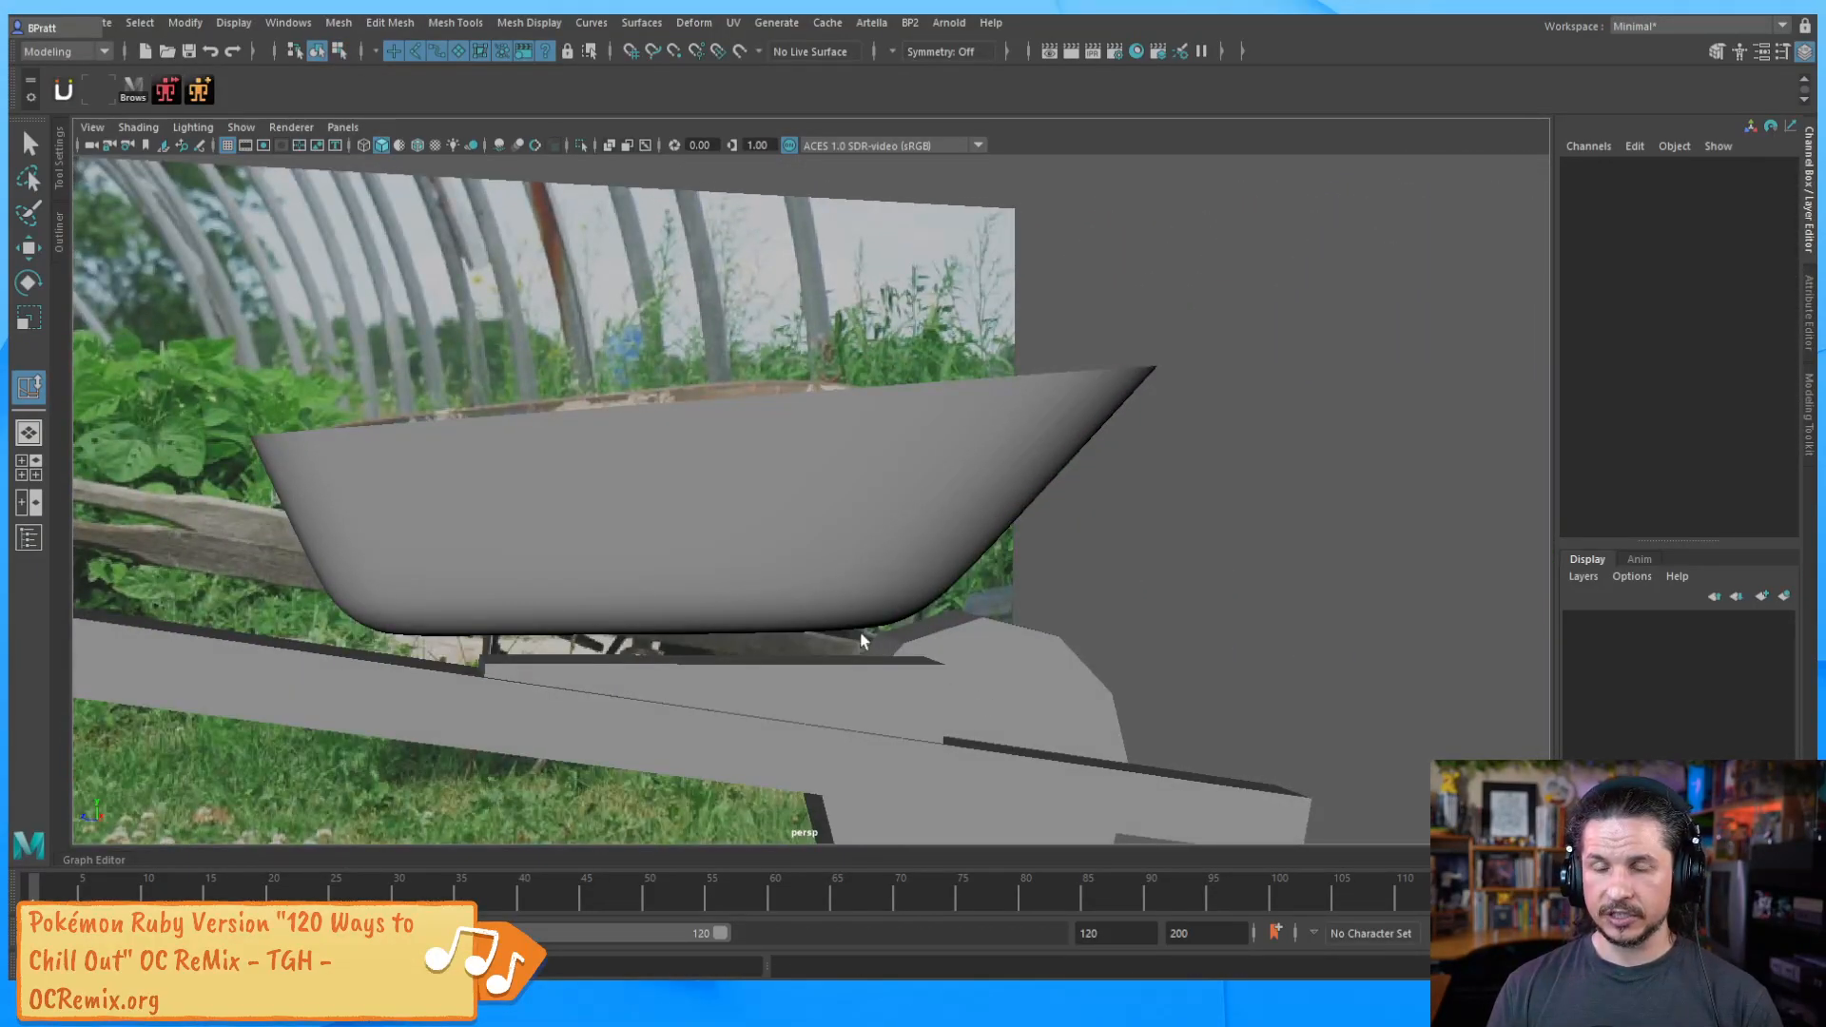
click(908, 565)
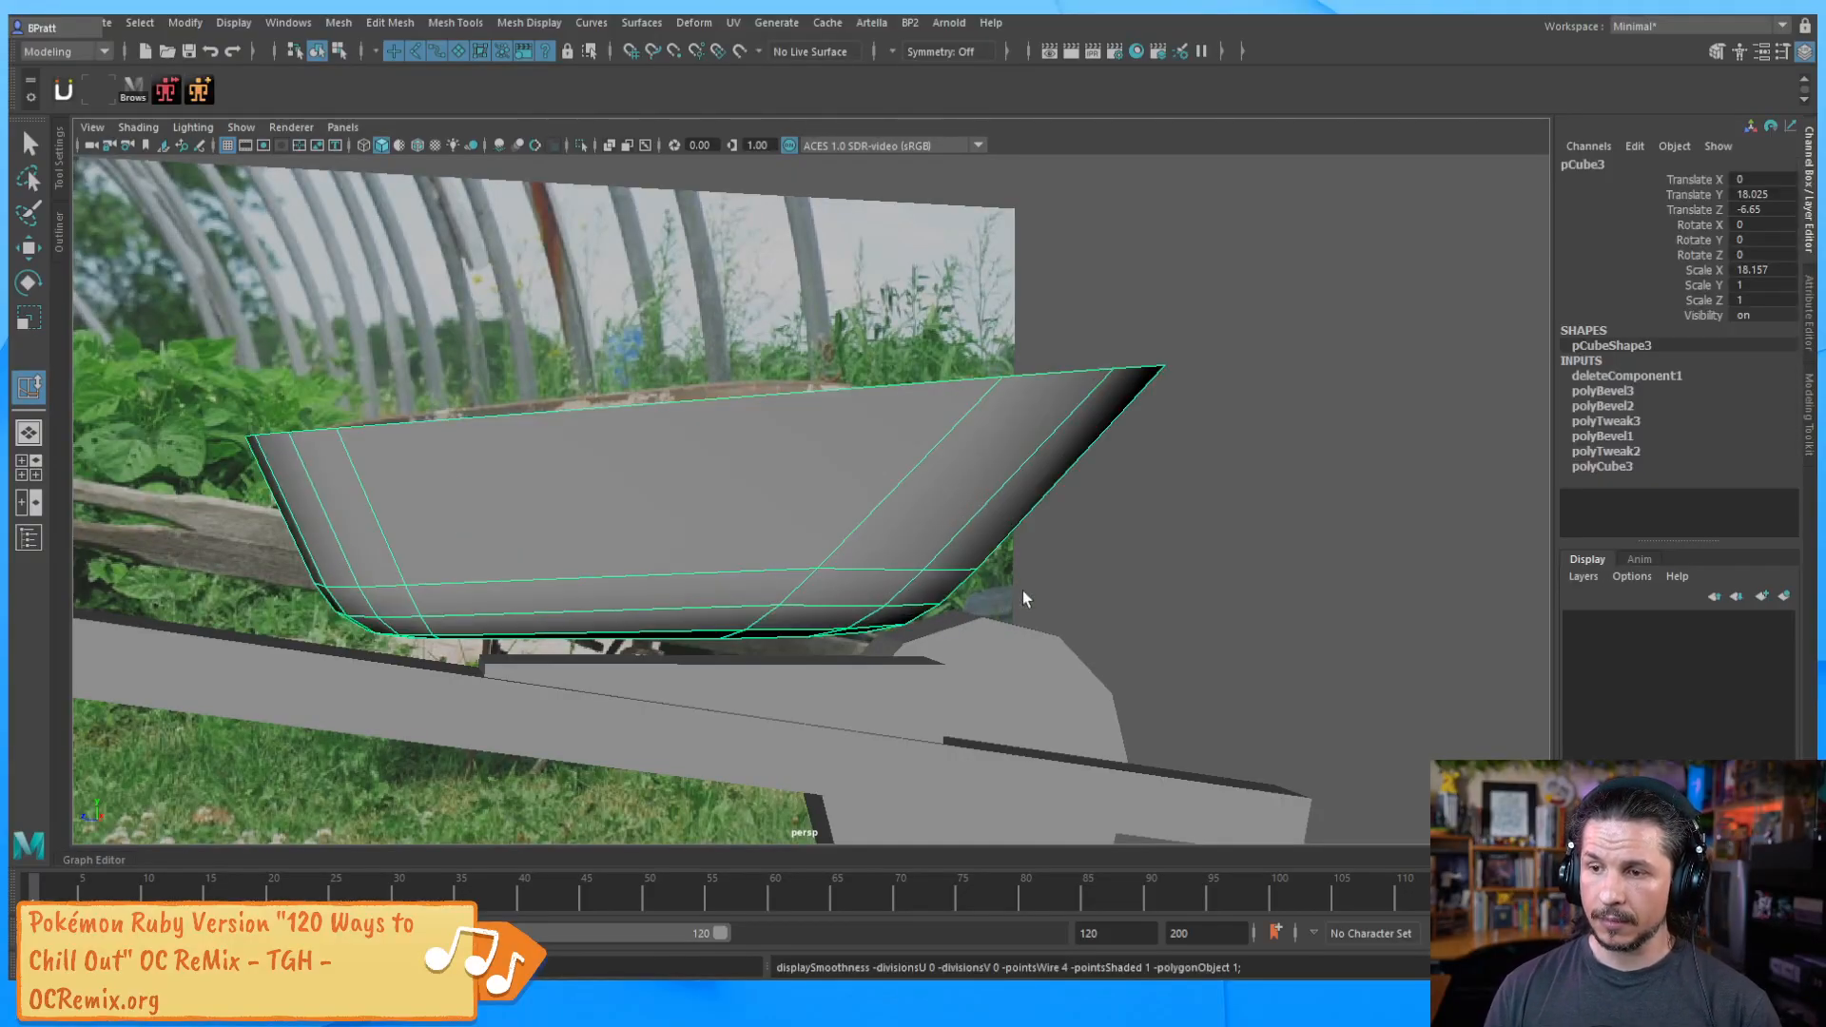
Select the matching vertices on both sides of the tub where the bottom bevel meets the start of the front bend
key(f)
alt+drag(747, 551, 769, 581)
mouse_move(730, 558)
right_down()
mouse_move(710, 531)
mouse_move(715, 571)
right_up()
click(779, 555)
click(717, 567)
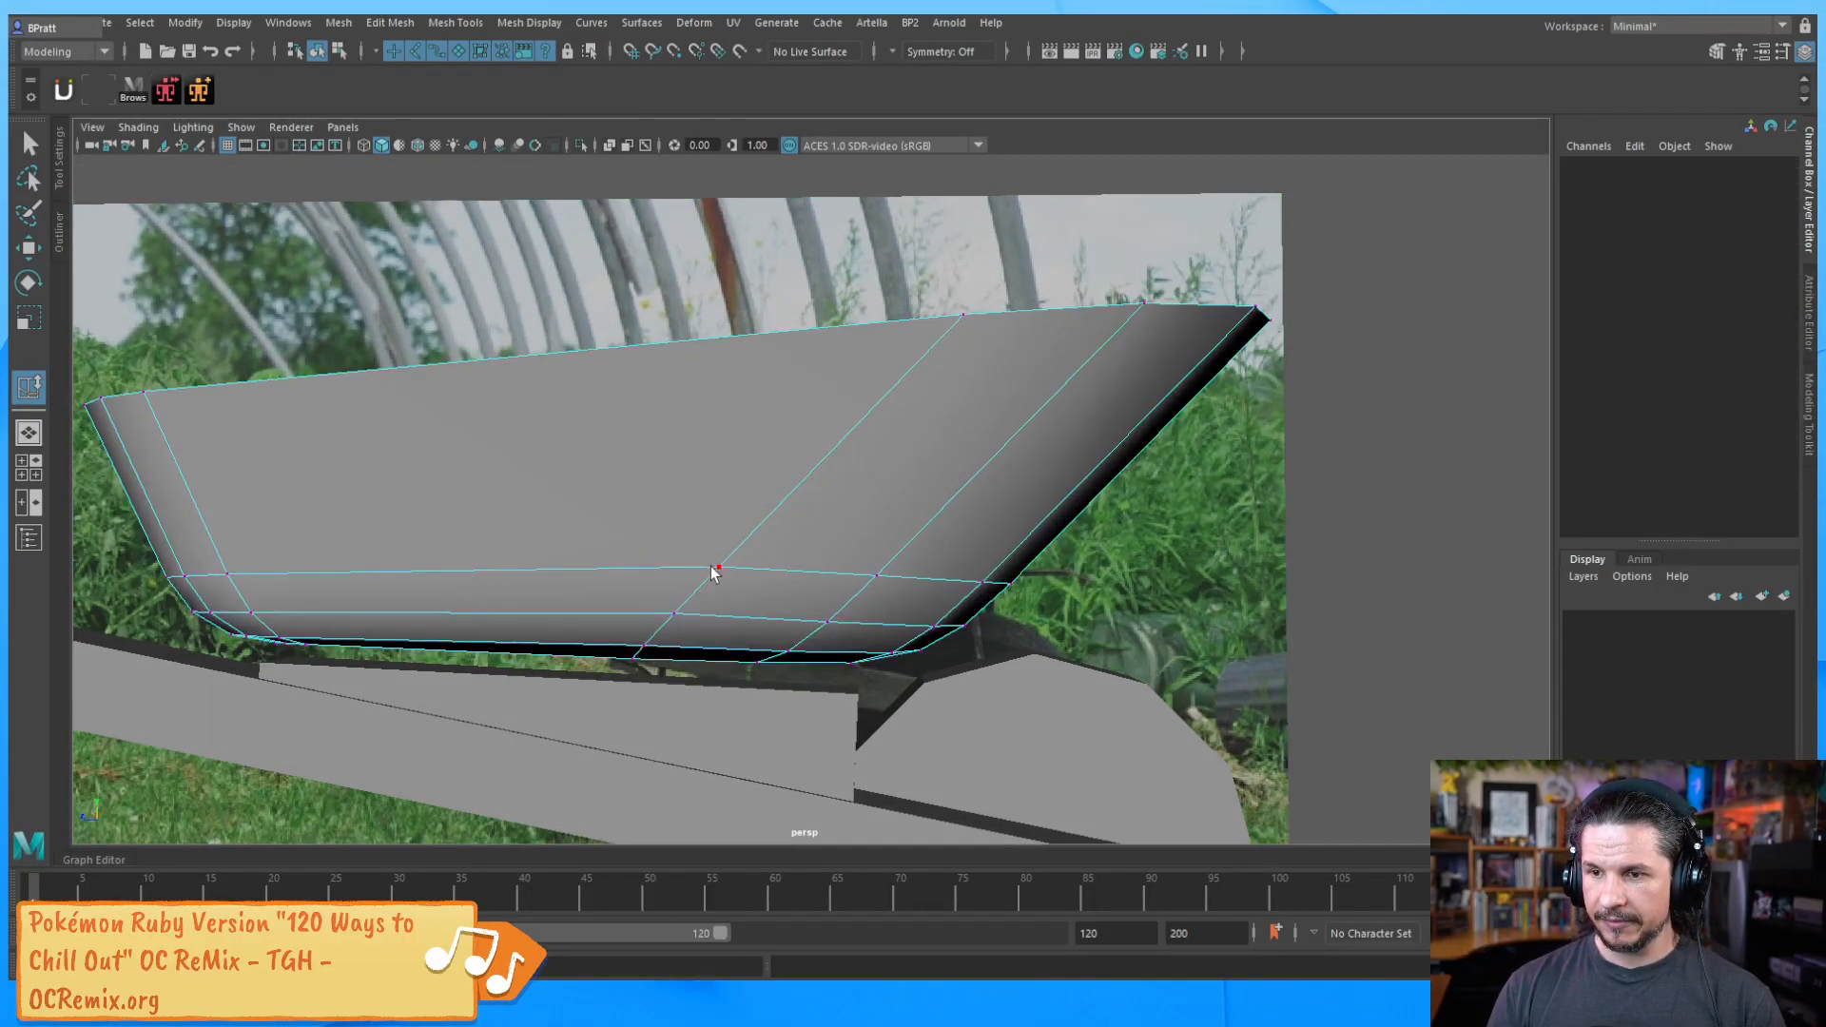
click(717, 569)
alt+drag(1043, 568, 590, 594)
alt+drag(1103, 582, 917, 599)
Try extruding the two selected side vertices, and undo the extrusion
shift+right_click(768, 556)
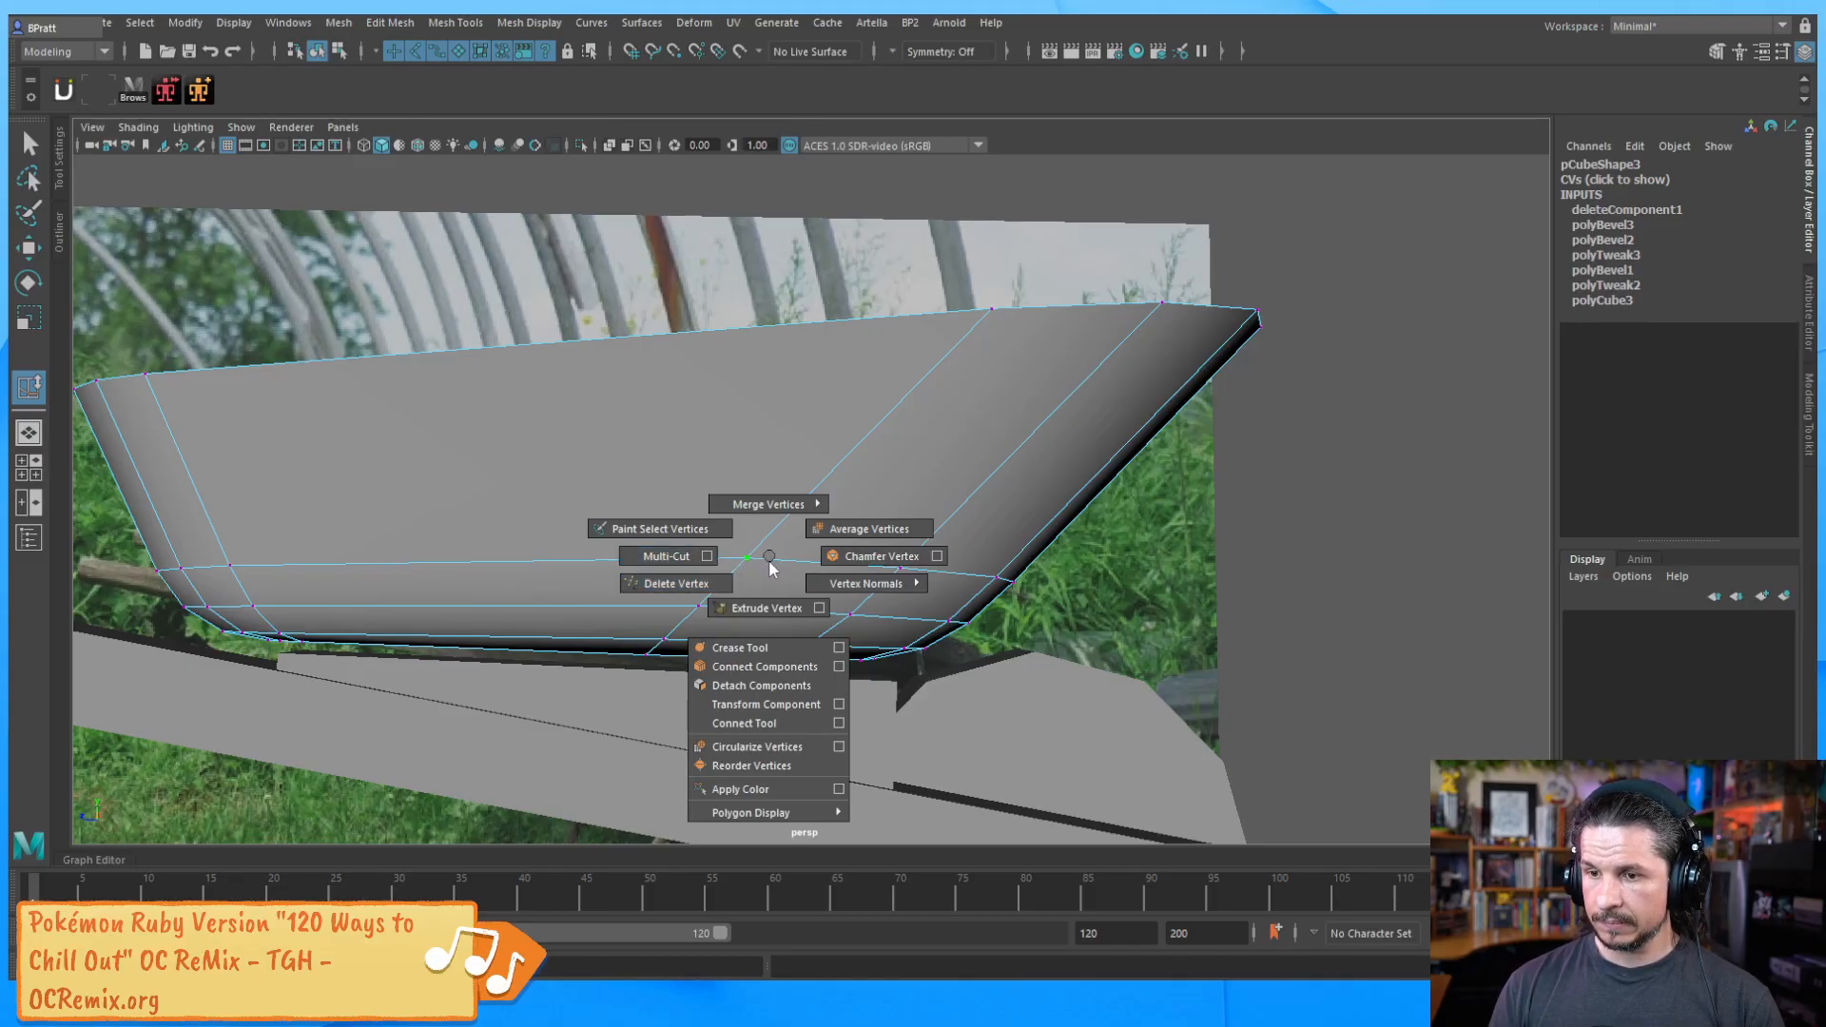
shift+right_drag(771, 569, 767, 607)
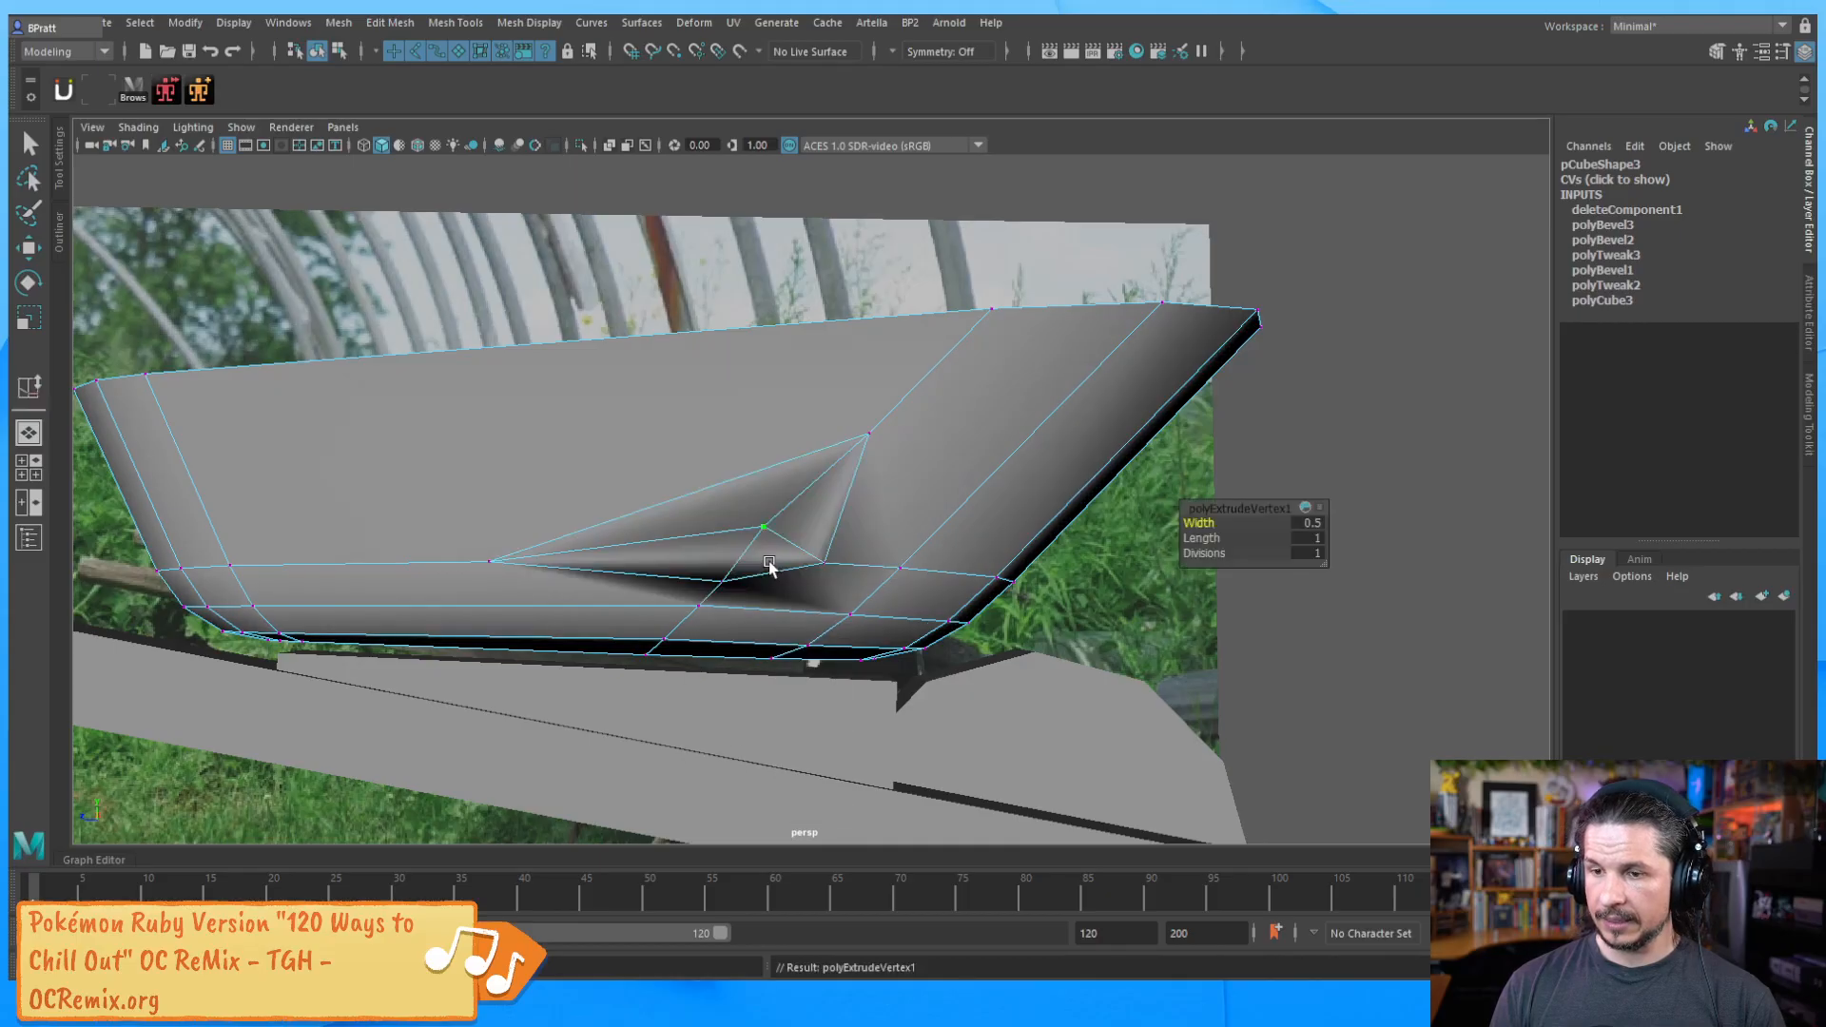
key(ctrl+z)
Try World Z selection symmetry and test it by picking a bevel vertex inside the tub
key(w)
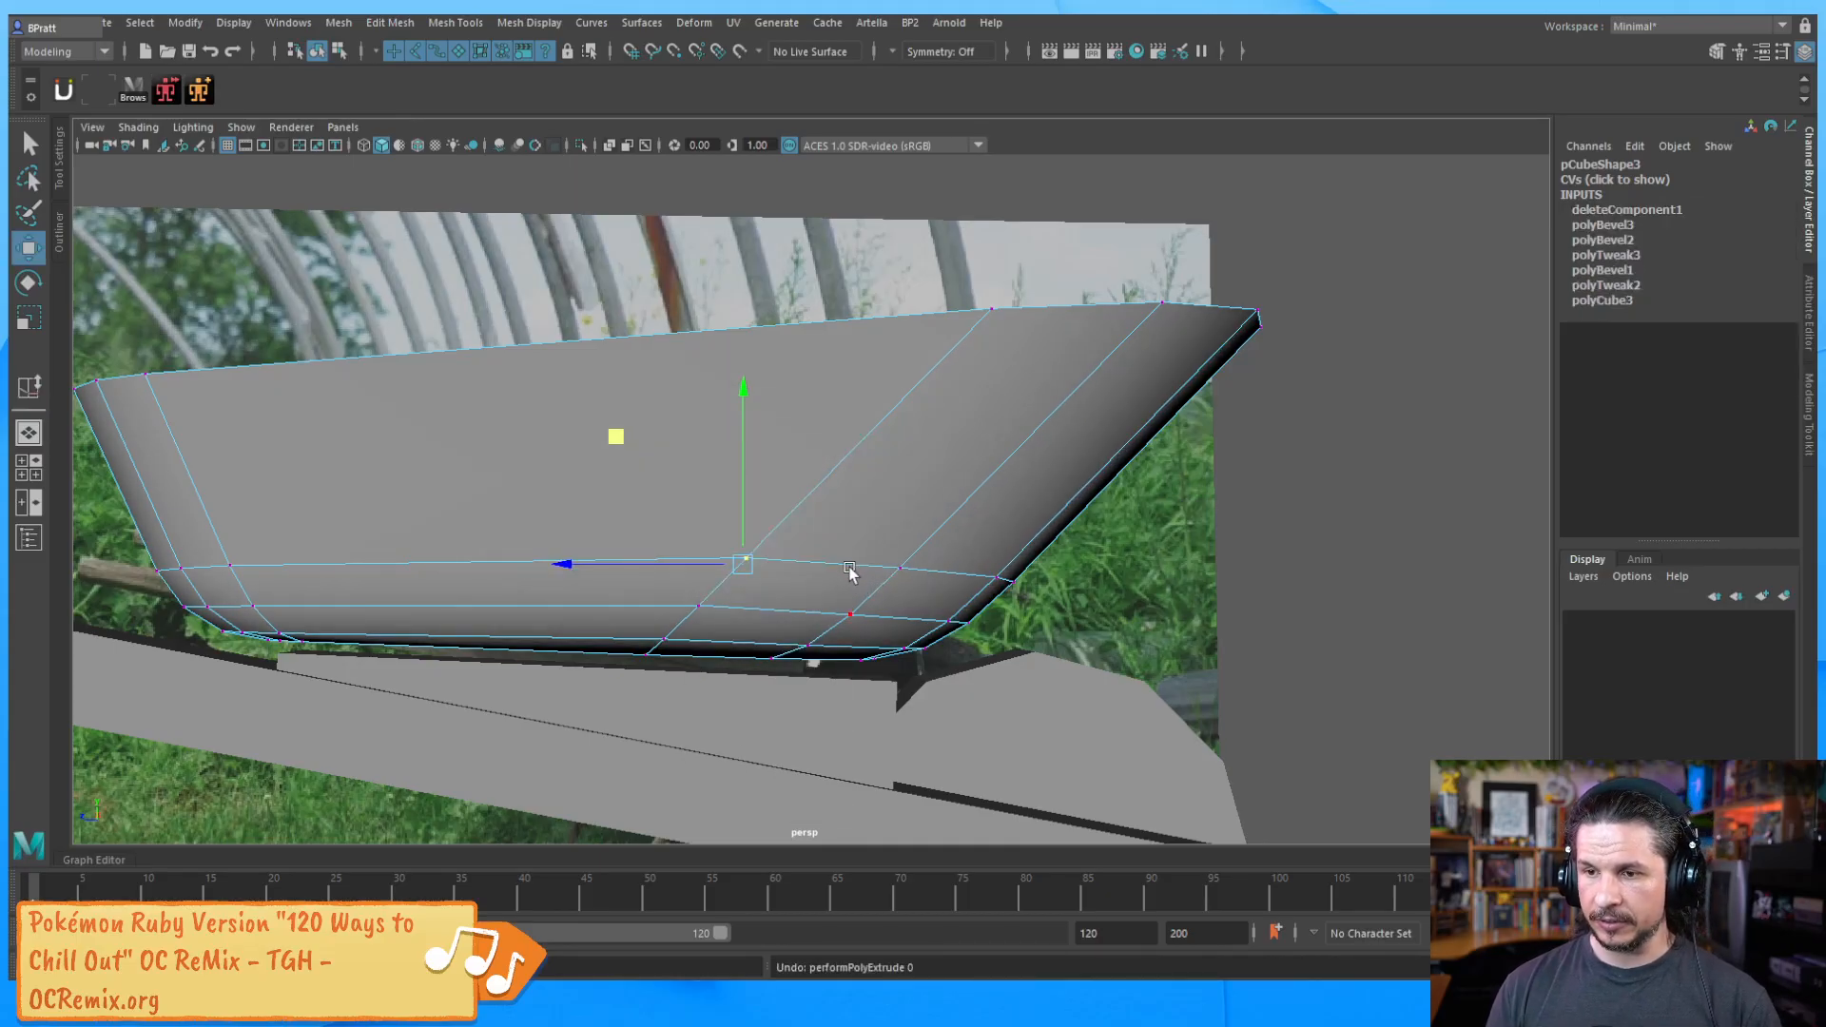
alt+drag(1011, 494, 894, 590)
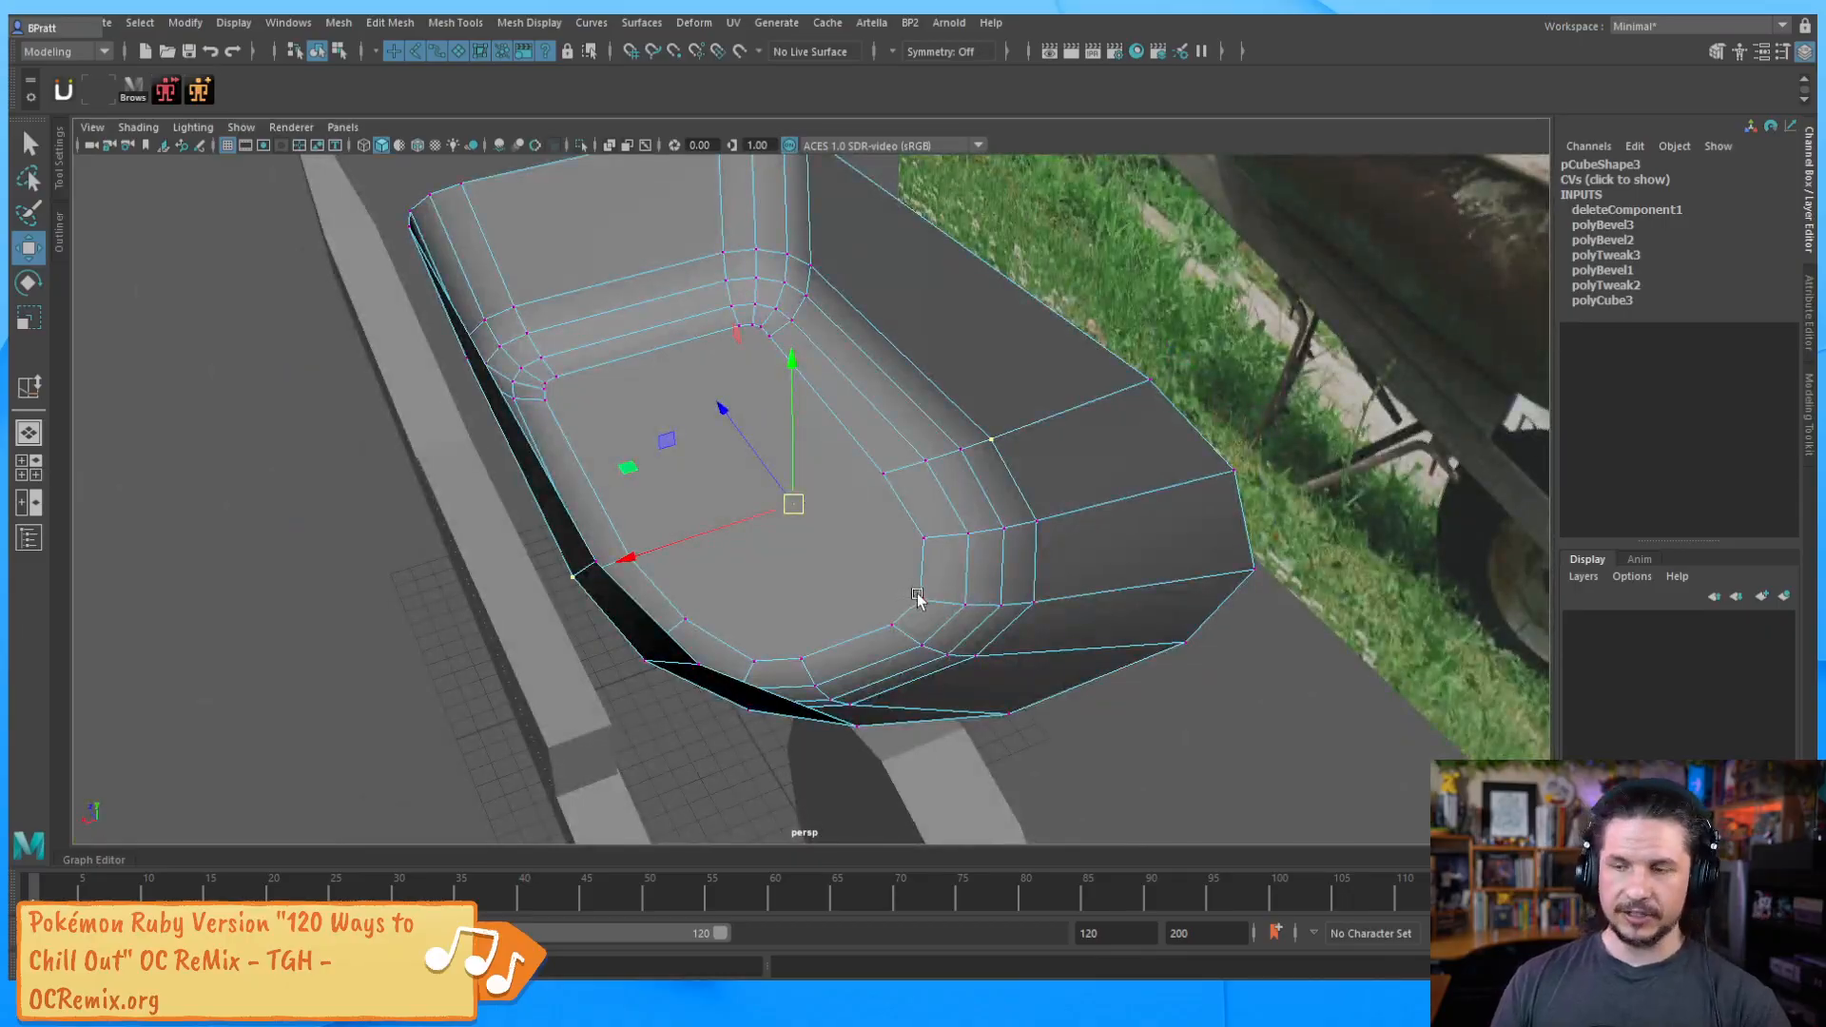
key(F8)
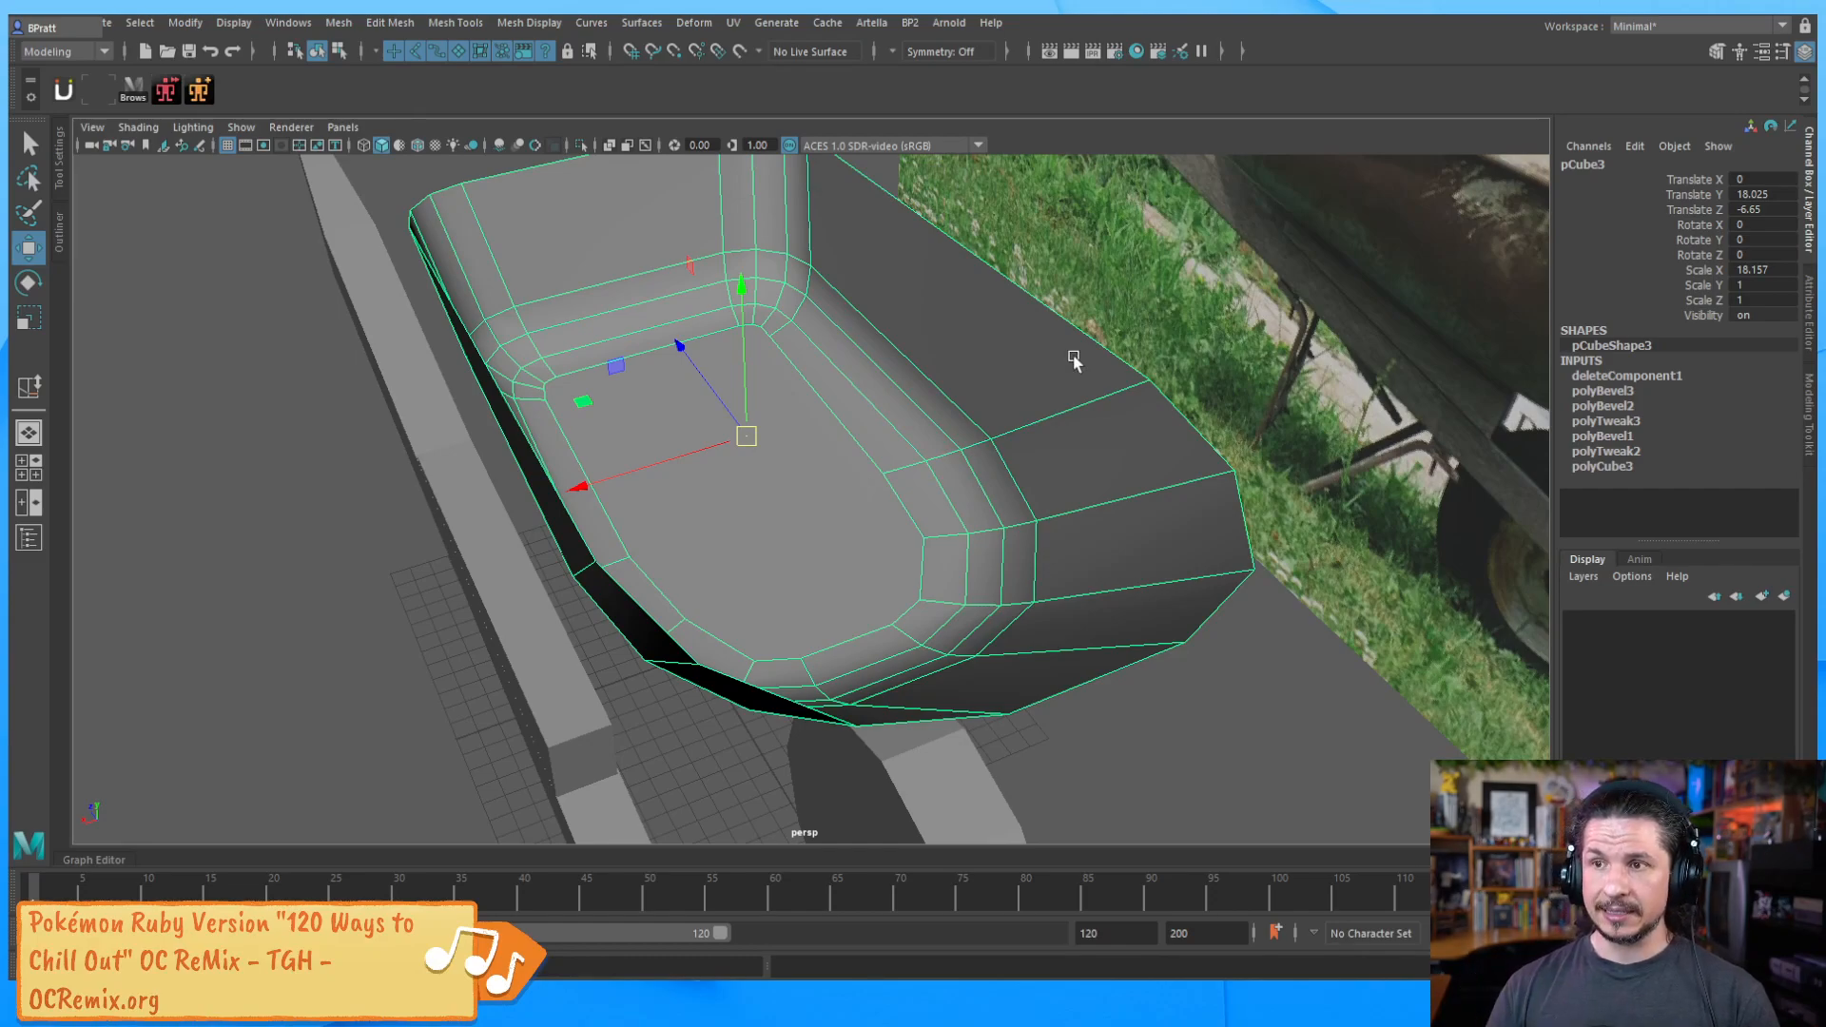
click(916, 52)
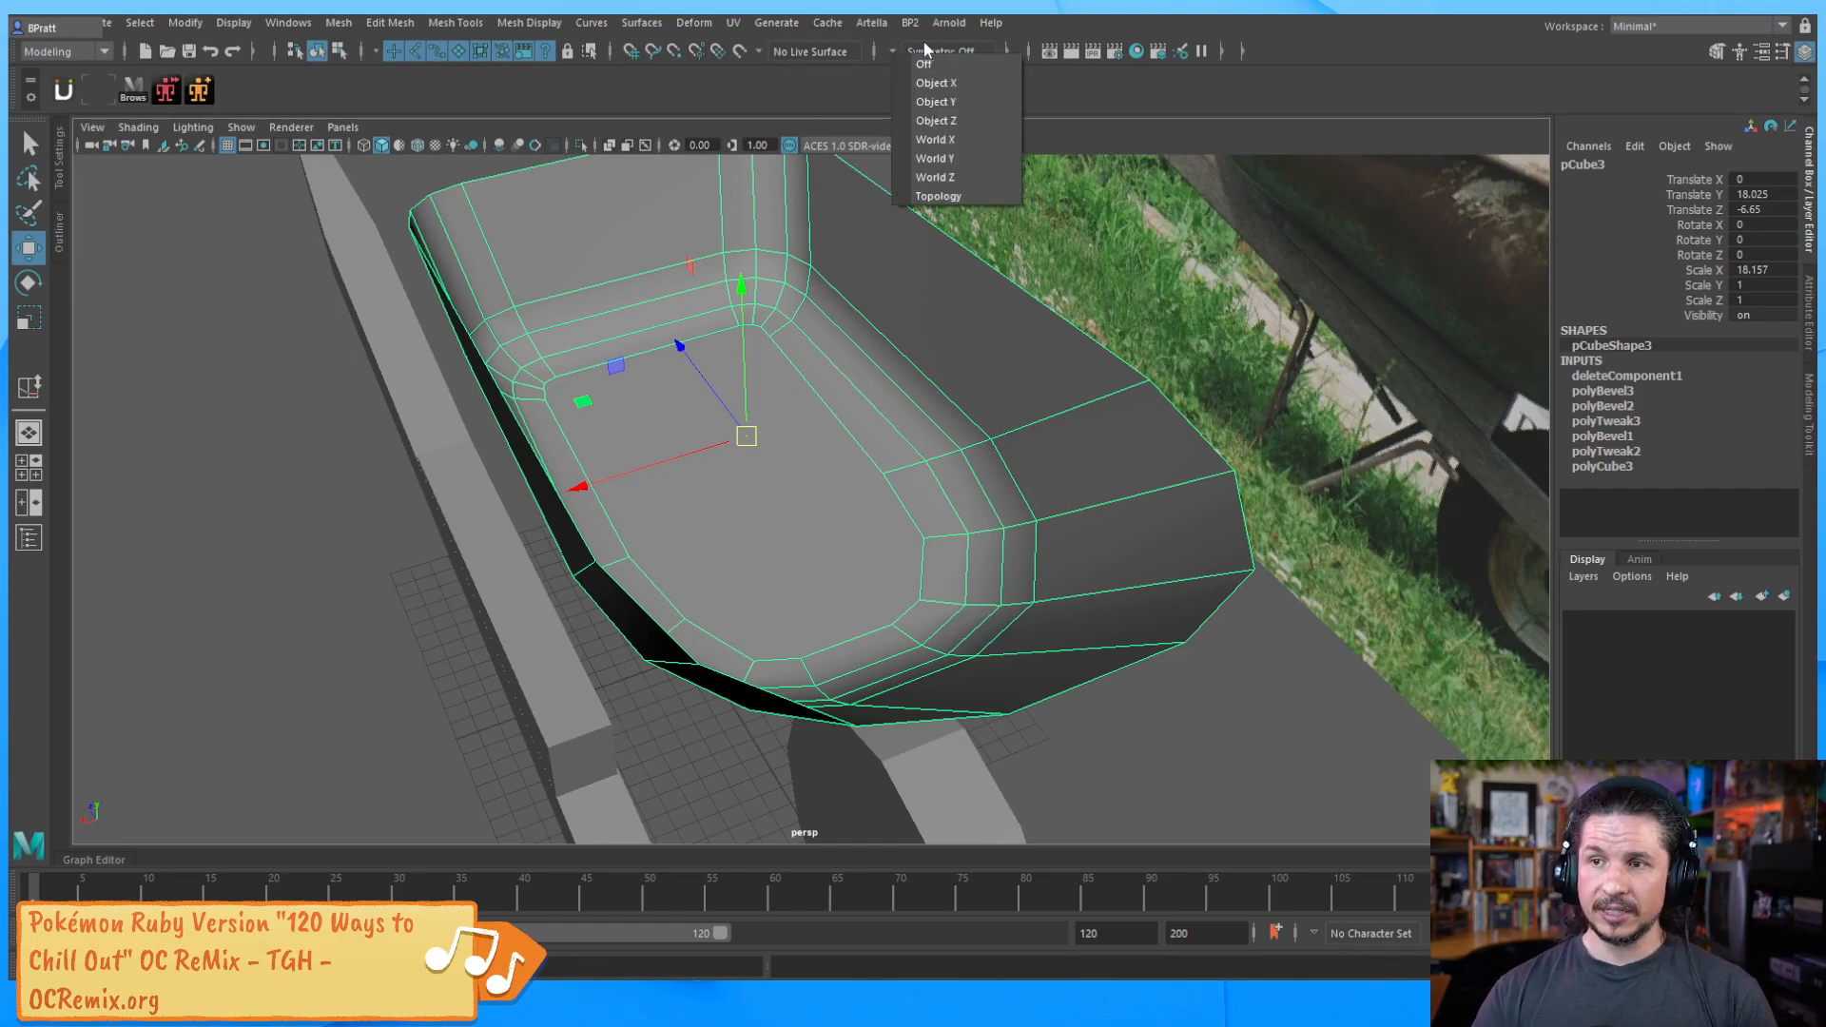
click(951, 177)
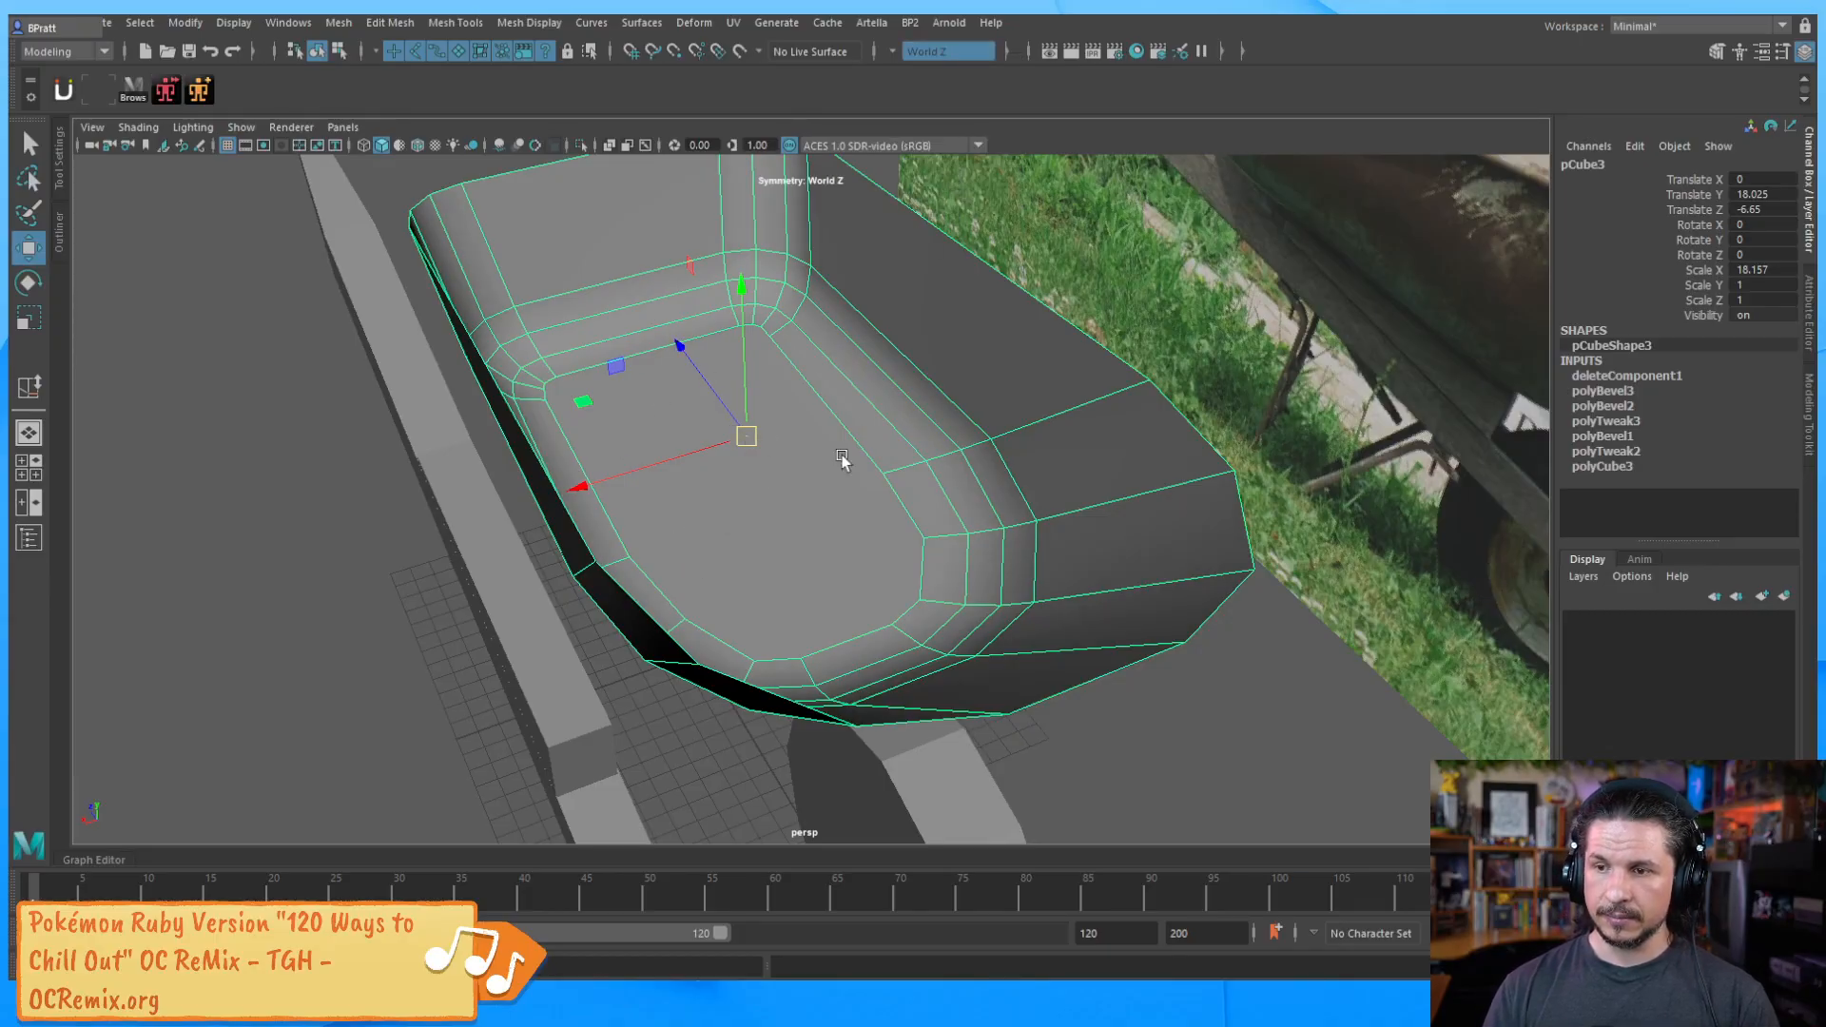
right_drag(687, 465, 685, 464)
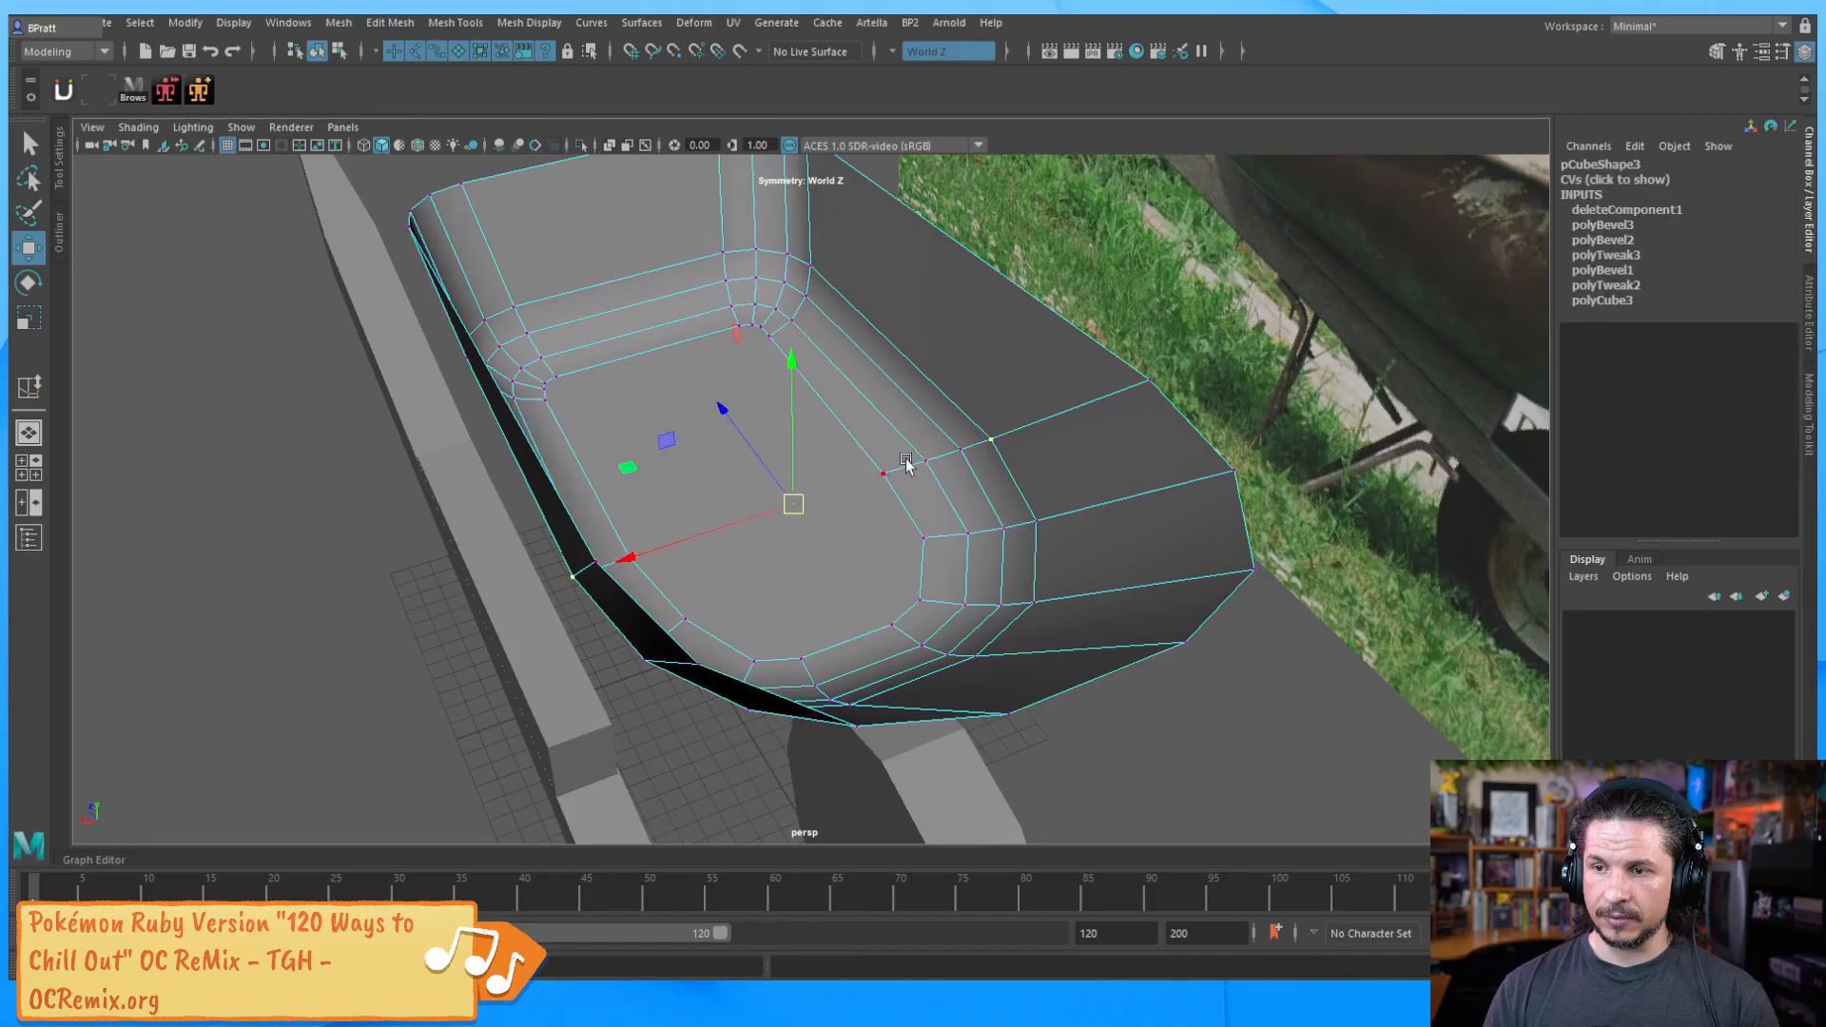
click(962, 448)
alt+drag(701, 635, 795, 578)
Try Object Z selection symmetry and test it on a lower side vertex of the tub
click(948, 52)
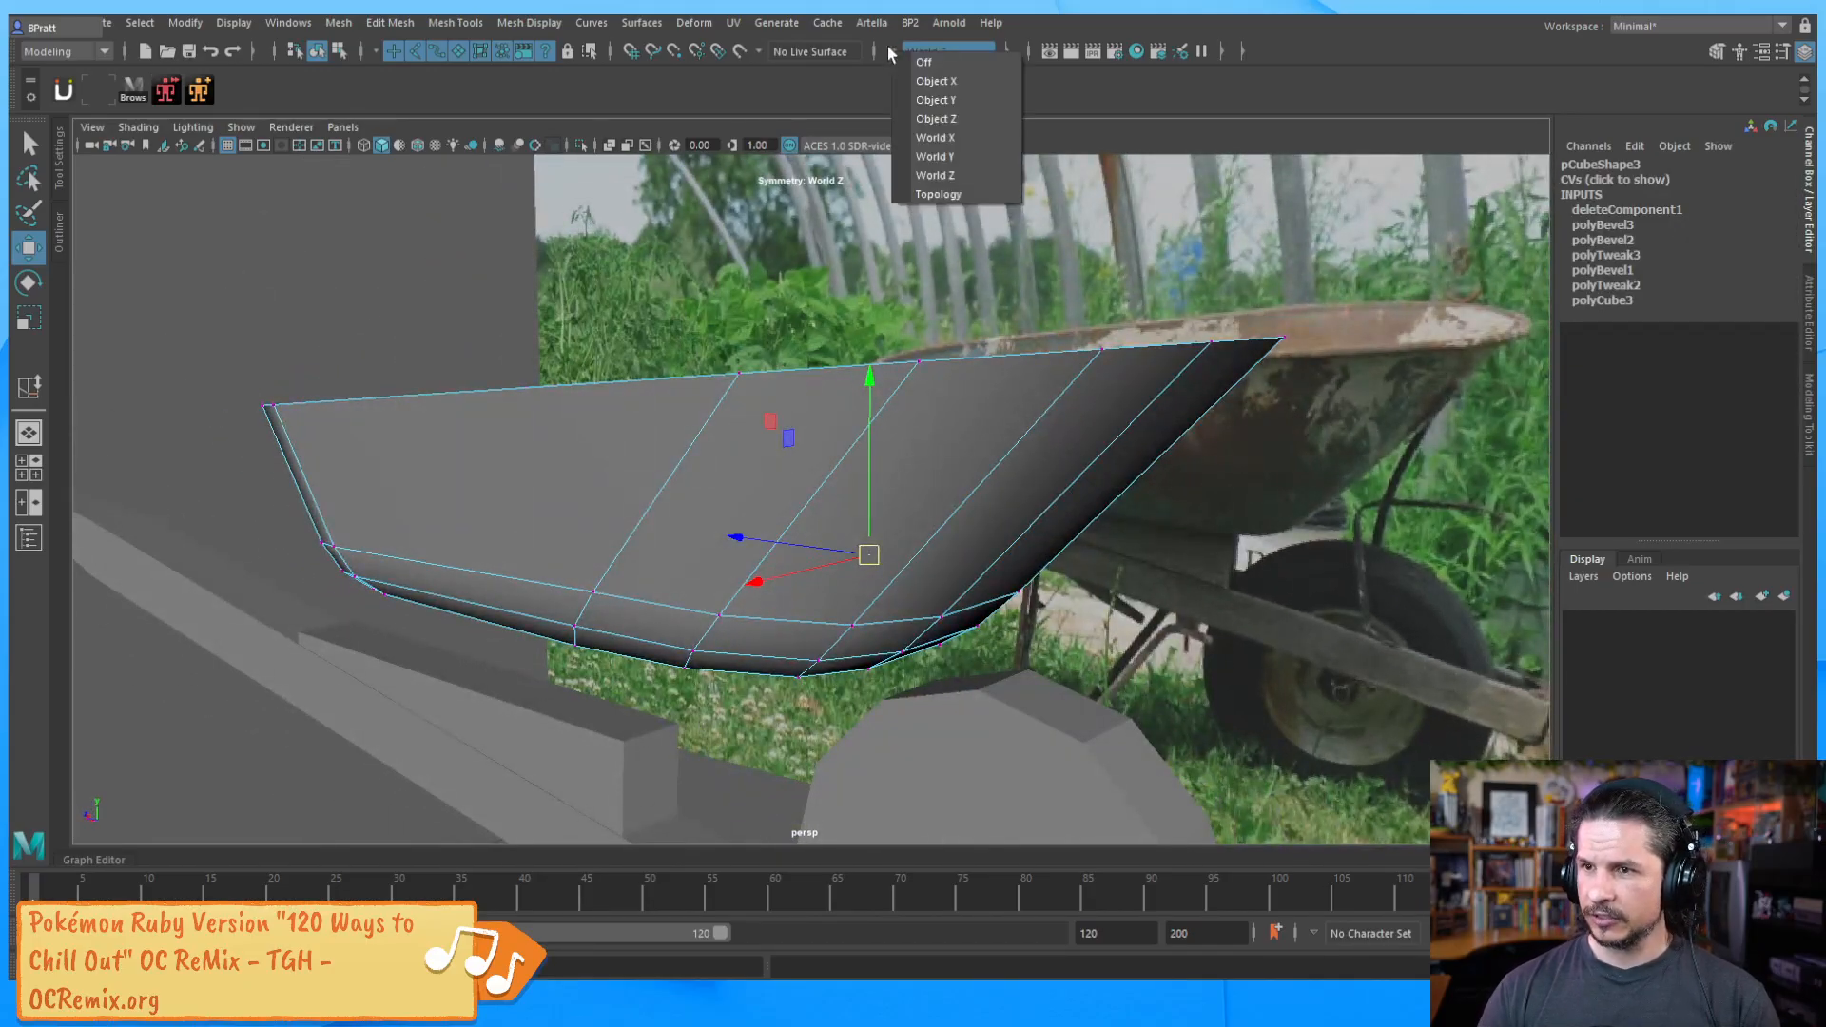
click(930, 127)
alt+drag(902, 334, 859, 394)
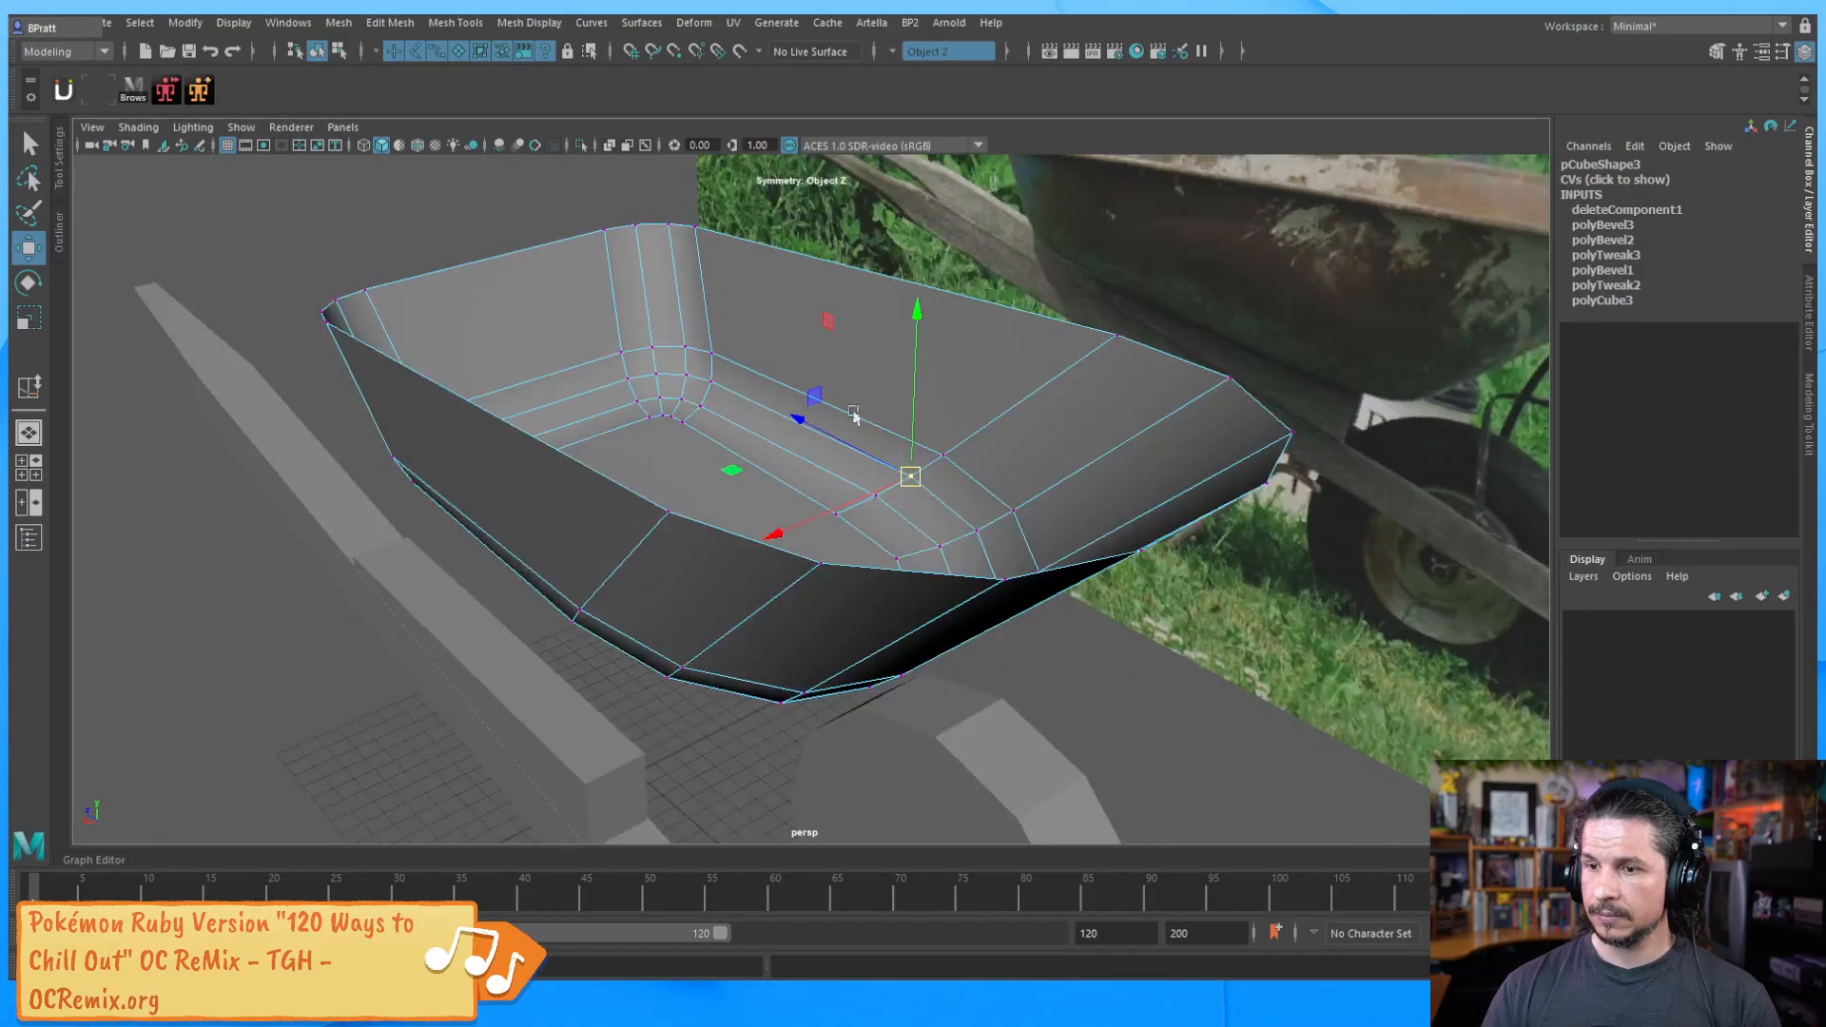
alt+drag(588, 635, 587, 619)
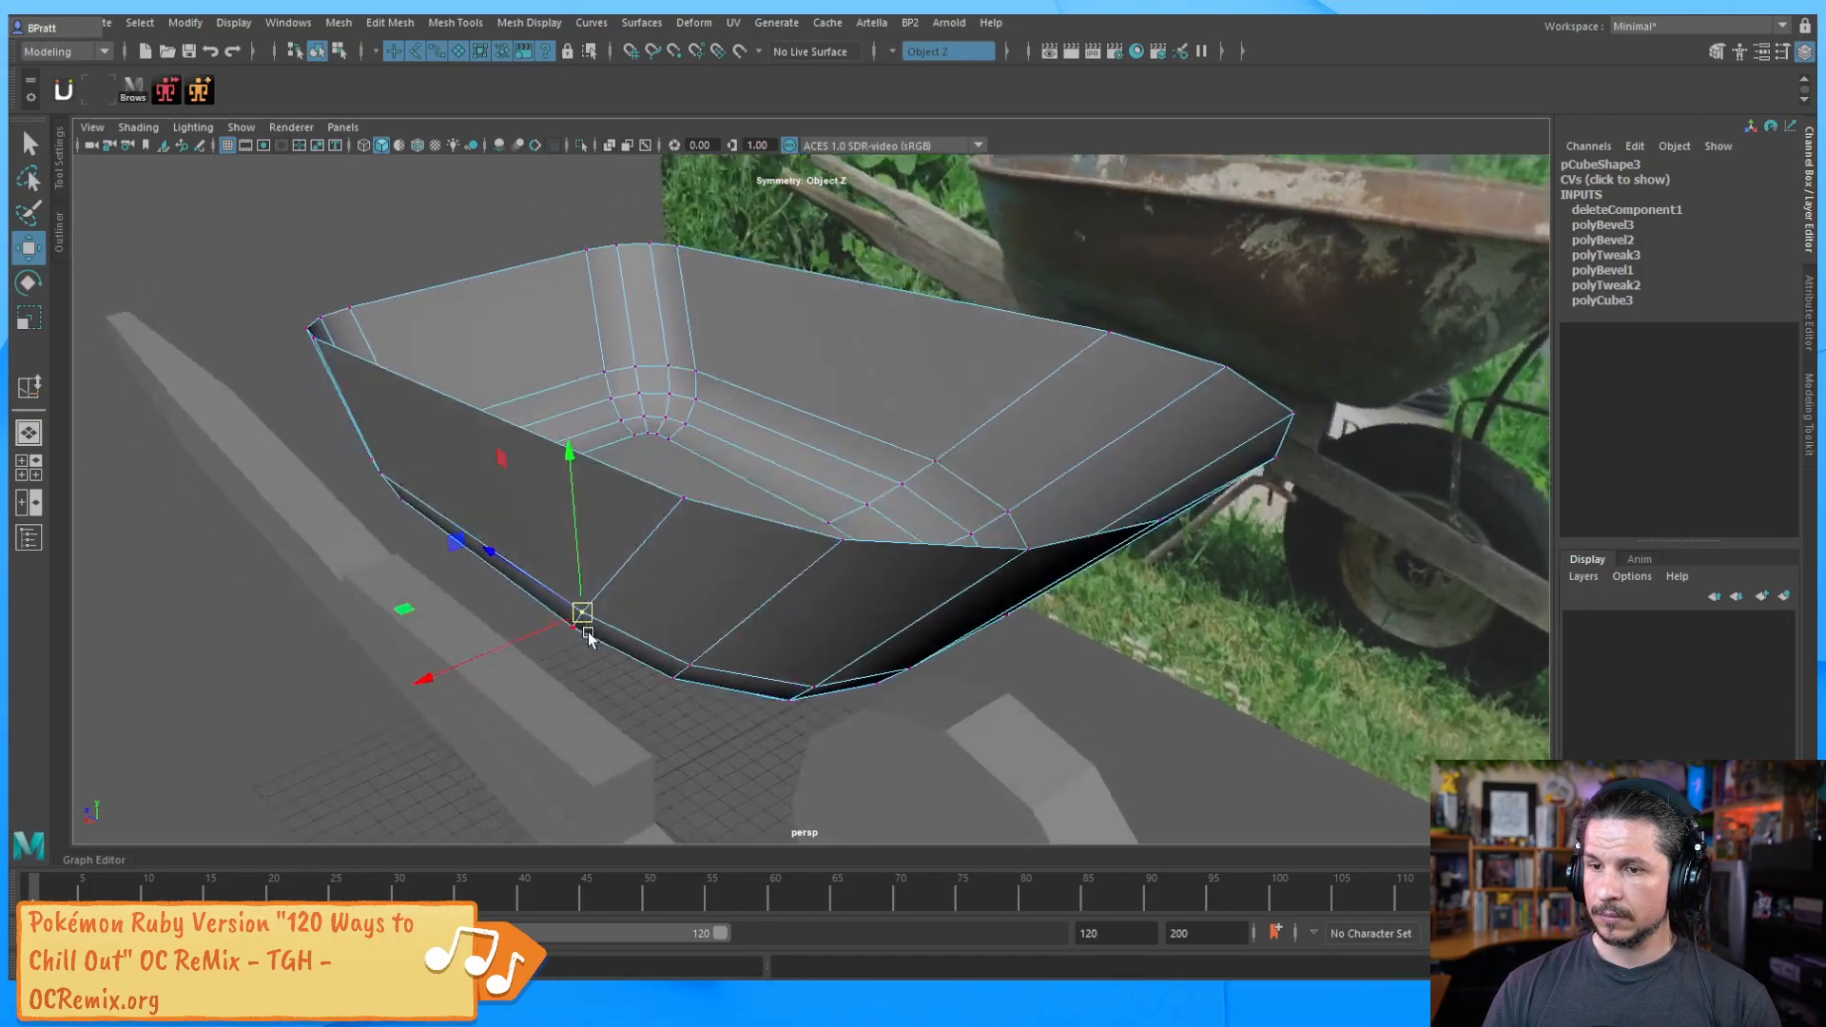
Set the selection symmetry to Object X for editing both sides of the tub
click(891, 57)
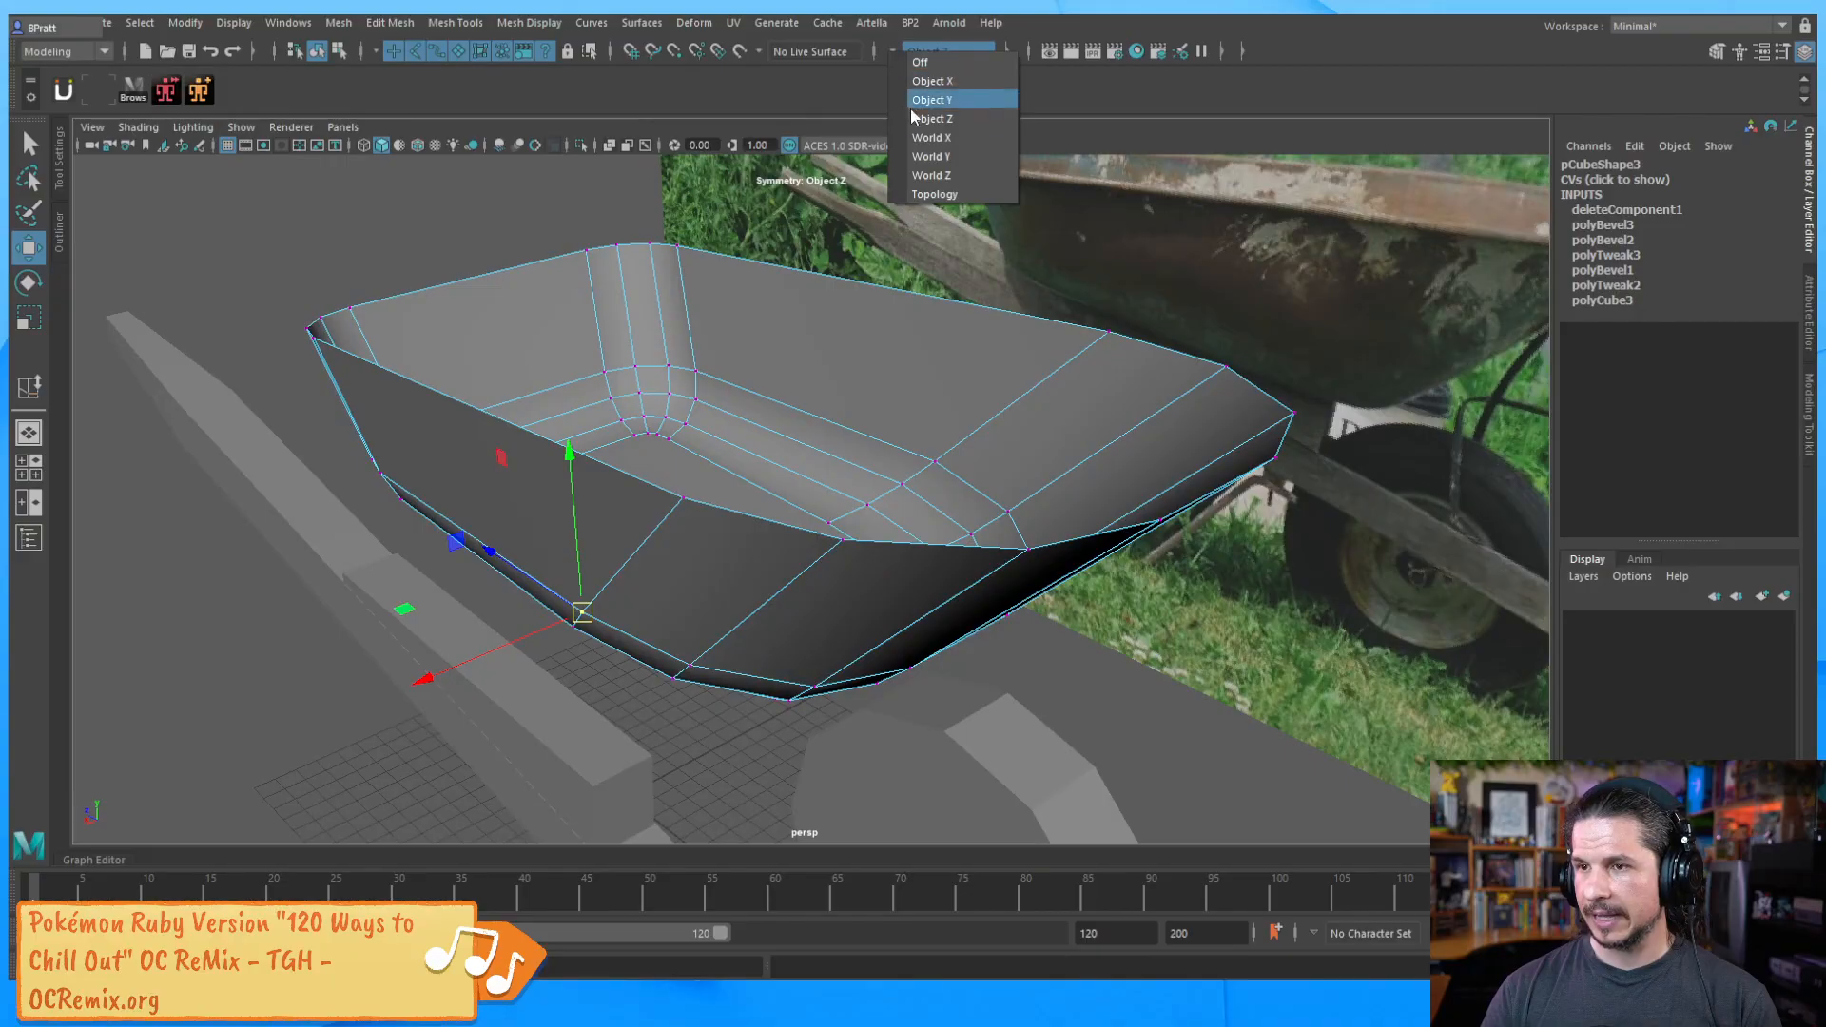
click(929, 87)
alt+drag(728, 573, 799, 487)
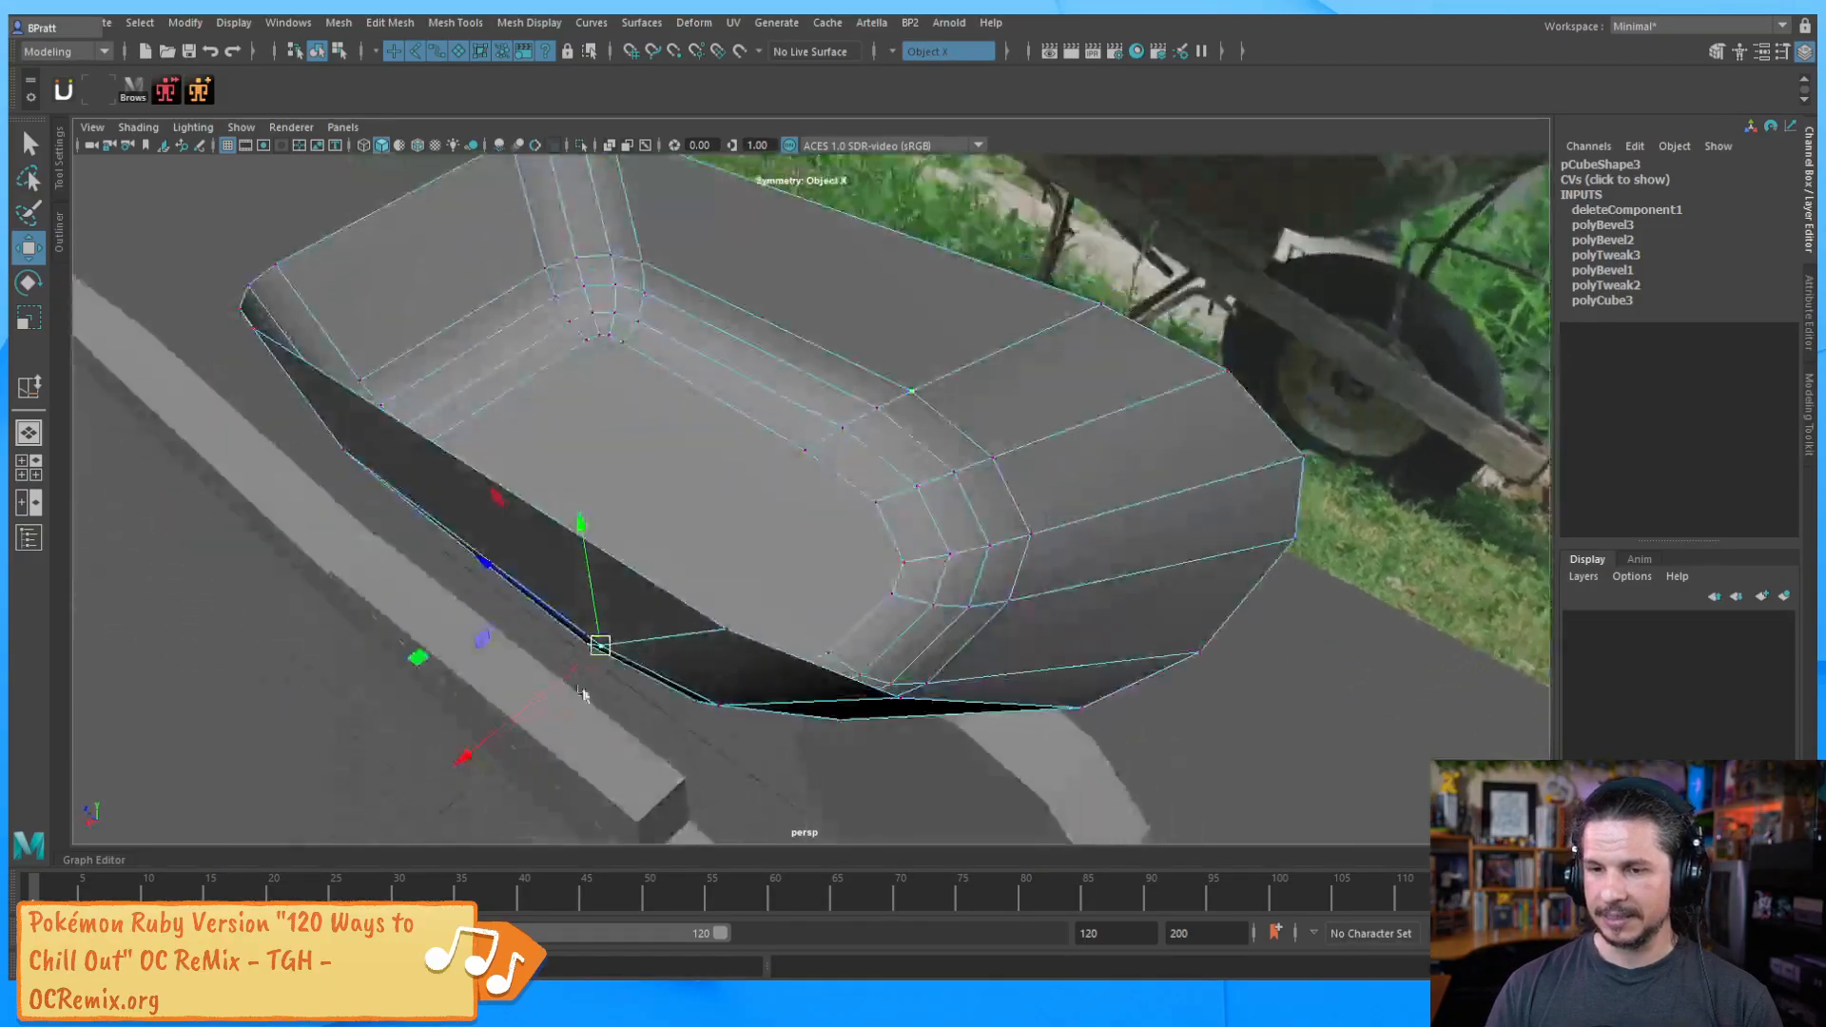
Slide two outer bevel vertices near the tub's front lower corner along their edges, using curve snapping with Object X symmetry on
alt+drag(990, 383, 892, 435)
click(951, 522)
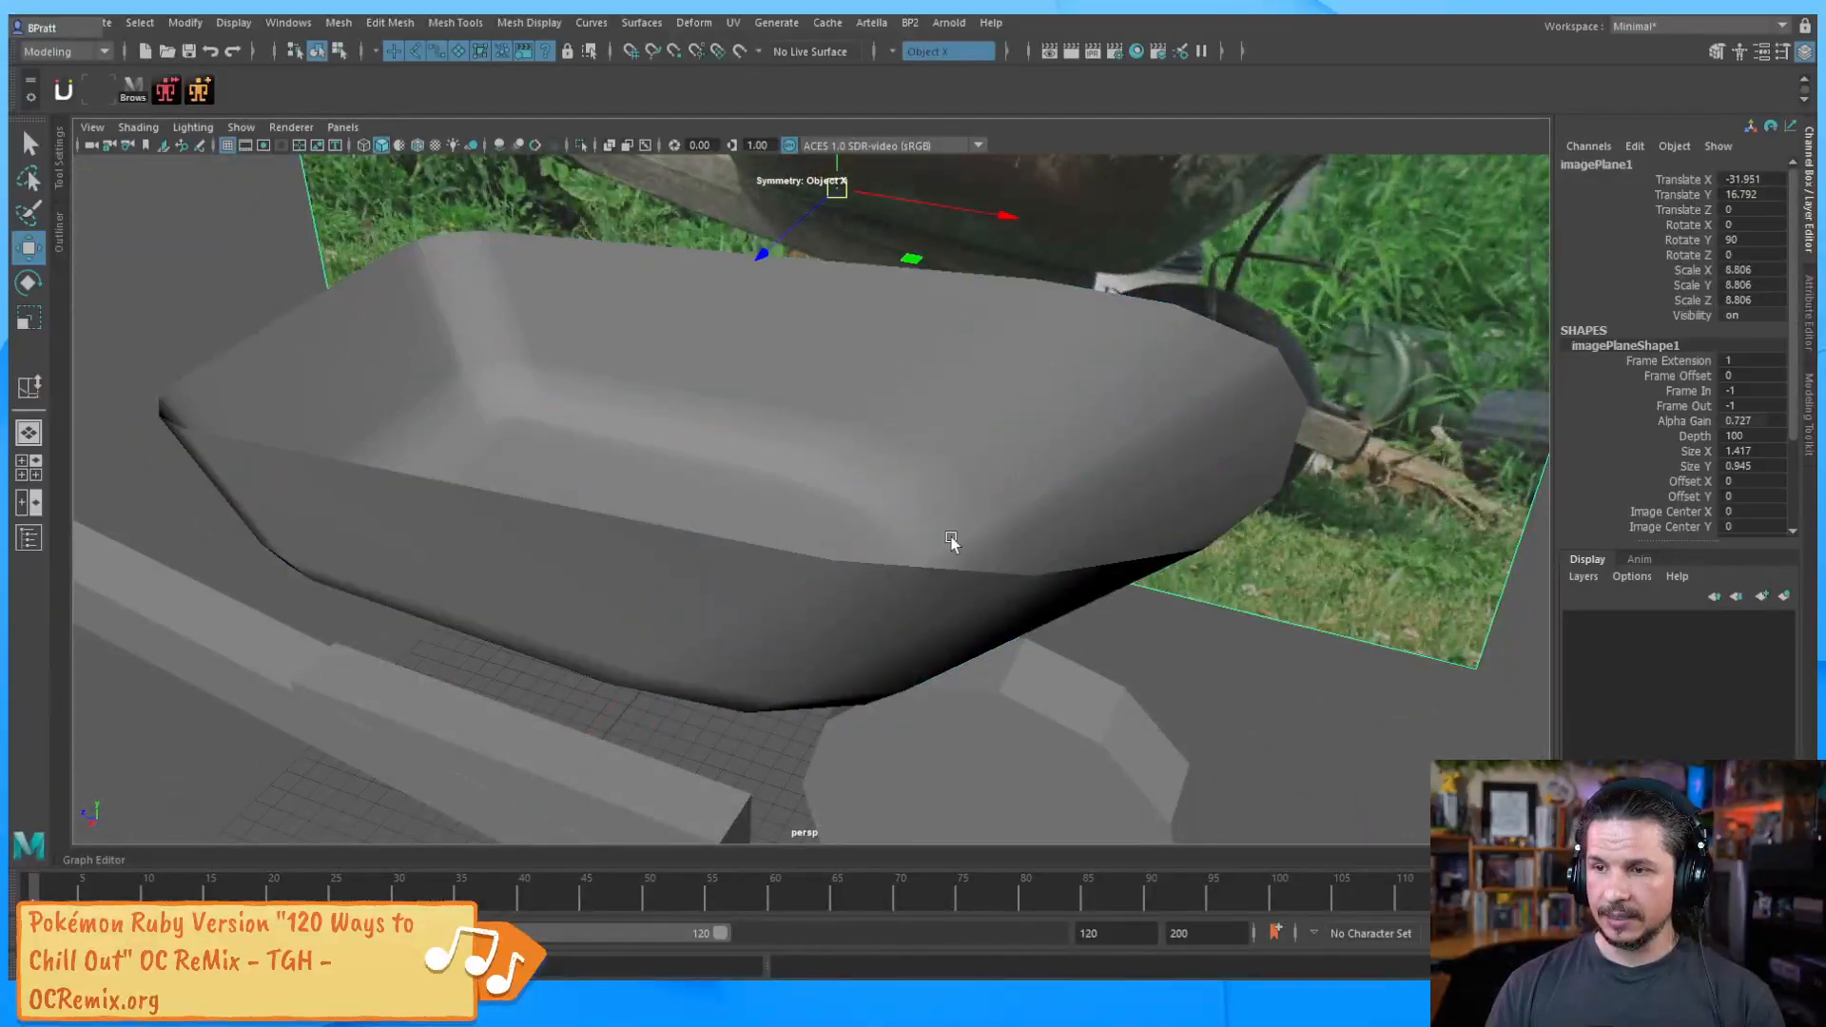
click(951, 471)
right_drag(945, 457, 850, 461)
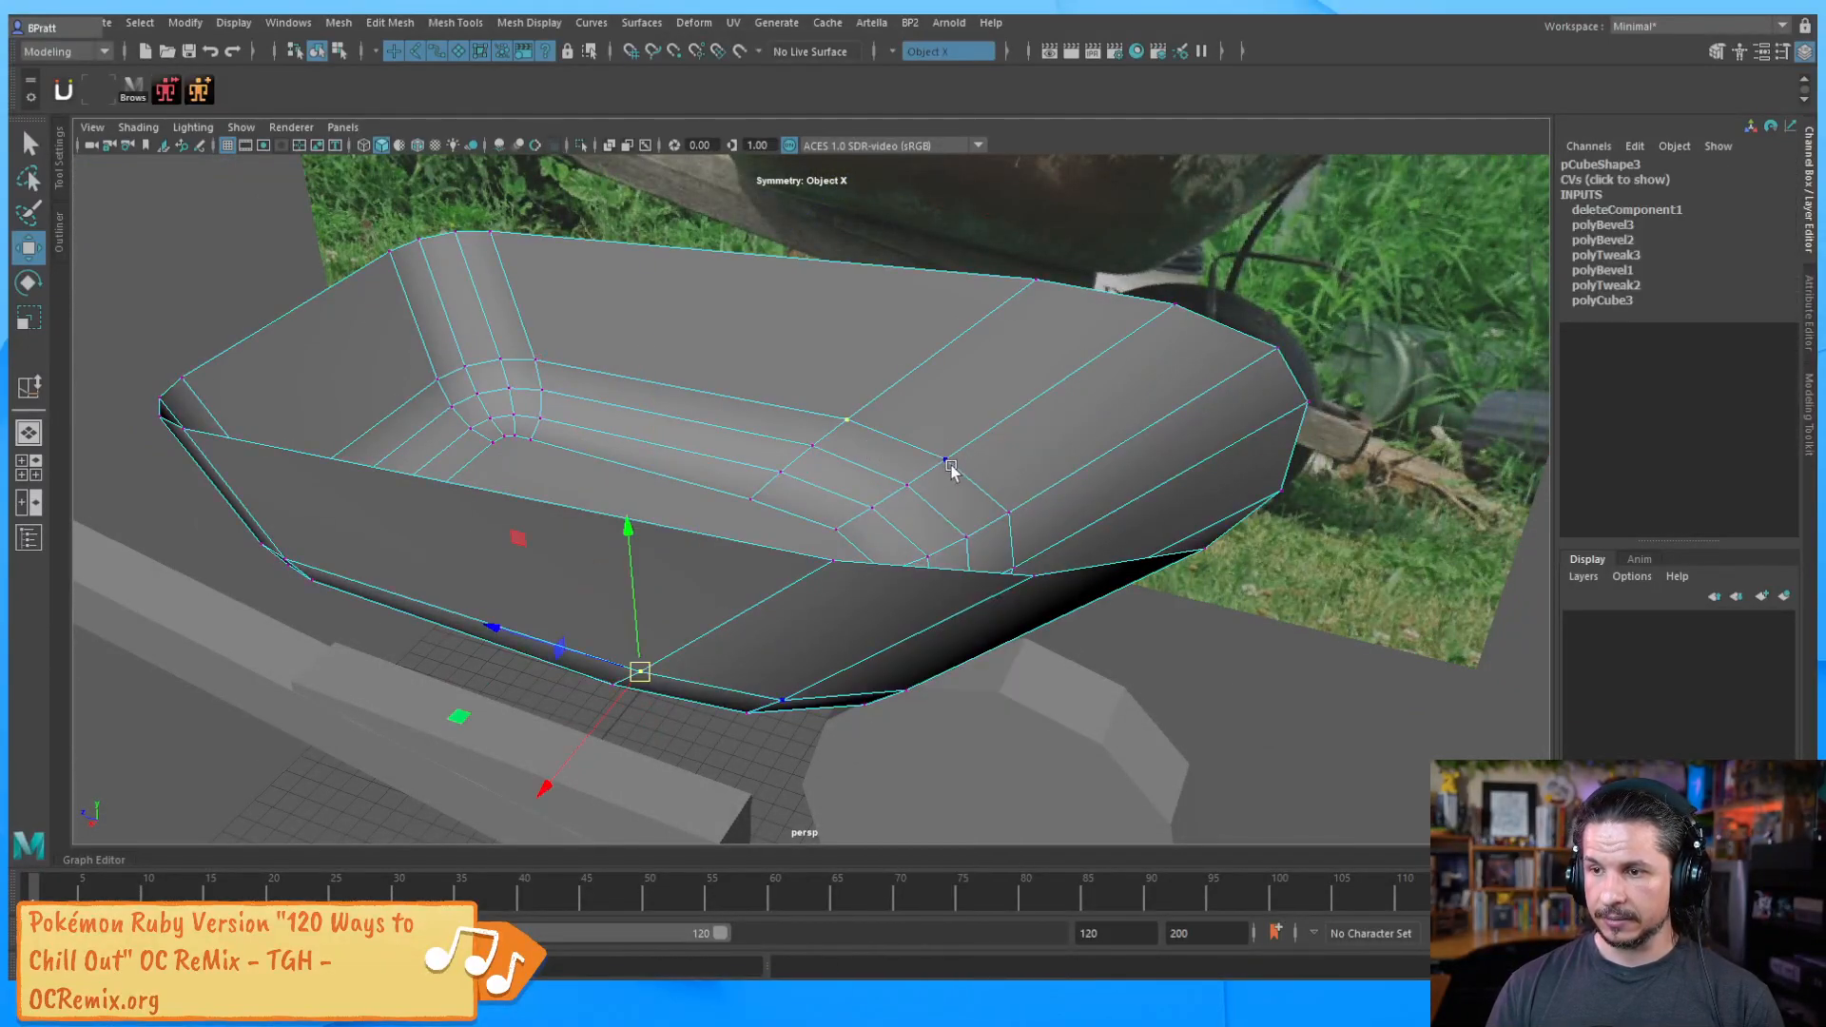
alt+drag(948, 471, 831, 616)
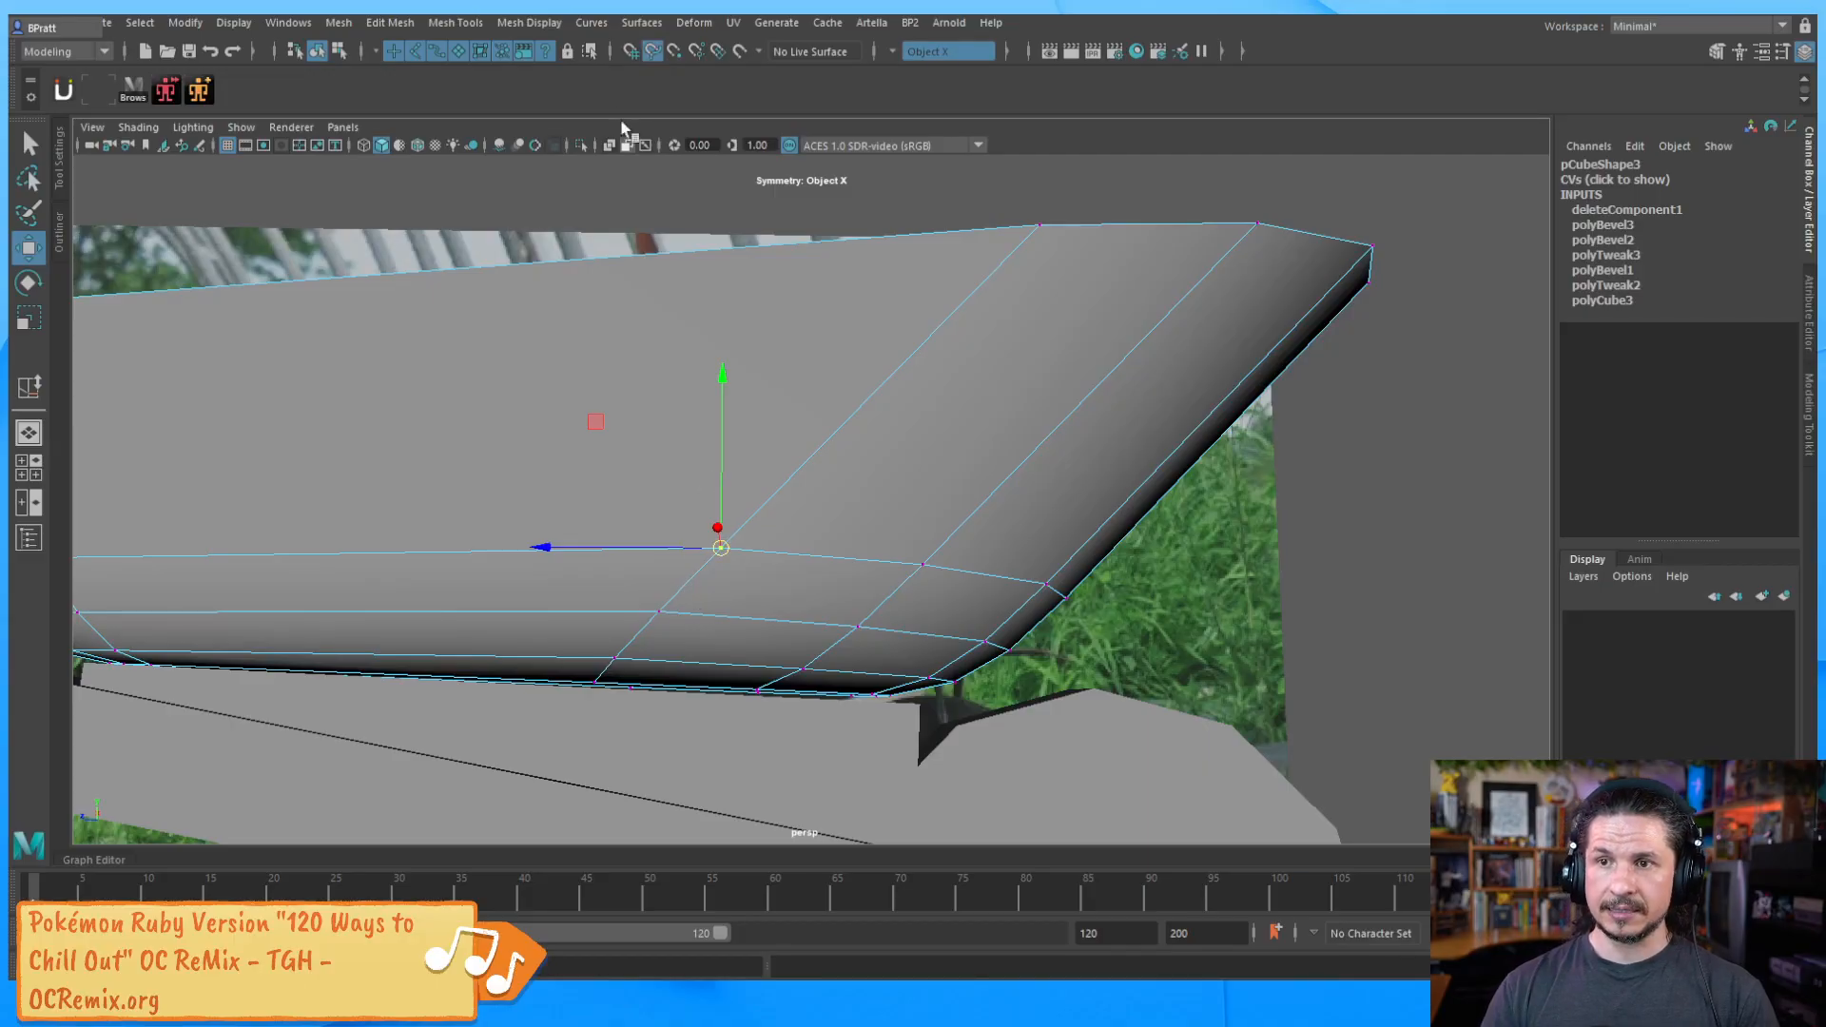
click(652, 53)
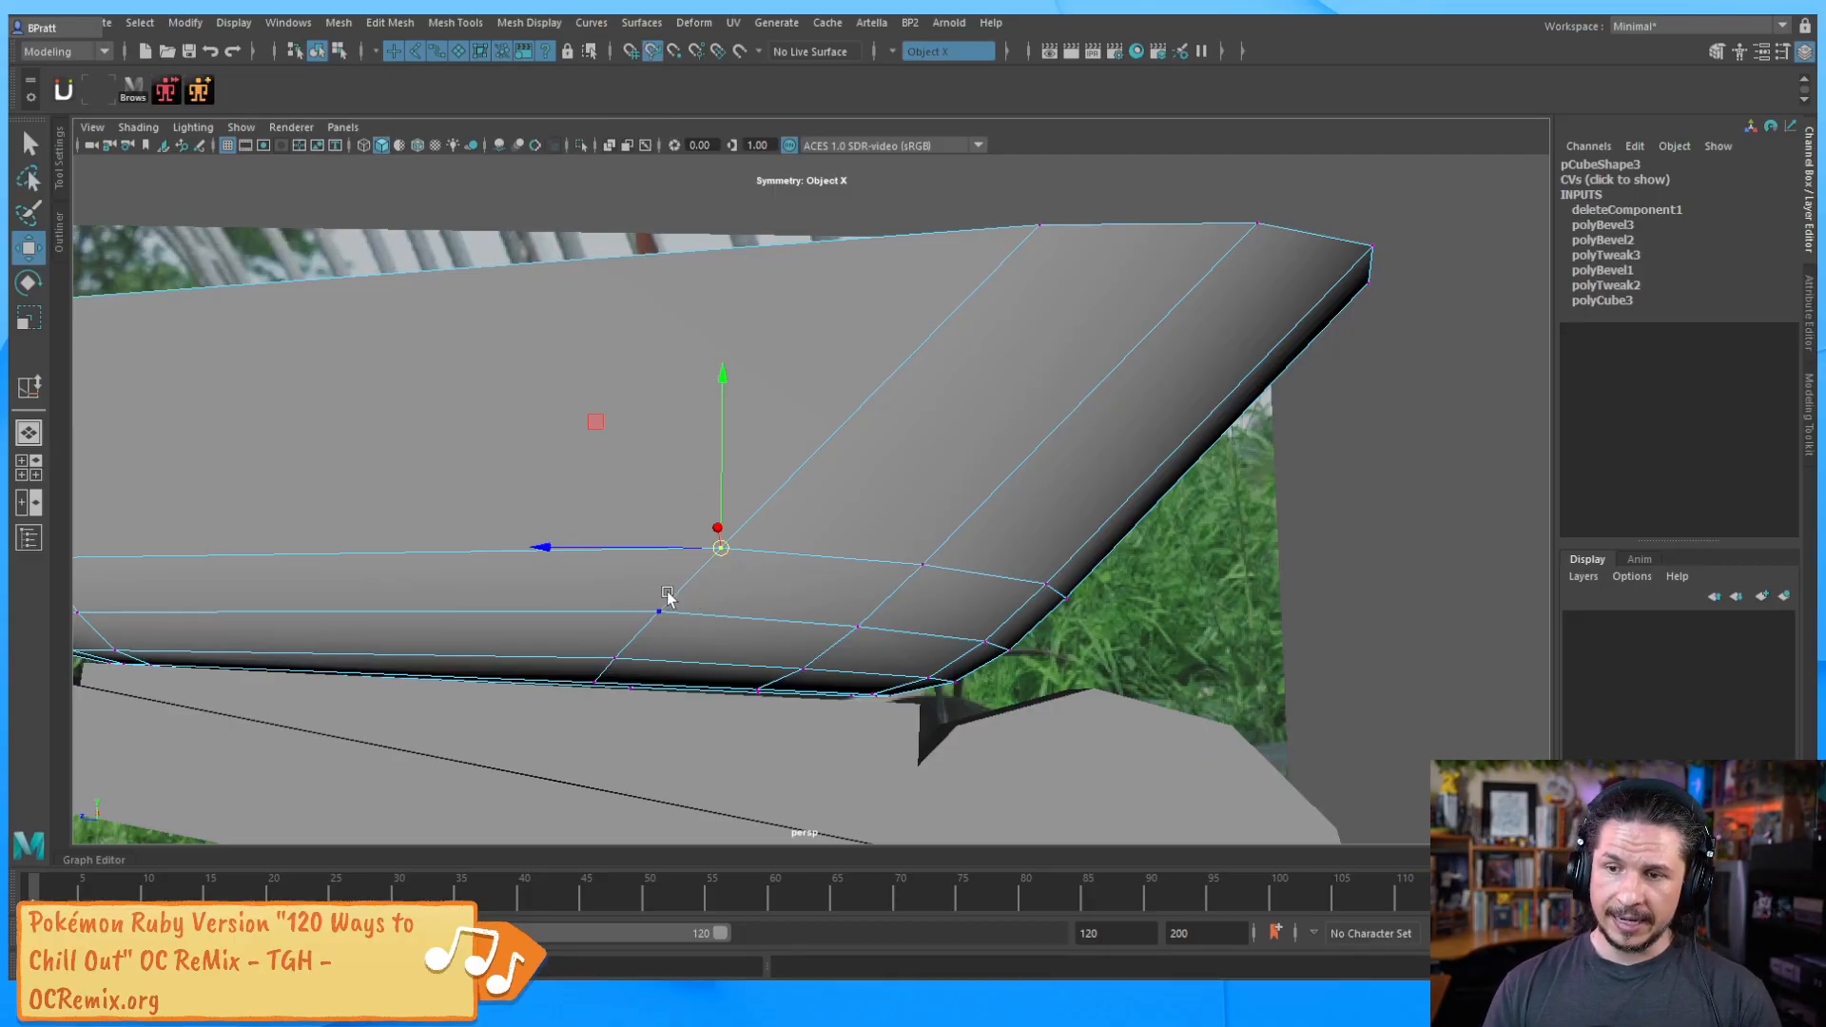
middle_drag(681, 599, 713, 561)
click(922, 563)
middle_drag(880, 601, 945, 544)
alt+drag(946, 544, 677, 662)
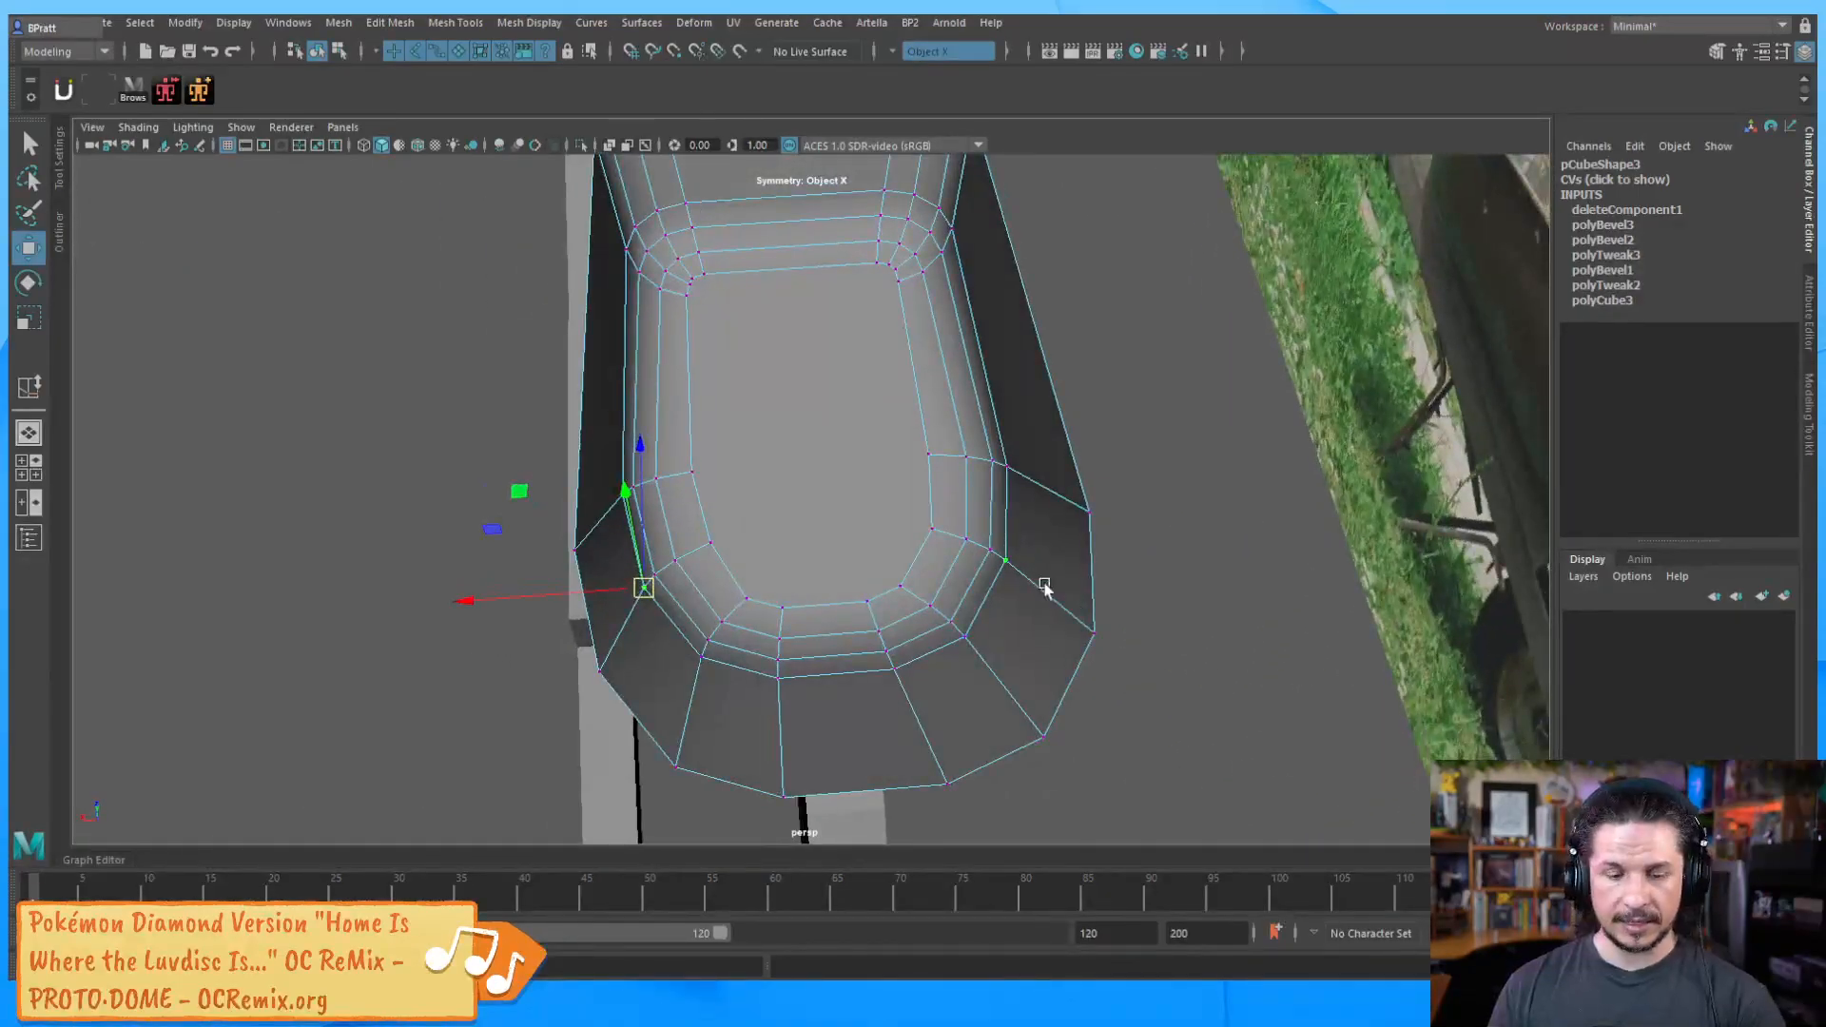
Return to object selection, select the tub, and hide the viewport grid
key(F8)
click(1129, 620)
alt+drag(1243, 542, 958, 582)
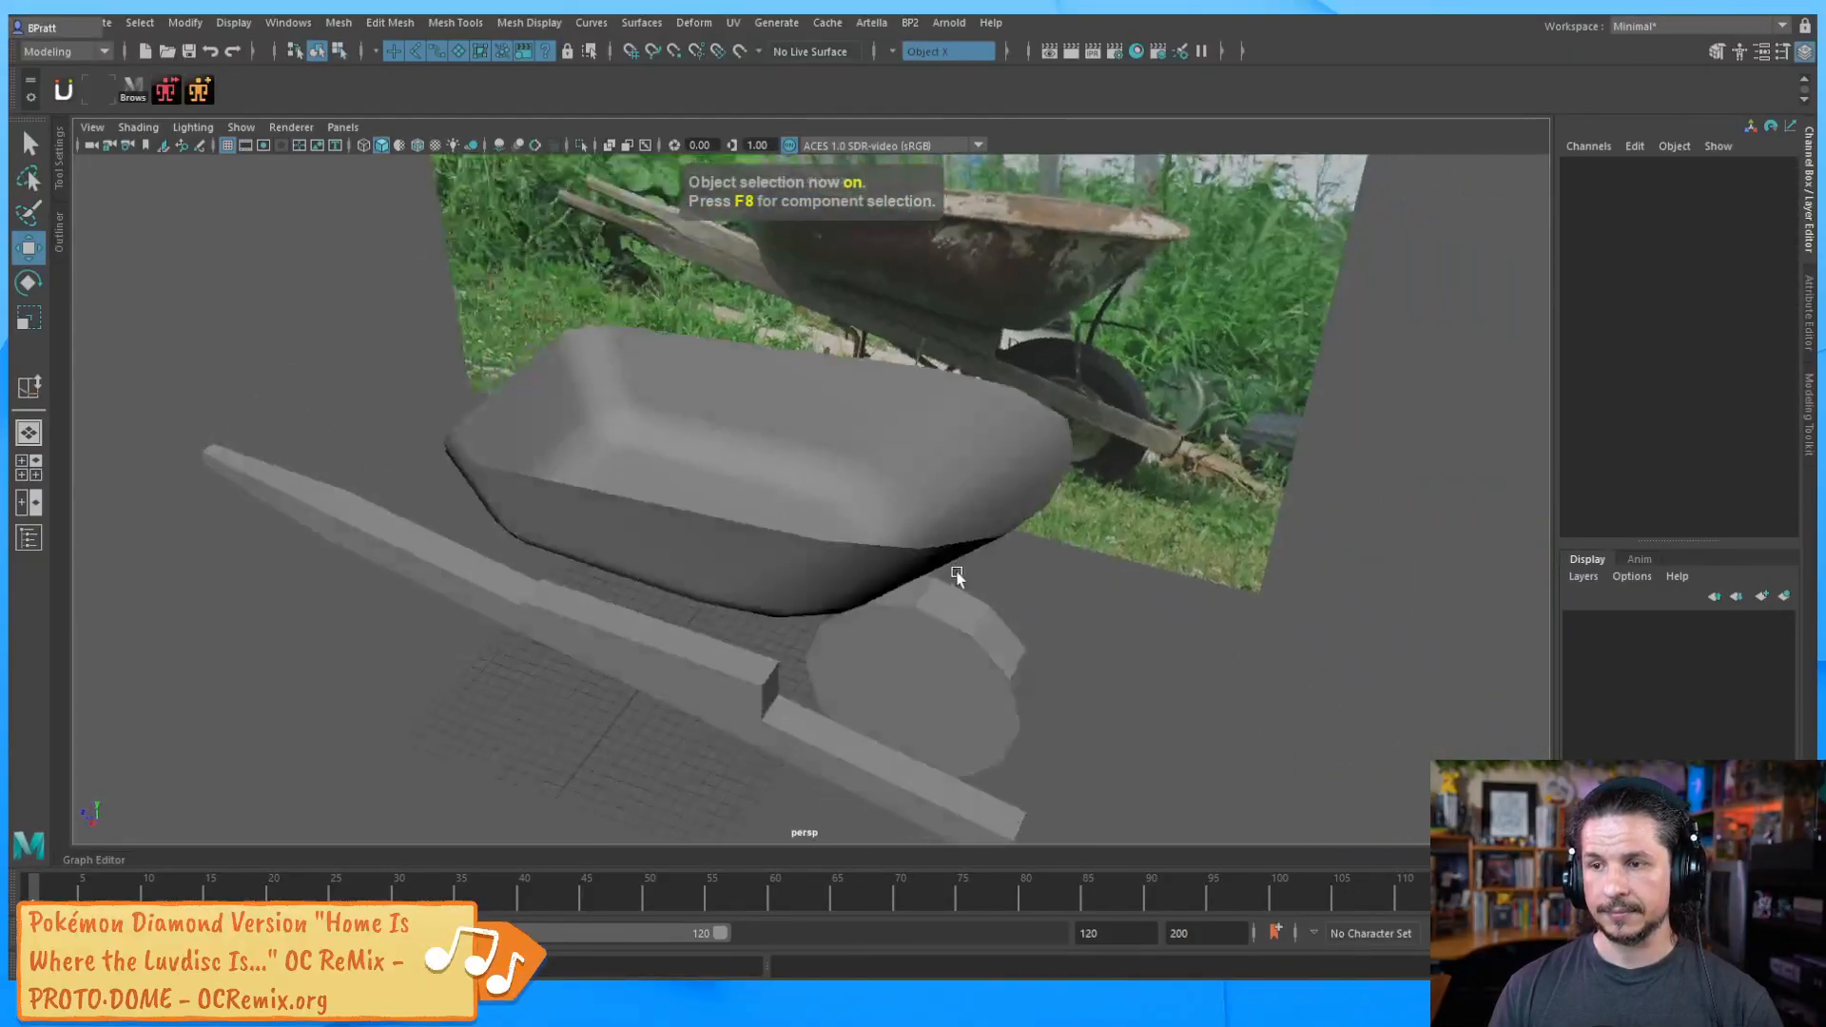
click(913, 568)
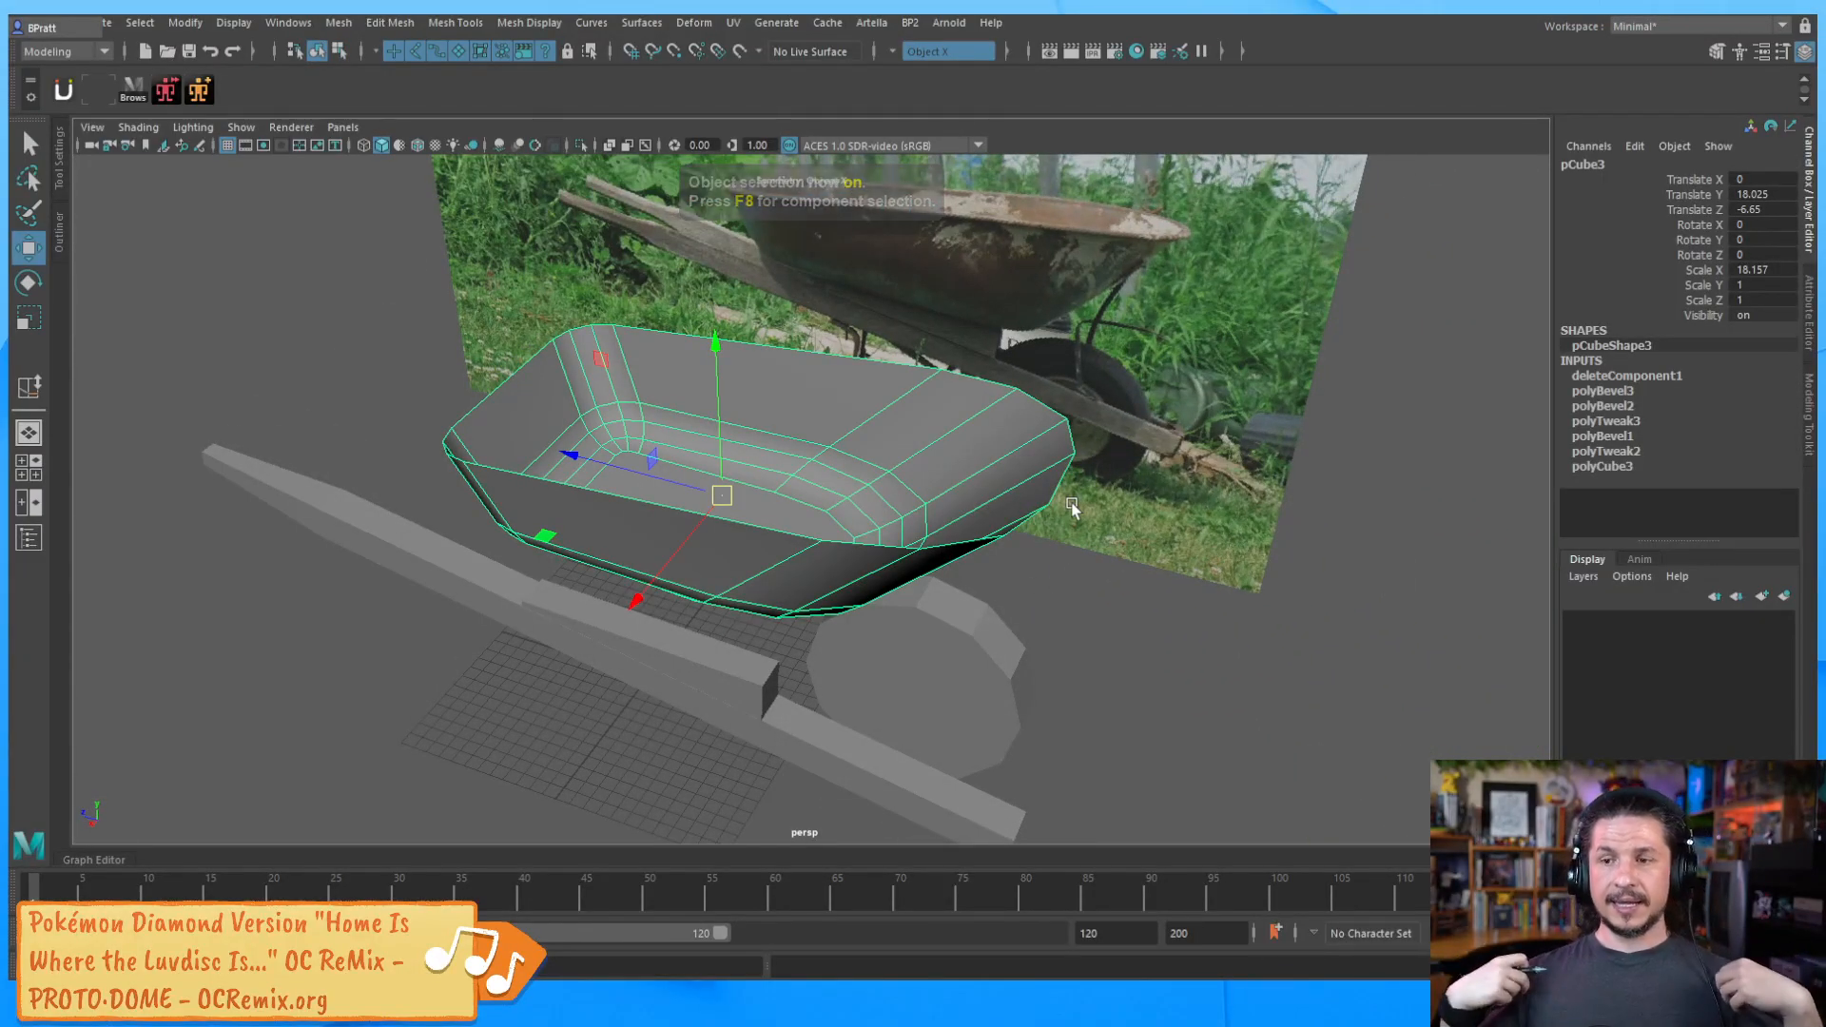
mouse_move(856, 595)
alt+mouse_down()
mouse_move(894, 582)
mouse_move(875, 608)
alt+mouse_up()
alt+right_drag(875, 609, 1123, 537)
alt+drag(1123, 538, 1095, 466)
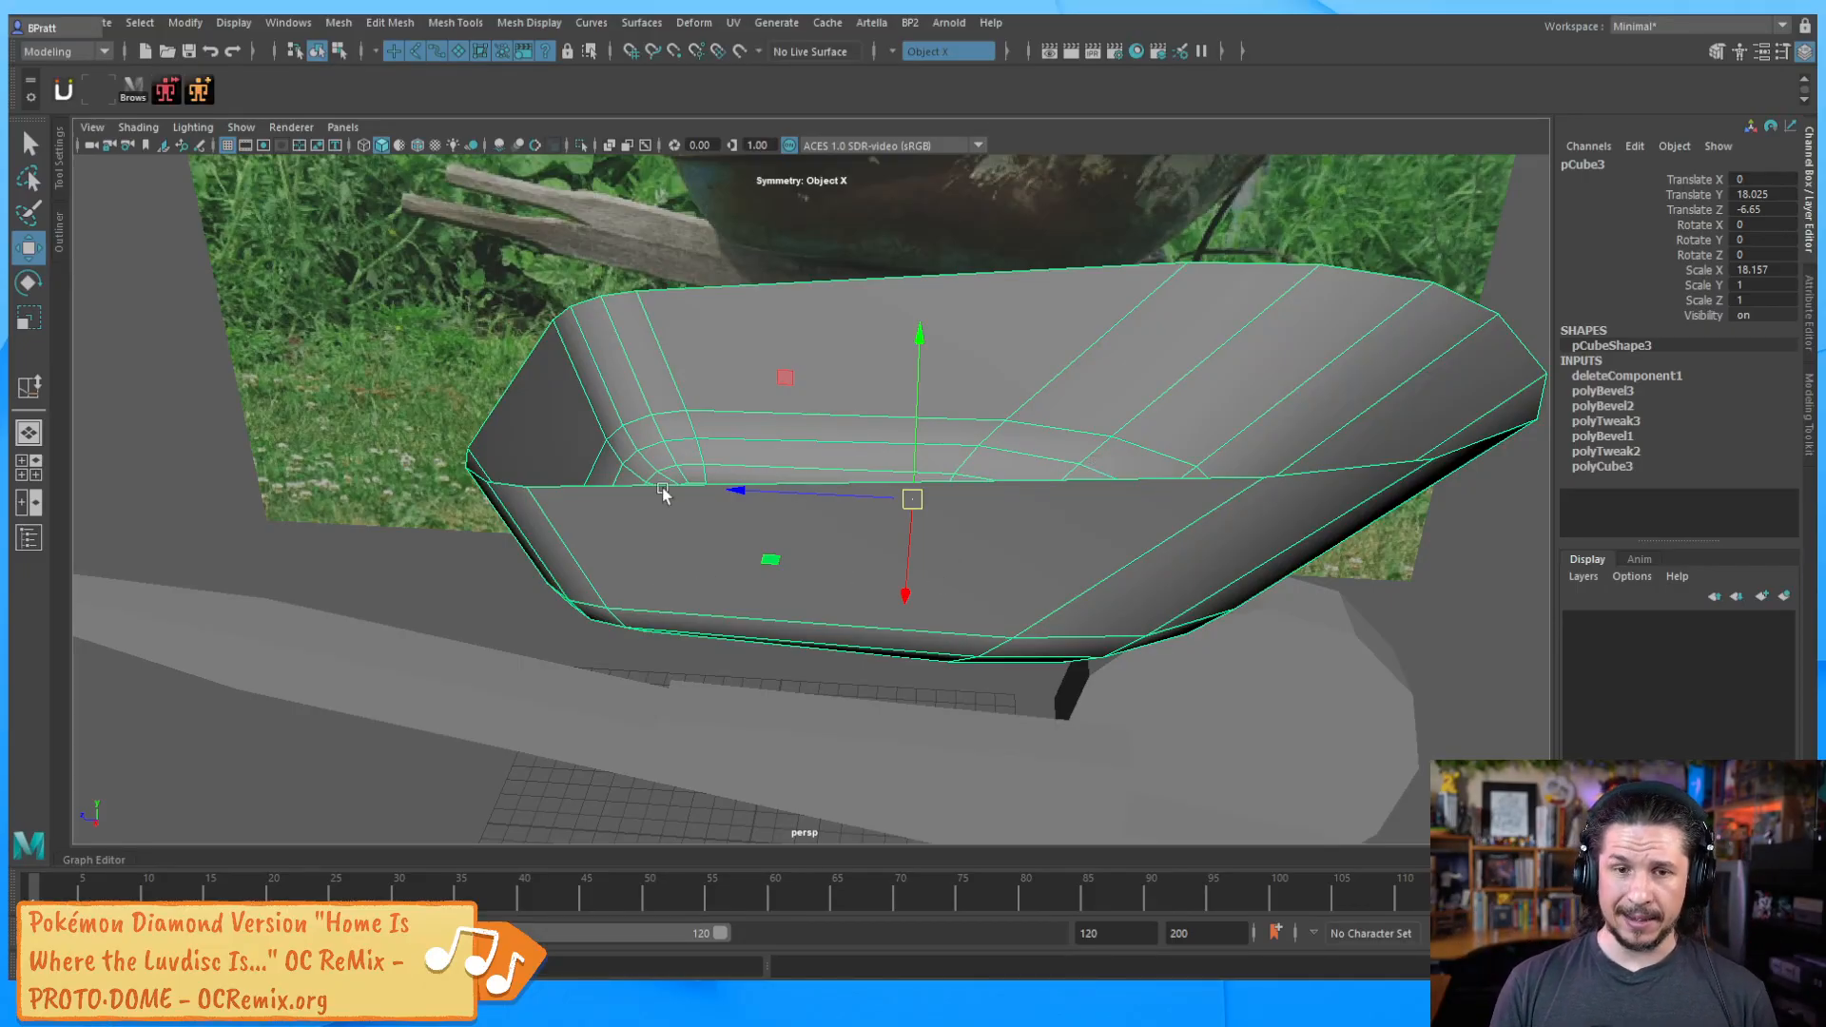
alt+drag(662, 487, 904, 347)
alt+drag(847, 640, 727, 382)
click(229, 146)
alt+drag(820, 574, 1018, 525)
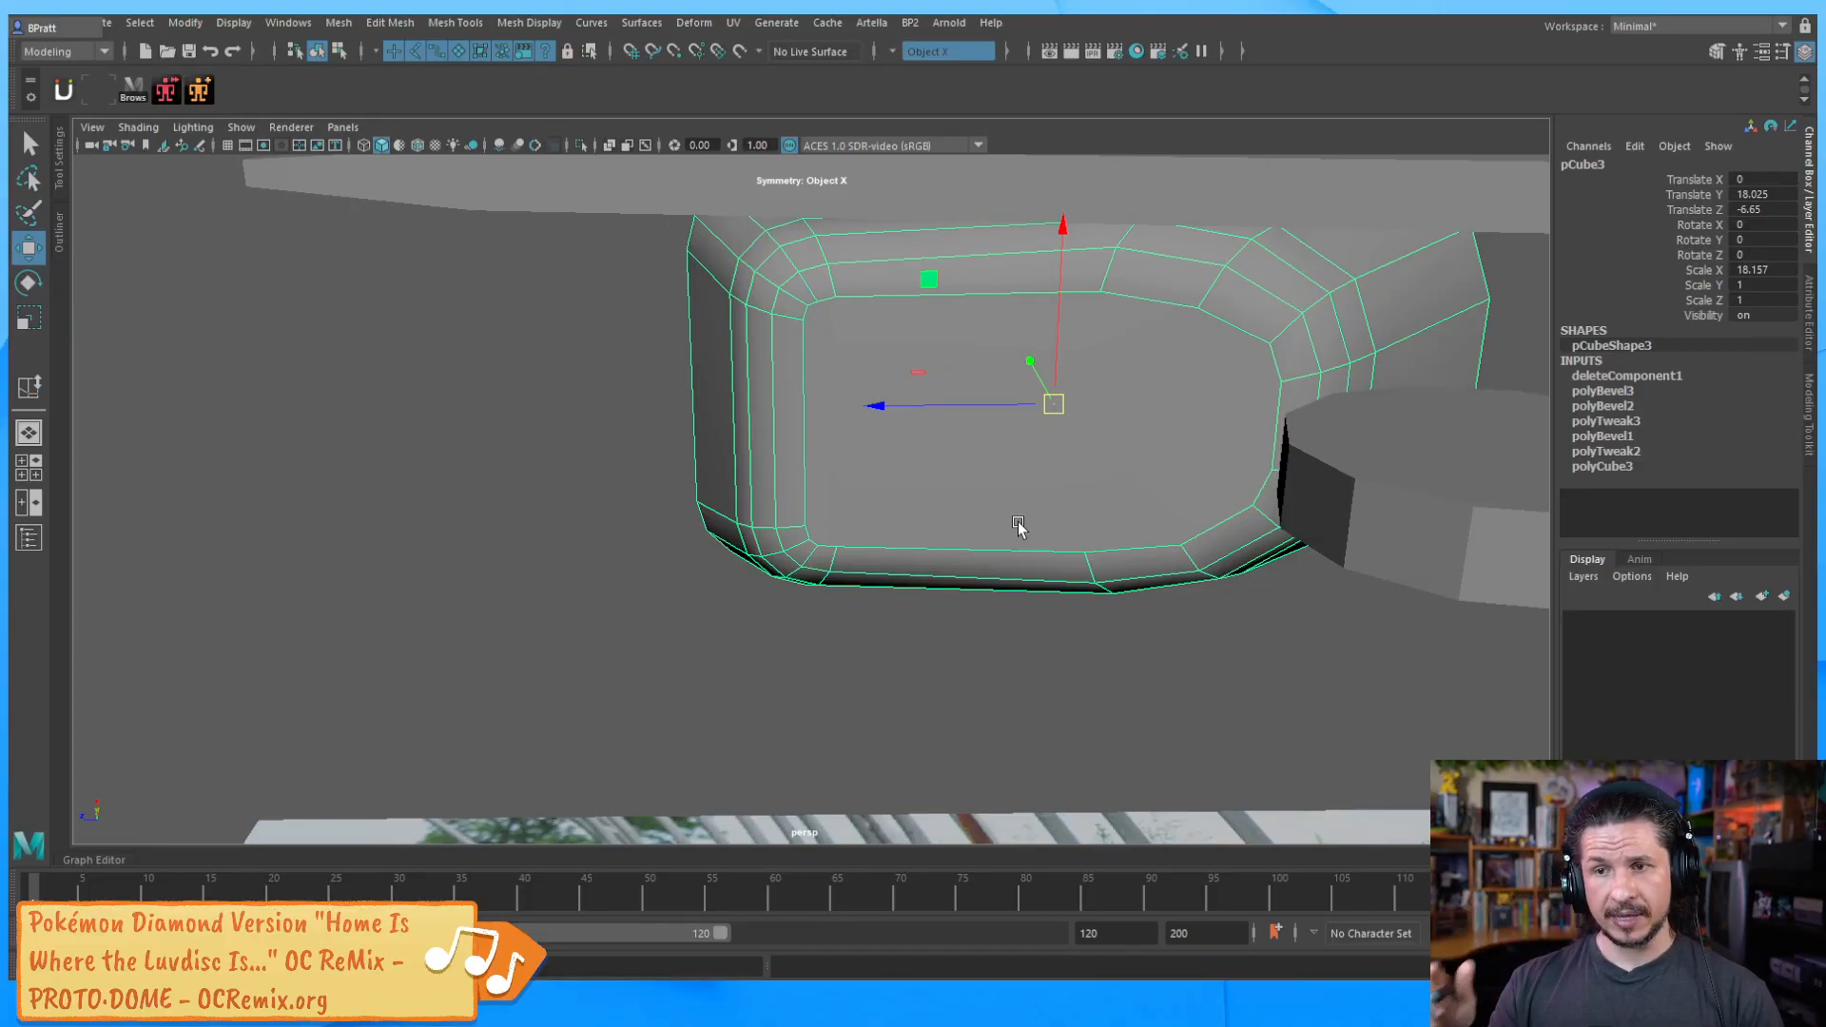
Examine the large side face of the tub by selecting it in face mode
alt+drag(893, 445, 881, 487)
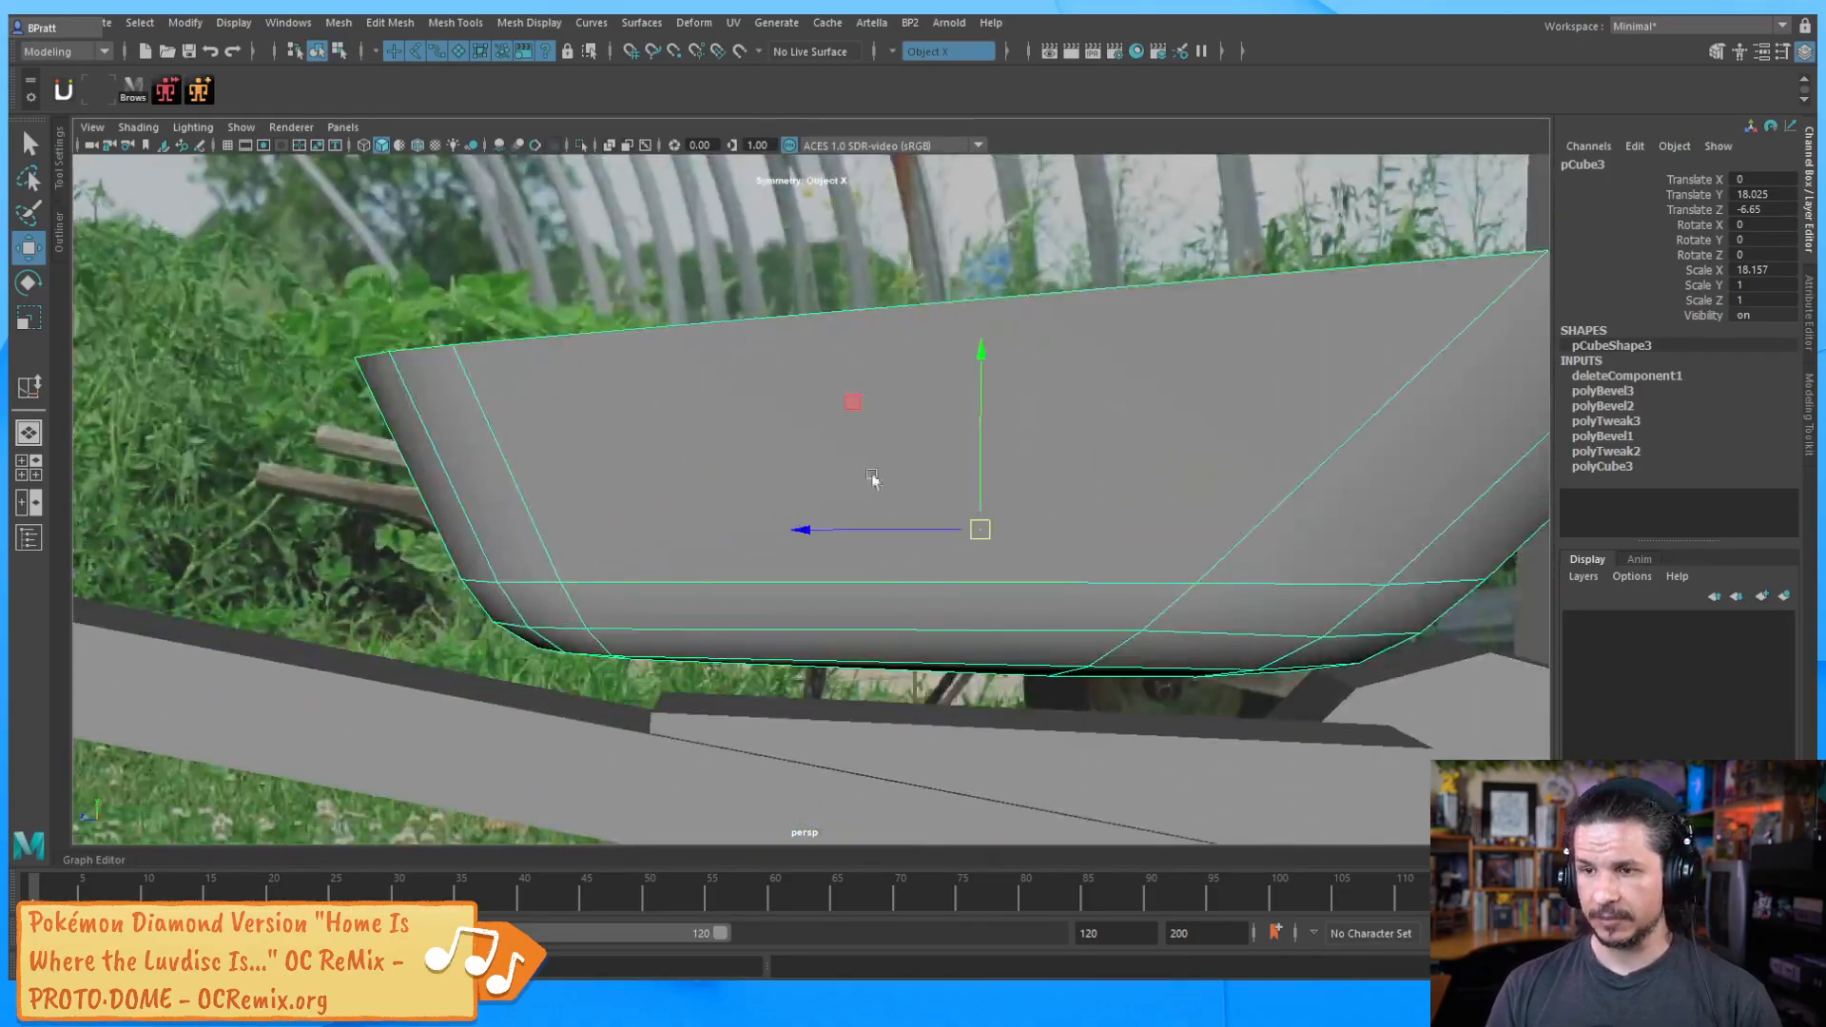
right_drag(757, 450, 761, 472)
click(762, 471)
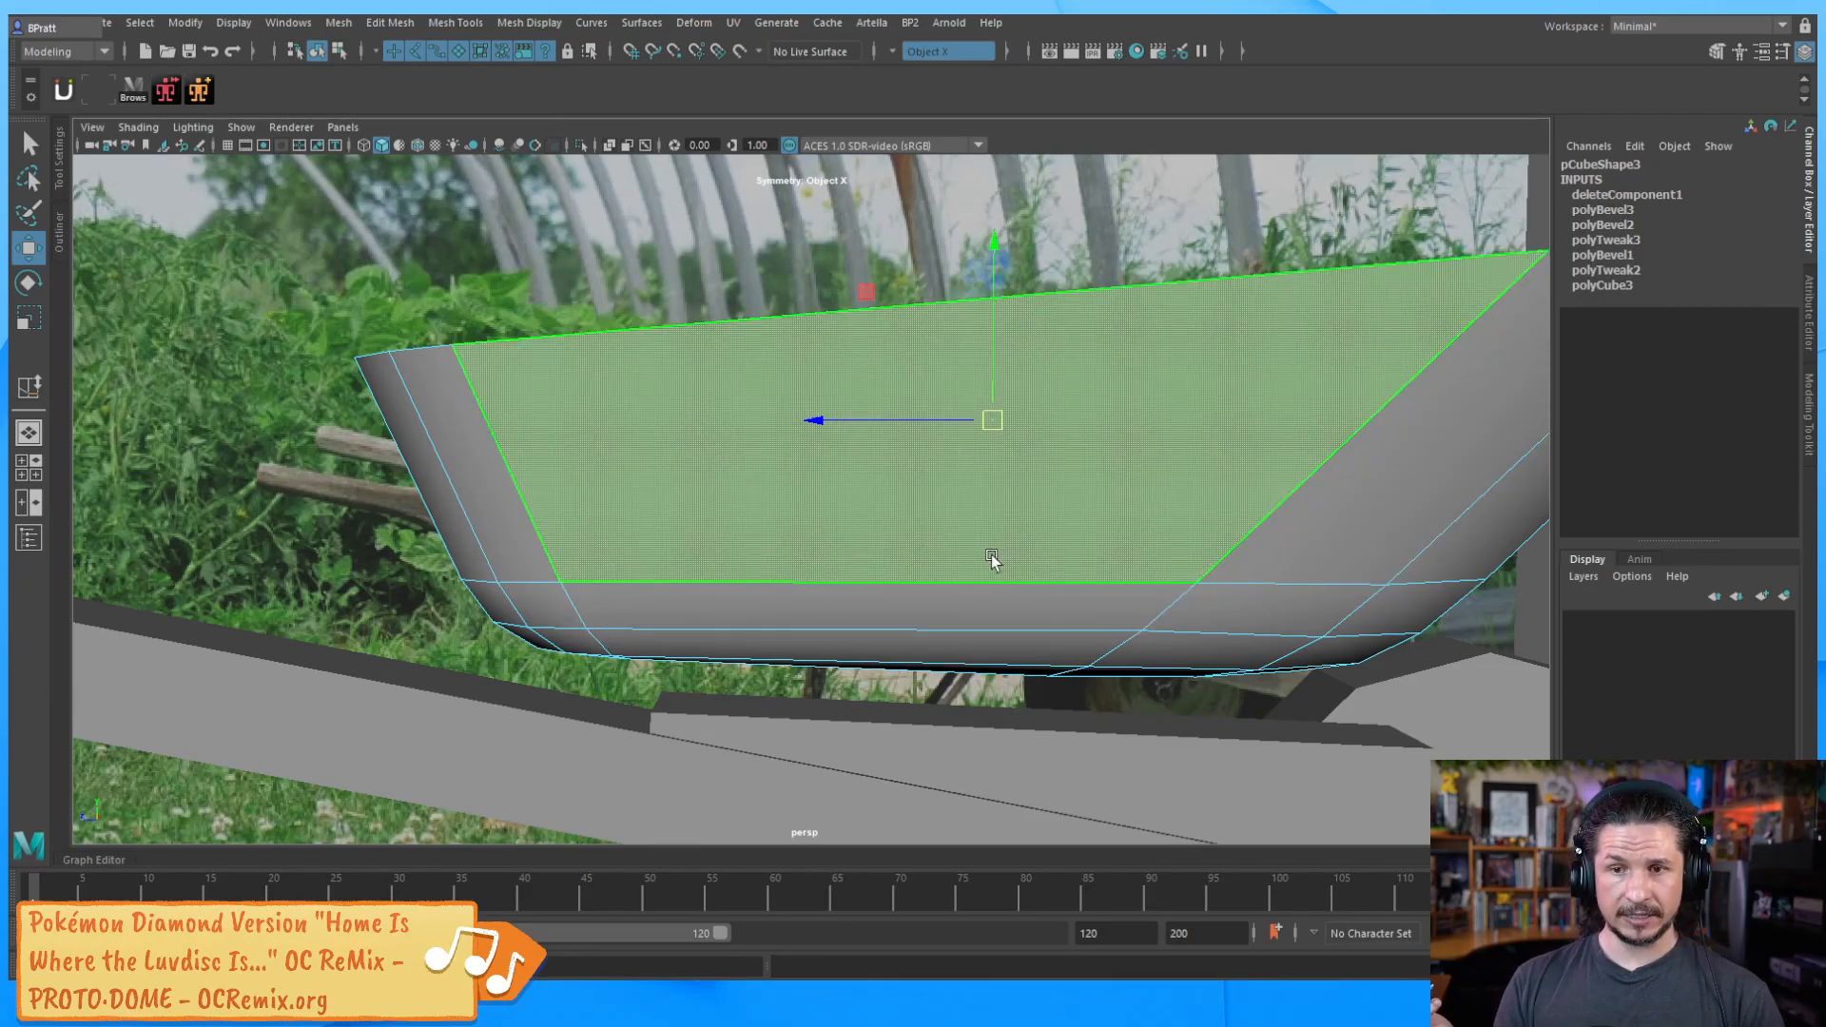
alt+drag(991, 556, 772, 692)
Examine the triangulated end cap of the front wheel cylinder
click(967, 646)
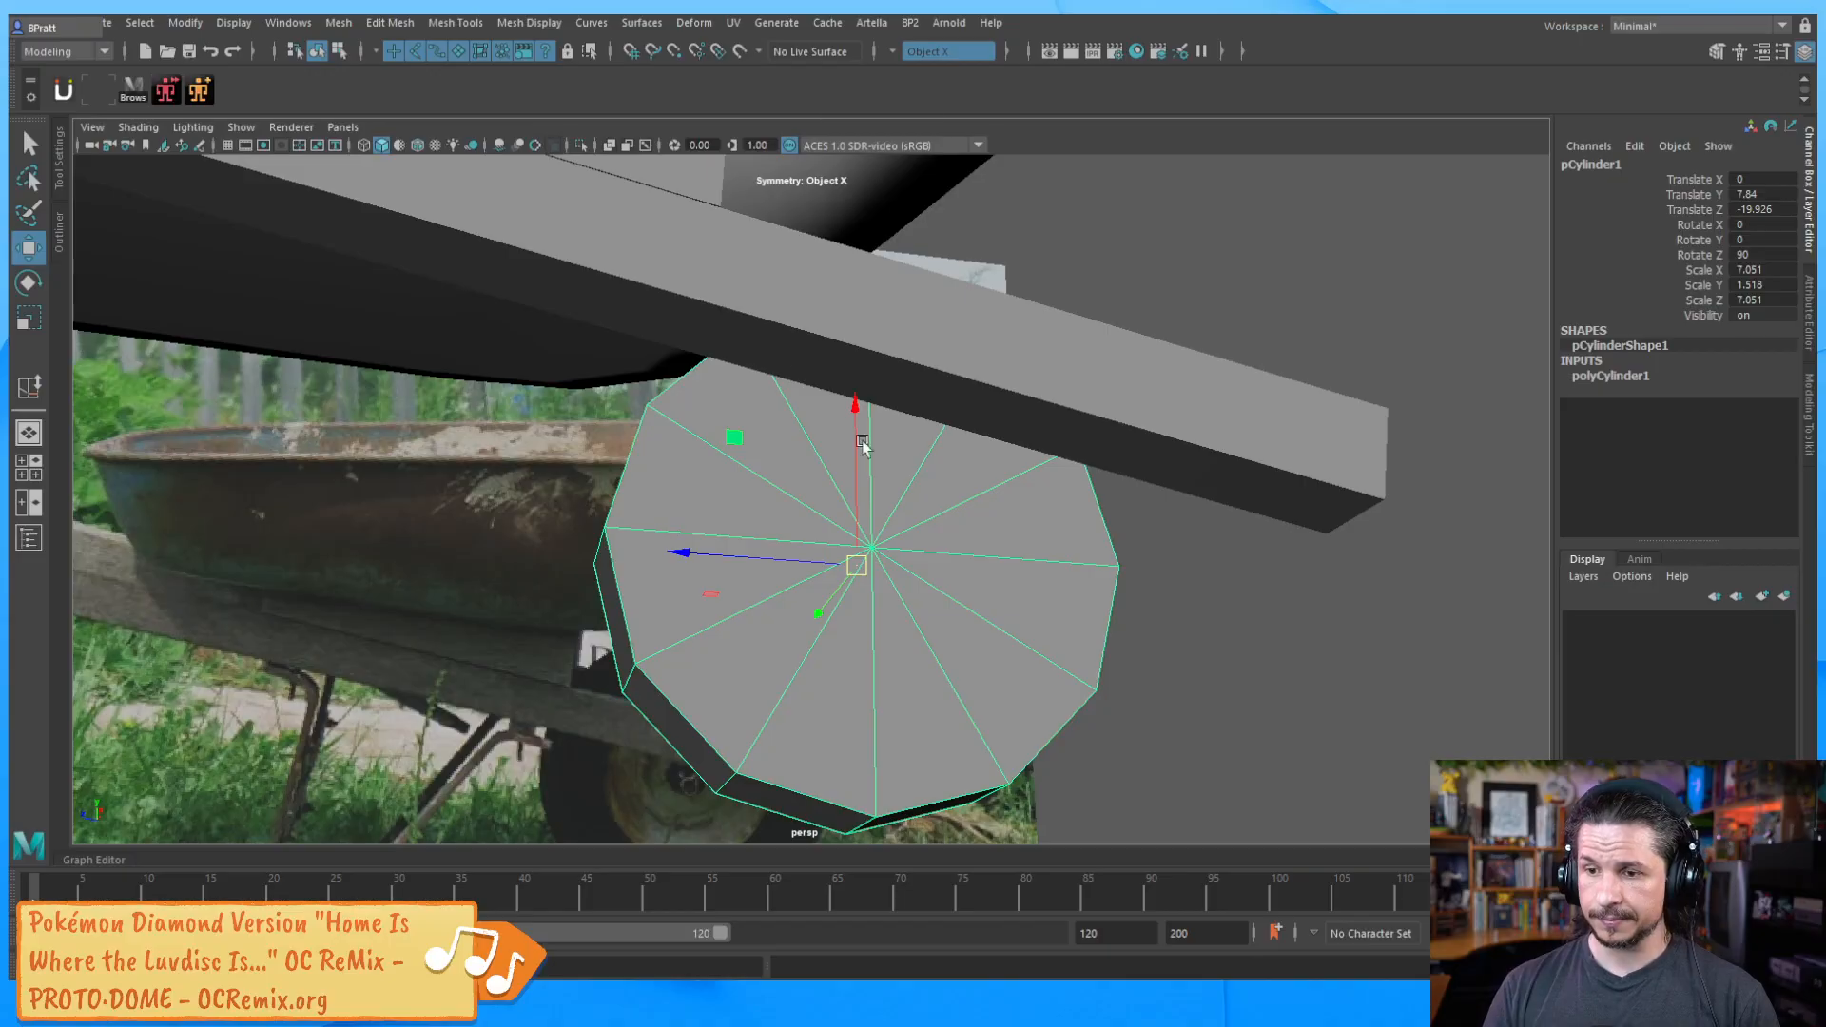
alt+middle_drag(681, 360, 856, 631)
alt+drag(856, 631, 756, 508)
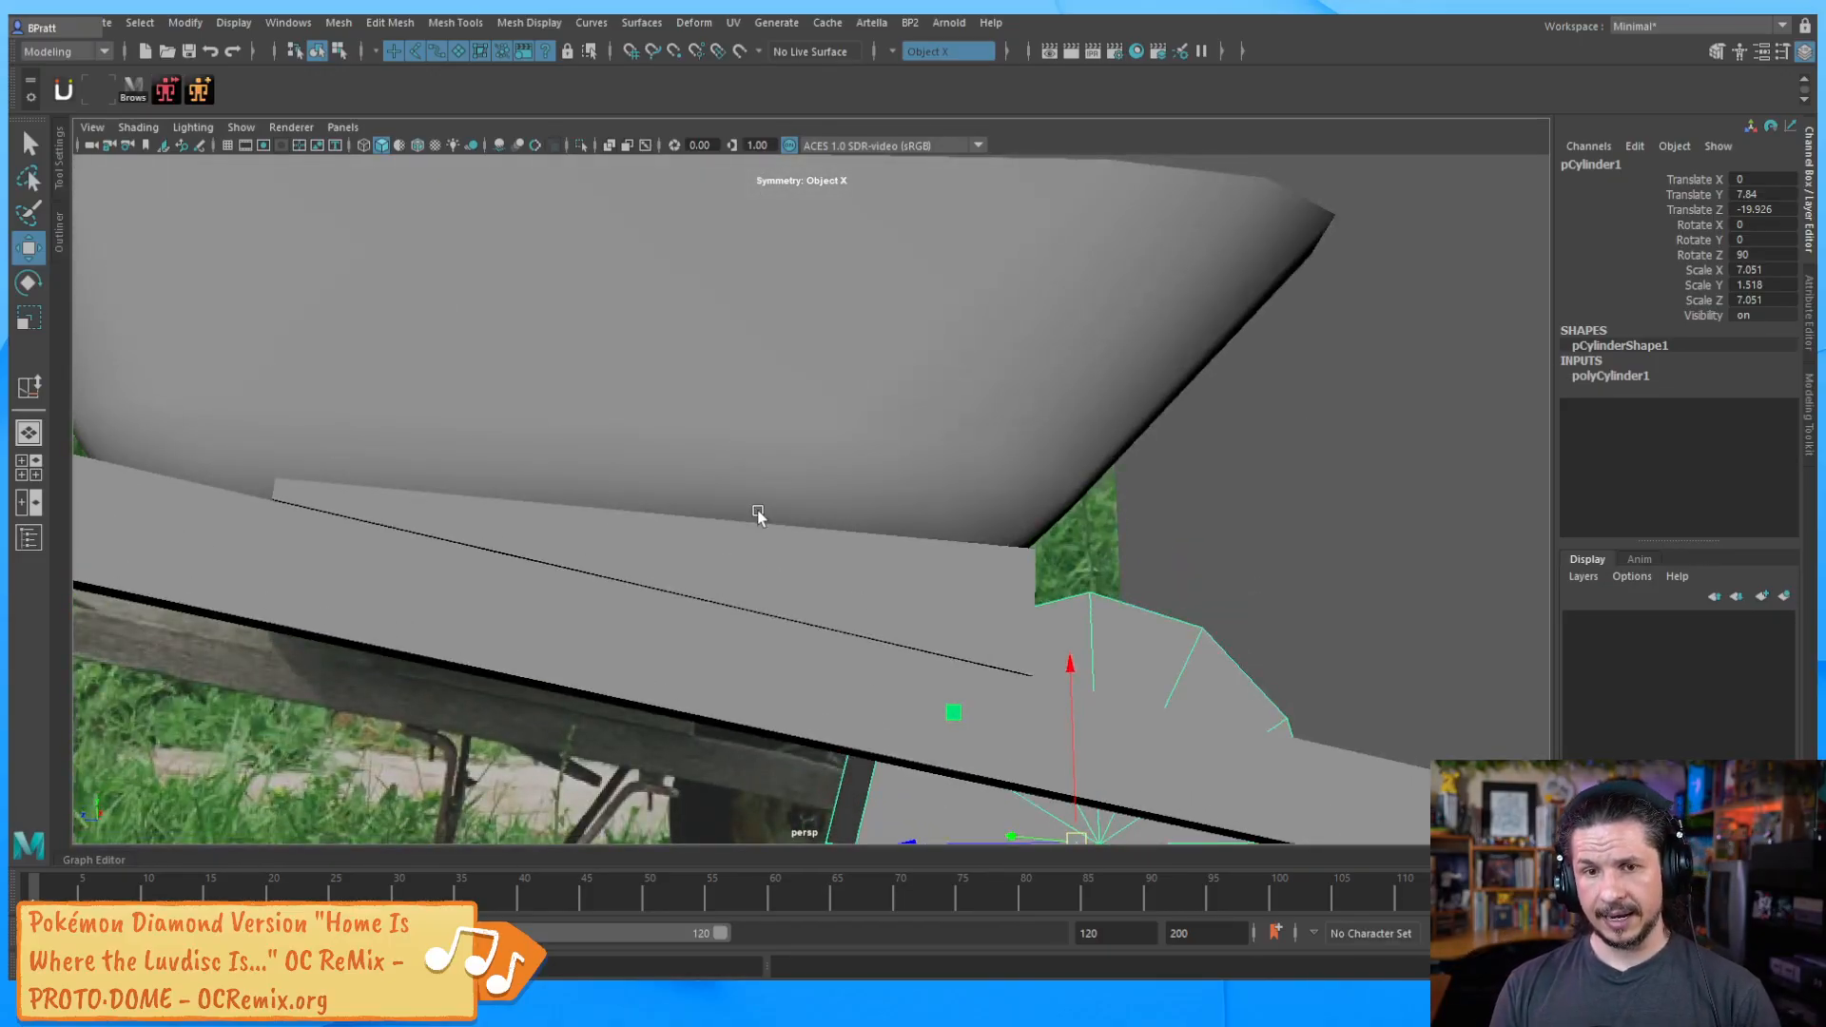
Select the tub and examine the many-sided face on its underside
alt+drag(758, 513, 714, 518)
alt+middle_drag(713, 517, 909, 647)
alt+drag(909, 647, 853, 636)
click(853, 635)
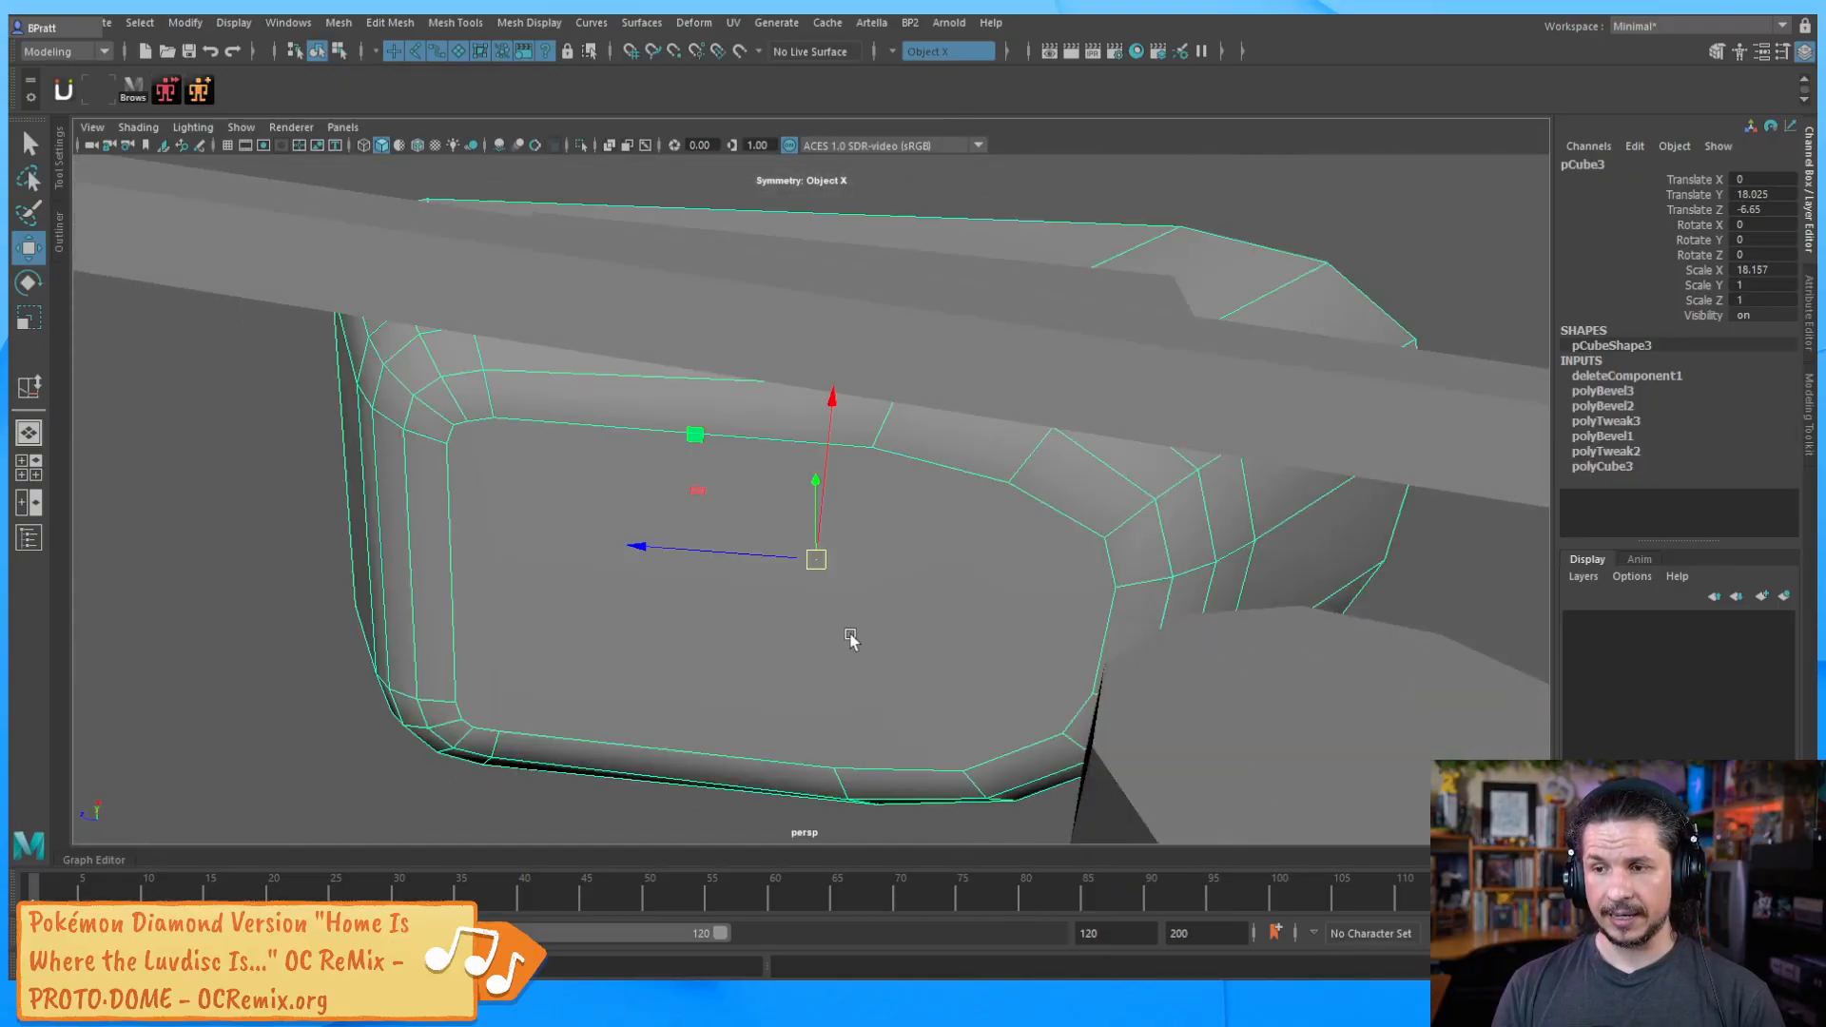
alt+middle_drag(853, 637, 962, 685)
alt+drag(962, 685, 733, 590)
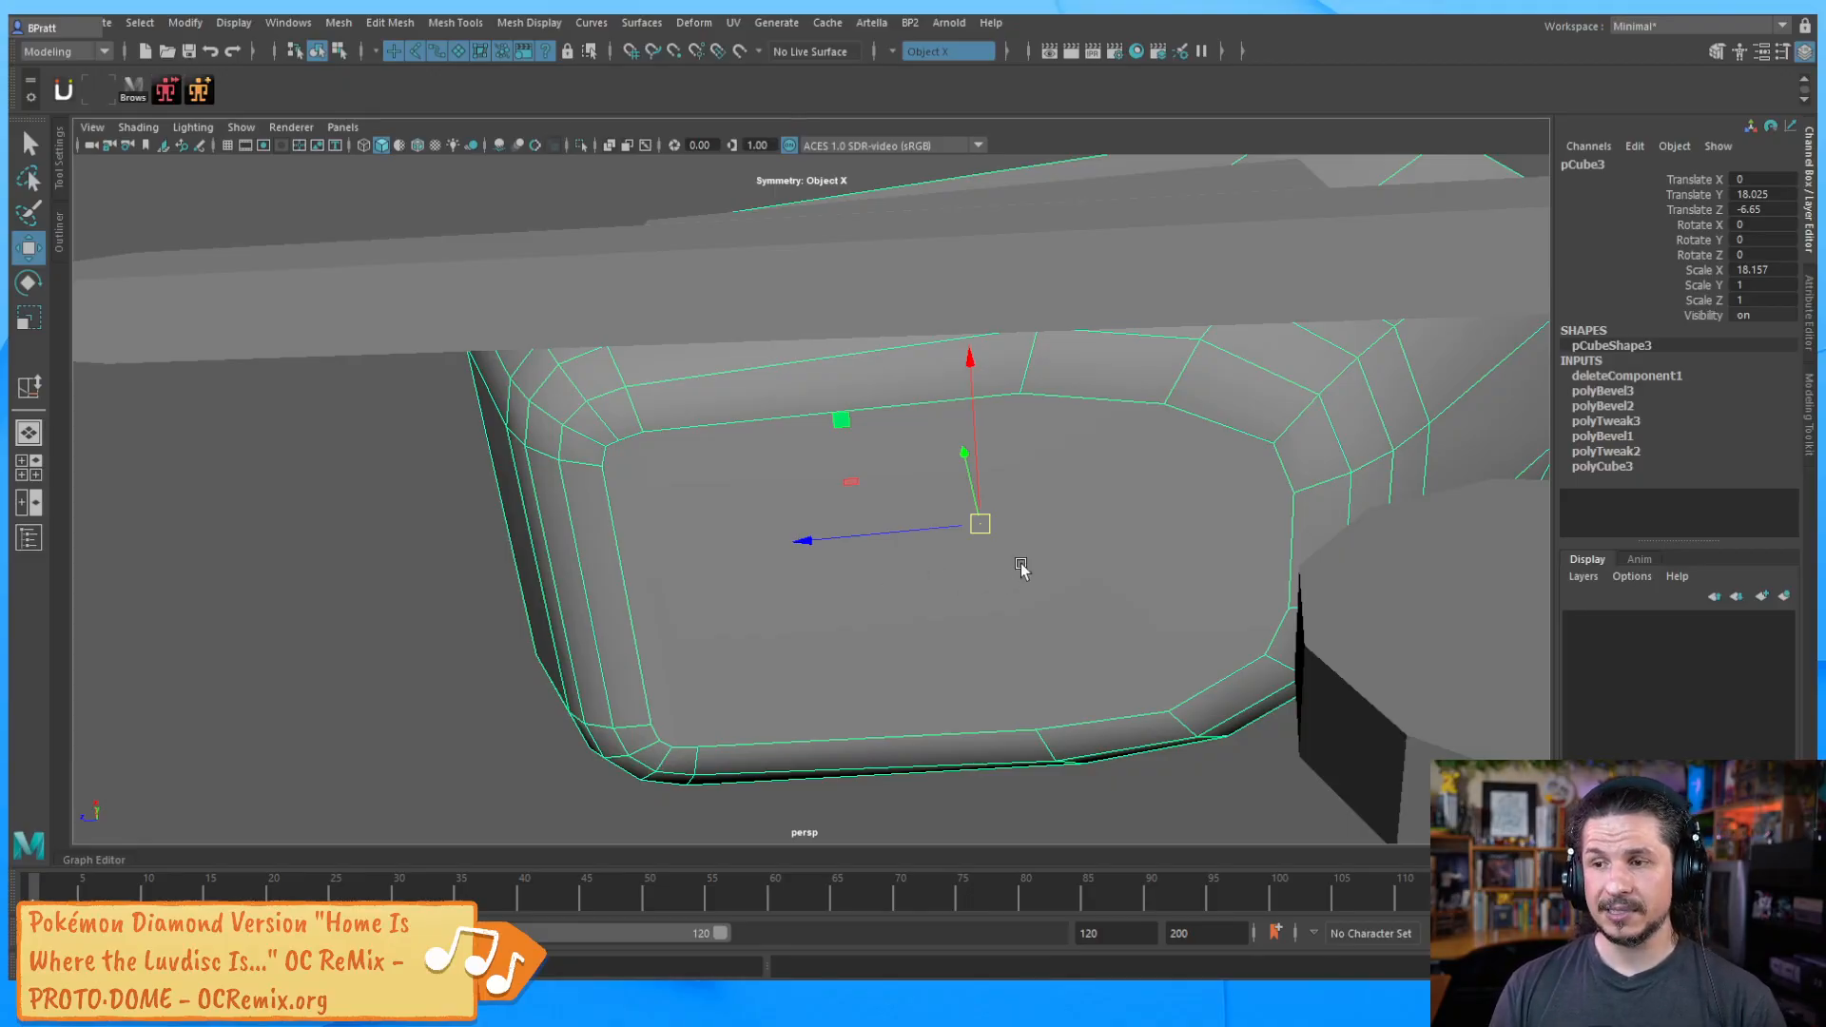
alt+drag(998, 532, 877, 577)
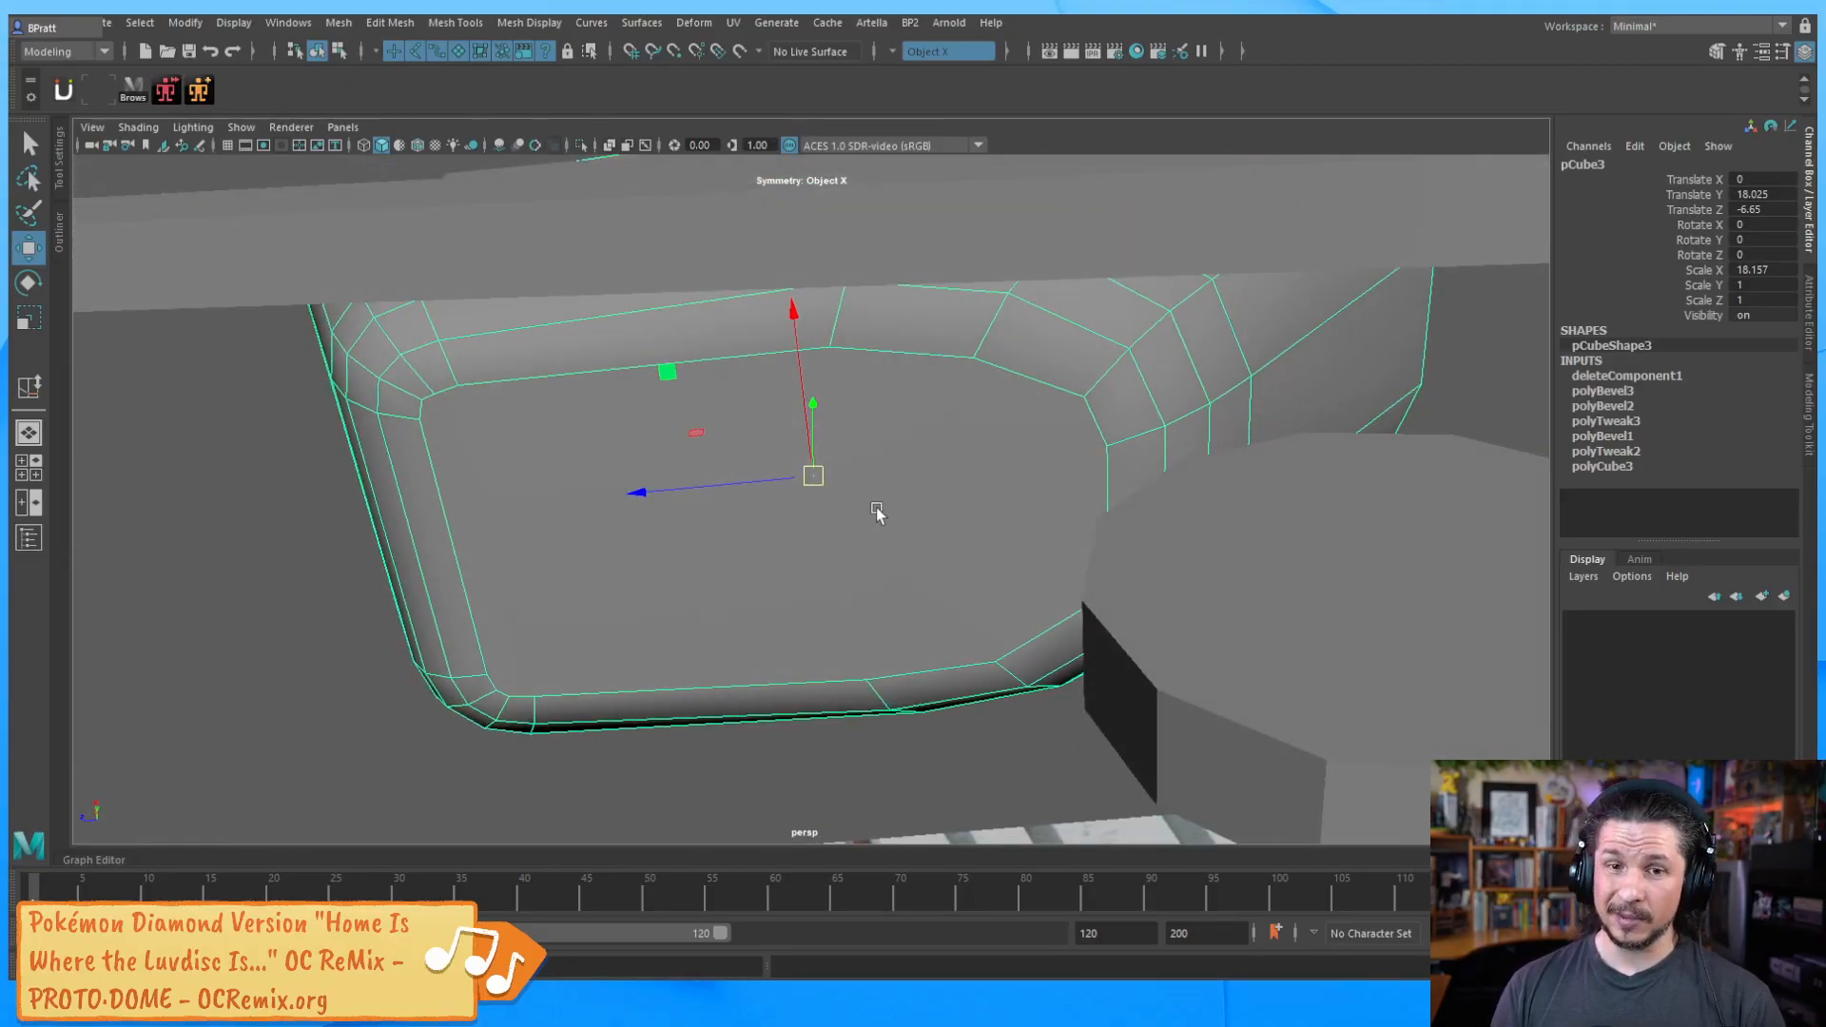
alt+drag(837, 588, 882, 591)
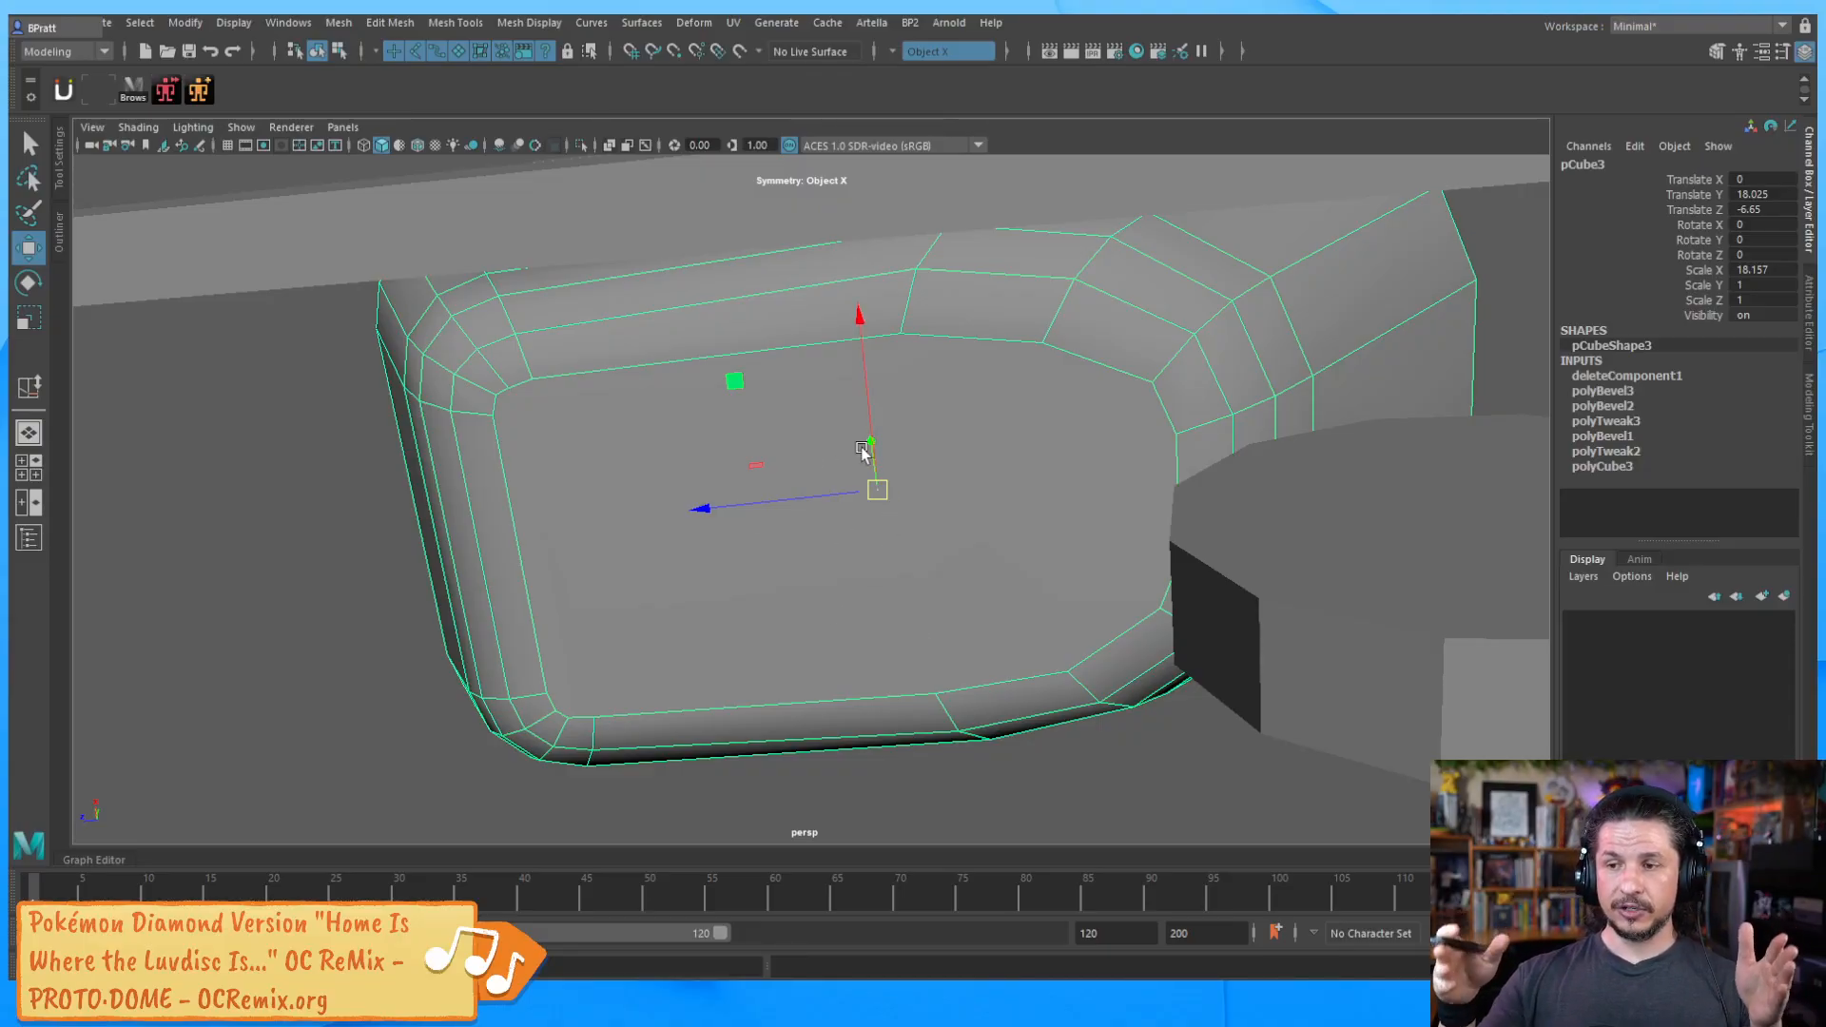
alt+drag(989, 591, 1075, 601)
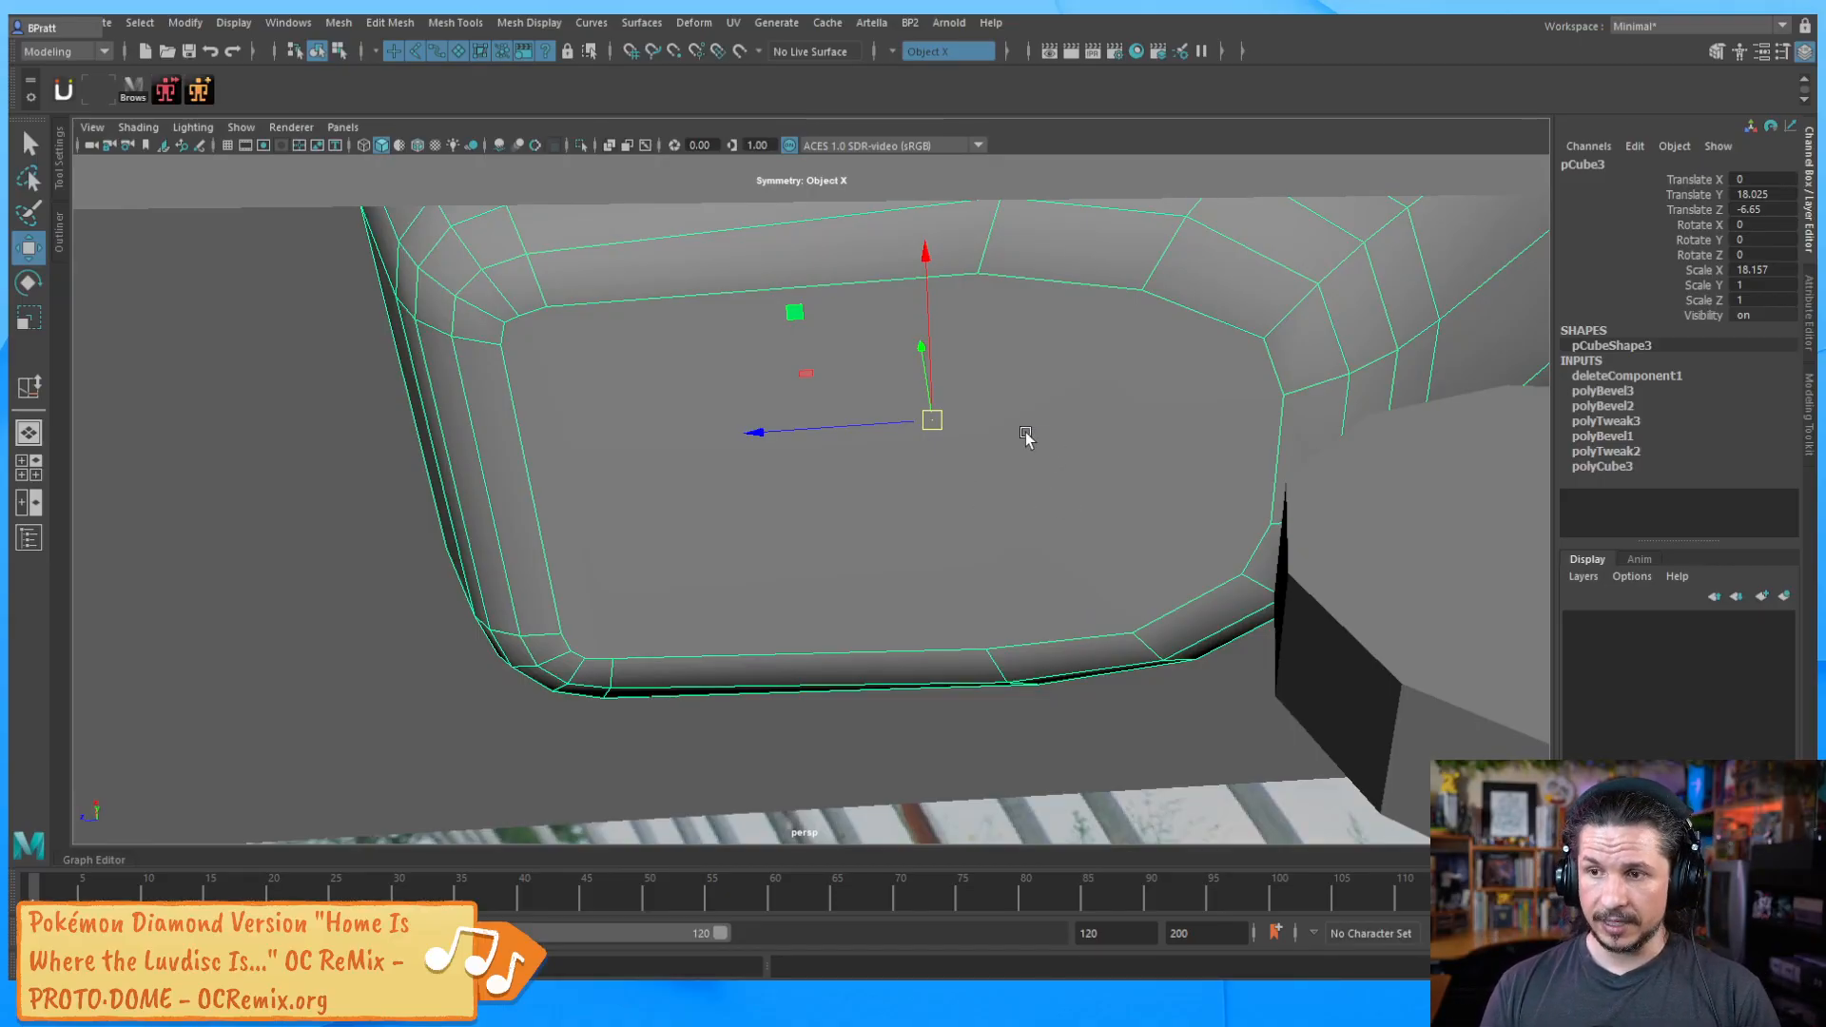
Try a Multi-Cut between opposite vertices of the tub's underside face with Object X symmetry on, and undo it
shift+right_drag(1011, 463, 896, 466)
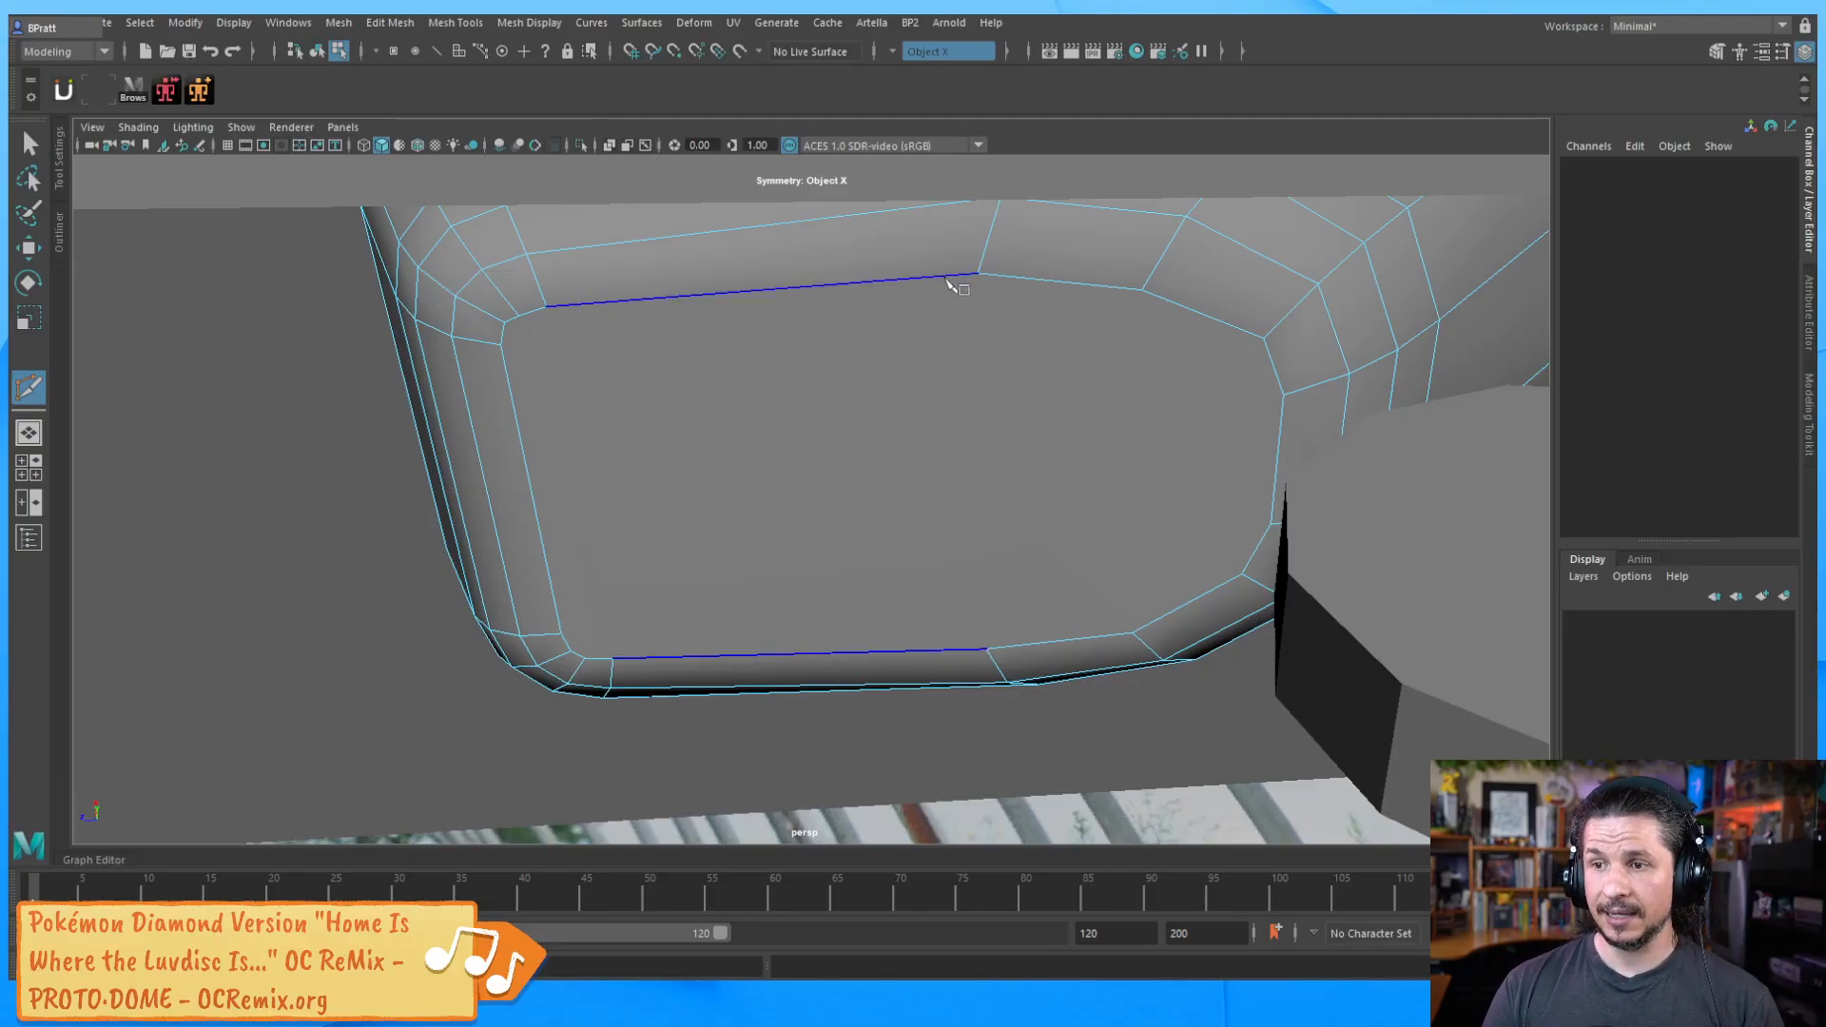
click(977, 274)
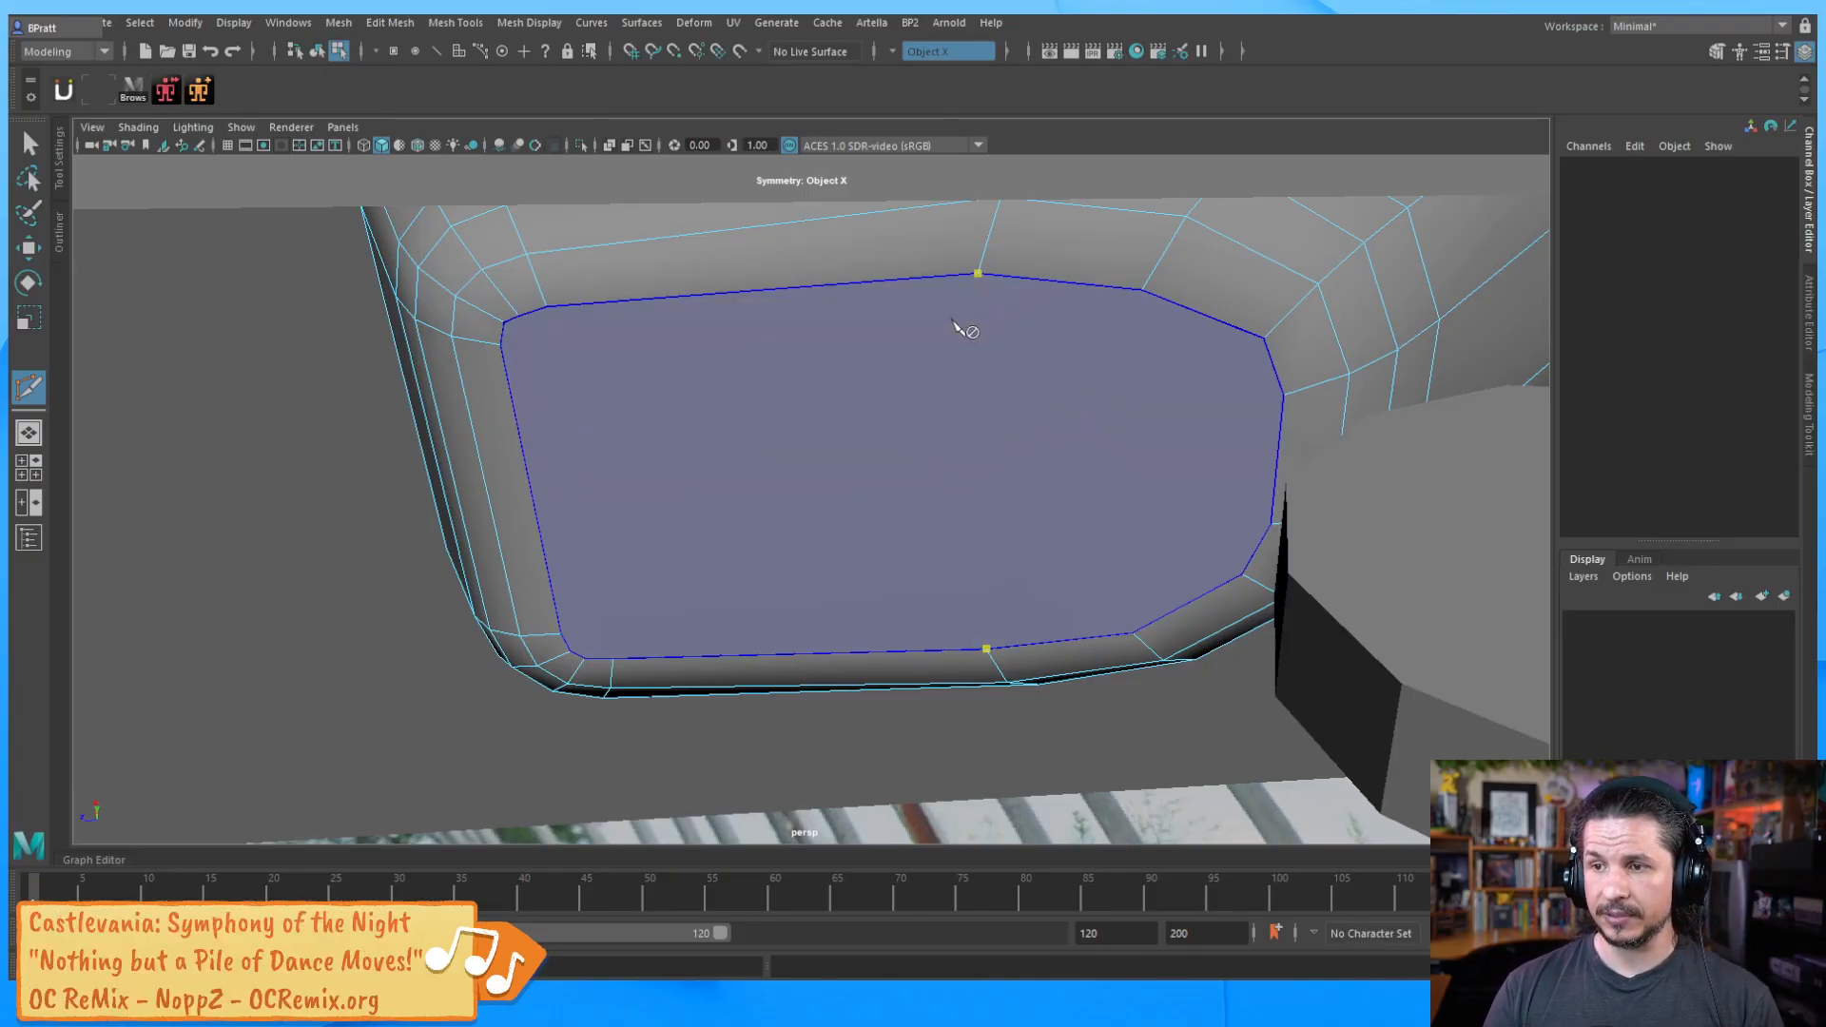
click(985, 651)
key(ctrl+z)
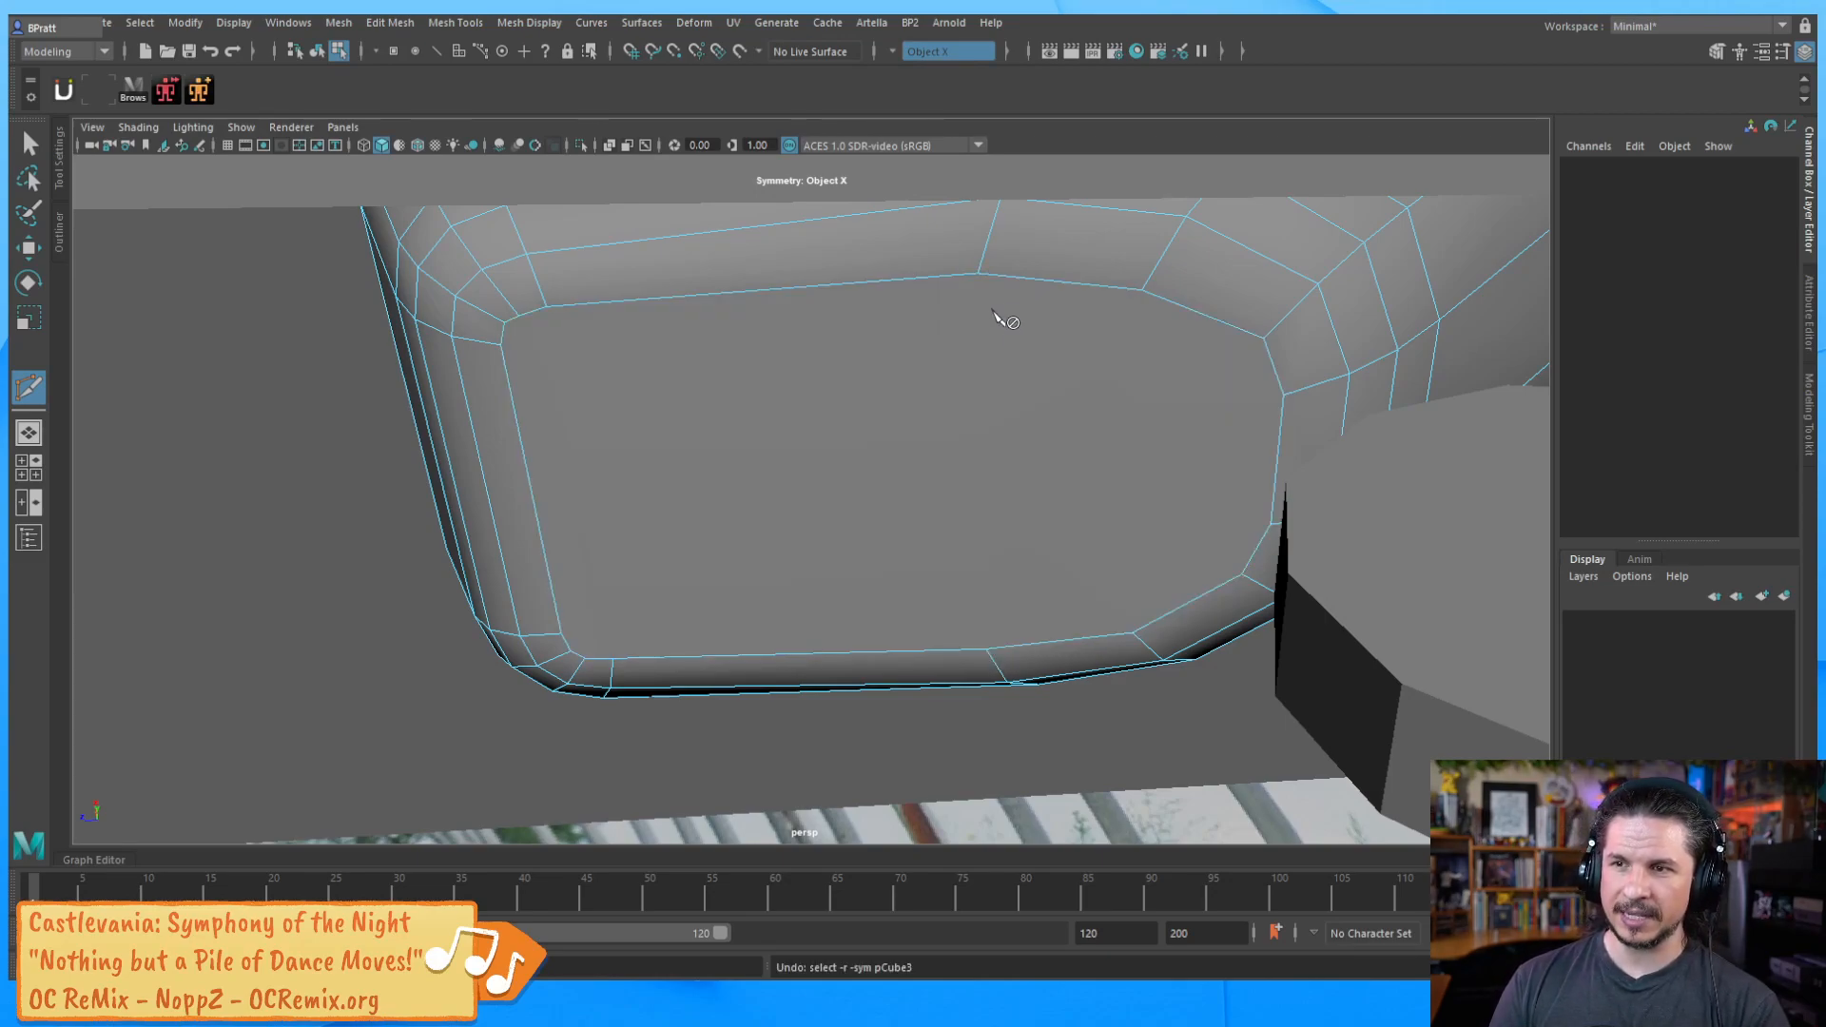
Turn symmetry off and Multi-Cut an edge across the underside face between the opposite vertices where the front end starts to curve
click(906, 51)
click(927, 63)
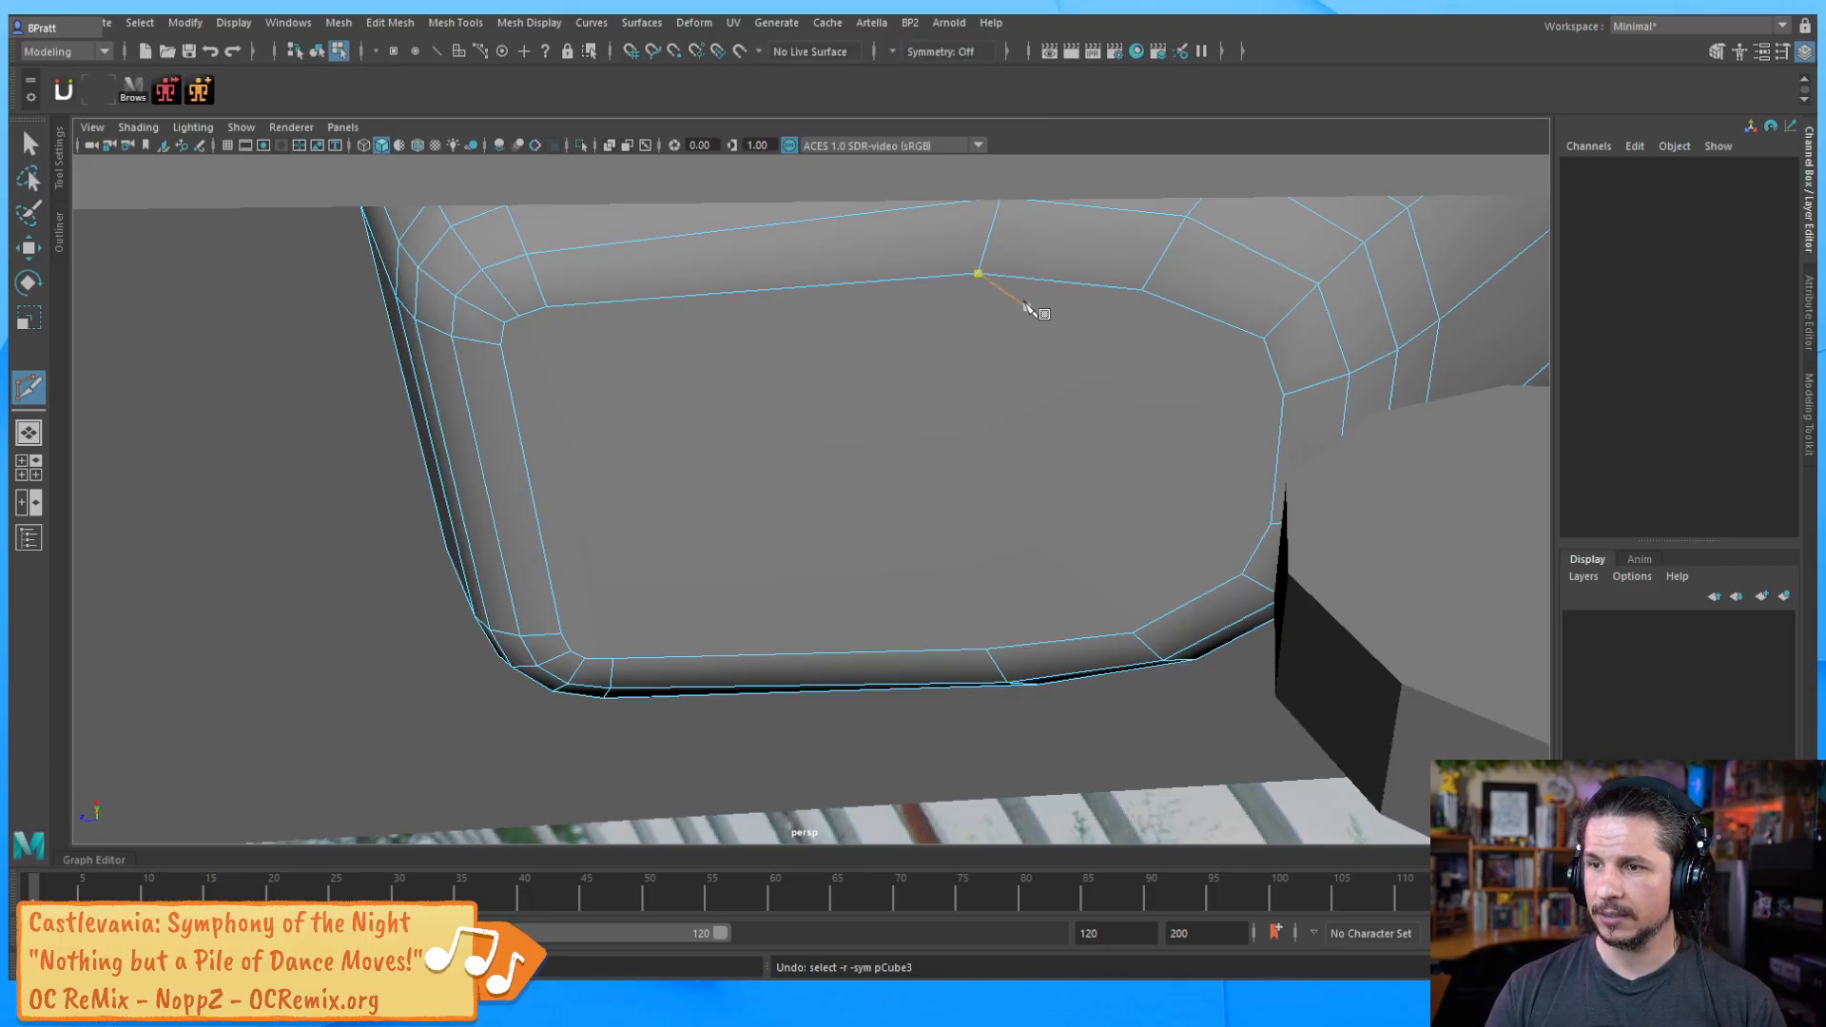
click(978, 273)
click(985, 651)
key(Return)
alt+drag(1230, 502, 958, 452)
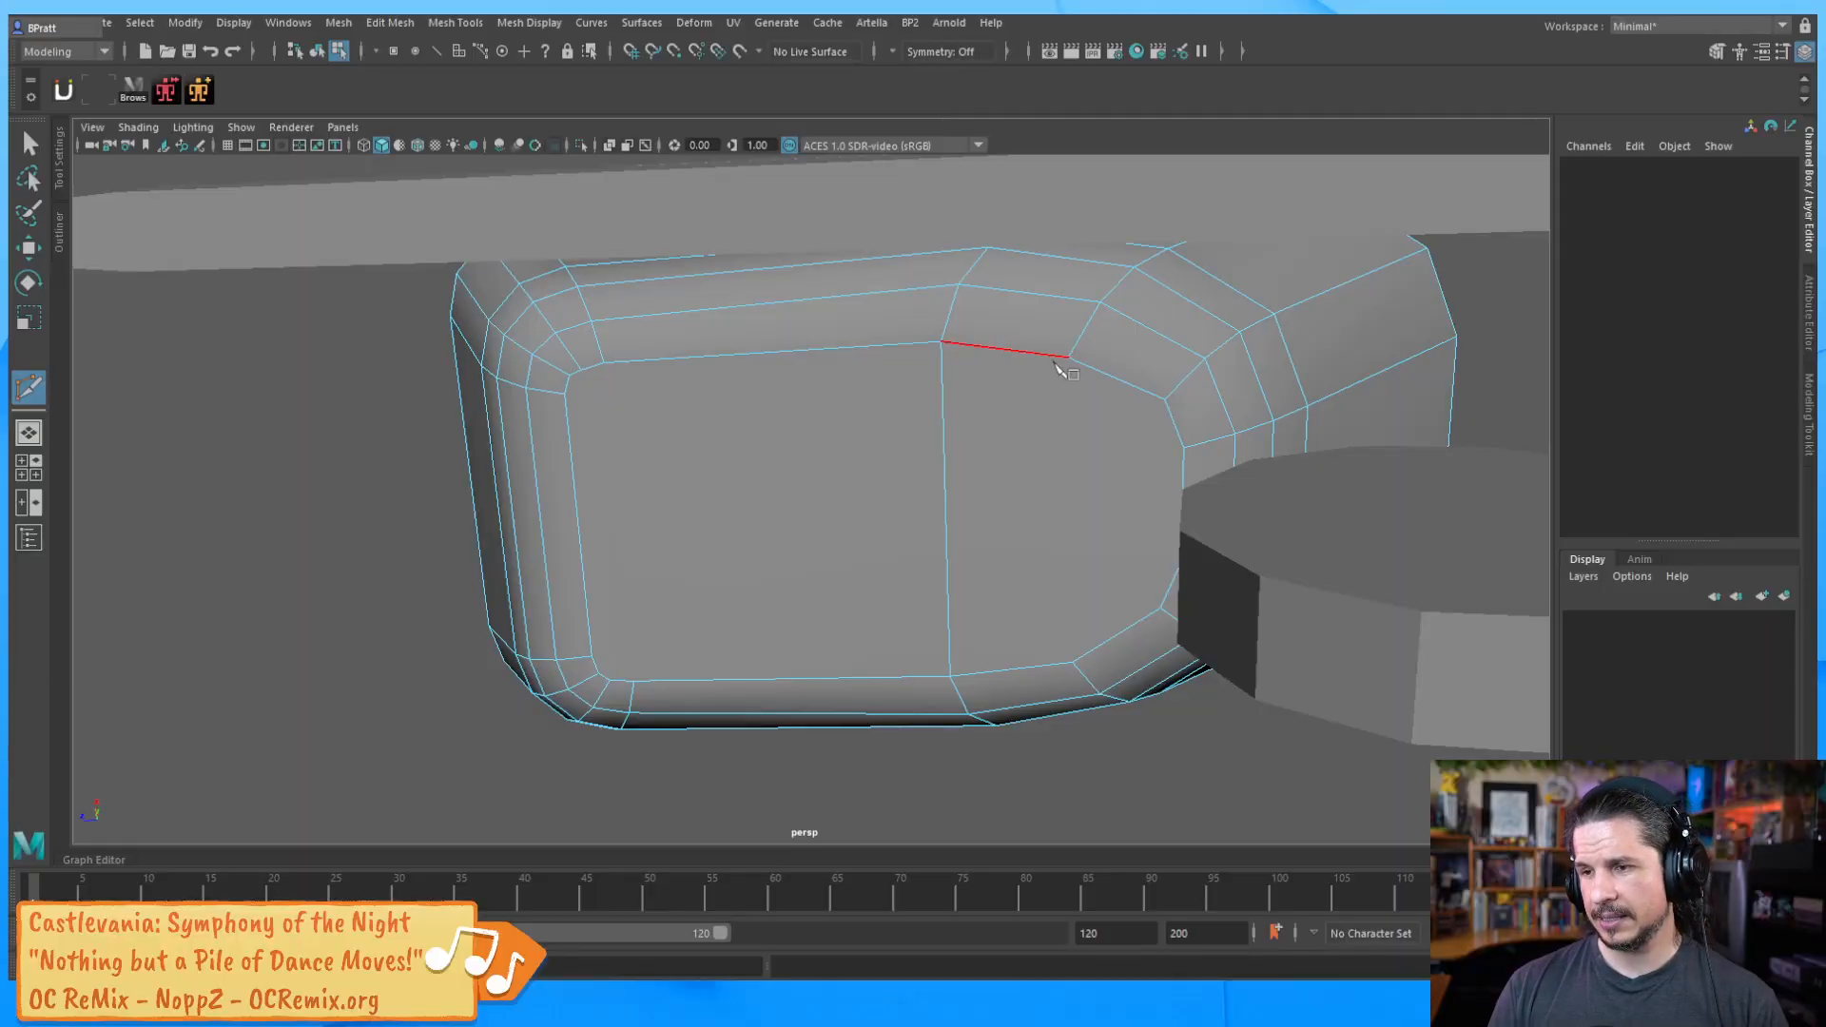
Cut a second edge across the underside face between the next pair of opposite vertices toward the rounded front end
click(950, 676)
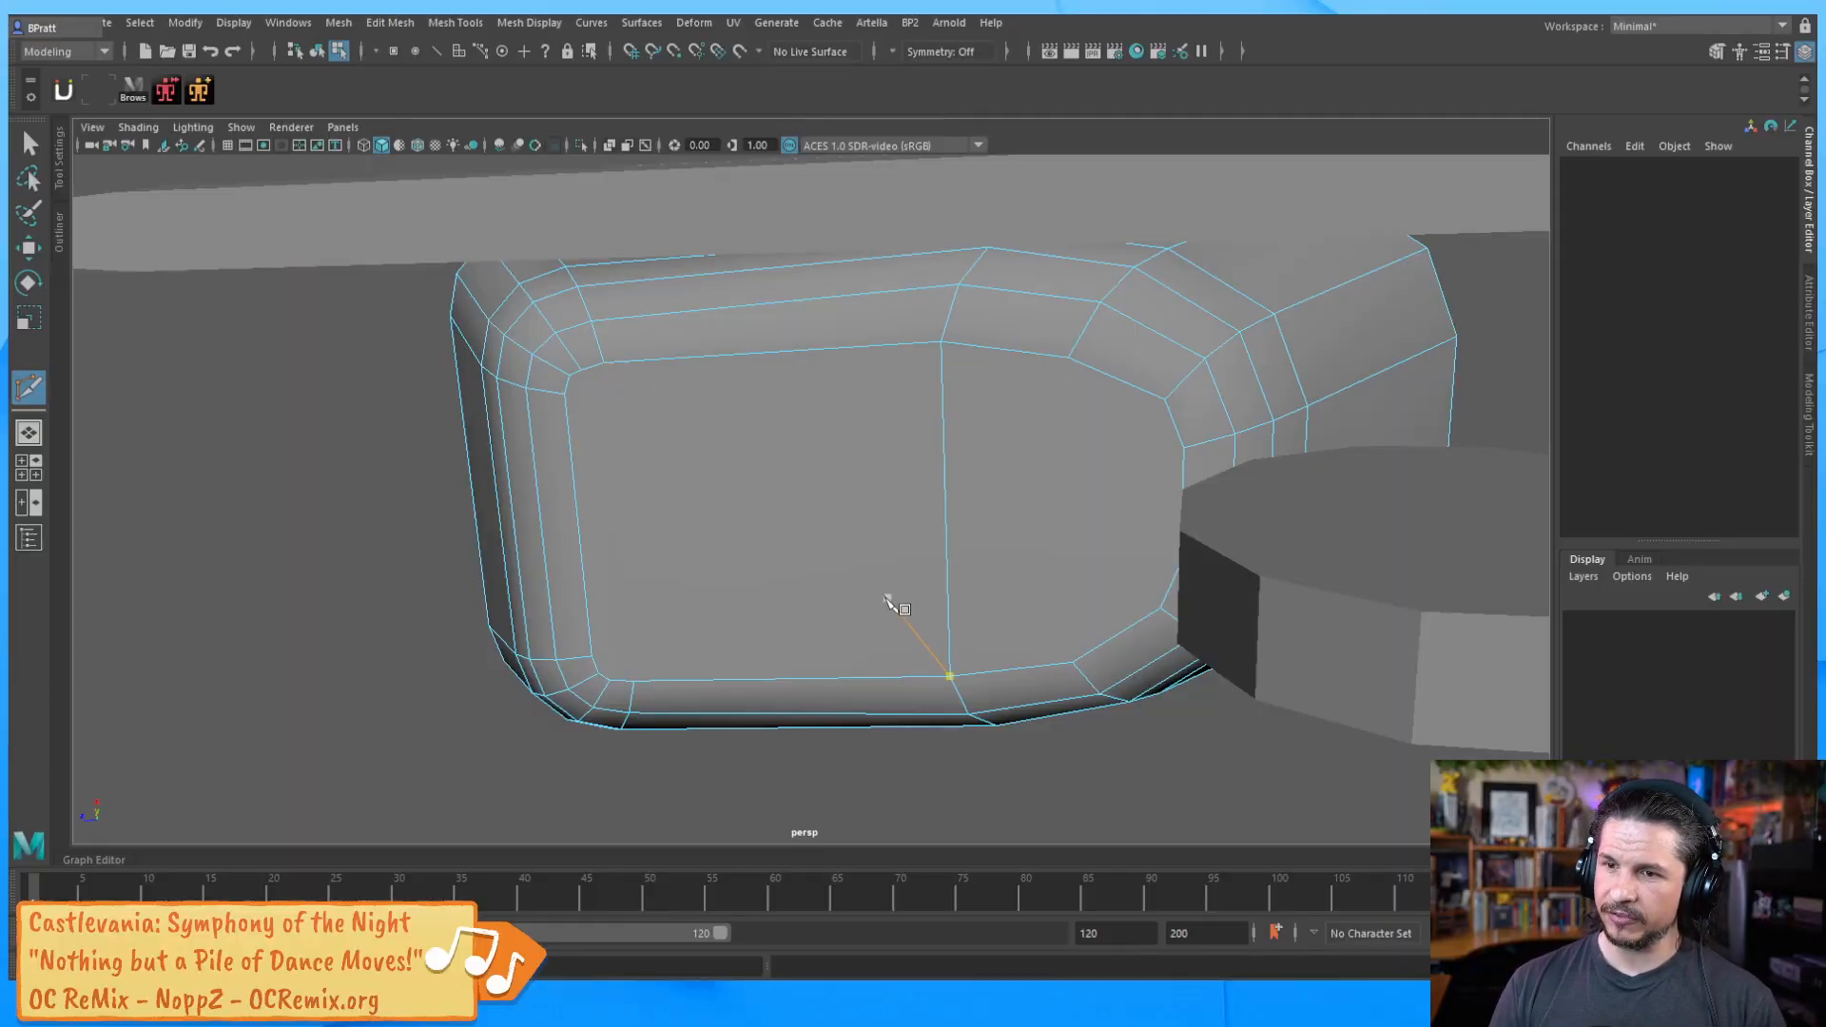
right_click(890, 604)
click(1069, 357)
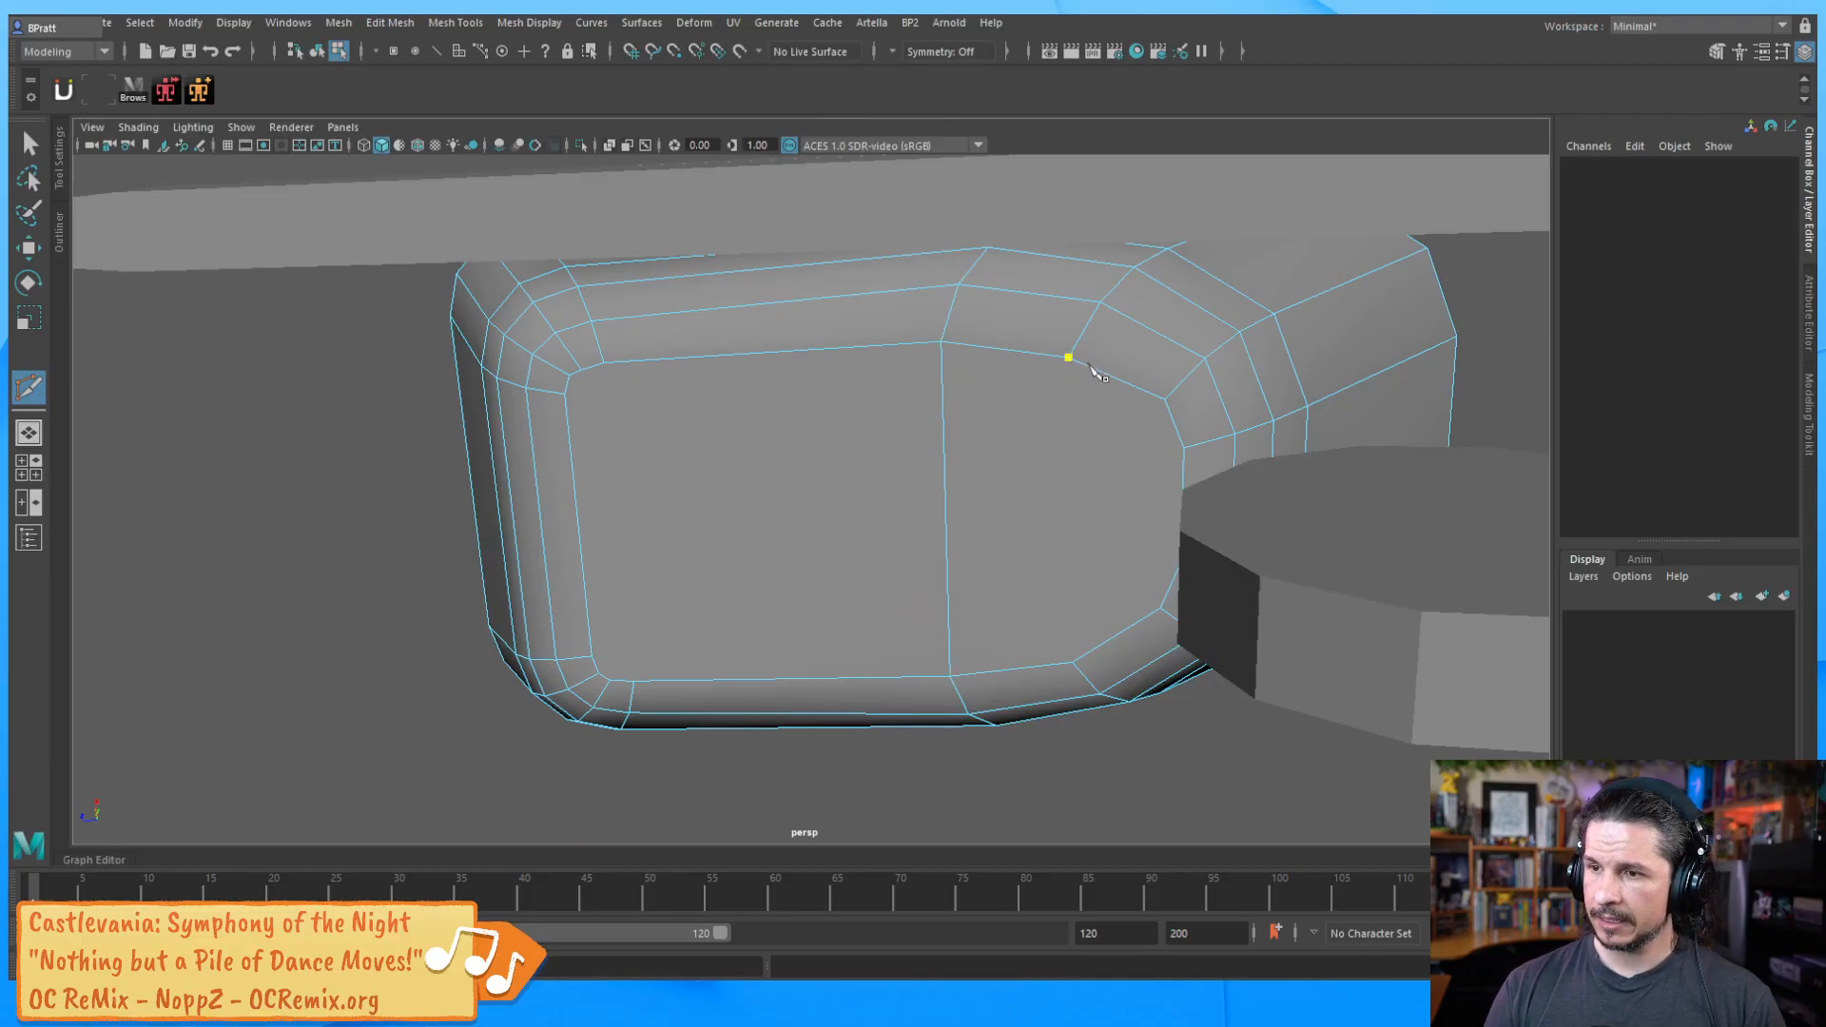
click(1072, 662)
right_click(1075, 589)
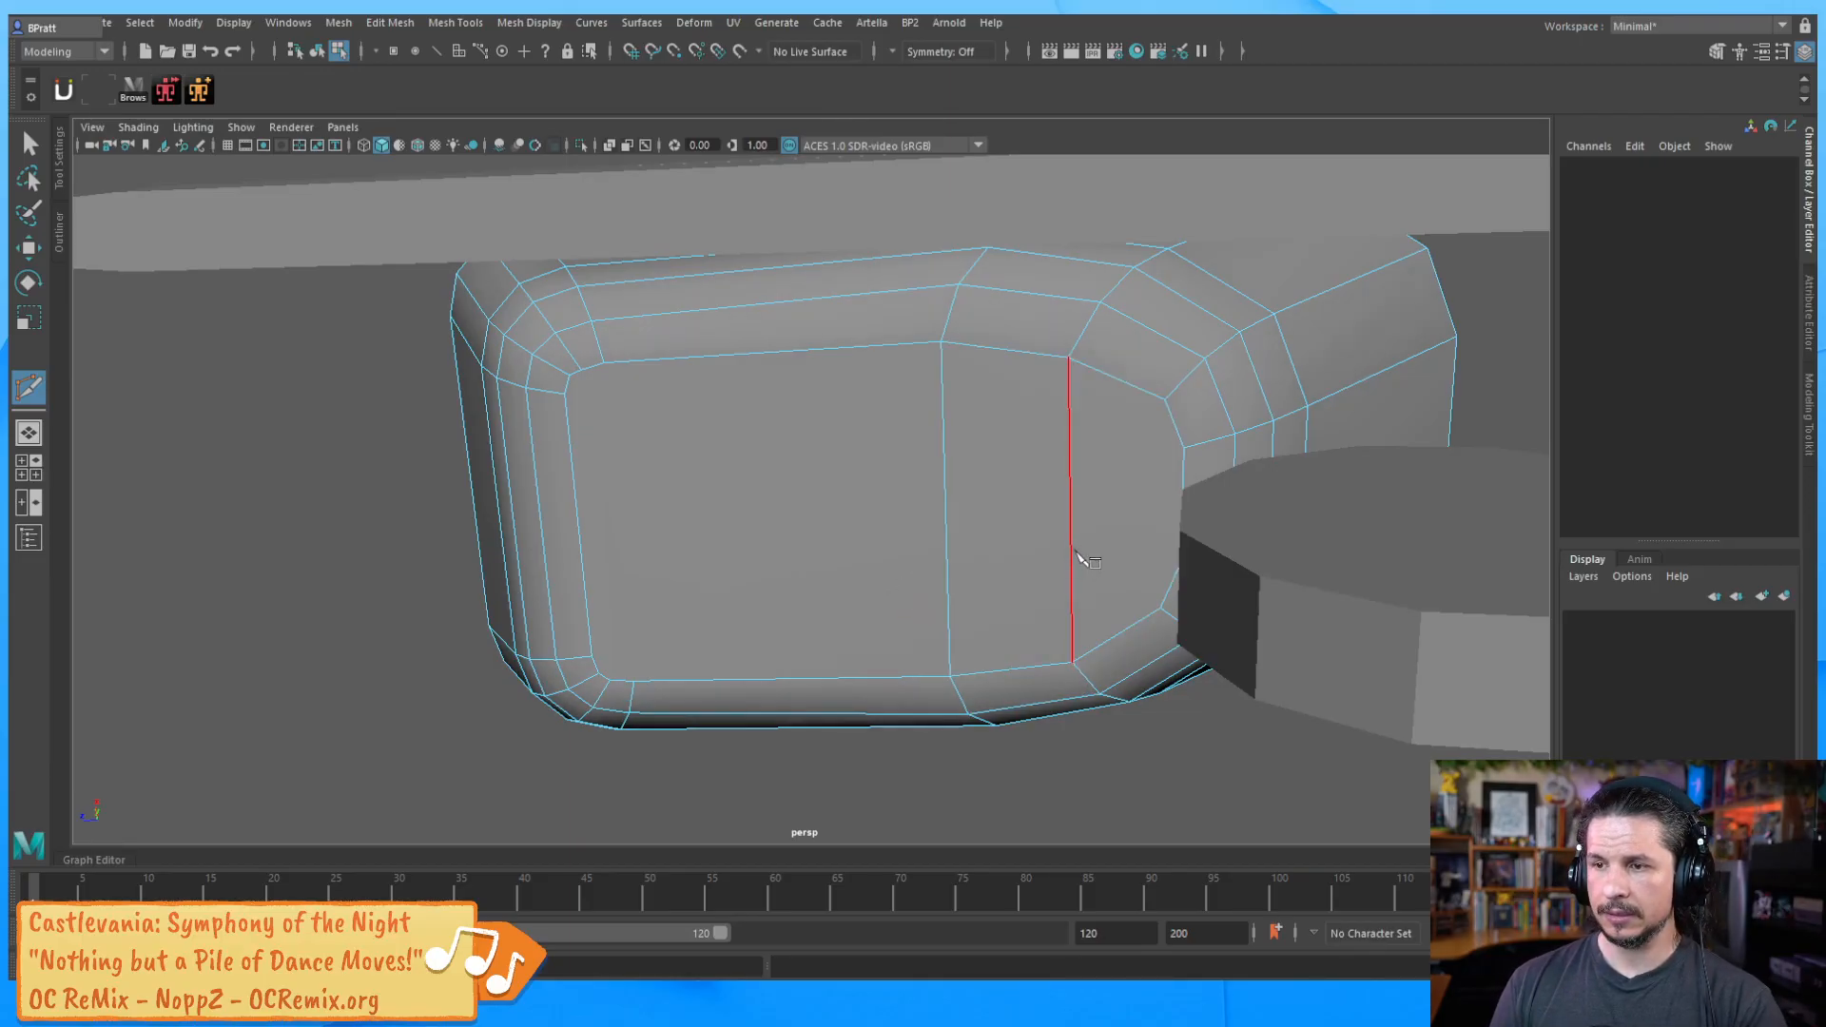
Isolate the tub in the viewport and return to component mode for more cuts
key(F8)
key(F8)
key(F8)
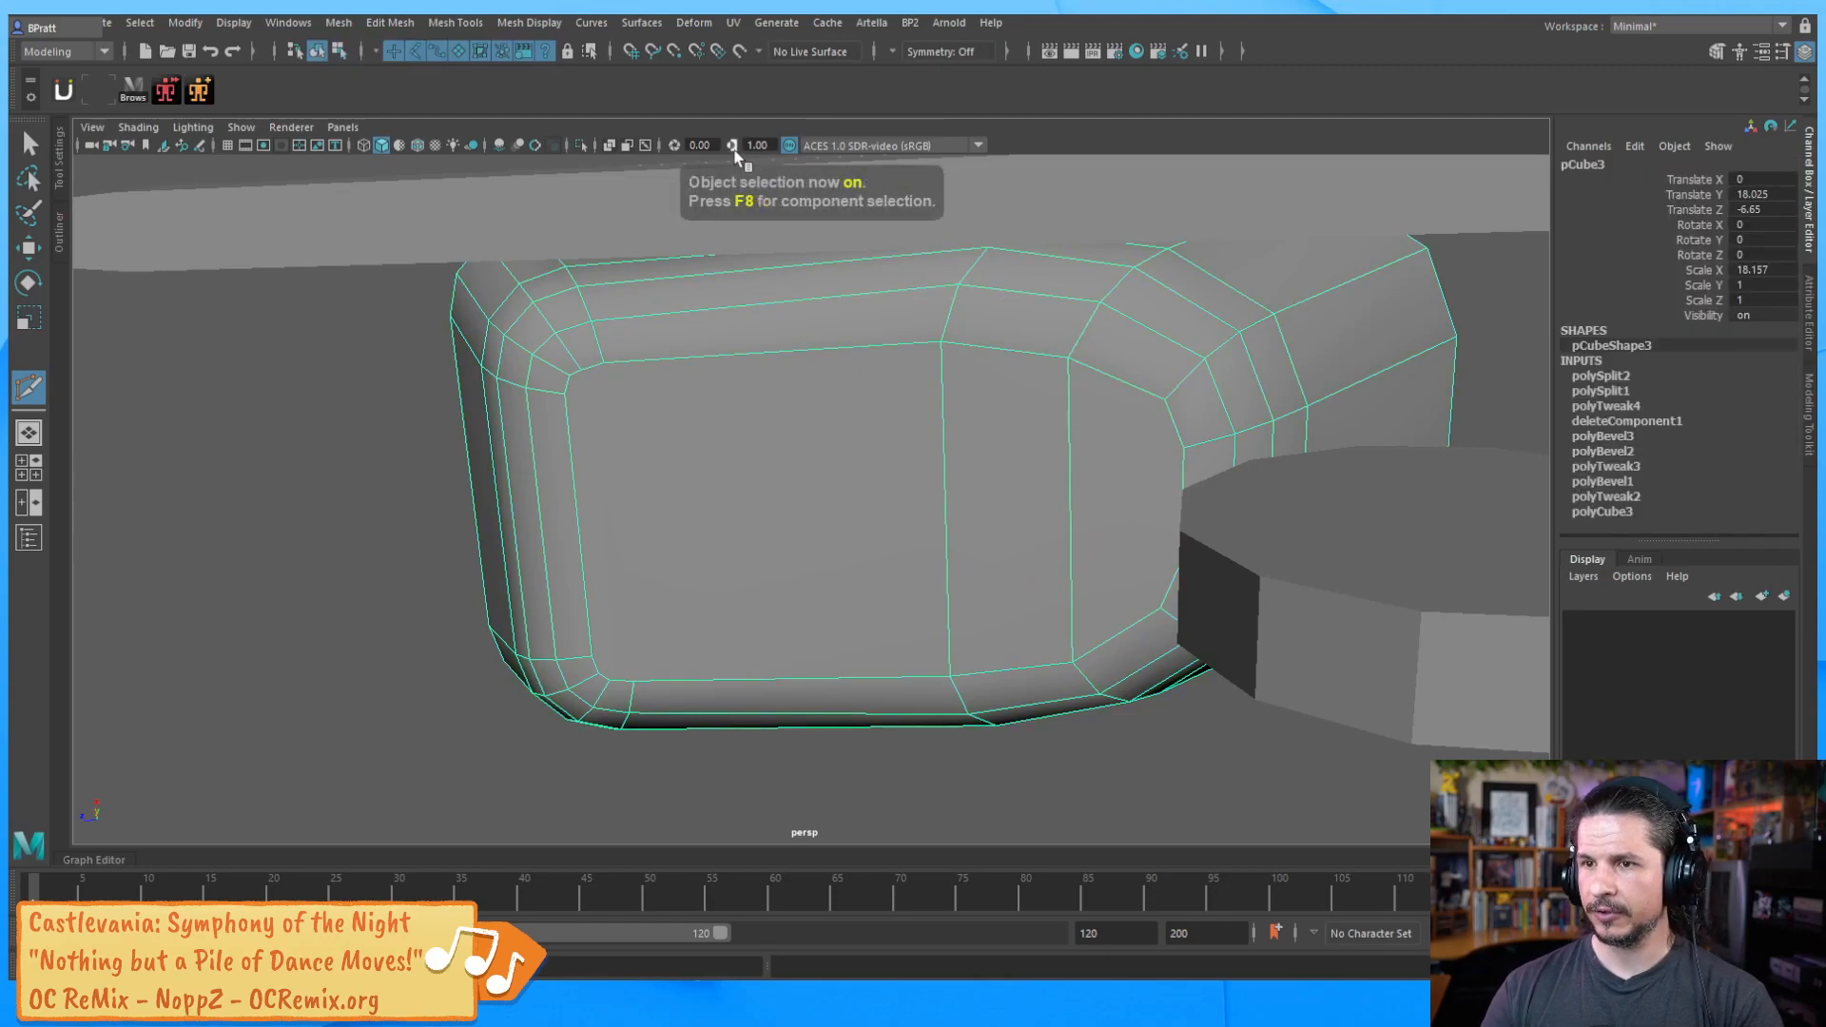
click(580, 145)
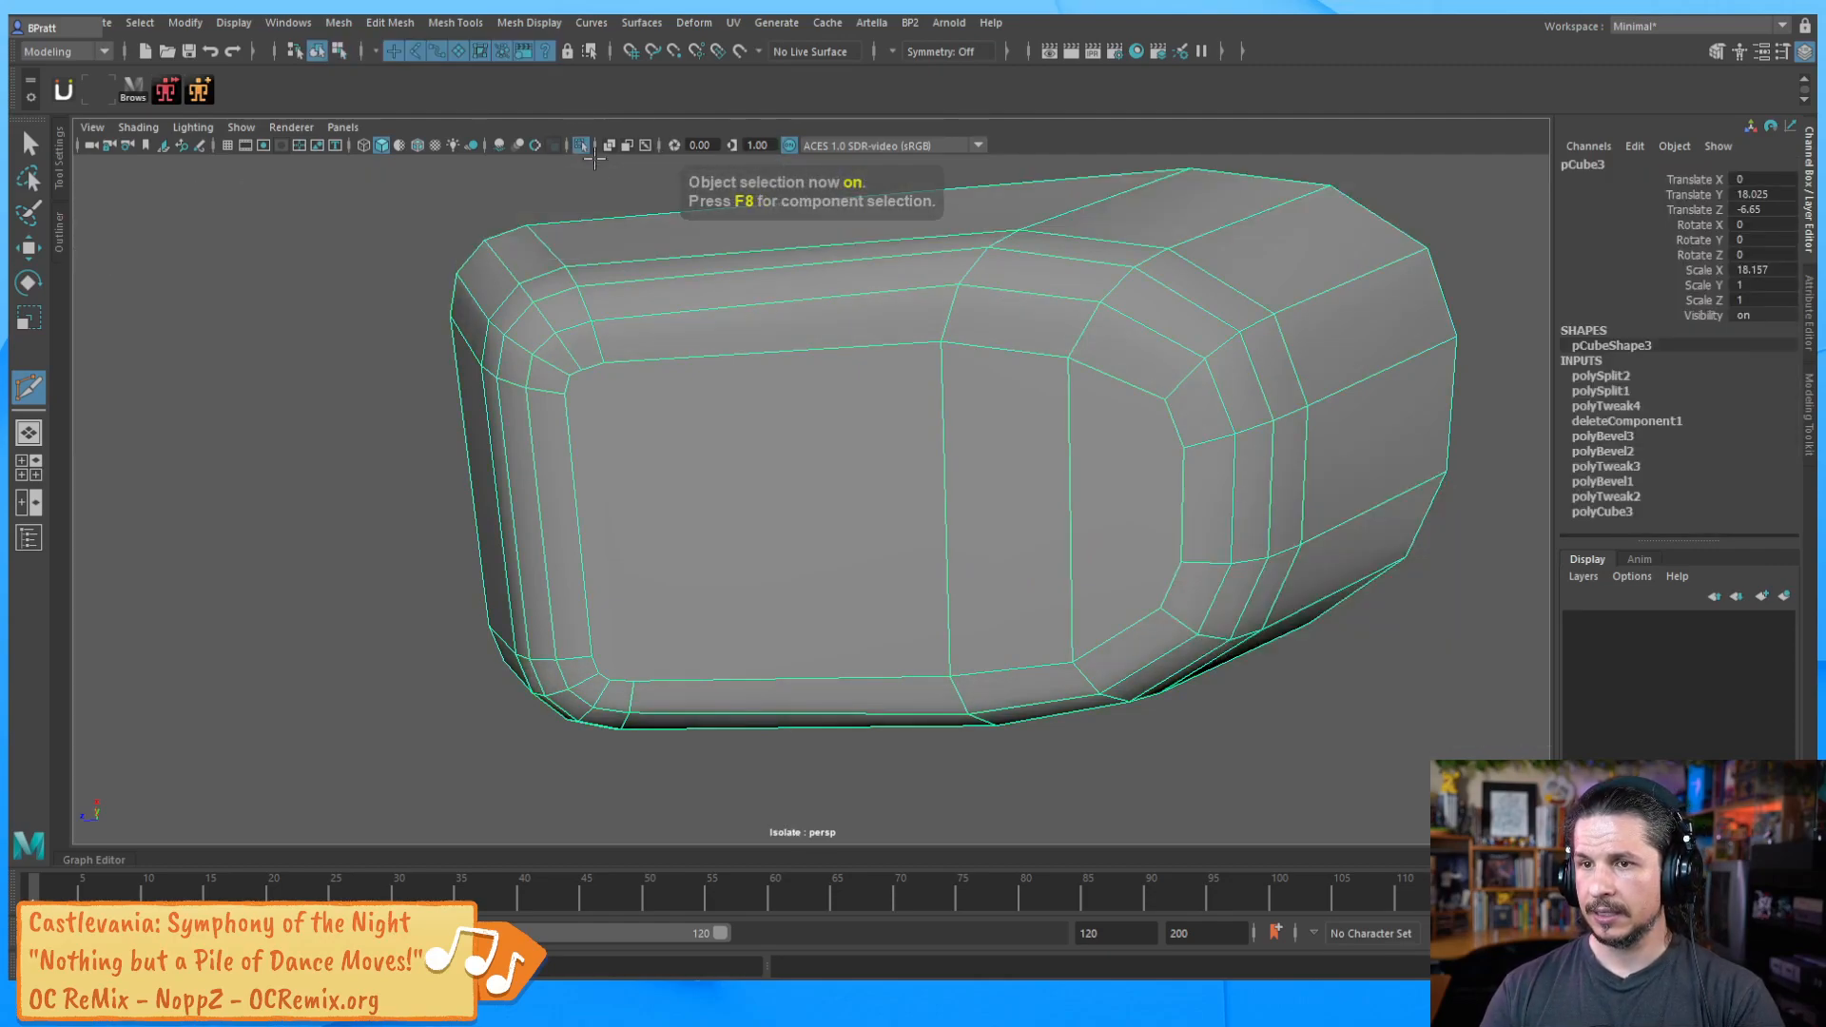
key(F8)
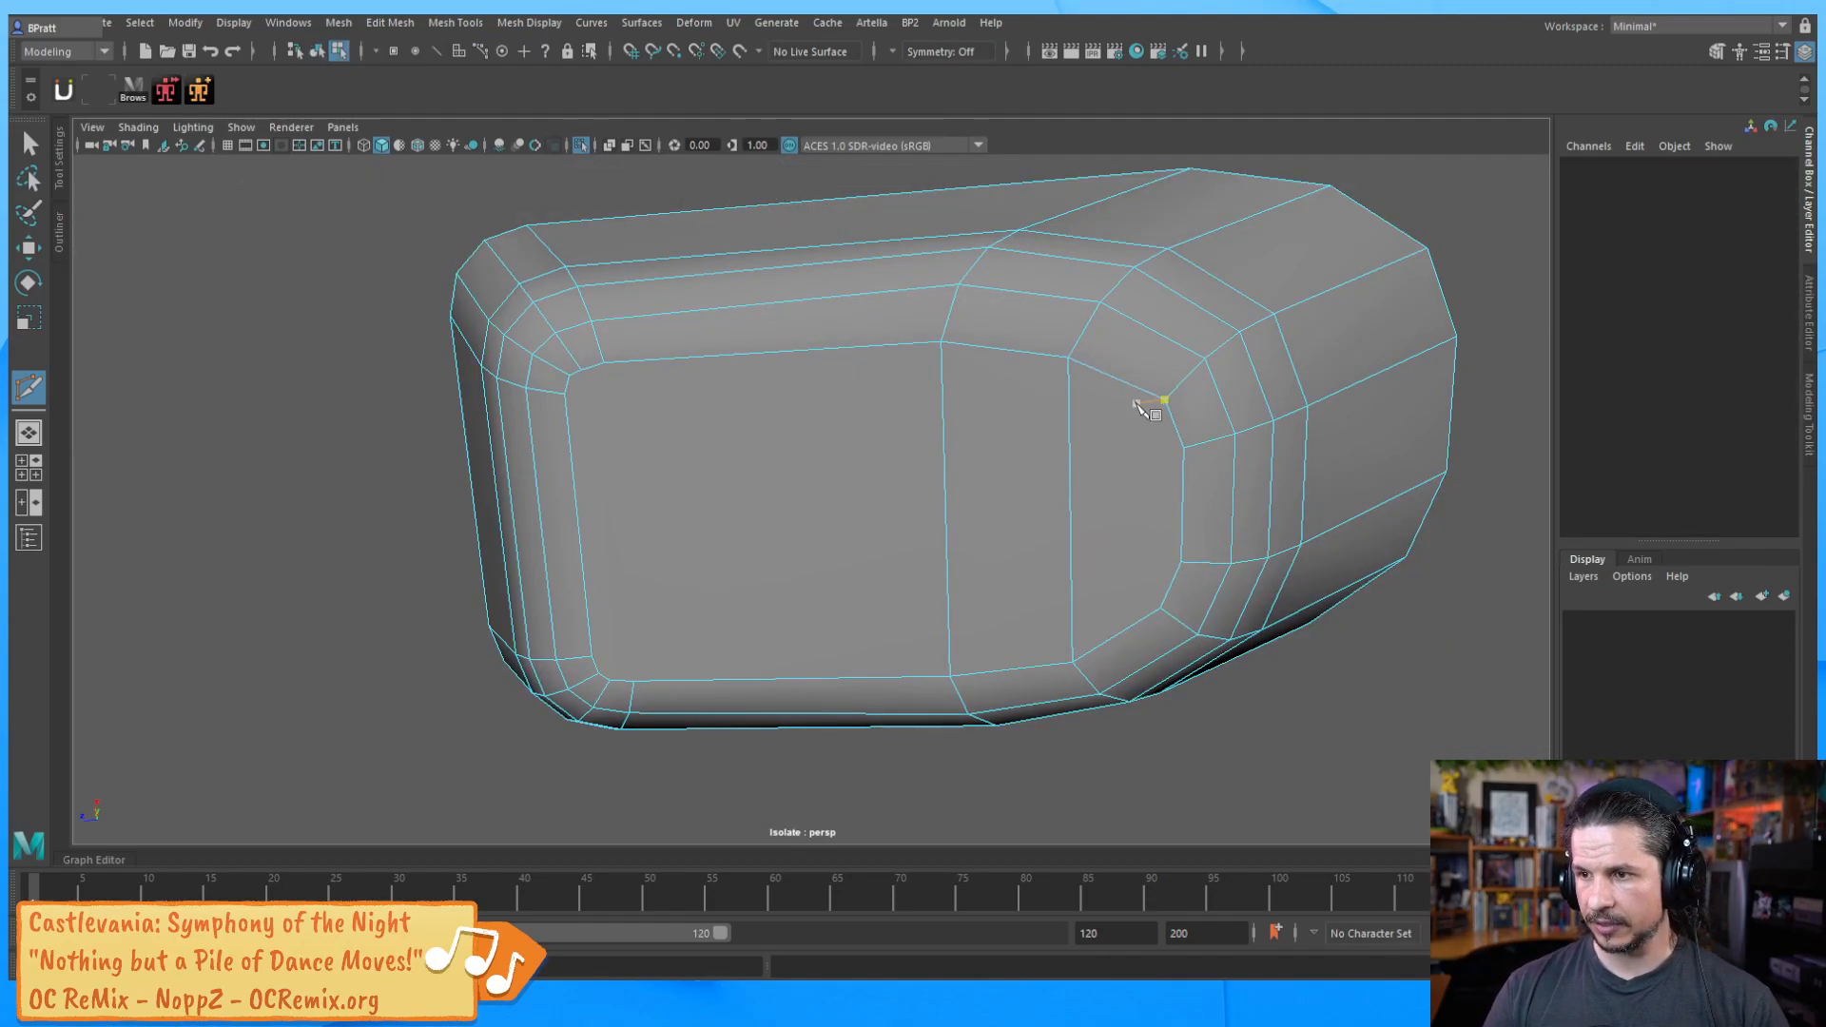
Try a third parallel cut between the next pair of vertices near the rounded front end, and undo it
click(1164, 400)
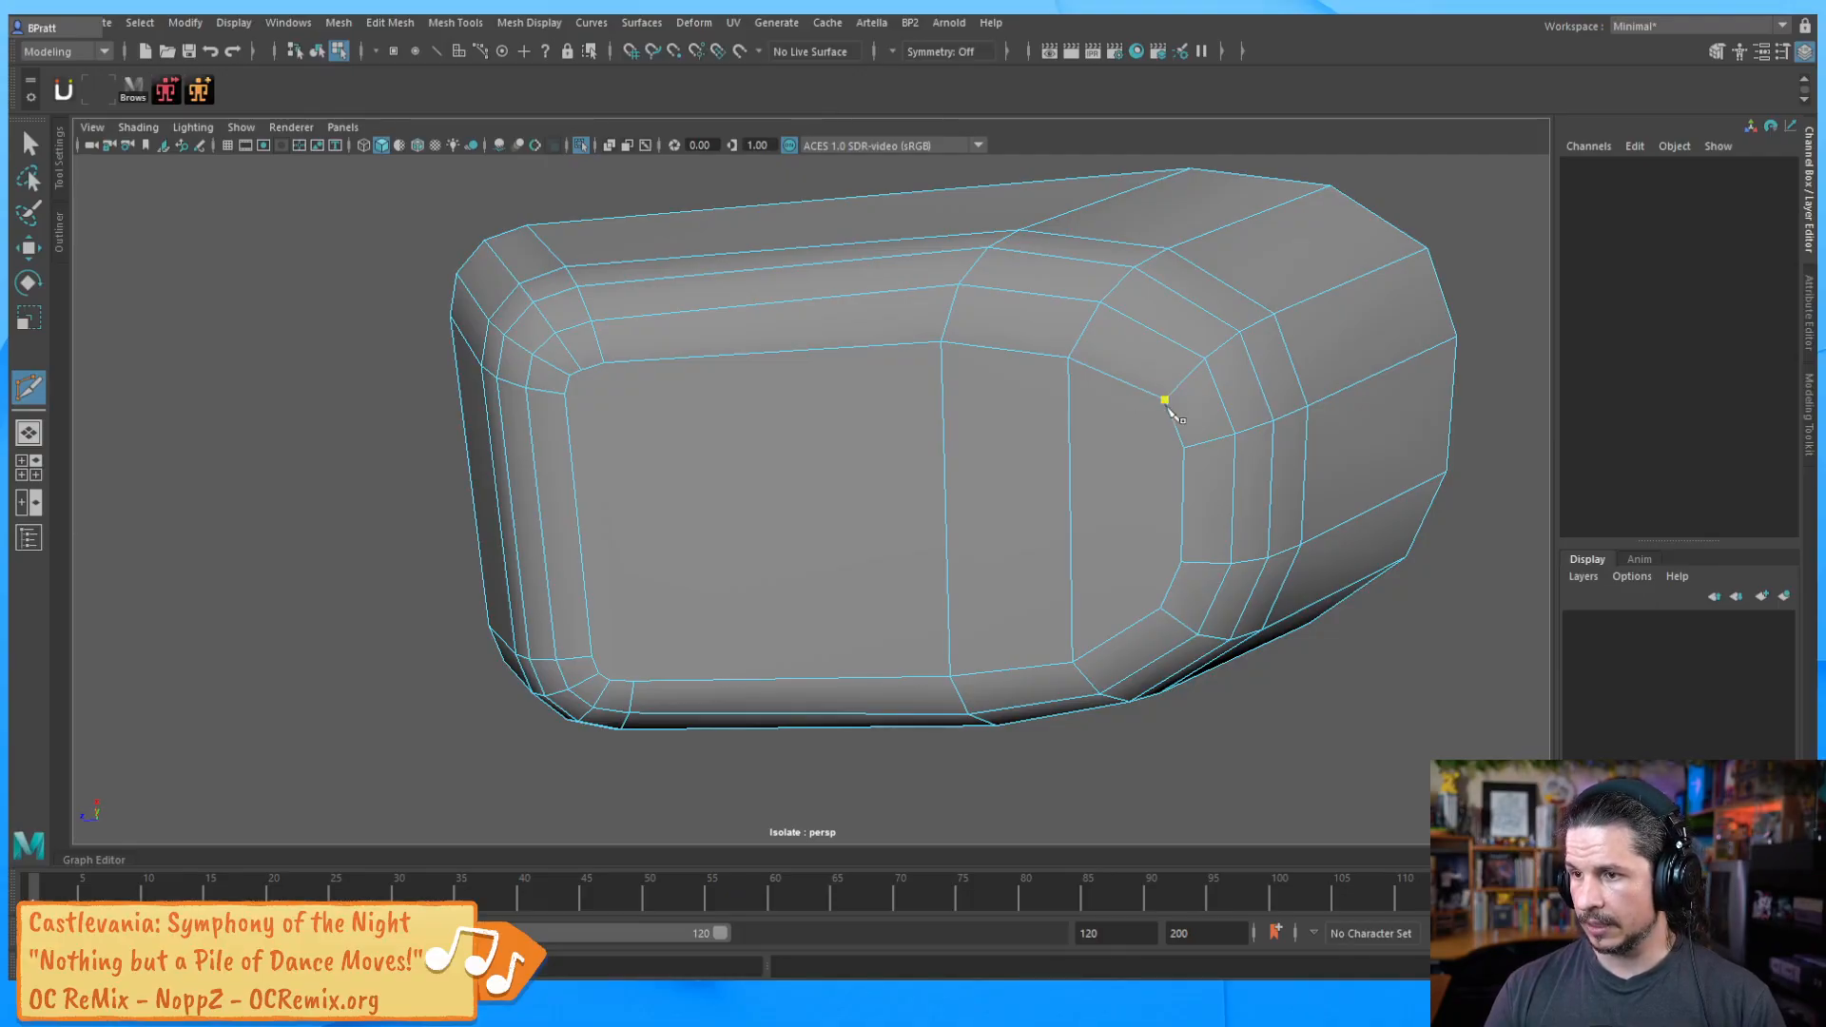
click(1159, 608)
key(Return)
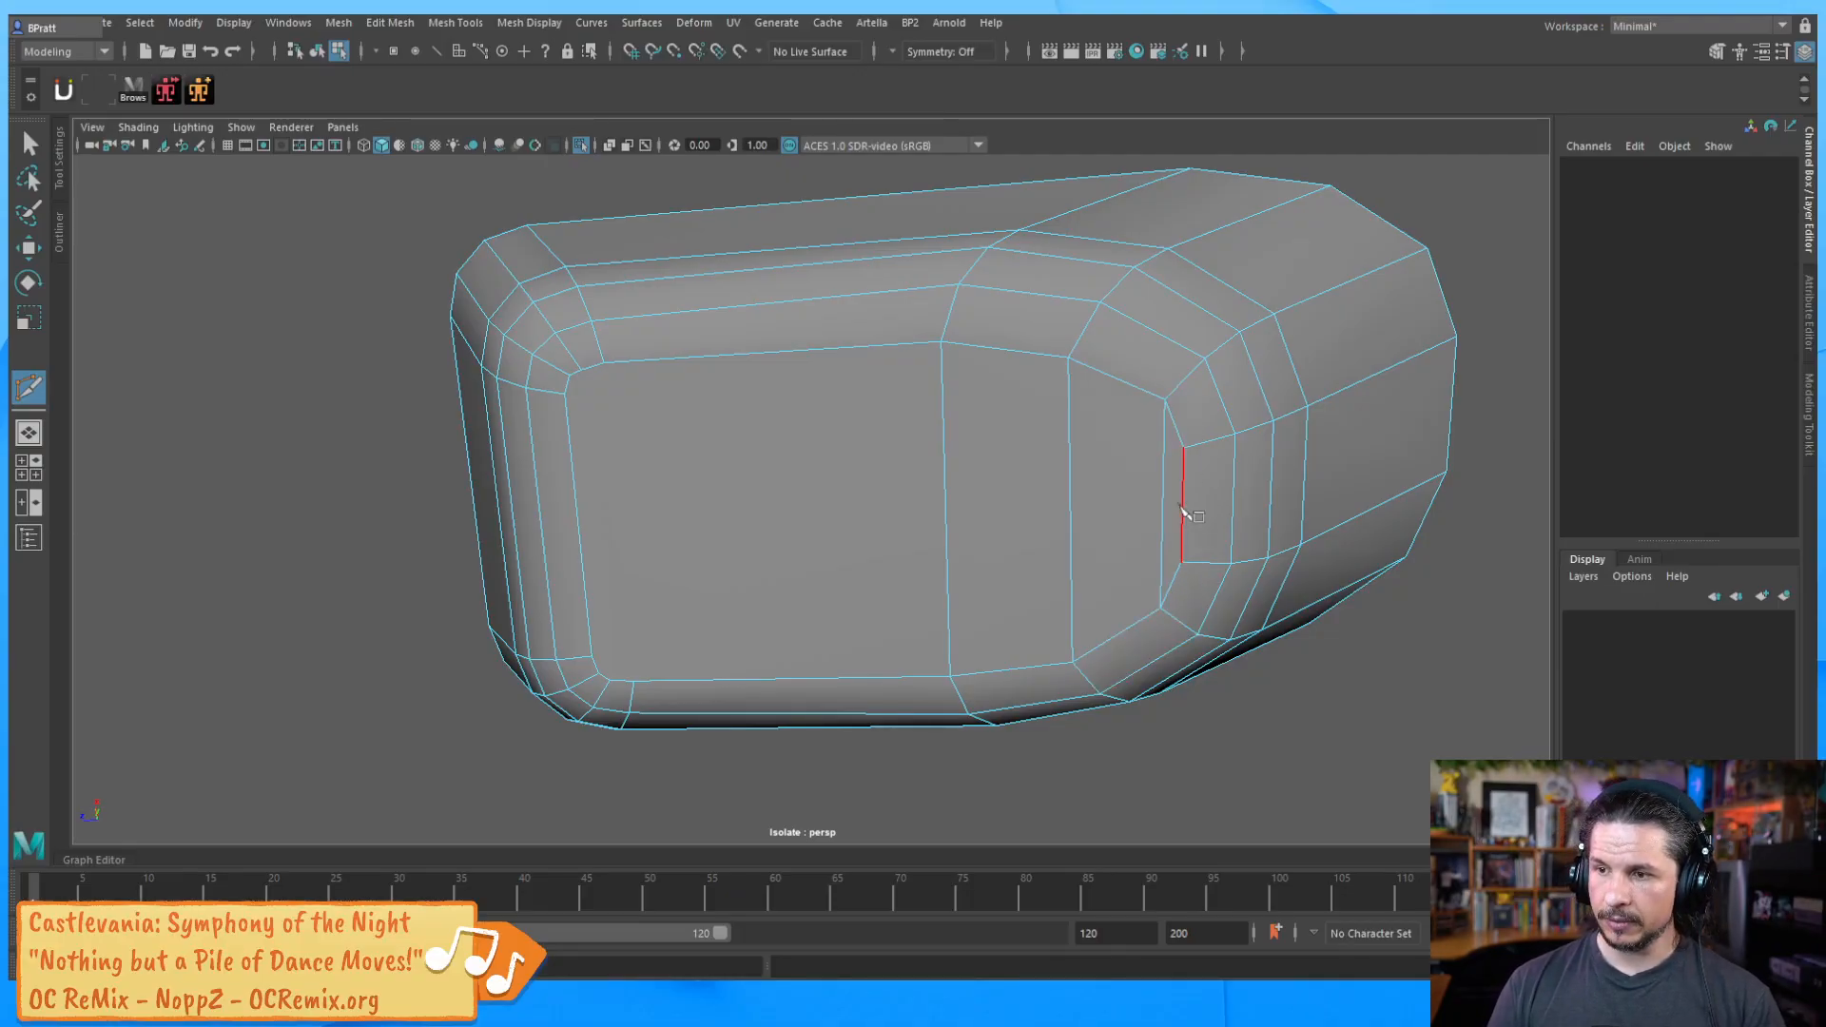
click(1069, 357)
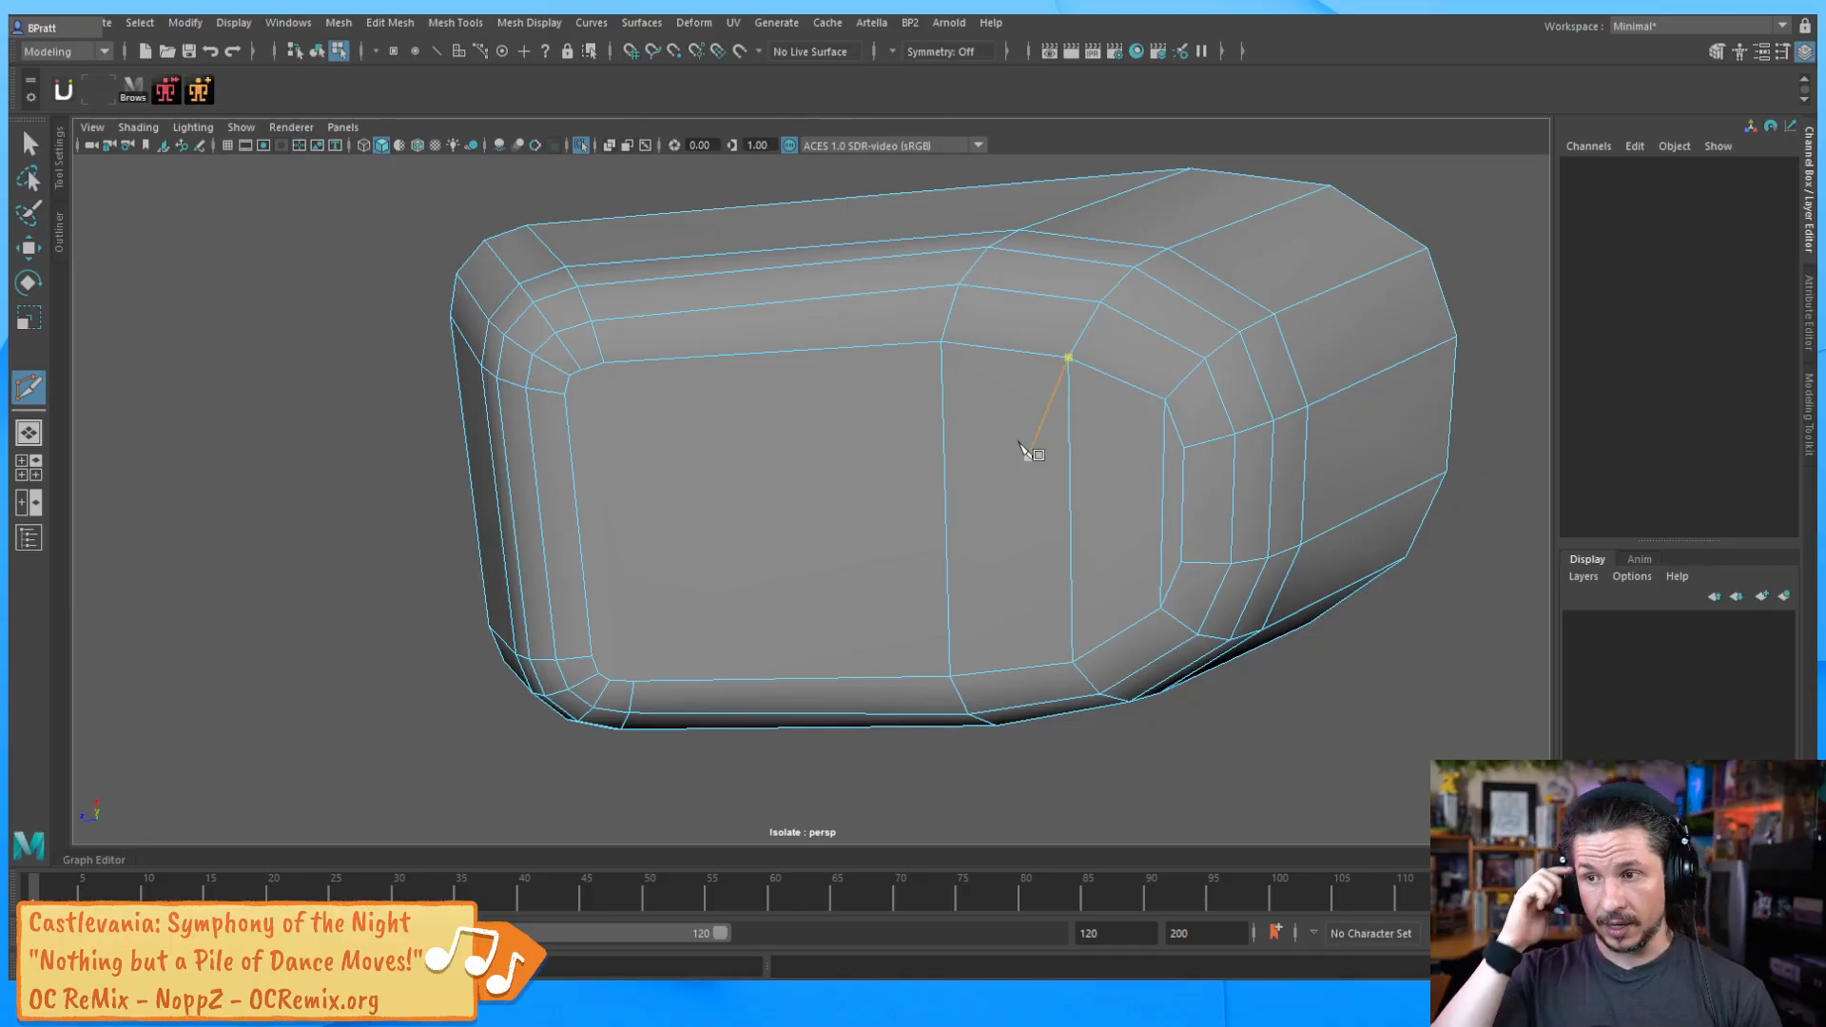
key(Escape)
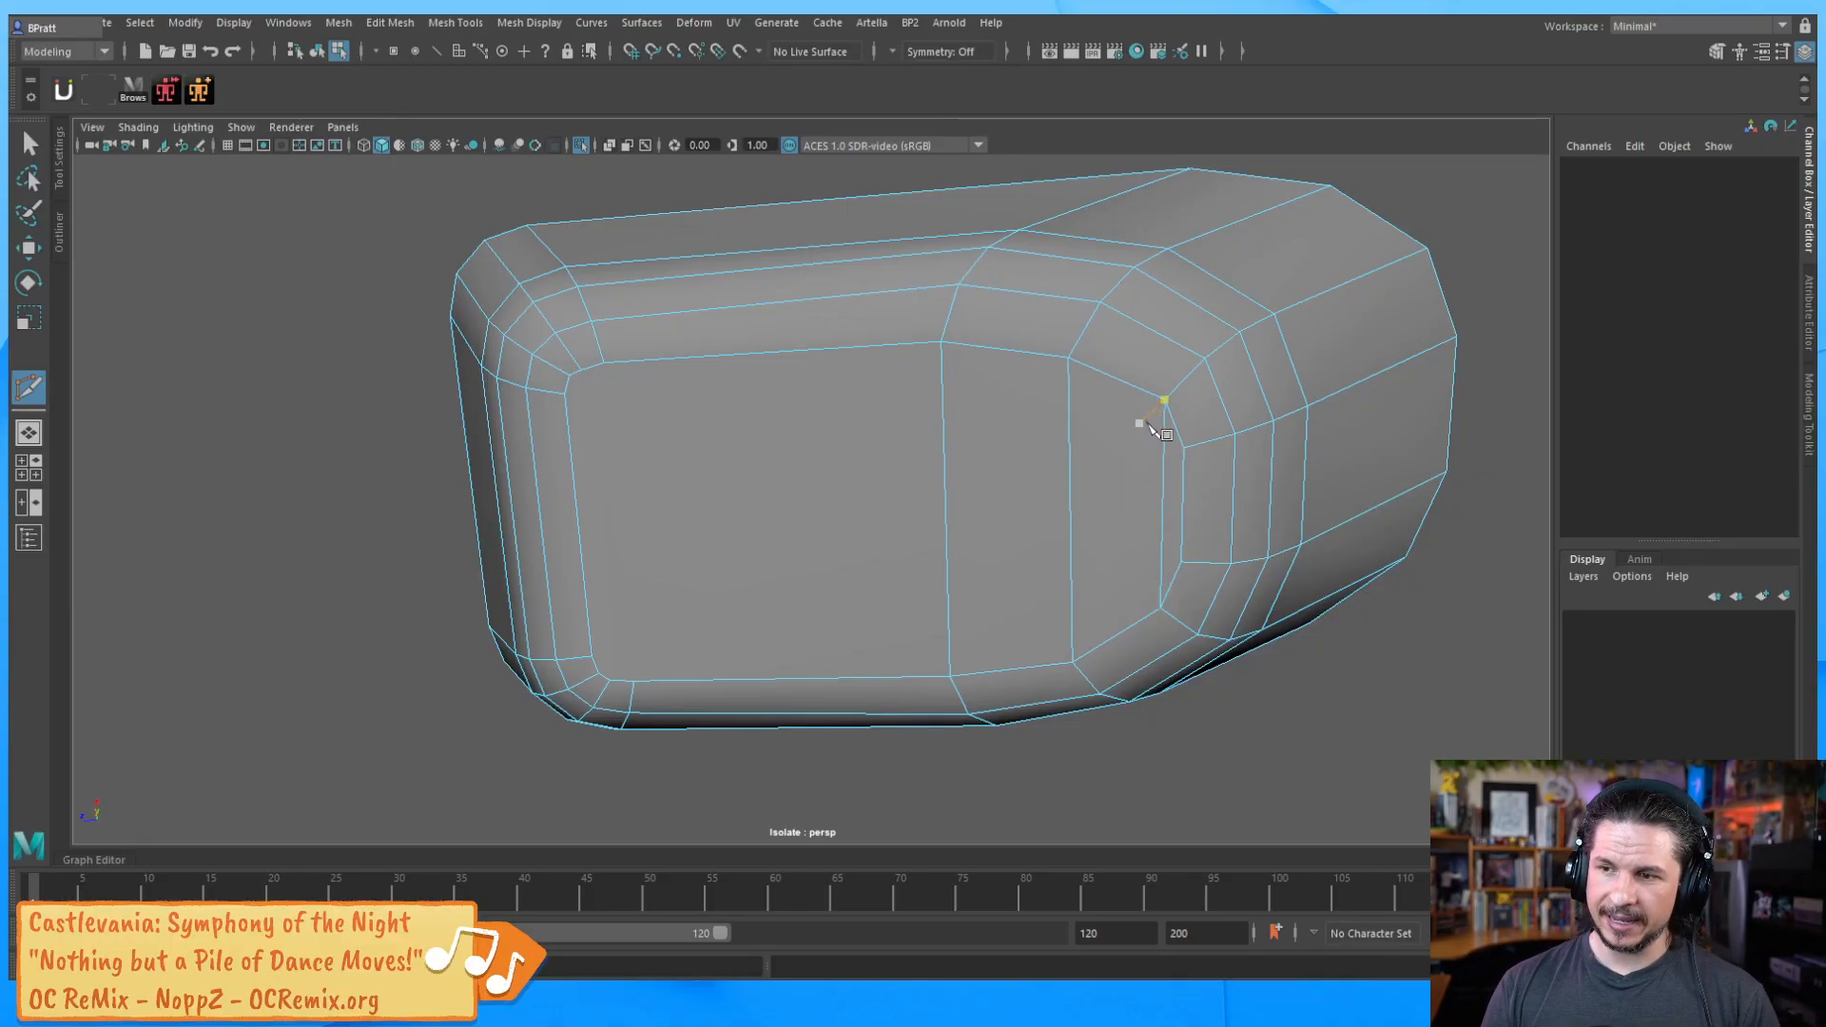
alt+right_drag(1060, 475, 1250, 516)
alt+drag(1251, 516, 1143, 438)
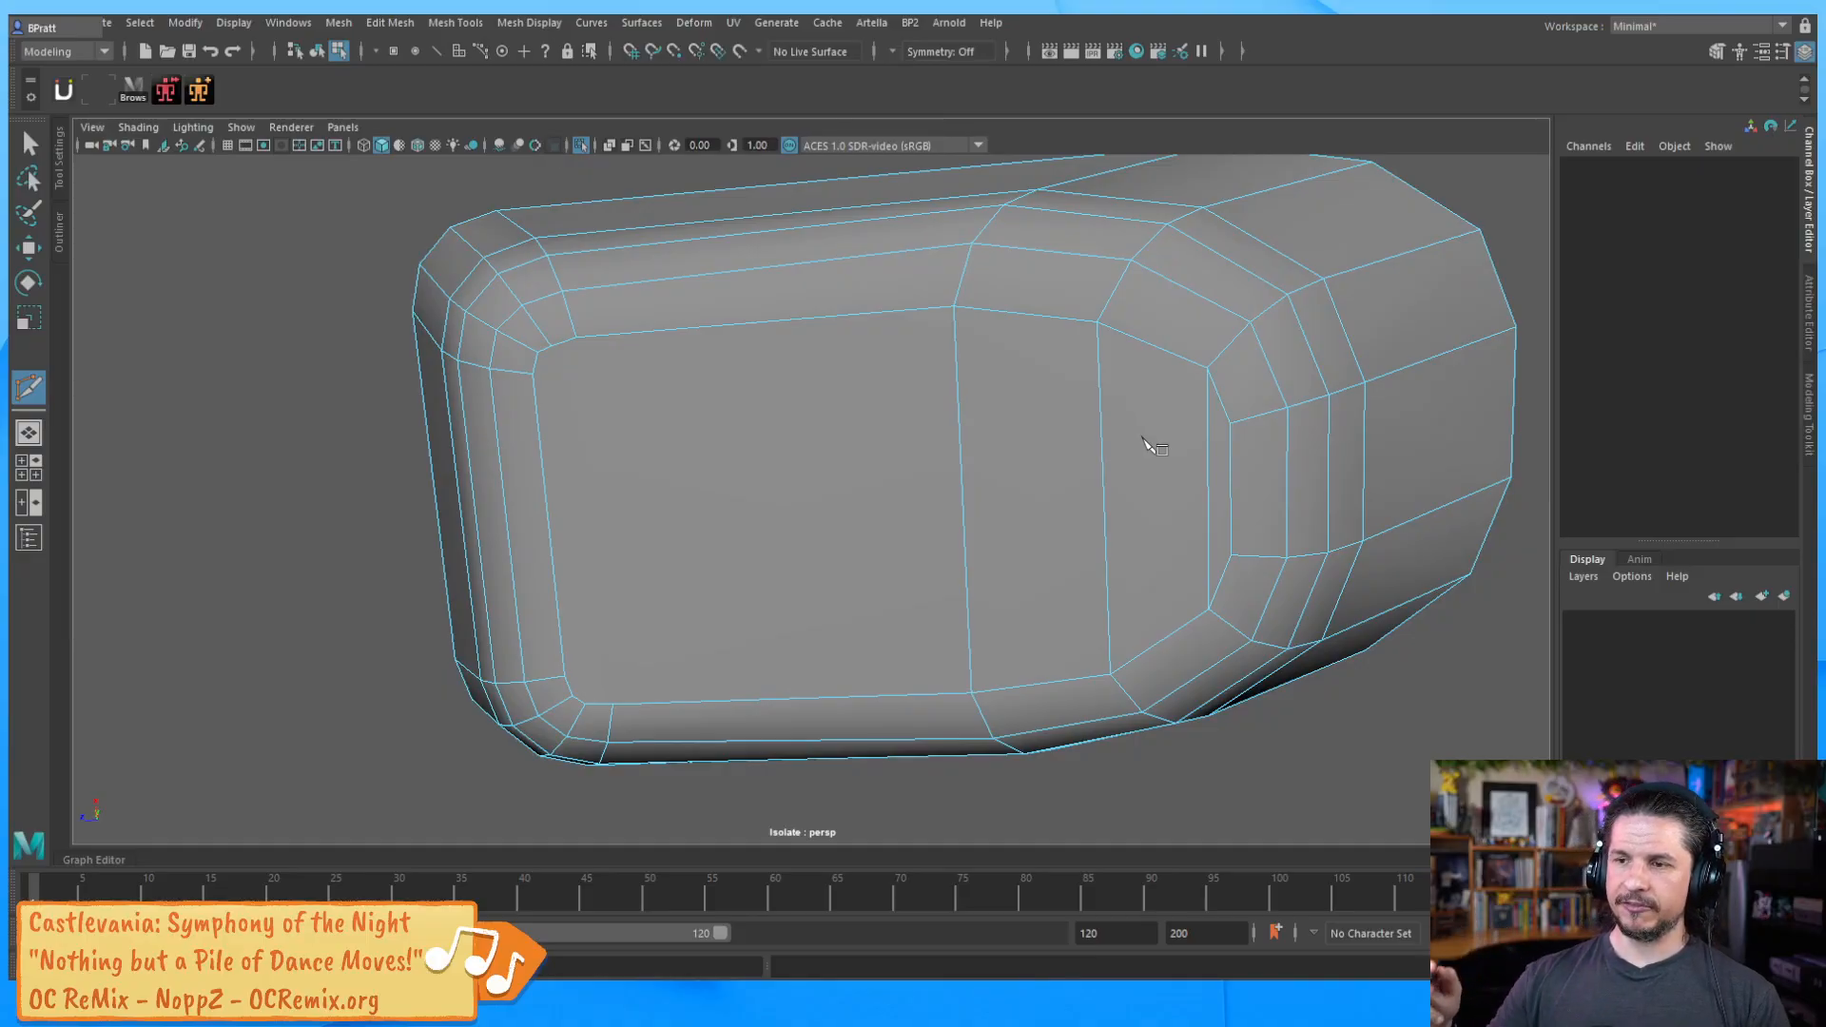
click(1228, 423)
key(ctrl+z)
Cut two lengthwise edges from the front end's two central vertices back across both crosswise cuts on the tub's bottom
click(1234, 429)
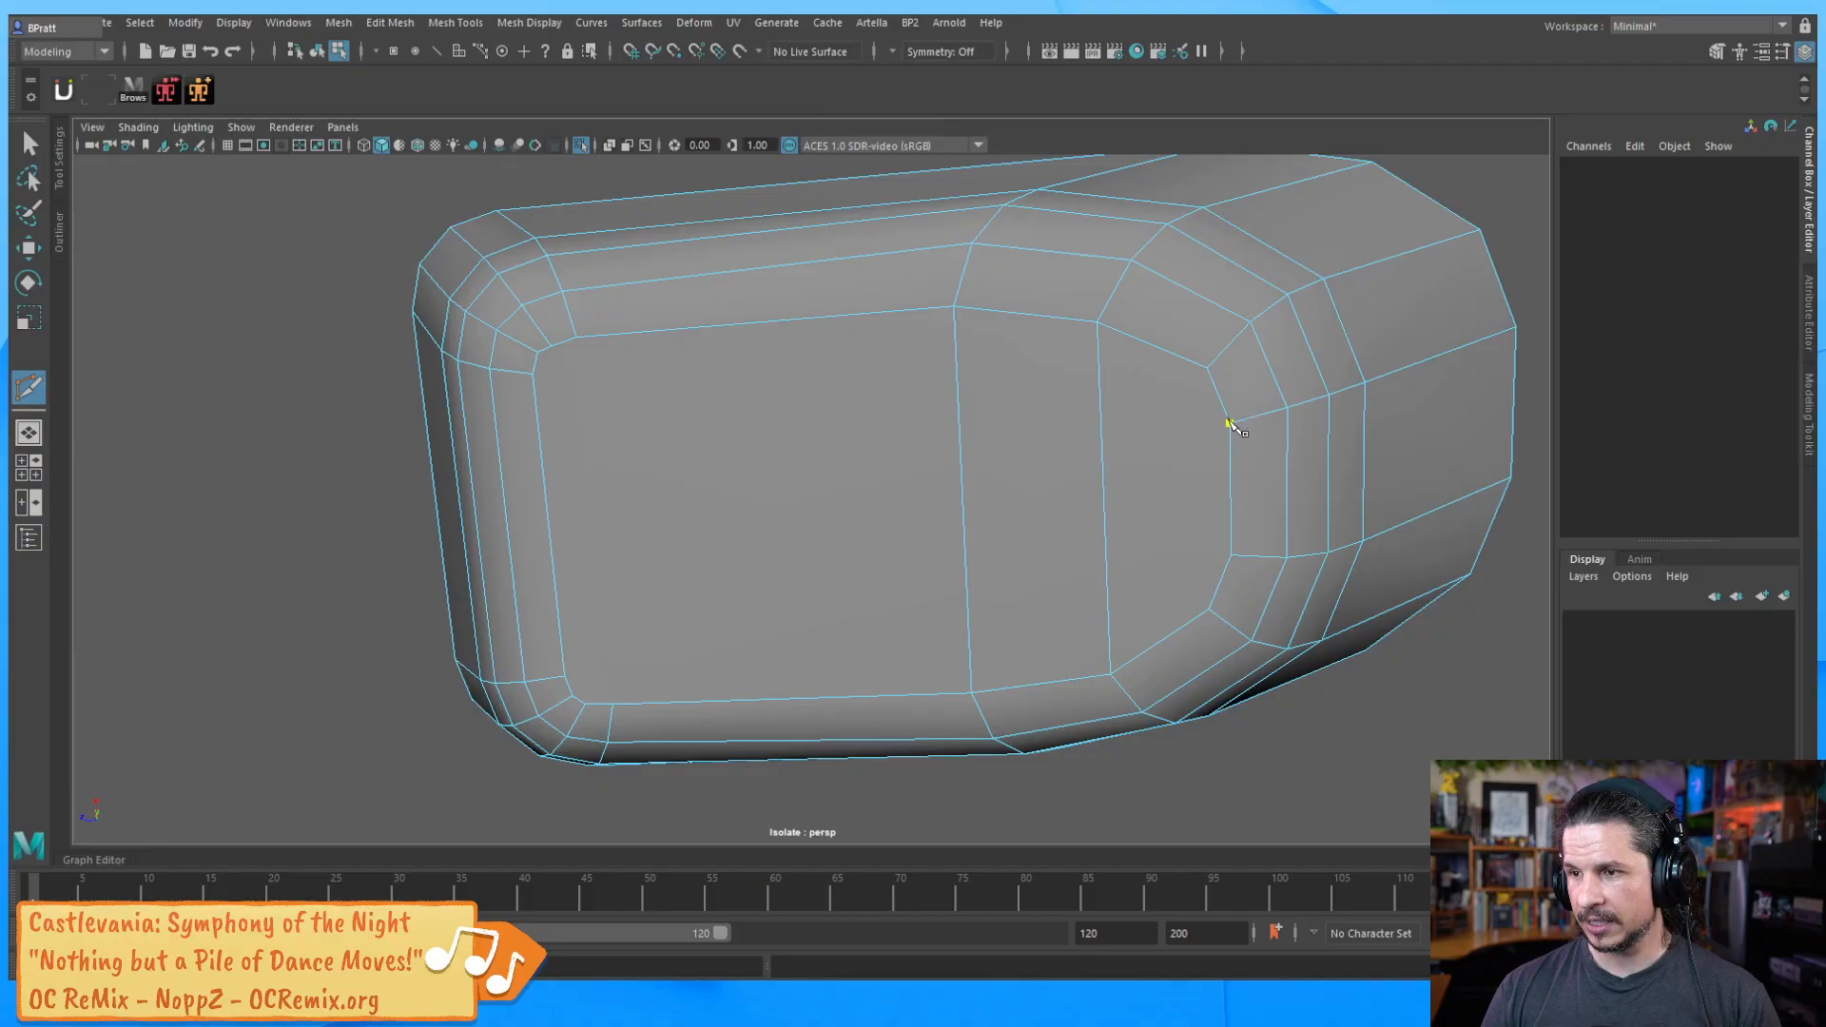
click(1101, 429)
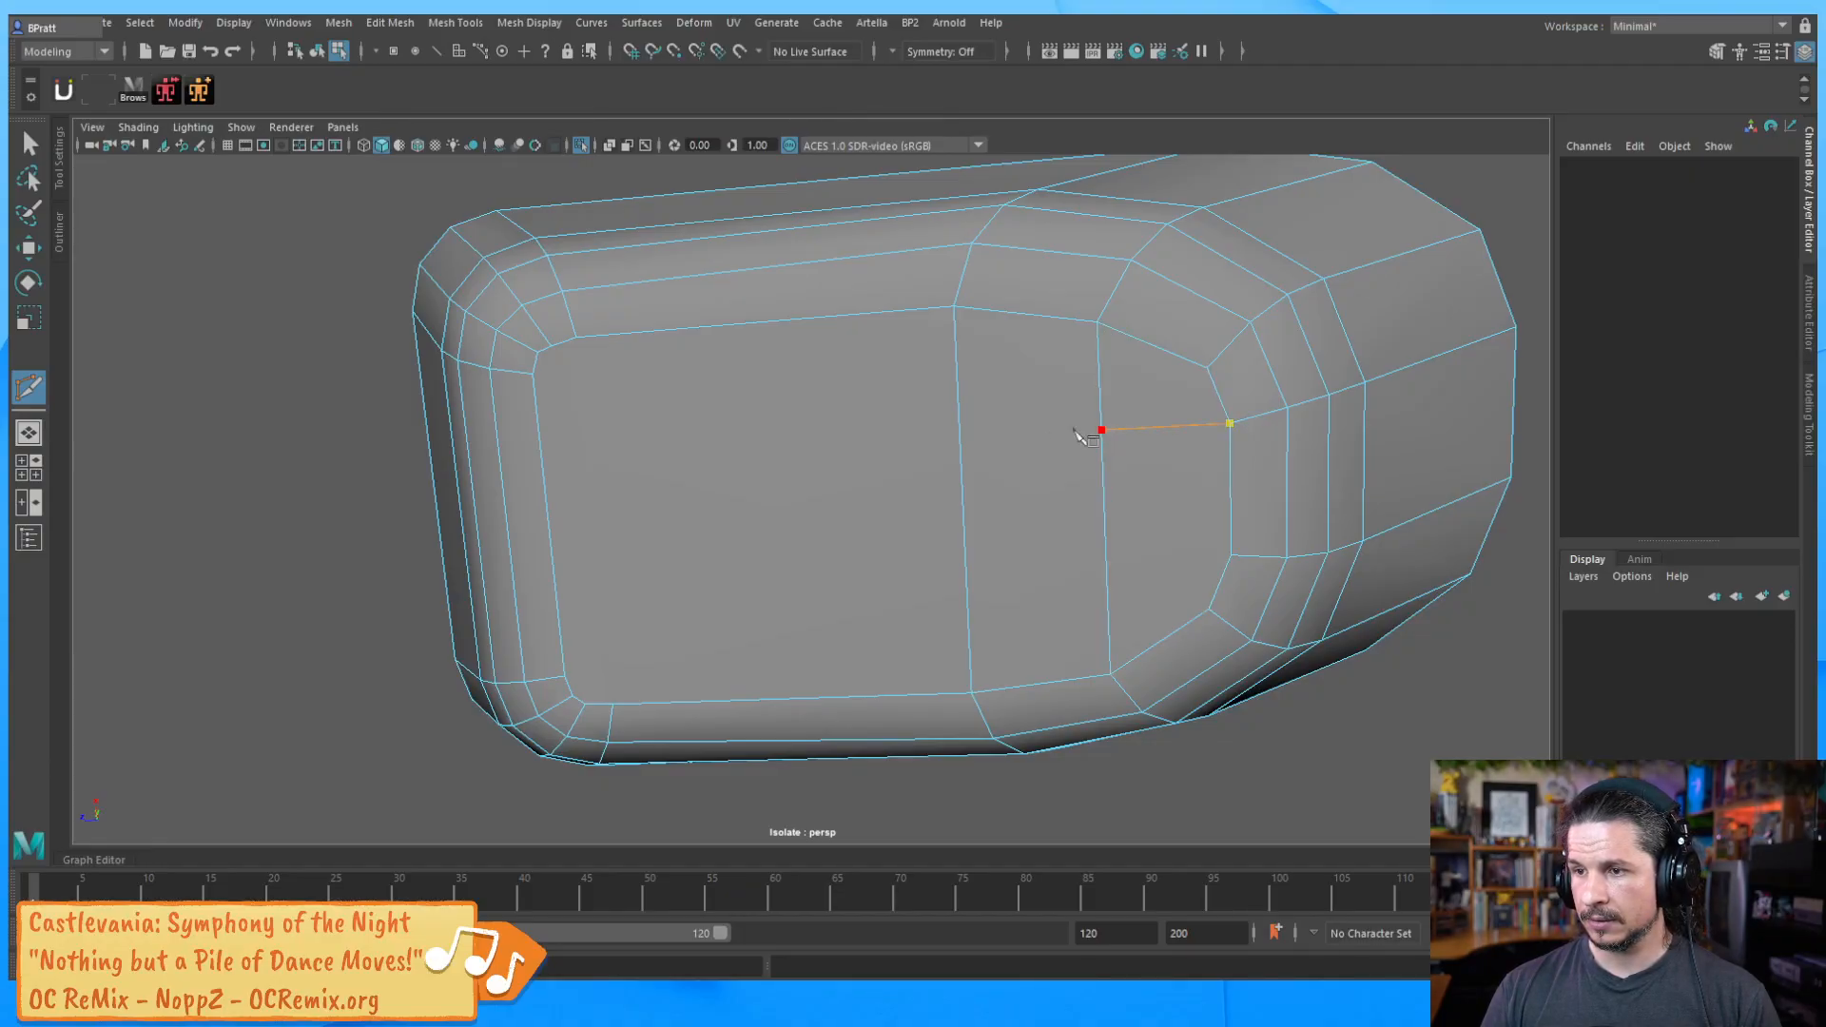
click(961, 444)
key(Return)
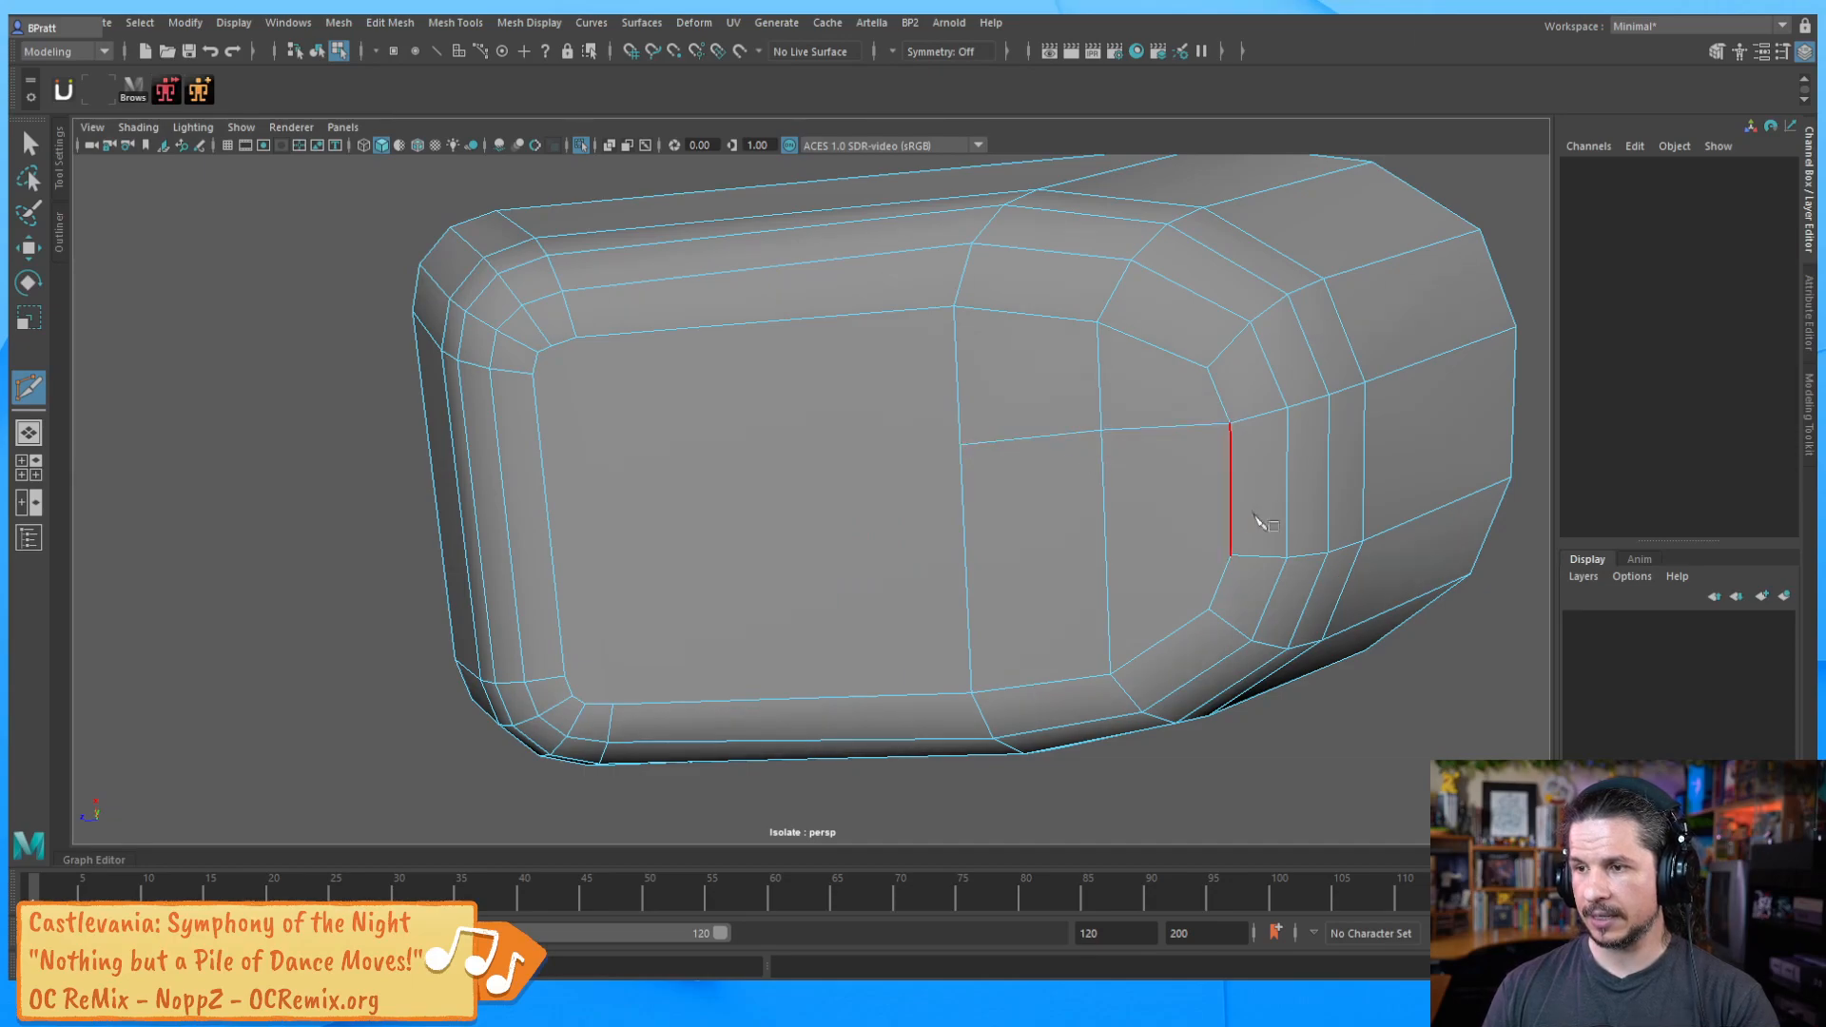
click(1231, 553)
click(966, 573)
key(Return)
alt+drag(1178, 533, 1145, 468)
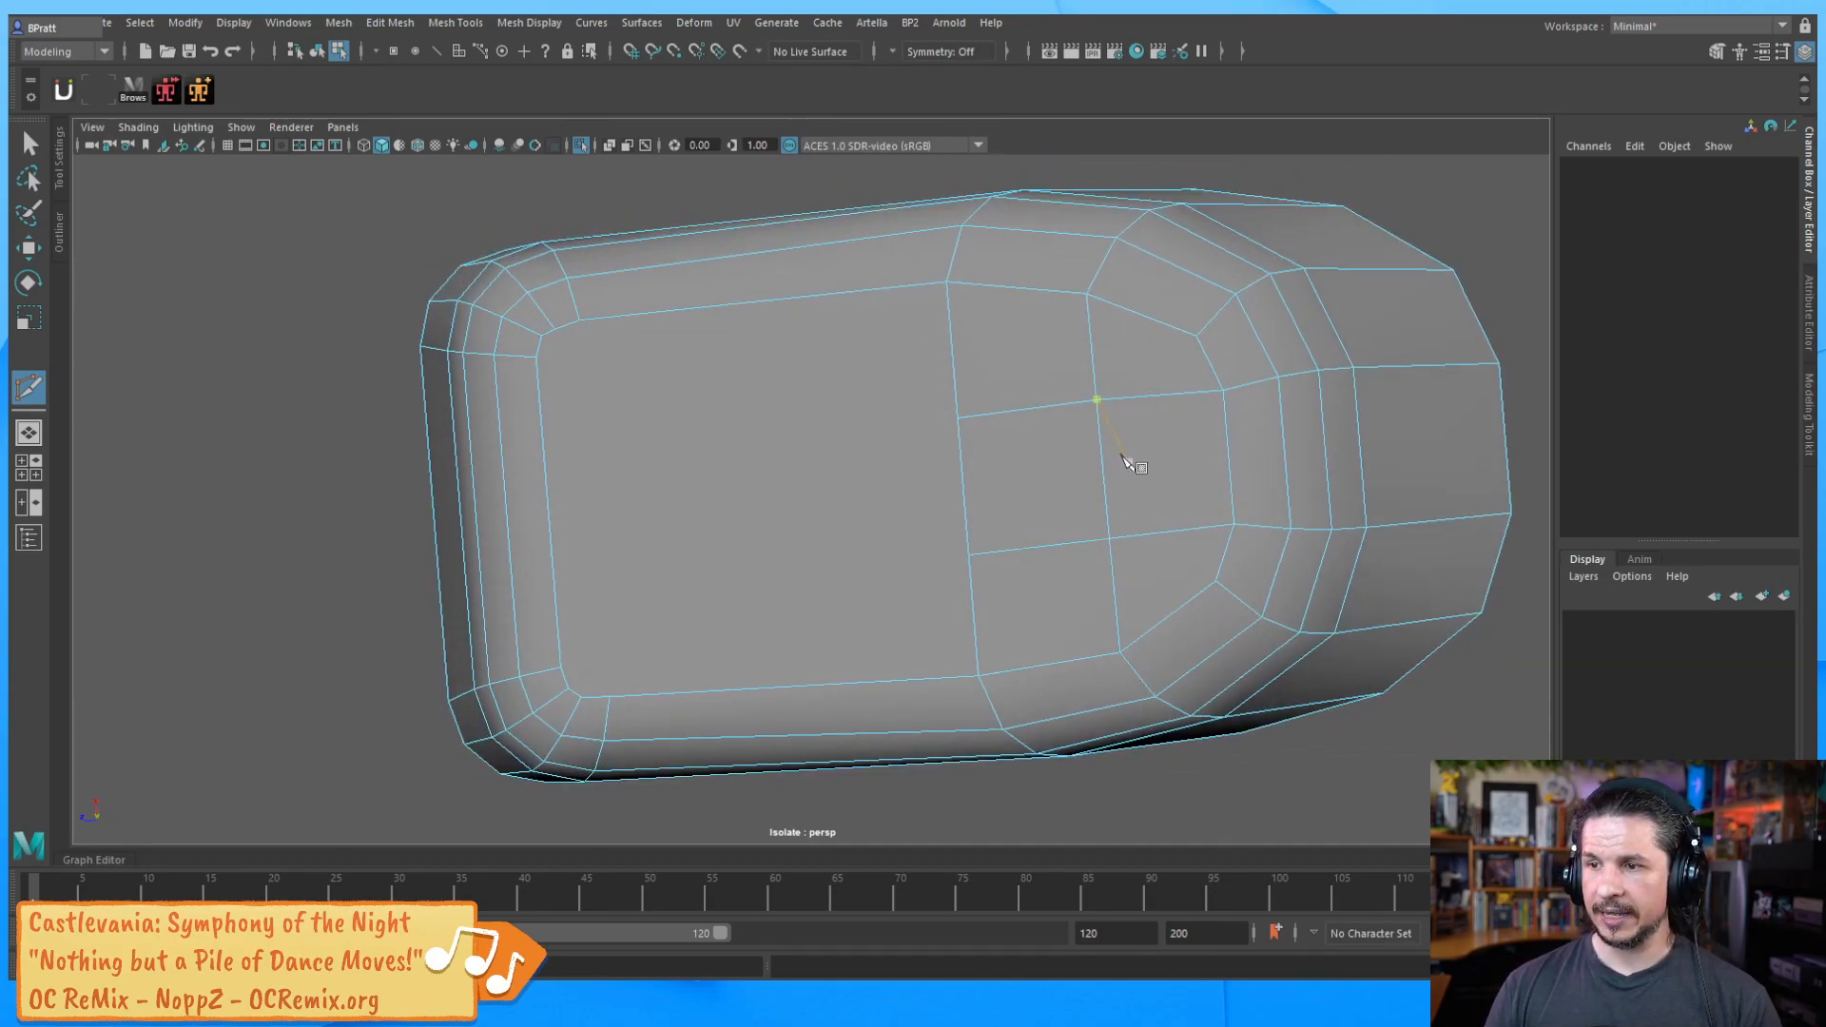
click(1221, 391)
key(Escape)
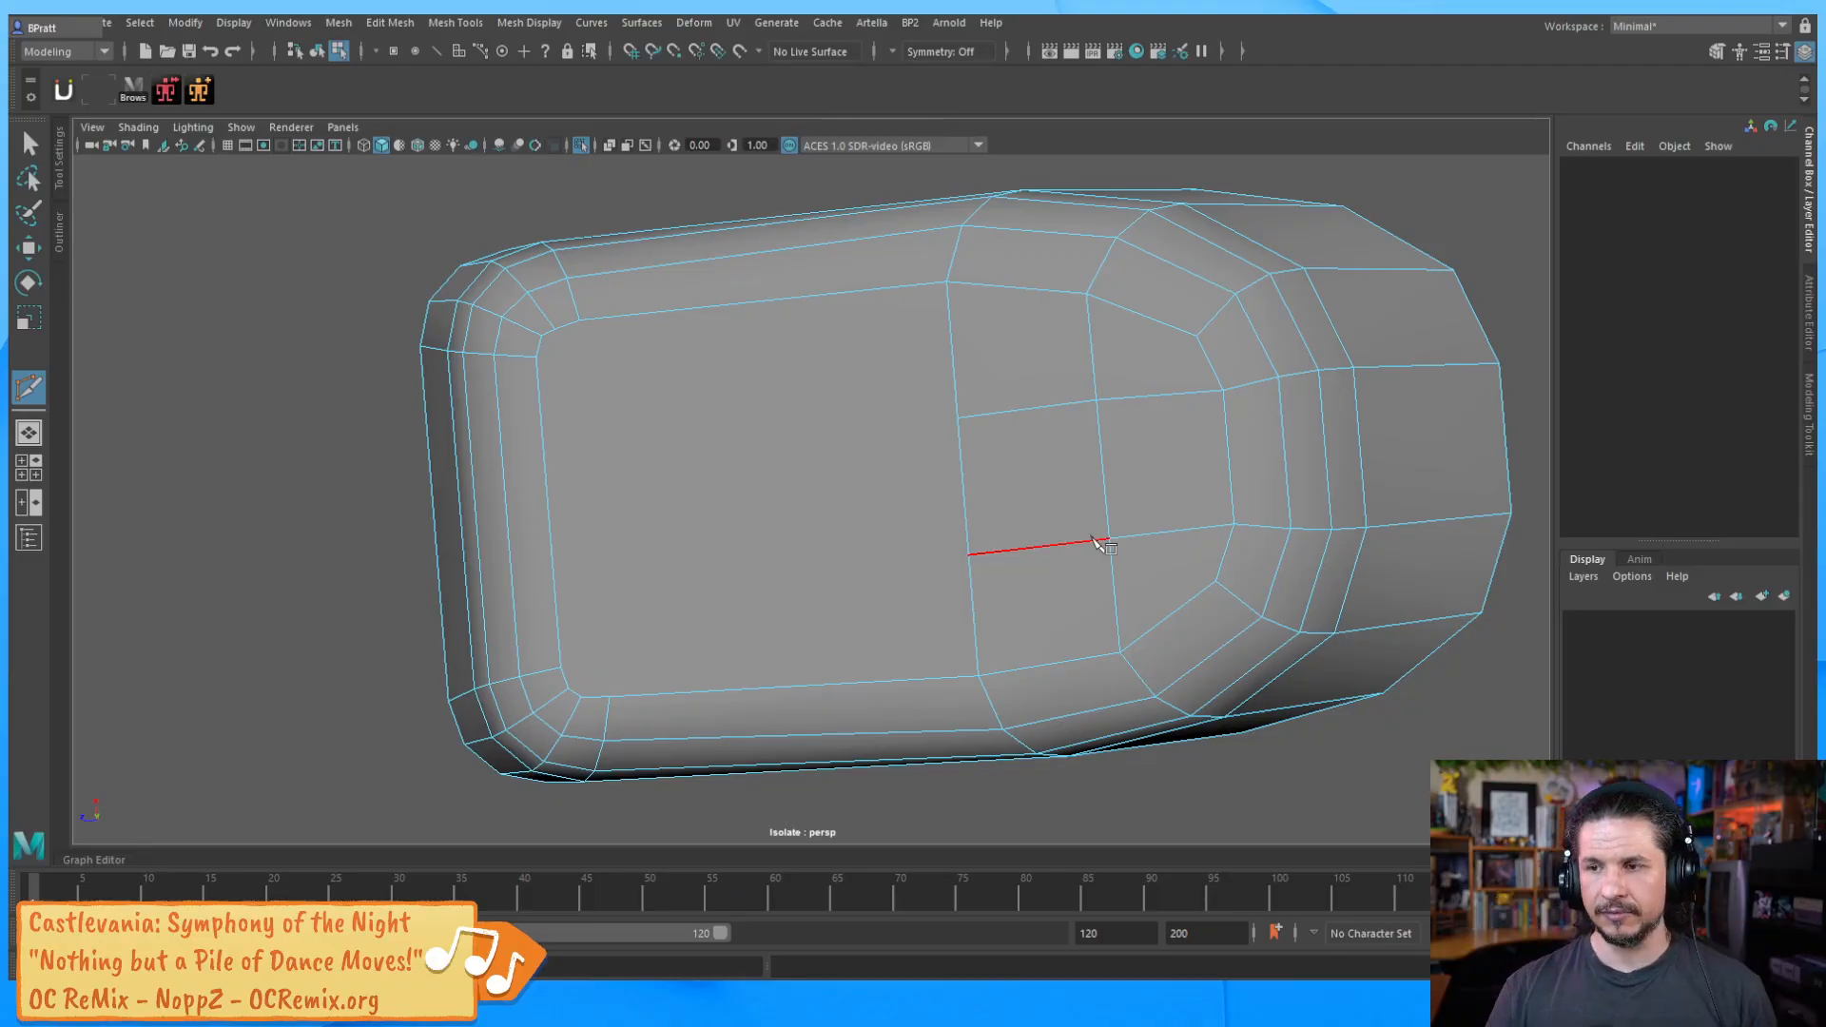
click(957, 418)
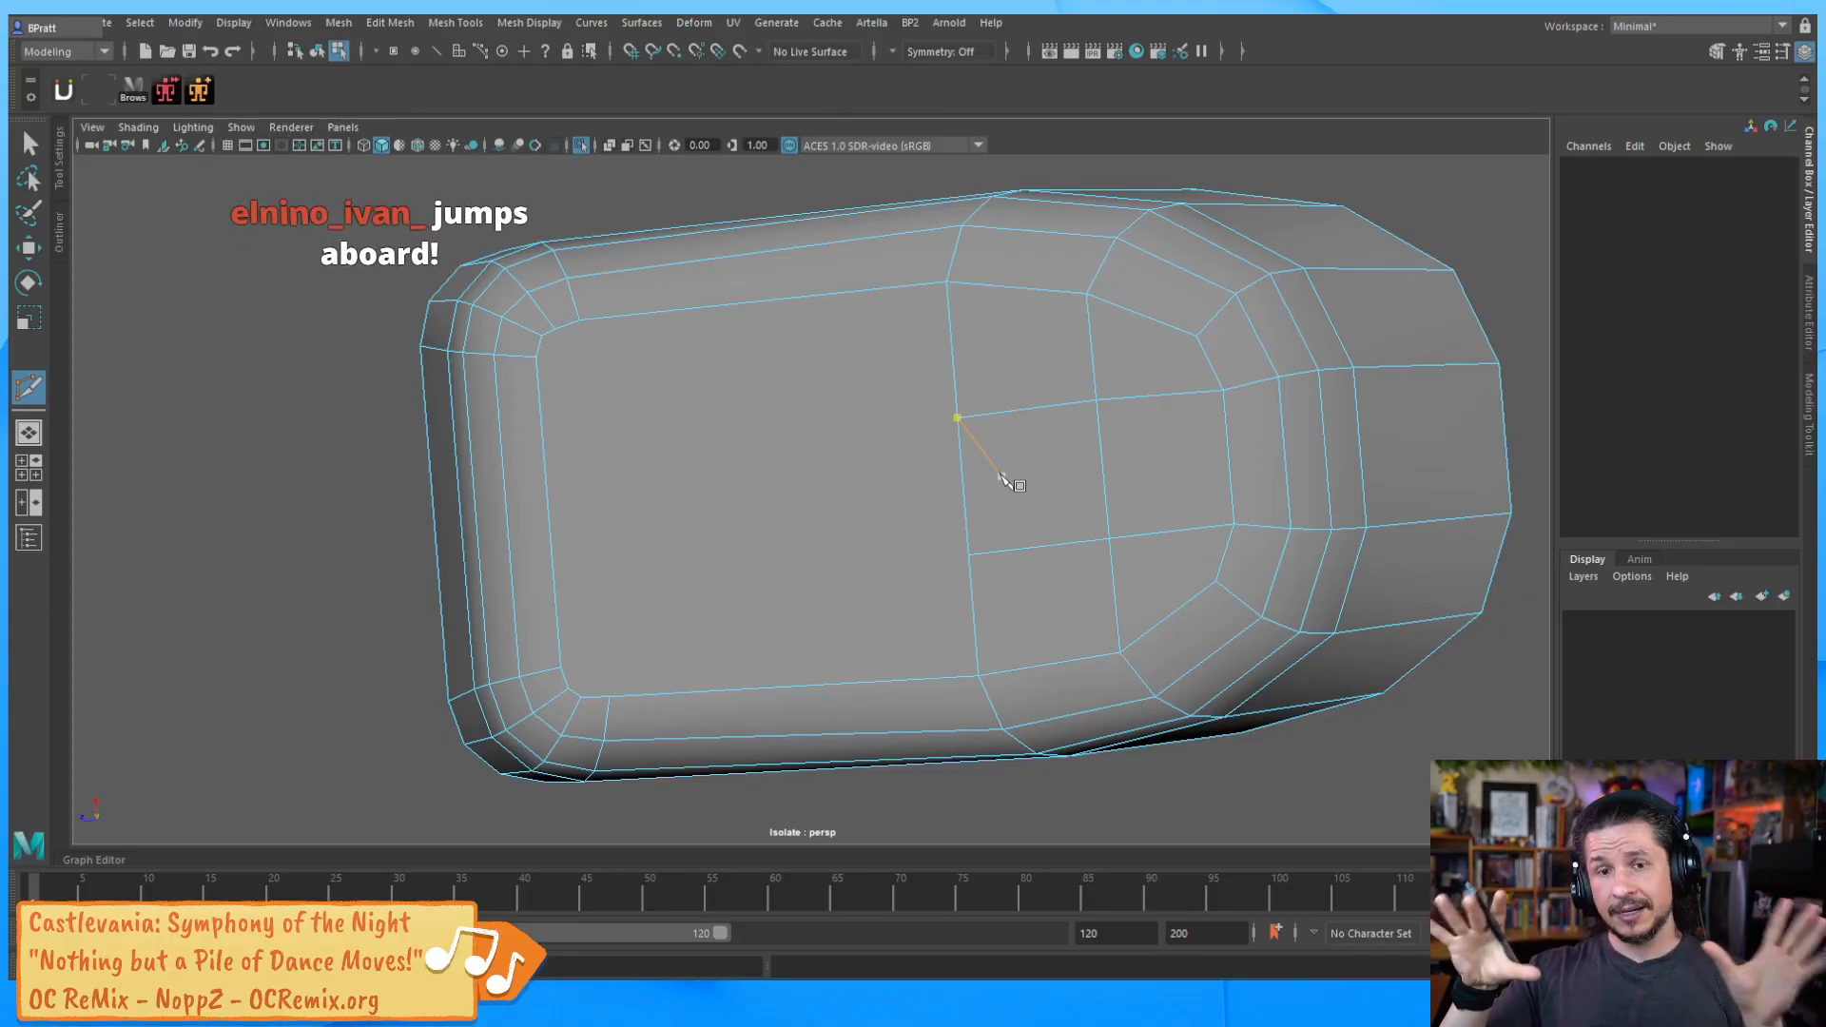
alt+drag(858, 528, 934, 502)
alt+middle_drag(935, 502, 1054, 501)
alt+drag(1055, 504, 1165, 506)
alt+drag(1474, 440, 1277, 476)
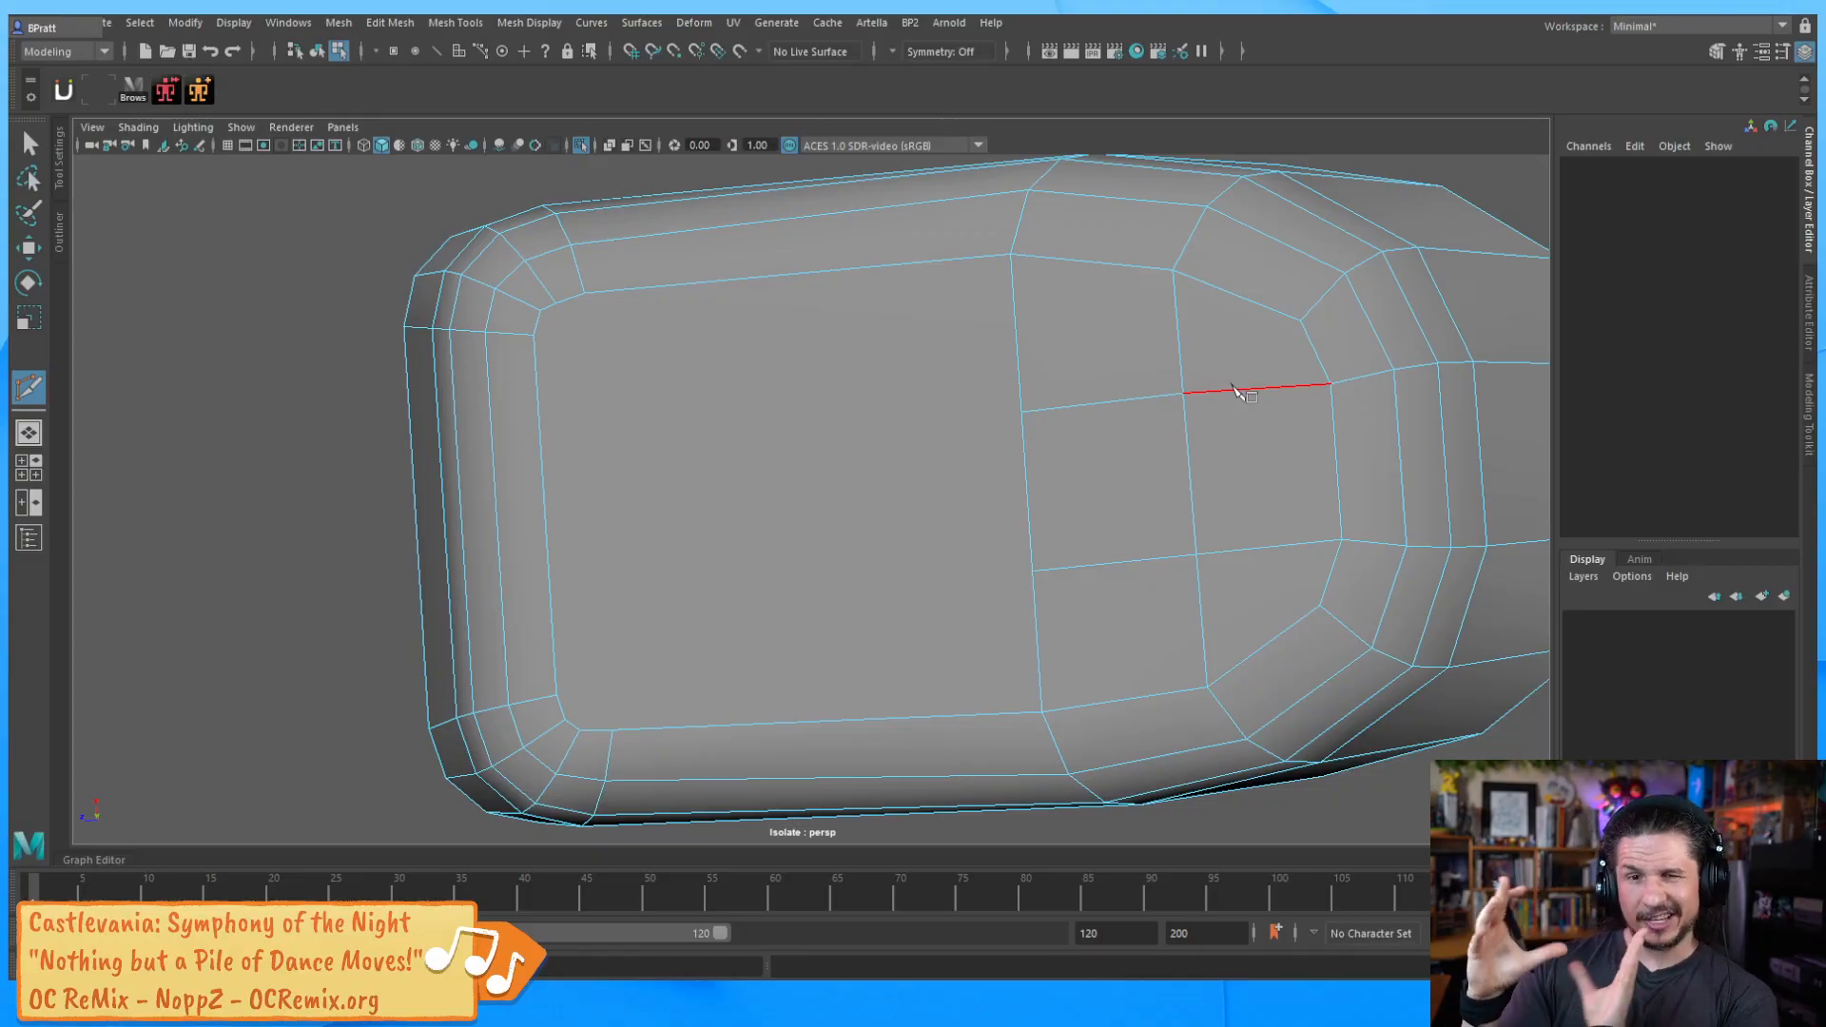
click(1021, 411)
click(1031, 571)
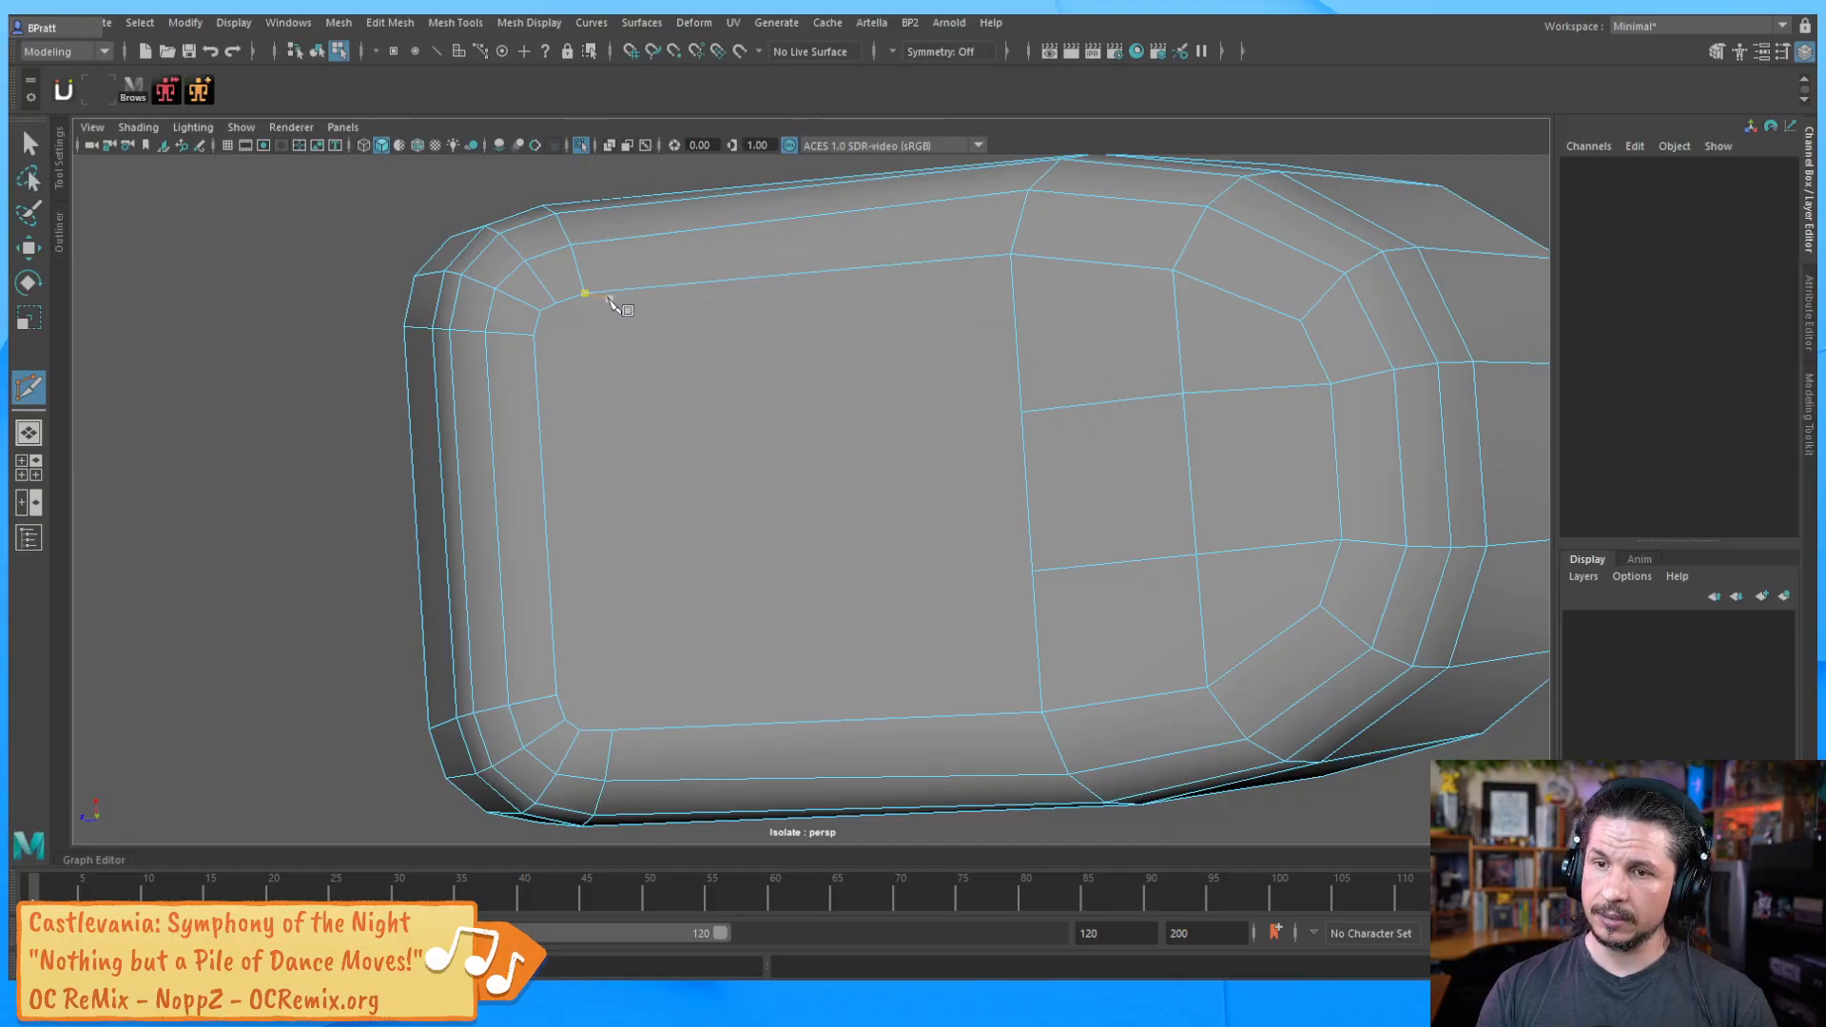
Cut an edge across the large bottom face between the opposite vertices where the rounded rear corners begin
click(555, 304)
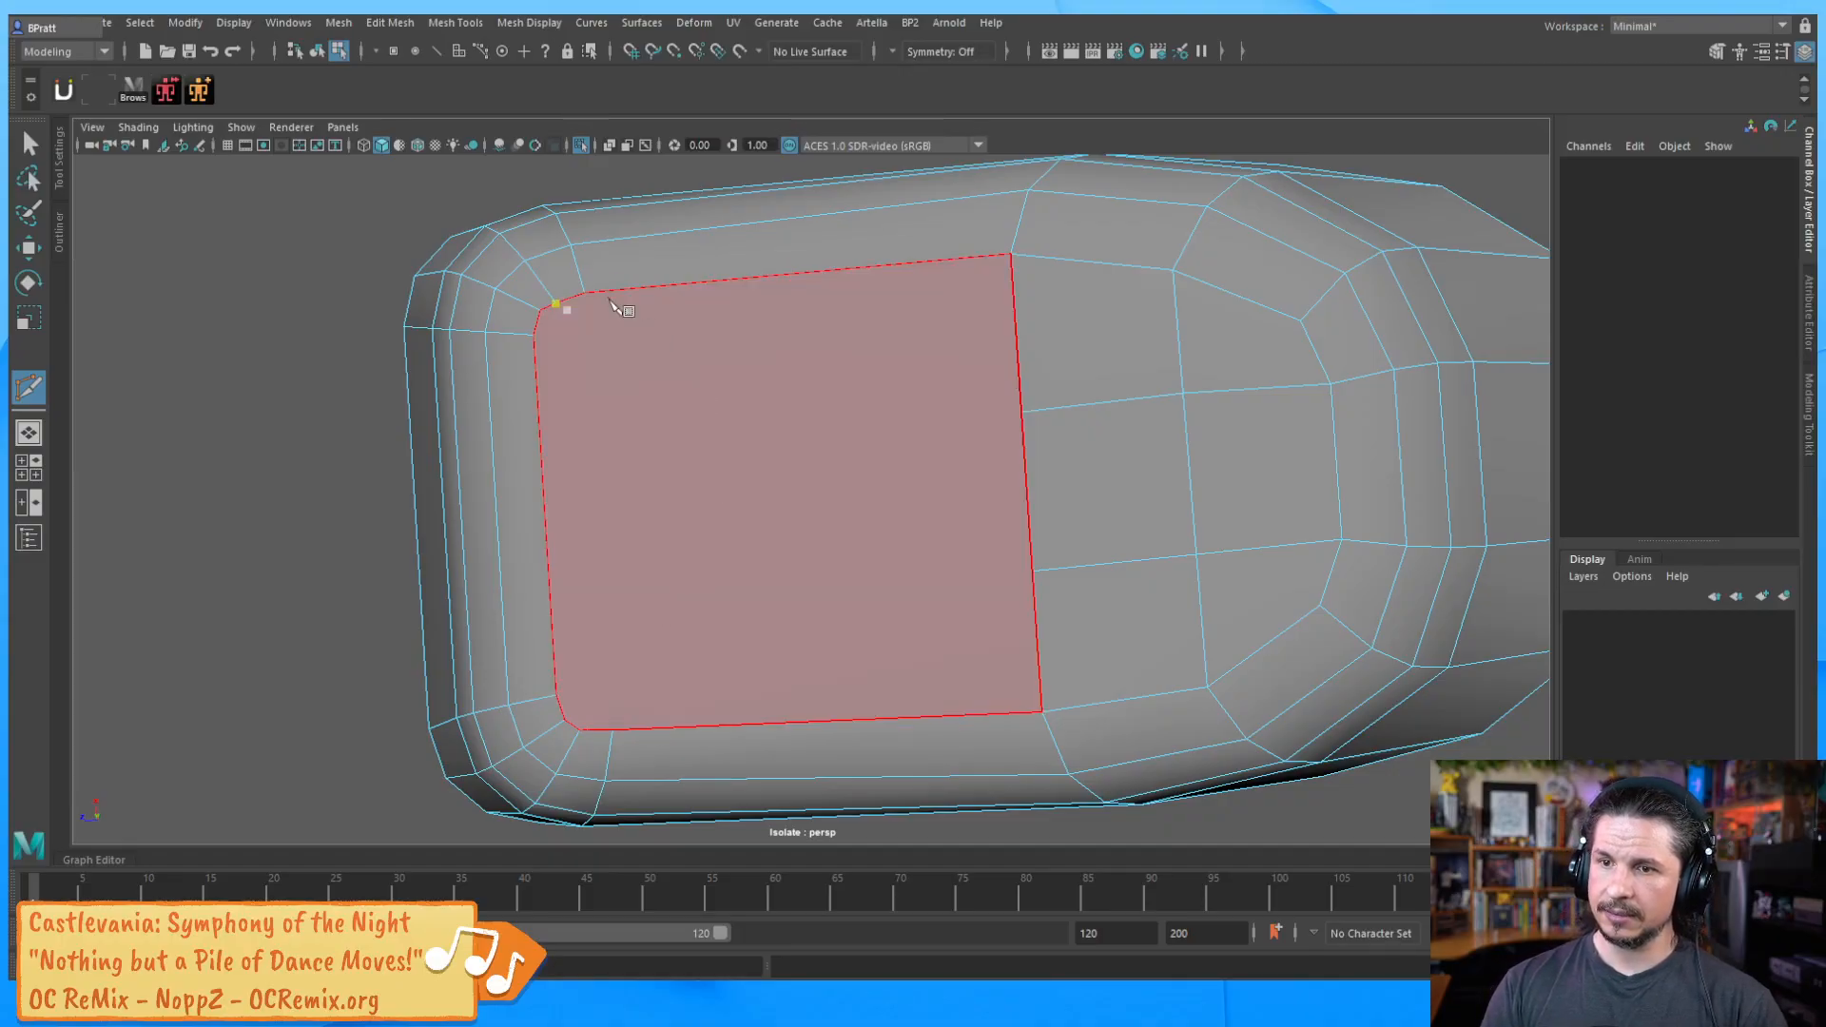
click(599, 292)
key(Return)
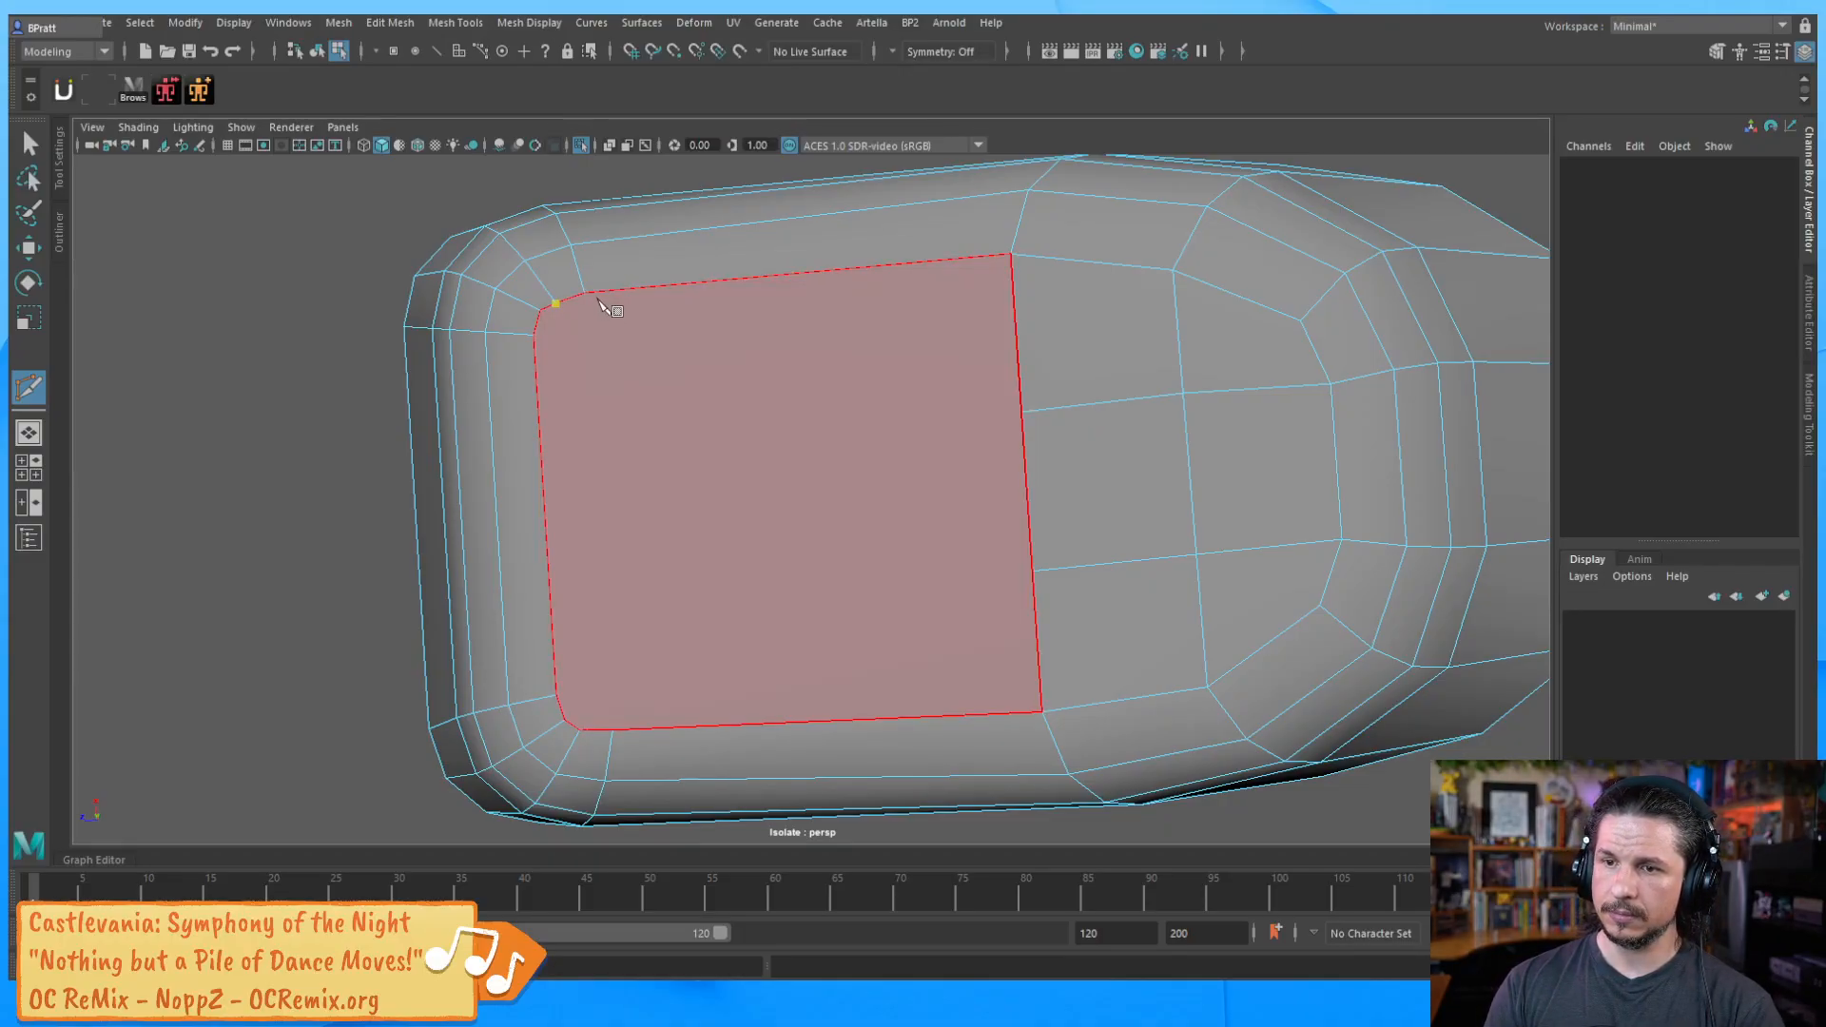
click(585, 294)
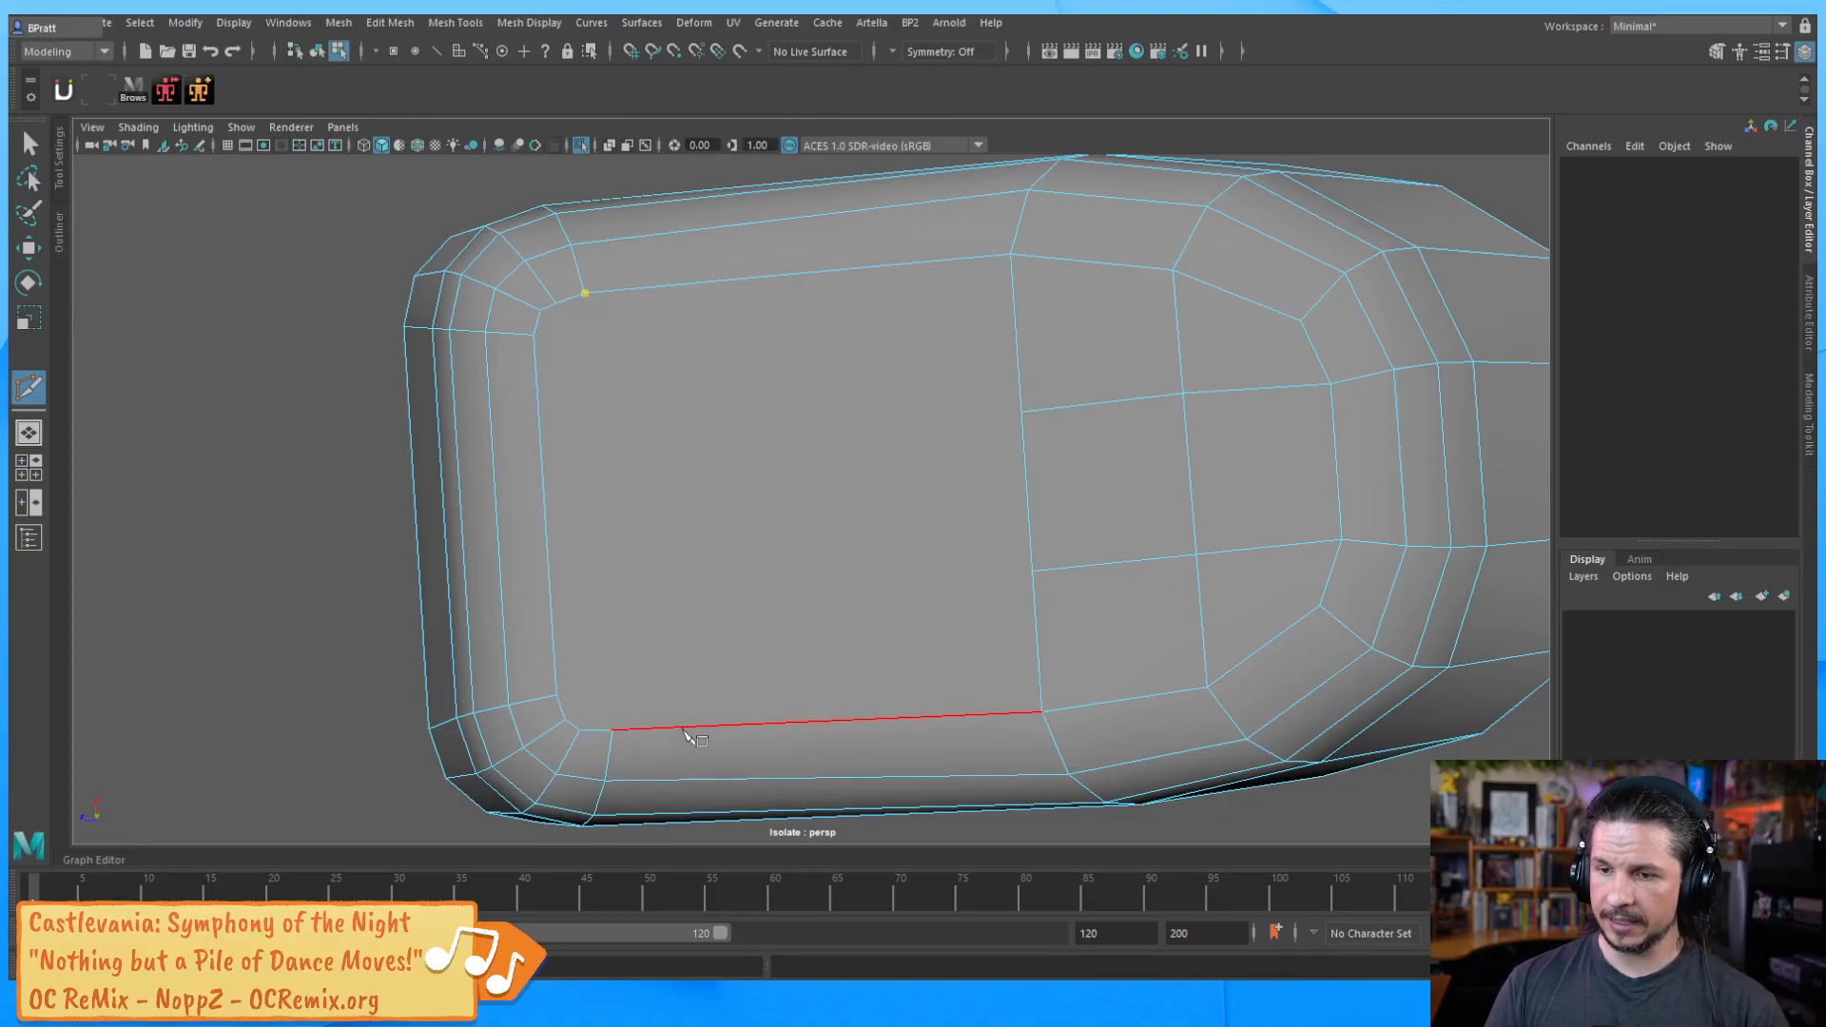
click(612, 730)
key(Return)
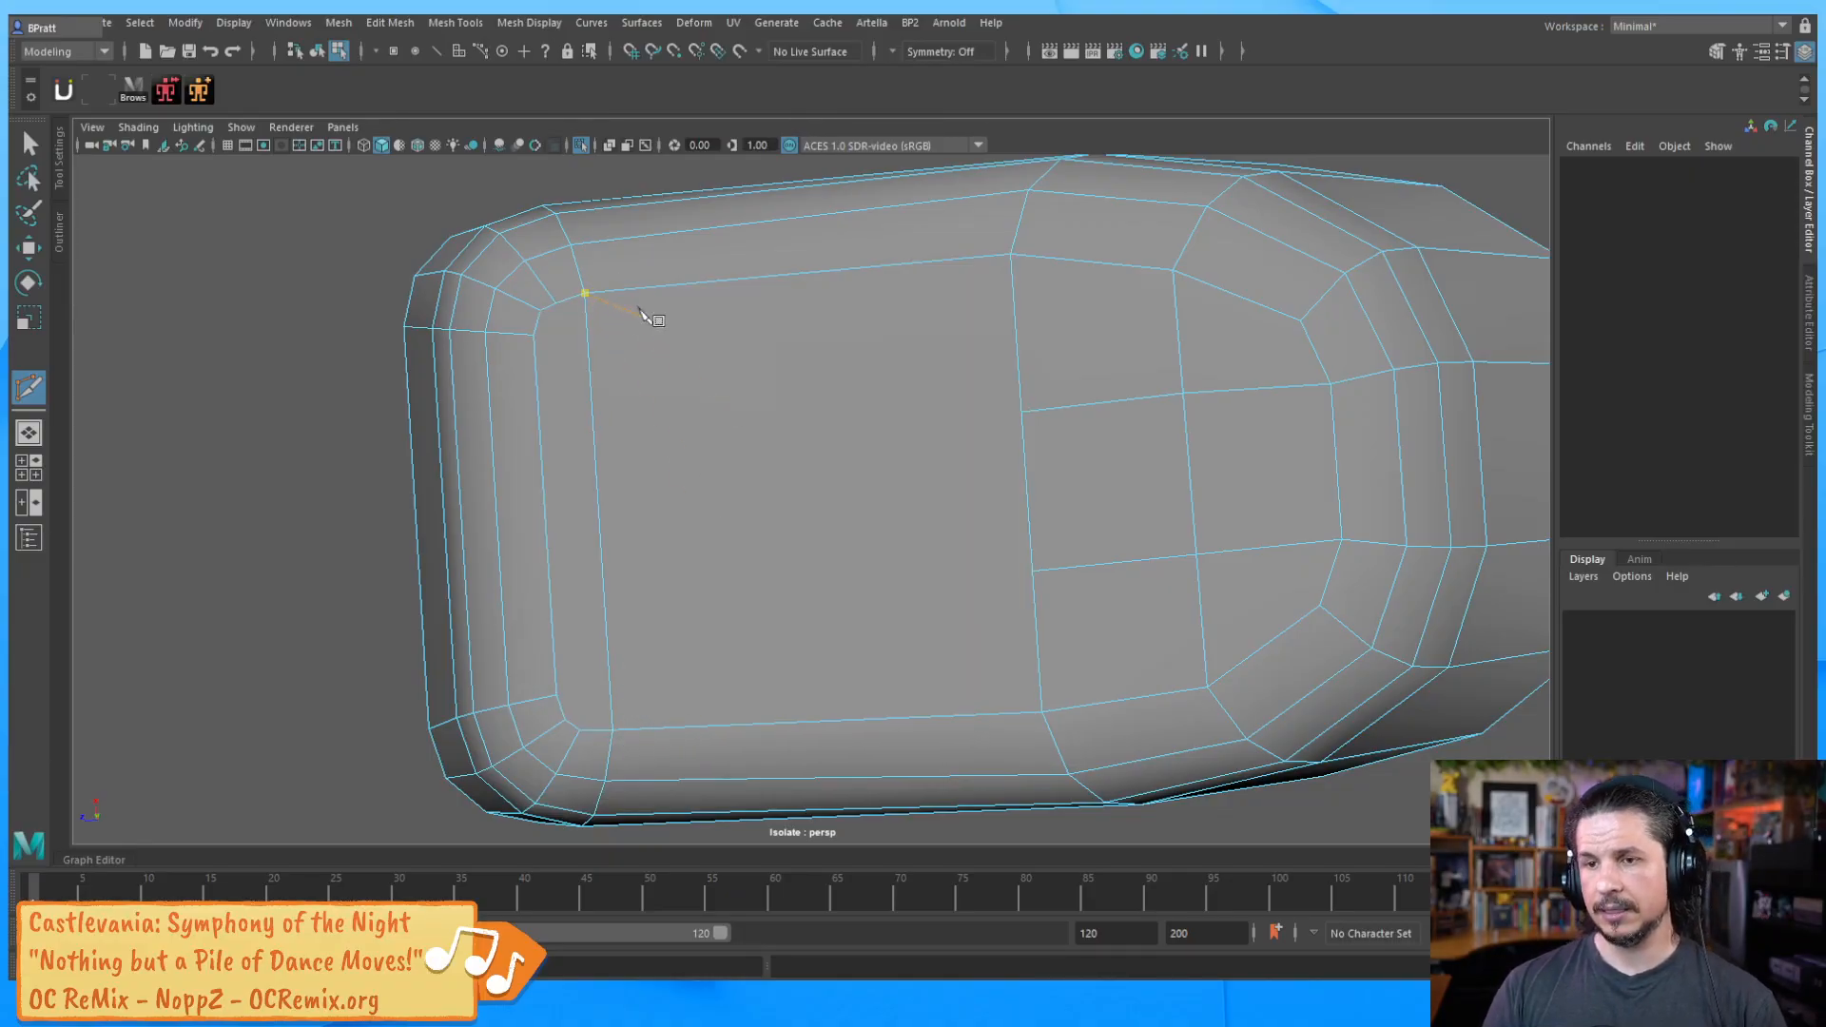
click(534, 334)
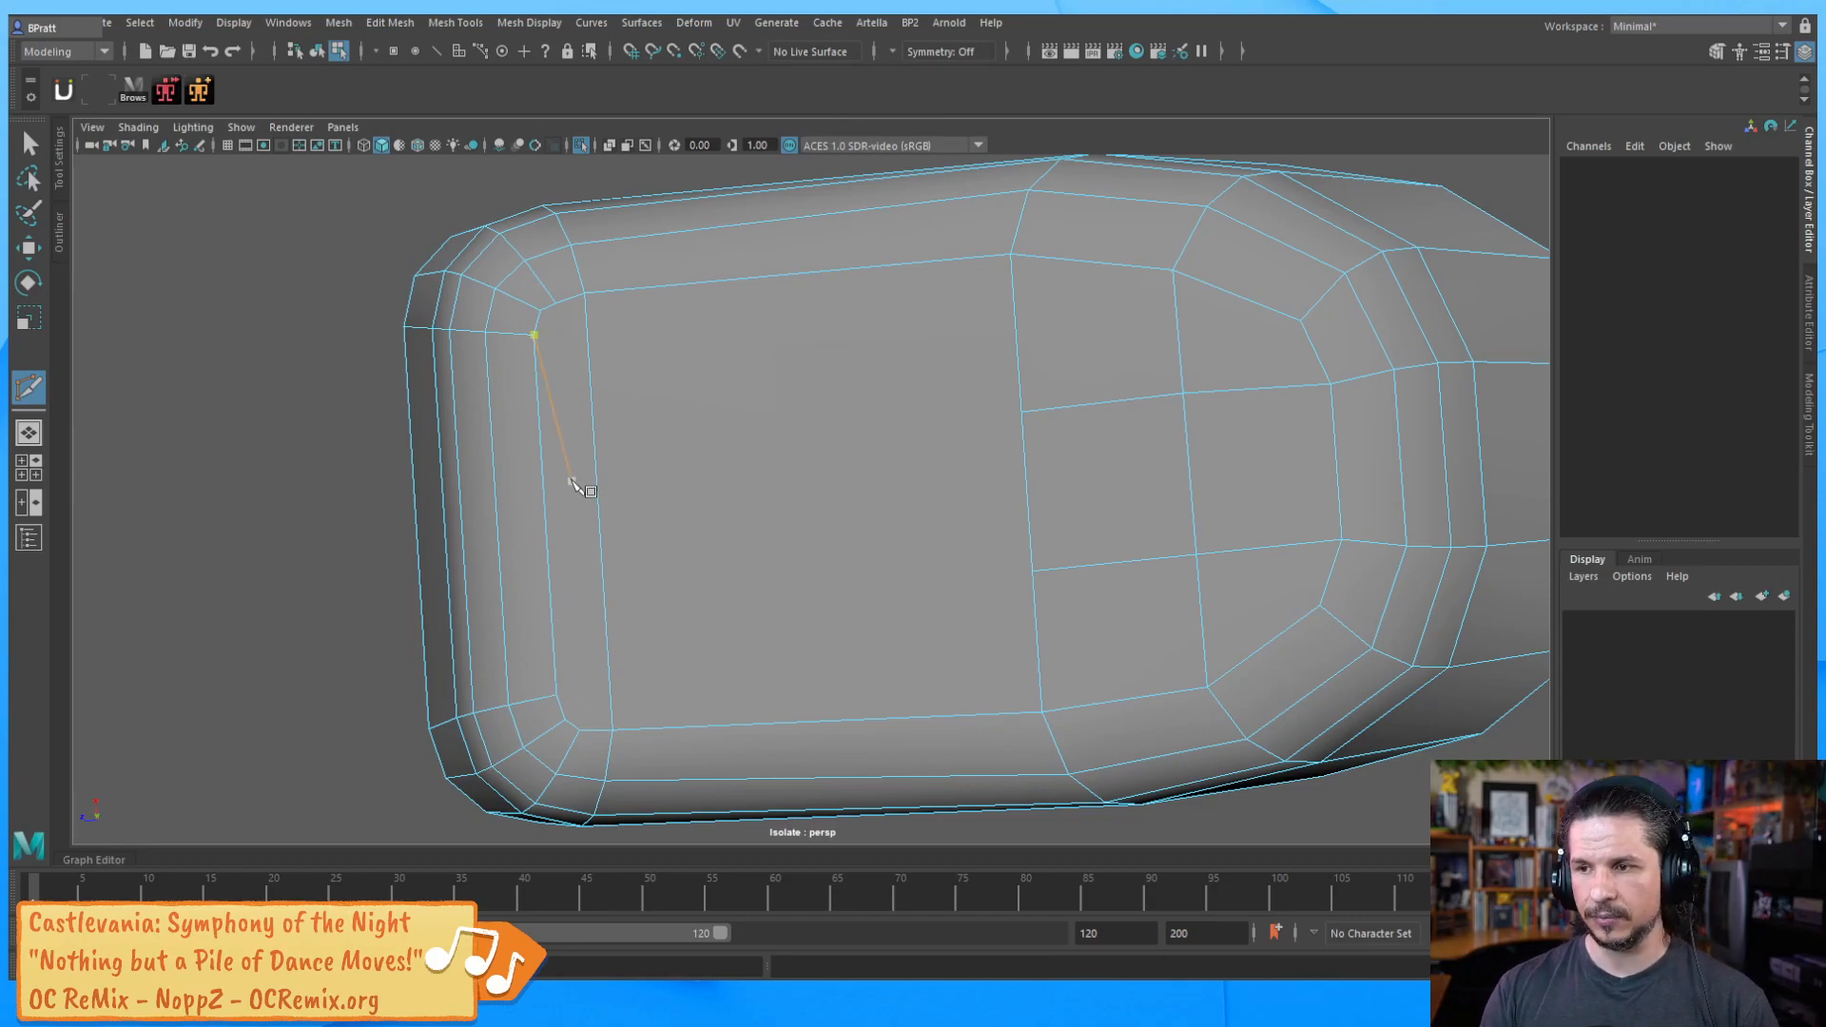
alt+drag(785, 428, 911, 460)
scroll(742, 455, down, 5)
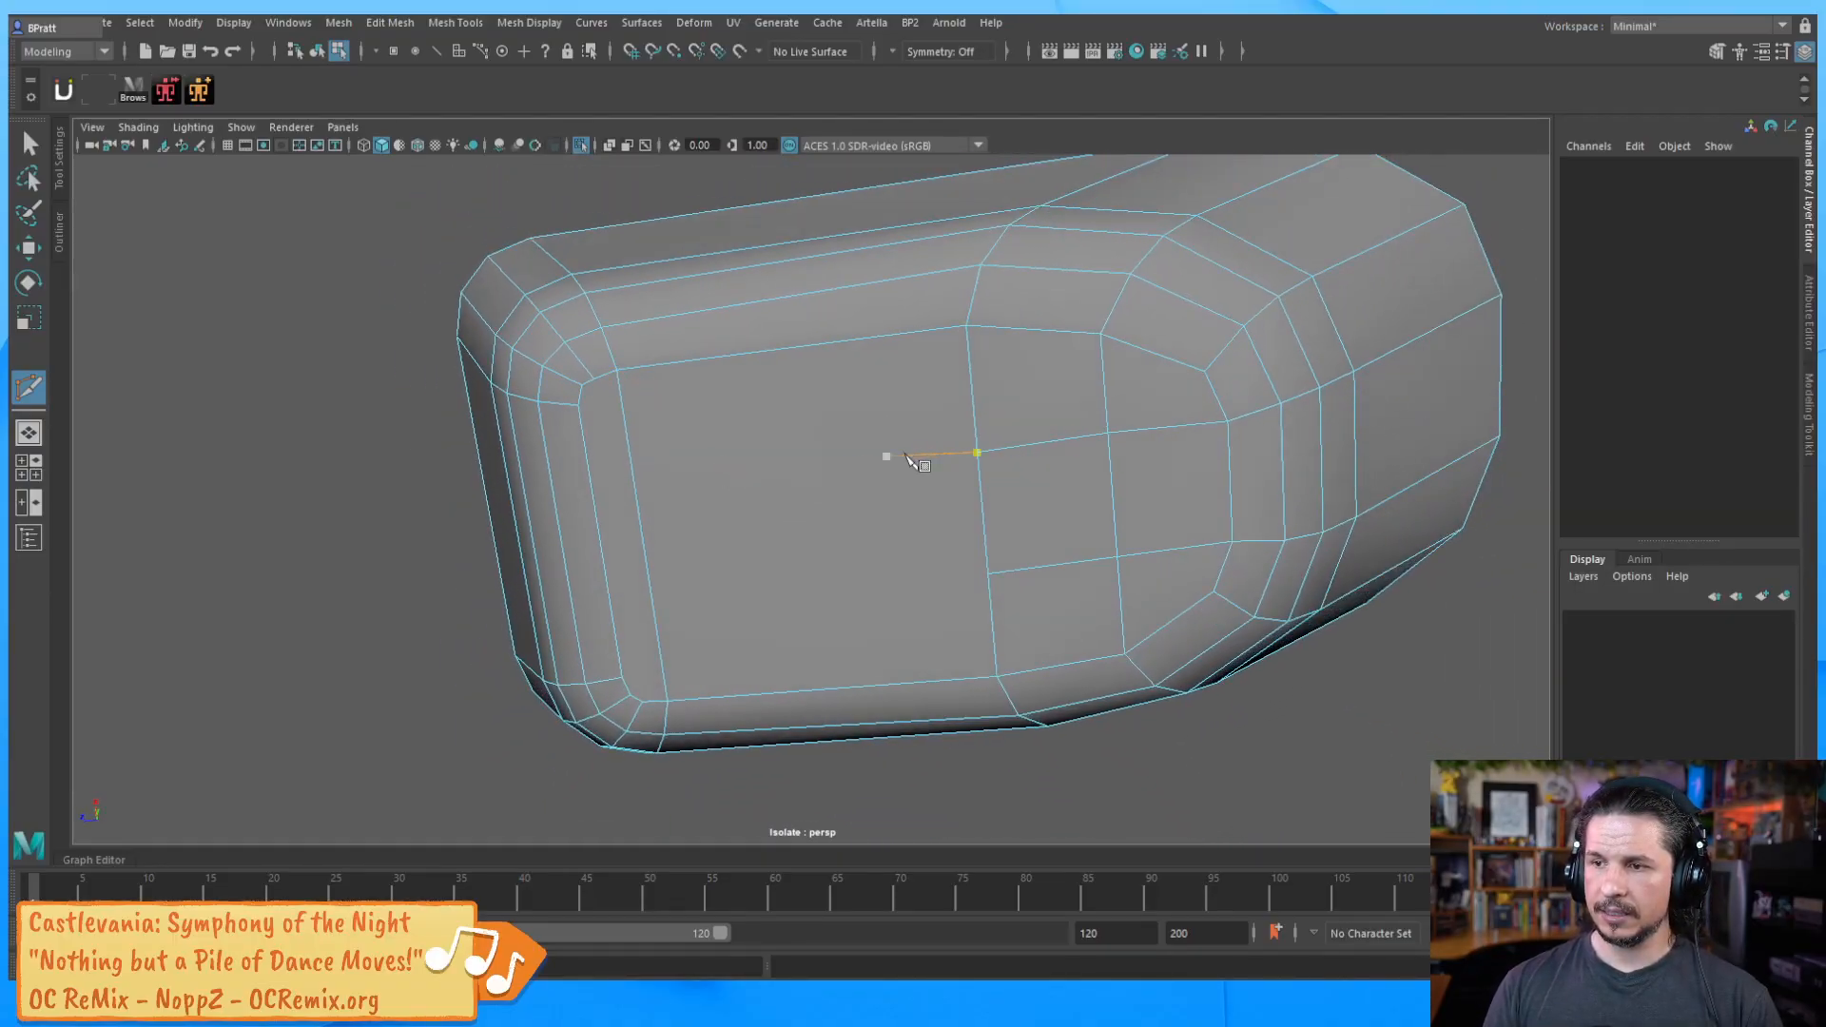
Select the two inner vertices of the first lengthwise cut and vertex-snap them sideways in line with its front end vertex
key(w)
alt+drag(1064, 494, 1121, 425)
right_drag(1121, 425, 989, 442)
click(987, 440)
shift+click(1105, 434)
click(1045, 266)
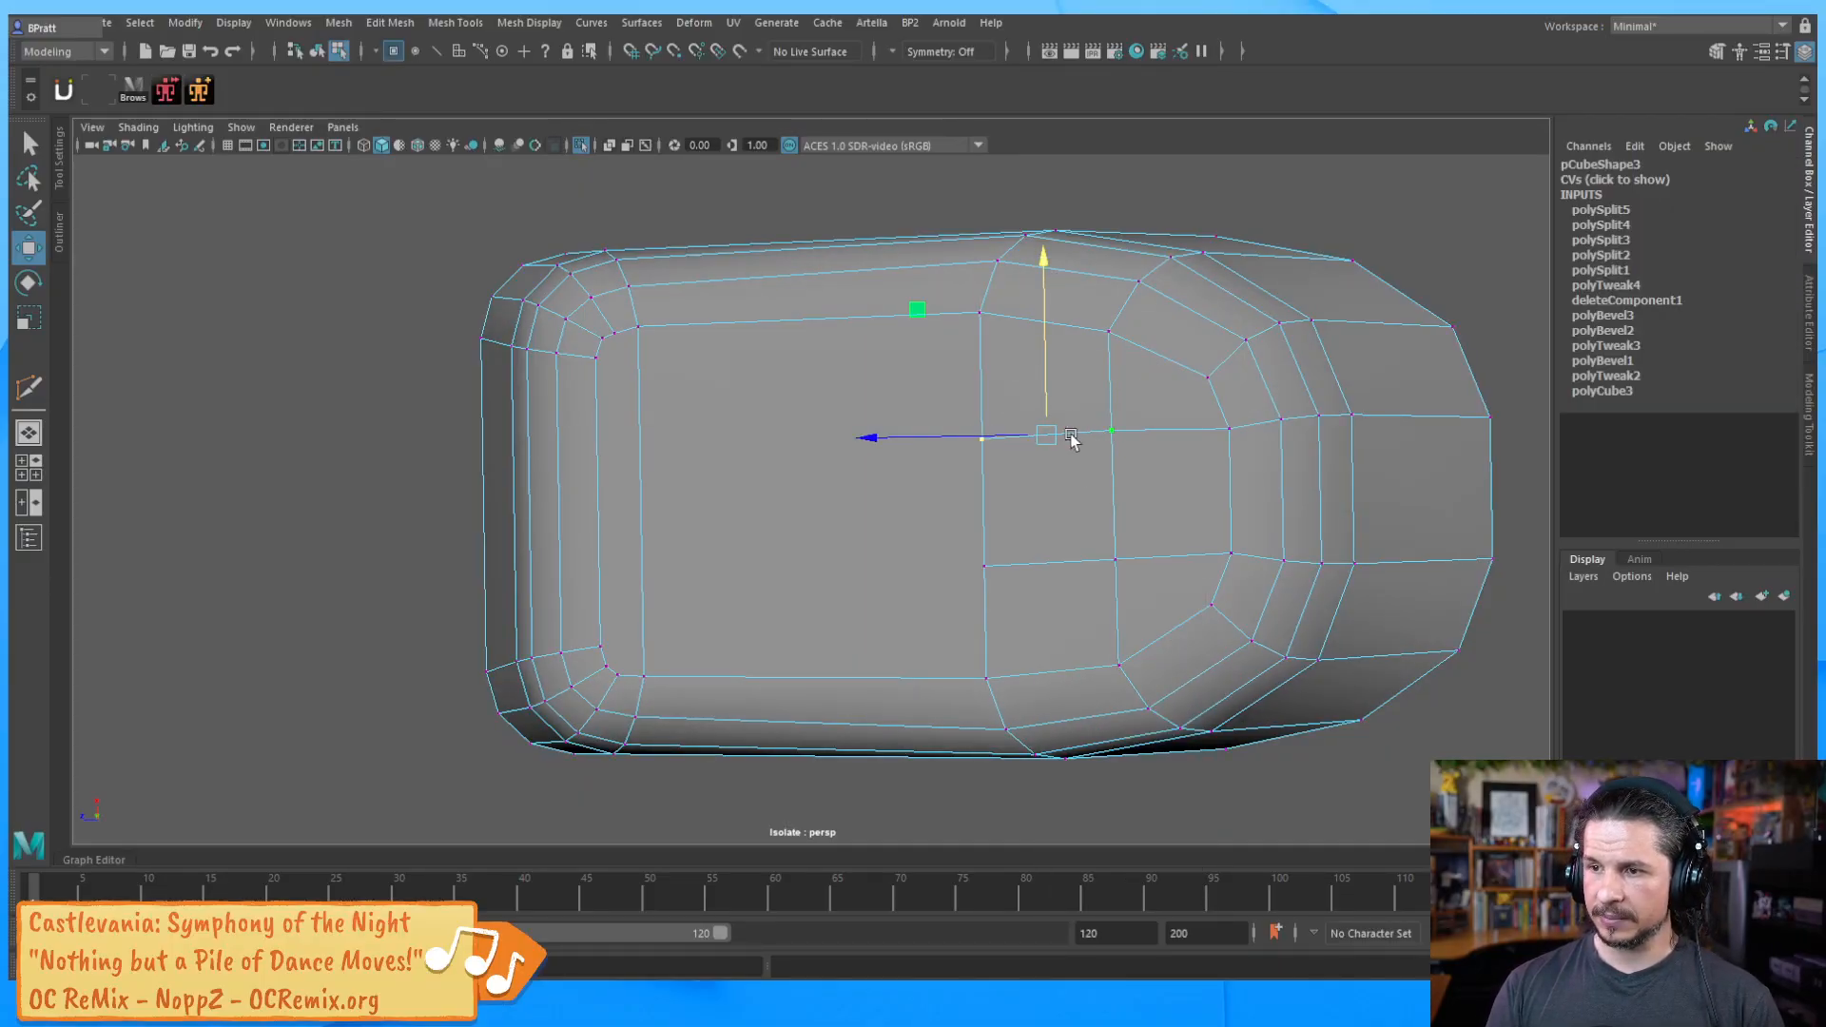
mouse_move(1047, 265)
mouse_down()
mouse_move(1047, 305)
mouse_move(1047, 279)
mouse_up()
key(v)
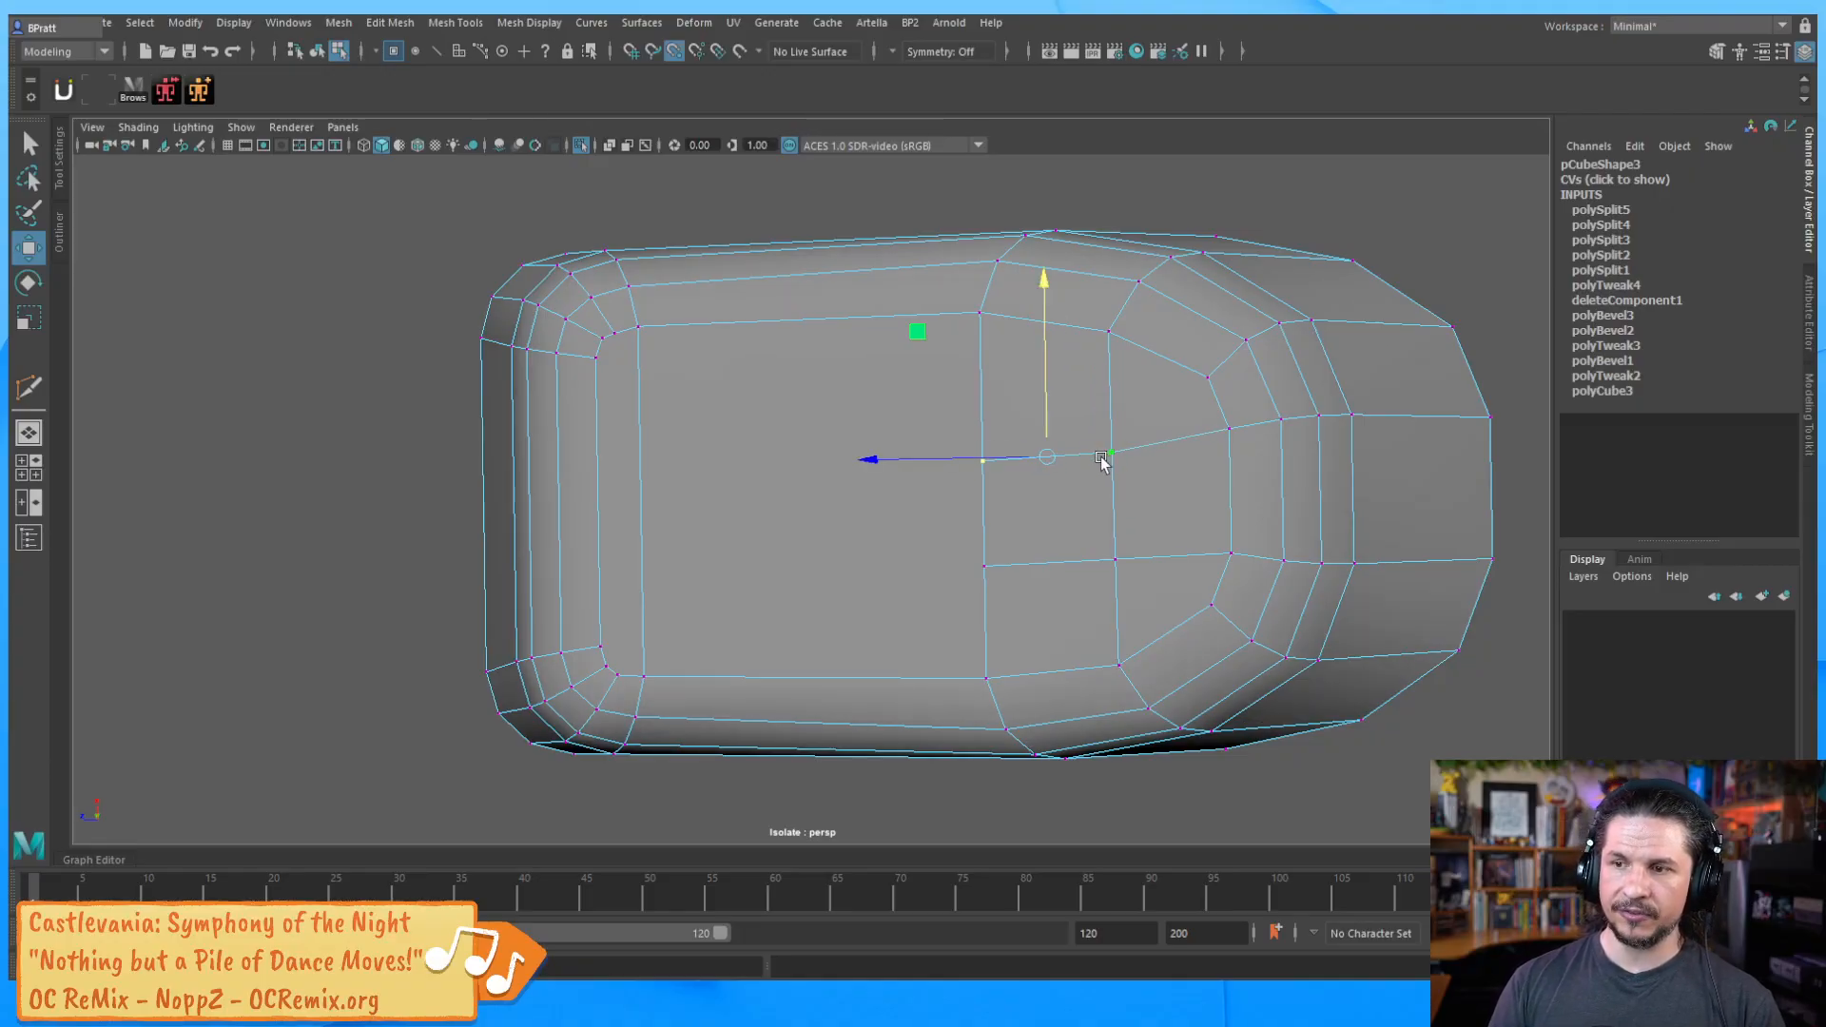
middle_drag(1232, 432, 1230, 428)
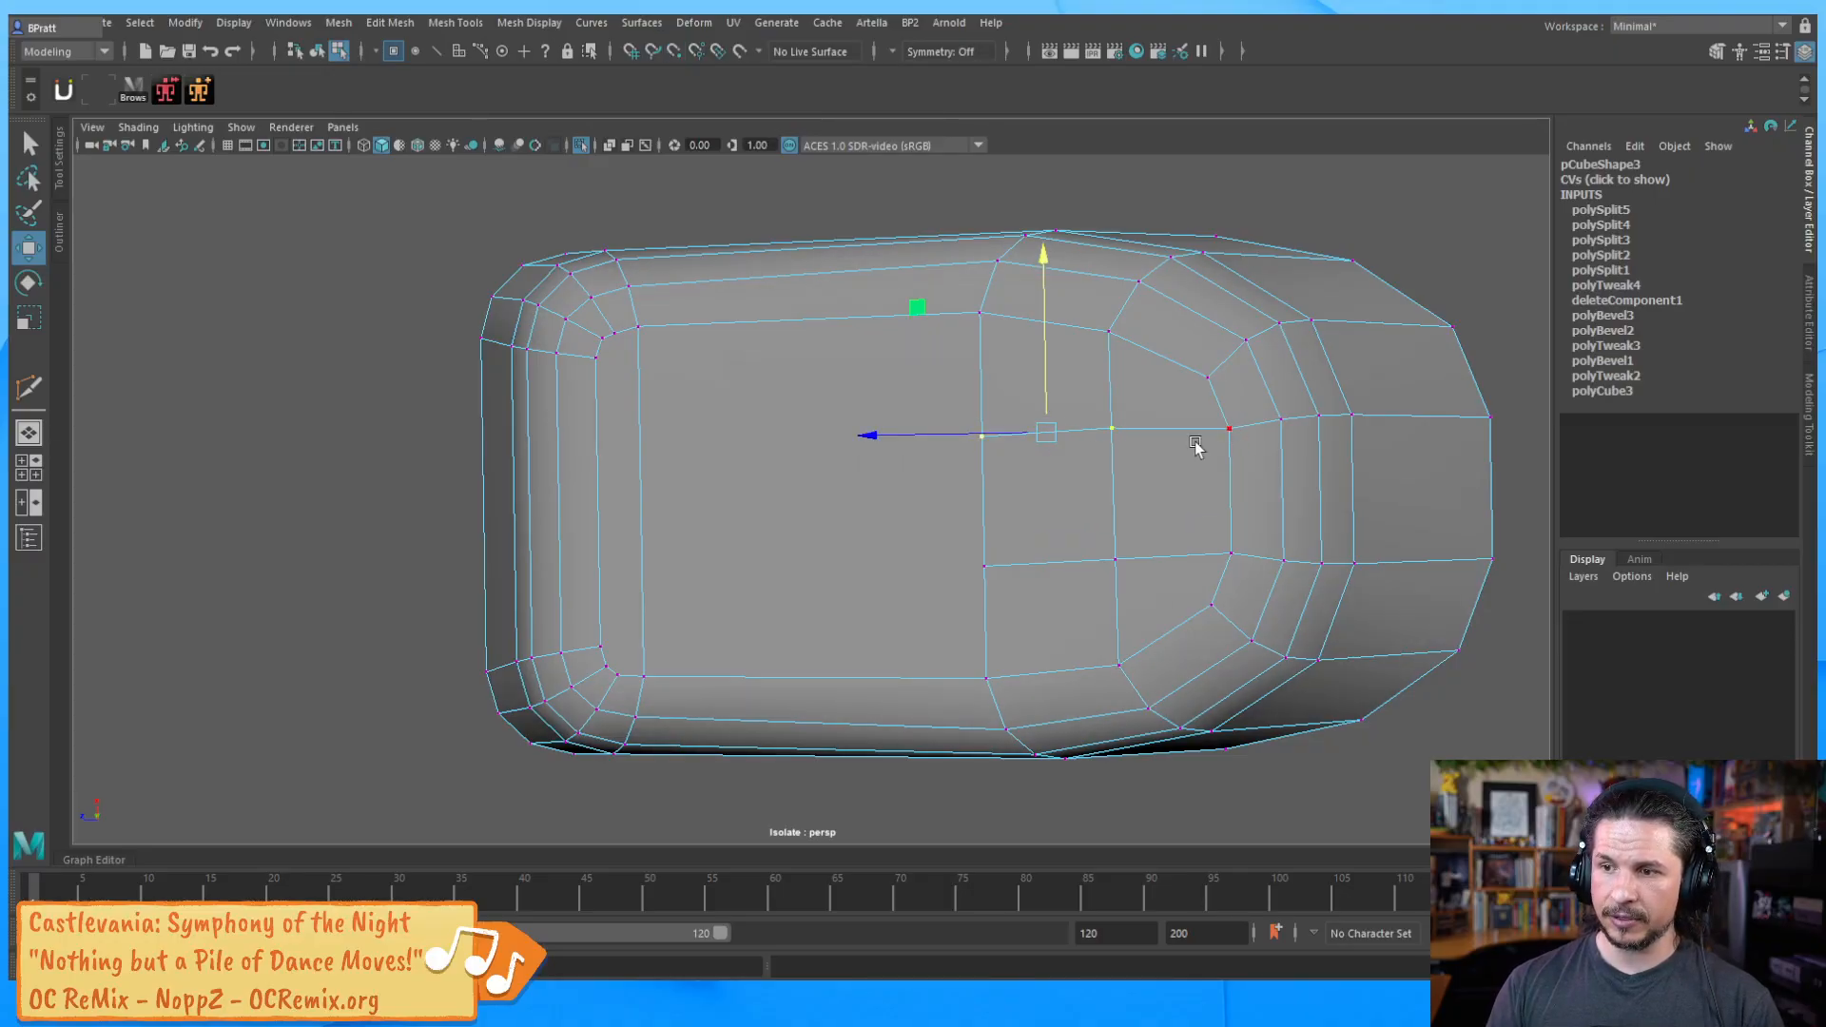
right_drag(1047, 435, 994, 450)
drag(1046, 359, 1049, 395)
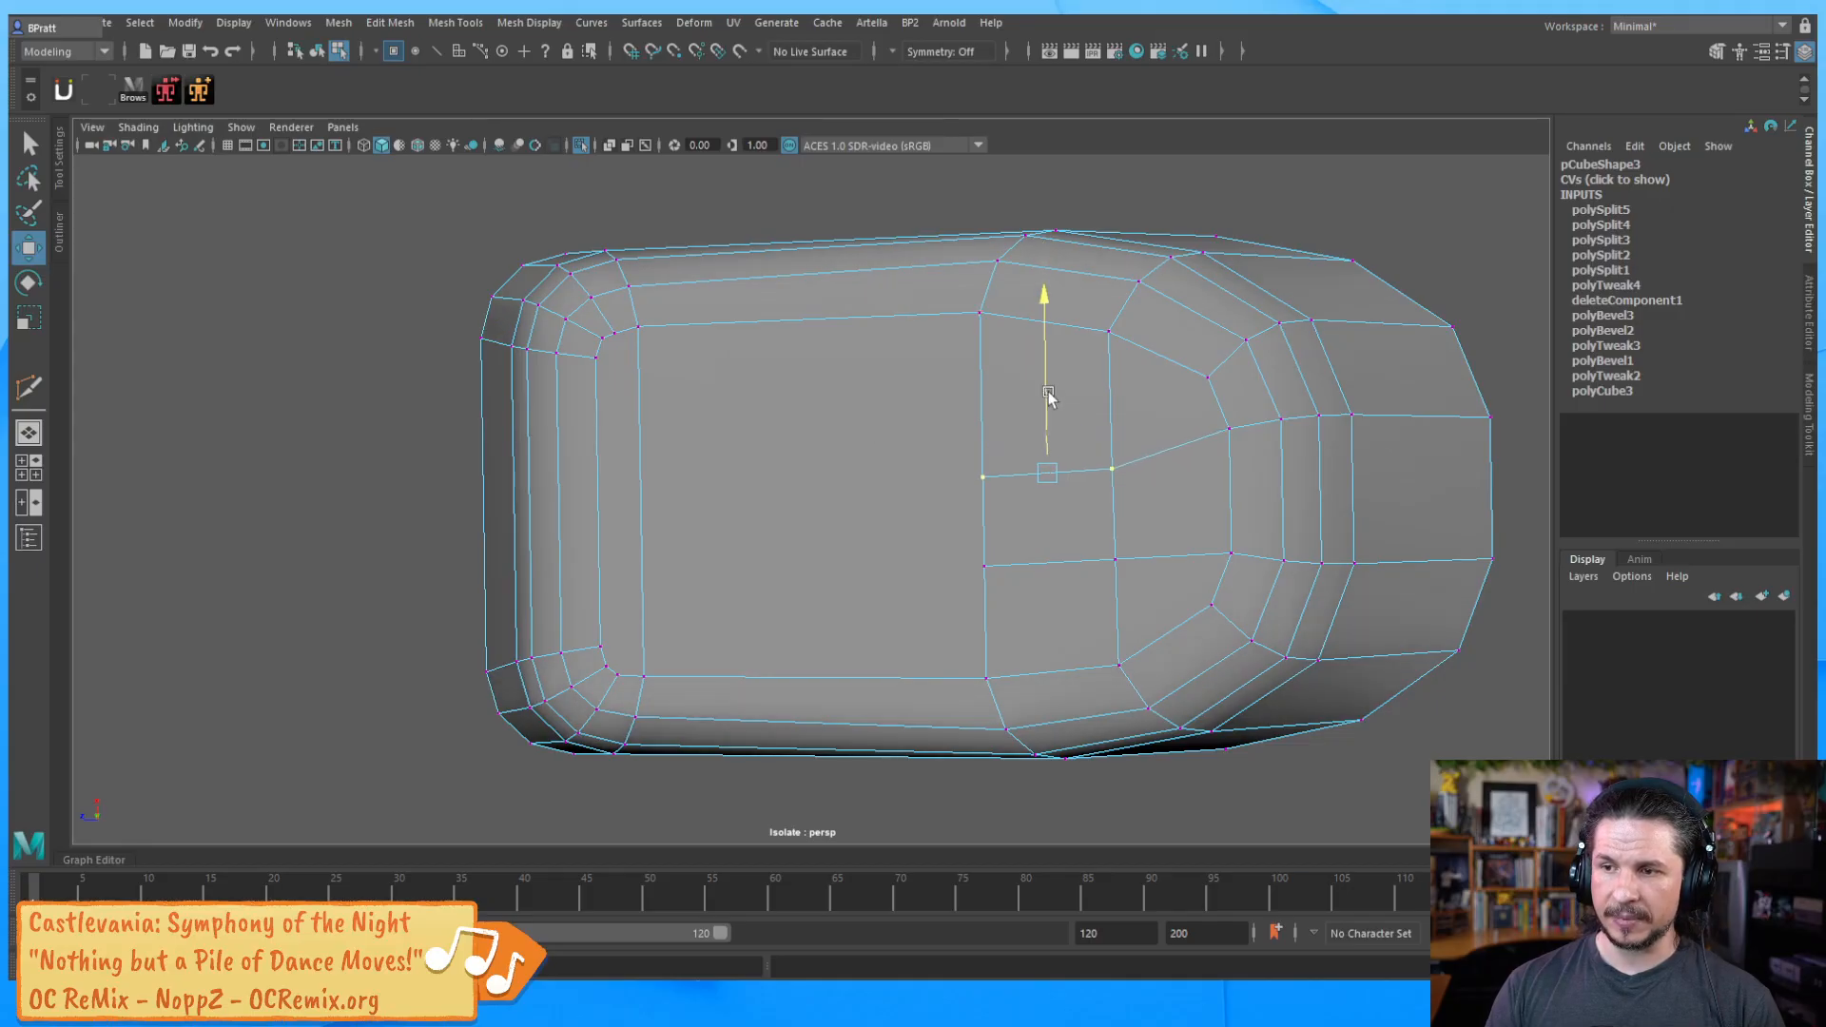
middle_drag(1235, 430, 1235, 428)
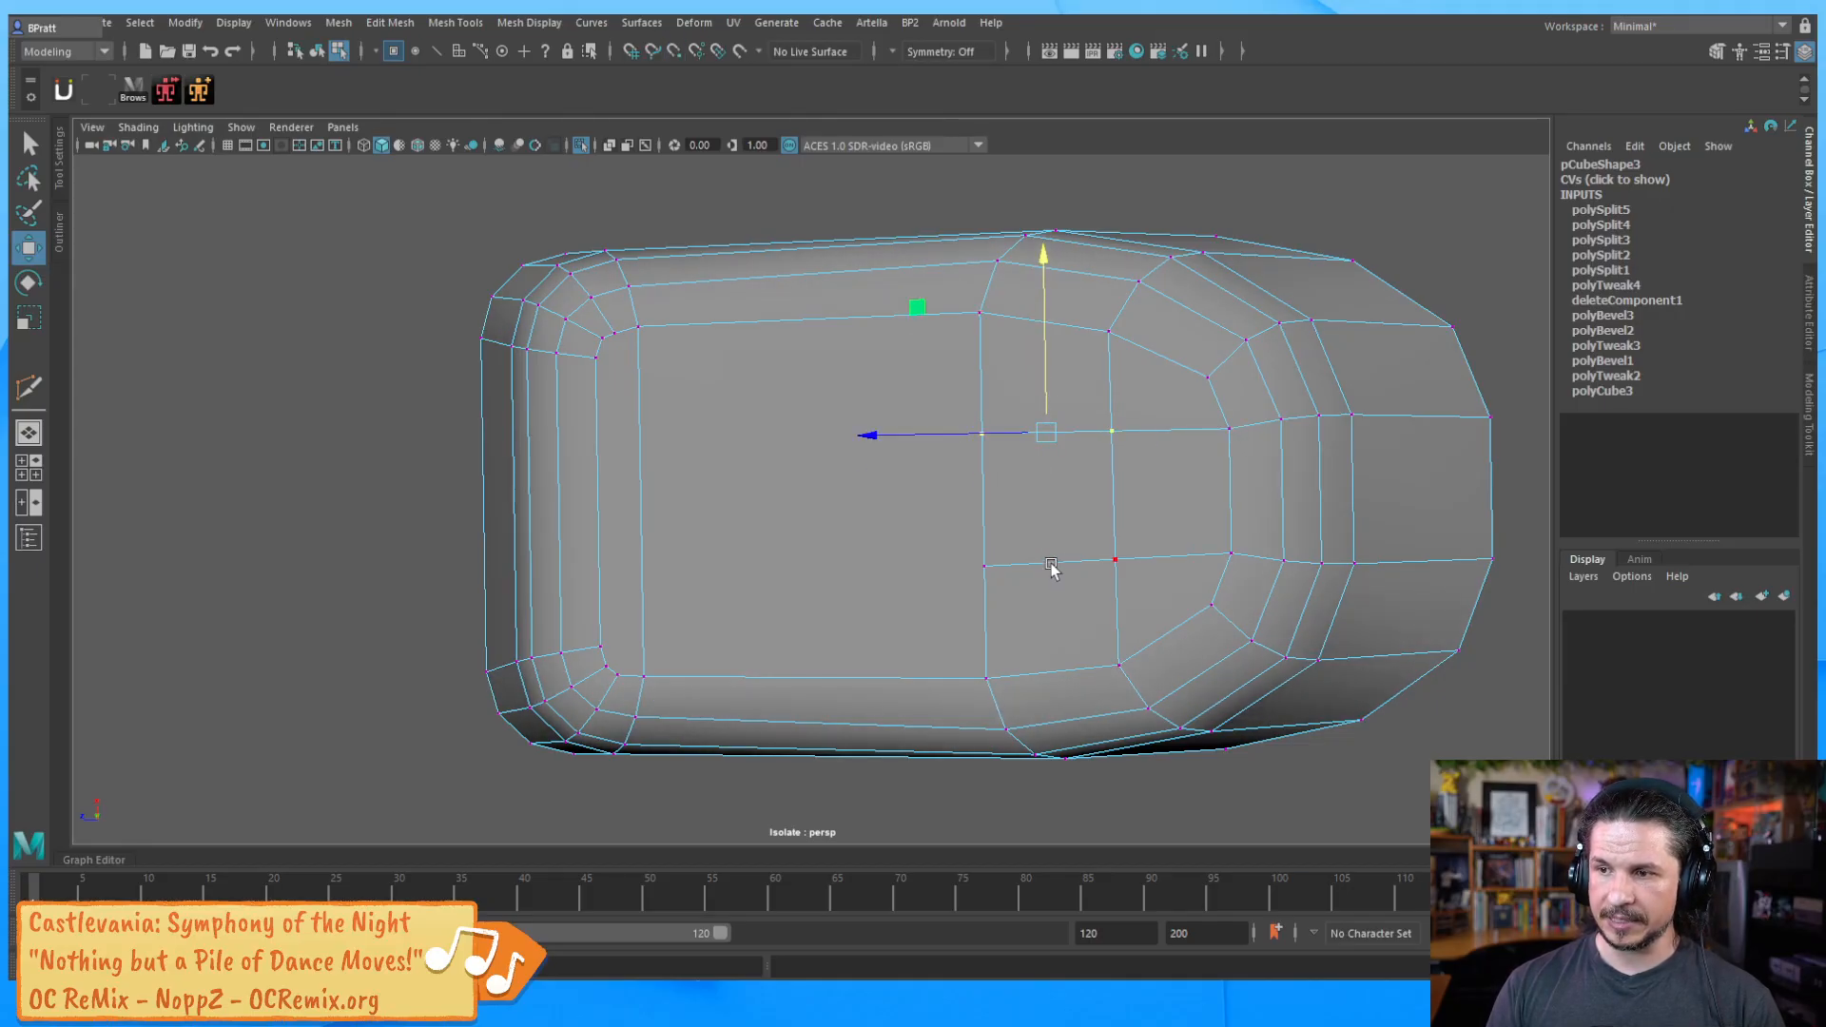
Align the two inner vertices of the other lengthwise cut with its front end vertex using vertex snapping
click(984, 568)
shift+click(1114, 559)
middle_drag(1115, 559, 1048, 492)
key(v)
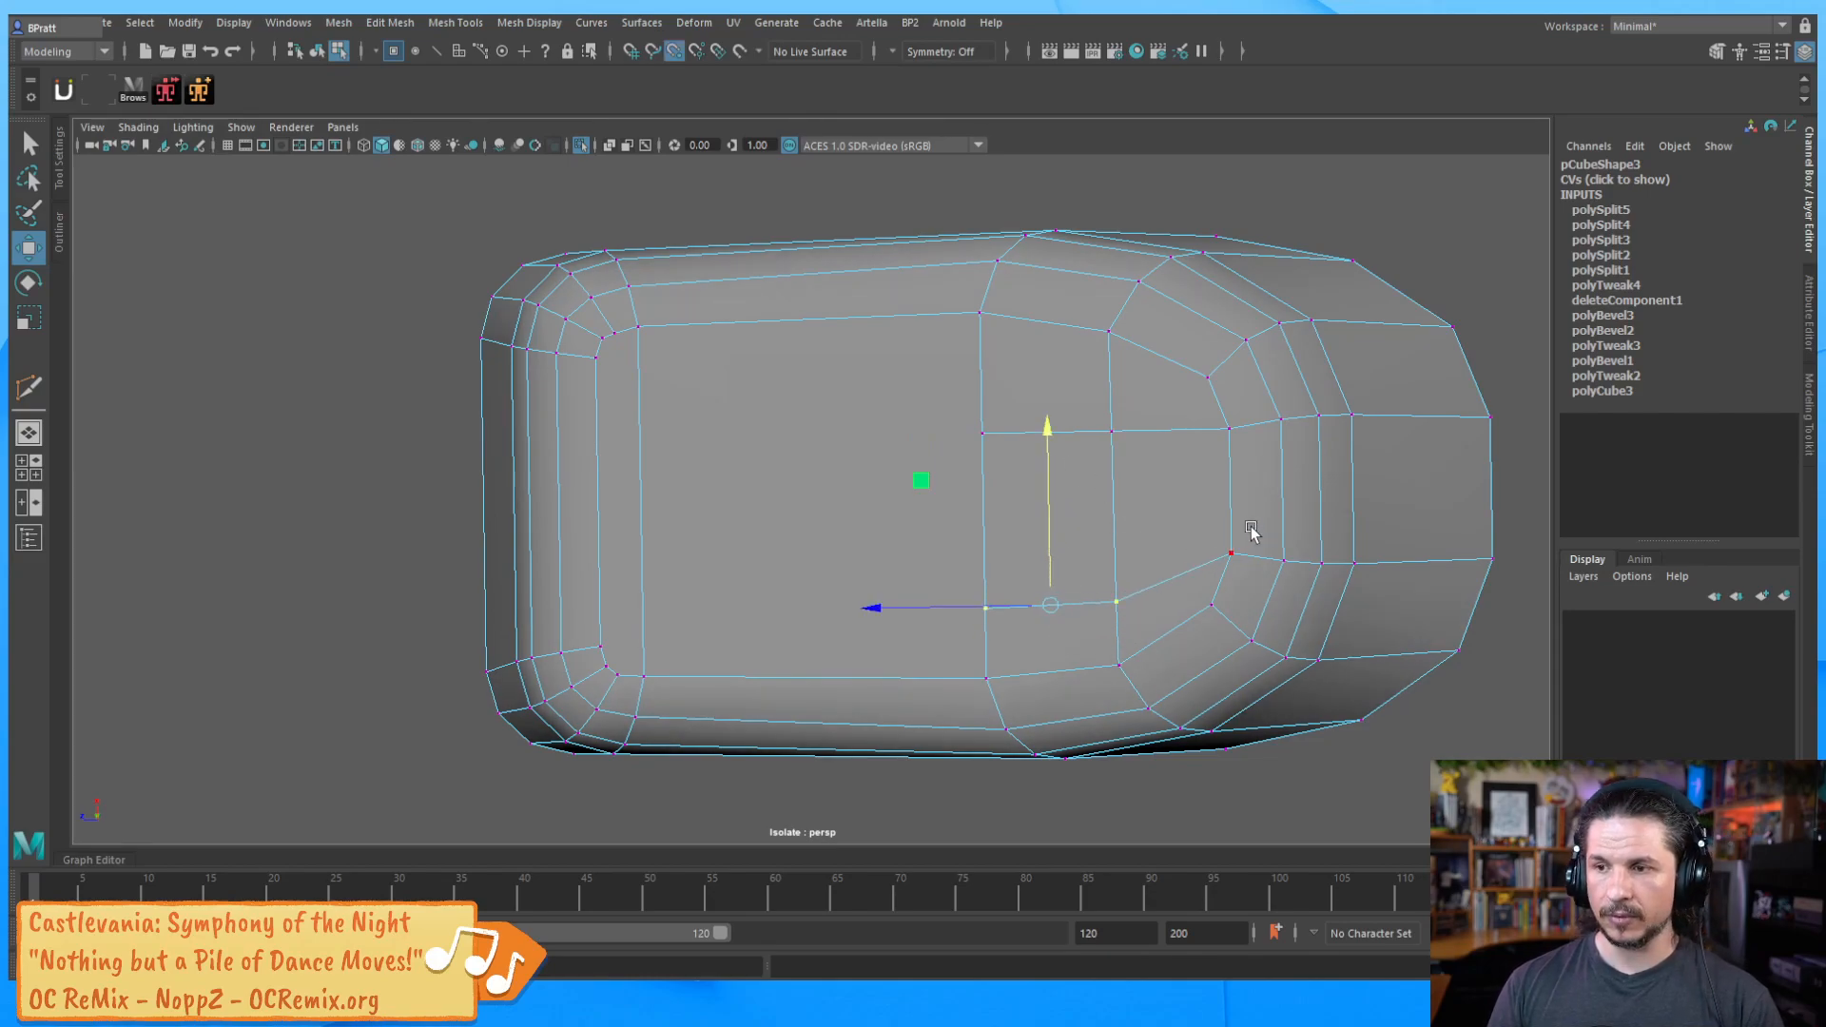
middle_drag(1233, 554, 1249, 560)
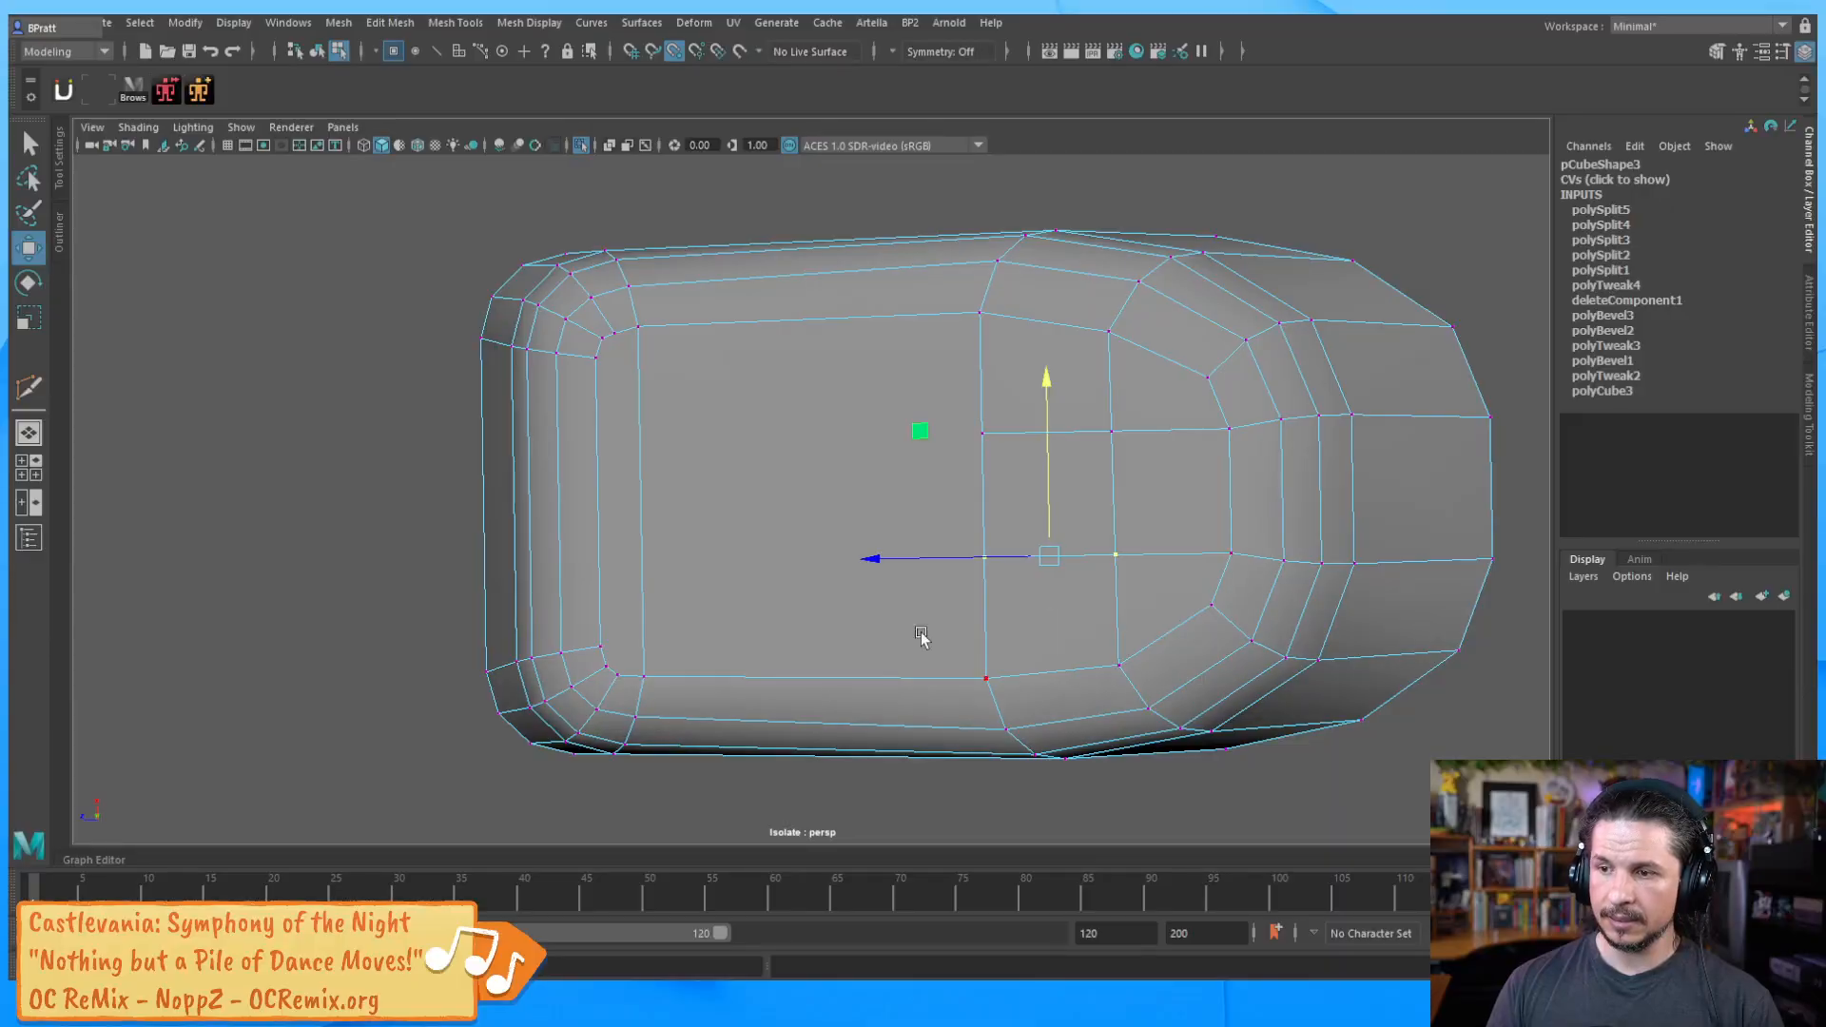
Return to object mode and examine the tub's shape from the side and from above
alt+right_drag(1233, 508, 994, 525)
alt+drag(1170, 523, 773, 379)
key(F8)
alt+drag(824, 578, 737, 389)
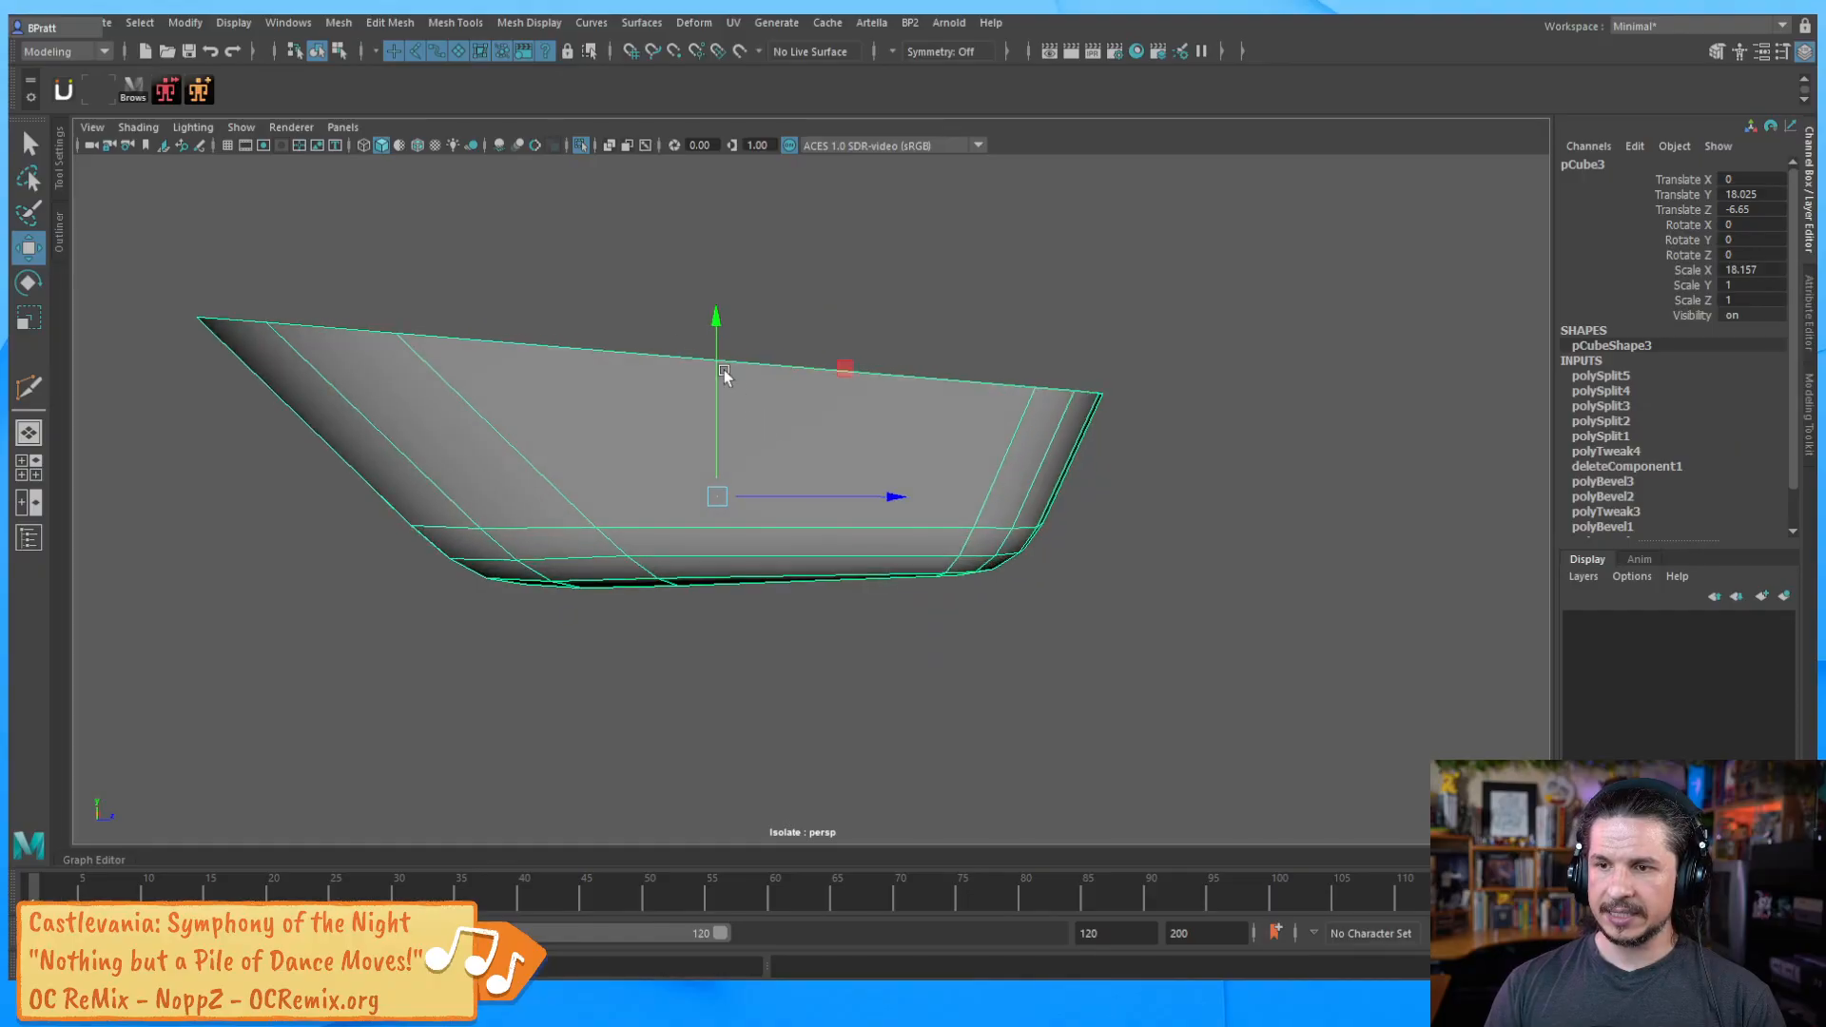
alt+drag(969, 470, 940, 652)
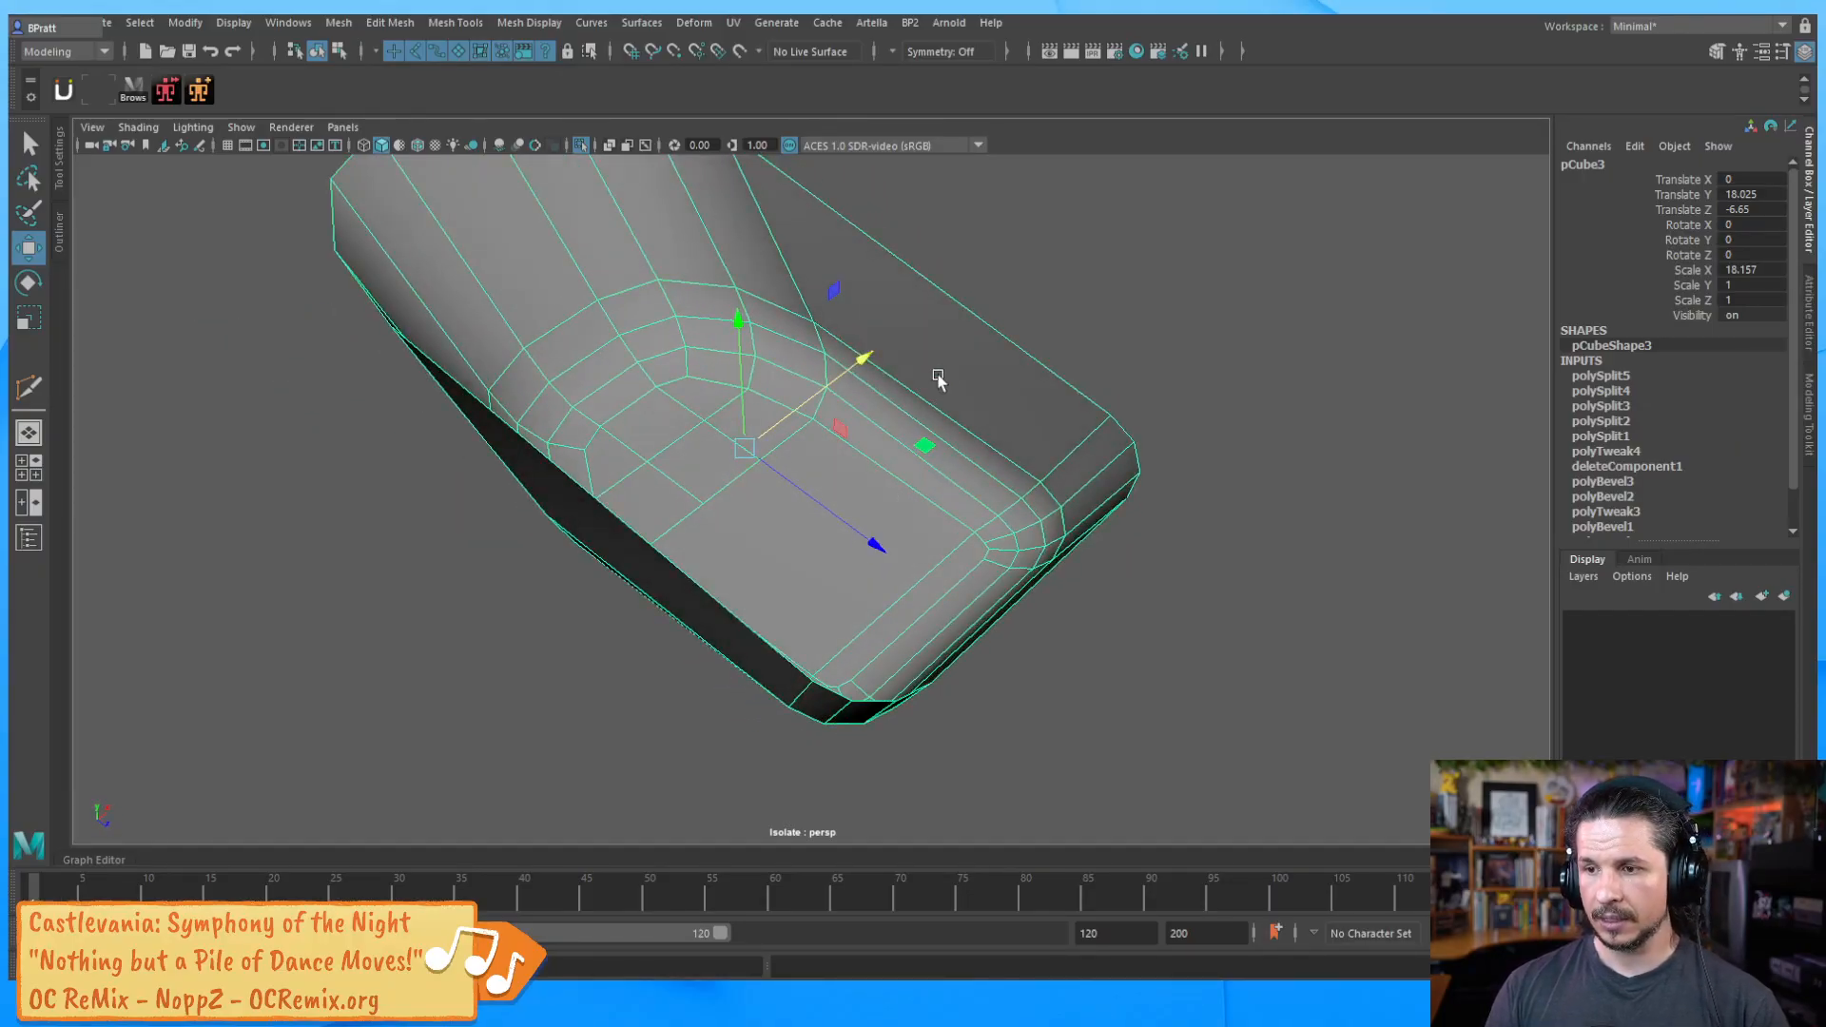
Turn on Object X symmetry and Multi-Cut two edge loops down both side walls between the front curve and the rear corners
shift+right_click(969, 344)
shift+right_drag(964, 340, 871, 348)
alt+drag(880, 371, 920, 433)
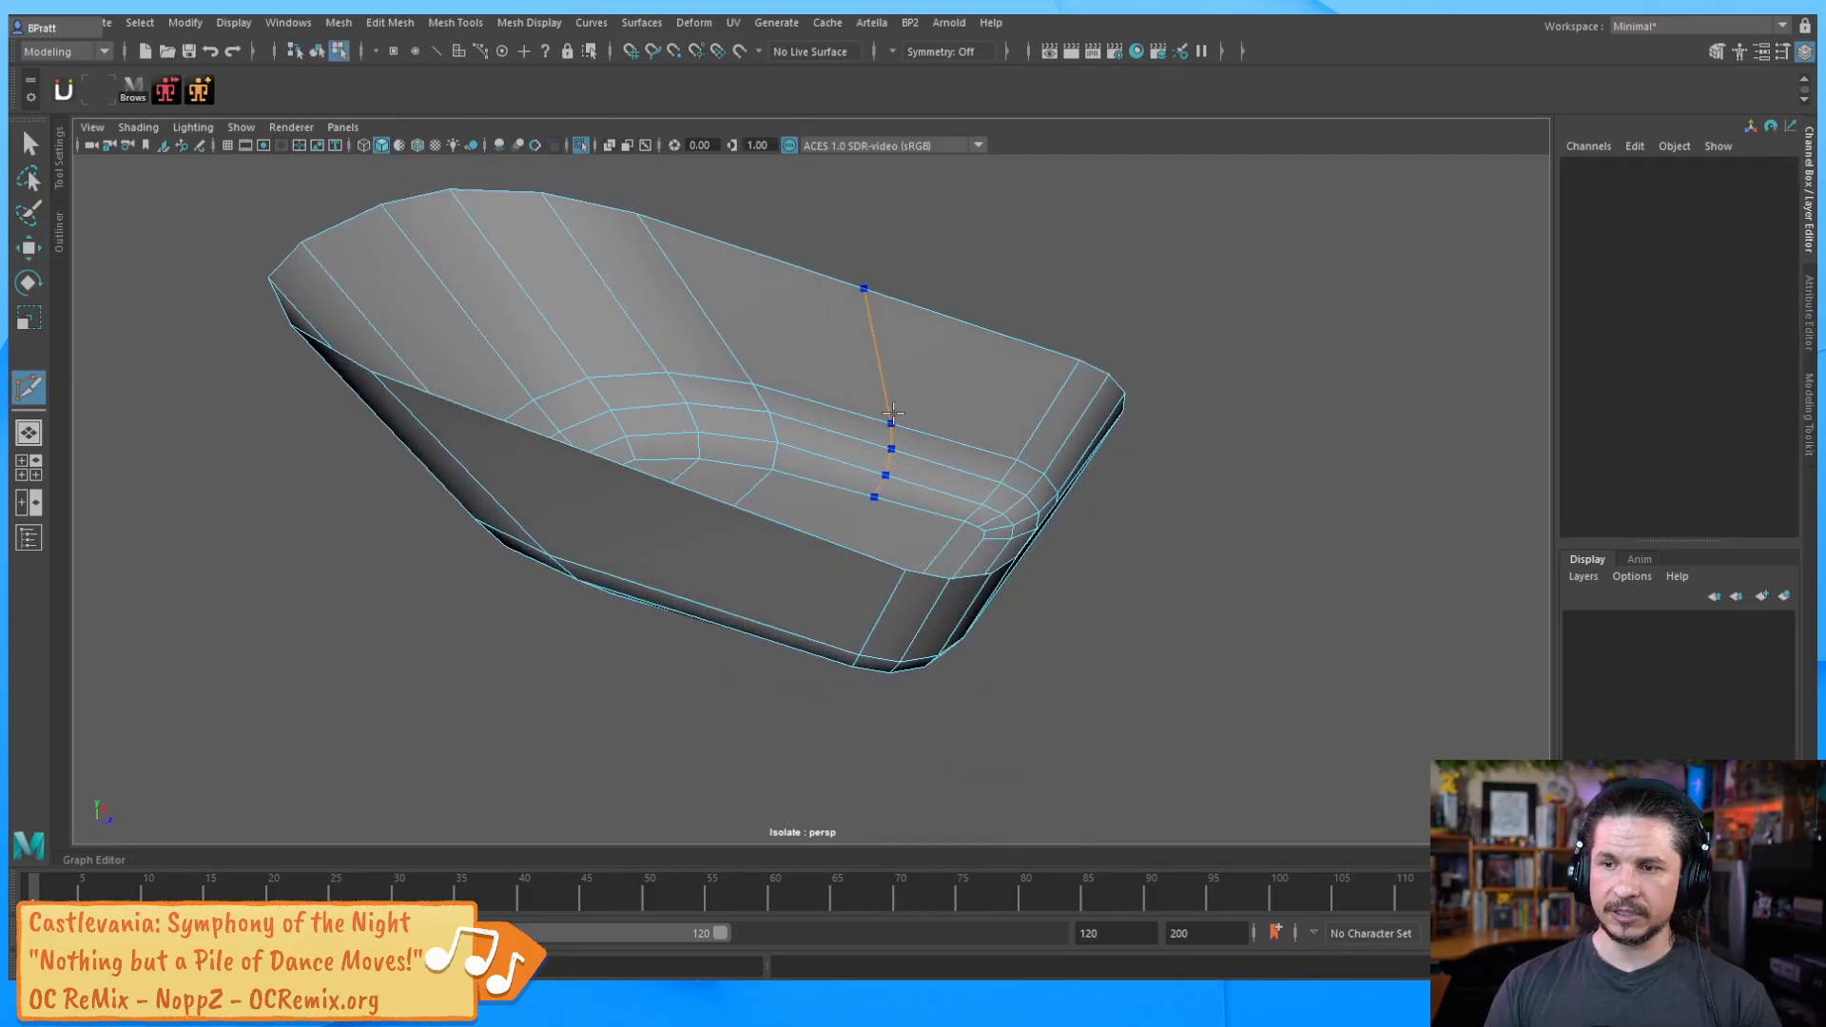
click(893, 52)
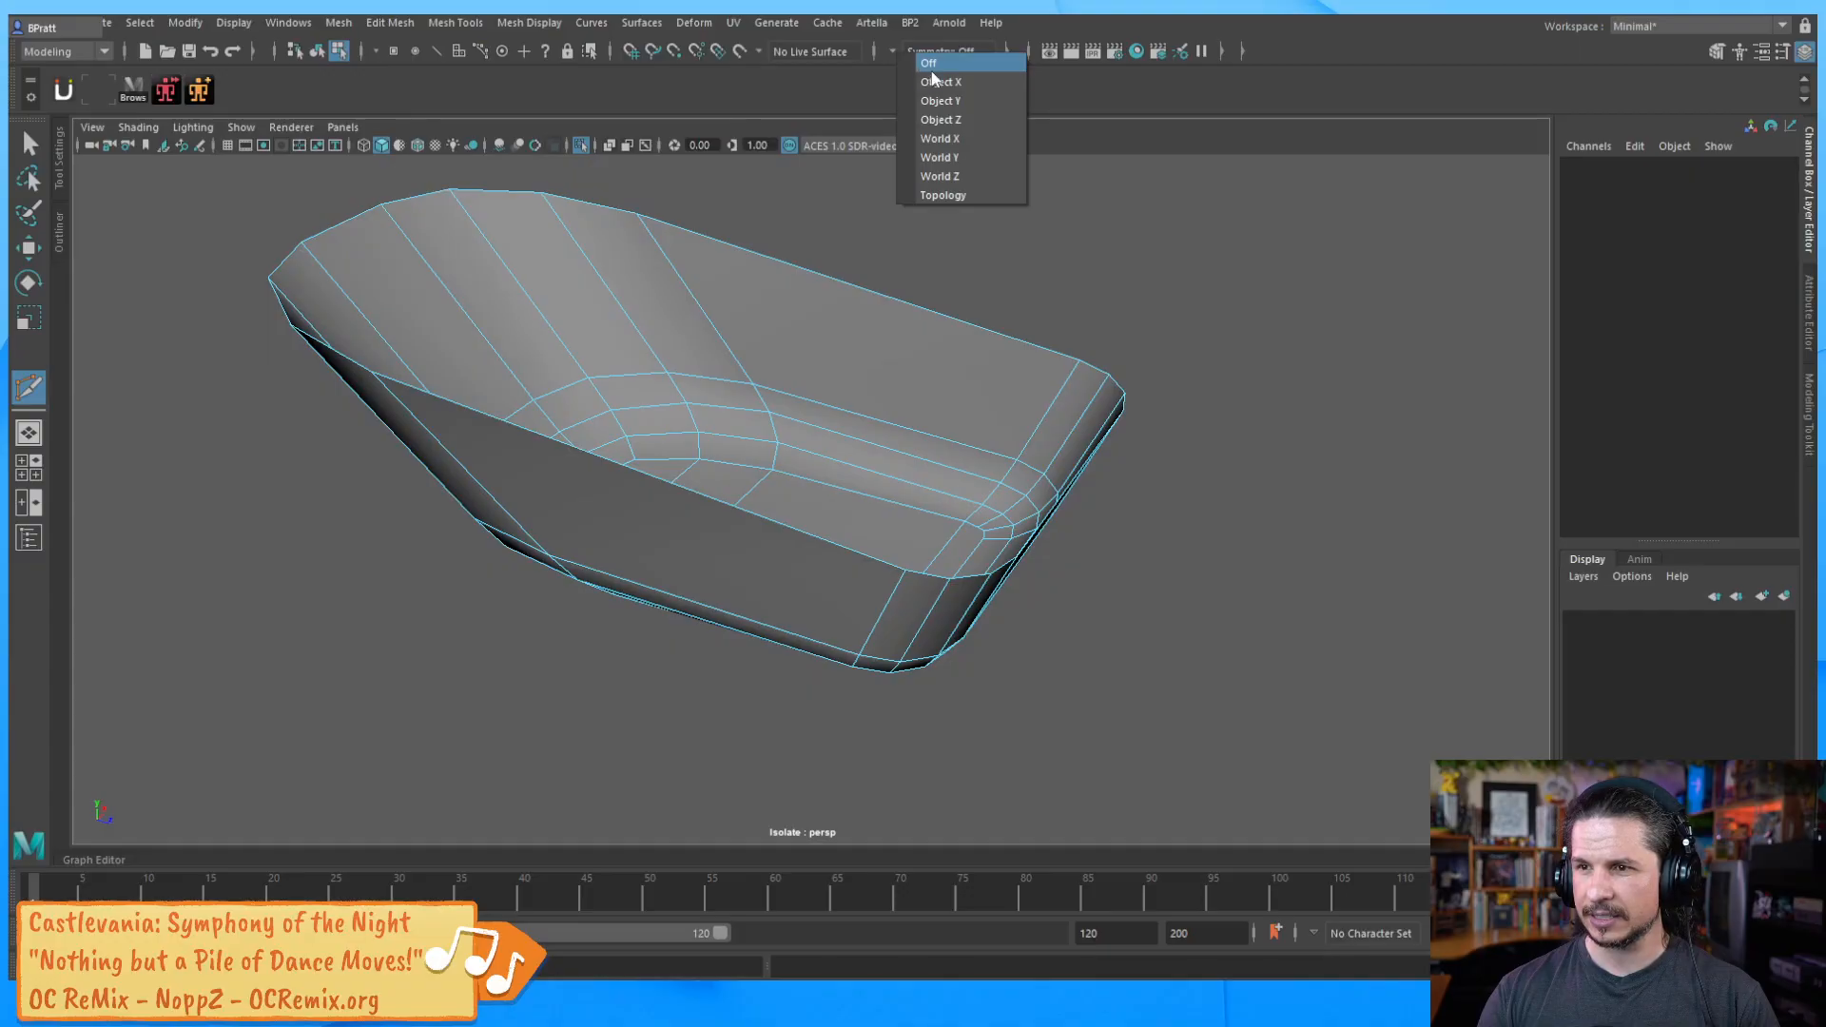
click(932, 85)
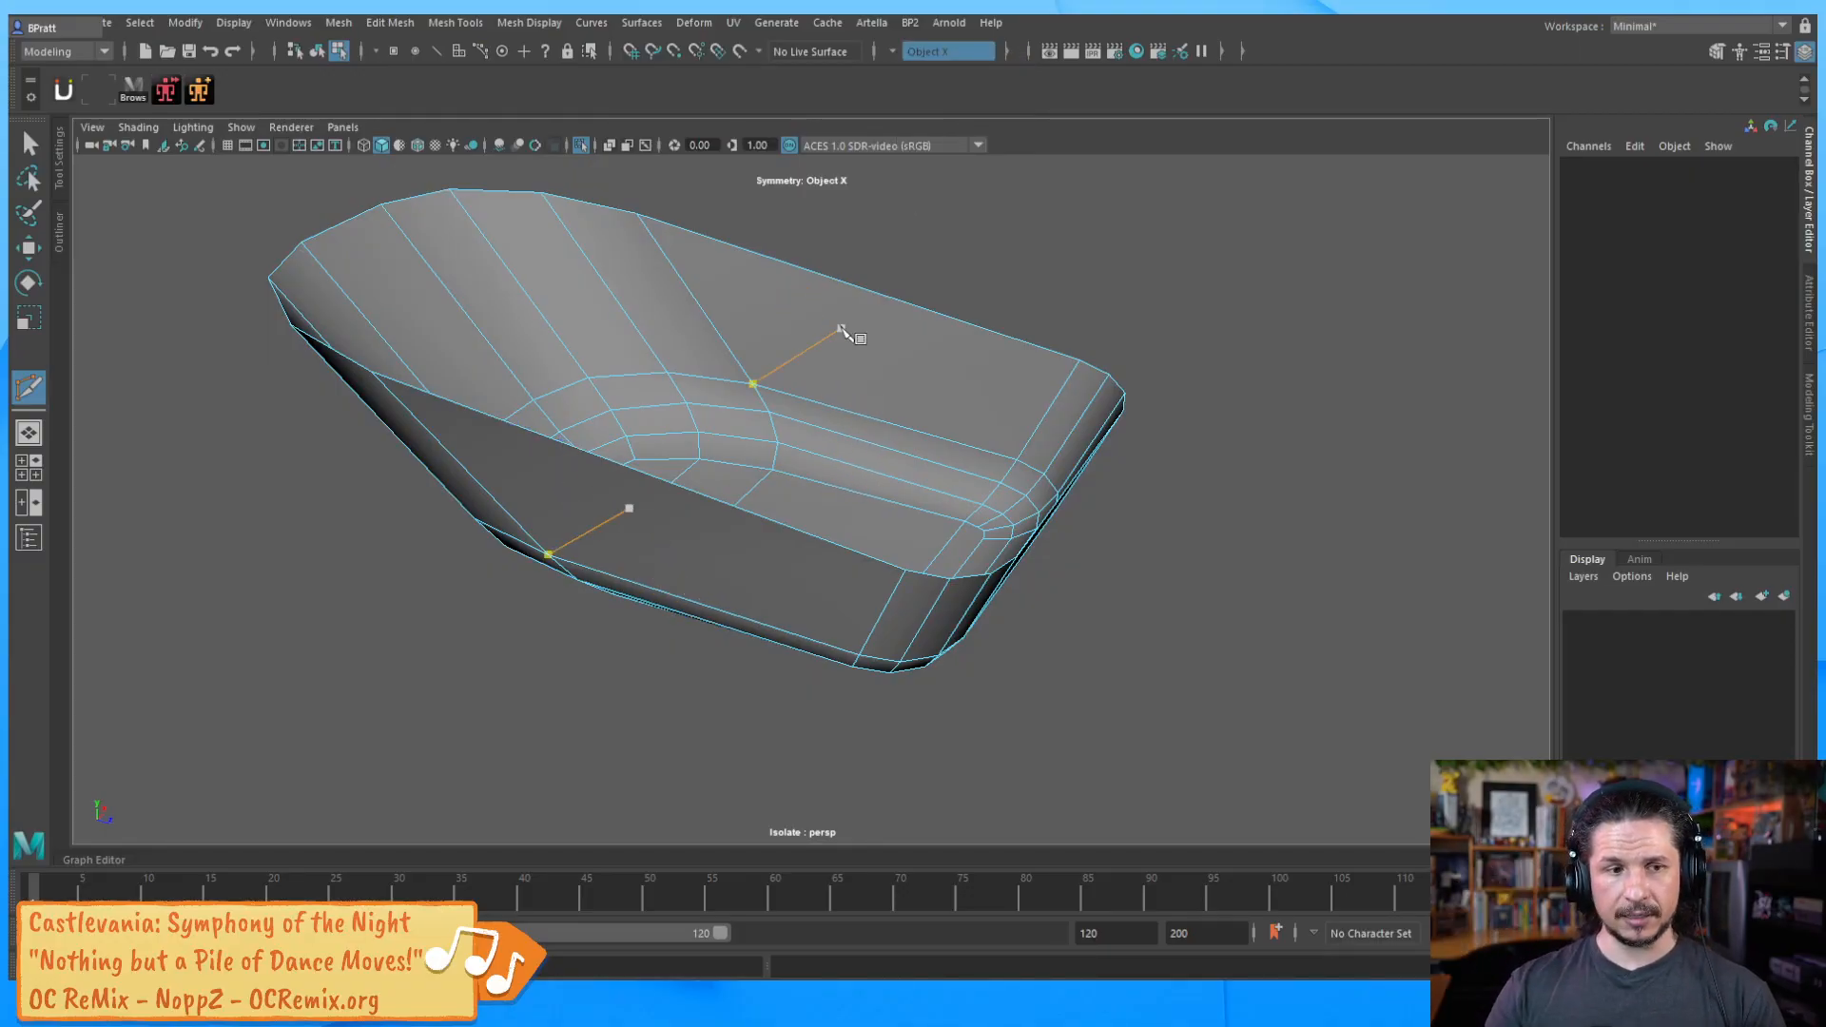
key(ctrl)
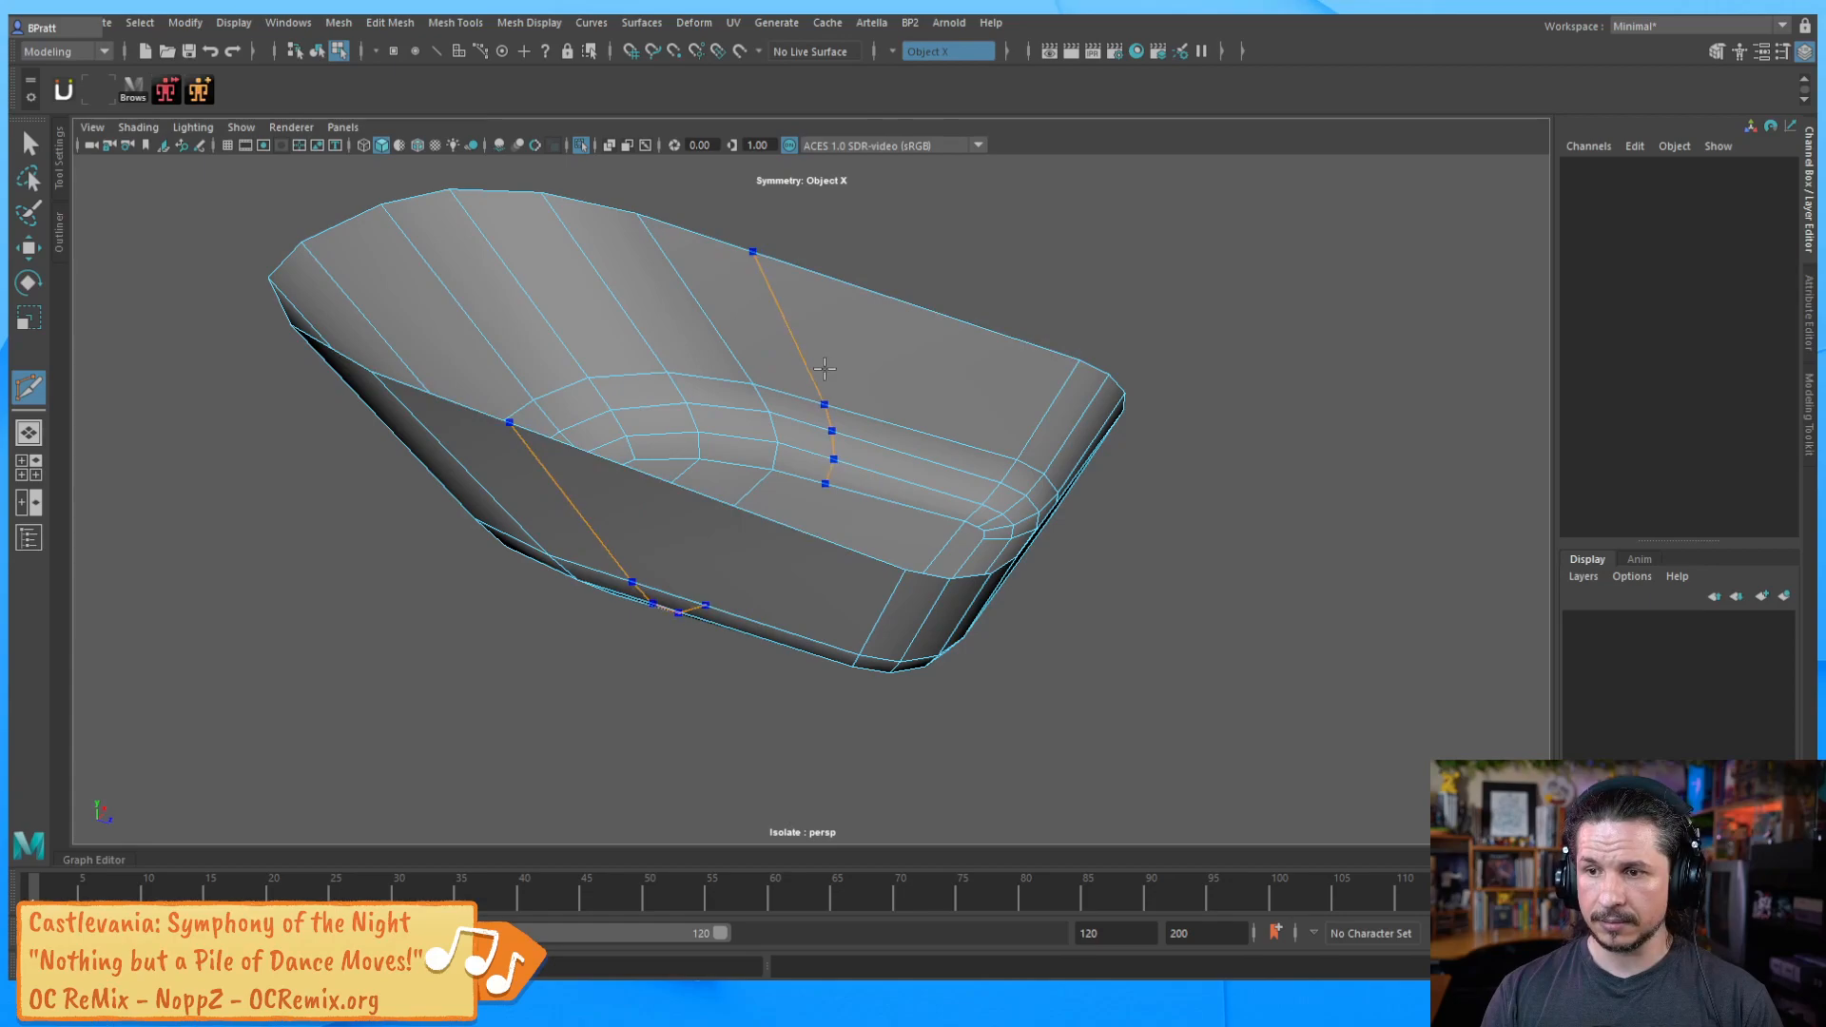
ctrl+click(884, 436)
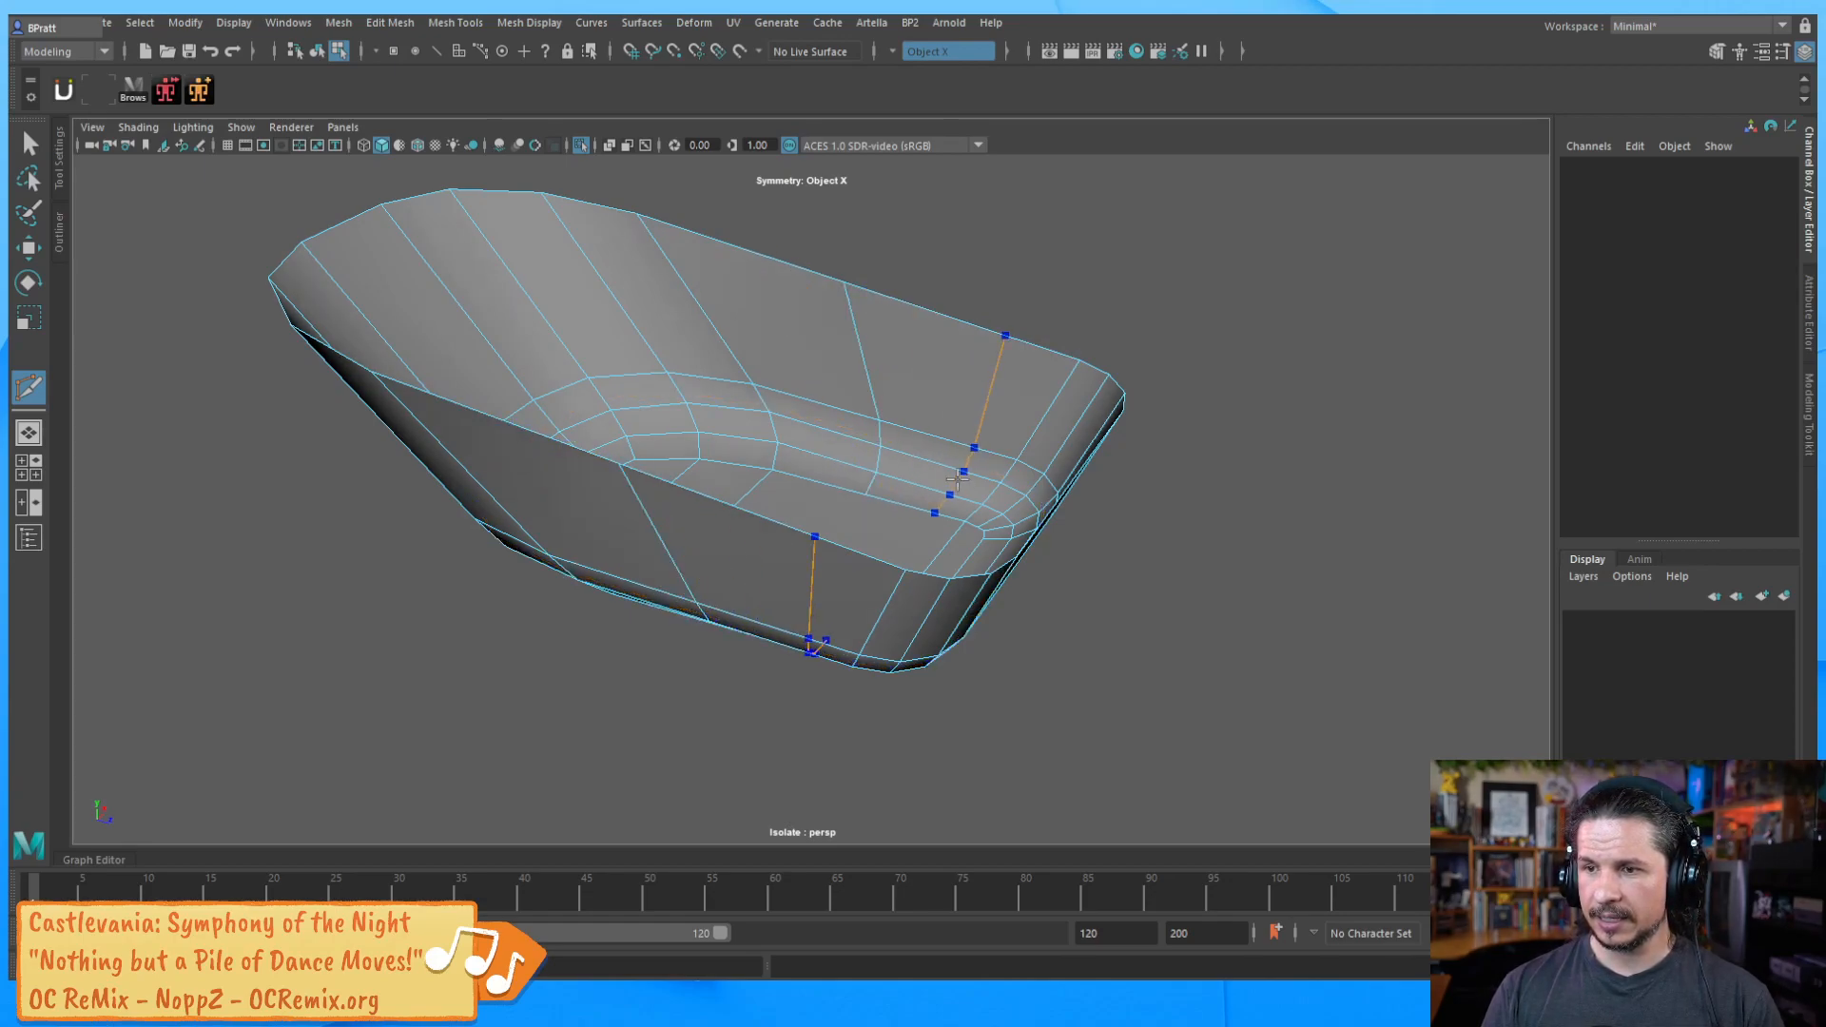
ctrl+click(903, 450)
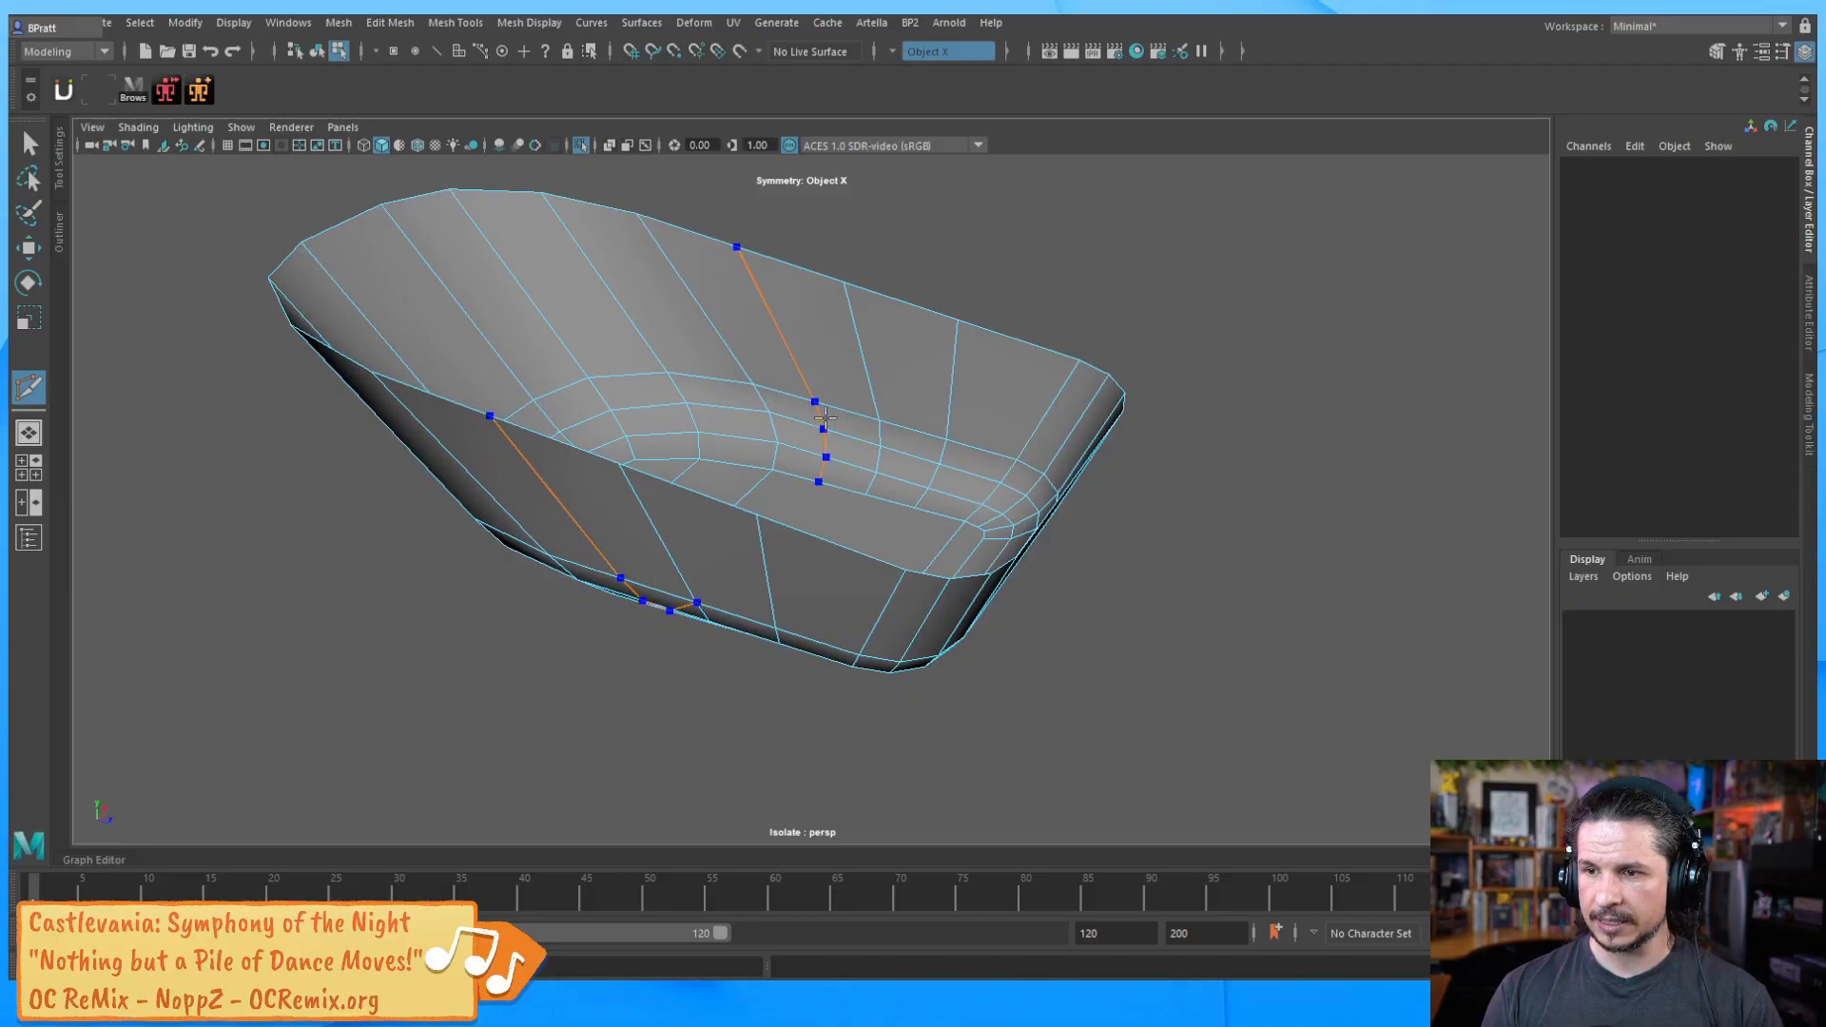
Insert a centre edge loop down the tub's rear wall and another down the front wall onto the split bottom faces
alt+drag(1047, 476, 518, 427)
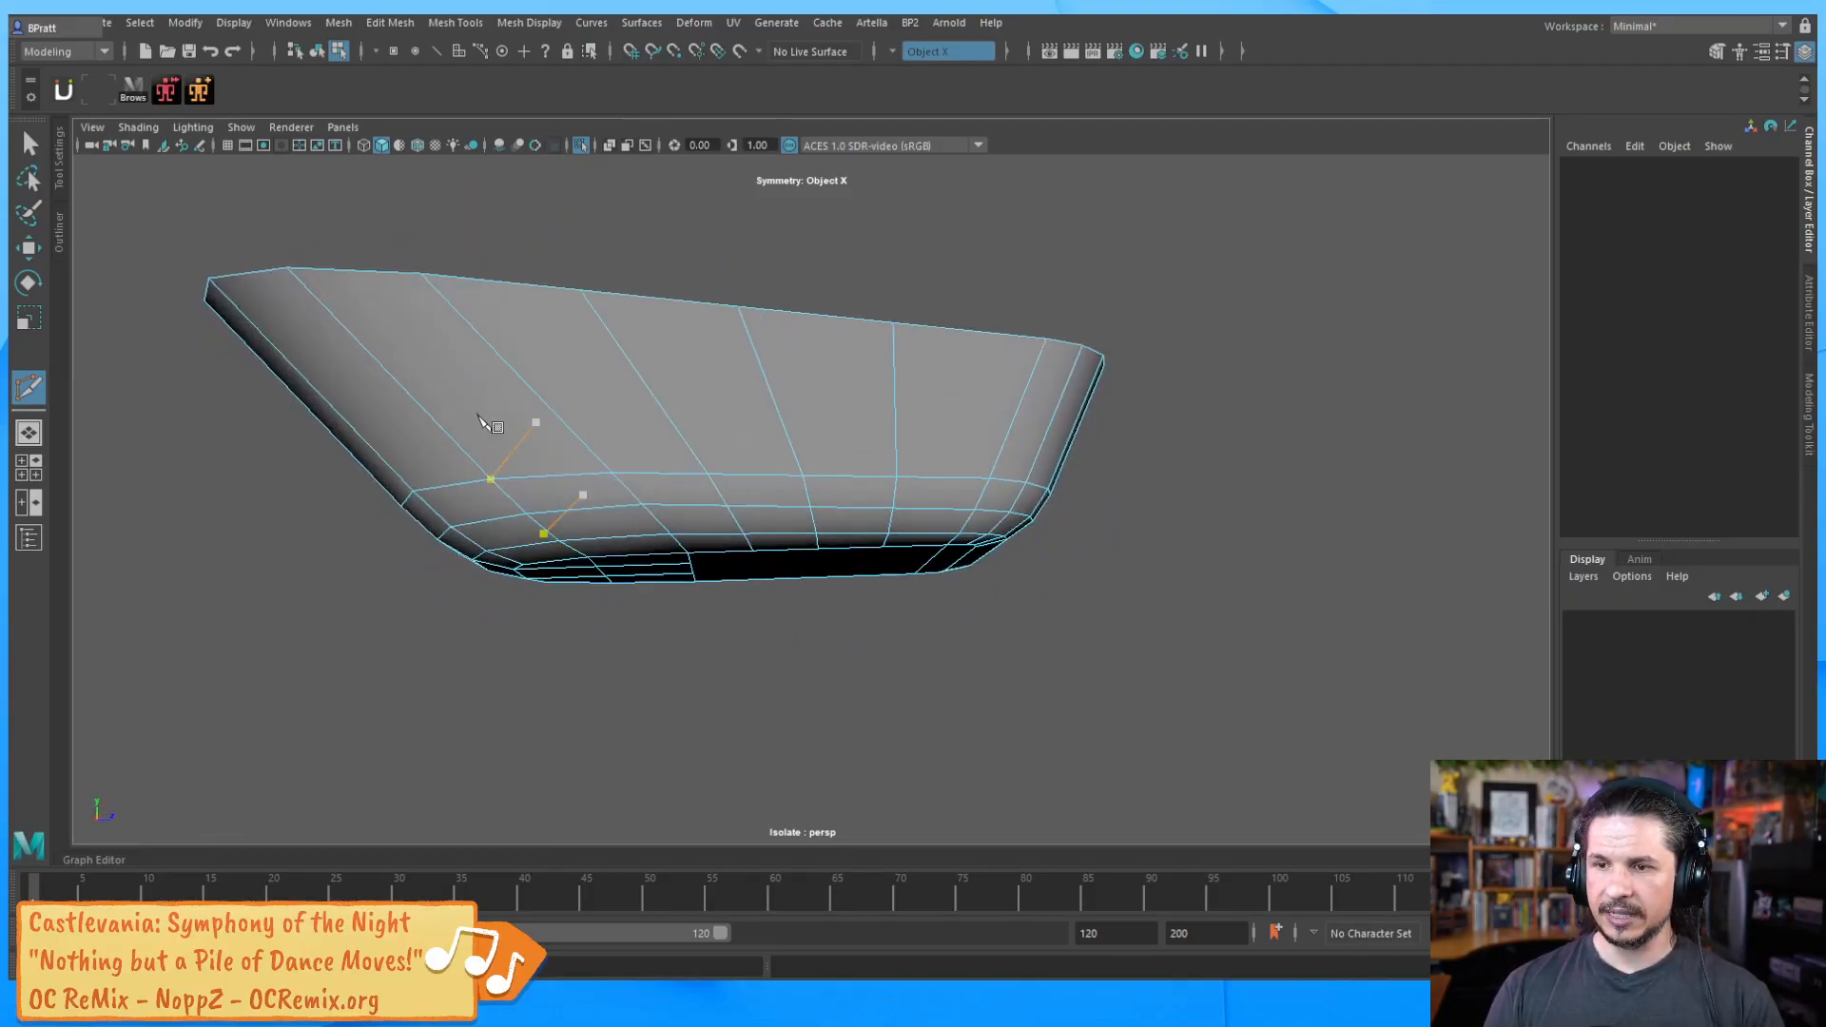
alt+drag(1145, 460, 884, 476)
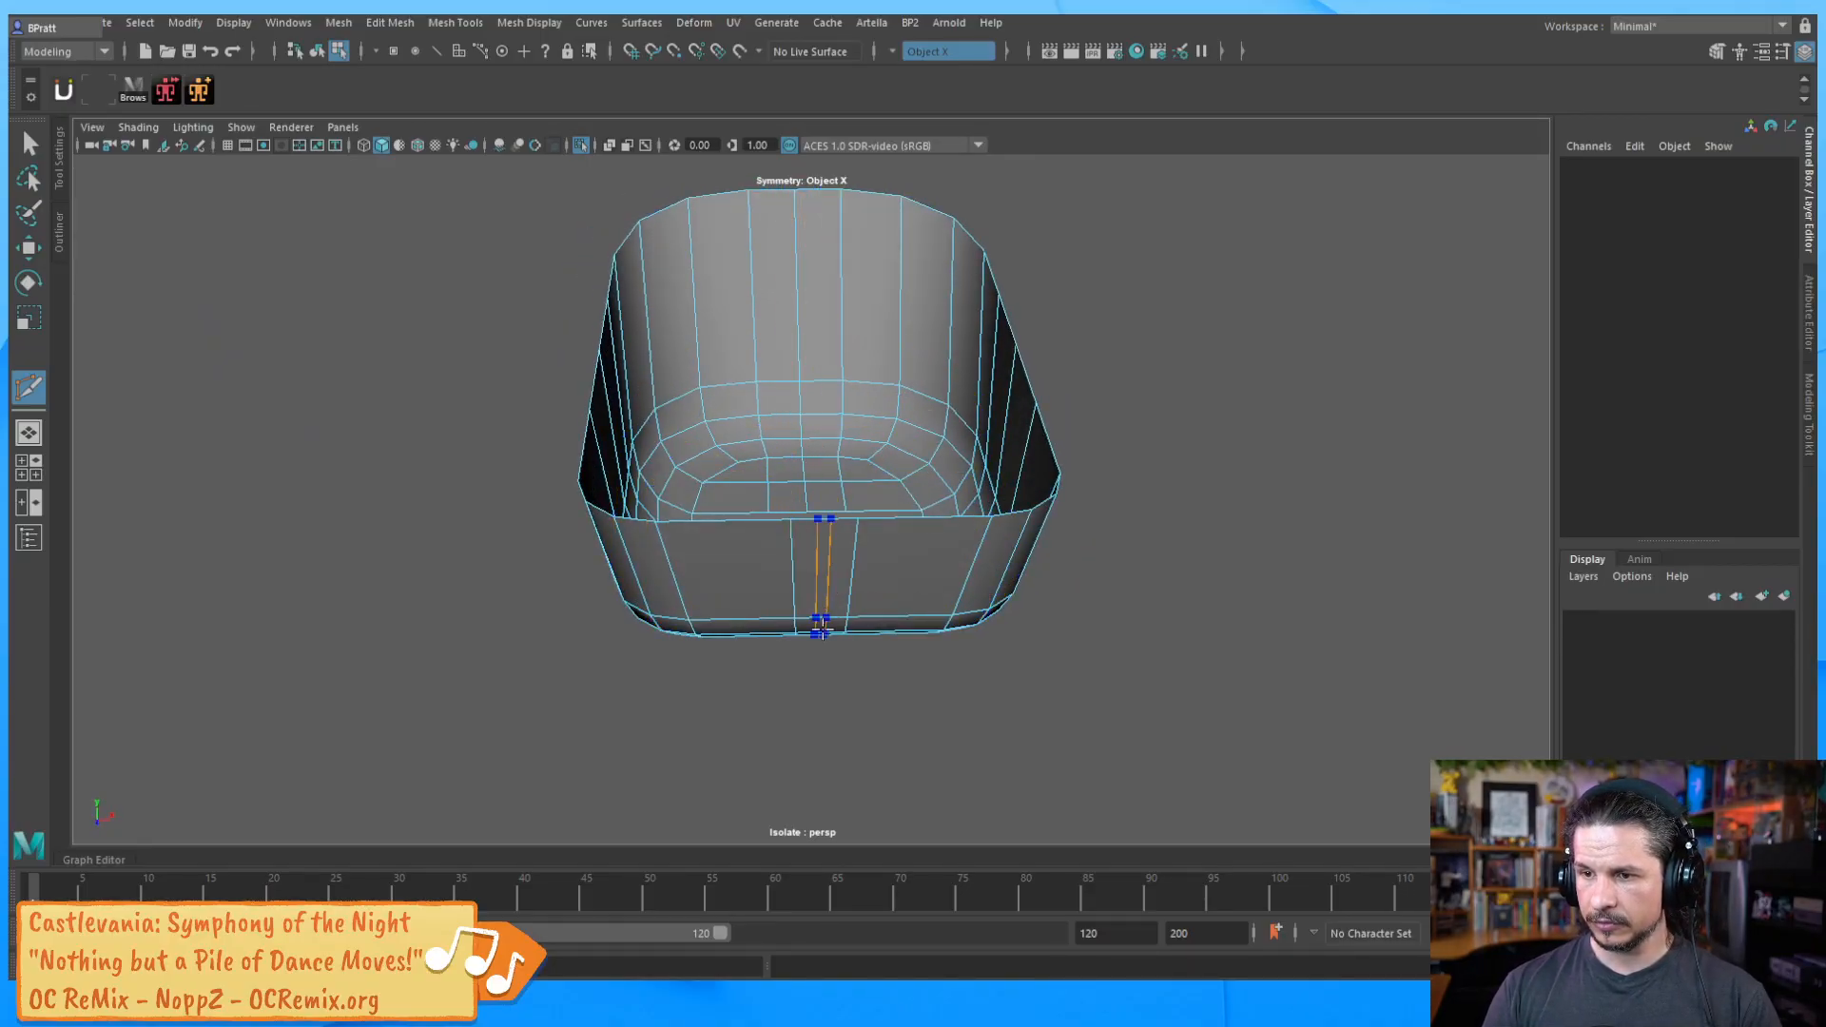
ctrl+click(823, 614)
key(ctrl+z)
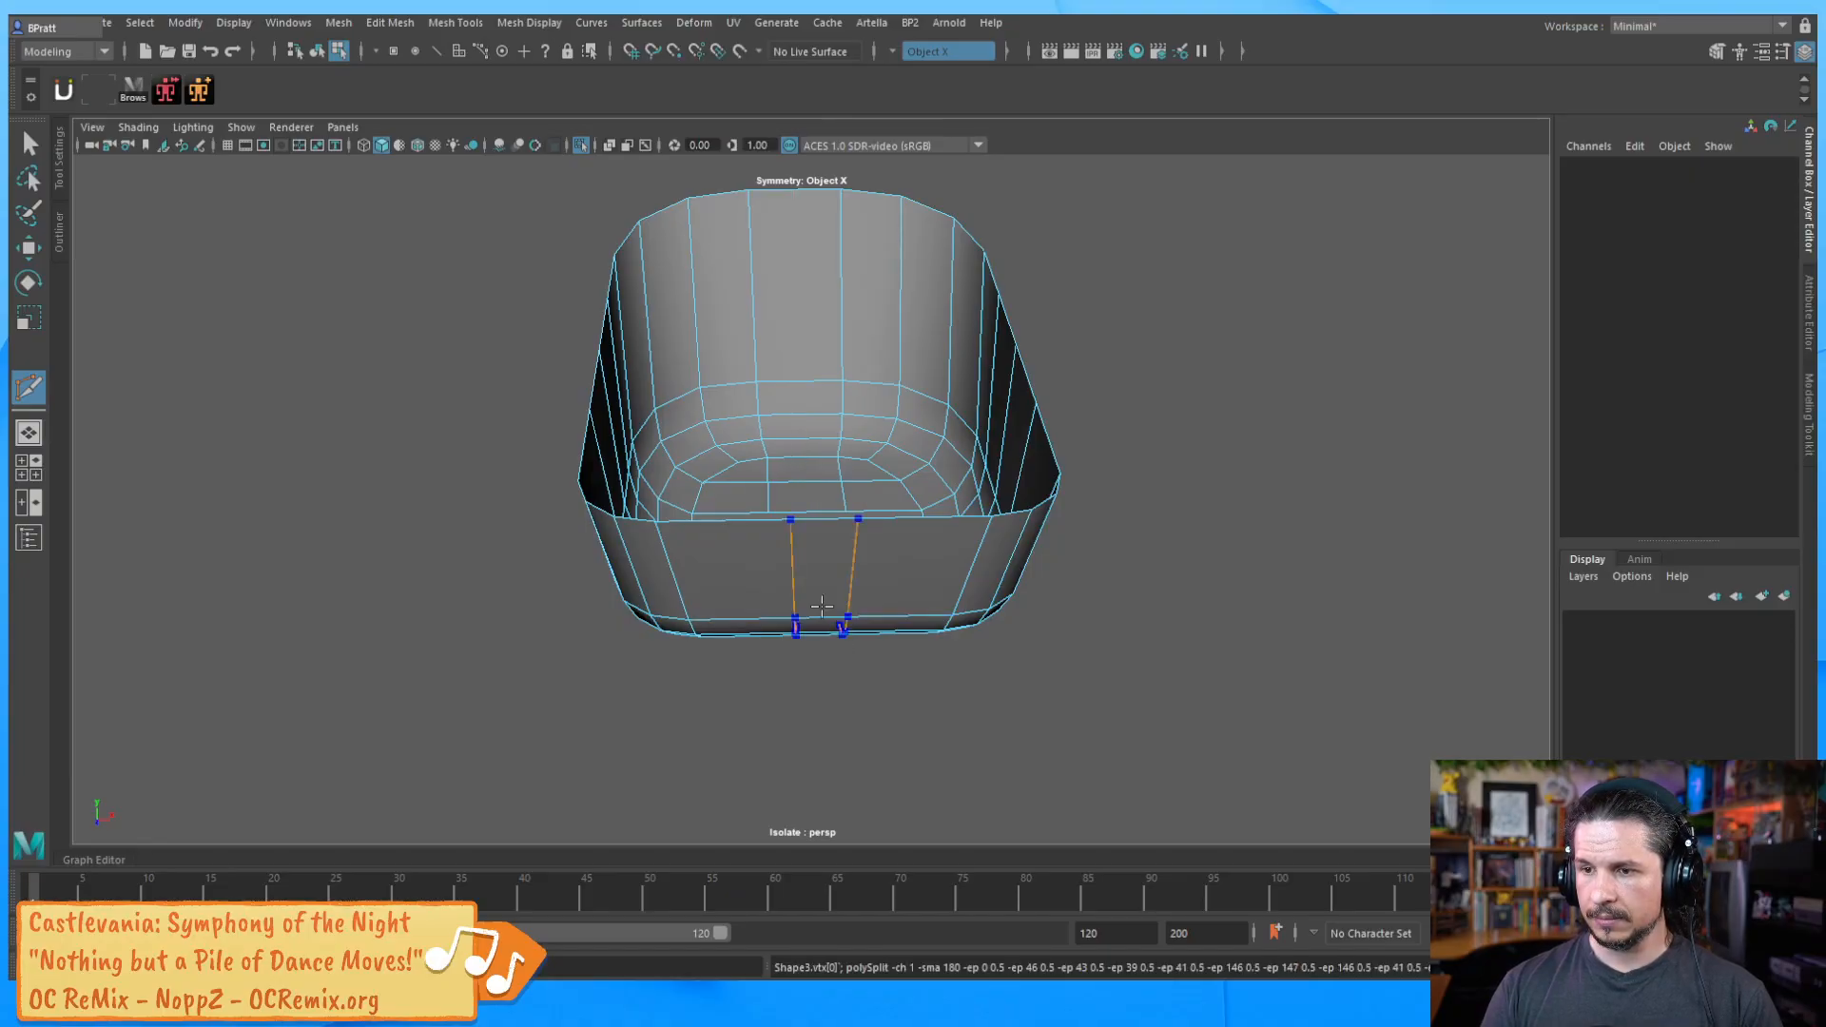
ctrl+click(820, 605)
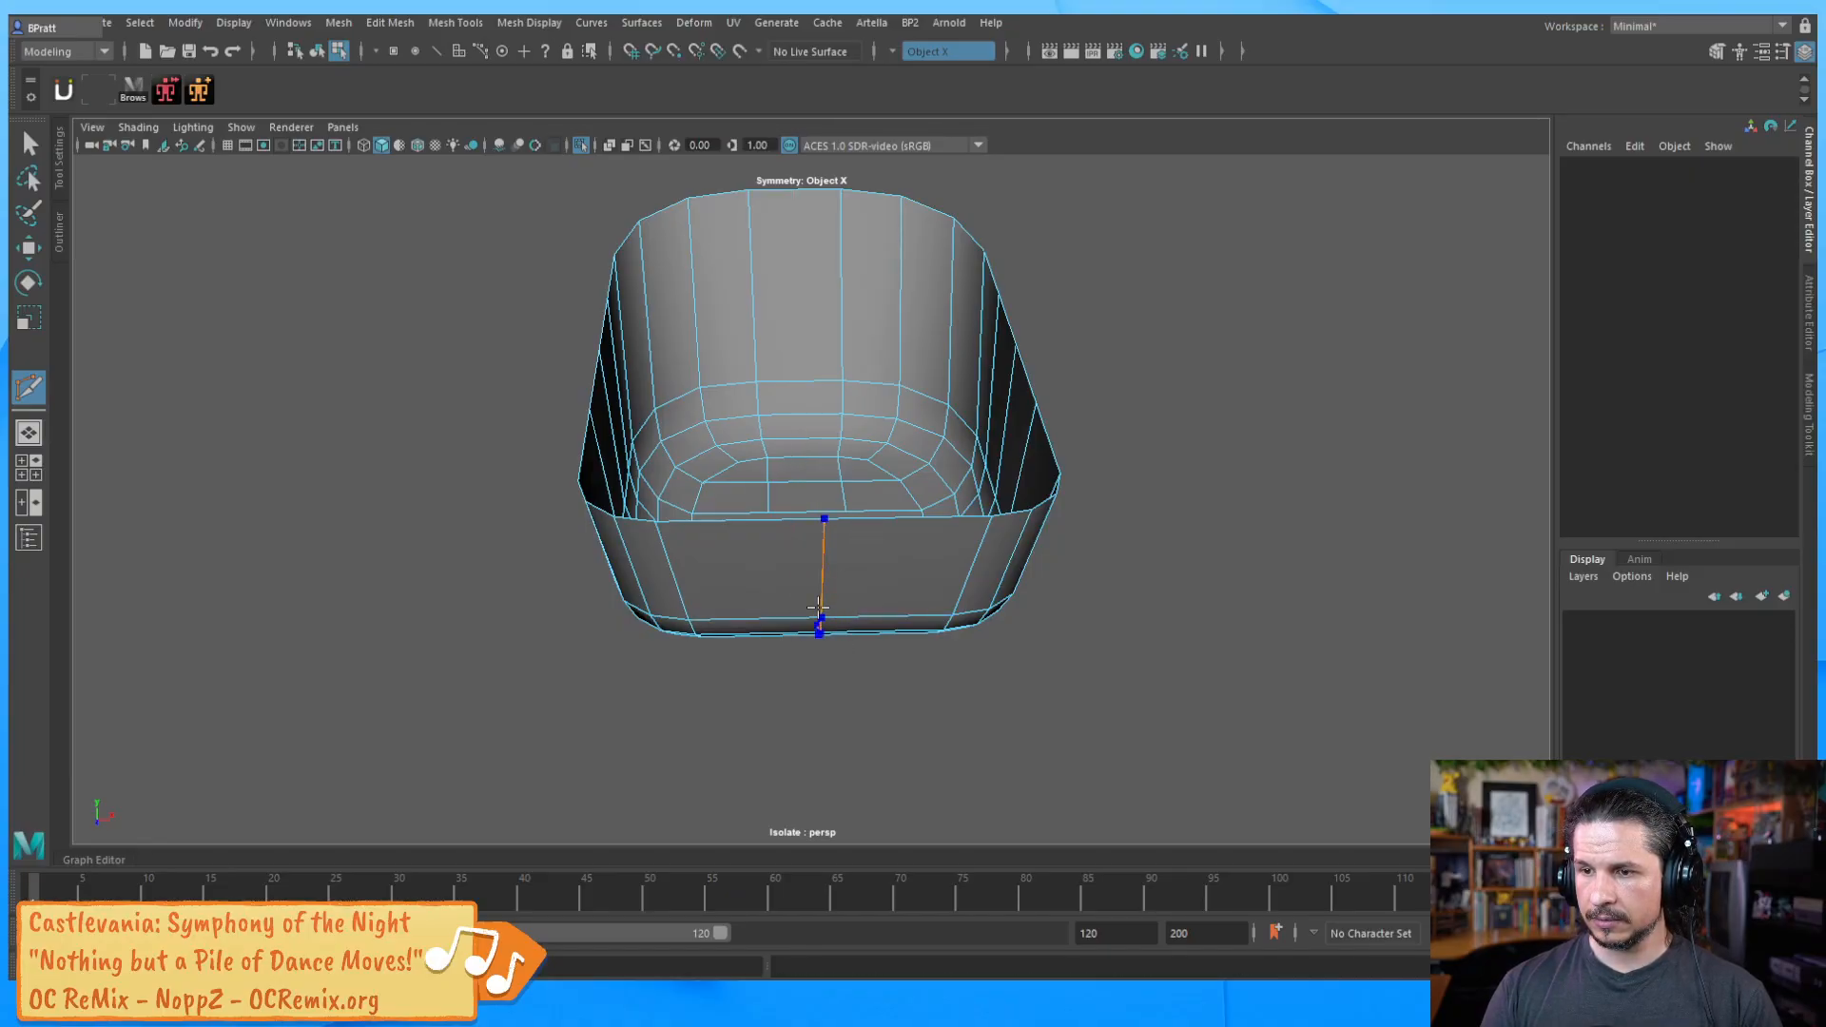
ctrl+click(802, 415)
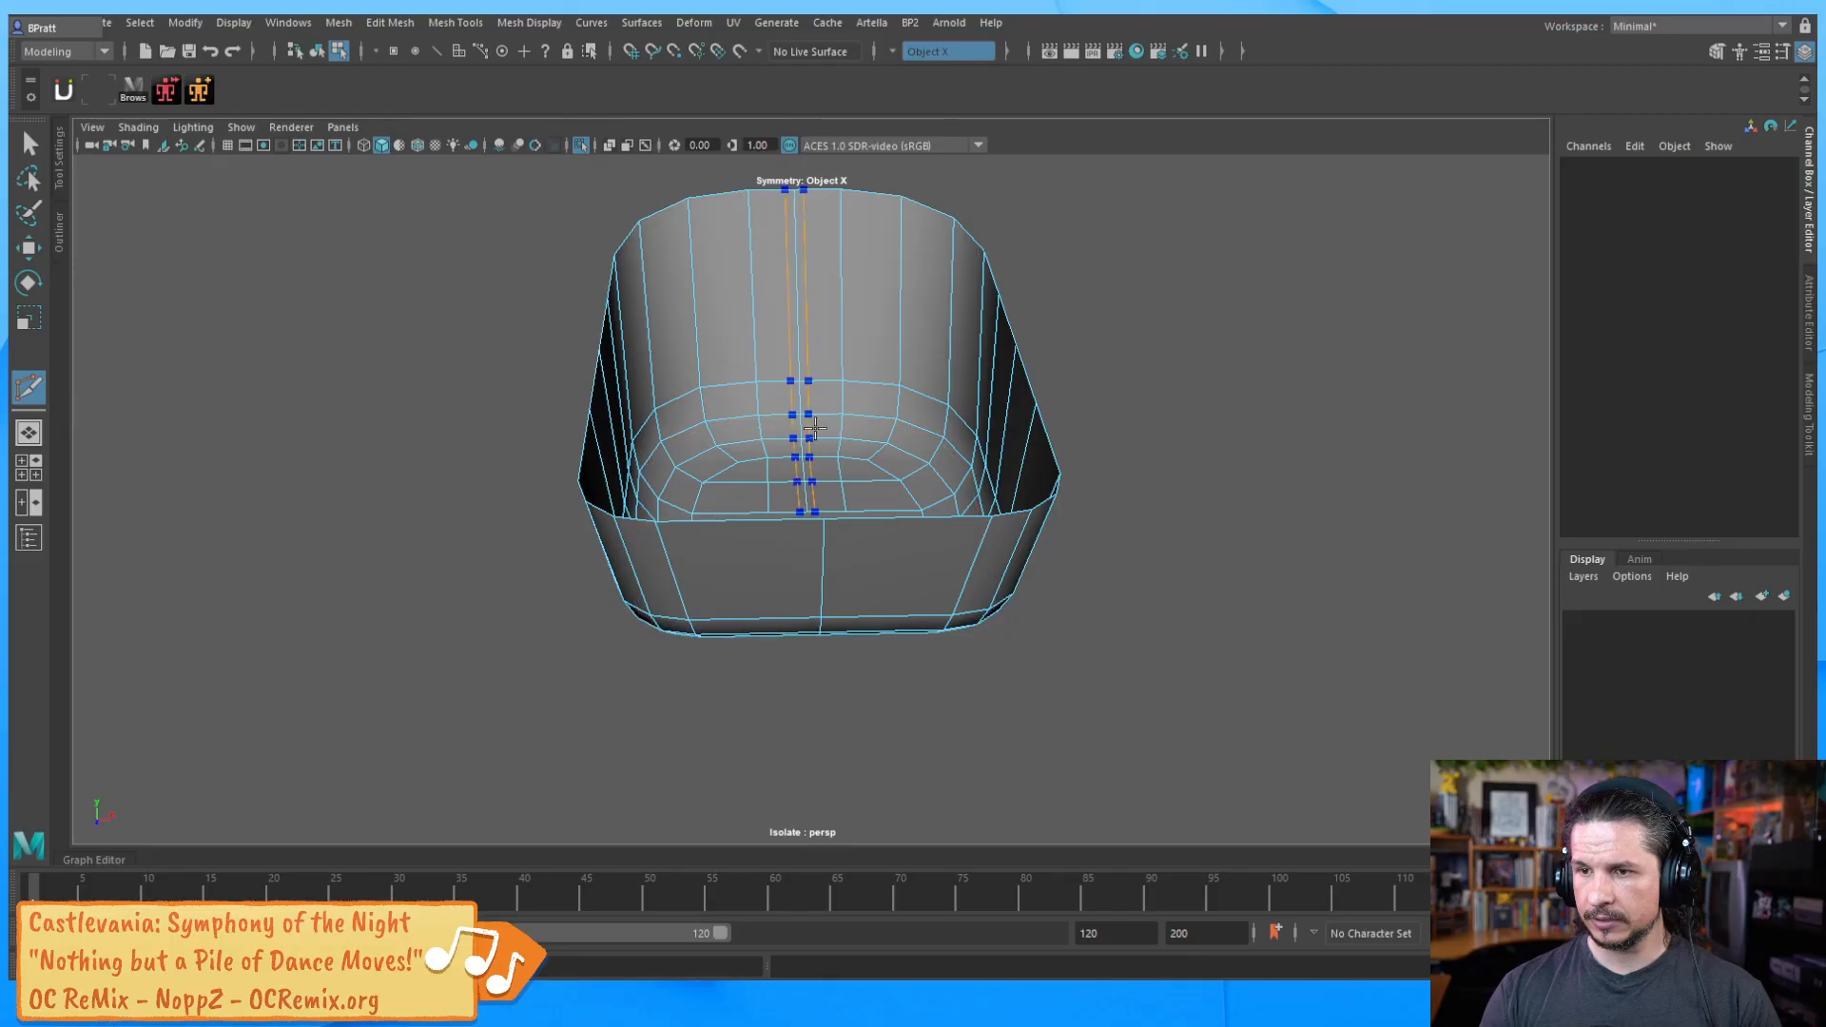
alt+drag(1121, 440, 929, 600)
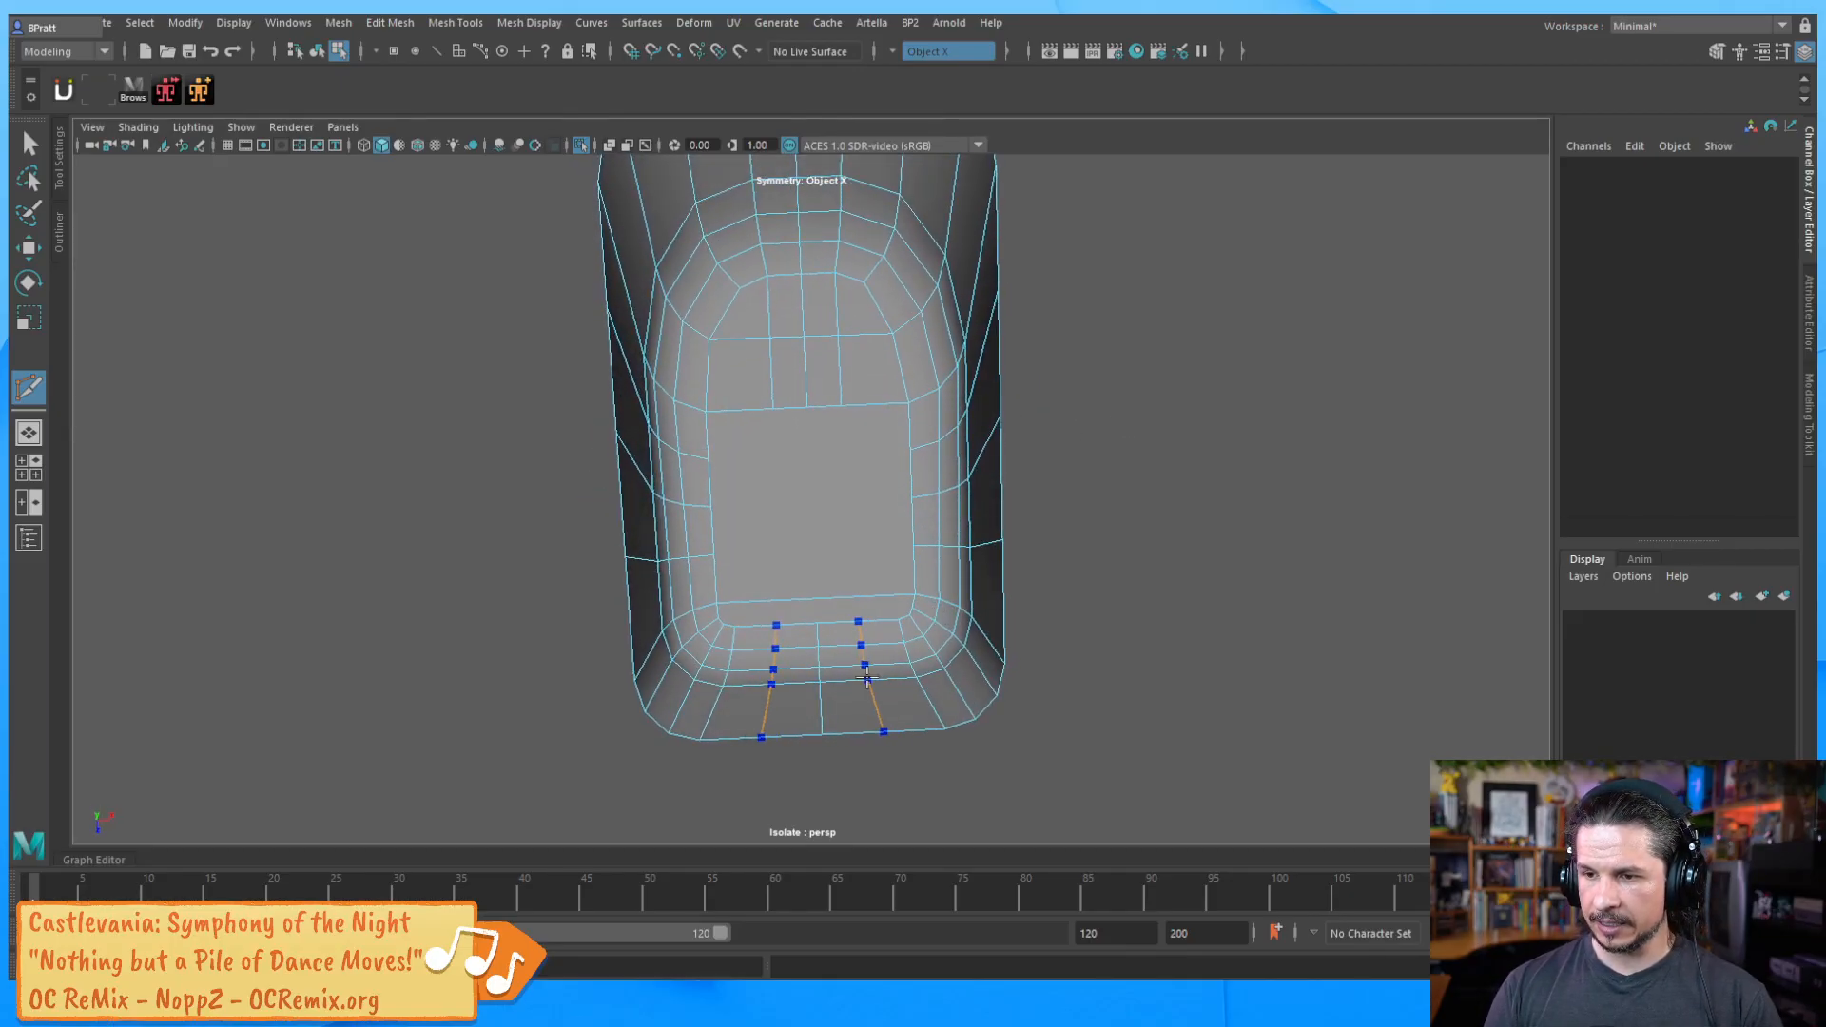
Insert two evenly spaced horizontal edge loops around the tub's walls with Multi-Cut
alt+drag(866, 678, 697, 523)
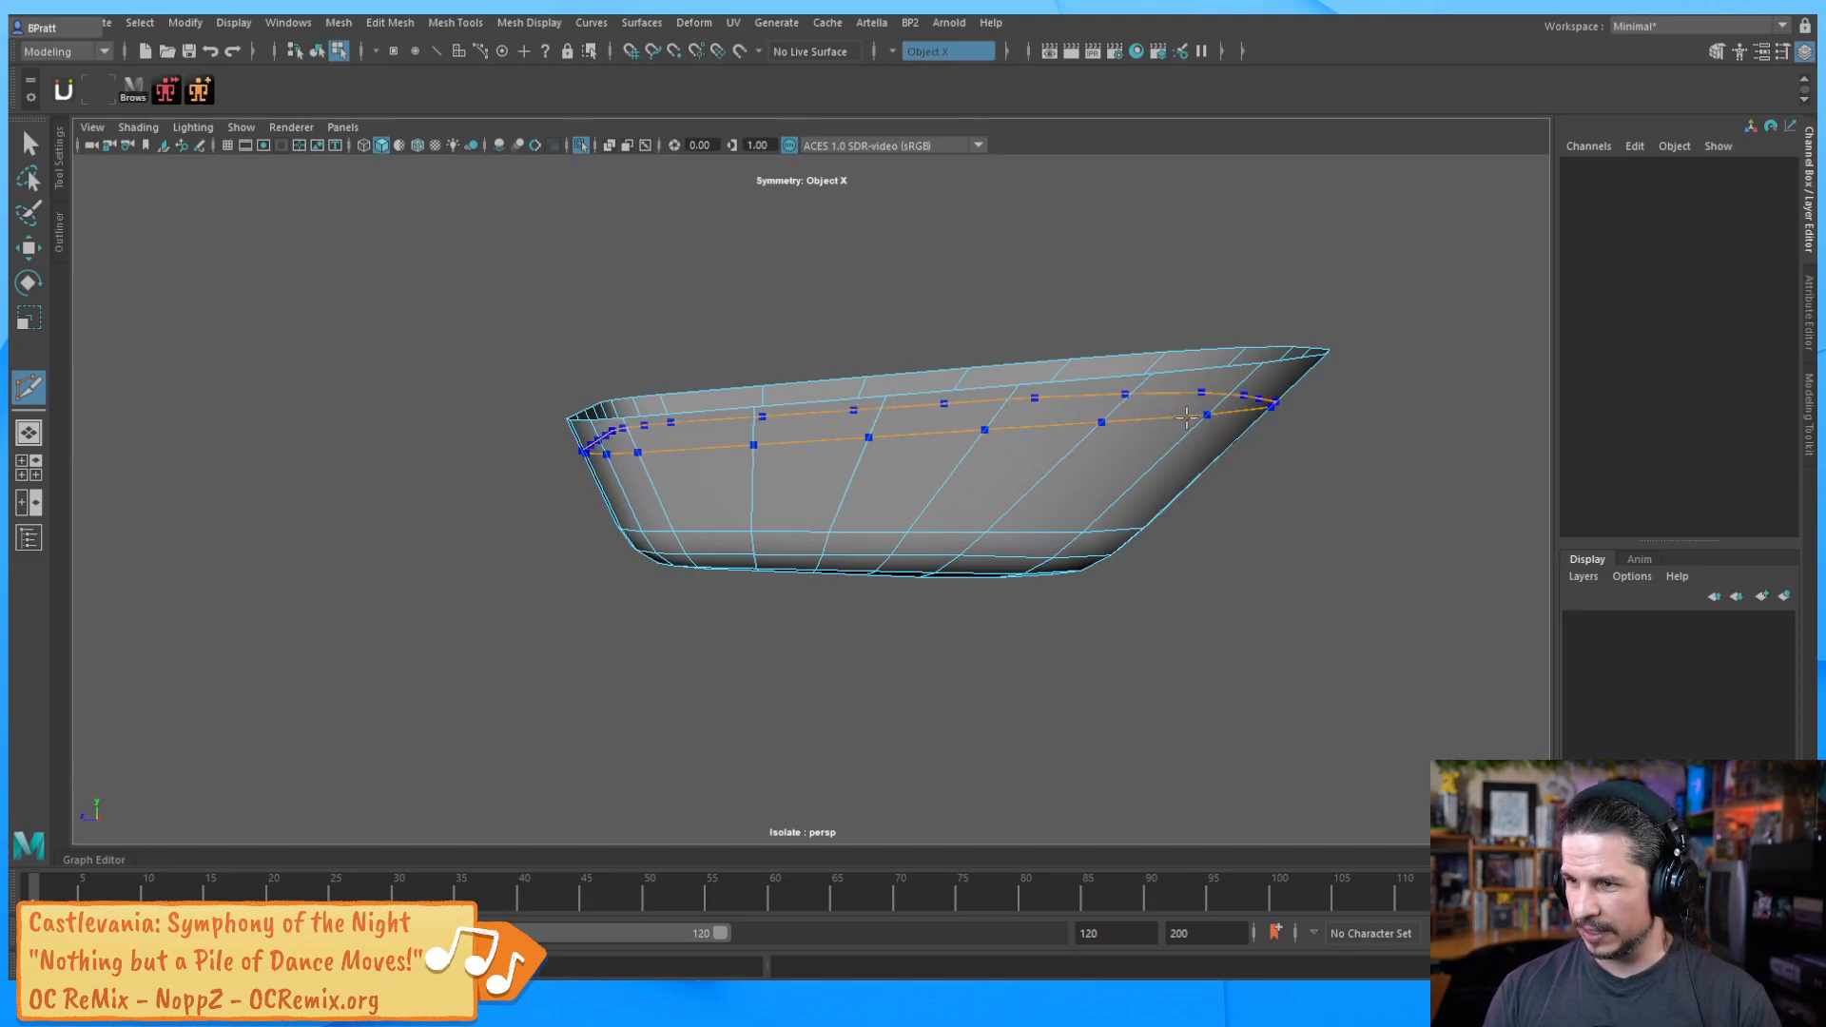
ctrl+click(1146, 489)
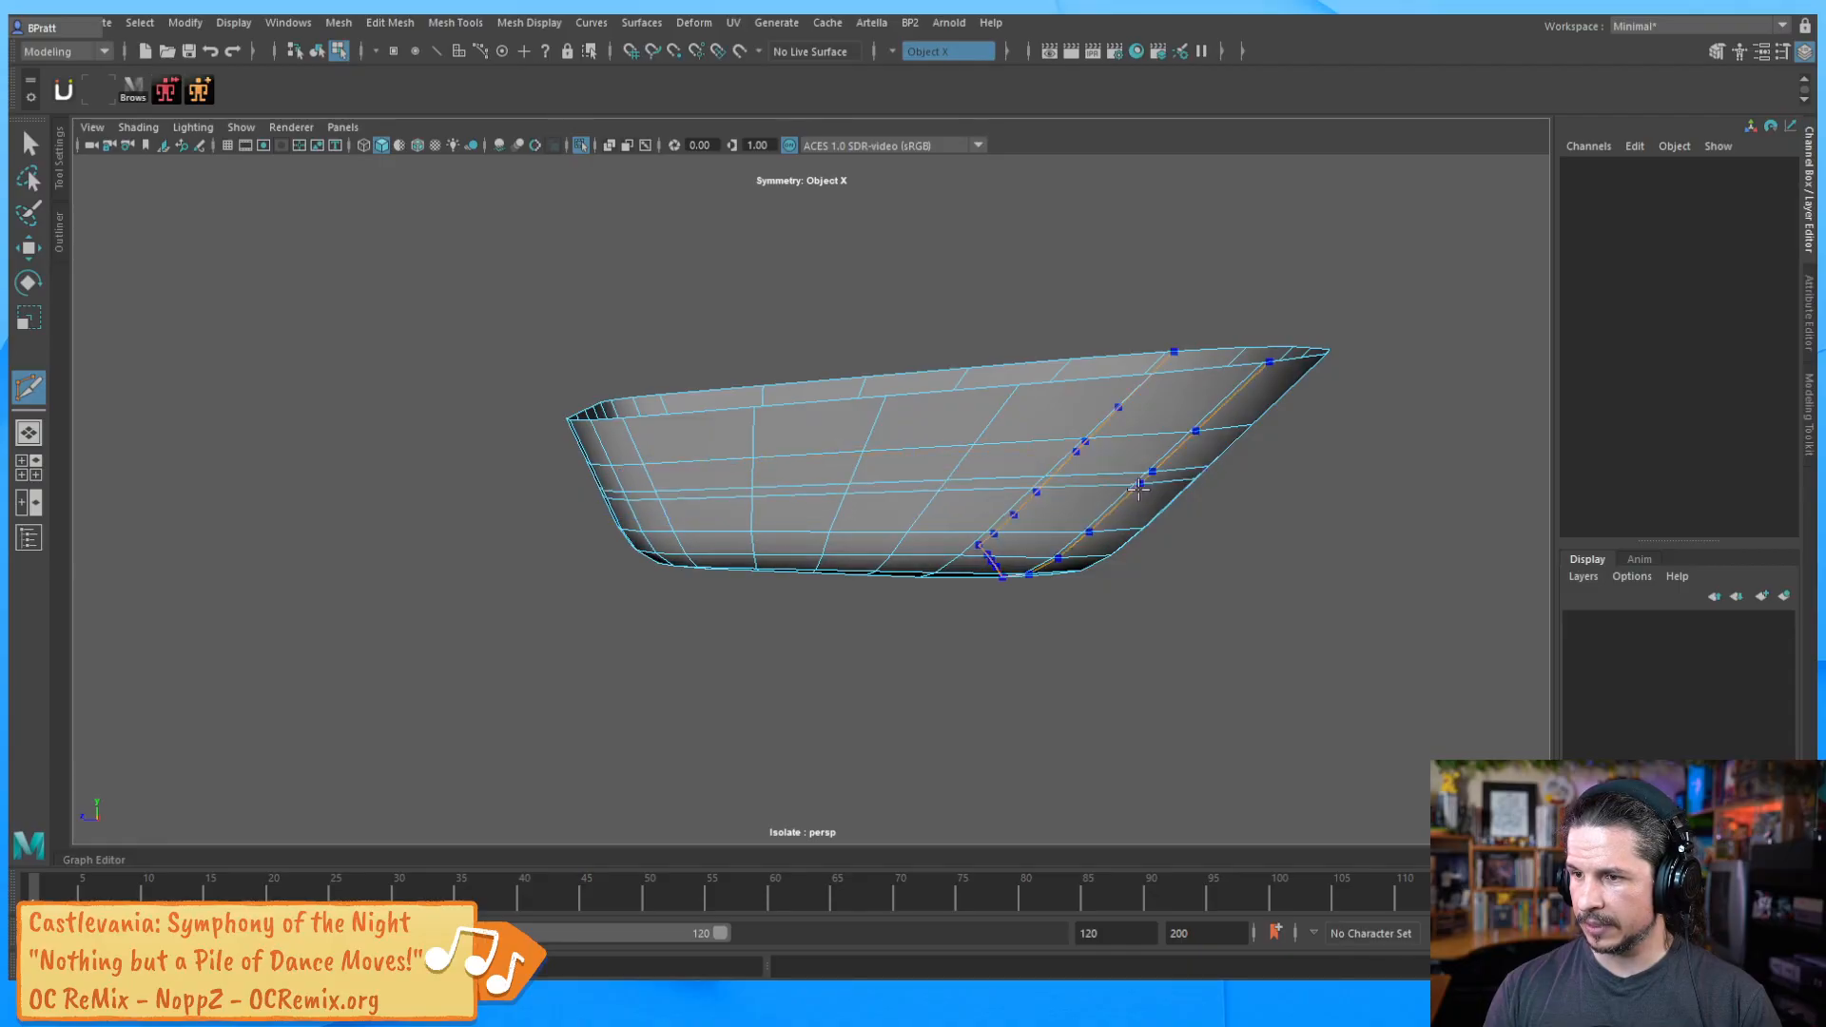
key(ctrl+z)
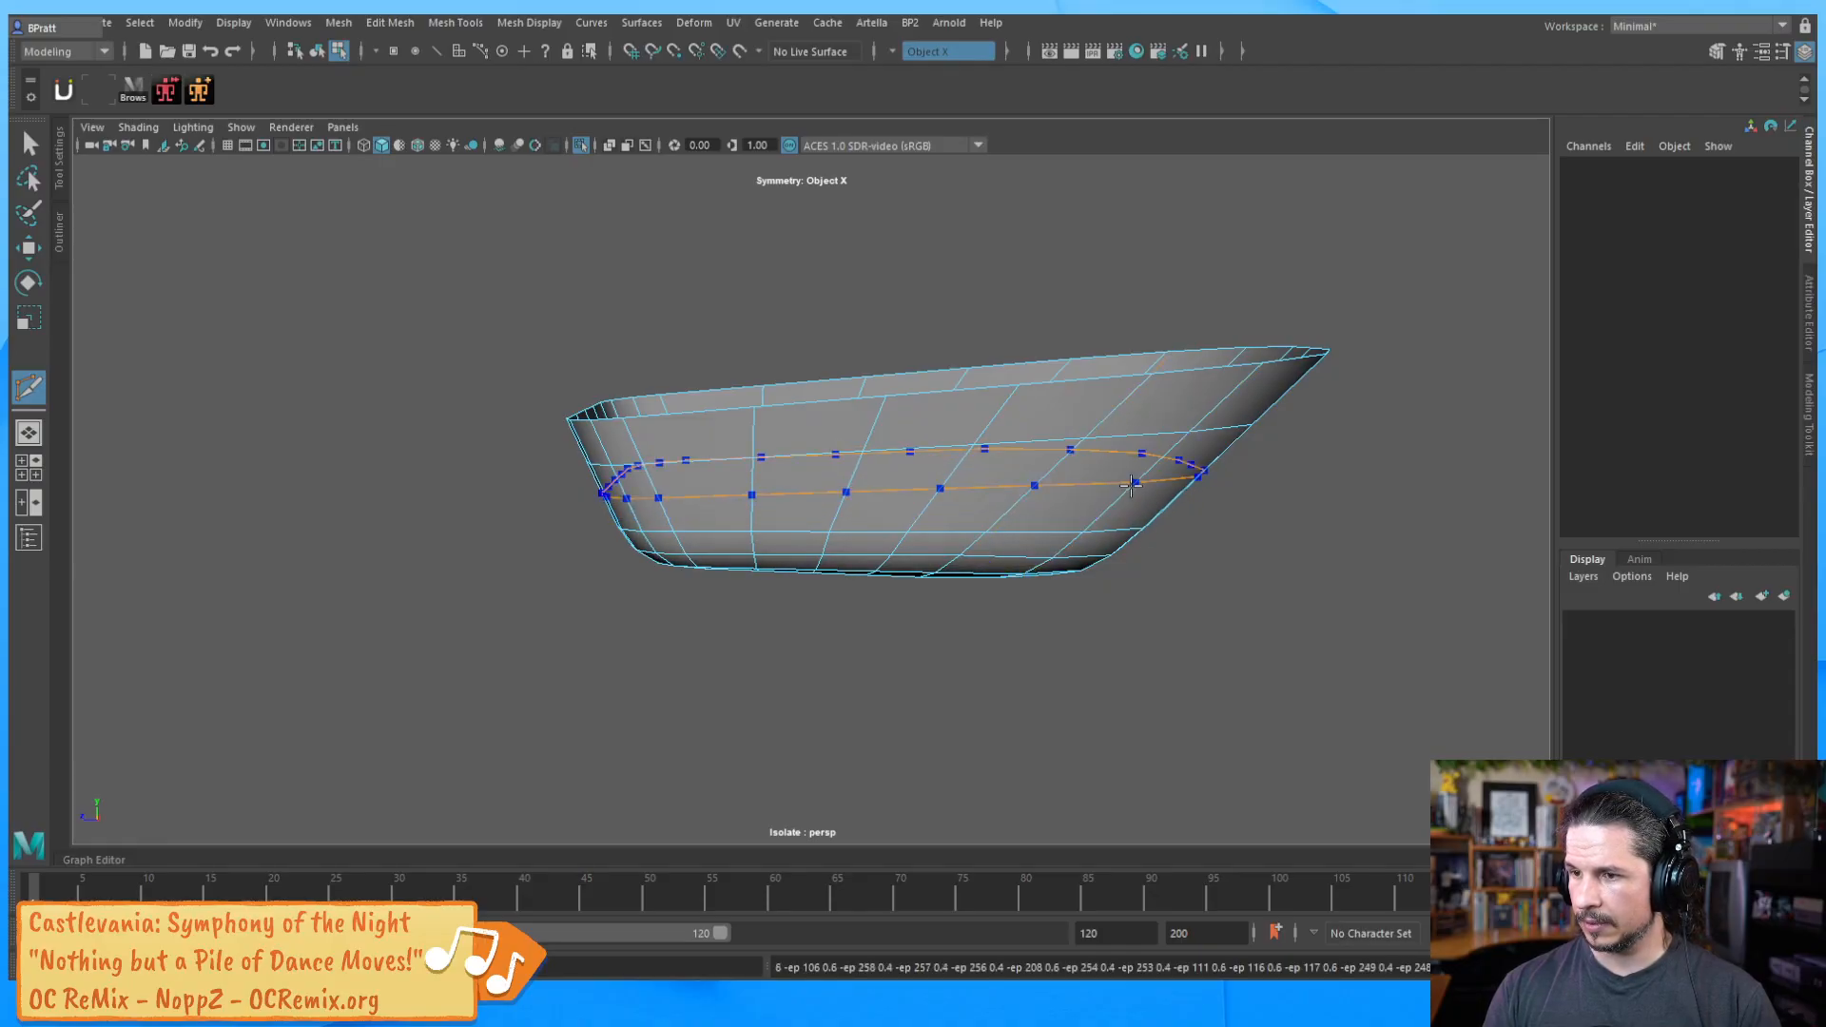
ctrl+click(1134, 485)
alt+drag(1233, 504, 1018, 467)
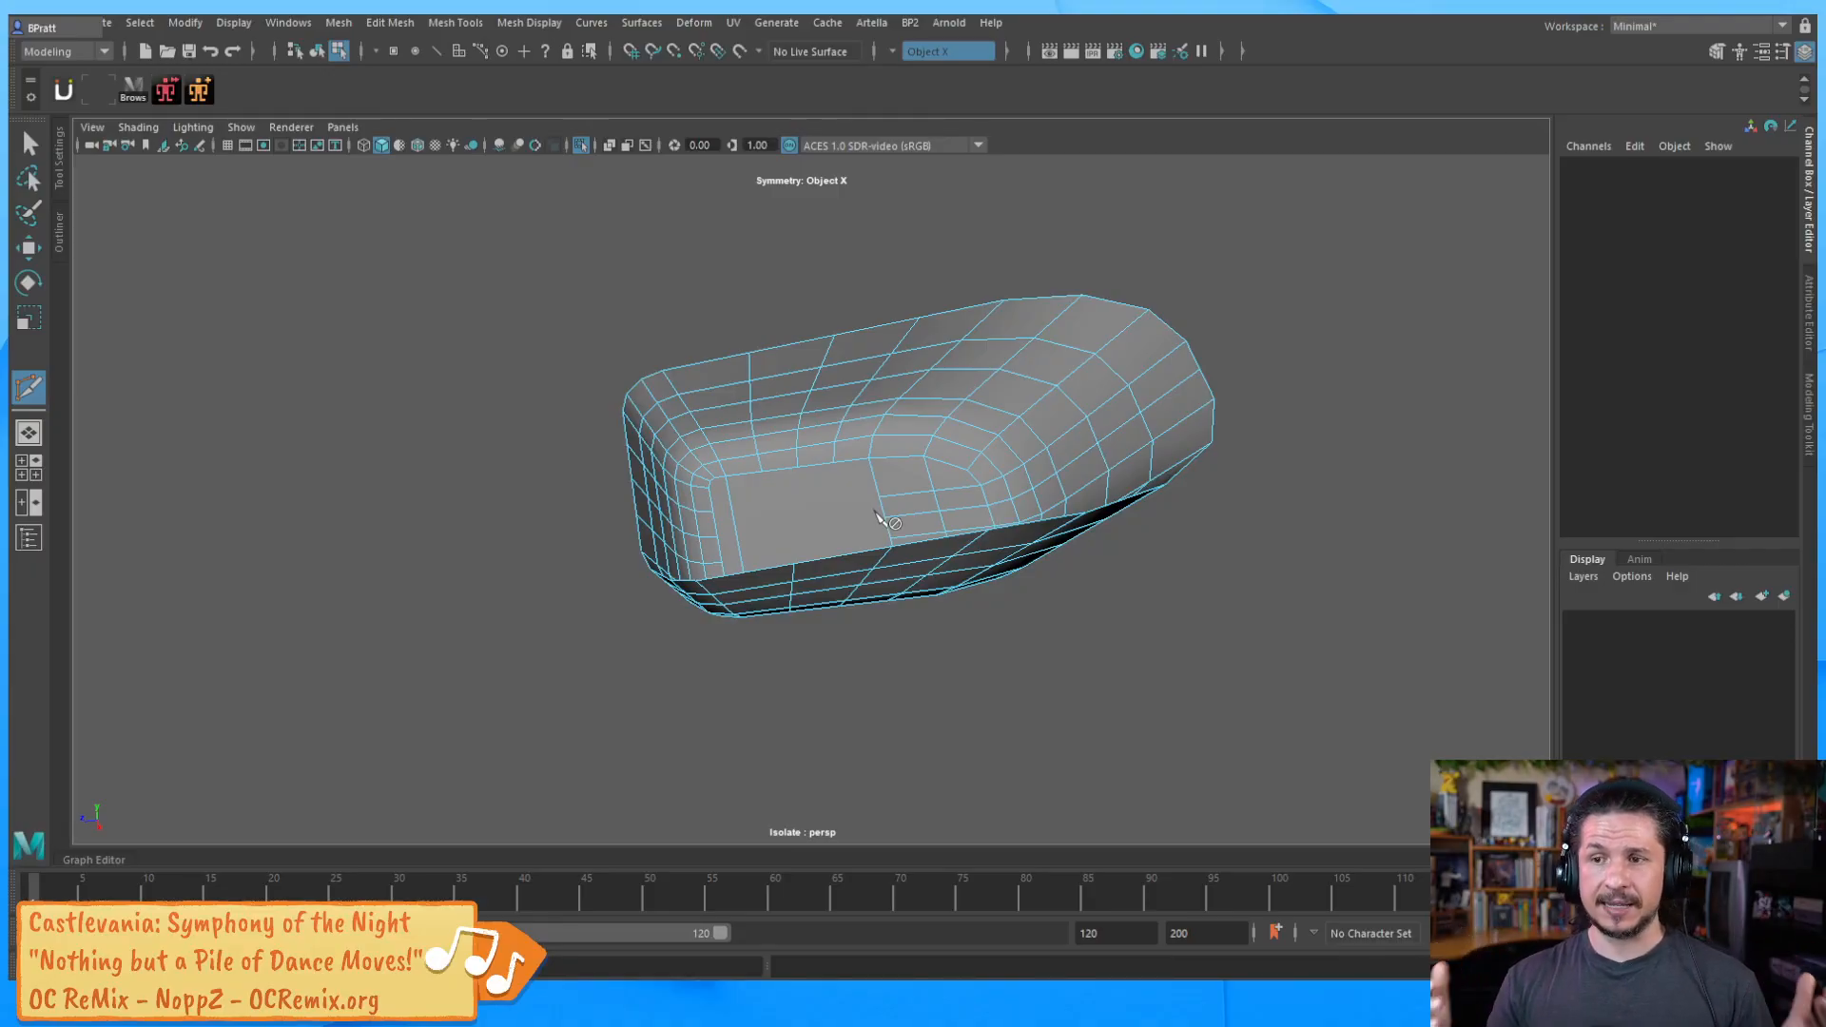
alt+drag(876, 559, 1046, 492)
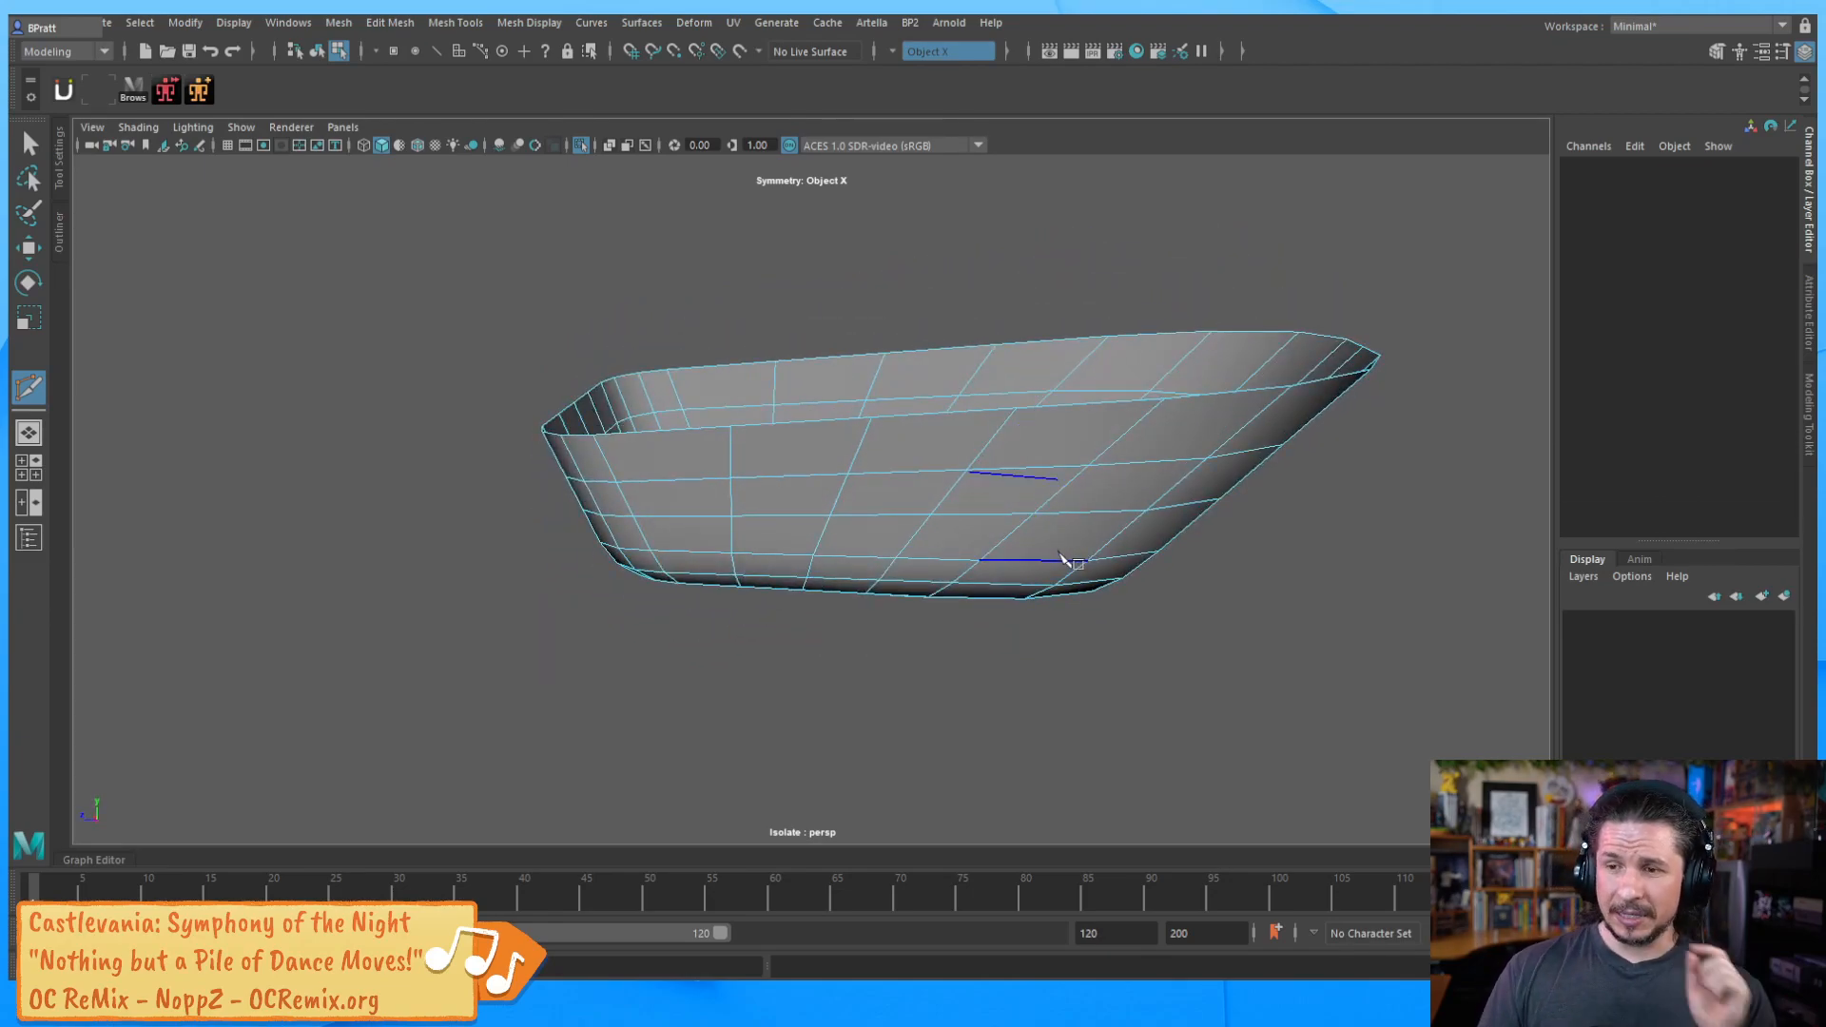
click(1206, 457)
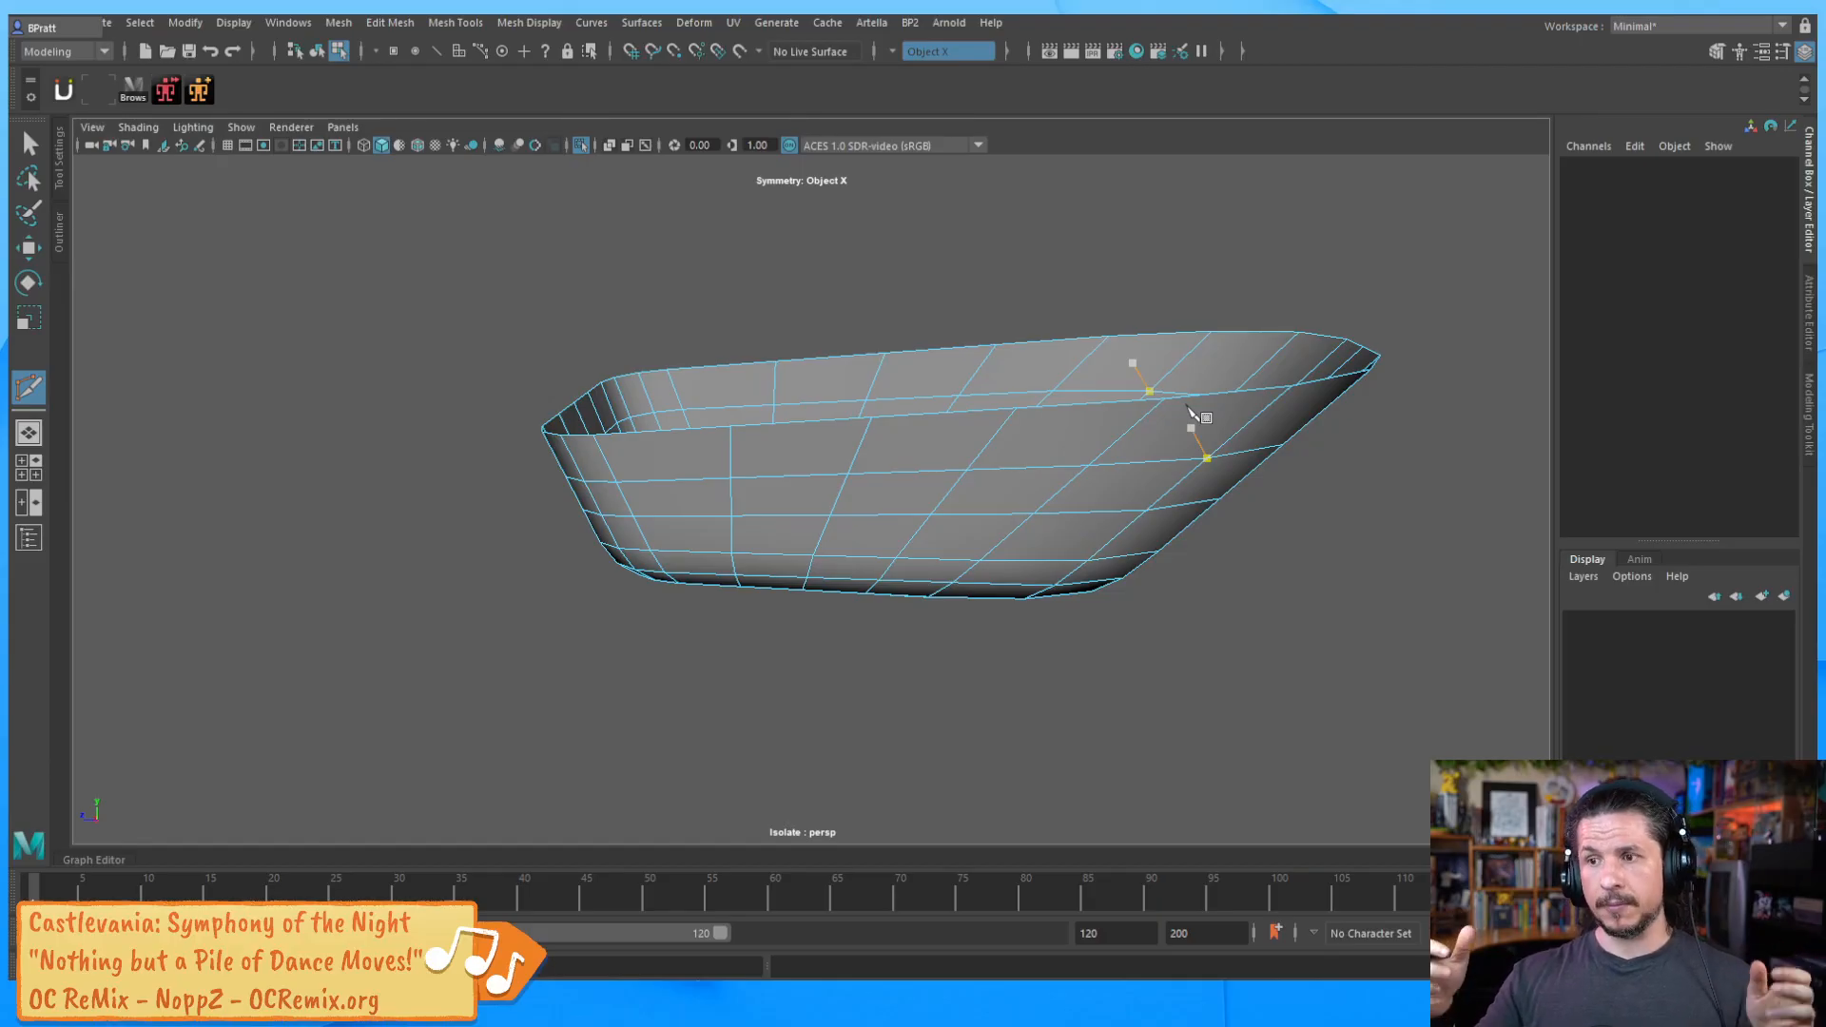
key(Escape)
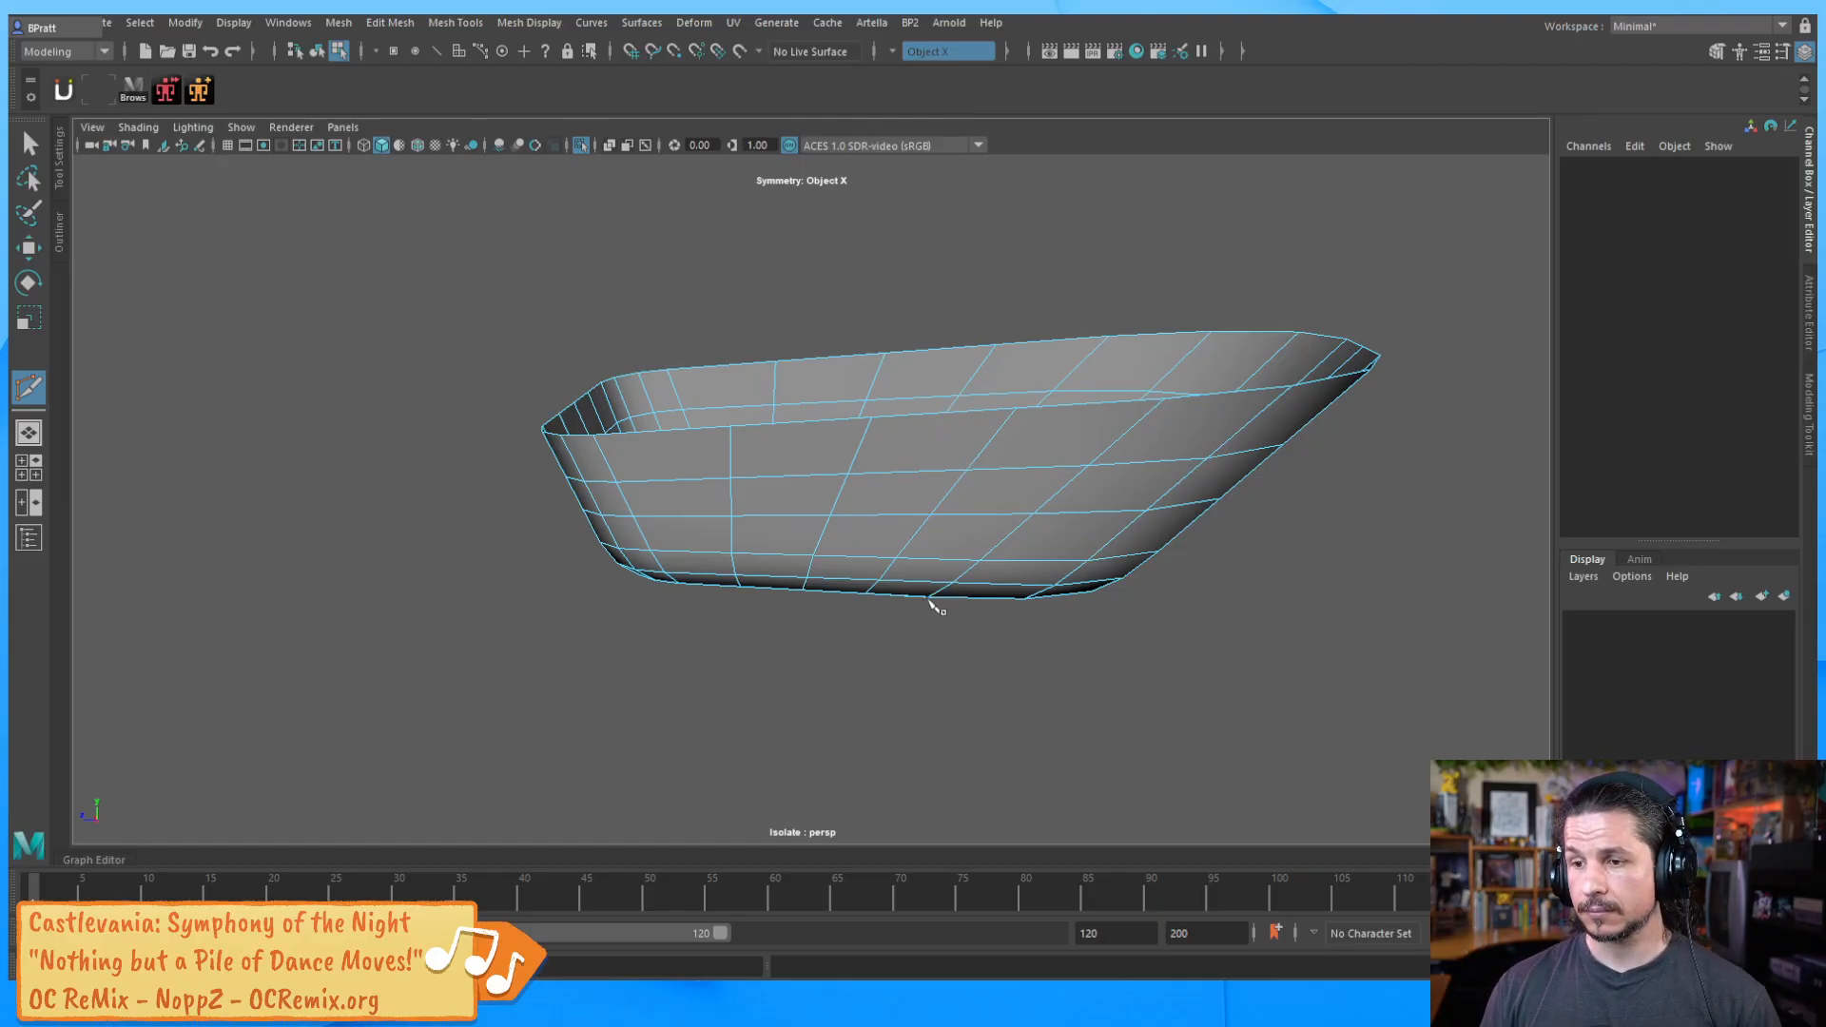
Cut a lengthwise centre edge across the large bottom face, joining the rear wall's centre loop to the front centre edge
alt+drag(929, 603, 937, 475)
alt+right_drag(1008, 478, 1127, 479)
alt+drag(1127, 479, 1043, 492)
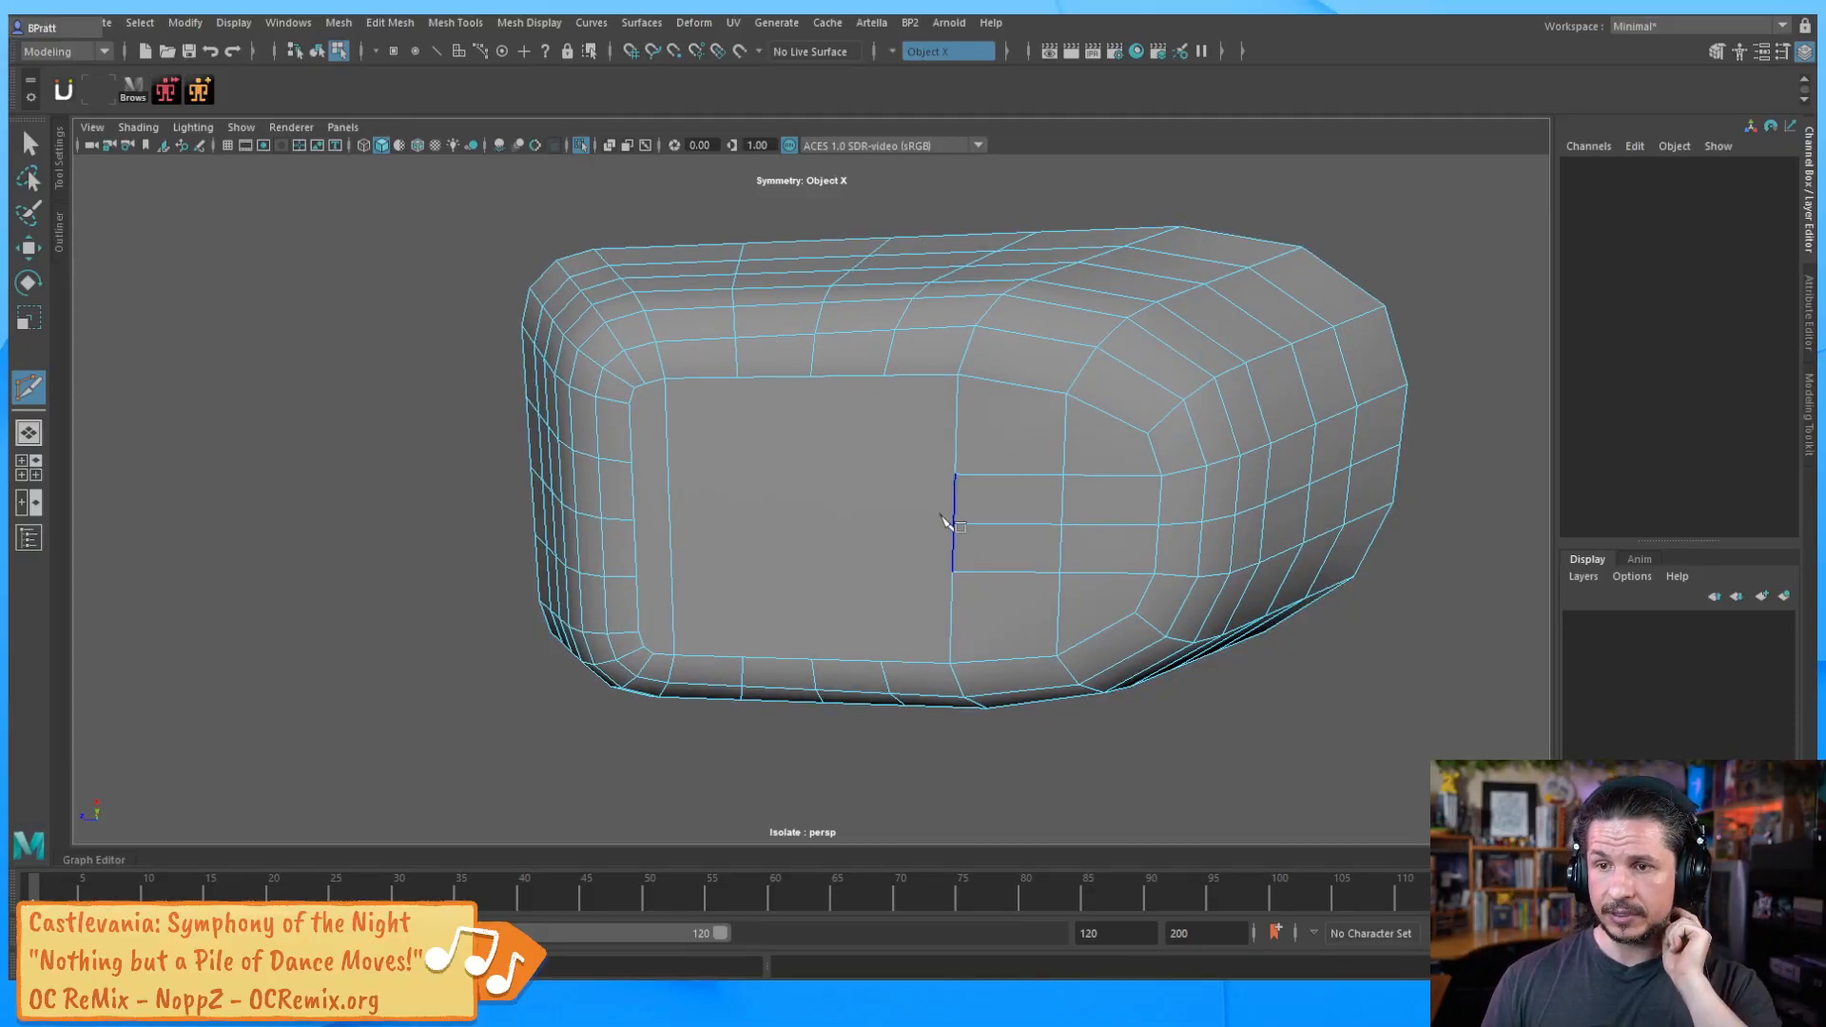
click(955, 474)
click(952, 571)
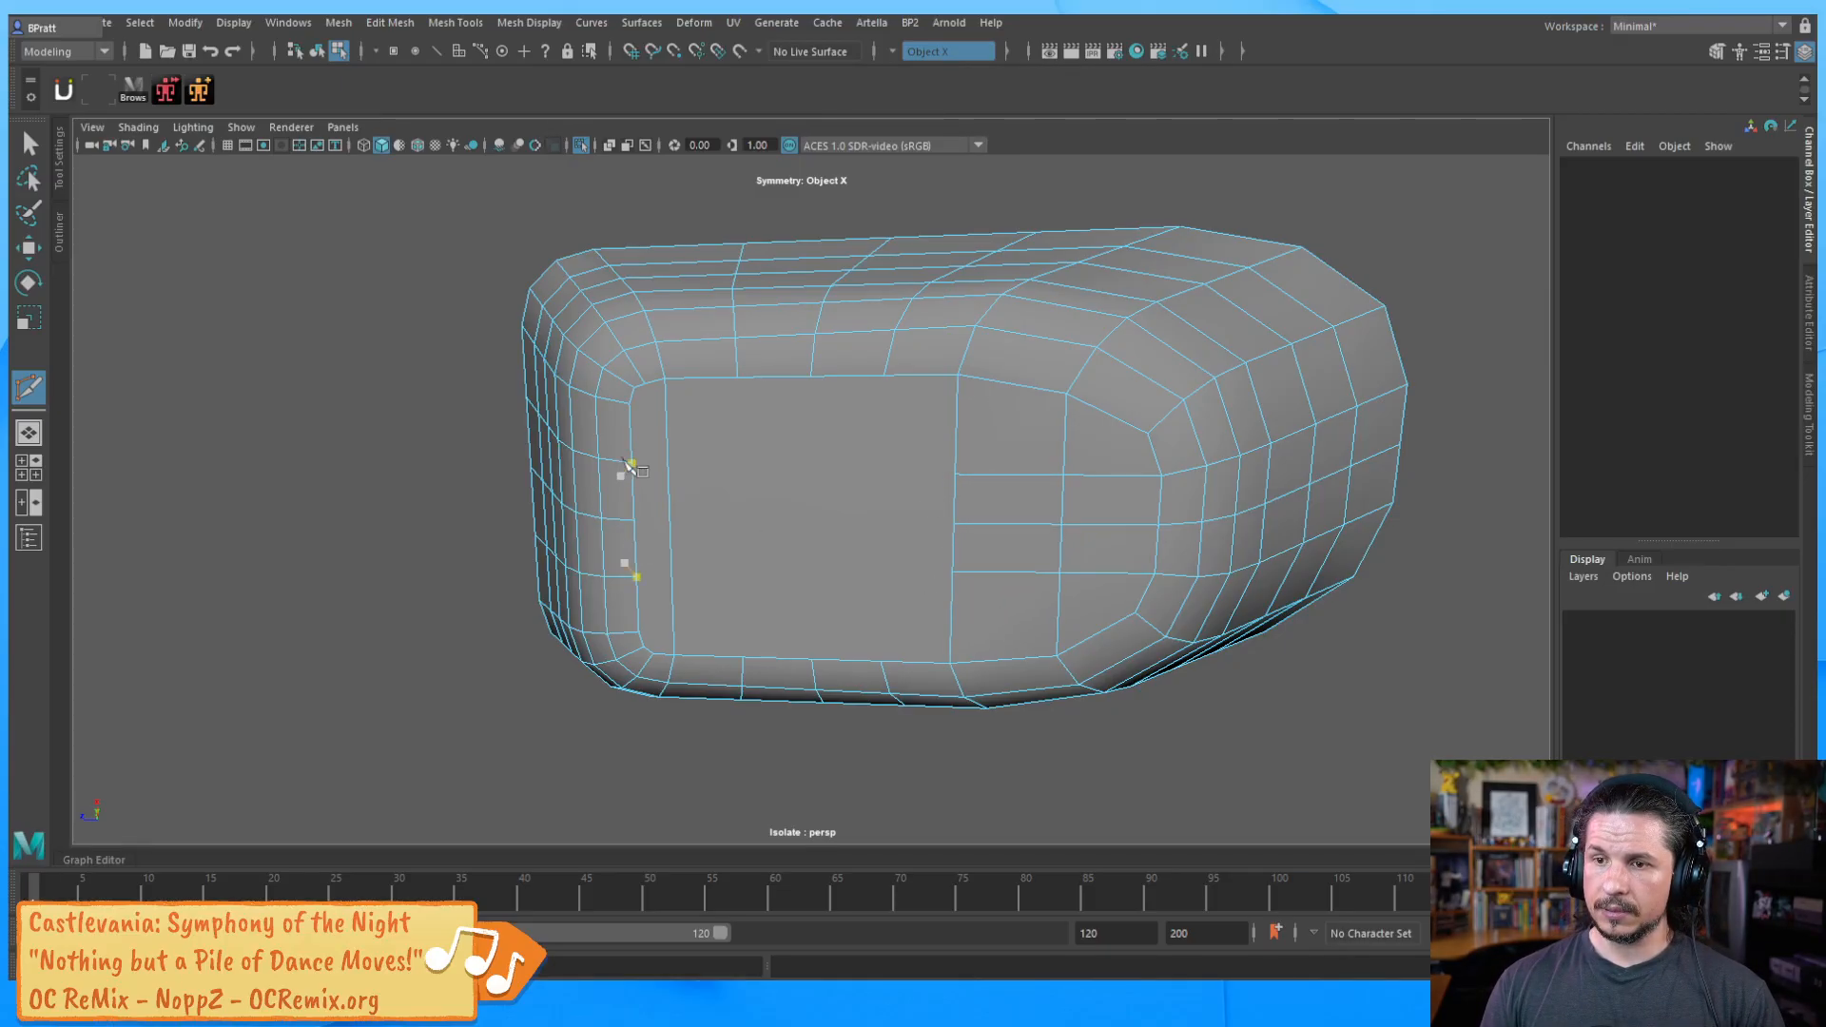
alt+middle_drag(859, 504, 927, 591)
click(699, 553)
click(1020, 571)
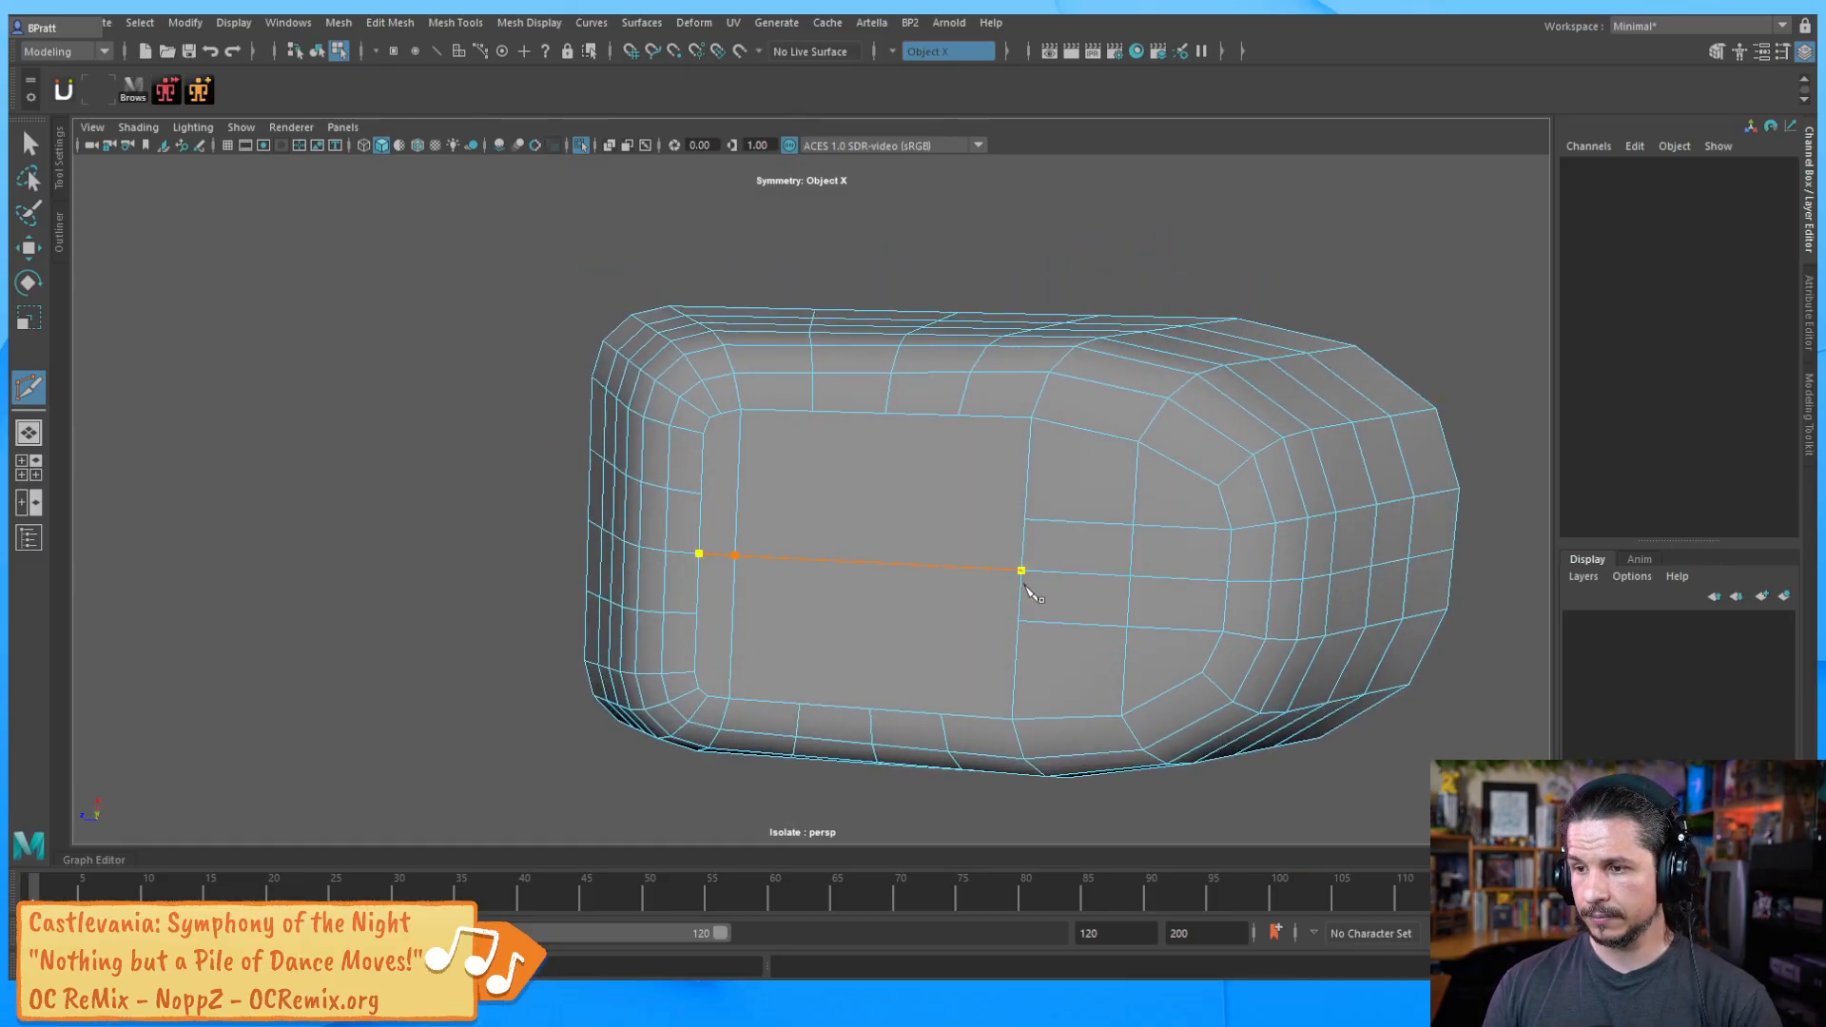
key(Return)
mouse_move(865, 550)
alt+mouse_down()
mouse_move(929, 570)
mouse_move(864, 573)
alt+mouse_up()
key(Escape)
click(807, 412)
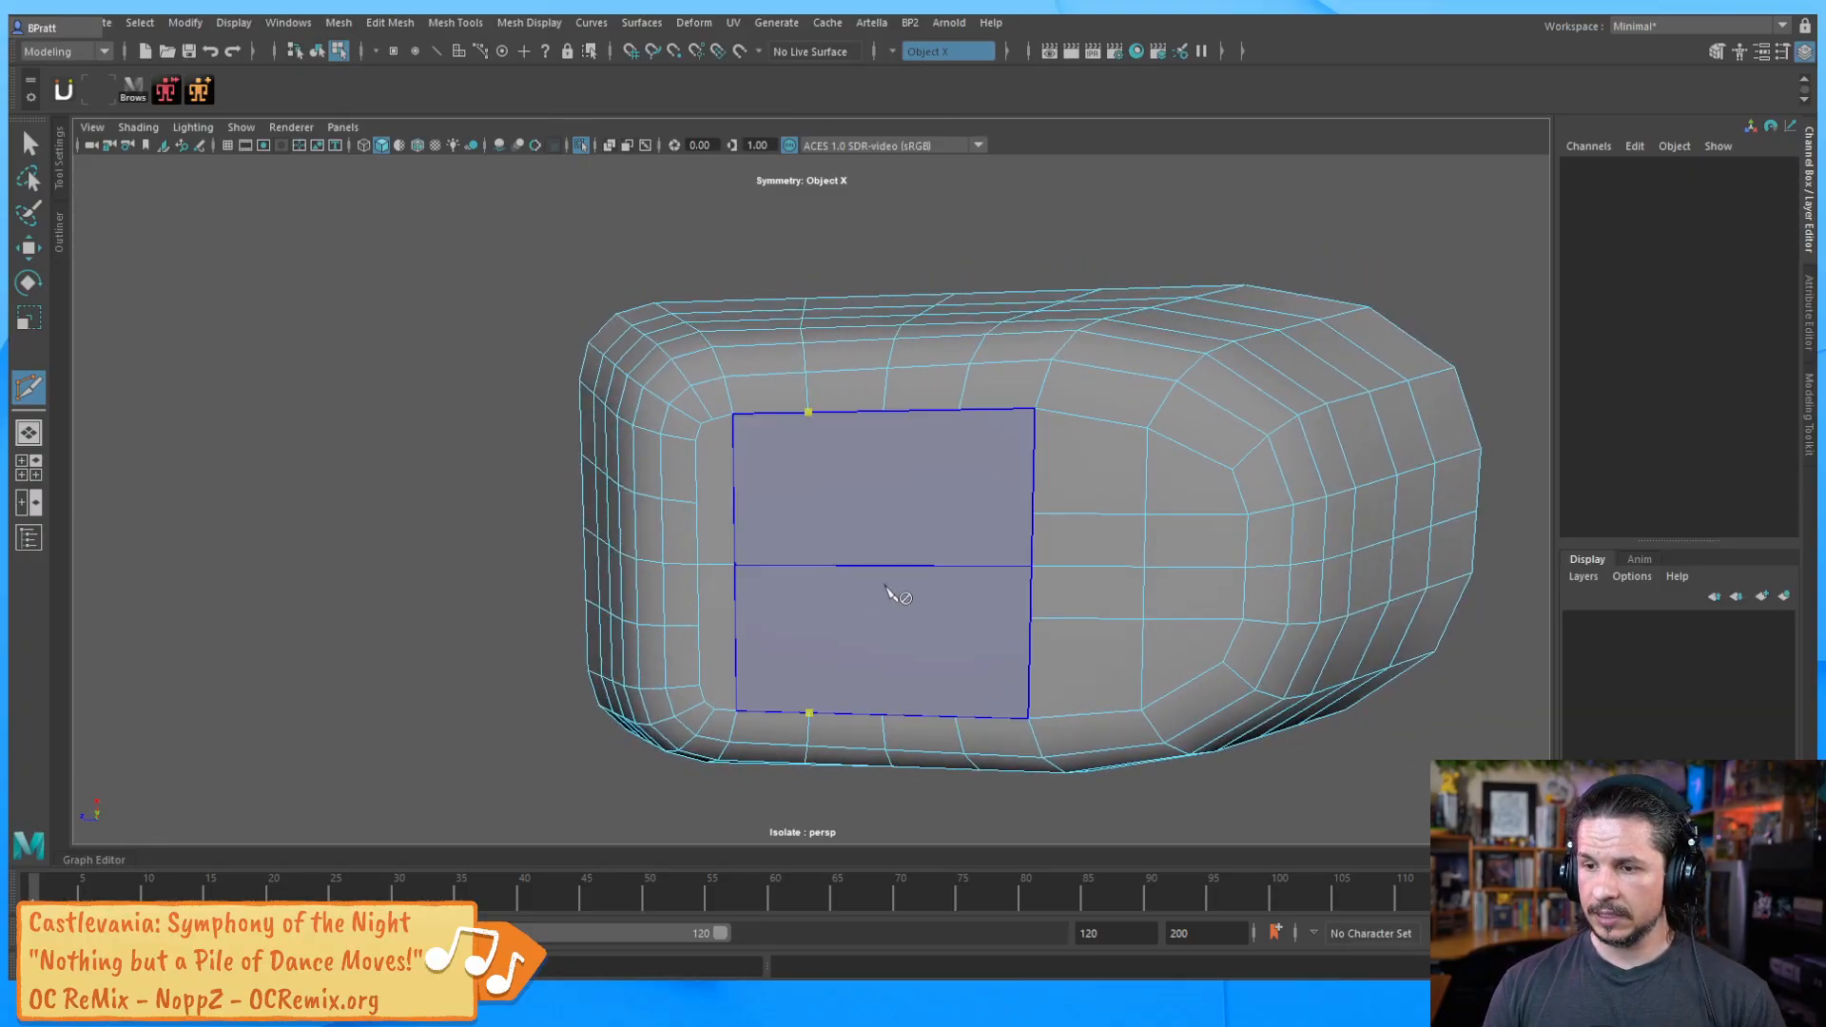
mouse_move(809, 566)
mouse_down()
mouse_move(828, 567)
mouse_move(794, 565)
mouse_up()
key(Escape)
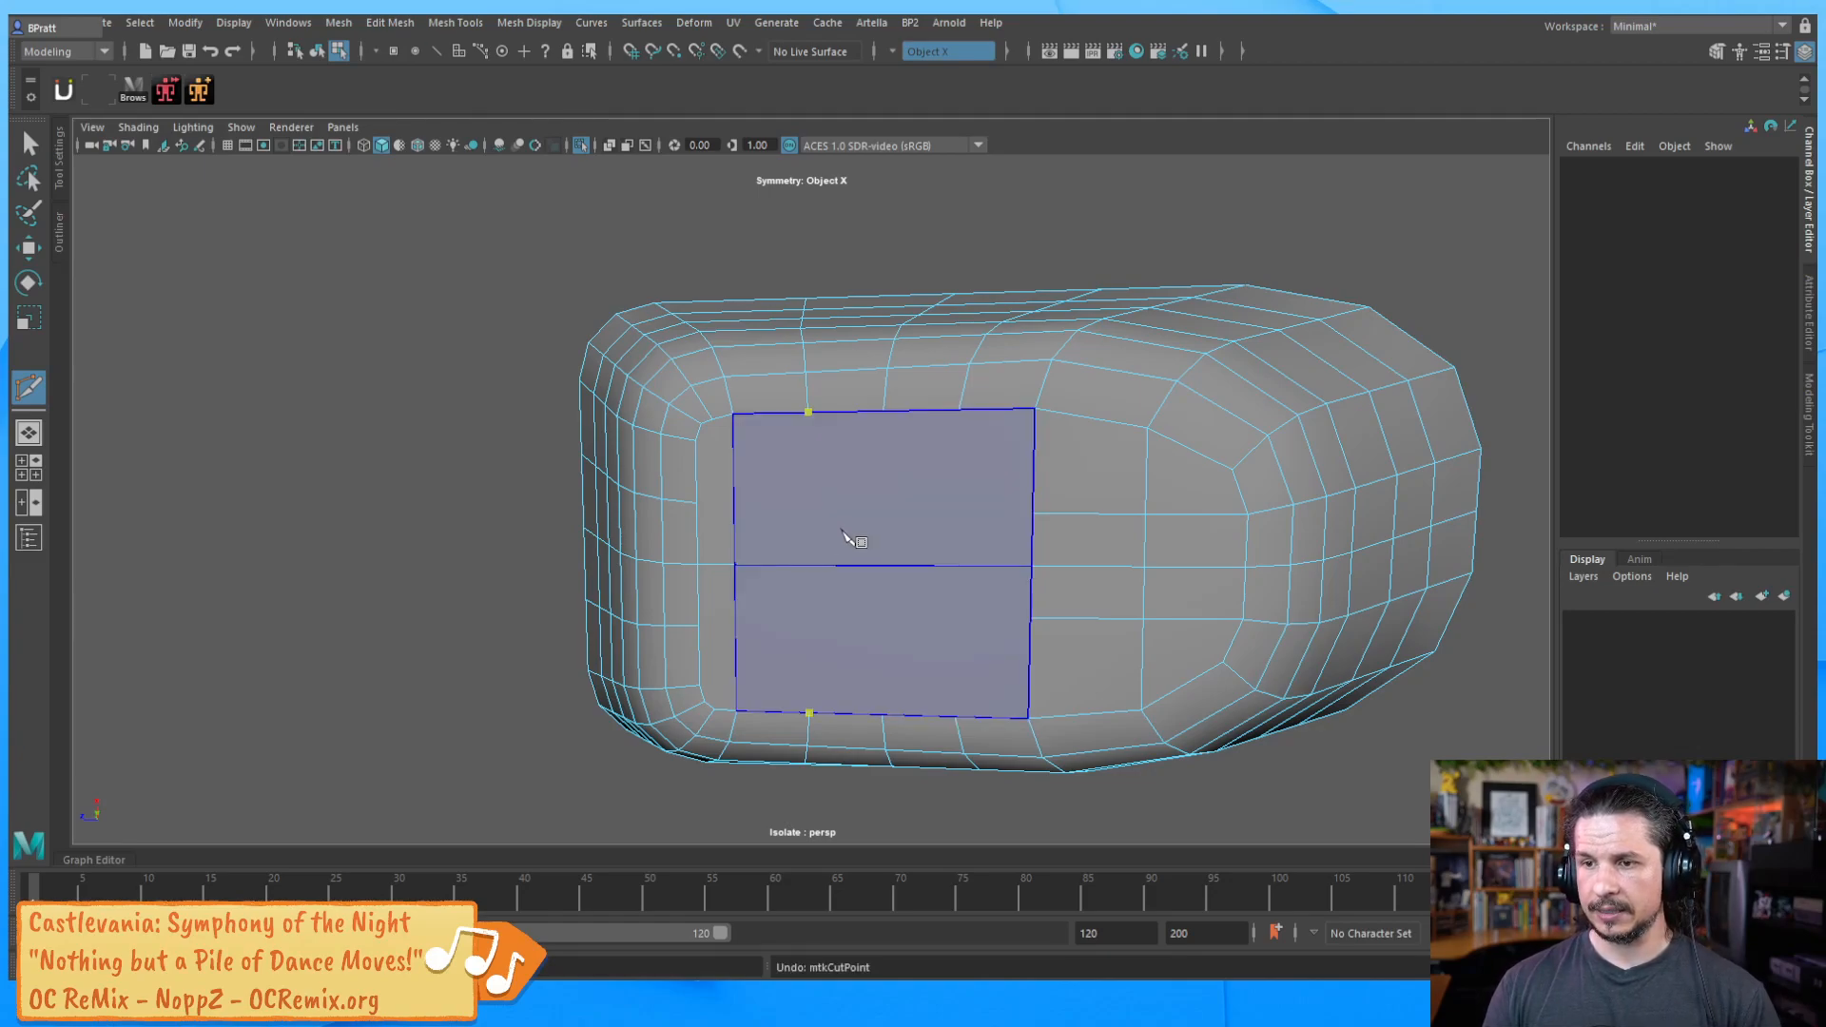
click(883, 411)
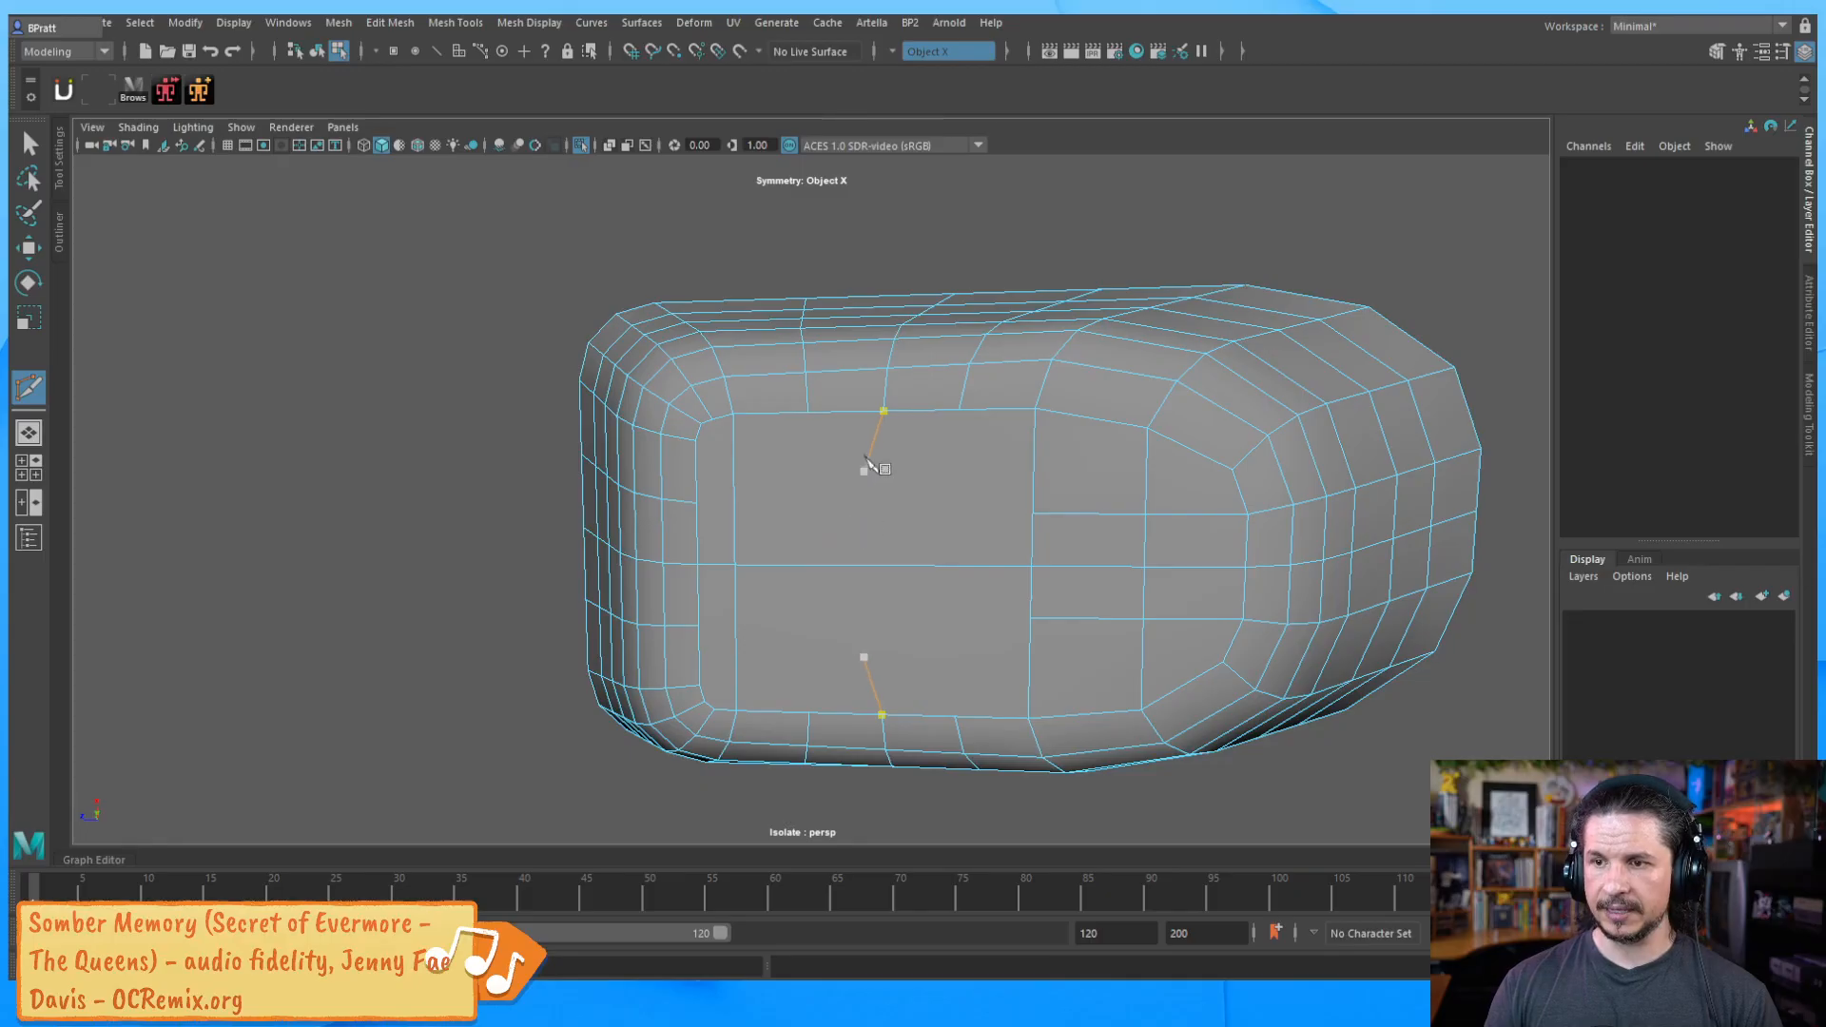
Turn symmetry off and cut across the bottom between the rearmost pair of open side-wall edge loops
click(894, 52)
click(932, 63)
click(807, 412)
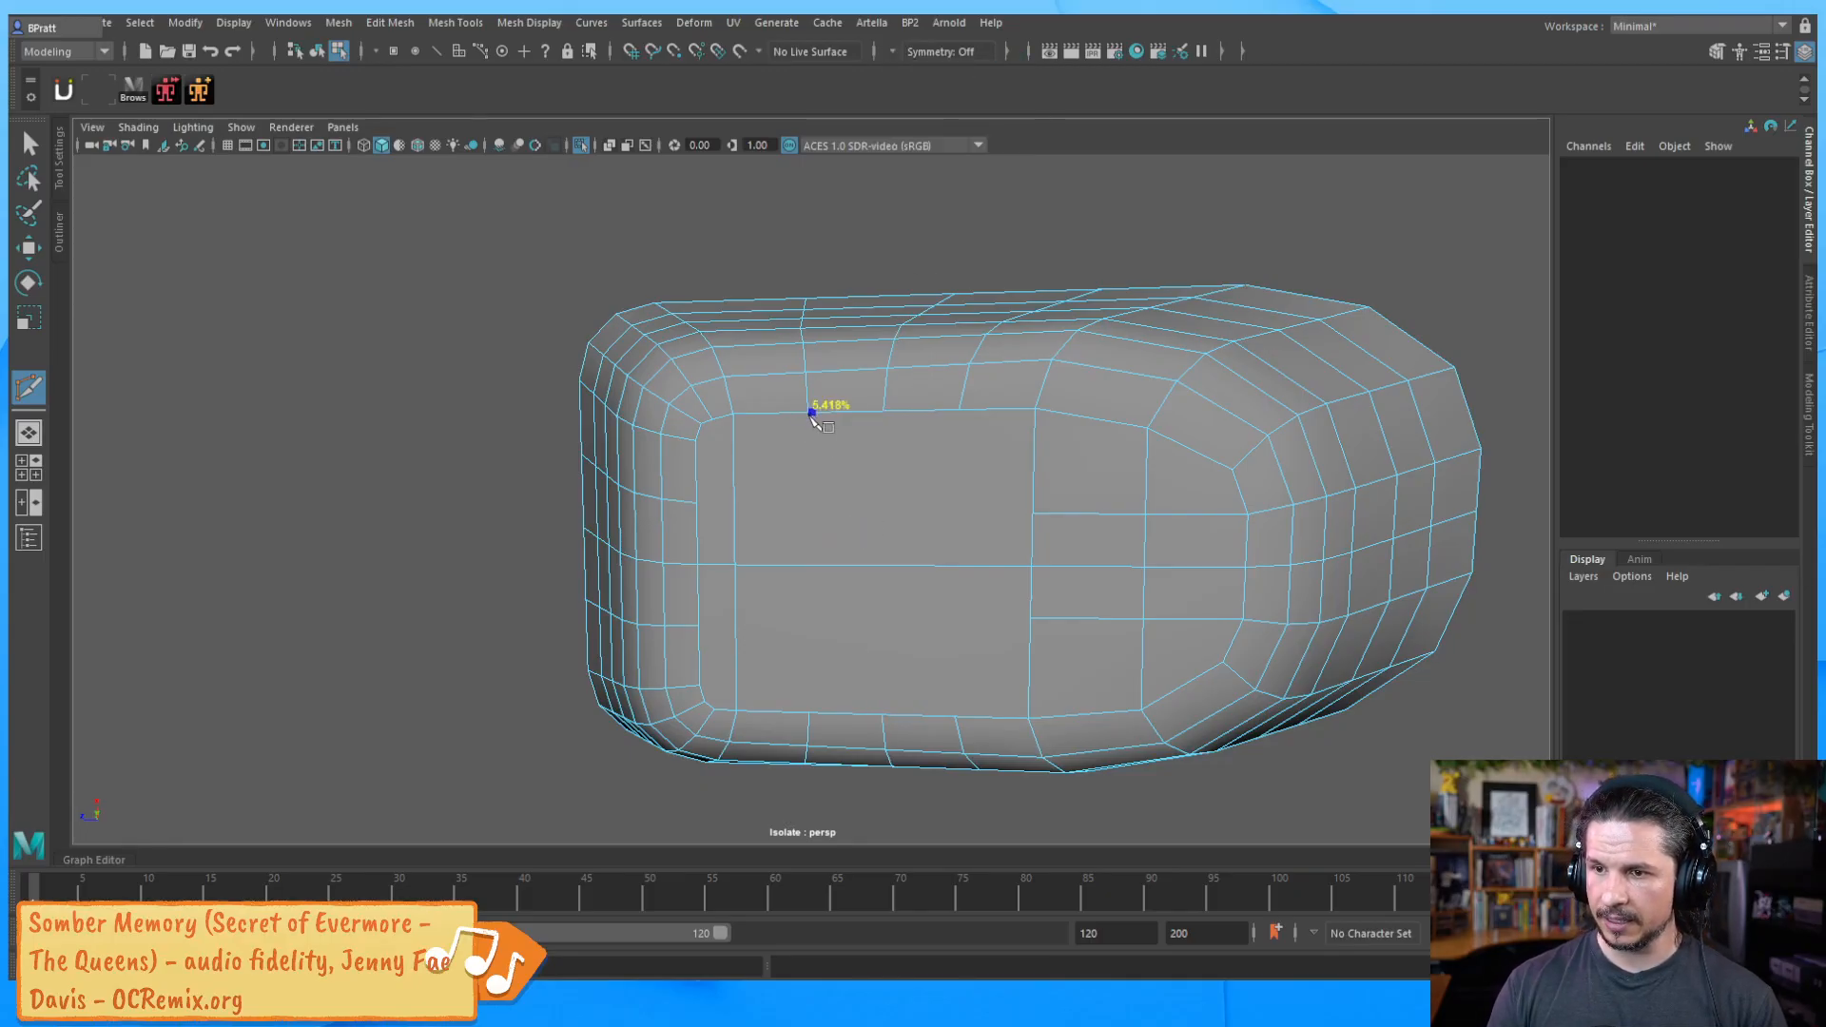
click(808, 711)
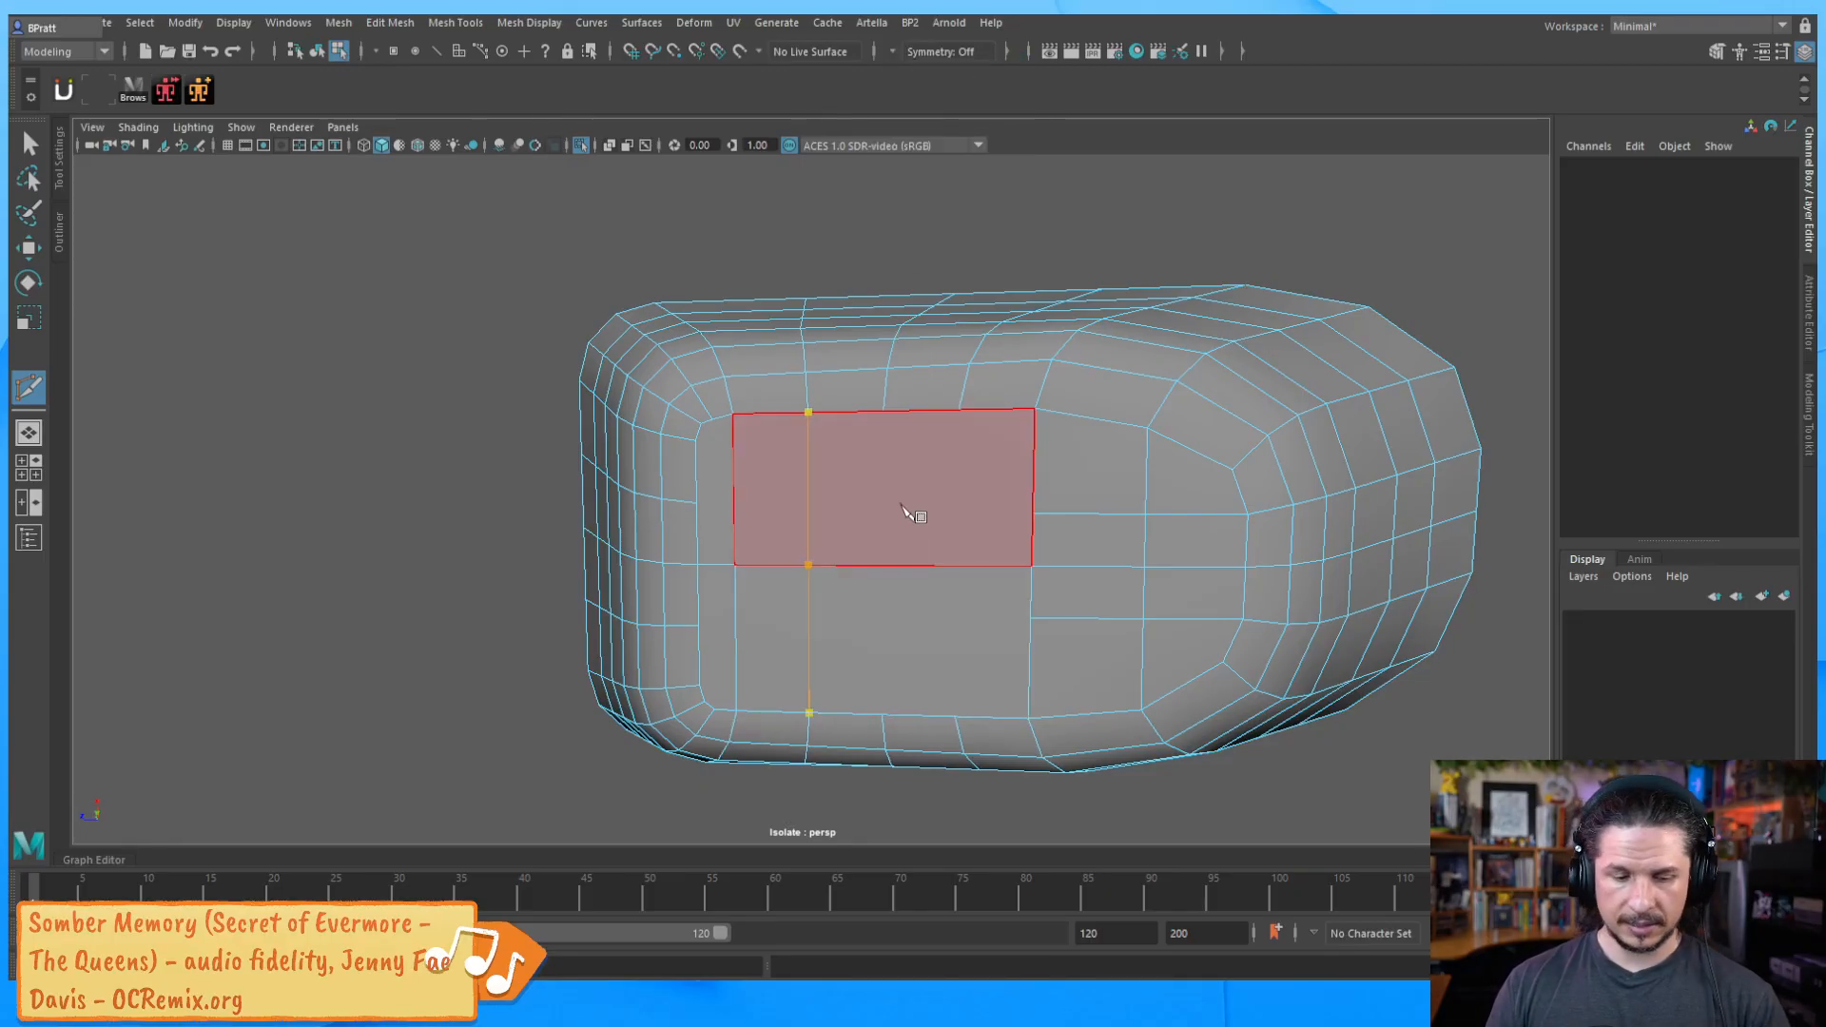
key(Return)
Cut two more crosswise edges over the bottom, joining the remaining pairs of opposite side-wall edge loops
click(883, 411)
click(883, 714)
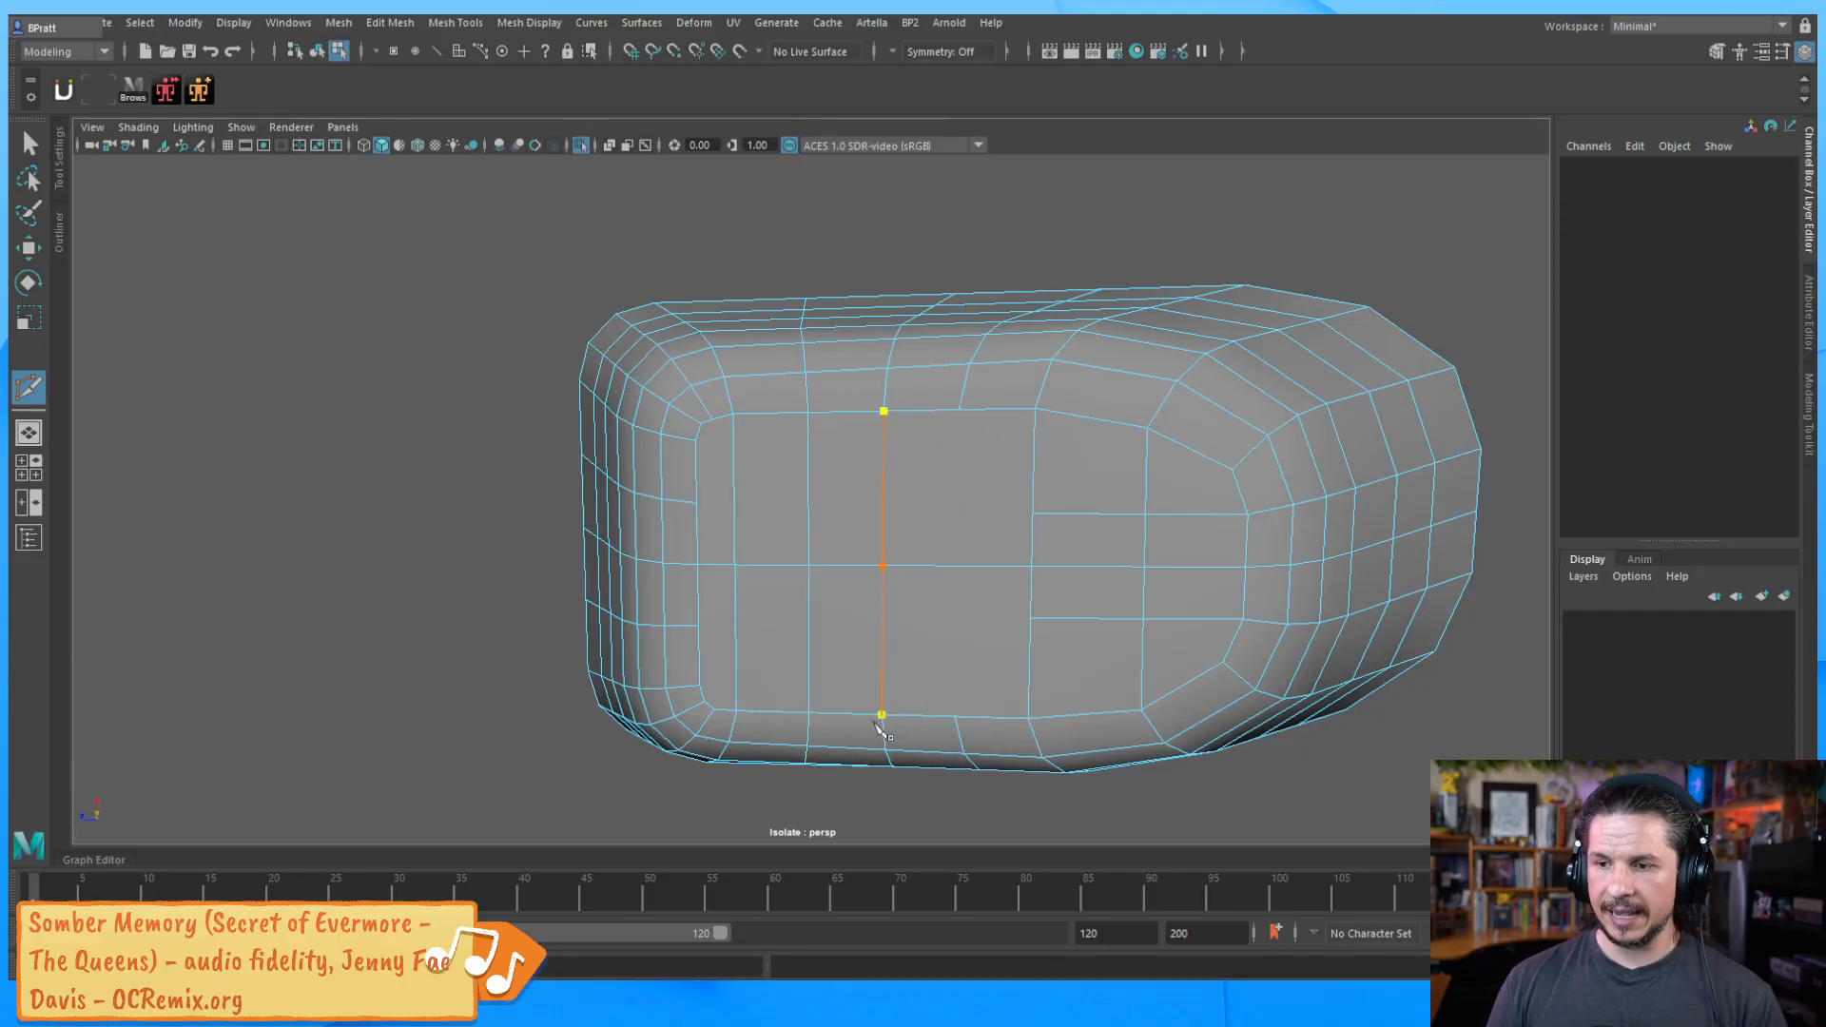
key(Return)
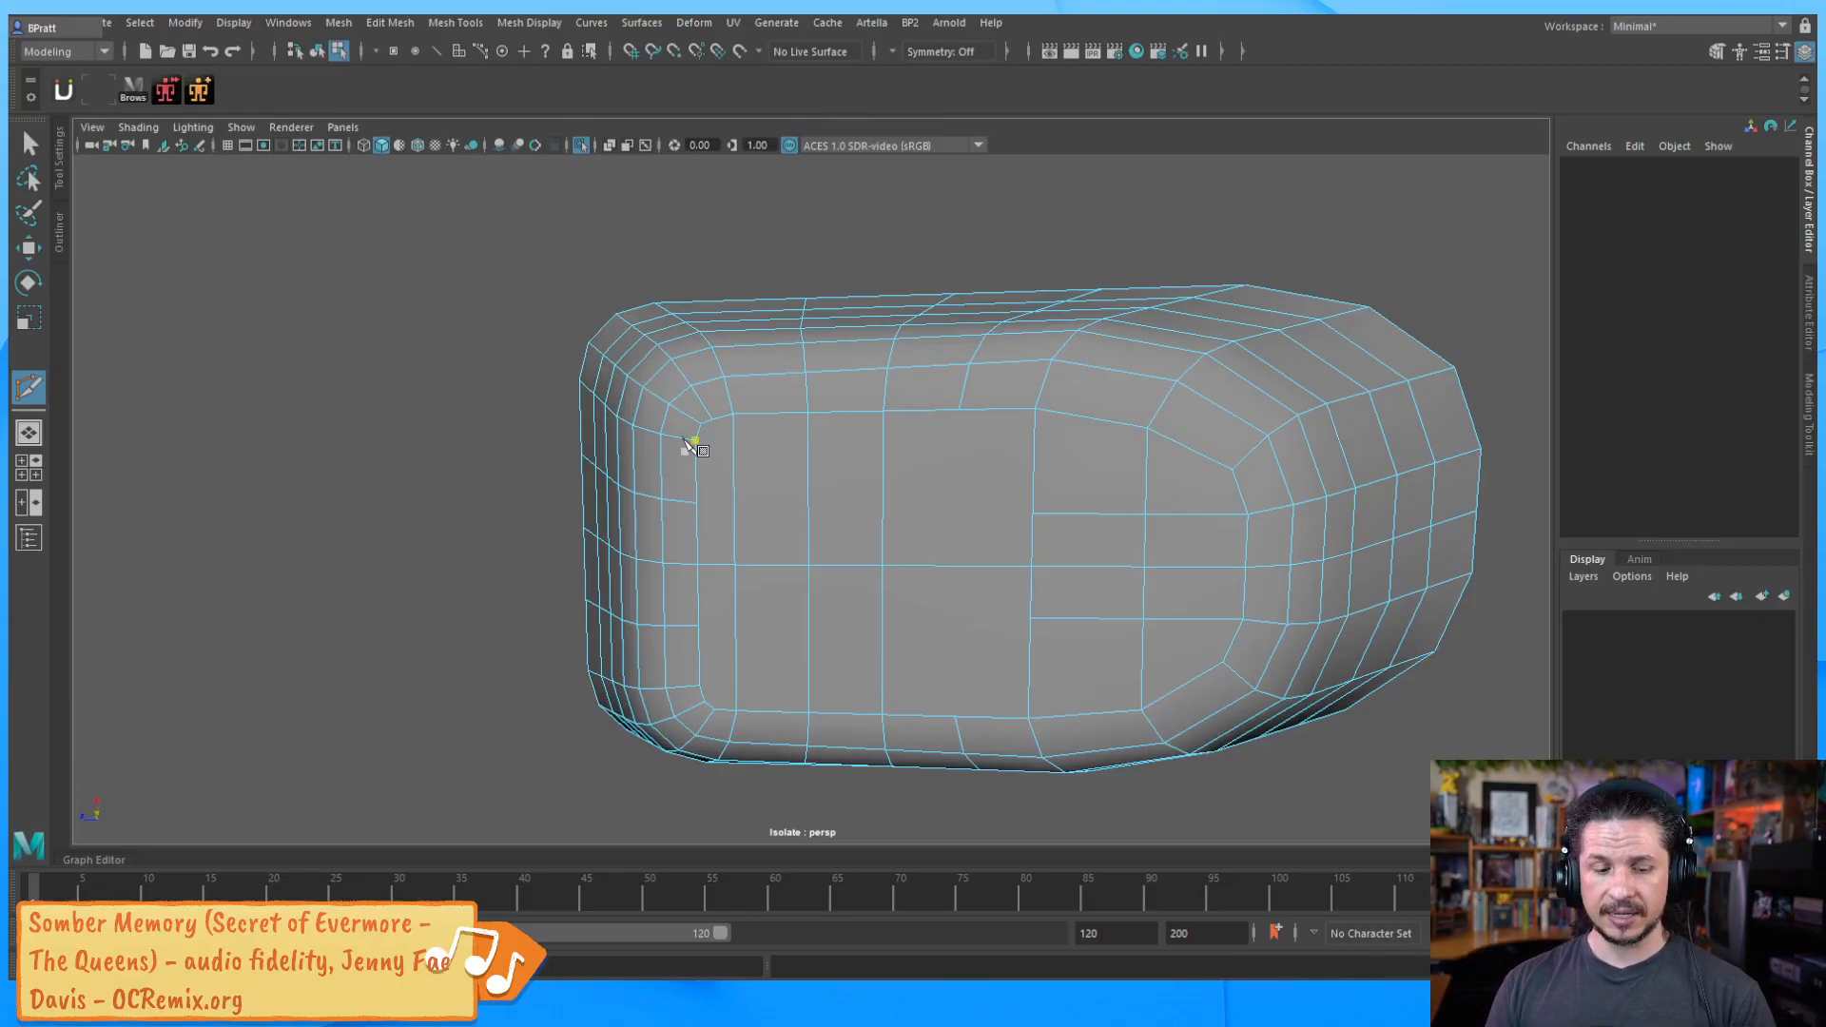
click(958, 409)
click(951, 723)
key(Return)
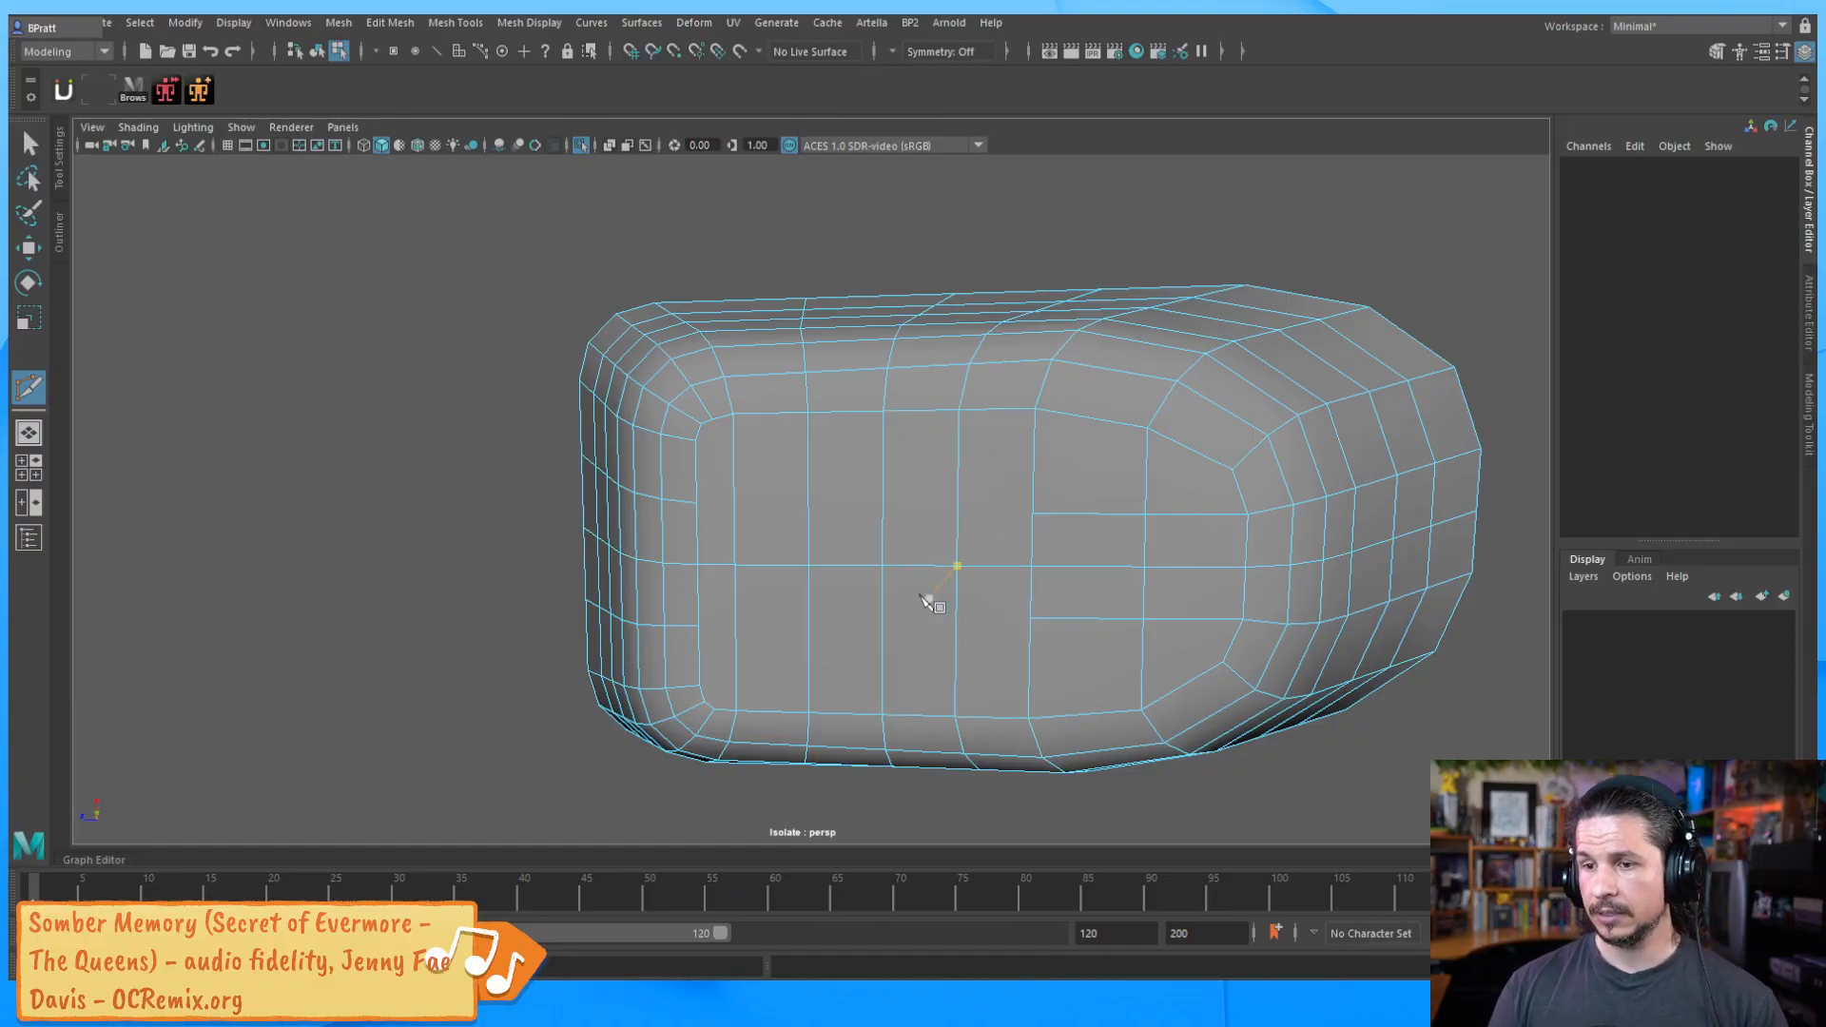
alt+drag(876, 630, 877, 623)
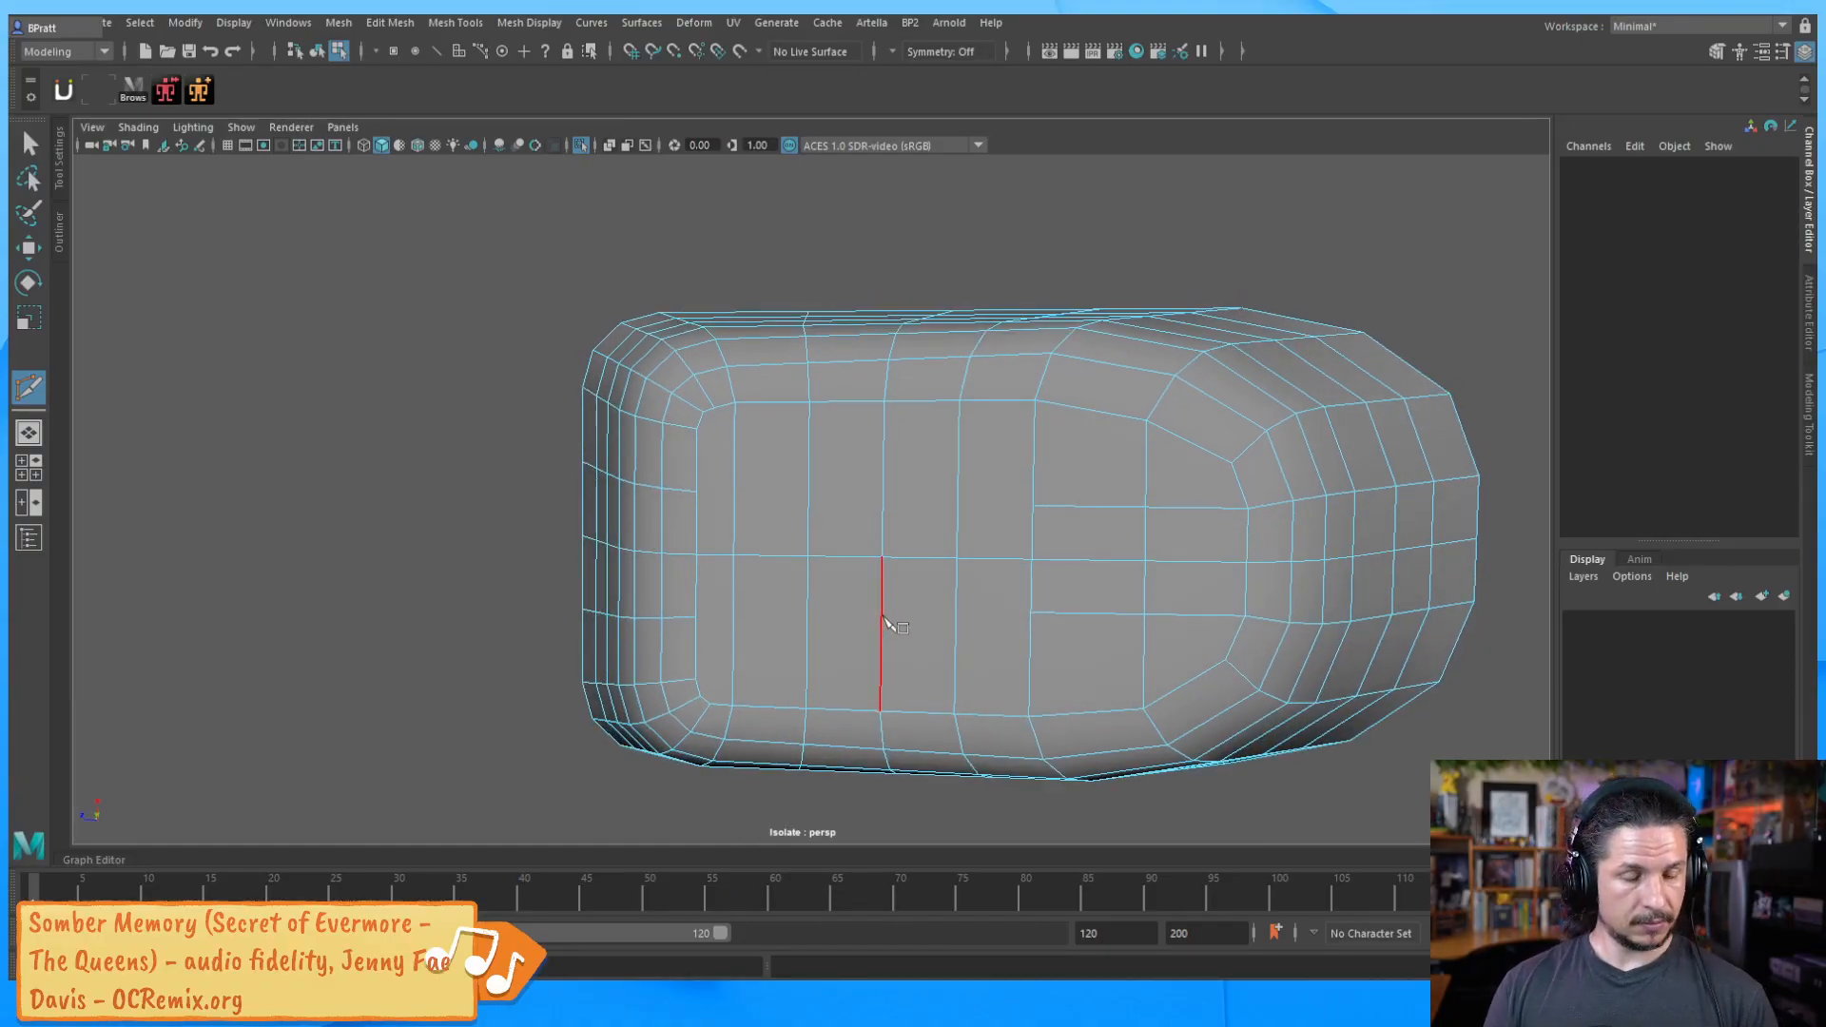
Cut a lengthwise edge on each side of the bottom's centre line, joining the rear wall loops to the front lengthwise edges
click(716, 481)
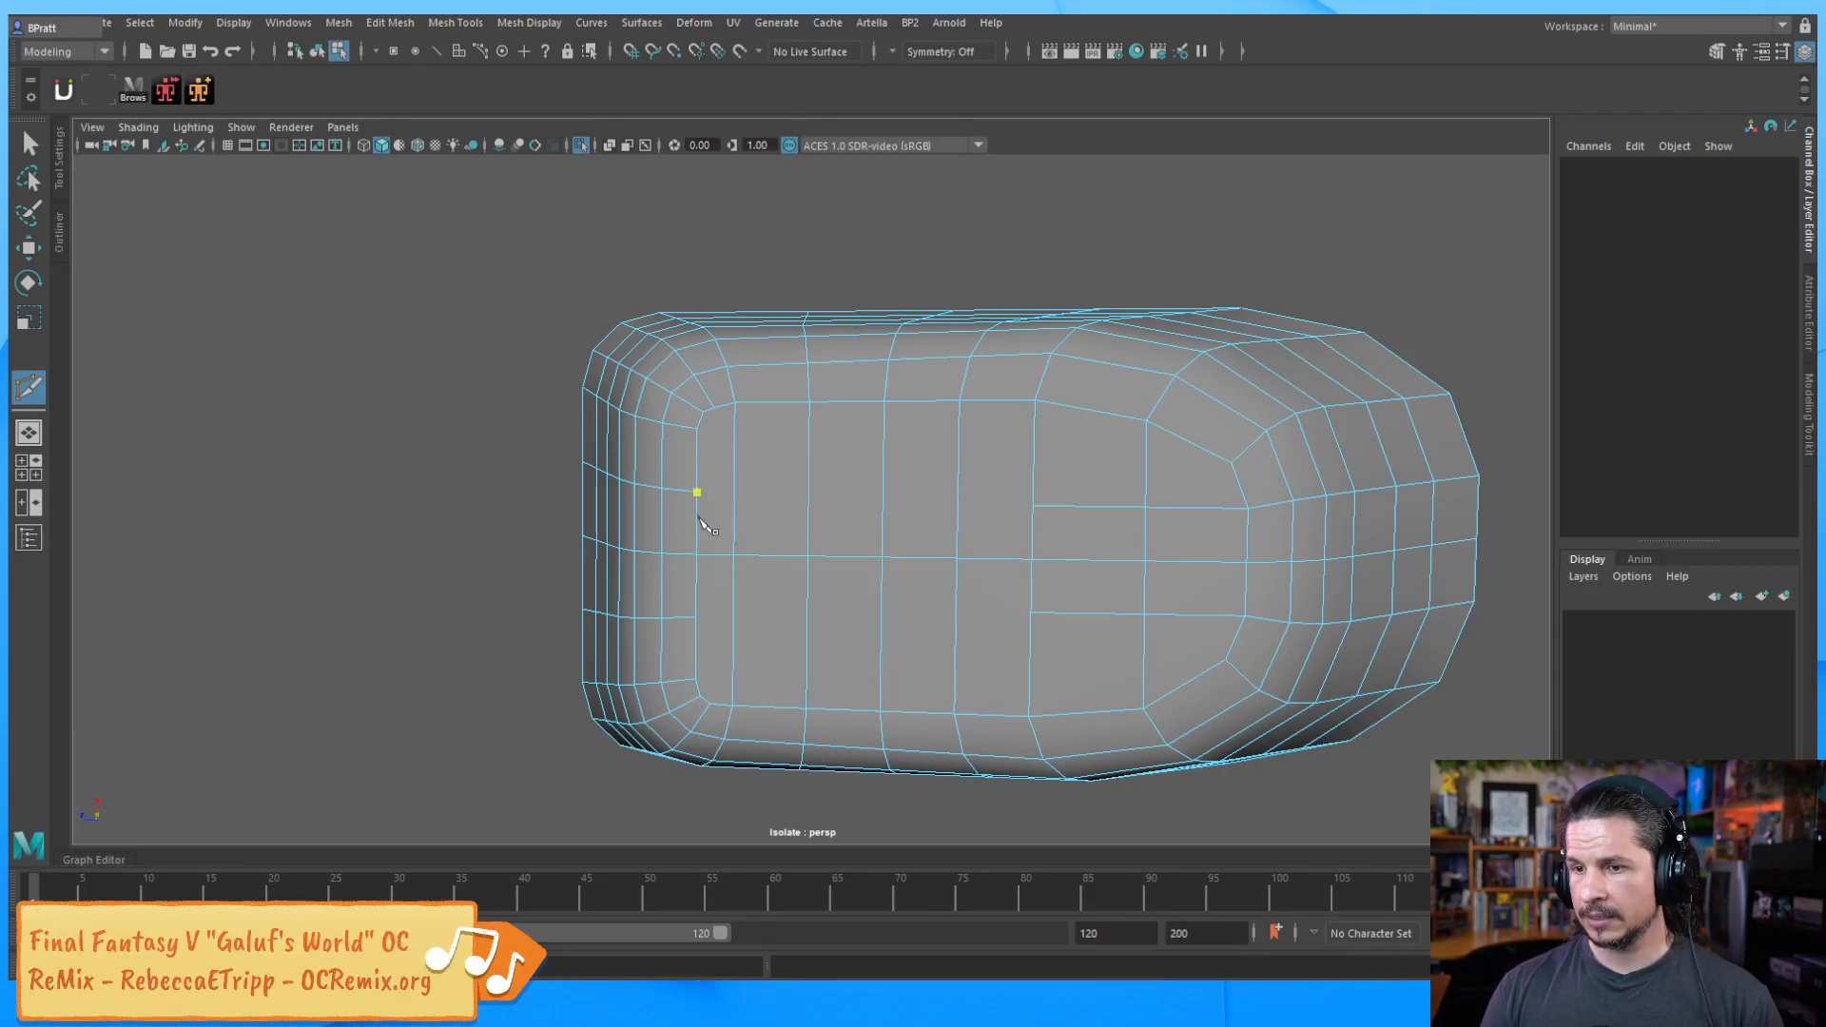
click(1032, 505)
key(Return)
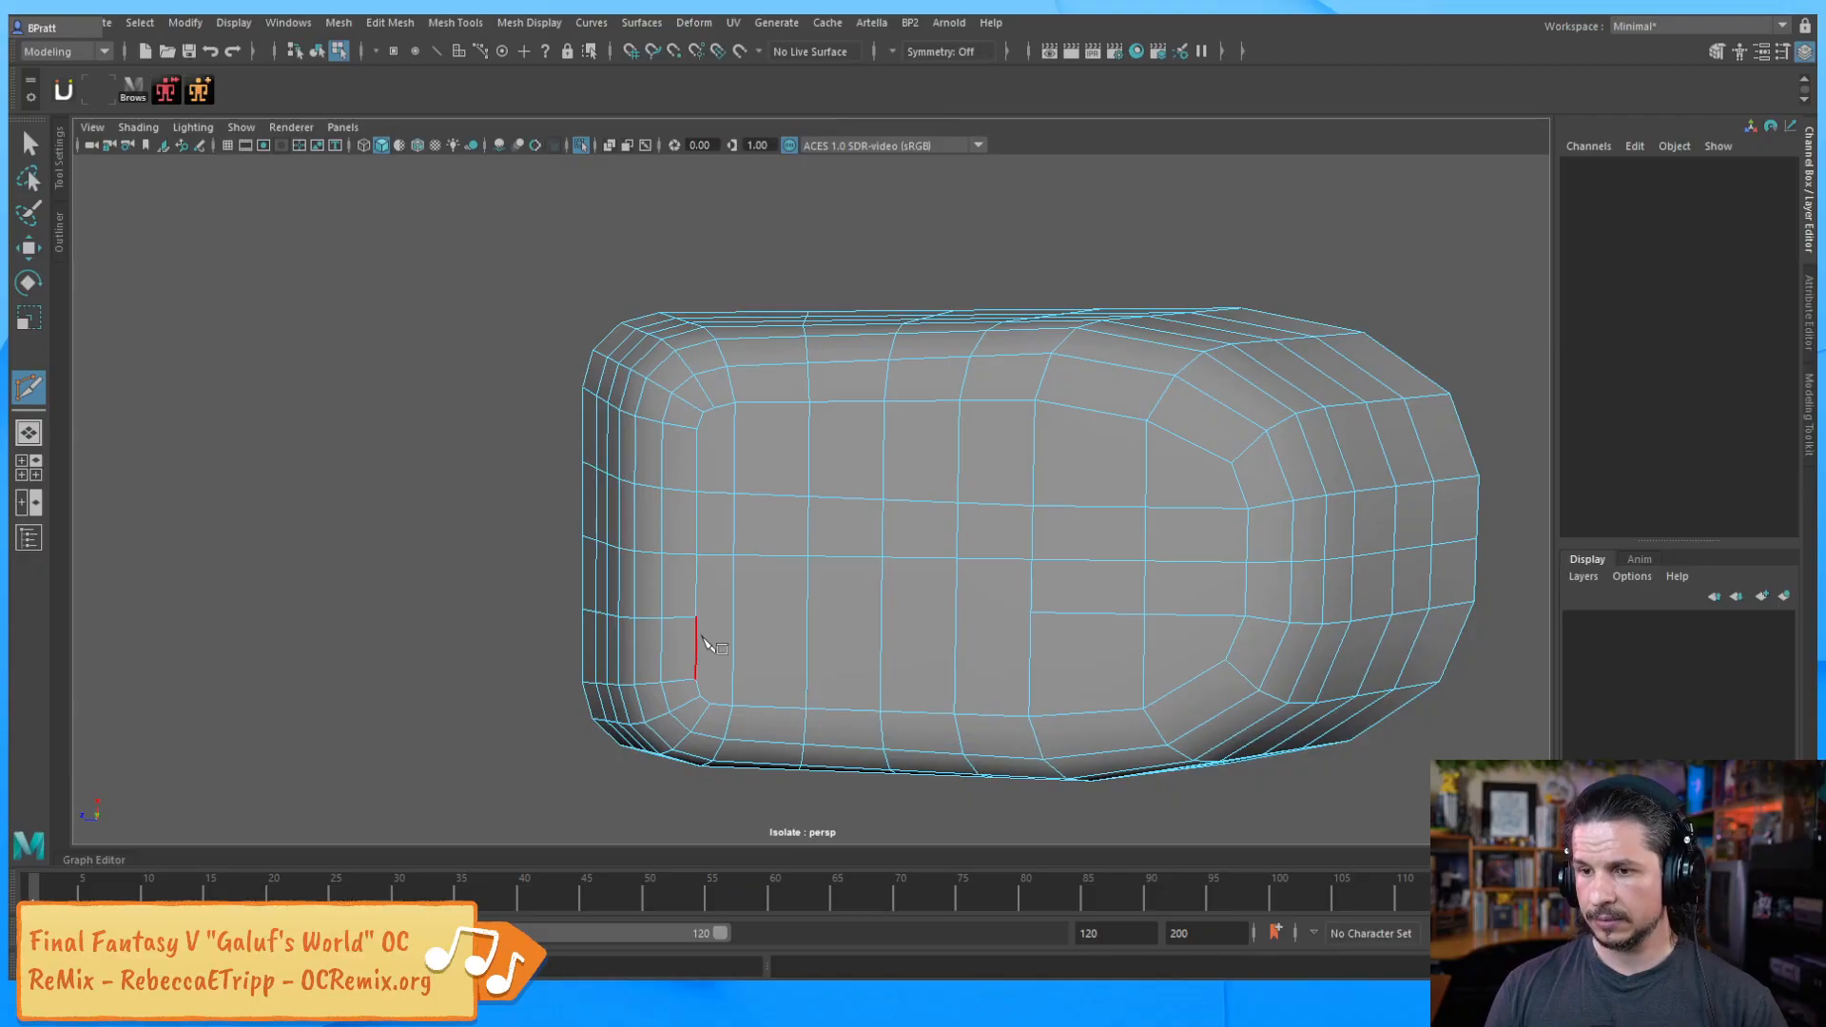
click(696, 617)
click(1033, 618)
key(Return)
Try to cut a lengthwise edge along the bottom from a rear corner to the front curve
click(719, 673)
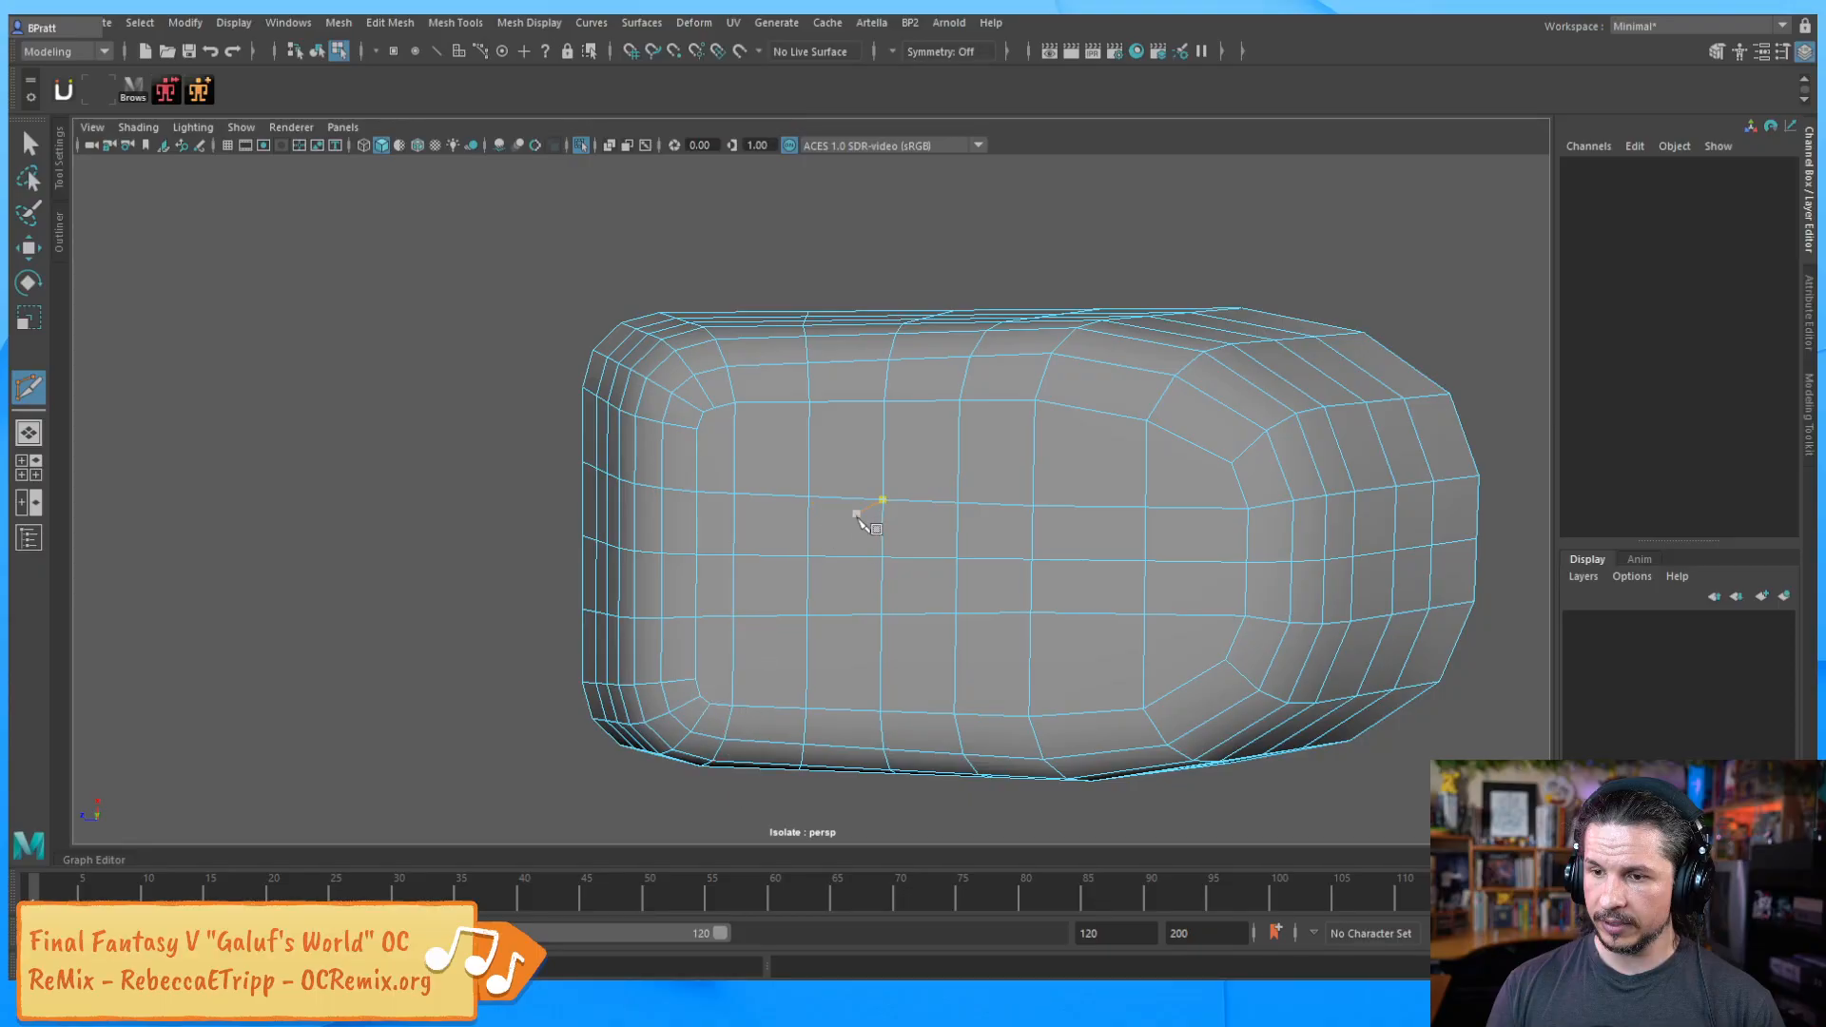
scroll(1018, 612, up, 3)
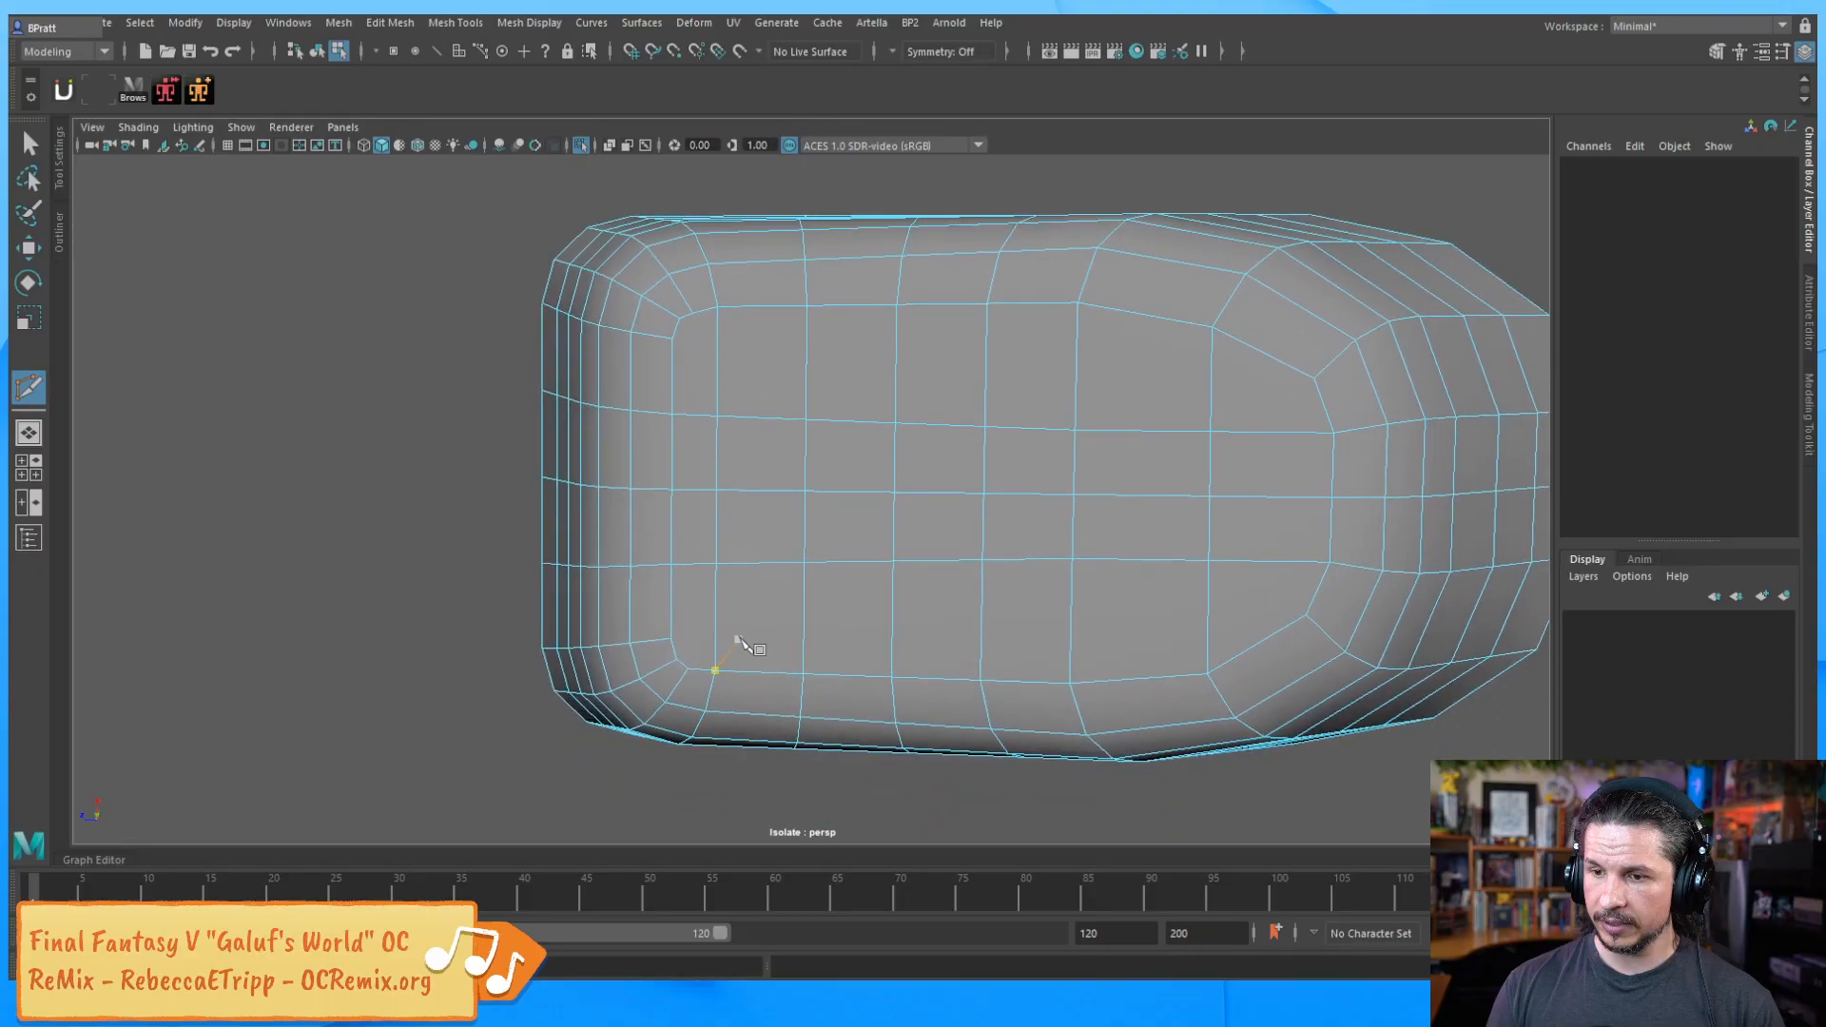
click(670, 638)
click(1305, 616)
key(ctrl+z)
key(ctrl+z)
alt+right_drag(1317, 491, 1069, 509)
alt+middle_drag(1050, 519, 989, 539)
alt+drag(993, 543, 982, 567)
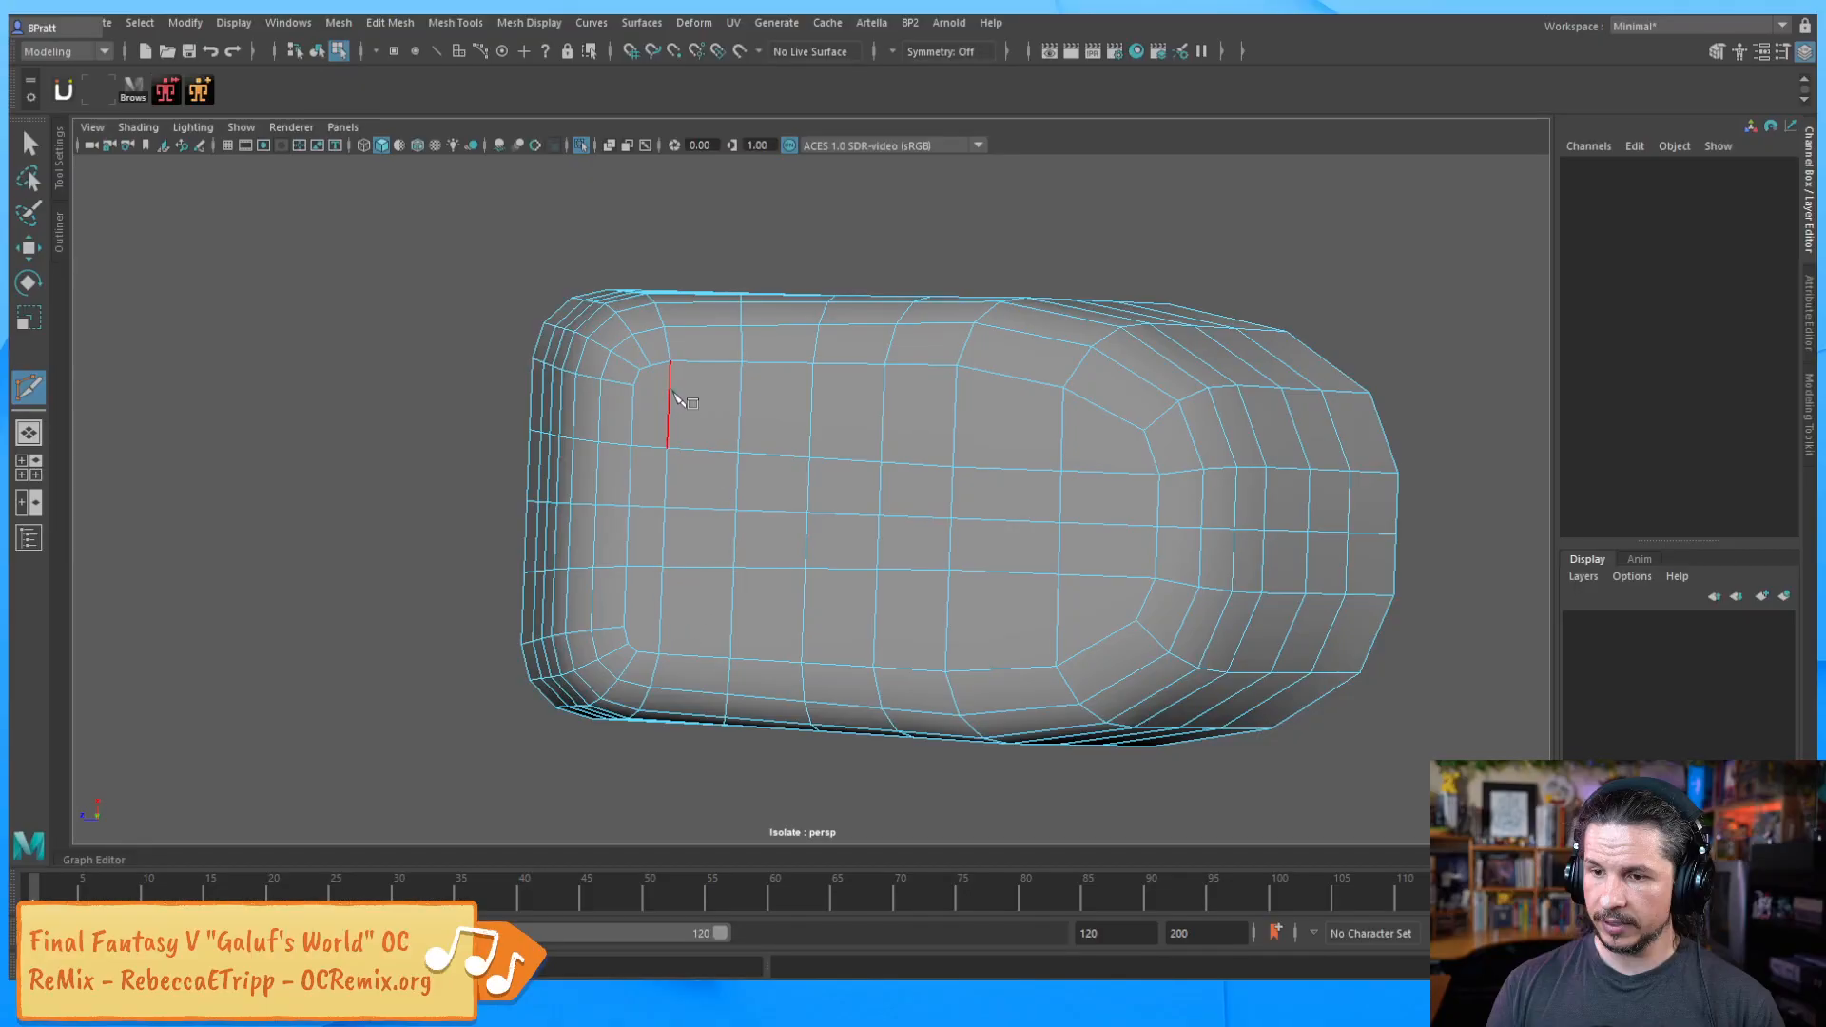
scroll(737, 400, up, 4)
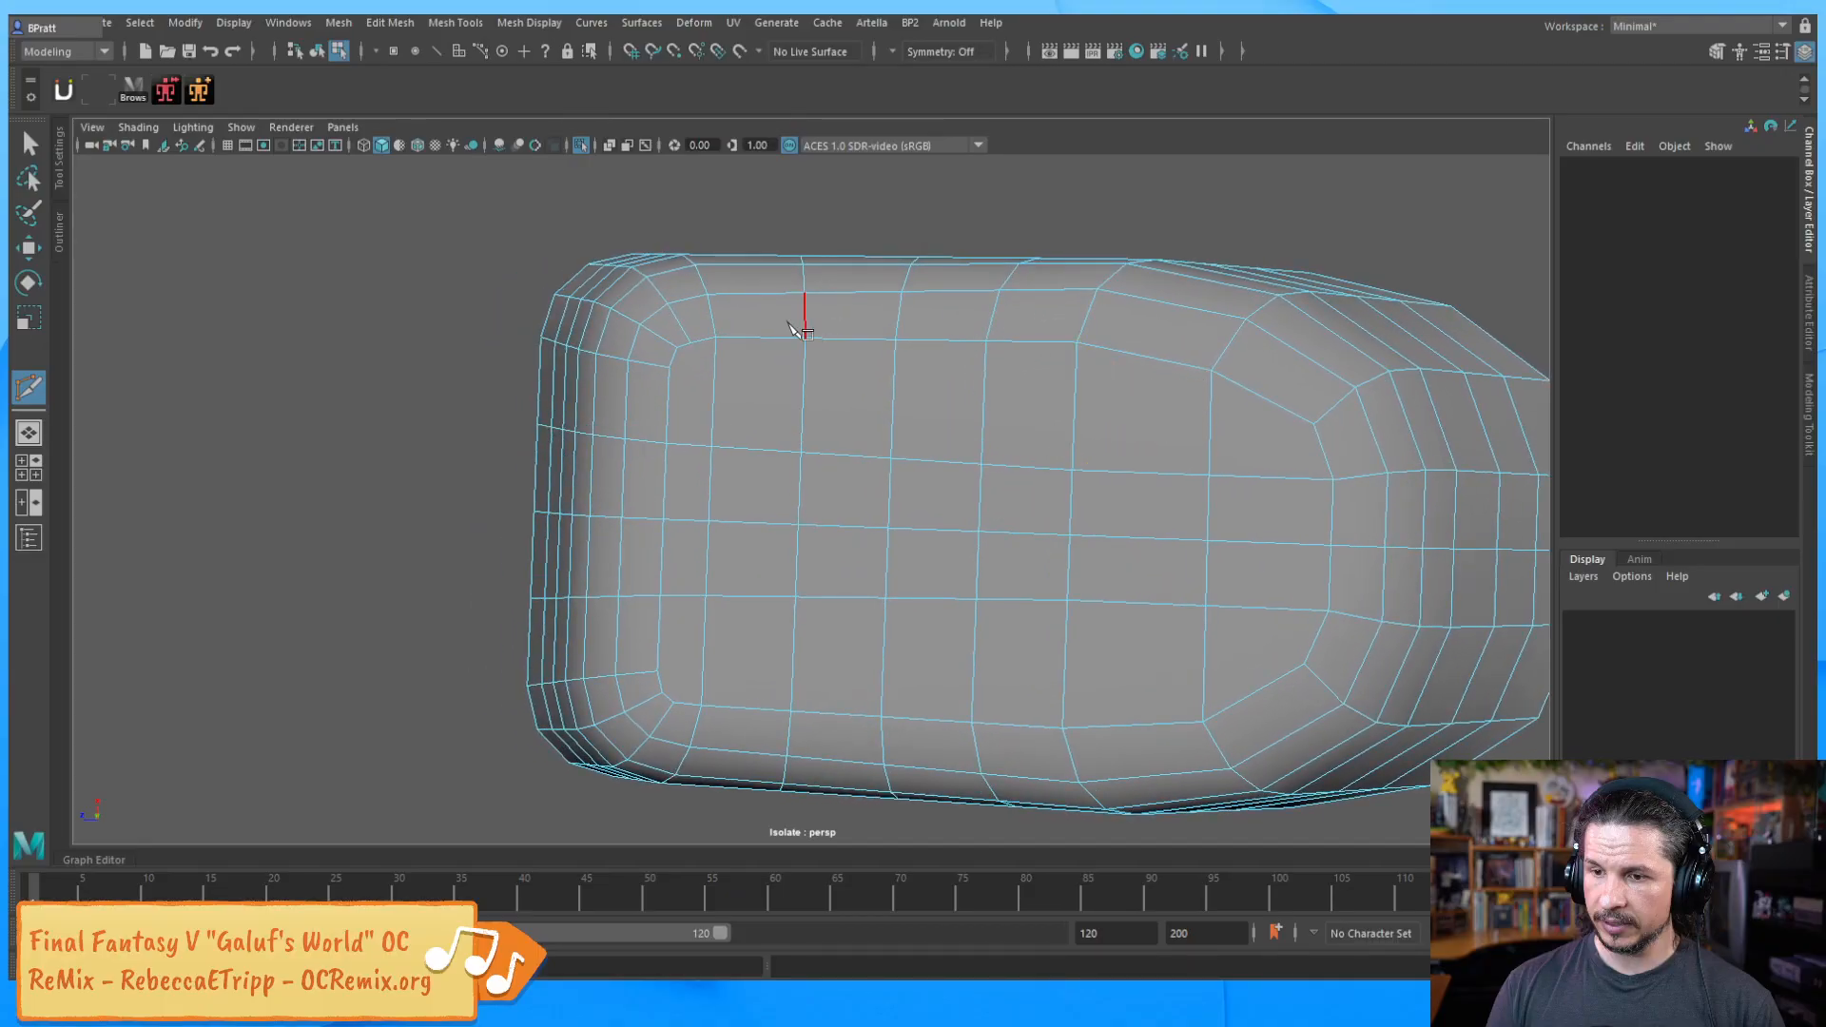
click(676, 348)
click(727, 379)
alt+drag(844, 391, 785, 577)
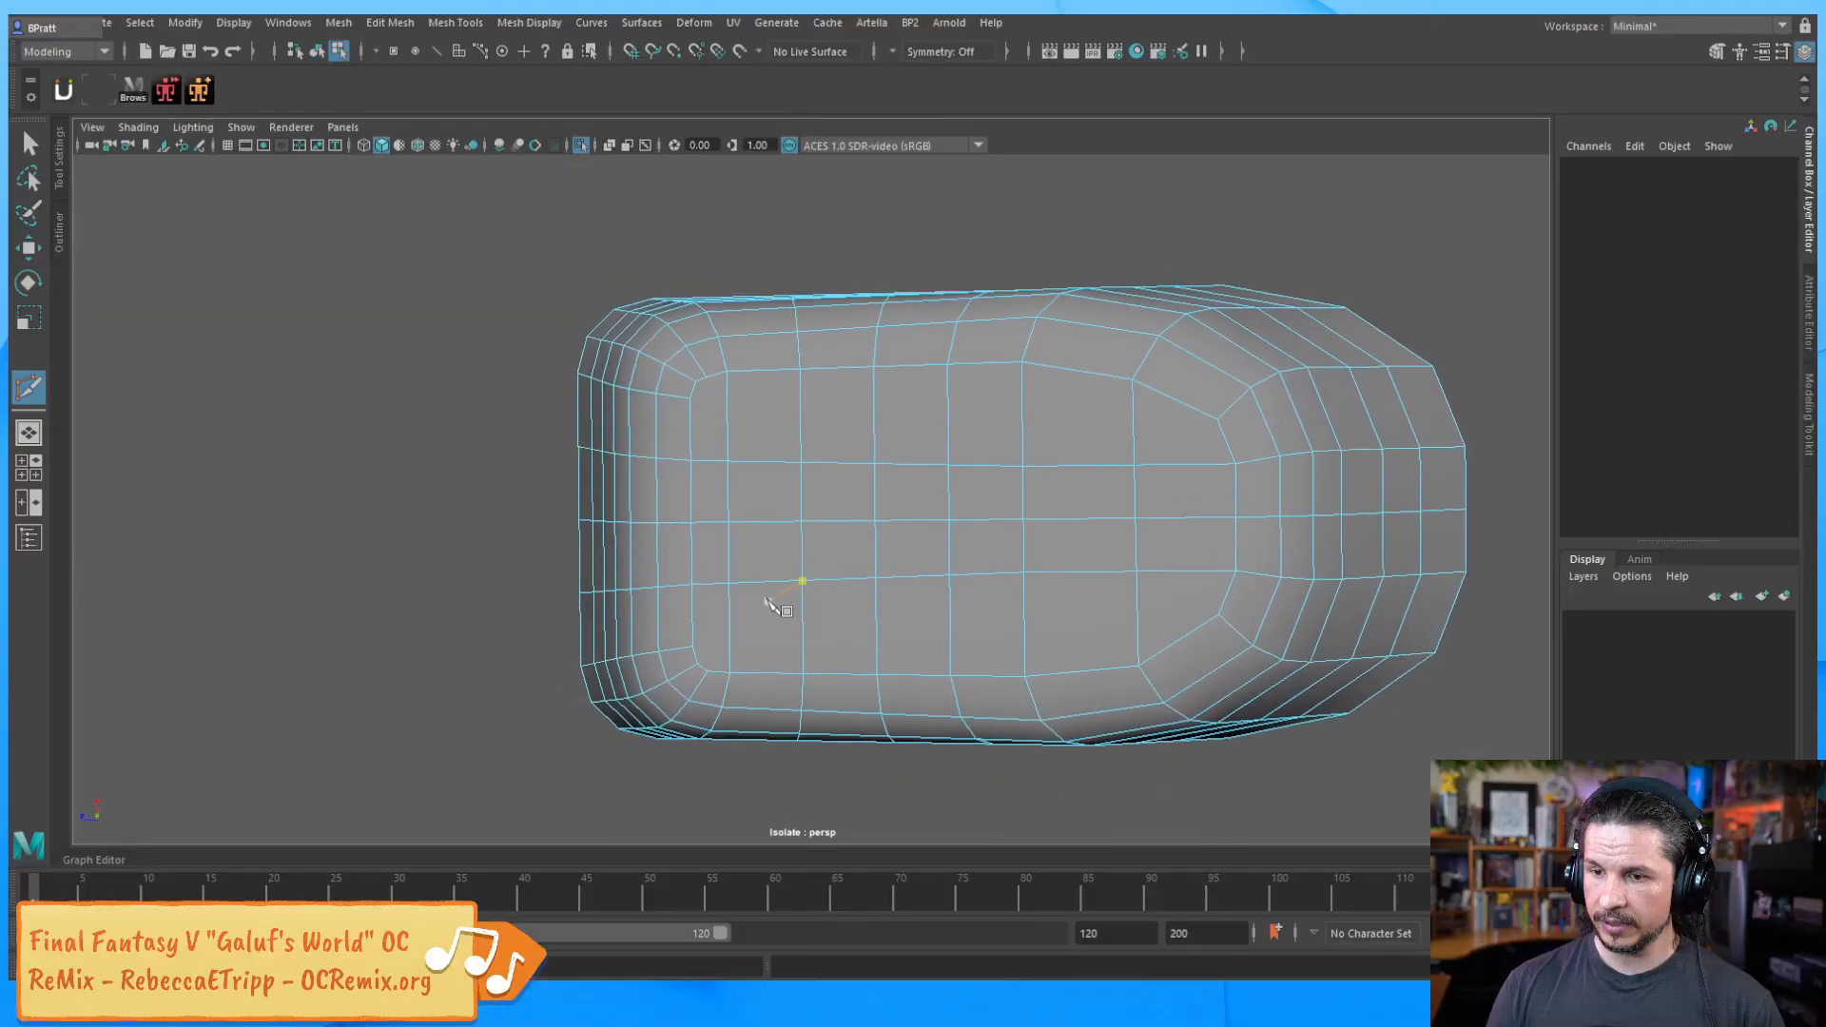
click(731, 583)
Switch to the Move tool and examine the bottom's new polygon grid, its rounded rear corners and the edges beside them
key(w)
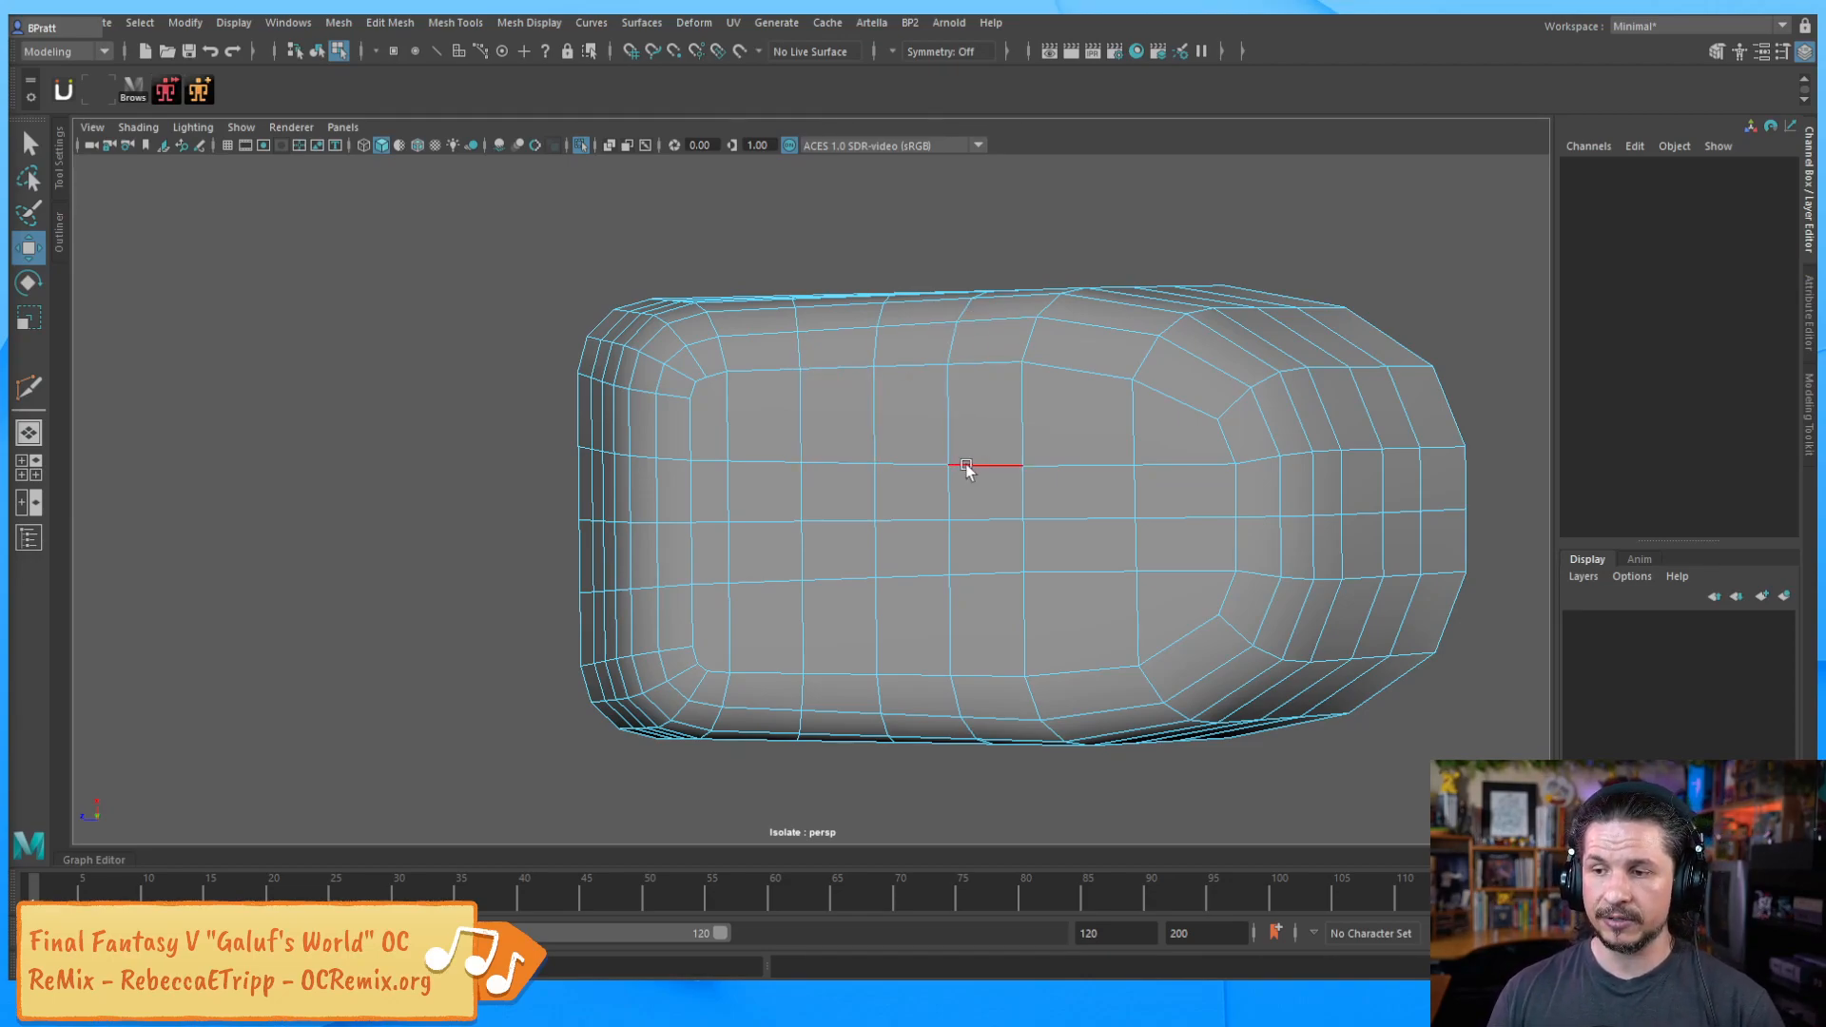
mouse_move(994, 491)
alt+mouse_down()
mouse_move(1007, 444)
mouse_move(1003, 530)
mouse_move(953, 550)
mouse_move(978, 476)
mouse_move(1019, 510)
alt+mouse_up()
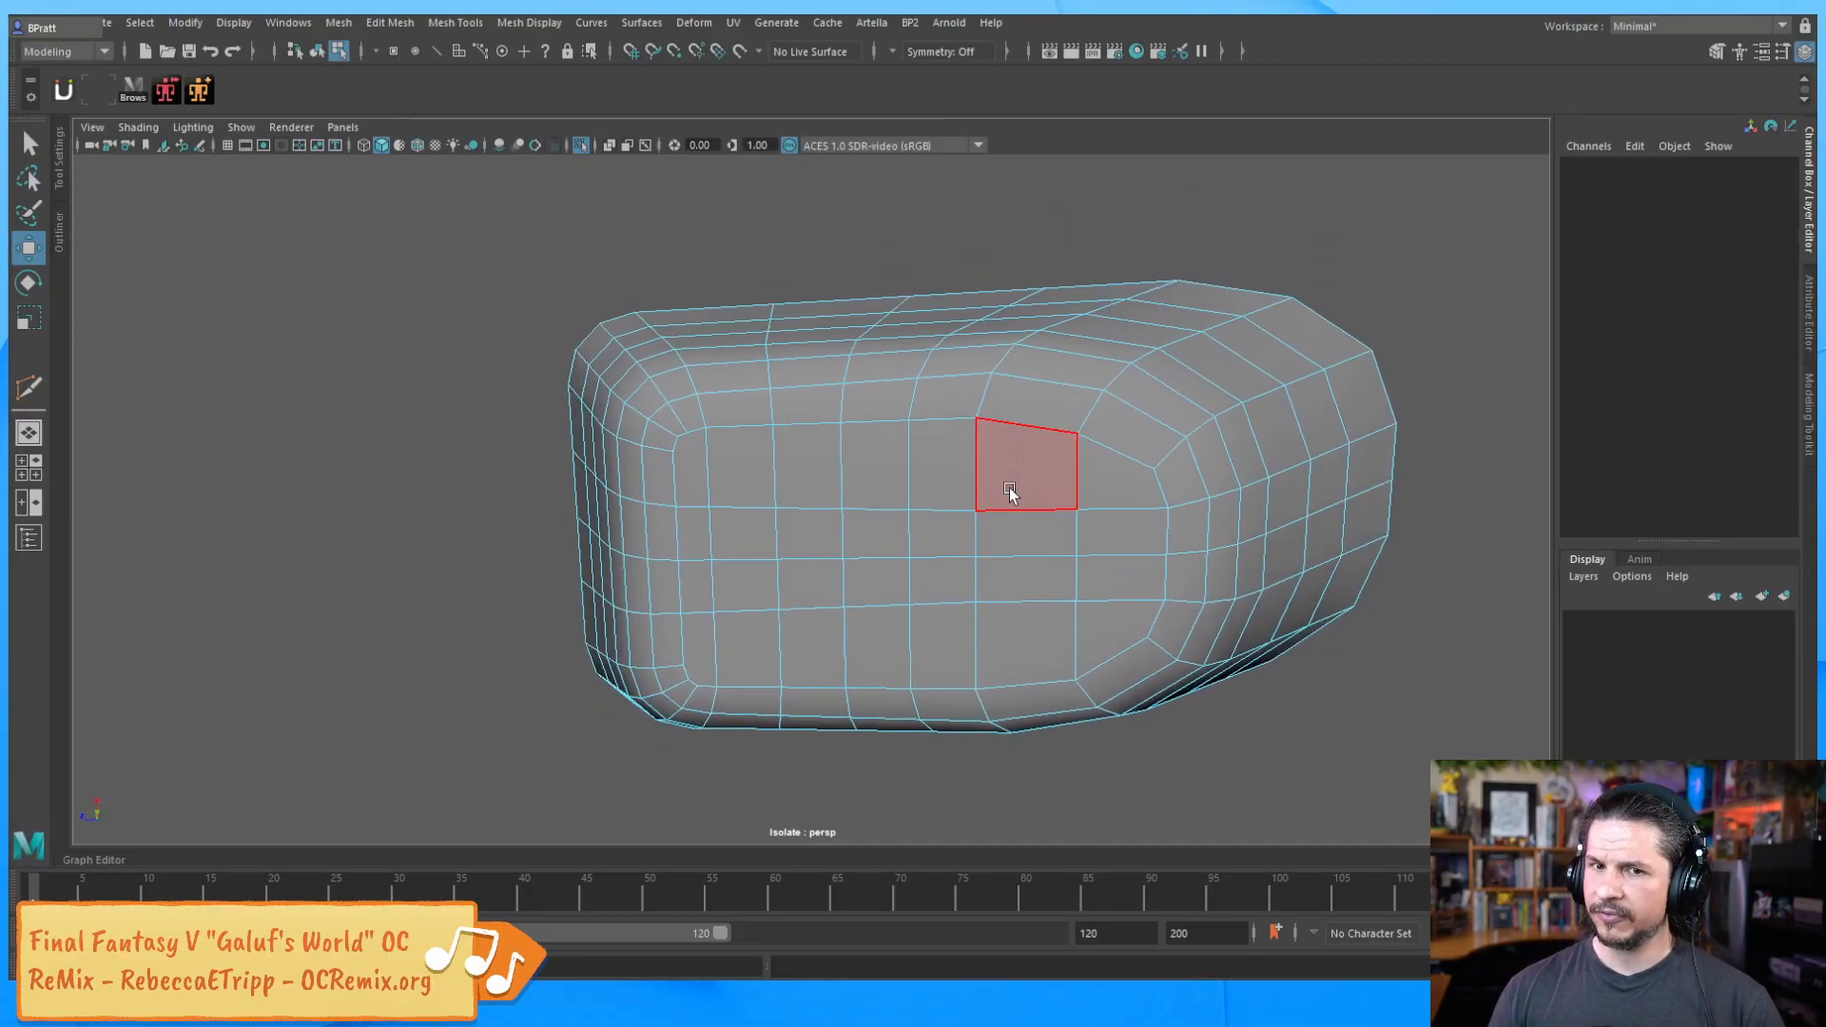
alt+drag(949, 521, 944, 505)
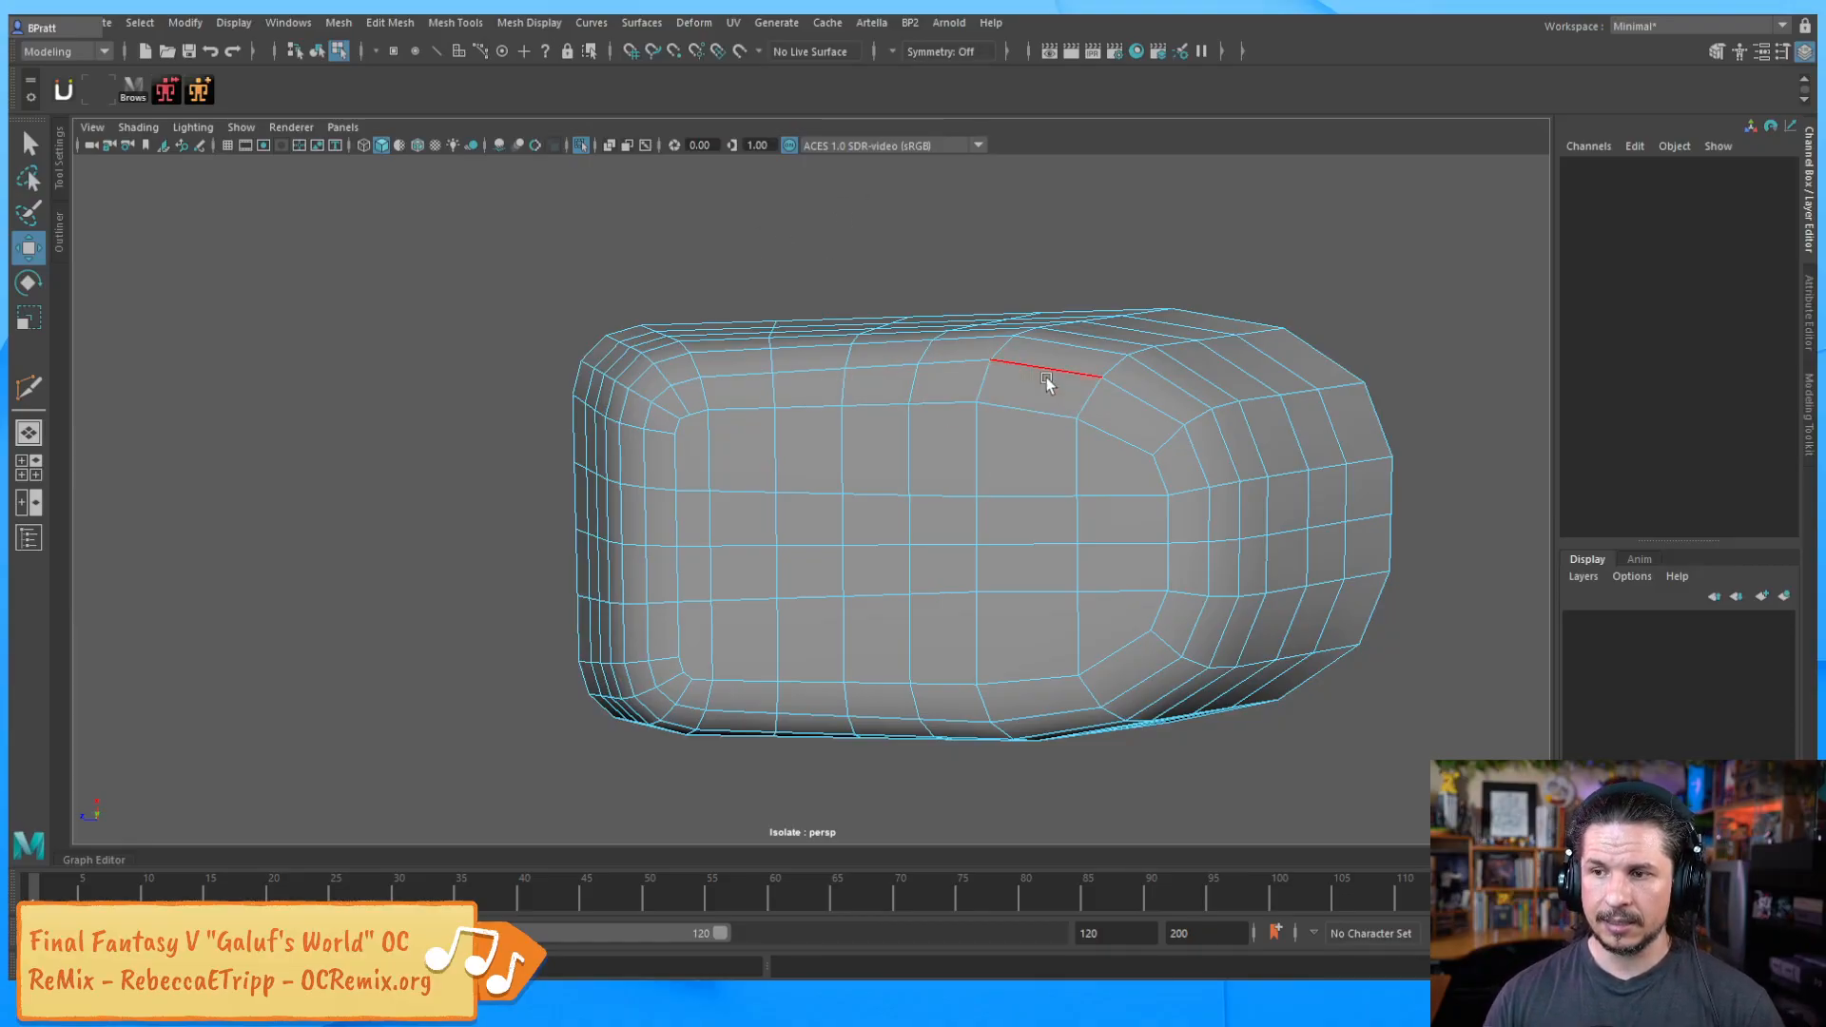
alt+drag(1073, 423, 976, 481)
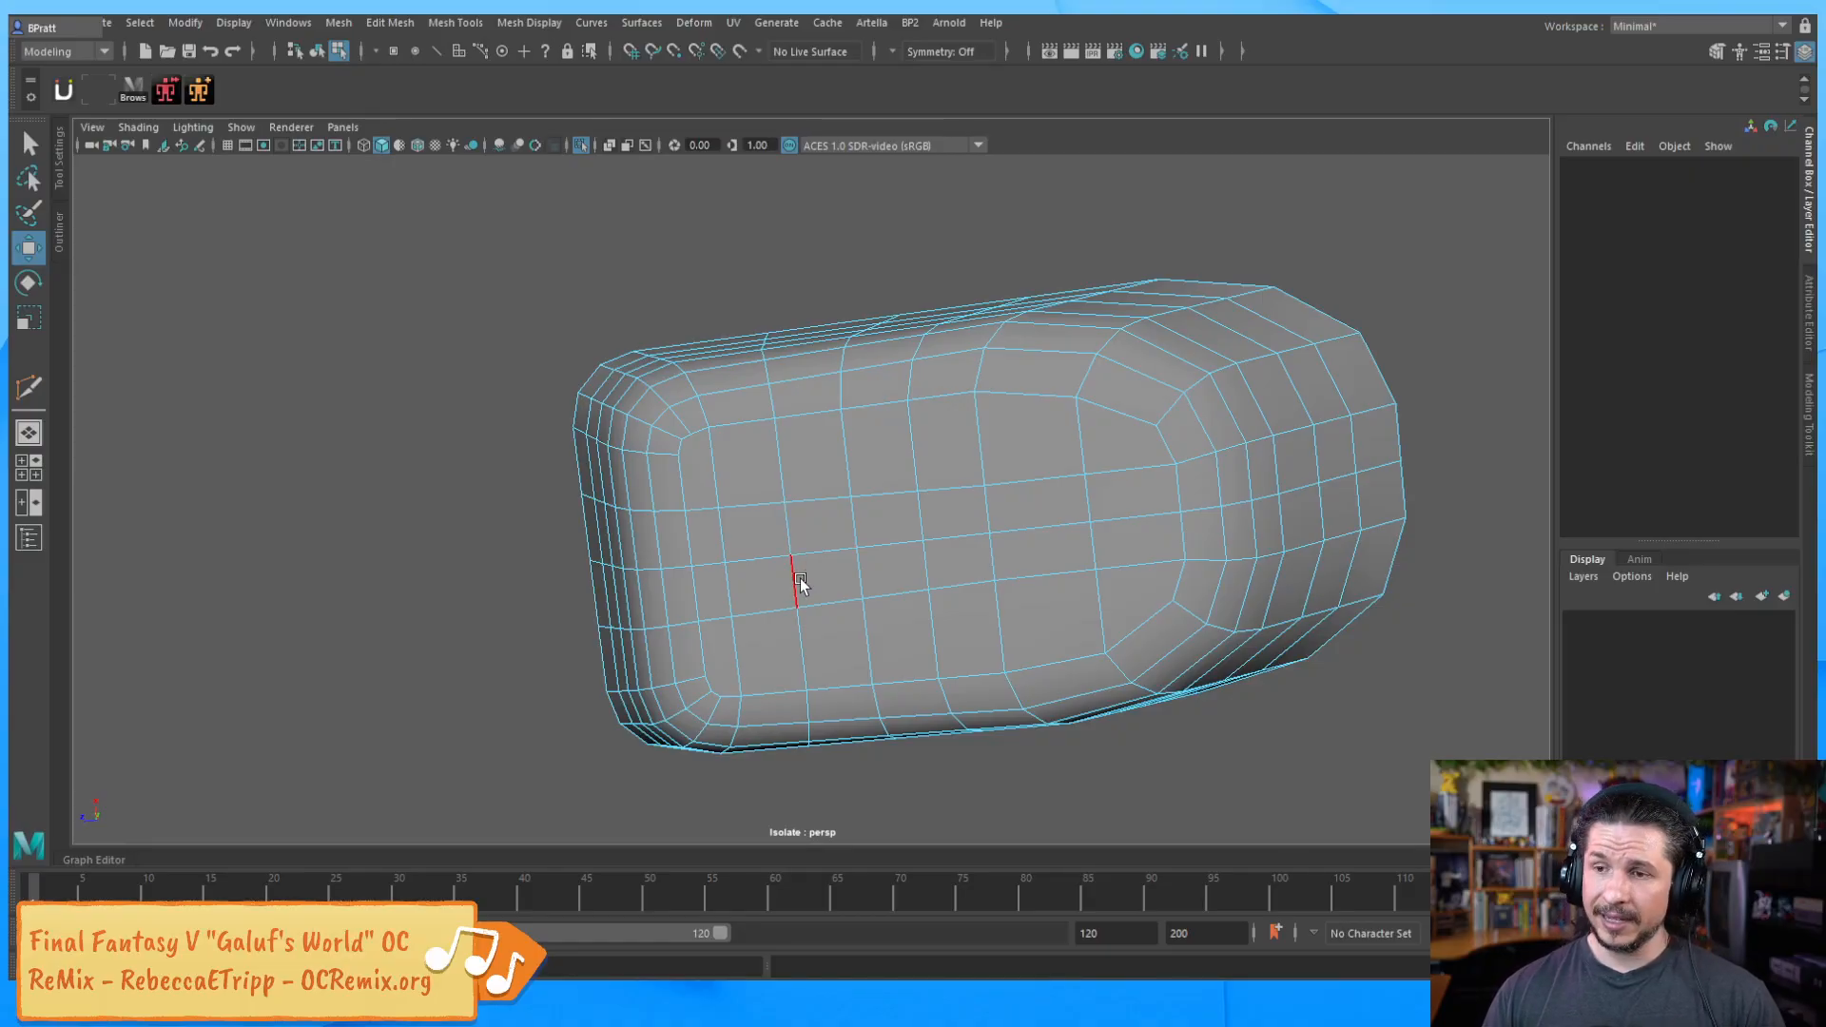
alt+drag(847, 558, 860, 500)
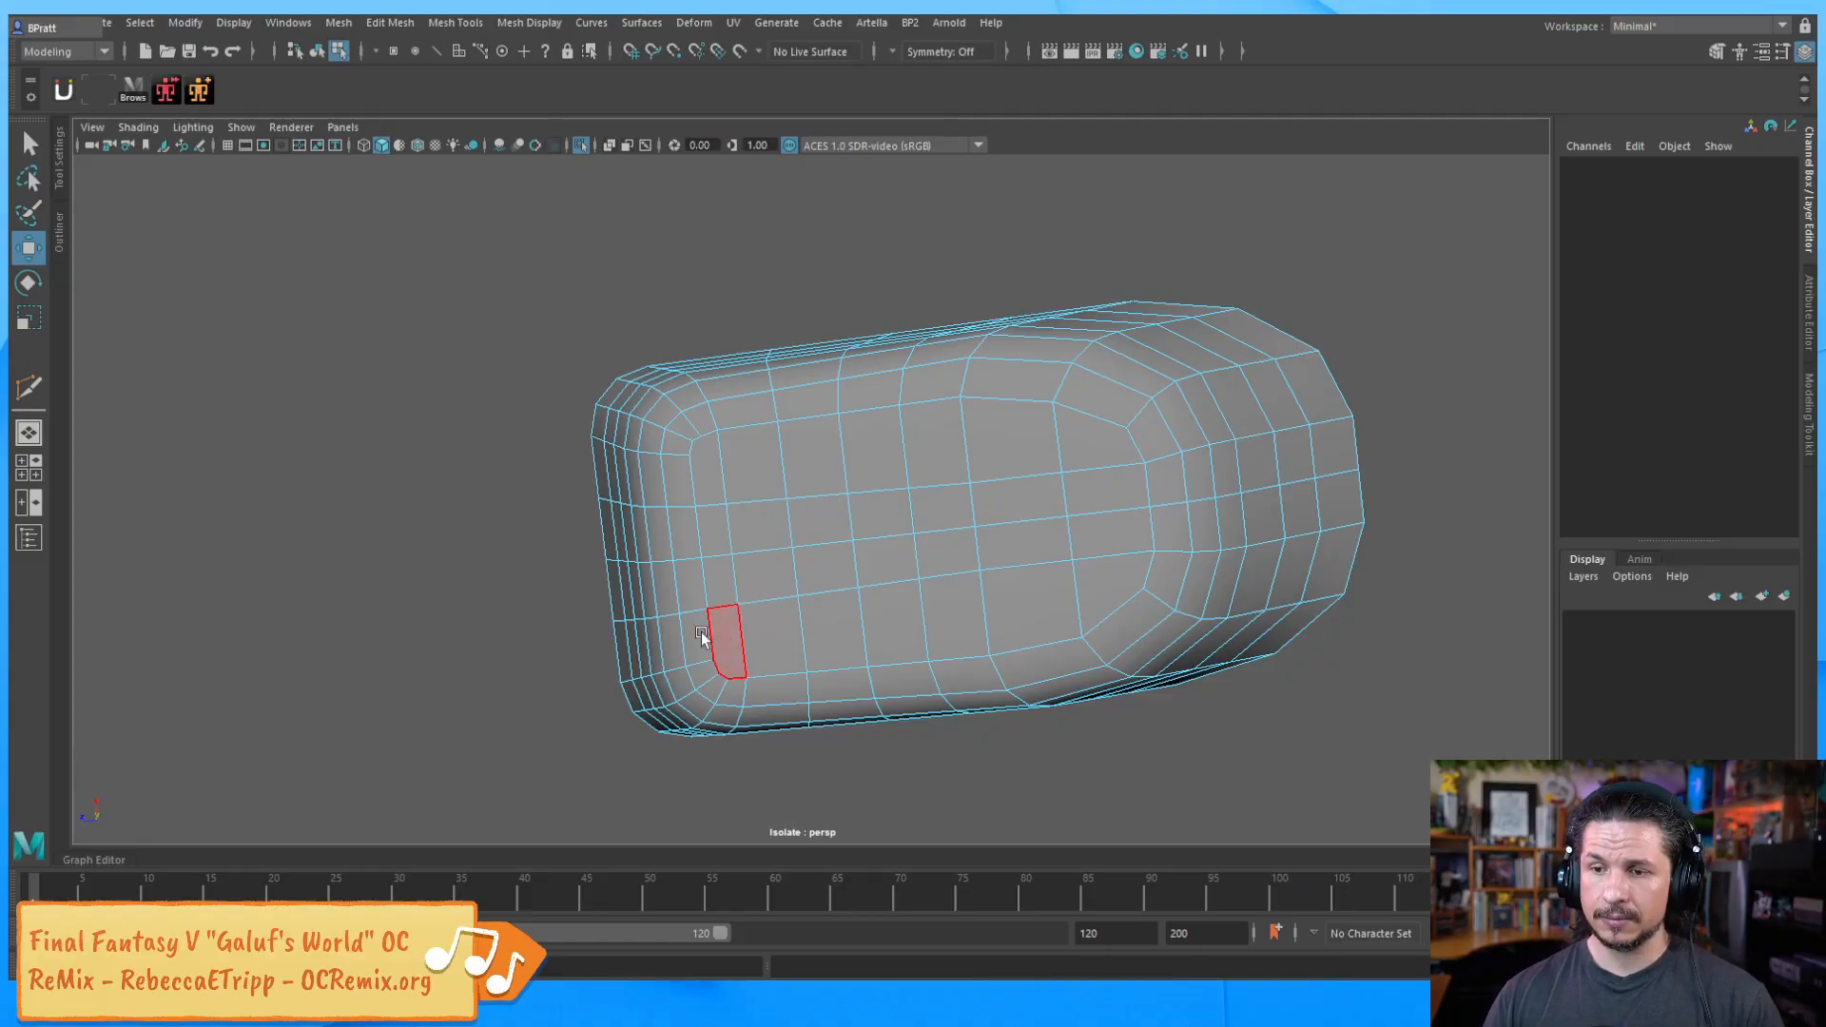
double_click(671, 665)
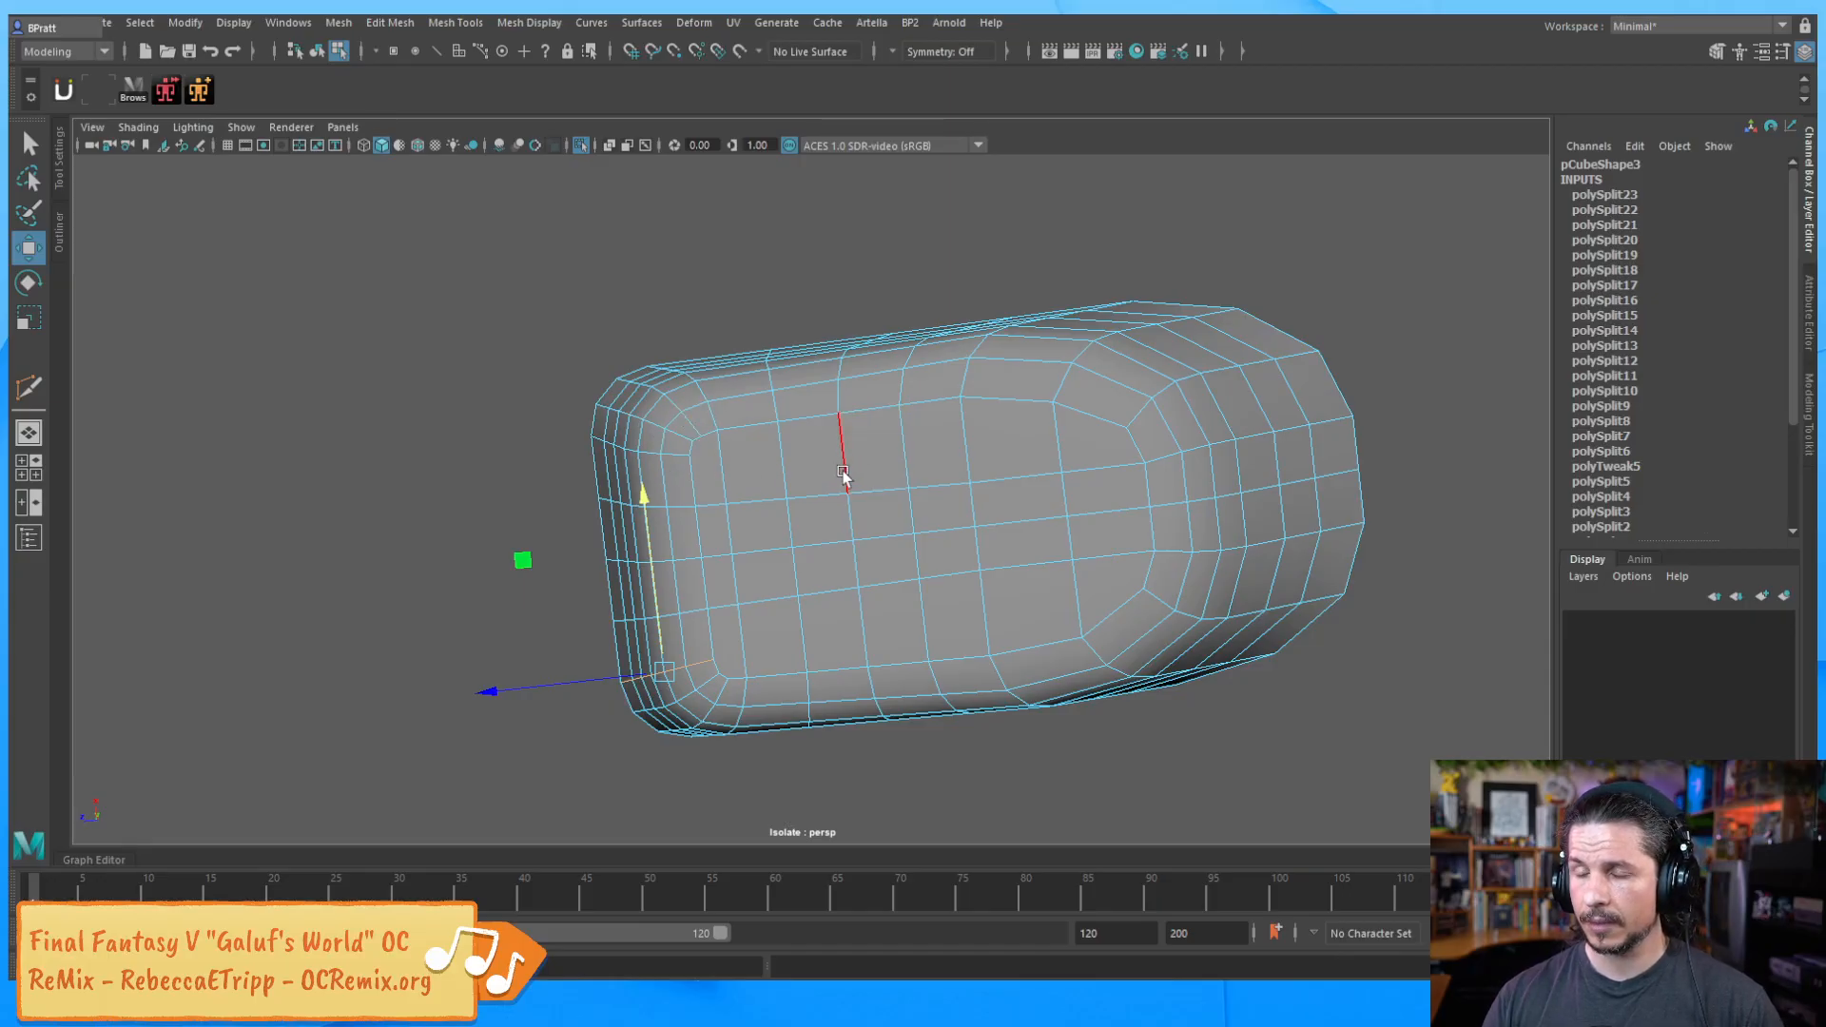
key(F11)
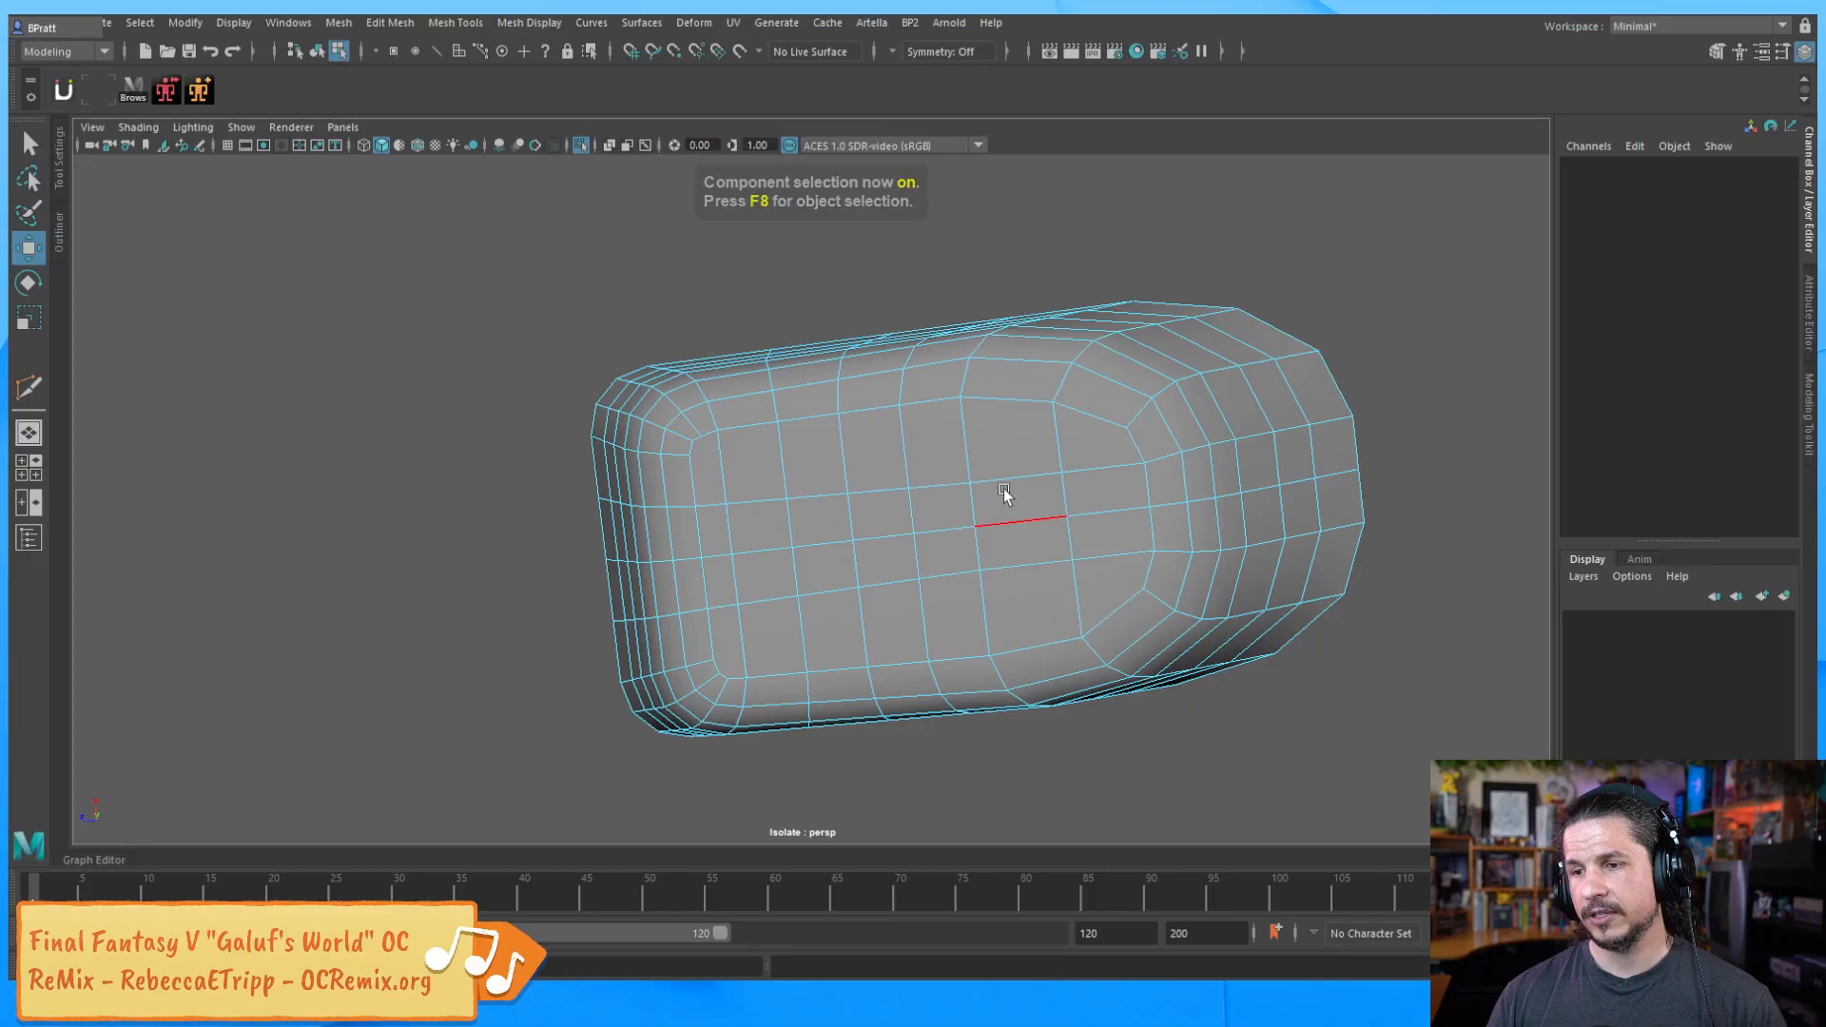
alt+drag(853, 518, 851, 535)
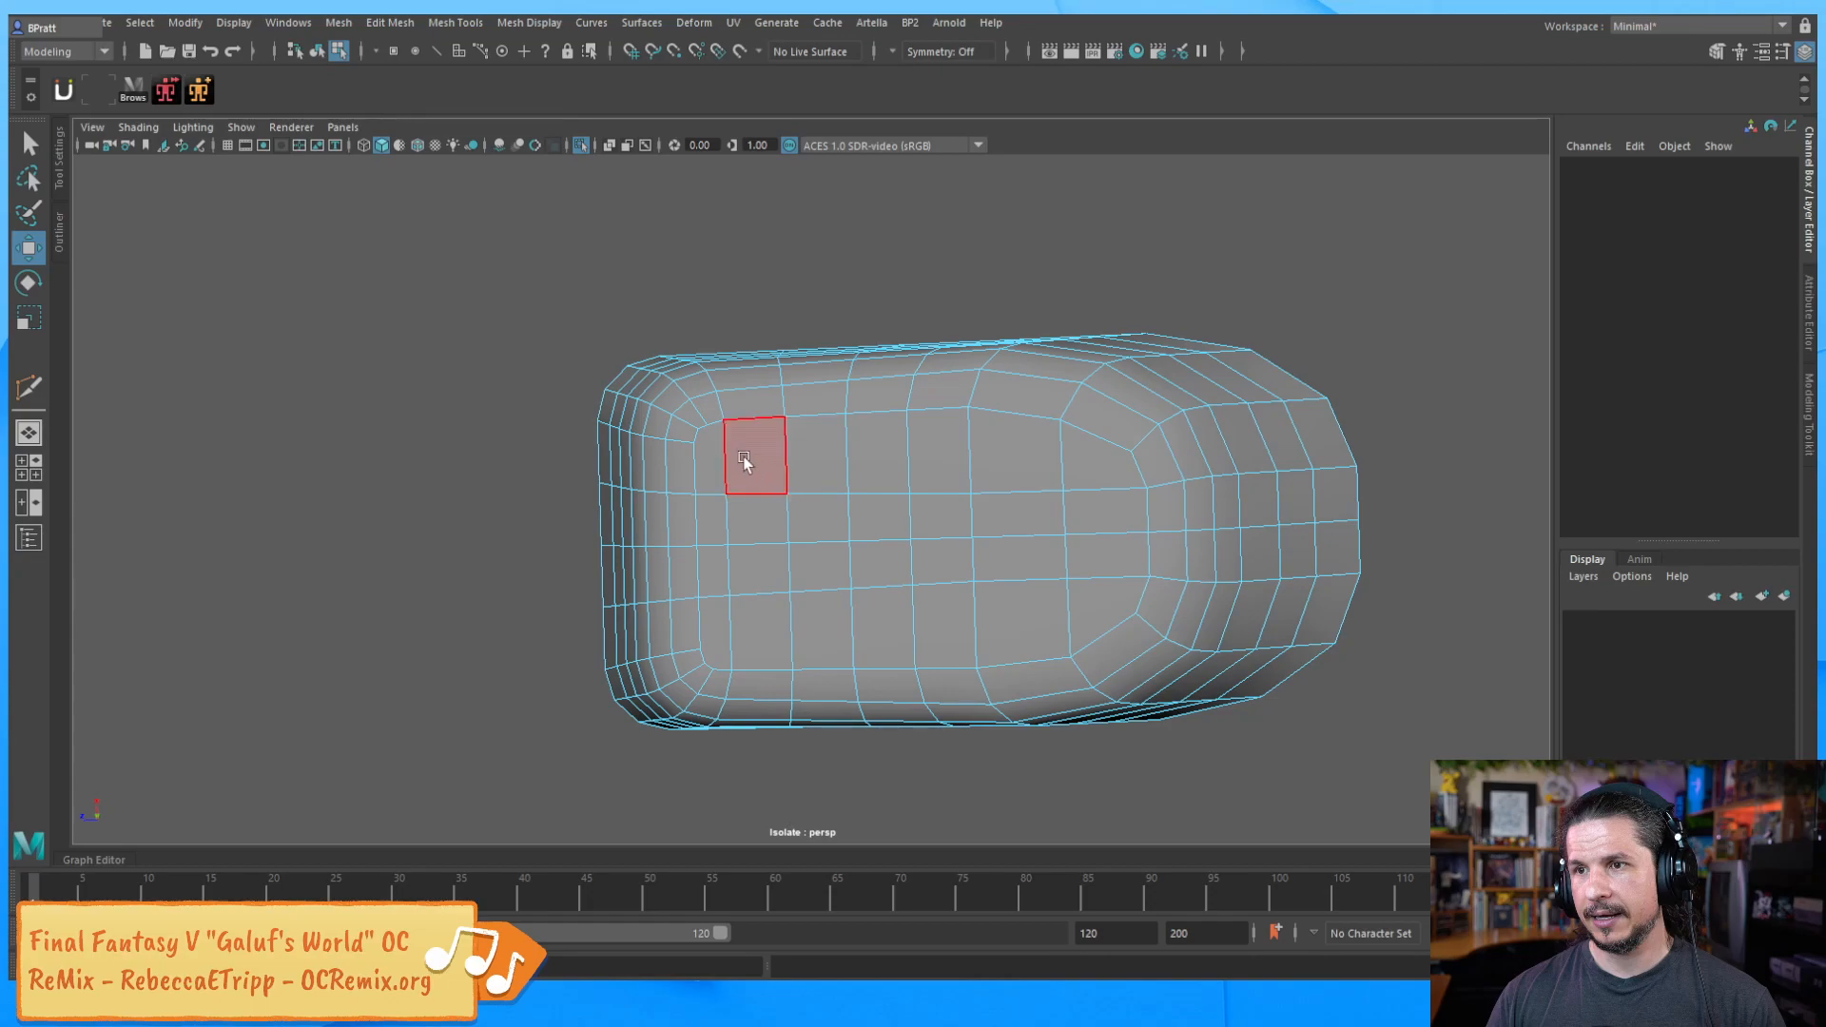
click(718, 493)
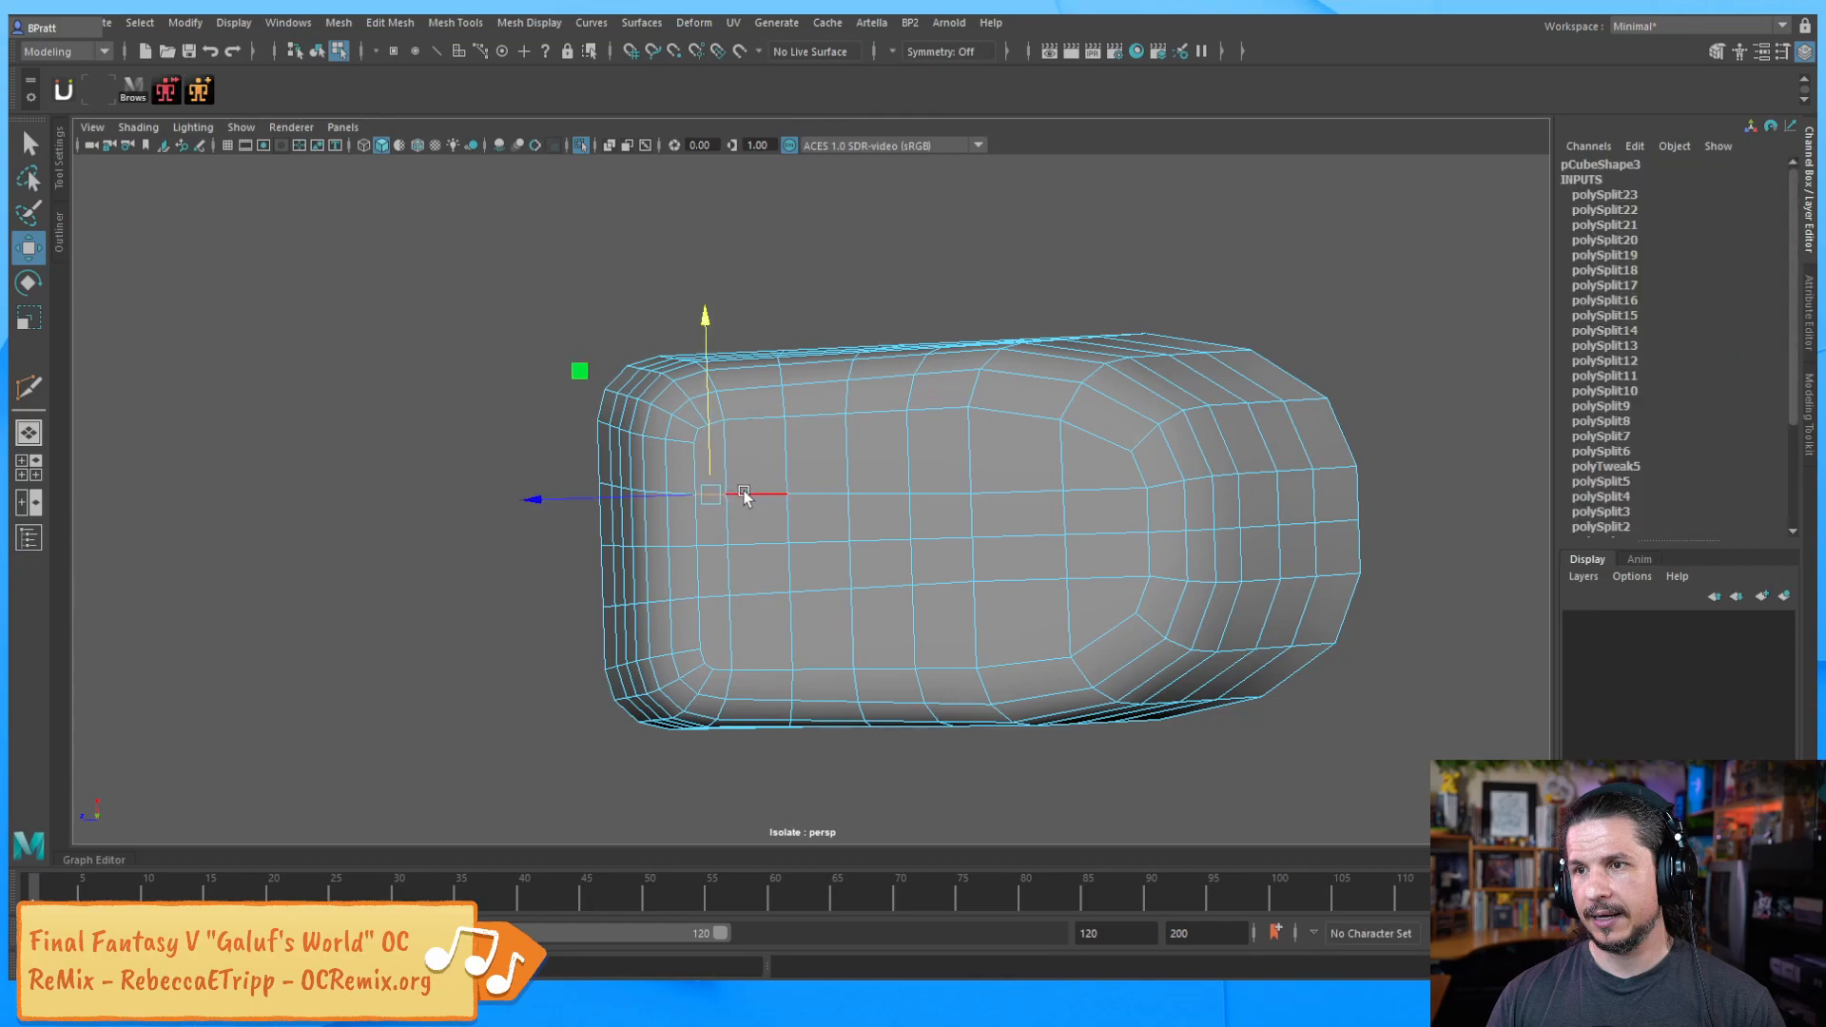
Delete the three lengthwise edges running across the tub's bottom, keeping the crosswise edges
shift+double_click(1093, 489)
shift+click(1107, 533)
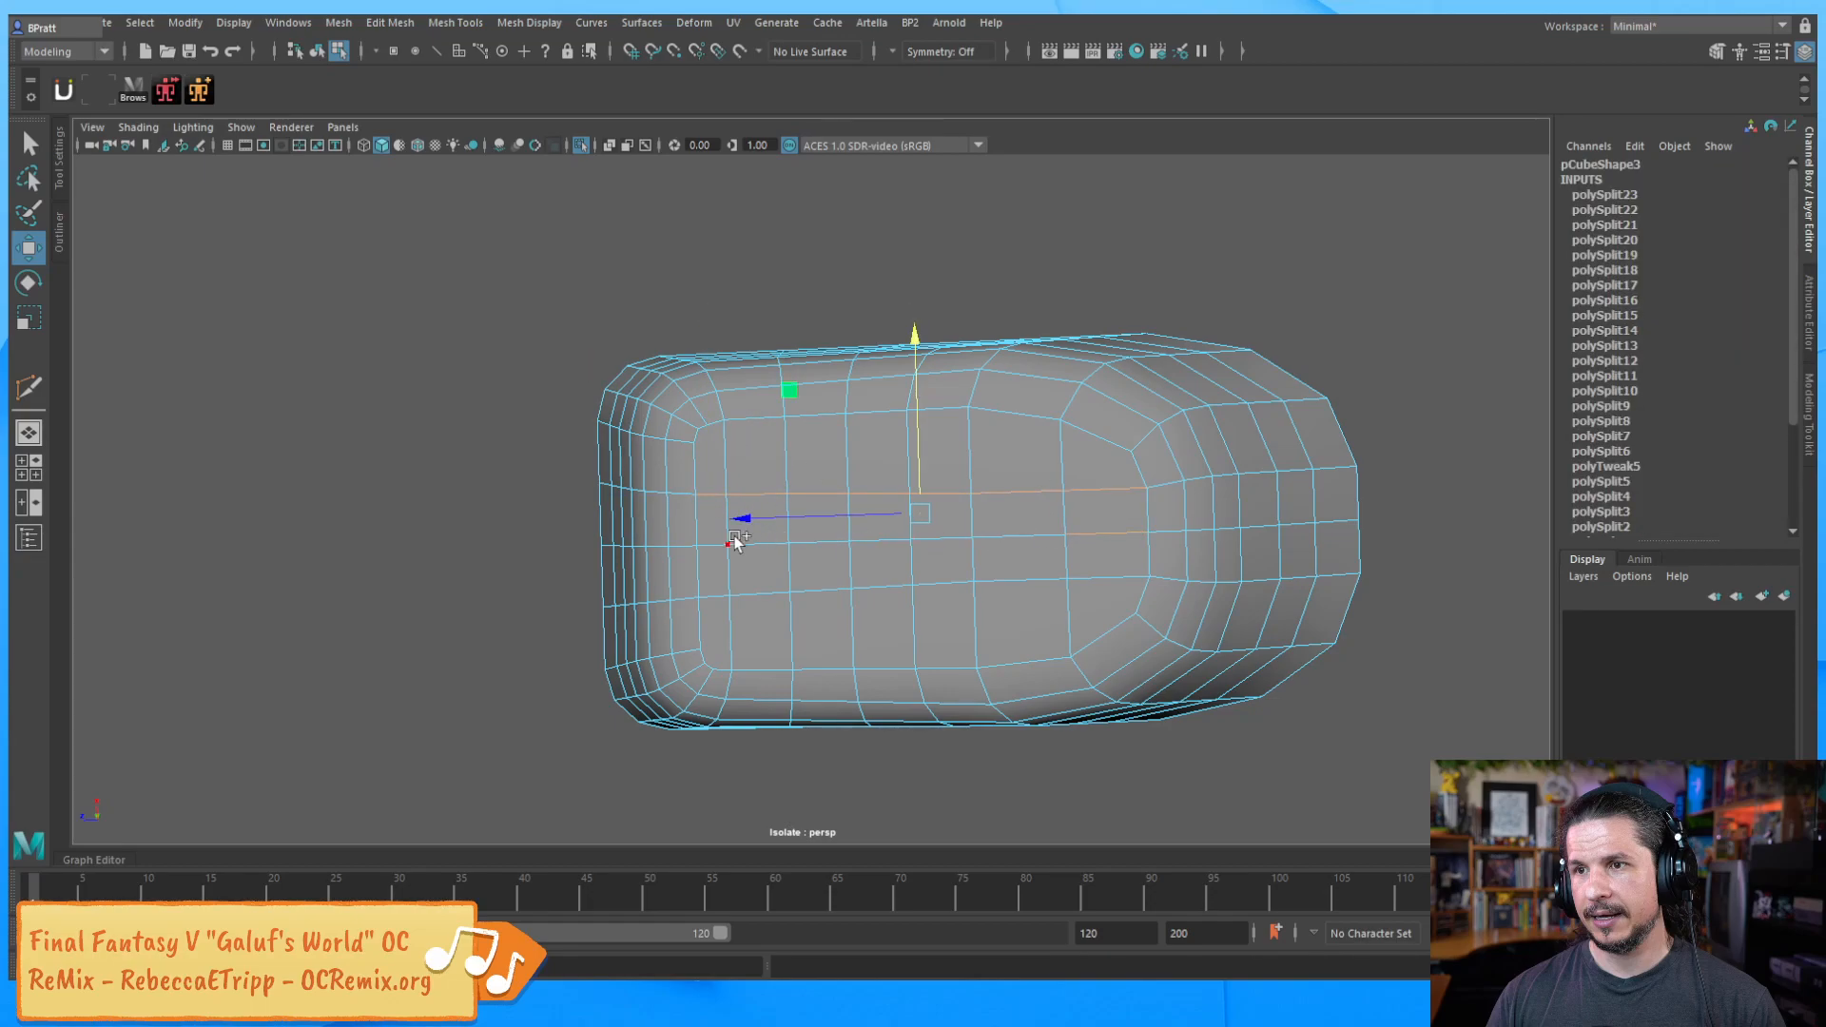
drag(732, 540, 772, 587)
click(723, 568)
key(F11)
click(725, 595)
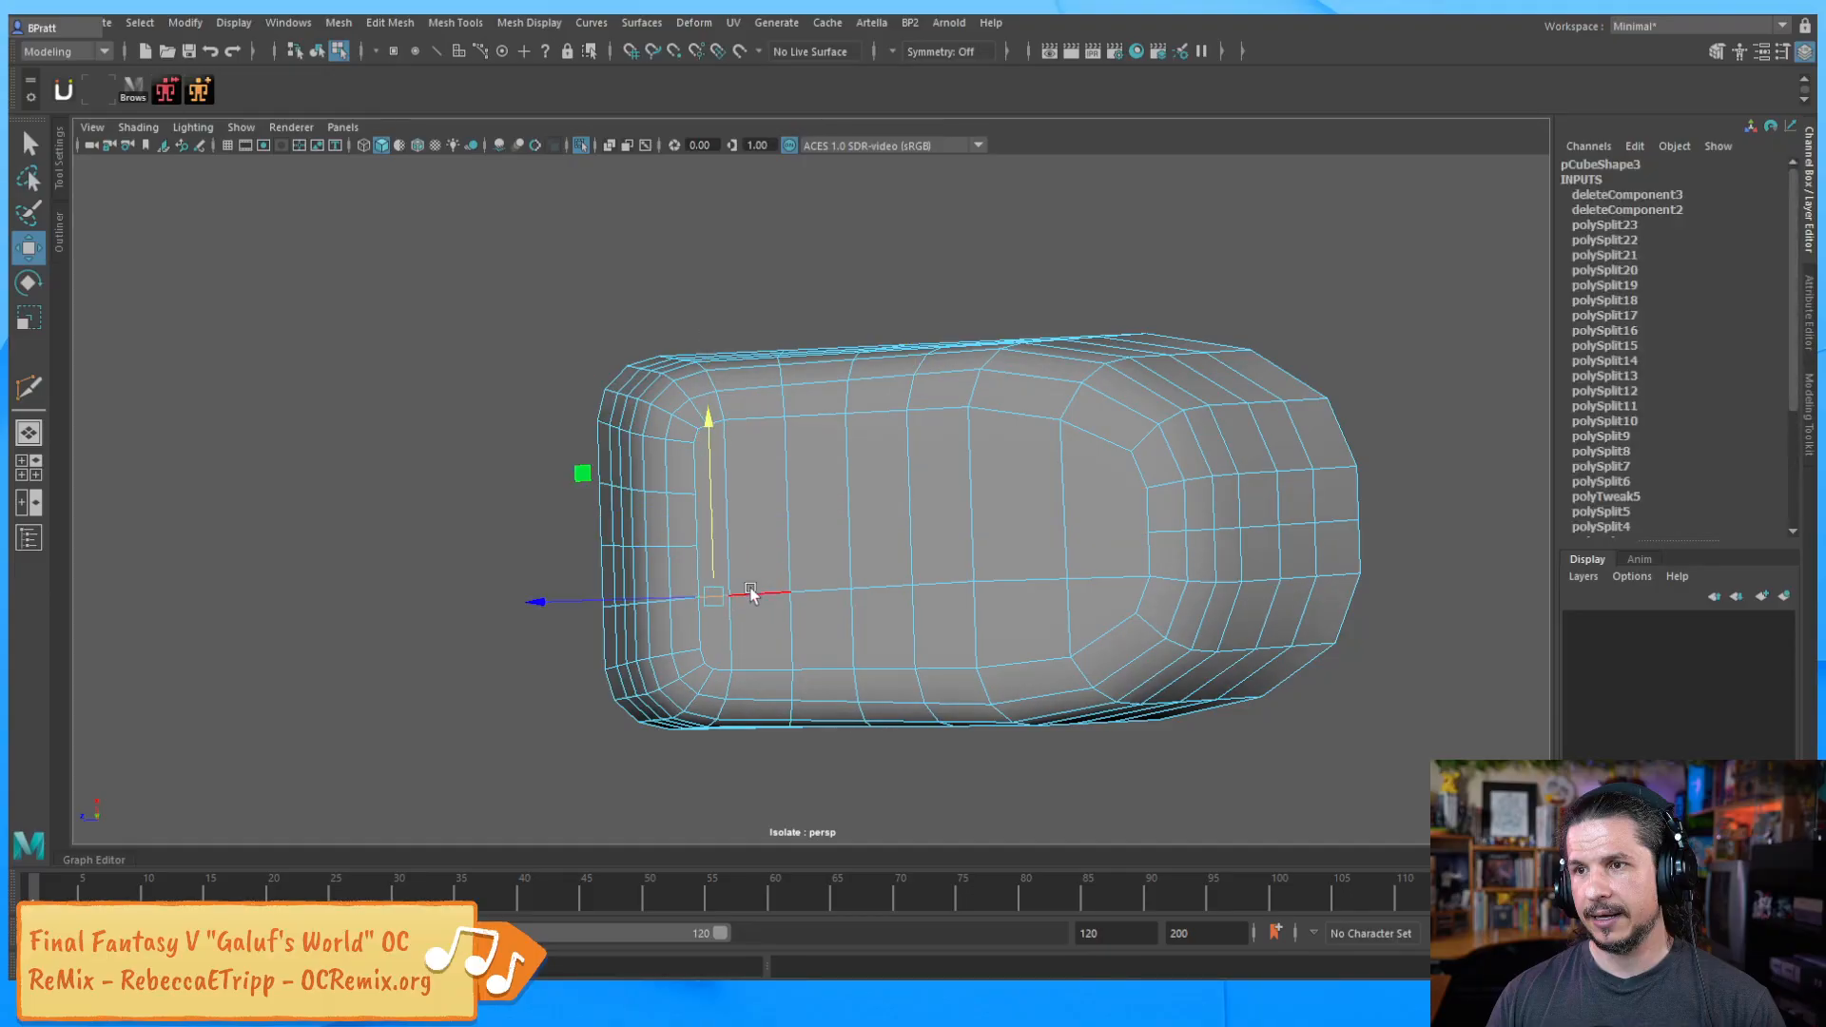
shift+click(1109, 567)
key(F10)
click(1064, 547)
Select all the bottom faces enclosed by the rounded wall loops, from front curve to rear, and delete them
key(F11)
click(1059, 462)
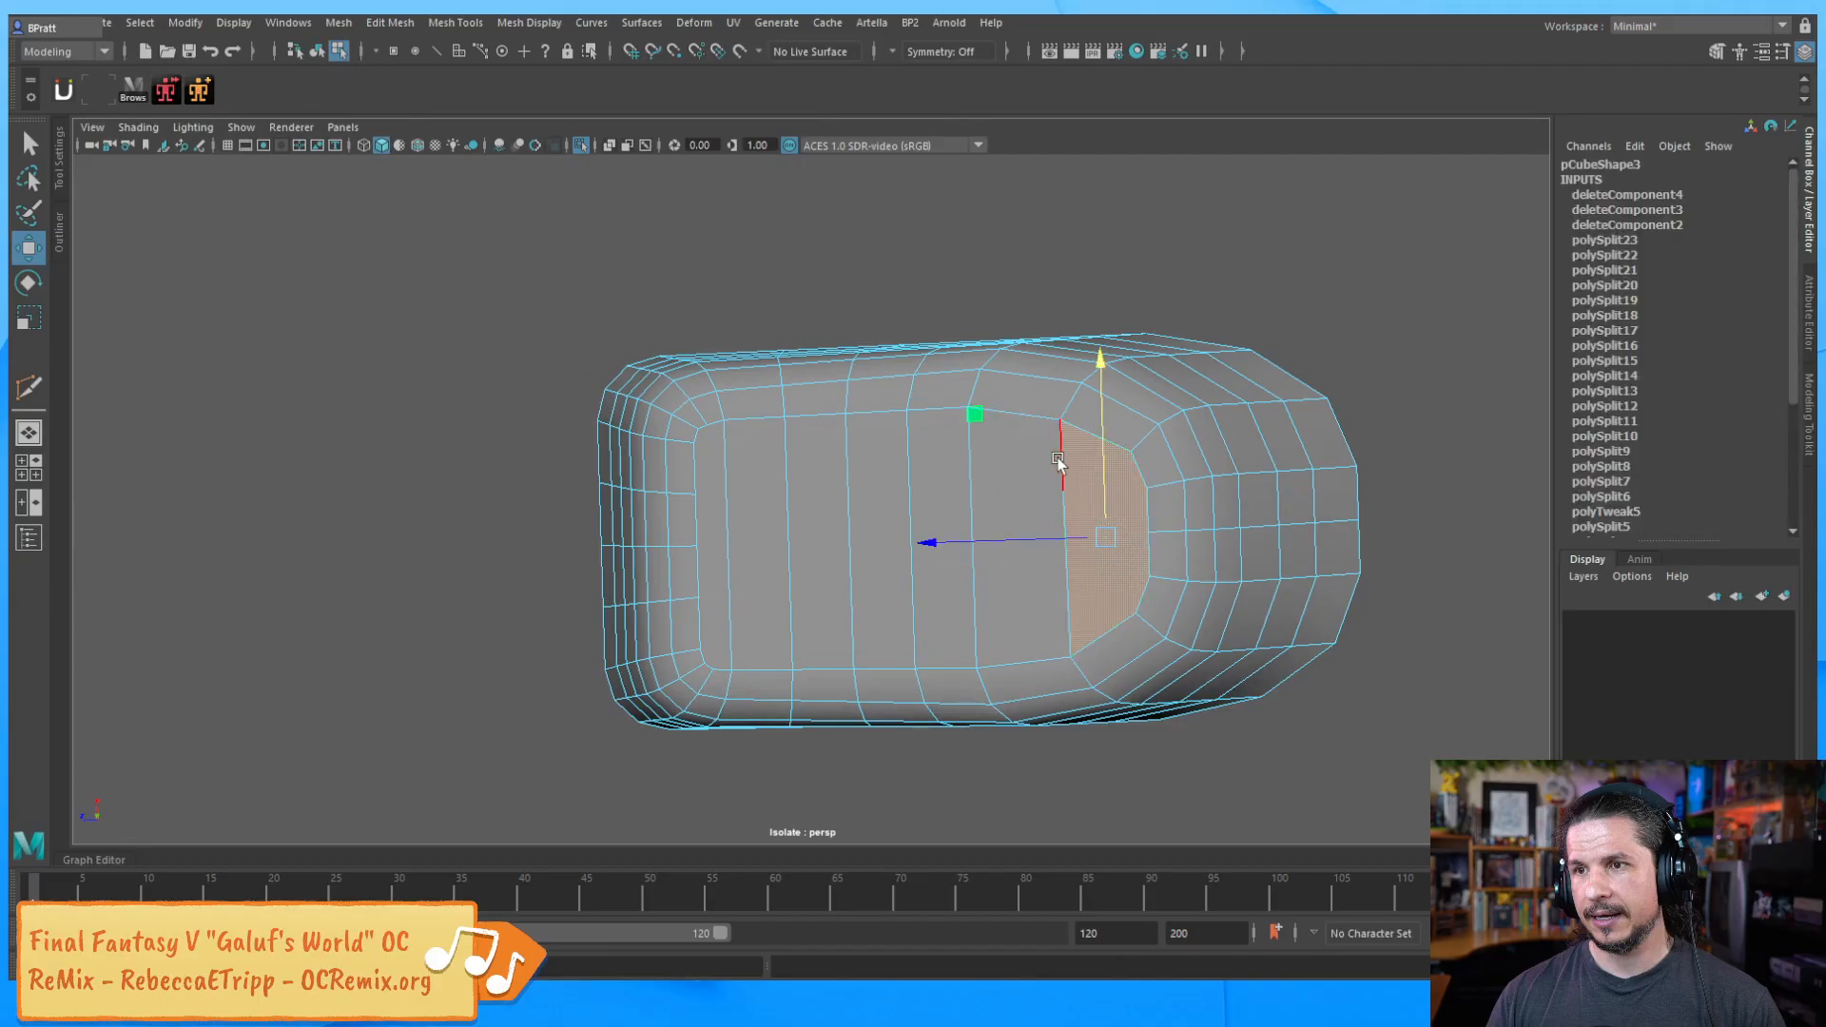
click(1068, 480)
key(F11)
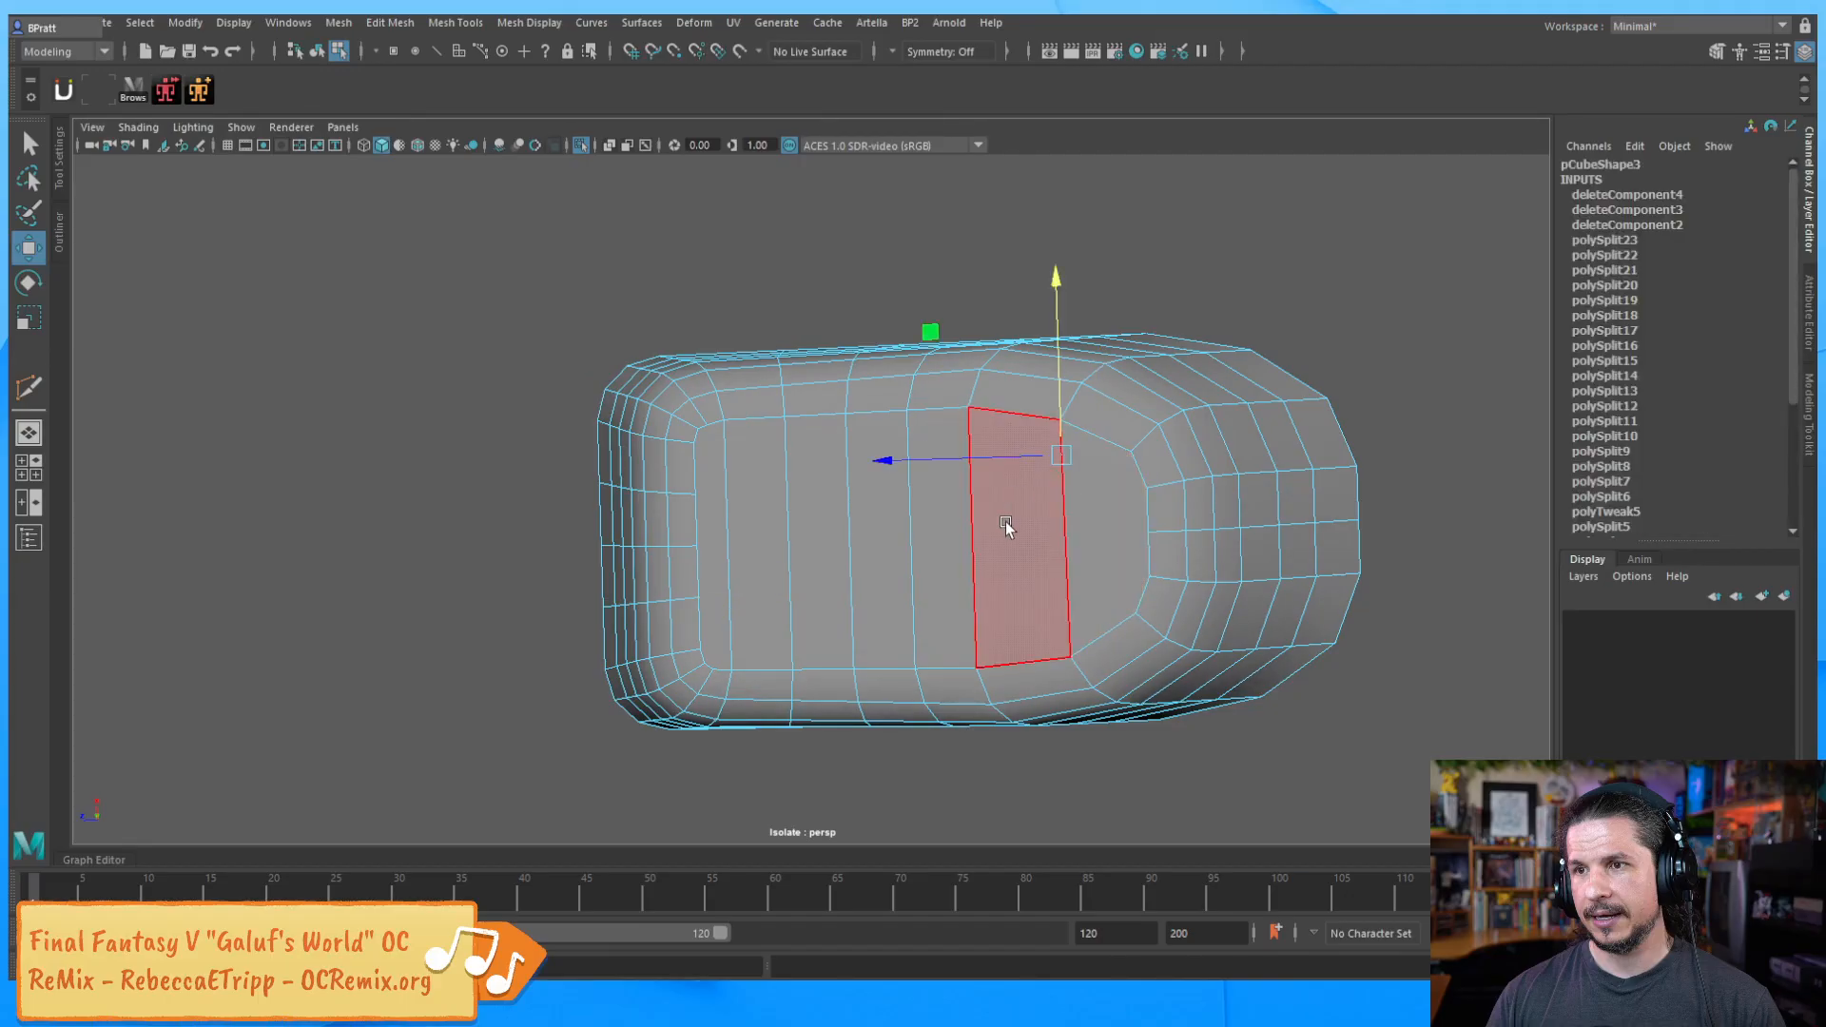
right_drag(1019, 533, 1071, 539)
click(1071, 539)
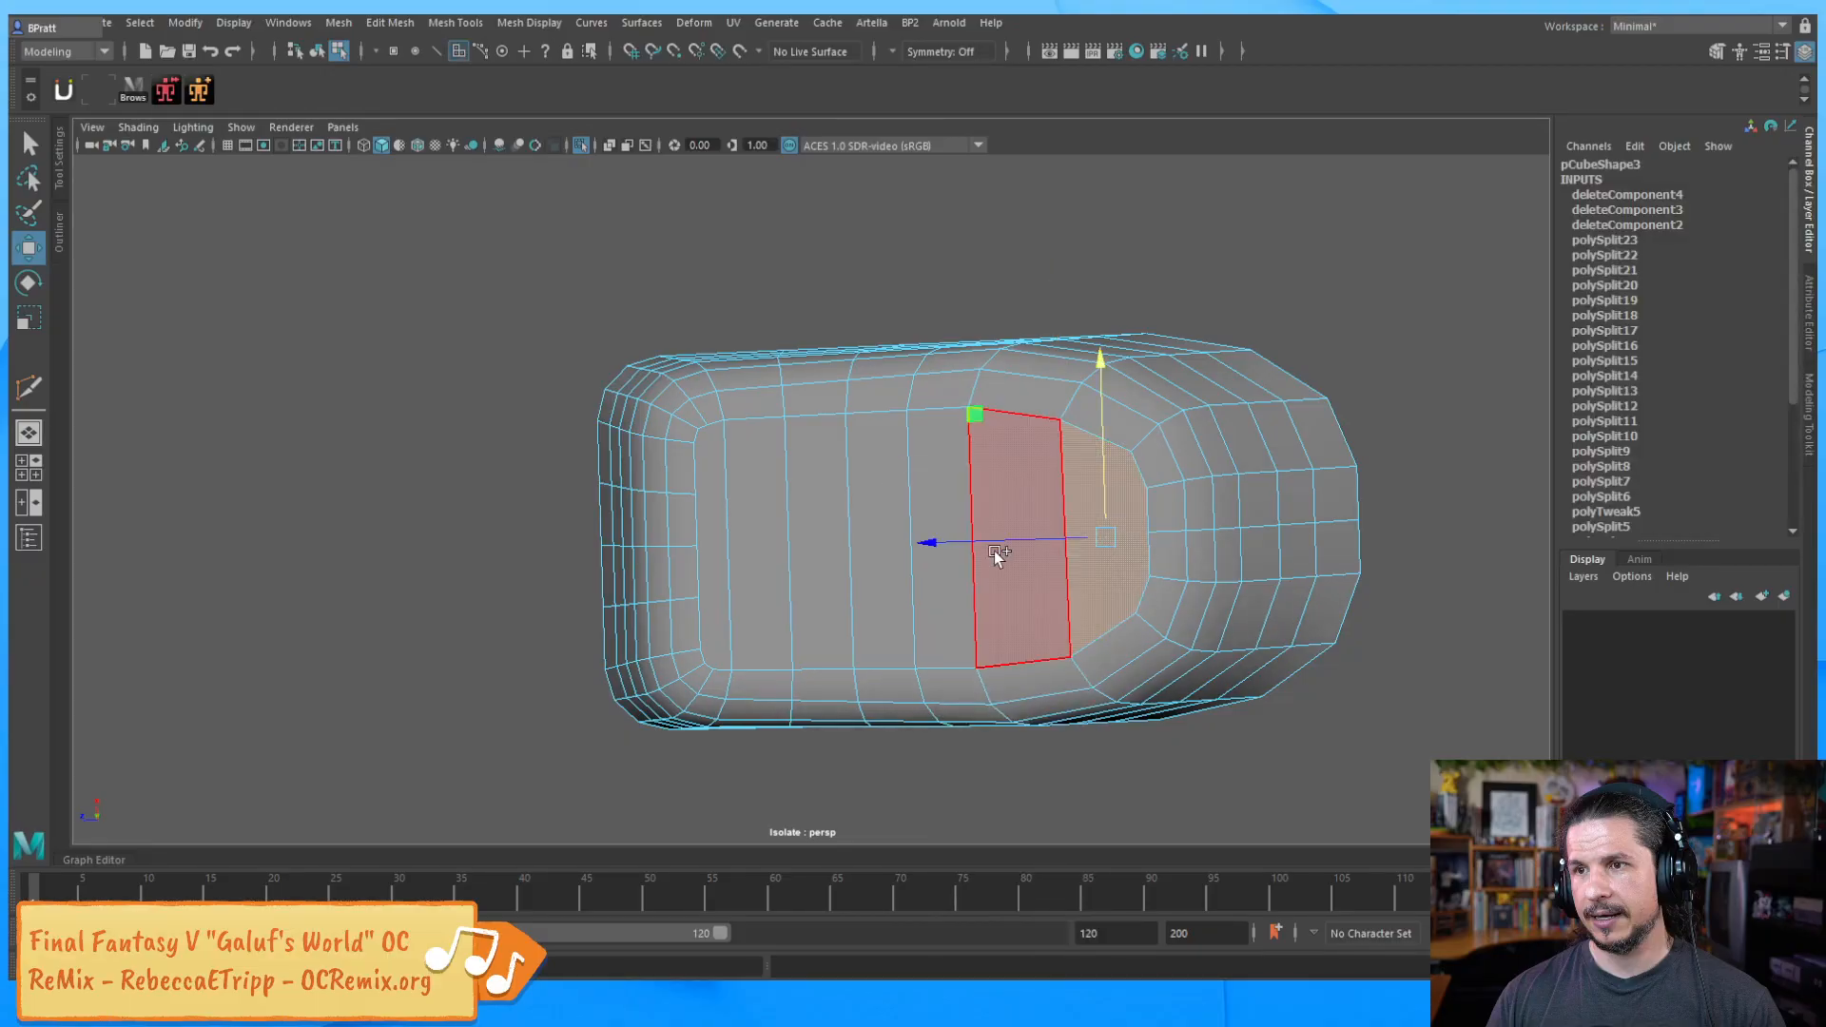
shift+click(905, 580)
shift+click(937, 584)
shift+click(792, 587)
shift+click(754, 593)
shift+click(717, 599)
key(Delete)
Fill the tub's bottom hole with a single face and delete the extra face made by the fill
key(F8)
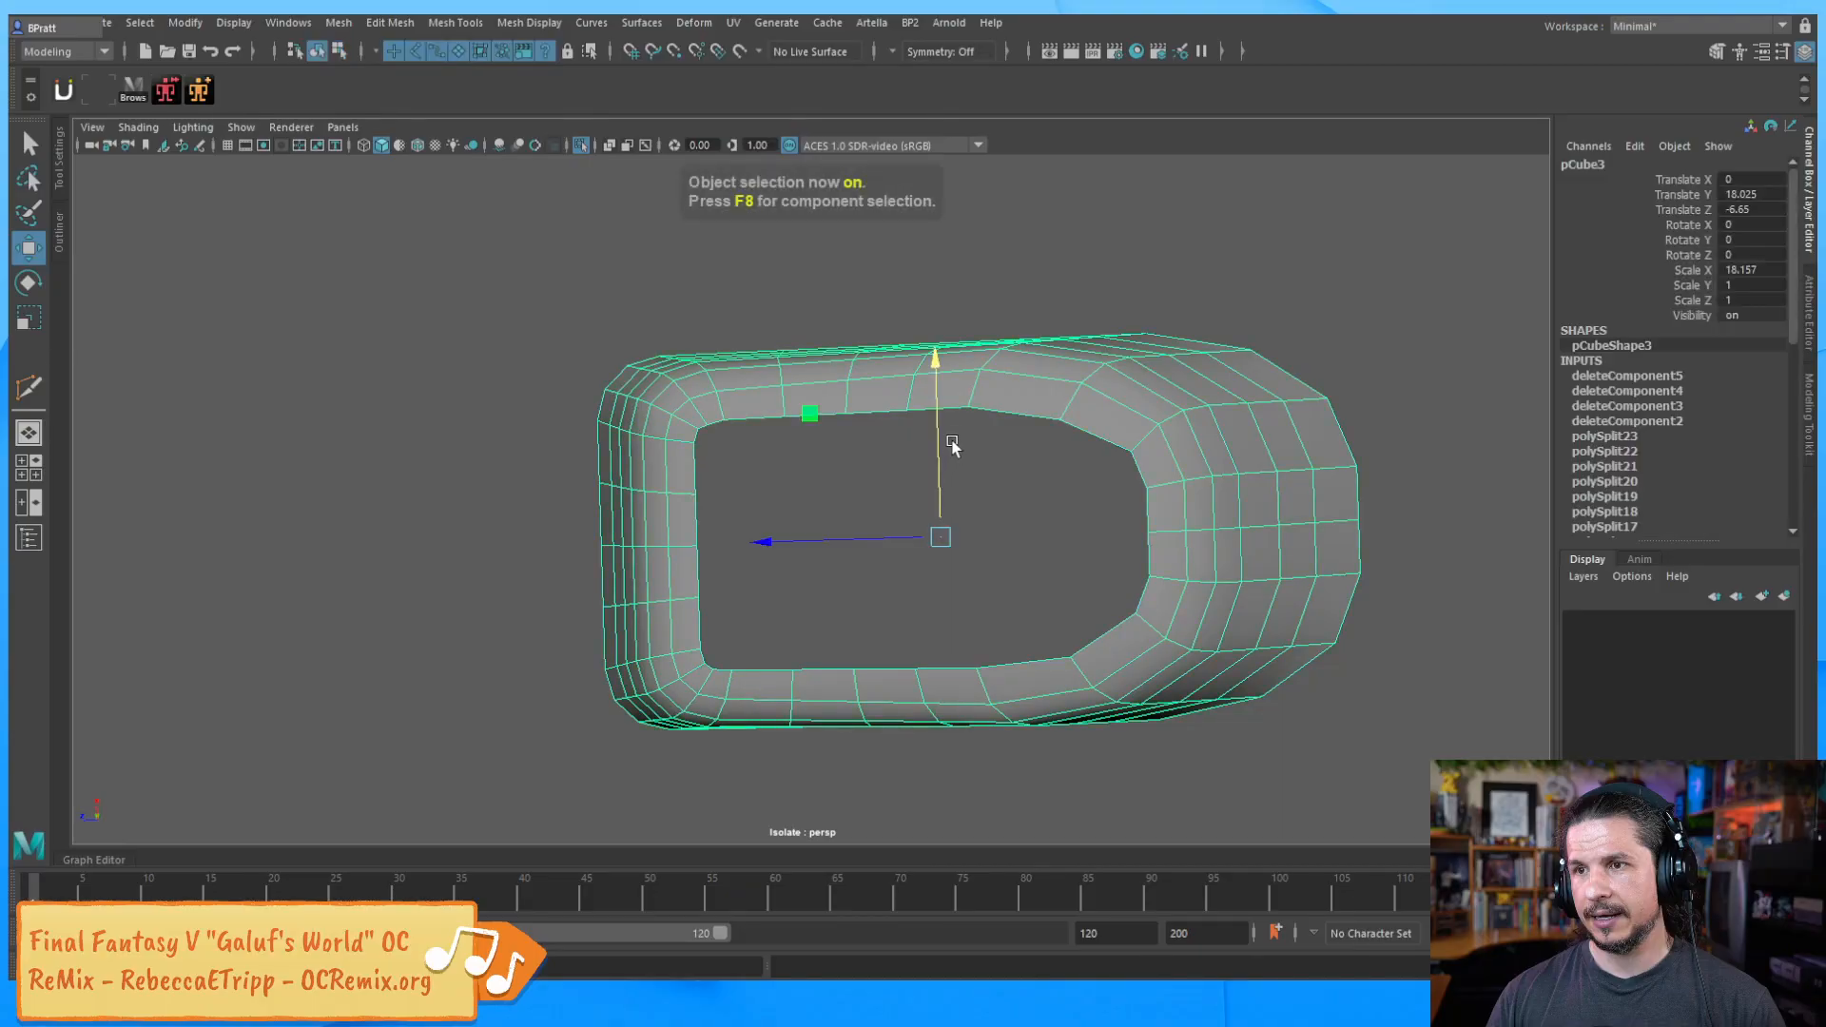
shift+right_drag(1050, 384, 1109, 364)
key(F8)
key(F8)
mouse_move(980, 383)
alt+mouse_down()
mouse_move(973, 364)
mouse_move(981, 394)
alt+mouse_up()
right_drag(1017, 379, 1037, 407)
click(1036, 407)
key(Delete)
alt+drag(888, 744, 897, 504)
key(F8)
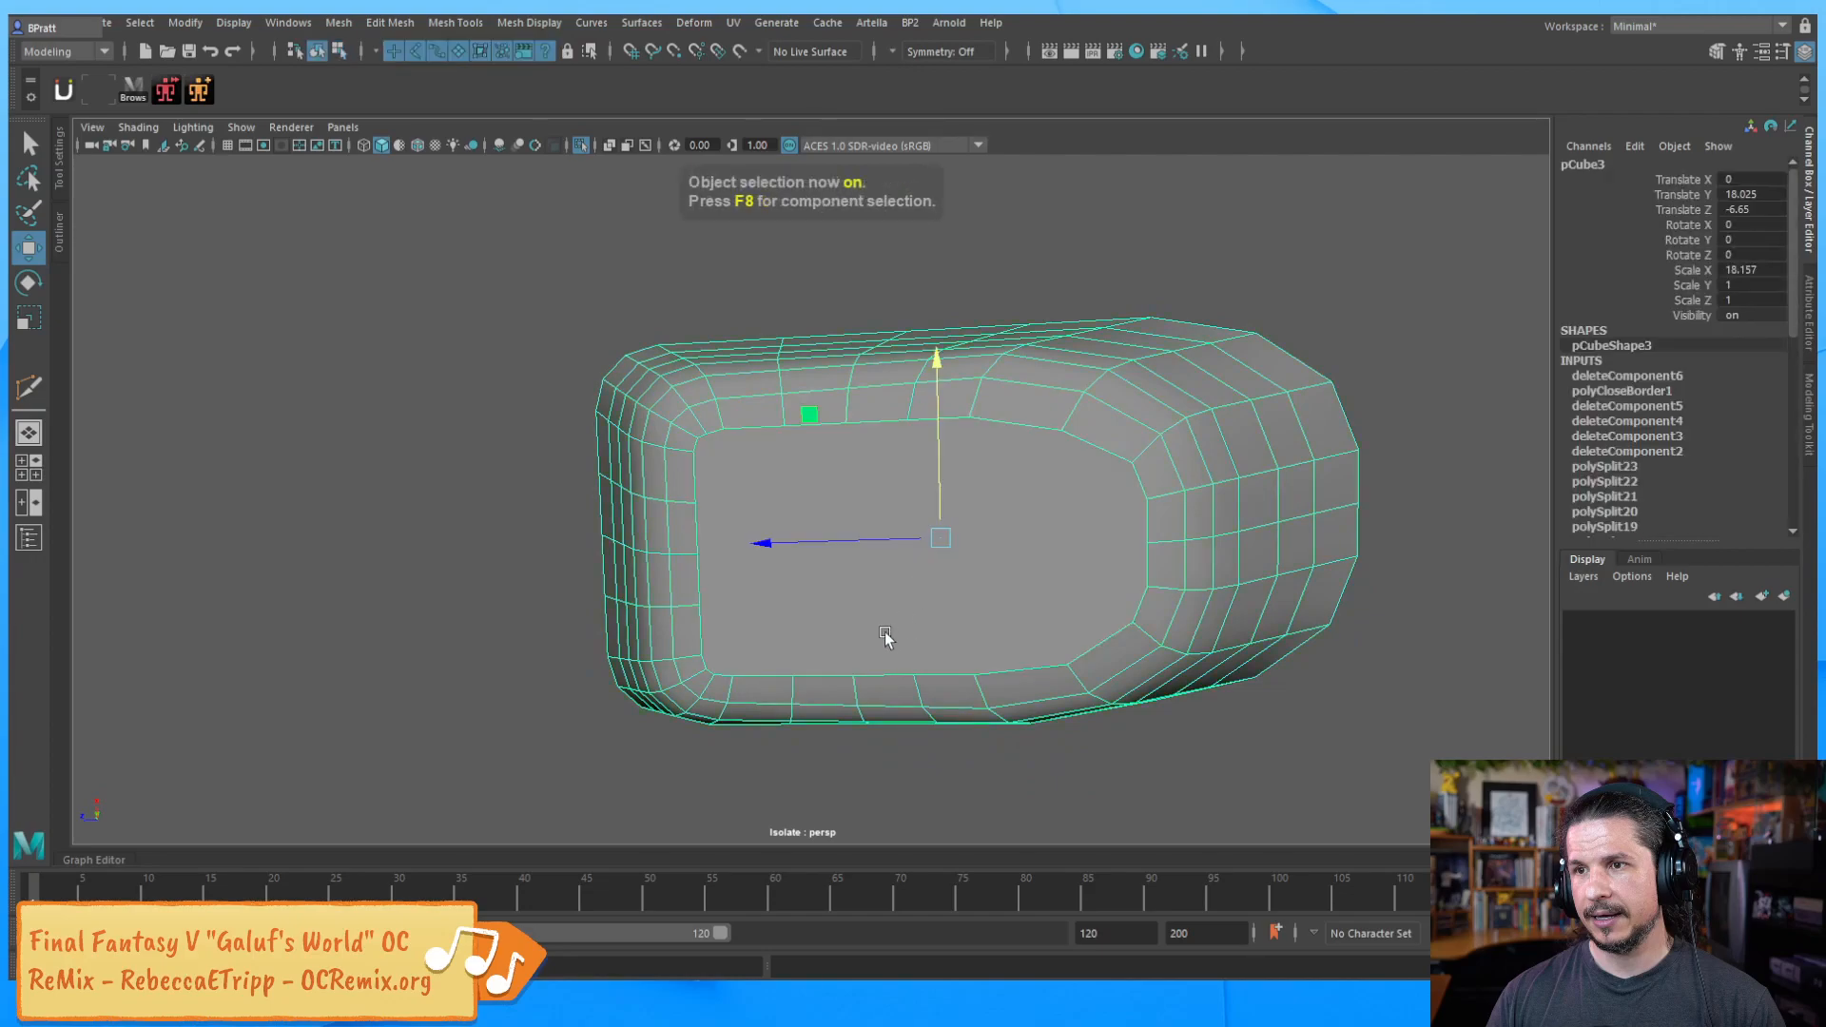
alt+drag(888, 636, 893, 613)
alt+right_drag(894, 614, 1058, 531)
alt+drag(1058, 530, 1014, 540)
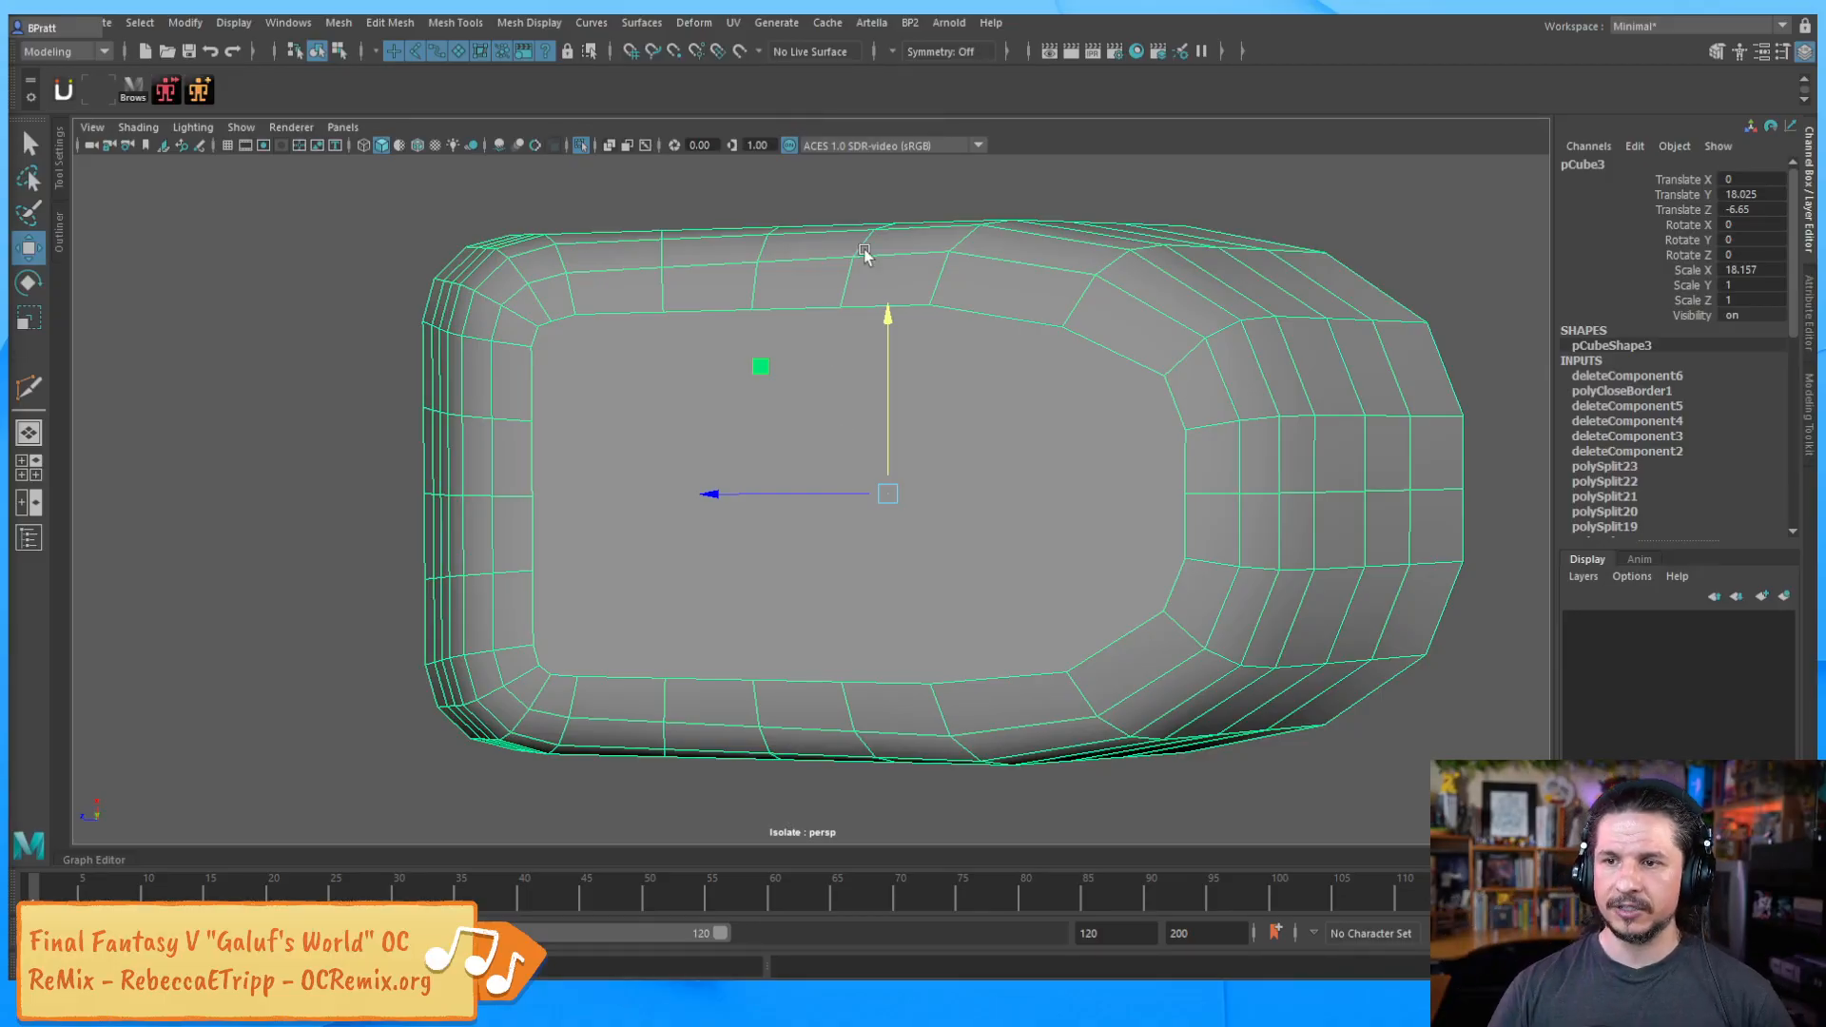
Start Blue Pencil 2's Draw tool, dismiss the demo notice and activate its licence through the licensing settings
click(909, 22)
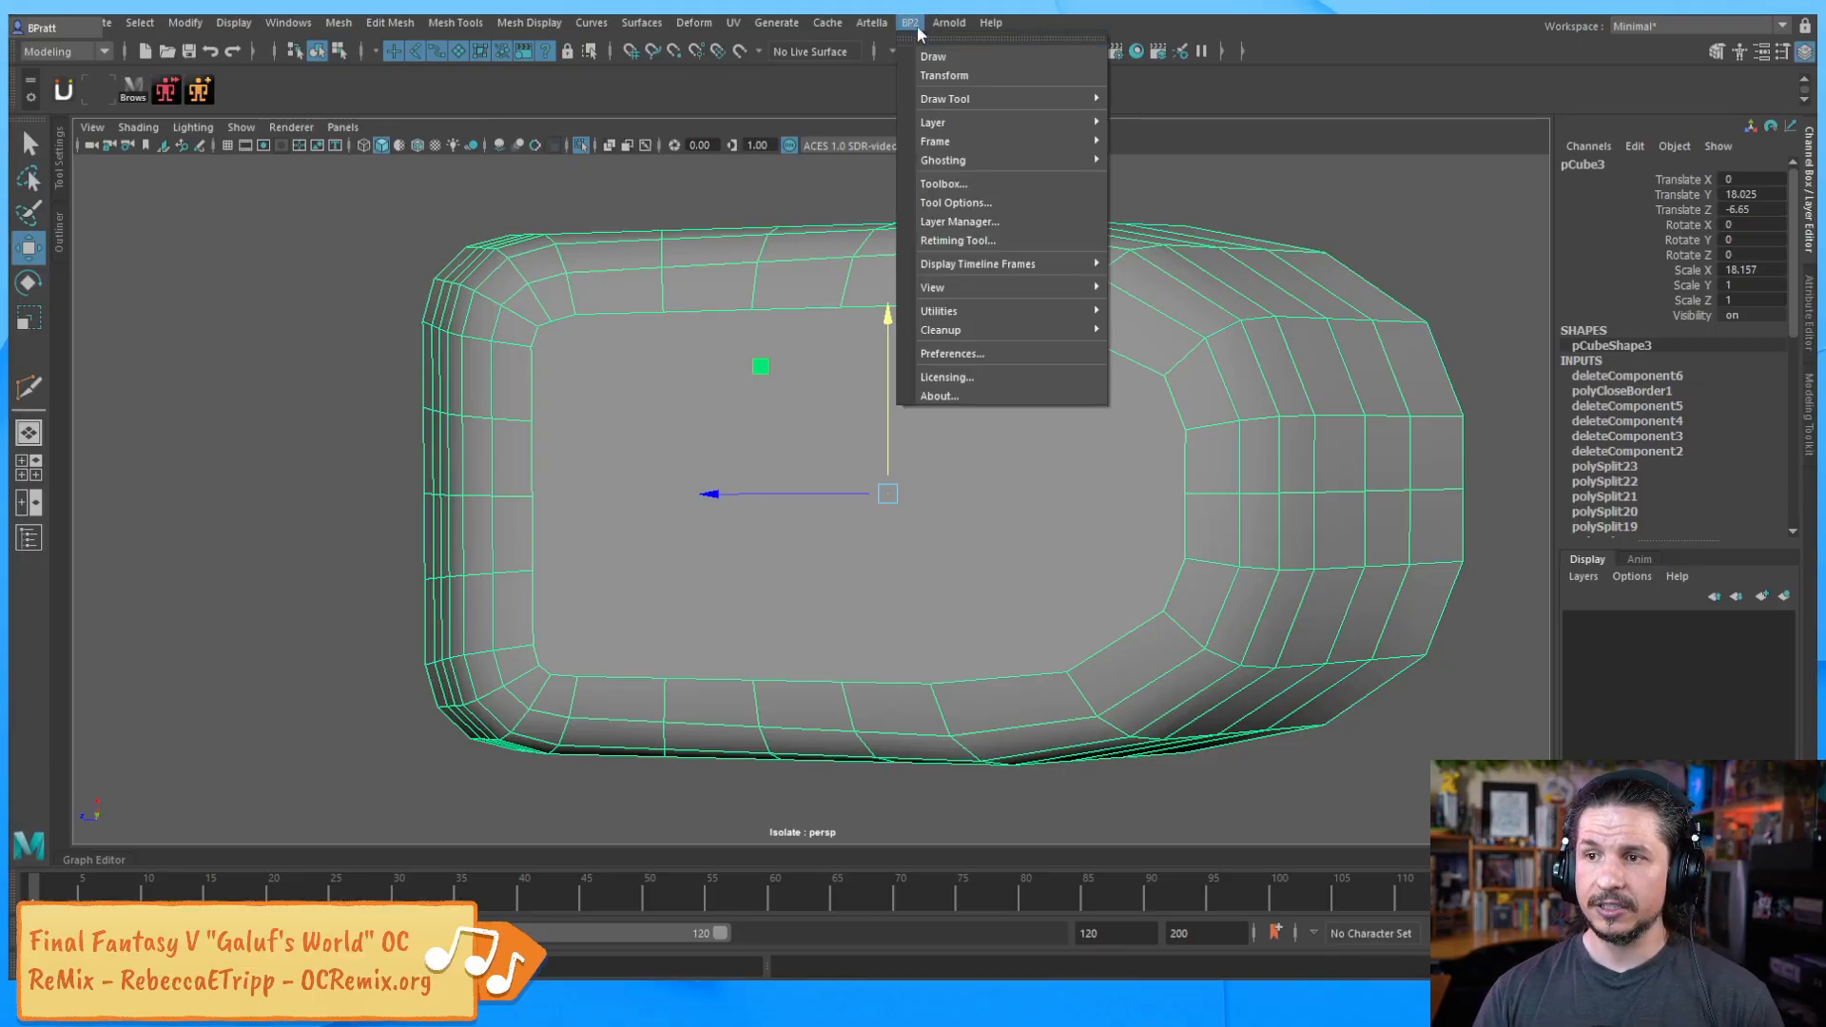
click(934, 57)
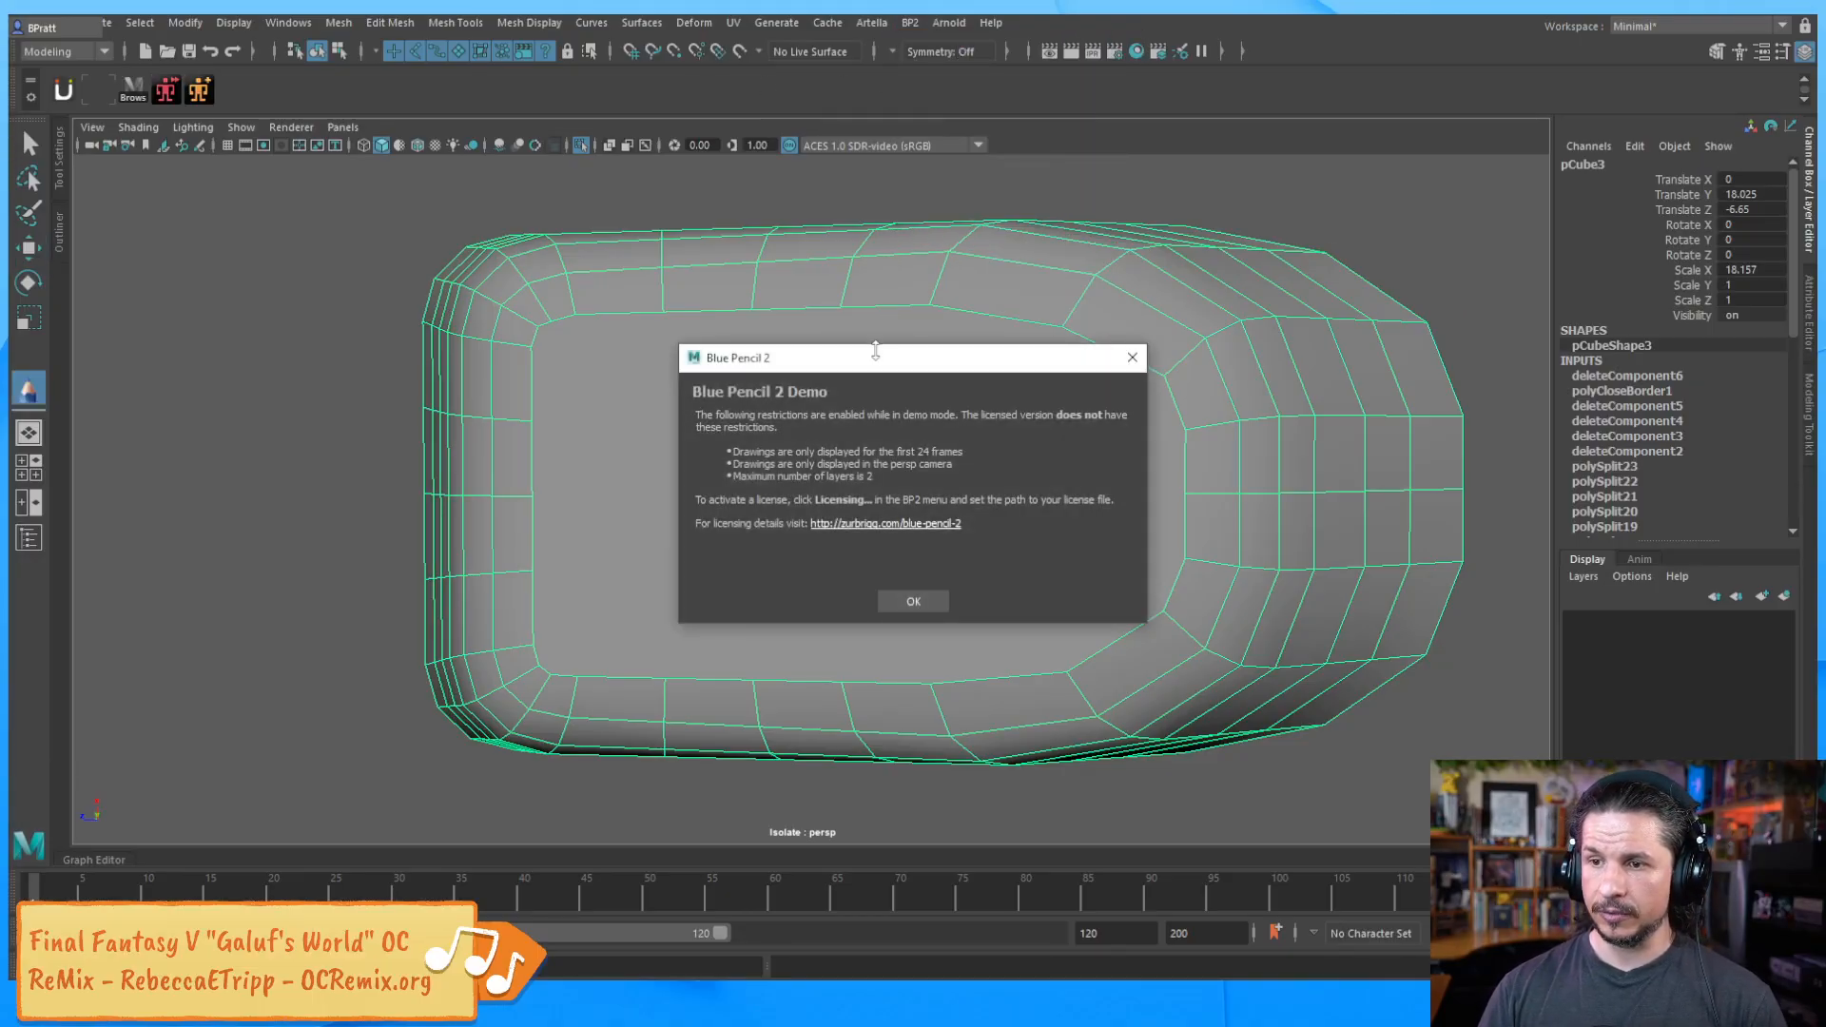
click(915, 601)
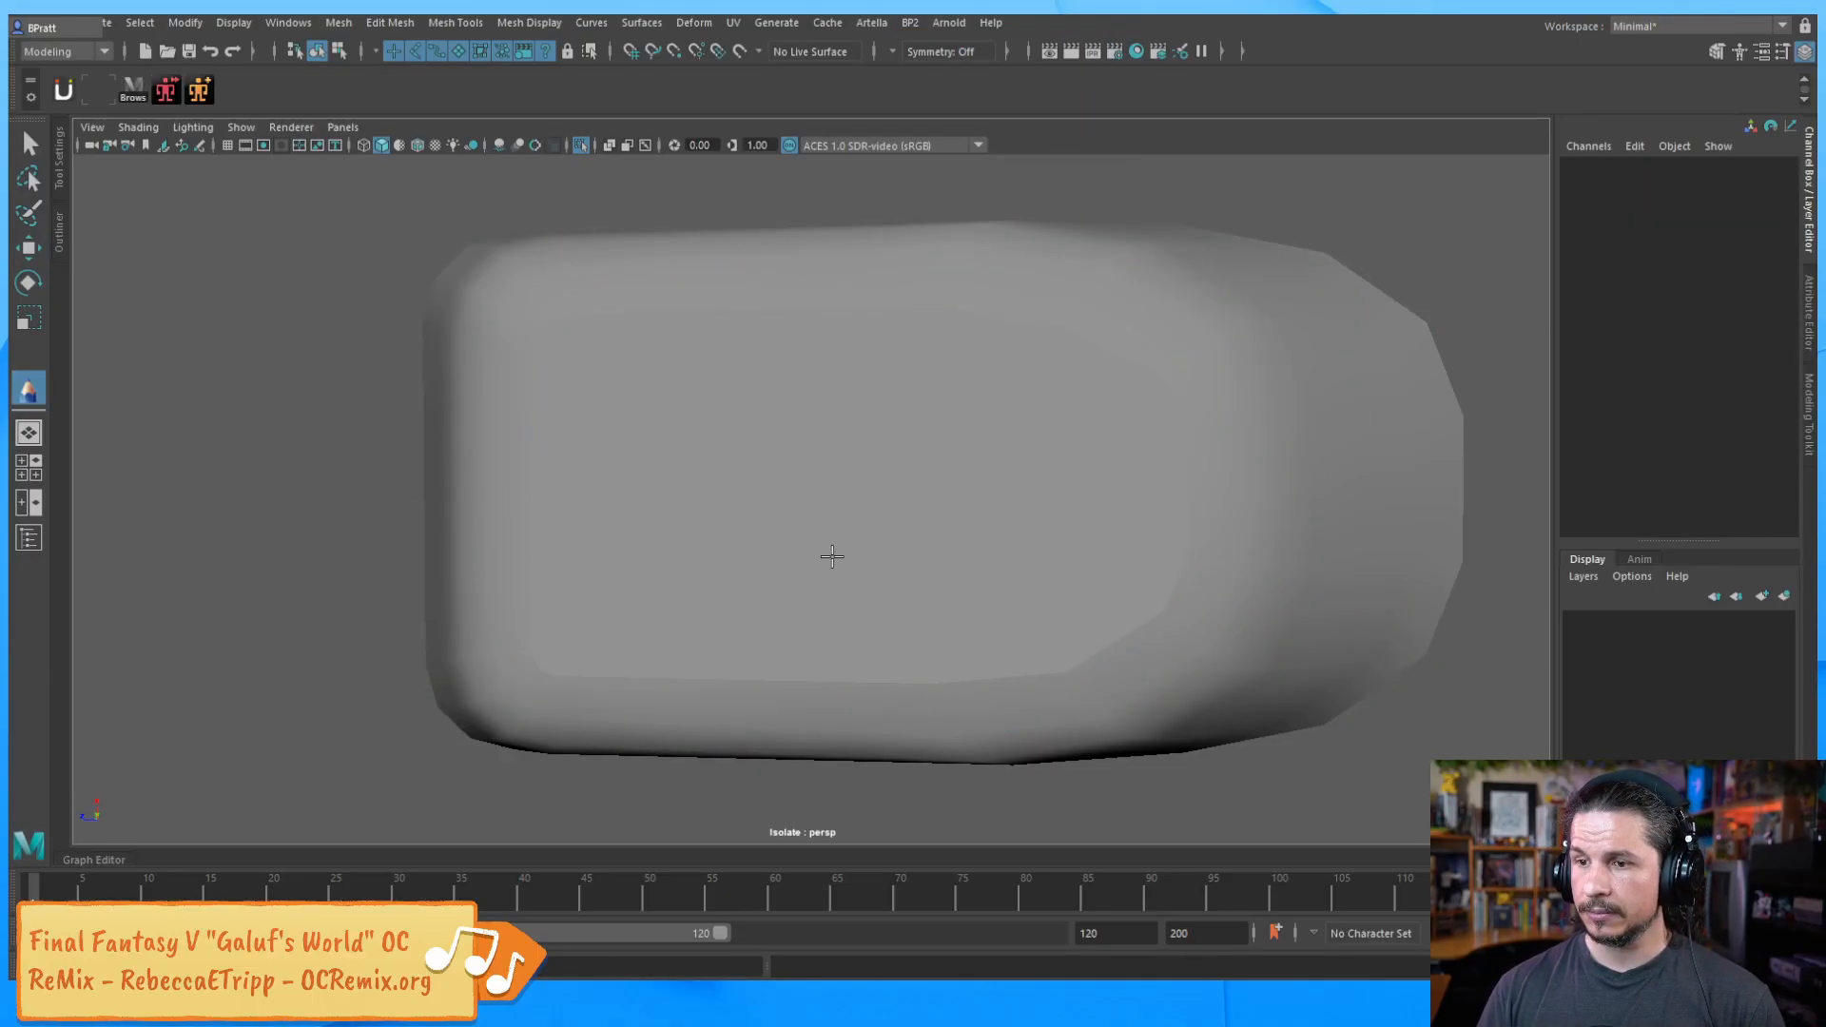
click(910, 22)
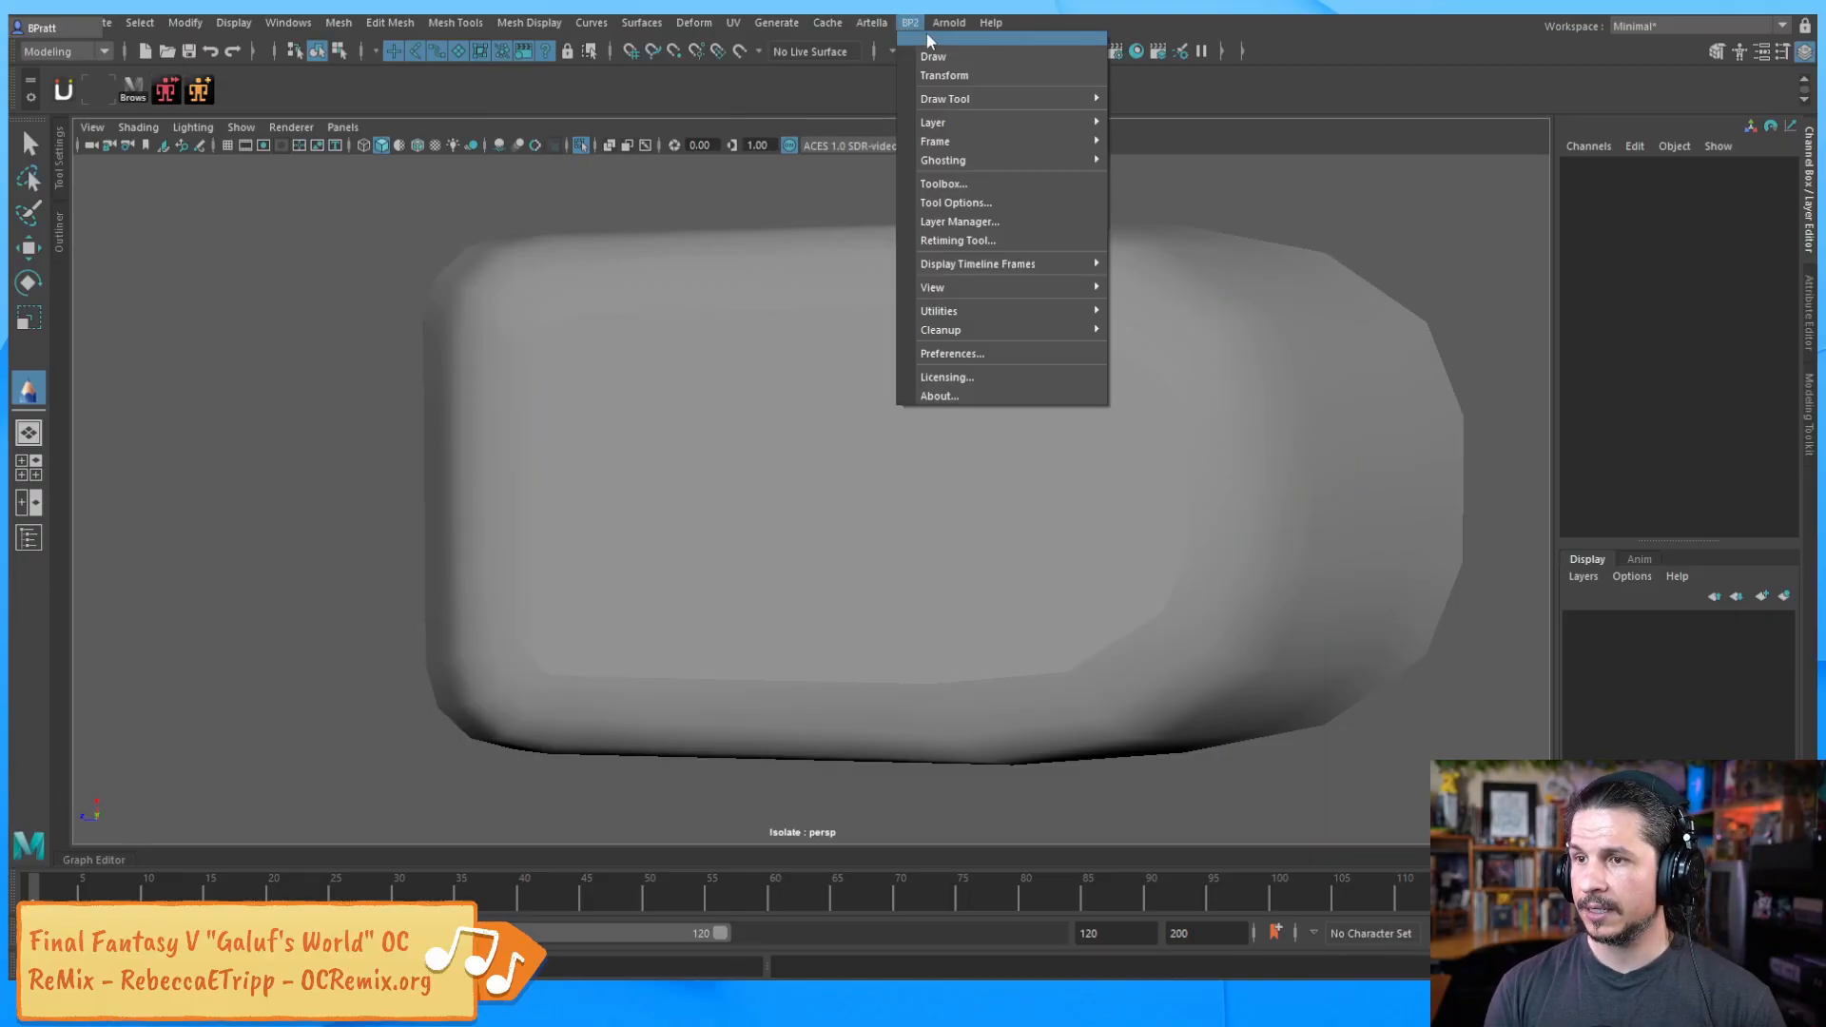
click(959, 376)
click(1149, 446)
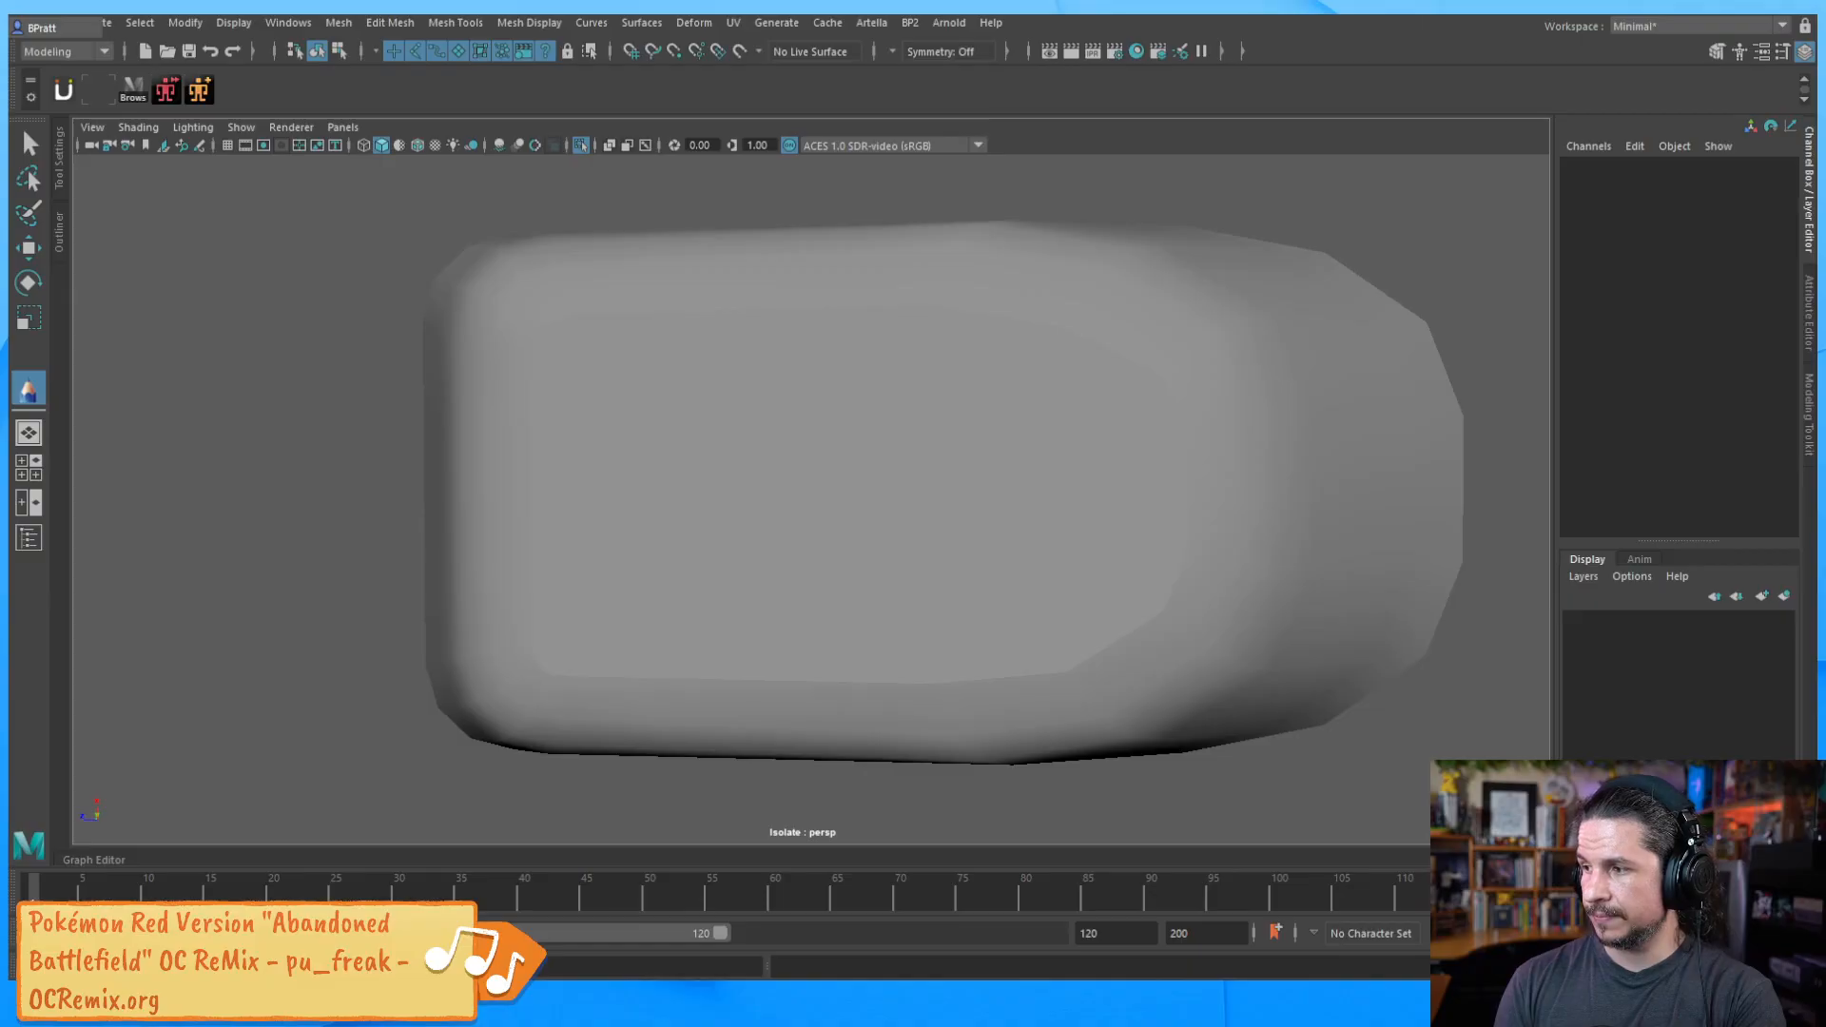
Restart the Blue Pencil 2 Draw tool and turn on Wireframe on Shaded in the viewport
click(911, 23)
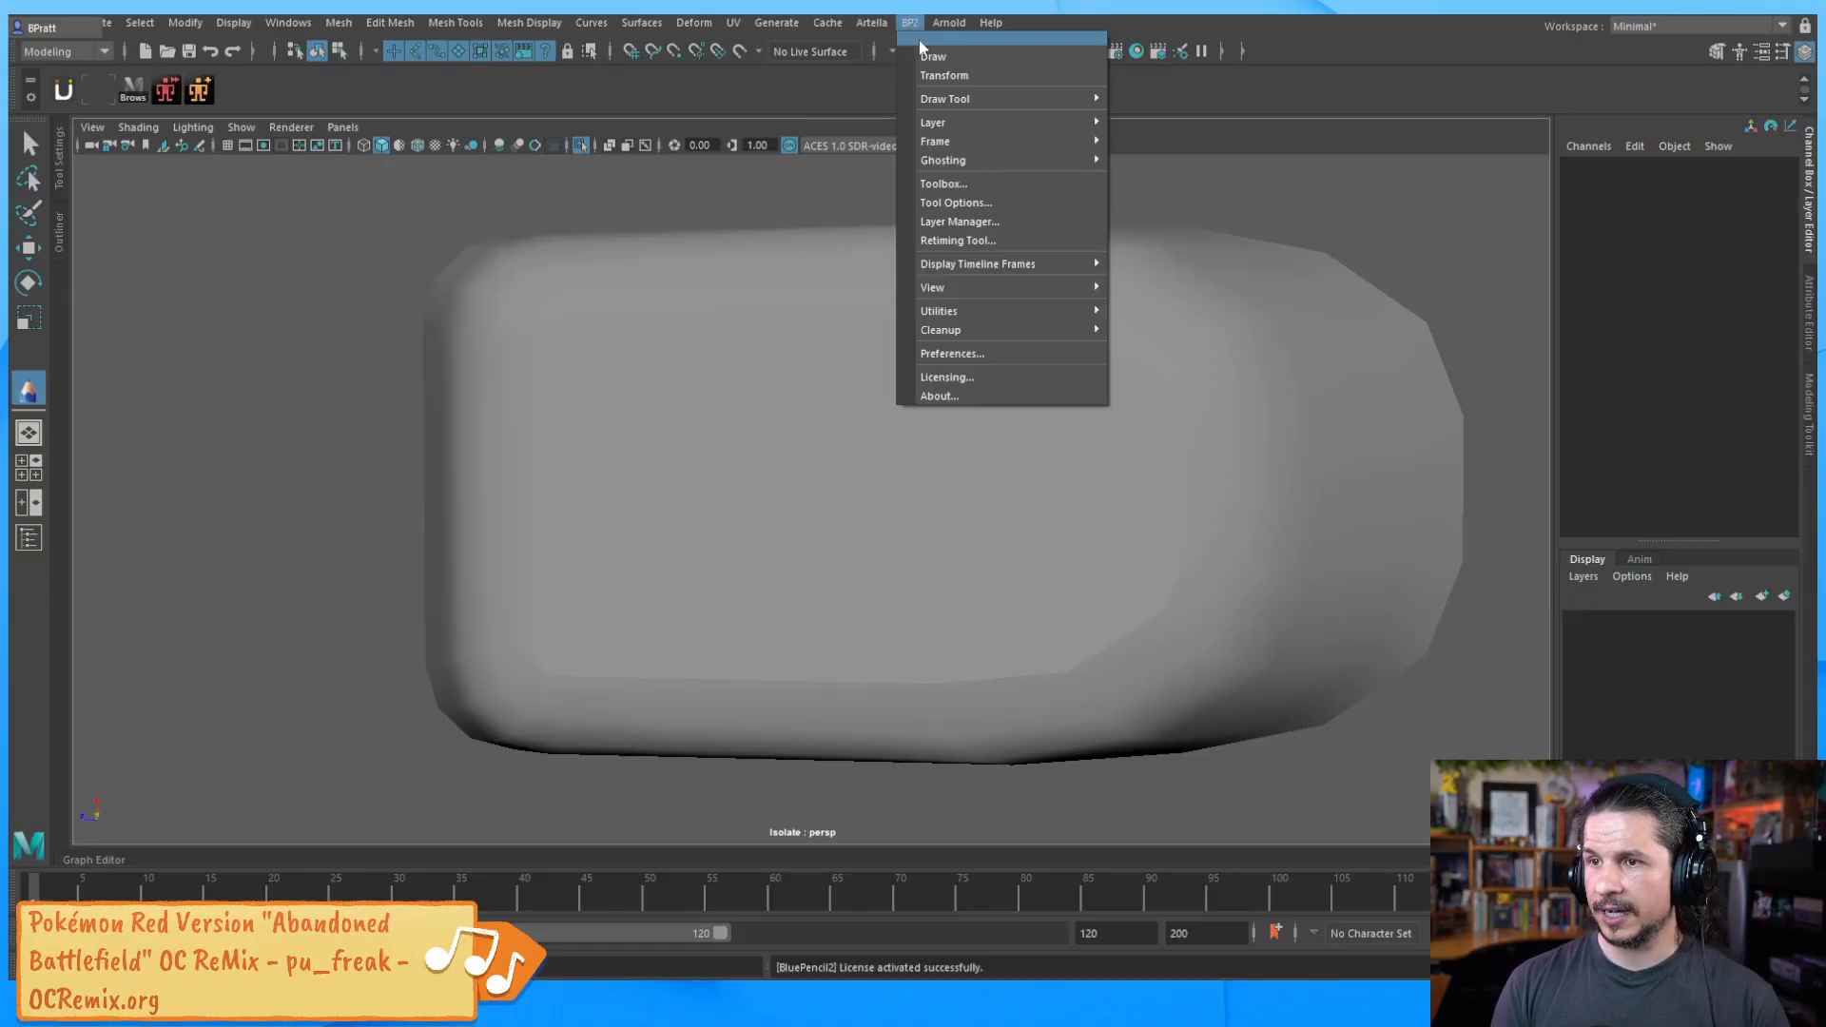
click(928, 65)
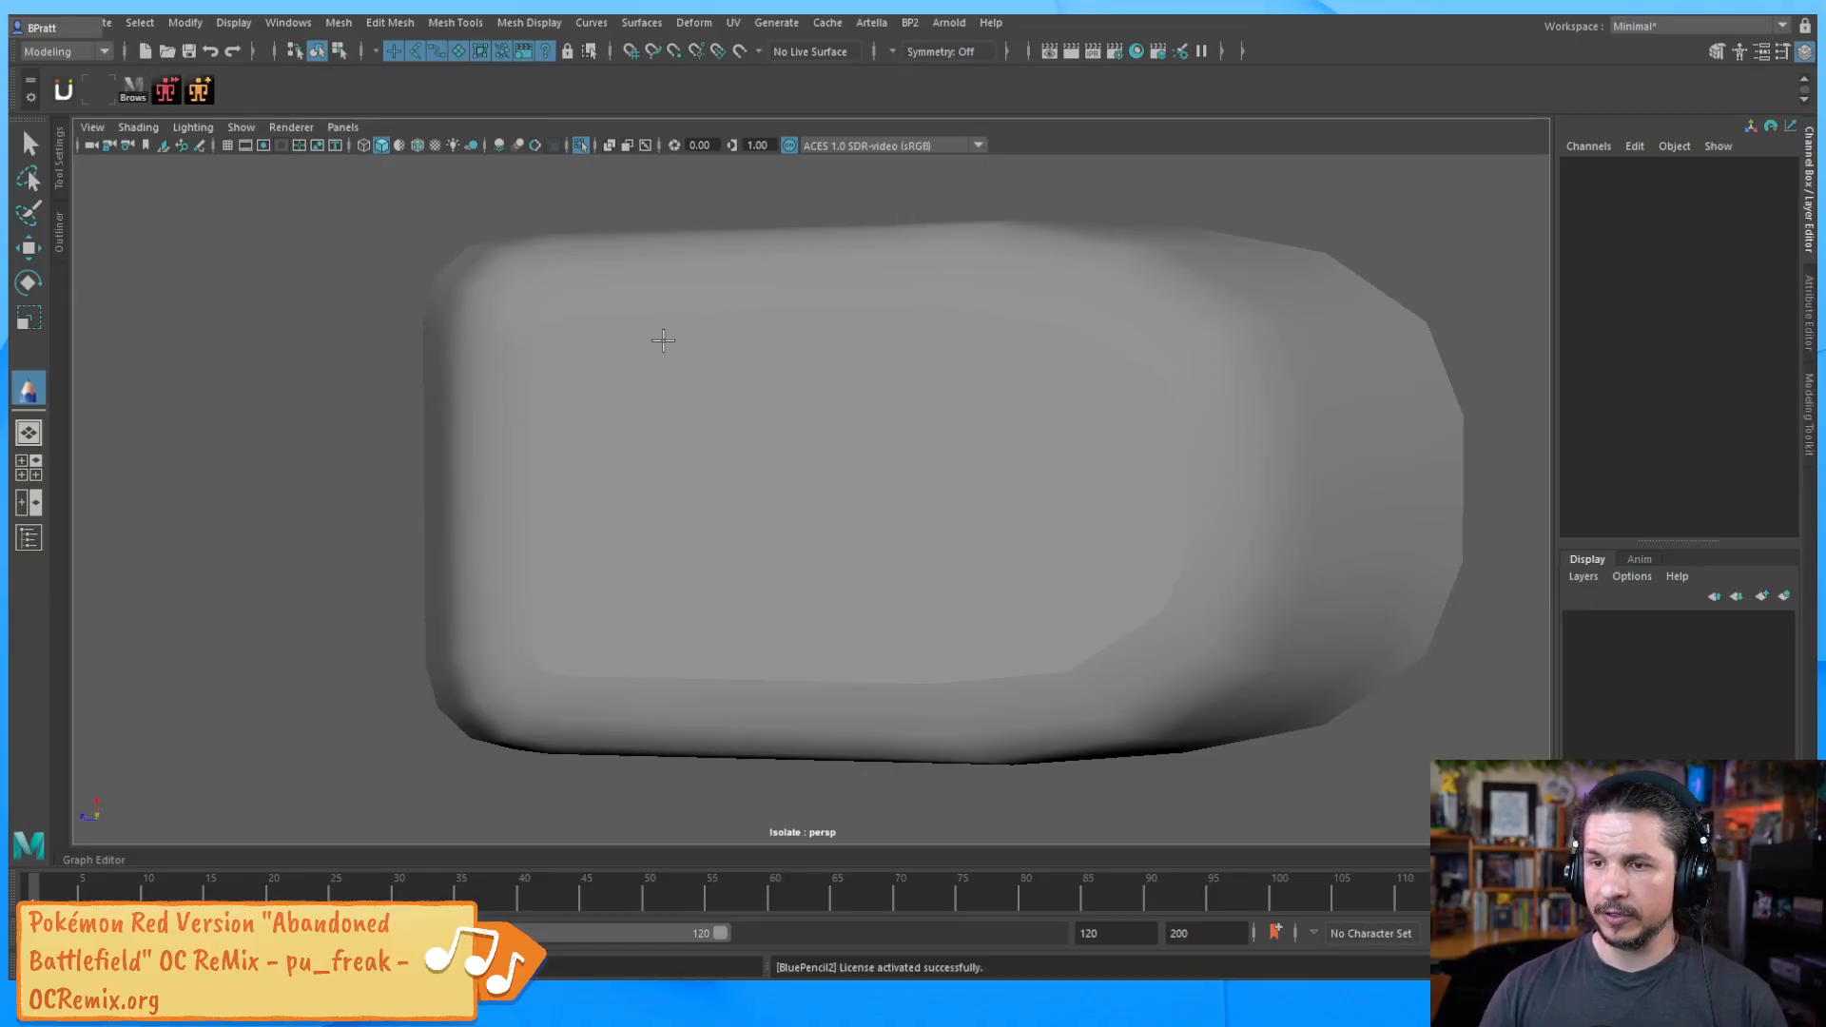
click(152, 127)
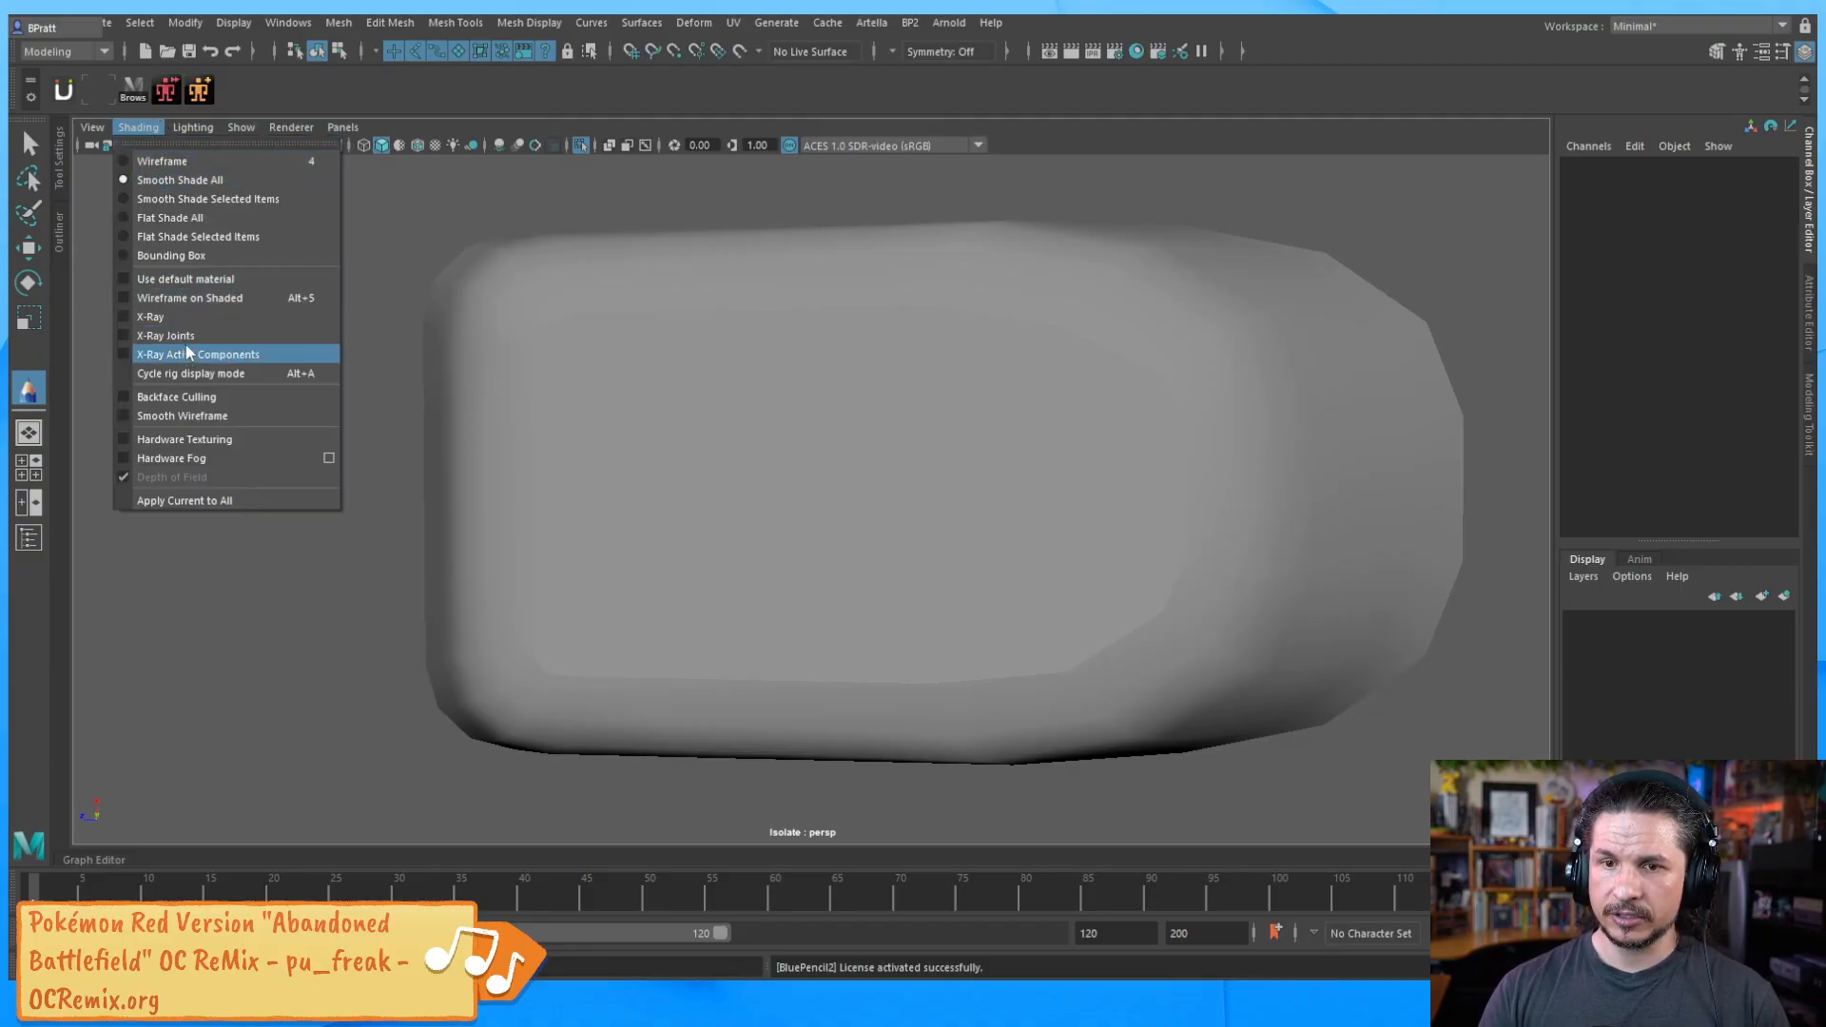
click(198, 298)
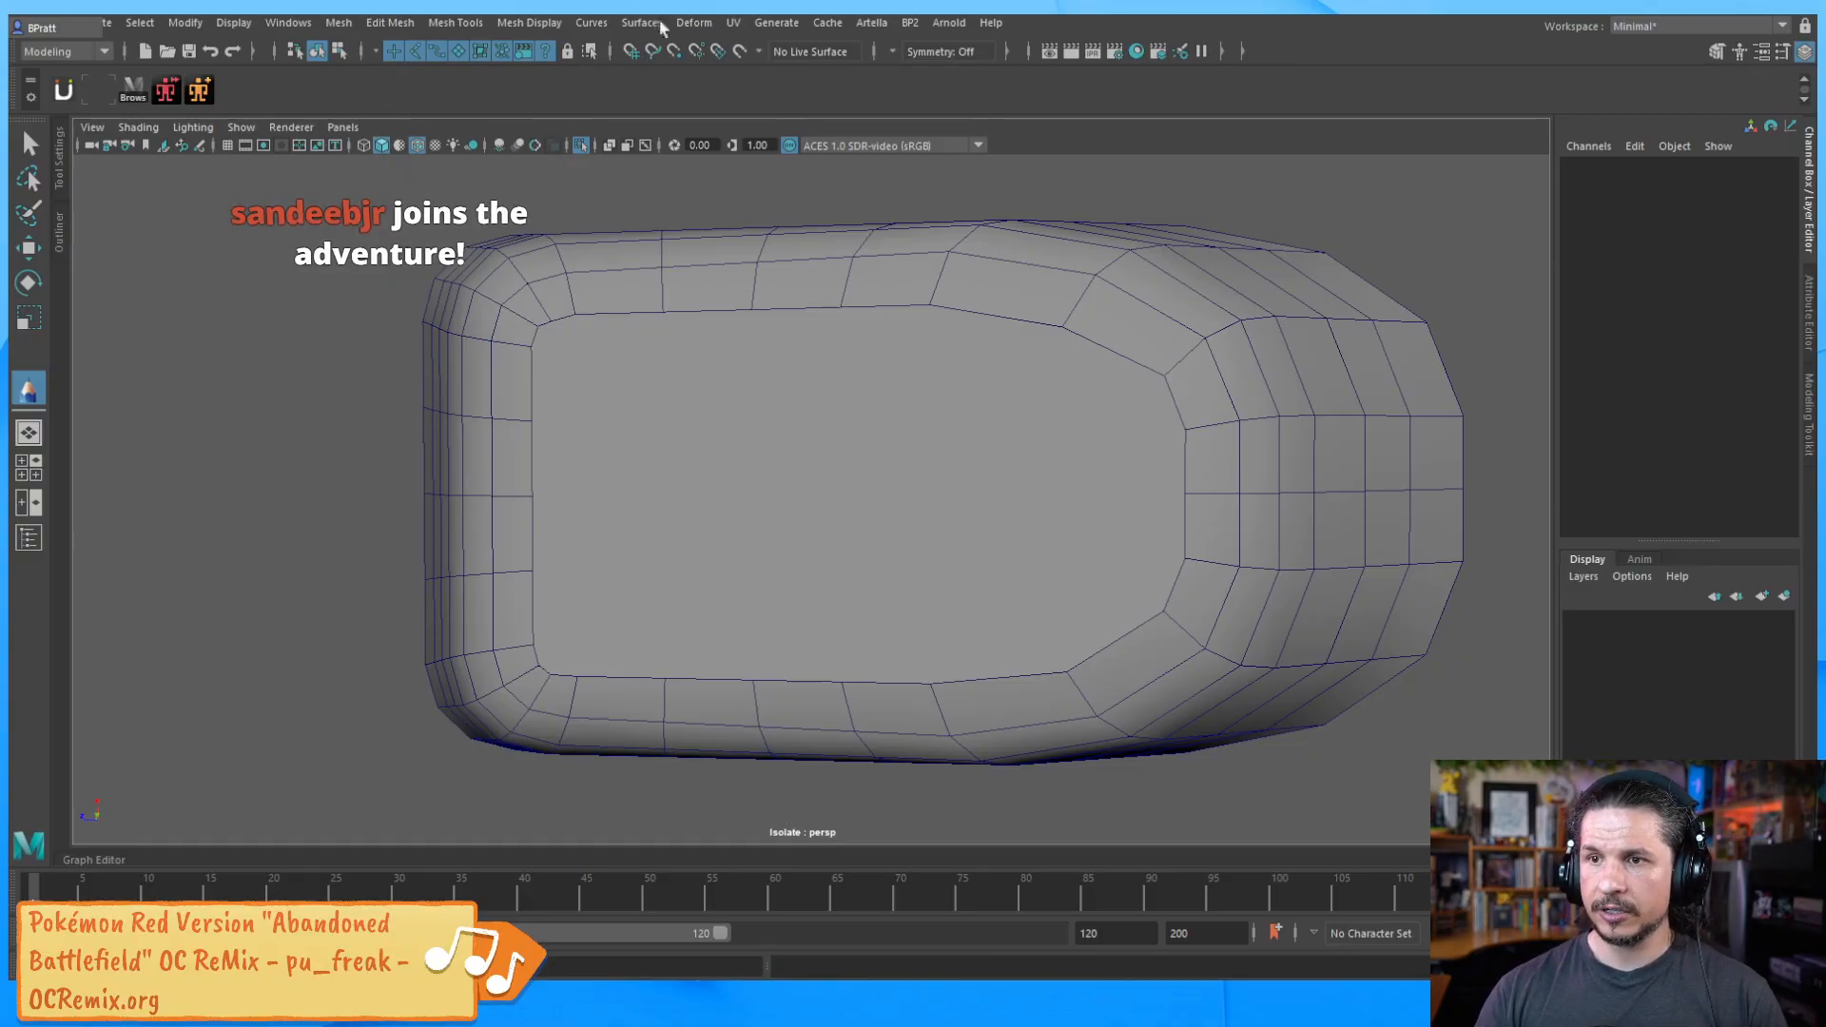
Open the Blue Pencil 2 toolbox, try to show the Layer Manager, and close the toolbox
click(910, 22)
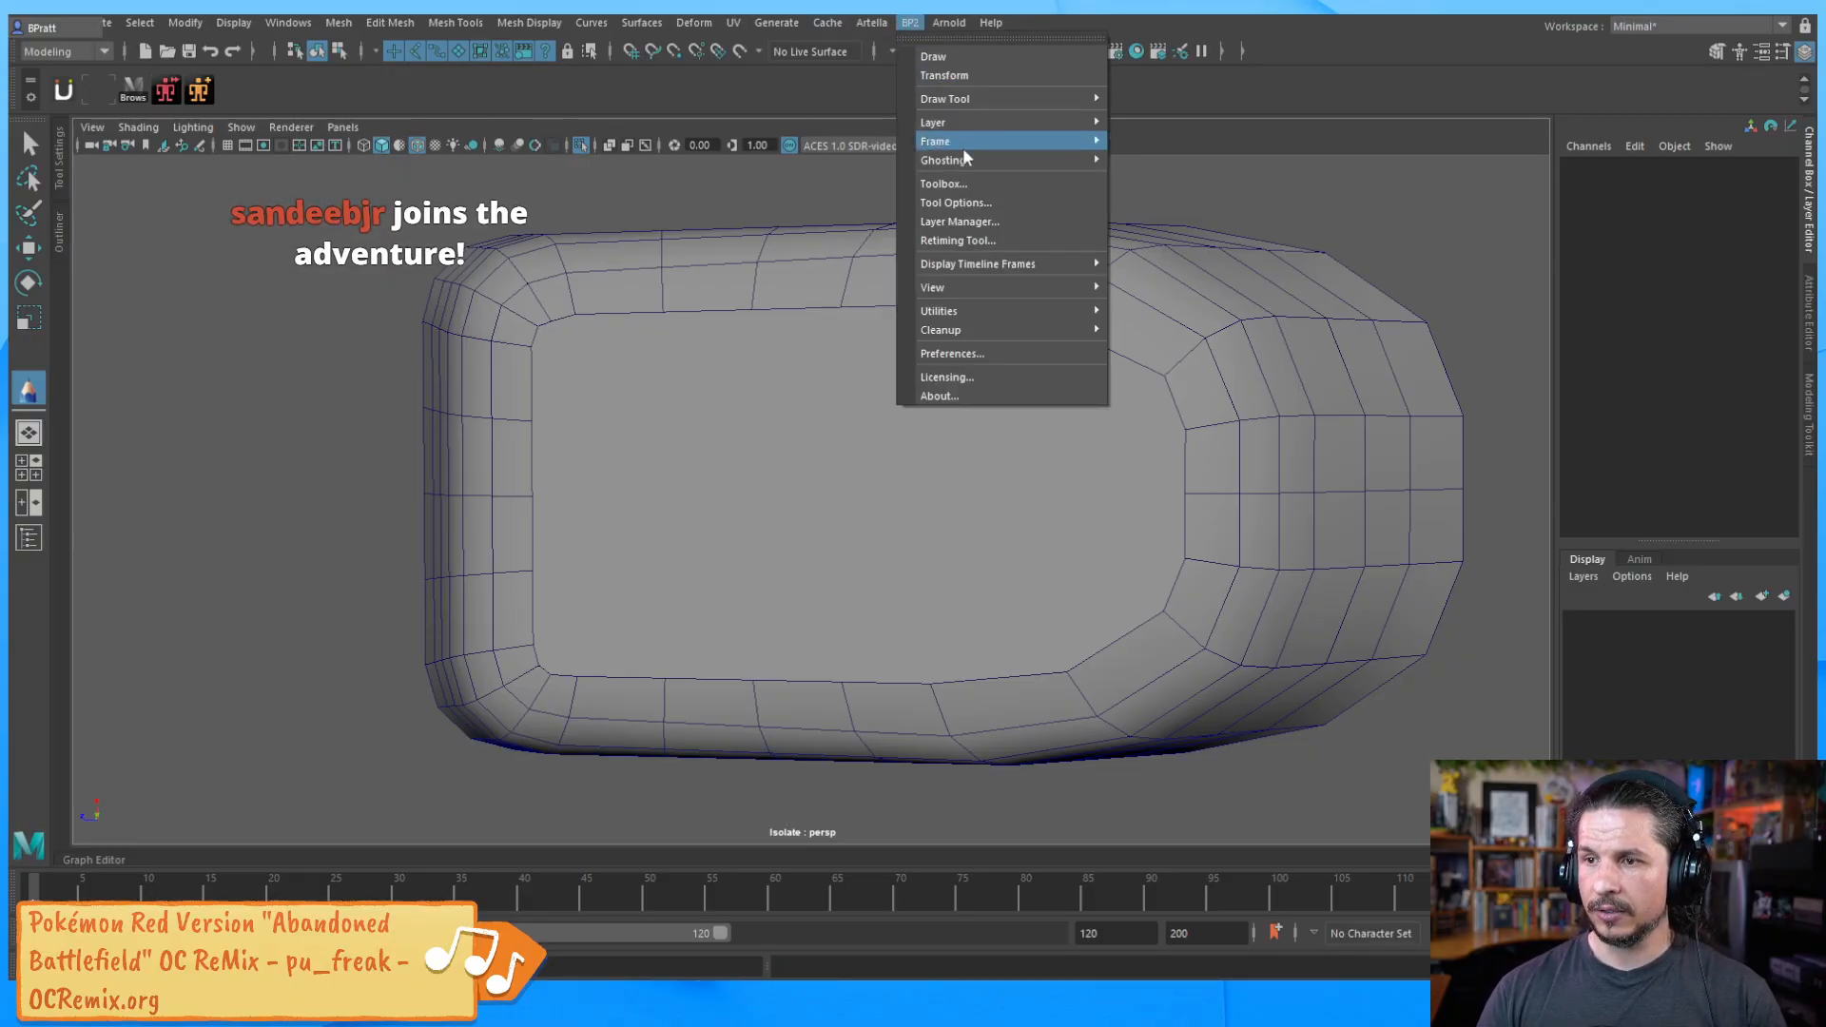
click(966, 182)
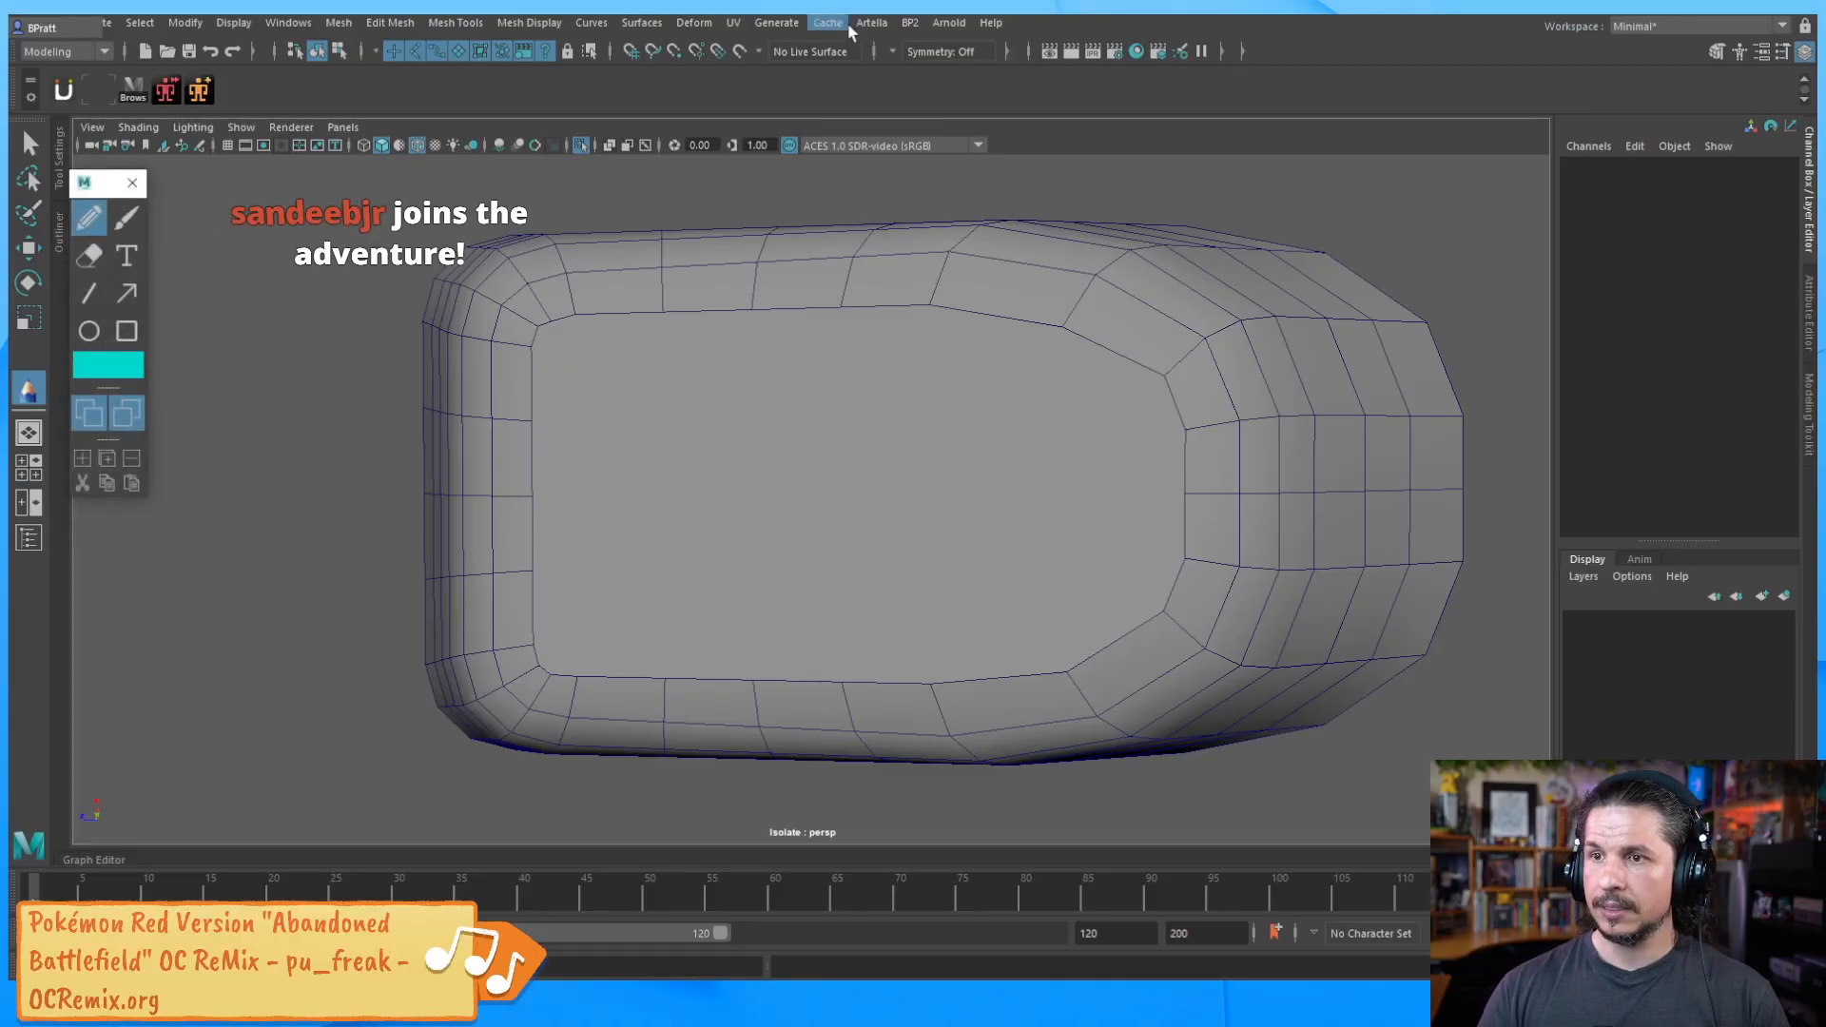
click(242, 127)
click(242, 129)
click(912, 24)
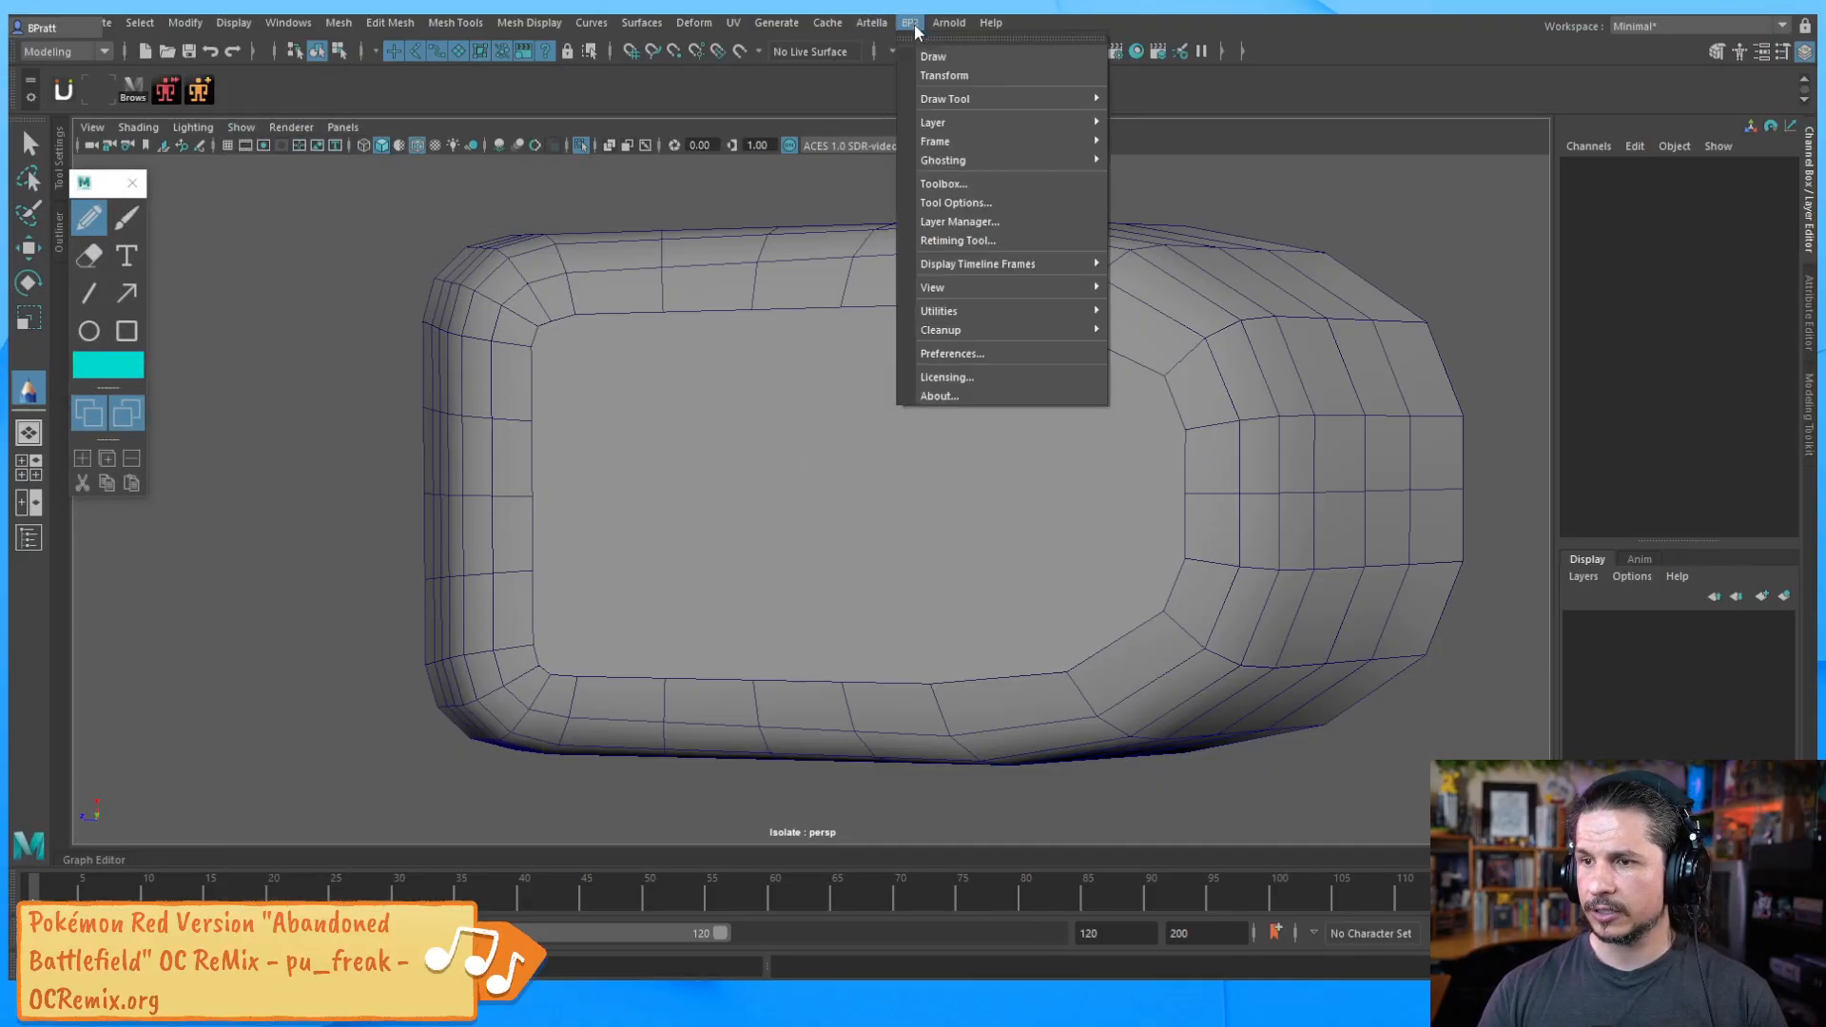
click(978, 221)
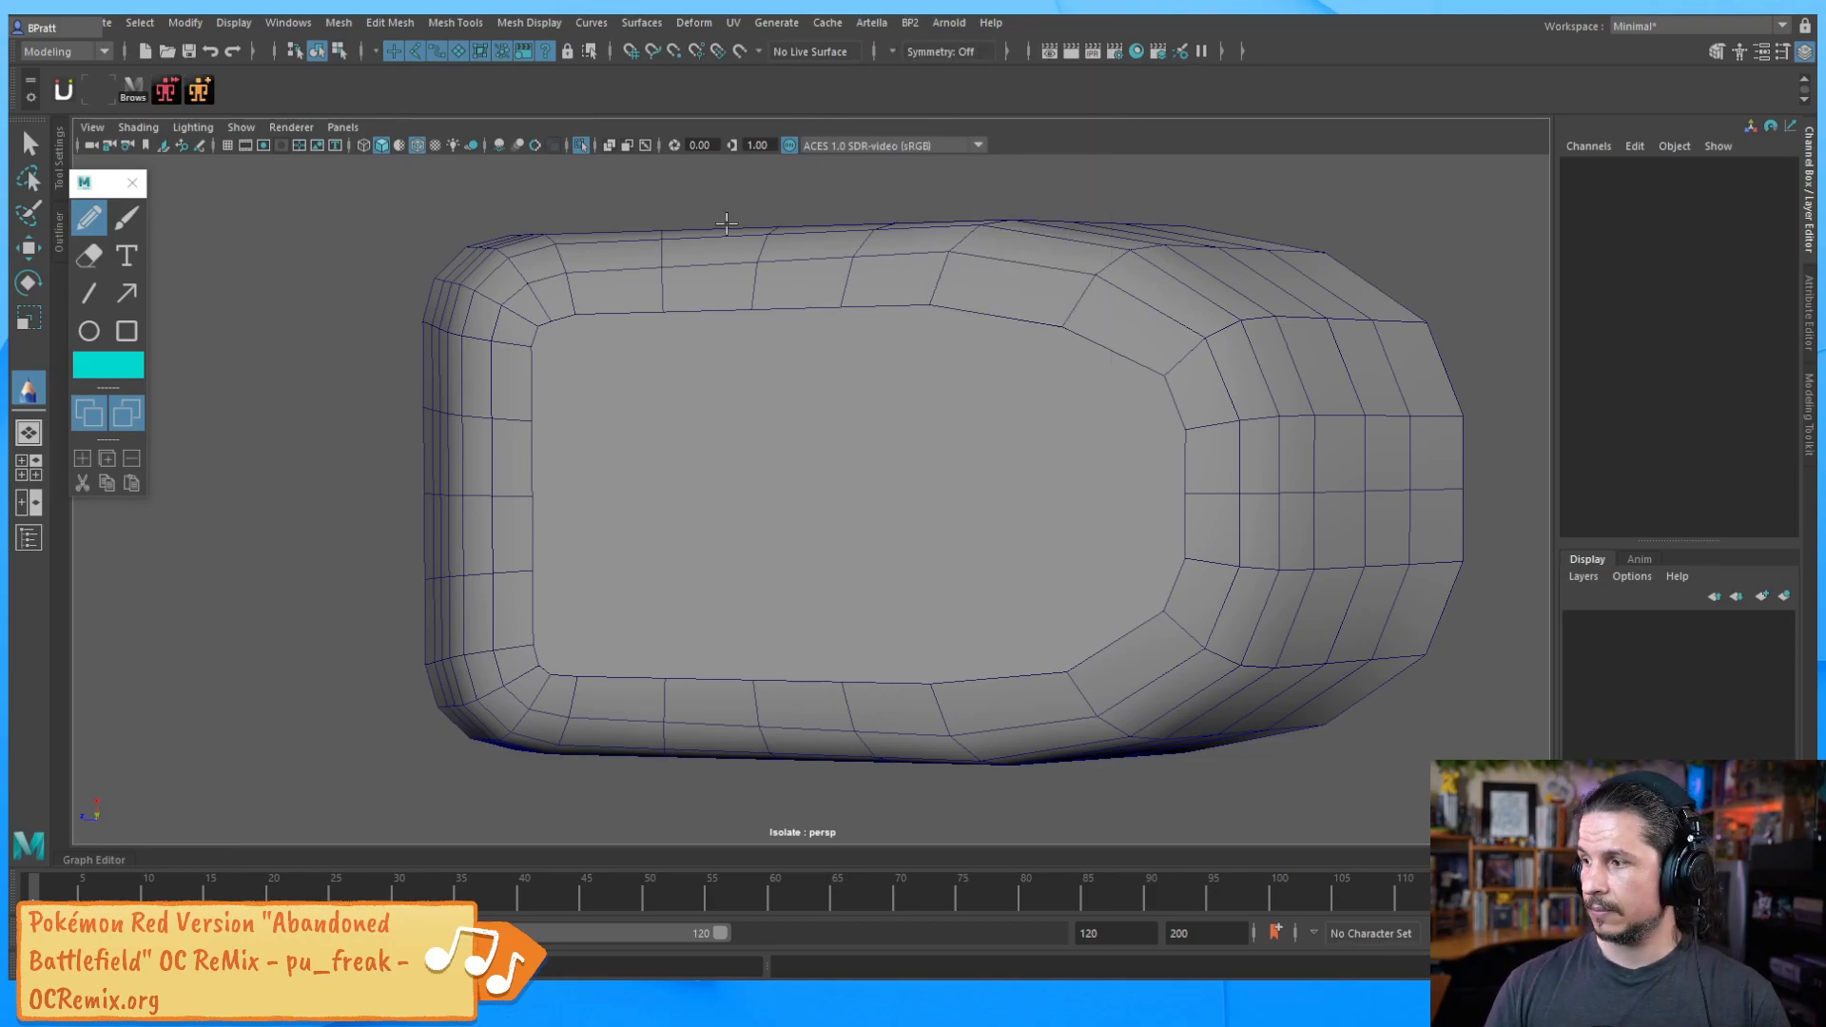
drag(107, 183, 188, 230)
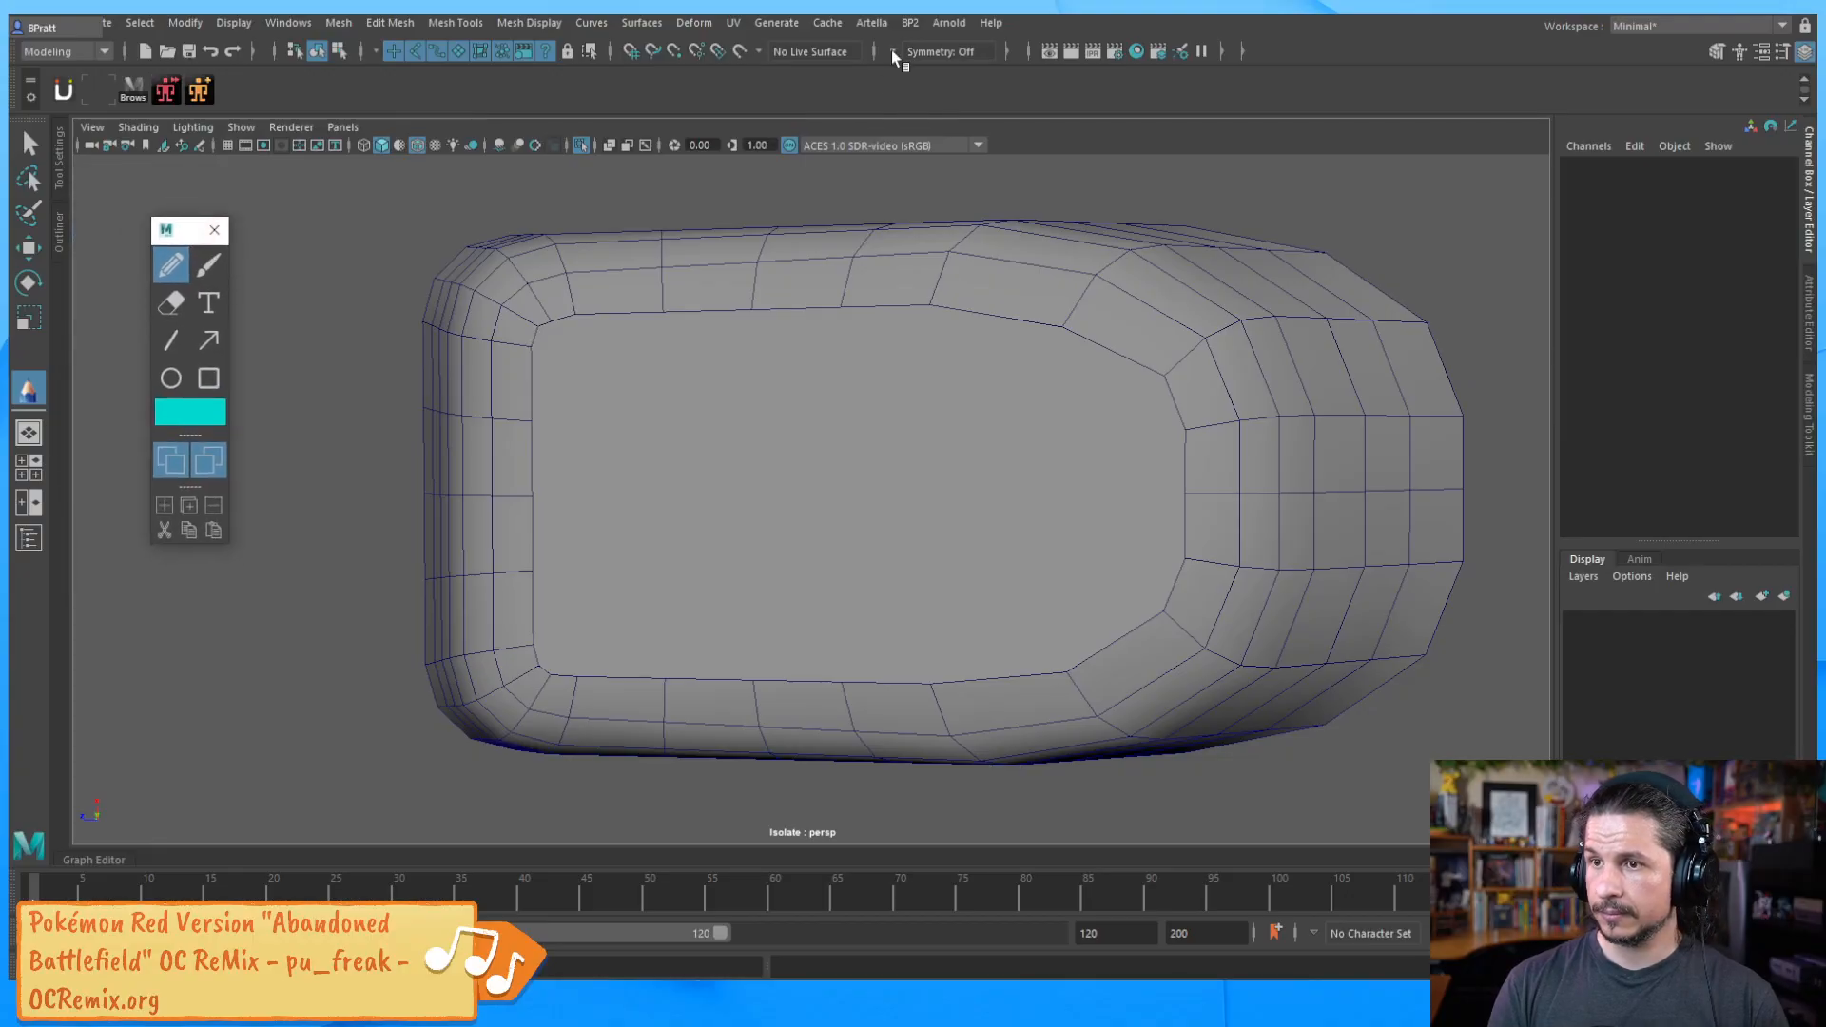
click(910, 23)
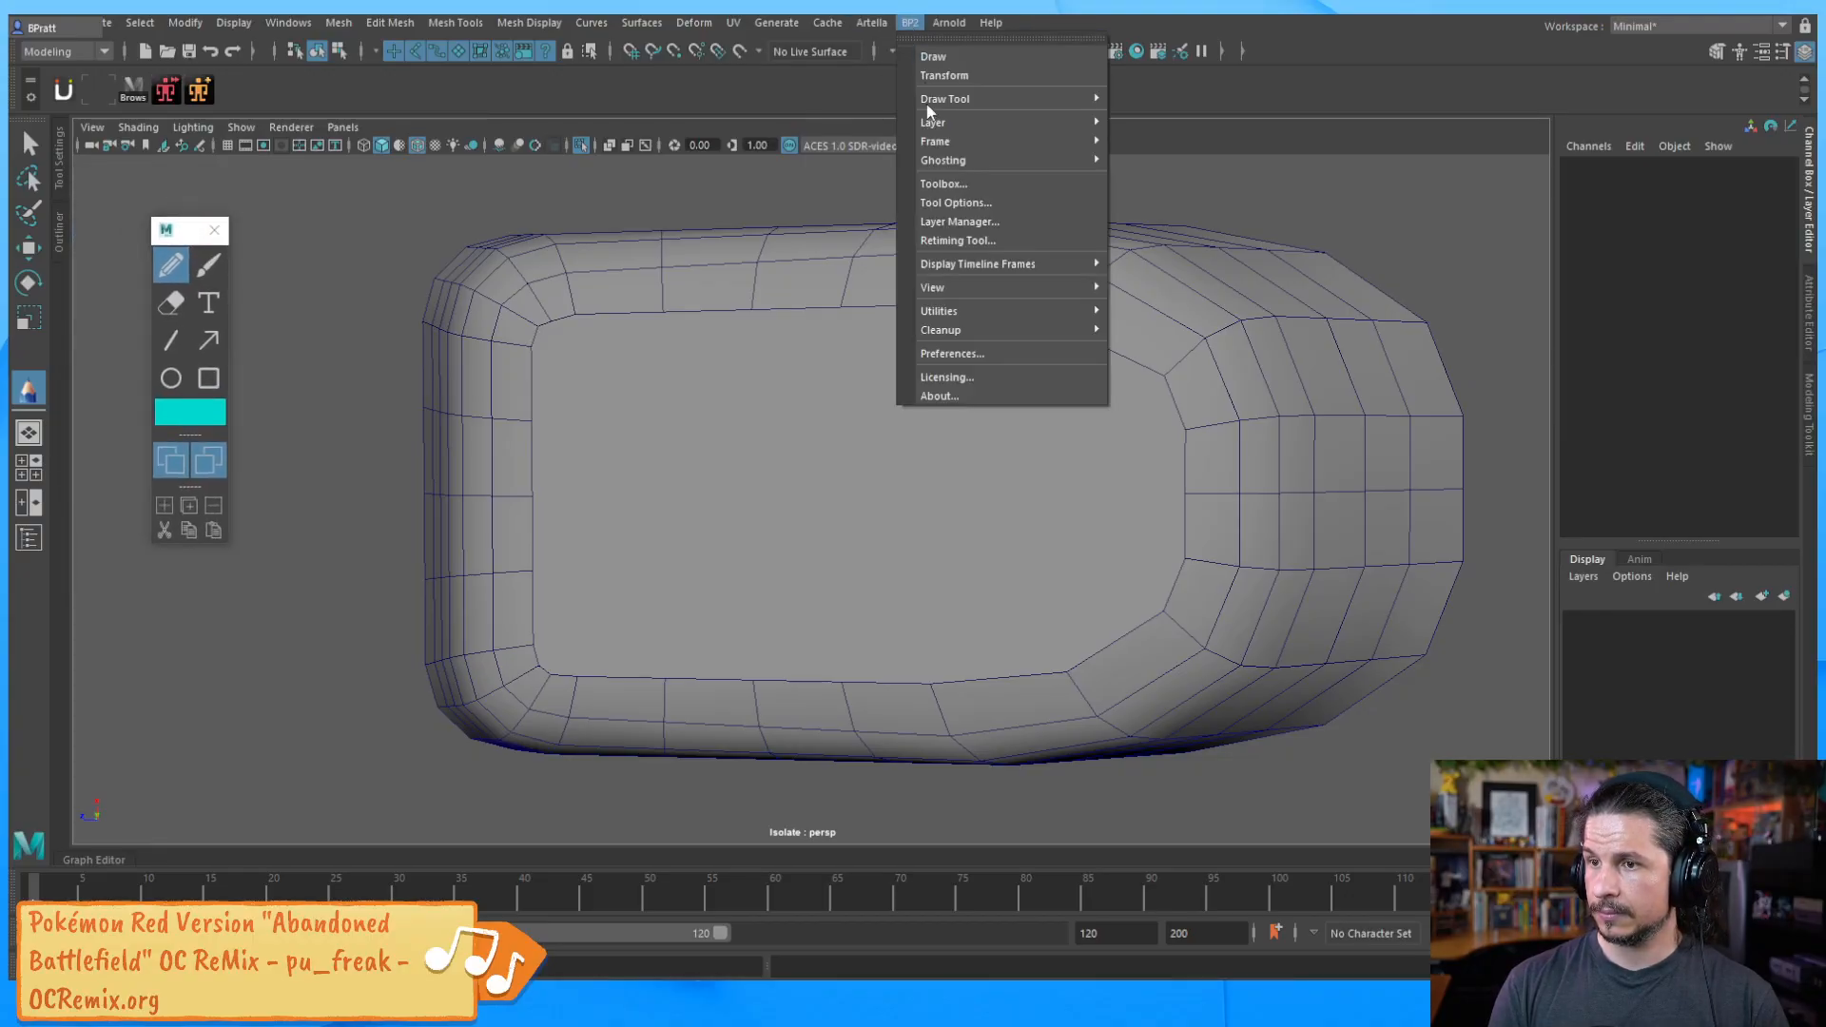
click(972, 228)
click(214, 231)
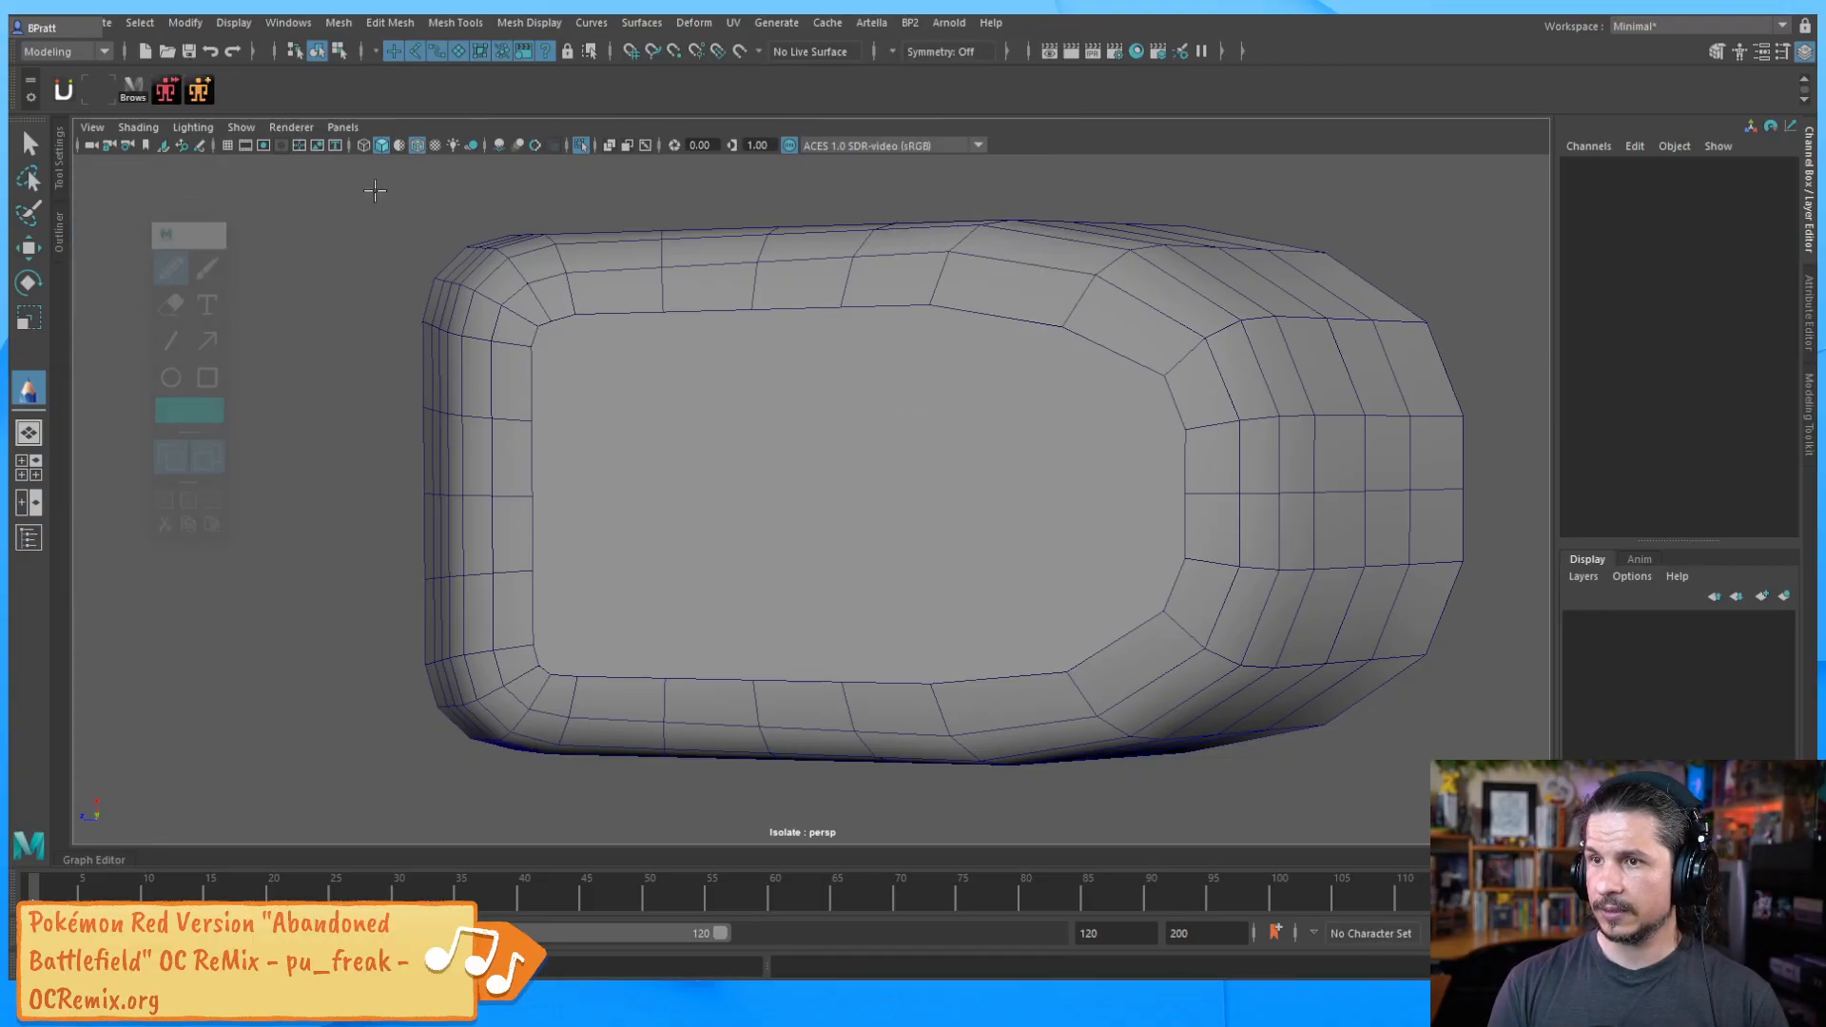
Try again to open the Blue Pencil 2 Layer Manager
click(882, 25)
mouse_move(910, 23)
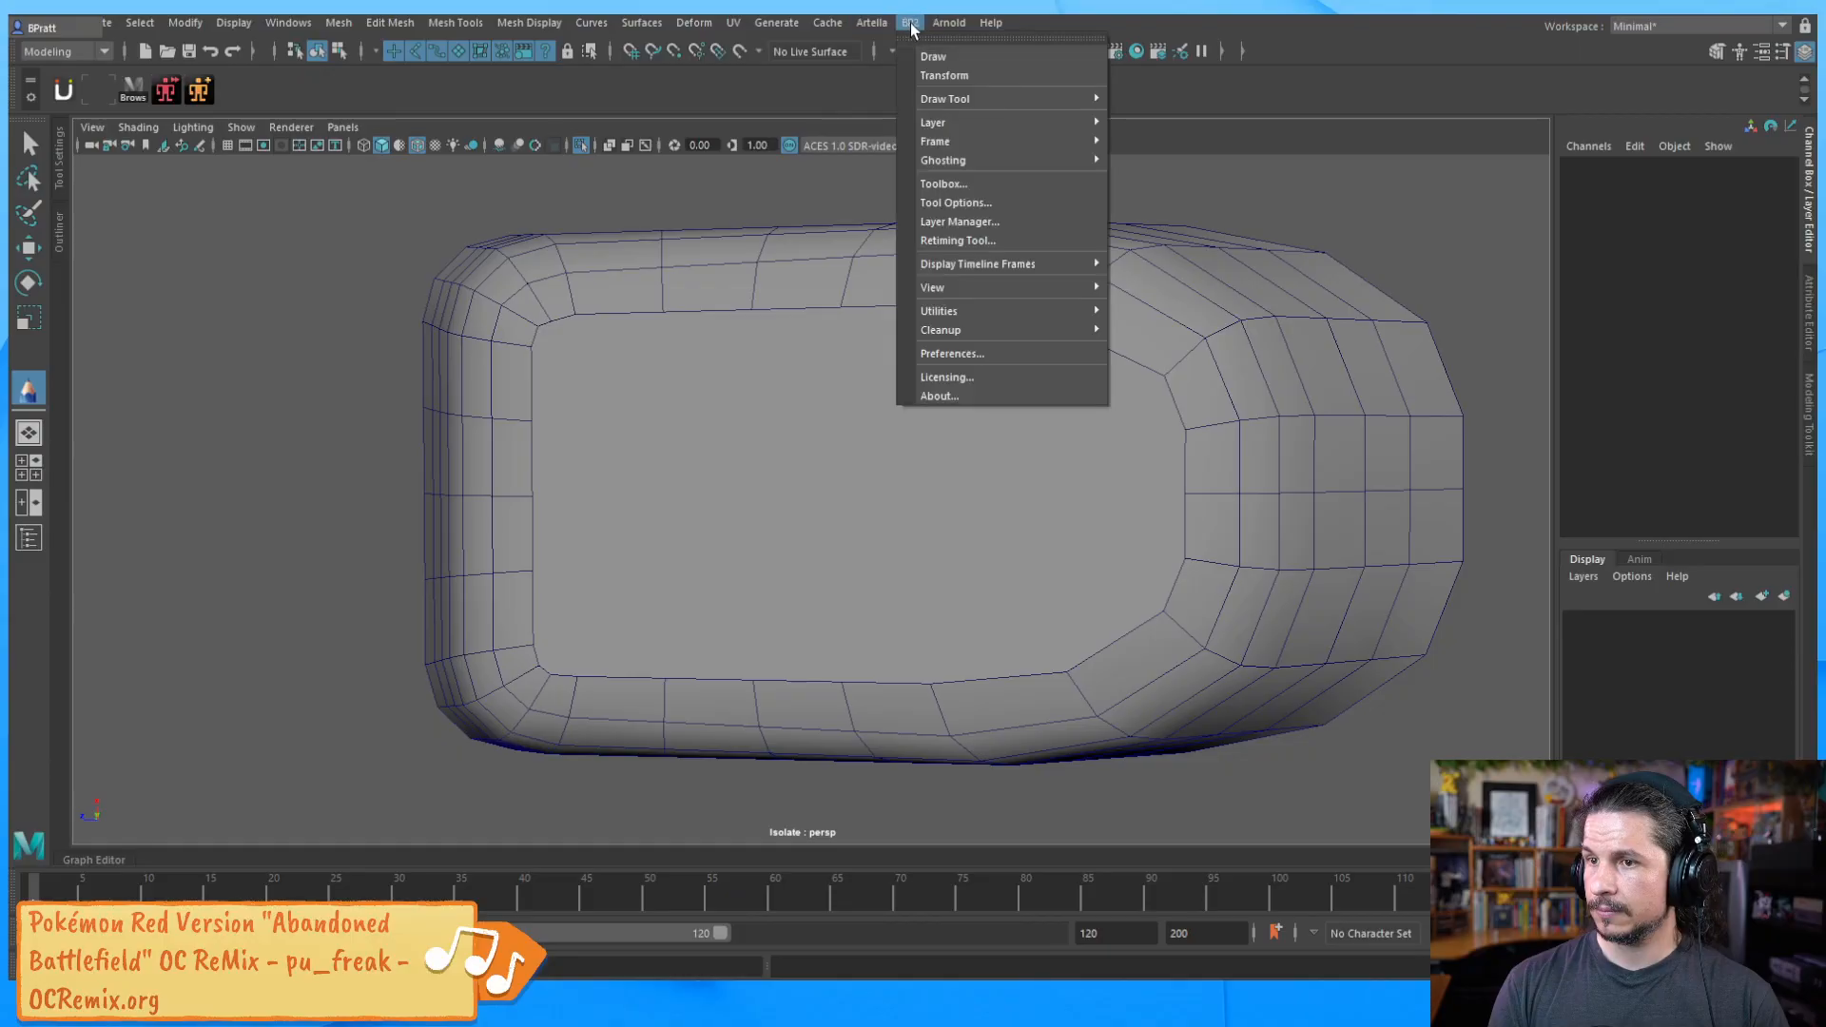
click(968, 222)
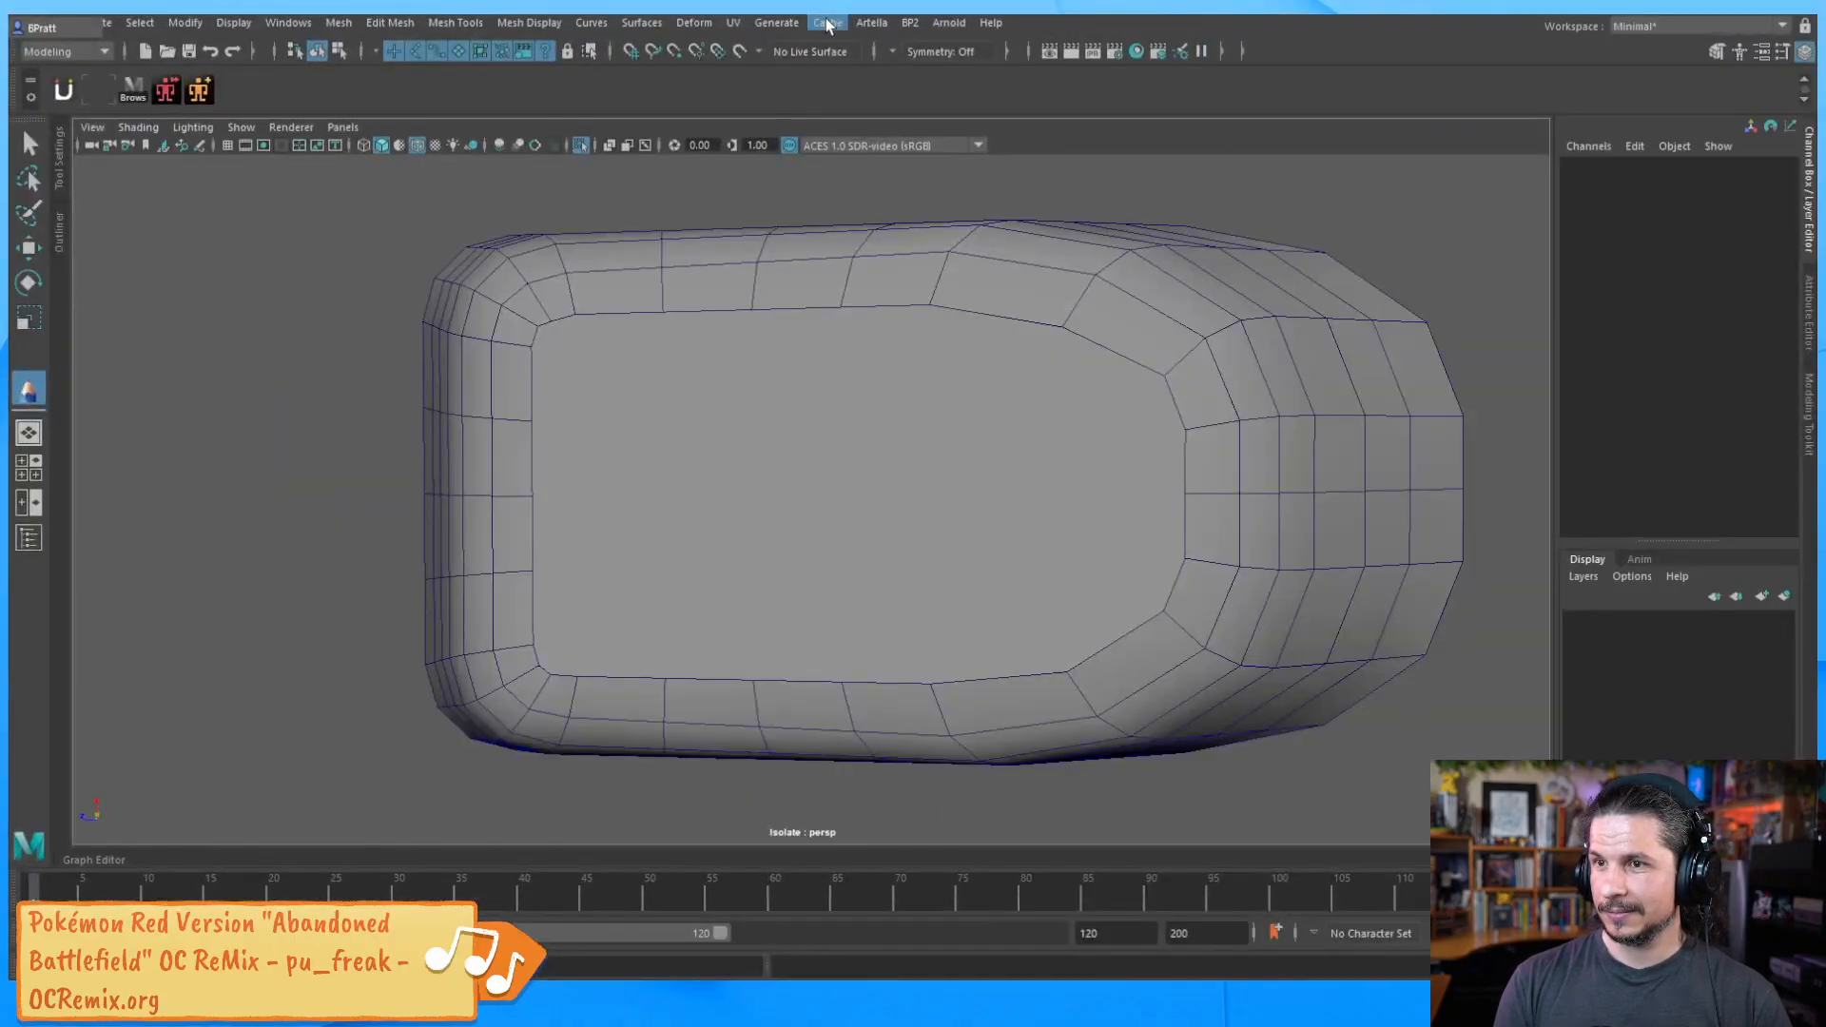
click(867, 26)
mouse_move(910, 26)
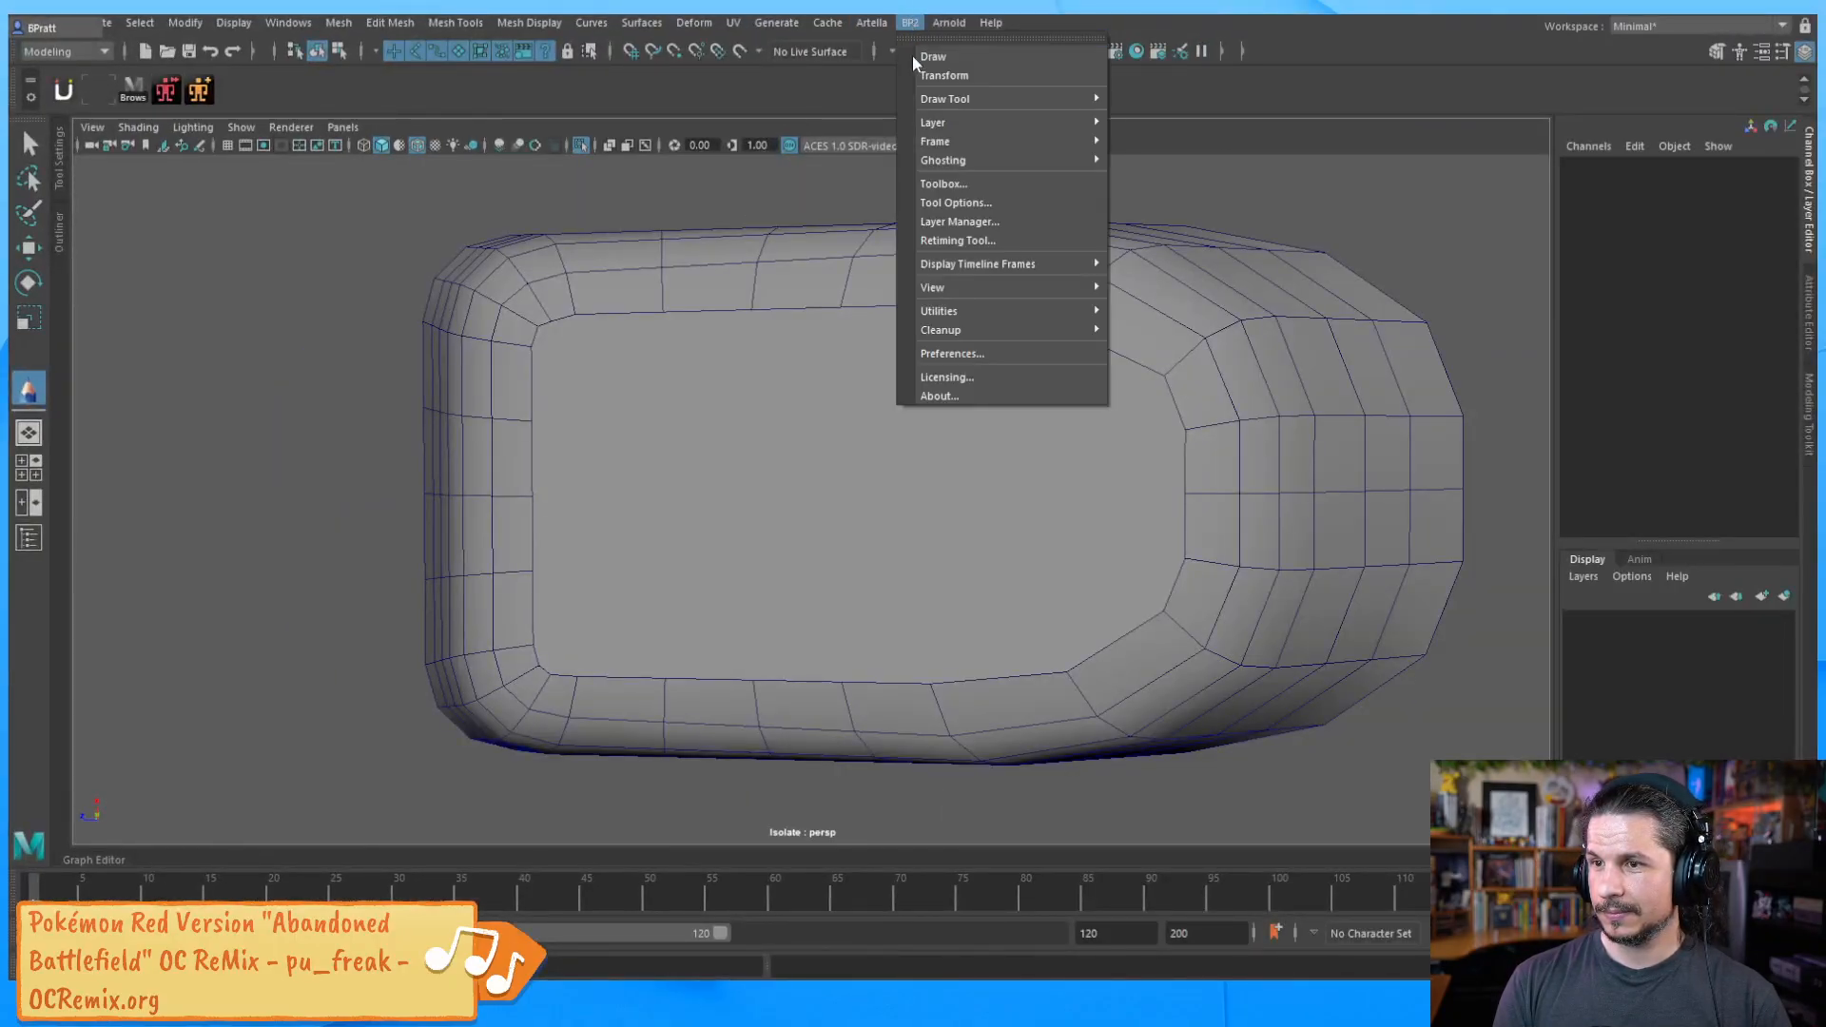
click(946, 223)
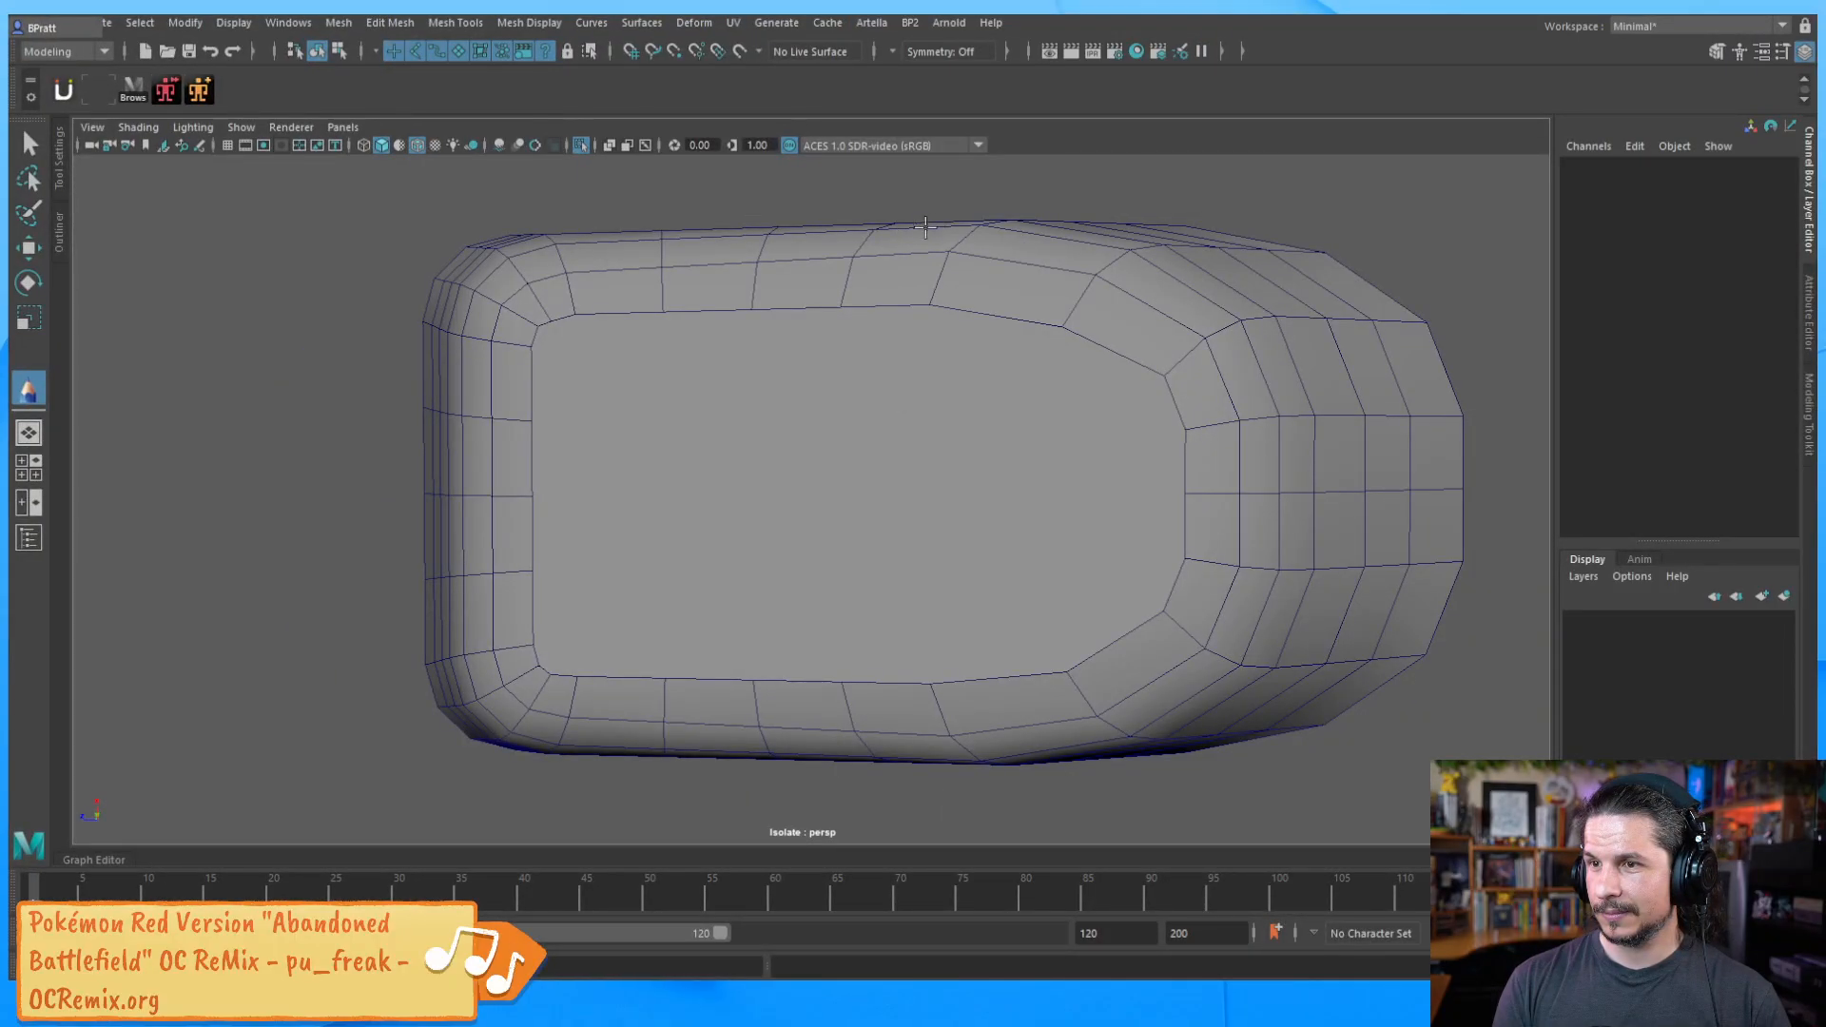
click(908, 24)
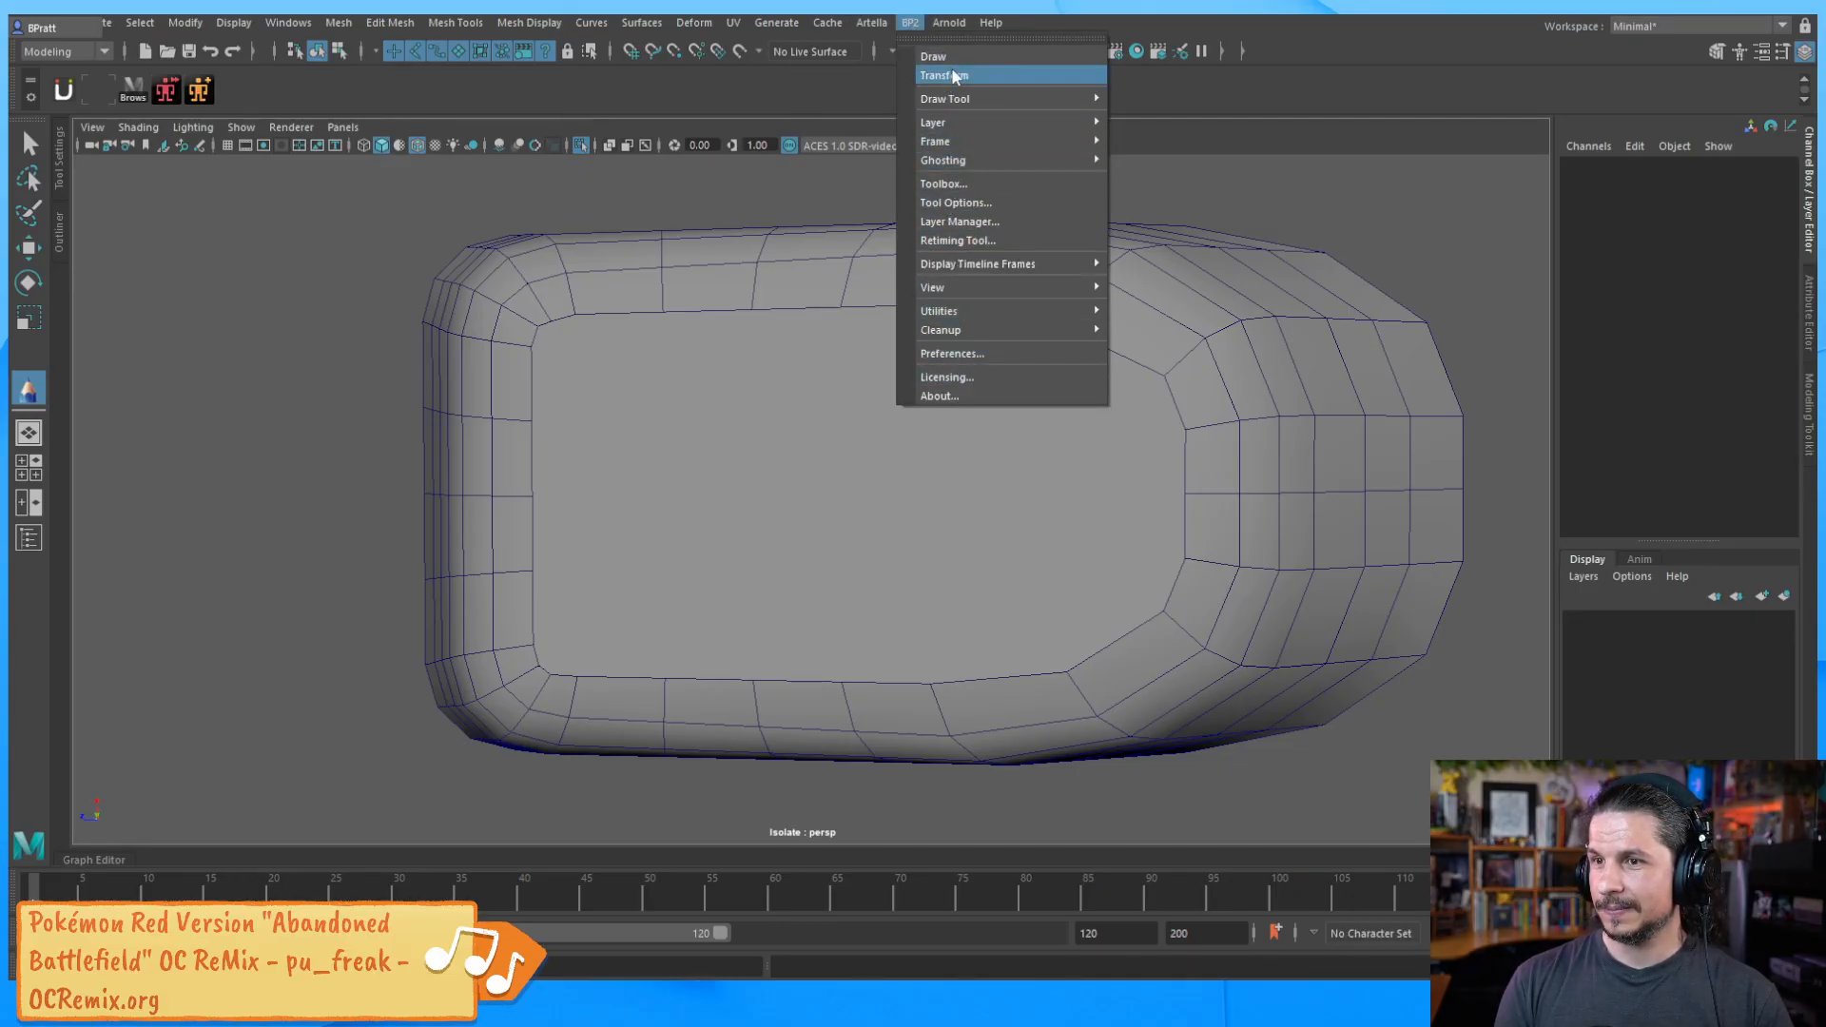
Add a Grease Pencil frame to the perspective view and save the scene to the Desktop as the Maya ASCII file barroww
click(211, 150)
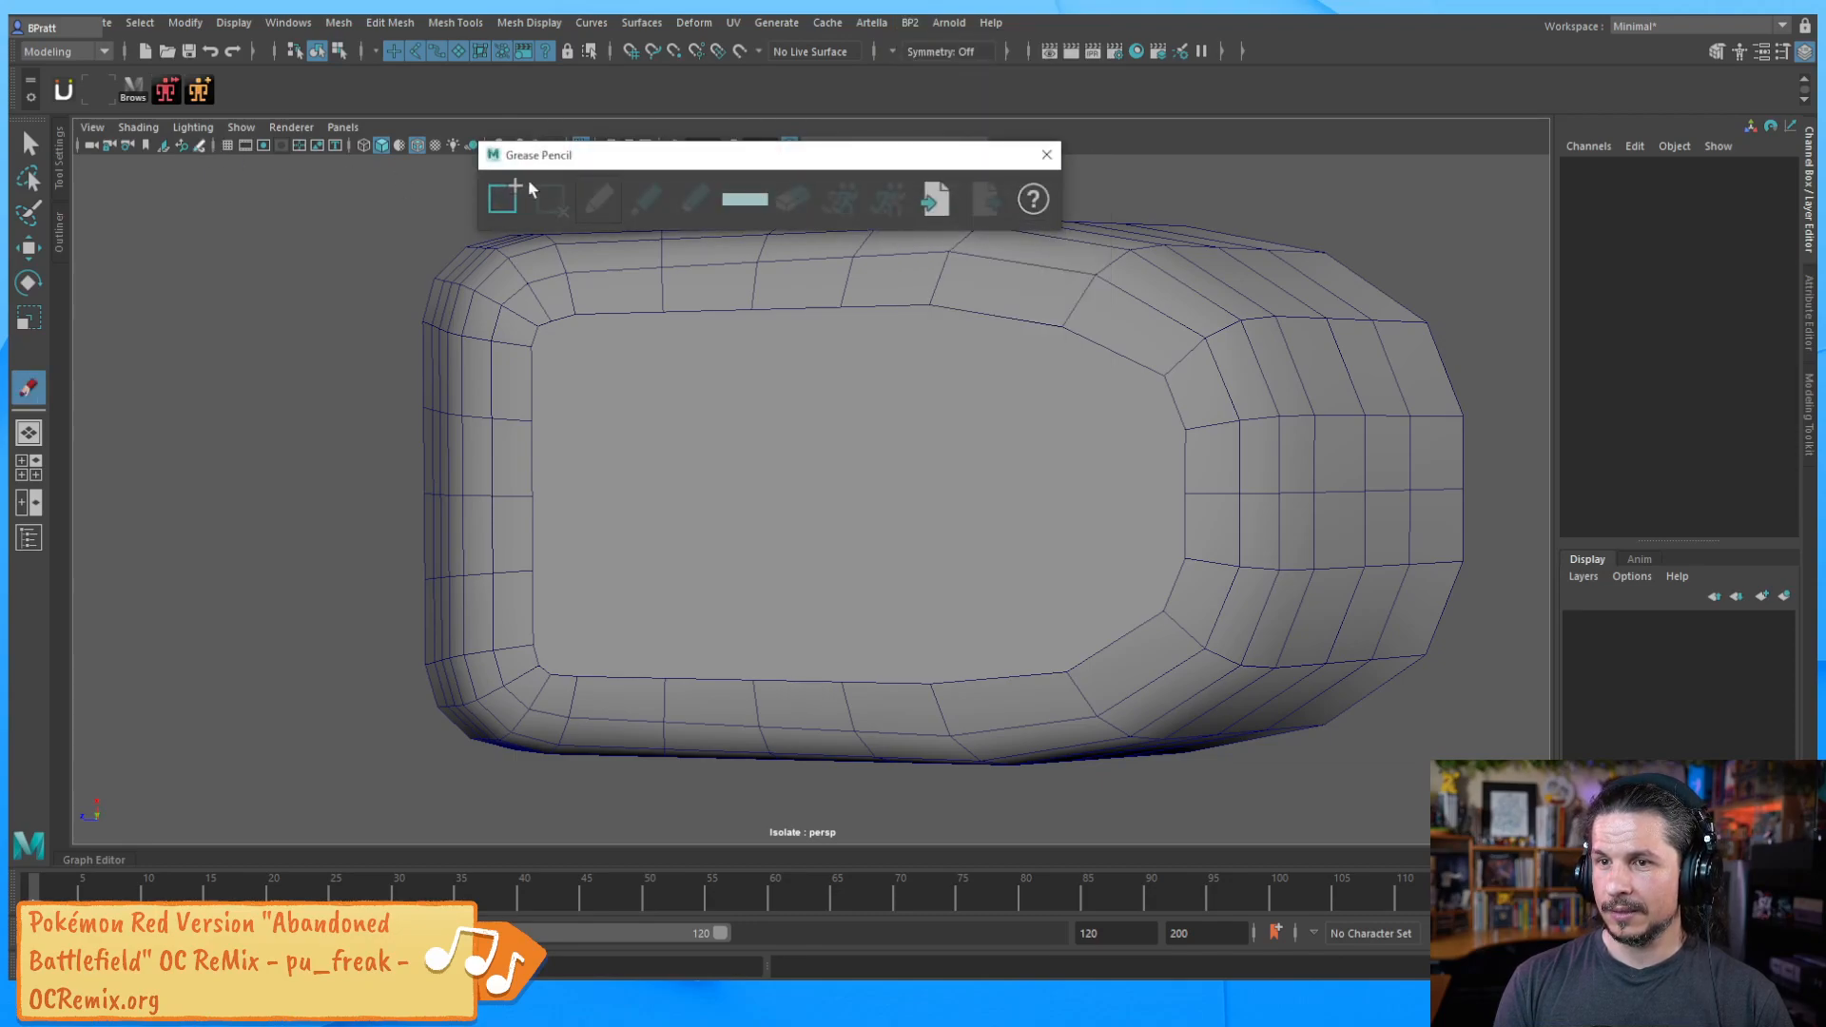
click(505, 201)
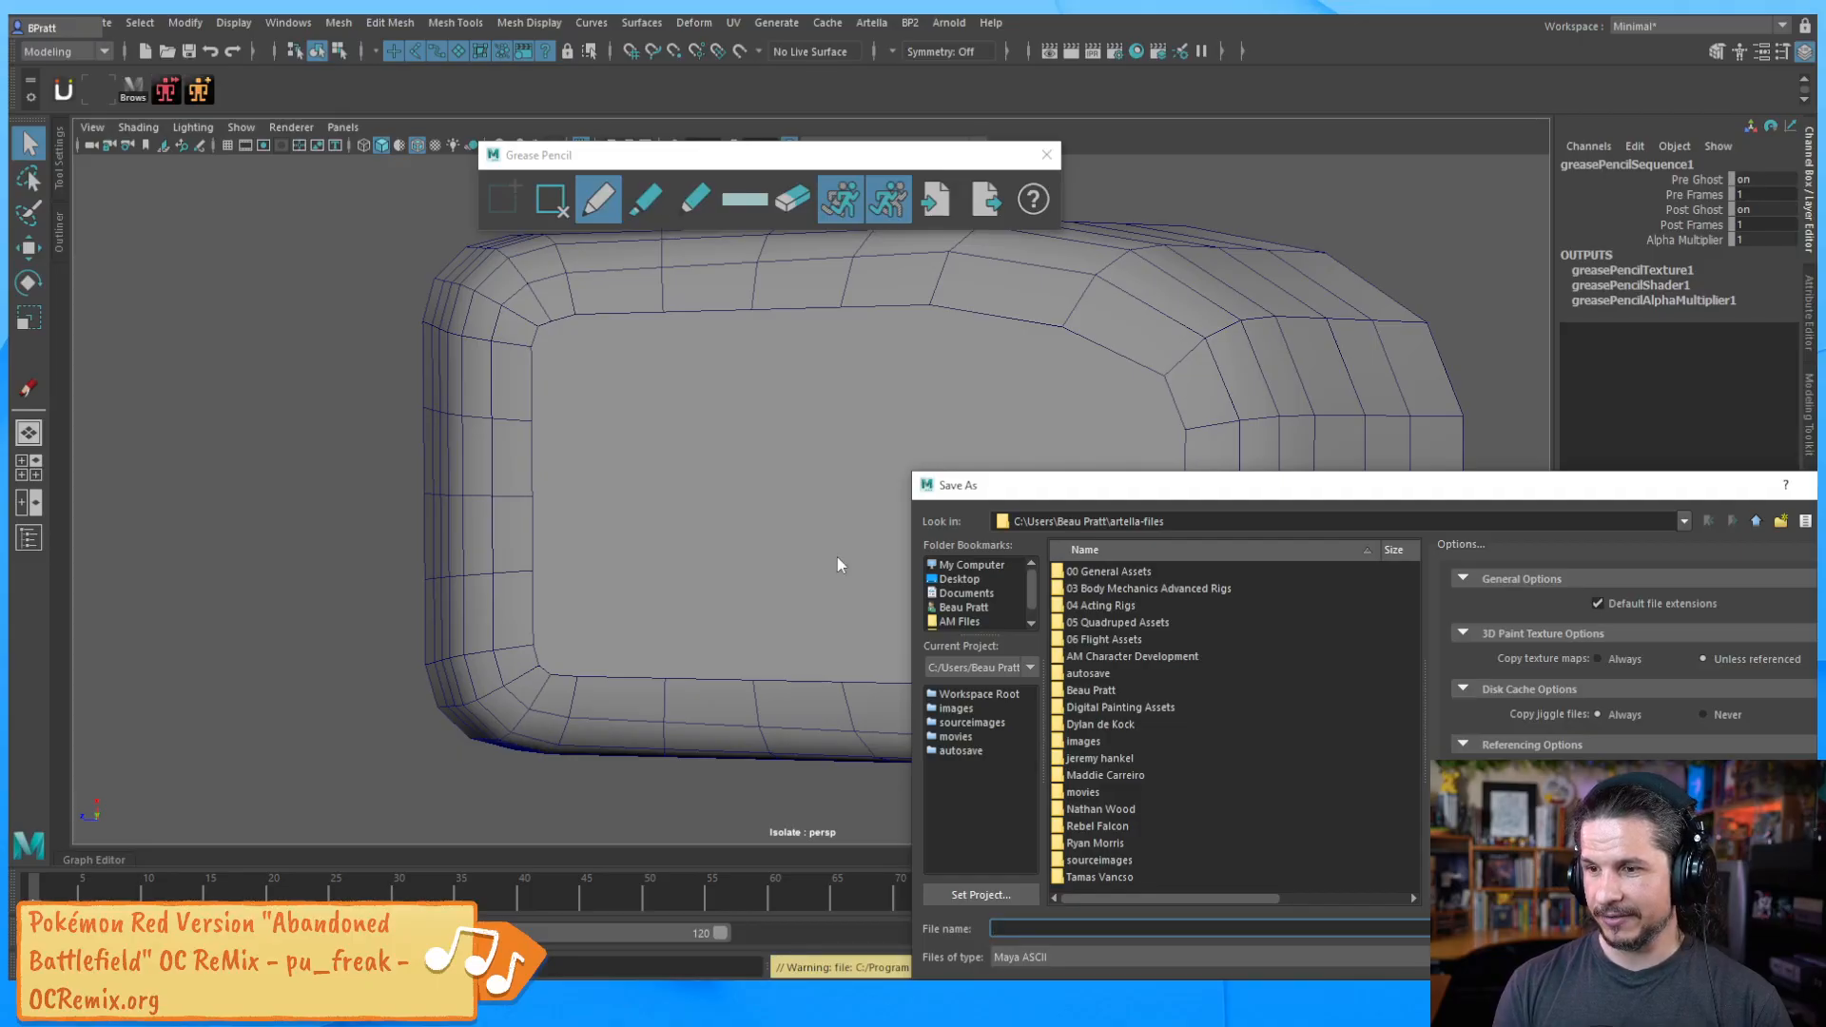
click(960, 579)
click(1035, 930)
text(b)
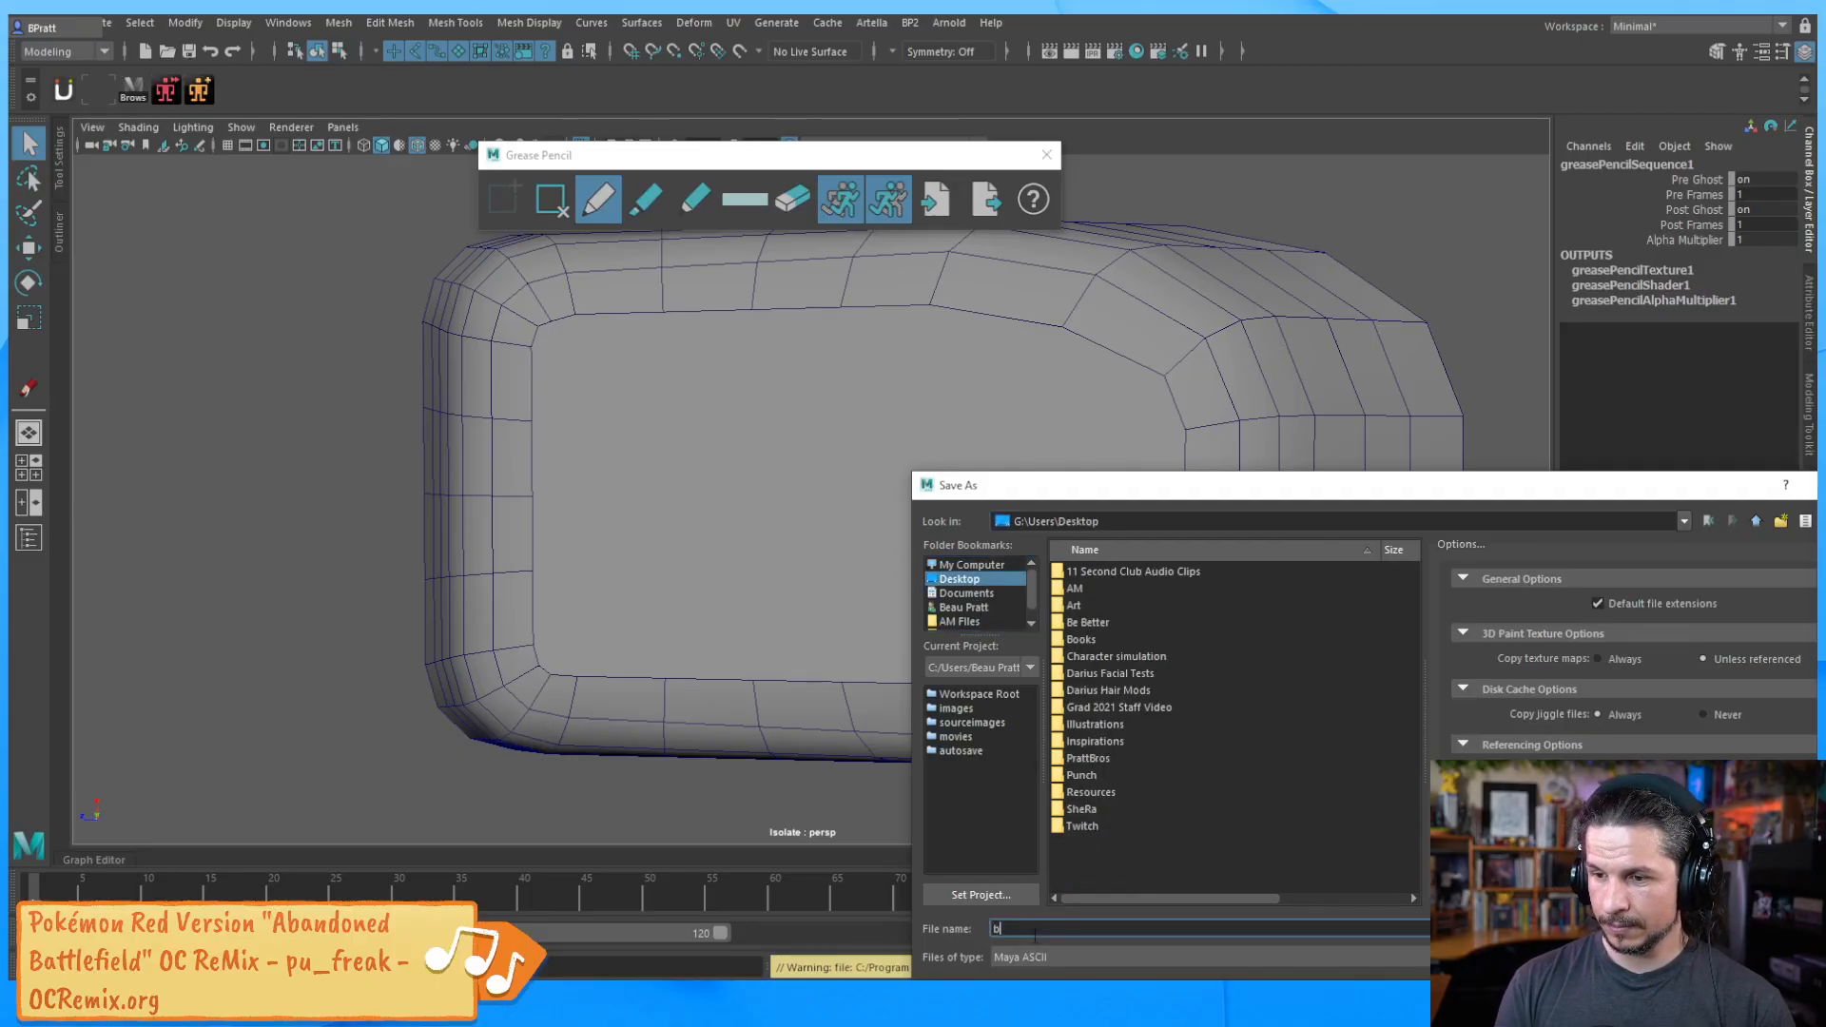
text(arrpw)
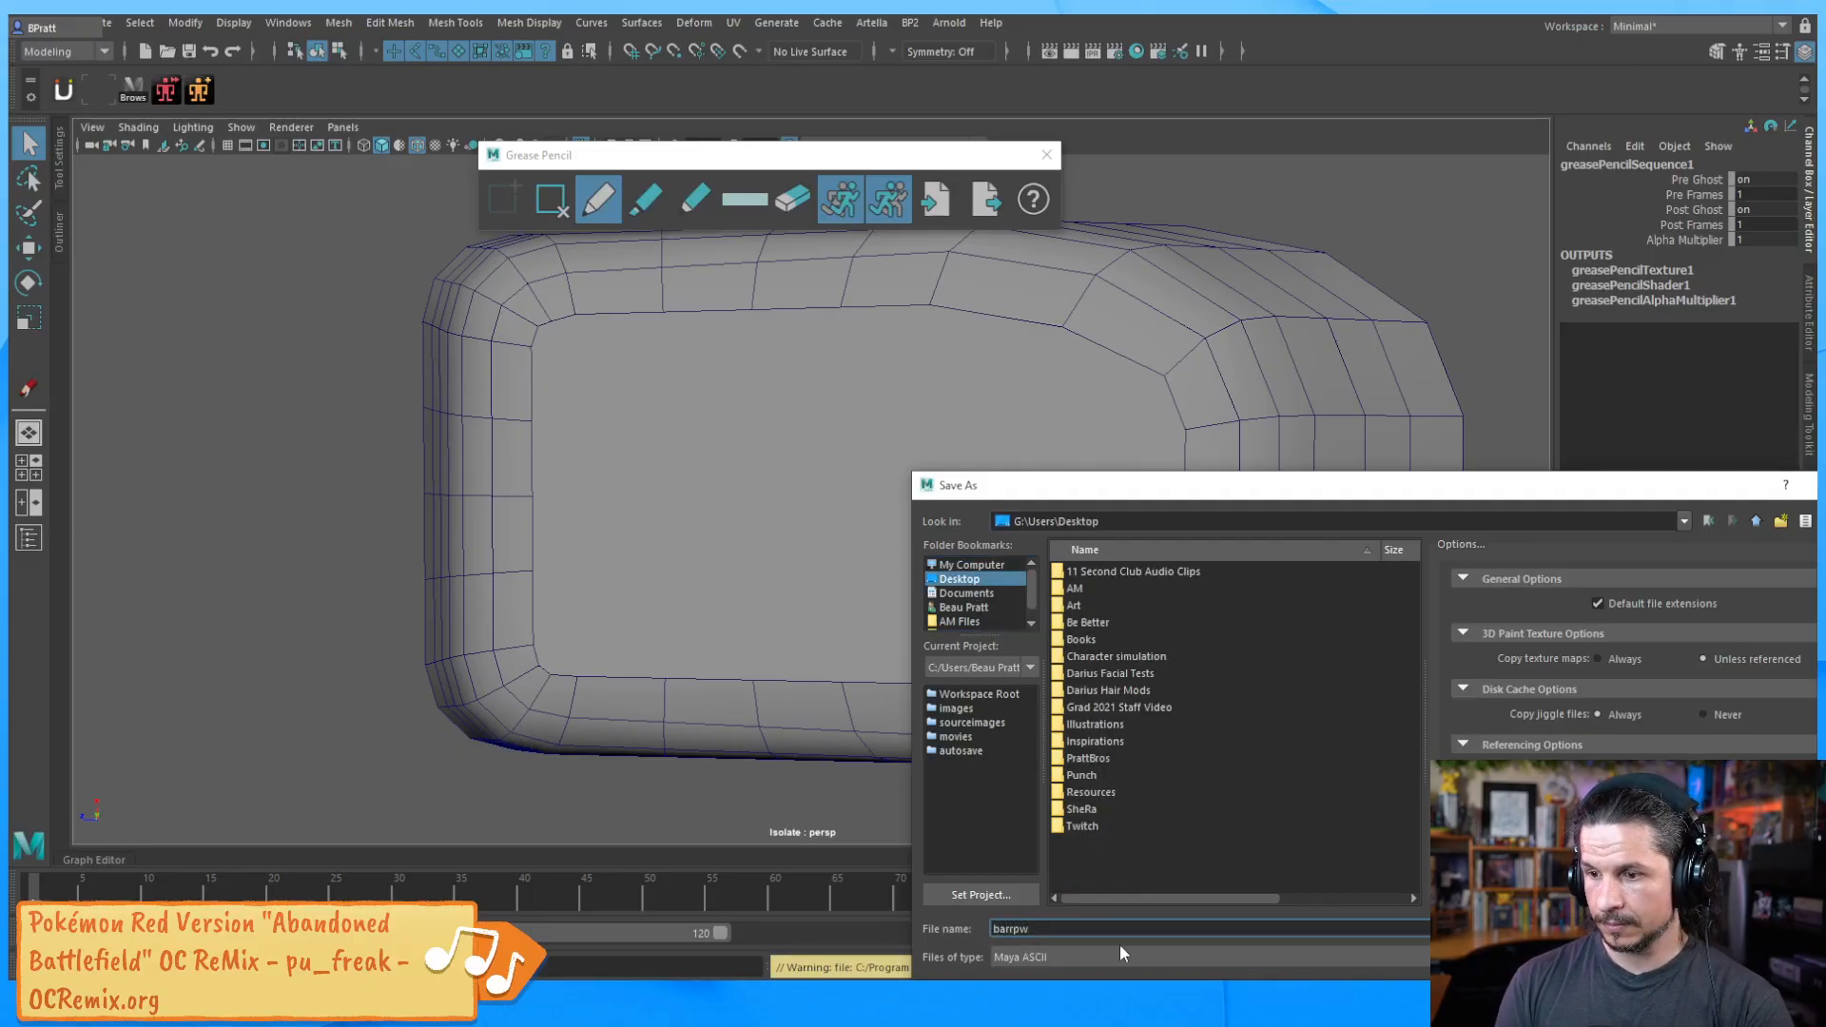
key(Left)
key(BackSpace)
text(o)
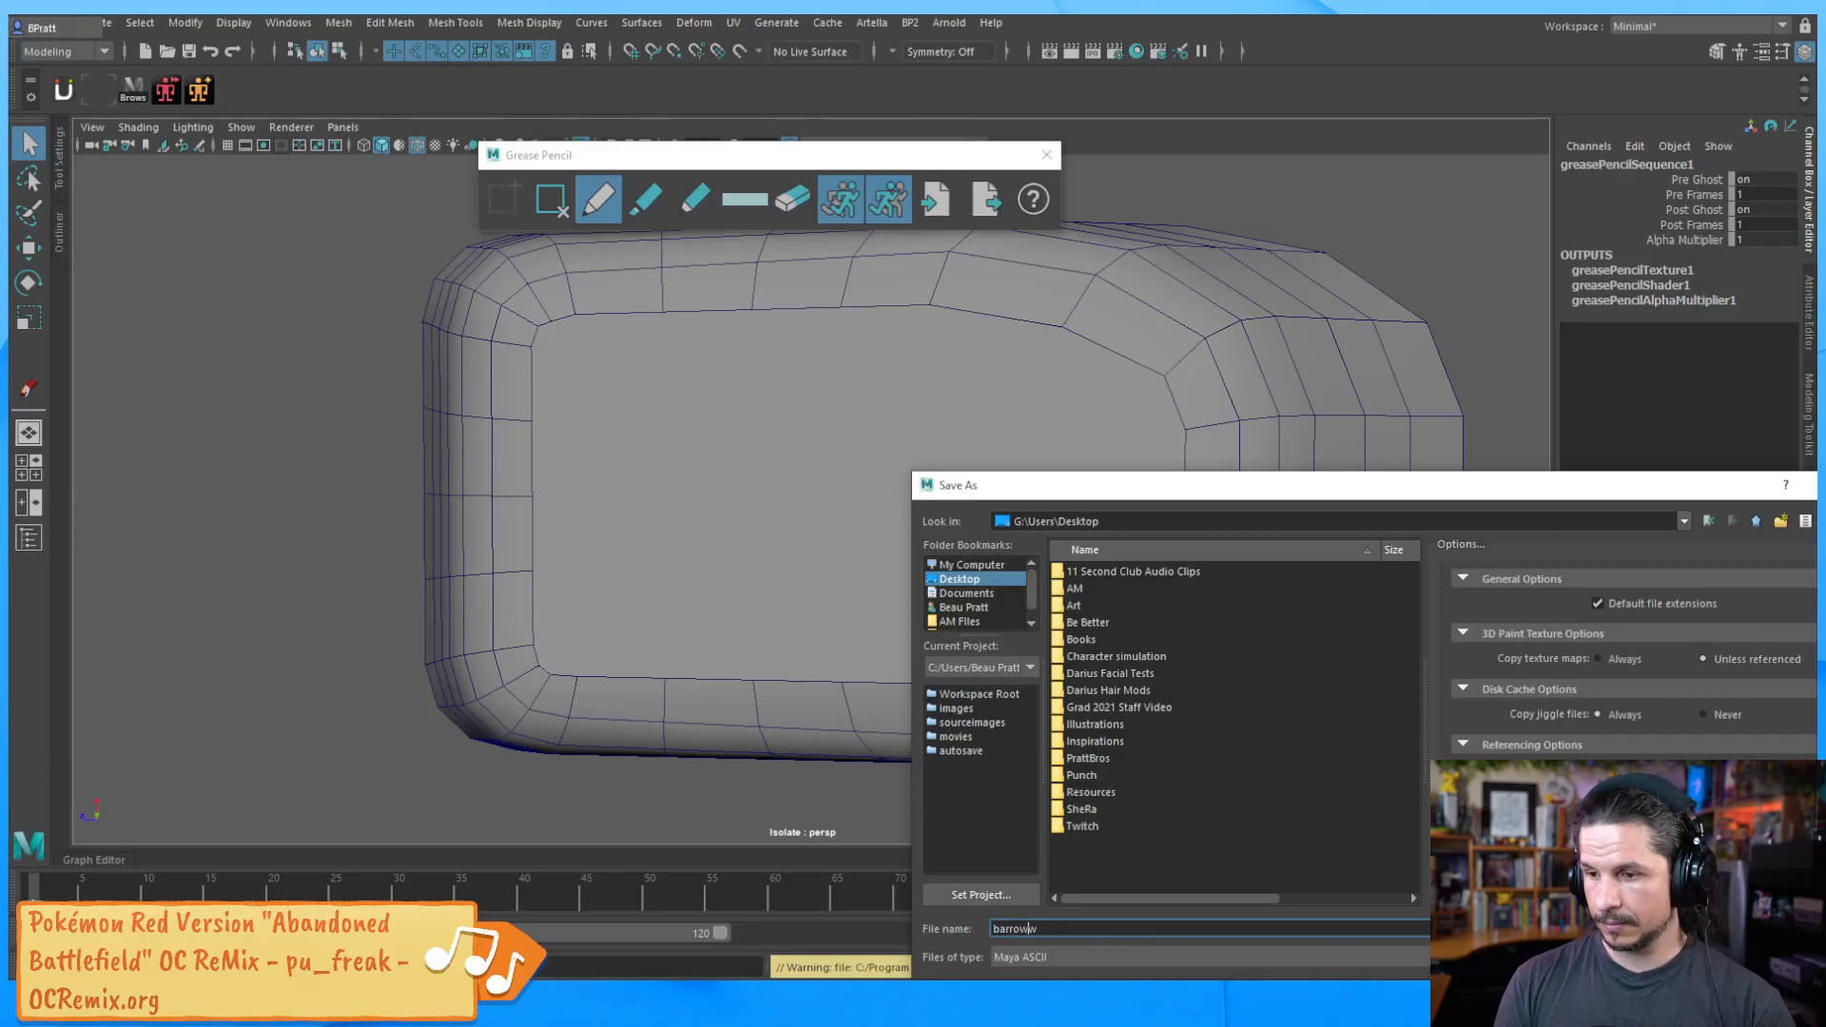
key(Return)
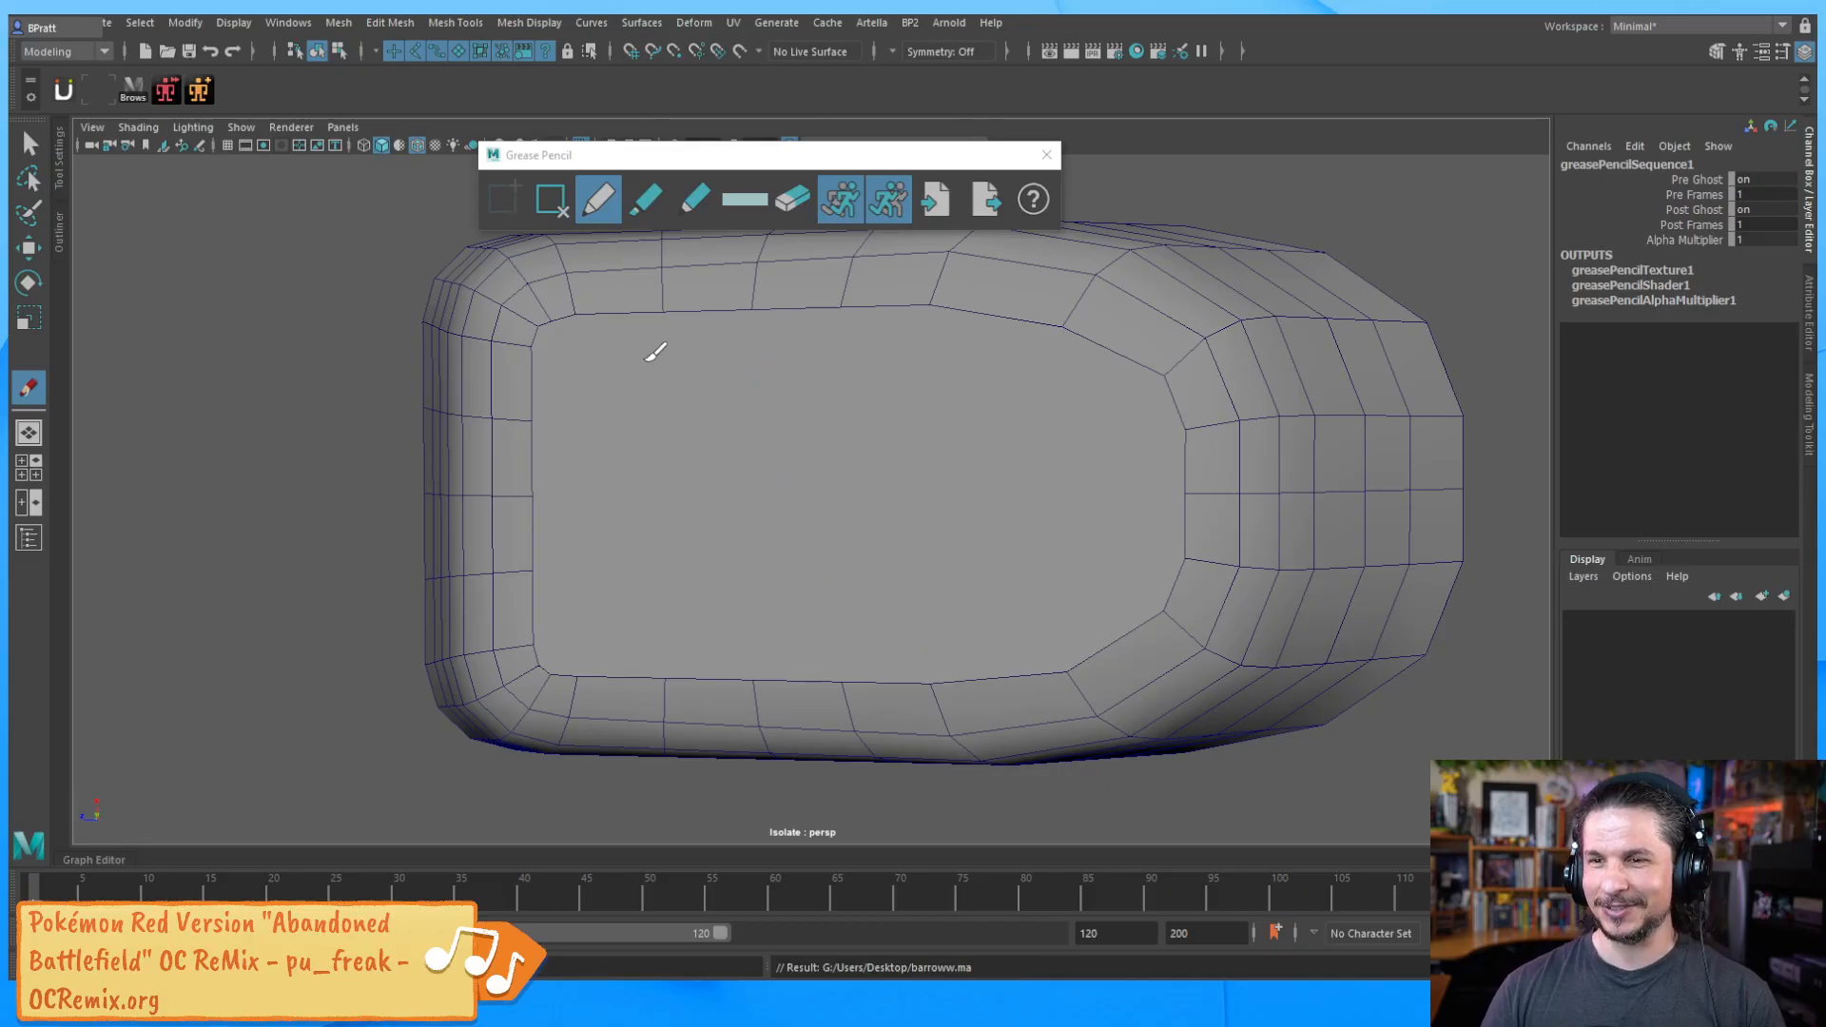
drag(656, 314, 660, 320)
key(ctrl+z)
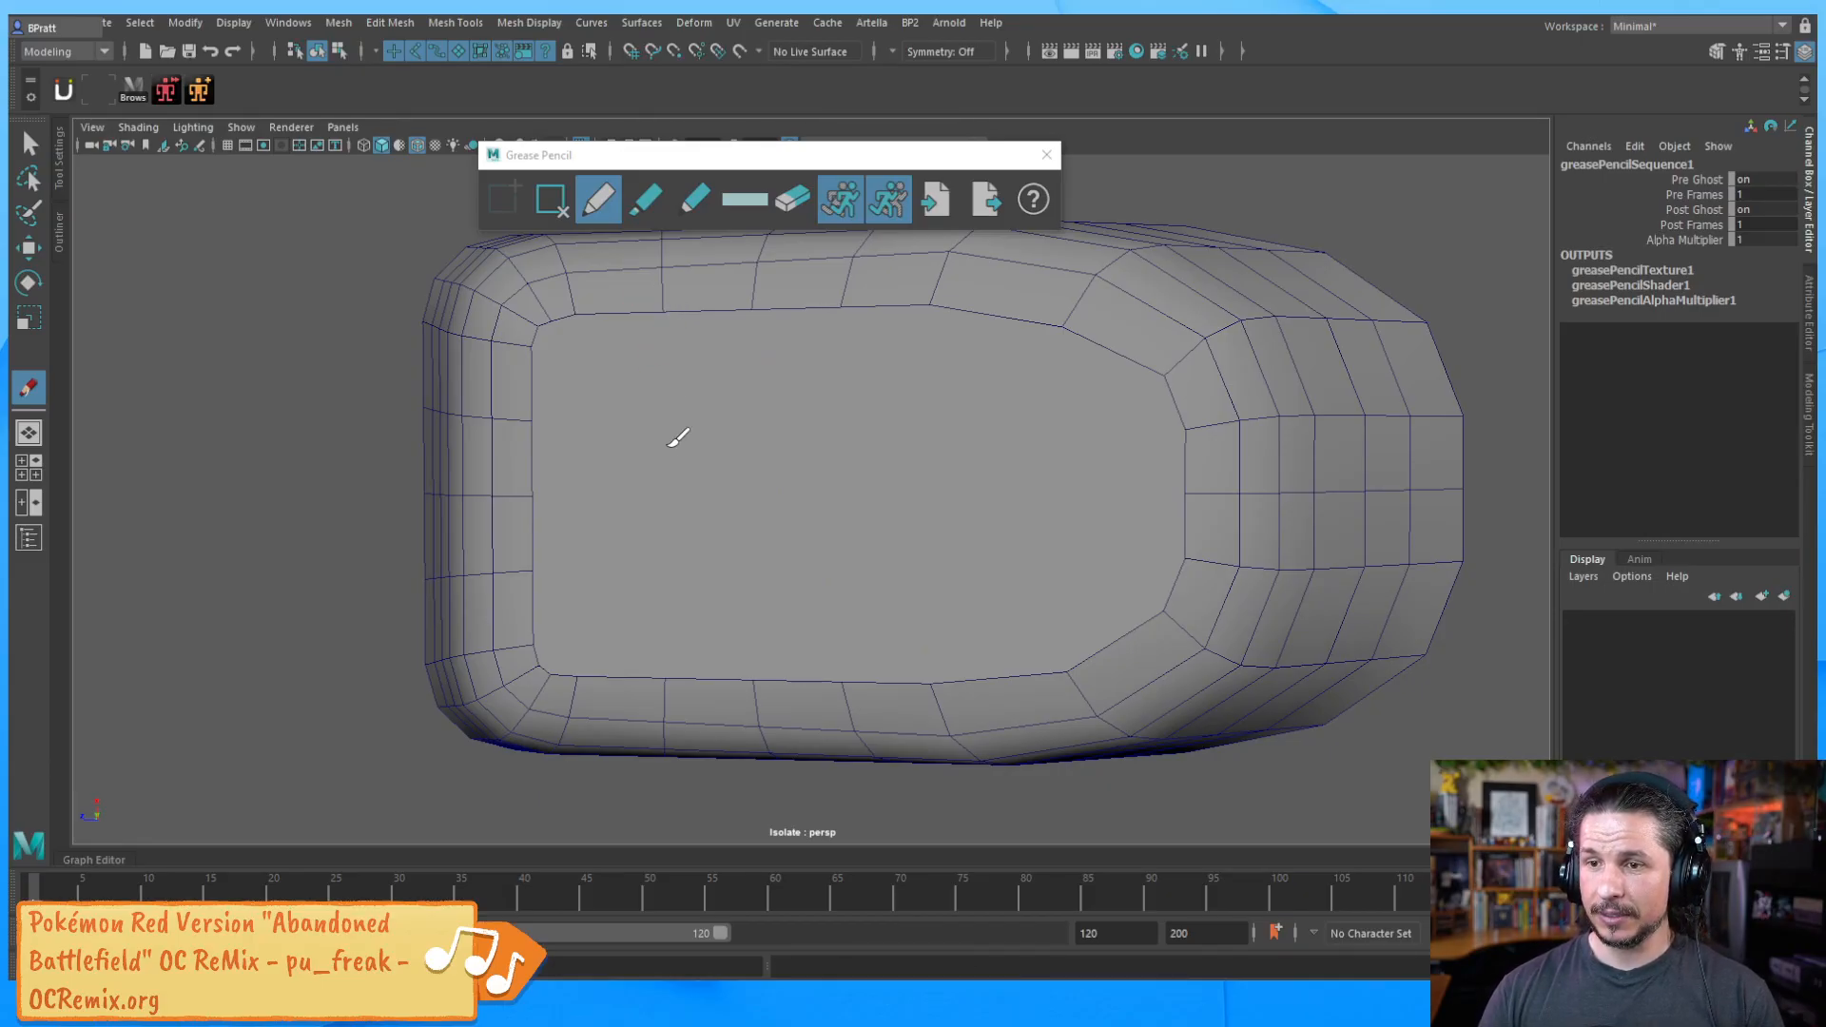
click(584, 364)
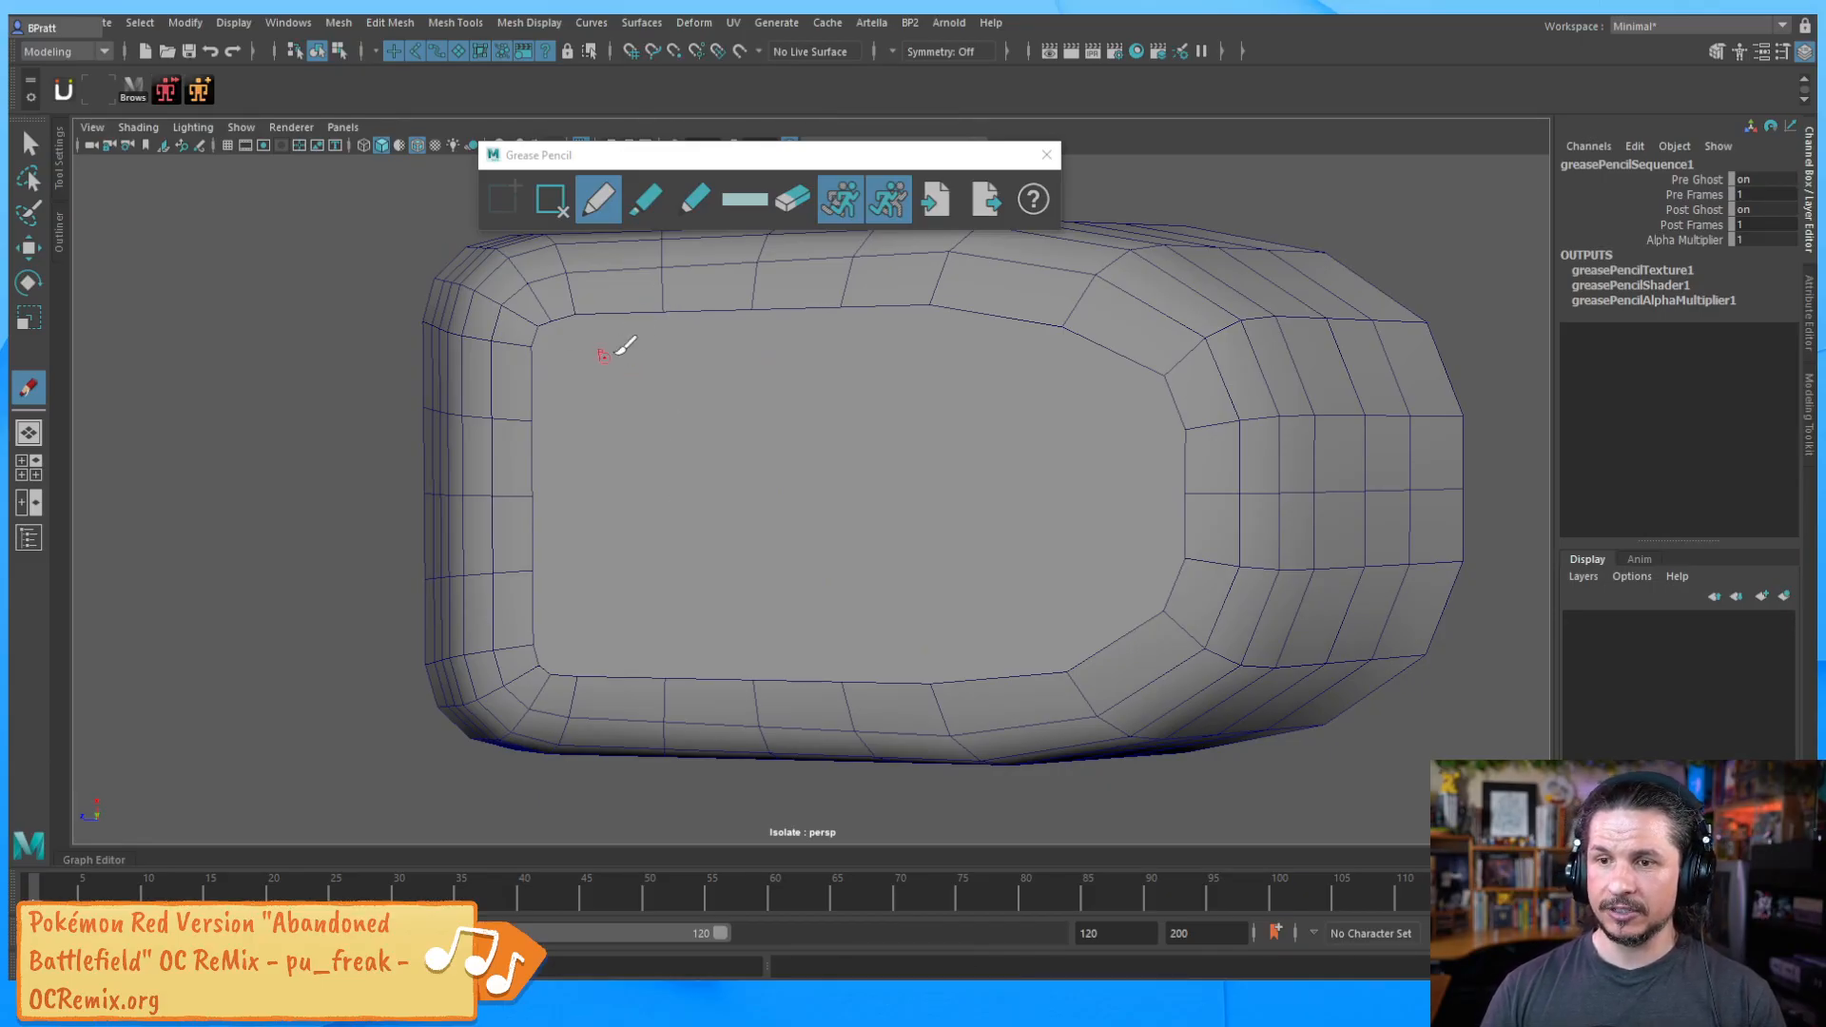
scroll(1016, 340, down, 5)
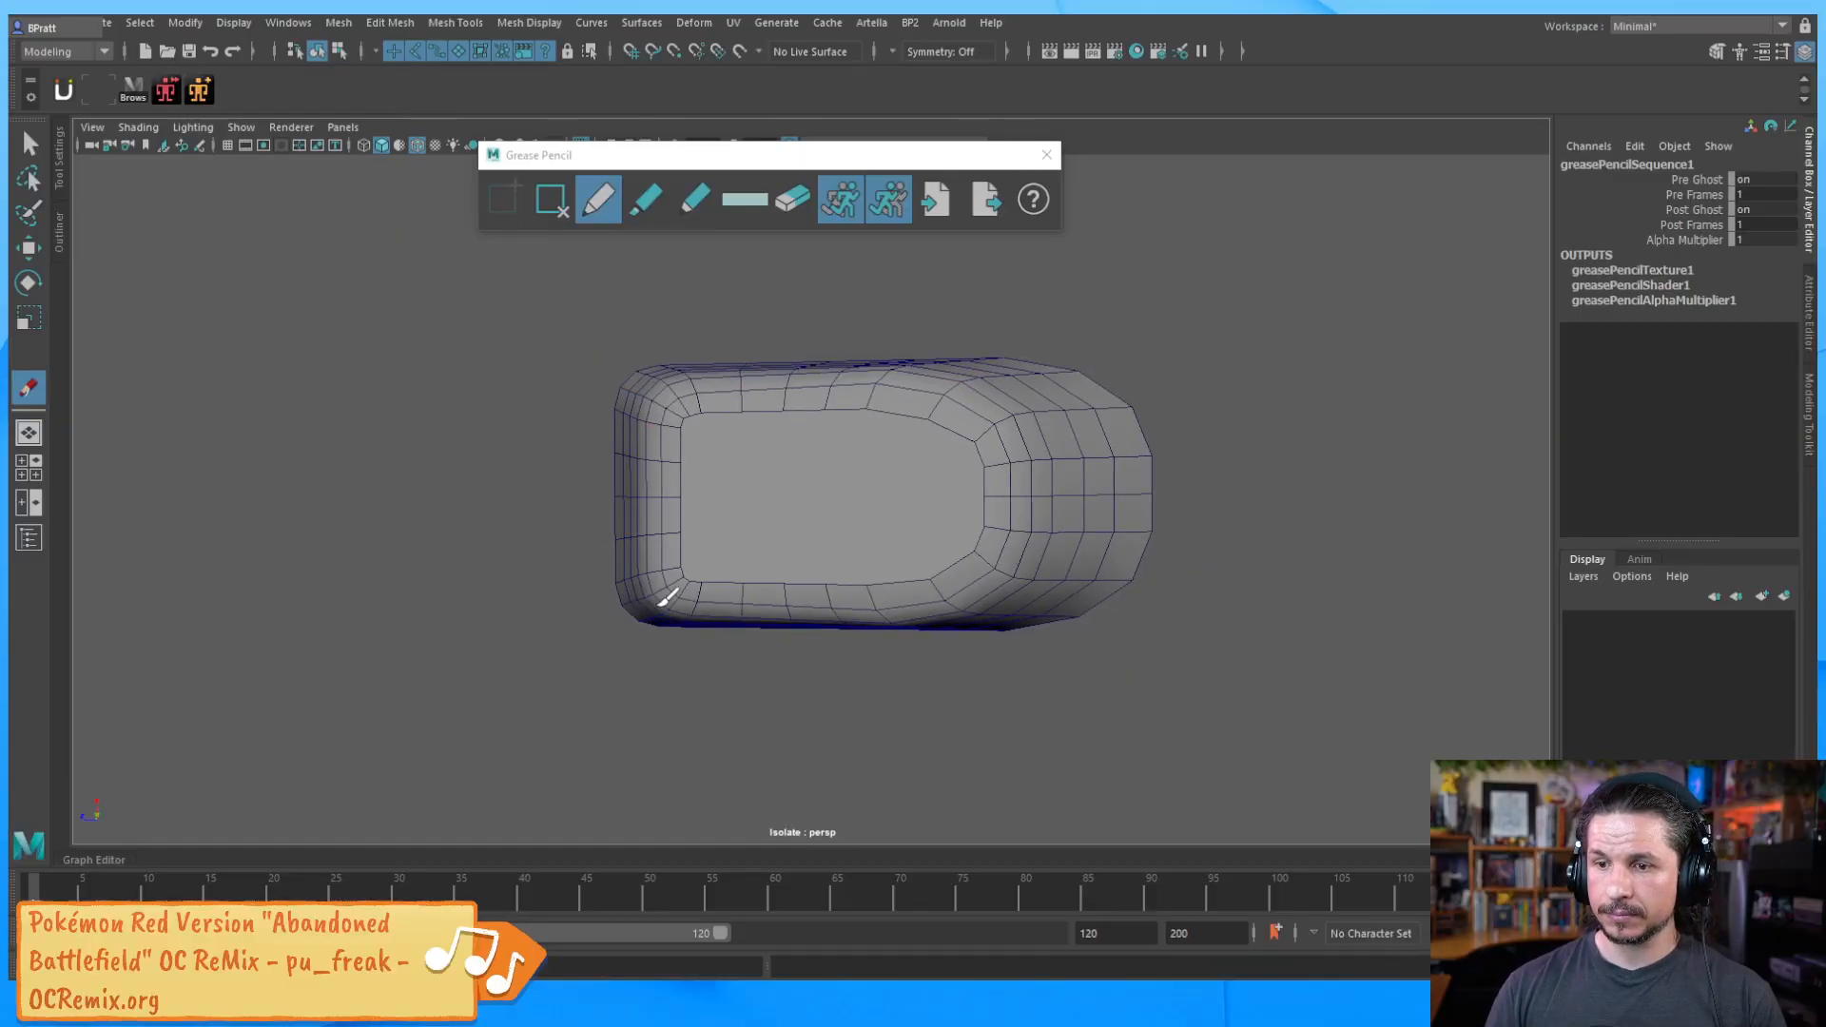
drag(692, 174, 641, 267)
click(580, 145)
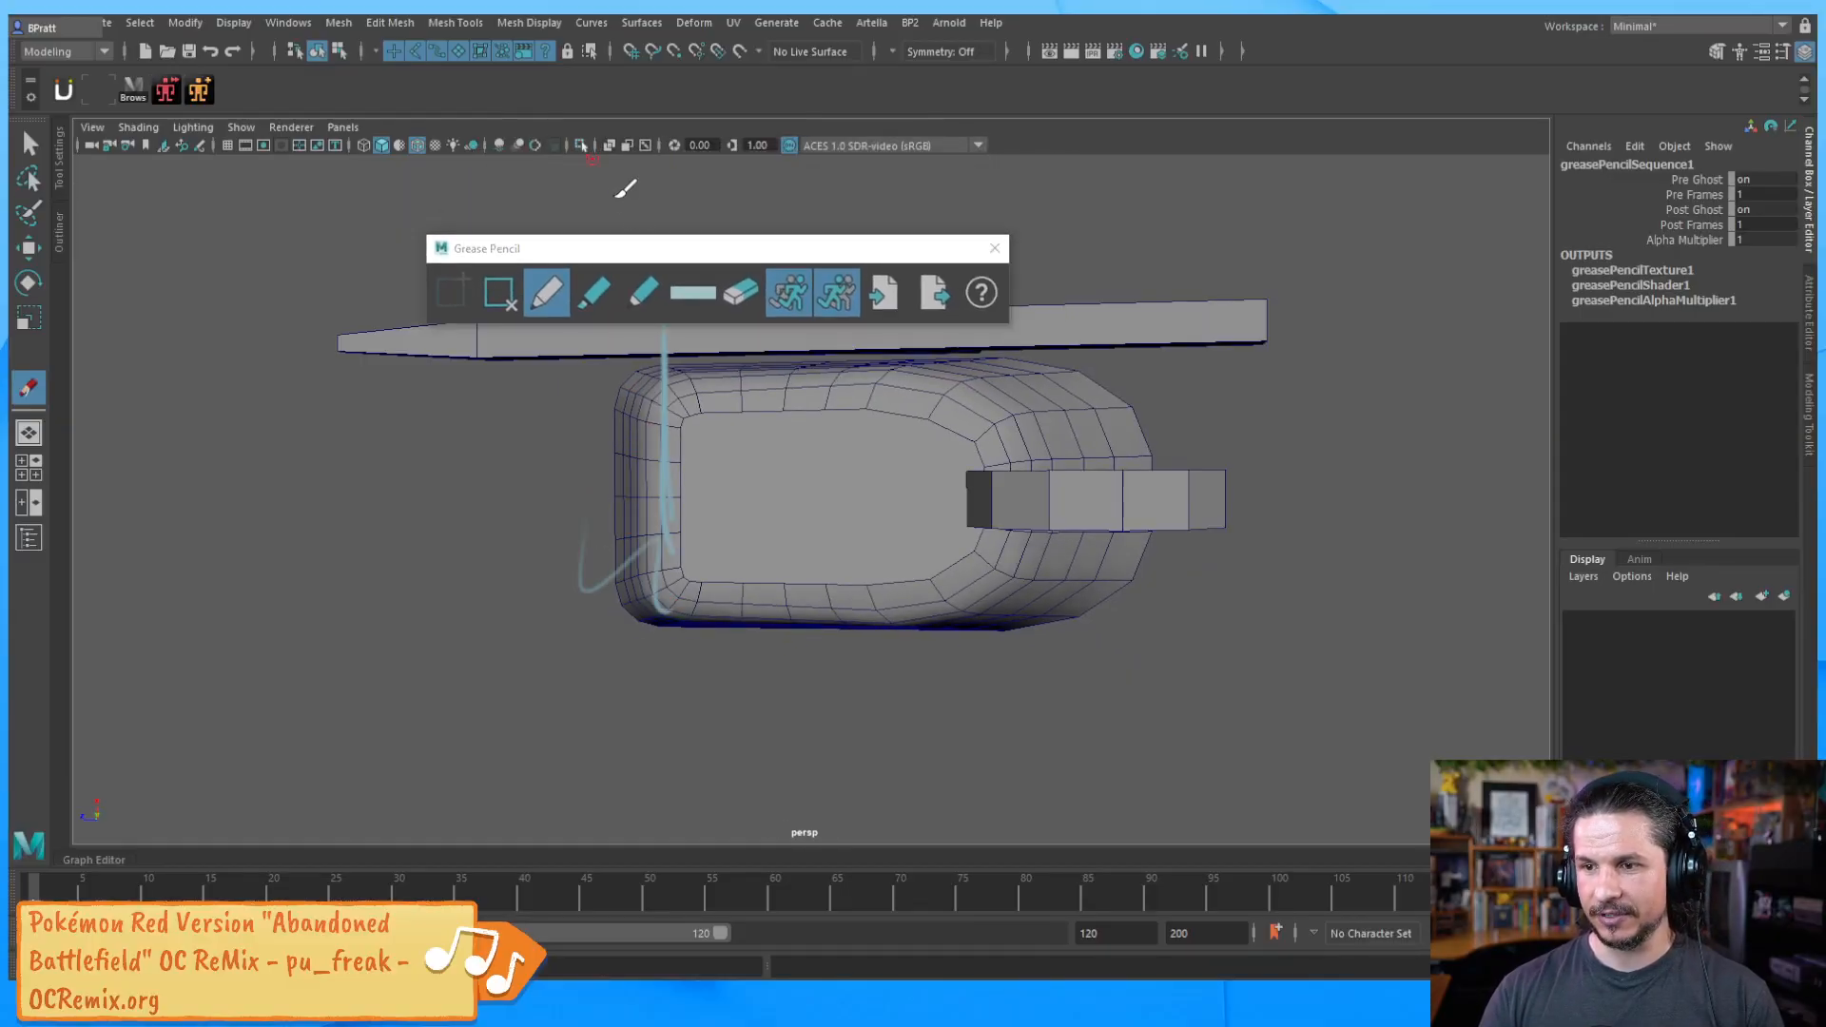
drag(765, 252, 663, 177)
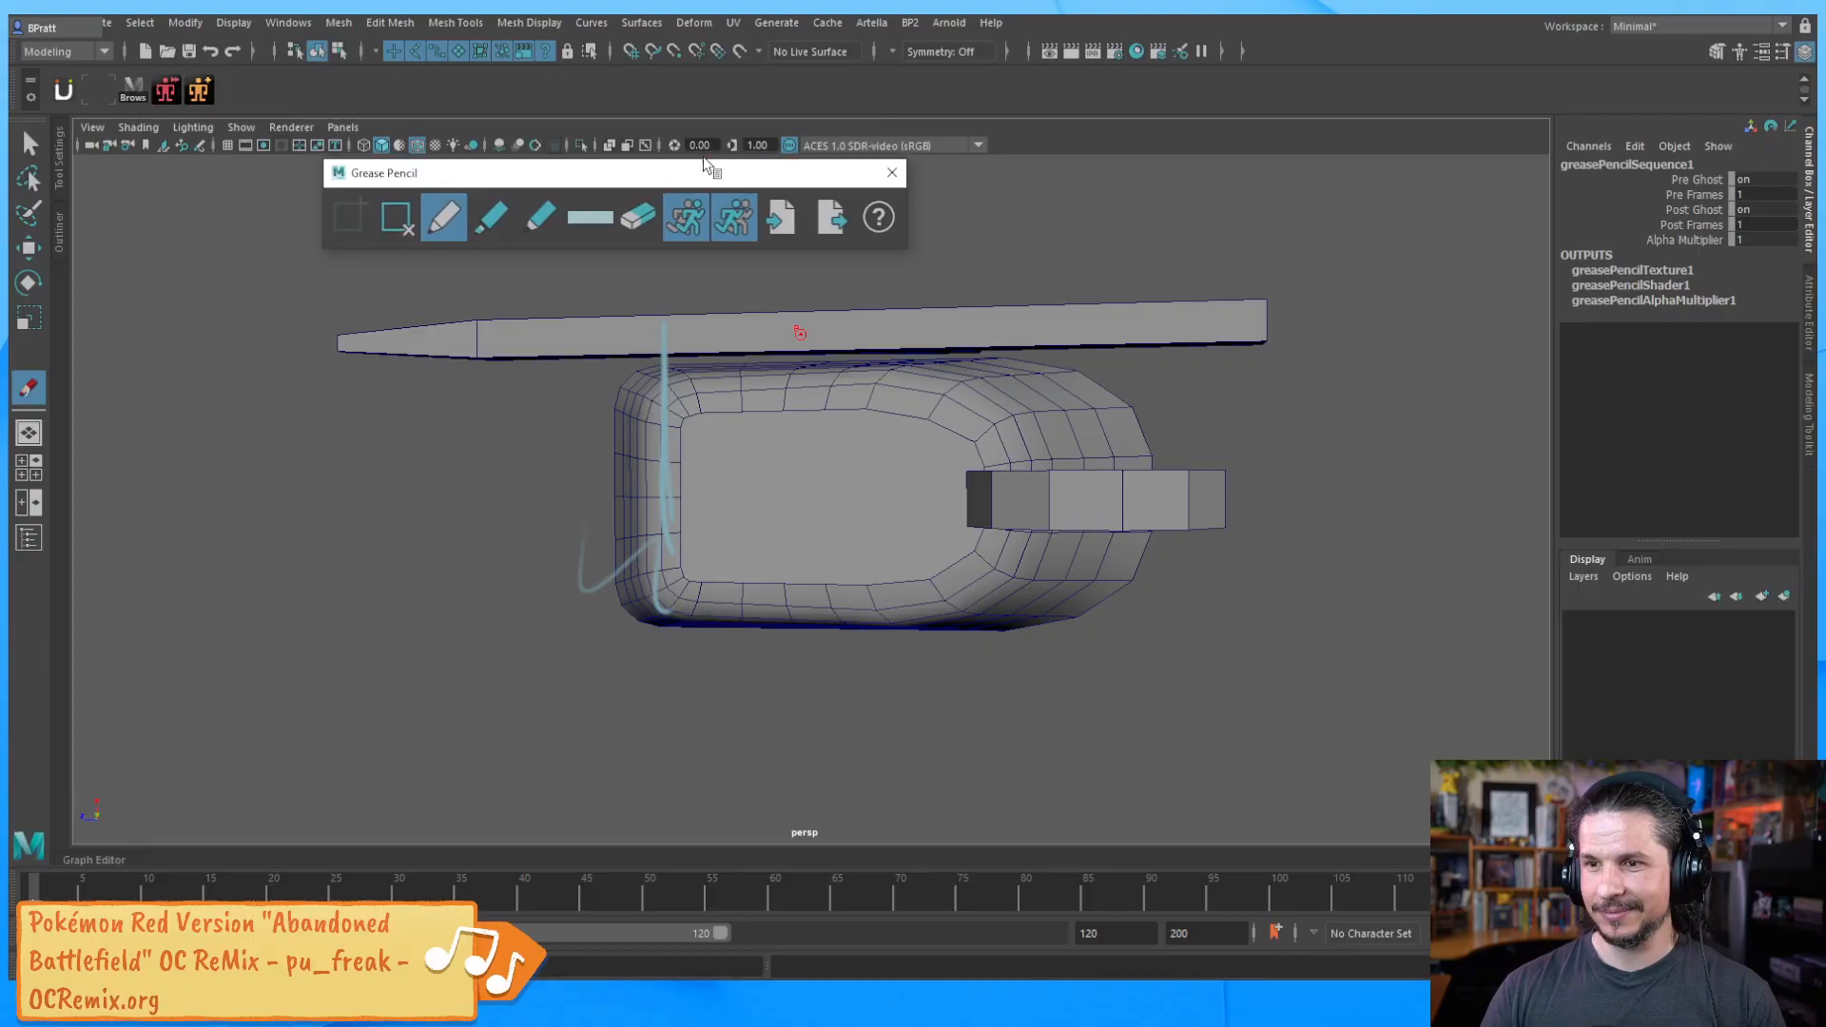
scroll(811, 437, up, 3)
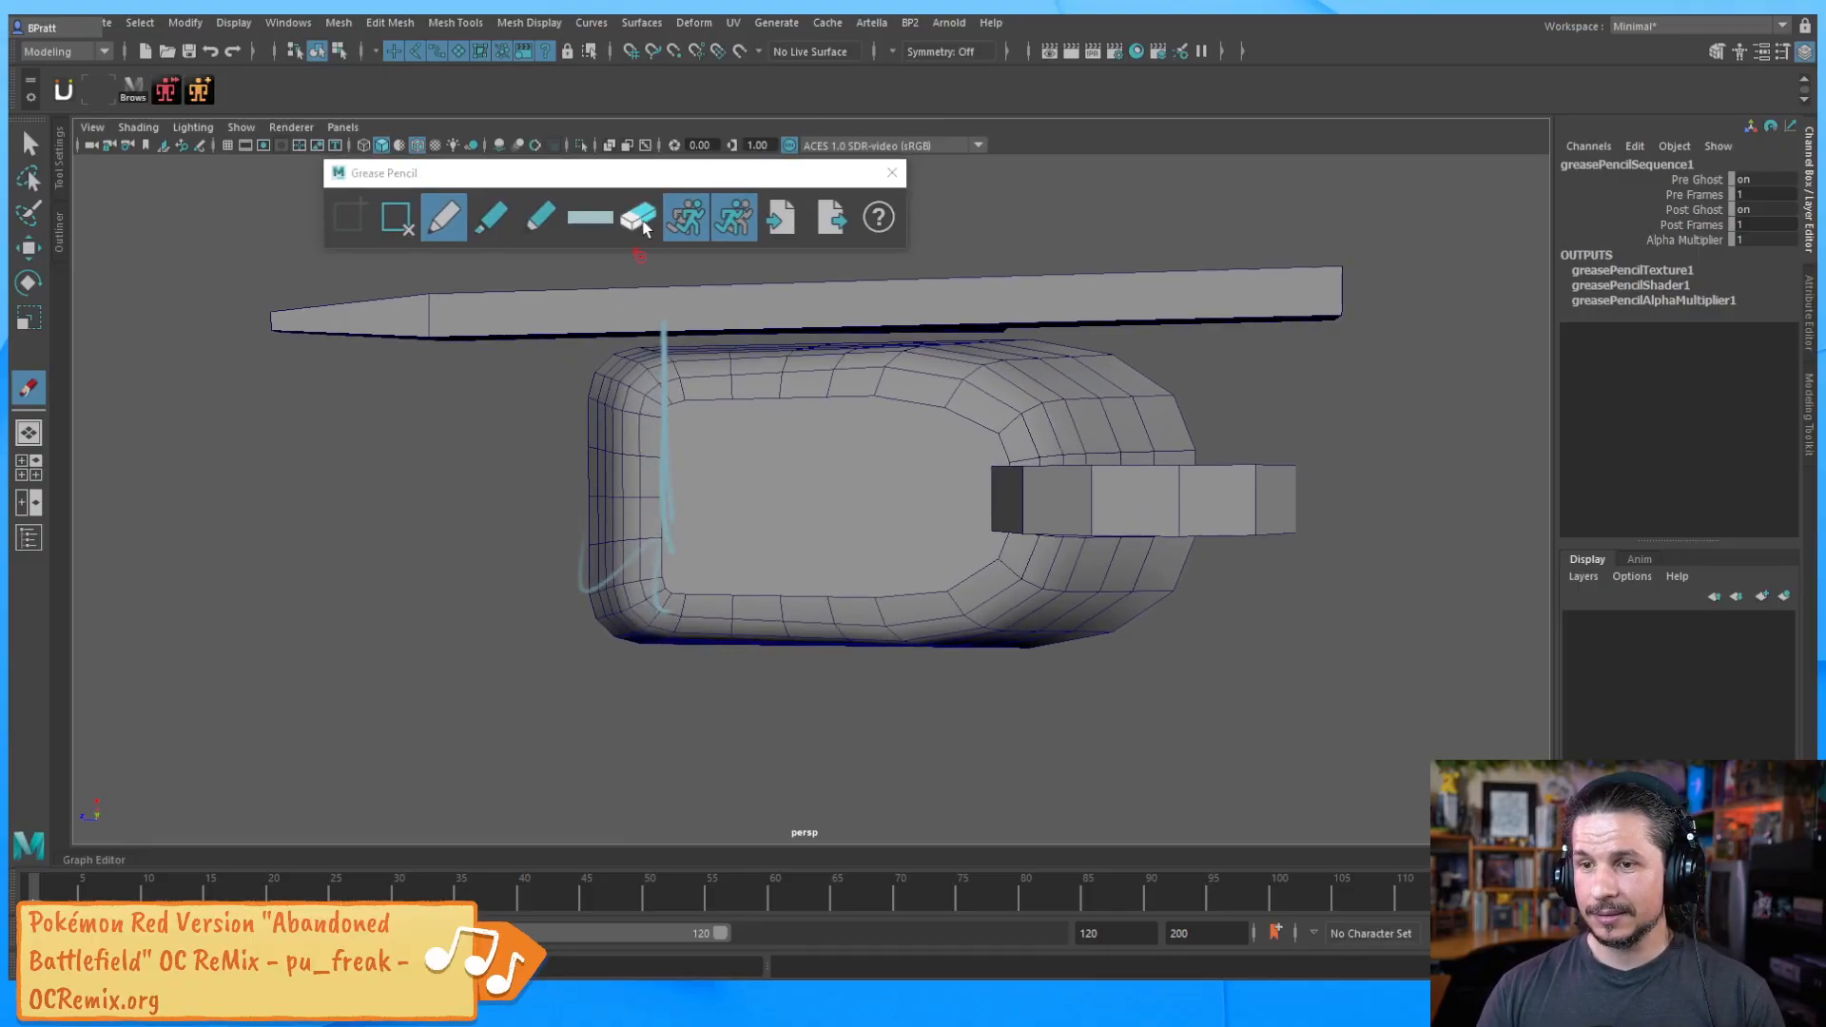
key(ctrl+z)
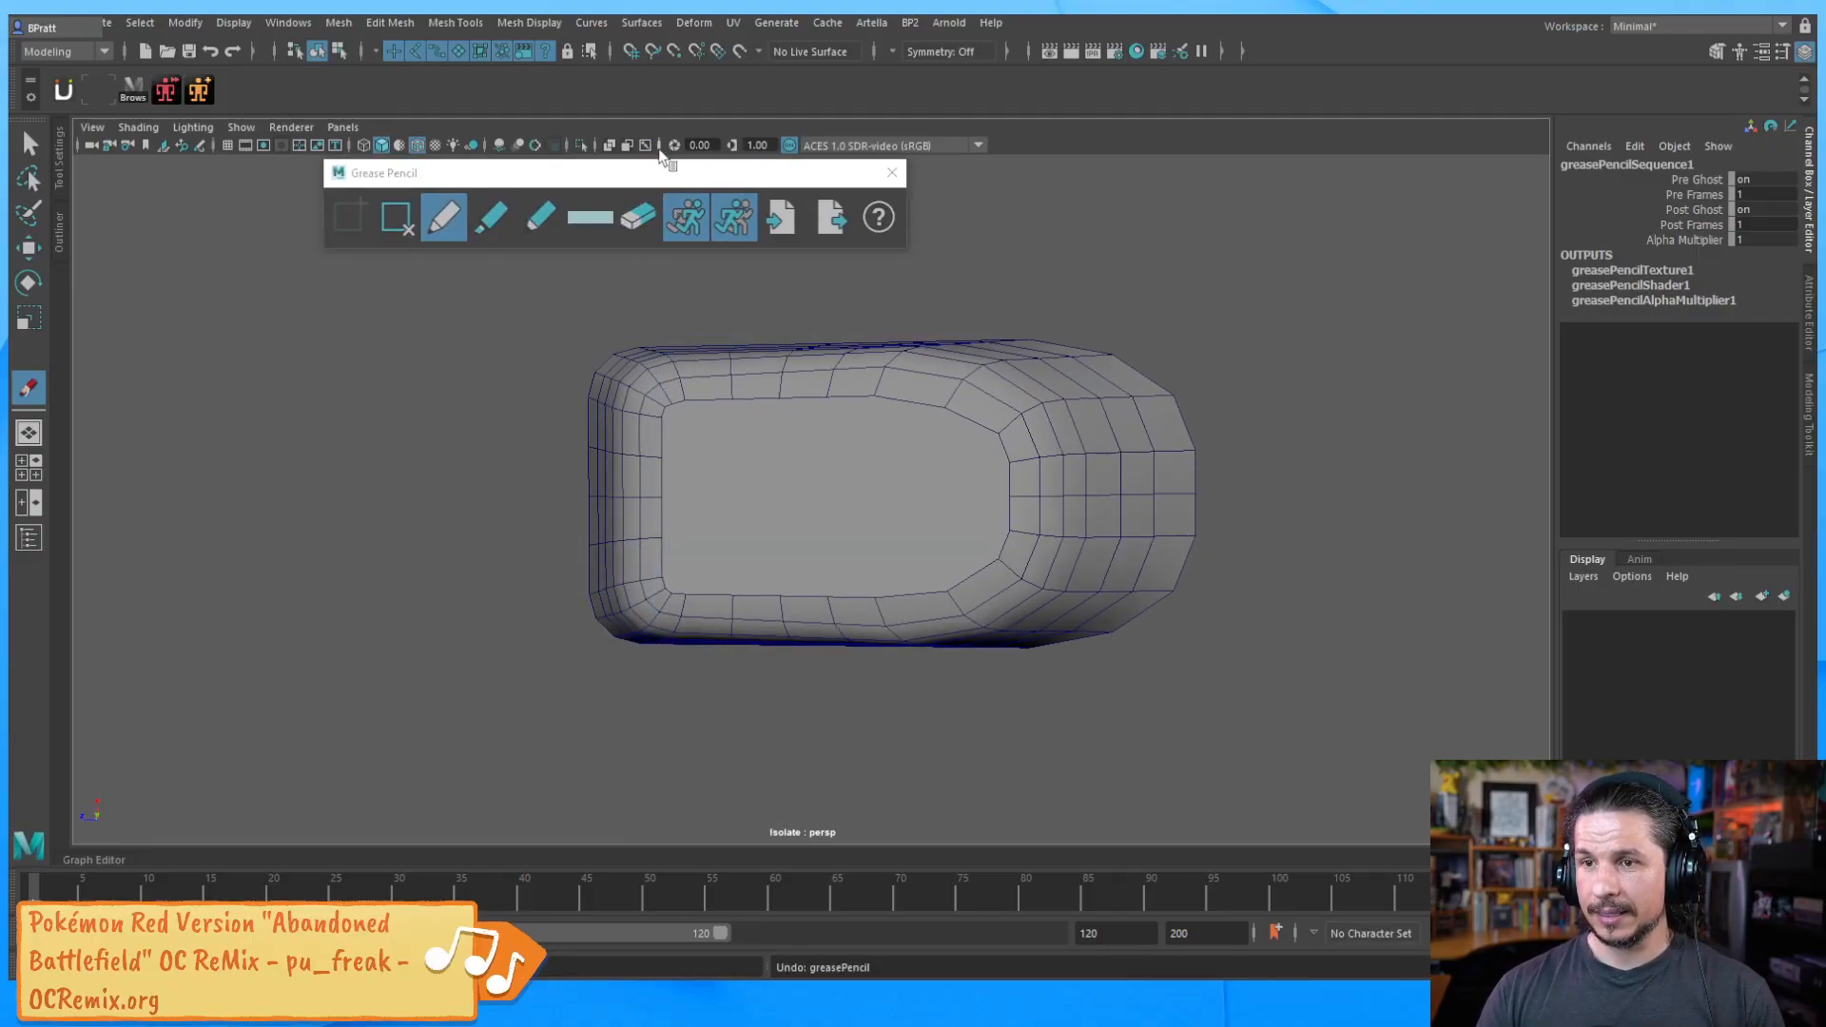
Turn off Isolate Select in the perspective view, then try and undo a pencil stroke across the tub's bottom
click(581, 144)
click(567, 144)
click(576, 145)
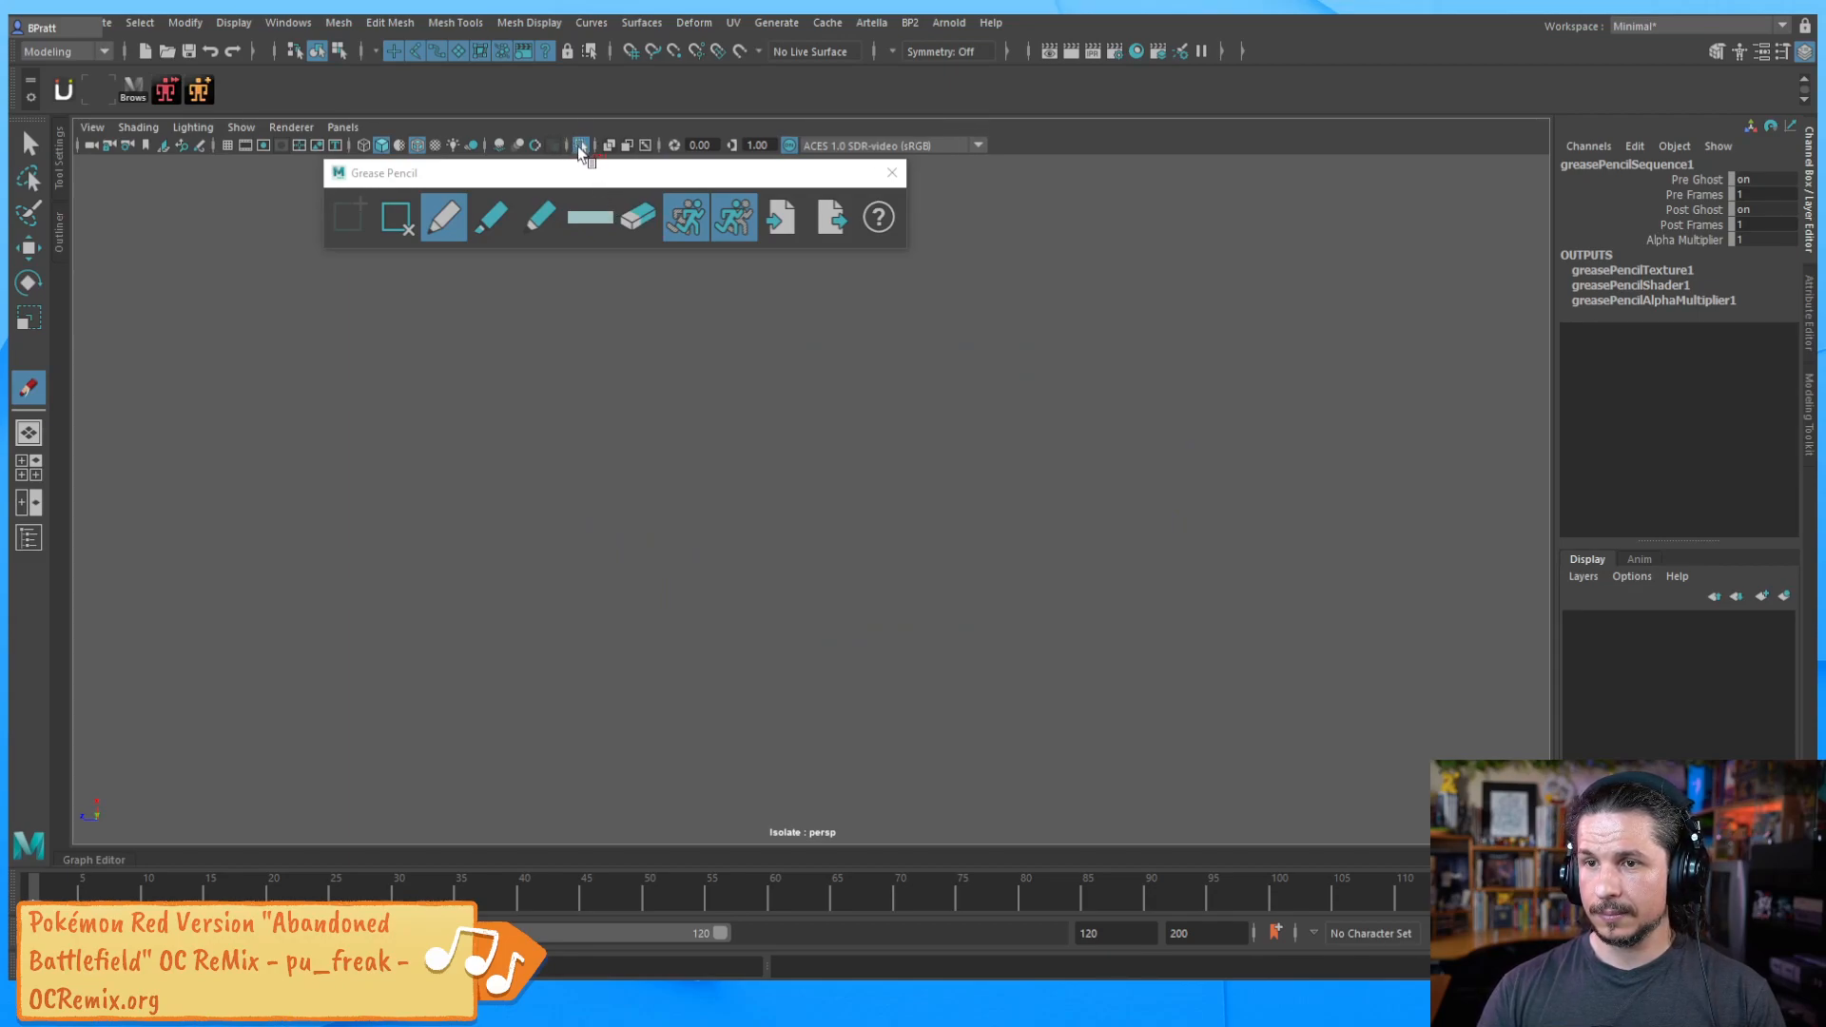
click(581, 144)
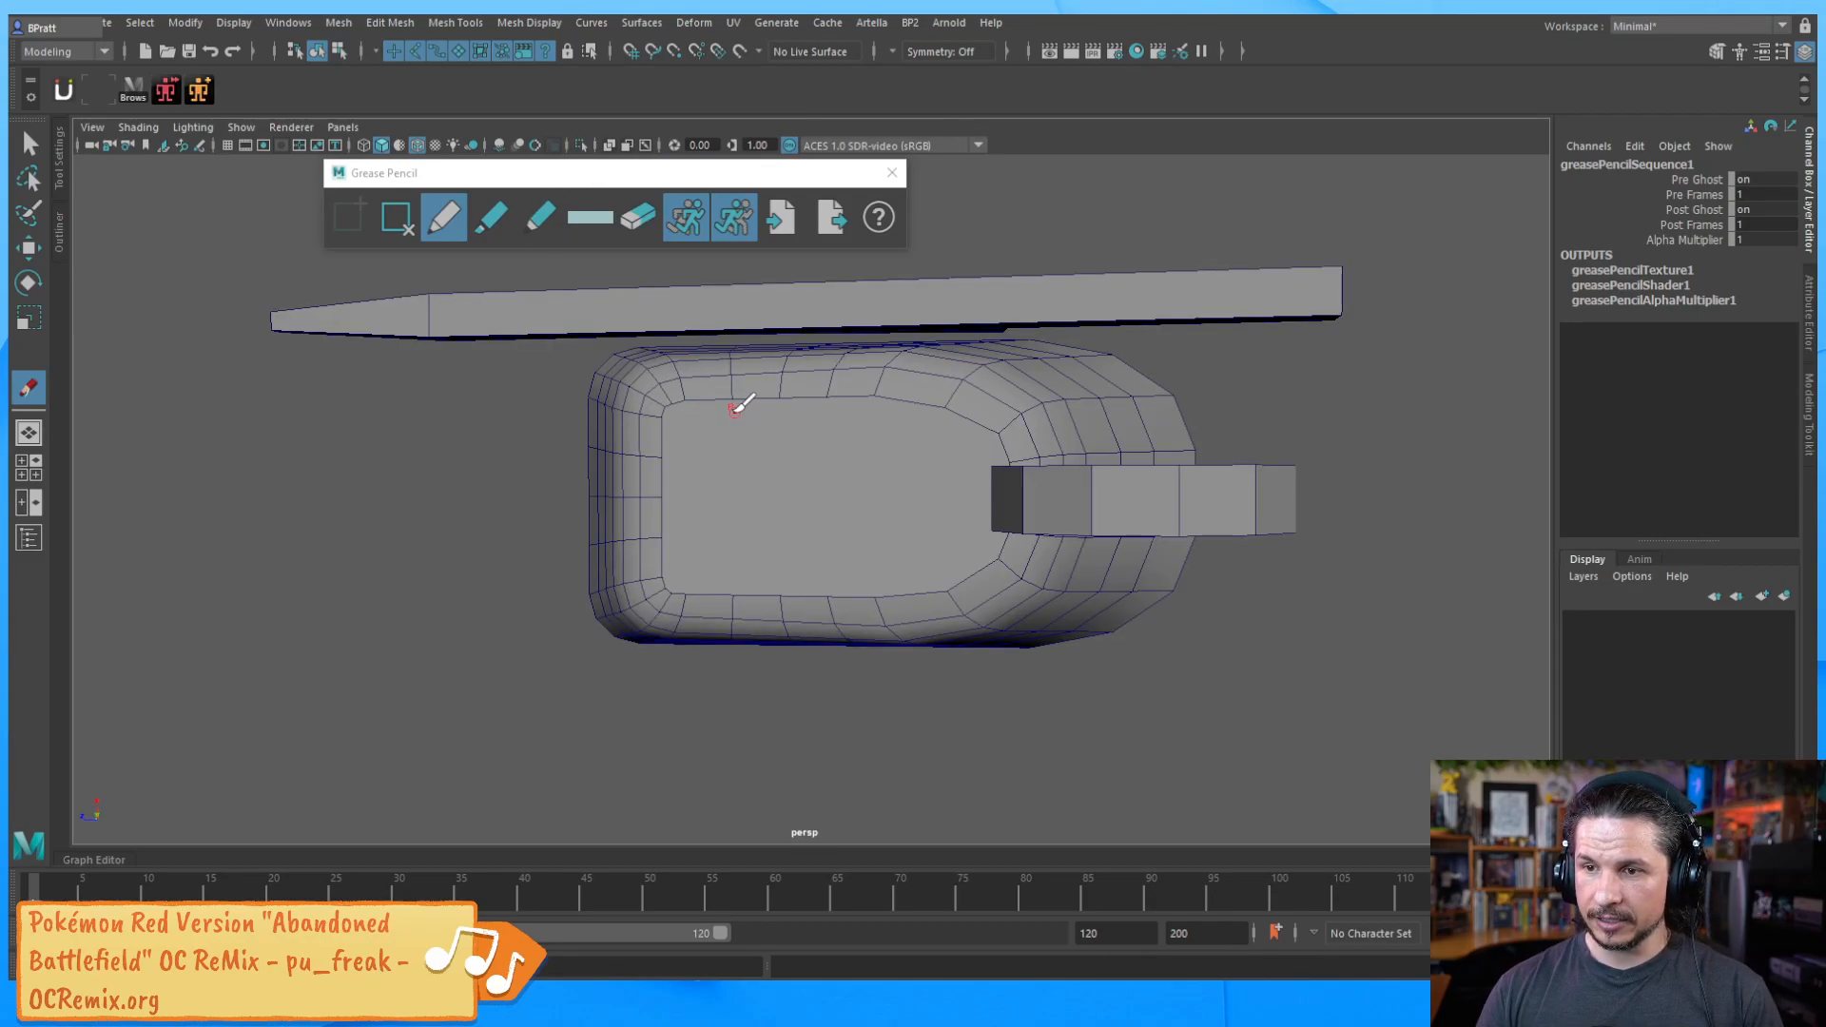
drag(737, 567, 735, 603)
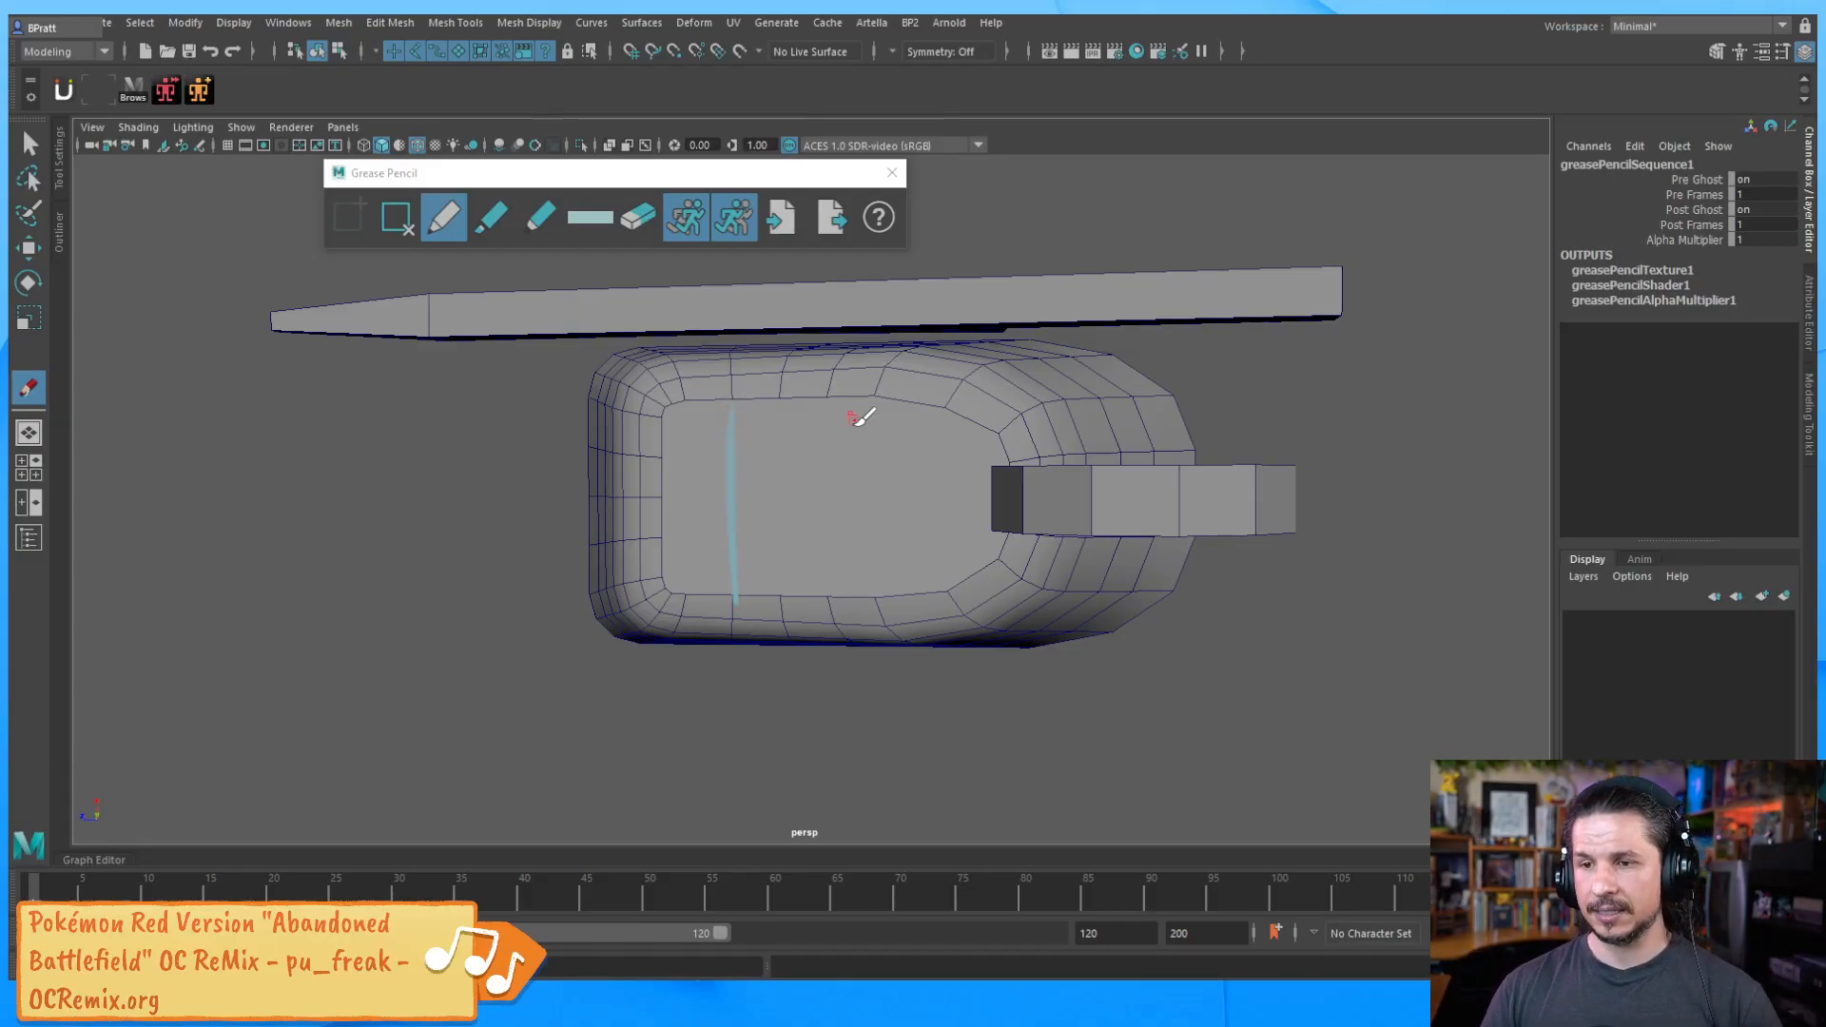
key(ctrl+z)
Sketch the outermost row of polygons along the tub bottom's rounded end next to the wheel, splitting it at the centre
mouse_move(836, 484)
alt+right_down()
mouse_move(1153, 456)
mouse_move(1081, 513)
mouse_move(1182, 522)
mouse_move(1236, 513)
mouse_move(1214, 482)
mouse_move(1247, 489)
mouse_move(1227, 480)
alt+right_up()
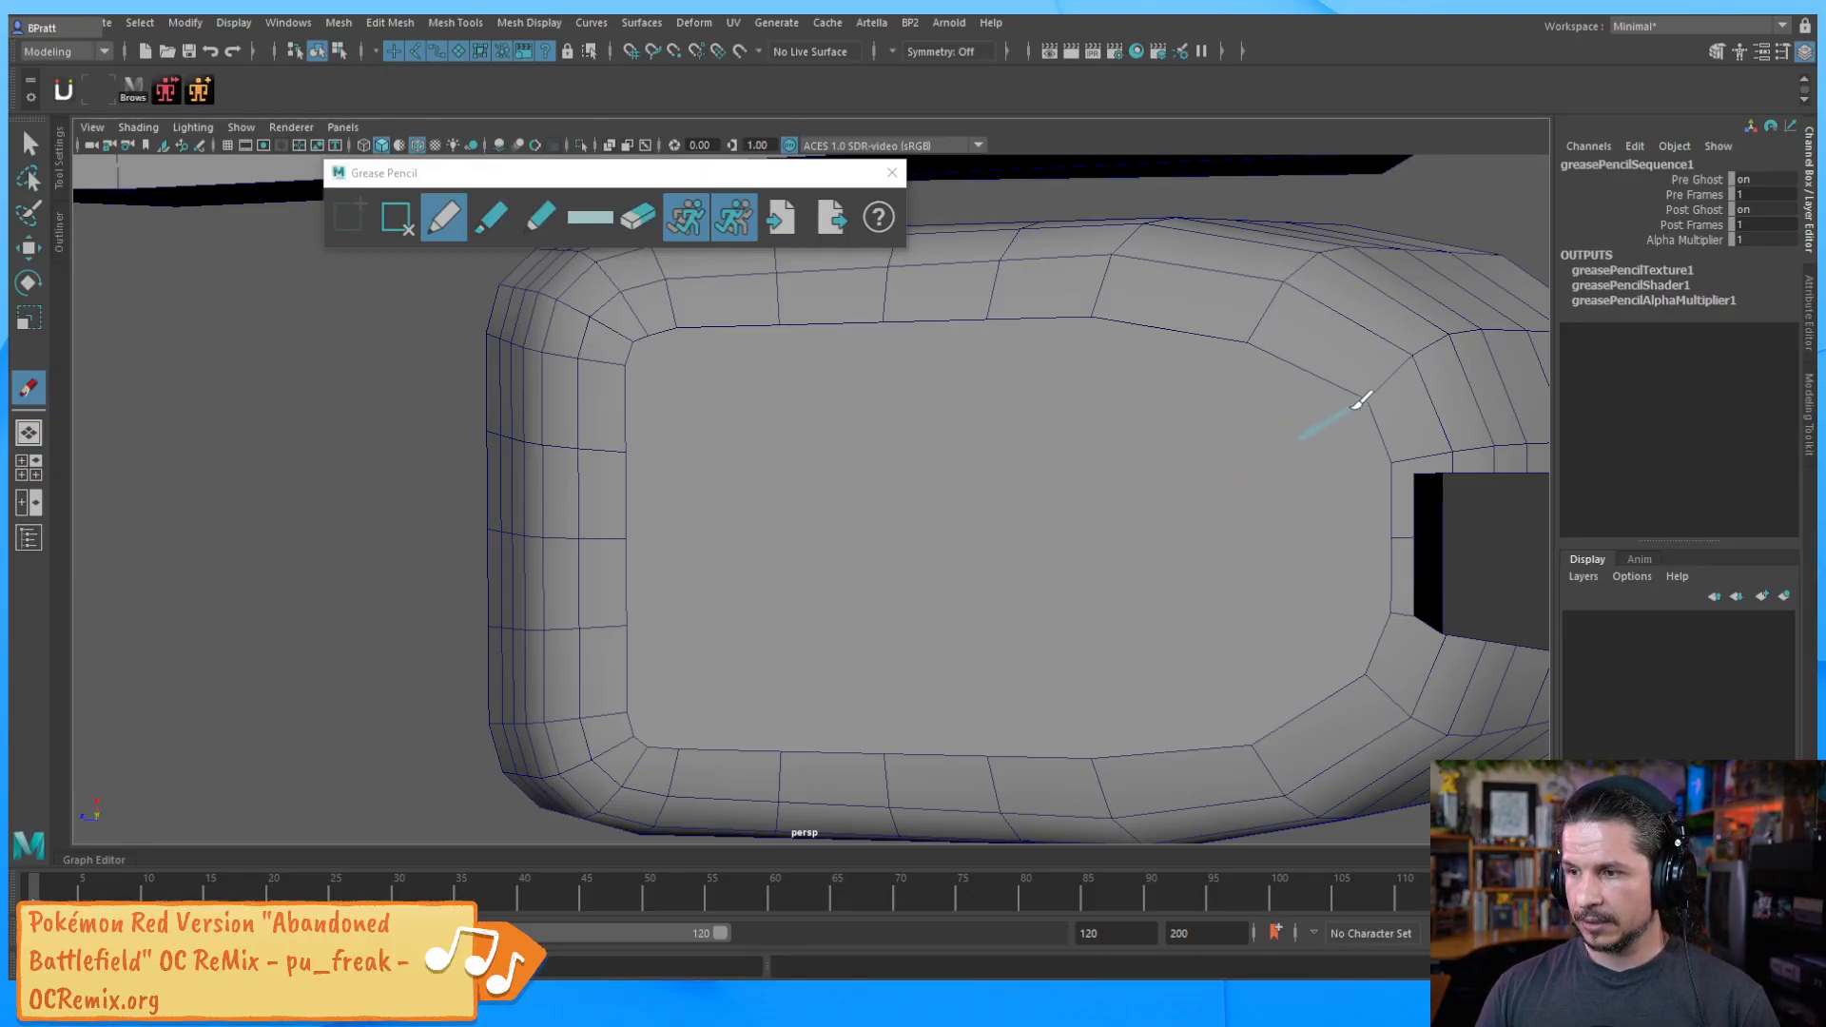
drag(1308, 630, 1354, 666)
drag(1300, 540, 1311, 540)
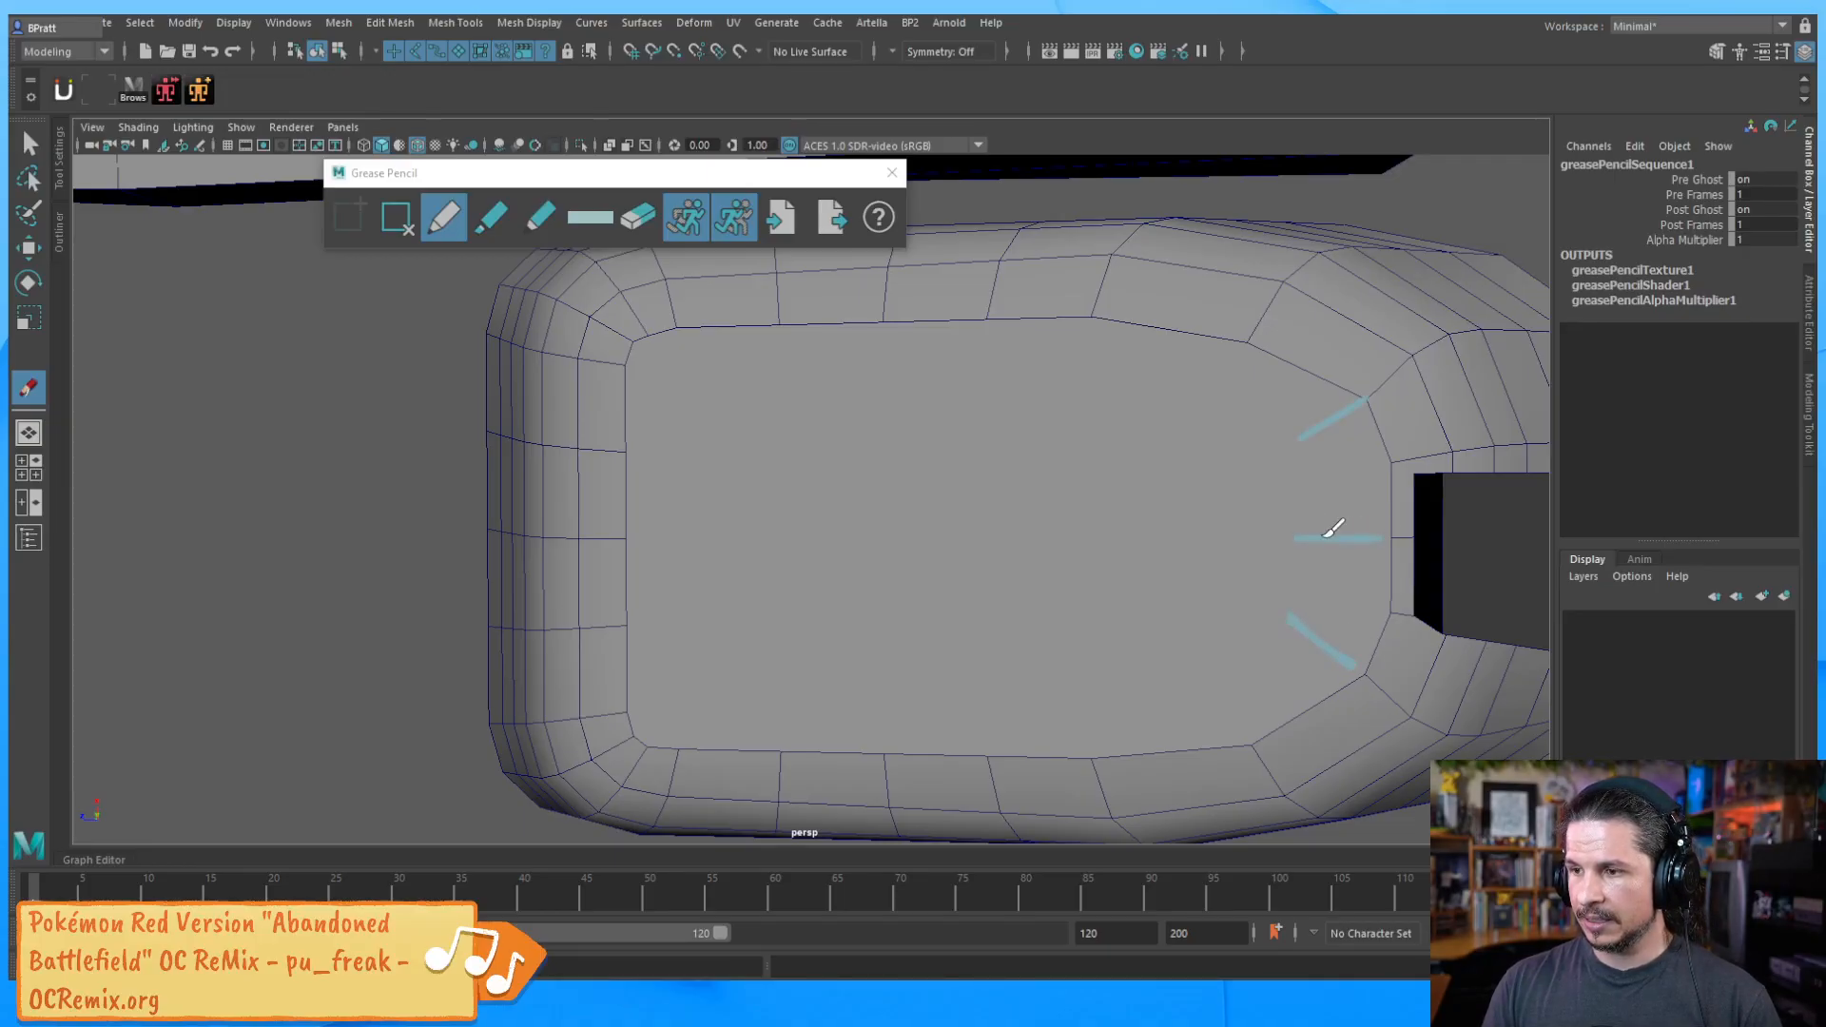
drag(1295, 440, 1296, 539)
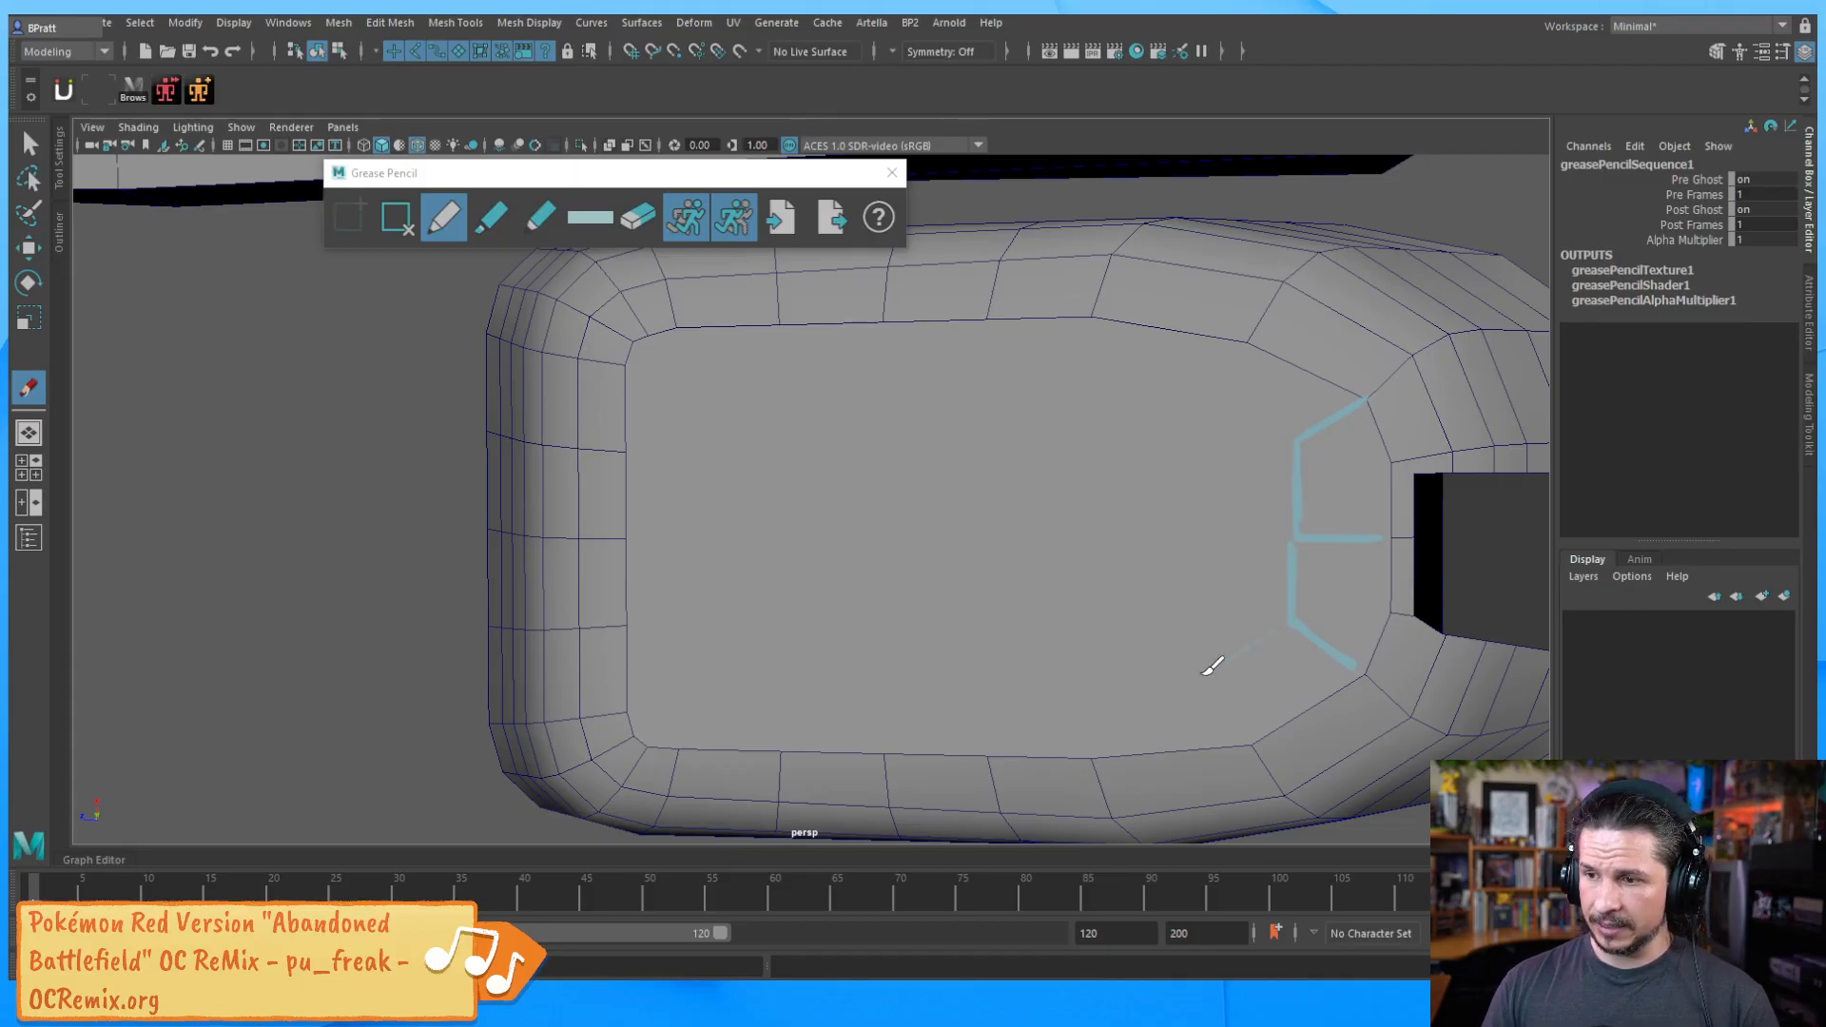
Continue the polygon sketch inward from the rounded end with two more columns, joined to the side edges and split along the centre
drag(1244, 419, 1203, 410)
drag(1088, 332, 1084, 406)
drag(1201, 417, 1098, 433)
mouse_move(1087, 666)
mouse_down()
mouse_move(1207, 656)
mouse_move(1093, 726)
mouse_move(1094, 756)
mouse_up()
drag(1206, 666, 1242, 738)
drag(1184, 532, 1279, 539)
drag(1199, 418, 1200, 650)
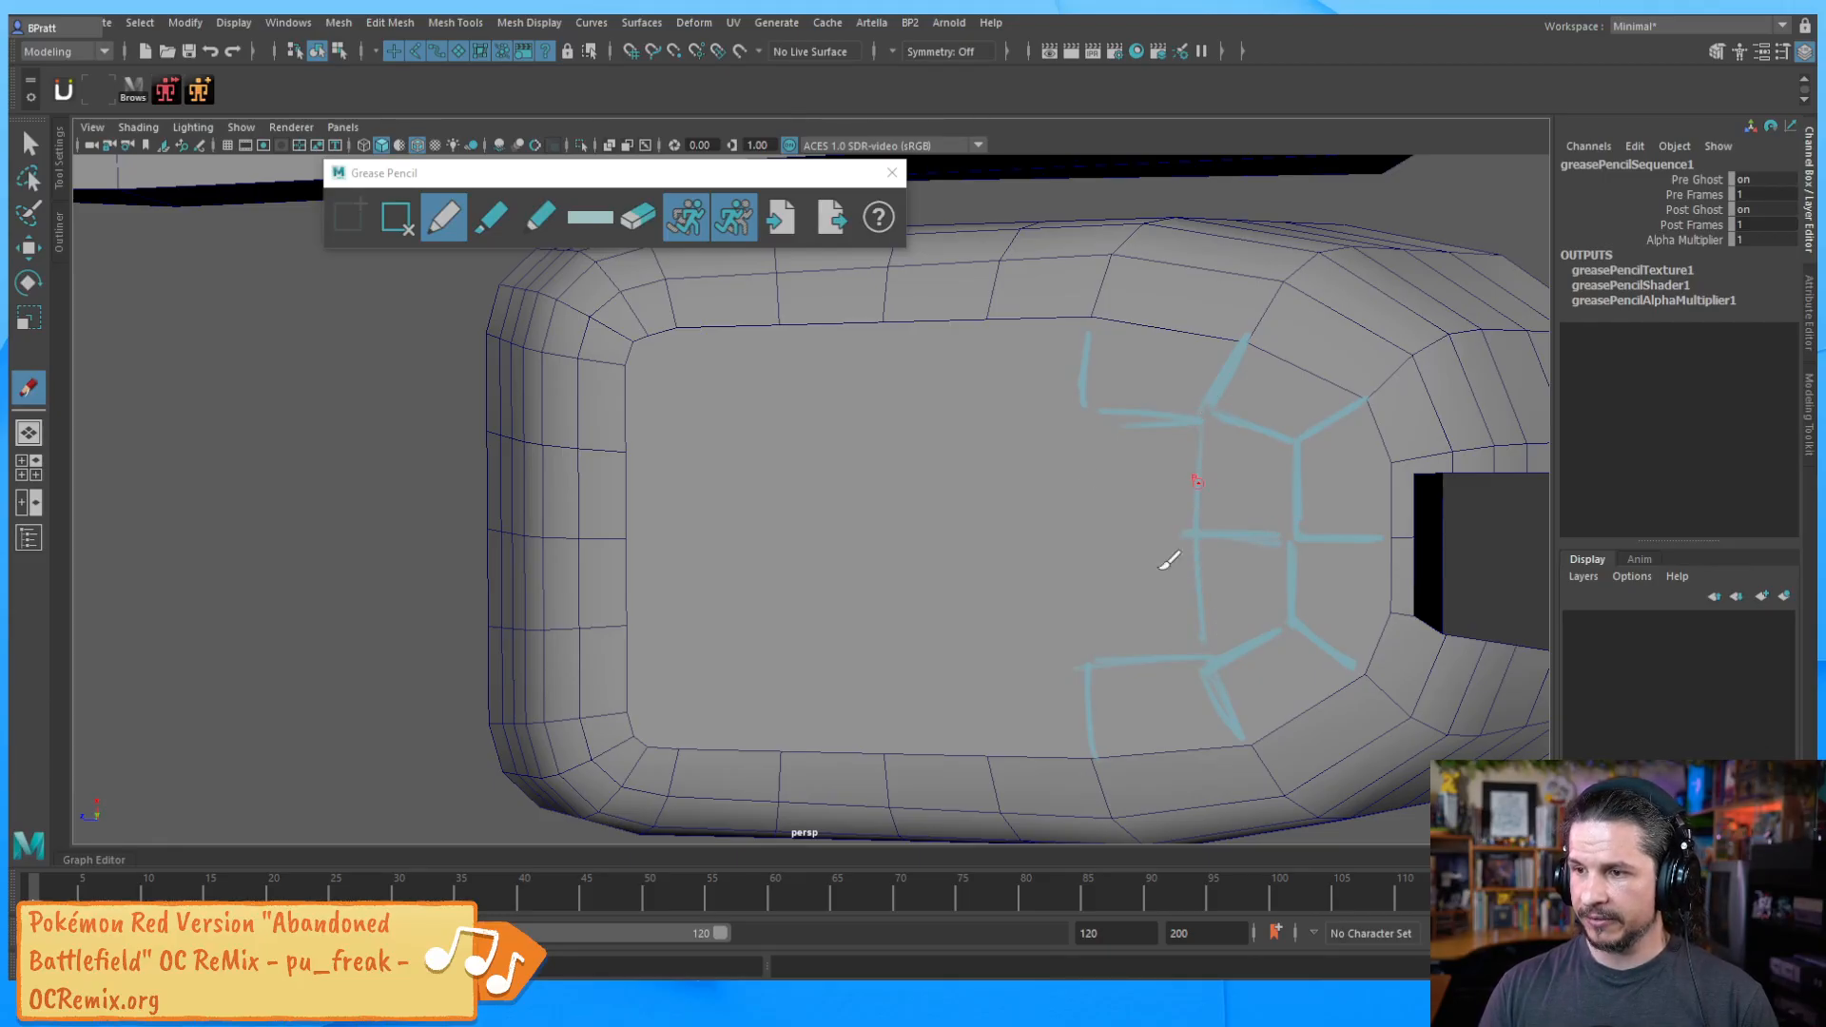
drag(1076, 418, 1074, 669)
drag(1079, 535, 1178, 530)
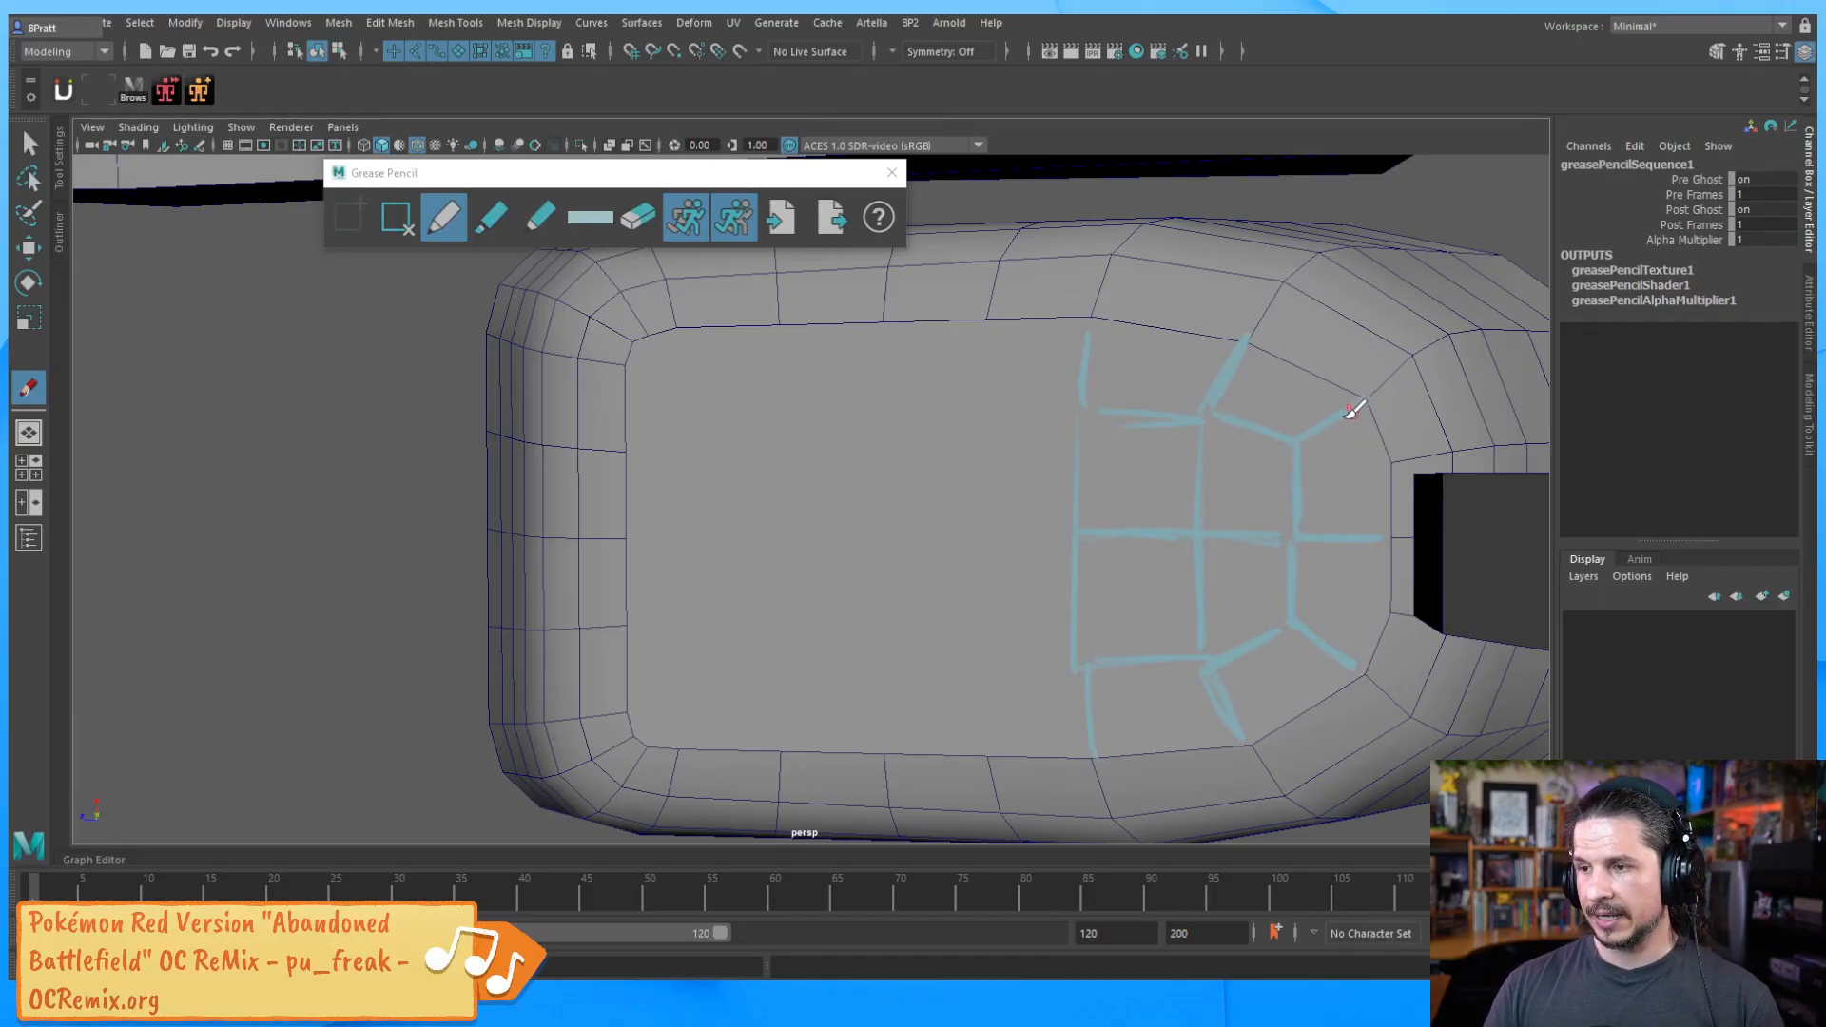
drag(1244, 525, 1250, 344)
drag(1243, 437, 1253, 765)
key(ctrl+z)
key(ctrl+z)
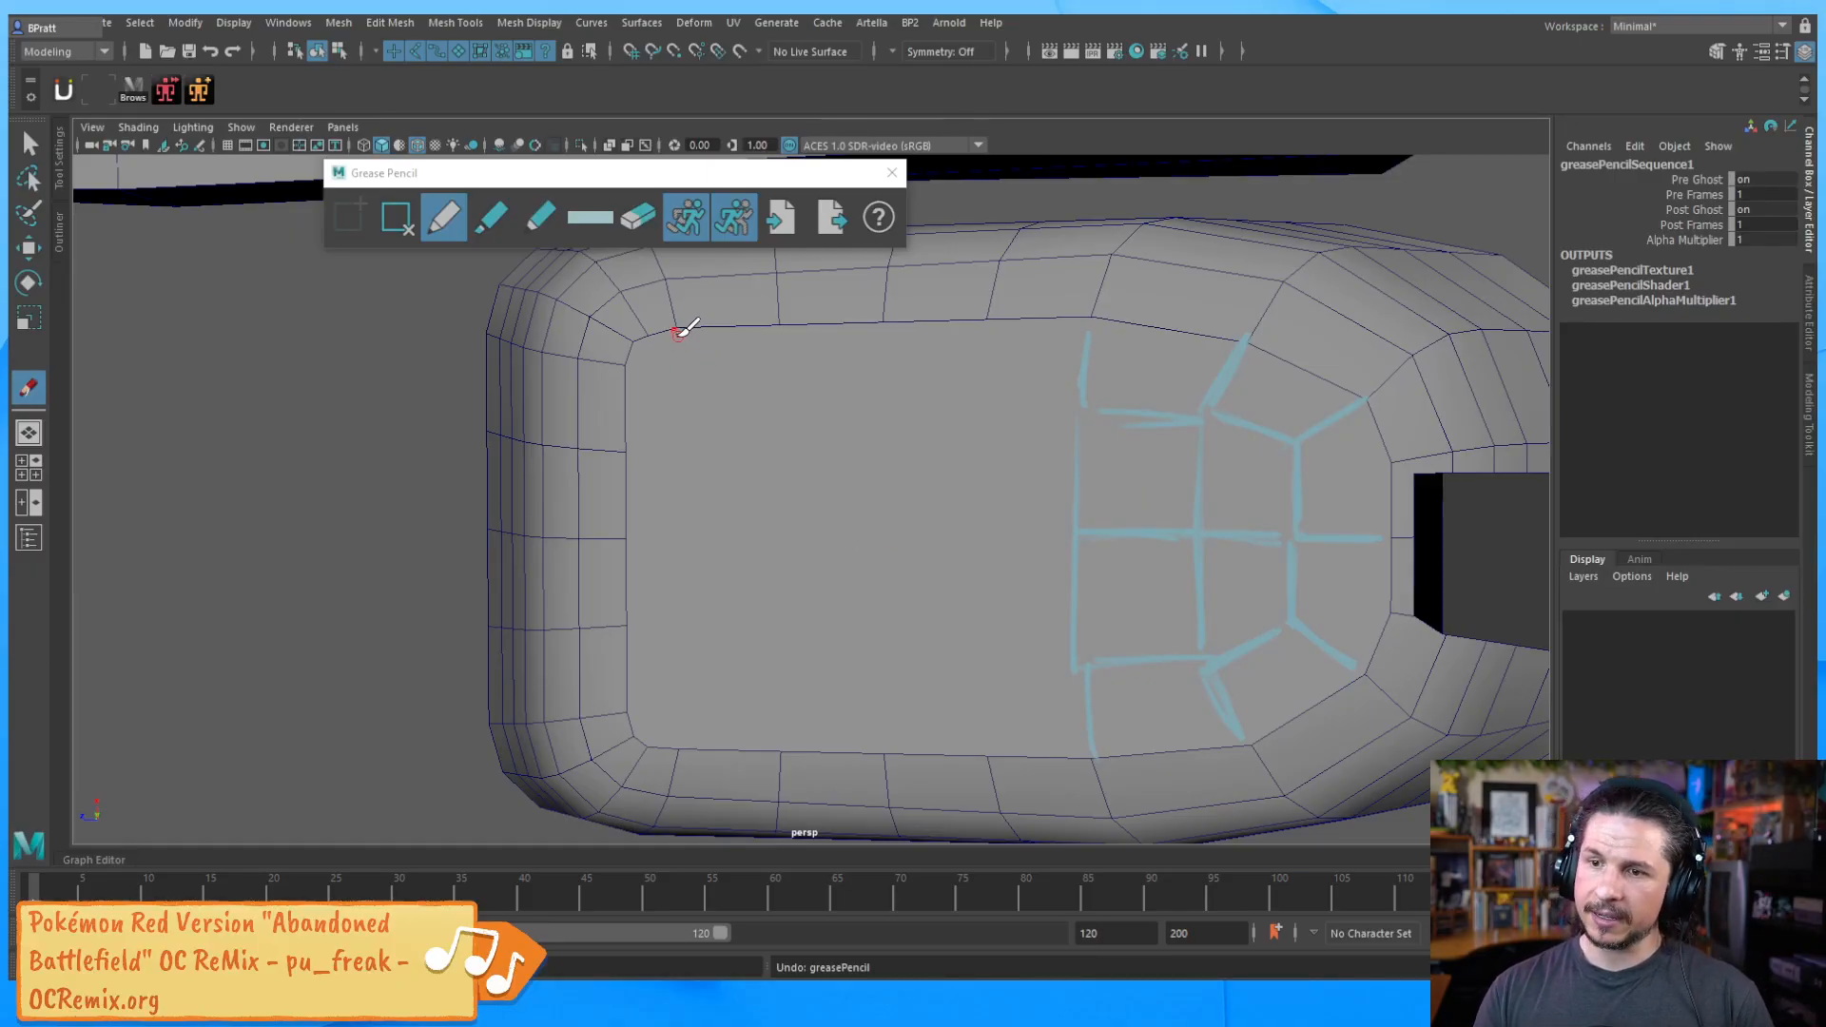
Sketch a split corner polygon at one rounded corner of the tub bottom's straight end, undoing the stray stroke
drag(648, 355, 680, 374)
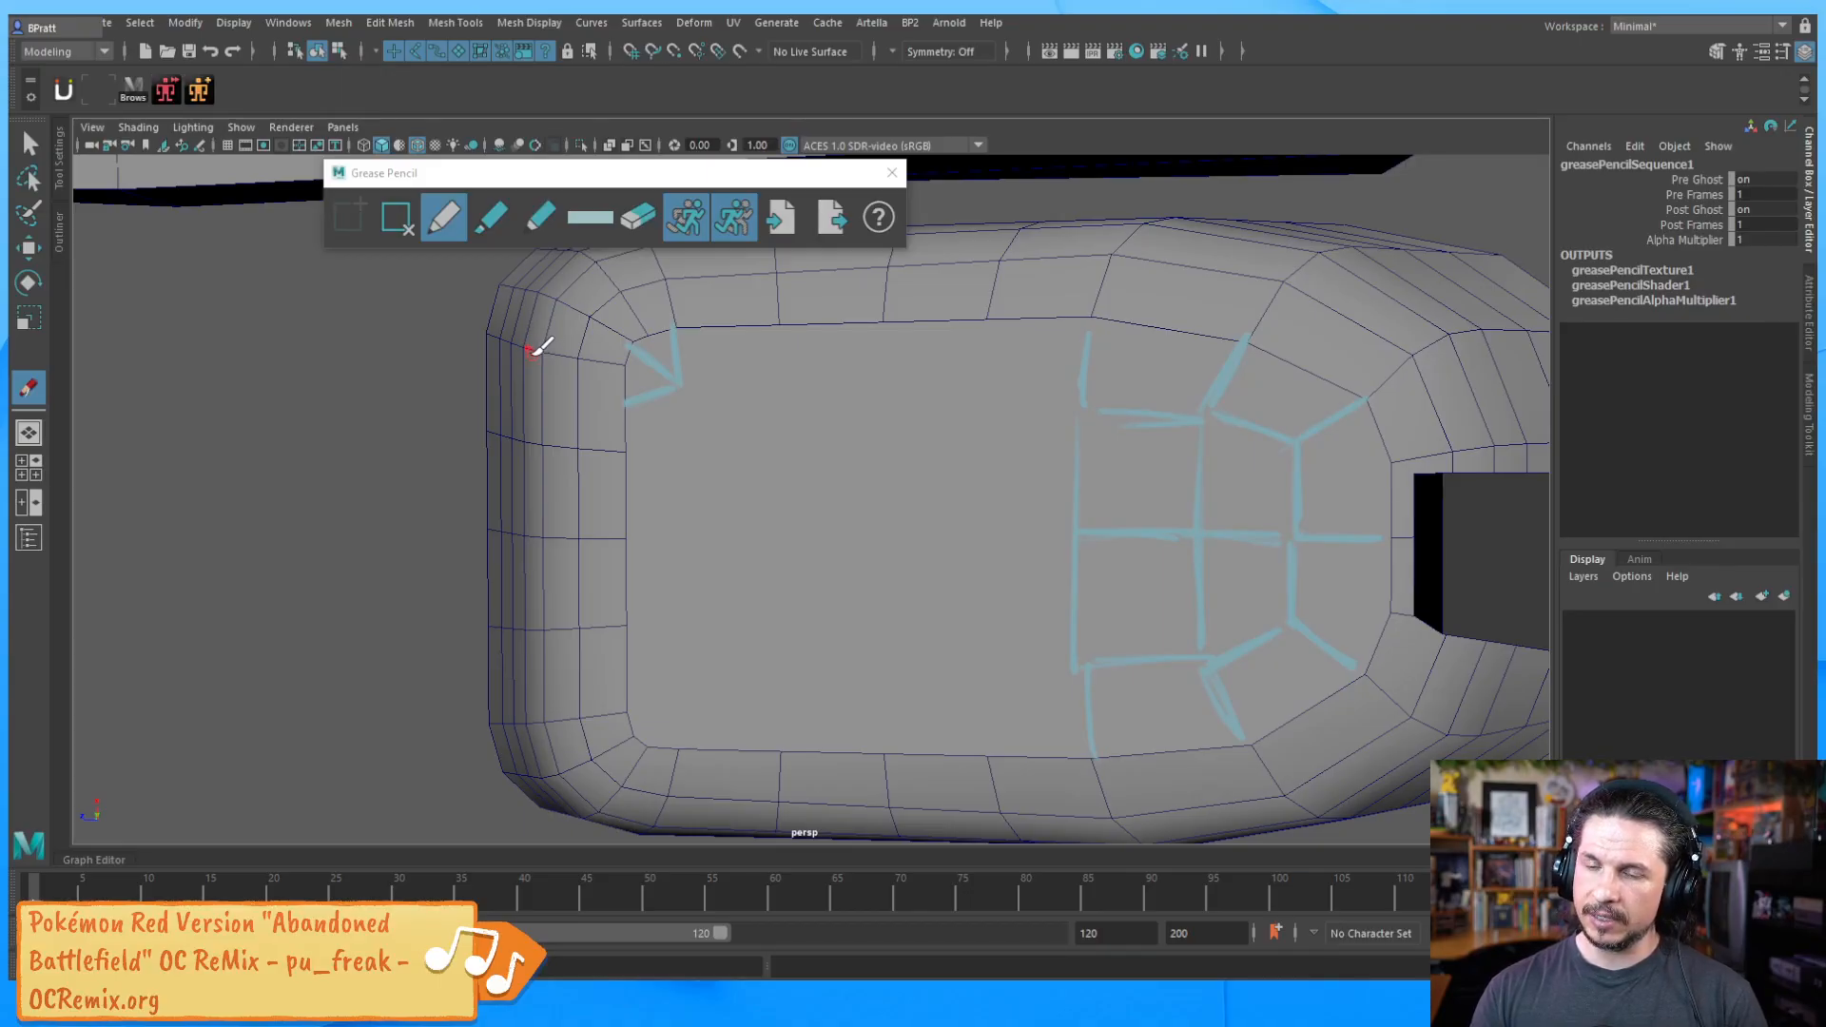
drag(568, 344, 623, 366)
key(ctrl+z)
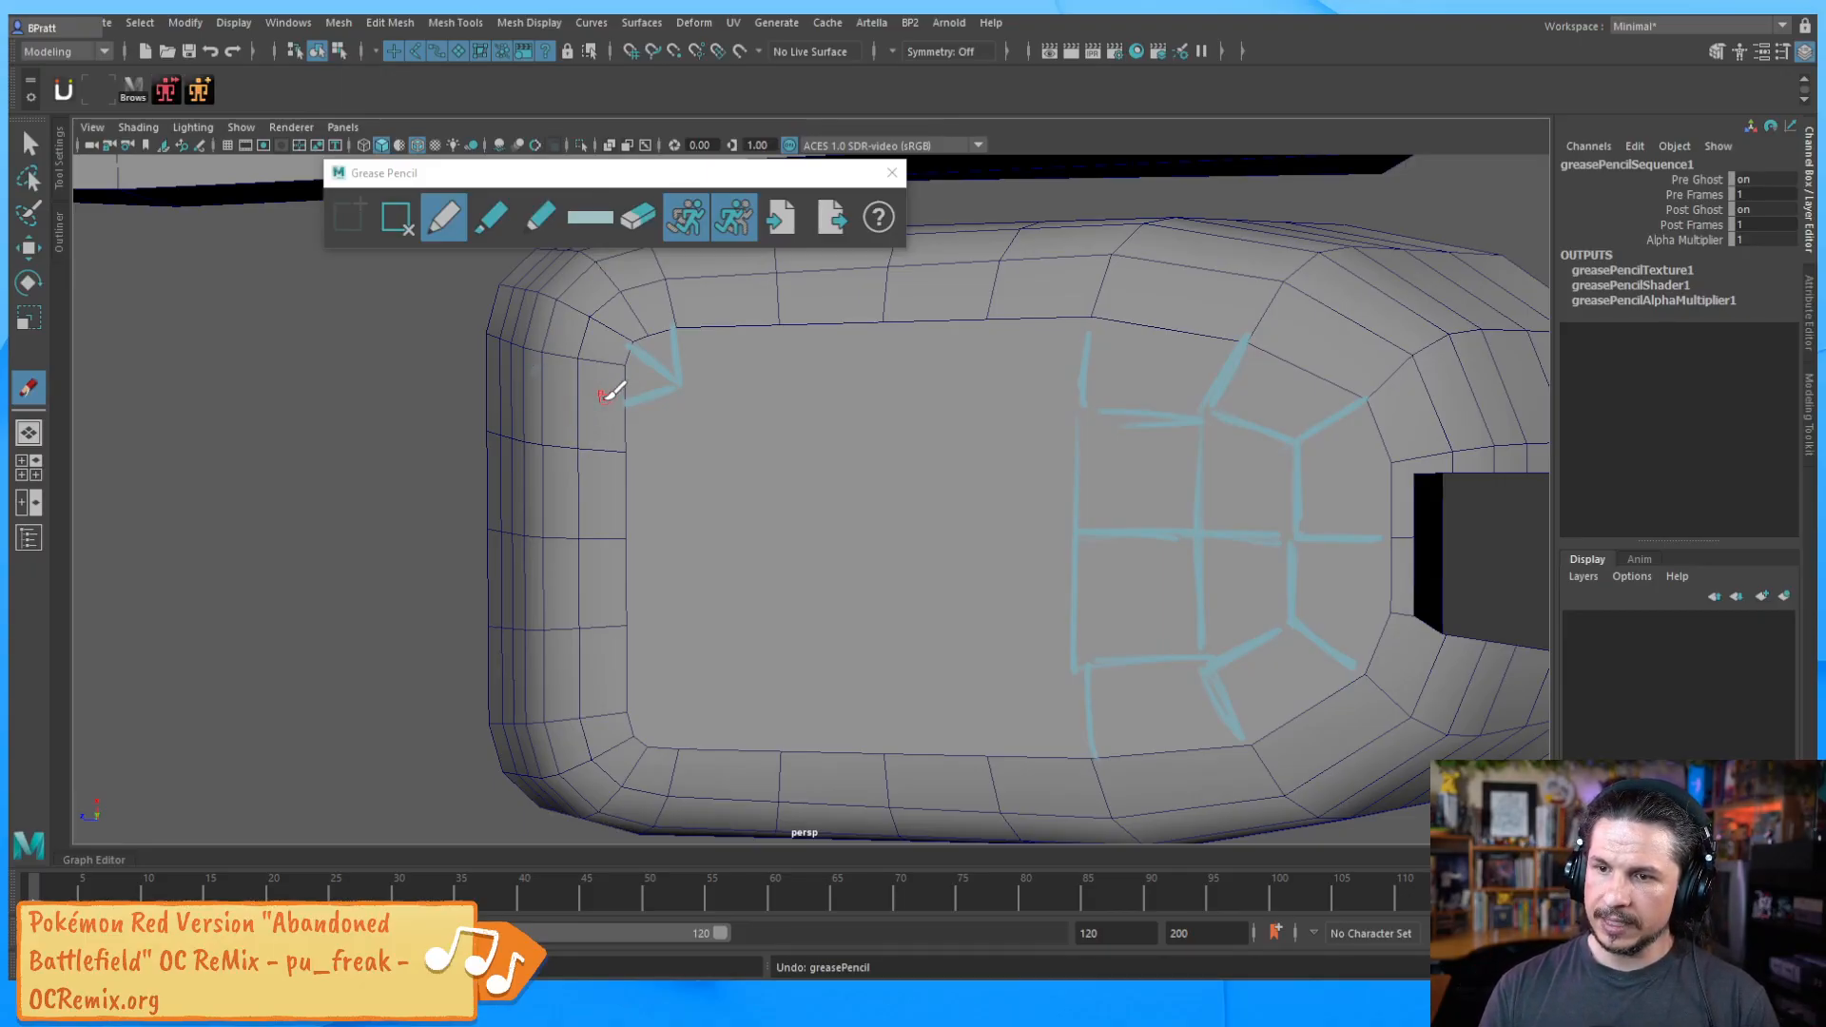
Select the edge loop nearest the sketched corner on the tub's straight-end wall and set symmetry to Object X
key(w)
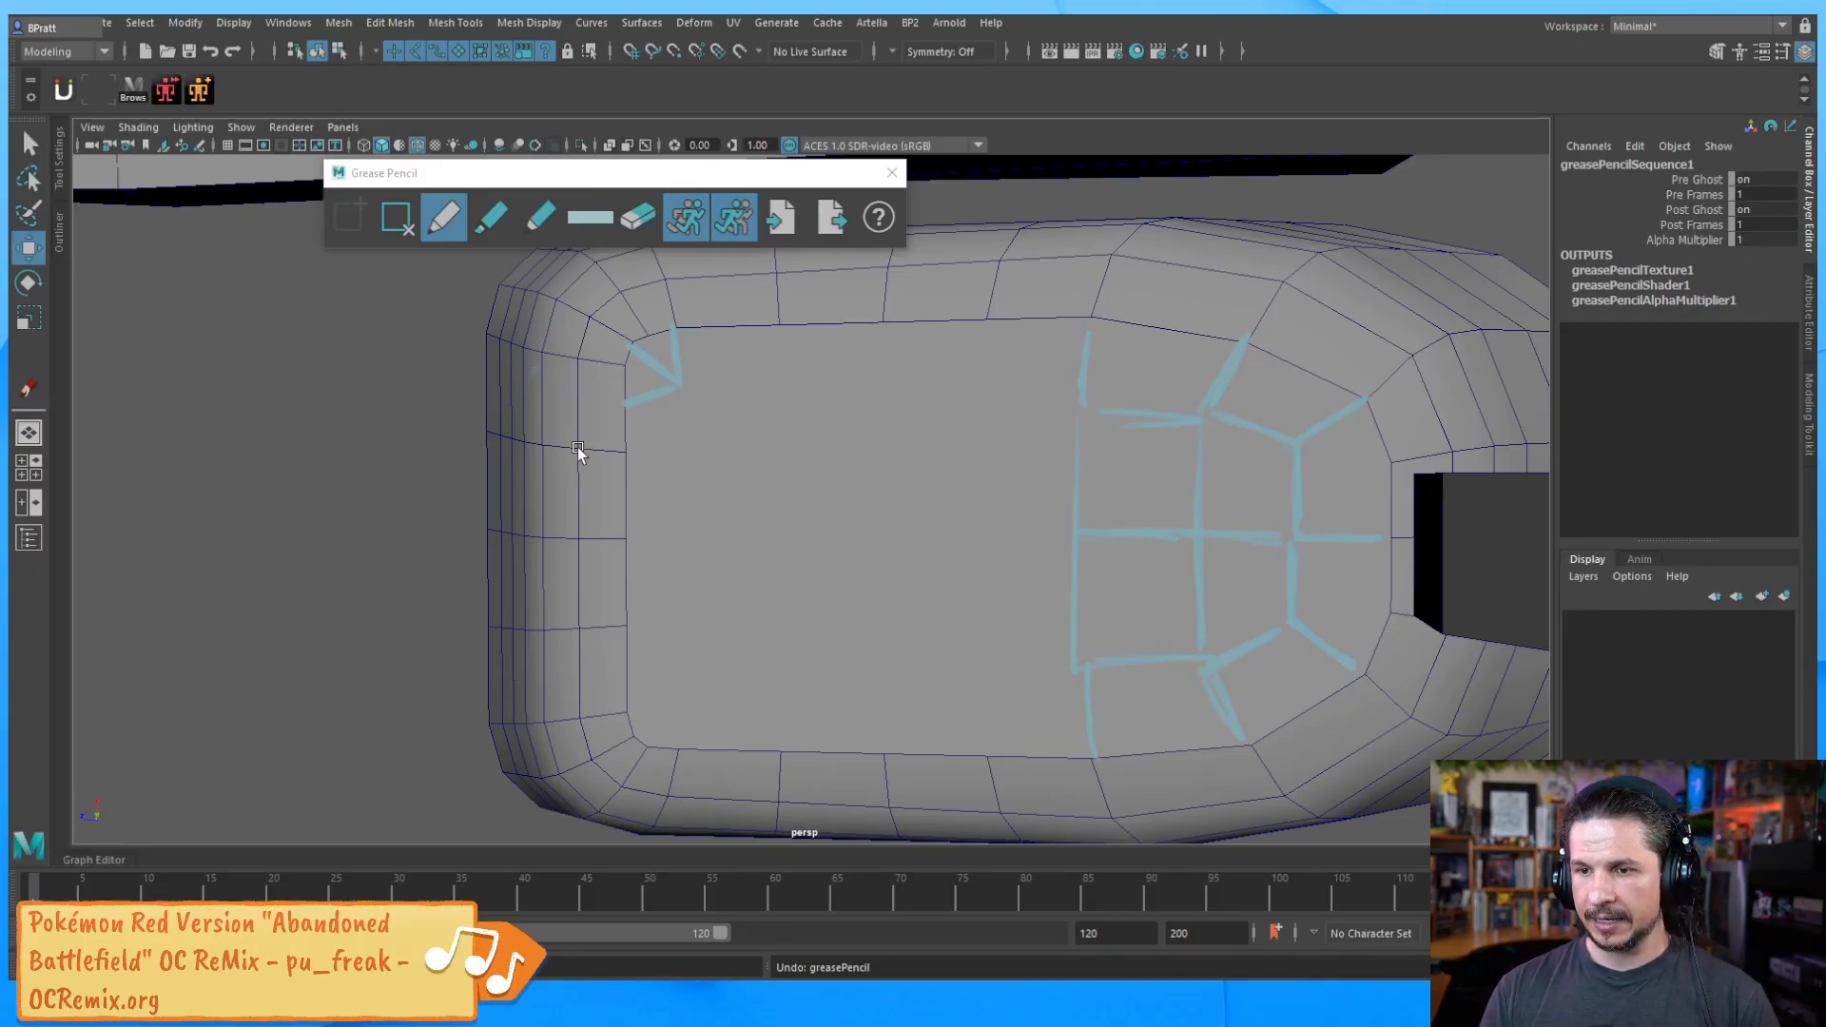
right_drag(591, 463, 585, 382)
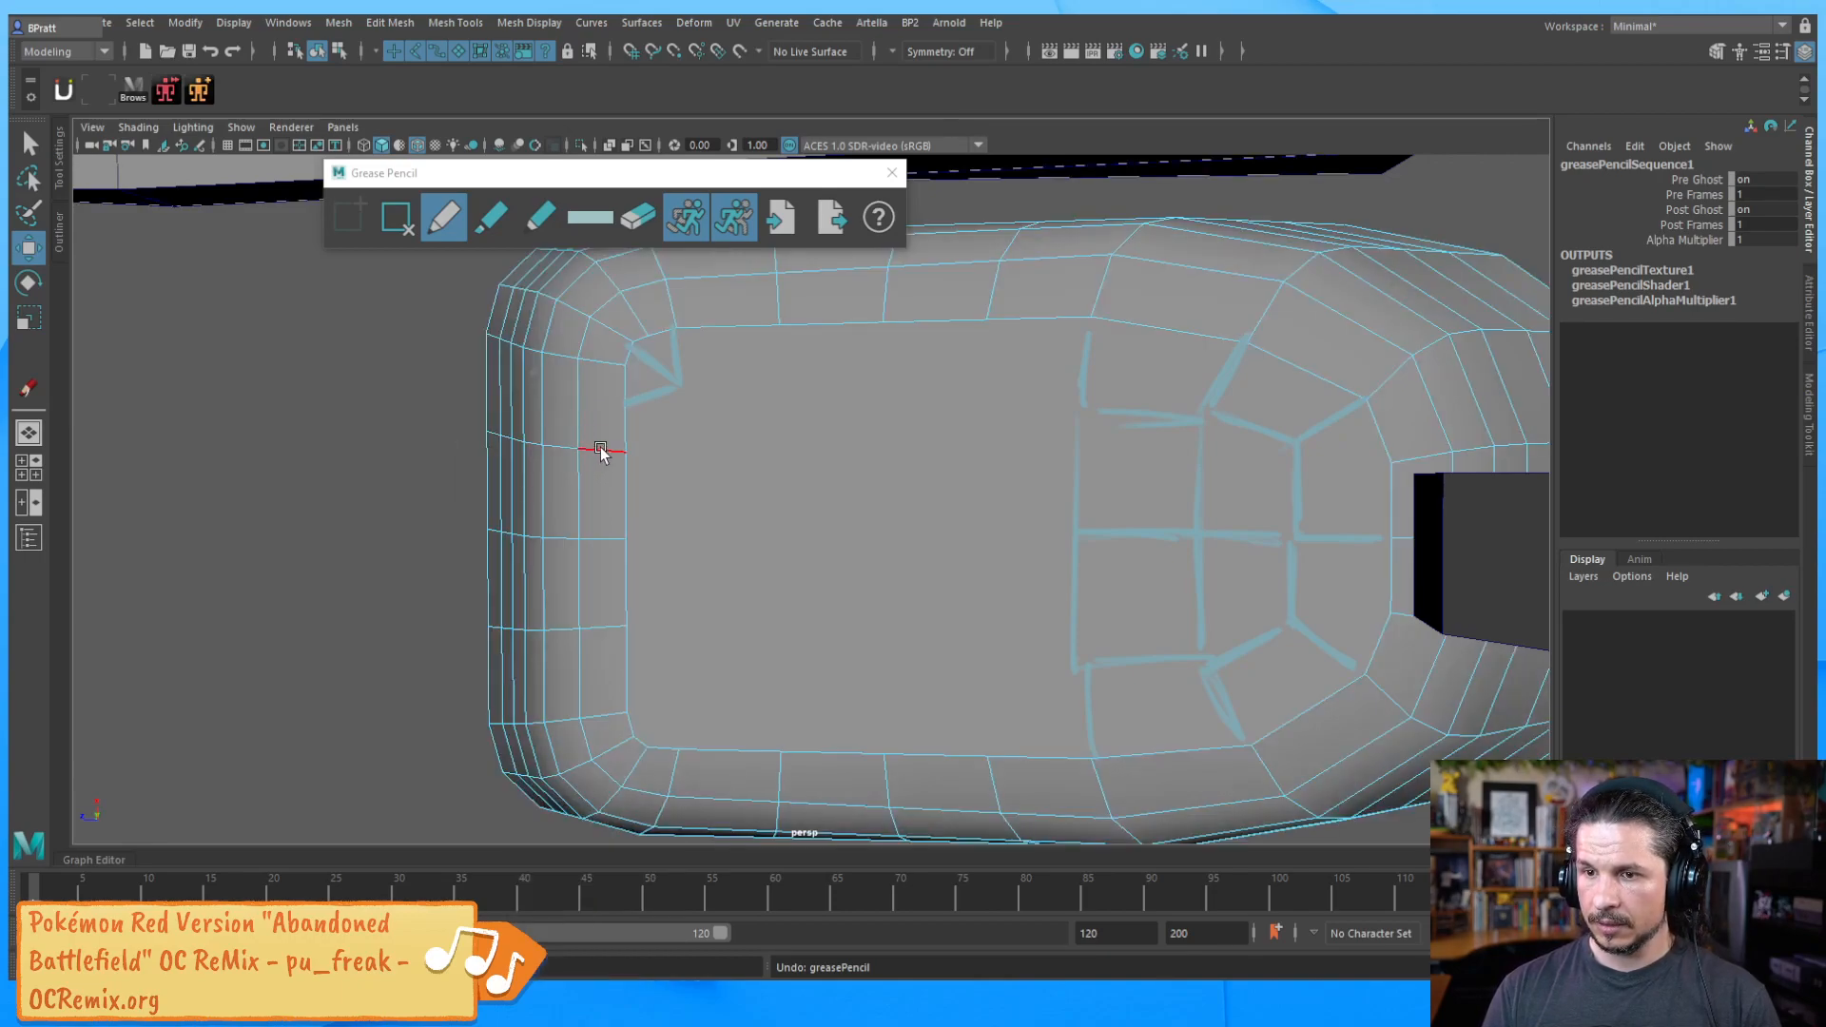
click(600, 445)
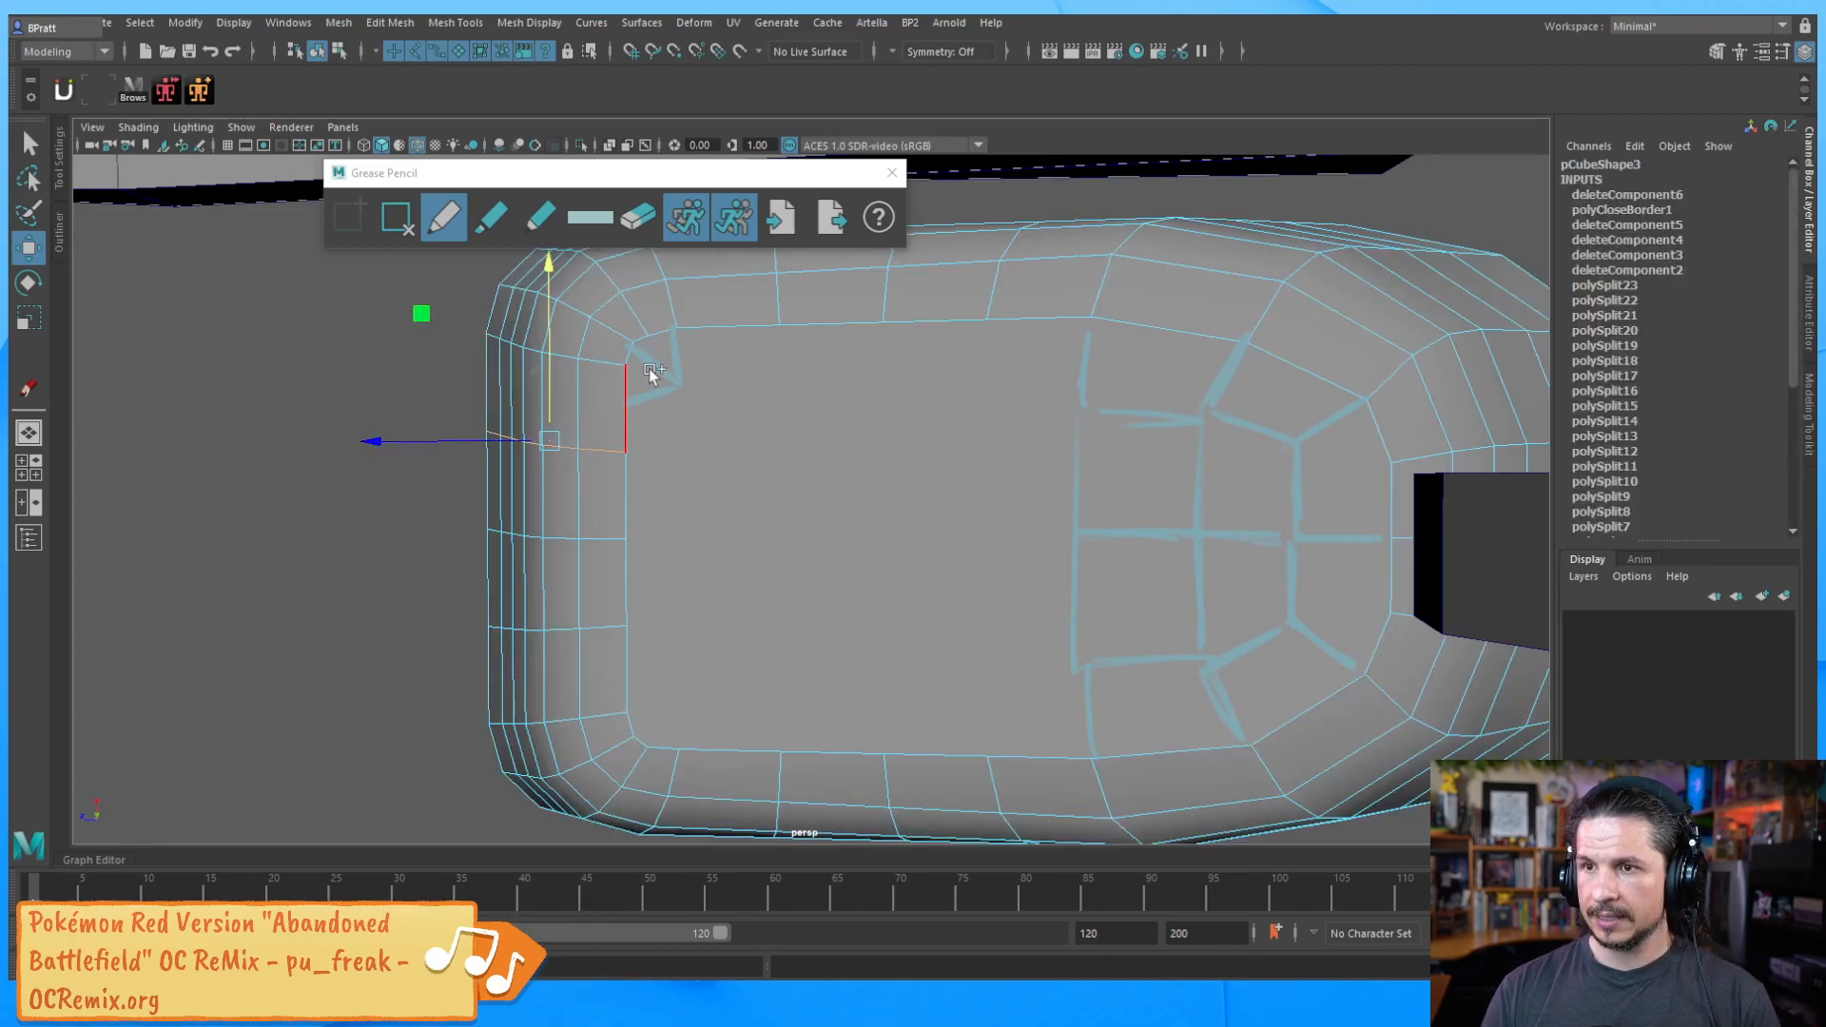
shift+click(609, 625)
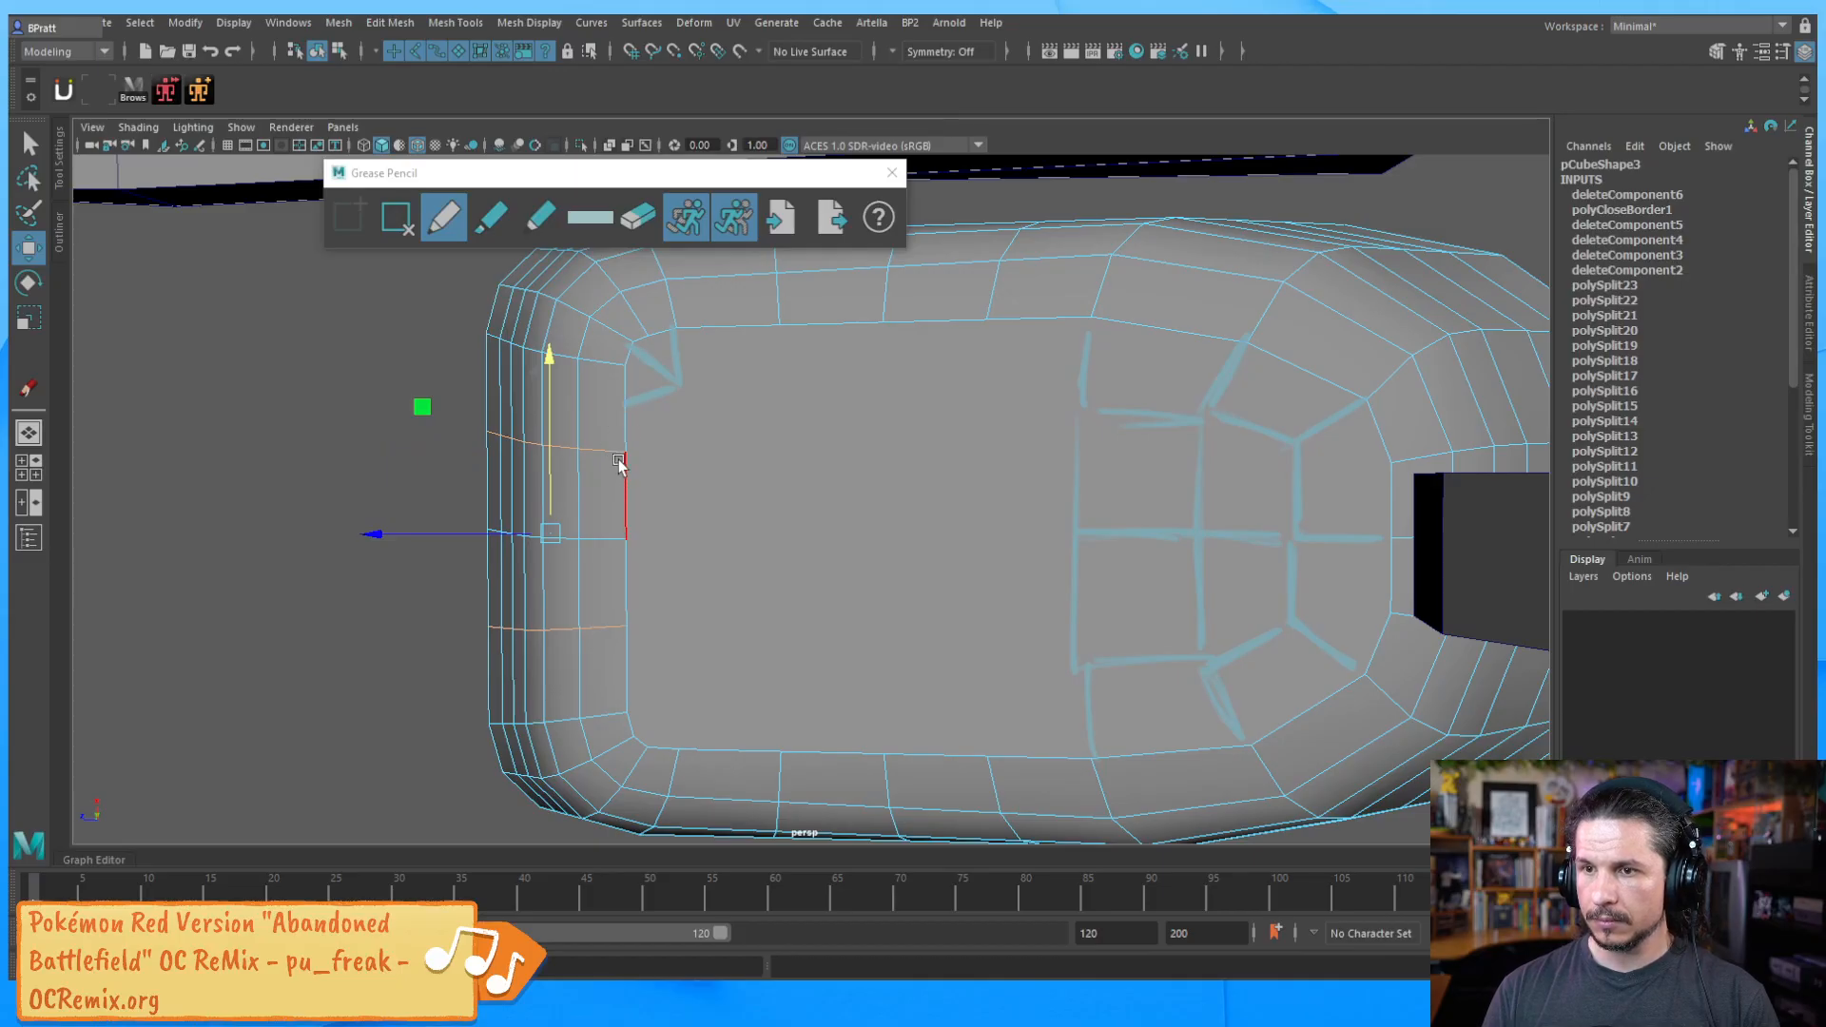
click(605, 452)
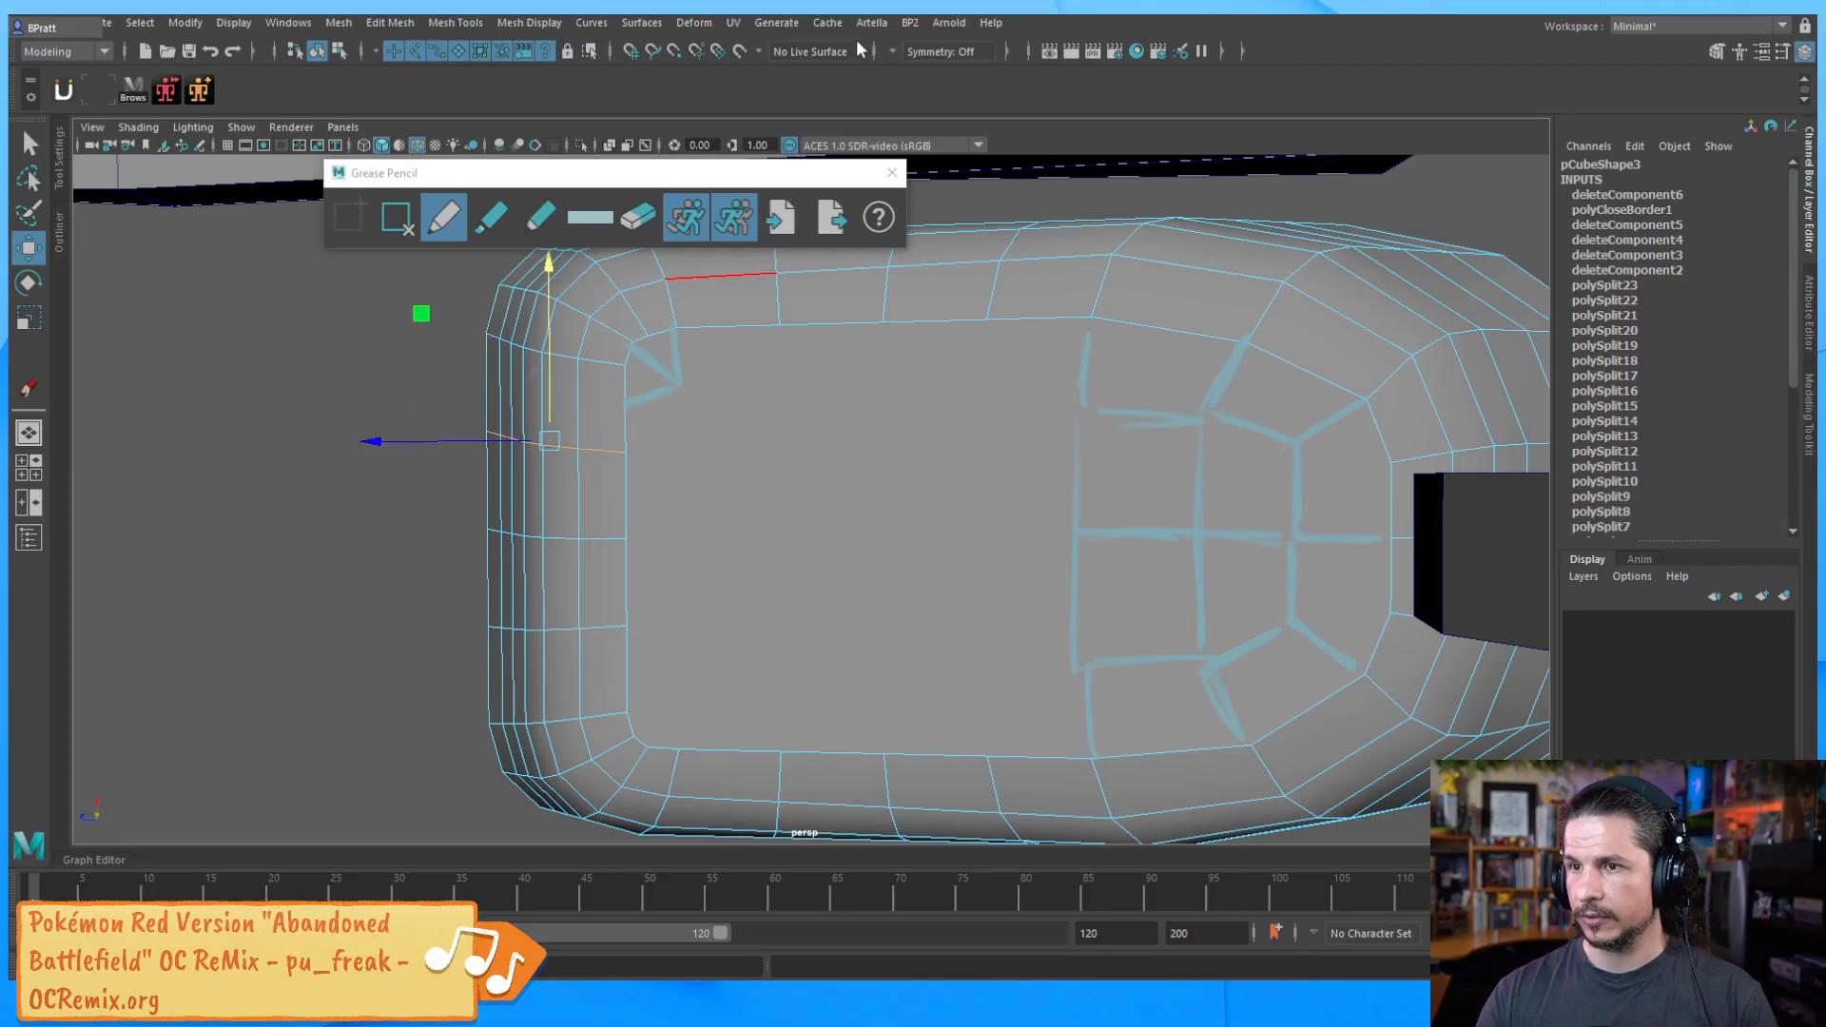
click(919, 56)
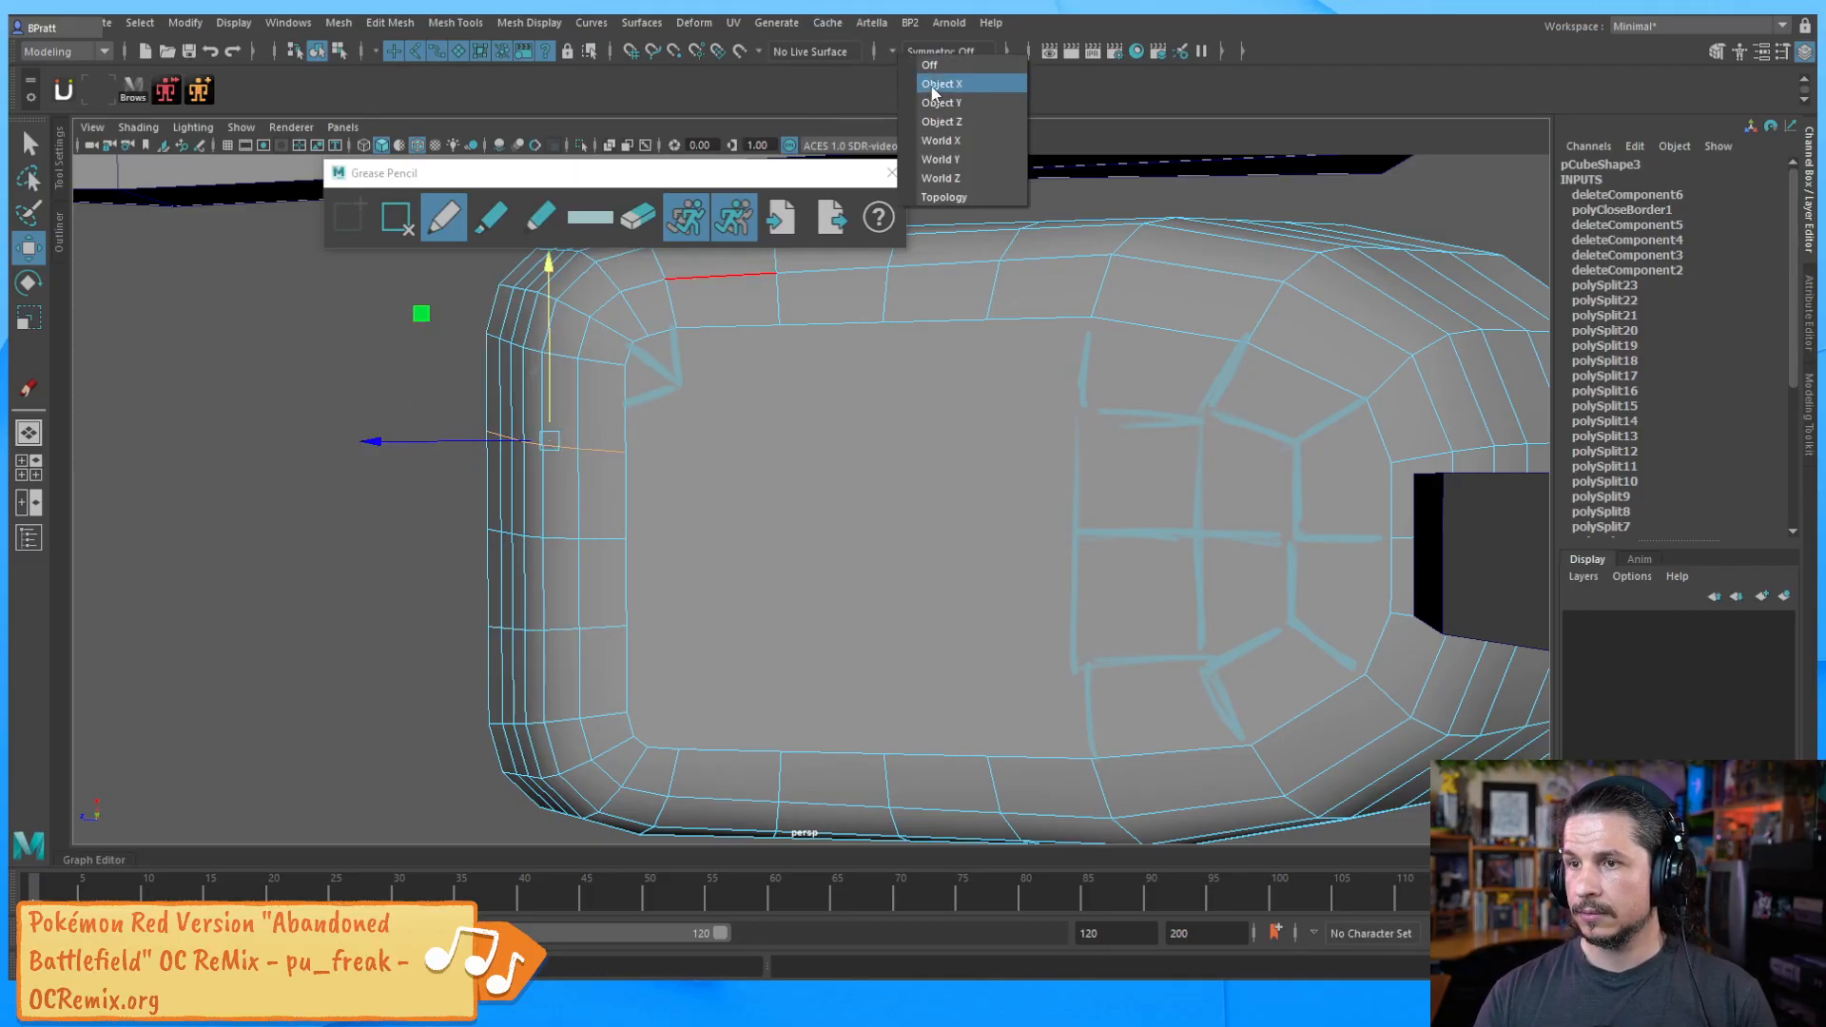
click(934, 87)
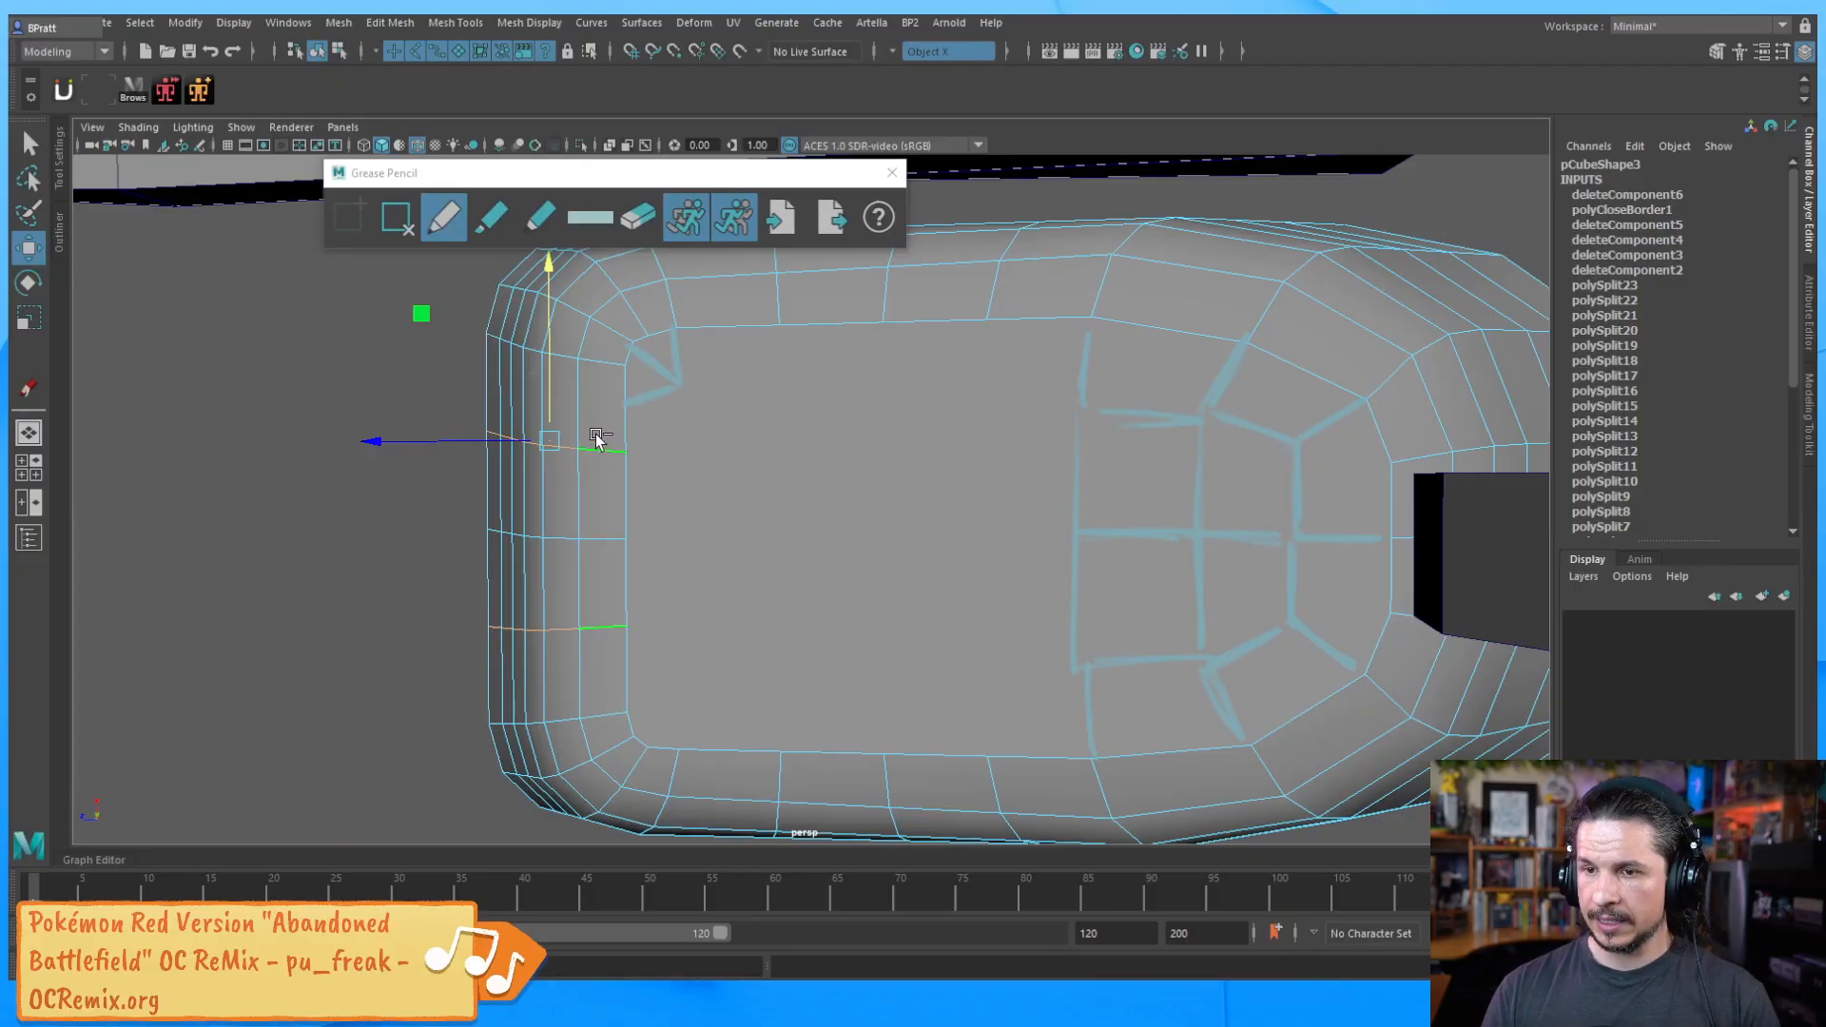
Slide the selected edge loop and its mirrored counterpart outward toward the tub's corners with the Slide Edge Tool
ctrl+right_click(598, 441)
shift+right_click(597, 432)
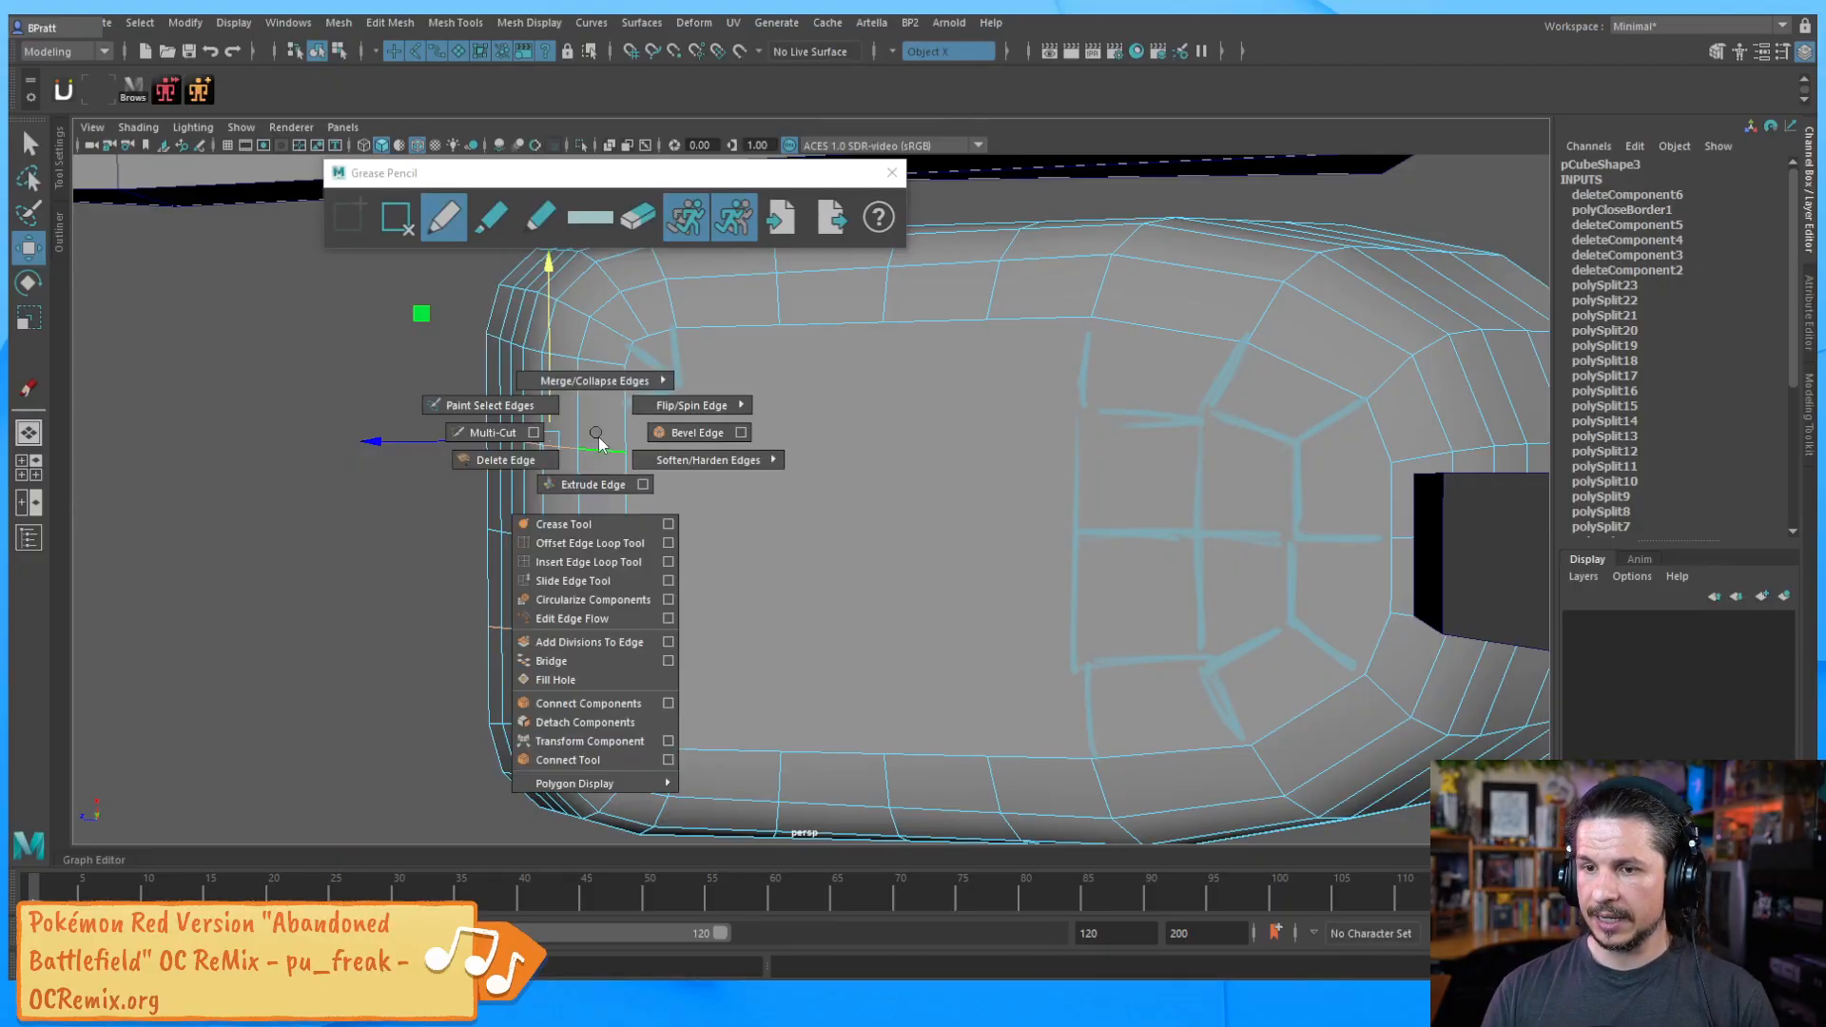
click(580, 581)
middle_drag(596, 471, 543, 468)
key(ctrl+z)
key(ctrl+y)
key(ctrl+z)
key(ctrl+y)
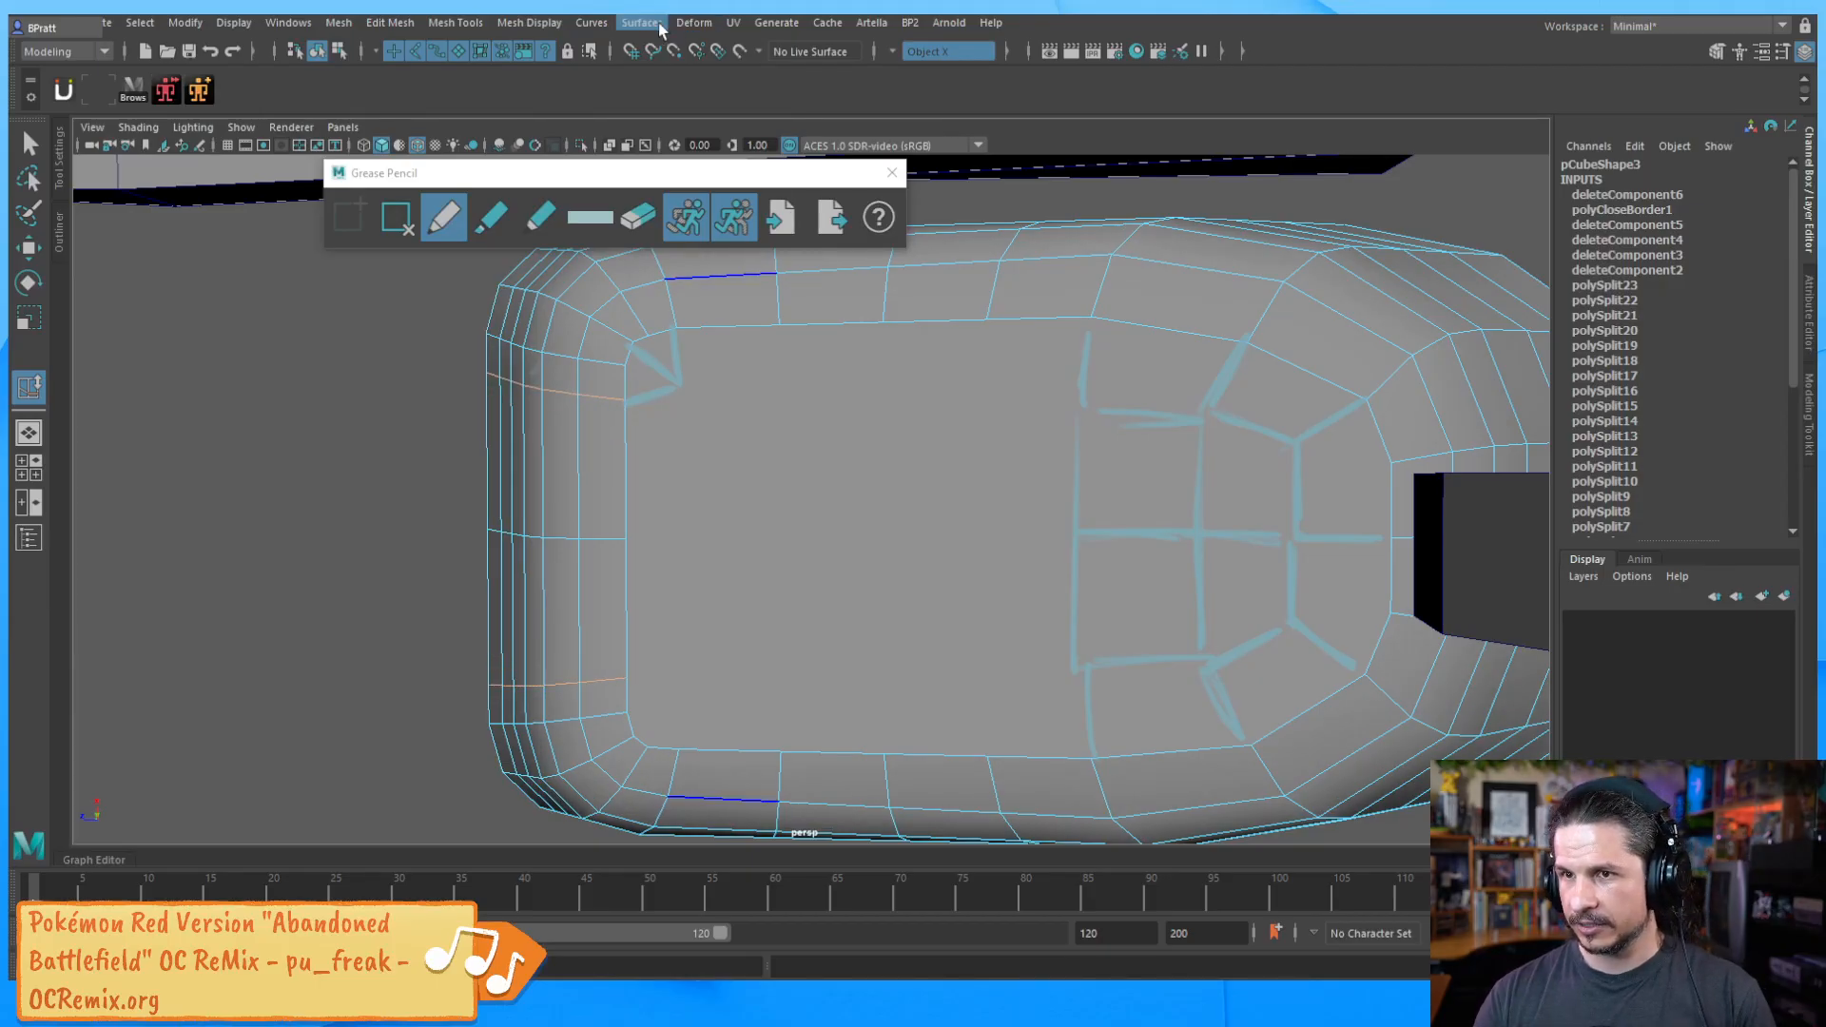
Turn off Use Snapping for the Slide Edge Tool and nudge the edge loops slightly back toward the centre, near the sketched corner
key(space)
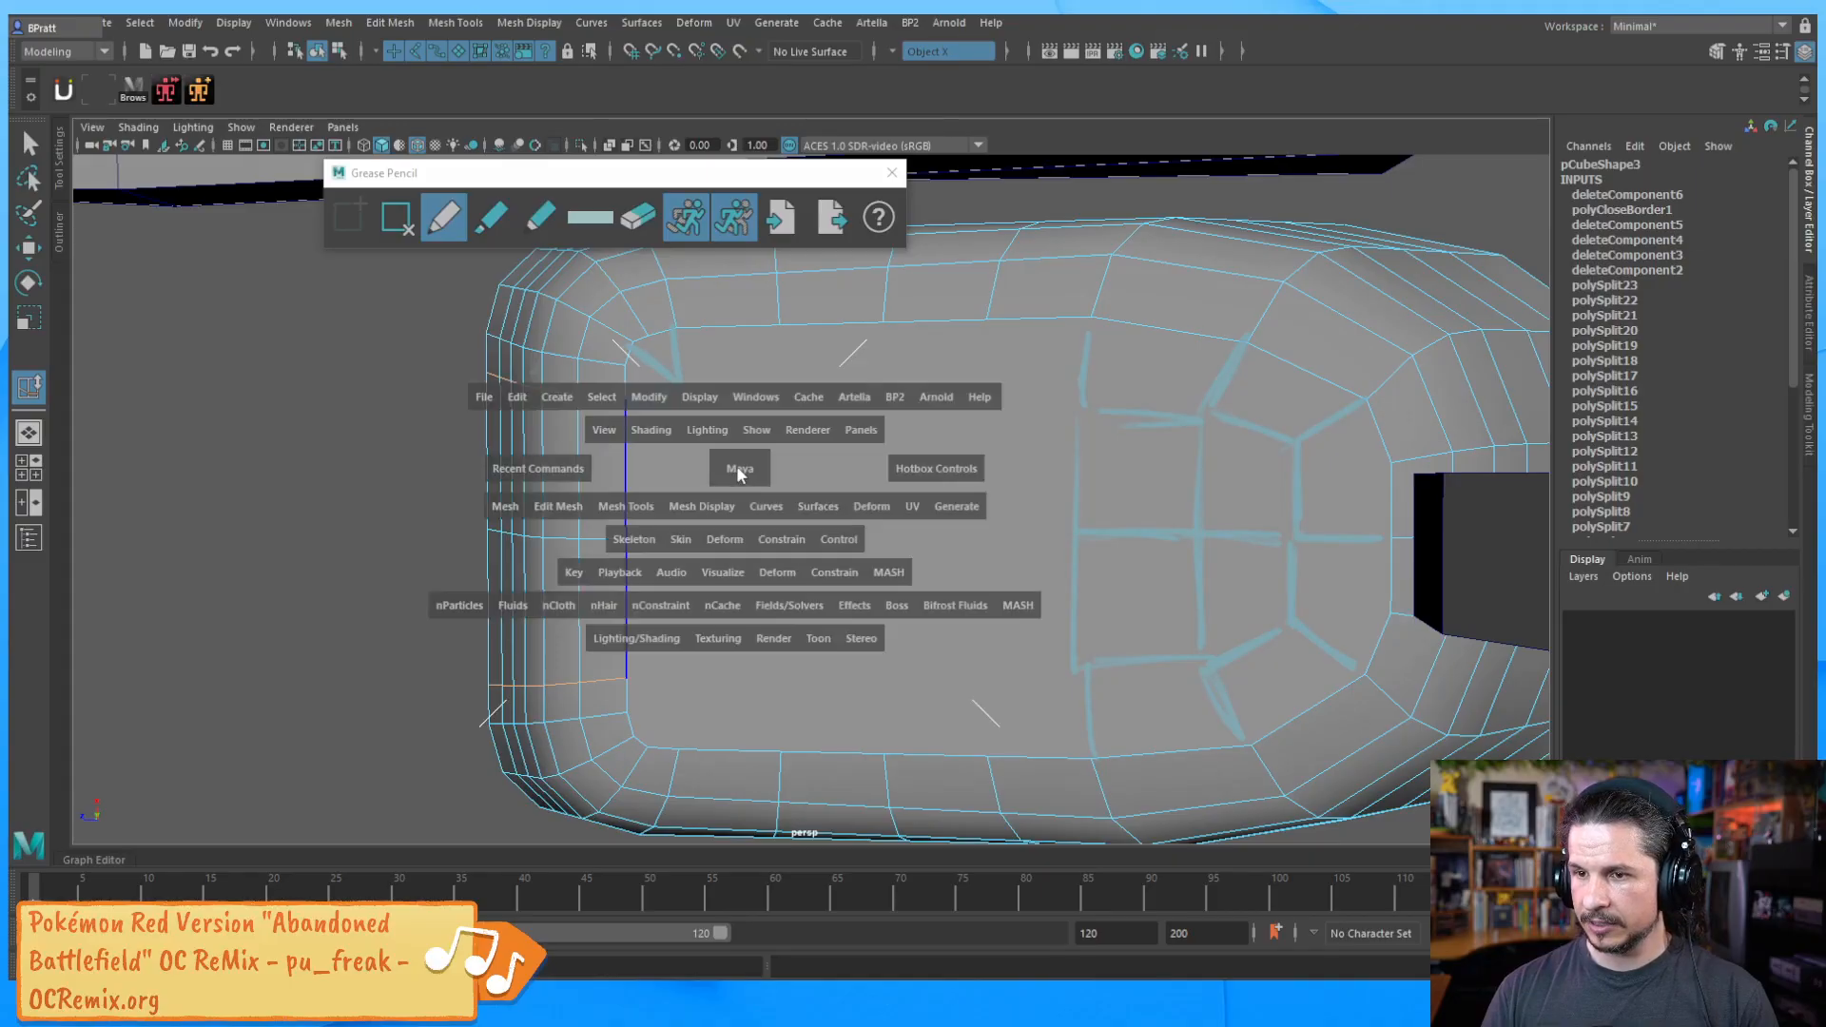
shift+right_click(737, 458)
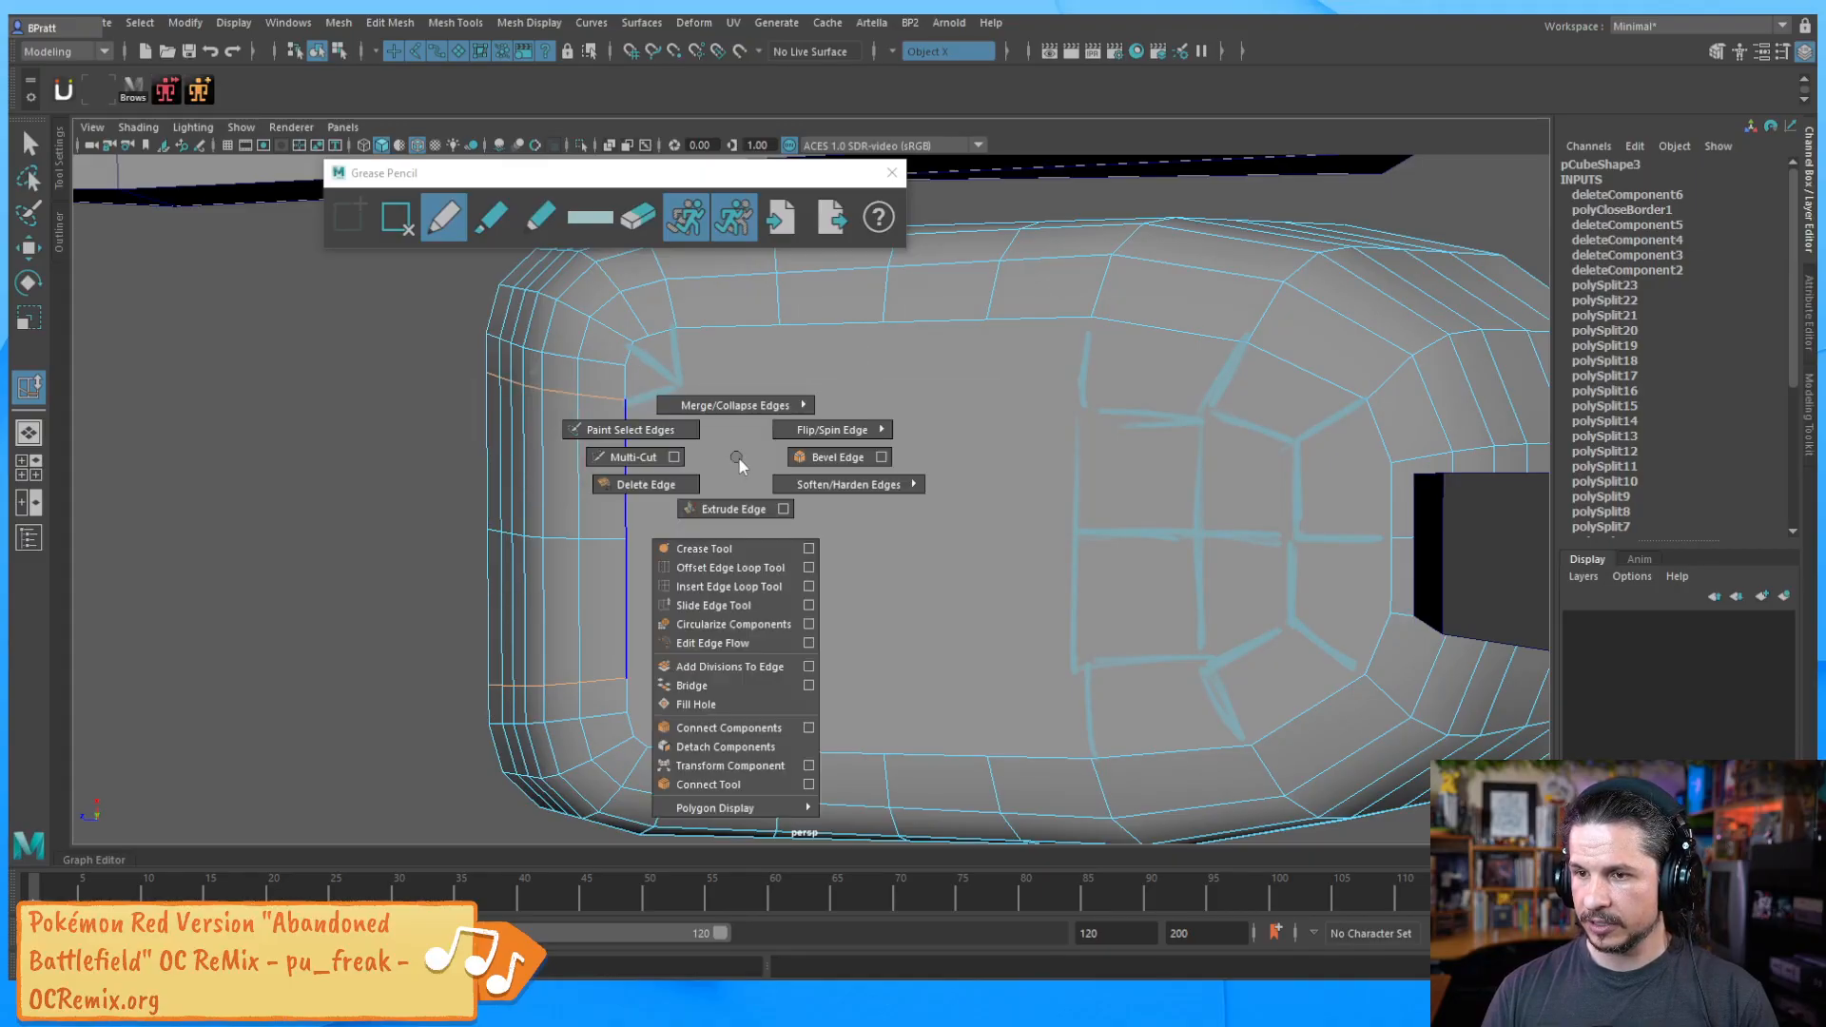
click(807, 607)
click(215, 319)
click(889, 457)
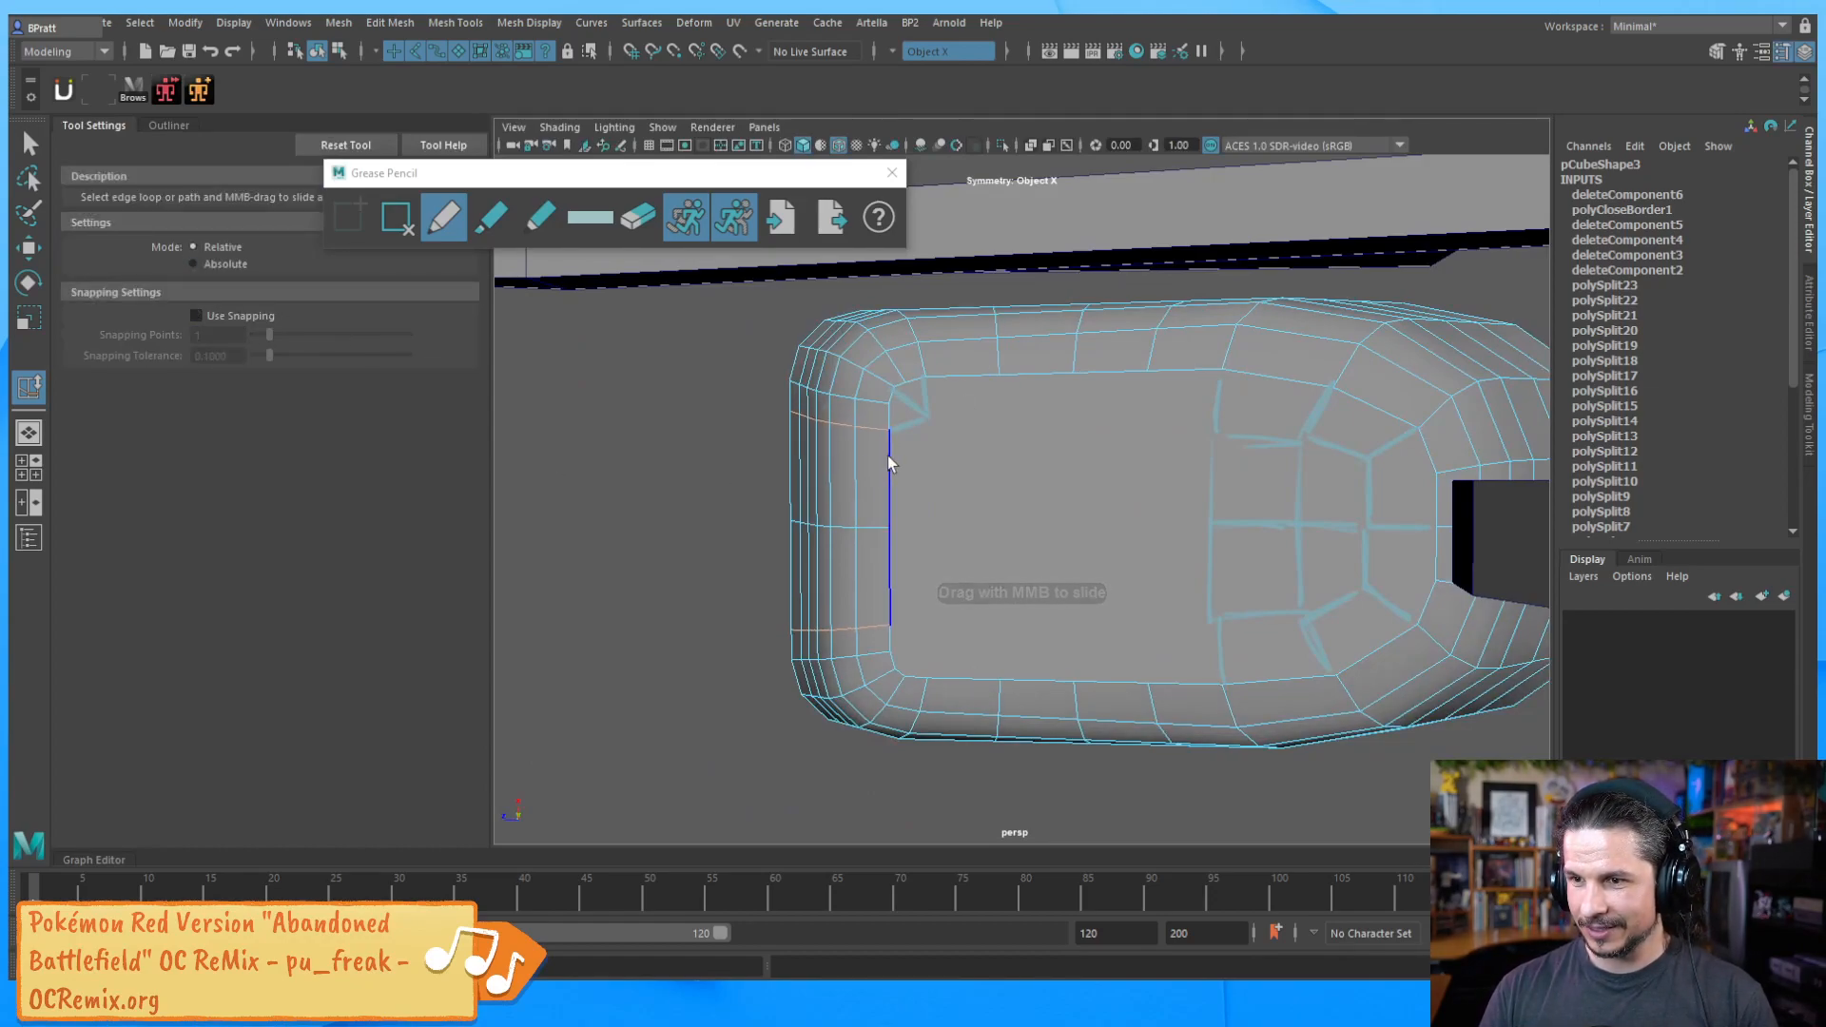
middle_drag(886, 458, 858, 485)
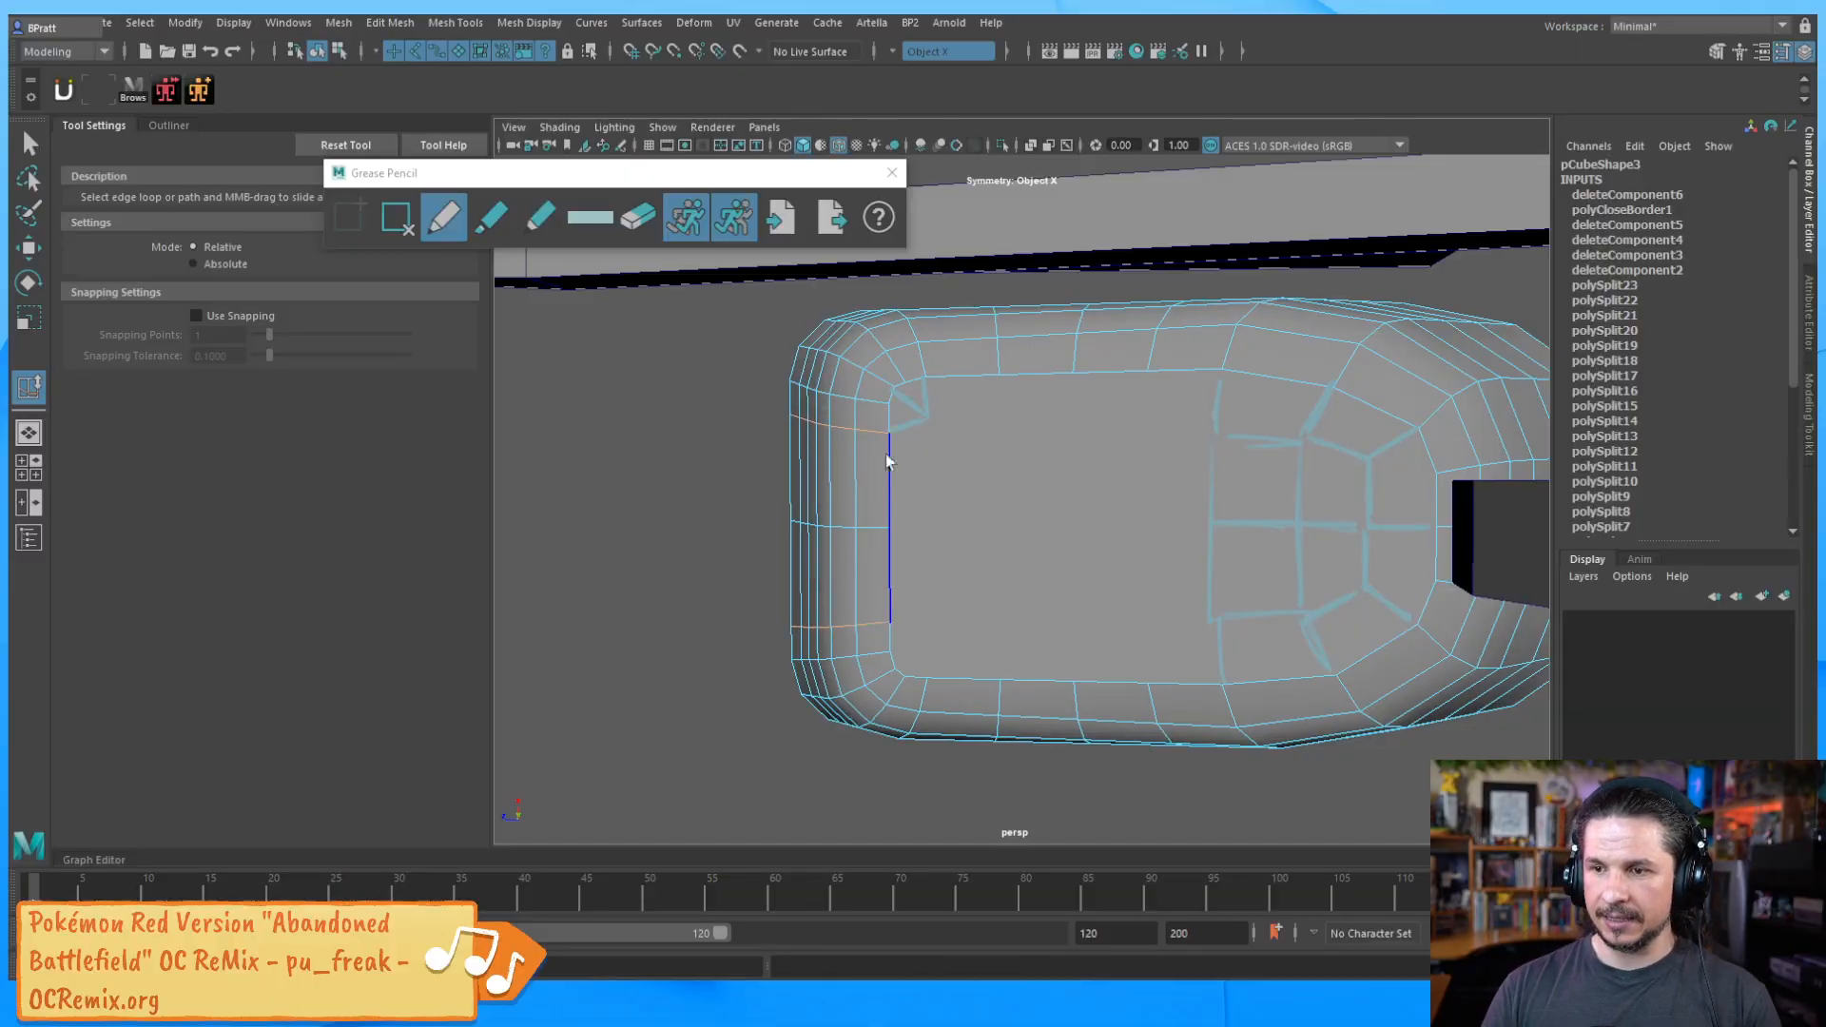
Return to the Grease Pencil and sketch the polygon column along the bottom's straight end plus a centre line reaching the rounded-end sketch
key(w)
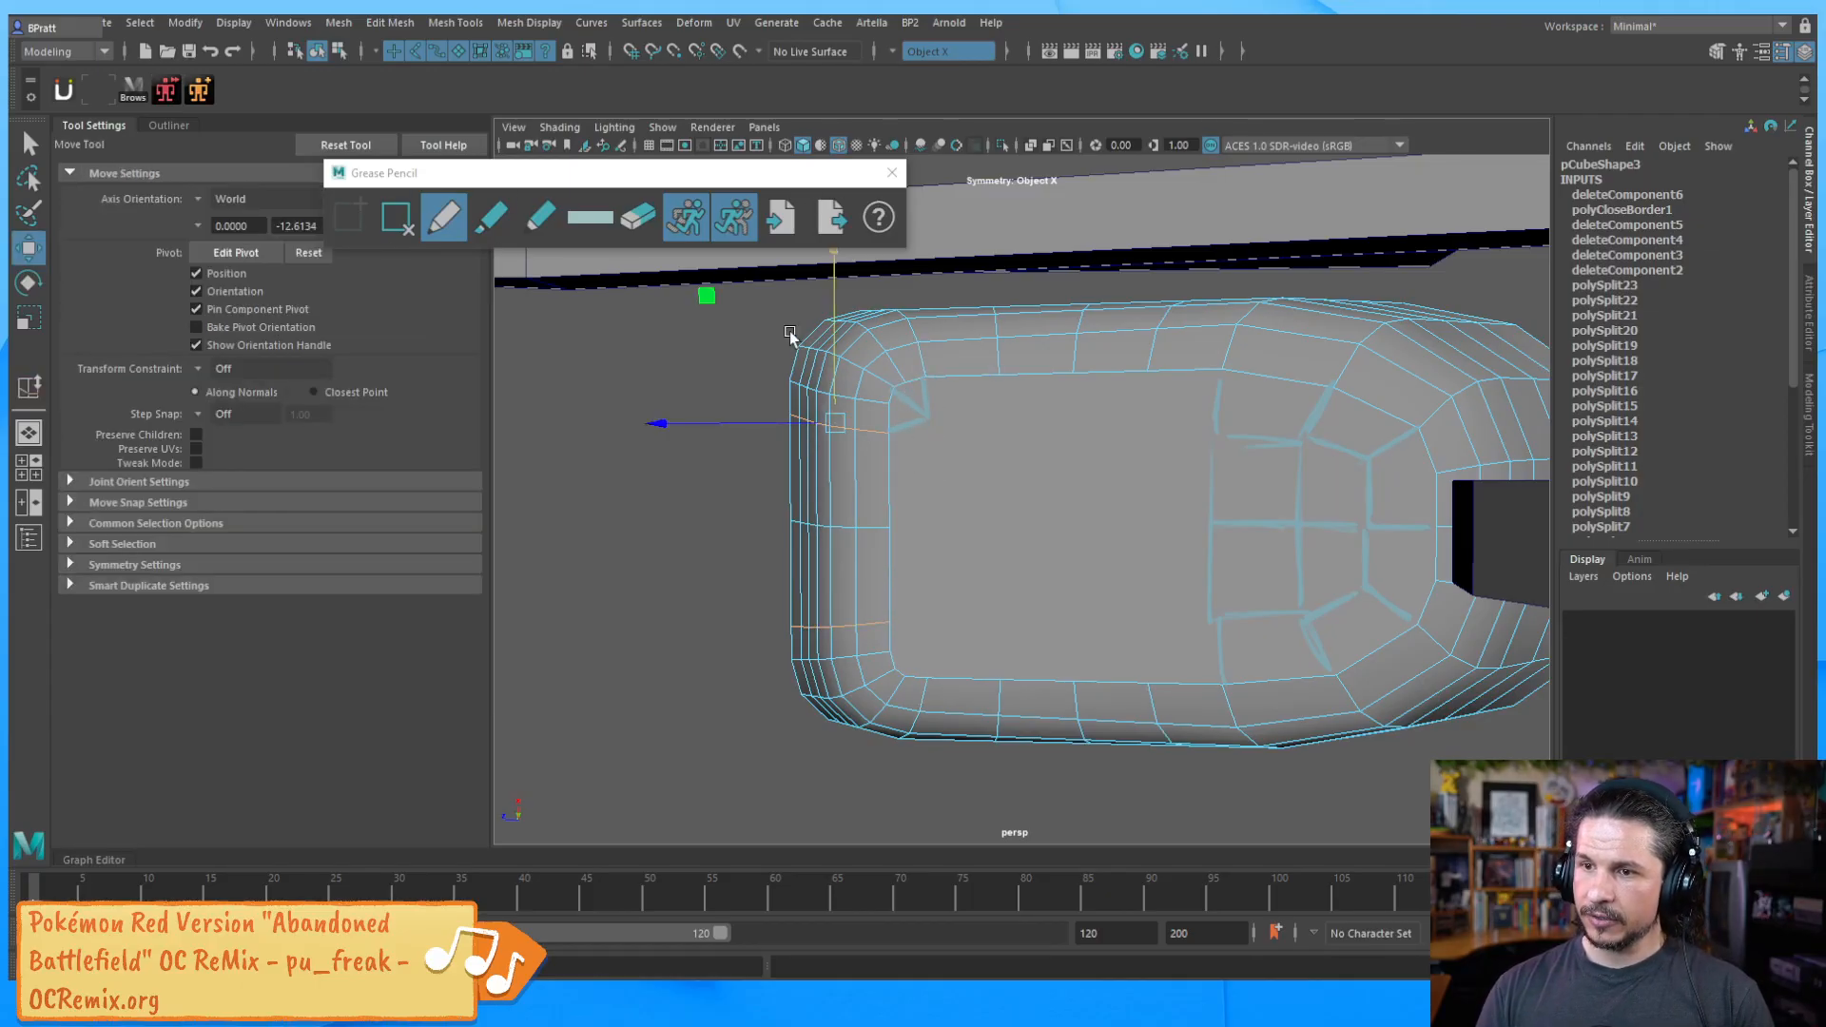
click(439, 228)
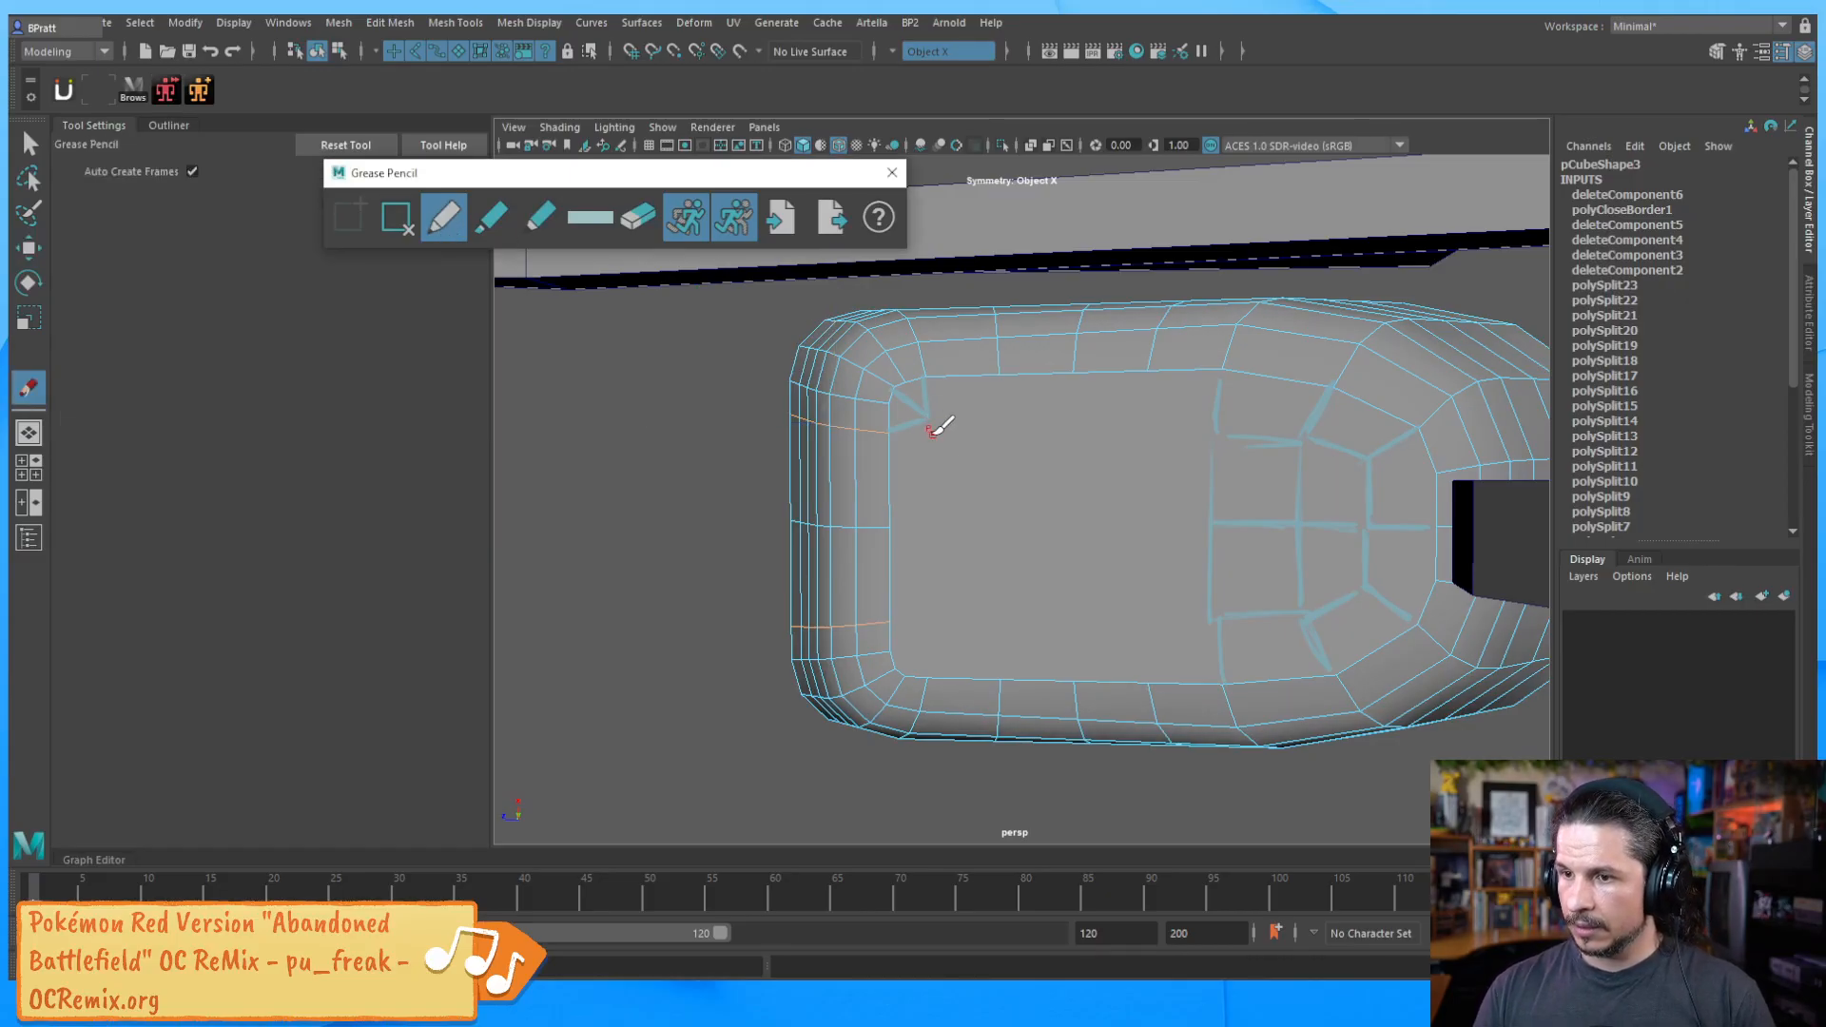
drag(930, 525, 930, 428)
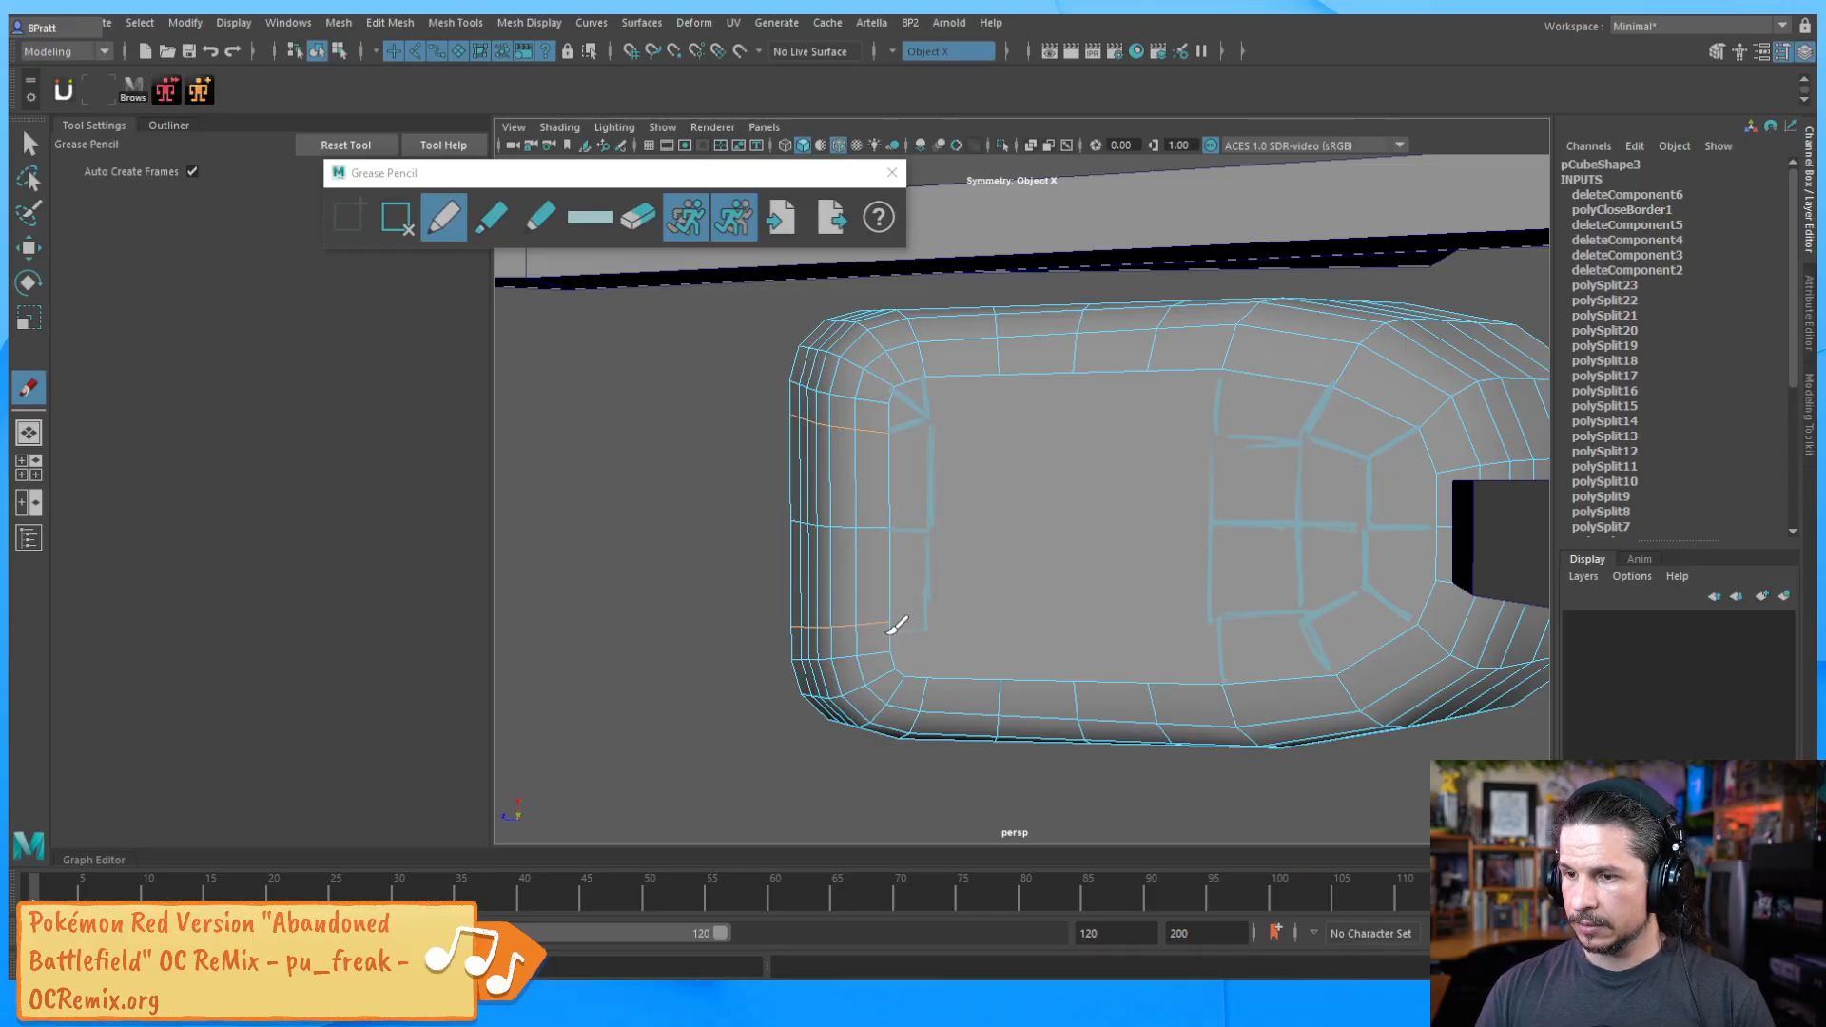
drag(937, 525, 1236, 525)
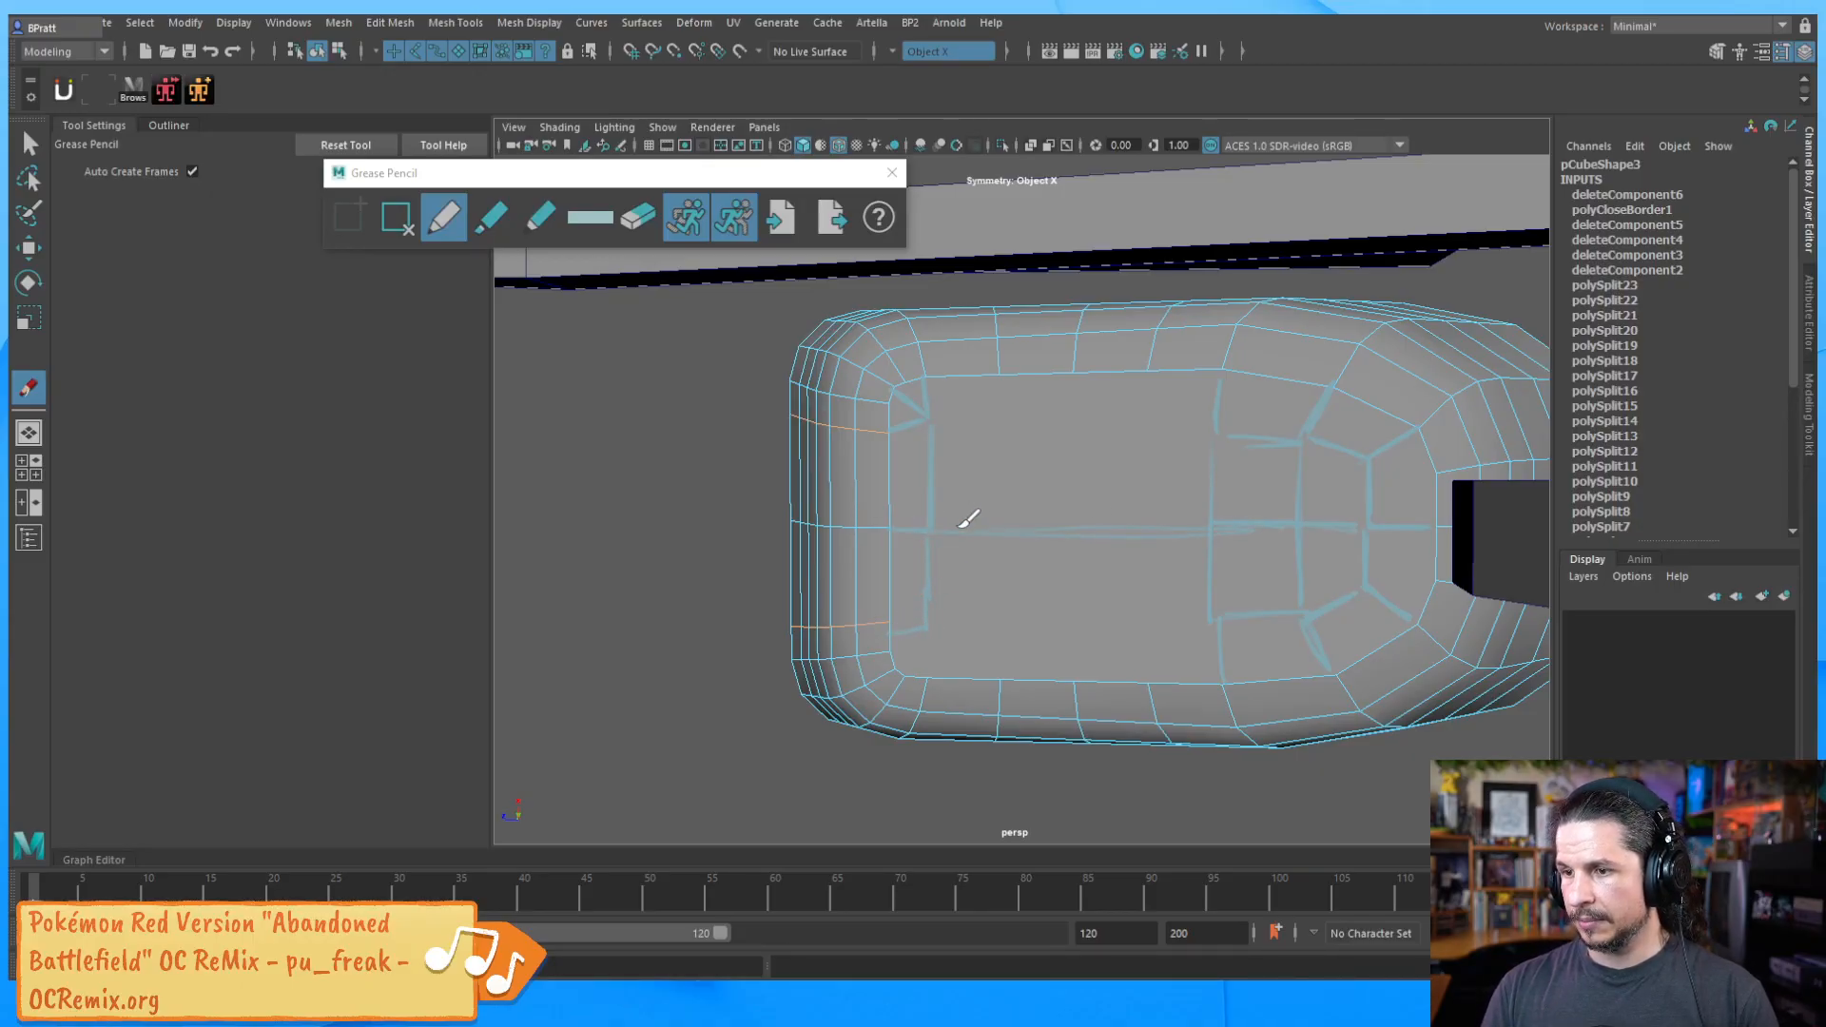
Sketch grid lines across the middle of the tub bottom plus an extra edge line from the straight-end wall through the rounded end
drag(946, 422, 1196, 411)
drag(1077, 375, 1075, 546)
drag(995, 378, 992, 541)
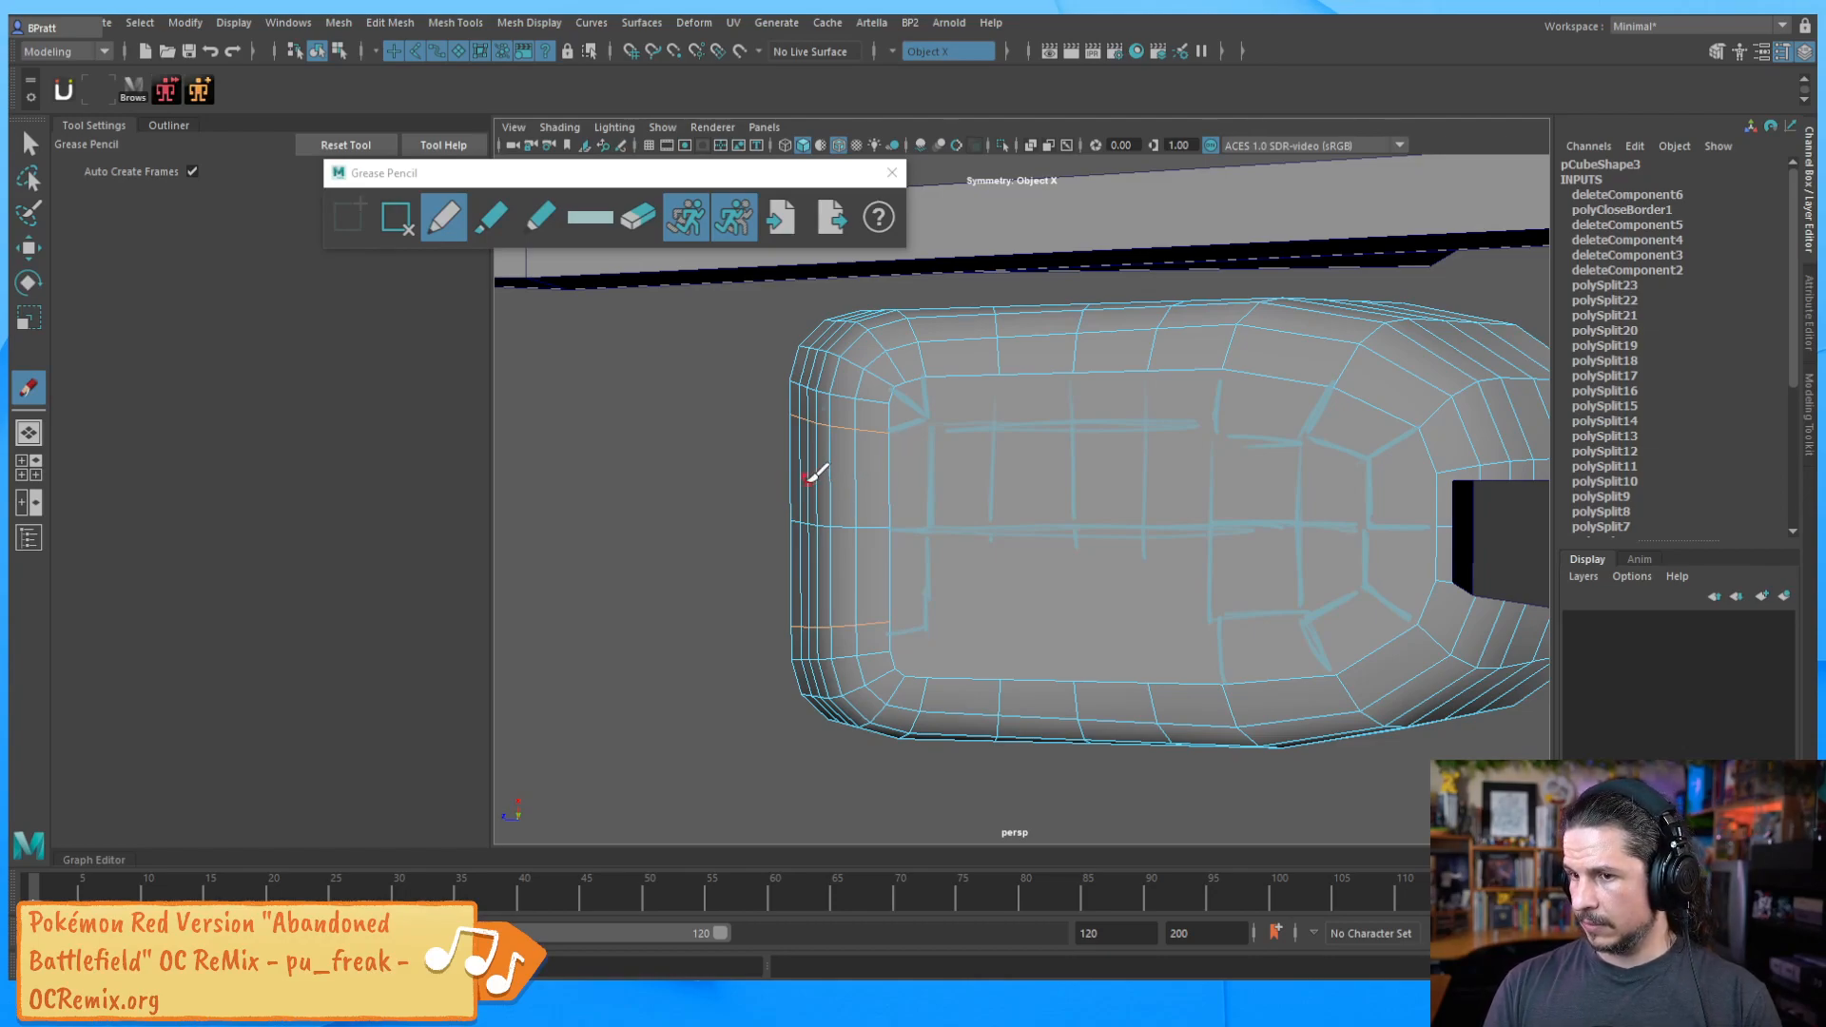
drag(797, 475, 882, 479)
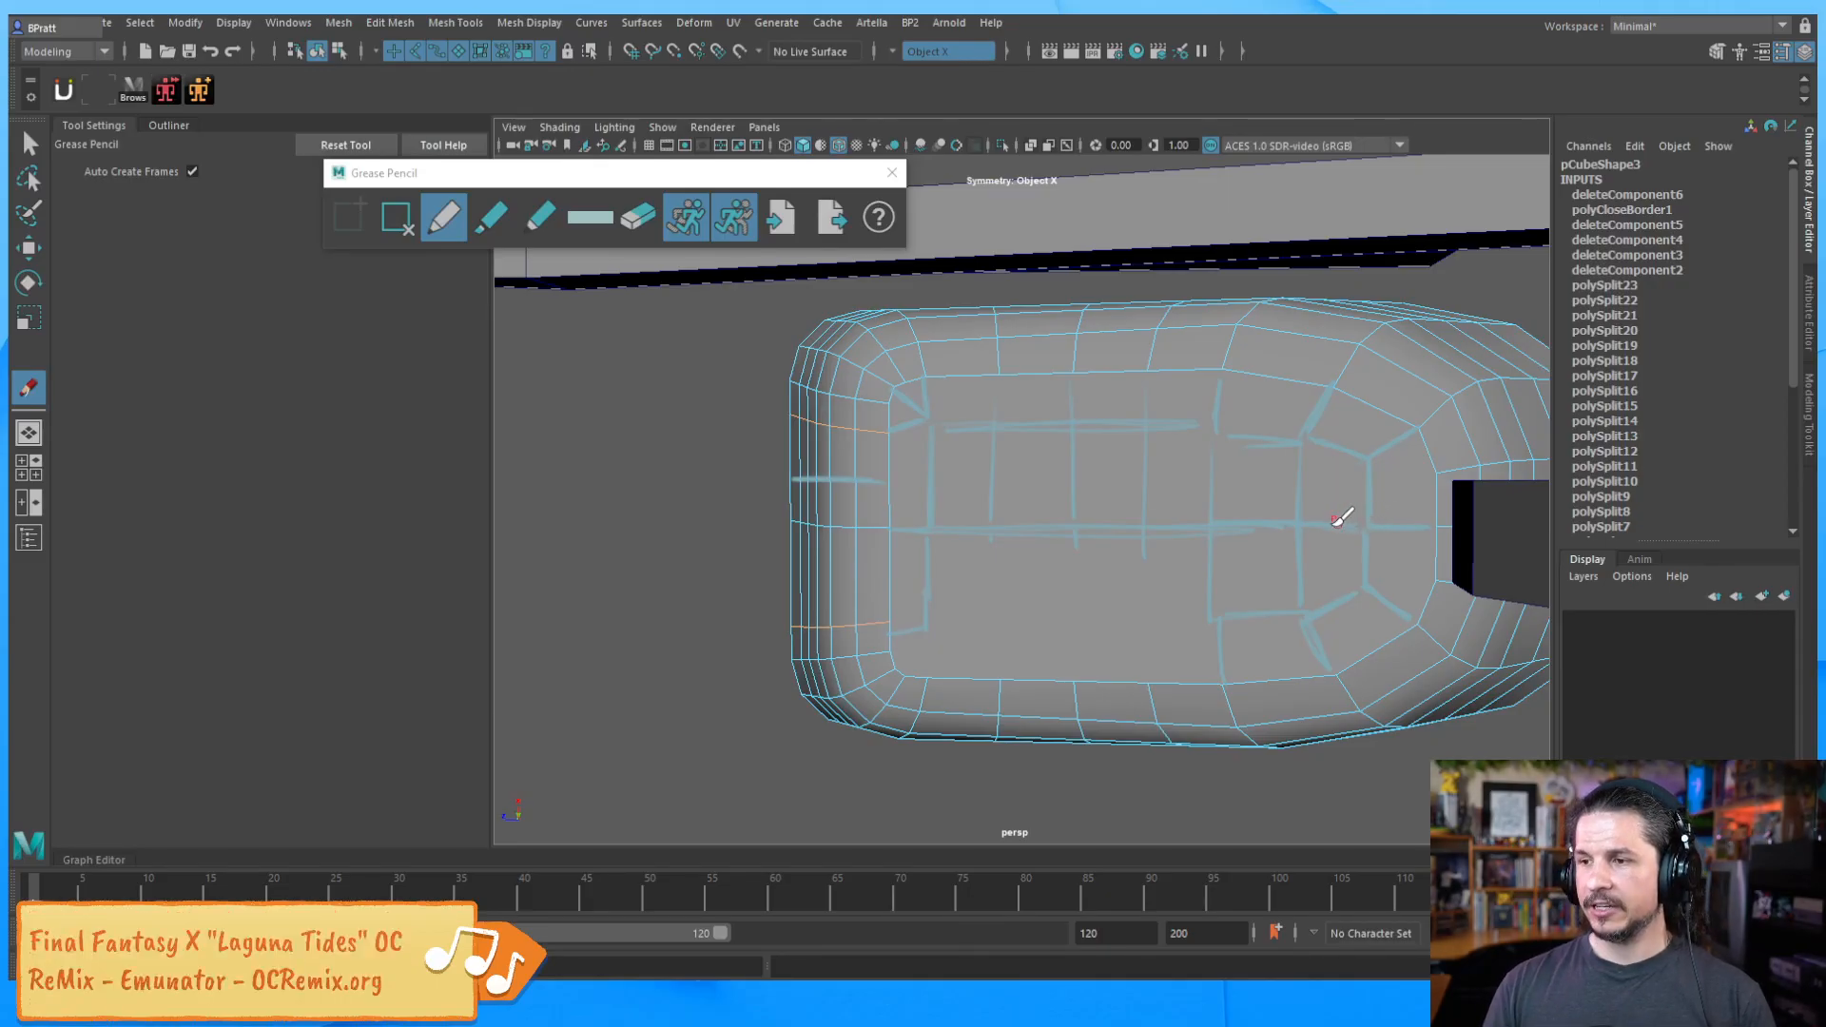
drag(935, 487, 1550, 489)
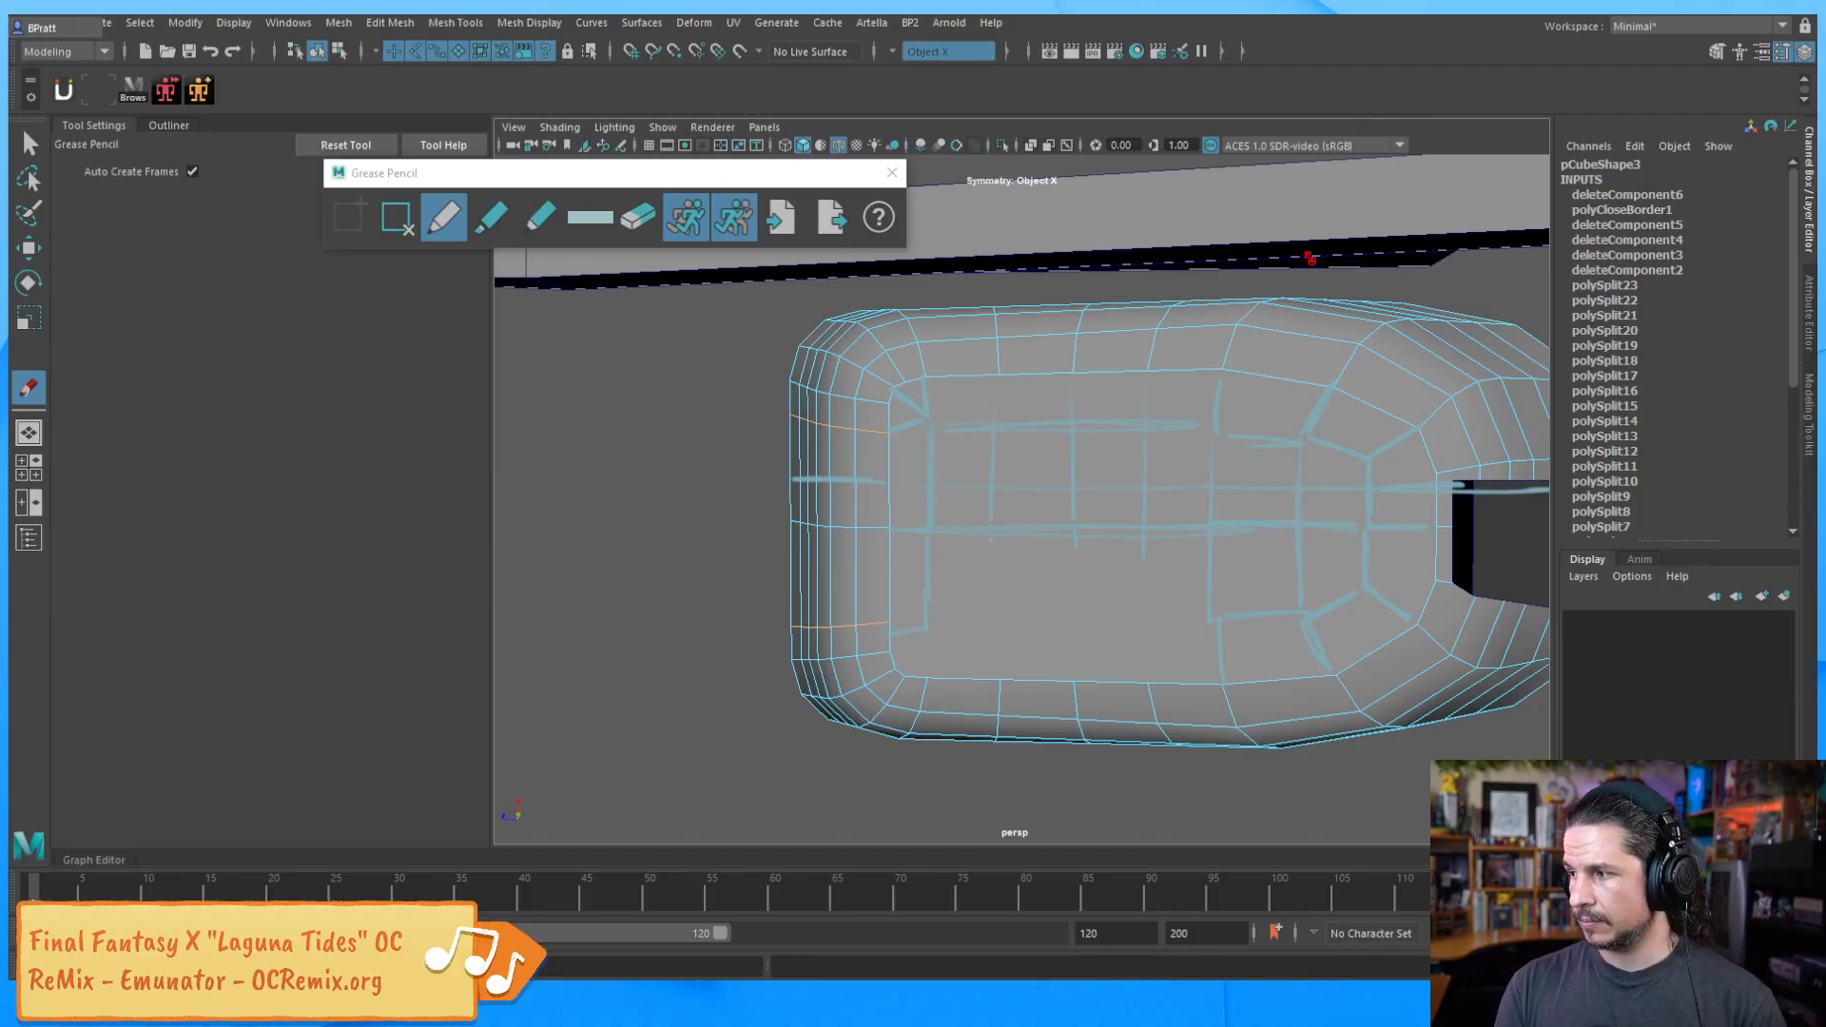
Consult the Quad Topology Tips image in IrfanView and sketch a short cross line inside the tub bottom's rounded end
key(alt+Tab)
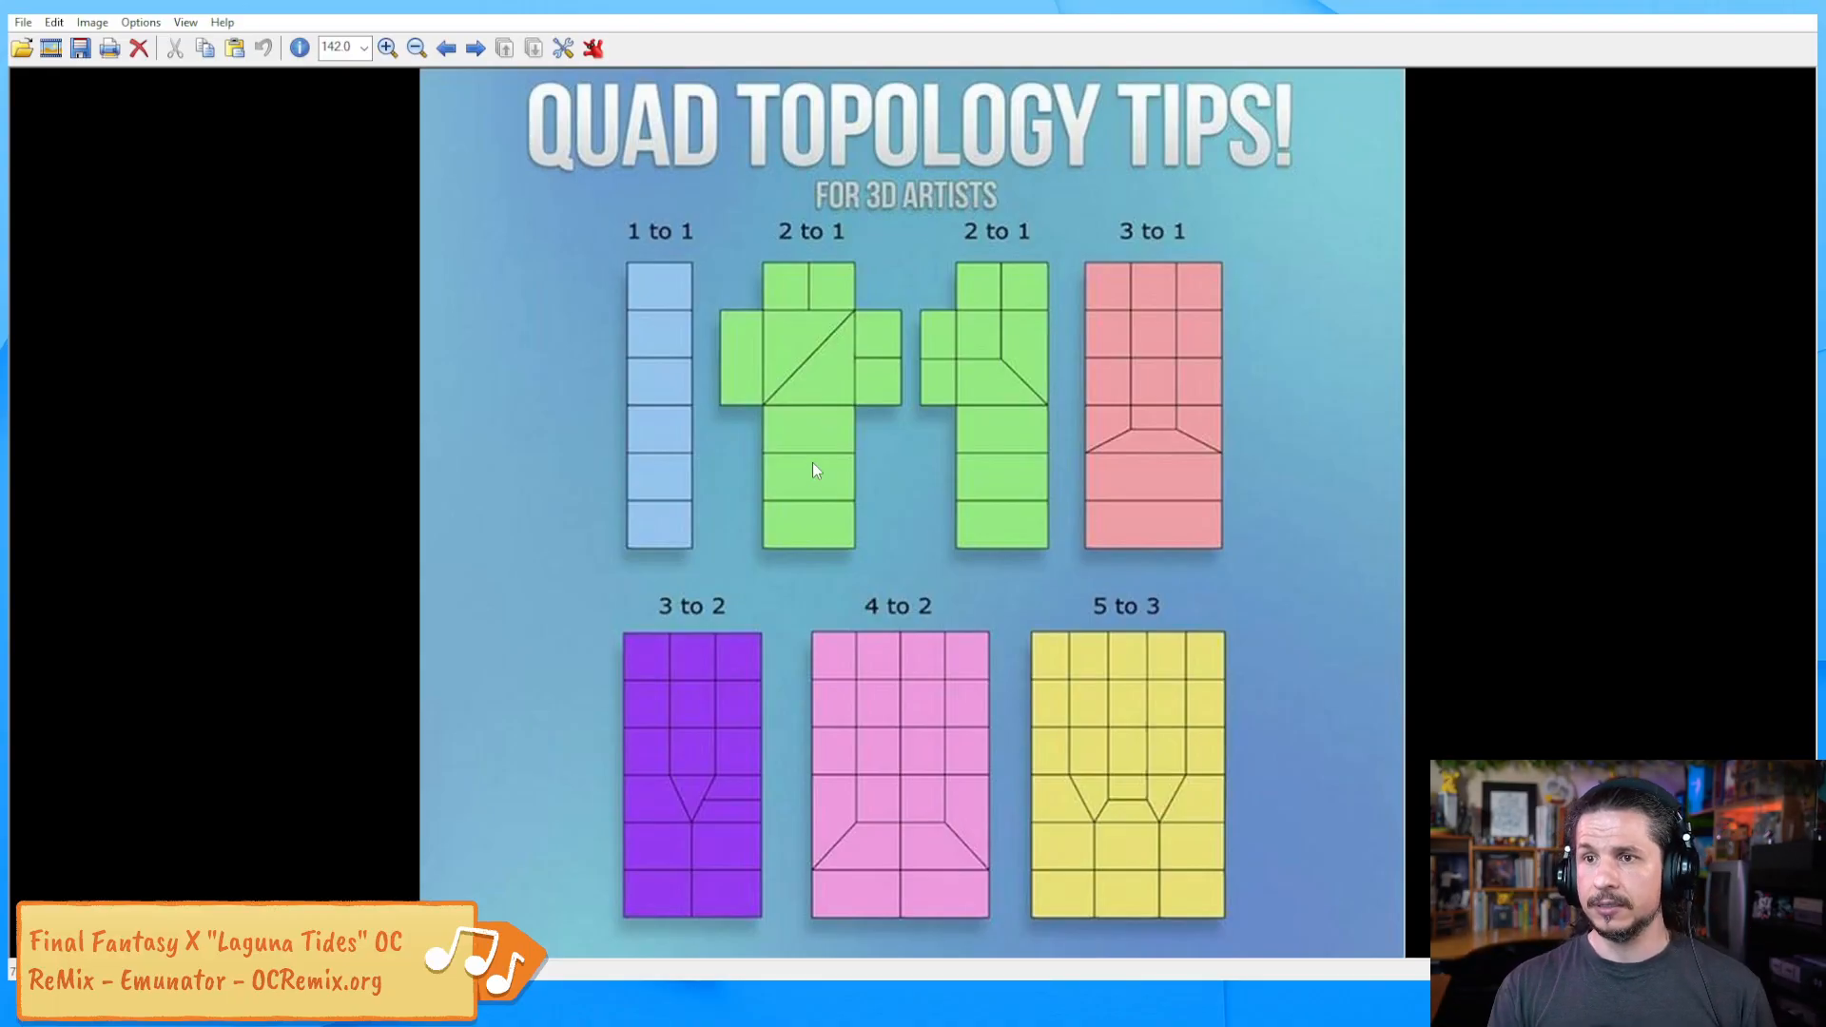
mouse_move(799, 5)
mouse_down()
mouse_move(1708, 207)
mouse_move(1821, 207)
mouse_up()
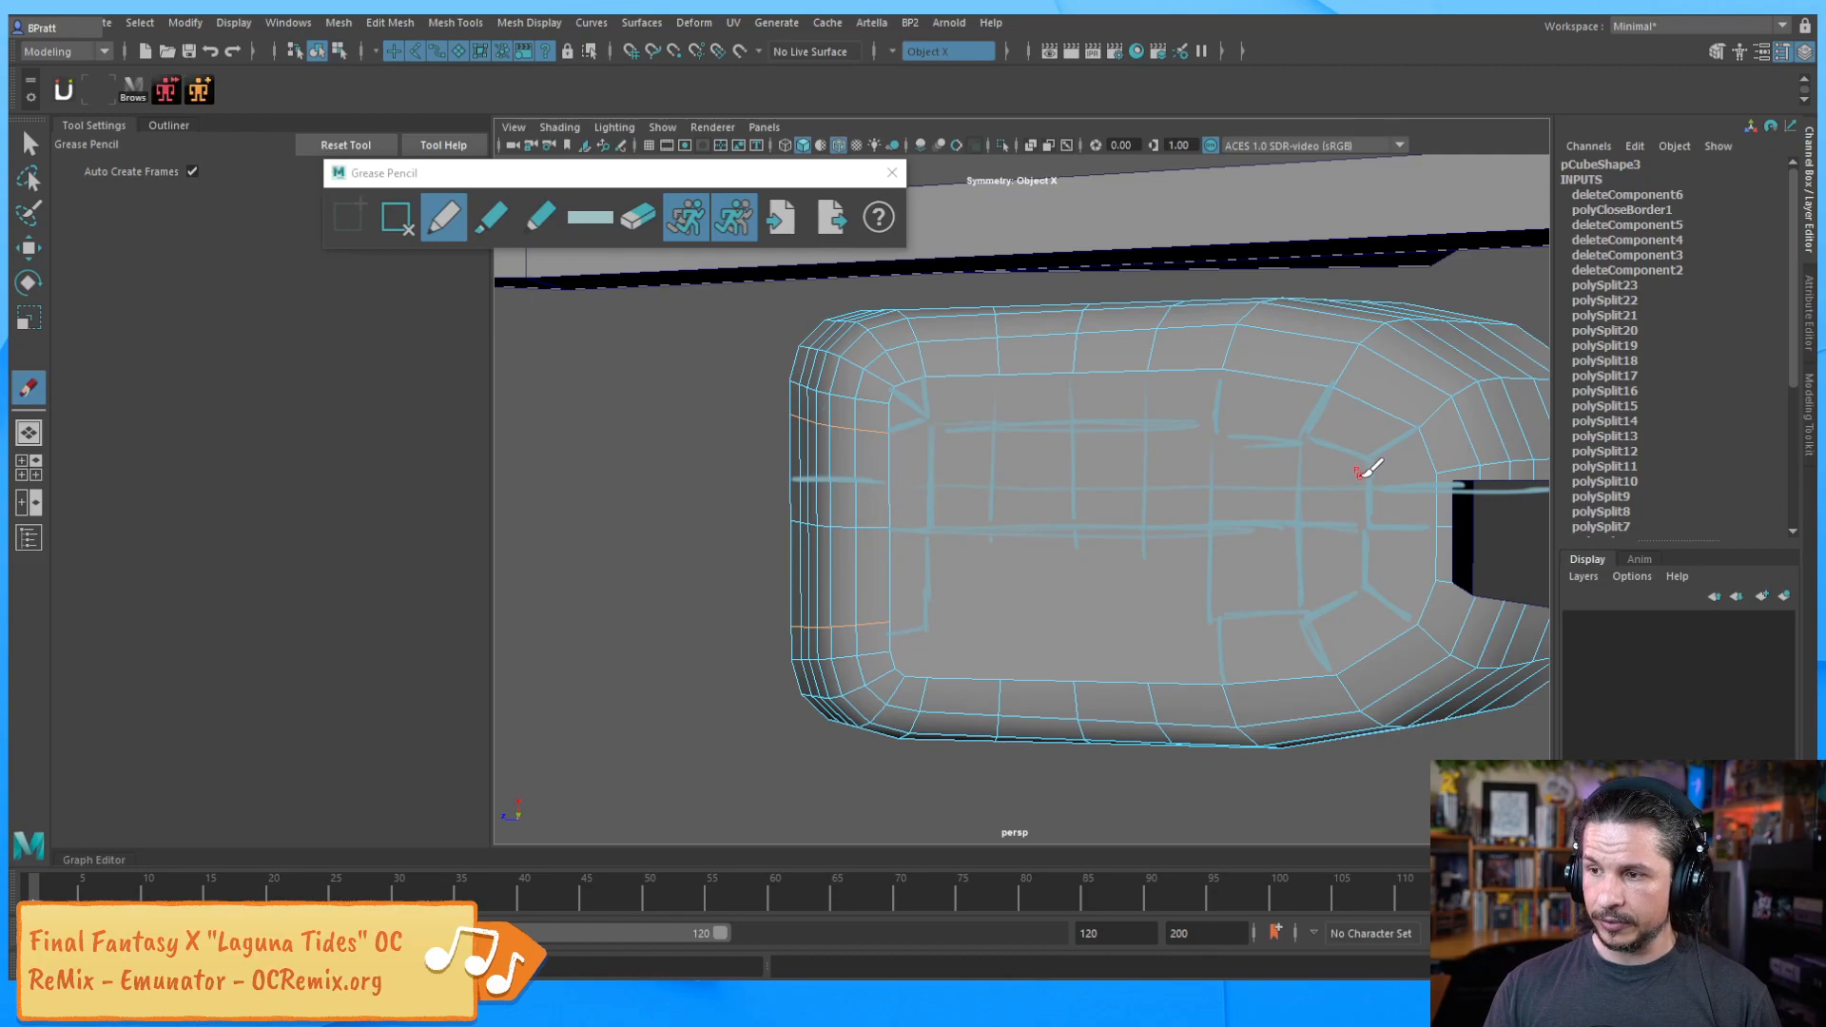
click(1341, 564)
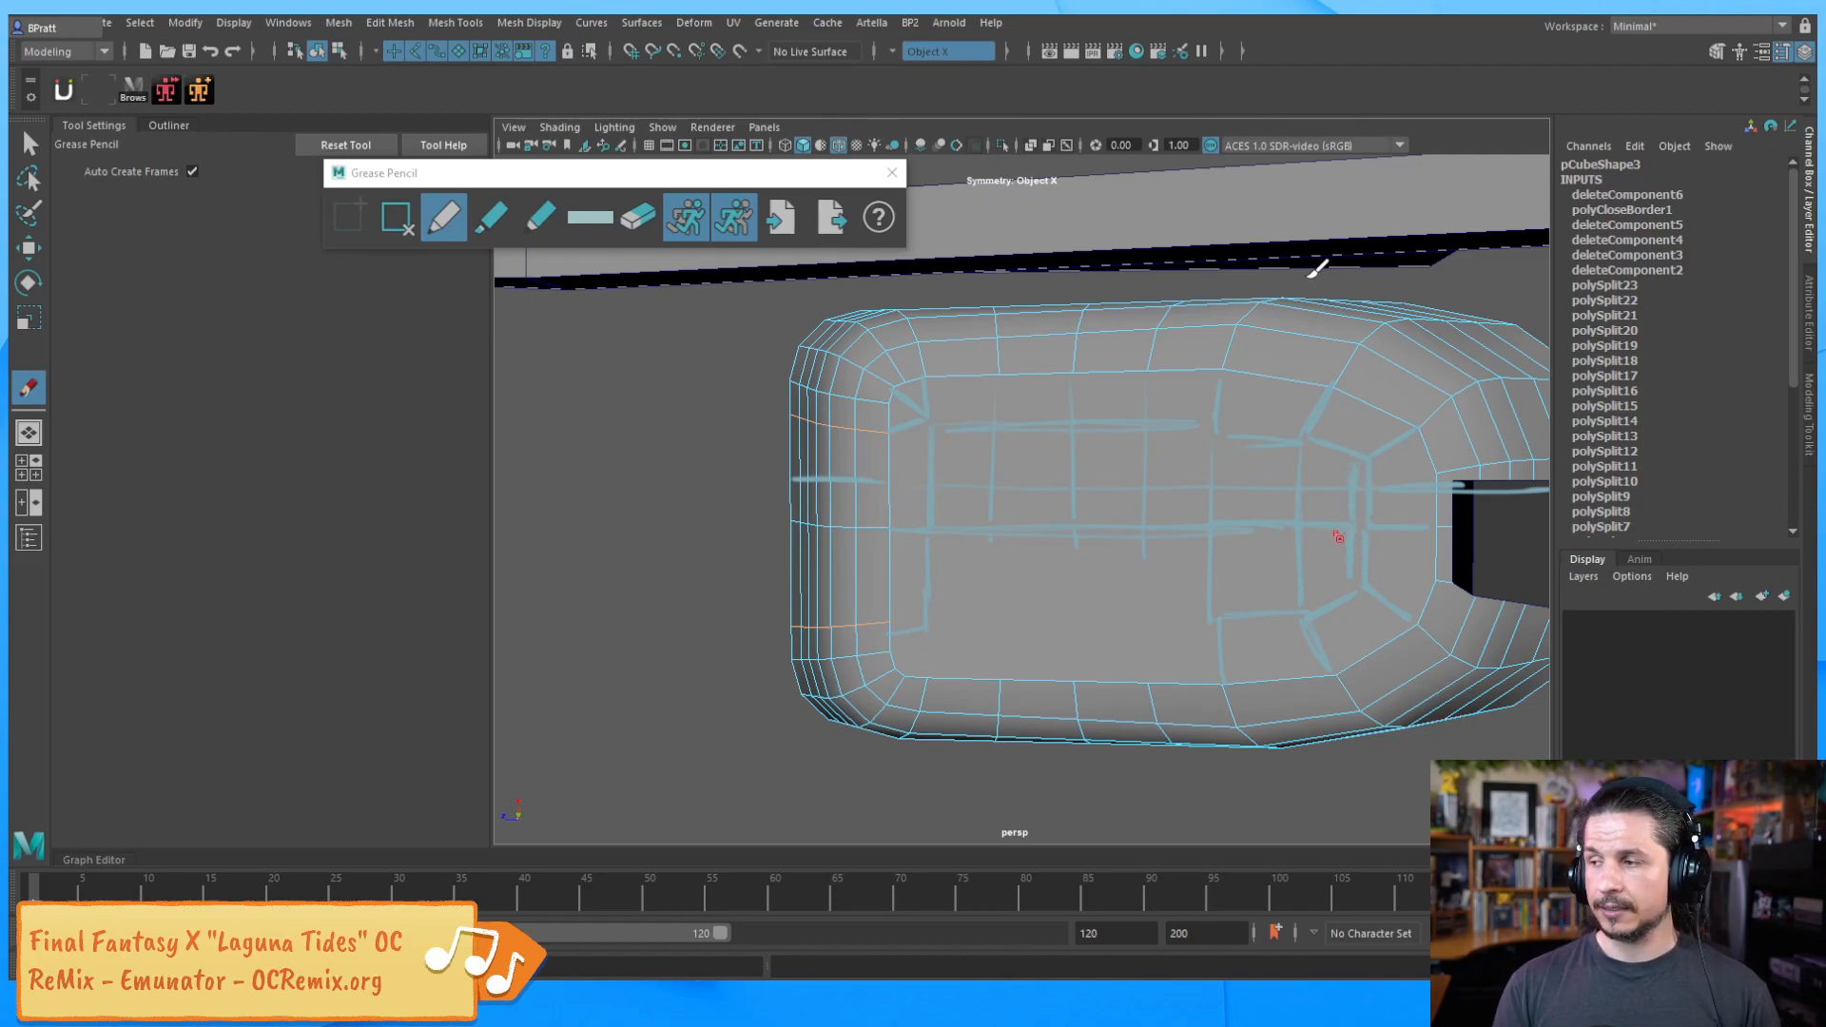
drag(1814, 59, 865, 57)
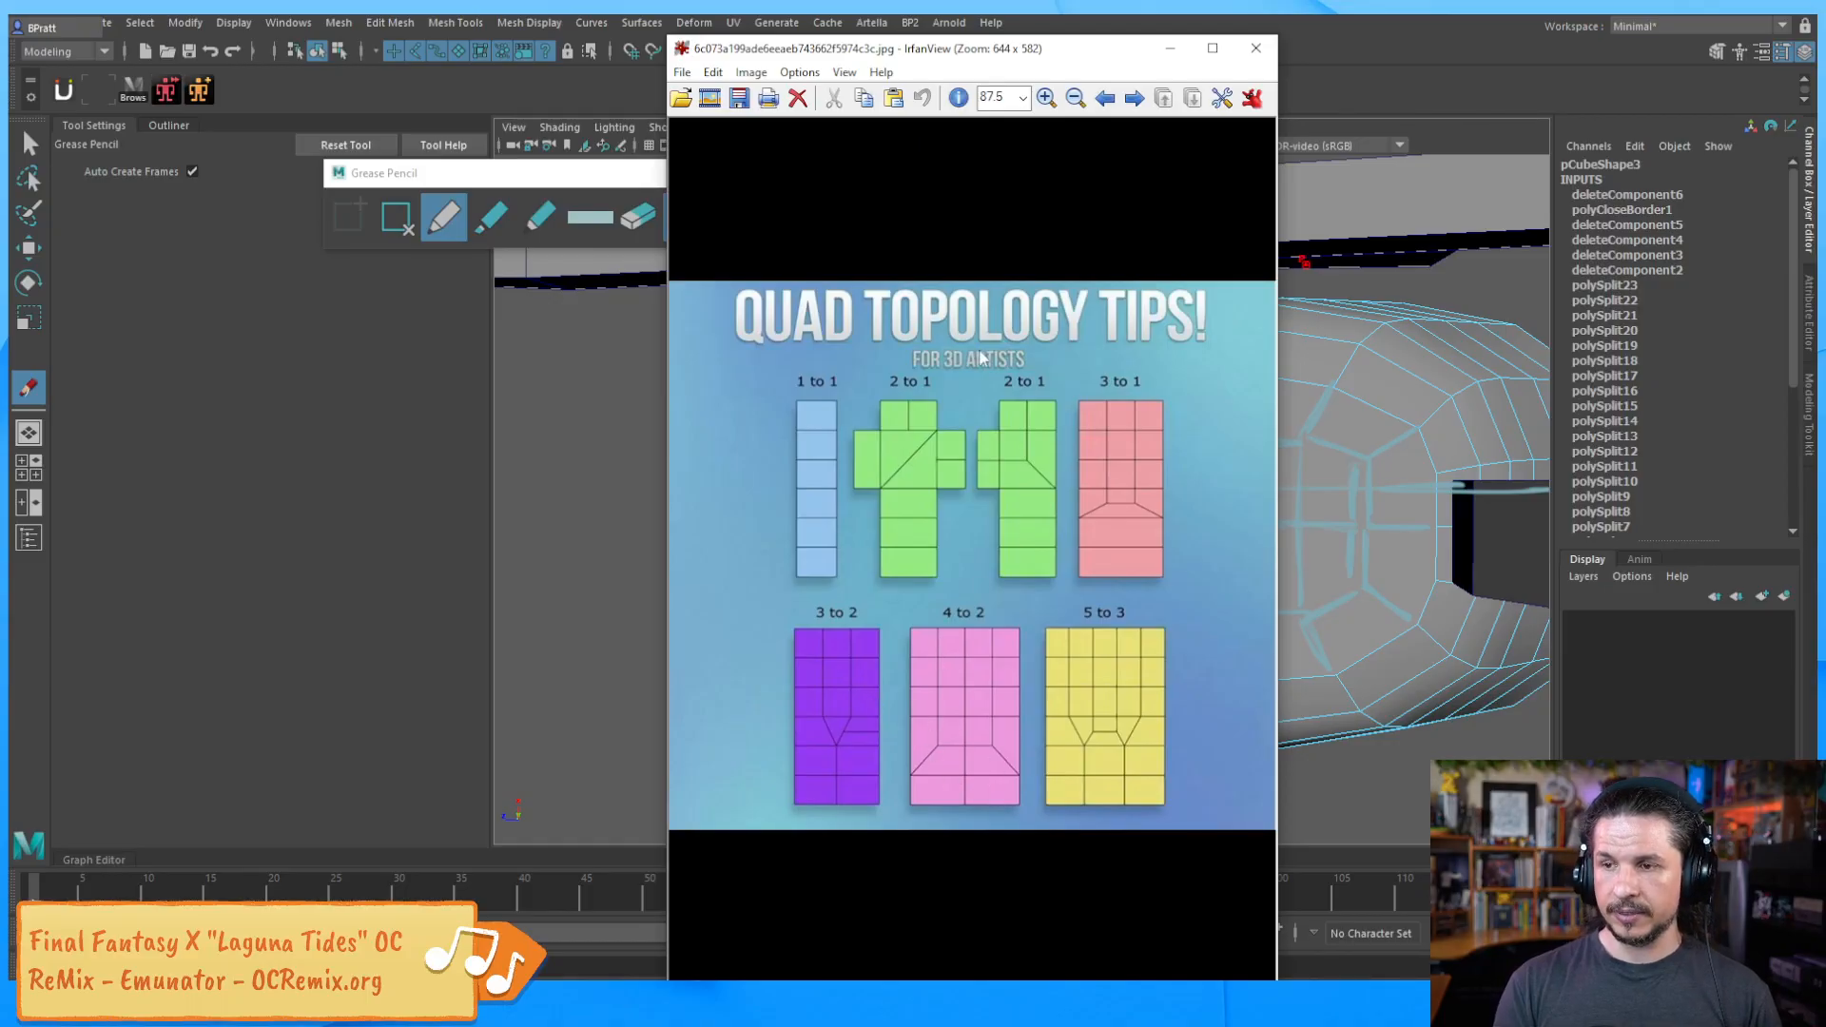
drag(1074, 56, 1821, 95)
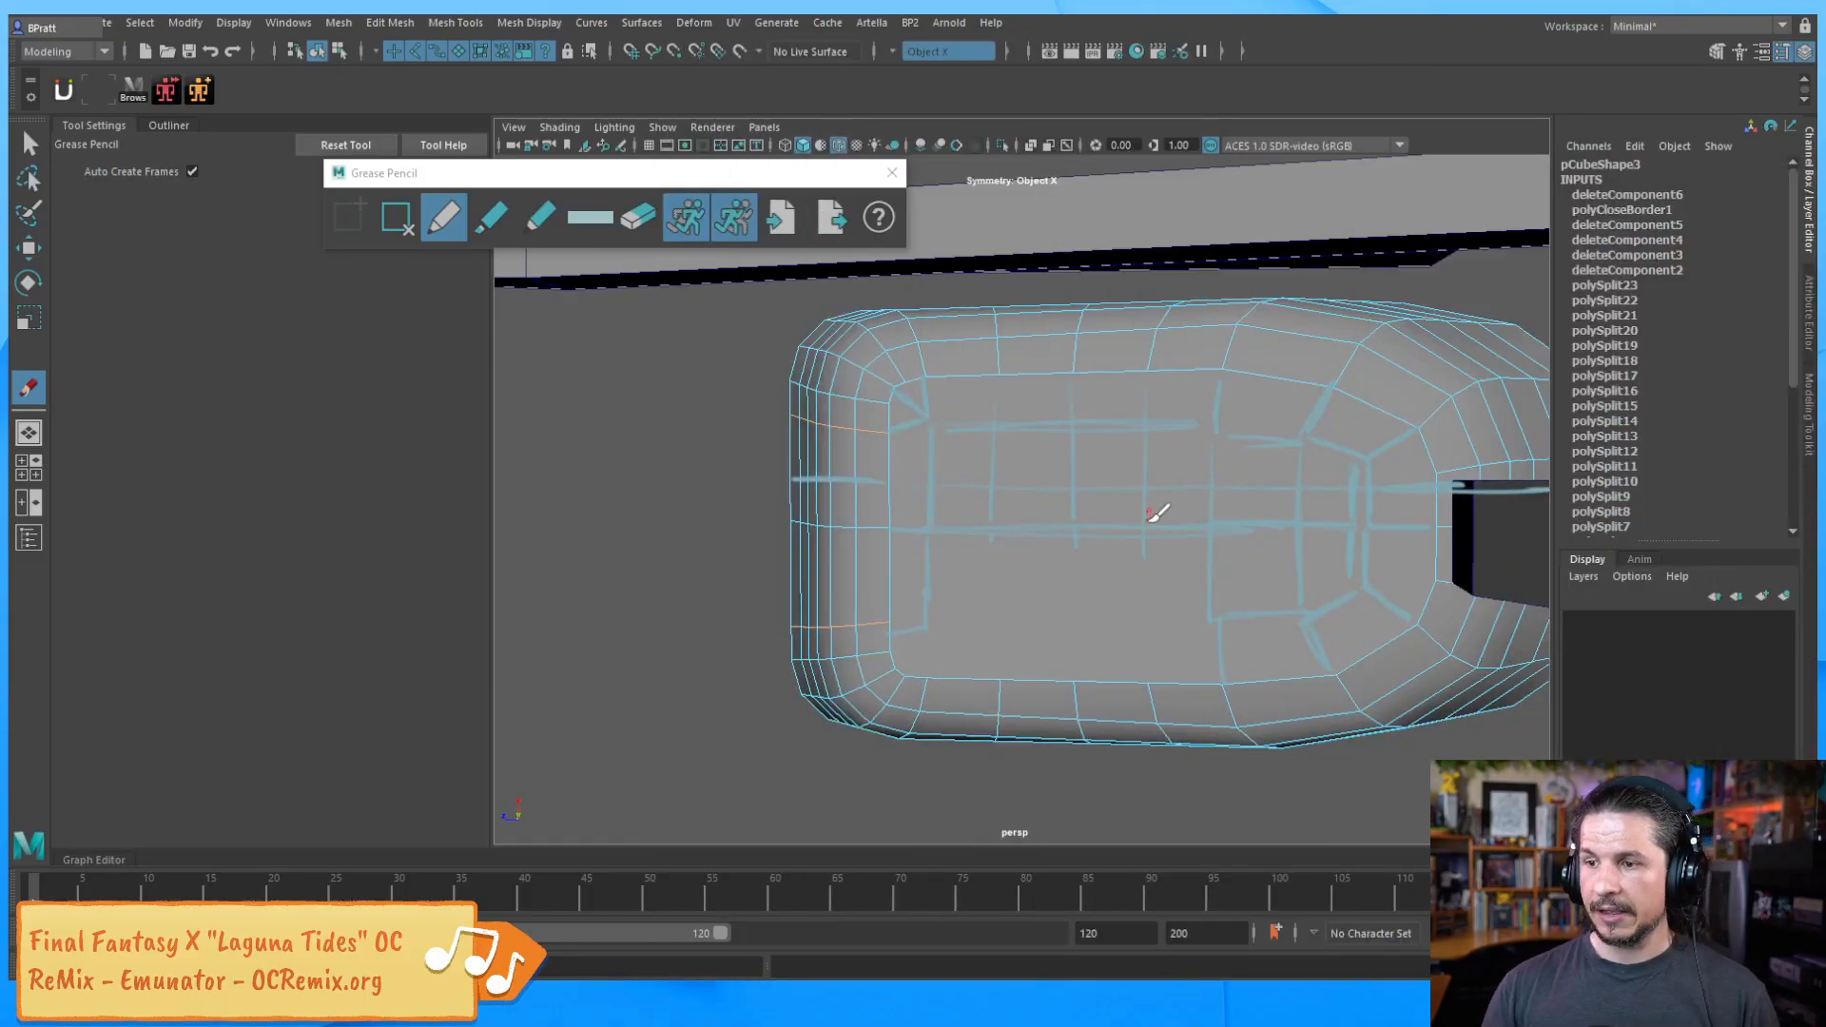
Undo the scribble and erase the sketched grid lines across the middle of the tub bottom with the Grease Pencil eraser
drag(1147, 504, 1184, 549)
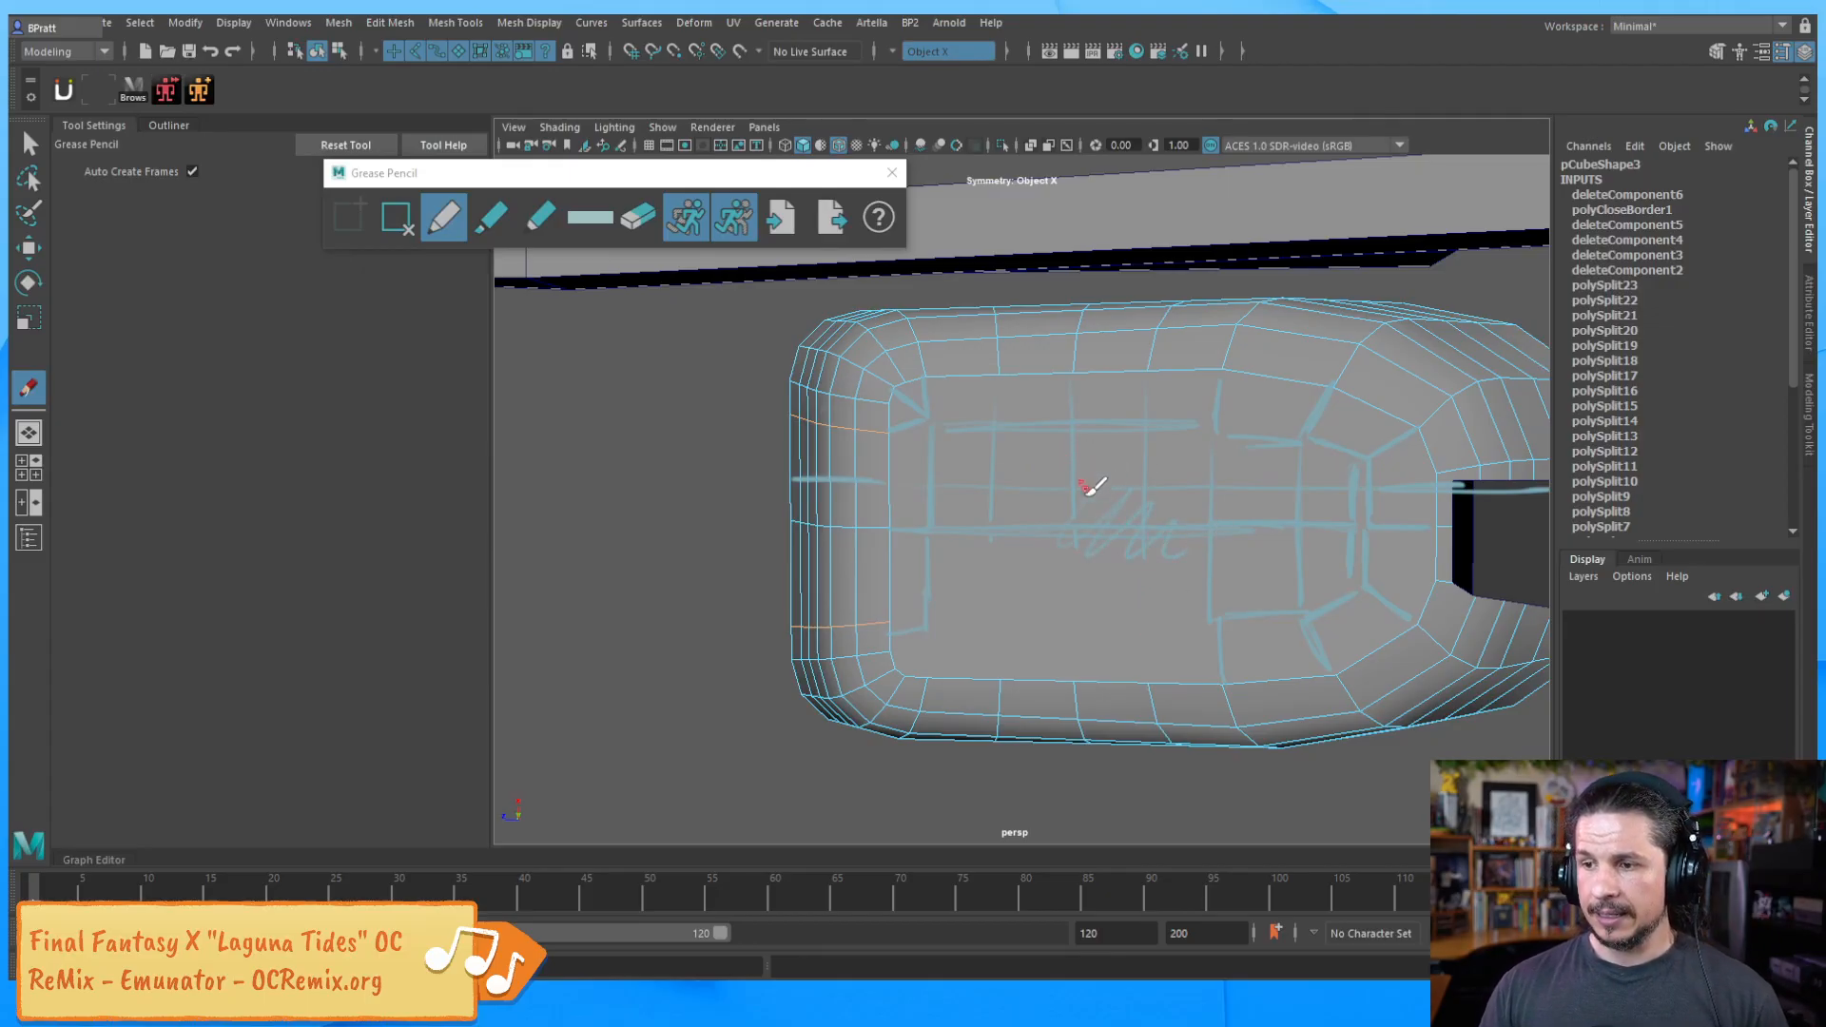
key(ctrl+z)
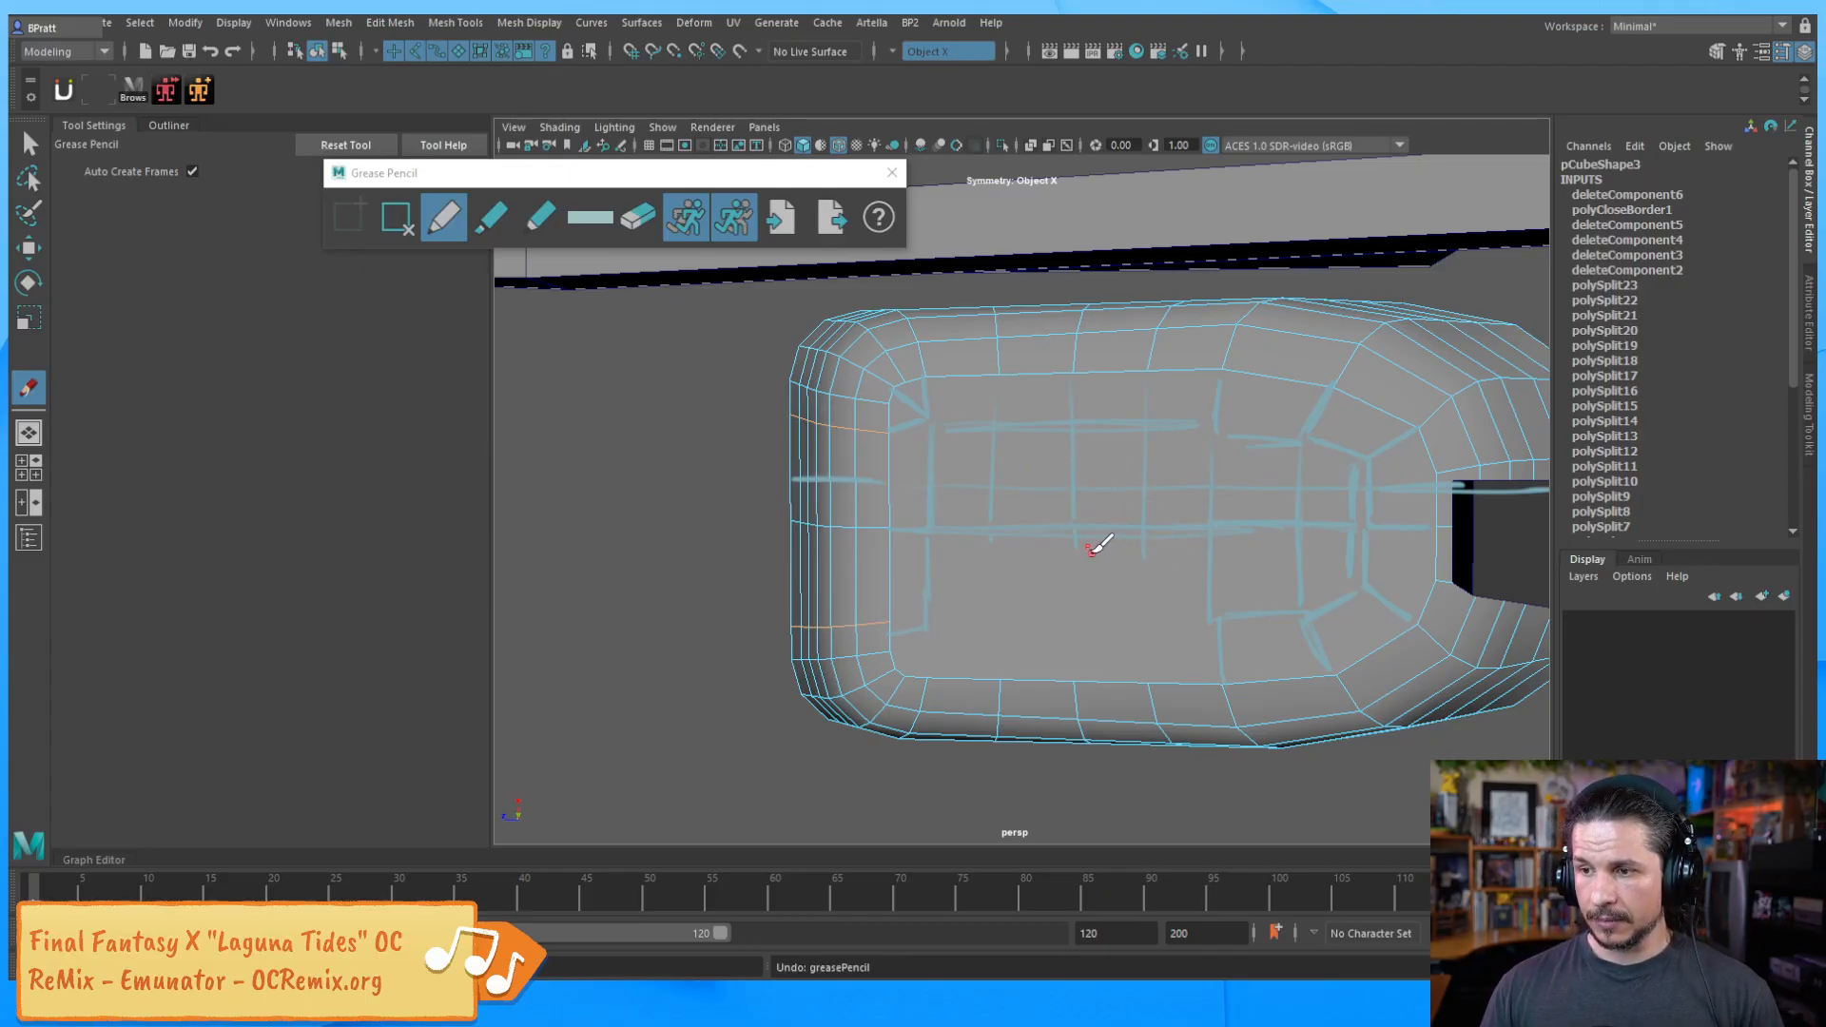
click(635, 221)
mouse_move(1072, 477)
mouse_down()
mouse_move(1052, 534)
mouse_move(1165, 530)
mouse_up()
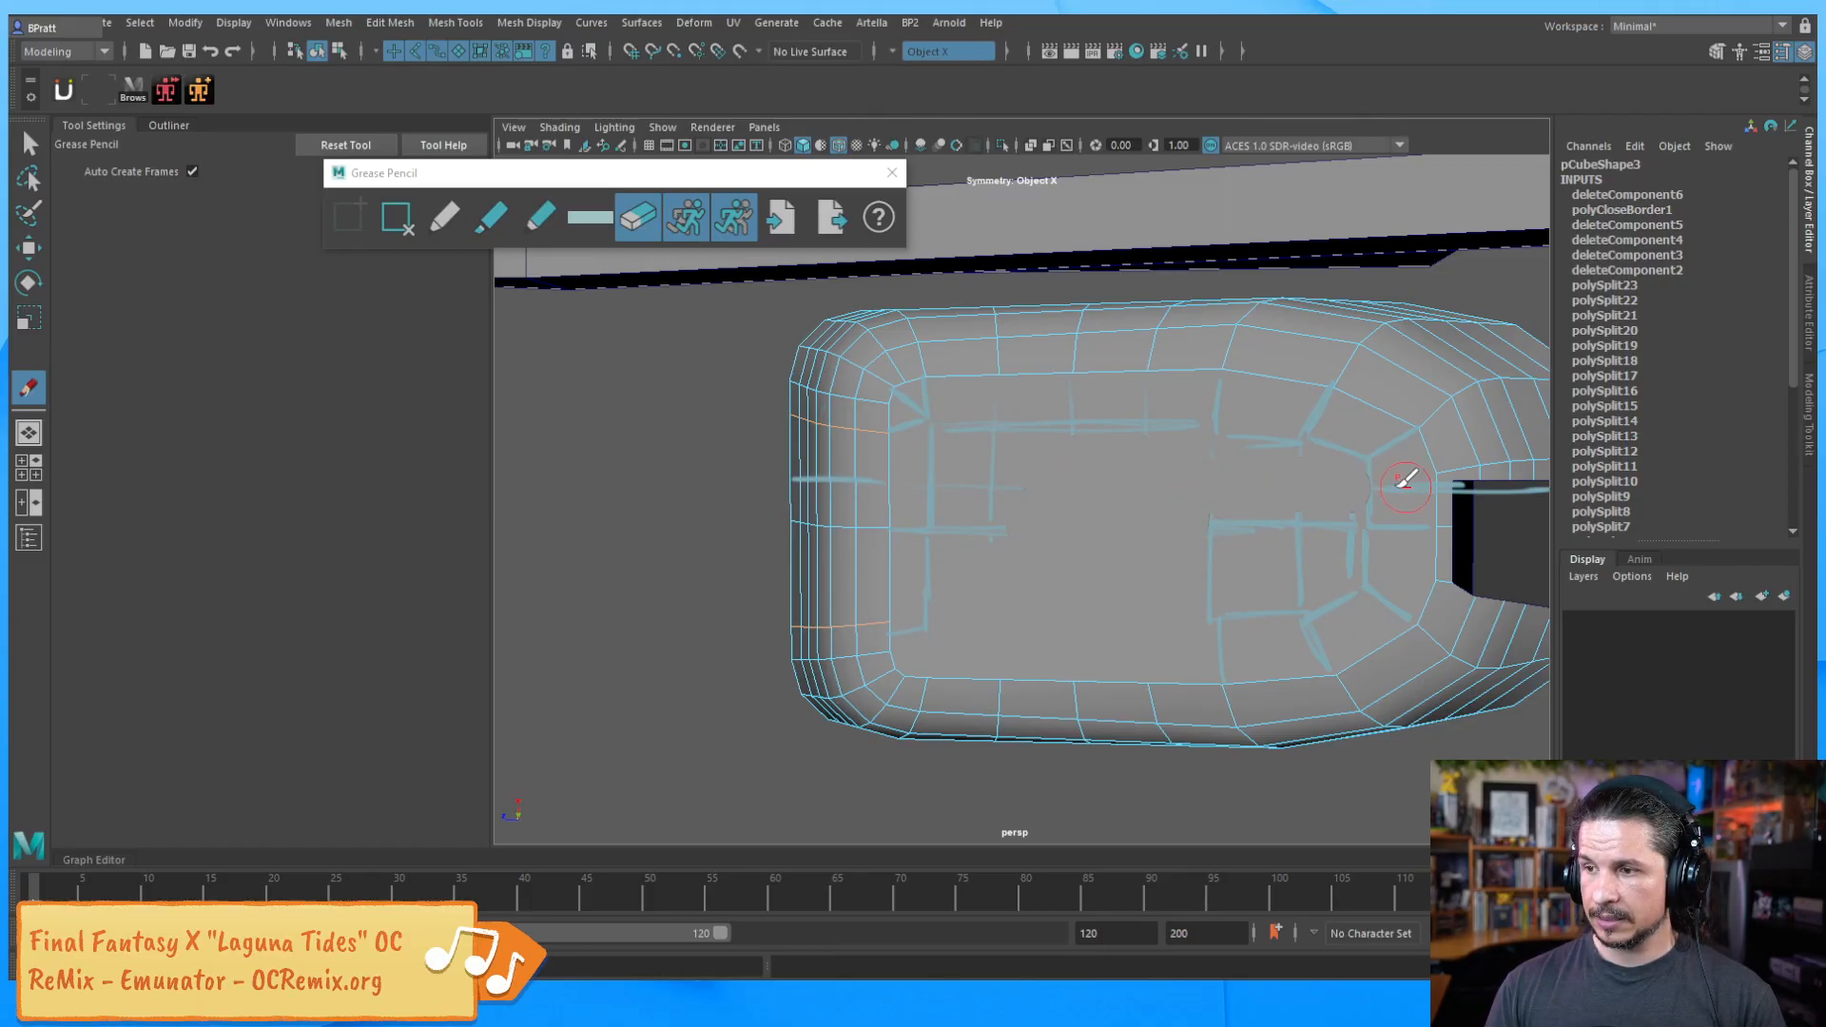
Resketch the bottom's polygon layout with the pencil, adding reduction loops beside the rounded end and grid lines toward the straight end
click(443, 217)
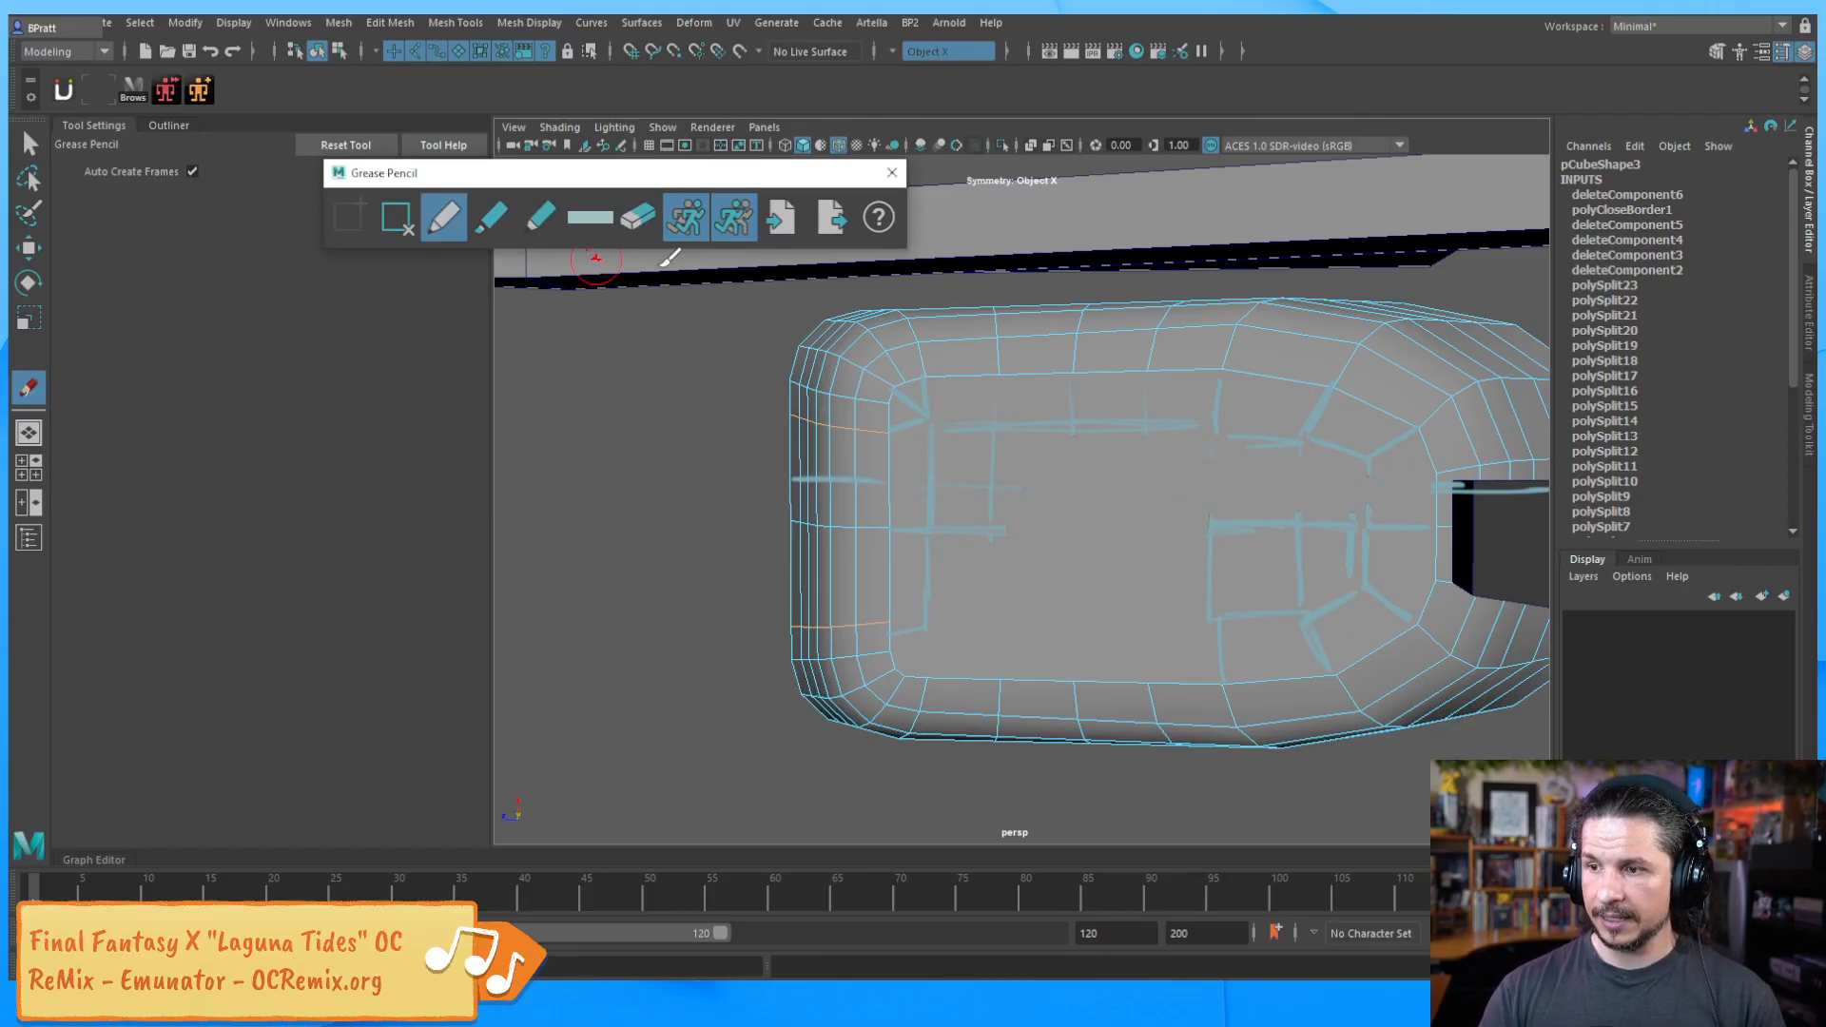
drag(1274, 440, 1300, 521)
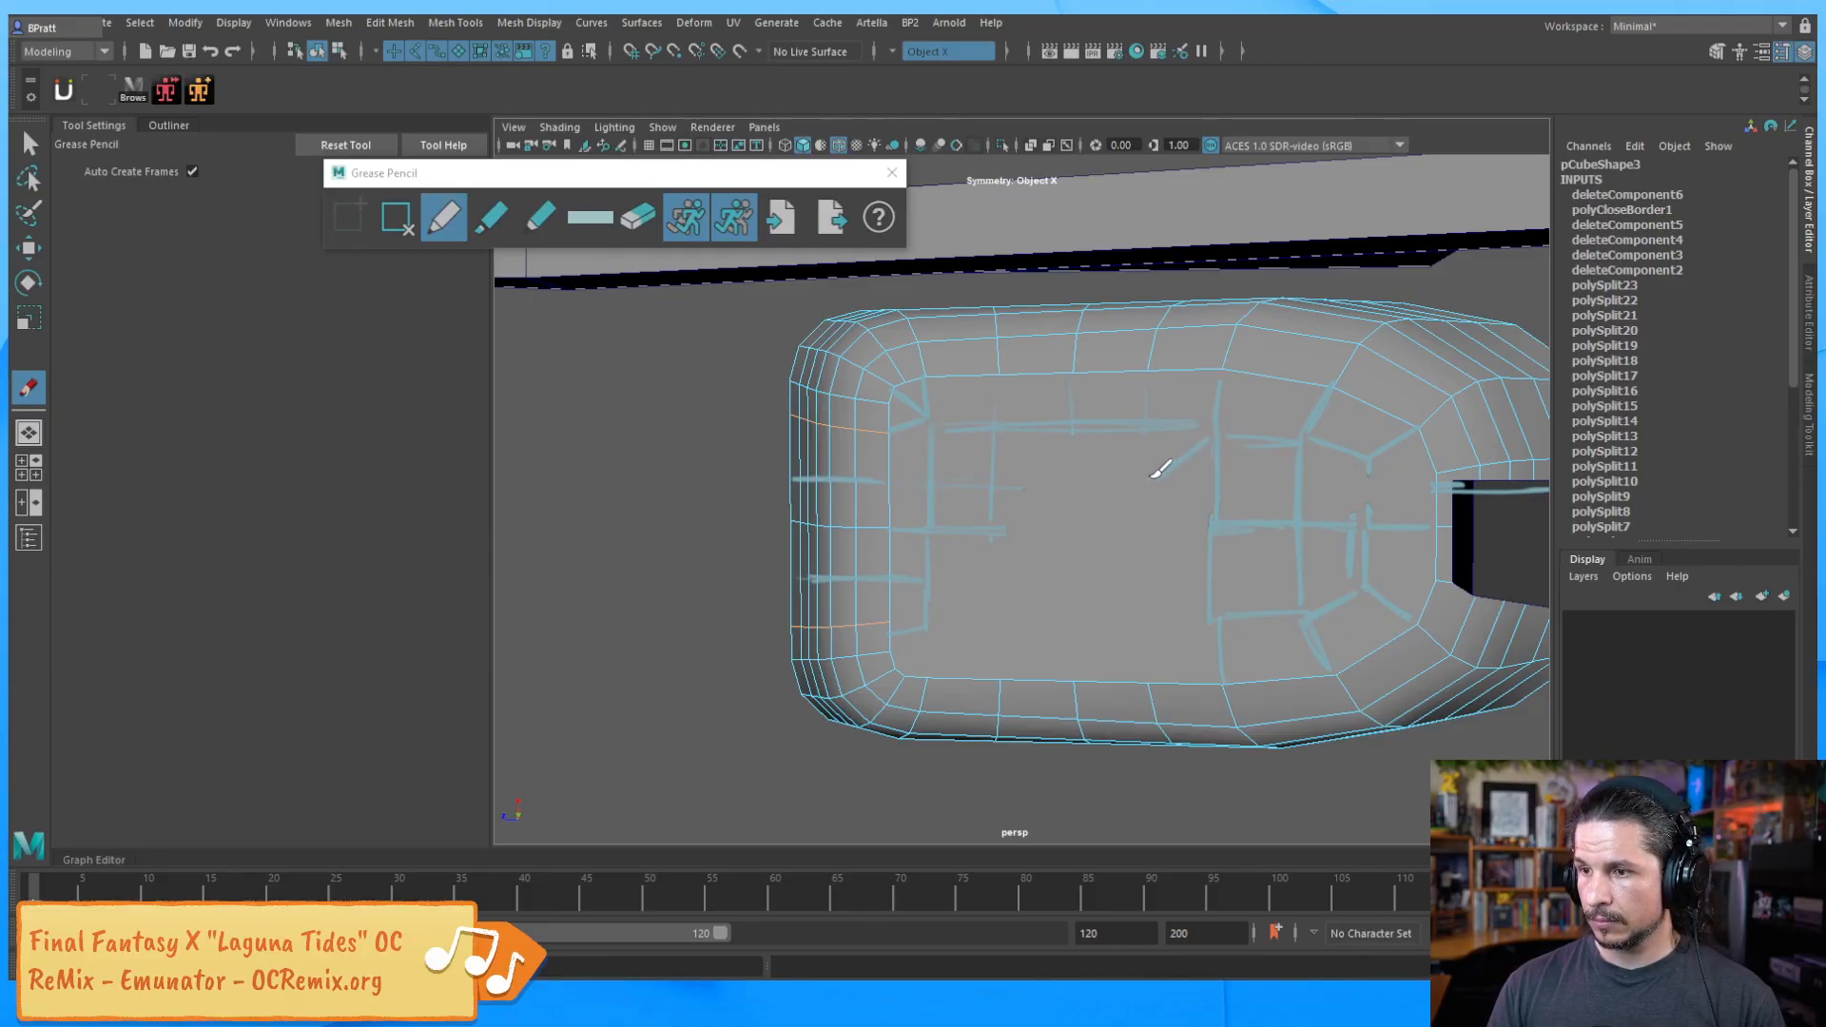
key(ctrl+z)
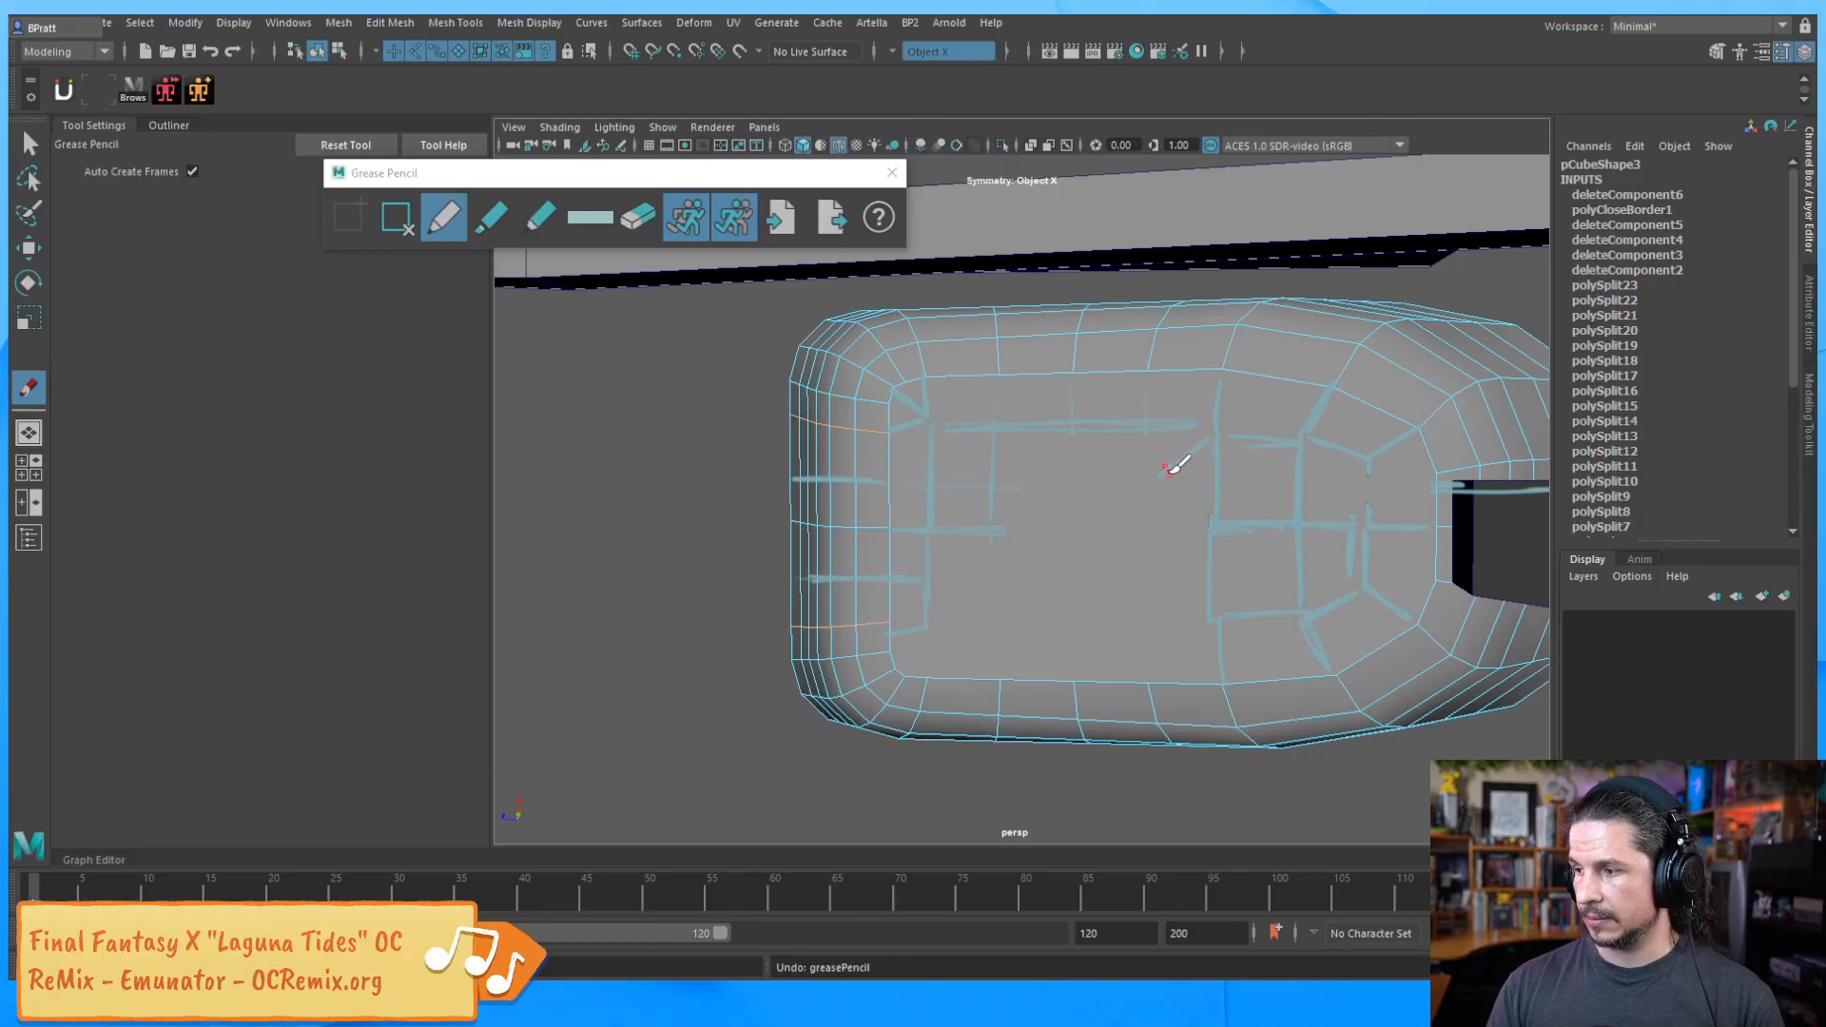
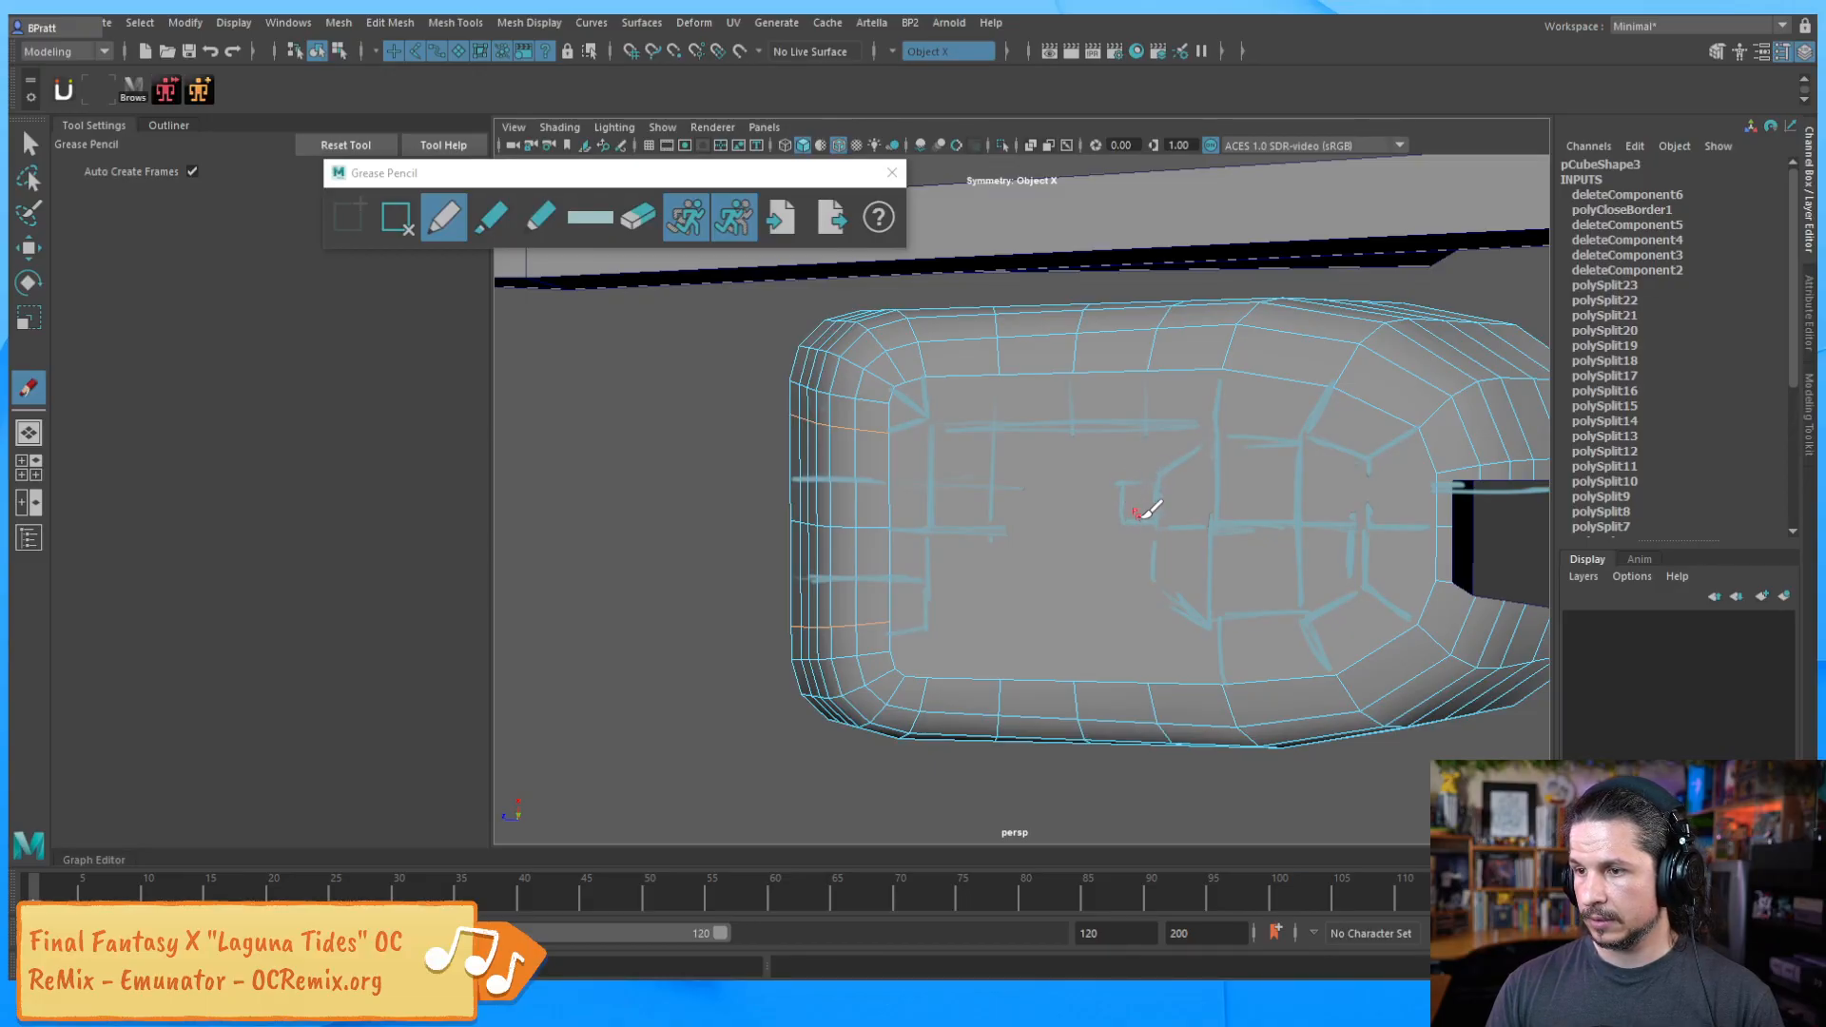
drag(1141, 433, 1124, 487)
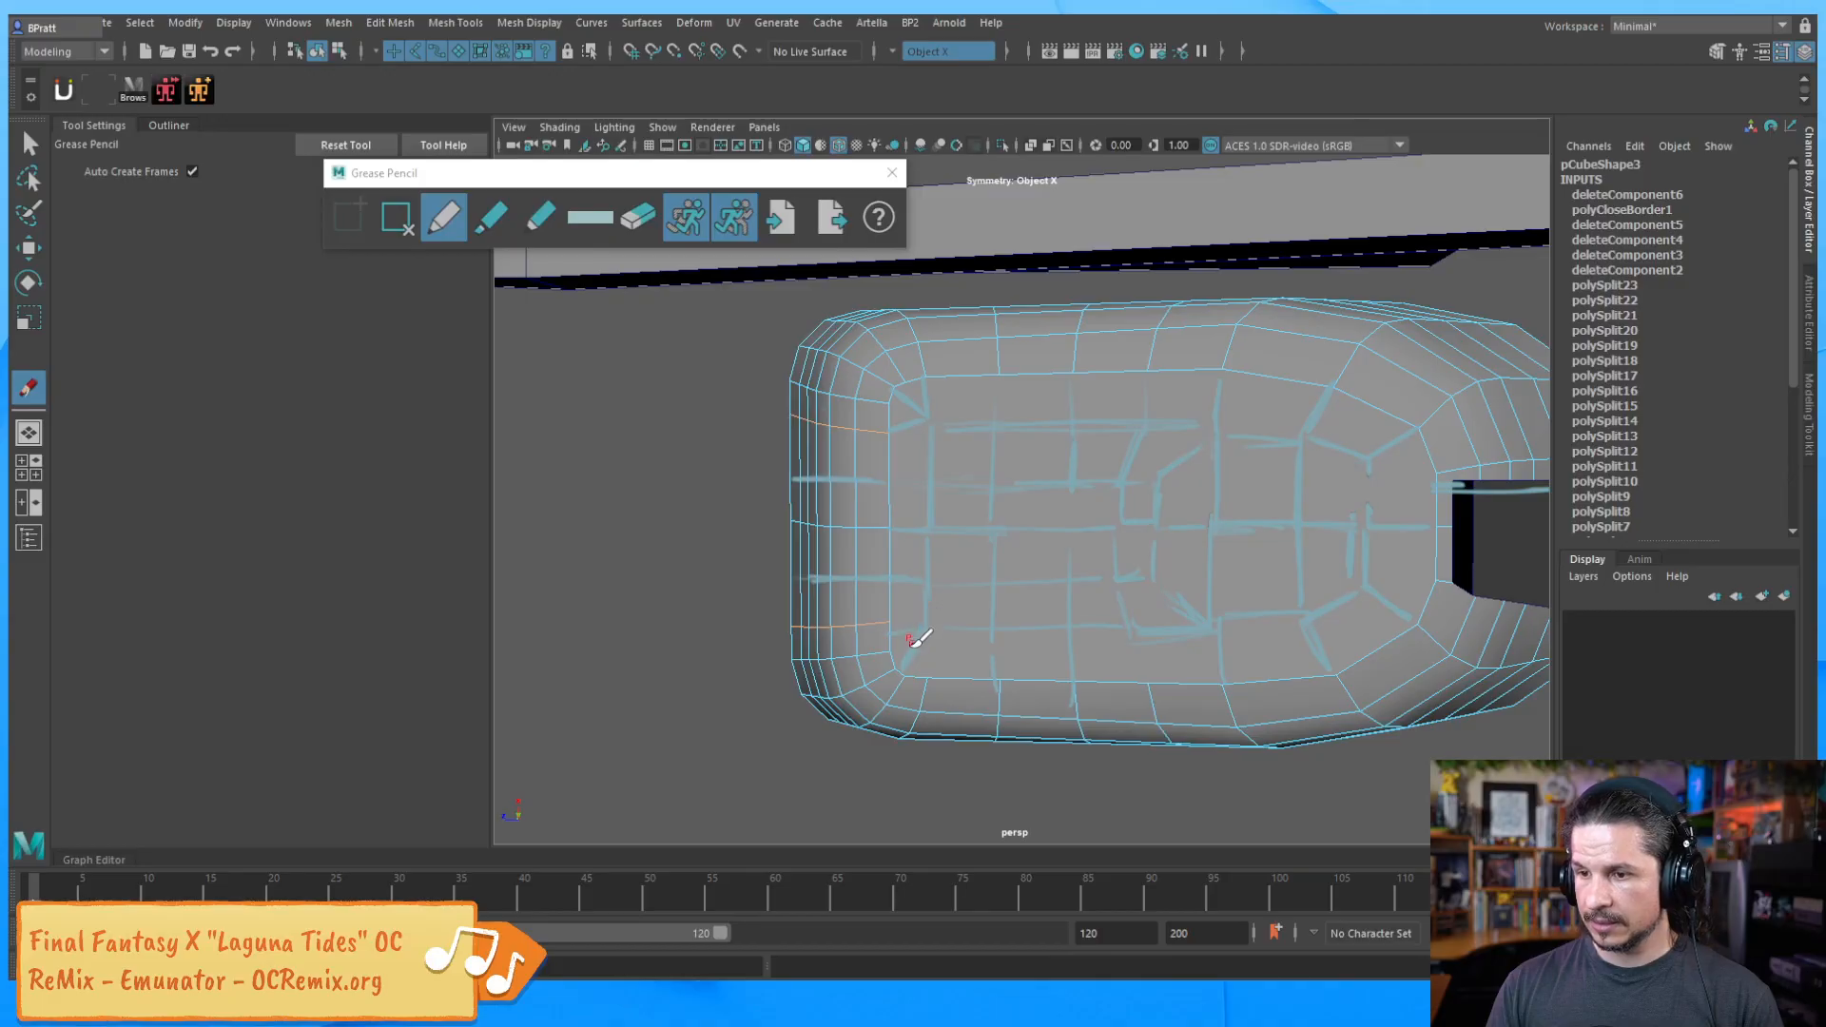
key(ctrl+z)
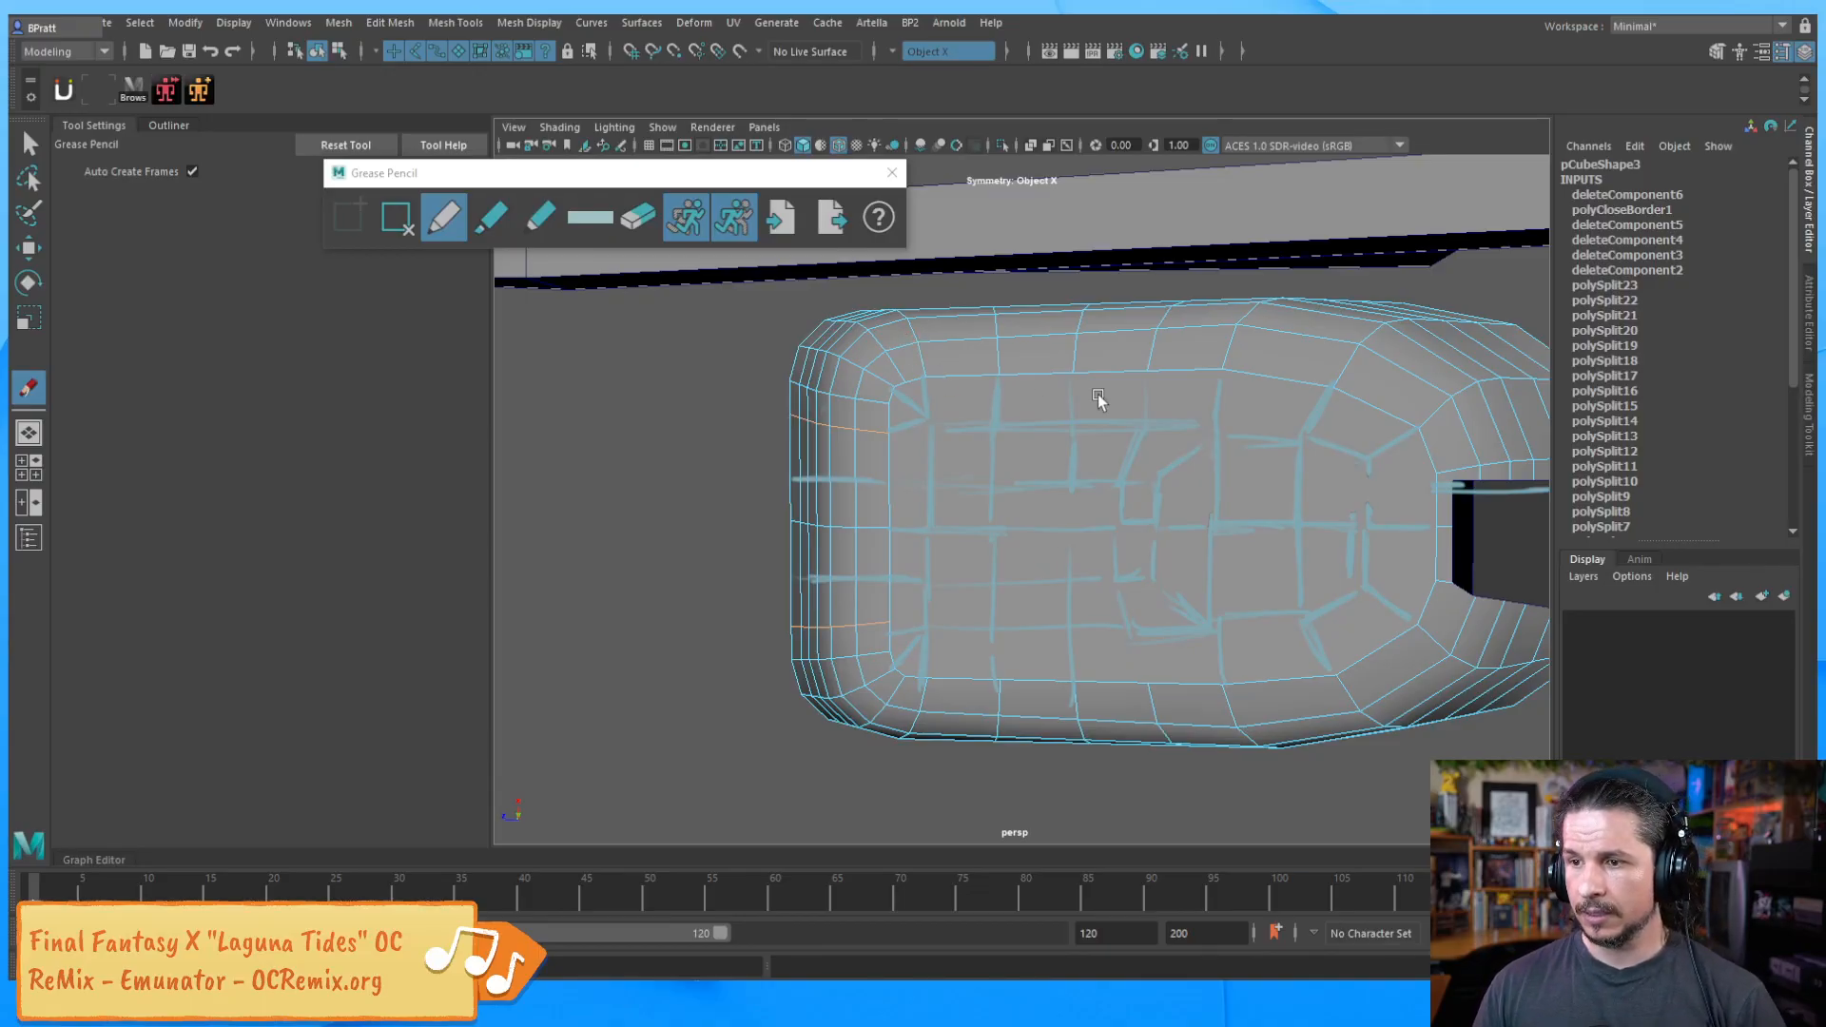
Cut a centre edge across the tub bottom from the straight-end midpoint to the rounded-end midpoint with Multi-Cut
key(w)
click(1159, 369)
click(1187, 371)
key(F8)
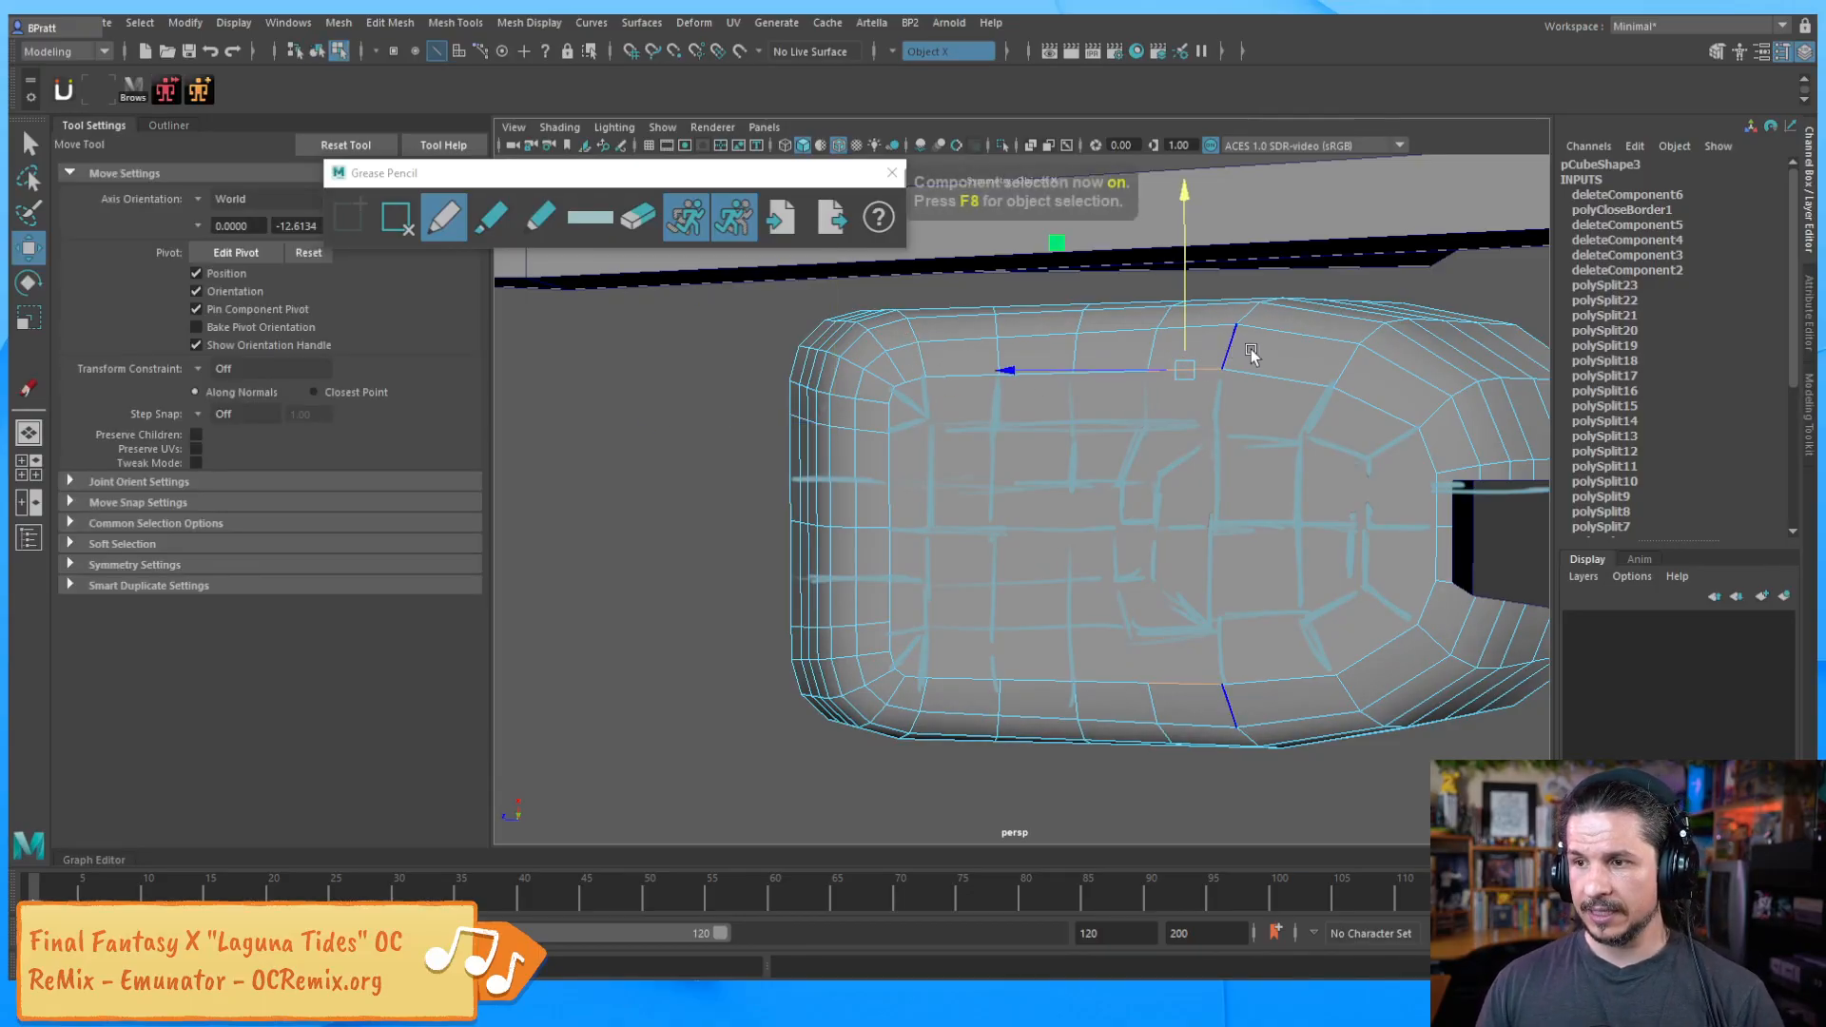
shift+right_drag(1276, 376, 1184, 375)
click(1239, 379)
click(890, 528)
click(1434, 528)
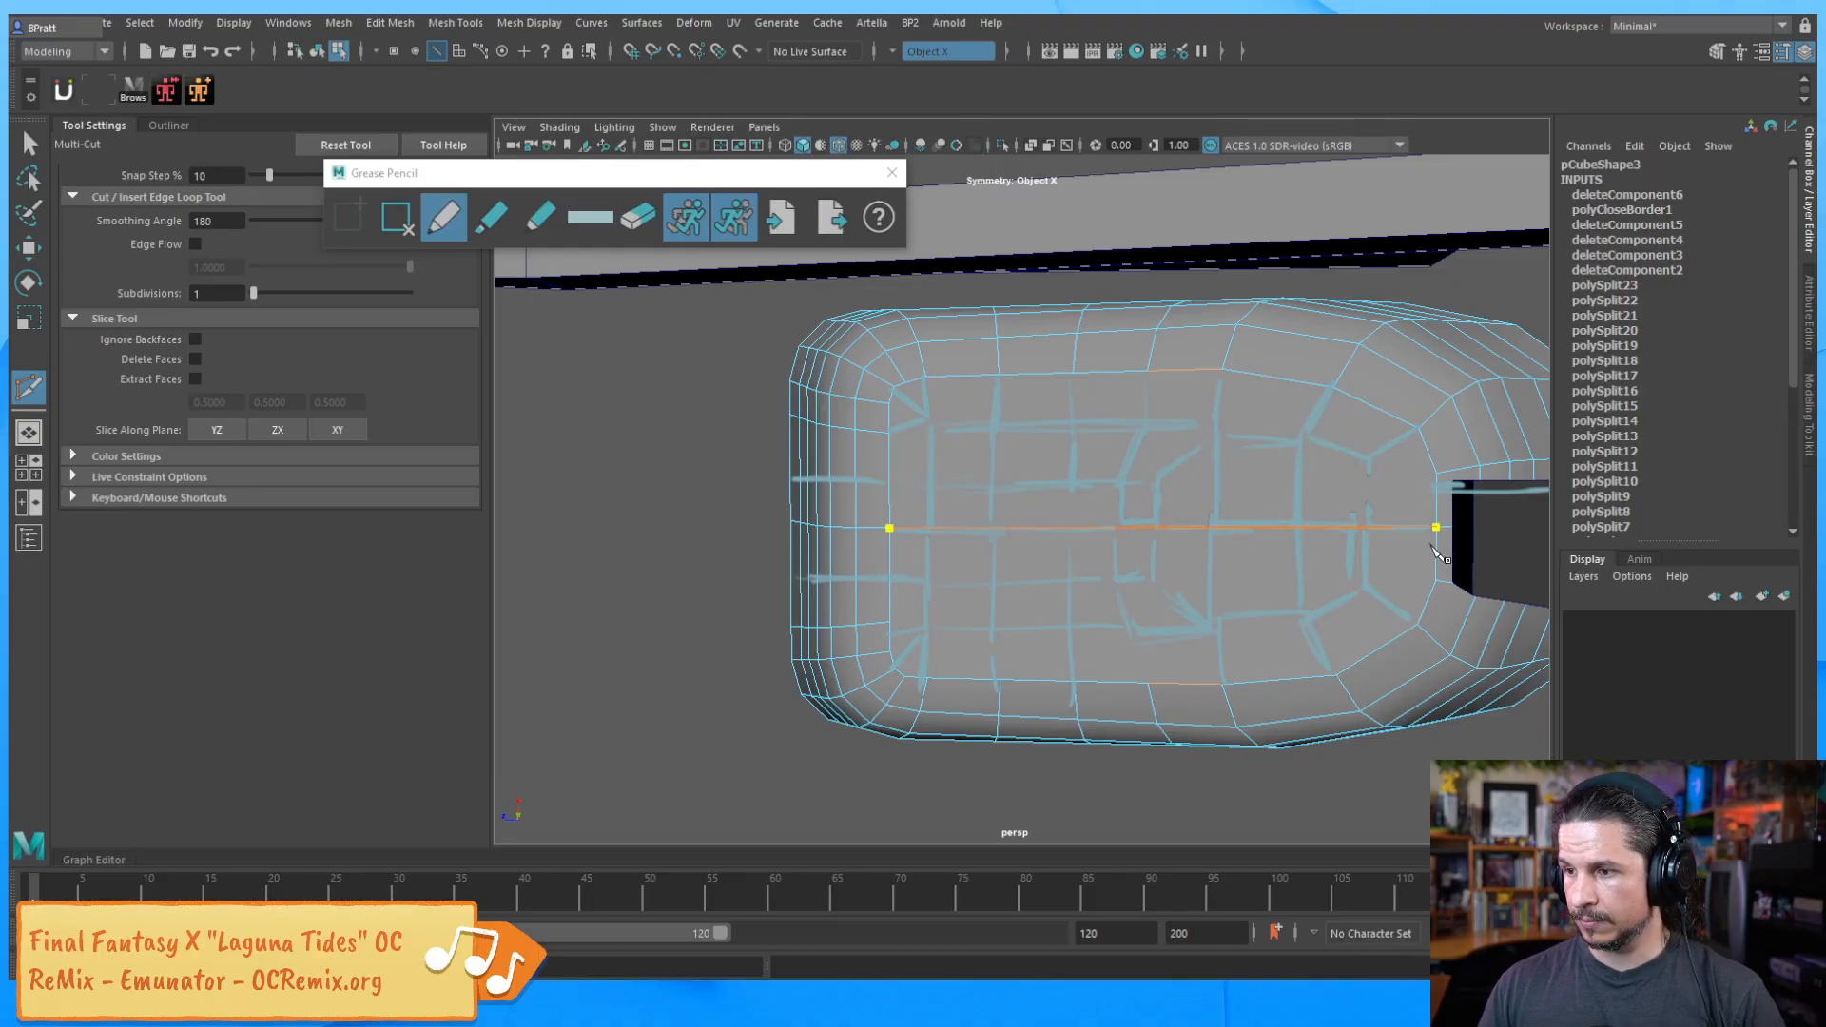
right_click(1434, 529)
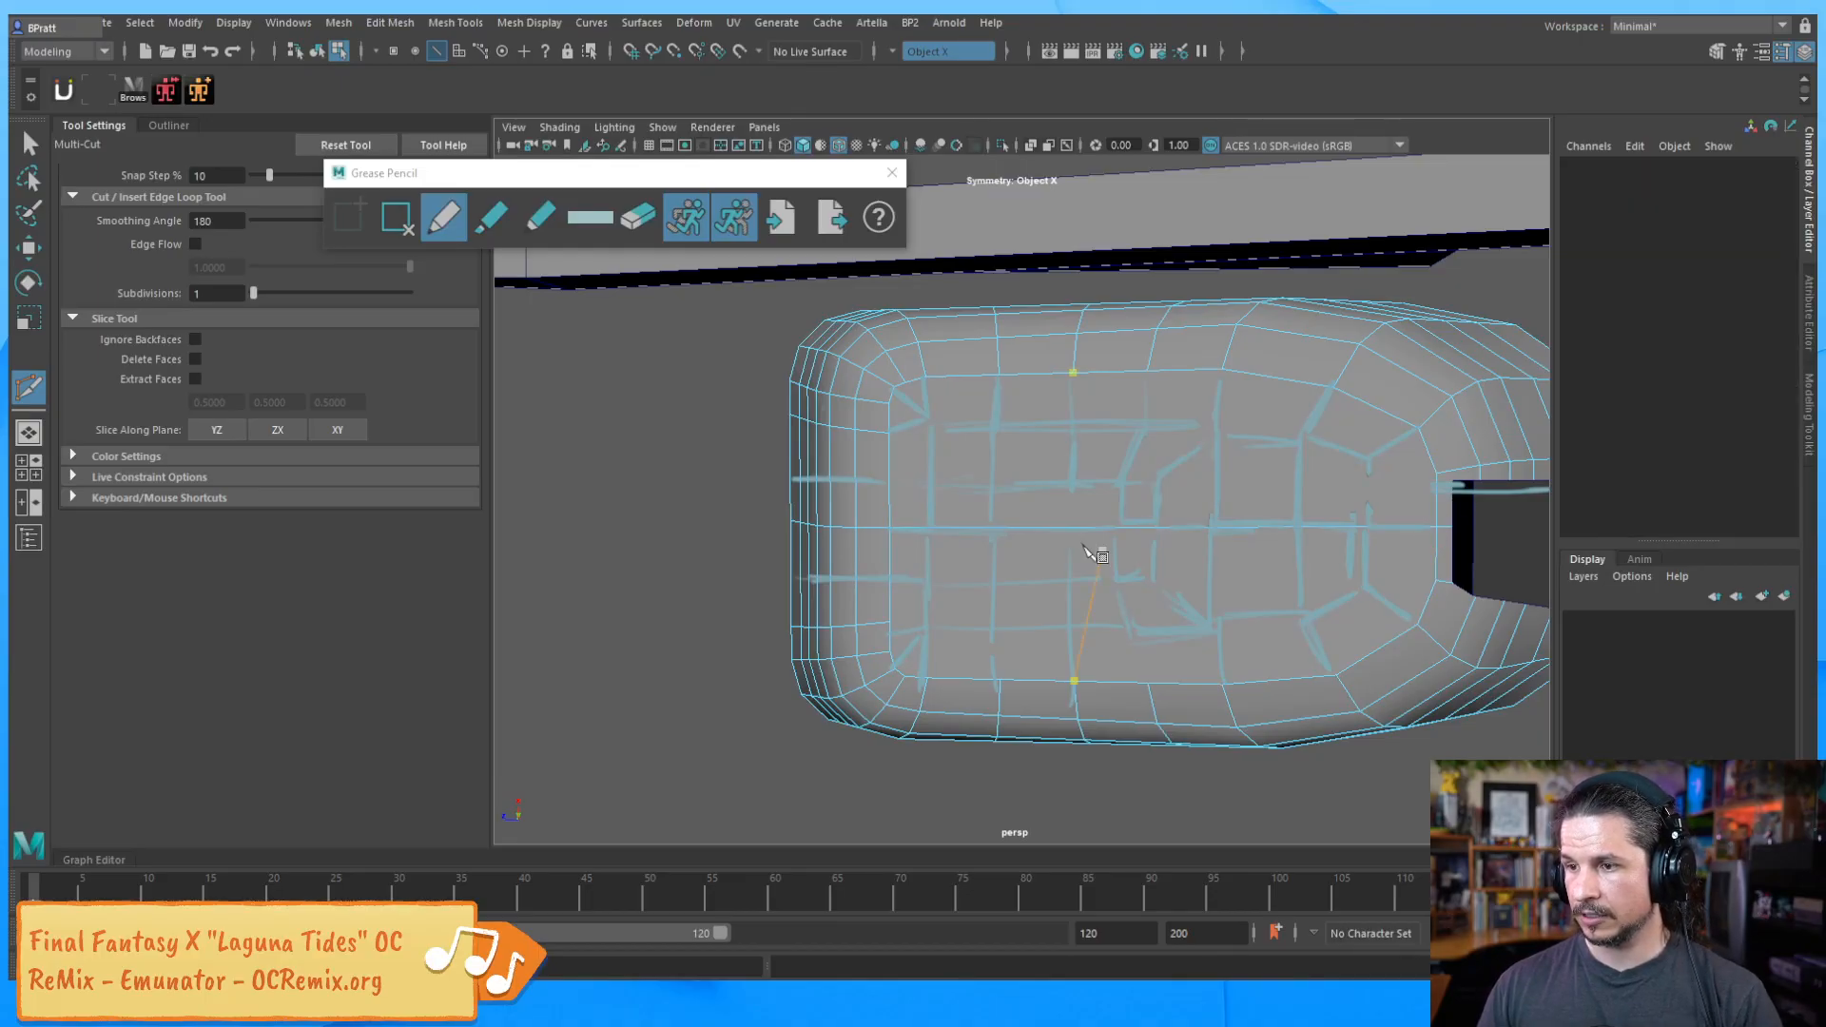
Try to start mirrored Multi-Cut points at the corner vertices near the bottom's rounded end
click(1330, 389)
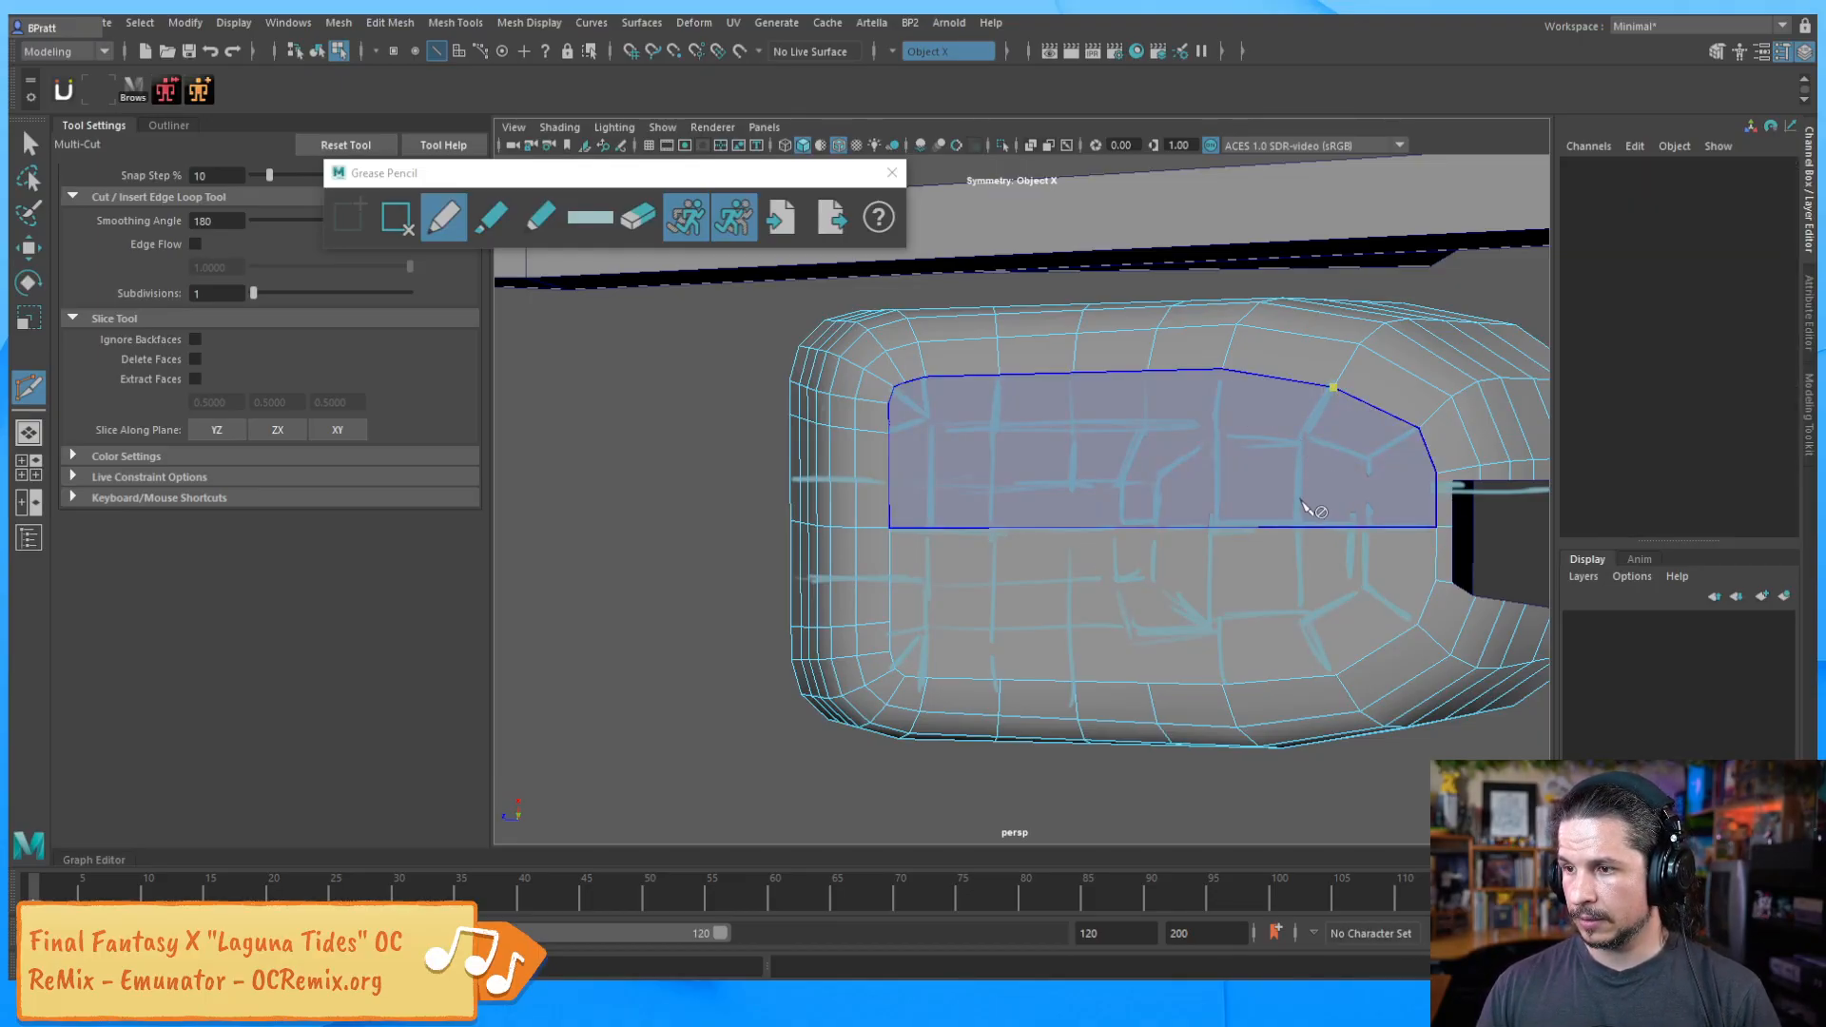
key(ctrl+z)
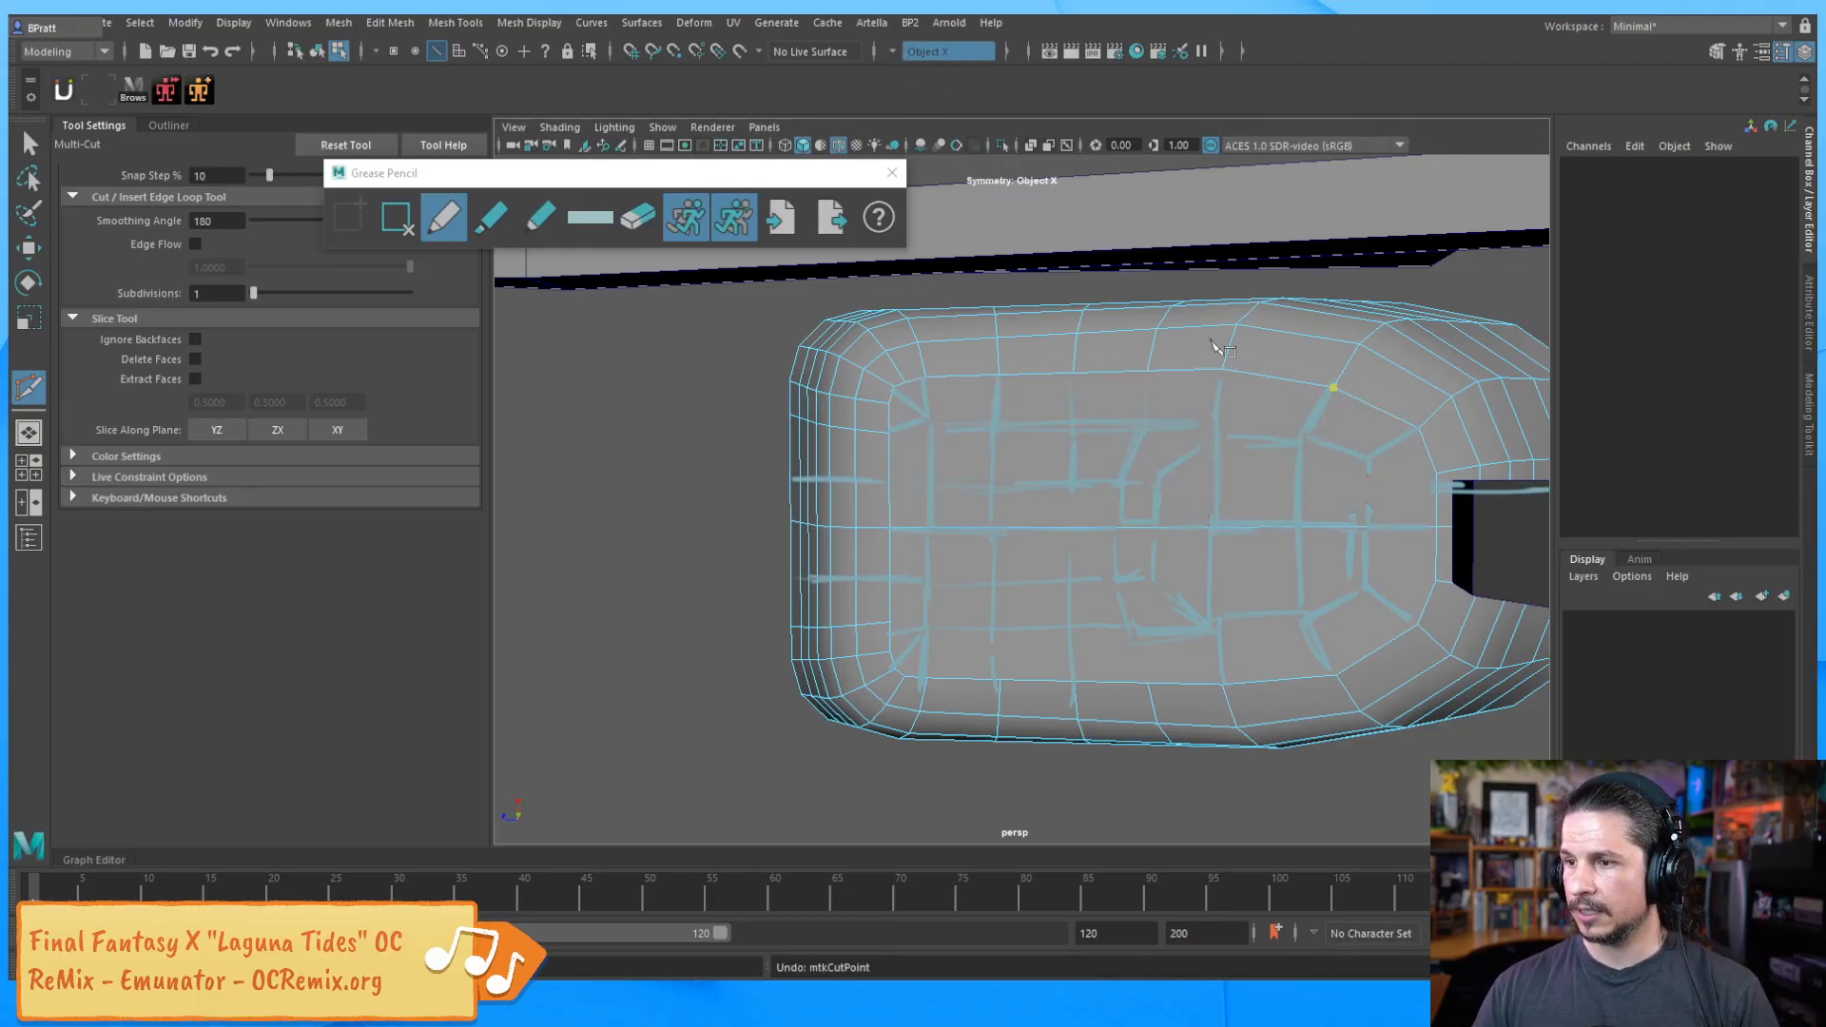
click(1336, 674)
key(ctrl+z)
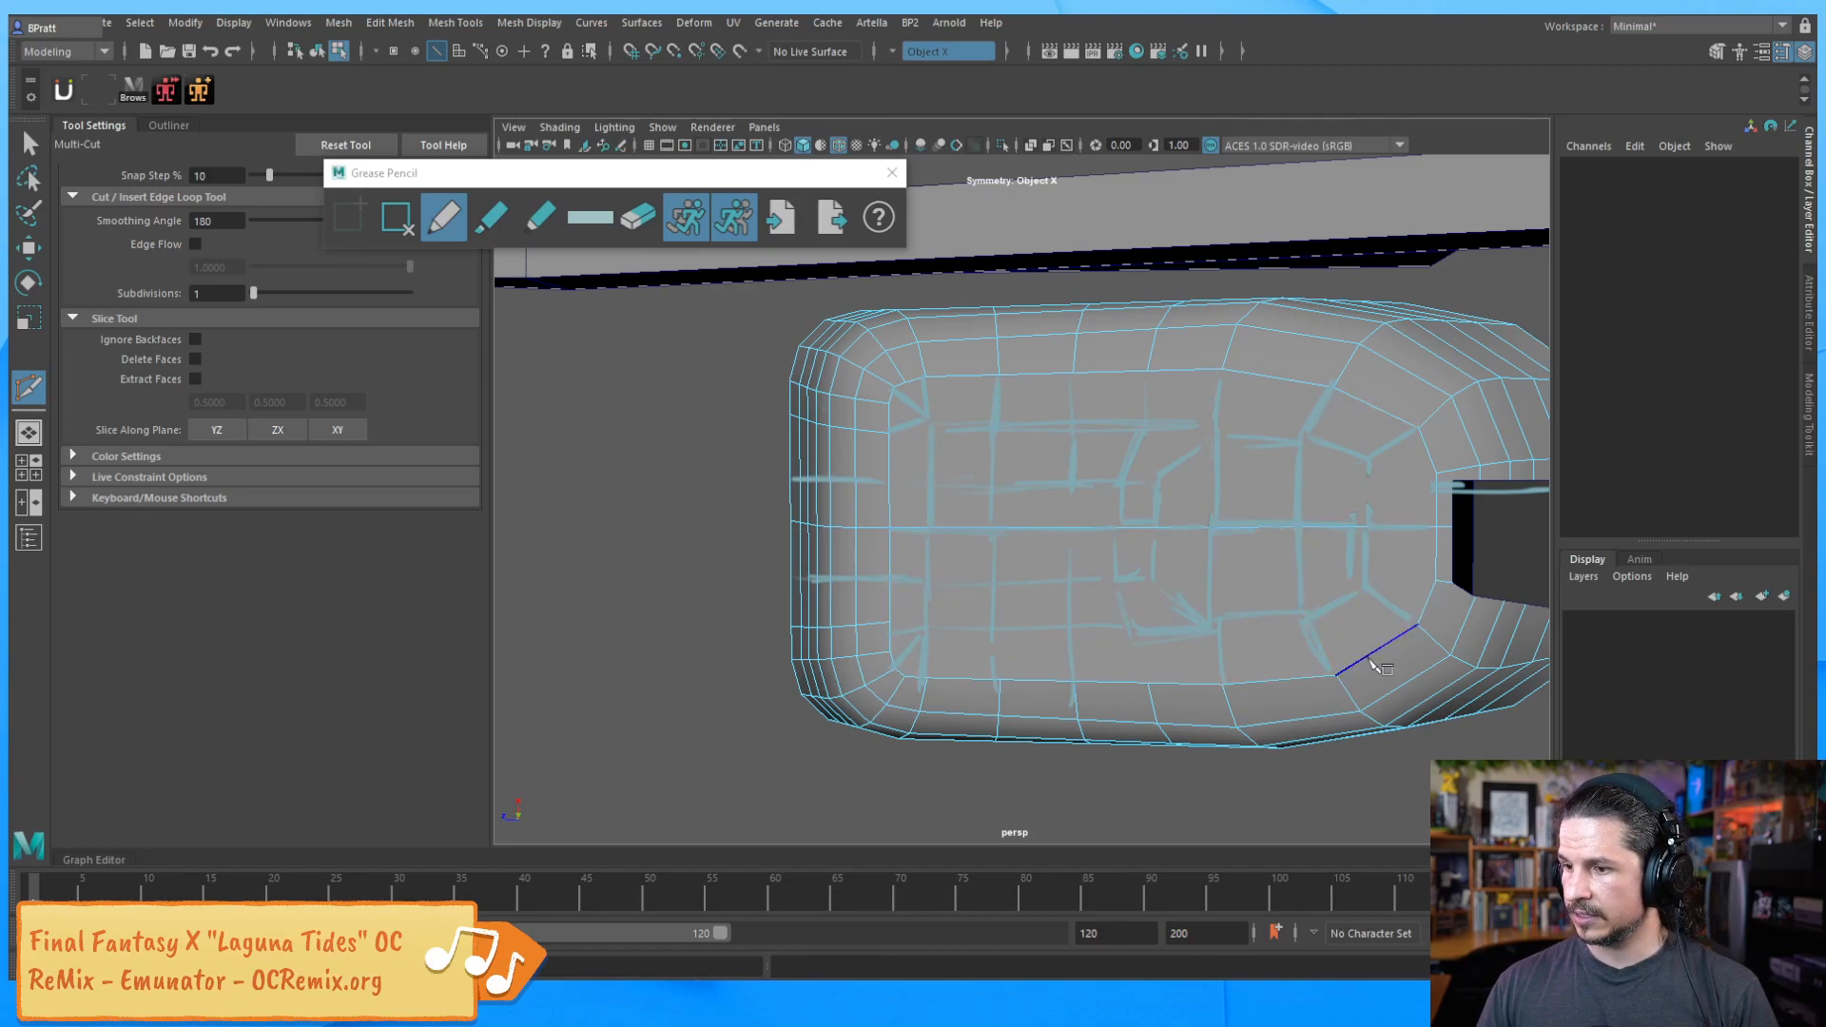
Set symmetry to World X for the tub and return to the Move Tool
click(910, 53)
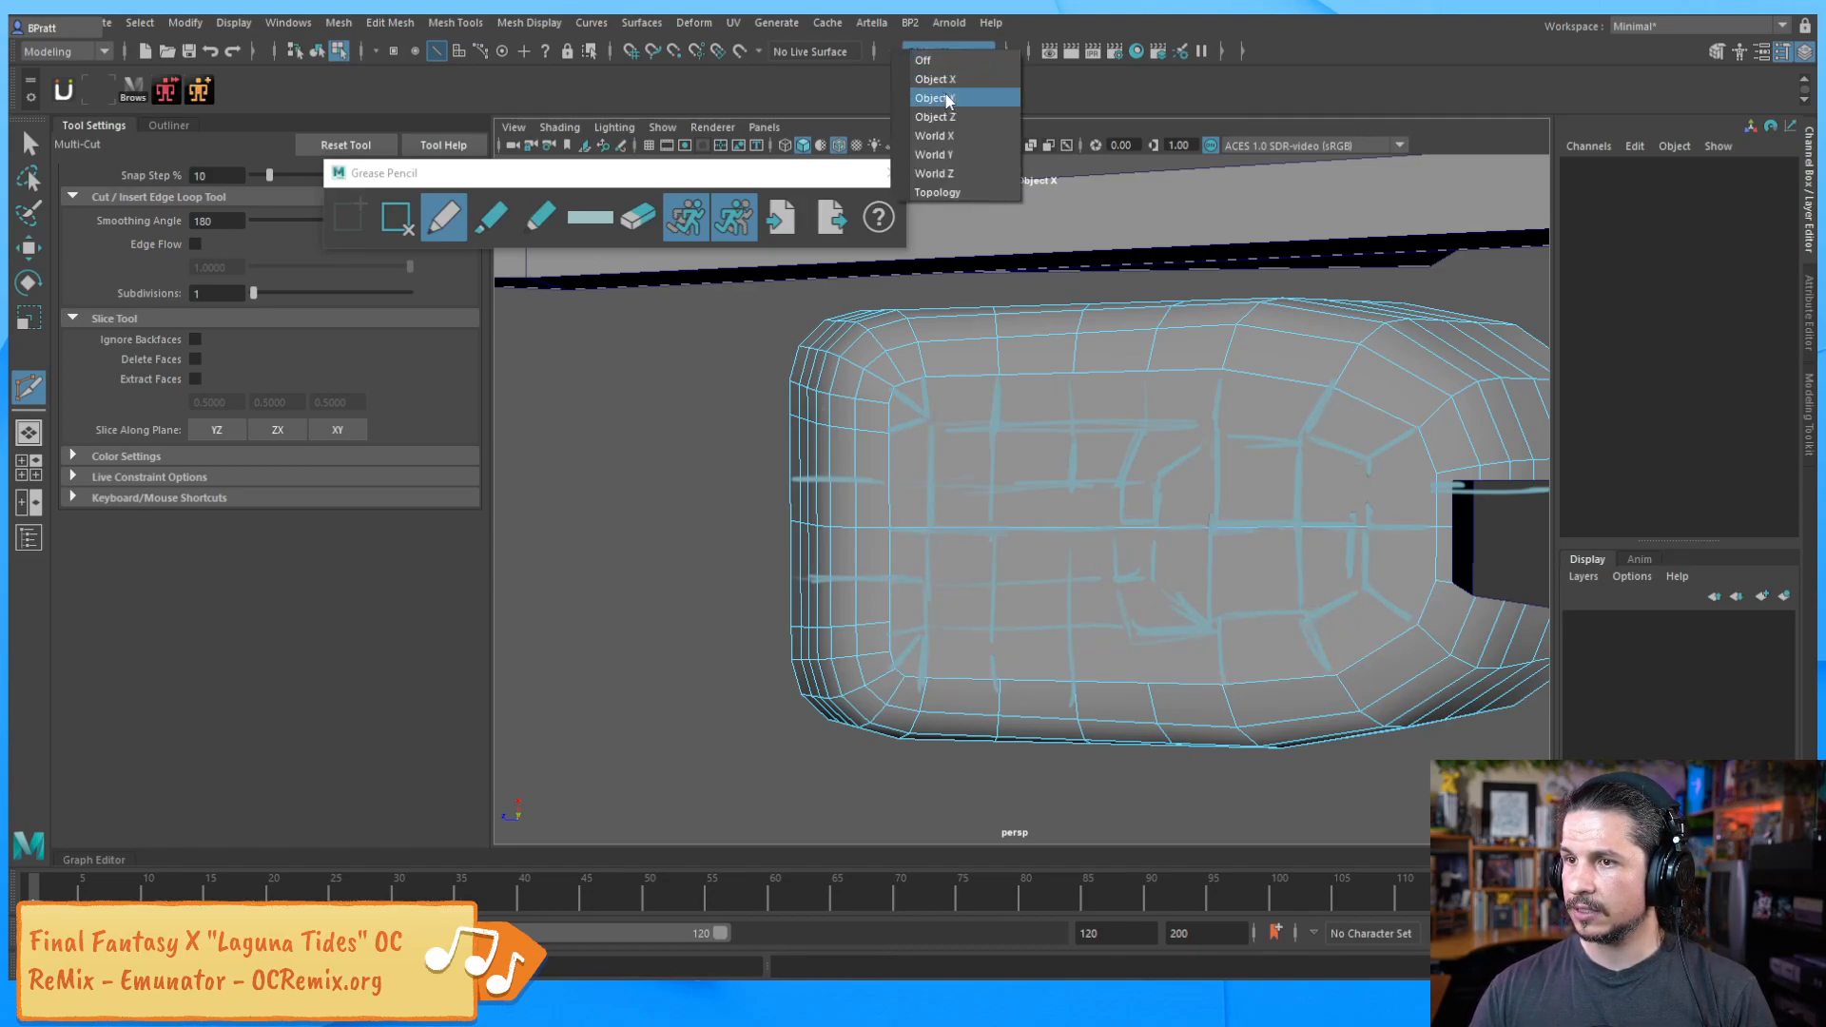
click(932, 135)
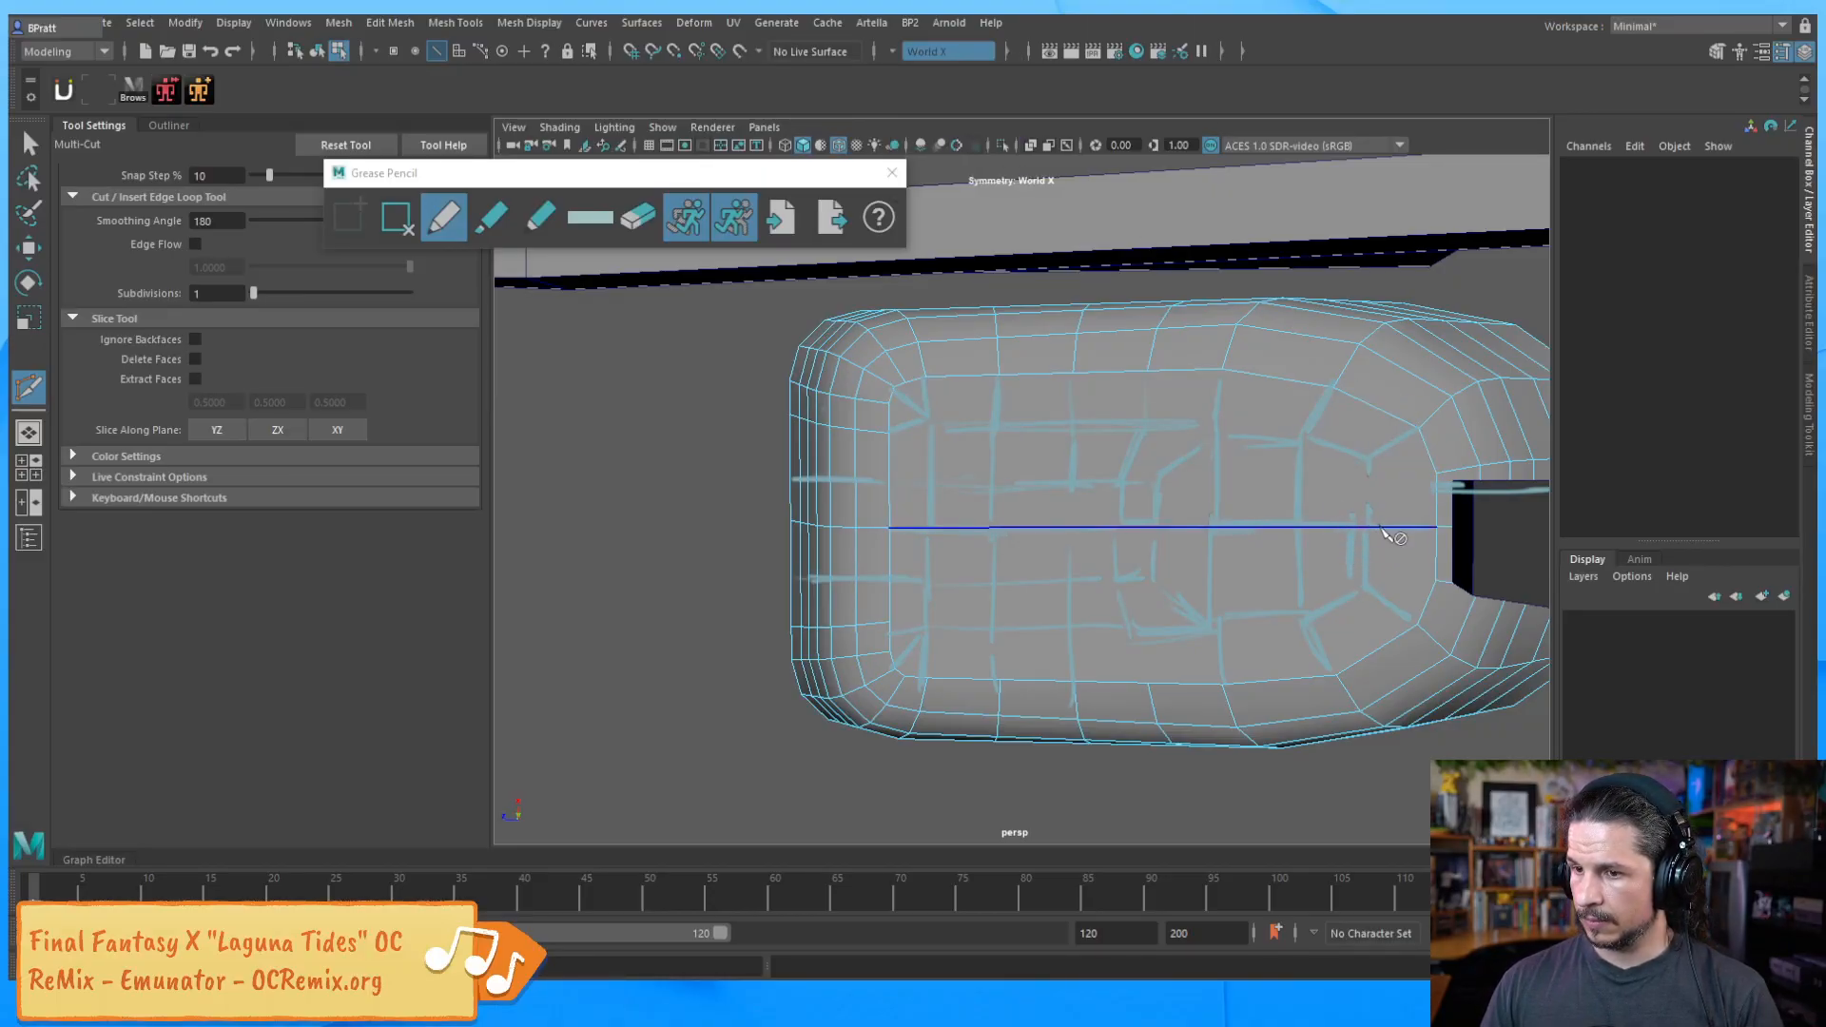
key(w)
key(F8)
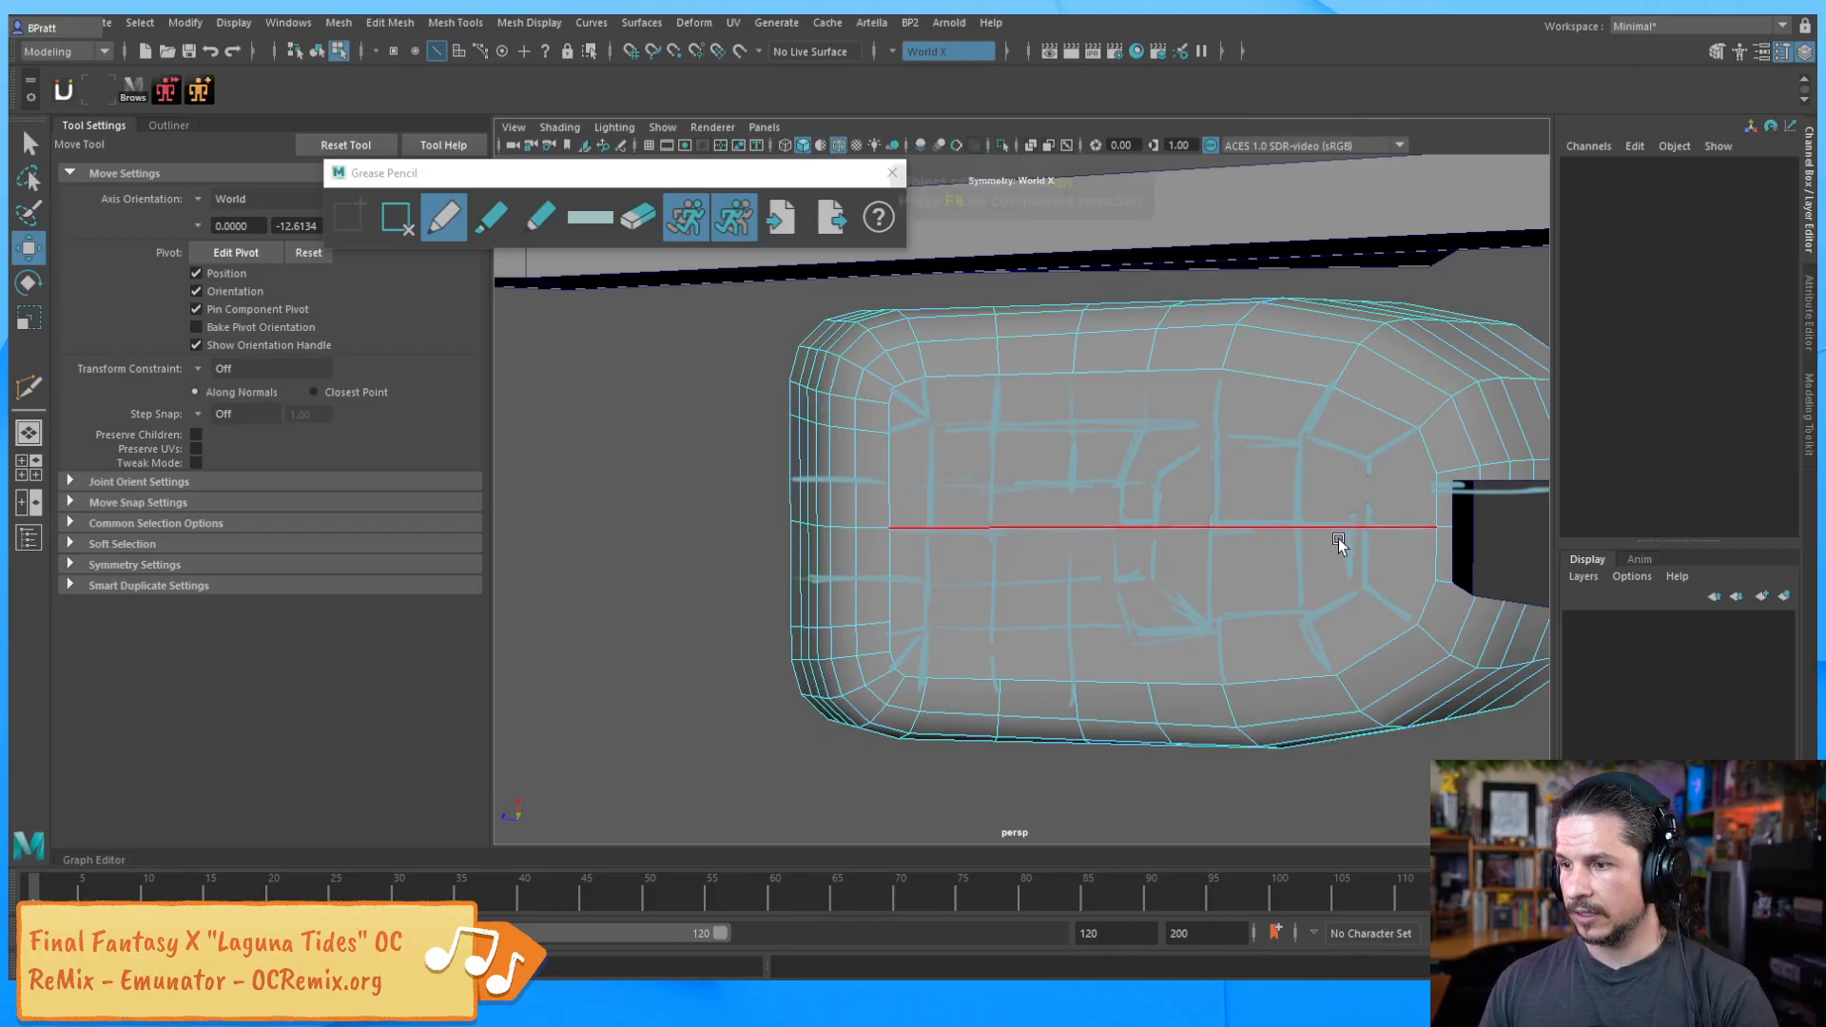
Select the tub's centre line of vertices, turn symmetry off, and snap the vertices to the grid along X
key(F8)
click(1327, 544)
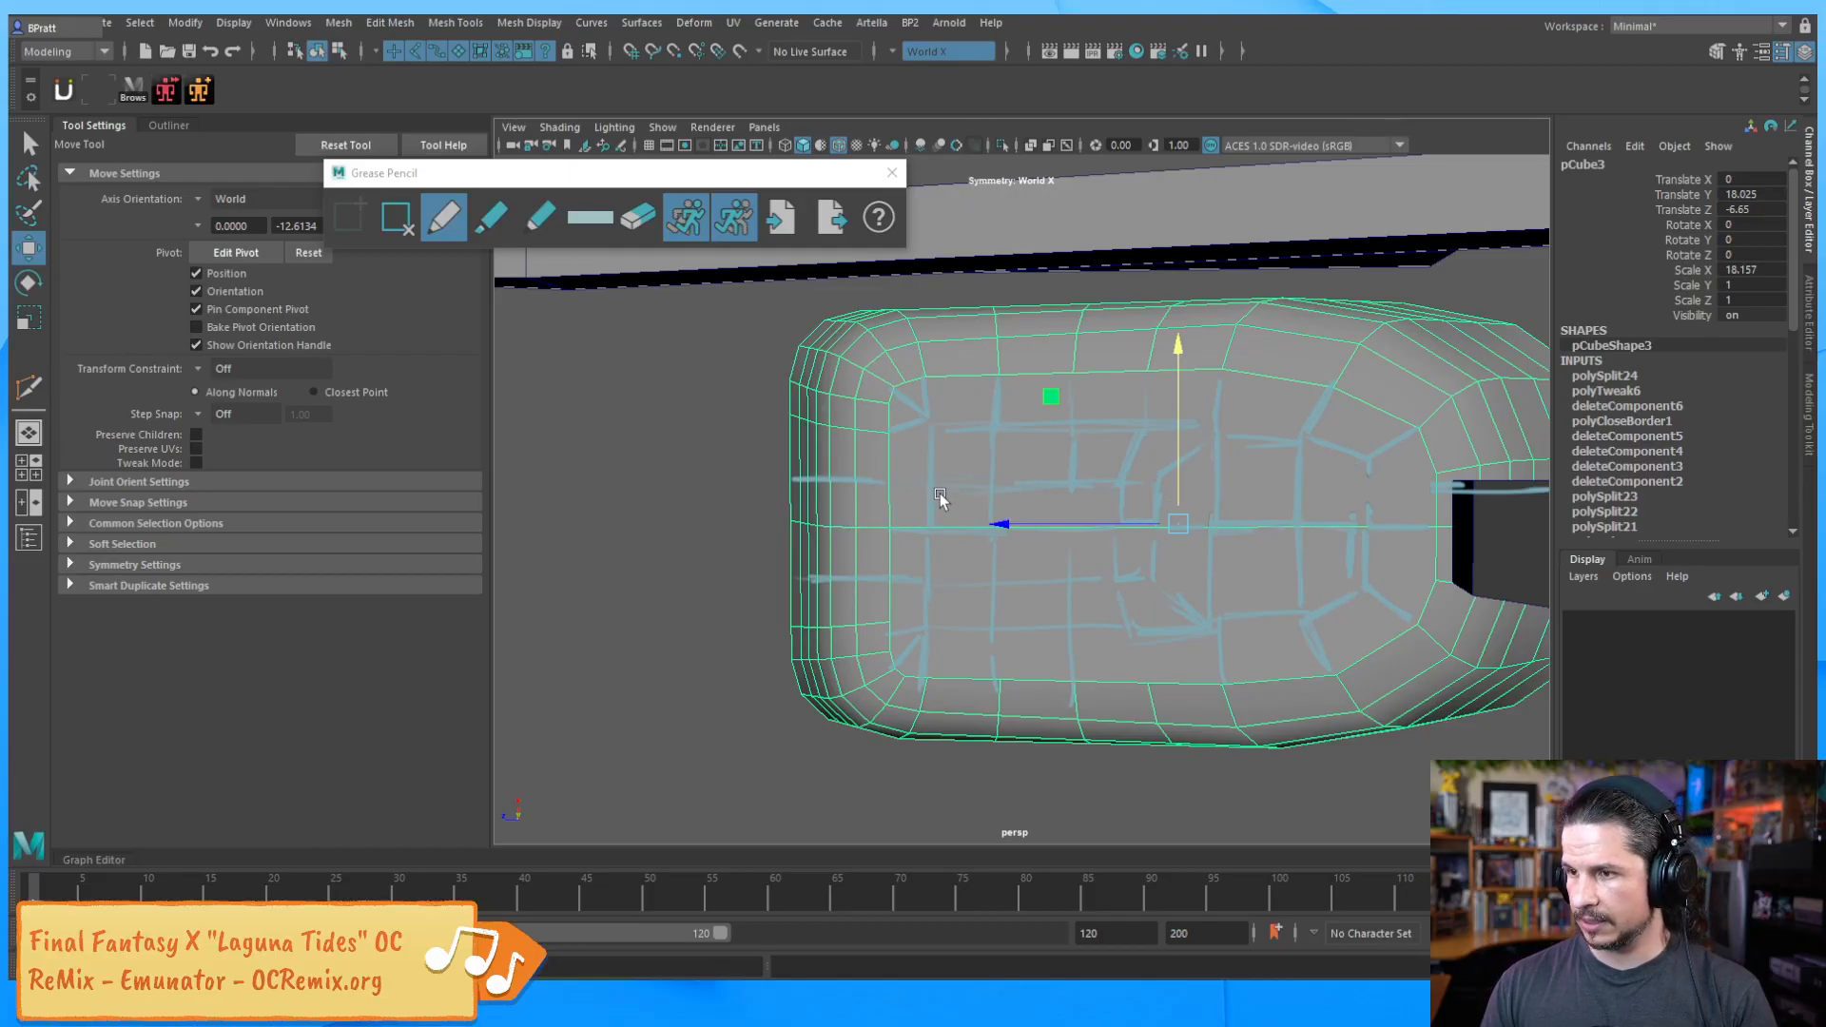
alt+drag(1215, 460, 781, 532)
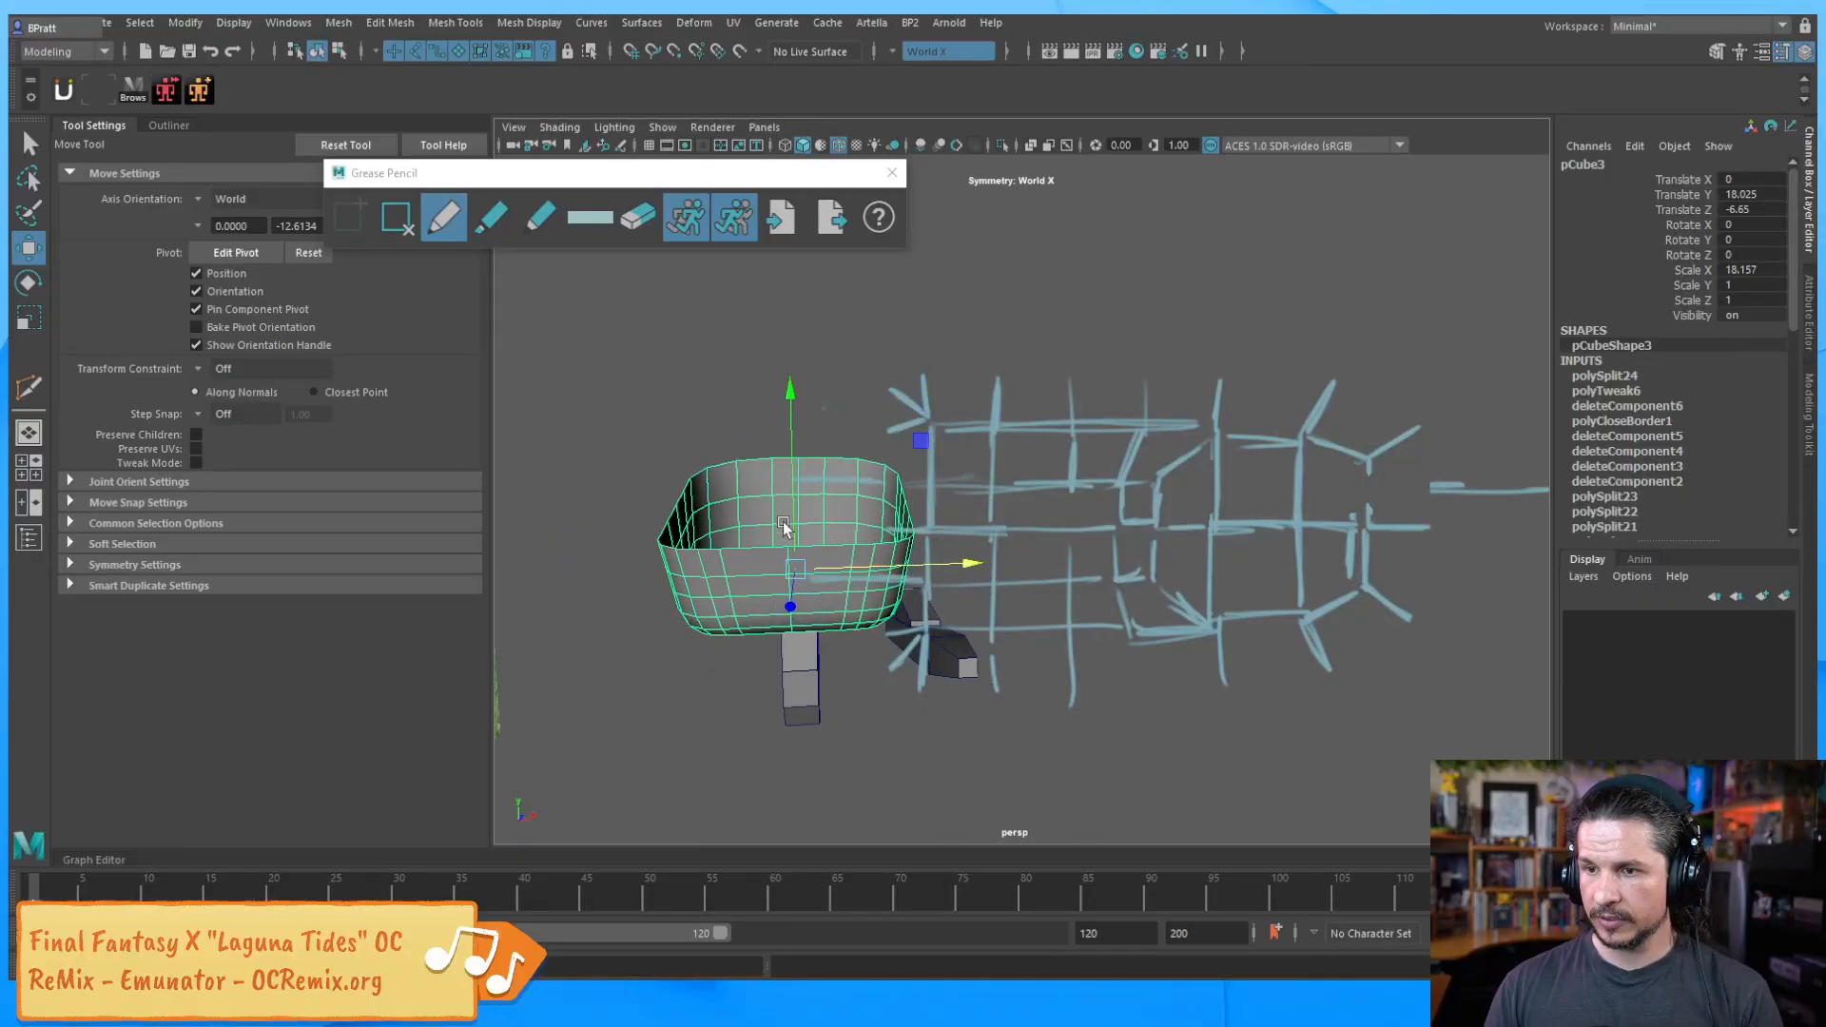
right_drag(692, 485, 779, 443)
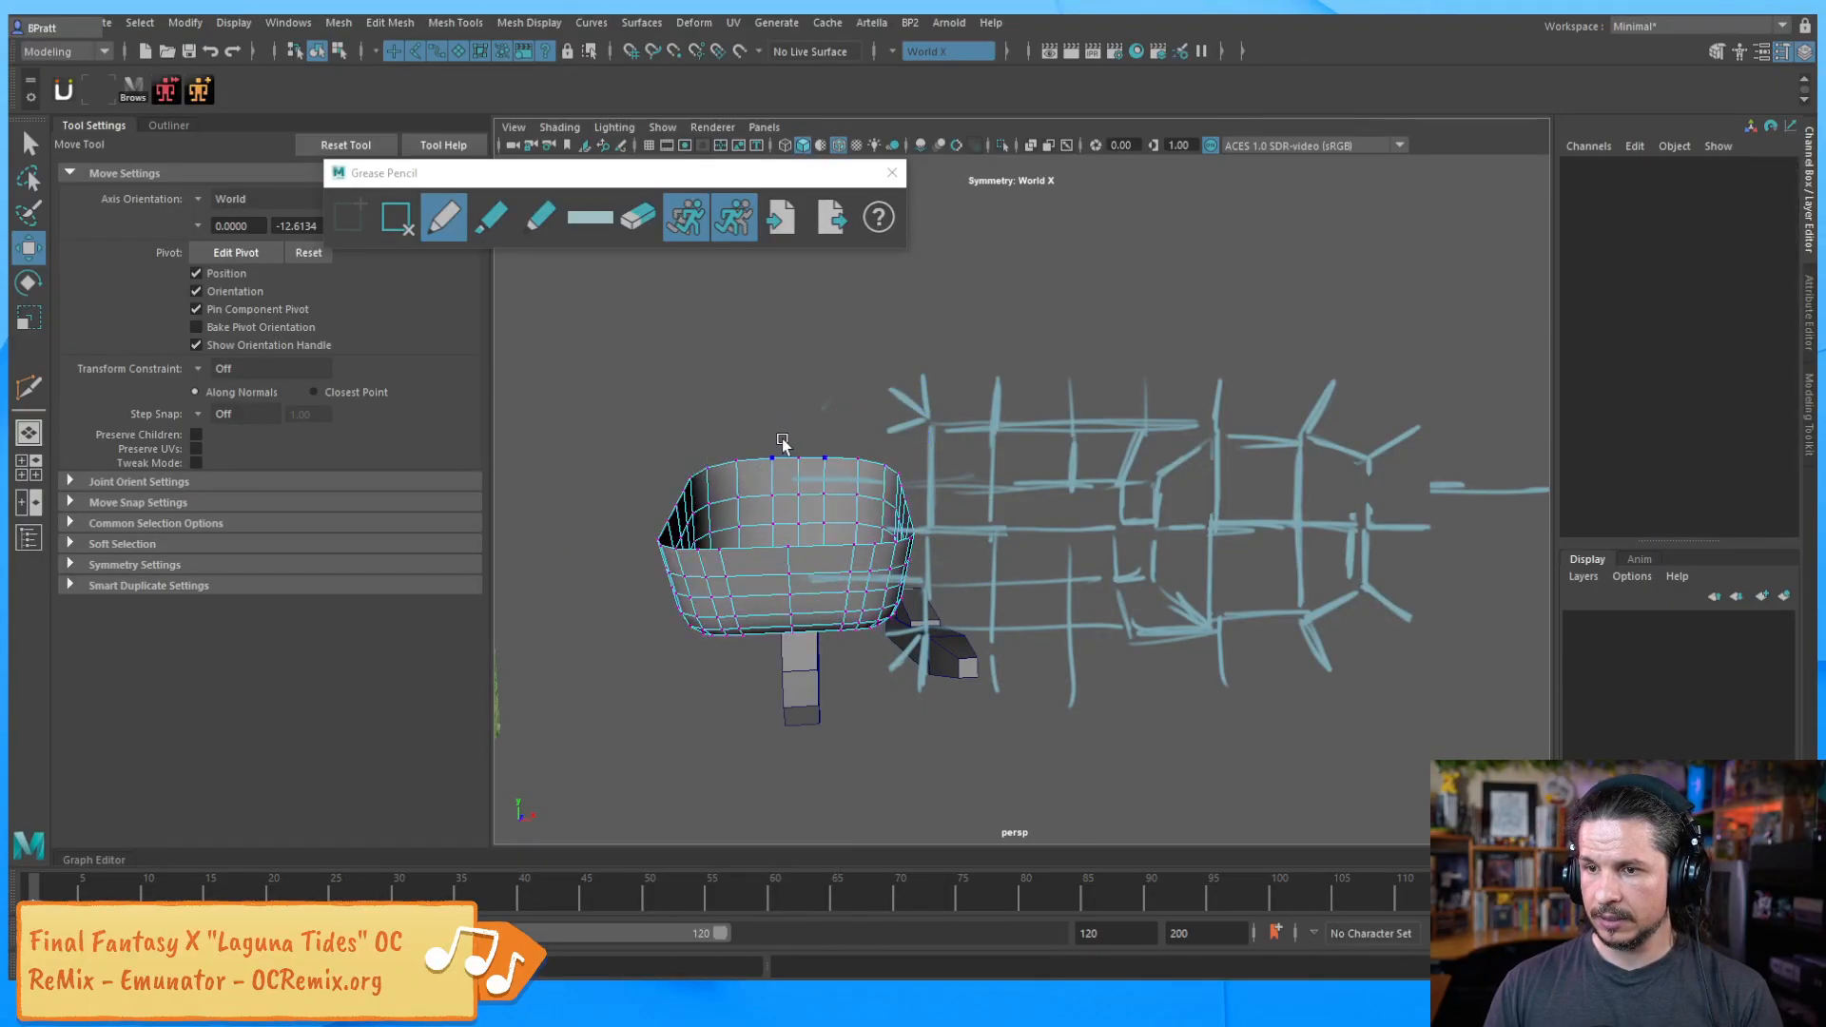
drag(809, 431, 781, 661)
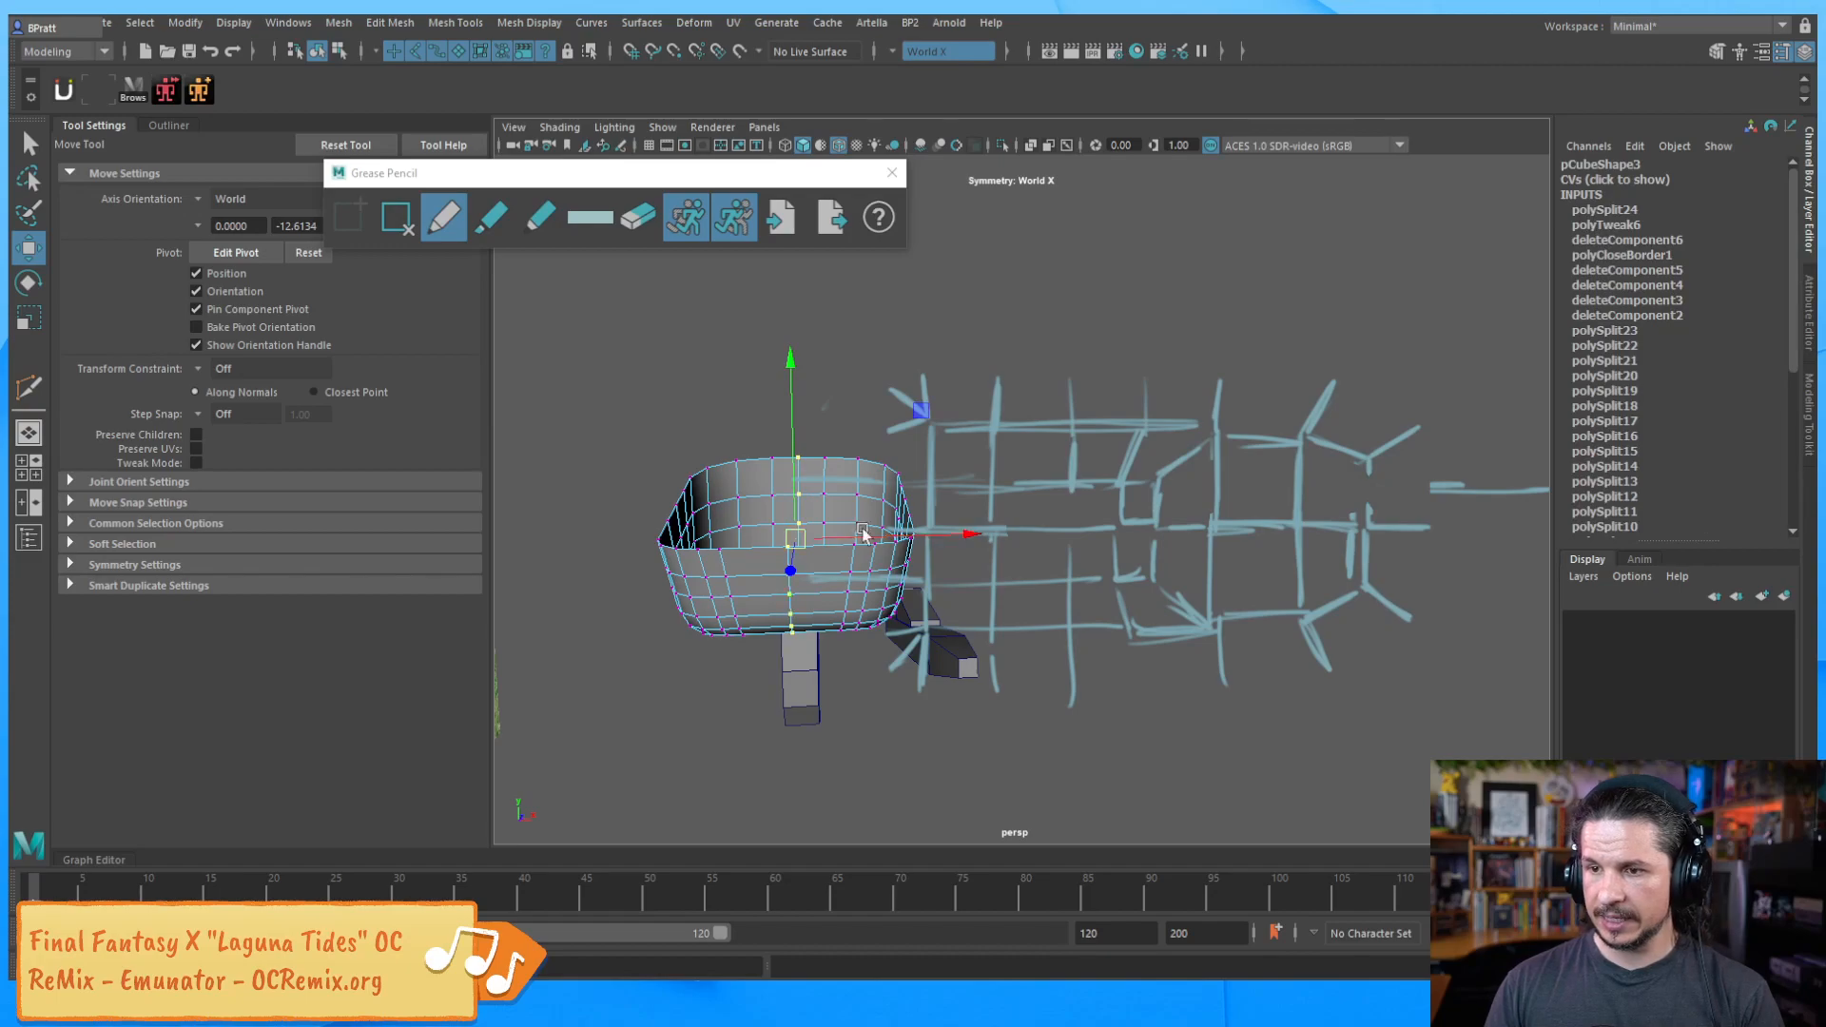
mouse_move(871, 561)
alt+mouse_down()
mouse_move(868, 665)
mouse_move(989, 517)
alt+mouse_up()
click(894, 51)
click(922, 65)
key(x)
middle_drag(864, 649, 866, 653)
alt+drag(866, 654, 908, 639)
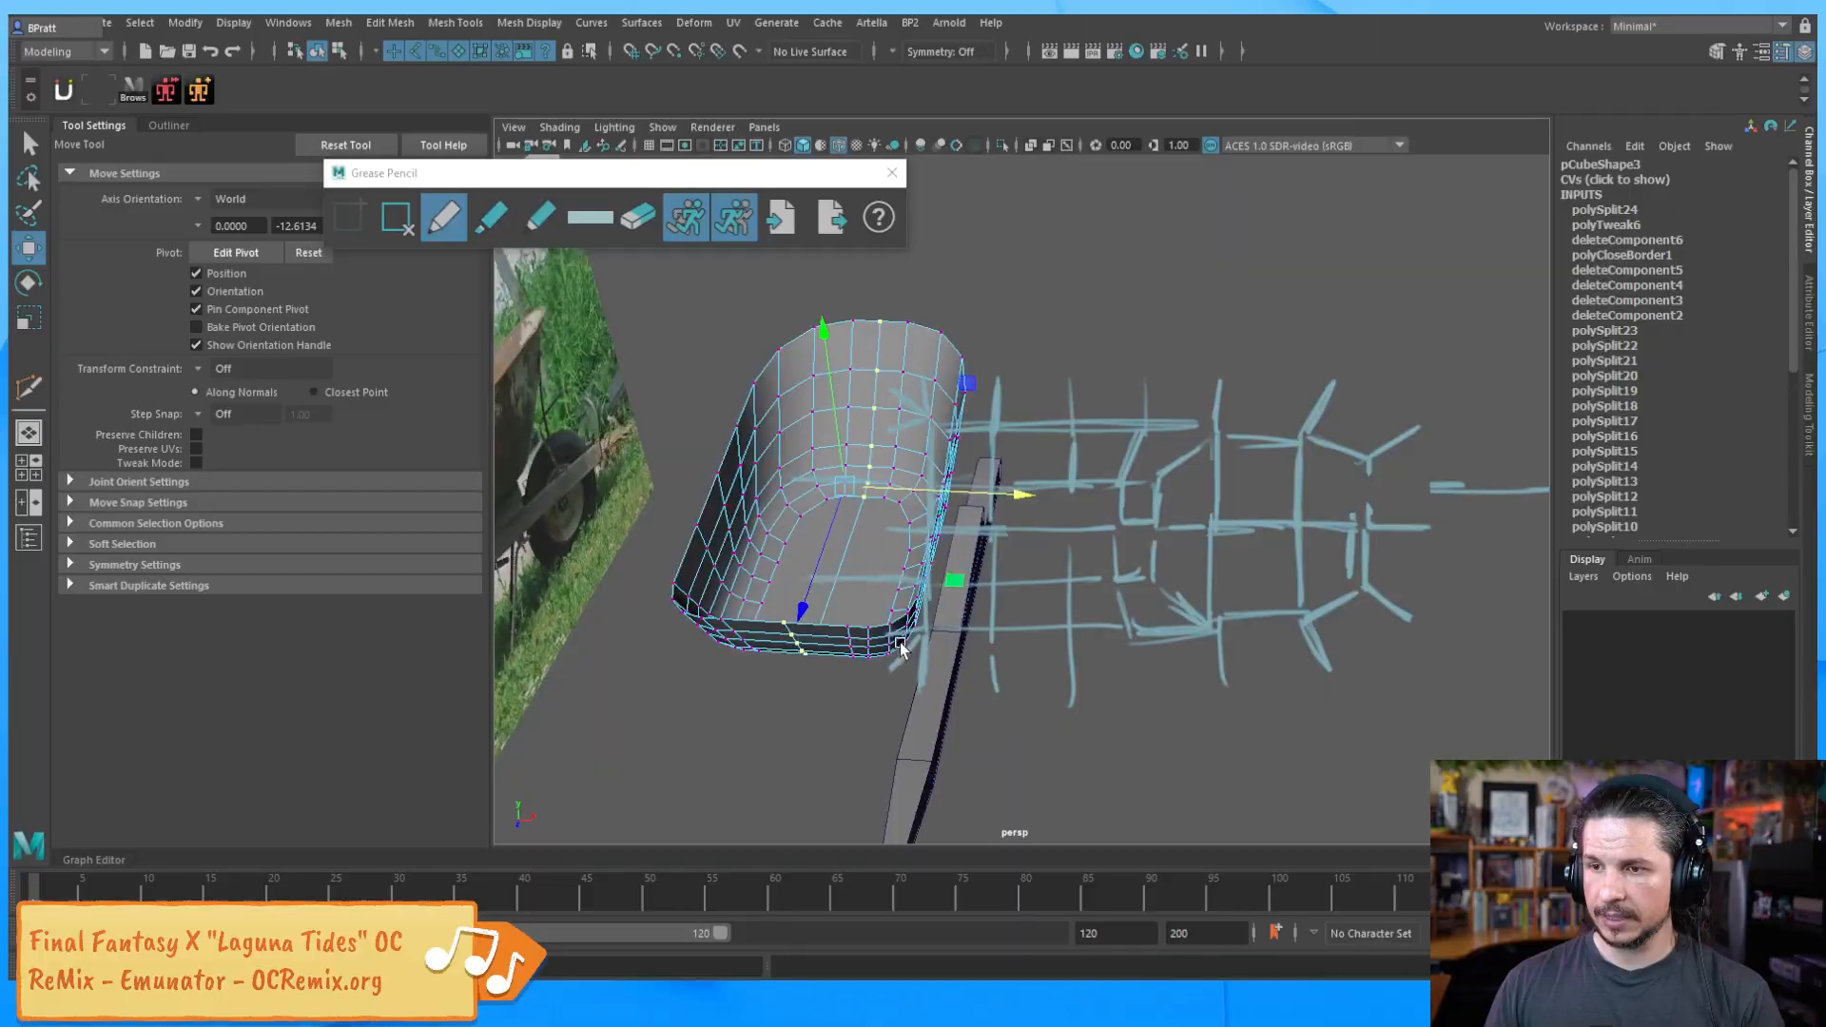
Try to cut a mirrored edge across the tub bottom near its rounded end with Multi-Cut and Object X symmetry
key(F8)
shift+right_drag(784, 431, 687, 437)
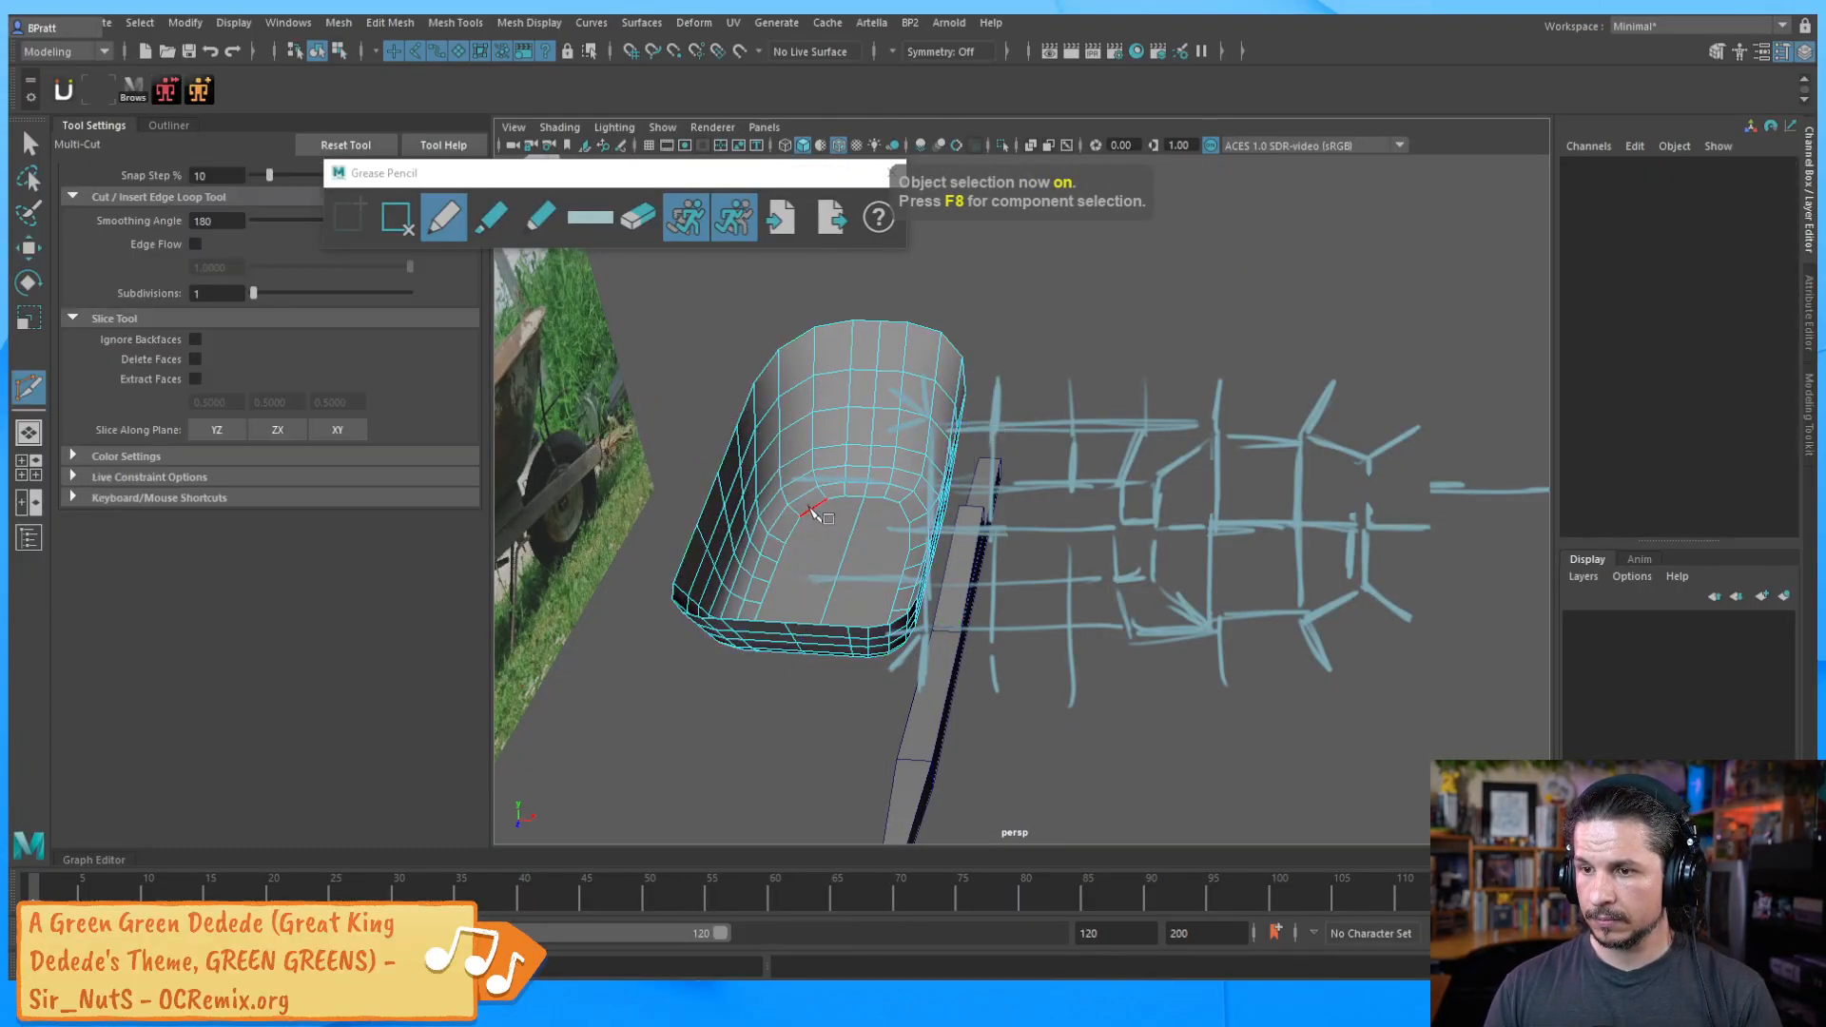
alt+drag(816, 516, 918, 635)
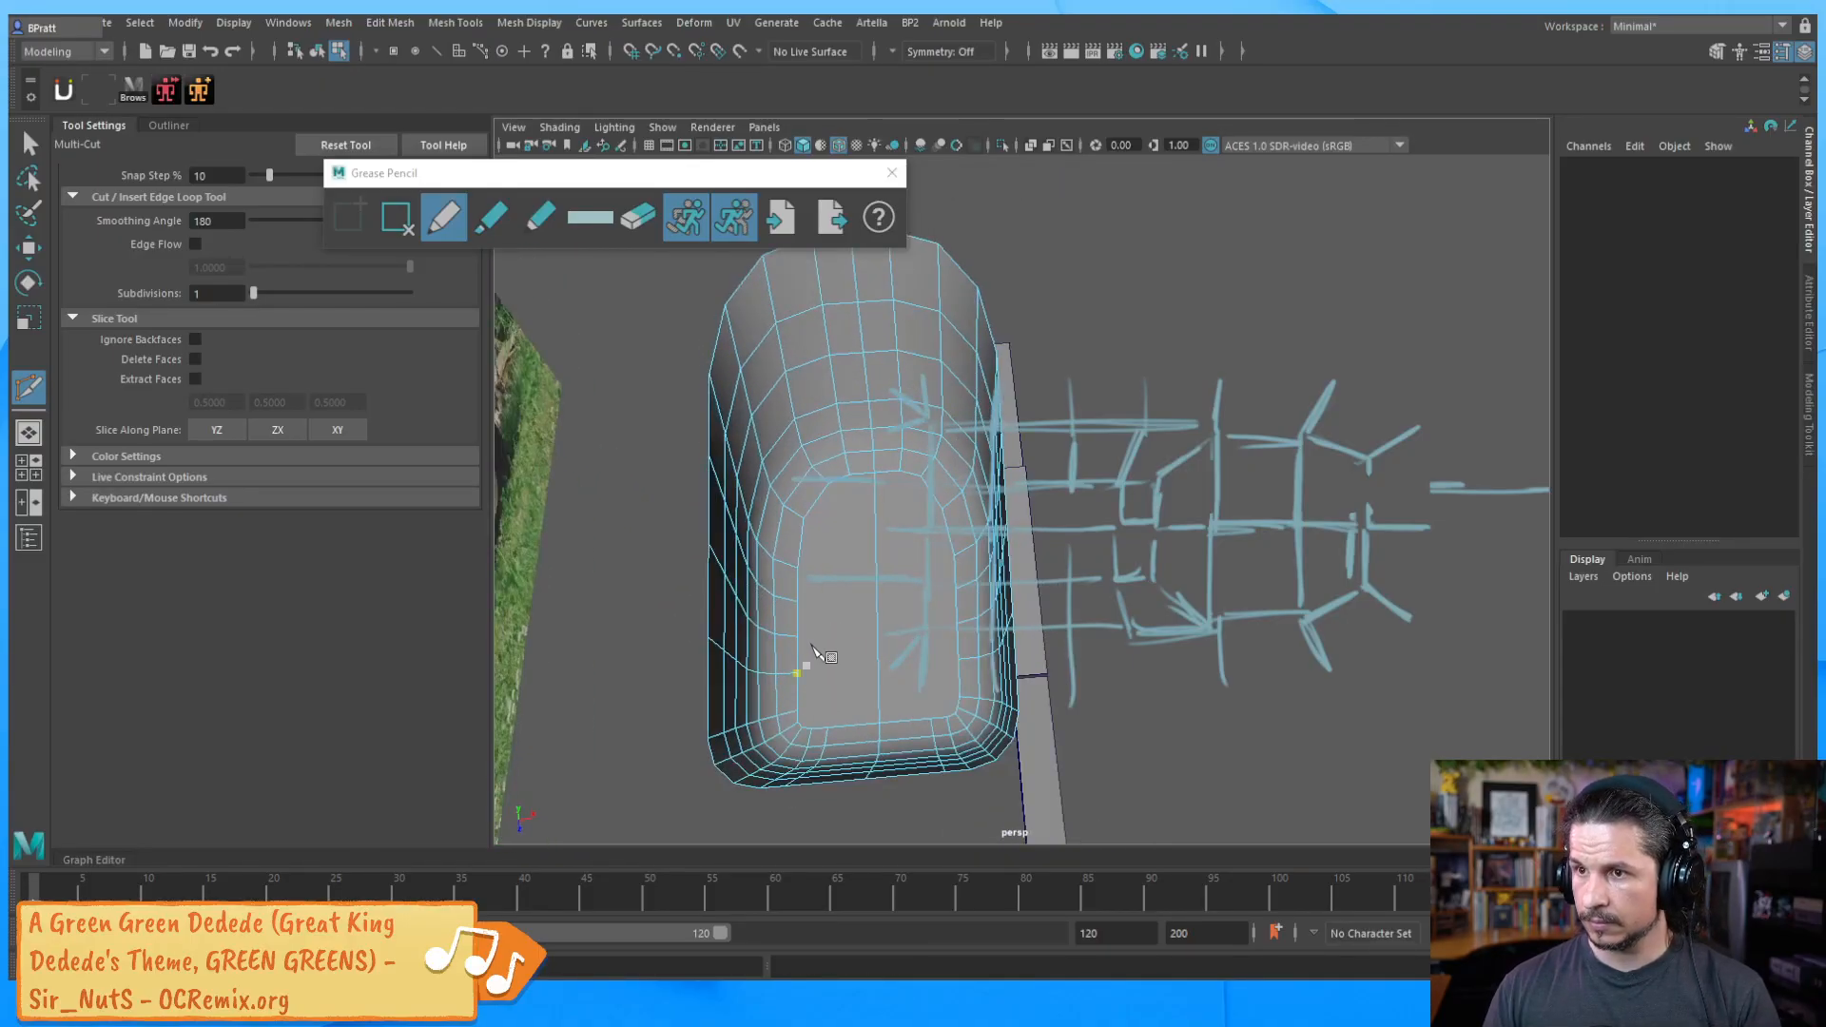
click(901, 53)
click(937, 85)
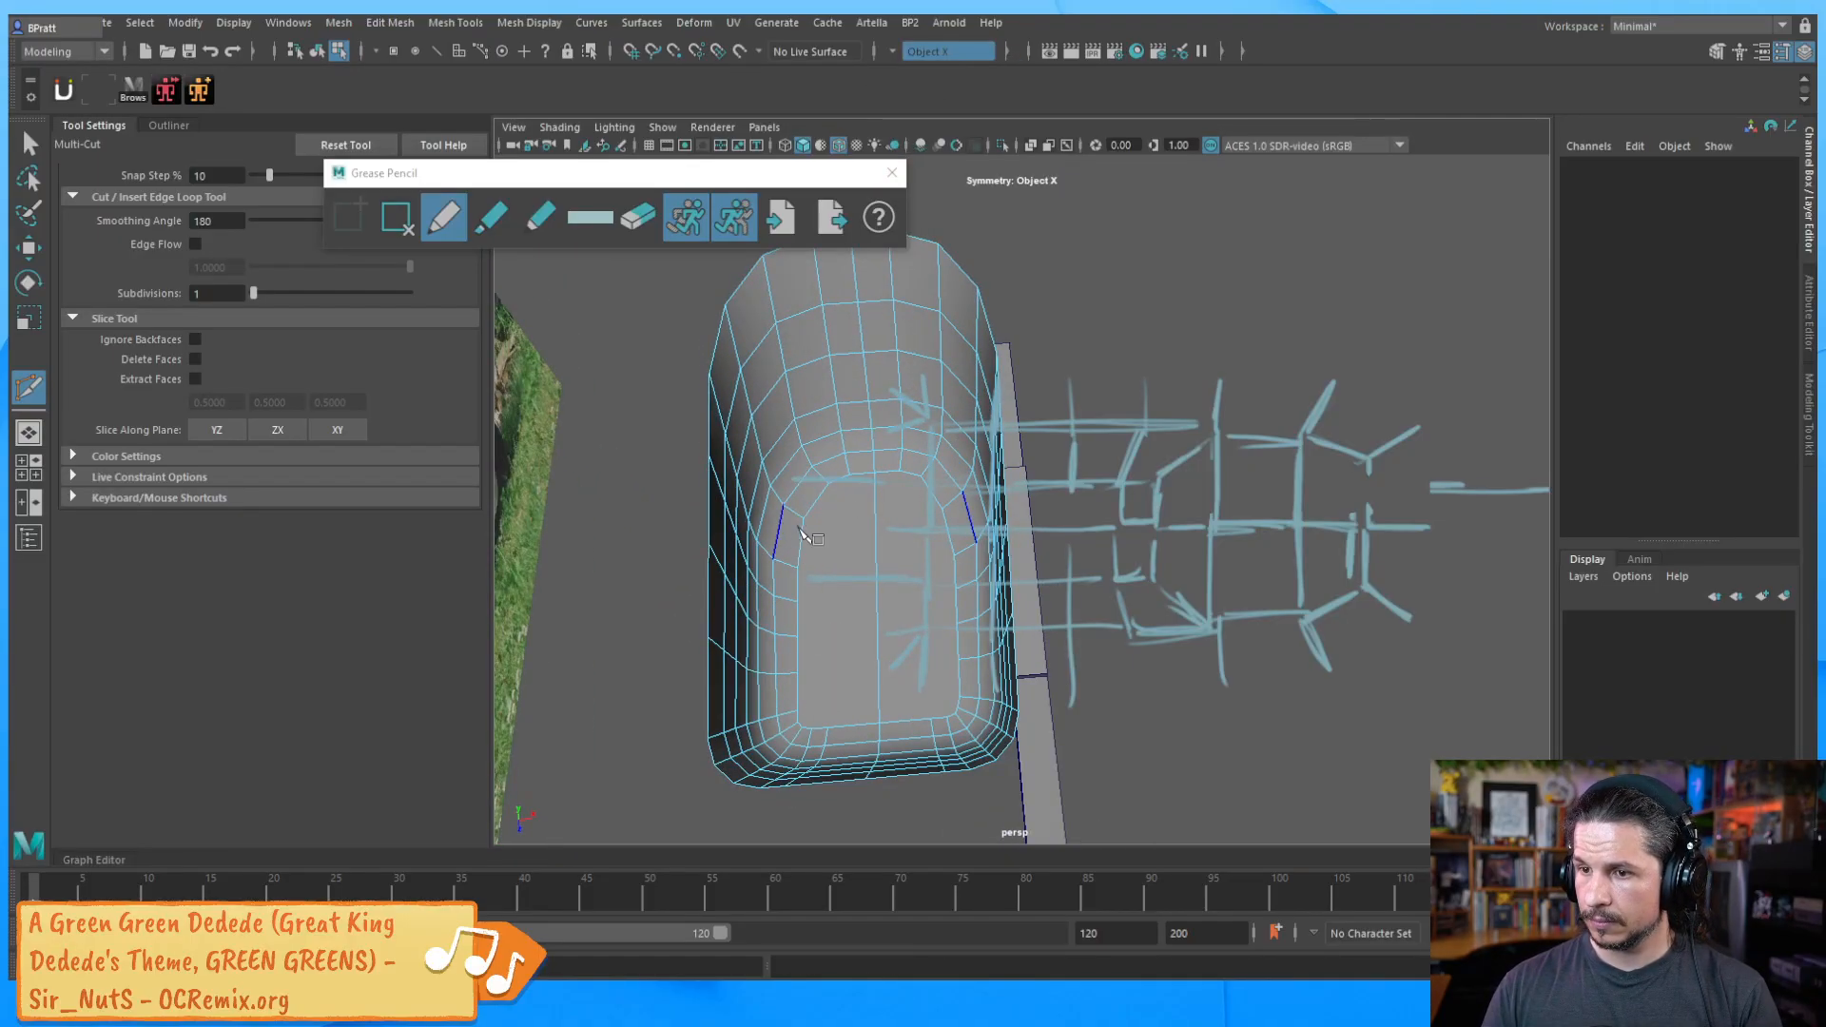
click(777, 535)
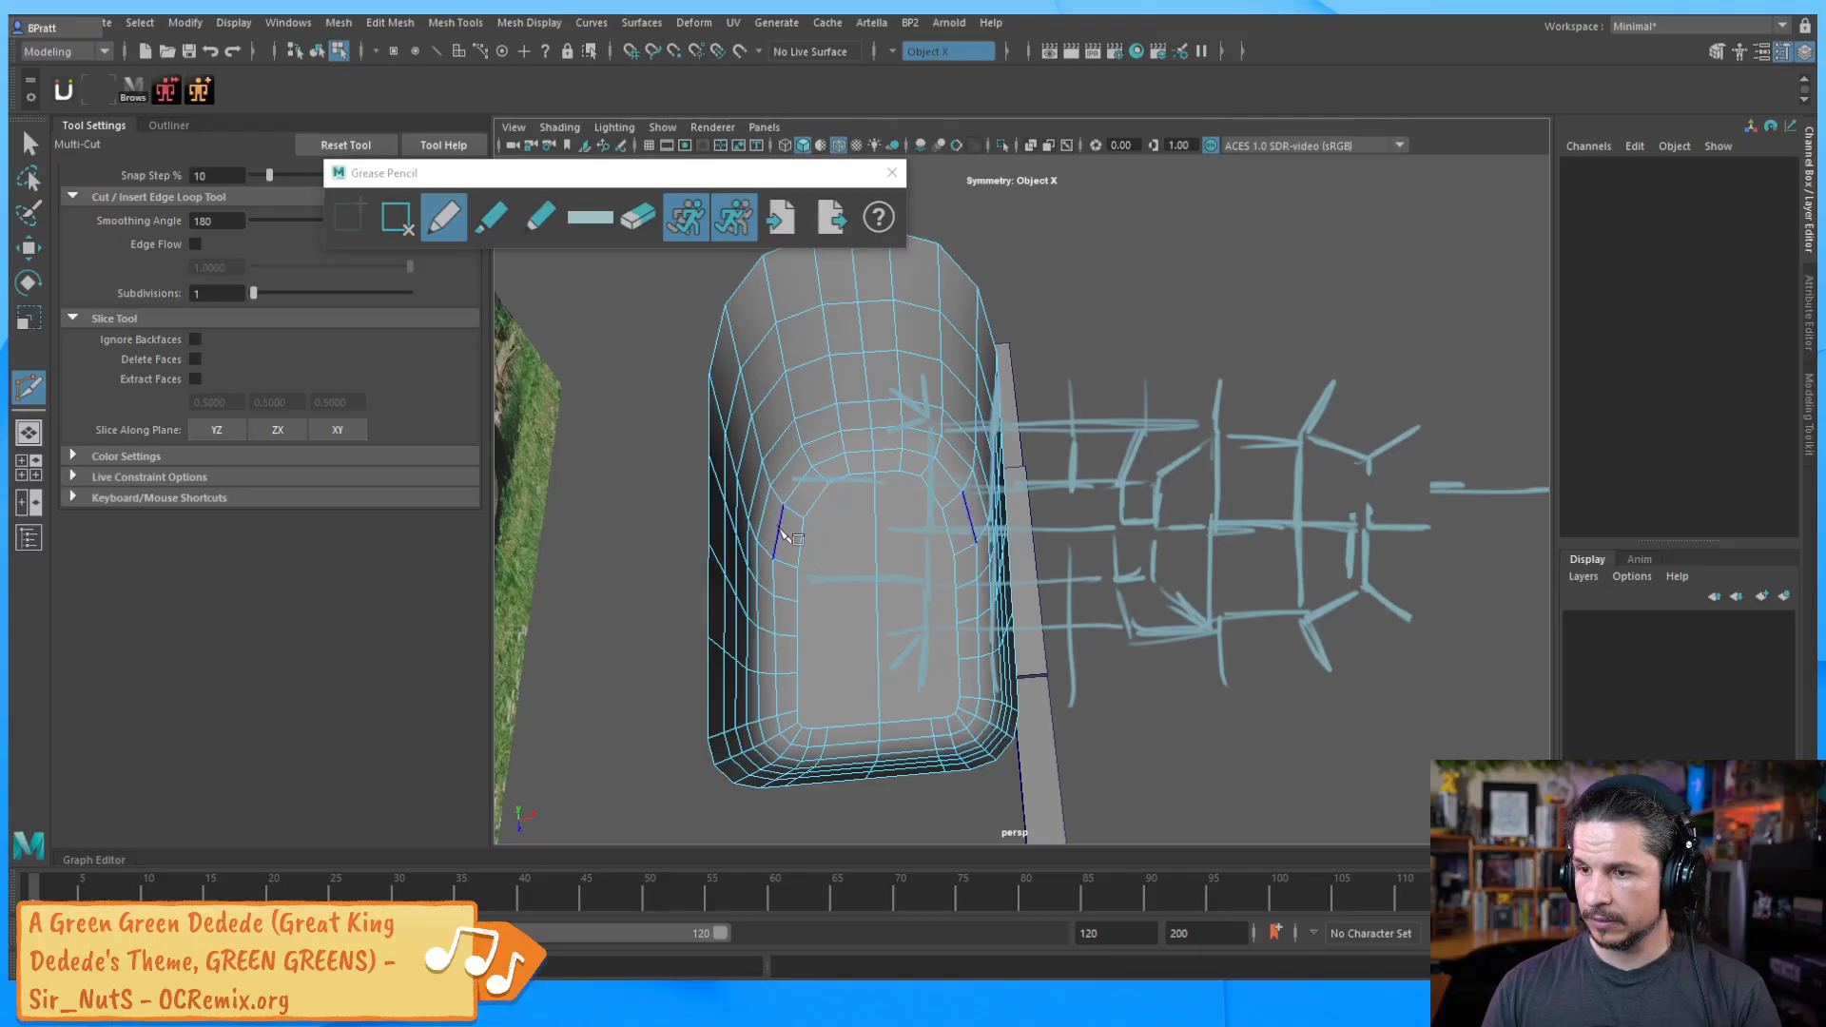
click(800, 549)
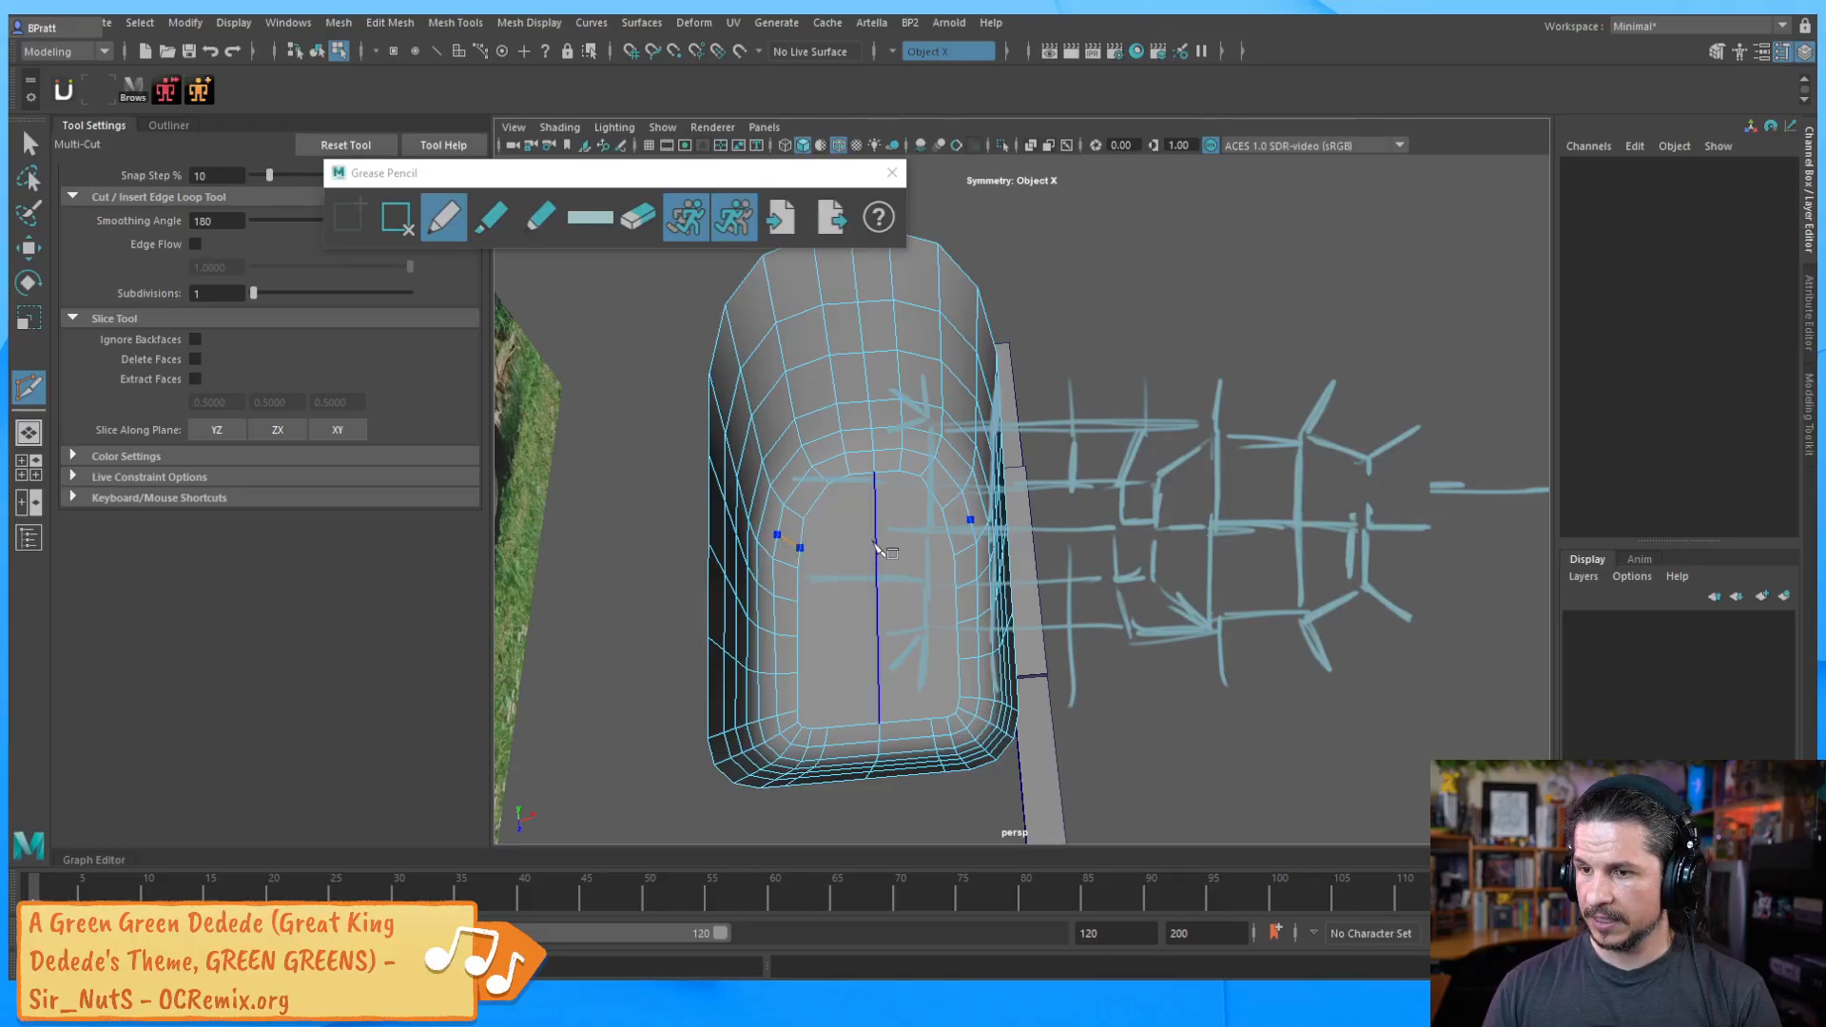
key(ctrl+z)
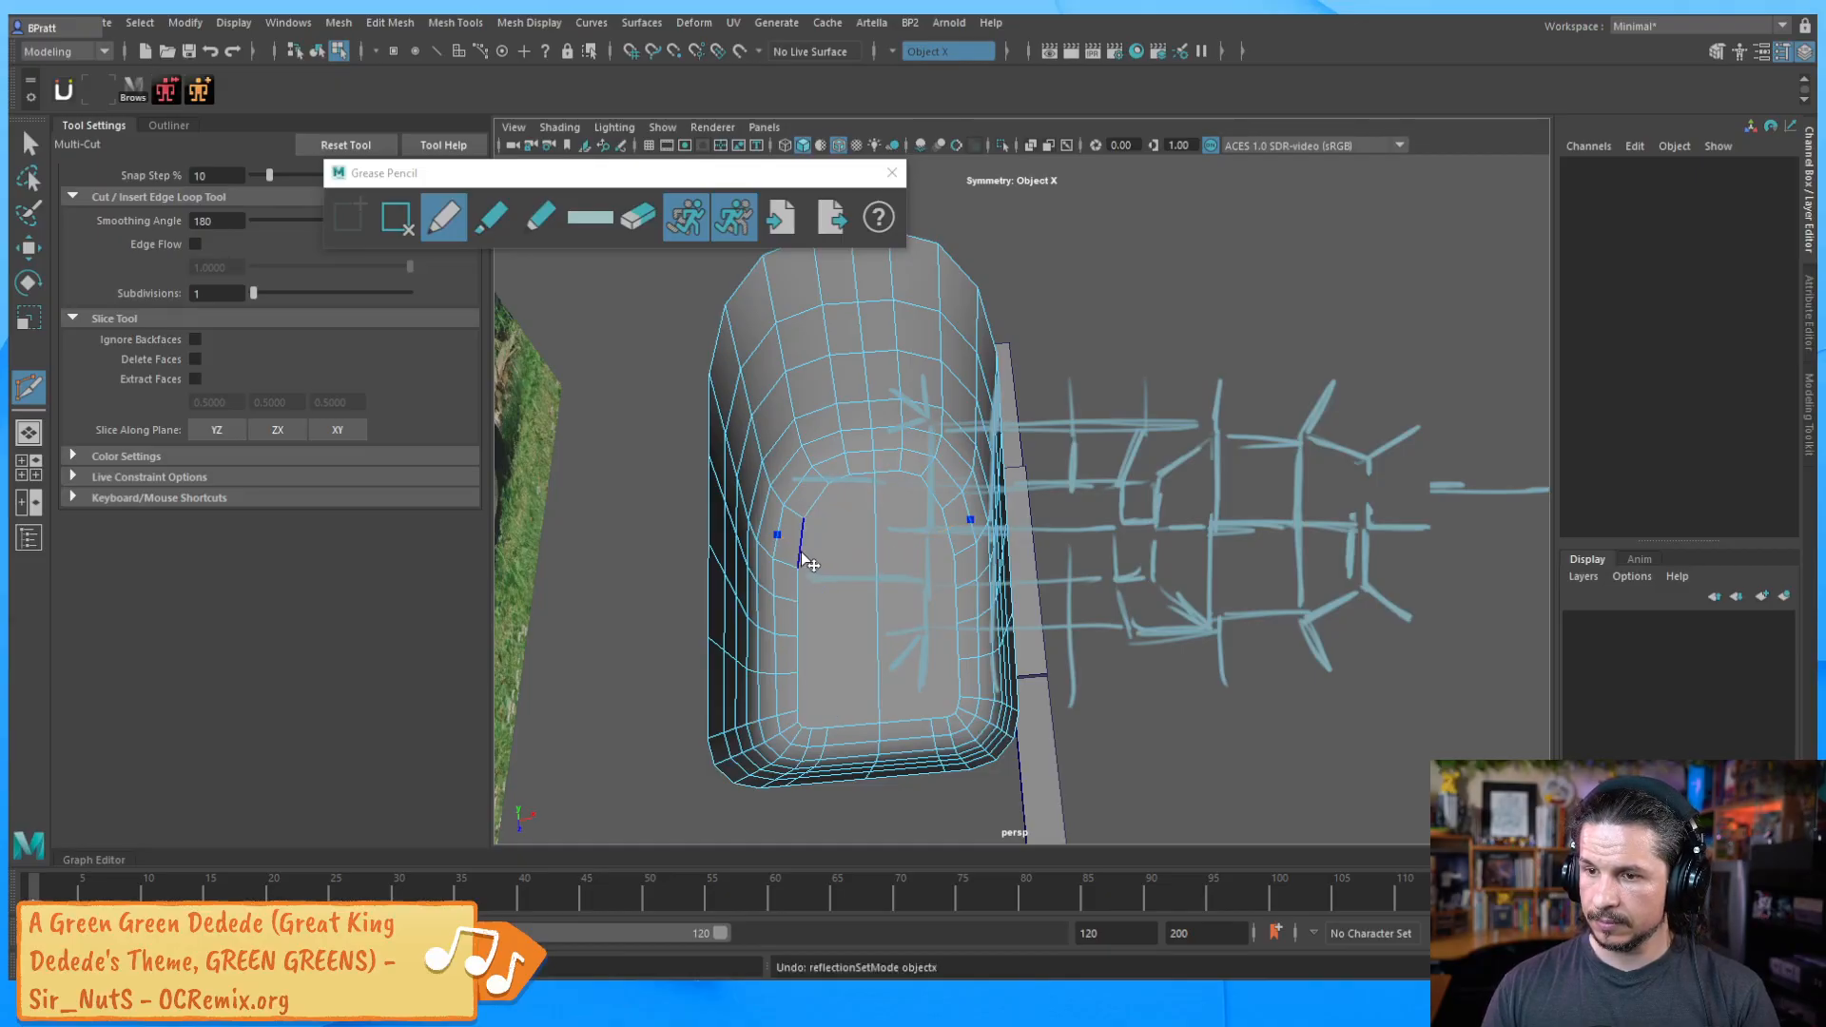
click(801, 550)
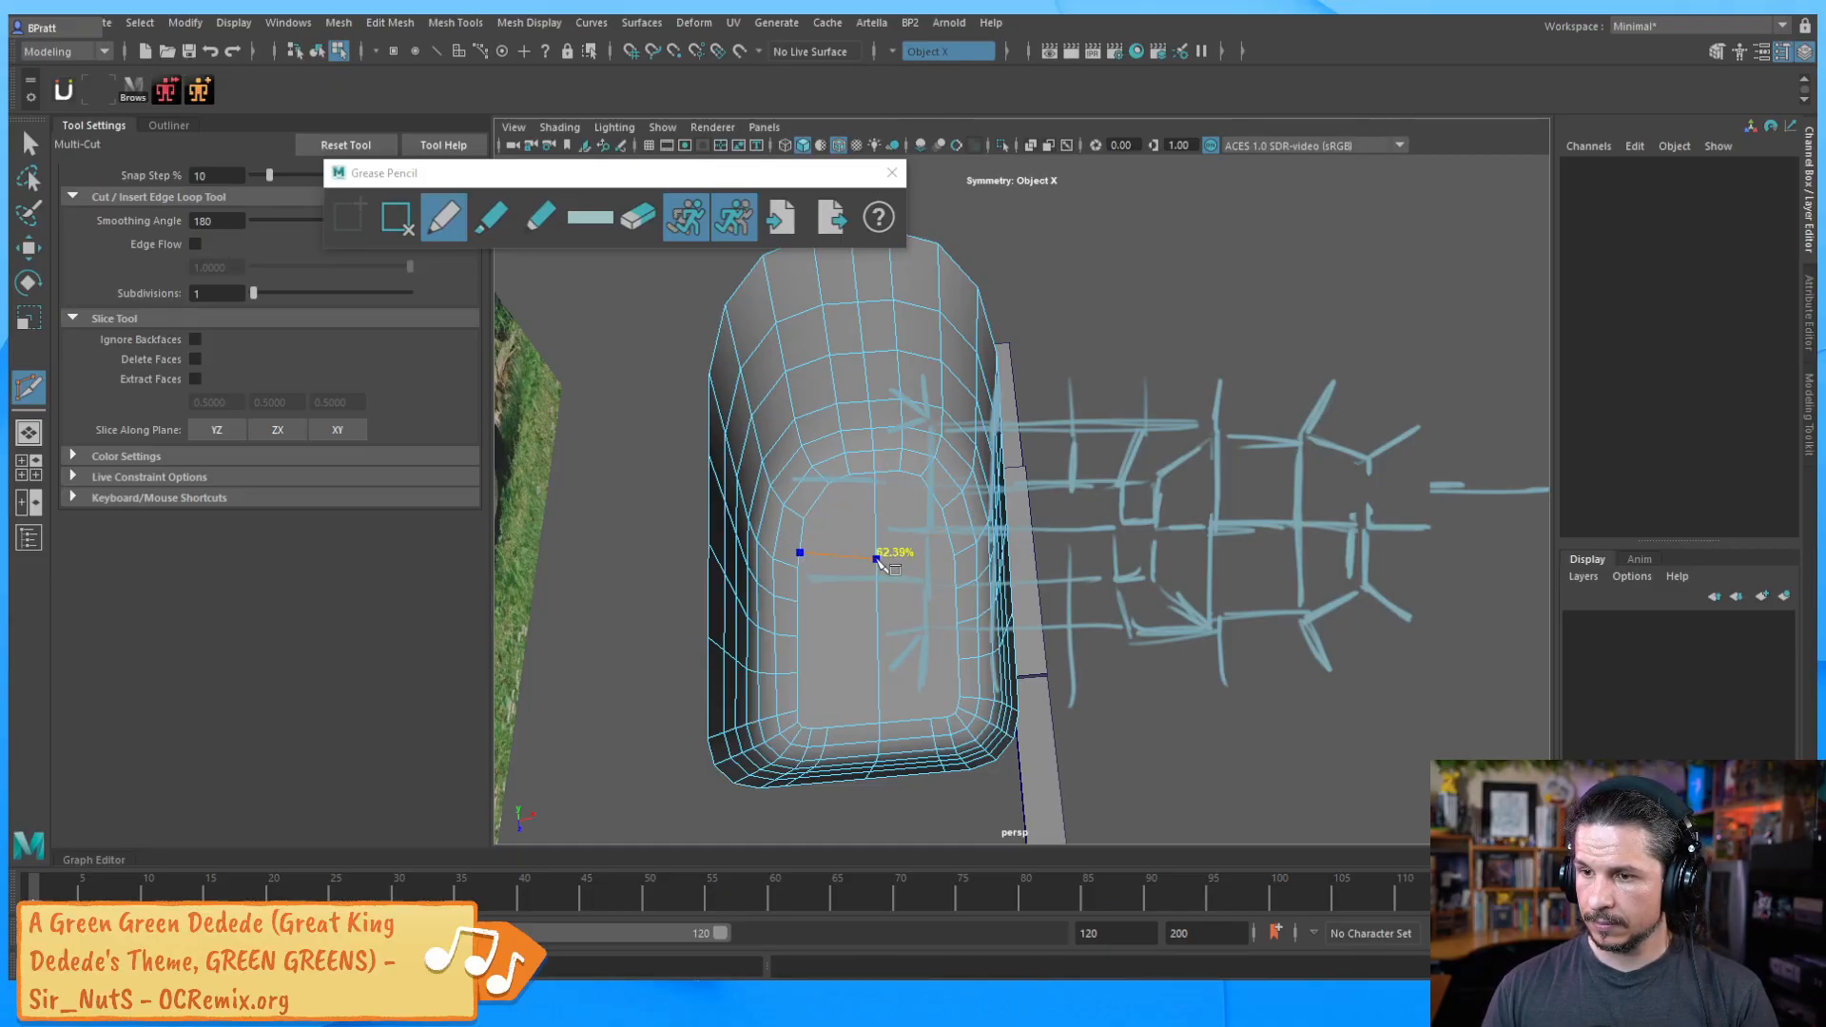
key(ctrl+z)
key(w)
key(ctrl+z)
Select the tub's faces on the side of the centre line away from the handle beam and delete them
alt+drag(1019, 456, 785, 516)
key(F8)
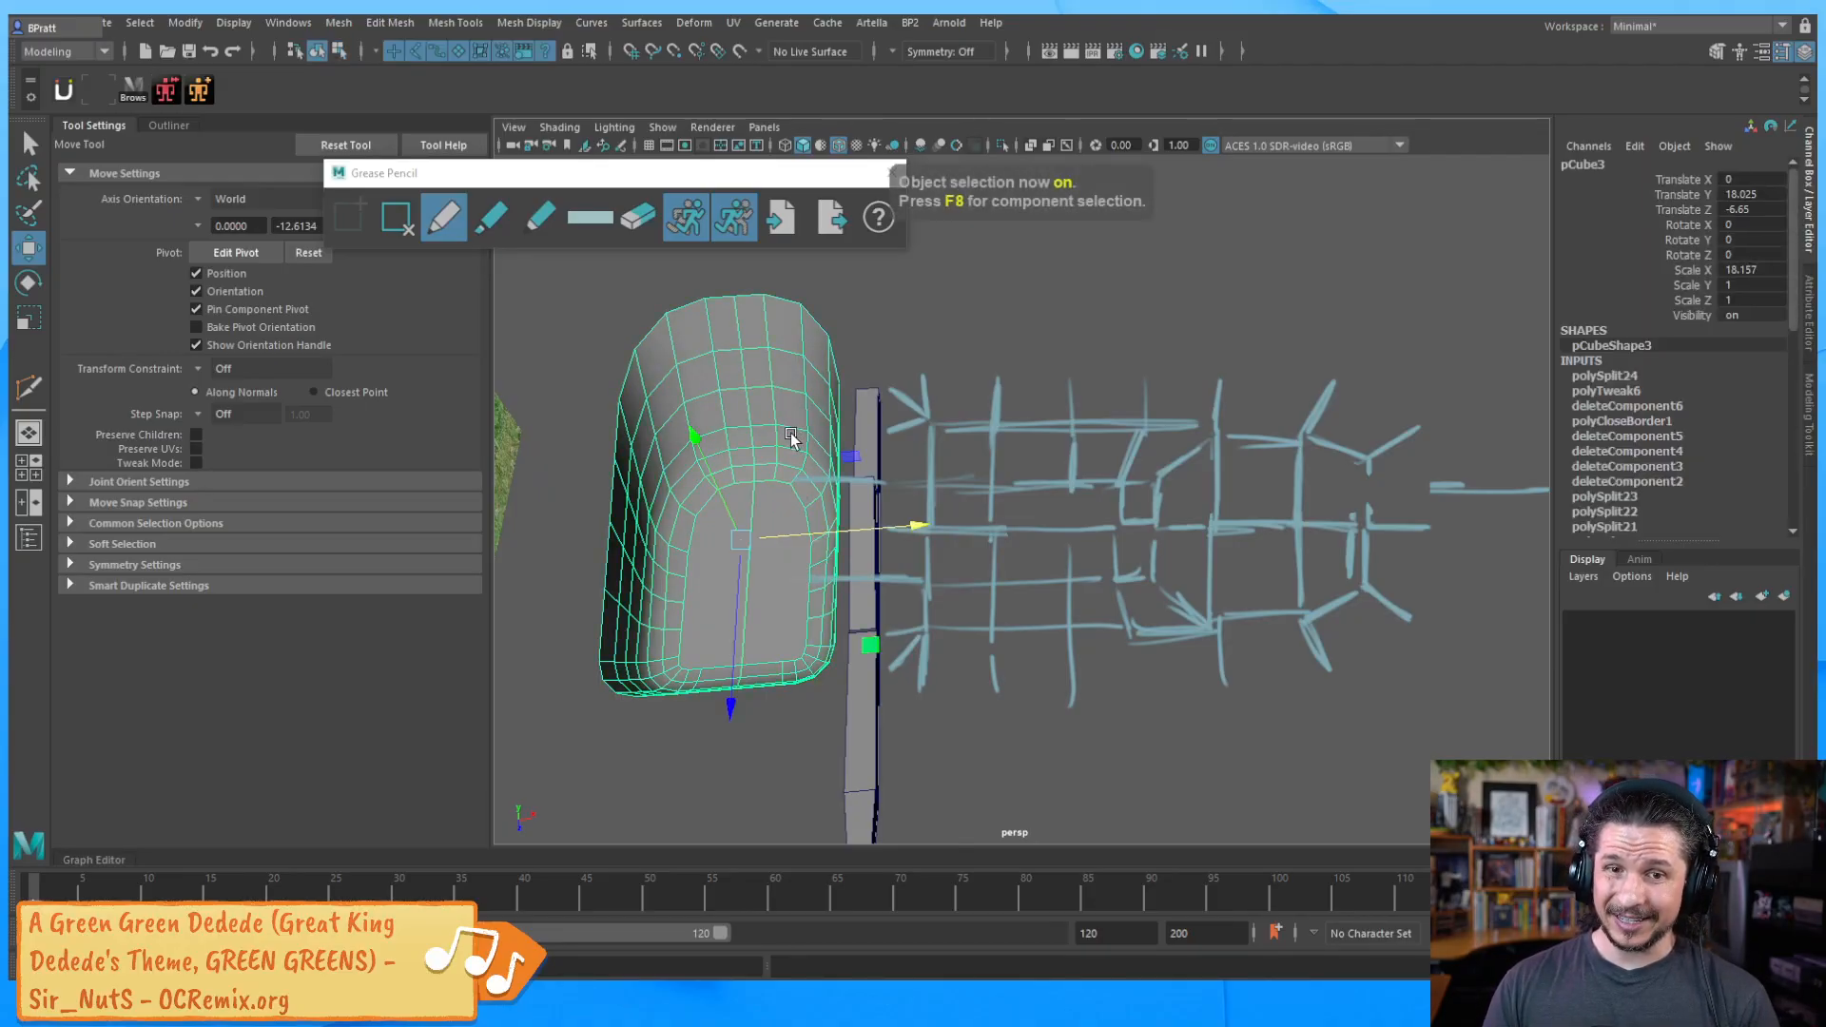
right_drag(799, 439, 623, 366)
alt+drag(718, 475, 743, 464)
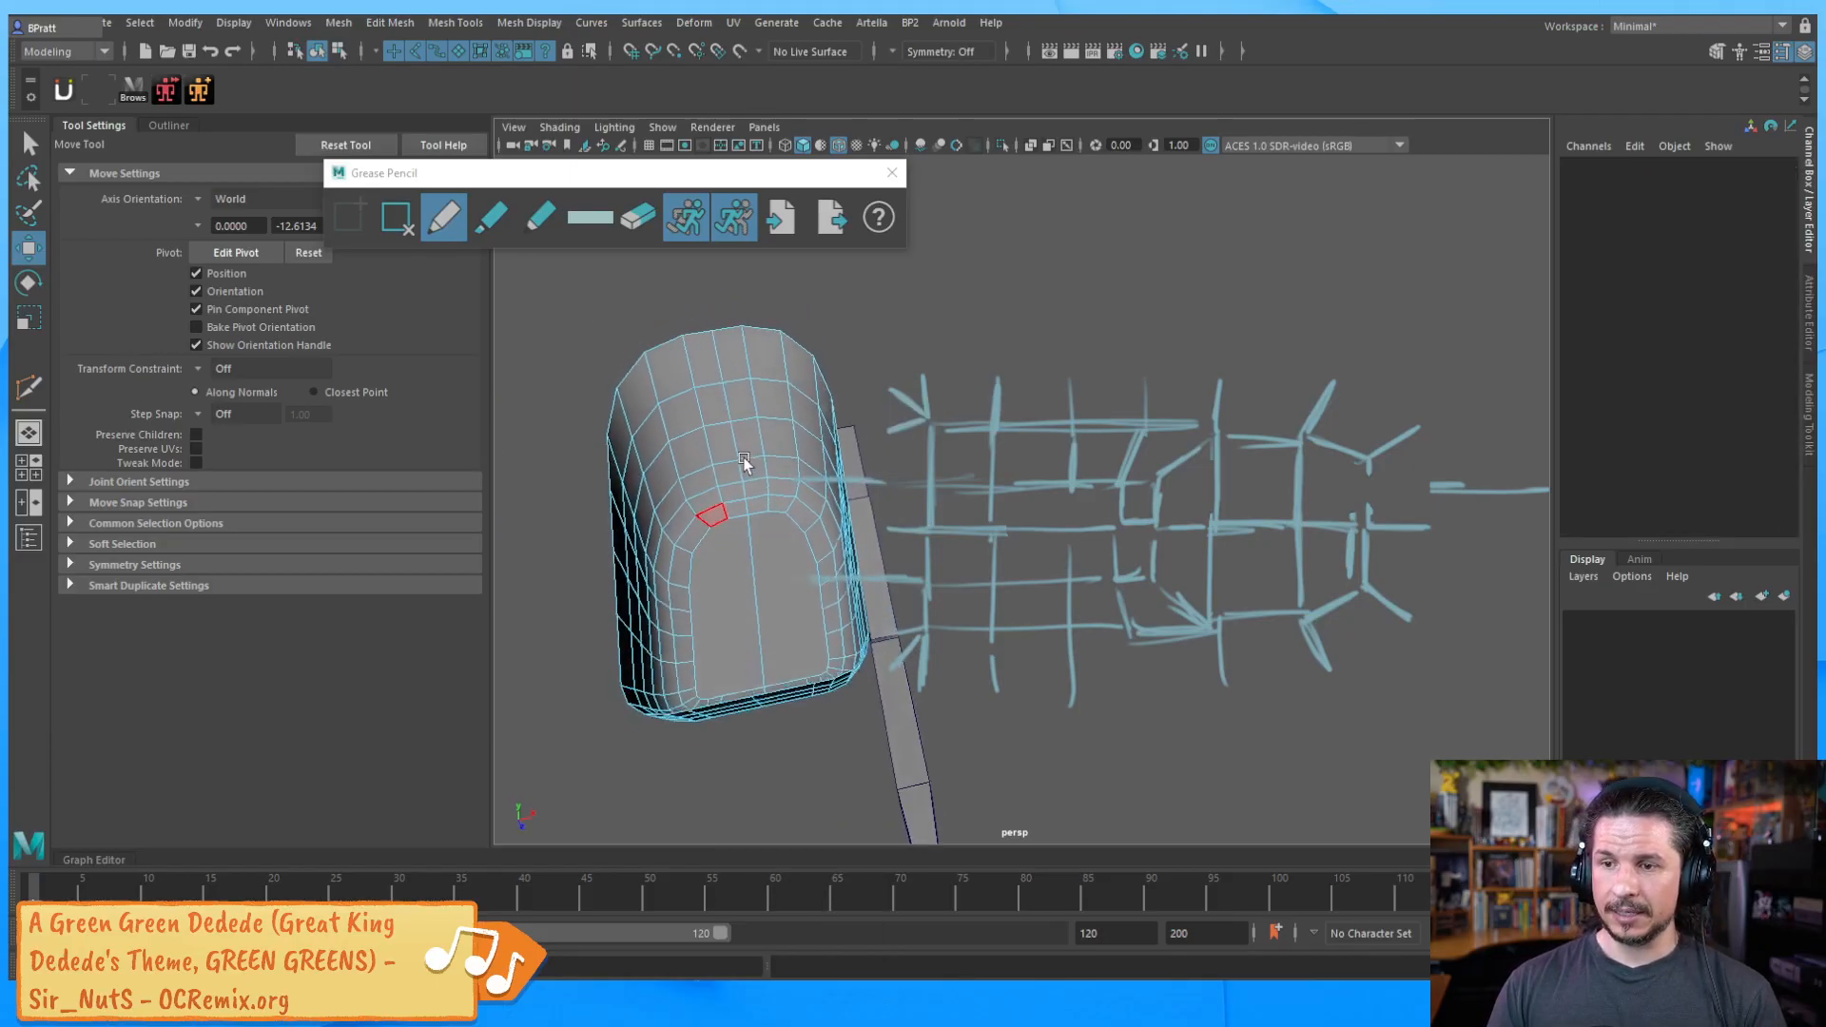
drag(558, 326, 728, 741)
mouse_move(731, 676)
alt+mouse_down()
mouse_move(717, 657)
mouse_move(766, 603)
mouse_move(847, 627)
mouse_move(751, 633)
alt+mouse_up()
drag(654, 350, 813, 578)
key(Delete)
key(F8)
key(F8)
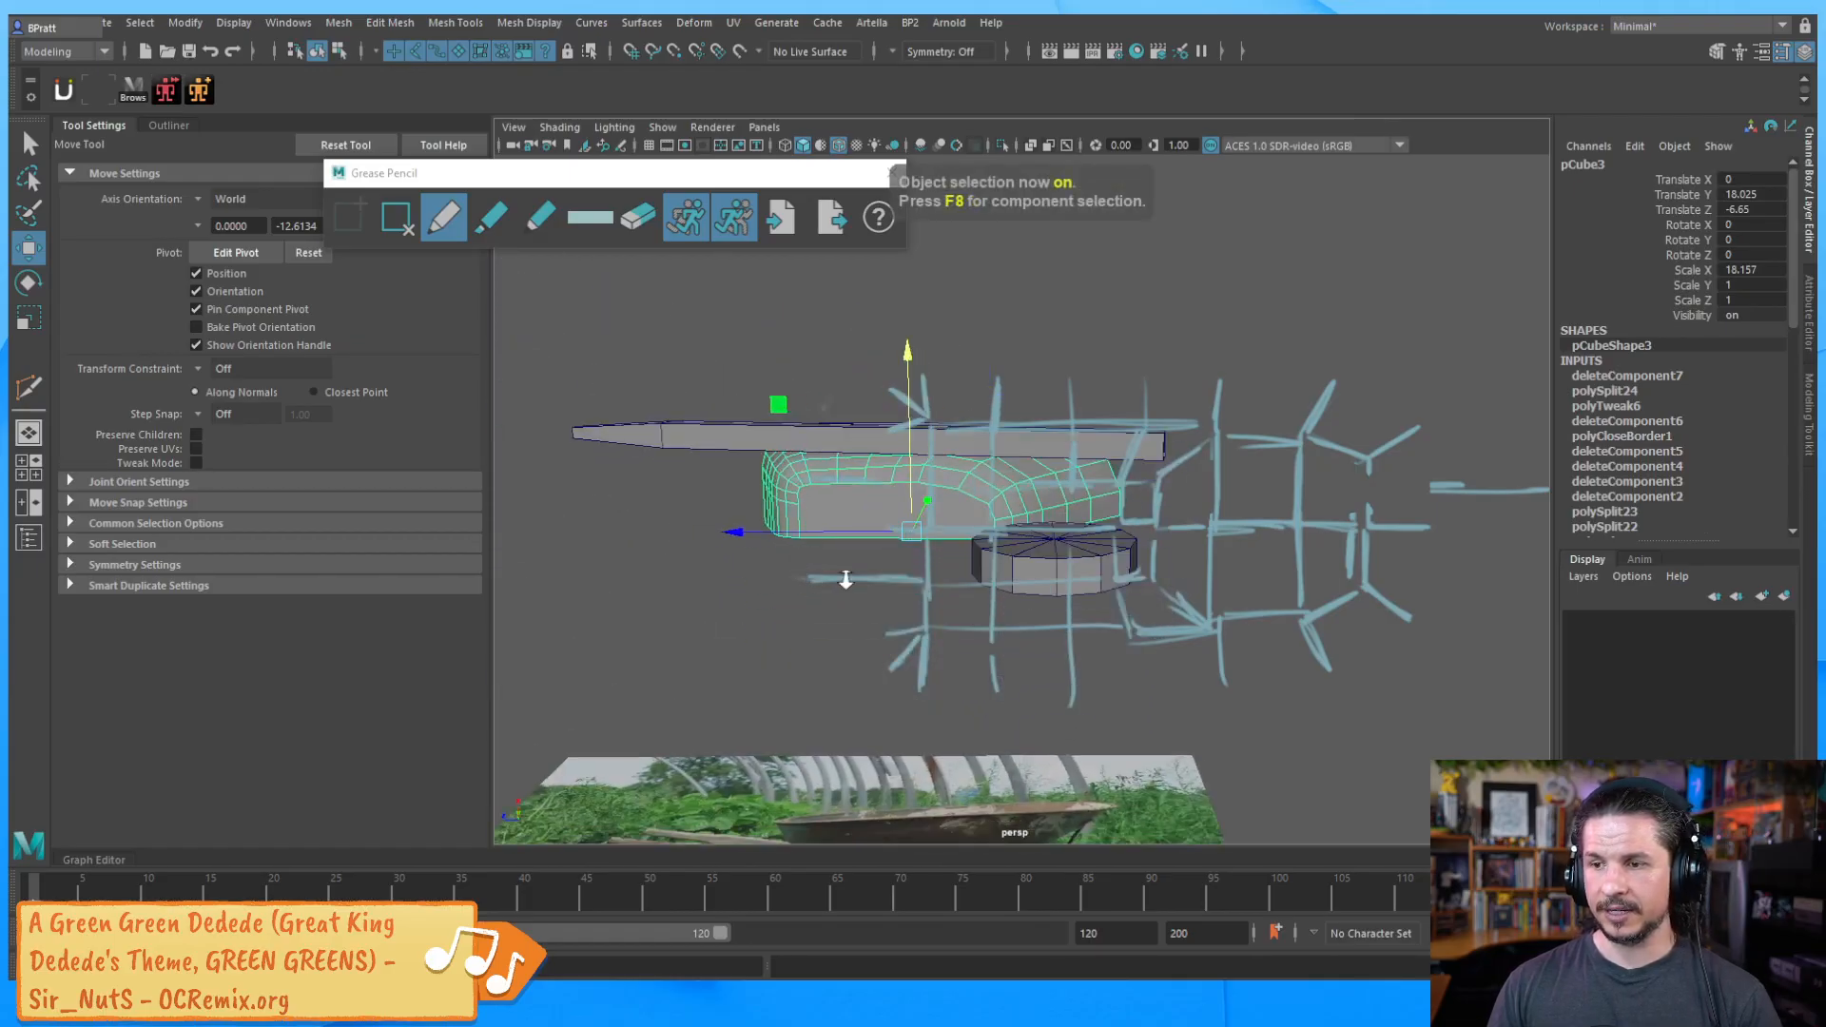
Step back through the earlier camera views to examine the remaining half of the tub
alt+right_drag(813, 578, 1010, 558)
alt+middle_drag(1011, 558, 1223, 590)
alt+drag(1223, 591, 1146, 598)
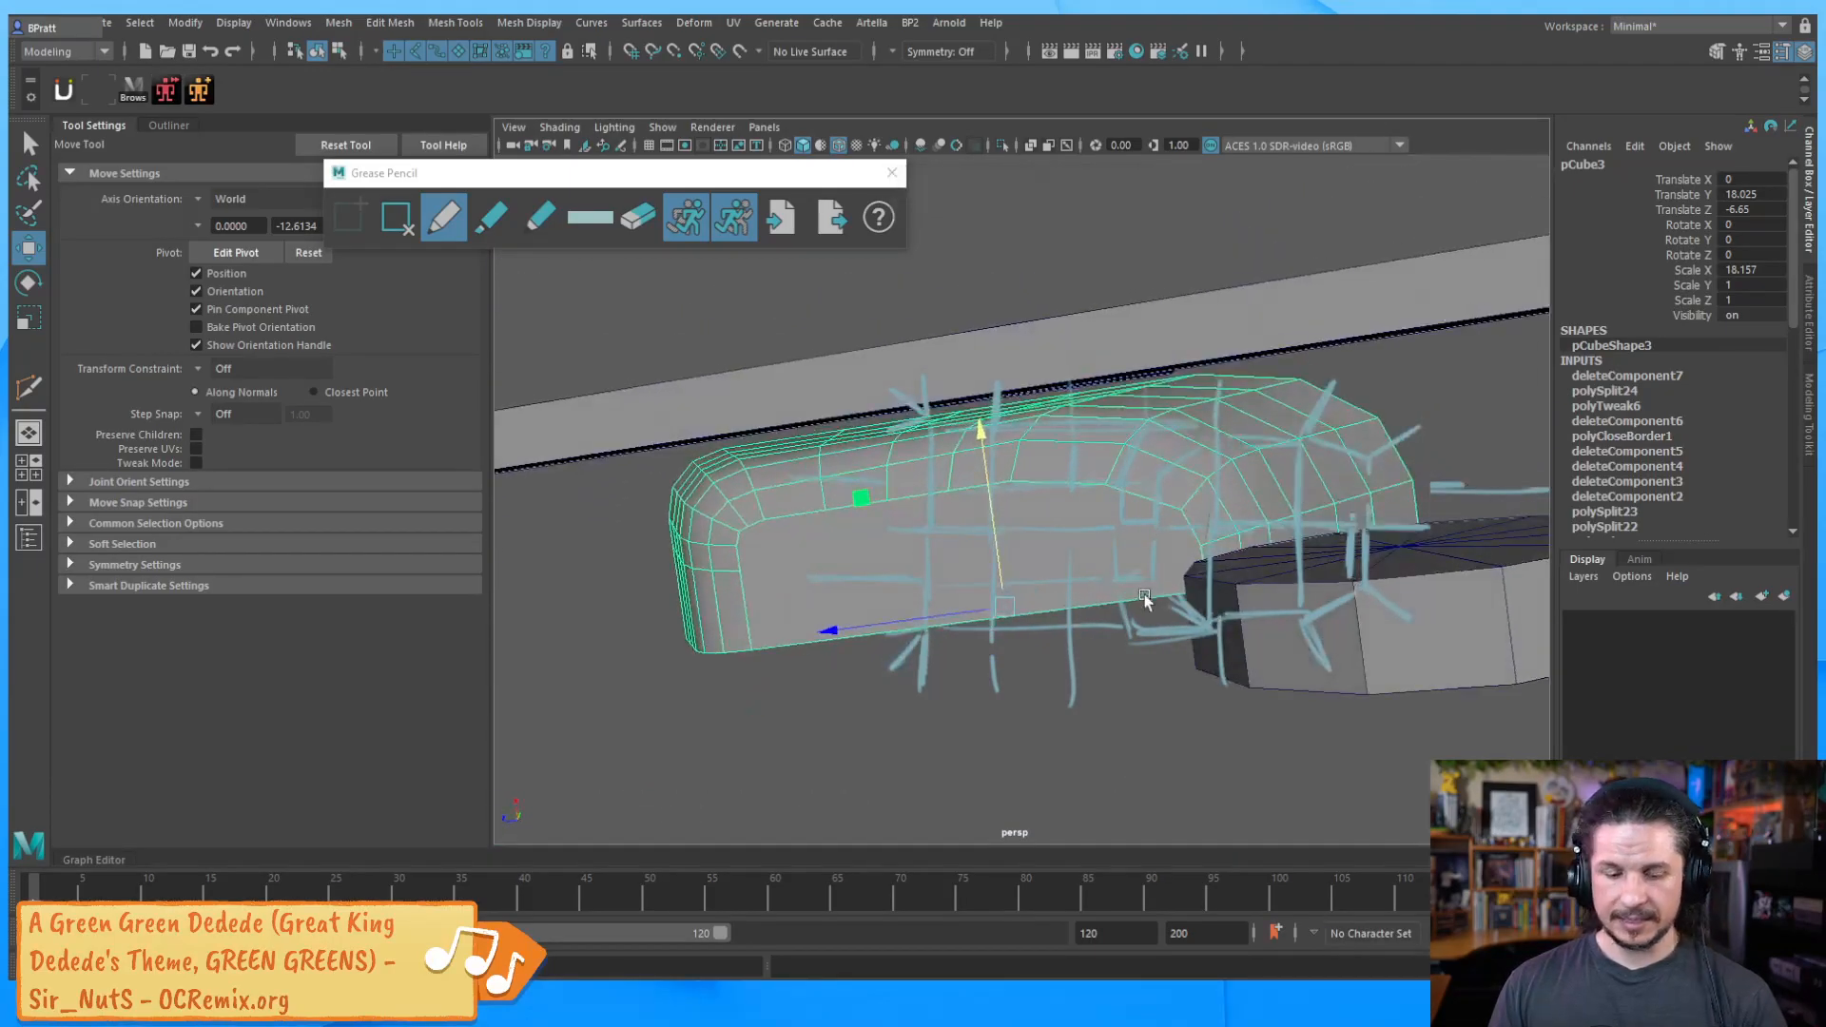
key(bracketleft)
key(bracketleft)
key(bracketleft)
key(bracketleft)
key(bracketleft)
key(bracketleft)
key(bracketleft)
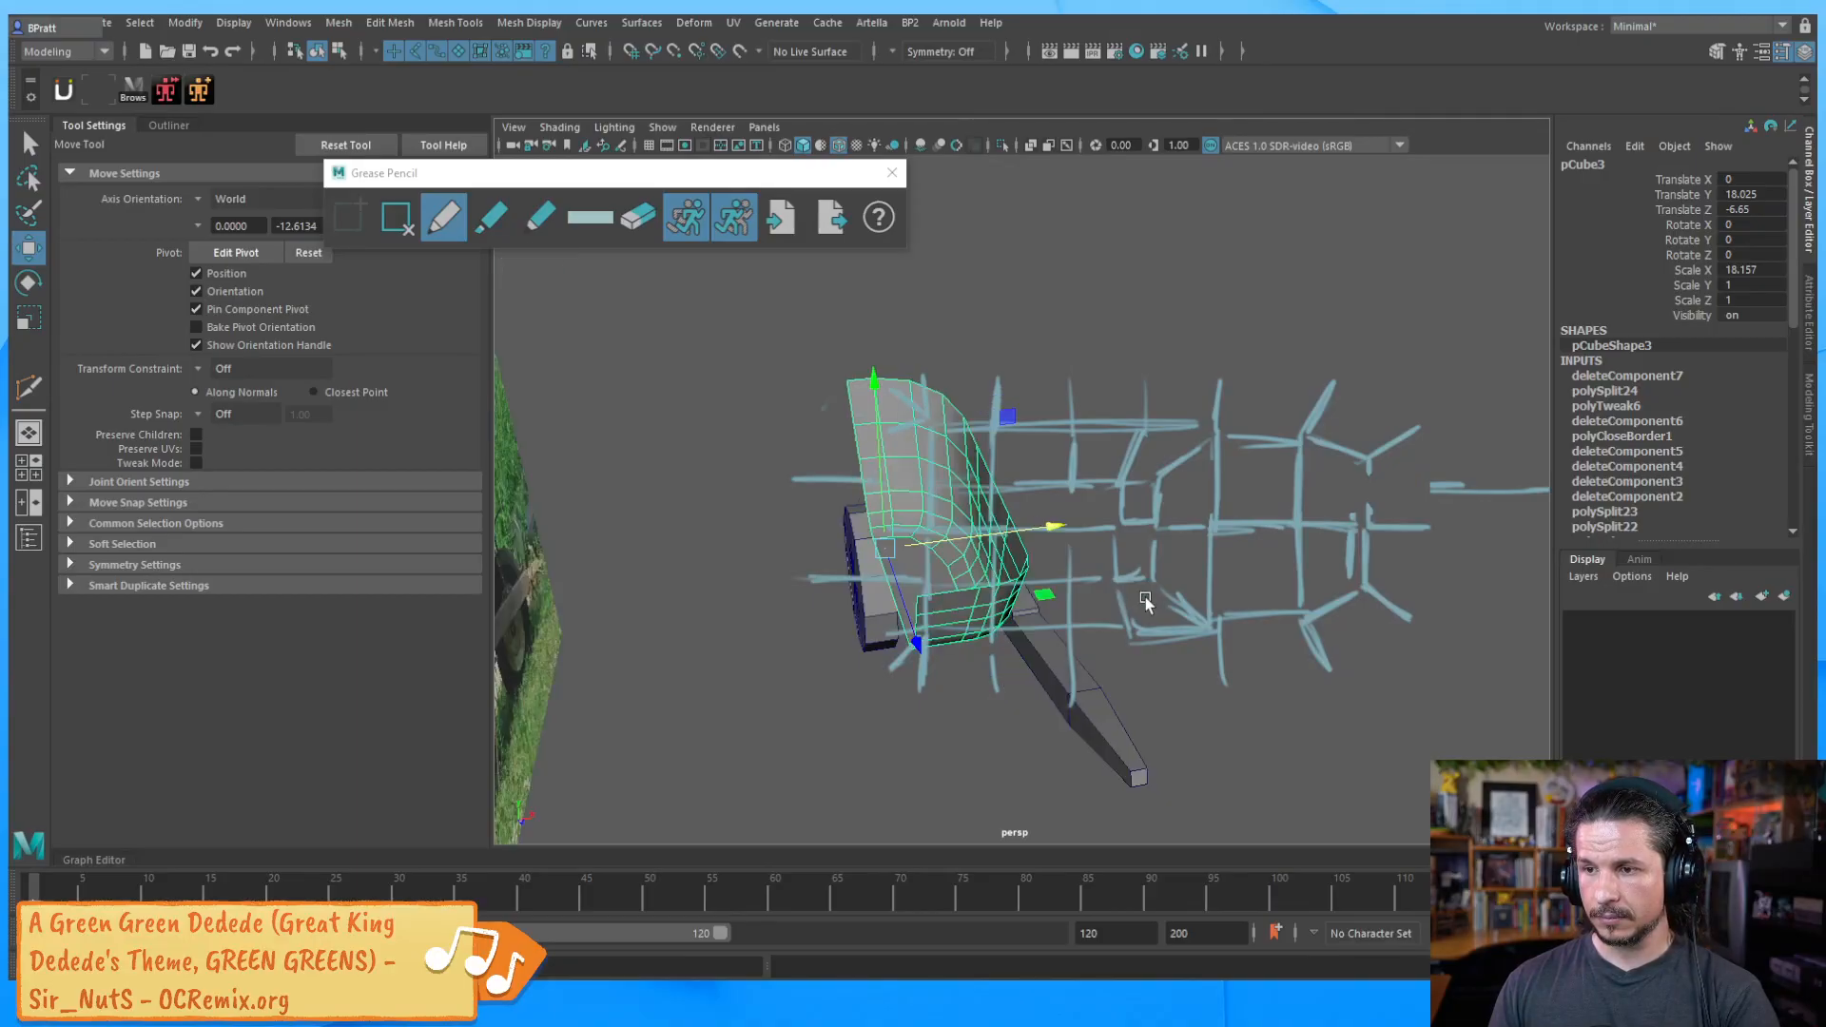
key(bracketleft)
key(bracketleft)
key(bracketleft)
key(bracketleft)
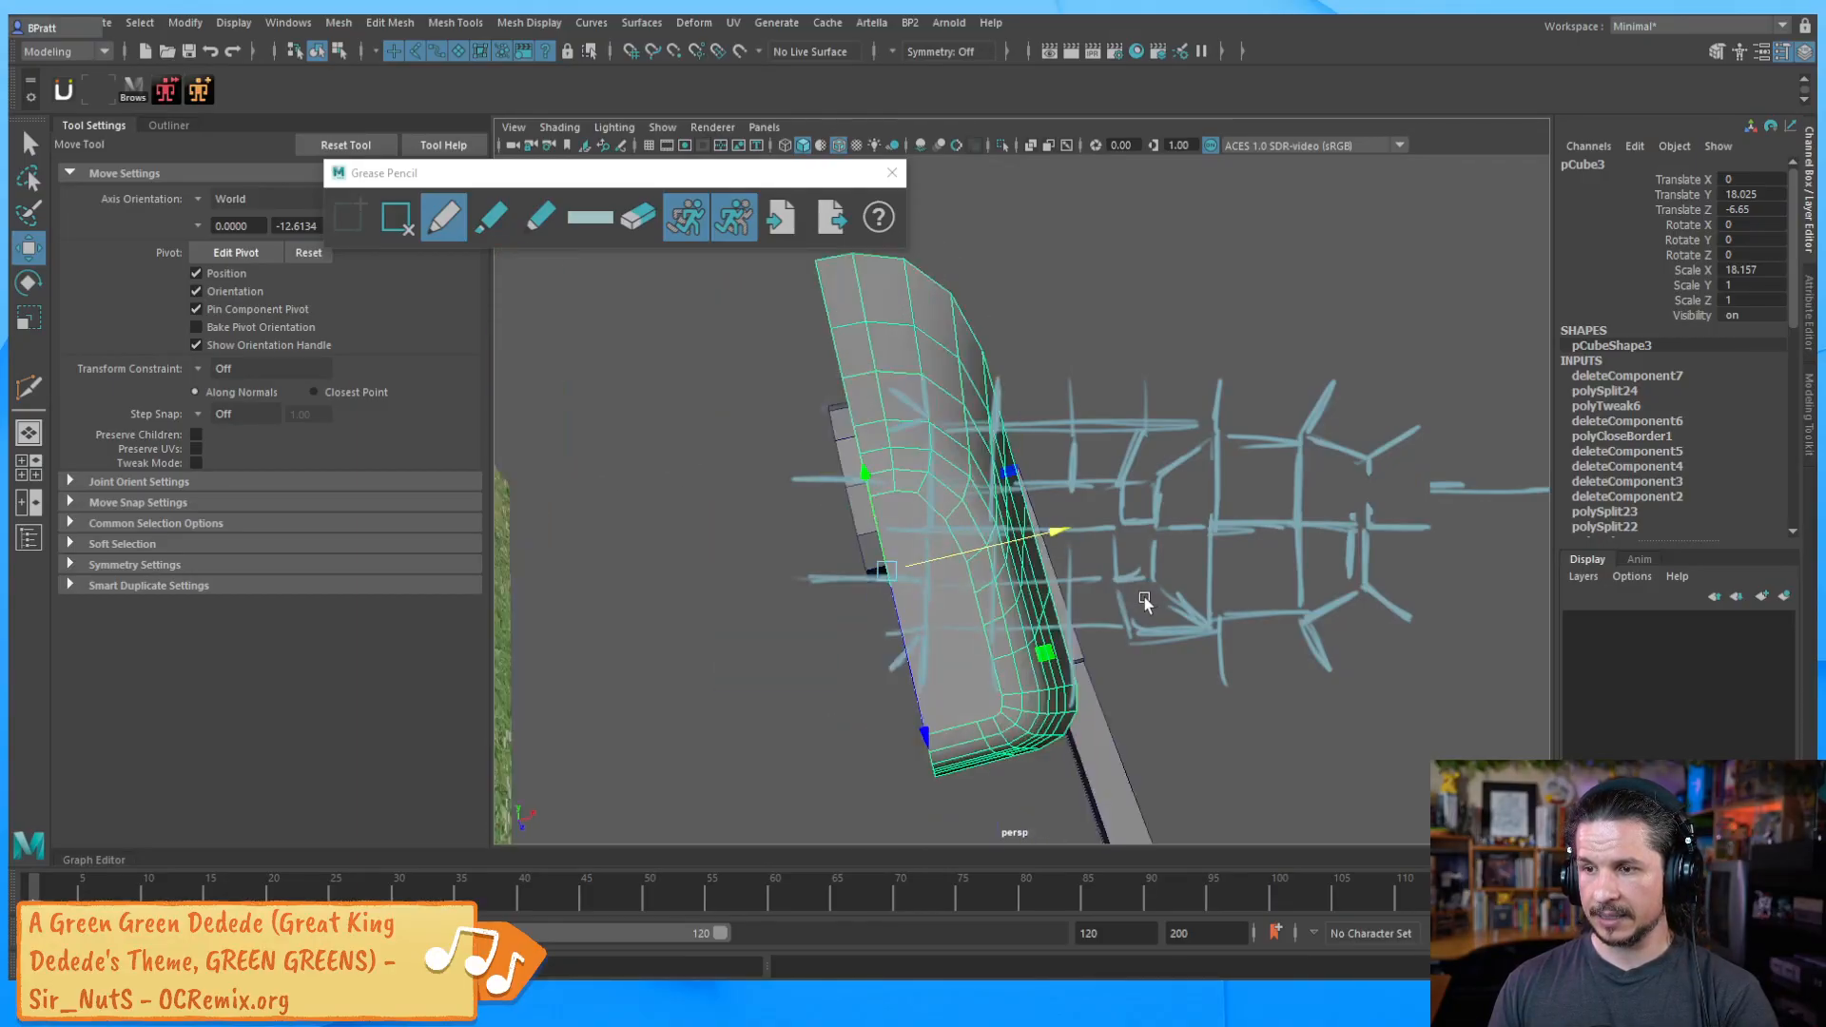
key(bracketleft)
key(bracketleft)
key(bracketleft)
key(bracketleft)
key(bracketleft)
key(bracketleft)
key(bracketleft)
key(bracketleft)
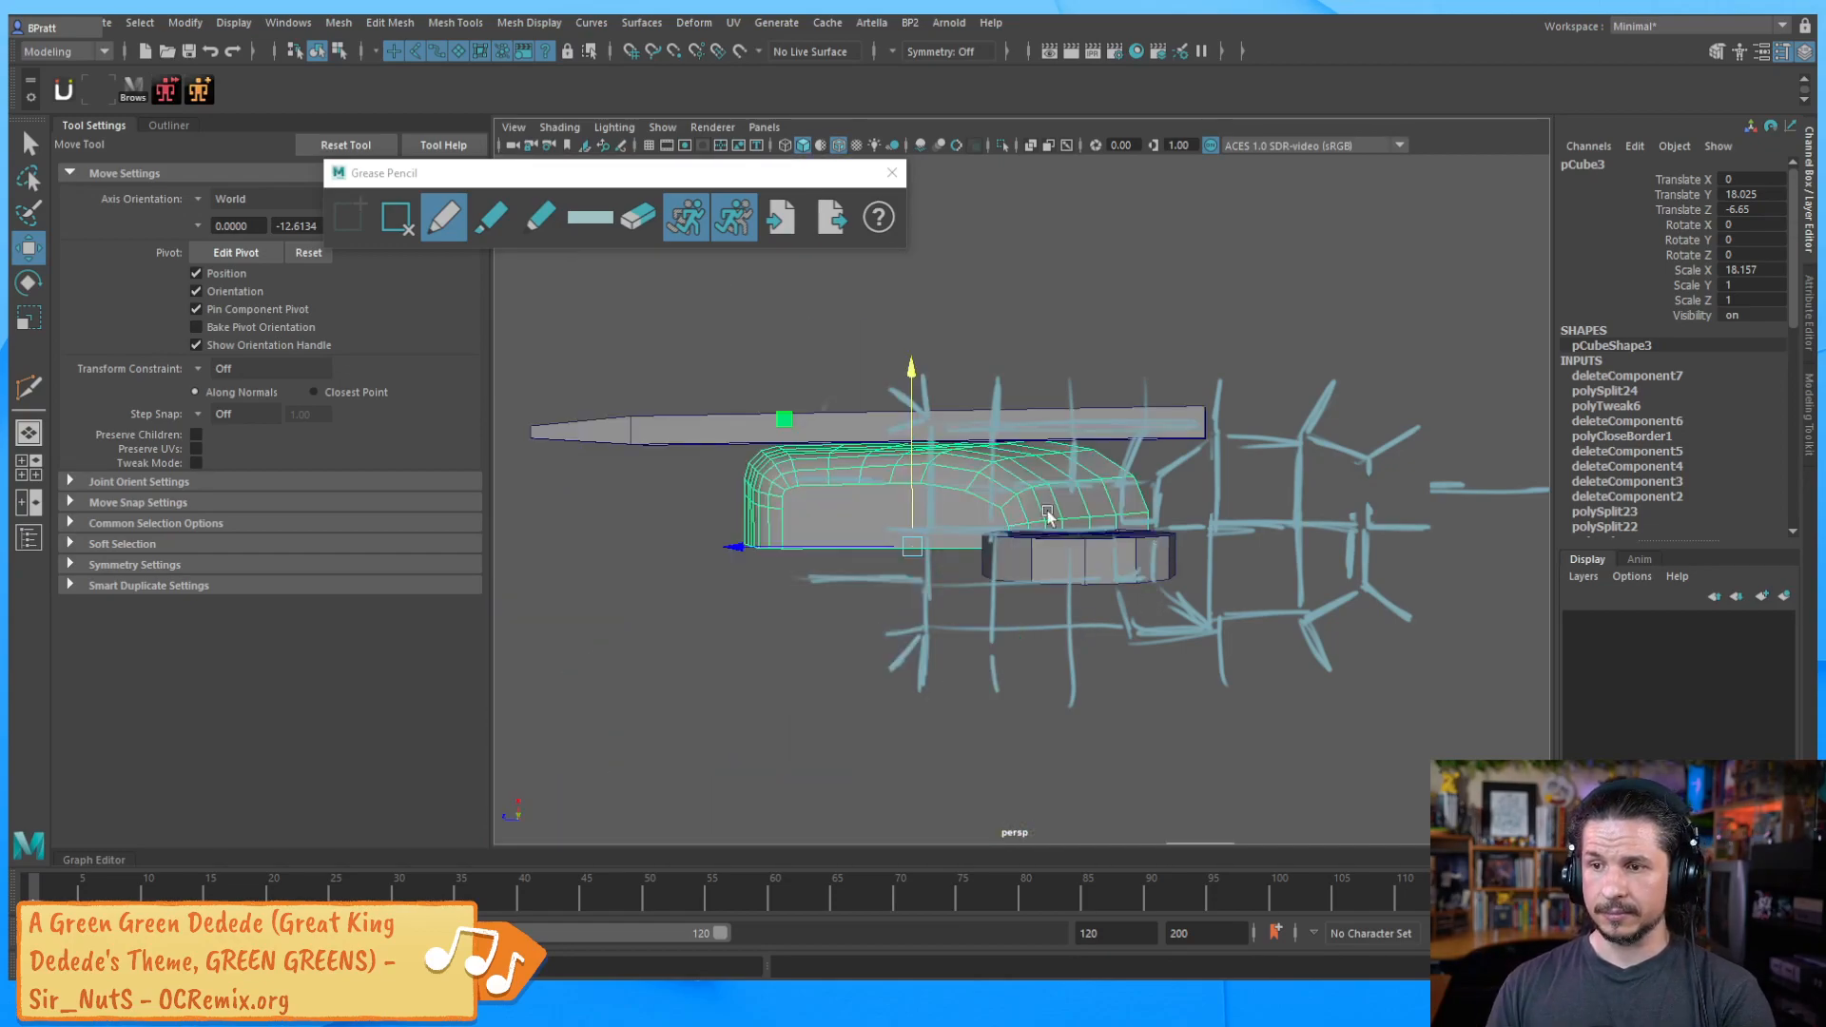
key(bracketleft)
key(bracketleft)
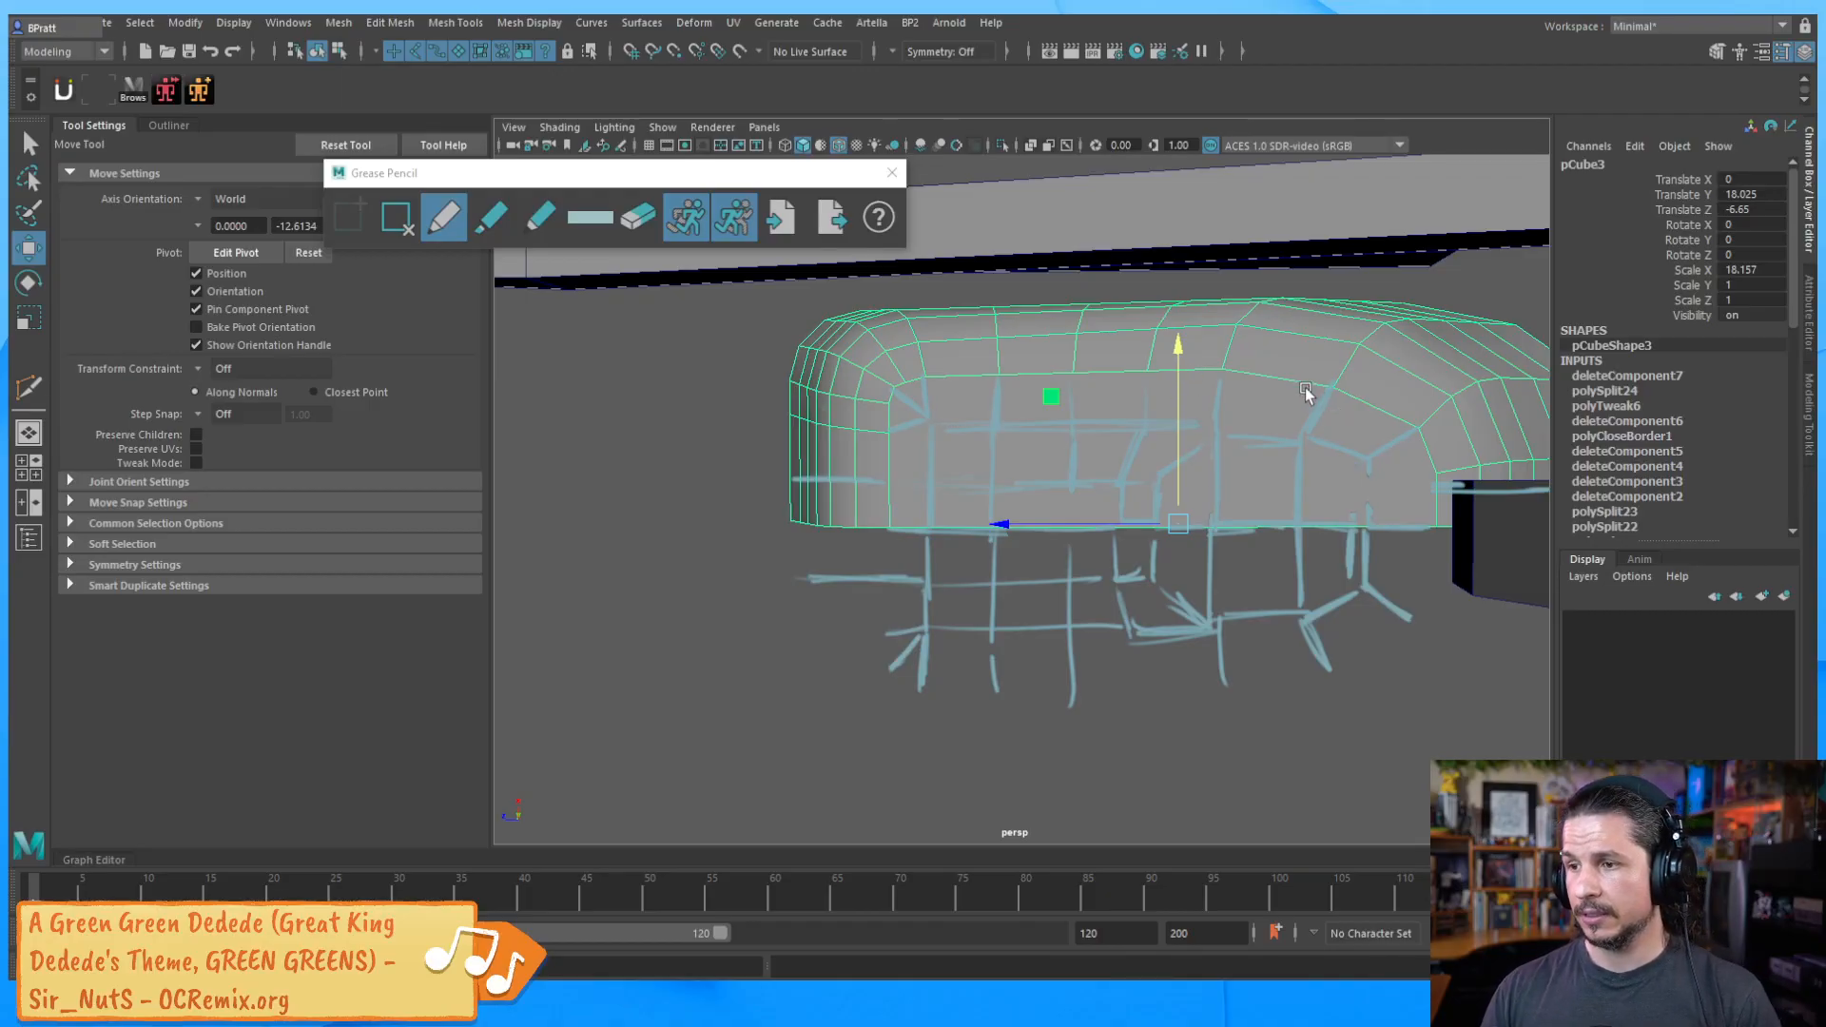
Use Multi-Cut to cut from a rounded-end vertex through a point inside the tub bottom to the centre edge
shift+right_drag(1349, 393, 1250, 378)
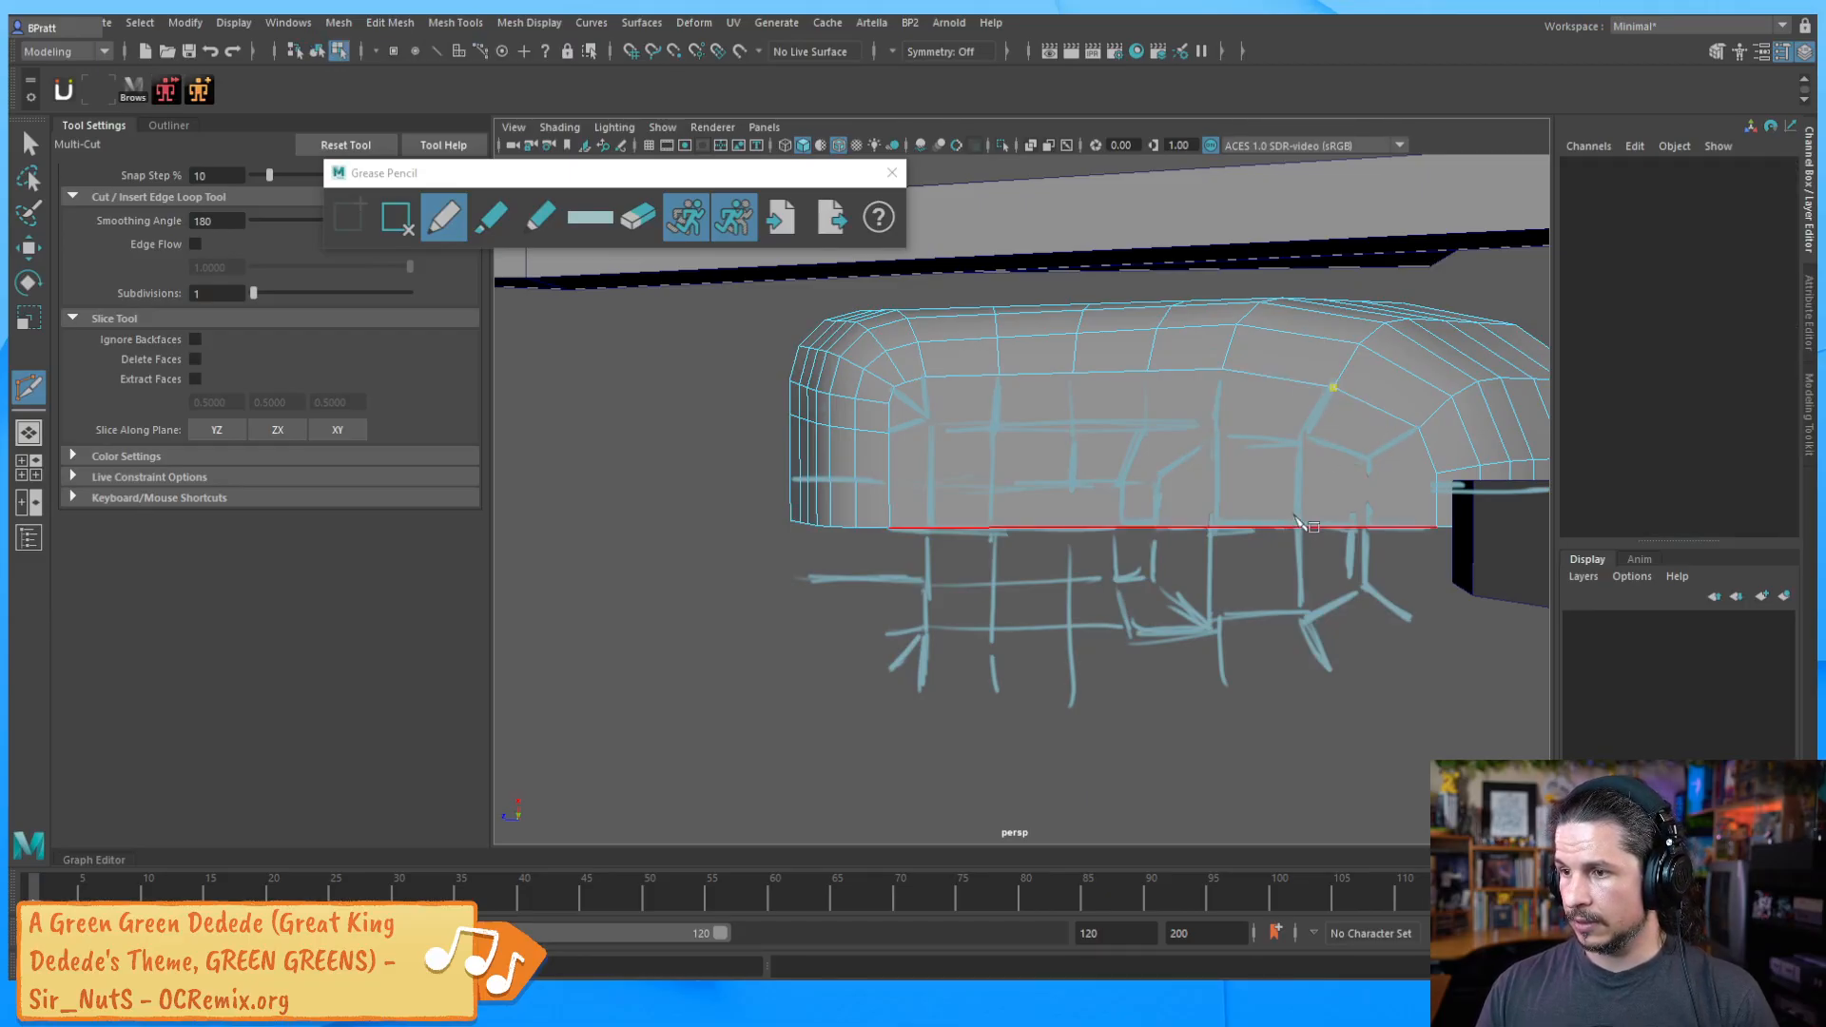
click(1302, 446)
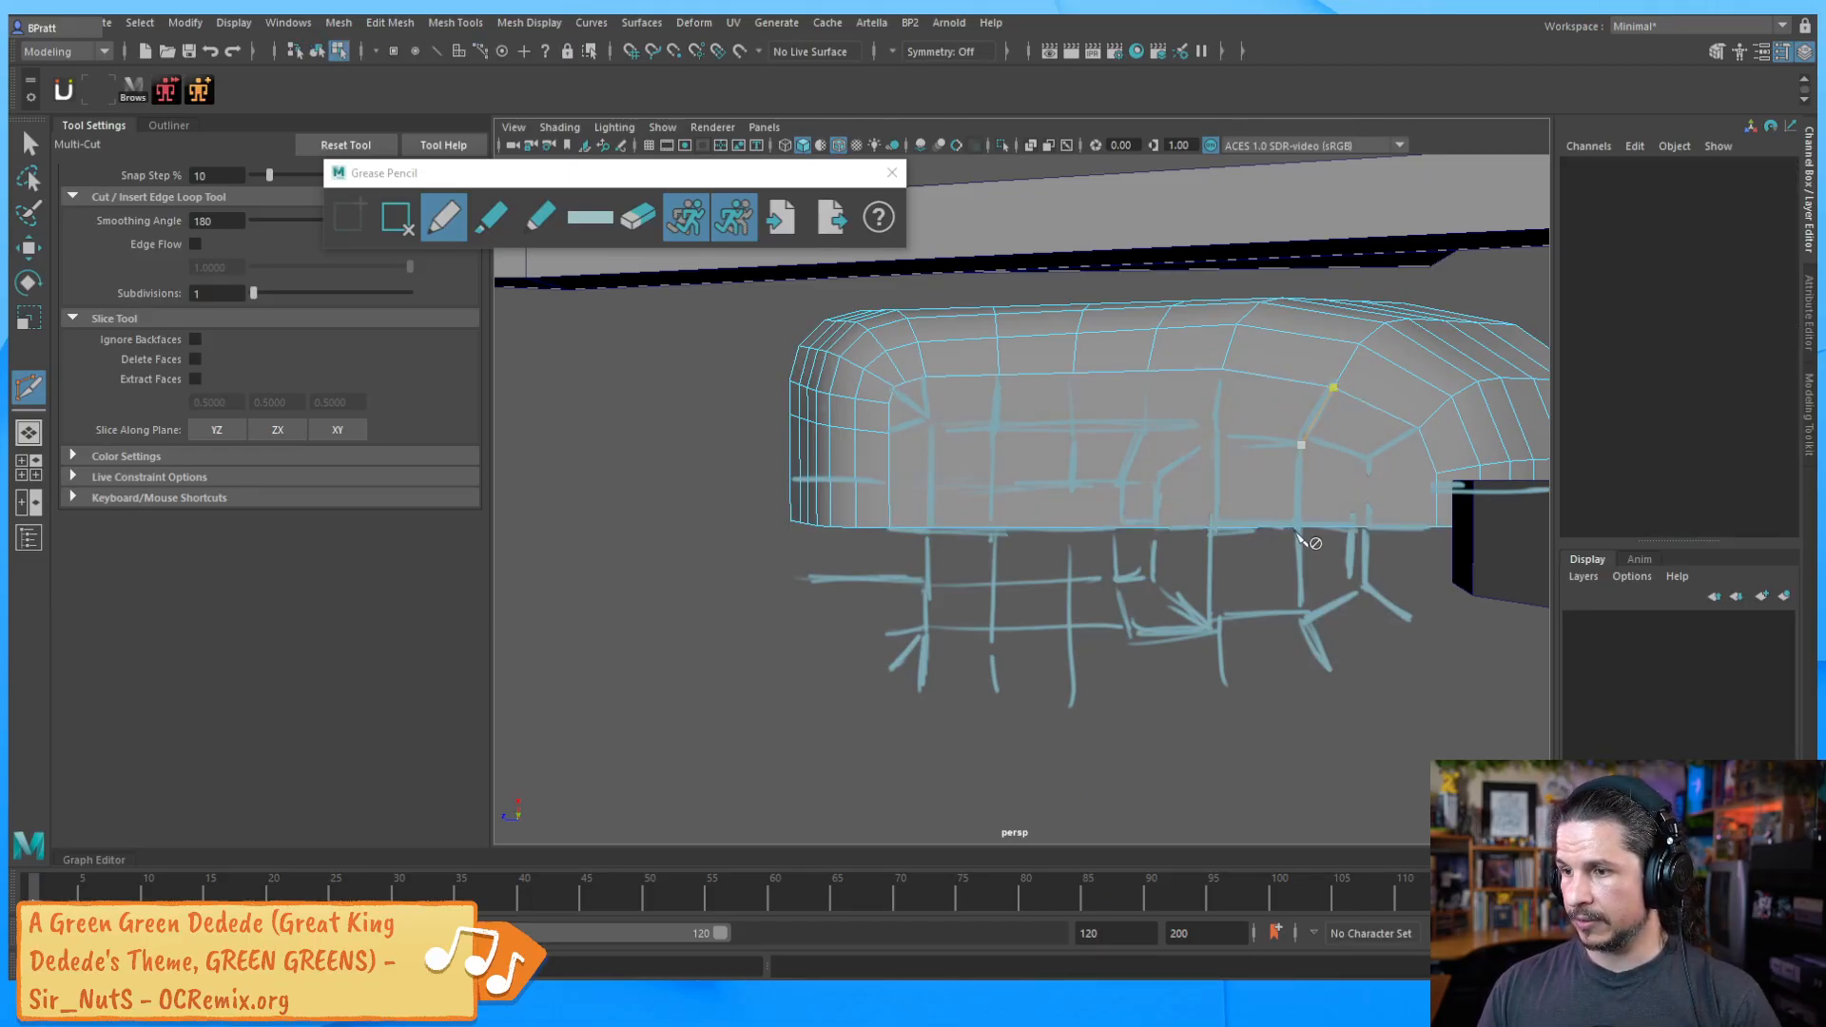
click(1300, 528)
key(Return)
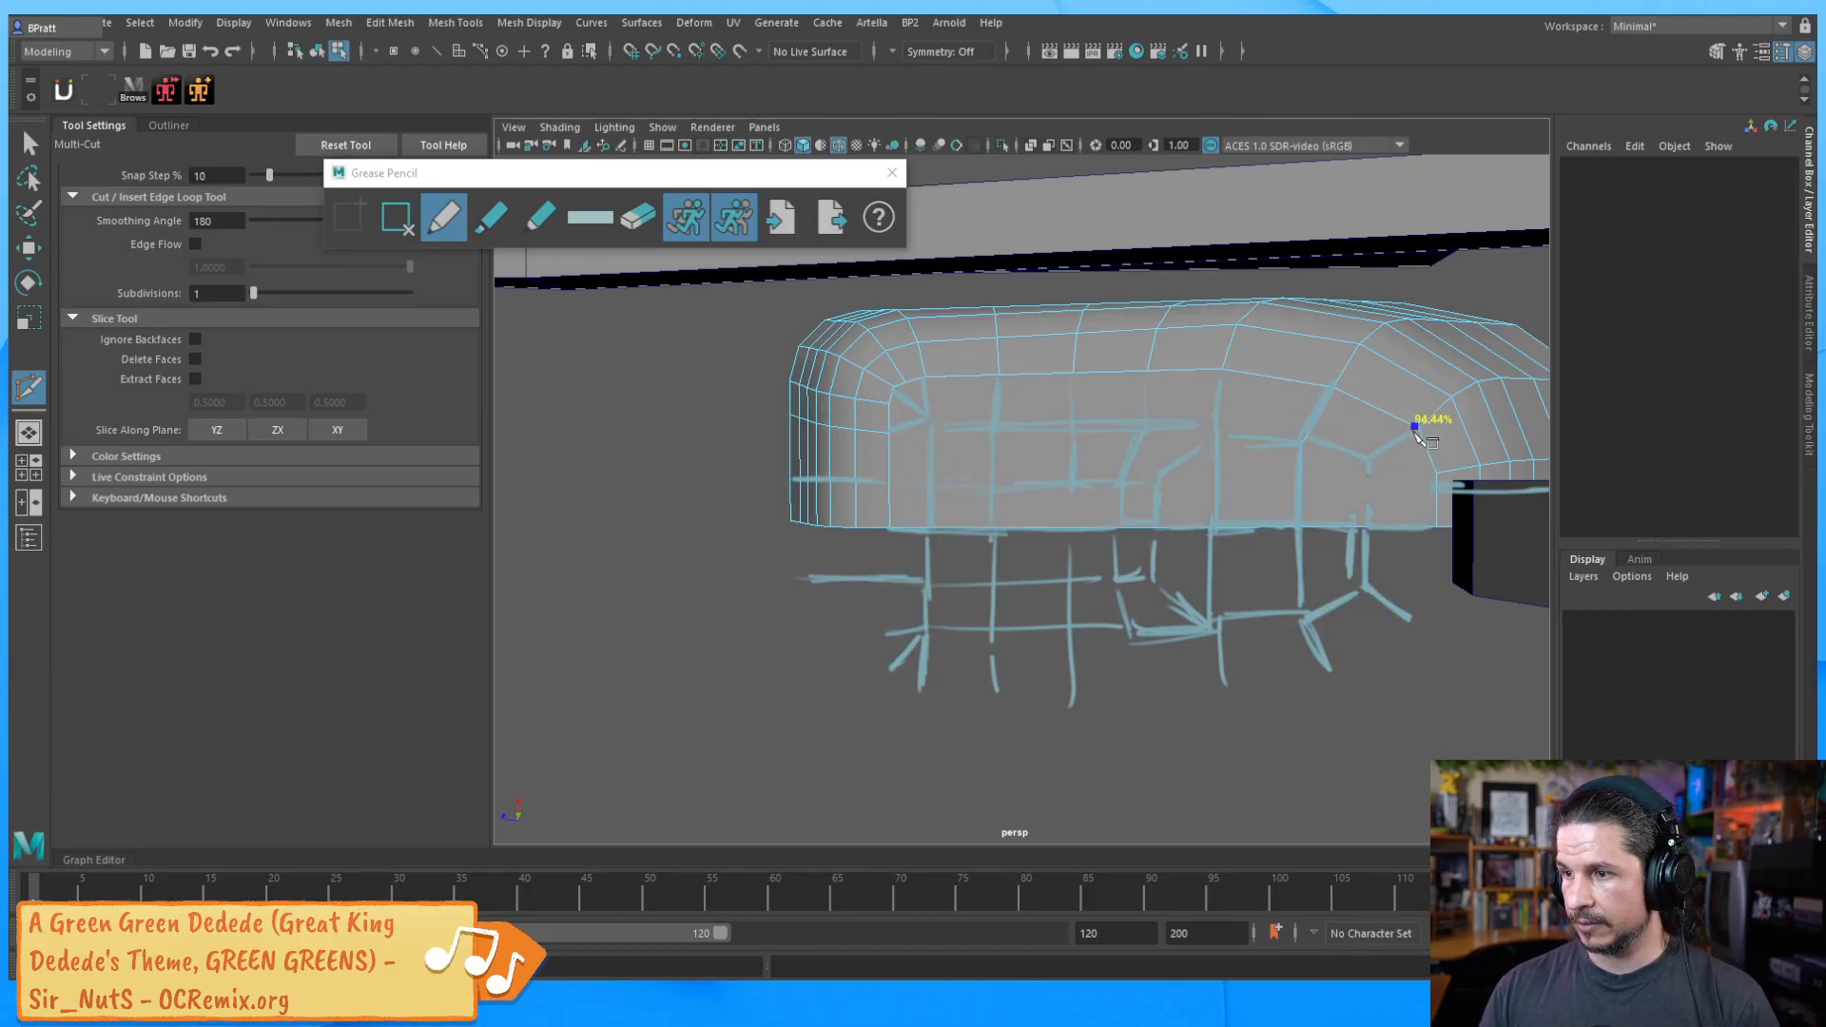
Cut from the next rounded-end vertex through an inner point to the centre edge and connect it to the previous inner point
click(1418, 429)
click(1367, 465)
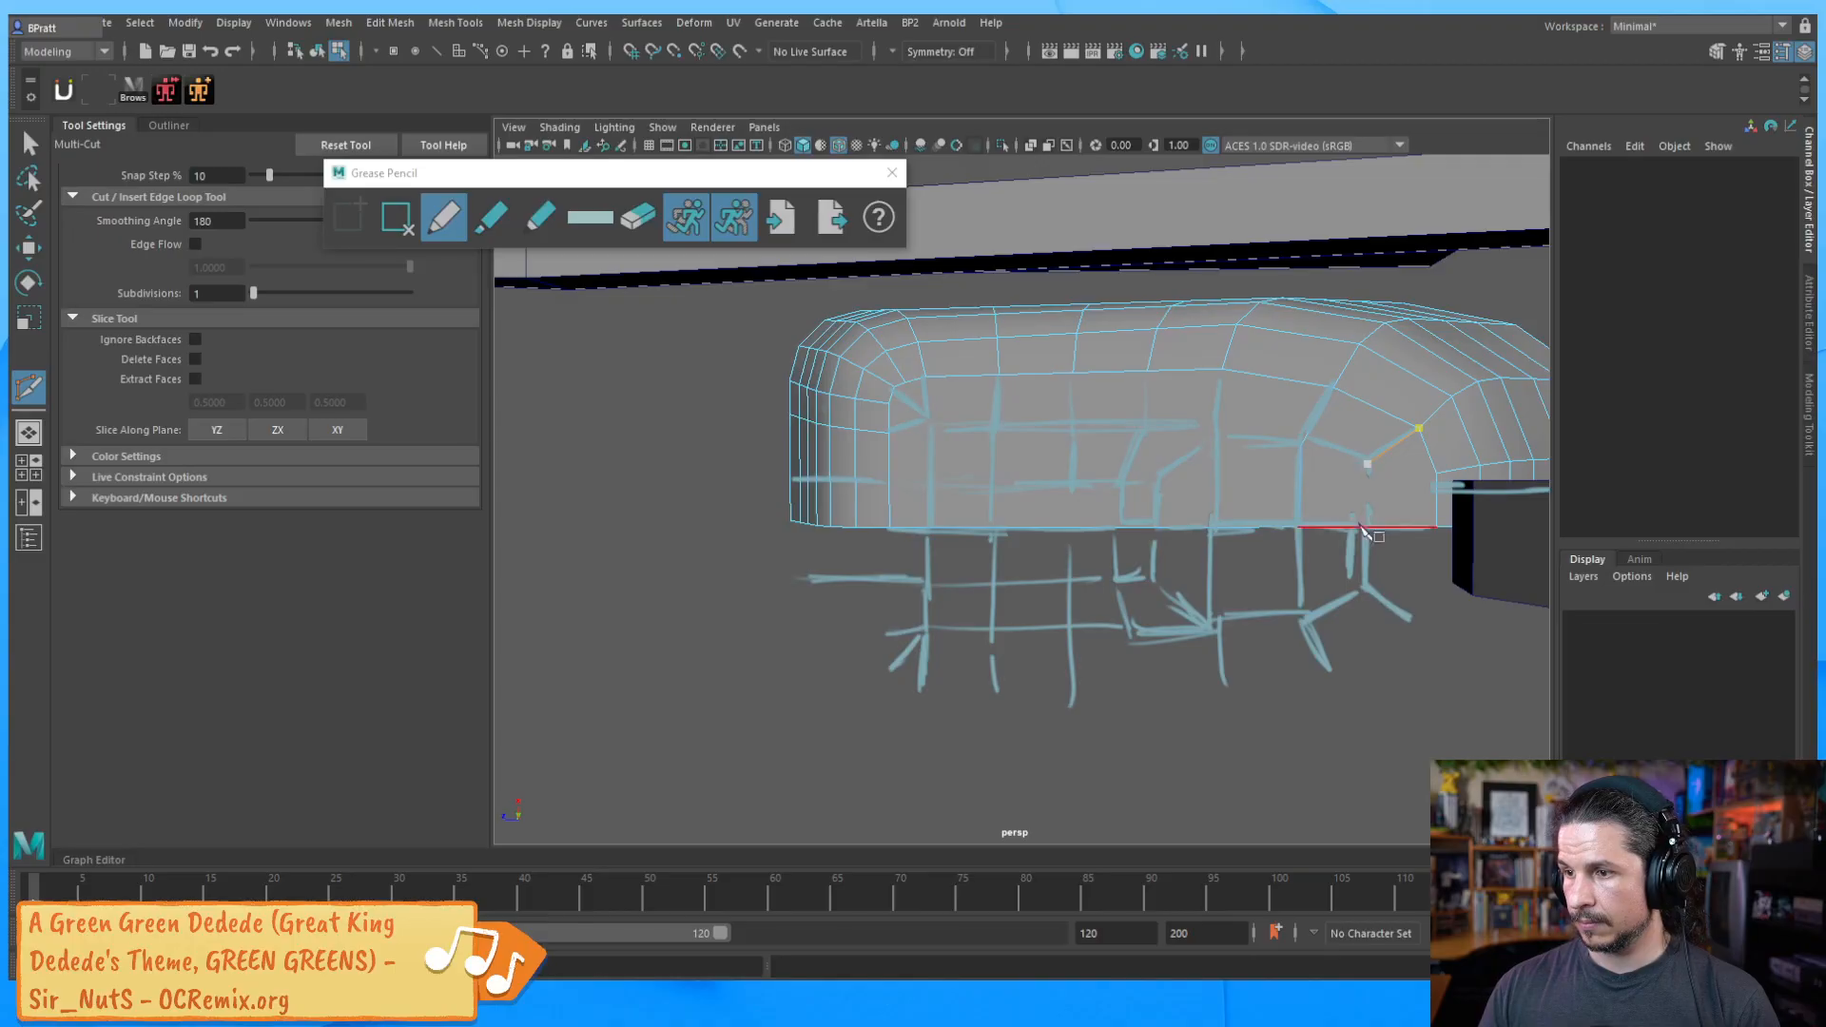
click(1370, 526)
key(Return)
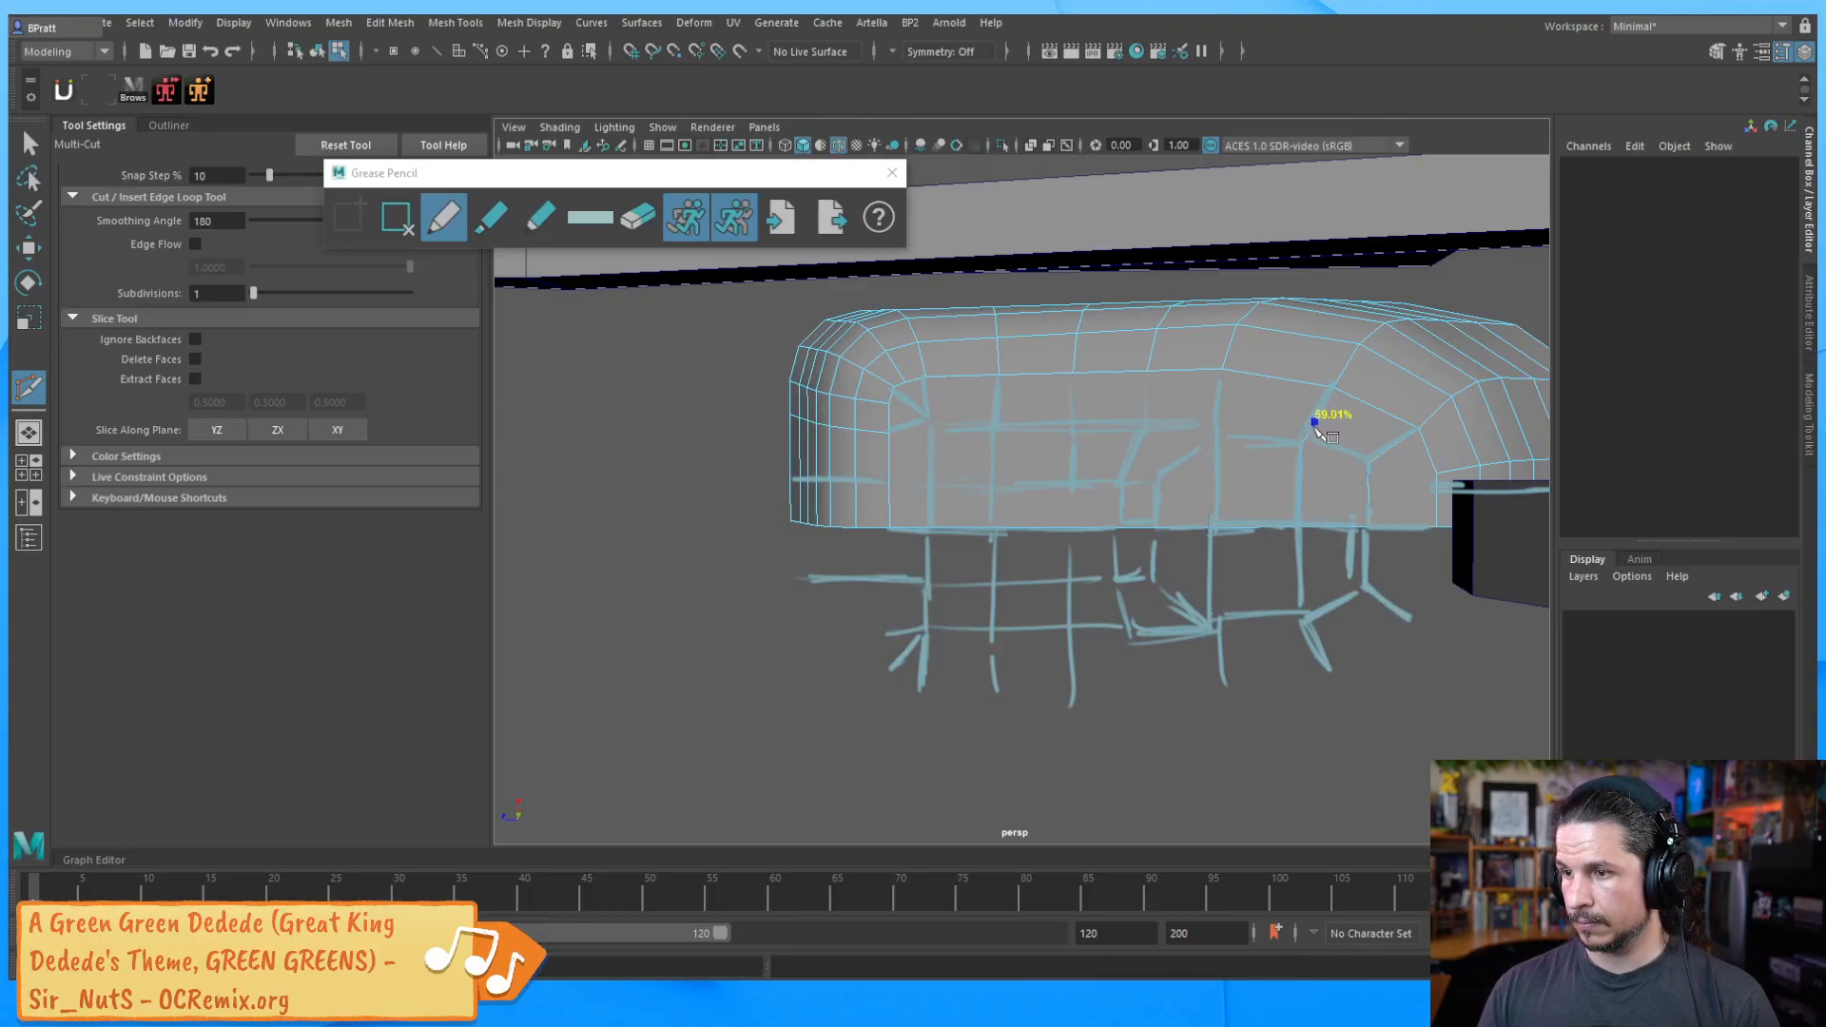
click(1368, 461)
key(Return)
Extend the inner cut one section toward the straight end and connect it across to the side vertex and centre edge
mouse_move(1339, 427)
alt+middle_down()
mouse_move(1332, 354)
mouse_move(1357, 294)
mouse_move(1423, 371)
mouse_move(1357, 416)
alt+middle_up()
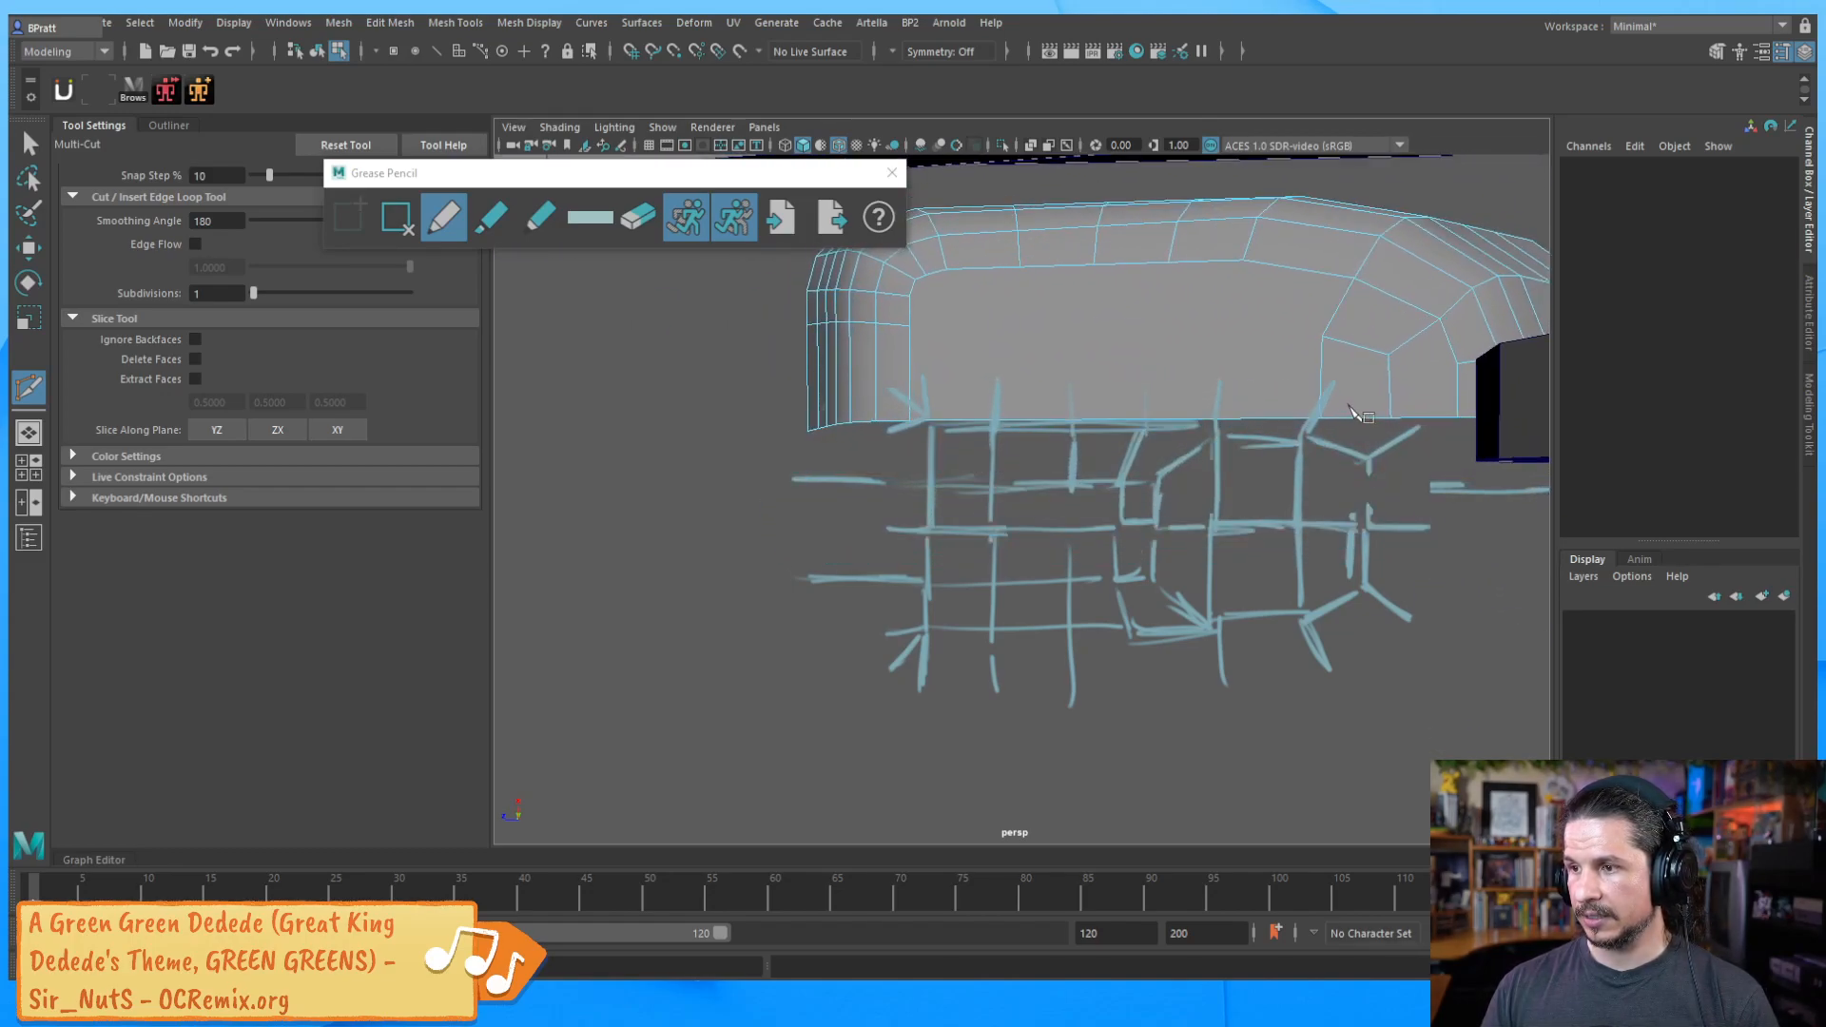
mouse_move(1455, 351)
alt+middle_down()
mouse_move(1374, 499)
mouse_move(1331, 476)
mouse_move(1373, 358)
alt+middle_up()
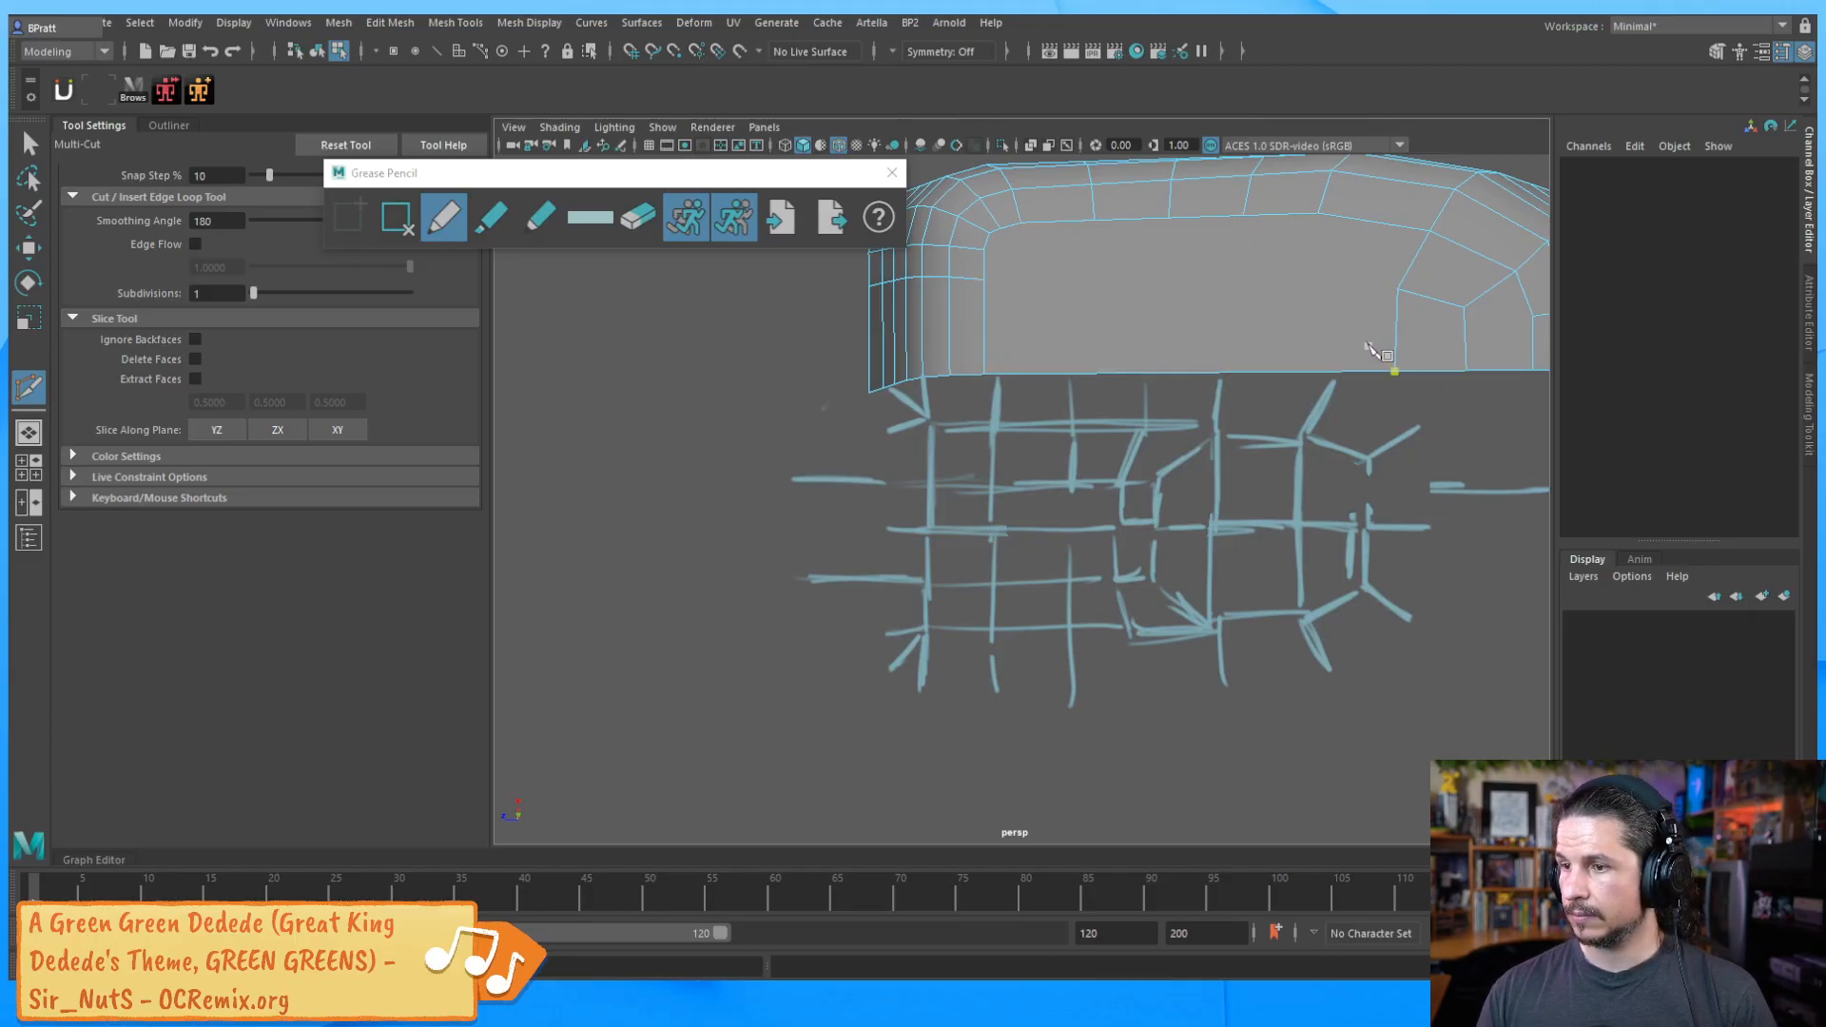
click(1397, 289)
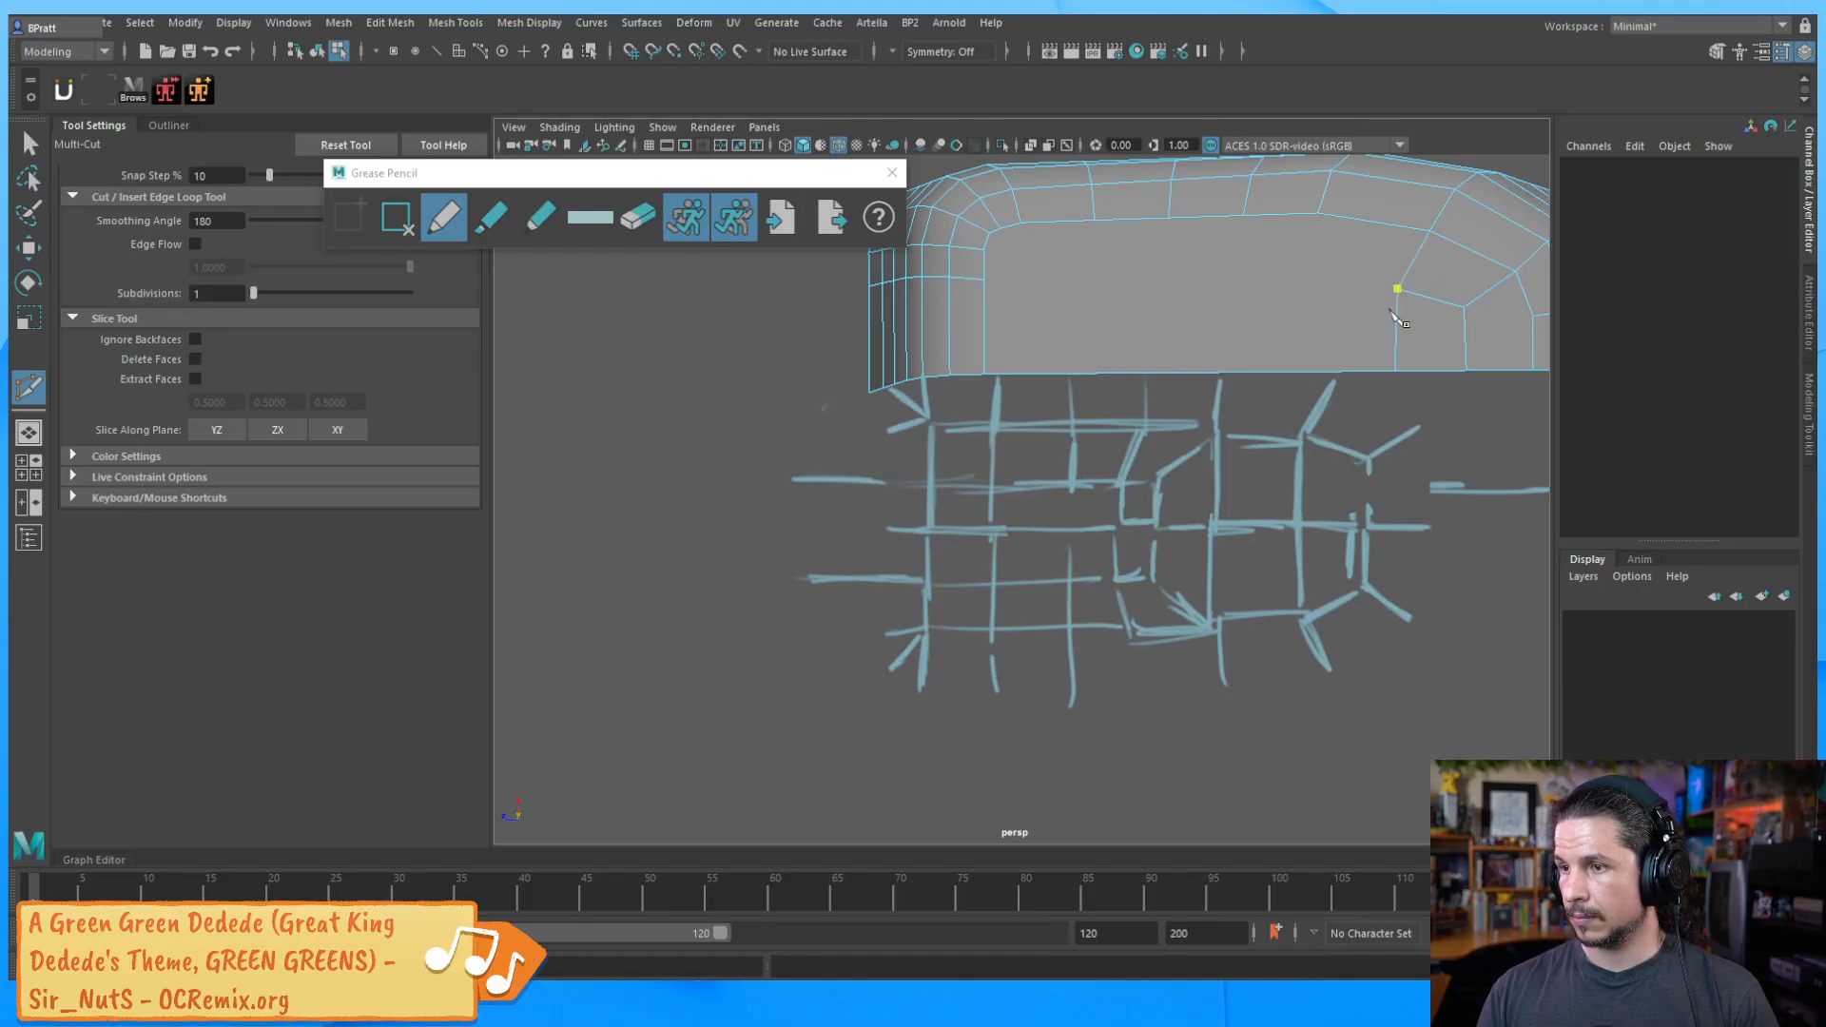
click(1320, 284)
click(1319, 213)
key(Return)
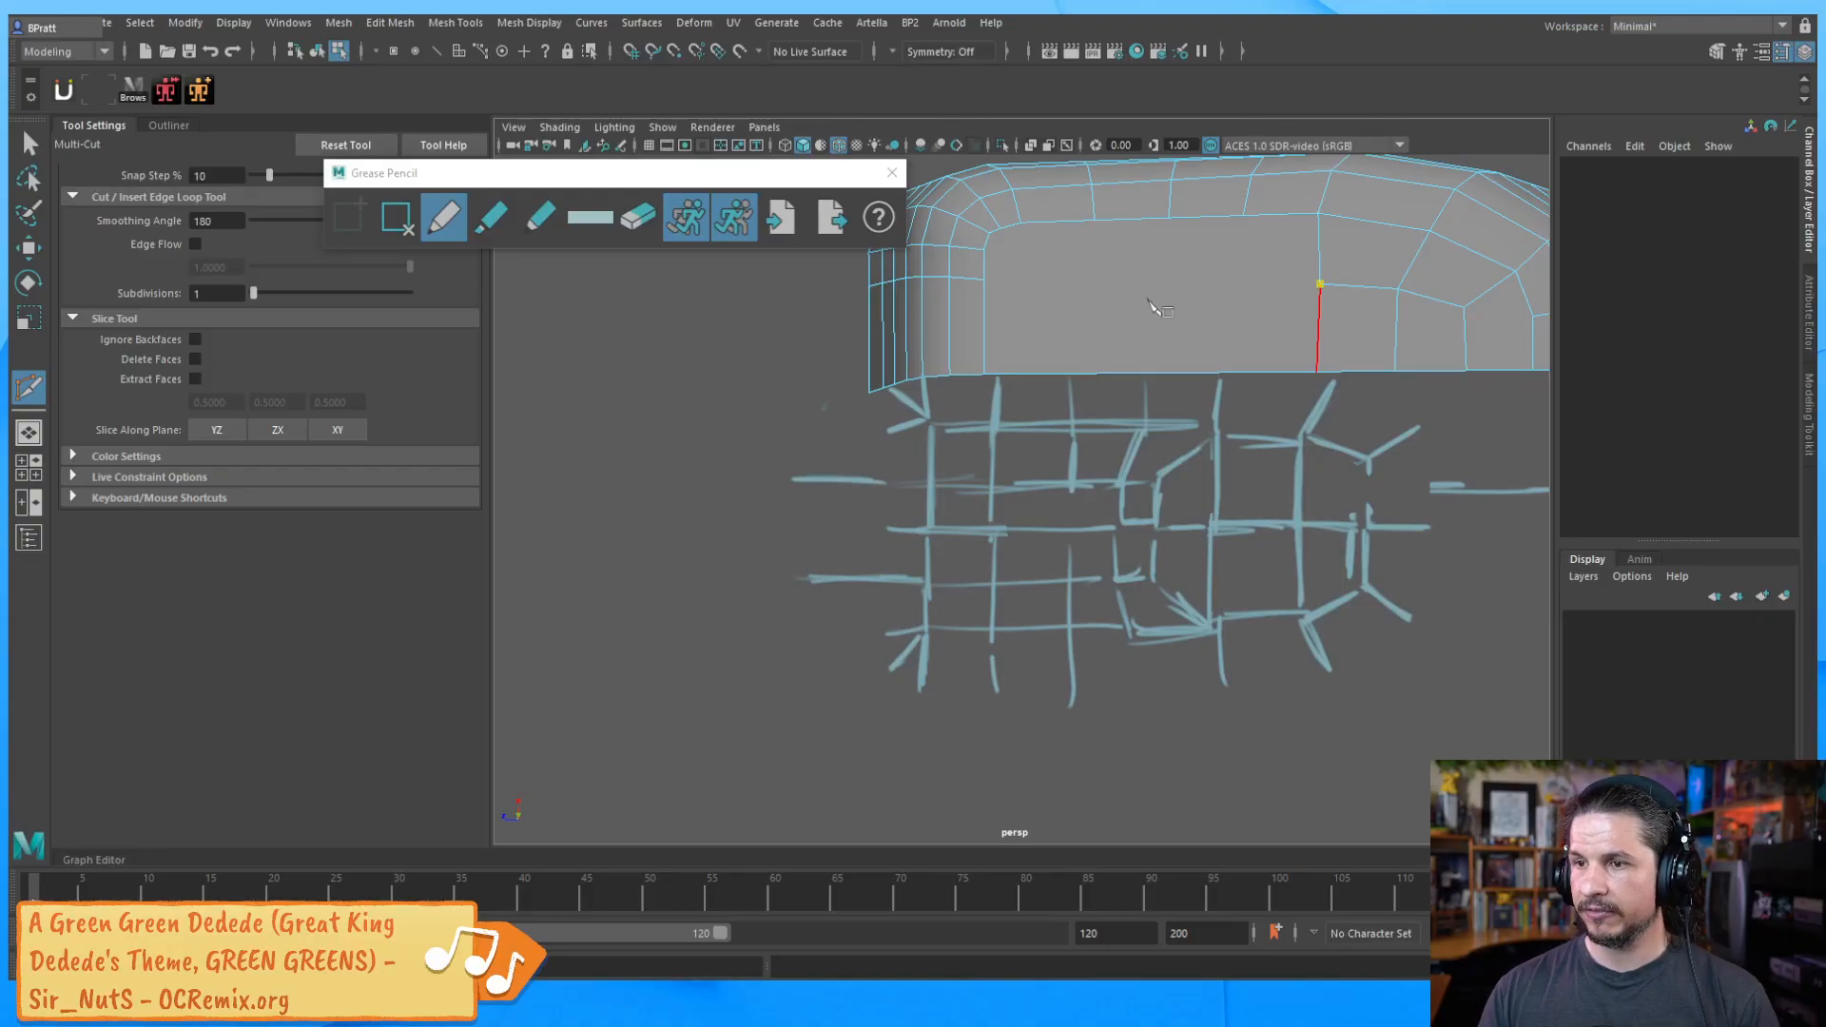
Cut a long inner edge toward the tub's straight end and turn it down to the centre edge
click(1034, 282)
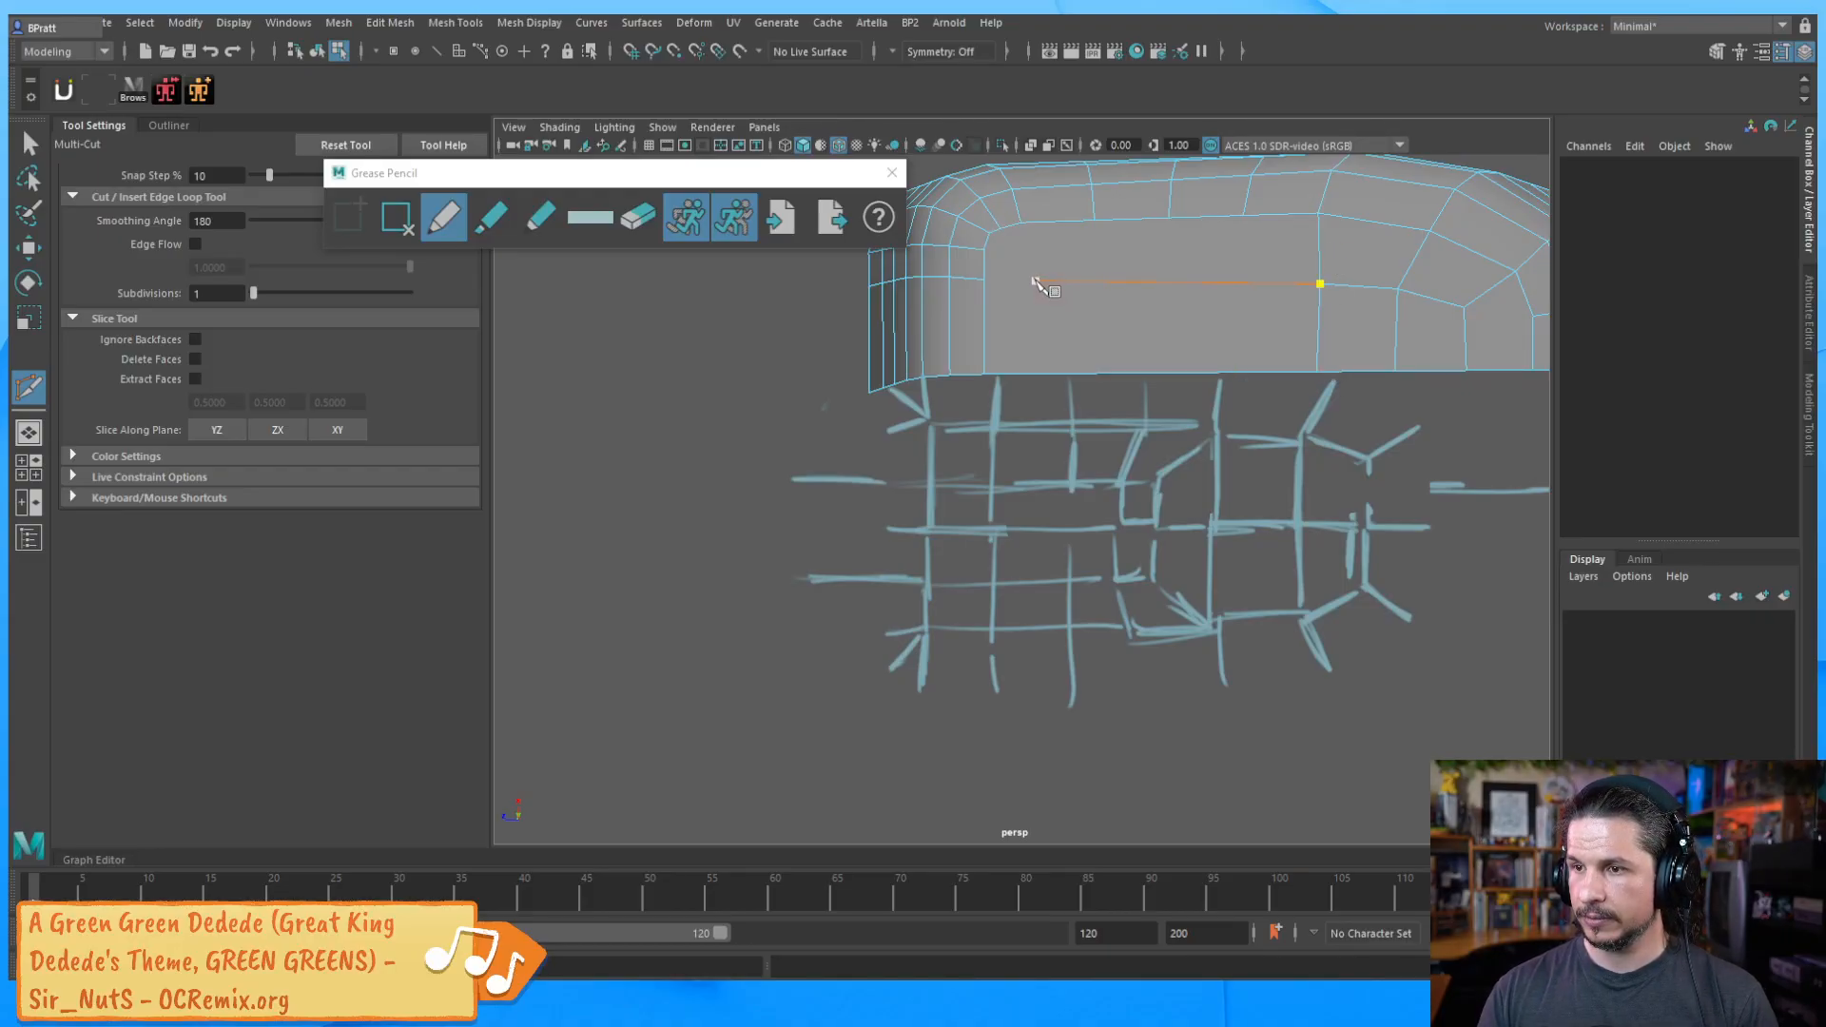
click(1037, 373)
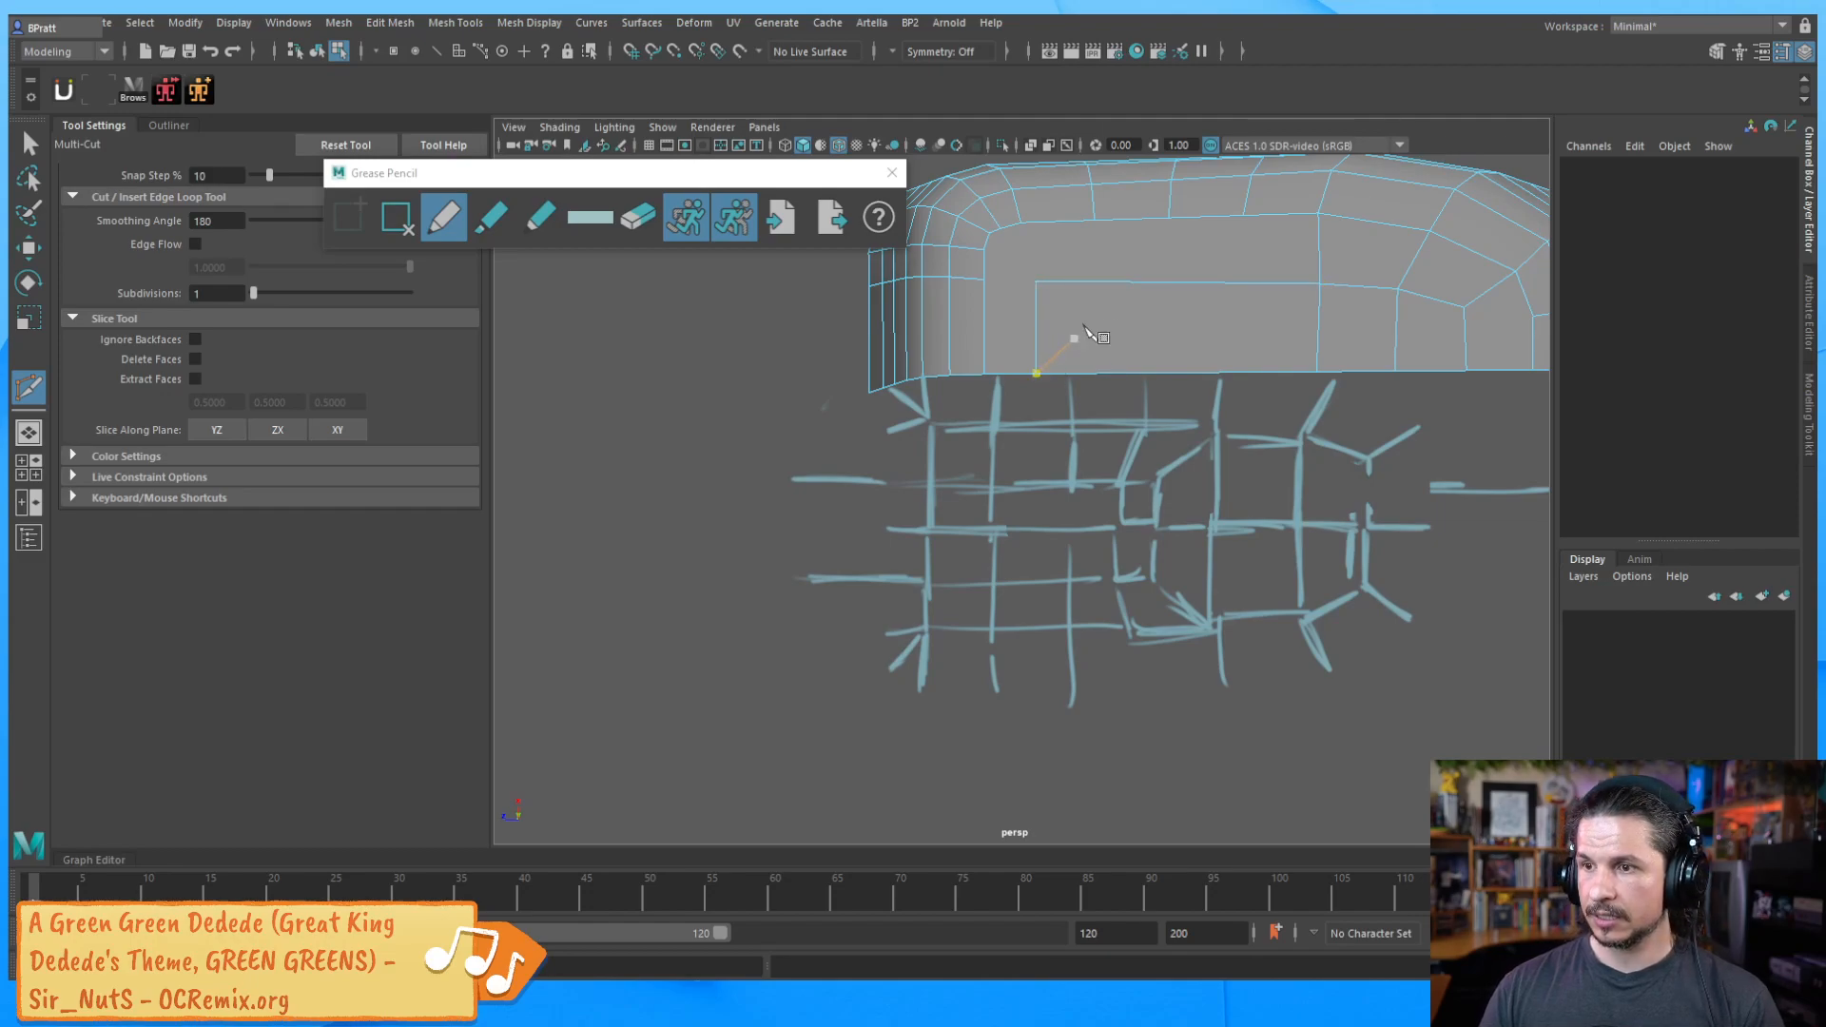
click(1051, 314)
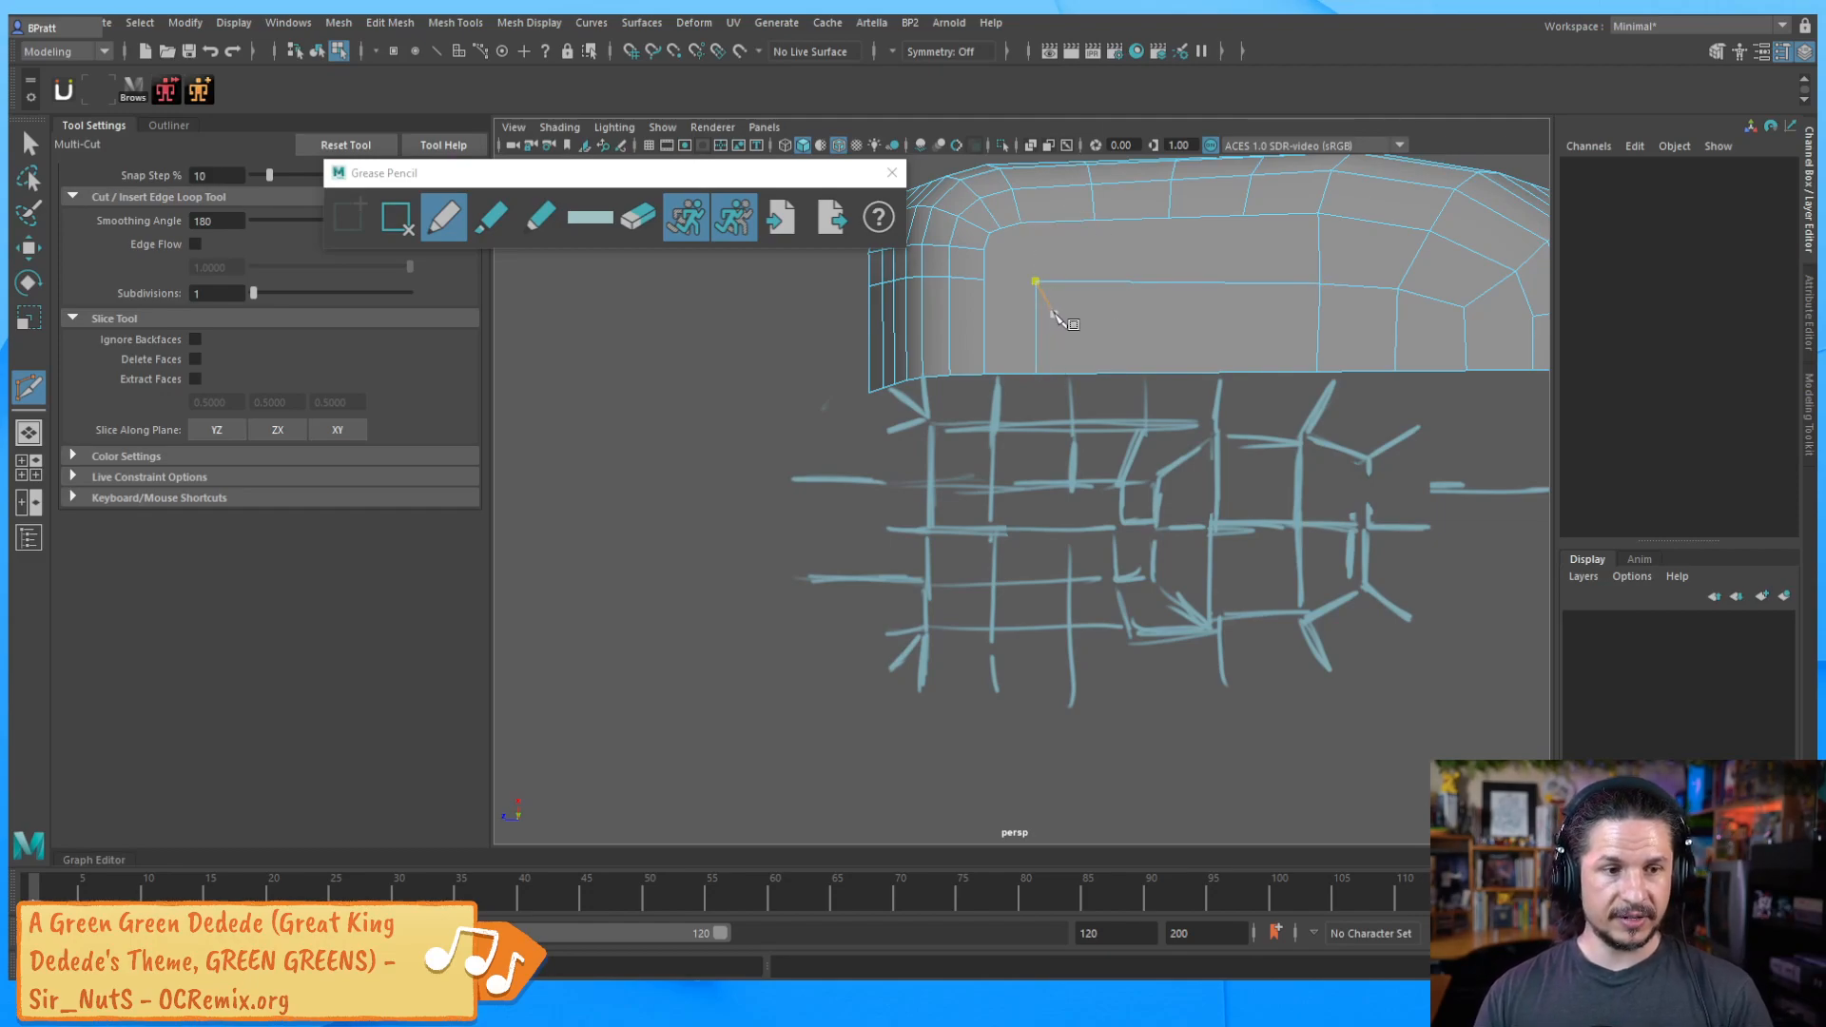
key(Return)
Move the Grease Pencil window away from the tub and dismiss the 2D Pan/Zoom options
mouse_move(659, 185)
mouse_down()
mouse_move(649, 289)
mouse_move(564, 324)
mouse_up()
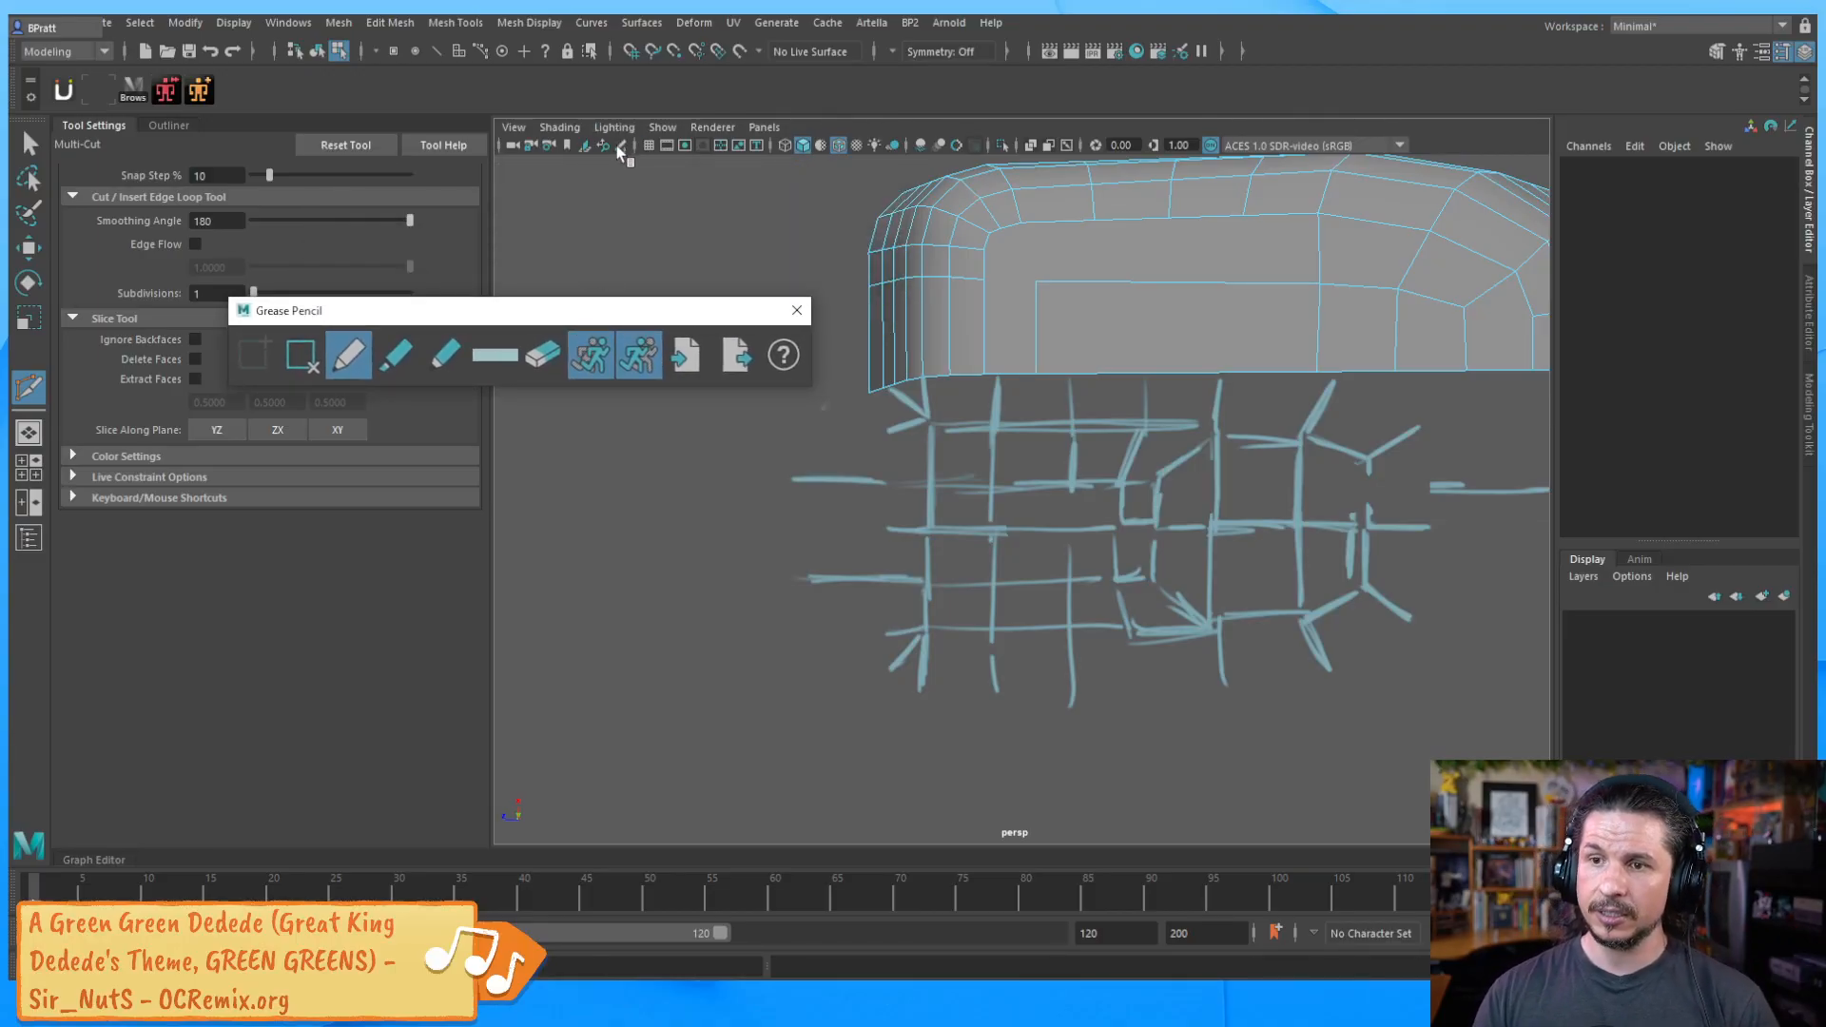
click(568, 145)
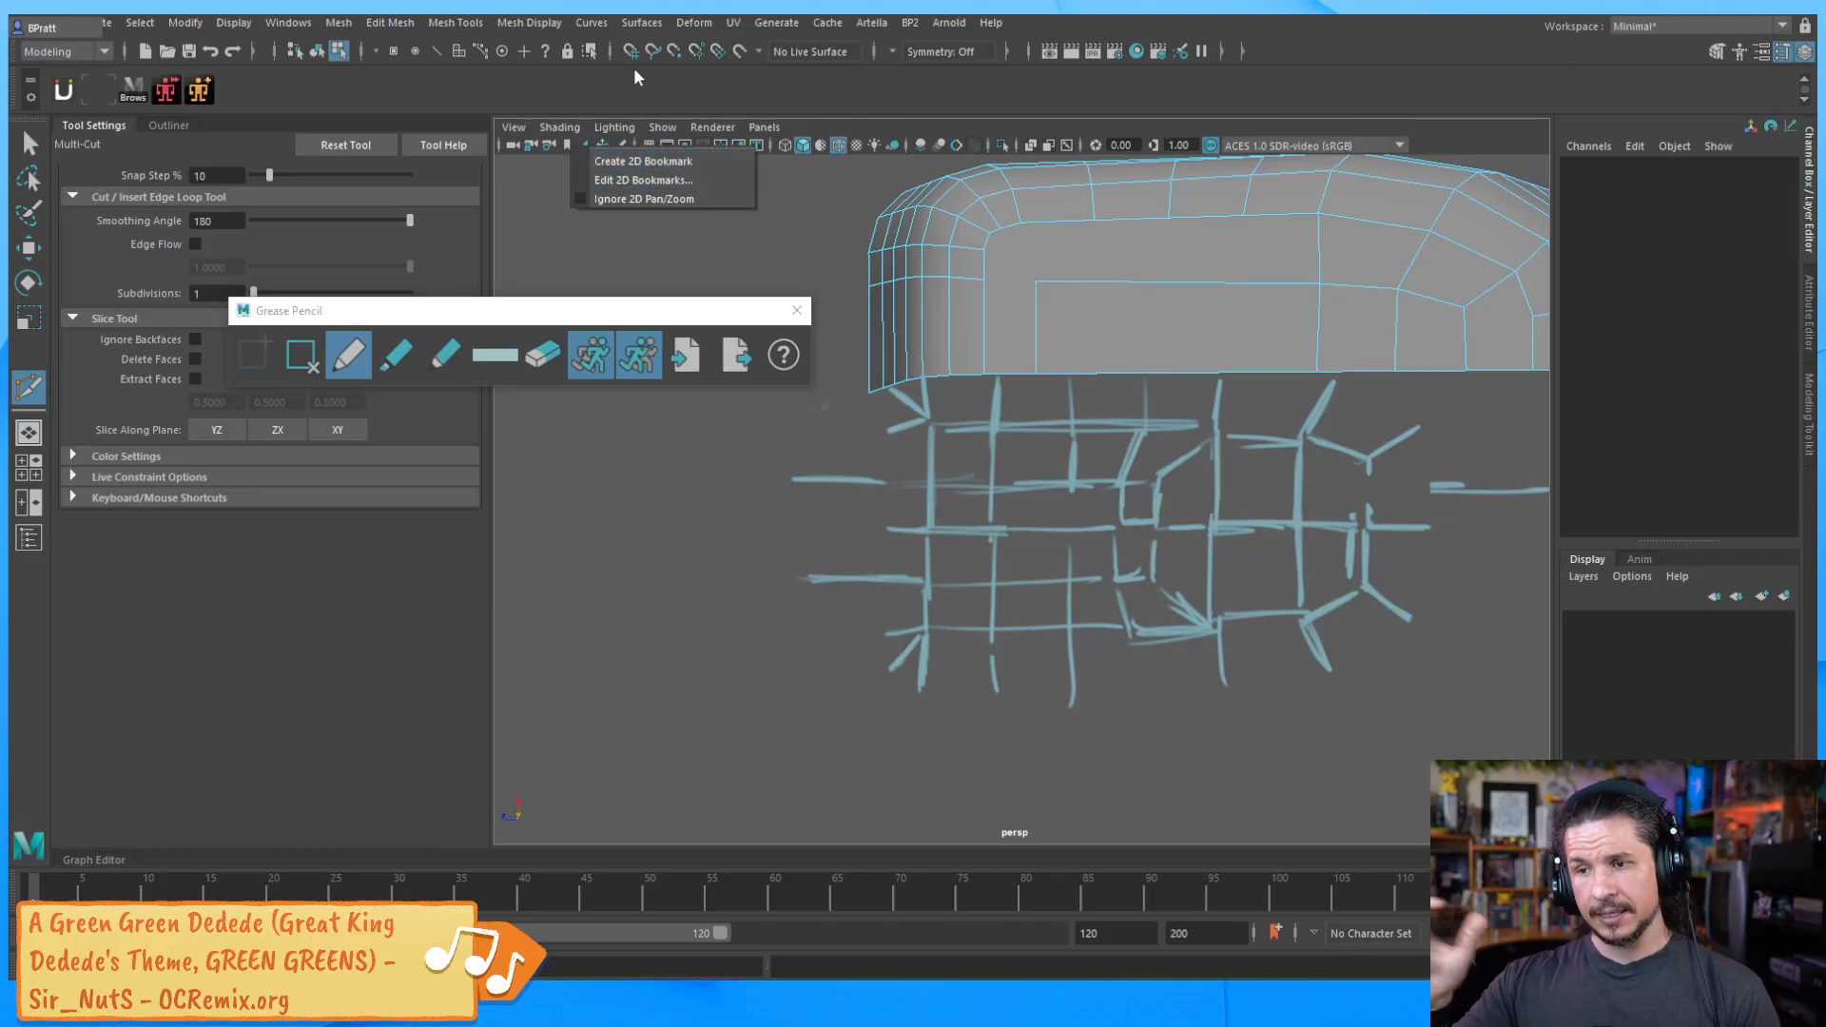
click(1029, 243)
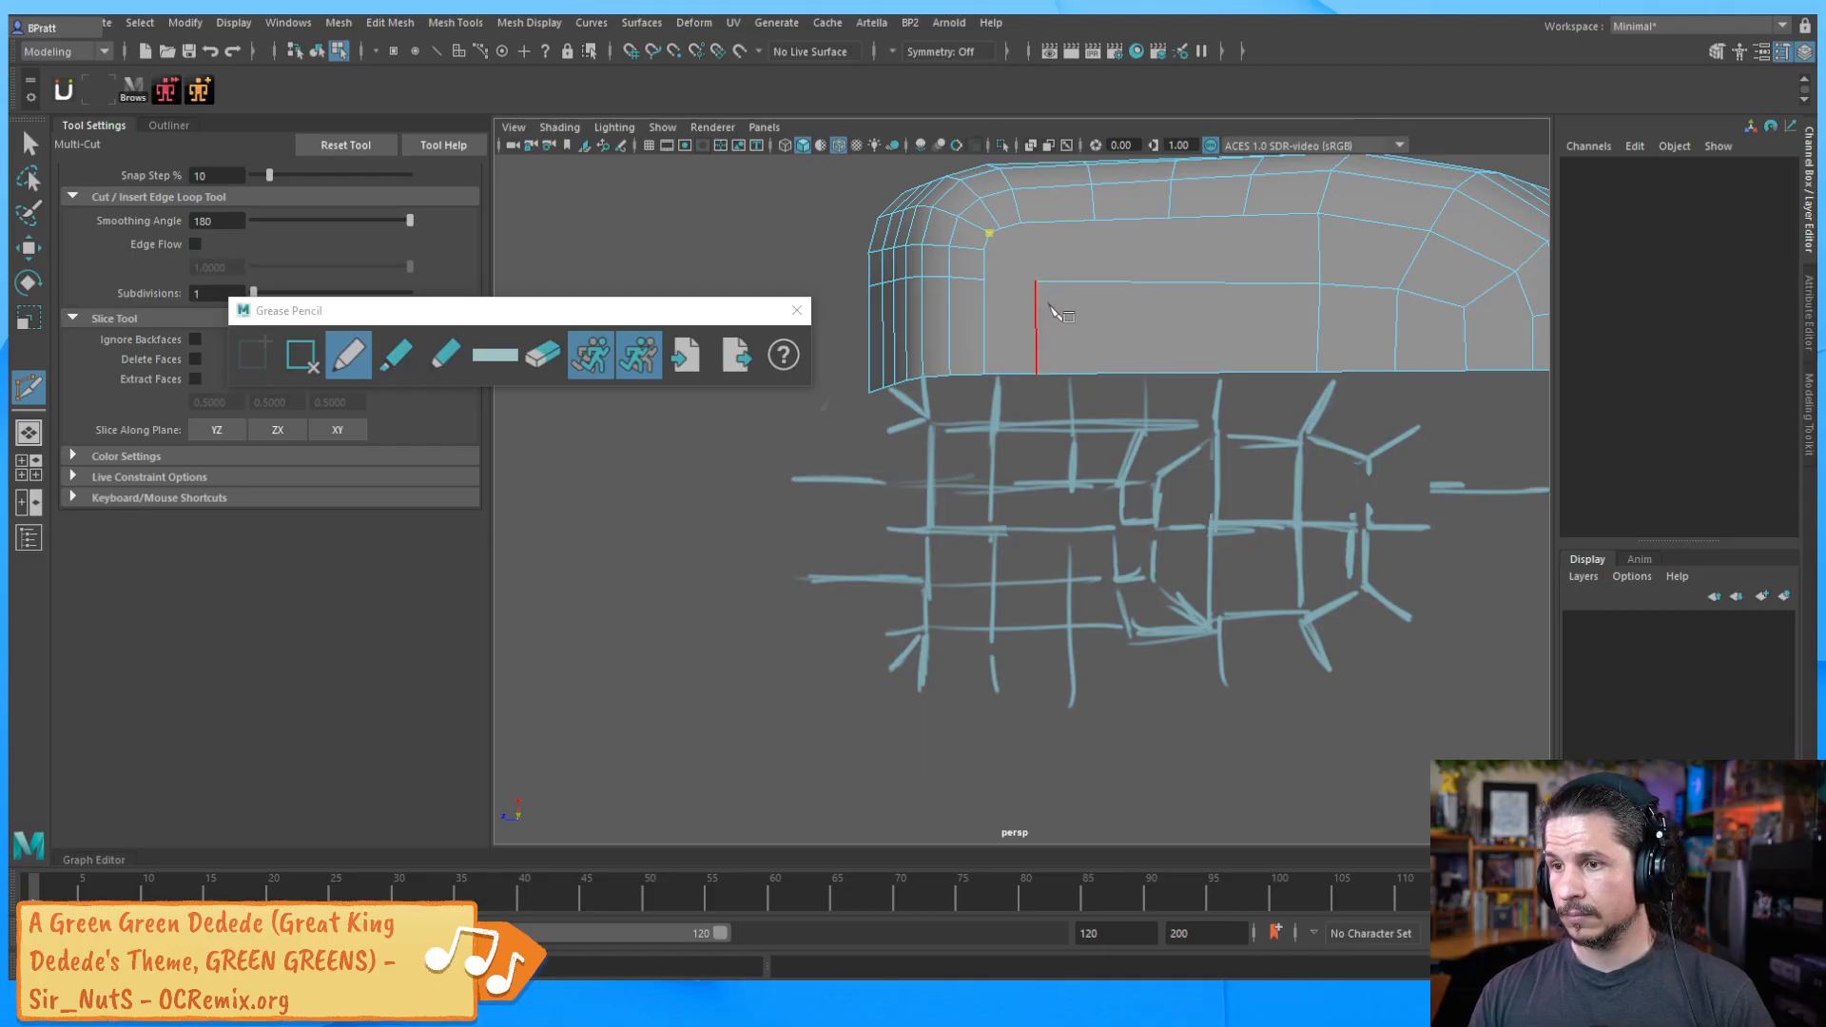
Insert an edge loop through the tub's straight end wall between the centre edge and the existing row
click(984, 335)
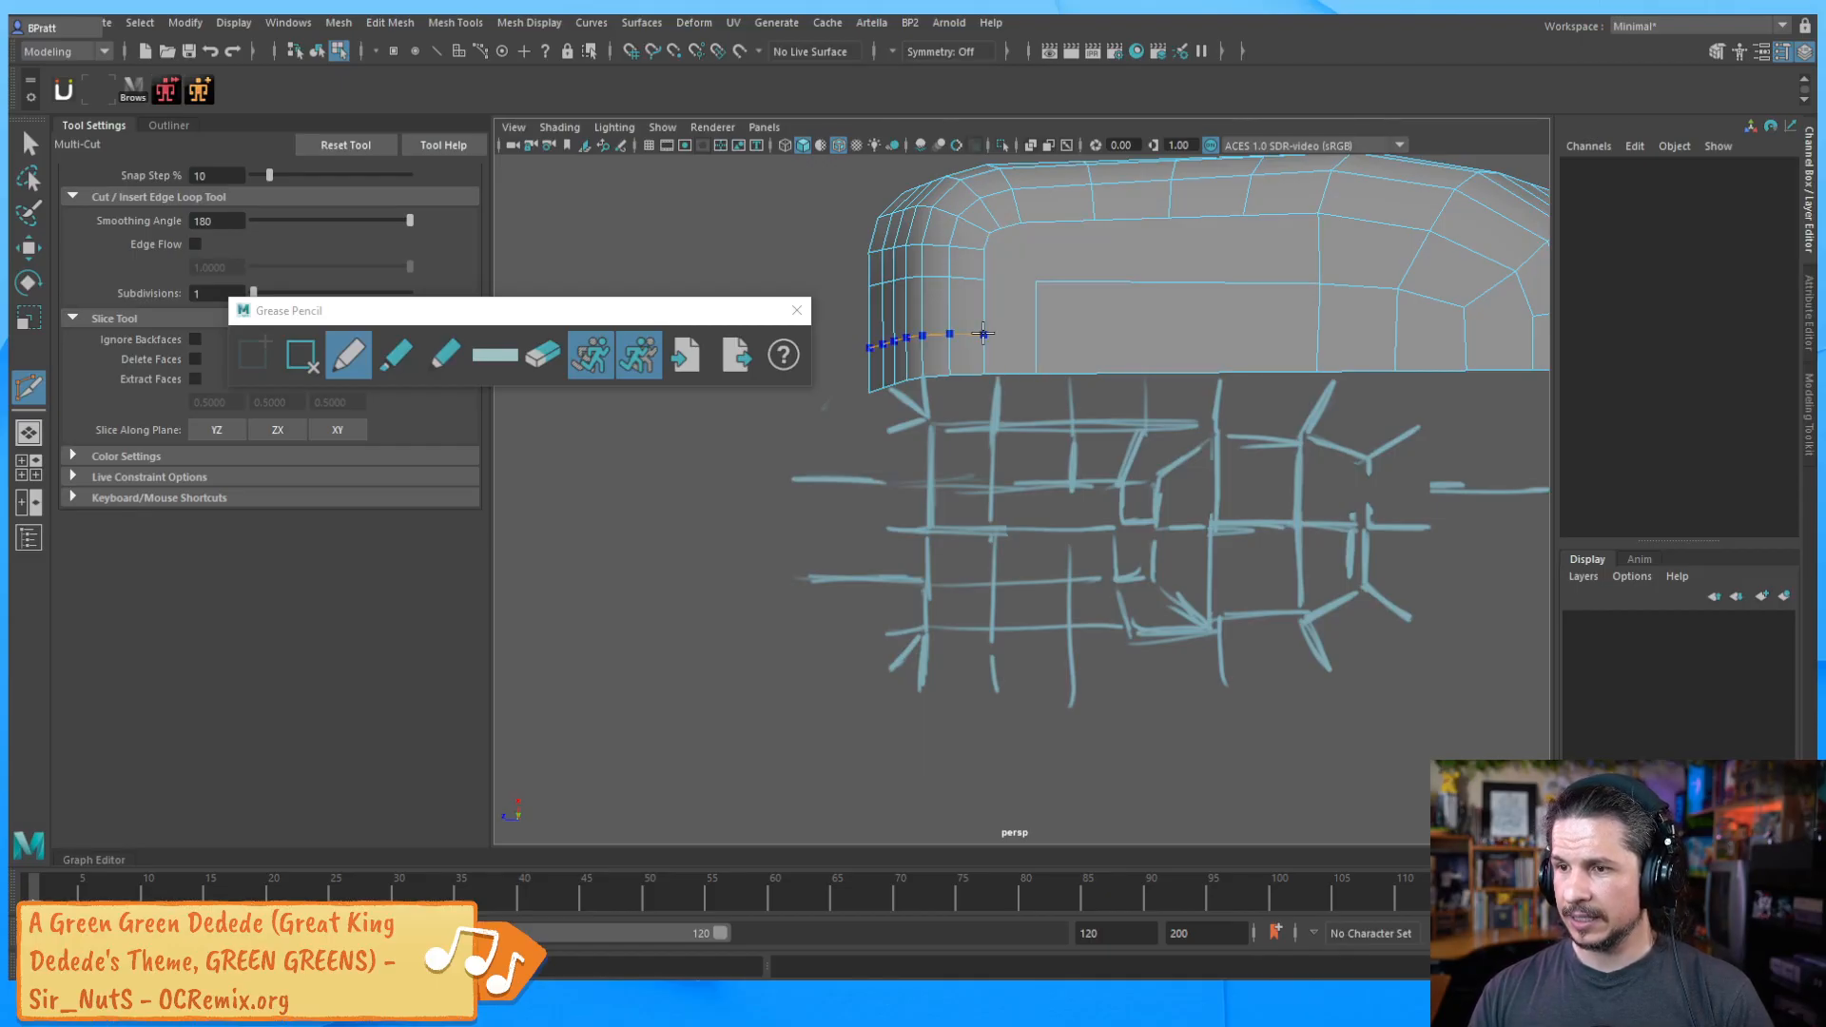
ctrl+click(984, 324)
click(1036, 289)
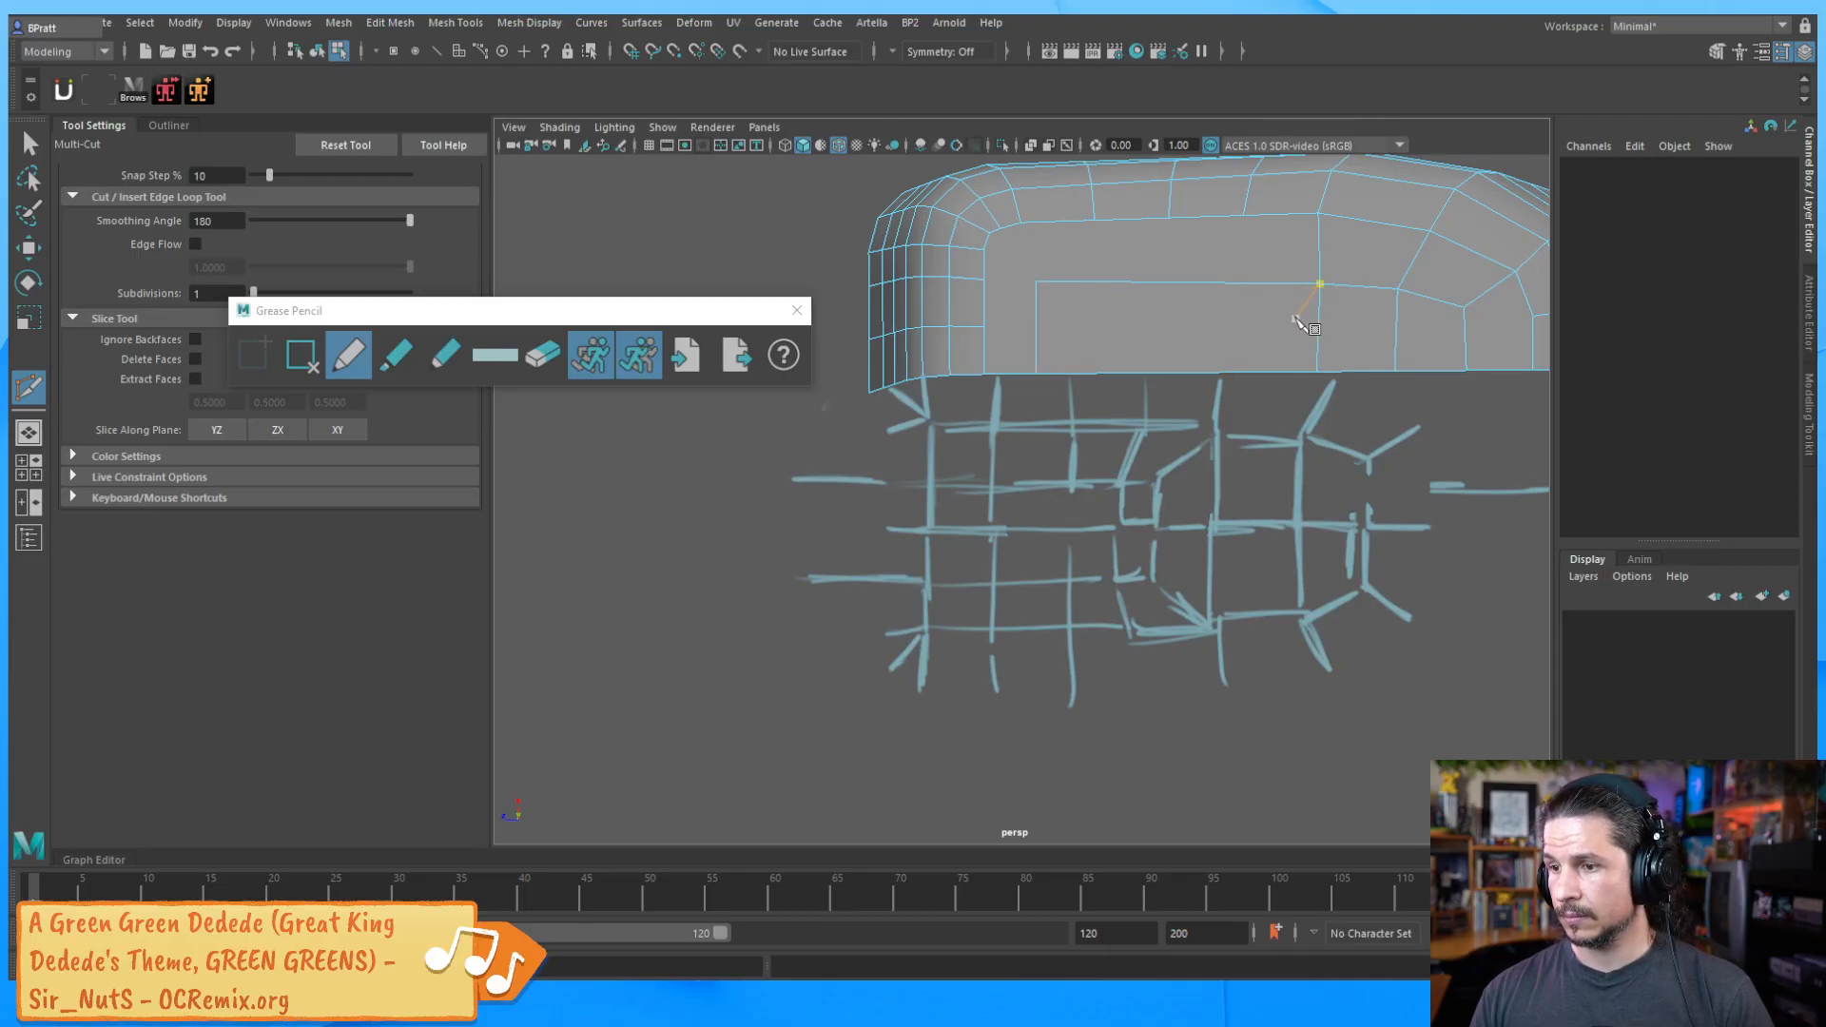
click(1319, 284)
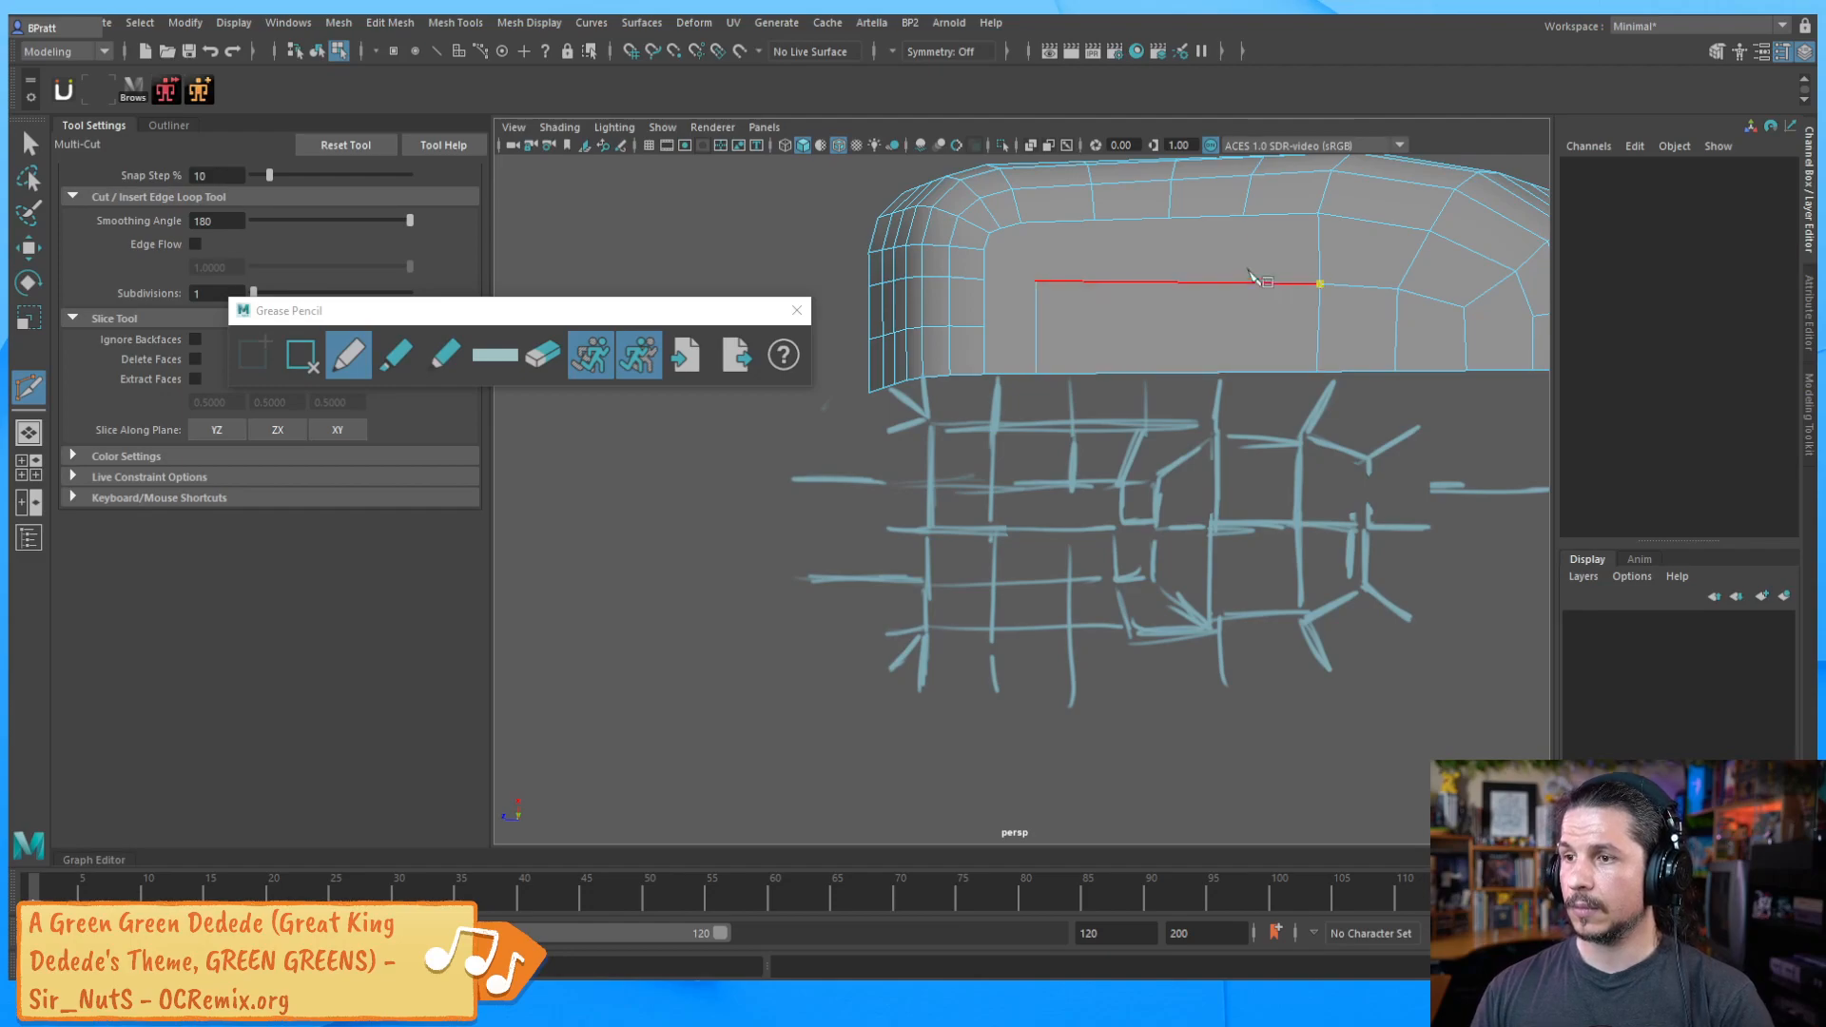
Cut three cross edges from successive side vertices over the inner cut to the centre edge, working toward the straight end
click(1229, 218)
click(1243, 216)
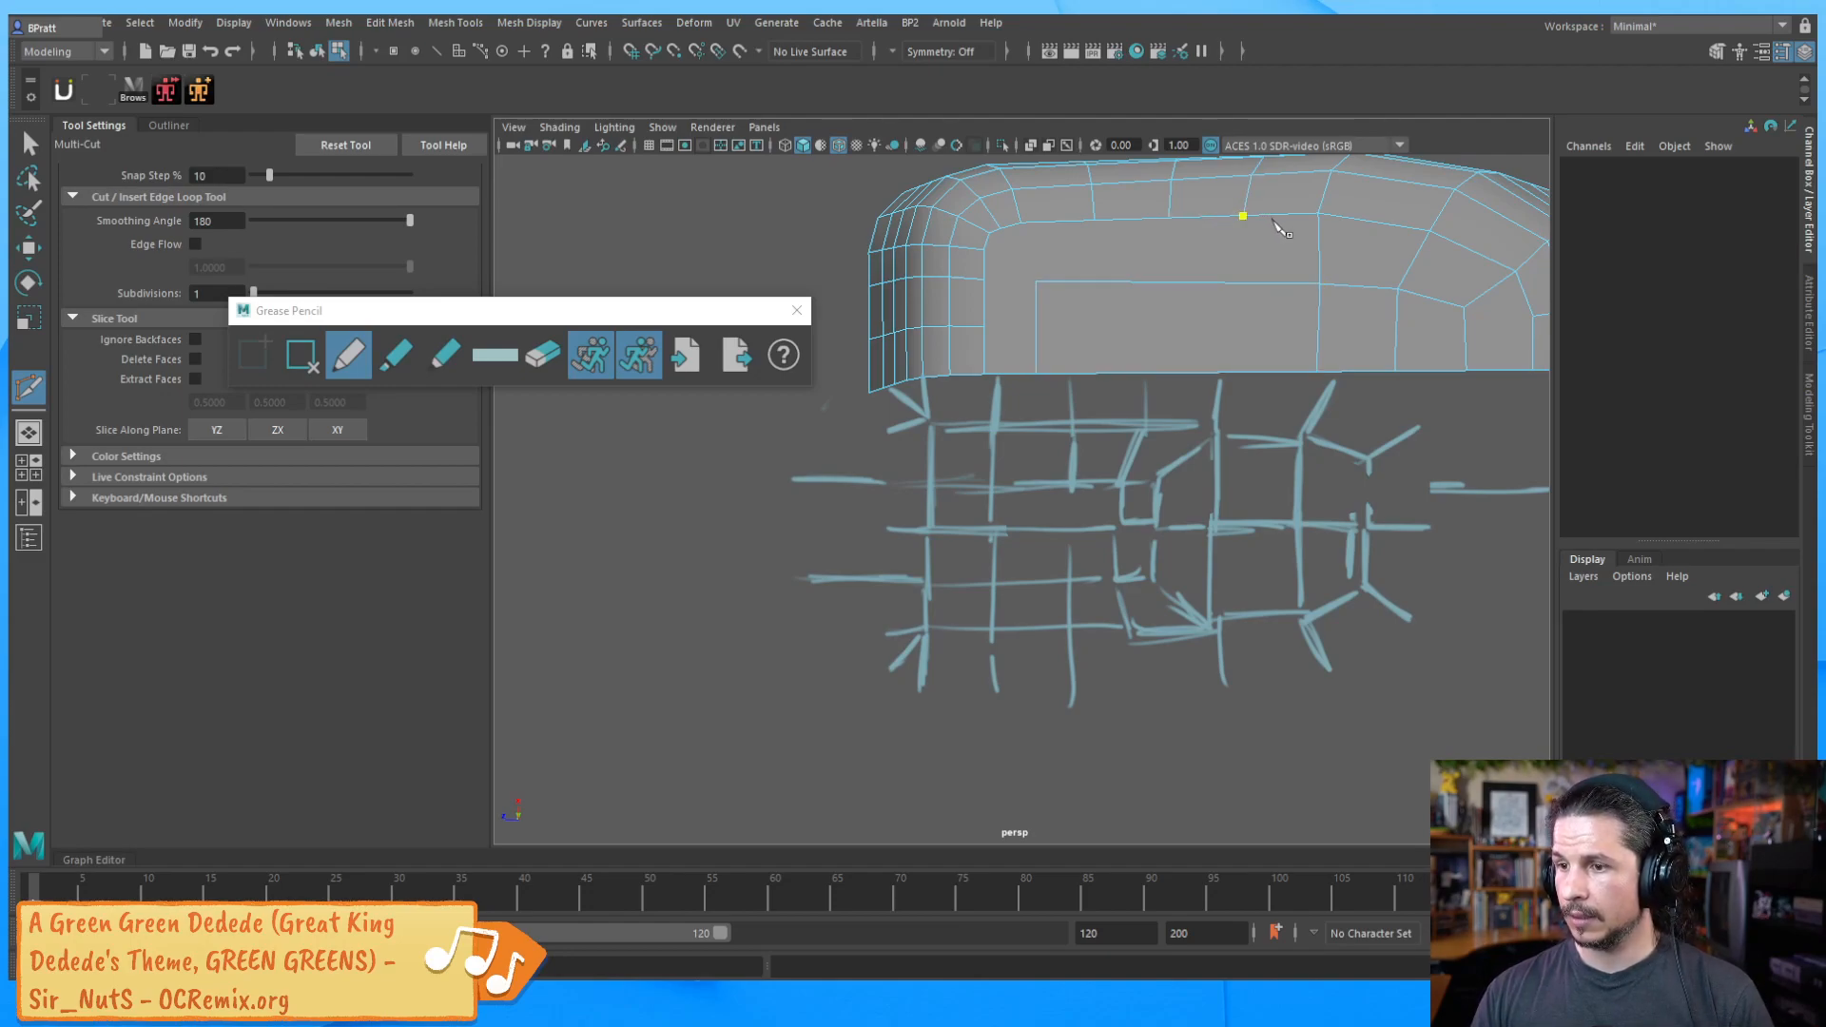
click(1245, 372)
key(Return)
click(1170, 218)
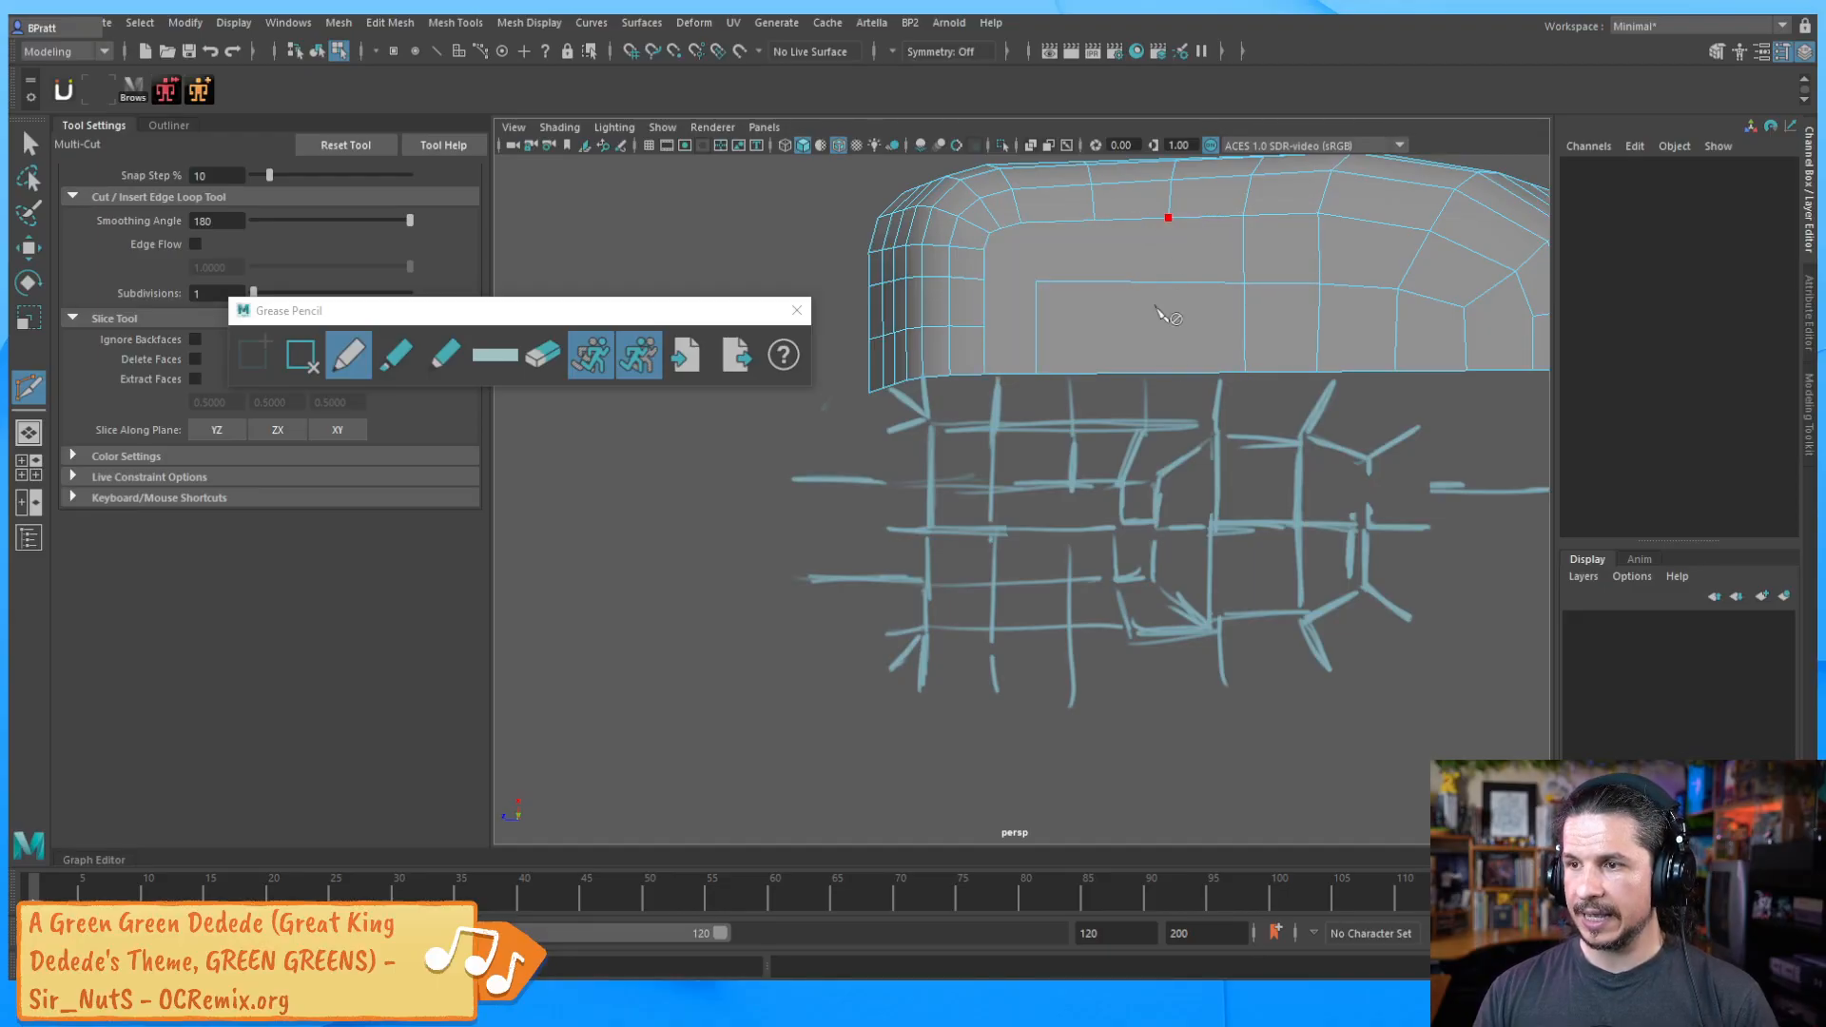
click(1173, 373)
right_click(1175, 370)
click(1095, 220)
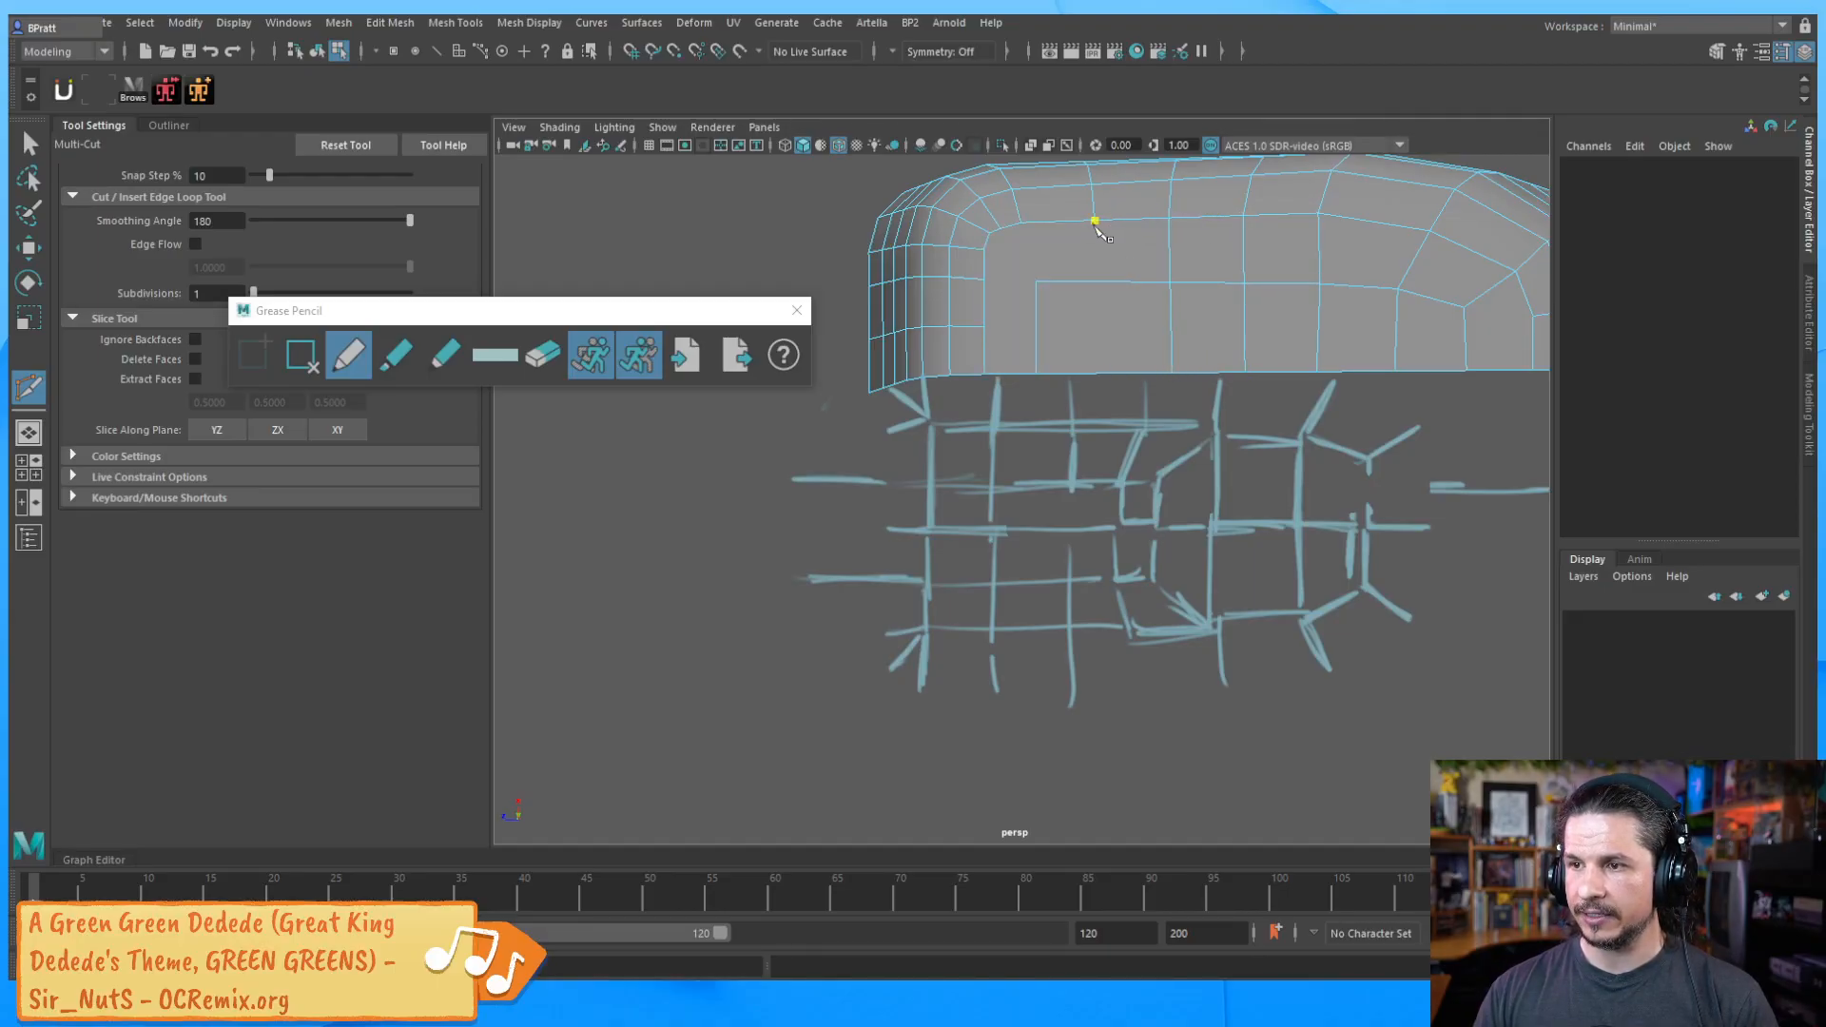
click(1096, 373)
right_click(1098, 373)
Cut an edge from the side vertex nearest the straight end to the corner of the inner cut
click(1019, 222)
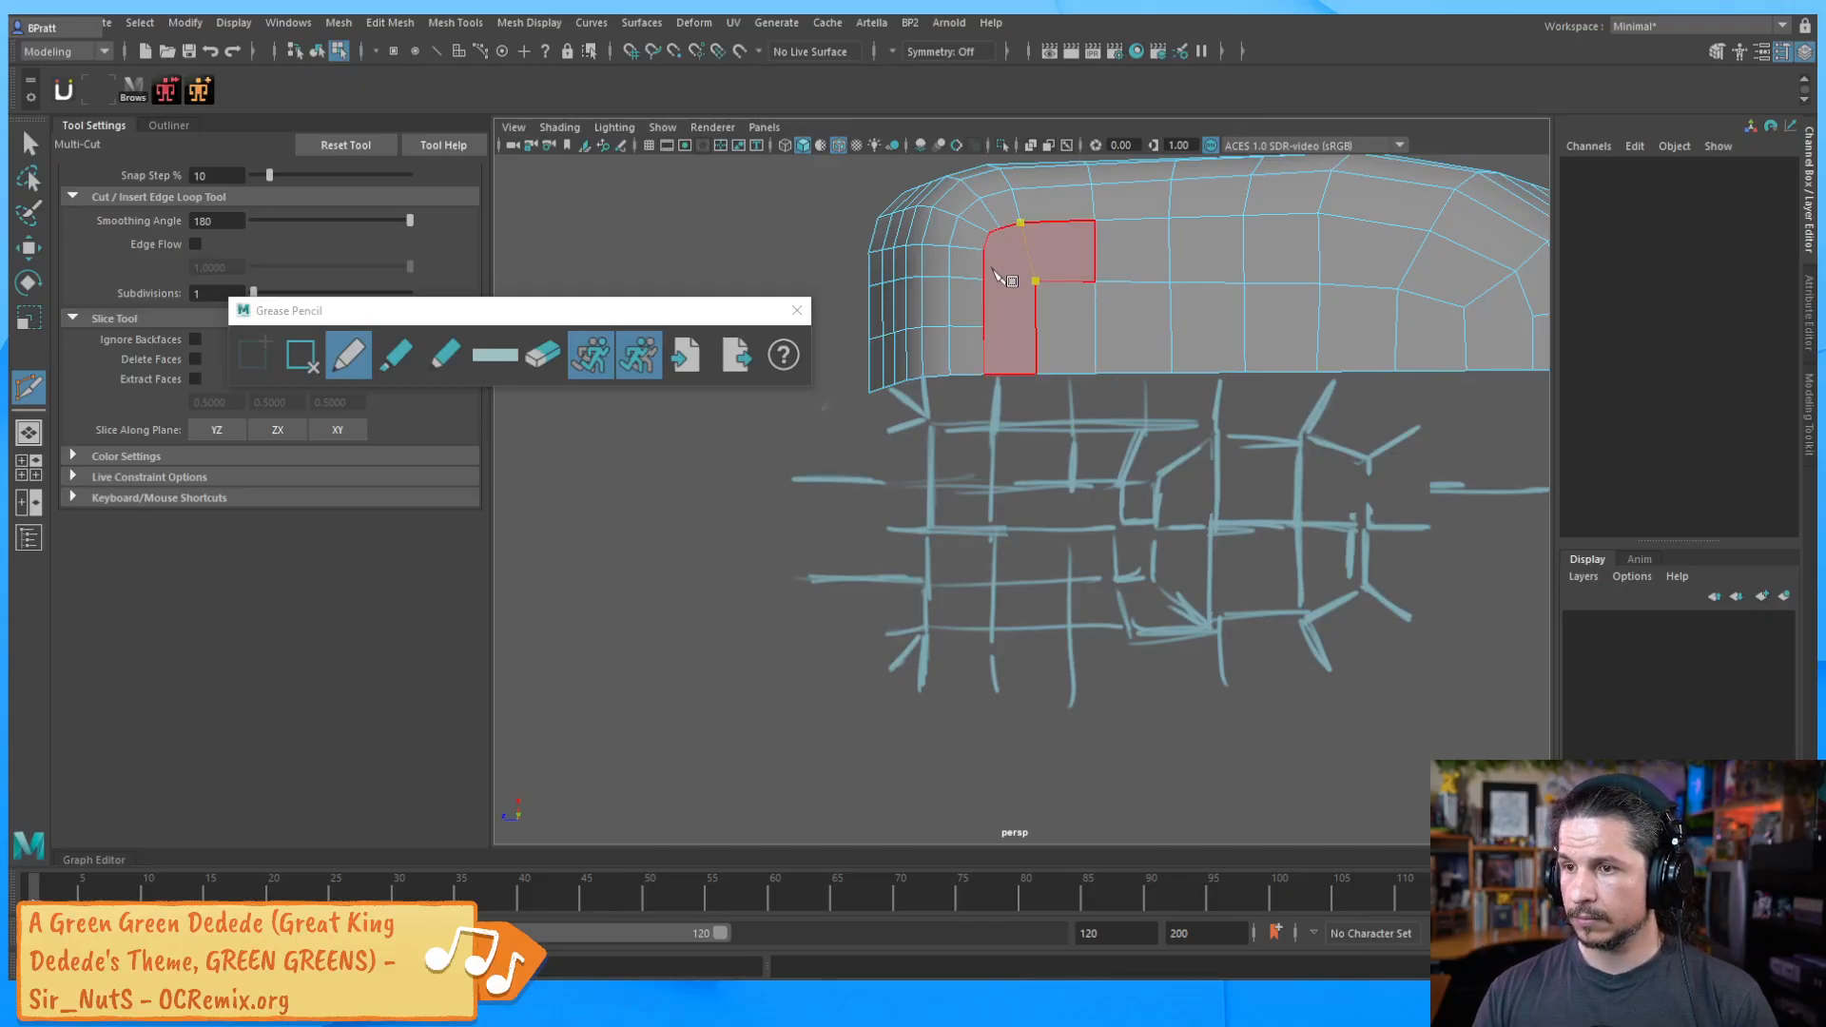
key(t)
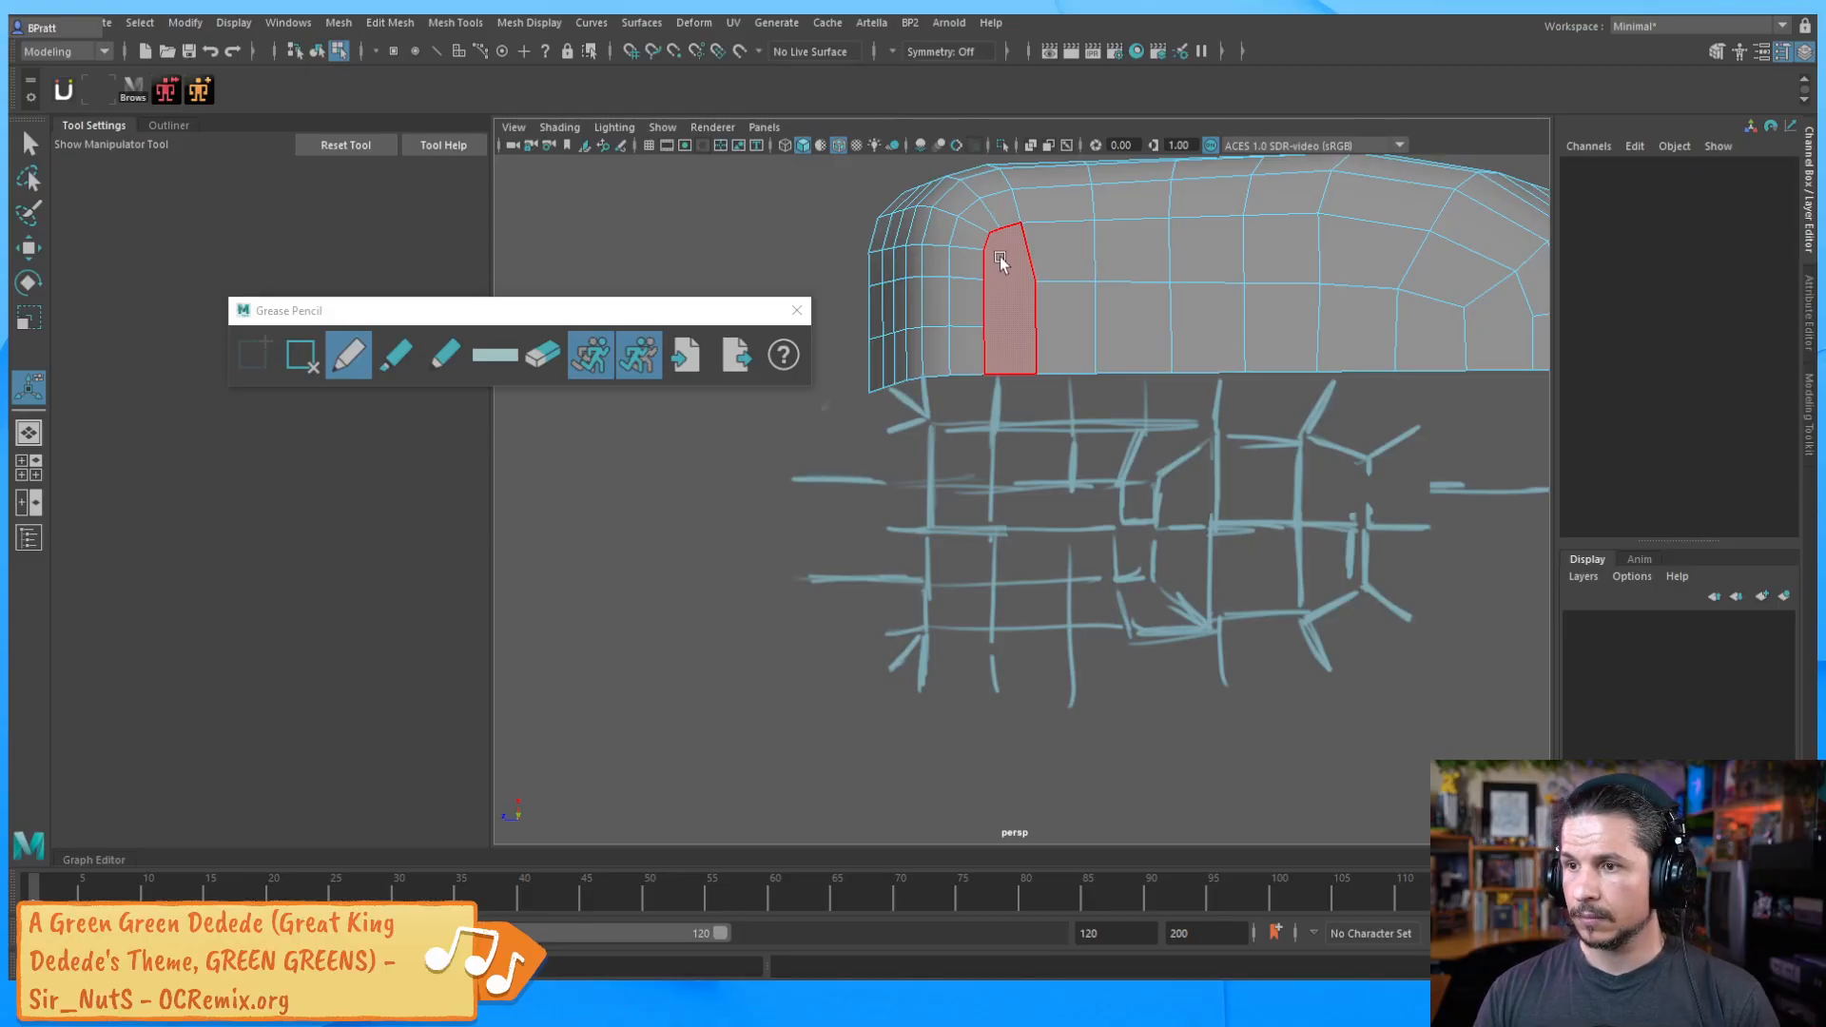
key(q)
key(F8)
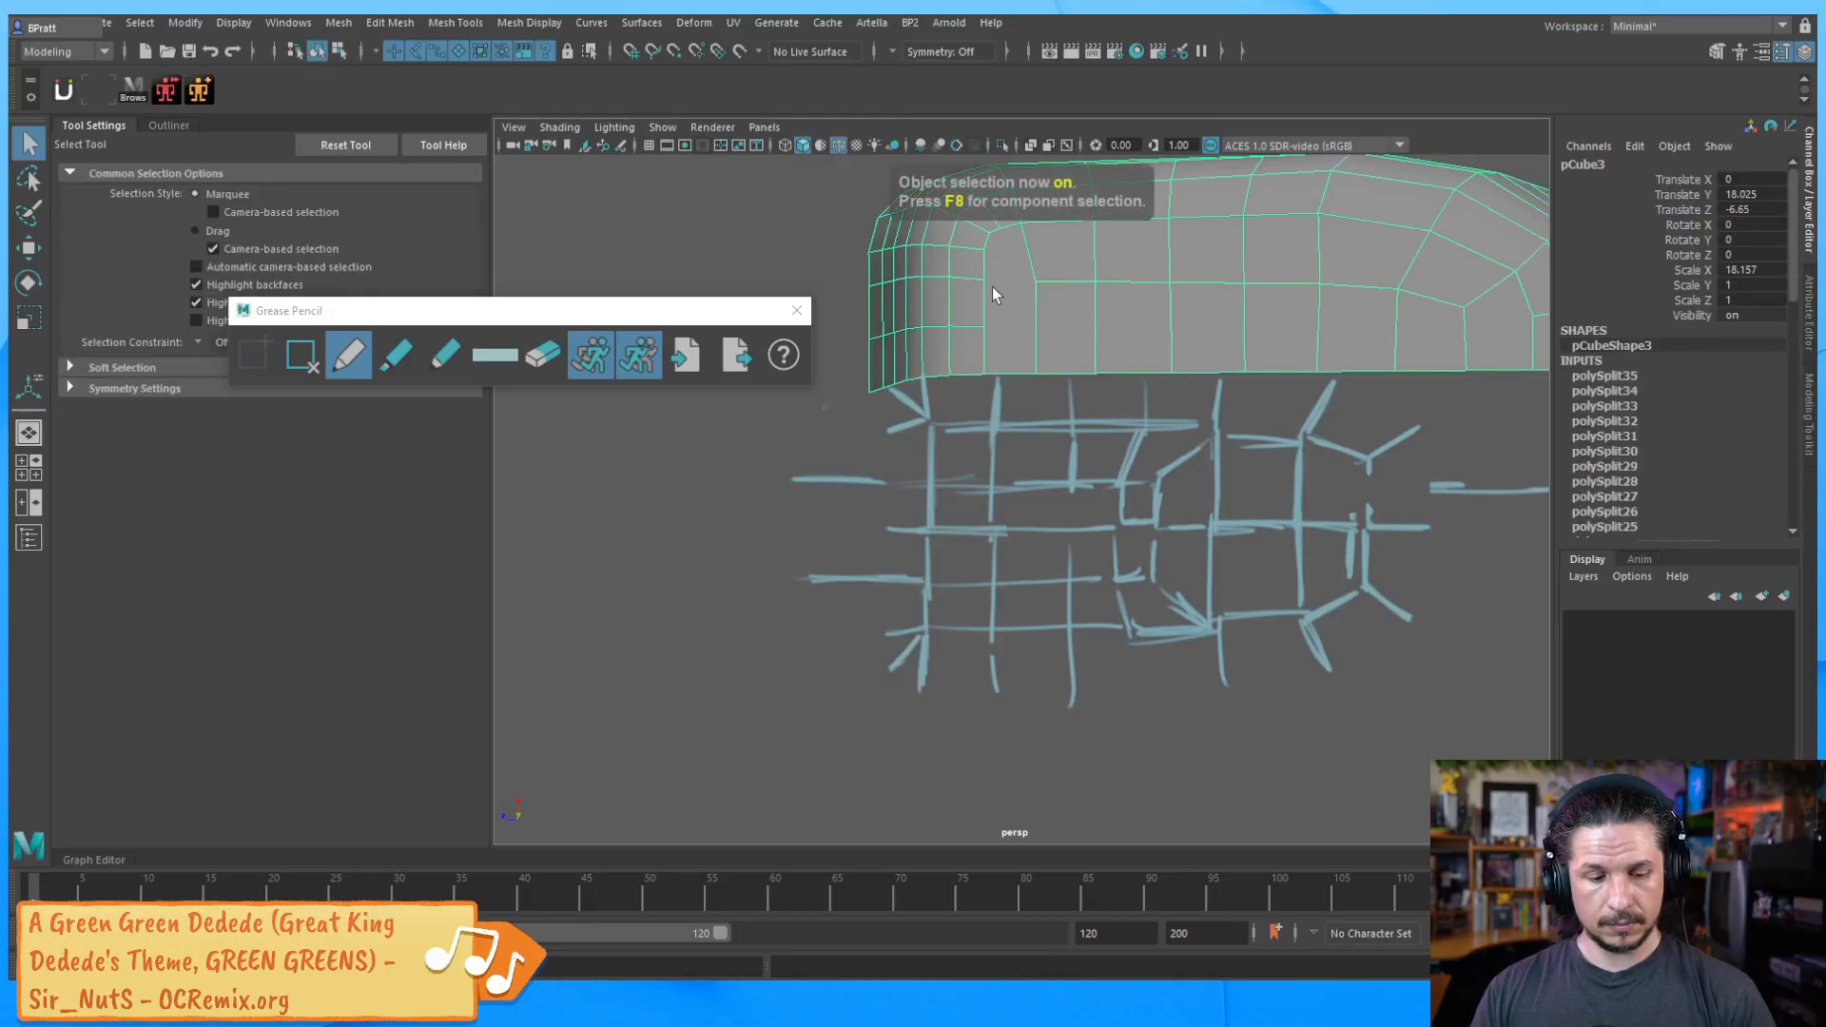
key(t)
mouse_move(1041, 271)
alt+mouse_down()
mouse_move(1060, 334)
mouse_move(1007, 266)
alt+mouse_up()
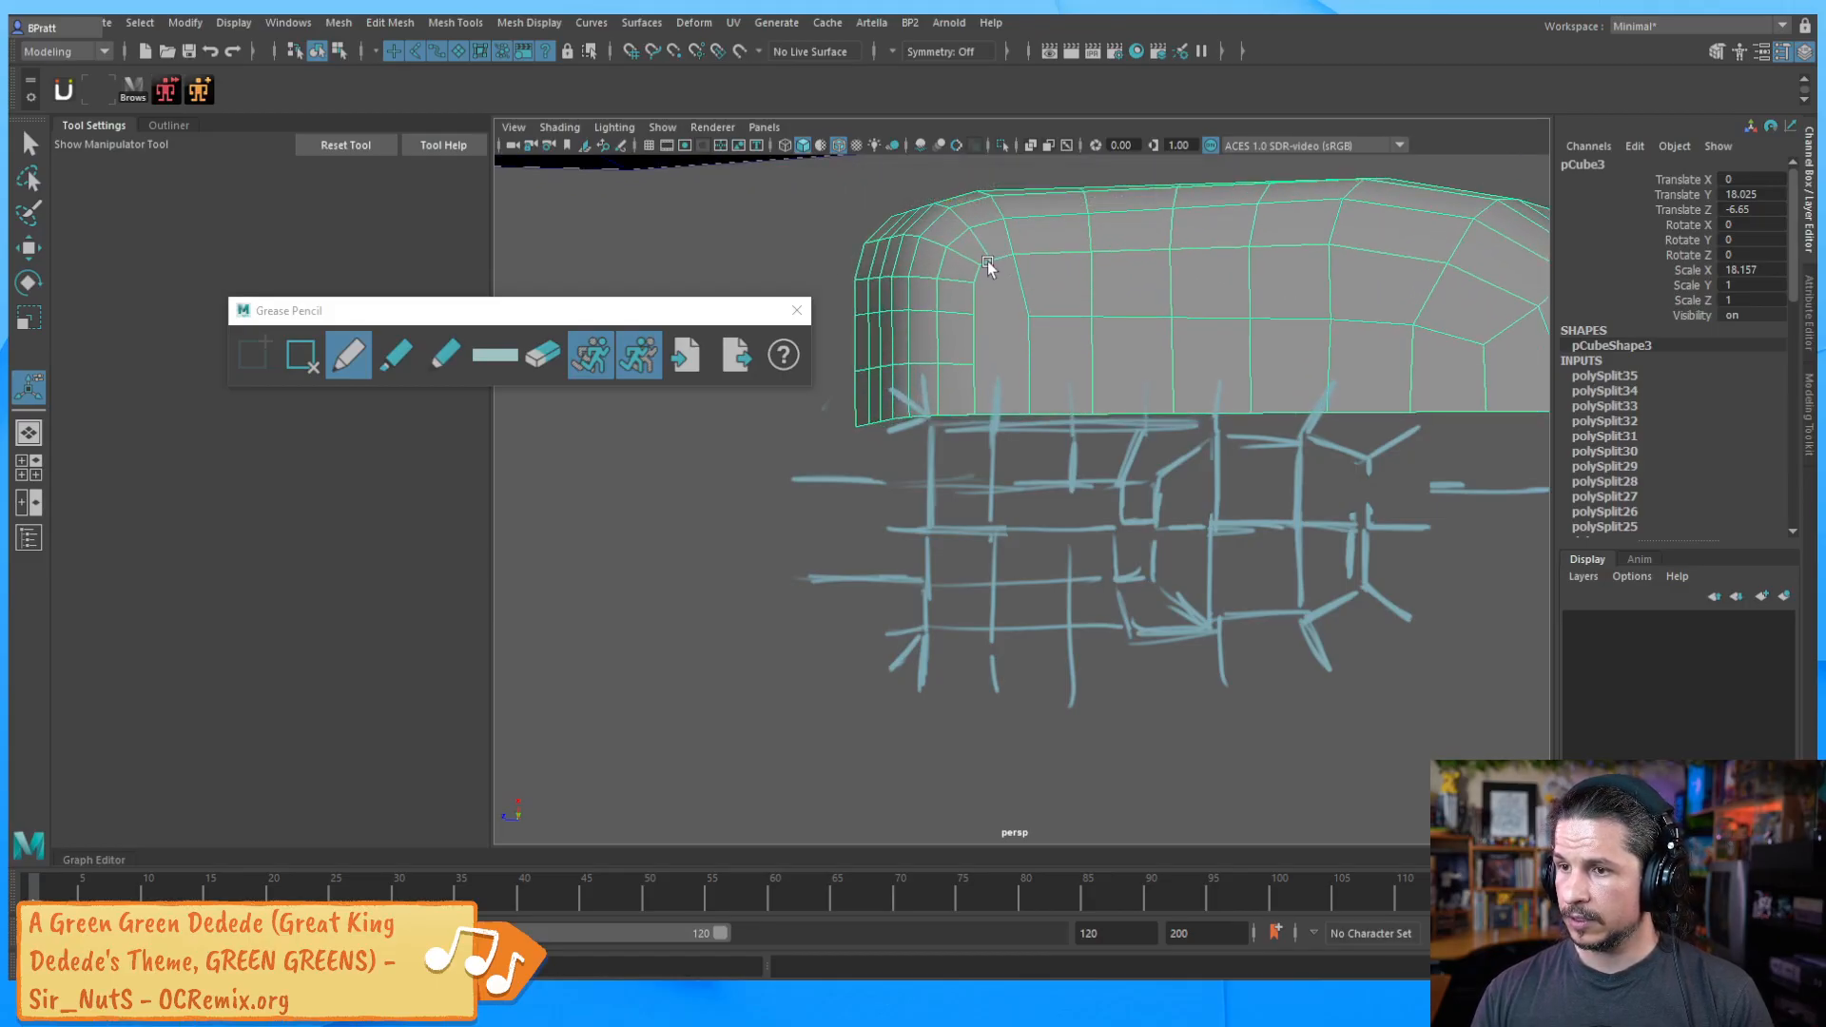
Connect the inner cut's corner diagonally to the rounded wall corner and straight across to the end wall's edge row
shift+right_click(1009, 283)
shift+right_drag(1009, 284, 979, 276)
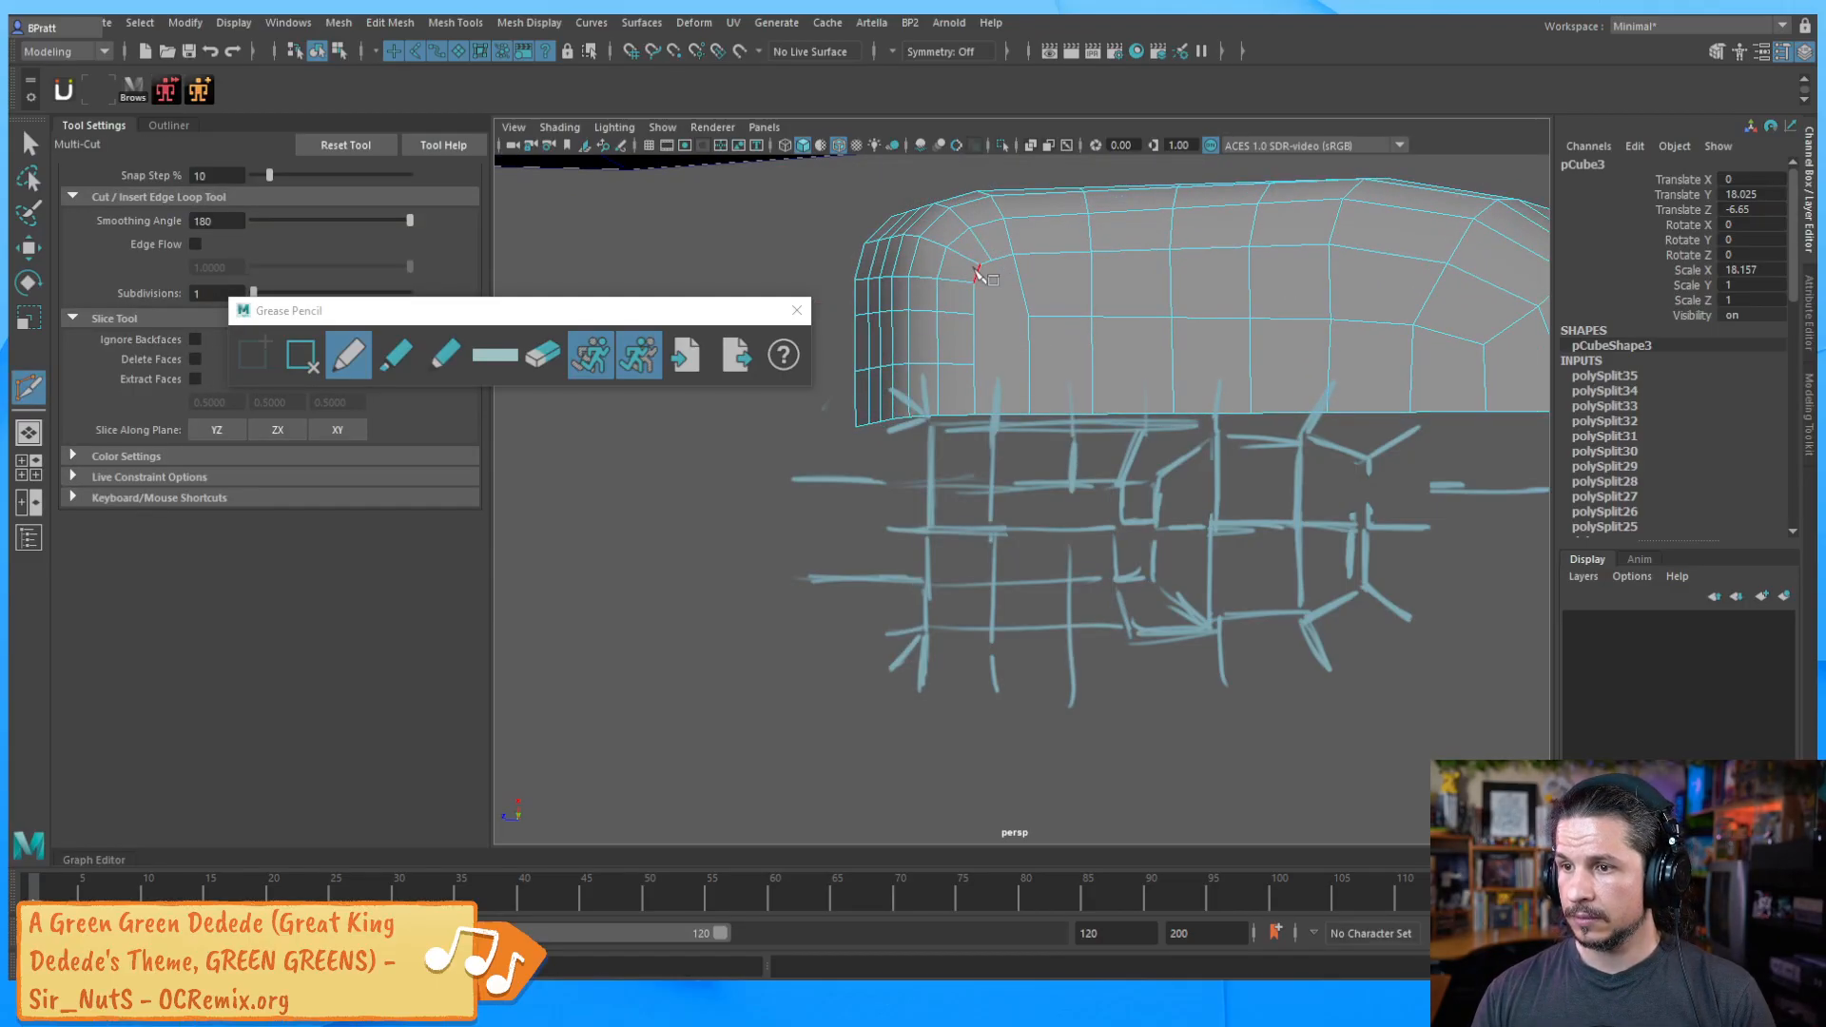
key(Return)
click(1029, 319)
click(974, 316)
key(Return)
key(Escape)
Cut a lengthwise row between the inner cut and the centre edge, from the rounded end's inner corner to the straight end
alt+drag(1065, 306, 991, 344)
click(952, 328)
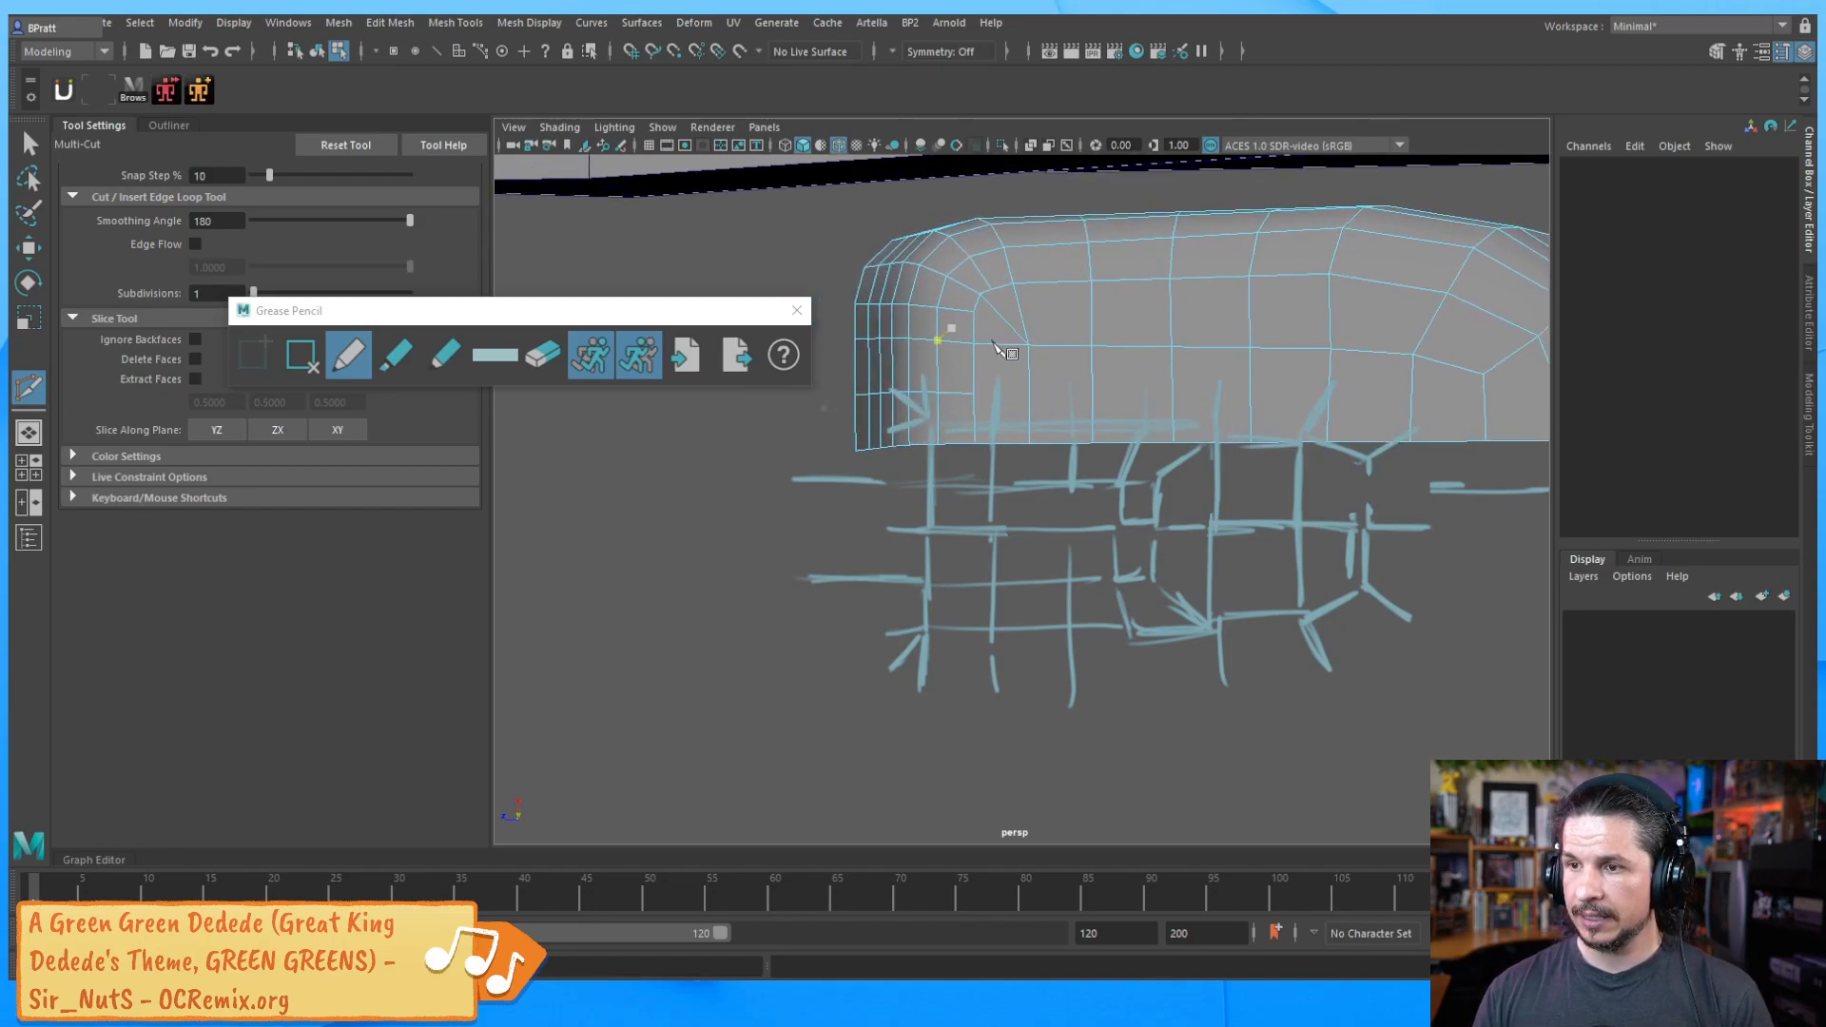
alt+right_drag(991, 344, 1221, 305)
alt+middle_drag(986, 281, 1016, 357)
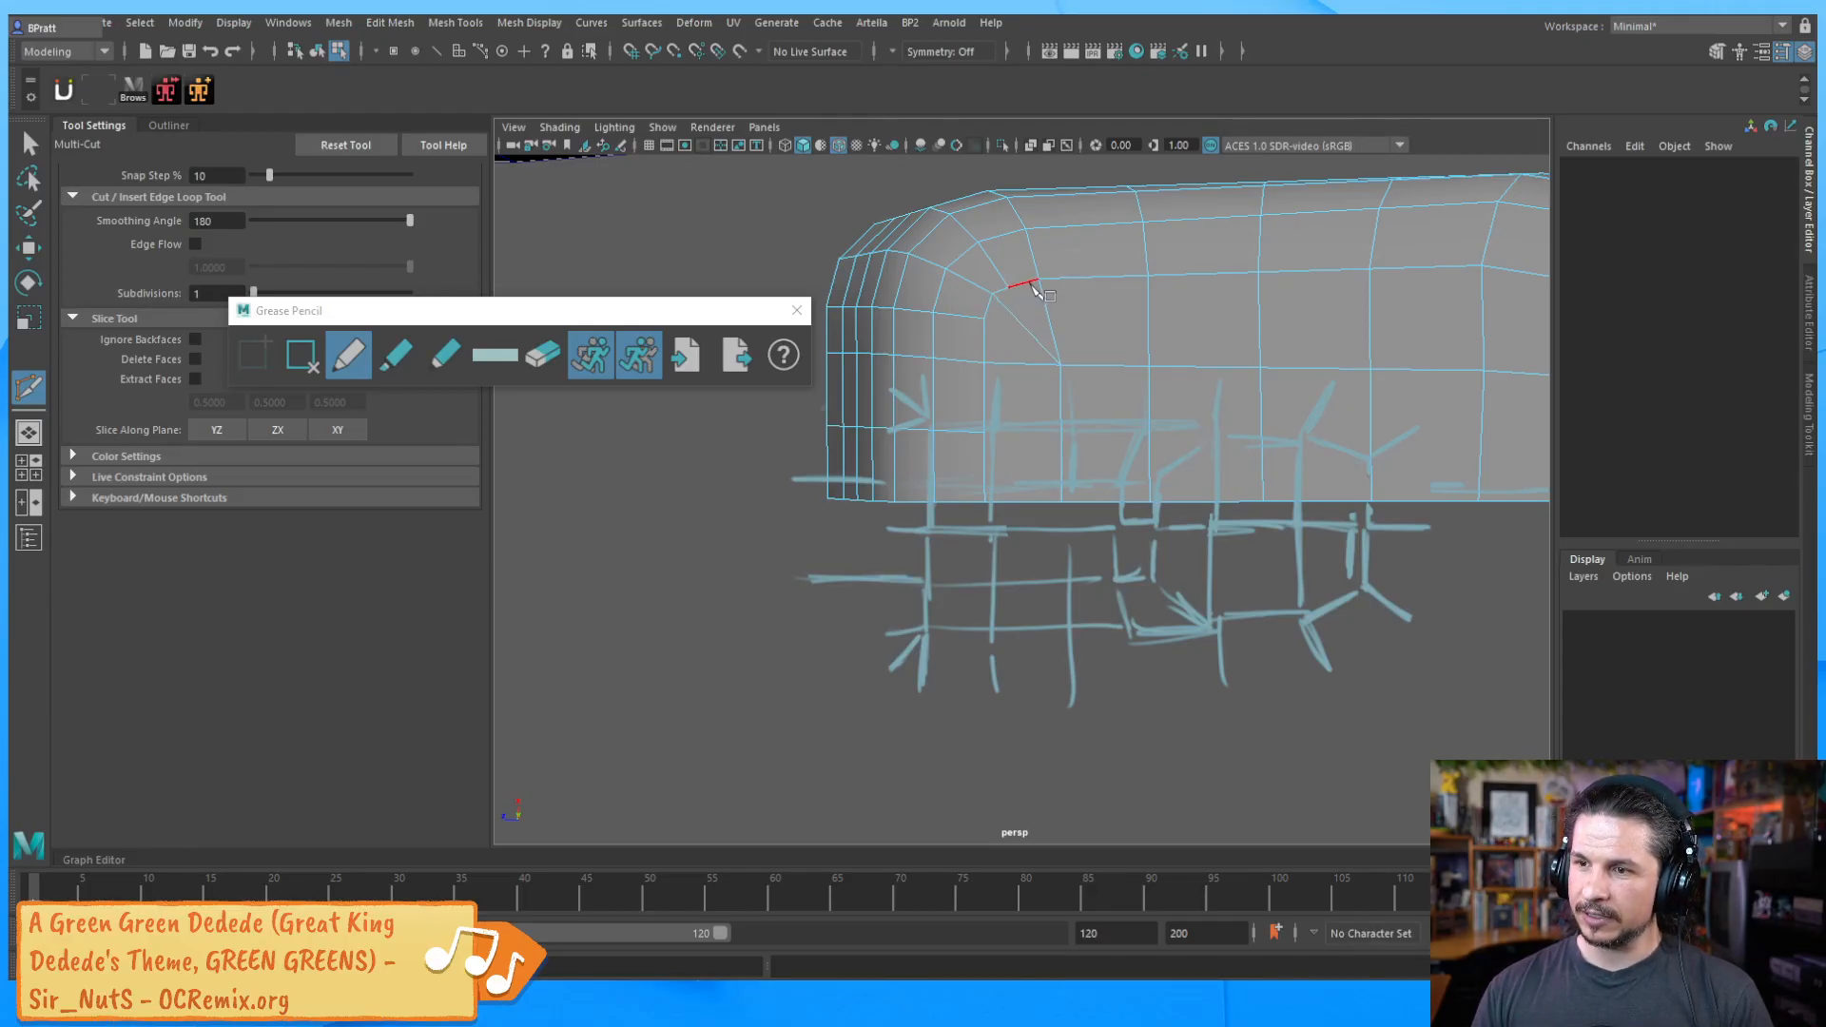
mouse_move(1075, 397)
alt+mouse_down()
mouse_move(1023, 350)
mouse_move(1009, 303)
mouse_move(1153, 257)
mouse_move(1084, 273)
mouse_move(1174, 328)
mouse_move(1120, 262)
mouse_move(1255, 314)
mouse_move(1241, 323)
mouse_move(1326, 315)
alt+mouse_up()
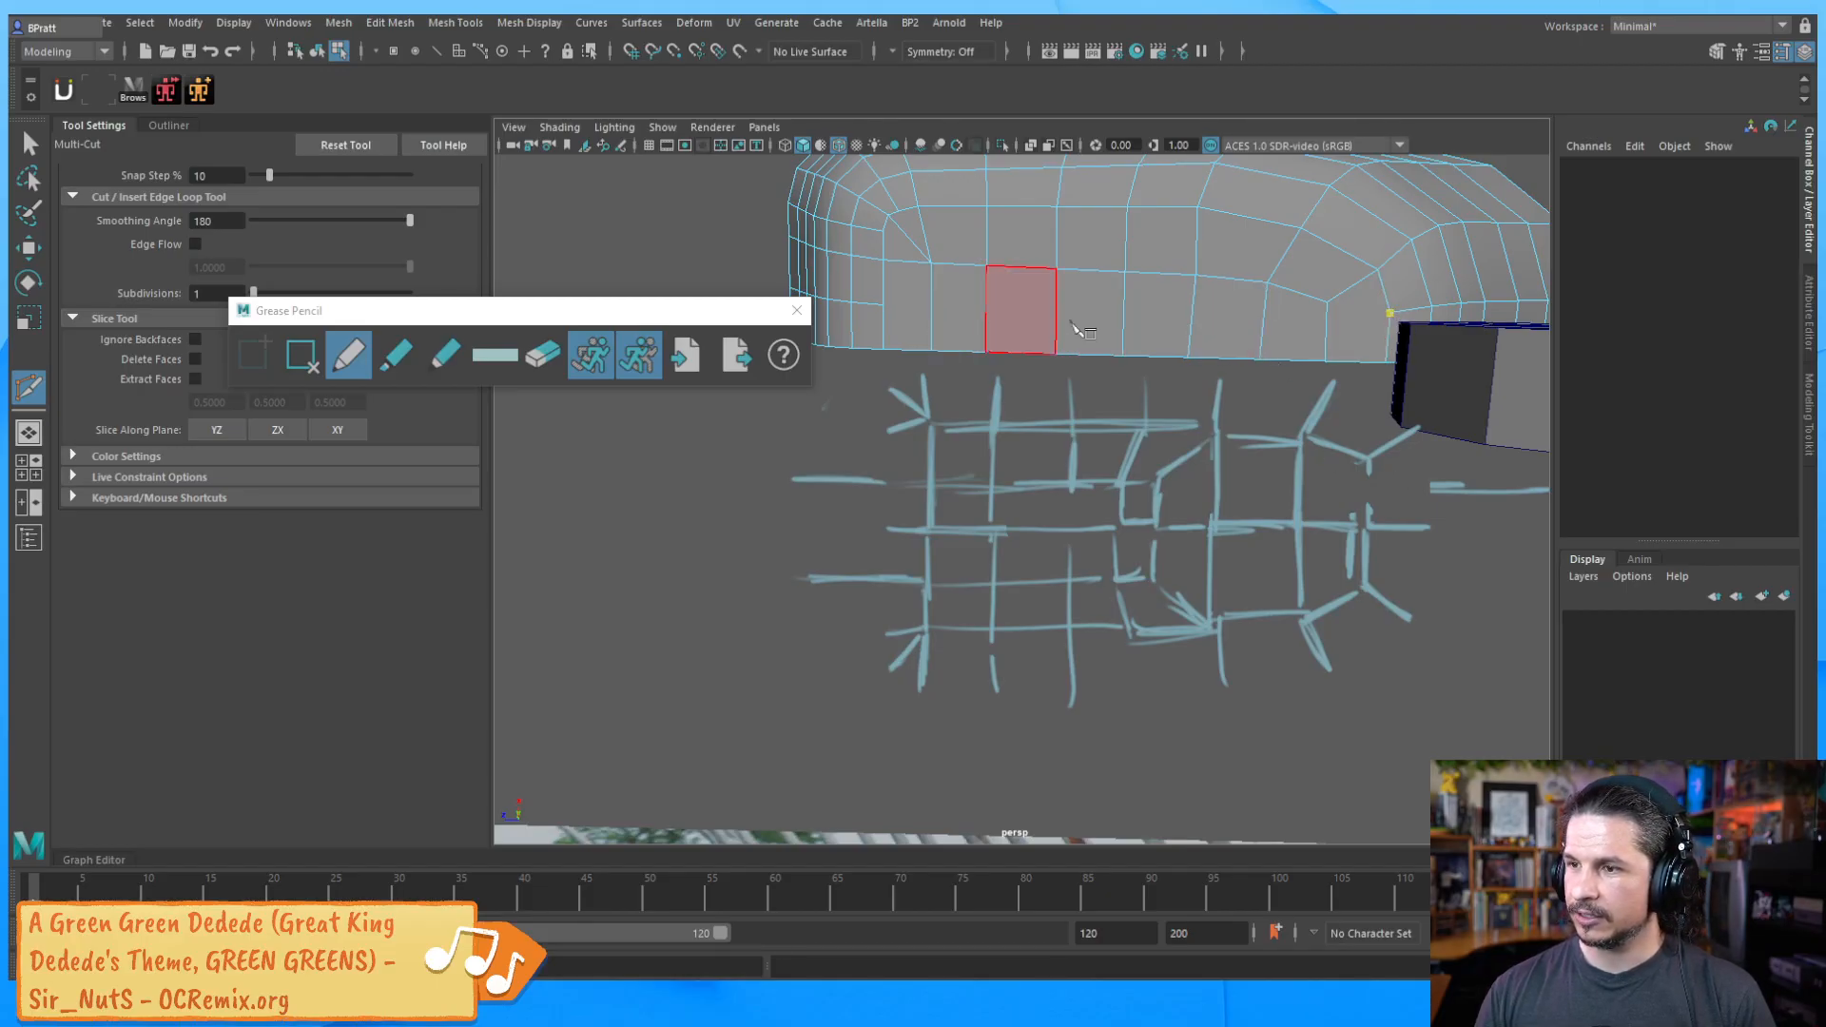
click(1326, 334)
click(883, 309)
key(Return)
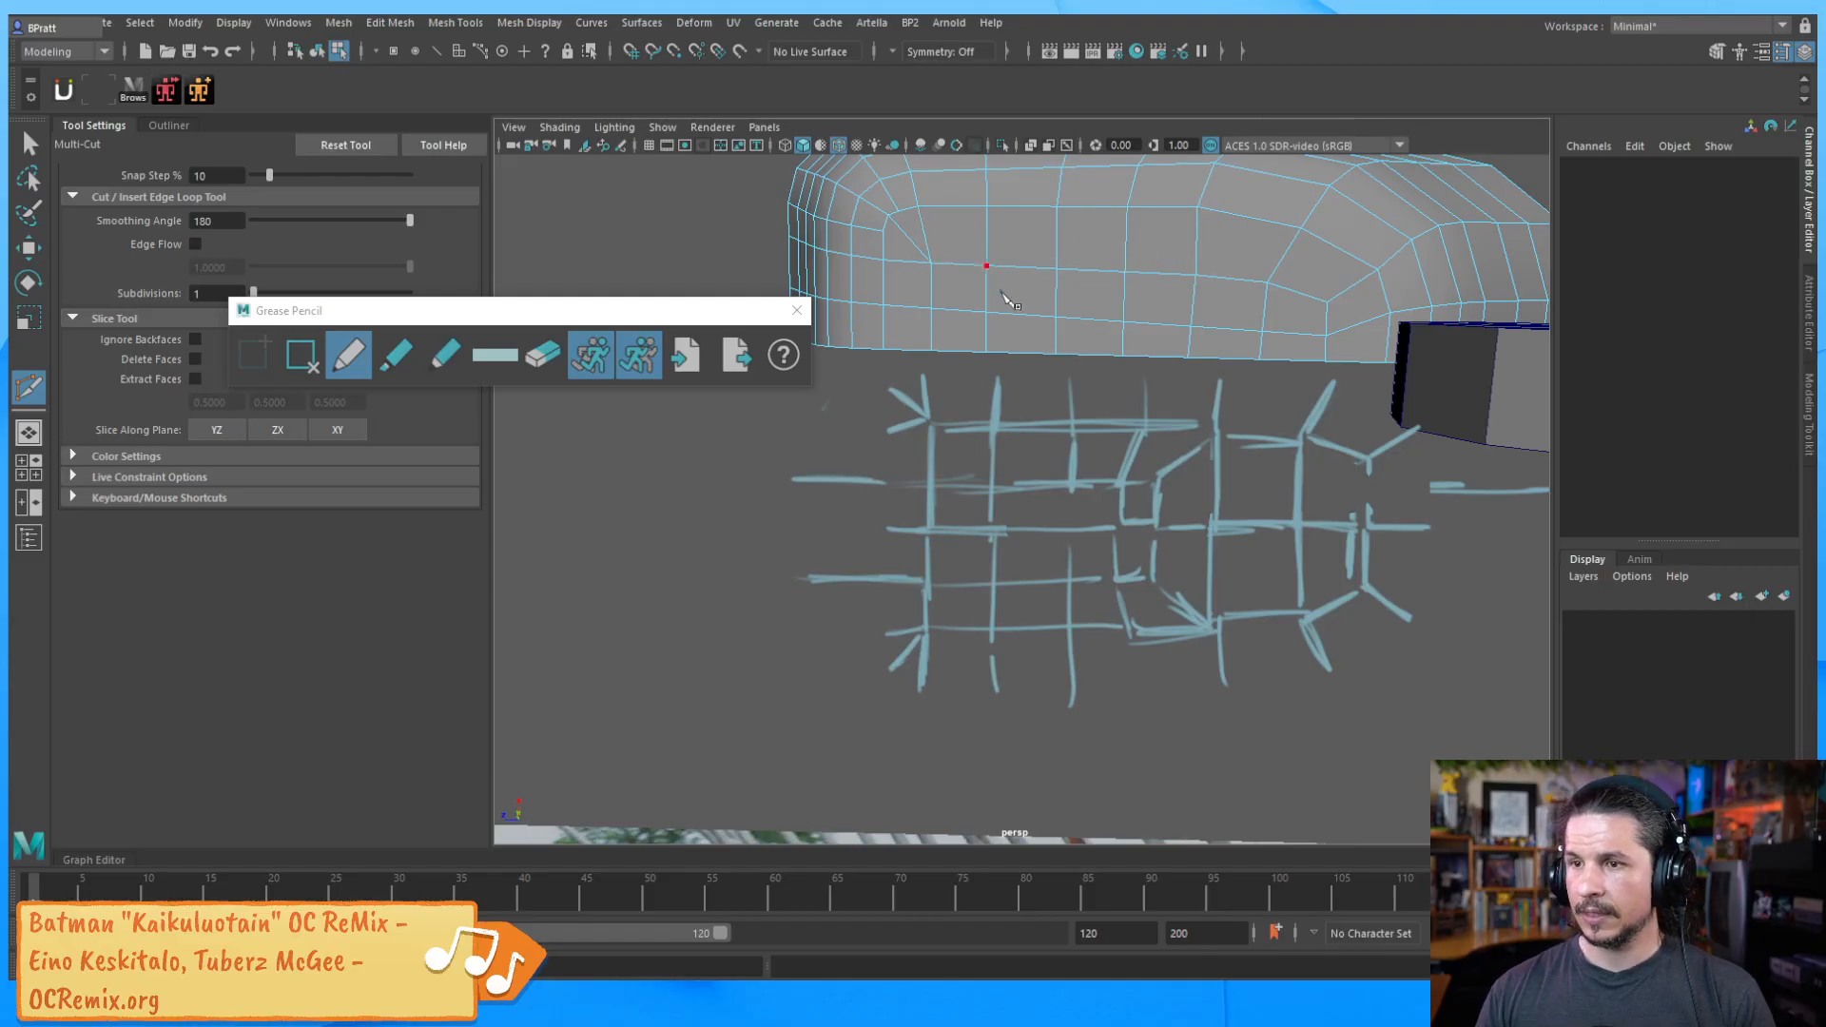
Nudge the vertex at the bottom's inner corner near the straight end and return the tub to object mode
alt+middle_drag(989, 276, 1070, 361)
alt+right_drag(1070, 361, 1131, 366)
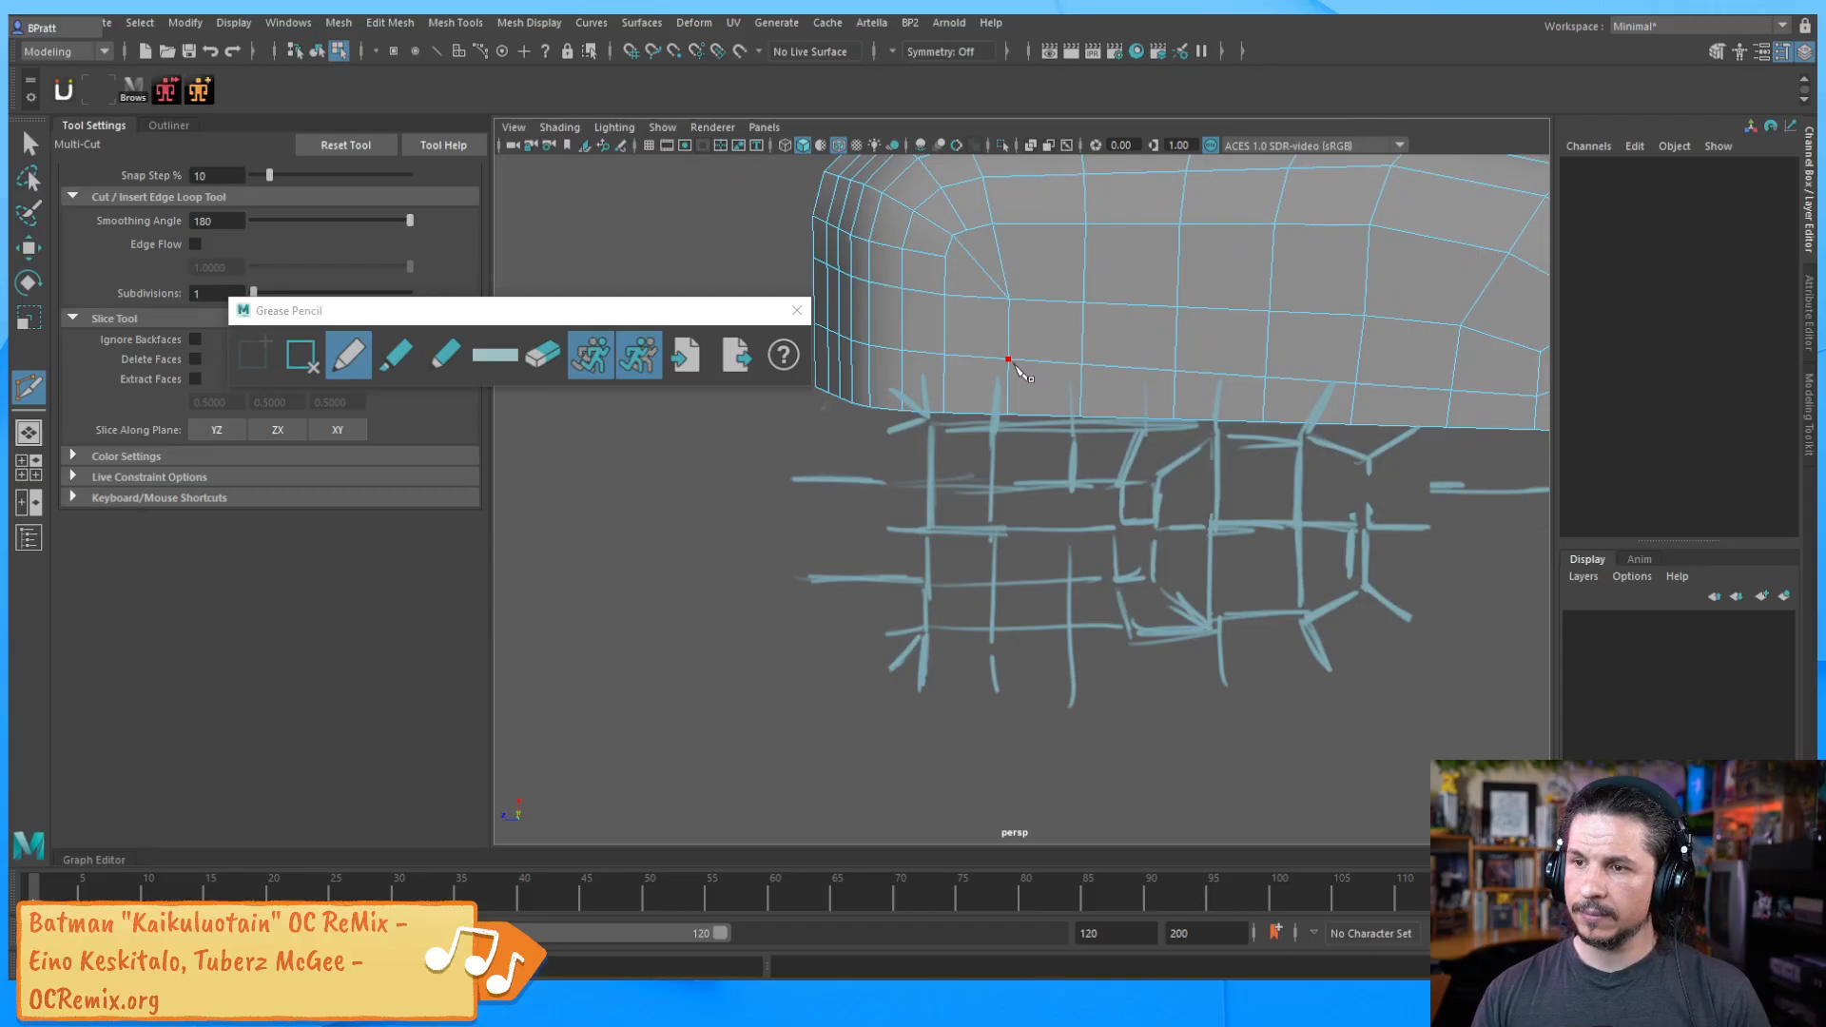
key(w)
right_drag(972, 220, 895, 218)
click(967, 229)
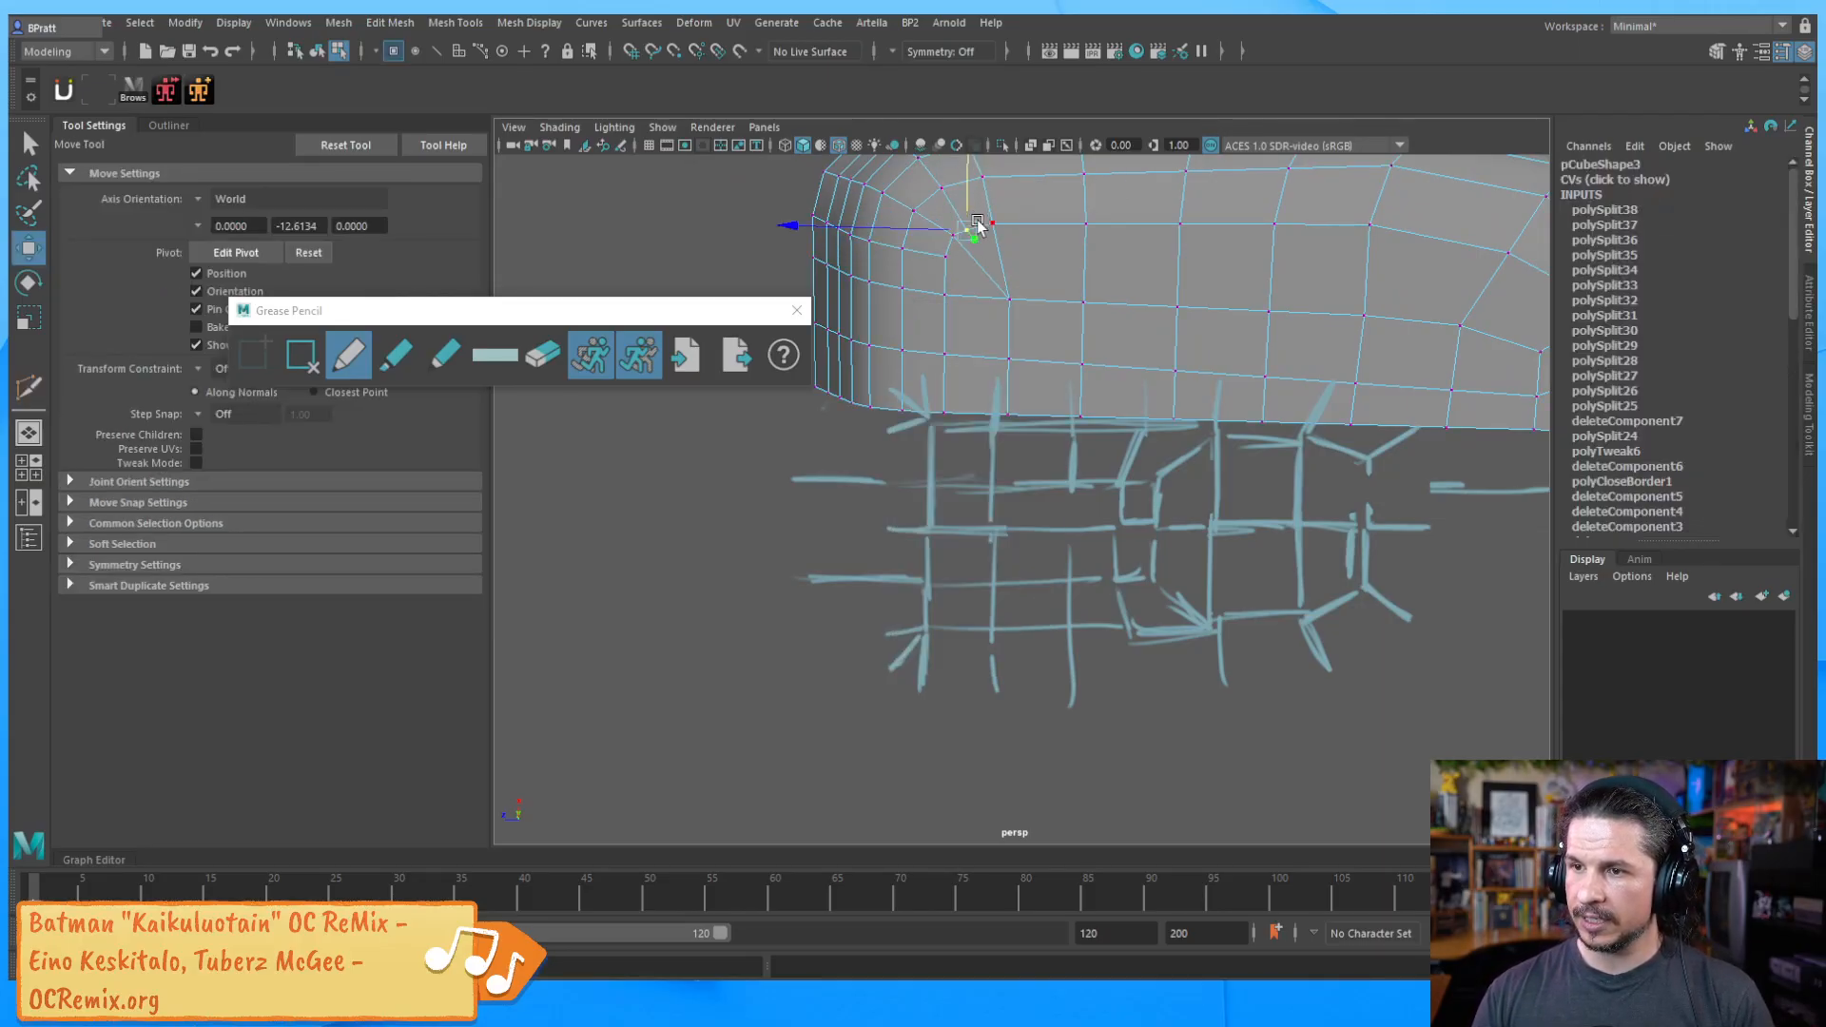
alt+drag(970, 231, 808, 212)
click(933, 334)
key(F8)
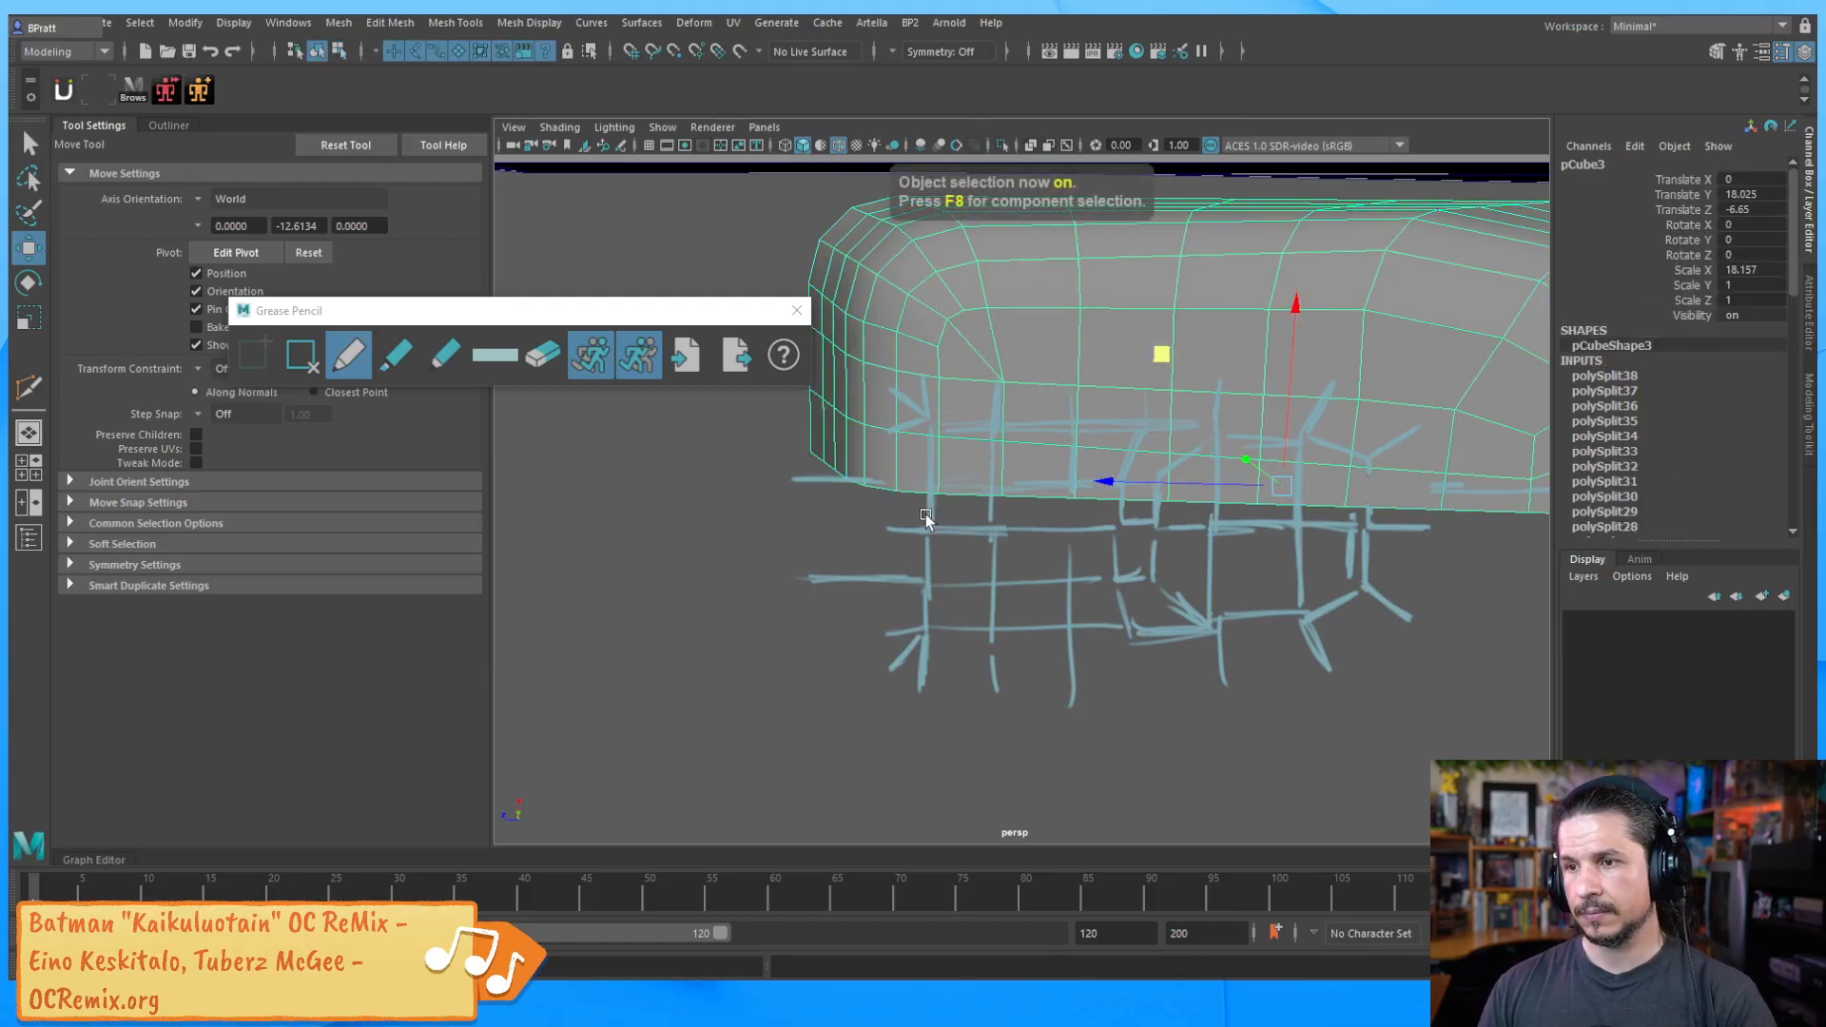
click(861, 549)
mouse_move(862, 549)
alt+mouse_down()
mouse_move(1018, 424)
mouse_move(926, 424)
mouse_move(998, 399)
alt+mouse_up()
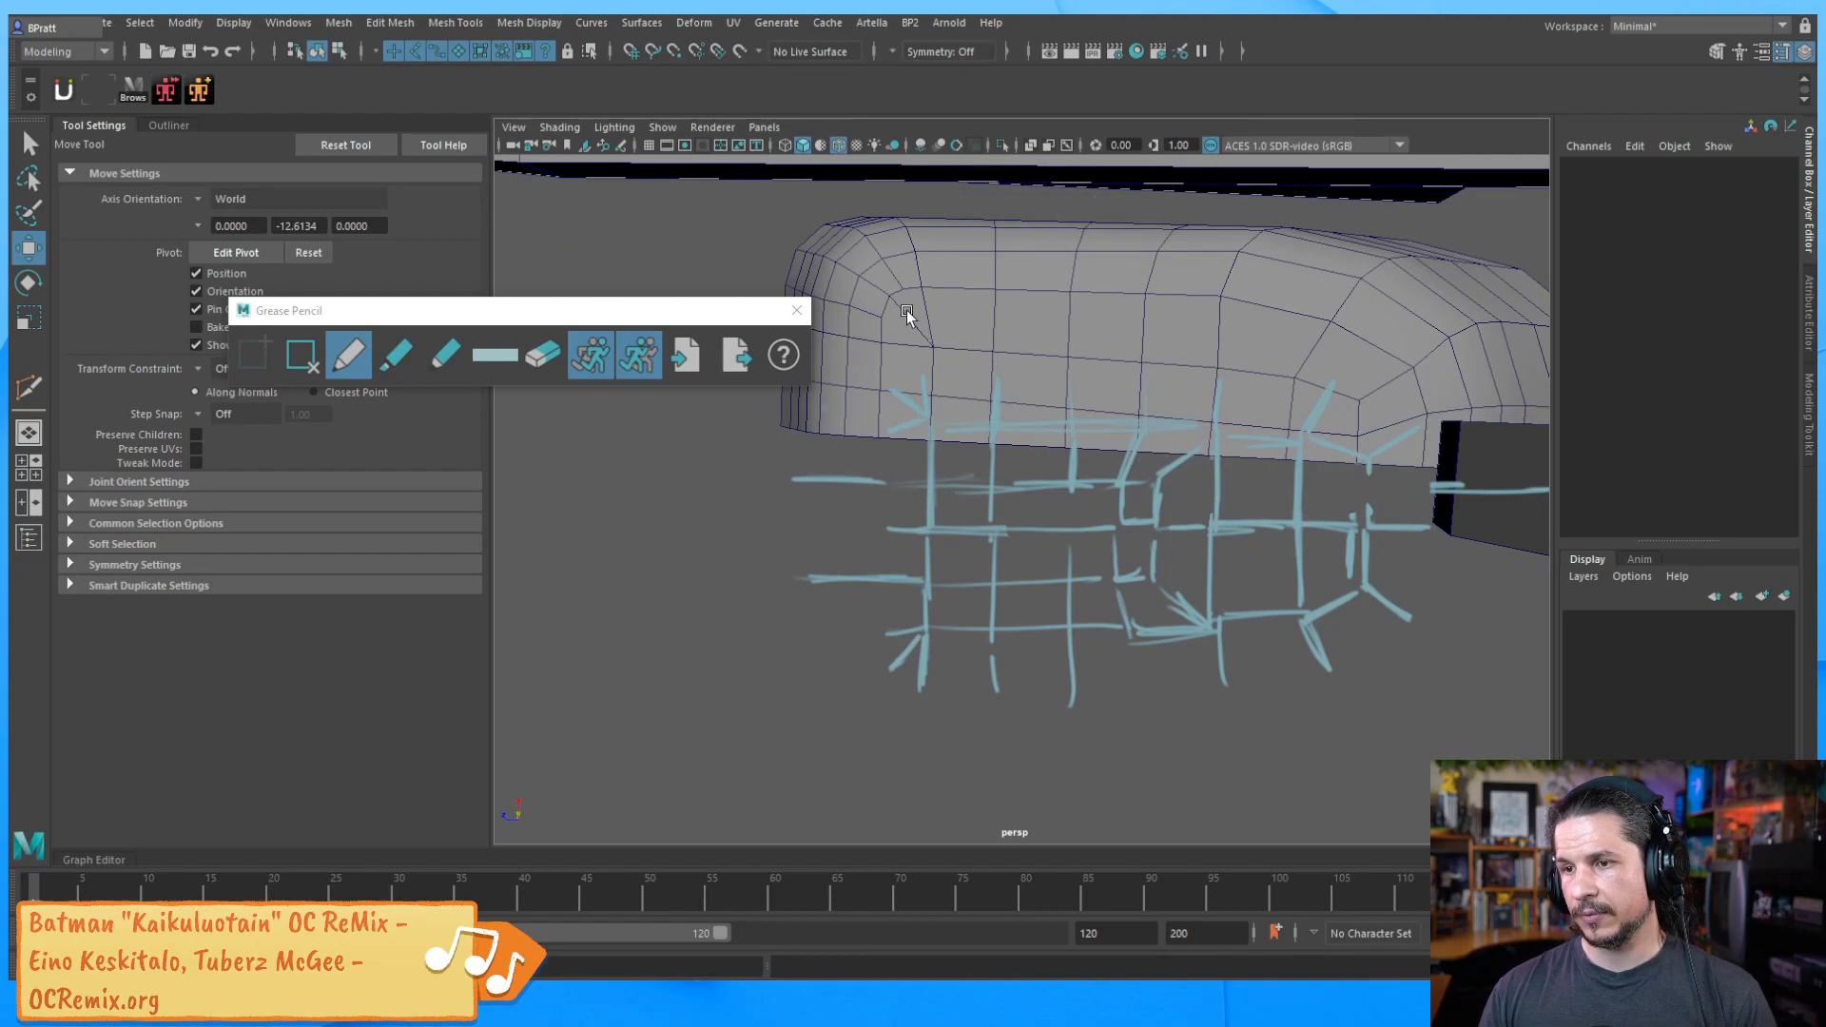
Clear the old Grease Pencil layout, add a fresh frame and set the pencil colour to red
mouse_move(918, 337)
alt+mouse_down()
mouse_move(915, 392)
mouse_move(884, 384)
alt+mouse_up()
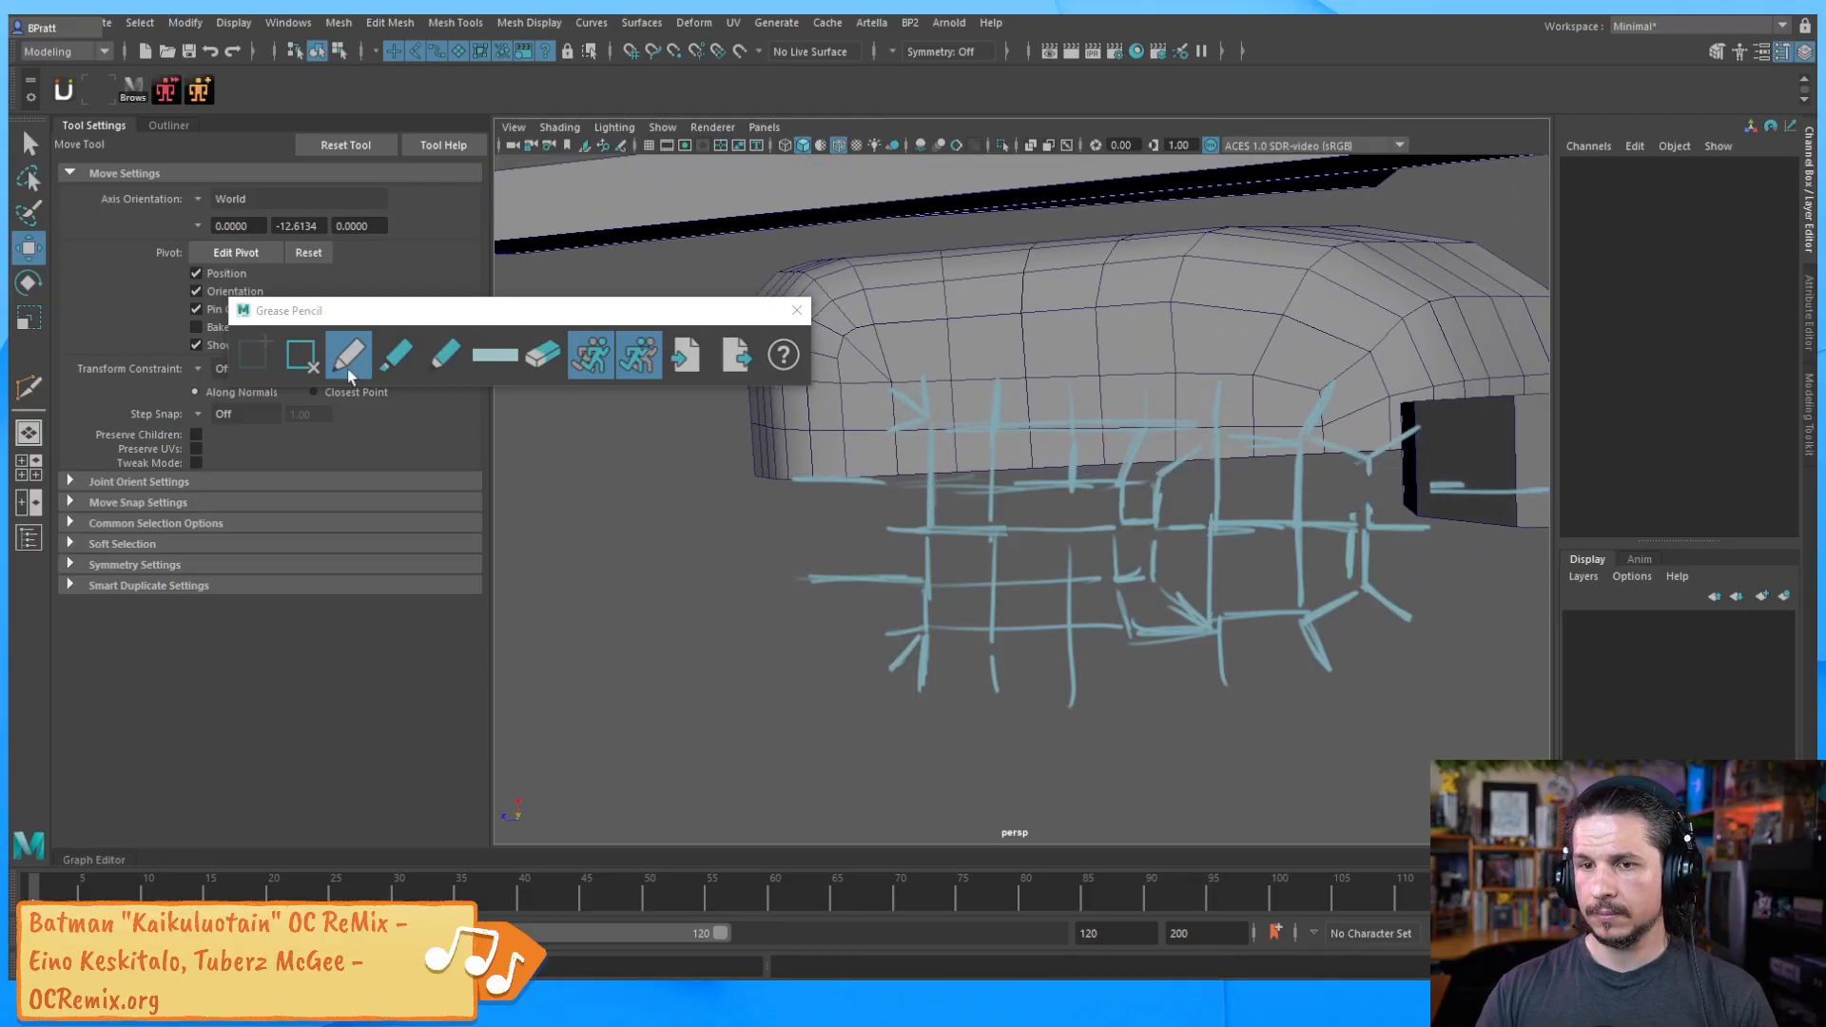
click(299, 357)
click(281, 345)
mouse_move(1053, 376)
alt+mouse_down()
mouse_move(1081, 477)
mouse_move(1208, 506)
mouse_move(1255, 487)
alt+mouse_up()
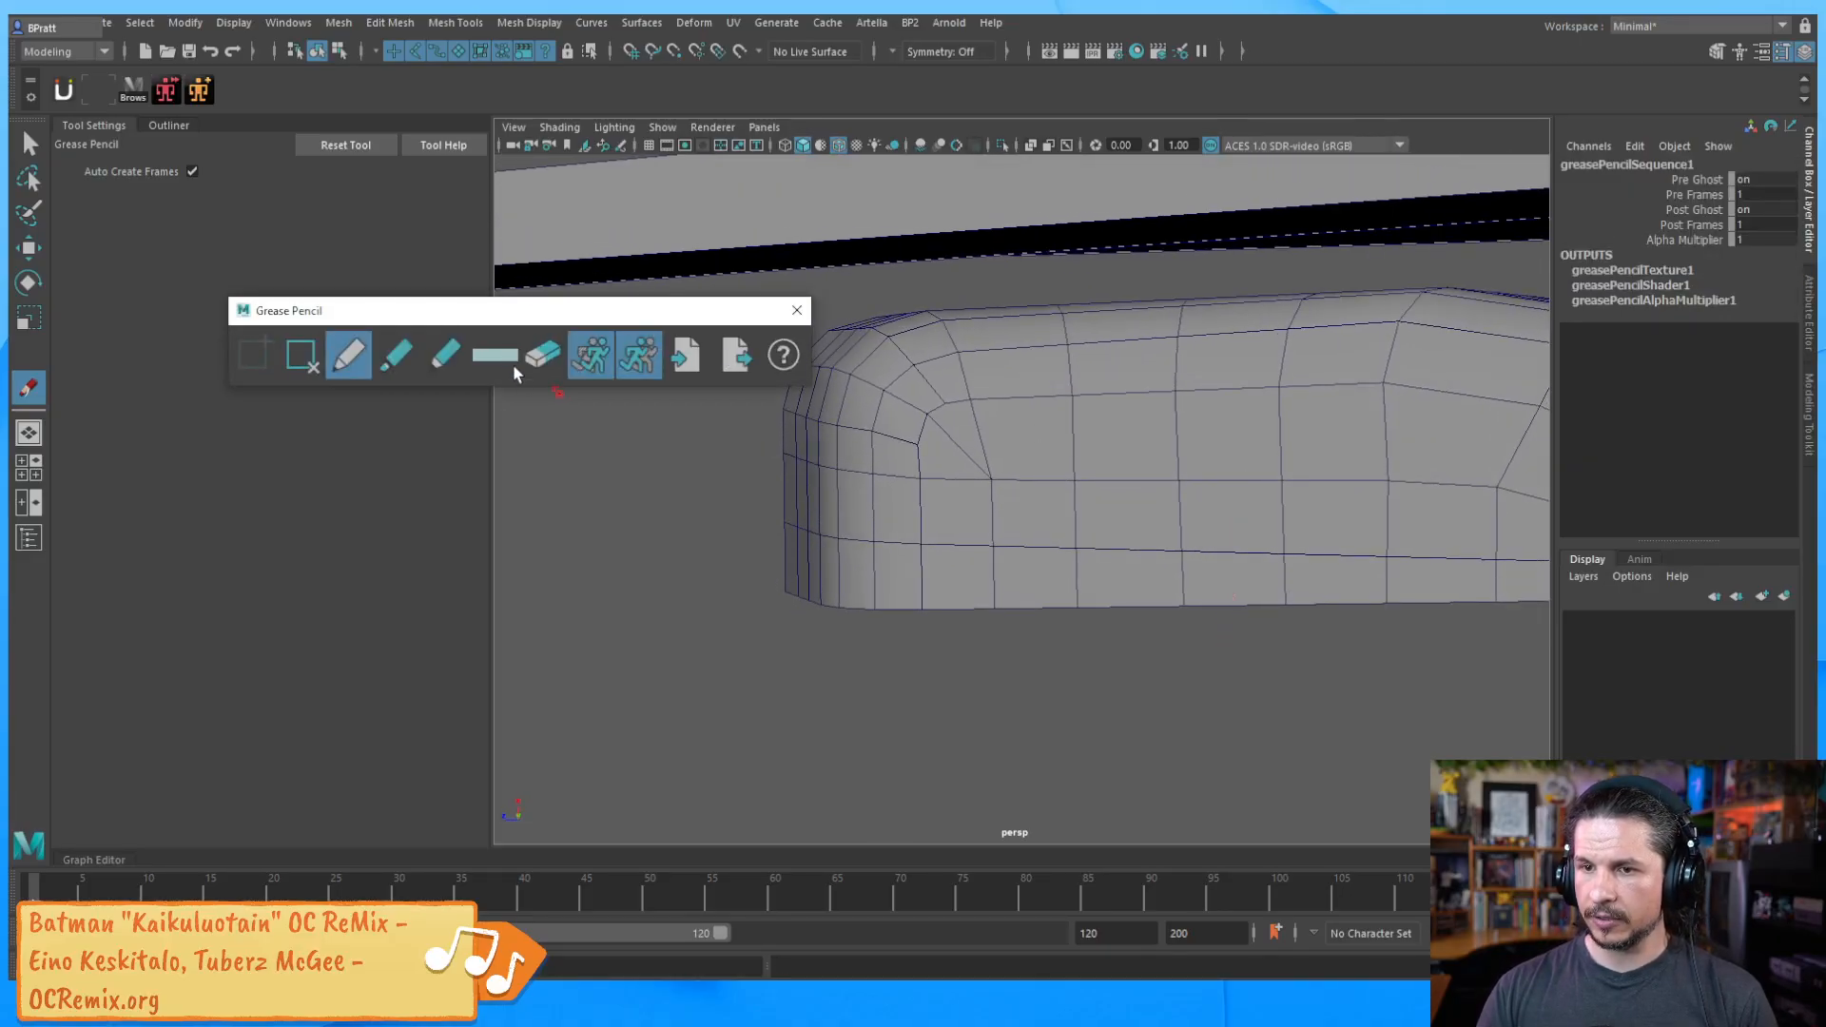
click(495, 355)
click(442, 317)
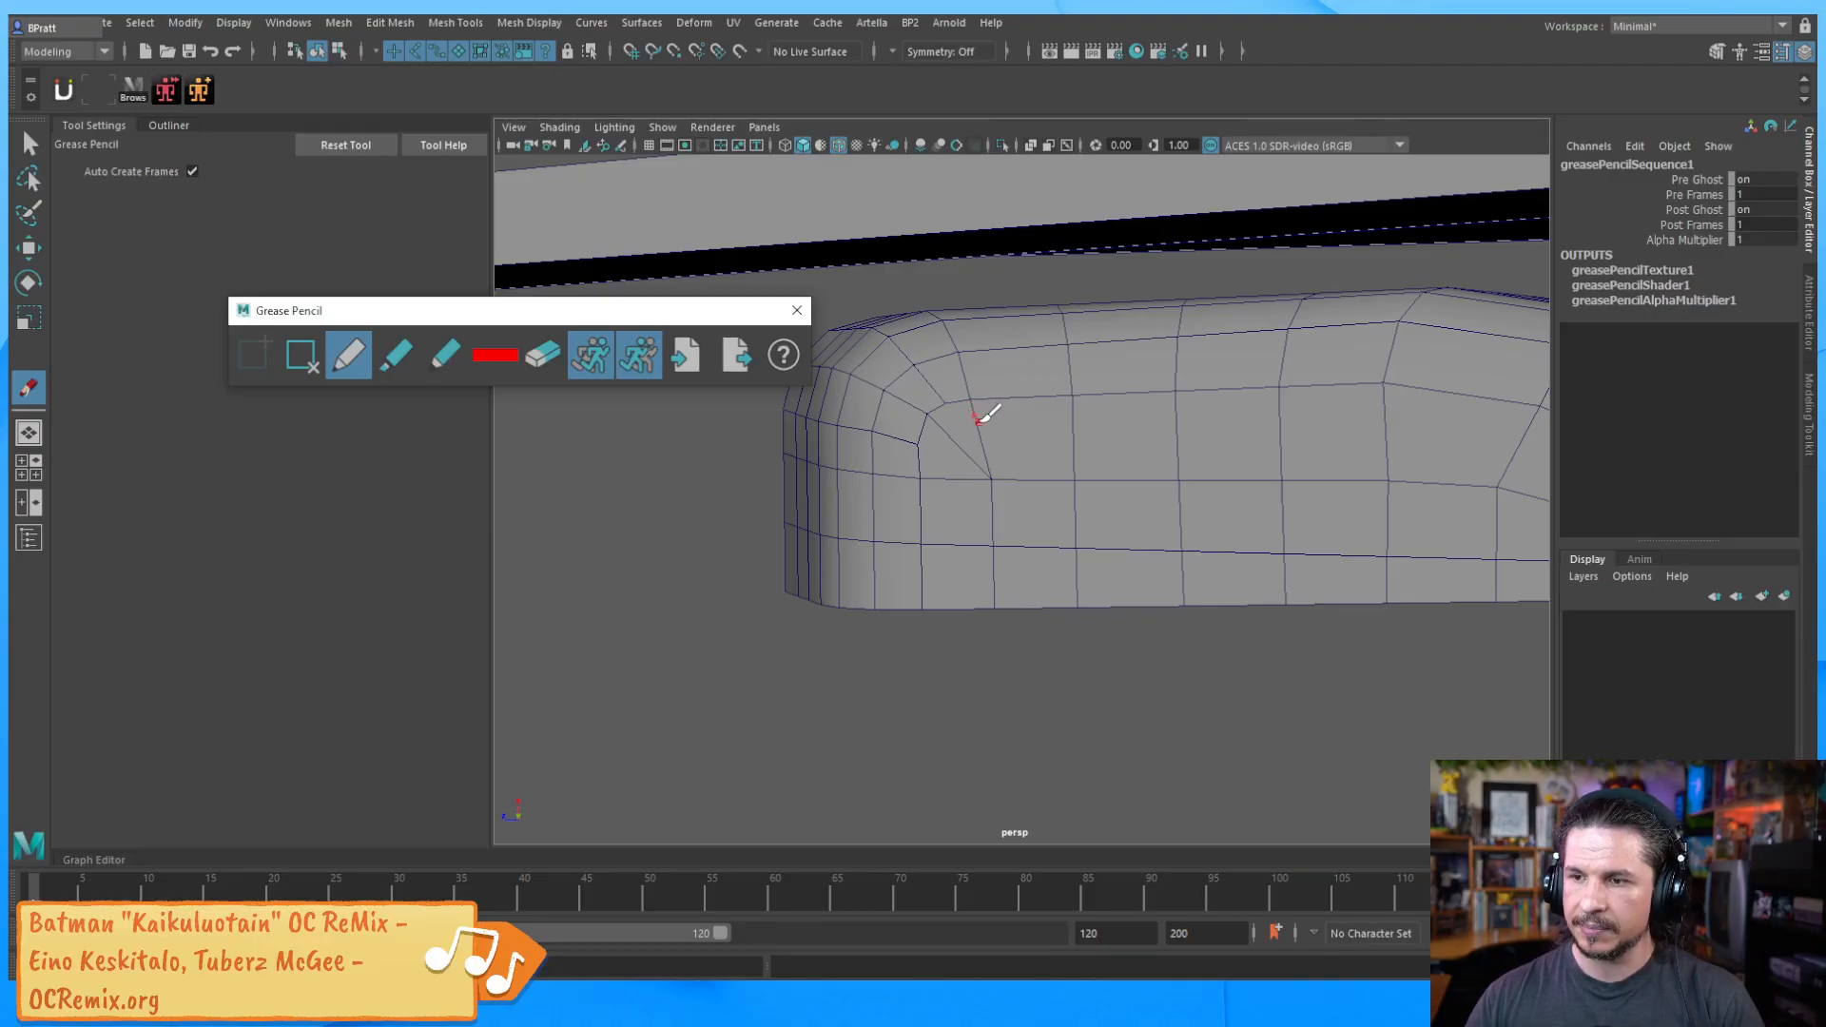
Delete the diagonal edge at the bottom's inner corner near the straight end and return to object mode
key(w)
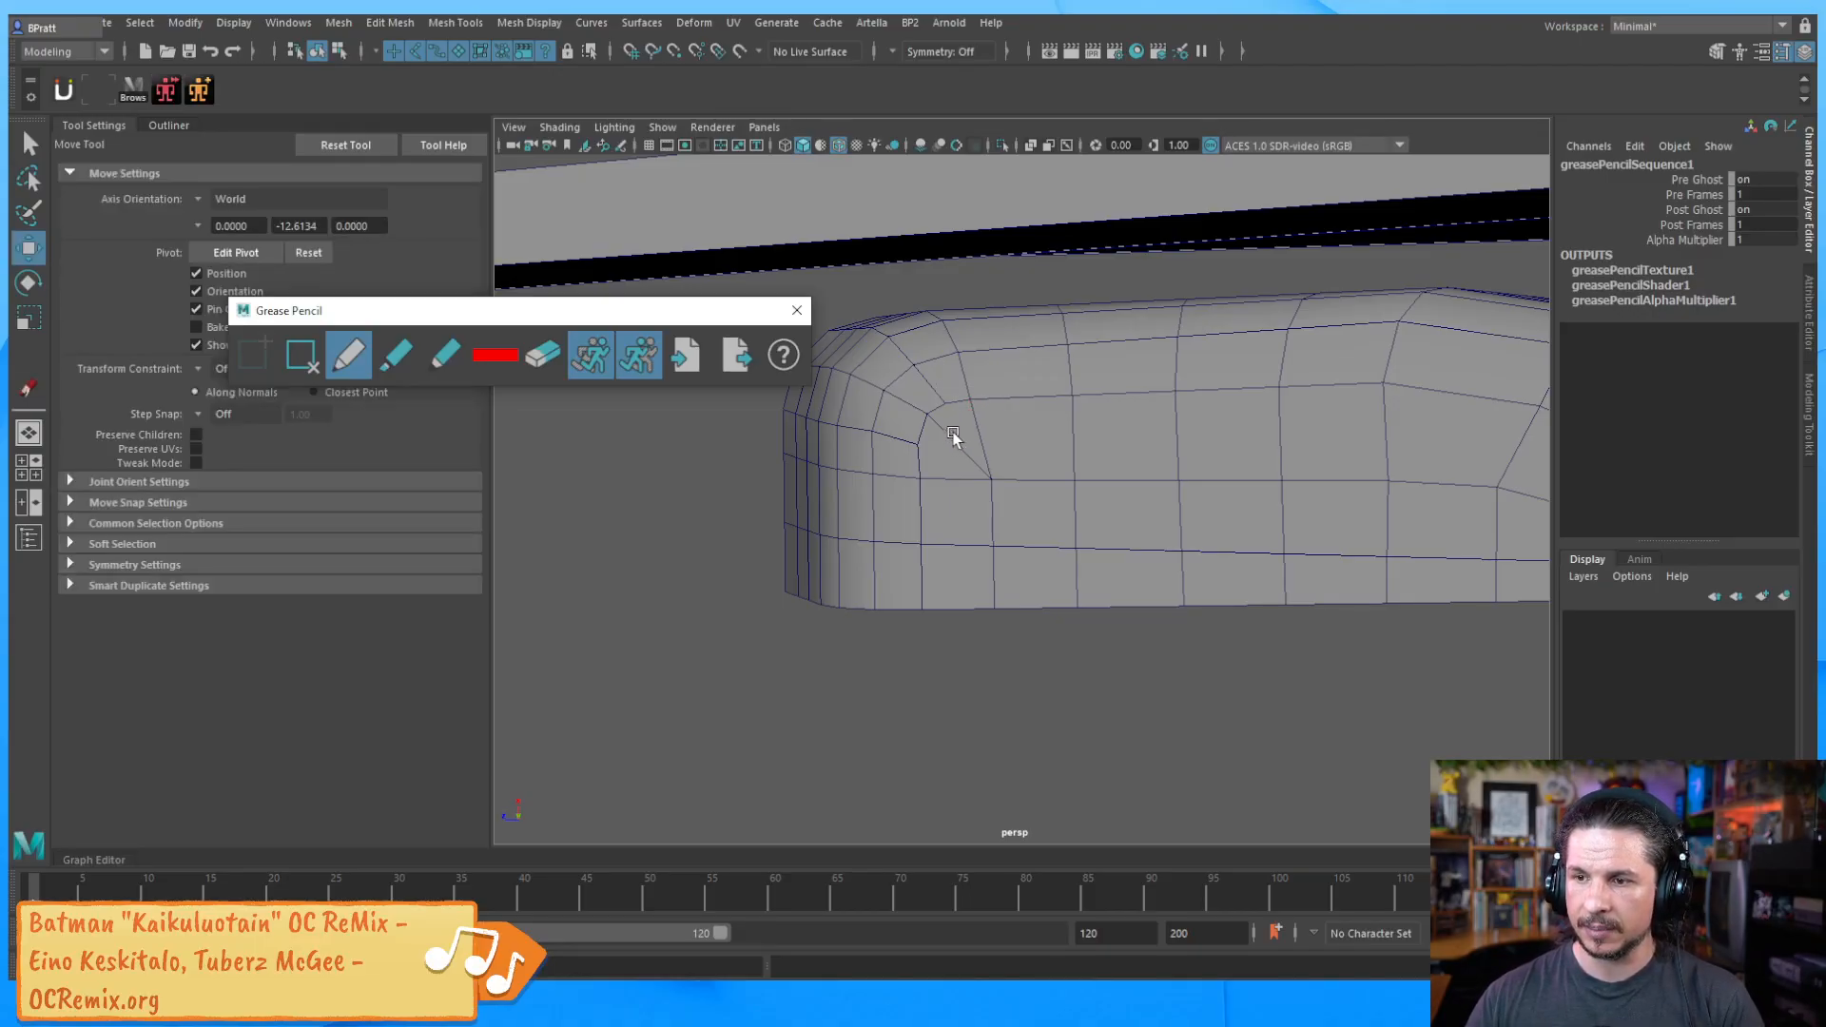
click(954, 444)
right_drag(956, 447, 956, 385)
click(958, 430)
shift+right_click(958, 436)
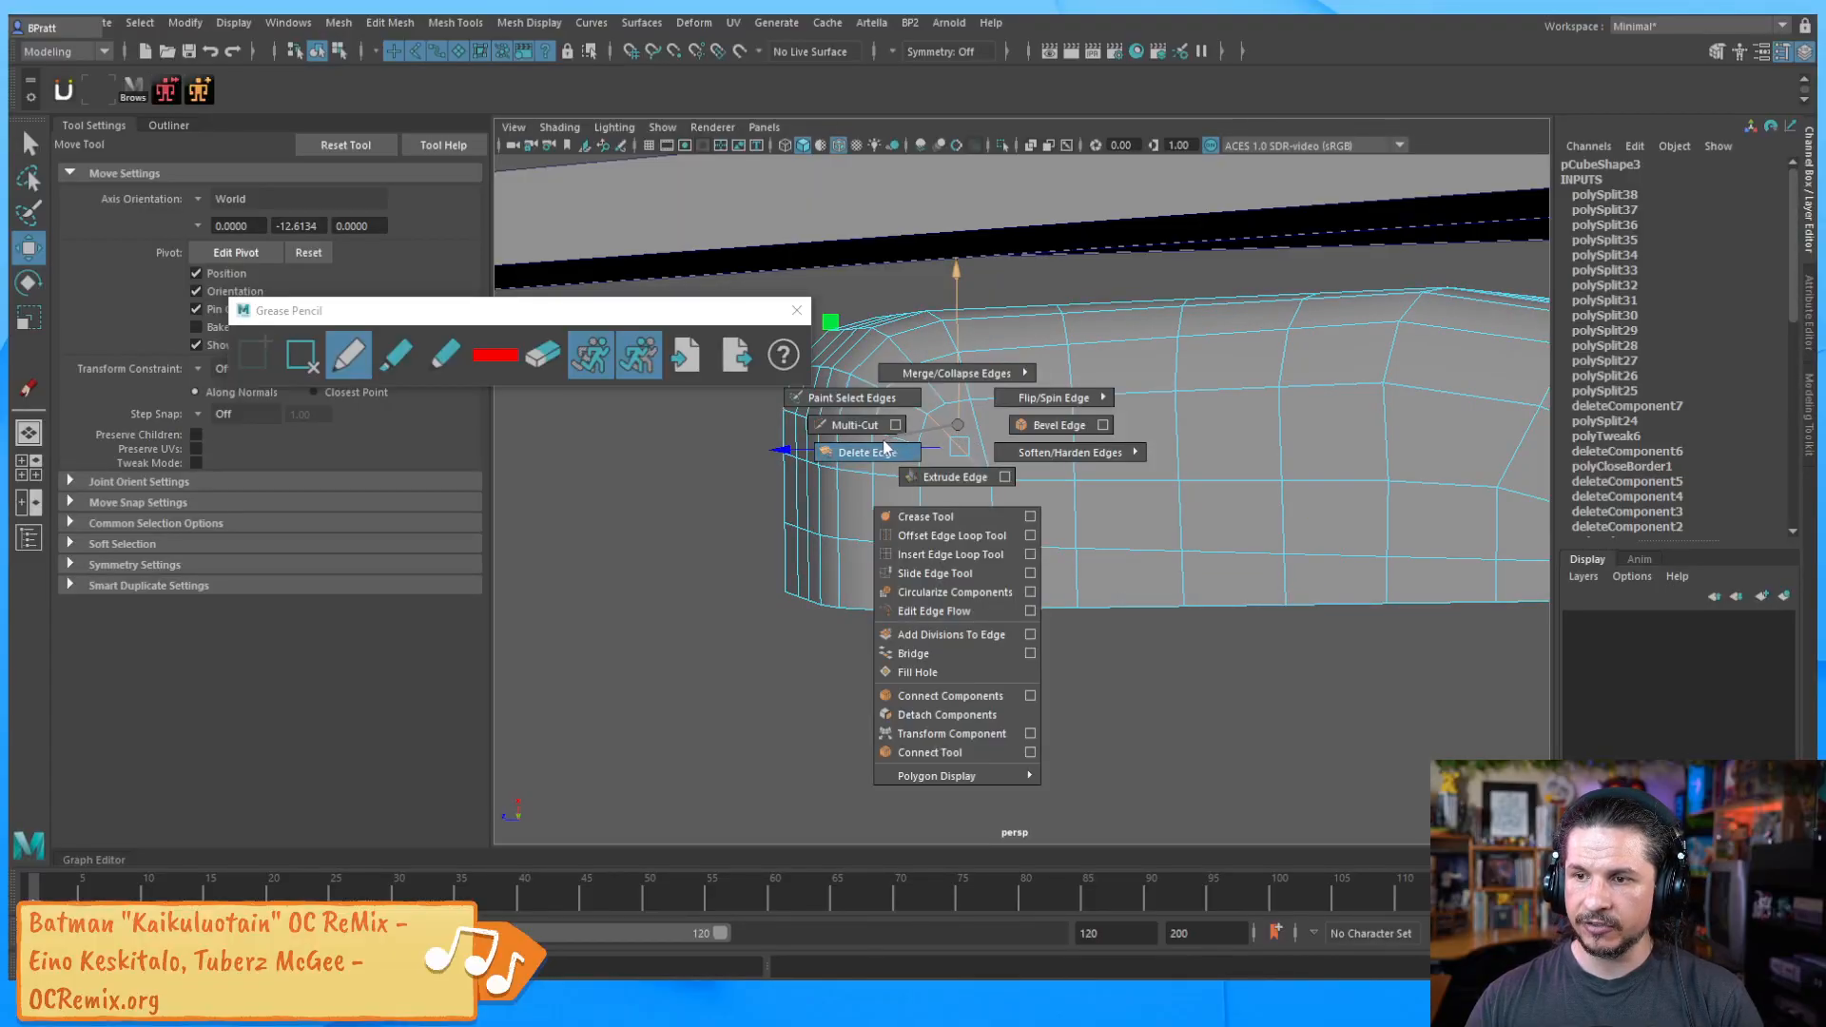
click(890, 452)
key(F8)
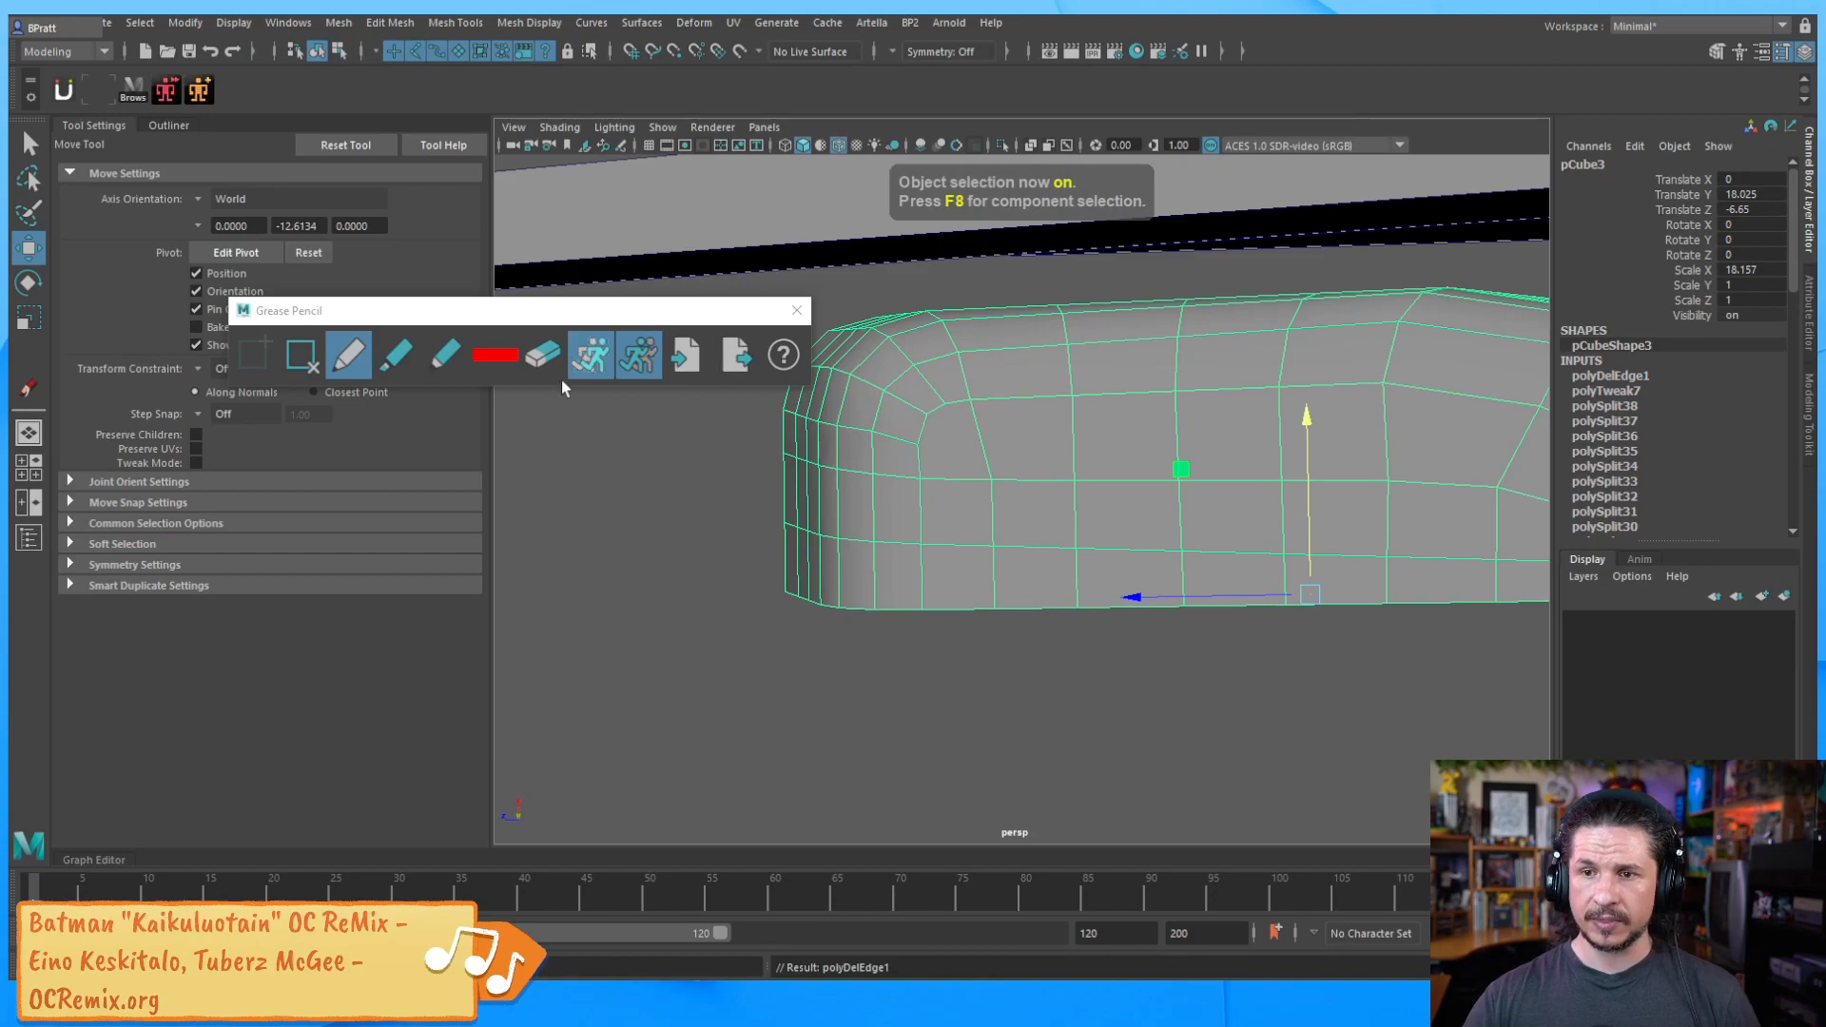
Sketch in red a new corner junction joined to both wall corner vertices, with lines to the centre edge and along the tub
click(348, 354)
drag(942, 439, 948, 444)
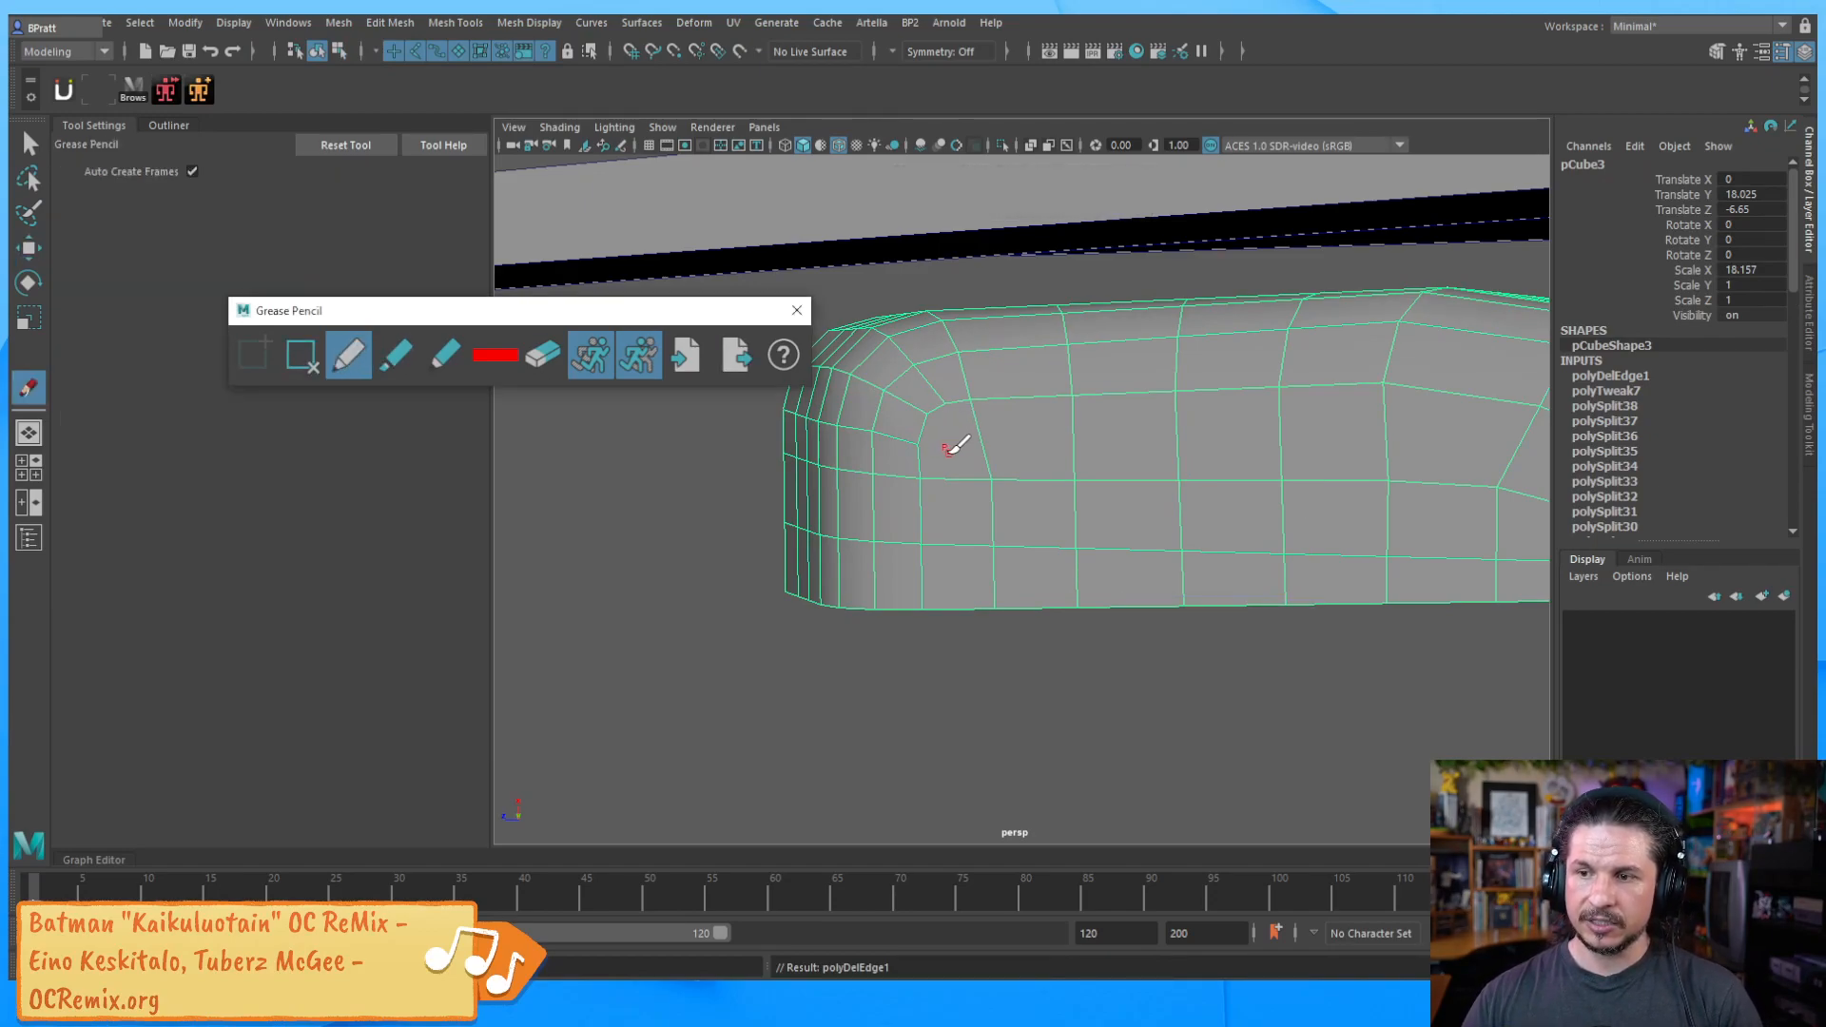
alt+drag(1174, 359, 1063, 386)
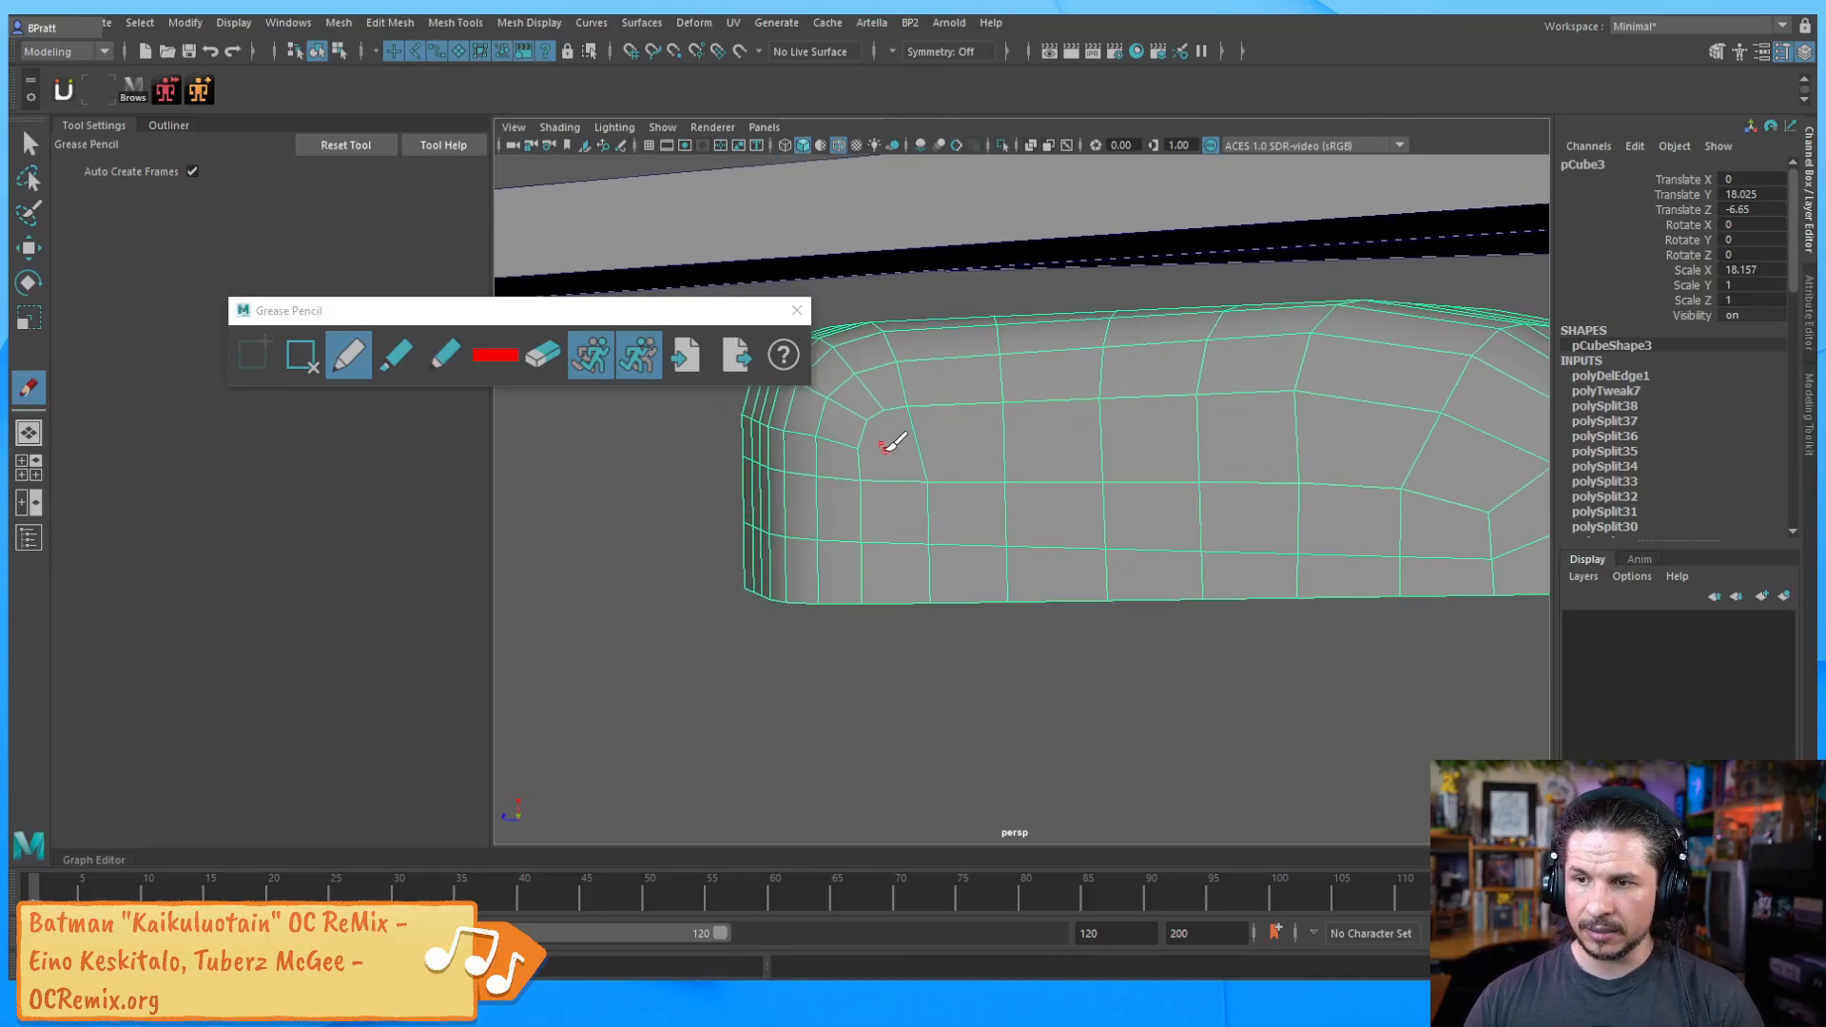
drag(887, 451, 900, 436)
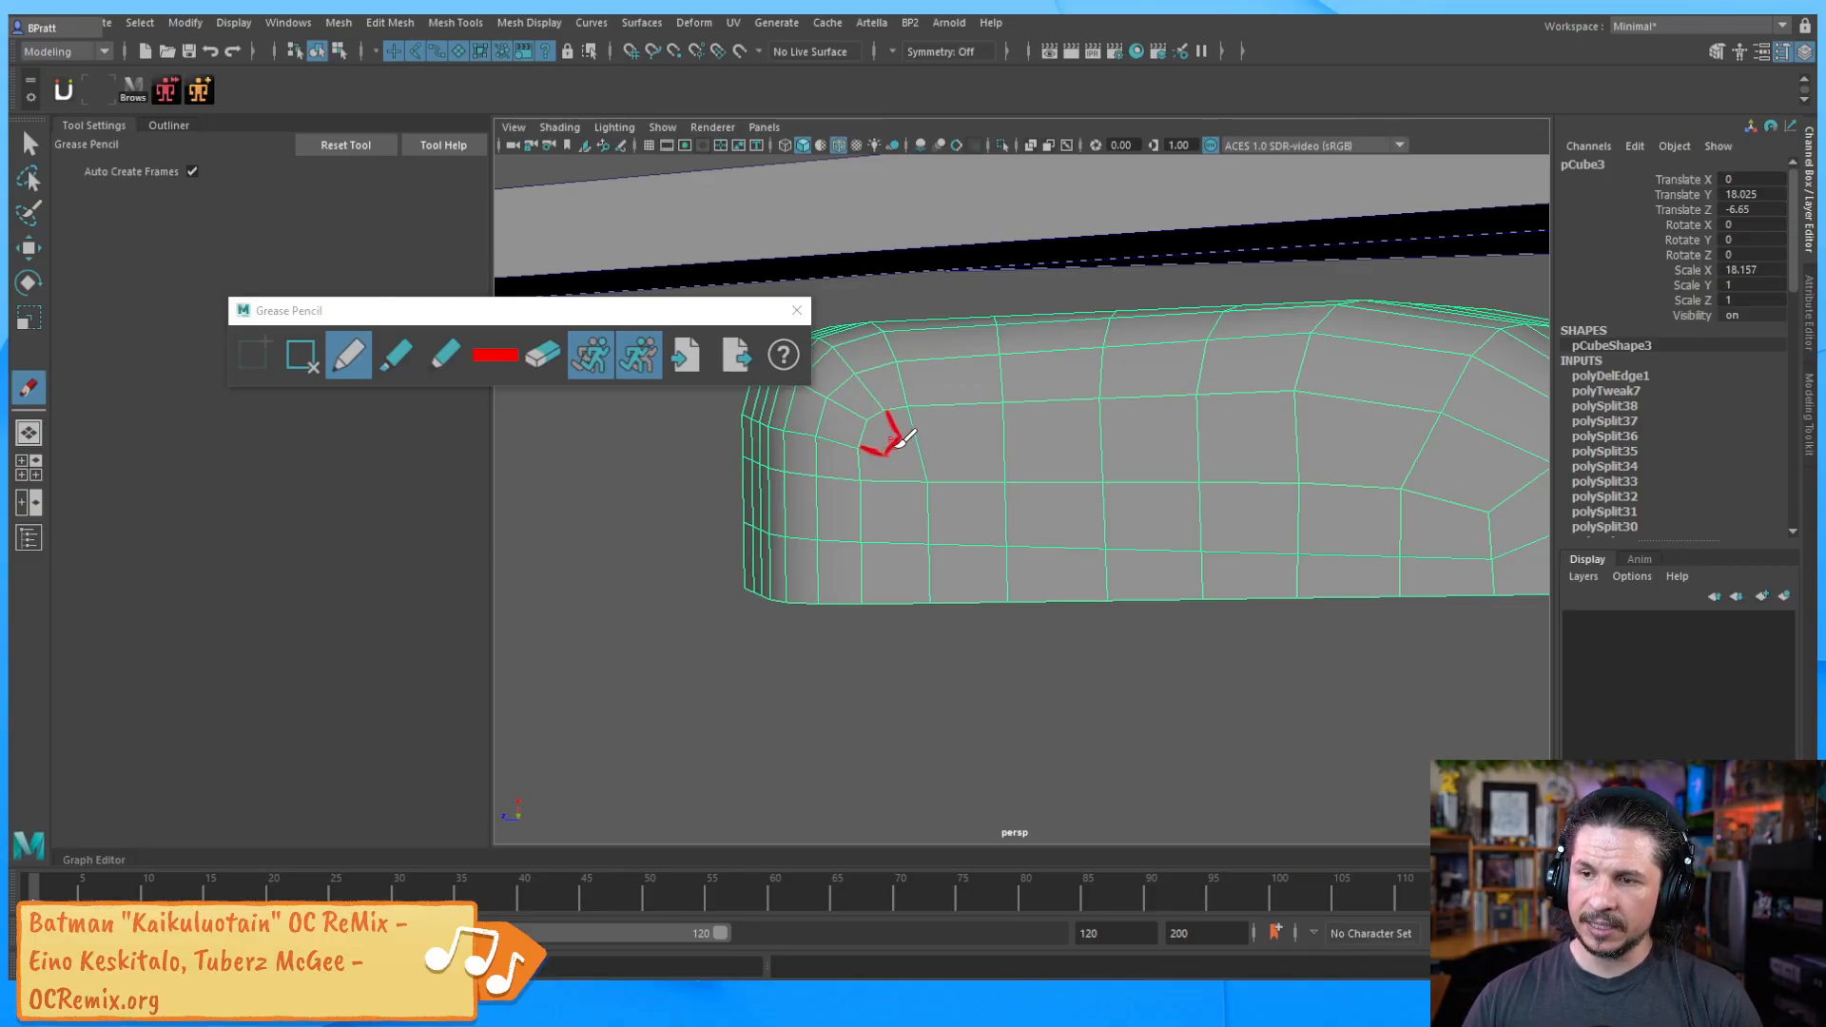
key(ctrl+z)
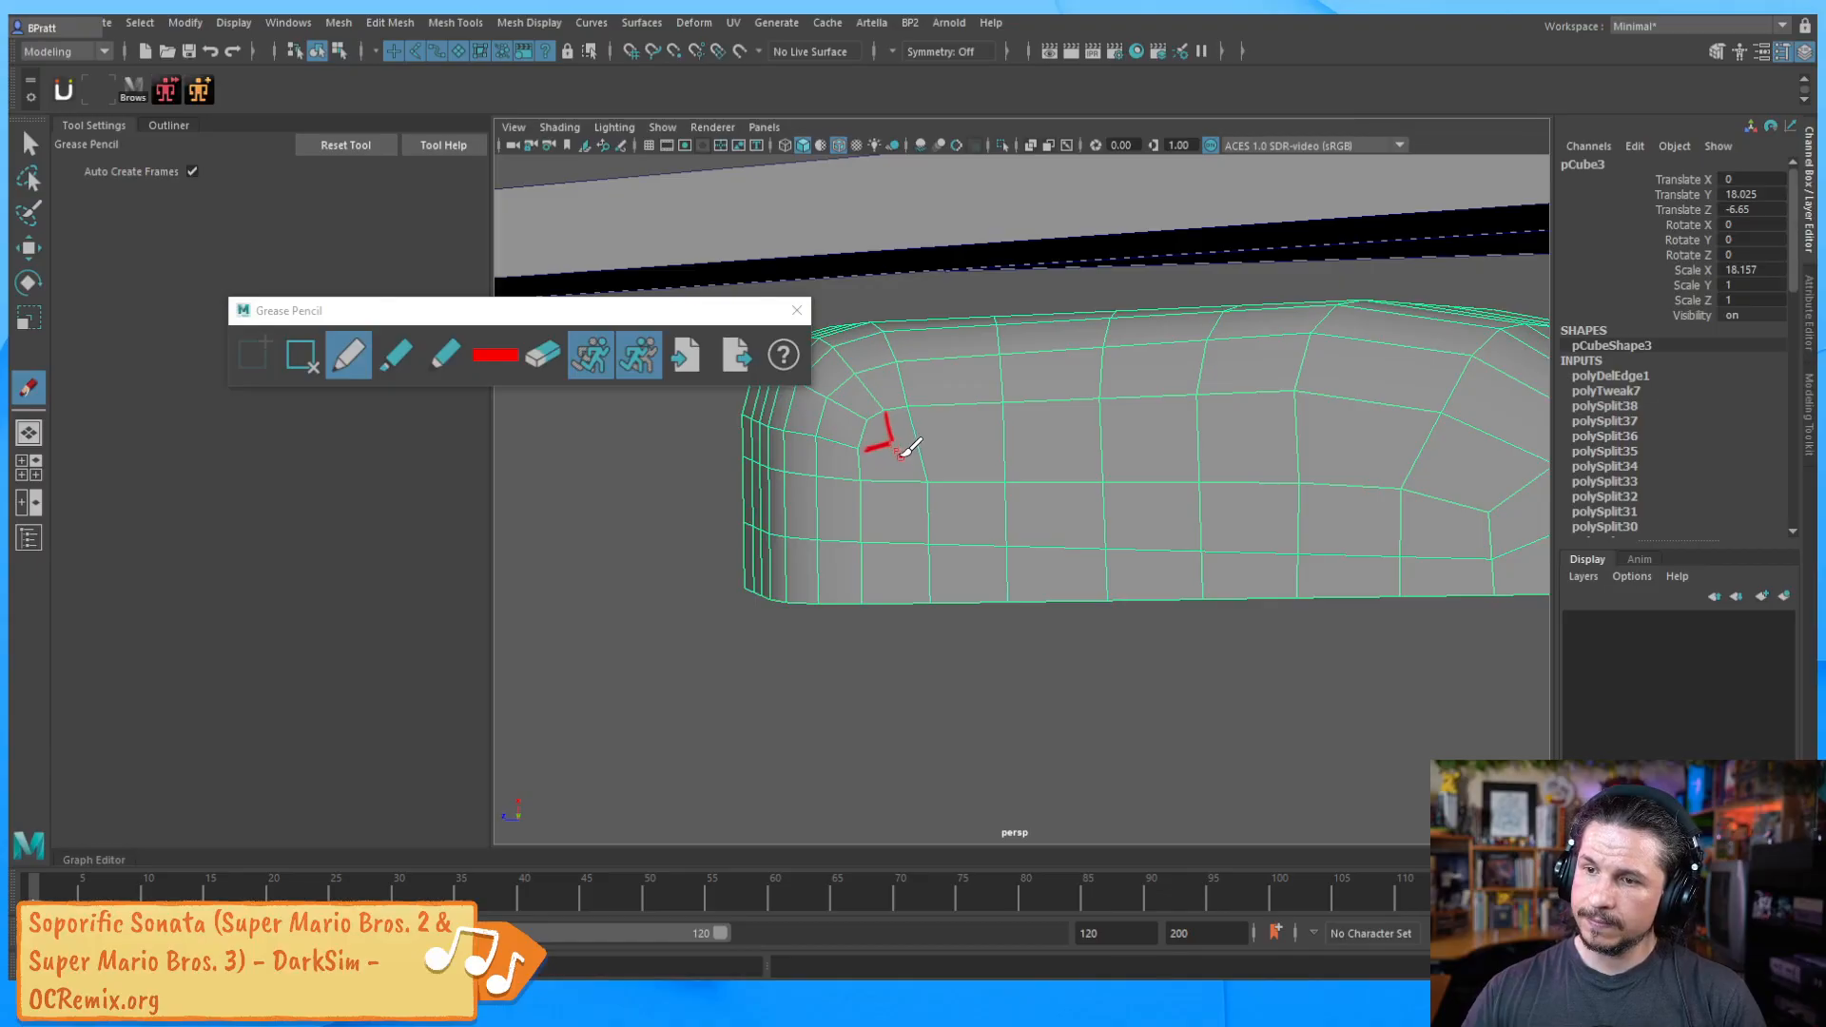
drag(893, 539, 894, 598)
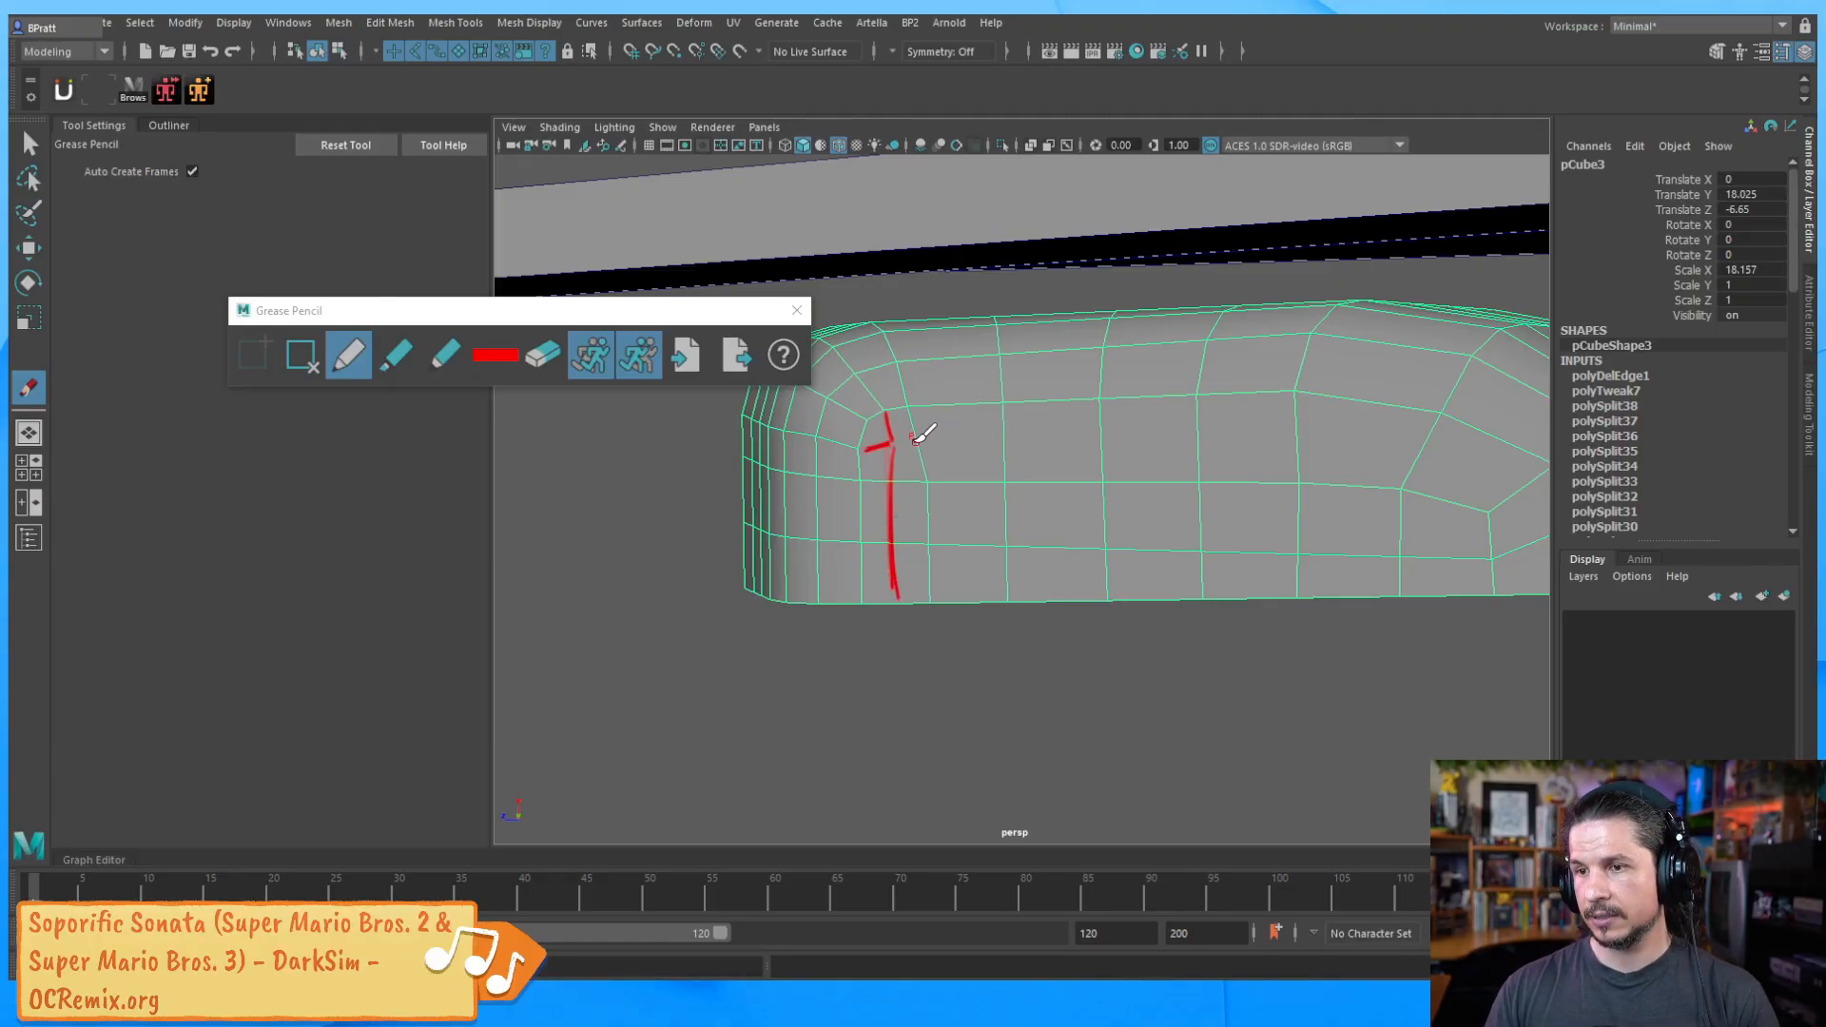
drag(906, 437, 1096, 434)
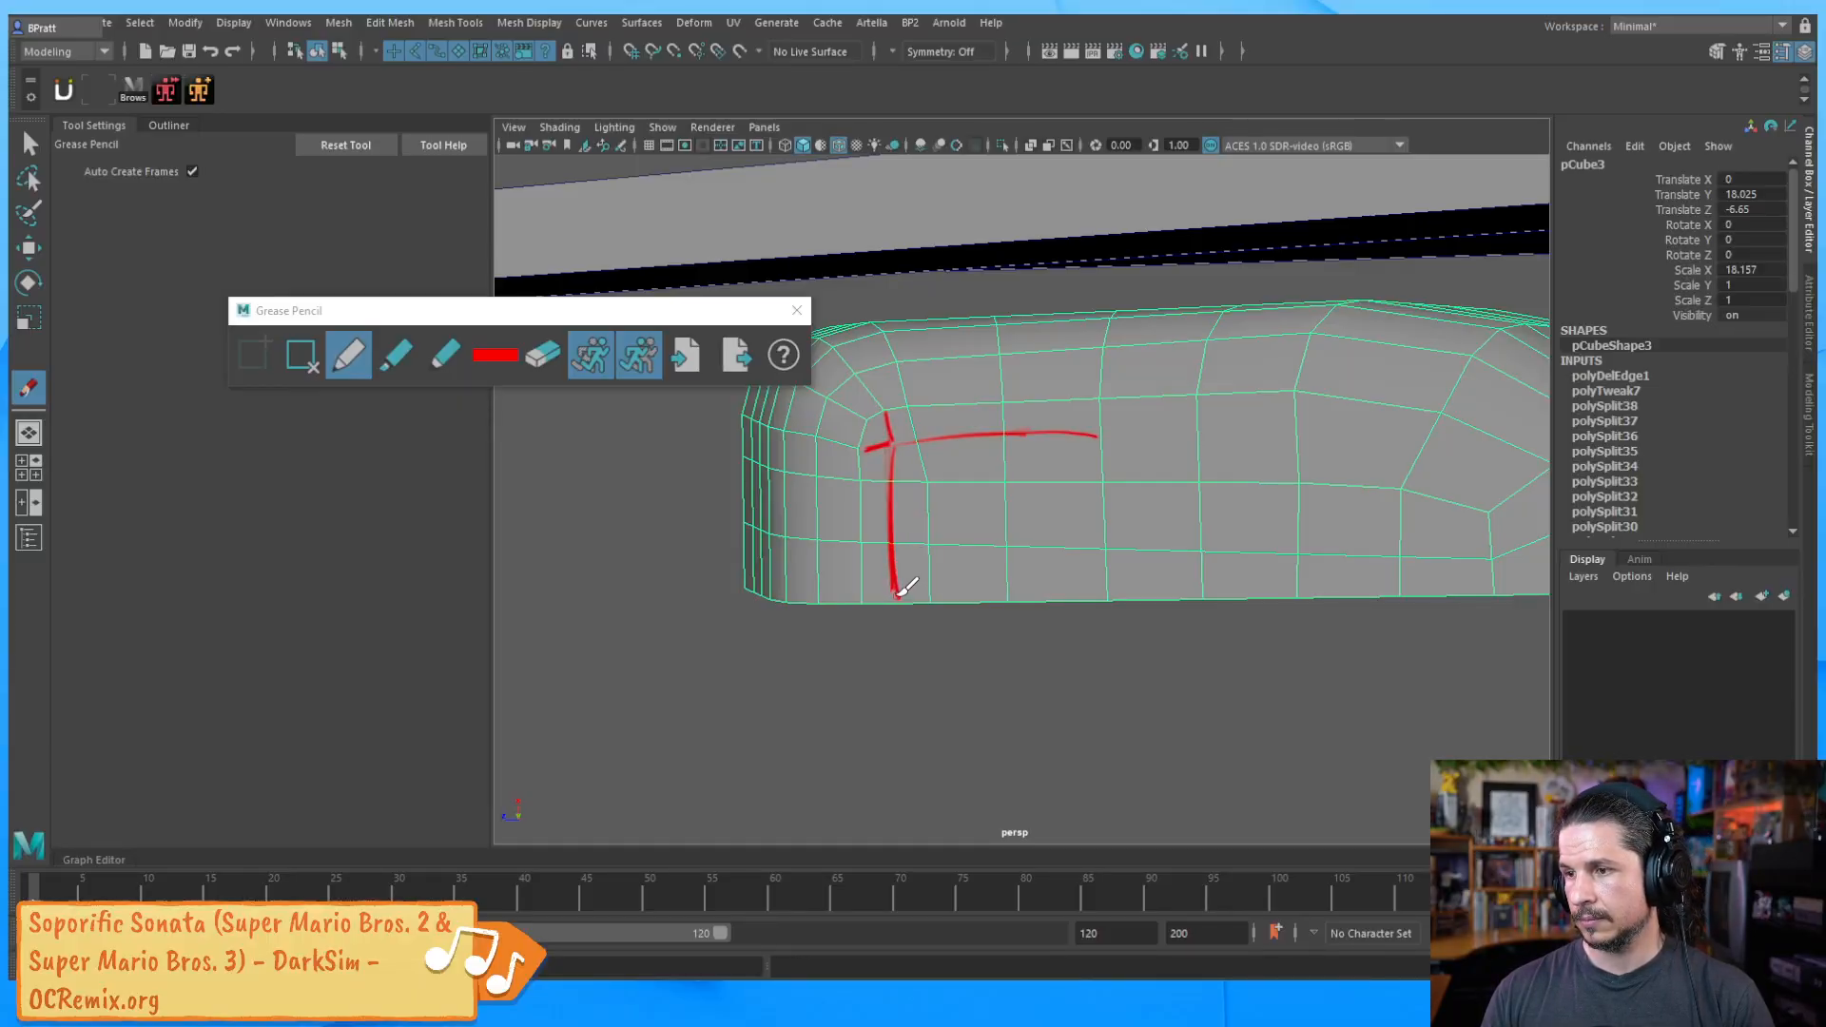
Cut the sketched lengthwise row and the cross edge down to the centre edge, joining both to the wall corner vertices
key(w)
shift+right_click(1149, 419)
shift+right_drag(1148, 428, 1046, 418)
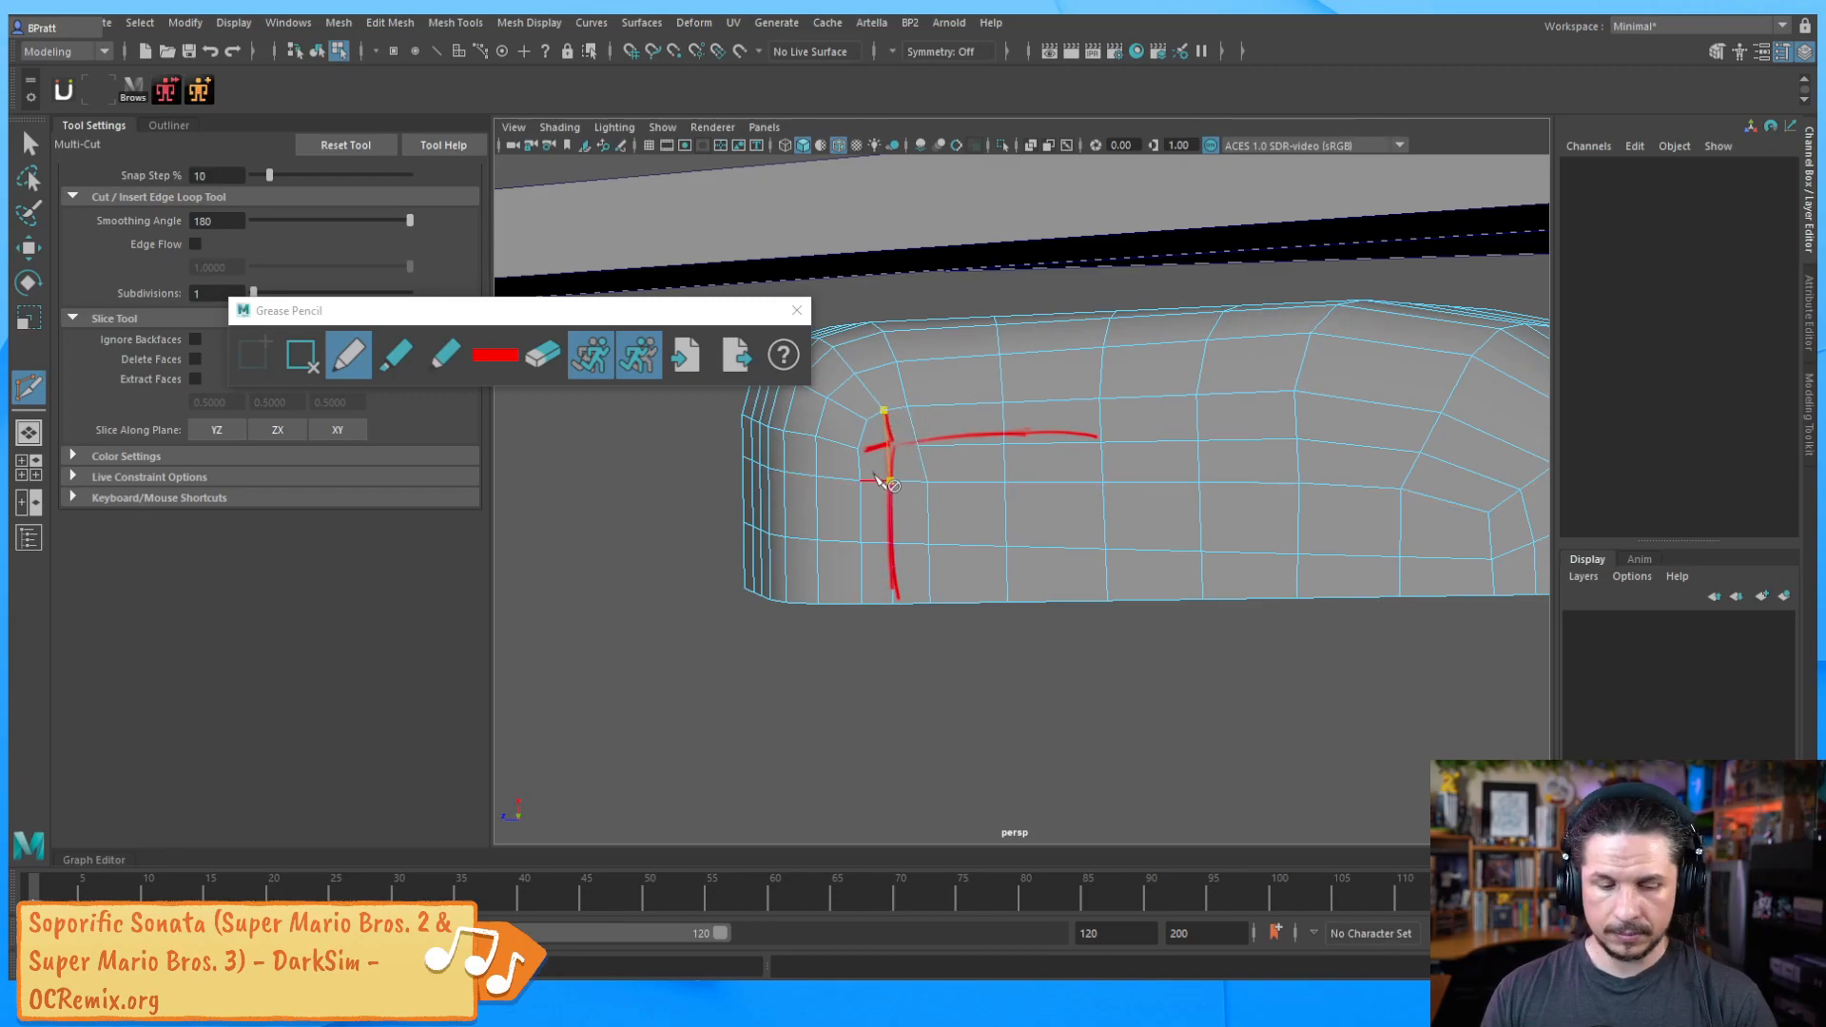
click(858, 448)
click(918, 446)
right_click(922, 442)
key(w)
Remove the red Grease Pencil sketch and return the tub to object mode
click(301, 356)
alt+right_drag(1291, 402, 1086, 436)
key(w)
alt+middle_drag(1146, 494, 1090, 529)
alt+drag(1074, 518, 946, 478)
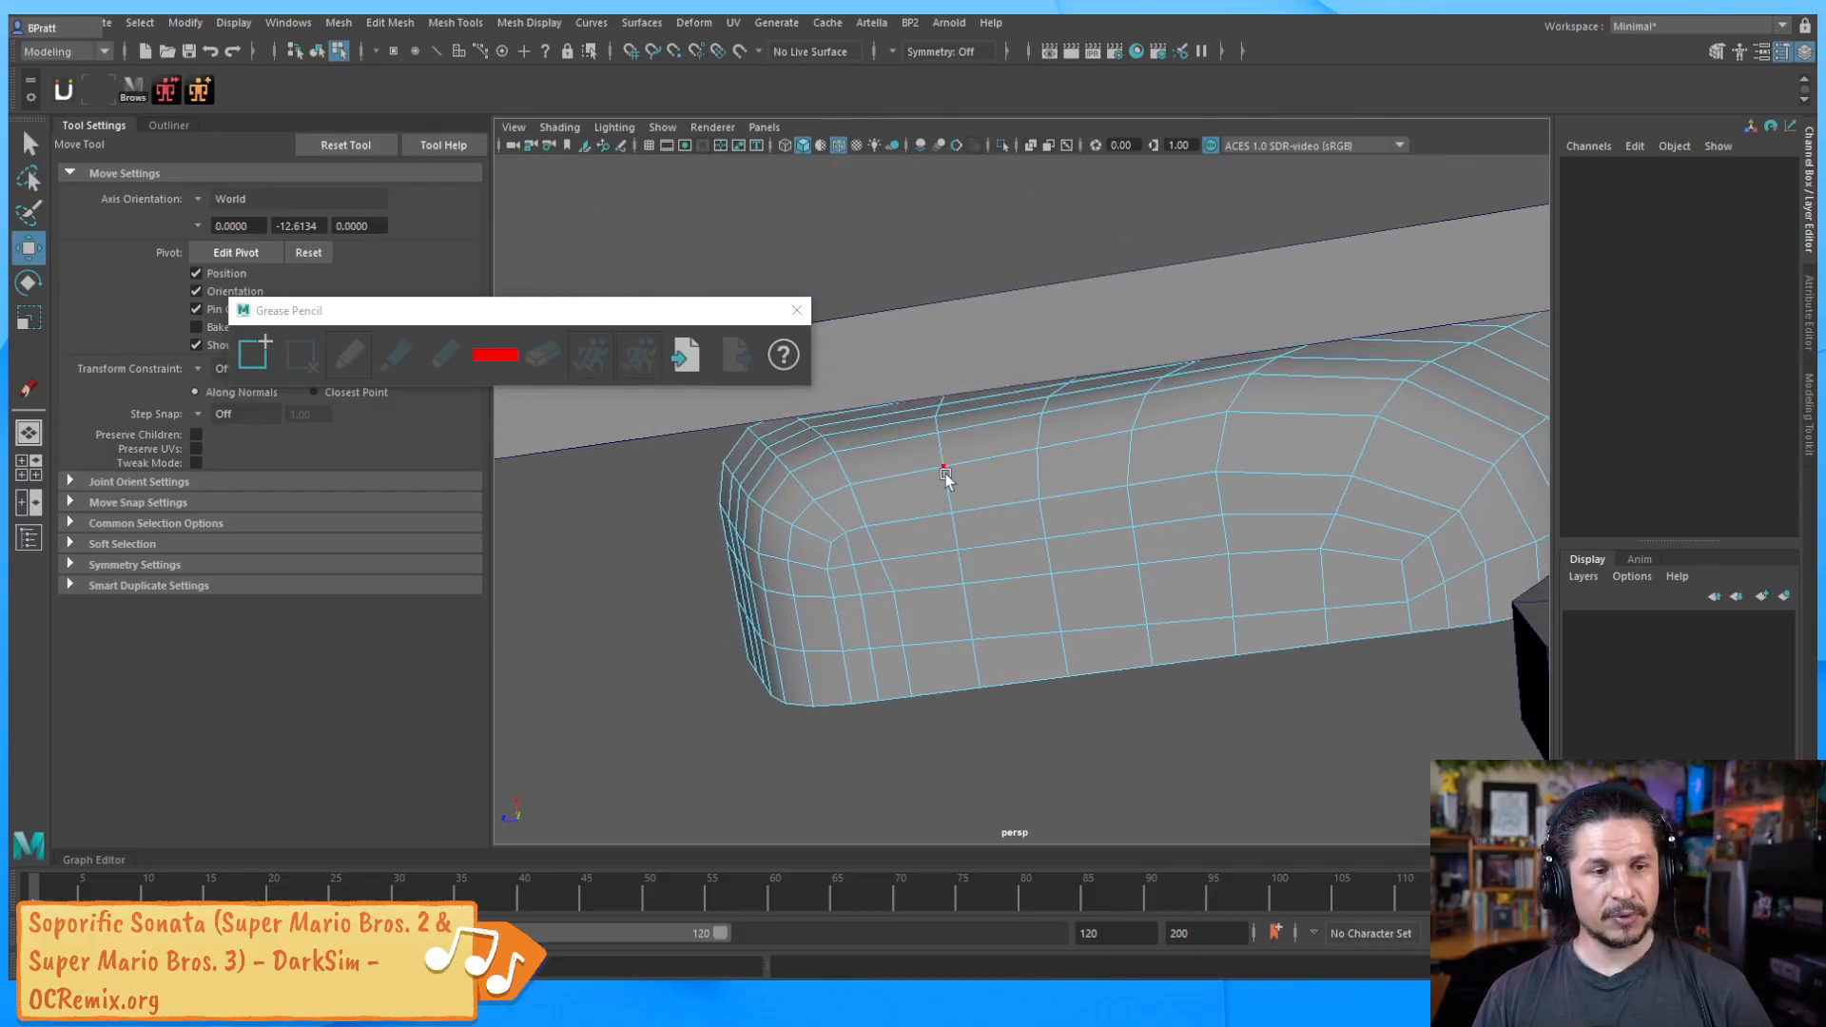
alt+drag(1275, 453, 1227, 556)
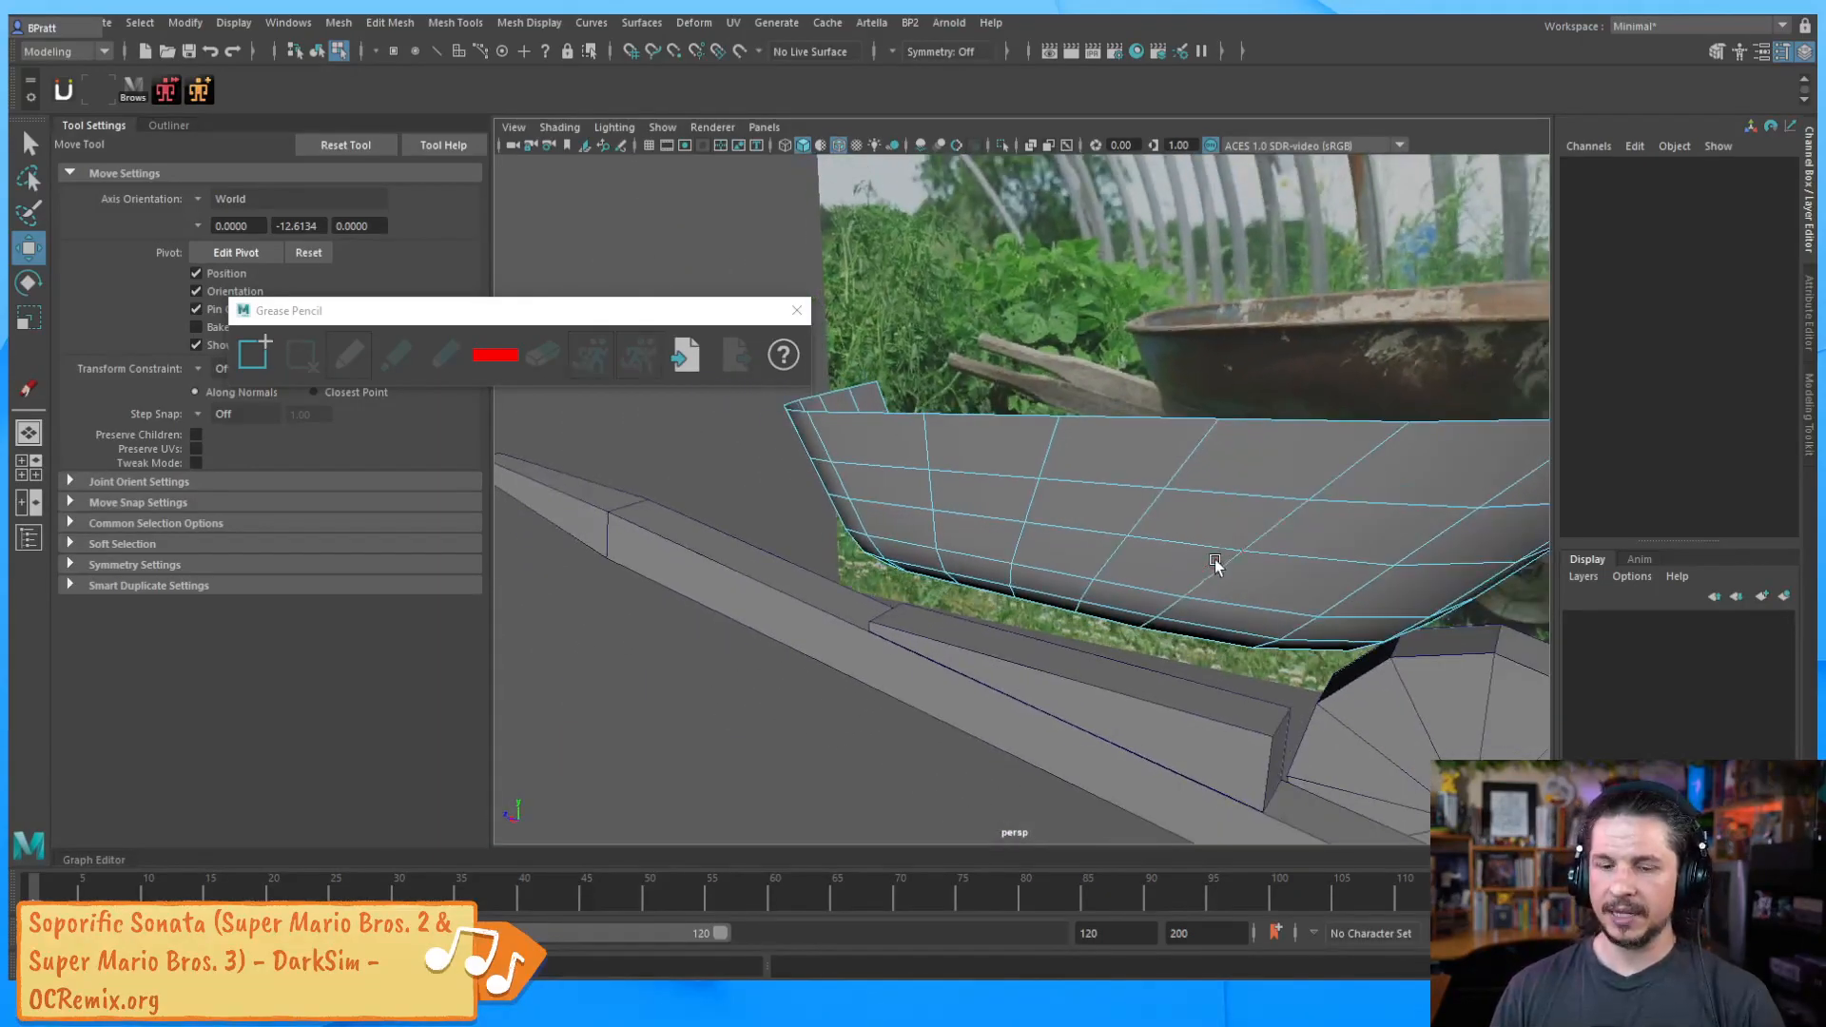
key(F8)
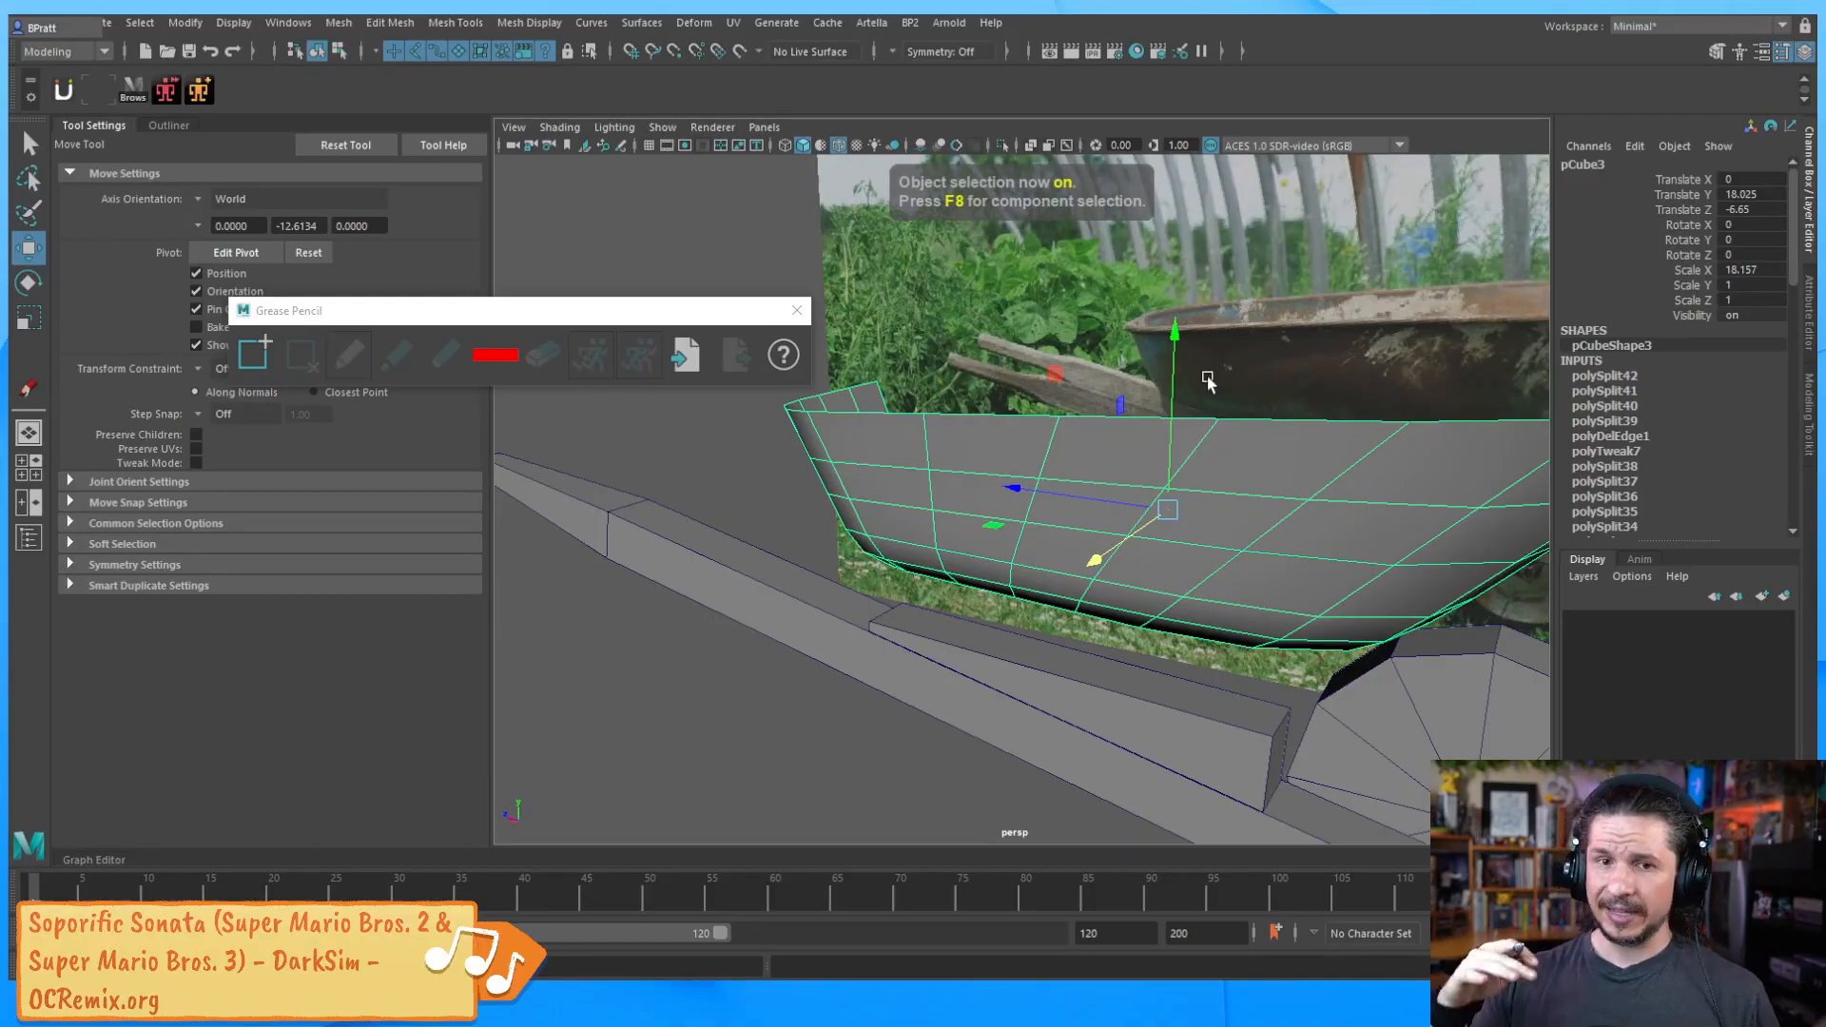
Check the half tub's edge flow from several angles and close the Grease Pencil window
alt+drag(1100, 608, 1067, 551)
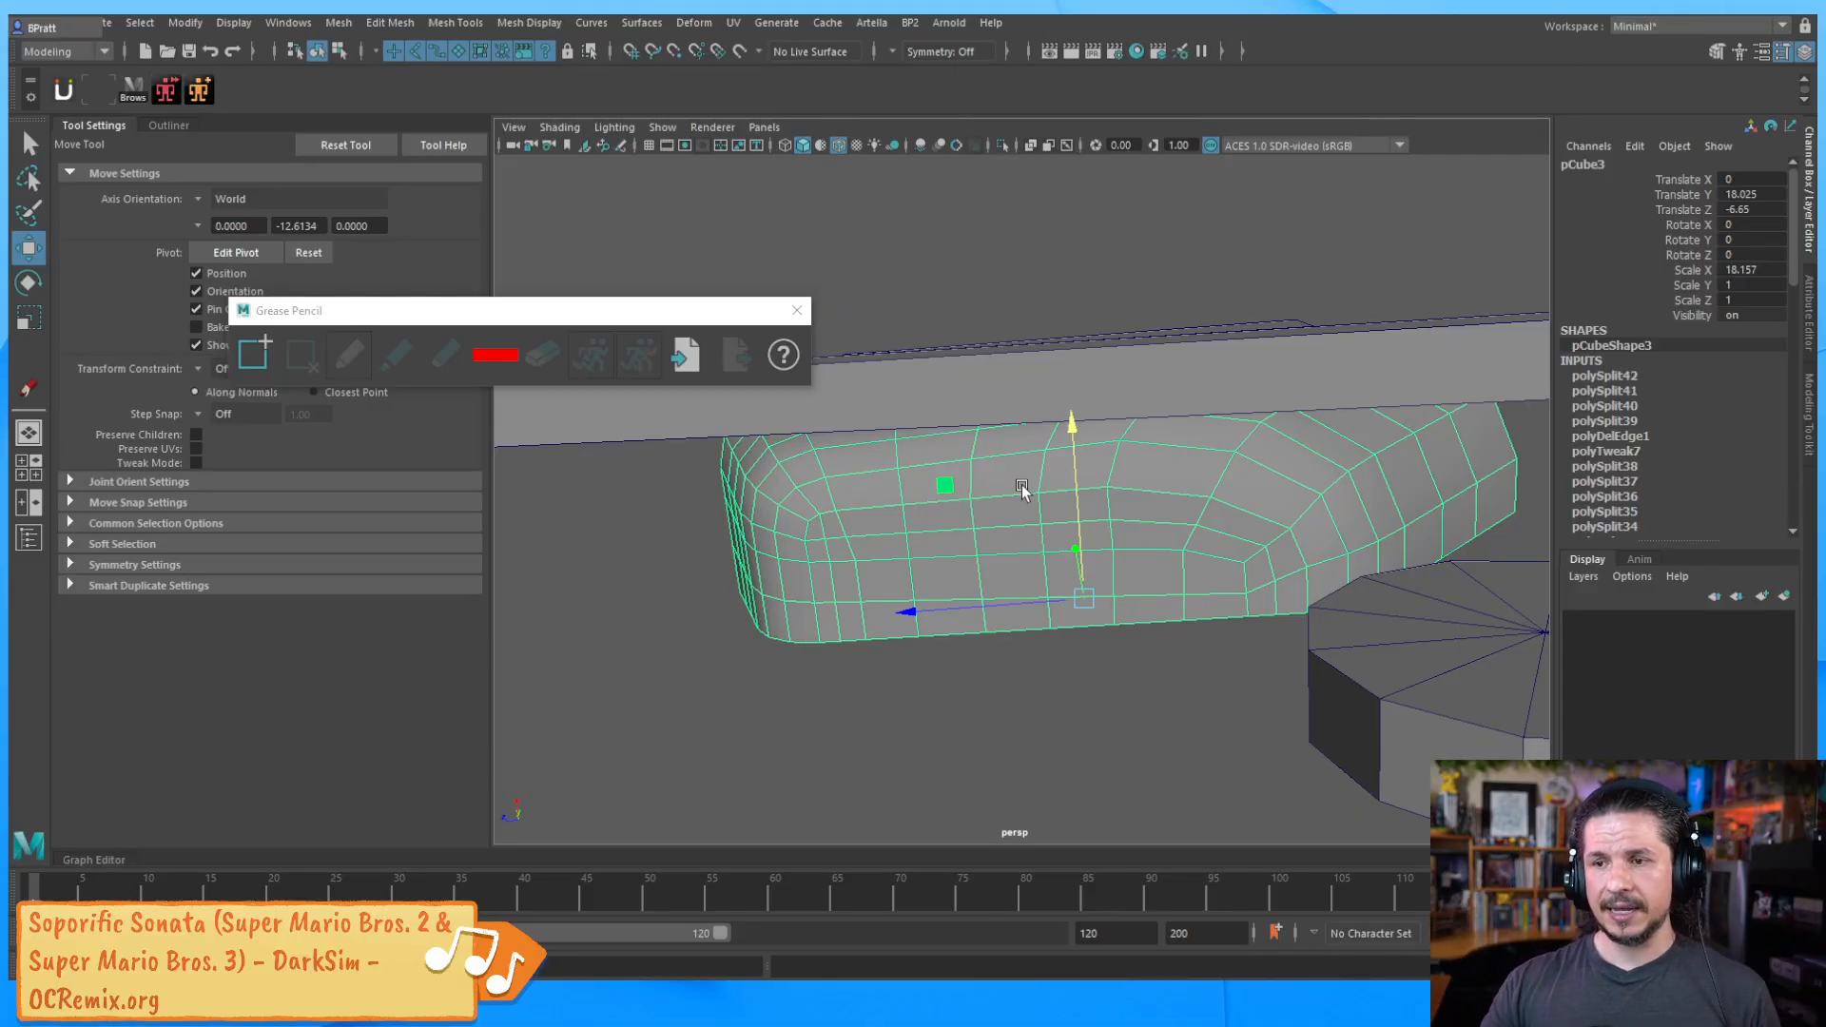
alt+drag(1141, 497, 1097, 751)
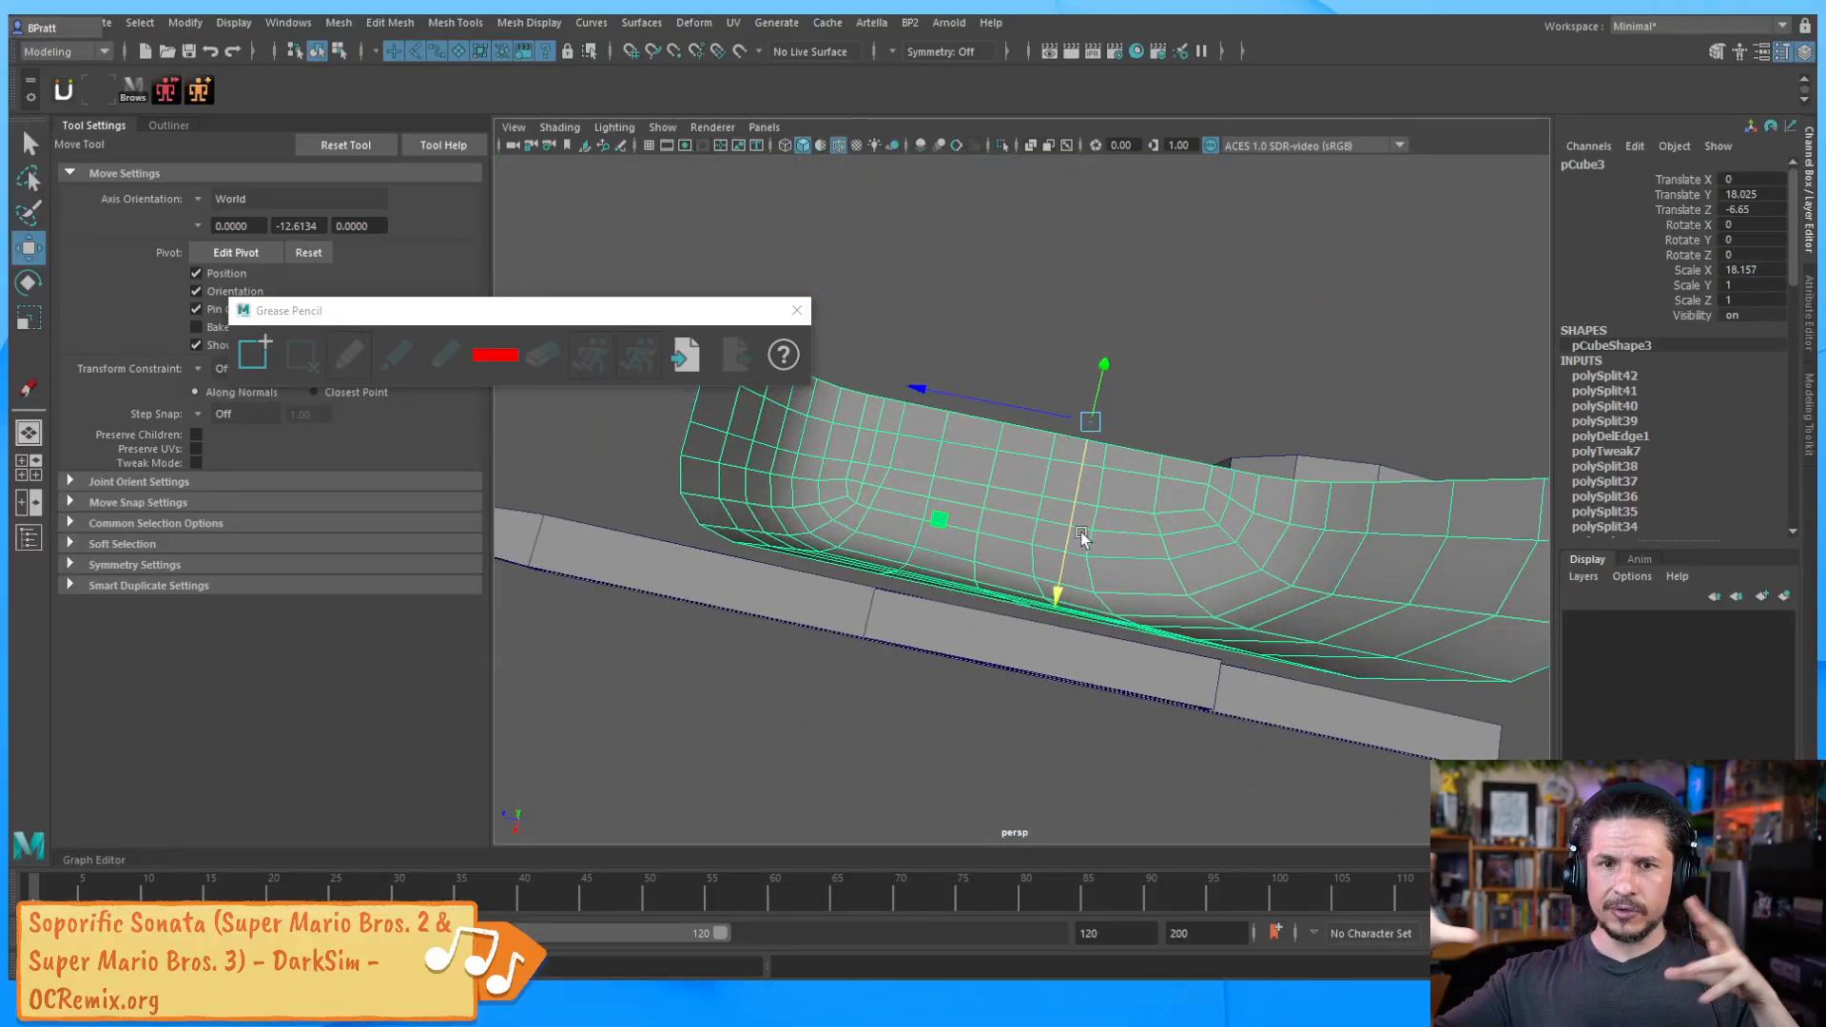
mouse_move(1147, 575)
alt+mouse_down()
mouse_move(1144, 420)
mouse_move(1131, 590)
mouse_move(1129, 538)
mouse_move(1277, 534)
mouse_move(1059, 469)
mouse_move(1030, 436)
alt+mouse_up()
click(797, 310)
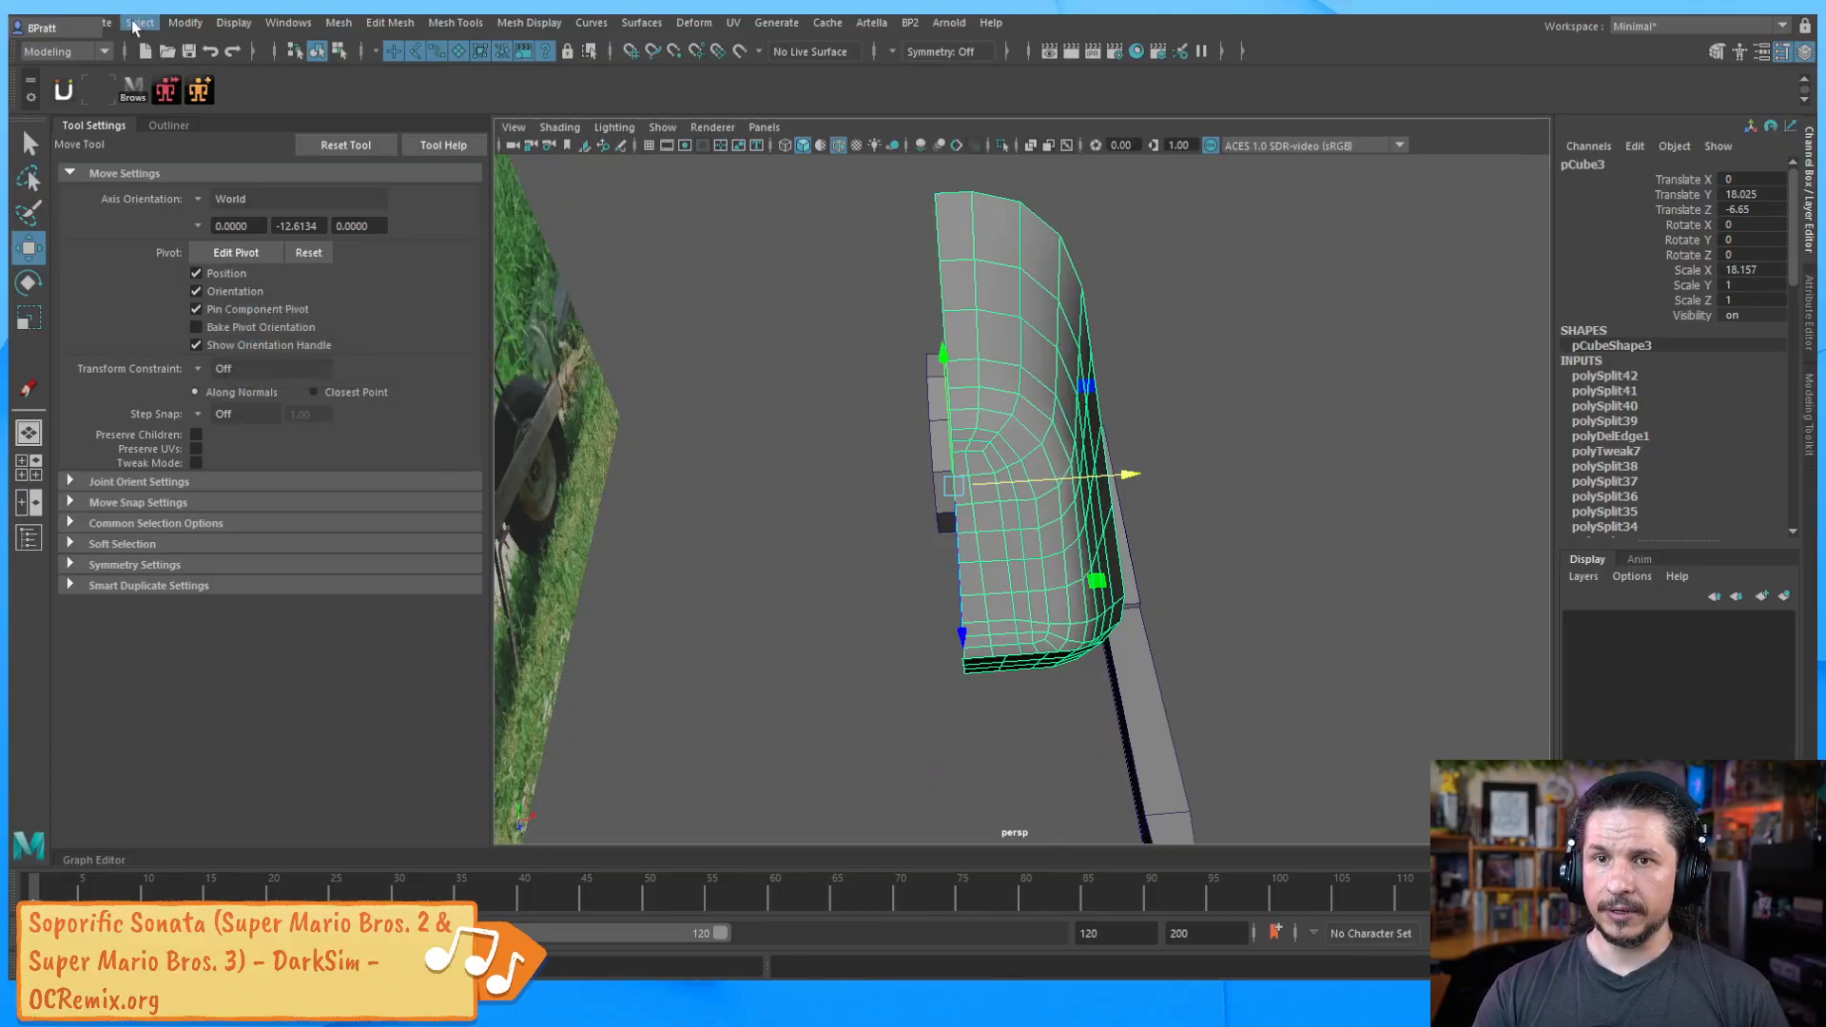
Mirror the half tub across the world X axis in the negative direction, merging border vertices with a merge threshold of 1
click(350, 26)
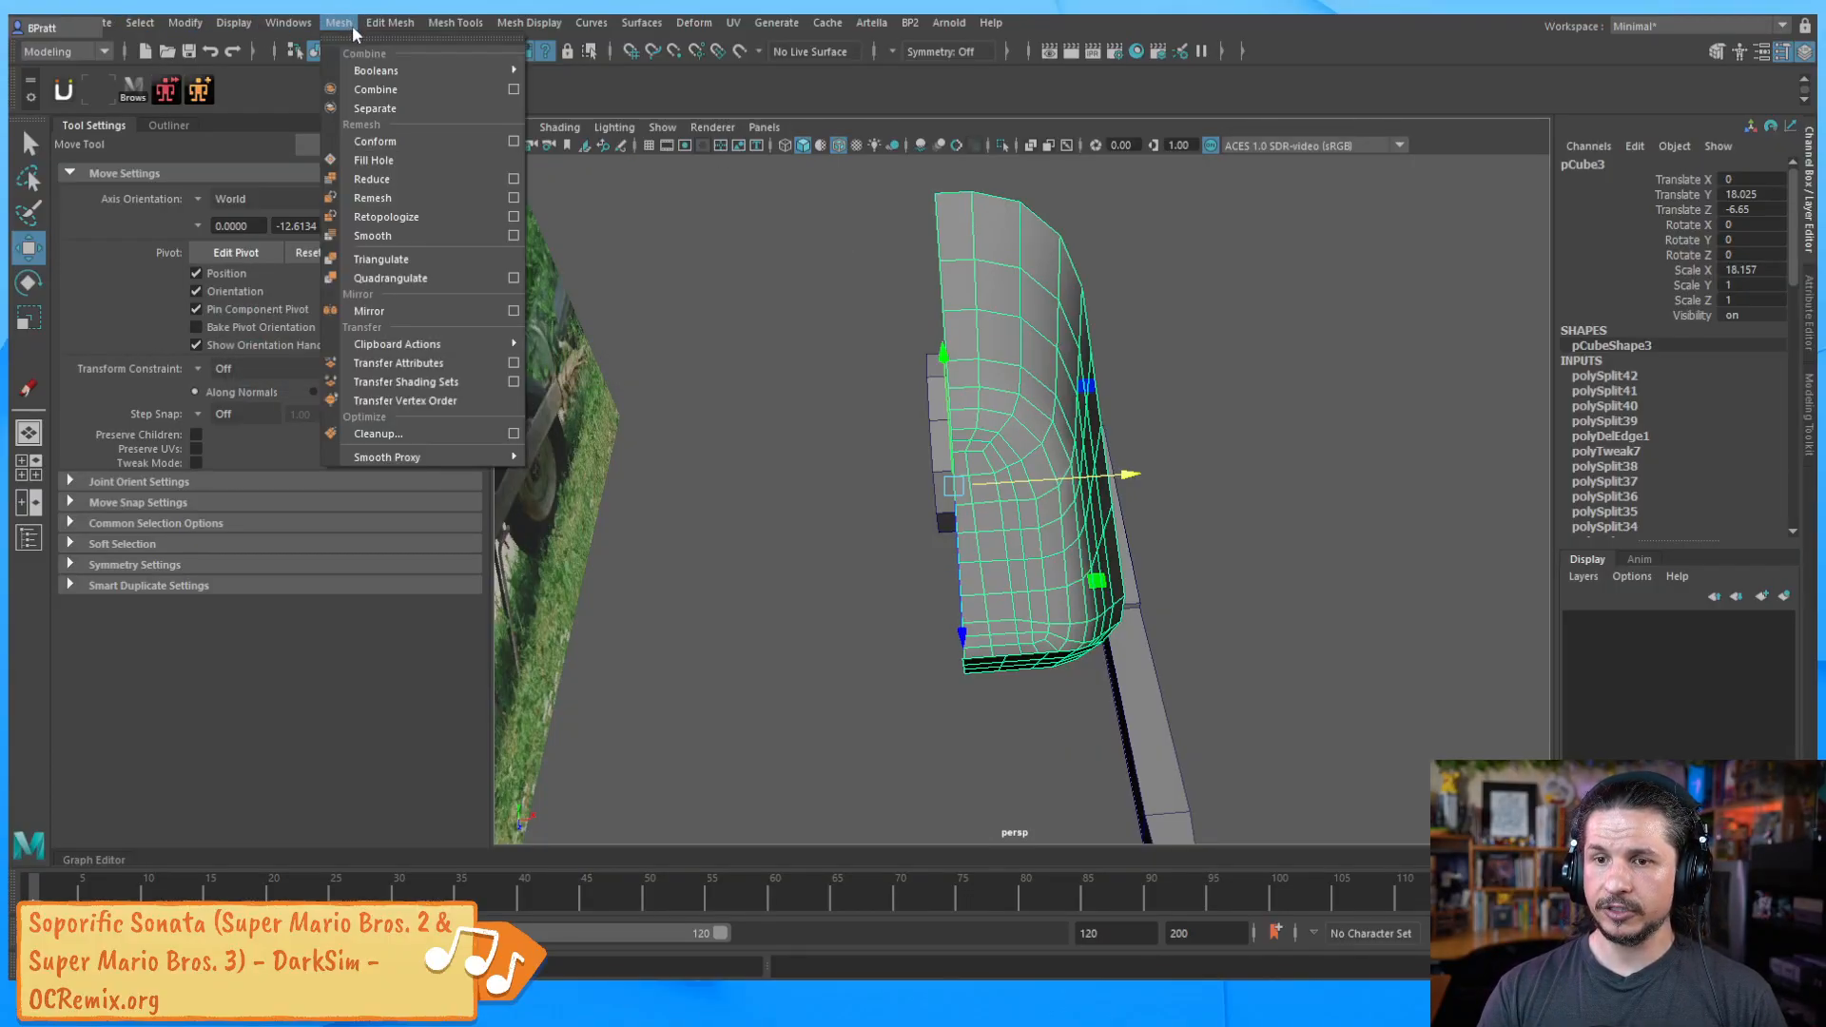
click(514, 311)
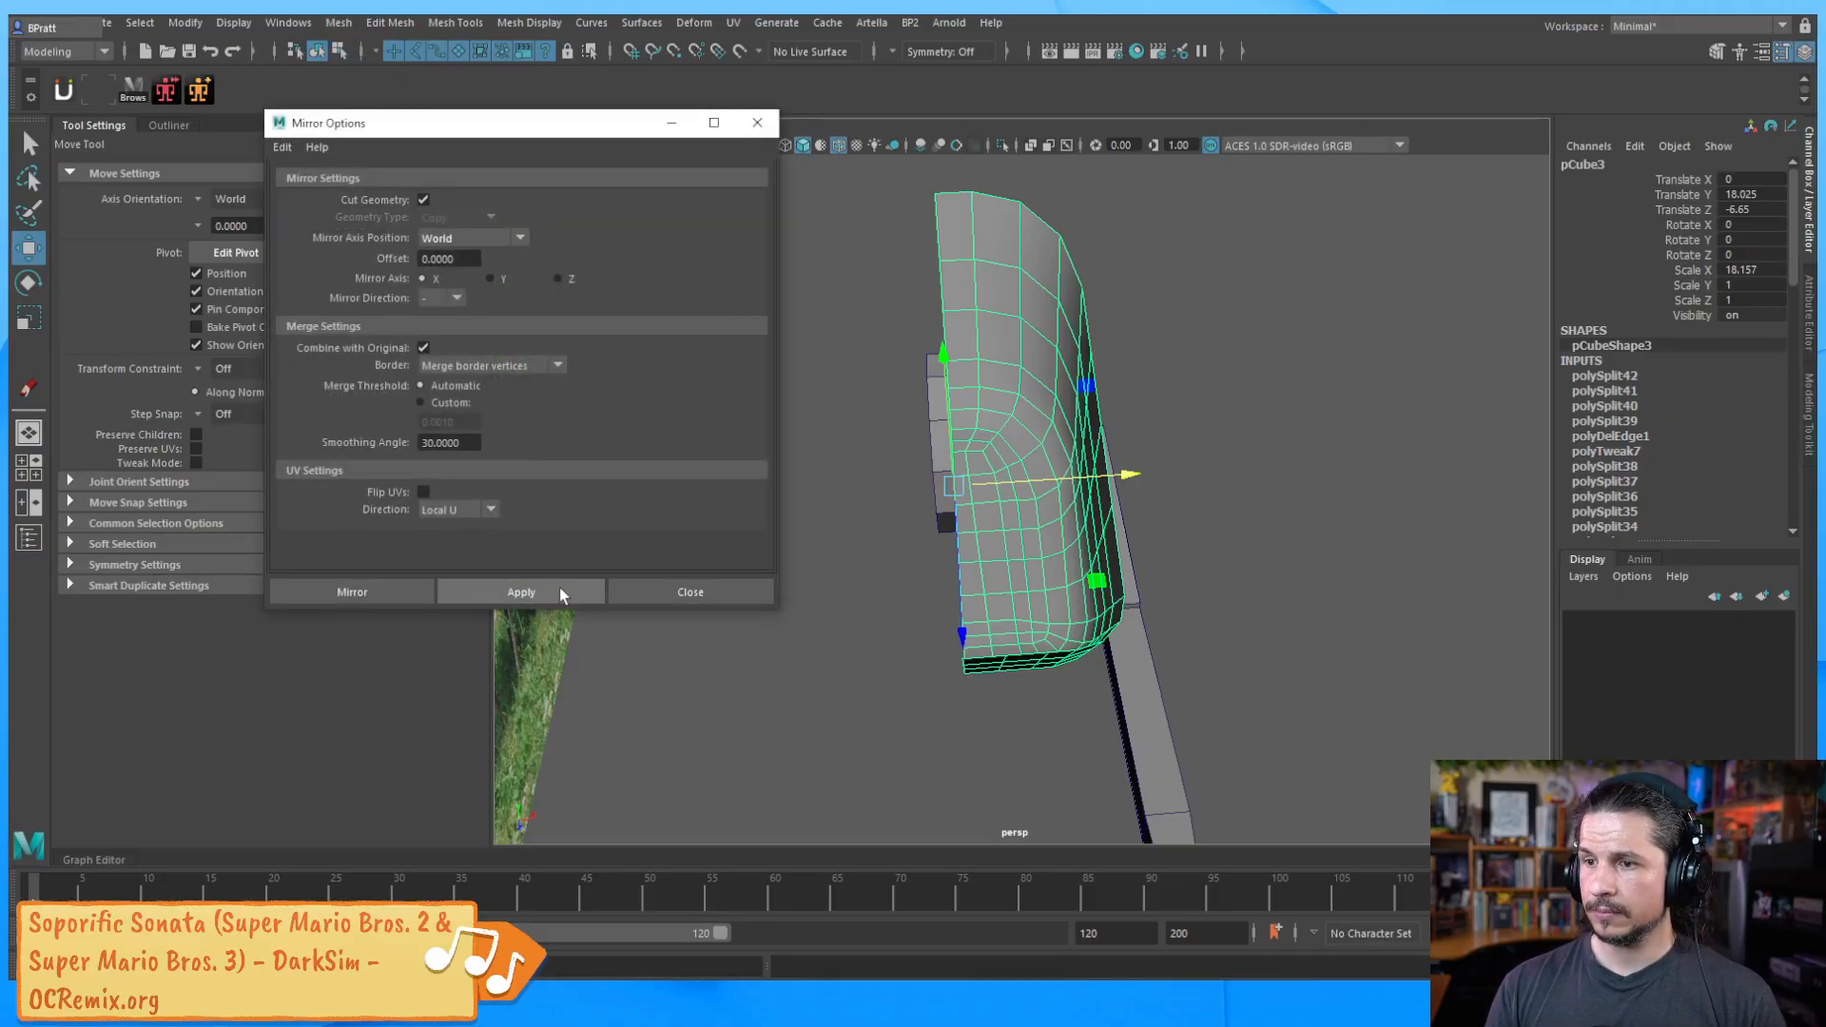
click(521, 591)
key(f)
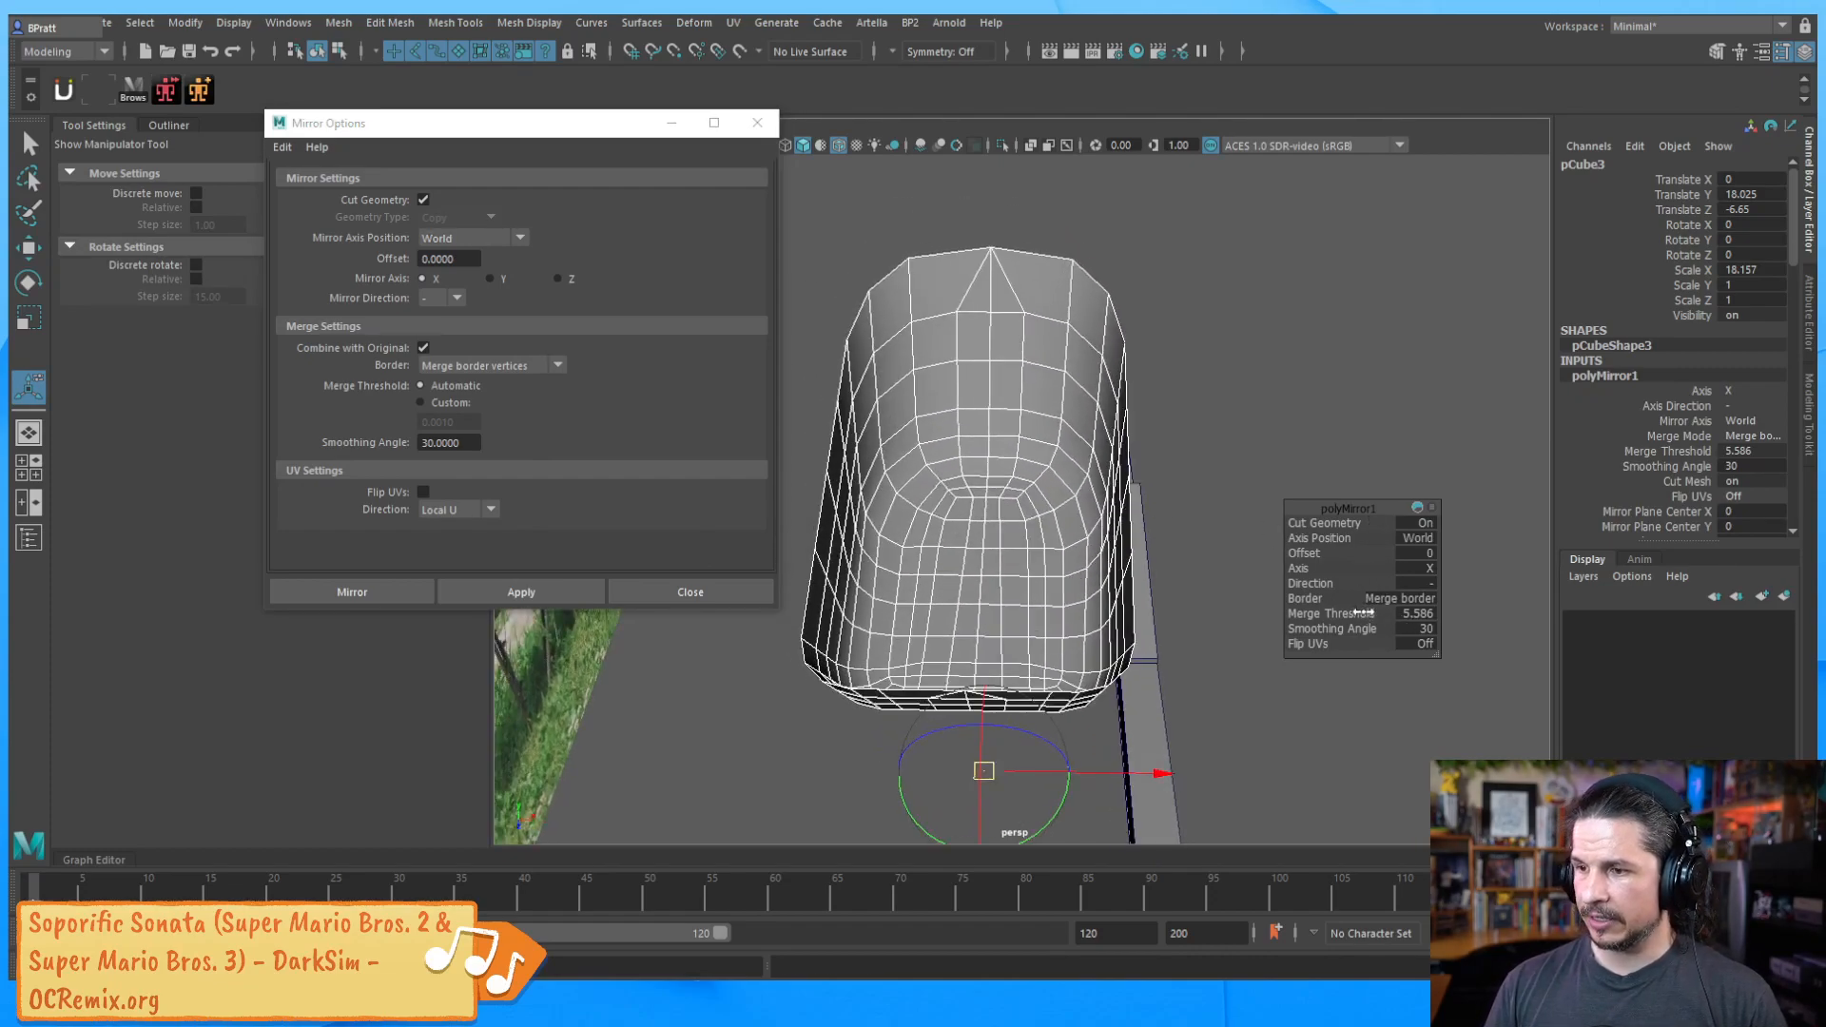
drag(1357, 613, 1114, 408)
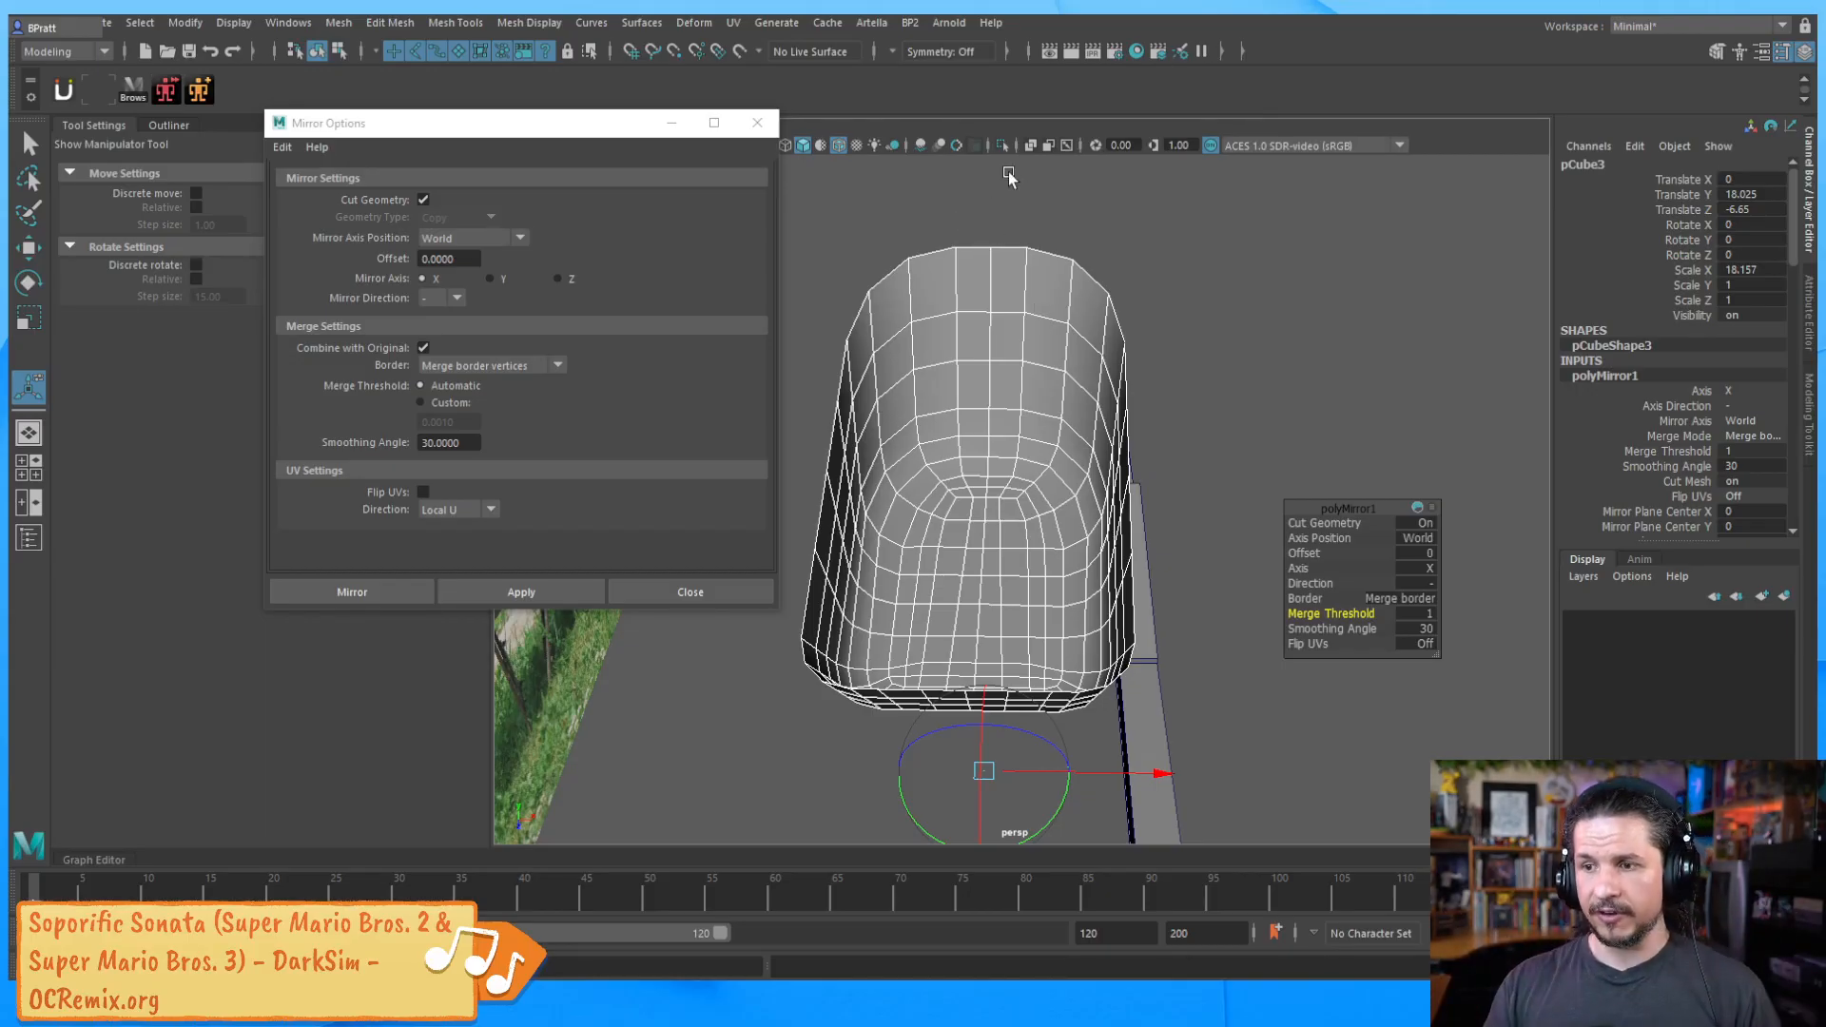
Examine the mirrored tub's centre seam and bottom edge flow from several angles, and close the mirror options
alt+drag(1083, 605, 1084, 484)
key(F8)
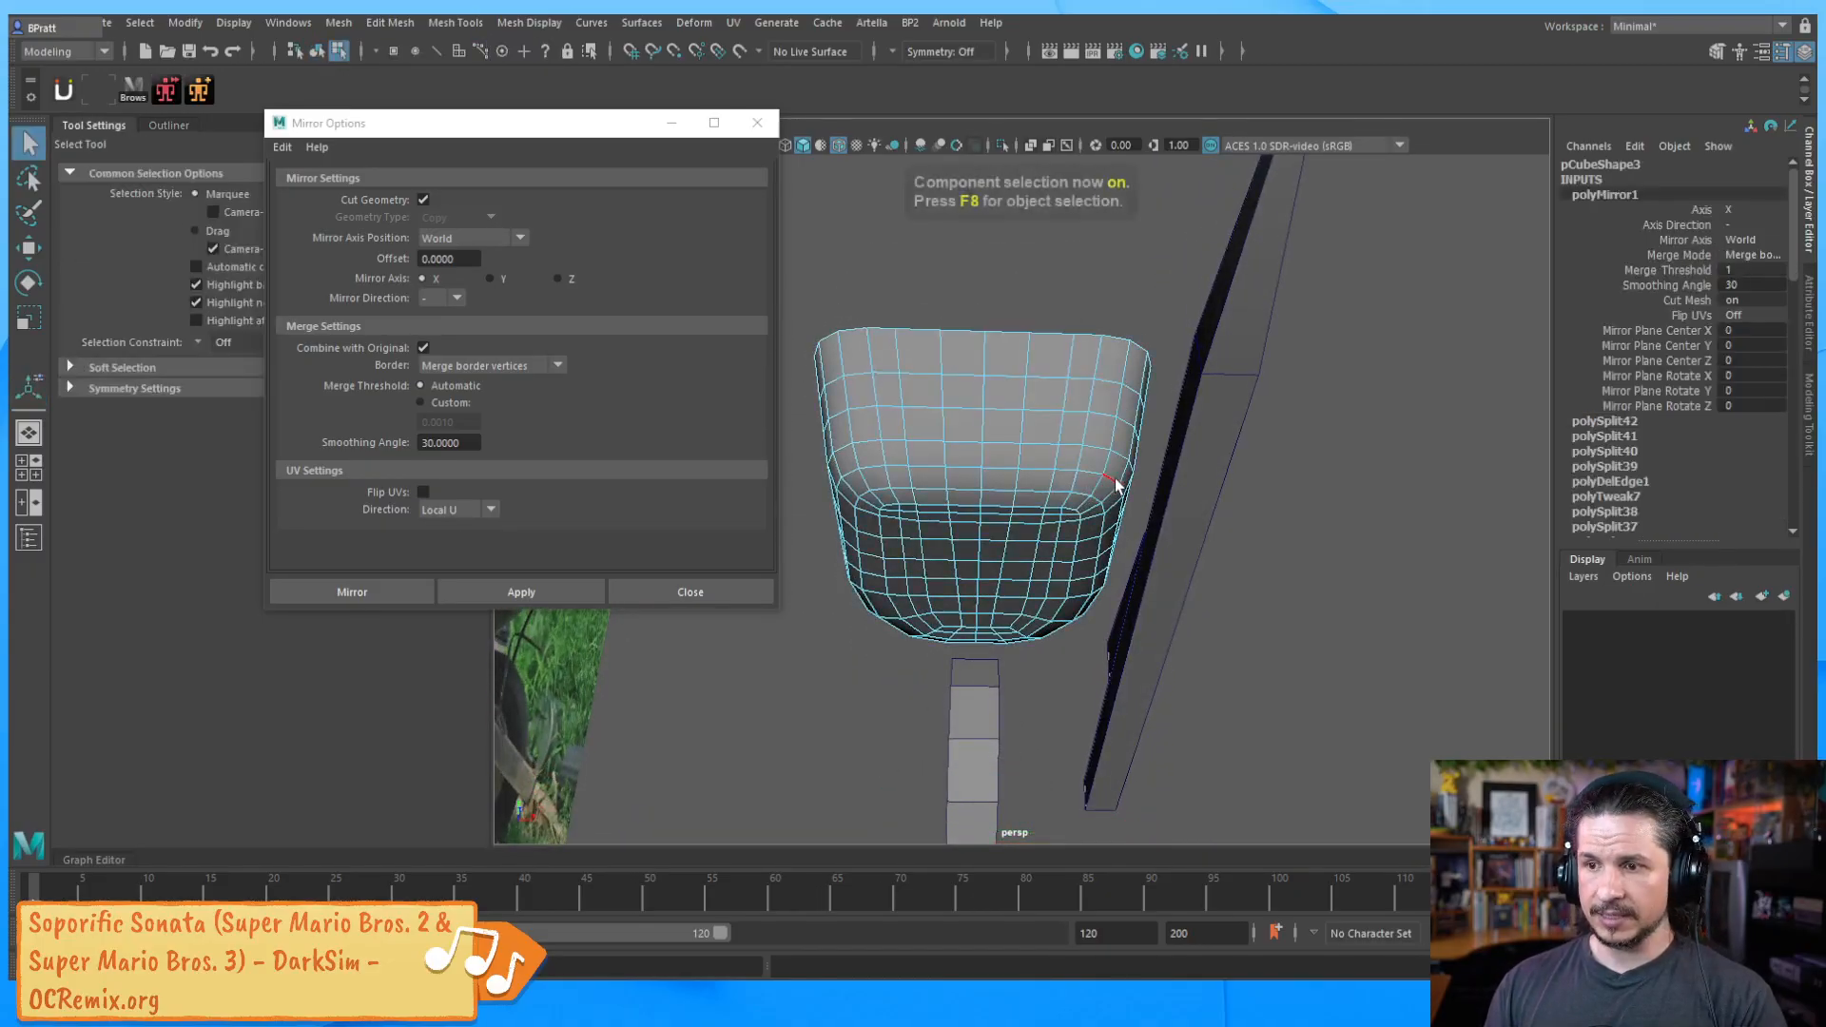
key(F8)
alt+drag(1084, 418, 913, 586)
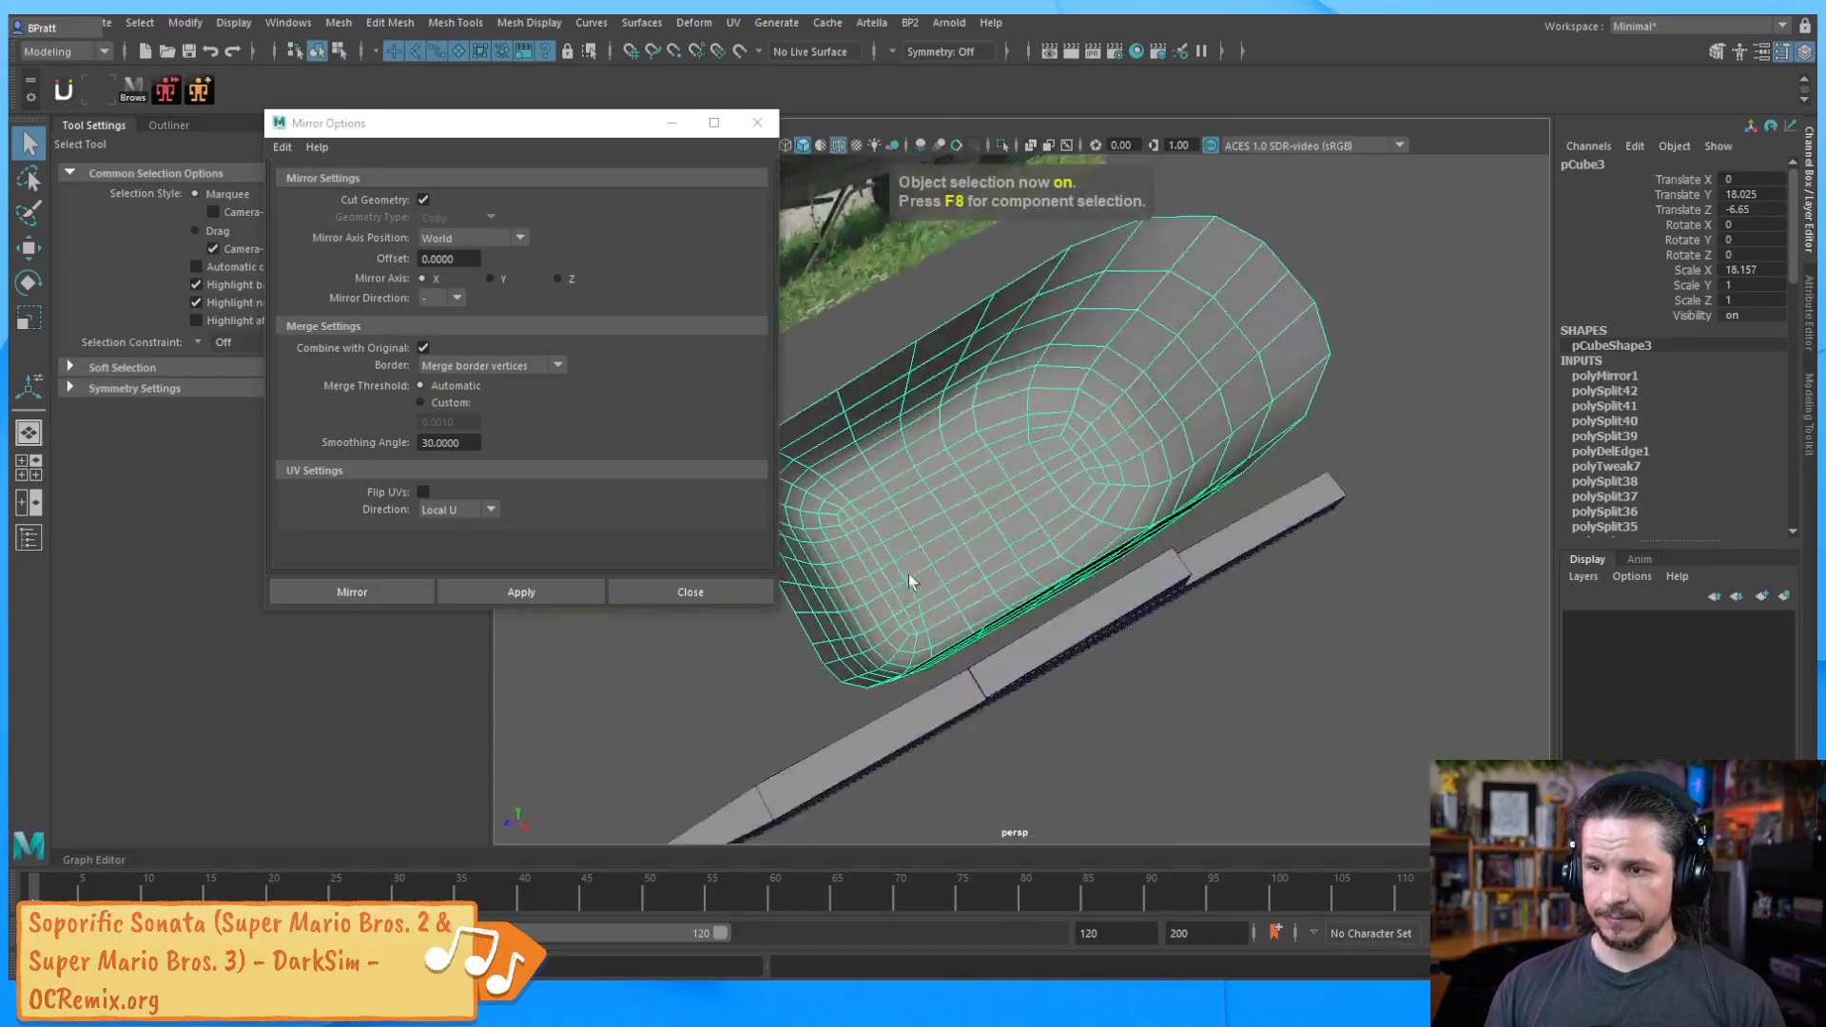
alt+middle_drag(999, 570, 1145, 554)
alt+drag(1145, 555, 1214, 522)
alt+right_drag(1214, 522, 1274, 530)
alt+drag(1275, 530, 1126, 478)
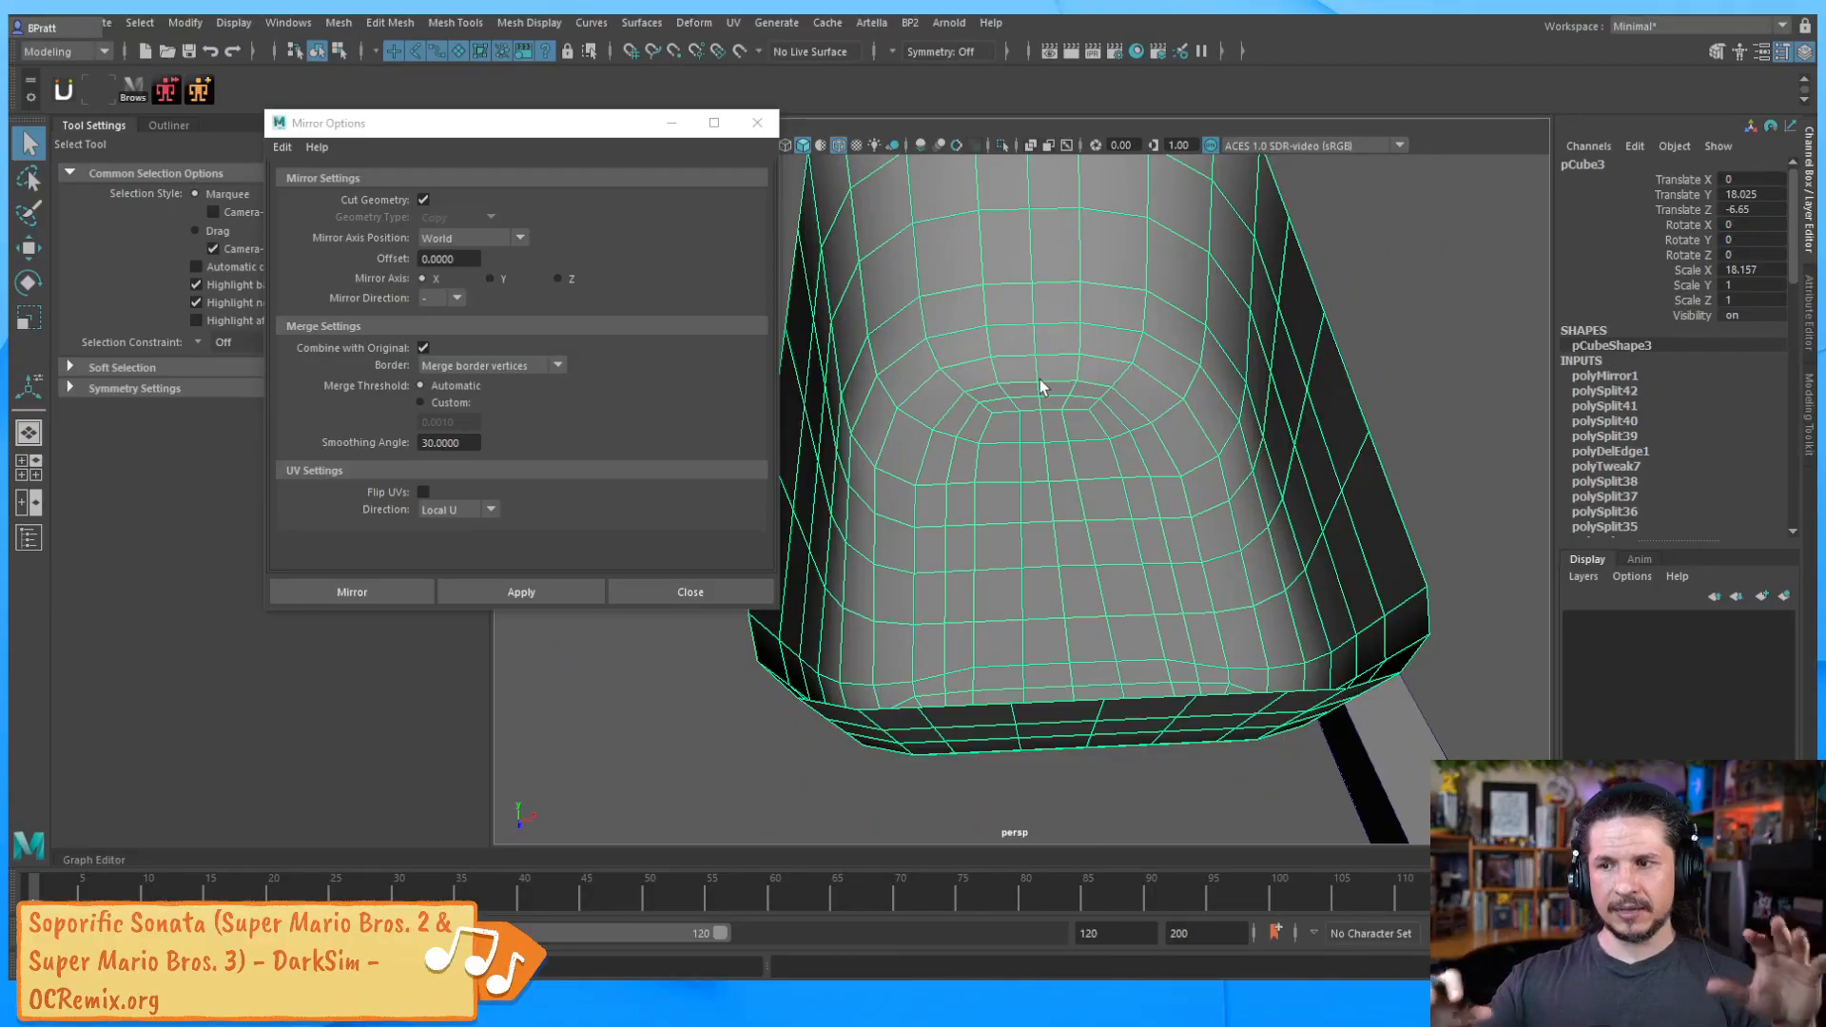
alt+drag(1113, 529, 1017, 413)
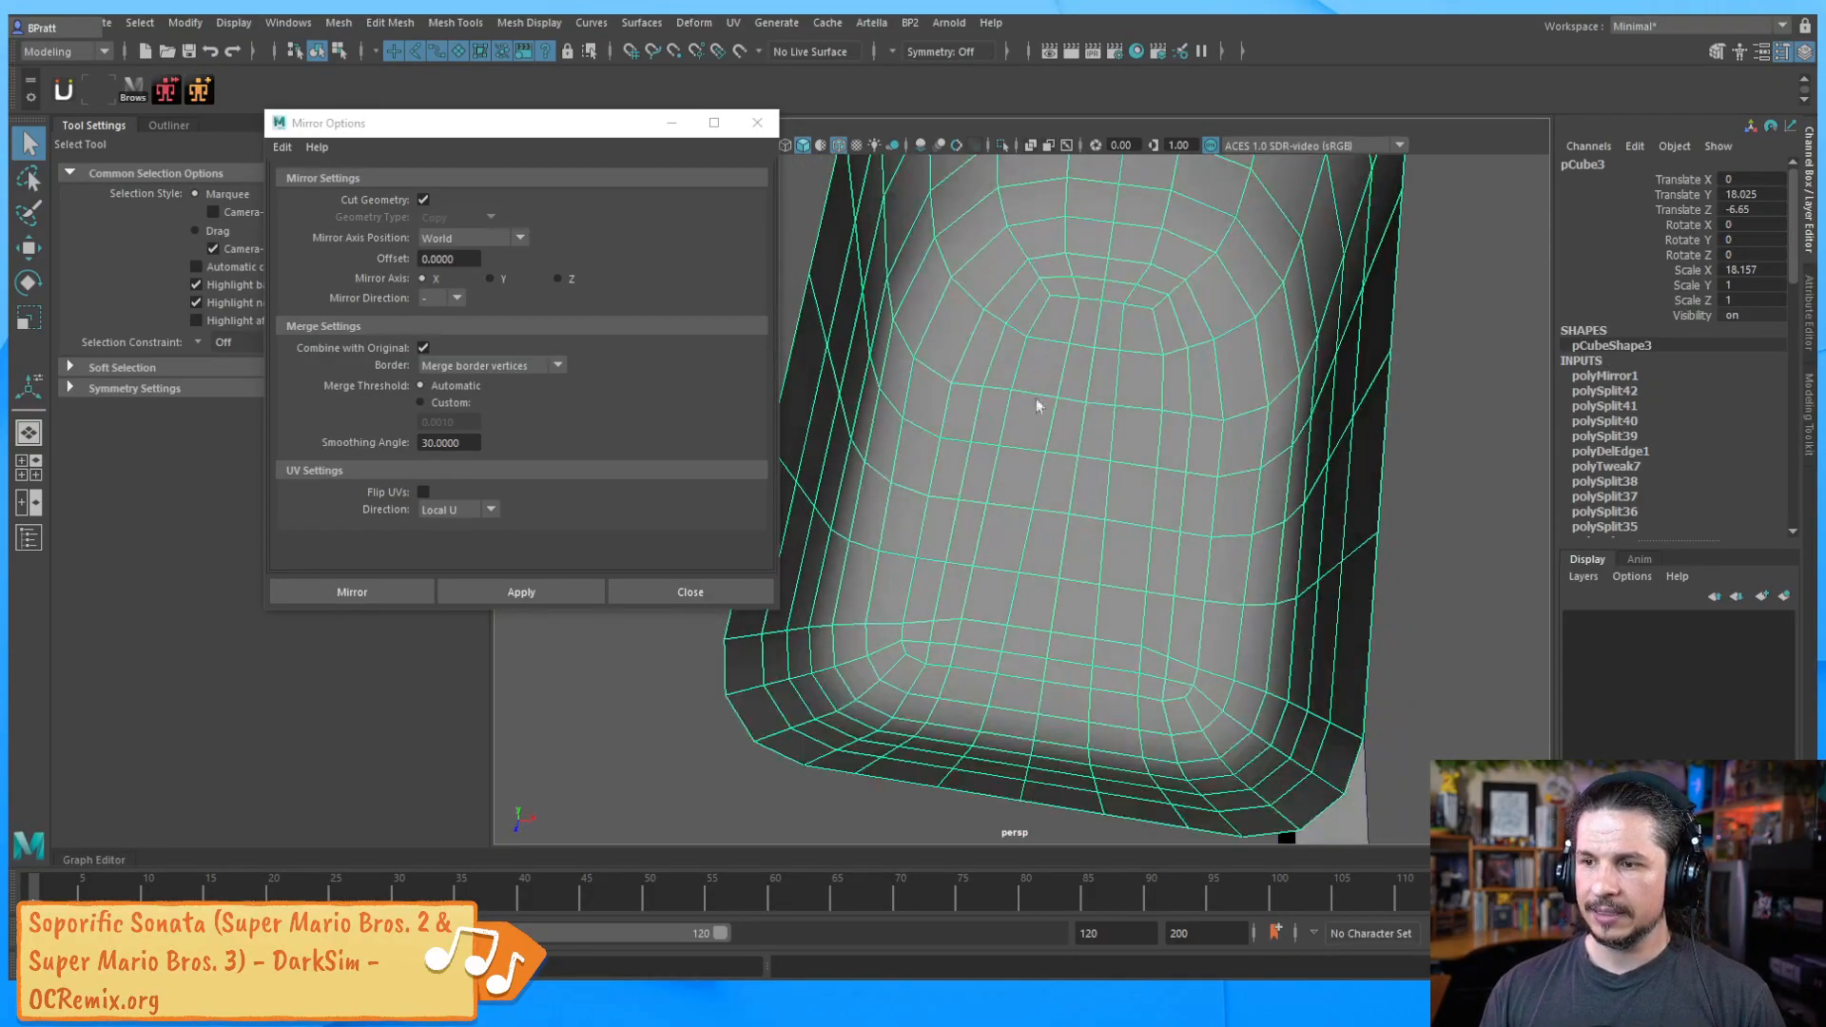
alt+drag(1193, 561, 1049, 580)
key(w)
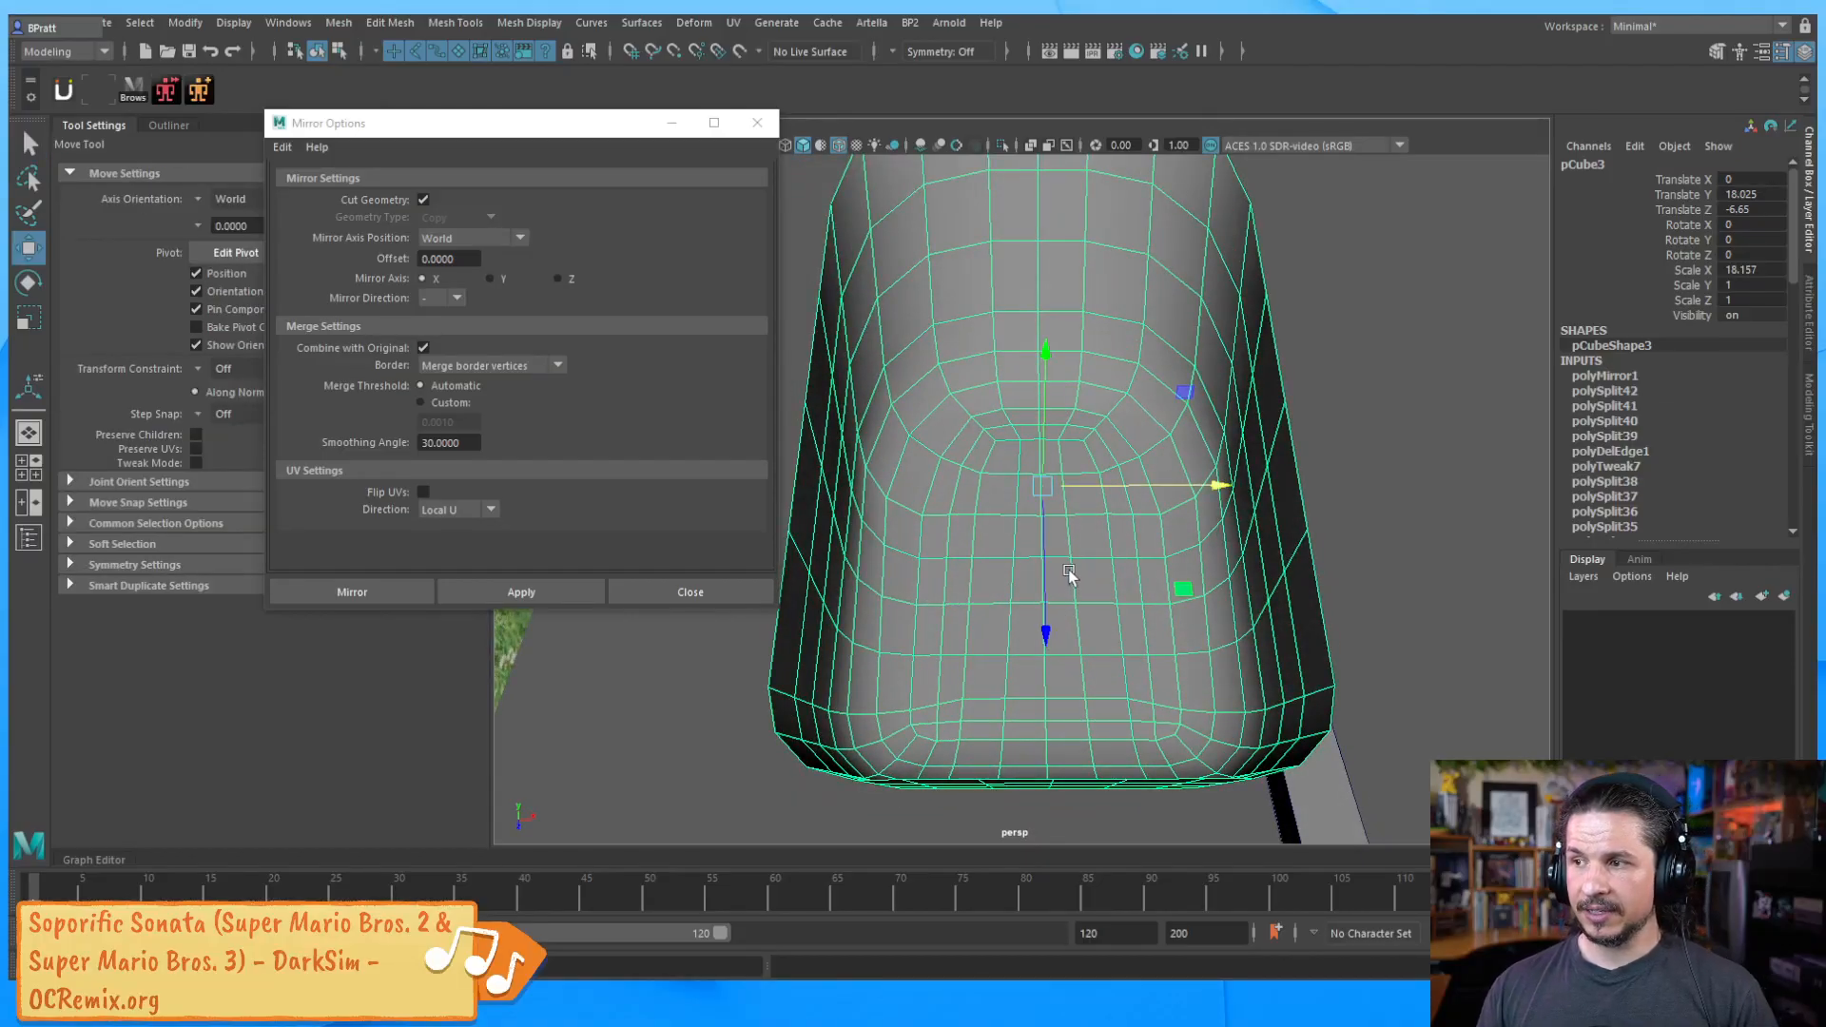
key(q)
key(w)
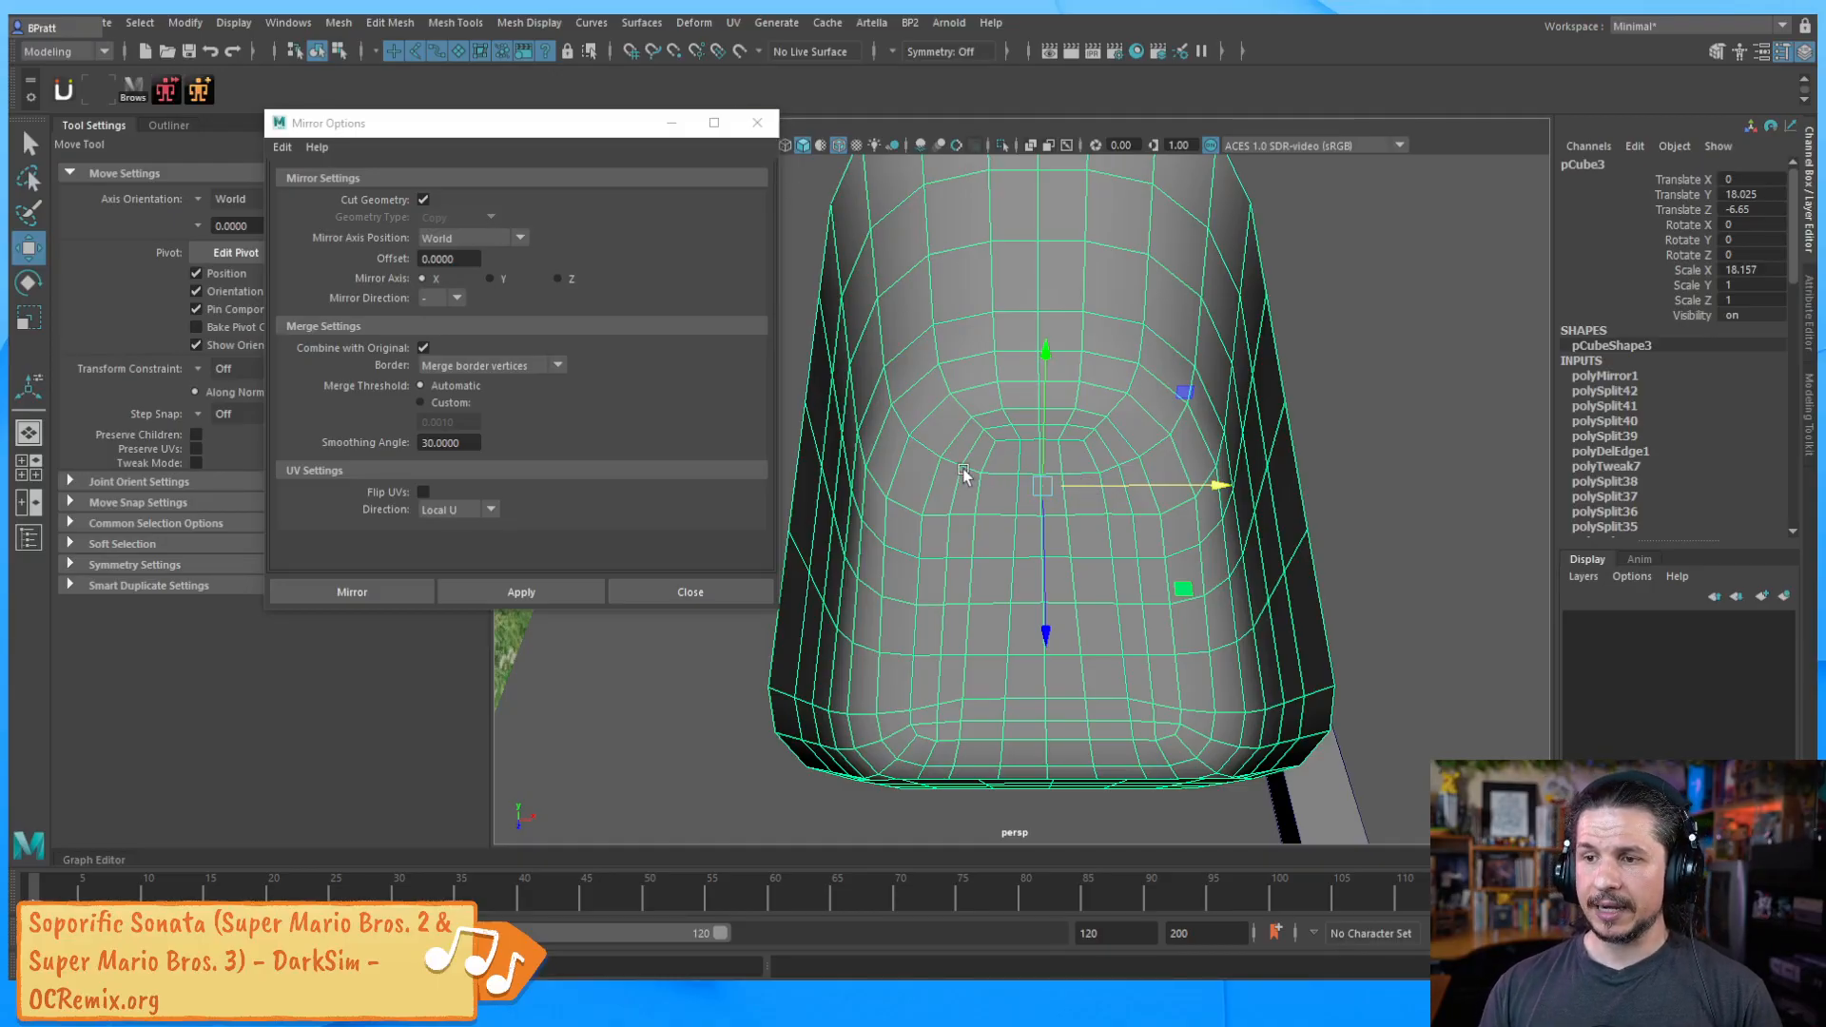
click(691, 592)
Activate the Relax sculpting tool on the tub and set its symmetry to Object X
click(529, 22)
click(550, 24)
click(550, 24)
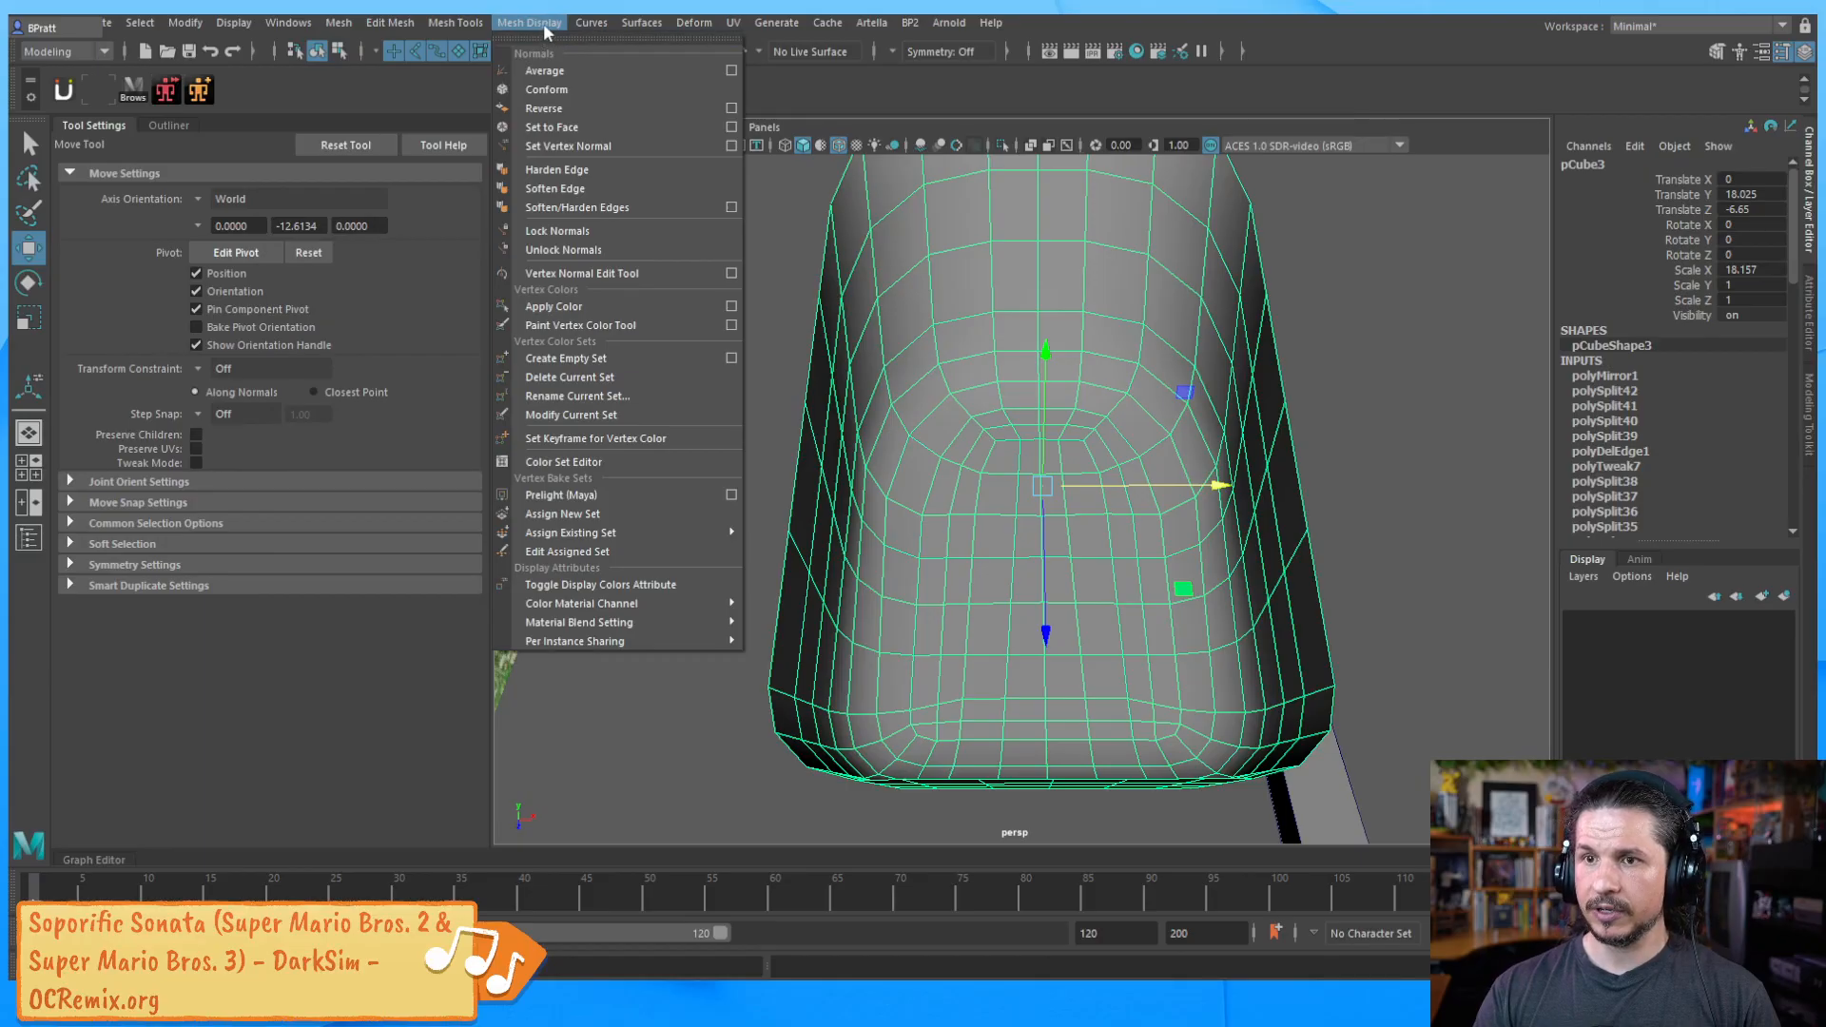
mouse_move(454, 22)
mouse_move(532, 296)
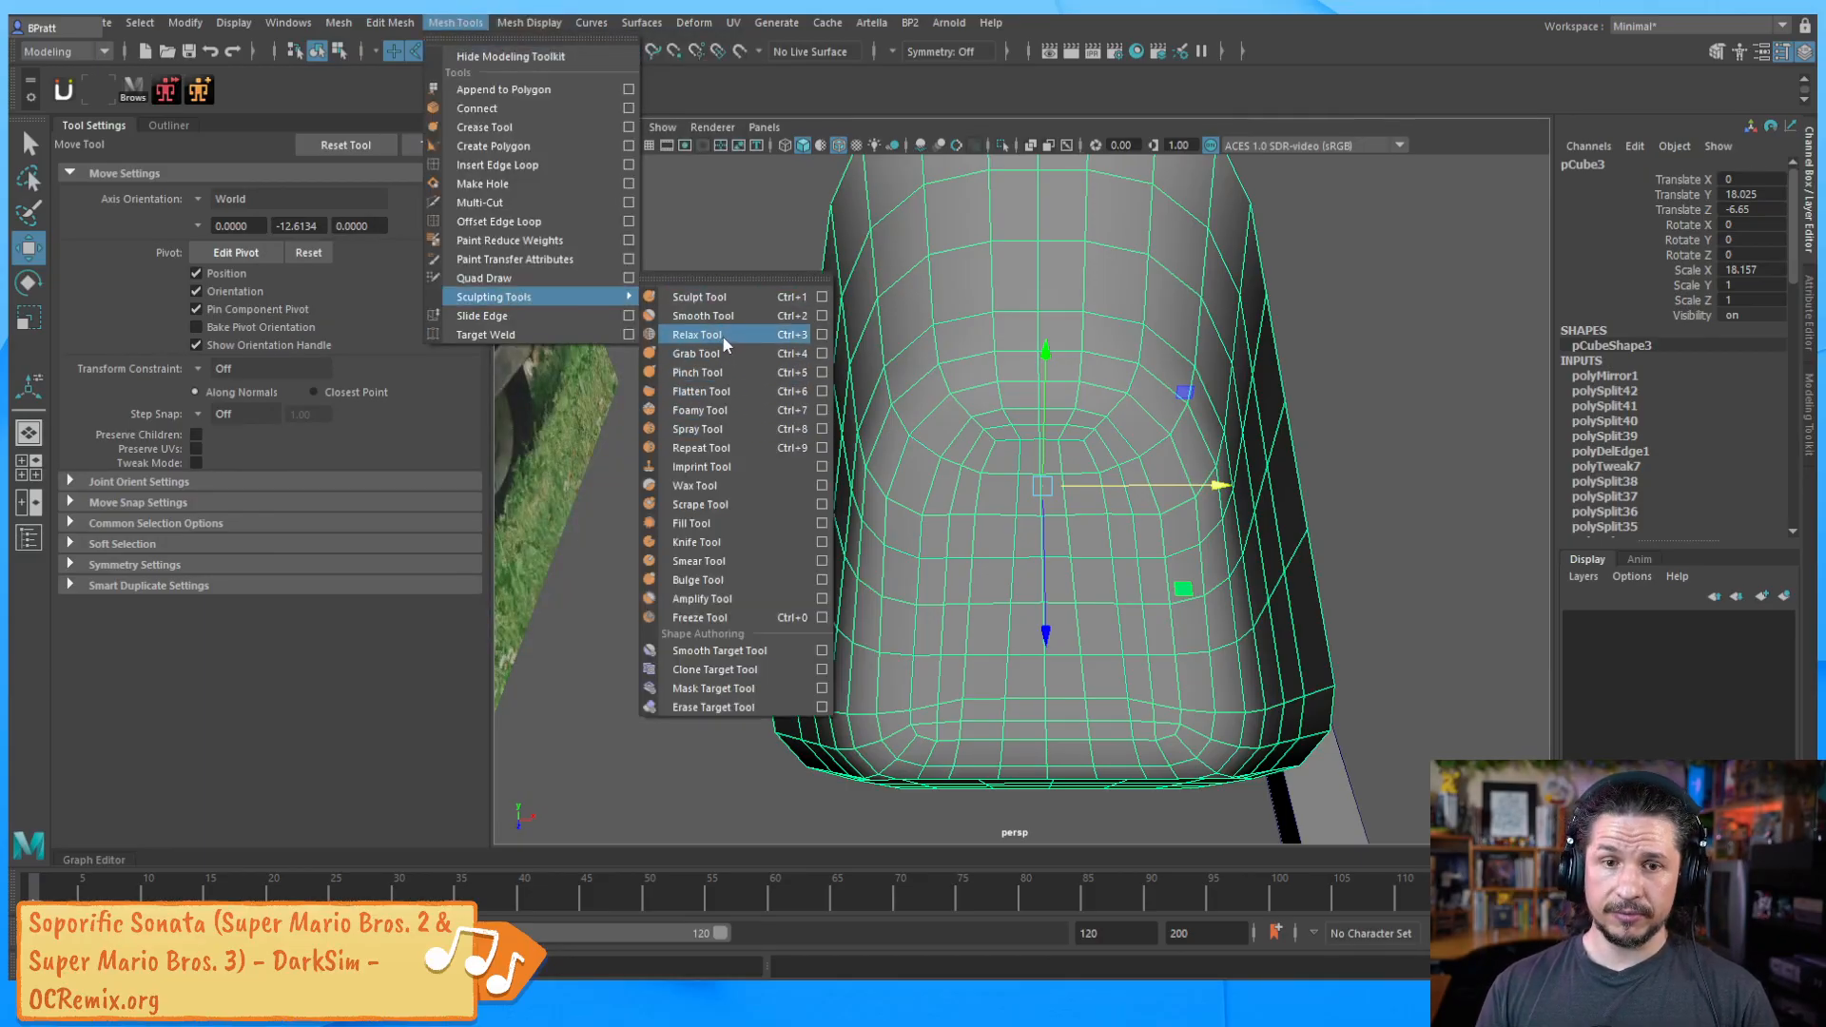
click(822, 336)
alt+drag(1046, 487, 1003, 526)
click(897, 49)
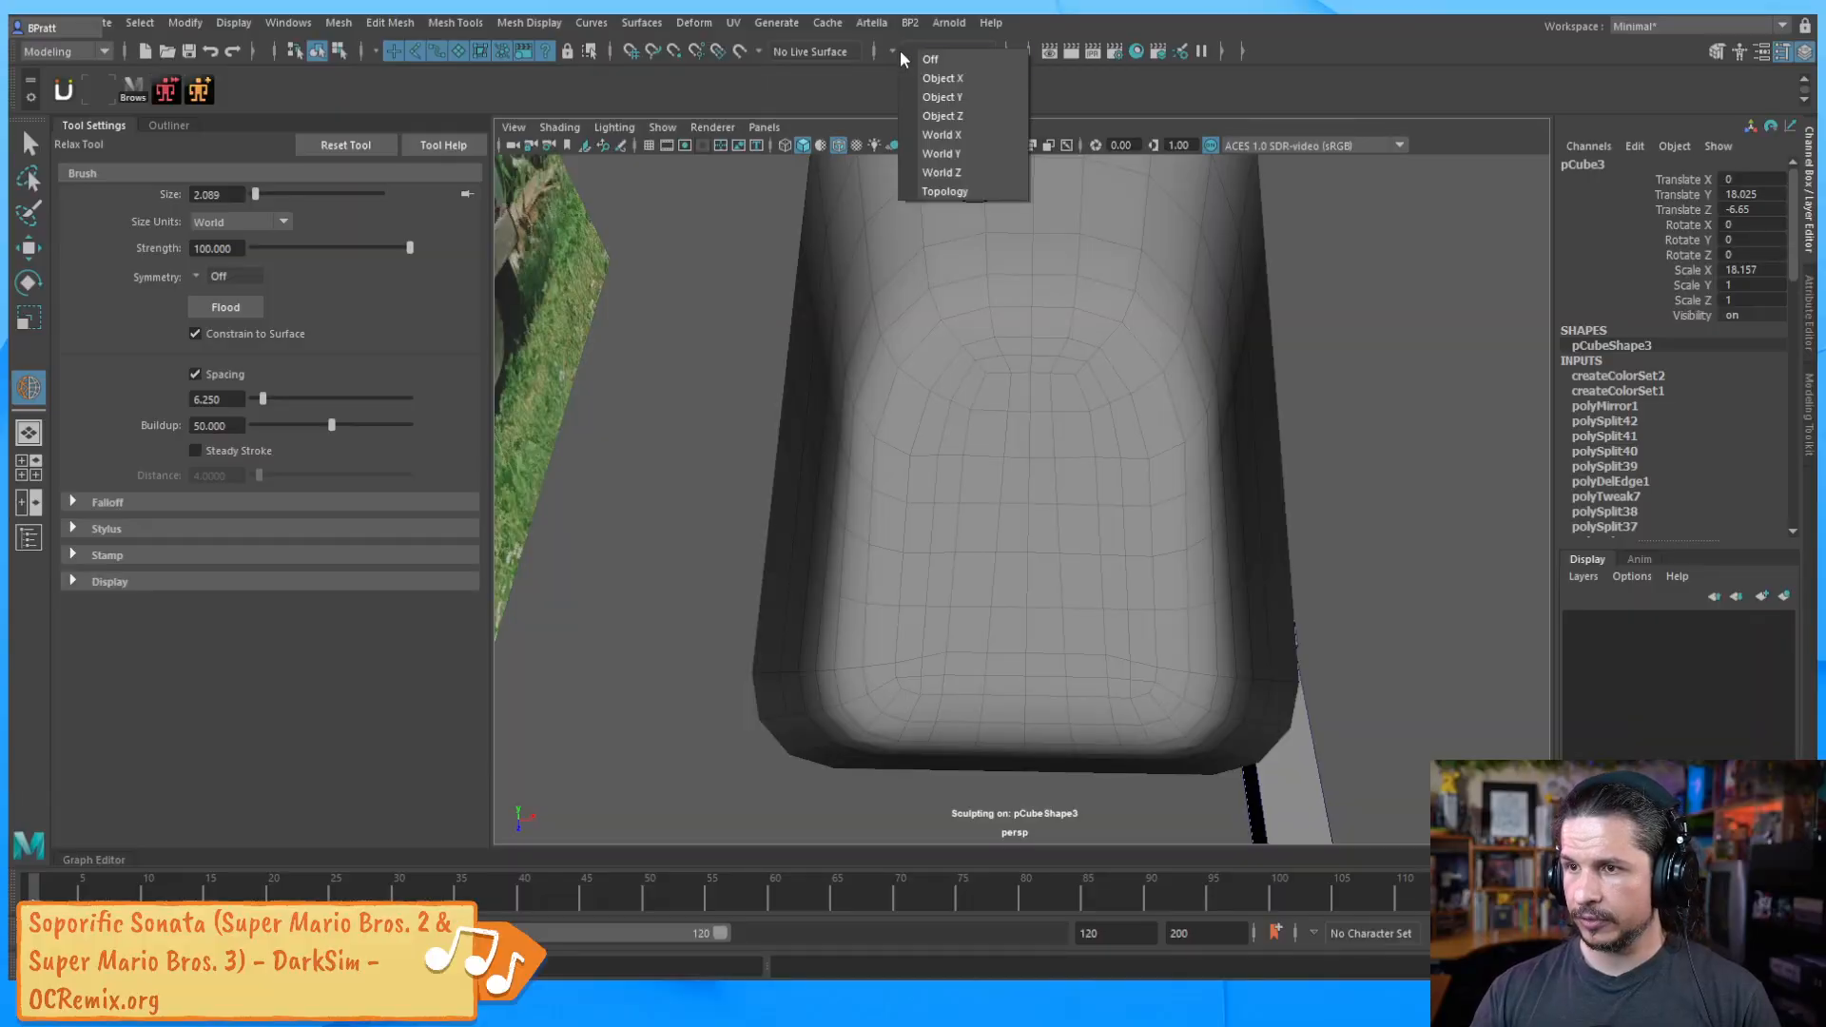
click(942, 78)
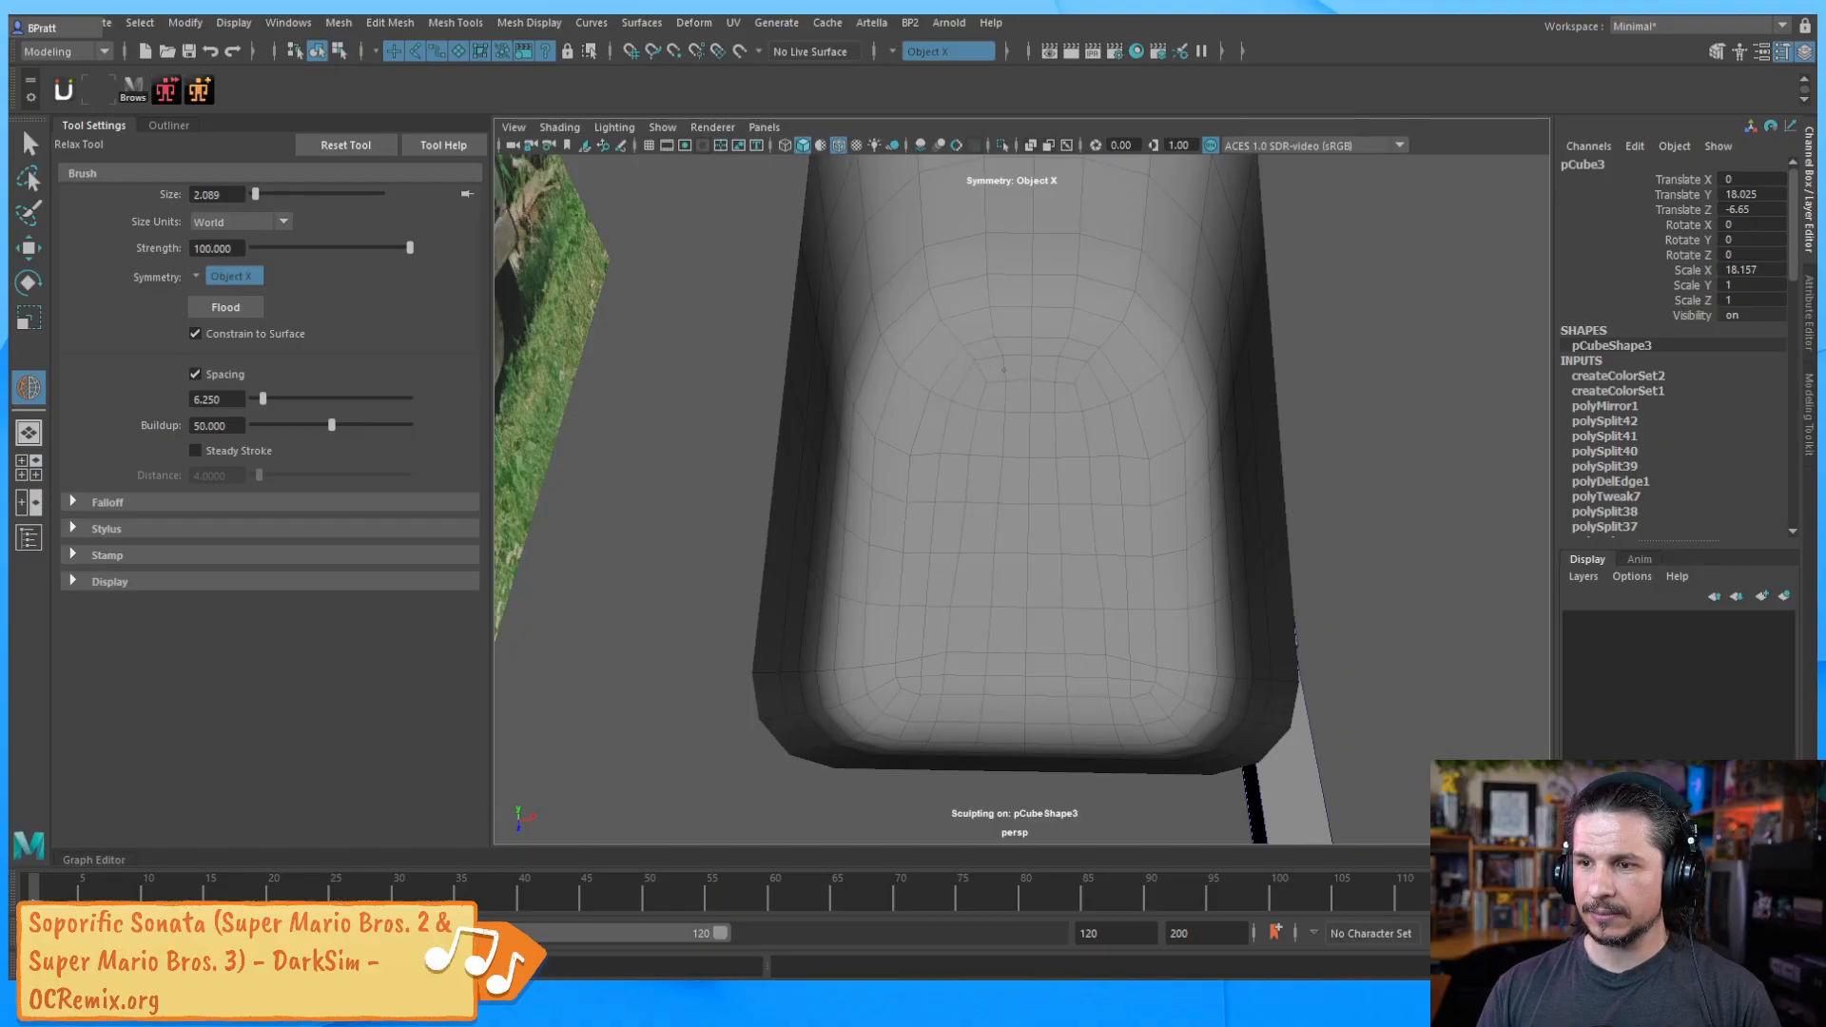
Enlarge the Relax brush to 2.580 and even out the edge spacing across the tub's bottom and rounded corners
key(b)
drag(983, 458, 1042, 457)
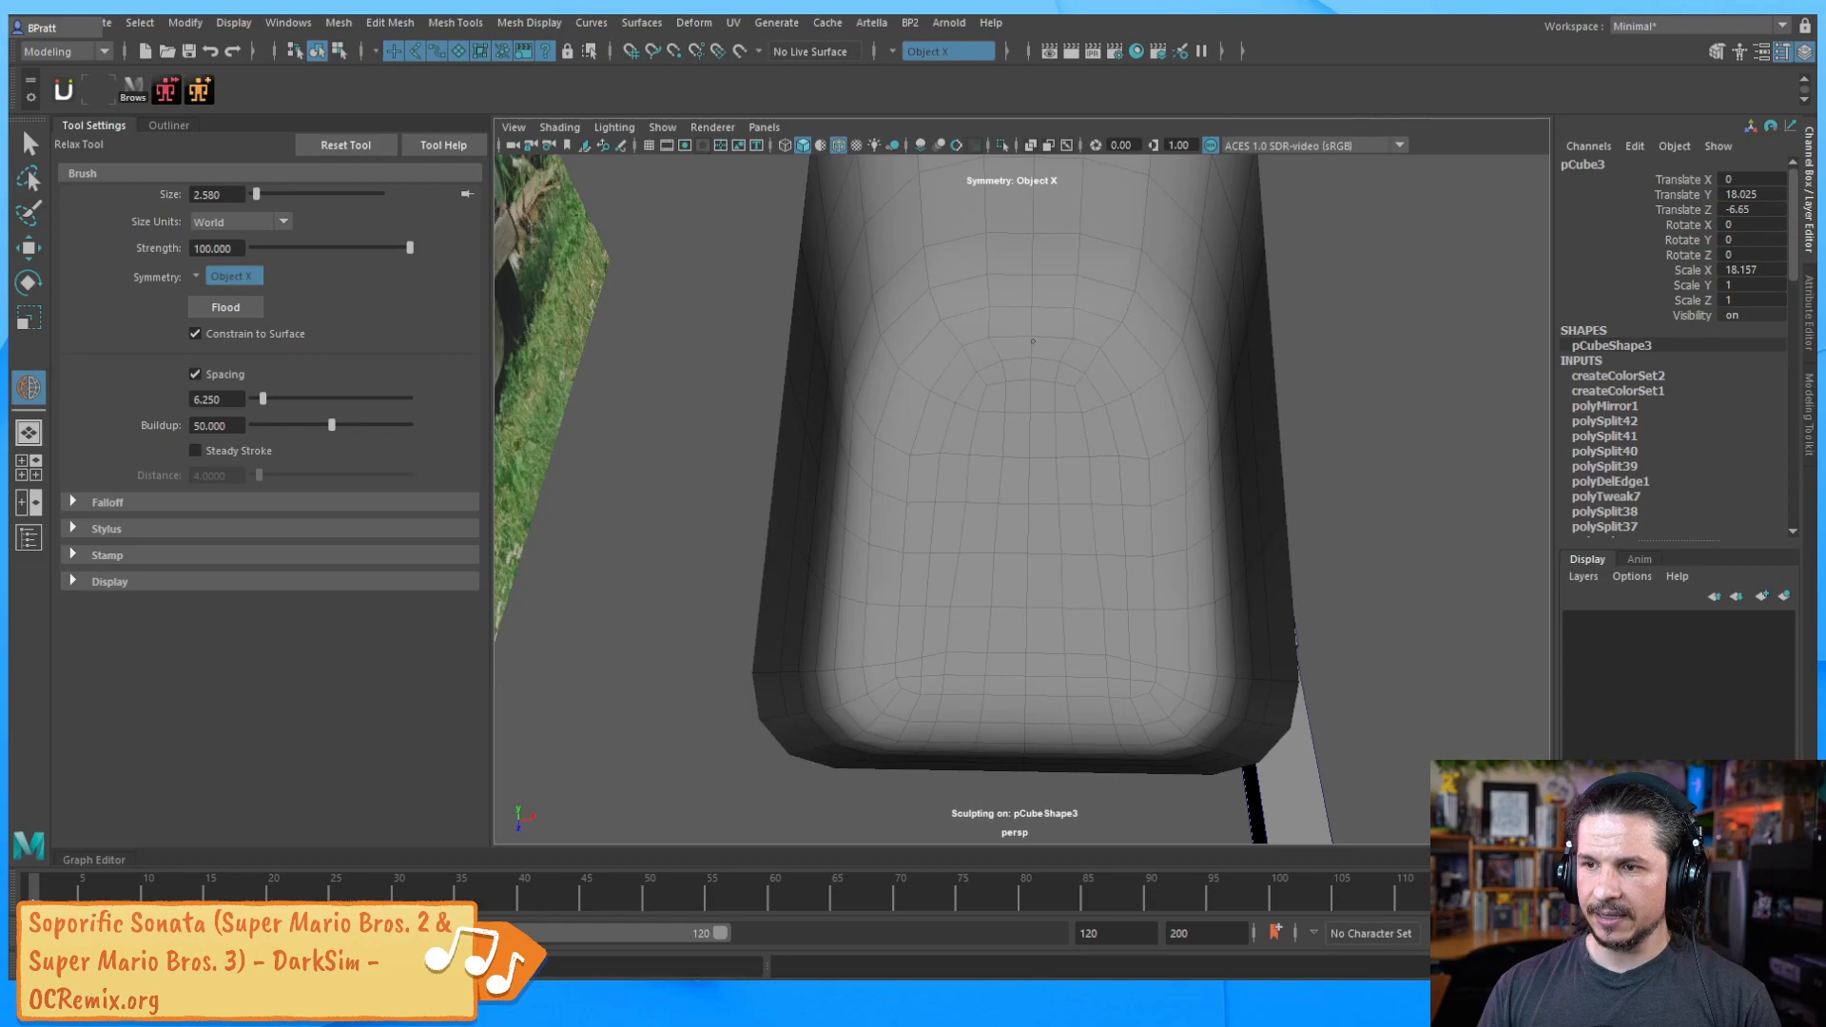
drag(978, 377, 968, 375)
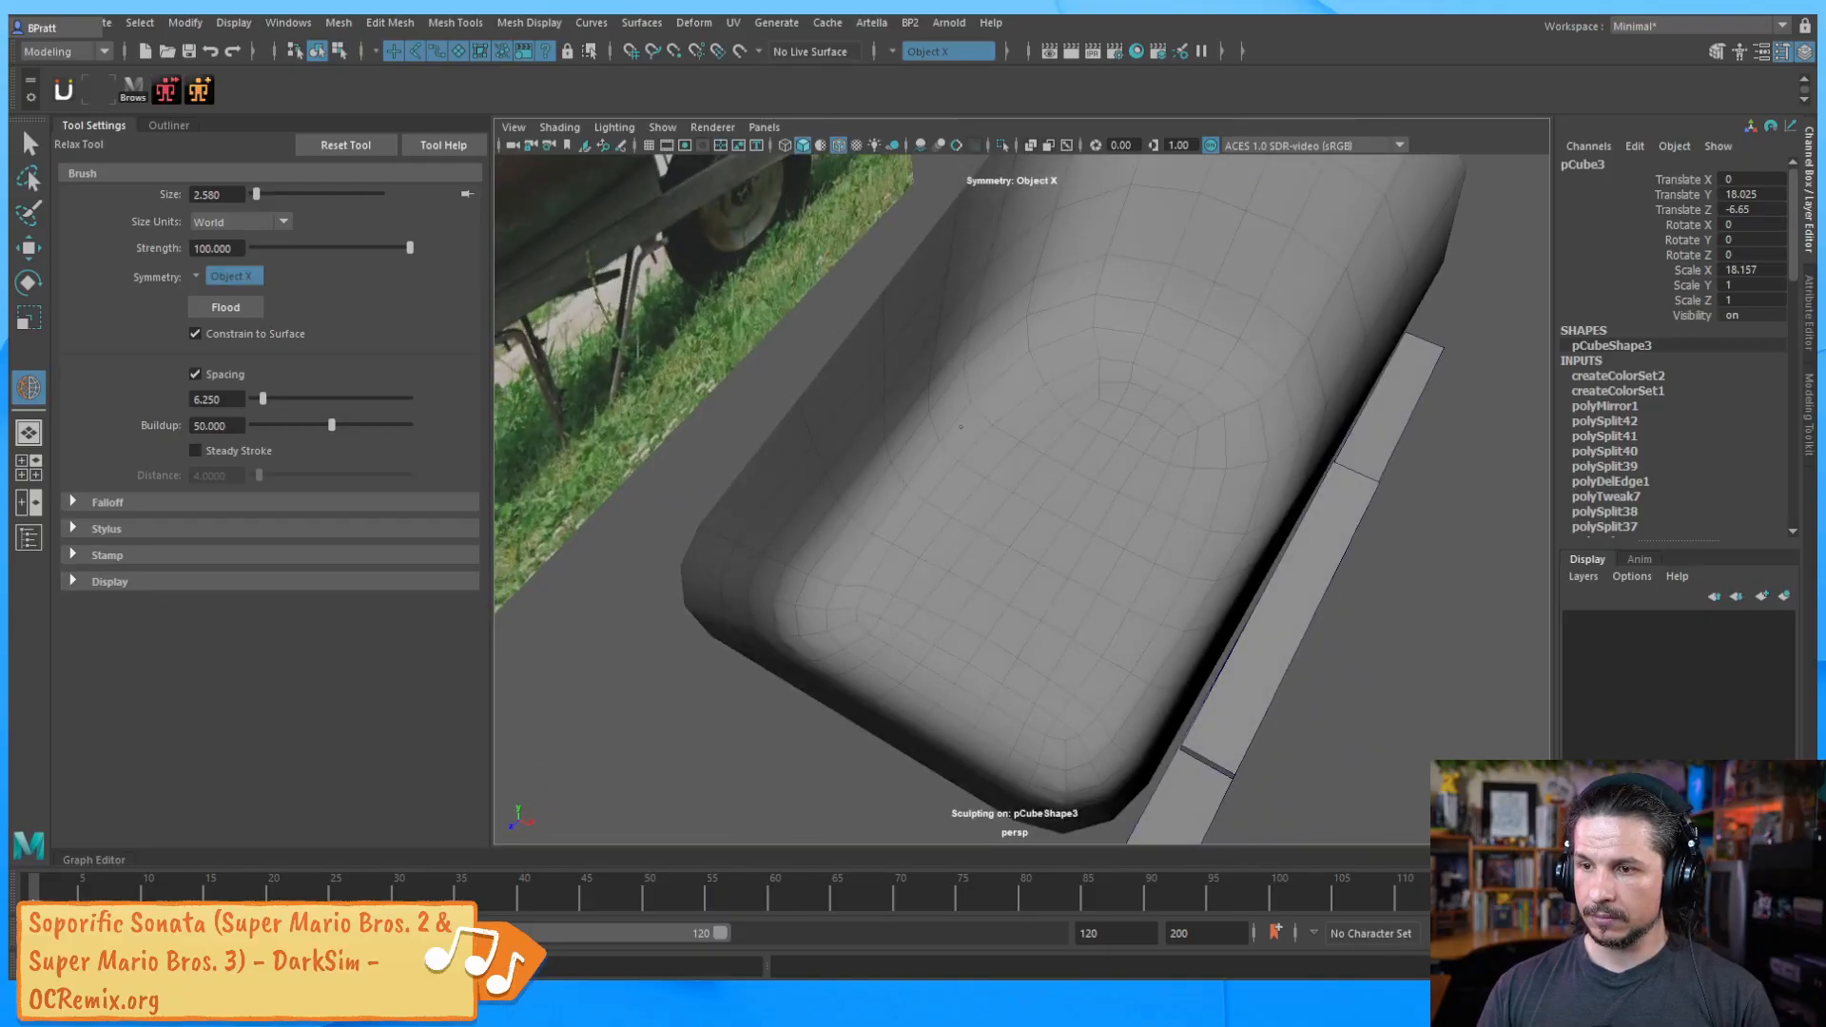
alt+drag(967, 533, 1018, 468)
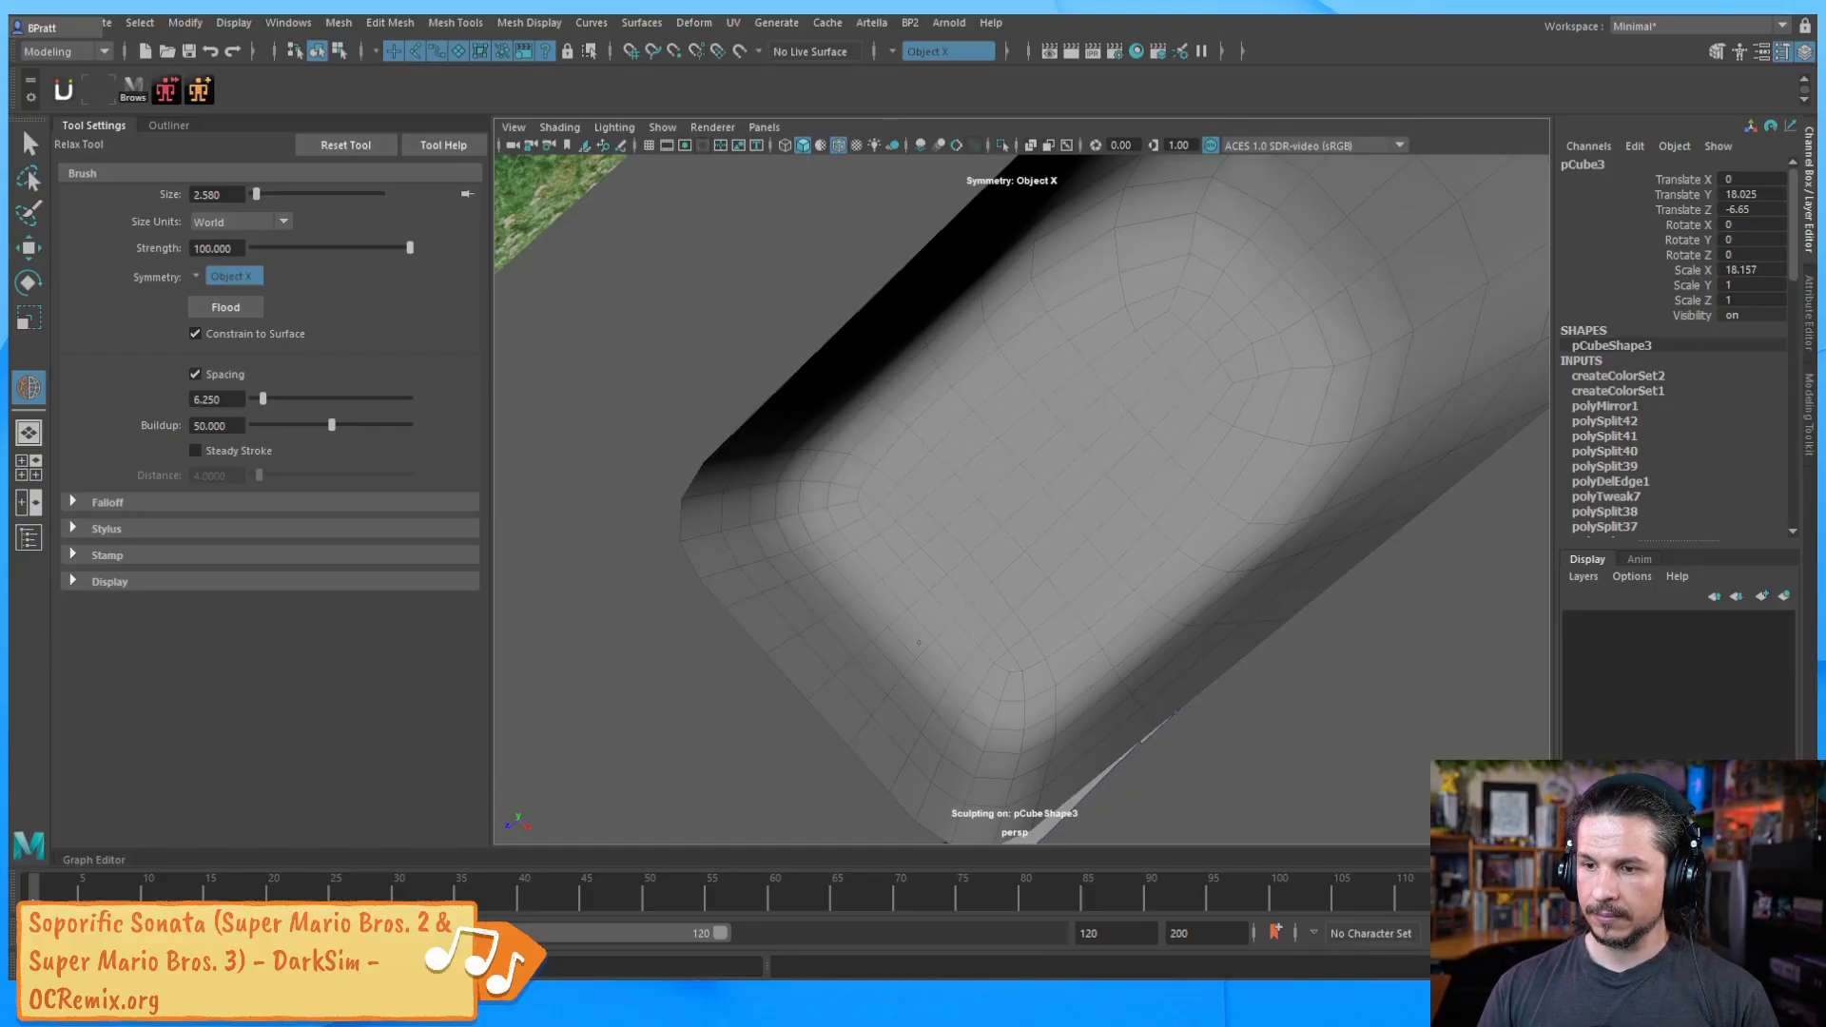
alt+drag(830, 529, 979, 535)
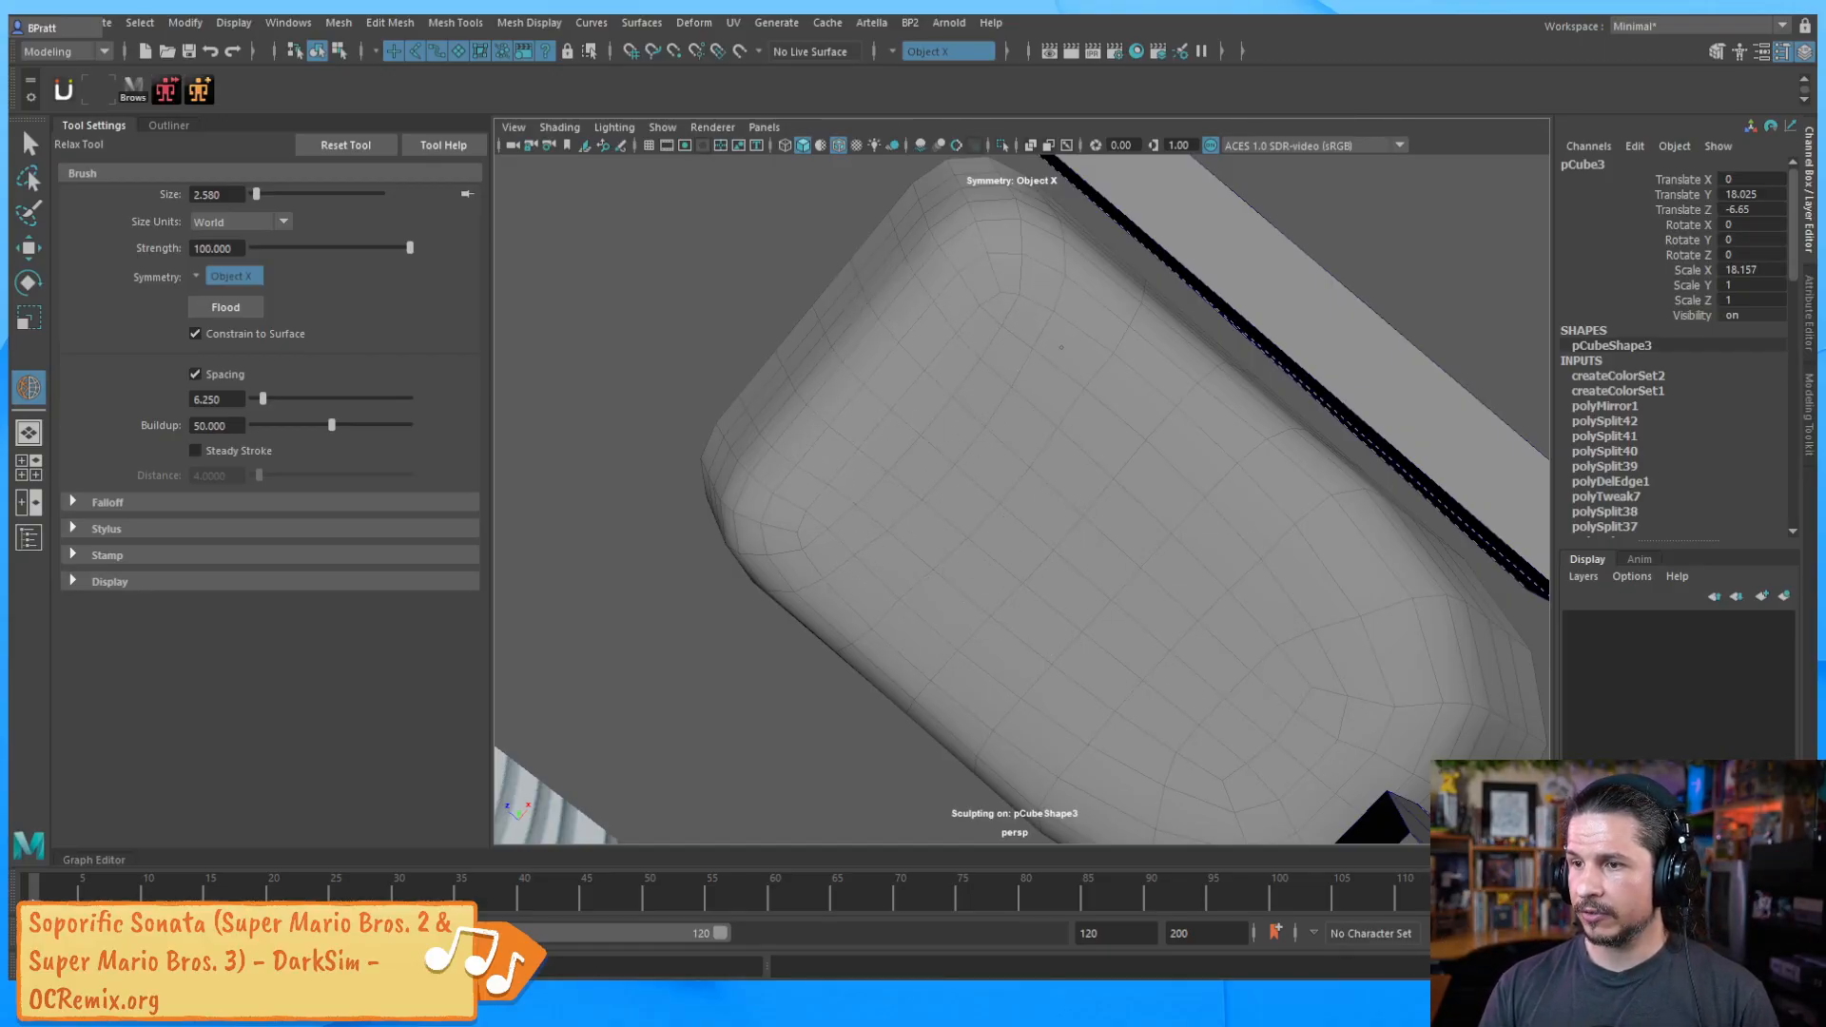
alt+drag(1263, 551, 1211, 558)
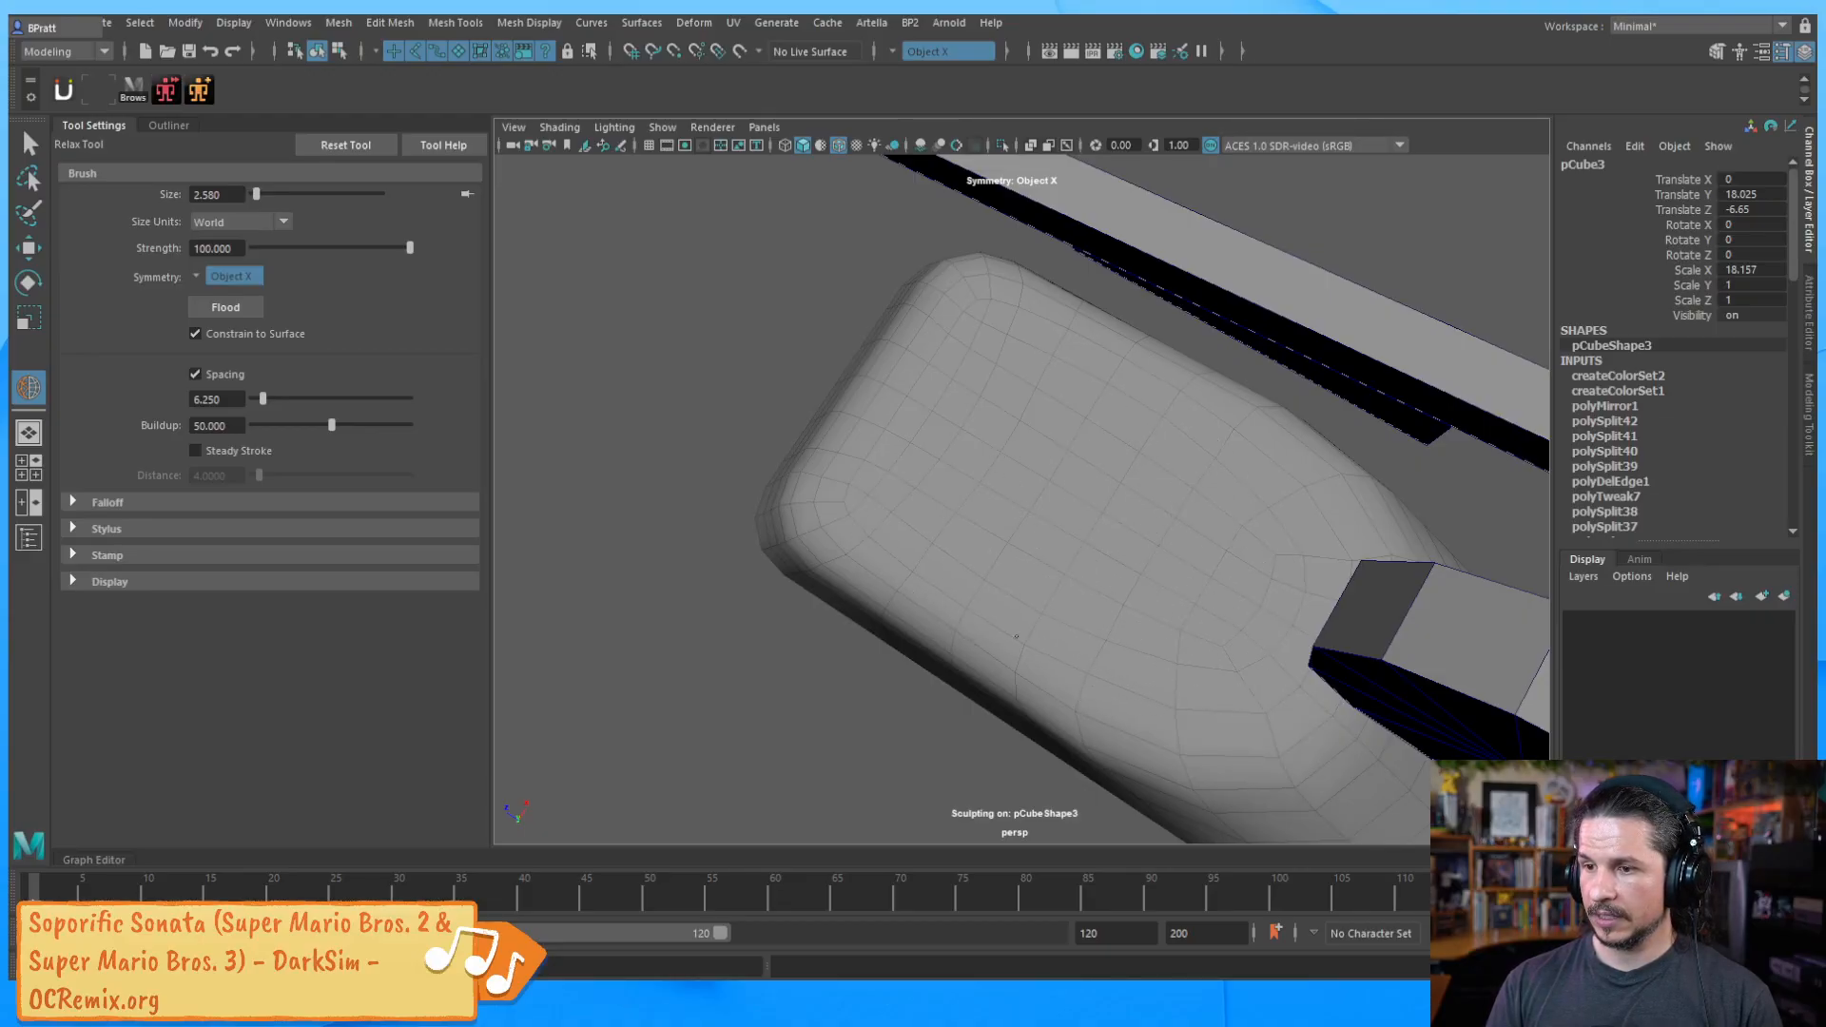
Leave the Relax tool and return to object mode with nothing selected
scroll(1015, 473, down, 5)
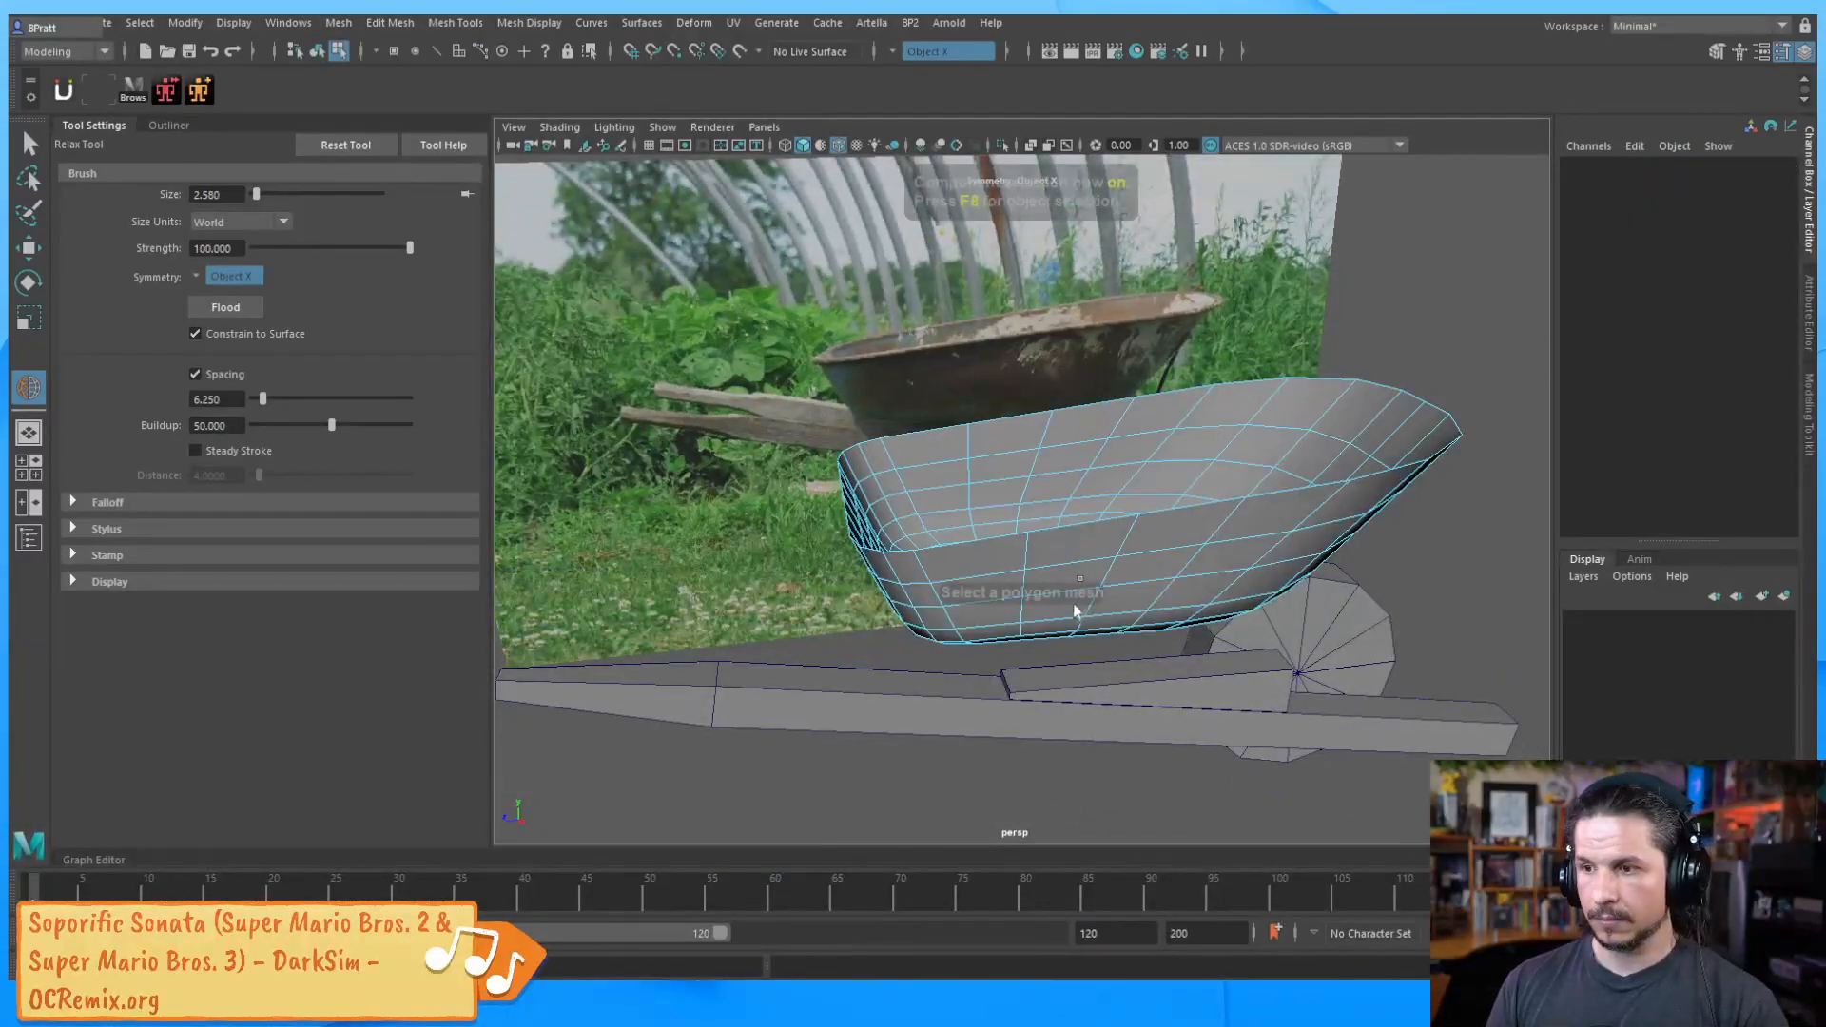
key(w)
alt+drag(1120, 672, 1149, 669)
click(1141, 671)
key(F8)
click(1325, 729)
alt+drag(1325, 728, 934, 509)
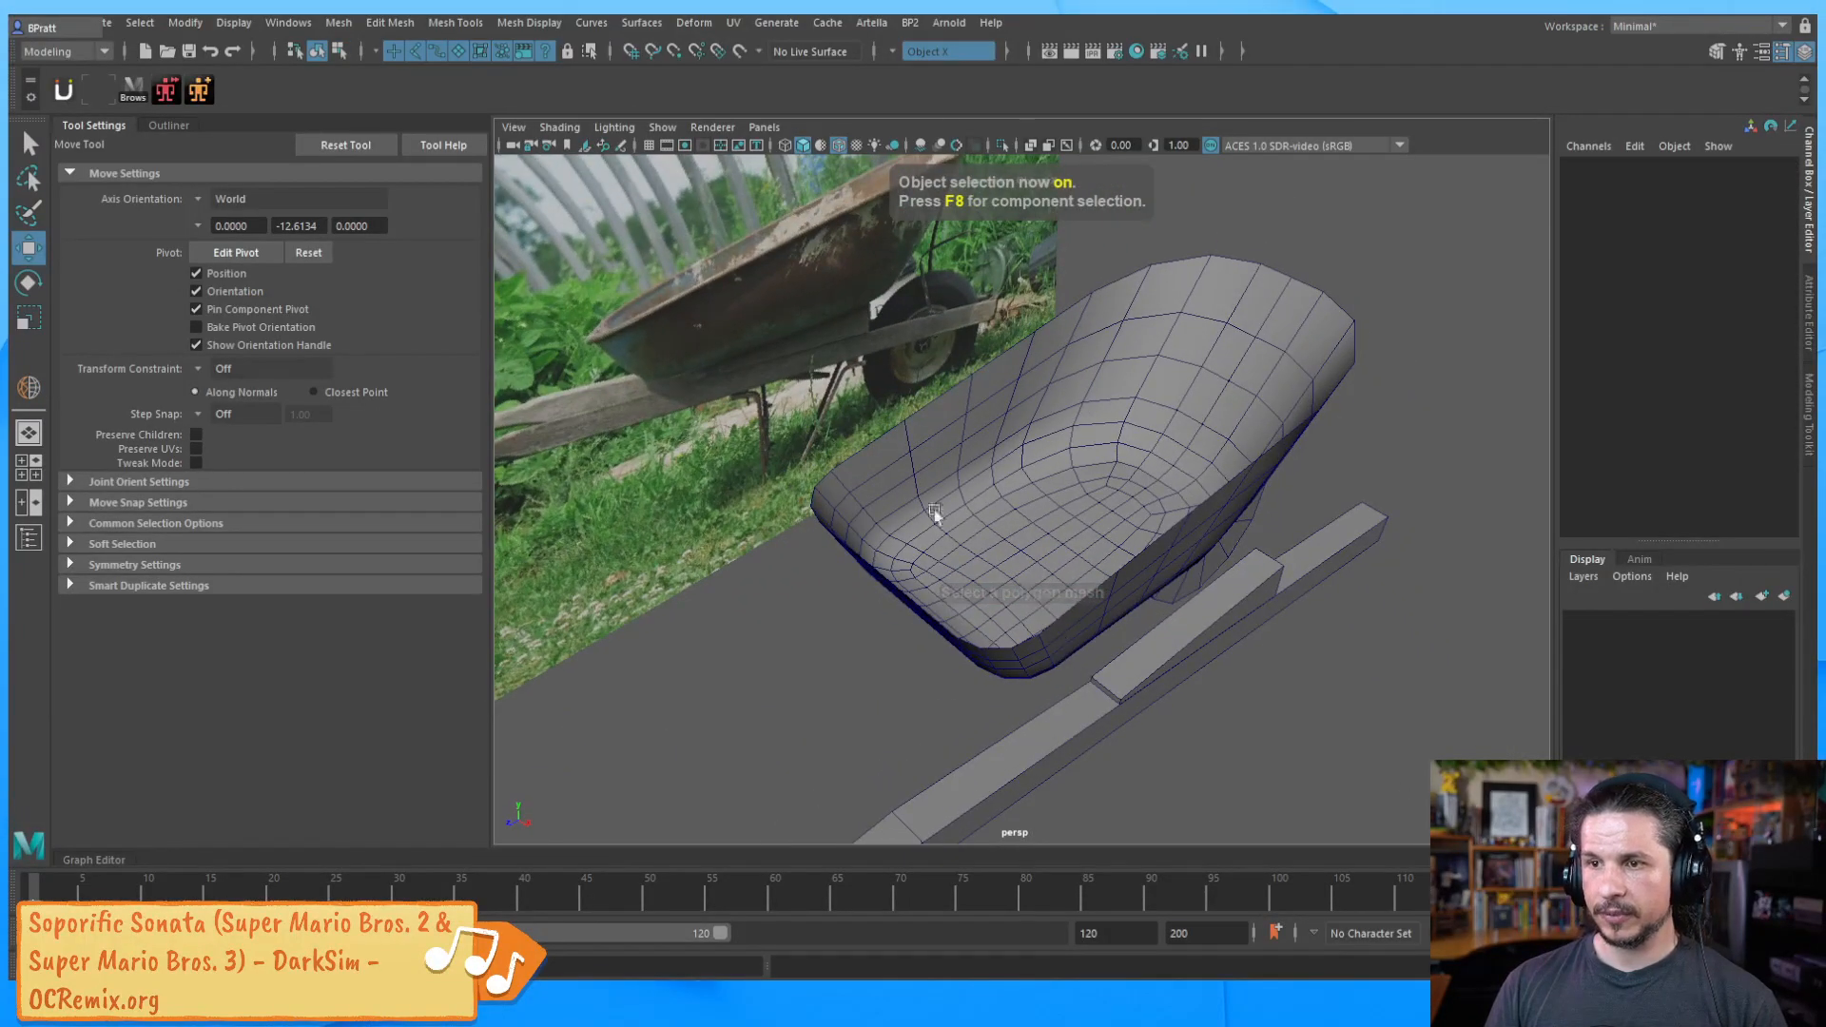
Compare the tub's shading with Two Sided Lighting off, and switch the option back on
click(567, 128)
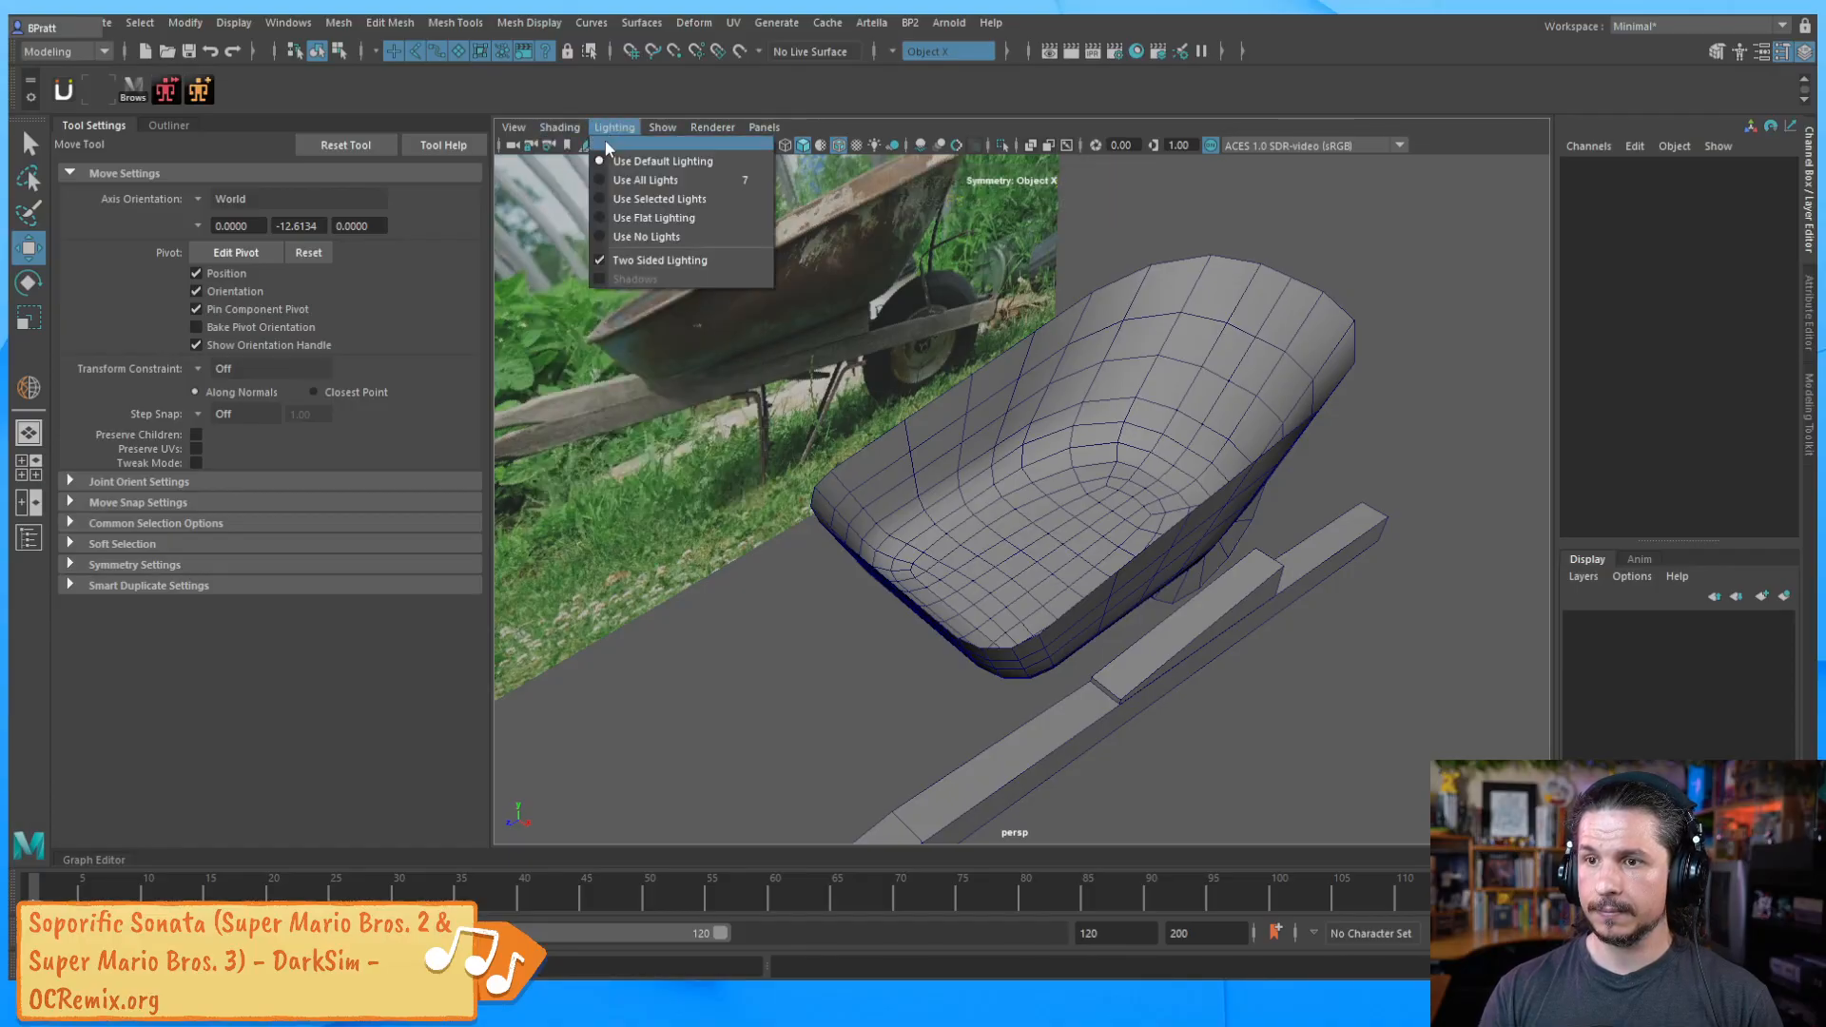
click(656, 260)
alt+drag(817, 326, 1021, 551)
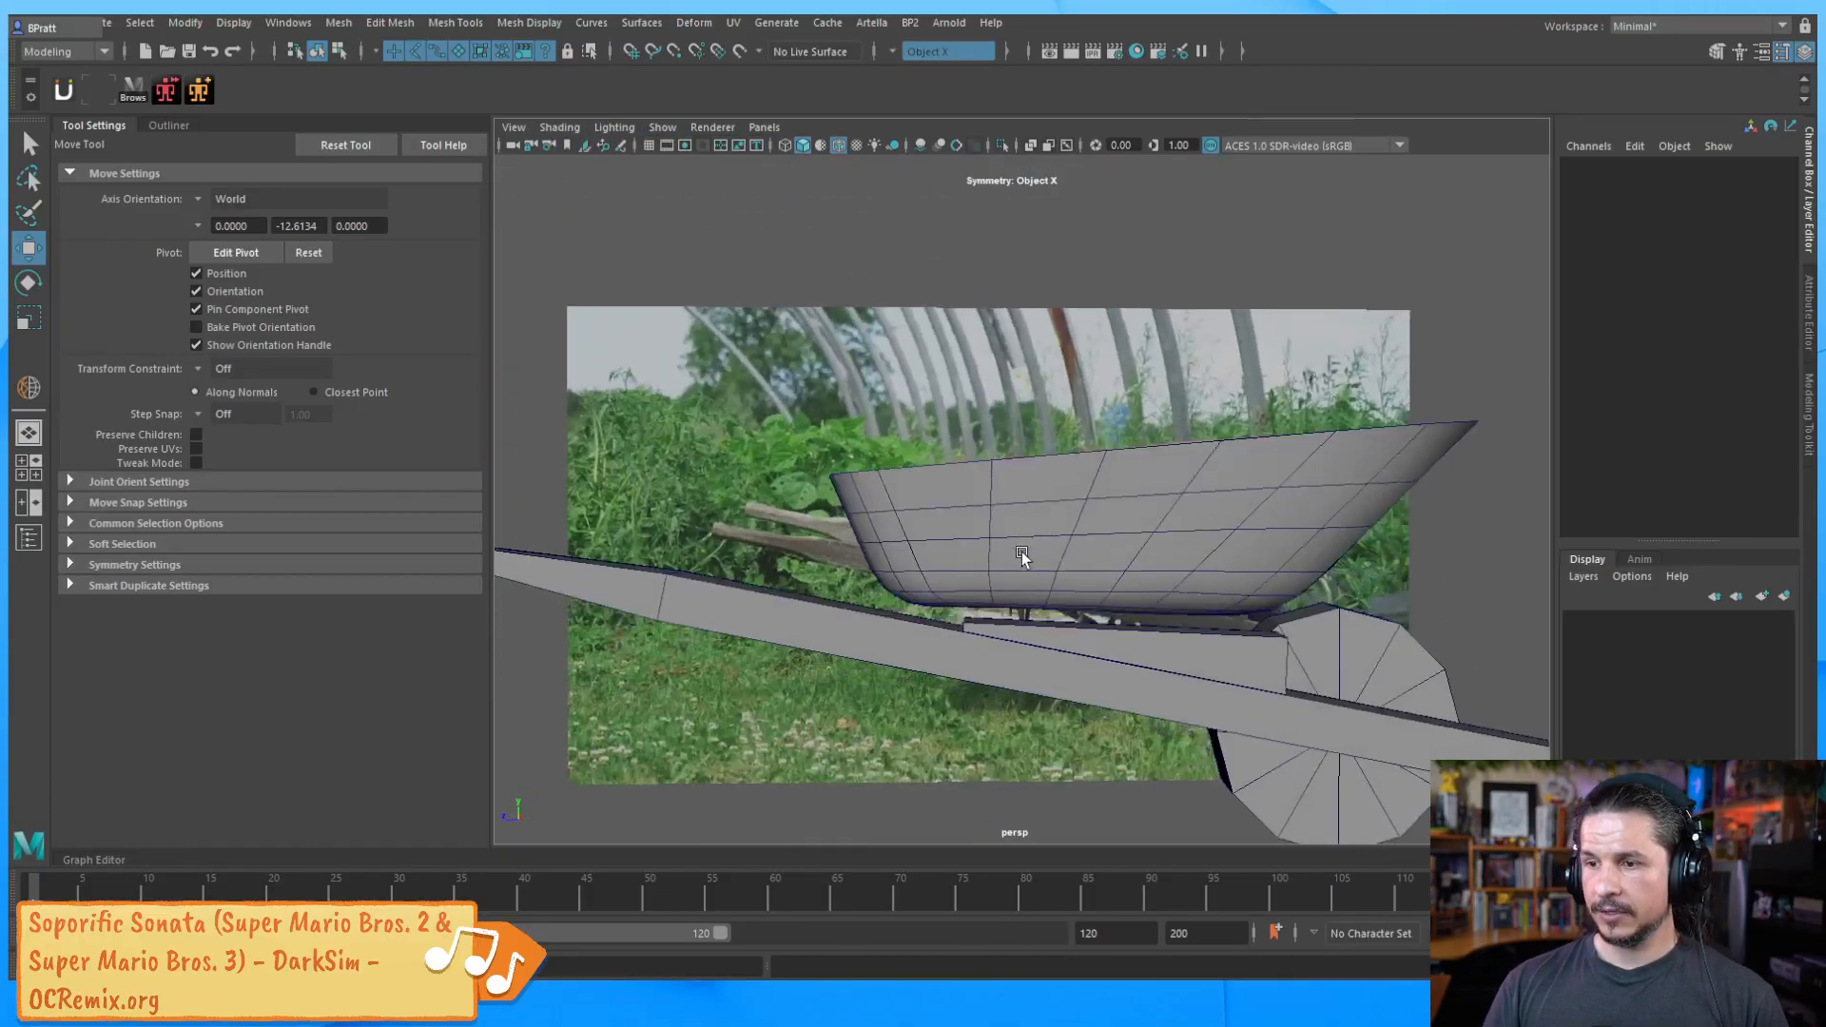
click(559, 128)
mouse_move(613, 127)
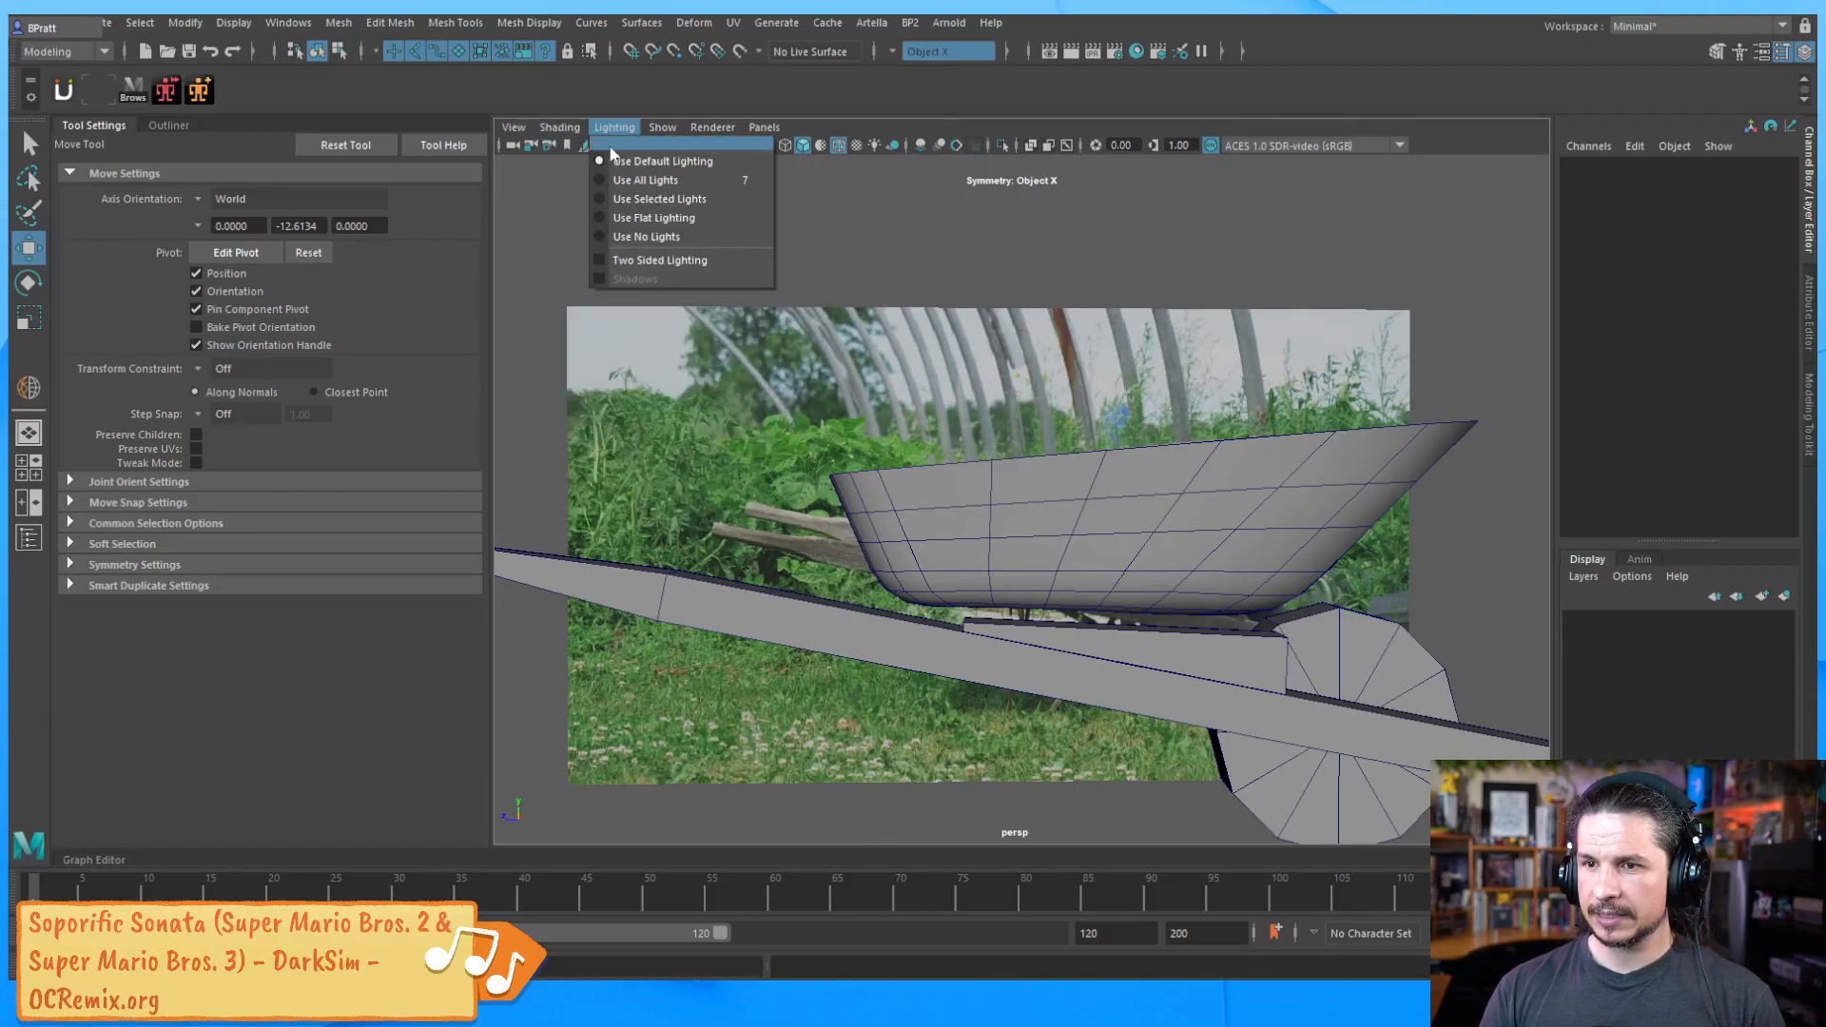
click(656, 260)
Turn off wireframe on shaded for the viewport and select the tub
click(559, 126)
click(597, 314)
alt+drag(615, 290, 1125, 590)
click(1125, 591)
click(1253, 746)
alt+drag(1254, 745, 1002, 551)
click(1144, 551)
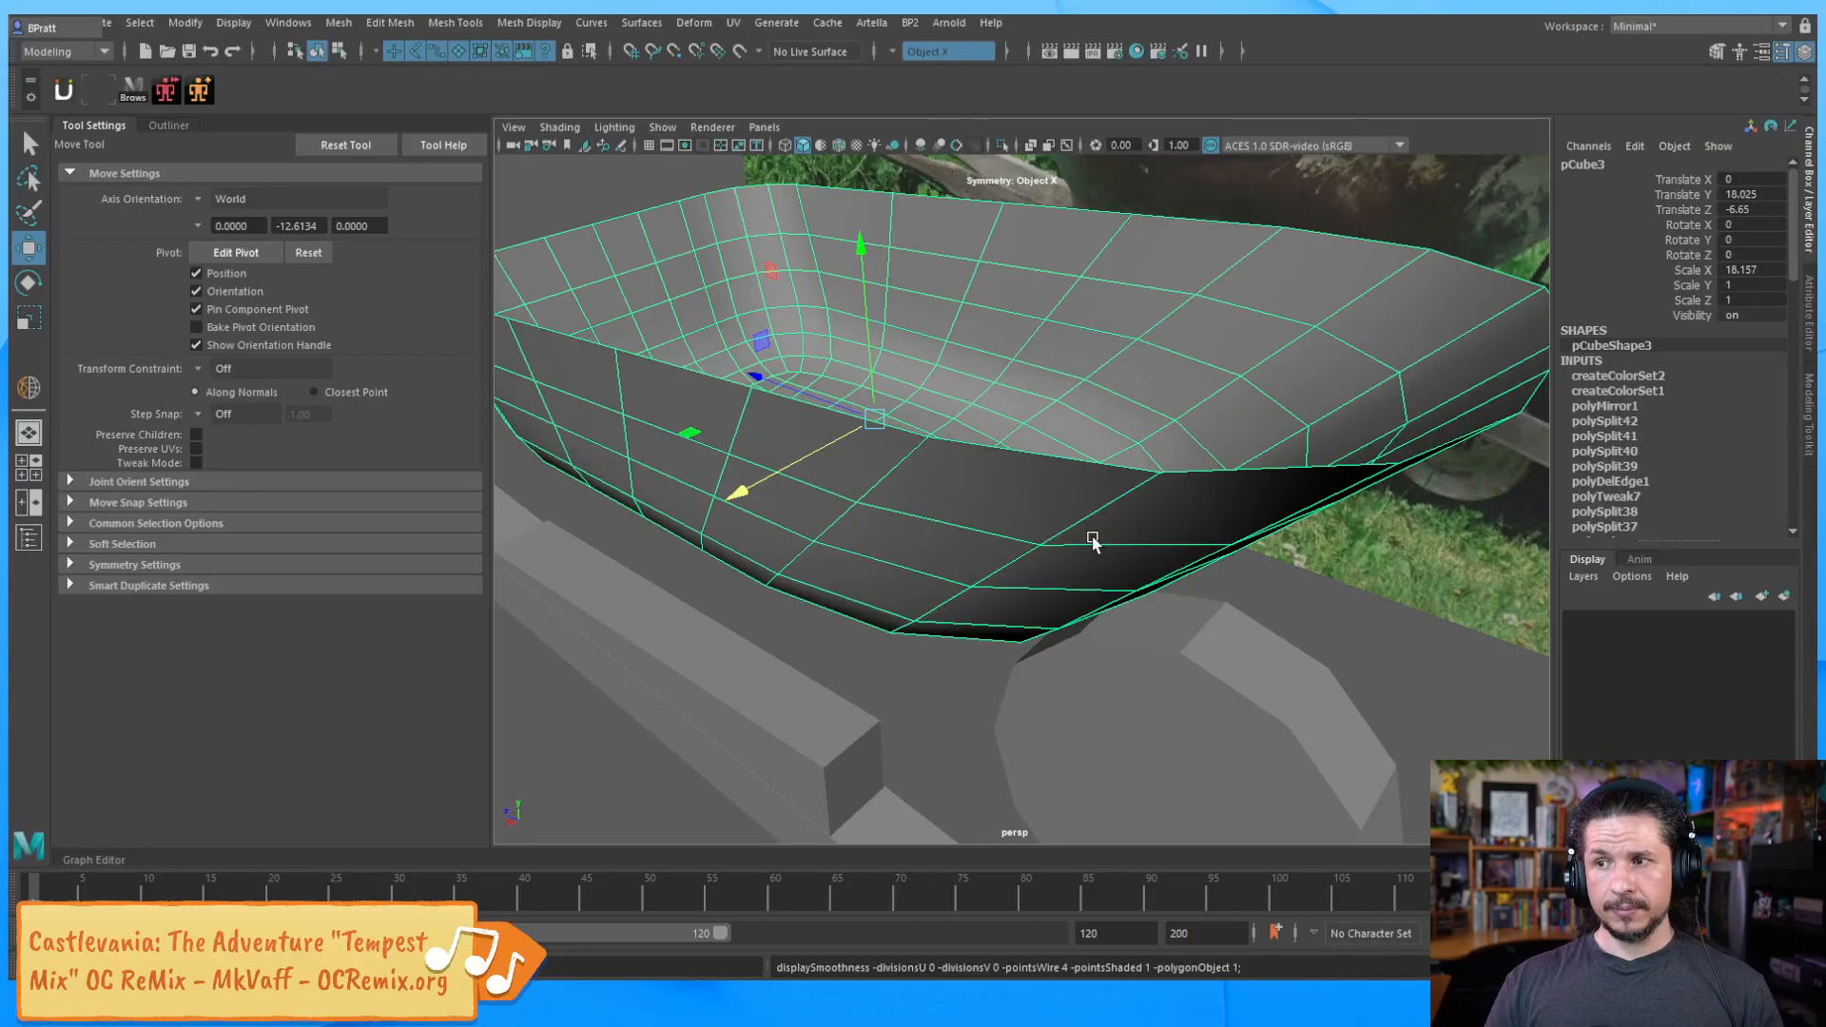
Compare the tub with the rim in the reference photo and select the tub's whole rim border edge loop
alt+drag(1216, 469, 1318, 530)
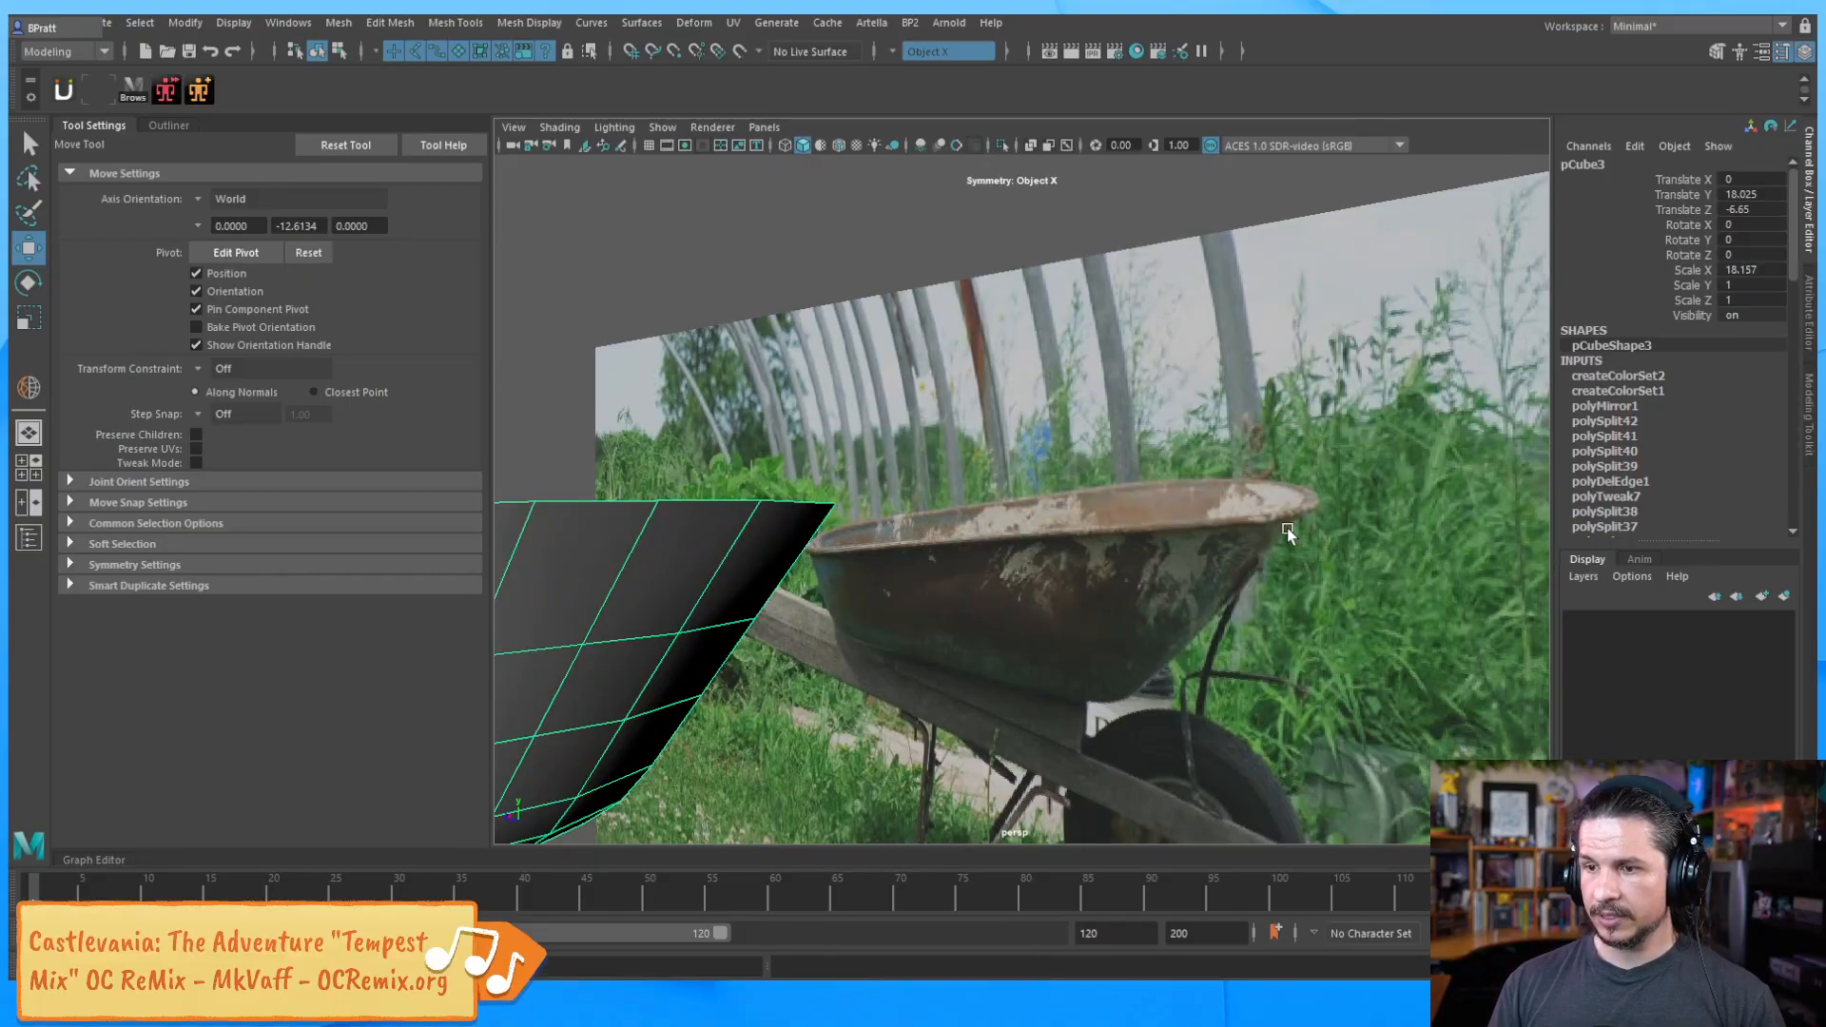
alt+drag(934, 506, 1065, 485)
right_drag(838, 516, 845, 419)
double_click(830, 505)
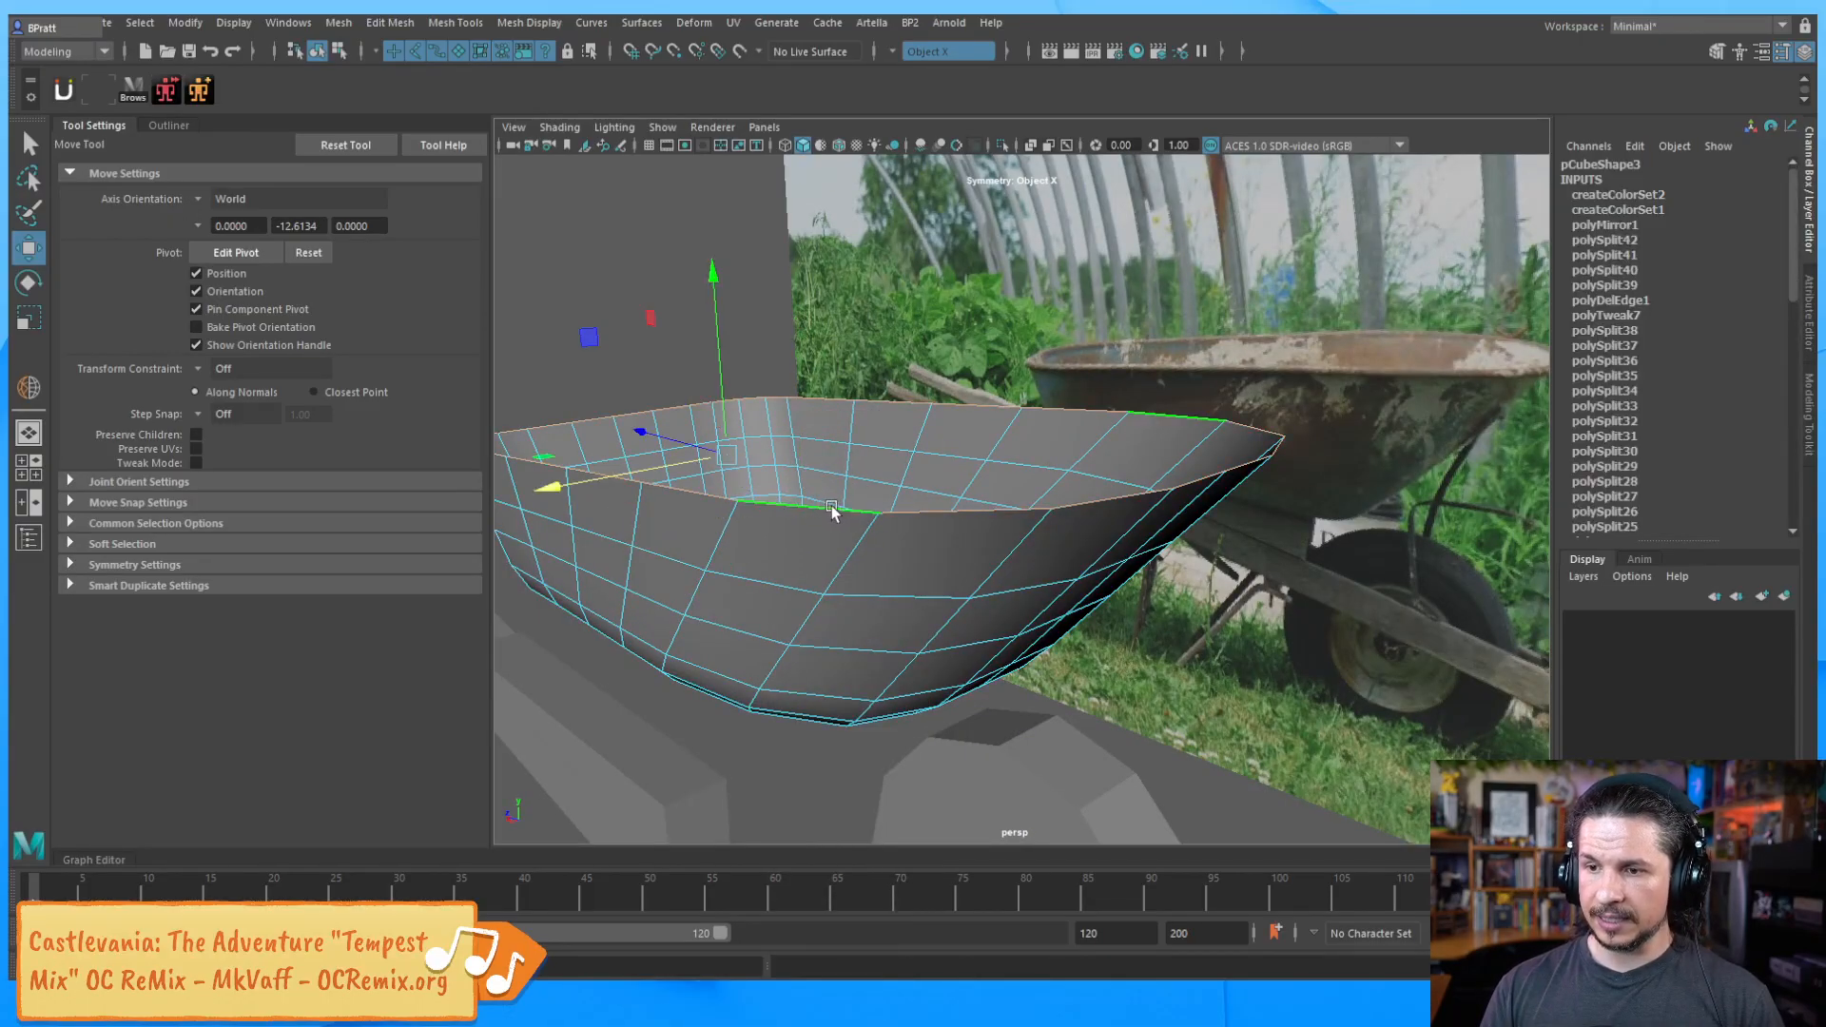
click(831, 512)
double_click(911, 515)
Try to extrude the selected rim edges into a lip with a Local Translate Z of 1.069
shift+right_drag(839, 509, 830, 542)
drag(1156, 582, 1192, 641)
alt+drag(989, 616, 1220, 592)
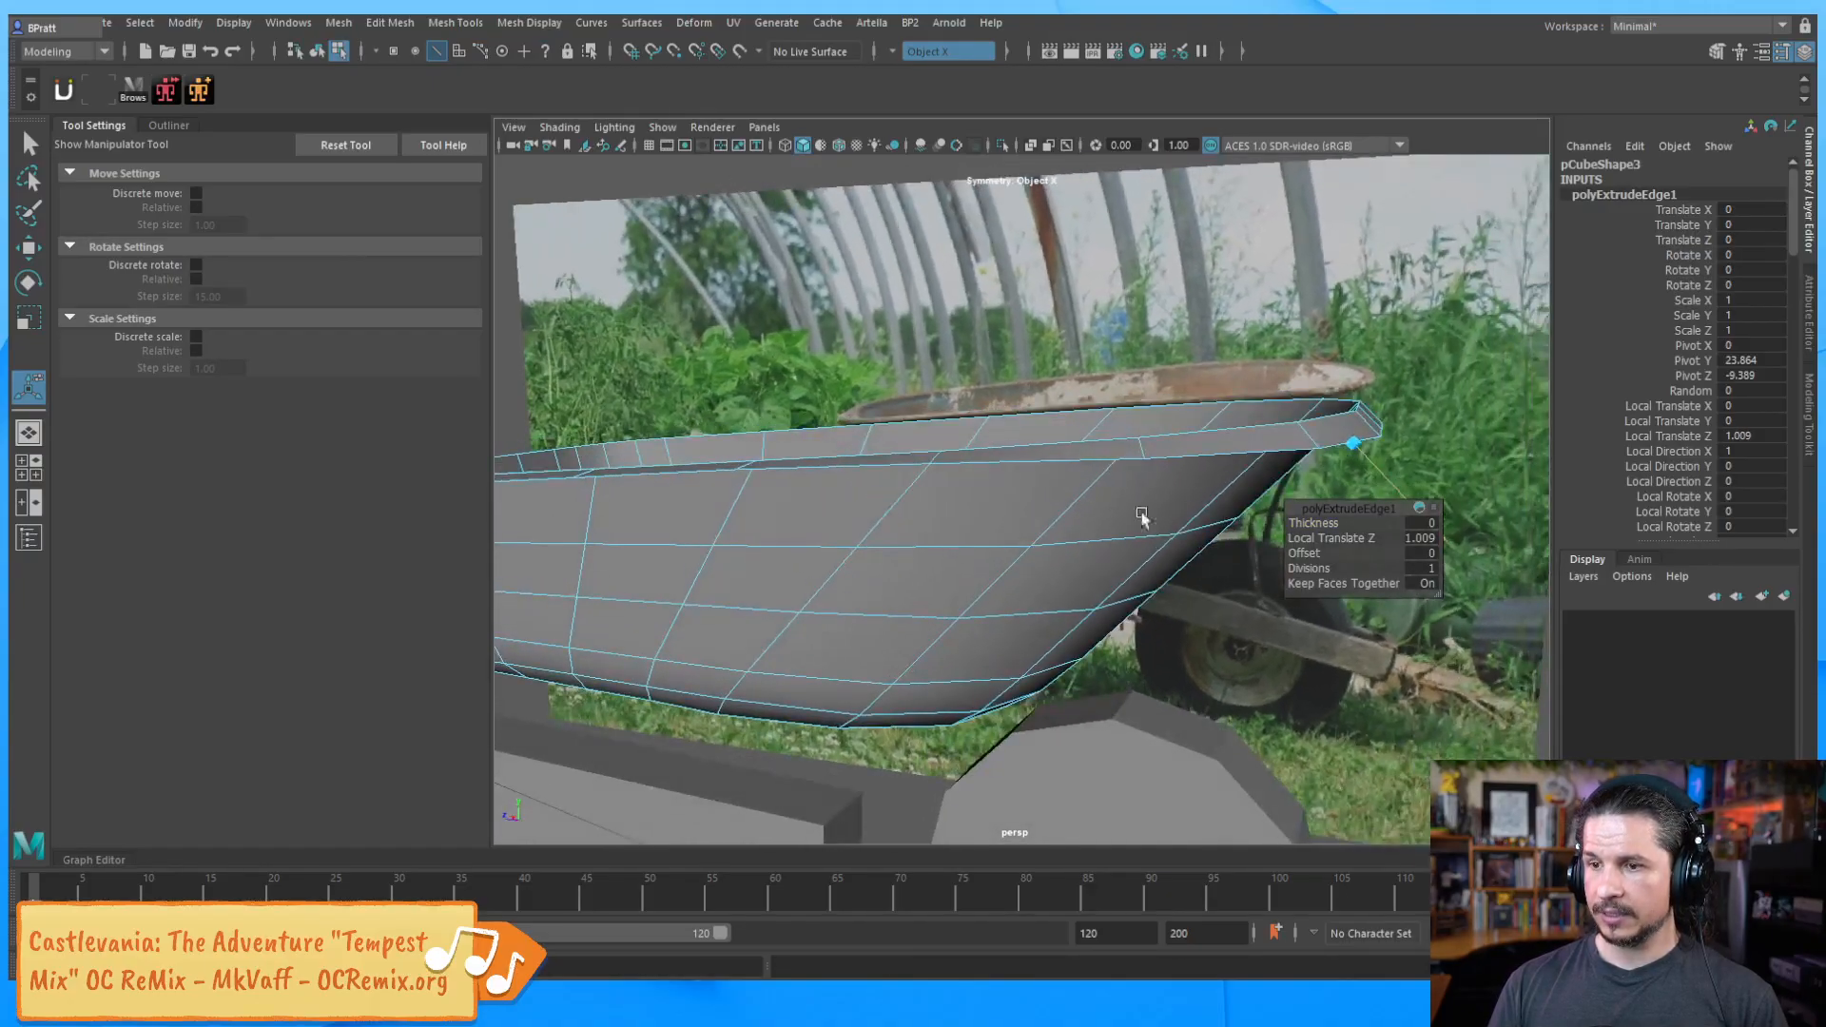
alt+right_drag(1024, 508, 839, 562)
alt+drag(840, 562, 927, 546)
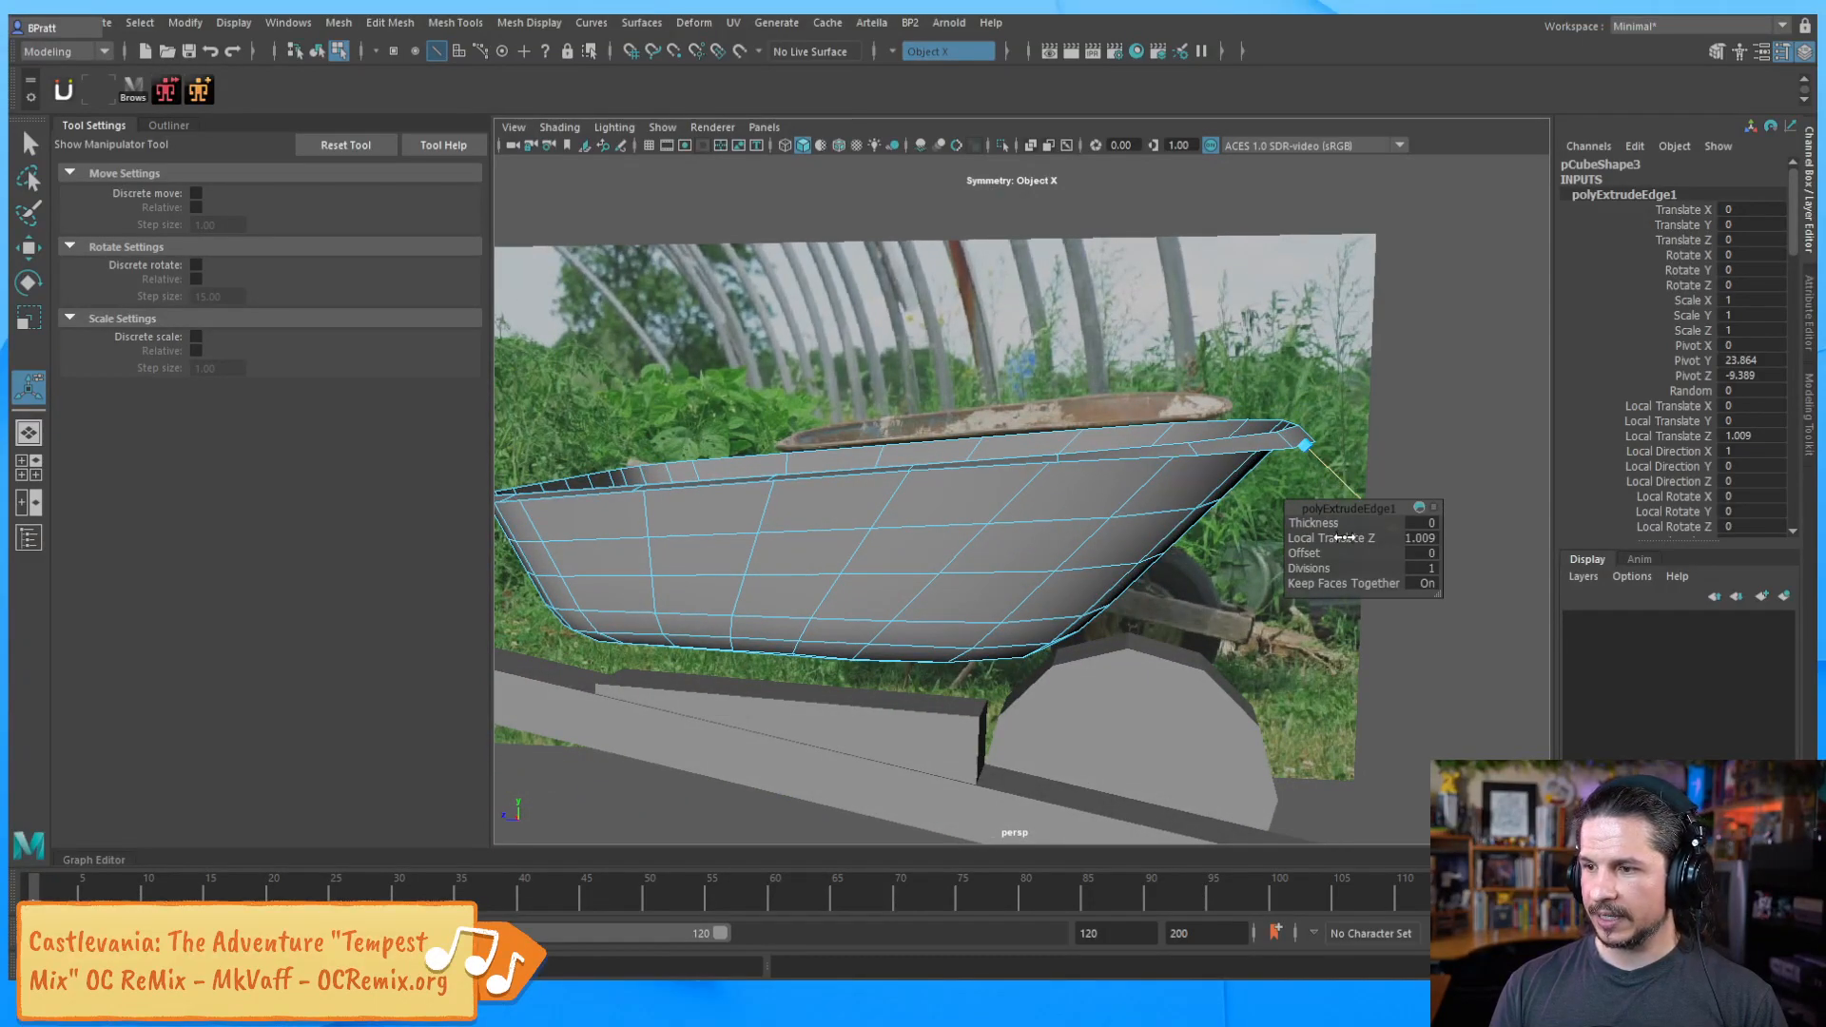
drag(1340, 539, 1353, 537)
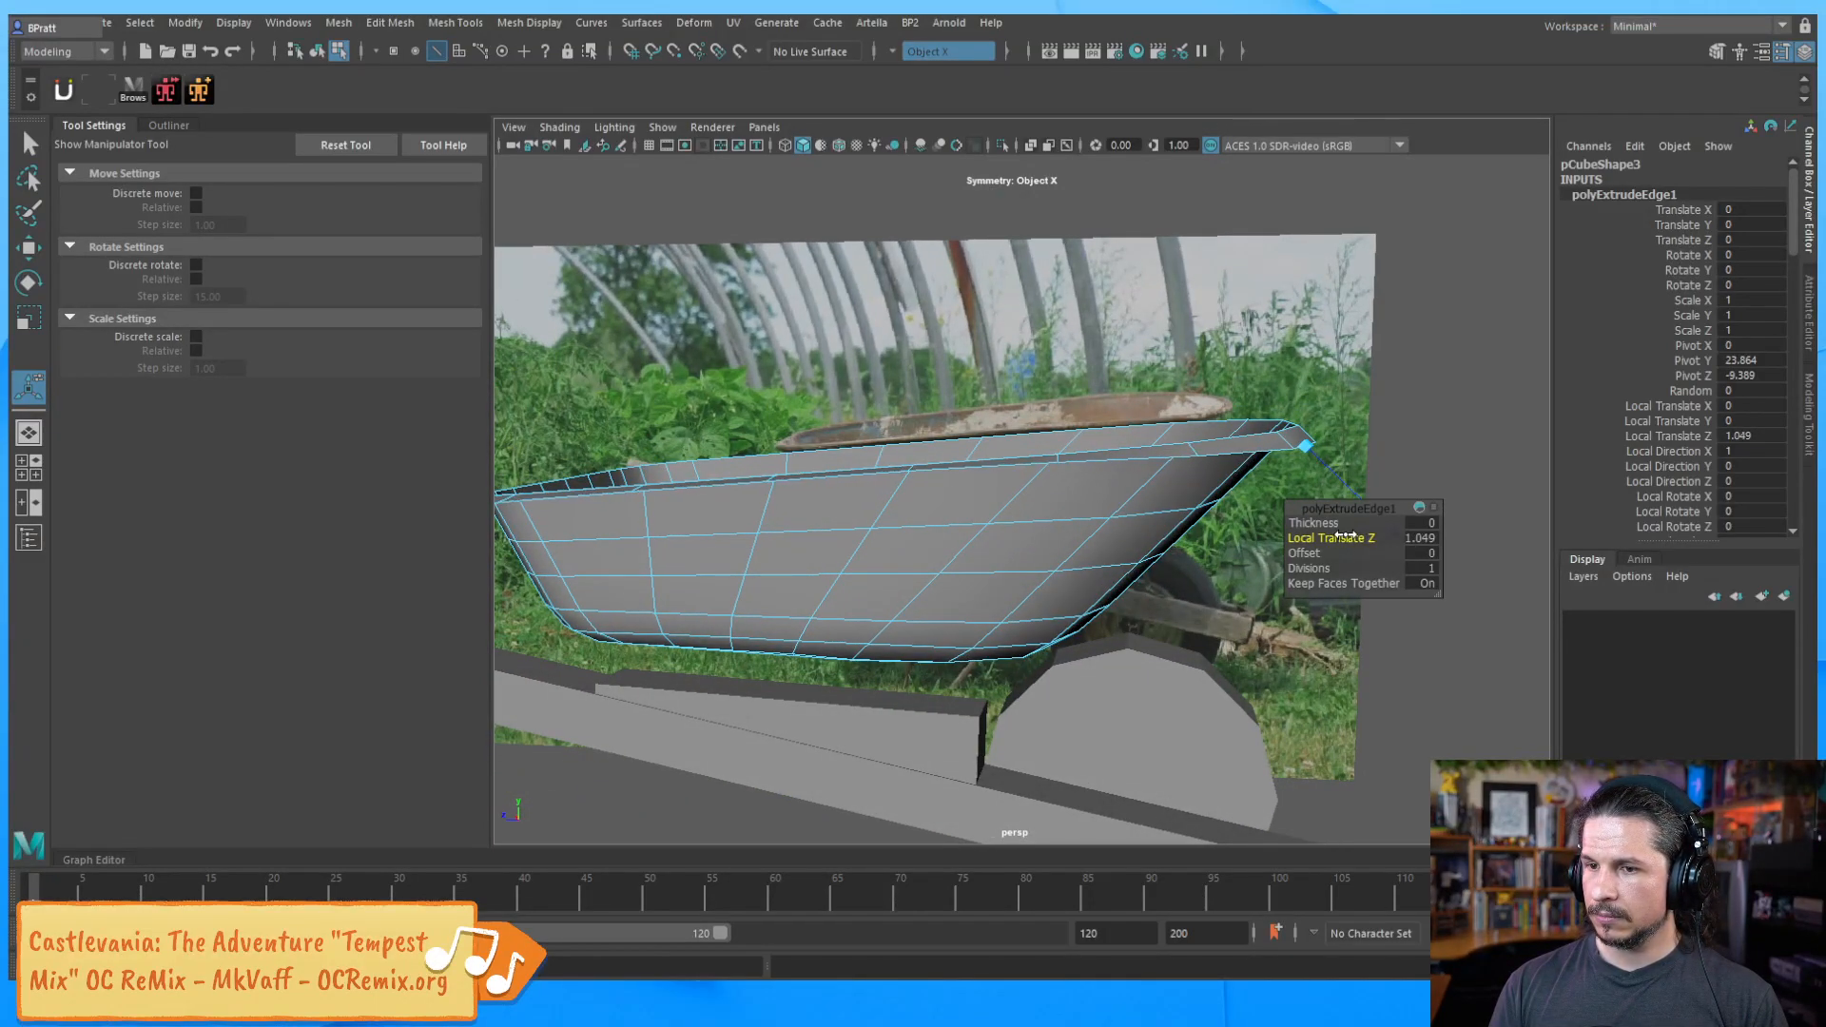
mouse_move(1179, 461)
alt+mouse_down()
mouse_move(1235, 640)
mouse_move(1105, 497)
mouse_move(1093, 440)
mouse_move(1162, 459)
alt+mouse_up()
alt+right_drag(1162, 459, 1227, 508)
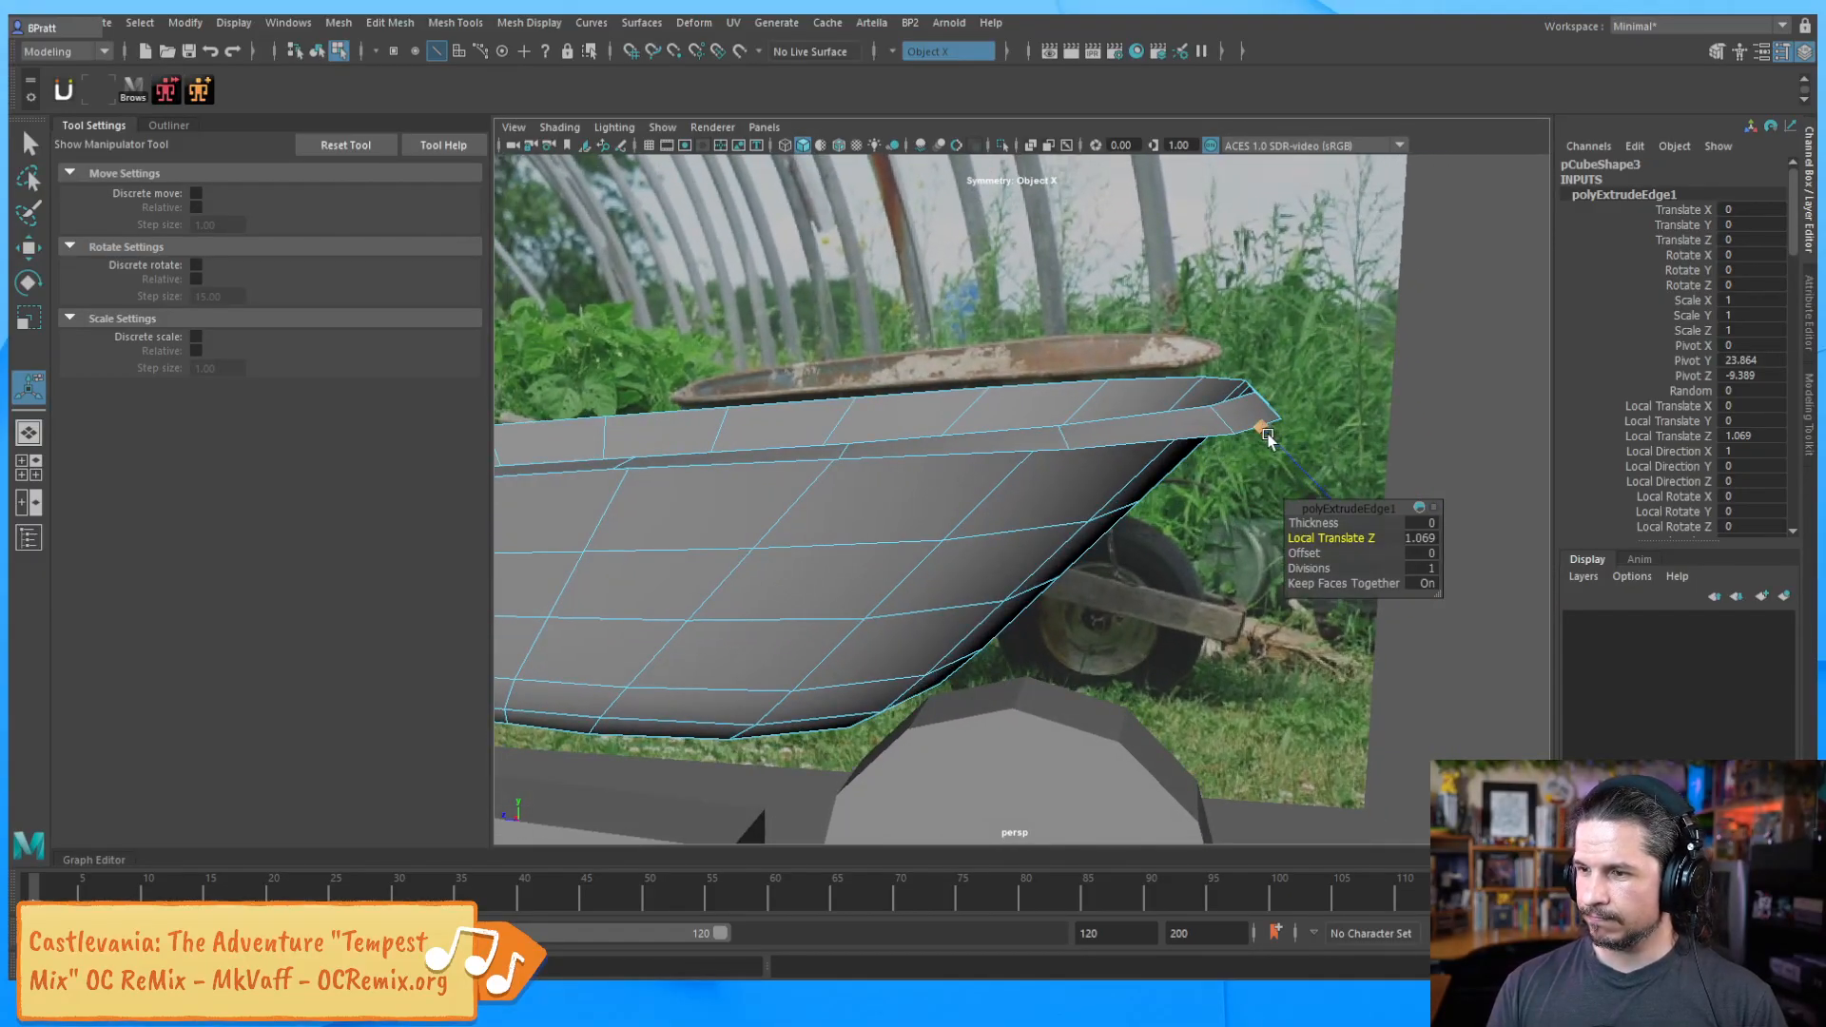
Try an offset on the rim extrusion, and undo it together with the extrusion's local translation
drag(1305, 553, 1302, 550)
key(ctrl+z)
alt+drag(1234, 472, 1100, 578)
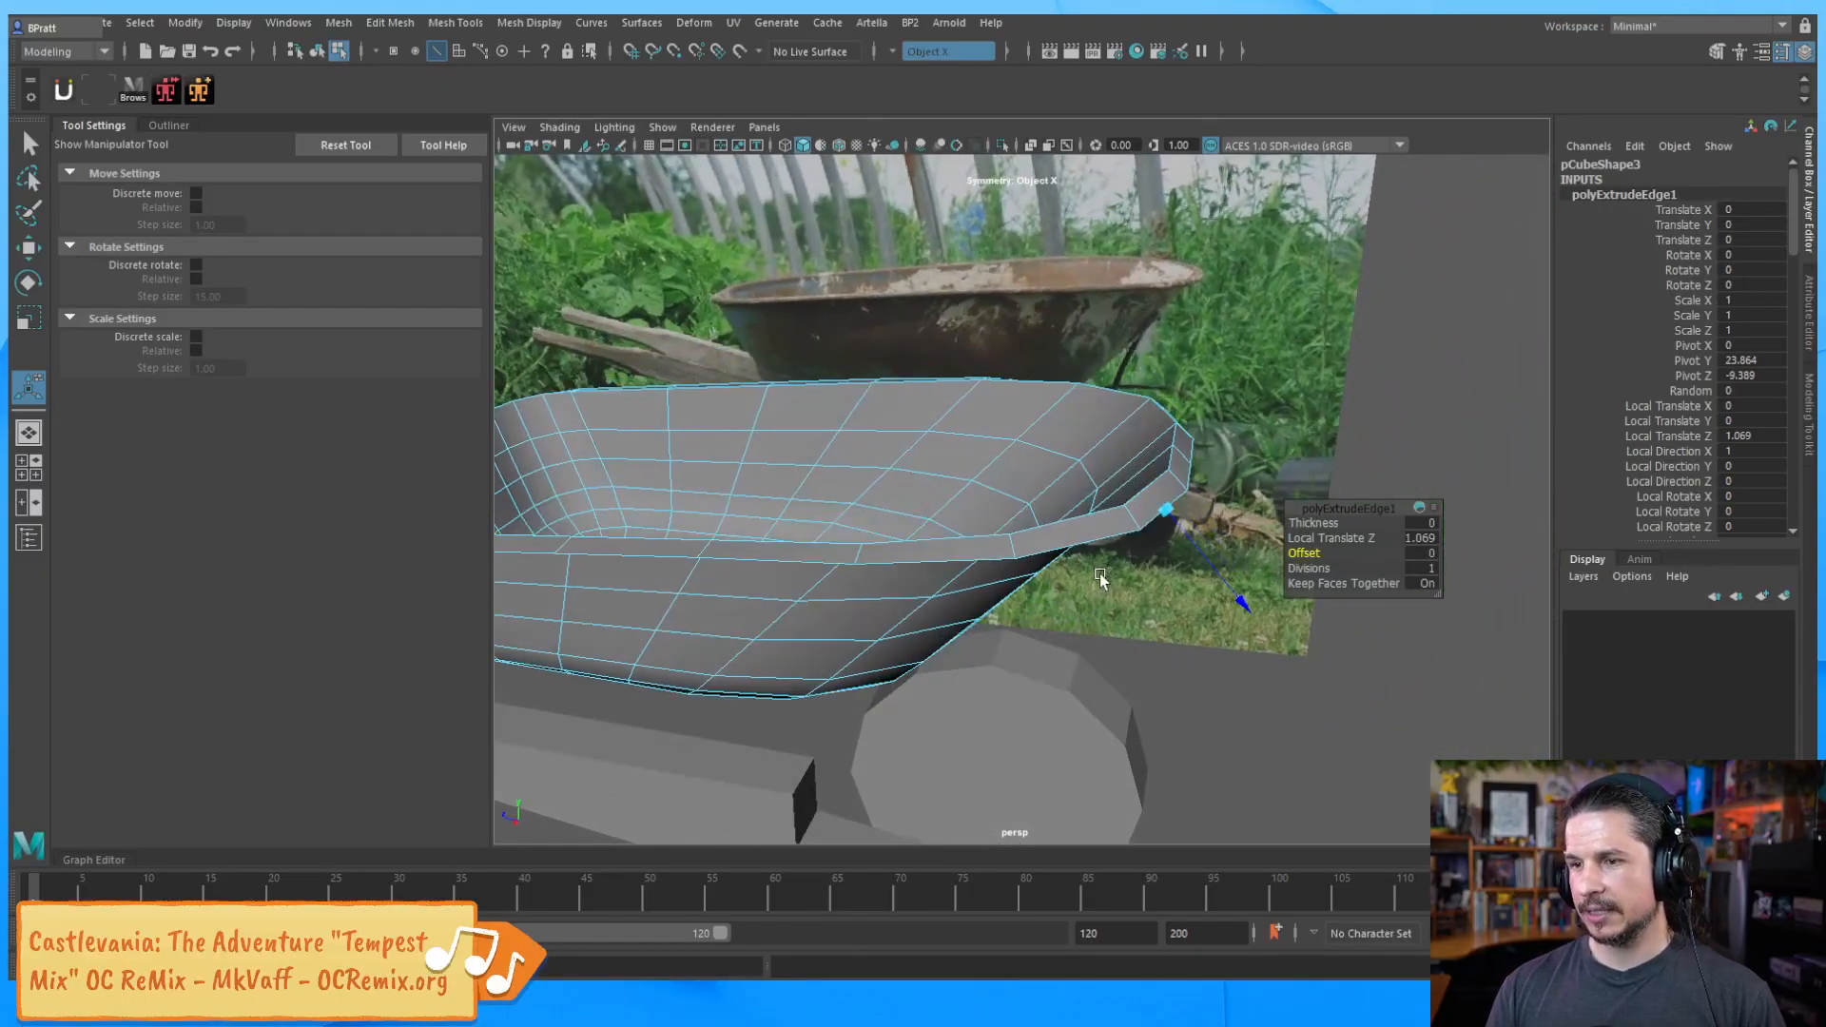
key(ctrl+z)
key(ctrl+z)
Try adjusting the rim extrusion's Offset attribute, and undo it along with the extrusion itself
alt+drag(1228, 511, 1116, 589)
drag(1796, 255, 1794, 297)
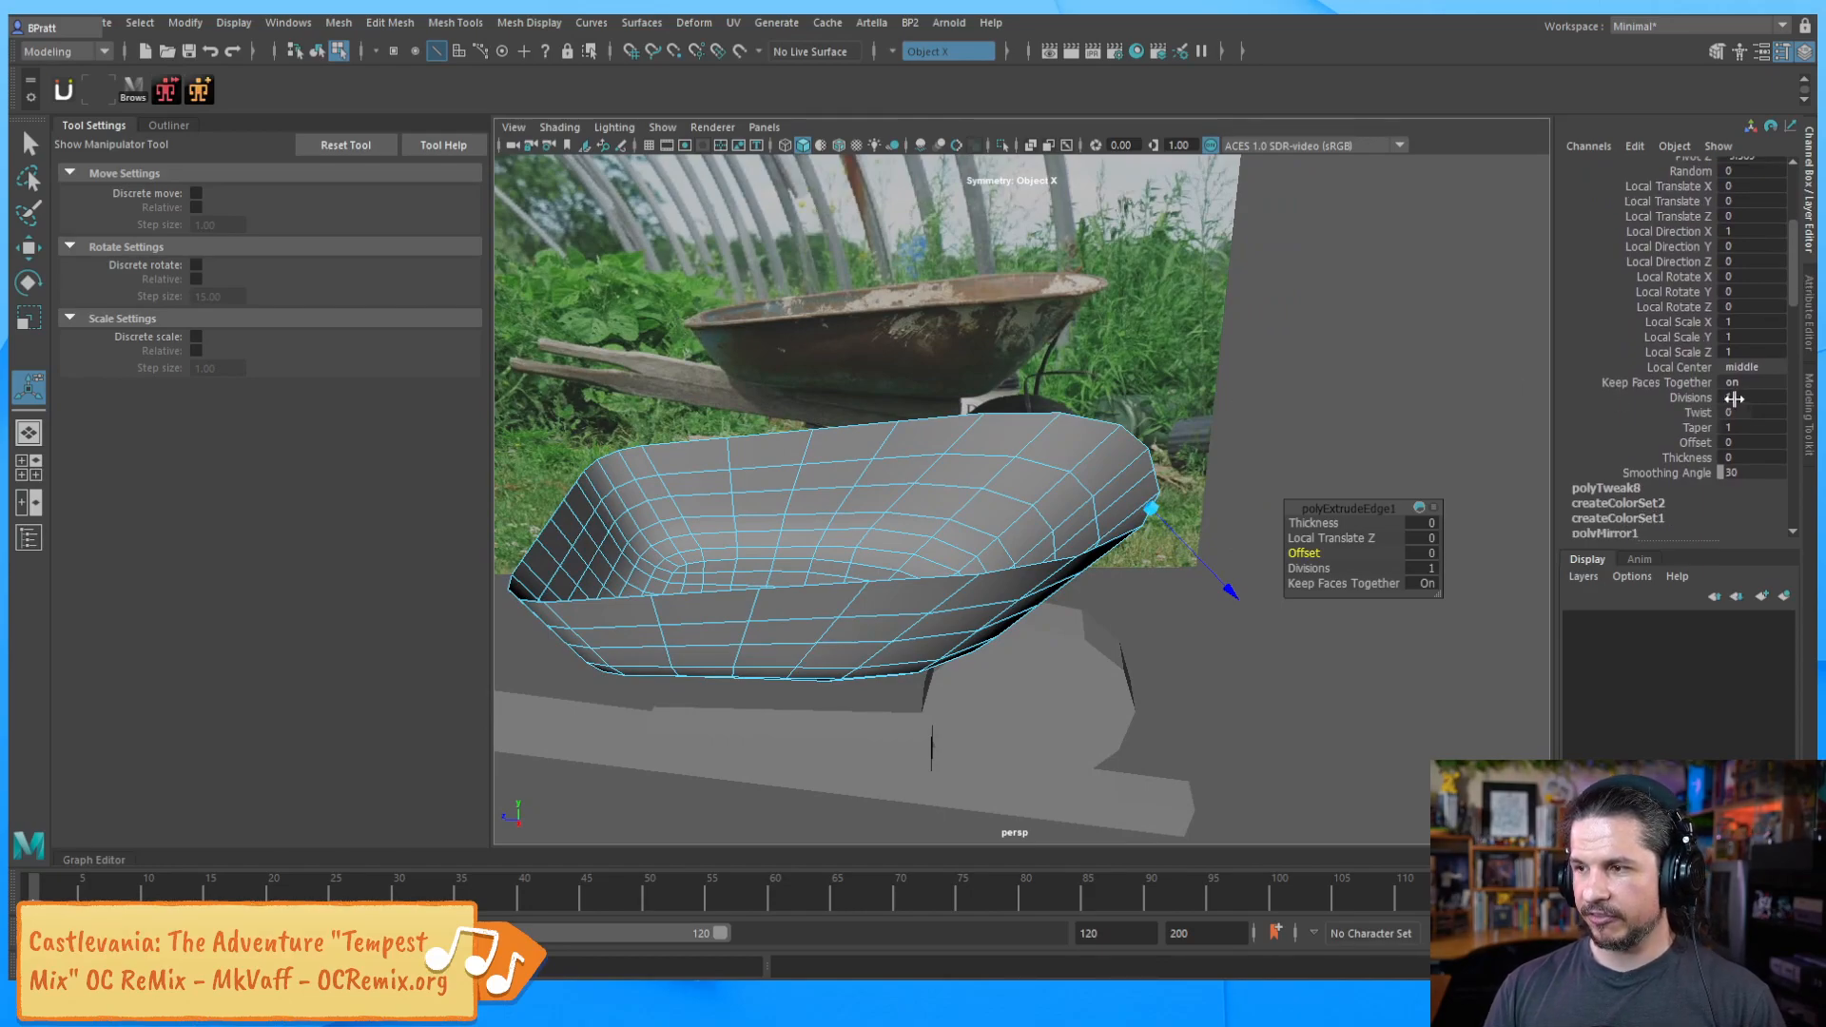
click(1695, 442)
middle_drag(1401, 456, 1339, 466)
alt+drag(1258, 556, 1214, 563)
key(ctrl+z)
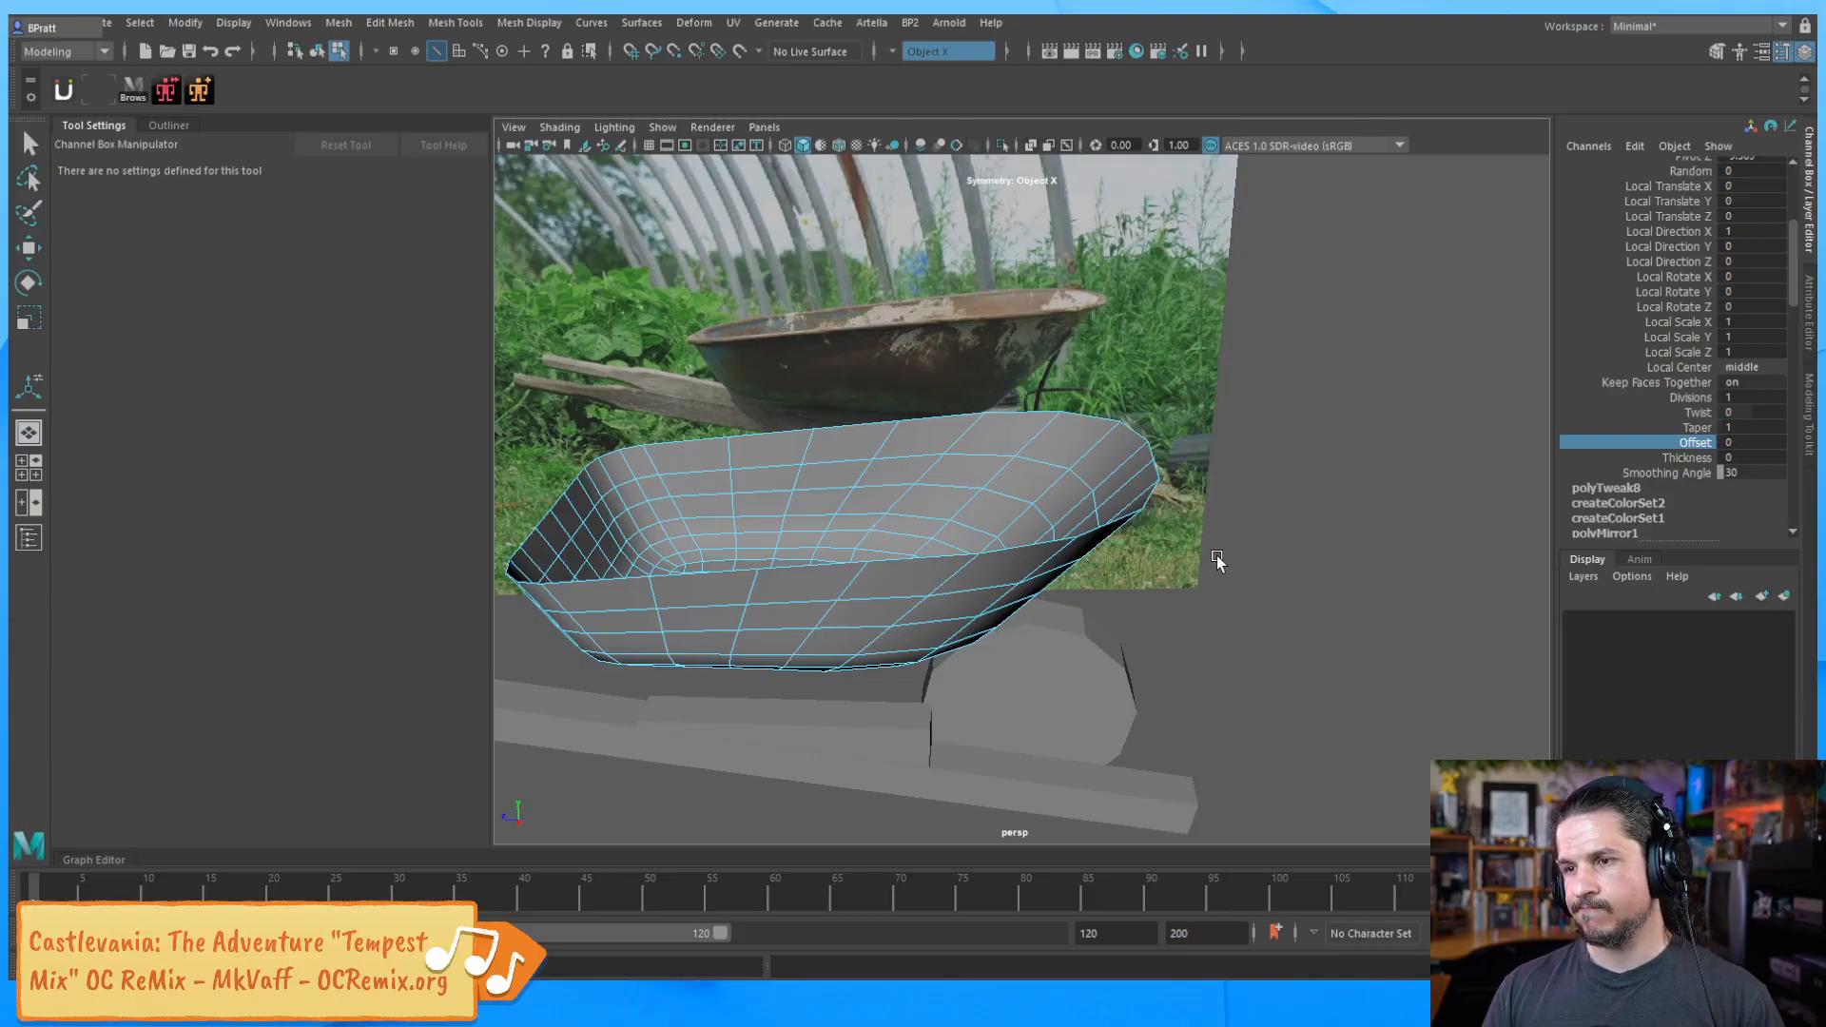
key(t)
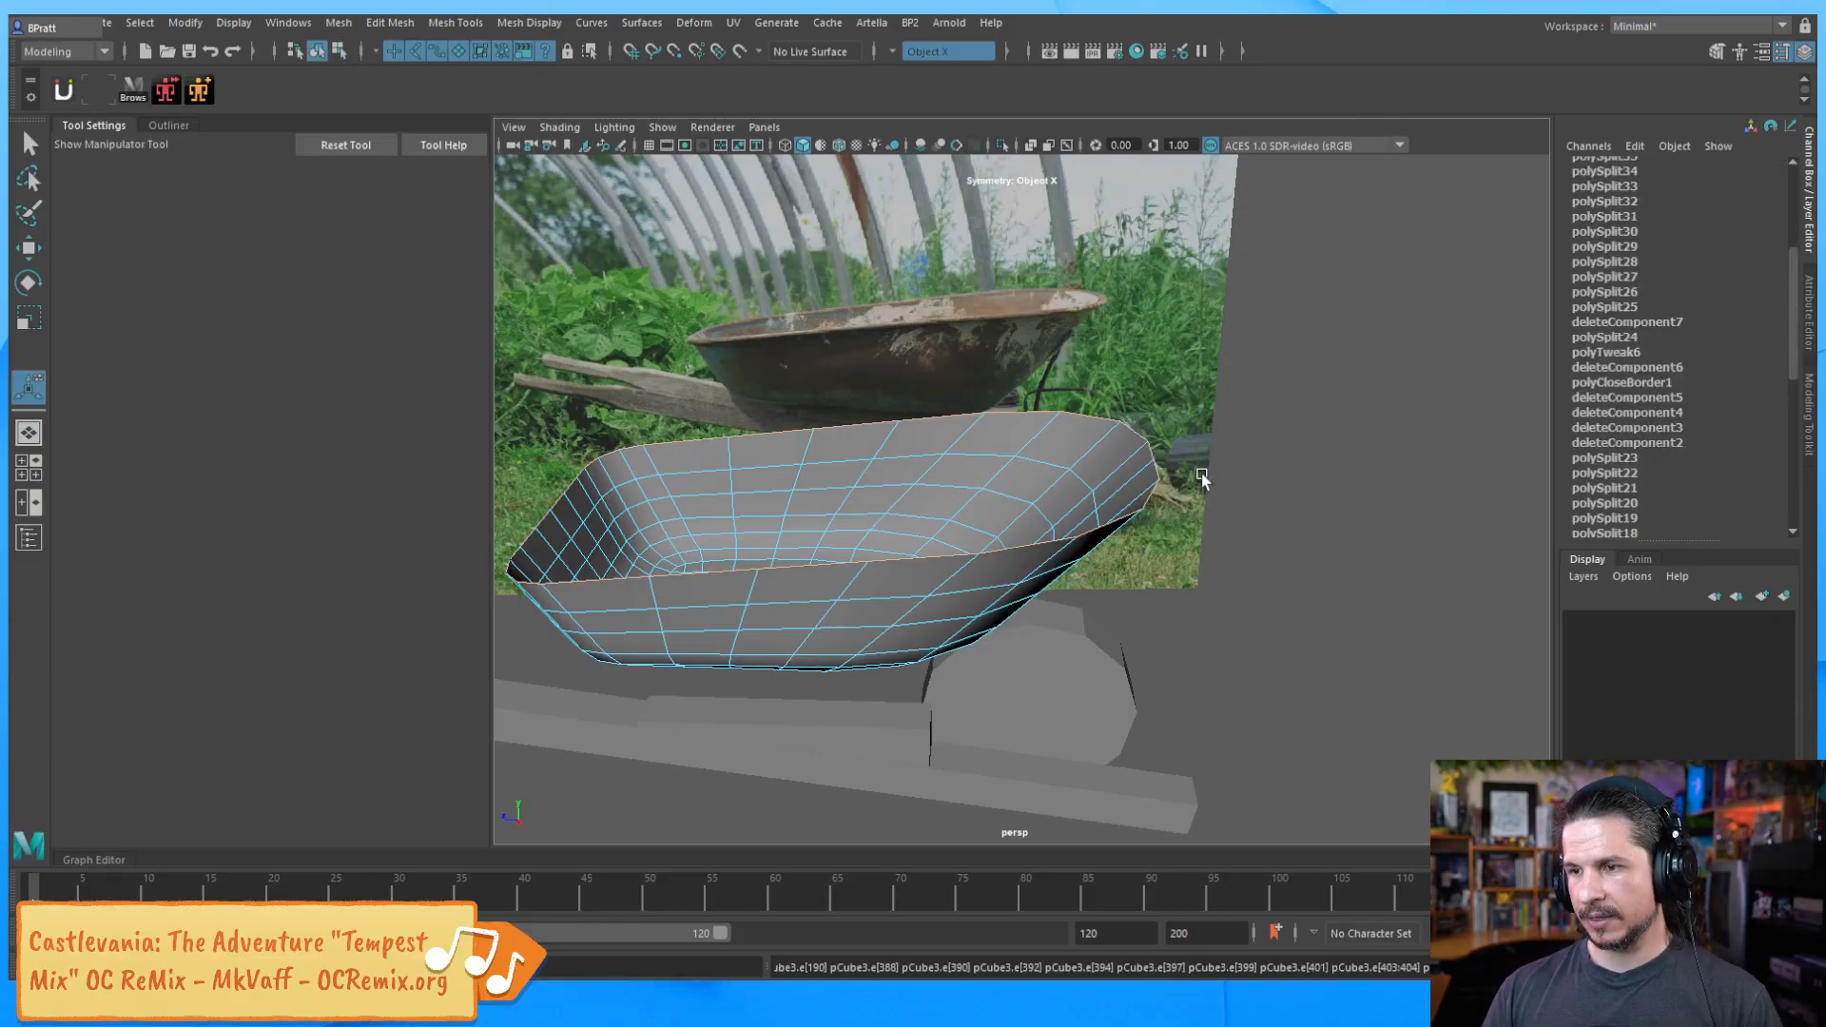
Extrude the tub's selected rim edges outward into a lip with a Local Translate Z of 0.773
shift+right_drag(1320, 462, 1318, 505)
drag(1185, 525, 1000, 471)
alt+right_drag(1000, 470, 1148, 420)
key(w)
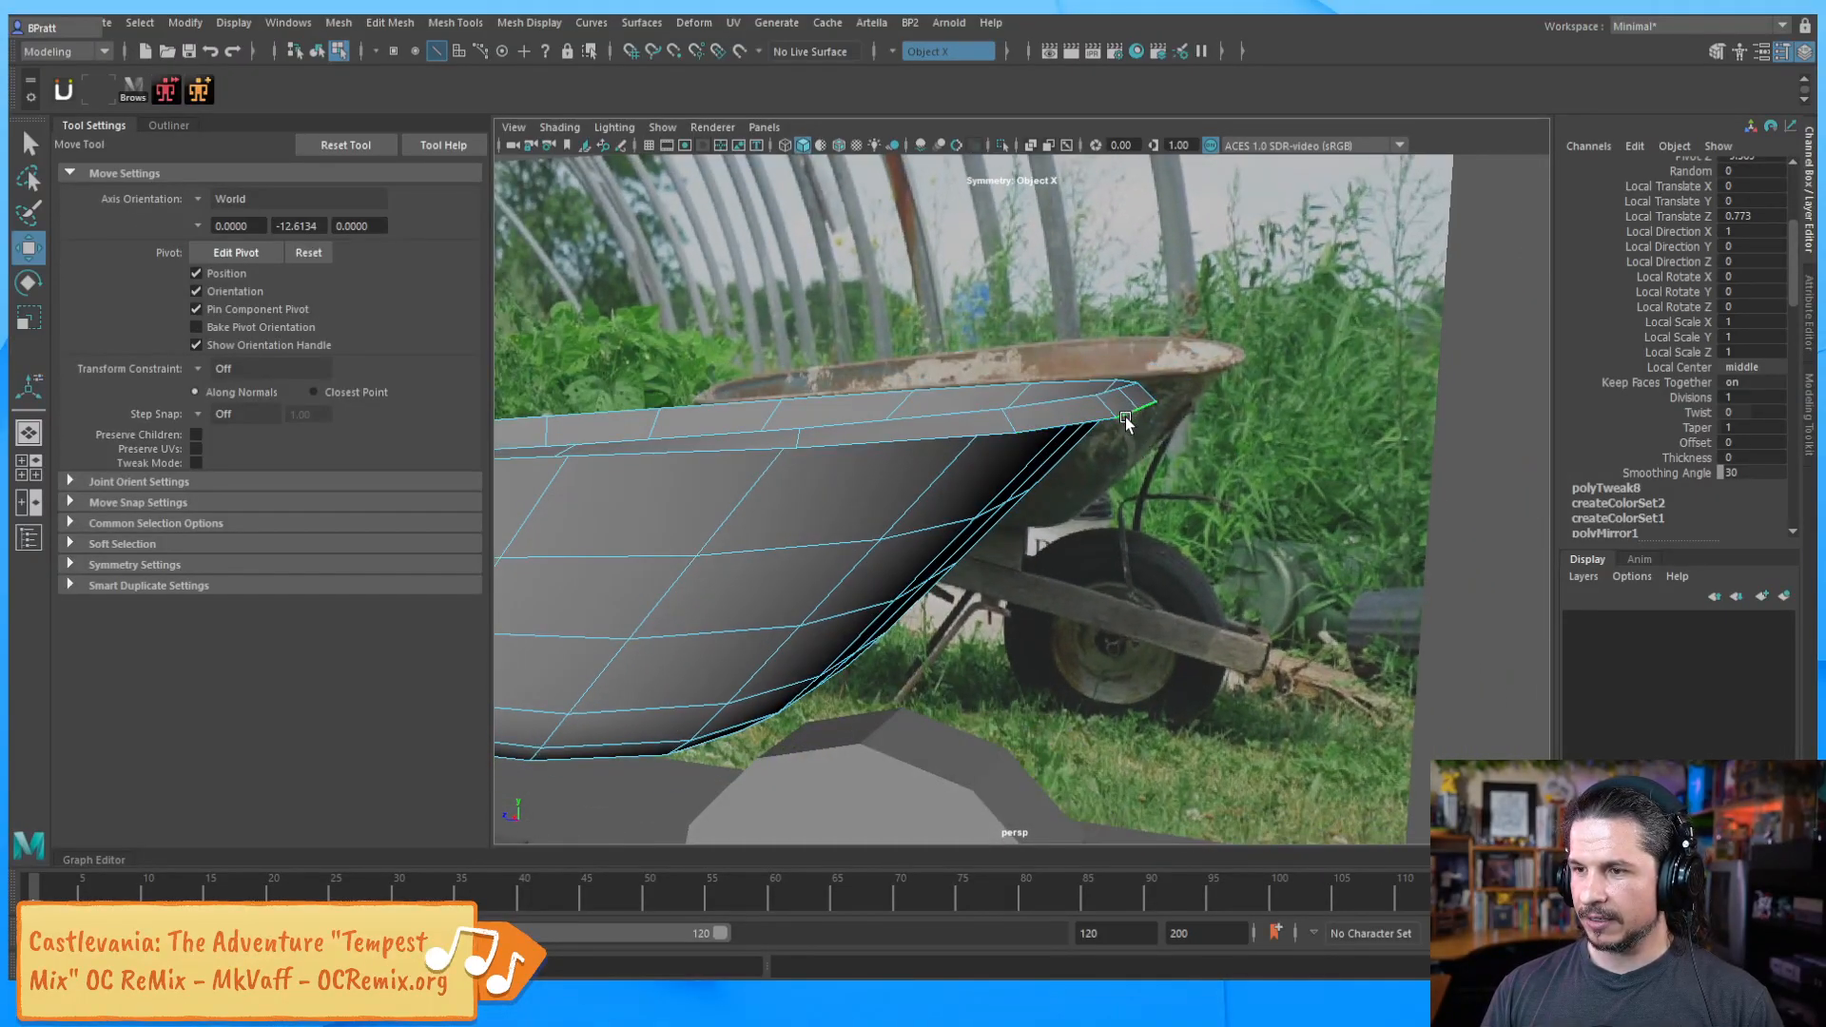
Nudge the lip edge at the tub's front corner and check the corner's lip vertices one by one
click(1125, 418)
alt+drag(1125, 417, 1132, 425)
drag(1052, 255, 1063, 244)
right_drag(1109, 389, 1018, 376)
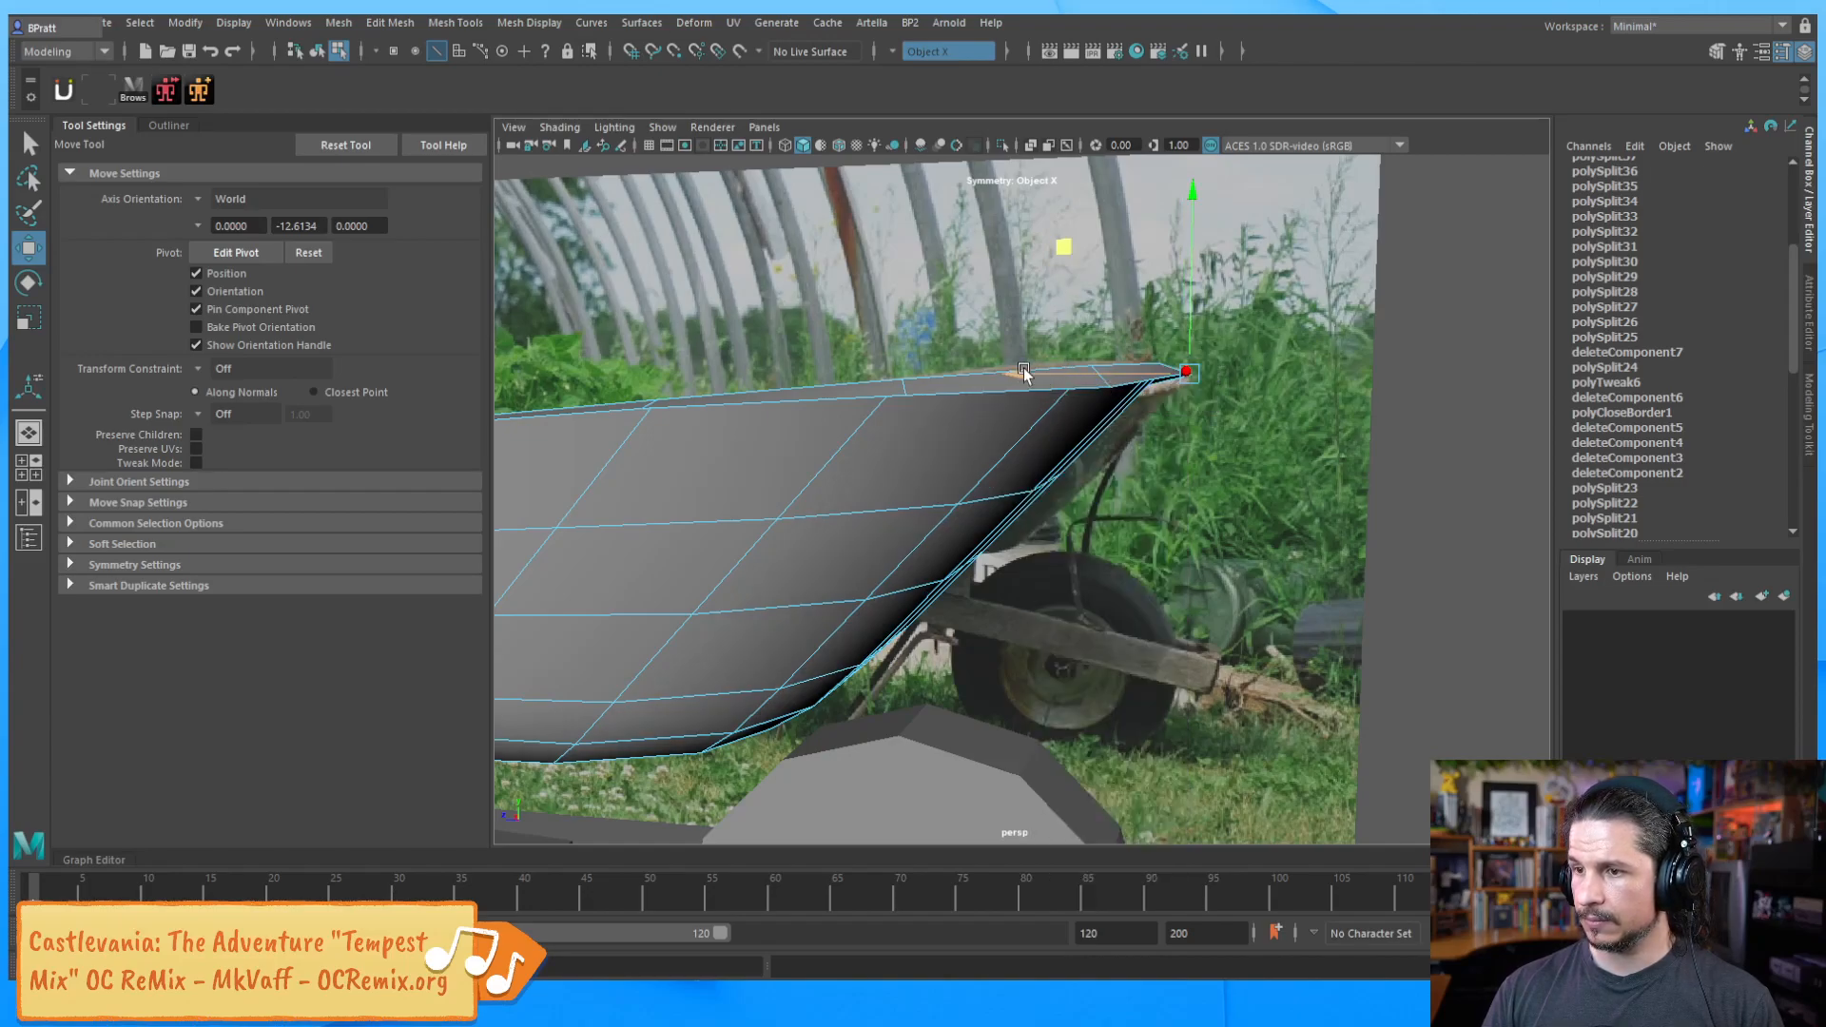
alt+drag(1019, 377, 1202, 445)
click(1312, 499)
alt+drag(1312, 499, 1488, 497)
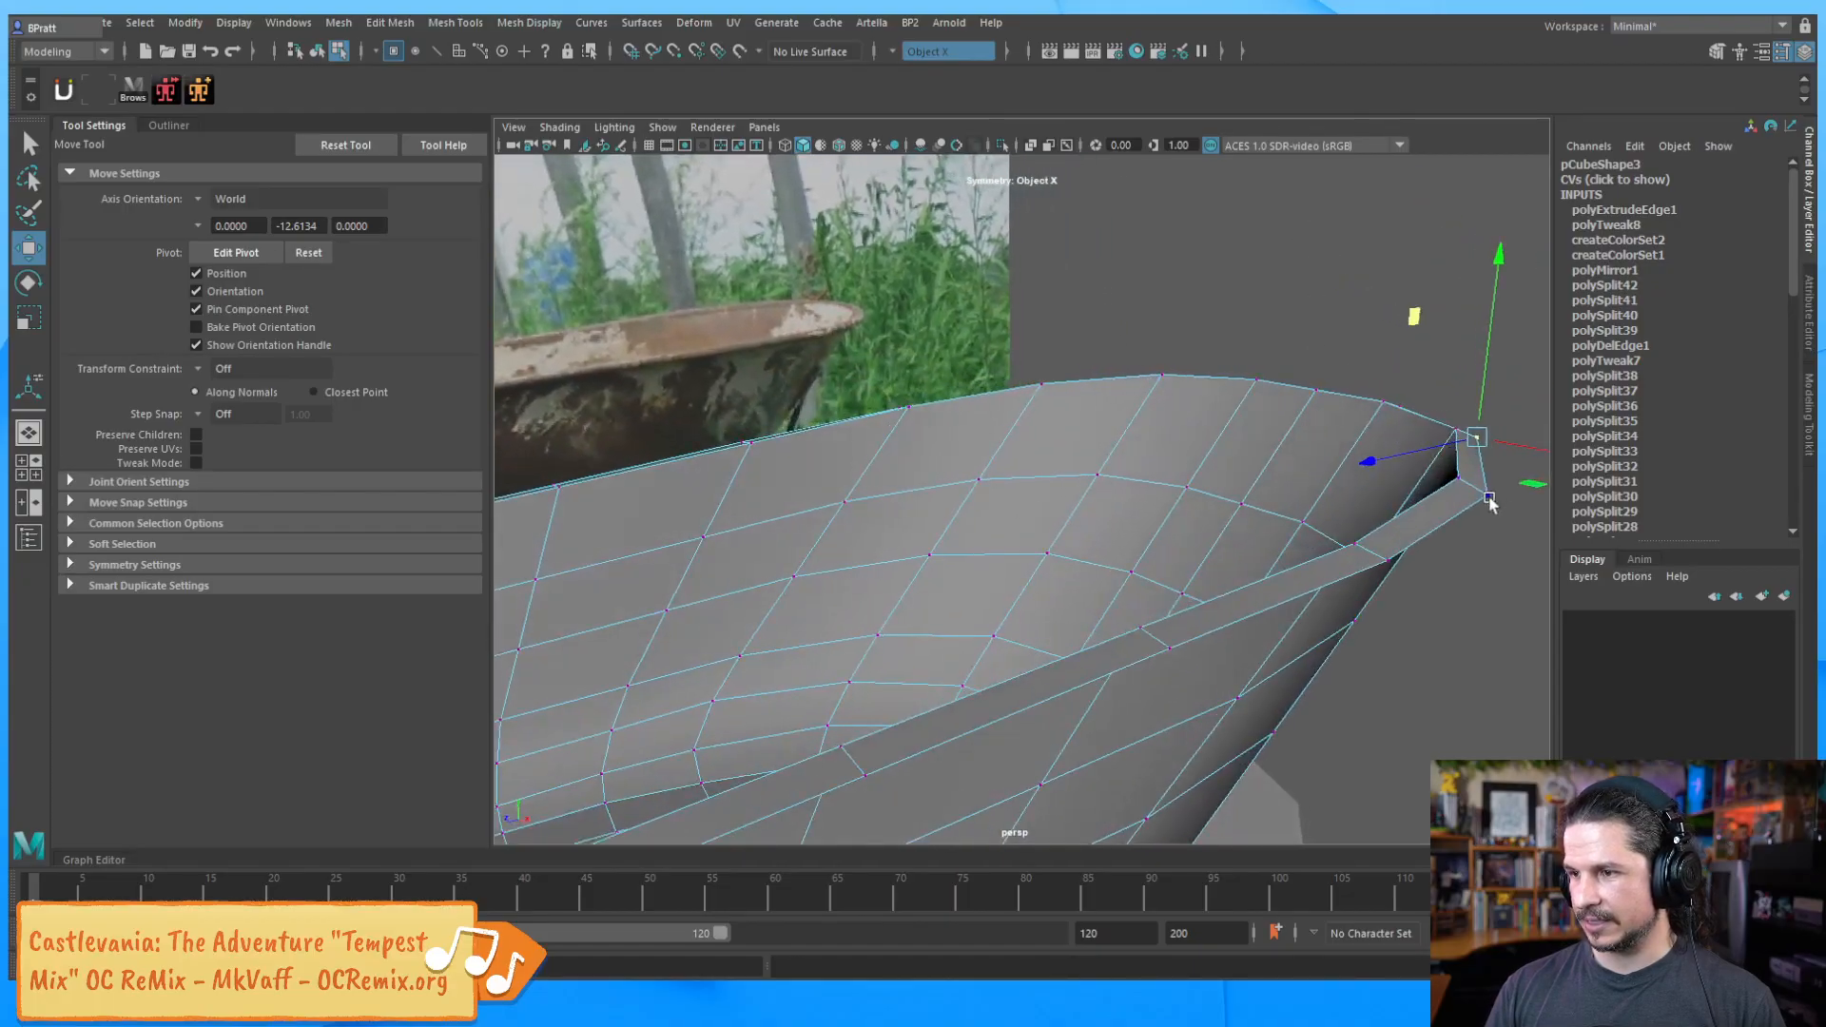
click(1469, 470)
click(1488, 493)
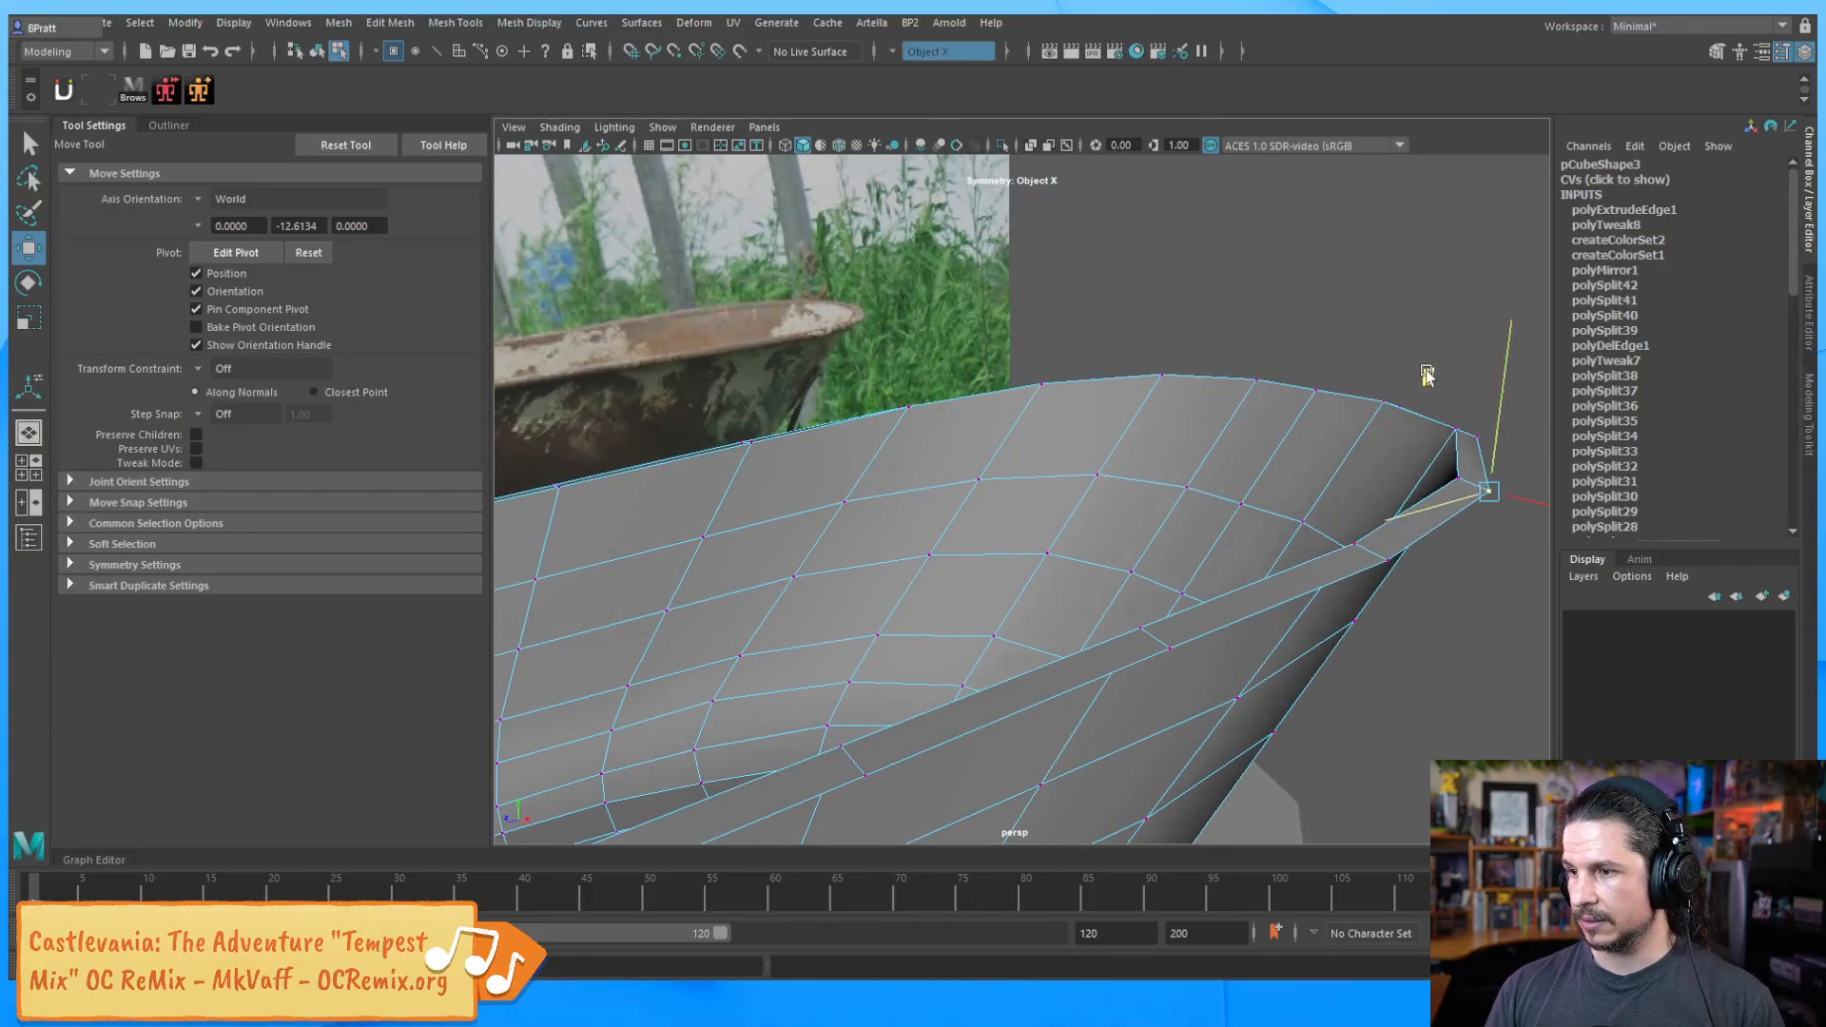
alt+drag(1426, 371, 1054, 508)
Reopen the rim's polyExtrudeEdge1 node on the tub and widen the lip to a Local Translate Z of 1.107
key(F8)
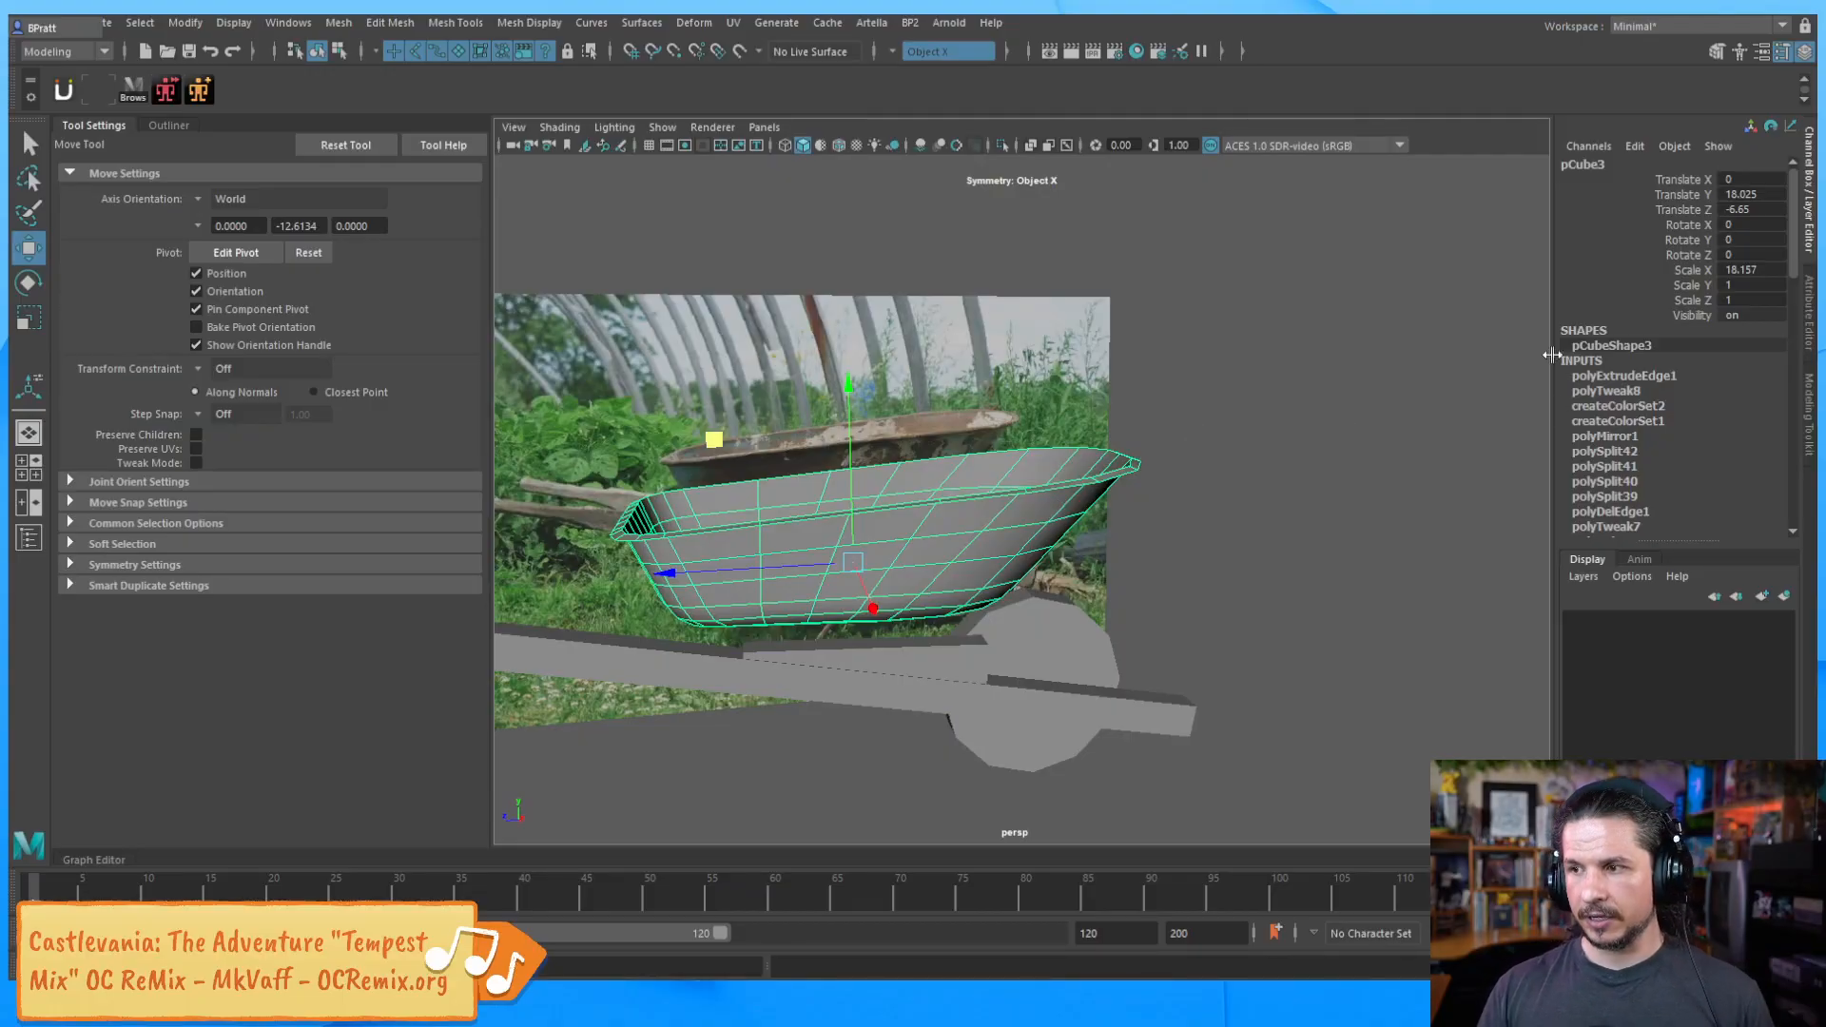
click(1623, 377)
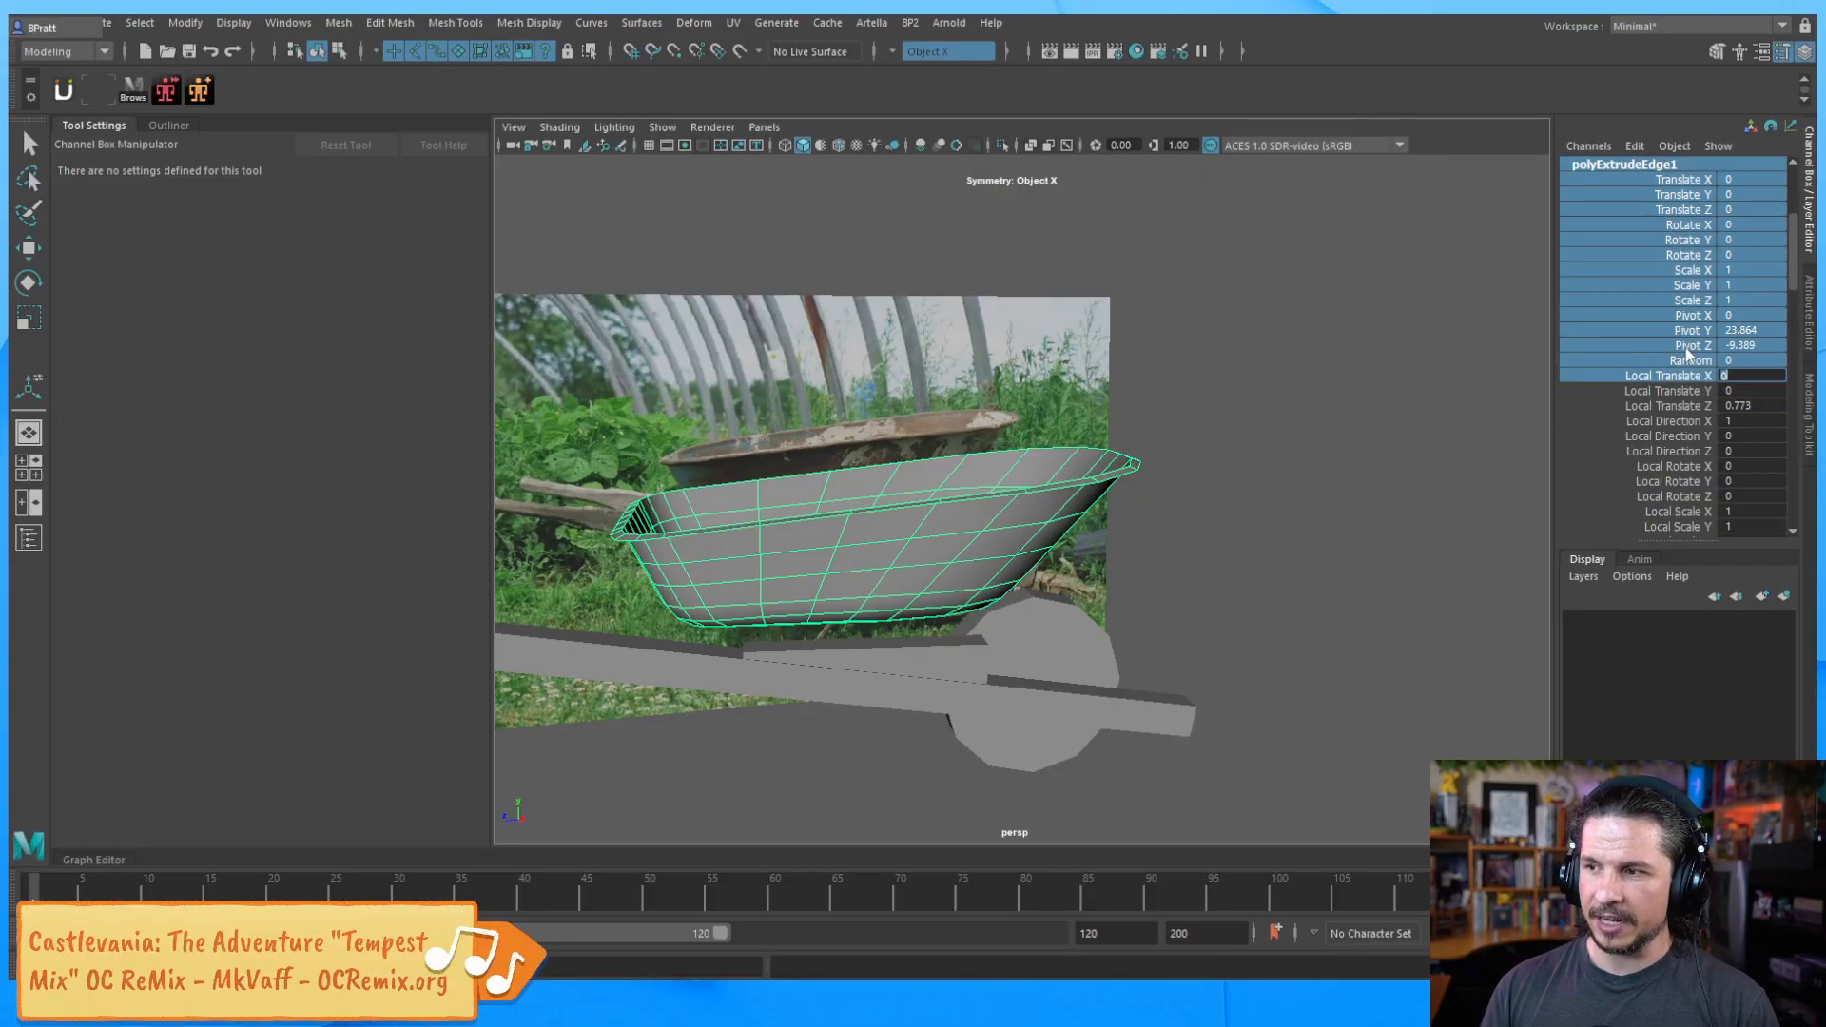
click(1680, 405)
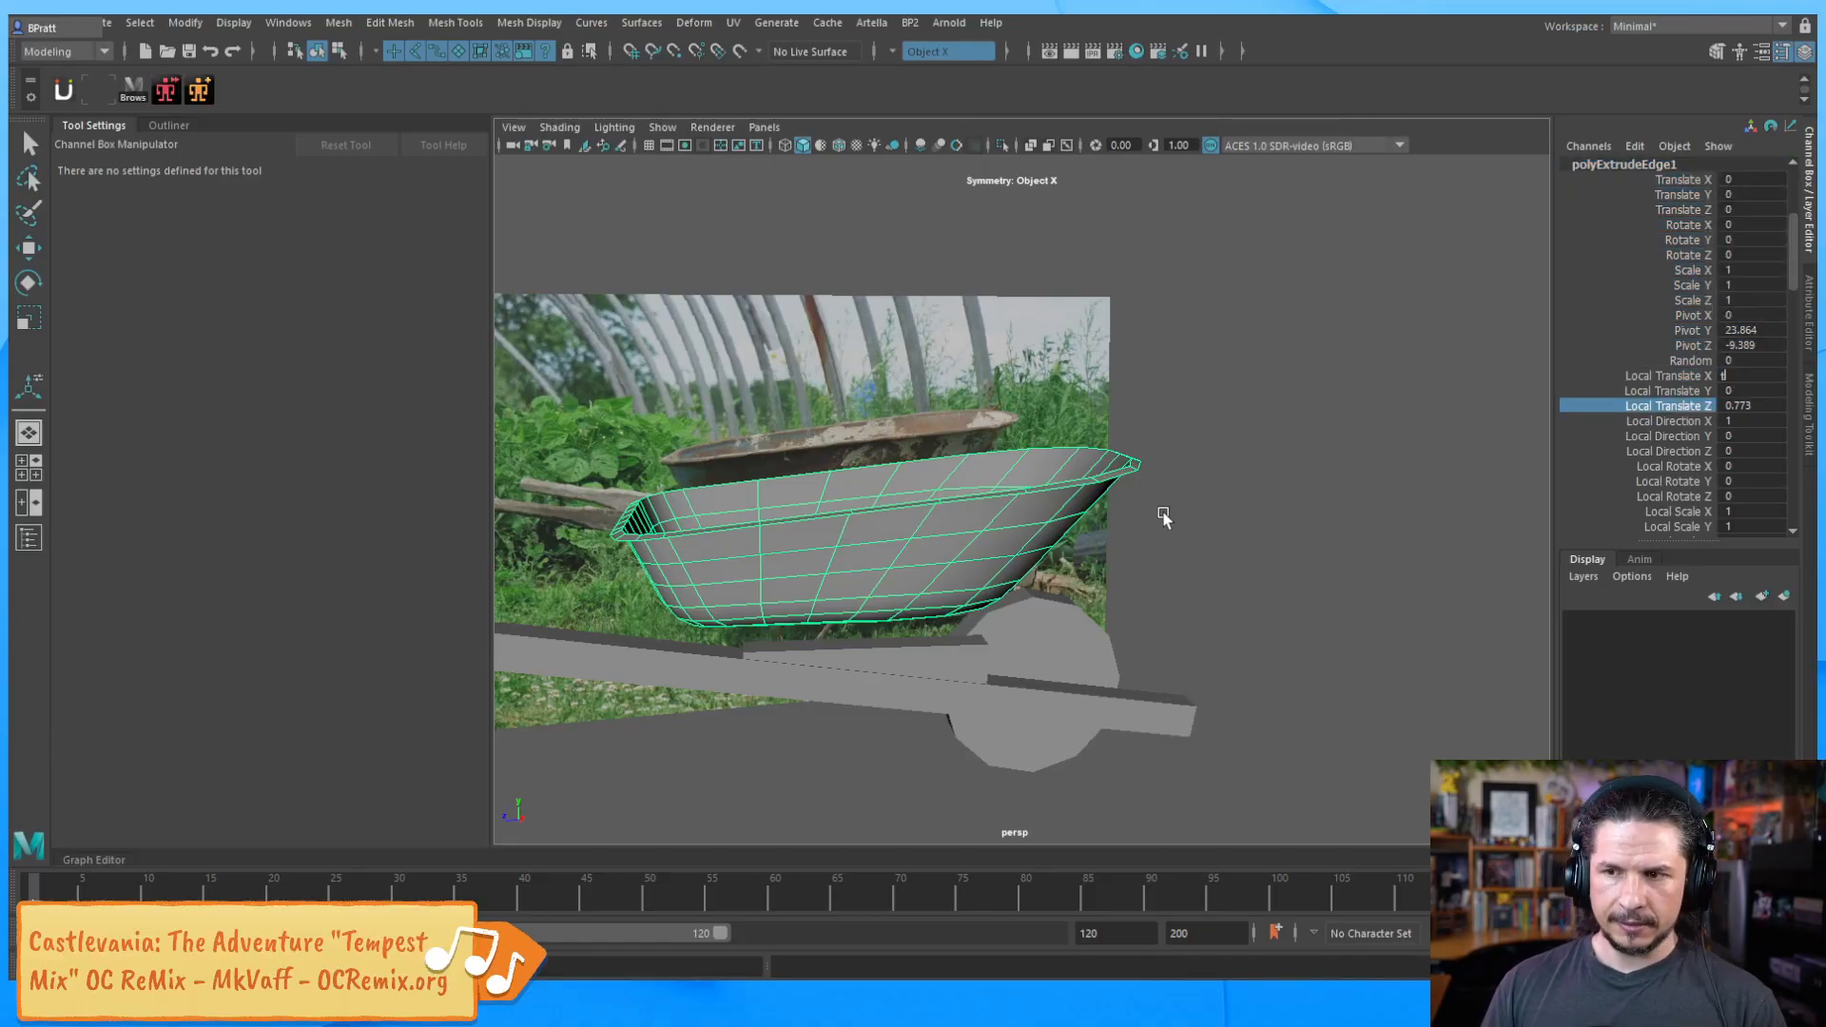
alt+drag(1133, 504, 1227, 571)
key(t)
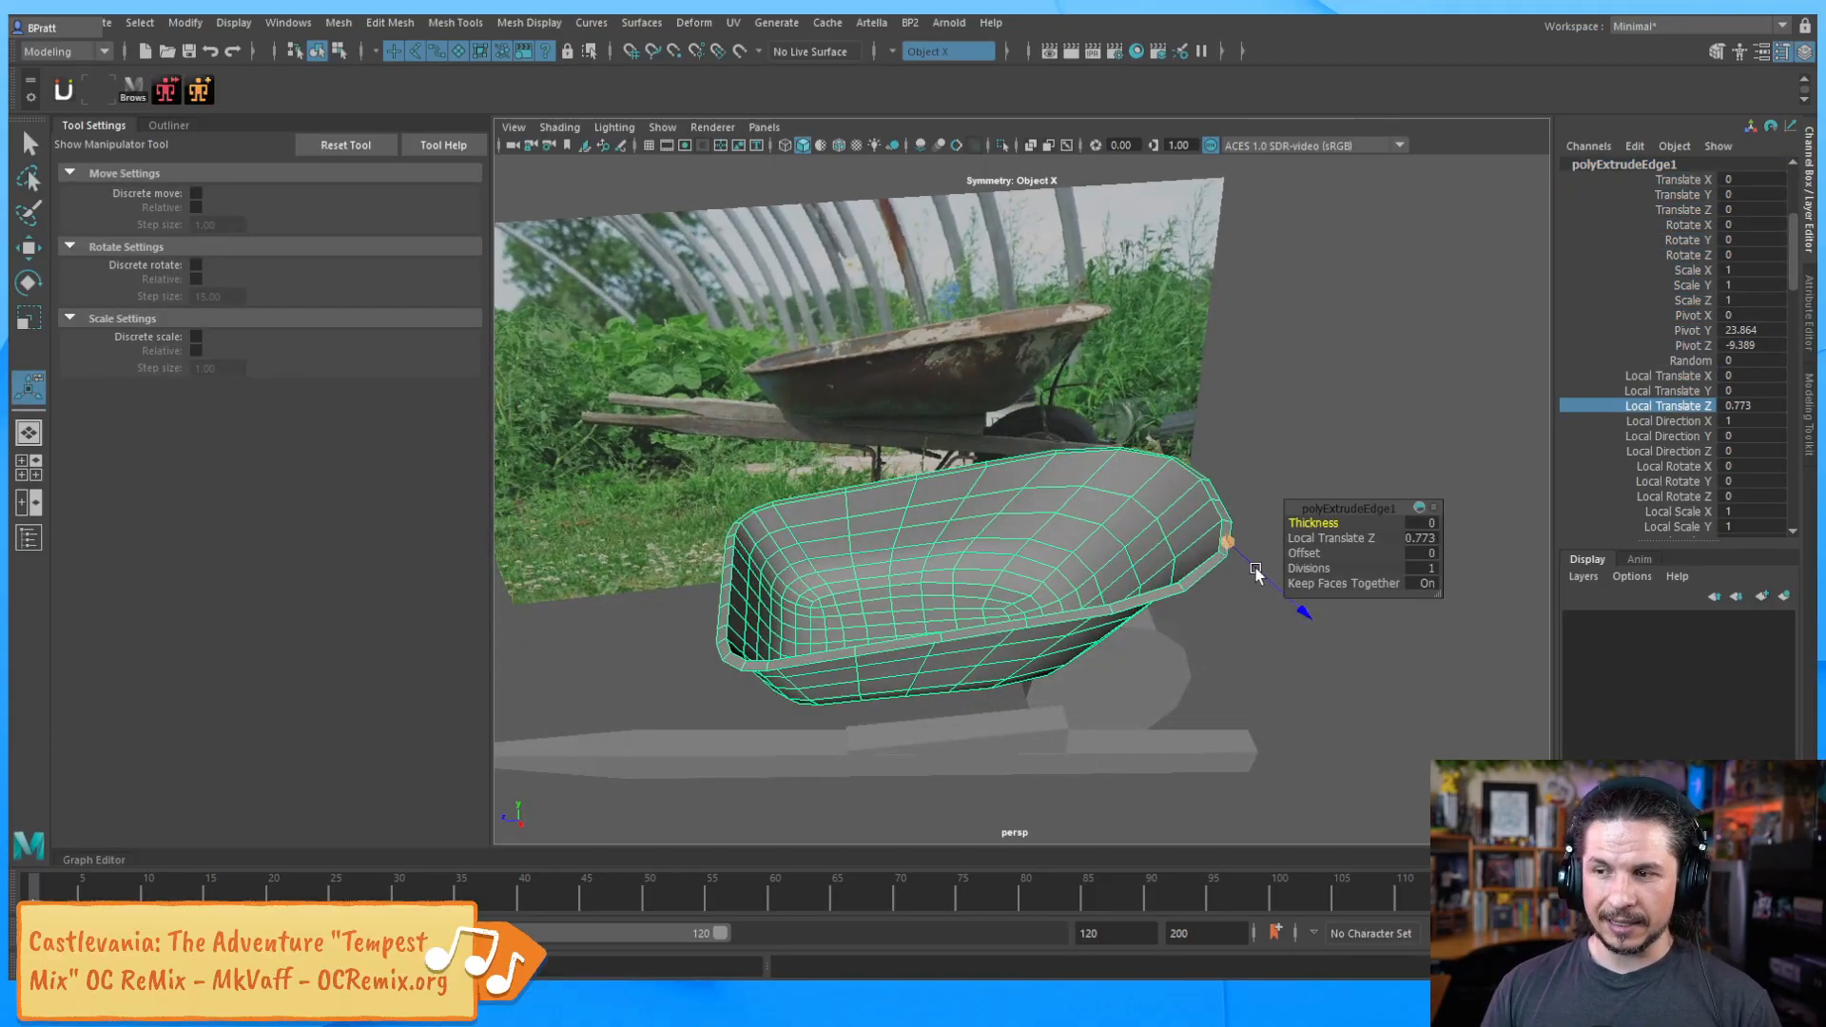
alt+middle_drag(1301, 604, 1165, 534)
alt+right_drag(1166, 535, 1274, 556)
middle_drag(1274, 552, 1284, 561)
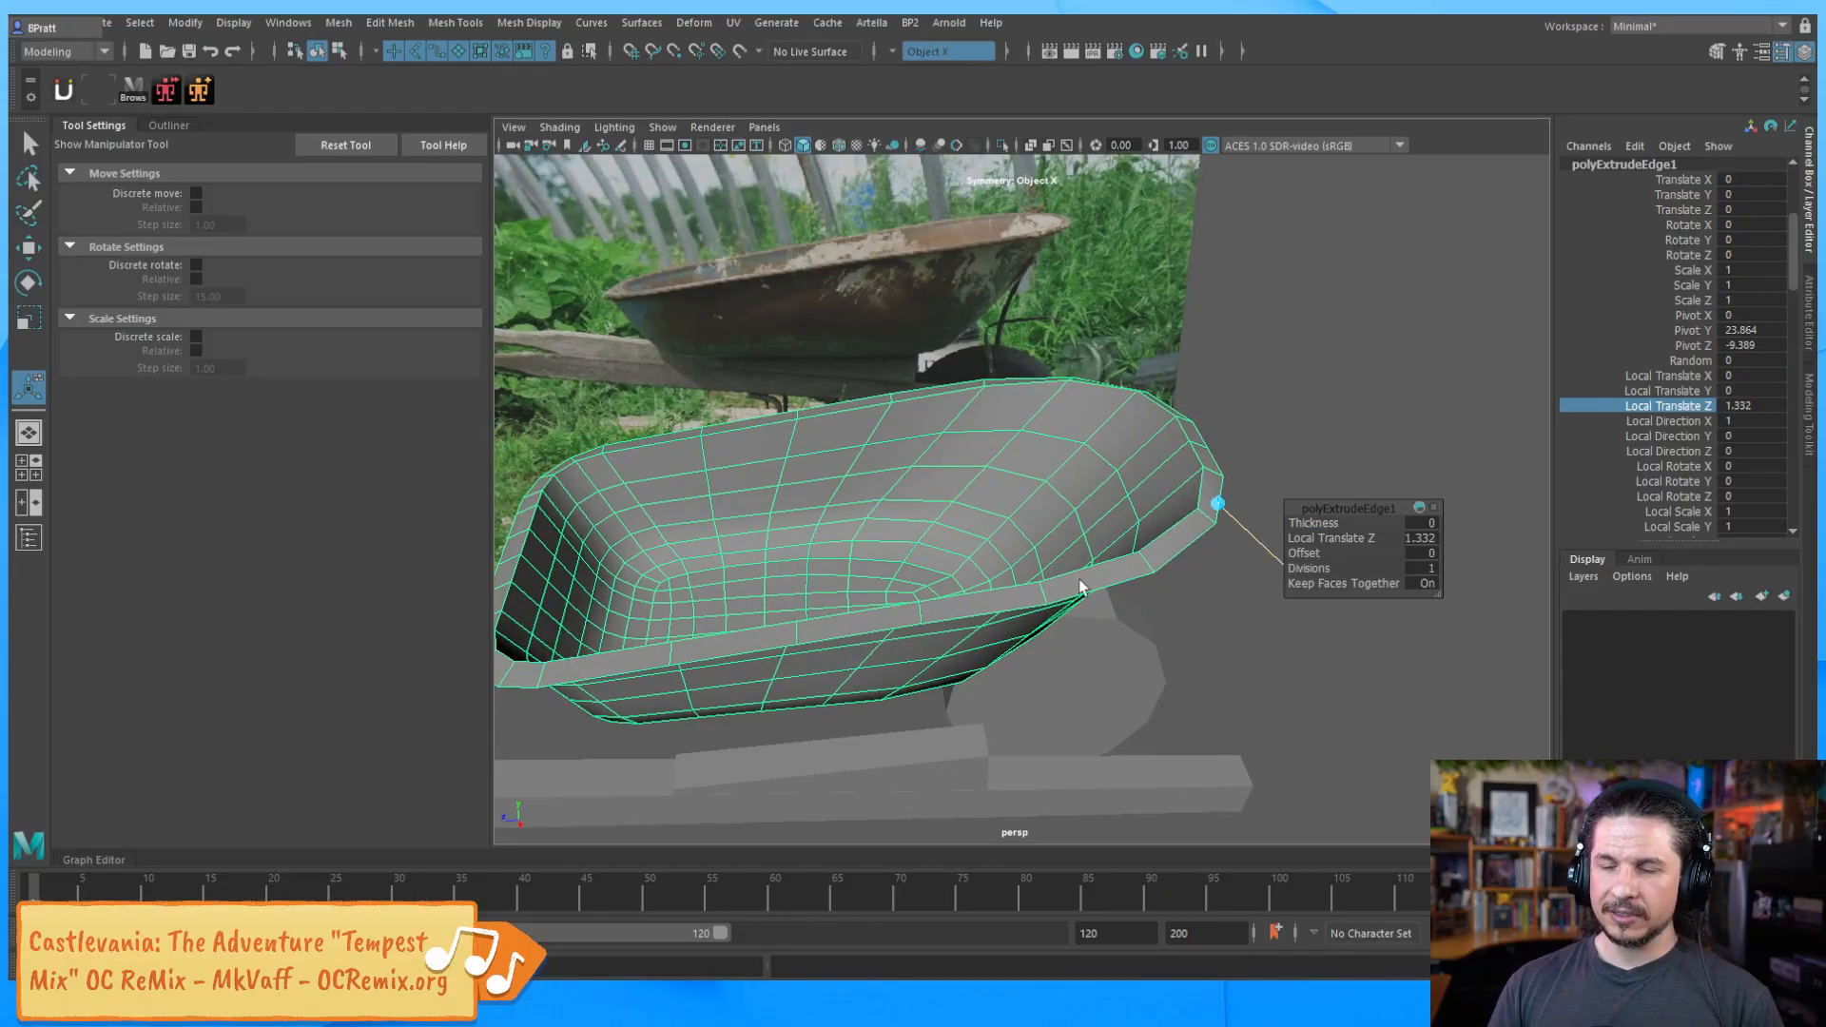
alt+drag(1081, 587, 1299, 460)
middle_drag(1299, 460, 1317, 453)
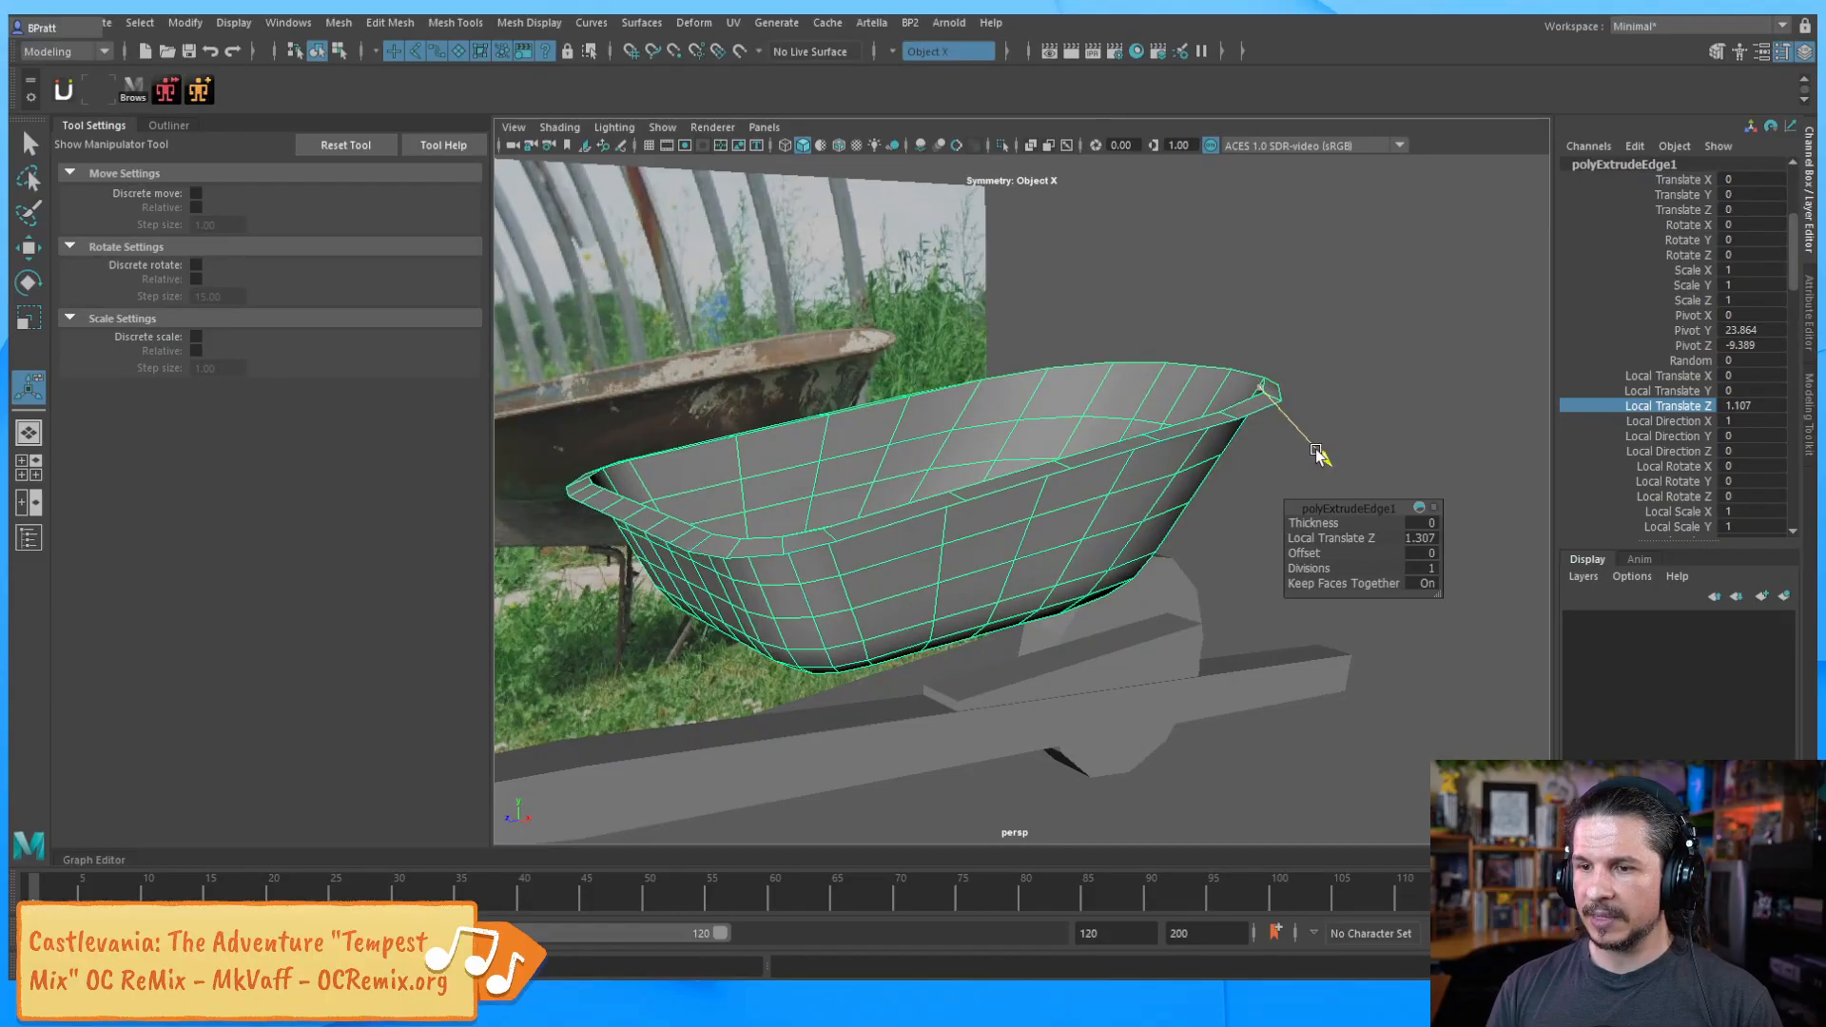
Compare the widened lip with the rim in the reference photo, from a distance and up close at the front corner
alt+right_drag(1408, 411, 949, 447)
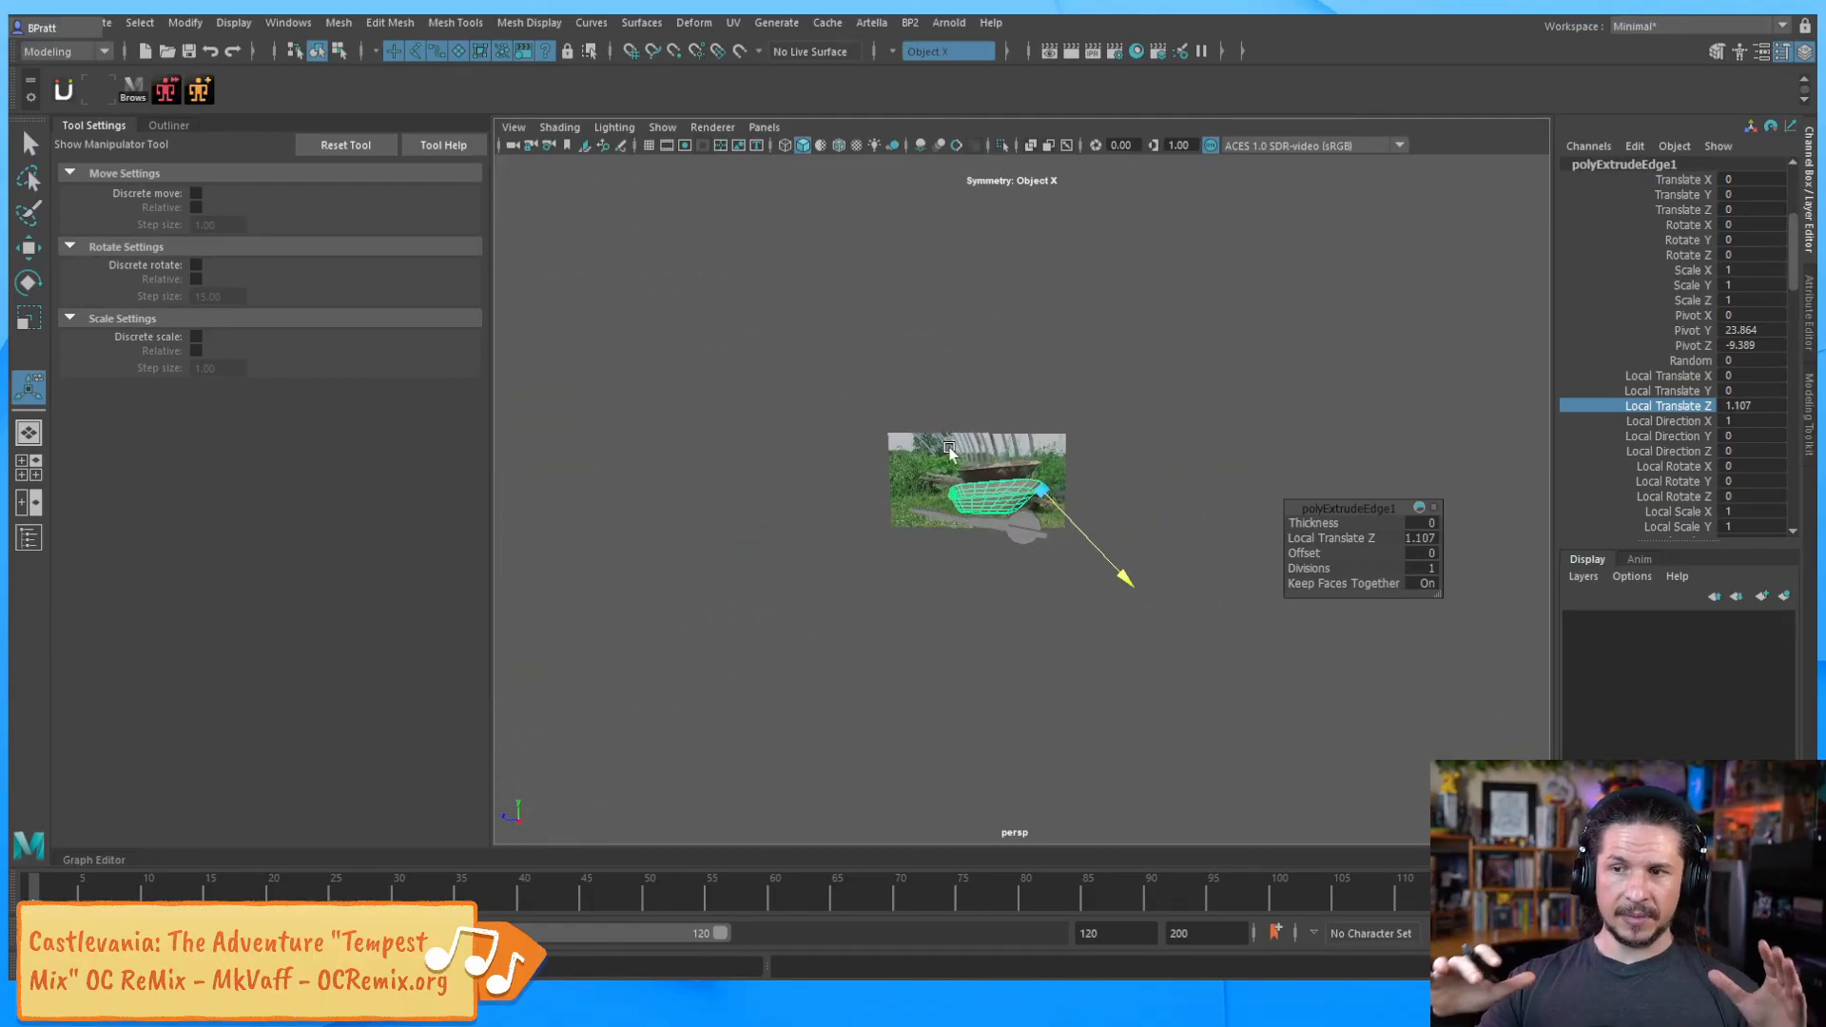
alt+middle_drag(992, 559, 1078, 551)
alt+right_drag(1078, 551, 1161, 570)
alt+middle_drag(1162, 570, 1080, 639)
alt+right_drag(1081, 639, 1217, 577)
alt+middle_drag(1217, 577, 1046, 485)
alt+right_drag(1046, 485, 1348, 542)
alt+drag(1349, 542, 1164, 557)
key(F9)
key(F8)
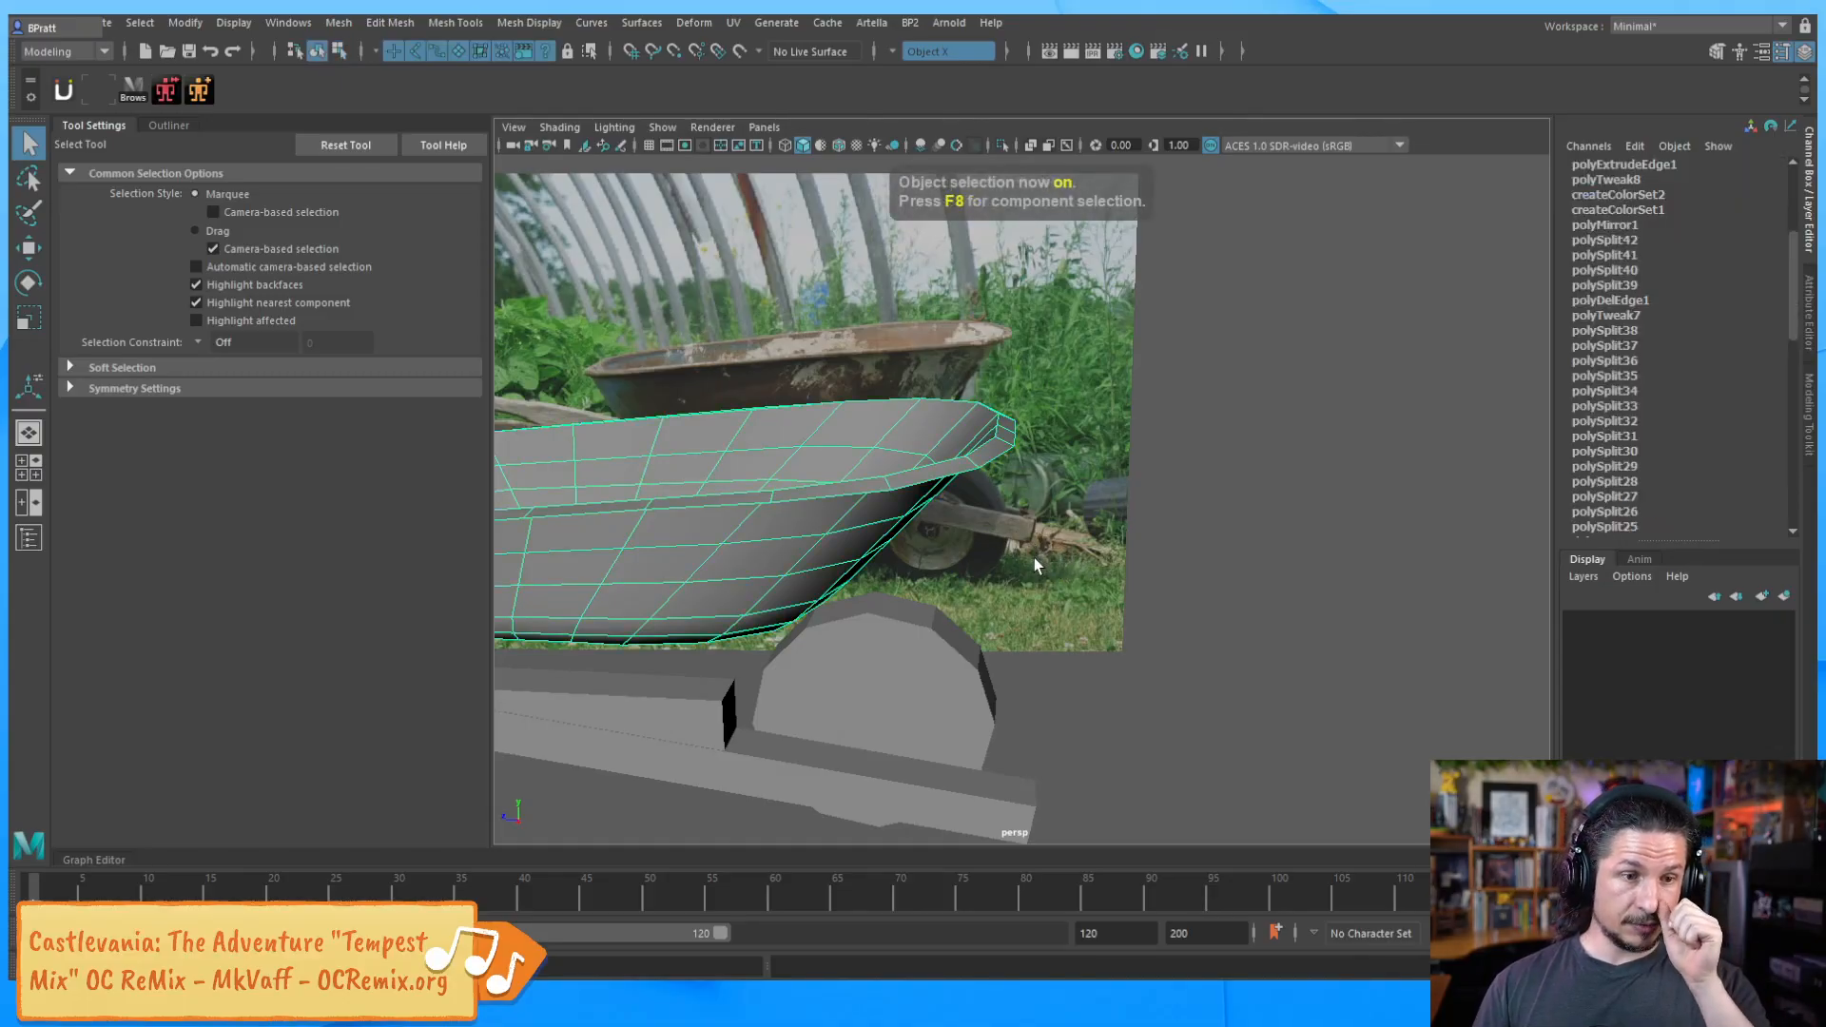
alt+middle_drag(982, 519, 1113, 609)
alt+right_drag(1113, 609, 1347, 538)
alt+drag(1347, 538, 1161, 579)
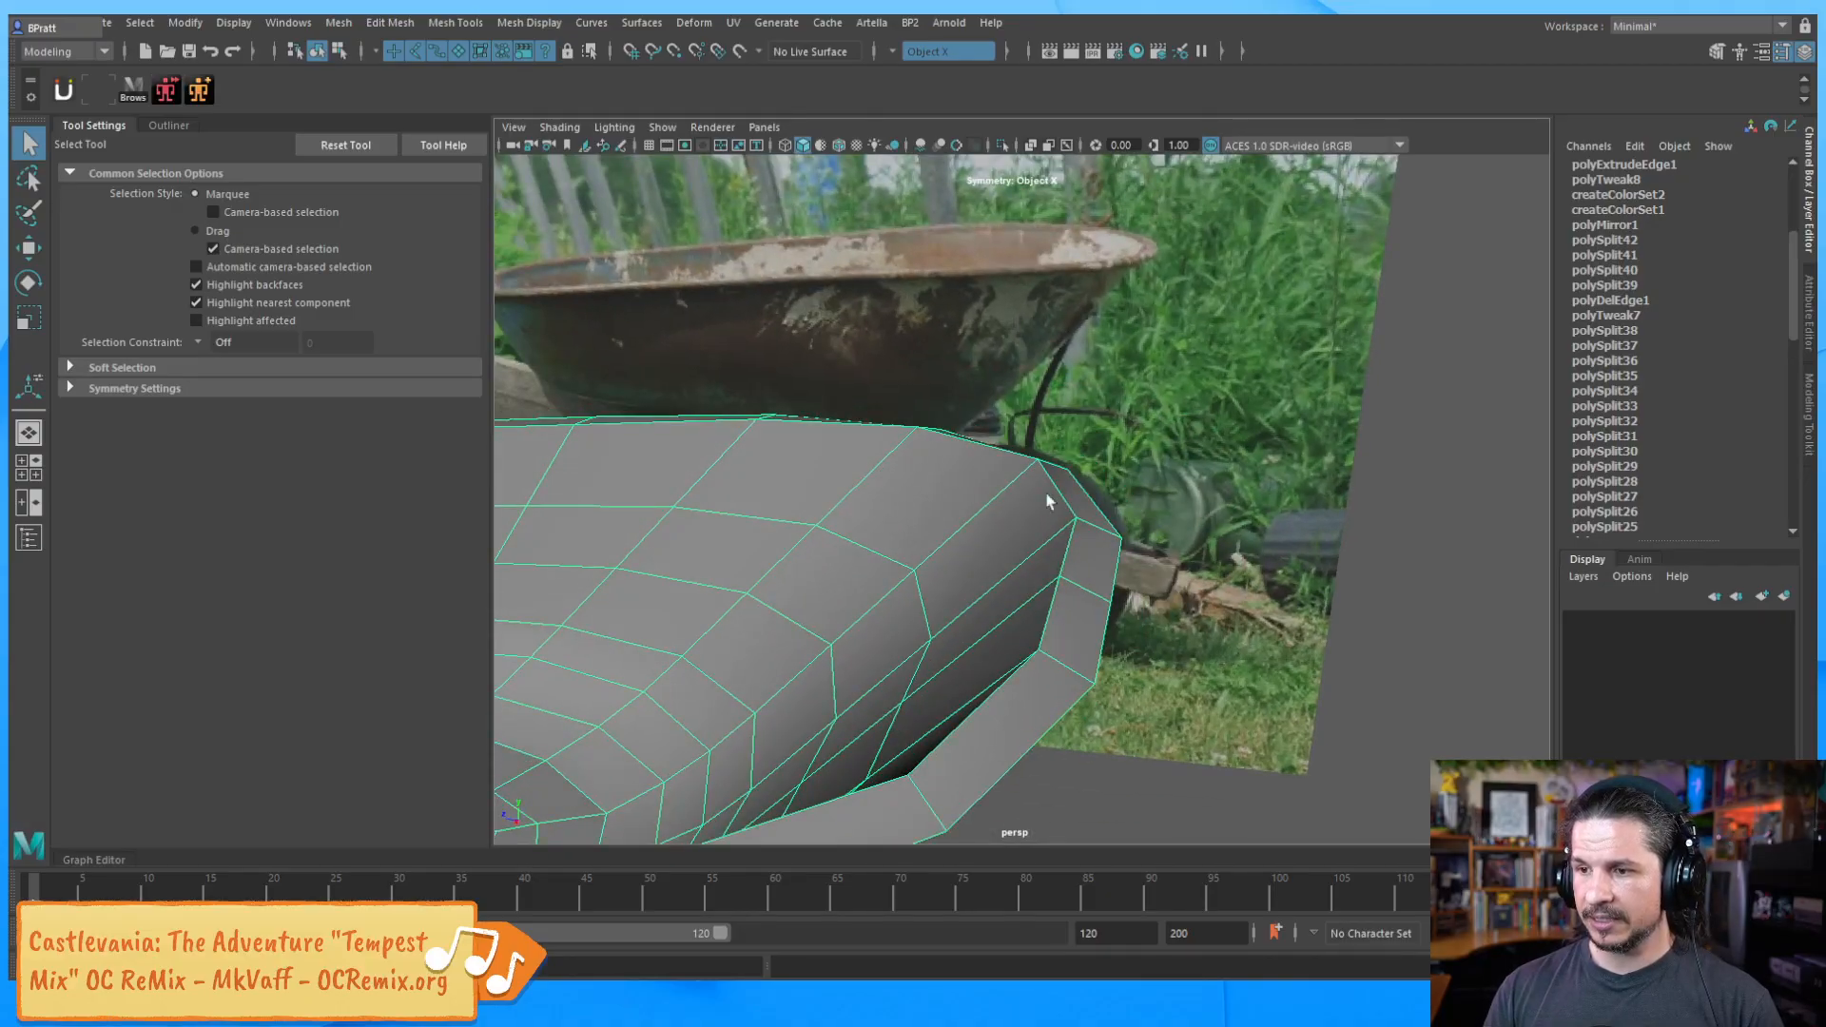
Preview the tub smoothed and compare its rim with the rim in the reference photo
click(1429, 596)
alt+right_drag(1372, 550, 936, 565)
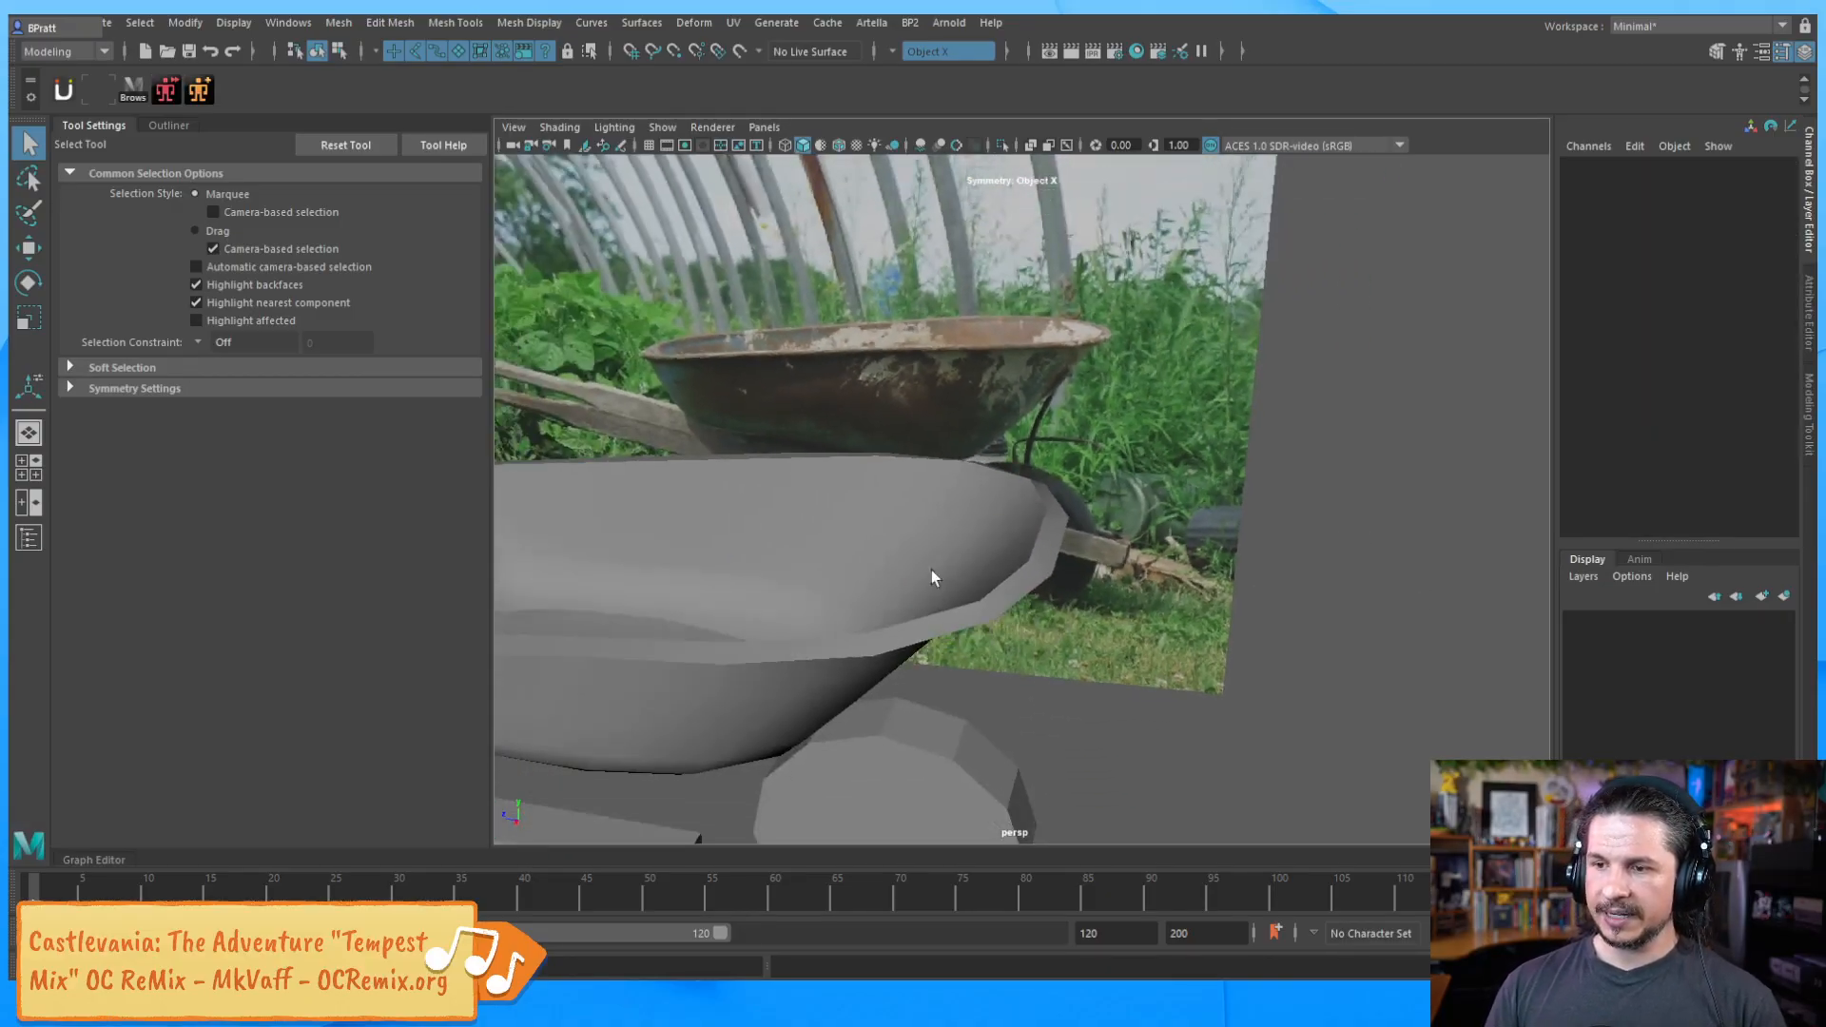
alt+drag(935, 565, 949, 599)
alt+middle_drag(949, 600, 1156, 514)
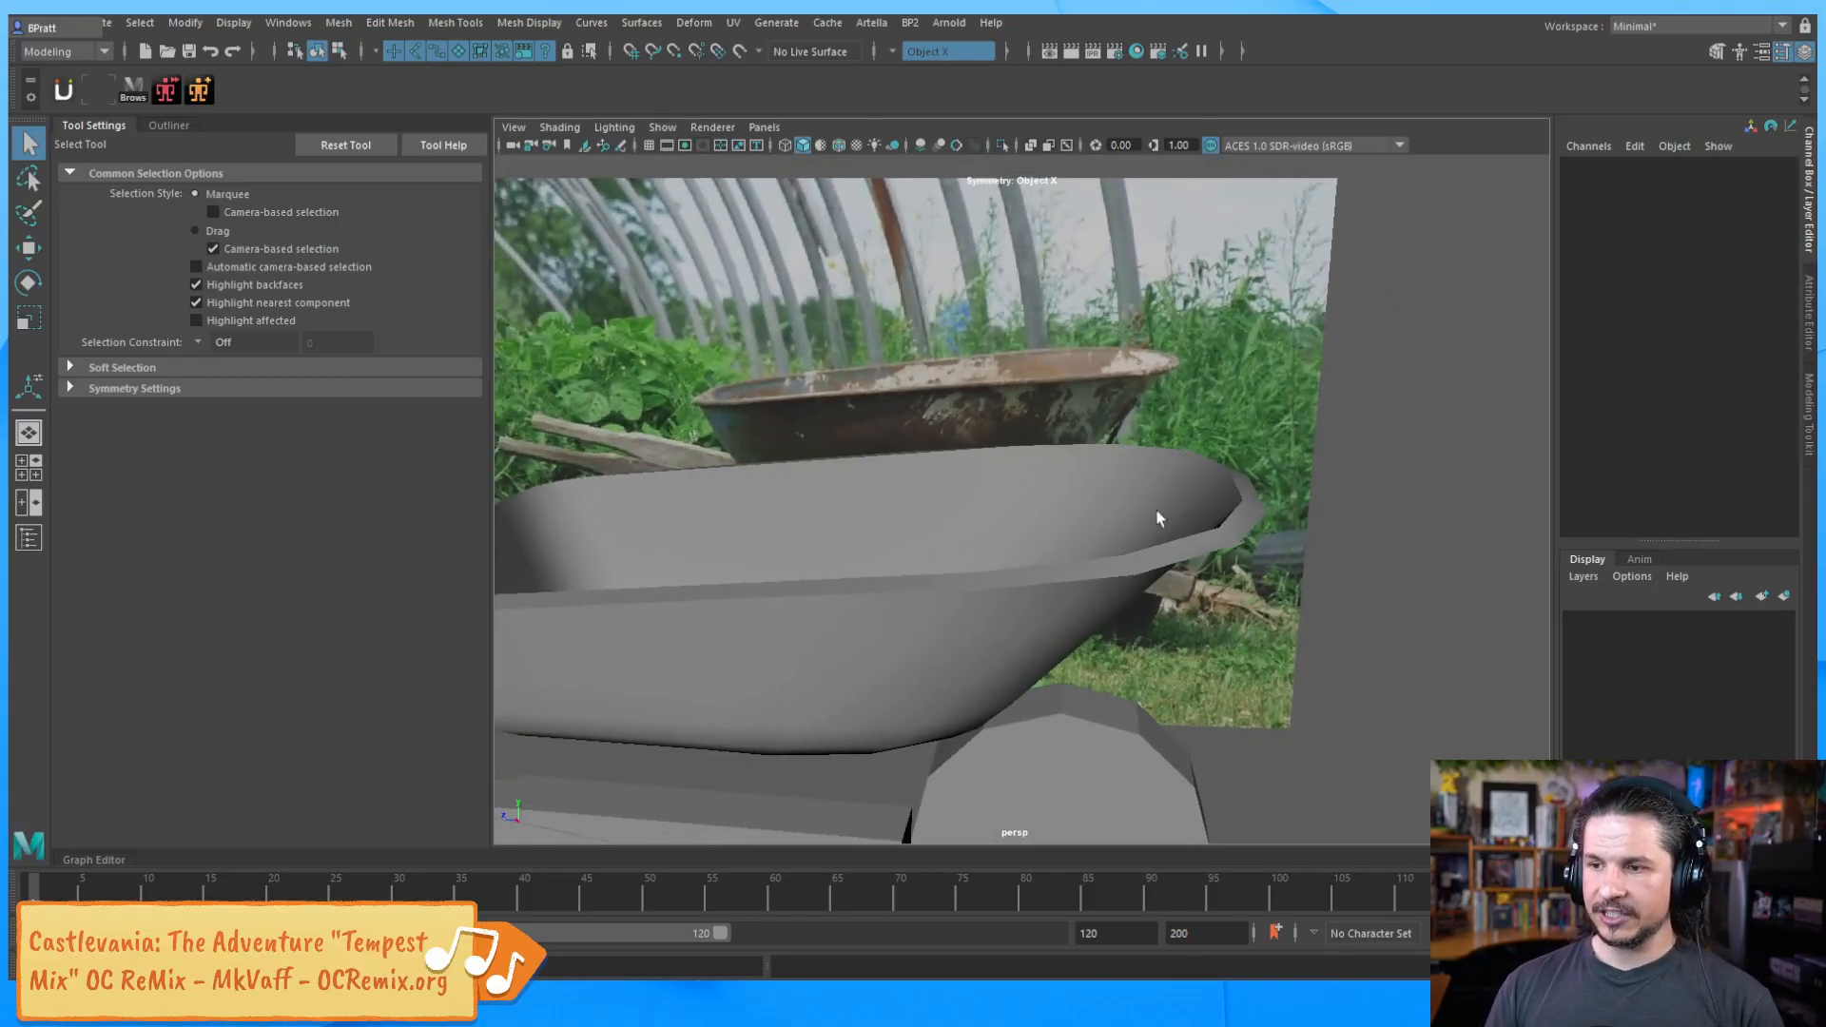
click(1065, 580)
click(1369, 611)
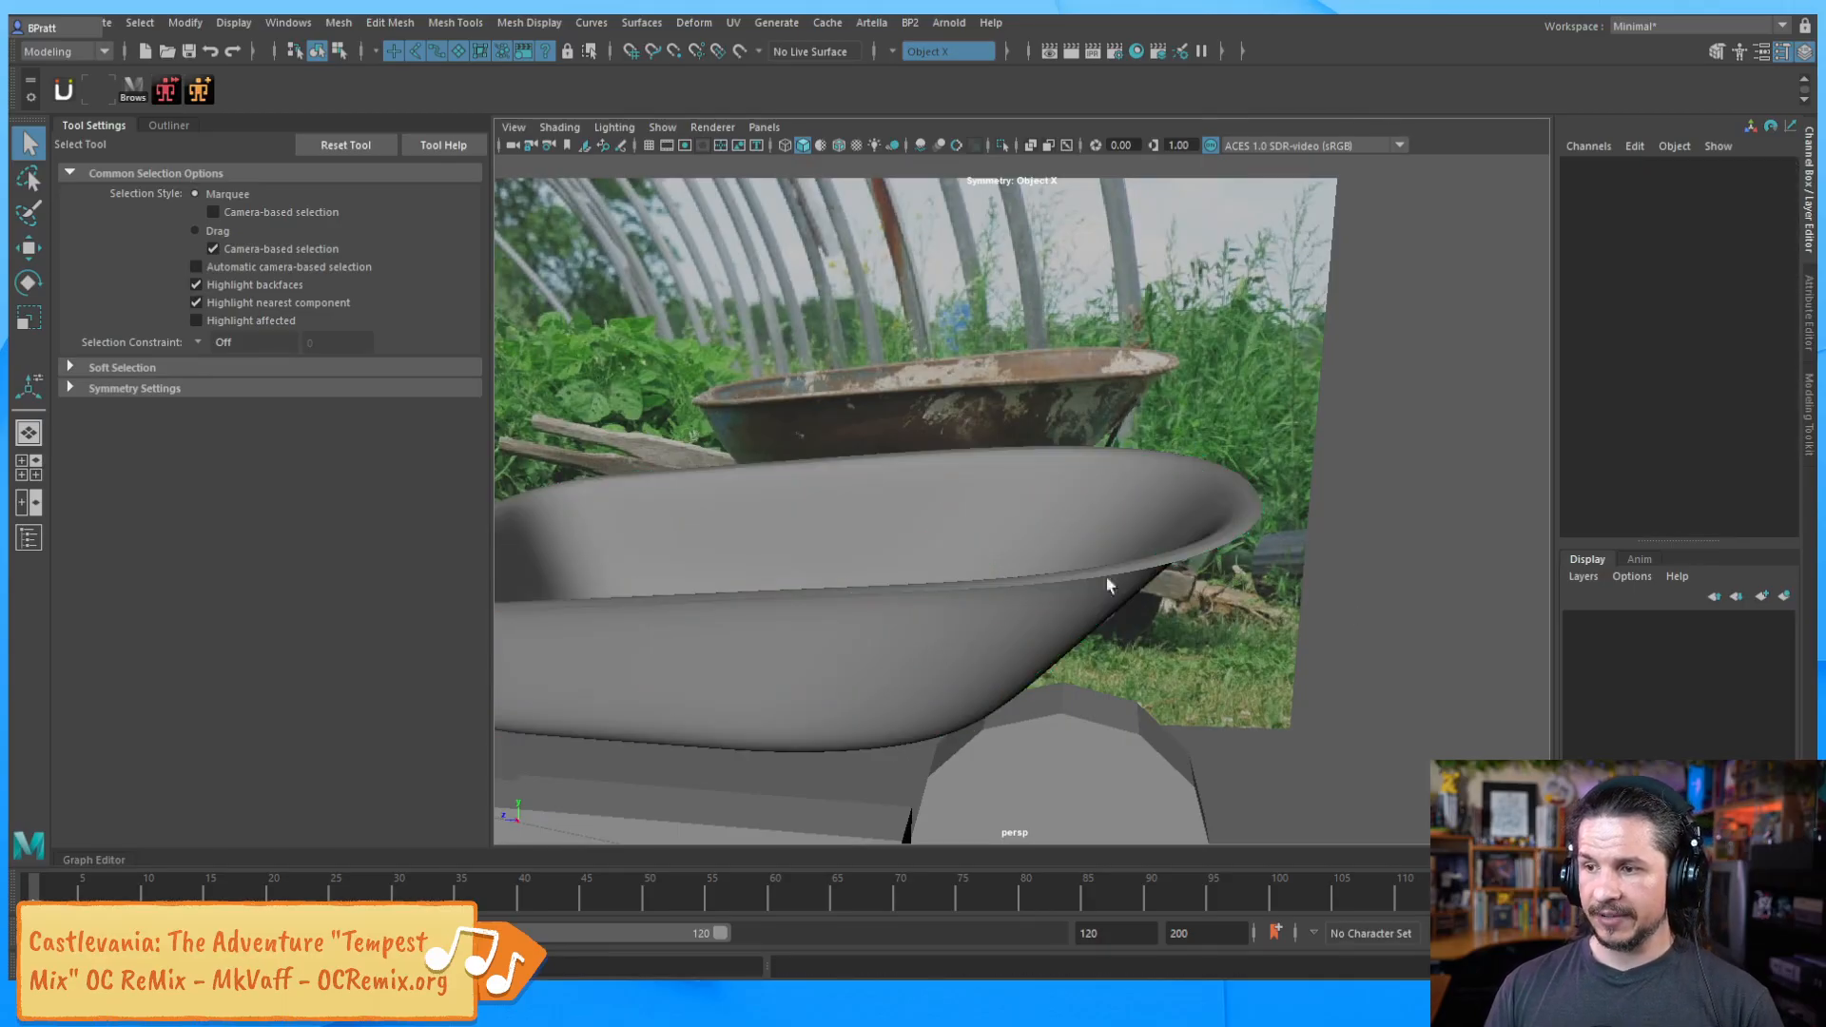
alt+right_drag(1183, 609, 1264, 580)
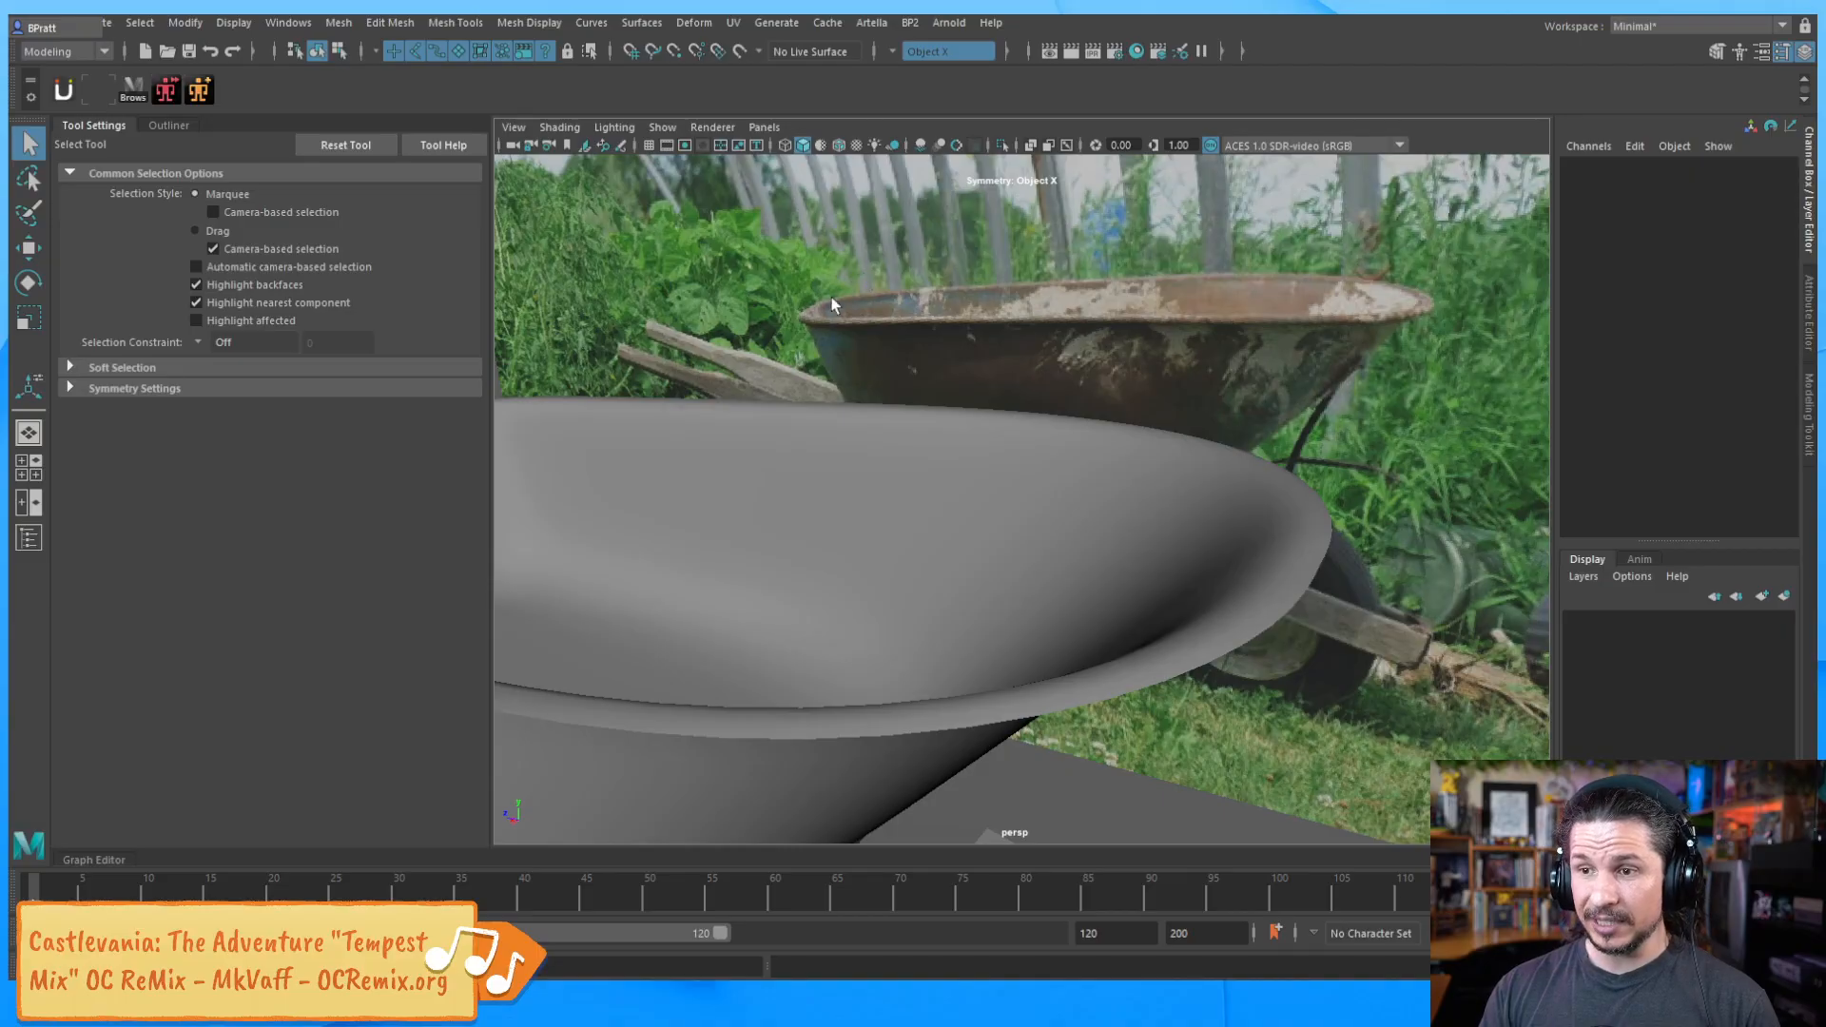
Insert an edge loop inside the tub just below the rim with Multi-Cut, and preview the tub smoothed
click(1080, 587)
key(1)
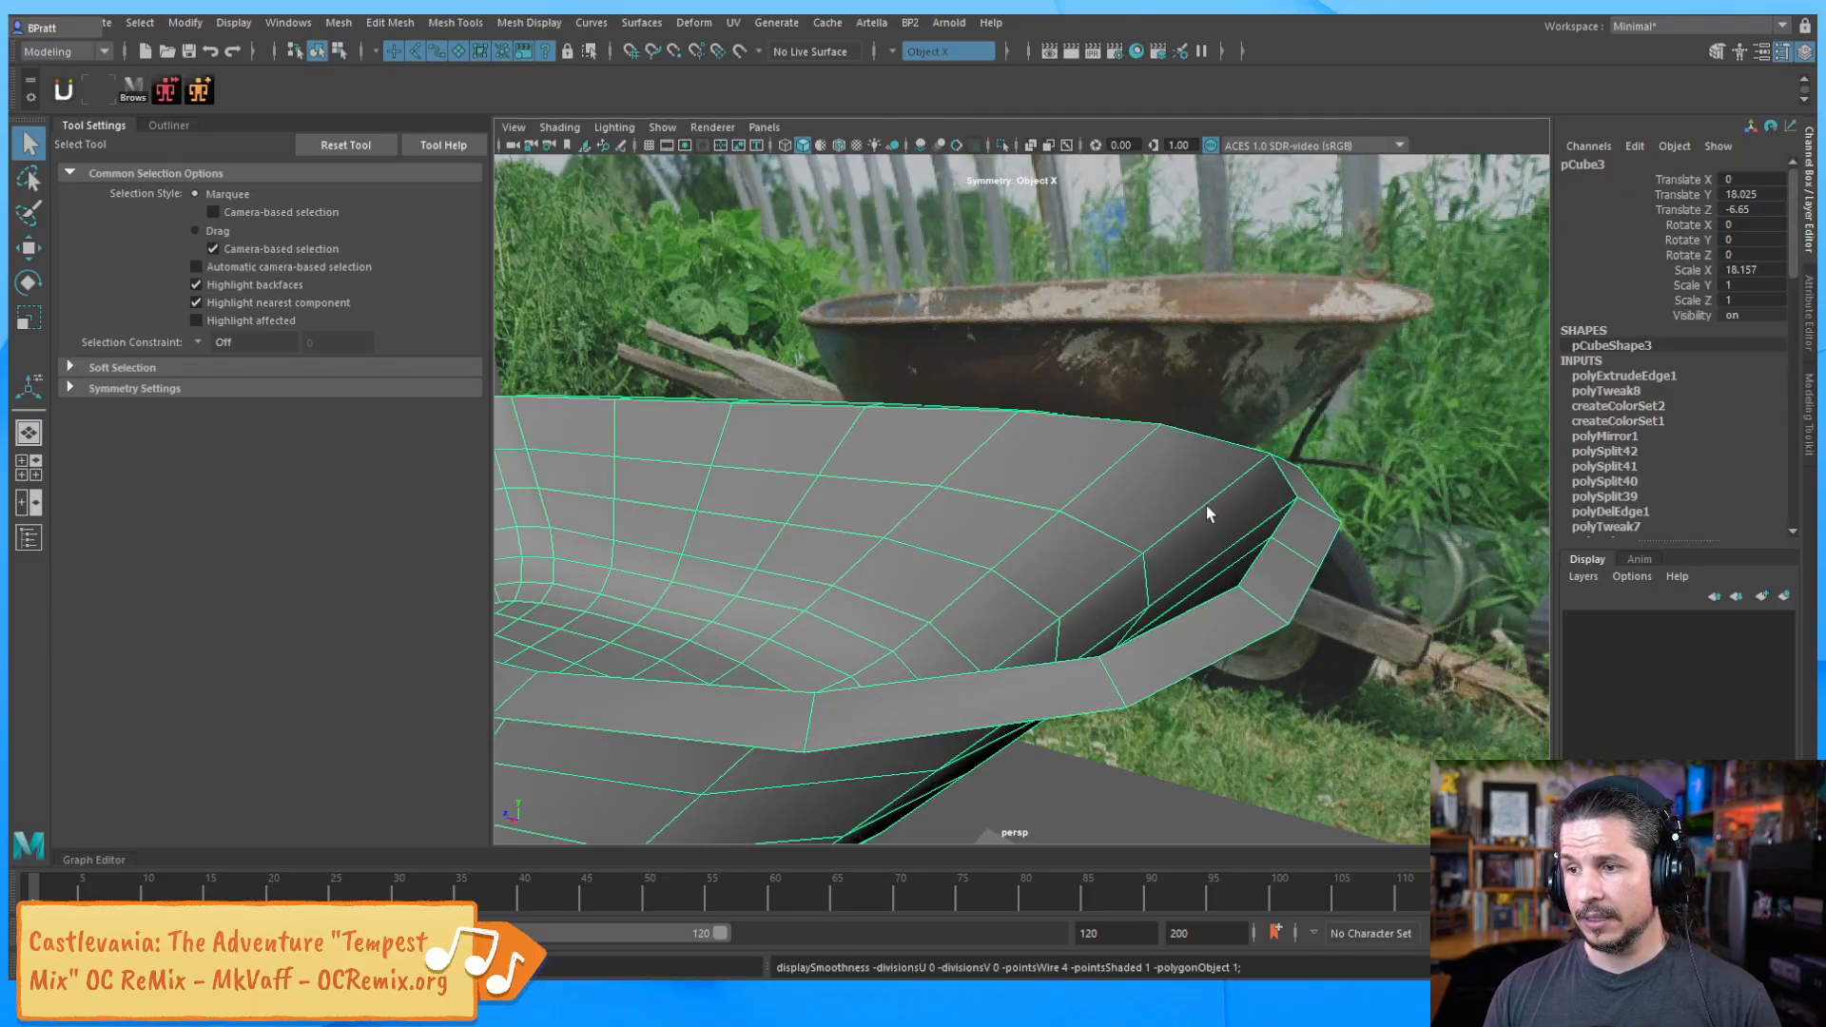
shift+right_drag(1209, 500, 1111, 506)
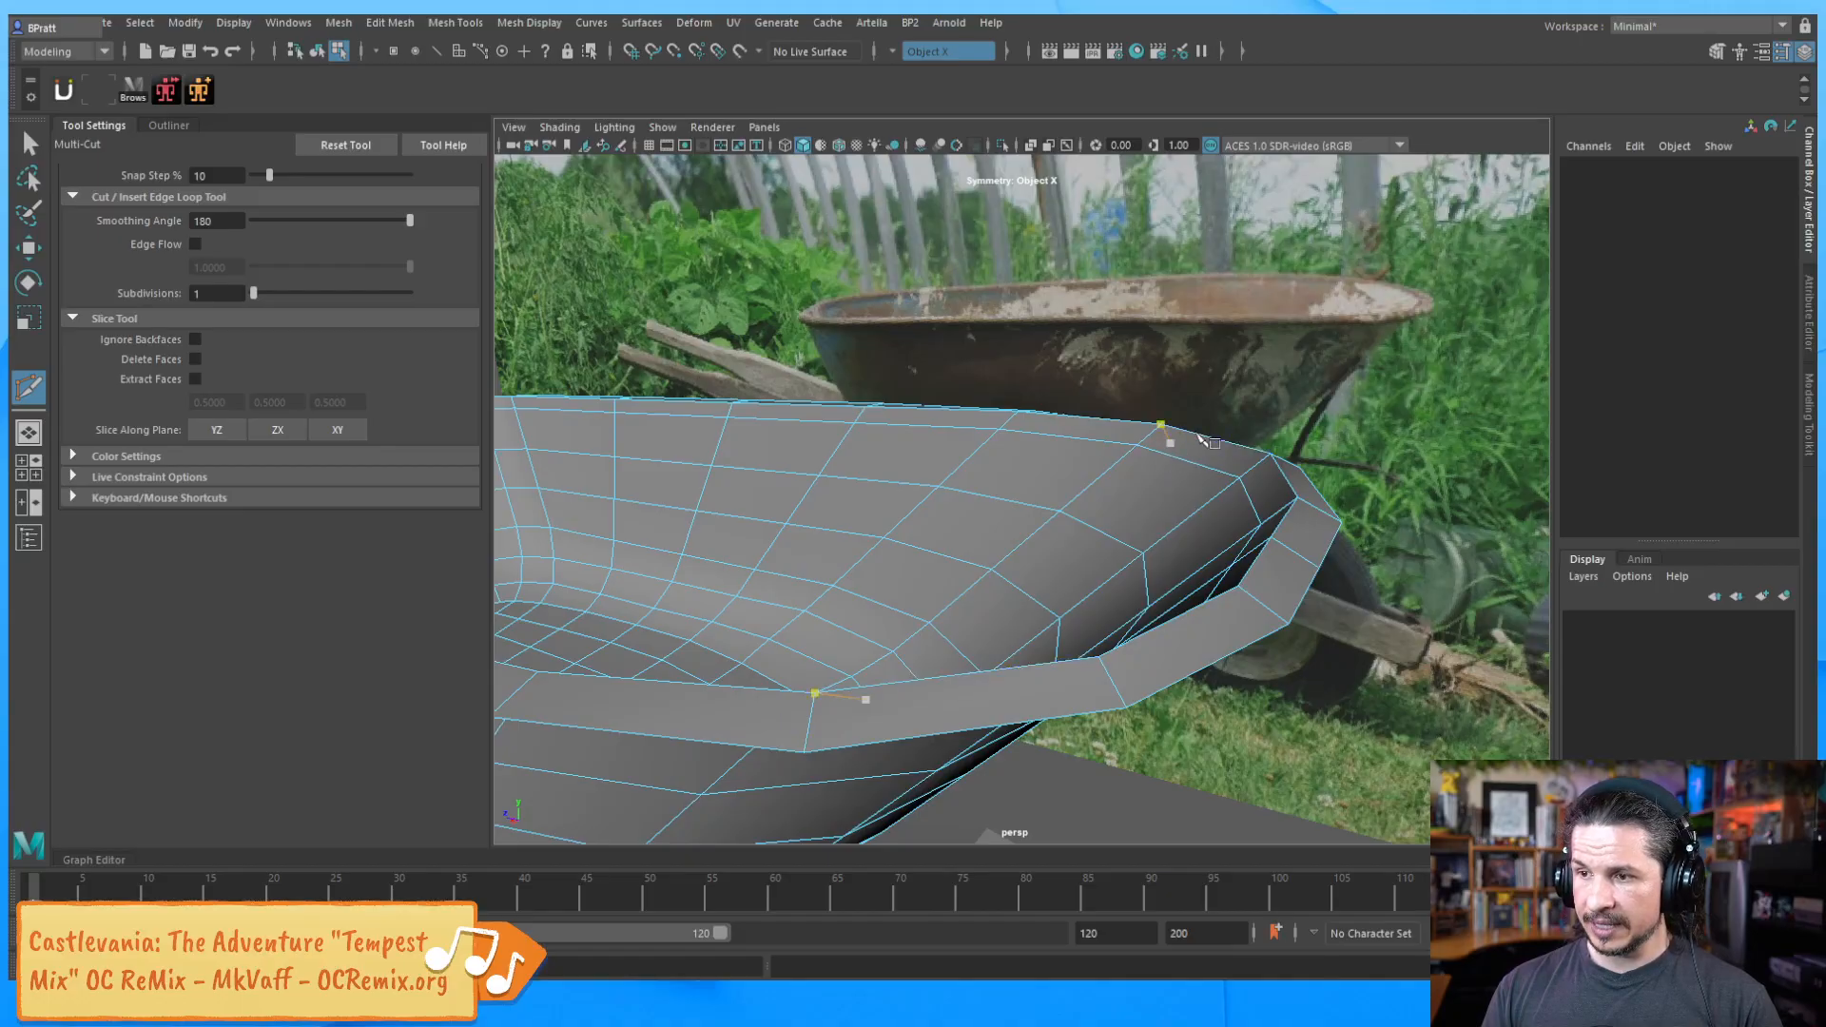
alt+drag(1159, 528, 1116, 558)
key(3)
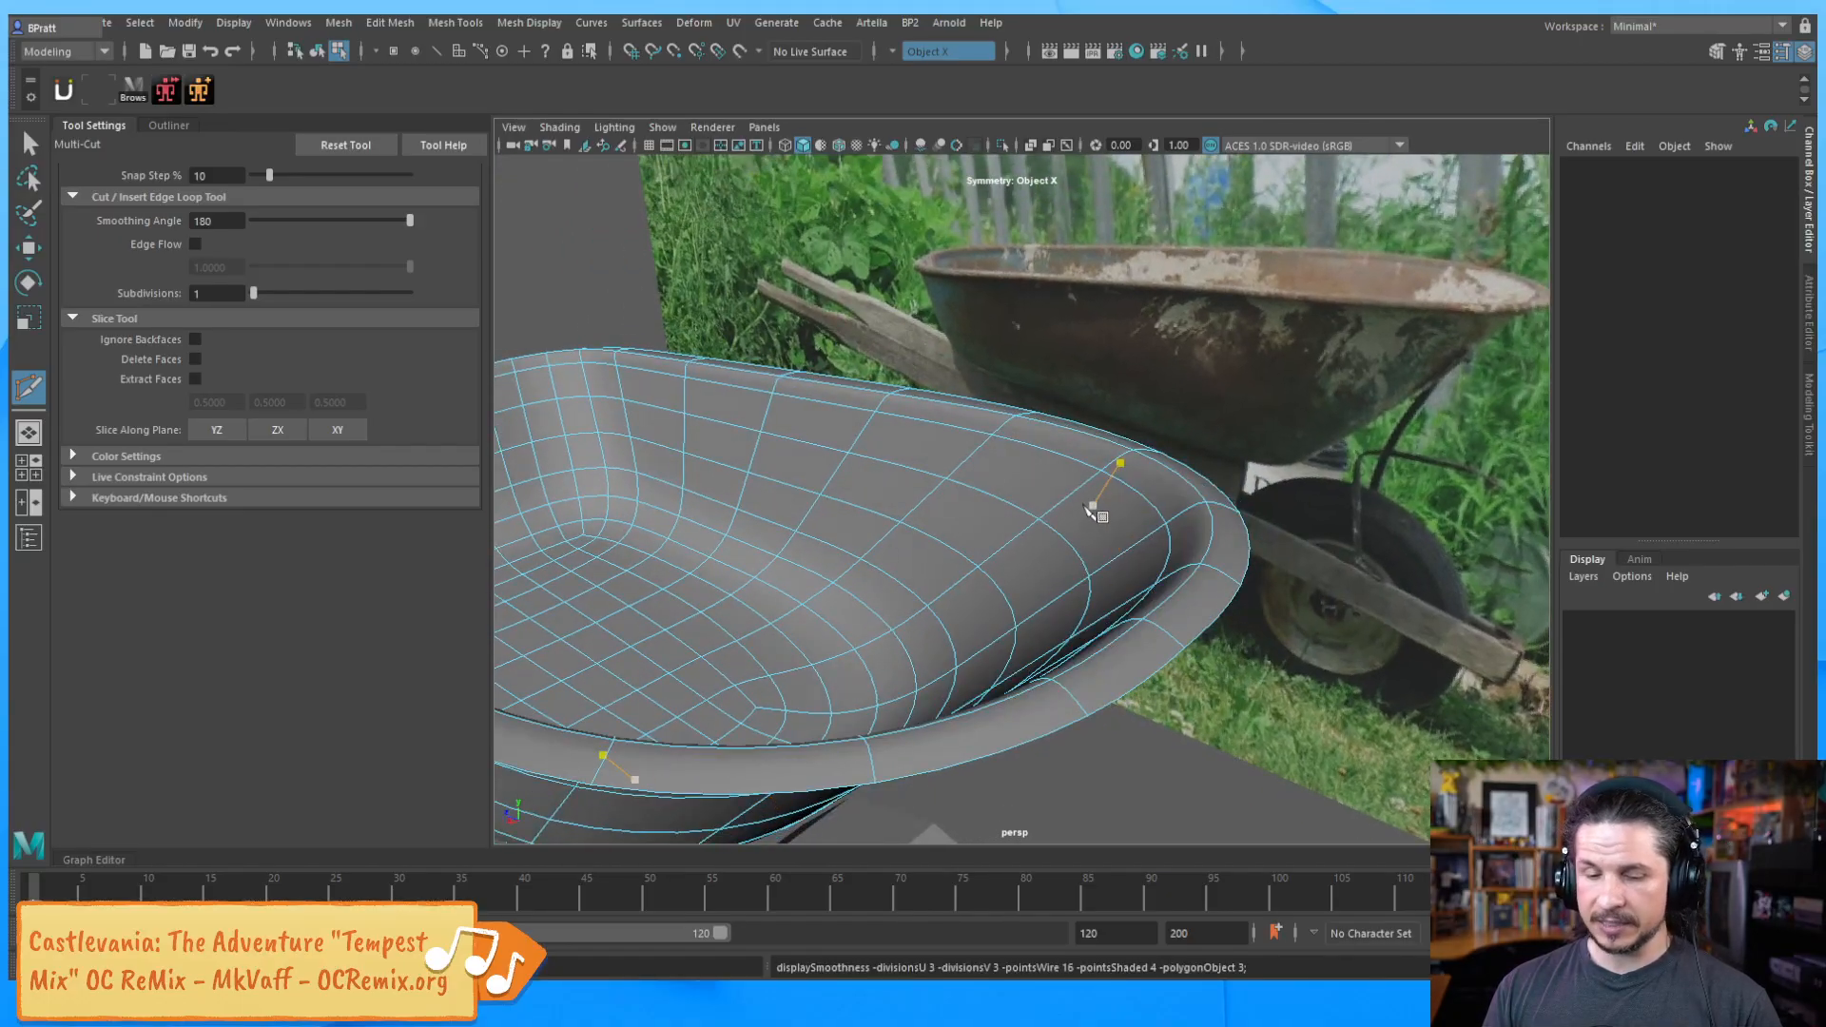
key(F8)
key(w)
click(601, 288)
Switch the tub back to its unsmoothed display and examine the whole wheelbarrow beside the reference photo
mouse_move(876, 525)
alt+mouse_down()
mouse_move(774, 510)
mouse_move(890, 533)
alt+mouse_up()
click(1031, 428)
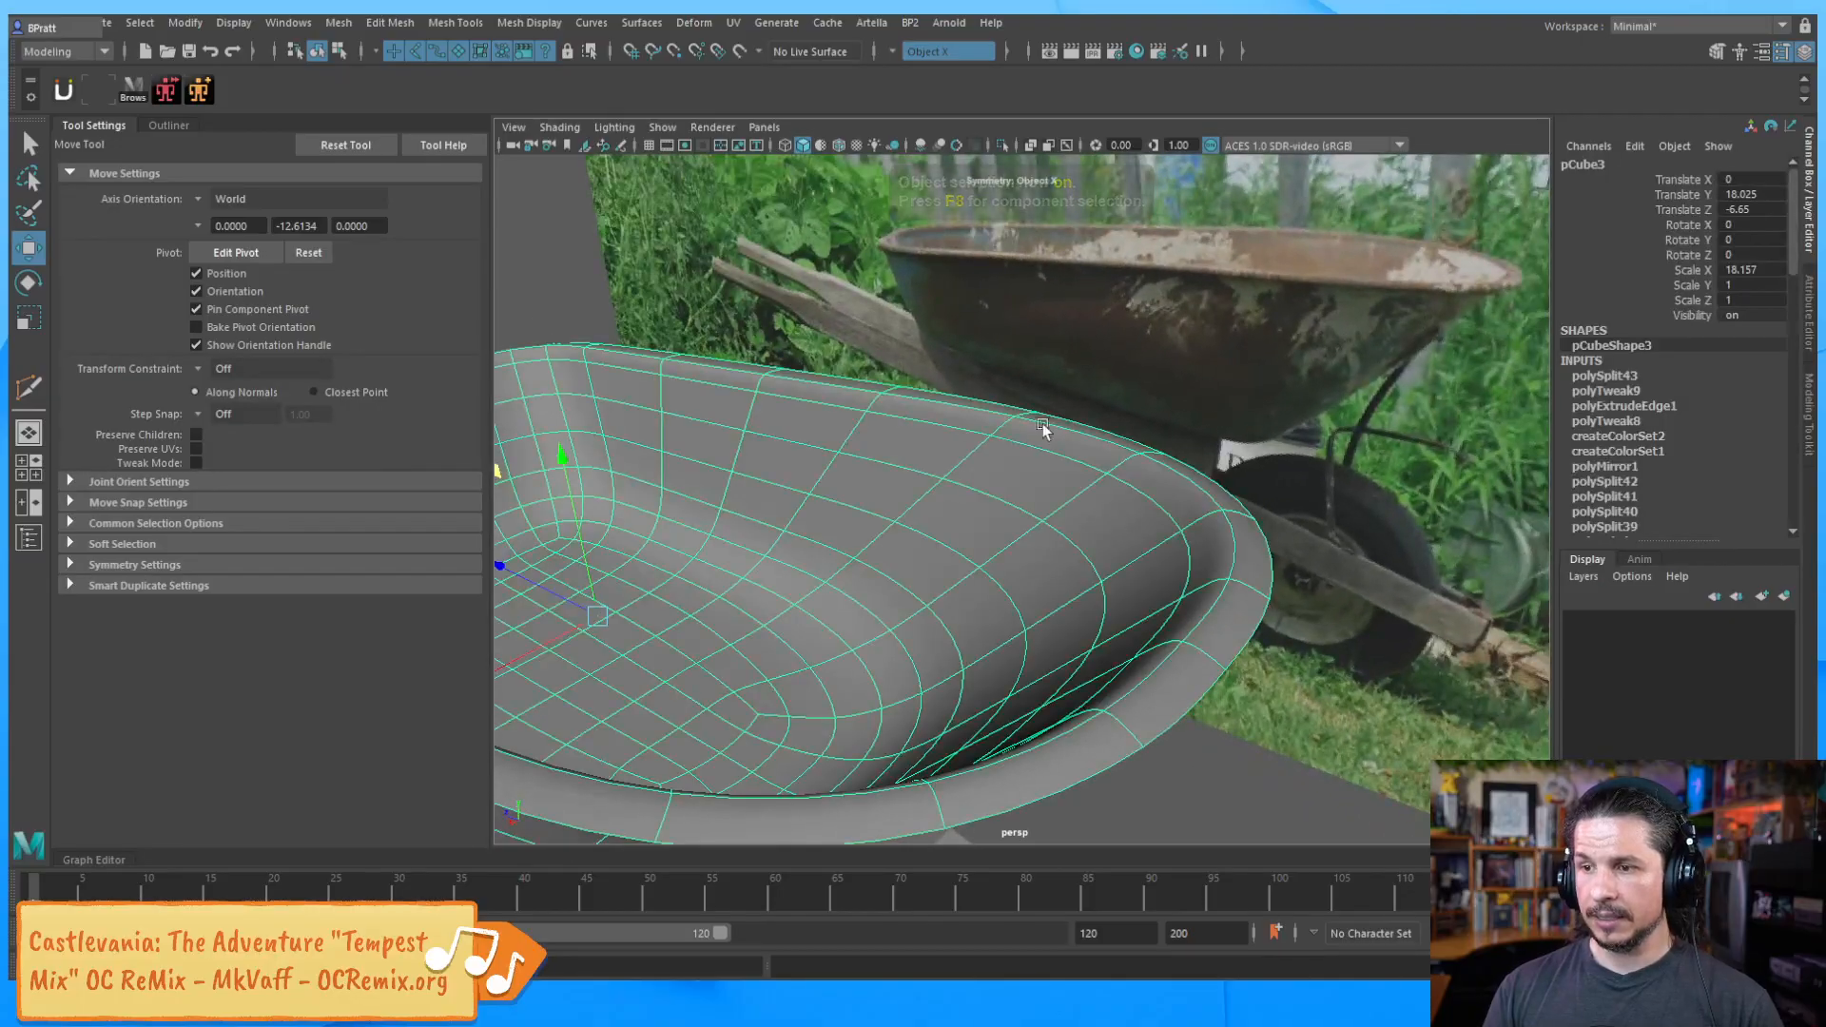
key(1)
right_drag(1031, 428, 1030, 385)
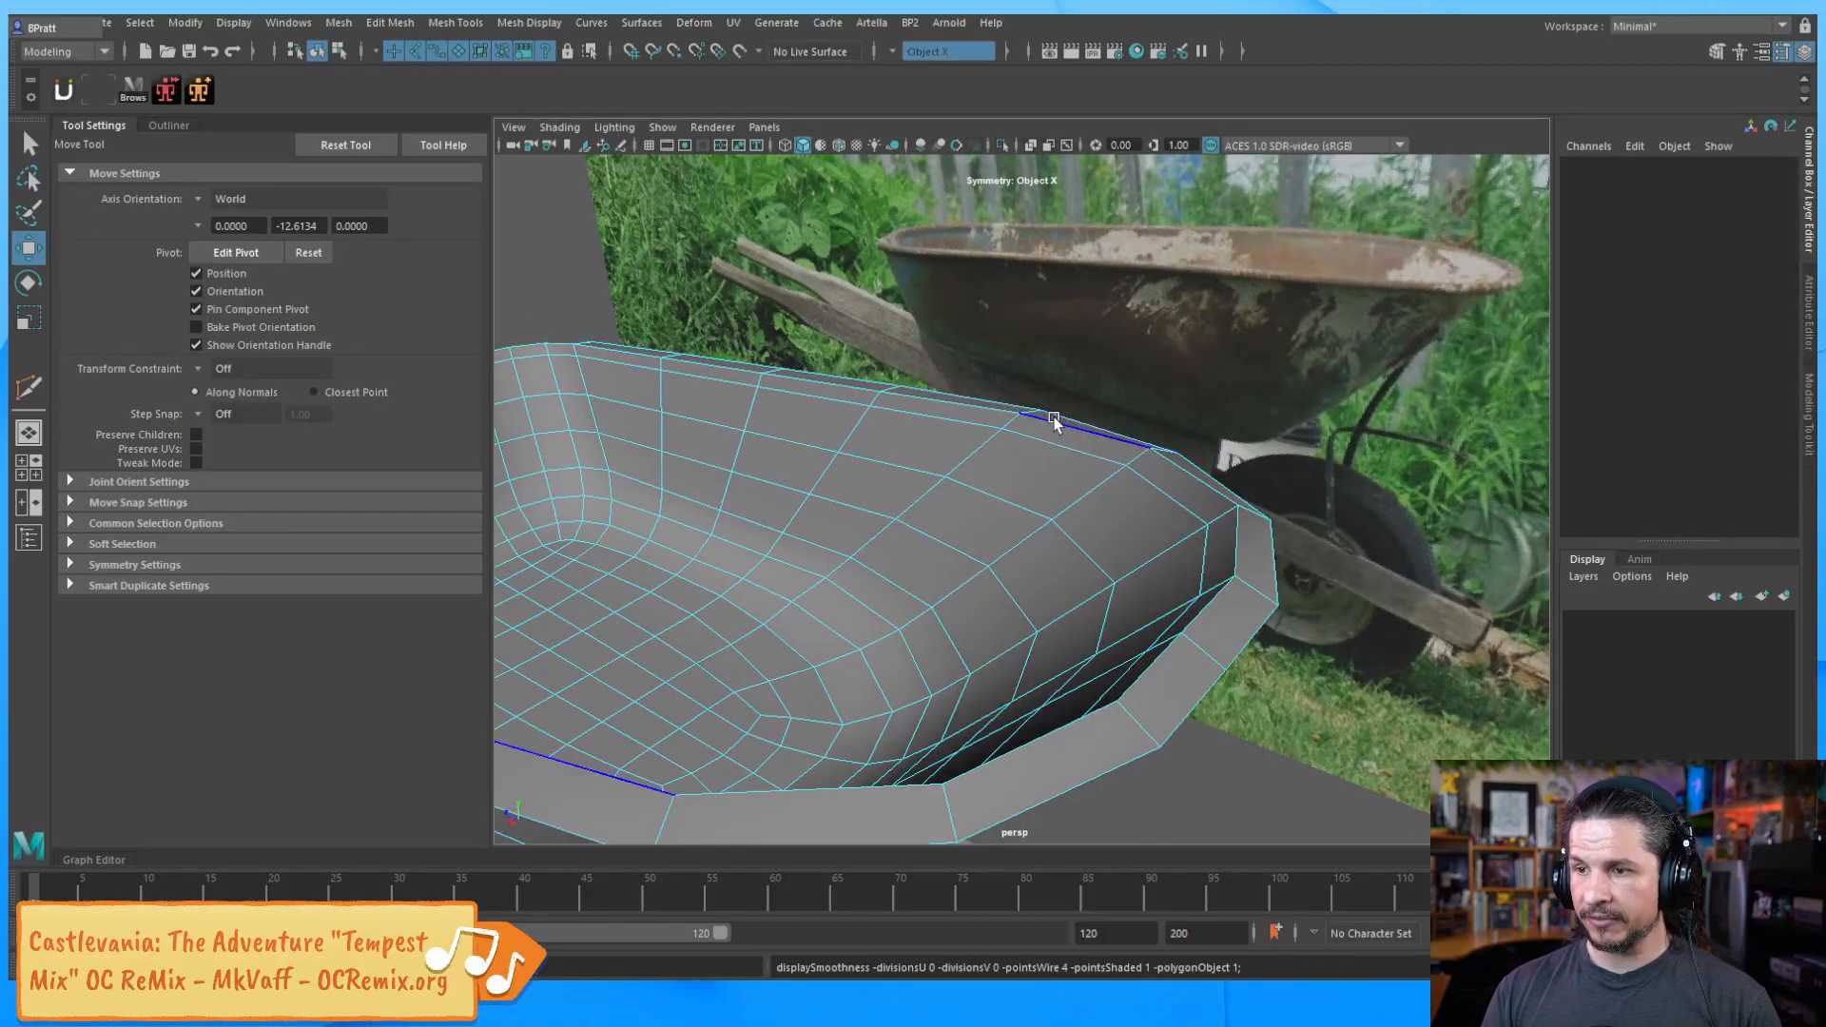
key(F8)
click(575, 290)
alt+drag(827, 532, 869, 468)
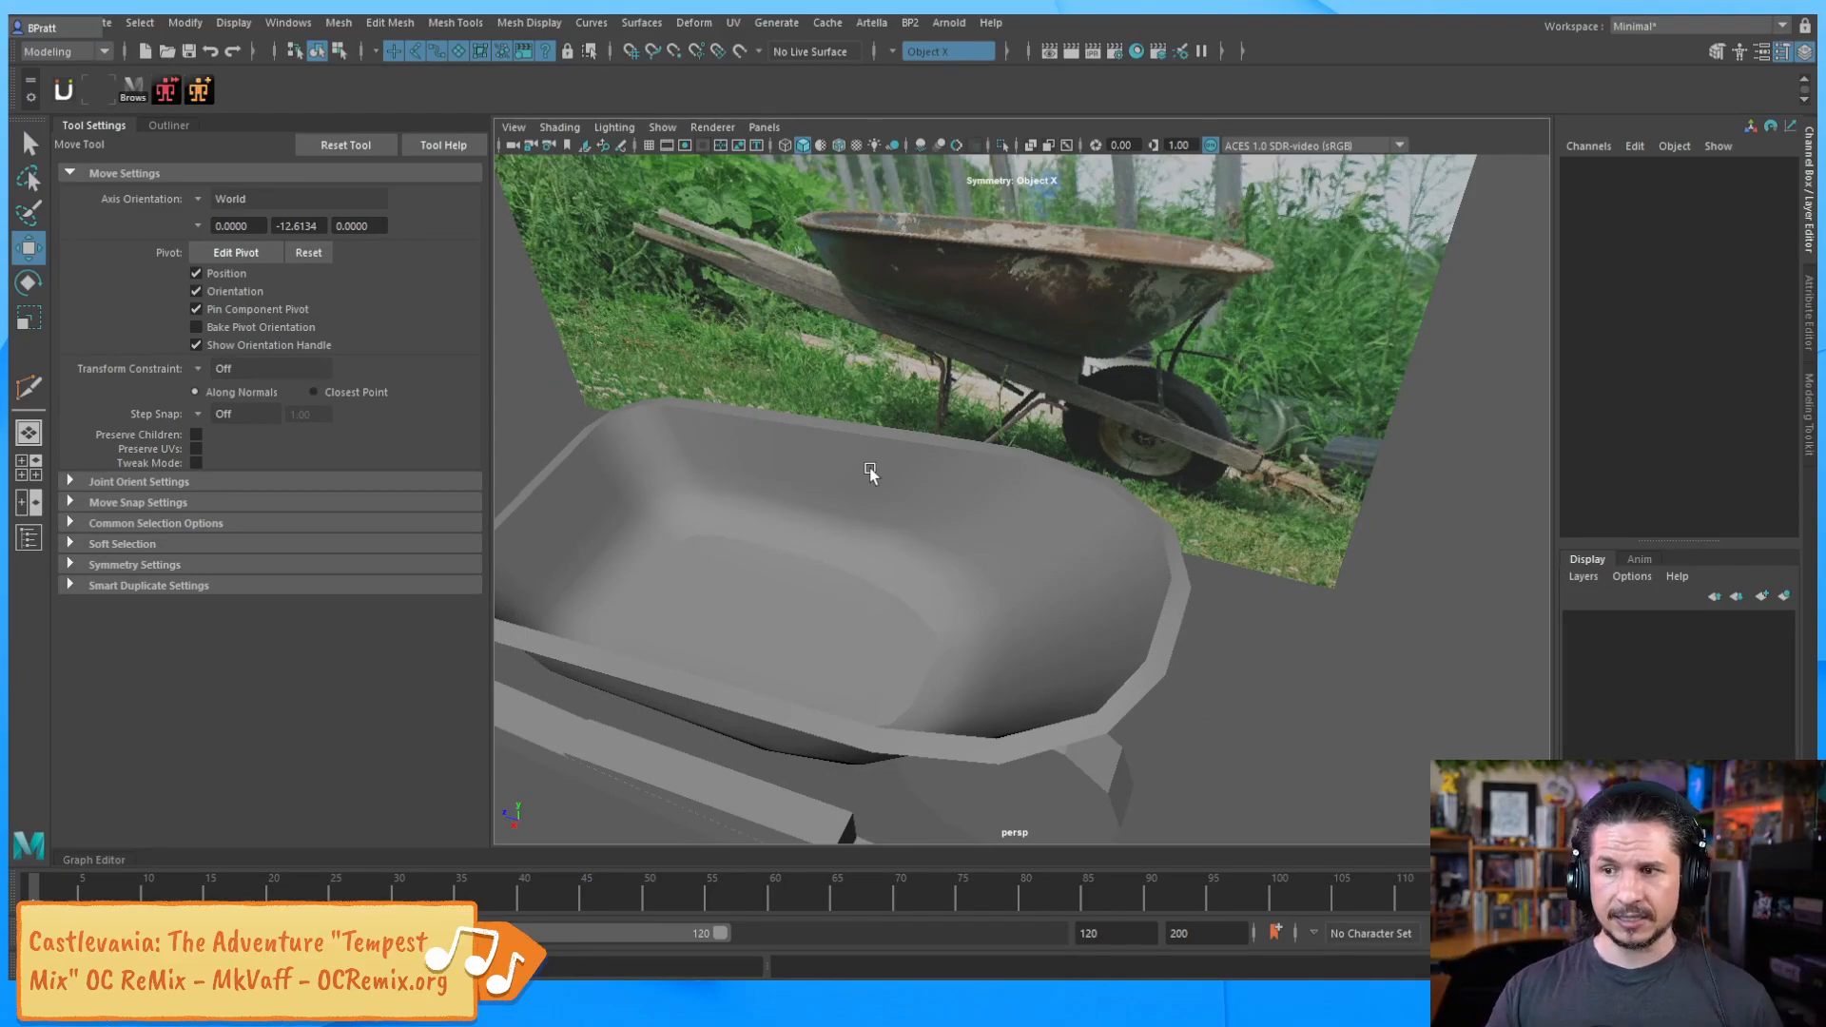
click(1054, 568)
key(f)
click(1290, 582)
alt+drag(1290, 582, 1073, 513)
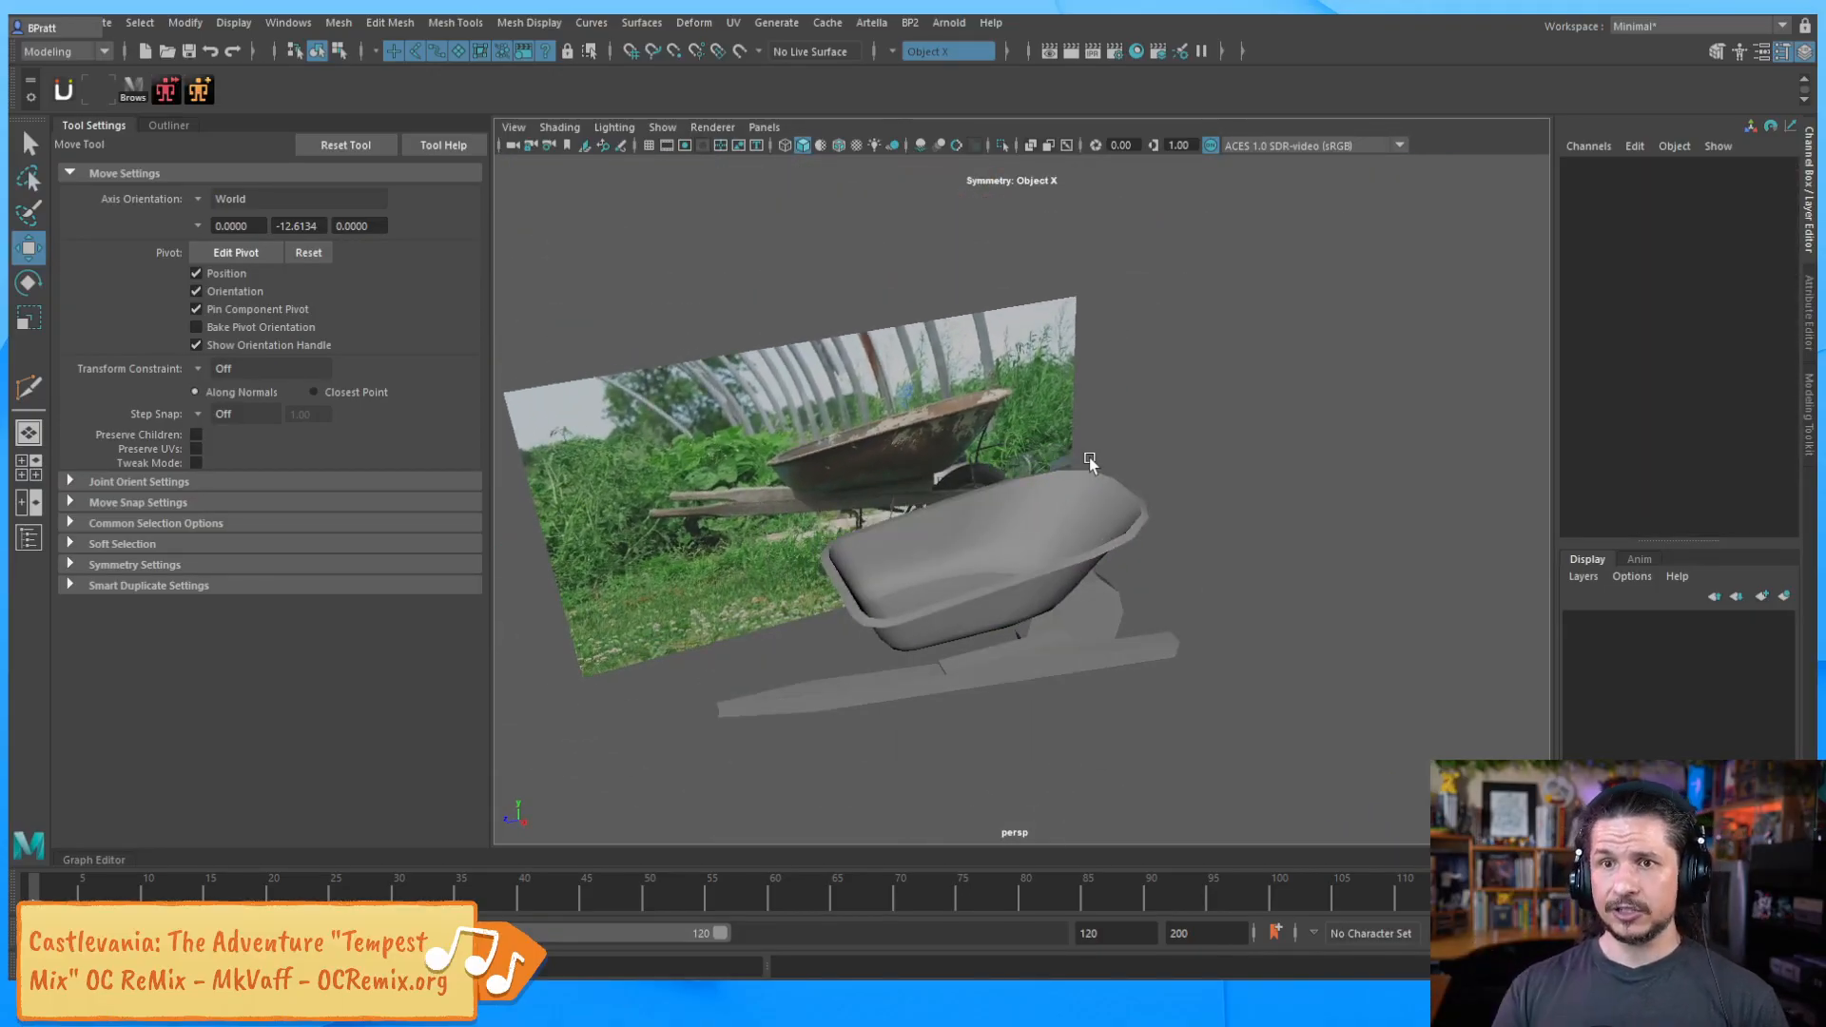
Create a polygon cube and scale it uniformly to about 22.9
key(space)
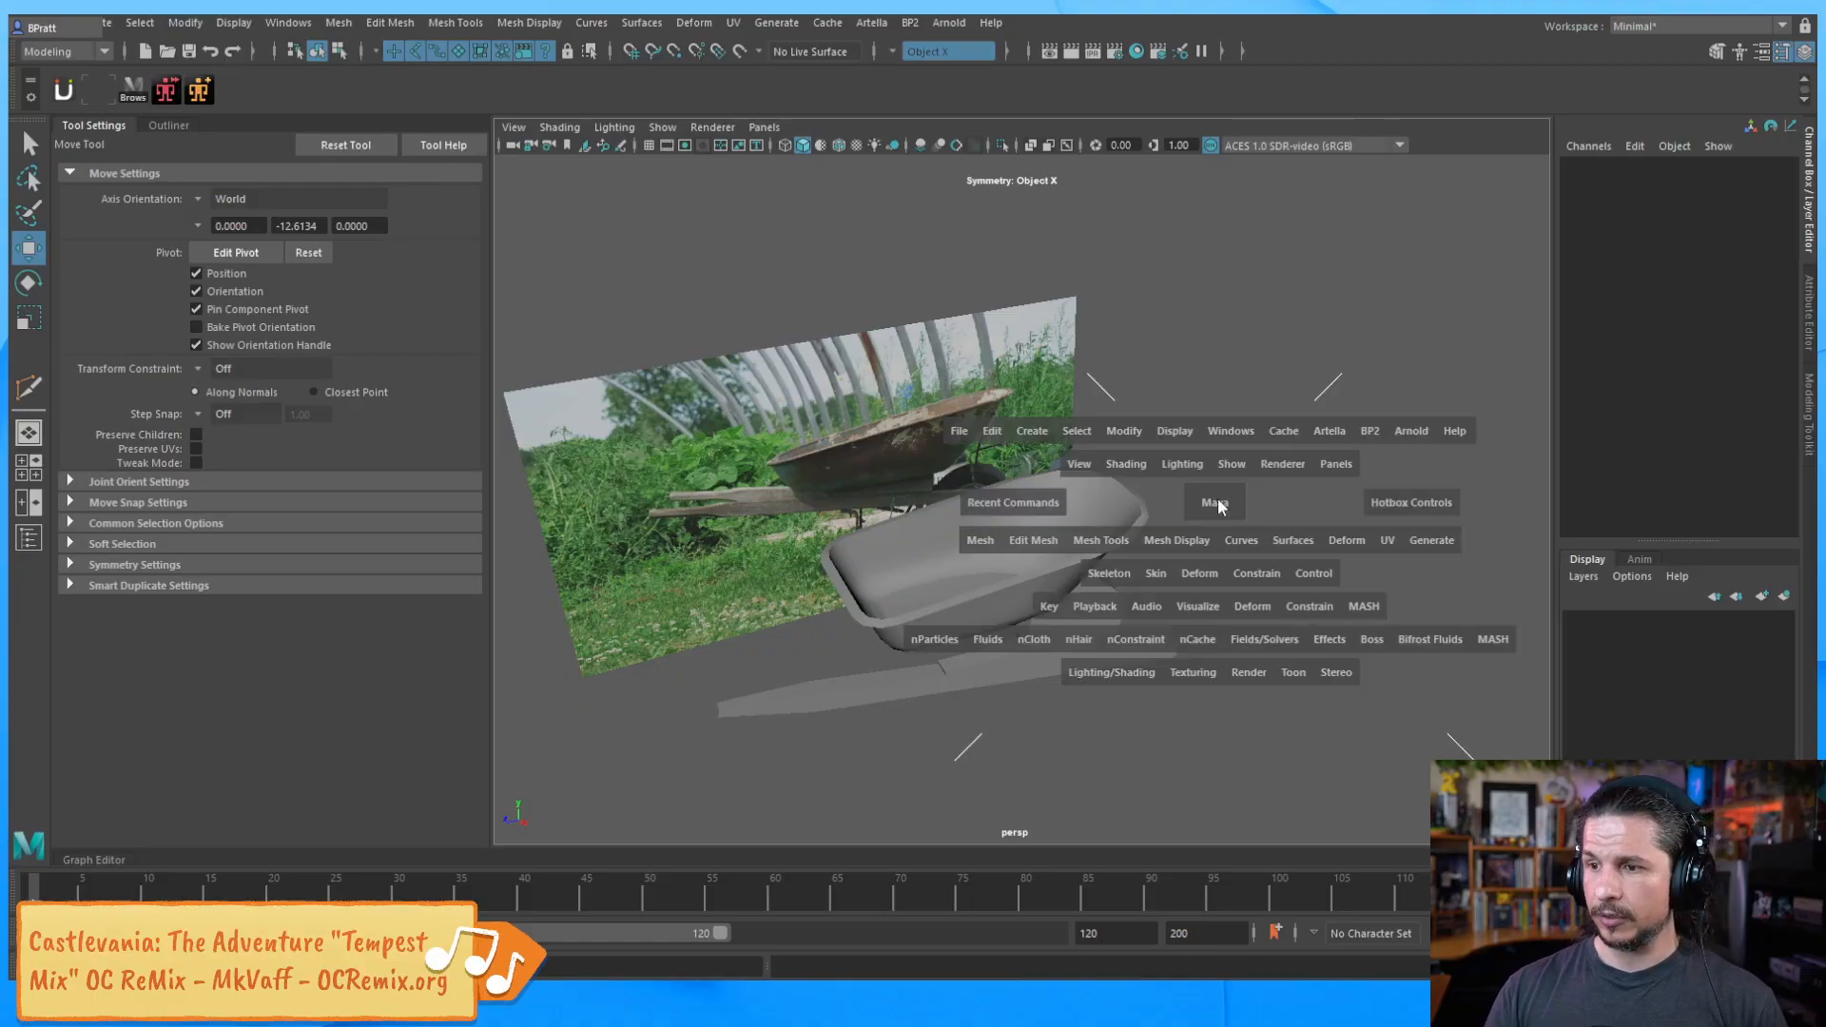
click(1033, 431)
mouse_move(1055, 509)
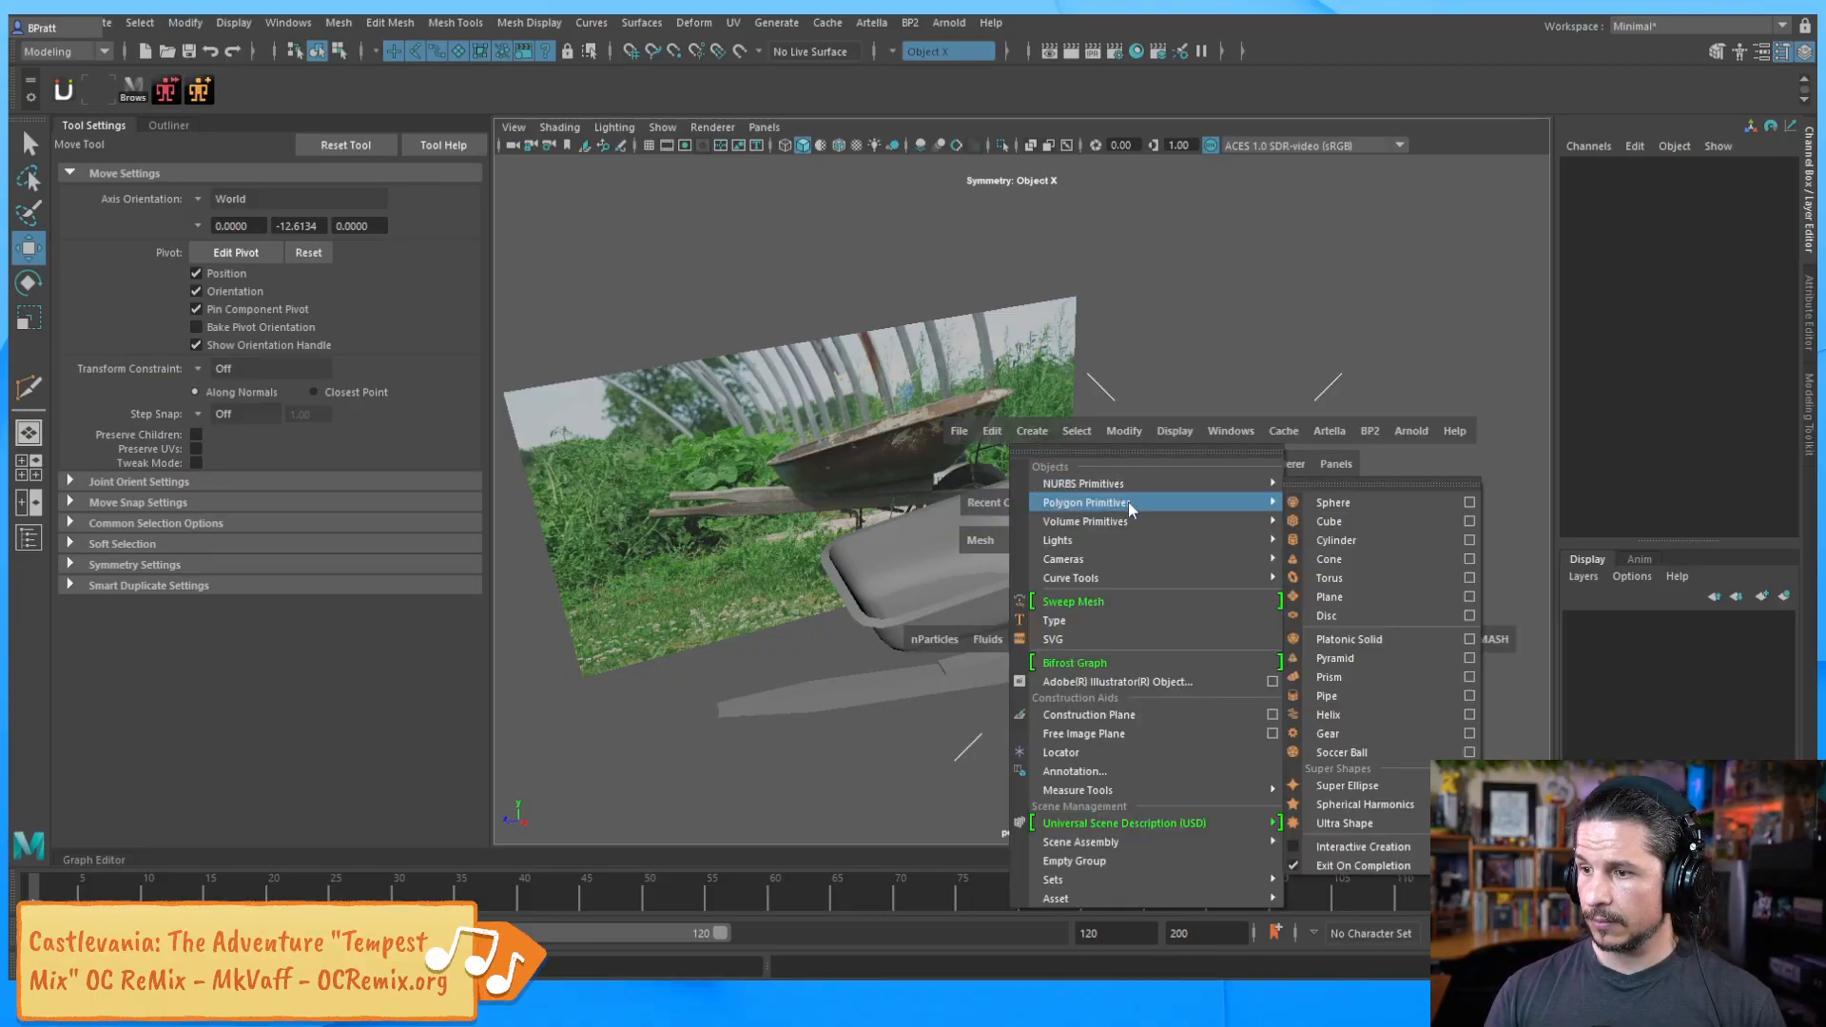
click(1329, 521)
key(r)
drag(925, 714, 1090, 686)
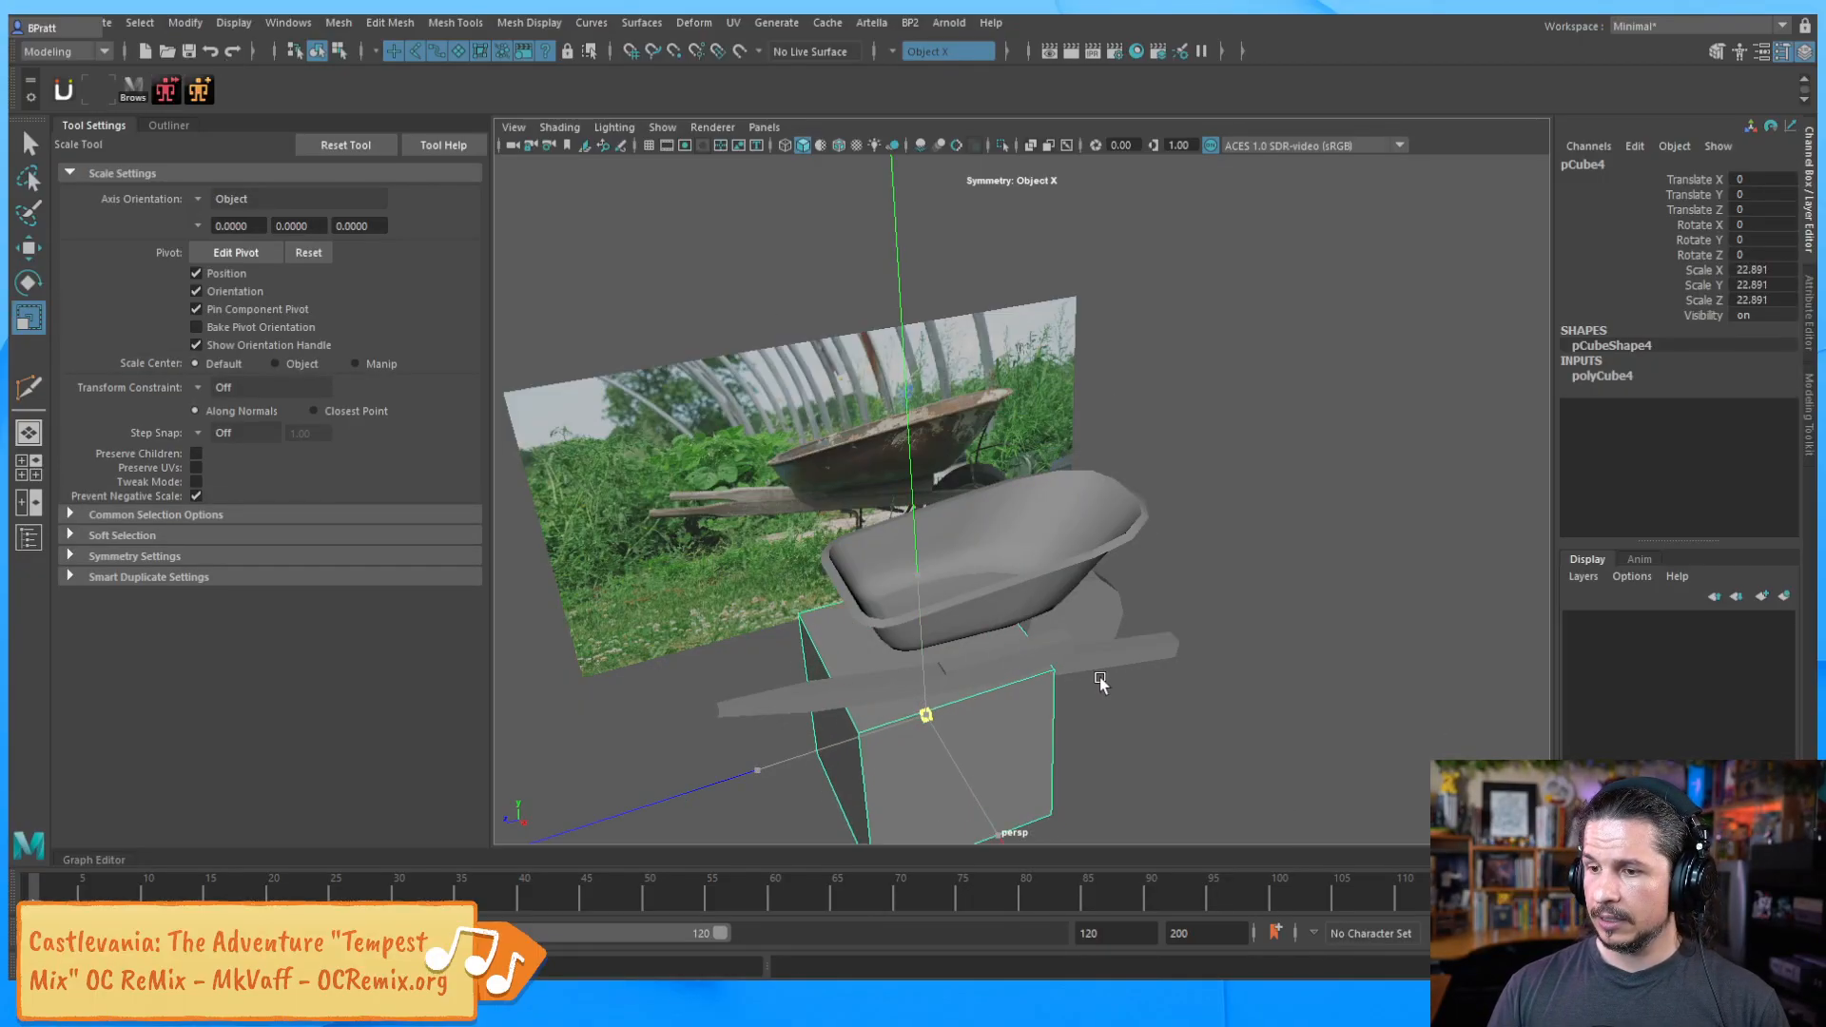
Move the cube up and clear of the wheelbarrow, into the empty space beyond its wheel end
key(w)
middle_drag(816, 608, 1208, 489)
click(1204, 327)
click(1299, 504)
drag(1370, 421, 1374, 238)
click(1179, 314)
alt+drag(1287, 395, 1113, 434)
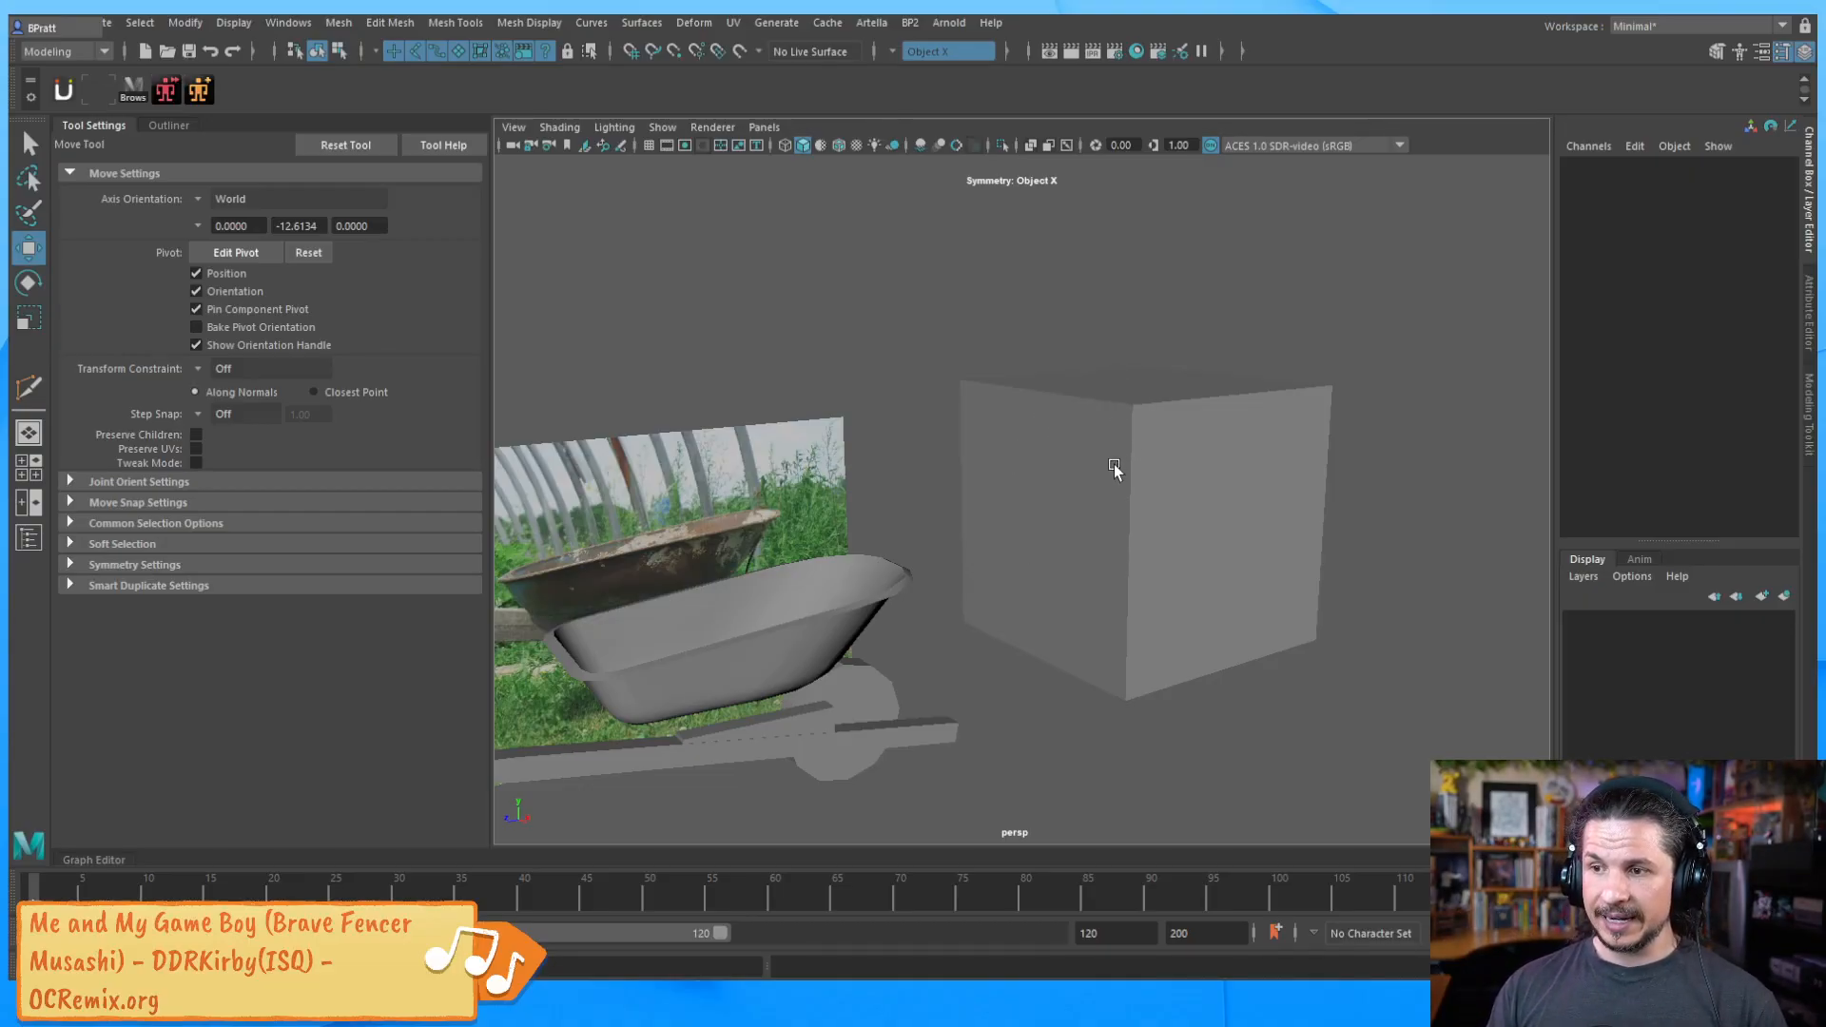
alt+drag(1113, 466, 1121, 510)
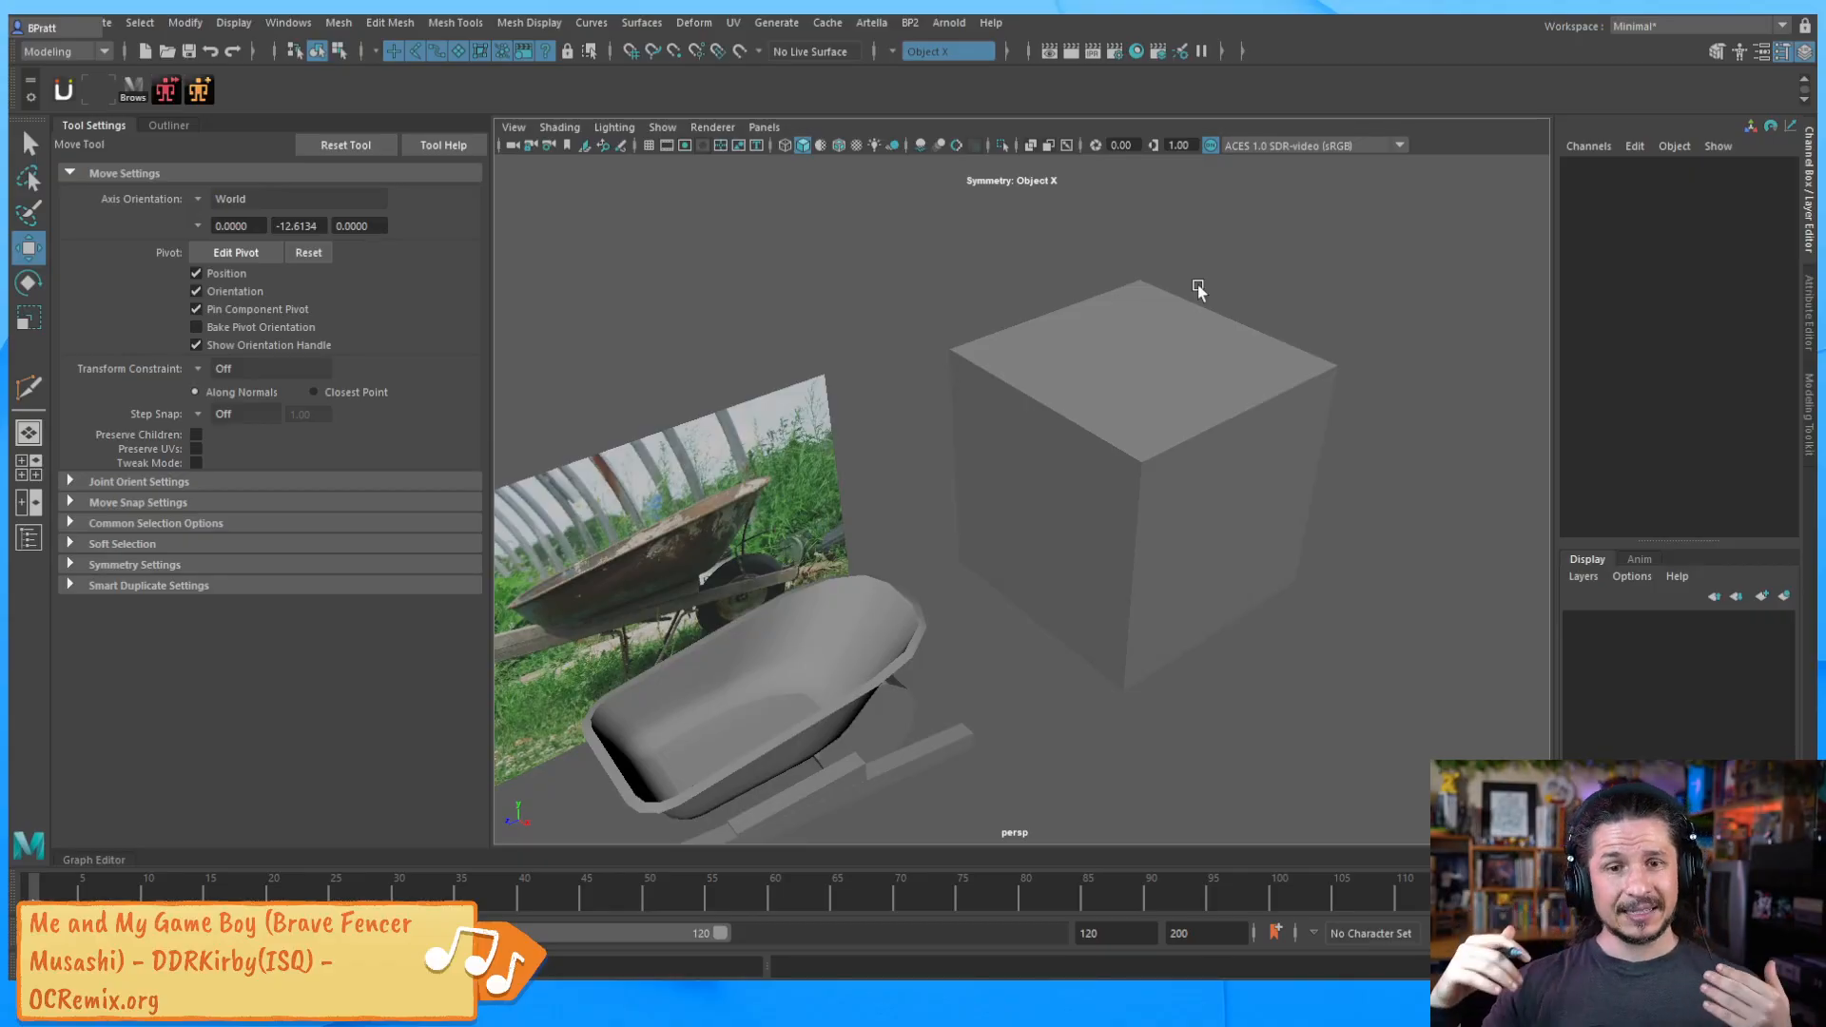
Bevel the edges of the cube with a fraction of 0.01
right_drag(1084, 409, 1085, 344)
click(1069, 420)
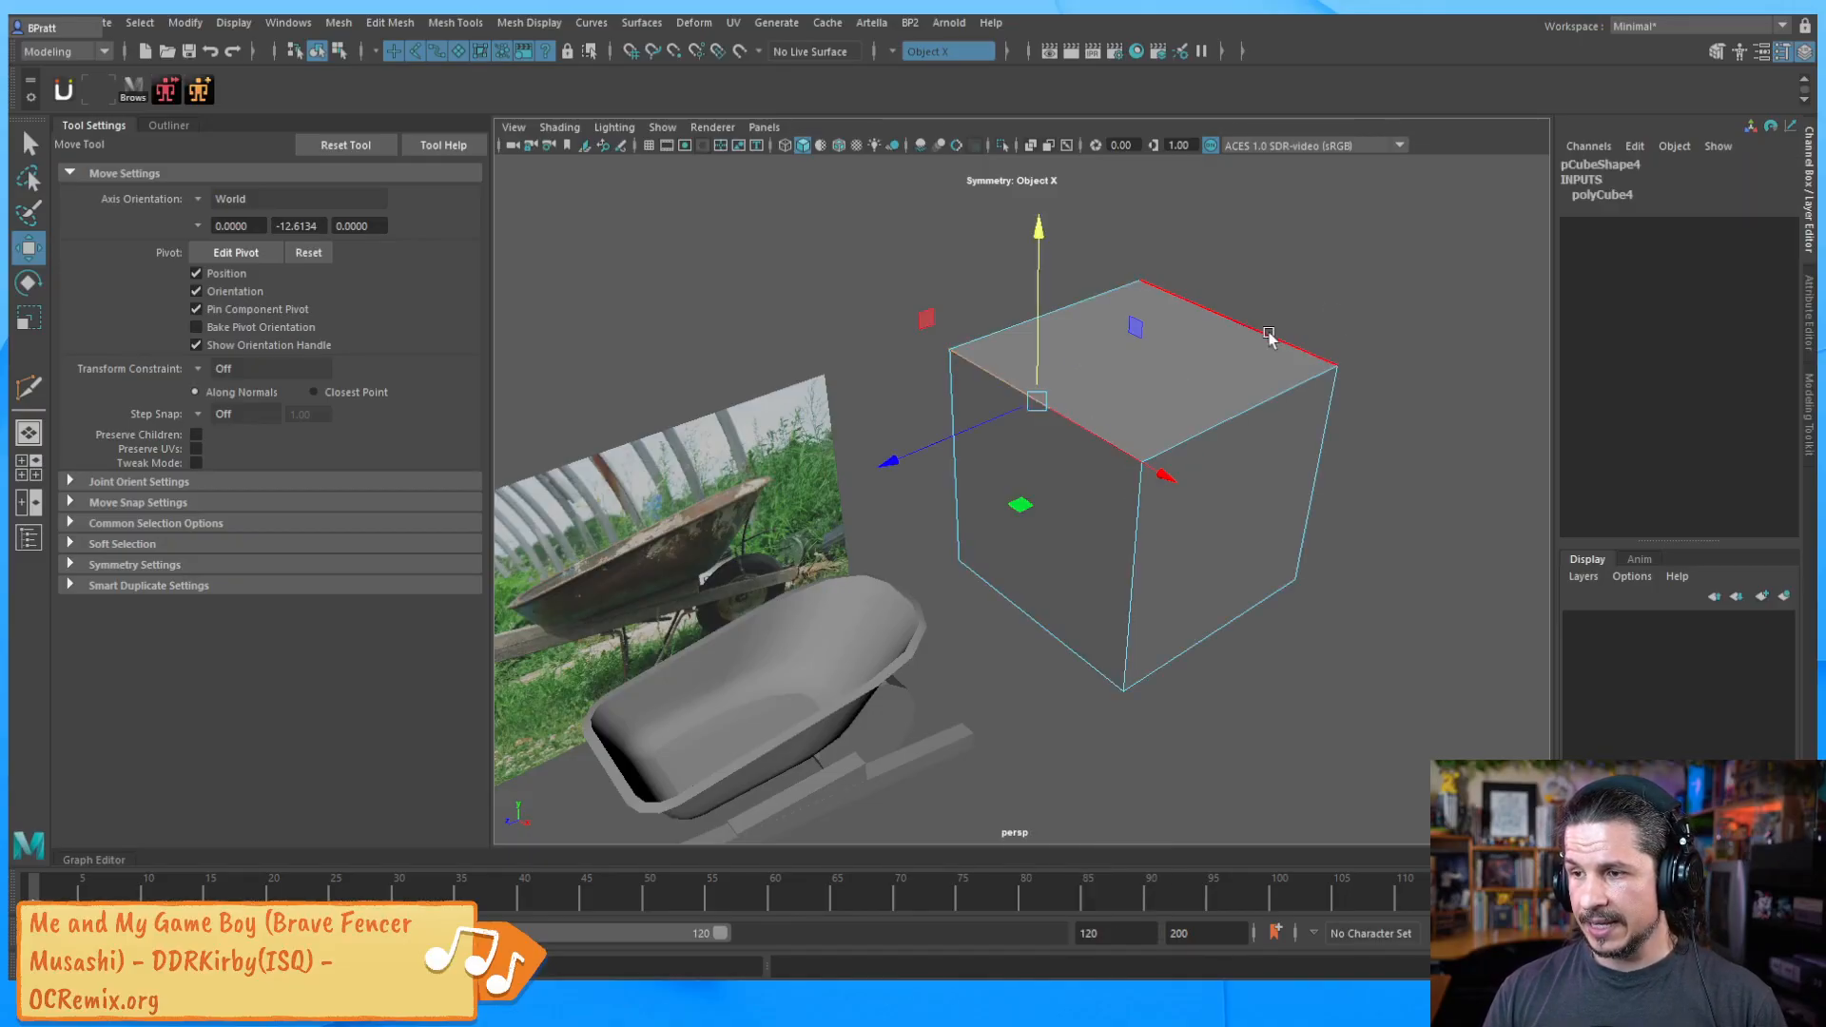
key(F8)
shift+right_drag(1028, 520, 1141, 514)
mouse_move(1369, 399)
mouse_down()
mouse_move(1341, 397)
mouse_move(1354, 409)
mouse_up()
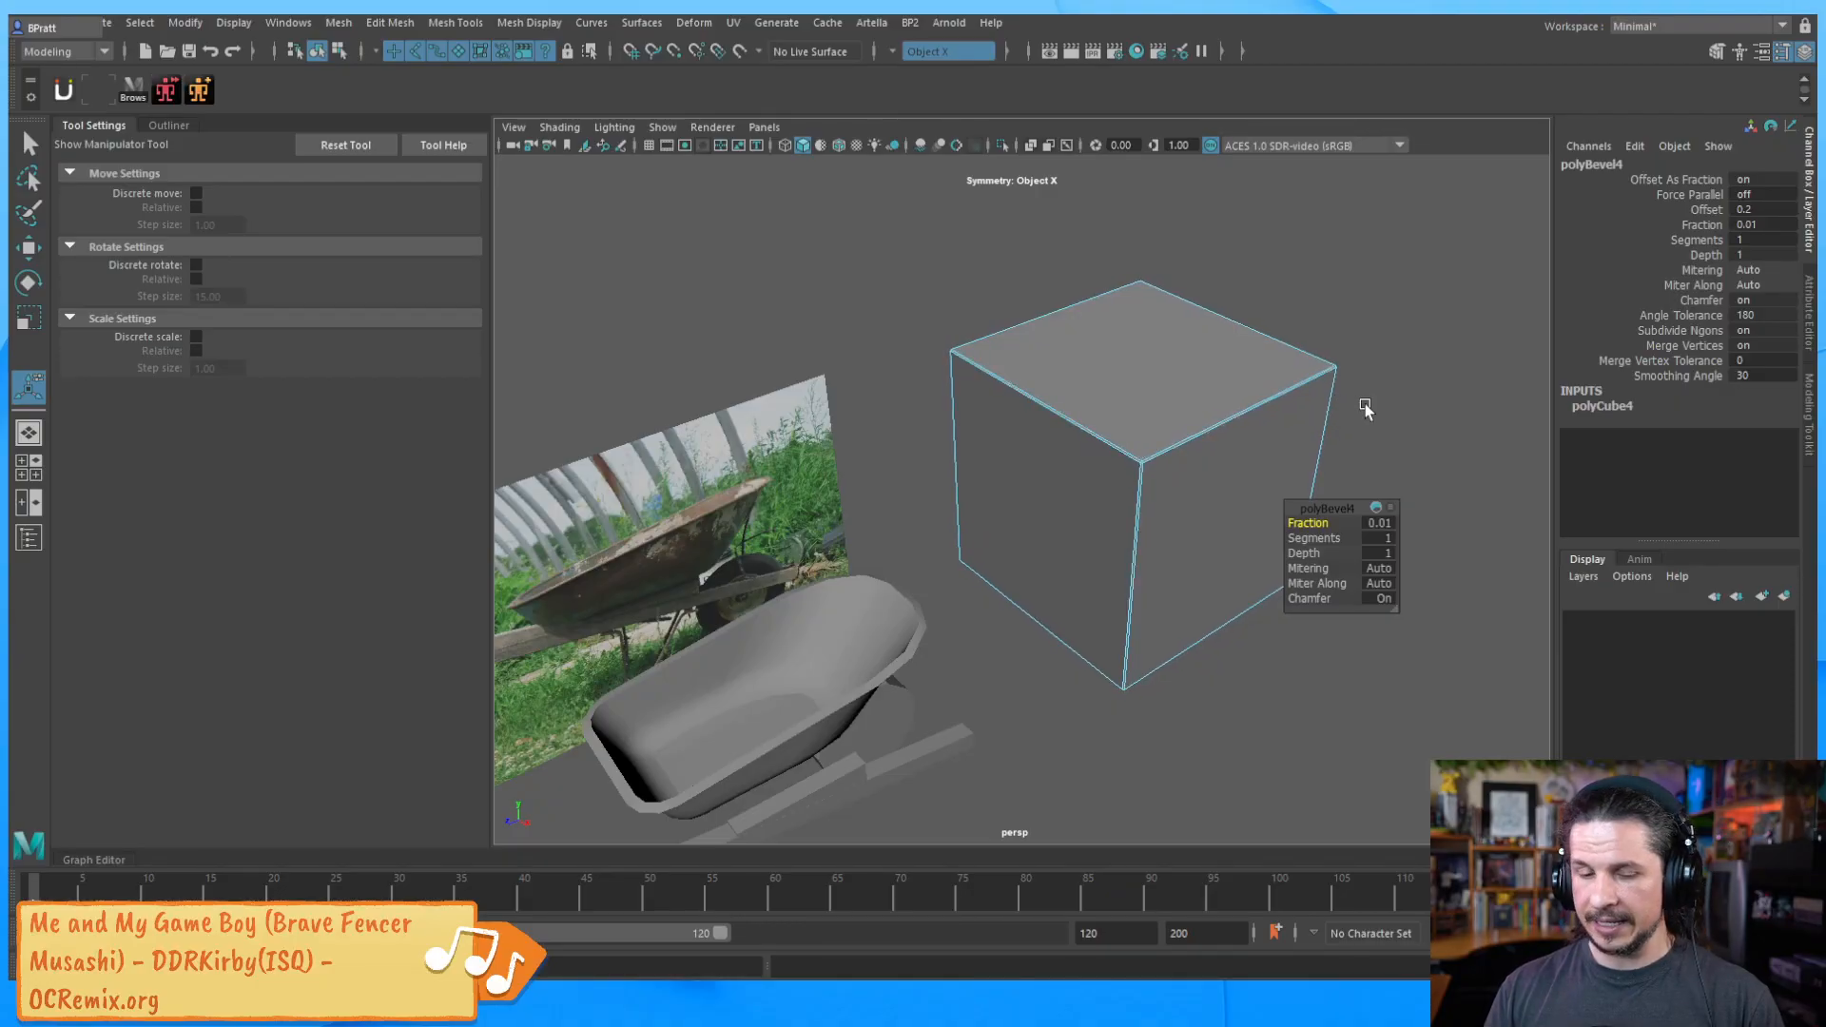
key(q)
Examine the bevelled cube's edges from different angles and delete the cube
key(F8)
click(1413, 396)
alt+drag(1264, 562, 1263, 469)
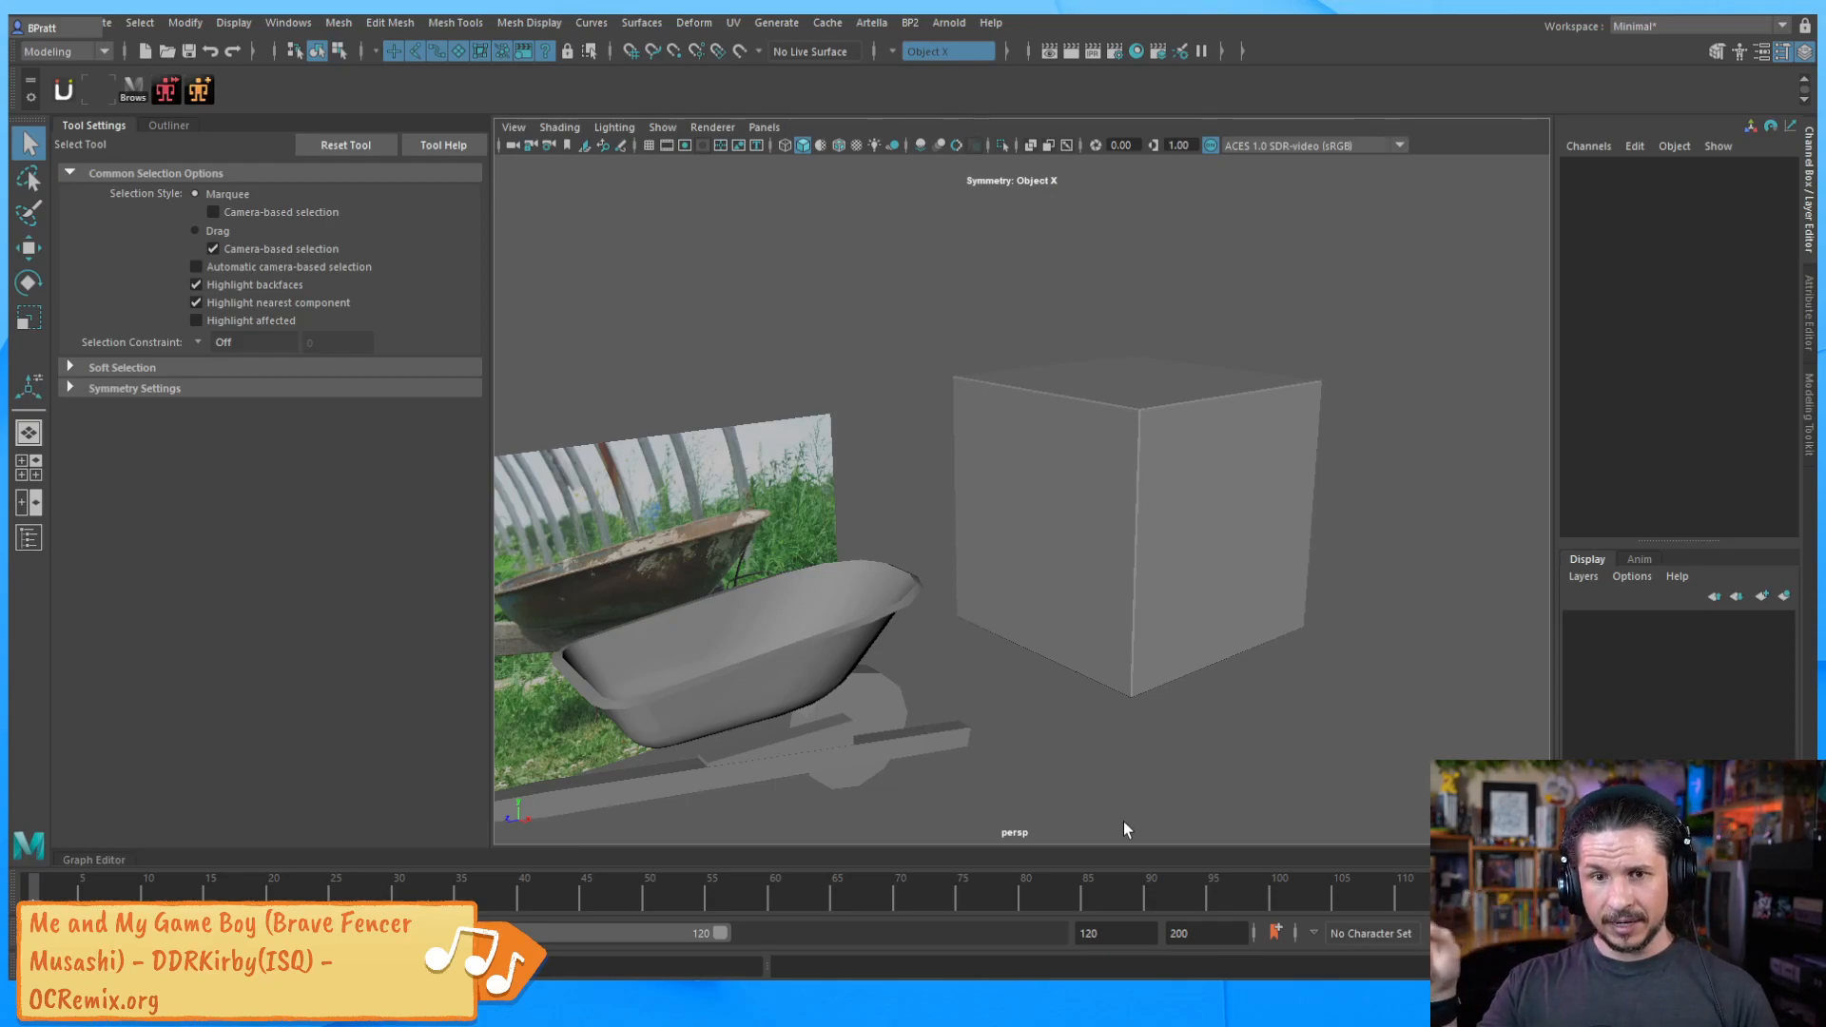
alt+drag(1275, 448, 1318, 494)
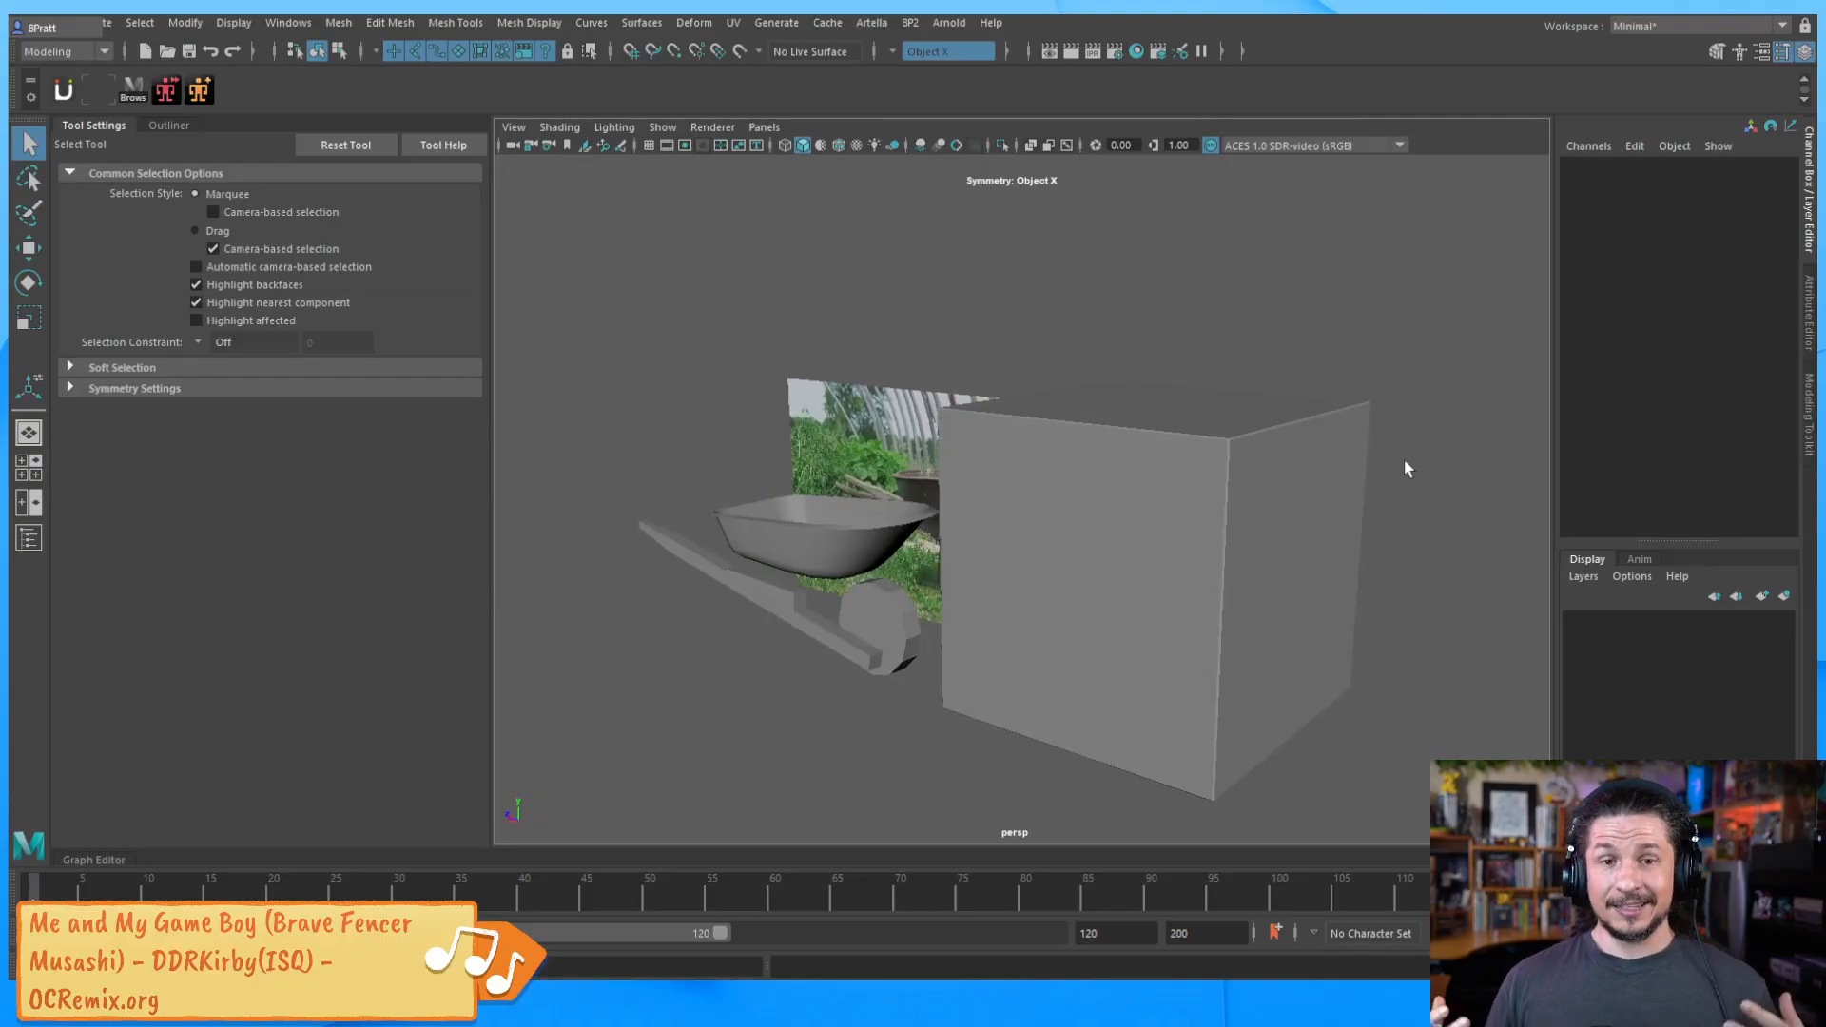
click(1201, 564)
key(Delete)
Bevel the edge loop where the rim meets the tub's inner walls with a fraction of 0.35
alt+right_drag(886, 569, 1307, 346)
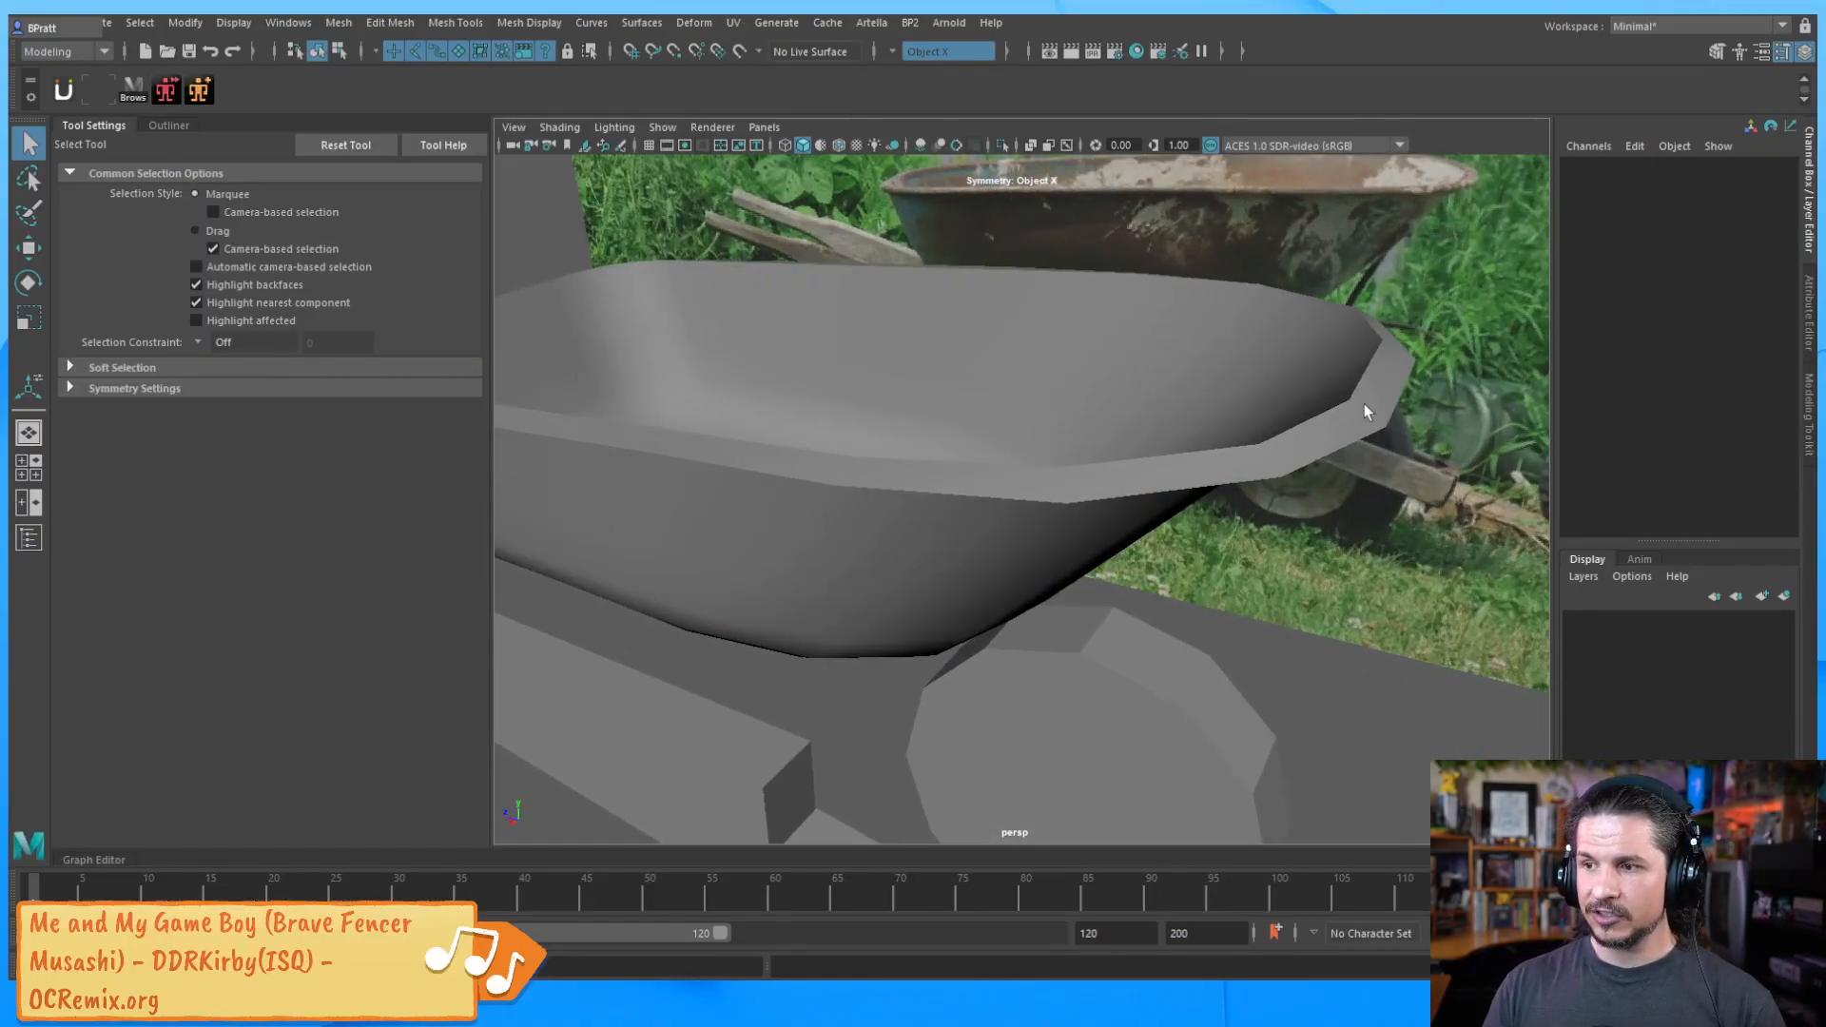
alt+drag(1378, 401, 1213, 477)
right_drag(1295, 357, 1358, 385)
click(1296, 416)
key(t)
drag(1336, 407, 1317, 412)
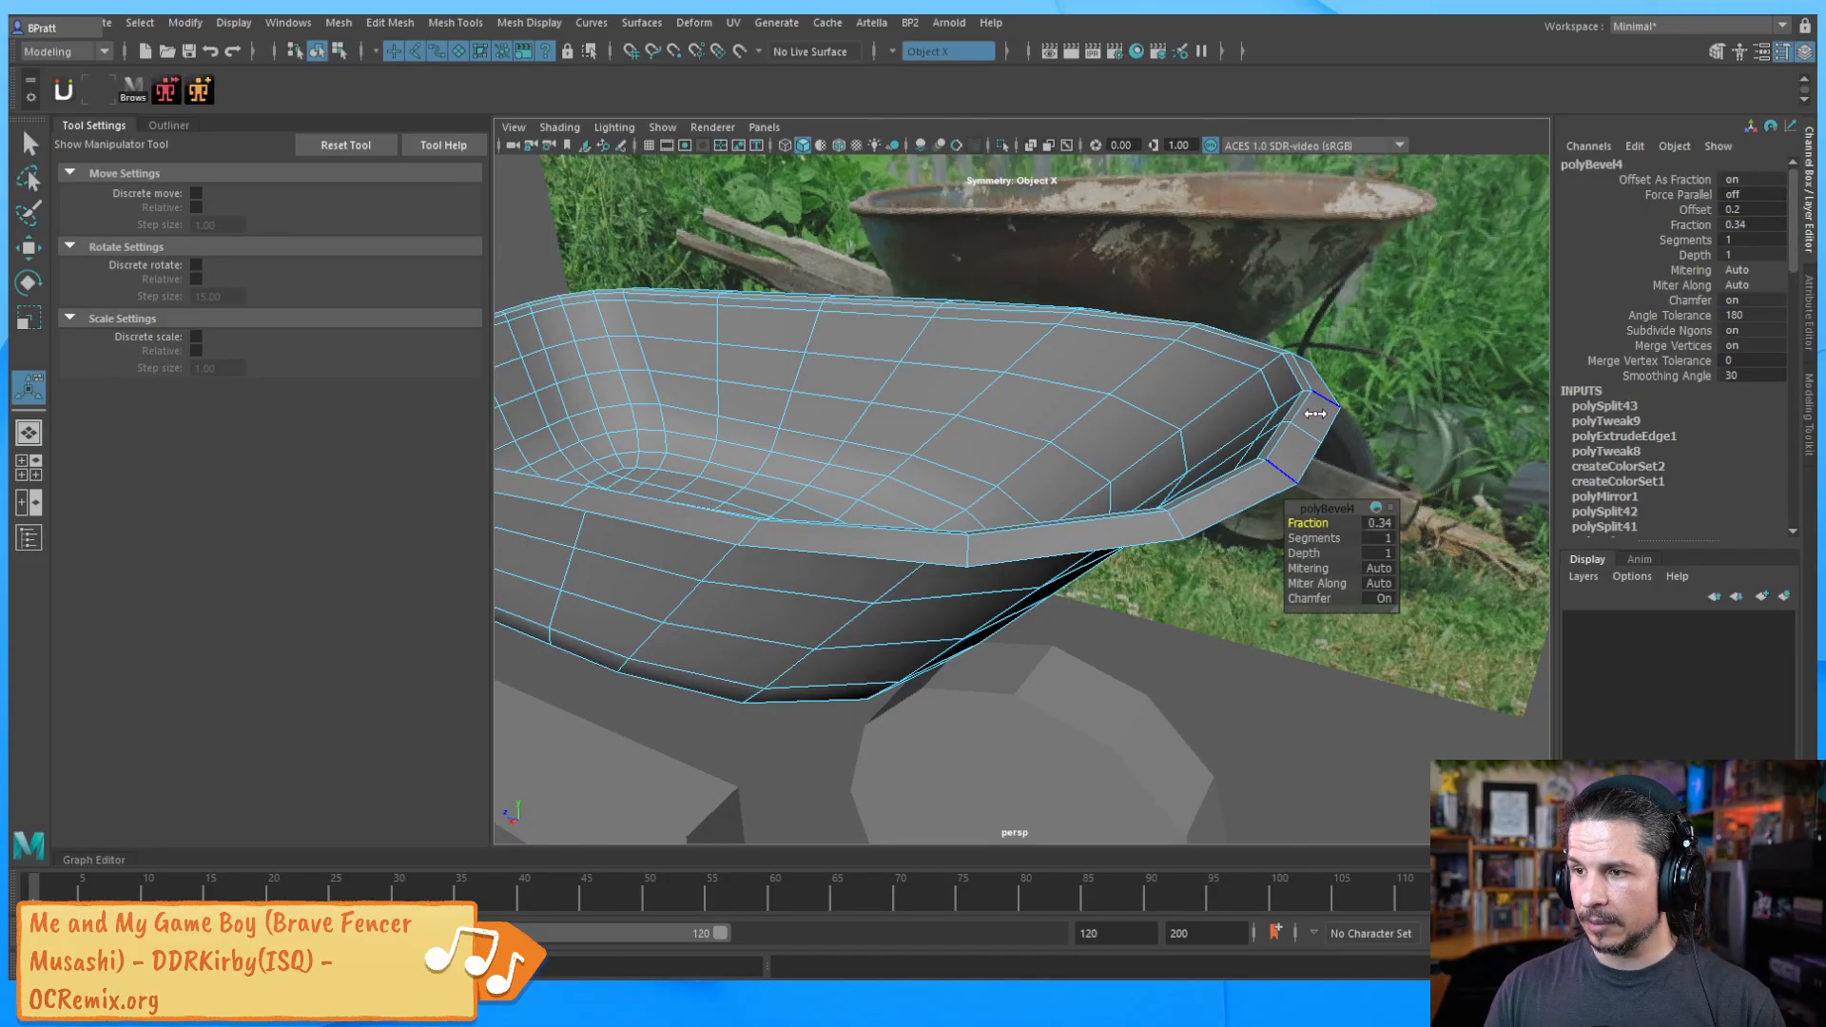
key(q)
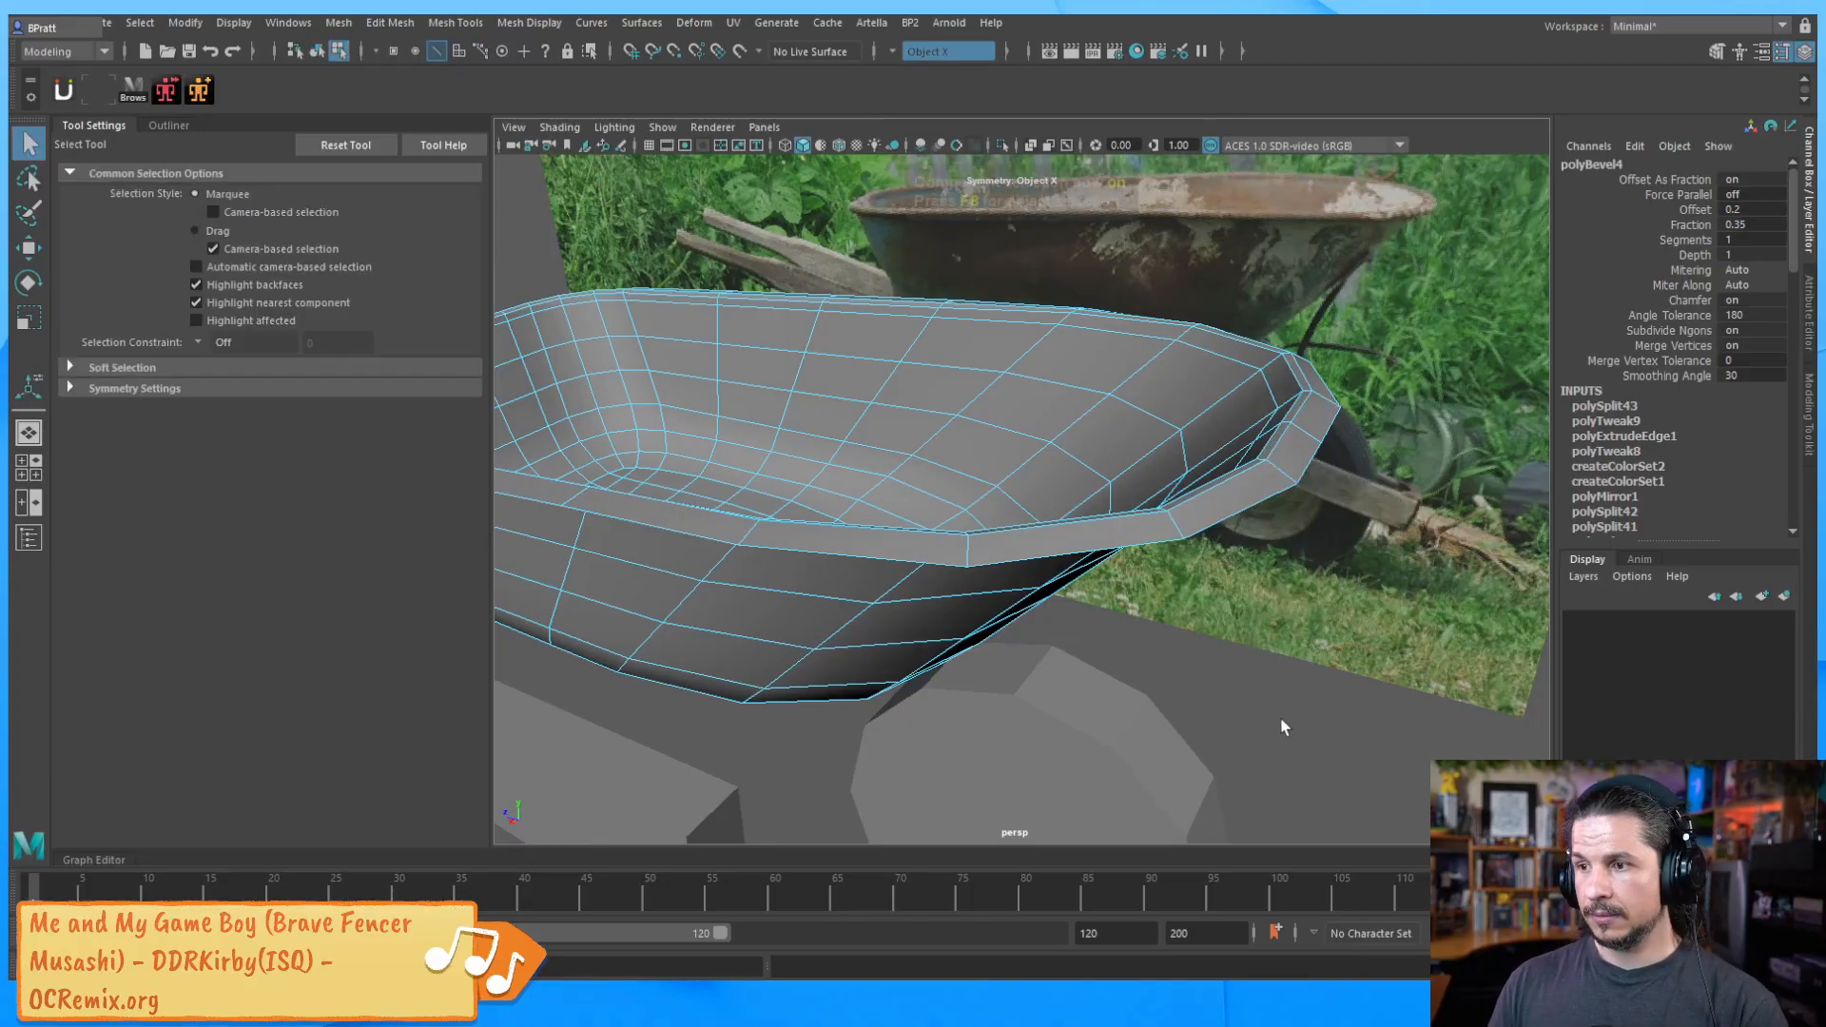
key(F8)
click(1297, 717)
Insert an edge loop along the middle of the tub's flat rim with Multi-Cut
alt+drag(1356, 597, 1265, 578)
alt+middle_drag(1015, 554, 1481, 569)
alt+drag(1188, 542, 950, 599)
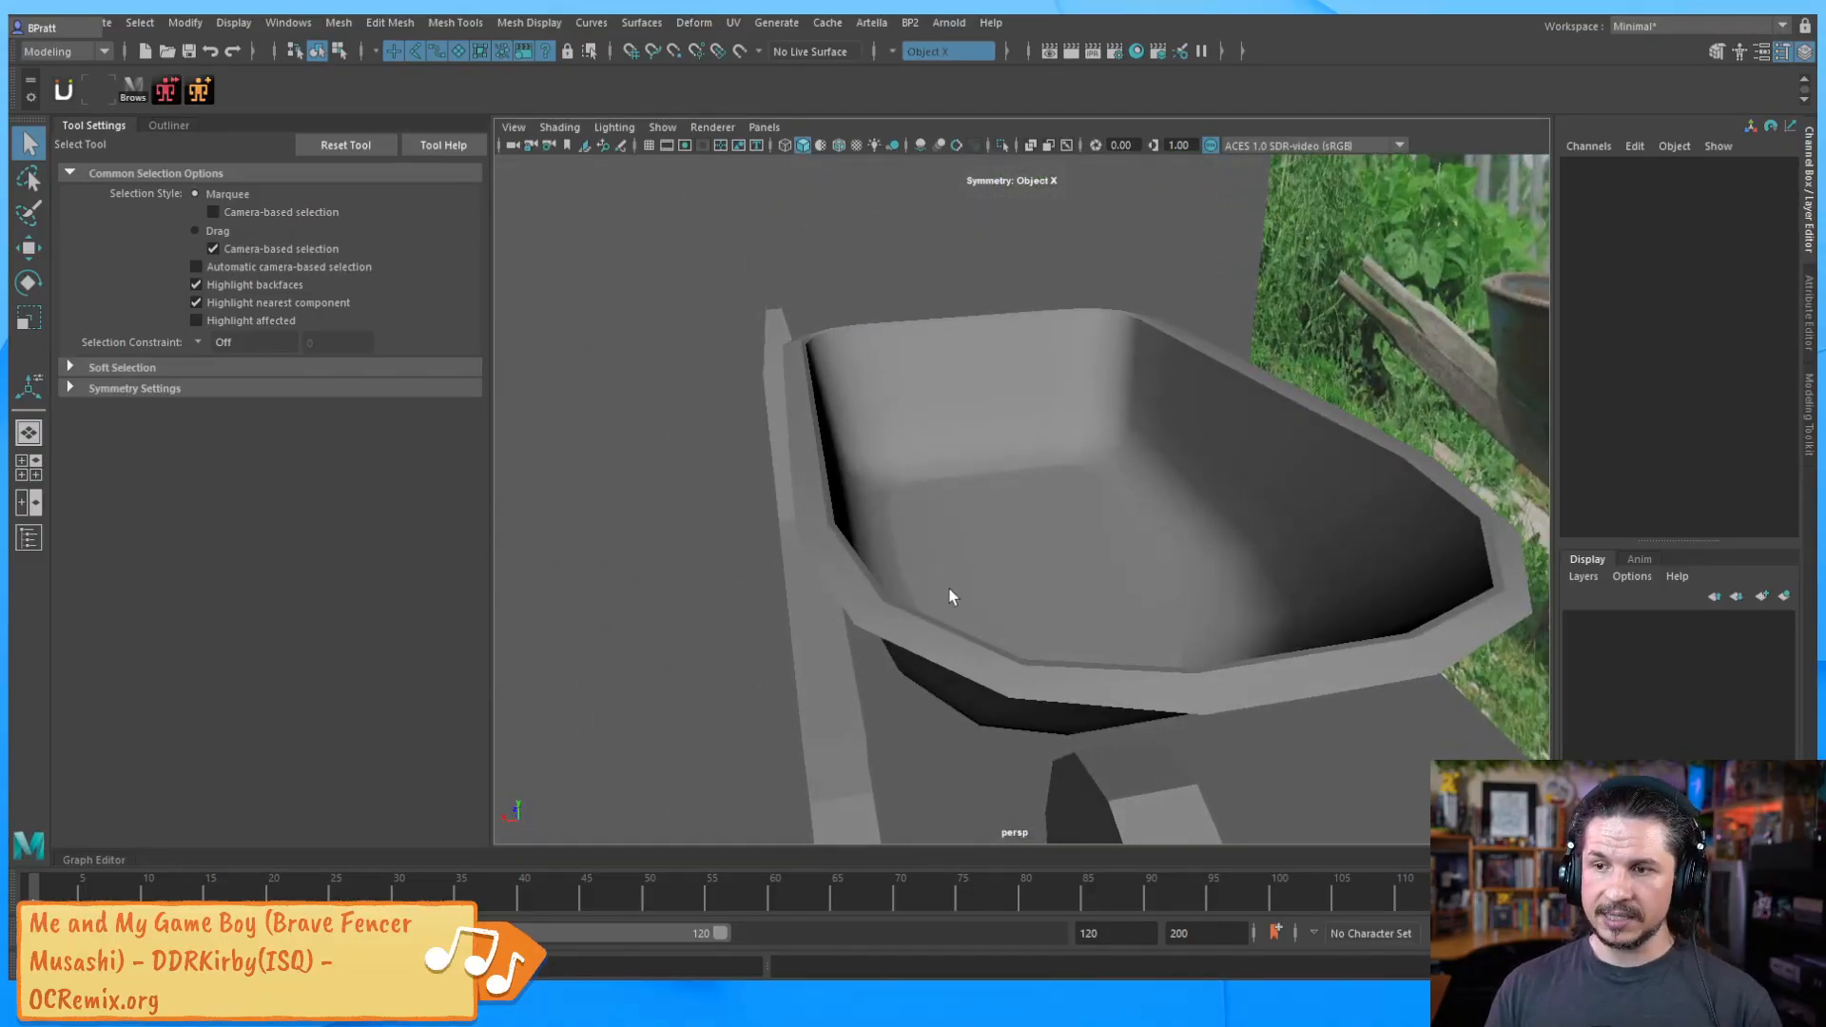
click(990, 586)
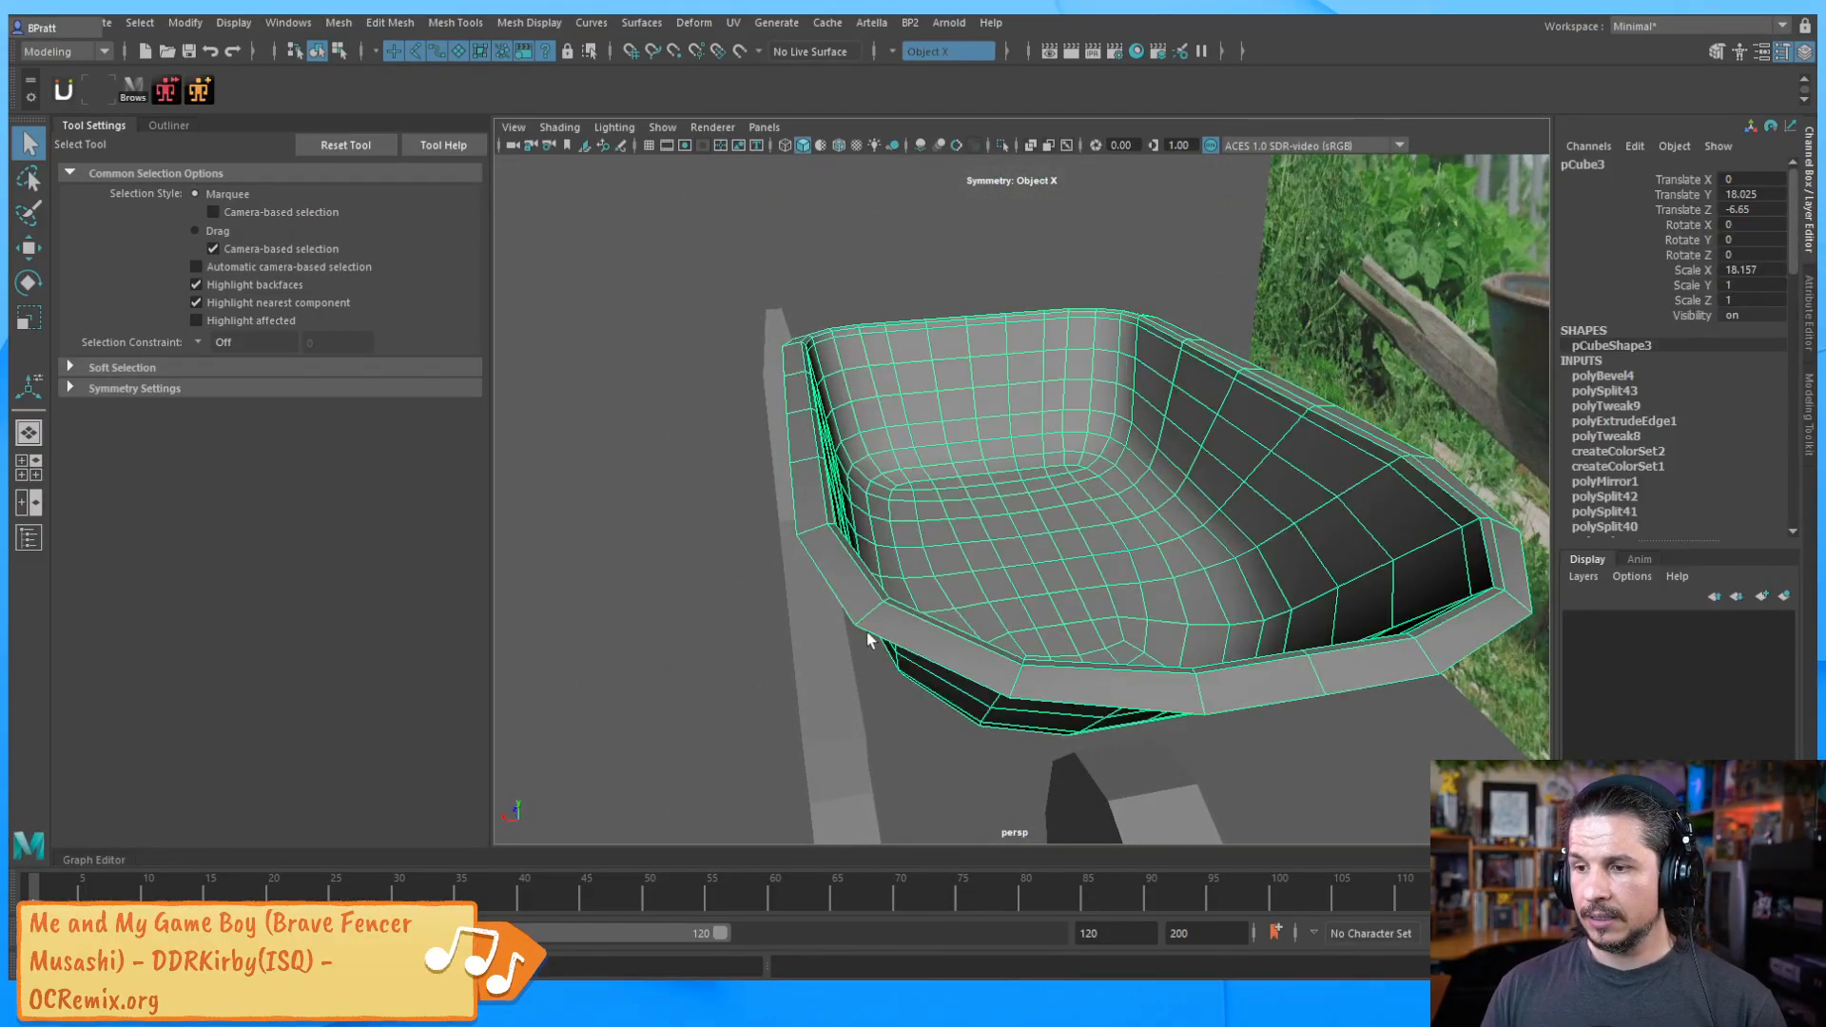
alt+drag(859, 646, 774, 574)
alt+right_drag(774, 574, 1153, 593)
key(F8)
key(F8)
shift+right_drag(1260, 490, 1158, 505)
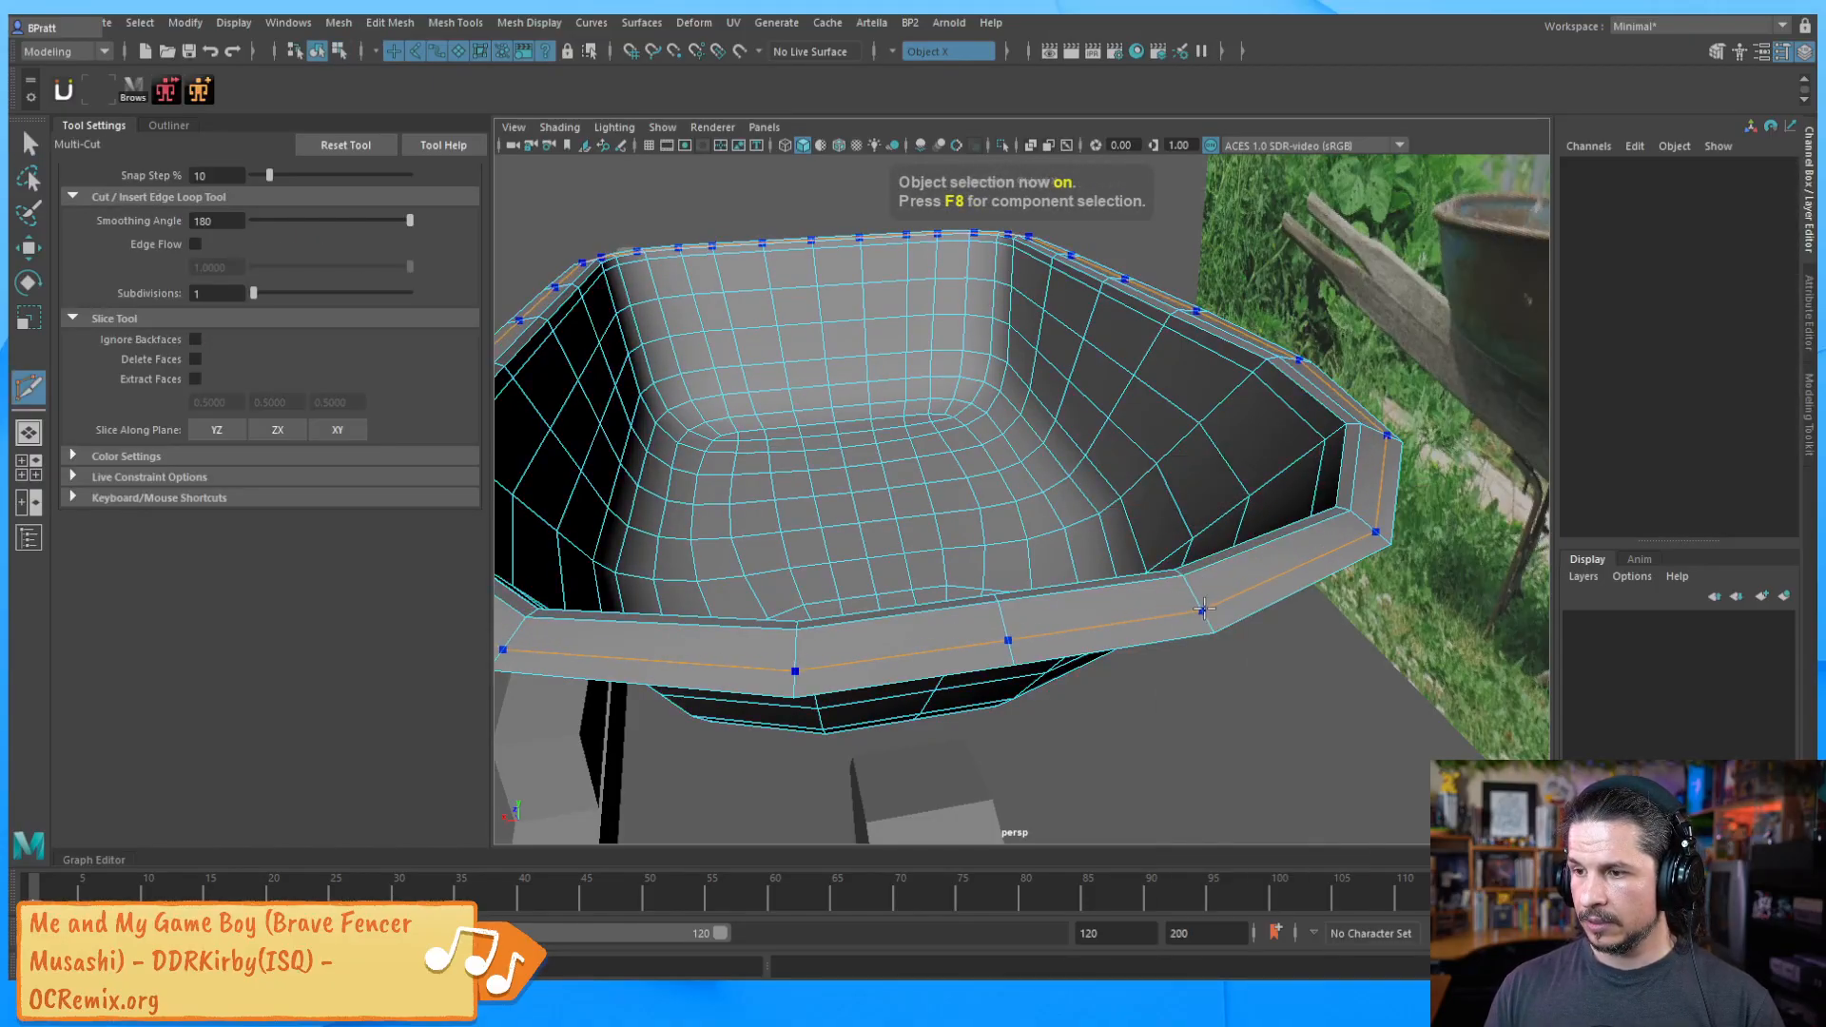
alt+right_drag(1205, 602, 1170, 672)
alt+drag(1170, 672, 1333, 656)
key(w)
alt+right_drag(1332, 657, 1025, 639)
alt+drag(1025, 639, 1284, 517)
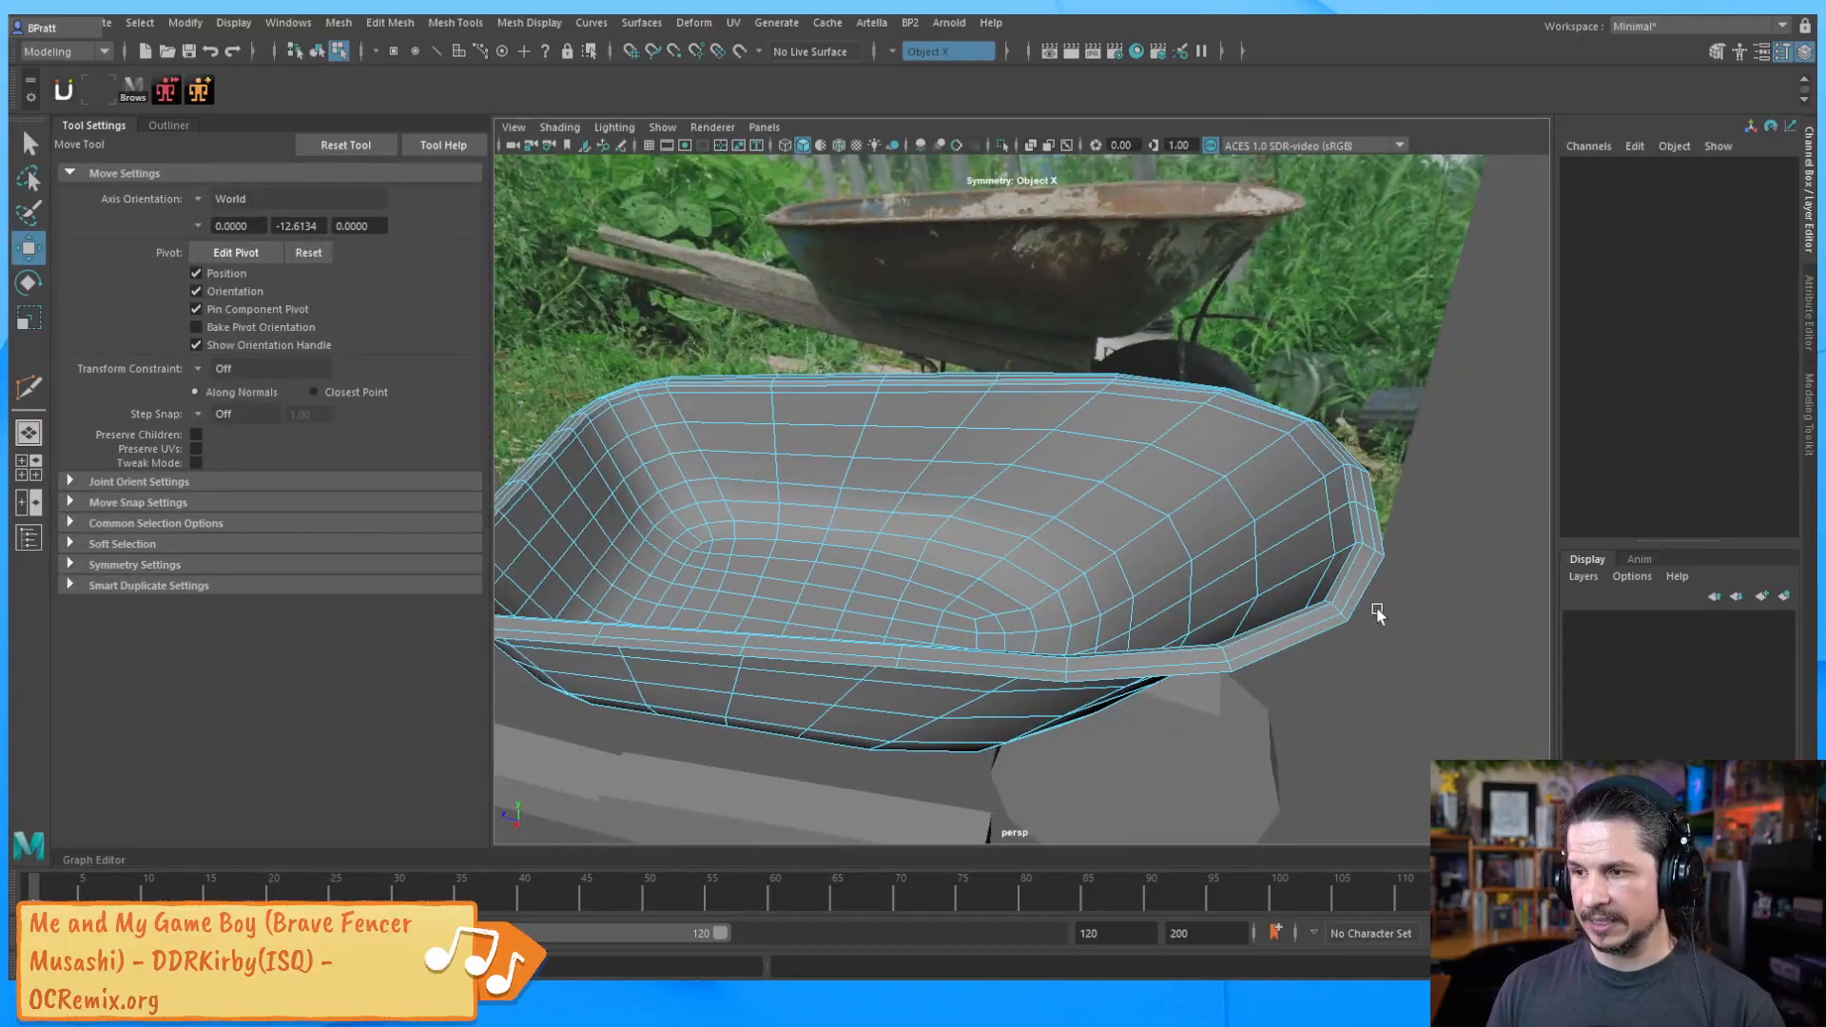
Preview the tub smoothed and examine its rim profile up close from the side
key(3)
key(F8)
click(1408, 648)
alt+drag(1398, 640, 744, 542)
alt+drag(1049, 599, 1124, 573)
click(1127, 569)
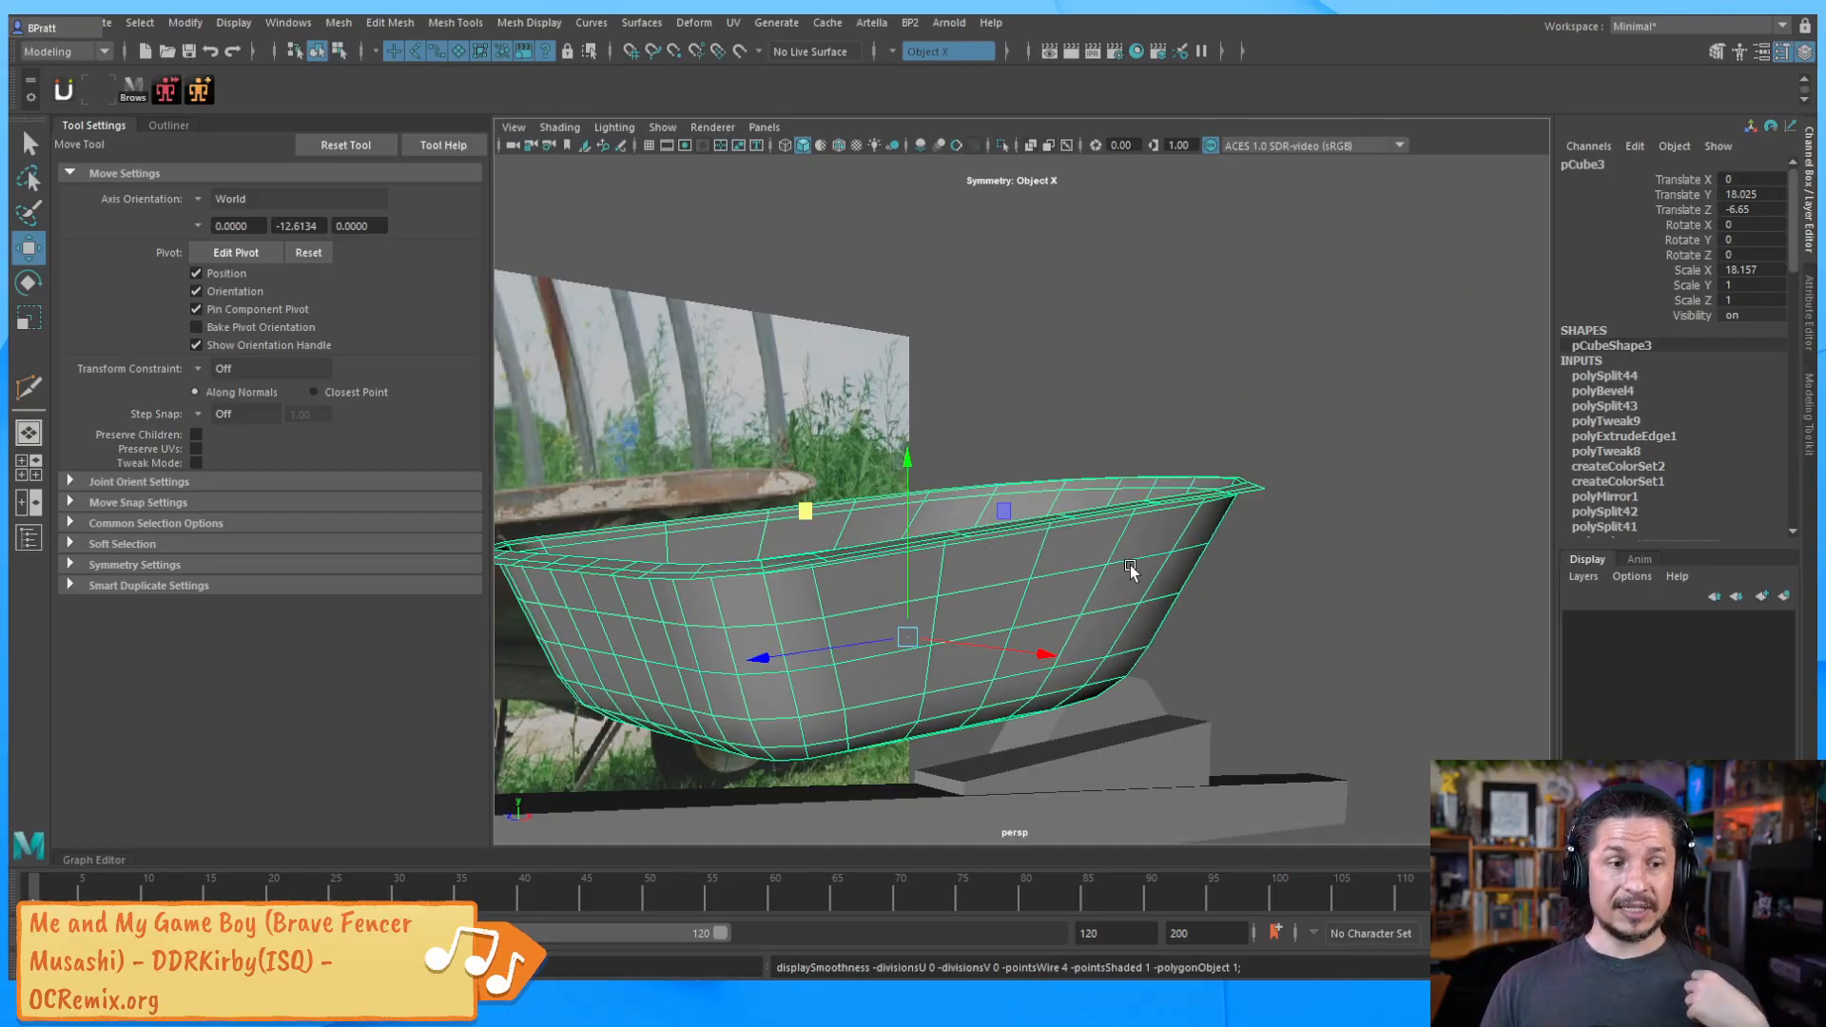
alt+drag(1265, 593, 1254, 627)
alt+middle_drag(1131, 581, 1081, 587)
alt+right_drag(1081, 587, 1248, 586)
alt+drag(1248, 586, 1132, 570)
alt+middle_drag(1132, 571, 1036, 577)
alt+right_drag(1037, 576, 1360, 546)
alt+drag(1129, 586, 1120, 555)
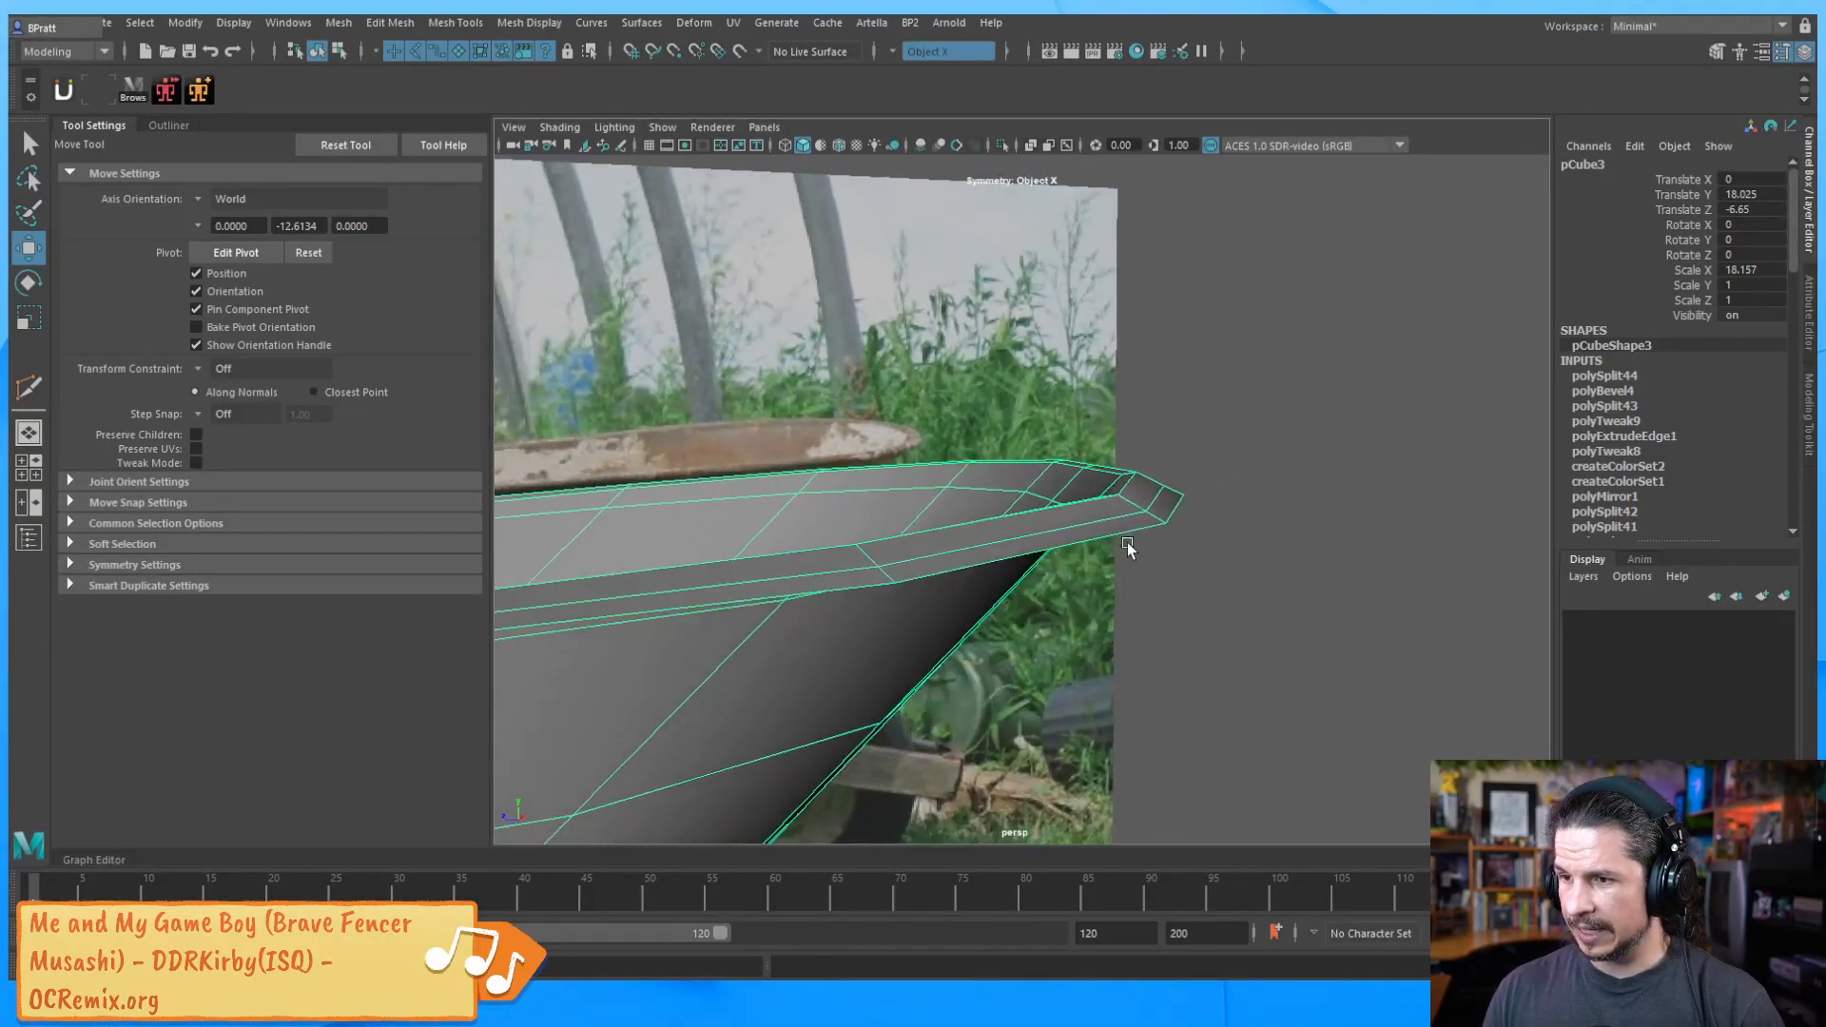
Select the edge loop along the middle of the tub's rim and adjust its height
right_drag(1152, 501, 1156, 450)
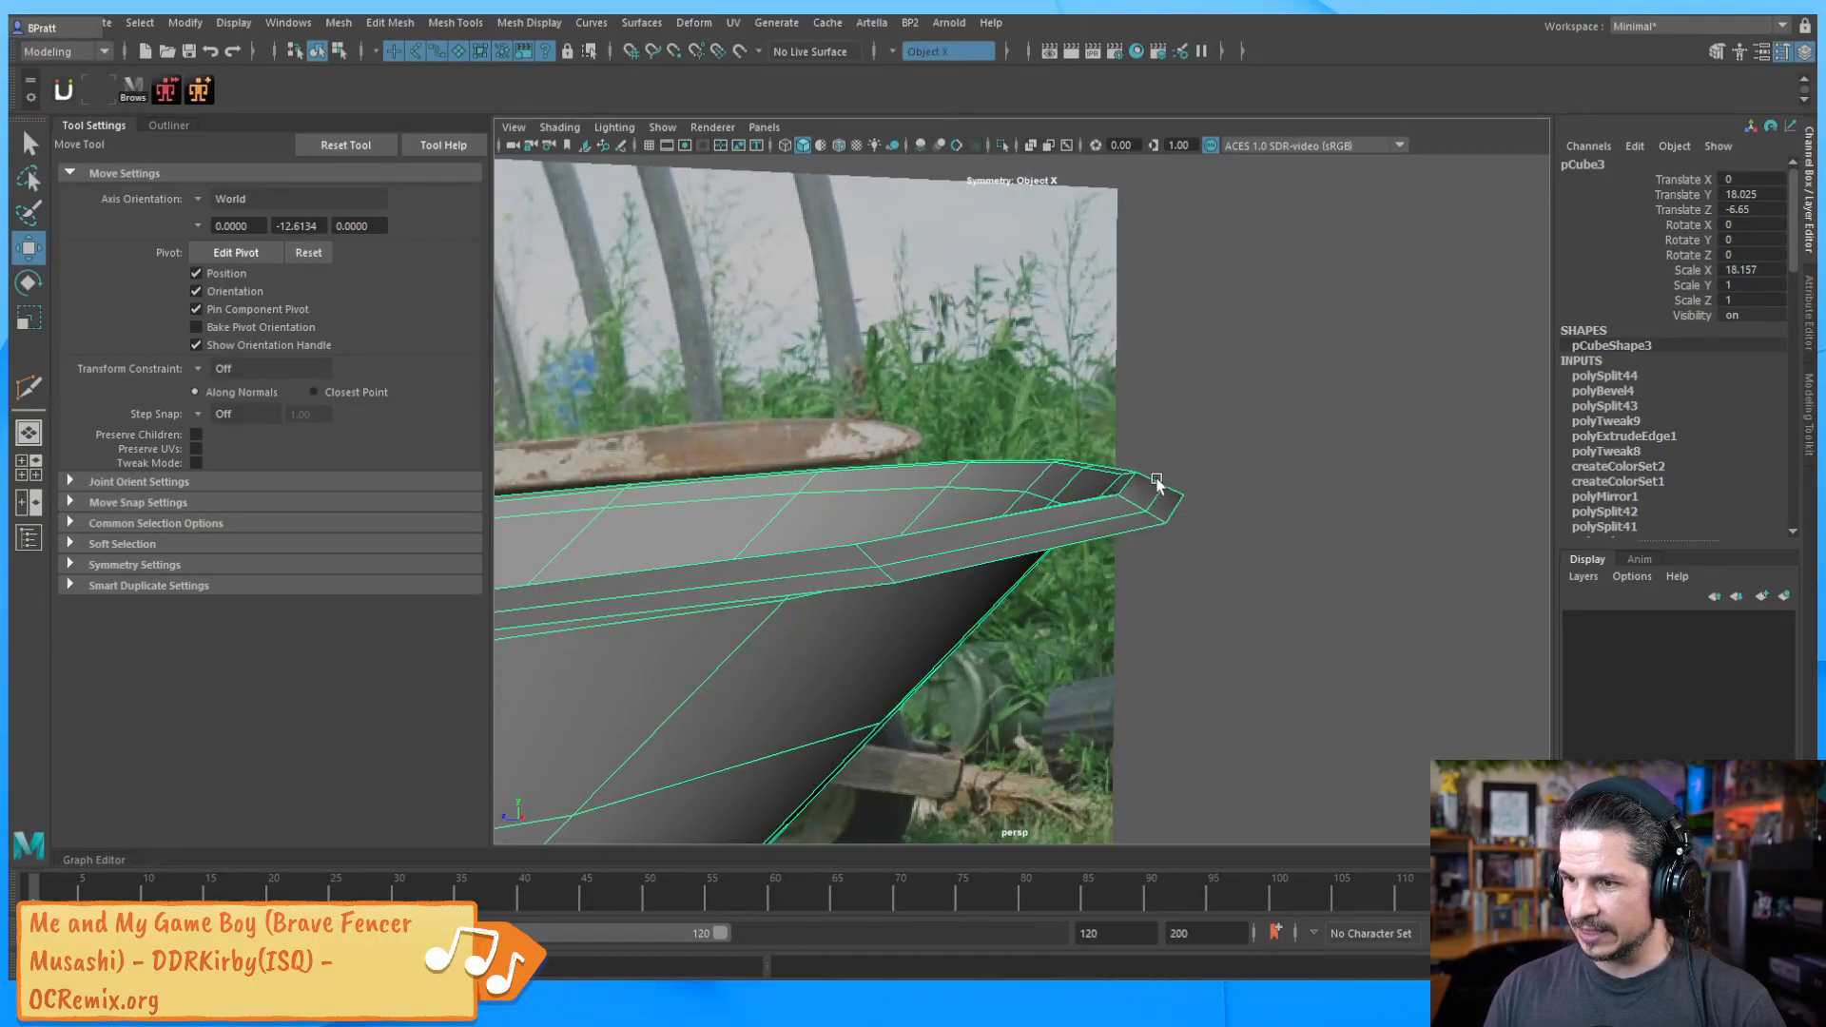
double_click(1156, 496)
alt+middle_drag(982, 434, 1109, 440)
alt+right_drag(1109, 440, 989, 485)
alt+middle_drag(989, 485, 1164, 475)
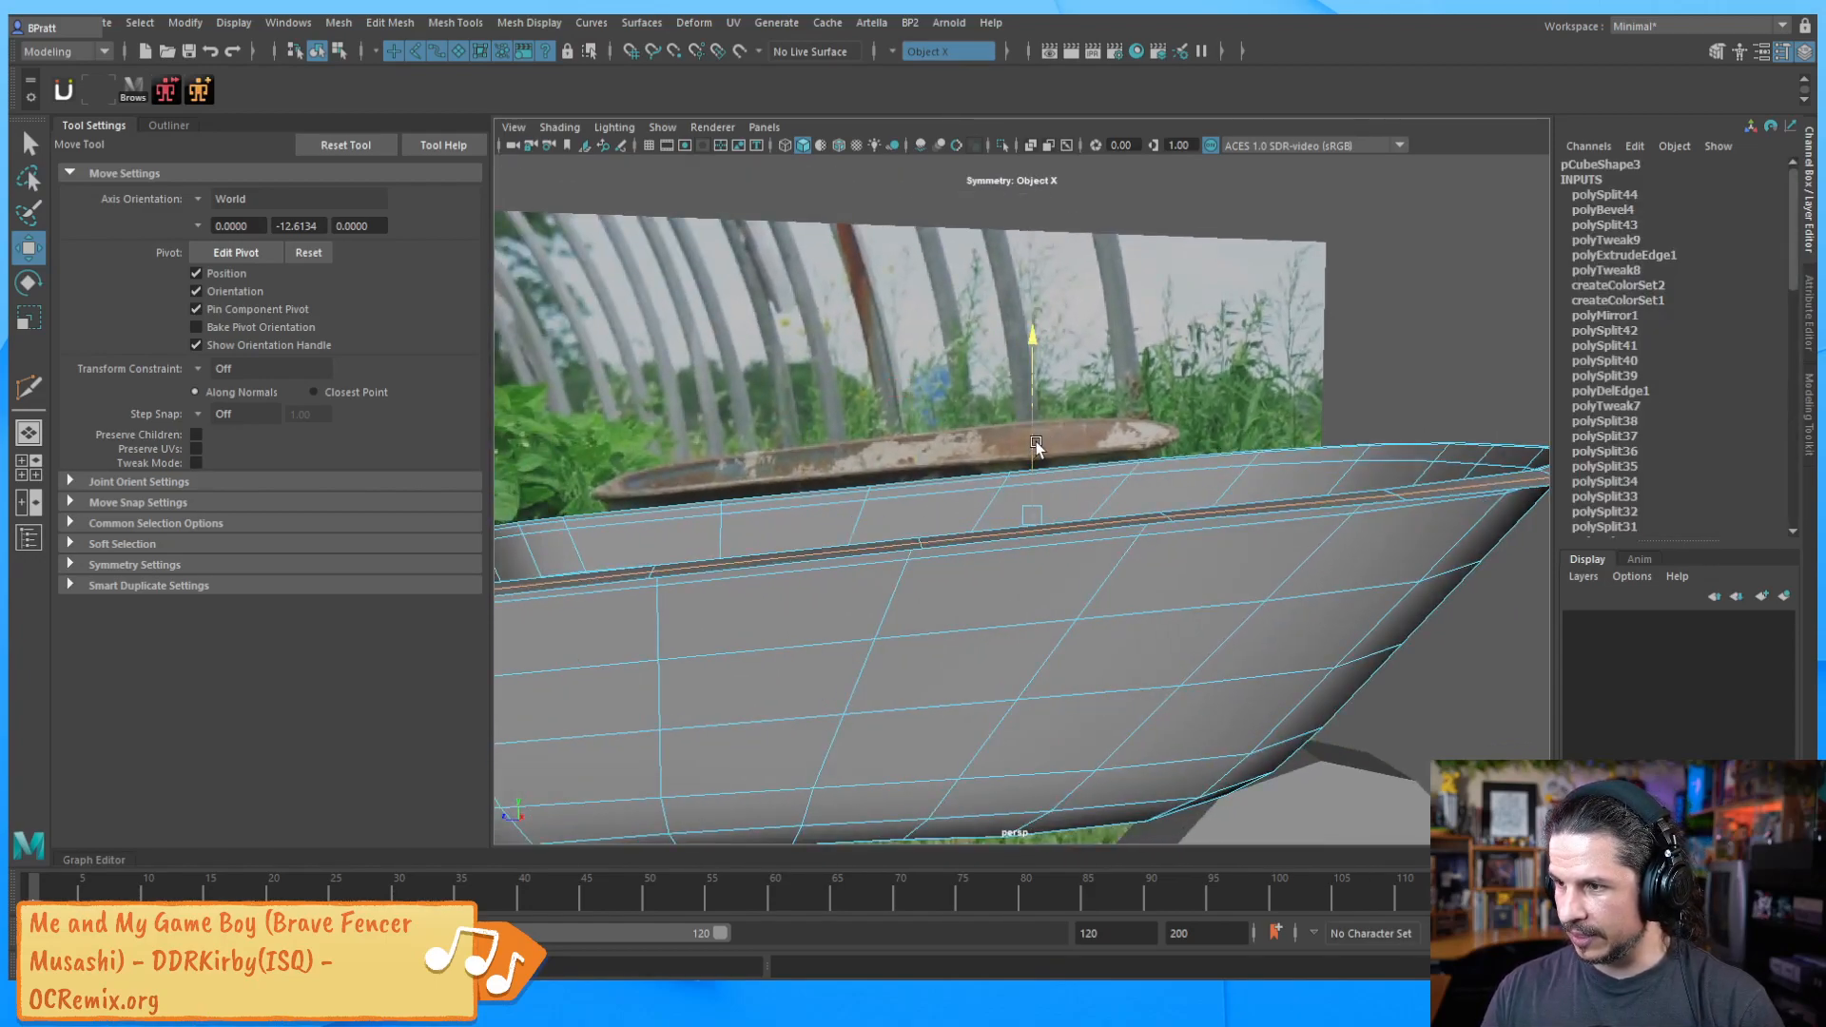
alt+drag(1036, 447, 976, 447)
alt+right_drag(976, 445, 1158, 568)
key(F8)
click(1478, 615)
alt+drag(1158, 568, 1298, 567)
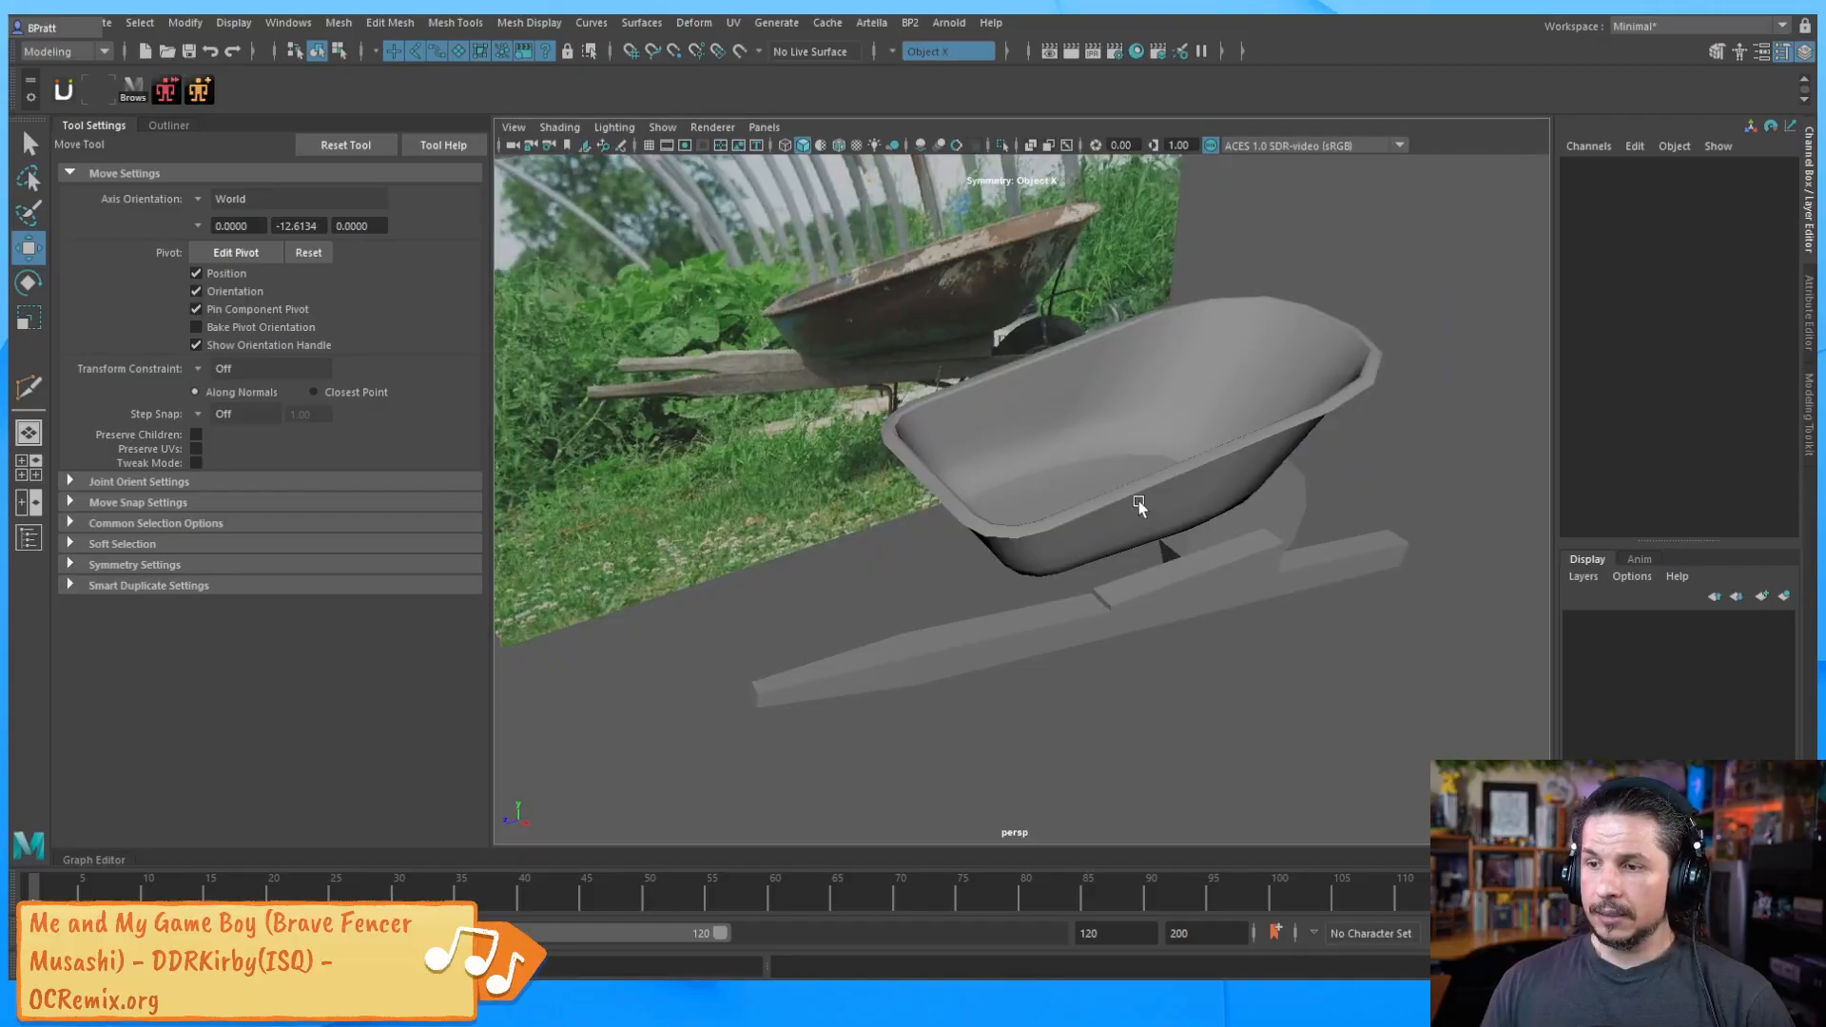
Turn off two-sided lighting in the viewport to check which way the tub's faces point
click(1141, 506)
alt+drag(1103, 617, 1068, 624)
alt+right_drag(1068, 624, 1161, 623)
alt+drag(1161, 623, 1144, 580)
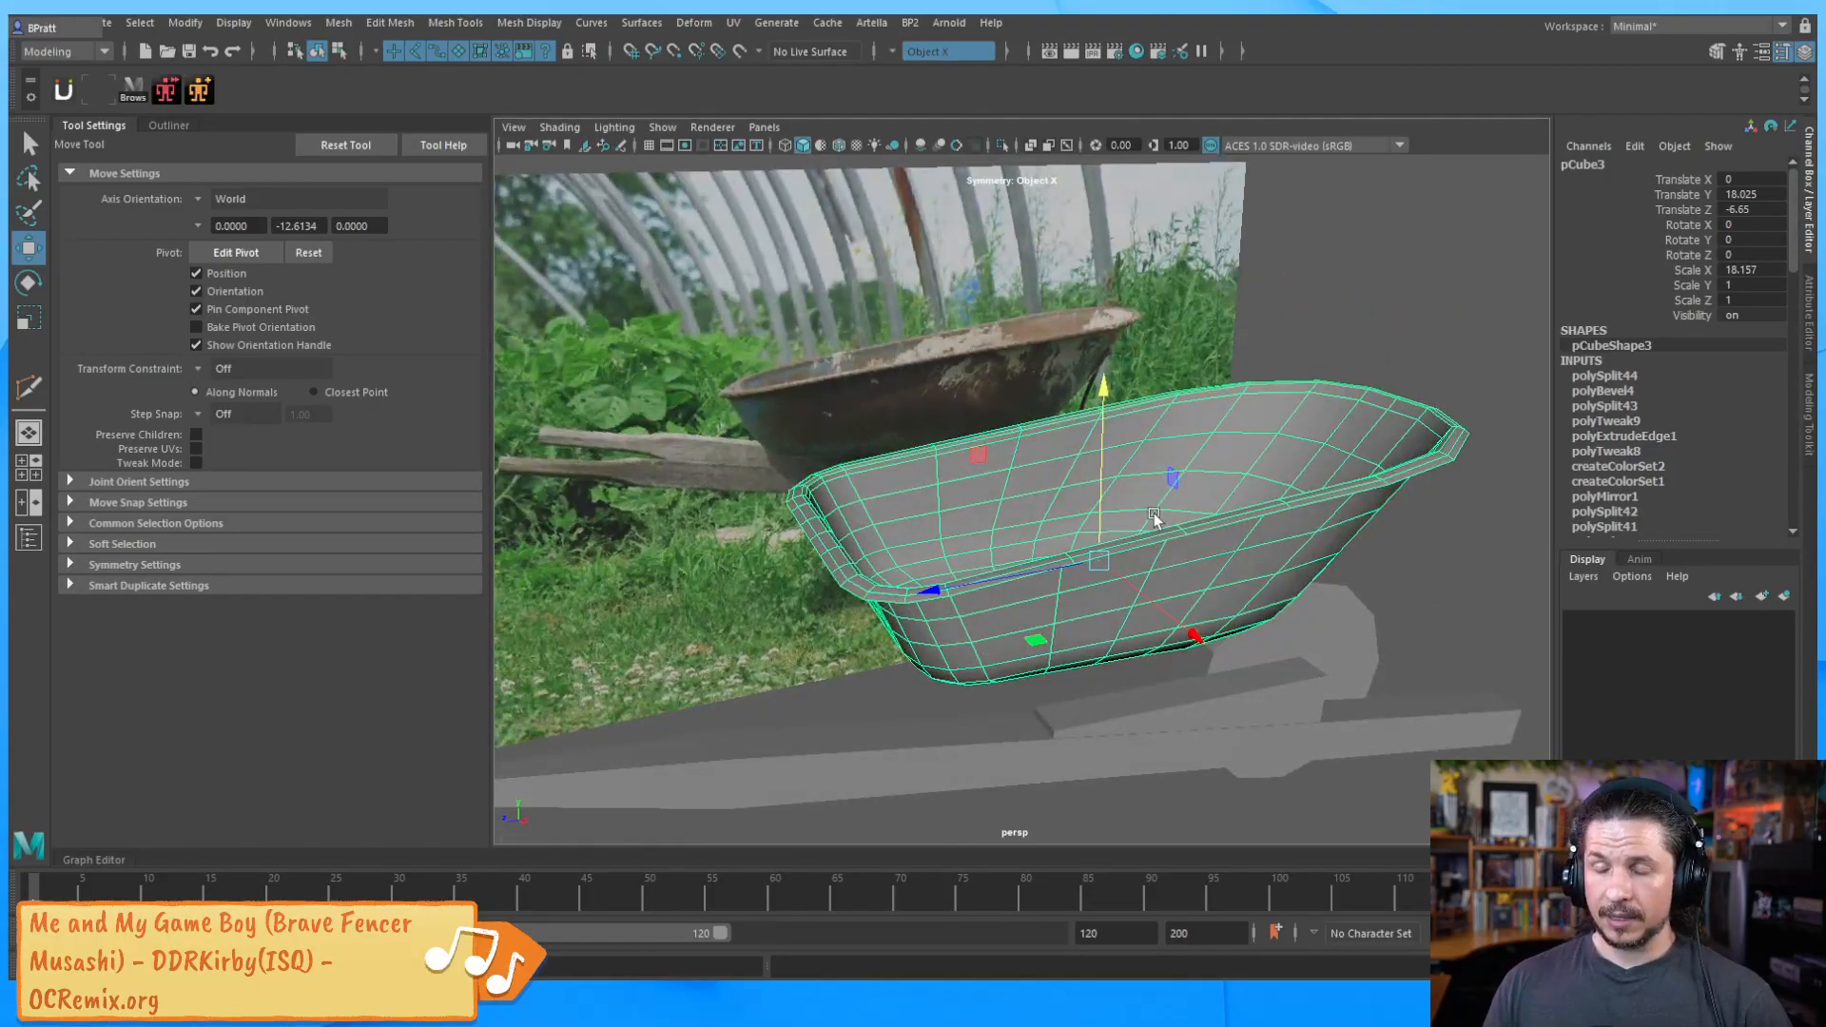
click(591, 128)
click(665, 262)
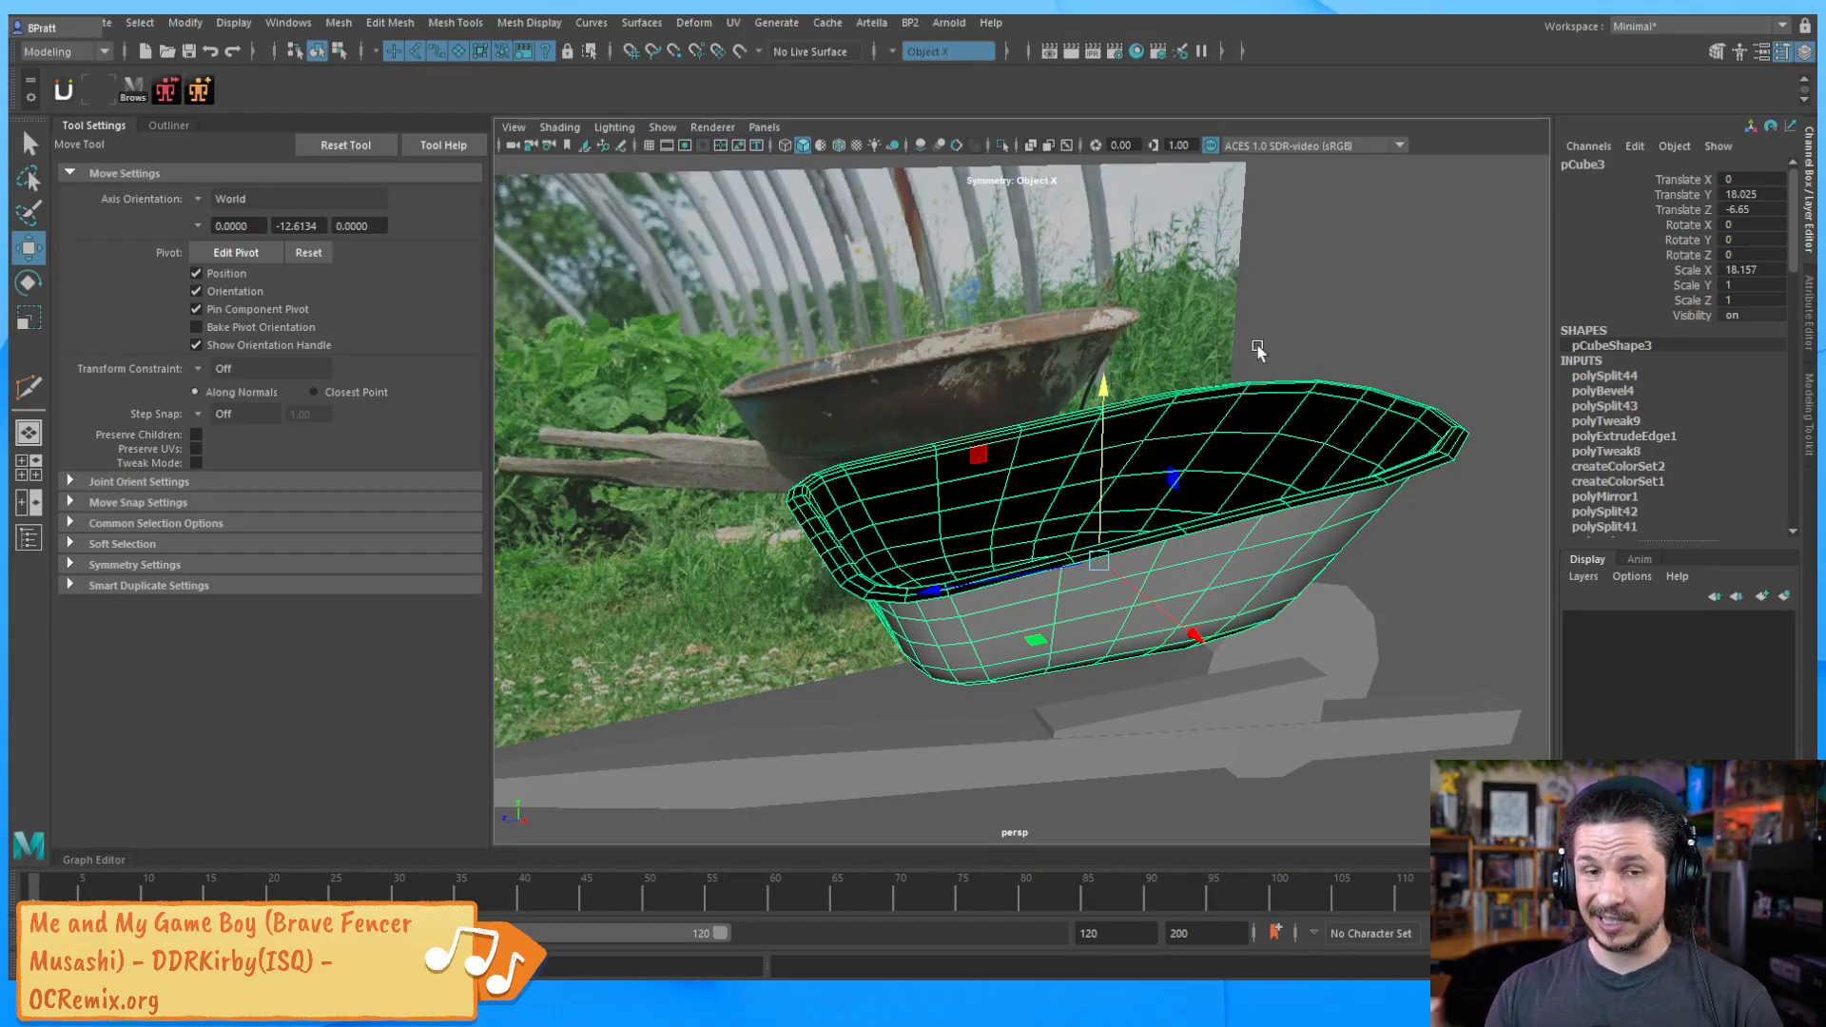
alt+right_drag(1241, 597, 1267, 574)
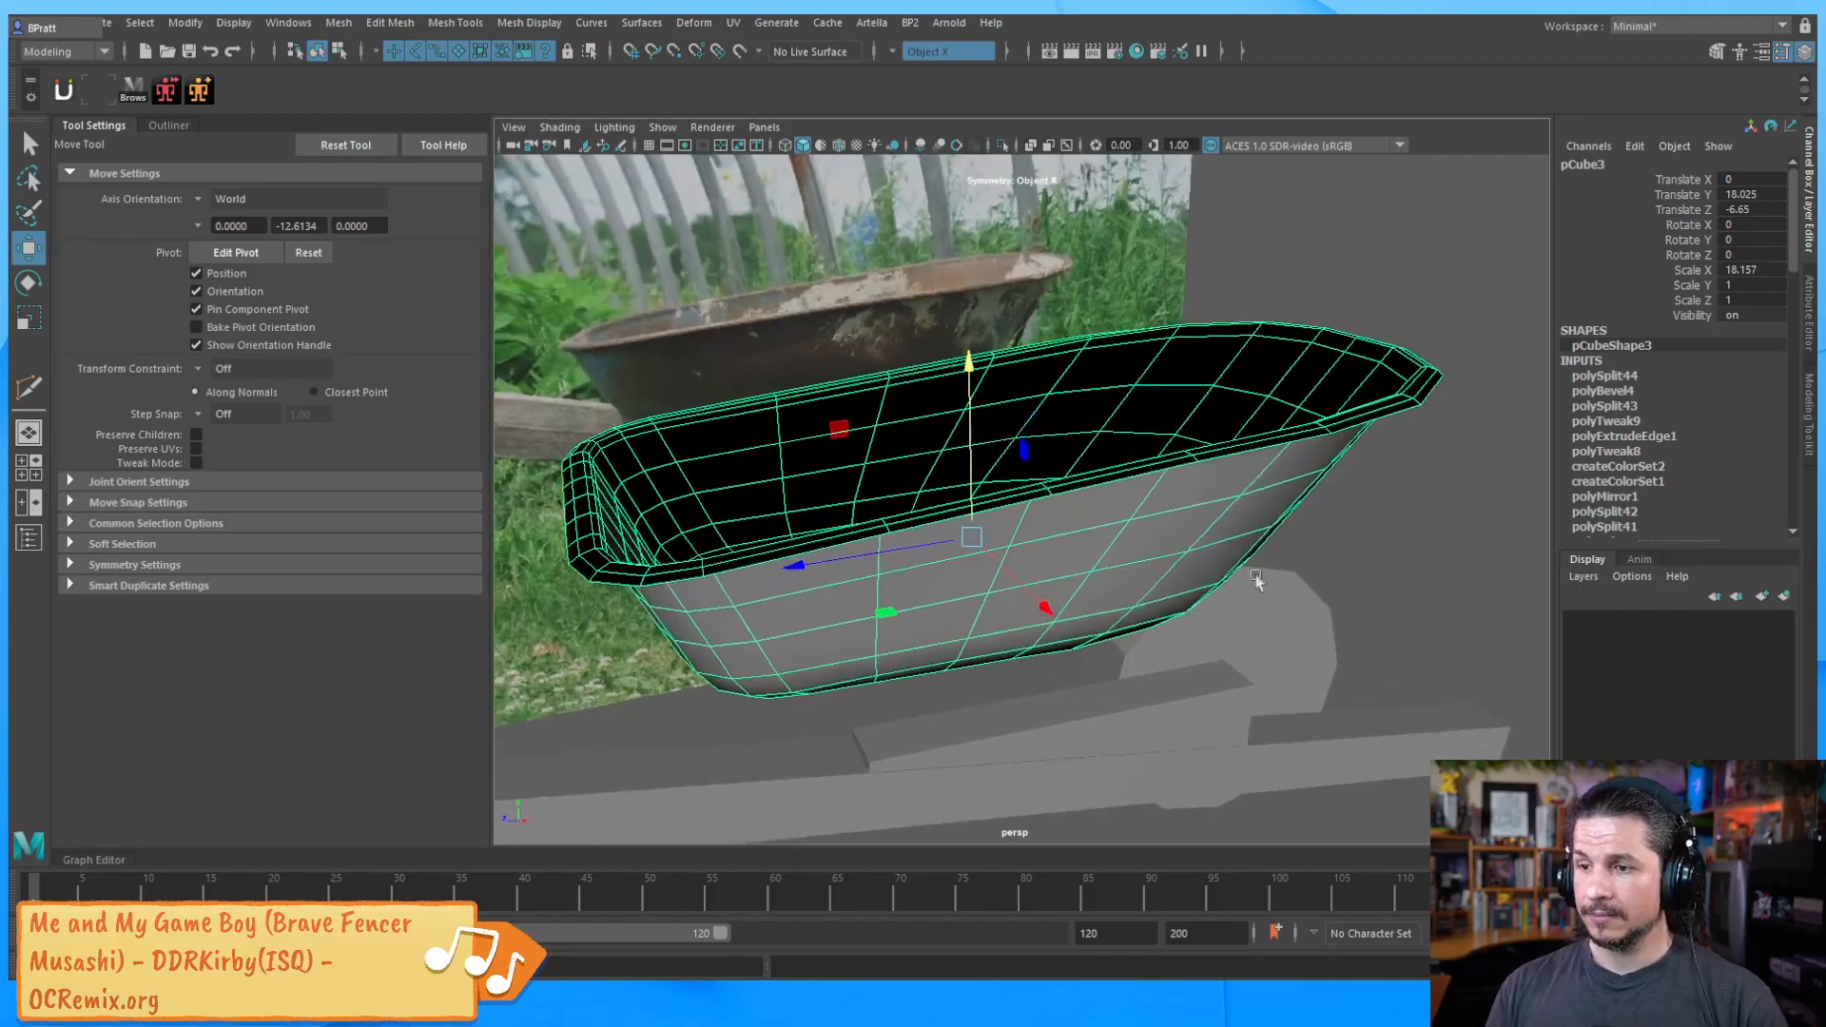
Extrude all of the tub's faces by a small thickness to turn it into a solid shell
alt+drag(1268, 575, 1264, 565)
alt+middle_drag(1037, 593, 1166, 562)
shift+right_drag(1168, 563, 1173, 552)
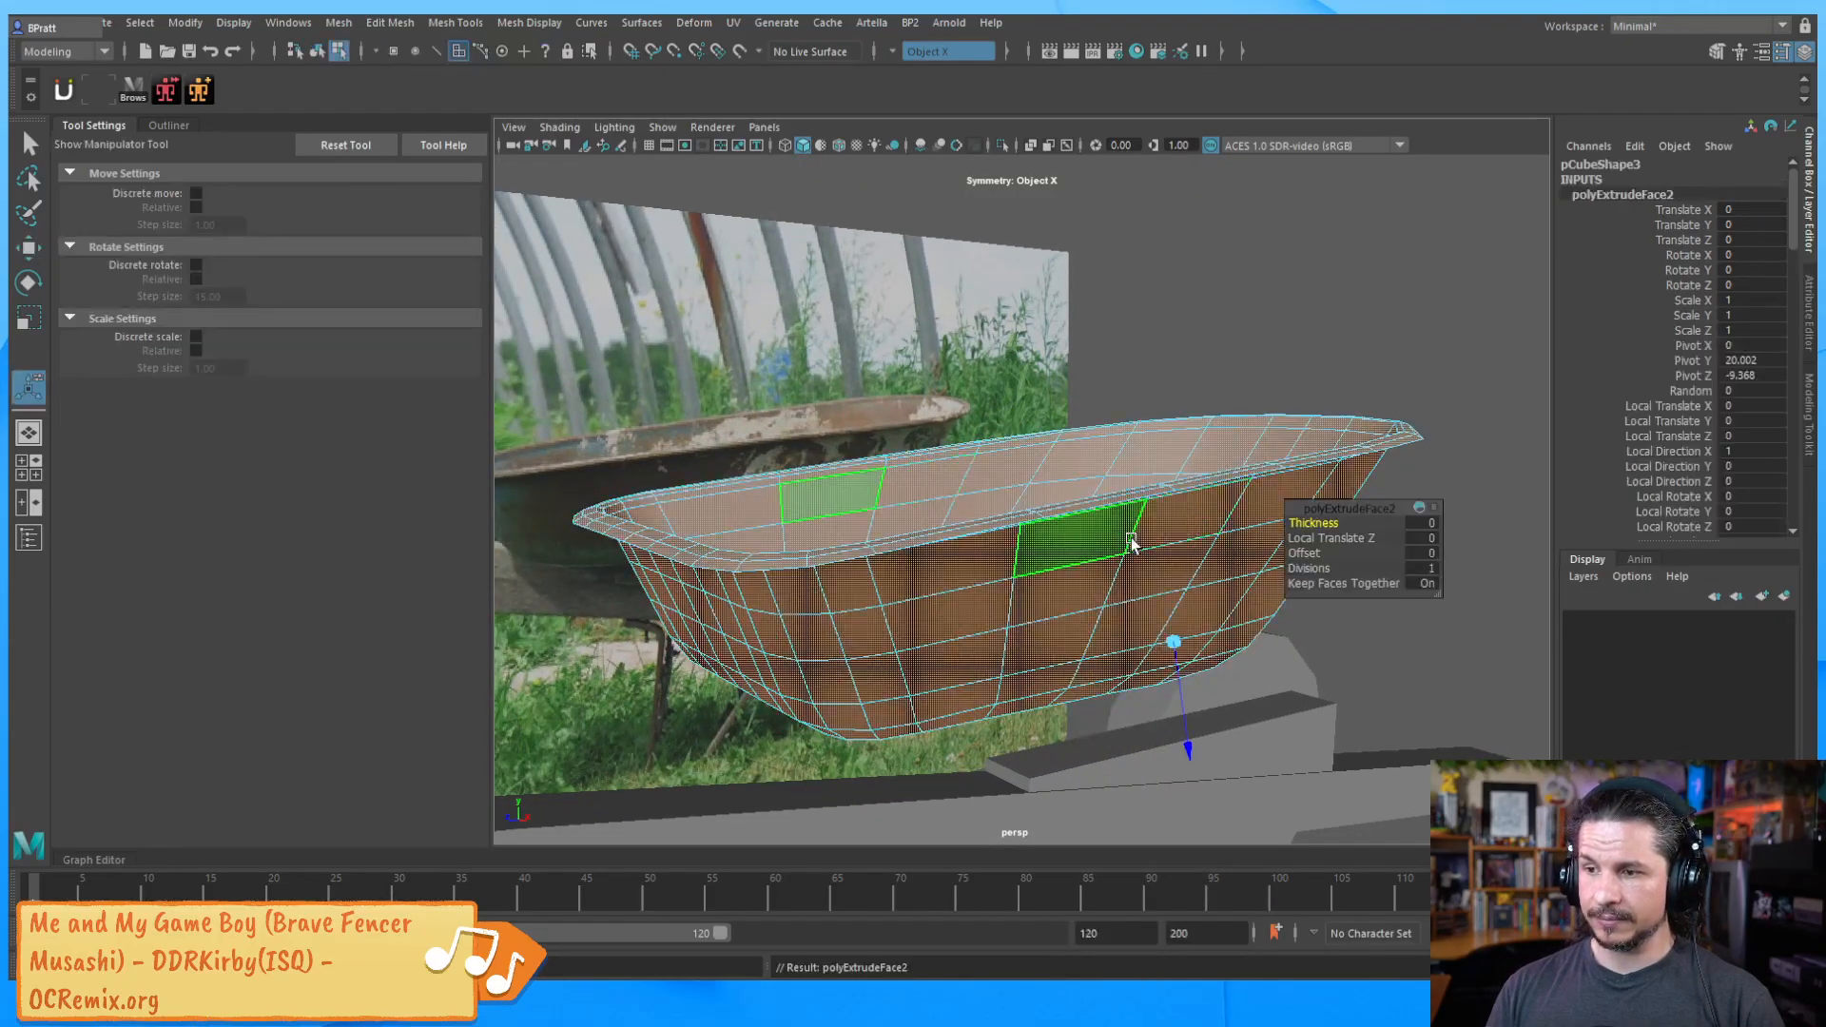
drag(1185, 743, 1191, 748)
alt+drag(1067, 664, 829, 620)
key(q)
key(F8)
click(1195, 567)
Examine the thickened tub from several angles and check the underside of its rim with and without smooth preview
alt+right_drag(916, 606, 802, 554)
alt+middle_drag(989, 570, 734, 546)
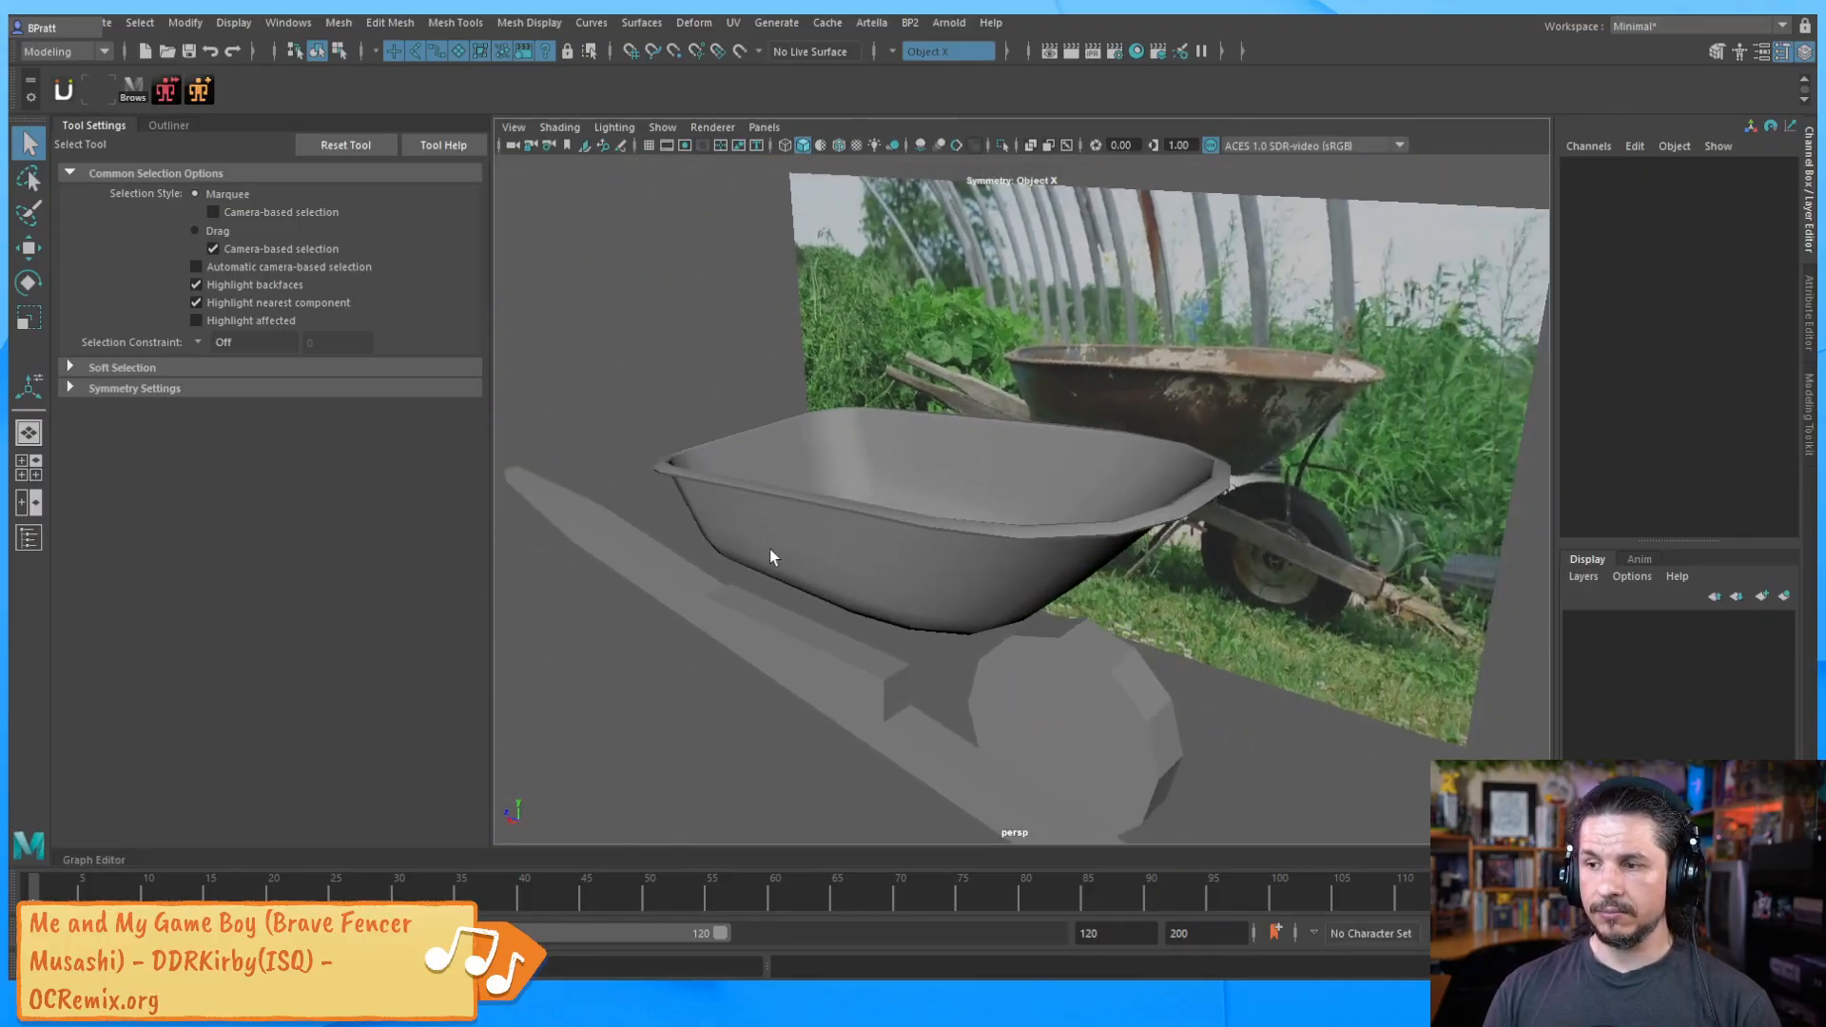
alt+drag(734, 551, 986, 595)
click(986, 593)
click(664, 738)
alt+drag(664, 738, 765, 686)
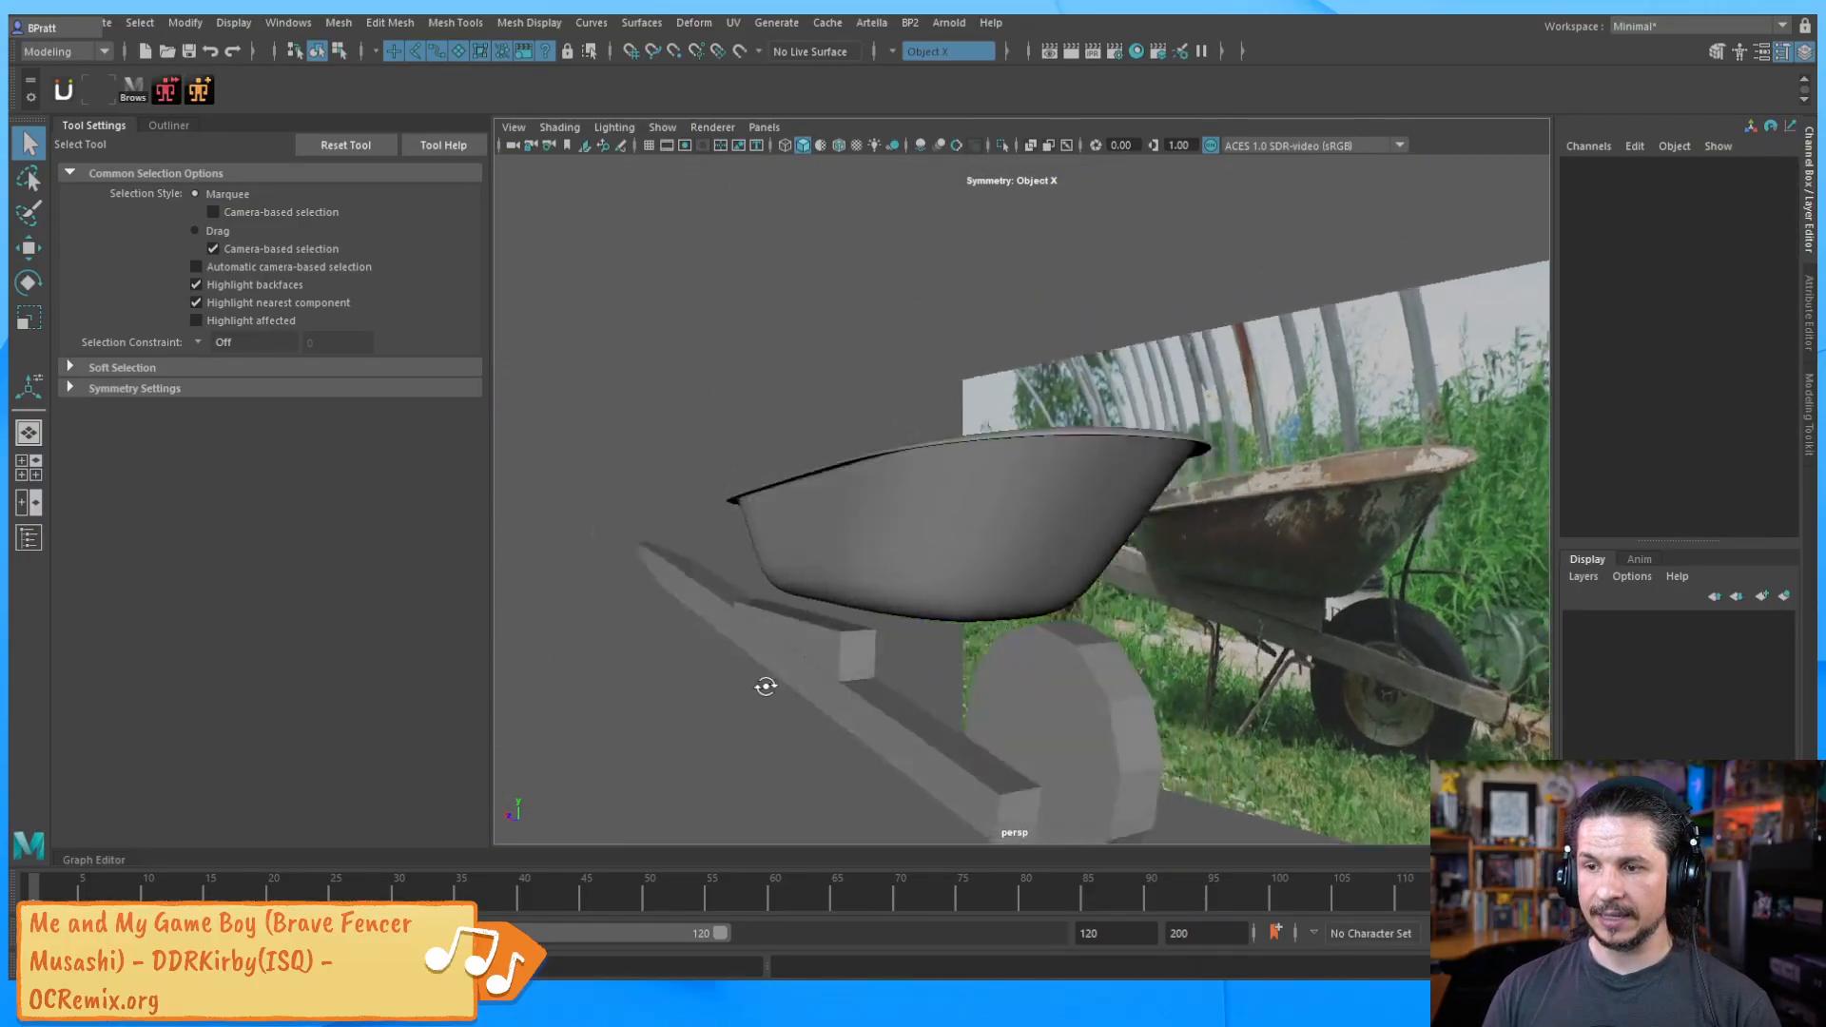
alt+right_drag(969, 616, 1242, 546)
alt+drag(1008, 591, 856, 576)
scroll(1122, 575, down, 5)
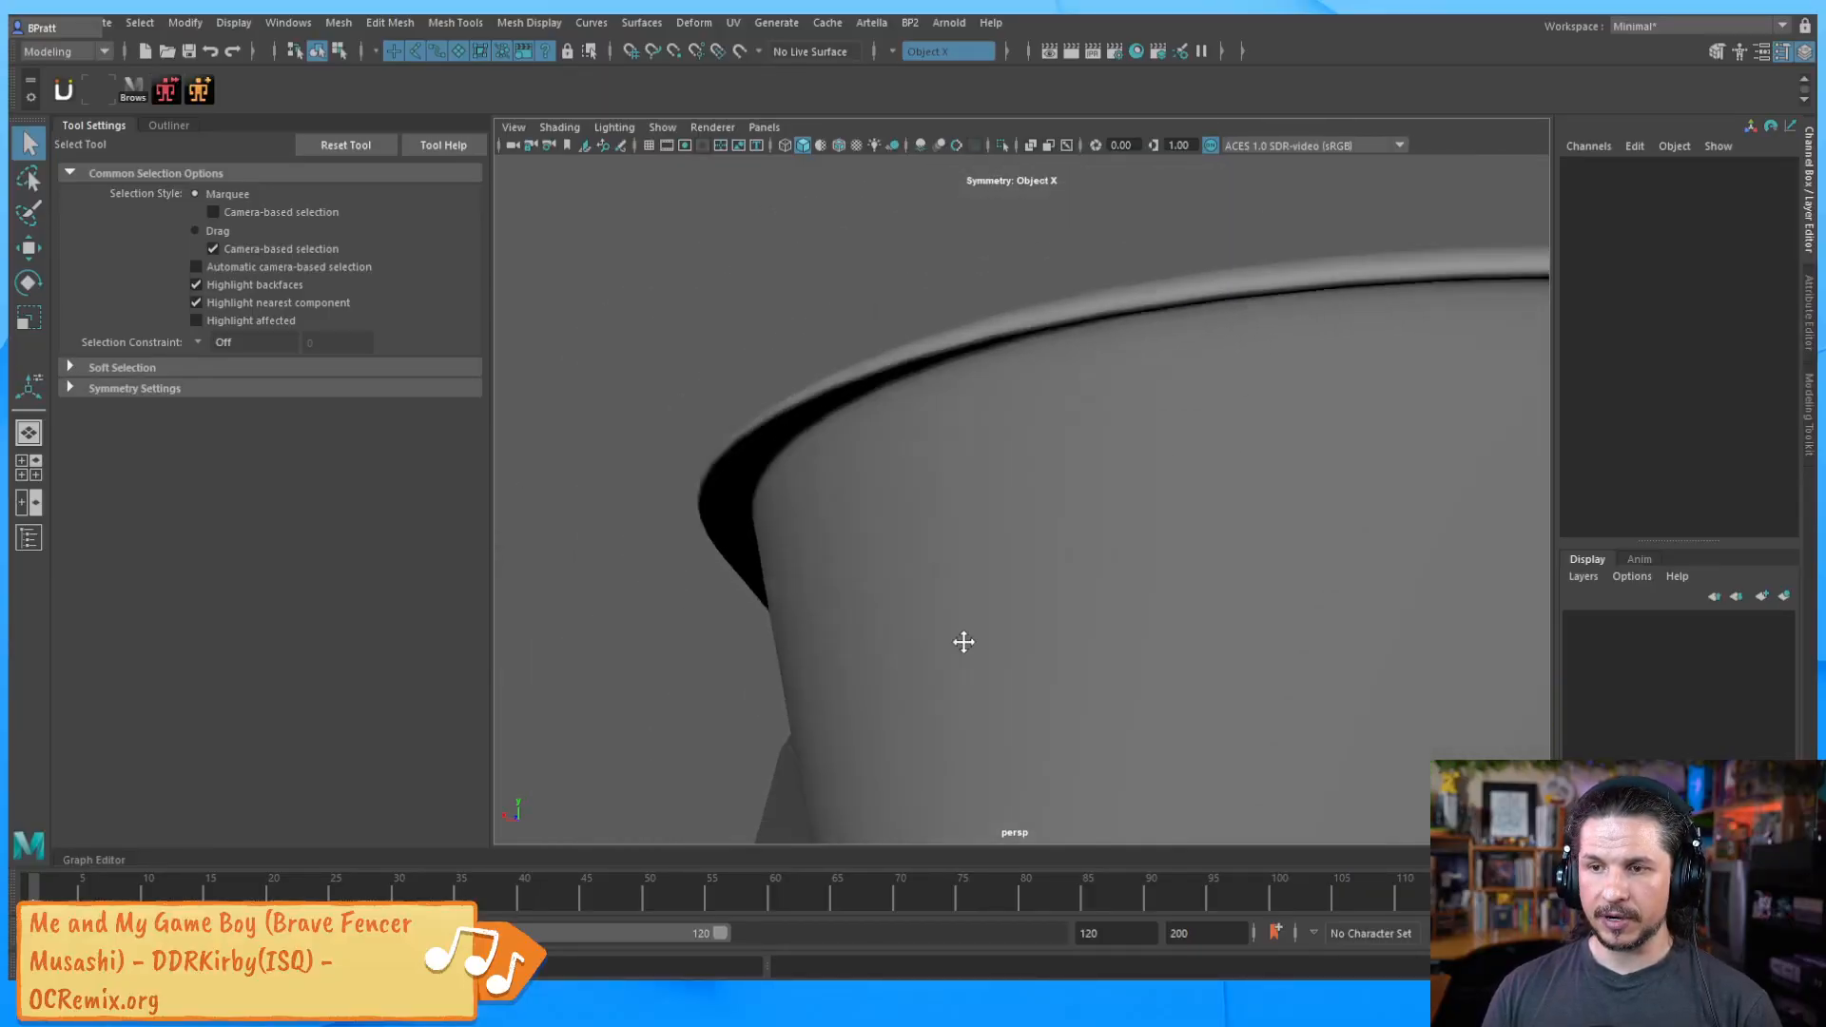
click(973, 631)
scroll(858, 643, down, 2)
mouse_move(858, 642)
alt+mouse_down()
mouse_move(814, 659)
mouse_move(871, 616)
alt+mouse_up()
key(3)
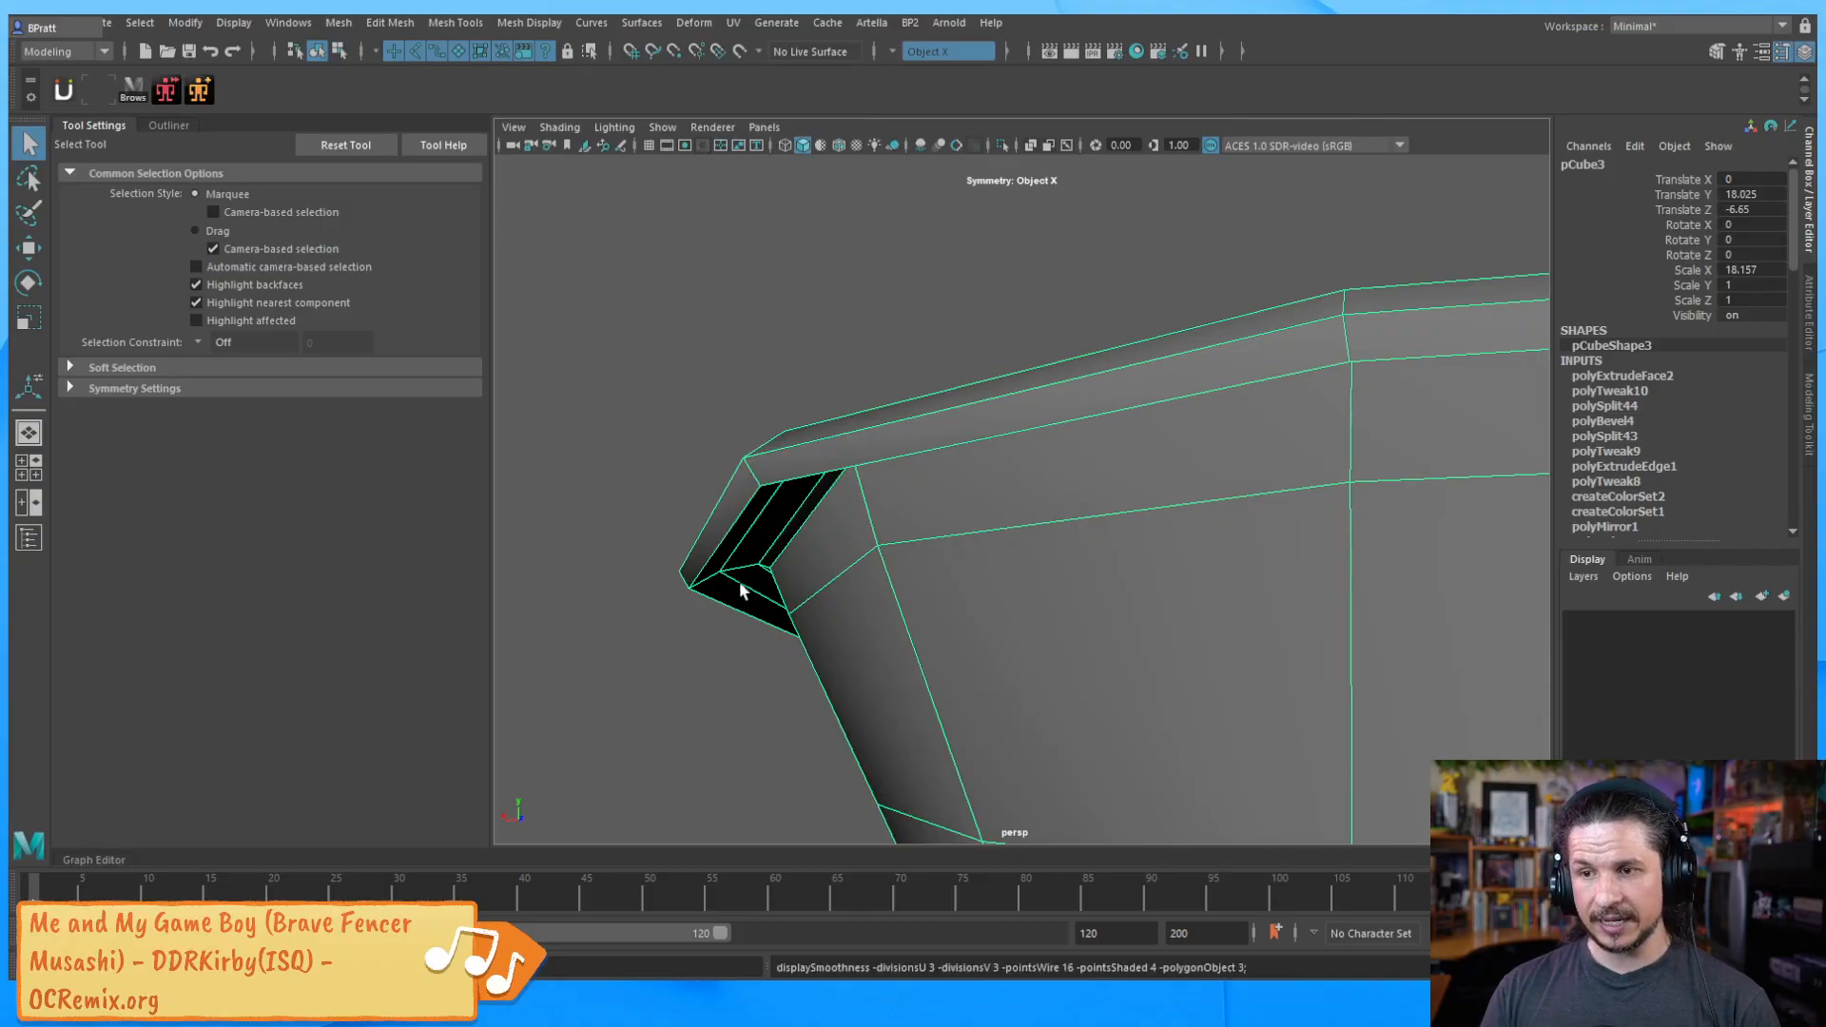
key(1)
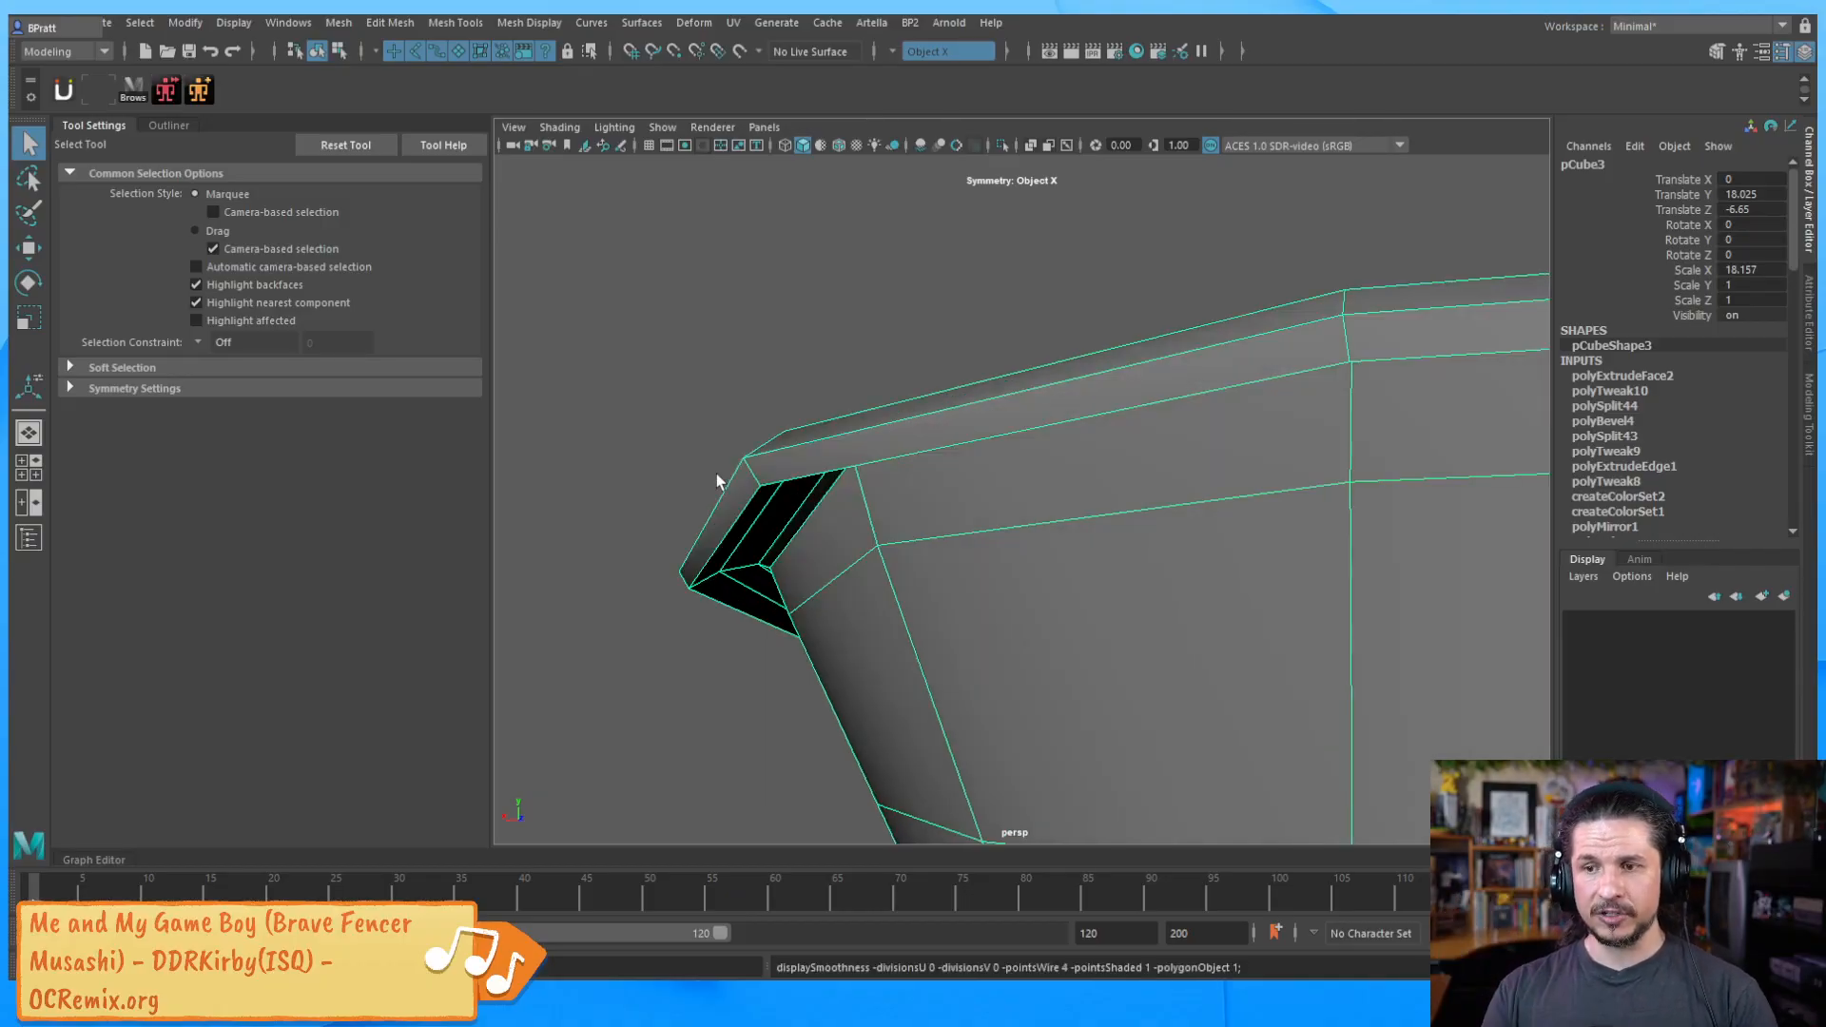
Insert an edge loop with Multi-Cut along the outer lip of the rim, between its upper and lower edges
right_drag(717, 471, 655, 512)
key(F8)
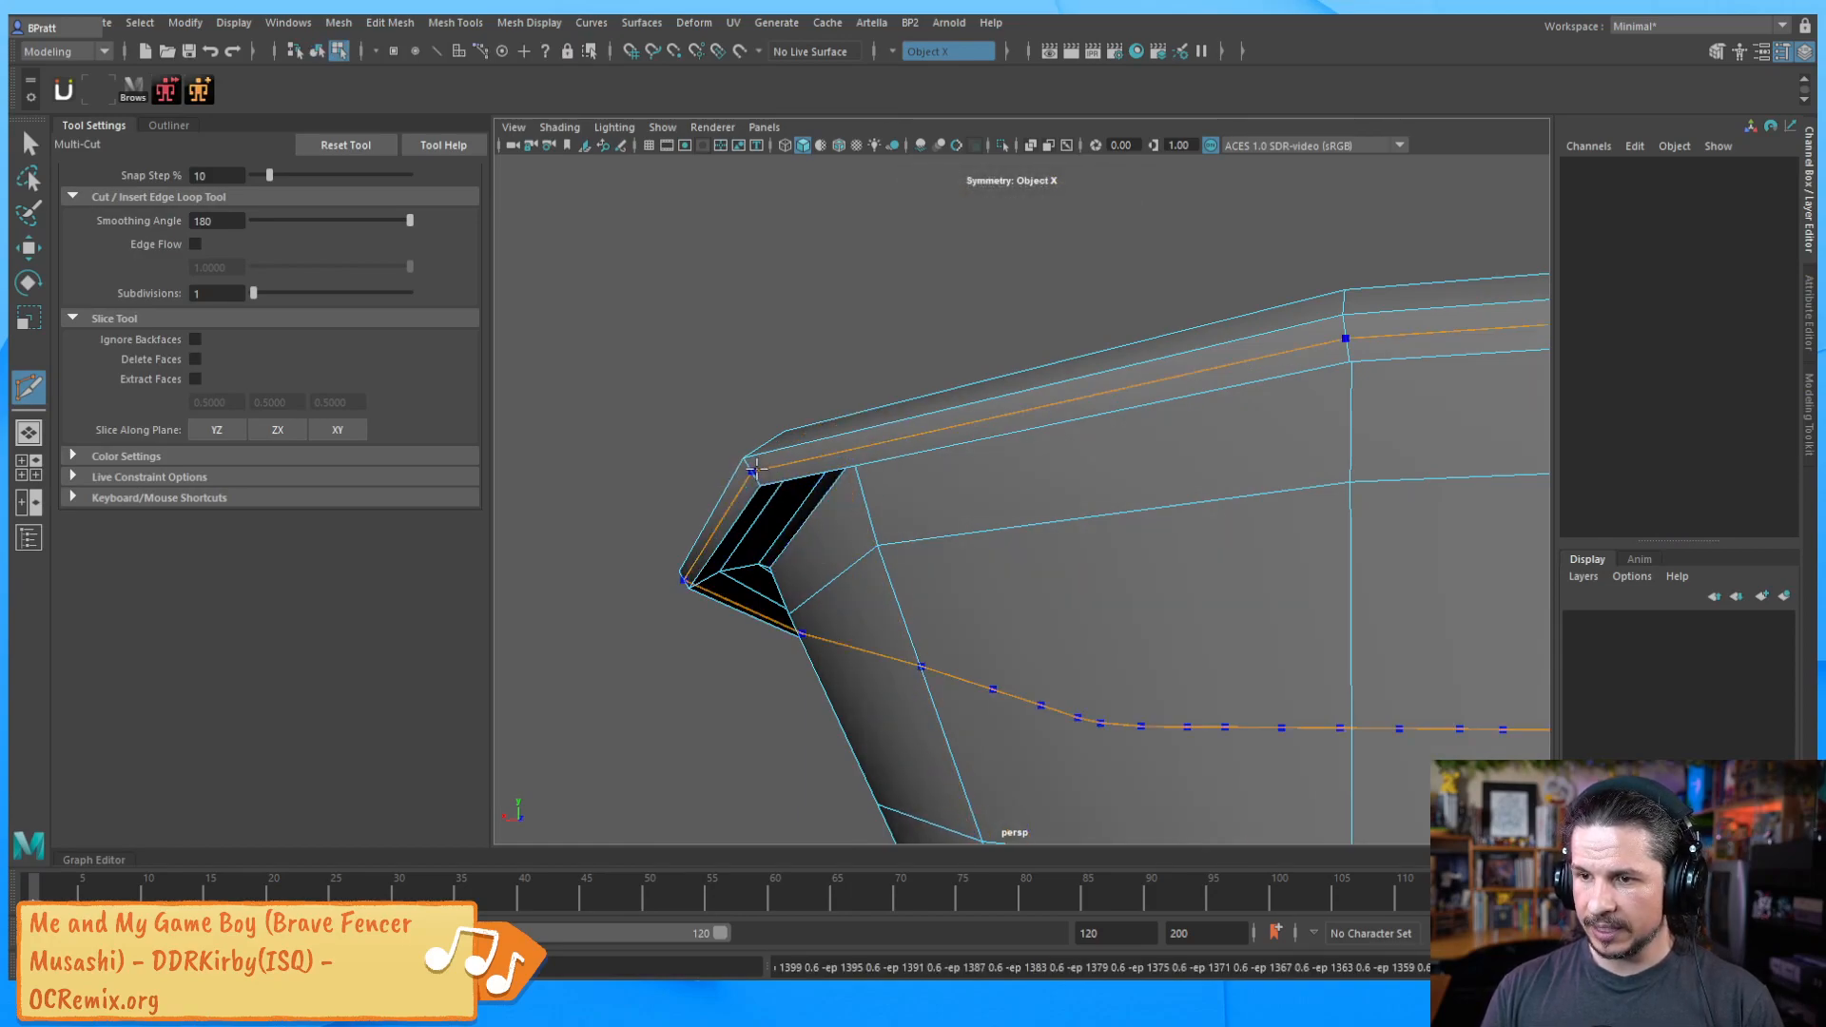
click(756, 458)
Select the upper and lower edge loops of the rim's outer lip and bevel them
key(w)
right_drag(774, 399, 795, 438)
click(800, 461)
double_click(801, 461)
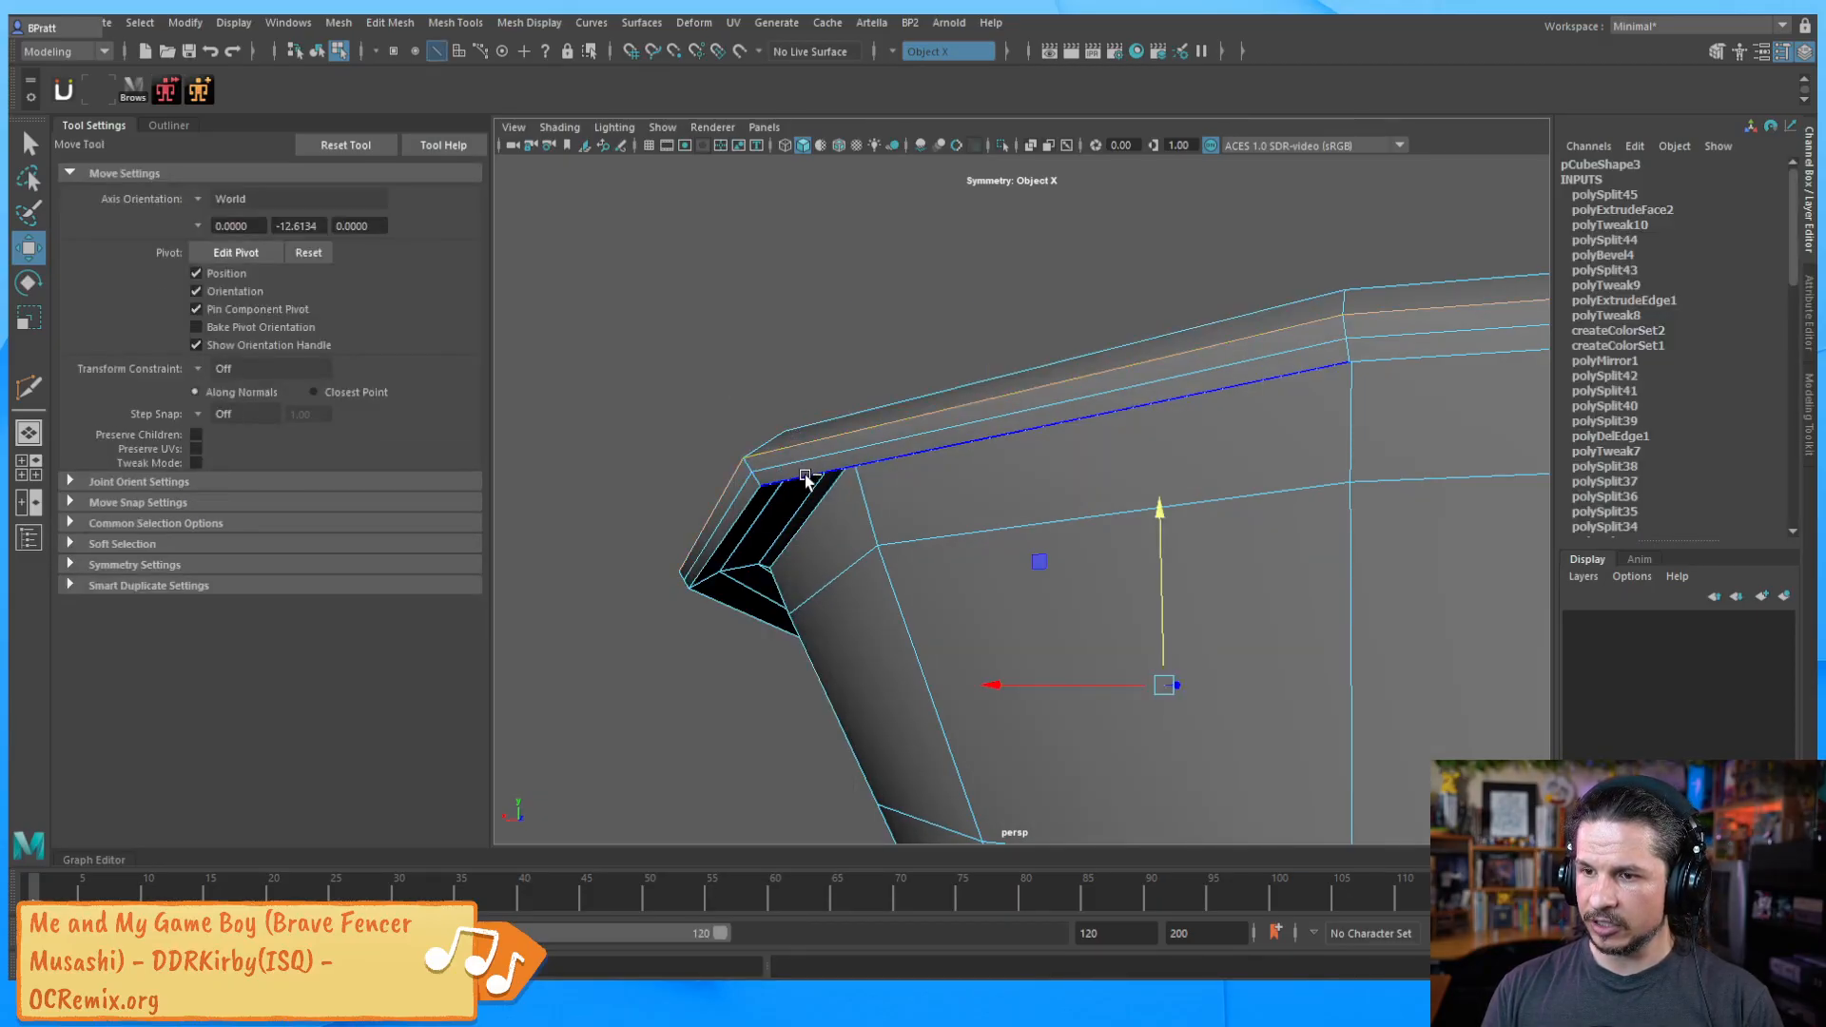
shift+right_drag(664, 469, 683, 476)
key(q)
key(F8)
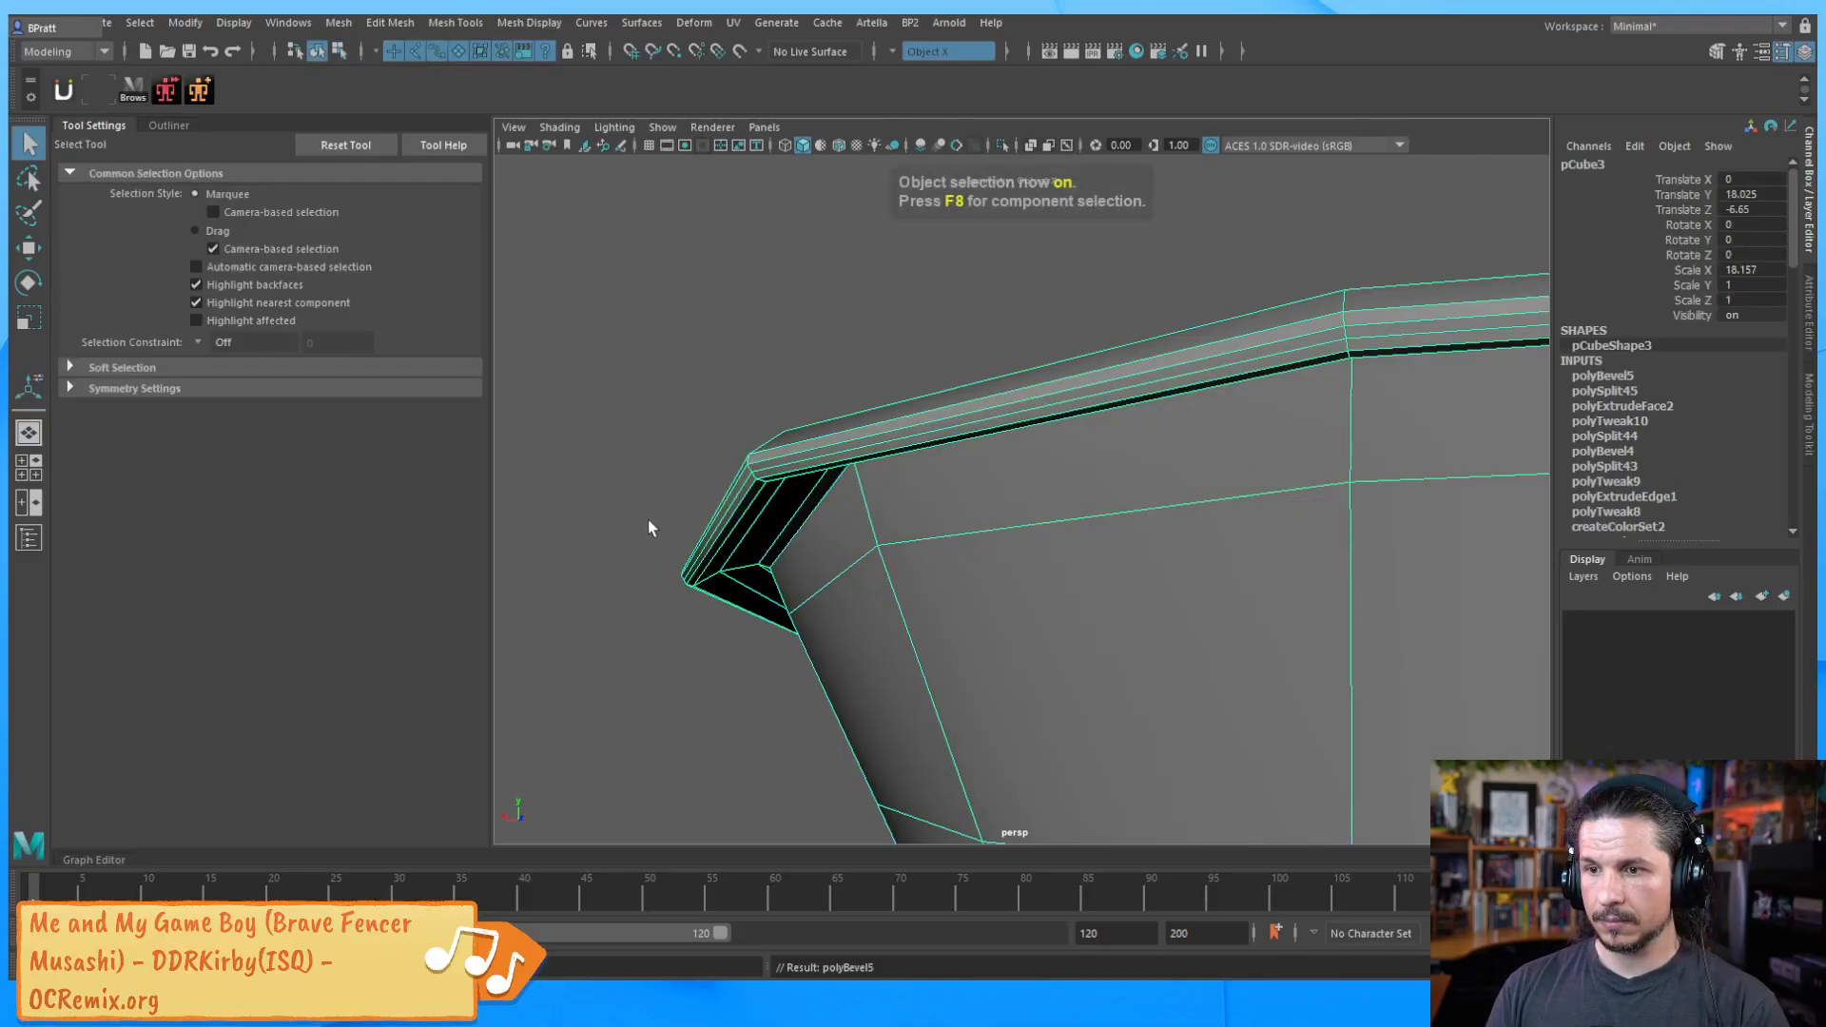
Turn on smooth preview for the tub and examine the bevelled rim against the reference photo
click(650, 521)
alt+right_drag(819, 481, 684, 547)
click(802, 669)
click(559, 502)
alt+drag(559, 502, 589, 580)
alt+right_drag(590, 580, 923, 549)
alt+drag(923, 549, 1276, 601)
click(876, 681)
key(3)
click(1324, 609)
key(F8)
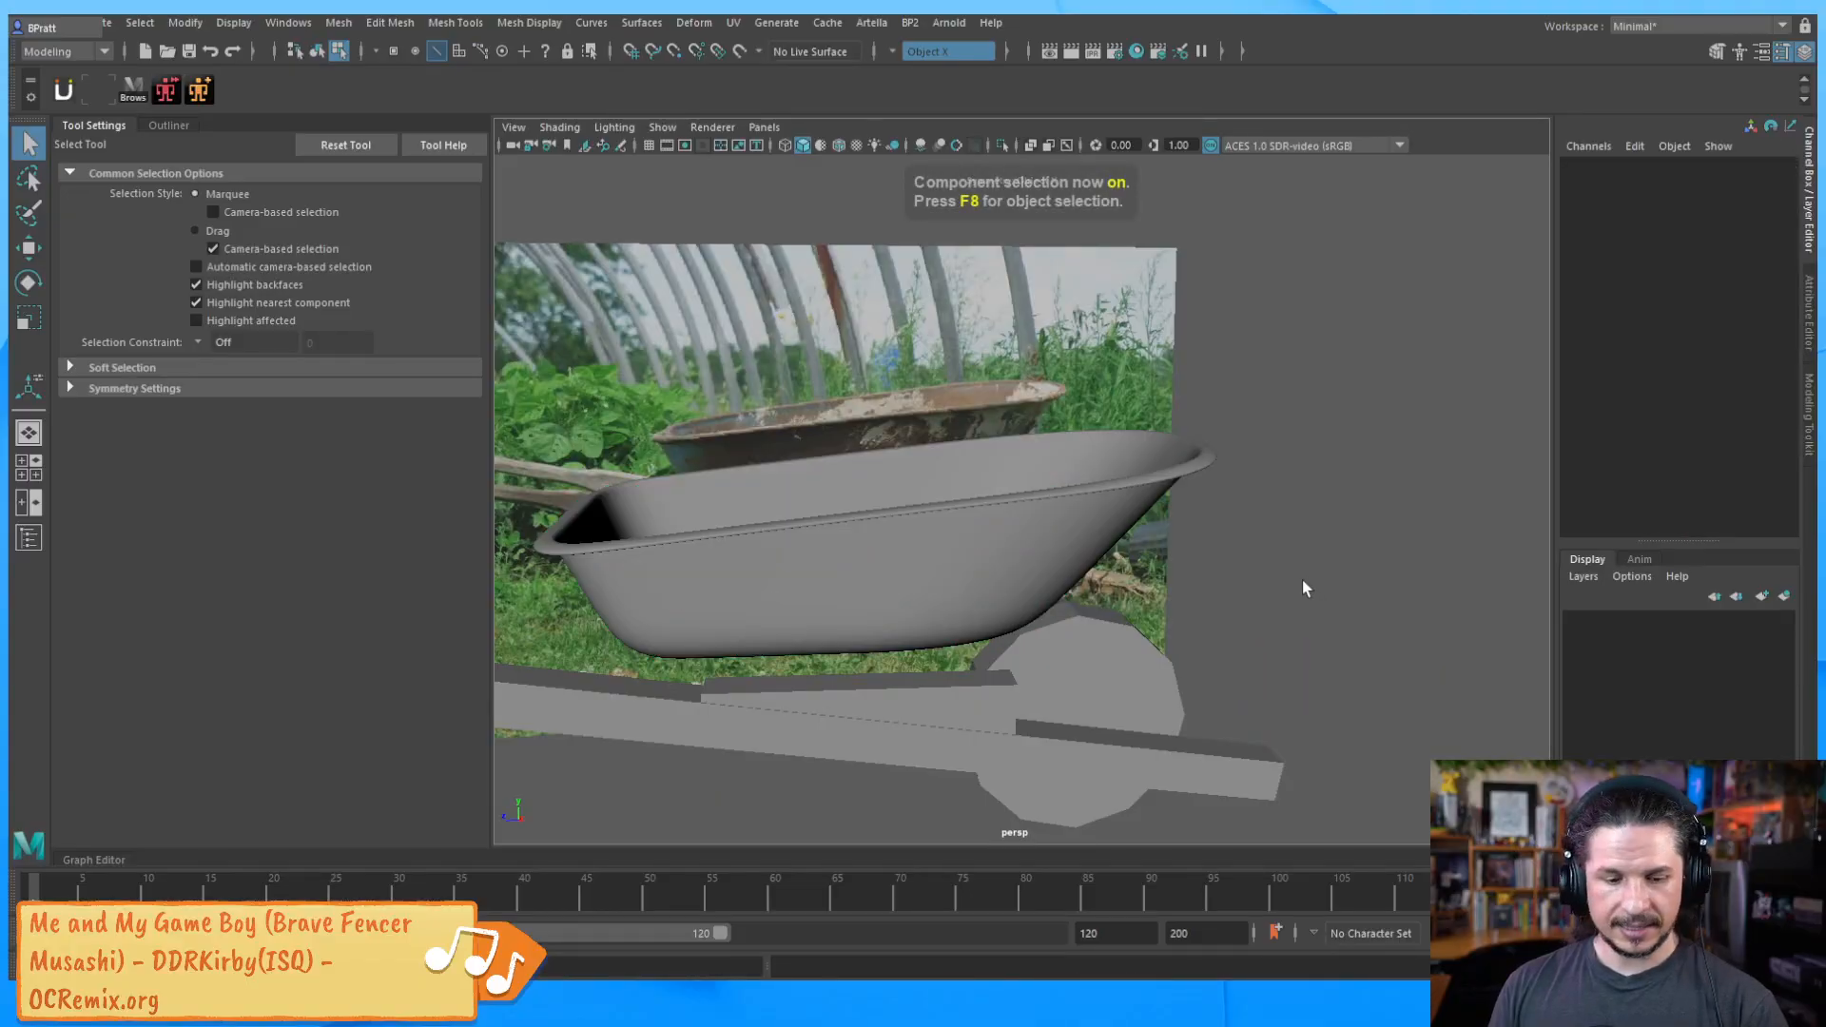
alt+drag(1312, 533, 903, 561)
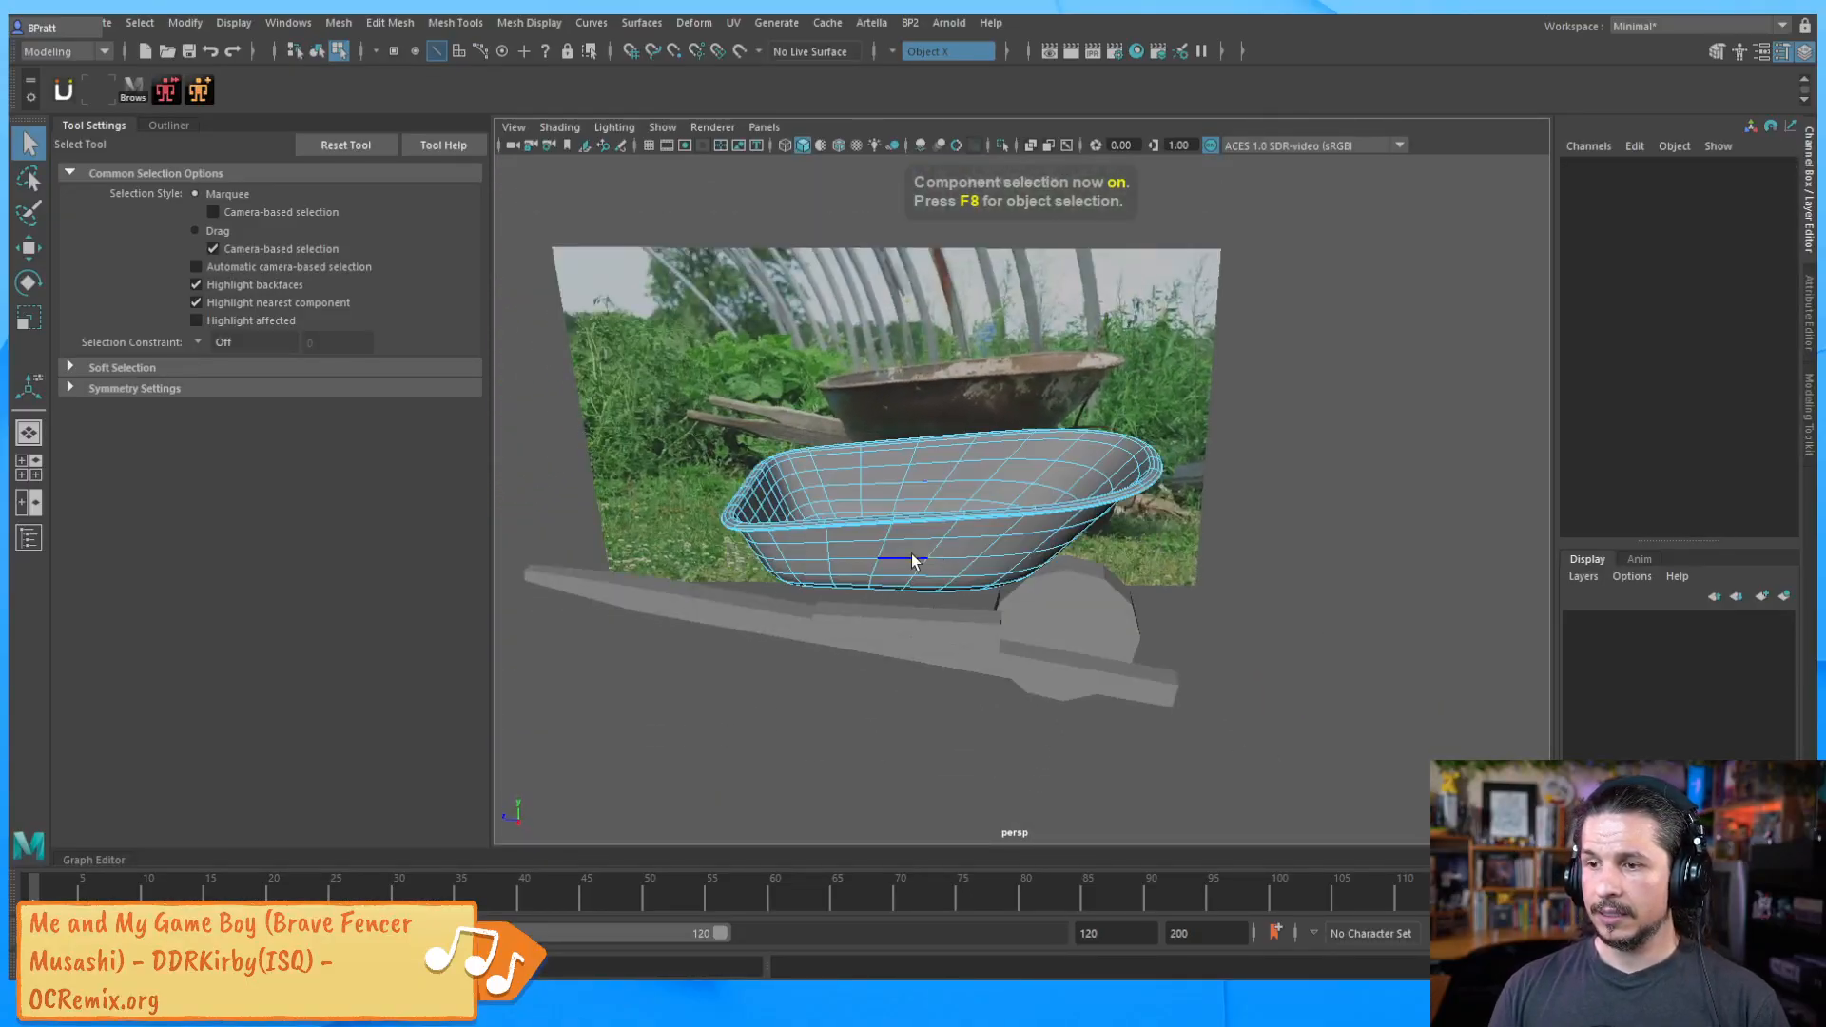
click(903, 561)
key(w)
key(F8)
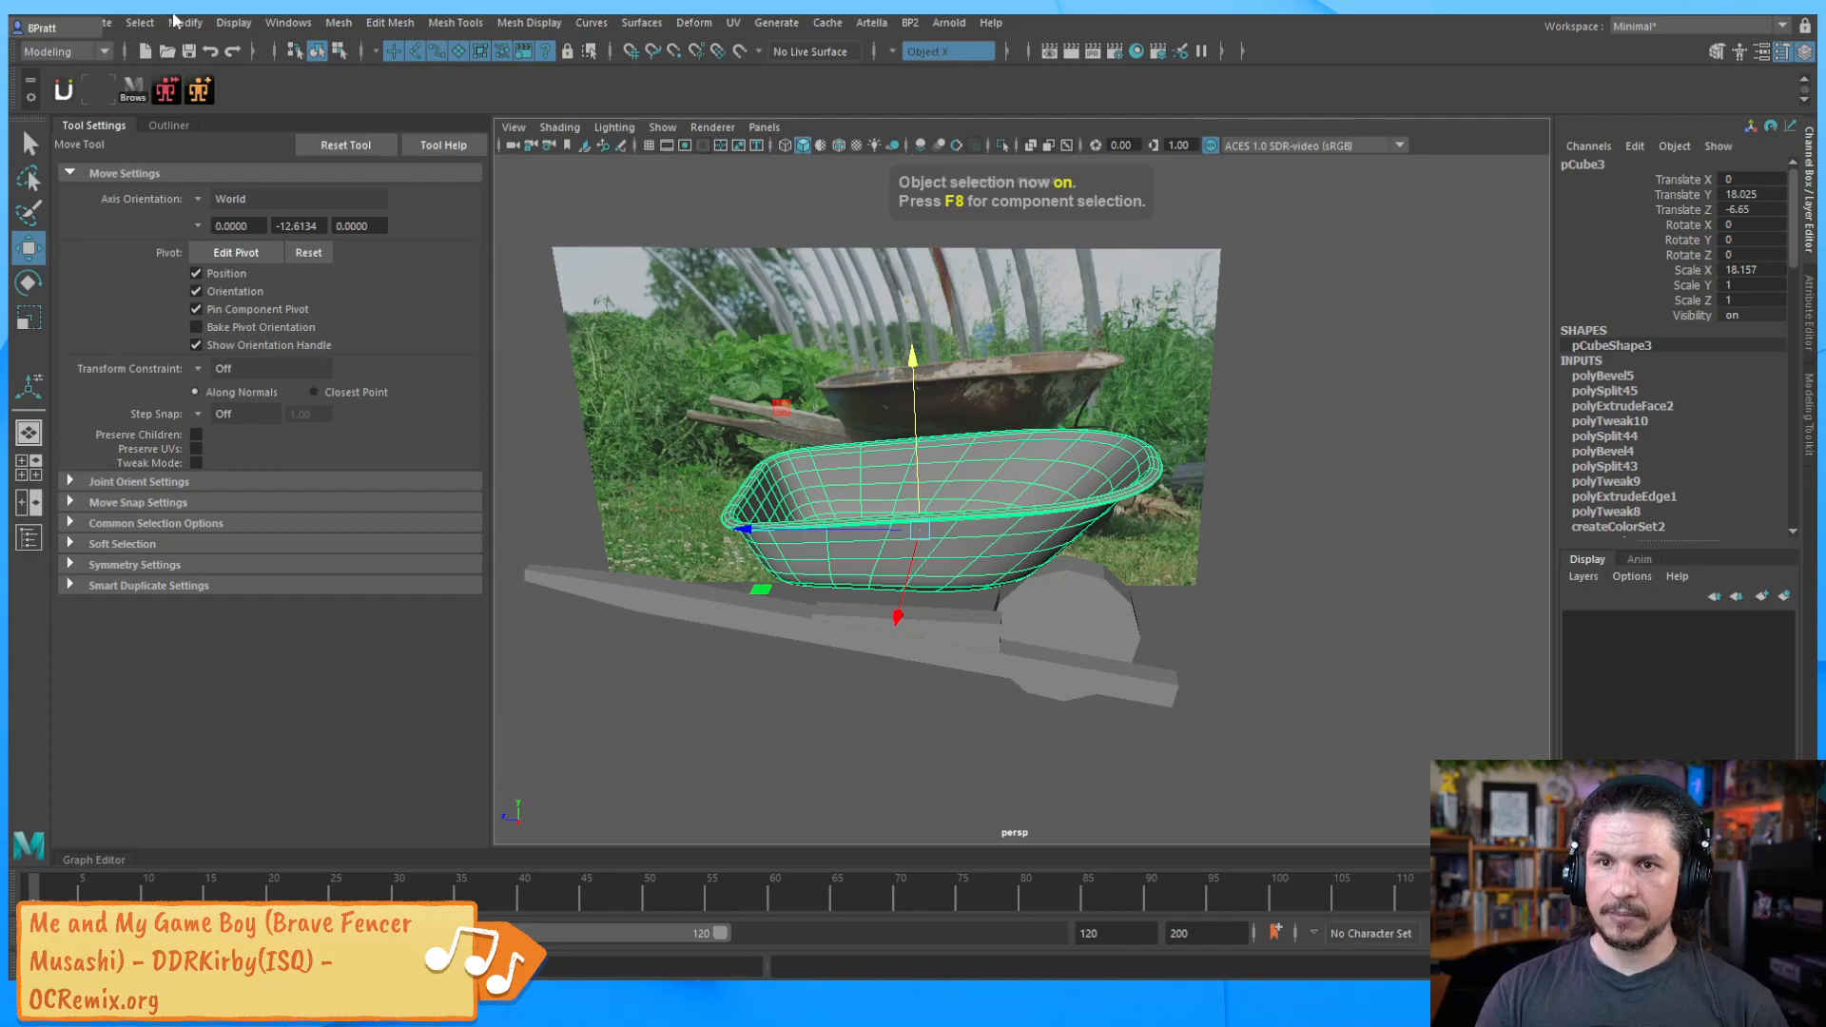
click(288, 21)
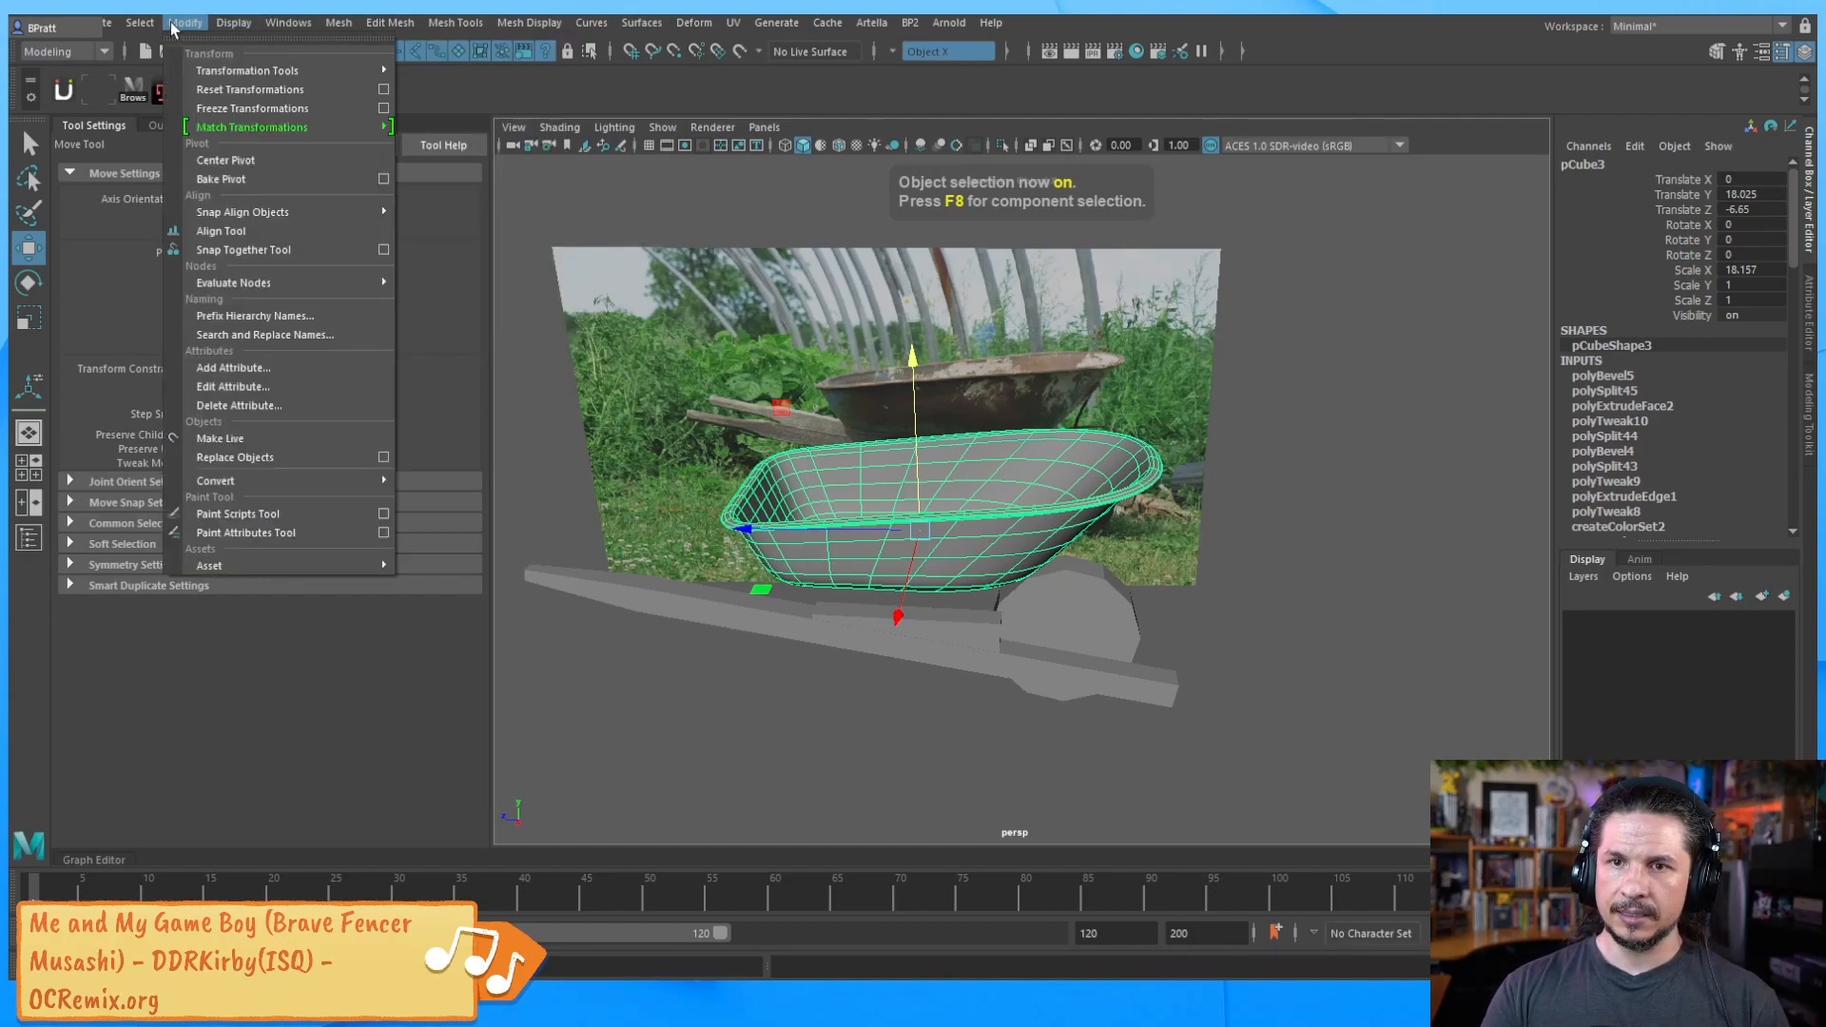
click(1329, 595)
Create a polygon cube and scale it uniformly to about 30.4
key(space)
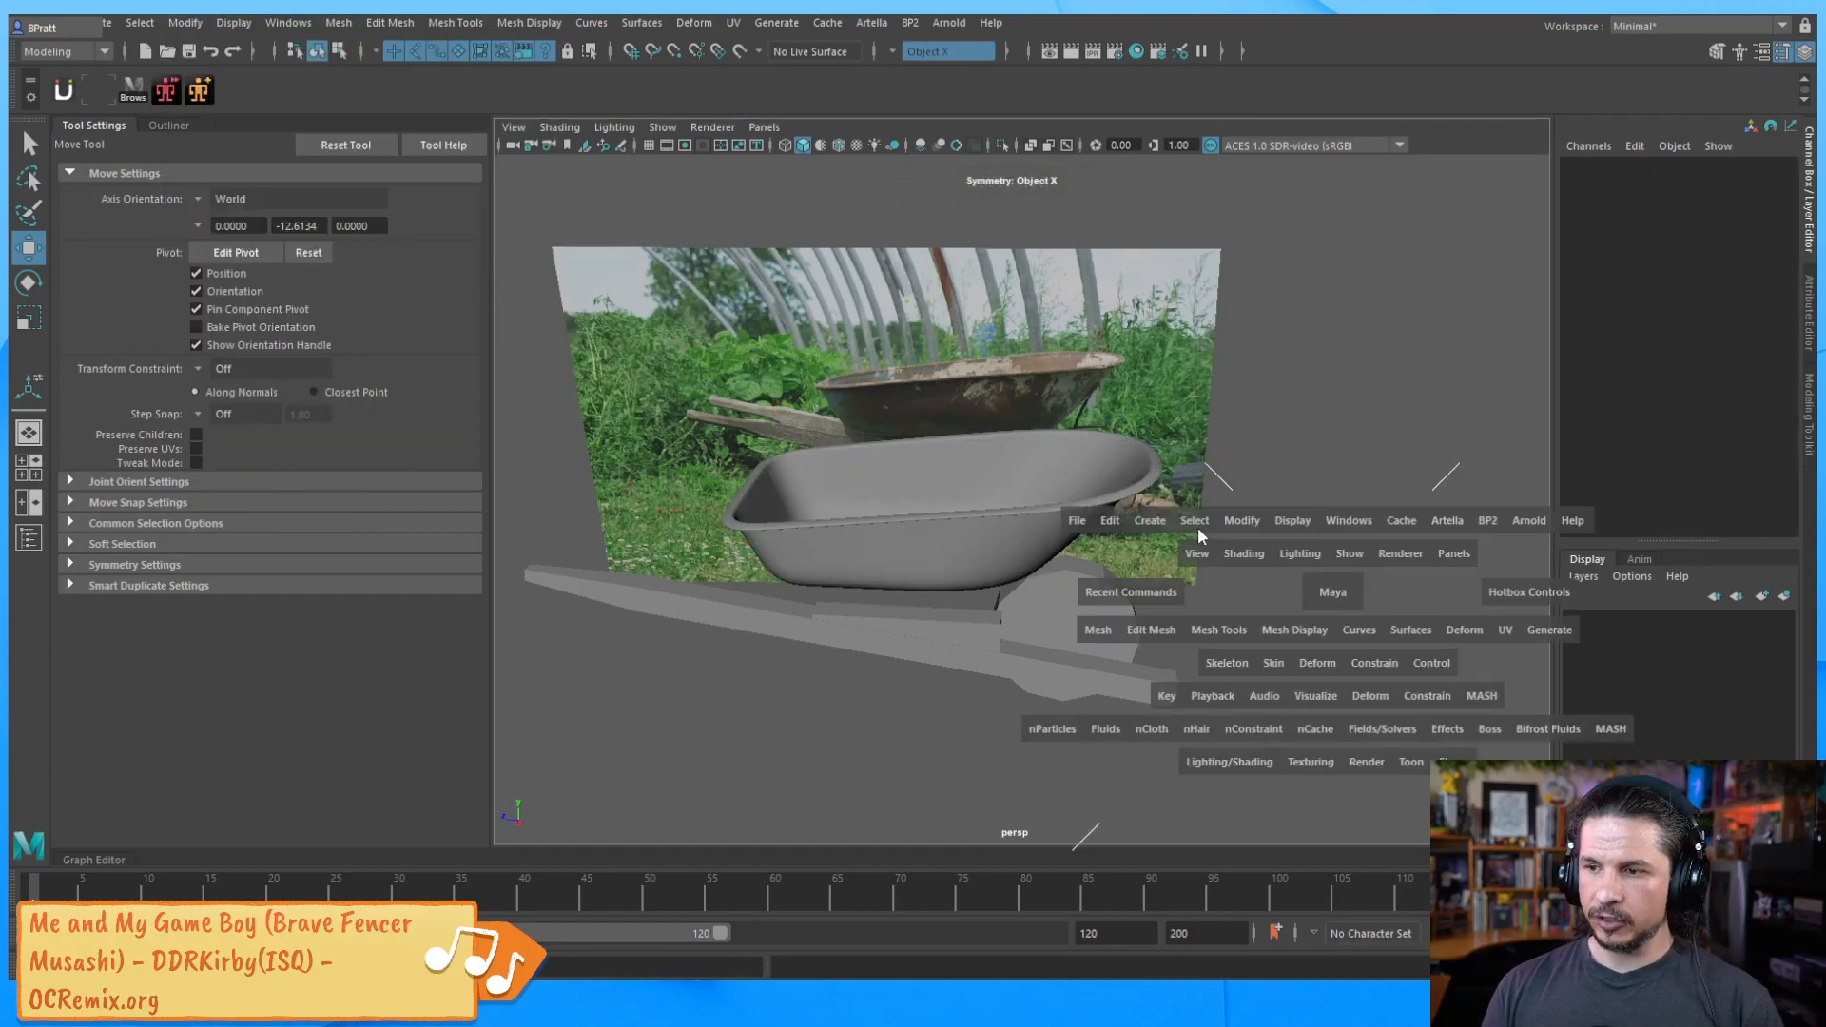
click(1151, 522)
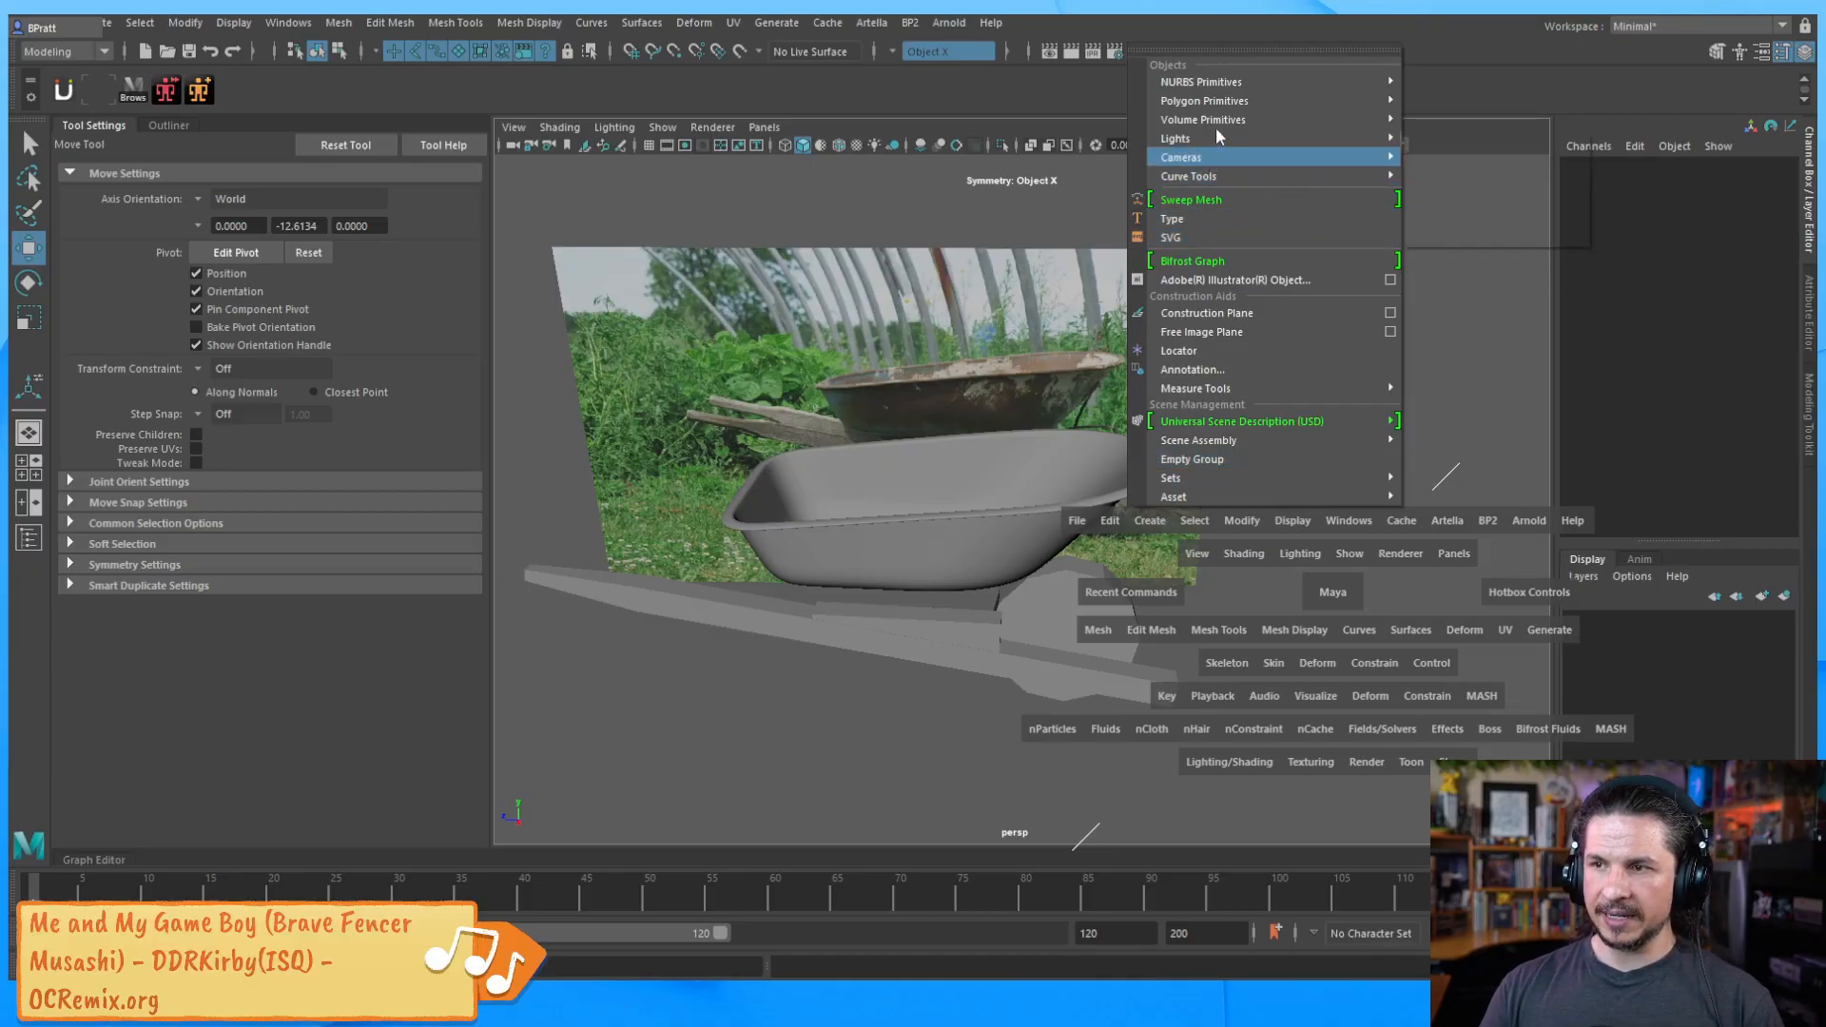
mouse_move(1221, 101)
click(1449, 120)
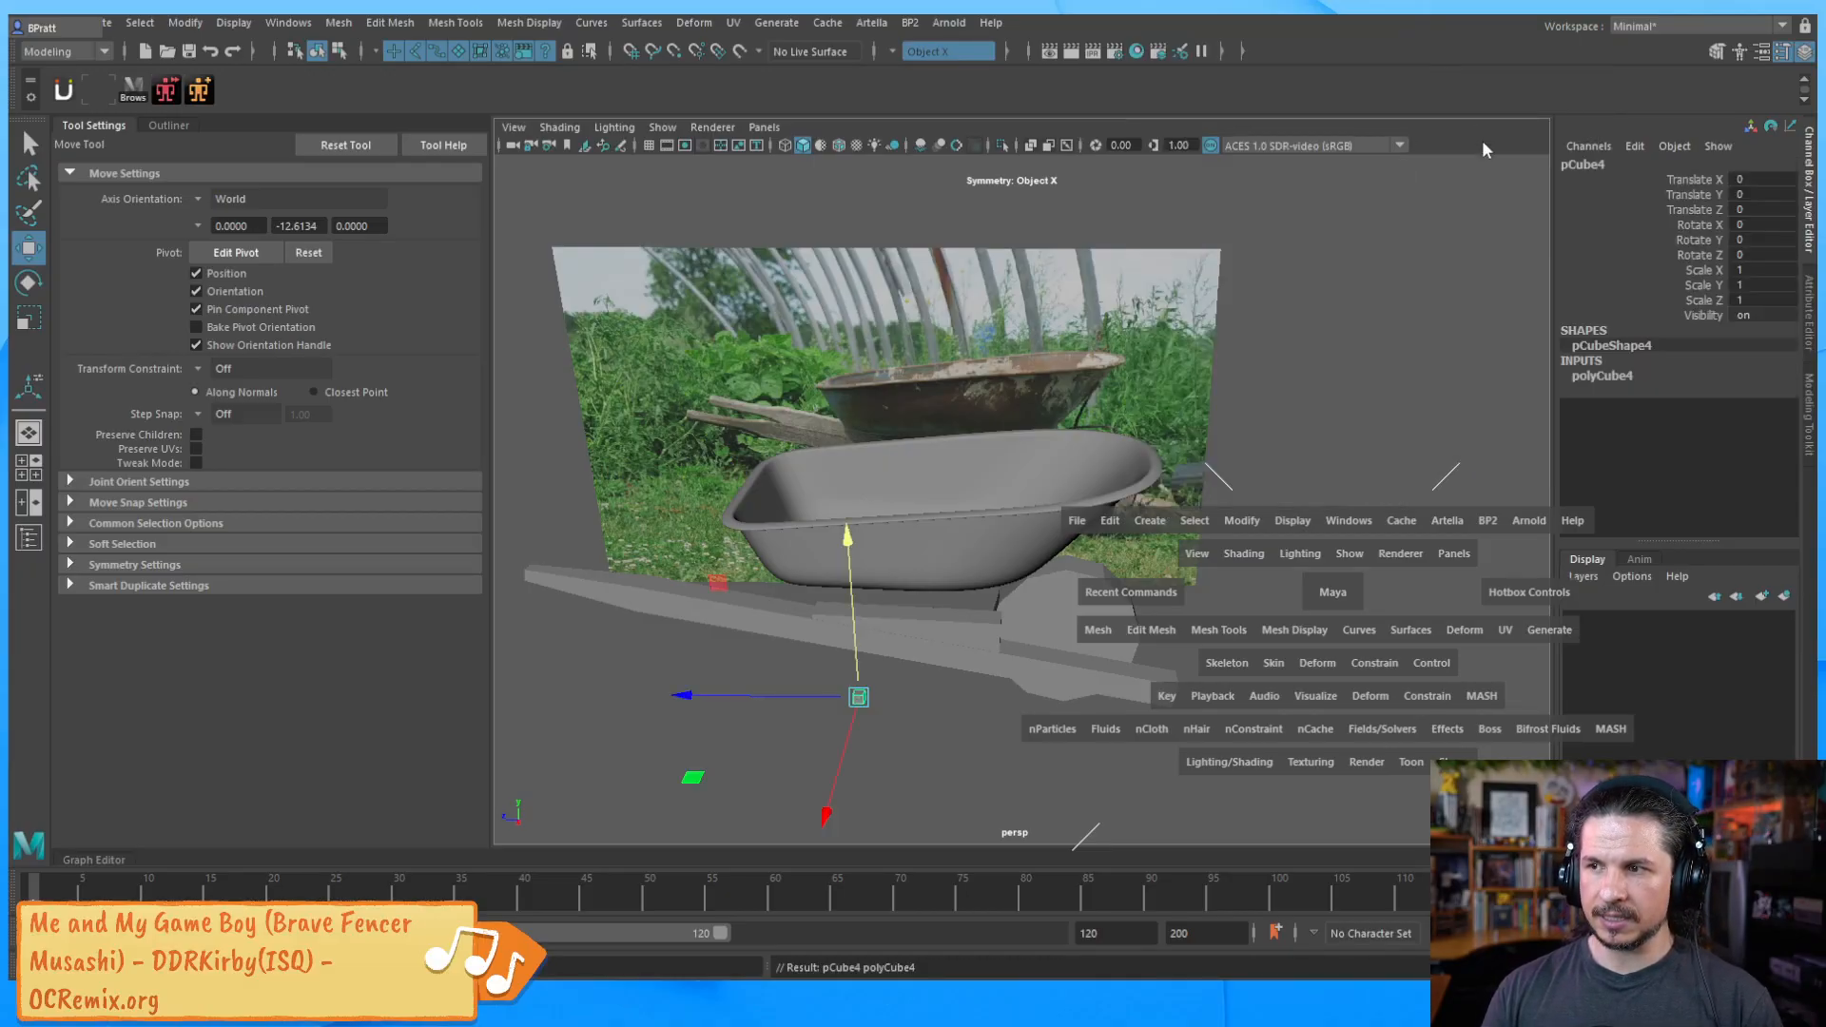
key(r)
drag(887, 696, 1120, 685)
key(w)
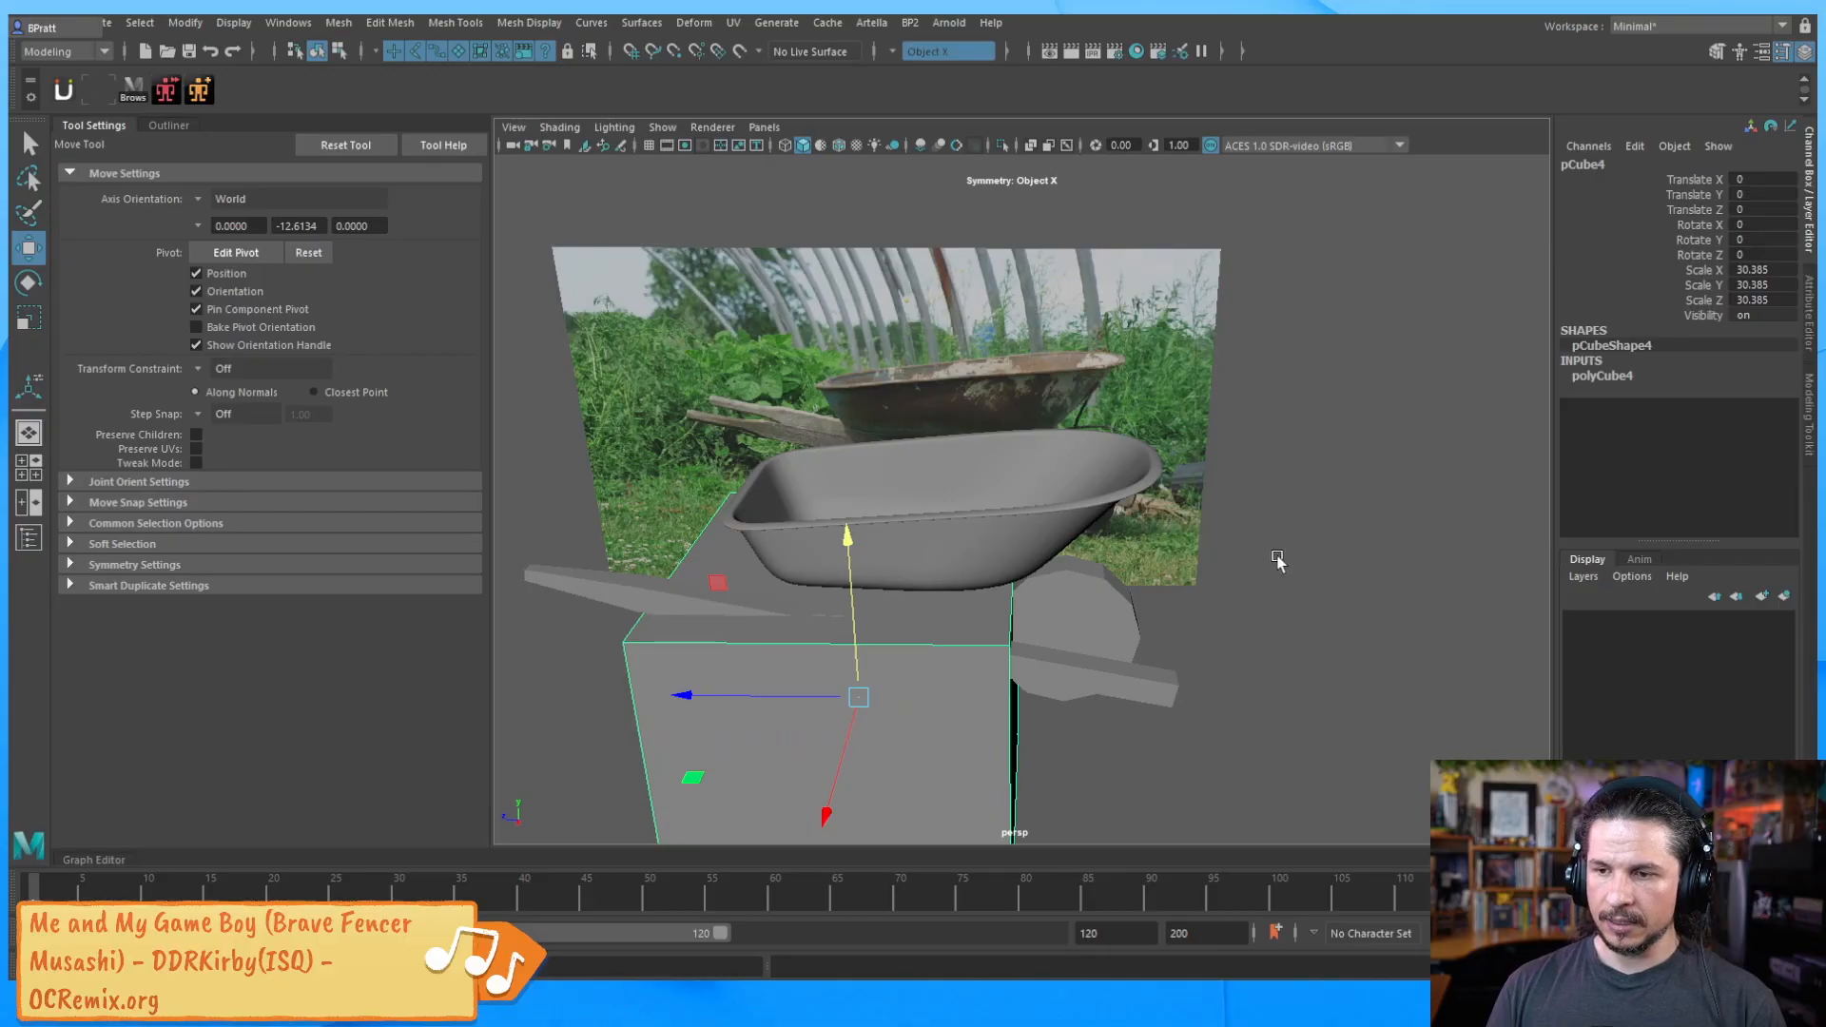
Move the cube along Z to about -70, clear of the wheelbarrow's wheel end
alt+right_drag(1291, 559, 870, 620)
alt+middle_drag(870, 620, 868, 558)
drag(770, 567, 1202, 588)
alt+middle_drag(1200, 556, 942, 567)
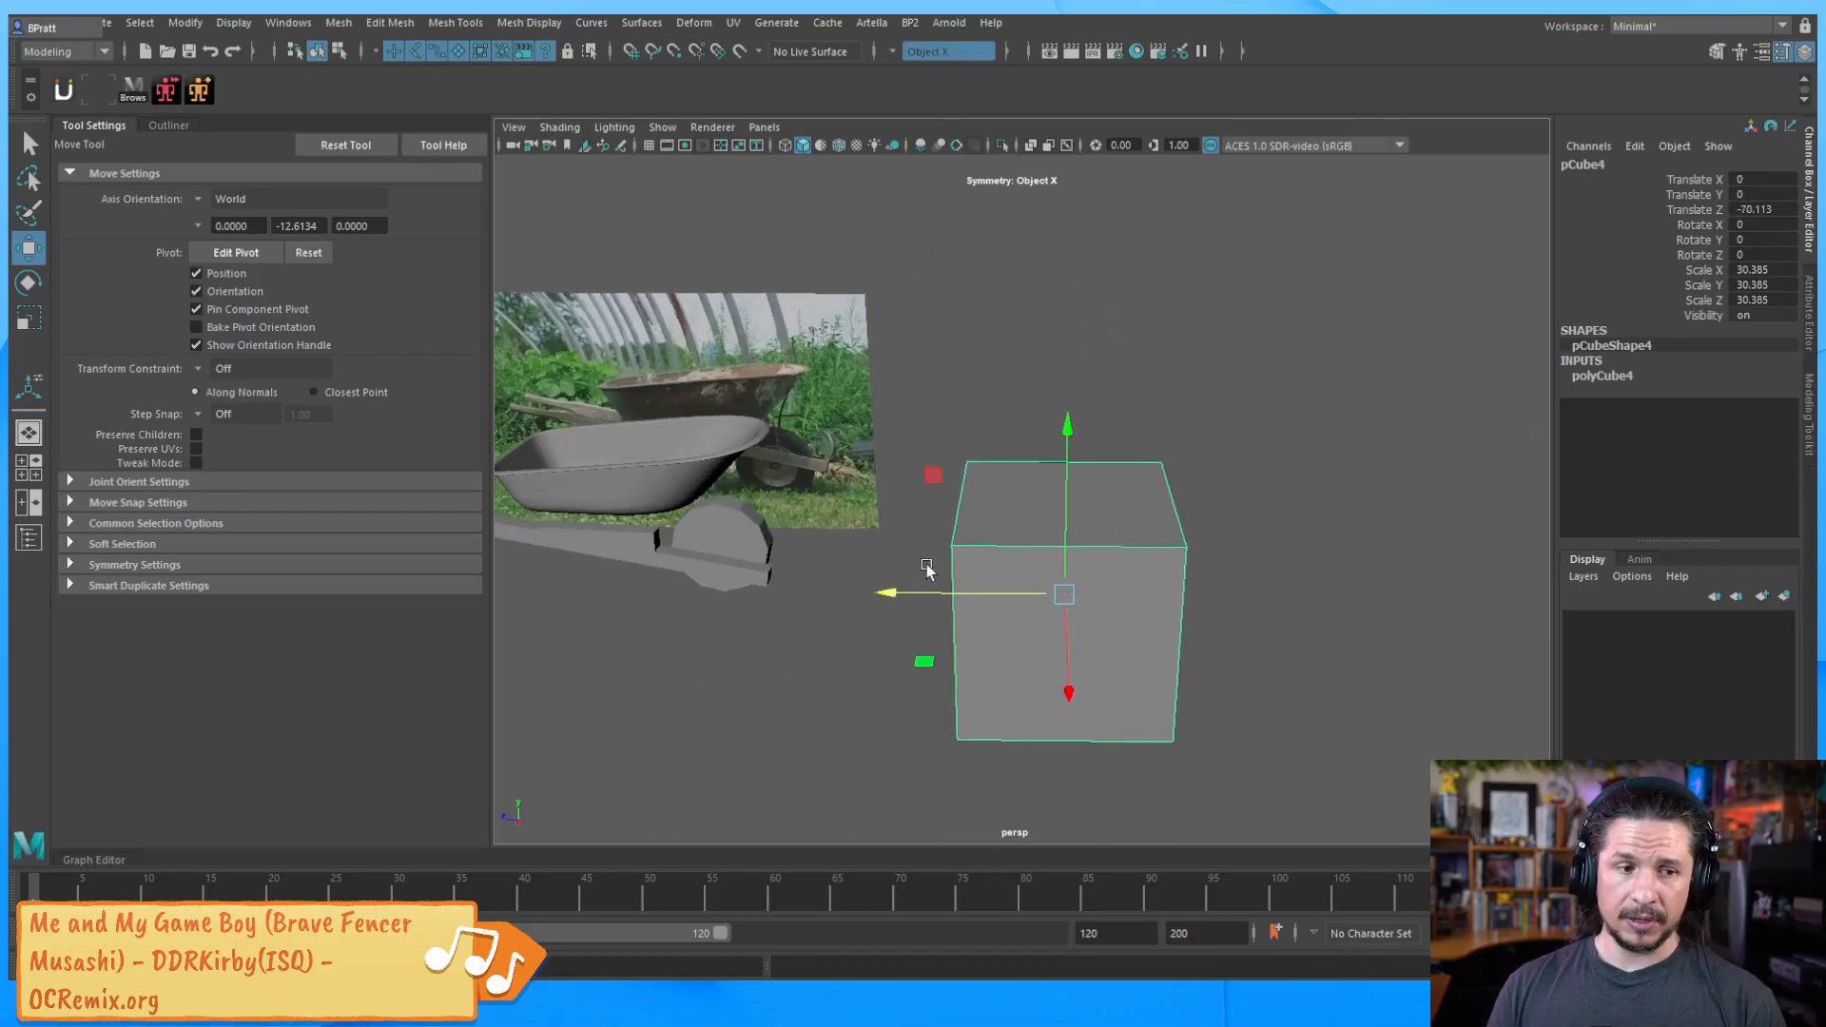
alt+right_drag(942, 567, 1145, 638)
alt+drag(1145, 638, 1043, 567)
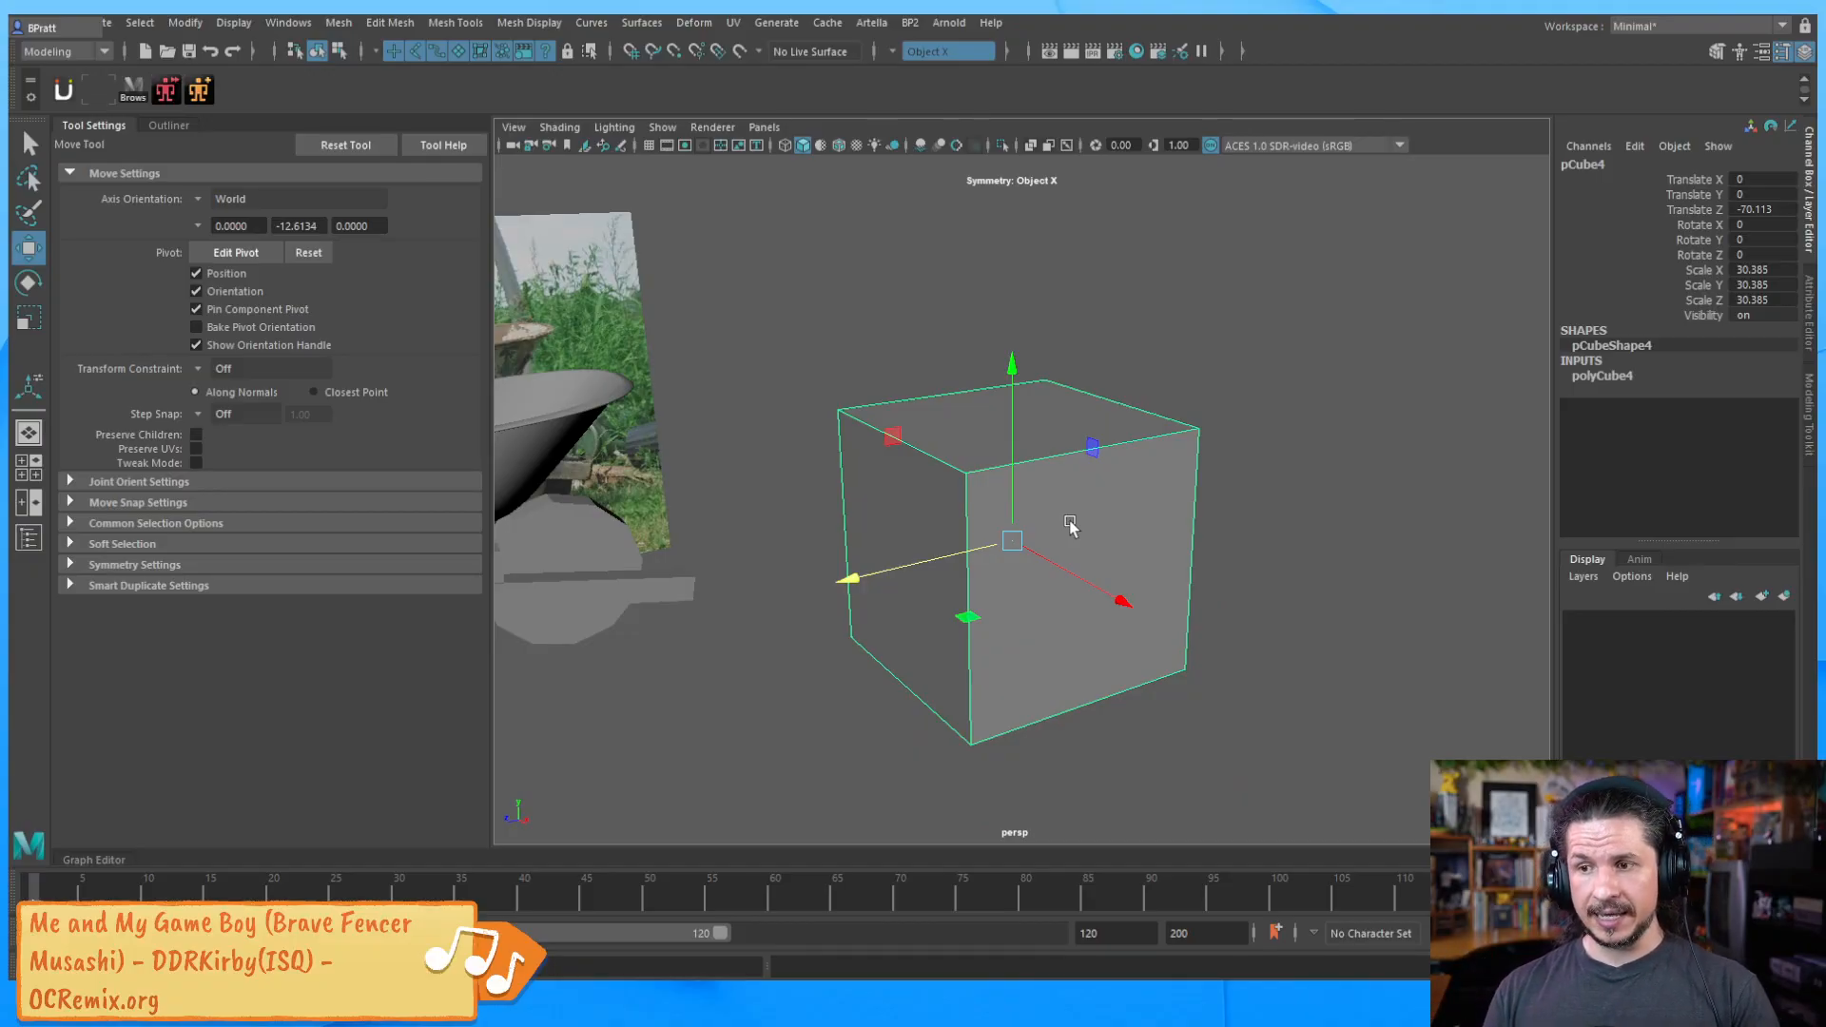
Compare the cube with and without smooth preview, and display the smoothed shape inside its original cage
key(3)
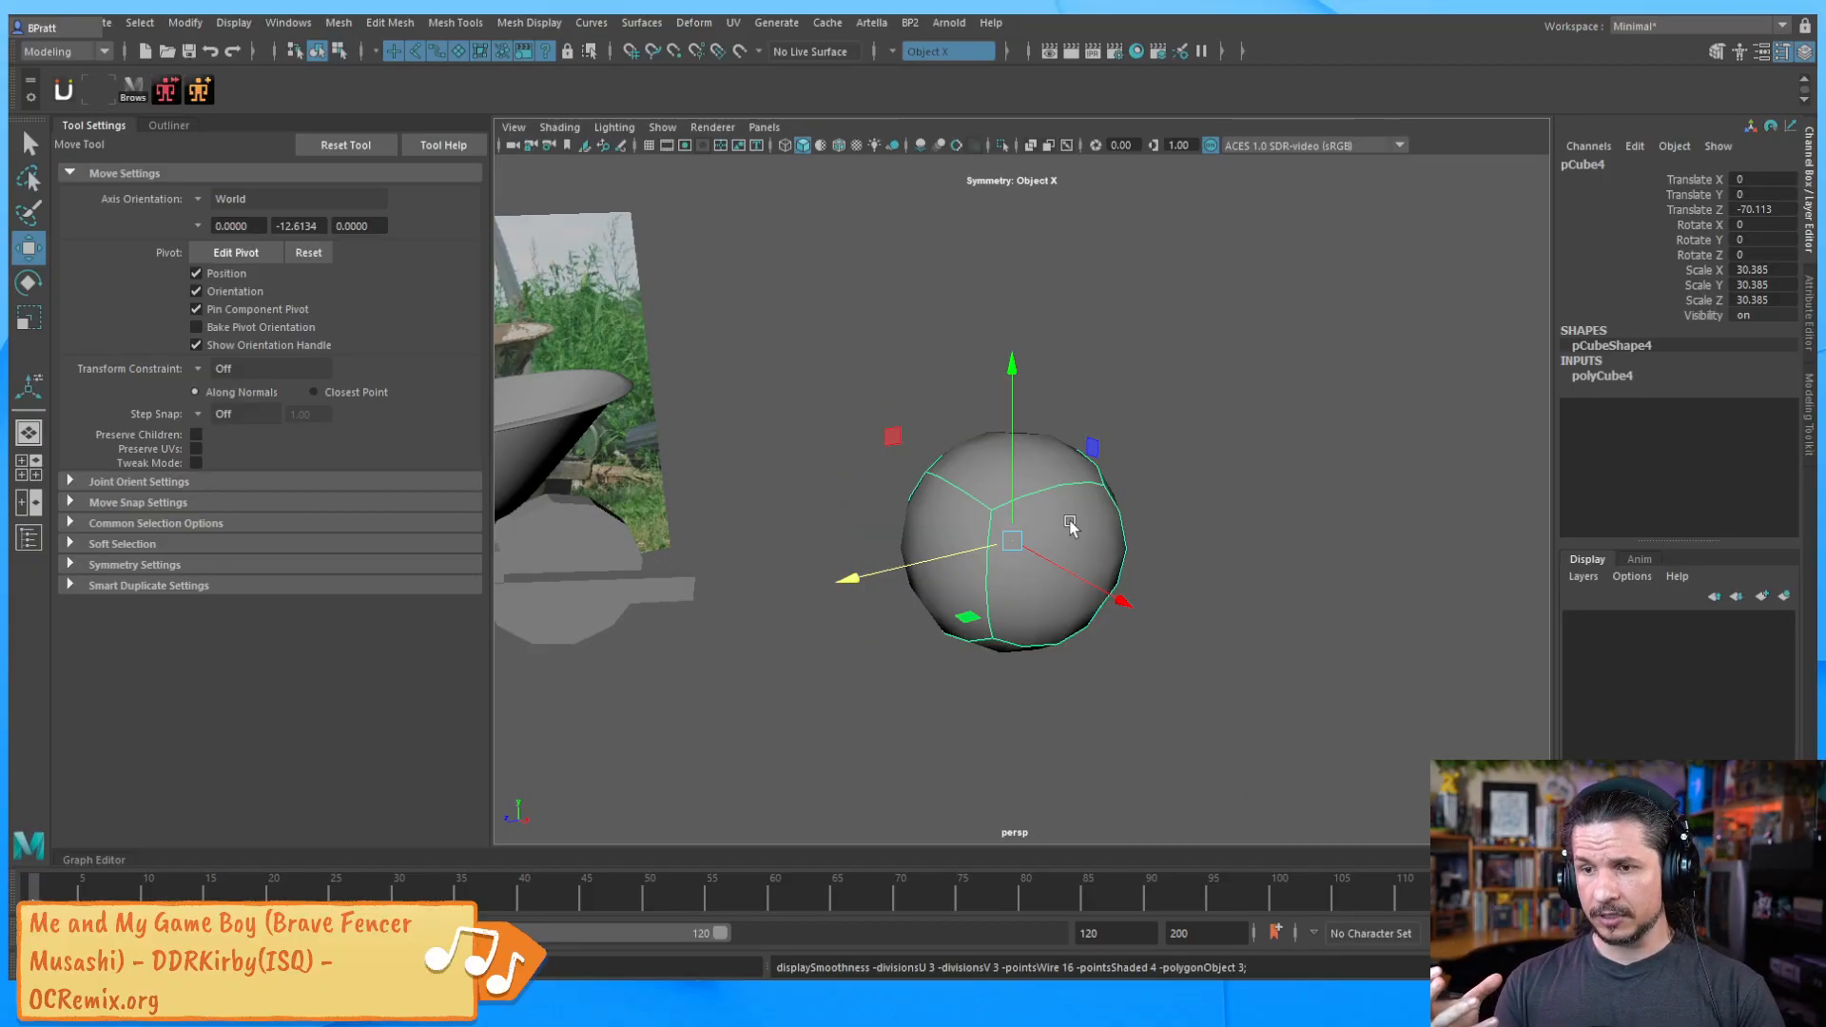
key(1)
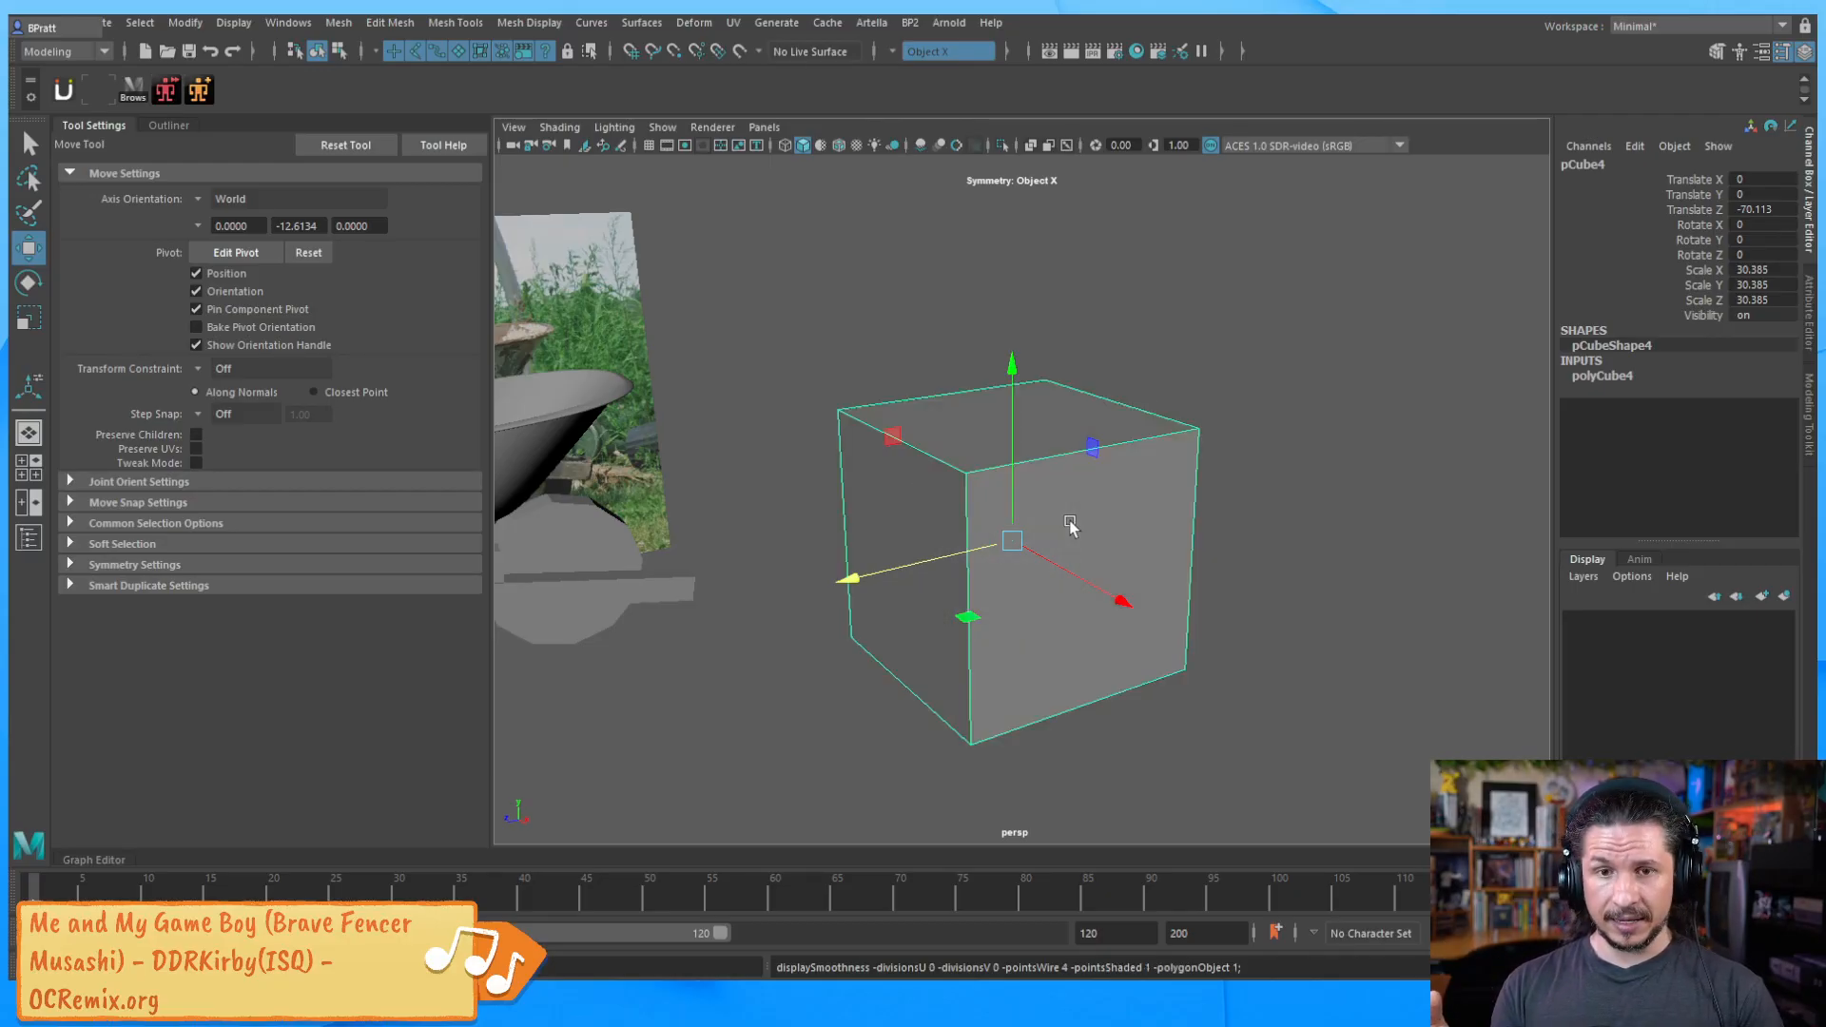
key(3)
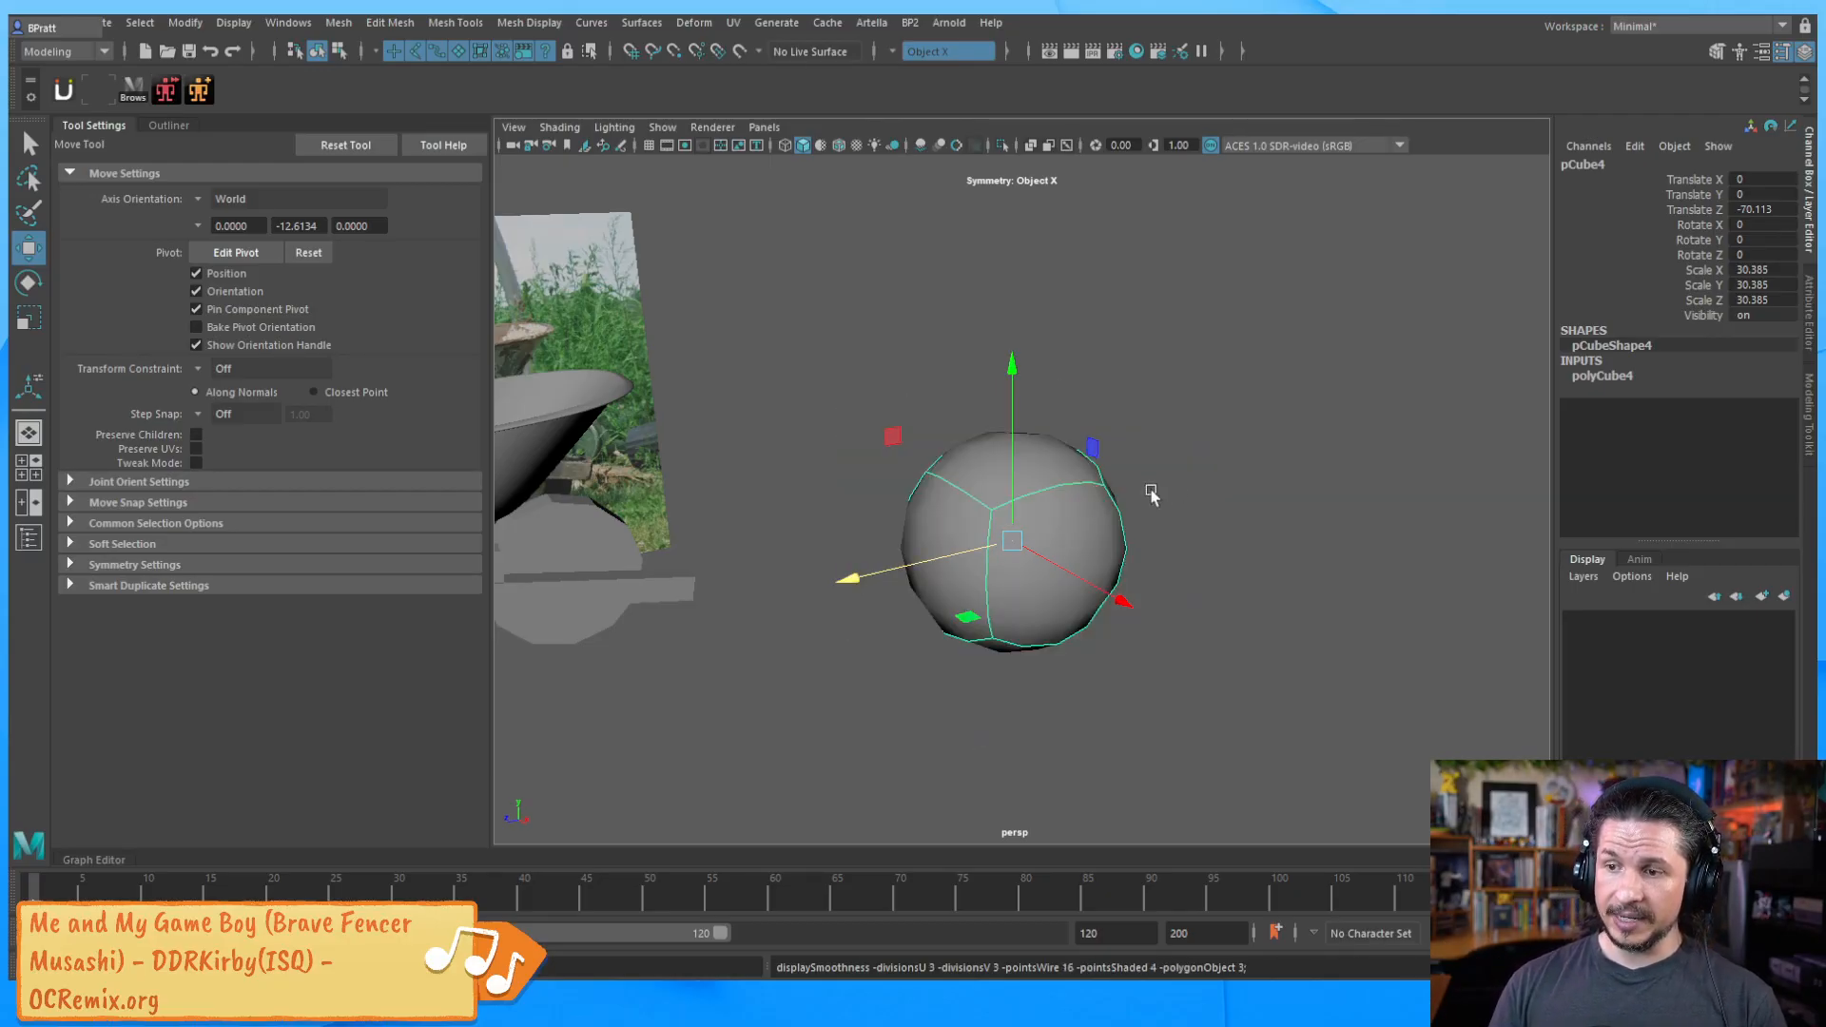
click(1293, 555)
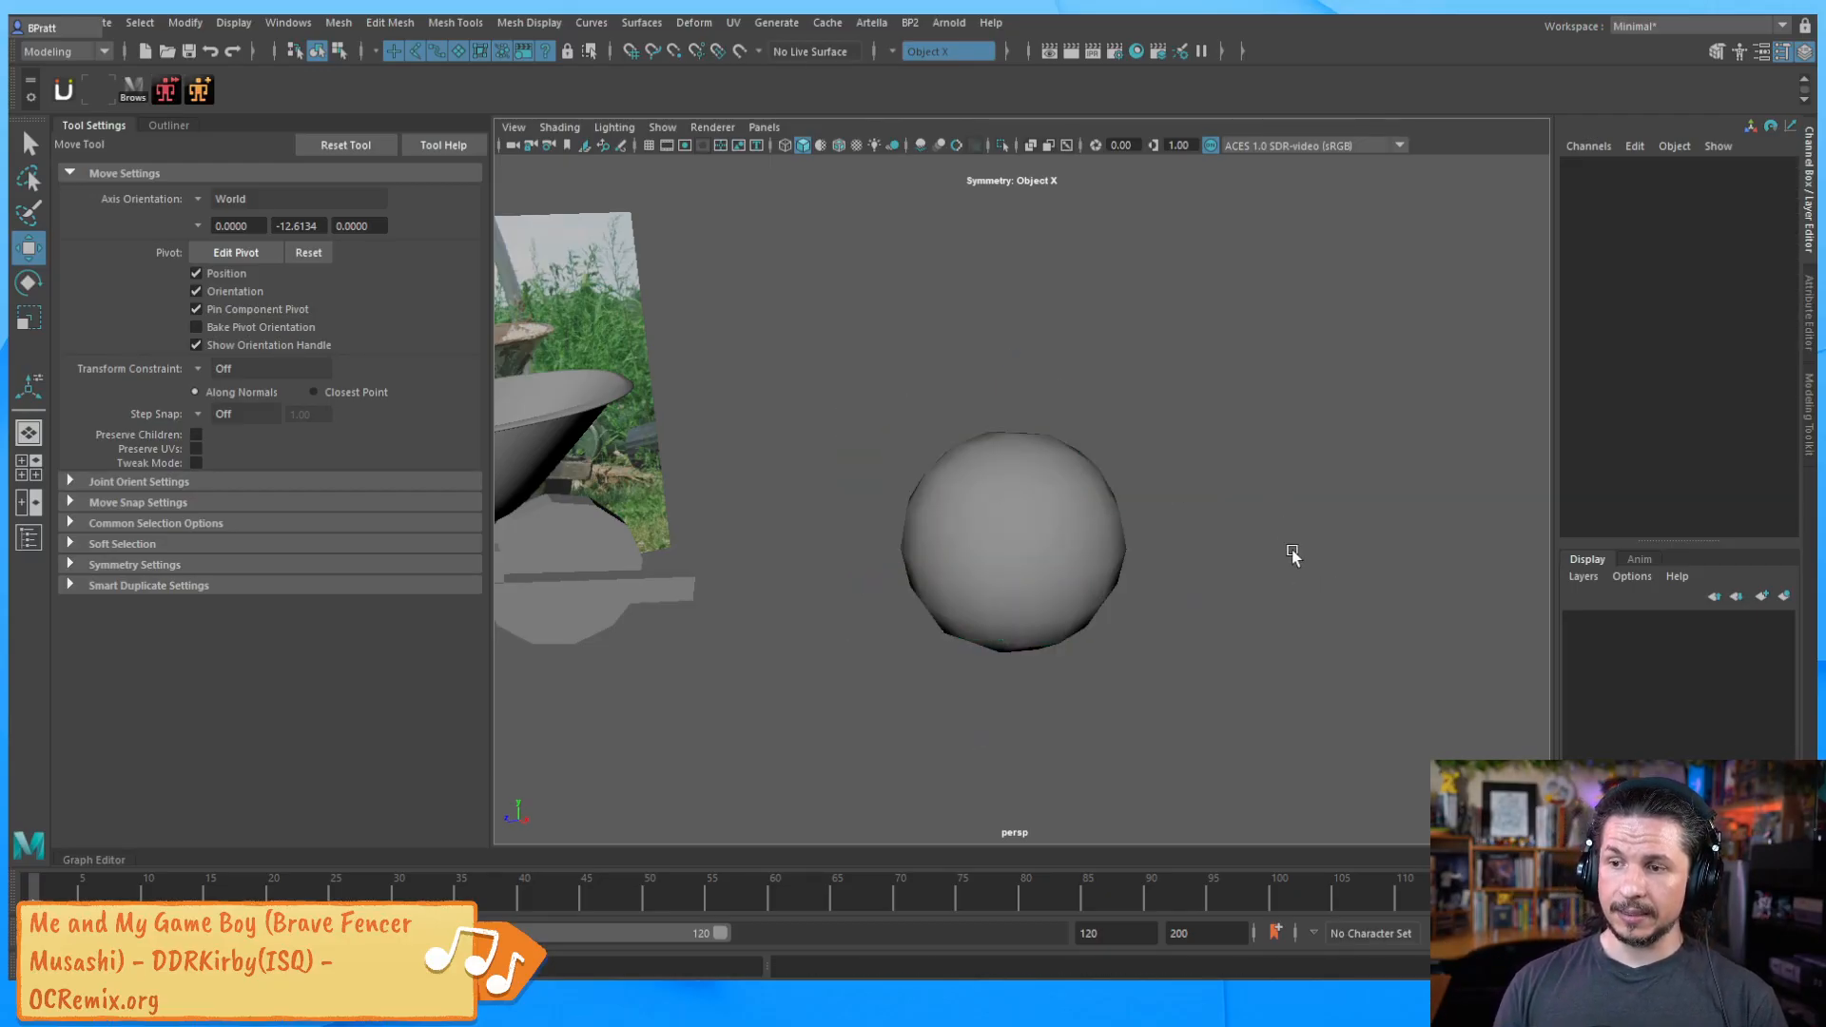
click(1012, 589)
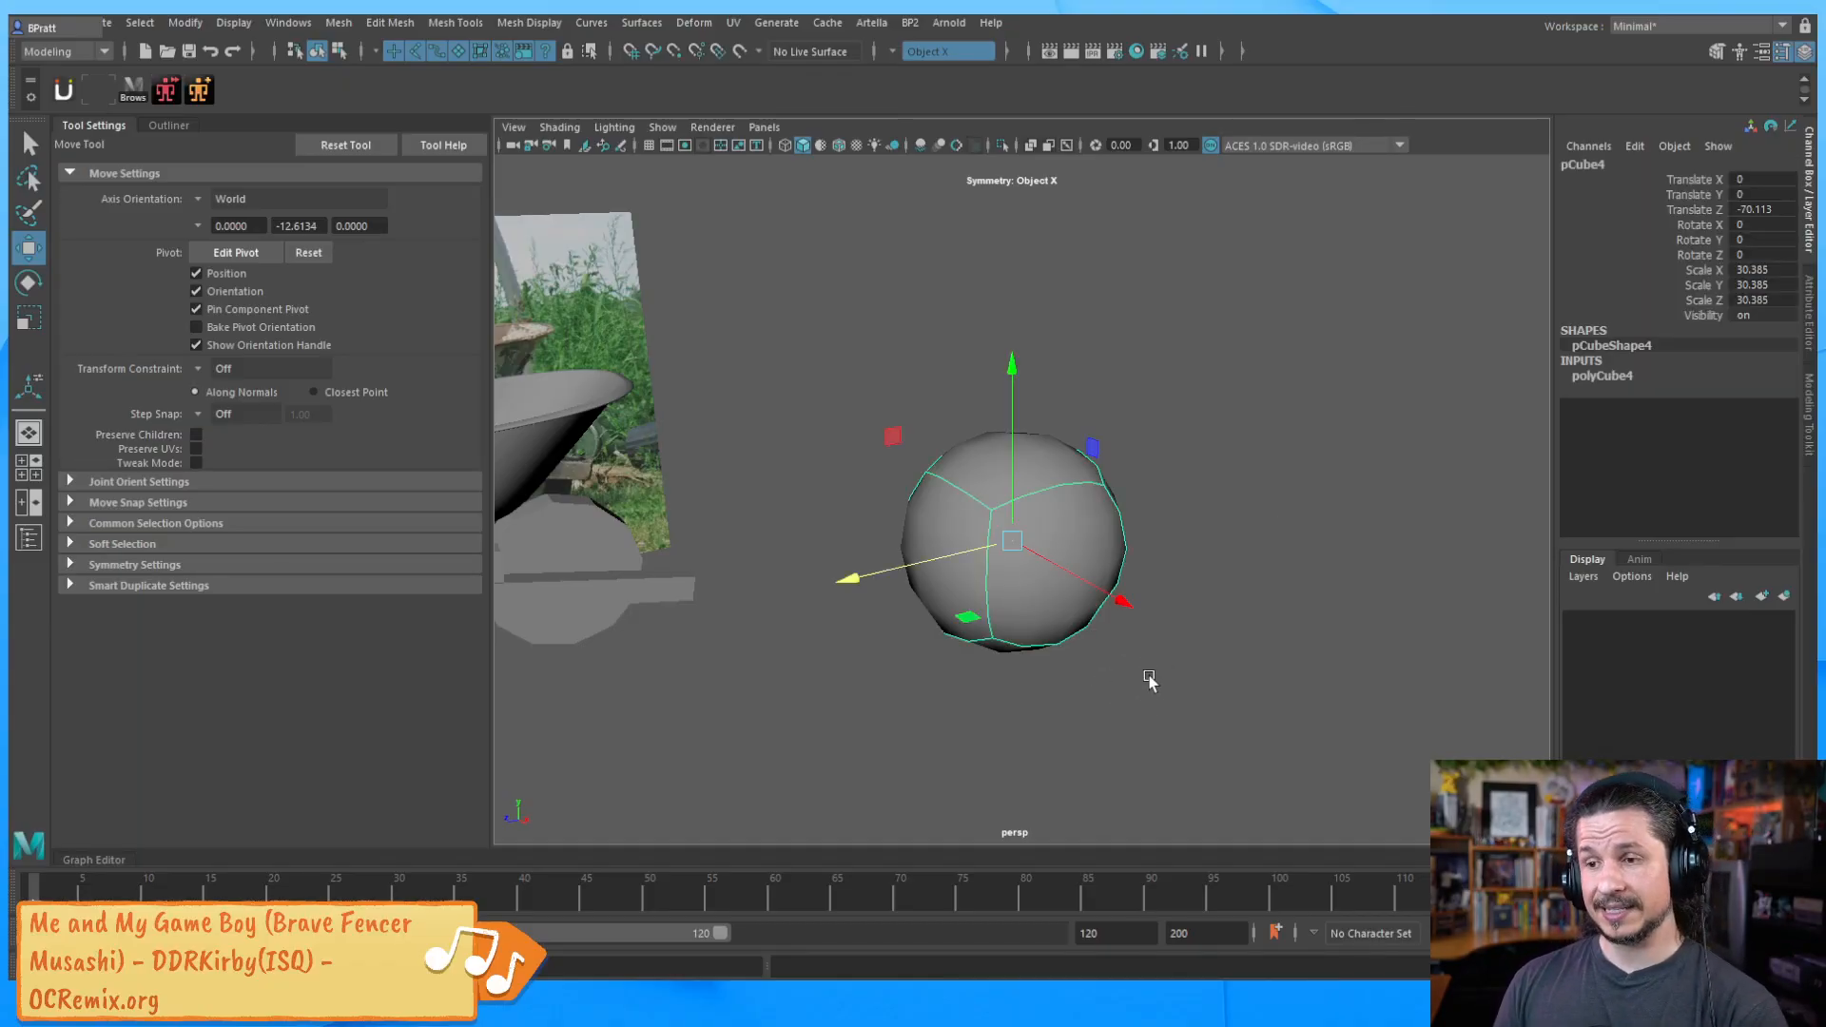
click(1210, 594)
alt+drag(1210, 595, 1041, 585)
click(1041, 584)
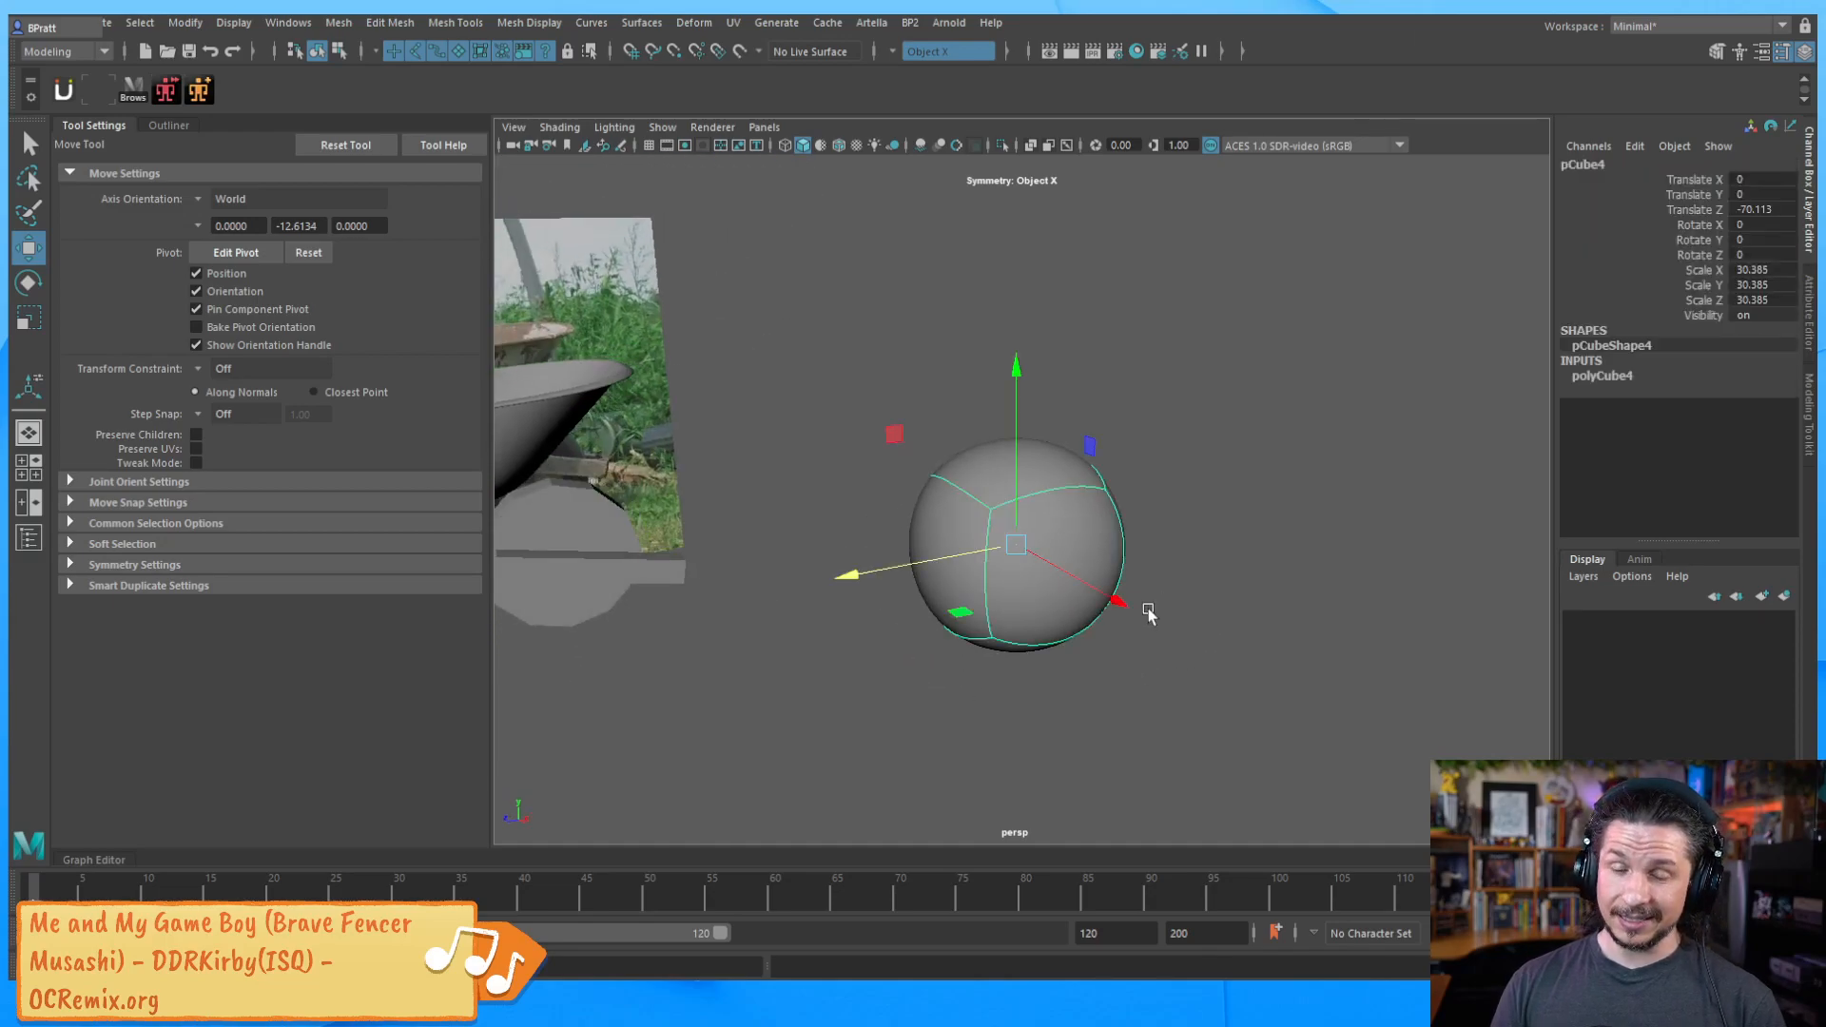
key(2)
alt+drag(1165, 566, 992, 518)
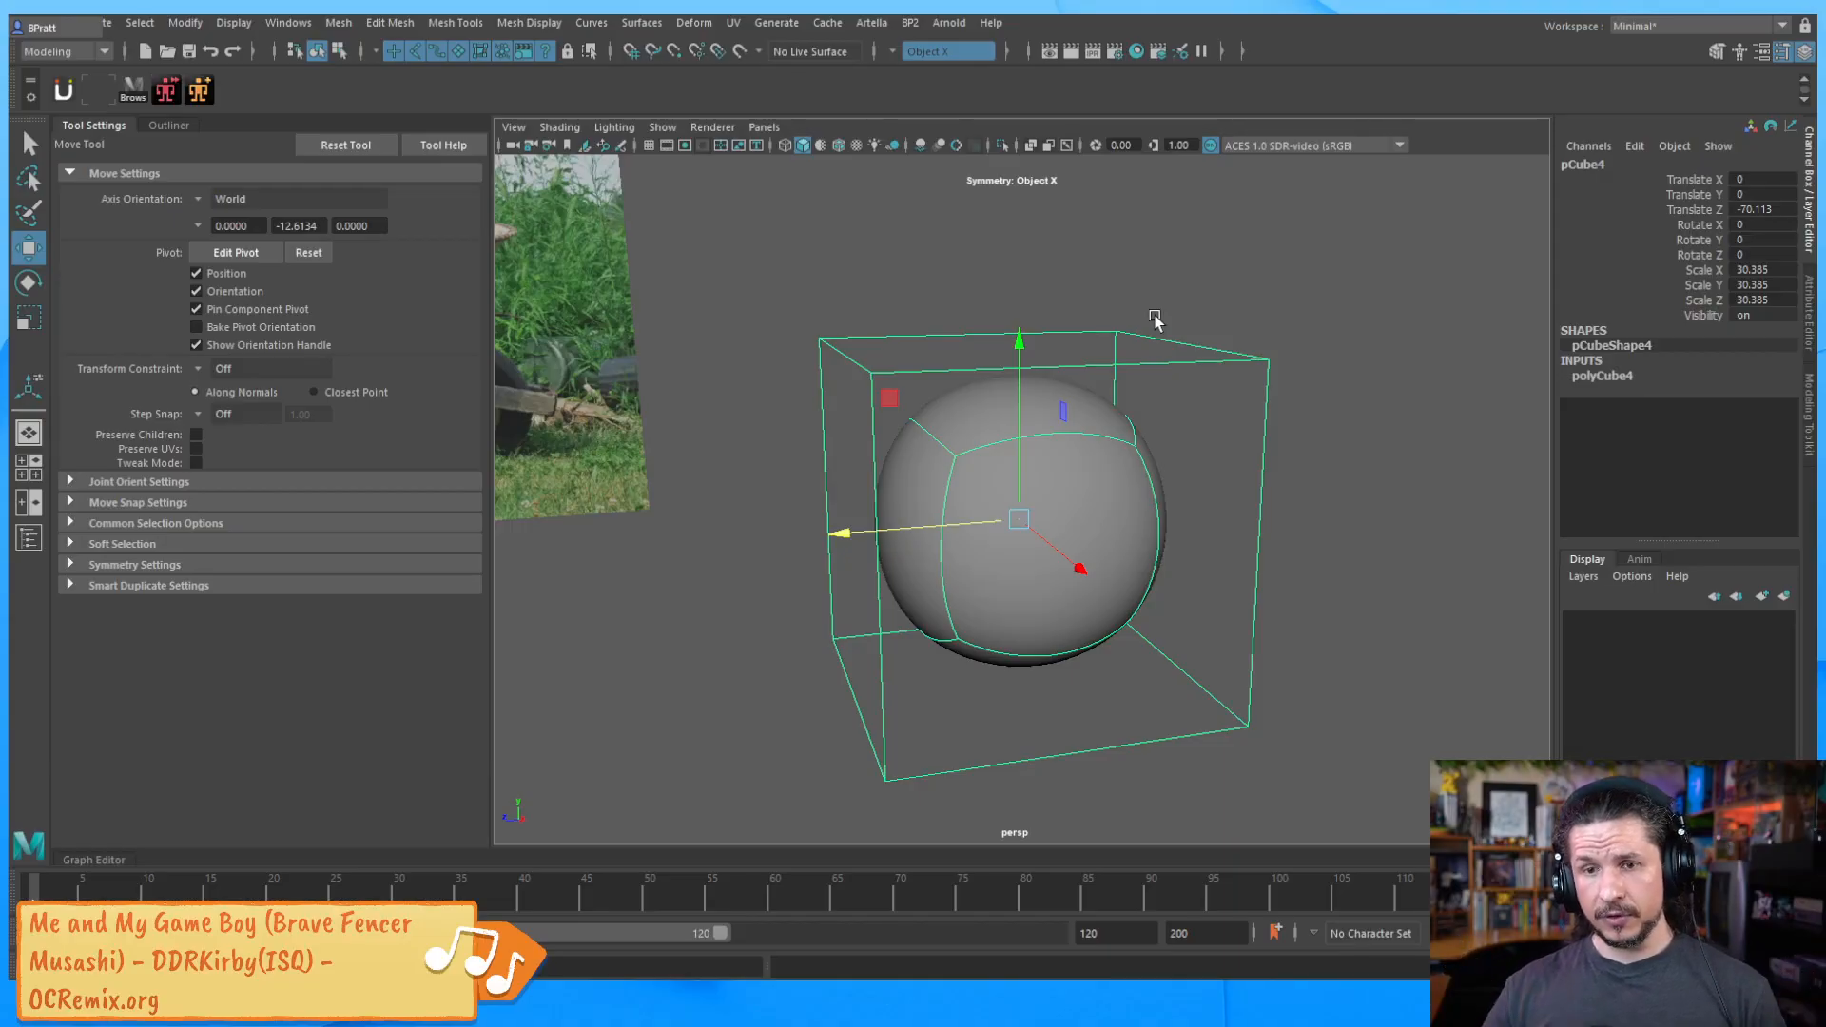
Insert two vertical edge loops close to one side of the cube and a horizontal one around its middle
right_drag(1169, 357, 1061, 361)
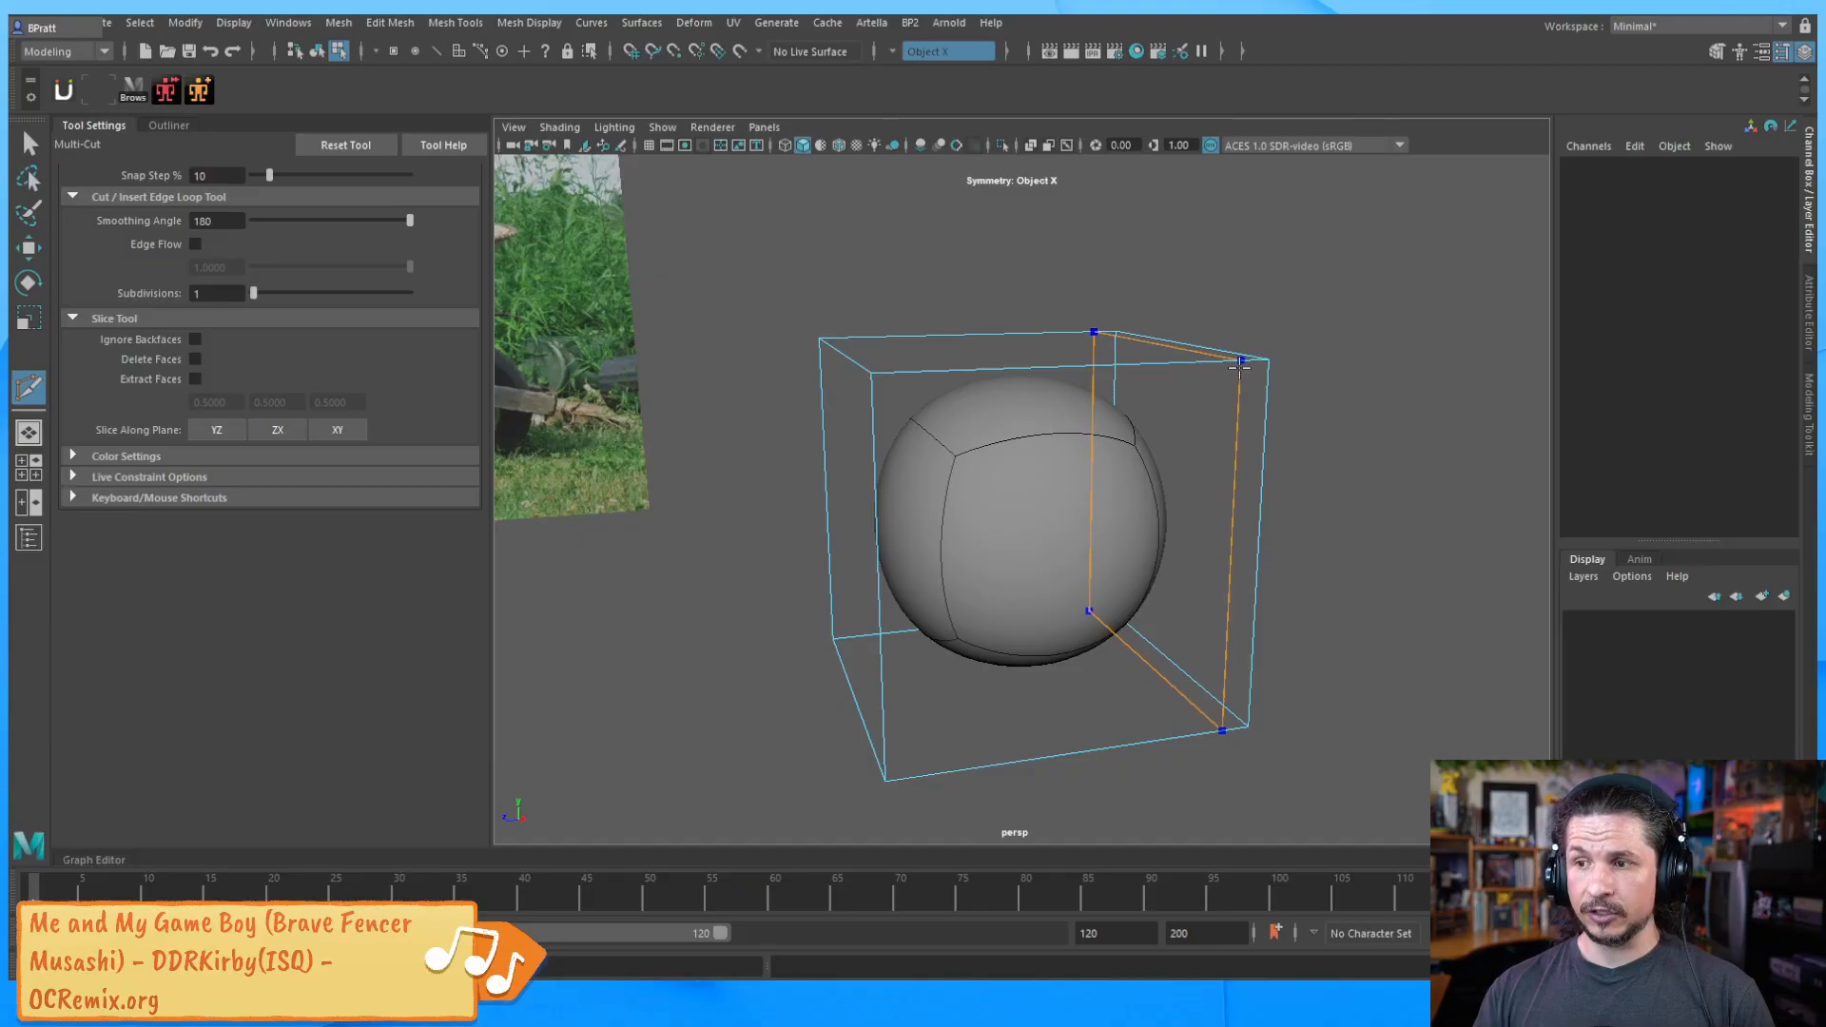
ctrl+click(1239, 366)
alt+drag(1398, 461, 1327, 454)
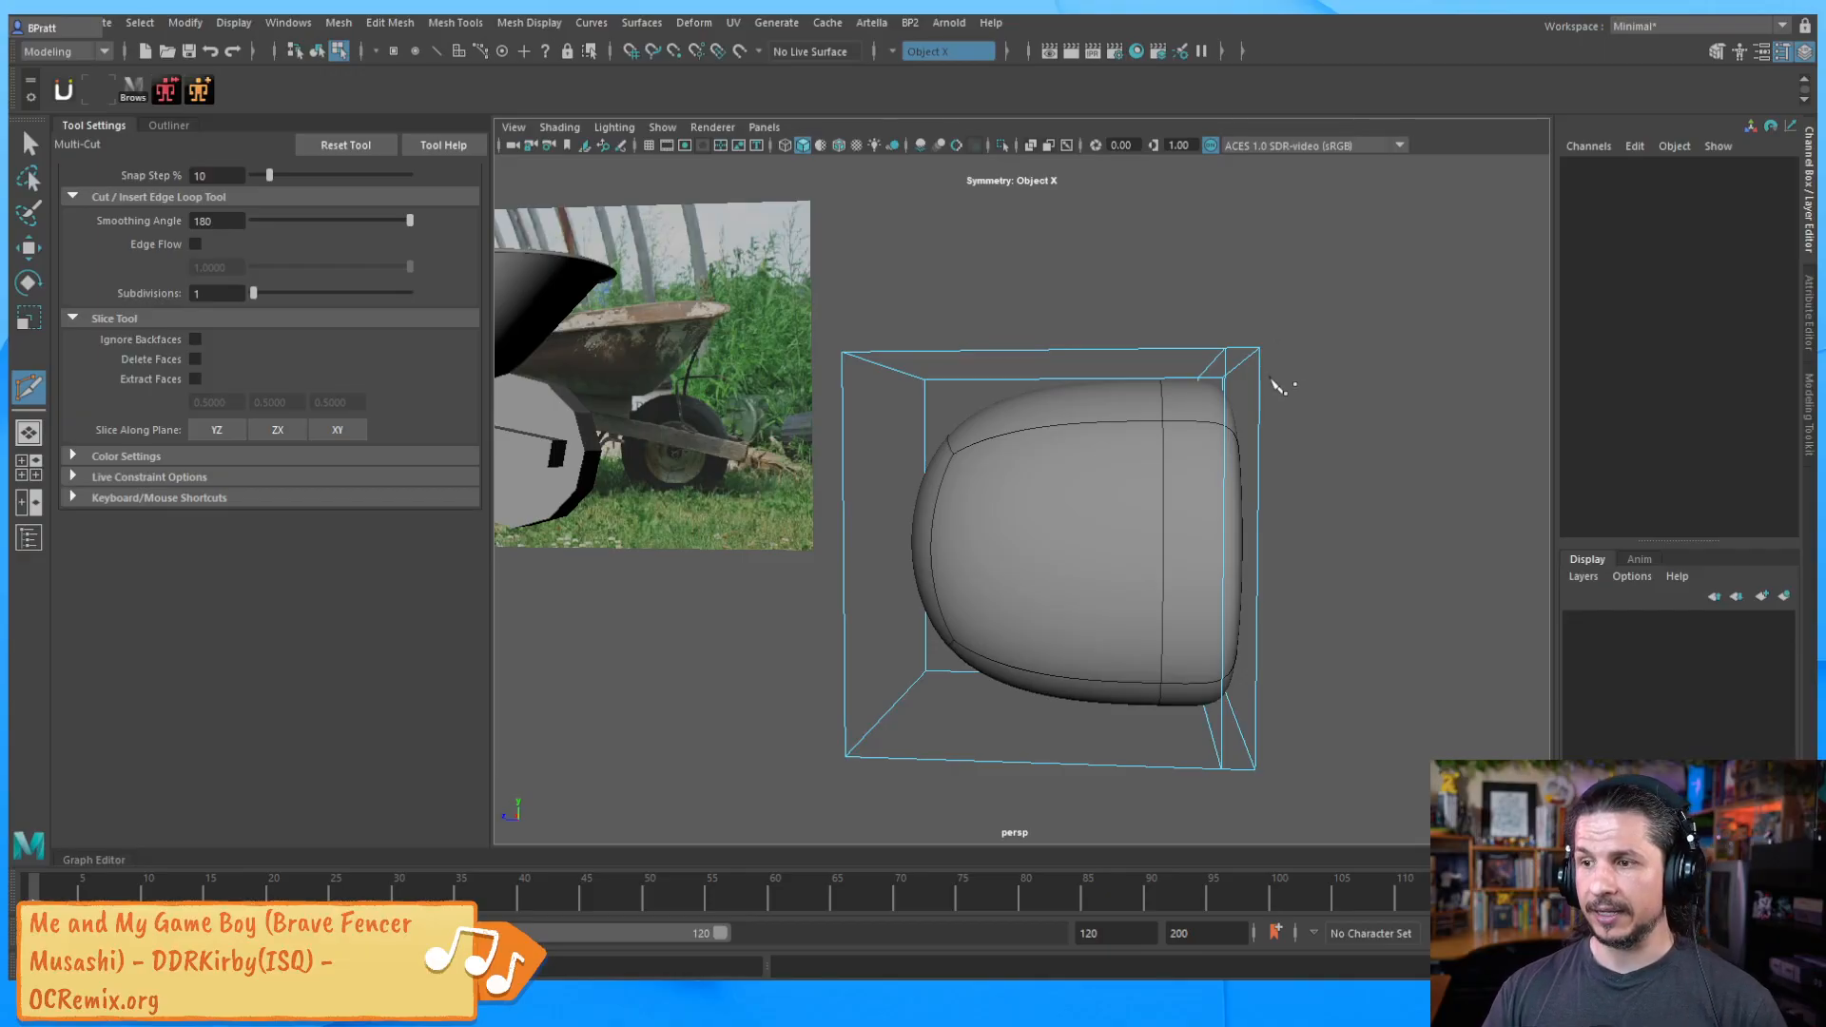
ctrl+click(1236, 381)
alt+drag(1288, 542, 1197, 509)
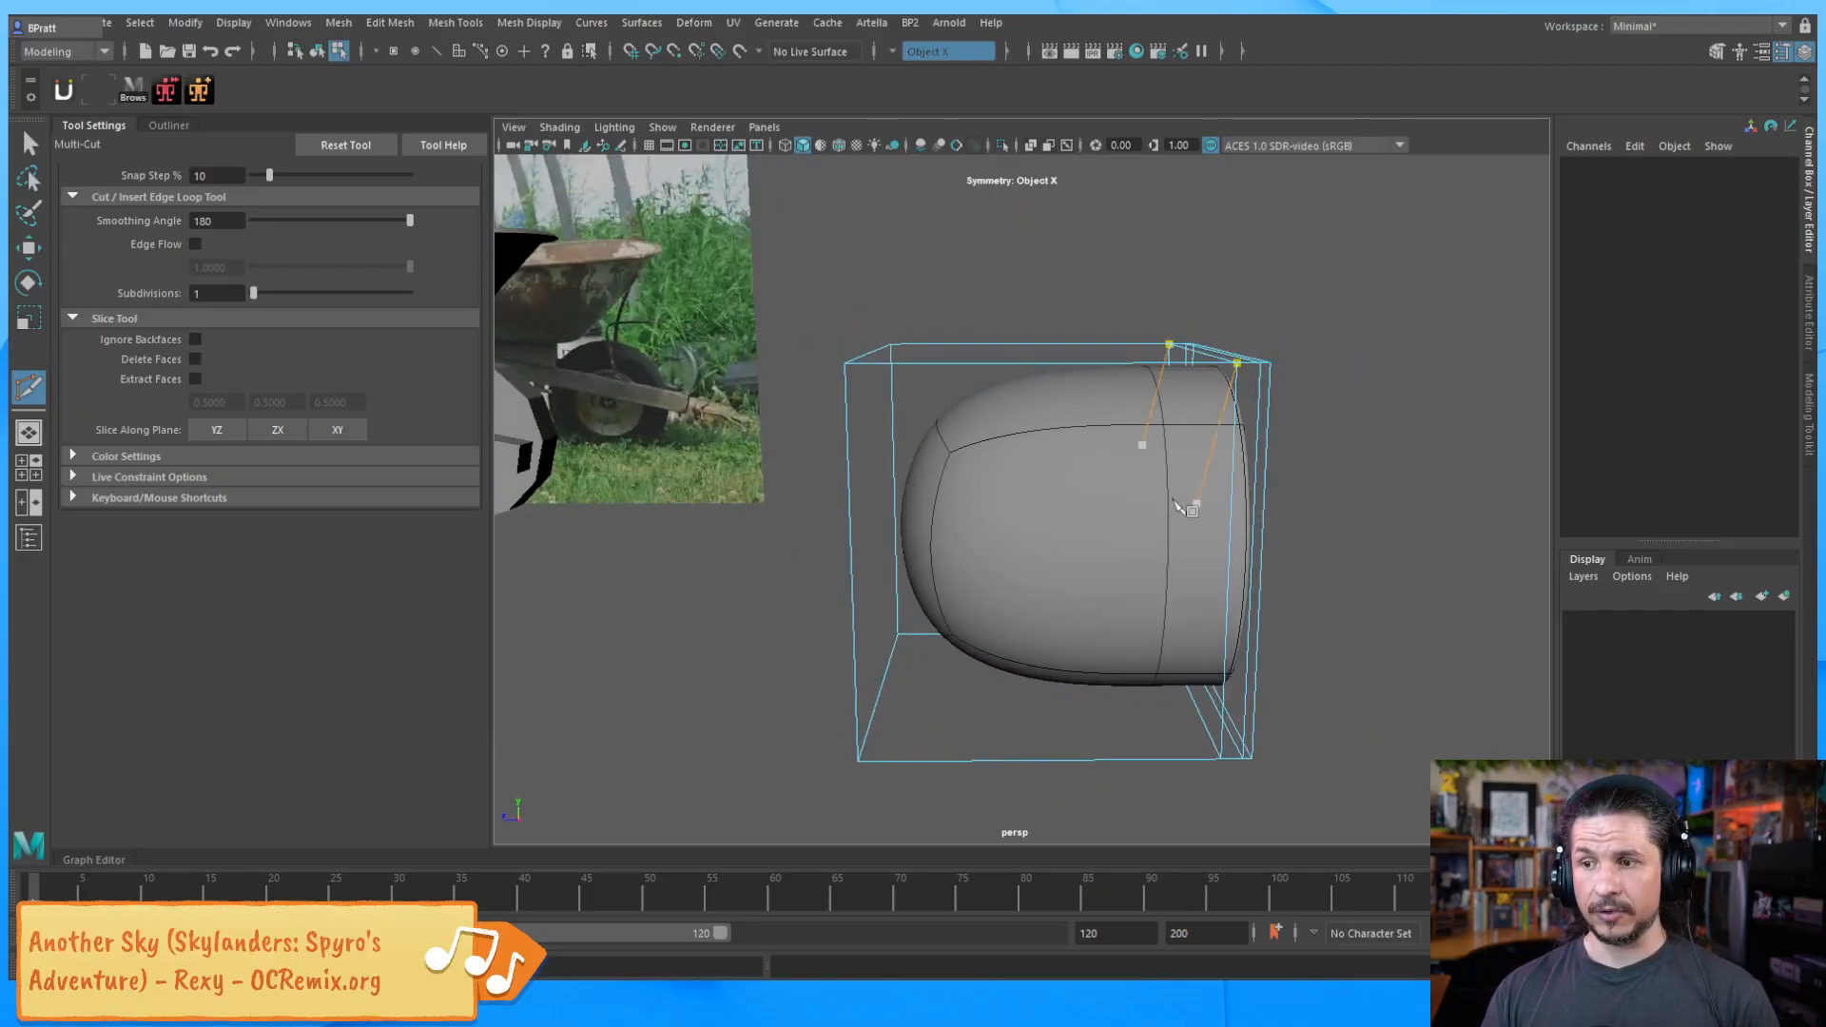
ctrl+click(852, 542)
alt+drag(956, 640, 1089, 606)
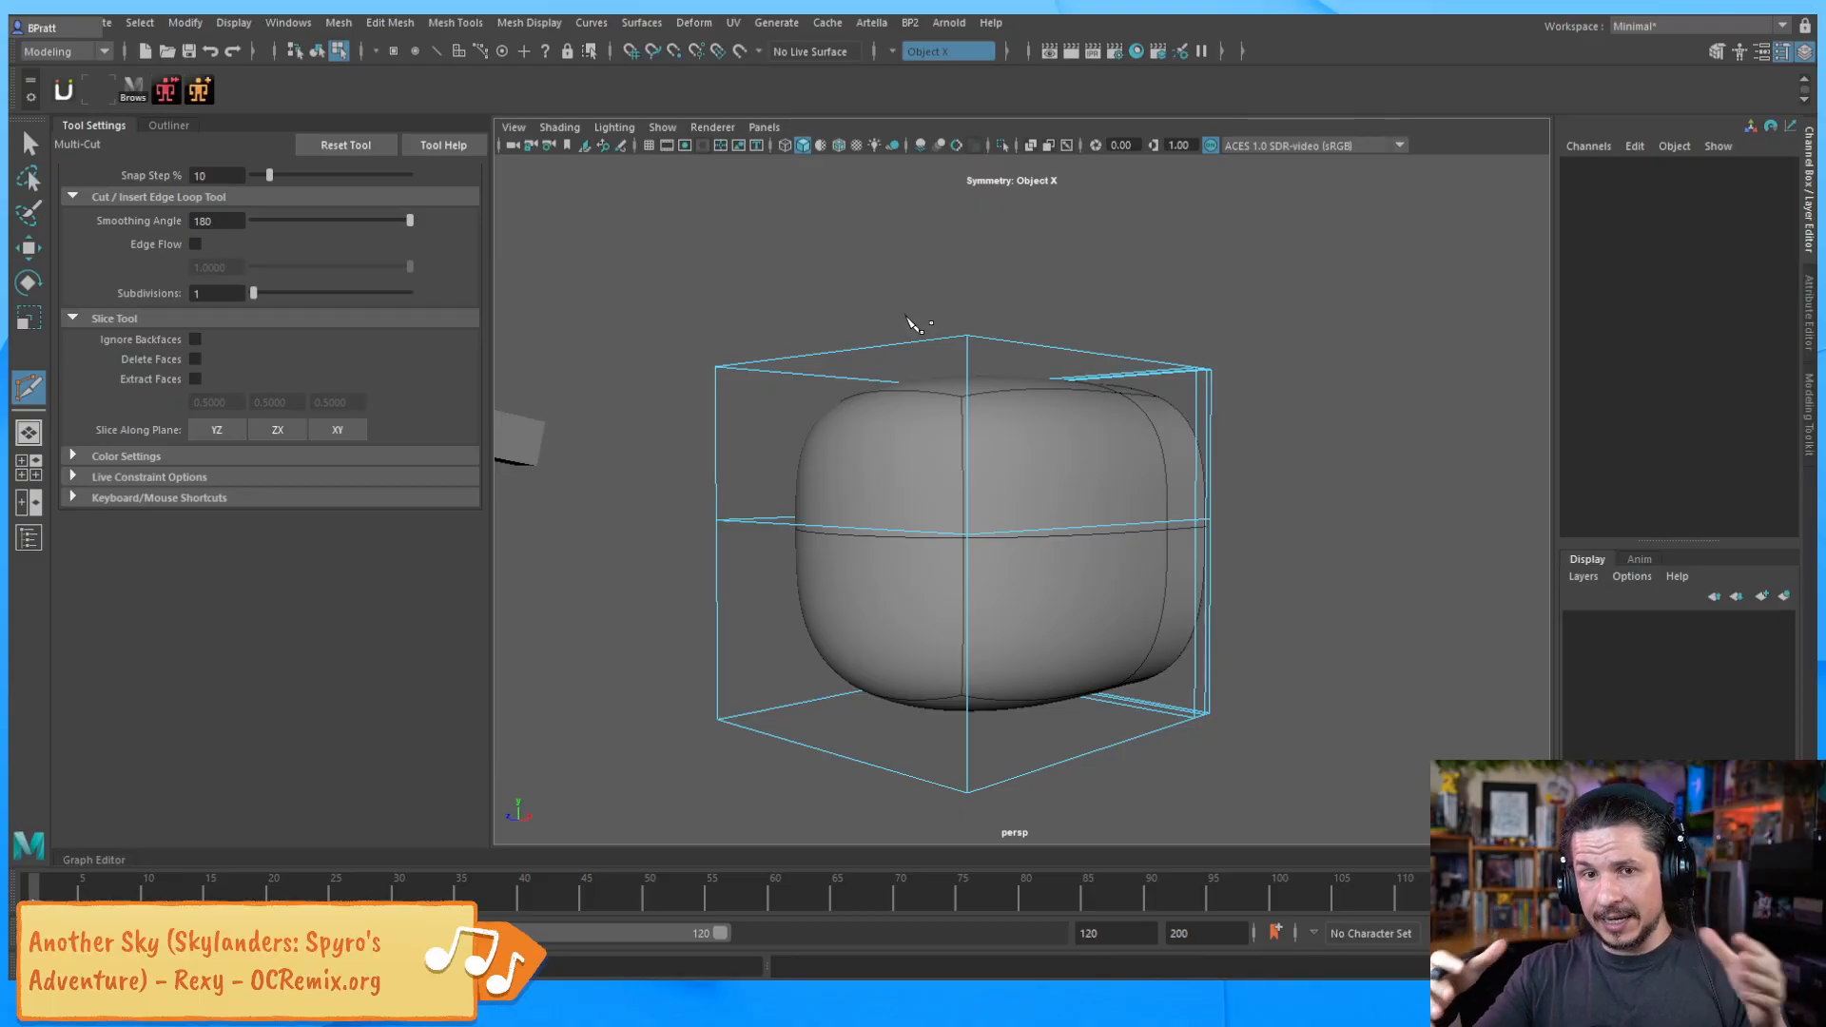
Compare the cube's smoothed corners with the tub's smoothed rim from close up and farther away
alt+drag(1247, 439, 1074, 485)
alt+right_drag(1075, 485, 901, 533)
alt+middle_drag(599, 466, 794, 502)
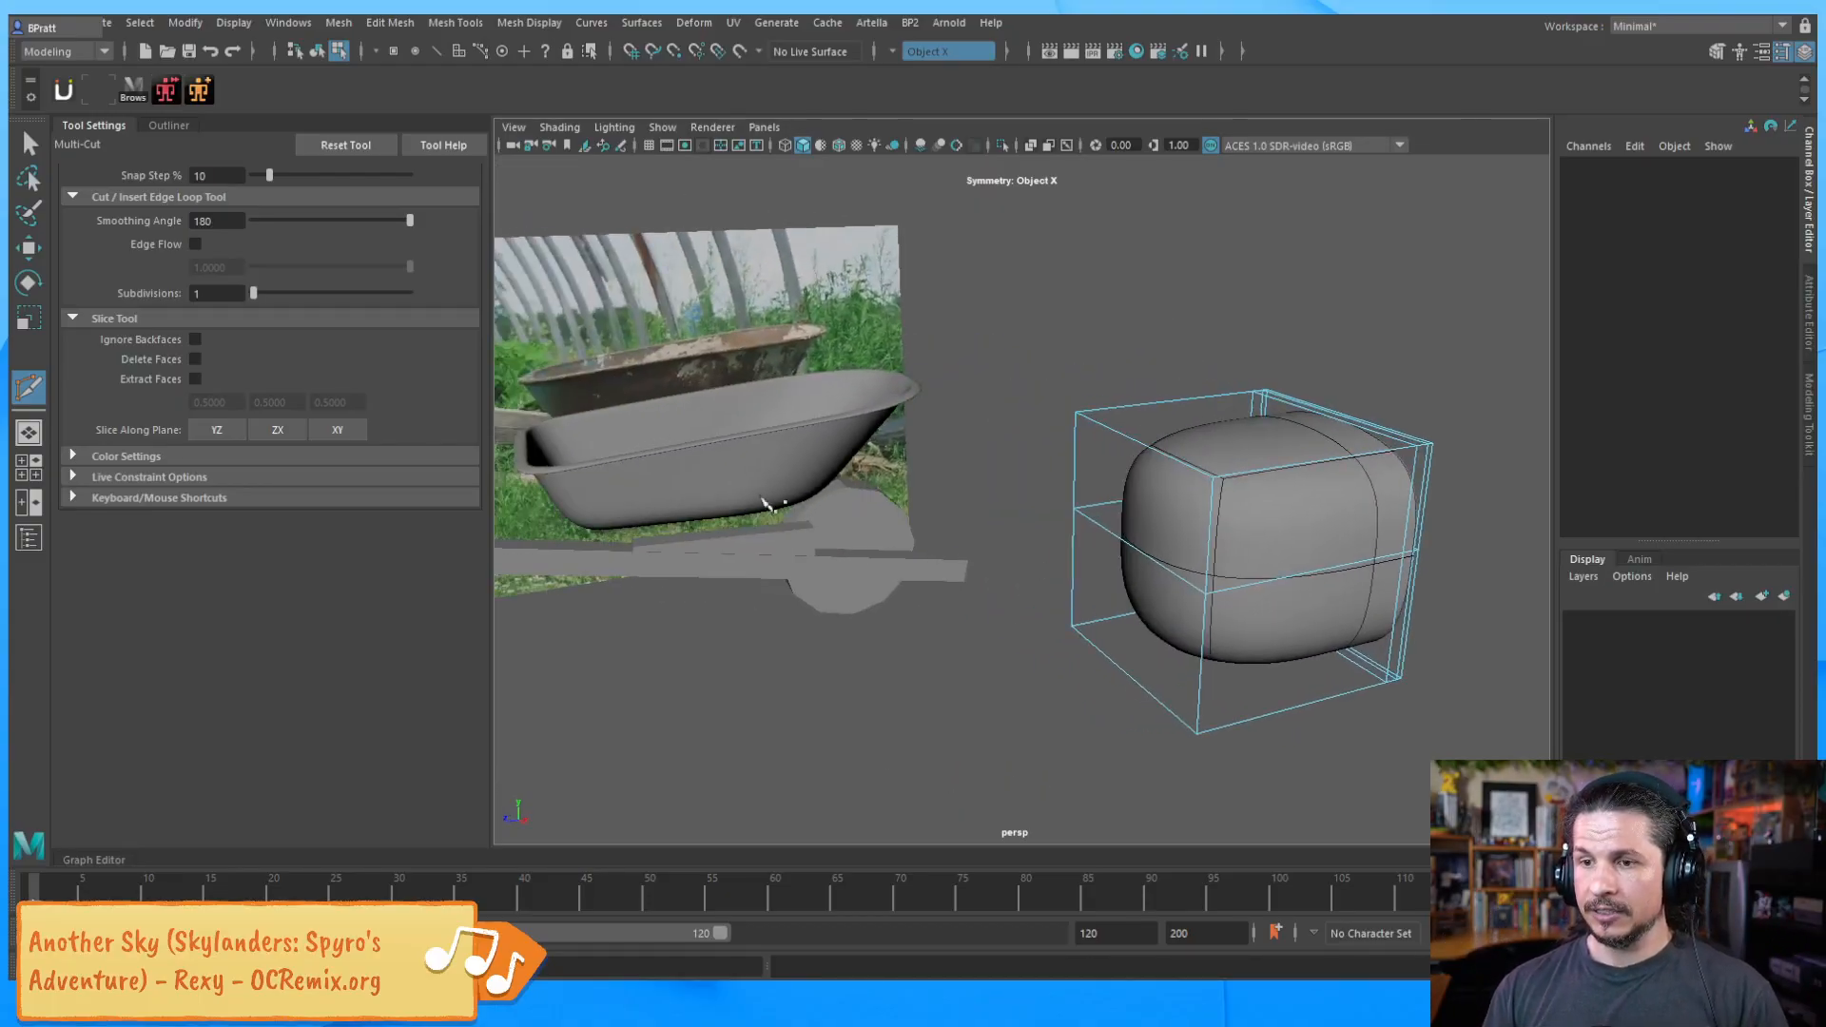
alt+right_drag(795, 501, 888, 514)
alt+middle_drag(958, 480, 1157, 599)
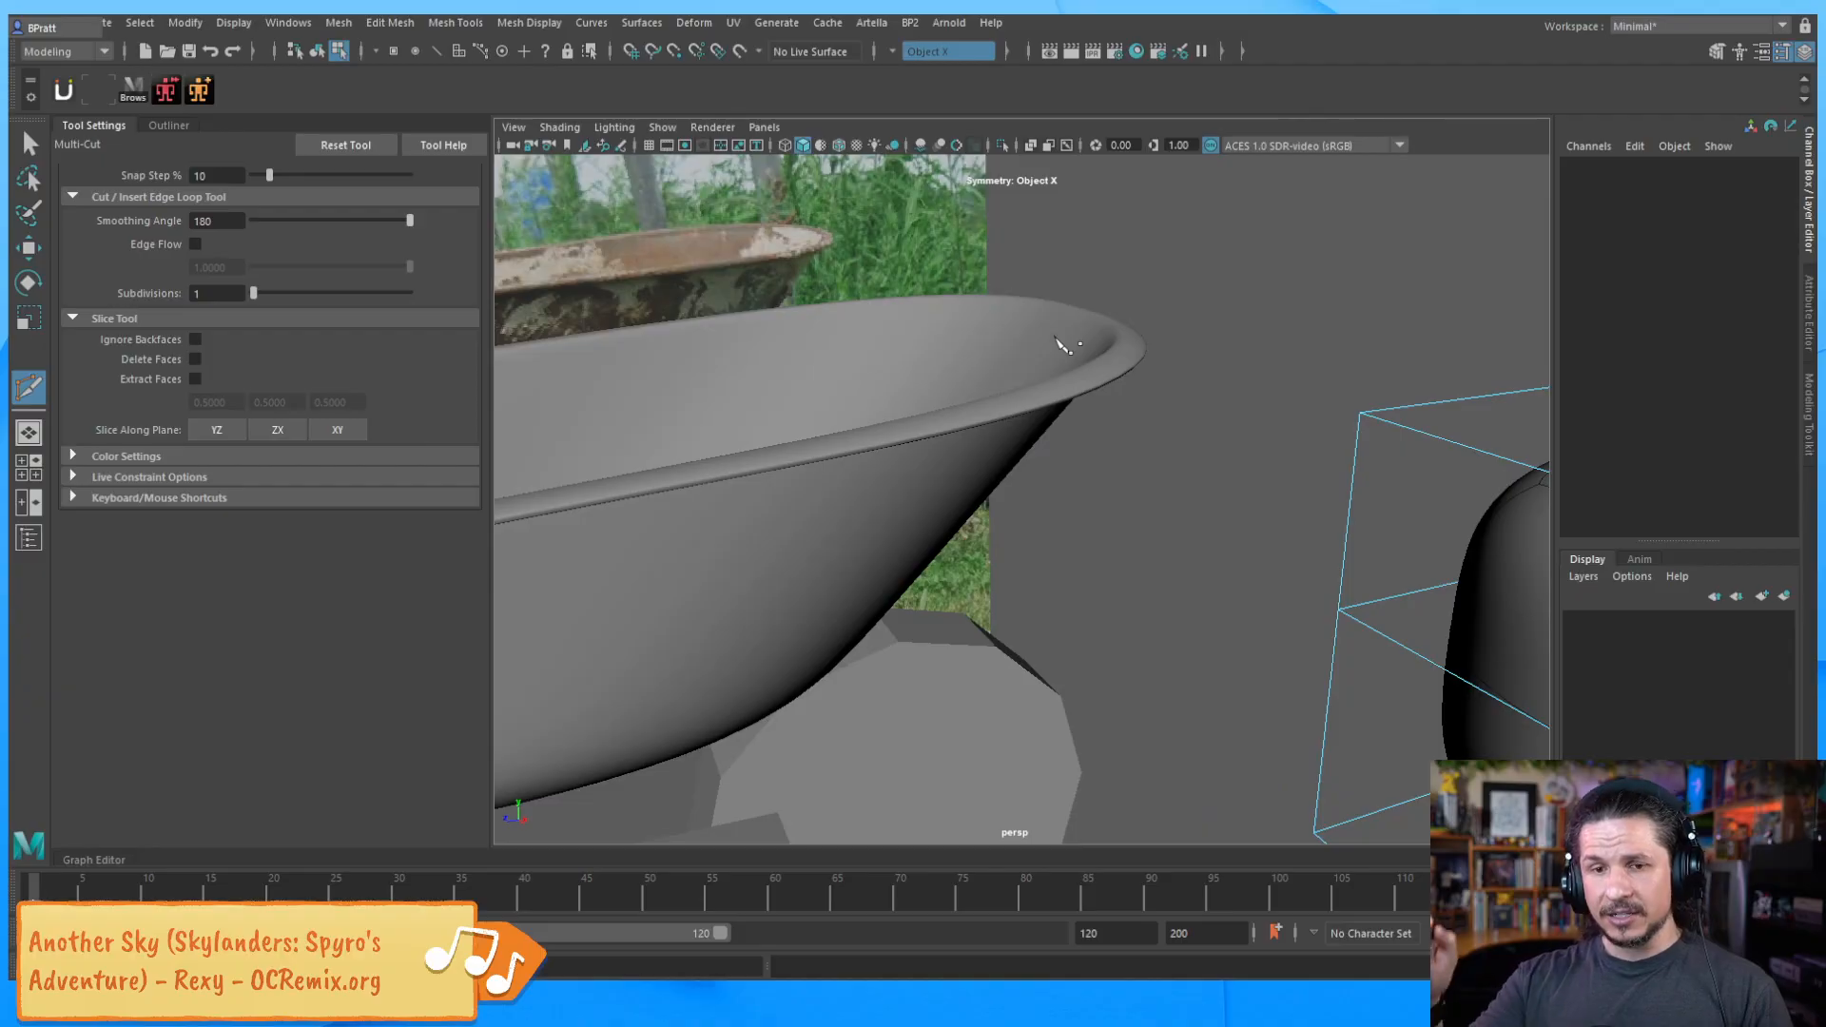
alt+right_drag(1253, 490, 1094, 519)
alt+middle_drag(1093, 519, 963, 502)
Undo the cube's three edge loops and delete the cube
key(ctrl+z)
key(ctrl+z)
key(ctrl+z)
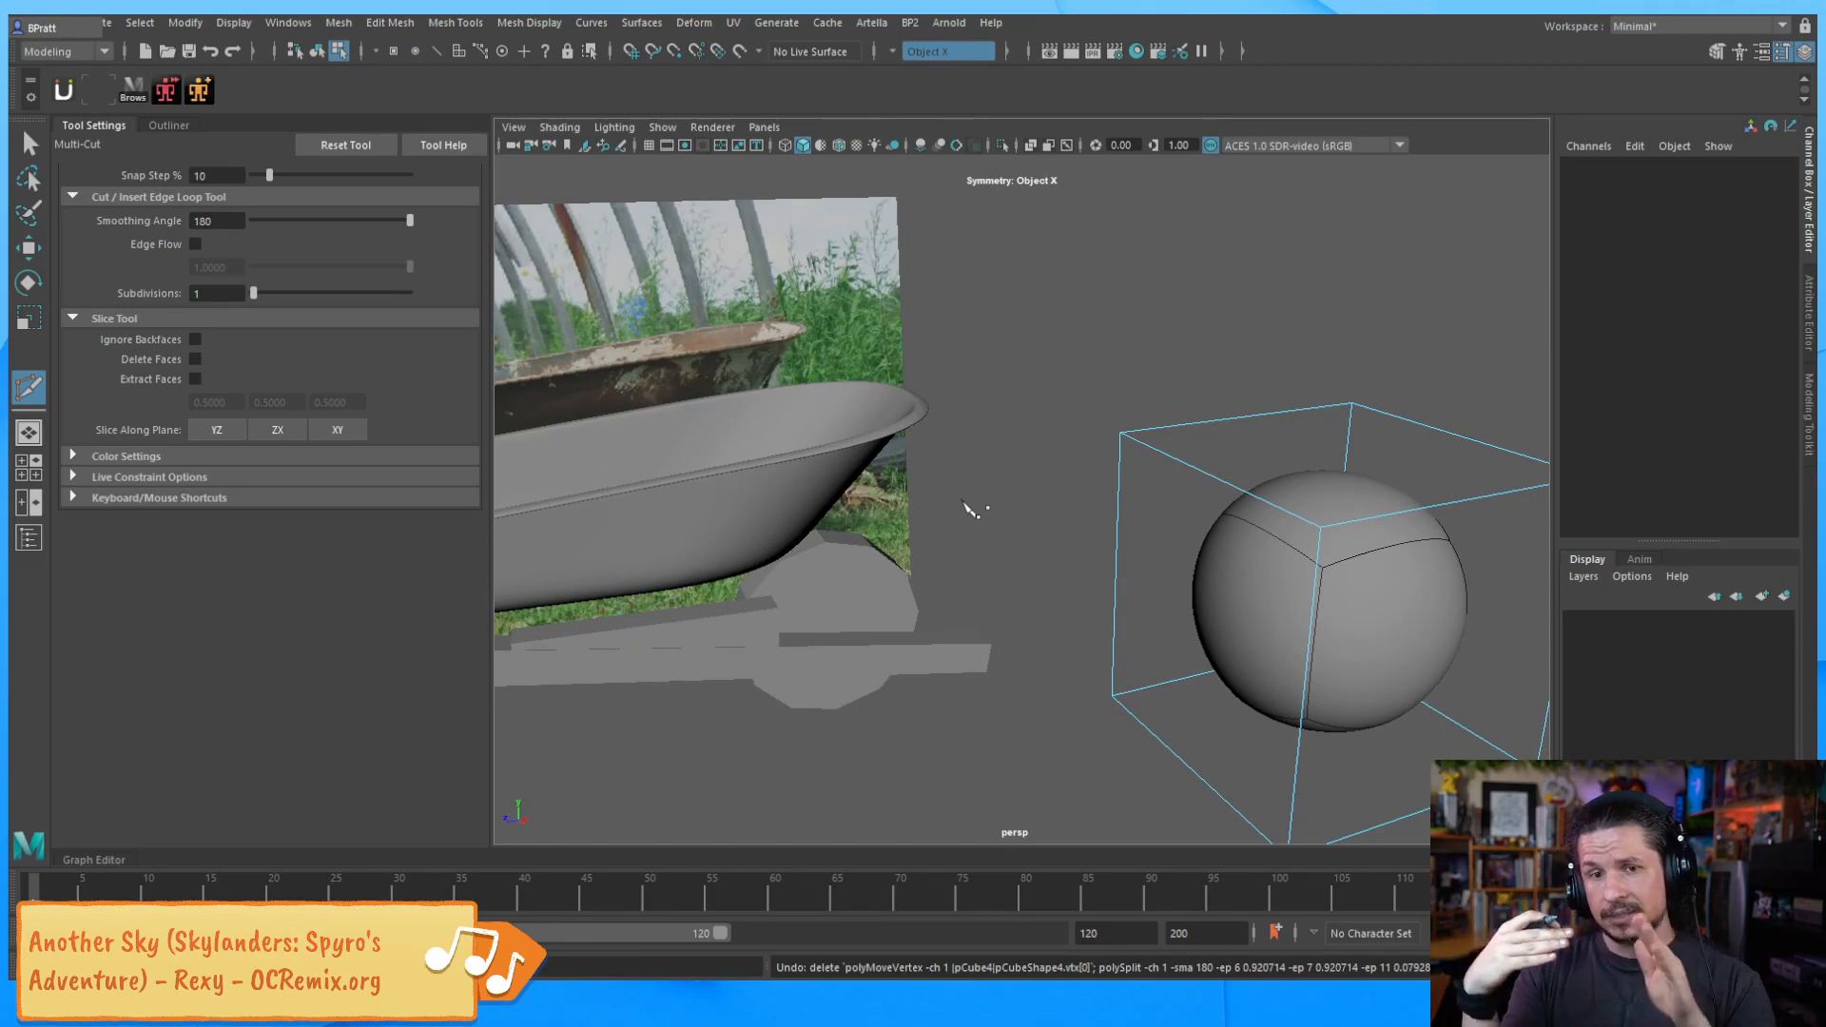
key(F8)
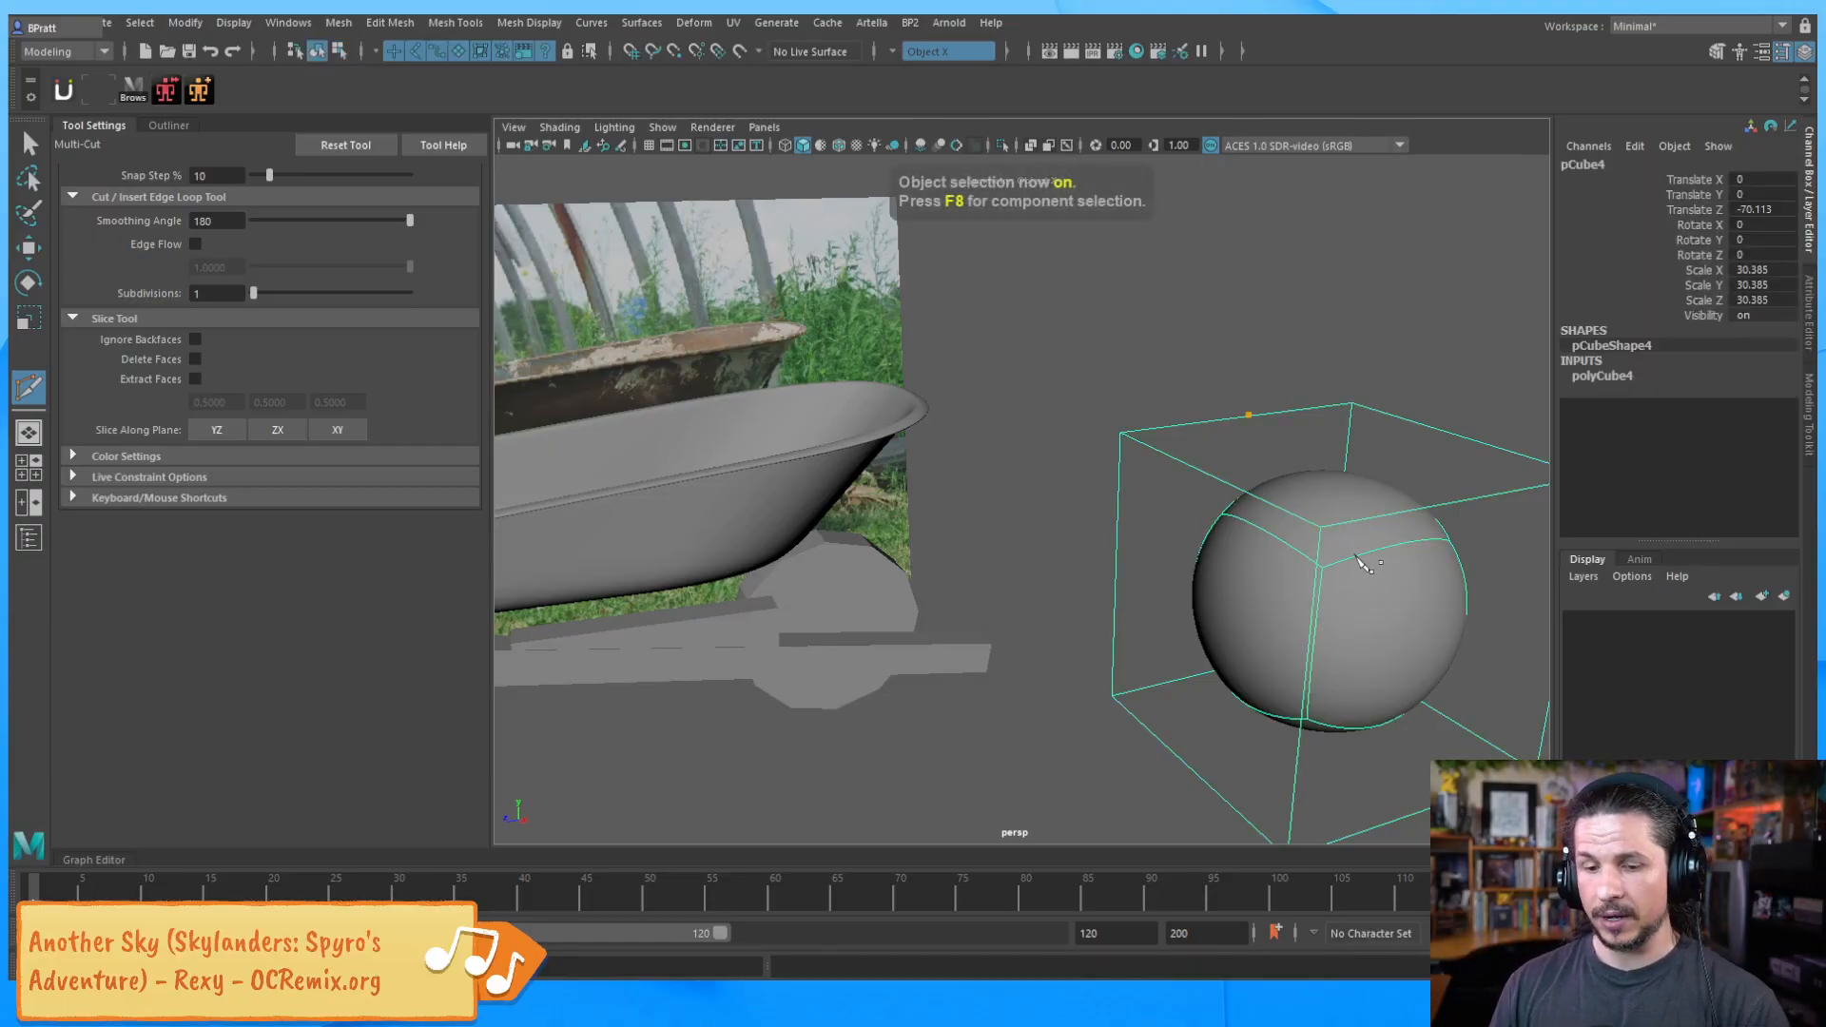
key(w)
key(Delete)
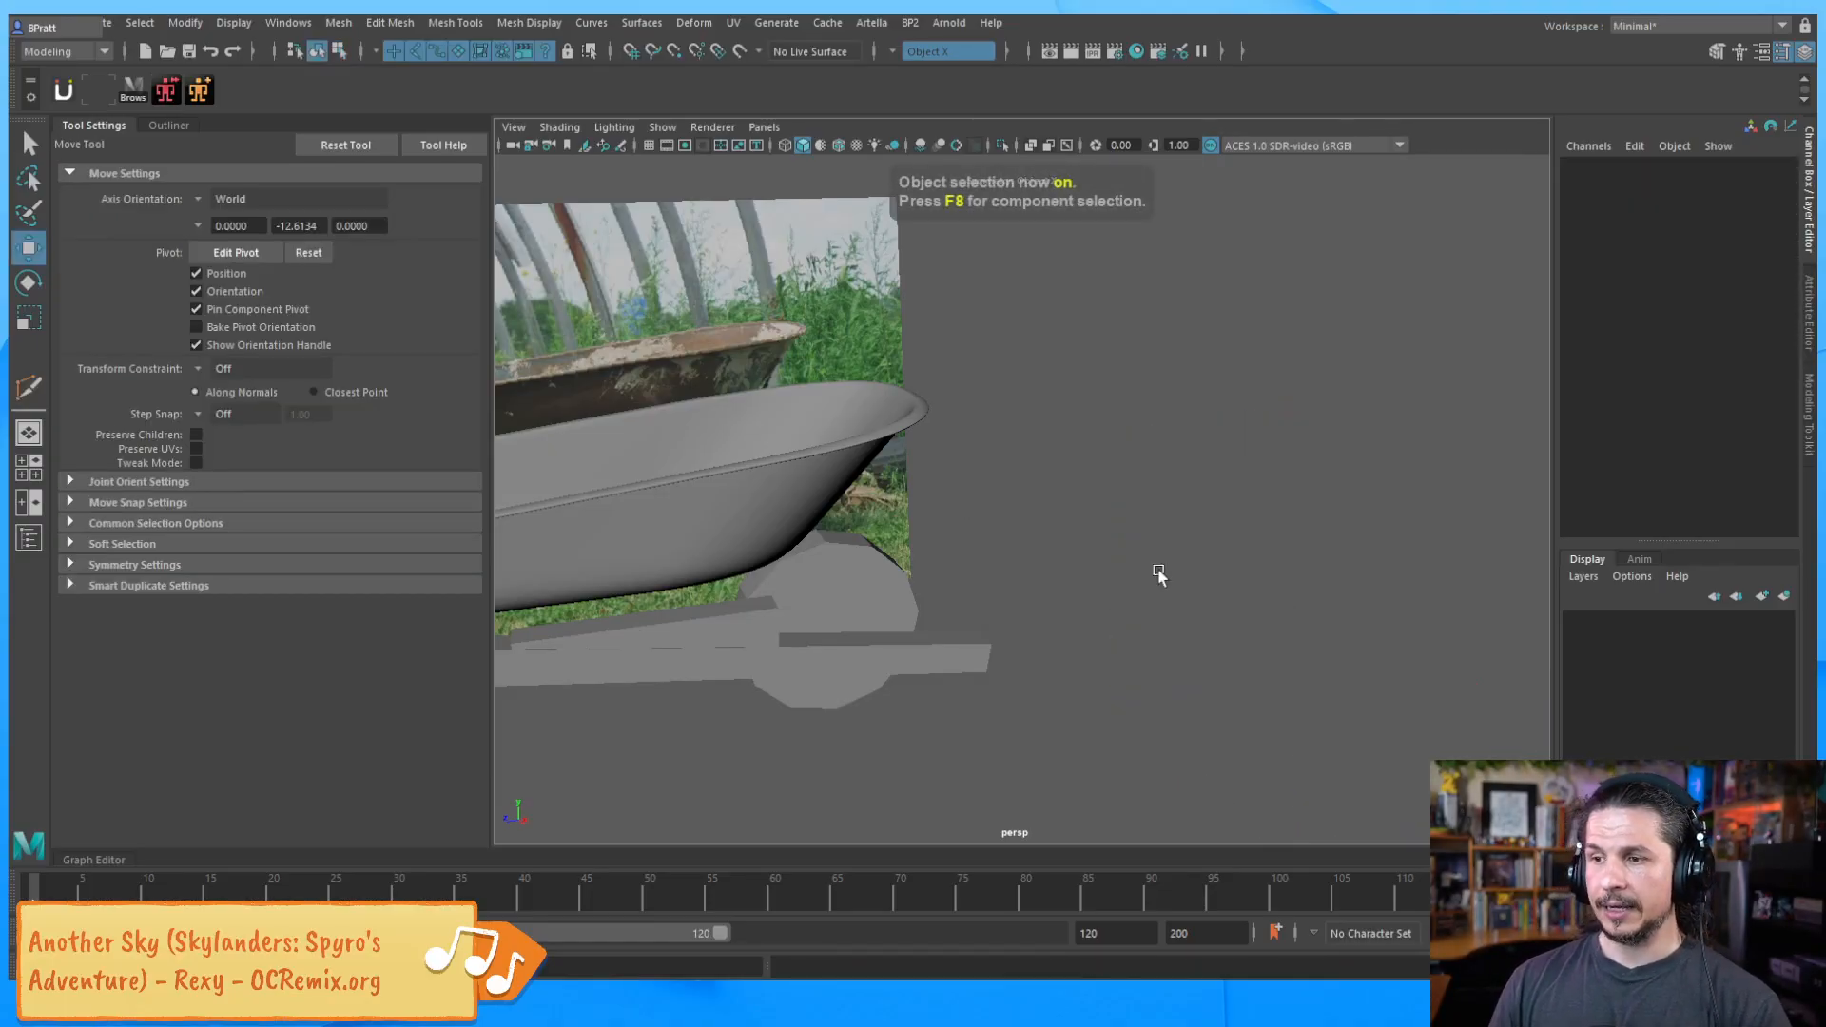
Examine the tub's smoothed rim, end corners and interior from close up, with and without the tub's wireframe highlighted
click(742, 485)
alt+drag(863, 527, 1146, 534)
alt+right_drag(1147, 534, 1203, 539)
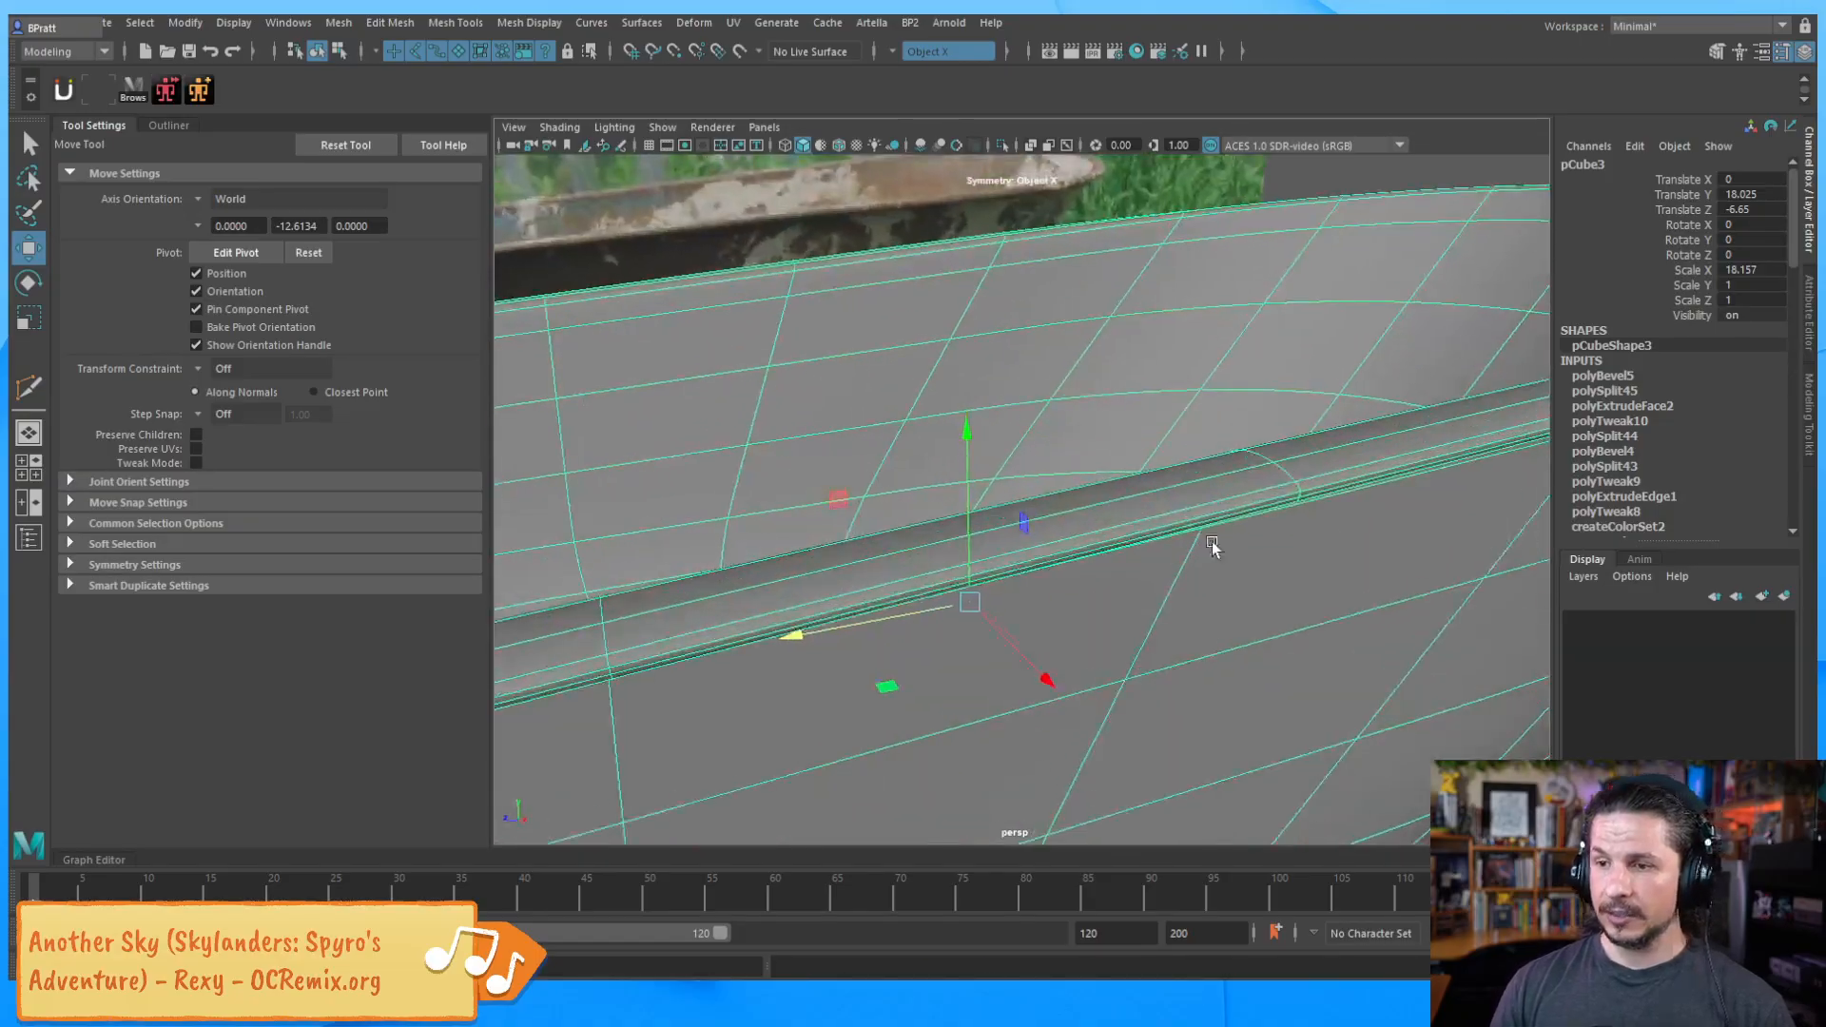
alt+middle_drag(1426, 554, 1278, 556)
click(1478, 589)
alt+middle_drag(1361, 438, 1070, 620)
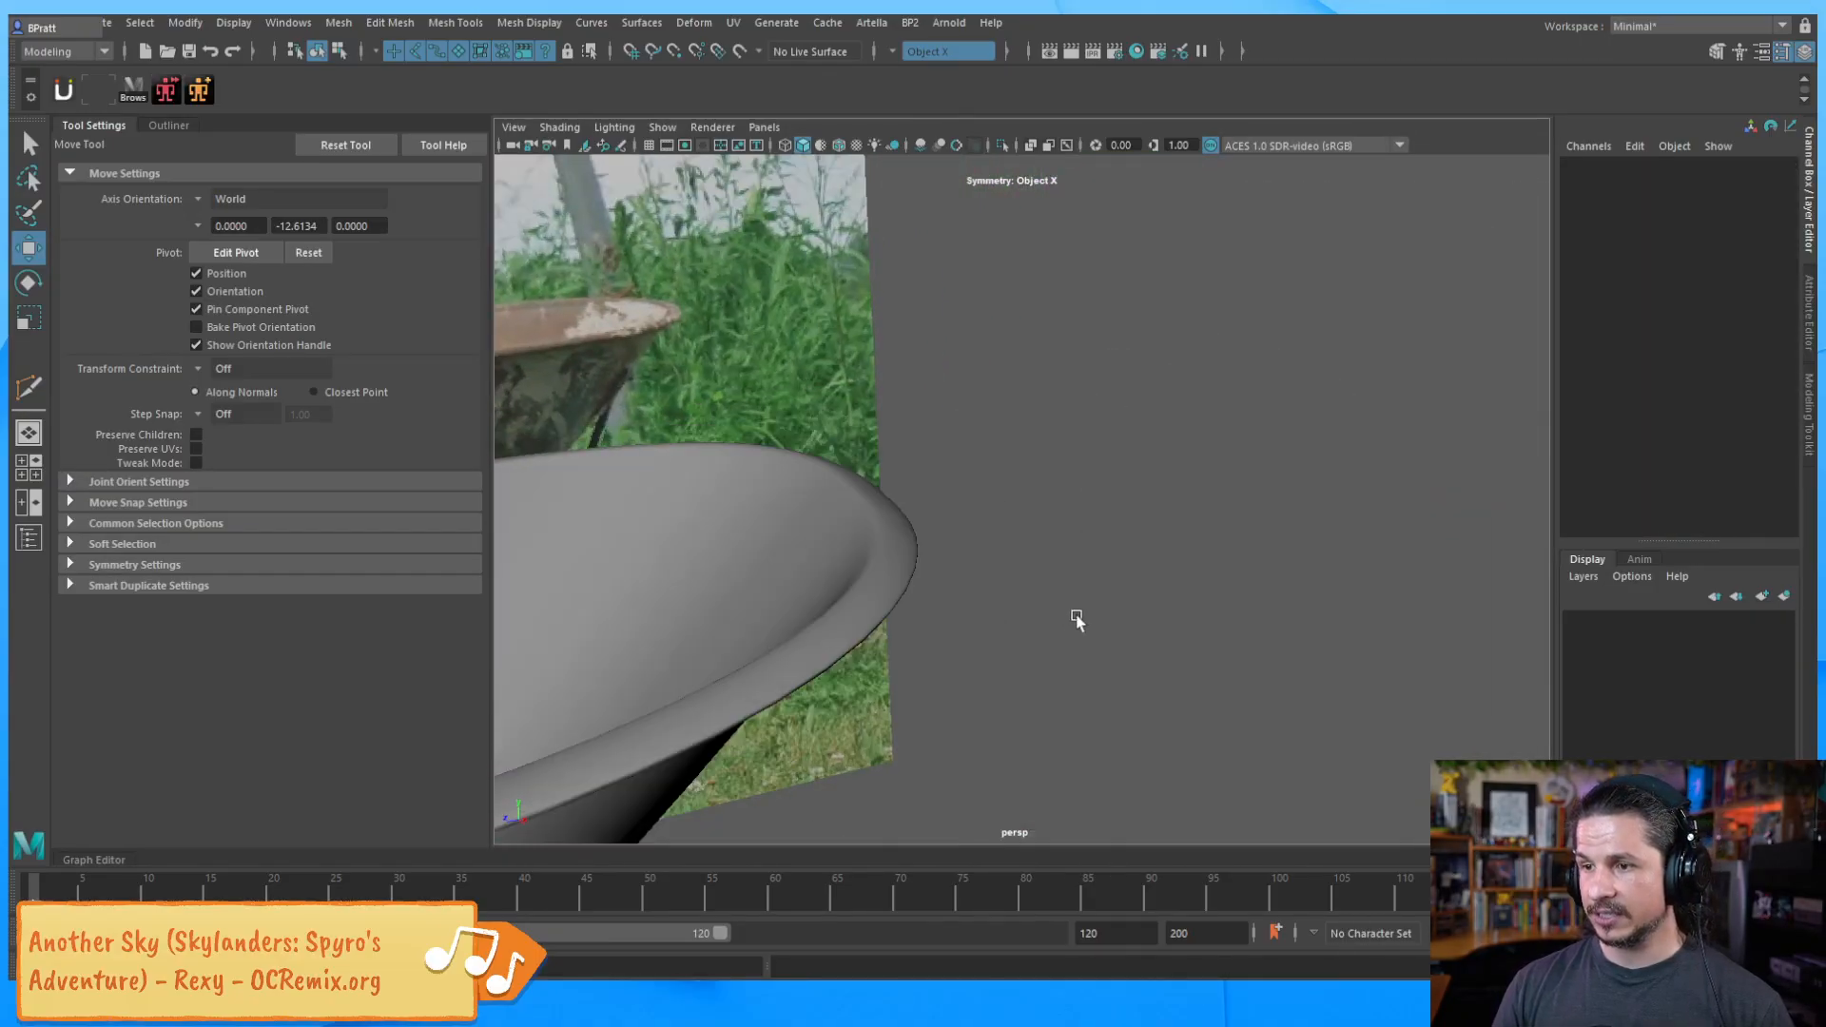
alt+drag(1070, 620, 1089, 582)
click(1172, 672)
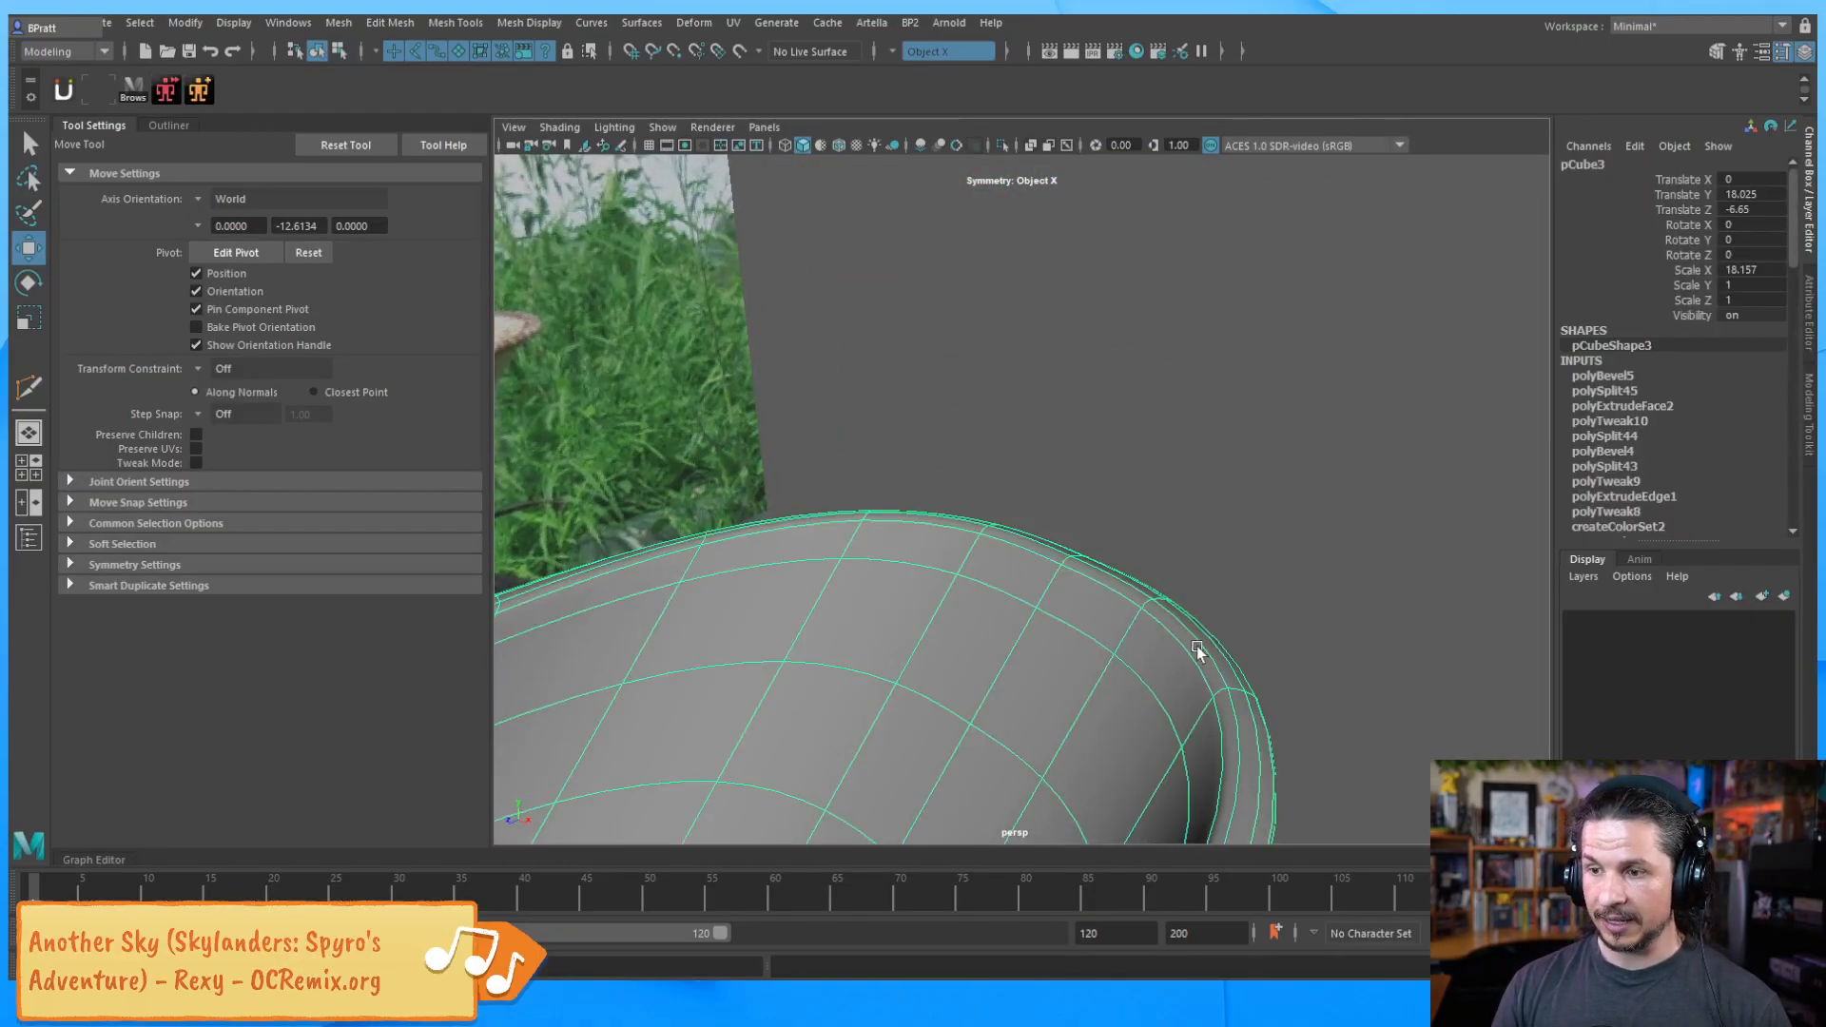
alt+drag(1080, 533, 1015, 562)
alt+right_drag(1015, 562, 1129, 611)
alt+middle_drag(1129, 611, 1017, 417)
click(1477, 428)
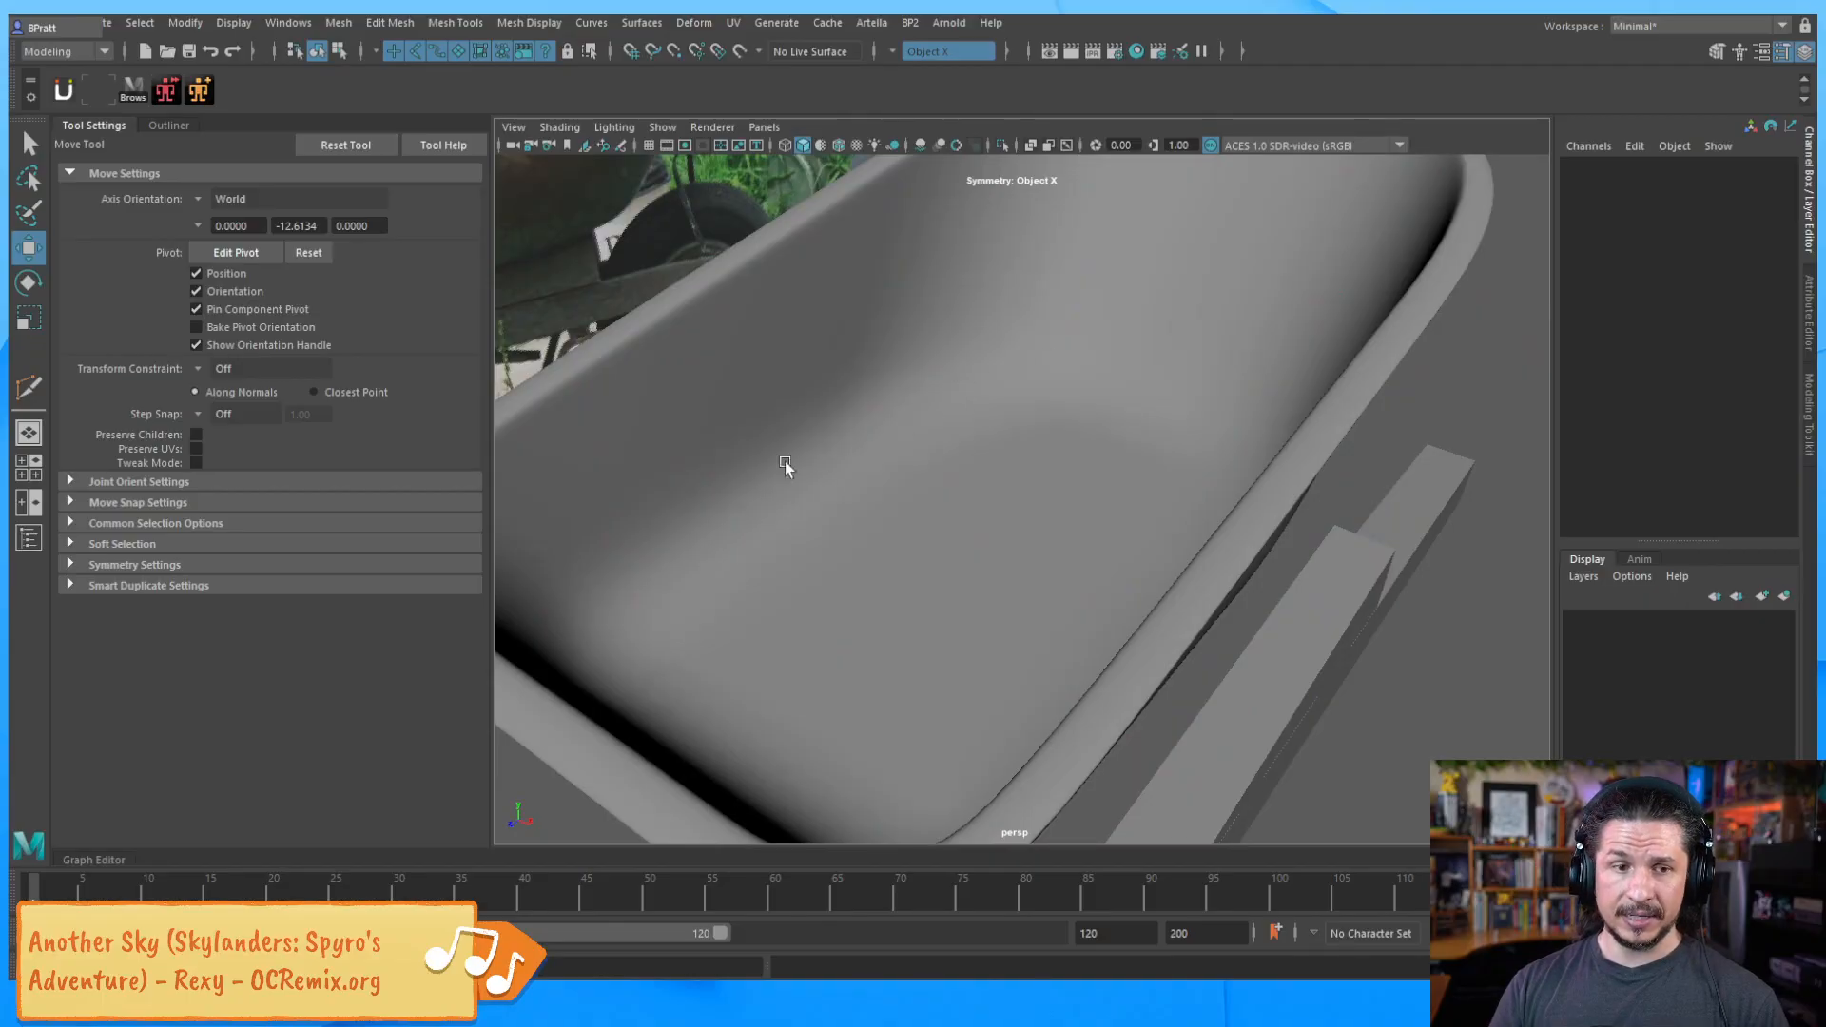
Insert an edge loop around the tub's inside floor with Multi-Cut and show the tub smoothed in object mode
click(939, 497)
shift+right_drag(877, 463, 789, 490)
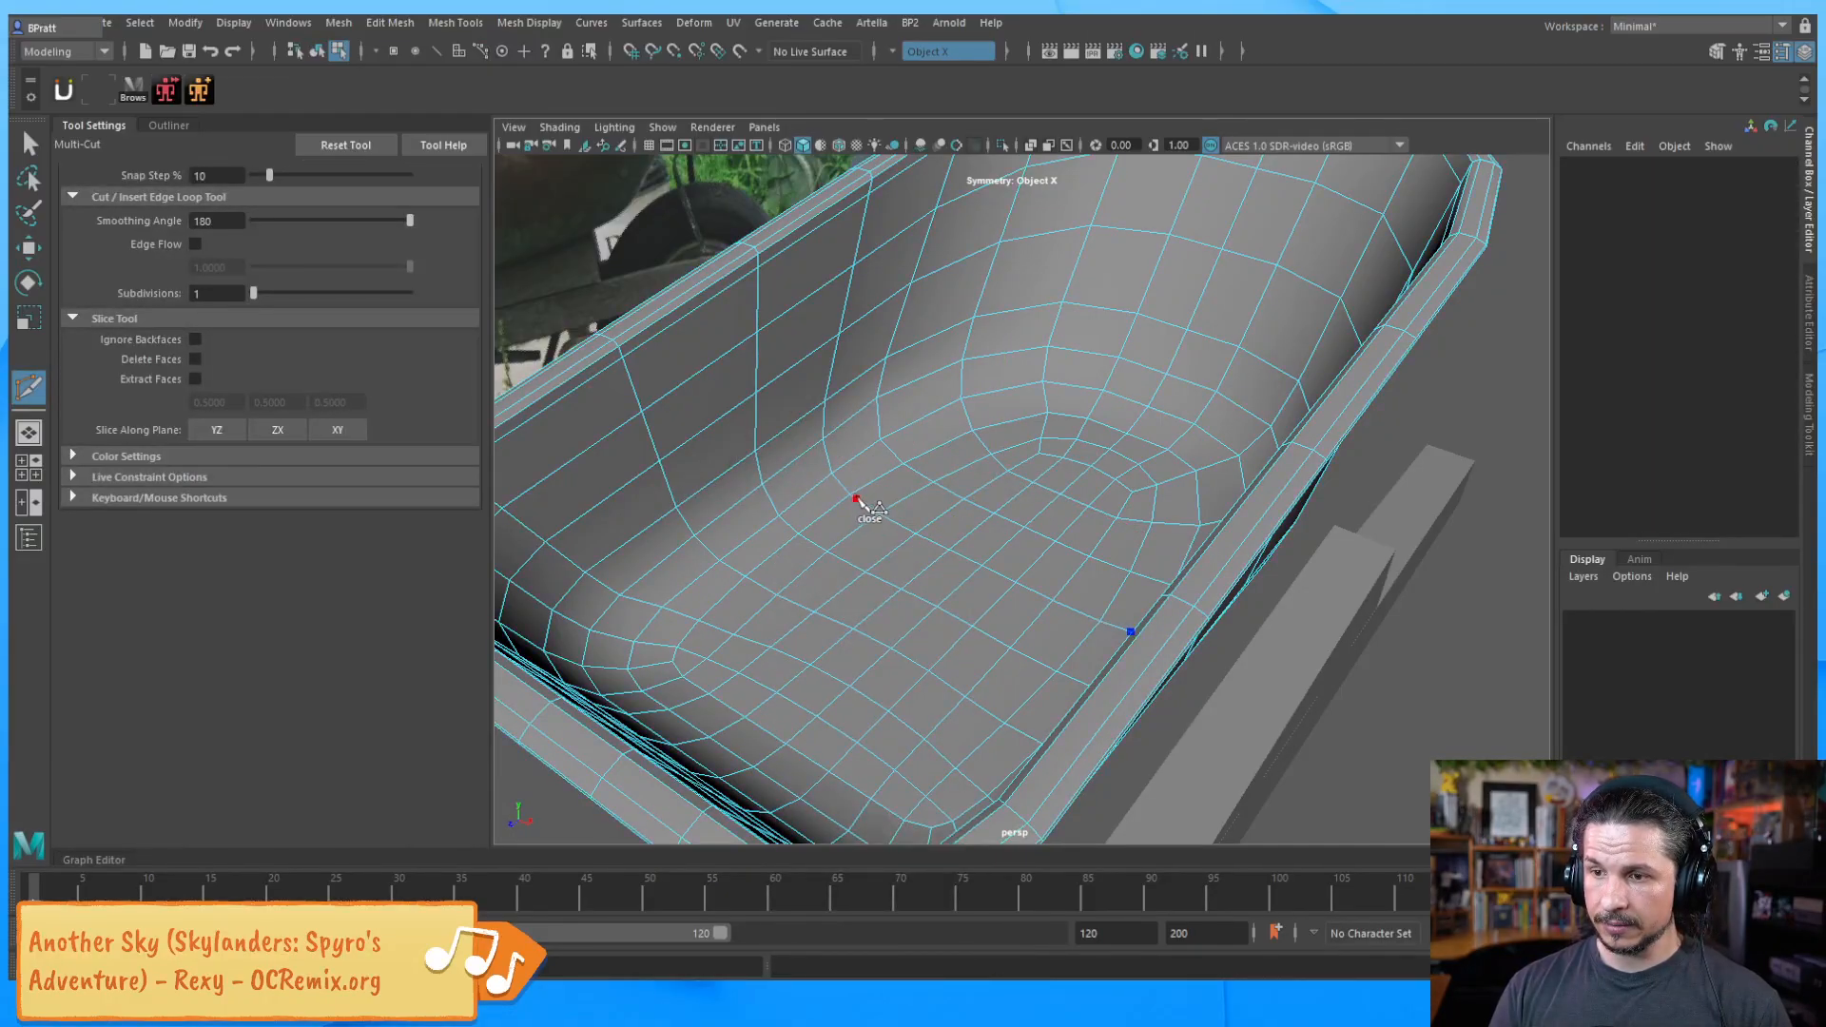
key(ctrl+z)
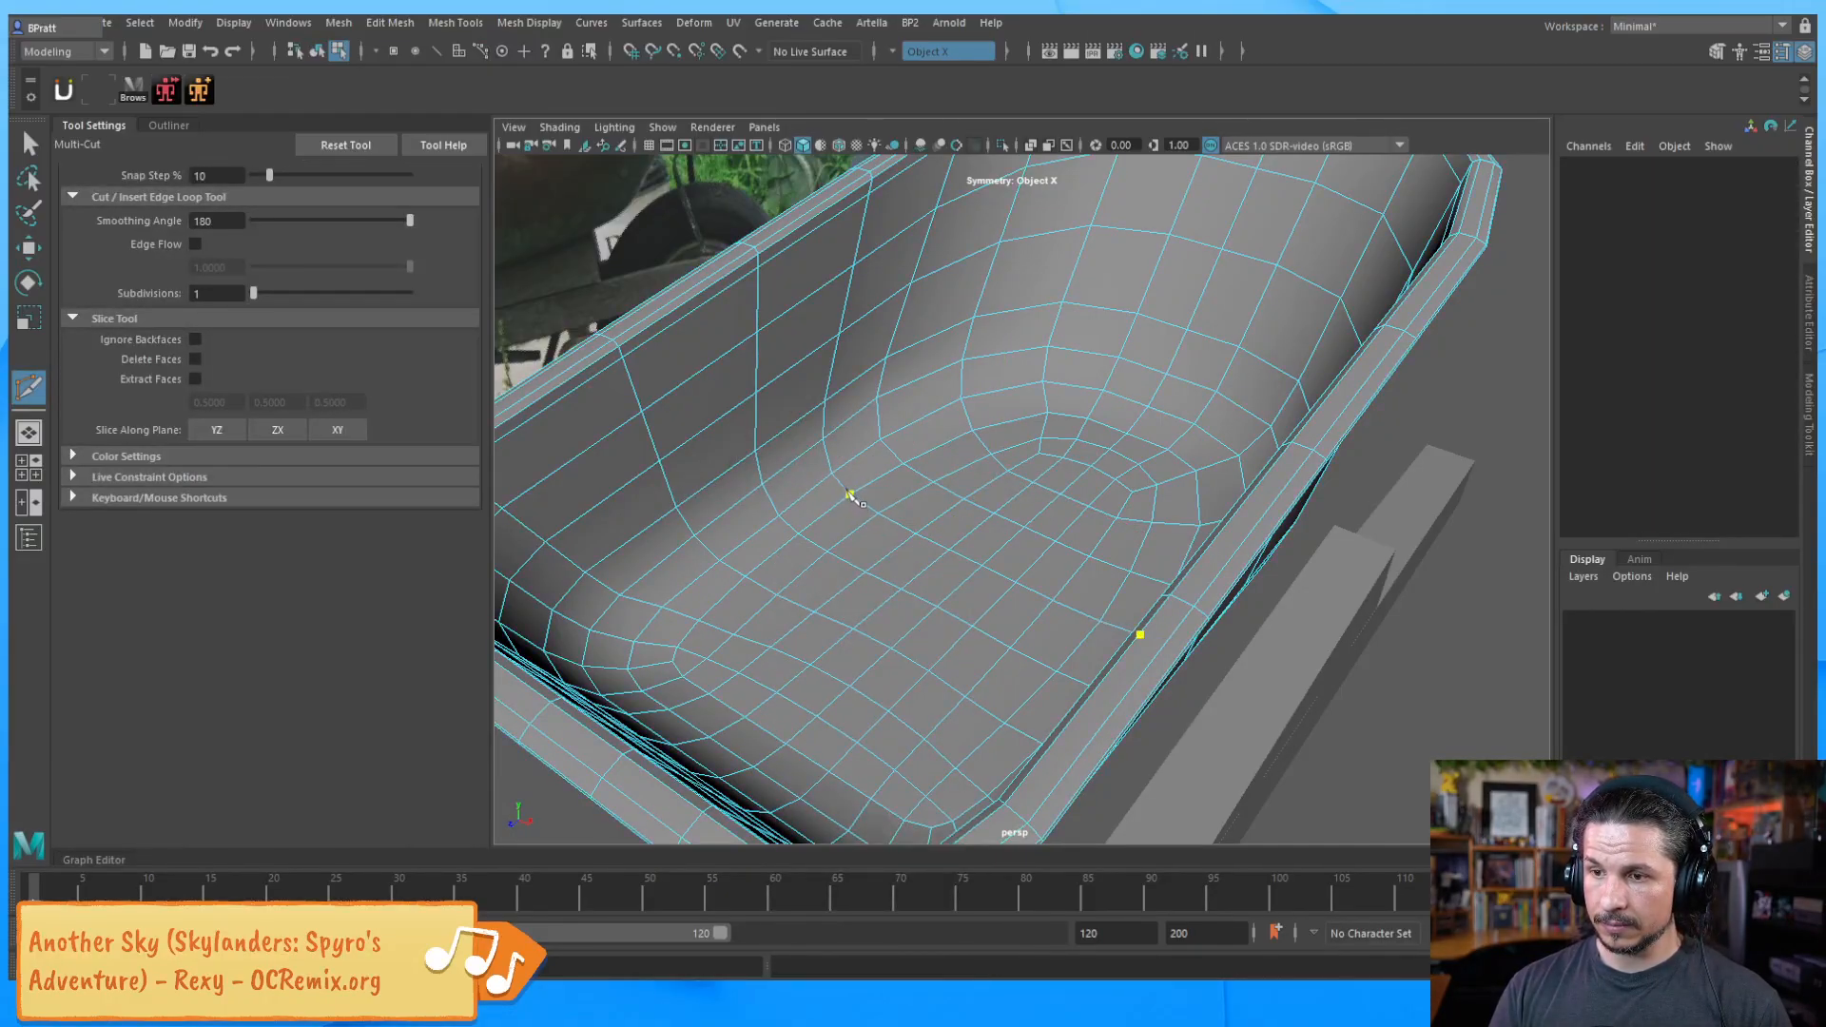
click(896, 456)
key(ctrl+z)
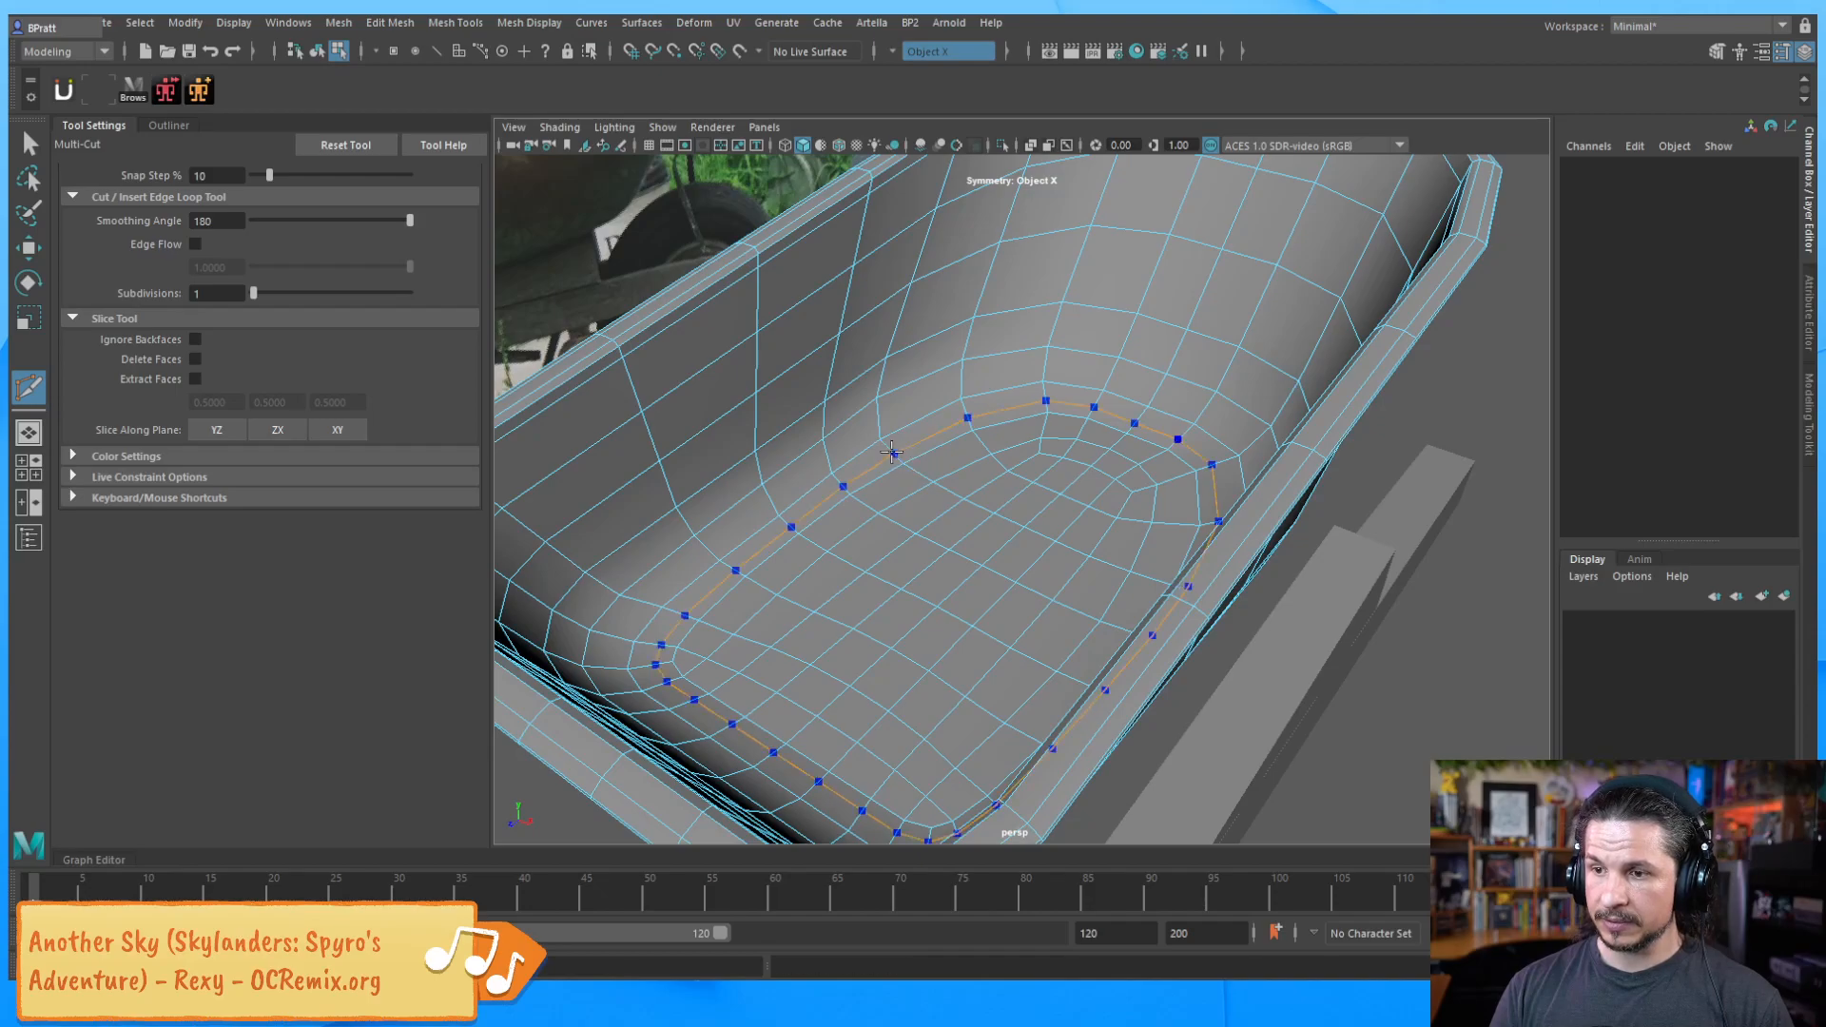
key(3)
key(F8)
key(w)
click(1442, 616)
Inspect how the smoothed floor and corners of the tub look with the added floor edge loop
alt+right_drag(1441, 615, 1213, 625)
alt+drag(1212, 625, 1124, 607)
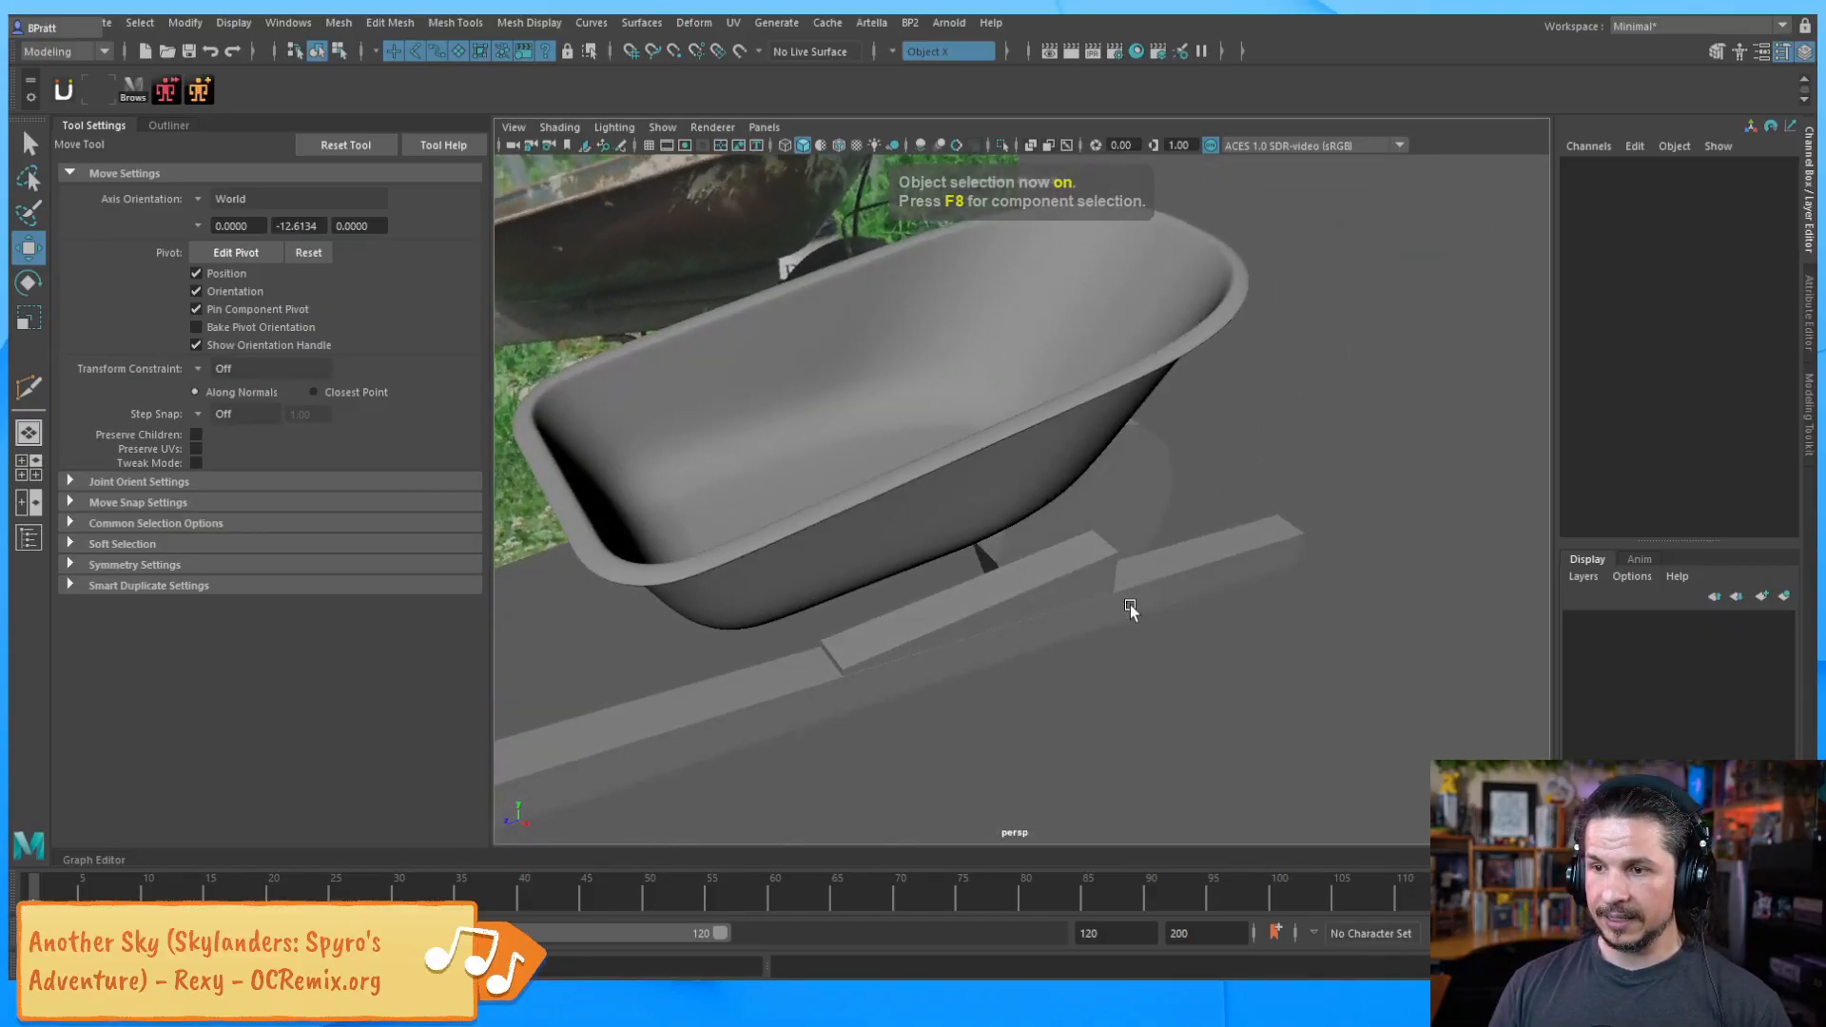
alt+right_drag(1124, 606, 1336, 540)
alt+drag(1336, 540, 1142, 603)
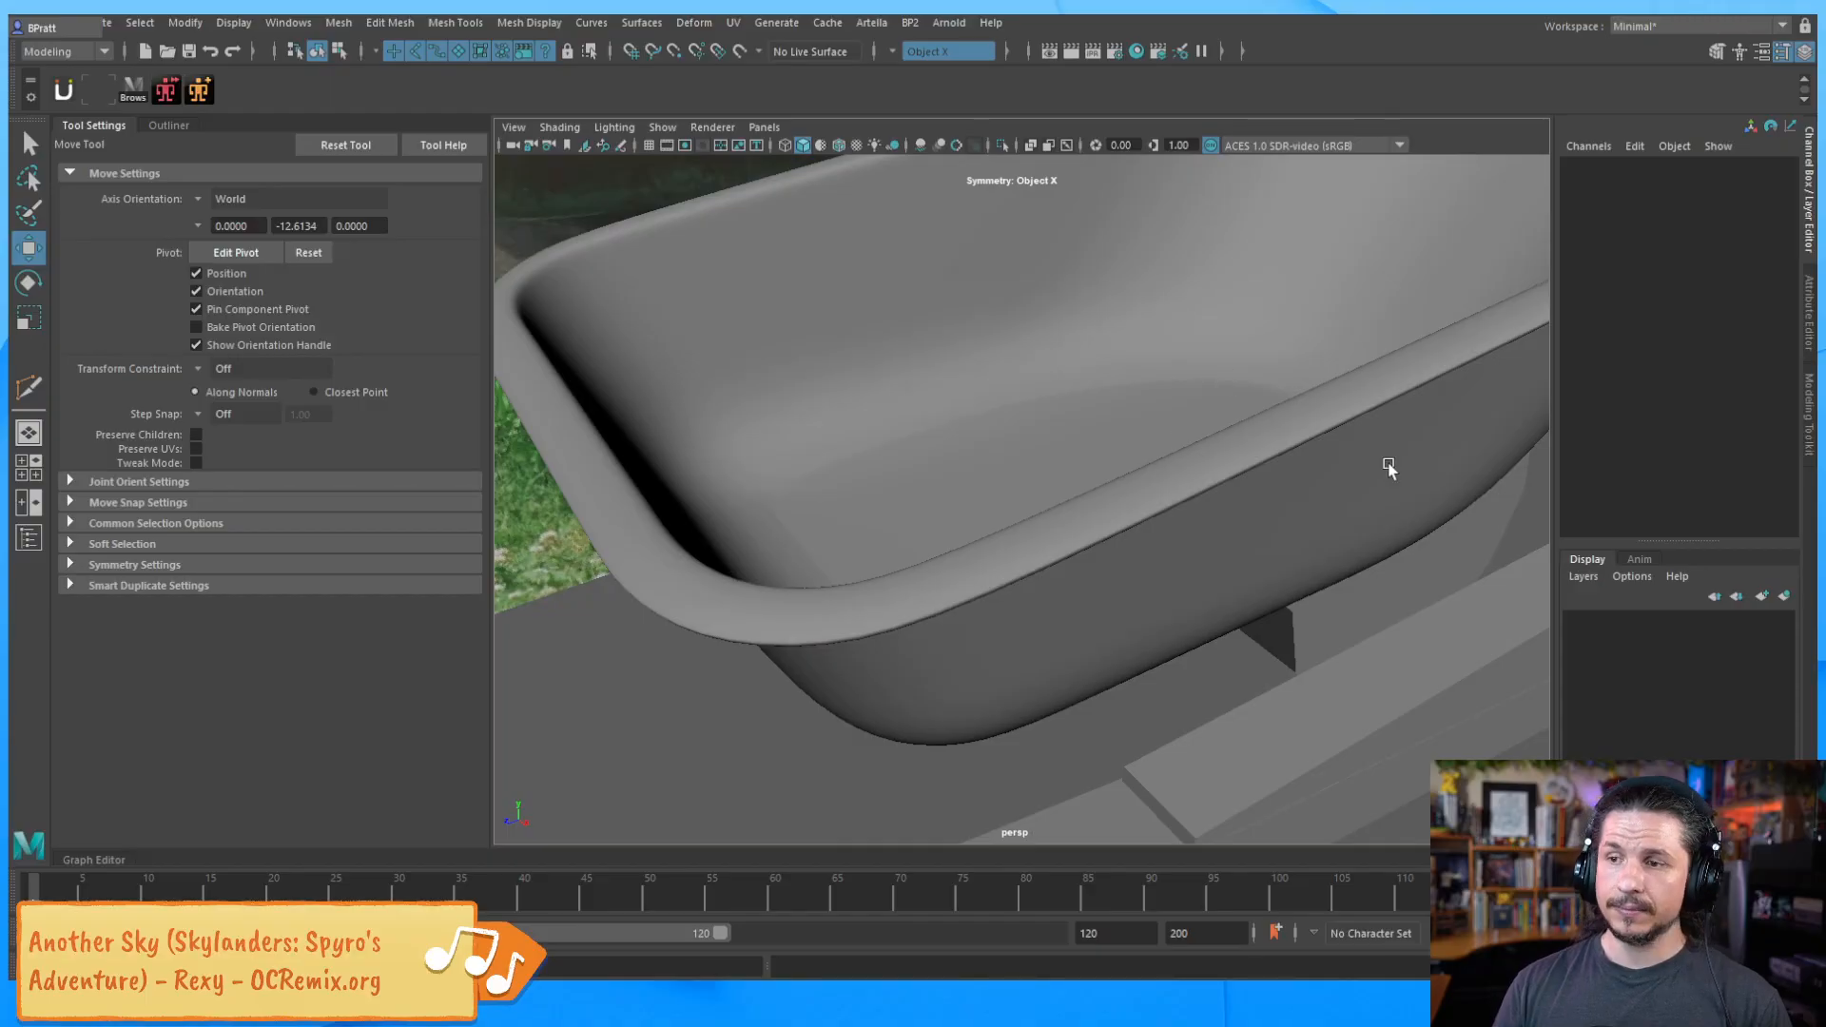
alt+right_drag(1388, 468, 1182, 562)
alt+drag(1182, 562, 1247, 570)
alt+right_drag(1247, 571, 1283, 556)
alt+drag(1284, 553, 1263, 572)
Undo the edge loop around the tub's inside floor and return to object selection
key(ctrl+z)
key(ctrl+z)
key(ctrl+z)
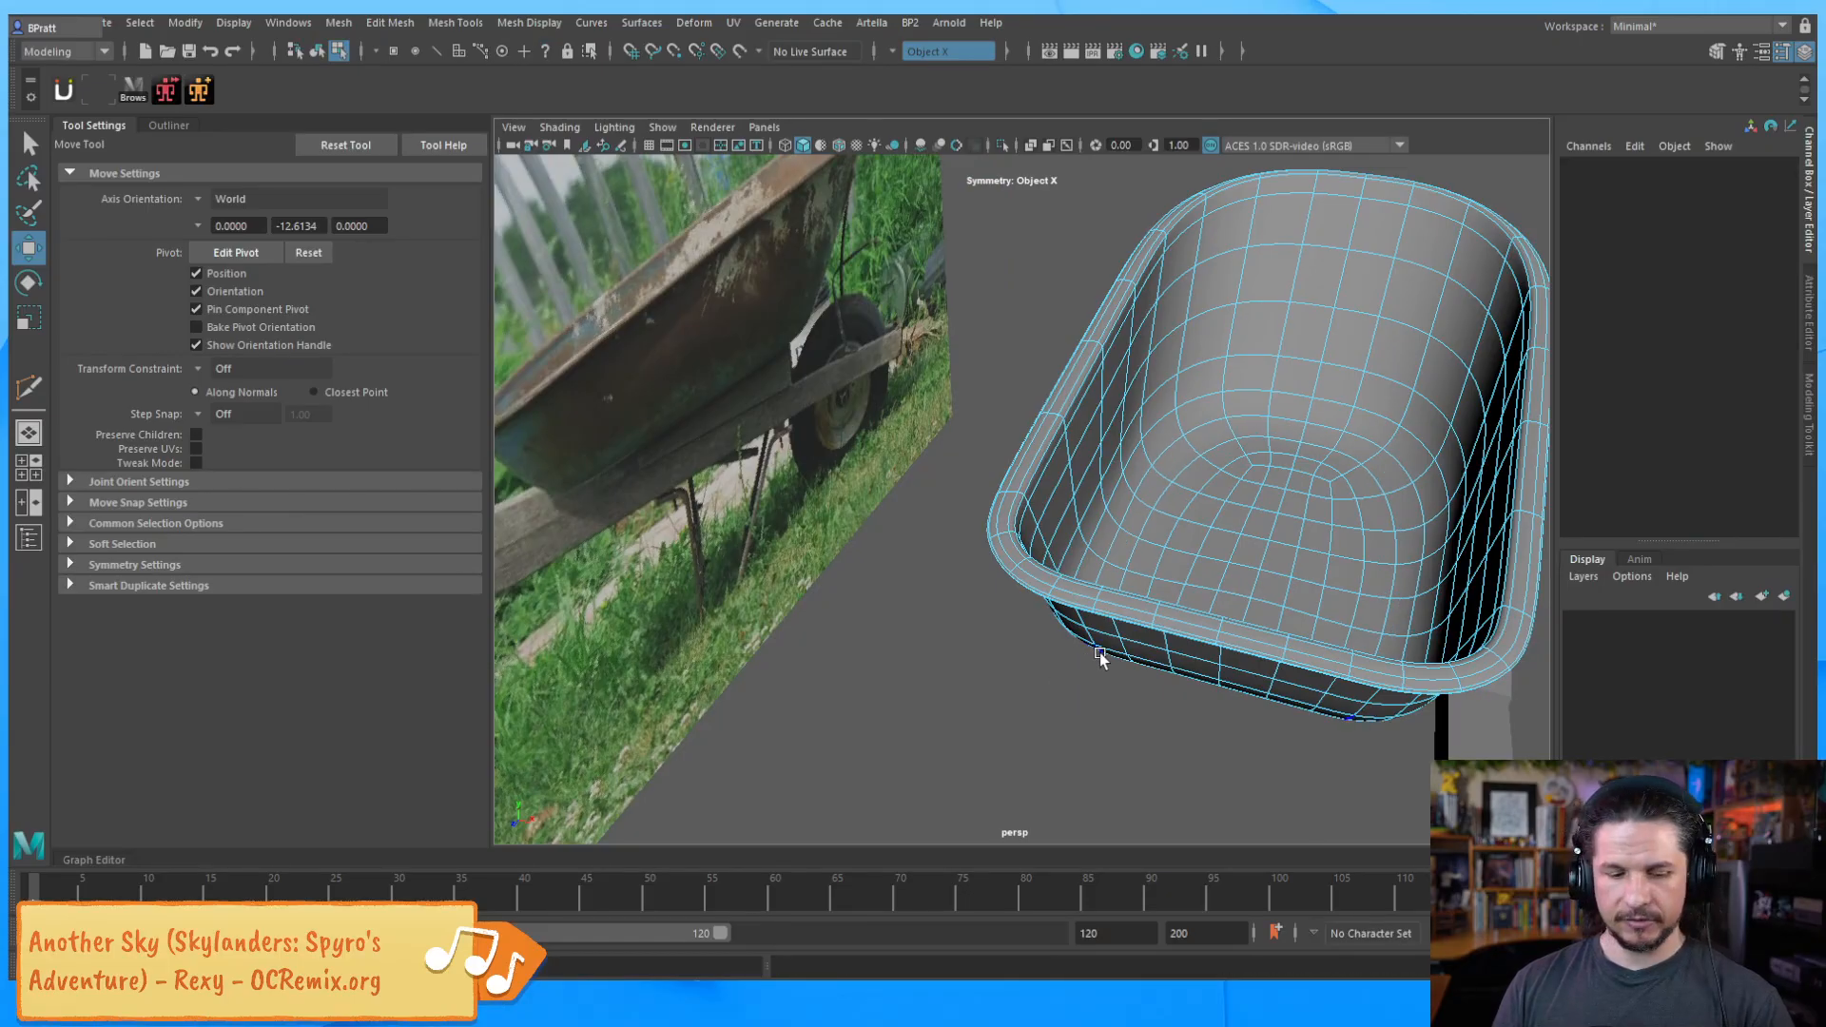
key(F8)
click(1065, 667)
Thicken the tub wall by raising Local Translate Z of its existing face extrusion to 0.443
alt+right_drag(1354, 563, 1236, 571)
alt+drag(1236, 570, 1035, 441)
alt+middle_drag(1035, 440, 1023, 523)
alt+right_drag(1023, 523, 1222, 556)
alt+drag(1222, 556, 1128, 514)
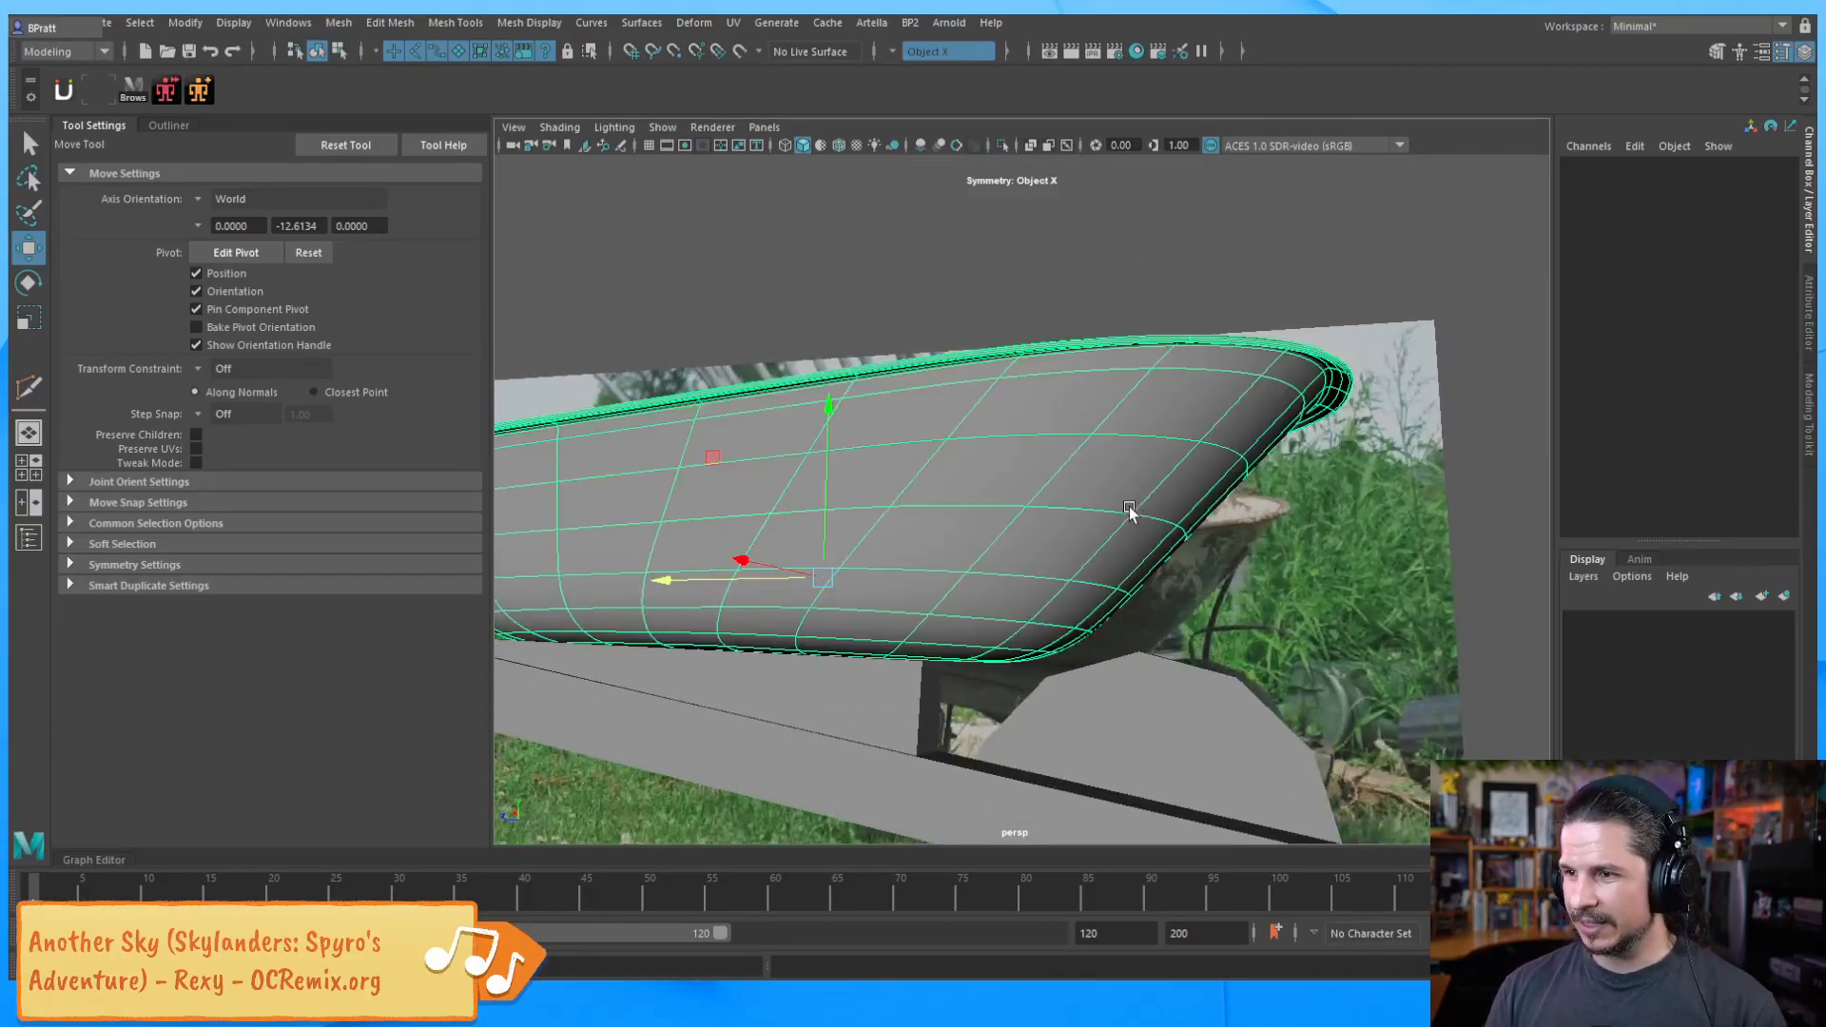
click(1198, 432)
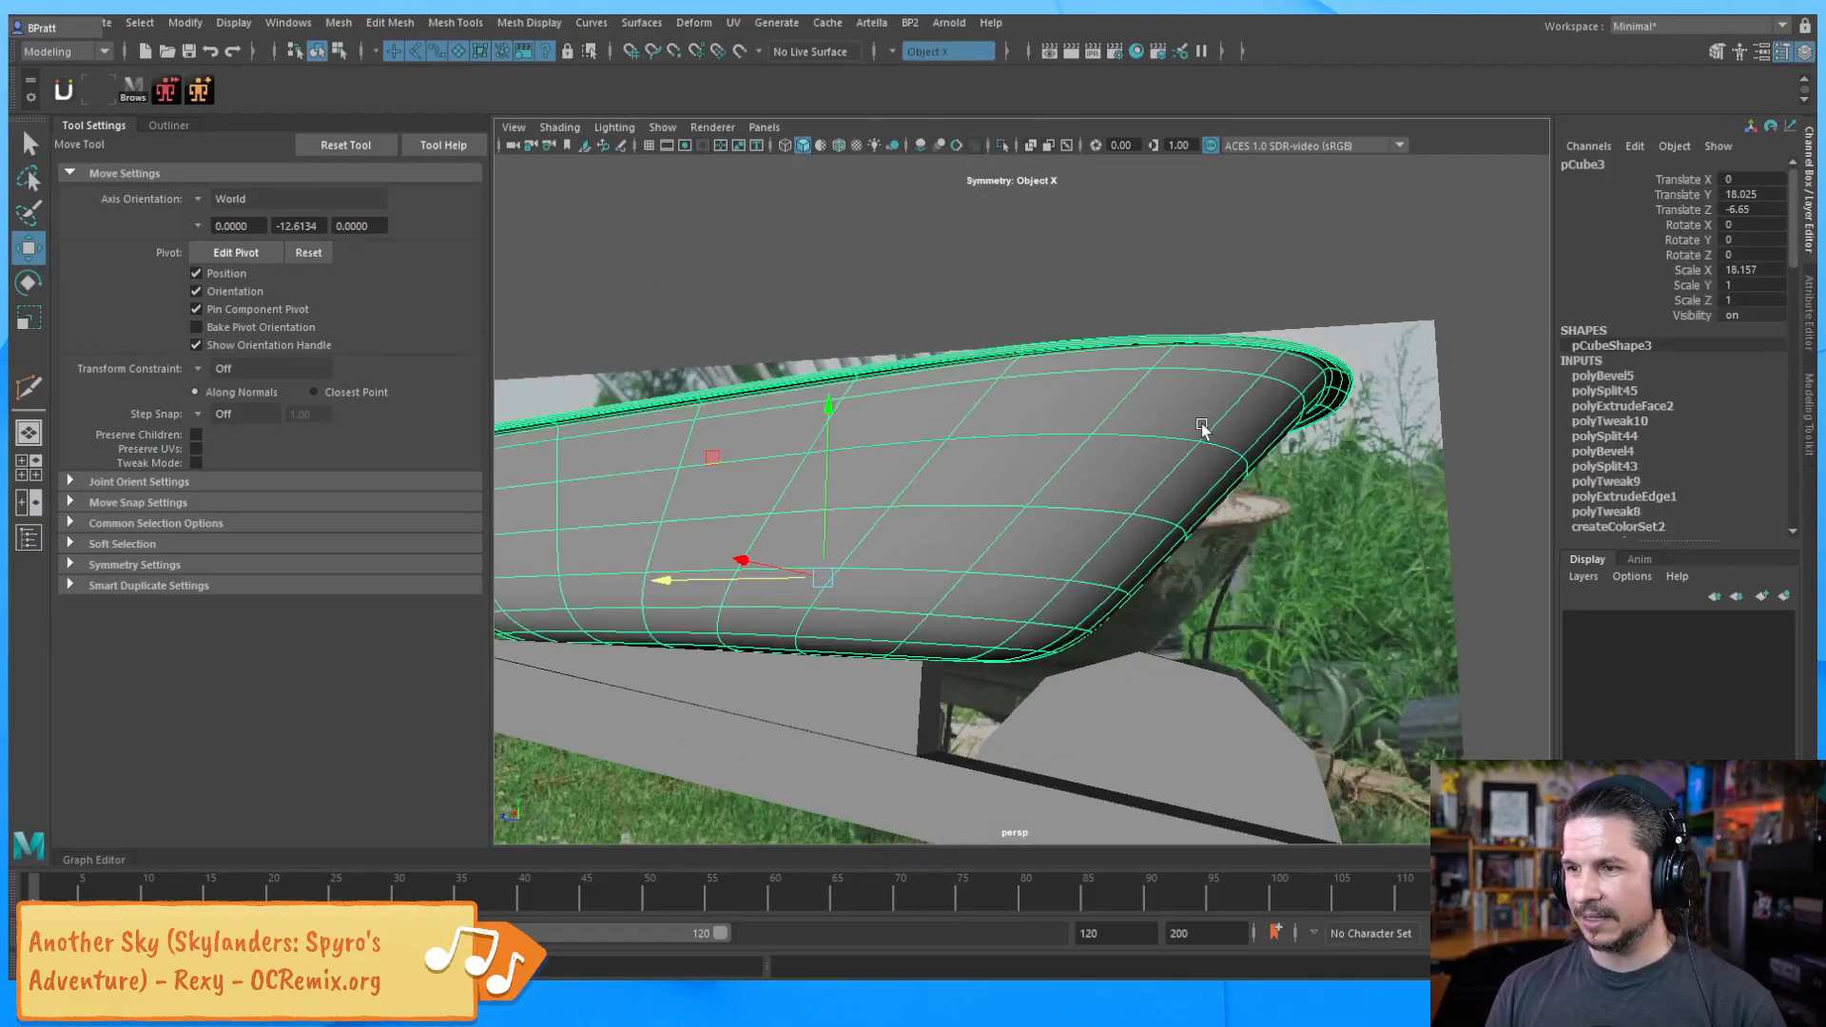
click(1657, 407)
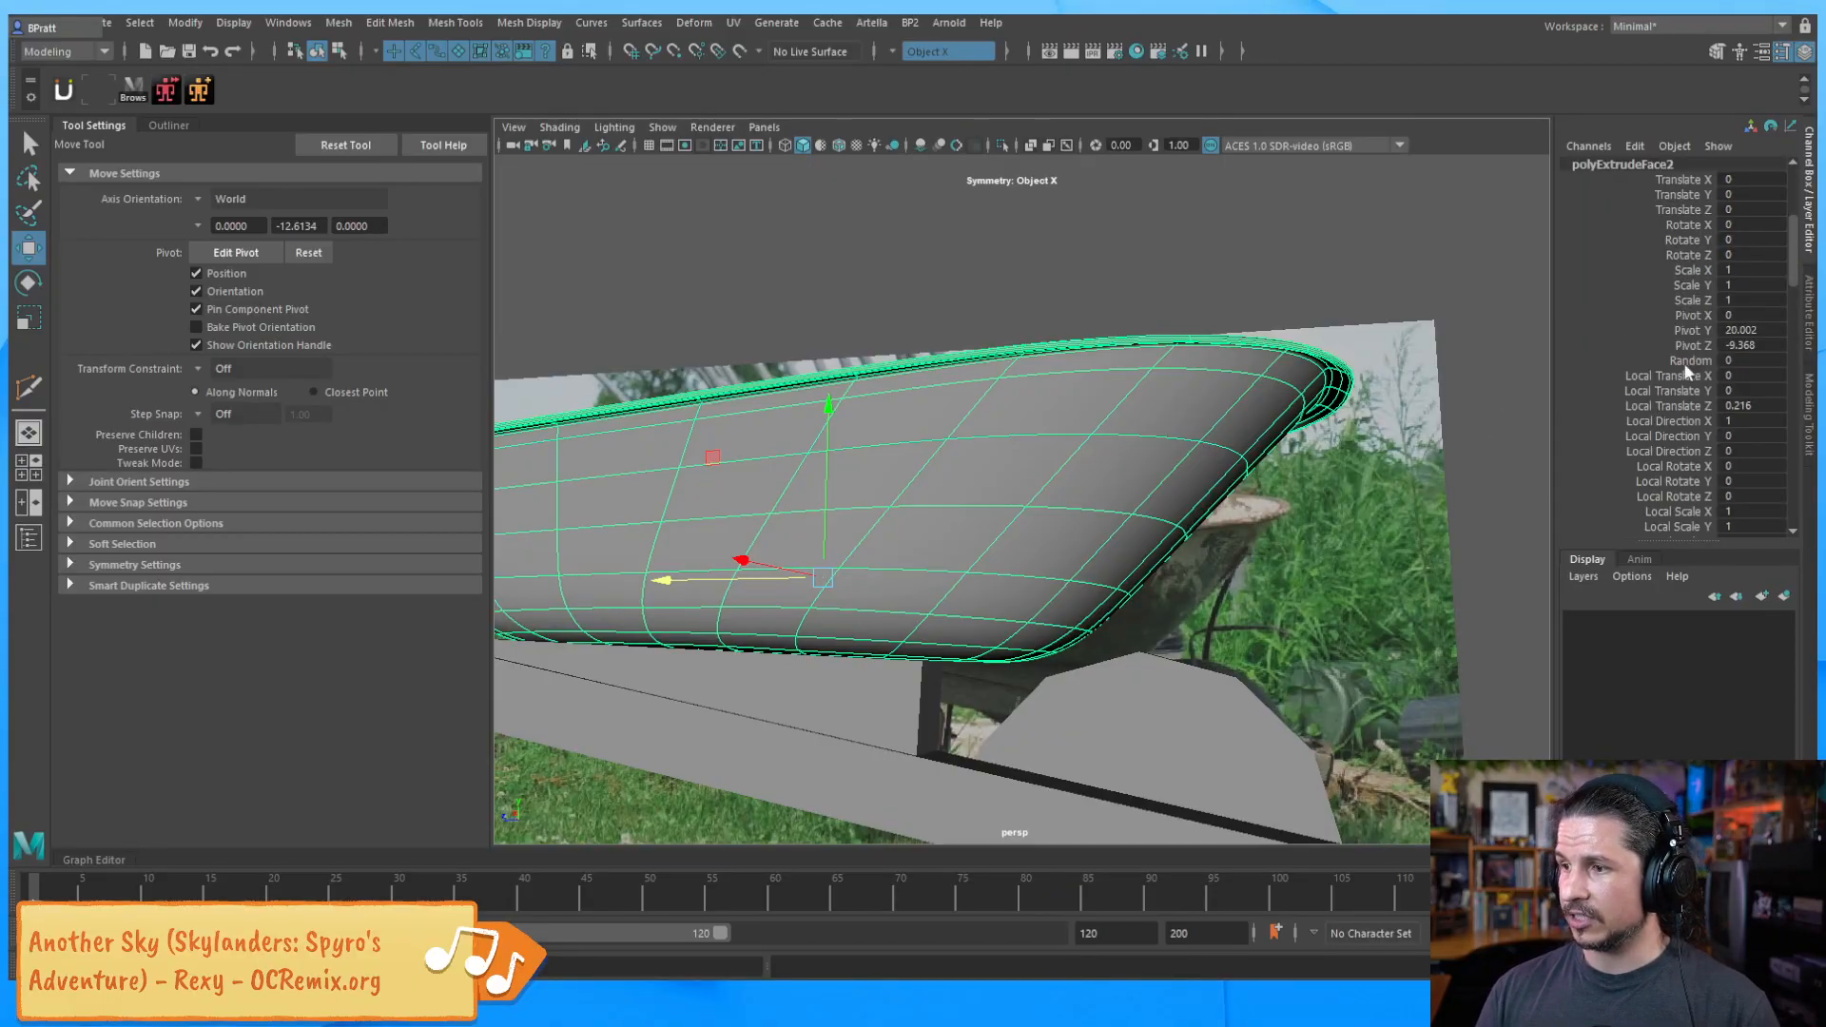
key(t)
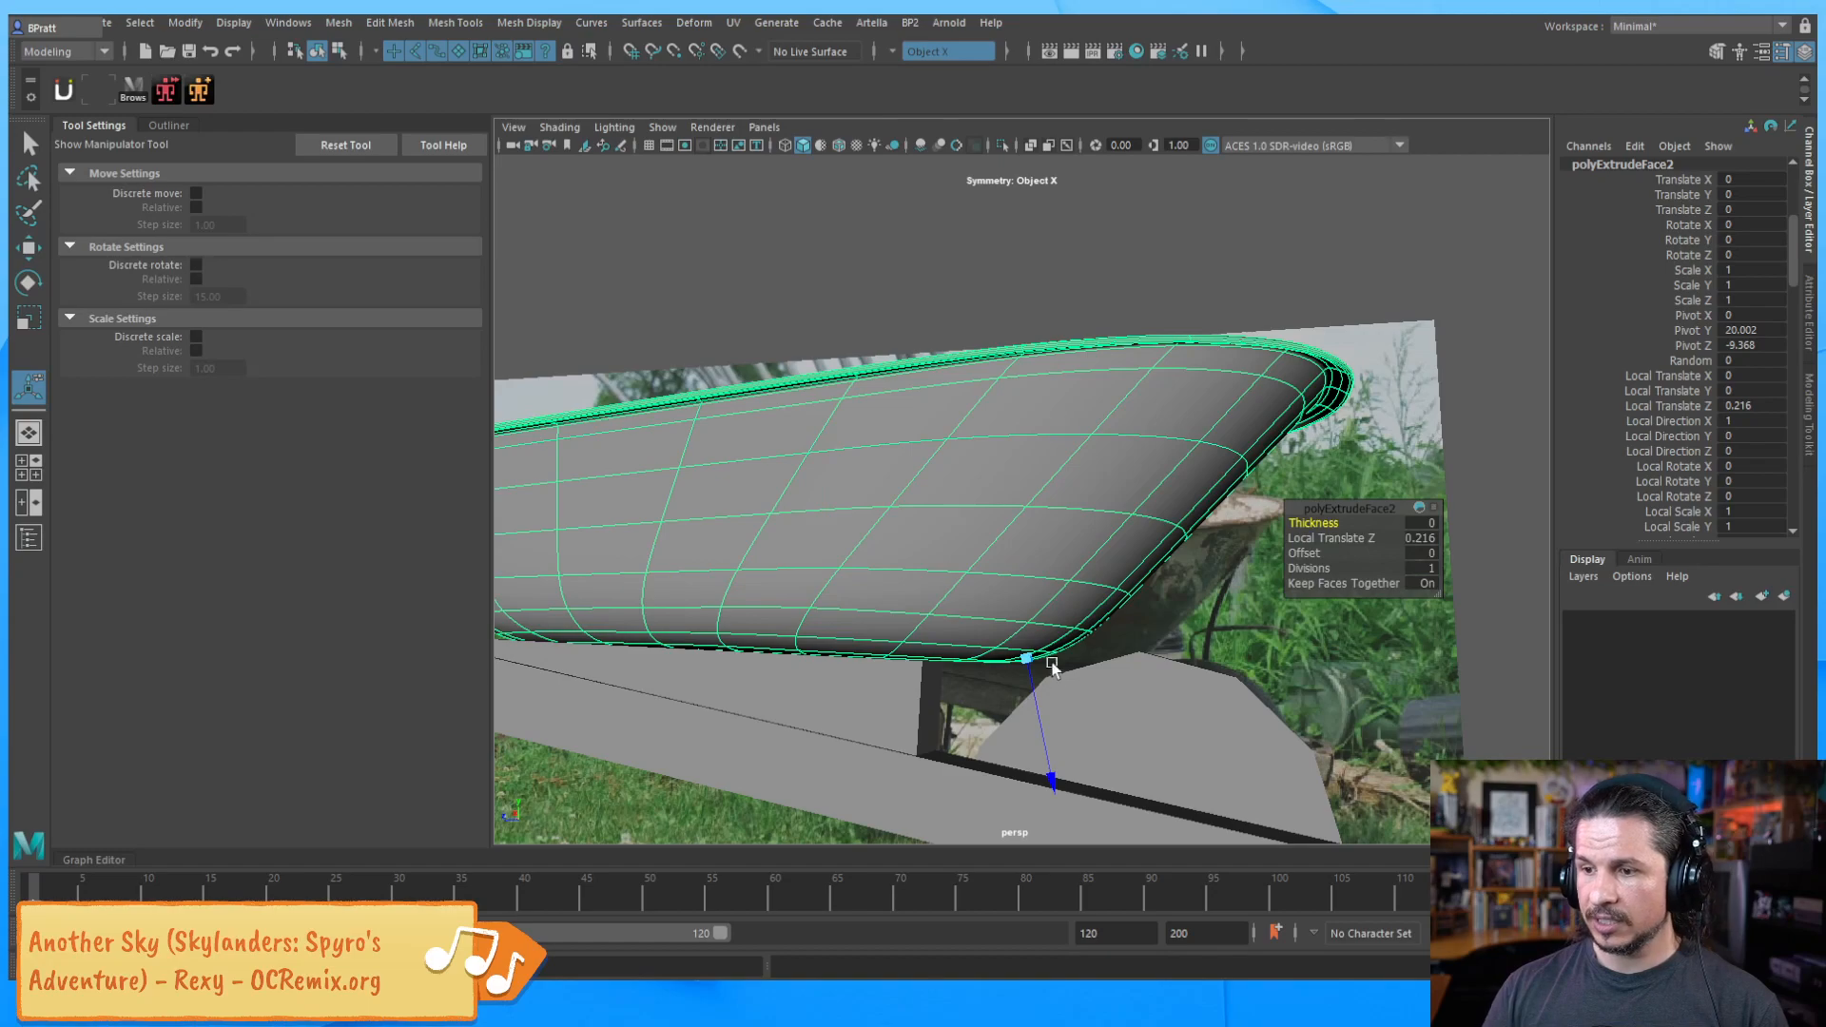
drag(1043, 733, 1047, 741)
drag(1047, 741, 1046, 741)
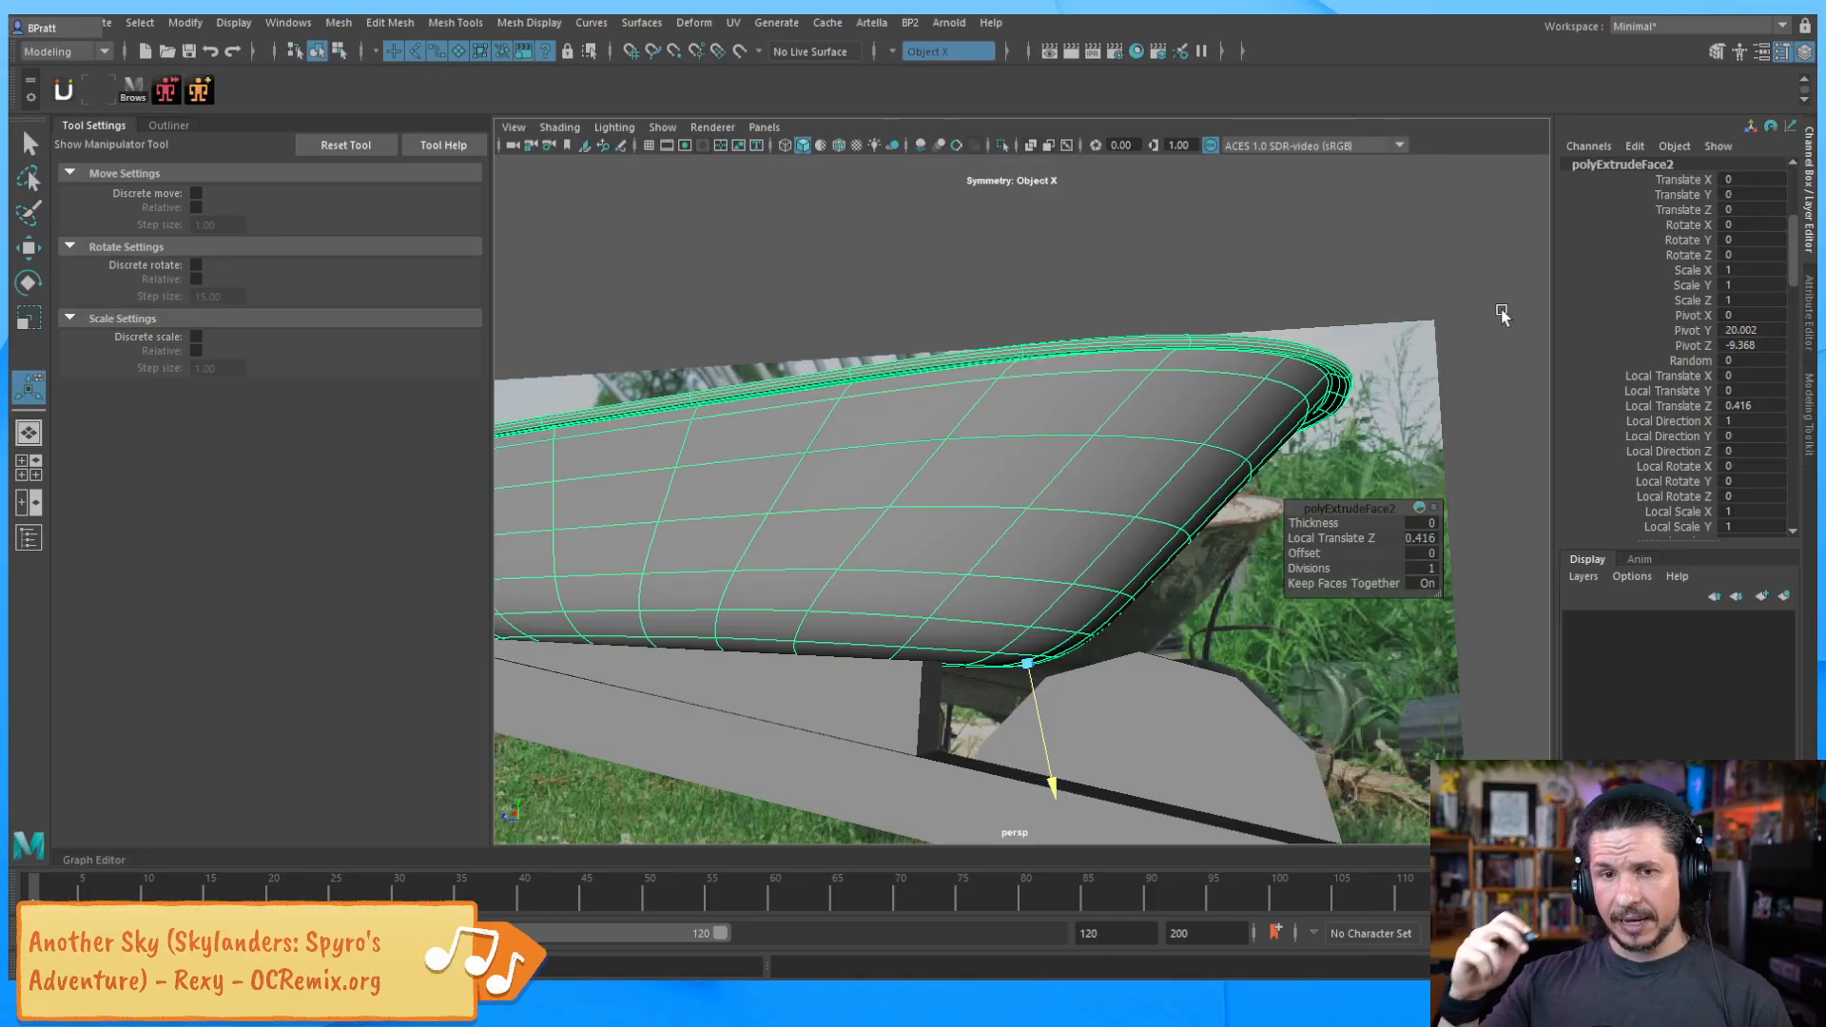
drag(1040, 727, 1040, 724)
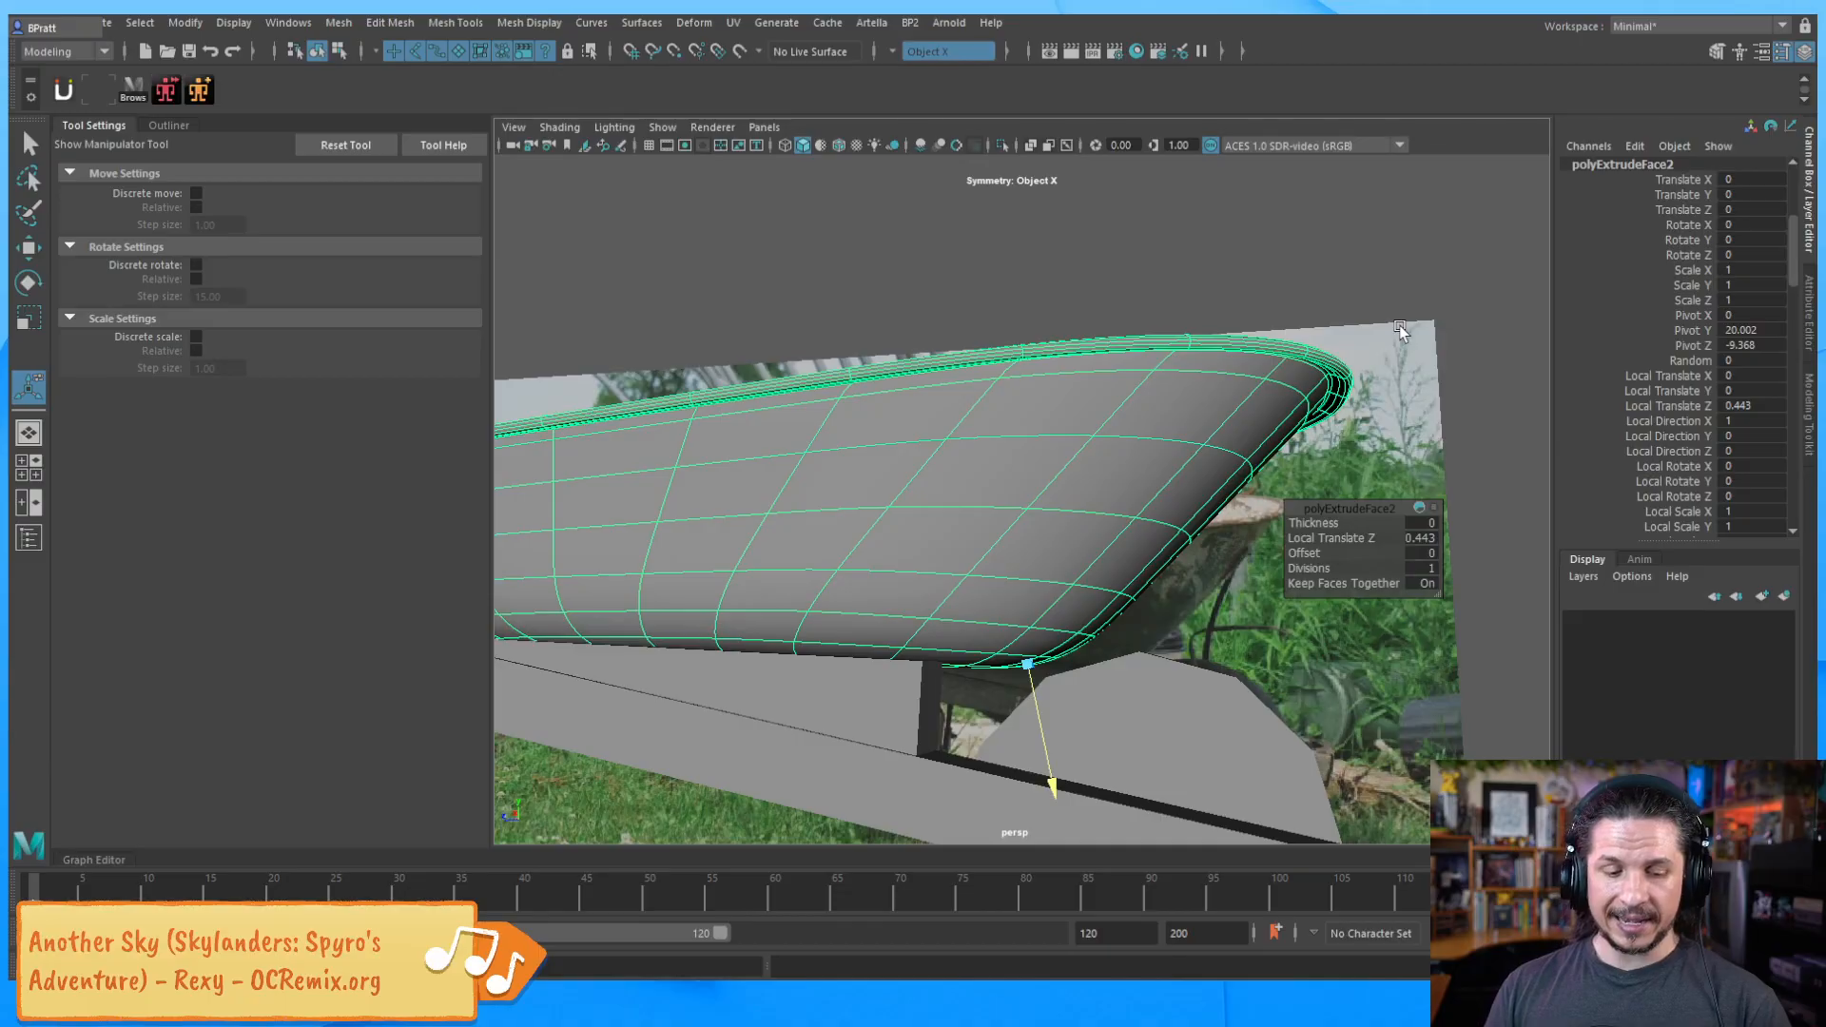
Display the tub unsmoothed in wireframe and examine the edges where the rim meets the wall at a corner
key(q)
key(F8)
key(F8)
click(1335, 278)
alt+drag(1335, 278, 1113, 570)
click(1114, 568)
key(1)
alt+drag(1171, 447, 1062, 597)
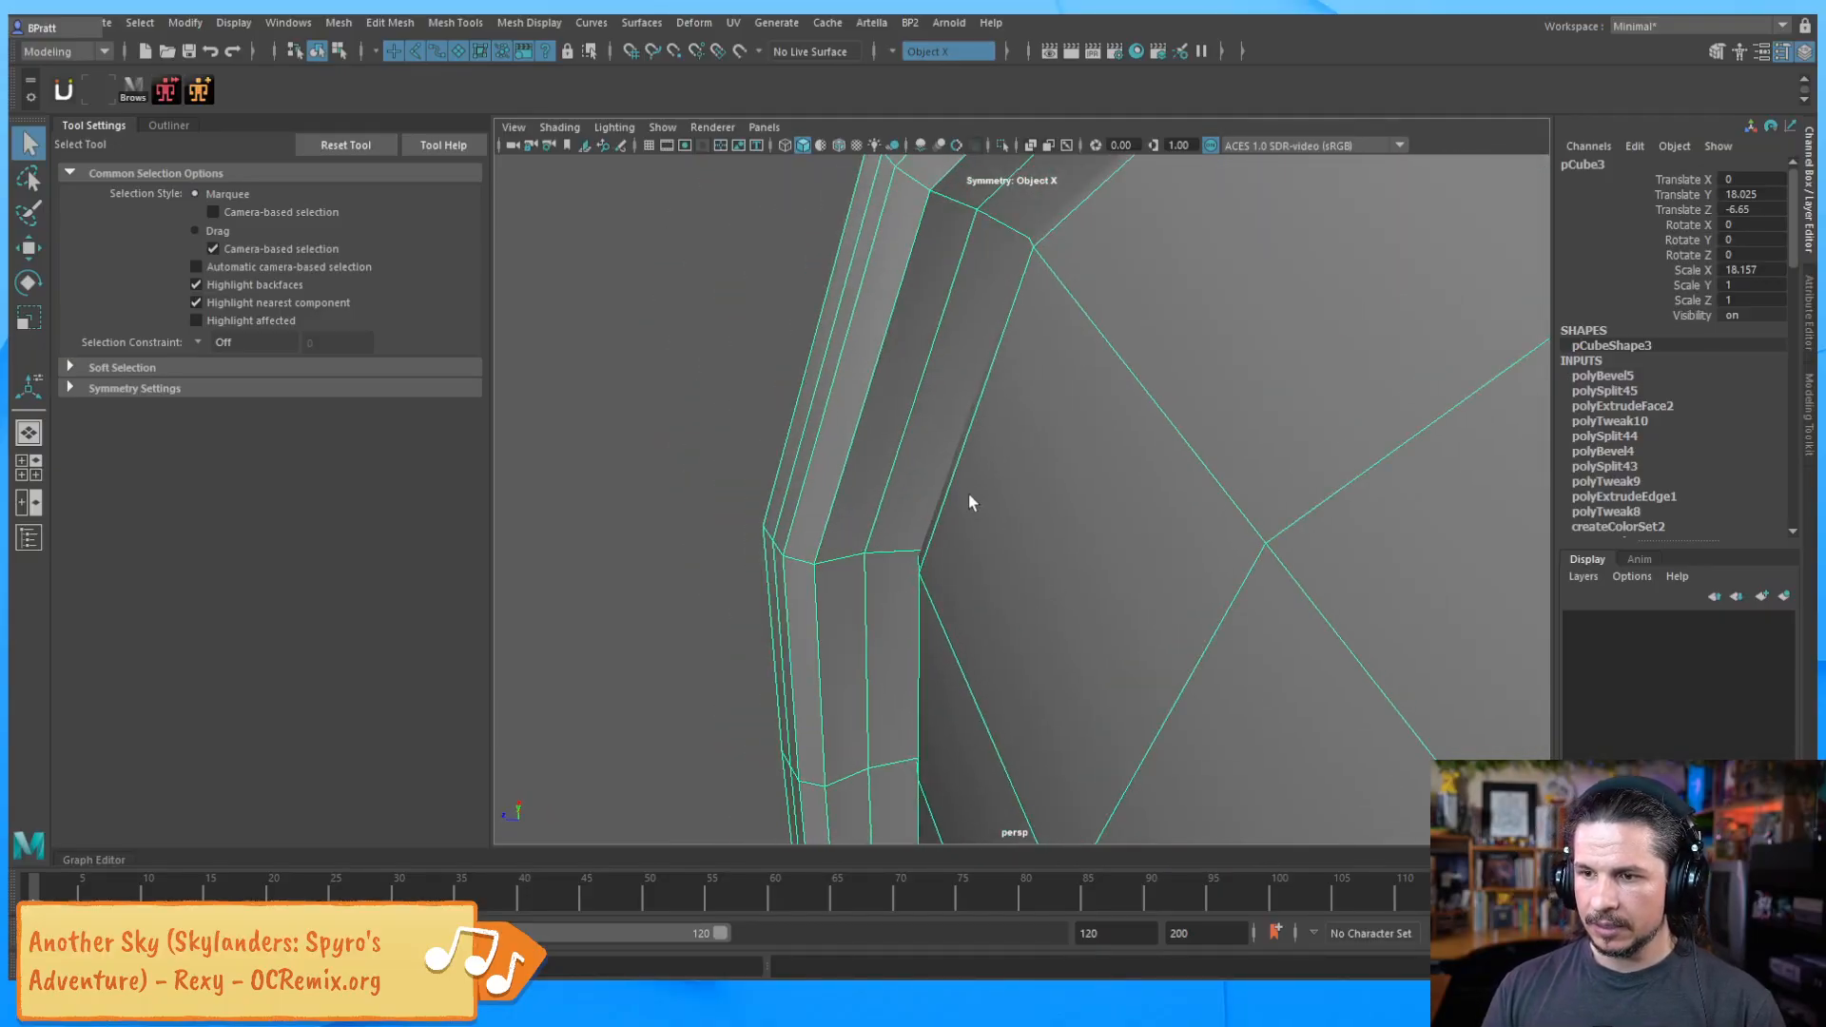
key(4)
alt+drag(970, 488, 1084, 551)
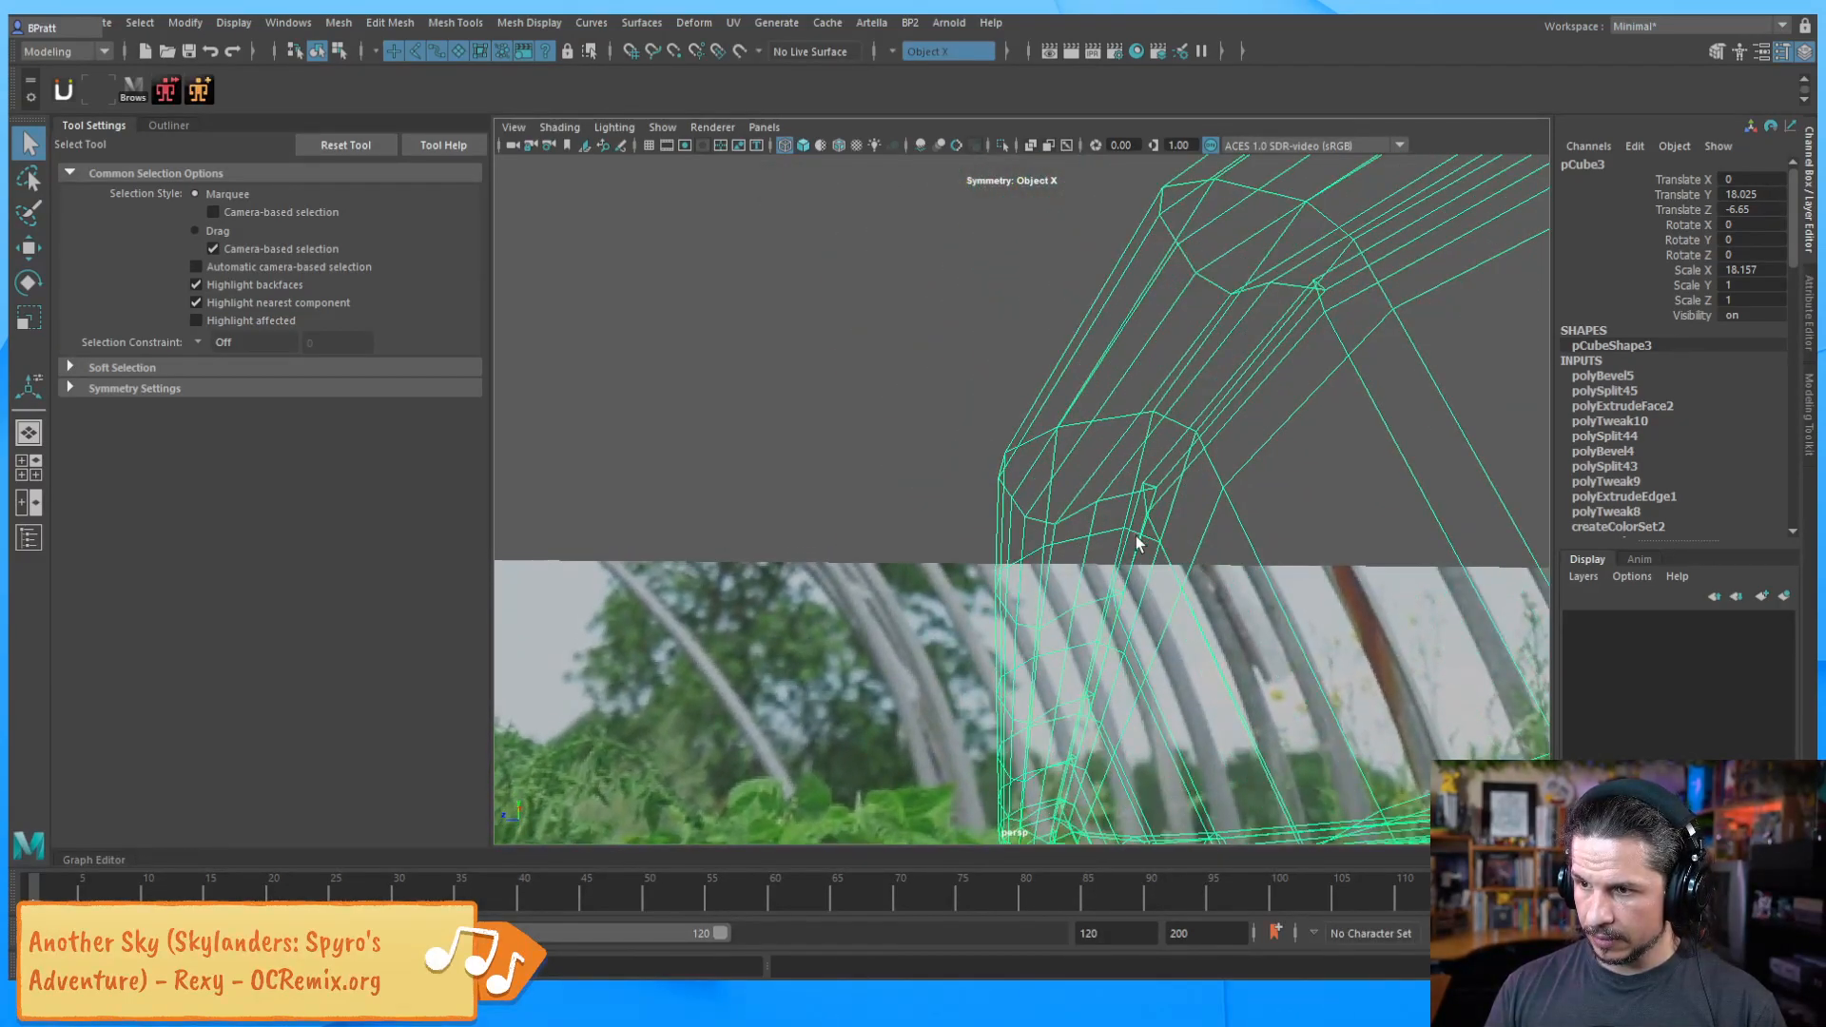
Try to move one of the closely spaced edge loops where the rim meets the tub wall
right_drag(1121, 470, 1119, 420)
alt+drag(1137, 531, 1141, 525)
click(1166, 501)
alt+middle_drag(1154, 522, 1139, 567)
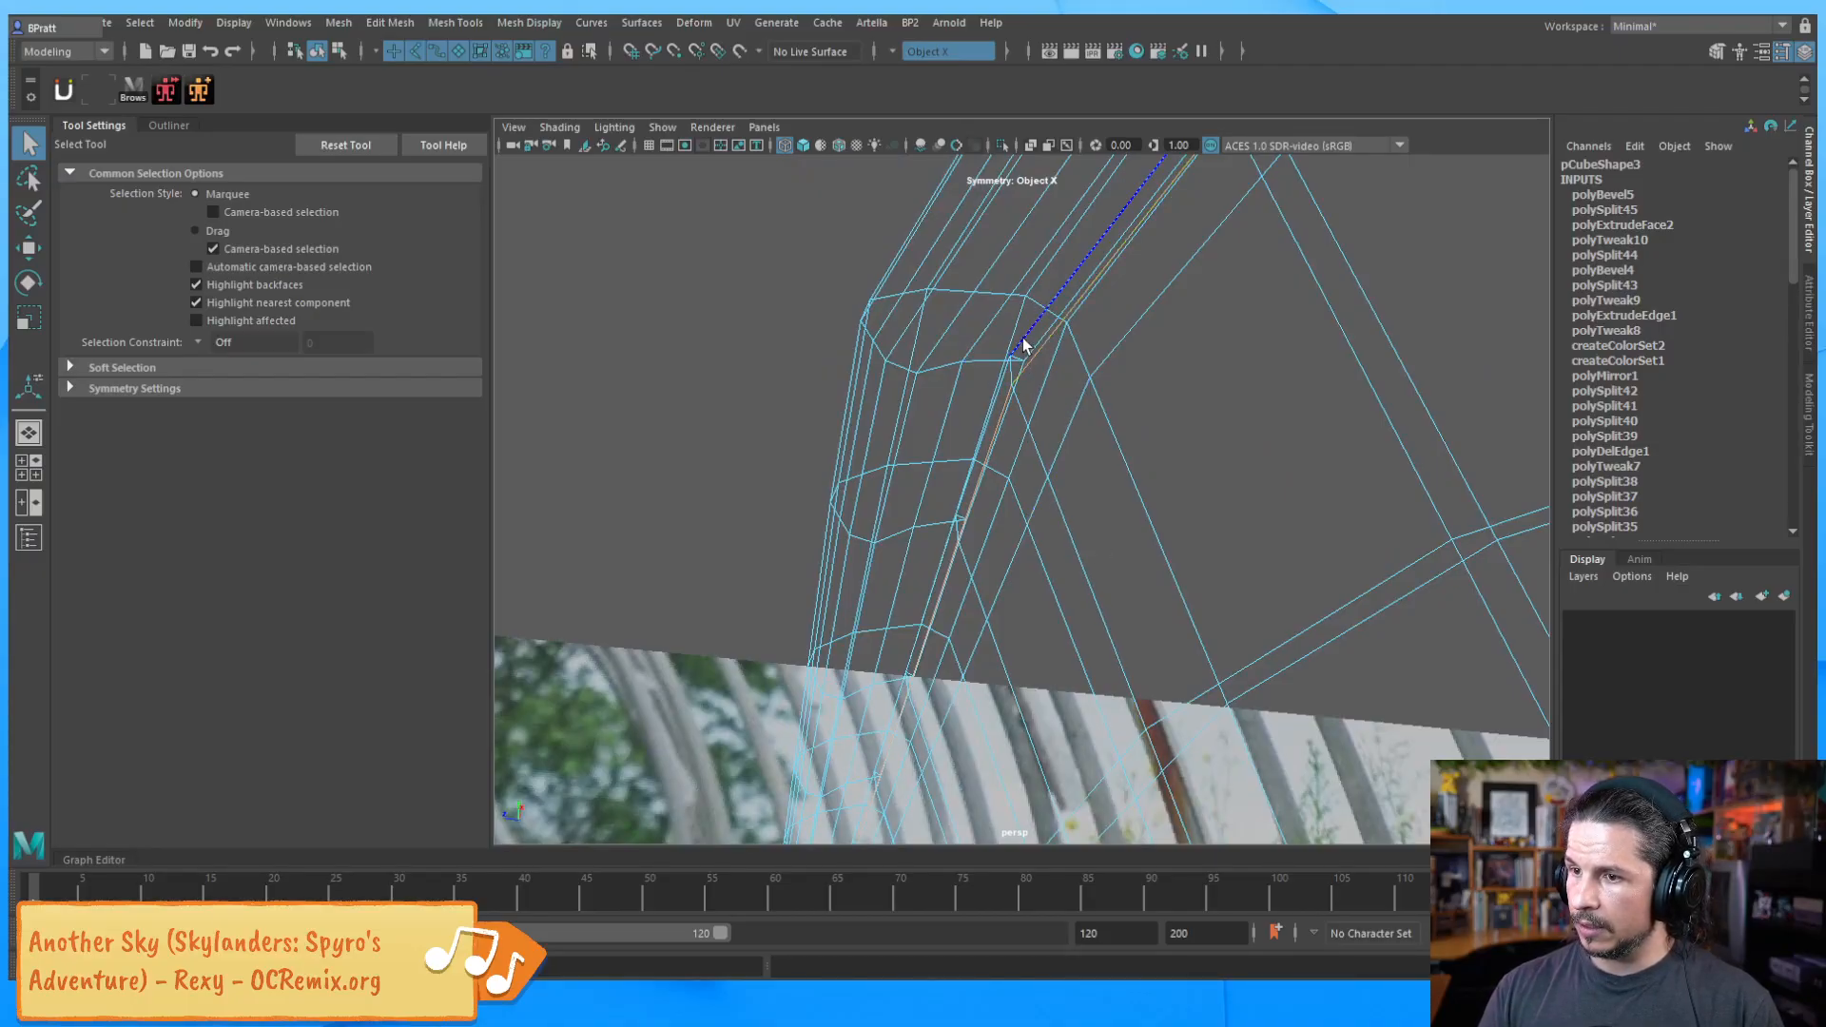
click(1022, 375)
key(w)
alt+drag(1088, 414, 1030, 400)
mouse_move(1160, 455)
mouse_down()
mouse_move(1162, 494)
mouse_move(1158, 471)
mouse_move(1257, 490)
mouse_move(1070, 423)
mouse_move(1214, 485)
mouse_up()
key(5)
key(ctrl+z)
key(4)
Delete two of the closely spaced edge loops where the rim meets the tub wall
scroll(1257, 489, down, 5)
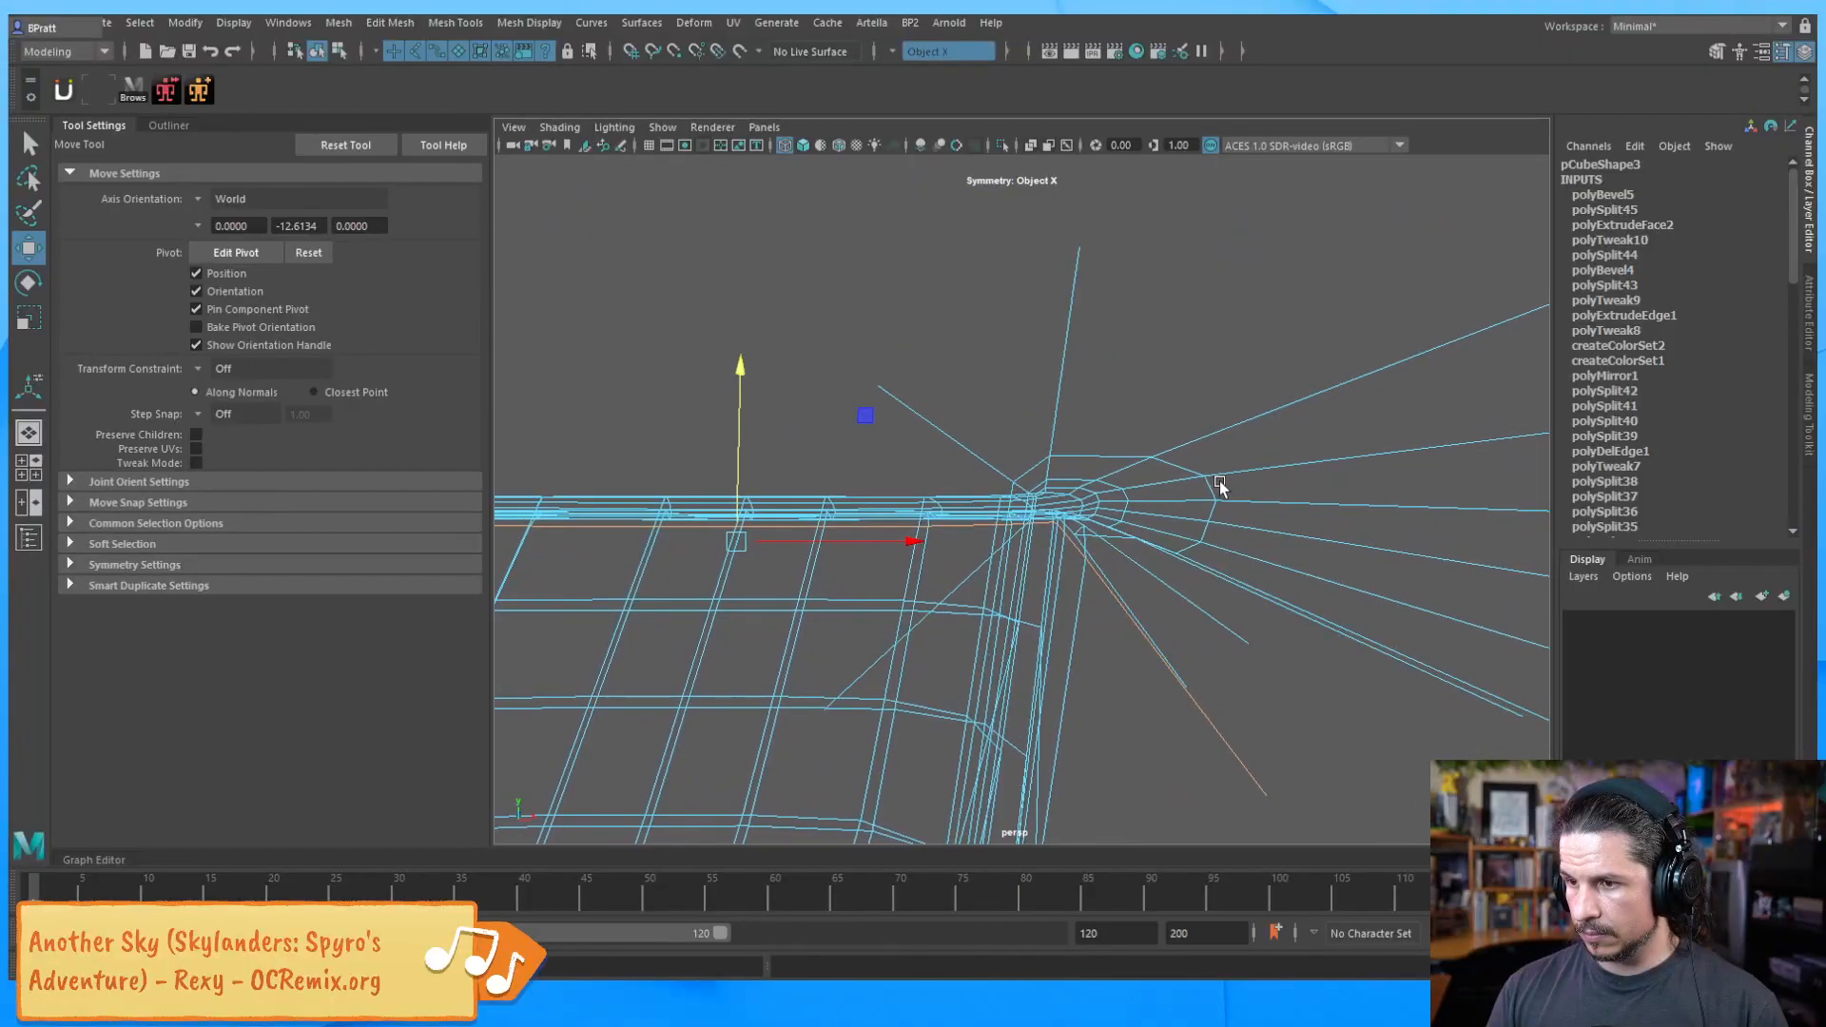
alt+drag(1133, 558, 1113, 572)
click(1106, 593)
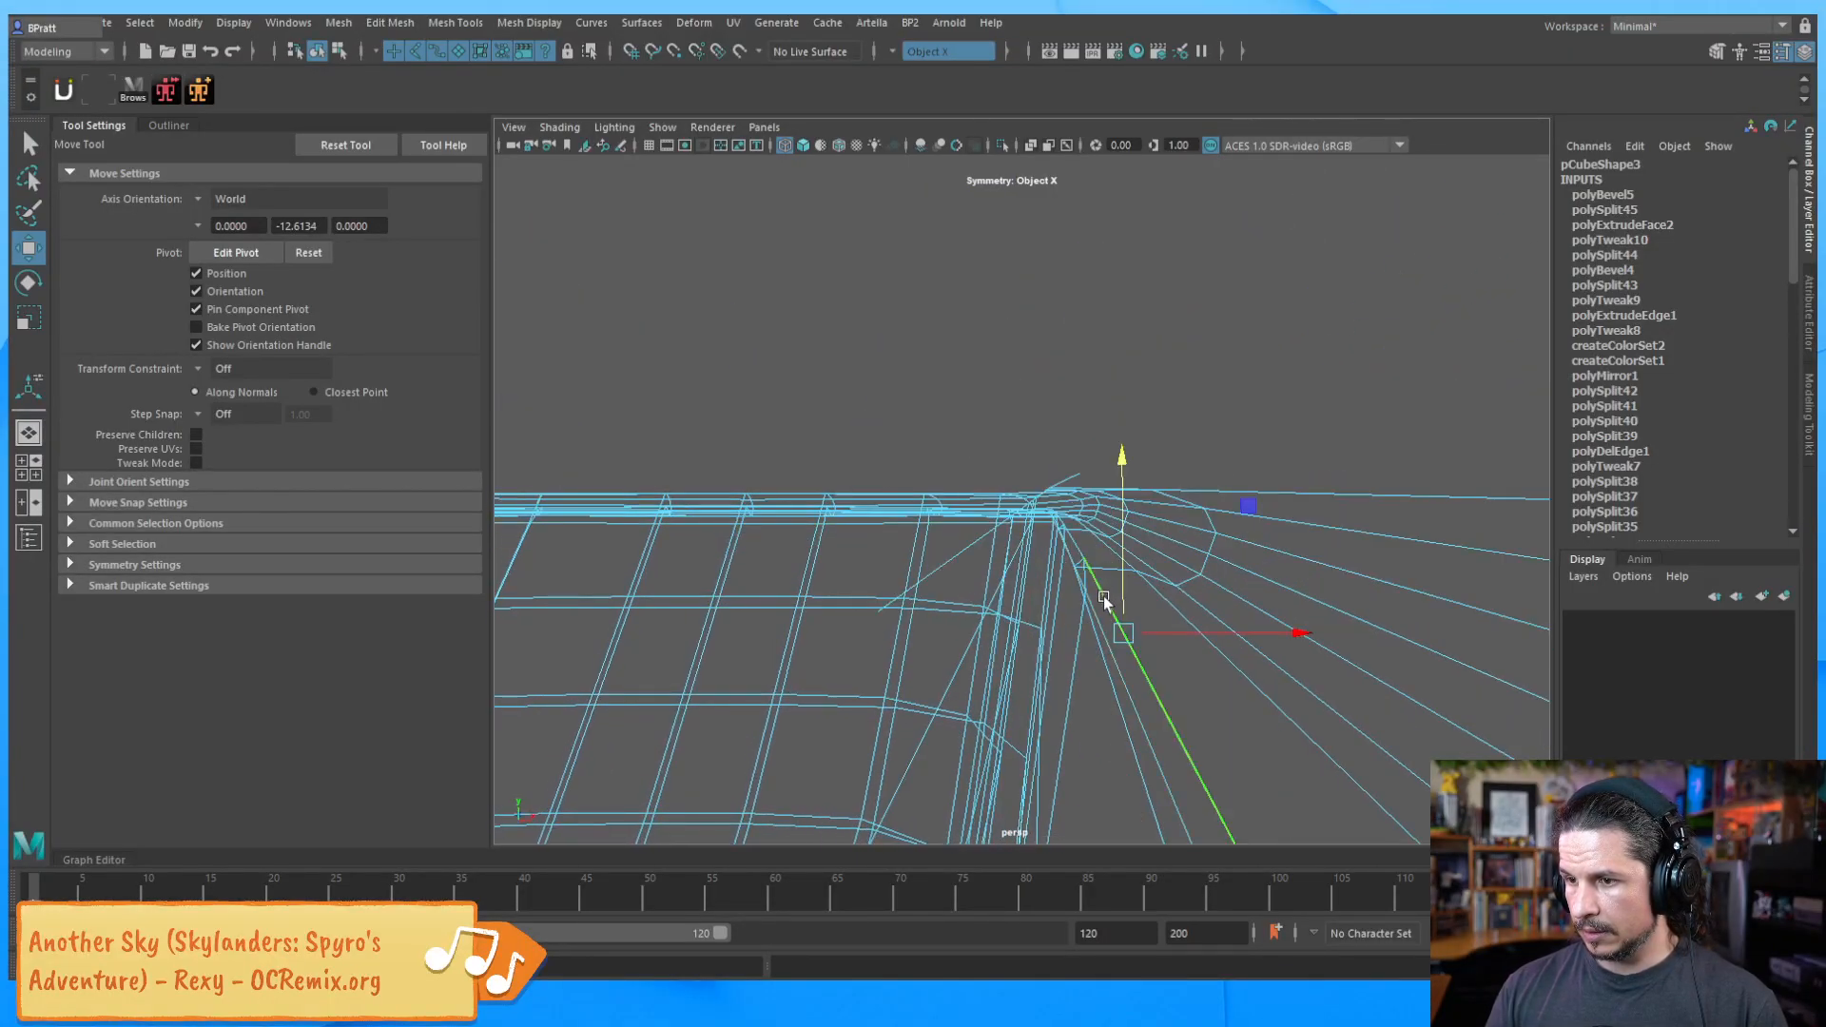
double_click(1147, 675)
click(1113, 609)
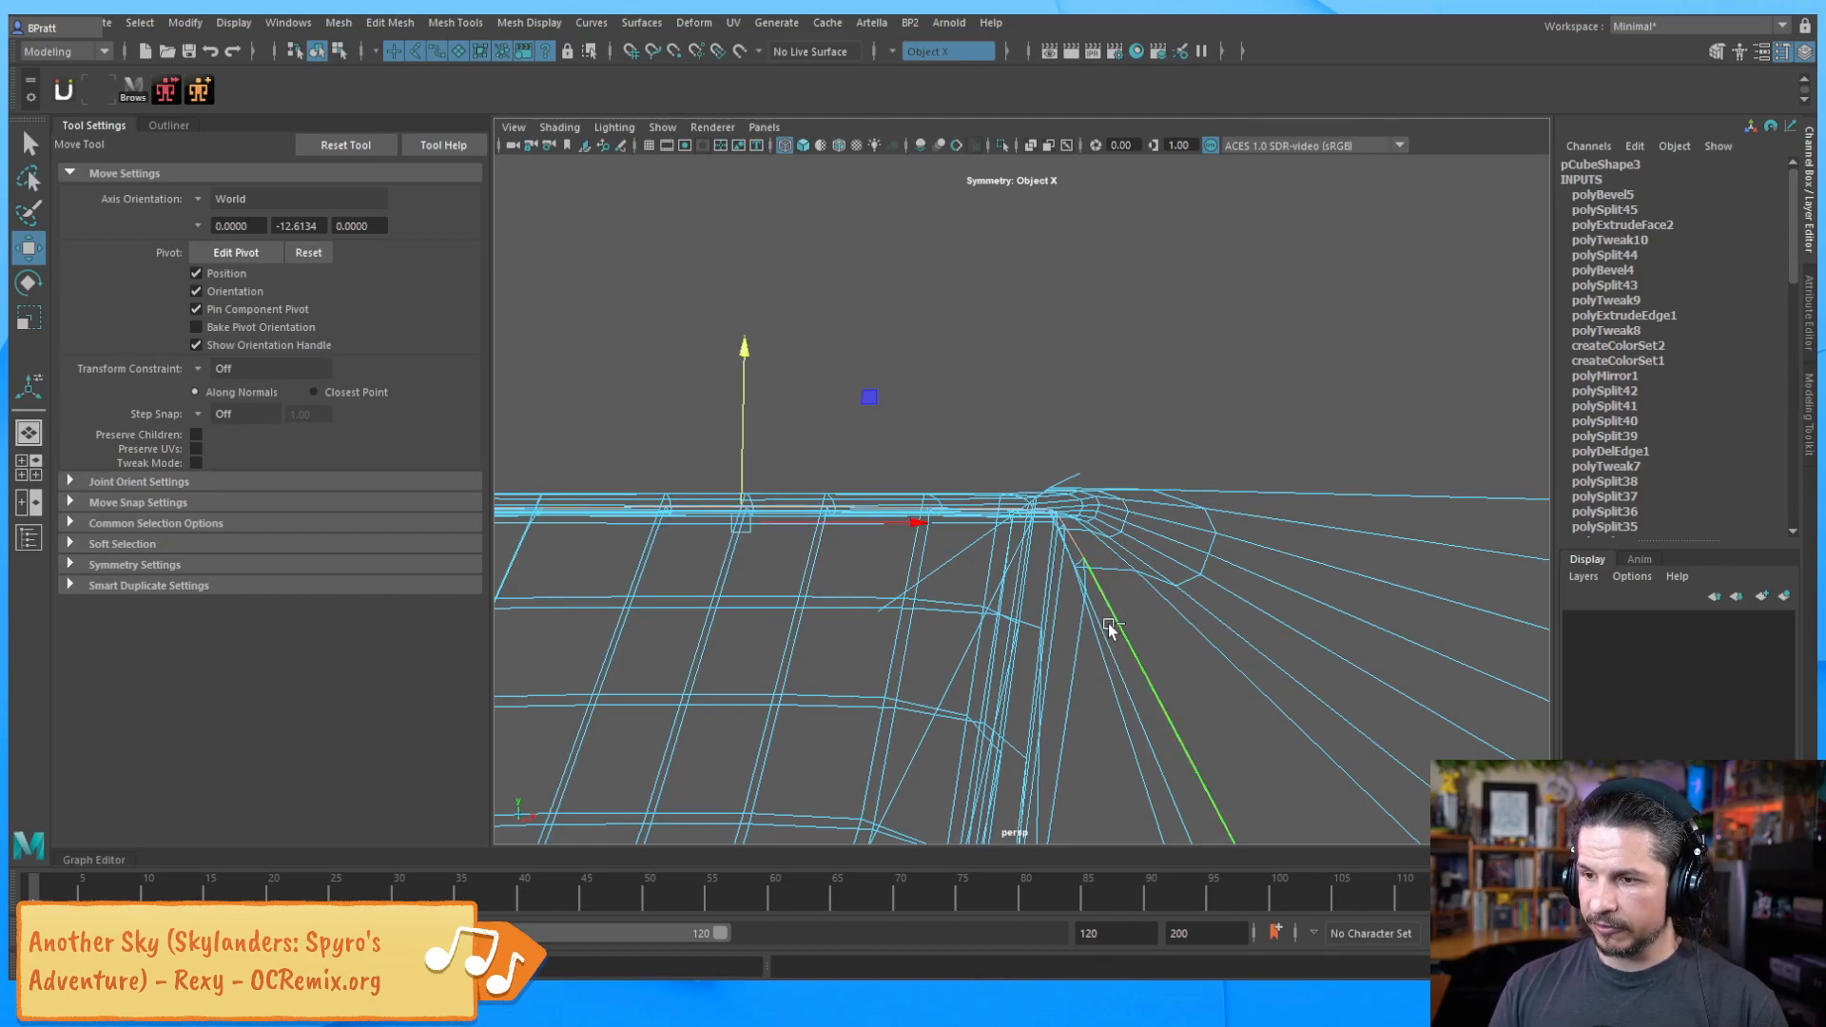
shift+right_drag(1113, 616, 1020, 644)
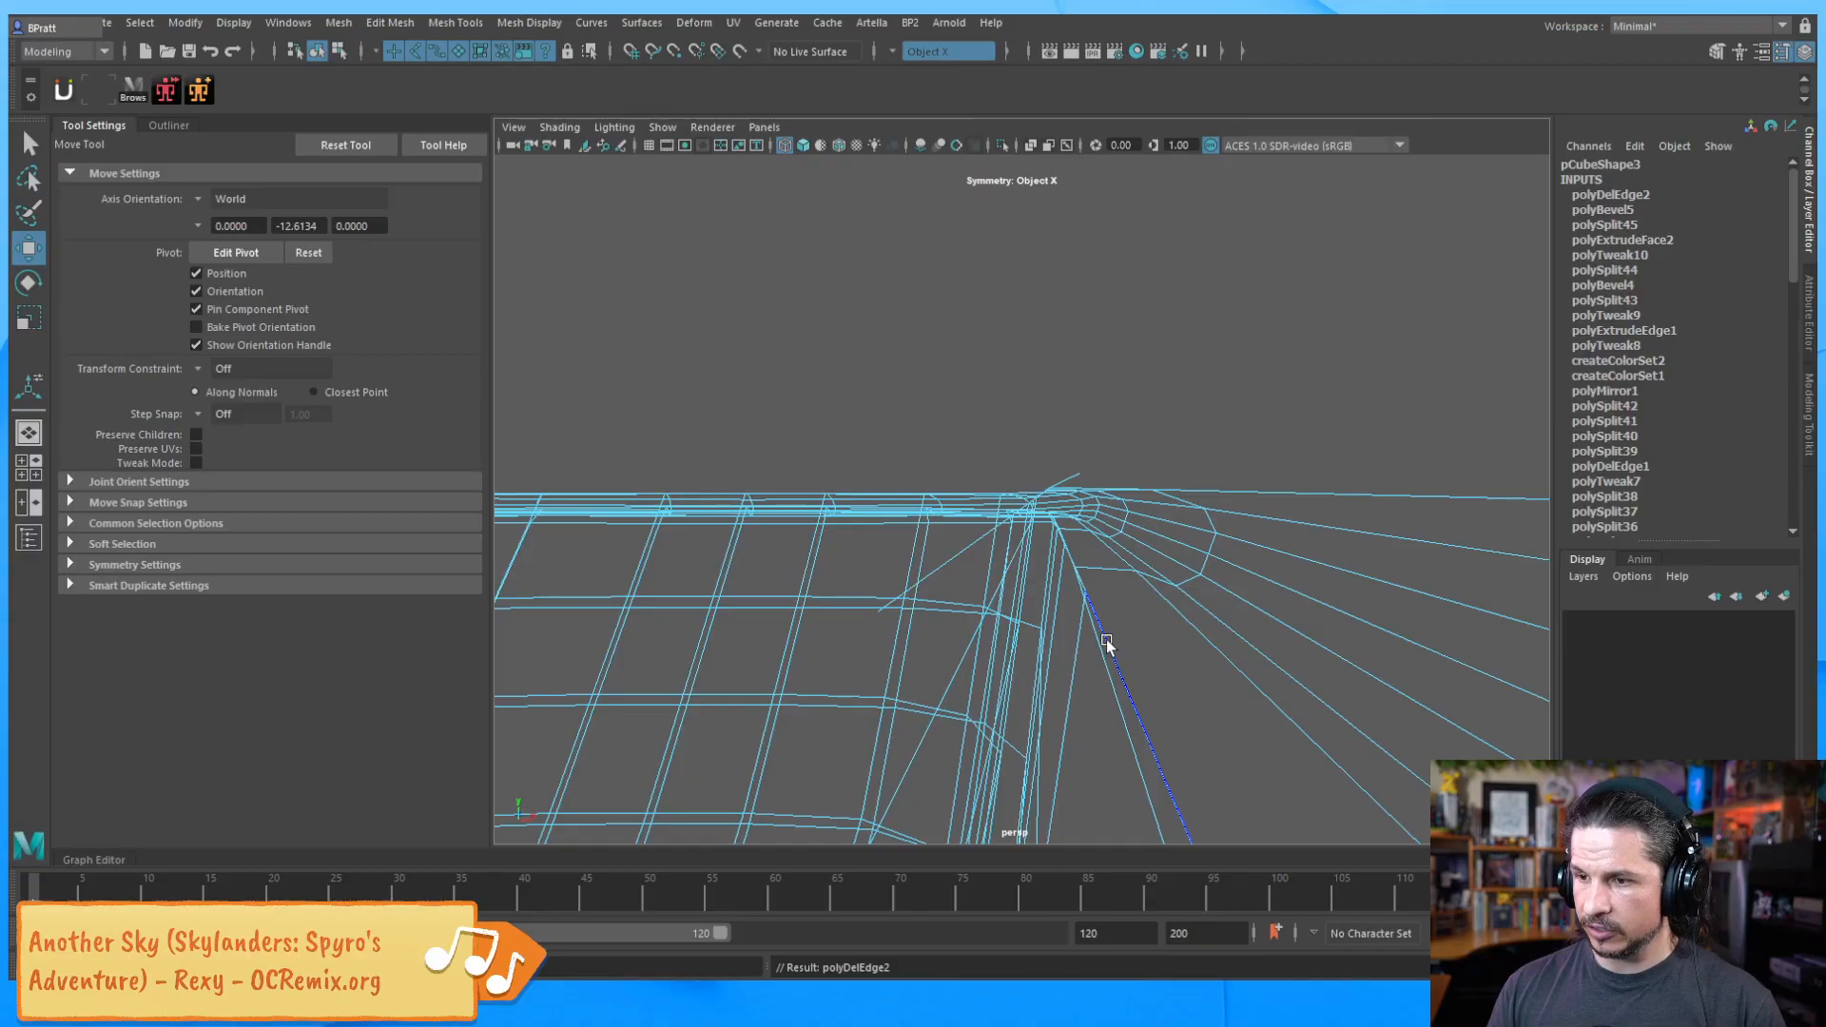
key(g)
double_click(1107, 671)
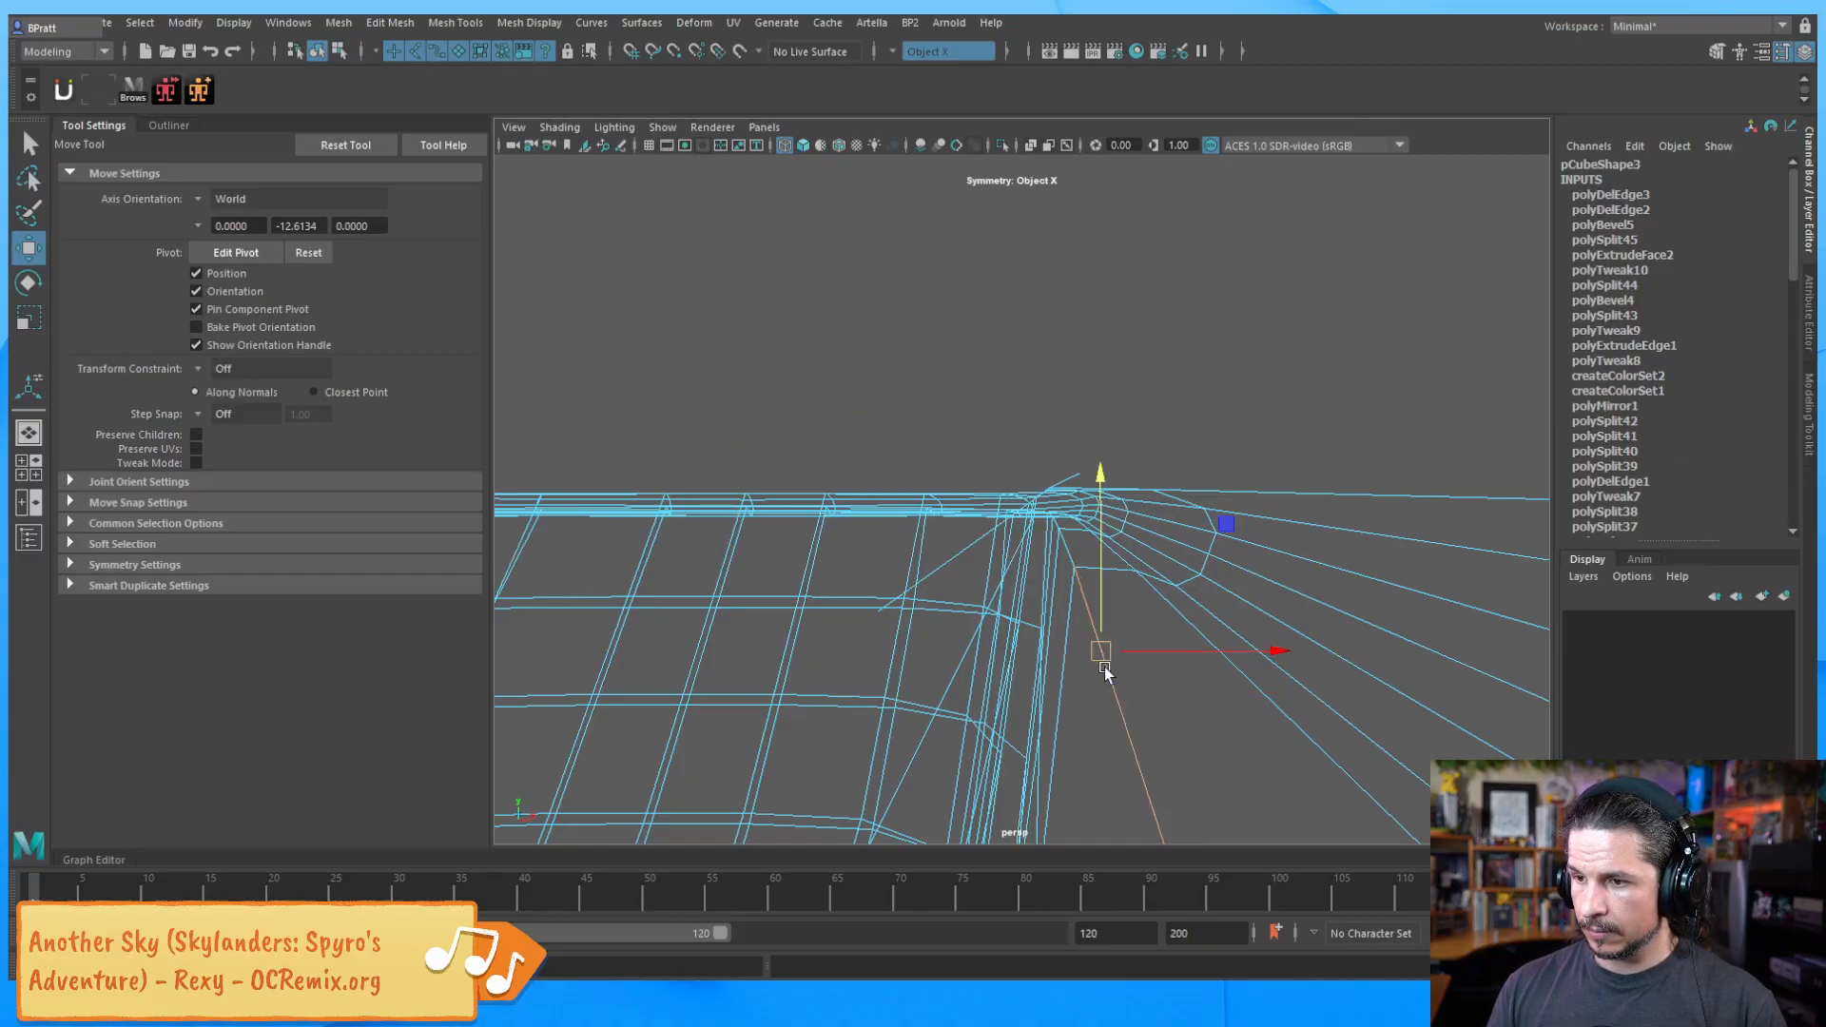
key(g)
key(ctrl+z)
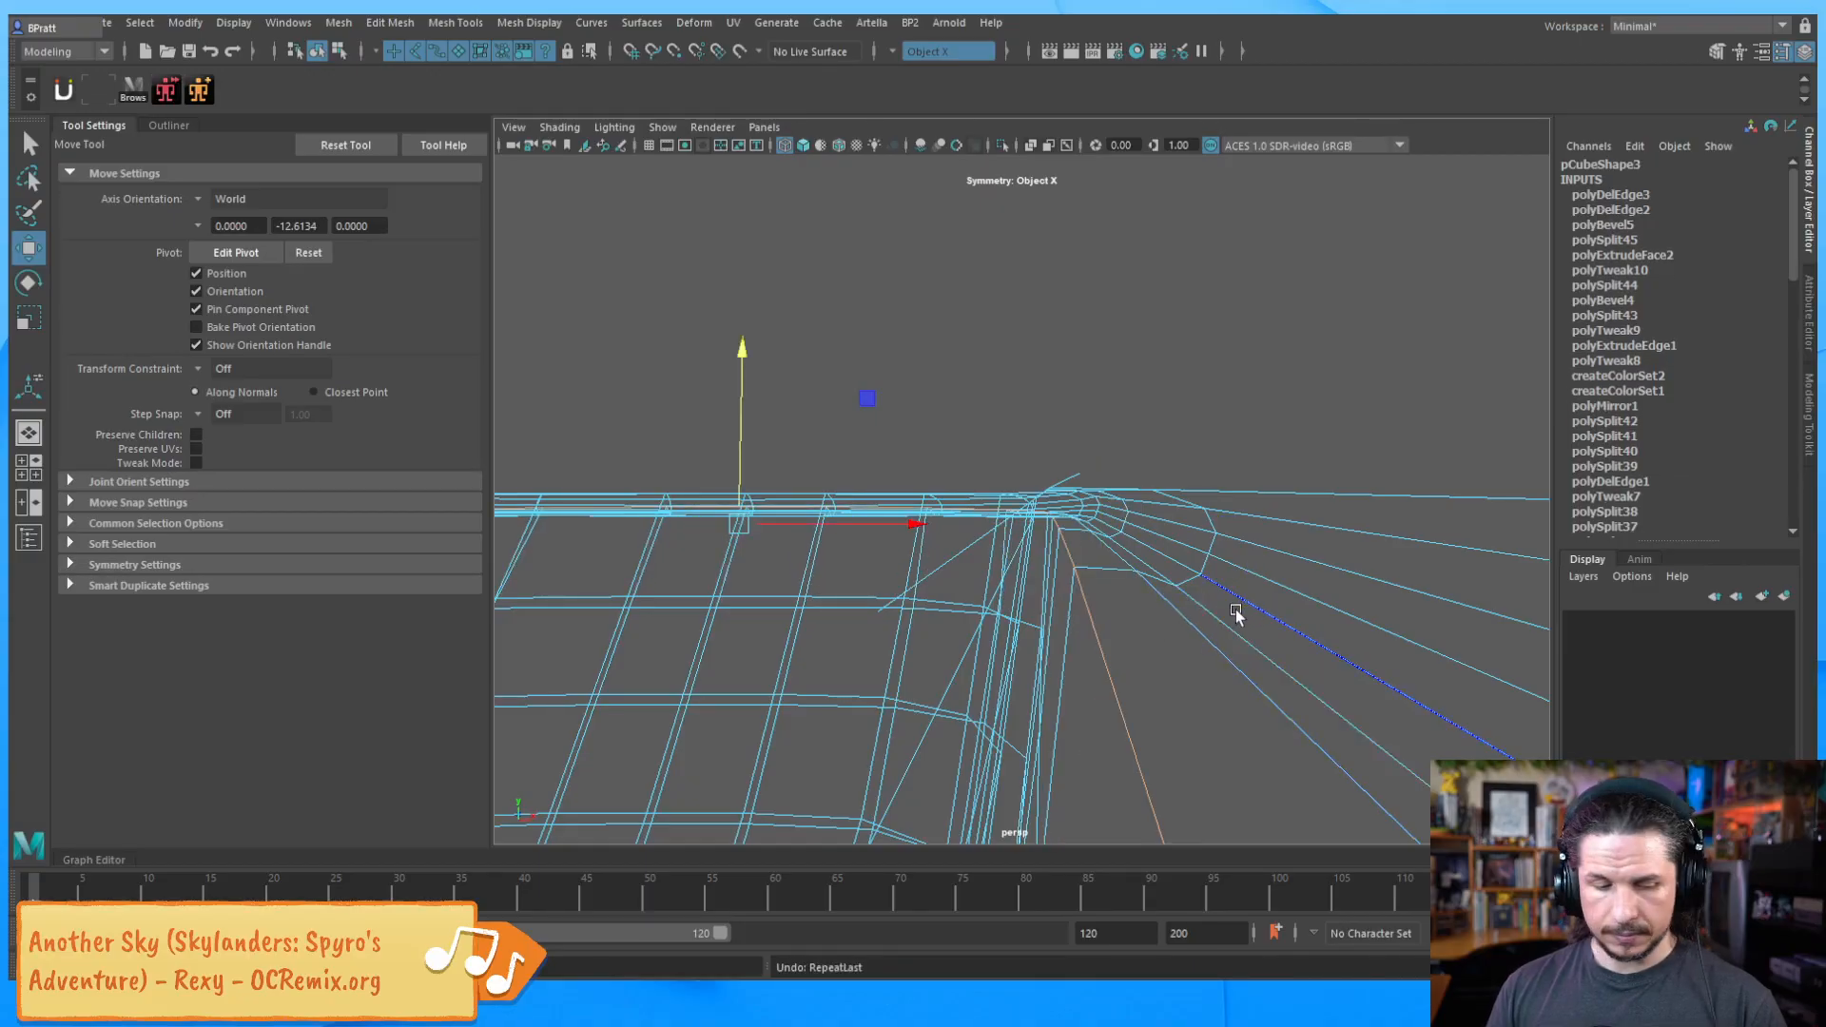
Return the tub to object selection and shaded display, and check the area beneath its rim
alt+drag(1293, 599, 1032, 623)
key(F8)
key(5)
key(4)
key(5)
mouse_move(1039, 514)
alt+mouse_down()
mouse_move(1072, 498)
mouse_move(1141, 578)
mouse_move(1216, 552)
alt+mouse_up()
key(F8)
key(F8)
Insert one edge loop around the tub's outer wall just below the rim with Multi-Cut
click(1175, 474)
alt+drag(1175, 473, 993, 609)
click(970, 567)
shift+right_drag(1060, 585, 975, 492)
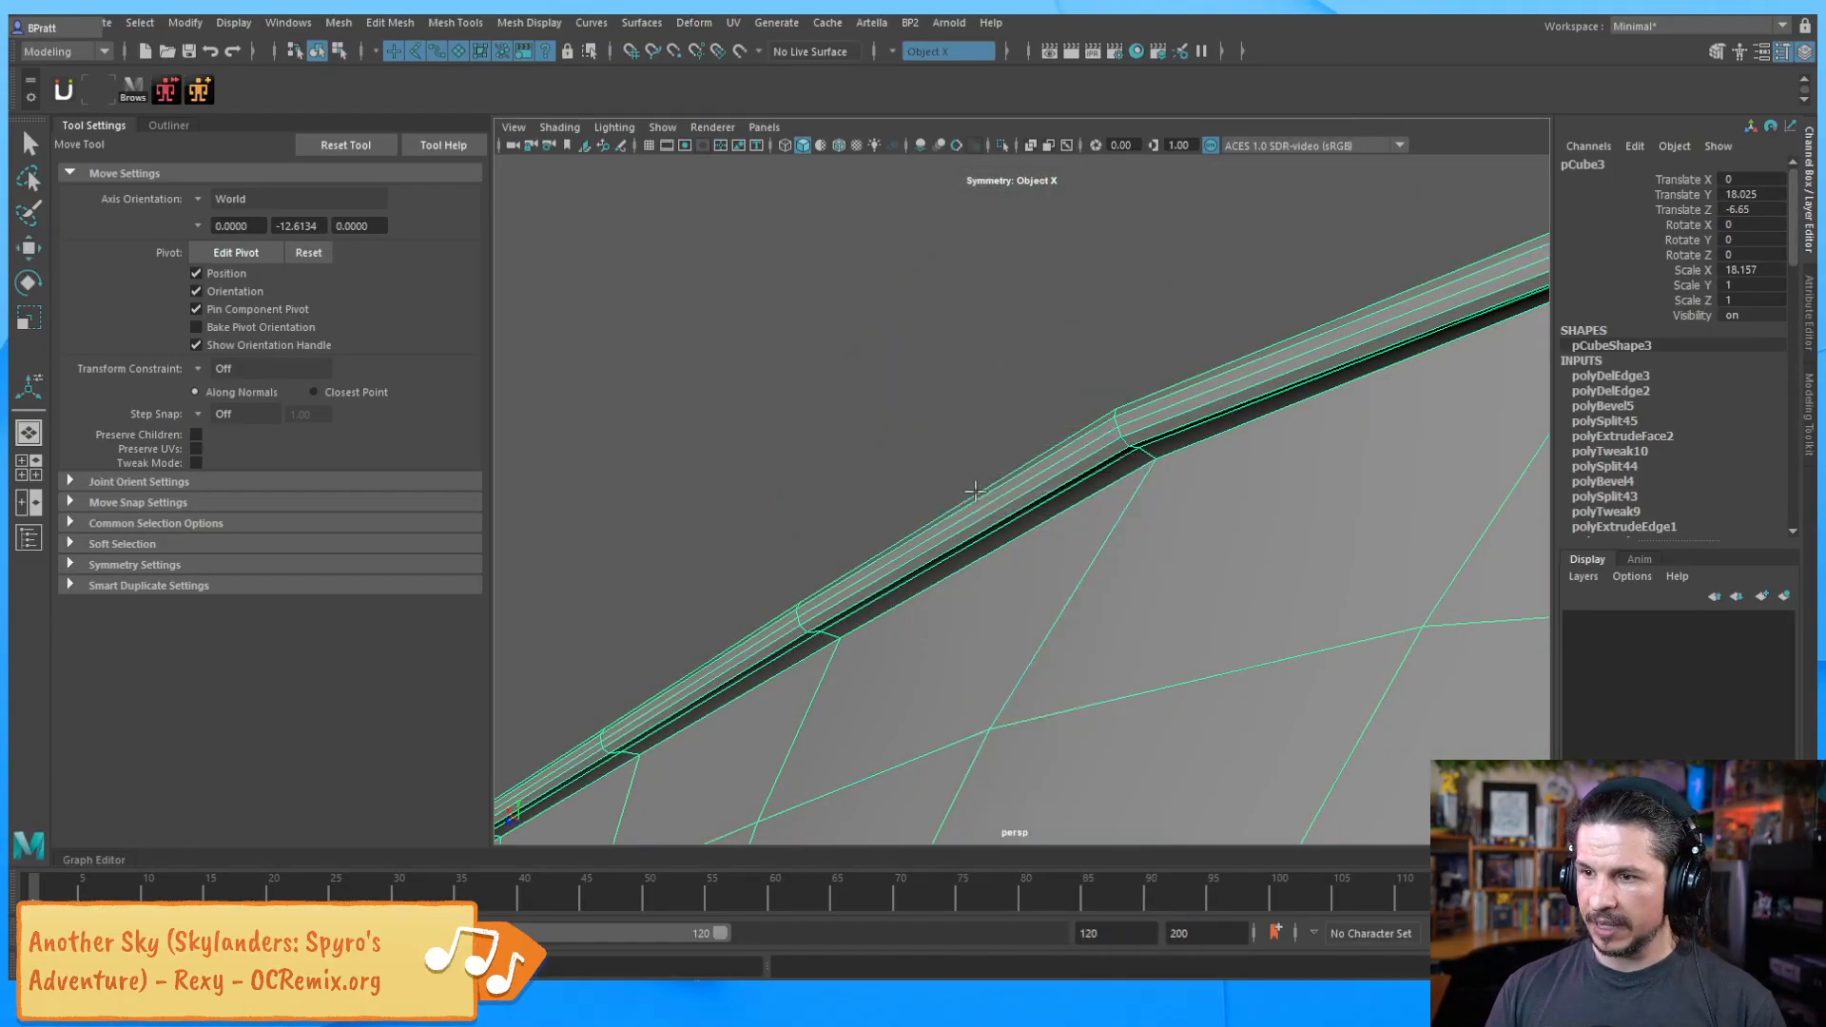
ctrl+click(1115, 524)
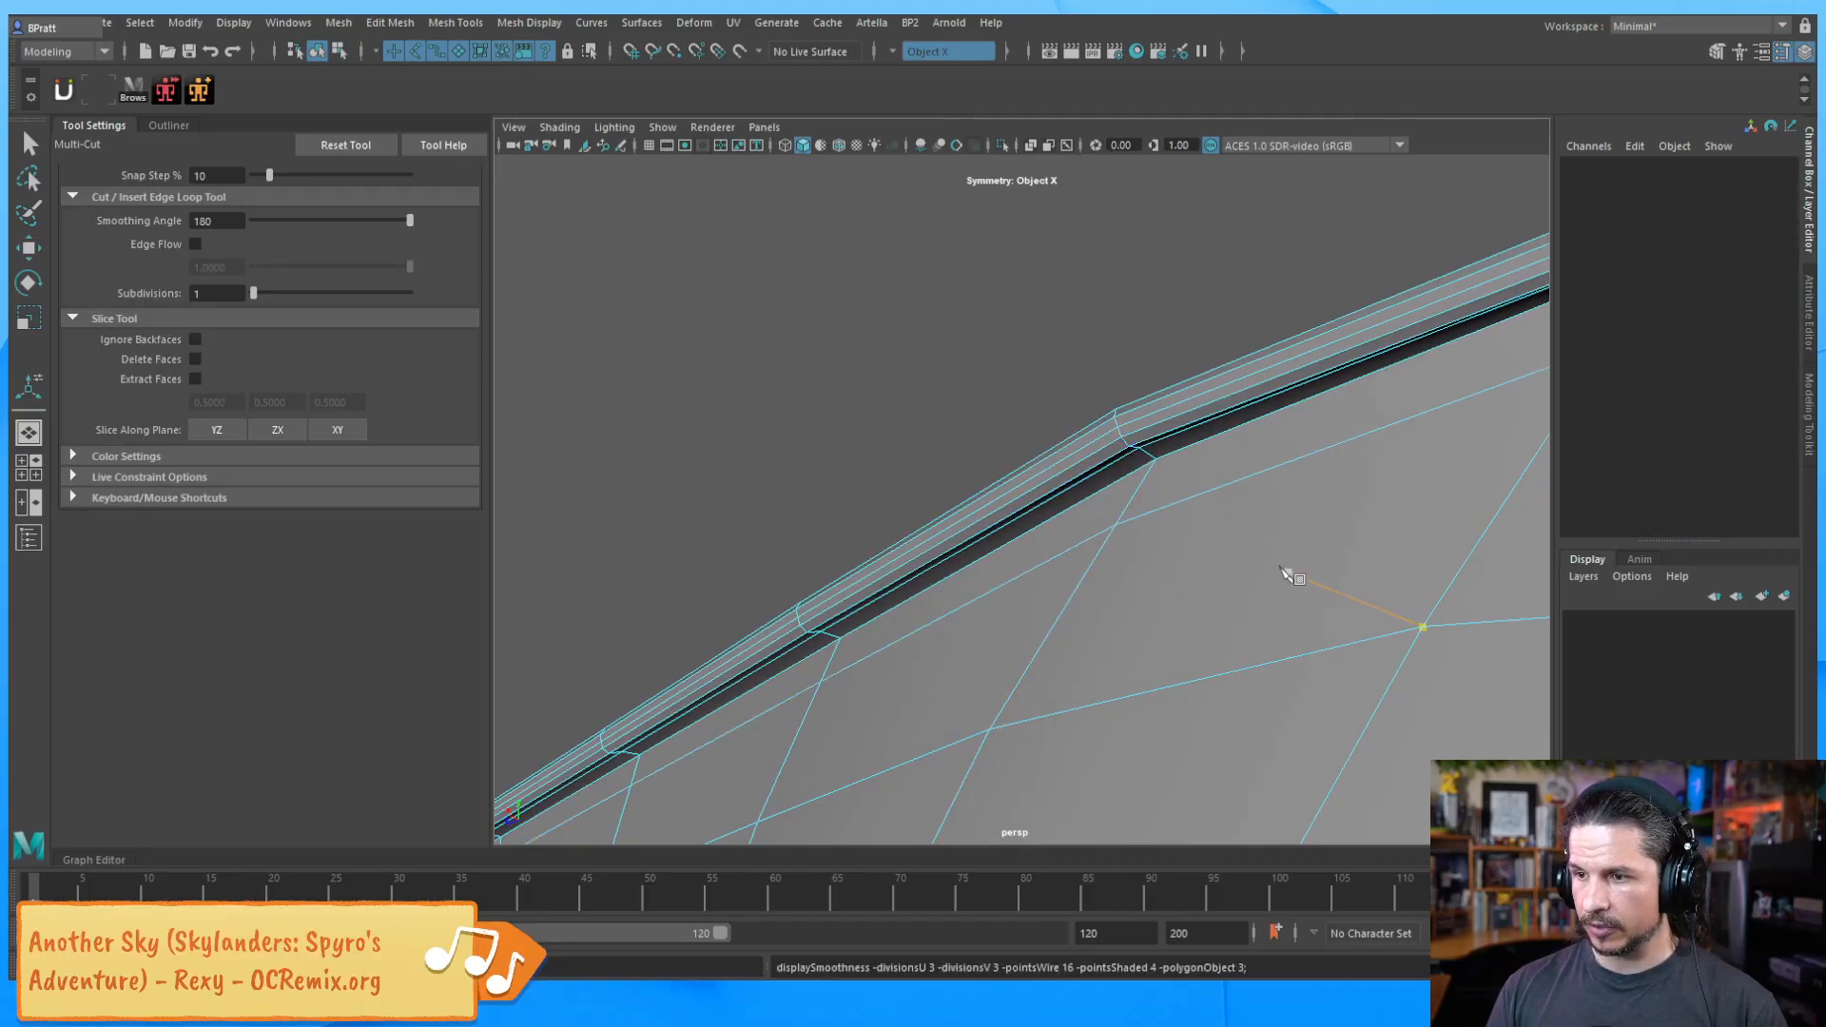
Show the tub with smooth preview in object mode and compare its profile with the reference photo
key(3)
key(F8)
key(w)
click(1129, 375)
alt+right_drag(1129, 374, 963, 572)
alt+drag(962, 572, 1139, 491)
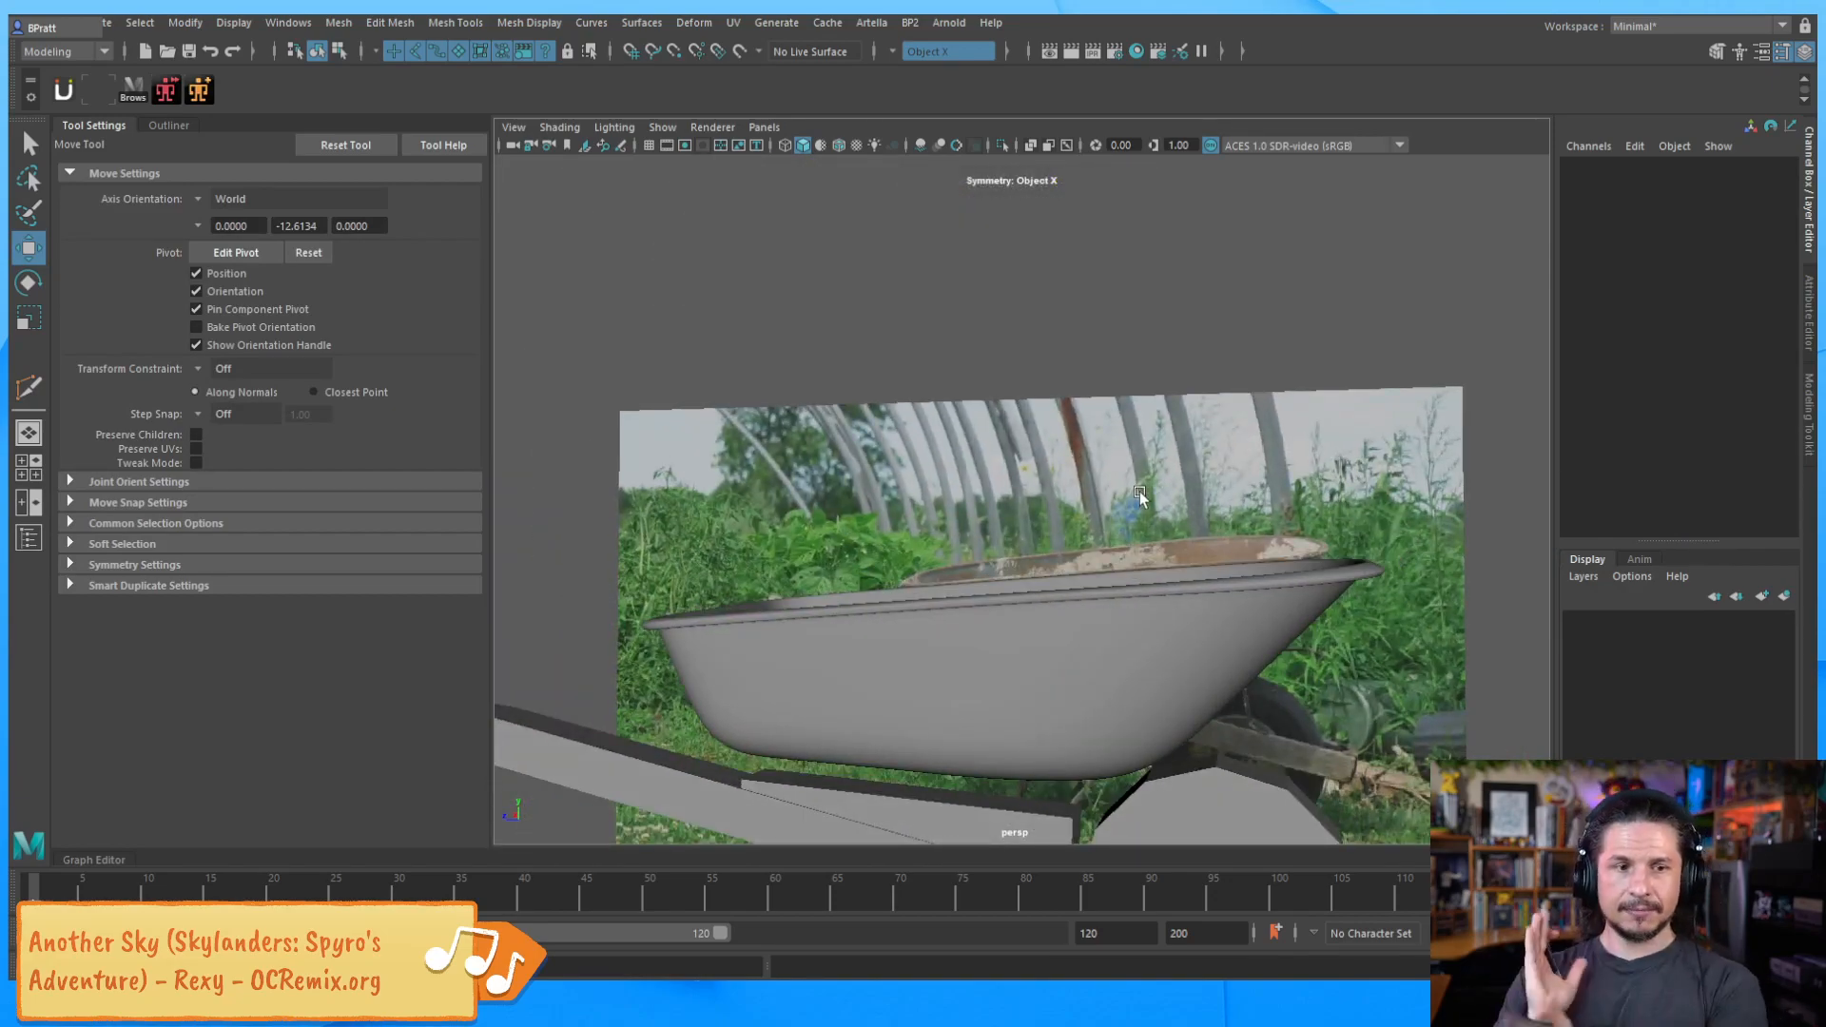
Check the handle beam beside the tub, select the wheel cylinder and frame it in the side view
alt+drag(1072, 571, 799, 675)
click(804, 674)
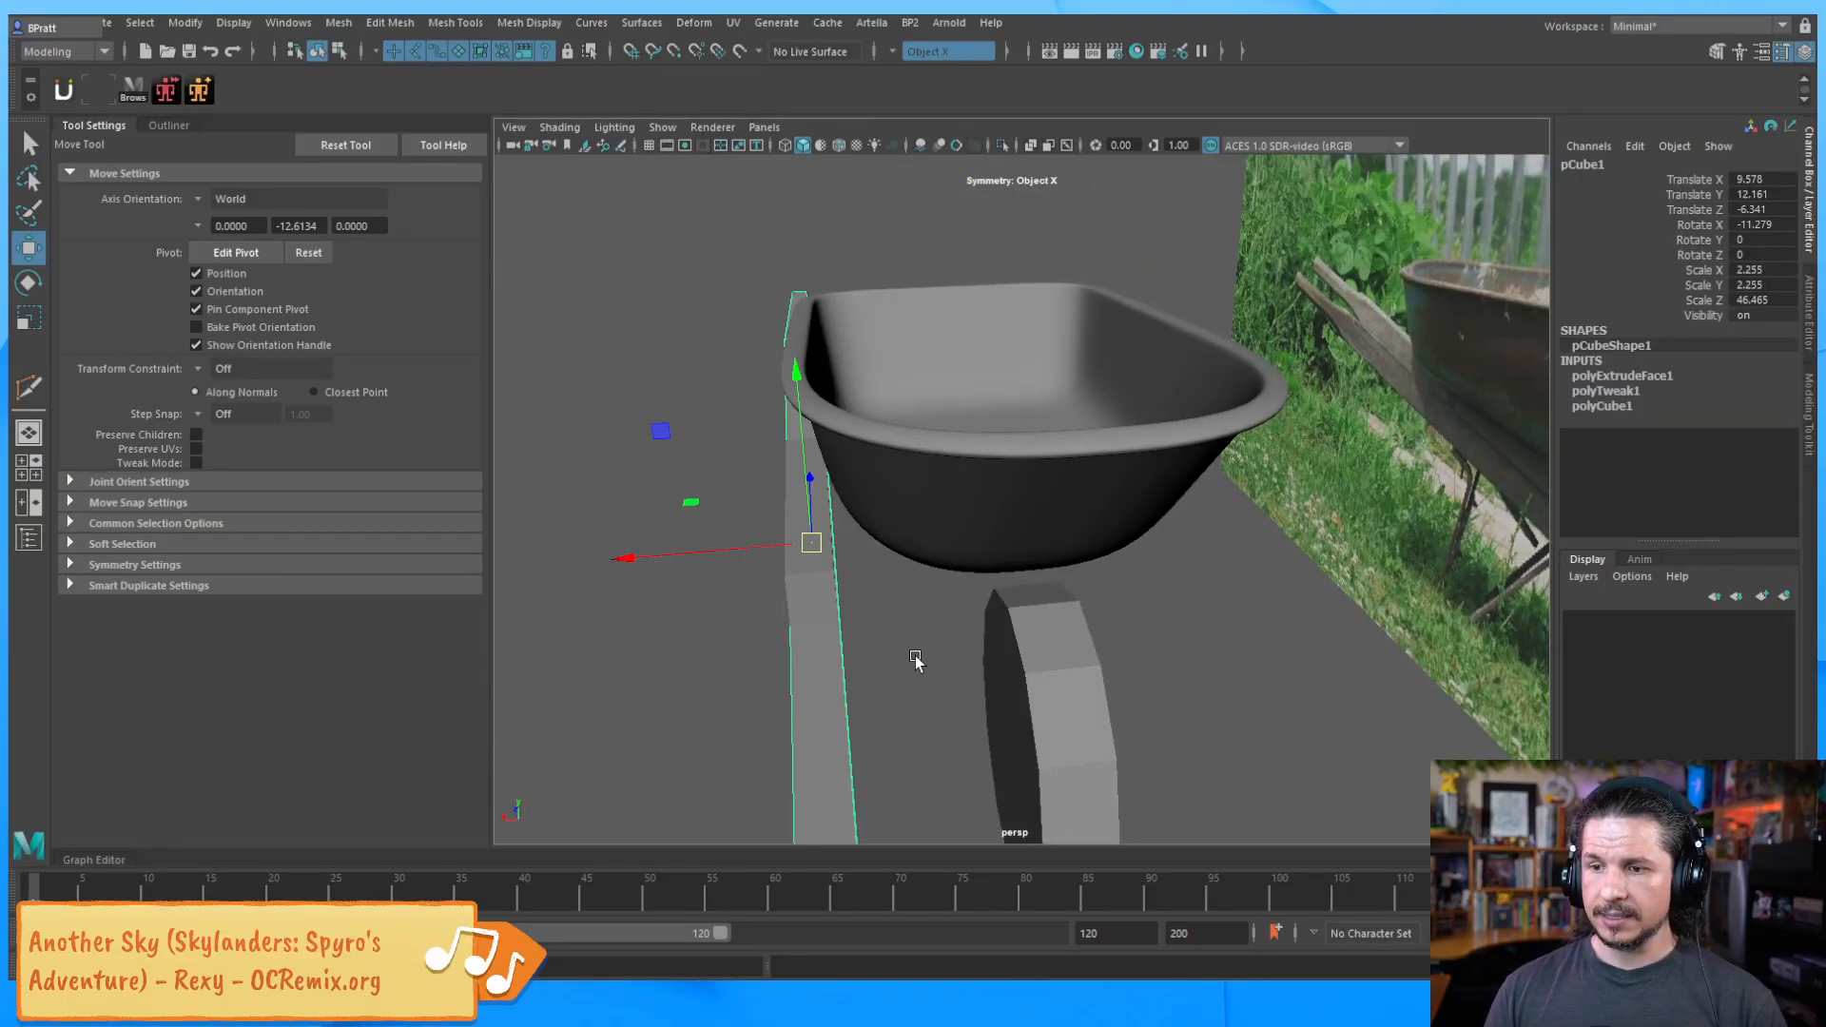
mouse_move(1037, 557)
alt+mouse_down()
mouse_move(961, 561)
mouse_move(1045, 560)
alt+mouse_up()
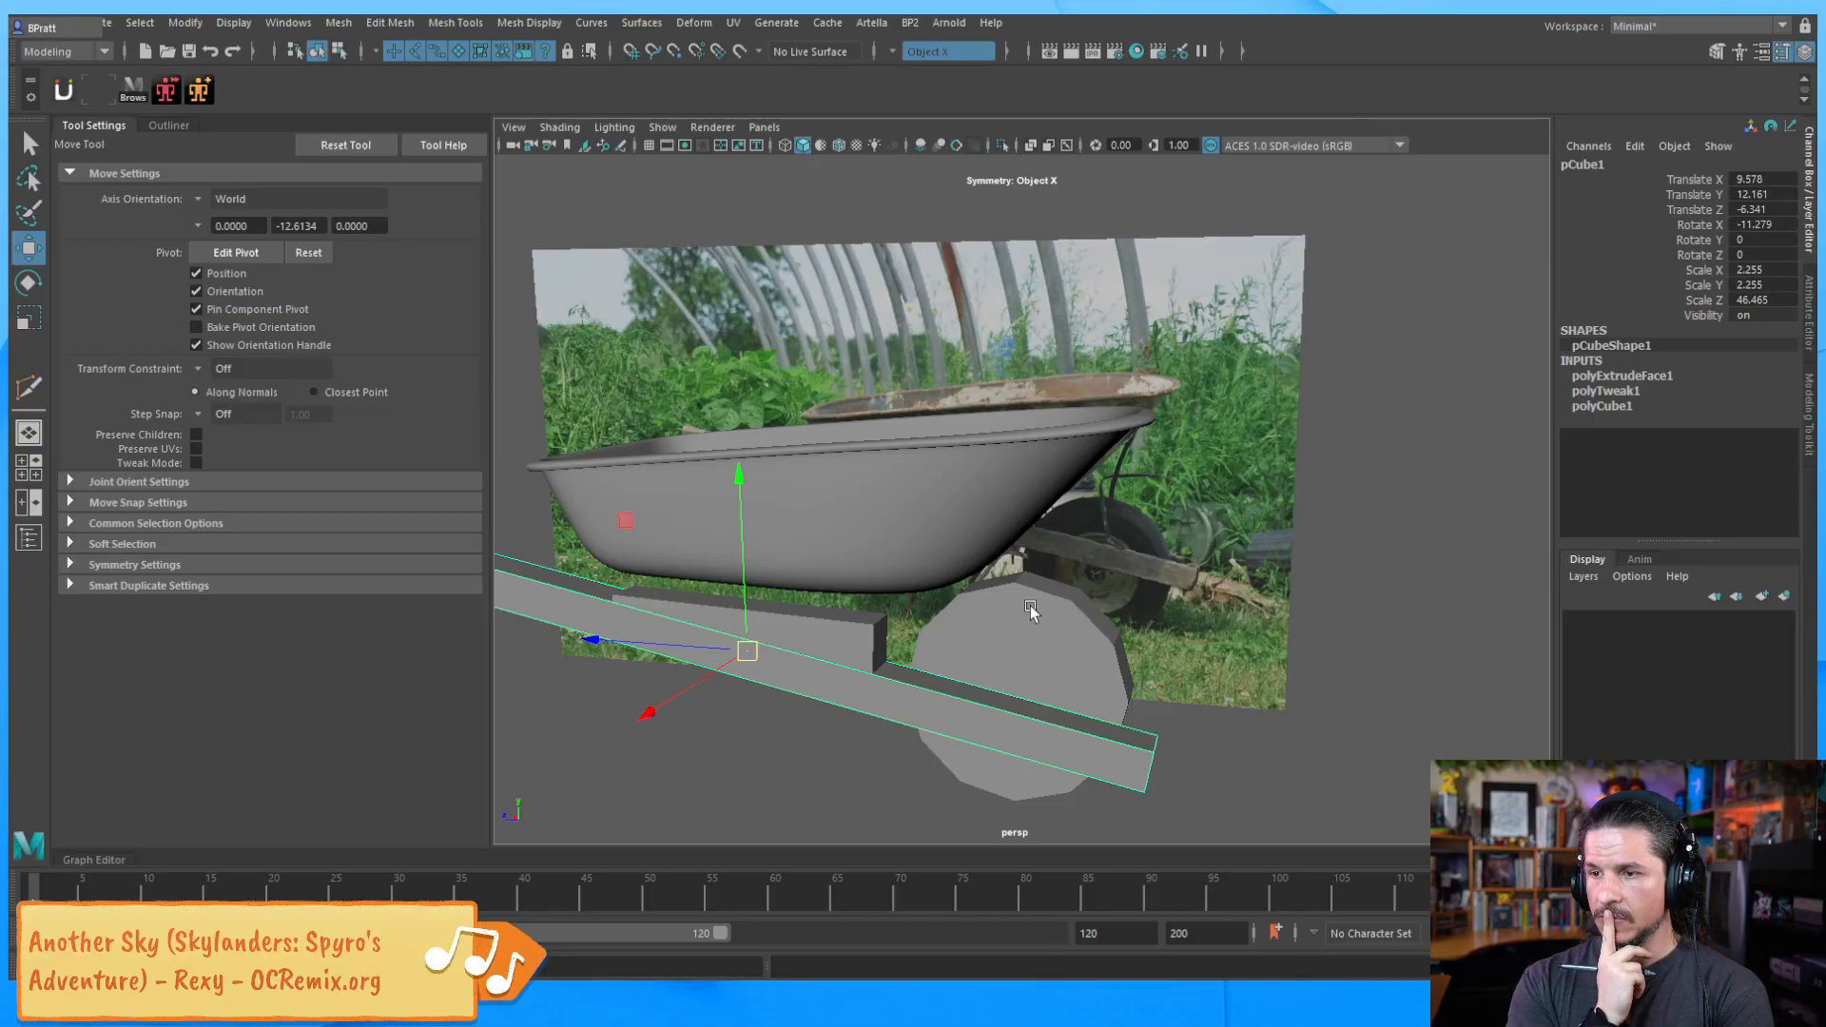
click(1080, 618)
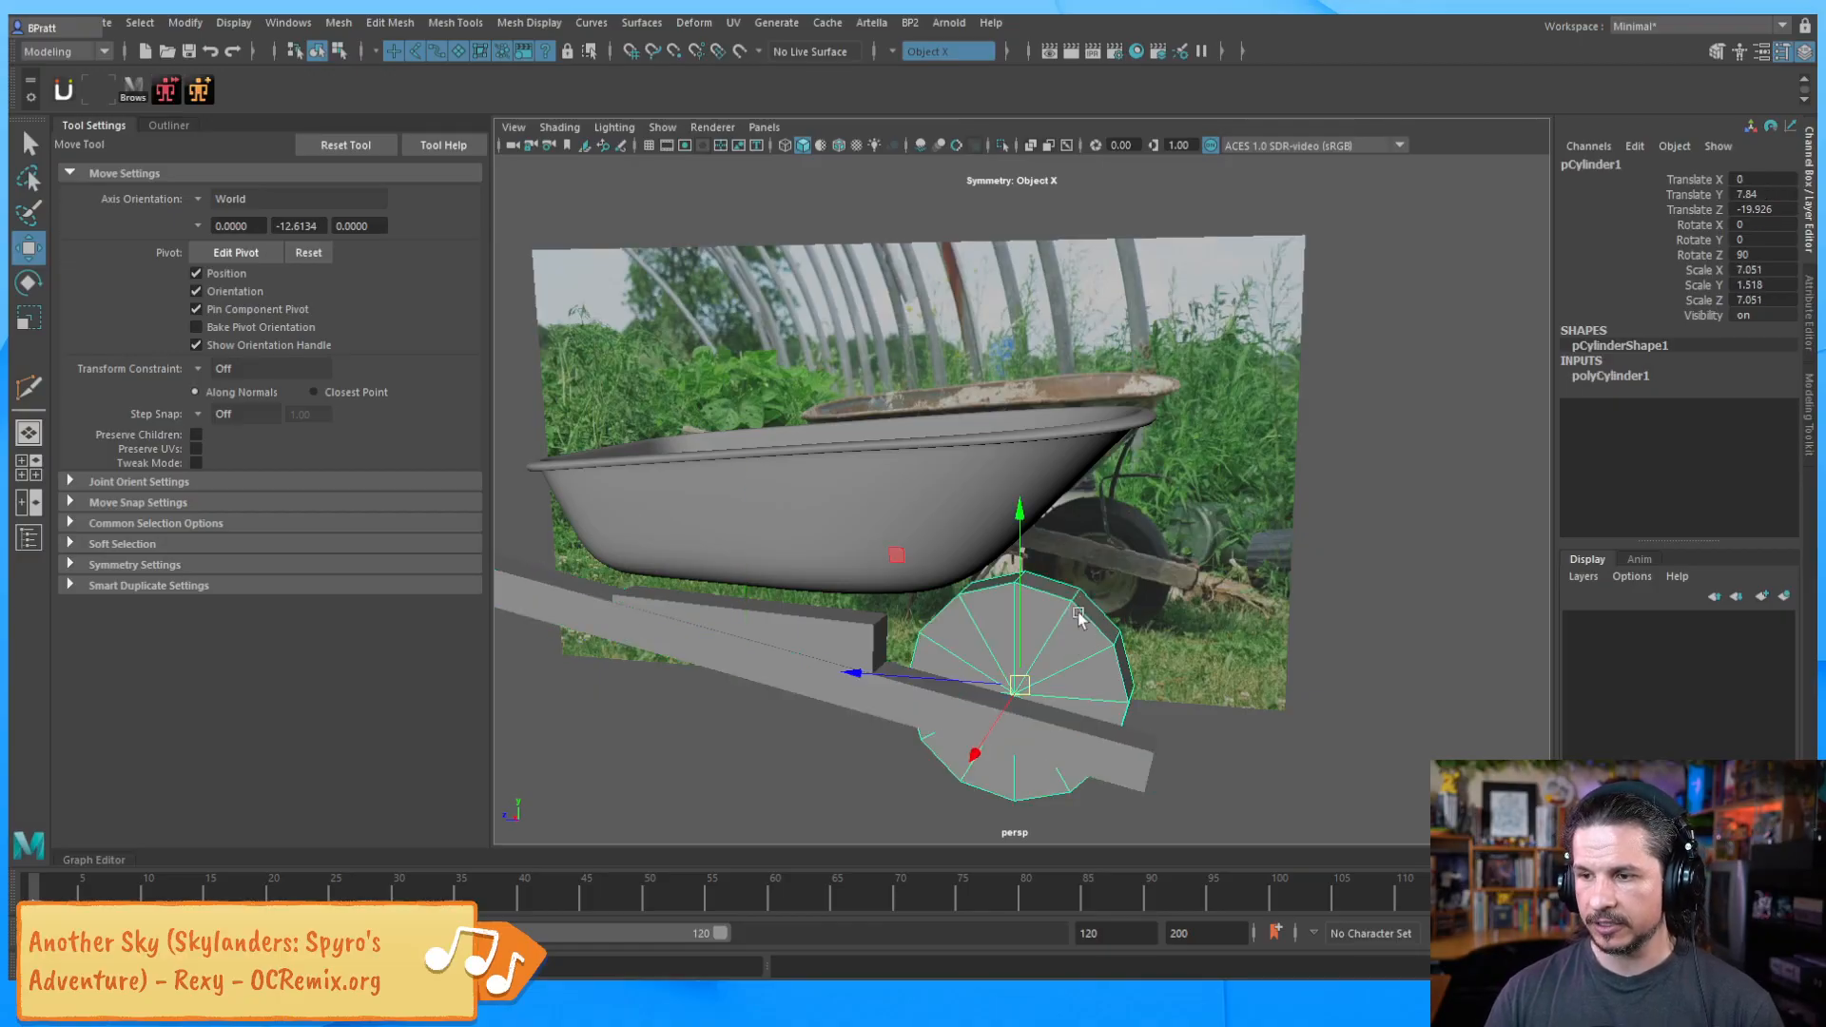
key(space)
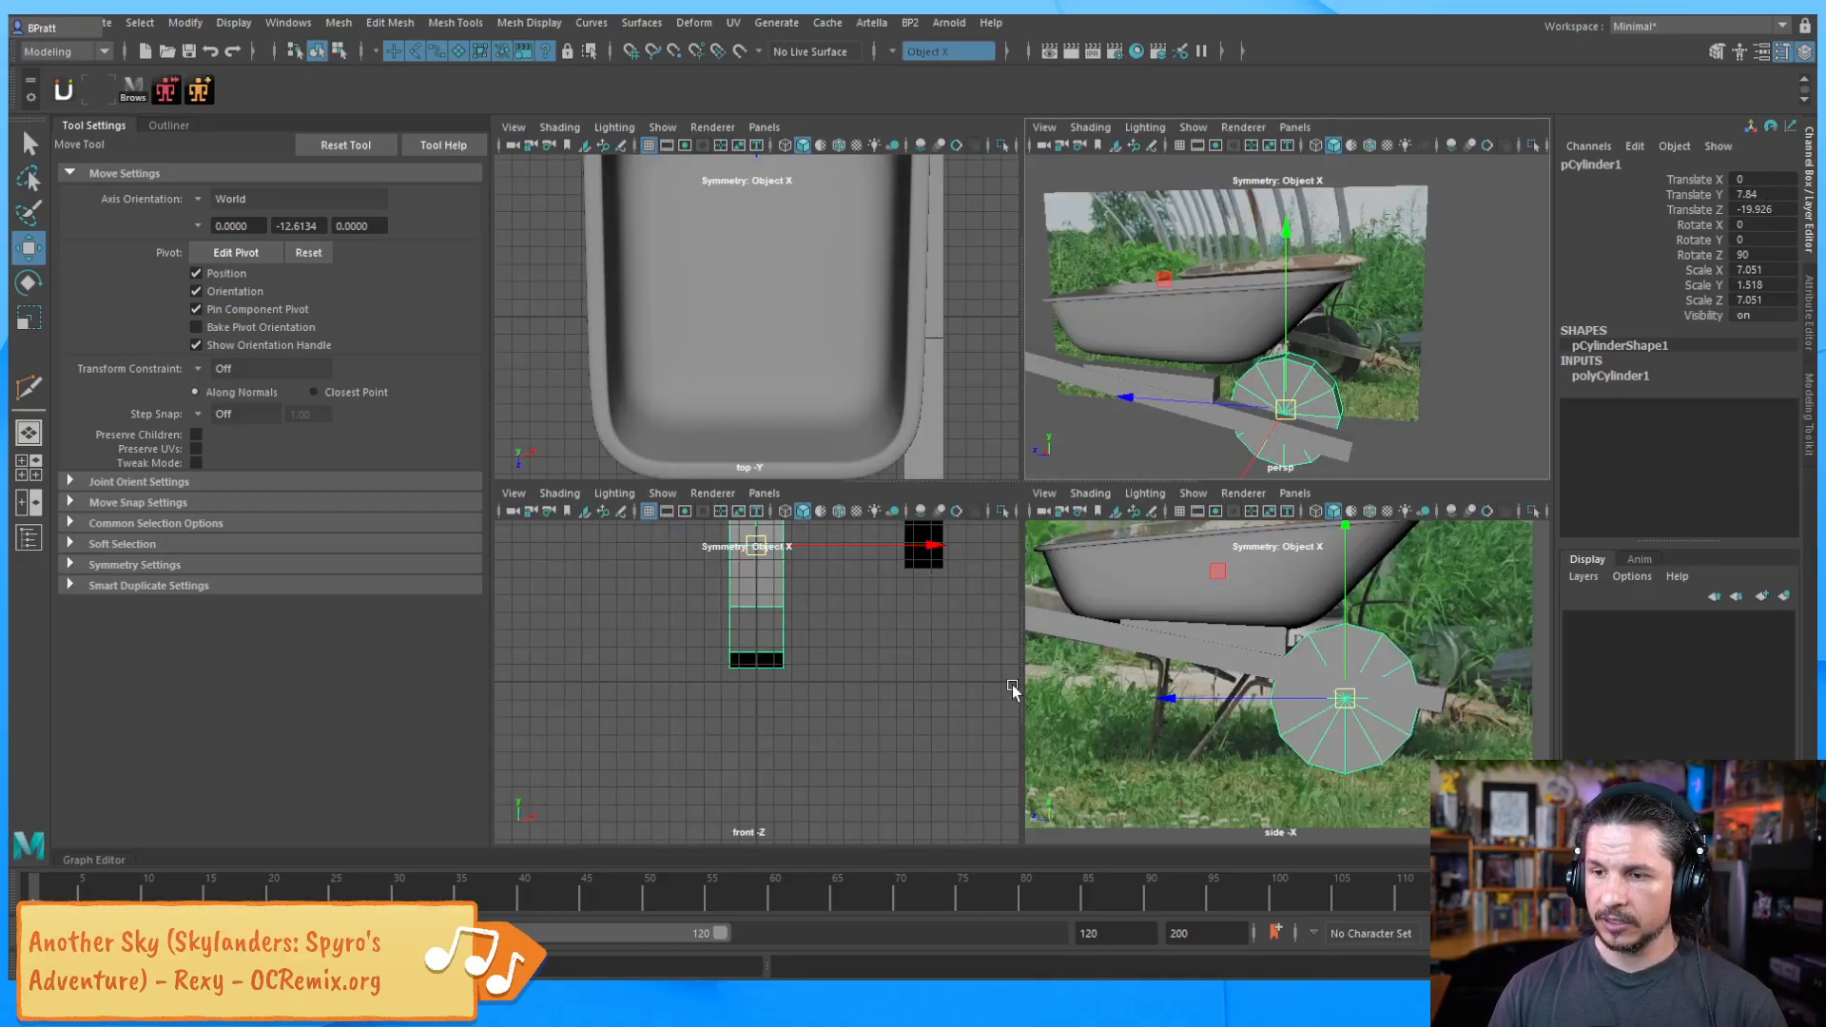
key(space)
key(f)
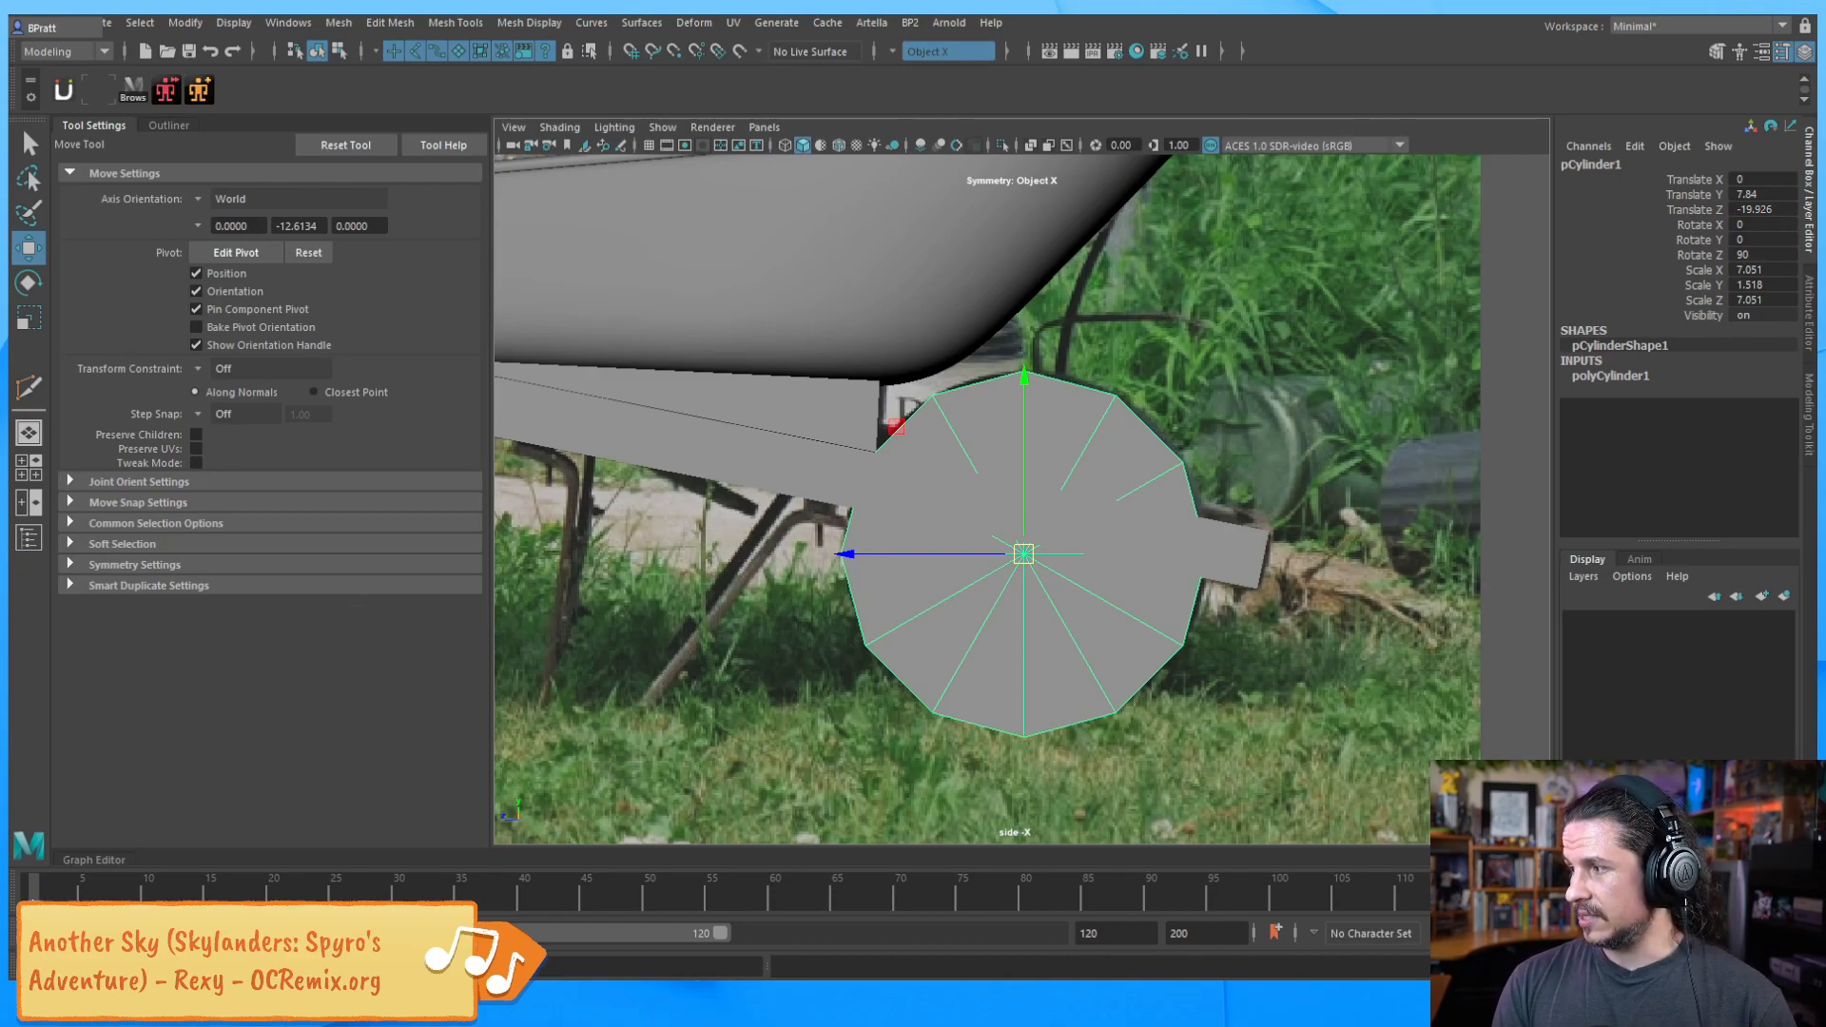
Switch to the reference image board and bring the wheel and tyre photos into view
right_drag(1822, 408, 1370, 382)
scroll(1070, 377, down, 4)
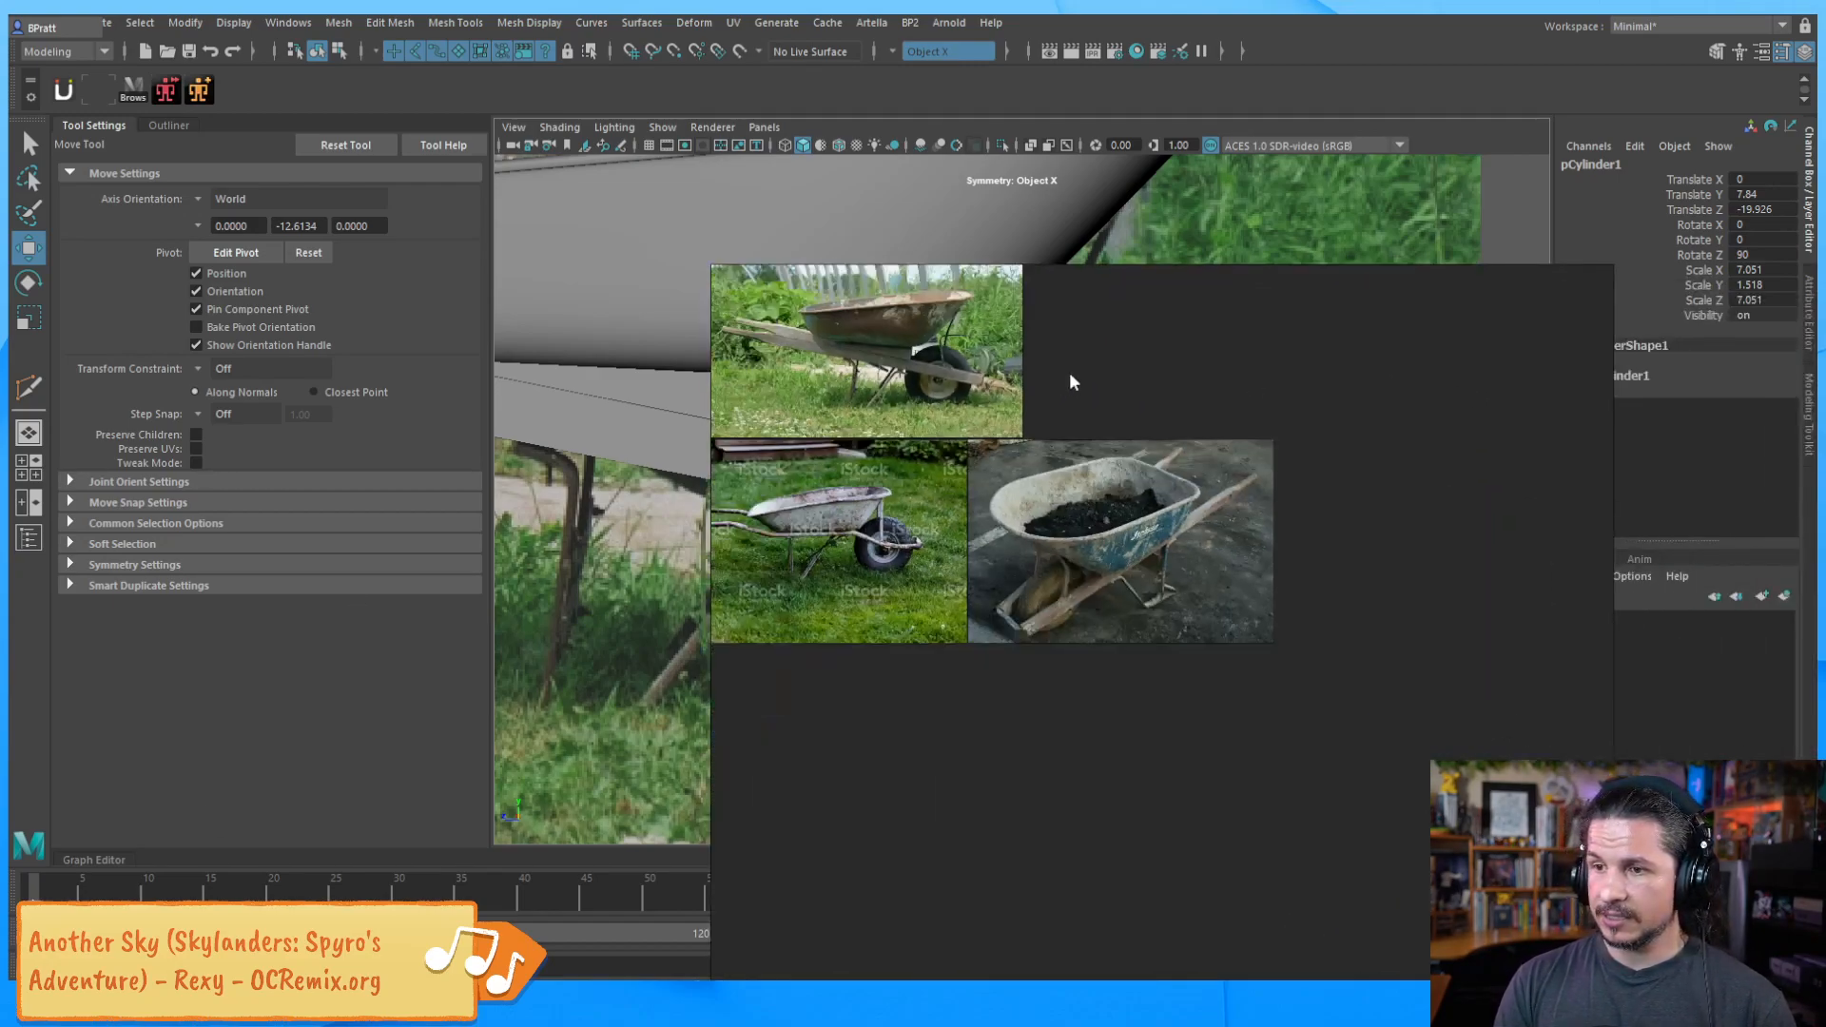
middle_drag(1103, 370, 1343, 748)
scroll(1300, 482, up, 2)
middle_drag(1417, 373, 1480, 563)
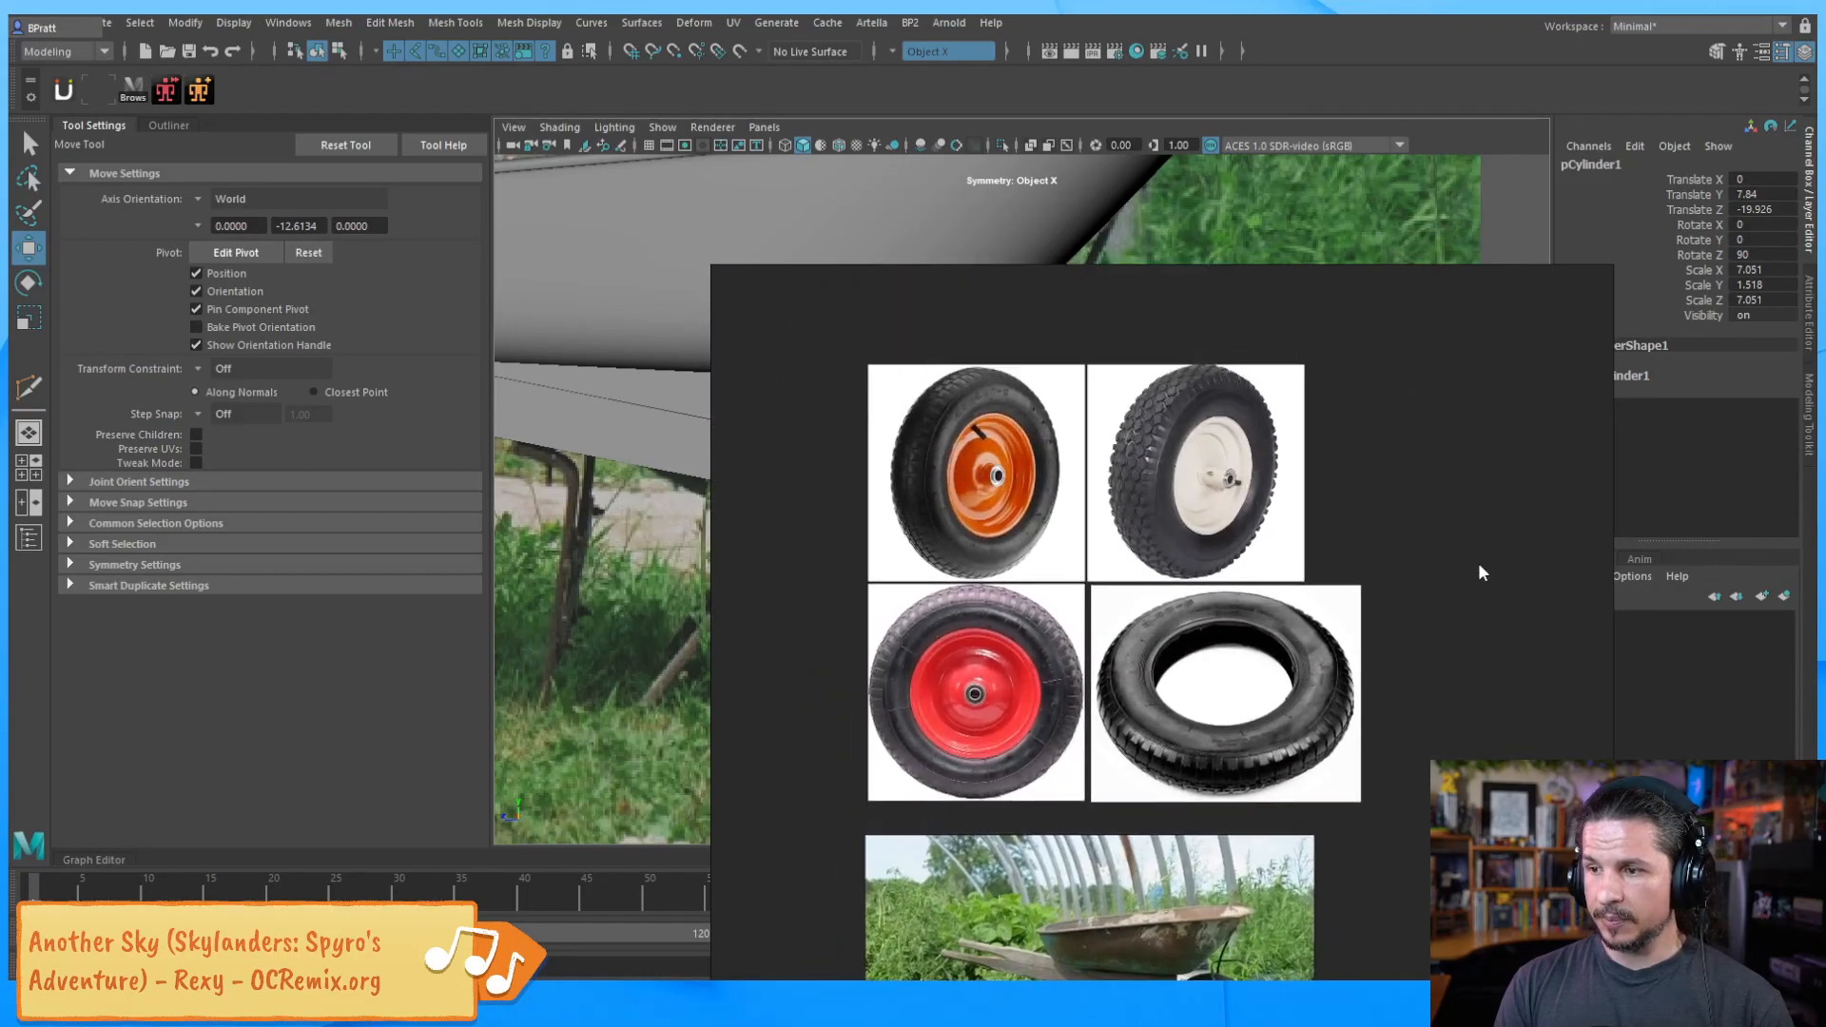
Examine the wheel and tyre reference photos up close, and return to the wheel cylinder in the side view
scroll(1447, 562, up, 4)
middle_drag(1345, 493, 1498, 518)
middle_drag(967, 500, 994, 500)
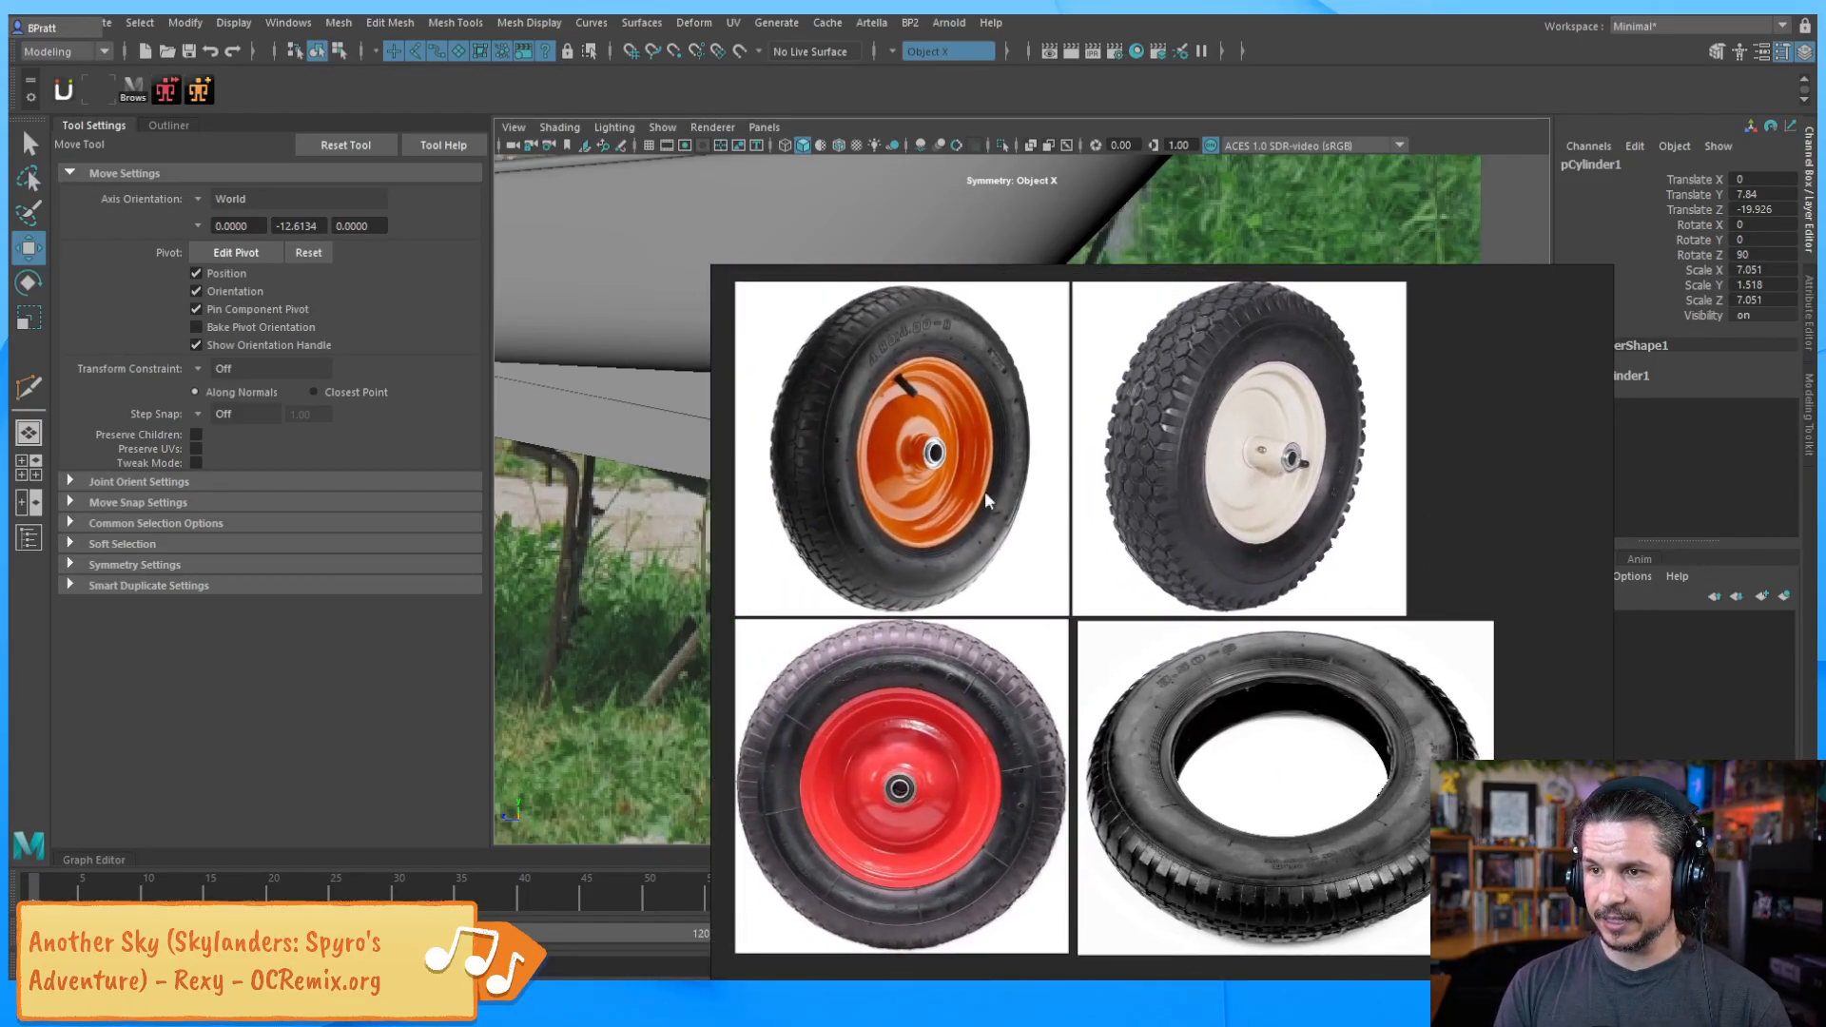
right_drag(1467, 535, 1824, 466)
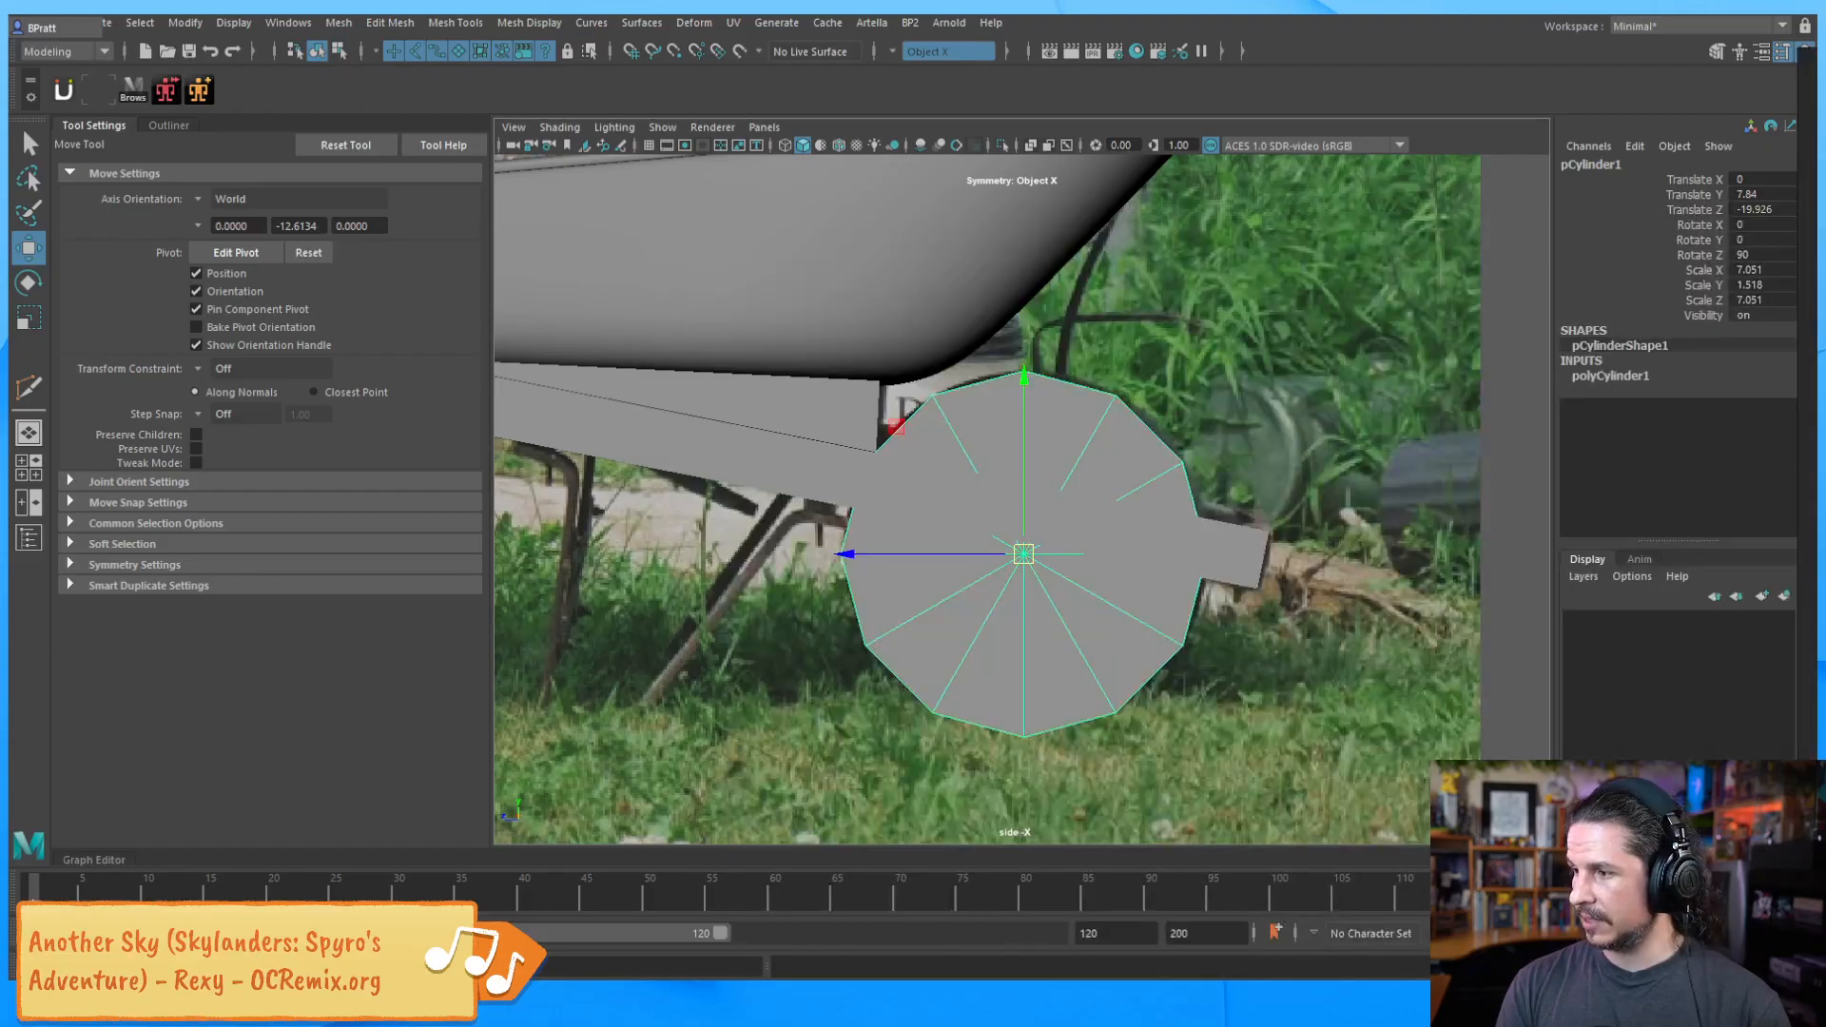
alt+drag(1108, 481, 1134, 482)
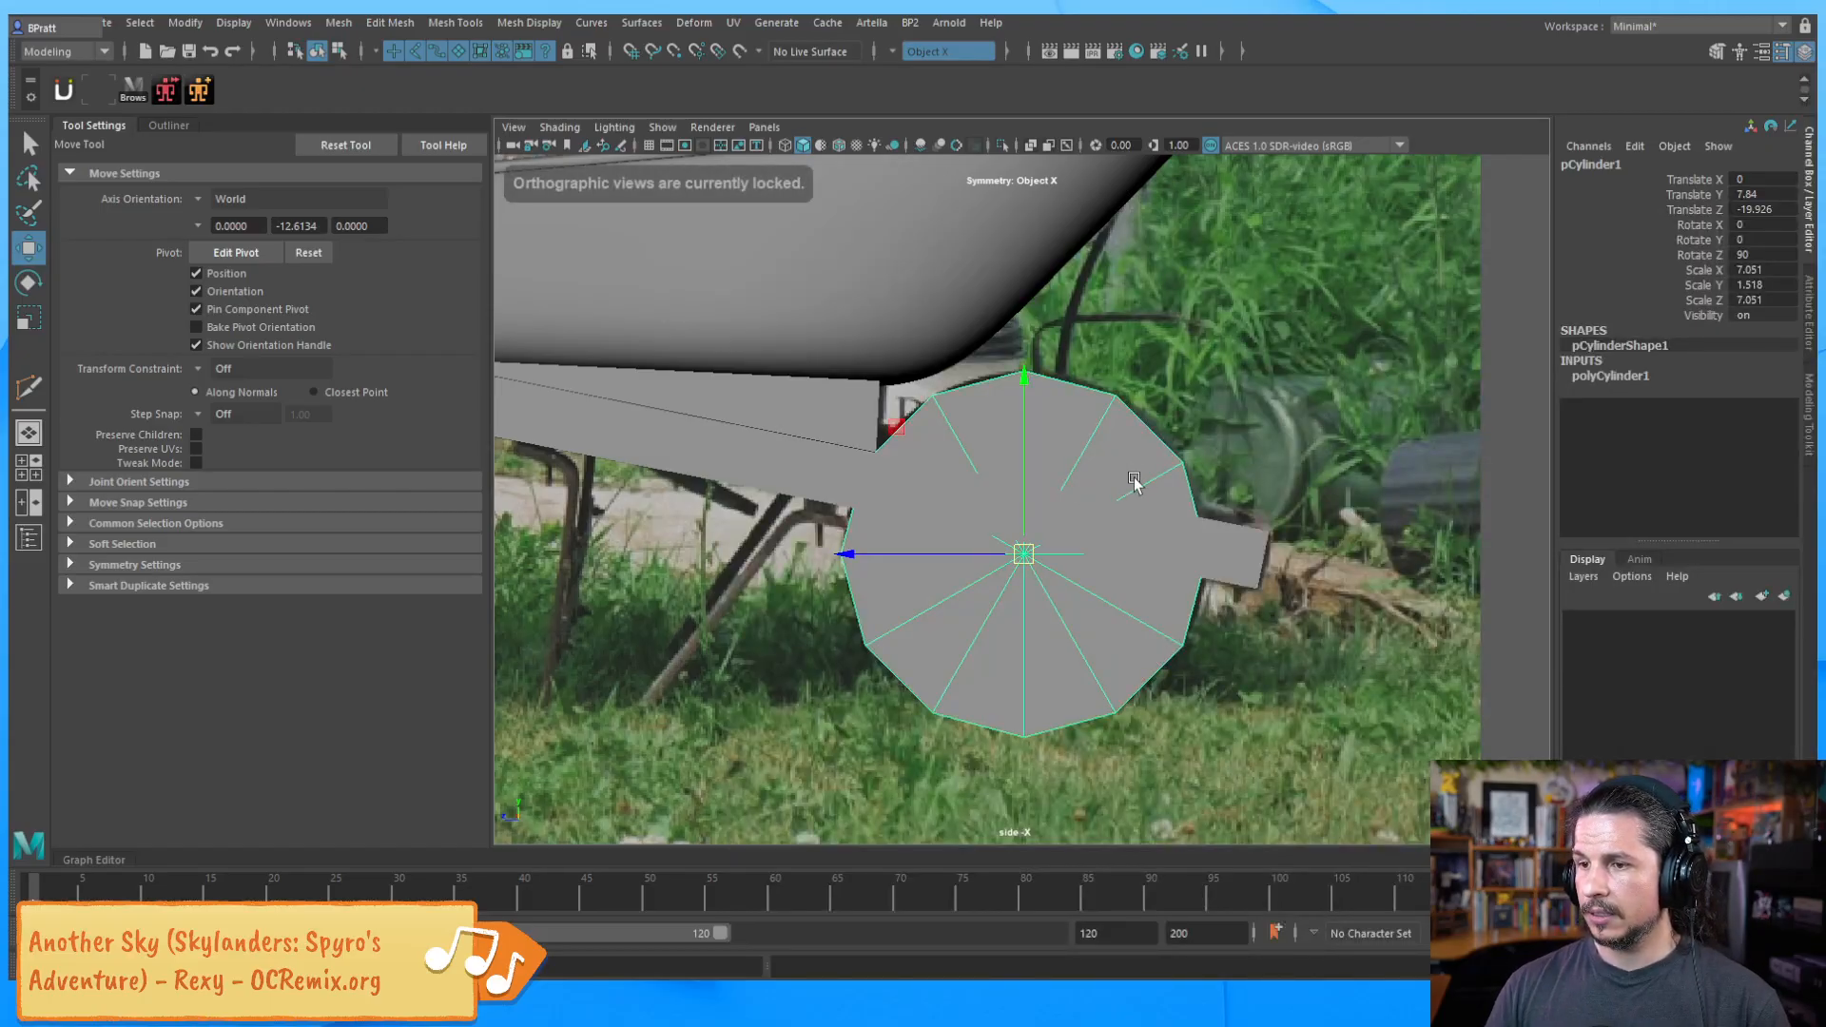
alt+right_drag(1141, 500, 1116, 543)
alt+middle_drag(1116, 543, 1058, 561)
alt+right_drag(1058, 561, 1202, 537)
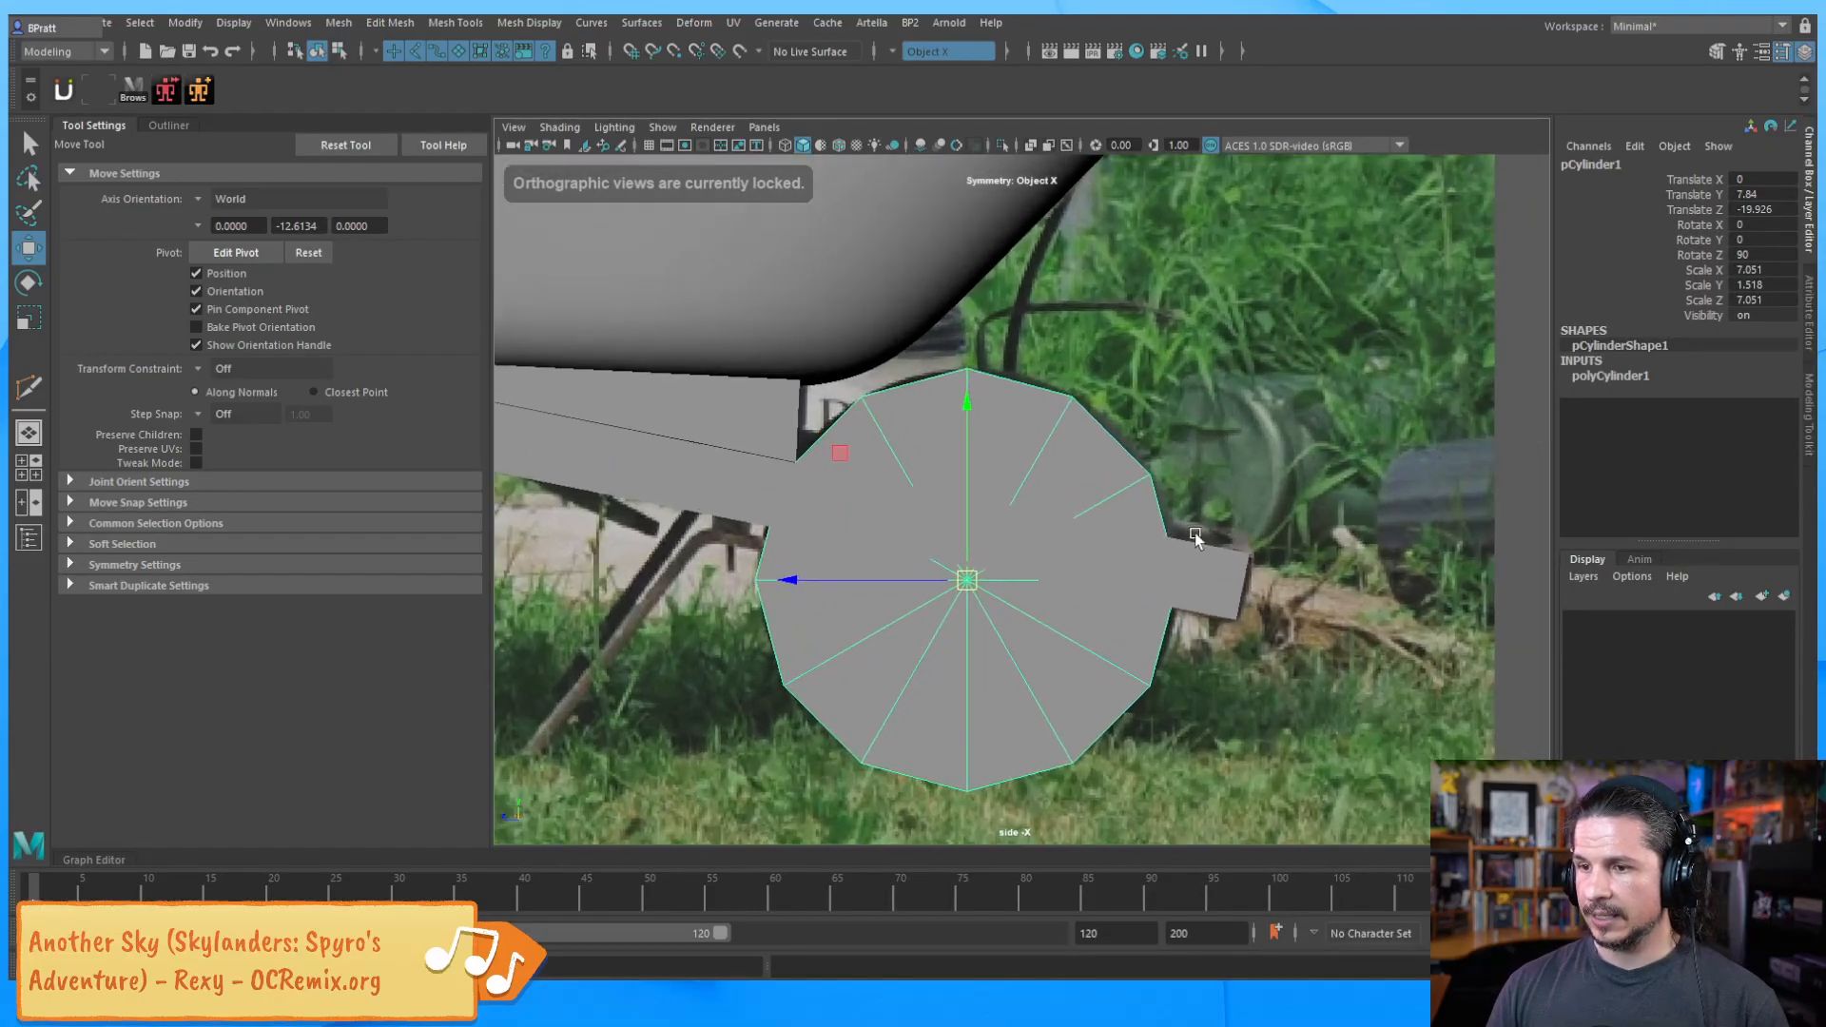
key(r)
drag(966, 580, 850, 641)
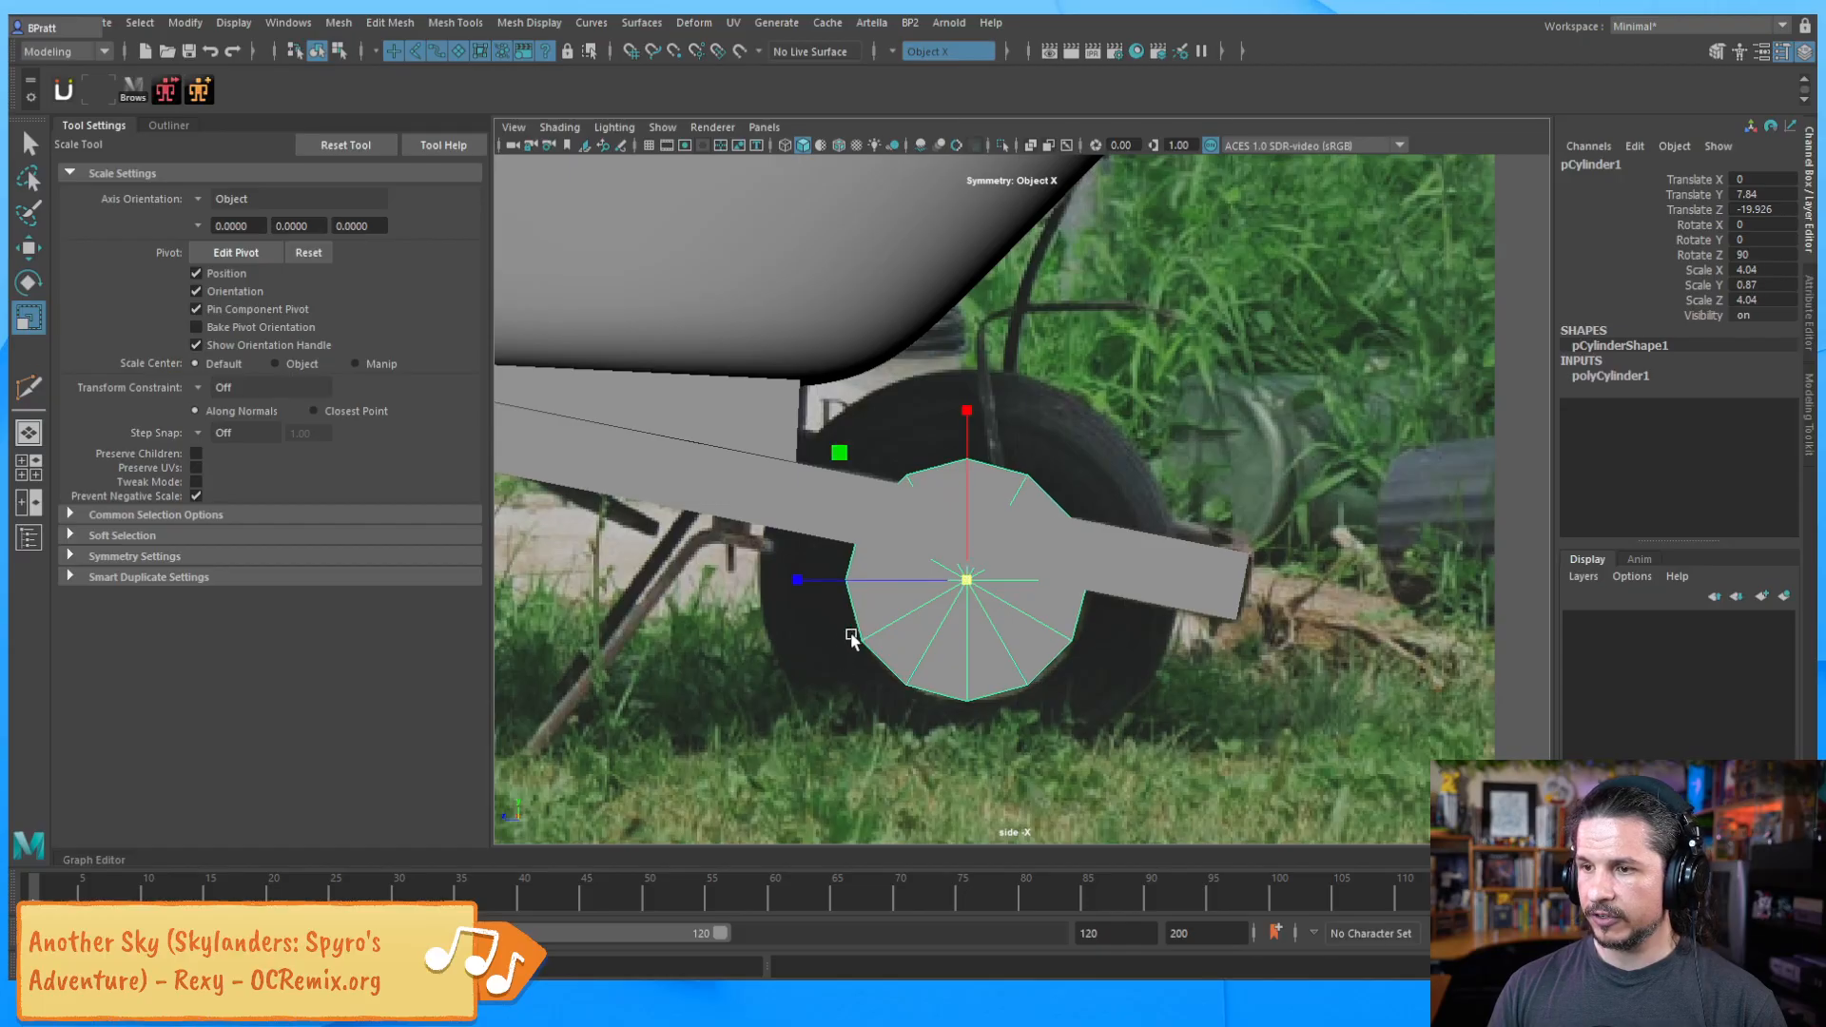
key(w)
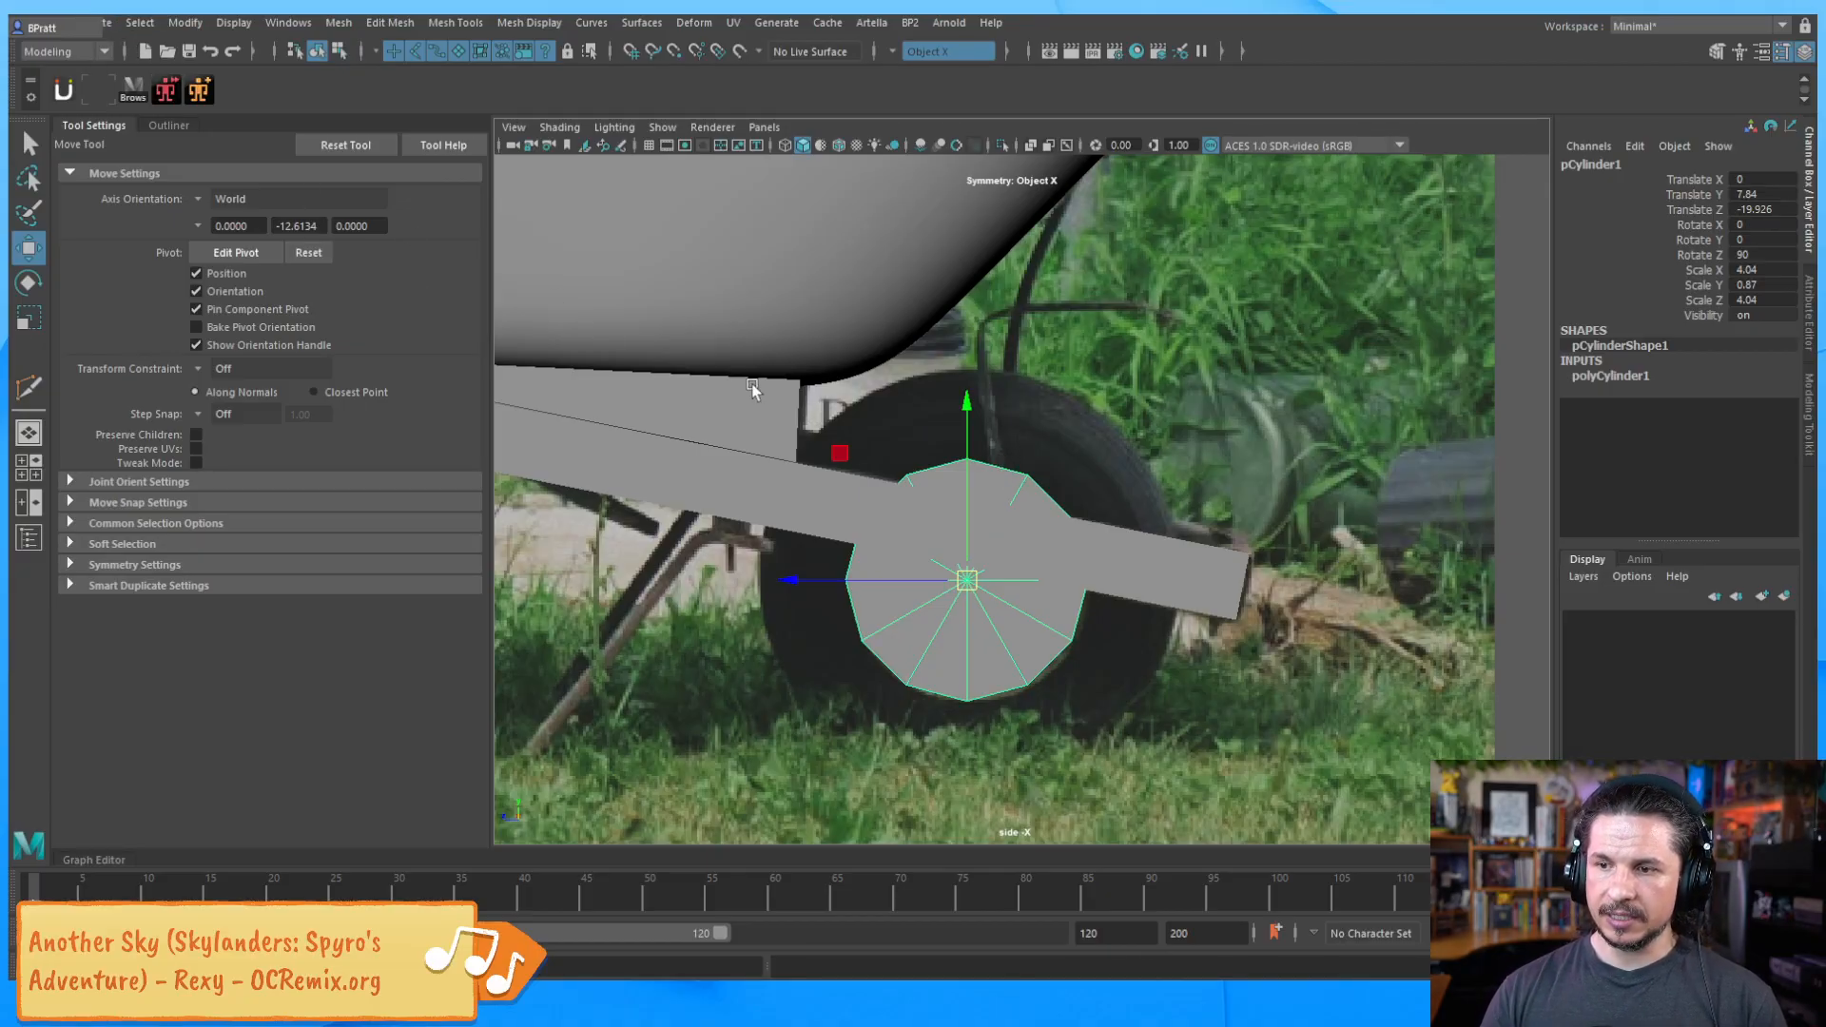
key(ctrl+d)
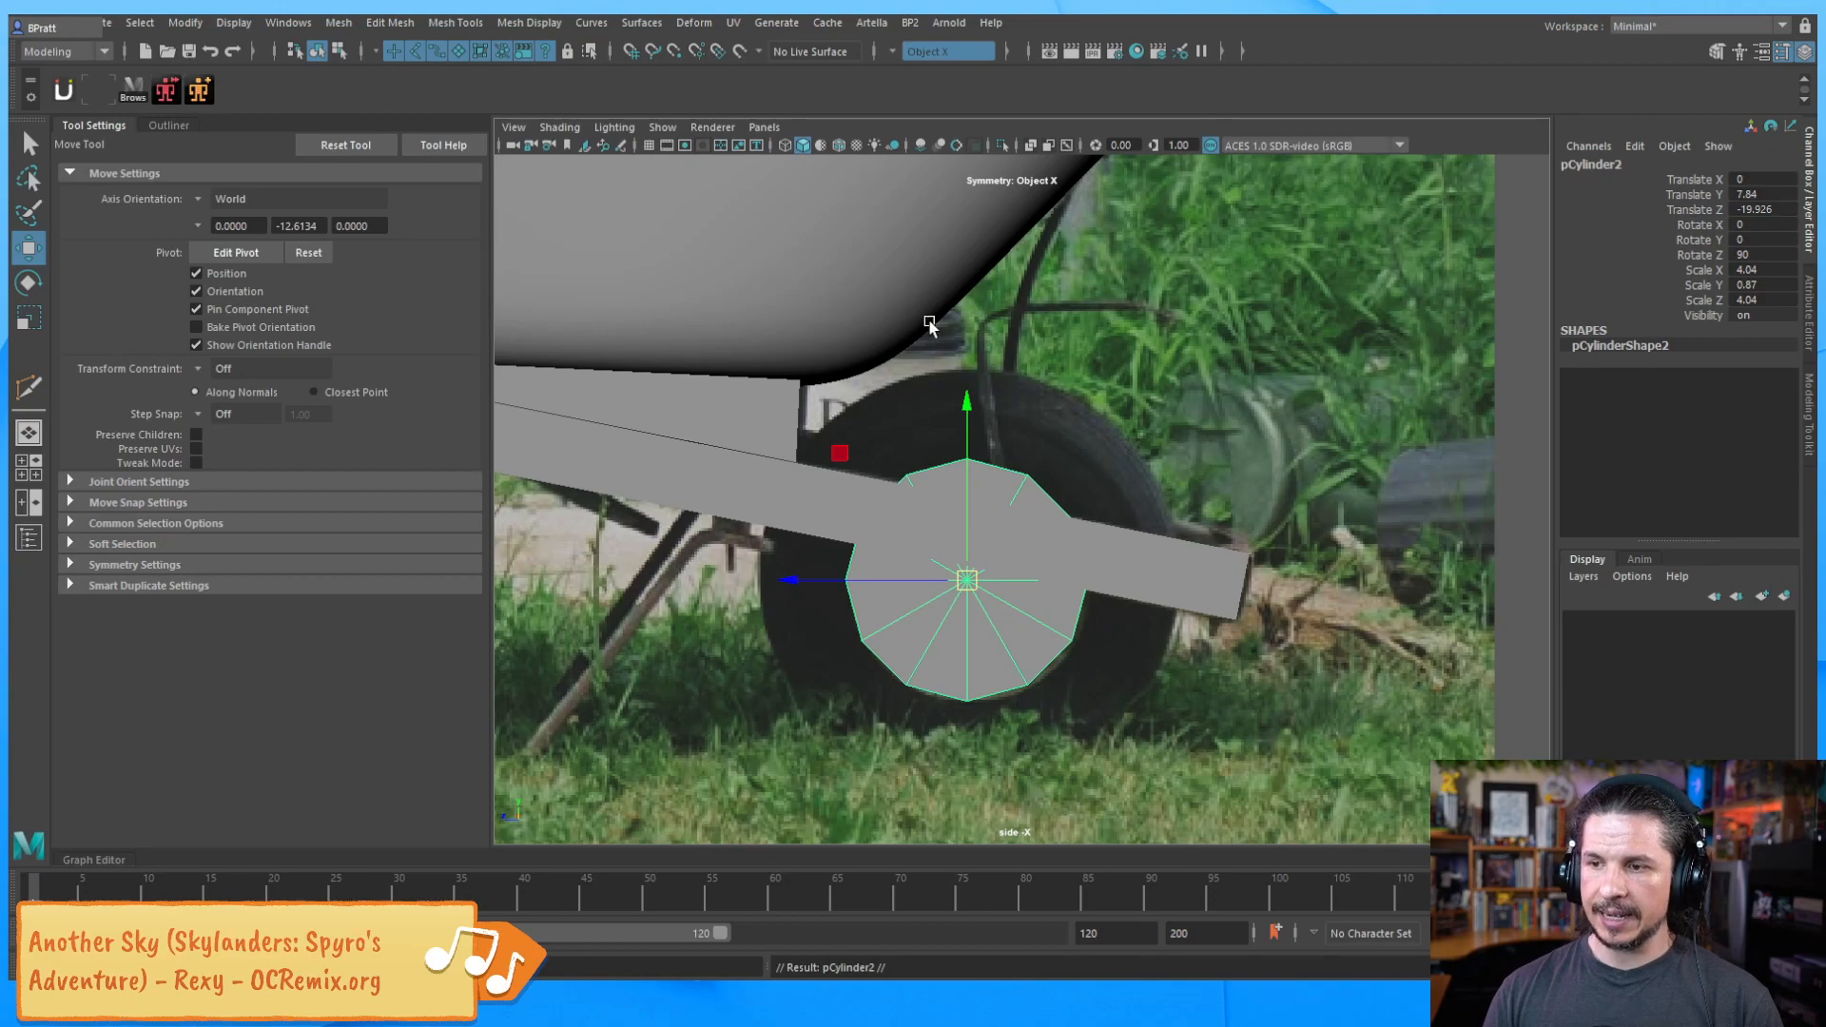
key(ctrl+z)
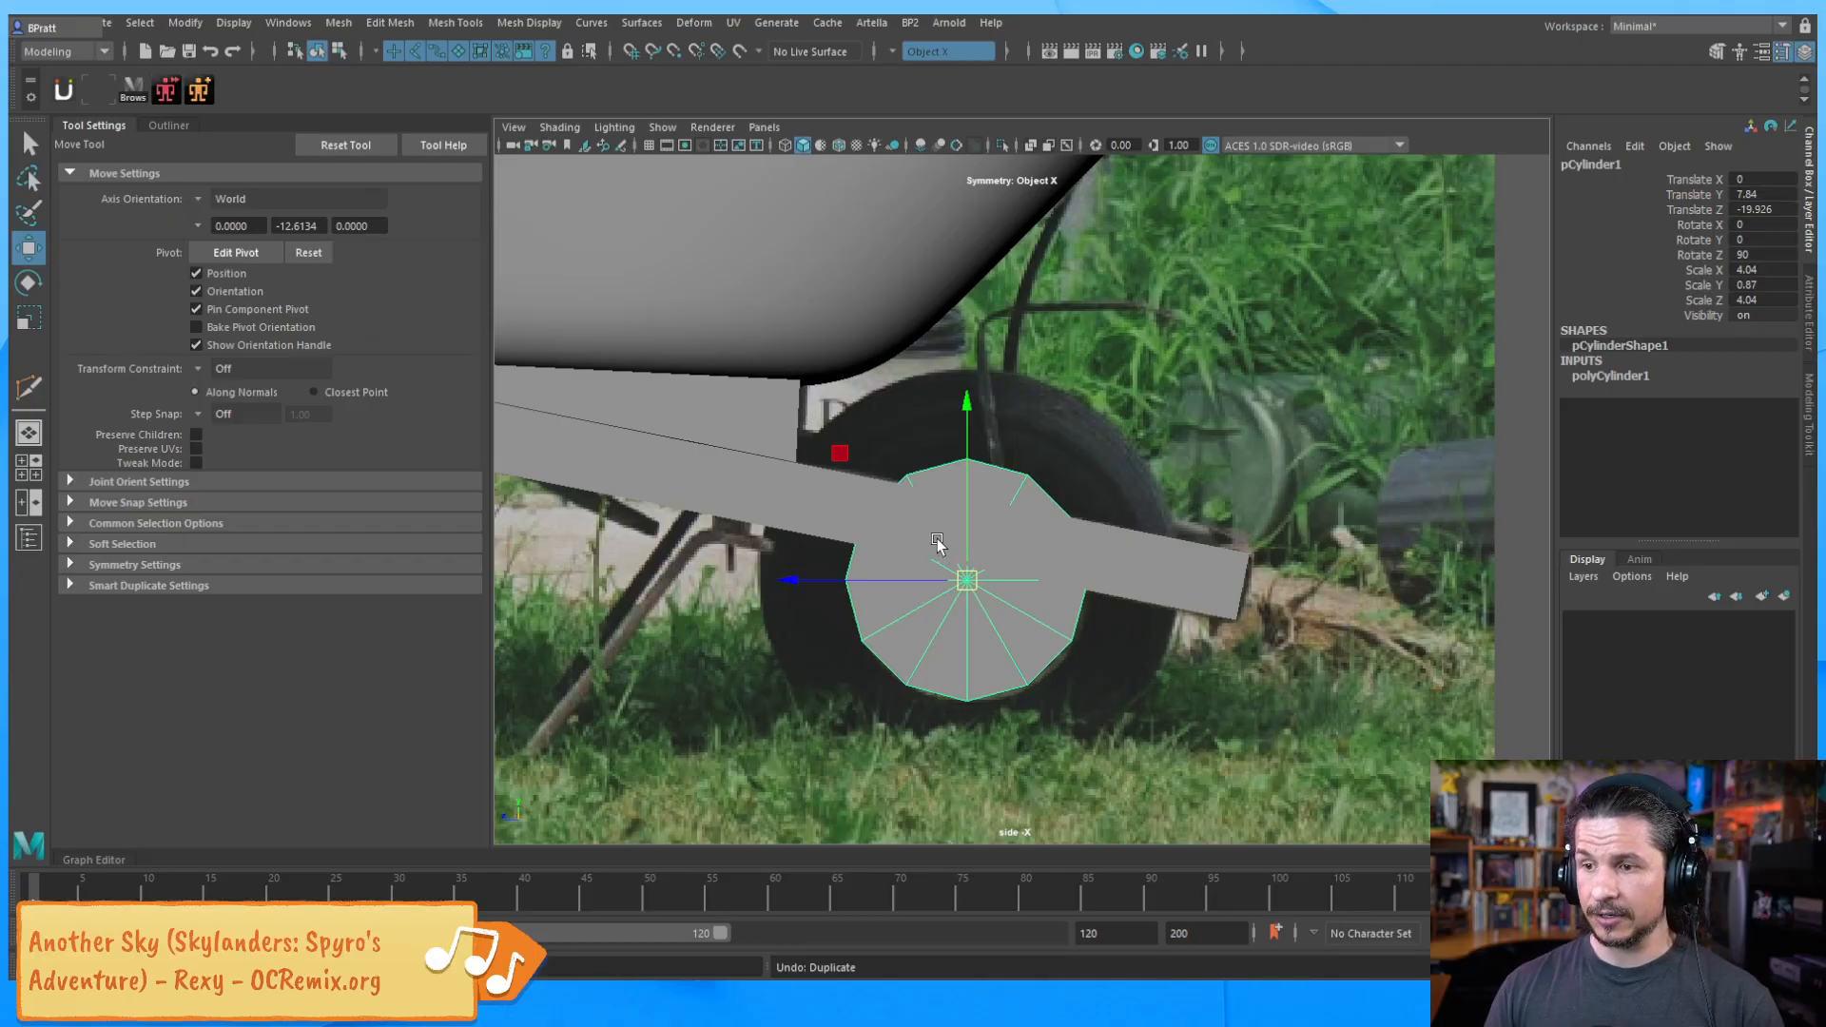
key(ctrl+z)
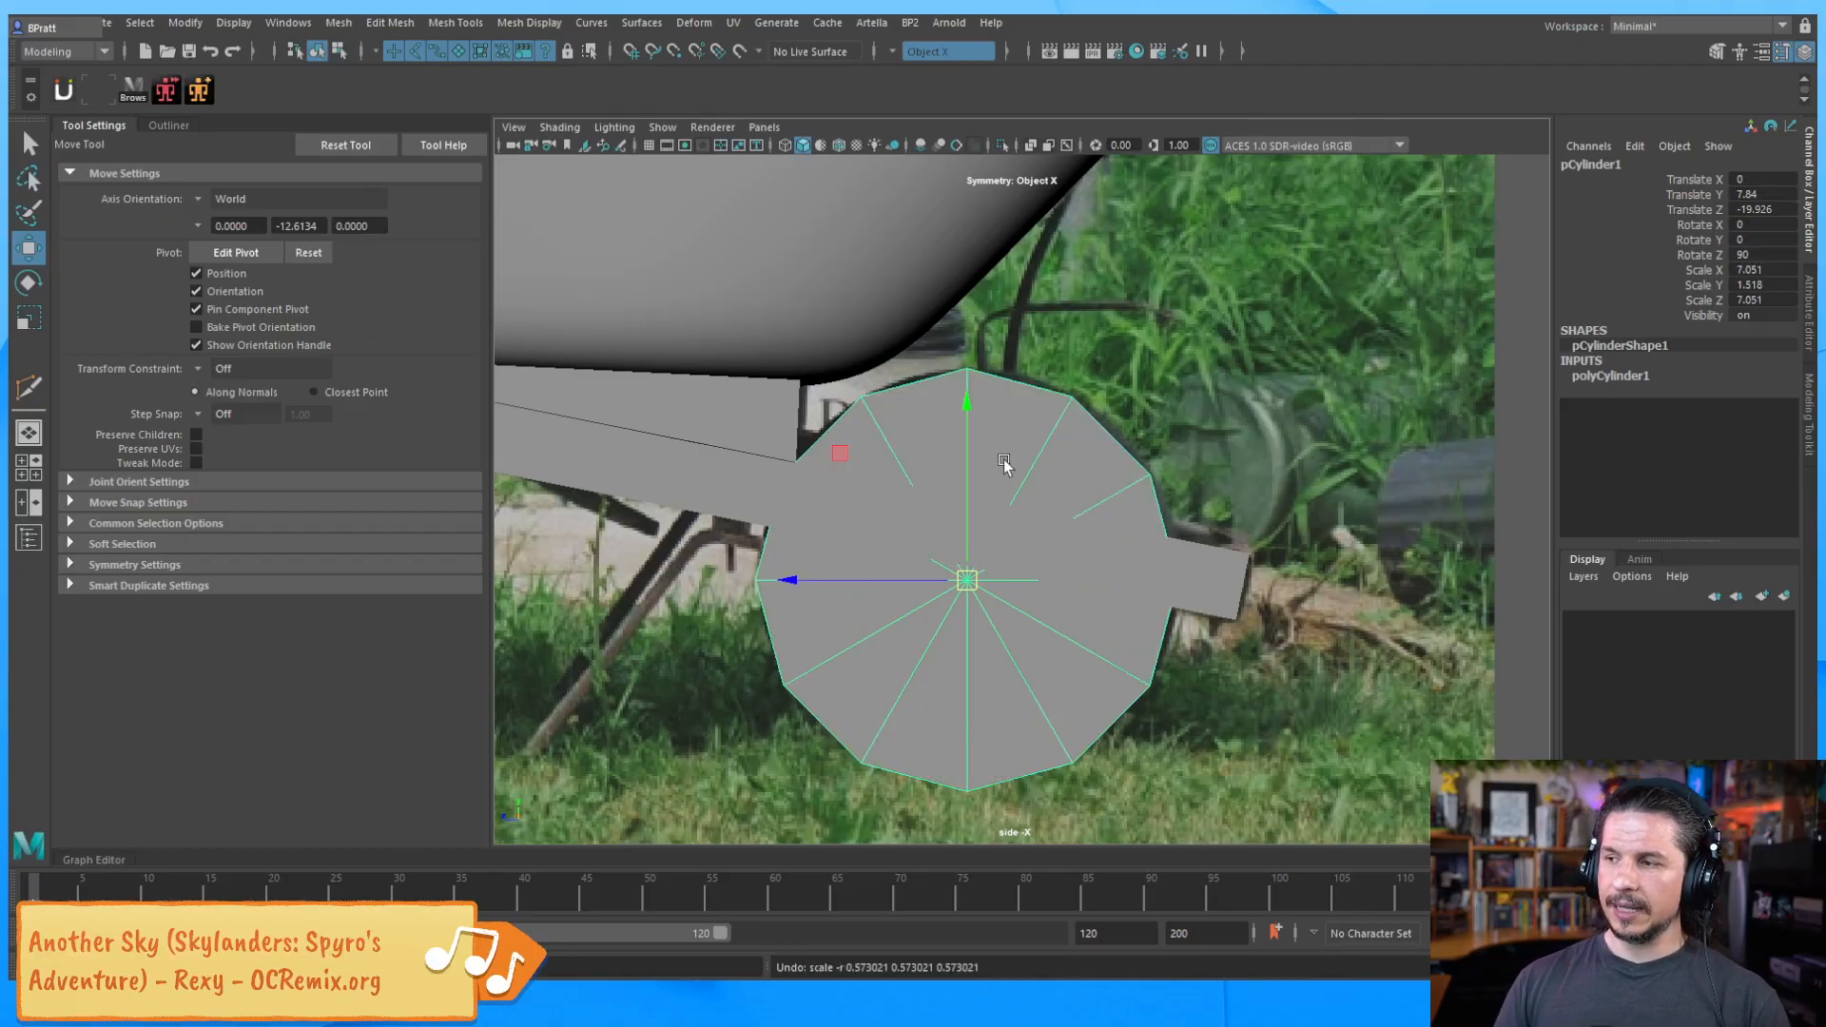
Inspect the wheel cylinder's width and facets in the perspective view and show all four views
alt+drag(1041, 528, 1044, 509)
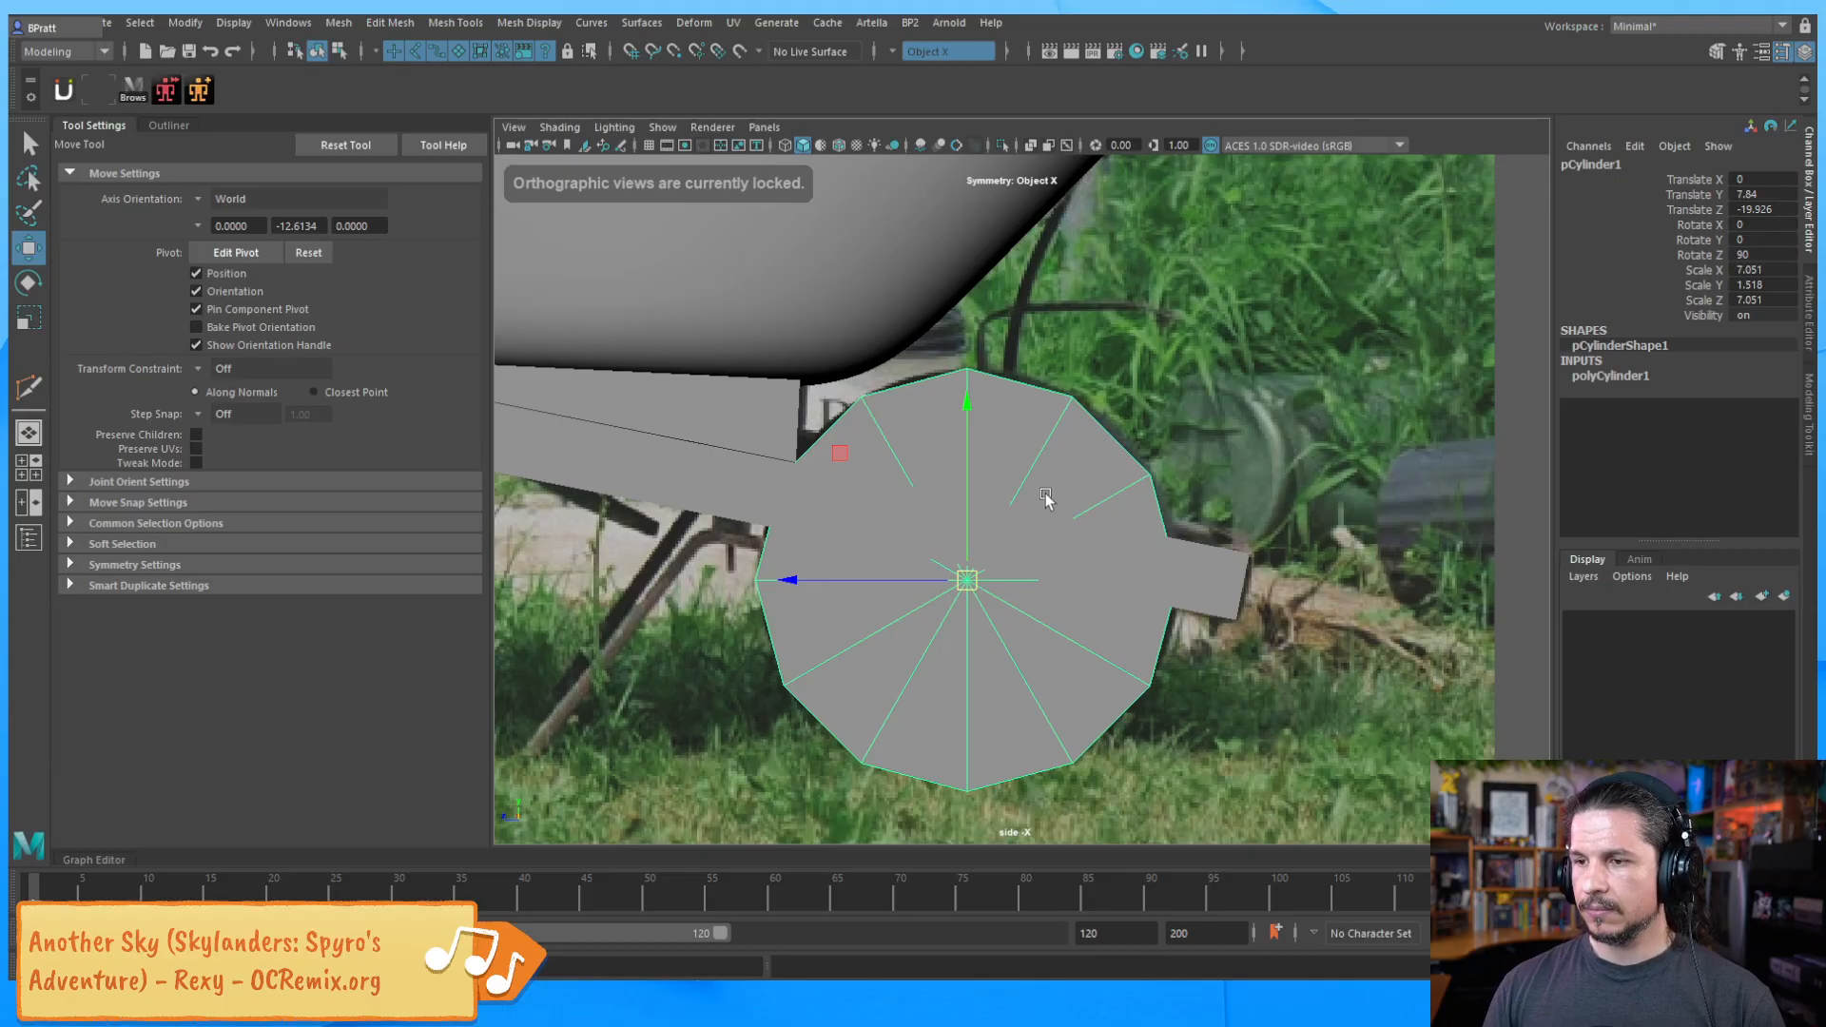
key(space)
key(space)
alt+drag(1196, 511, 1023, 470)
alt+right_drag(1022, 471, 1075, 528)
alt+middle_drag(1075, 528, 1056, 538)
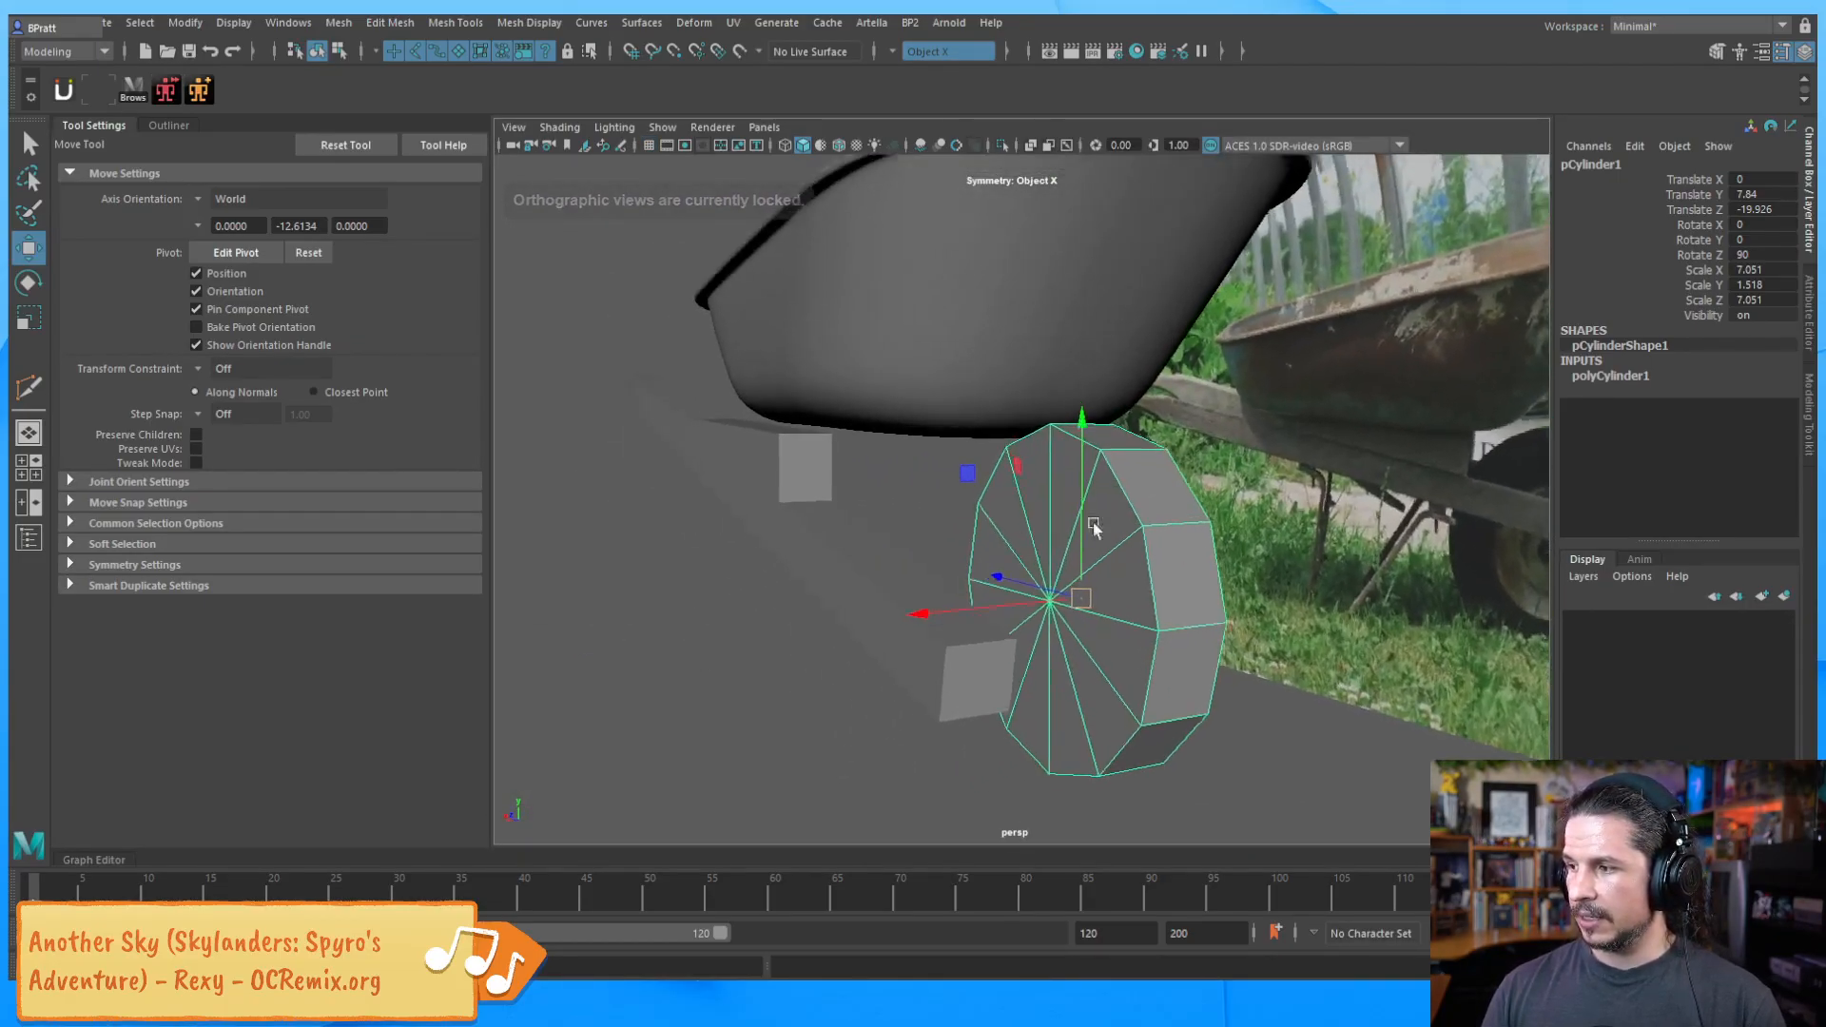
alt+right_drag(1055, 539, 1074, 550)
alt+middle_drag(1074, 550, 979, 513)
alt+right_drag(979, 514, 1107, 542)
alt+drag(1107, 542, 1031, 549)
key(space)
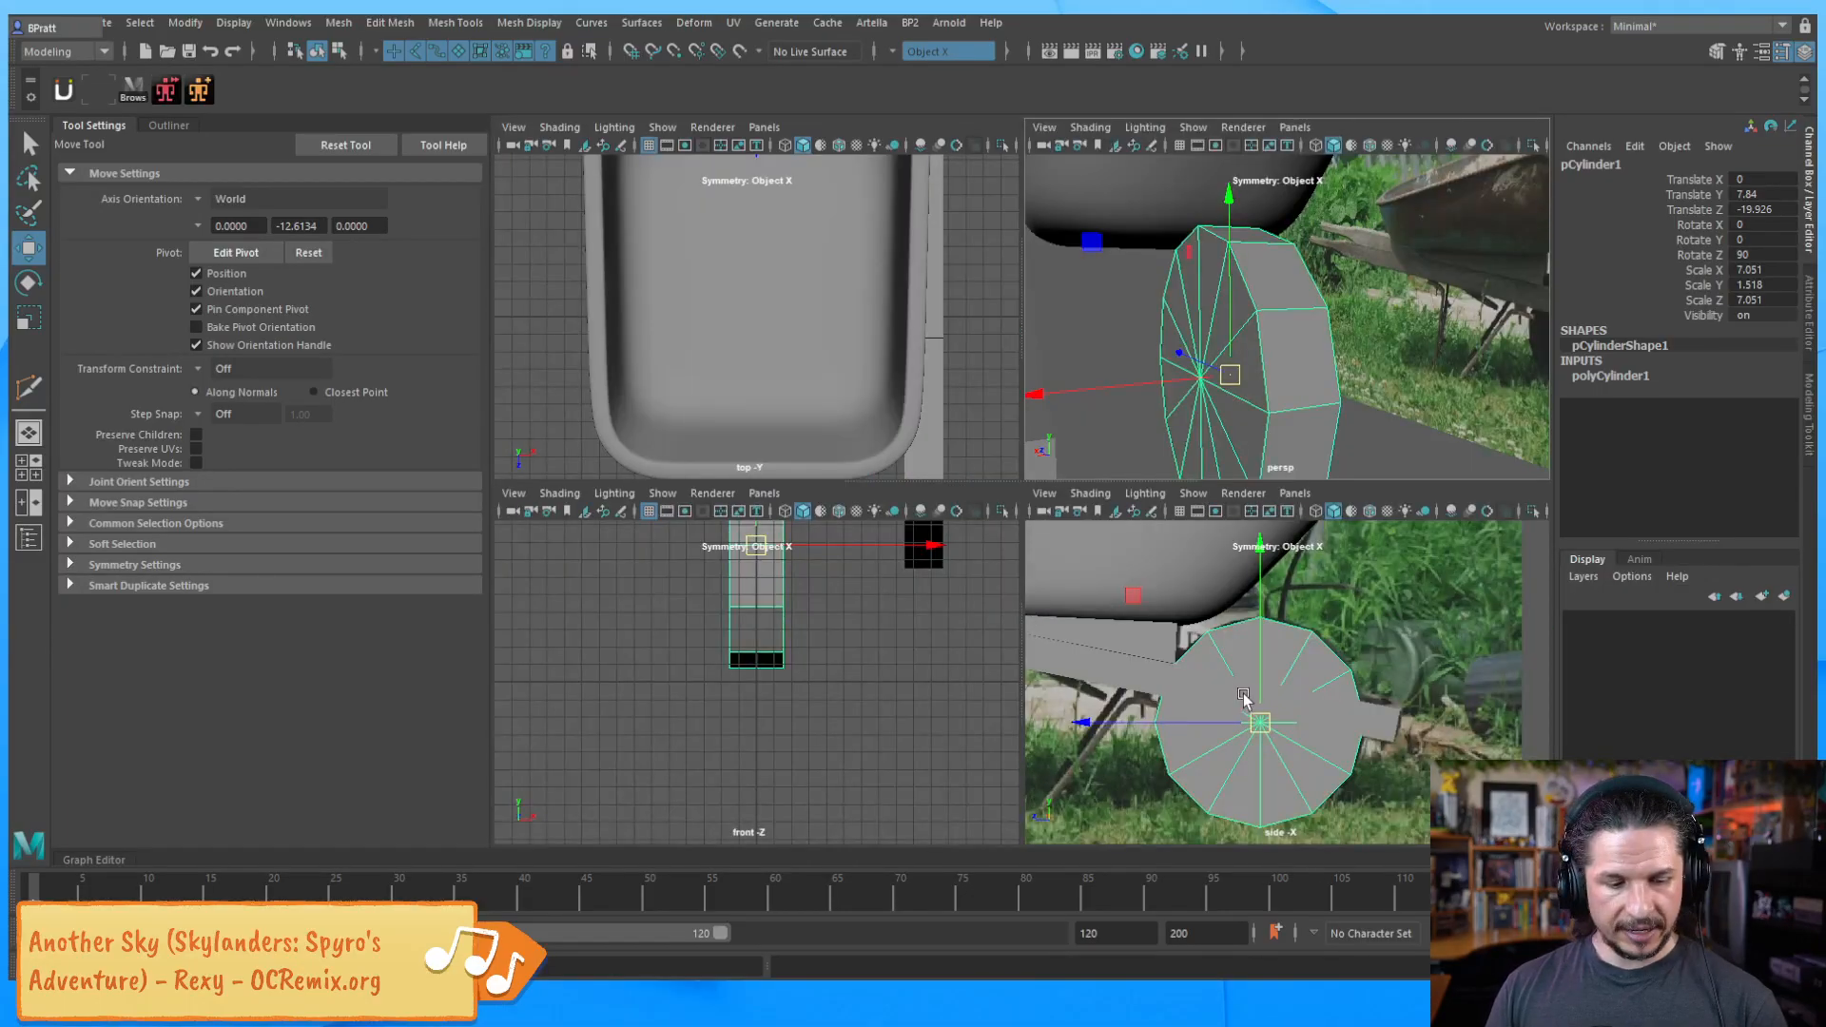
Show the side view in wireframe and compare the cylinder's upper outline with the tyre in the photo
key(4)
alt+right_drag(1254, 667, 1493, 657)
alt+middle_drag(1492, 656, 1303, 625)
alt+middle_drag(1056, 637, 1253, 665)
key(space)
alt+middle_drag(1048, 524, 1211, 650)
alt+right_drag(1155, 582, 1211, 572)
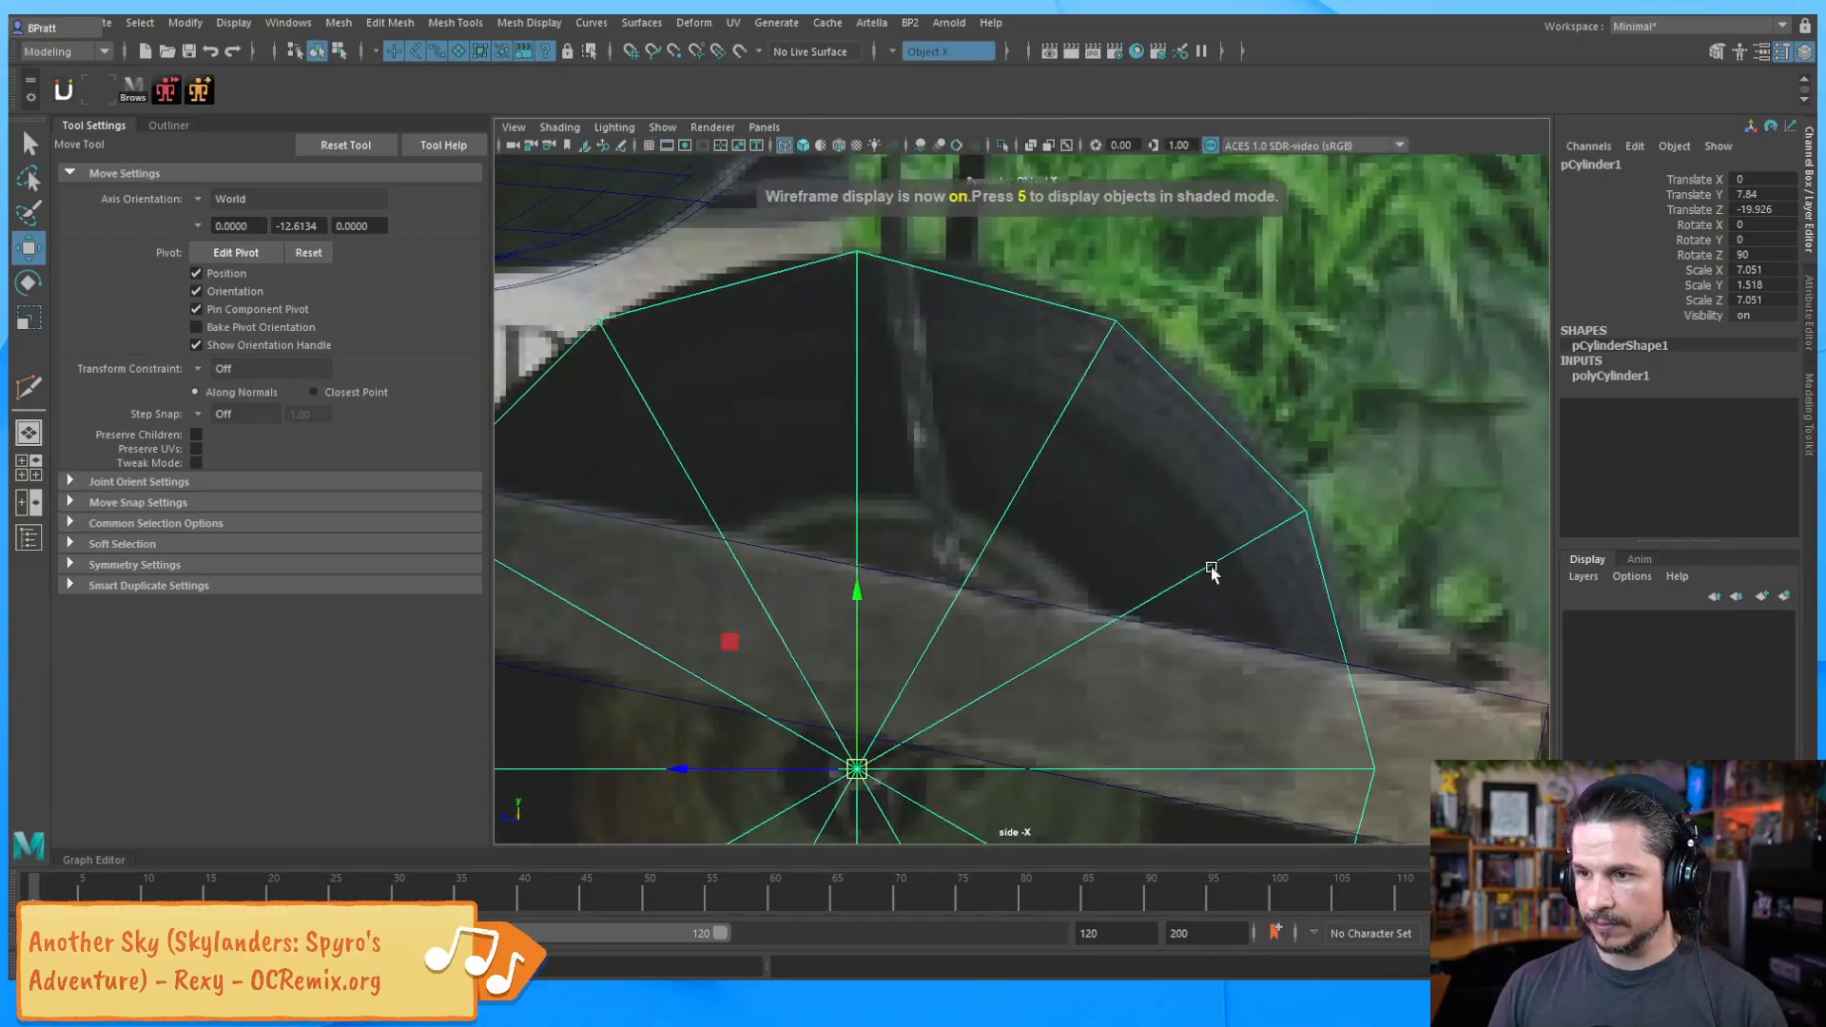
alt+middle_drag(1217, 545, 1221, 569)
alt+right_drag(1221, 569, 1224, 569)
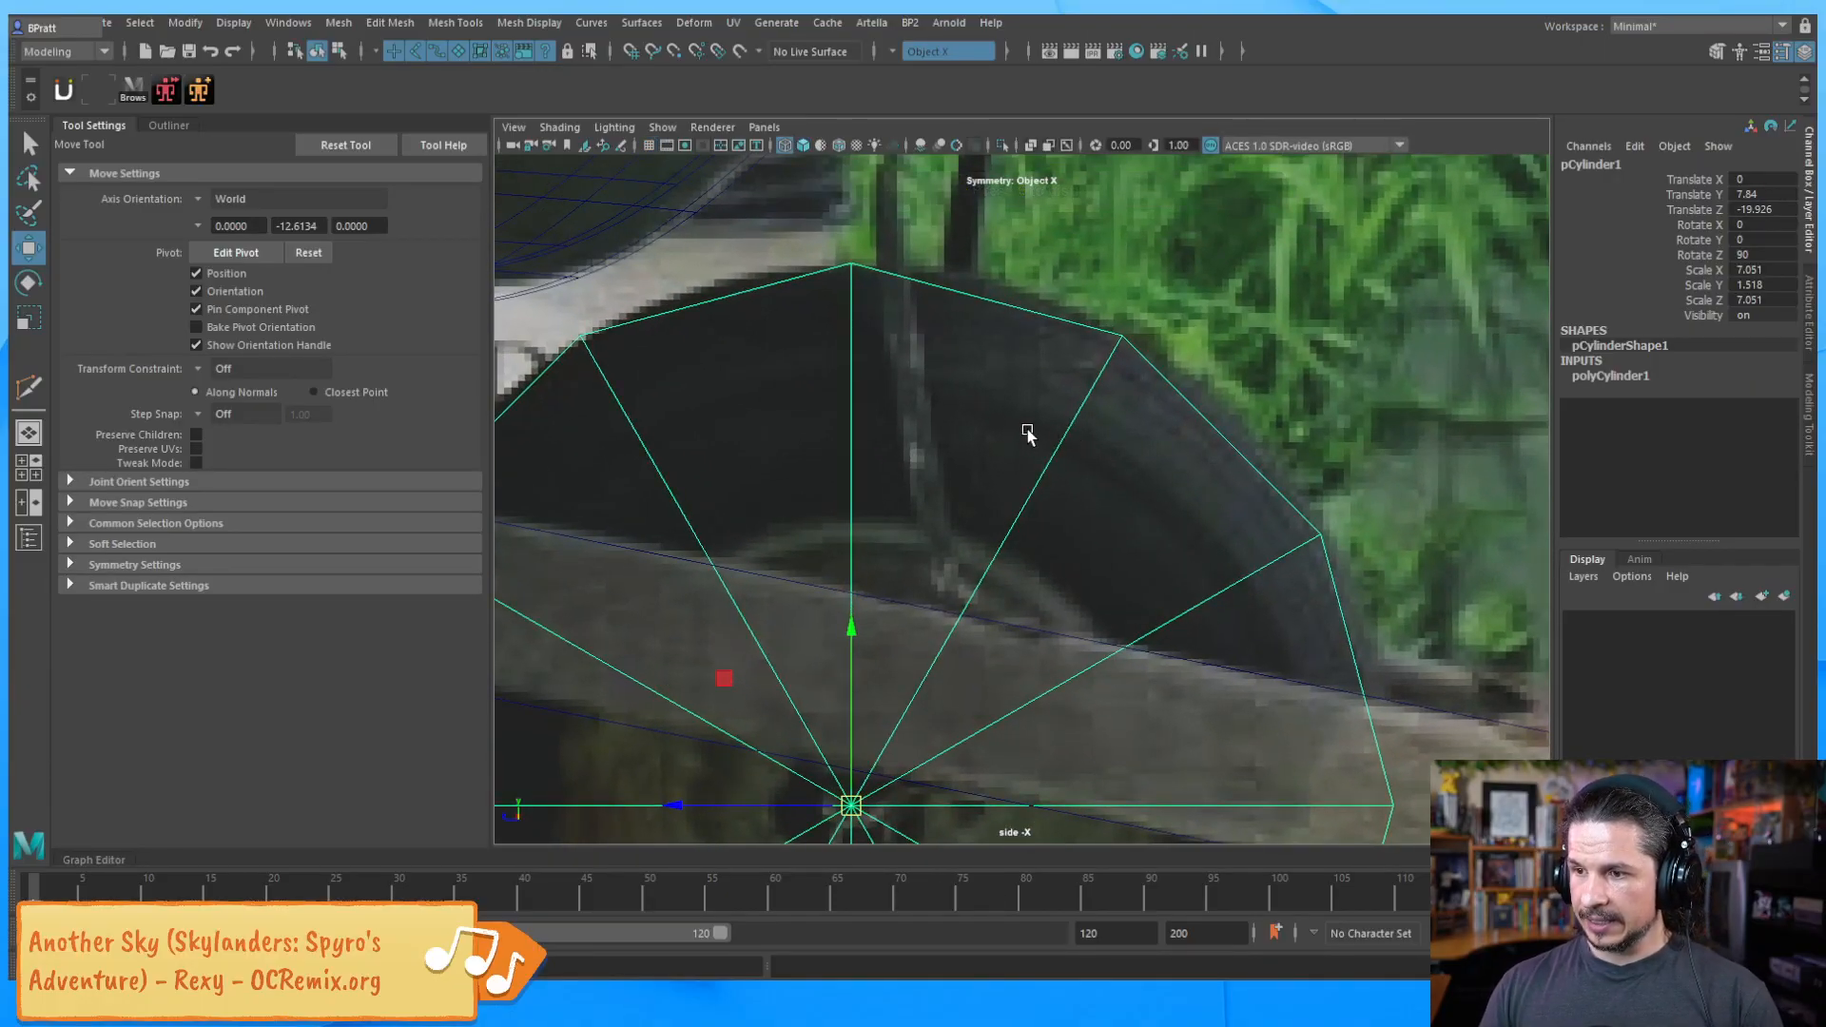
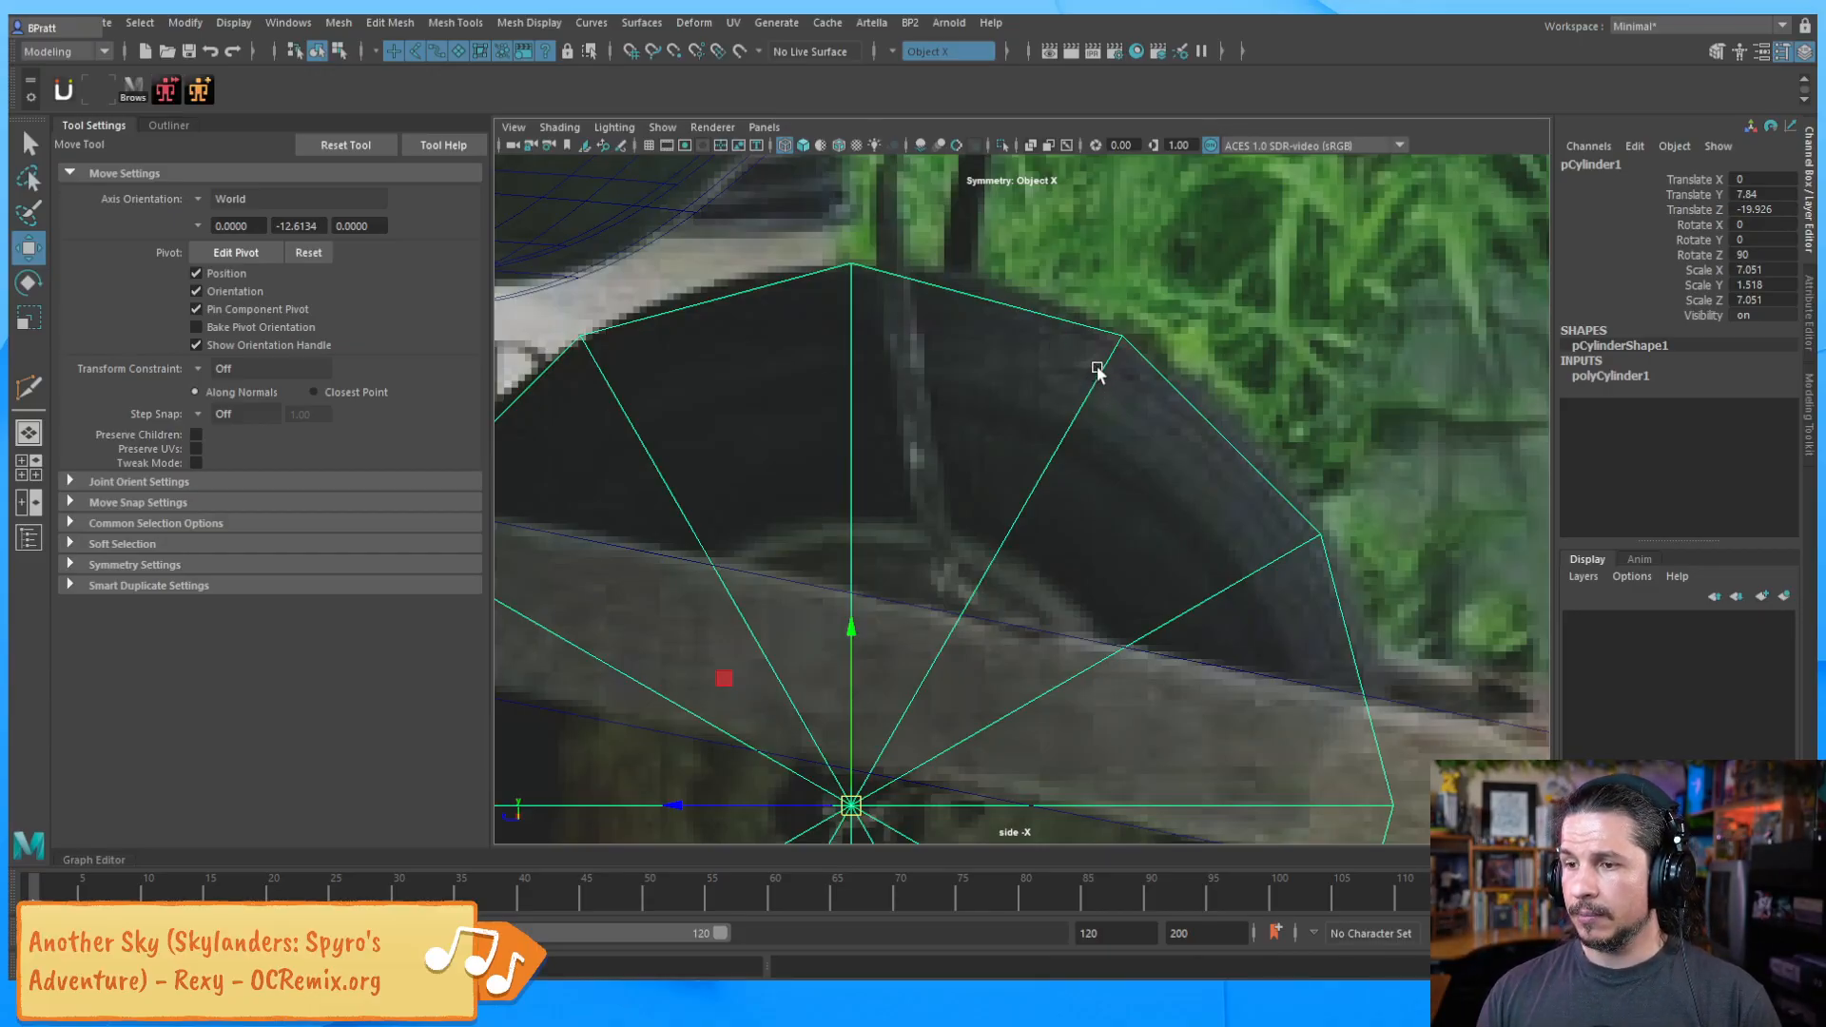
Set the wheel cylinder's Subdivisions Height to 2
key(F8)
key(space)
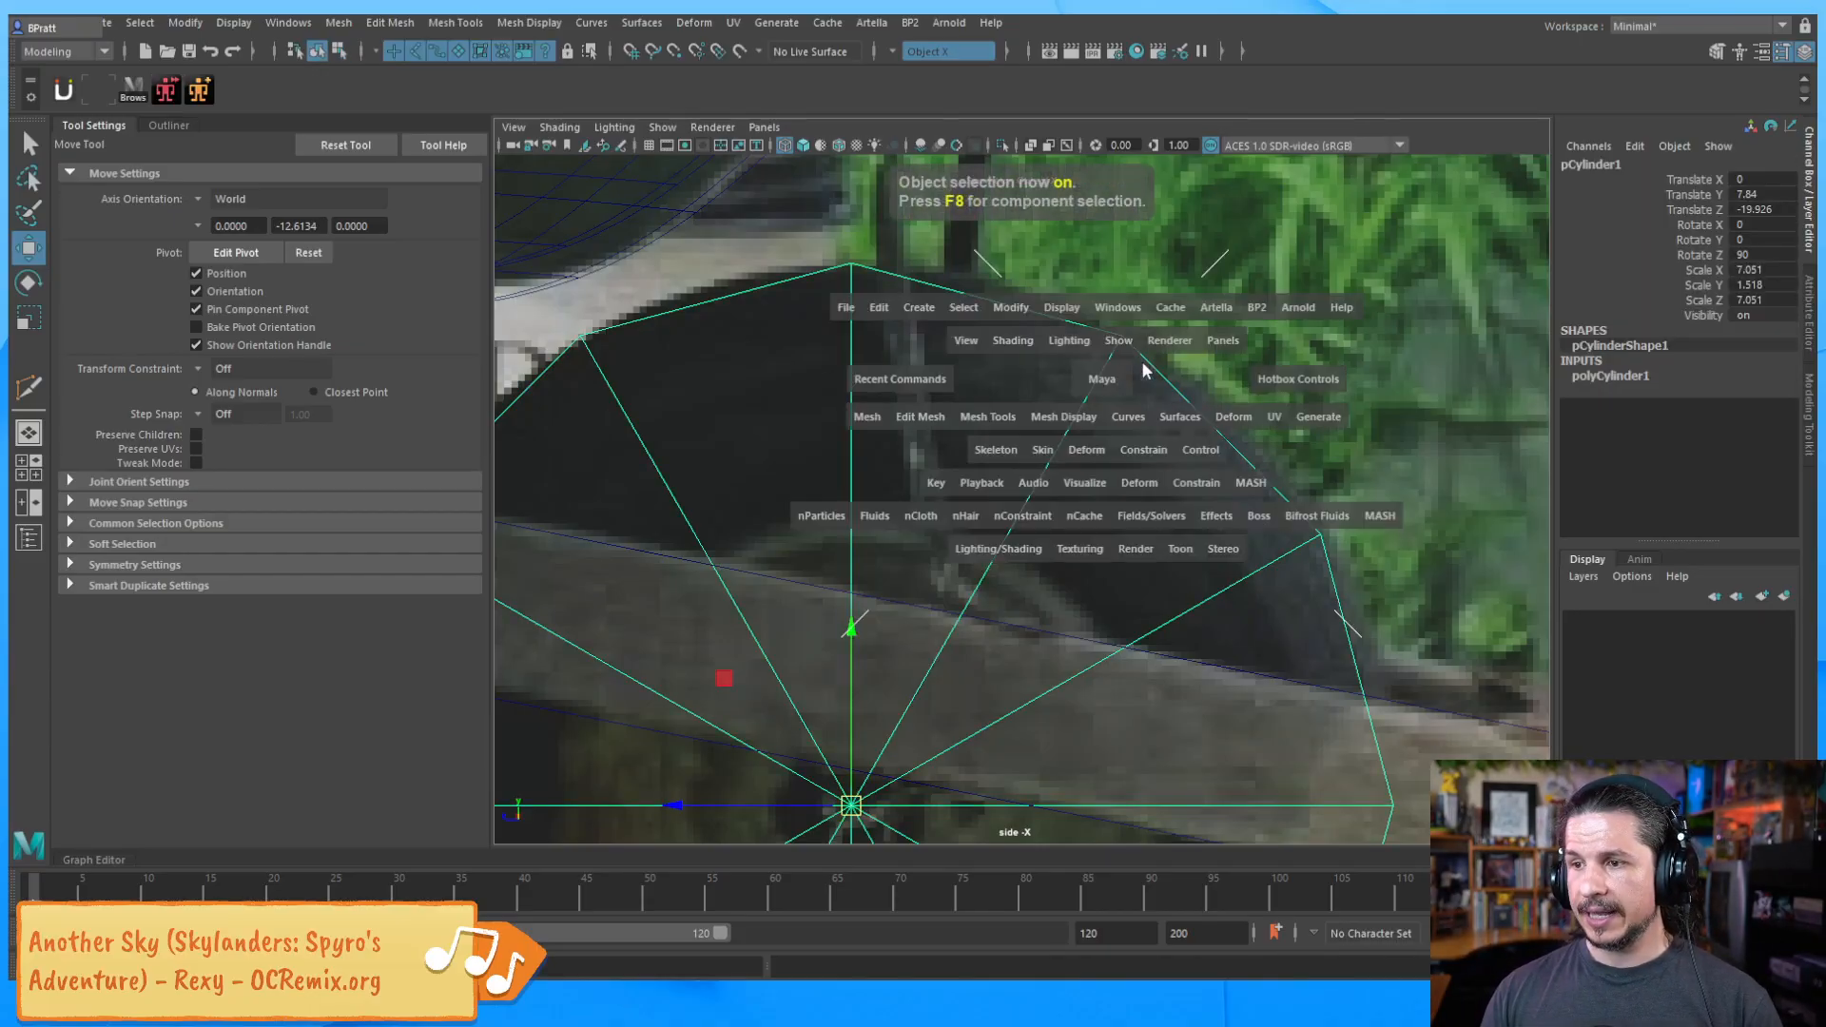
alt+drag(1396, 378, 1222, 316)
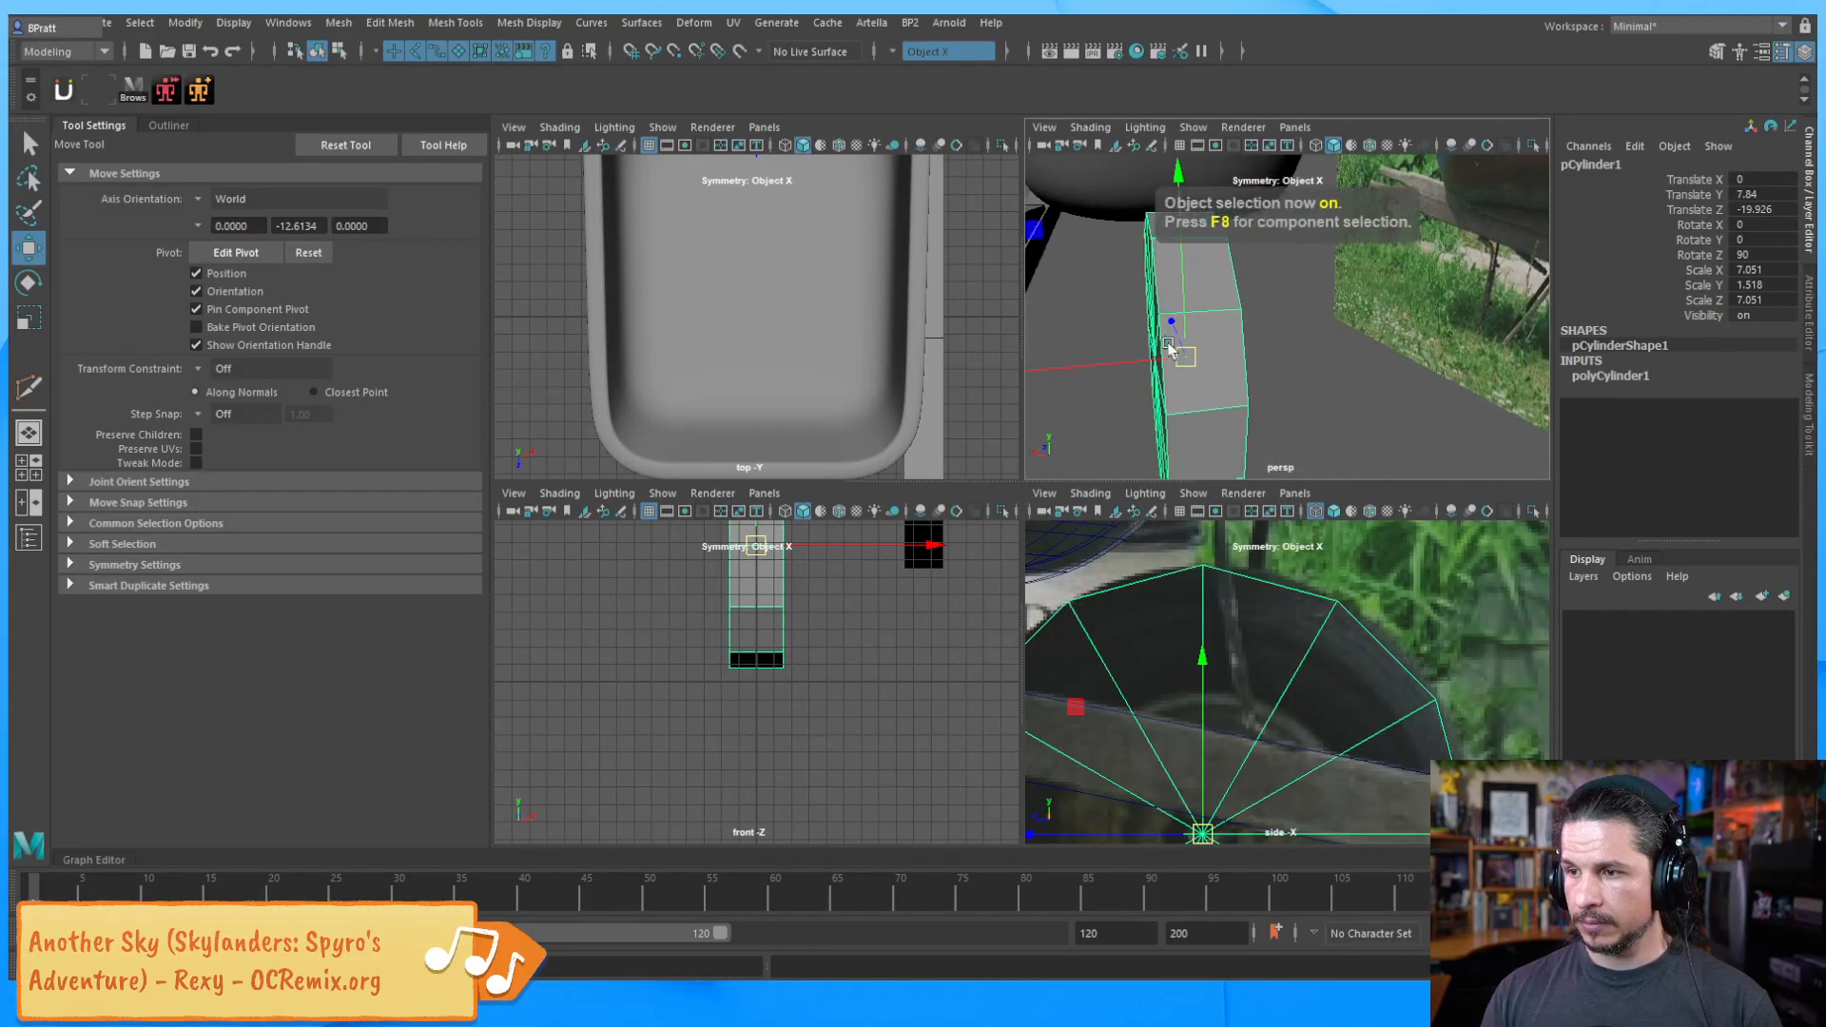
click(1635, 376)
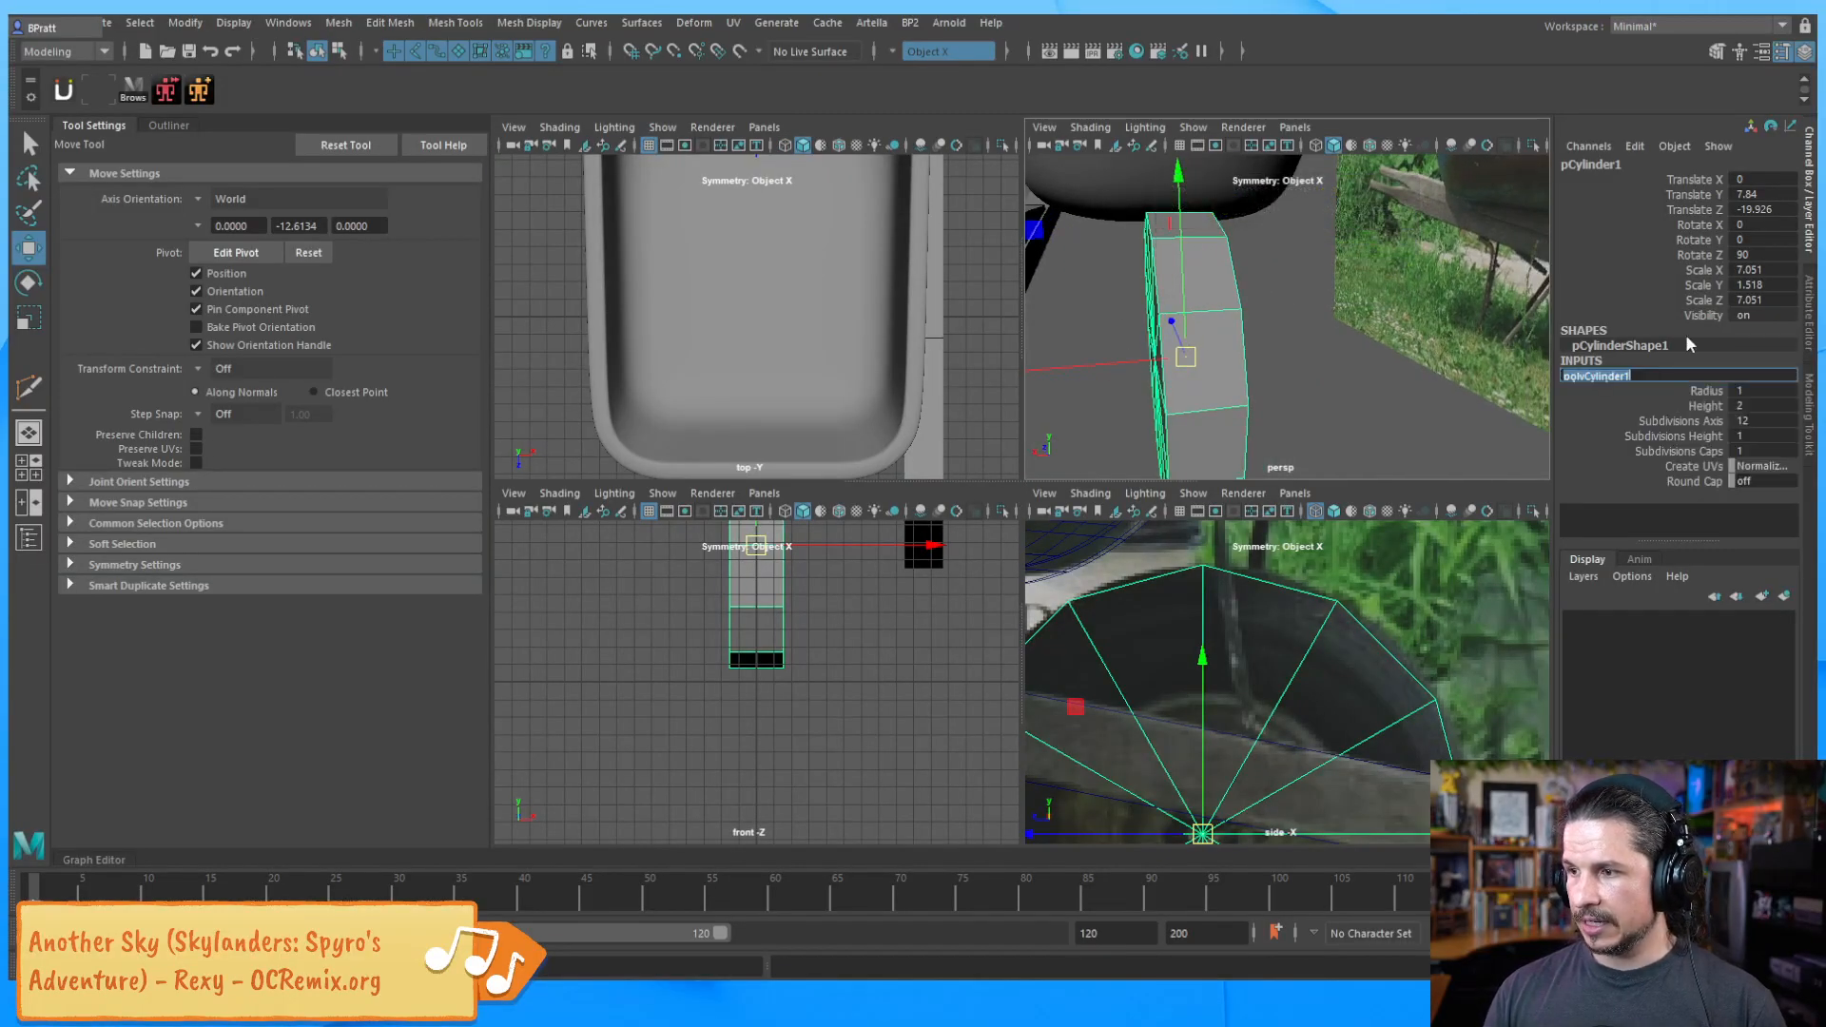
double_click(1750, 435)
text(2)
key(Return)
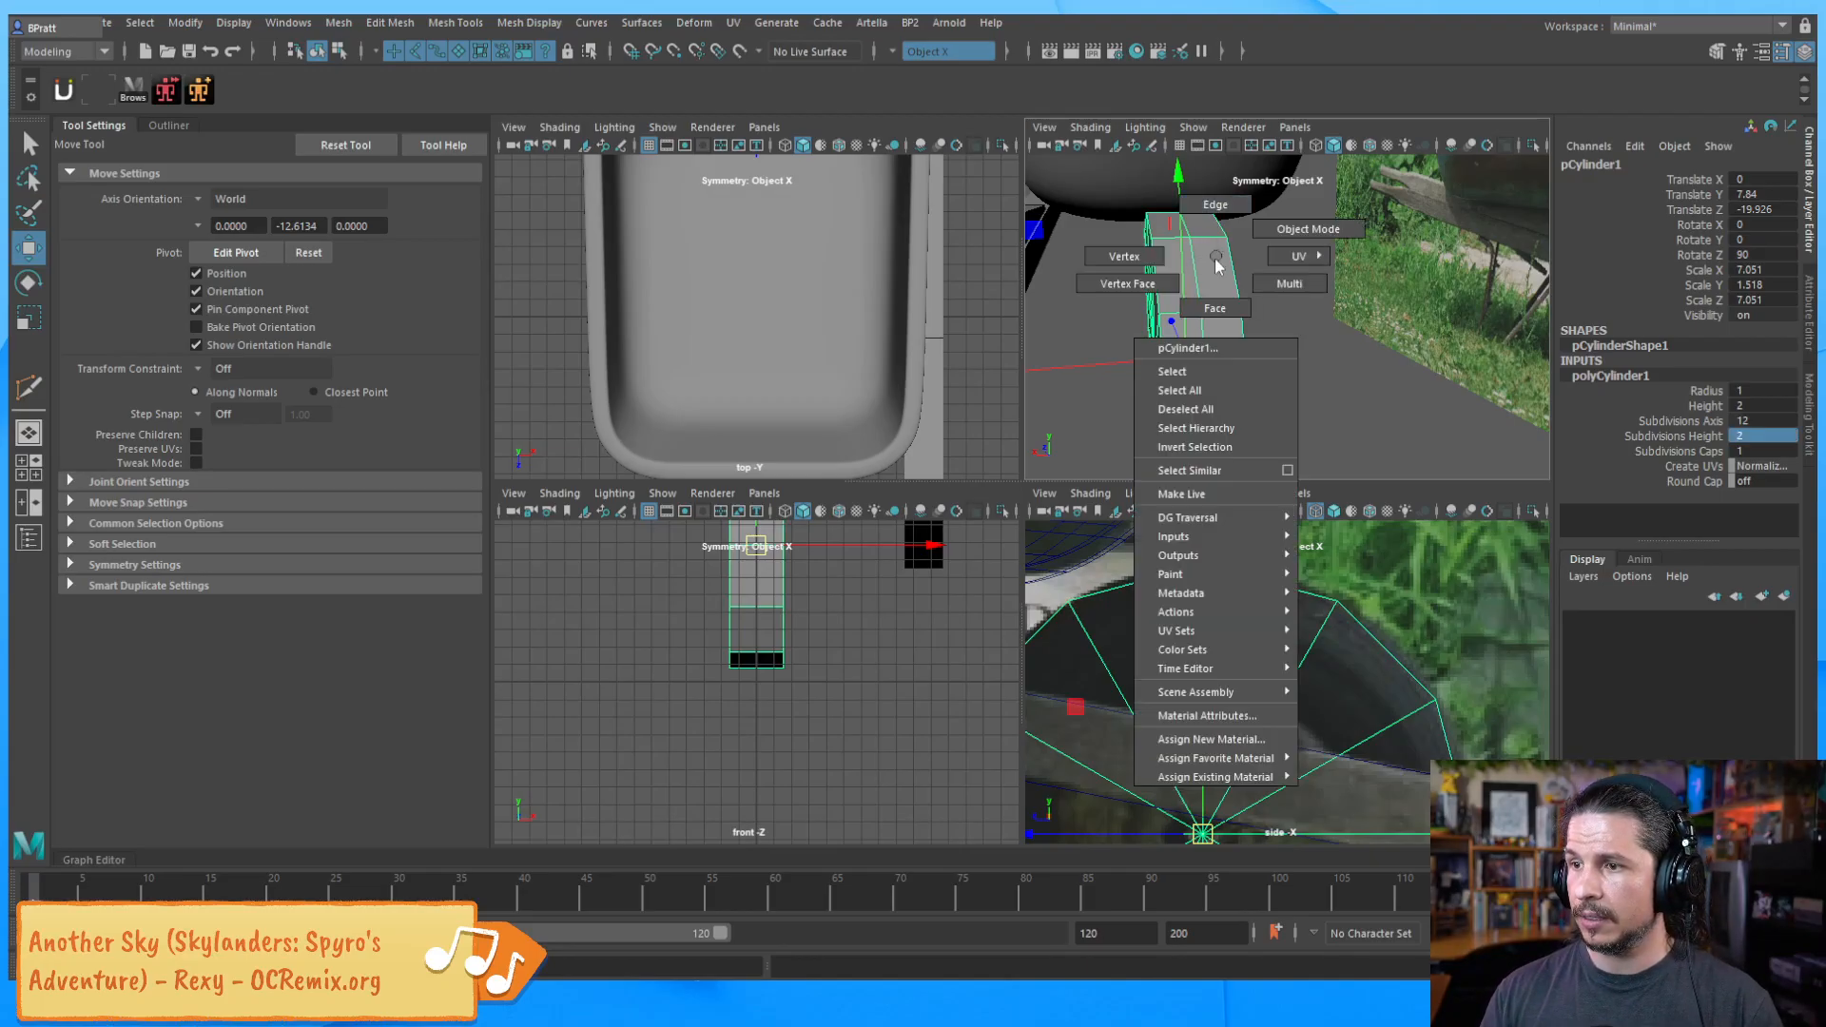
Set symmetry to World X and scale the wheel's two outer edge loops inward so the tread peaks along its centre
alt+drag(1219, 264, 1178, 245)
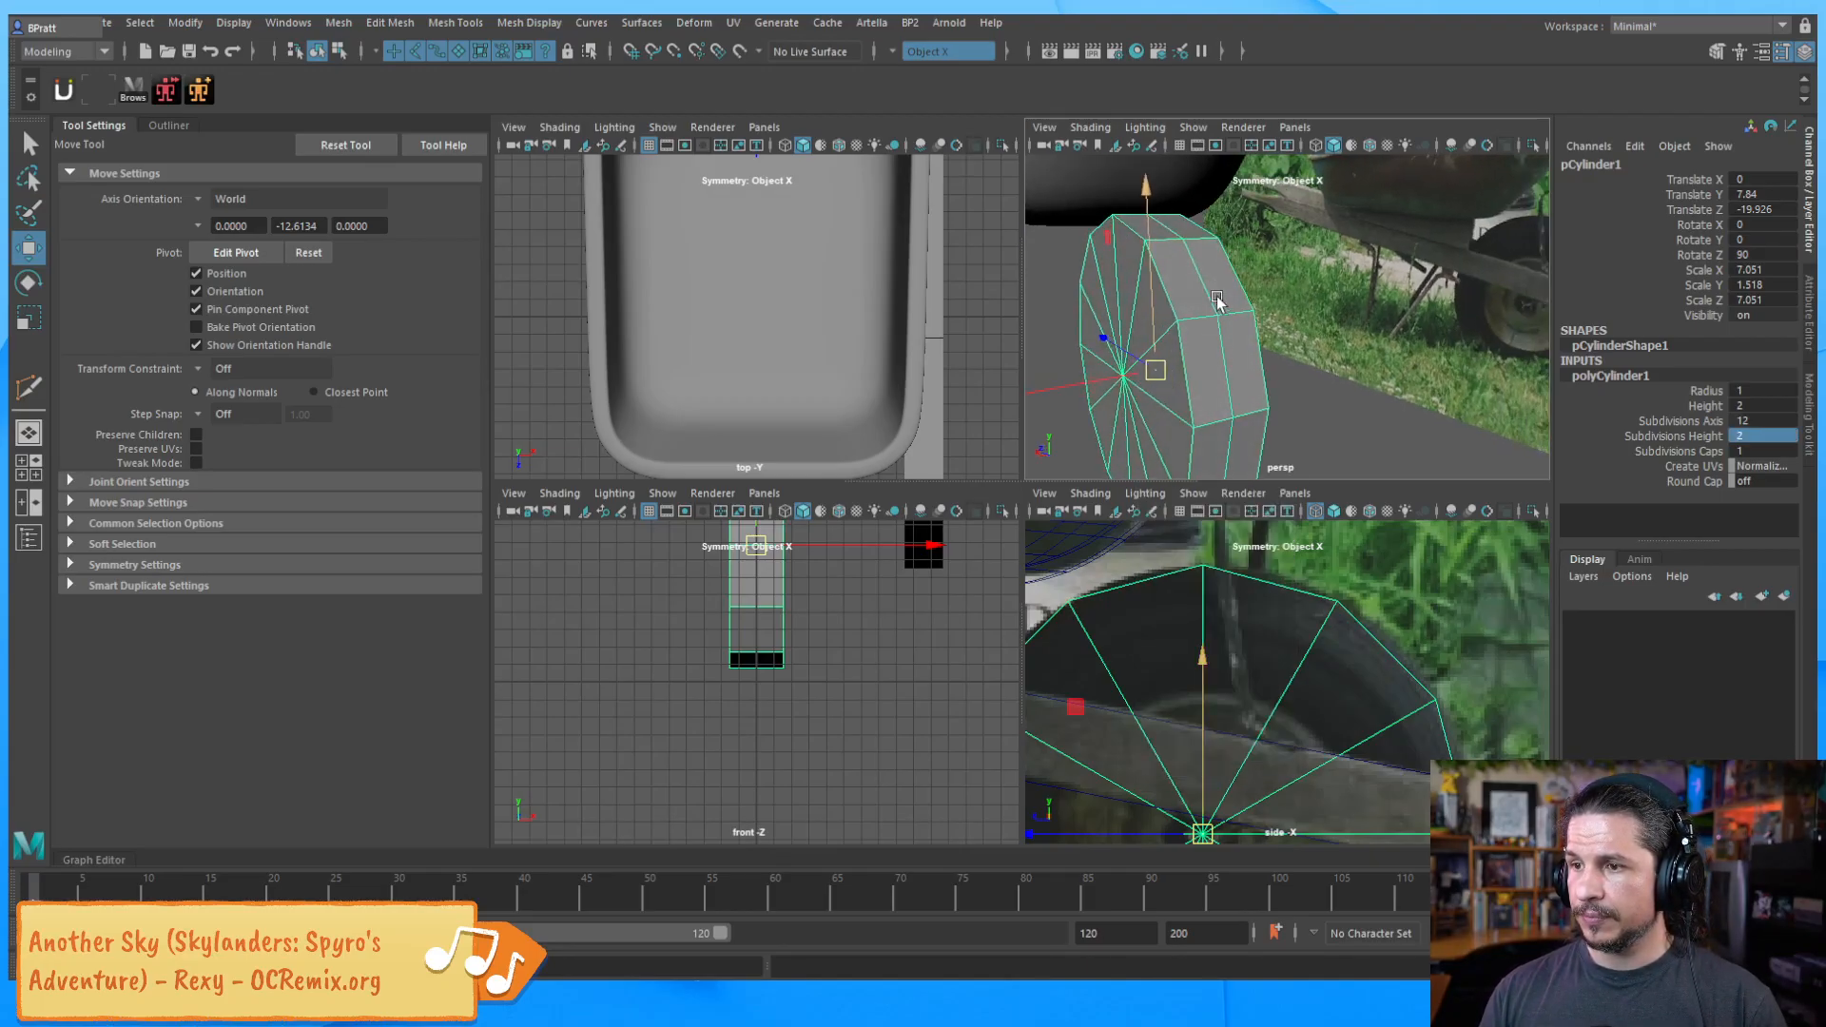
right_drag(1176, 240, 1176, 241)
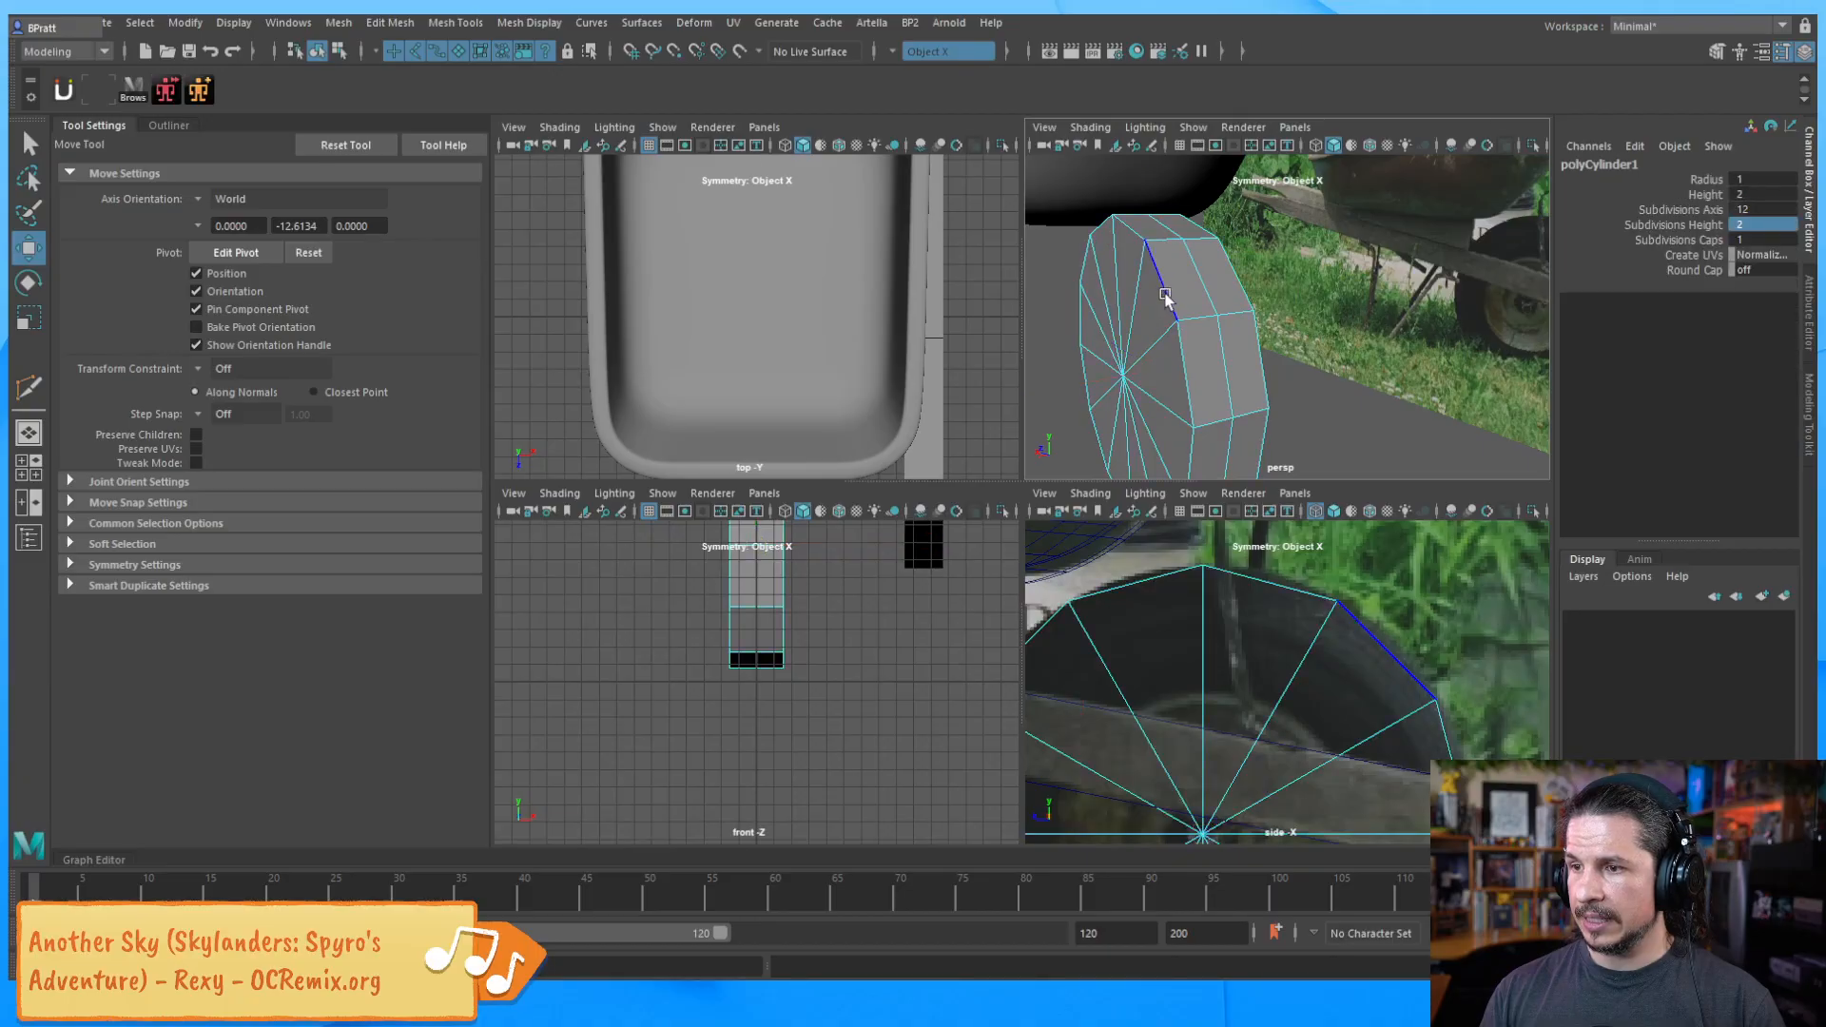
double_click(1163, 289)
shift+click(1234, 279)
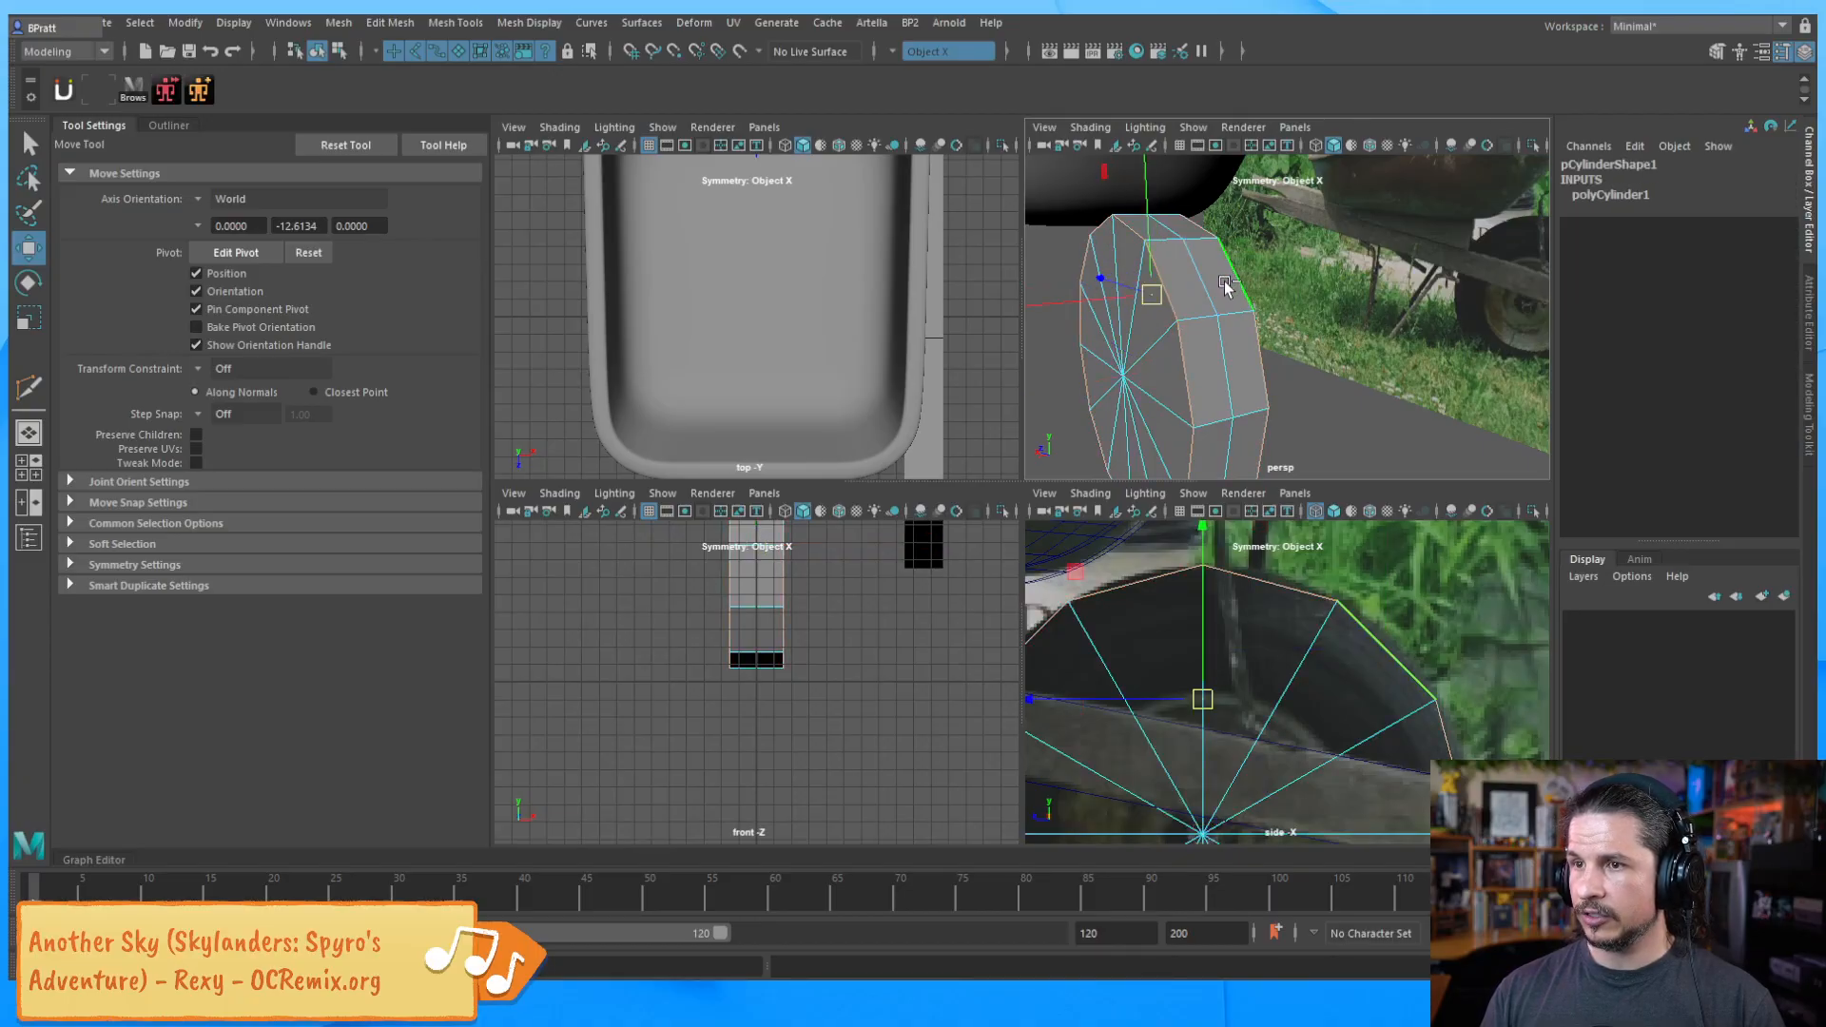
click(938, 48)
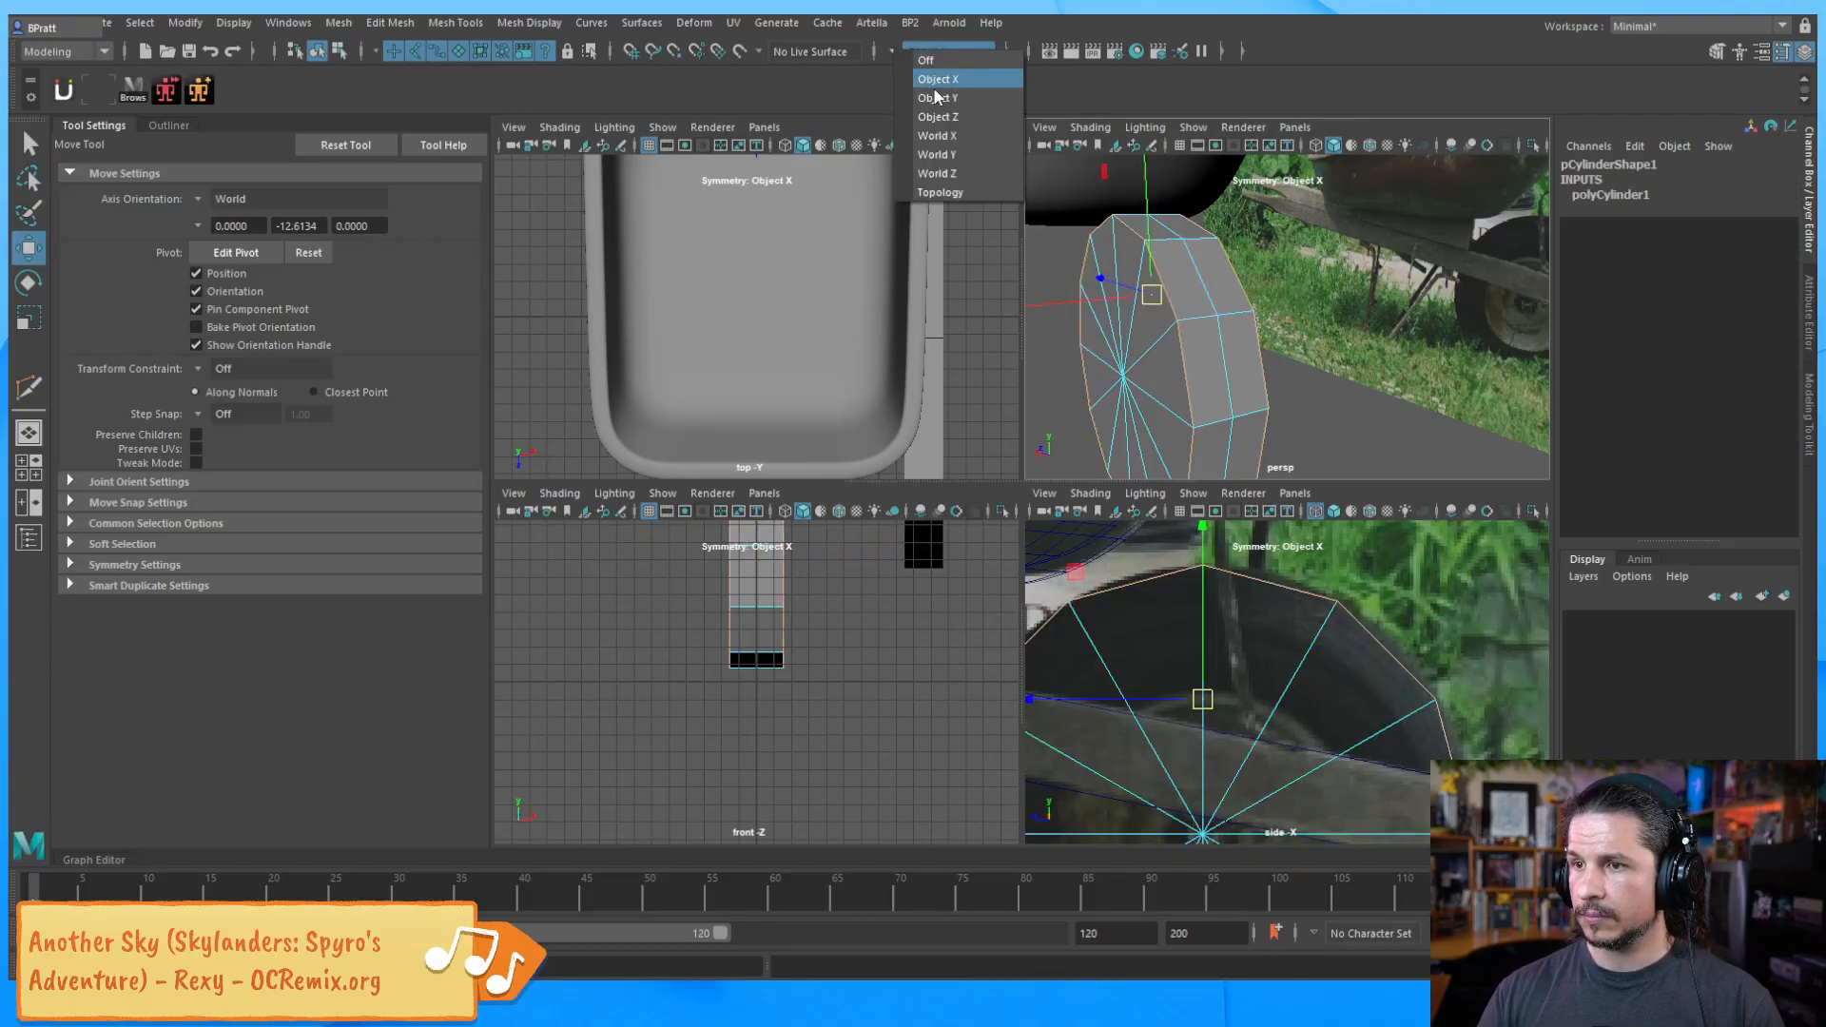
click(951, 135)
alt+drag(1067, 281, 1151, 264)
key(r)
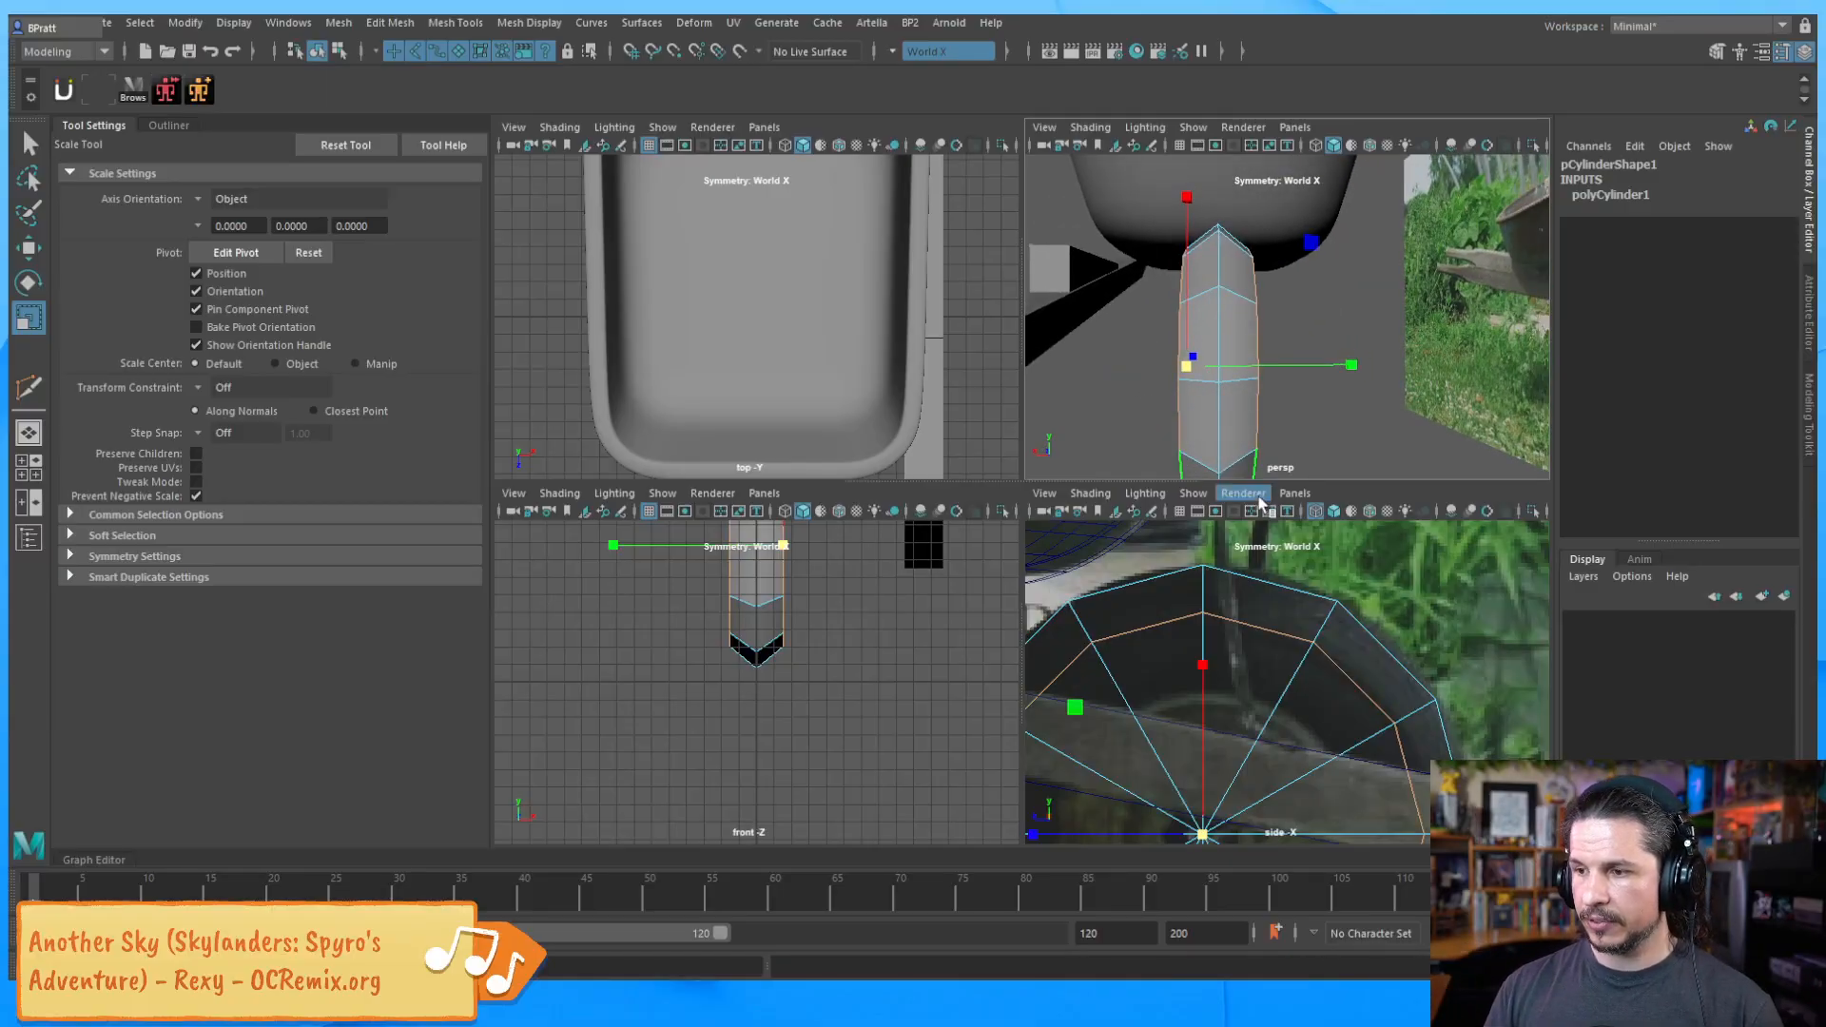
alt+drag(1293, 681, 1283, 622)
alt+right_drag(1323, 328, 1218, 366)
key(F8)
mouse_move(1255, 418)
alt+mouse_down()
mouse_move(1239, 432)
mouse_move(1253, 404)
alt+mouse_up()
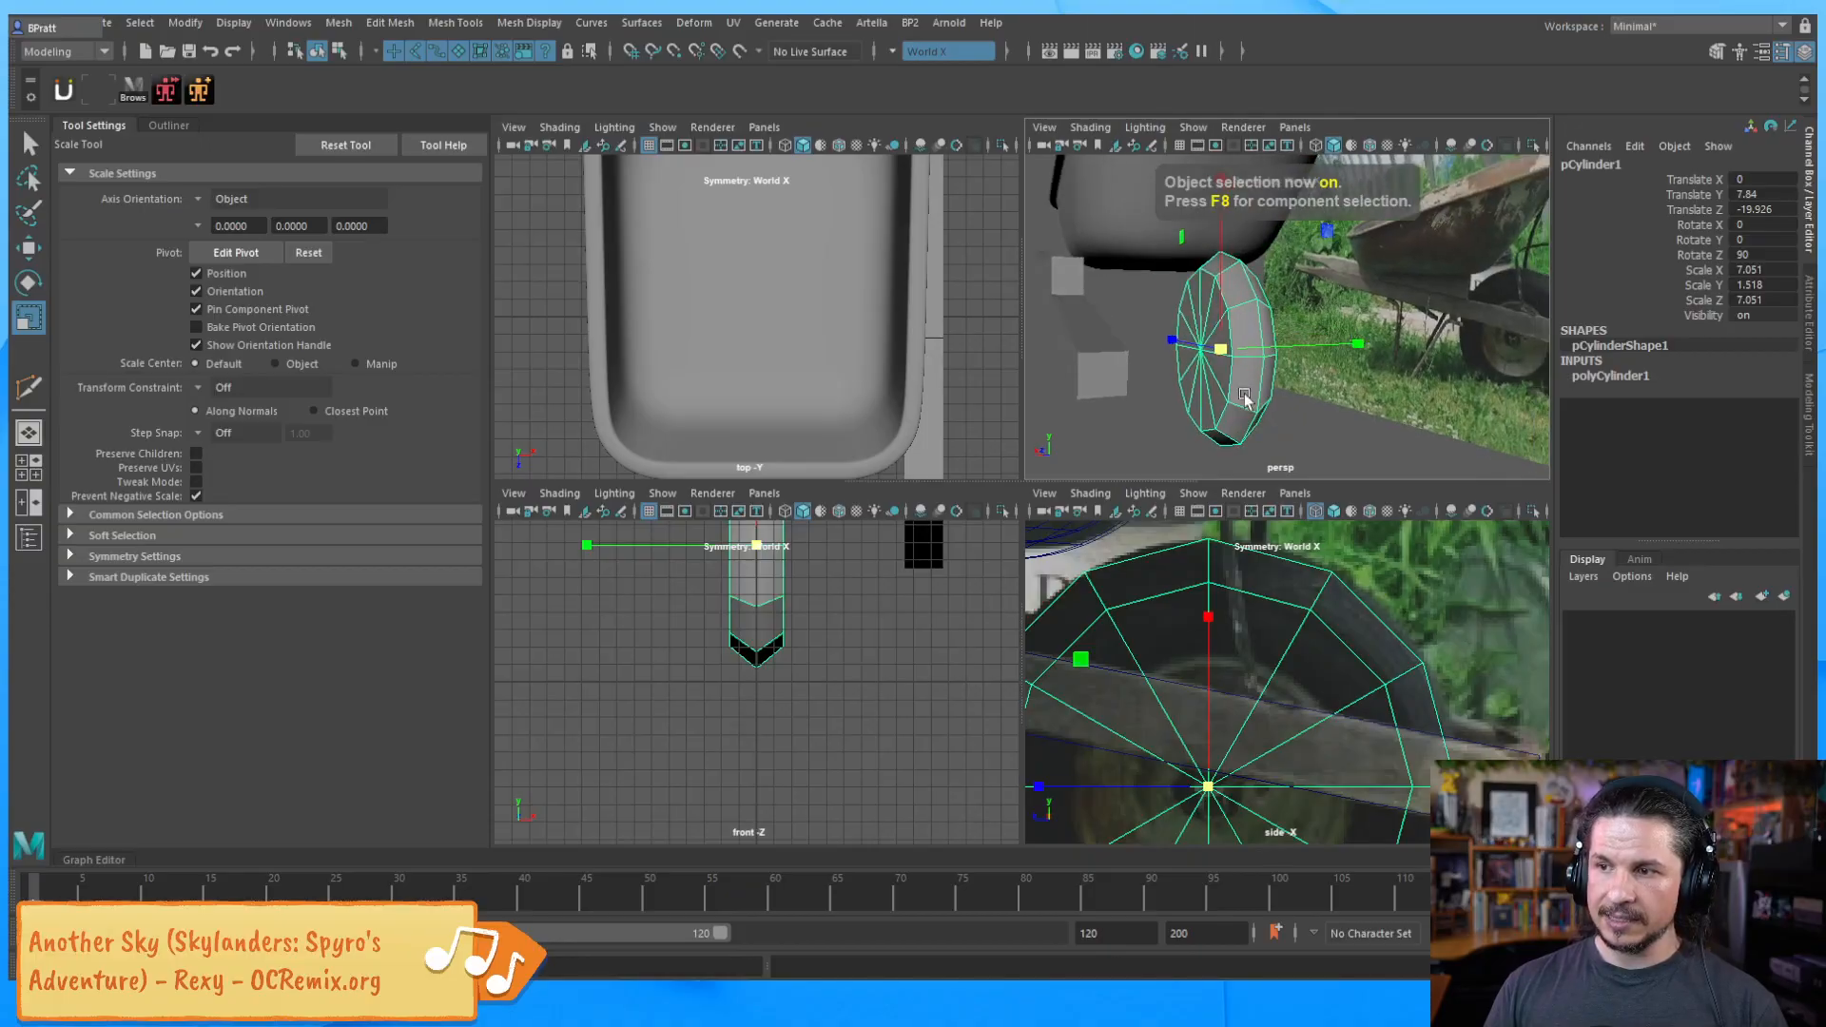
Select all of the wheel's faces and turn symmetry off
right_drag(1220, 373, 1204, 399)
alt+drag(1204, 399, 1140, 426)
drag(1225, 261, 1227, 266)
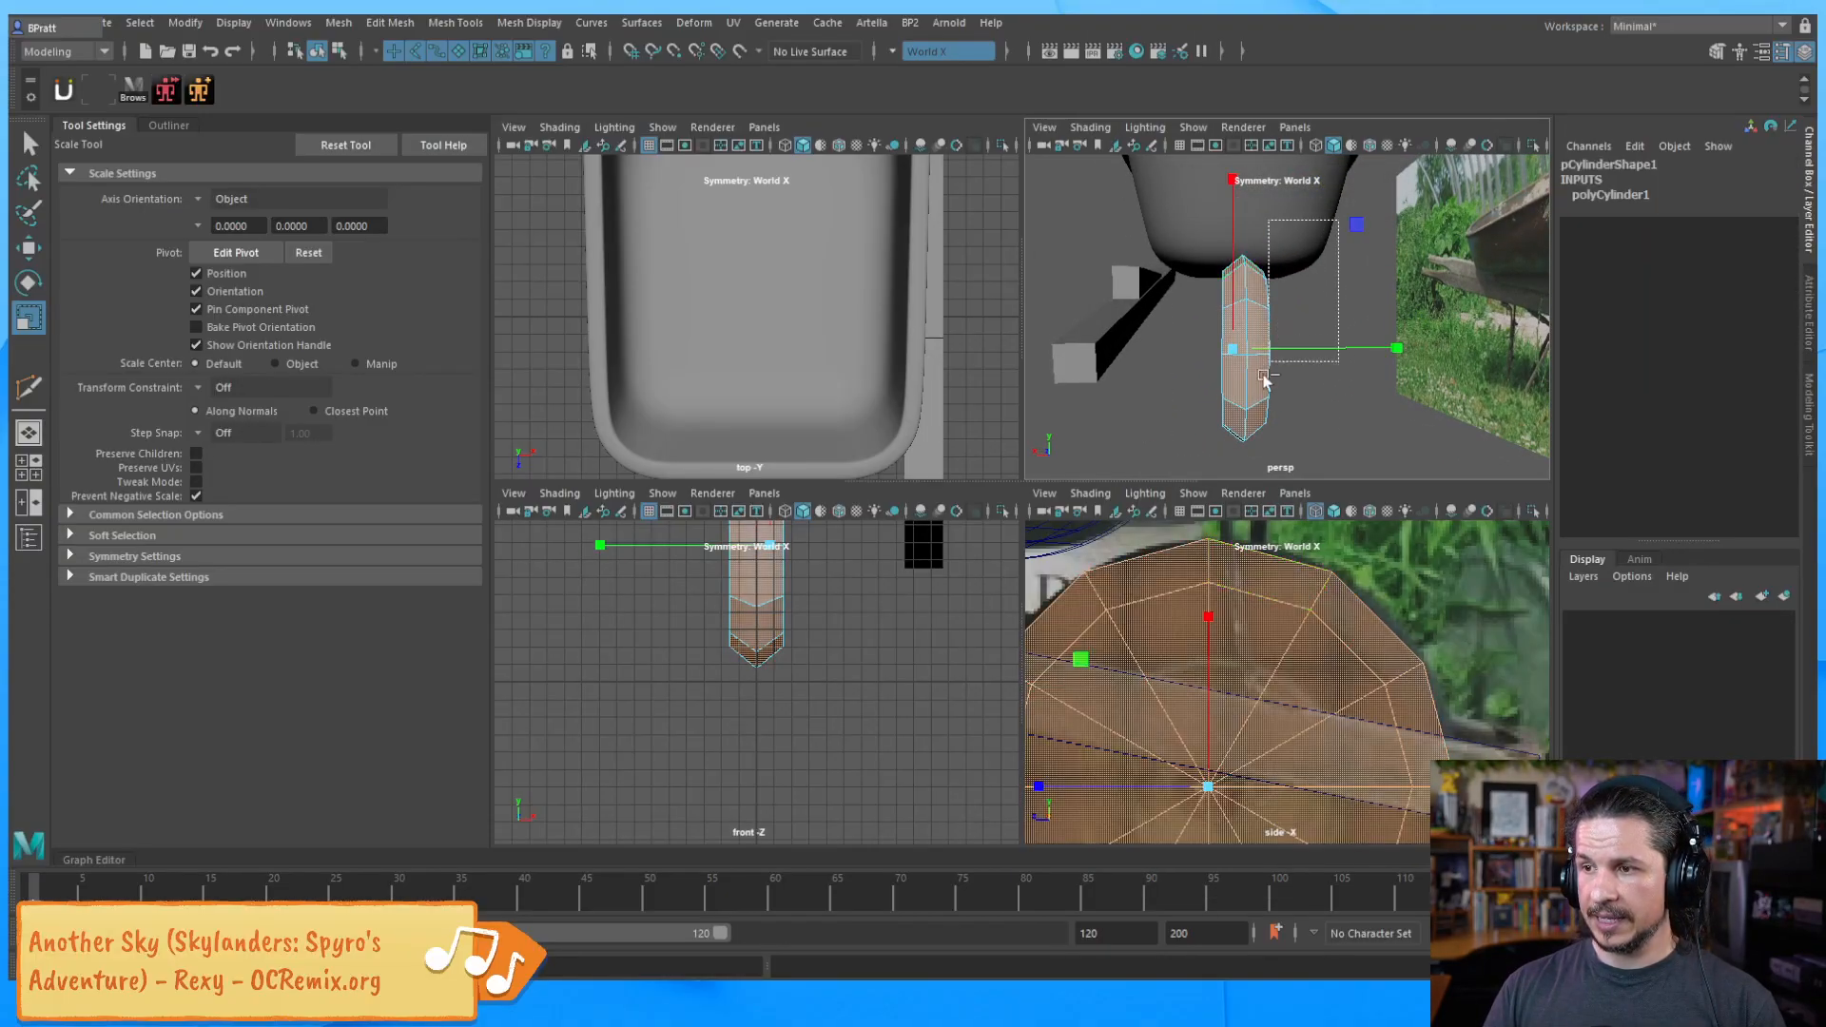
drag(1232, 469, 1164, 370)
click(941, 51)
click(974, 182)
click(1247, 301)
alt+drag(1247, 300, 1239, 255)
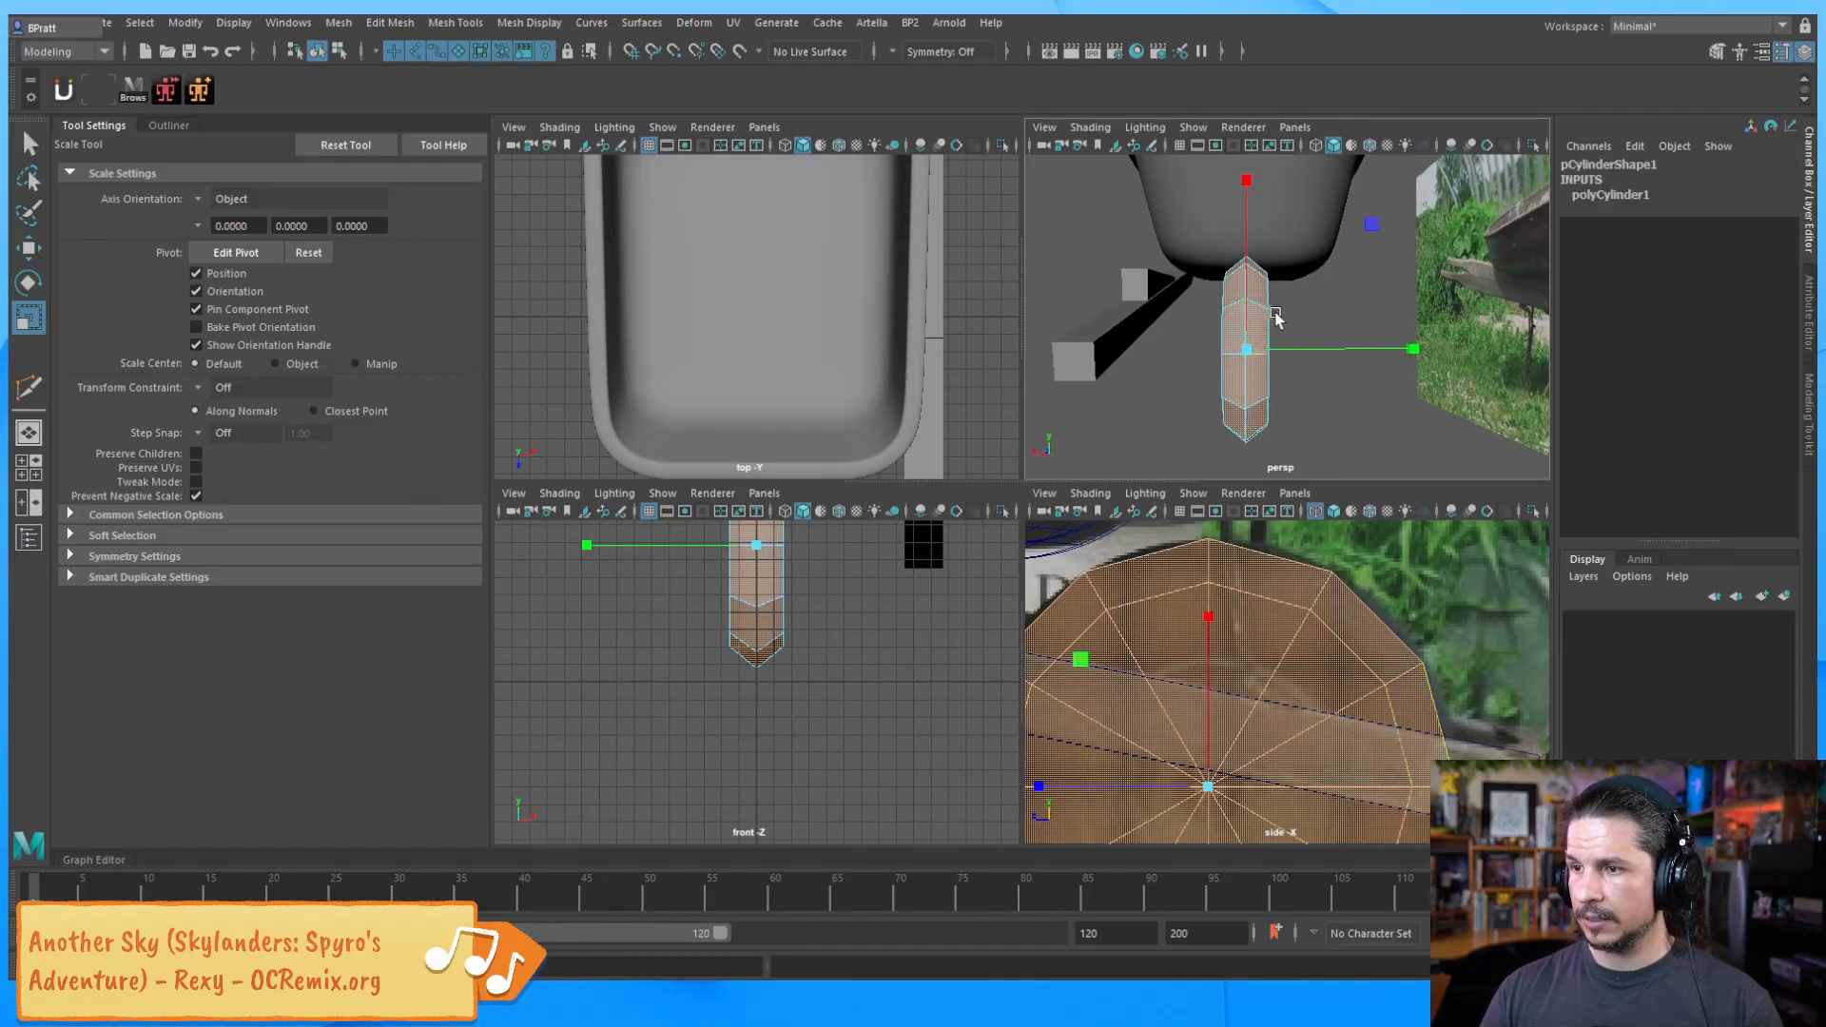
Deselect the tread faces and scale the two side caps apart along the axle to widen the wheel
key(f)
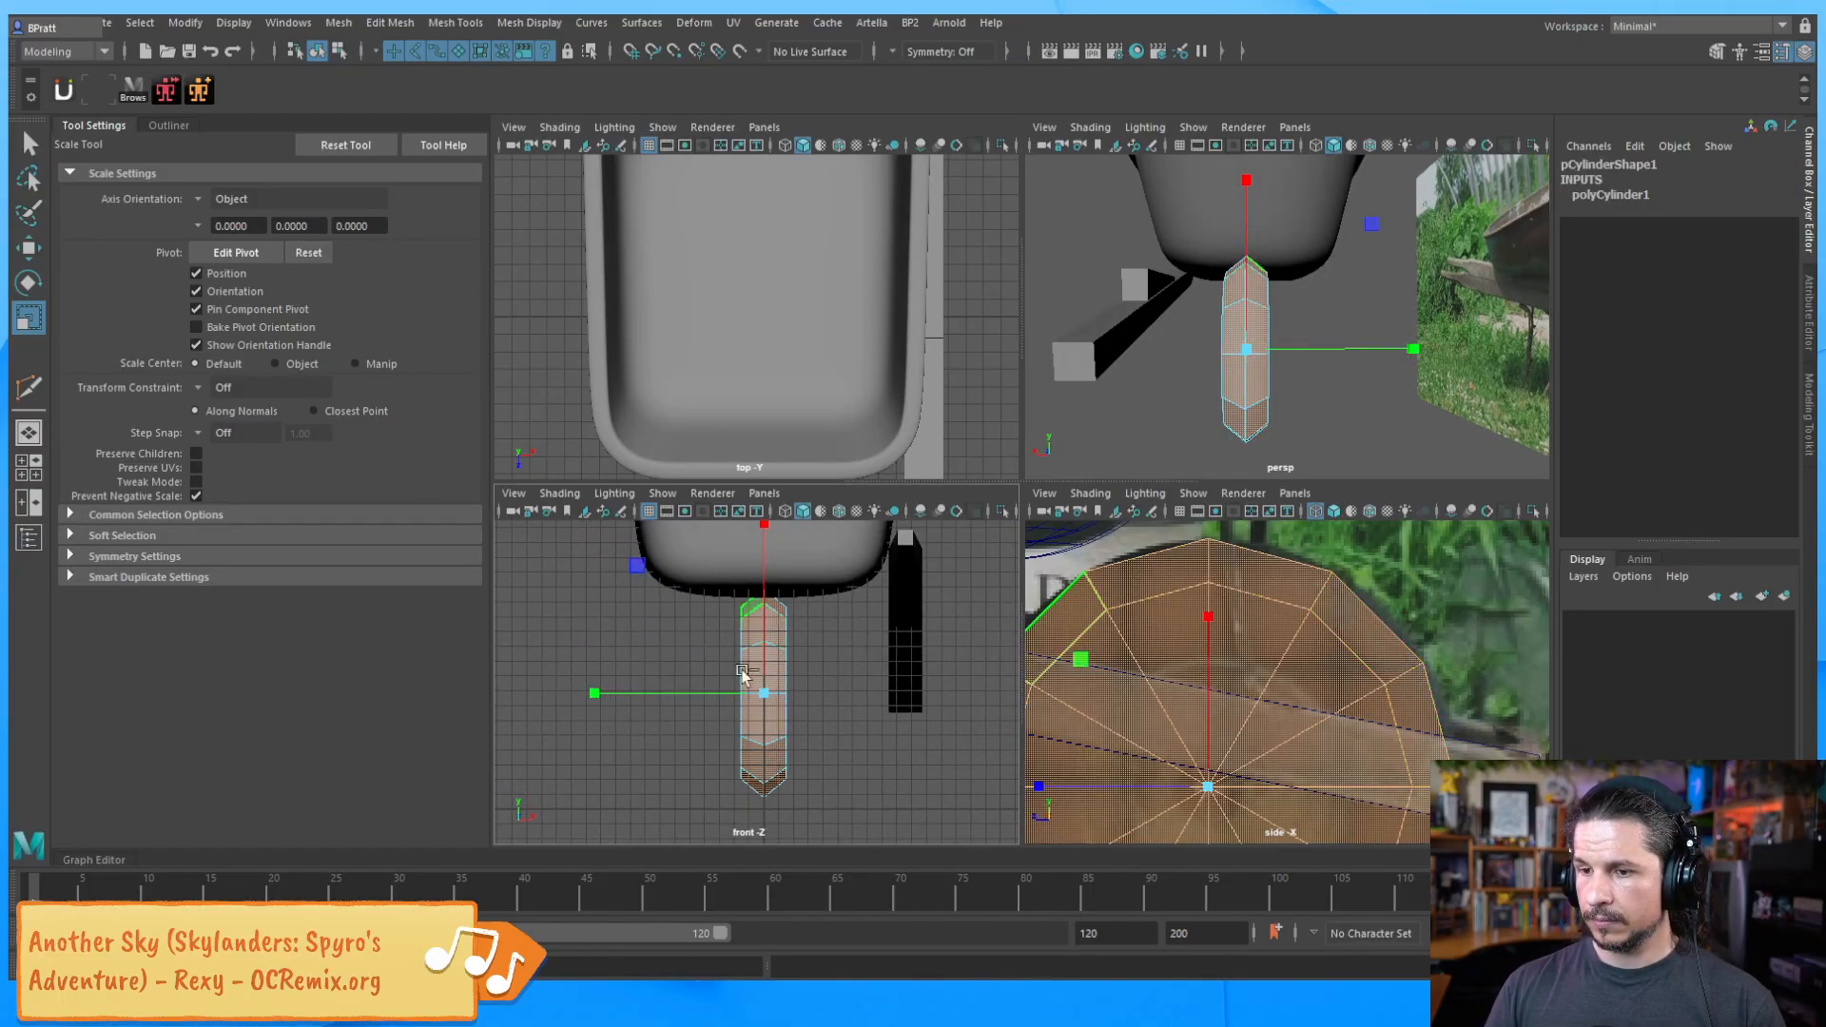
drag(775, 549, 775, 547)
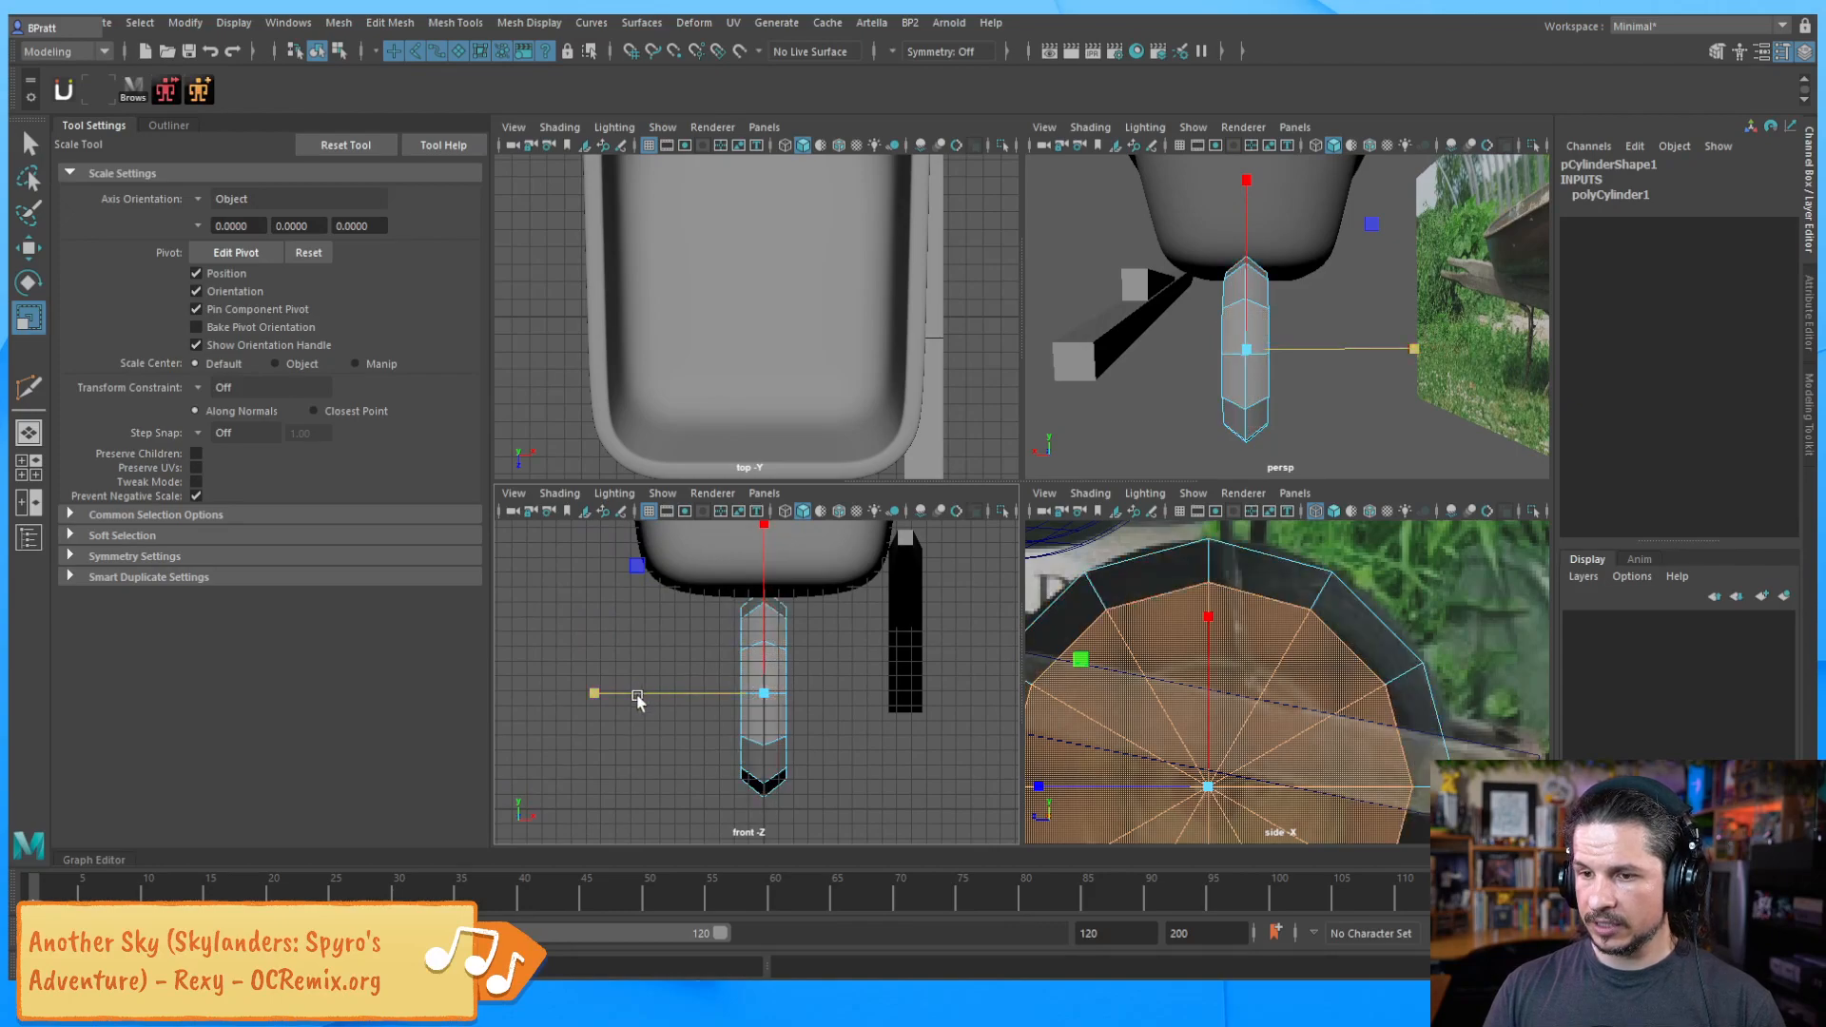
key(w)
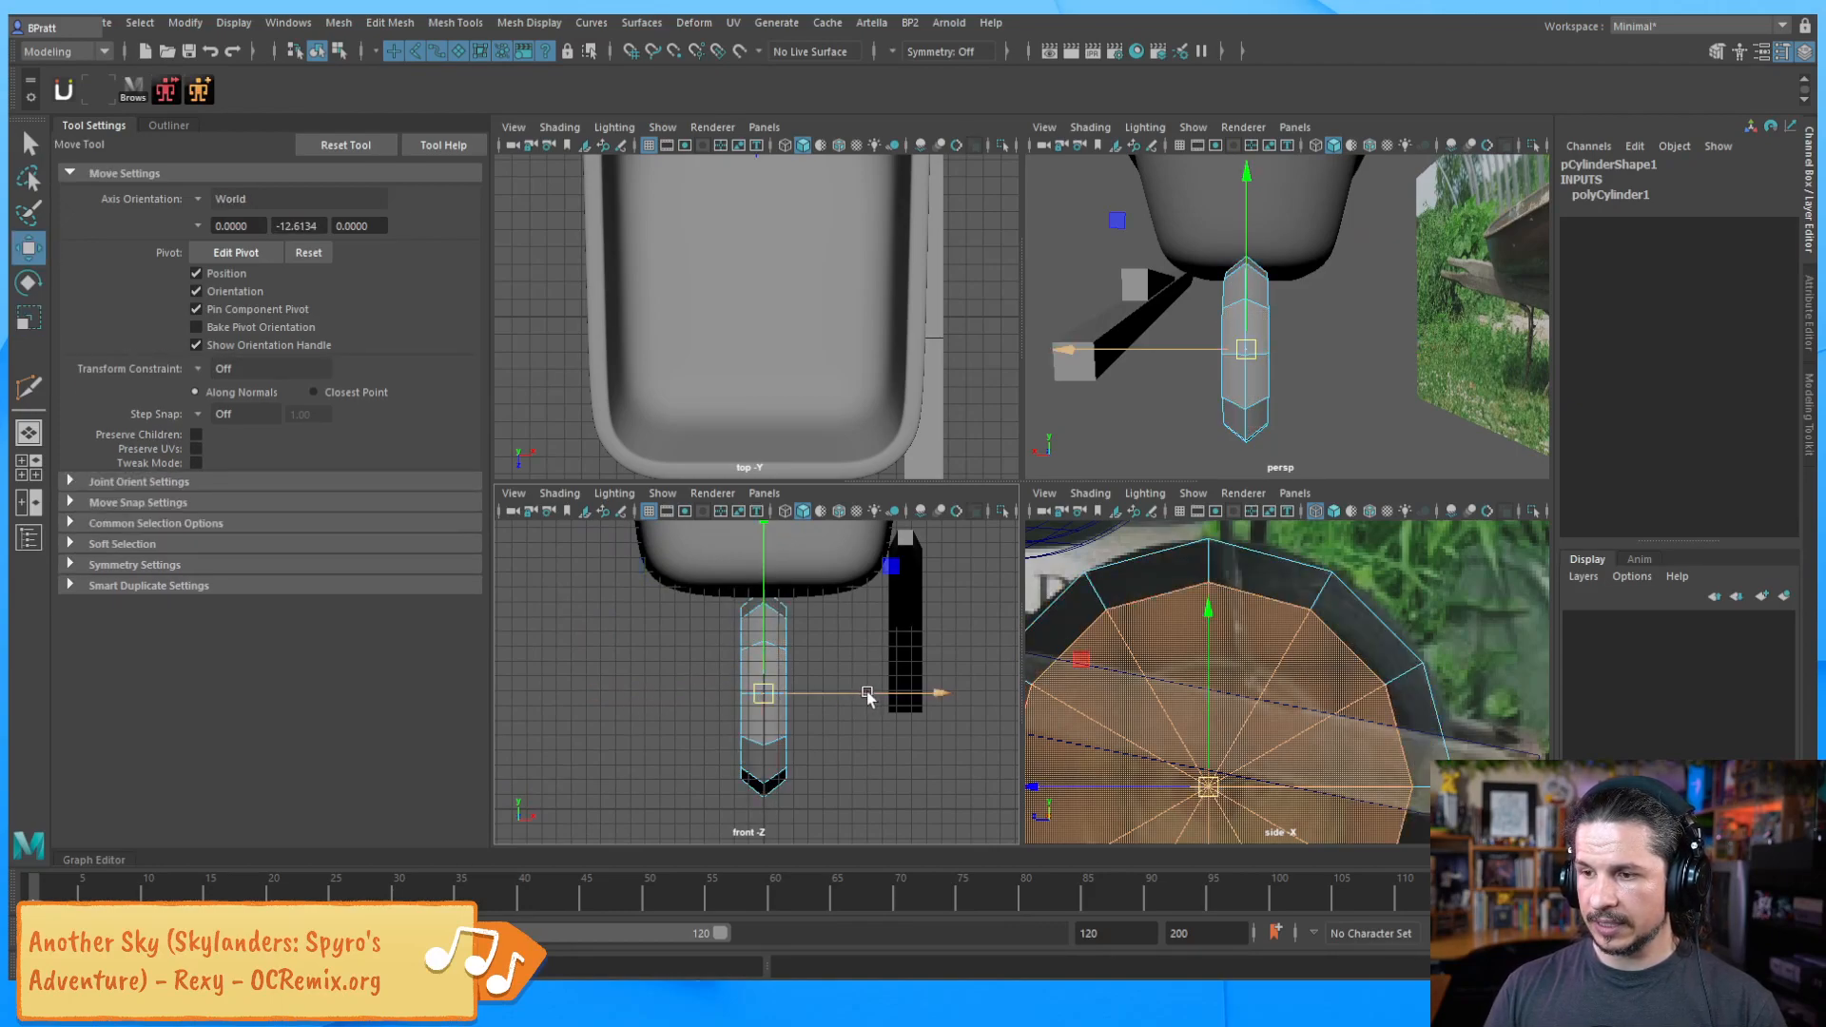
key(r)
drag(640, 694, 559, 715)
alt+drag(1281, 335, 1265, 375)
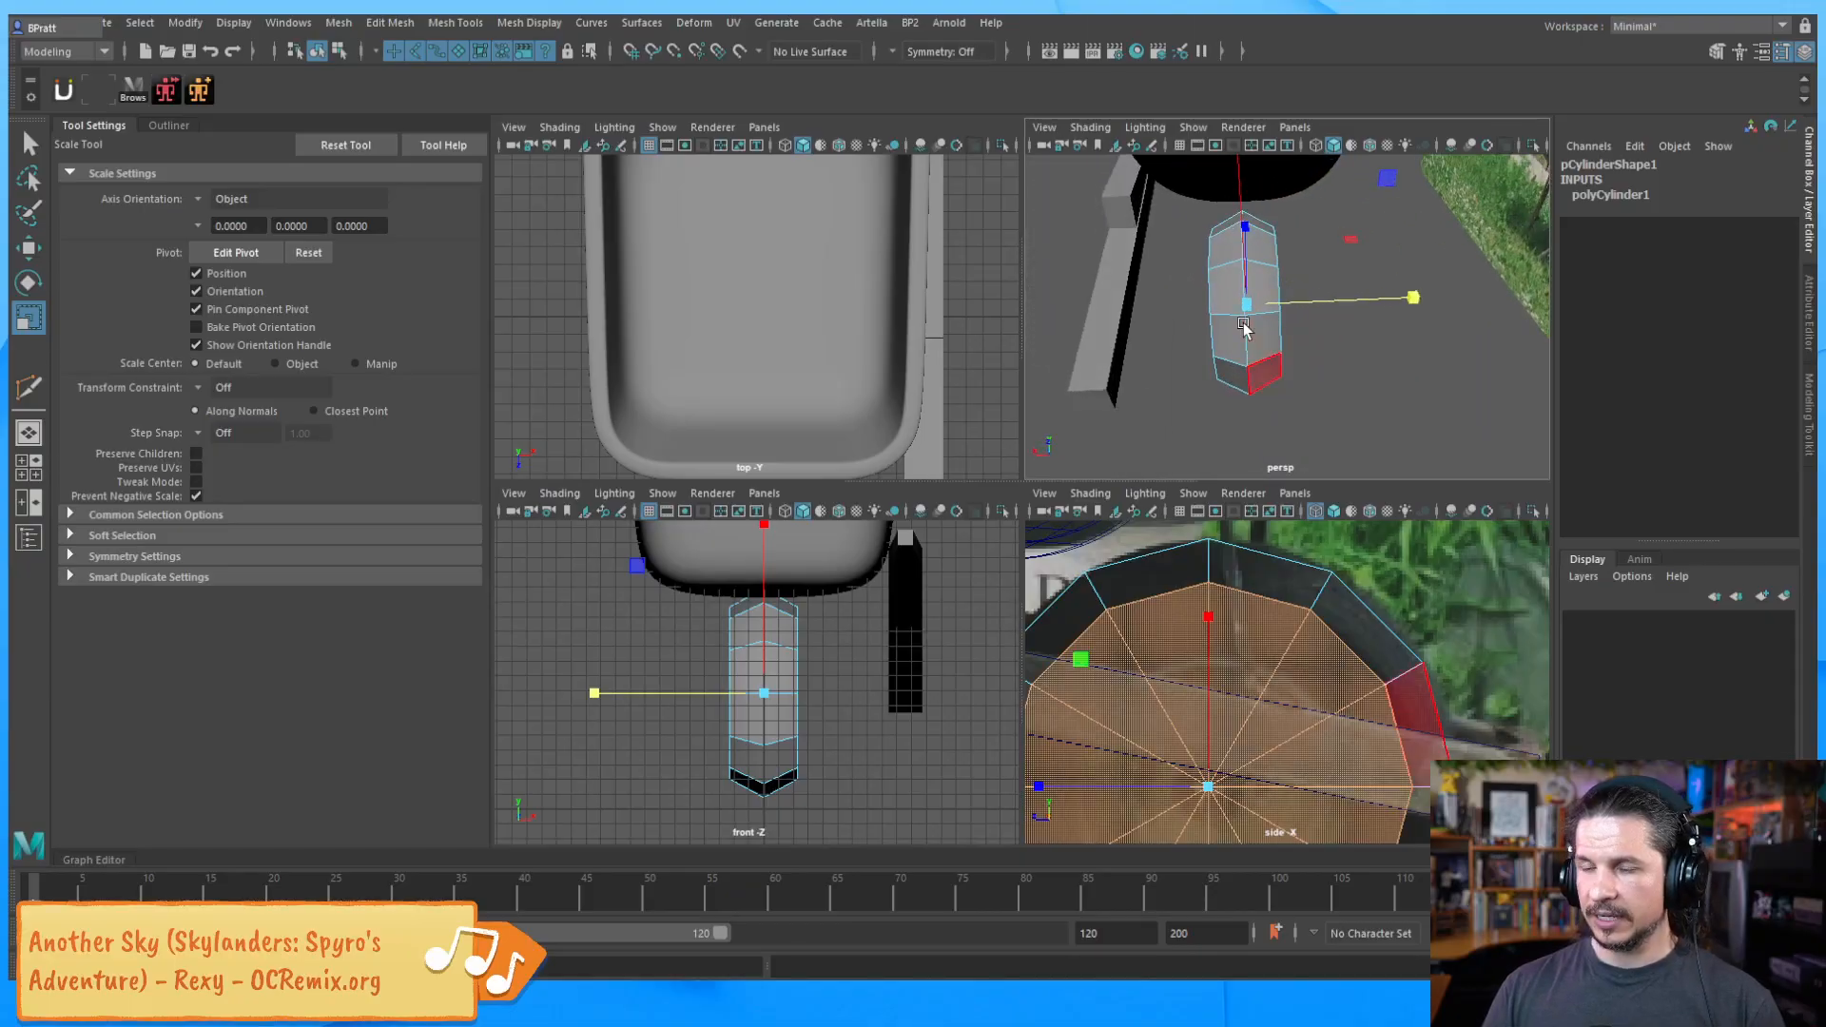
key(F8)
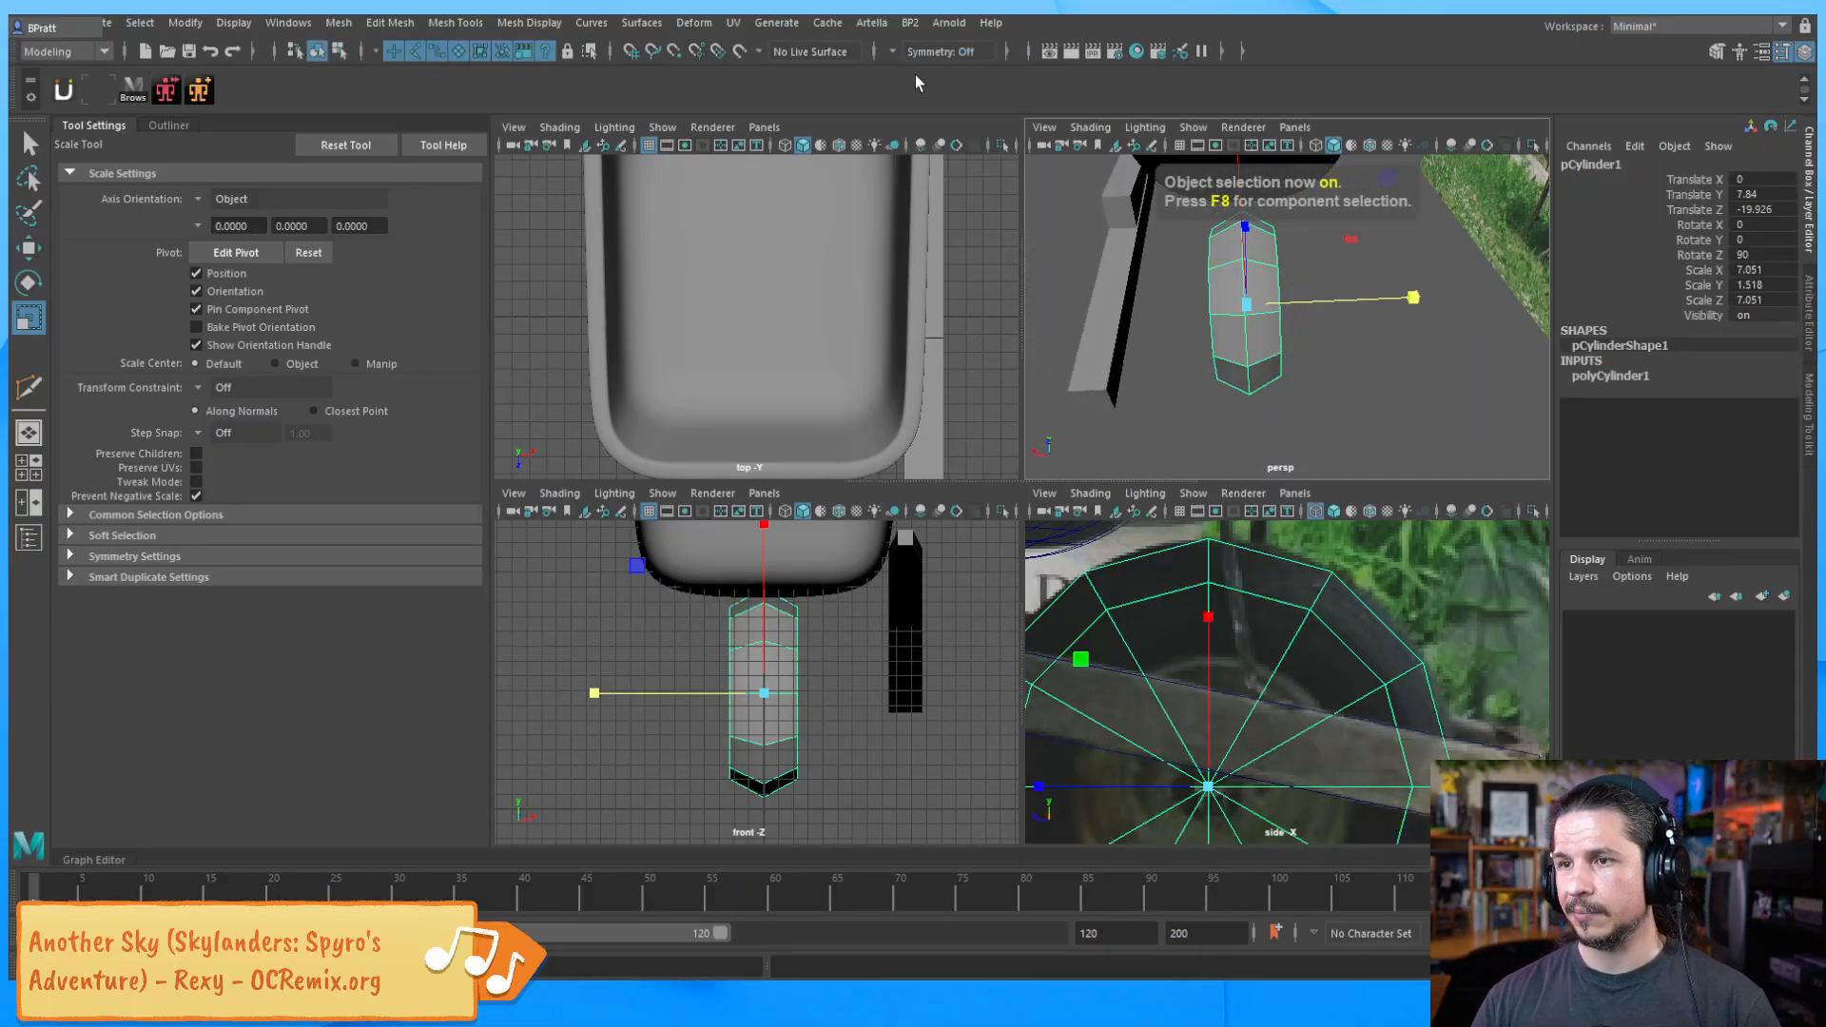
Set symmetry to World X and insert an edge loop midway across each half of the tread with Multi-Cut
click(892, 48)
click(938, 135)
alt+drag(1188, 304, 1267, 316)
shift+right_click(1267, 317)
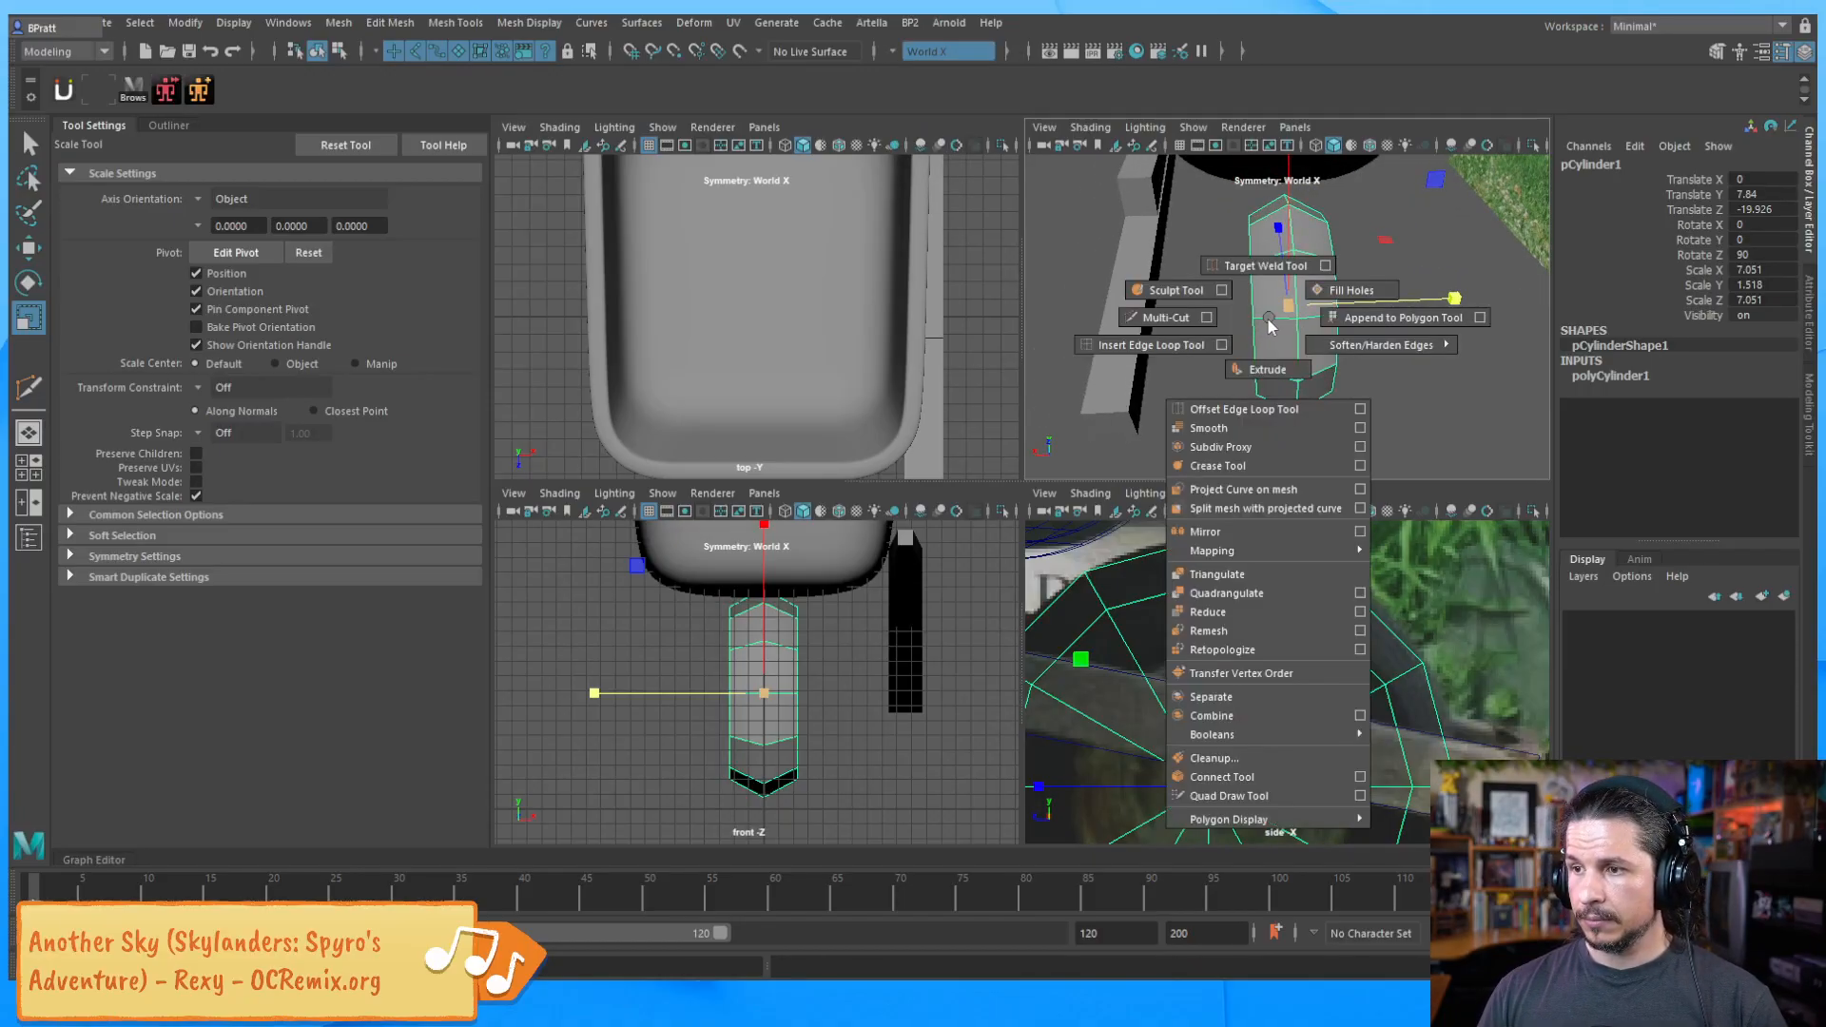
click(1160, 318)
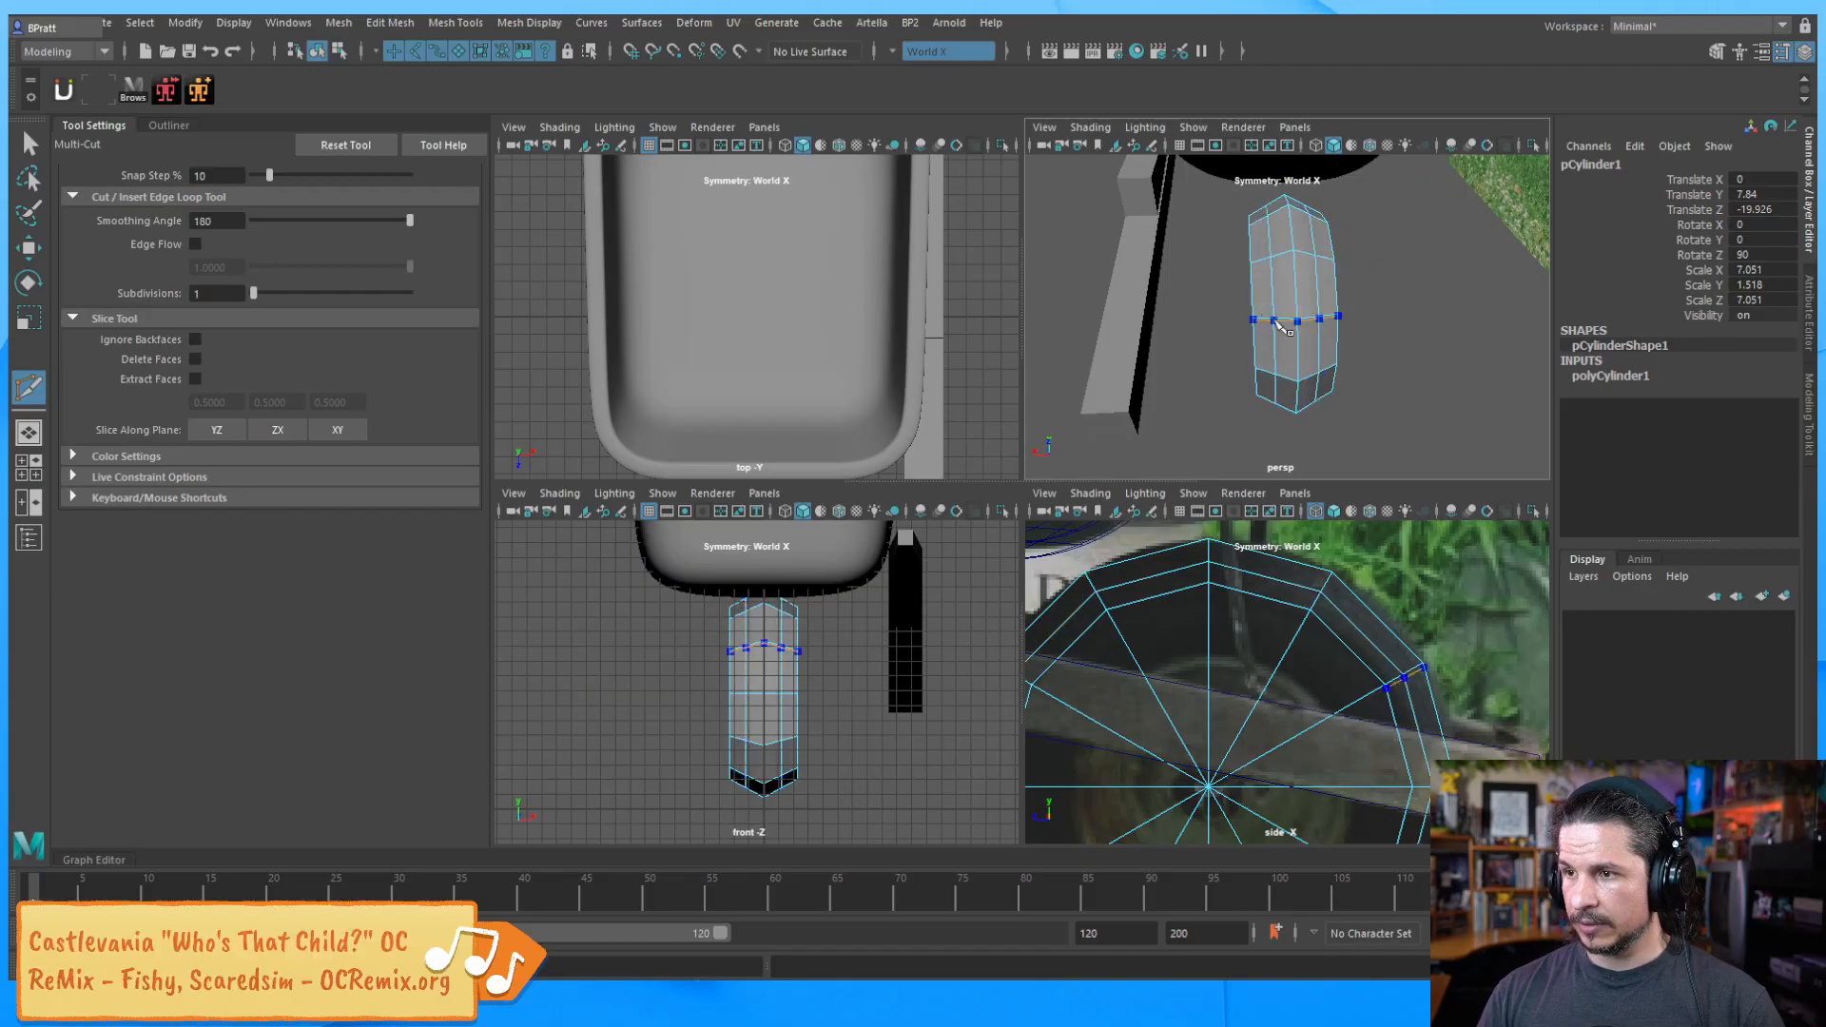
ctrl+click(1311, 333)
Select the newly inserted edge loops on the tread and move them outward along X to round the tyre's profile
key(q)
double_click(1272, 285)
key(r)
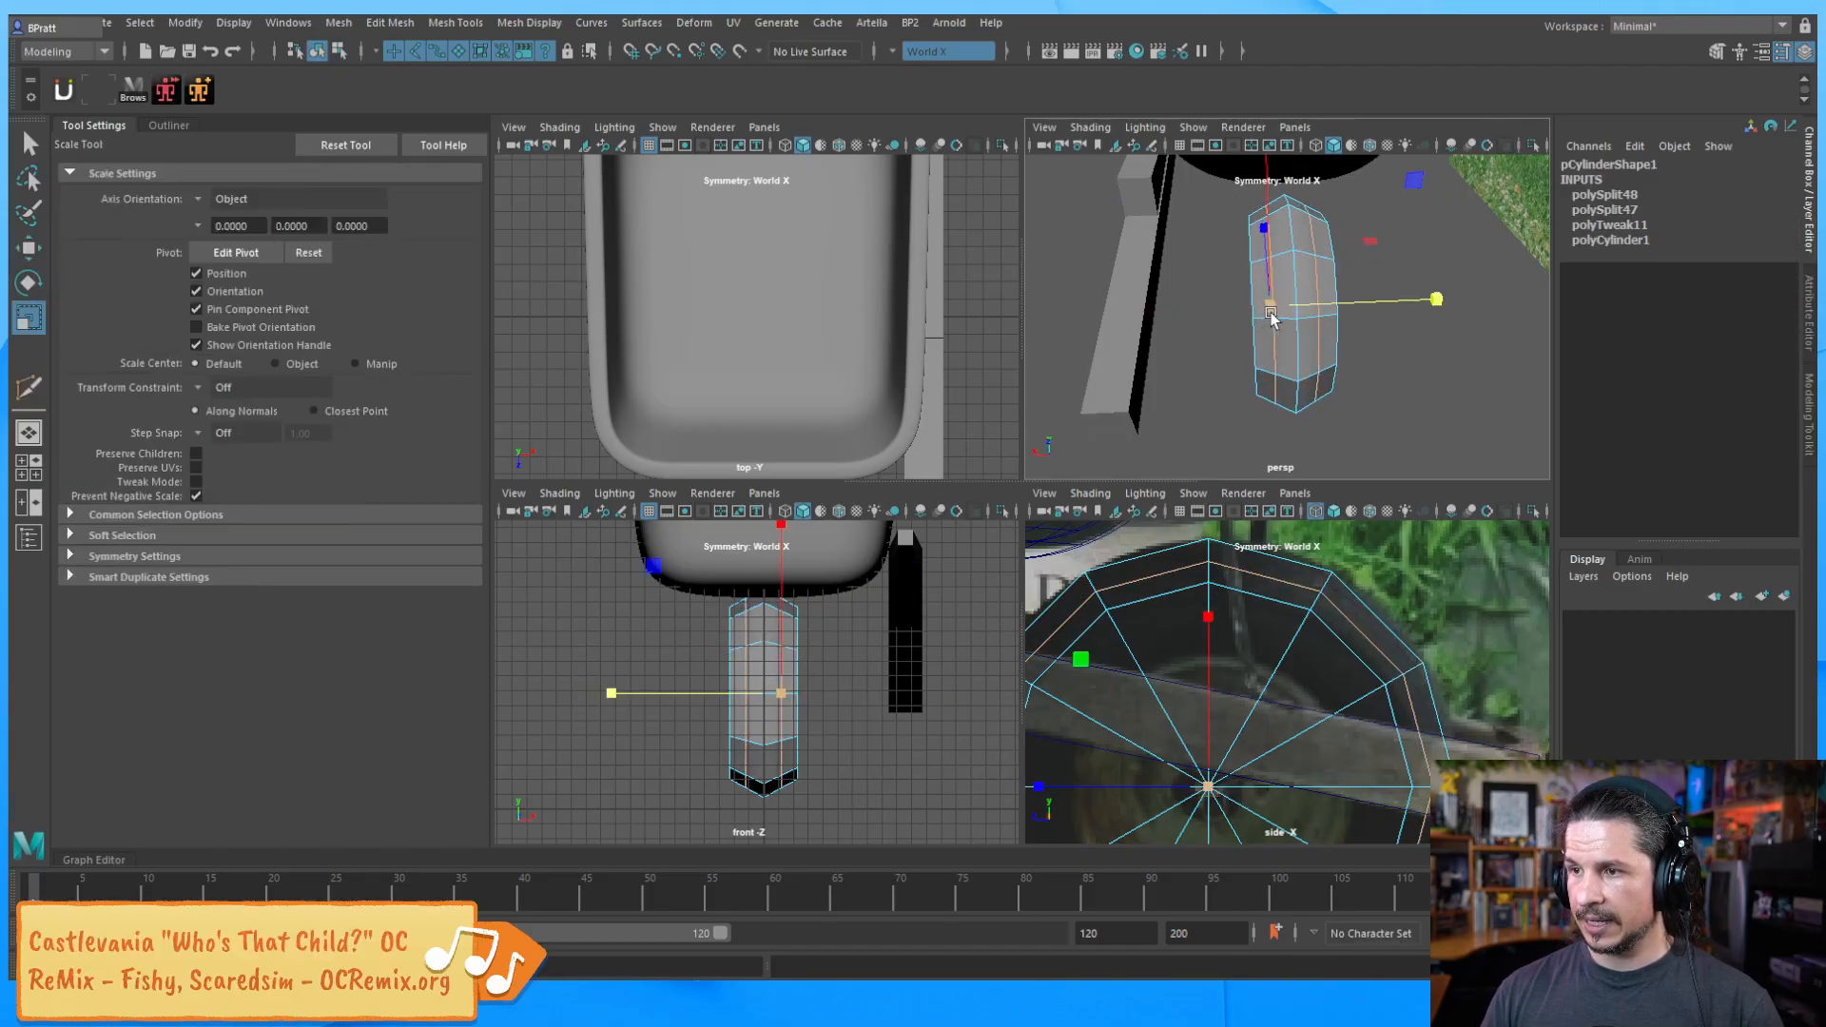
key(w)
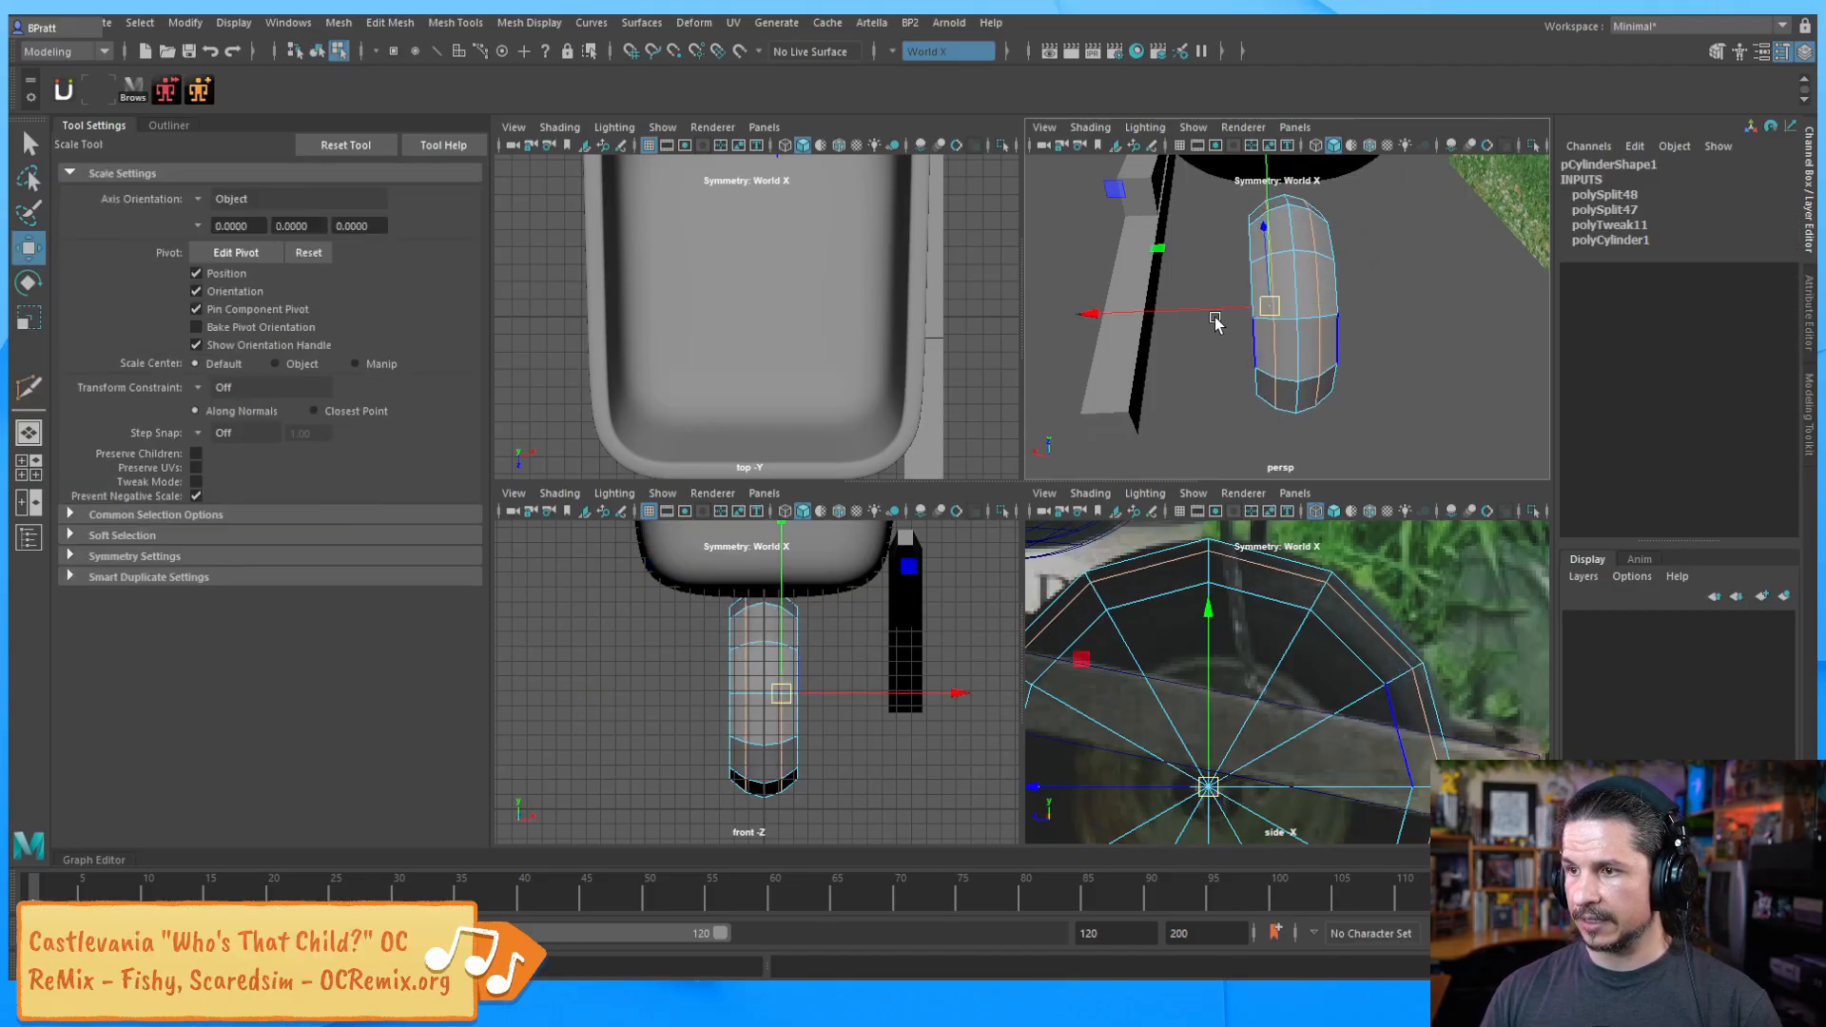
mouse_move(1176, 314)
mouse_down()
mouse_move(1176, 285)
mouse_move(1191, 320)
mouse_up()
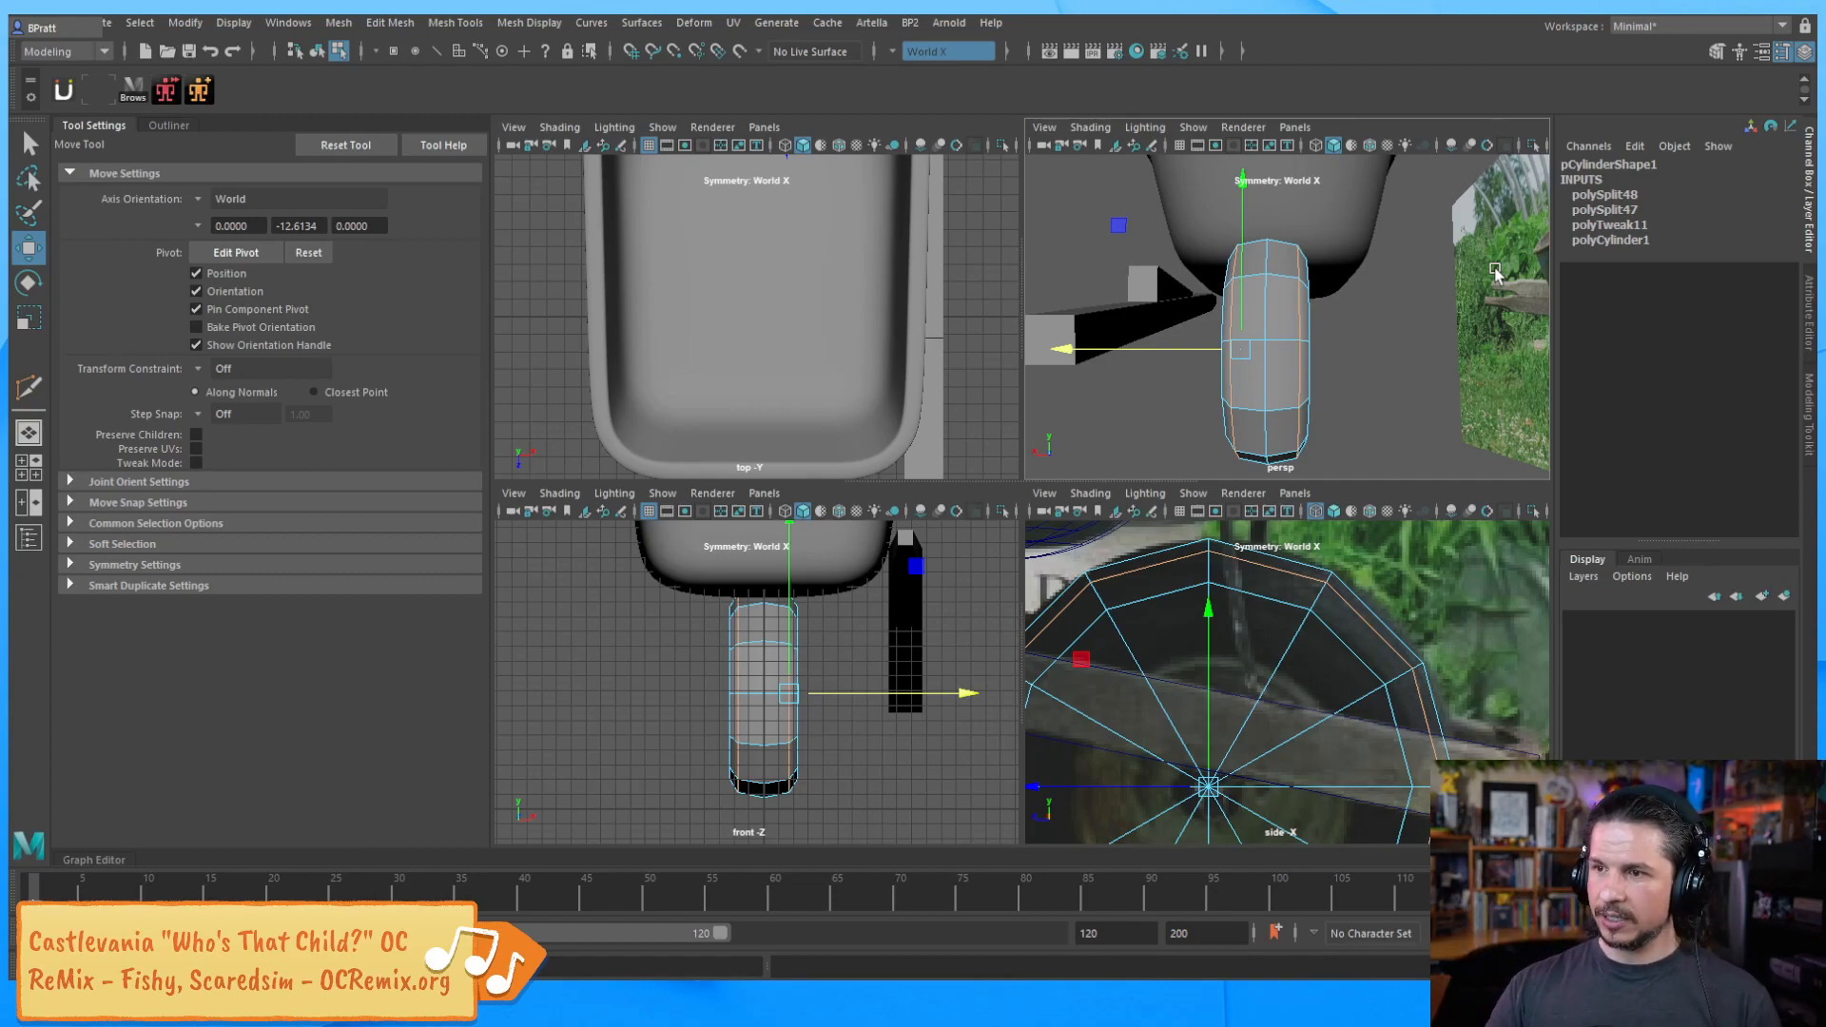
drag(1270, 258, 1245, 202)
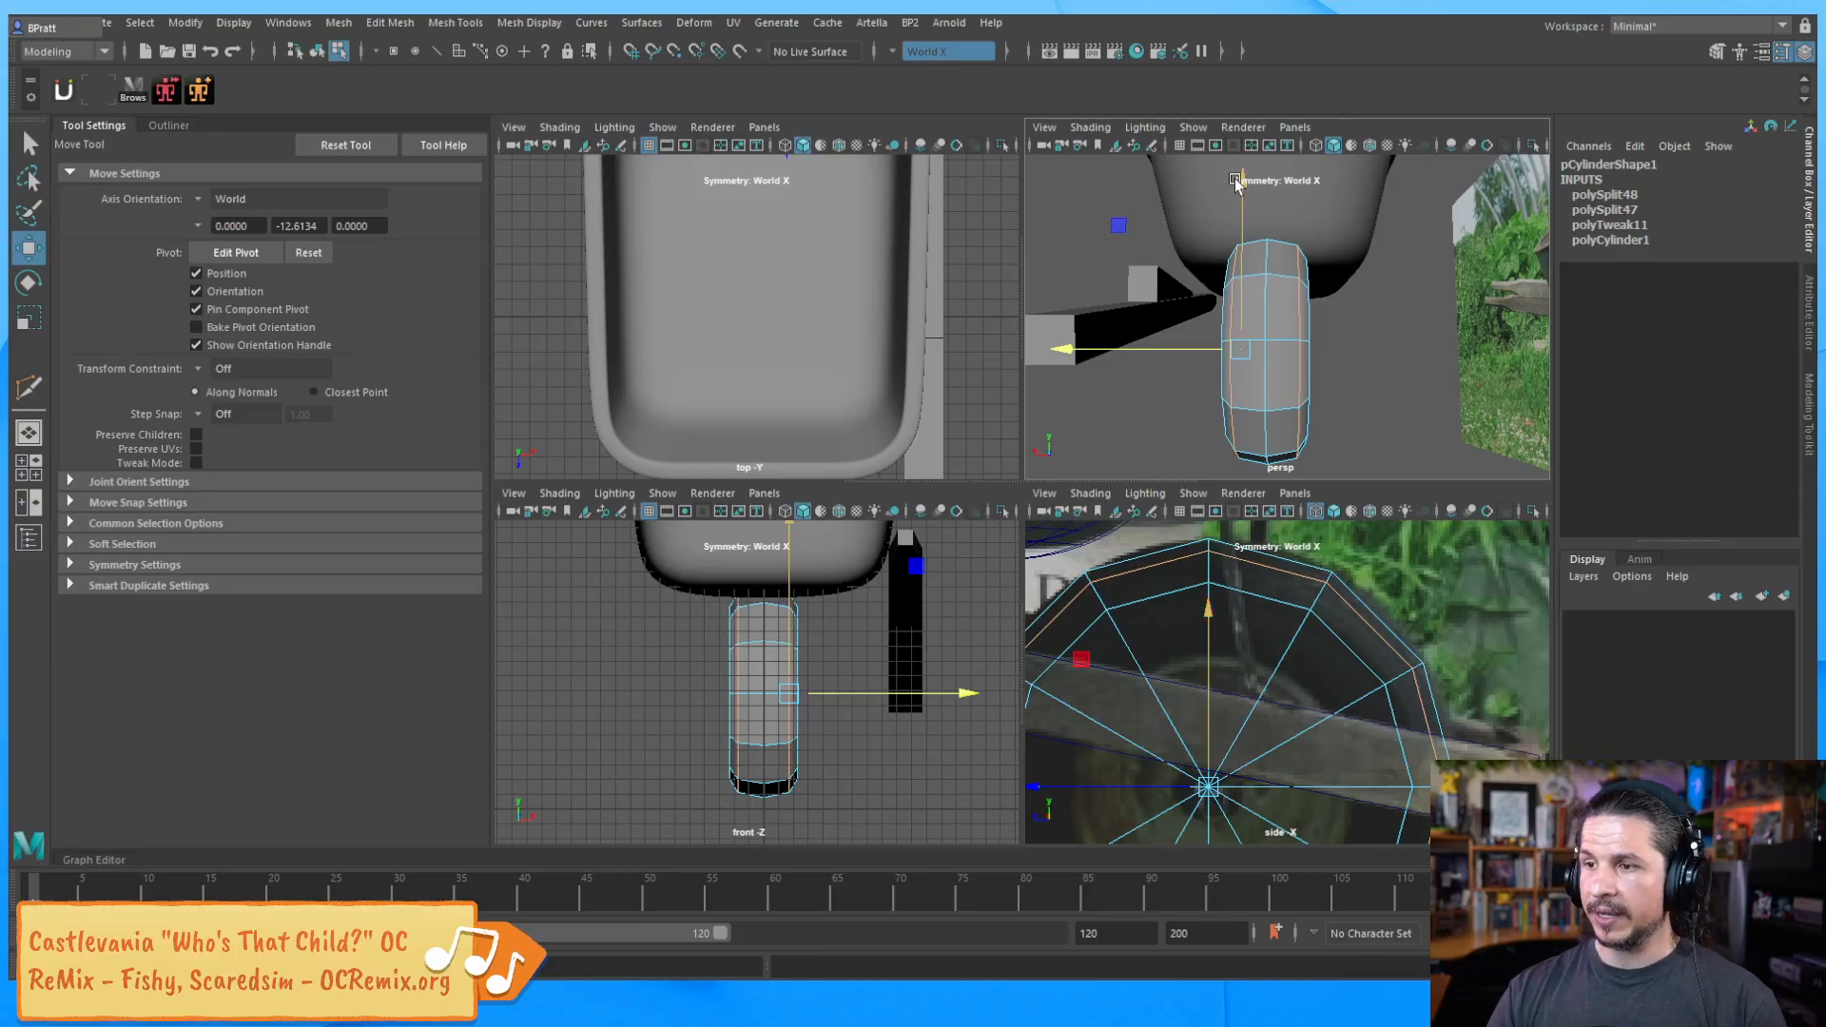
drag(1098, 348, 1111, 350)
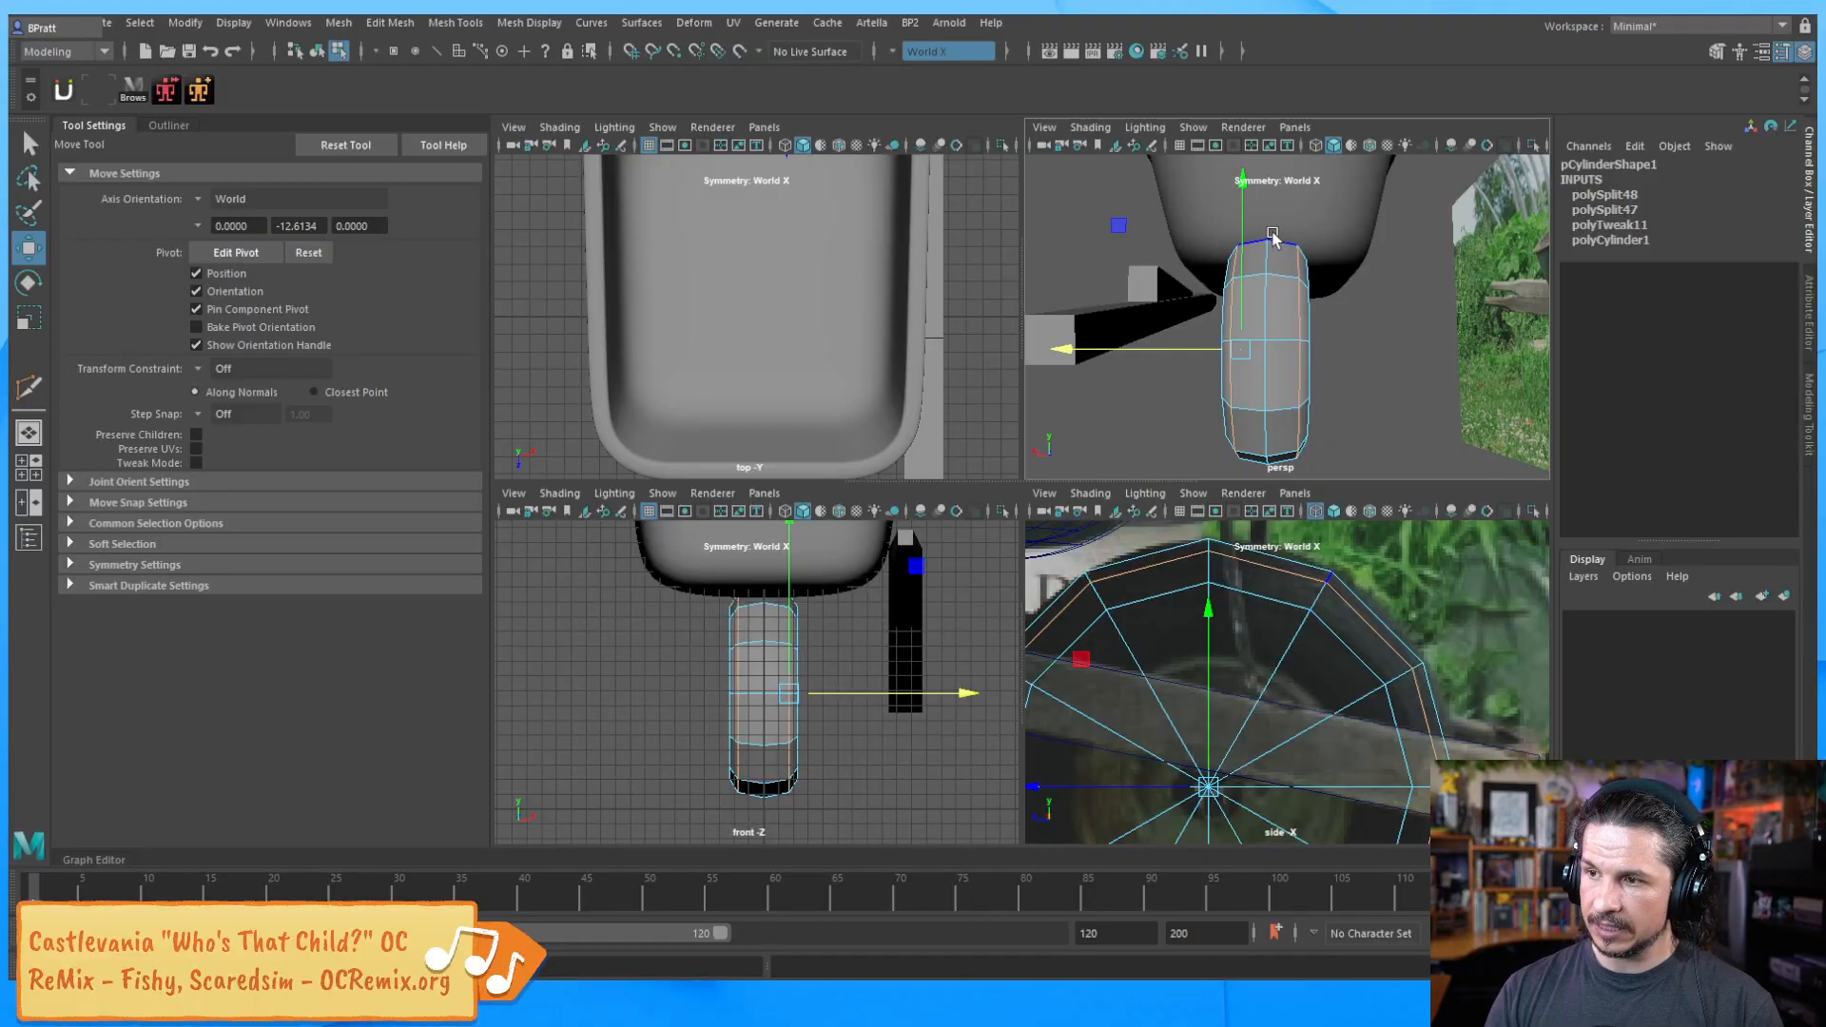
Return to object selection and isolate the wheel in the perspective view
alt+drag(1224, 232, 1174, 238)
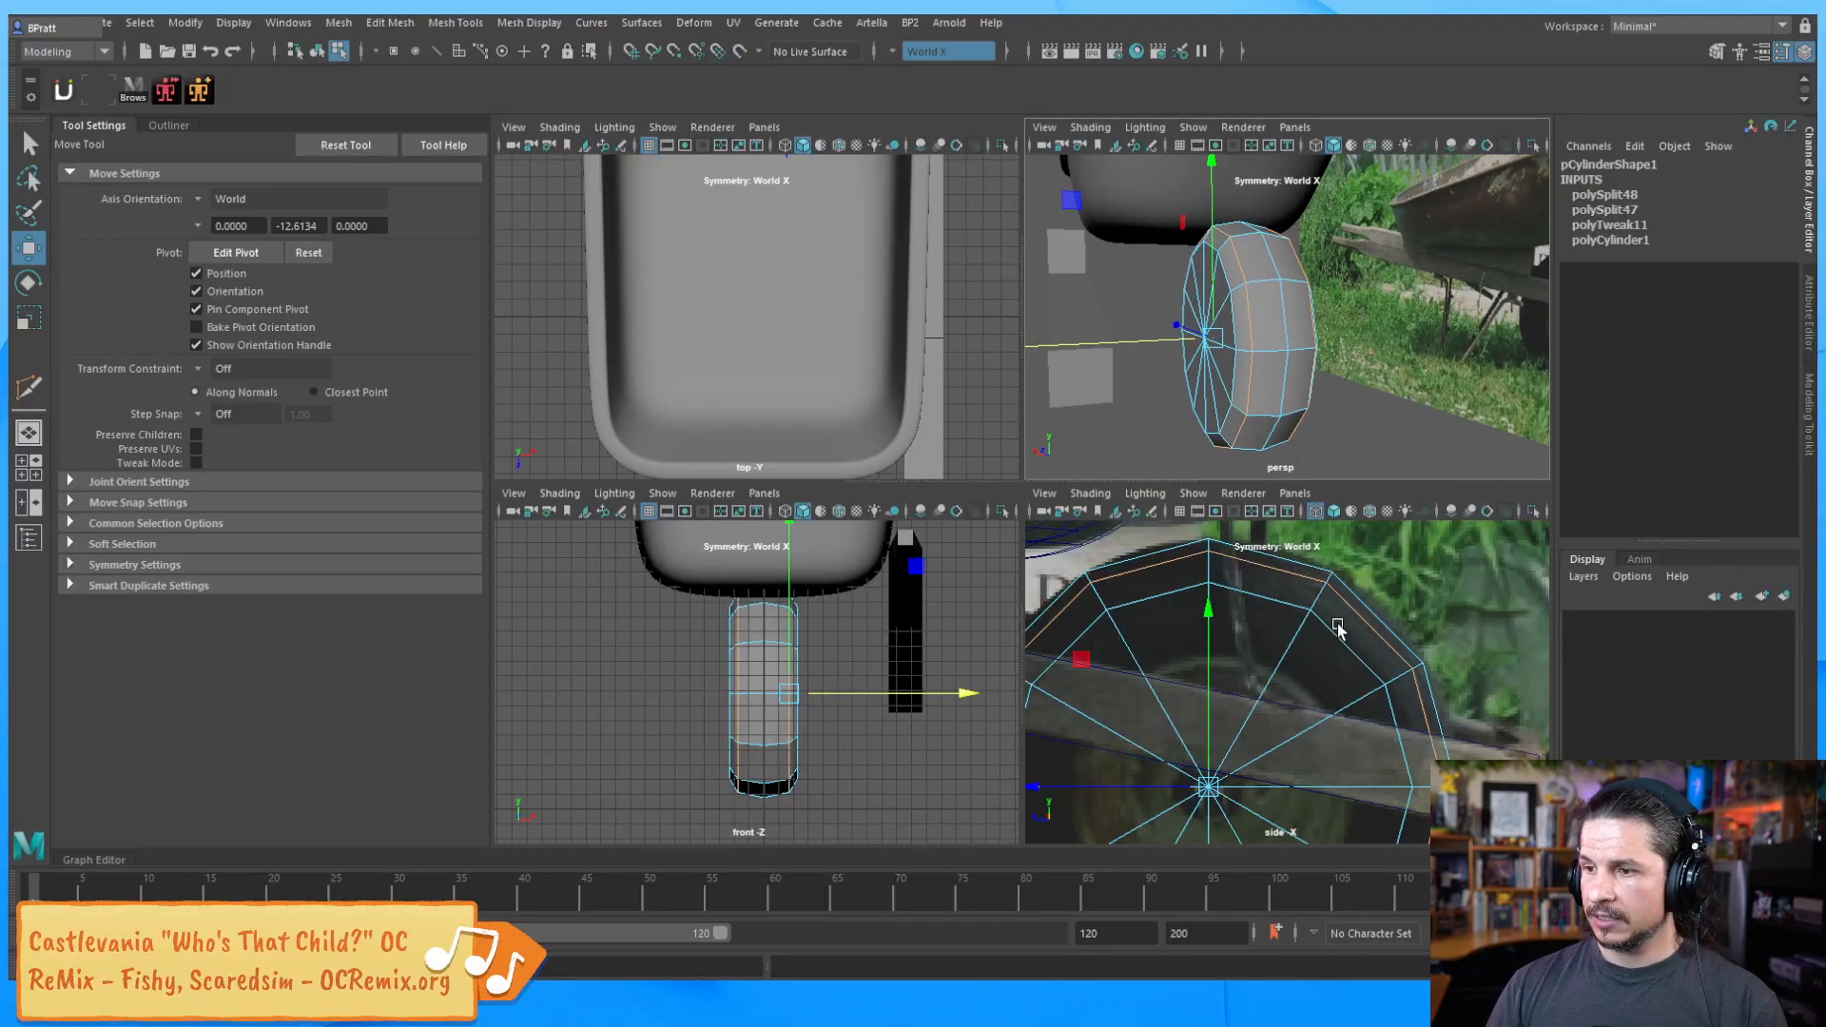
alt+drag(1265, 371, 1187, 399)
key(F8)
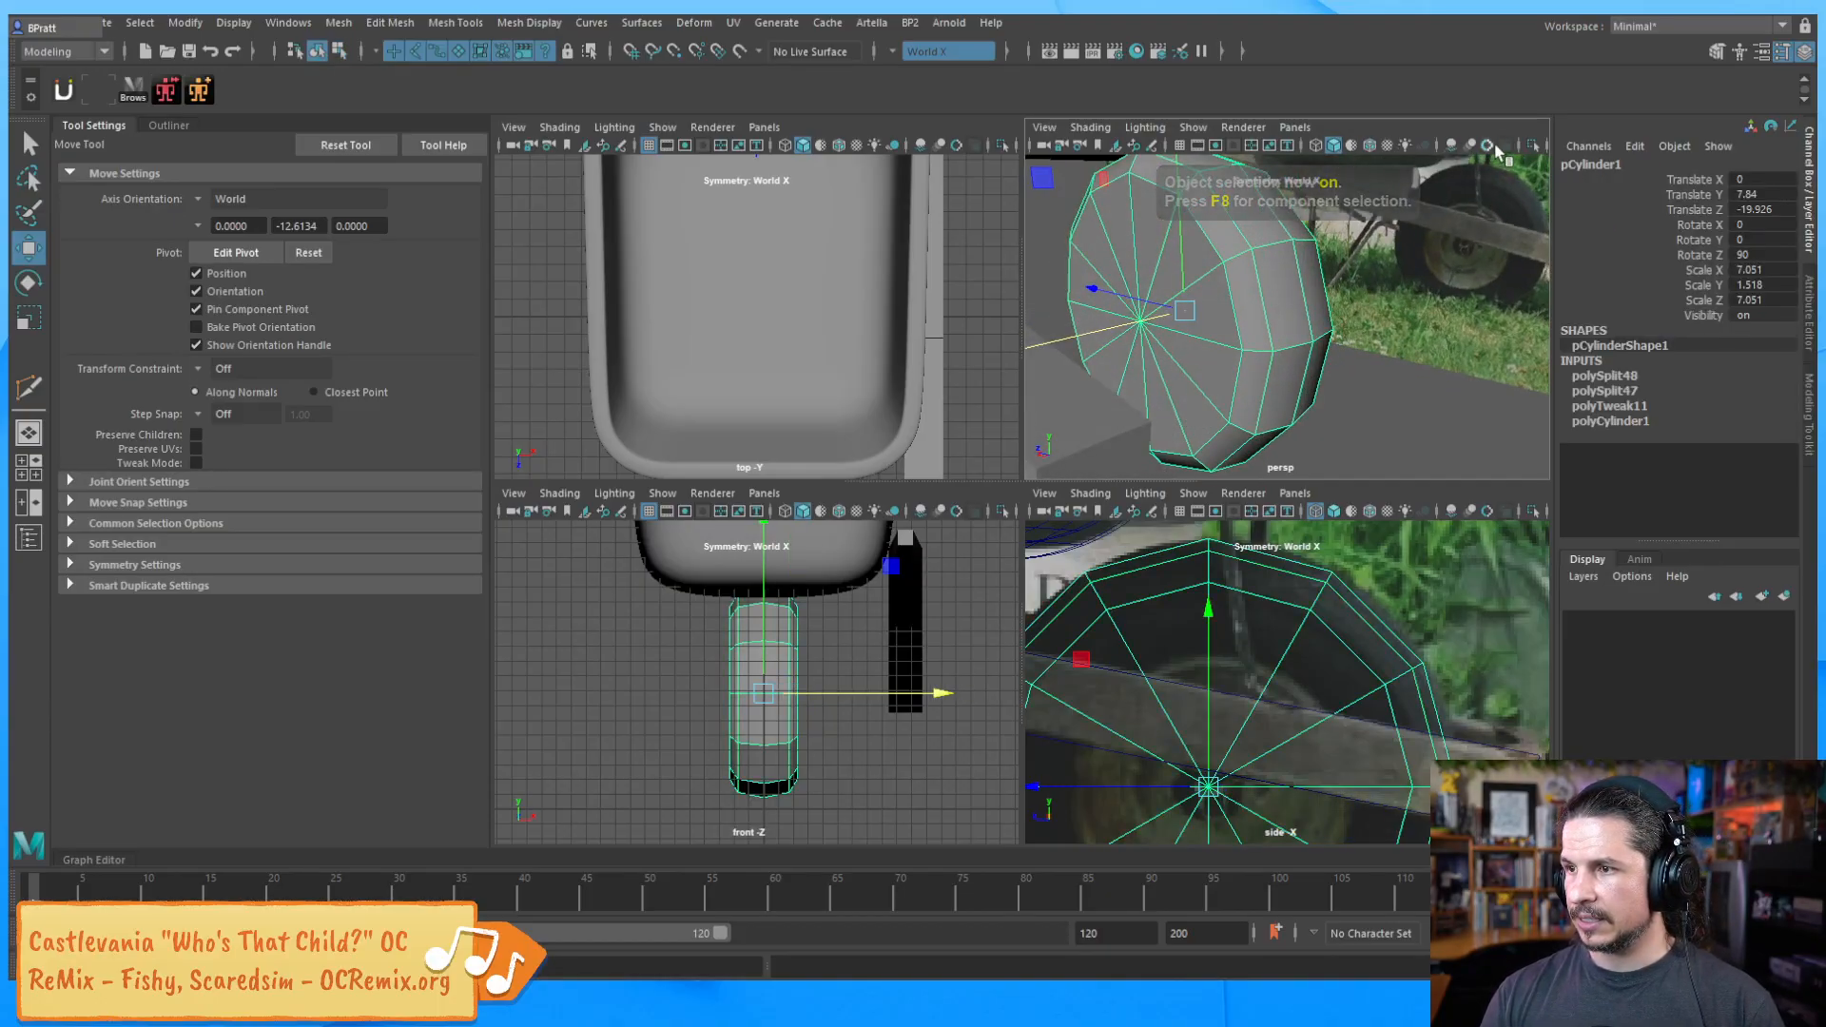
click(1533, 148)
alt+drag(1188, 380, 1253, 258)
Select the faces of both side caps and extrude them with an offset of 2.21 to inset the hub area
right_drag(1334, 303, 1369, 249)
double_click(1308, 320)
click(1280, 291)
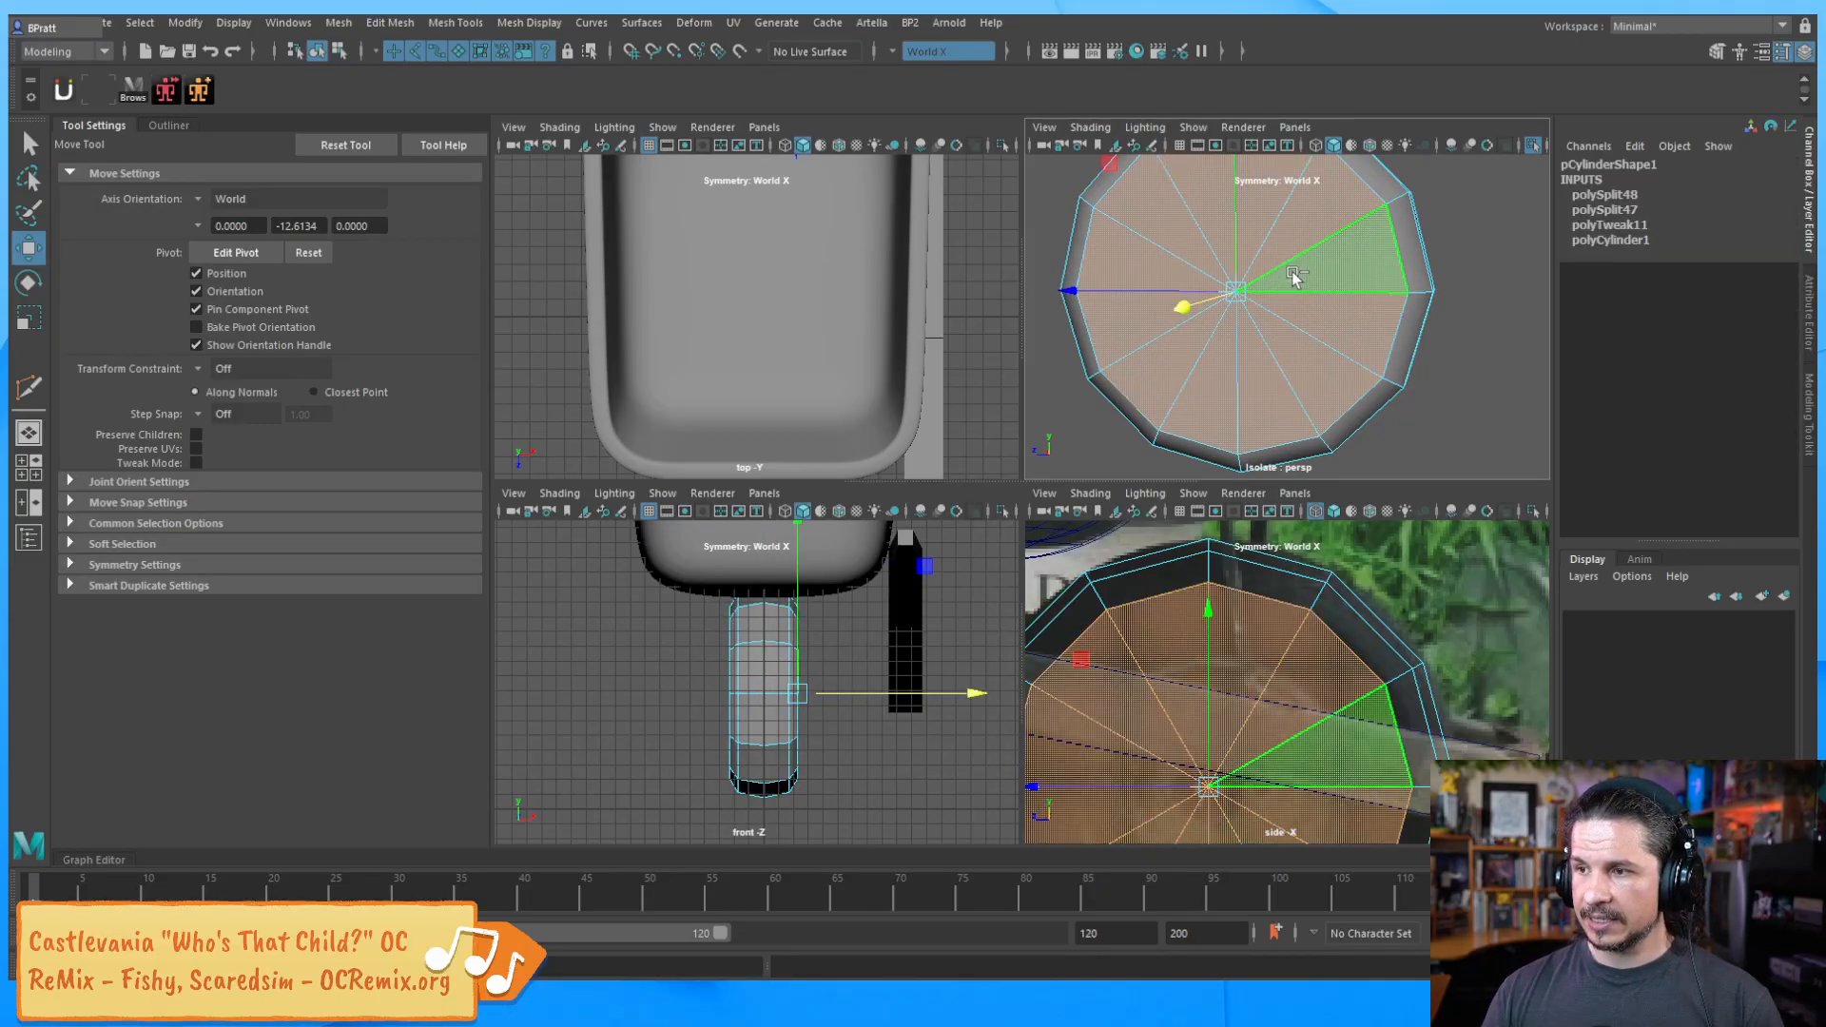
shift+right_drag(1299, 278, 1295, 228)
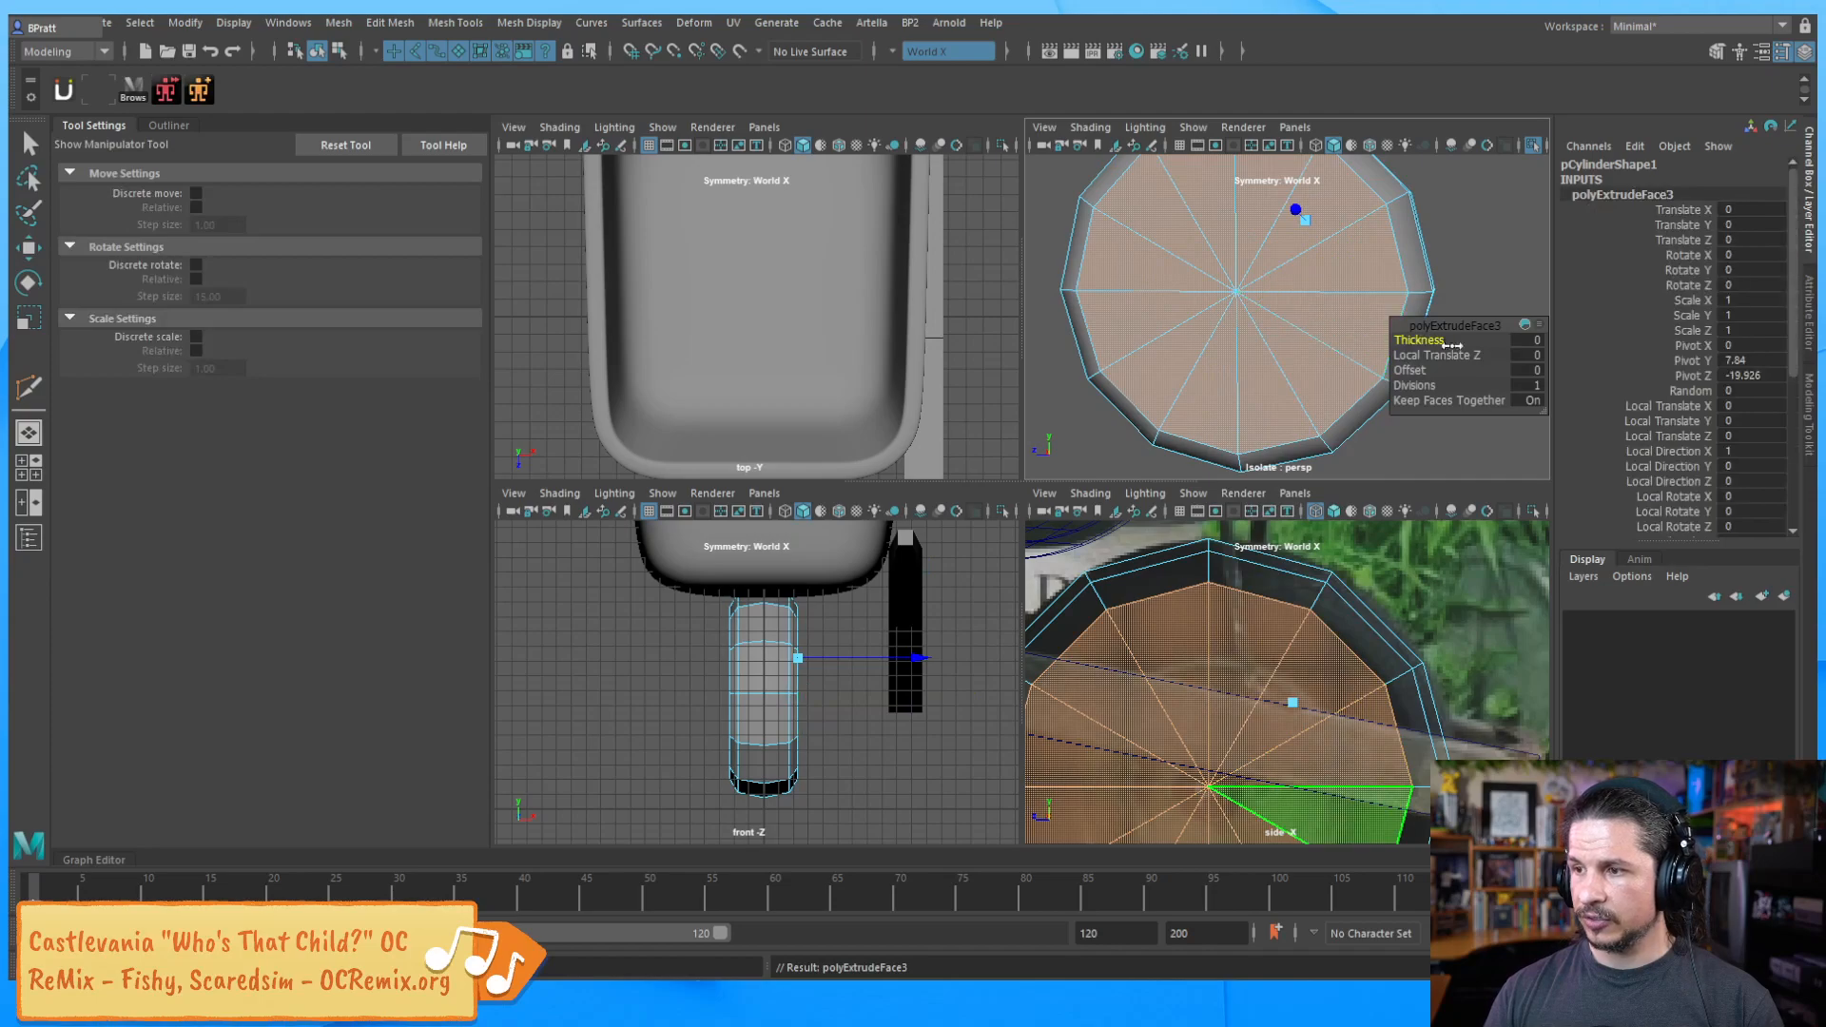
drag(1407, 374, 1609, 338)
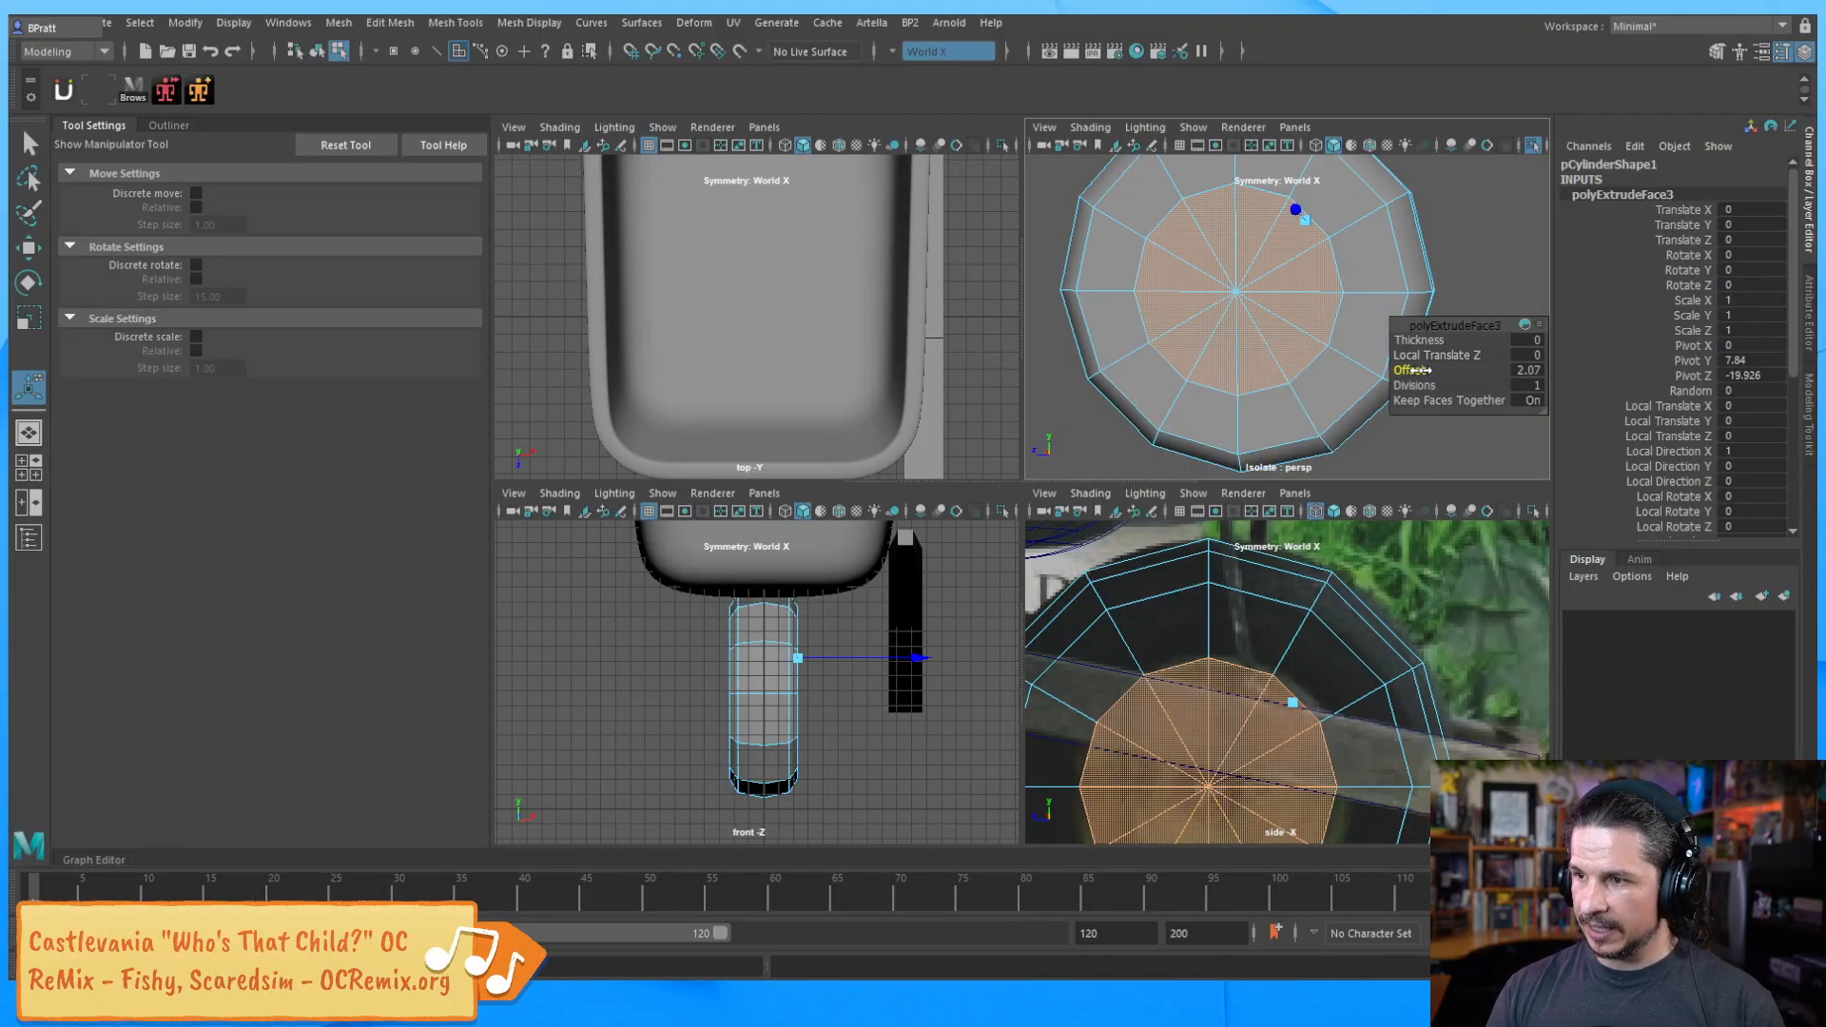
drag(1416, 367, 1424, 364)
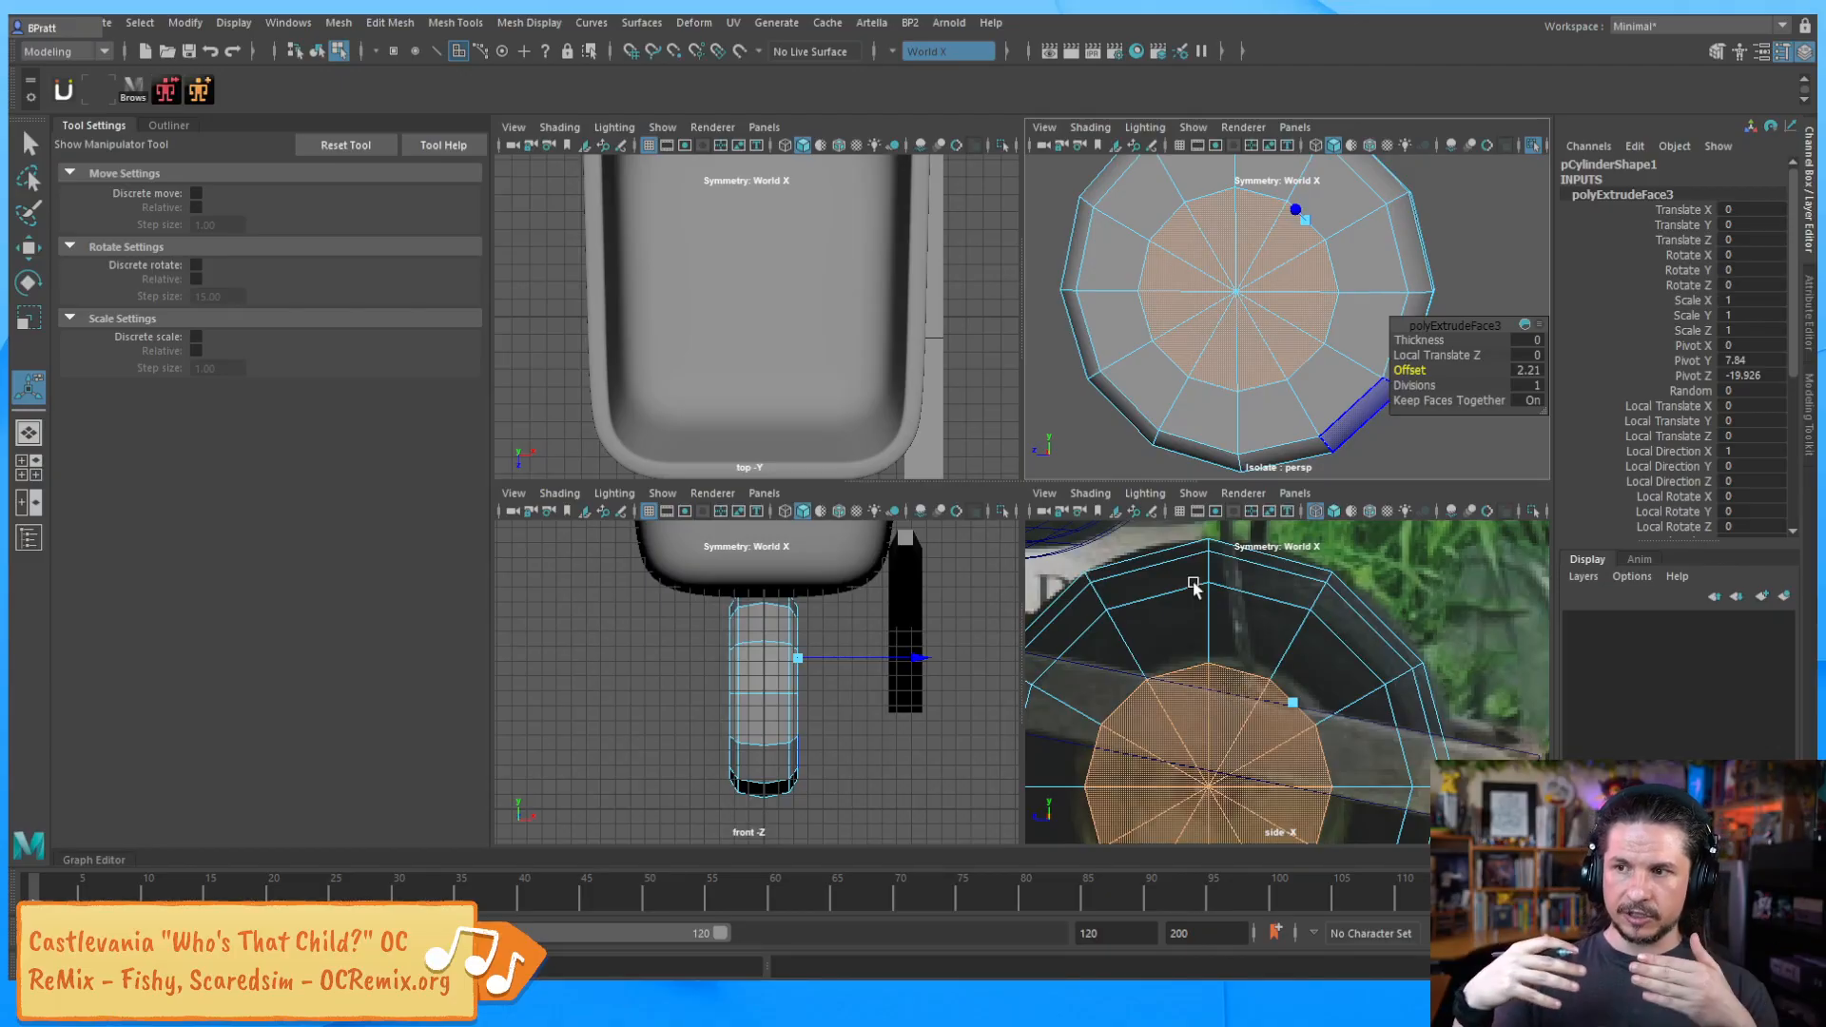
Move the inset hub faces inward along X so the wheel's sides slope toward the centre
alt+drag(1273, 404, 1115, 362)
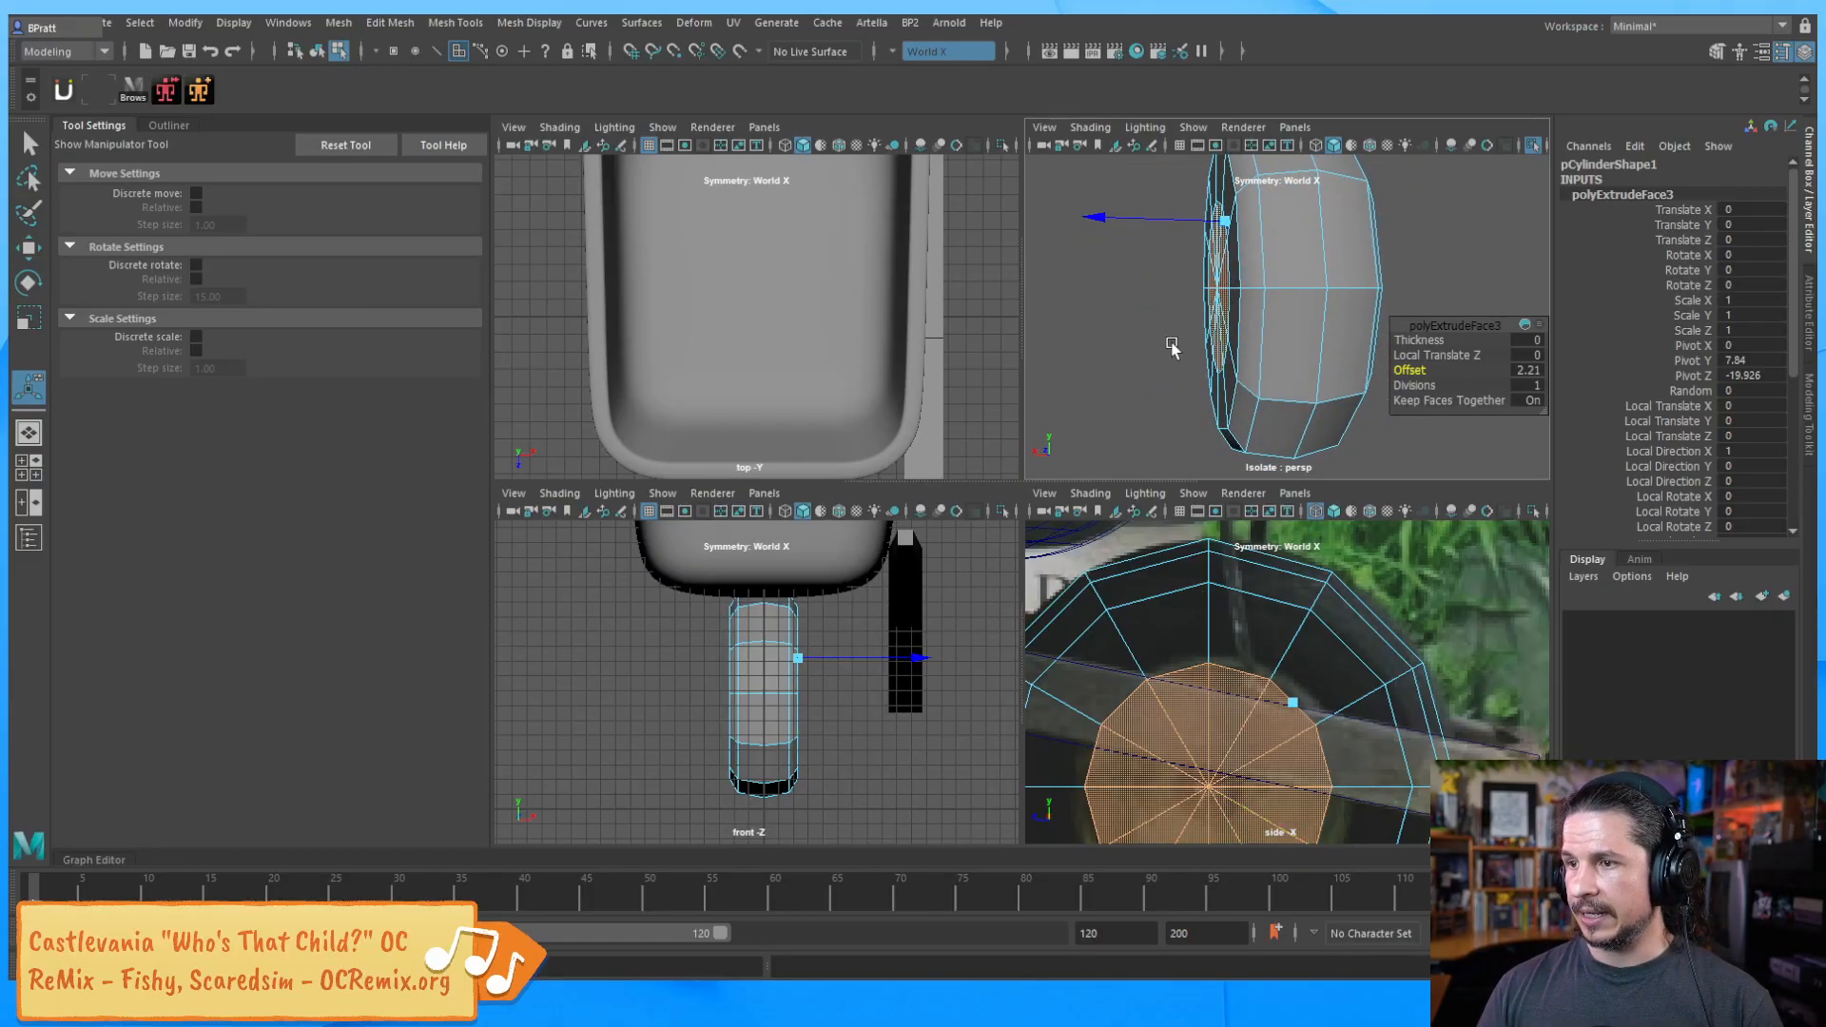
key(w)
mouse_move(1117, 291)
mouse_down()
mouse_move(1097, 344)
mouse_move(1186, 343)
mouse_move(1313, 299)
mouse_move(1108, 313)
mouse_move(1131, 315)
mouse_up()
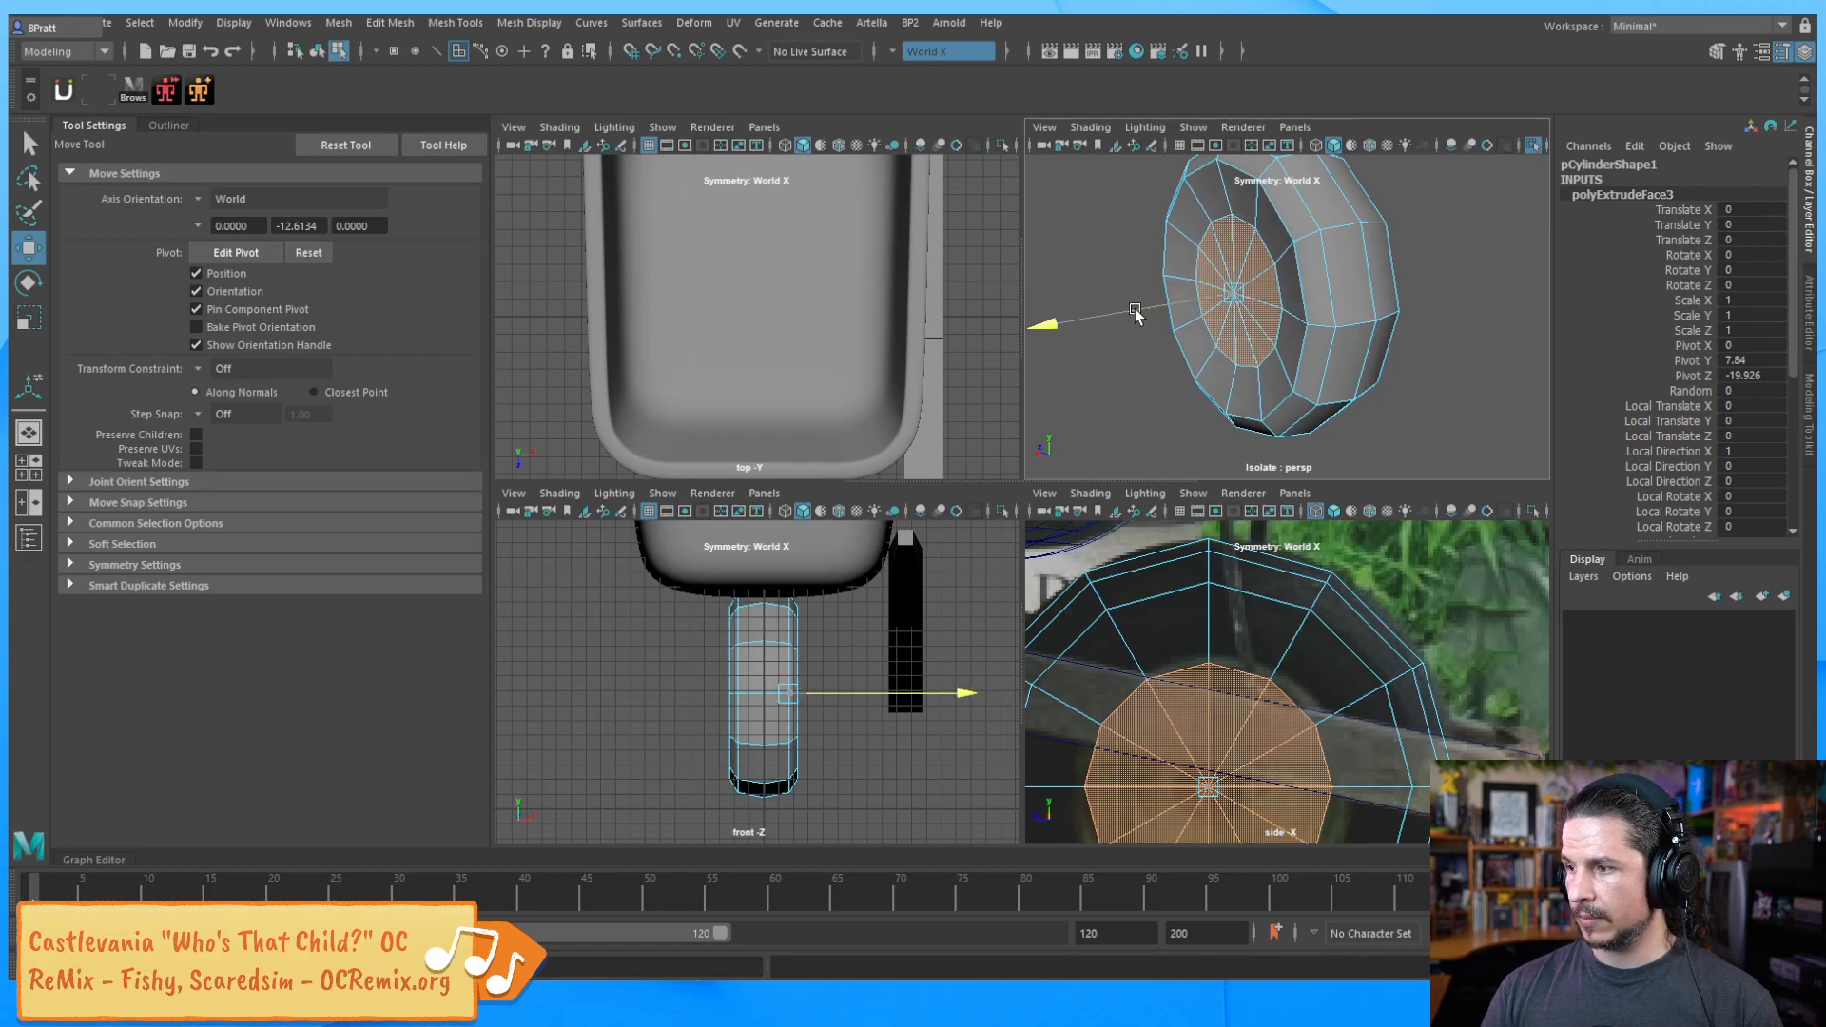
drag(1137, 309, 1263, 356)
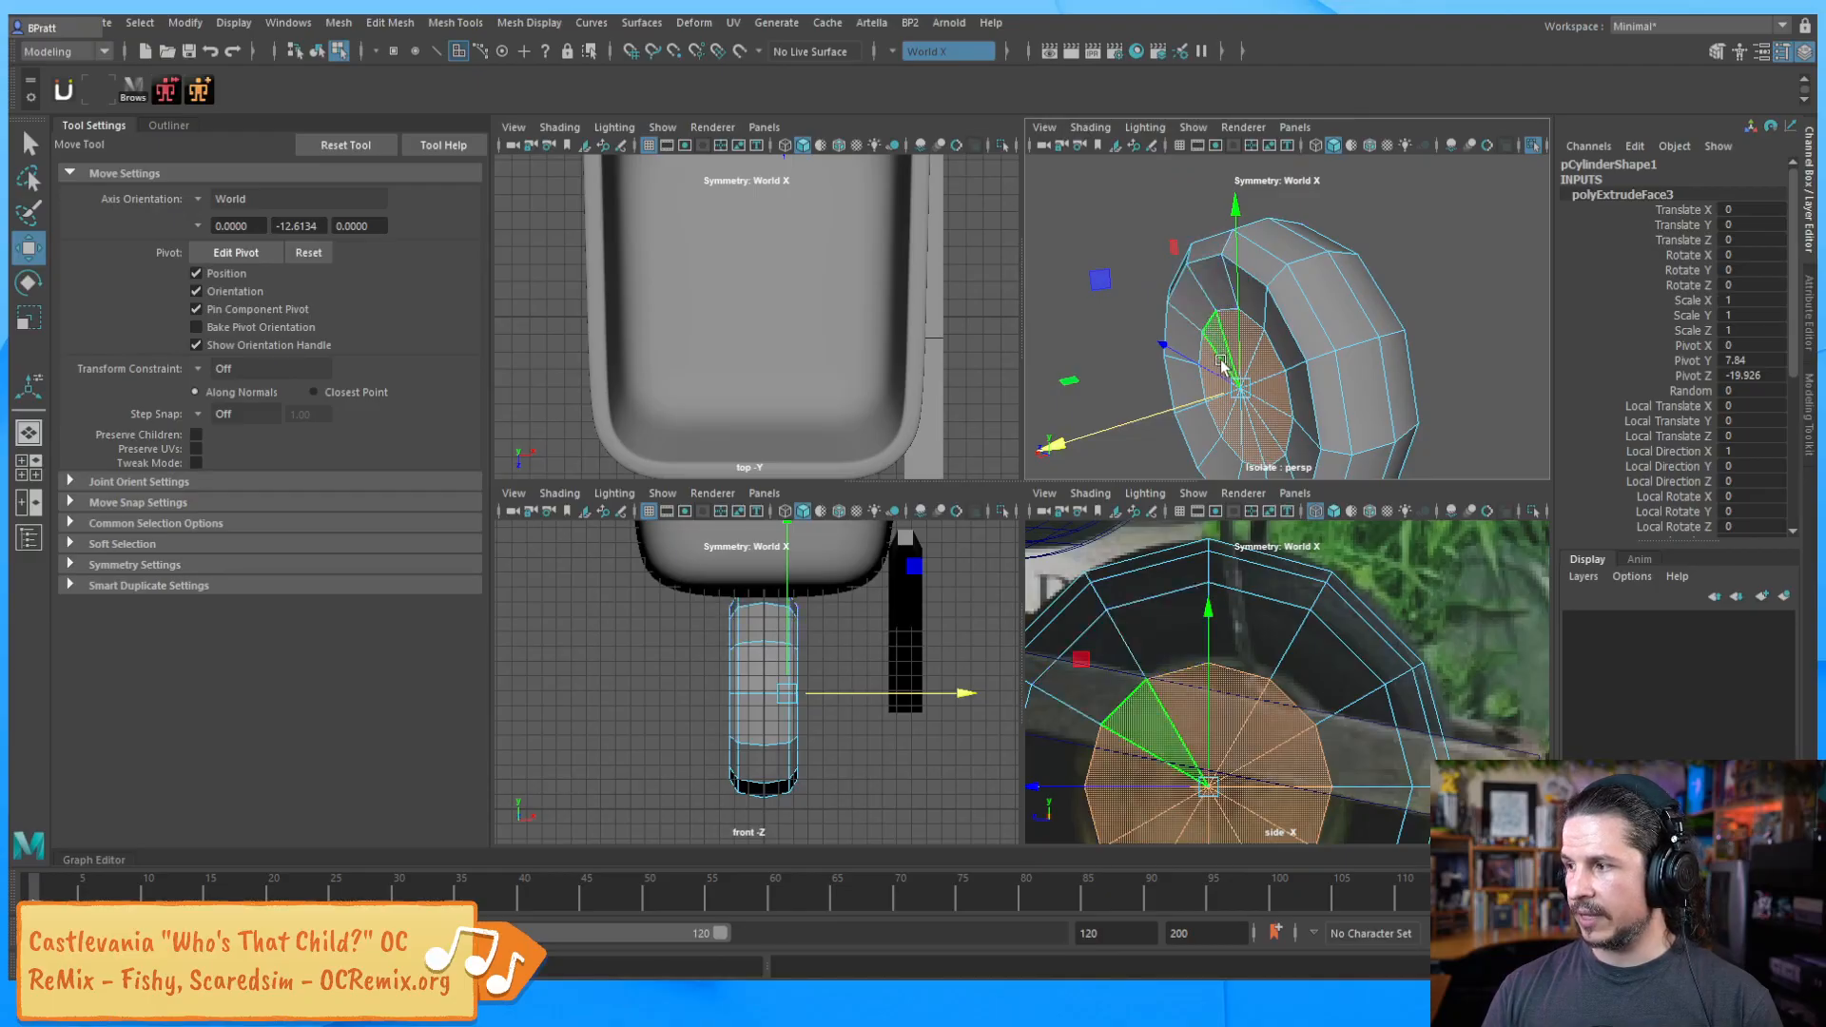
Extrude the hub faces again with an offset of 0.32 to form a narrow rim ring
alt+drag(1185, 406, 1241, 375)
alt+middle_drag(1241, 374, 1226, 342)
alt+right_drag(1225, 343, 1287, 361)
alt+drag(1287, 361, 1307, 358)
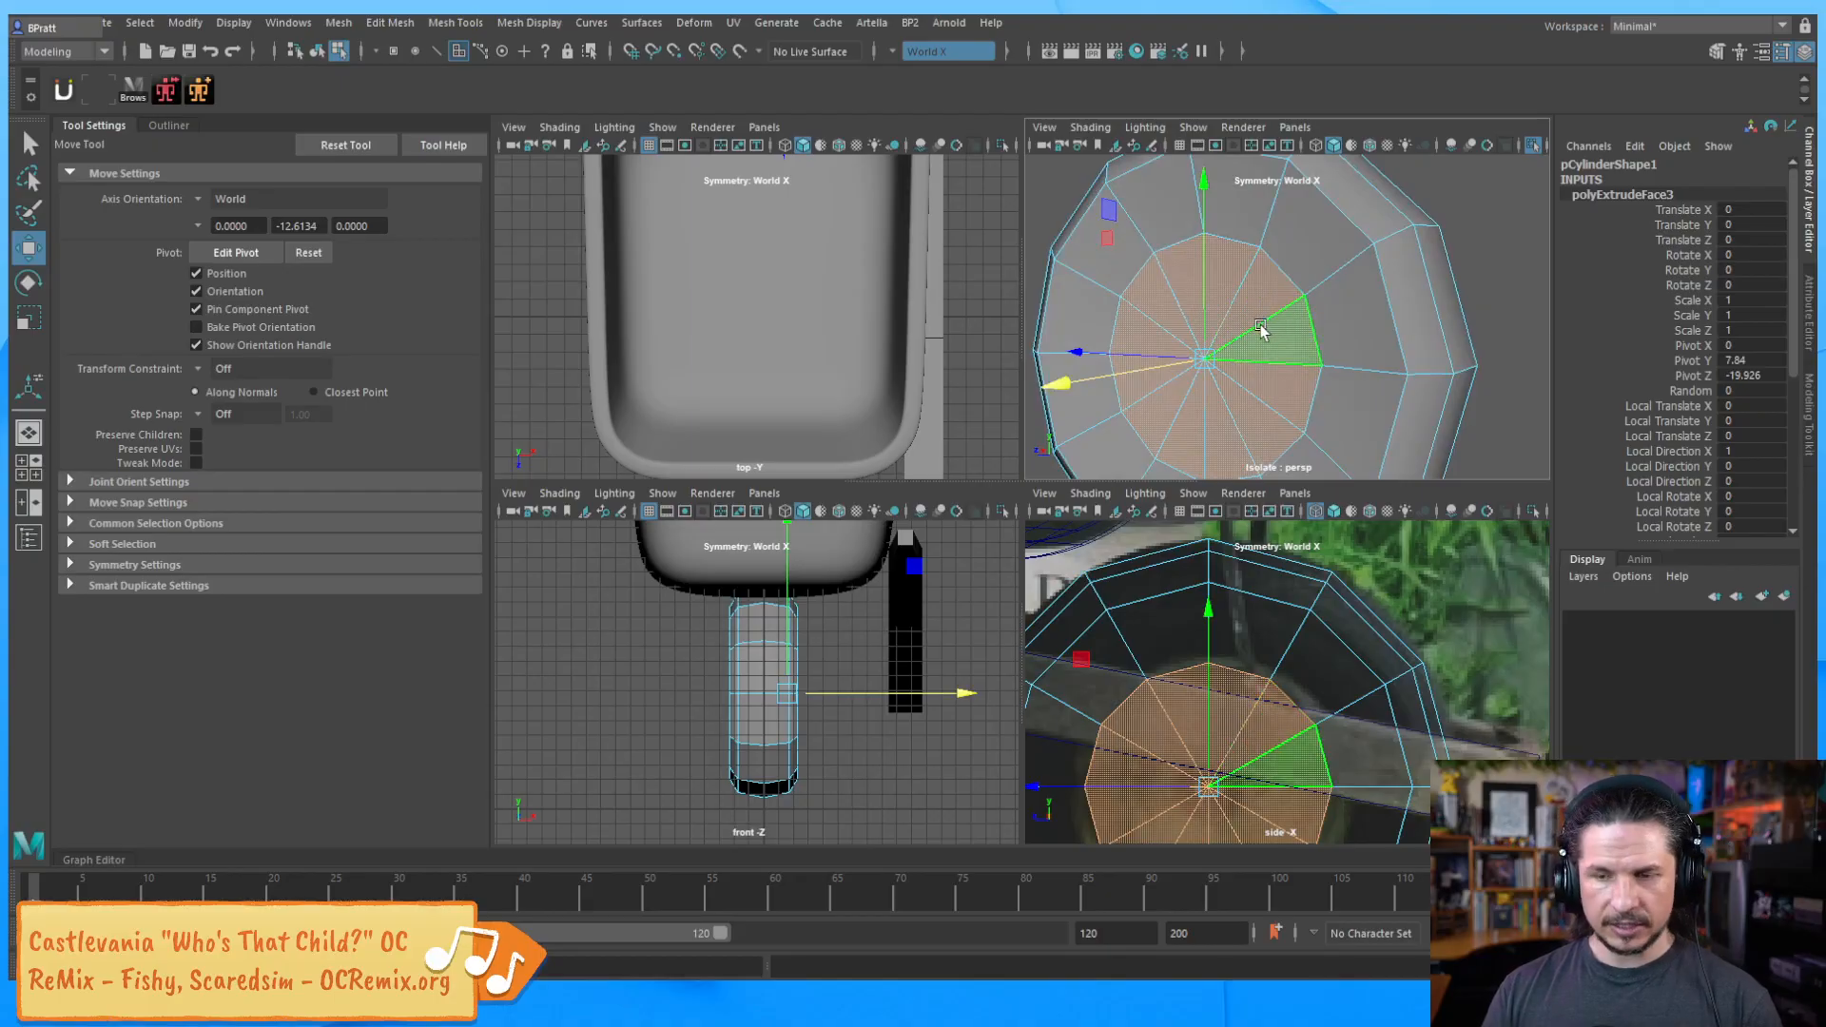
key(ctrl+e)
drag(1409, 370, 1437, 371)
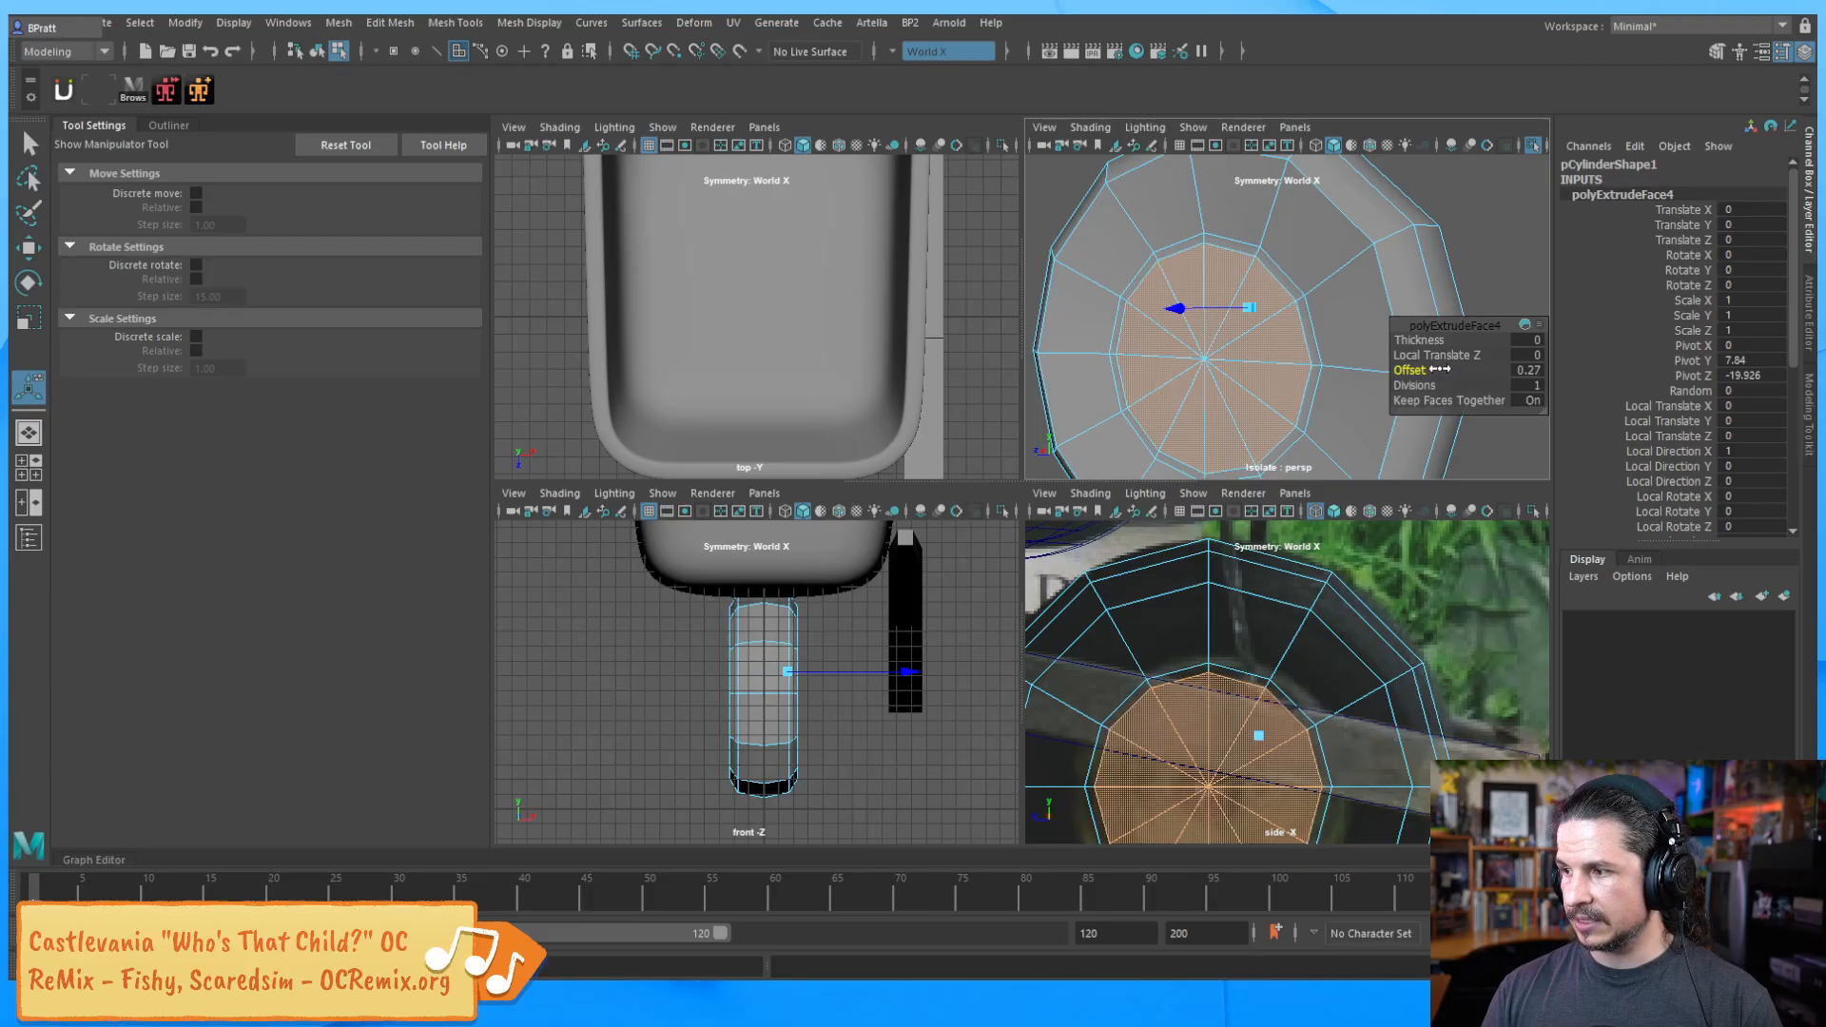
alt+drag(1268, 405, 1200, 390)
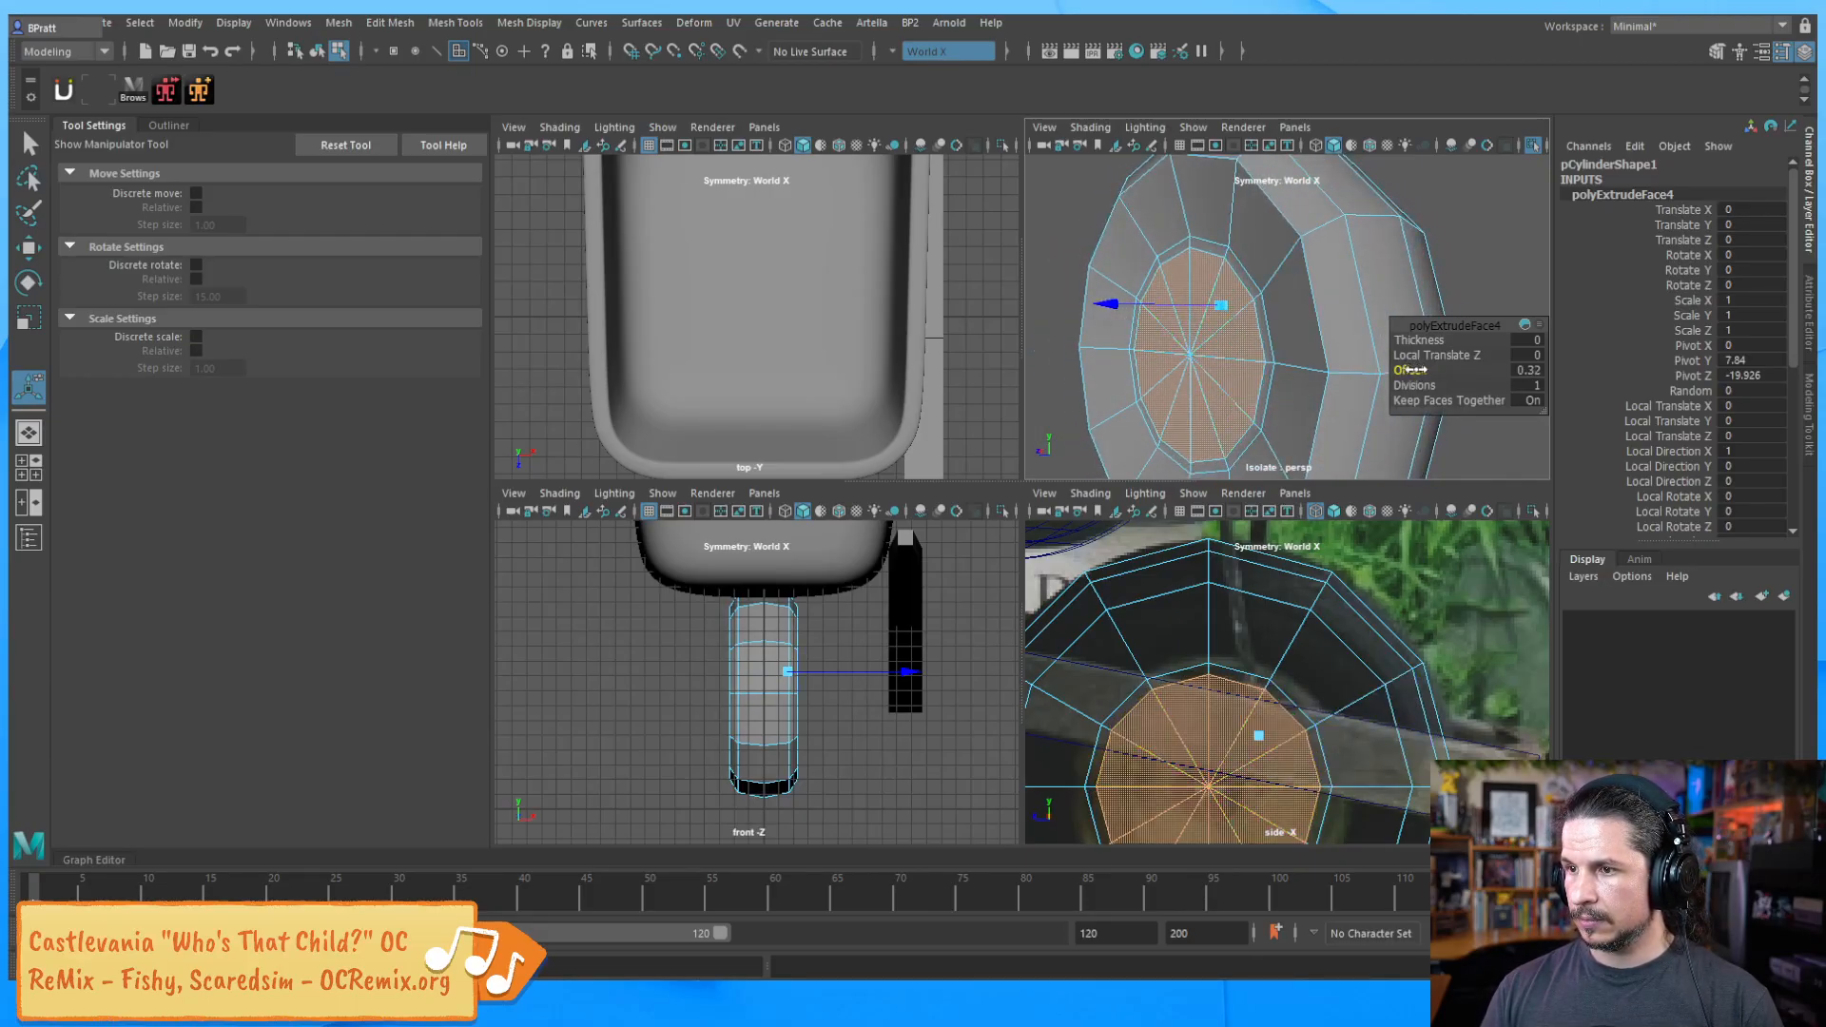
Extrude the hub faces into the wheel with a Local Translate Z of about -0.256 and return to object selection
key(ctrl+e)
drag(1102, 311, 1114, 314)
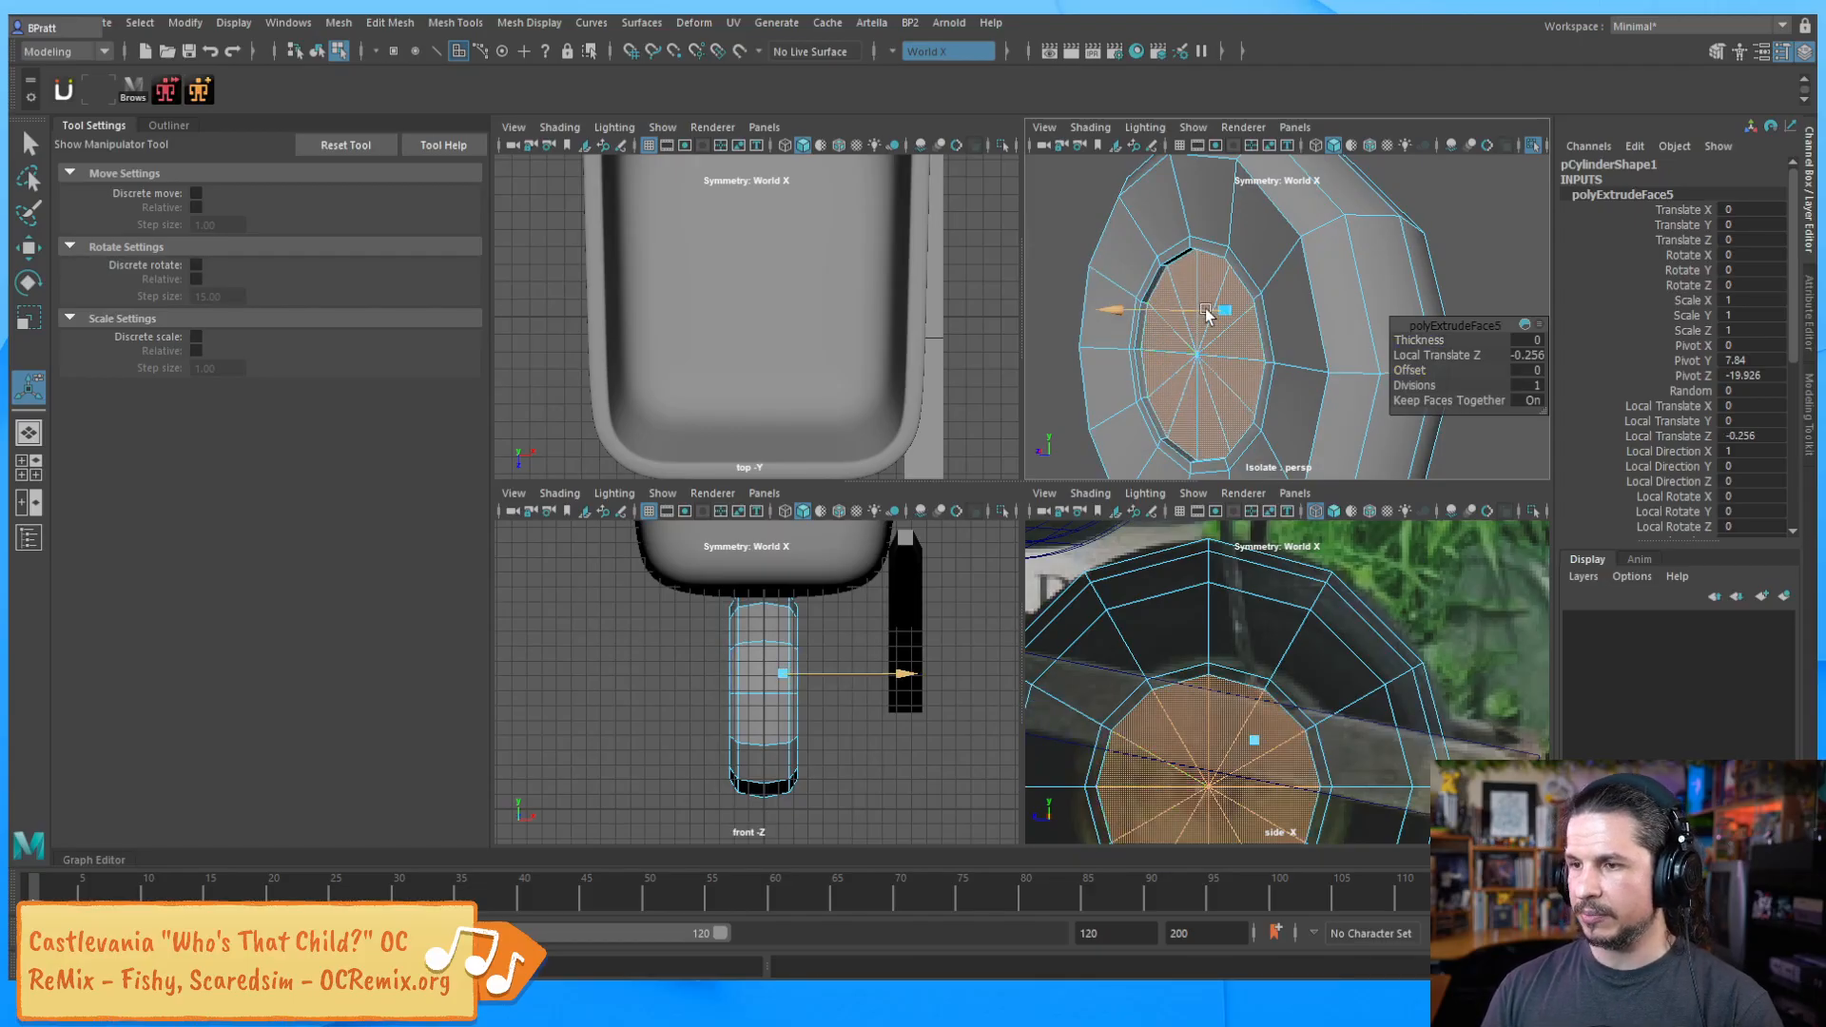
key(q)
key(F8)
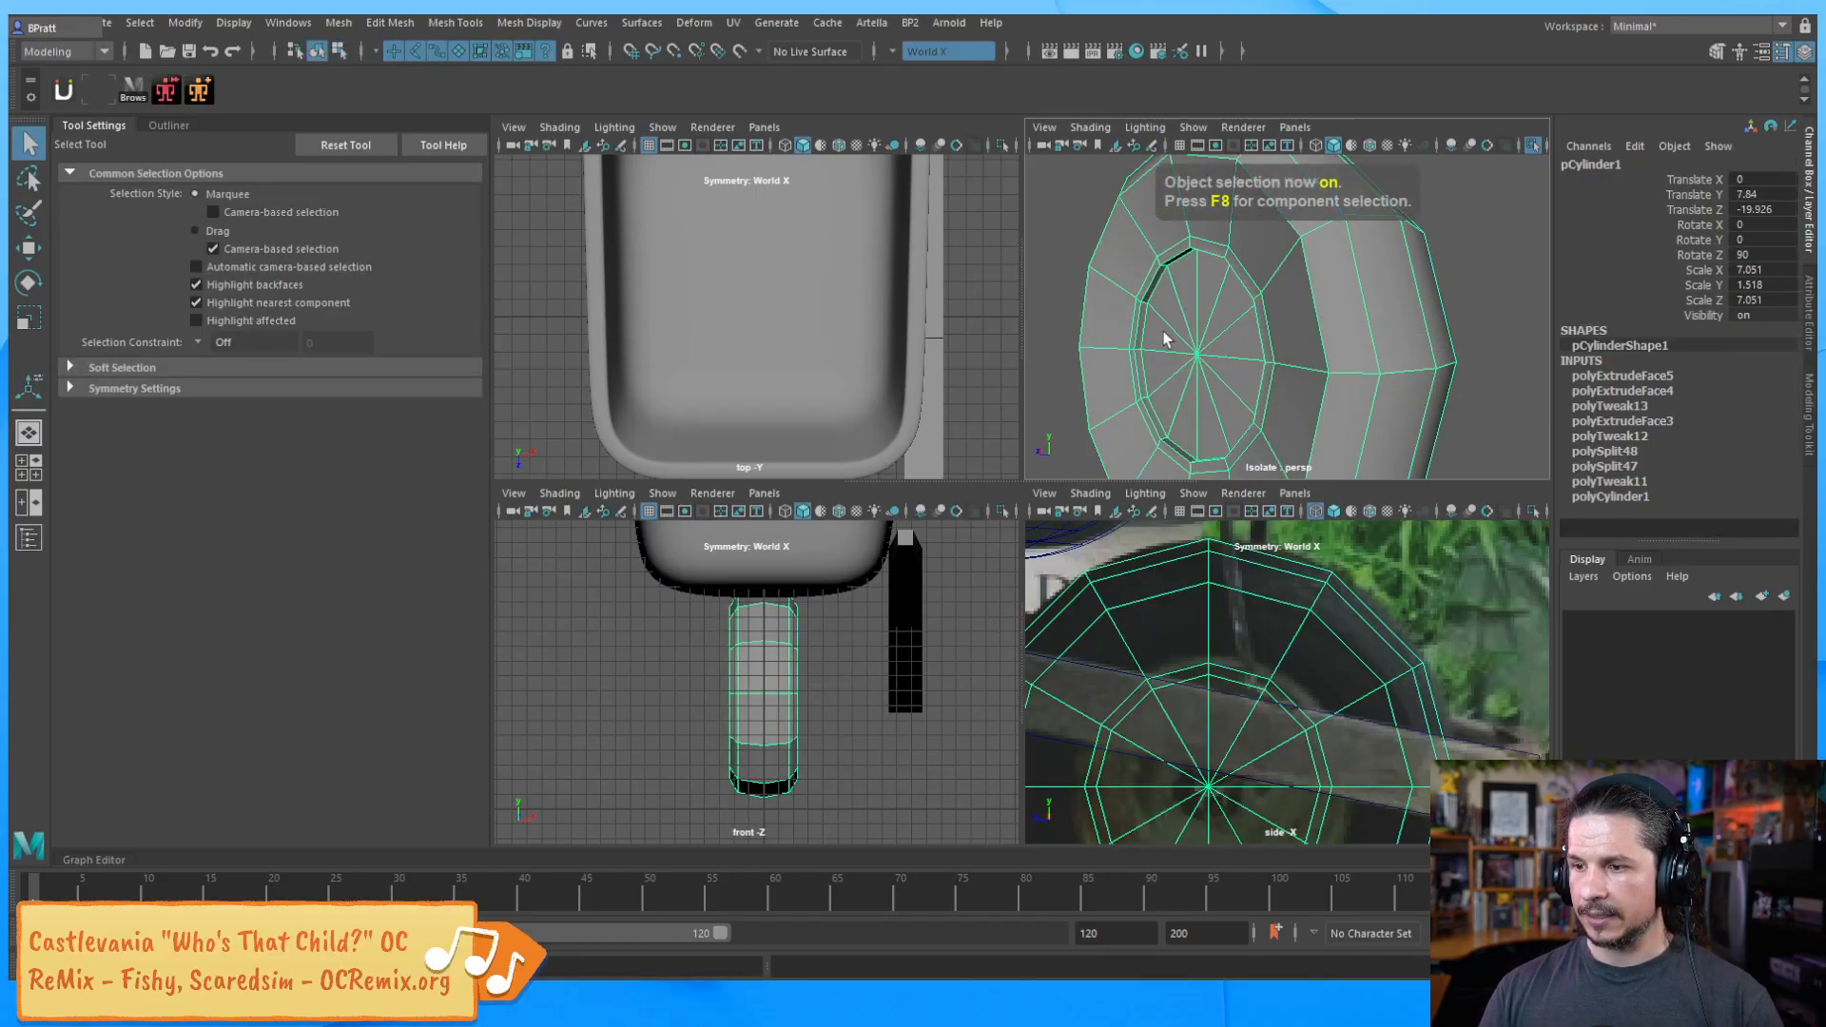
Insert an edge loop midway across each sidewall with Multi-Cut and move it outward along X so the sidewalls bulge
shift+right_click(1140, 238)
click(1063, 238)
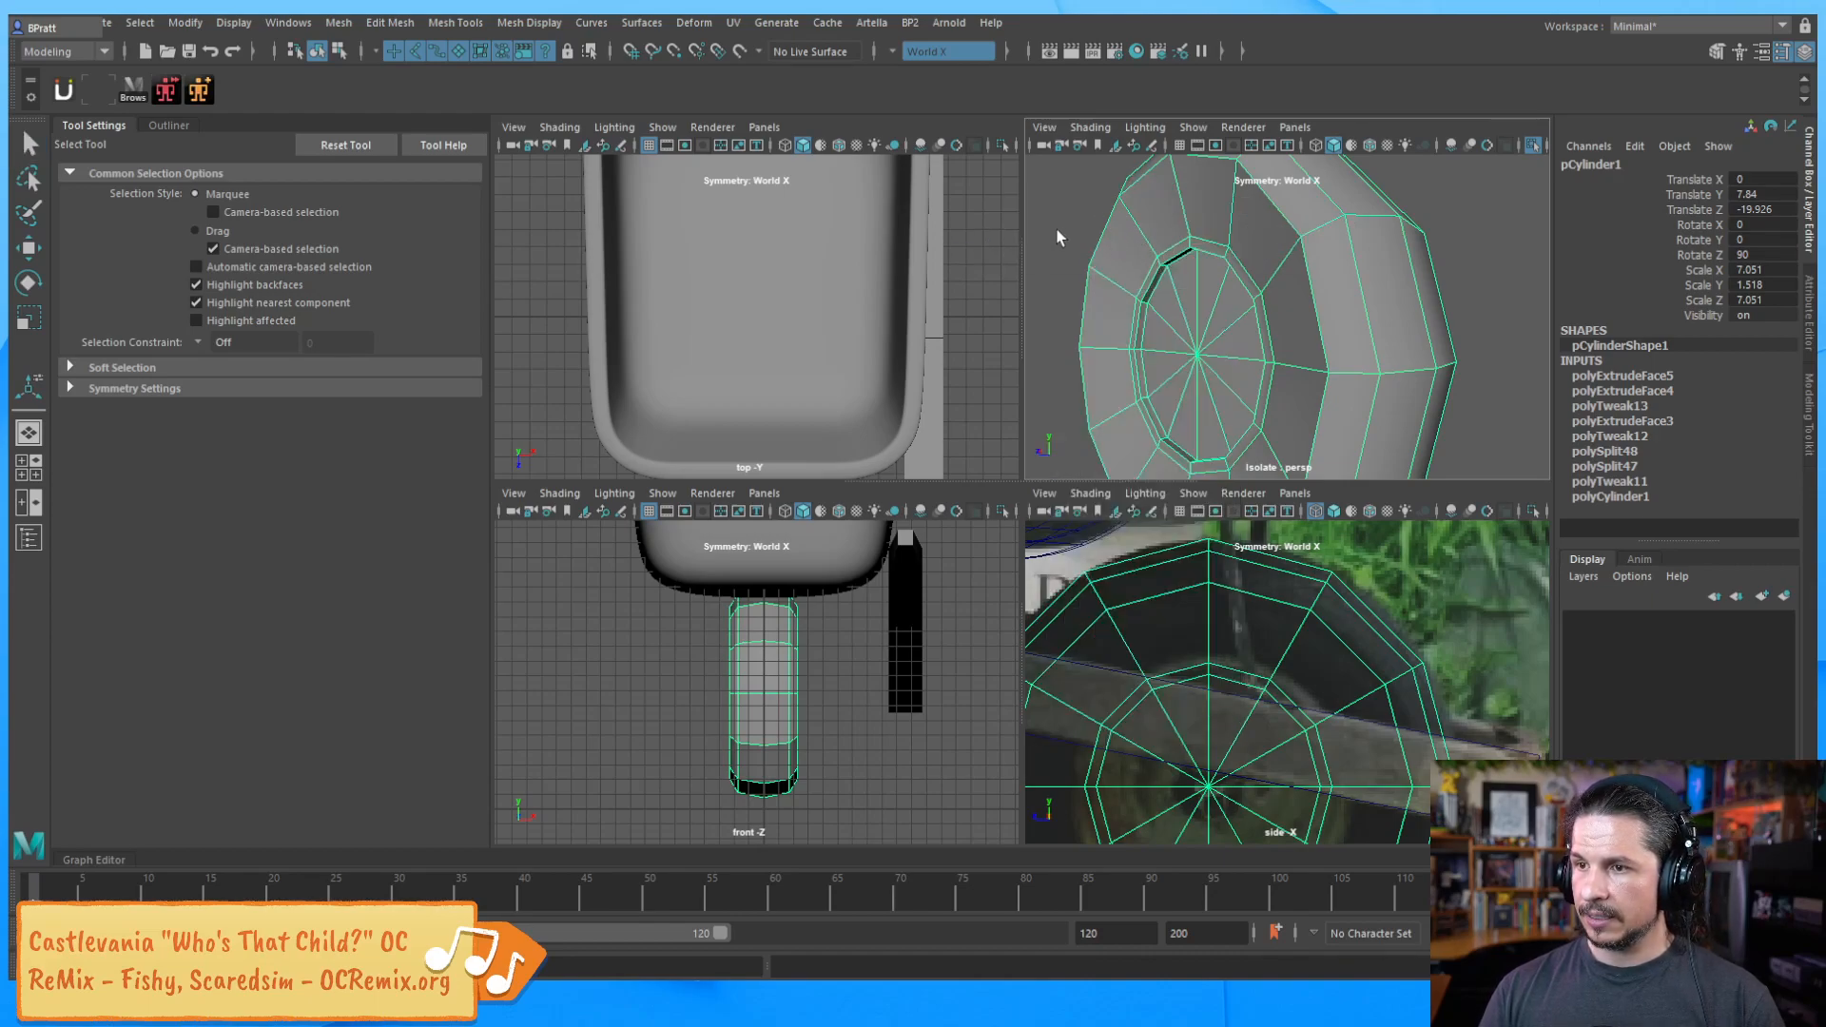
ctrl+click(1136, 232)
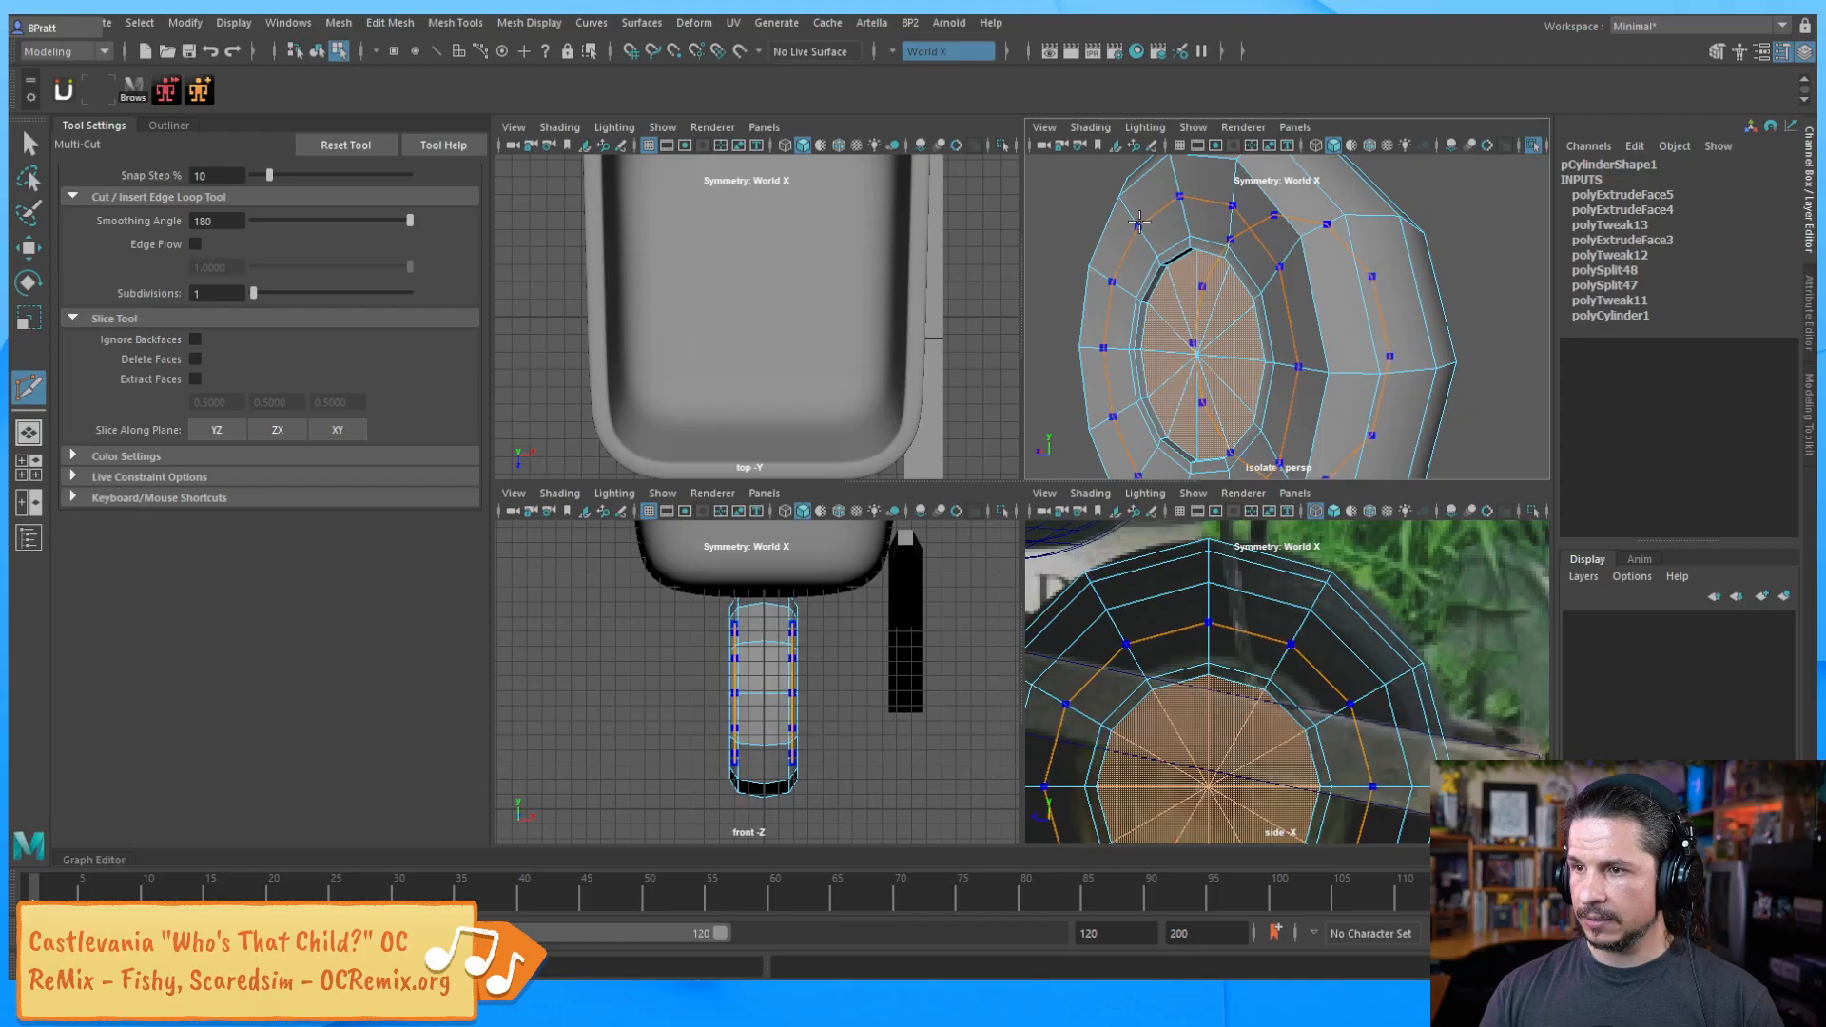
key(w)
key(r)
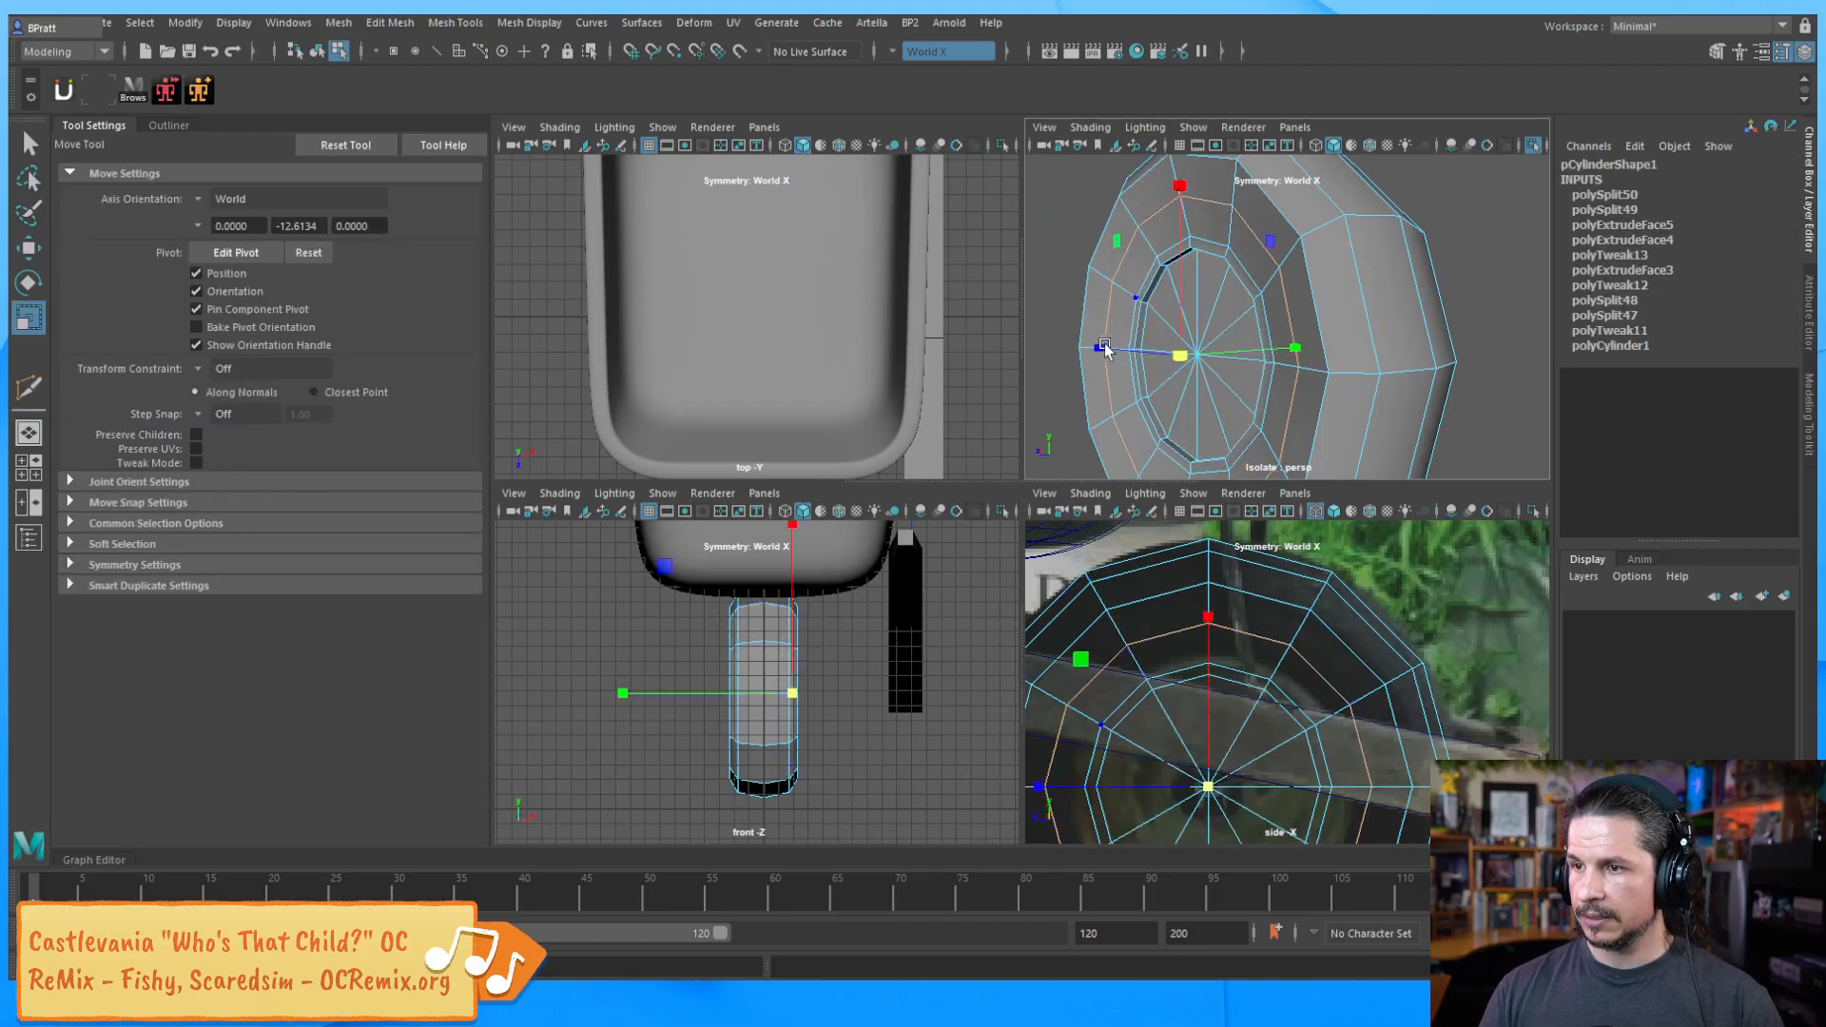
key(e)
key(w)
drag(1073, 361, 1152, 333)
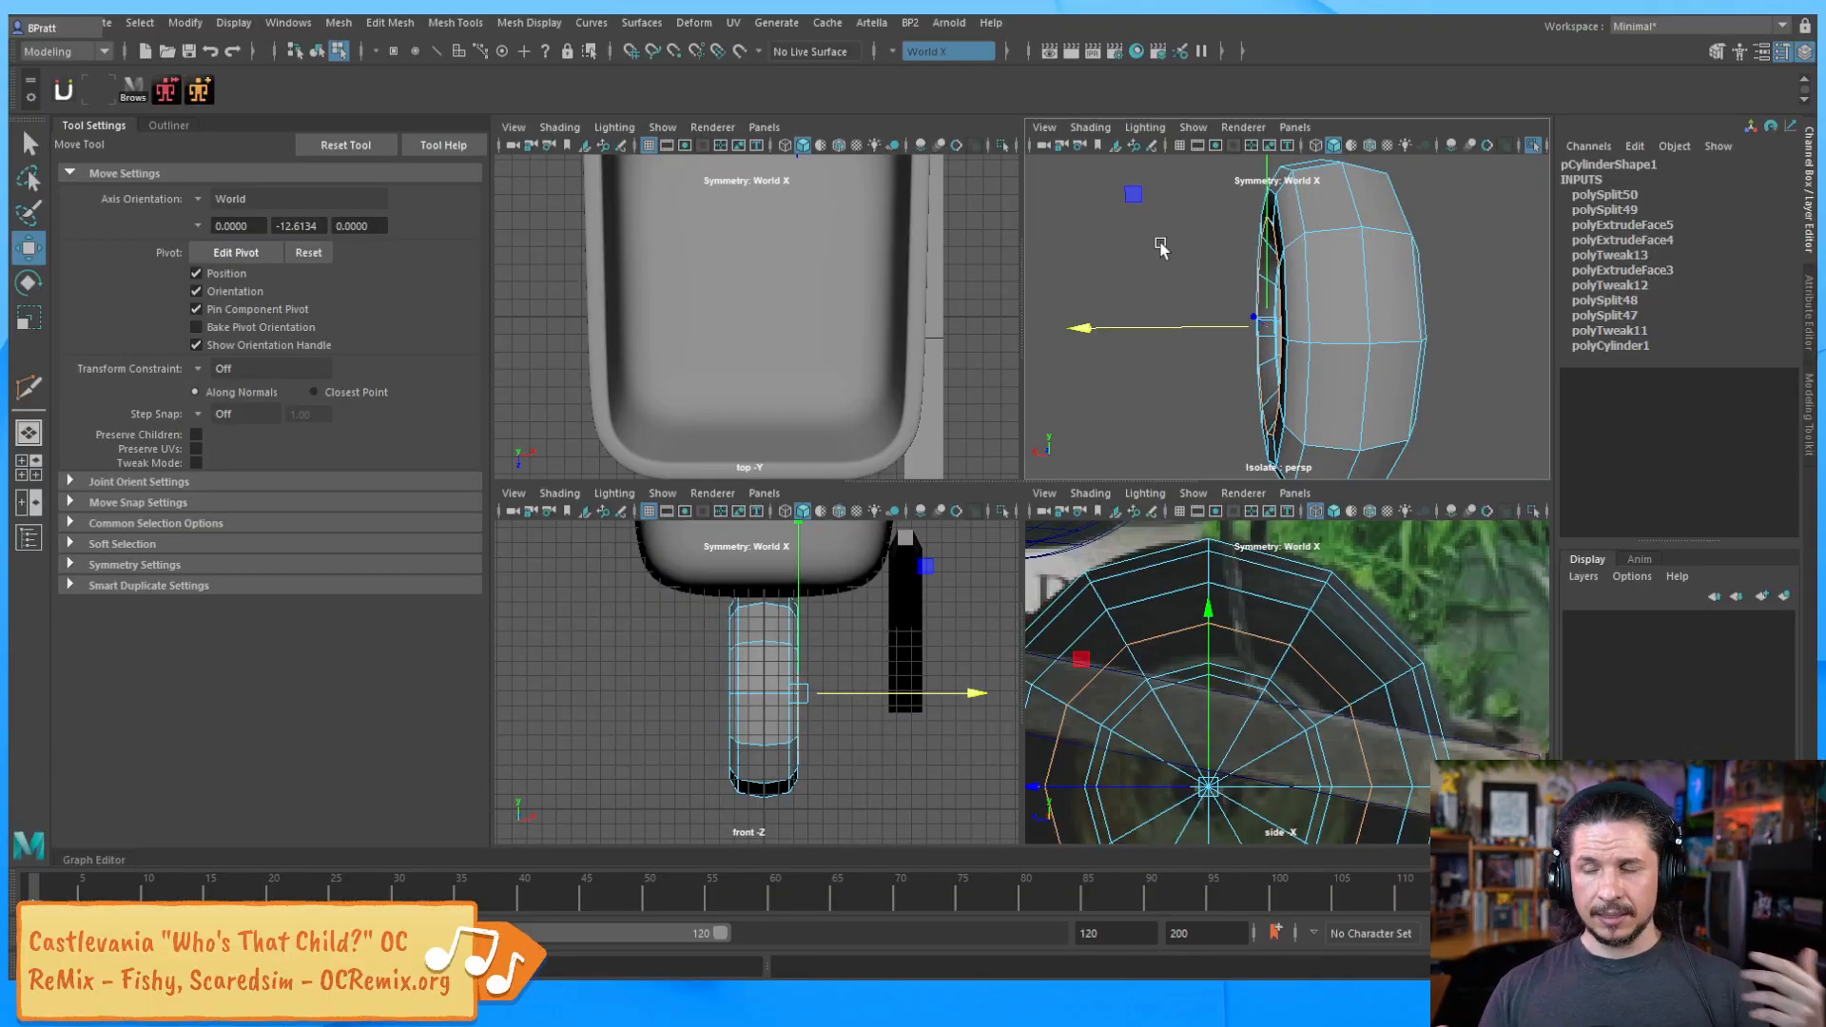
alt+drag(1227, 384, 1337, 305)
alt+right_drag(1337, 305, 1398, 346)
alt+drag(1398, 346, 1455, 360)
key(y)
click(1237, 238)
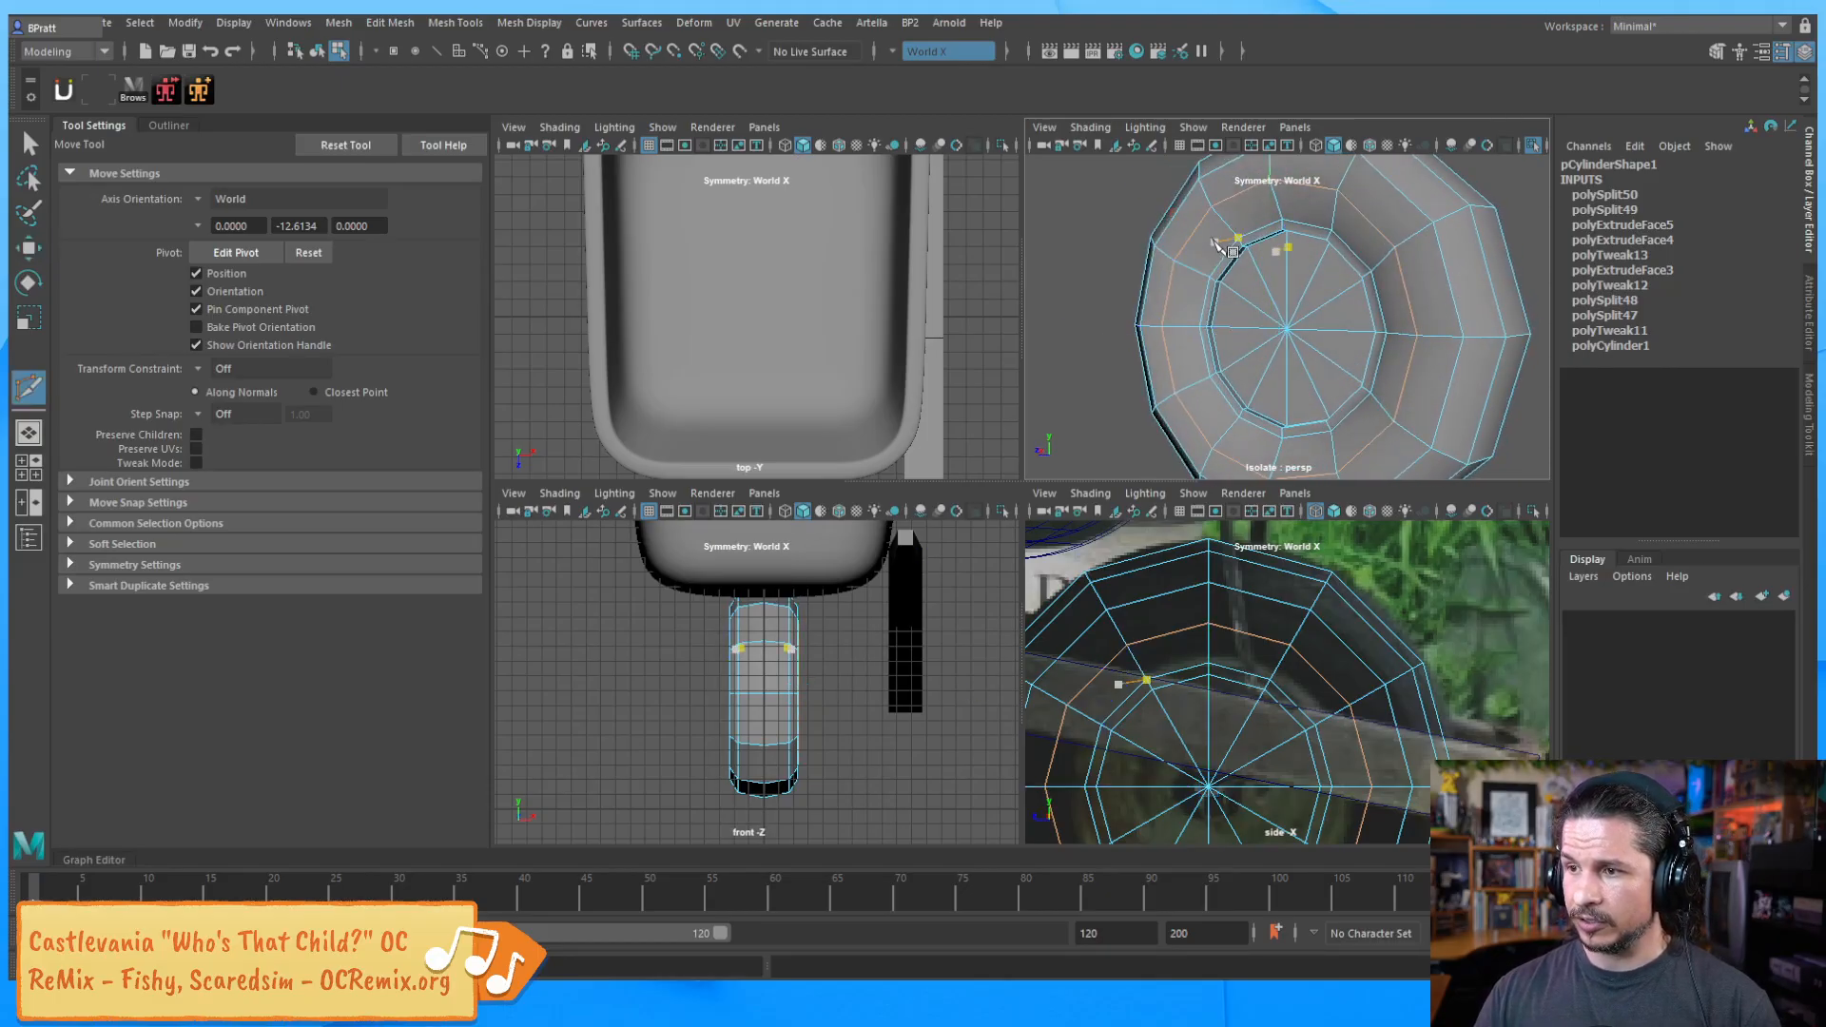
ctrl+click(1227, 224)
alt+drag(1384, 347, 1493, 373)
key(F8)
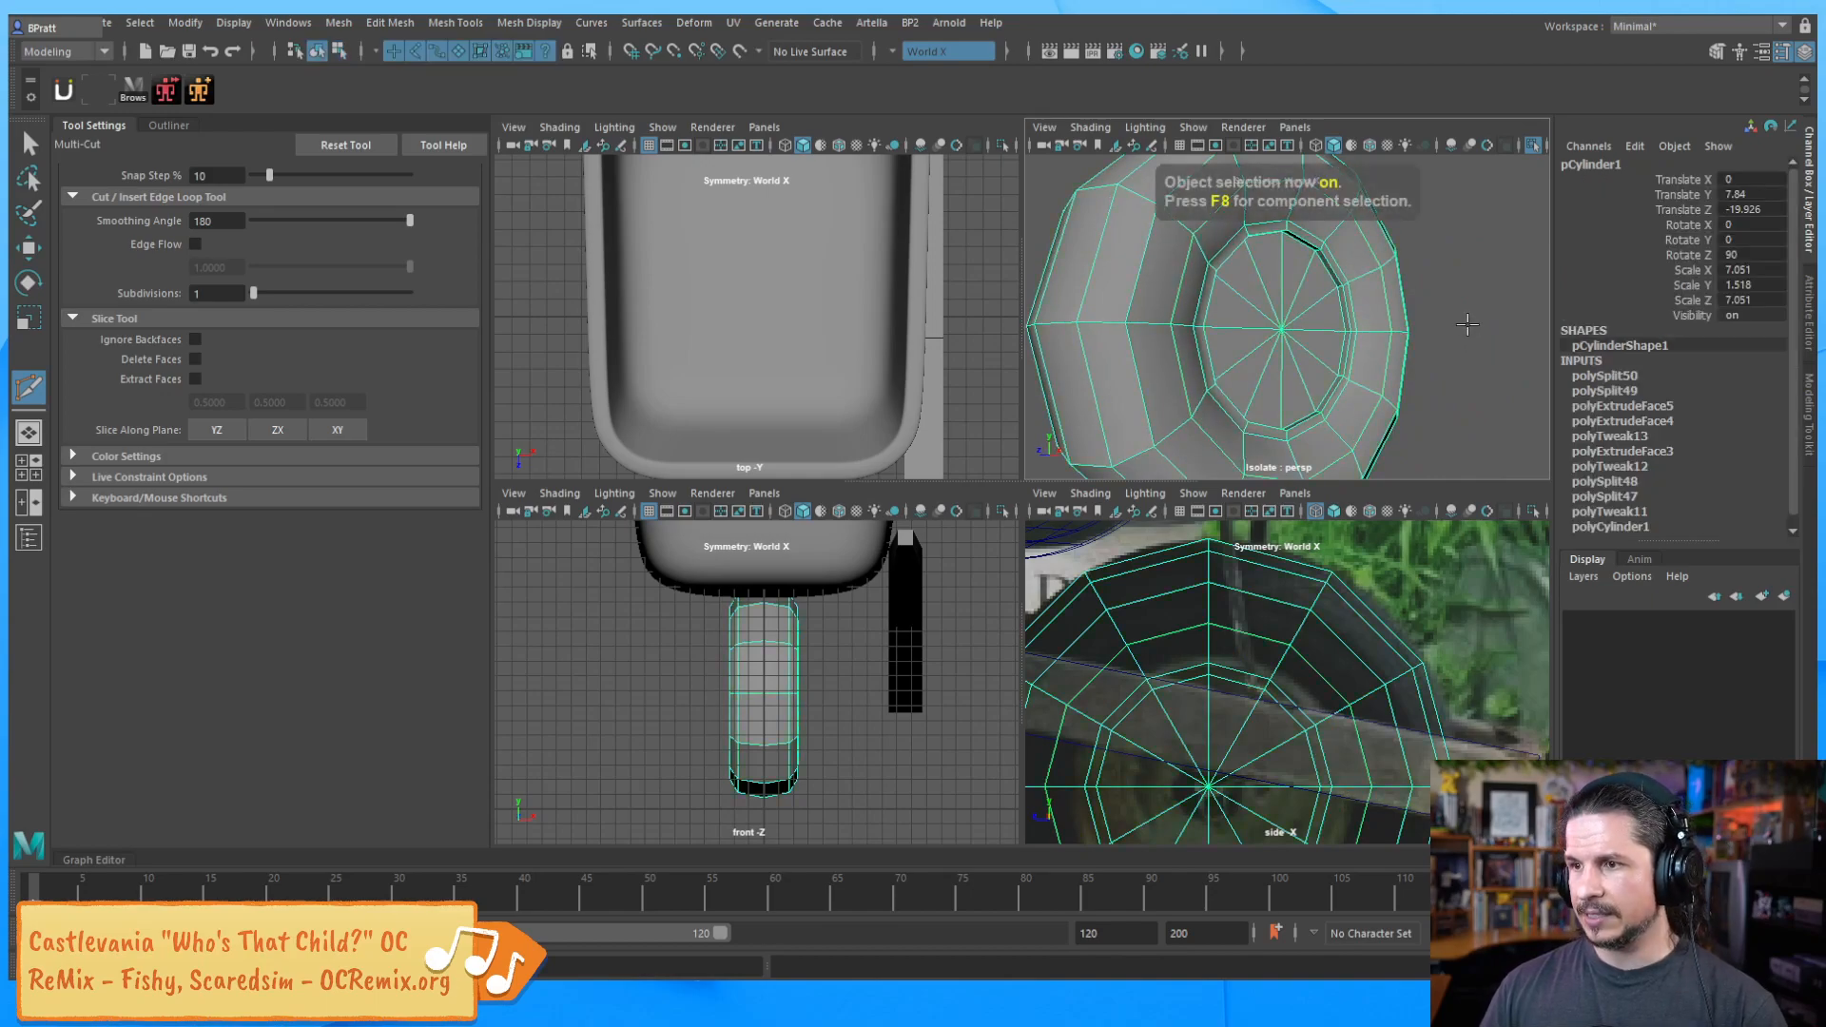
Preview the wheel smoothed from several angles, then return it to the unsmoothed display
click(1465, 347)
scroll(1203, 380, down, 3)
key(w)
click(1236, 382)
key(3)
click(1405, 444)
alt+drag(1401, 444, 1236, 409)
click(1272, 410)
key(3)
key(1)
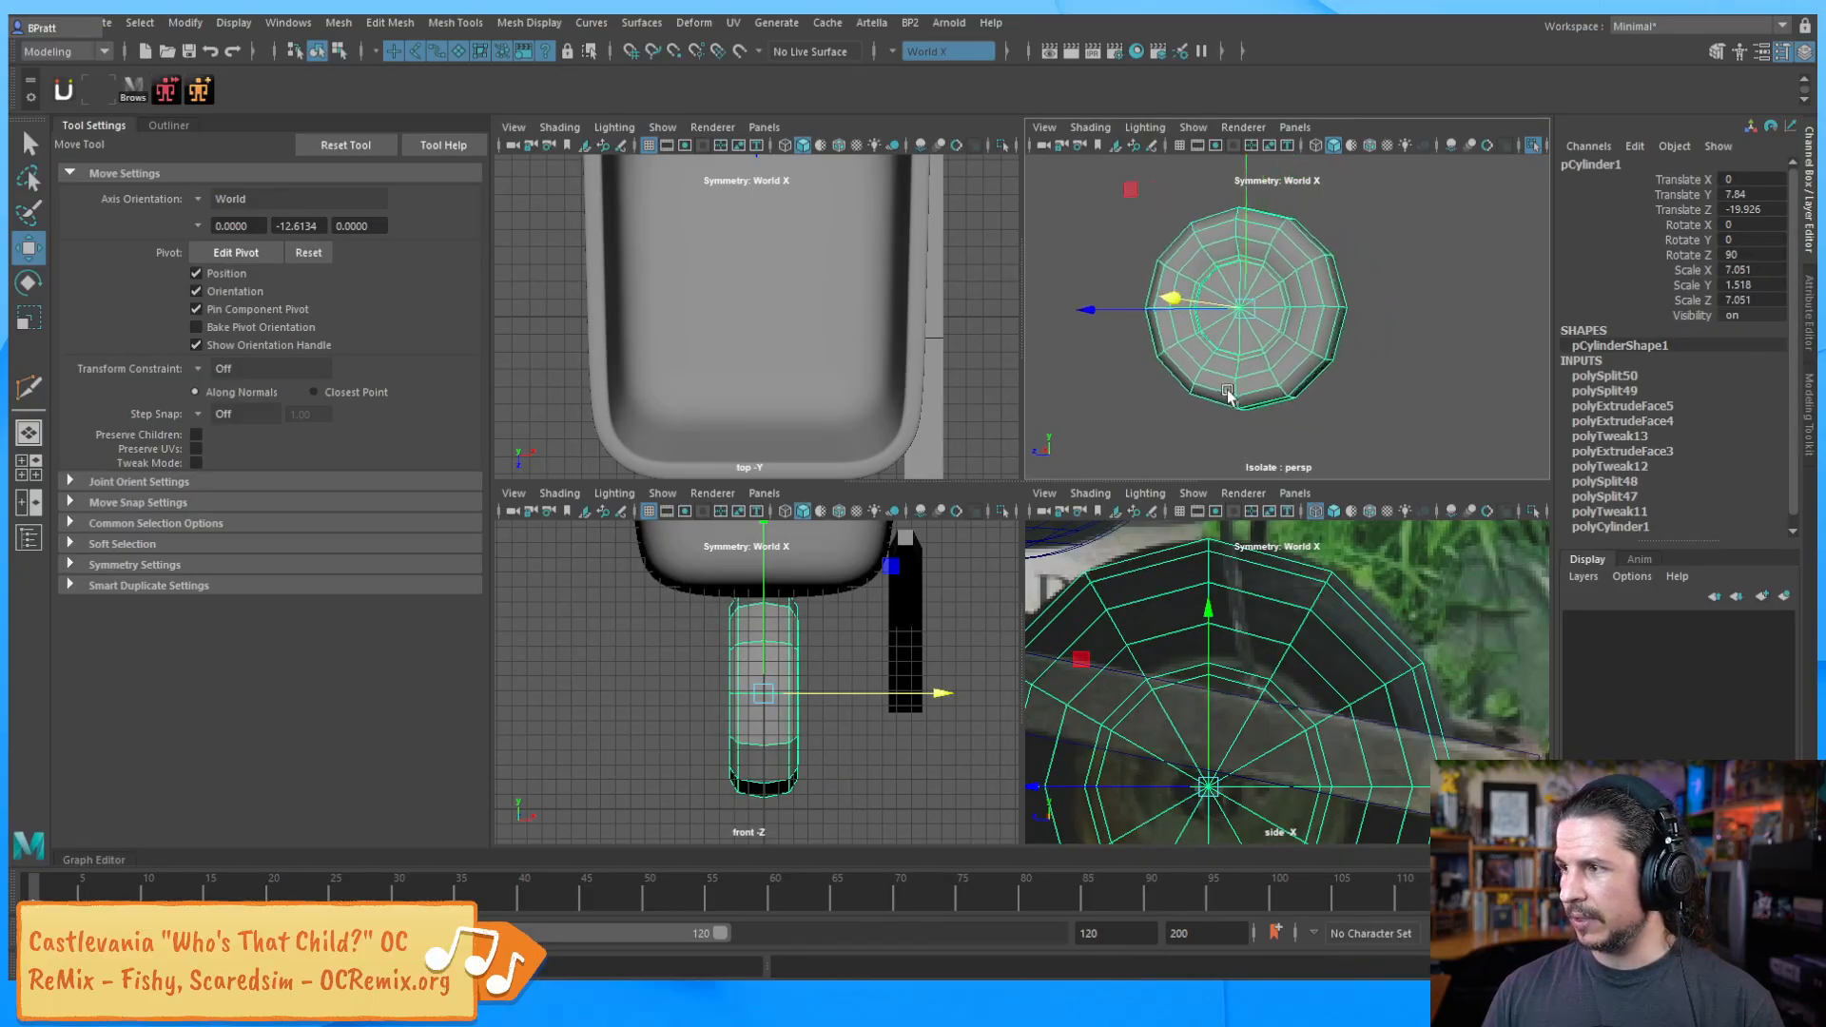
Bevel the edge loops where the tread meets the sidewalls with 2 segments and a fraction of 0.1
scroll(1284, 409, up, 5)
scroll(1236, 399, up, 2)
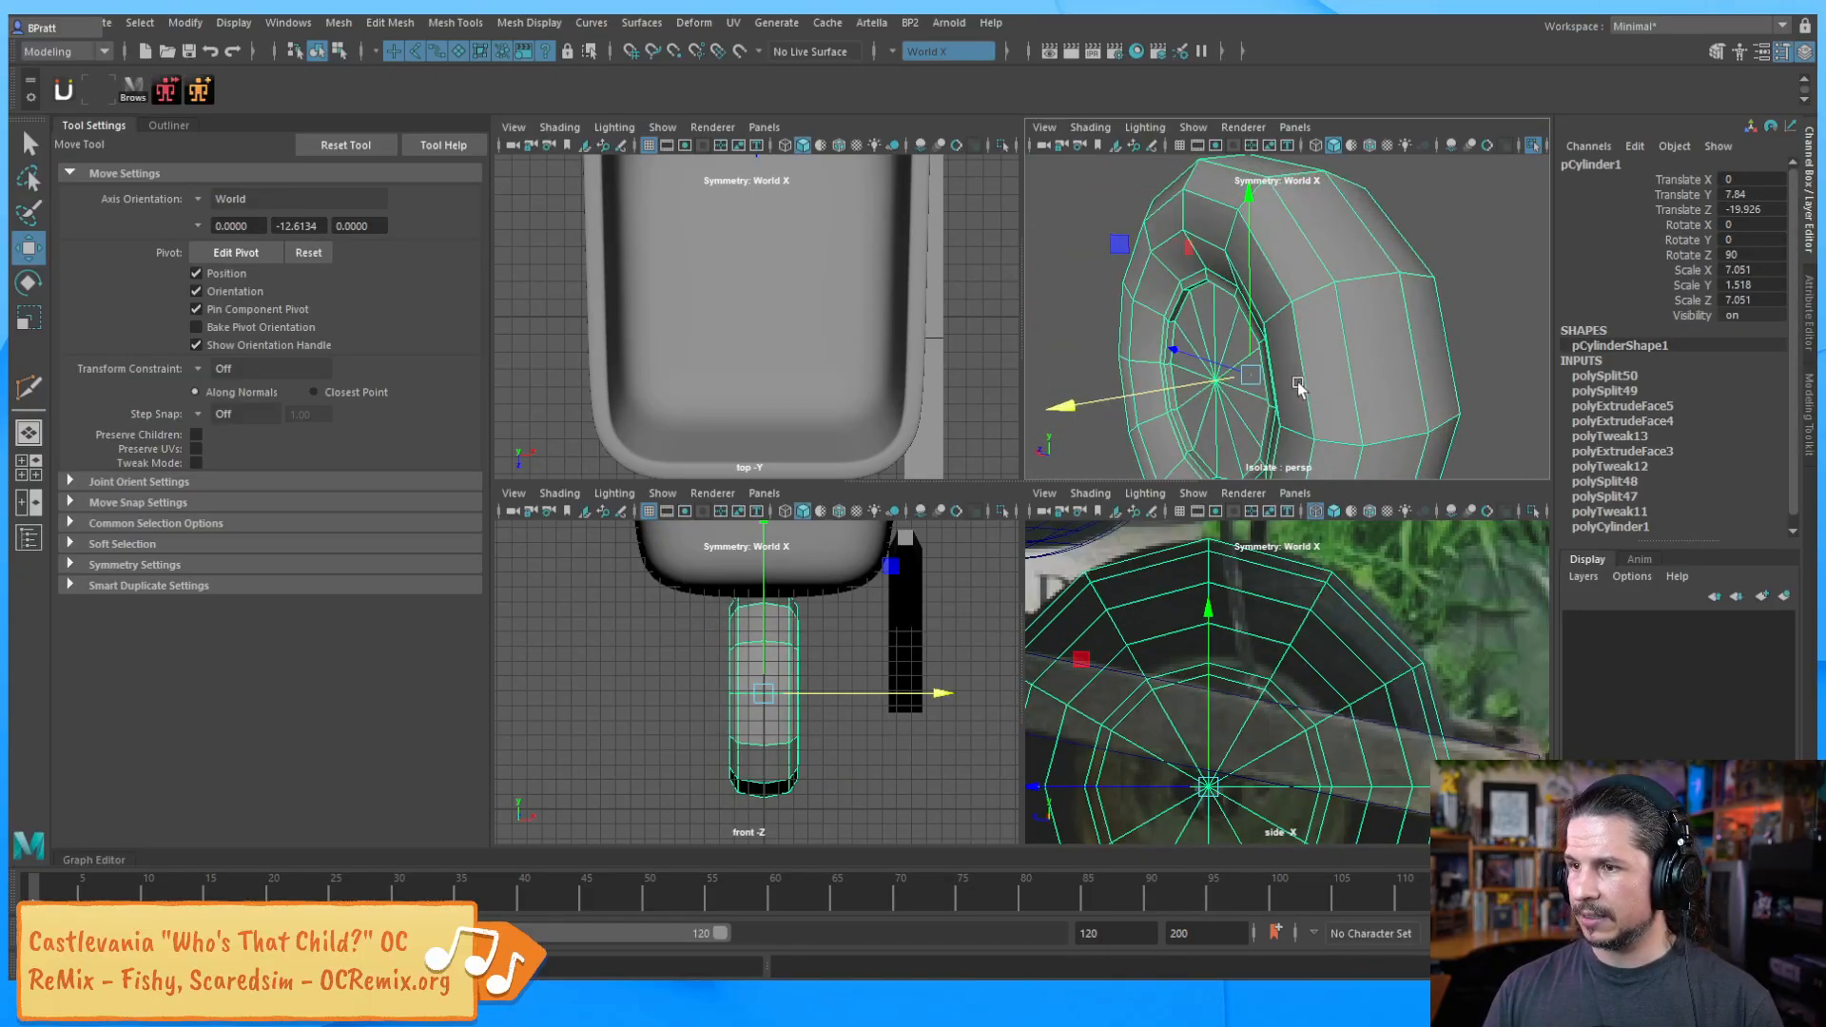
scroll(1296, 387, up, 2)
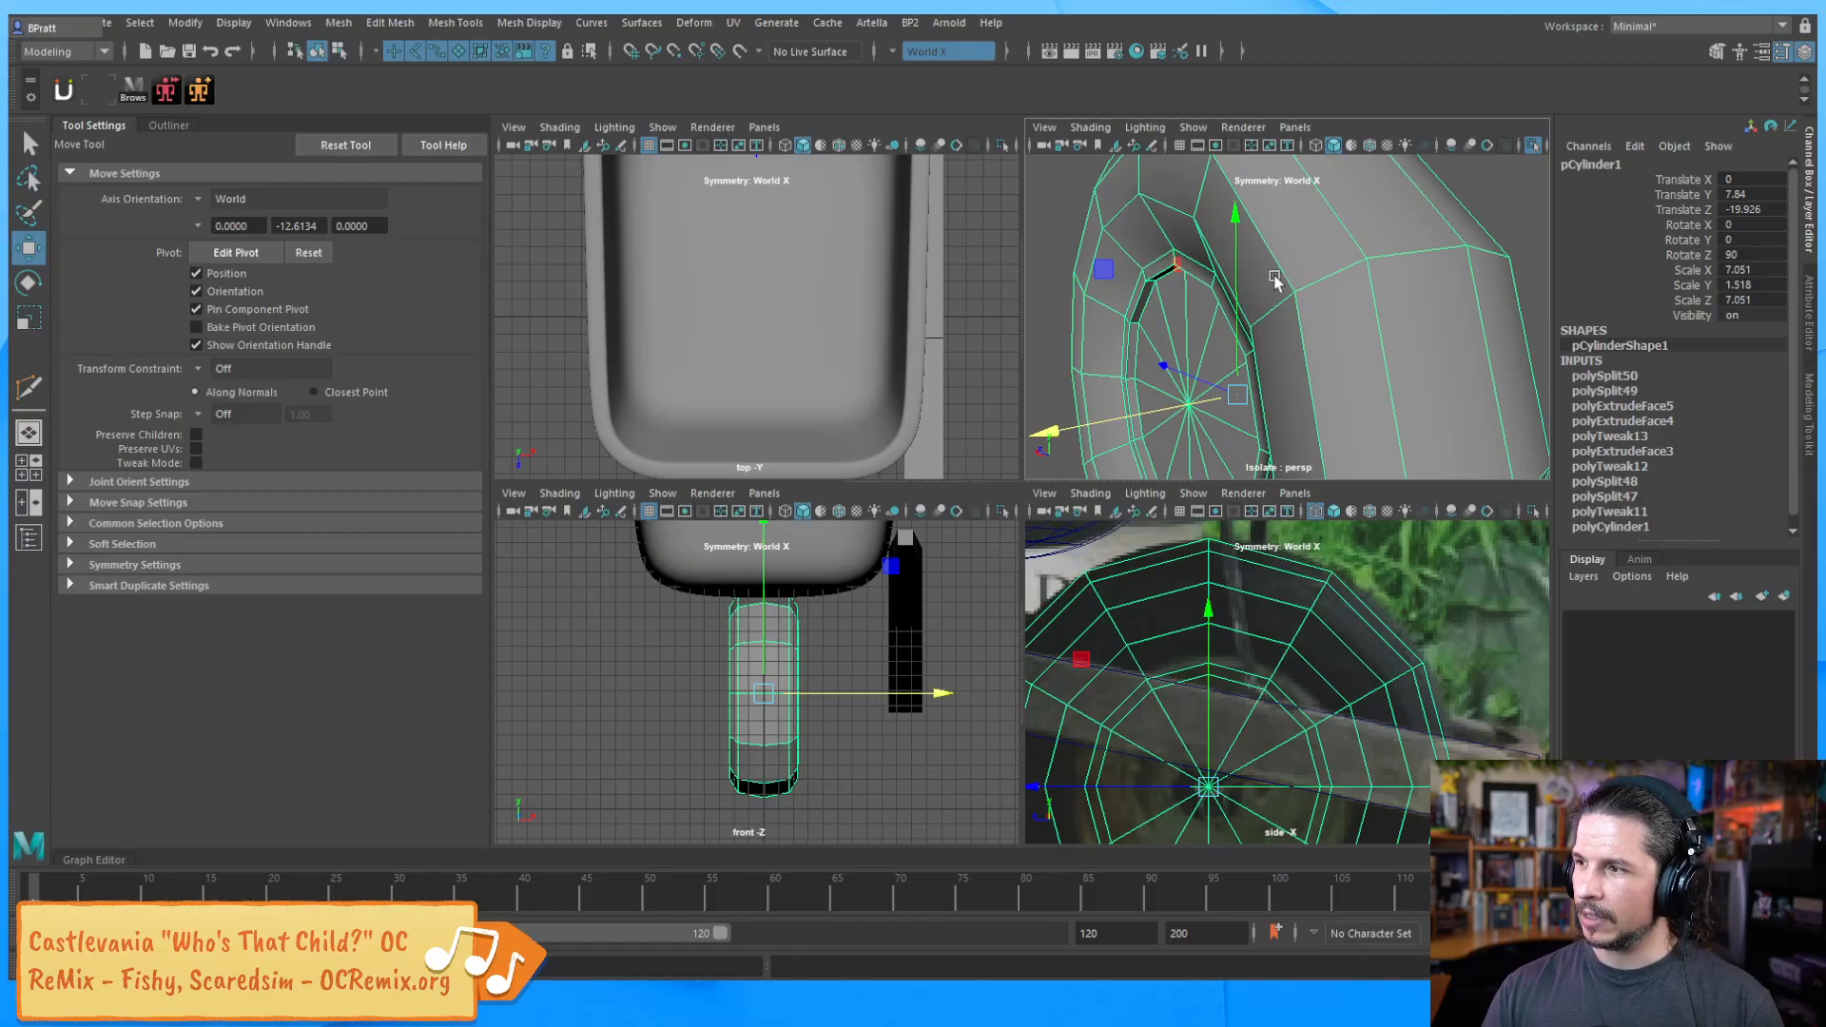
alt+middle_drag(1273, 273, 1276, 308)
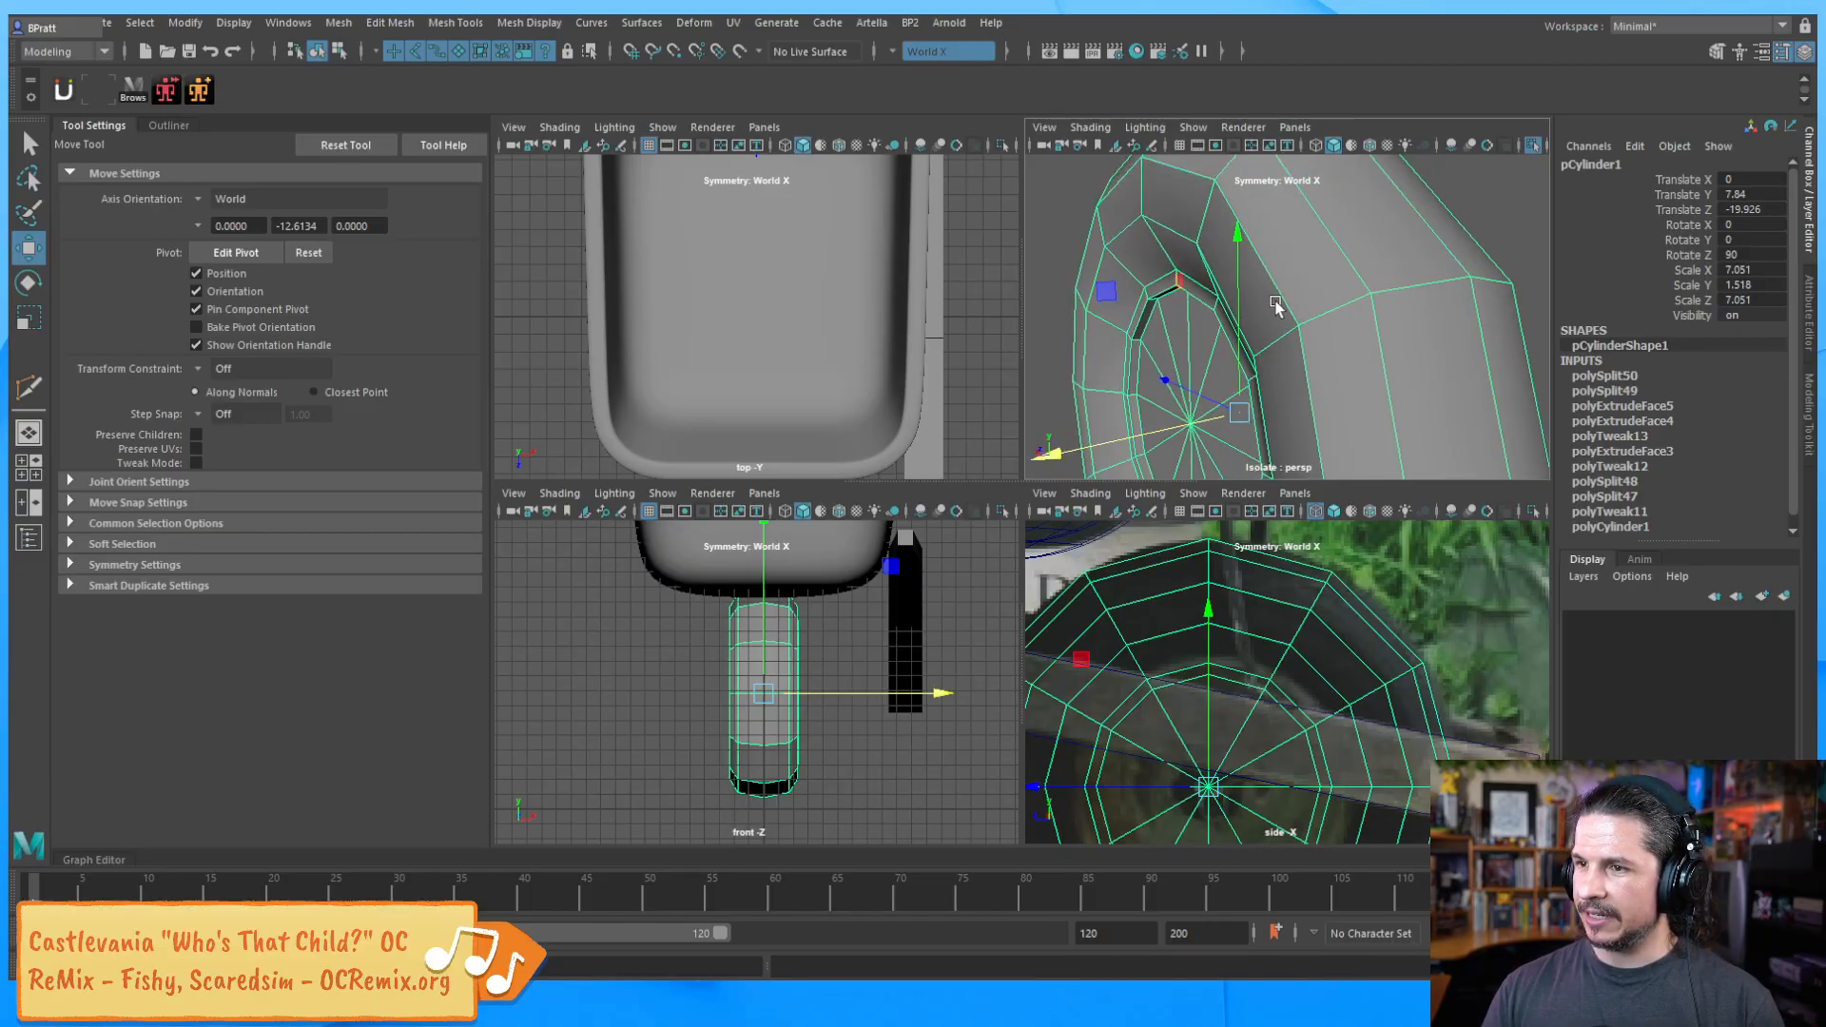
right_drag(1277, 302, 1273, 242)
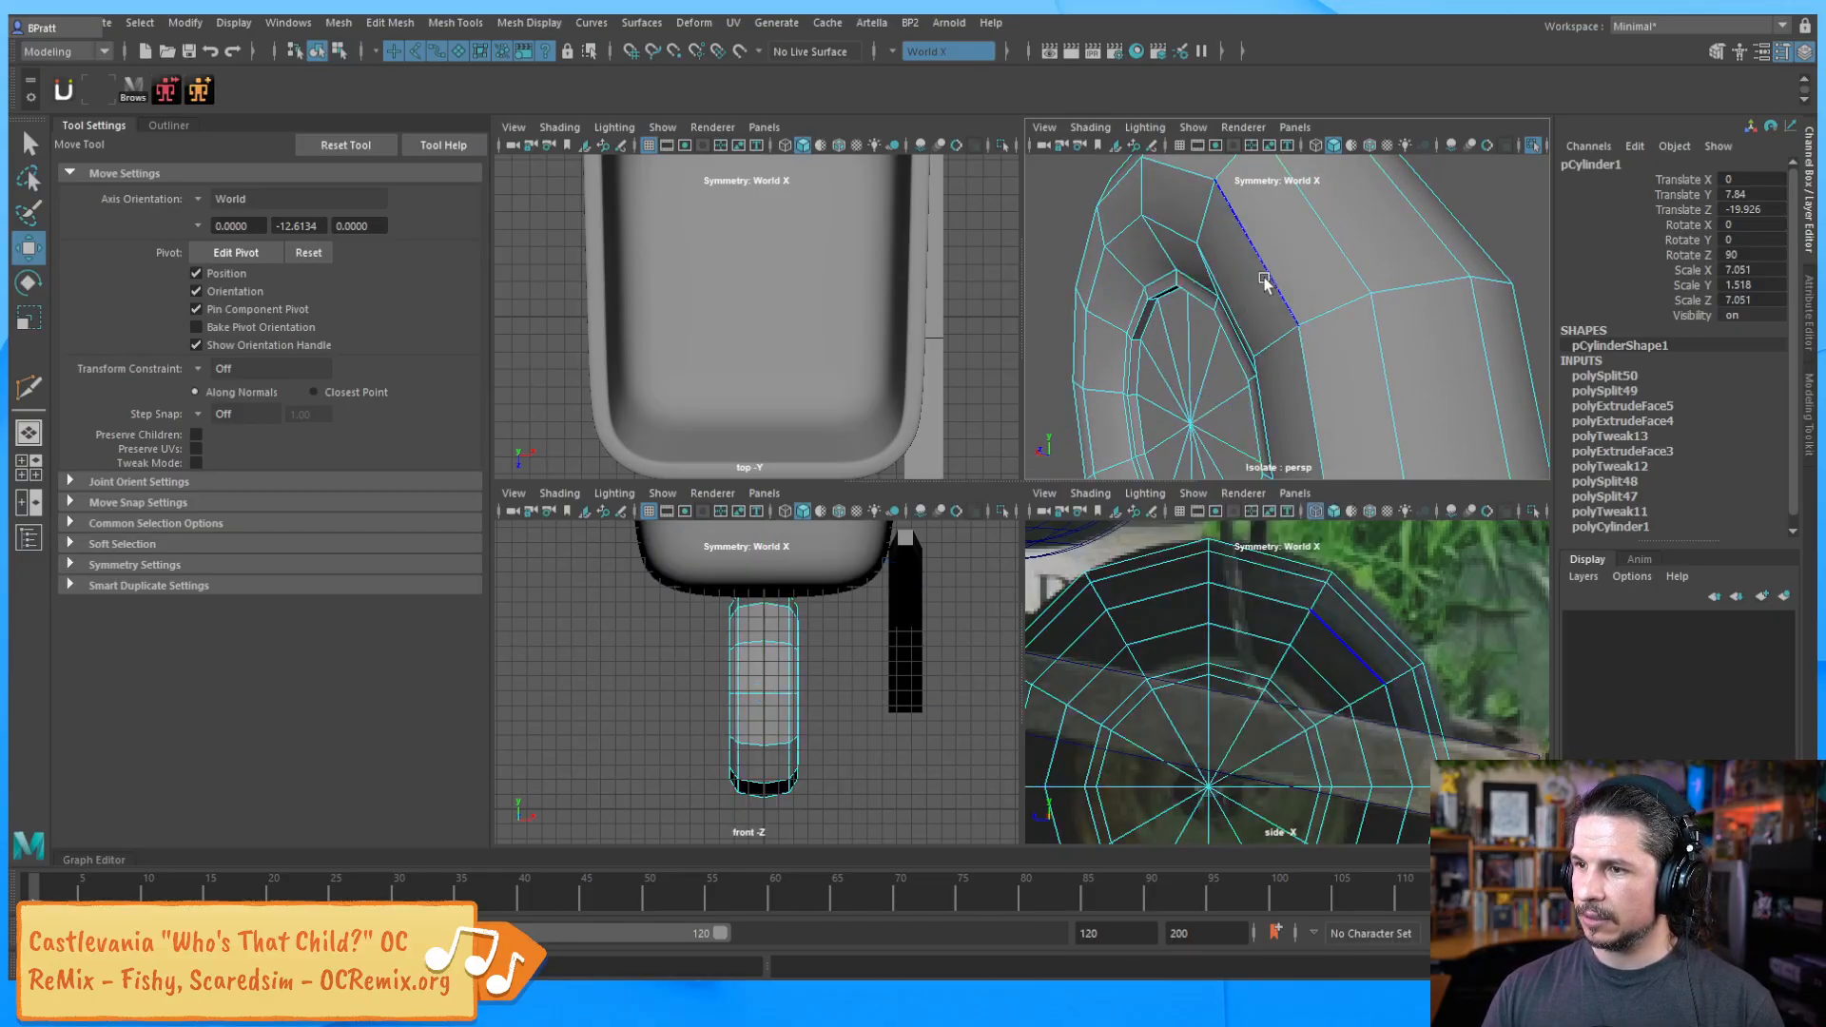
click(1274, 283)
shift+right_click(1267, 276)
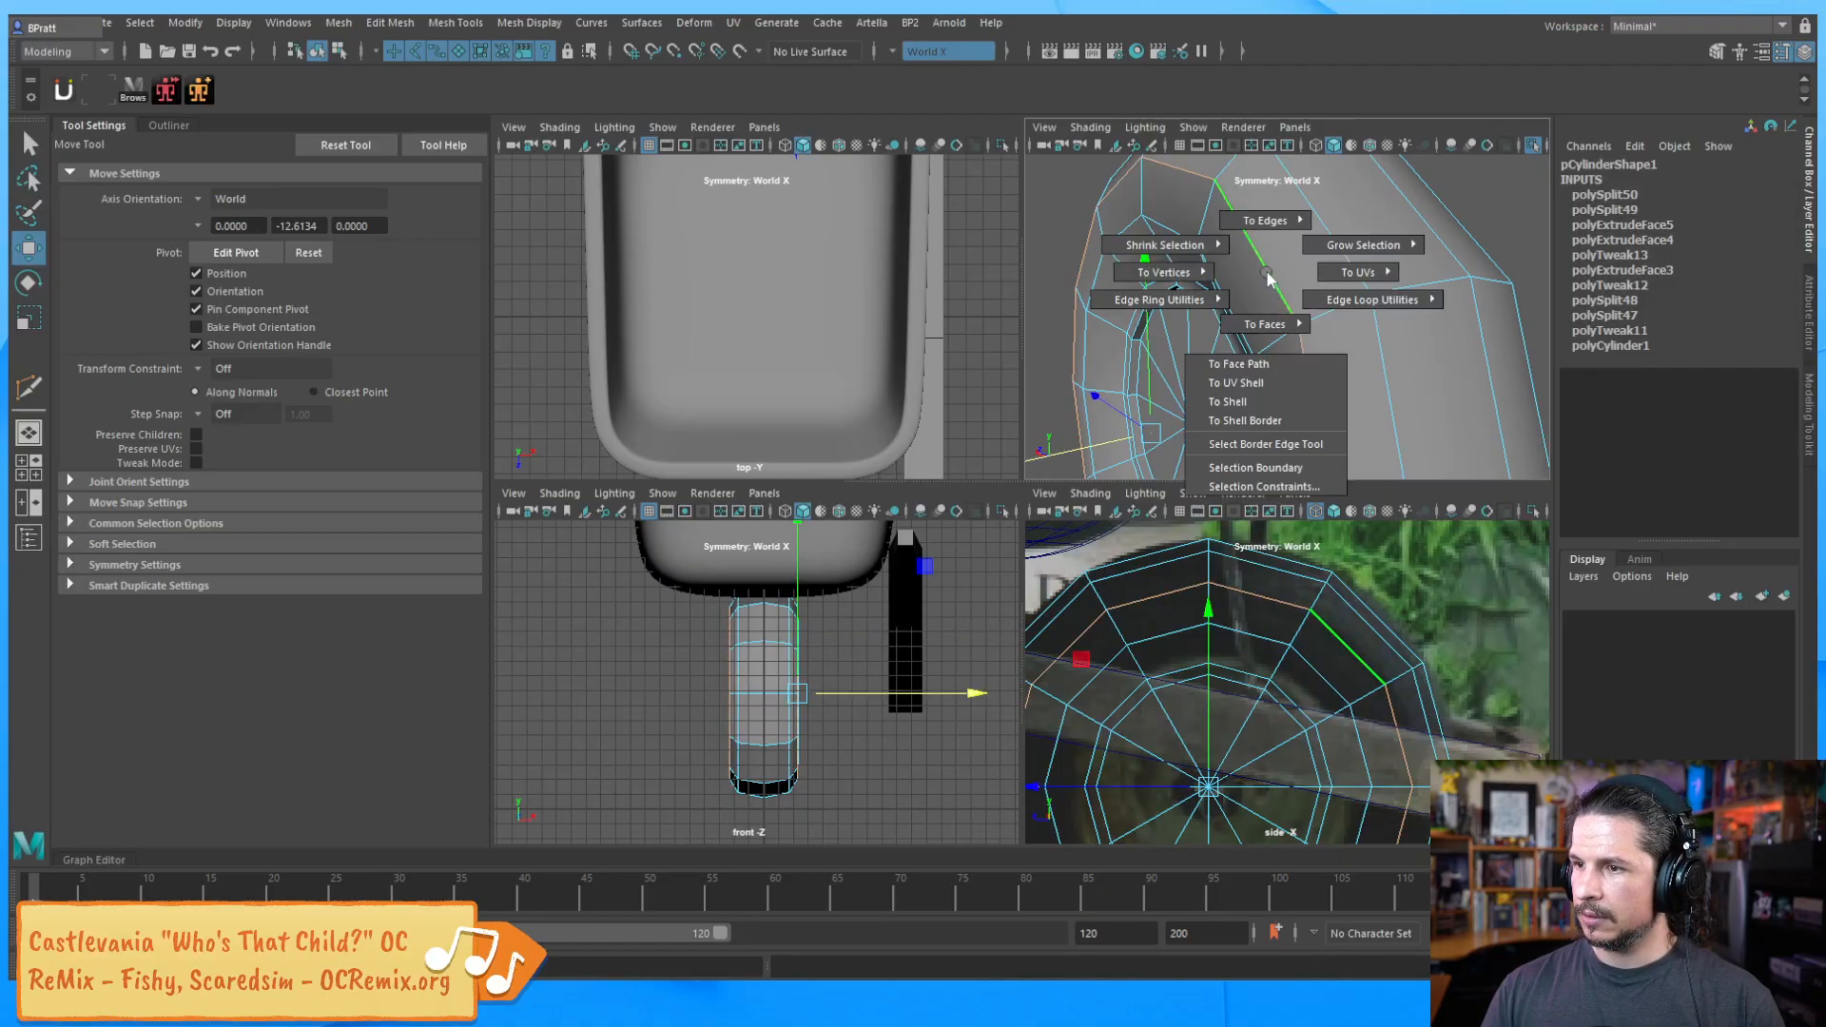
shift+right_drag(1265, 271, 1332, 270)
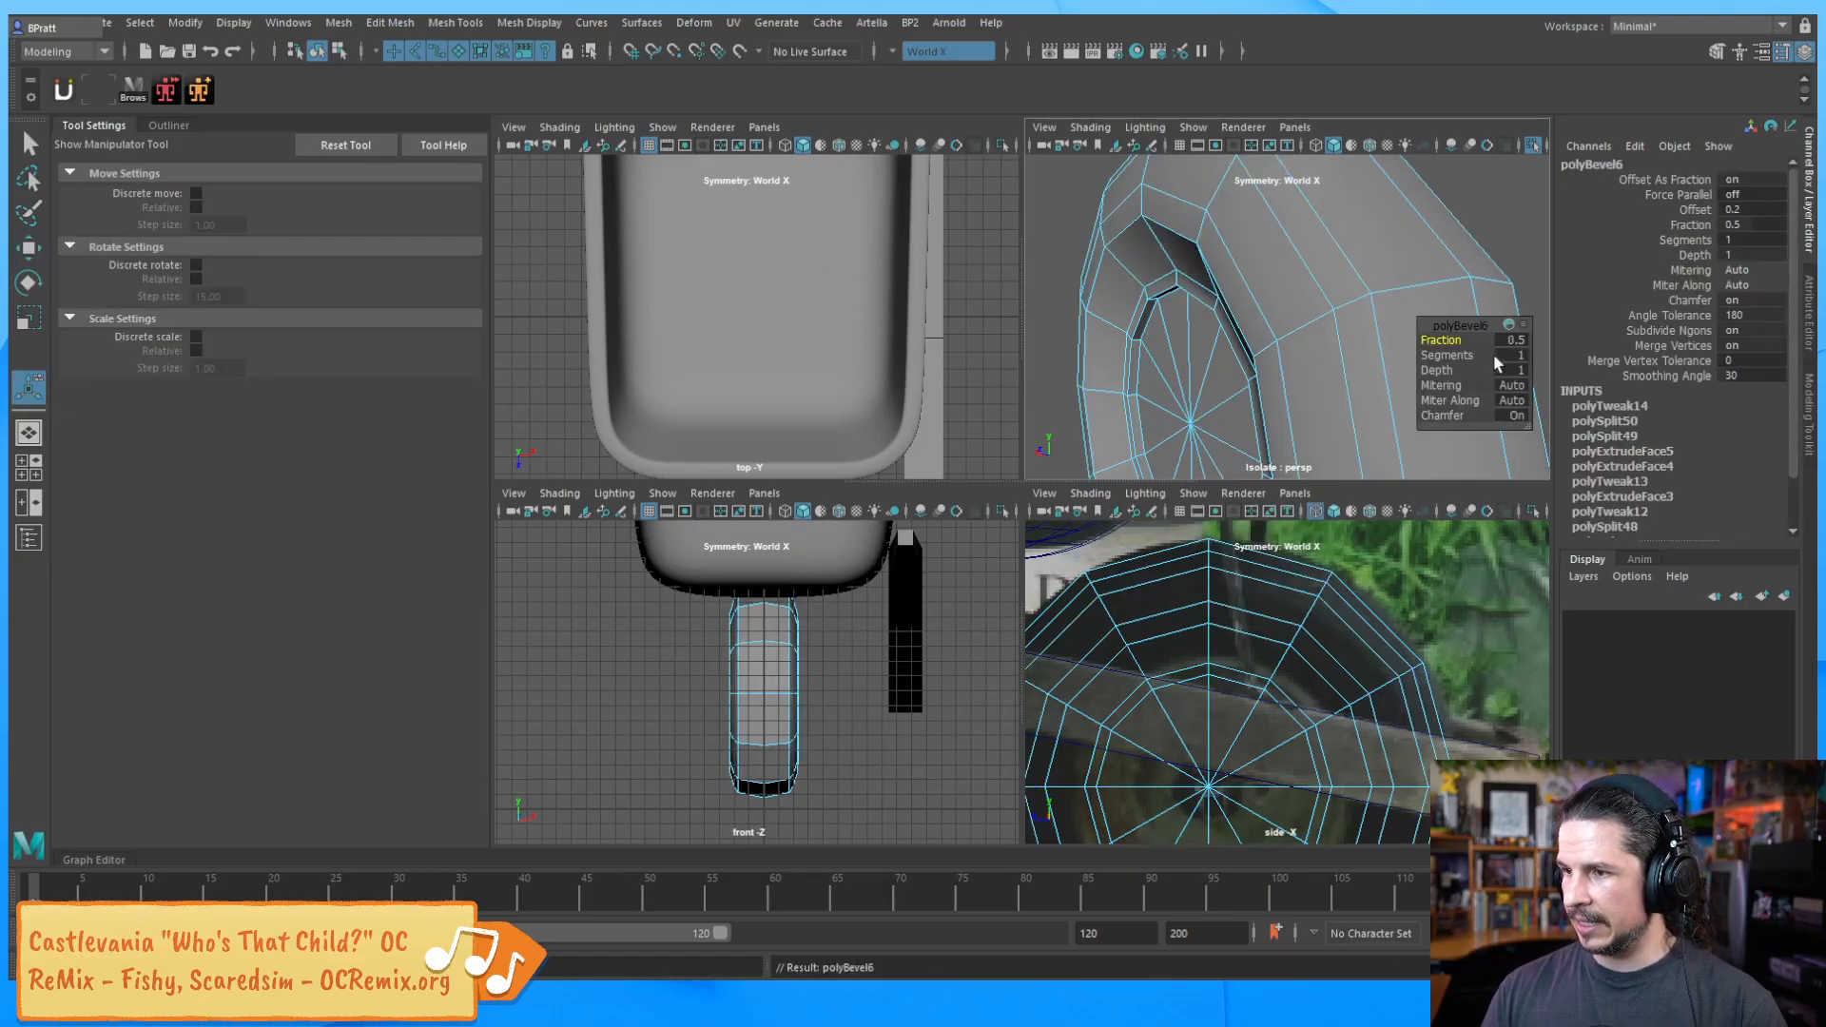
key(Return)
drag(1441, 340, 1415, 340)
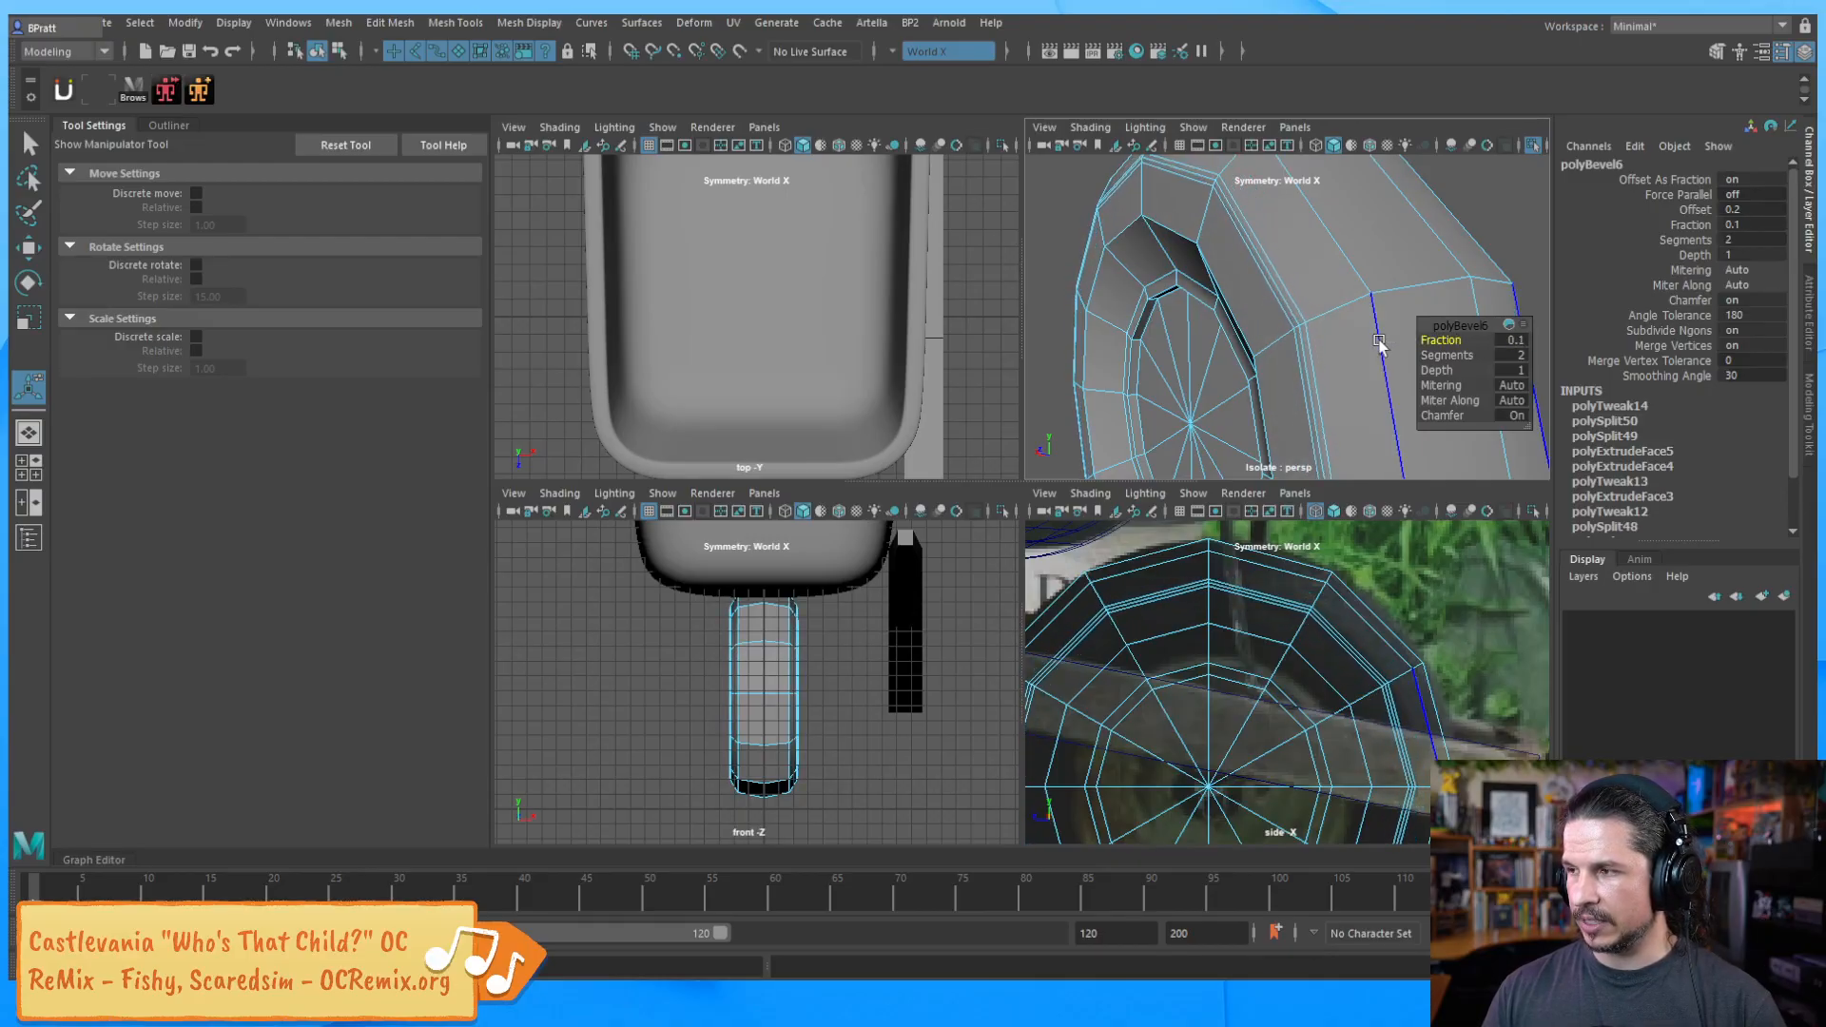
Turn on smooth preview for the wheel, deselect it and examine the rounded tyre from the side
key(q)
key(F8)
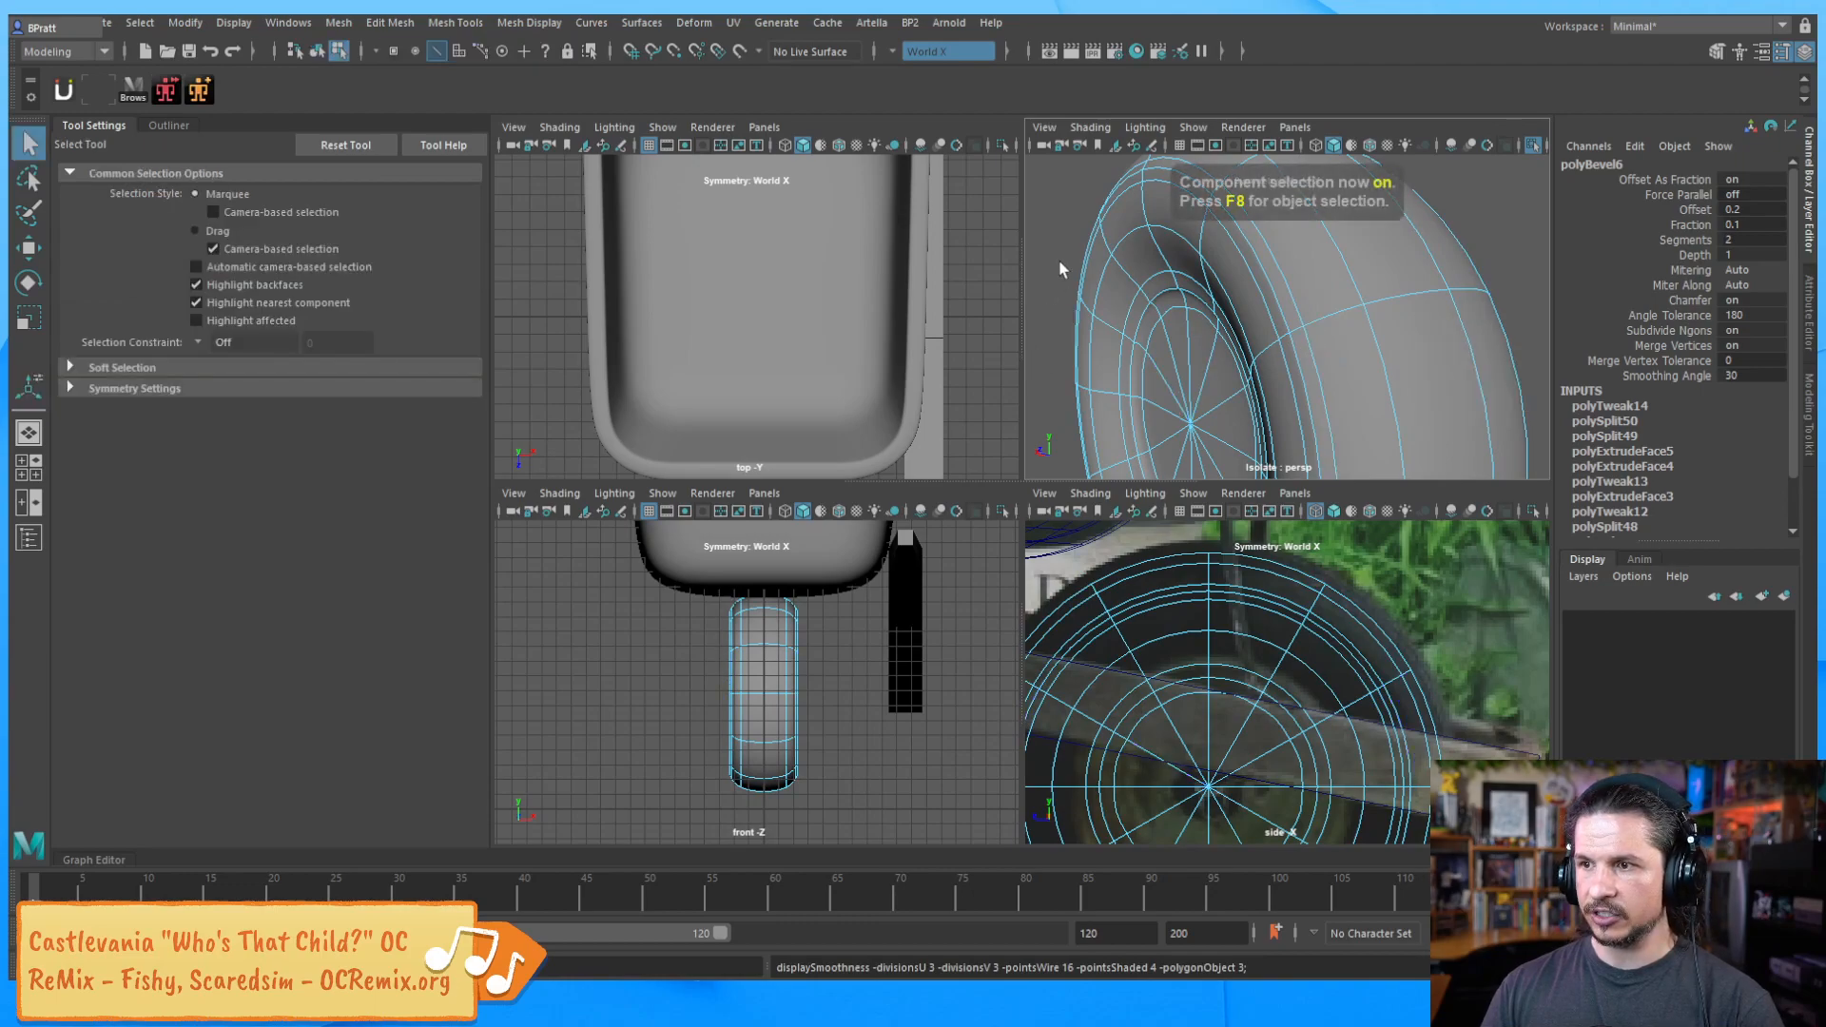
click(1057, 260)
alt+right_drag(1287, 276, 1129, 364)
mouse_move(1128, 364)
alt+mouse_down()
mouse_move(1304, 427)
mouse_move(1398, 427)
mouse_move(1437, 365)
mouse_move(1296, 346)
mouse_move(1161, 391)
mouse_move(1123, 383)
alt+mouse_up()
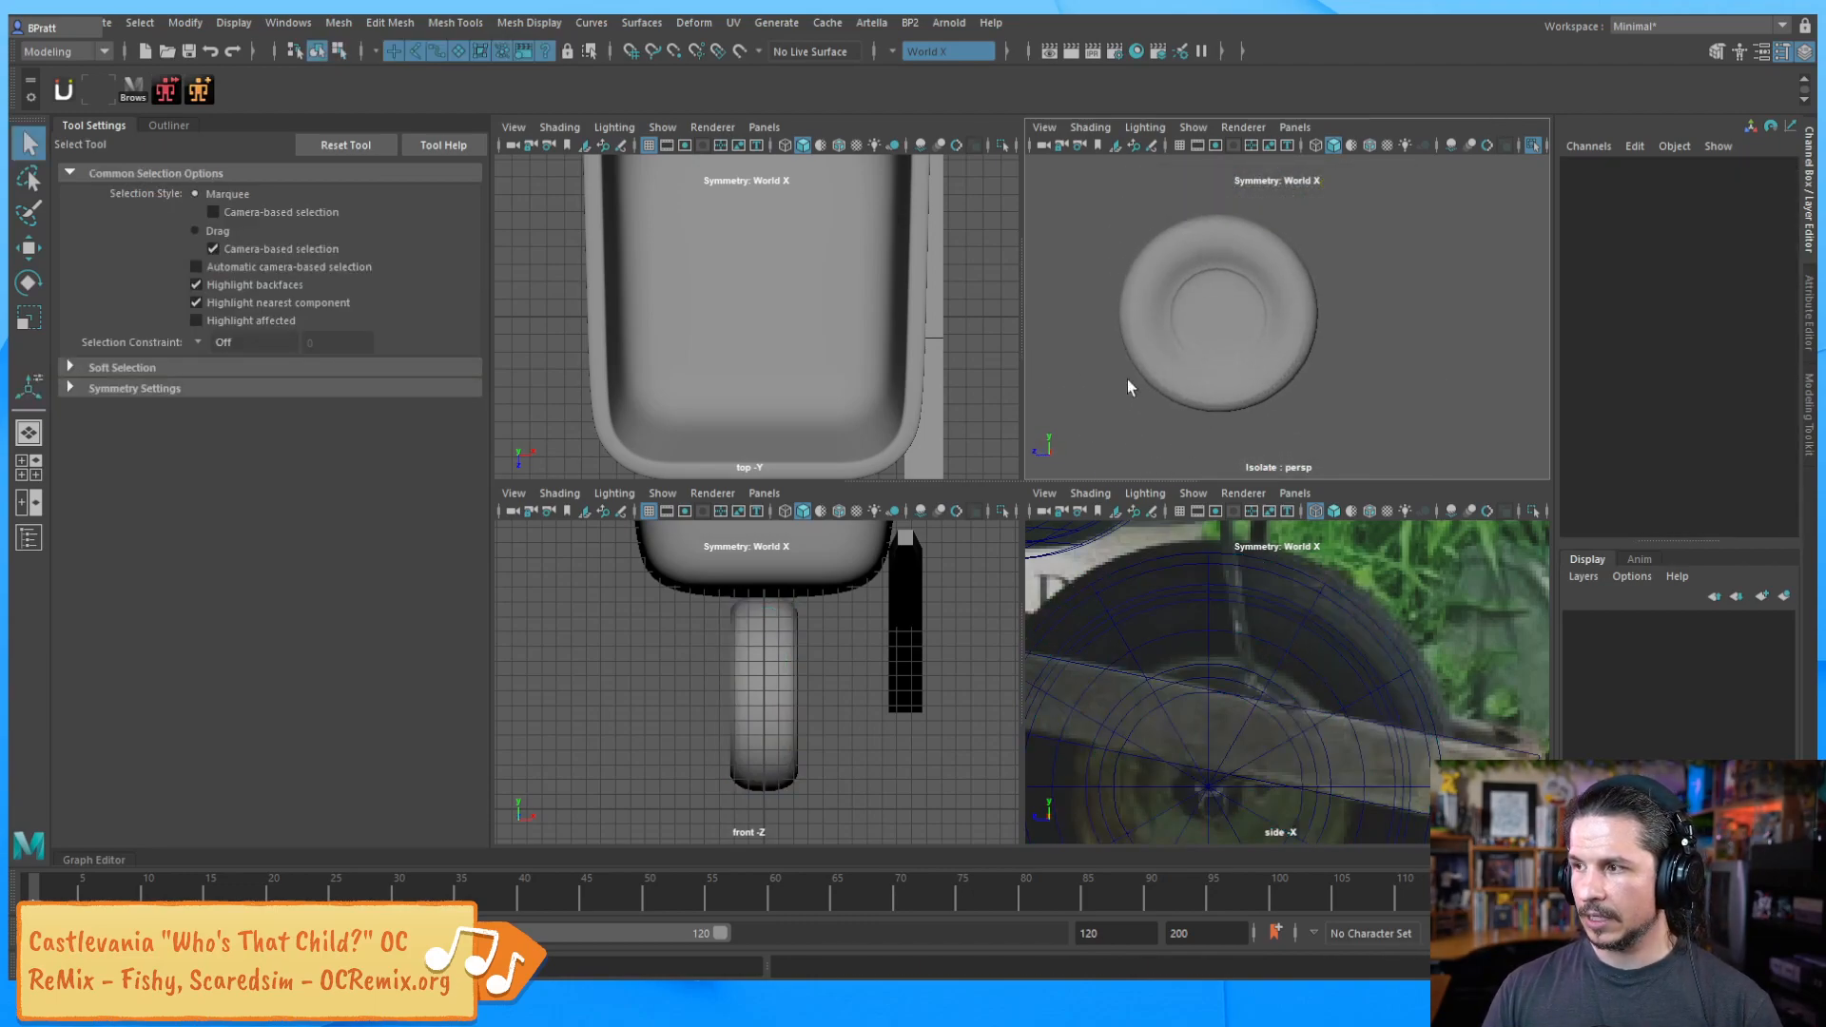
Insert an edge loop on each sidewall just outside the hub recess with Multi-Cut, checking the loop's placement and returning to object mode
click(1189, 359)
alt+right_drag(1188, 358, 1450, 366)
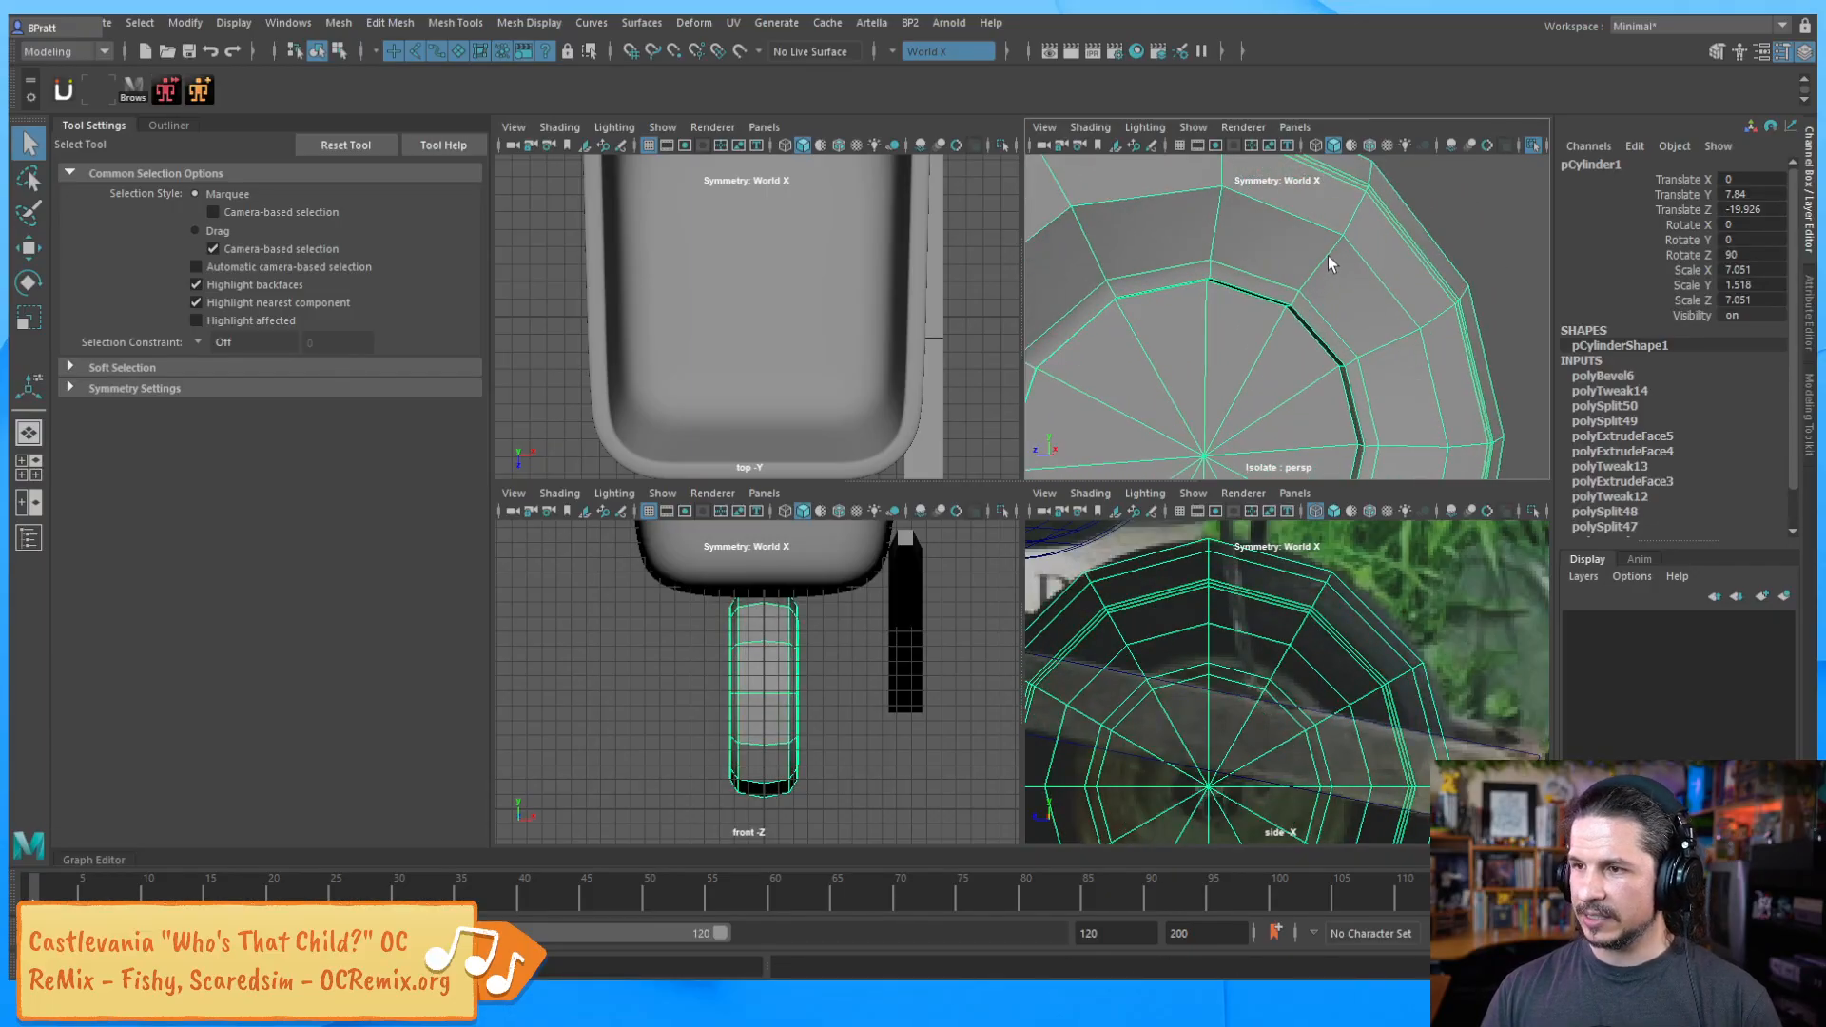
shift+right_drag(1329, 257, 1236, 259)
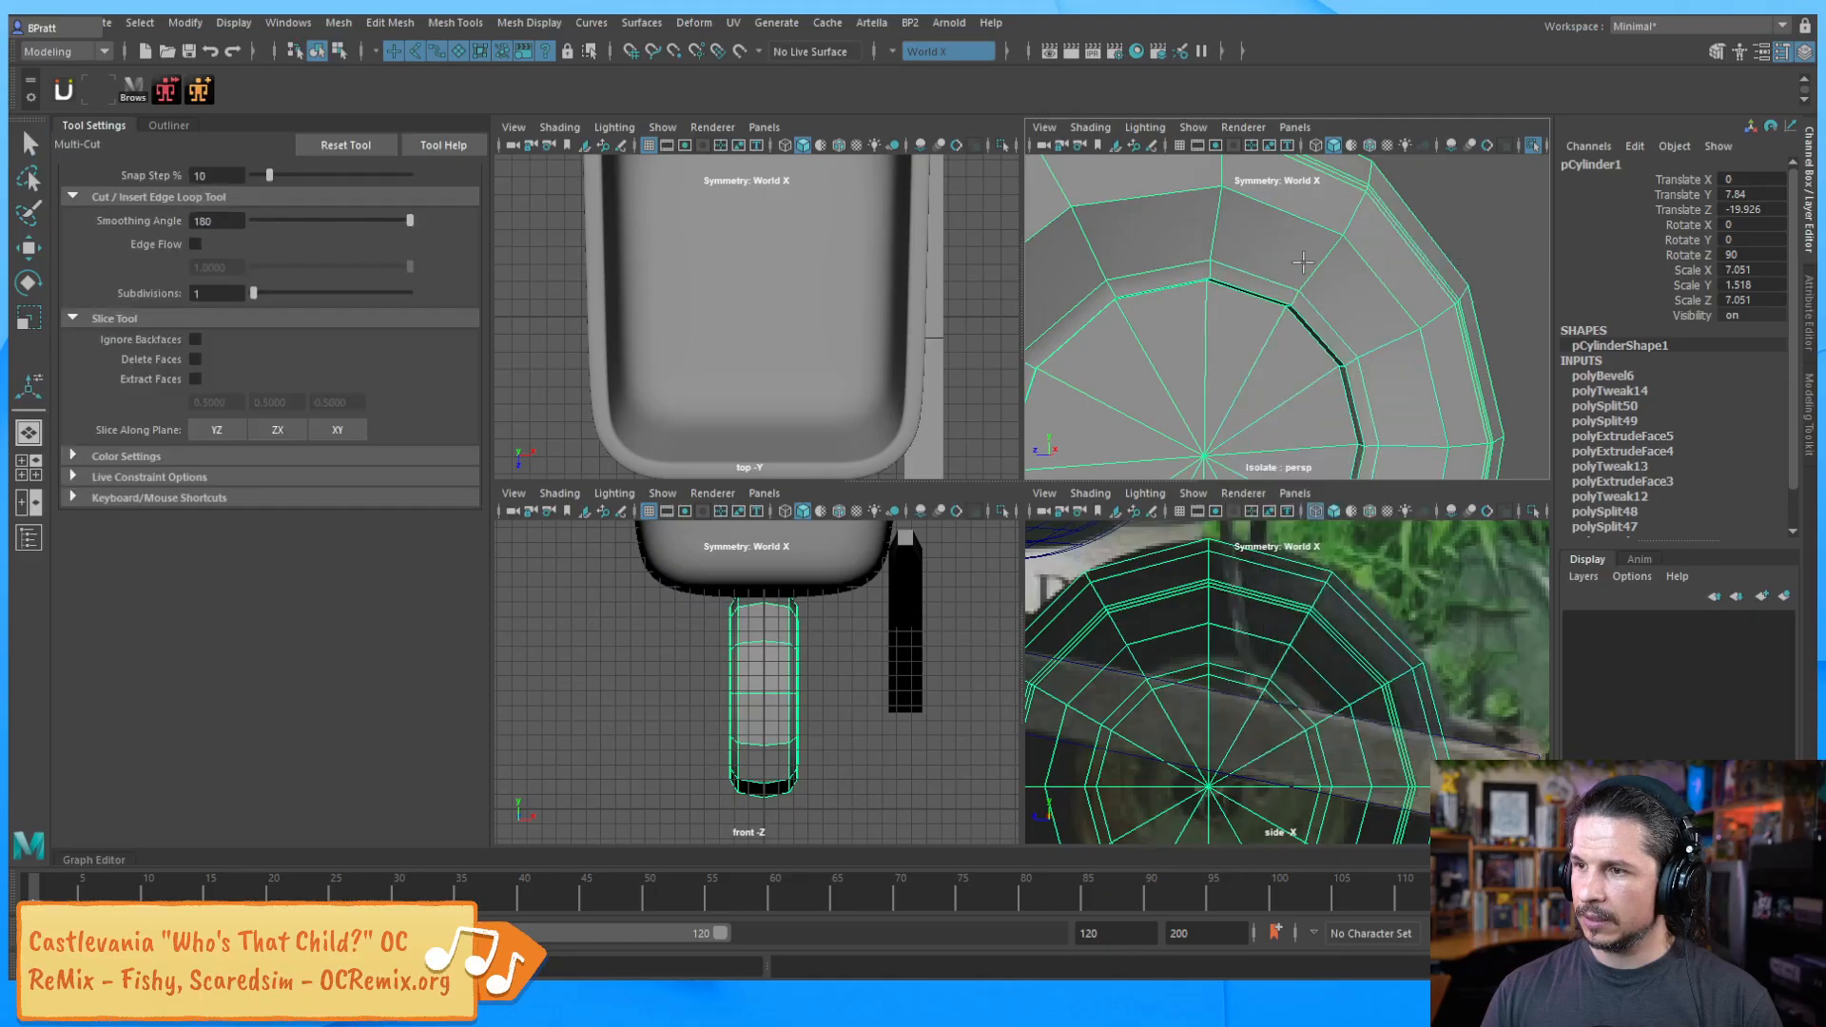
ctrl+click(1329, 252)
ctrl+click(1332, 249)
key(w)
alt+drag(1297, 354, 1304, 433)
double_click(1274, 276)
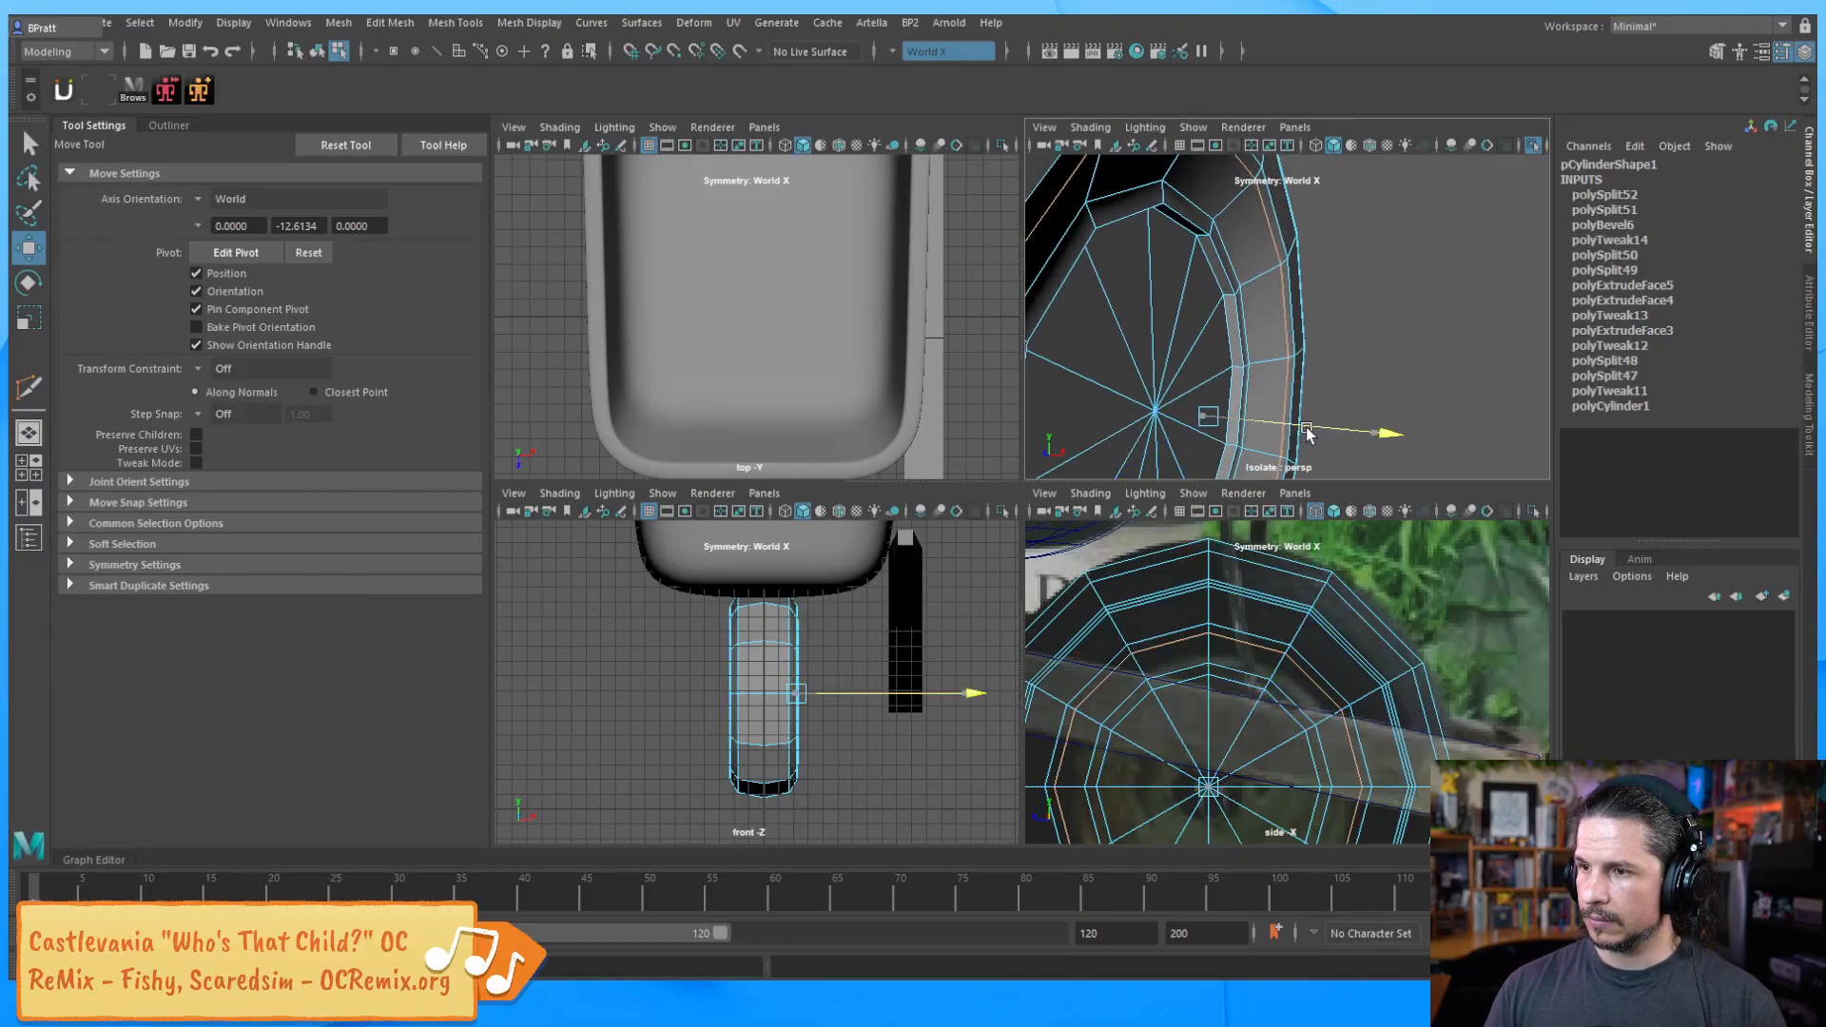
alt+drag(1434, 355, 1267, 397)
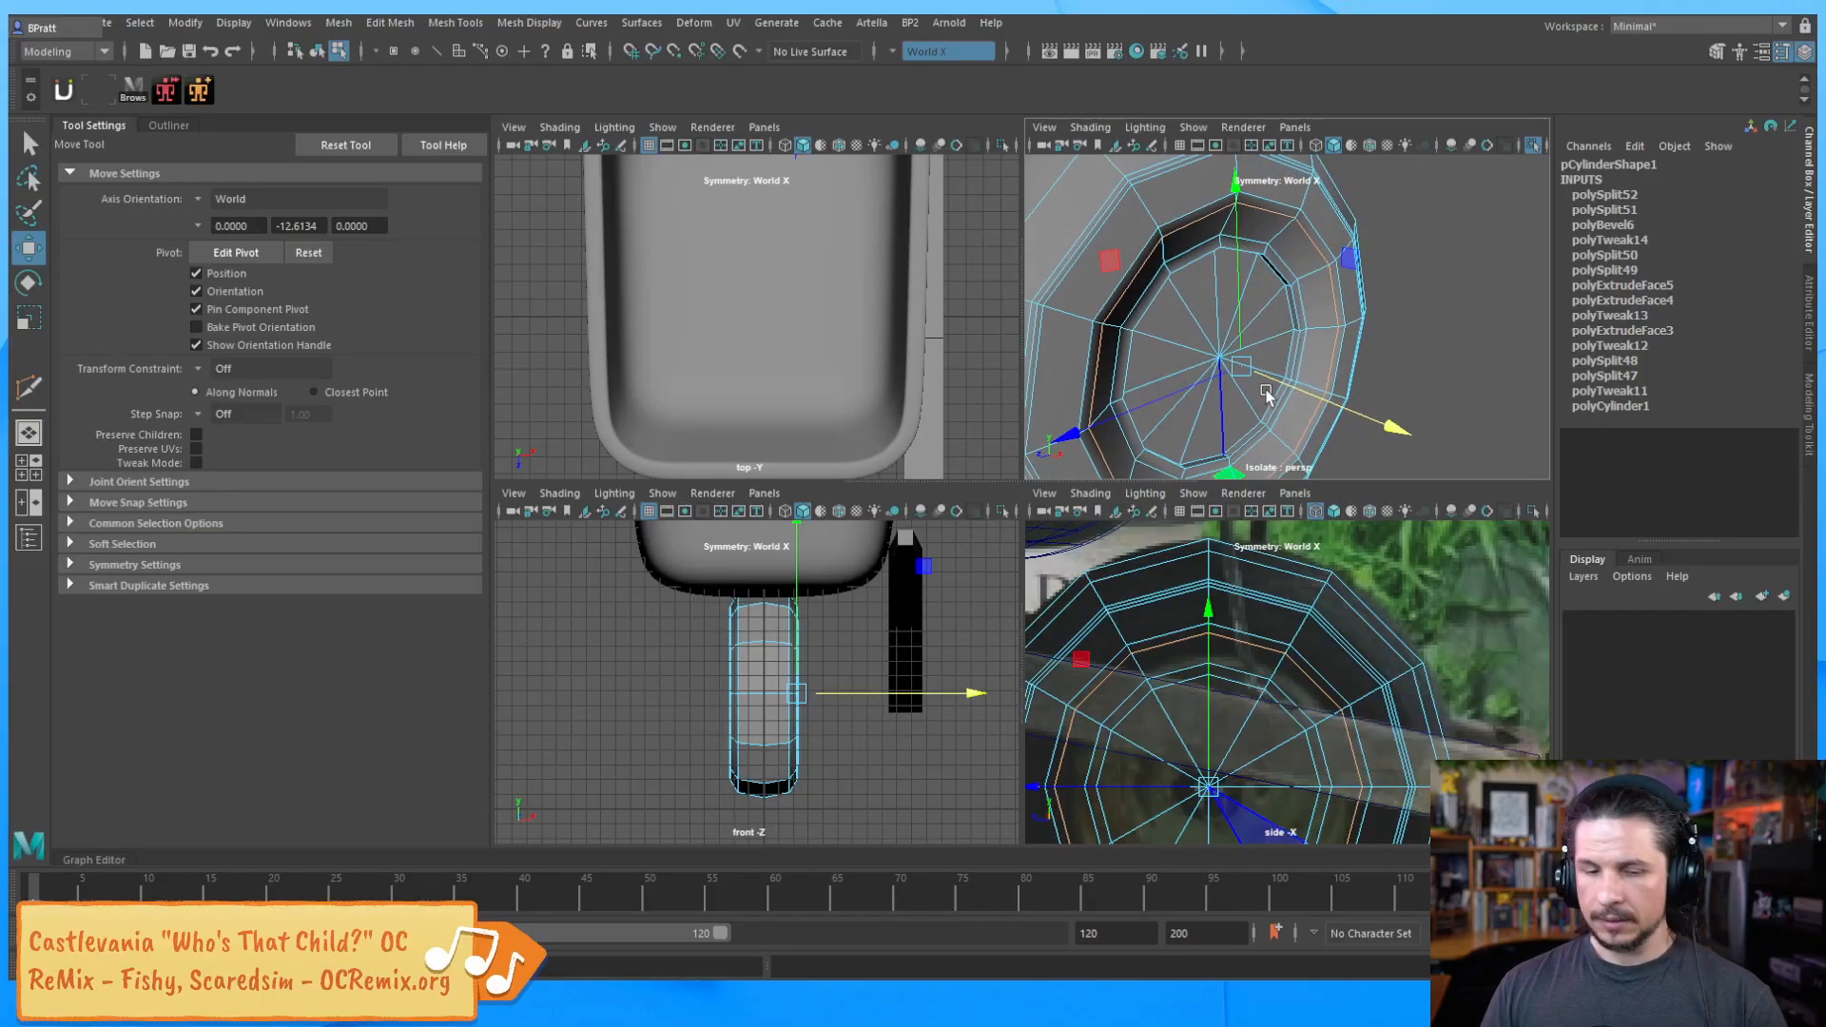
key(F8)
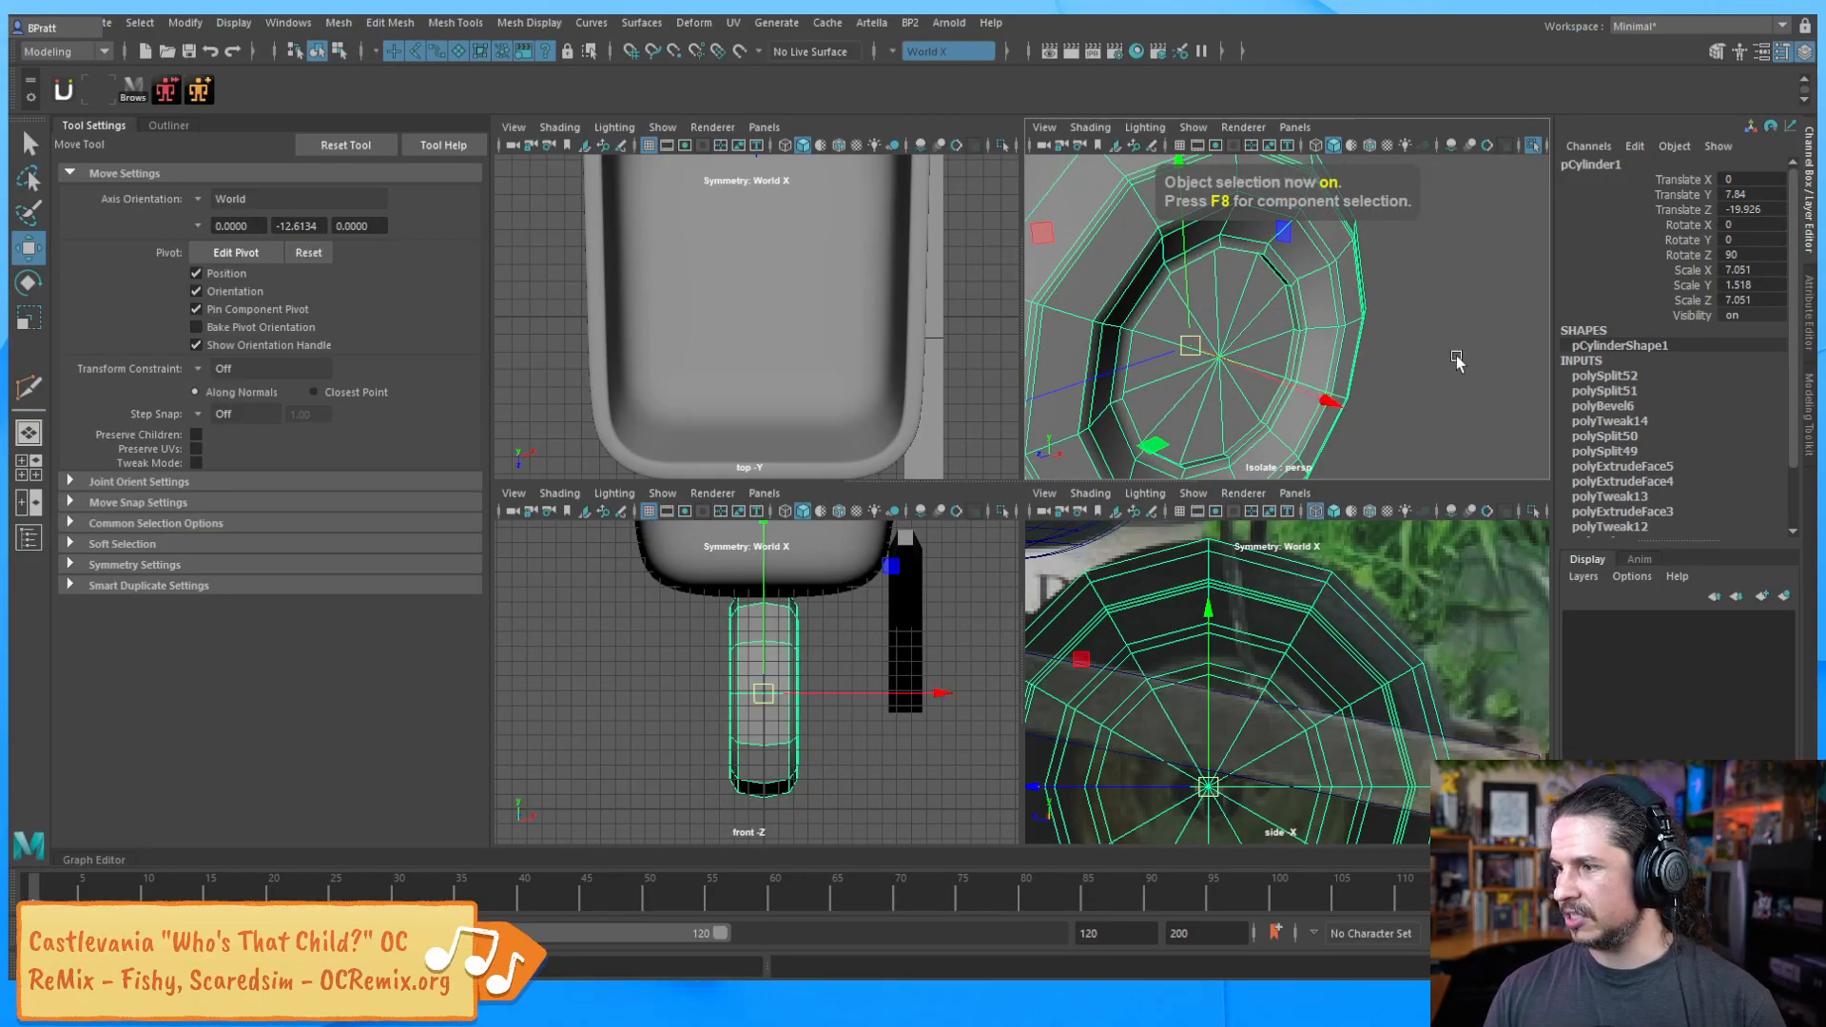
Preview the wheel smoothed and examine the edge of the hub recess from several angles
click(1455, 357)
alt+drag(1455, 356, 1150, 370)
click(1151, 369)
key(3)
click(1455, 358)
alt+drag(1455, 357, 1260, 403)
scroll(1128, 368, down, 3)
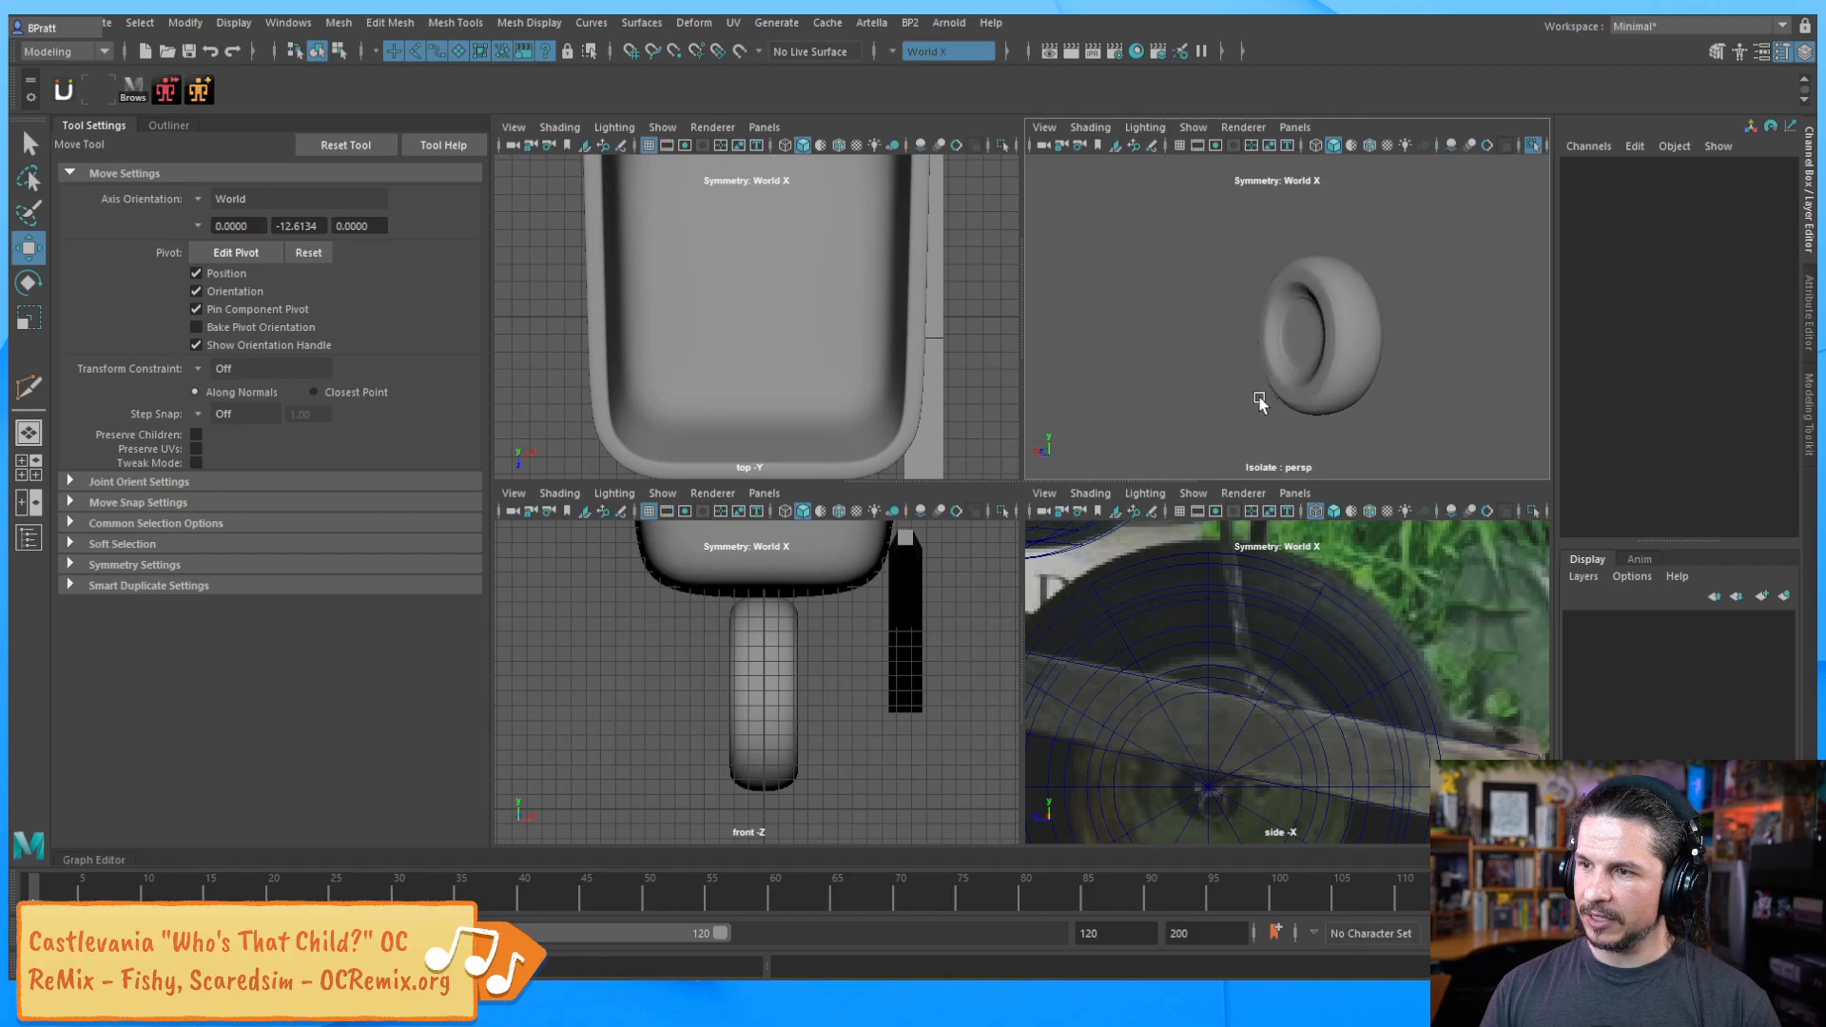
scroll(1452, 380, up, 5)
alt+drag(1452, 379, 1350, 360)
Return the wheel to unsmoothed display and slide the edge loop near the tread's shoulder slightly along its neighbouring edges
click(1248, 328)
key(1)
right_drag(1262, 282, 1261, 413)
double_click(1261, 260)
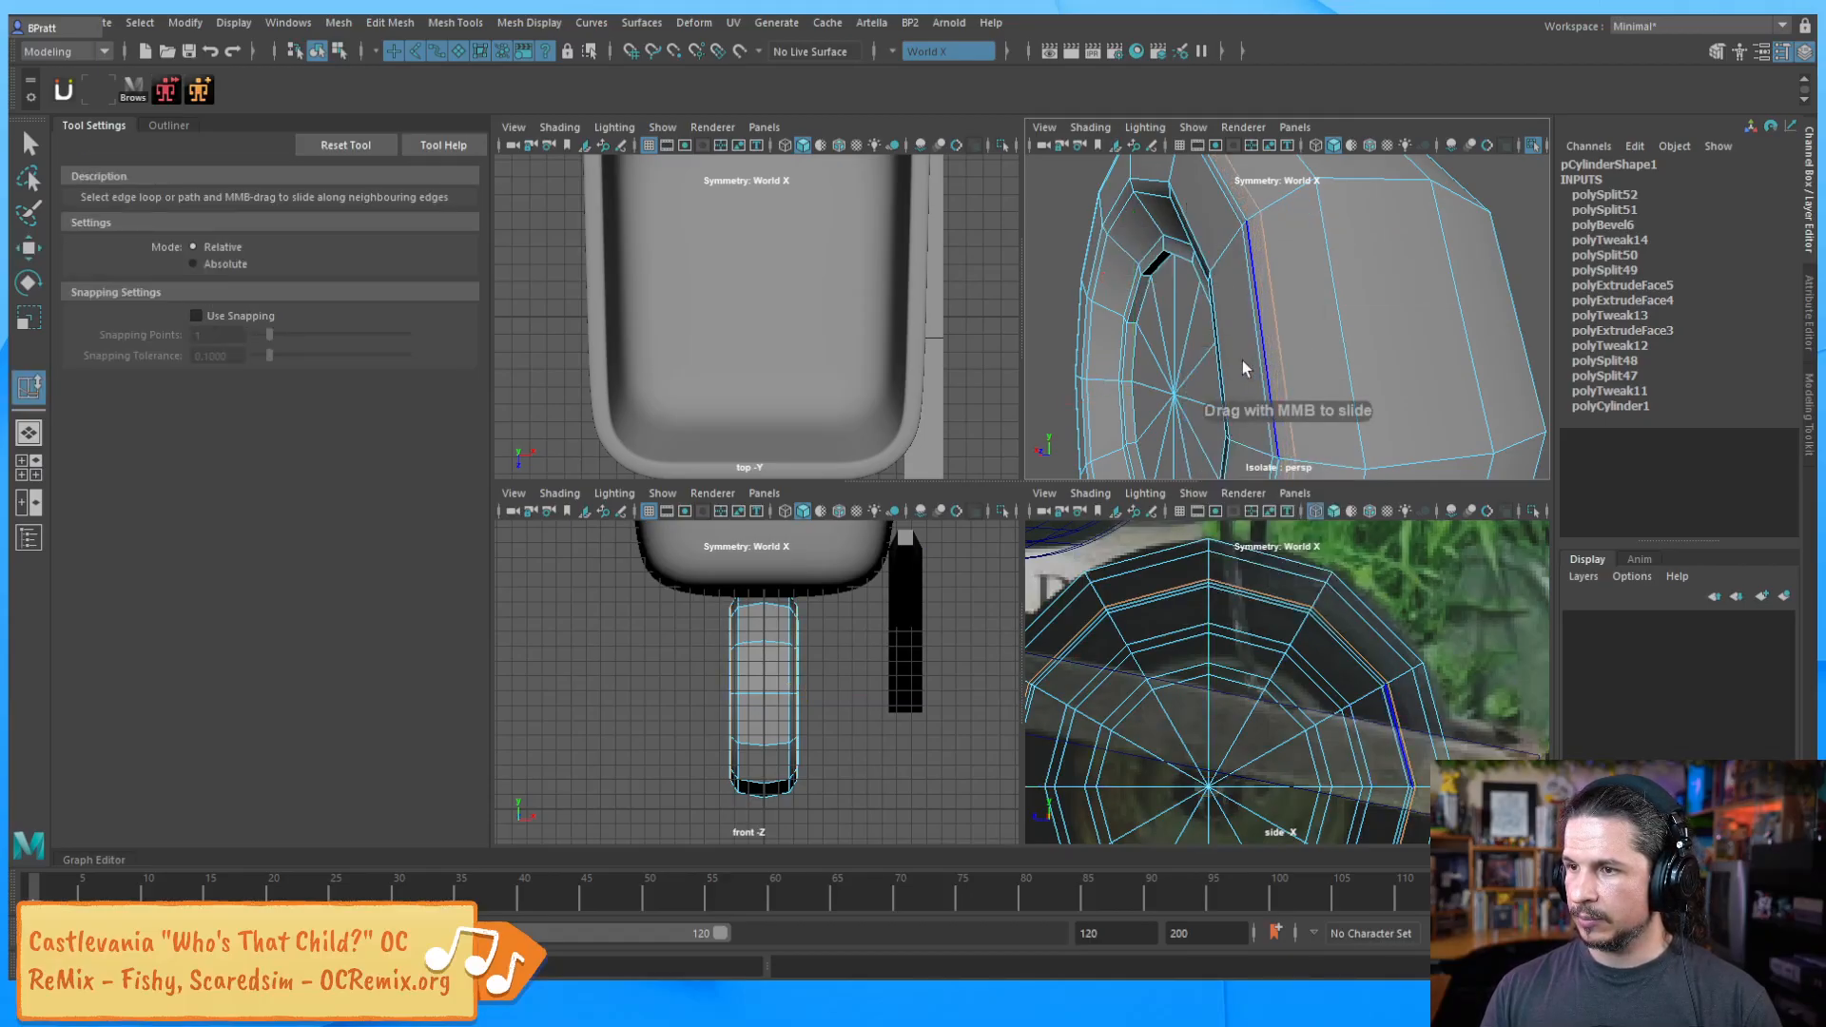
middle_drag(1232, 363, 1247, 361)
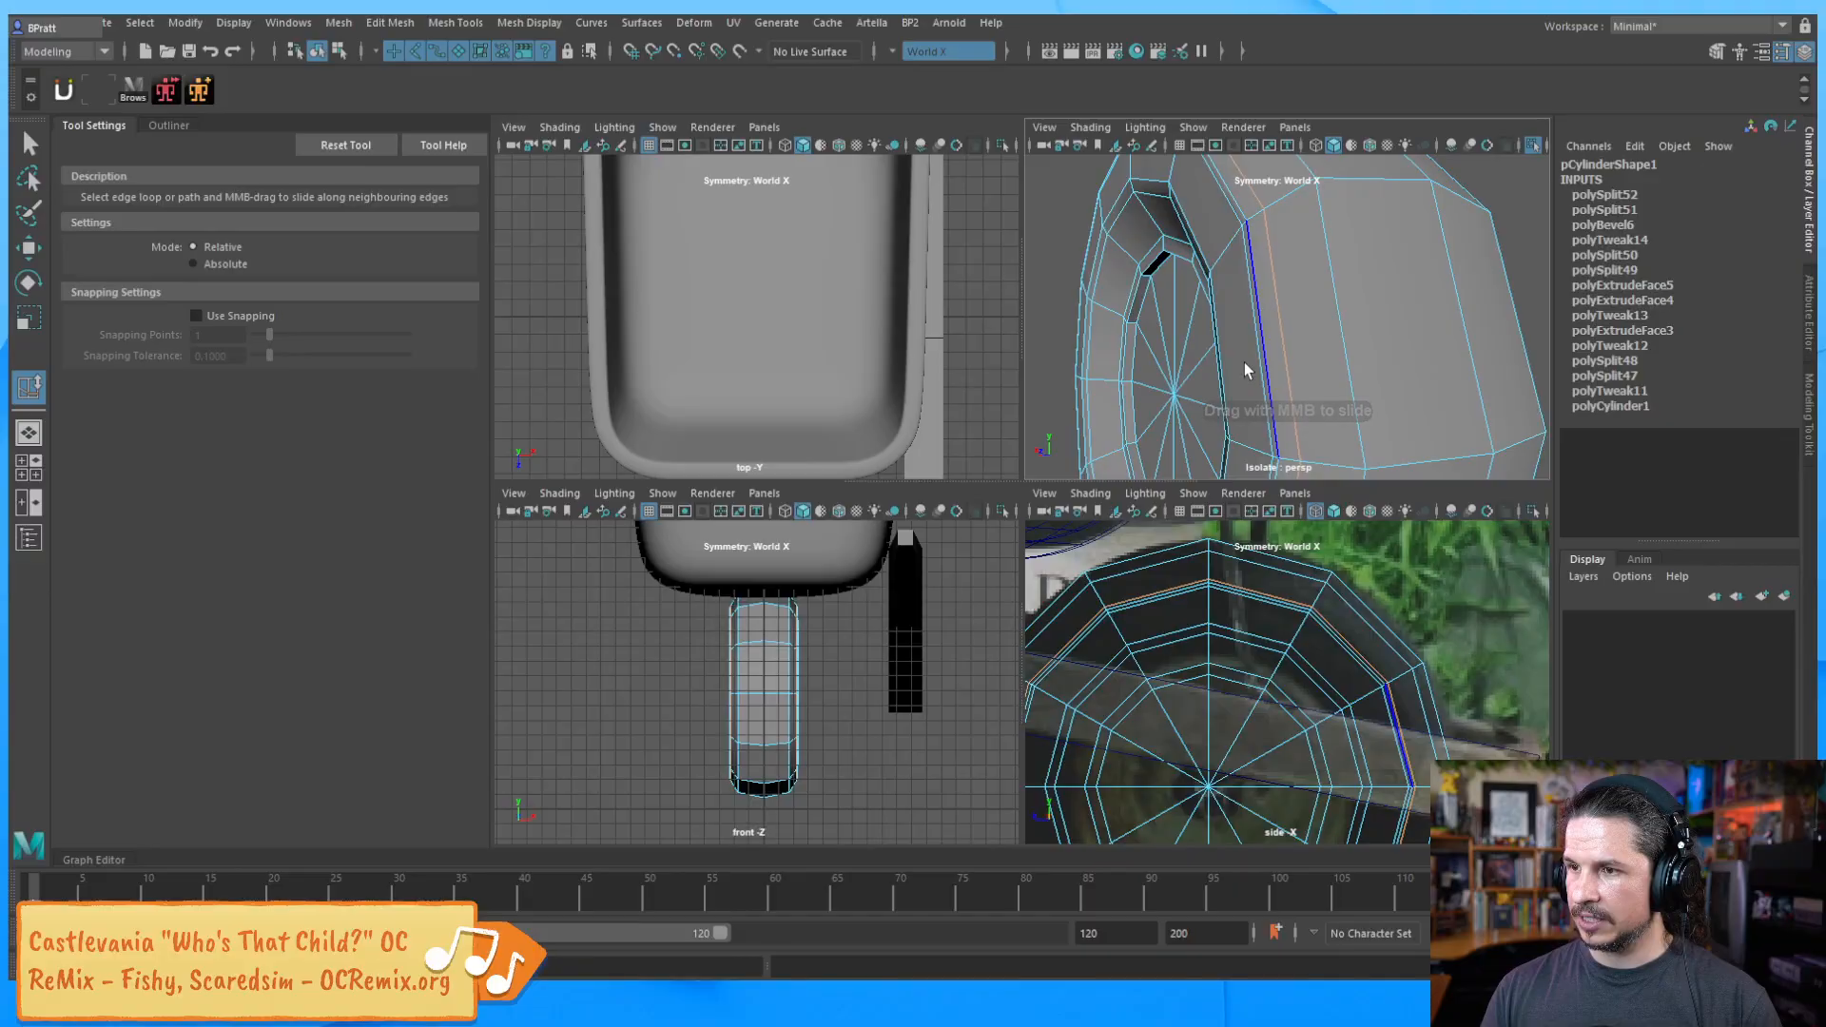
key(F8)
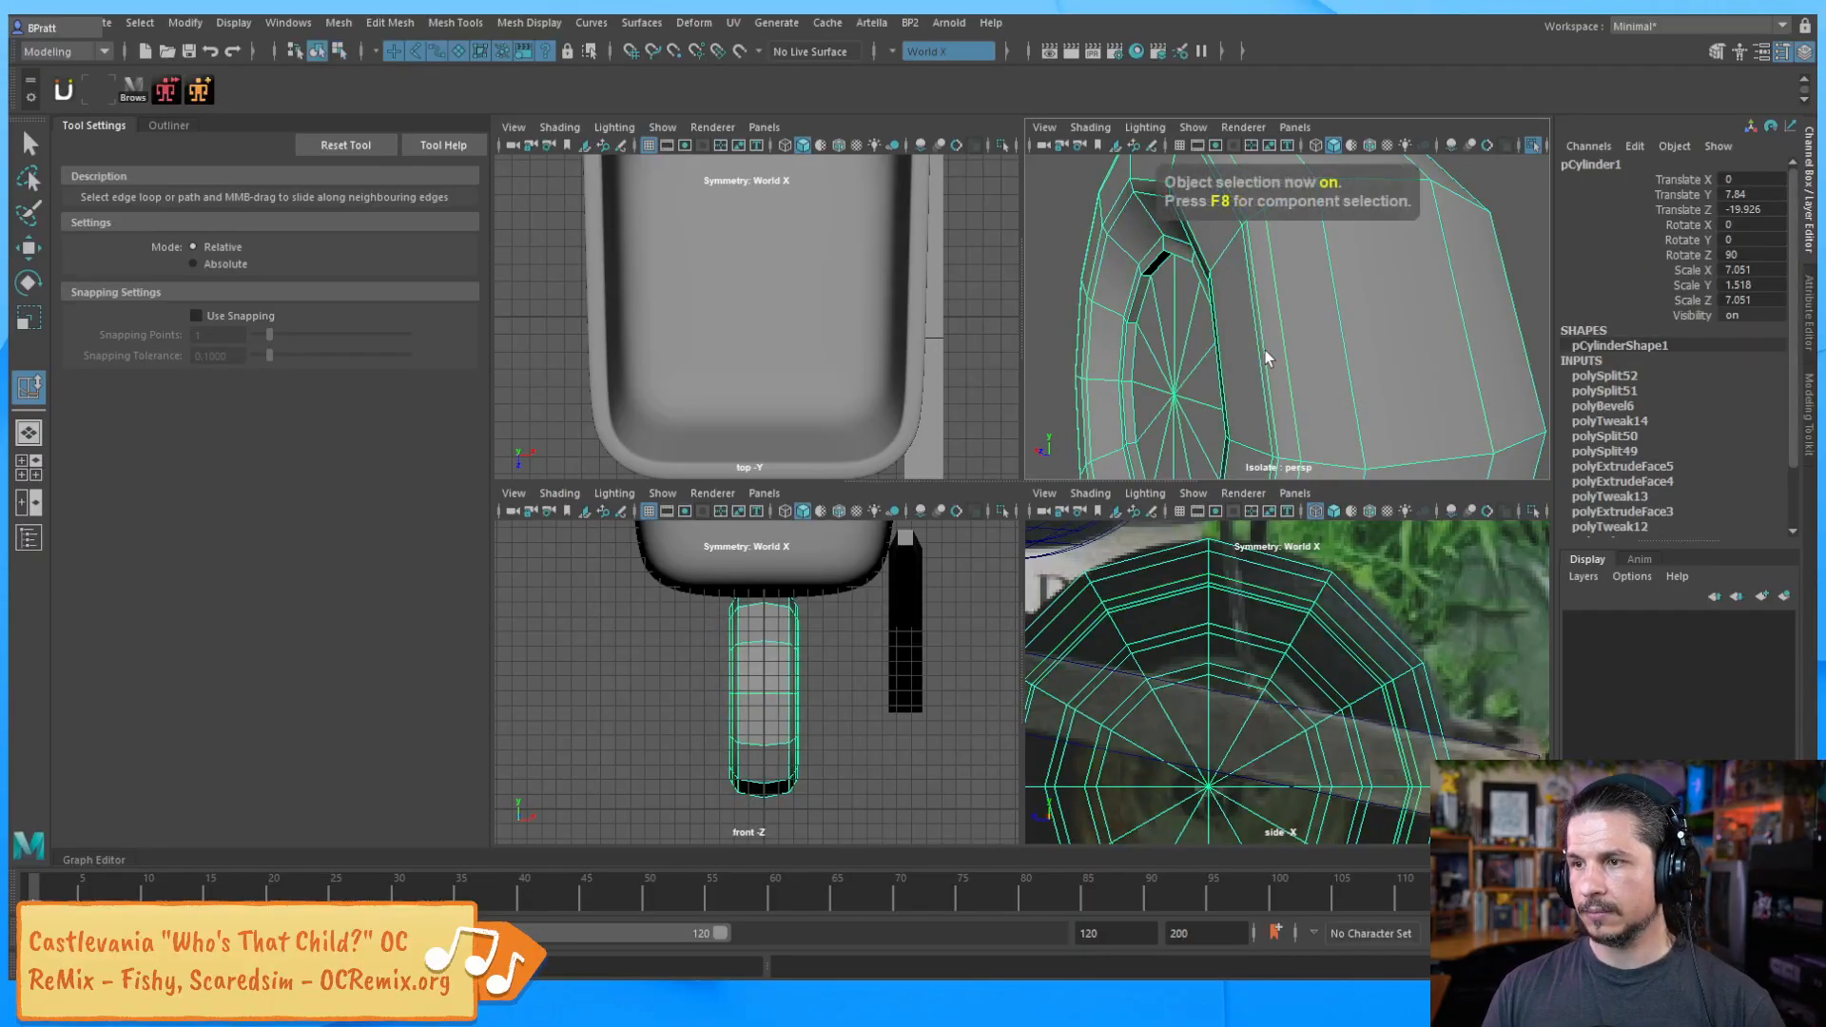
Turn smooth preview back on for the wheel, deselect it and examine the tyre's shoulder and sidewall
key(w)
key(3)
click(1521, 302)
alt+right_drag(1507, 302, 1263, 403)
alt+drag(1263, 404, 1289, 371)
key(F8)
key(F8)
click(1380, 389)
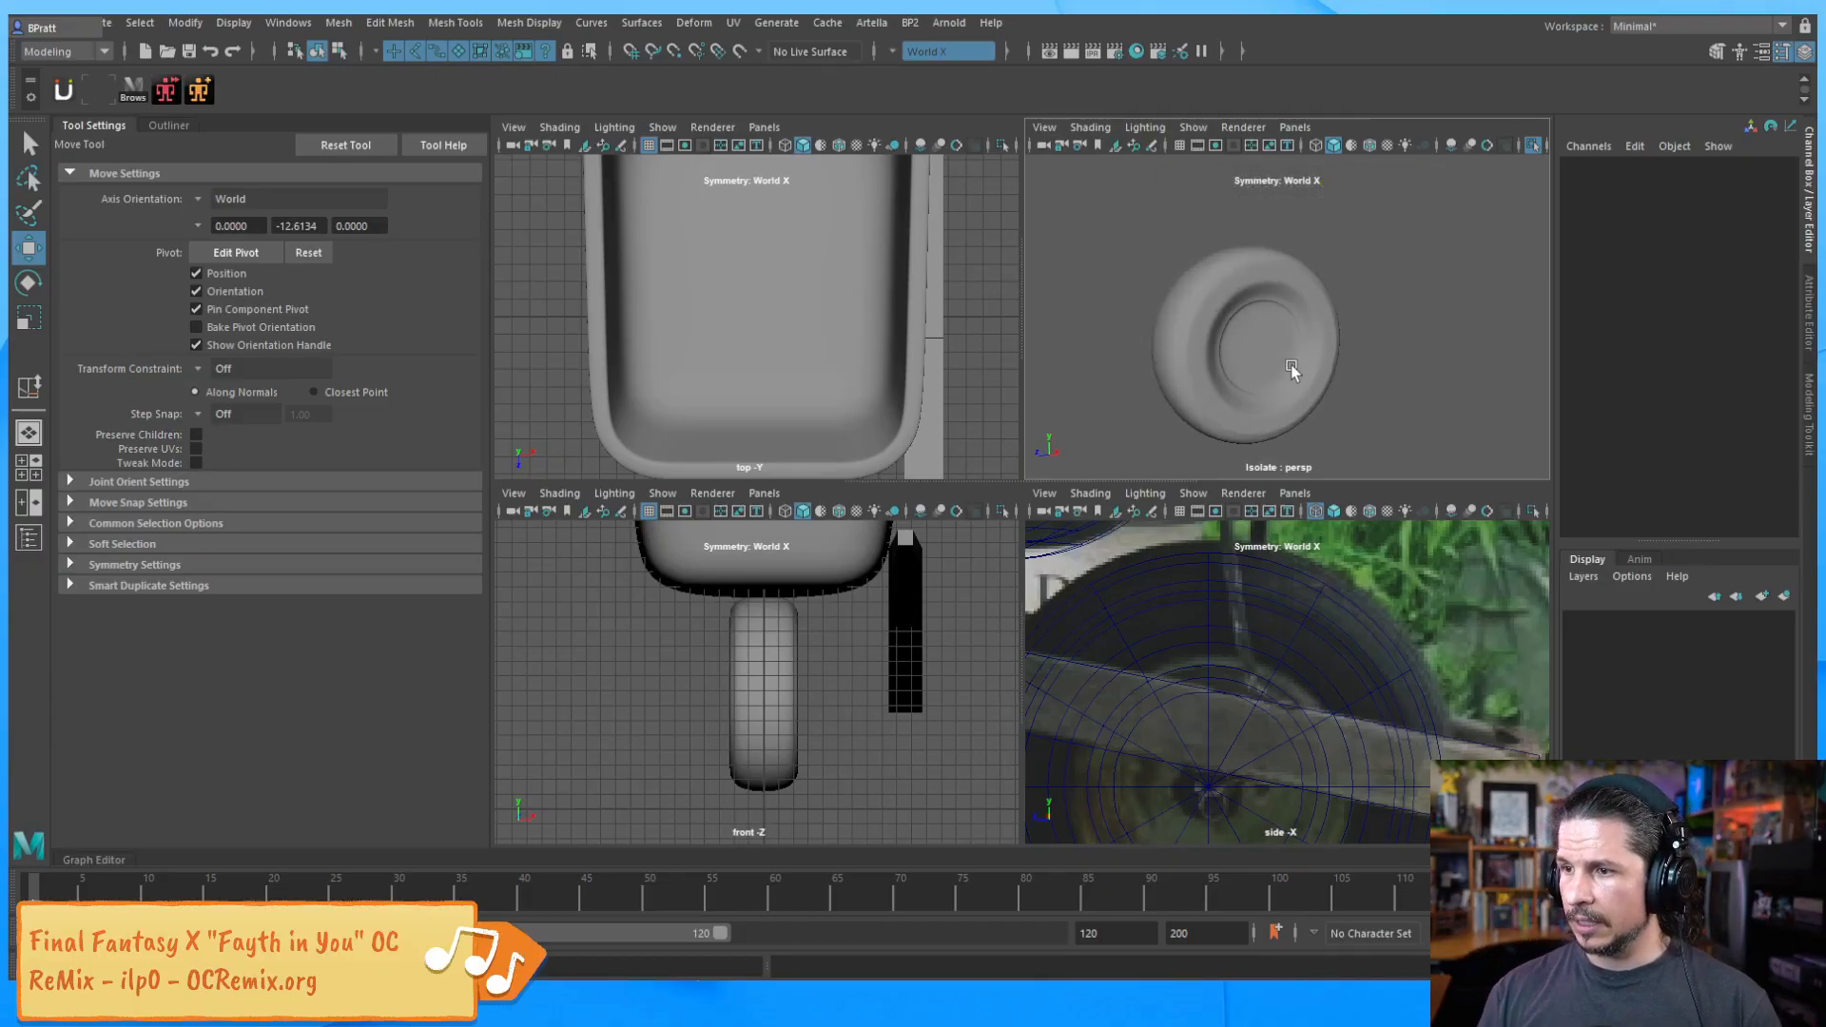
Return the wheel to unsmoothed display, select the circular hub faces on both sides and delete them
scroll(1290, 371, up, 6)
click(1265, 331)
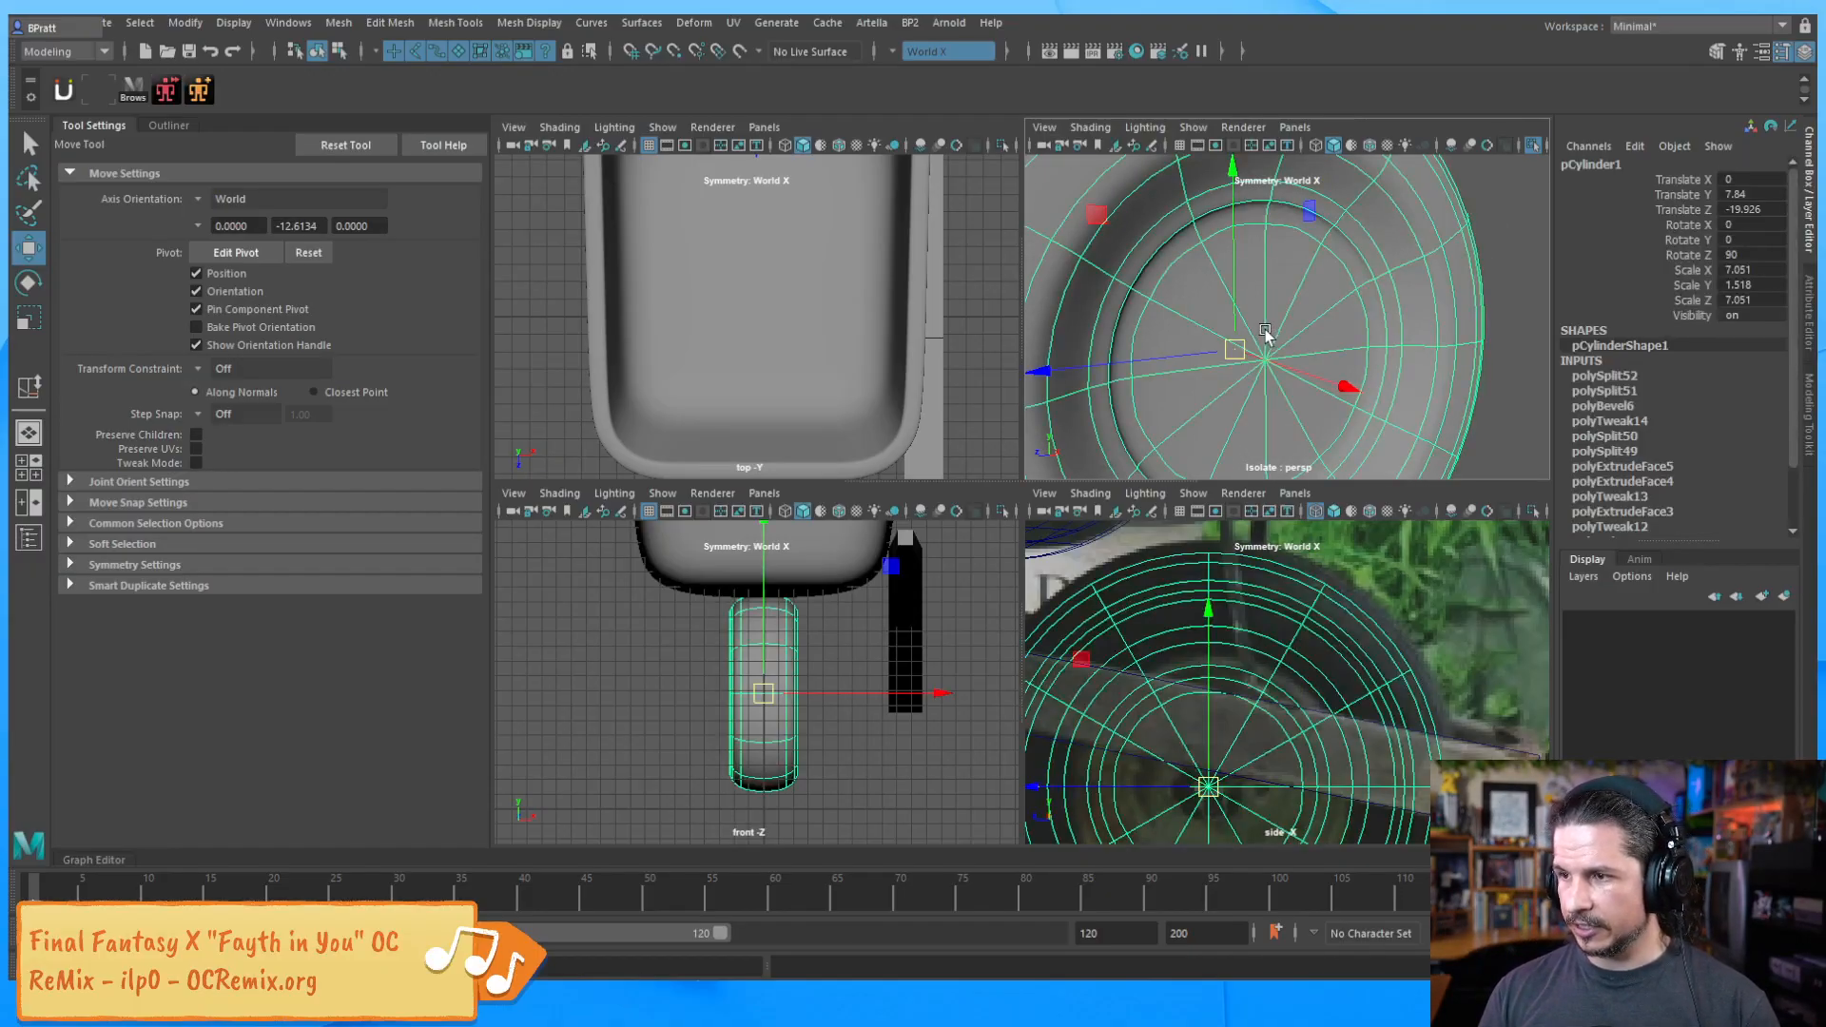
key(1)
key(F11)
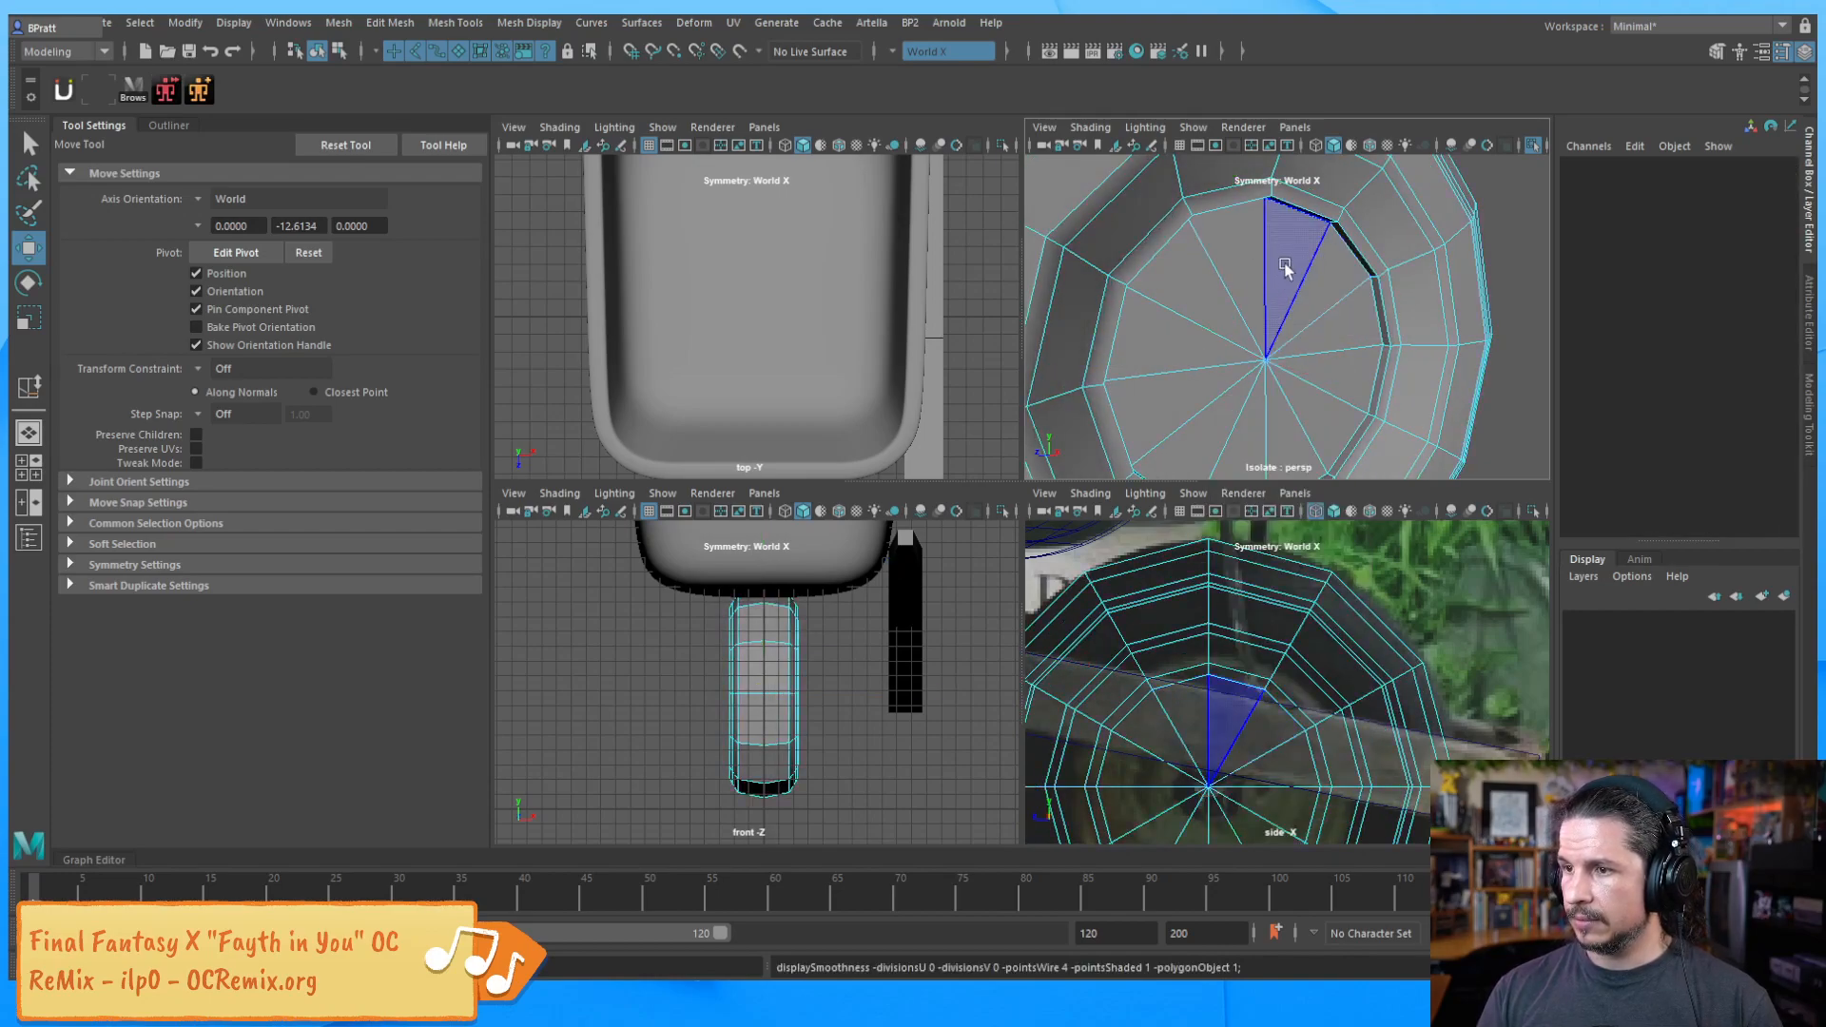
click(1295, 249)
key(q)
alt+drag(1325, 304, 1272, 355)
drag(1188, 294, 1346, 432)
key(w)
drag(1438, 386, 1399, 351)
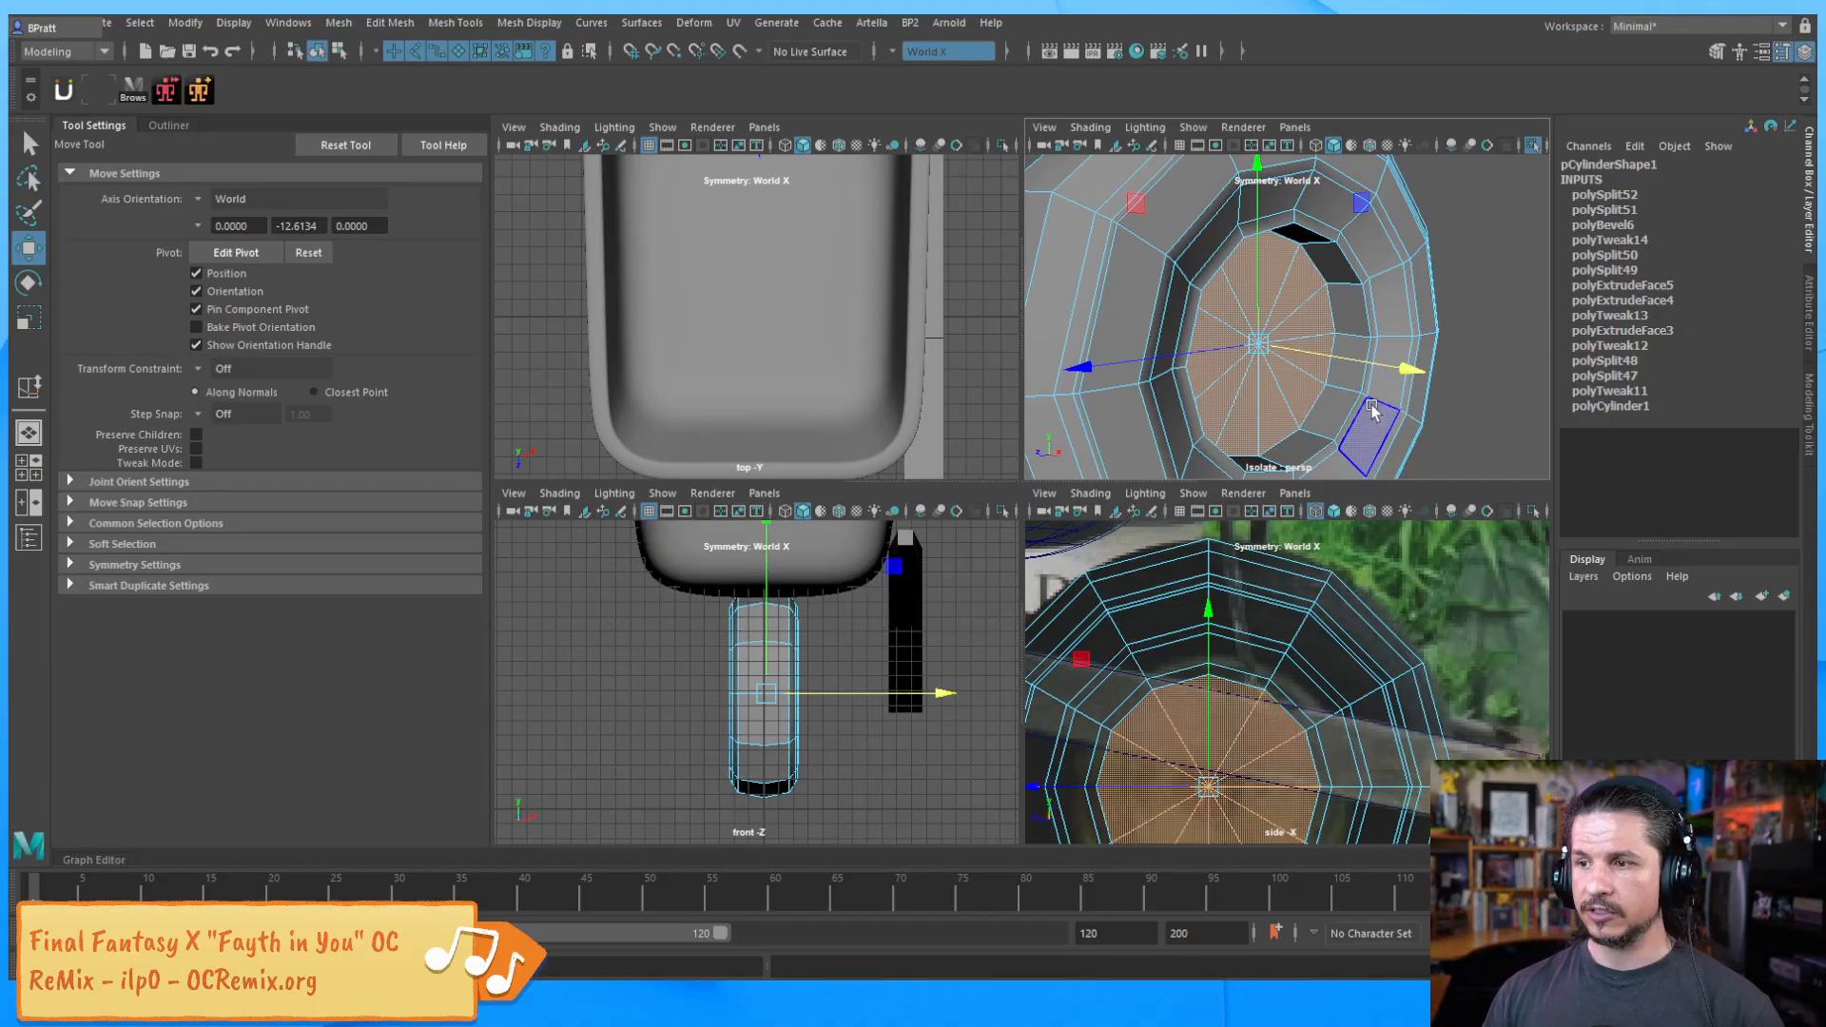
key(Delete)
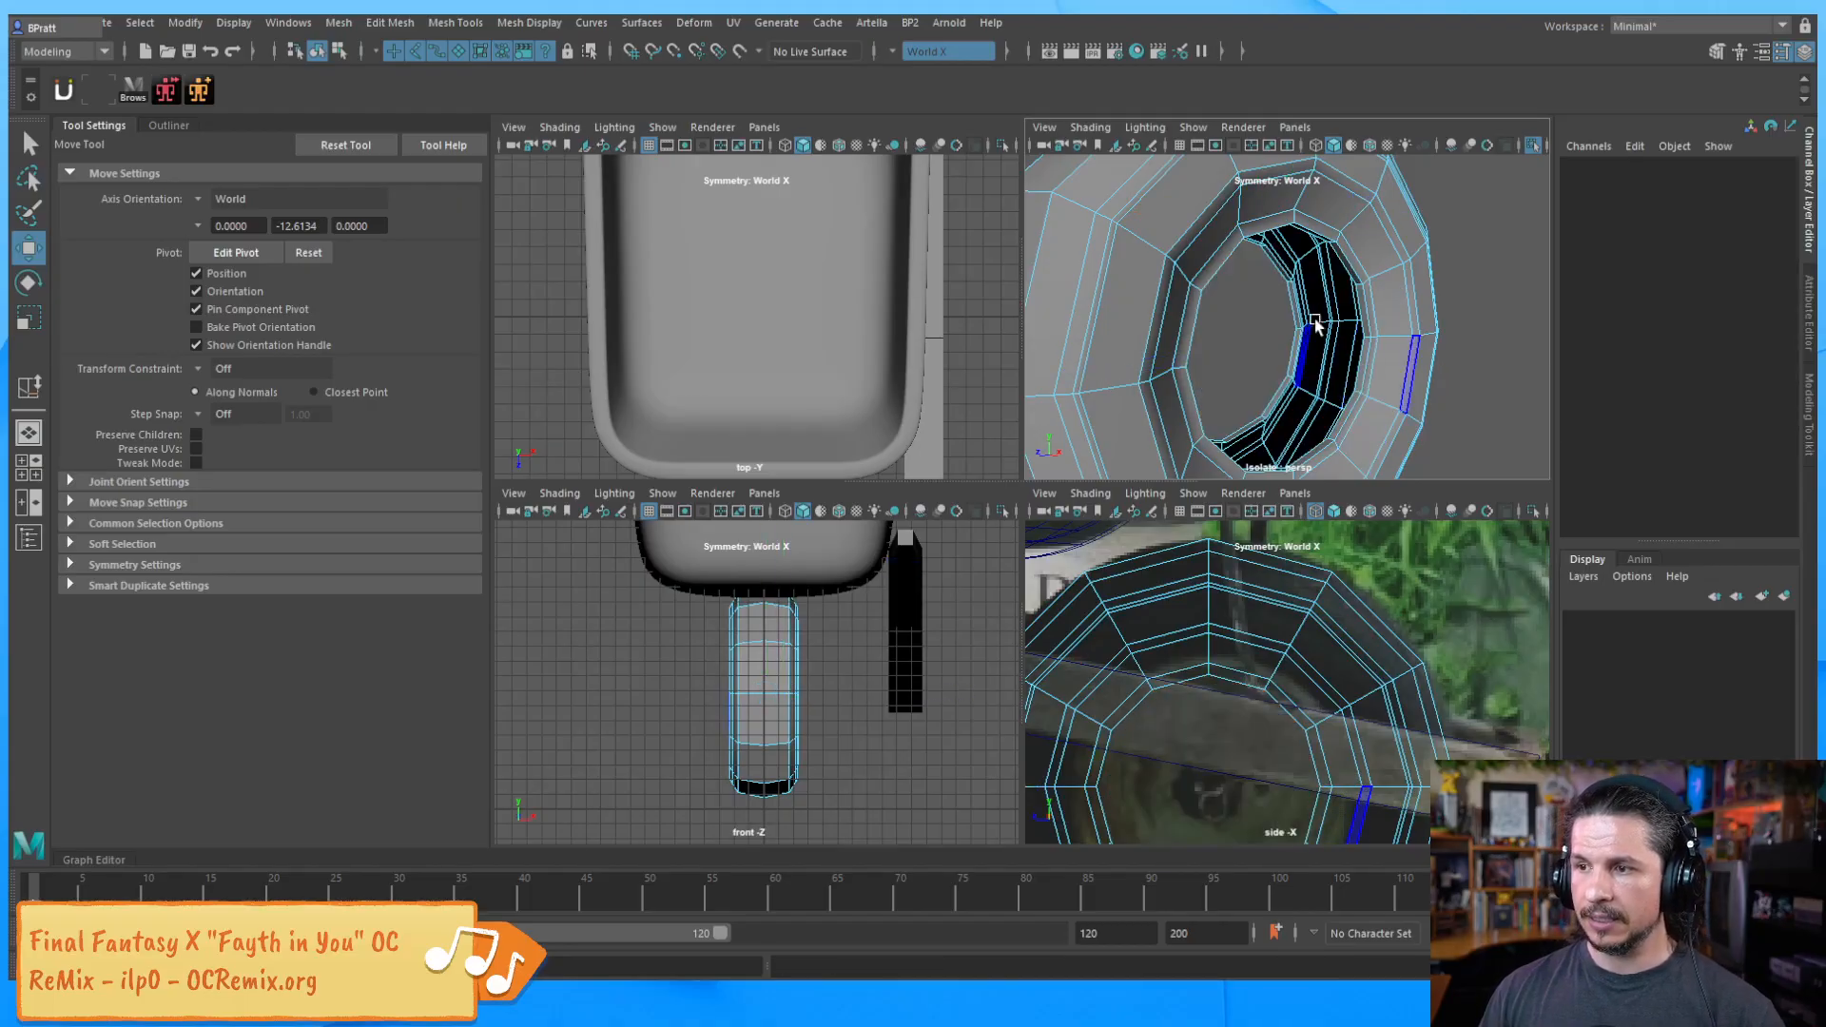
Examine the wheel's open centre, preview the wheel smoothed and return it to the unsmoothed display
alt+drag(1309, 332, 1334, 280)
click(1335, 281)
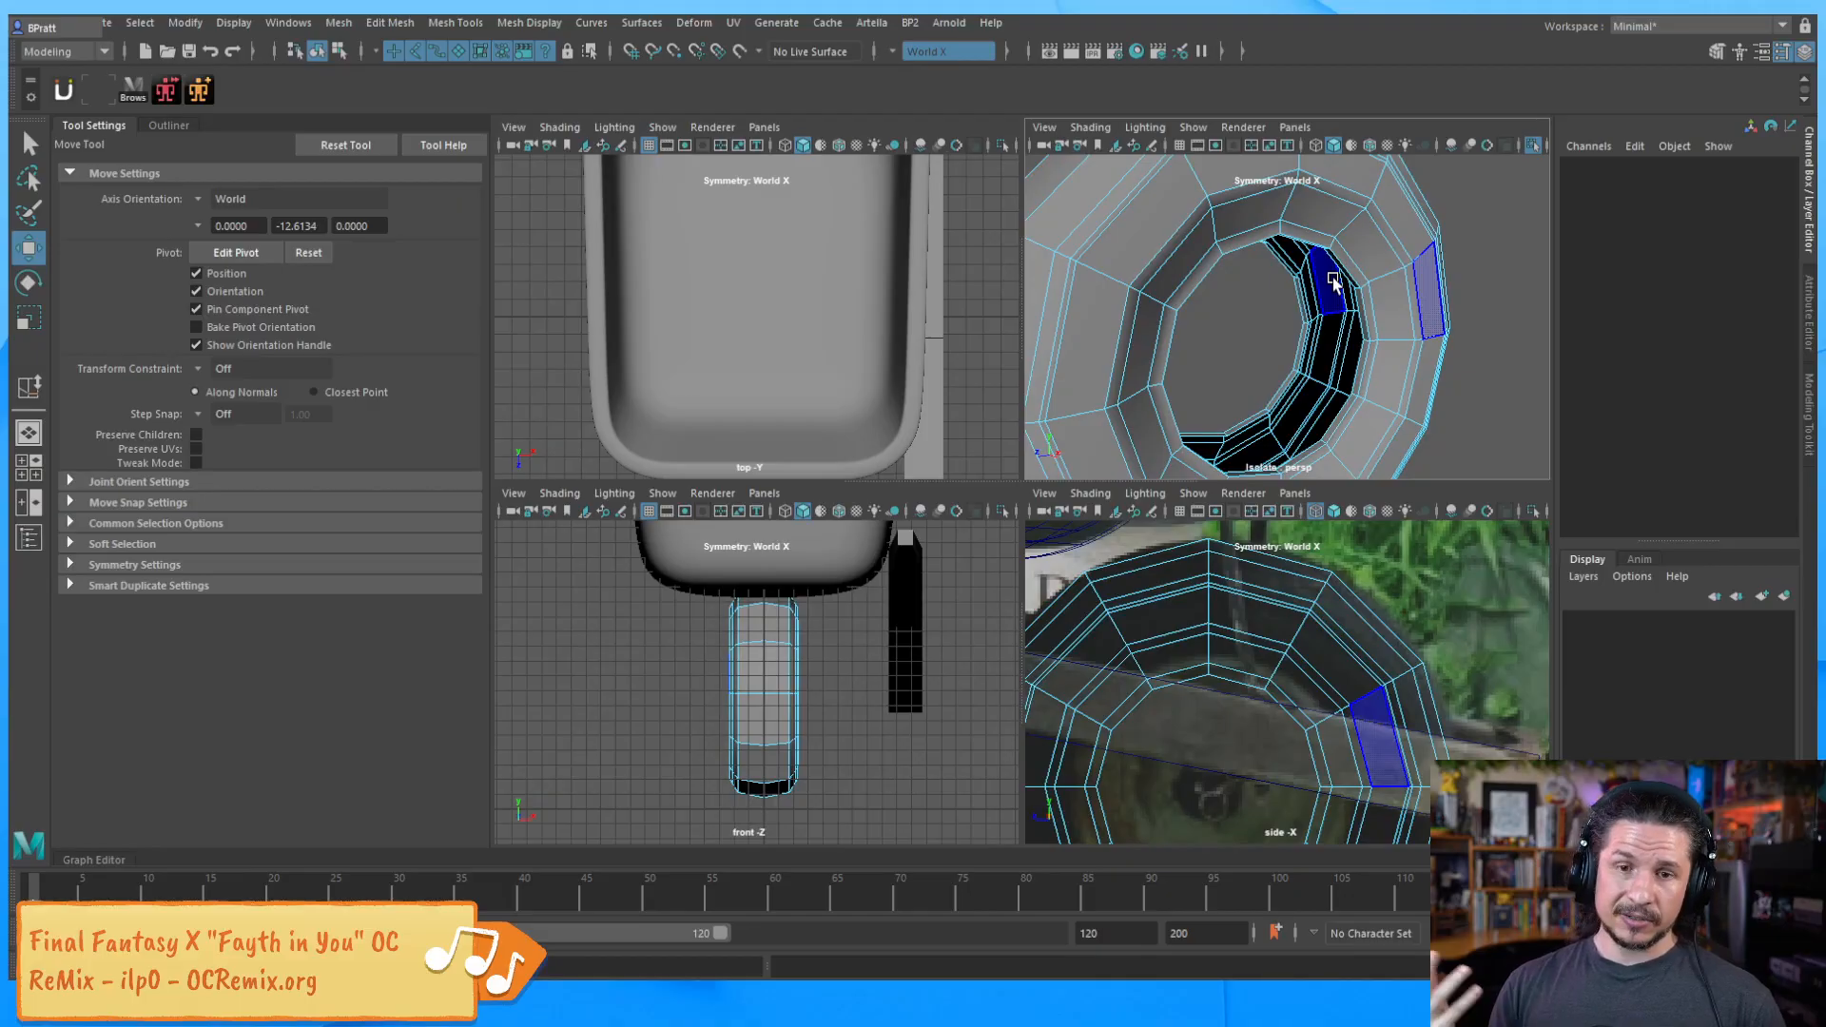
click(1309, 385)
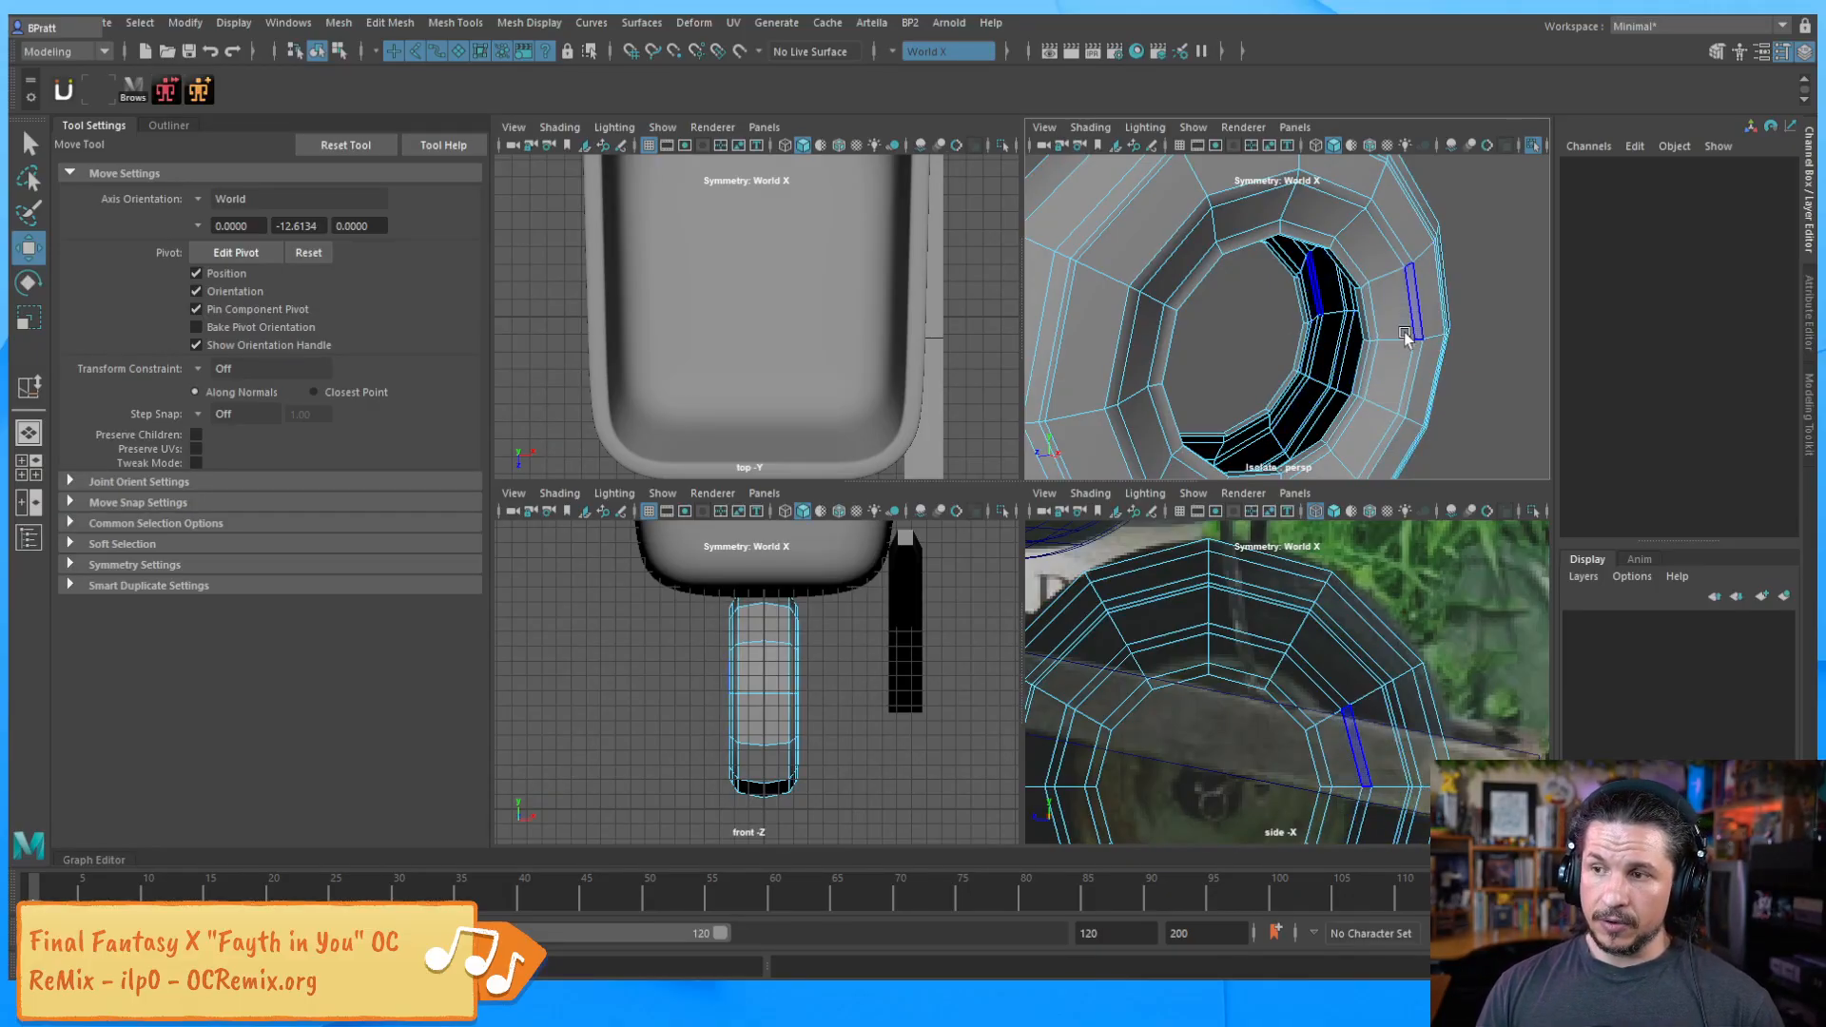
key(3)
key(F8)
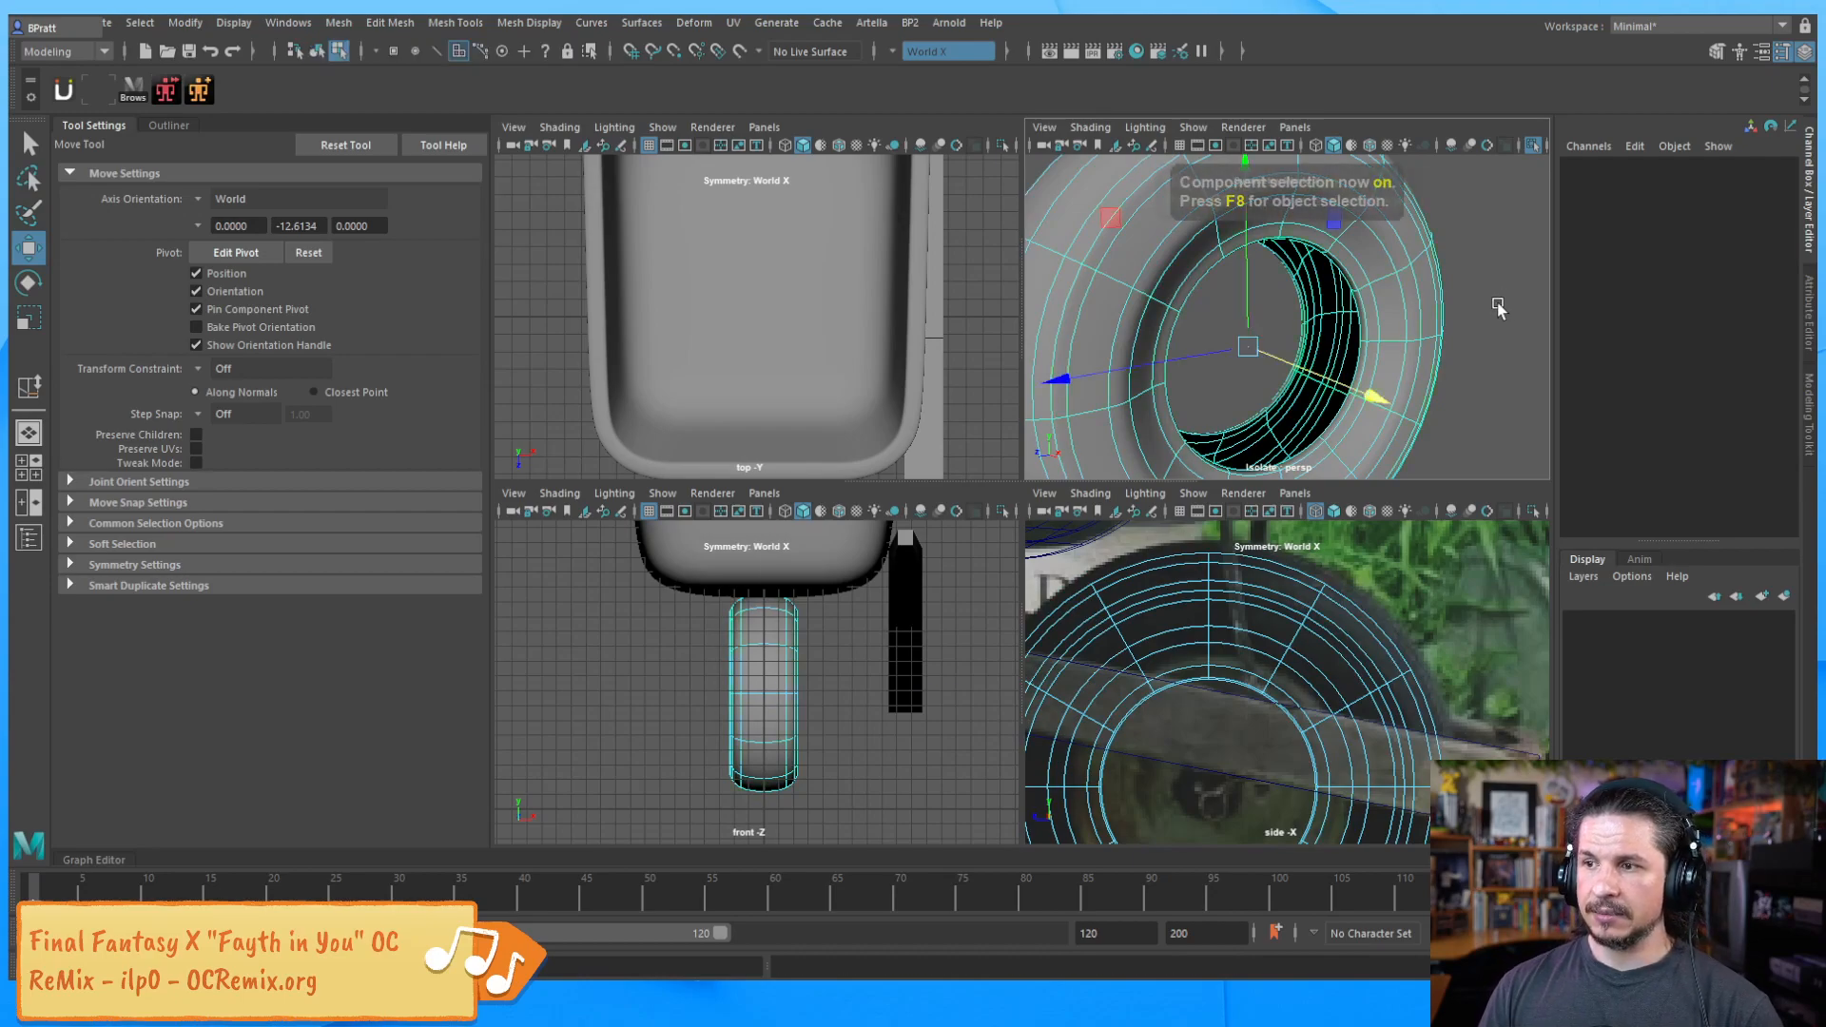
click(1224, 346)
key(f)
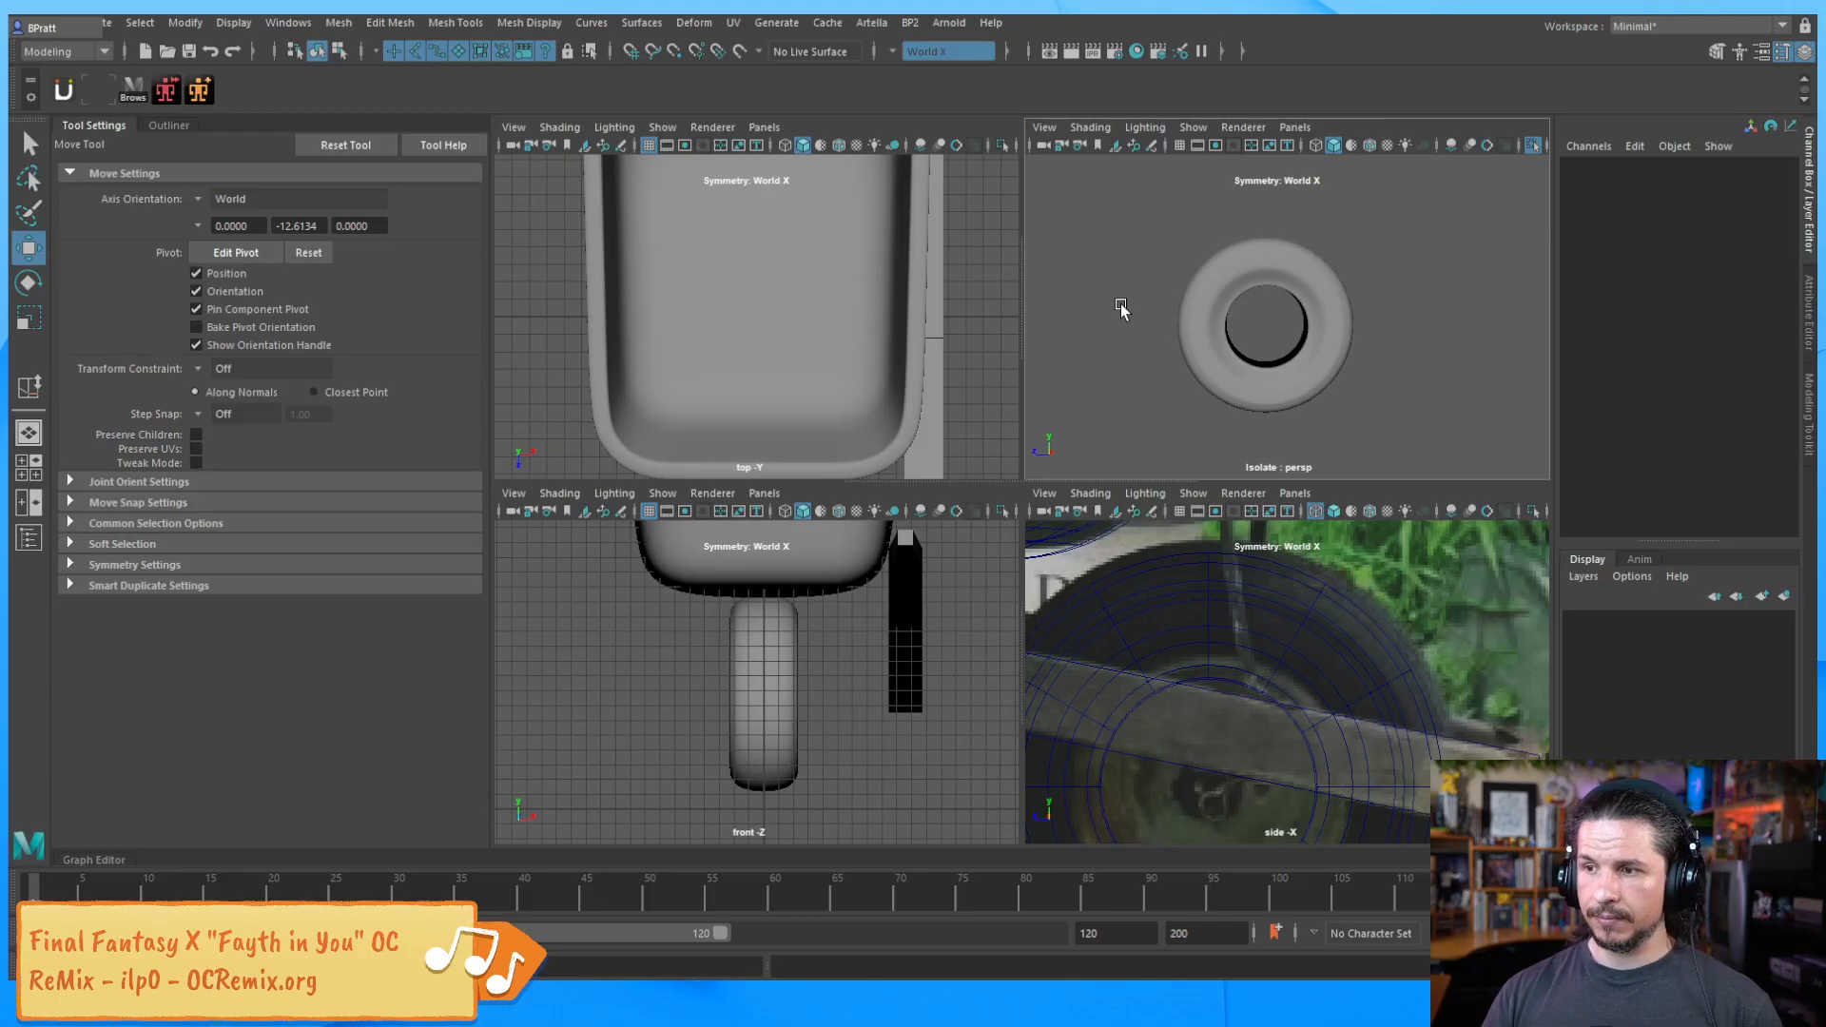
alt+drag(1225, 392, 1421, 374)
scroll(1385, 363, up, 5)
click(1382, 377)
key(1)
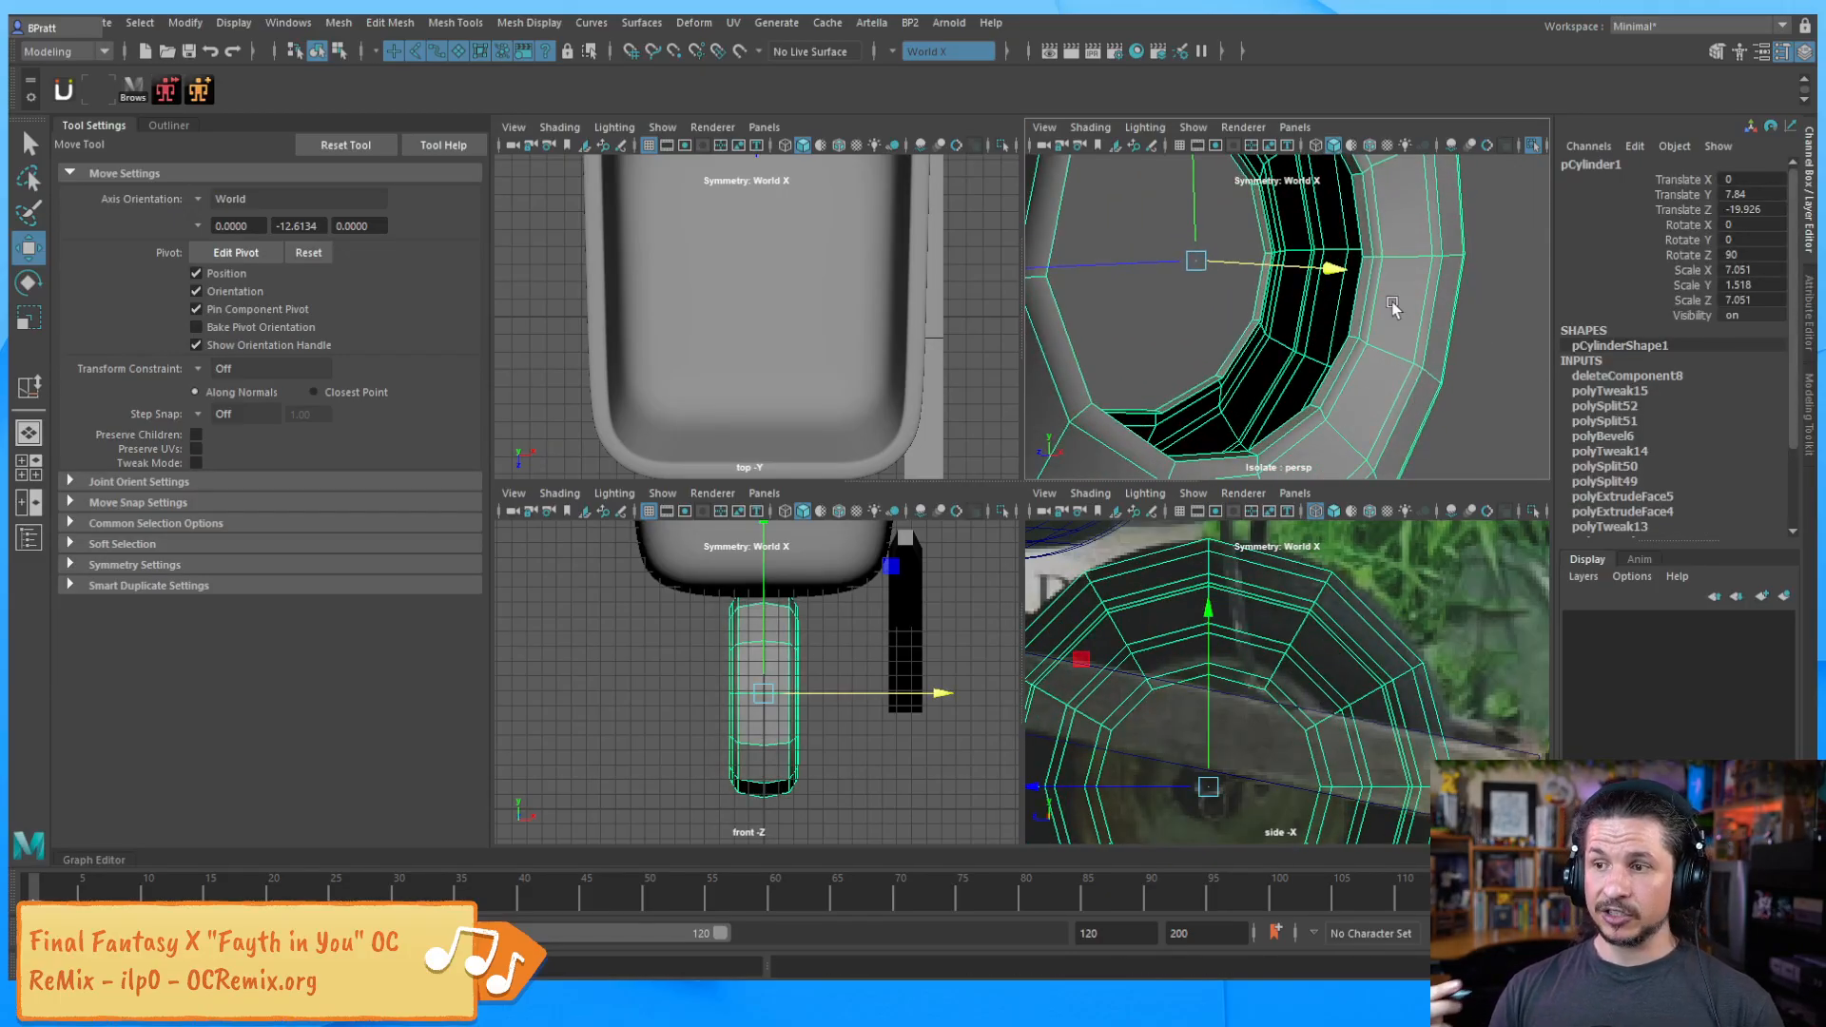
Select the open border edge loops on both sides of the wheel's centre hole and bridge them with 0 divisions
alt+drag(1320, 385, 1366, 334)
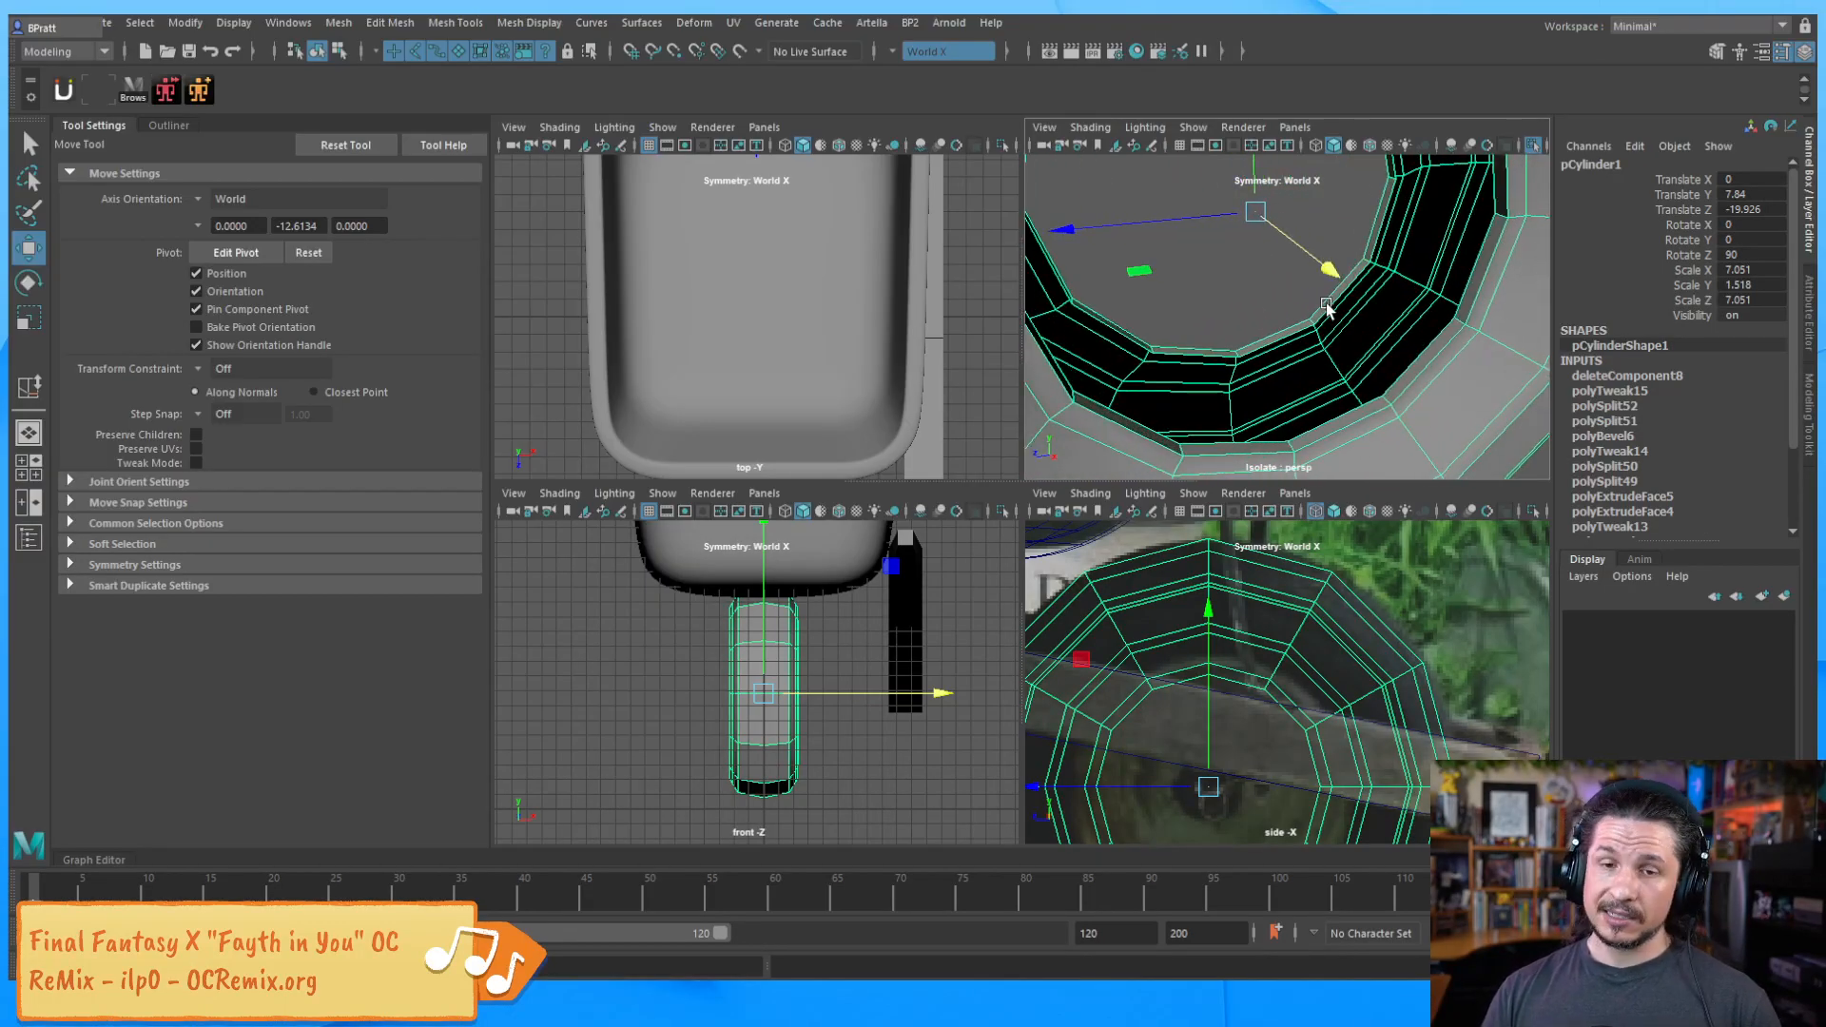
right_drag(1409, 303, 1409, 299)
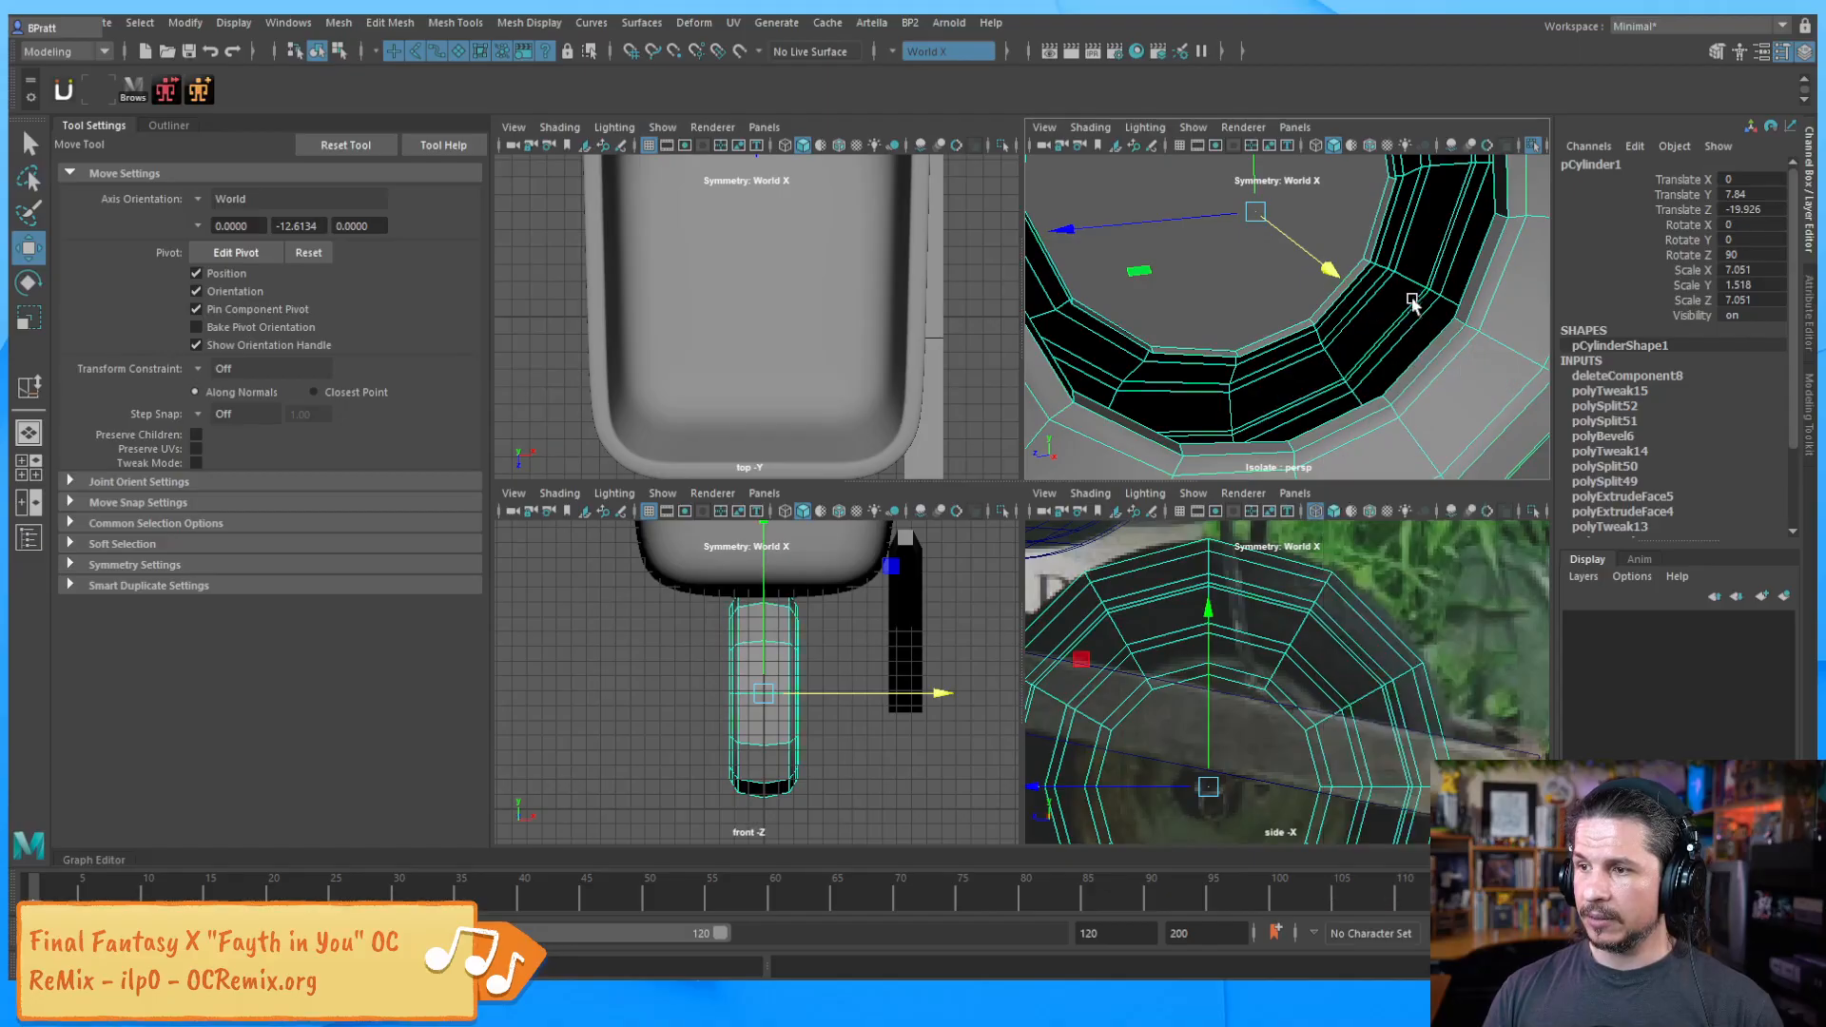
alt+drag(1336, 306, 1430, 362)
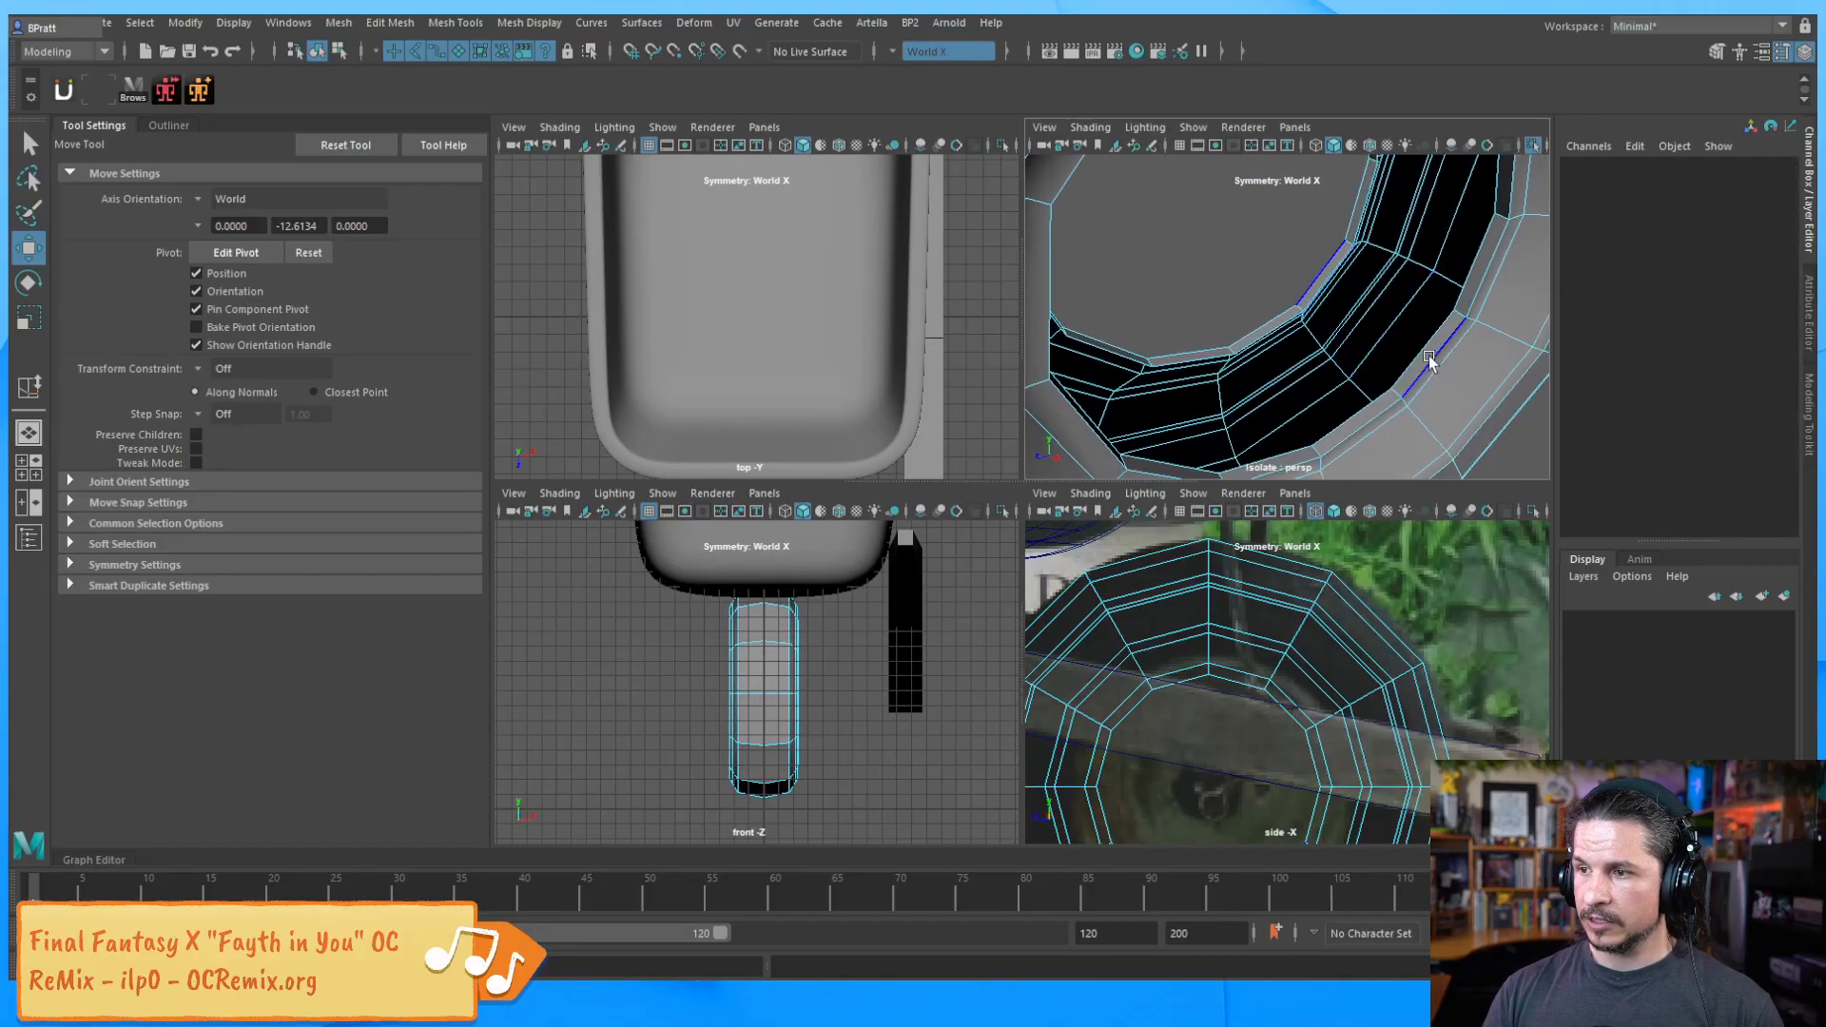
click(1420, 346)
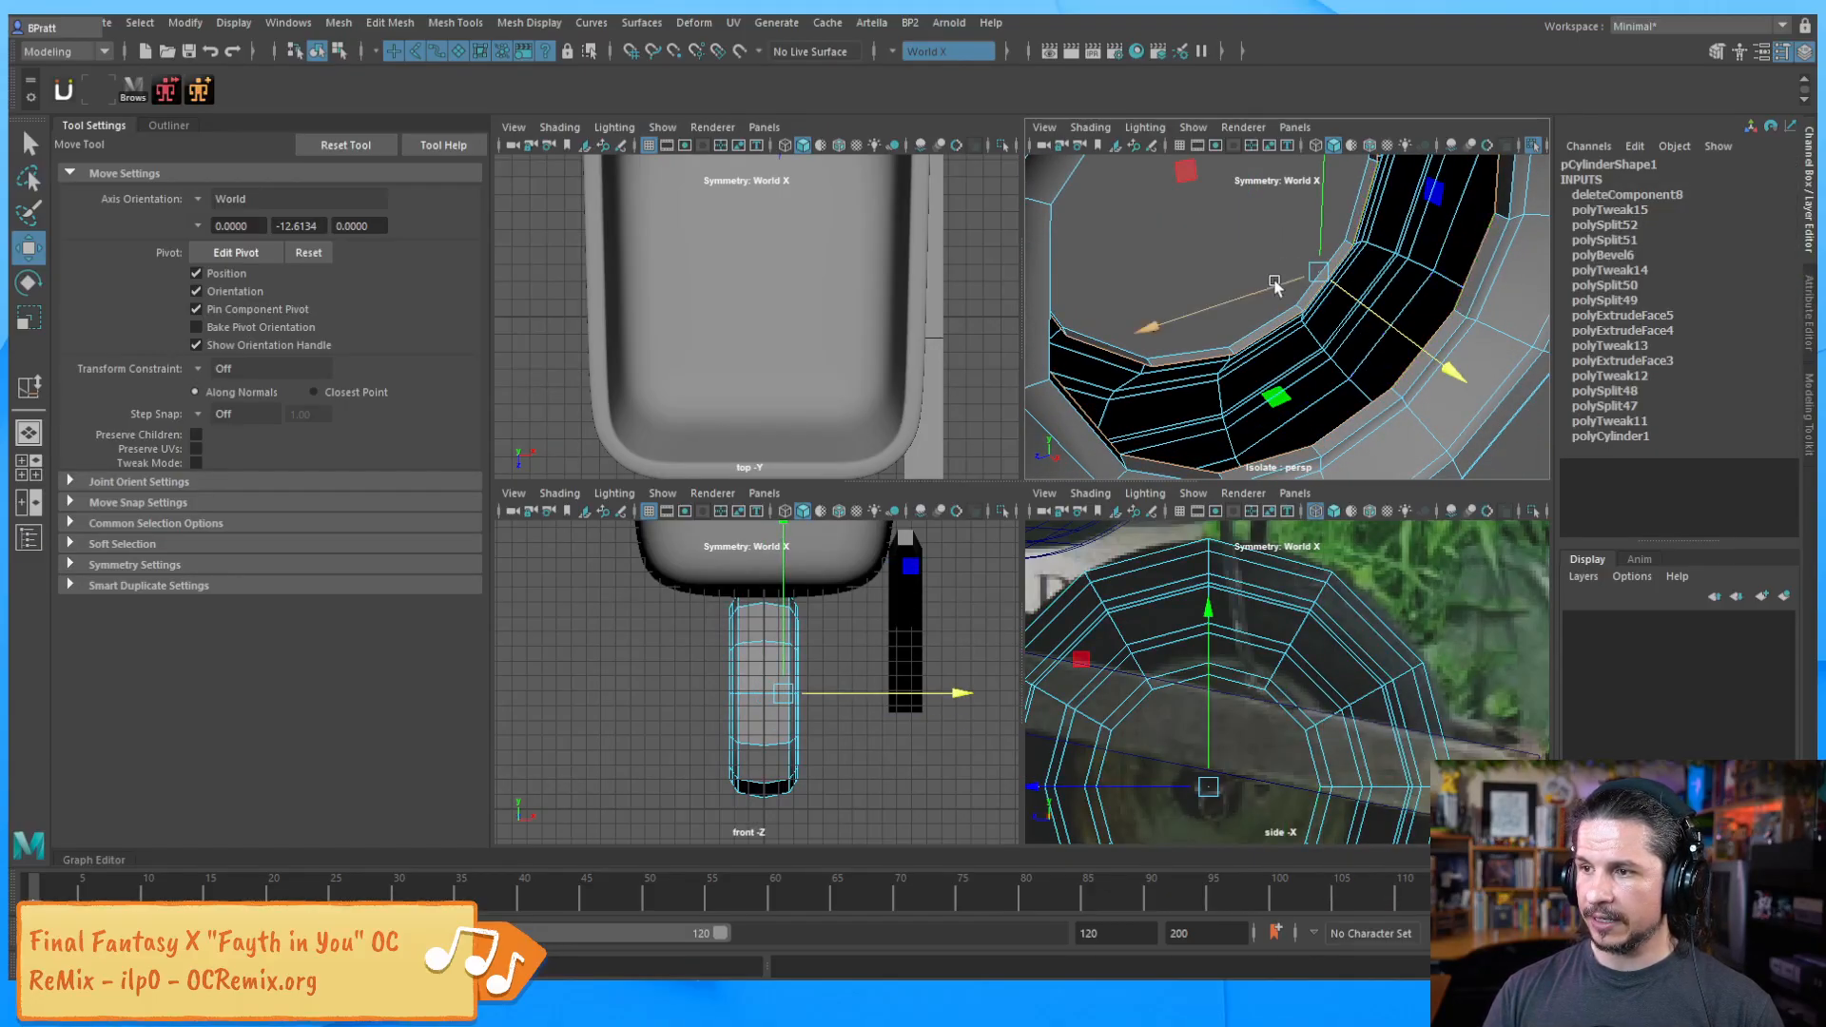
shift+right_drag(1213, 251, 1191, 485)
scroll(1341, 297, down, 5)
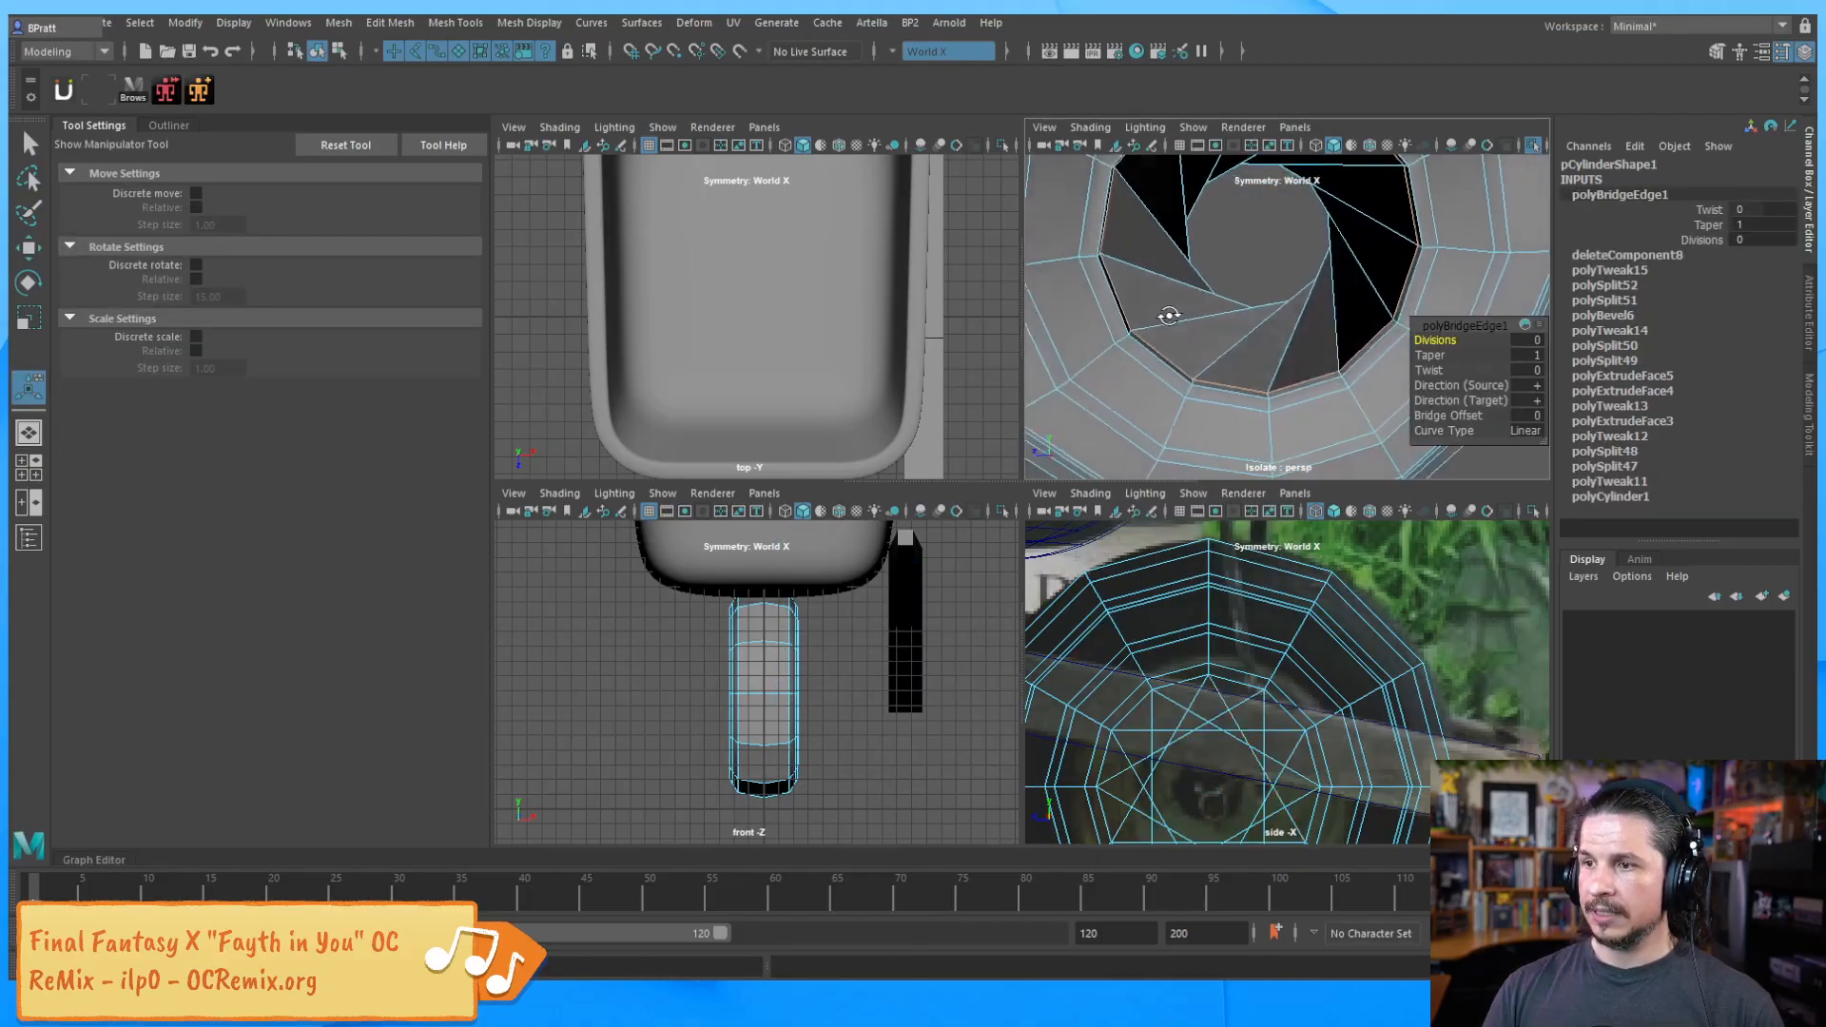
Set the bridge's Twist to 116.196 so its faces run straight across the hole, and return to object mode
alt+drag(1341, 297, 1250, 388)
click(1238, 311)
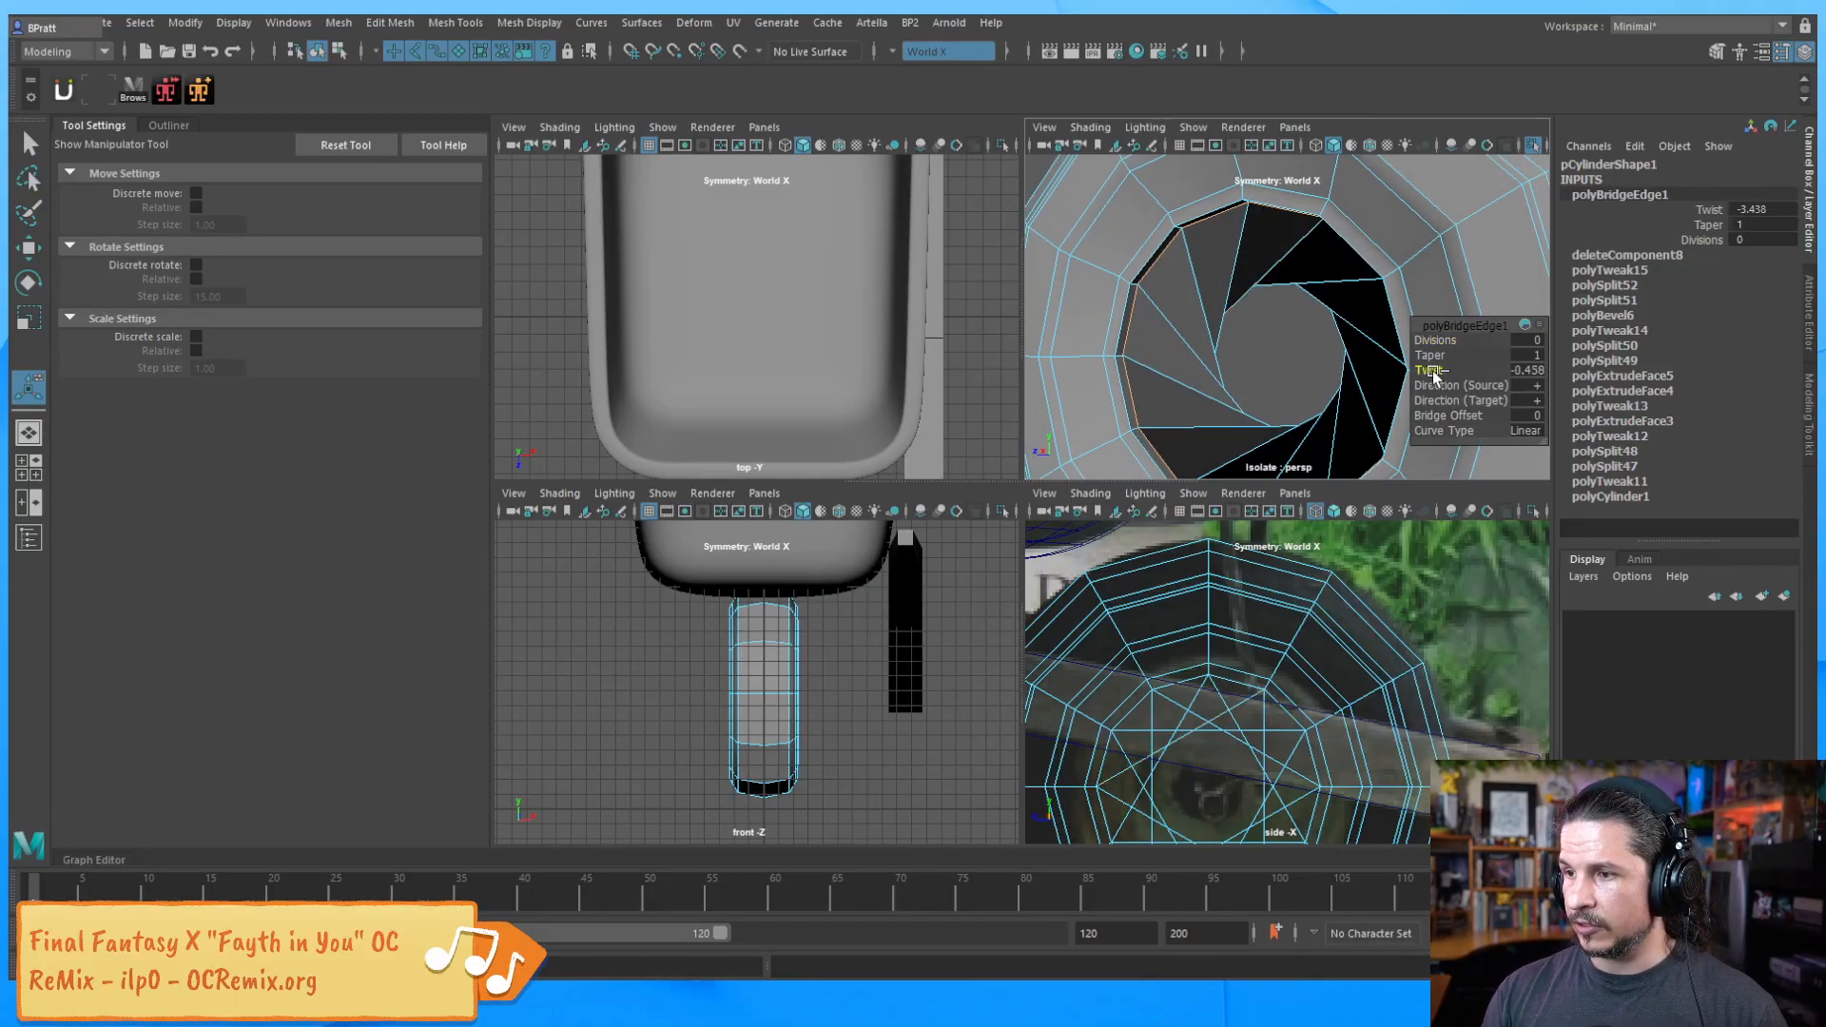
drag(1545, 377, 1508, 373)
alt+drag(1294, 394, 1213, 390)
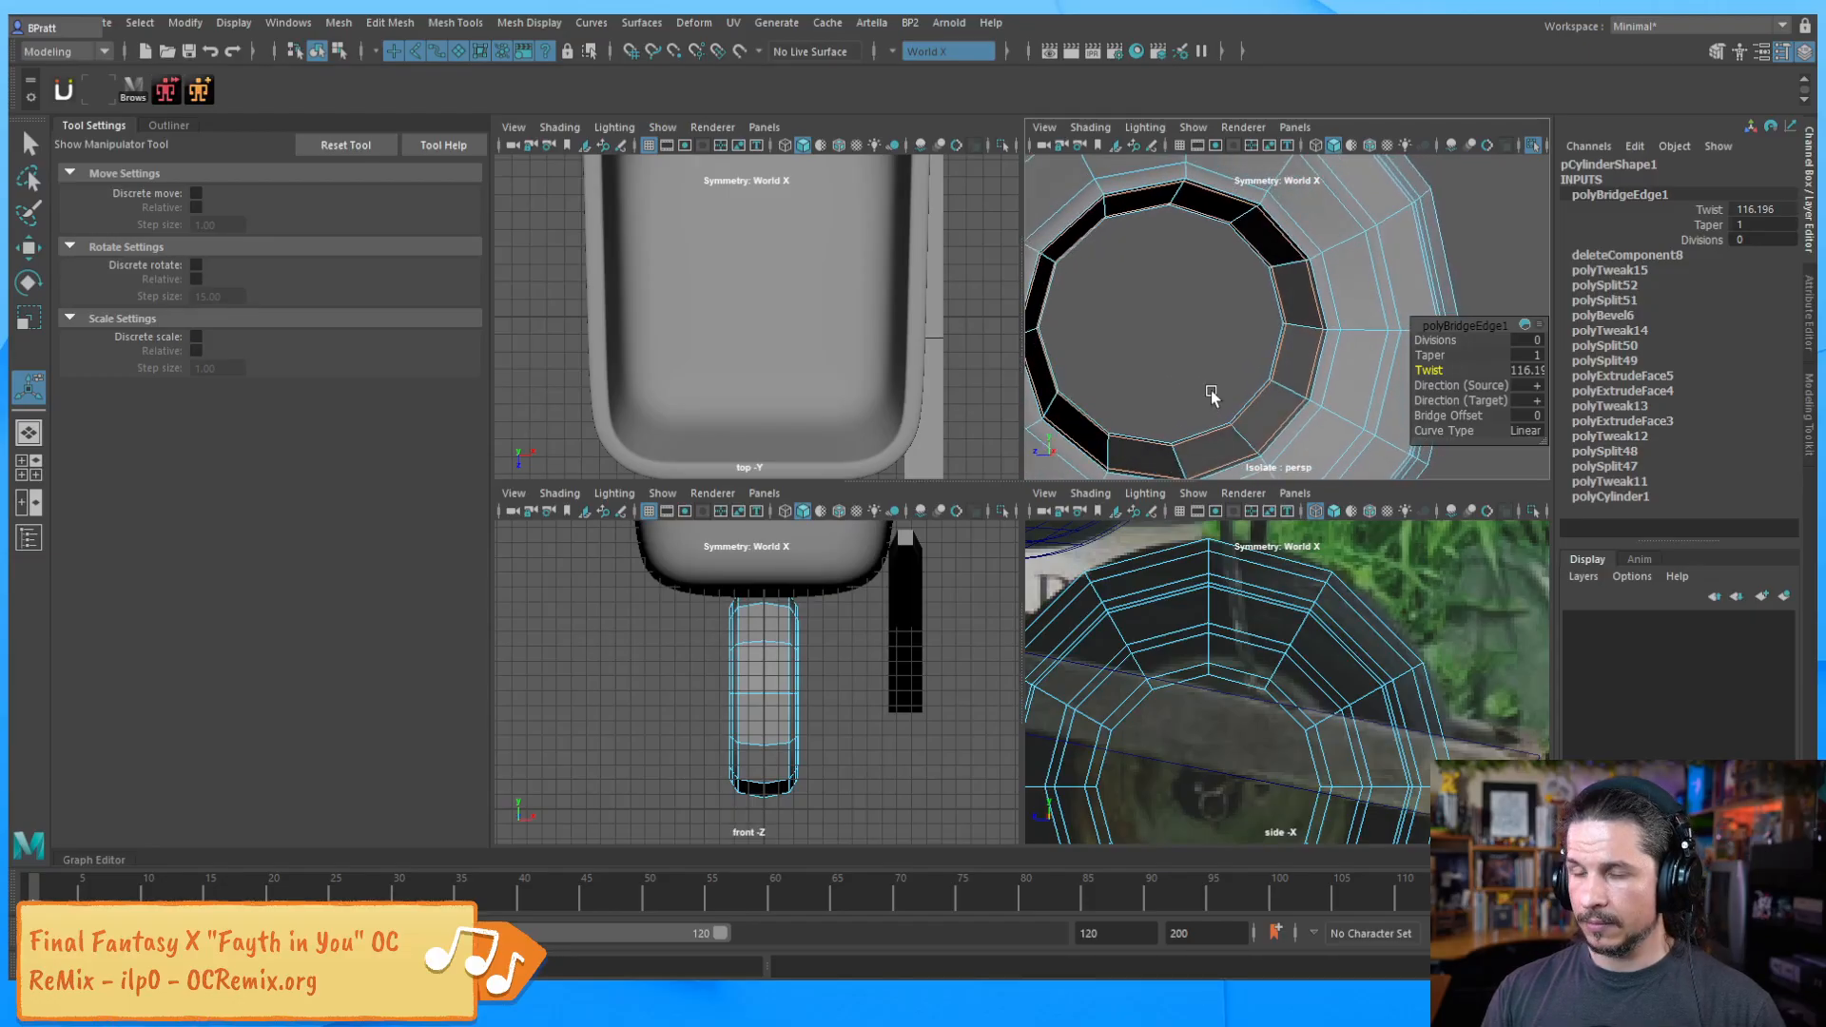
key(q)
key(F8)
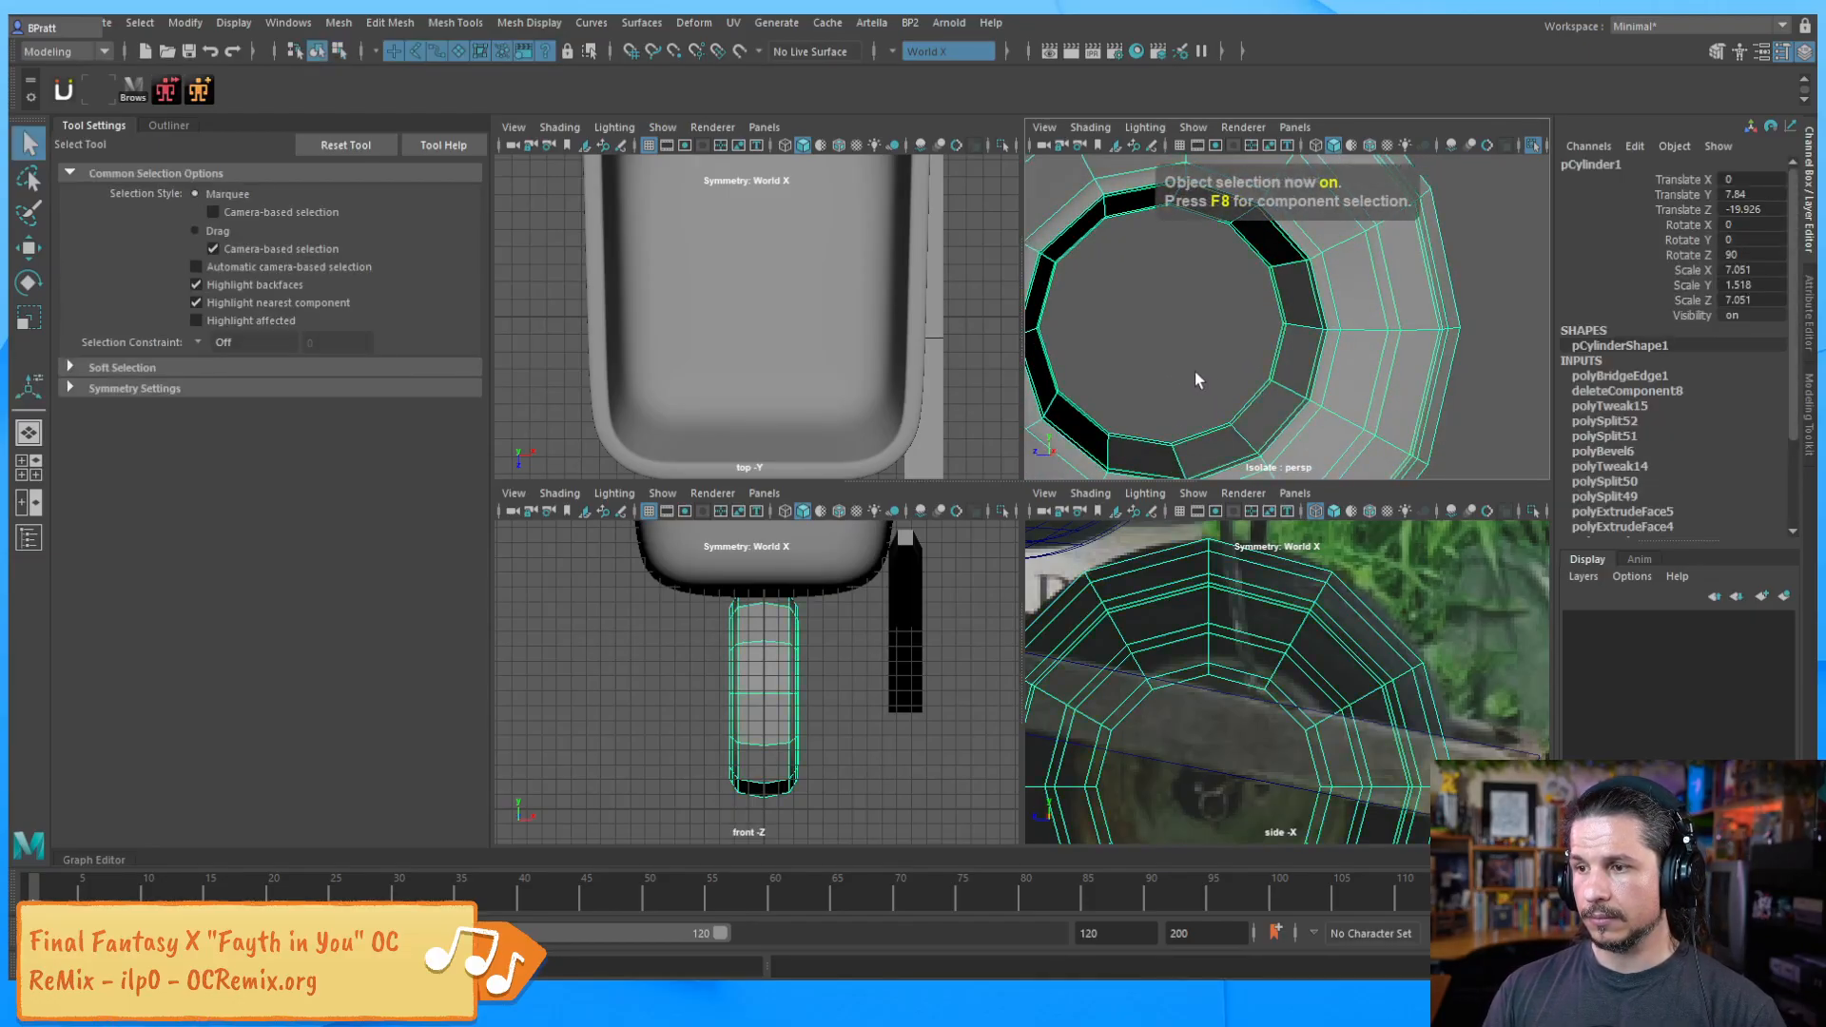
Examine the bridged wheel from several angles, switching smooth preview on and off again
key(F8)
key(F8)
click(1194, 371)
alt+right_drag(1377, 340, 1160, 358)
alt+drag(1161, 358, 1258, 380)
click(1261, 380)
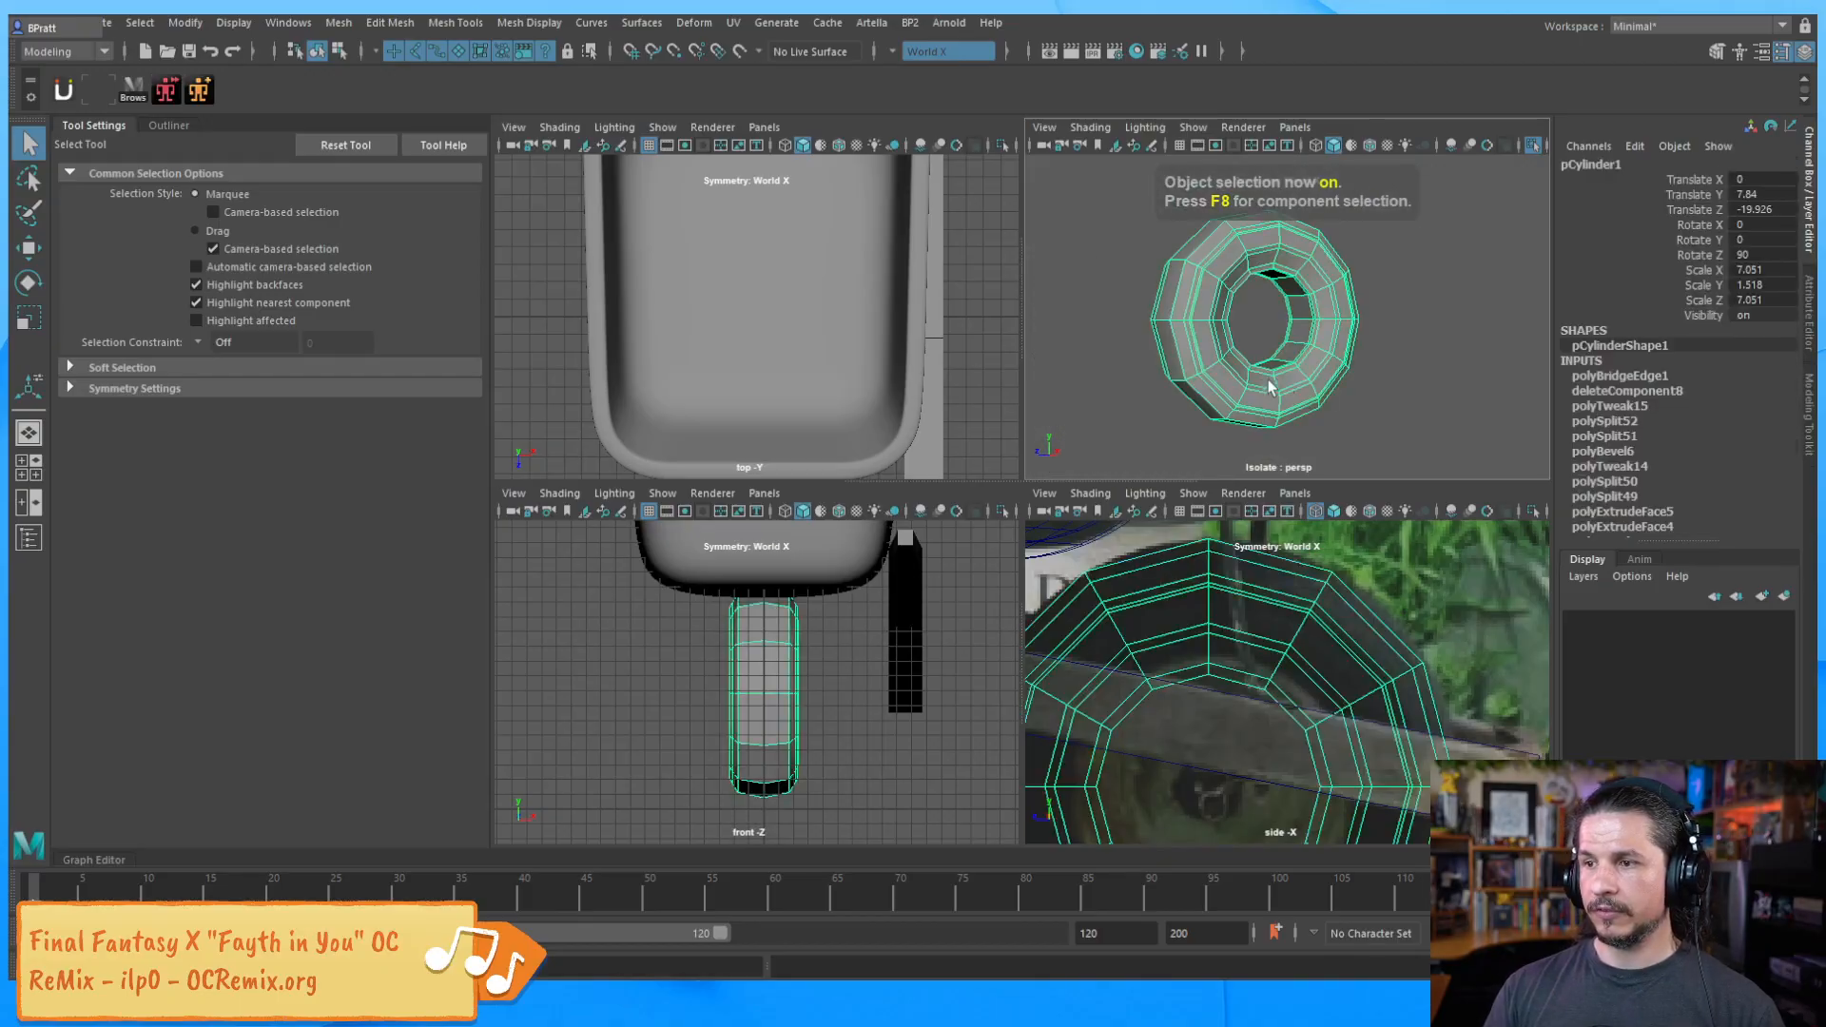
click(1429, 413)
alt+drag(1429, 413, 1343, 379)
key(w)
scroll(1402, 340, up, 5)
click(1315, 371)
key(3)
key(1)
Try extruding the ring of bridged faces inside the hole, using a Local Translate Z of -0.152 for the last extrusion
alt+right_drag(1342, 378, 1476, 378)
alt+drag(1477, 378, 1402, 387)
right_drag(1376, 378, 1372, 413)
click(1375, 383)
shift+double_click(1341, 443)
alt+drag(1372, 413, 1237, 317)
key(g)
key(g)
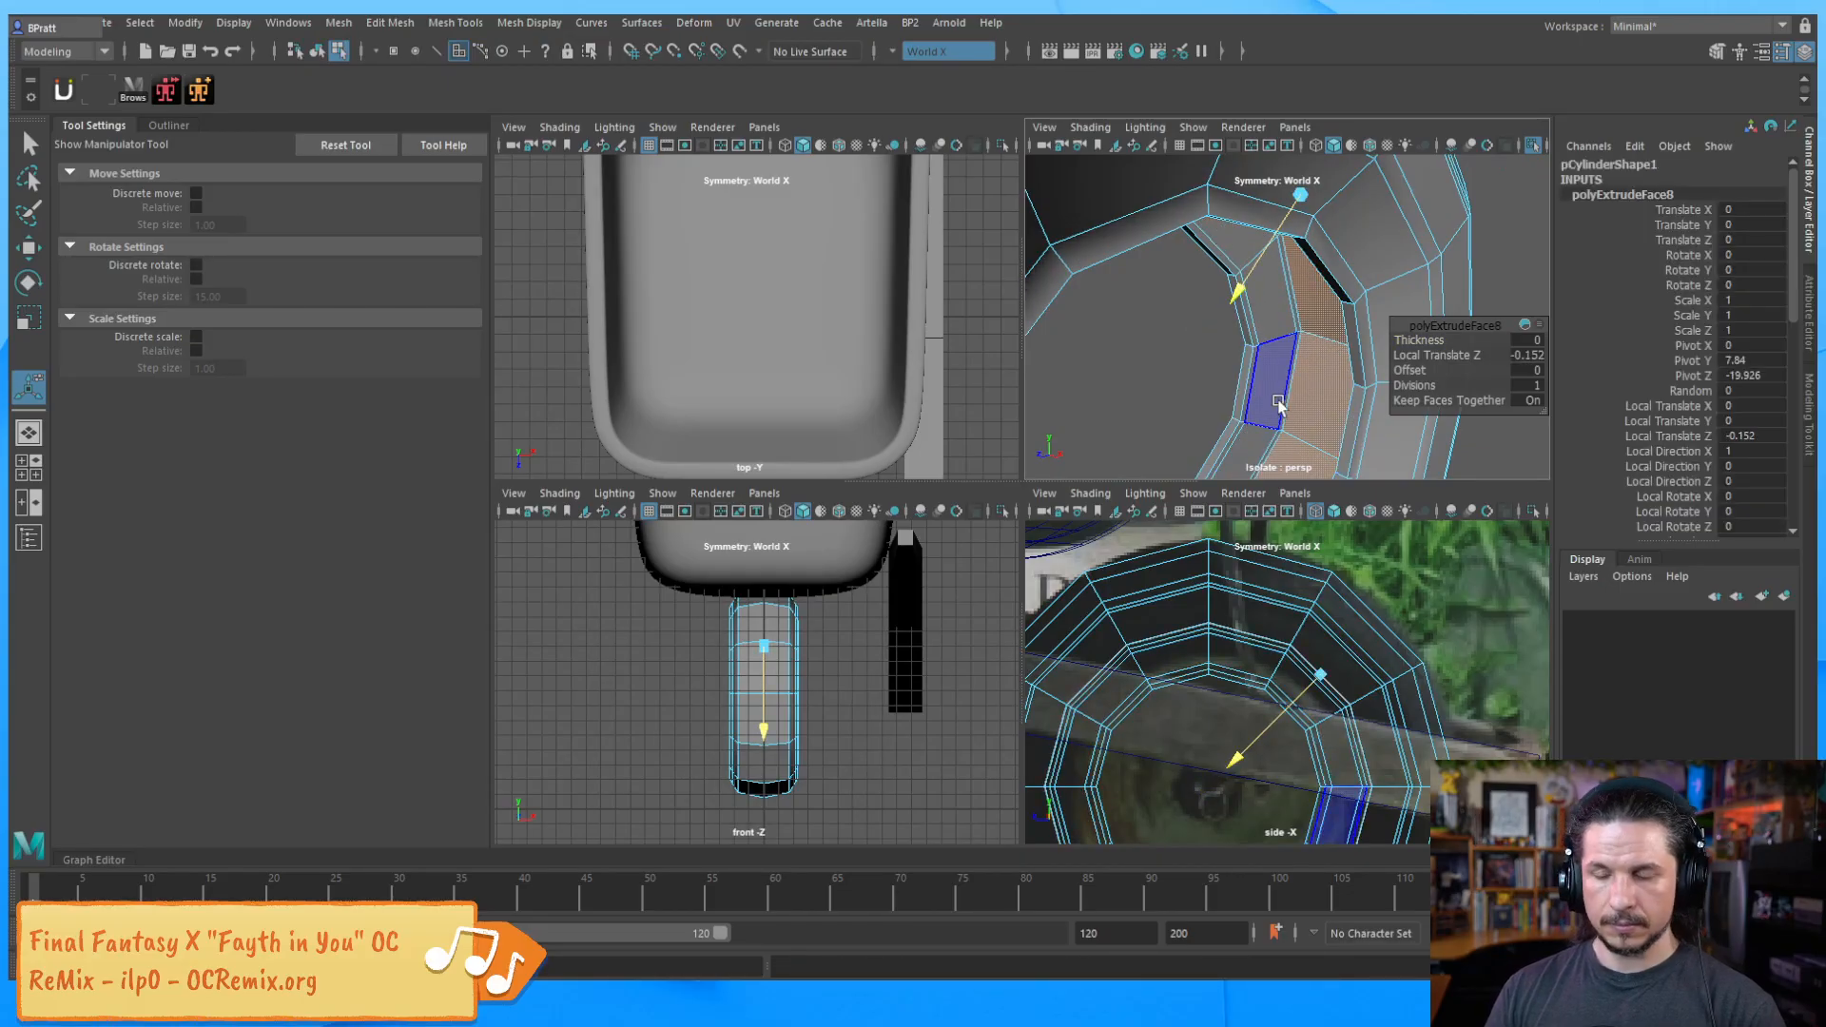
key(F8)
Preview the wheel with the extruded inner ring smoothed and examine it from several angles
alt+right_drag(1498, 347, 1205, 389)
alt+middle_drag(1206, 388, 1206, 301)
click(1376, 404)
click(1284, 341)
key(3)
click(1372, 407)
alt+drag(1372, 407, 1316, 386)
Undo the extrusions of the wheel's inner face ring, back to the plain bridge
key(ctrl+z)
key(ctrl+z)
key(ctrl+z)
key(ctrl+z)
key(ctrl+z)
key(ctrl+z)
key(ctrl+z)
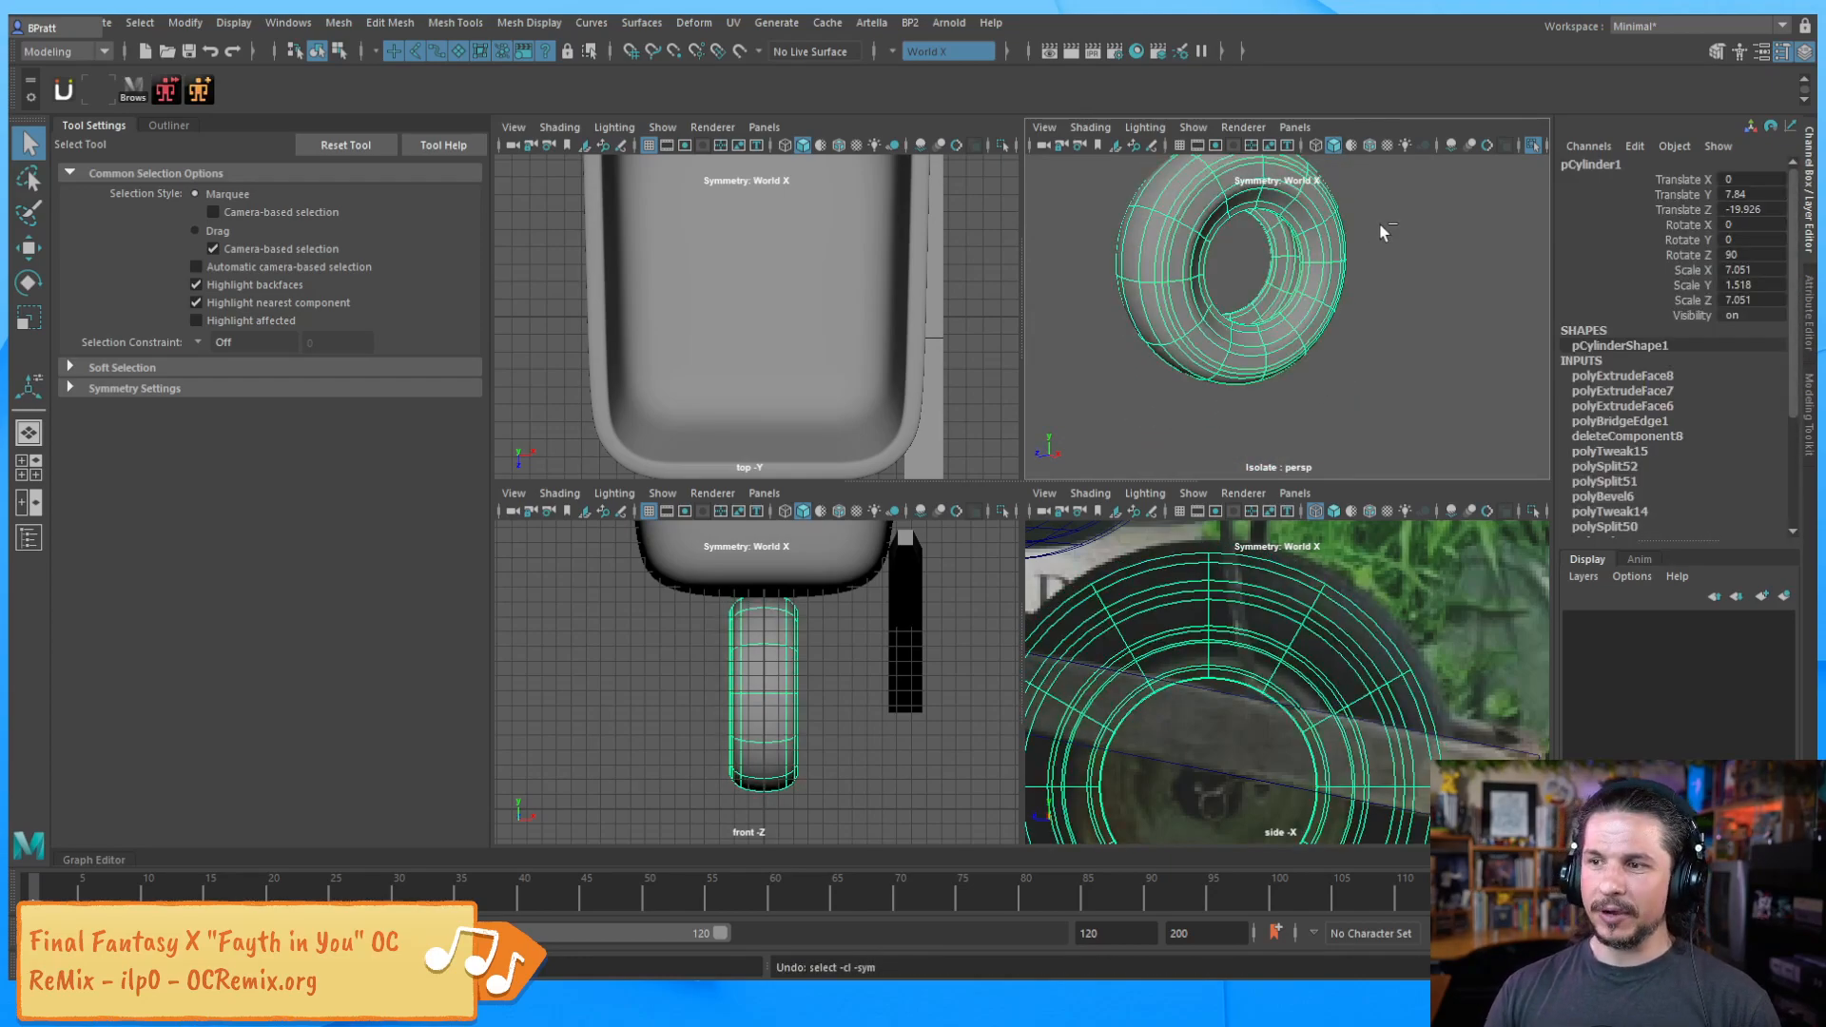
key(ctrl+z)
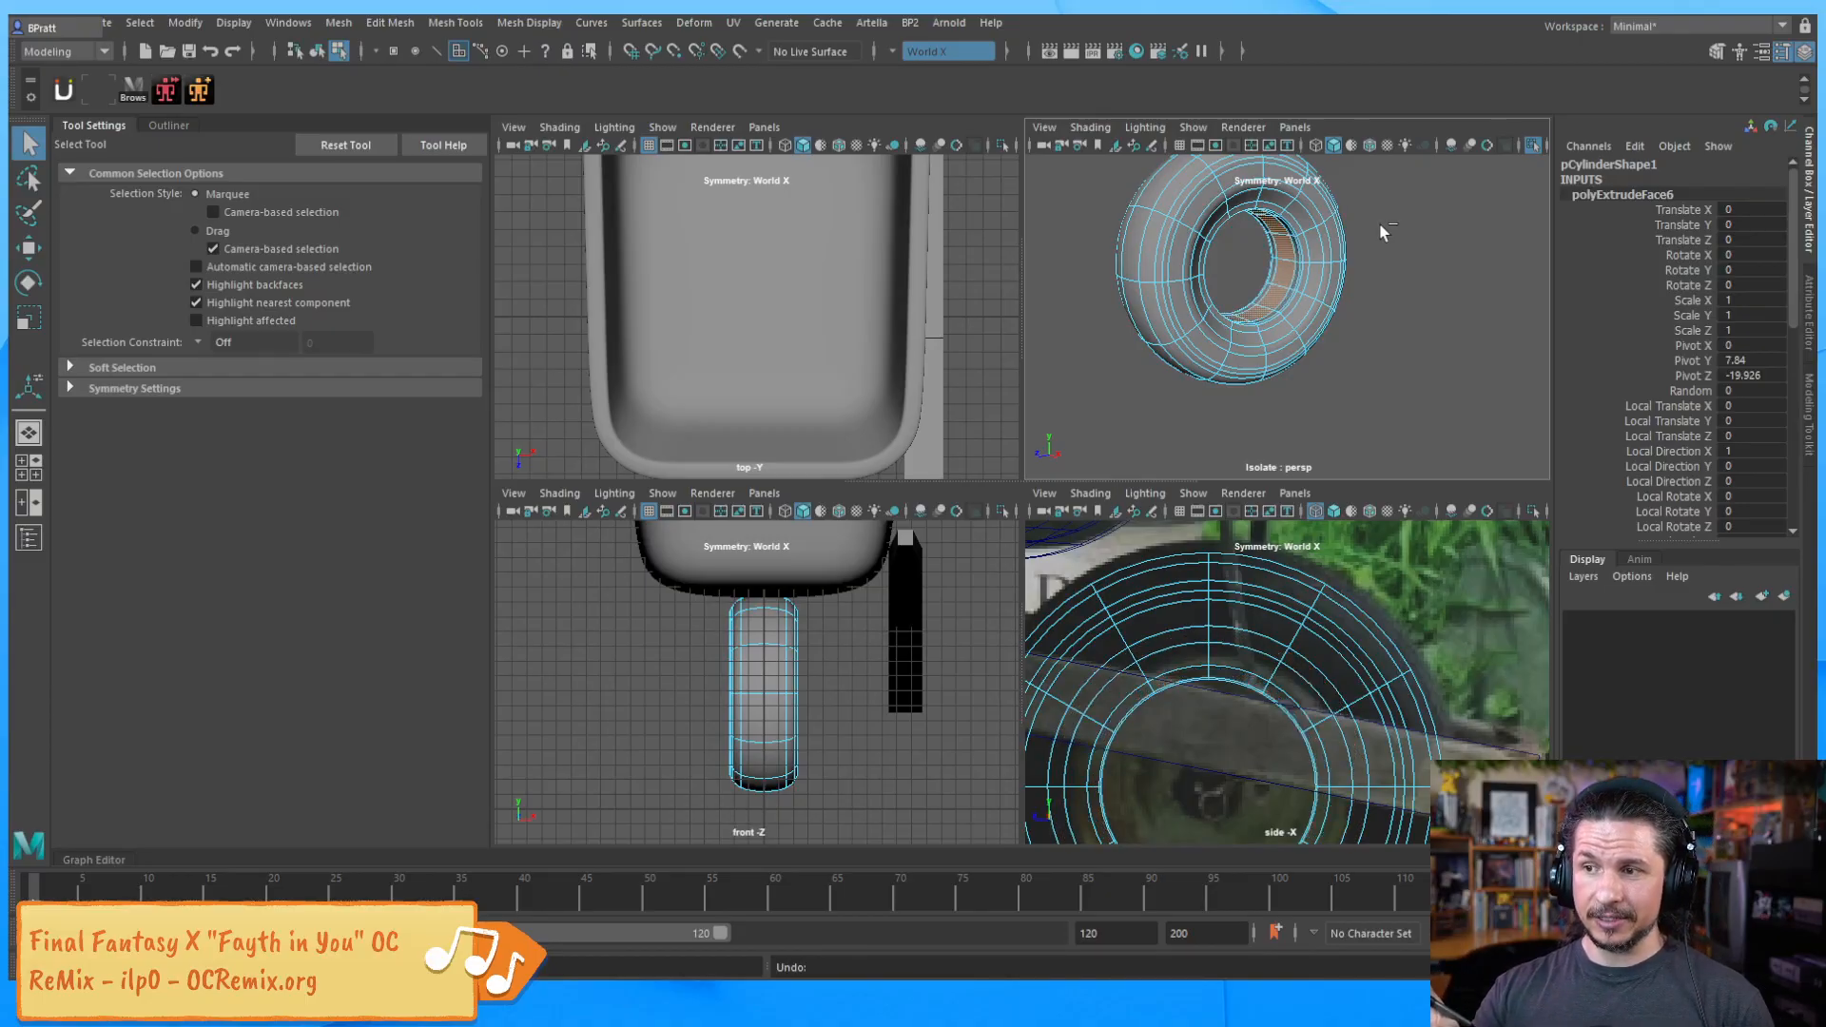
key(ctrl+z)
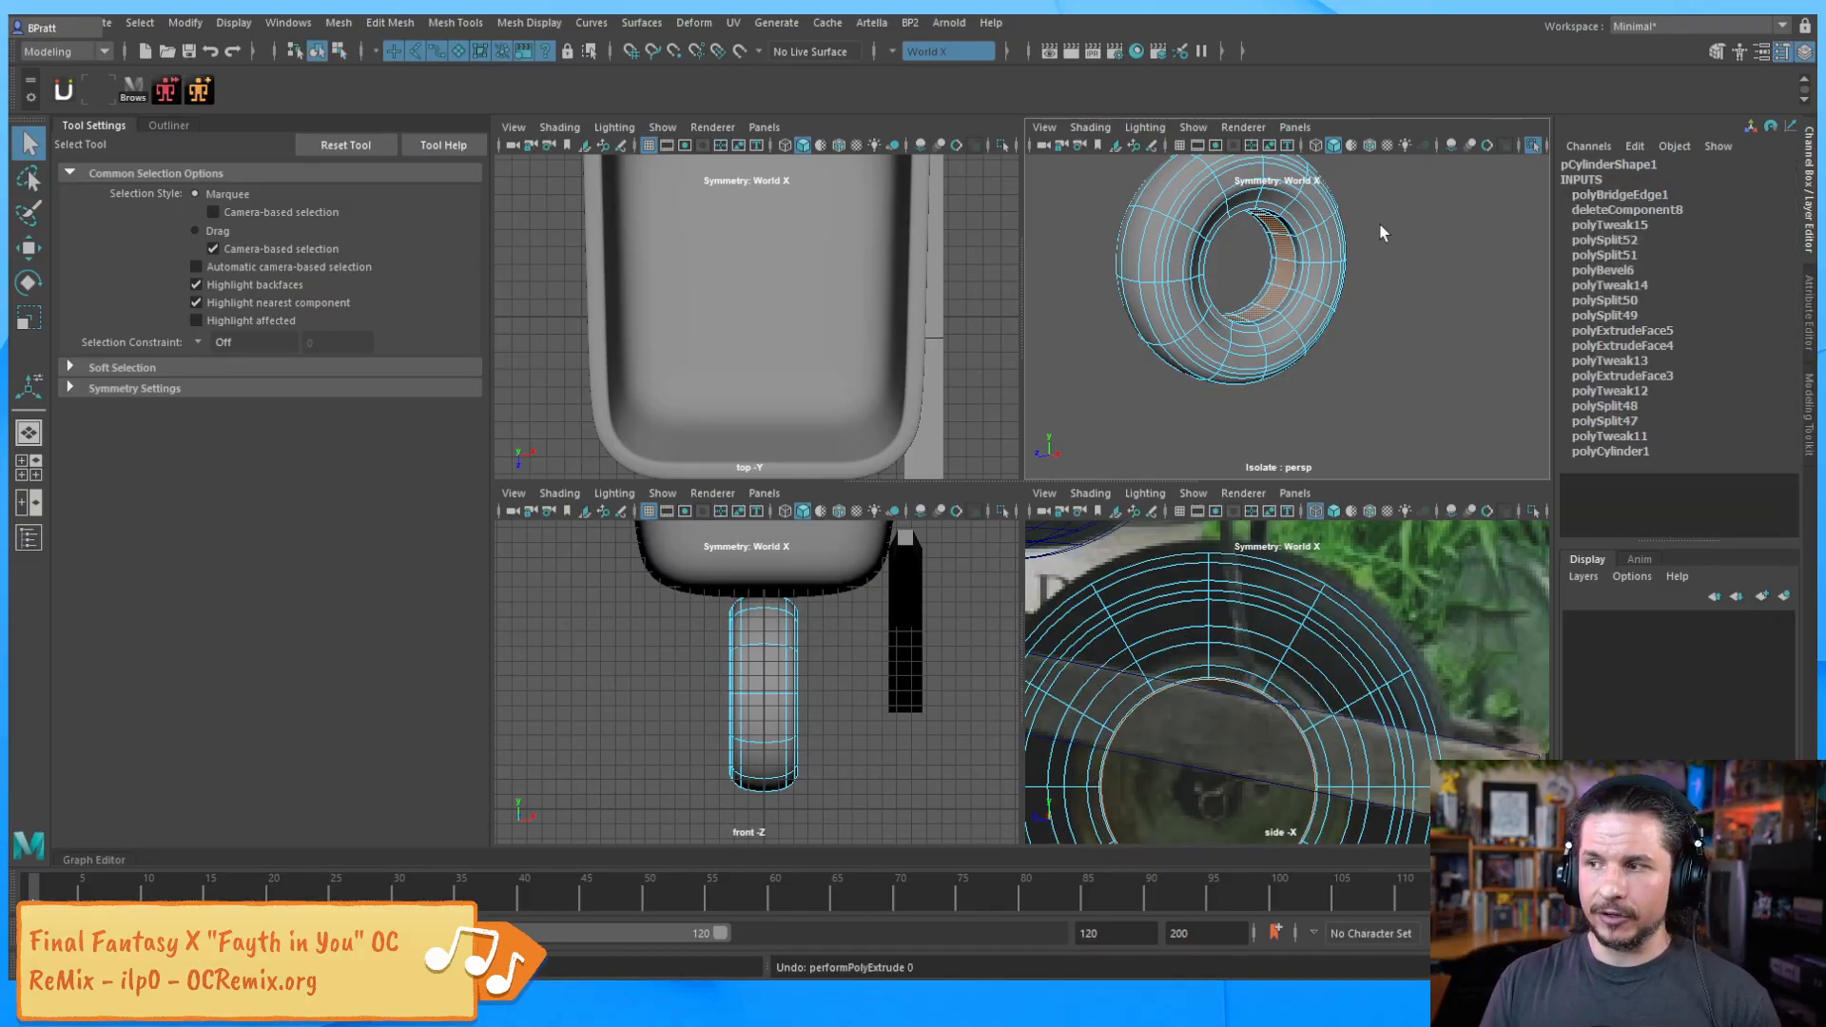
Return the wheel to object mode and unsmoothed display, deselect it and examine the bridged faces inside the hole
click(1355, 385)
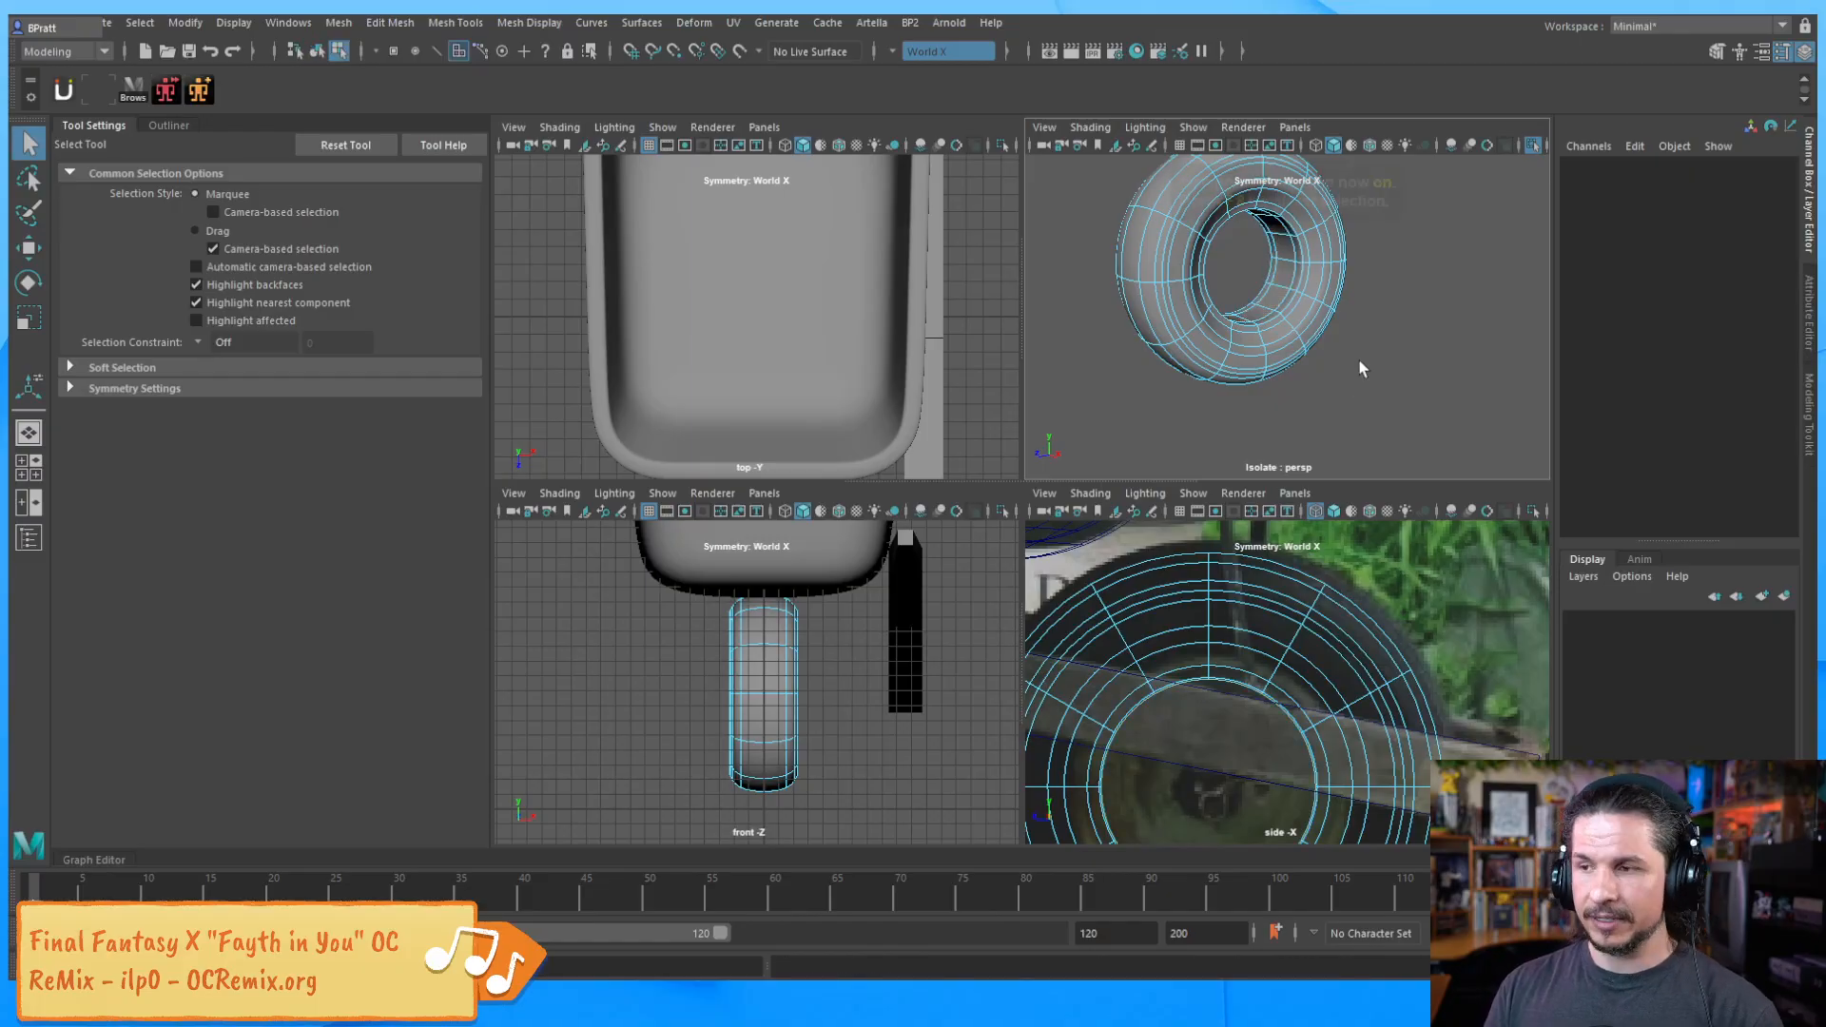
key(F8)
alt+right_drag(1236, 355, 1339, 388)
alt+drag(1339, 388, 1337, 422)
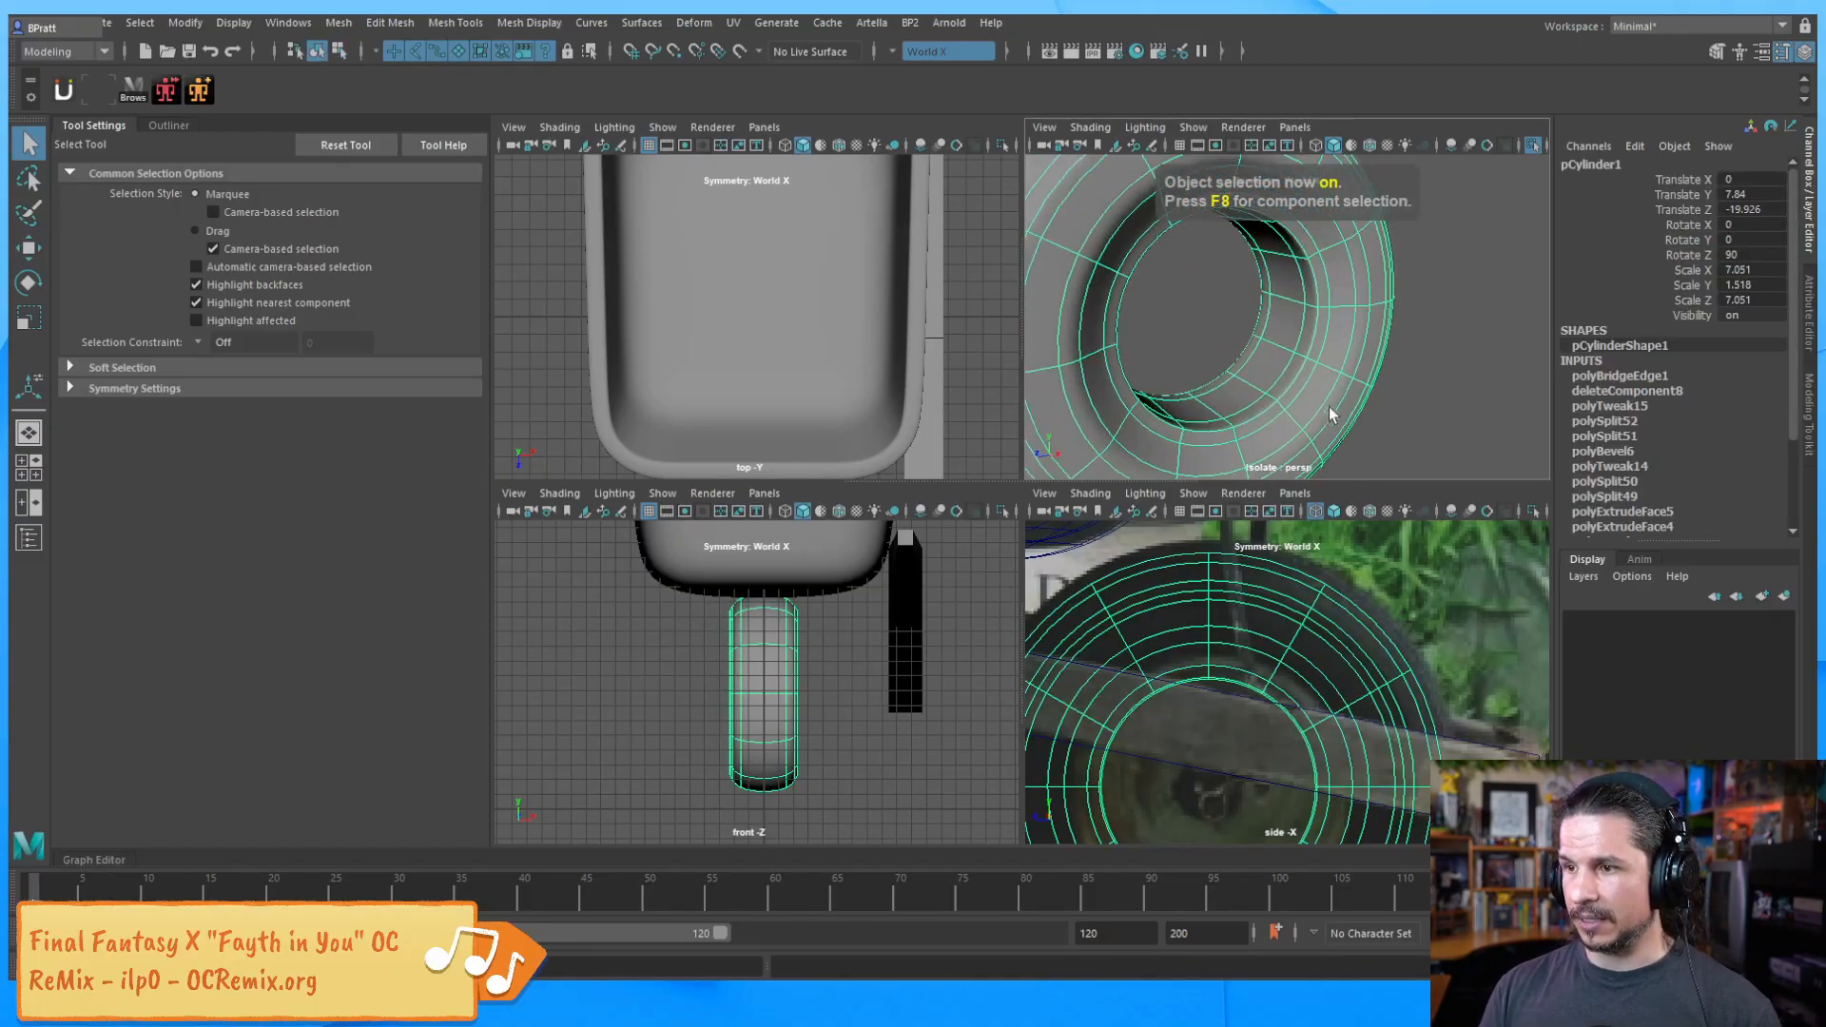
click(1415, 447)
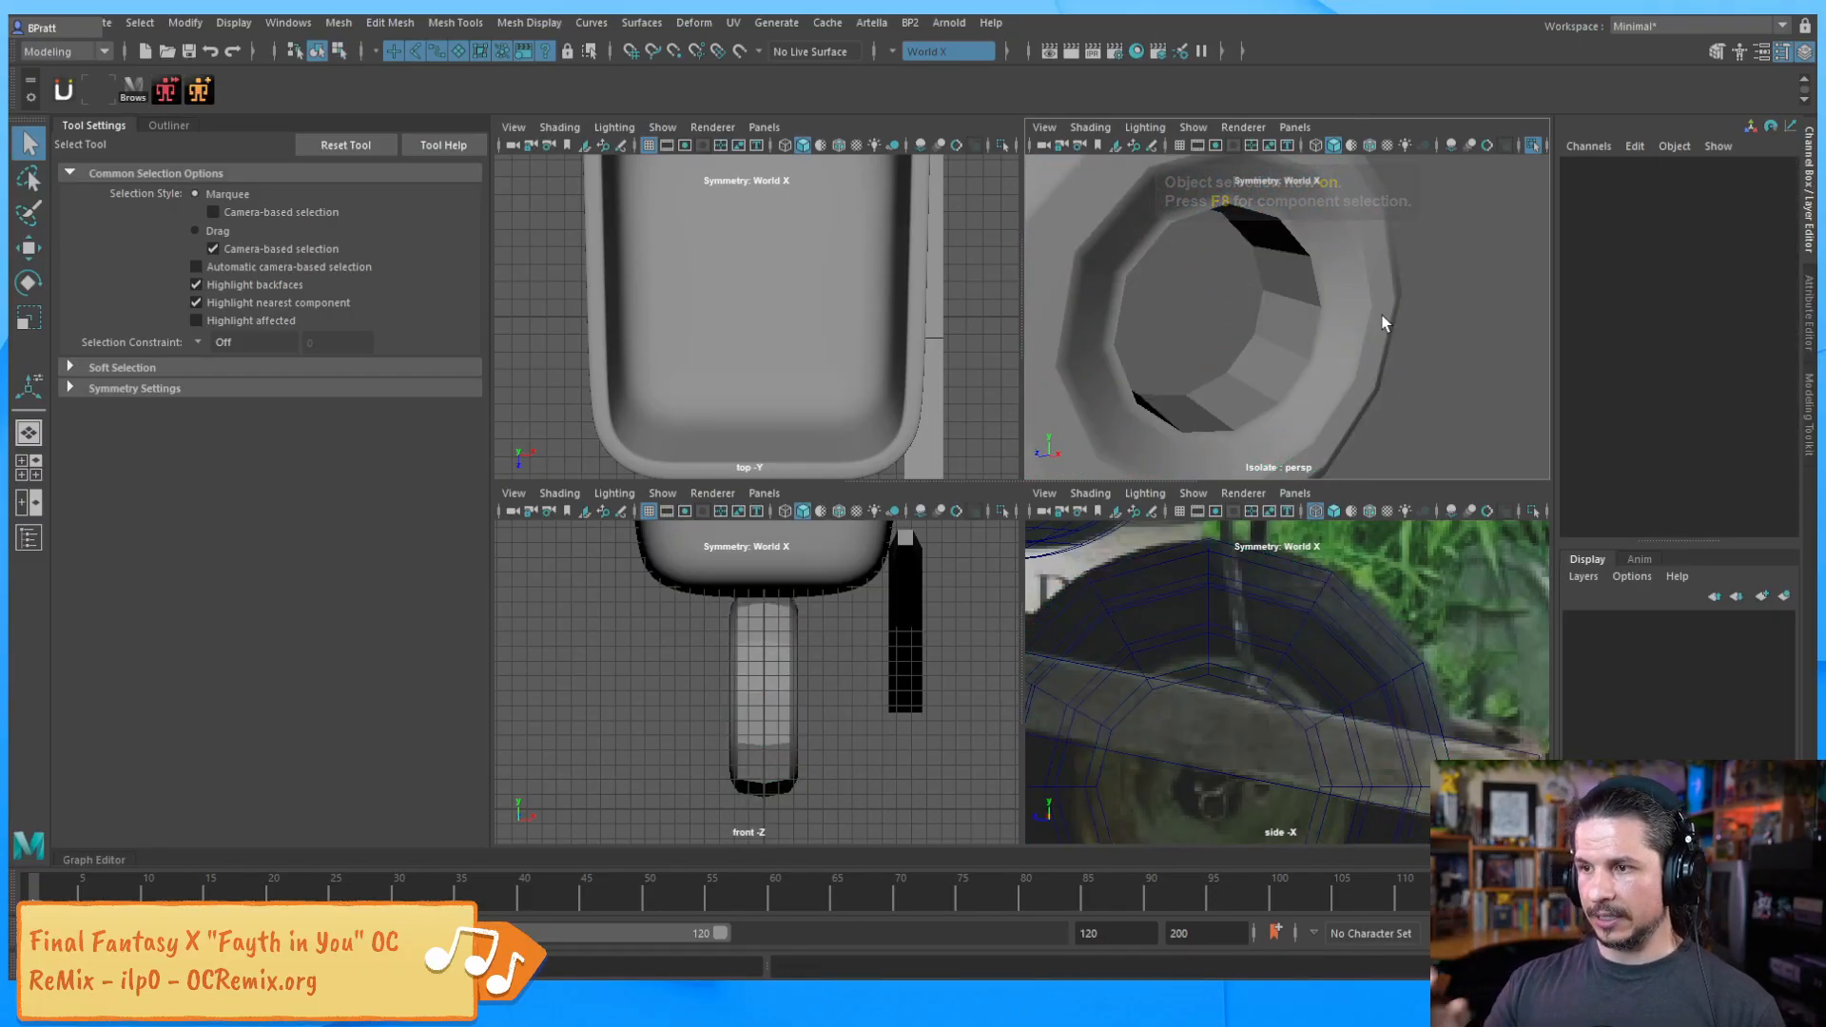
Examine the wheel in smoothed display, return it to unsmoothed display and compare it with the side reference photo
click(1308, 405)
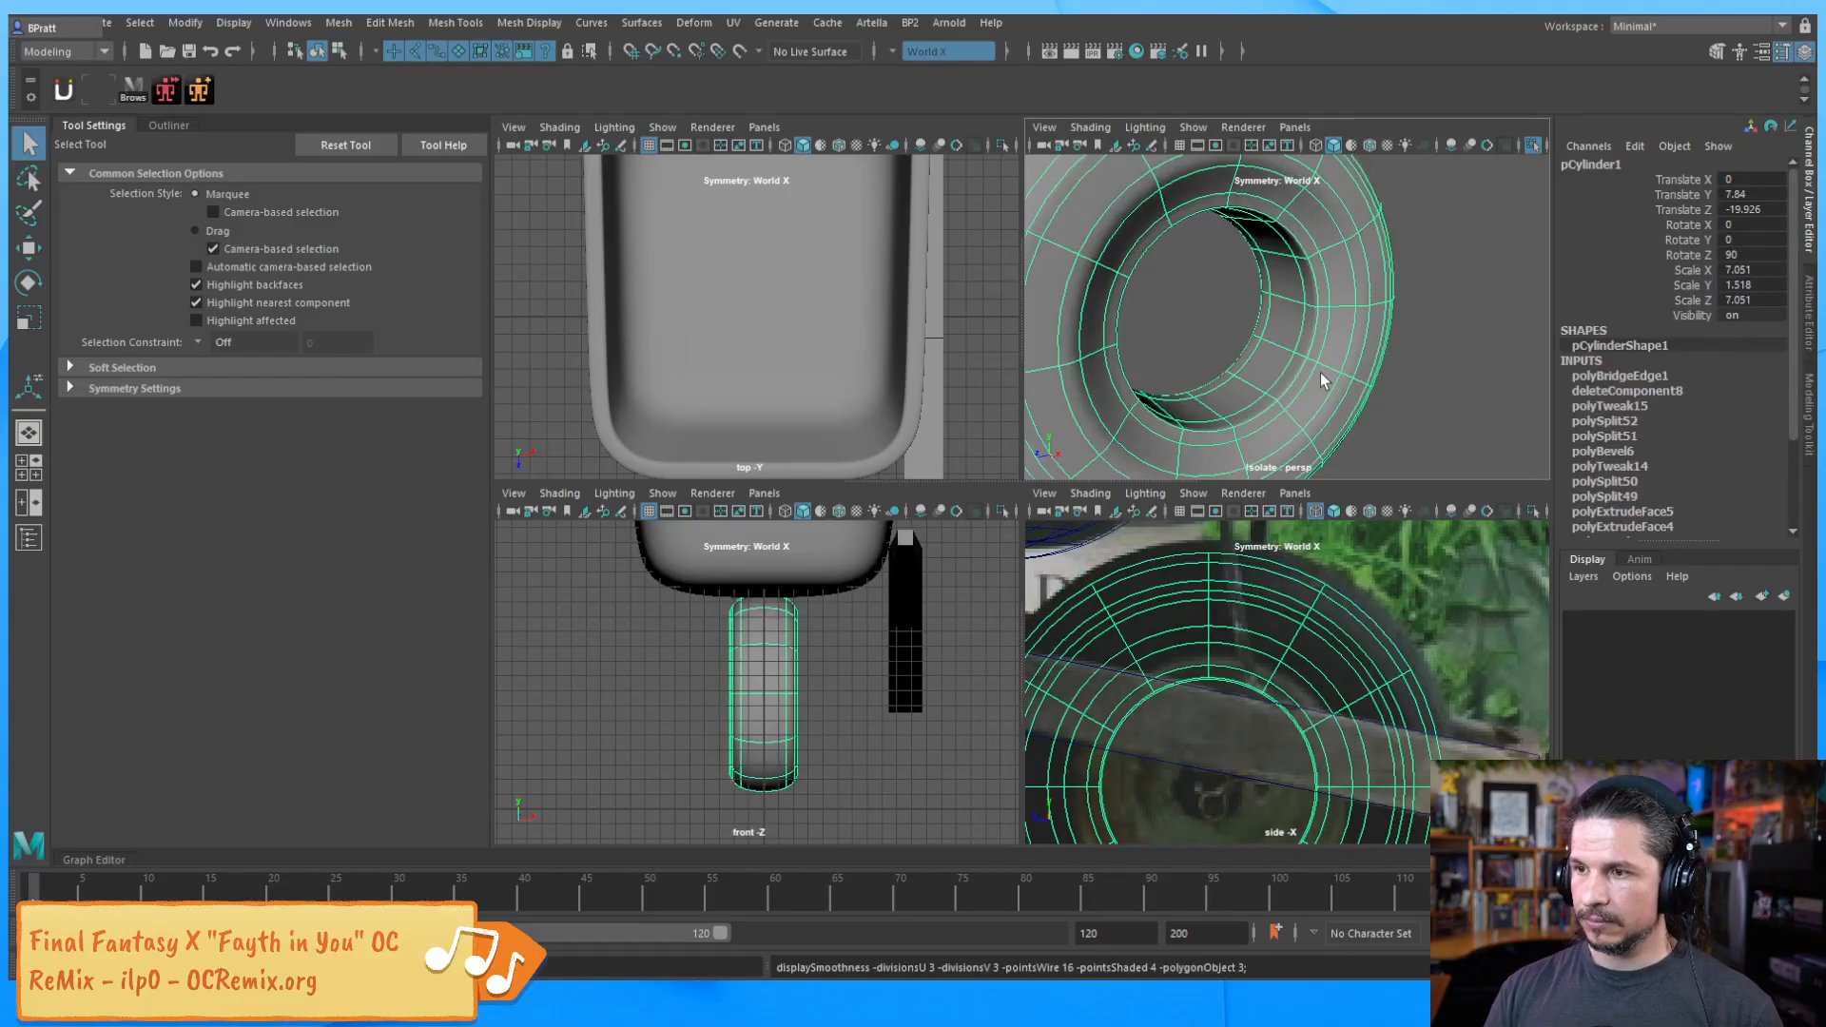
click(1457, 388)
alt+right_drag(1360, 347, 1190, 353)
alt+drag(1191, 354, 1170, 426)
click(1236, 411)
key(1)
alt+right_drag(1379, 417, 1255, 416)
alt+middle_drag(1256, 417, 1248, 384)
alt+middle_drag(1274, 722, 1332, 623)
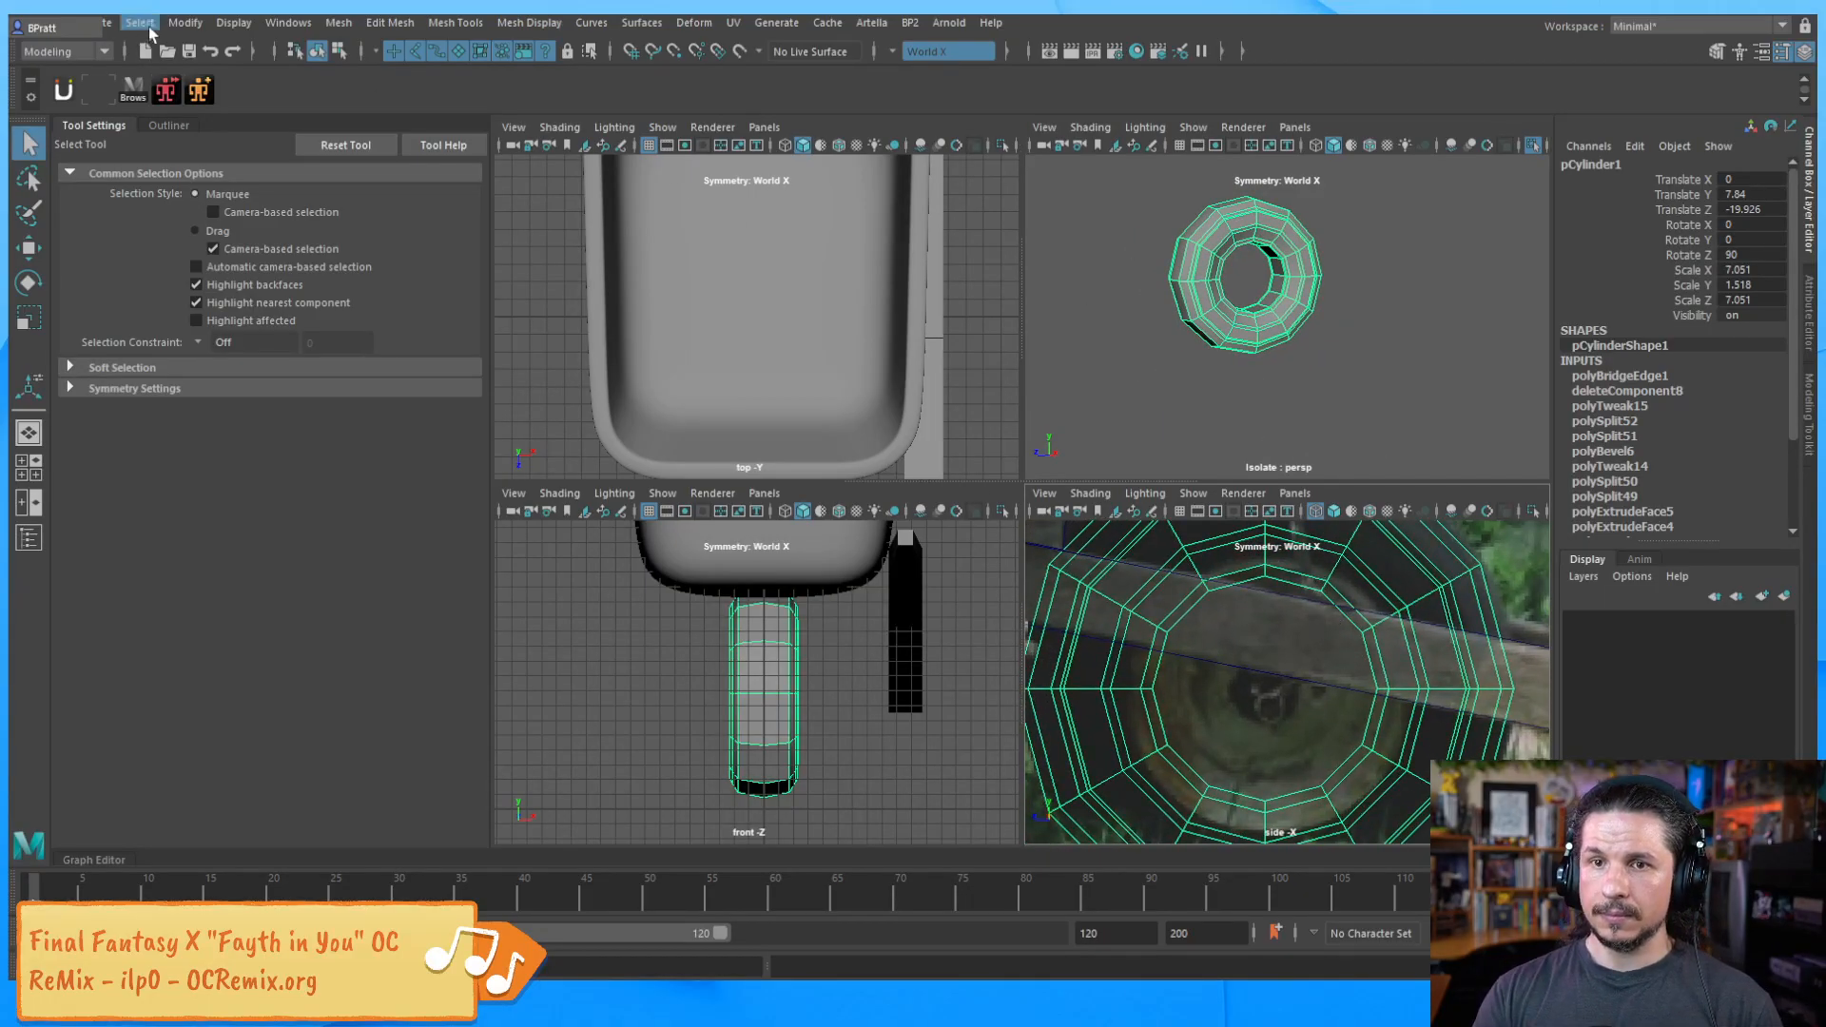
Create a new polygon cylinder for the hub, place it near the wheel's centre and set its Rotate Z to 90
click(1175, 380)
key(space)
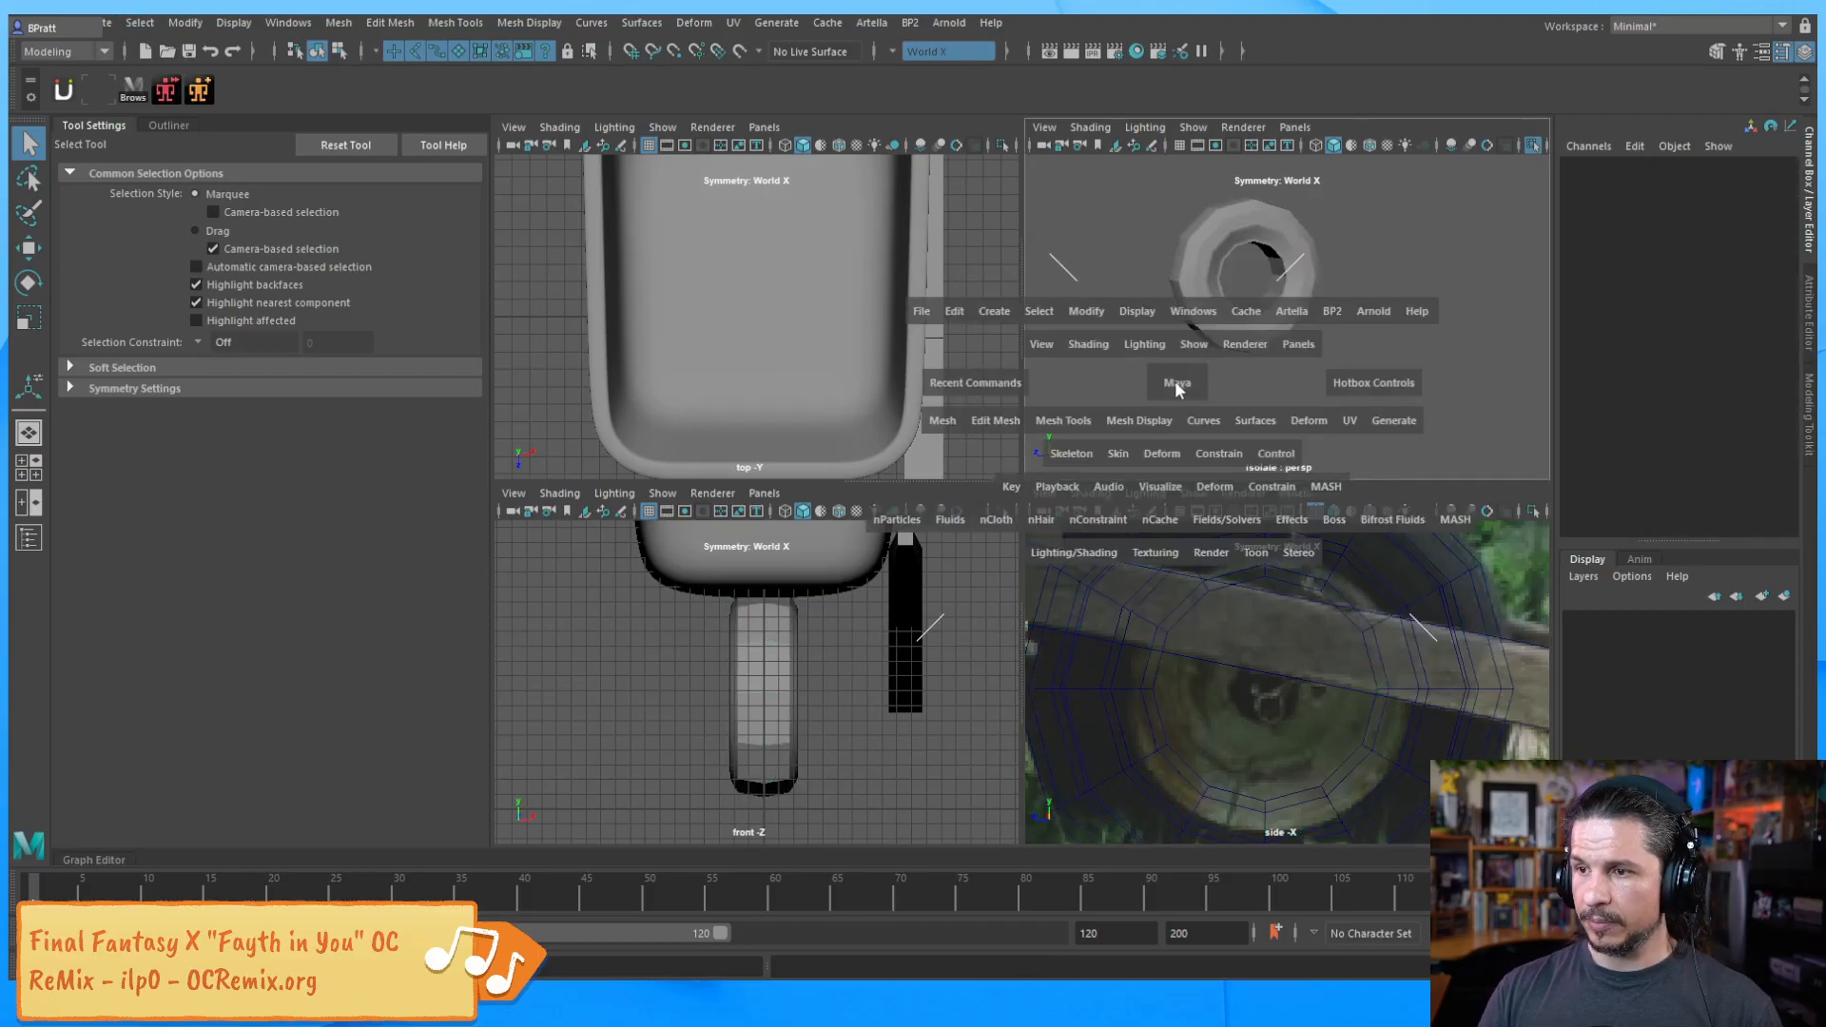
drag(994, 311, 1314, 417)
key(w)
alt+right_drag(1498, 630, 1153, 595)
alt+middle_drag(1153, 595, 1352, 677)
drag(1179, 772, 1399, 689)
key(e)
drag(1415, 620, 1434, 509)
key(Return)
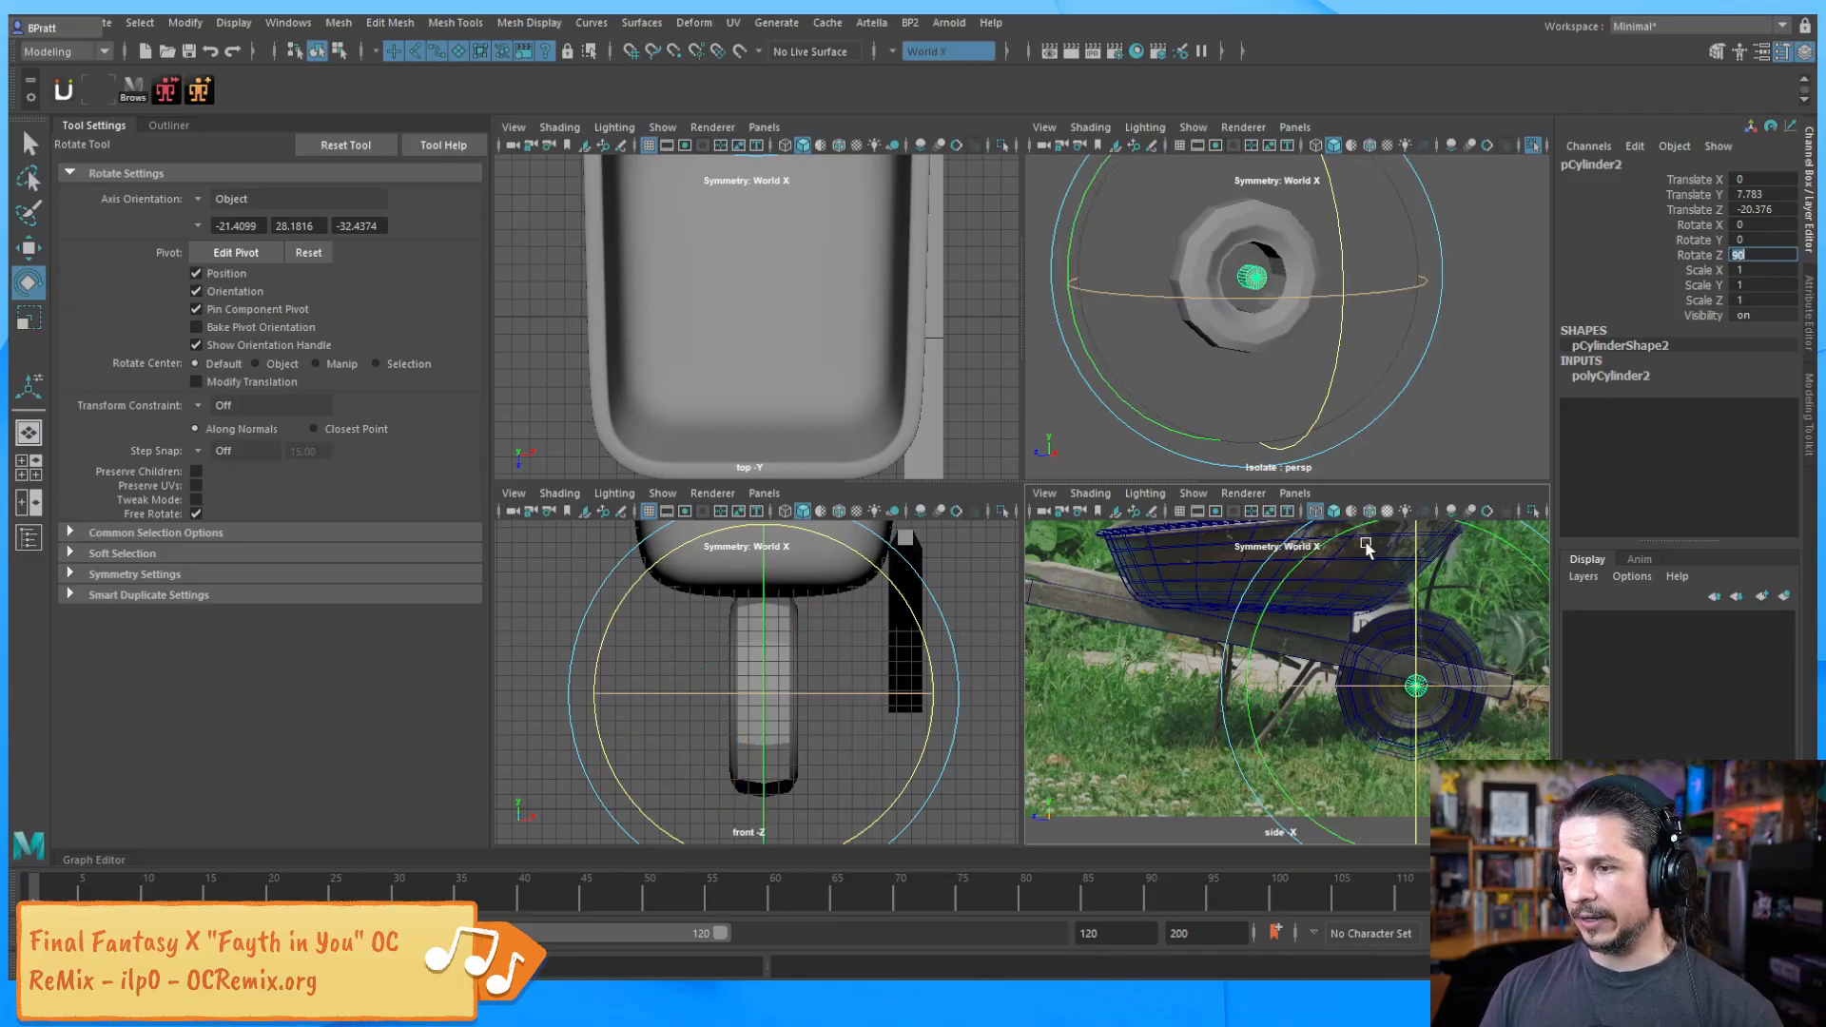
Align the new cylinder with the wheel's centre using vertex snapping, at Translate Y 7.84 and Translate Z -19.926
scroll(1389, 666, up, 5)
scroll(1388, 665, up, 3)
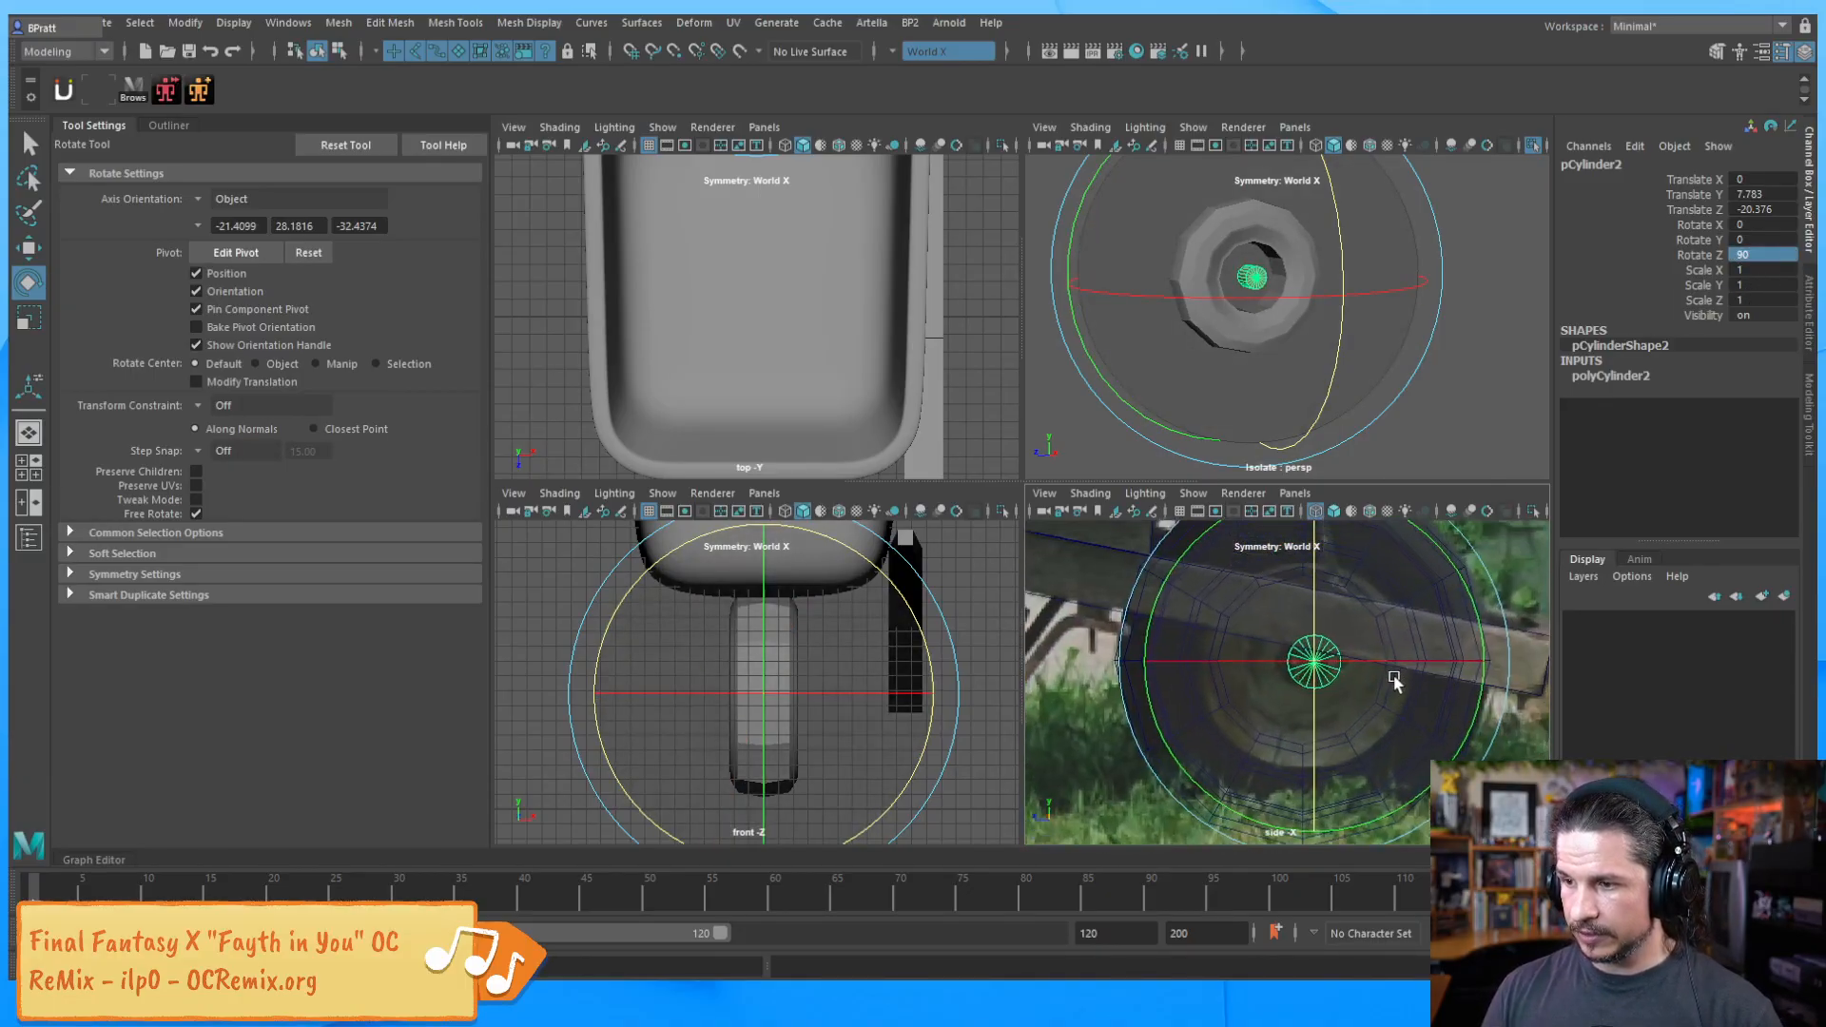
key(w)
drag(1217, 680, 1296, 578)
middle_click(1293, 590)
key(v)
middle_click(1293, 776)
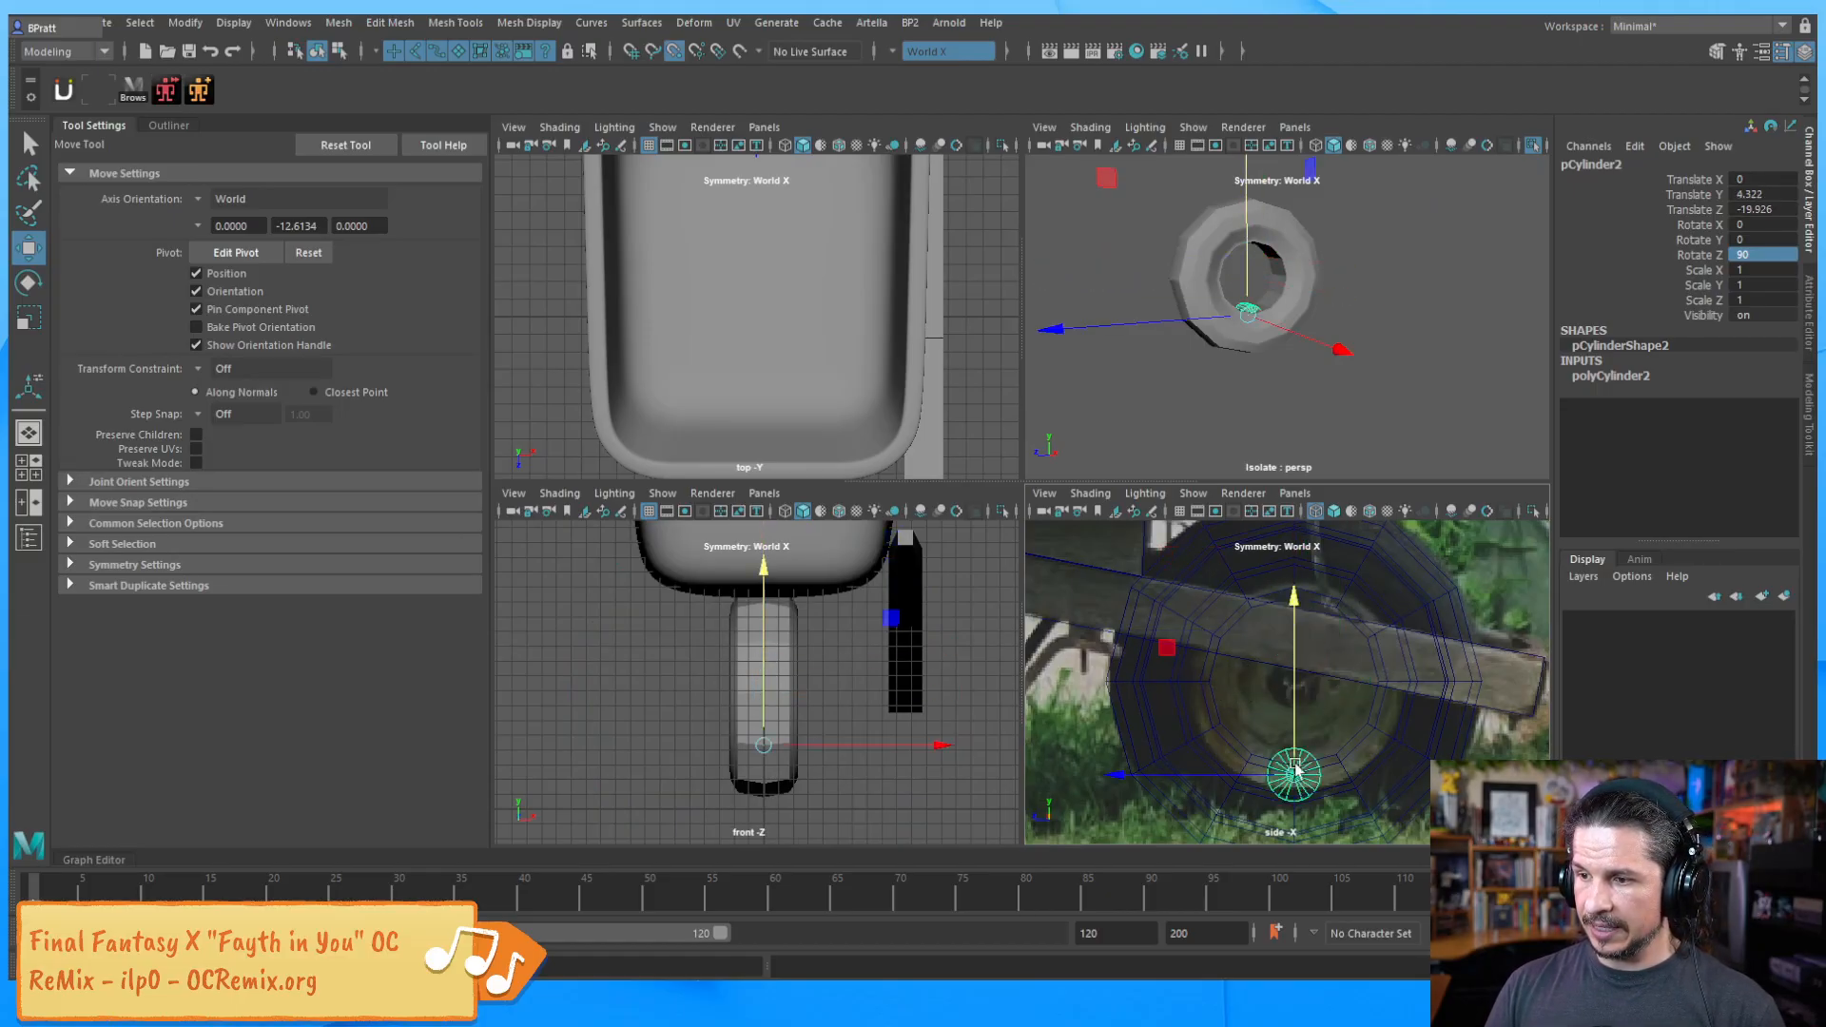
middle_drag(1293, 776, 1289, 681)
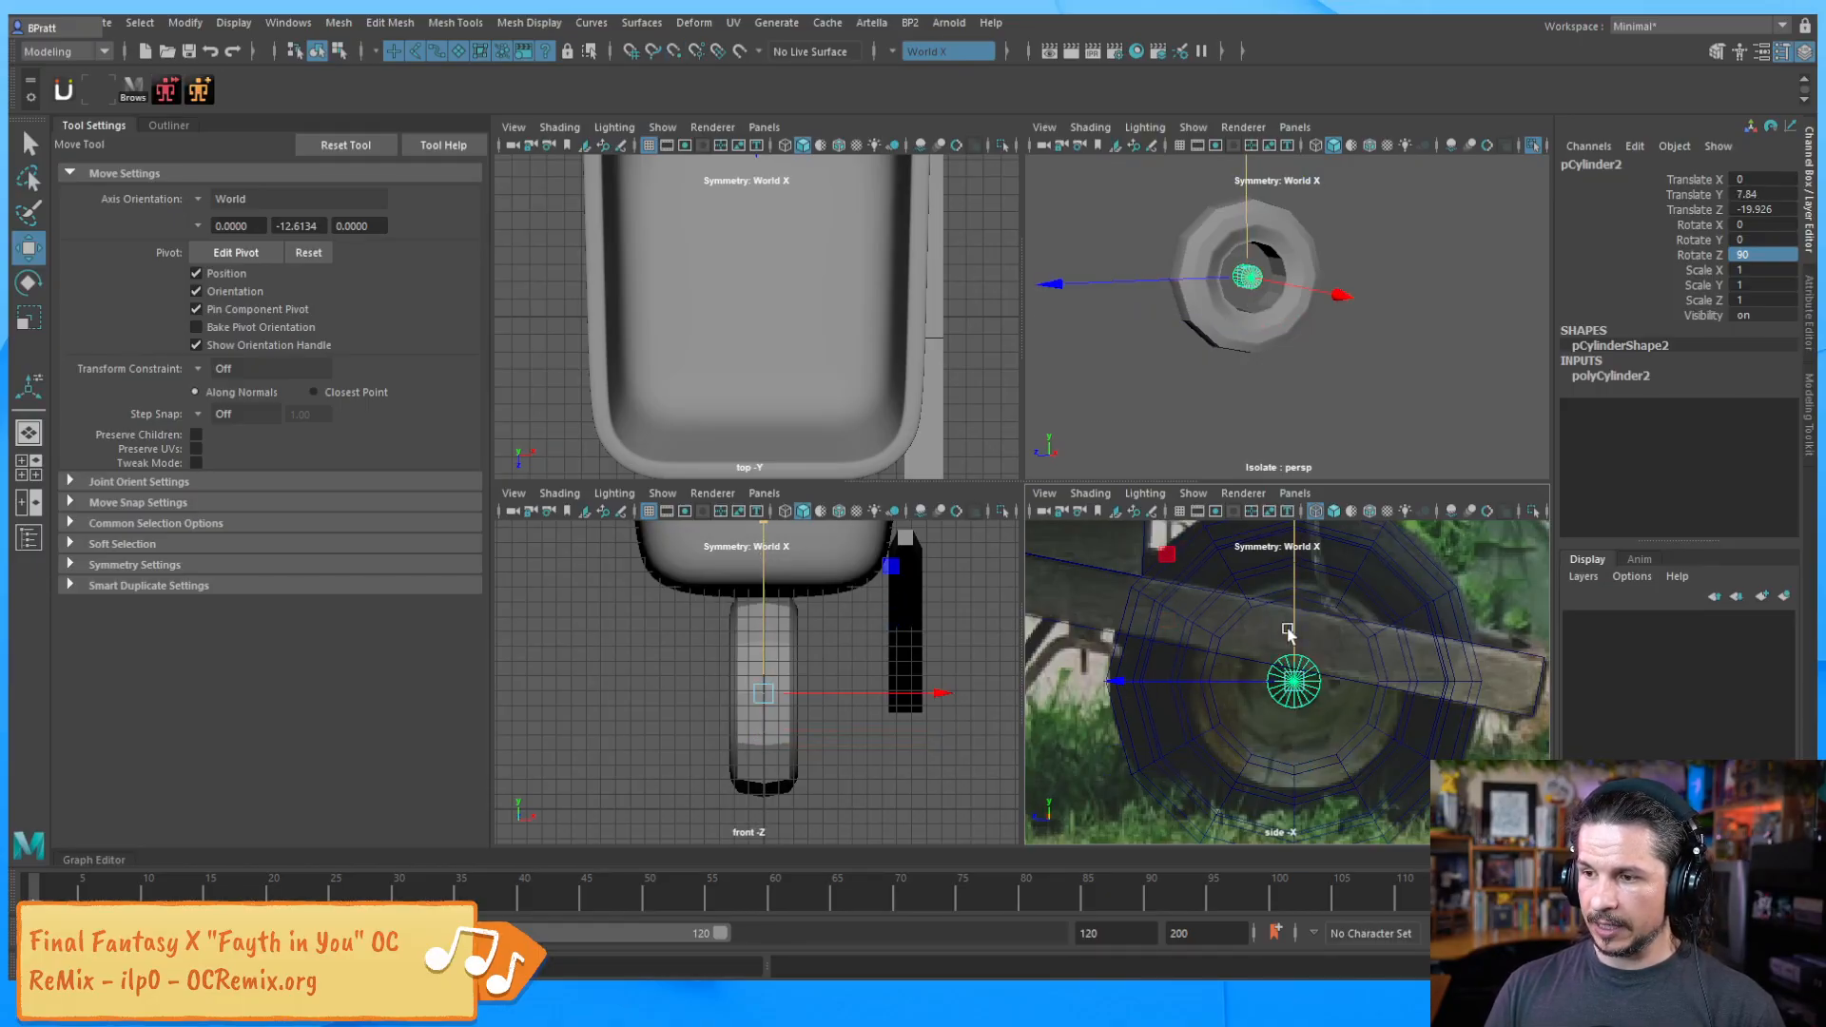
Give the cylinder 12 axis subdivisions and scale it uniformly to about 4.004 to fill the wheel's opening
click(1629, 376)
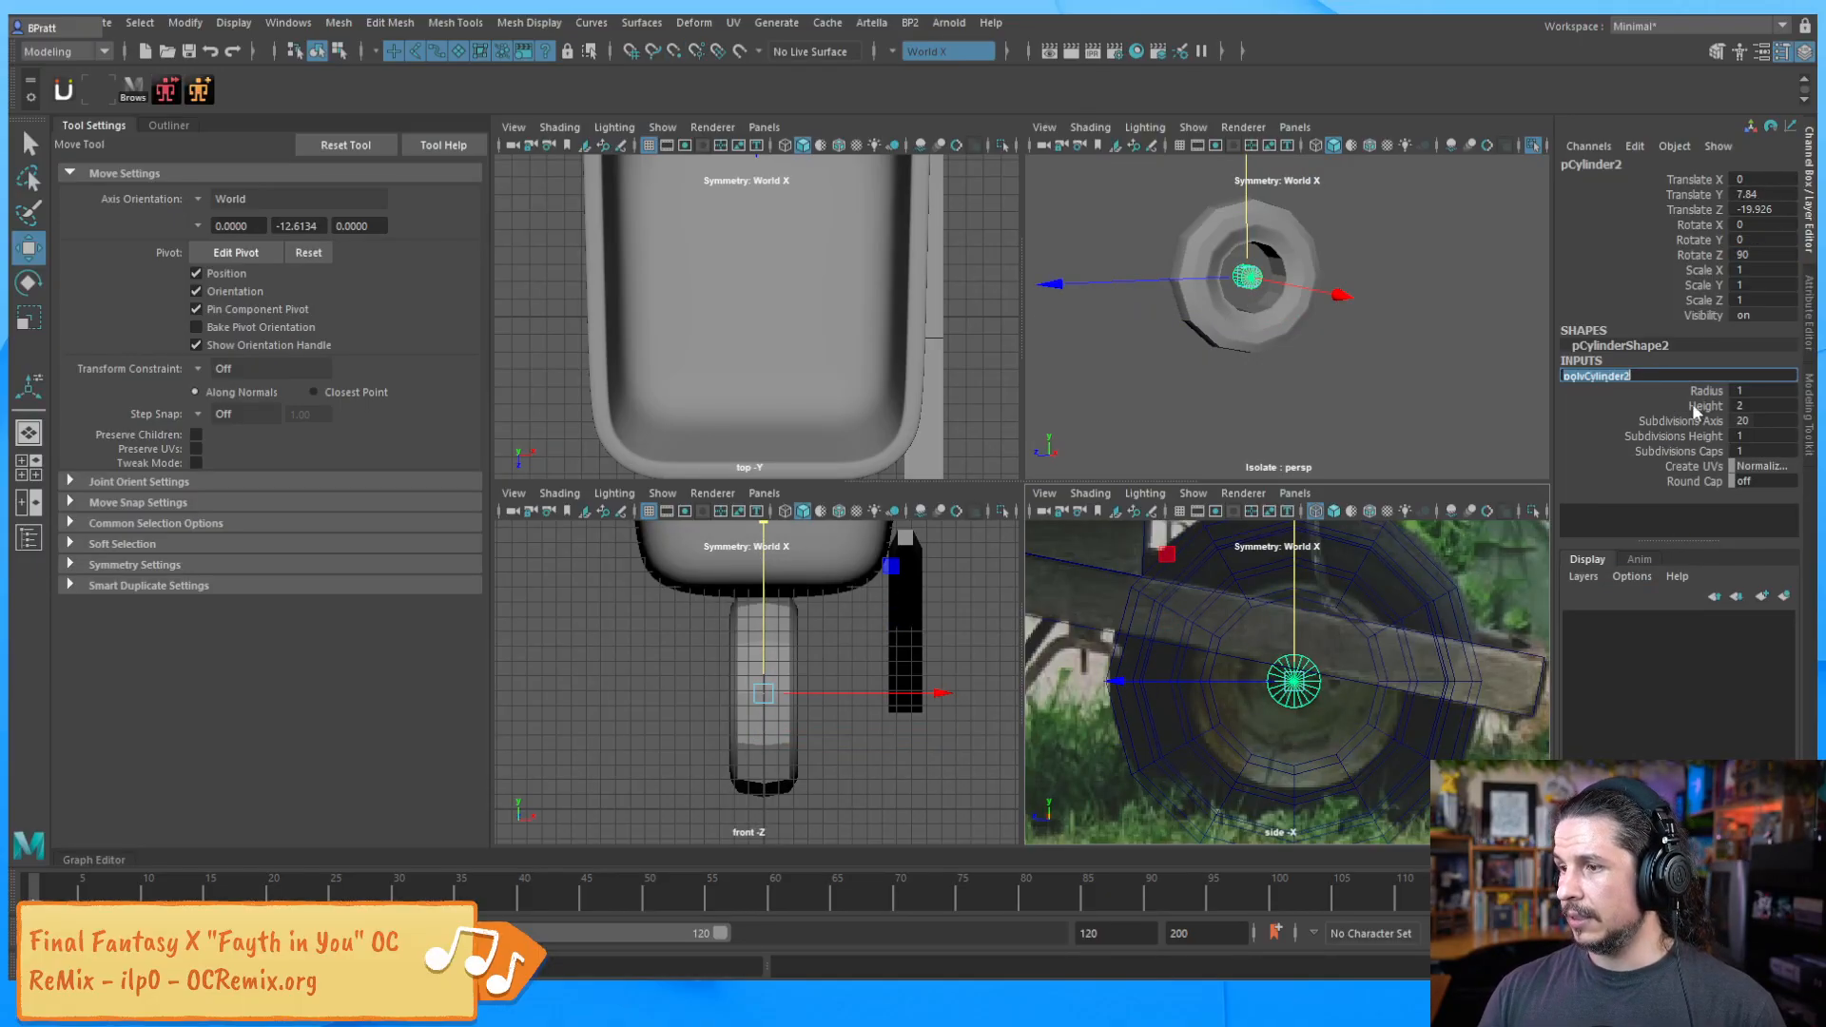
double_click(1757, 419)
key(Return)
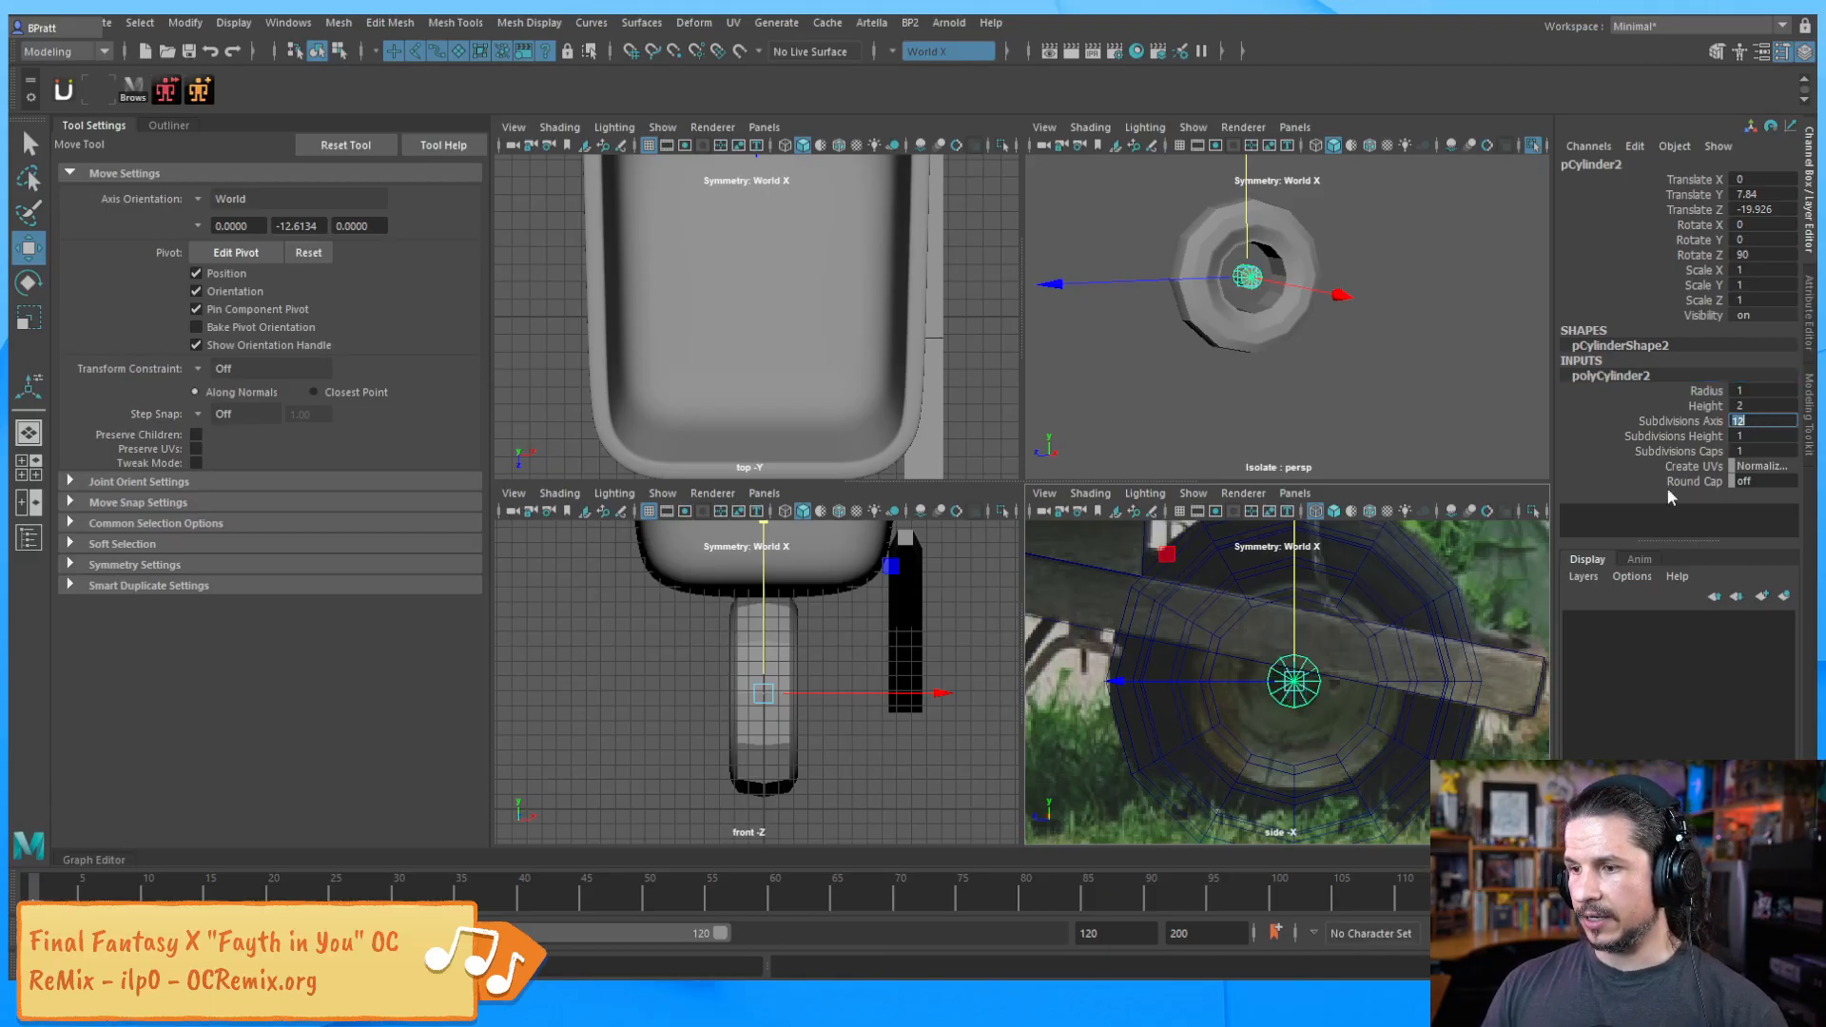
alt+middle_drag(1310, 654, 1292, 656)
key(r)
drag(1277, 683, 1413, 660)
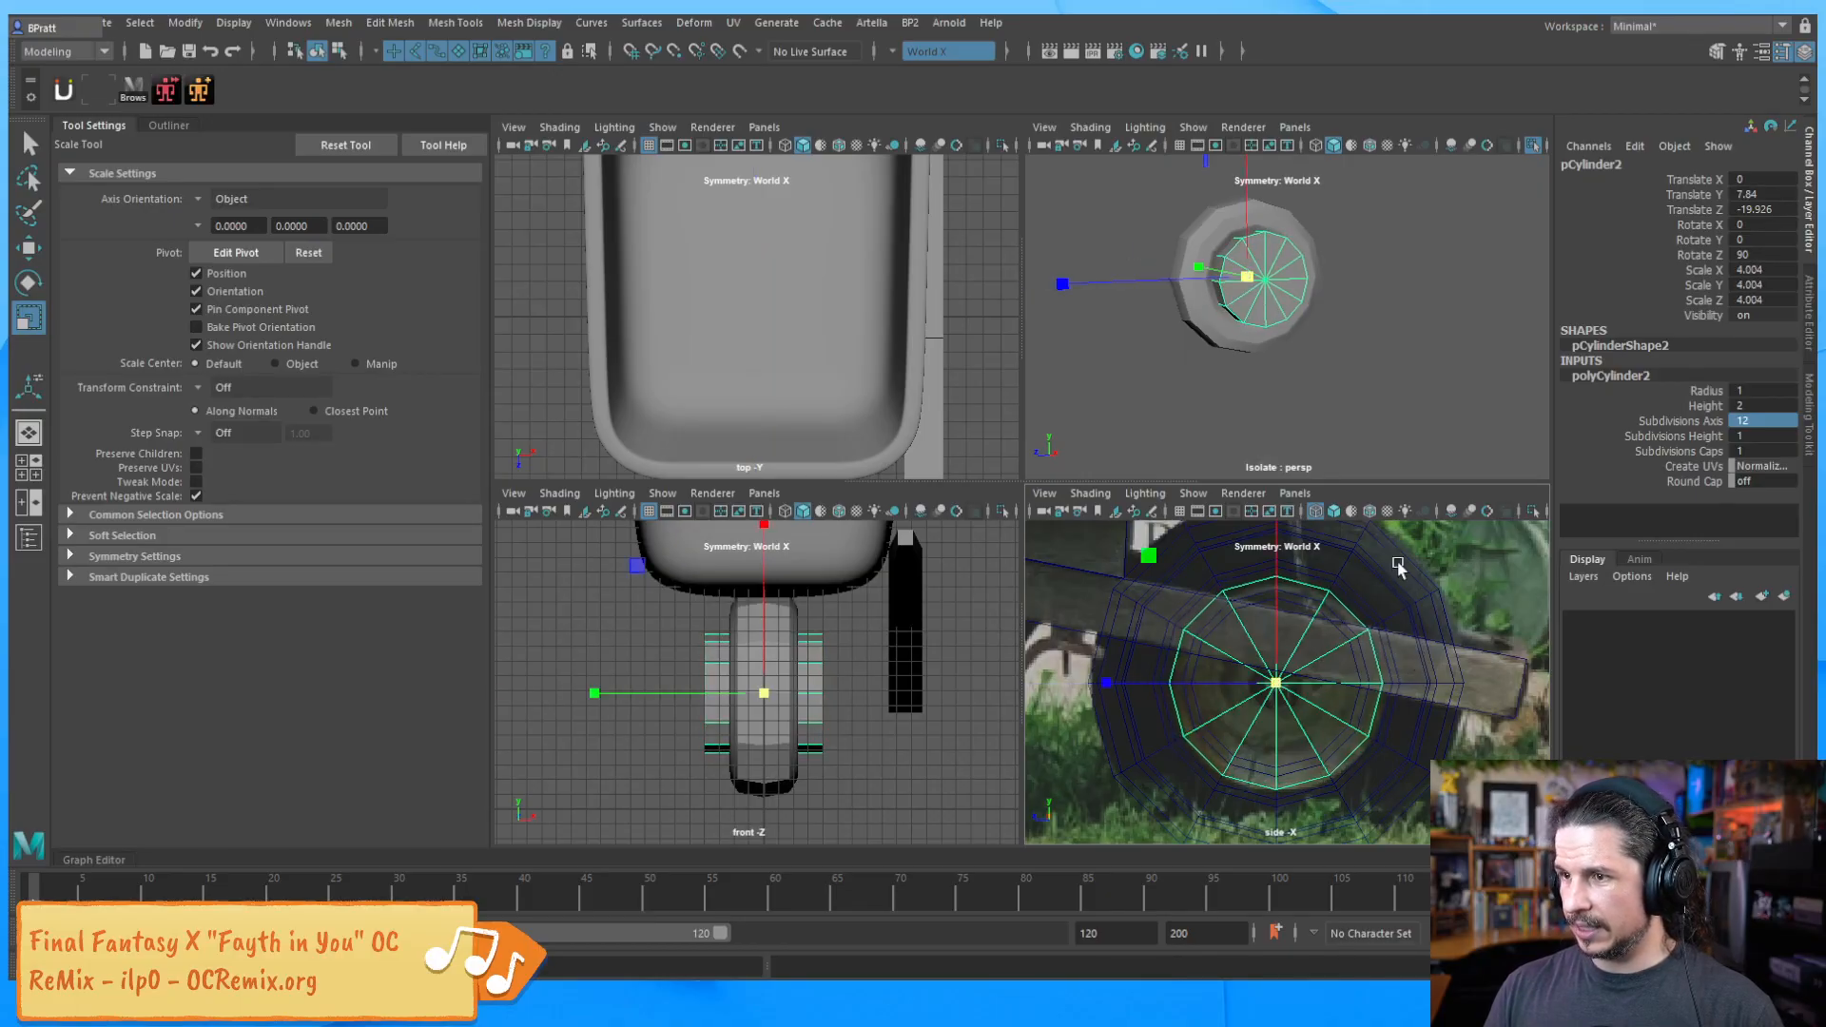
Undo the accidental sideways move and narrow the cylinder to a Scale Y of about 1.969 so it fits within the tyre
key(w)
alt+drag(1291, 310, 1433, 330)
key(ctrl+z)
key(r)
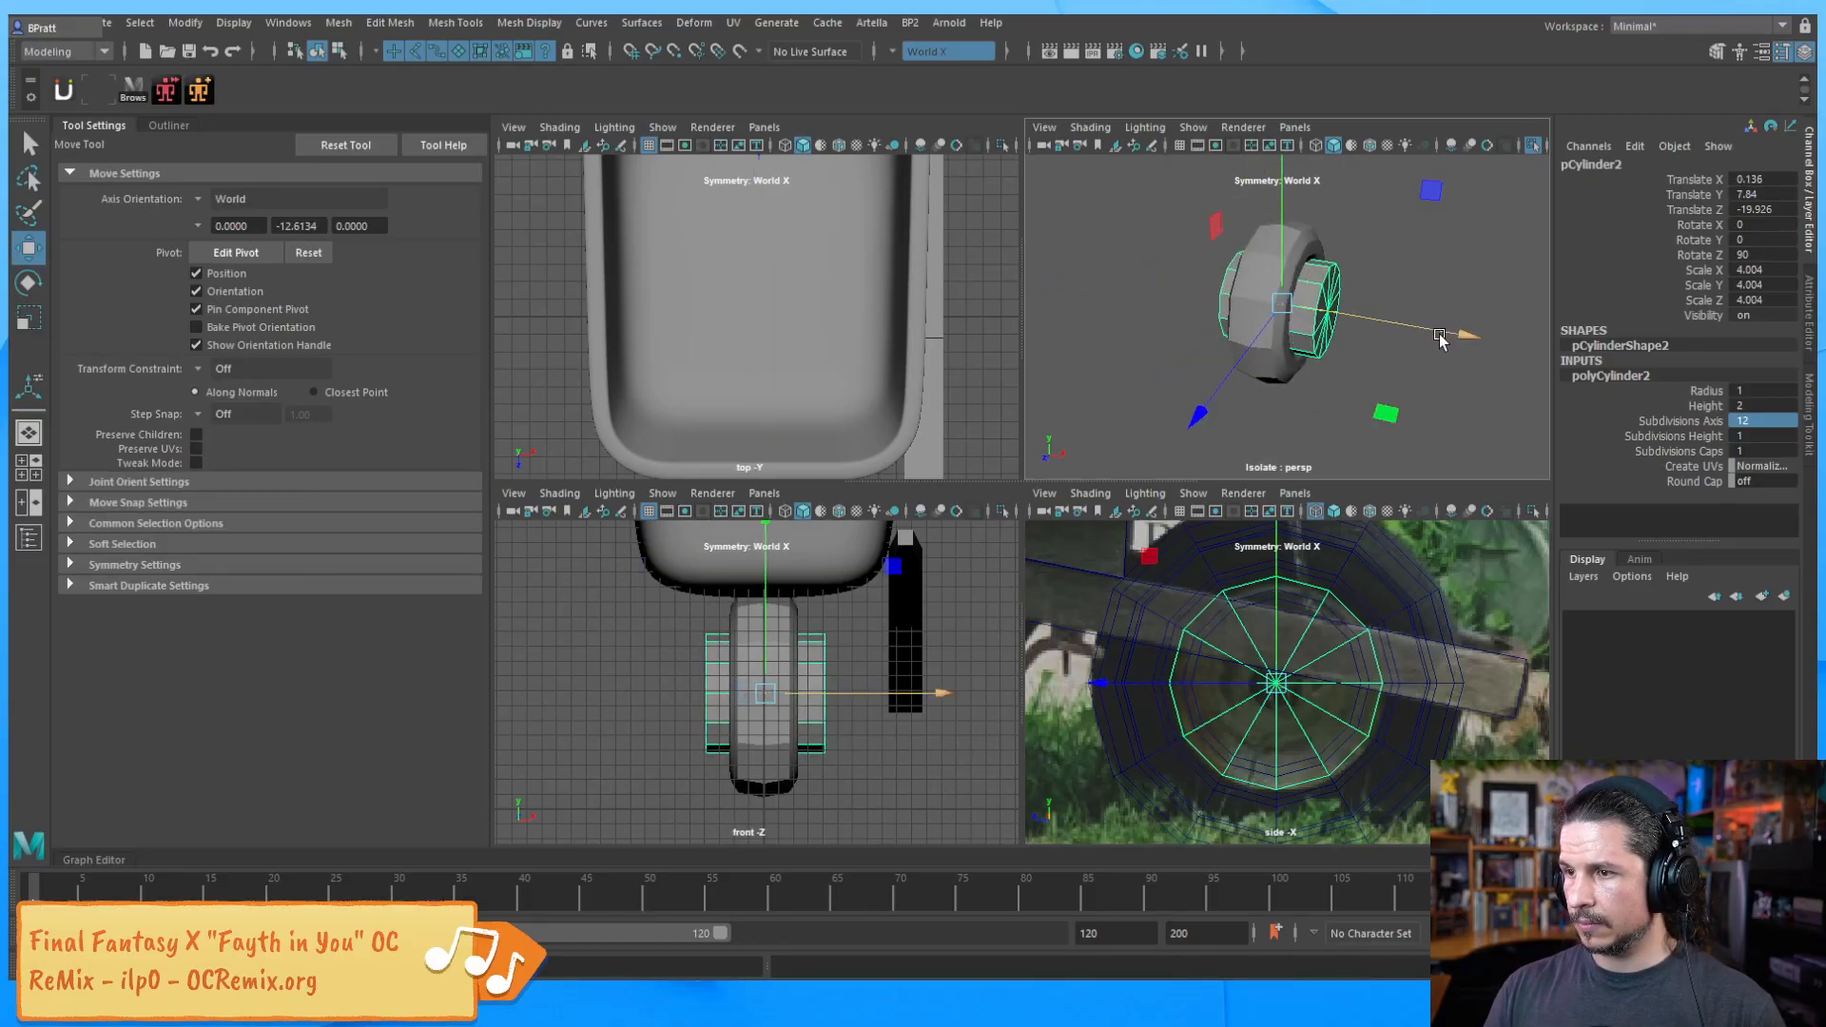
drag(1200, 271, 1208, 298)
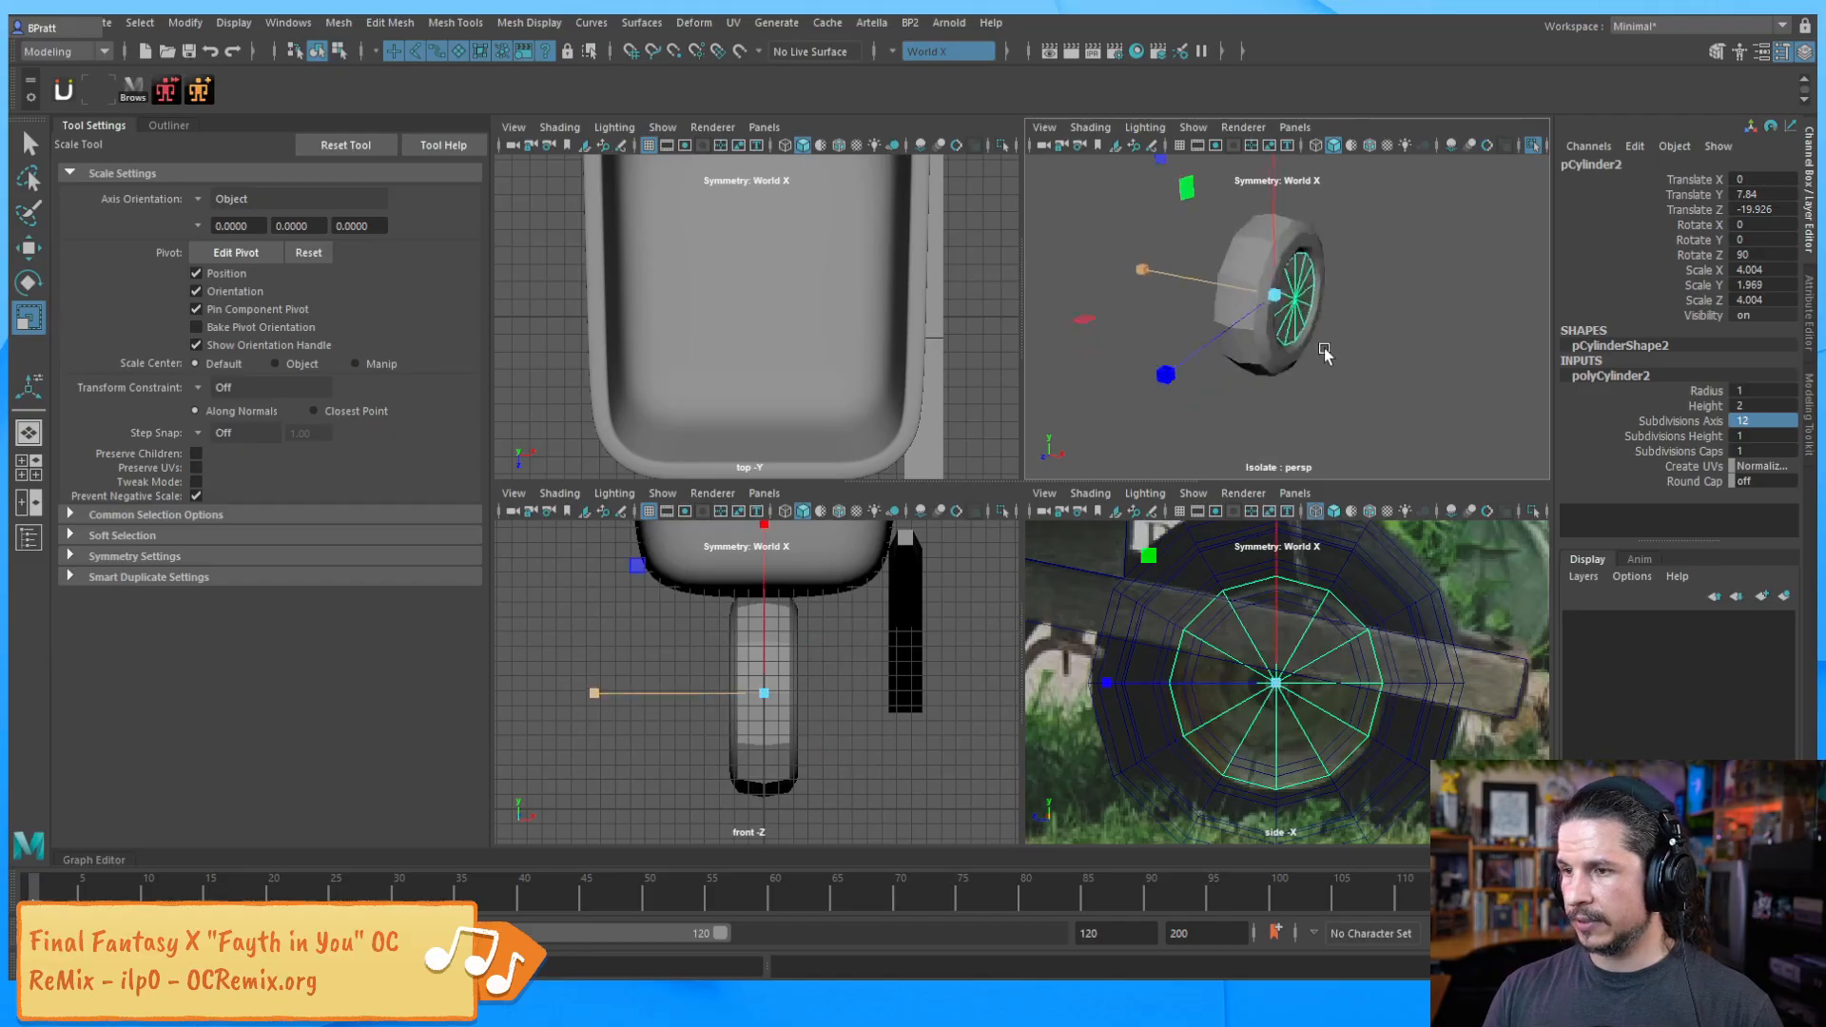
Examine how the cylinder's edge meets the wheel's inner opening, up close and from an angle
alt+drag(1332, 355, 1211, 328)
alt+right_drag(1210, 328, 1303, 370)
mouse_move(1302, 369)
alt+mouse_down()
mouse_move(1361, 422)
mouse_move(1312, 358)
alt+mouse_up()
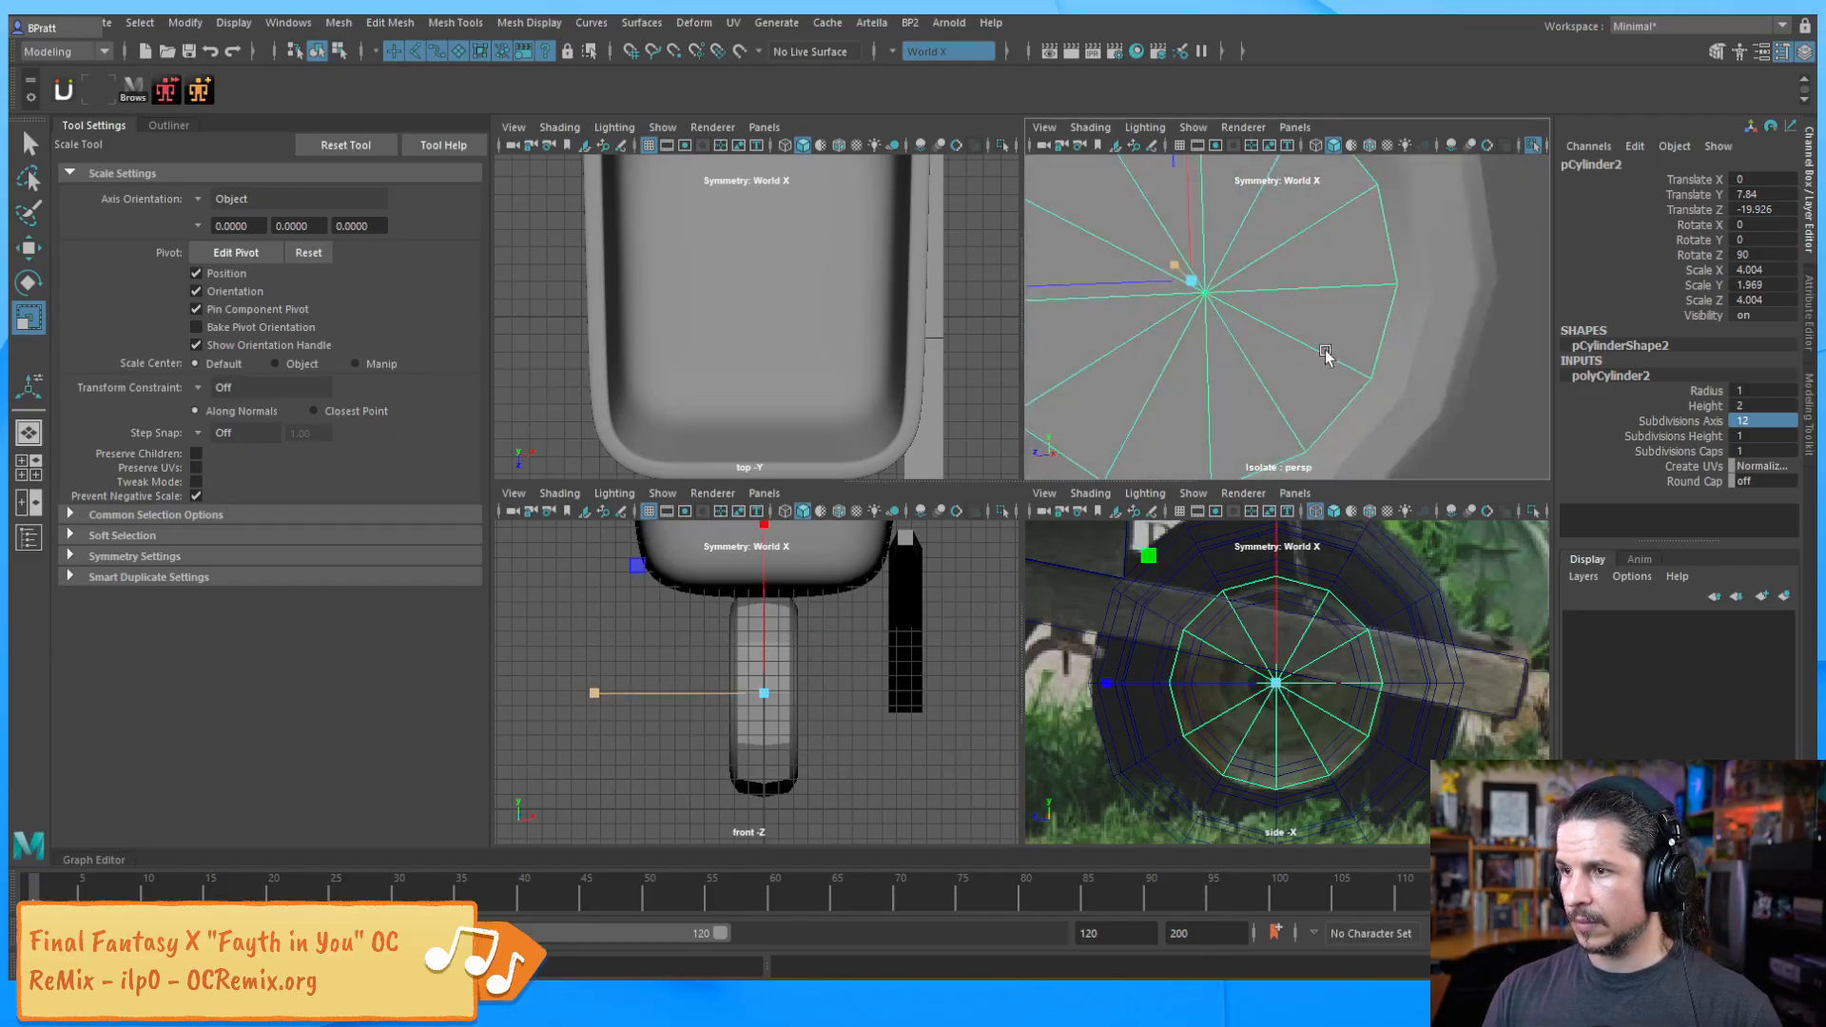
click(1491, 400)
alt+middle_drag(1291, 388, 1362, 467)
click(1375, 380)
alt+right_drag(1375, 381, 1247, 388)
alt+middle_drag(1247, 388, 1257, 344)
alt+right_drag(1284, 344, 1329, 351)
alt+drag(1304, 380, 1351, 358)
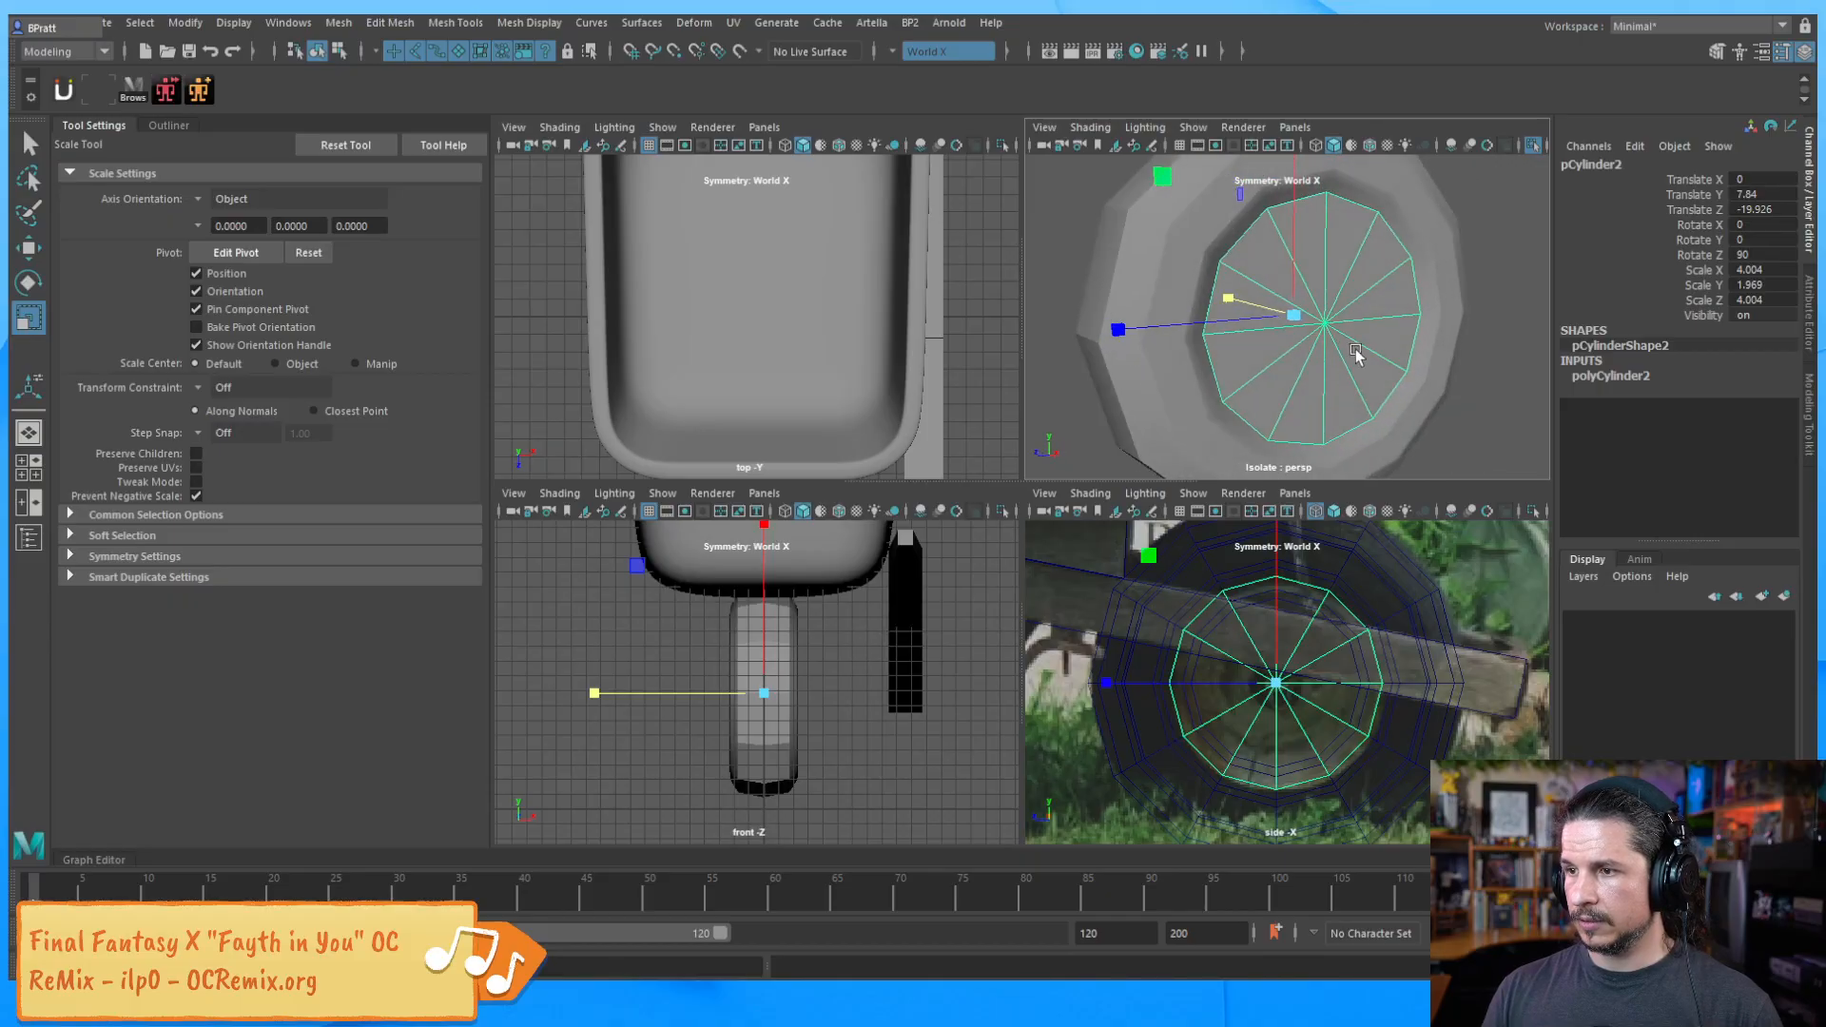
Select all the cap faces on both sides of the cylinder in face mode
right_click(1358, 321)
right_drag(1353, 358, 1351, 369)
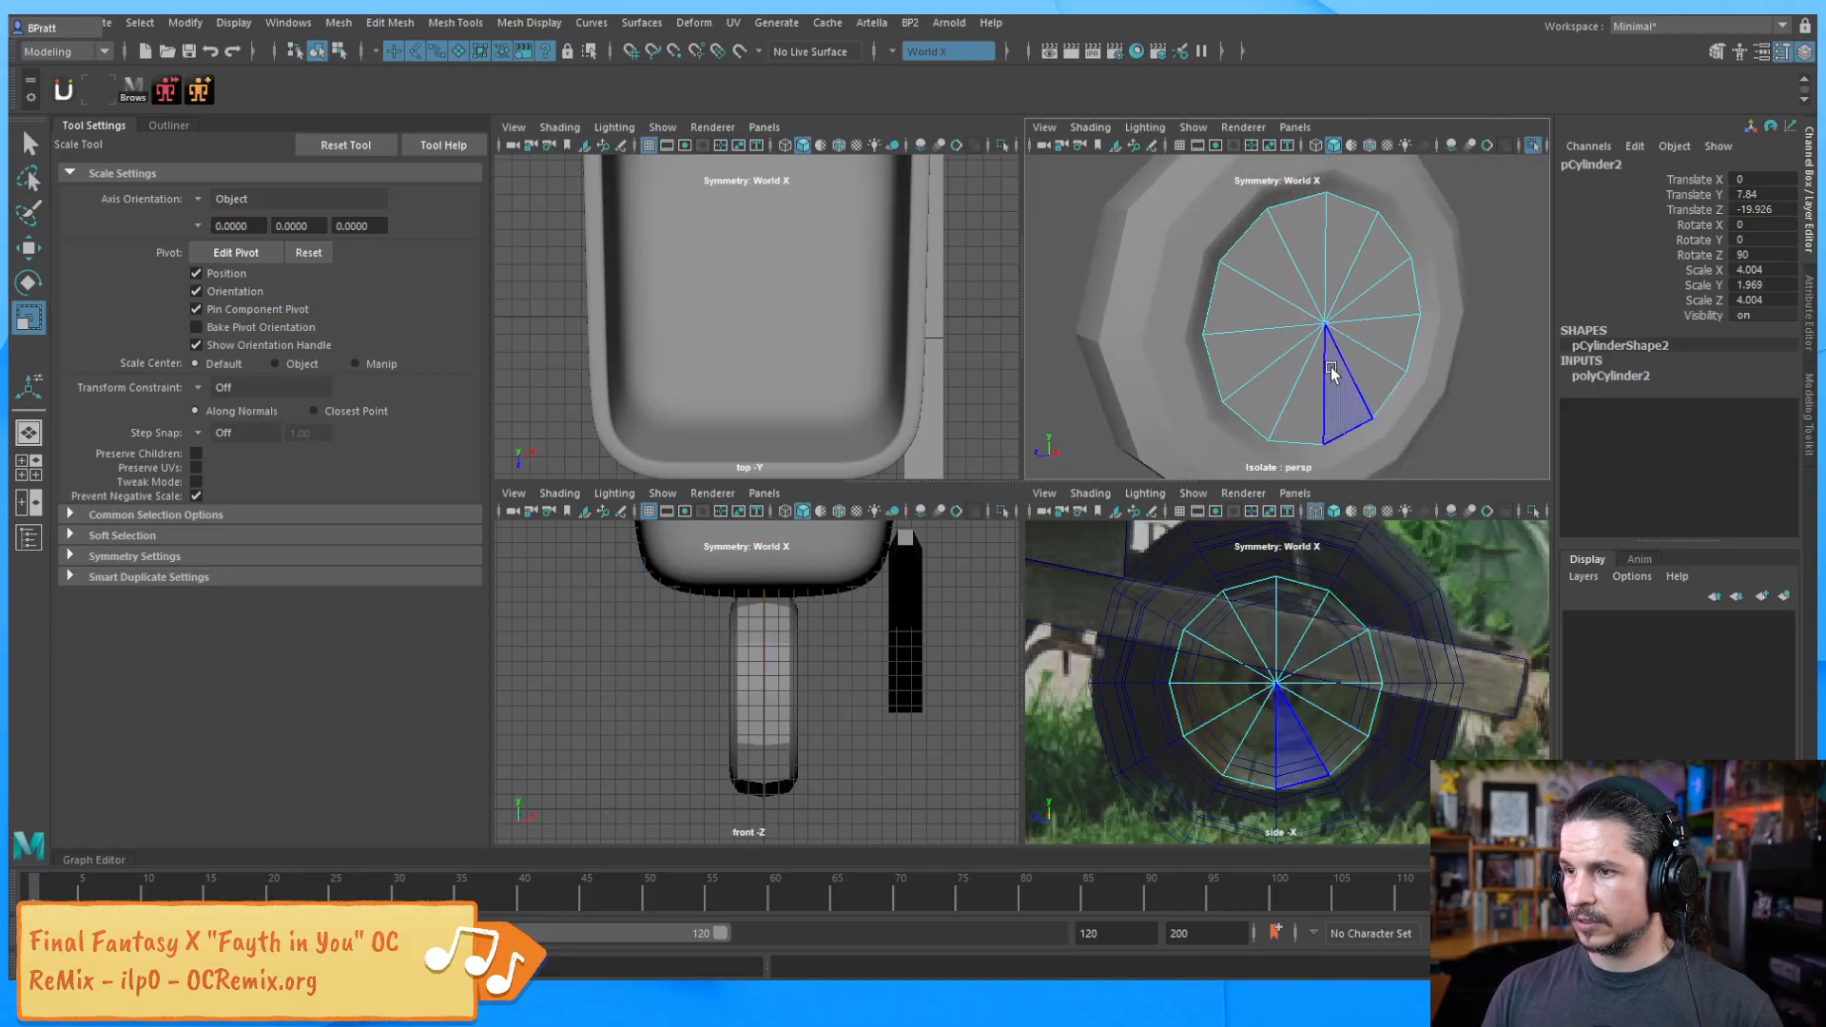
mouse_move(1350, 295)
alt+mouse_down()
mouse_move(1318, 282)
mouse_move(1315, 371)
mouse_move(1188, 390)
mouse_move(1336, 407)
mouse_move(1236, 399)
mouse_move(1312, 380)
alt+mouse_up()
key(4)
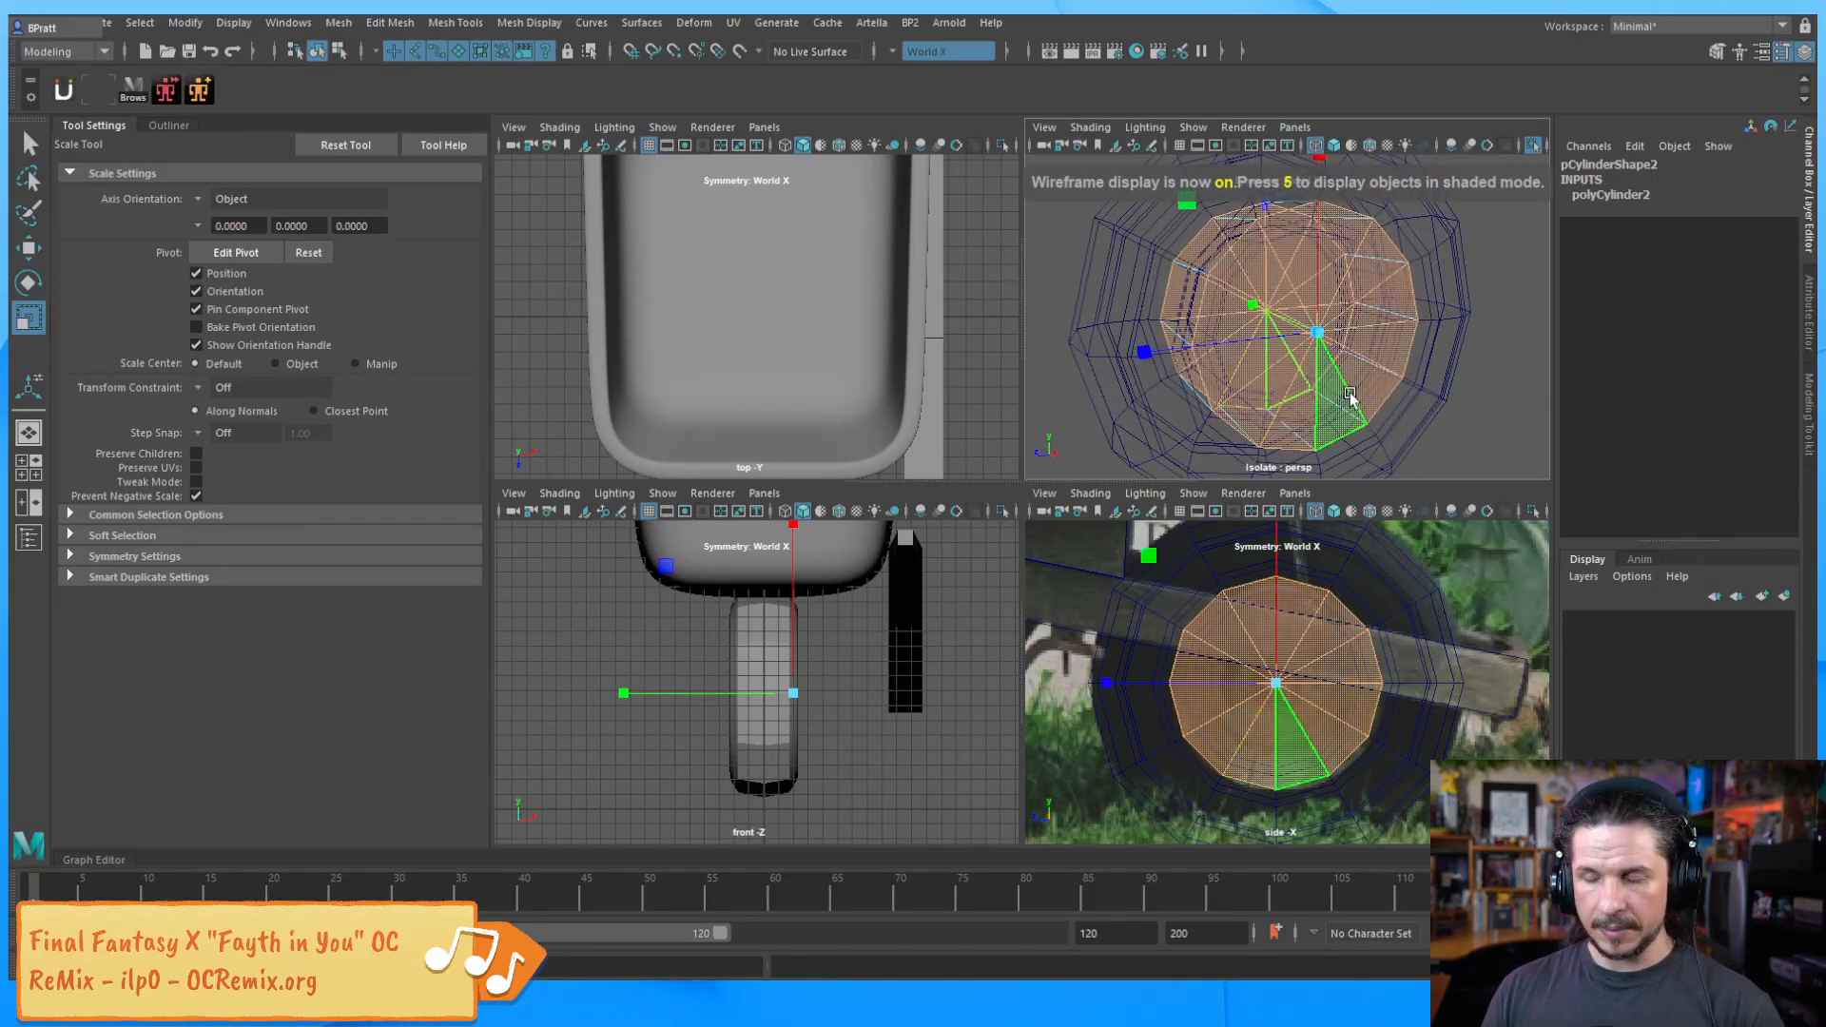
key(6)
alt+drag(1337, 346, 1298, 380)
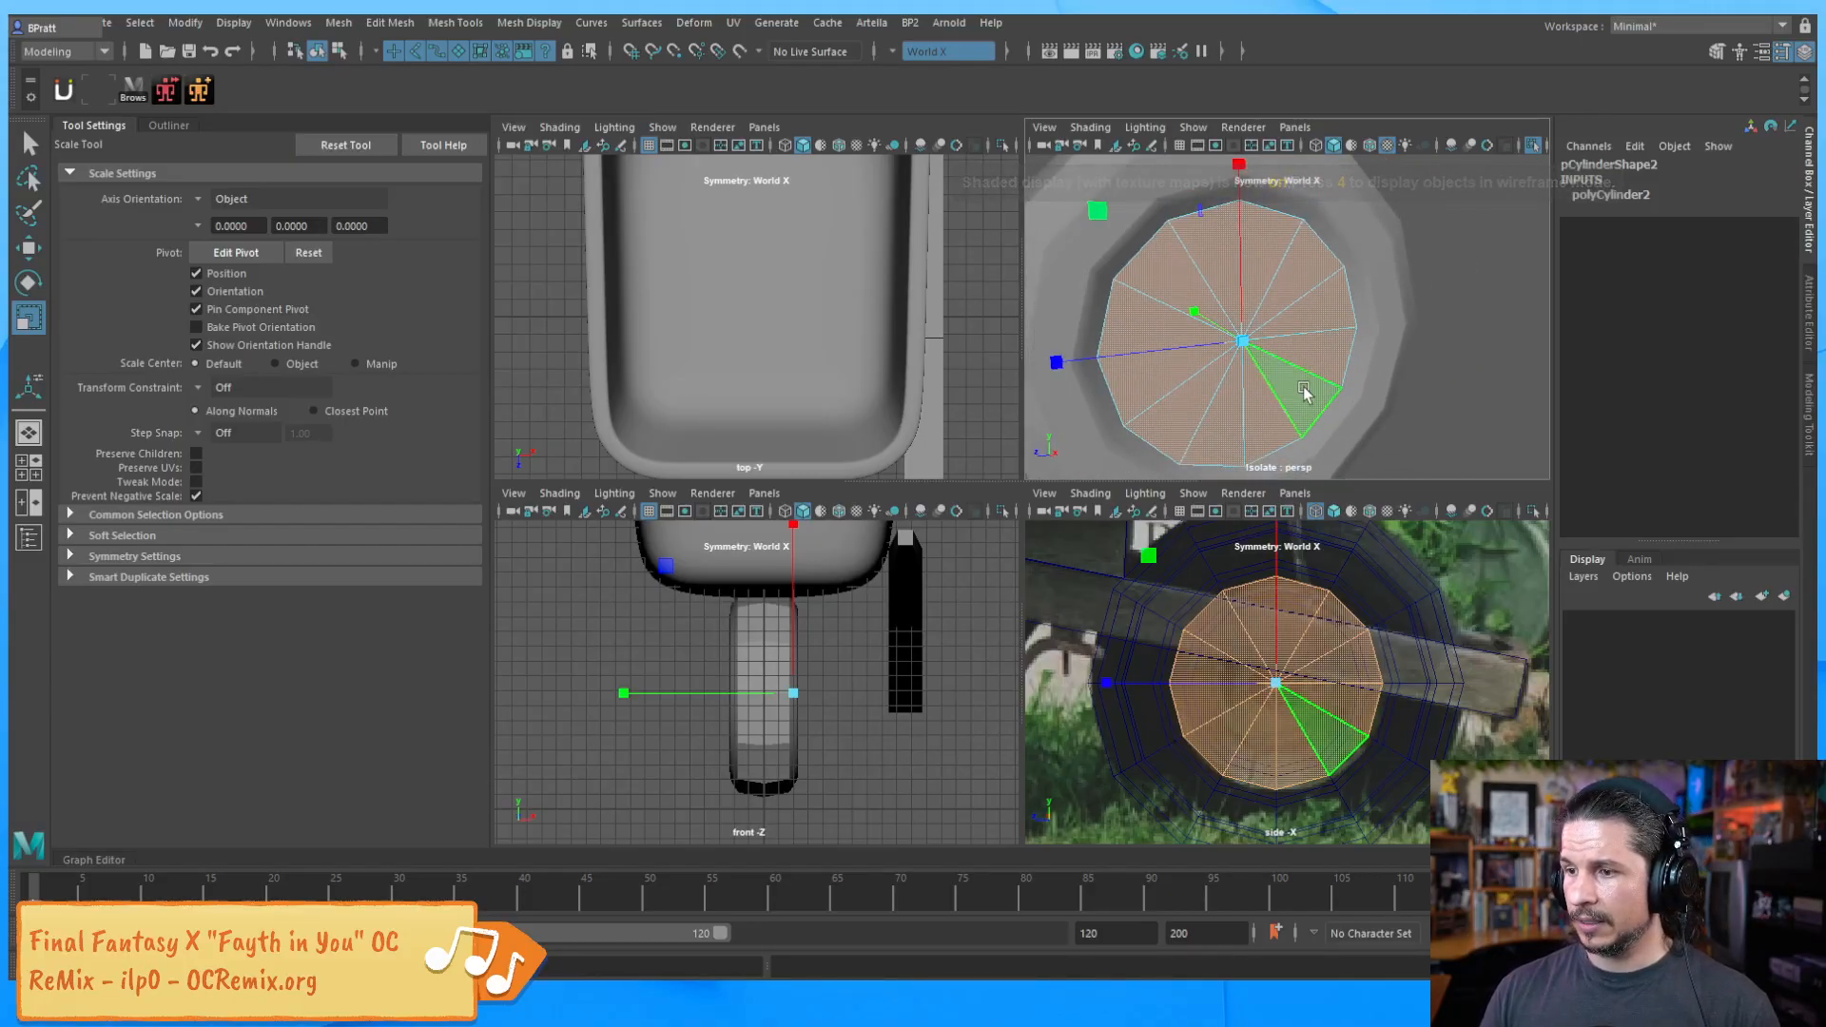
Extrude the cap faces with an Offset of 0.23 and a Local Translate Z of 0.043
shift+right_drag(1309, 320, 1308, 372)
mouse_move(1415, 371)
mouse_down()
mouse_move(1374, 376)
mouse_move(1429, 375)
mouse_up()
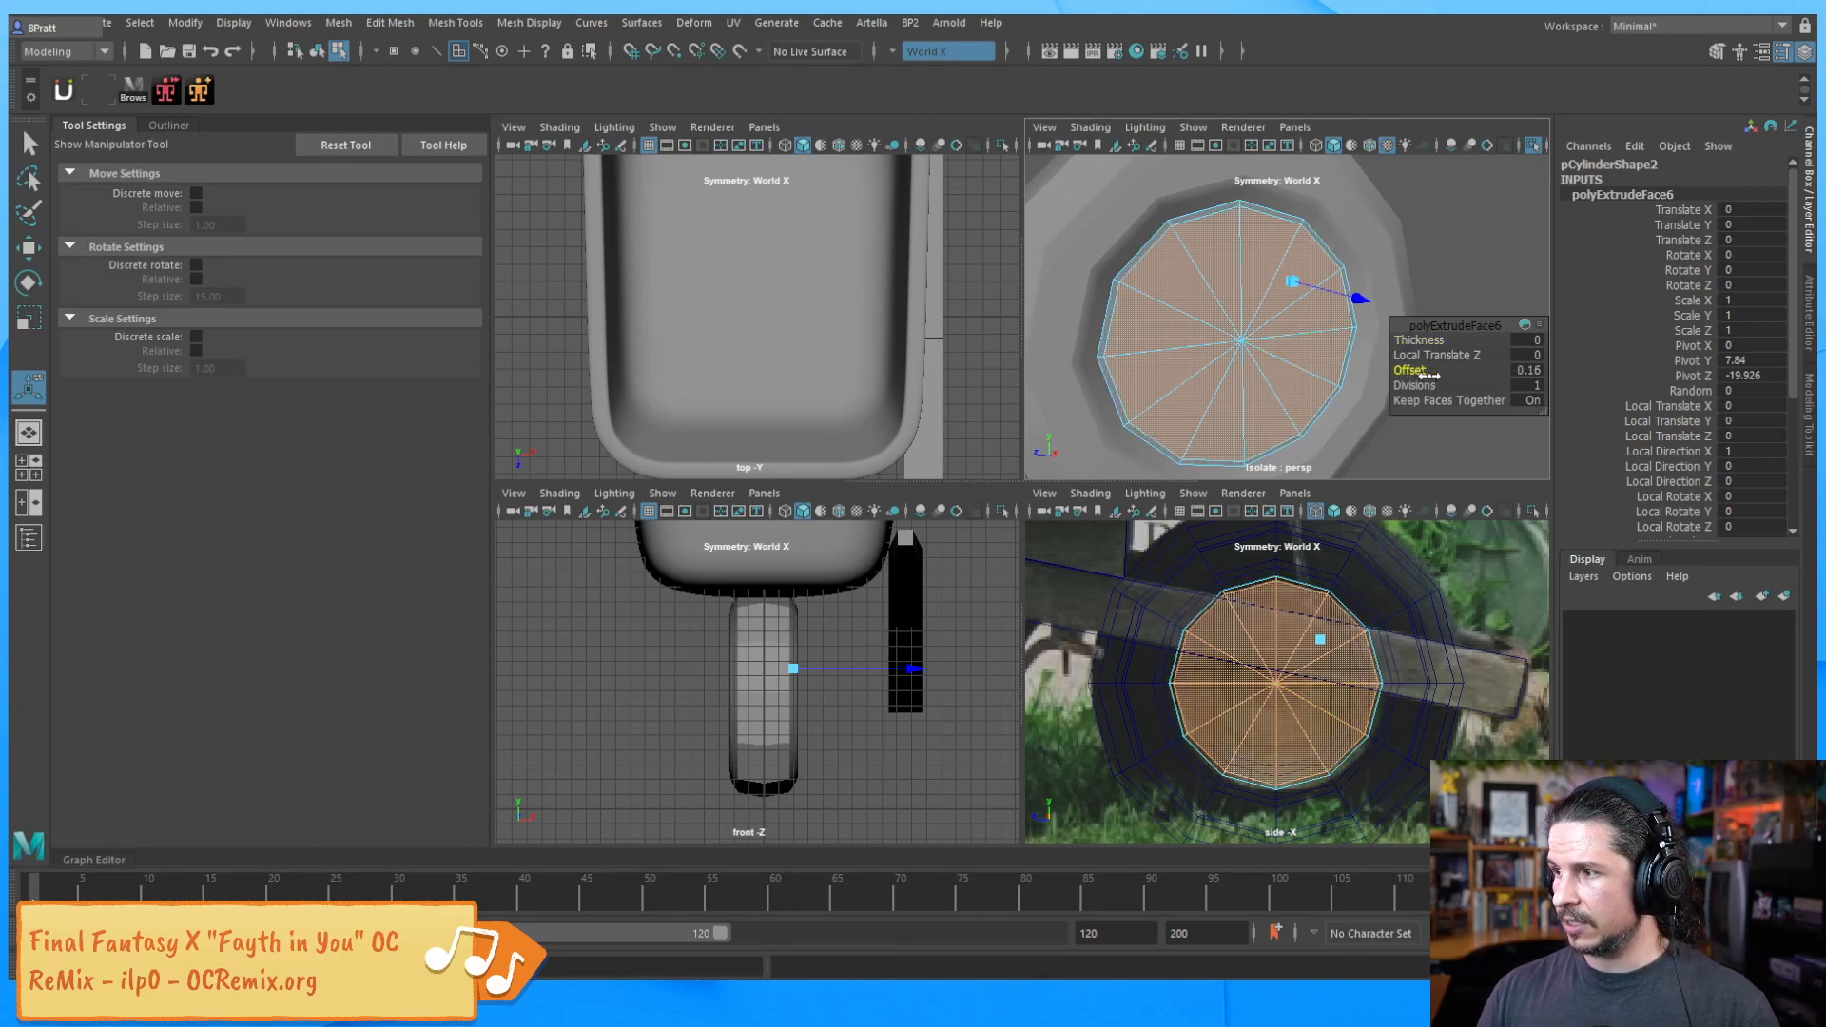
alt+drag(1309, 391, 1414, 388)
drag(1489, 284, 1486, 285)
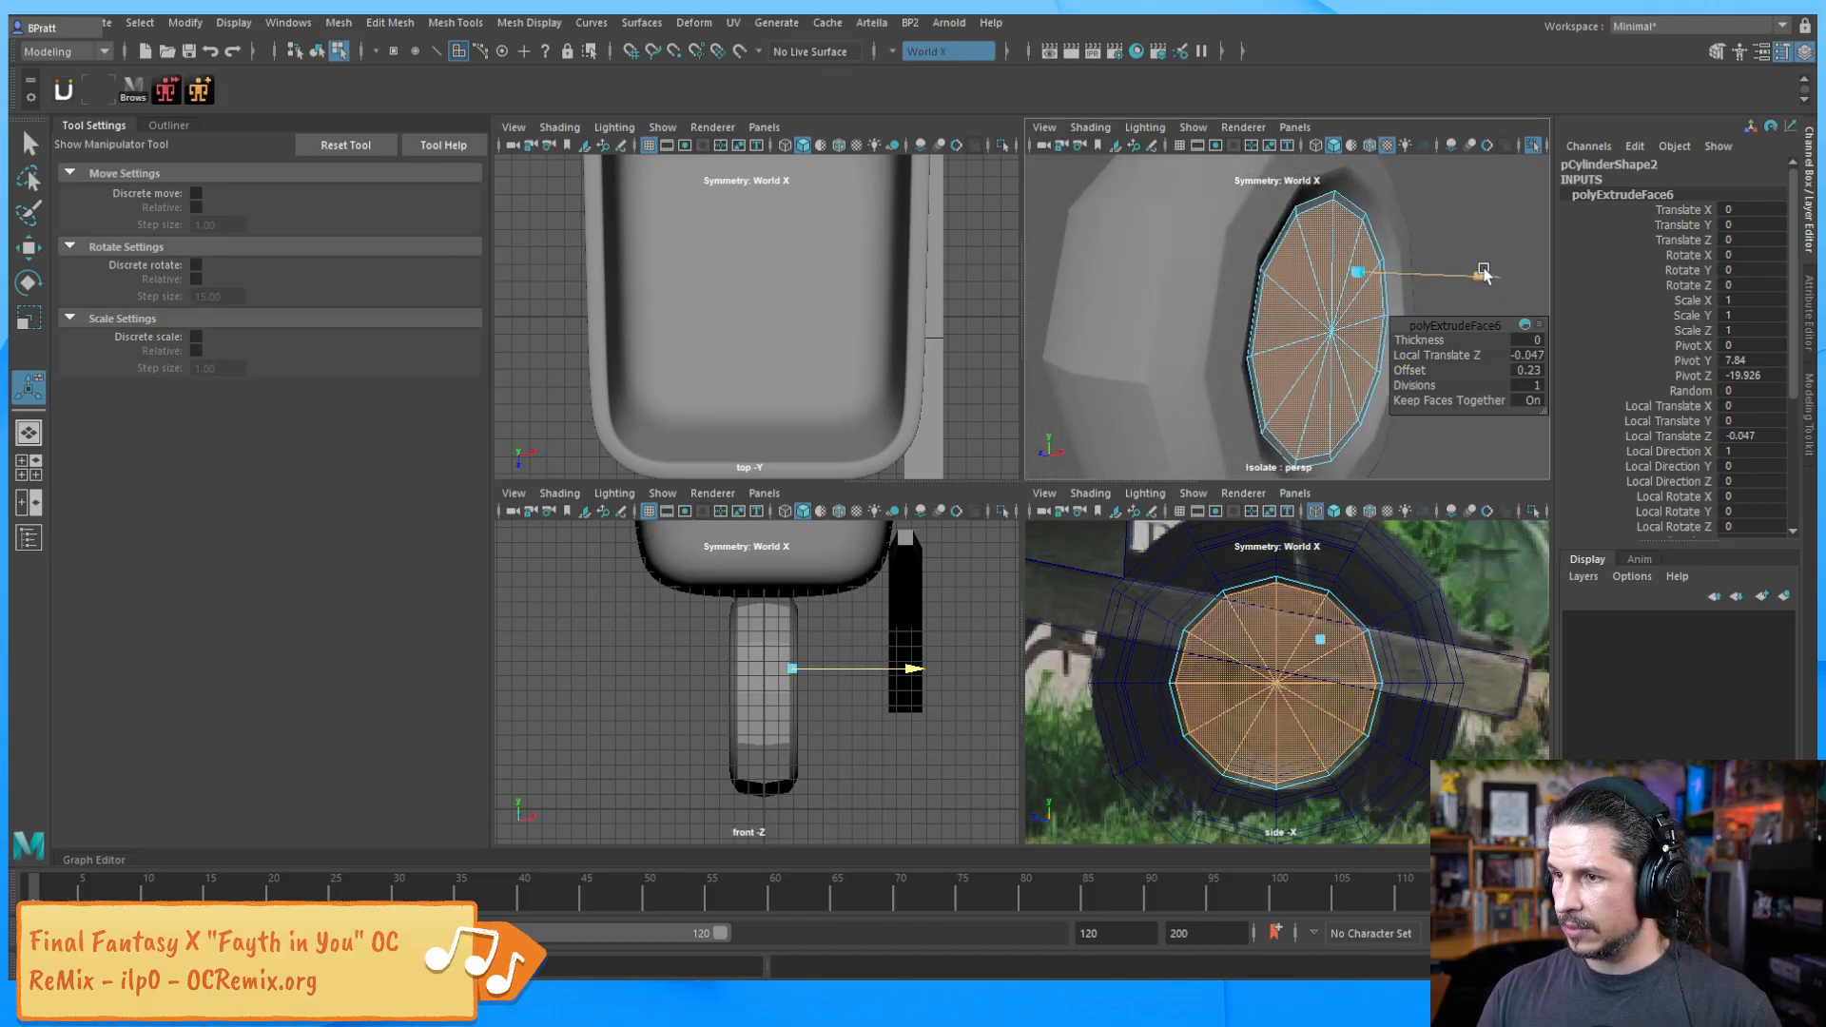
alt+drag(1320, 233, 1328, 405)
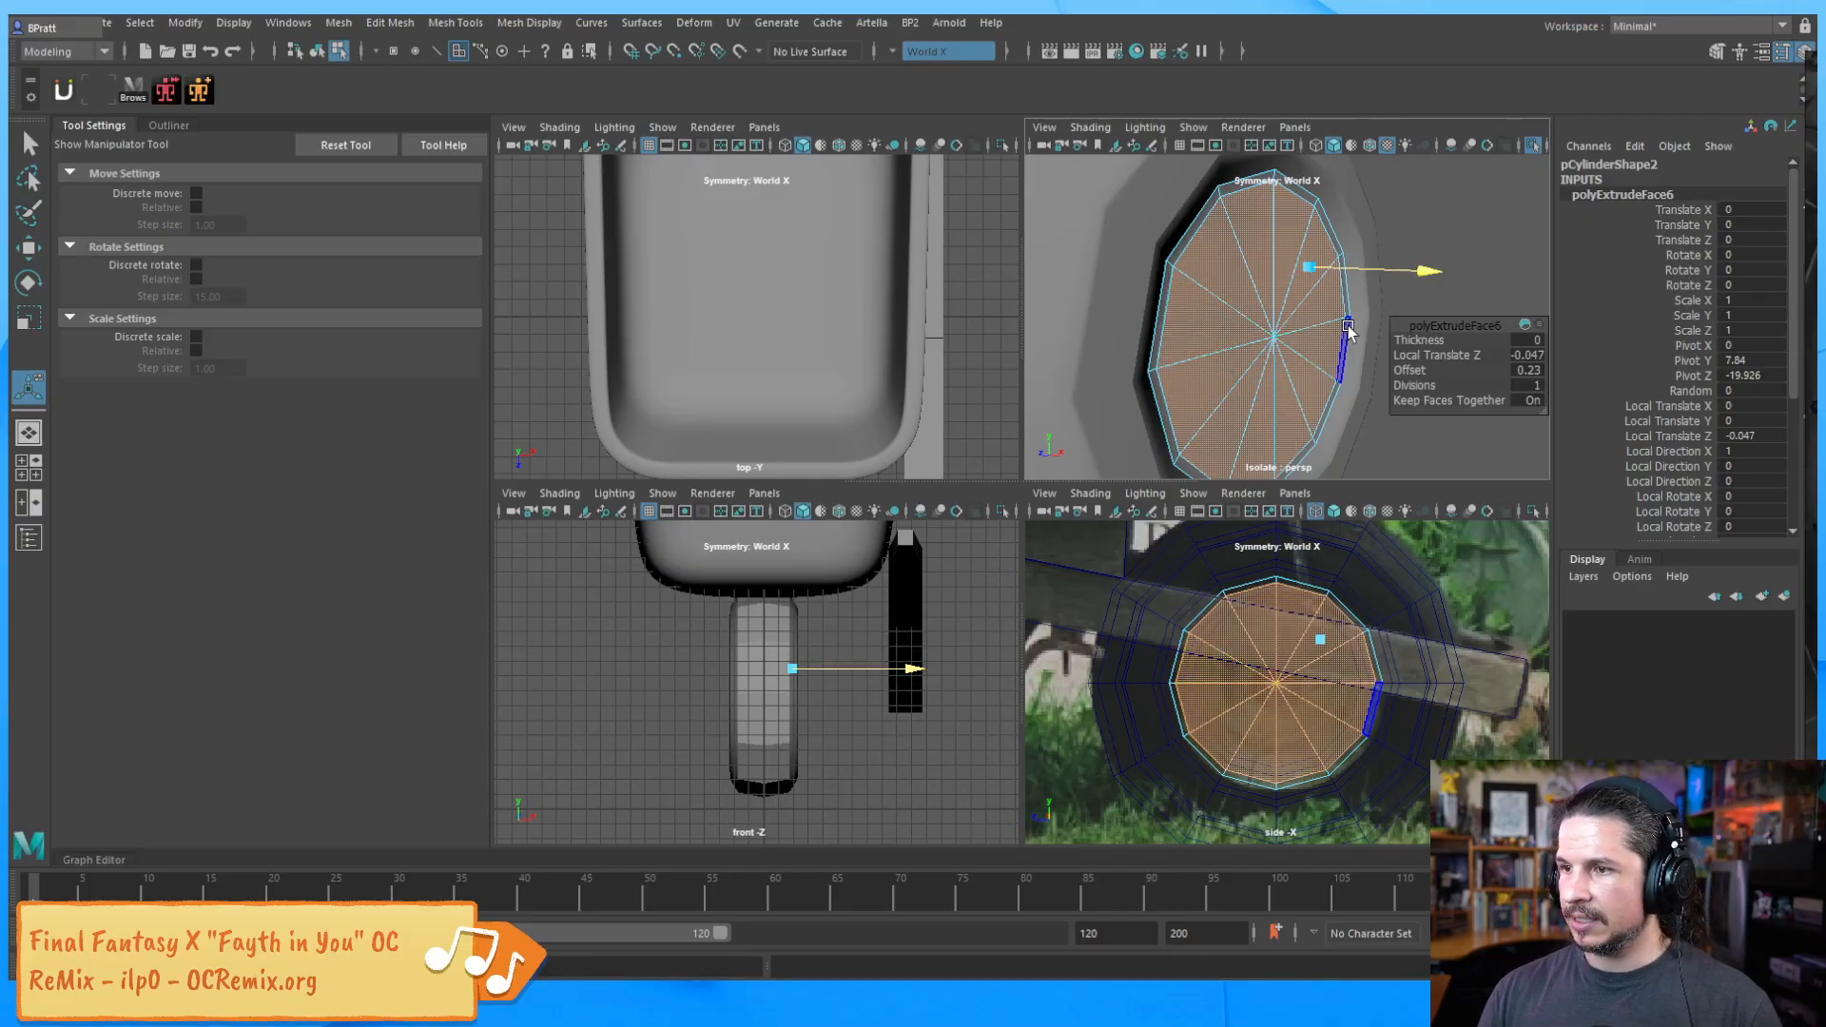
drag(1417, 269, 1427, 273)
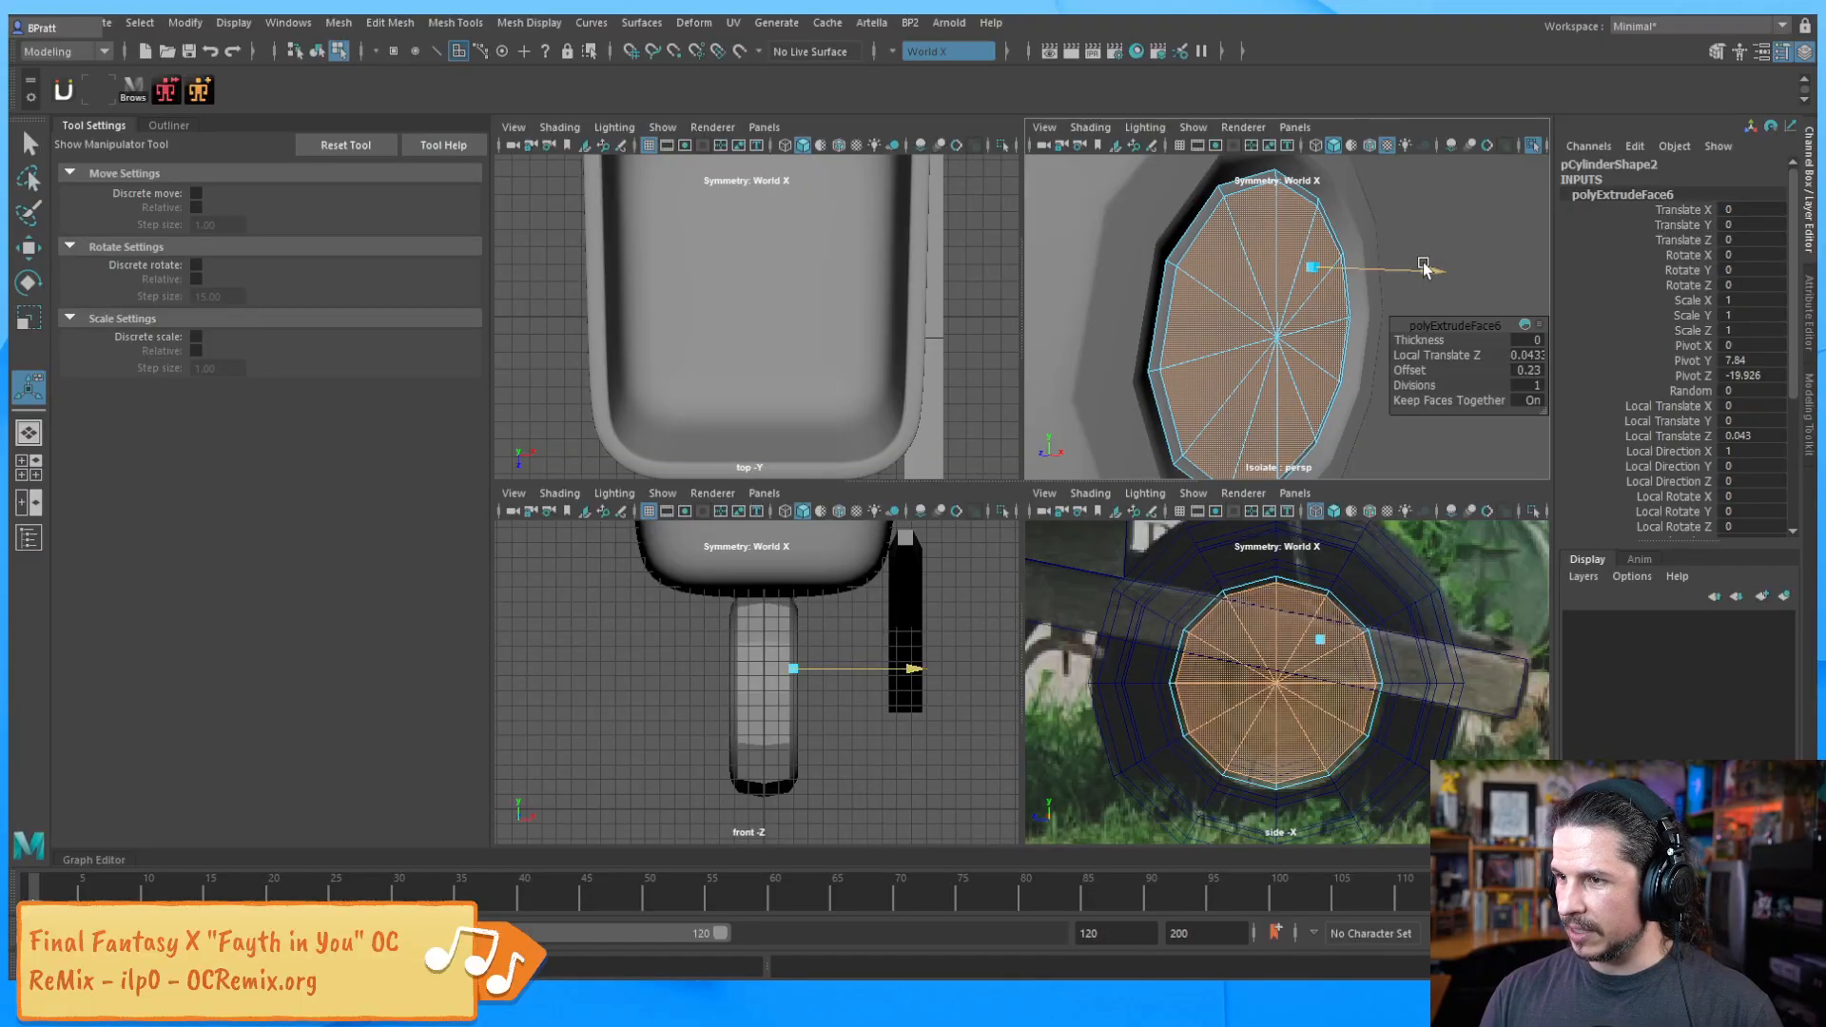
Extrude the cap faces again with an Offset of 0.85 and sink them with a Local Translate Z of about -0.48
key(ctrl+e)
drag(1418, 377, 1502, 369)
mouse_move(1418, 275)
mouse_down()
mouse_move(1390, 285)
mouse_move(1406, 294)
mouse_up()
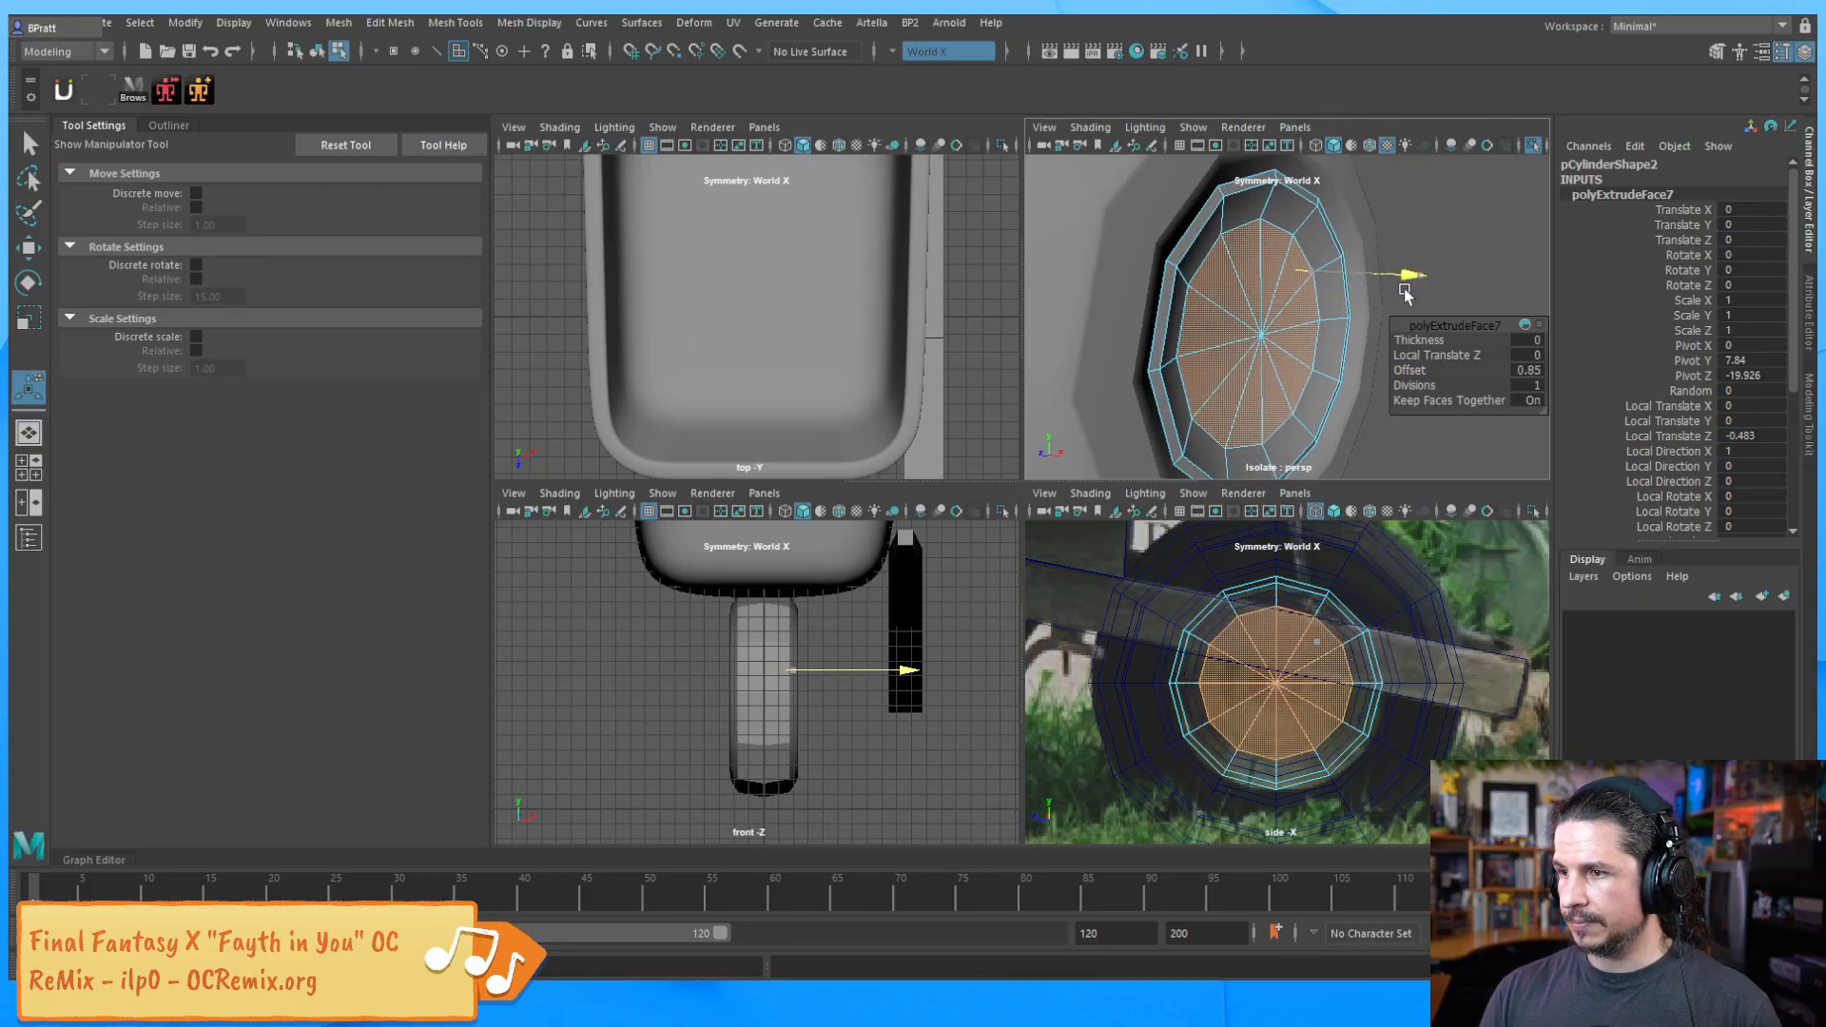
alt+drag(1326, 342, 1279, 344)
Extrude the sunken faces again with an Offset of 0.48 and push them deeper into the wheel
key(ctrl+e)
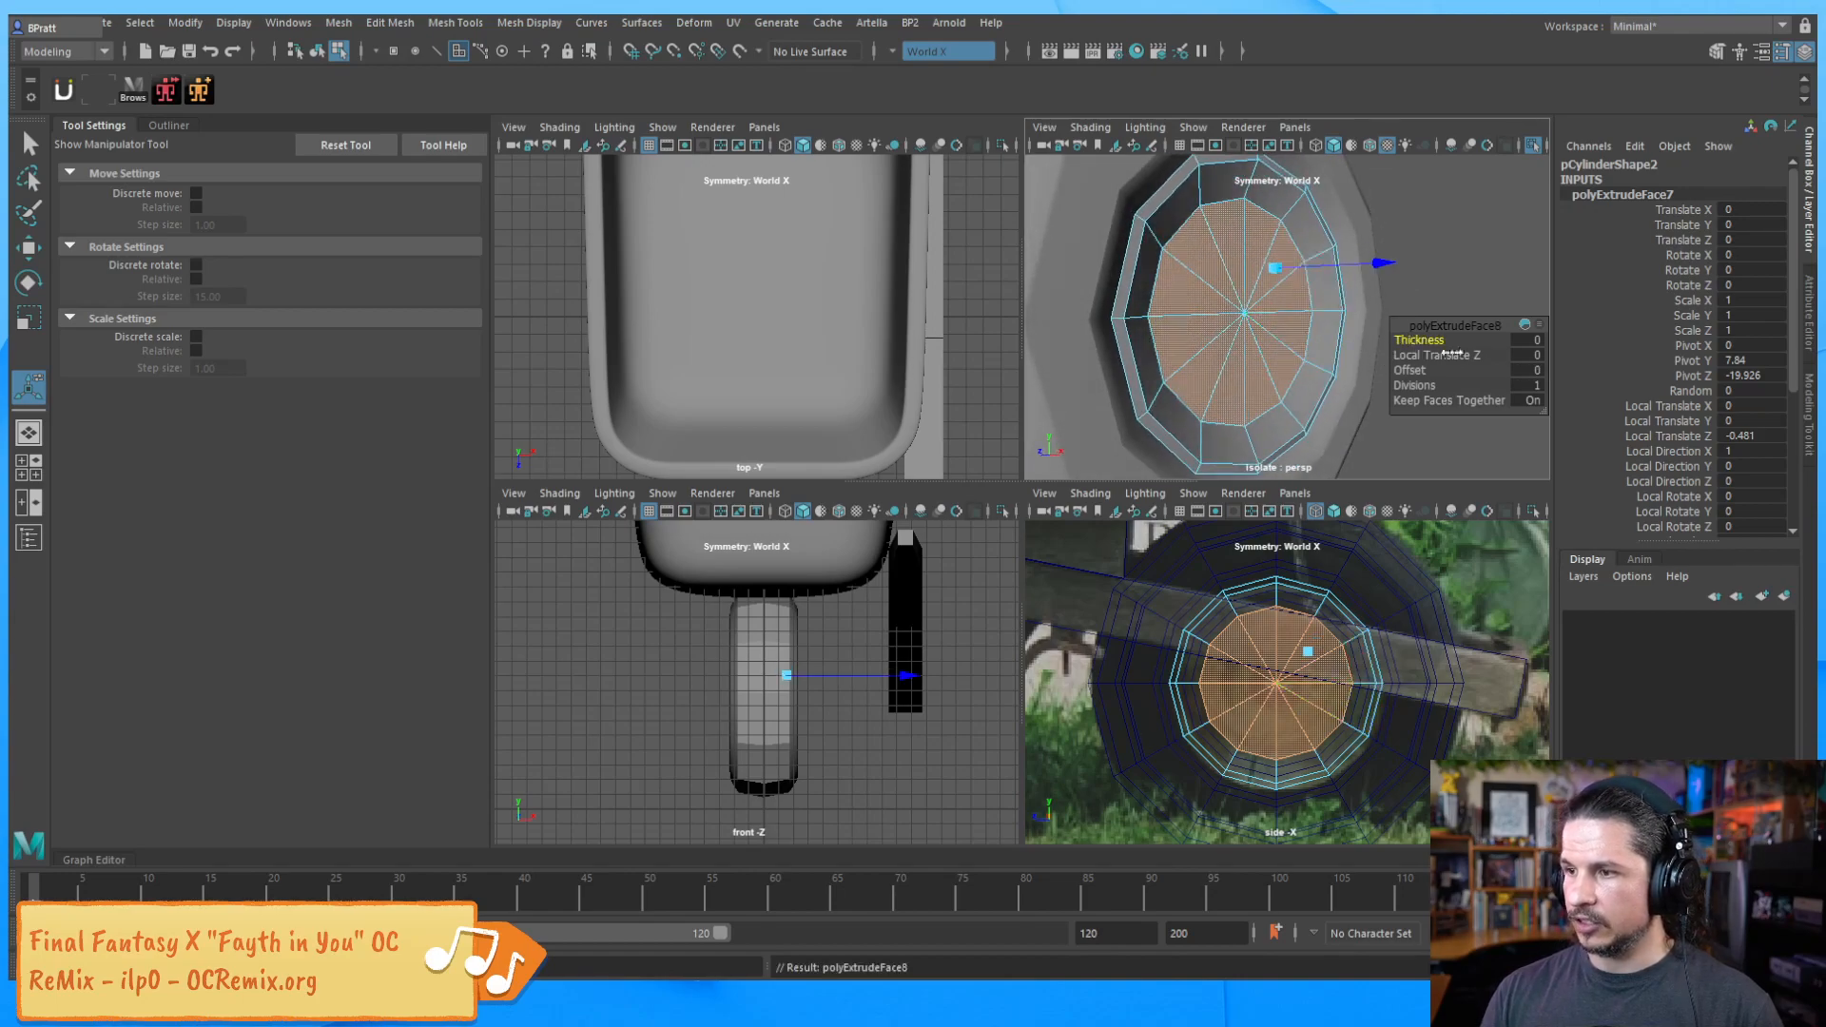
drag(1410, 370, 1462, 361)
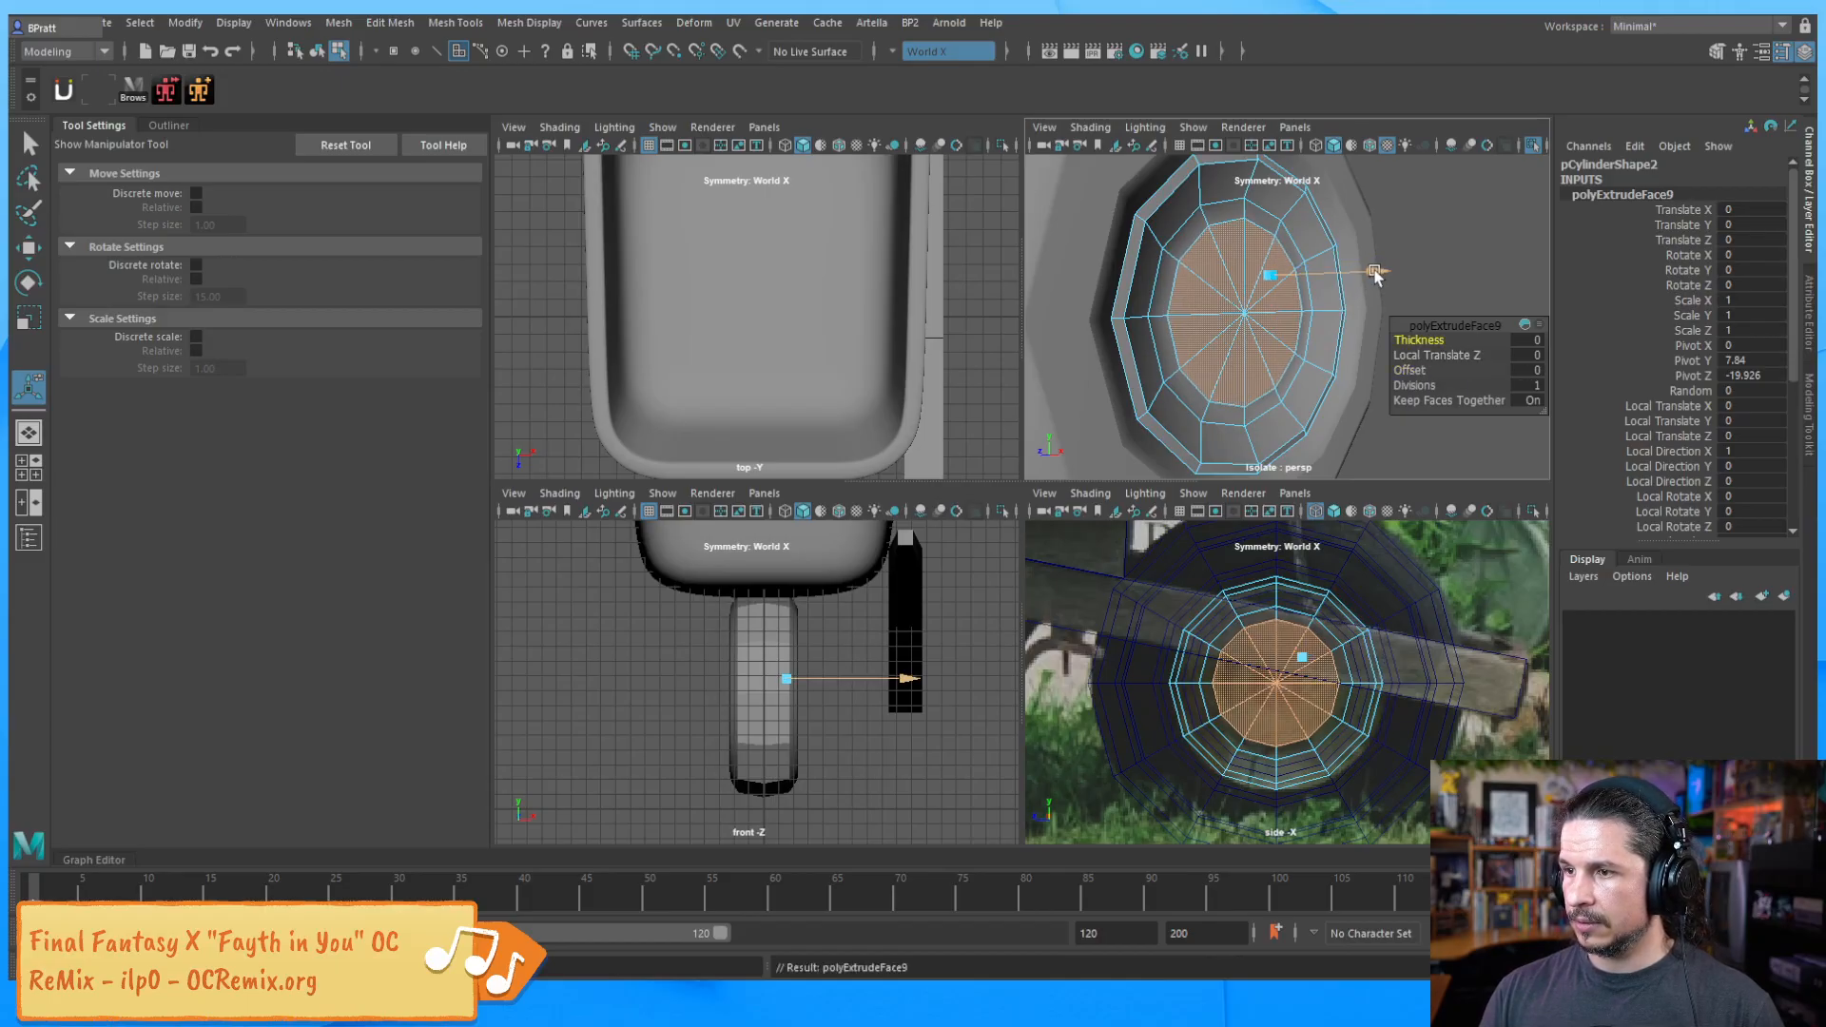
drag(1378, 267, 1304, 331)
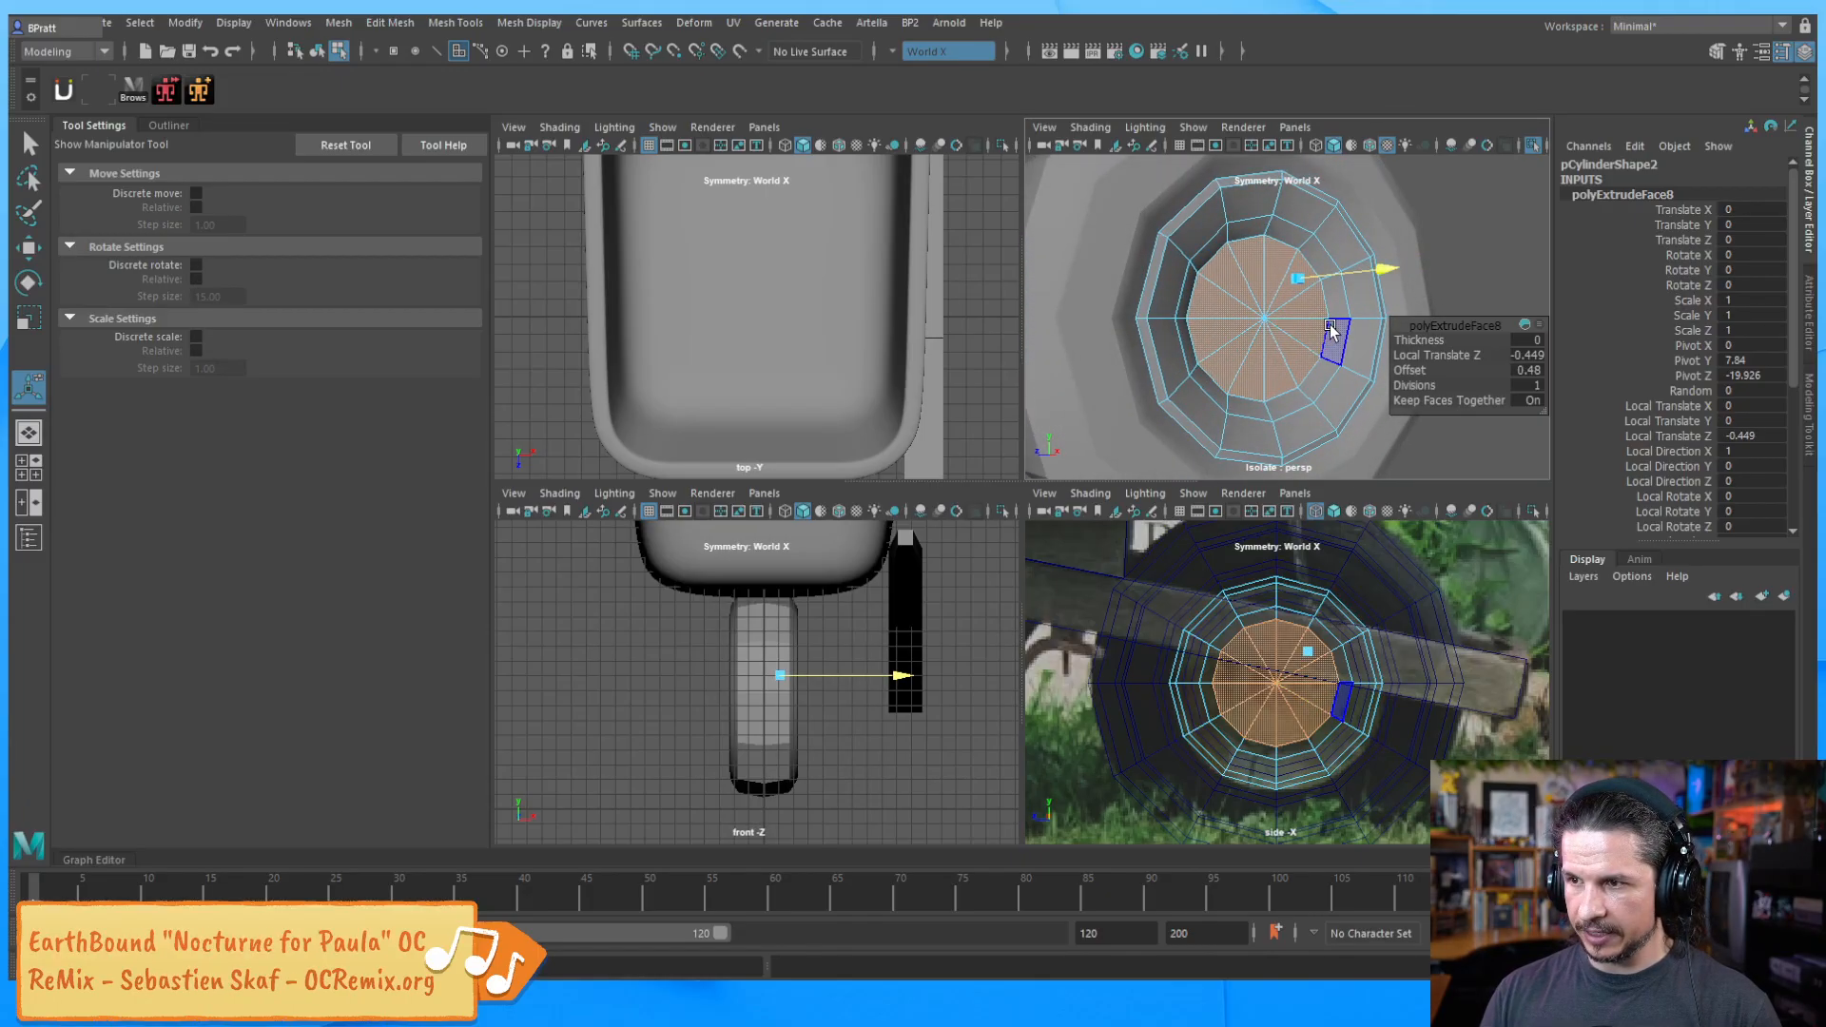
drag(1384, 275, 1381, 278)
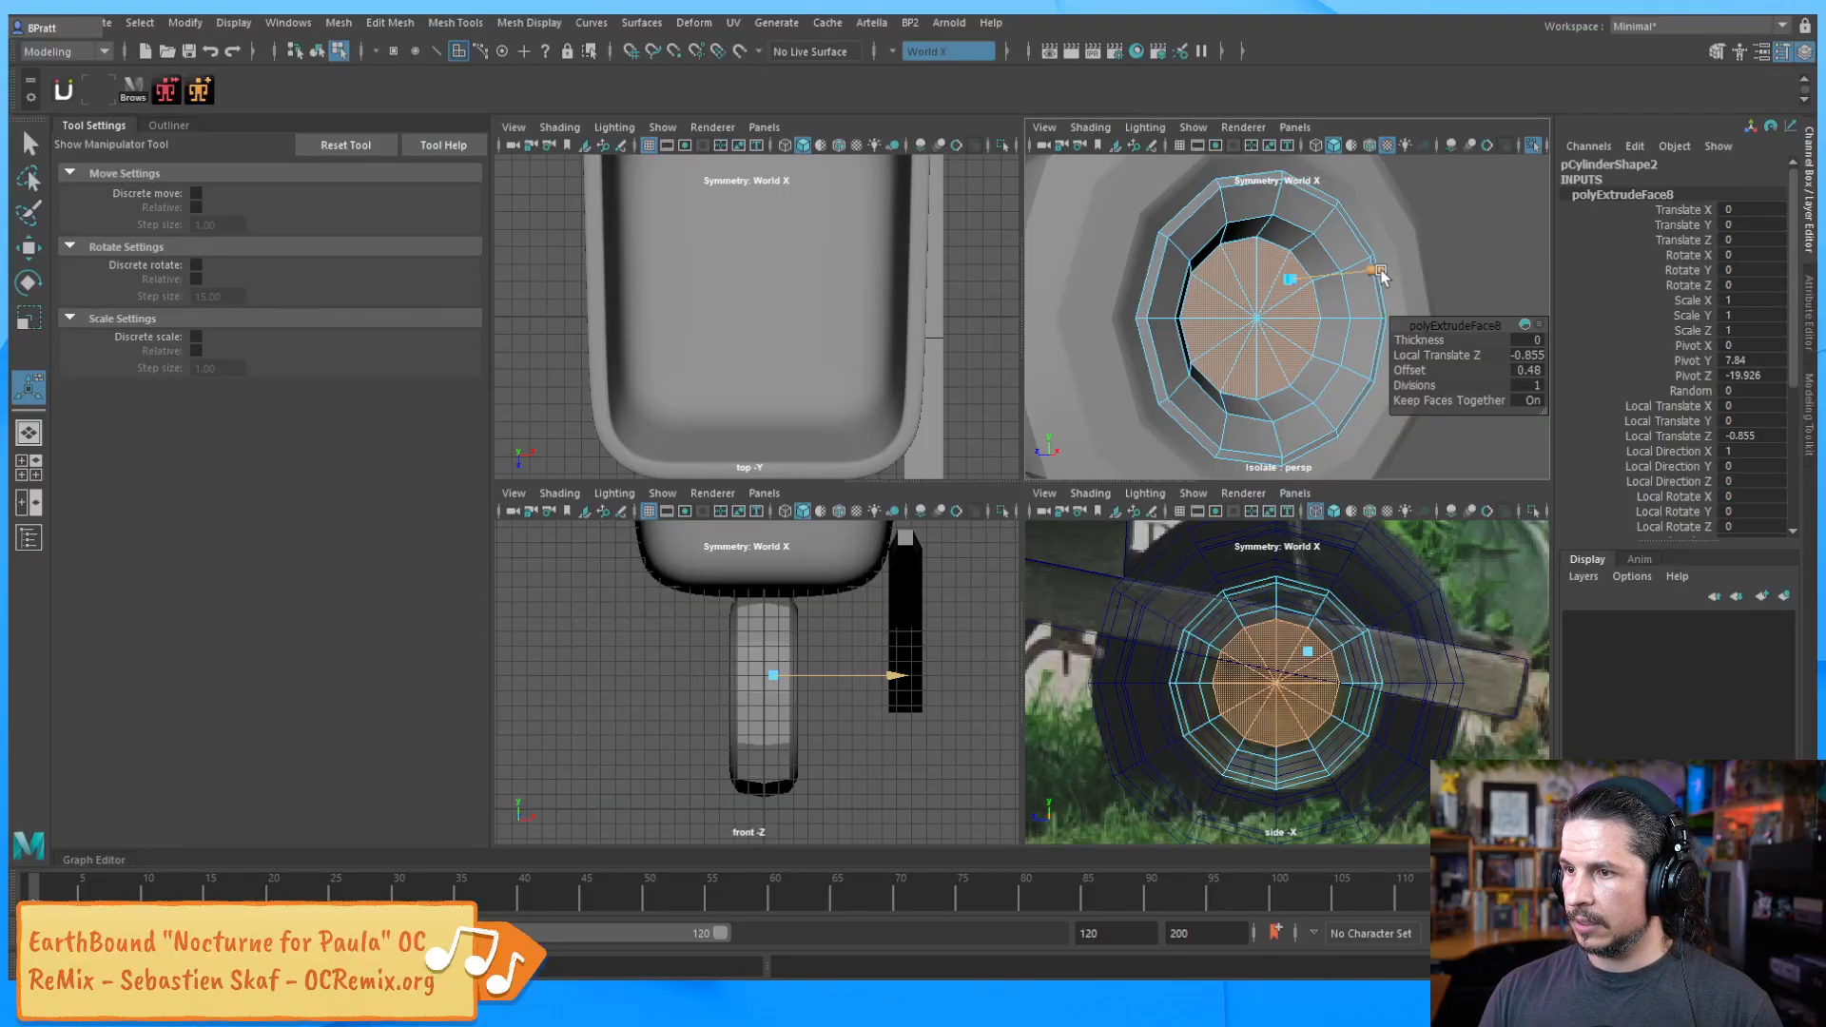
drag(1380, 274, 1383, 275)
mouse_move(1278, 336)
alt+mouse_down()
mouse_move(1382, 334)
mouse_move(1279, 332)
alt+mouse_up()
Inset the recessed centre faces, then extrude them back outward with a tapering offset to form the hub's base
key(ctrl+e)
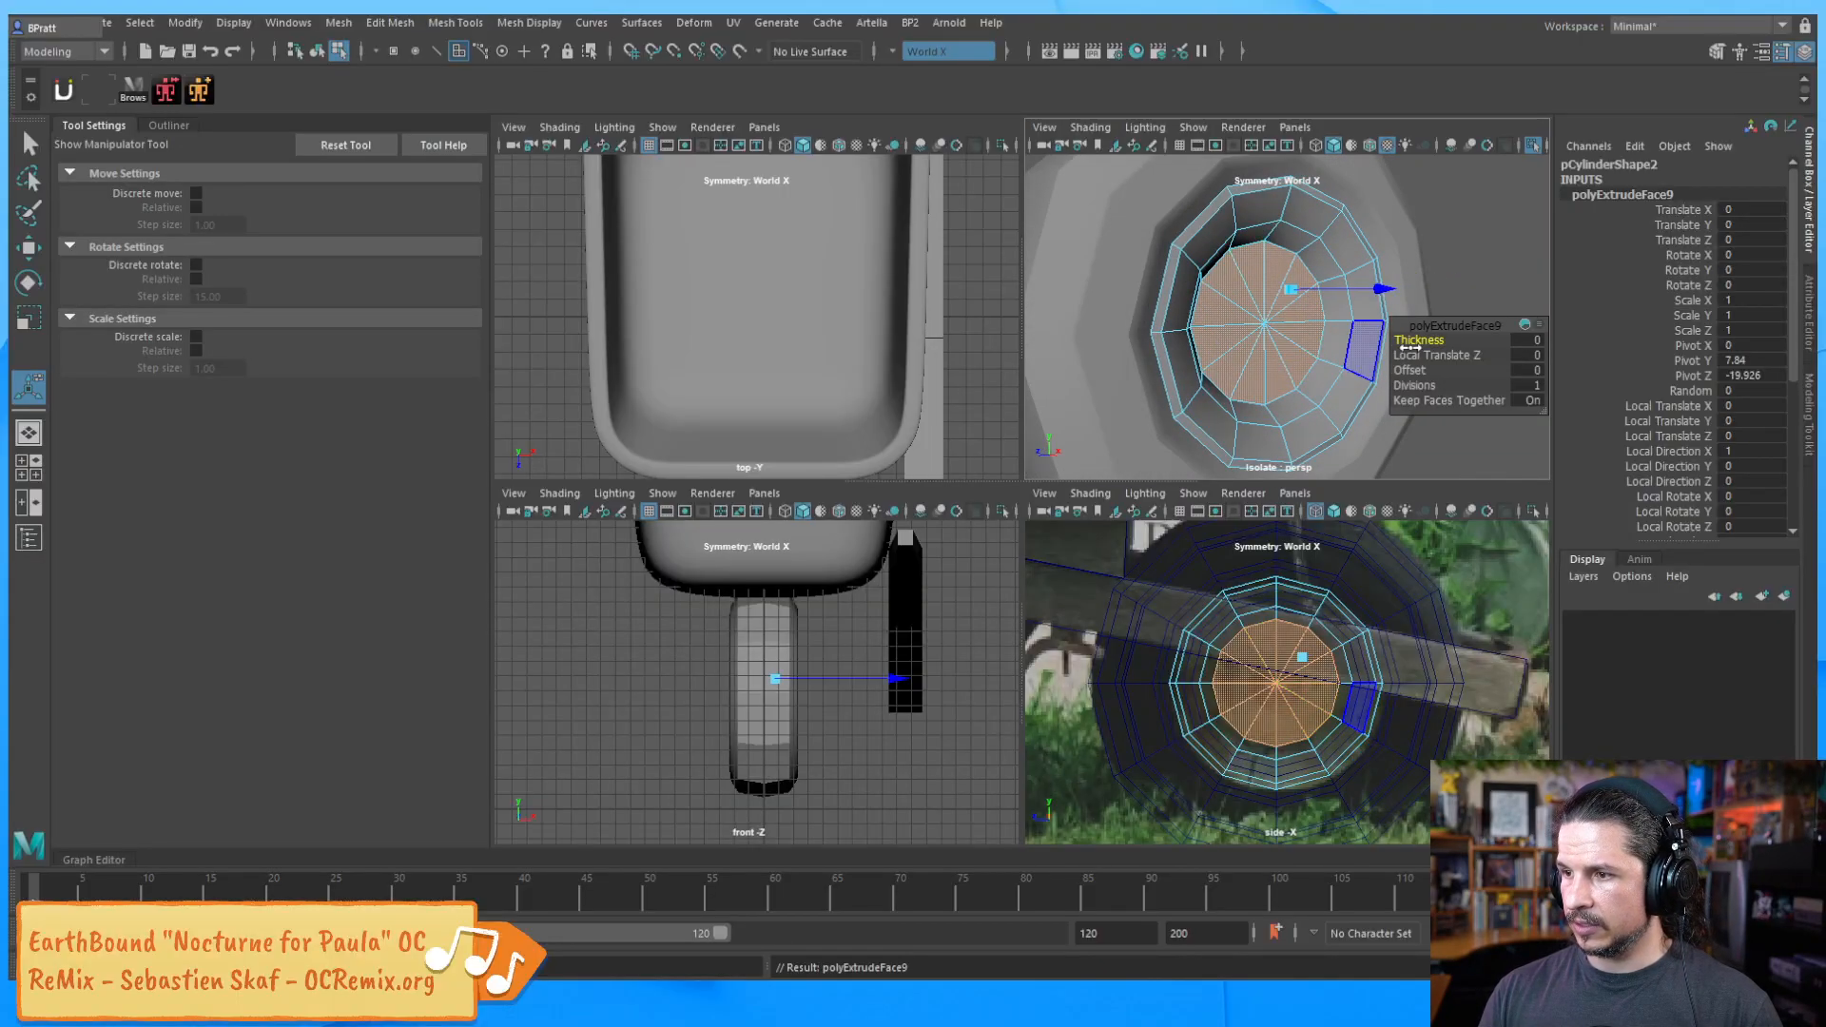
drag(1411, 370, 1449, 364)
key(ctrl+e)
drag(1384, 290, 1400, 302)
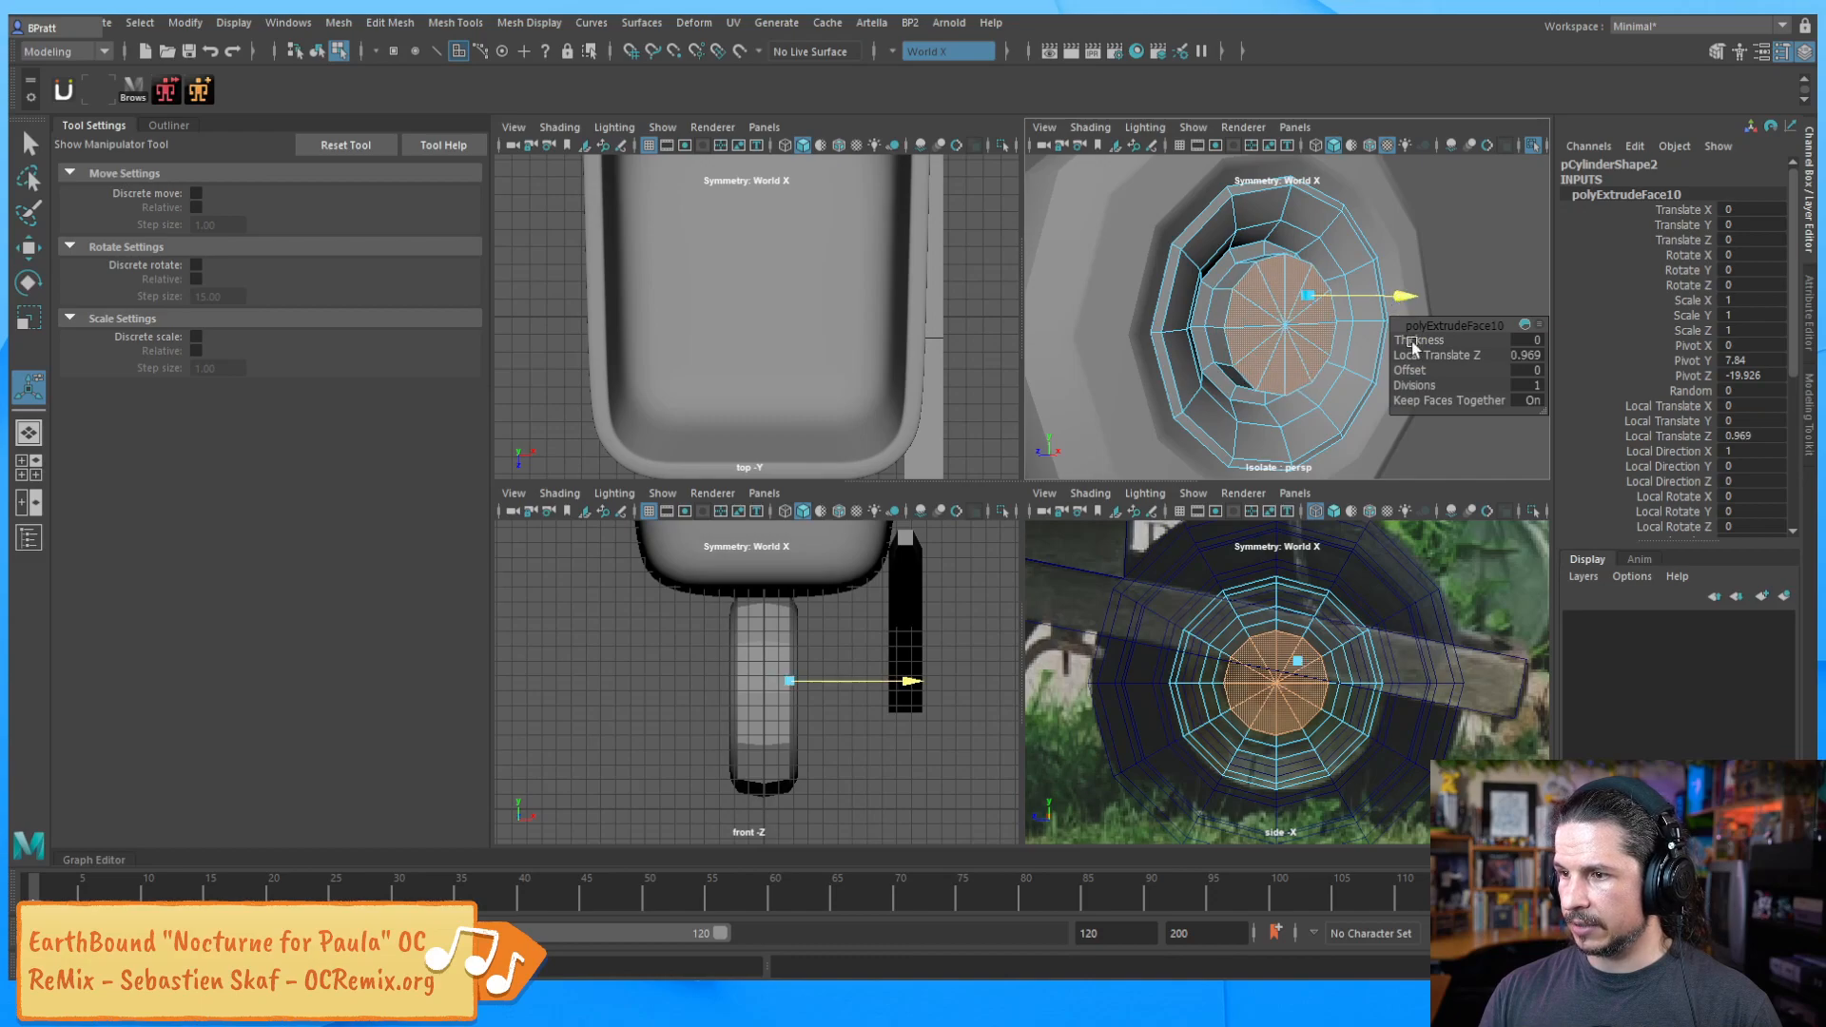
drag(1417, 370, 1474, 366)
drag(1409, 298, 1388, 291)
Inset the hub base's end faces and extrude them outward with a Local Translate Z of about 0.231
key(ctrl+e)
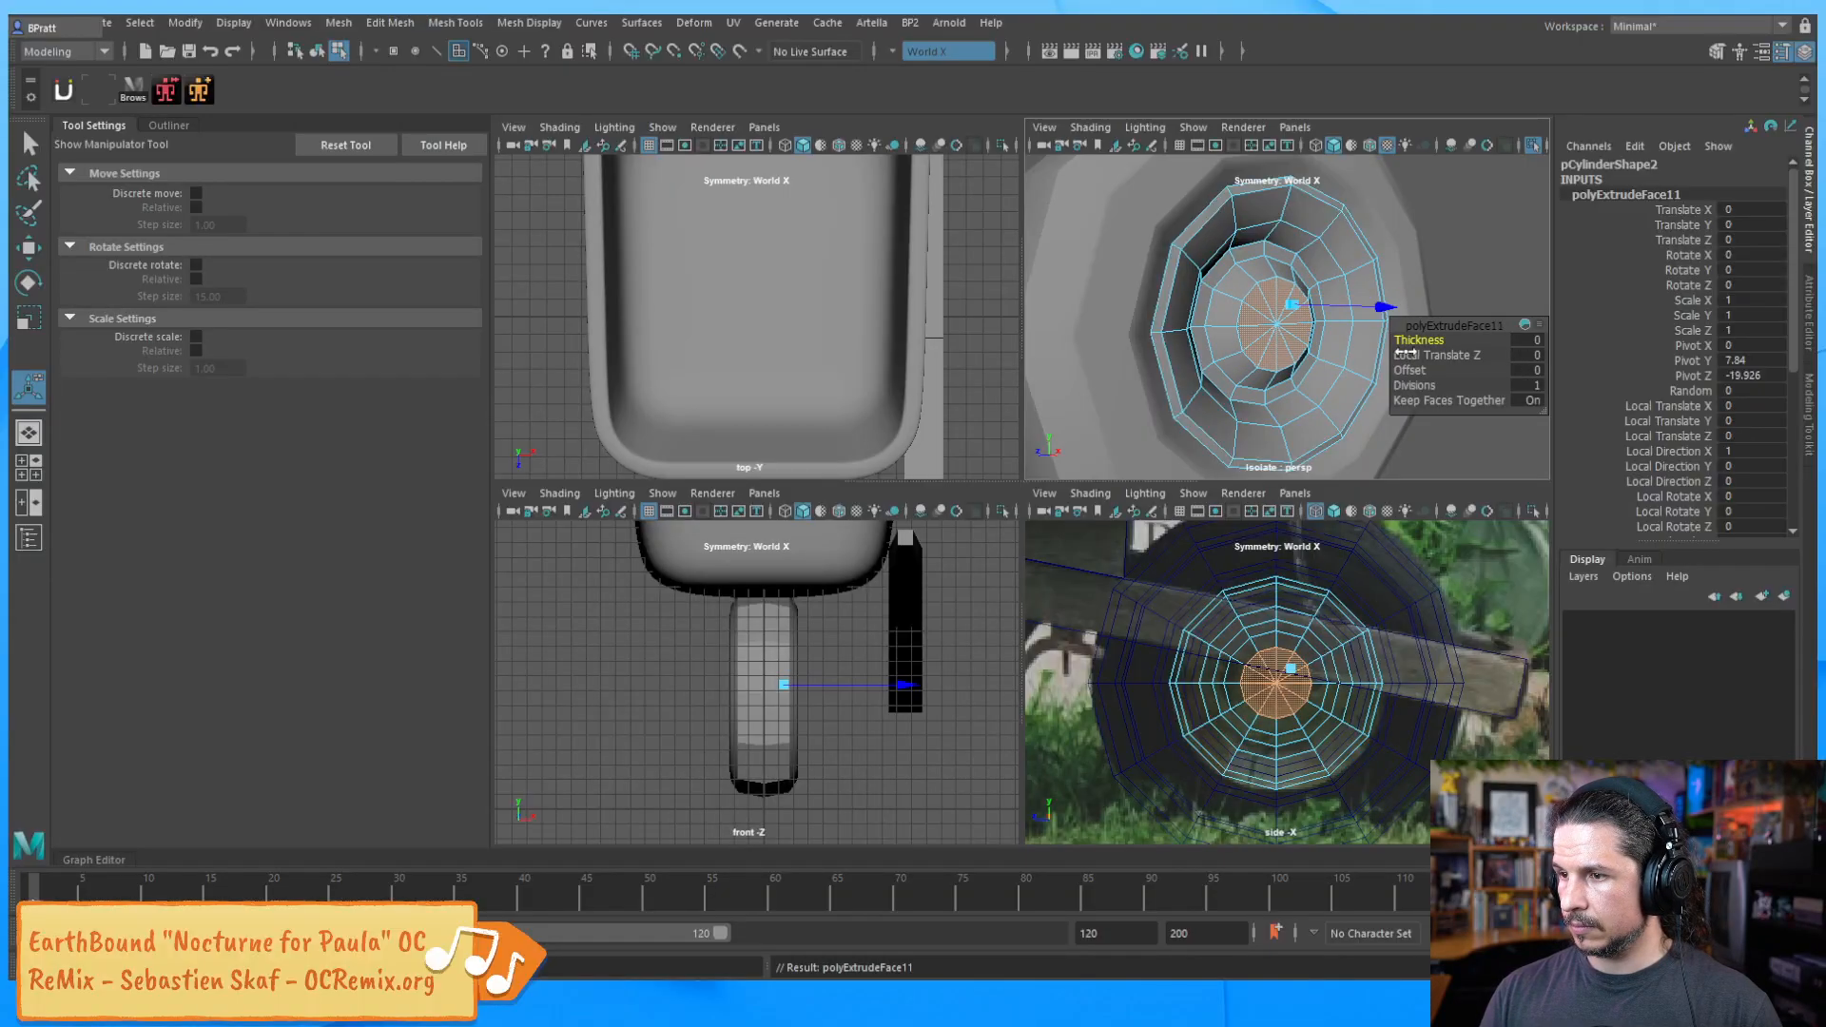
drag(1409, 369, 1389, 321)
key(ctrl+e)
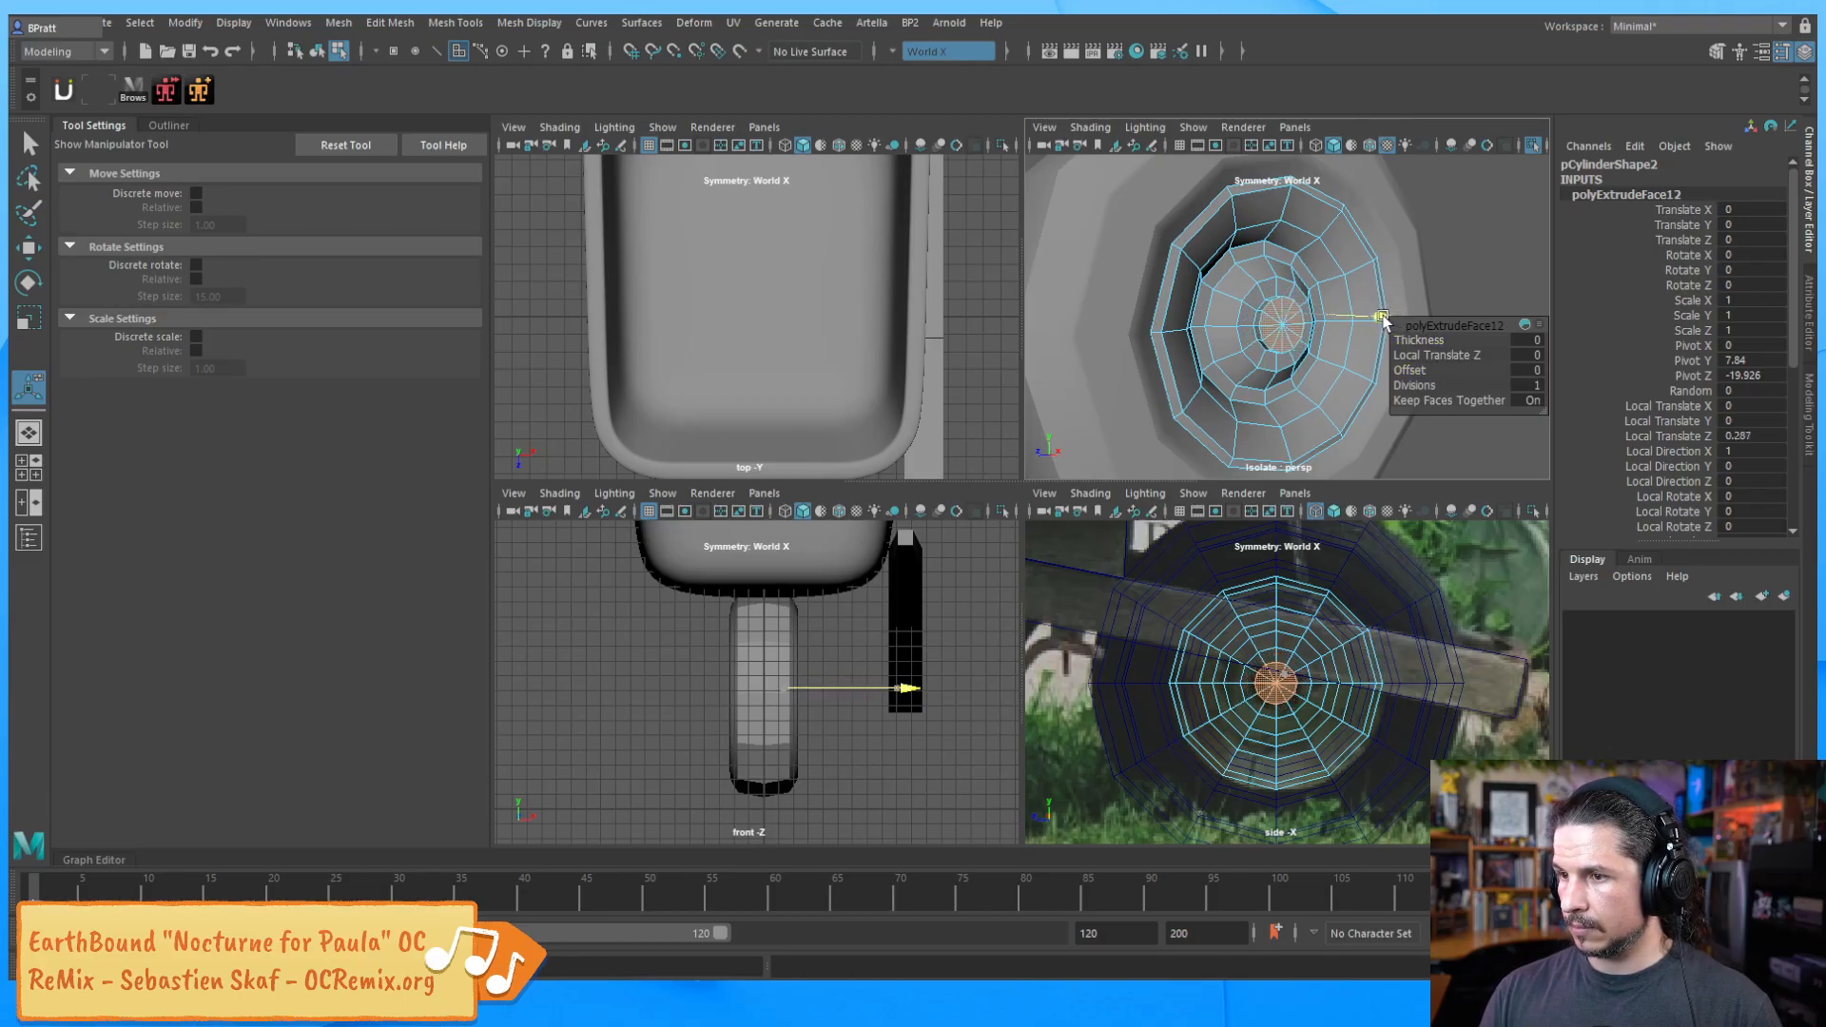
alt+right_drag(1274, 324, 1355, 336)
mouse_move(1308, 337)
alt+mouse_down()
mouse_move(1264, 326)
mouse_move(1306, 325)
alt+mouse_up()
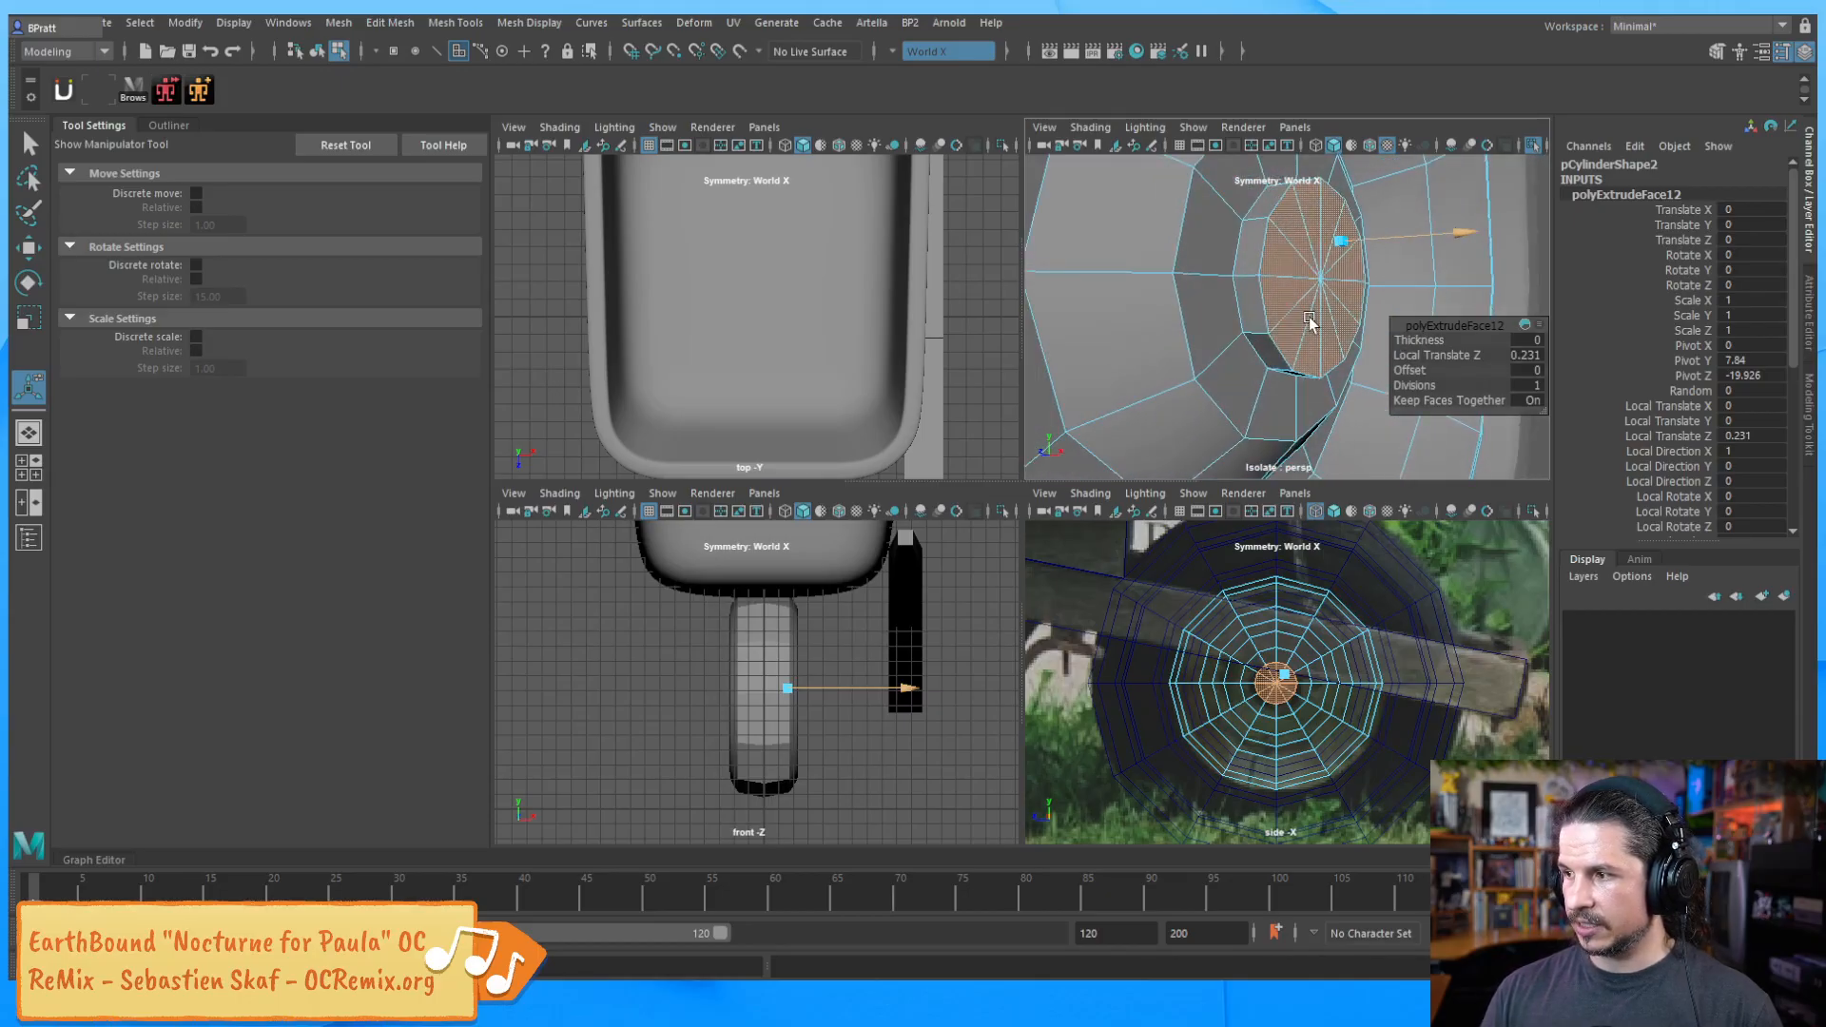
Extrude the hub's end faces with an Offset of 0.05, then extrude them outward with a Local Translate Z of about 0.379
key(ctrl+e)
drag(1410, 370, 1420, 370)
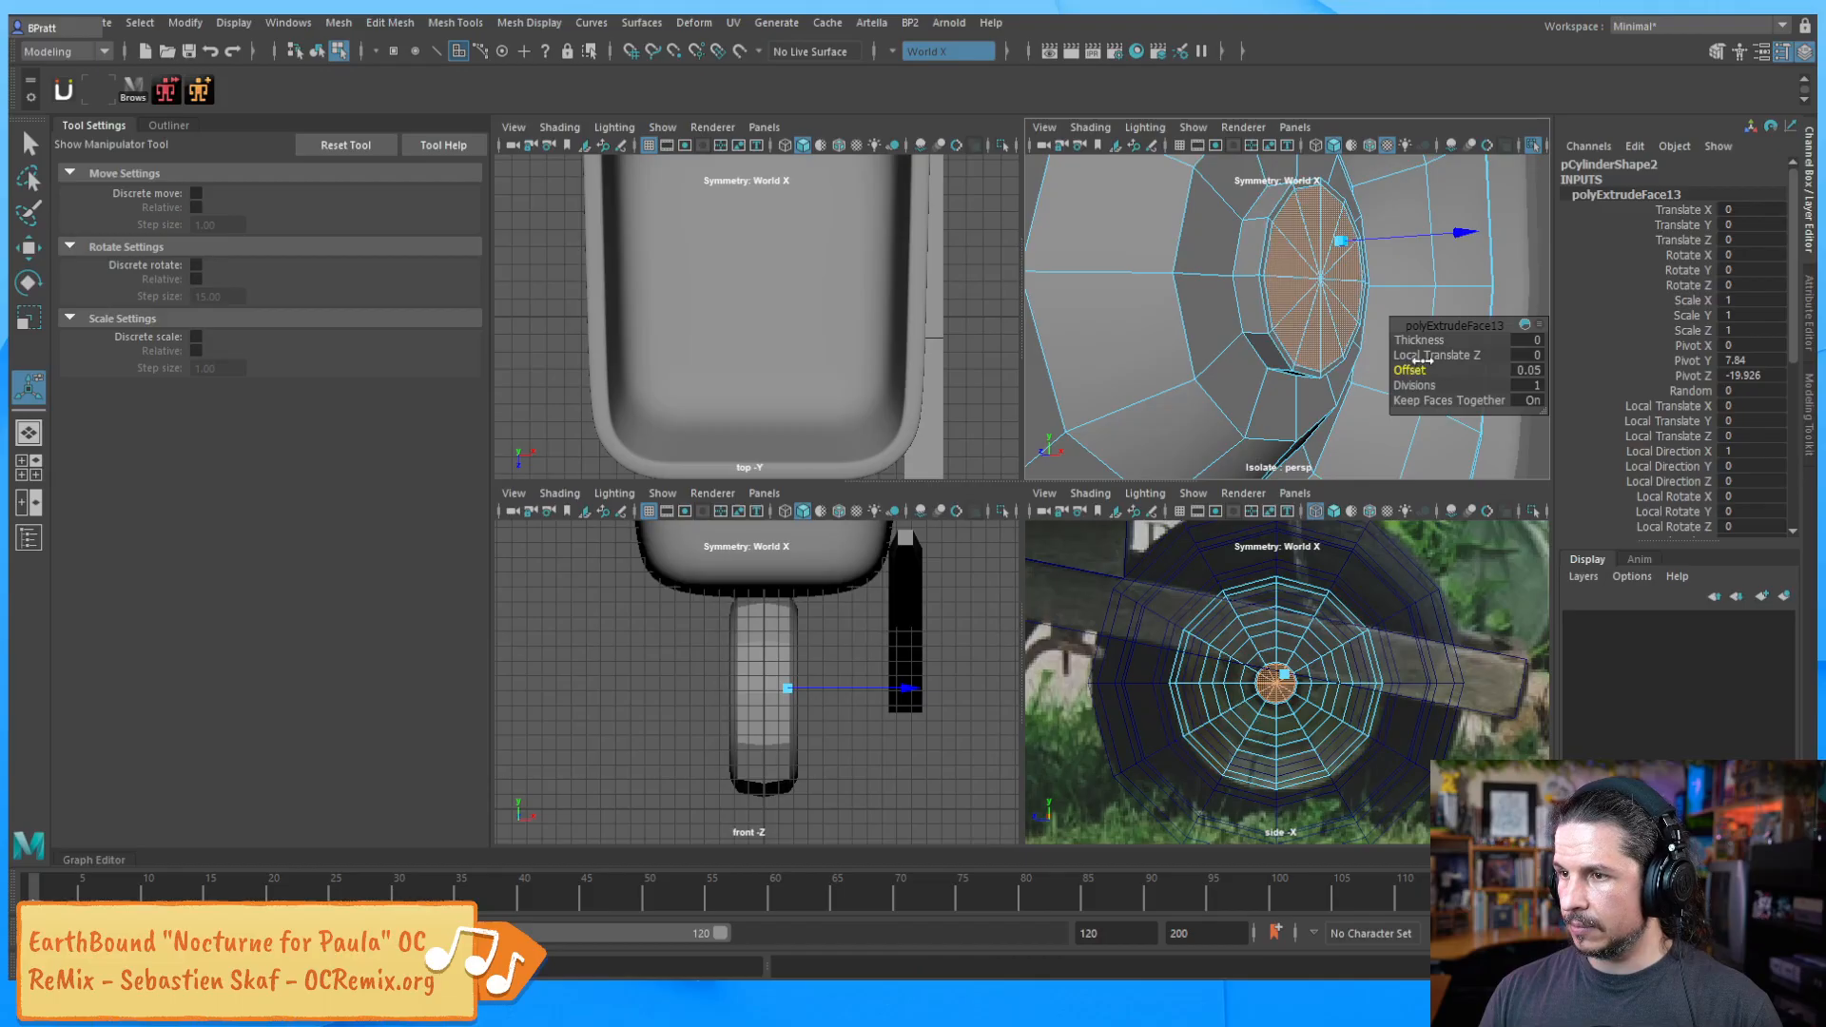
key(ctrl+e)
alt+middle_drag(1428, 251, 1229, 244)
alt+right_drag(1229, 245, 1236, 303)
alt+drag(1236, 303, 1324, 328)
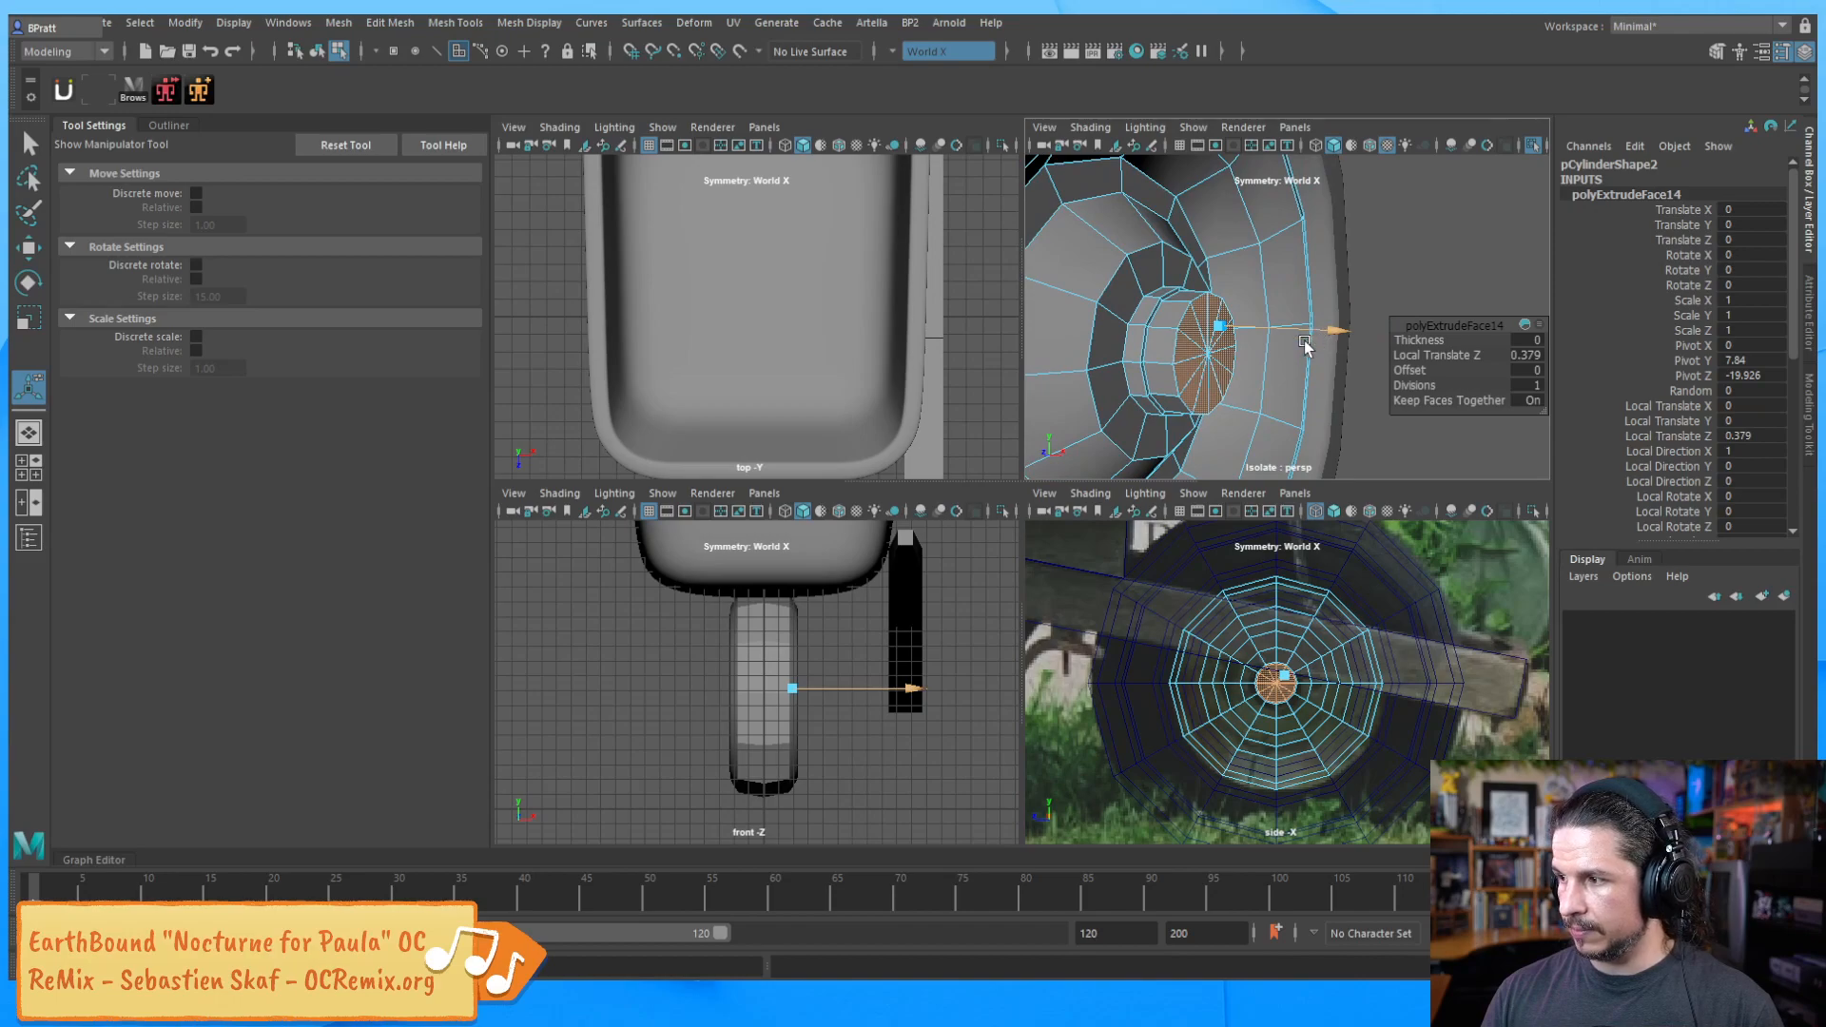
Extrude the hub's end faces with an Offset of about -0.03, then outward and back in by a Local Translate Z of -0.1 to form a lip
drag(1418, 370, 1420, 370)
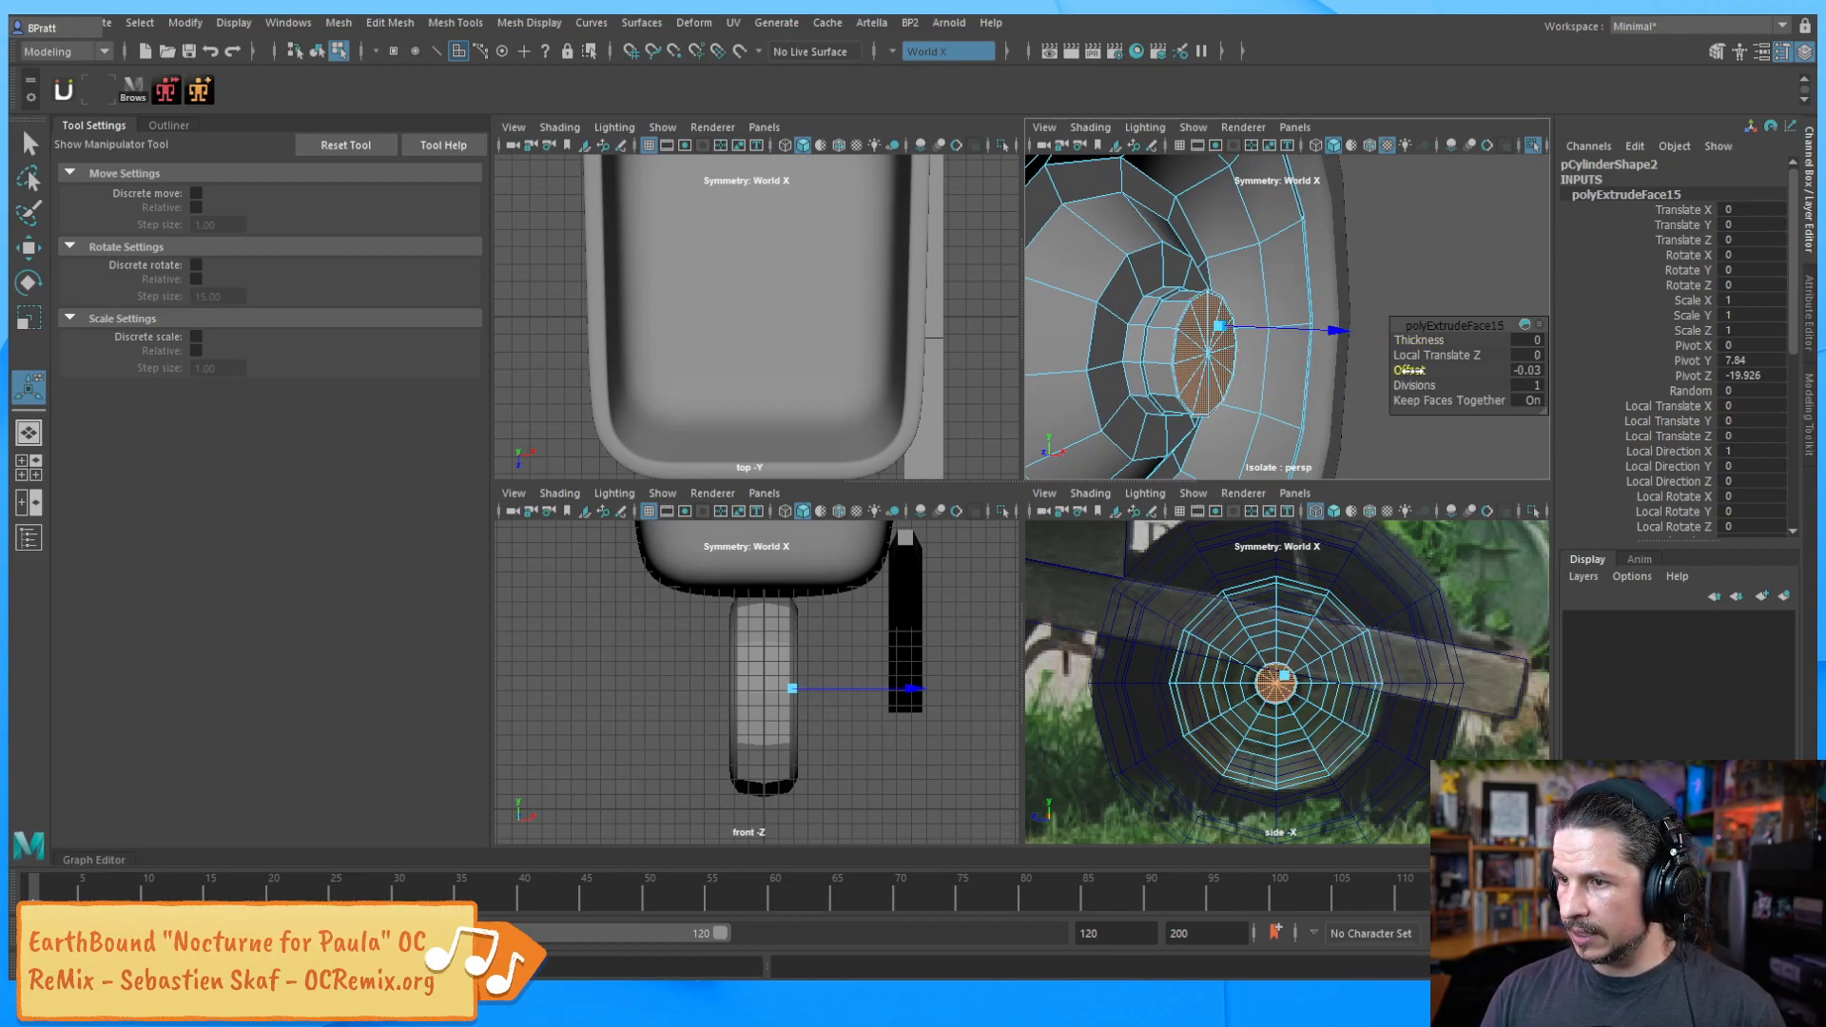
key(ctrl+e)
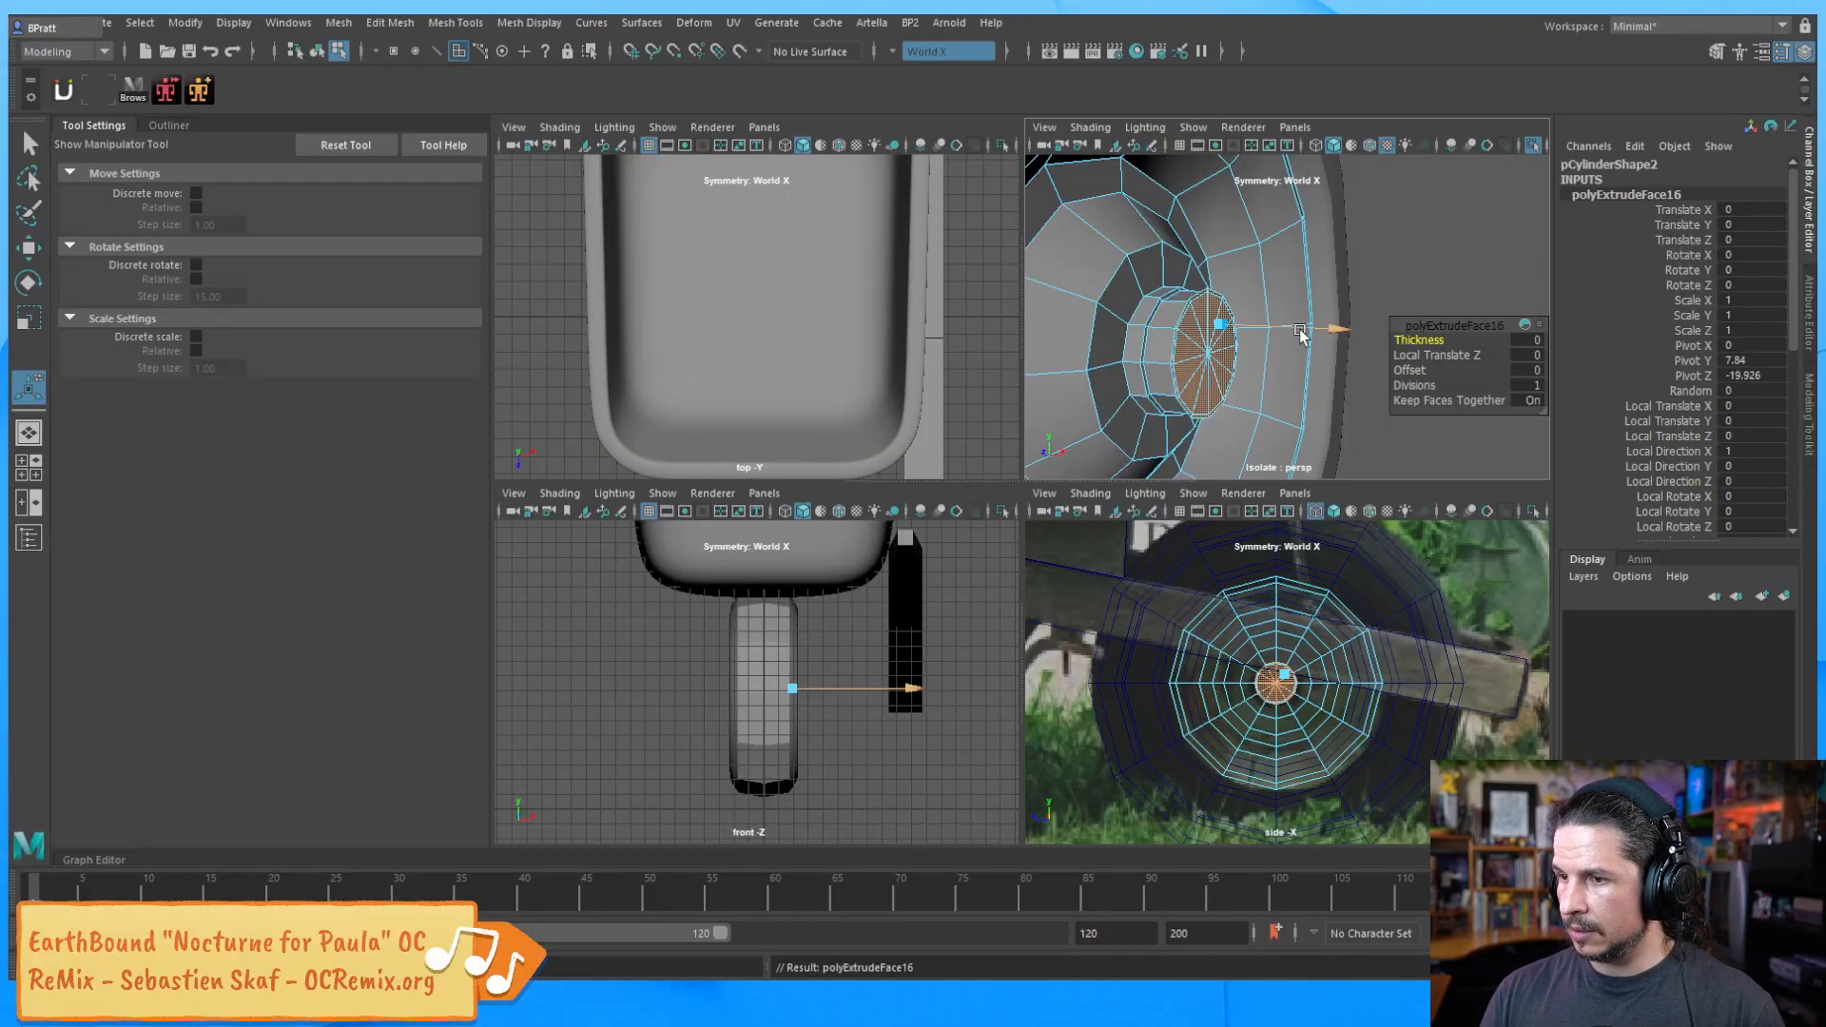
mouse_move(1317, 327)
mouse_down()
mouse_move(1423, 370)
mouse_move(1336, 332)
mouse_up()
key(ctrl+e)
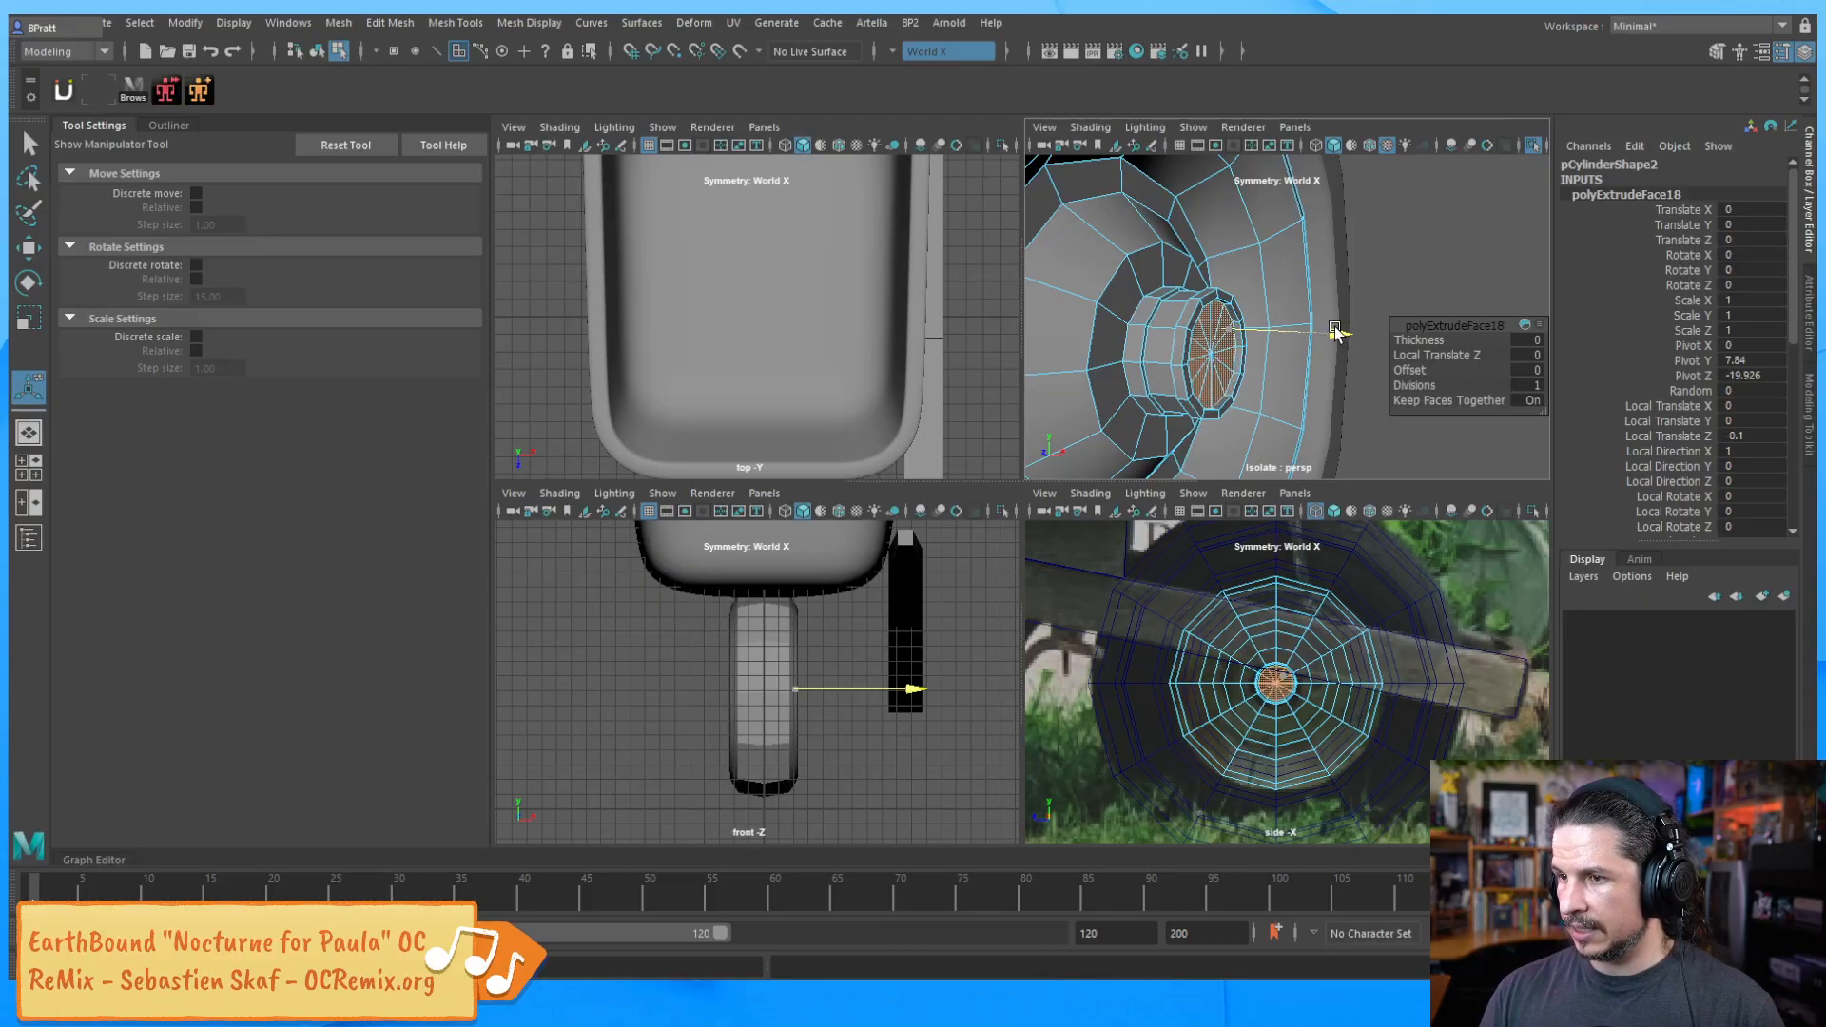
Extrude the hub's end faces again with a small Offset, then extrude them outward to form a second raised ring
key(ctrl+e)
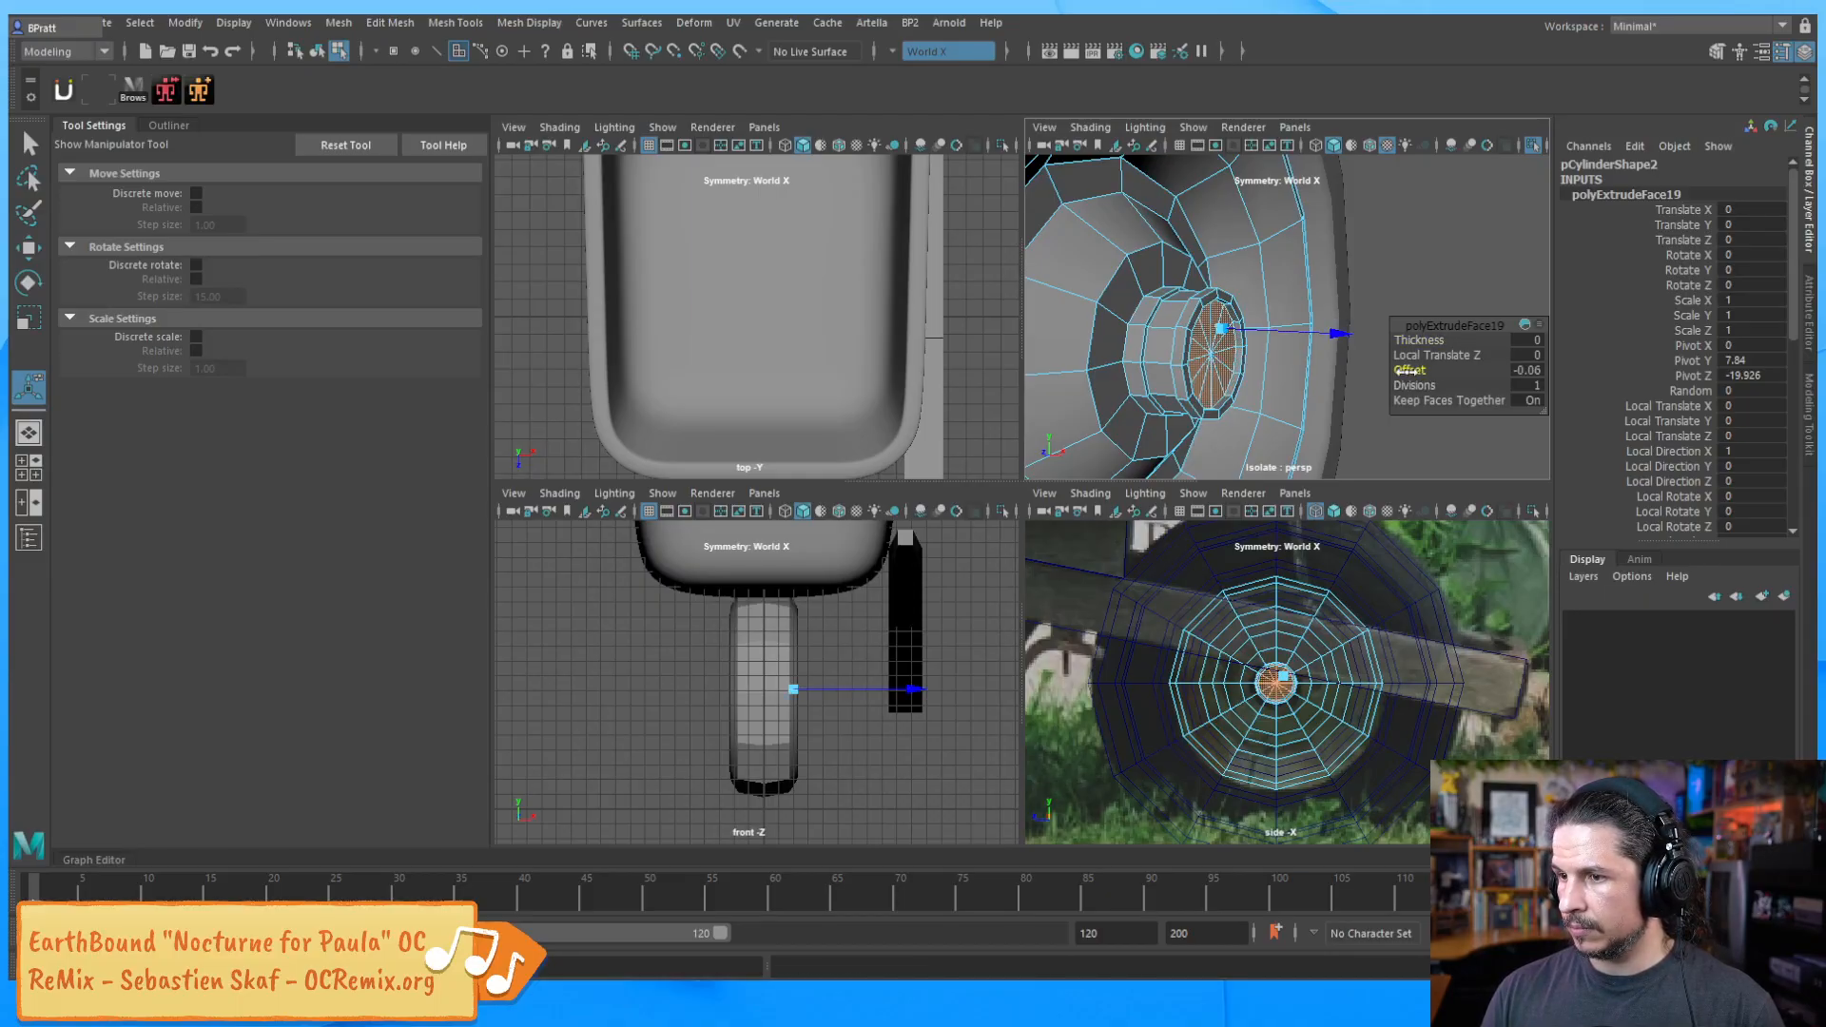
drag(1416, 370, 1430, 370)
key(ctrl+e)
drag(1339, 335, 1409, 370)
Inset the hub's end faces with an Offset of about 0.09 and extrude them inward to hollow out the bore
key(ctrl+e)
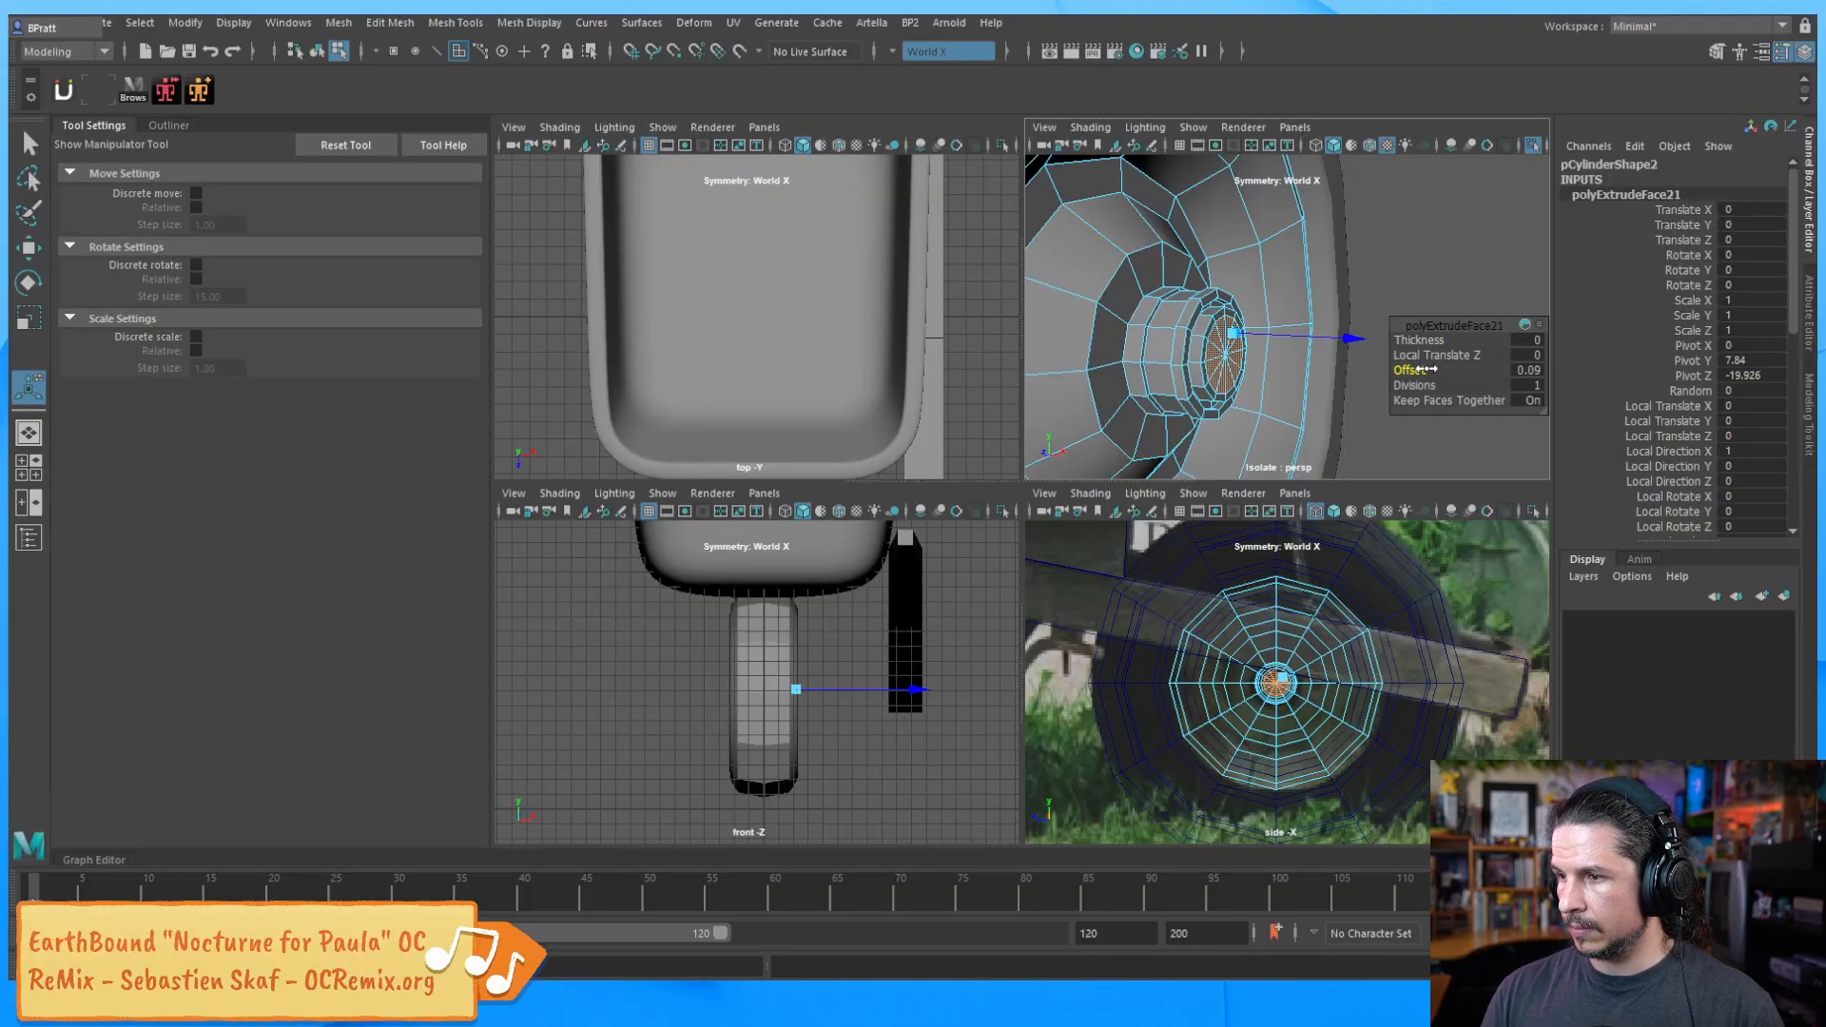
key(ctrl+e)
drag(1253, 334, 1230, 328)
alt+right_drag(1230, 328, 1184, 357)
alt+drag(1184, 357, 1110, 292)
key(q)
key(F8)
click(1423, 370)
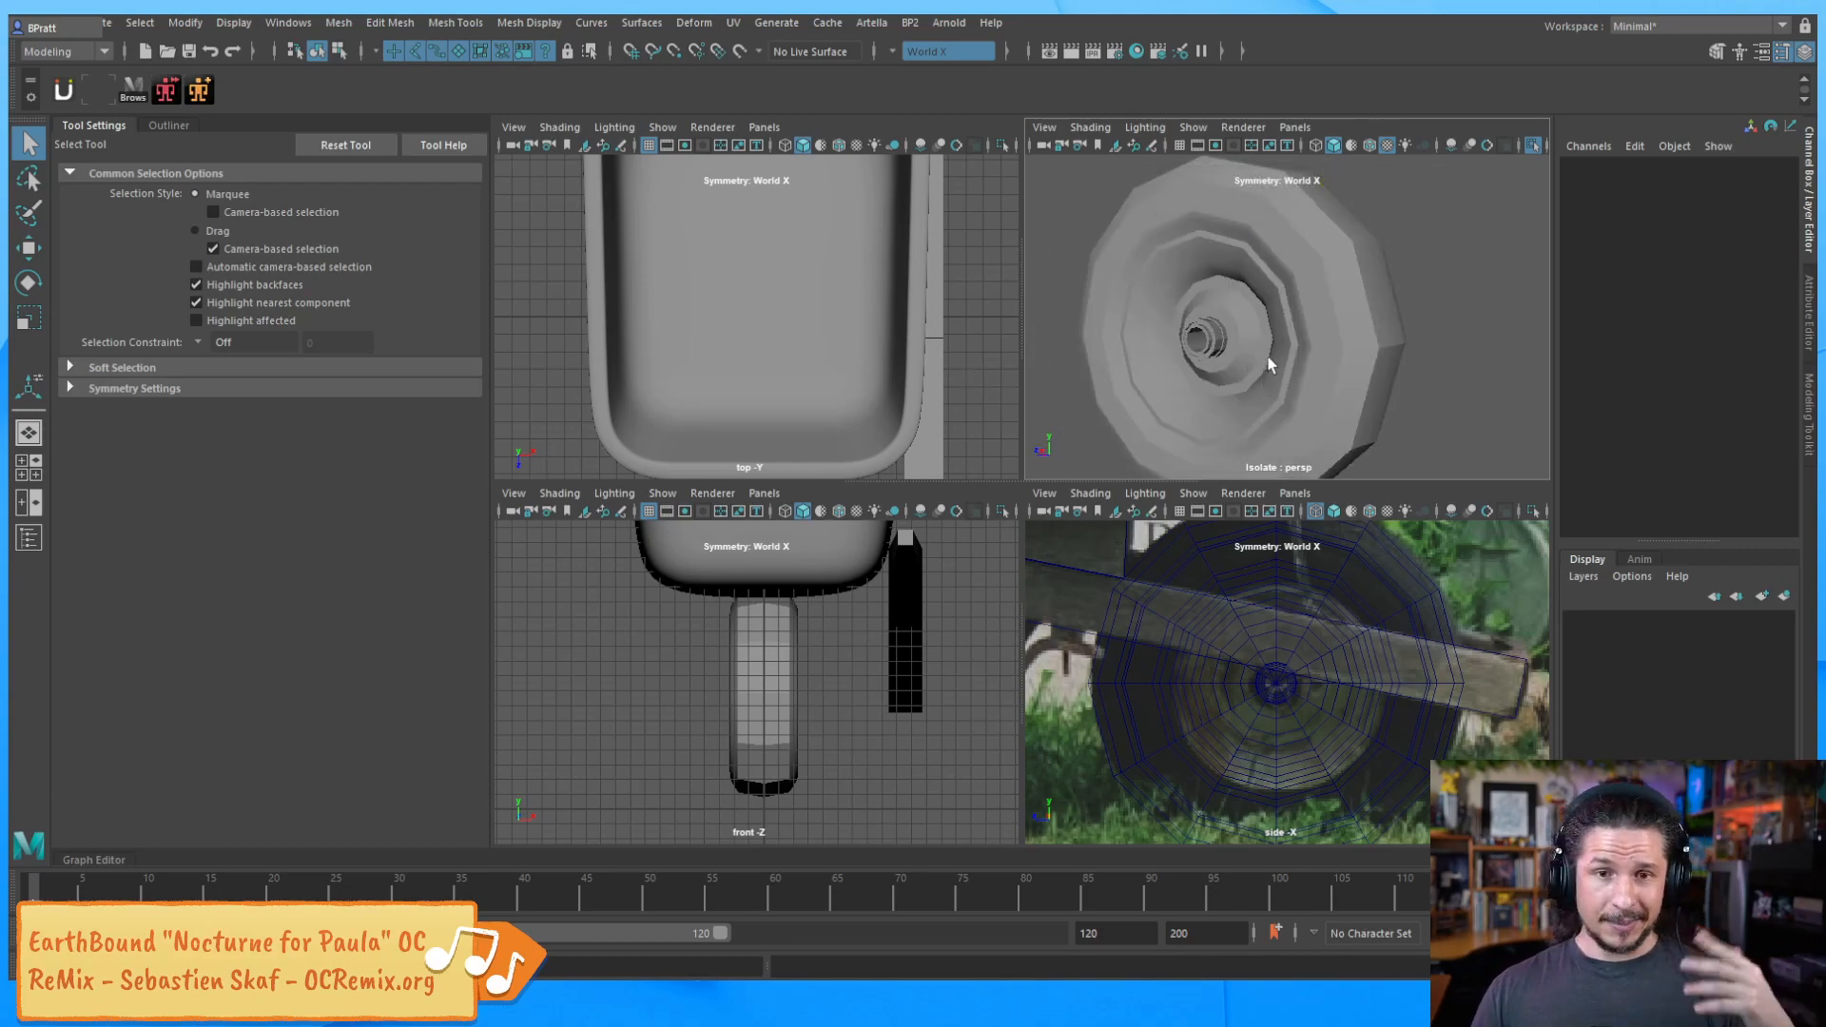
Preview the rim smoothed in an enlarged perspective view, examine the hub's shape, then return to the unsmoothed mesh
click(1239, 359)
key(3)
key(alt+d)
alt+drag(1273, 369, 1398, 395)
alt+right_drag(1398, 396, 1430, 342)
alt+middle_drag(1256, 338, 1305, 395)
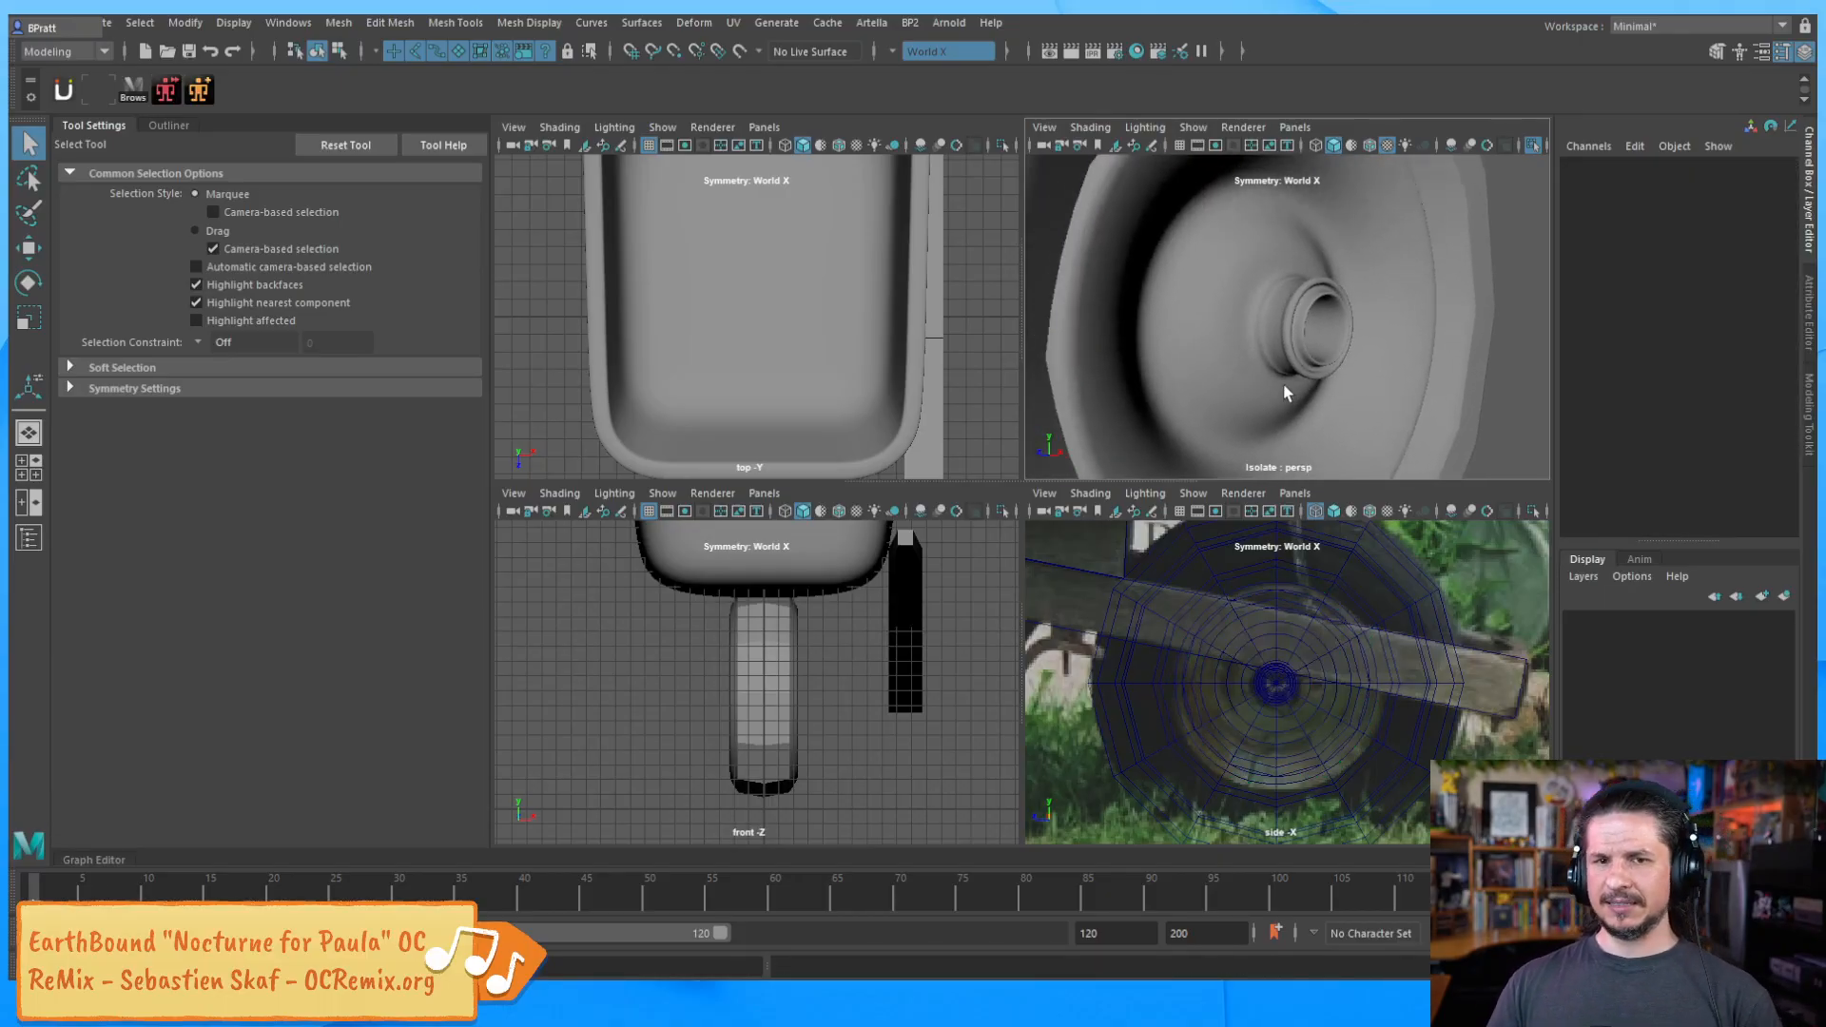
key(space)
alt+drag(1170, 396, 1071, 473)
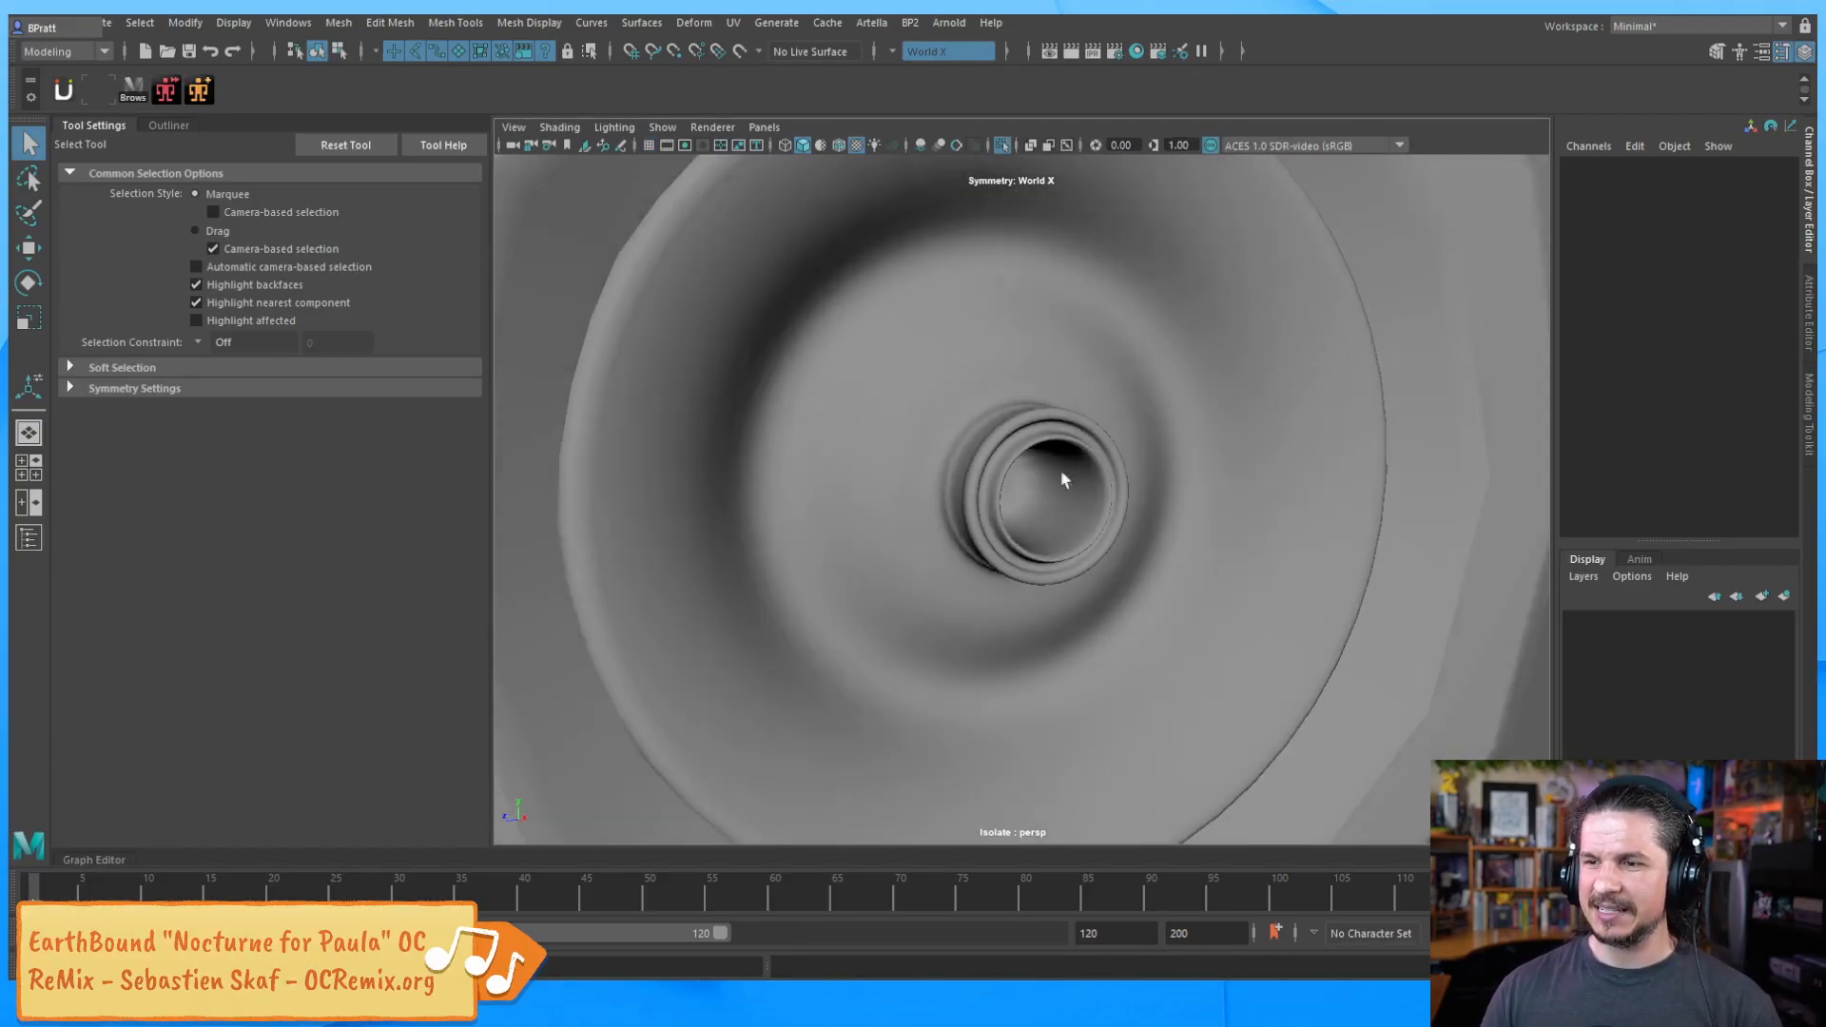
click(926, 551)
key(1)
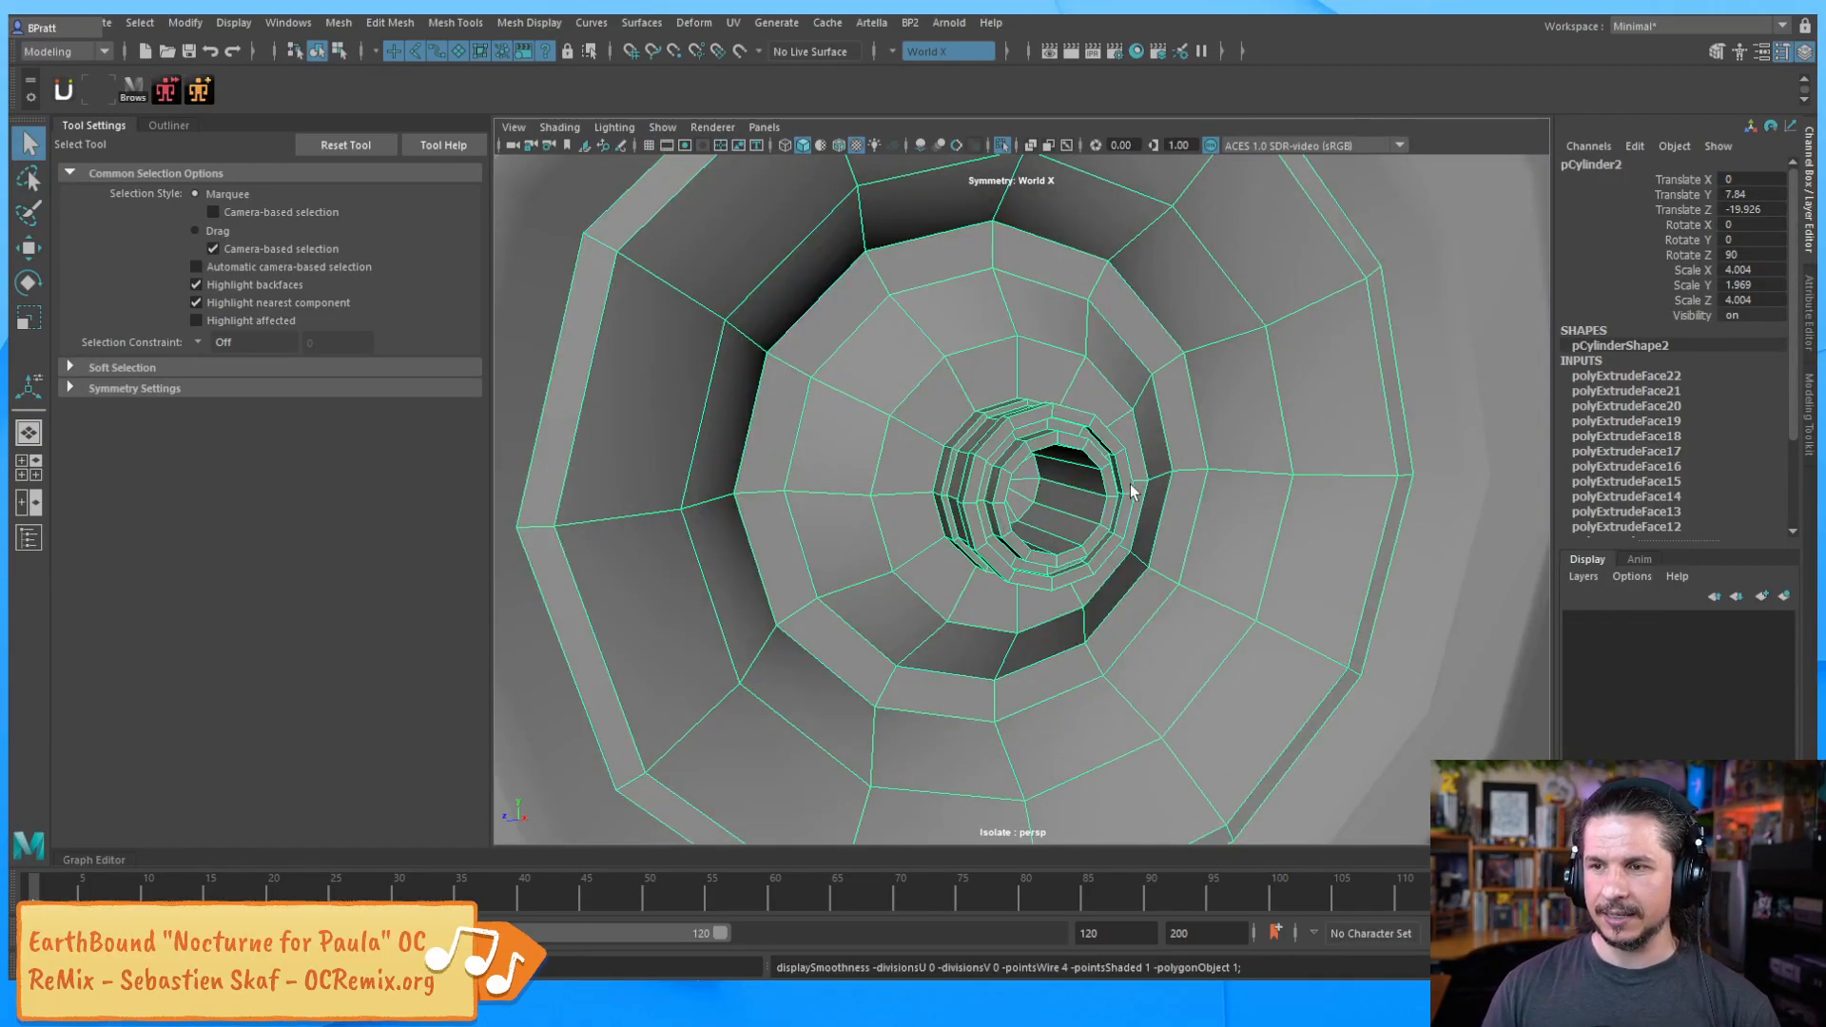
Insert an edge loop with Multi-Cut around the raised disc surrounding the hub, then select the loop and adjust its scale
alt+drag(1005, 540, 1027, 468)
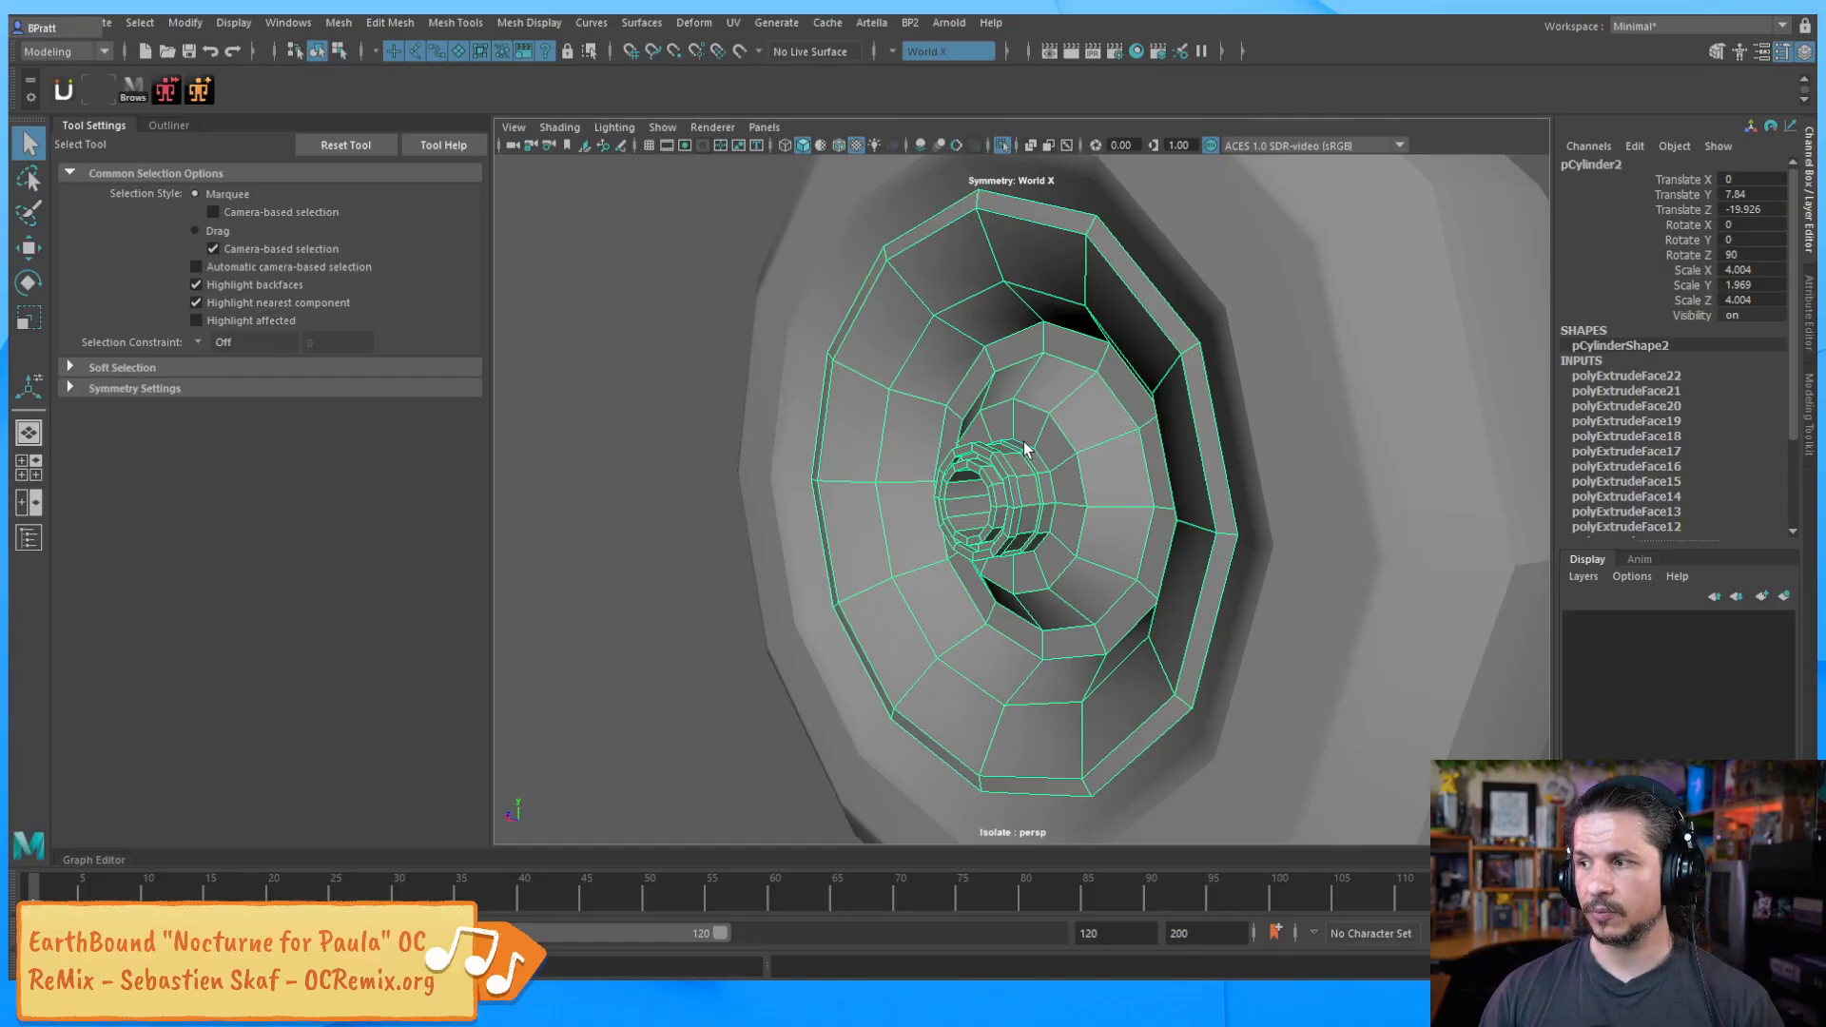
alt+drag(1087, 490, 1123, 349)
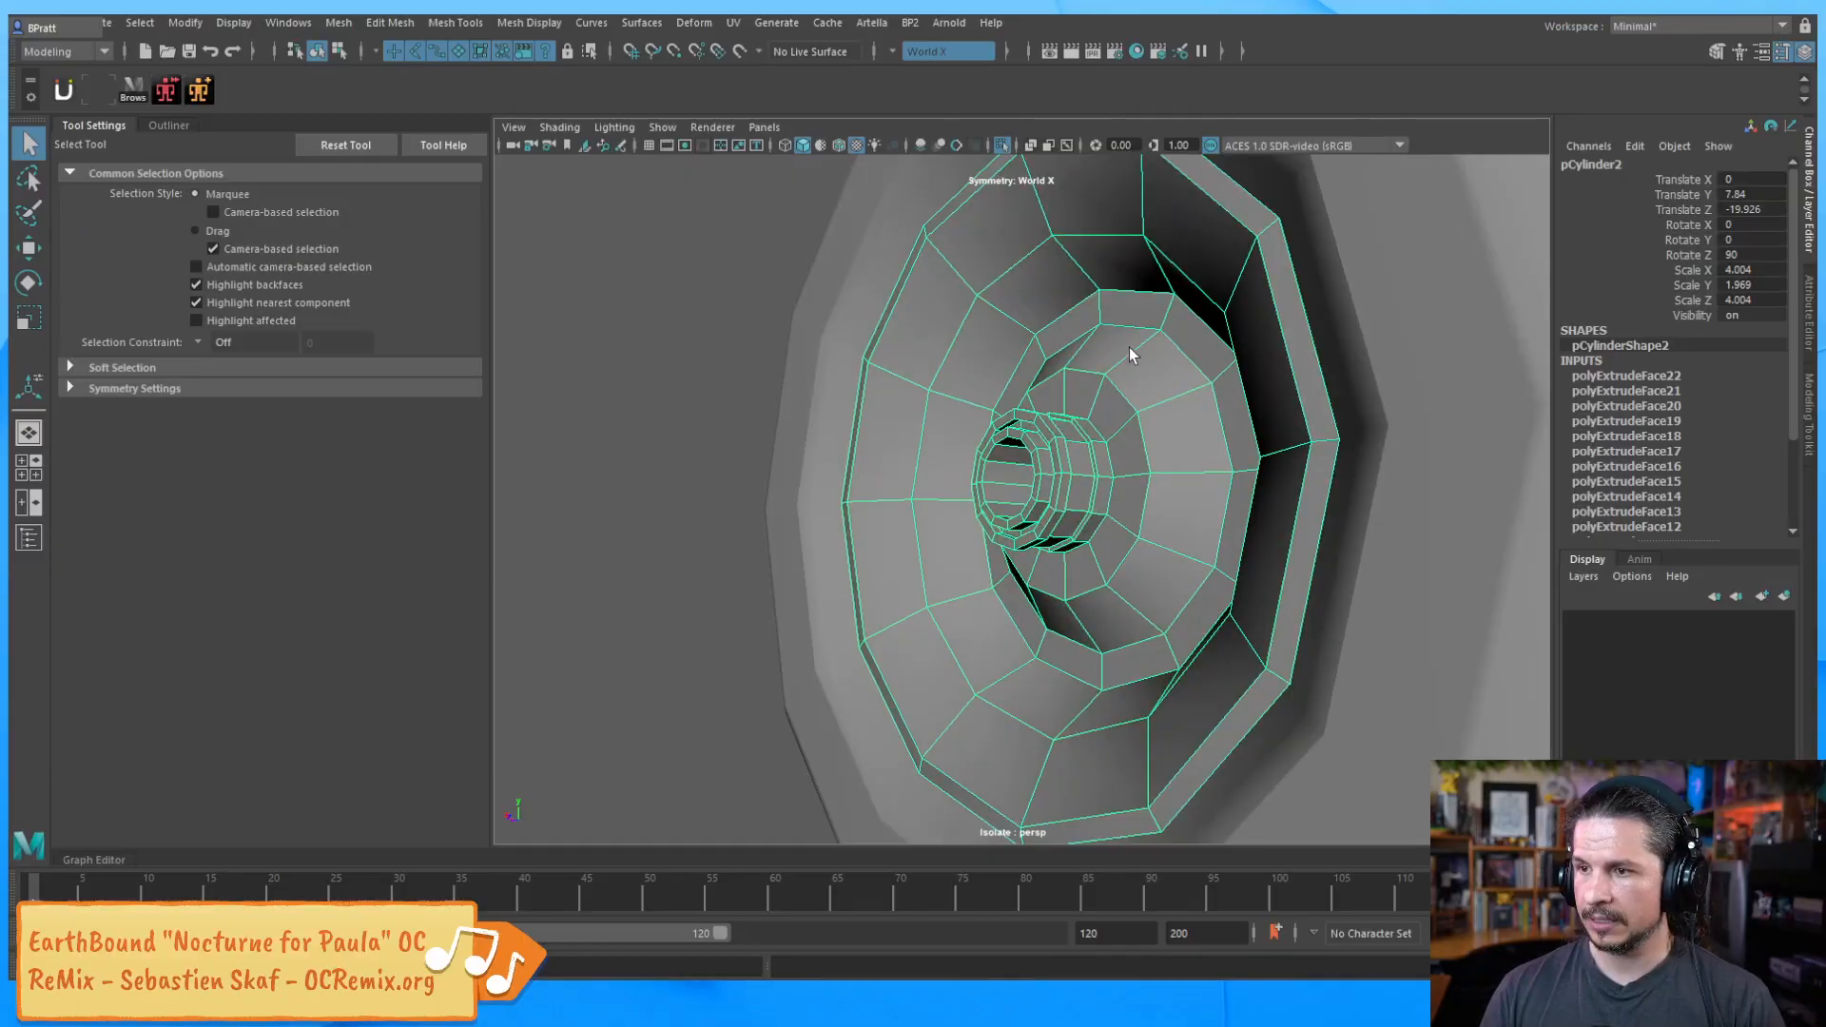
shift+right_drag(1166, 394, 1084, 390)
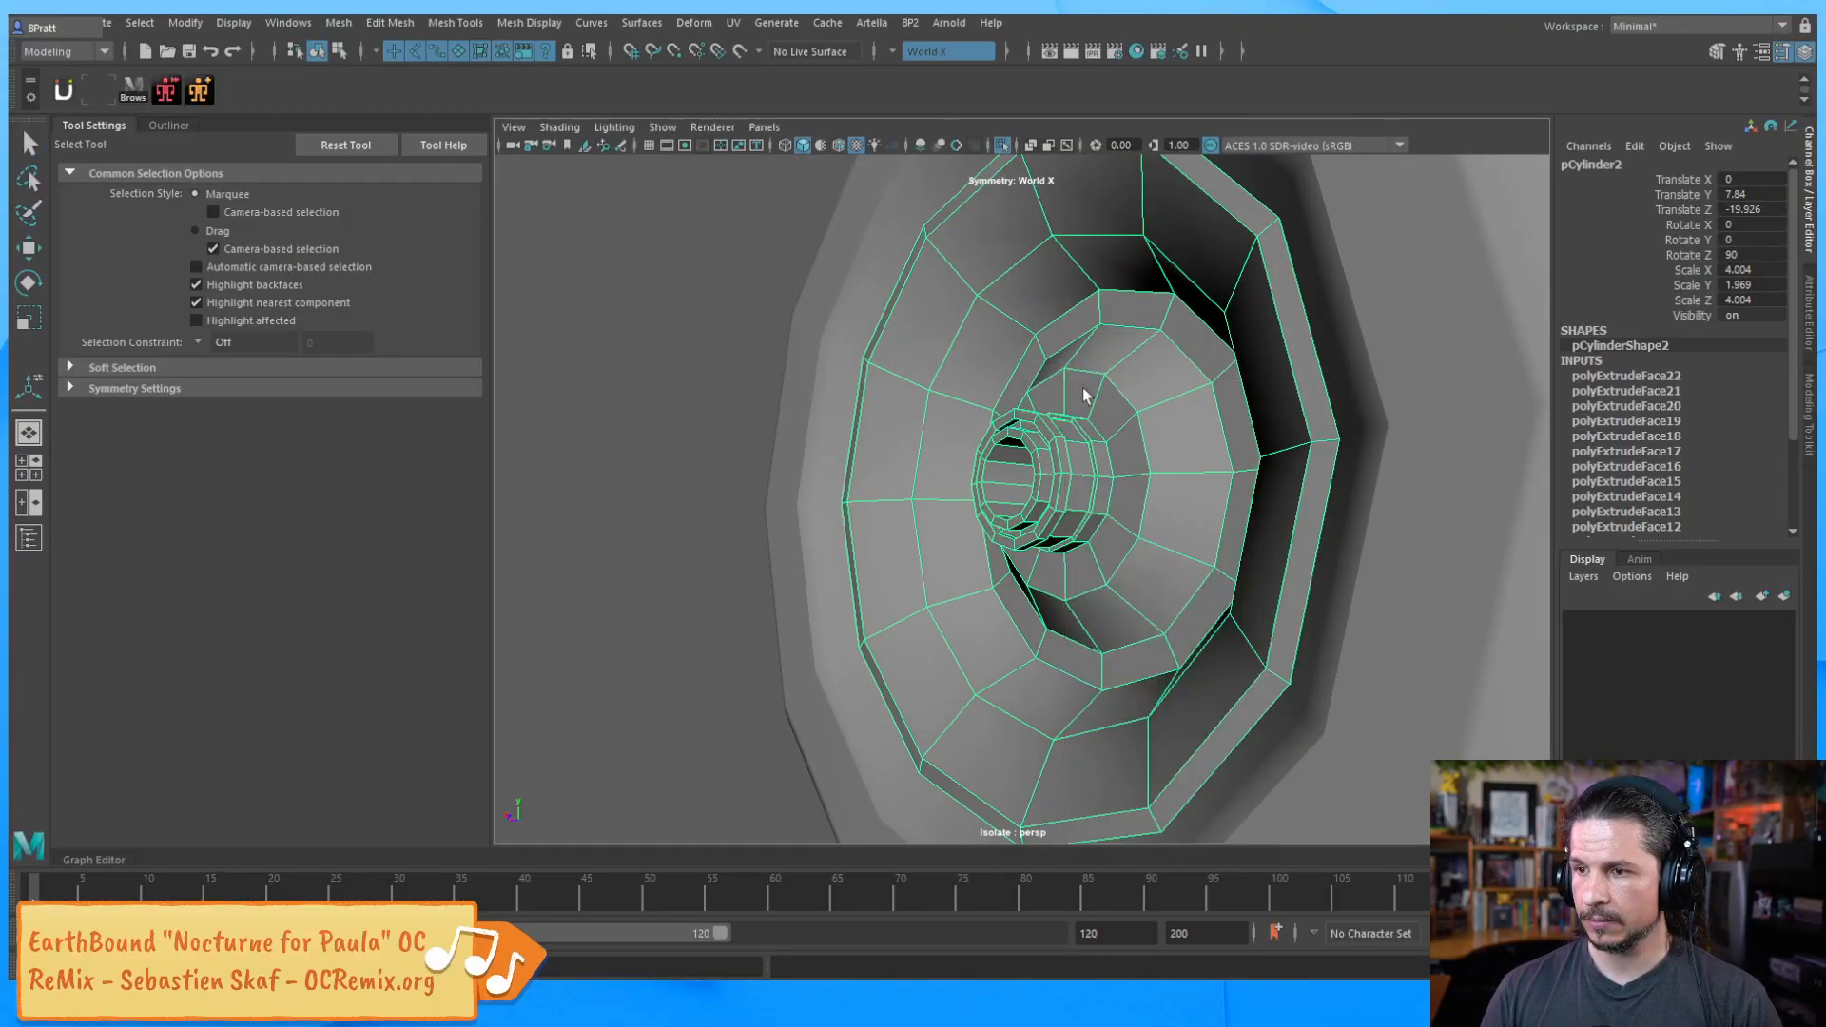
ctrl+click(1172, 399)
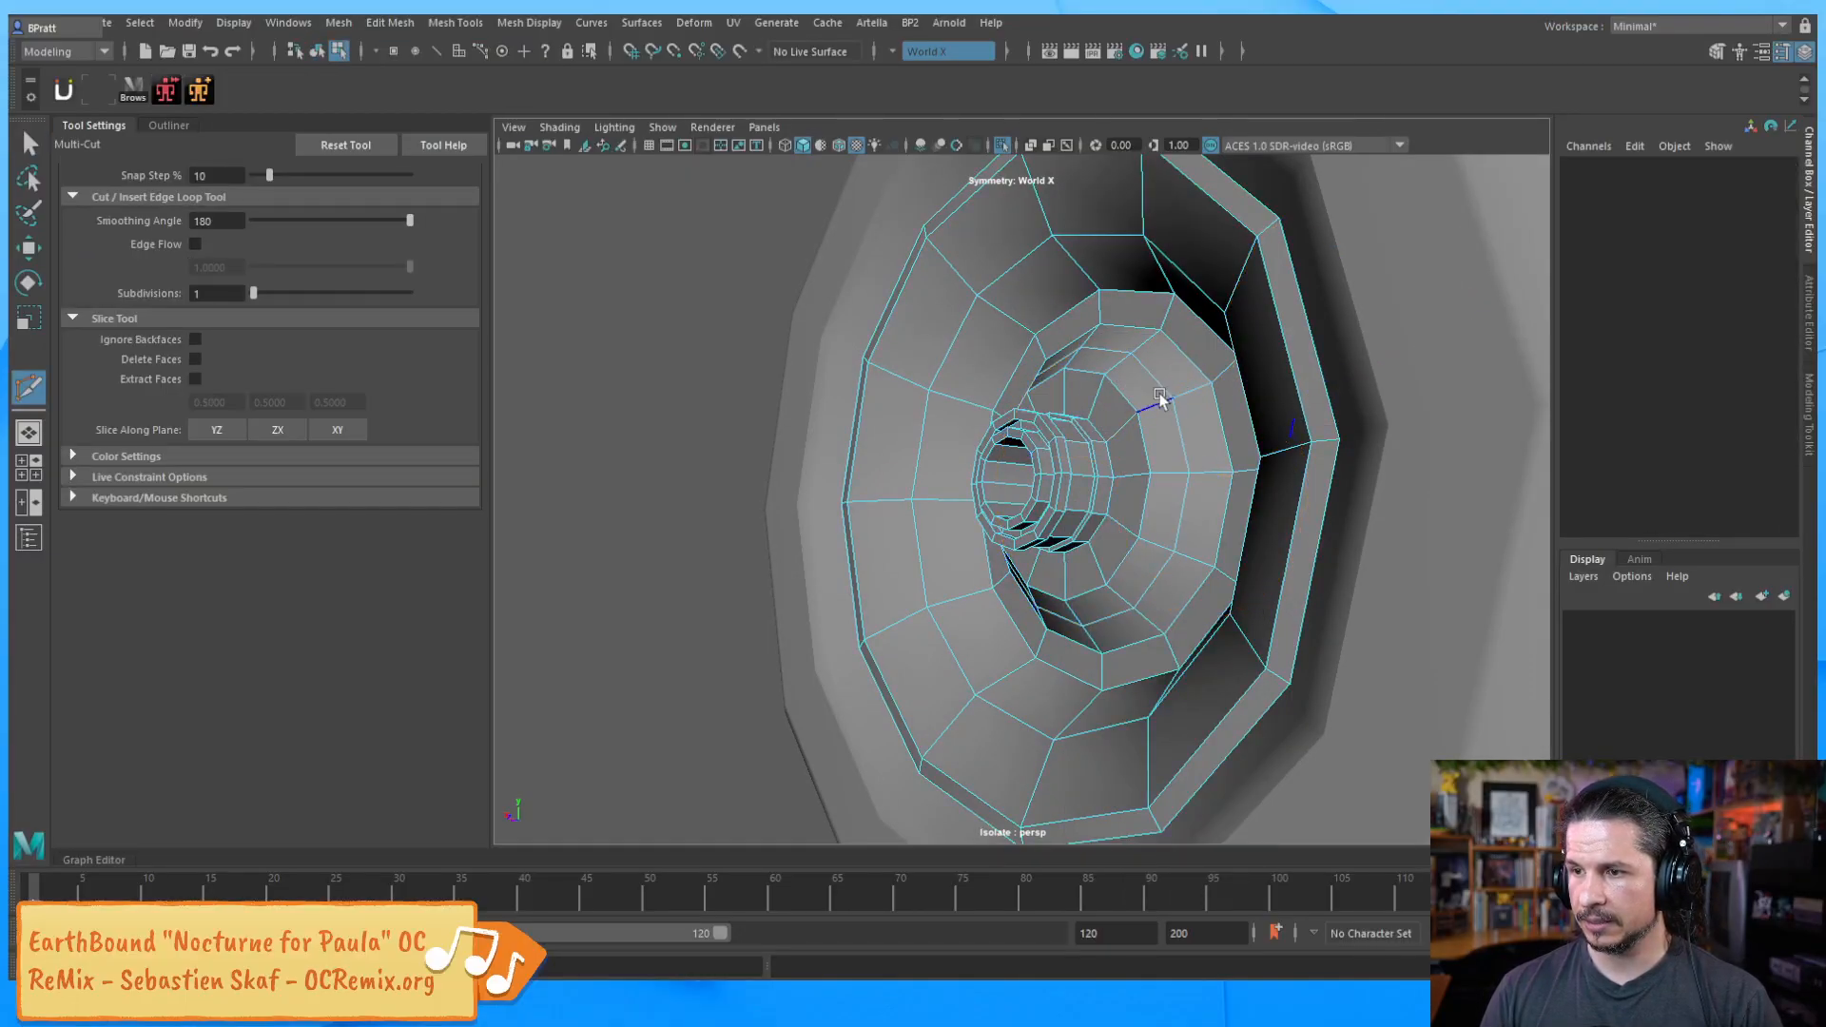
key(w)
click(1152, 379)
double_click(1152, 379)
key(r)
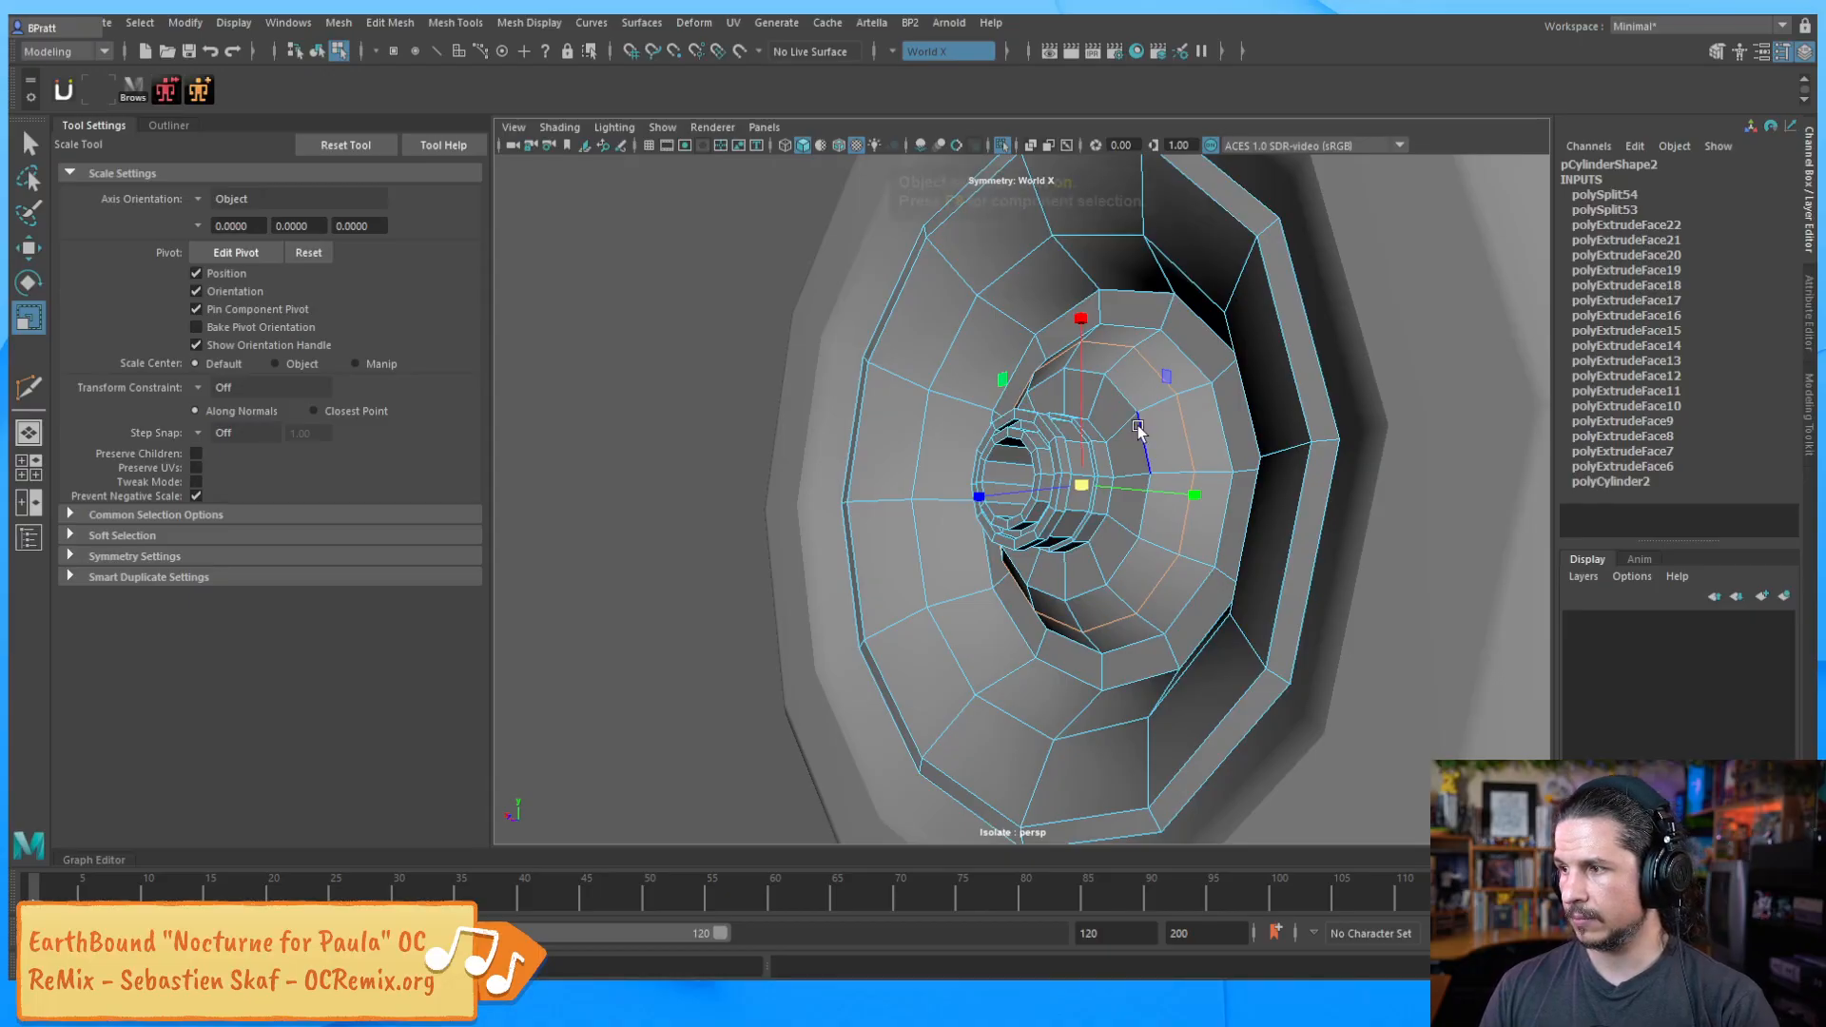
Bevel the edge loop along the inner ridge around the hub's disc with a Fraction of 0.14
key(F8)
right_drag(1152, 285, 1150, 233)
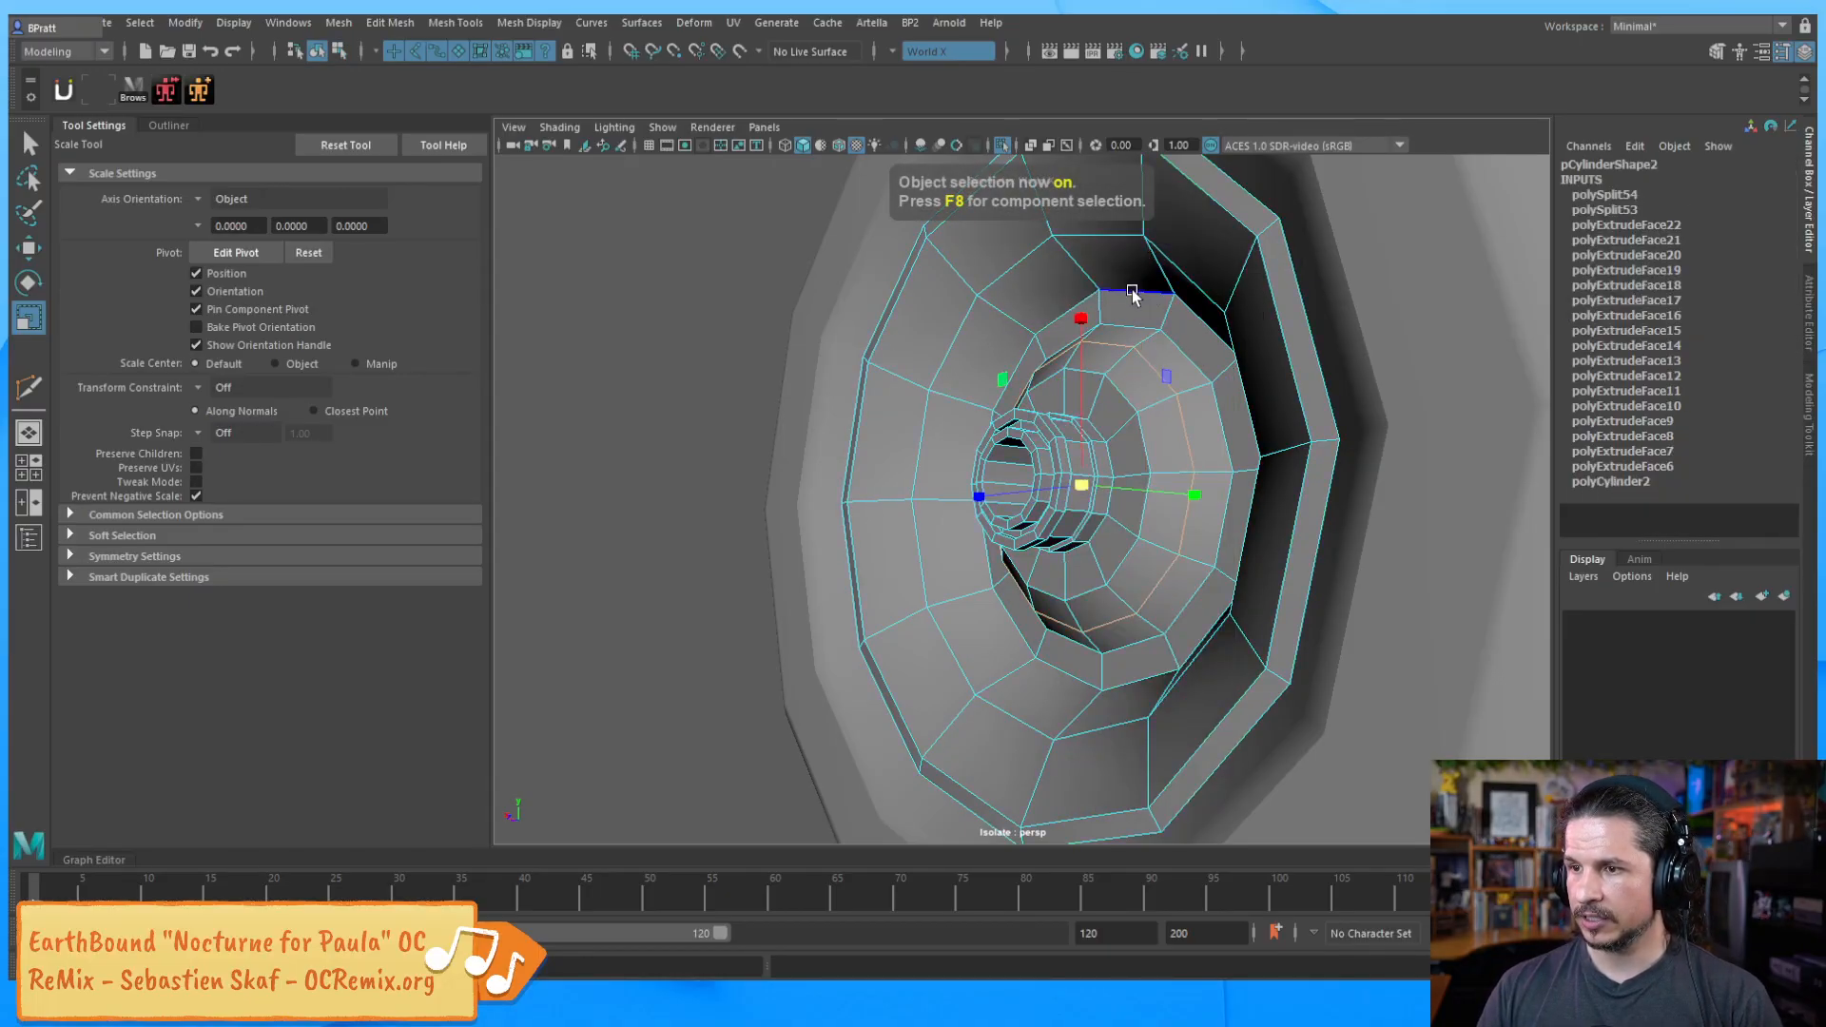
shift+right_drag(1141, 326, 1197, 353)
drag(1197, 354, 1168, 359)
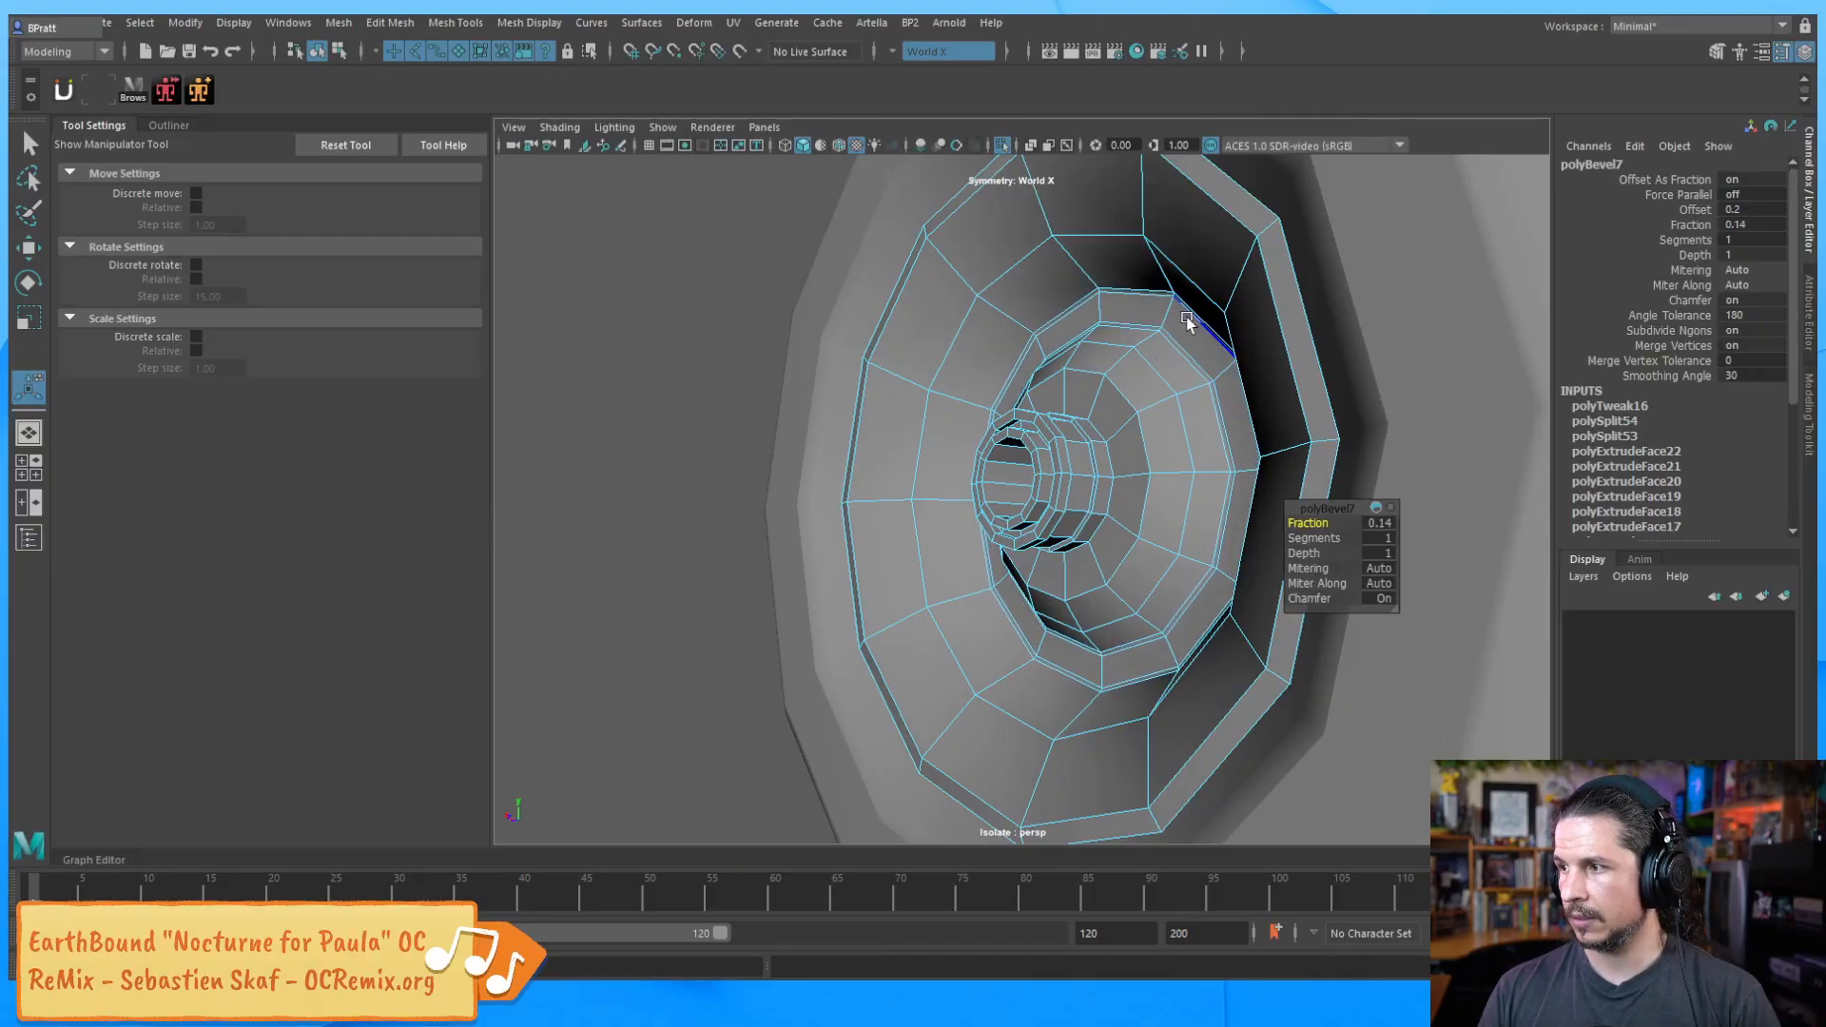
Bevel the edge loop along the rim's outer lip with a Fraction of 0.14 and check the smoothed preview
click(1224, 213)
shift+right_drag(1225, 228, 1230, 288)
drag(1230, 289, 1206, 331)
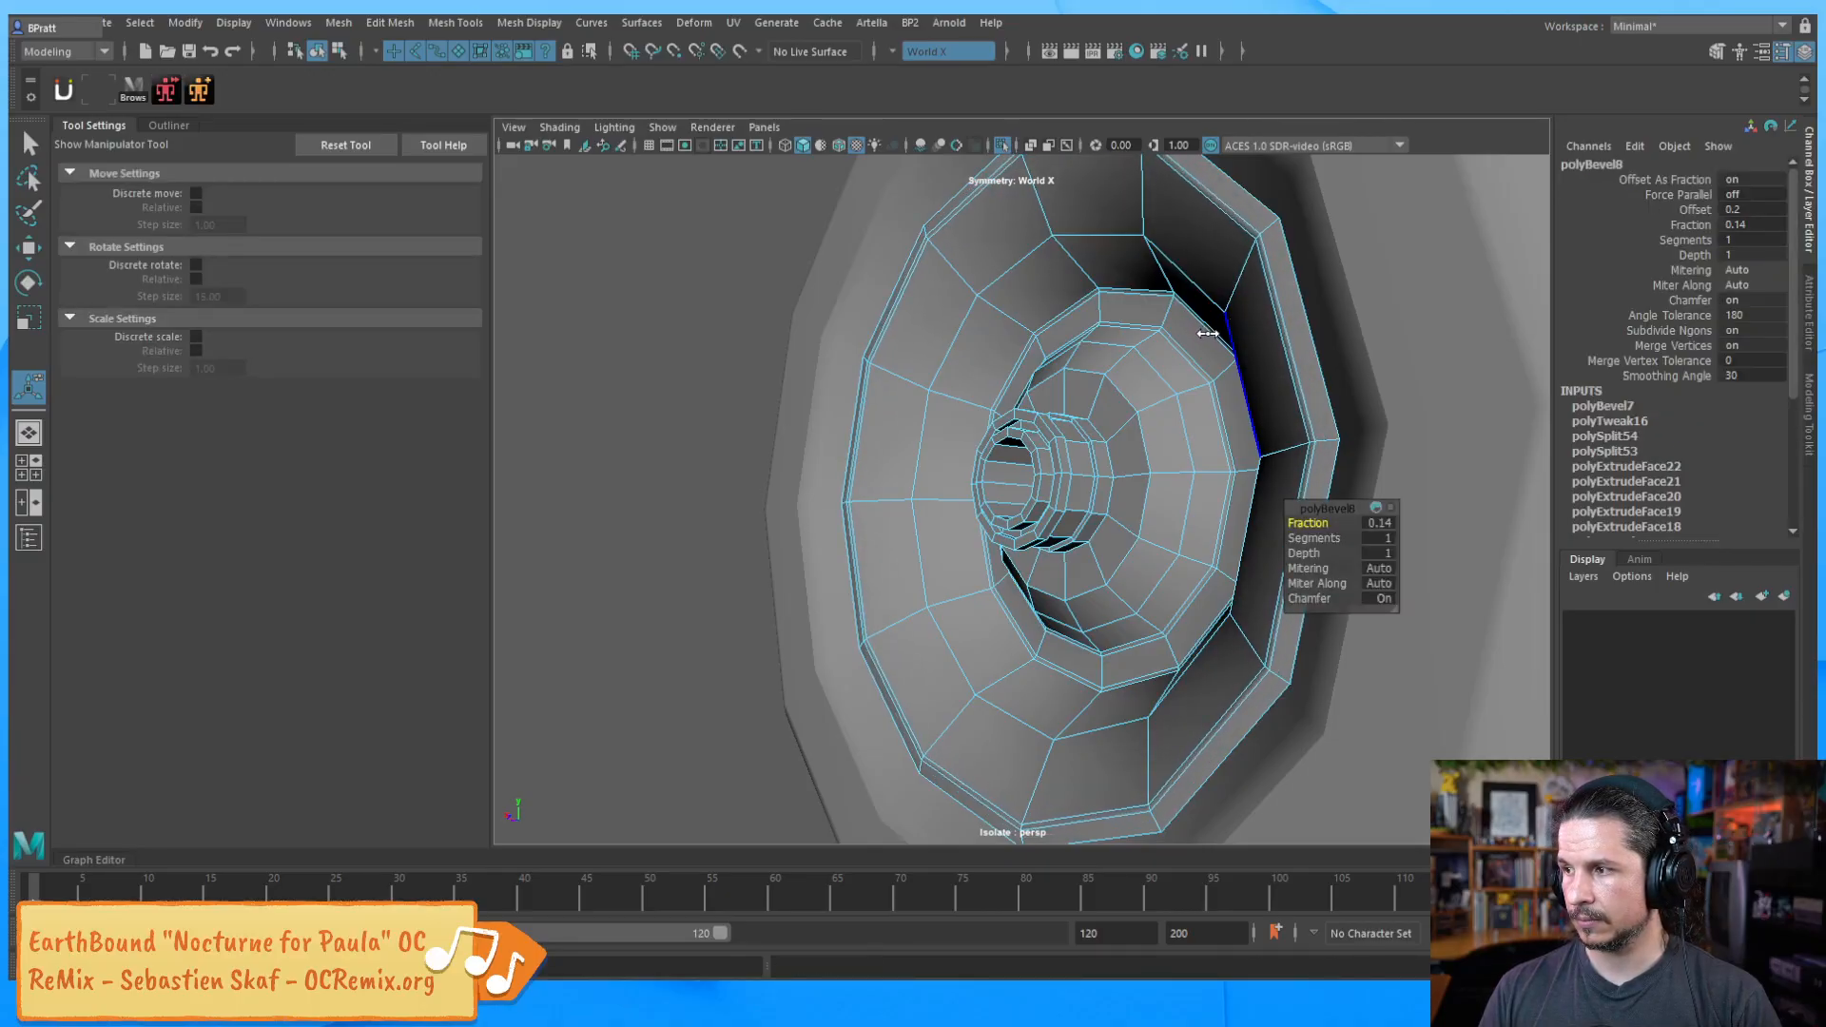
key(q)
alt+drag(1149, 418, 1243, 465)
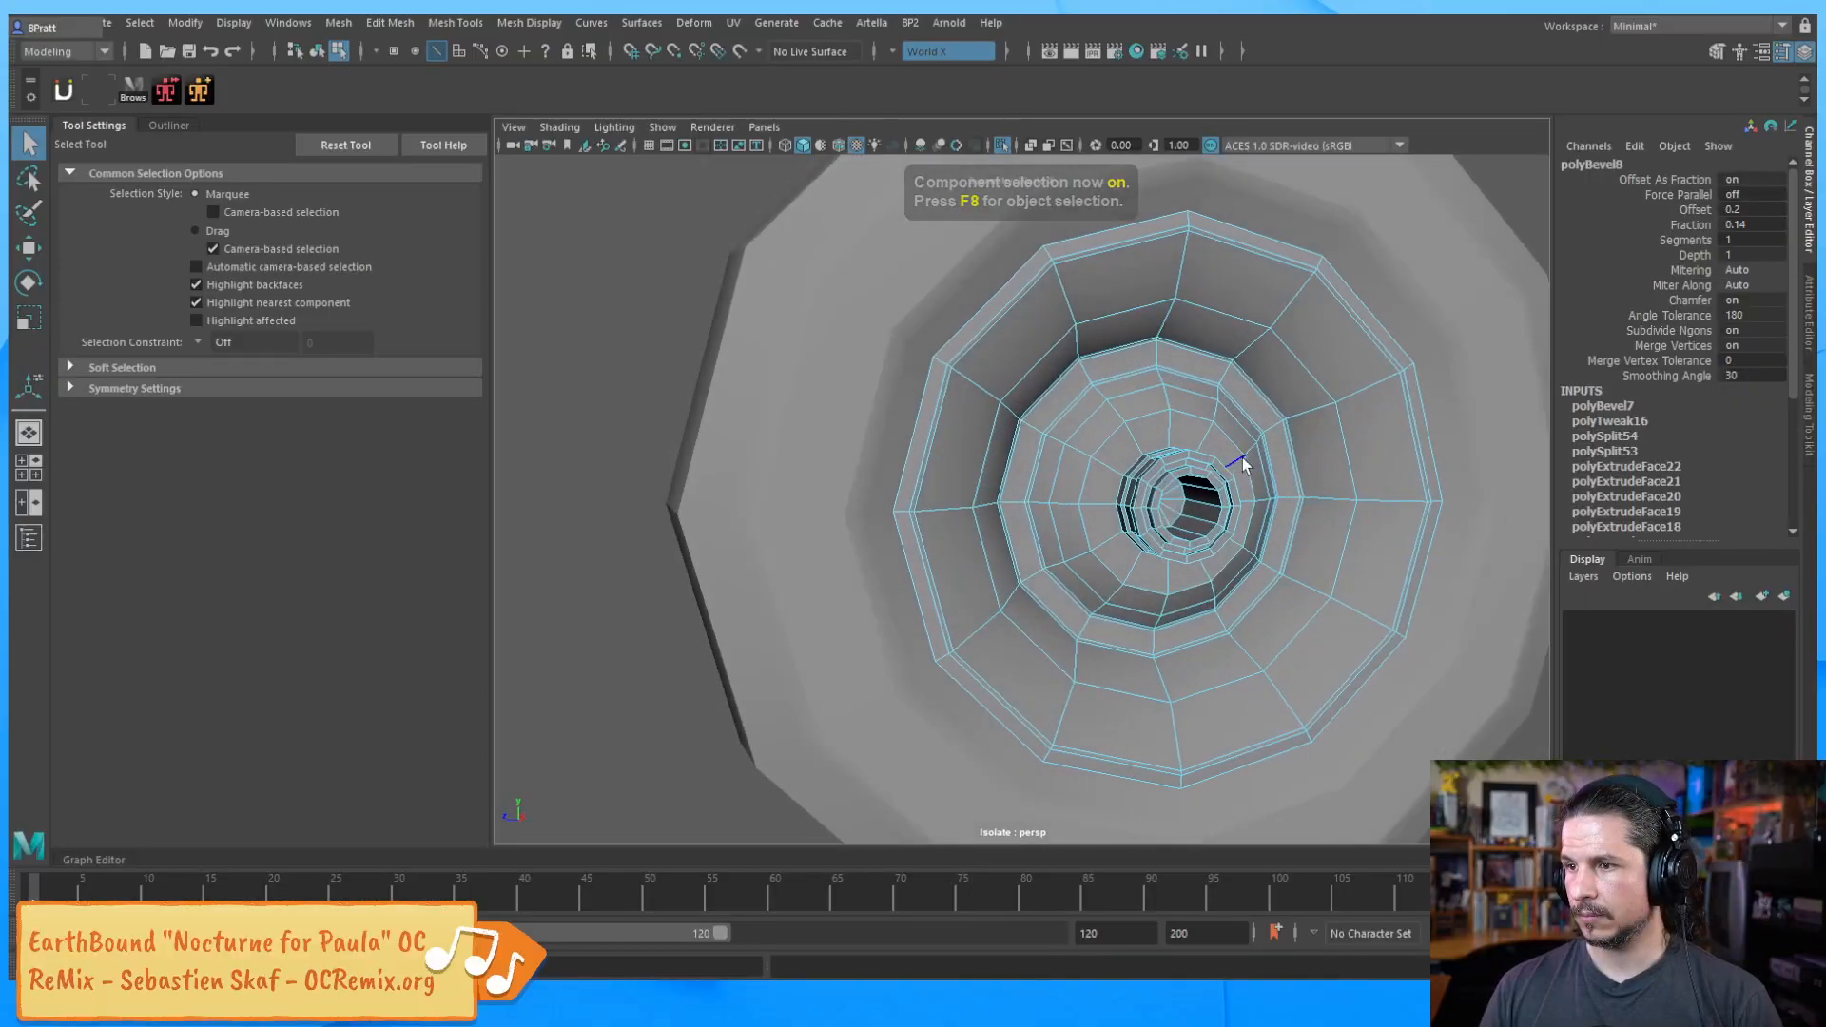
key(3)
key(1)
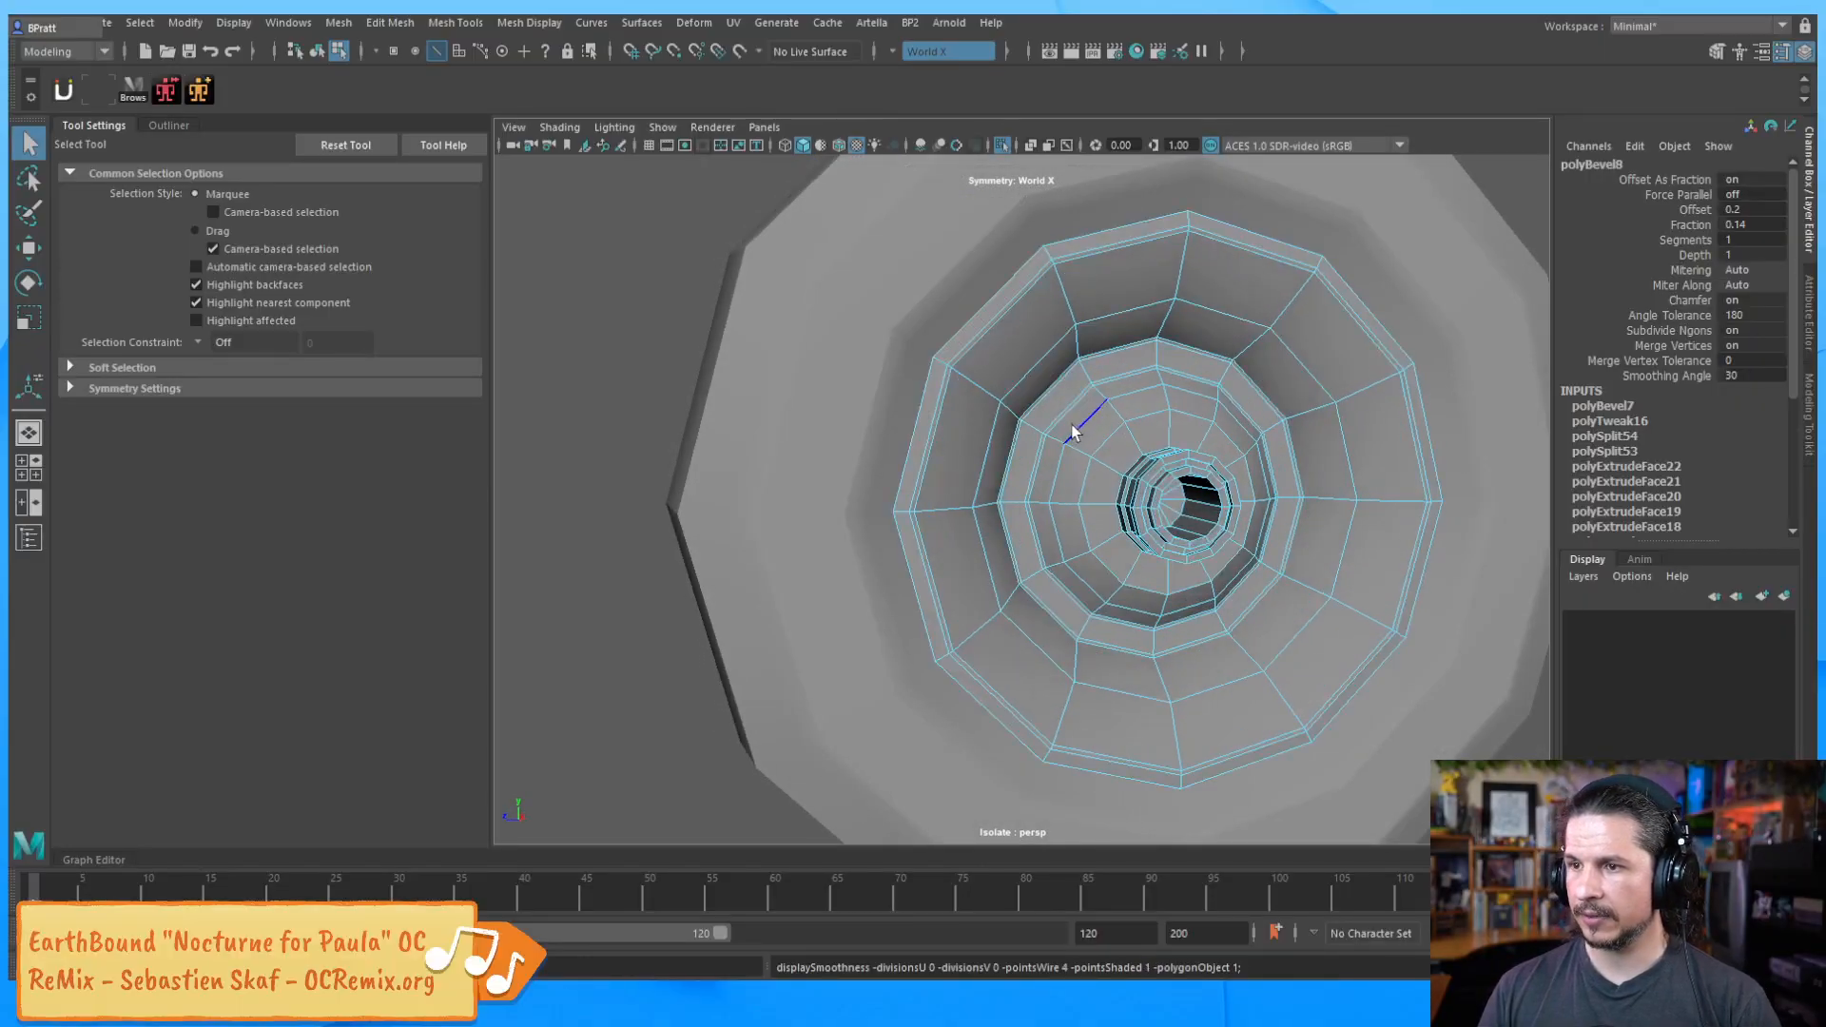
alt+drag(1019, 425, 1100, 485)
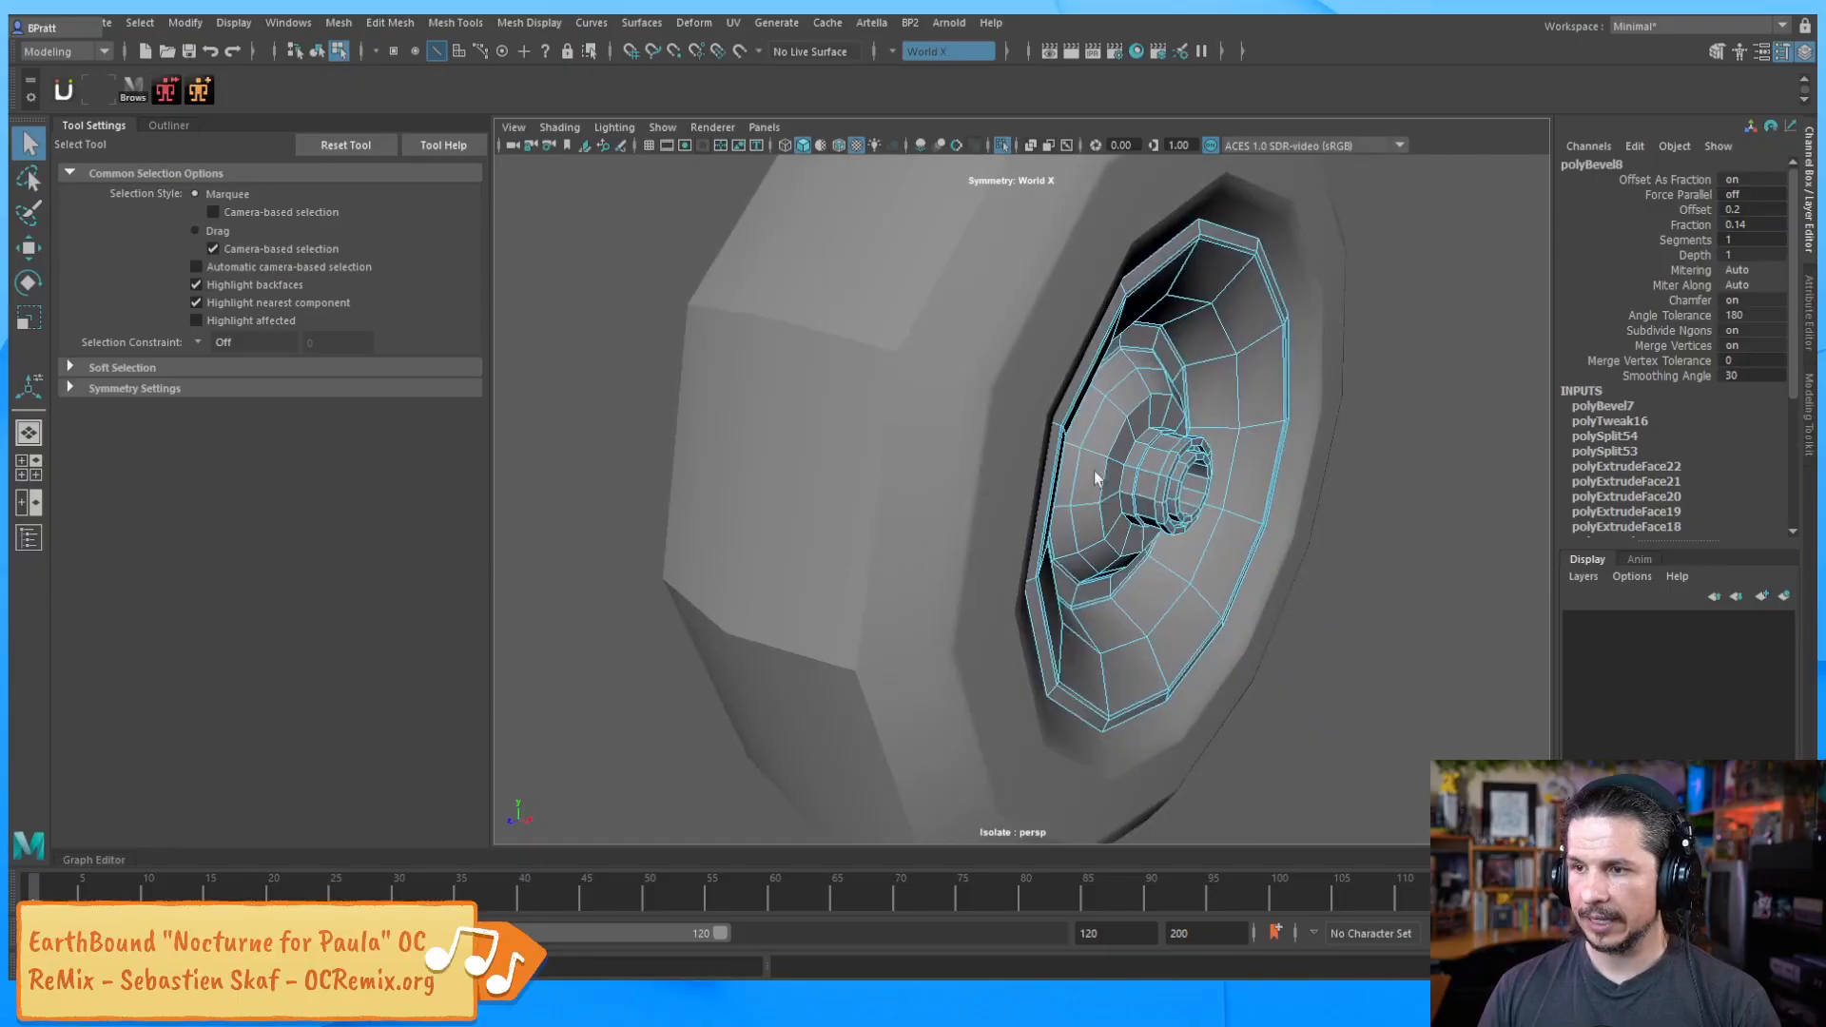
Isolate the rim object in the view and check its wide outer band with and without smoothing
key(F8)
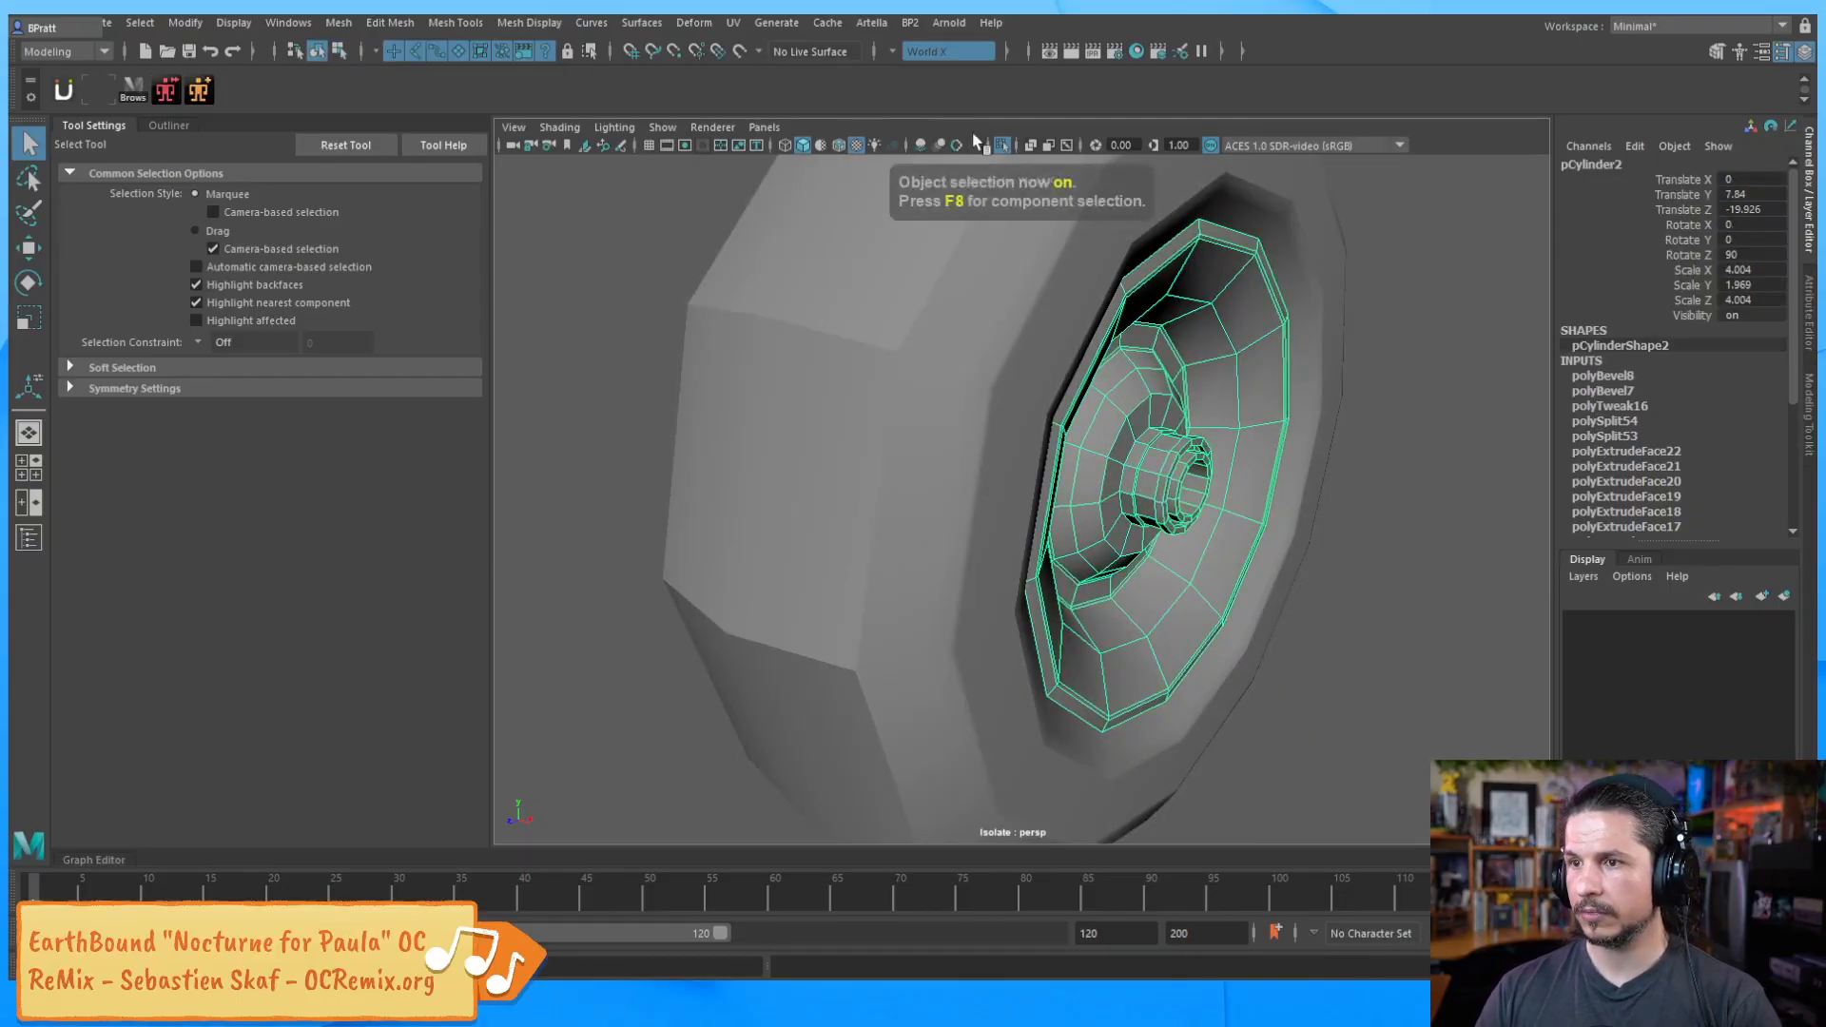
key(f)
alt+drag(1008, 164, 1109, 316)
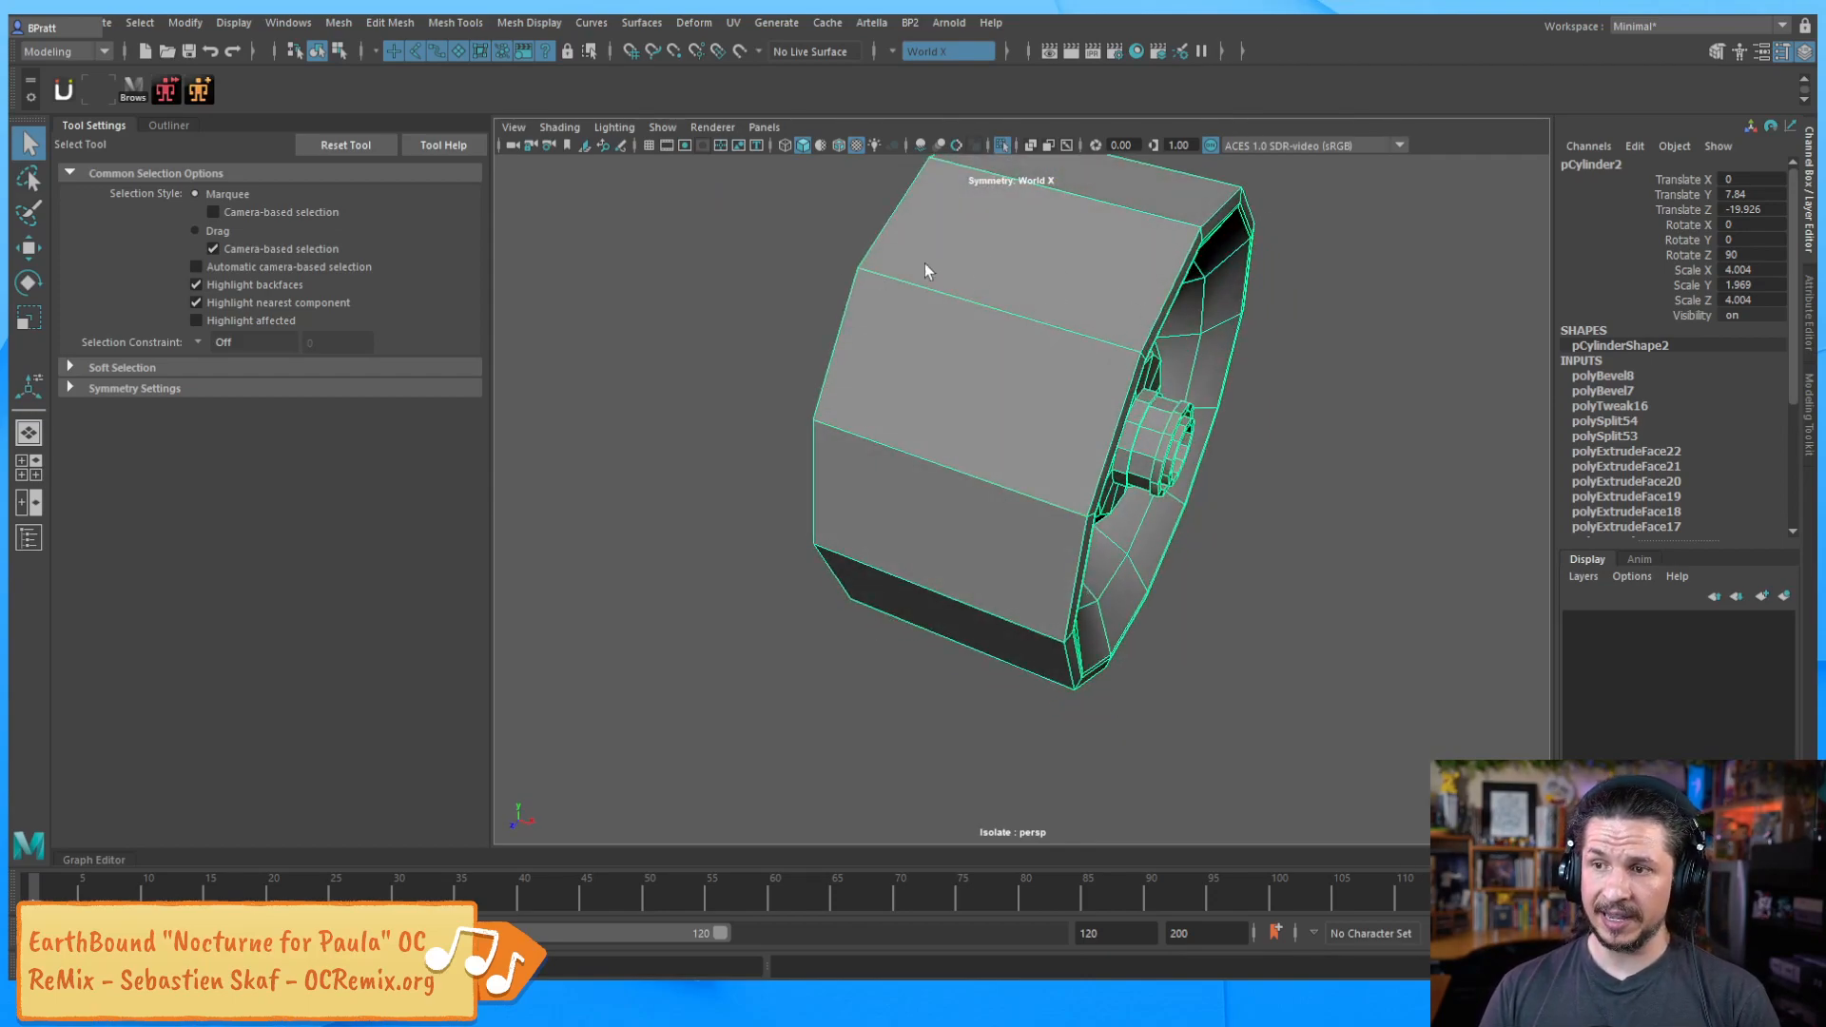
mouse_move(1077, 388)
alt+mouse_down()
mouse_move(933, 387)
mouse_move(913, 317)
mouse_move(1092, 386)
alt+mouse_up()
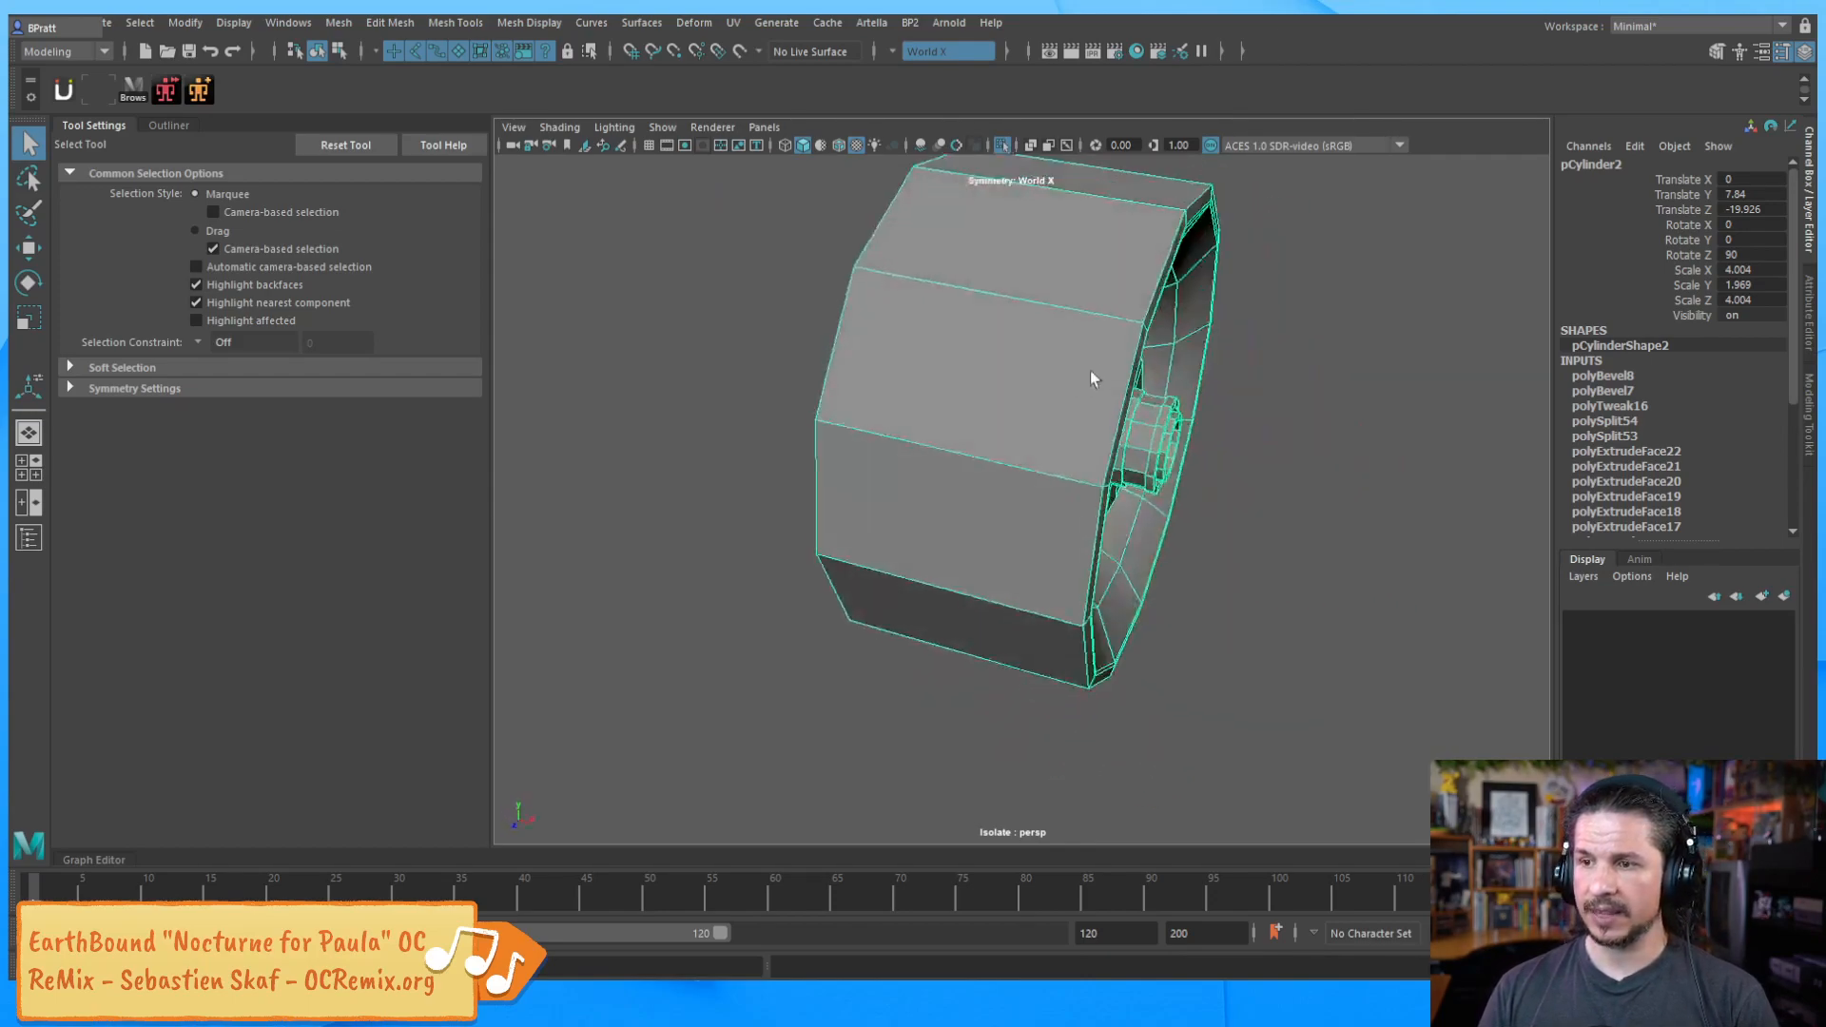
key(3)
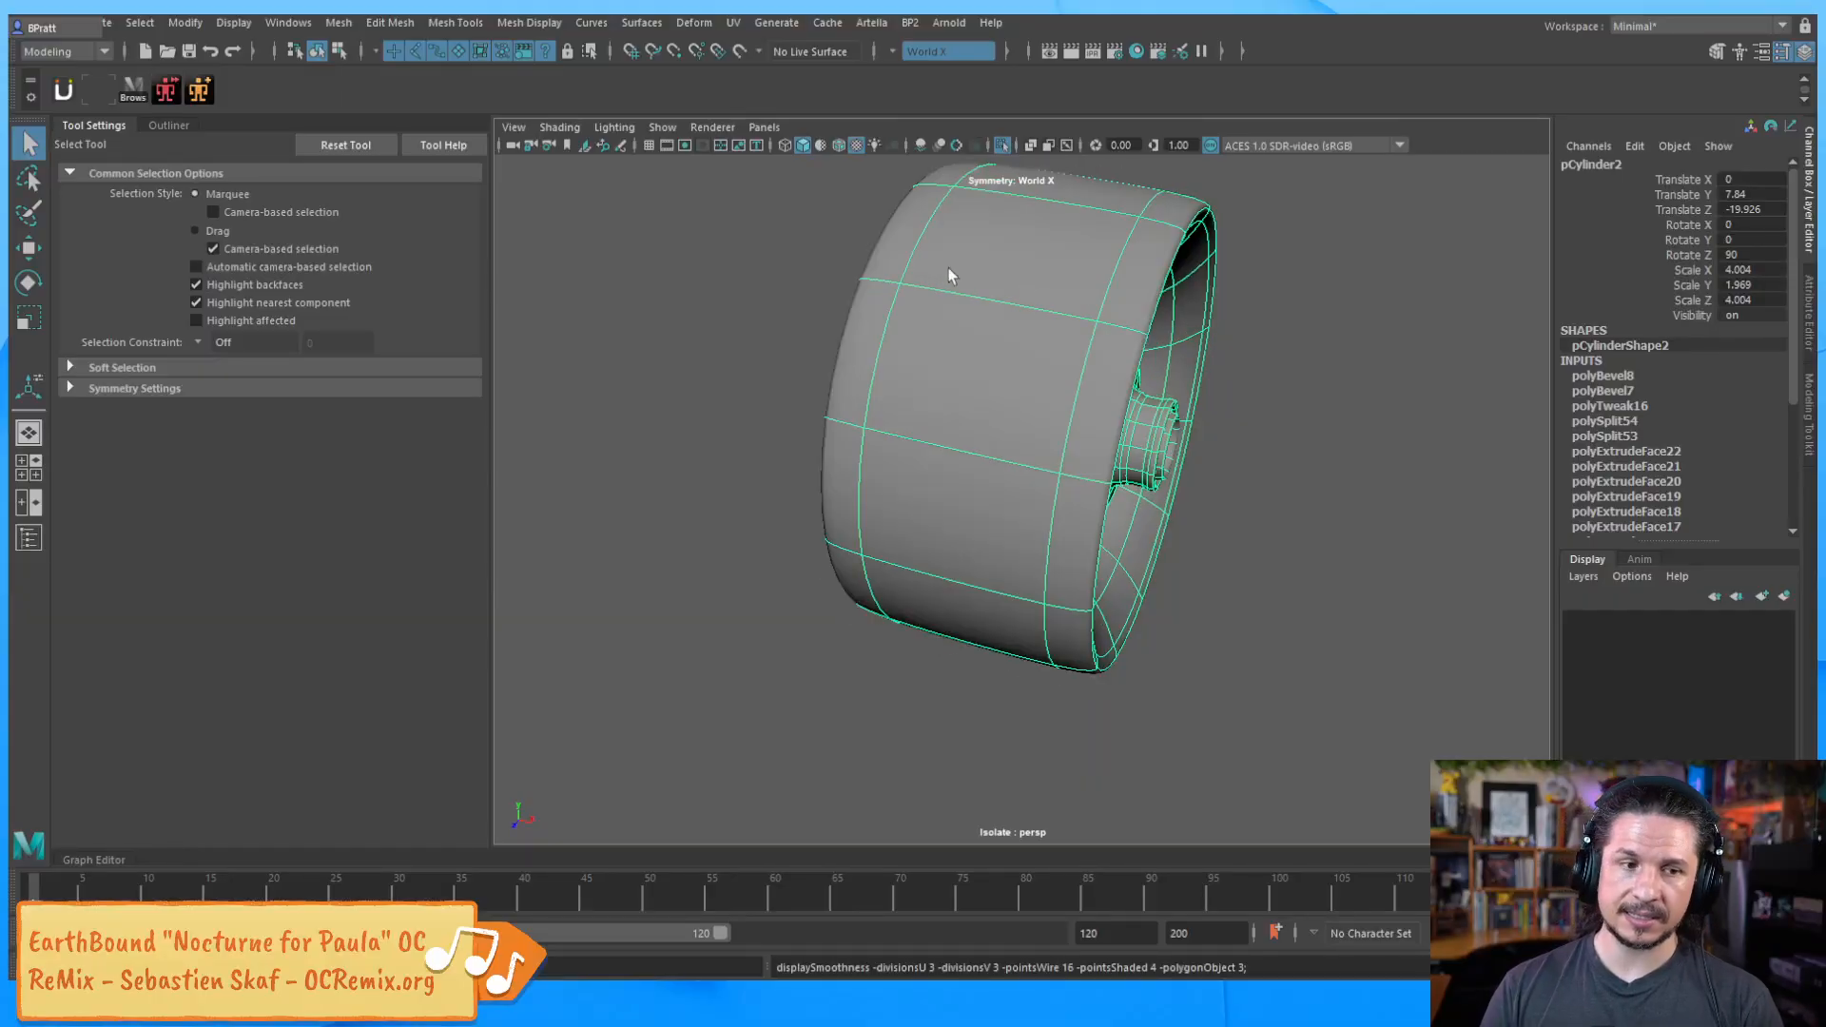
key(1)
Delete the ring of faces forming the rim's wide outer band between its two sides
alt+drag(1105, 249, 1100, 346)
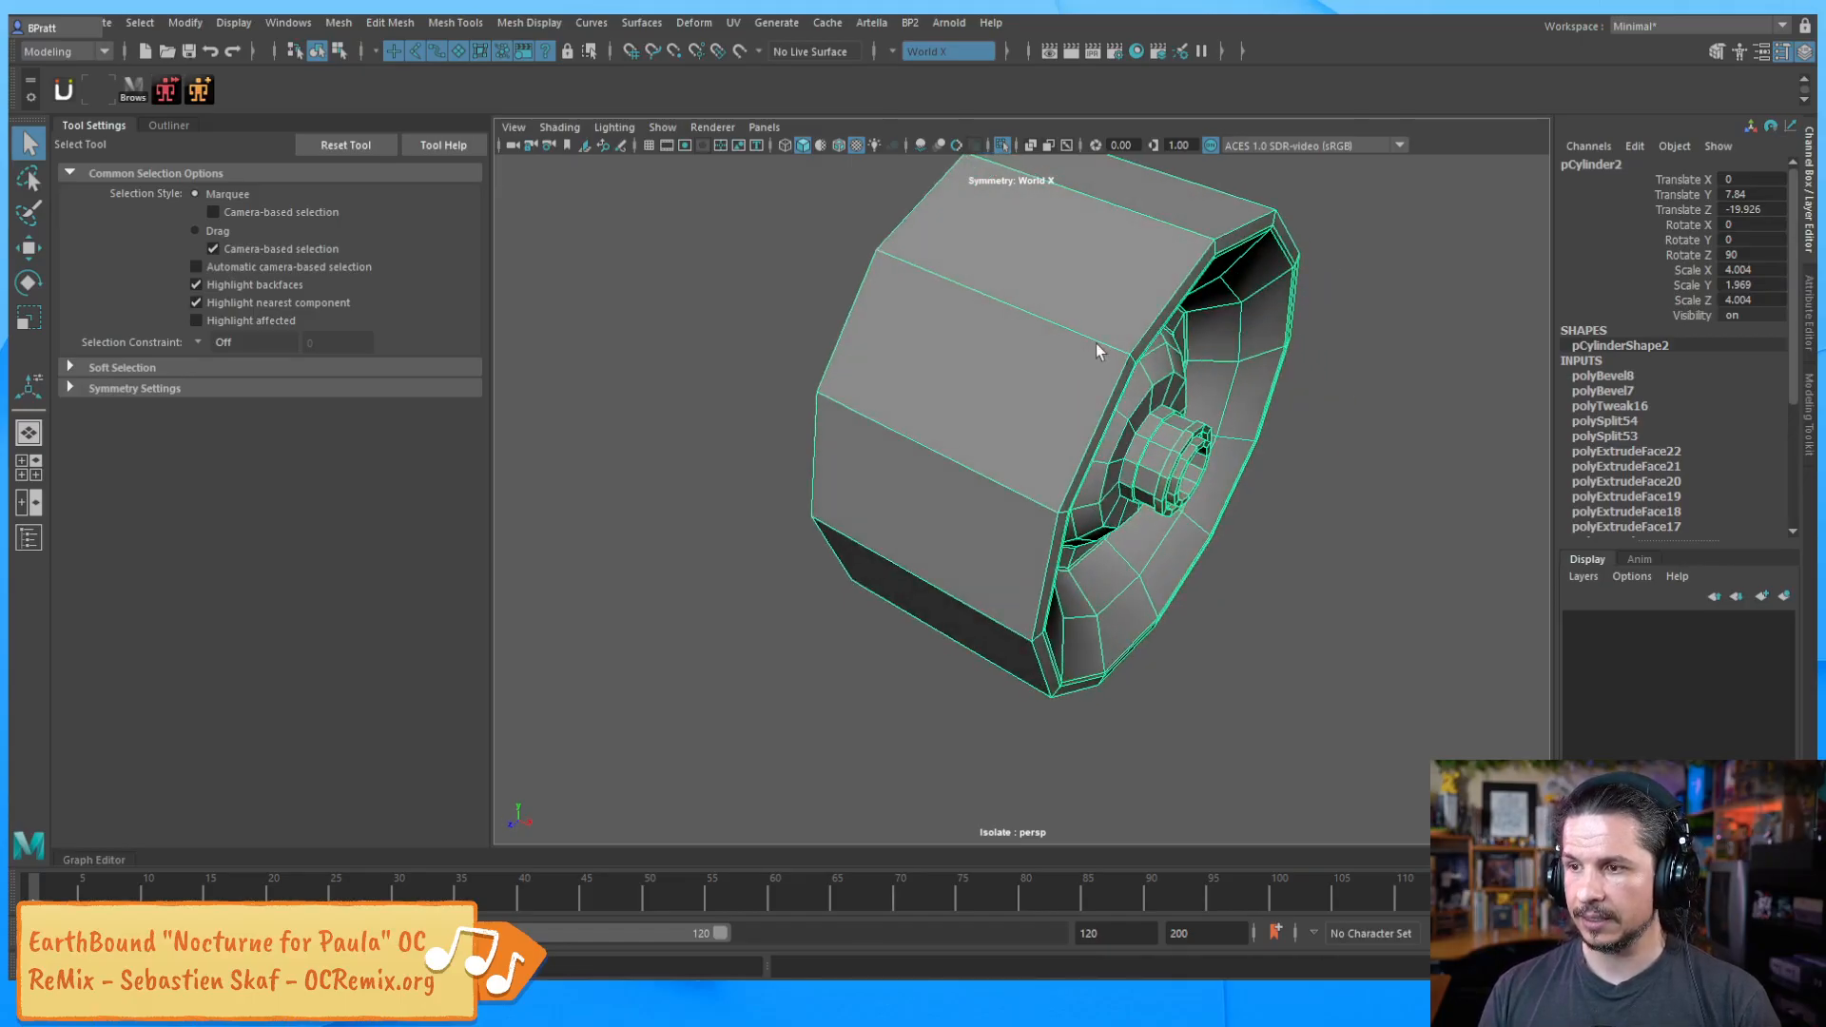
right_drag(1050, 324, 1044, 390)
click(939, 377)
double_click(936, 491)
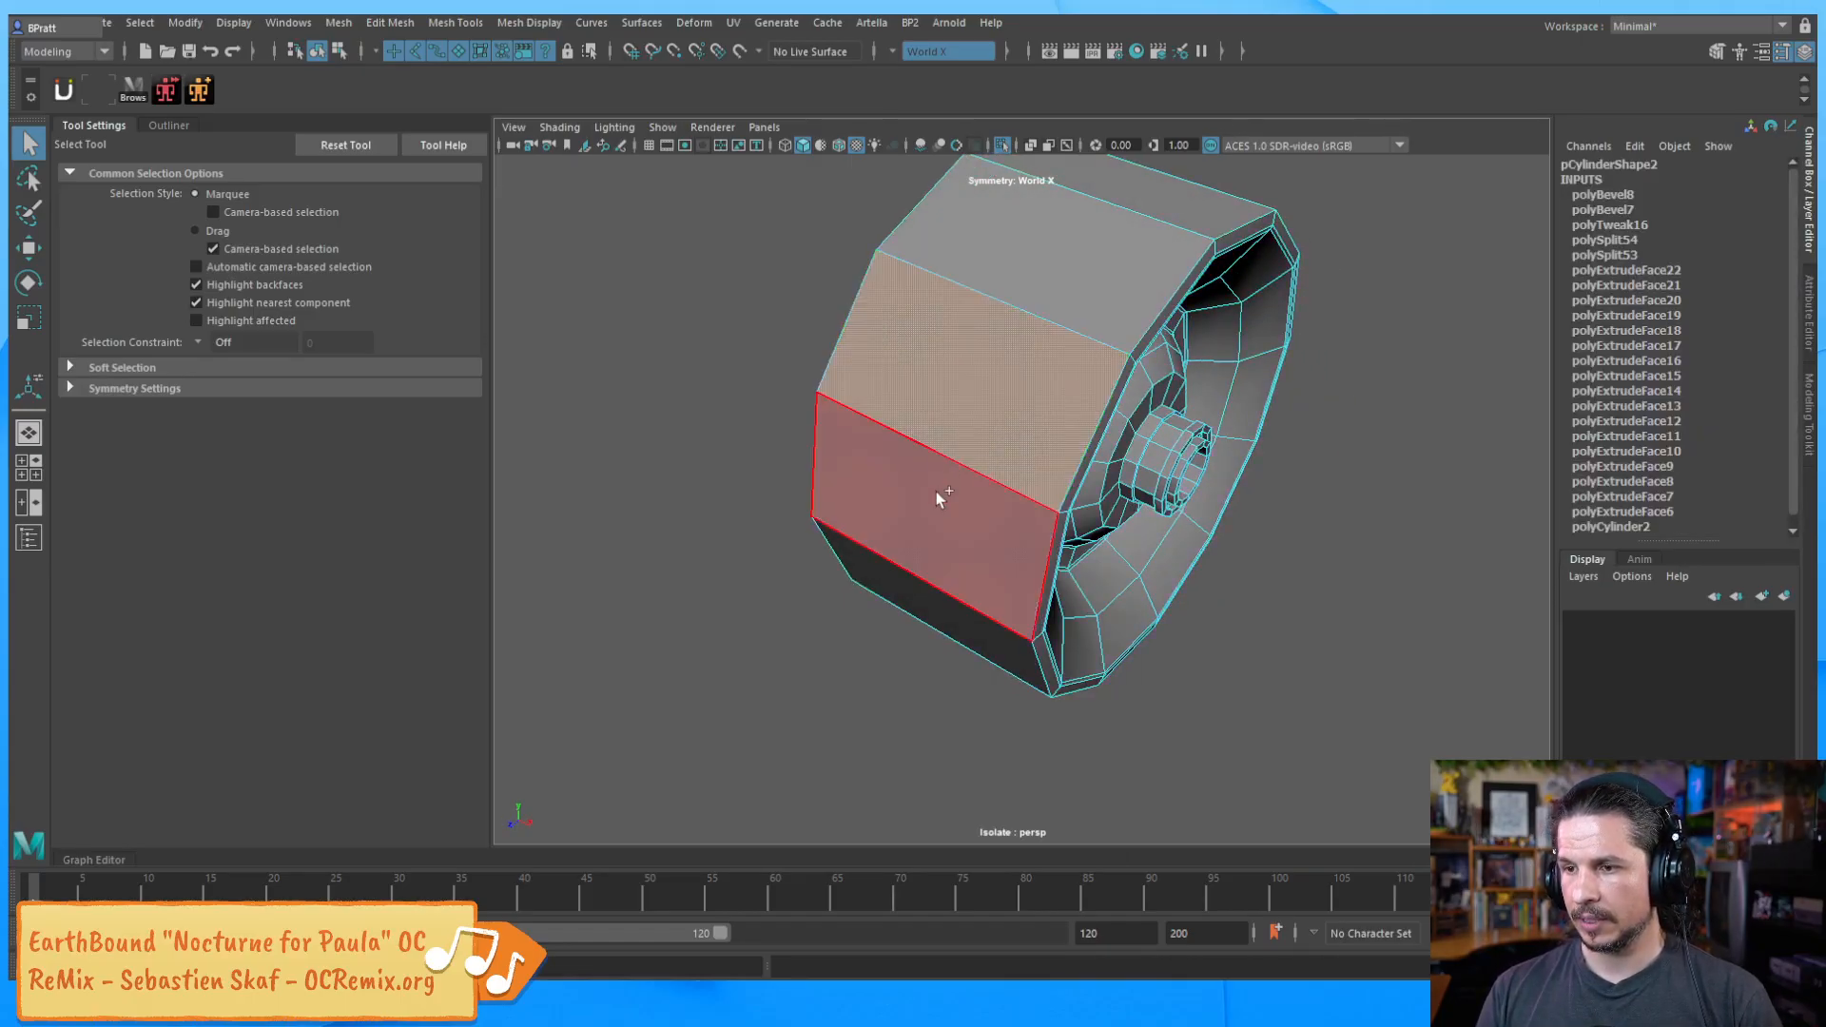
key(Delete)
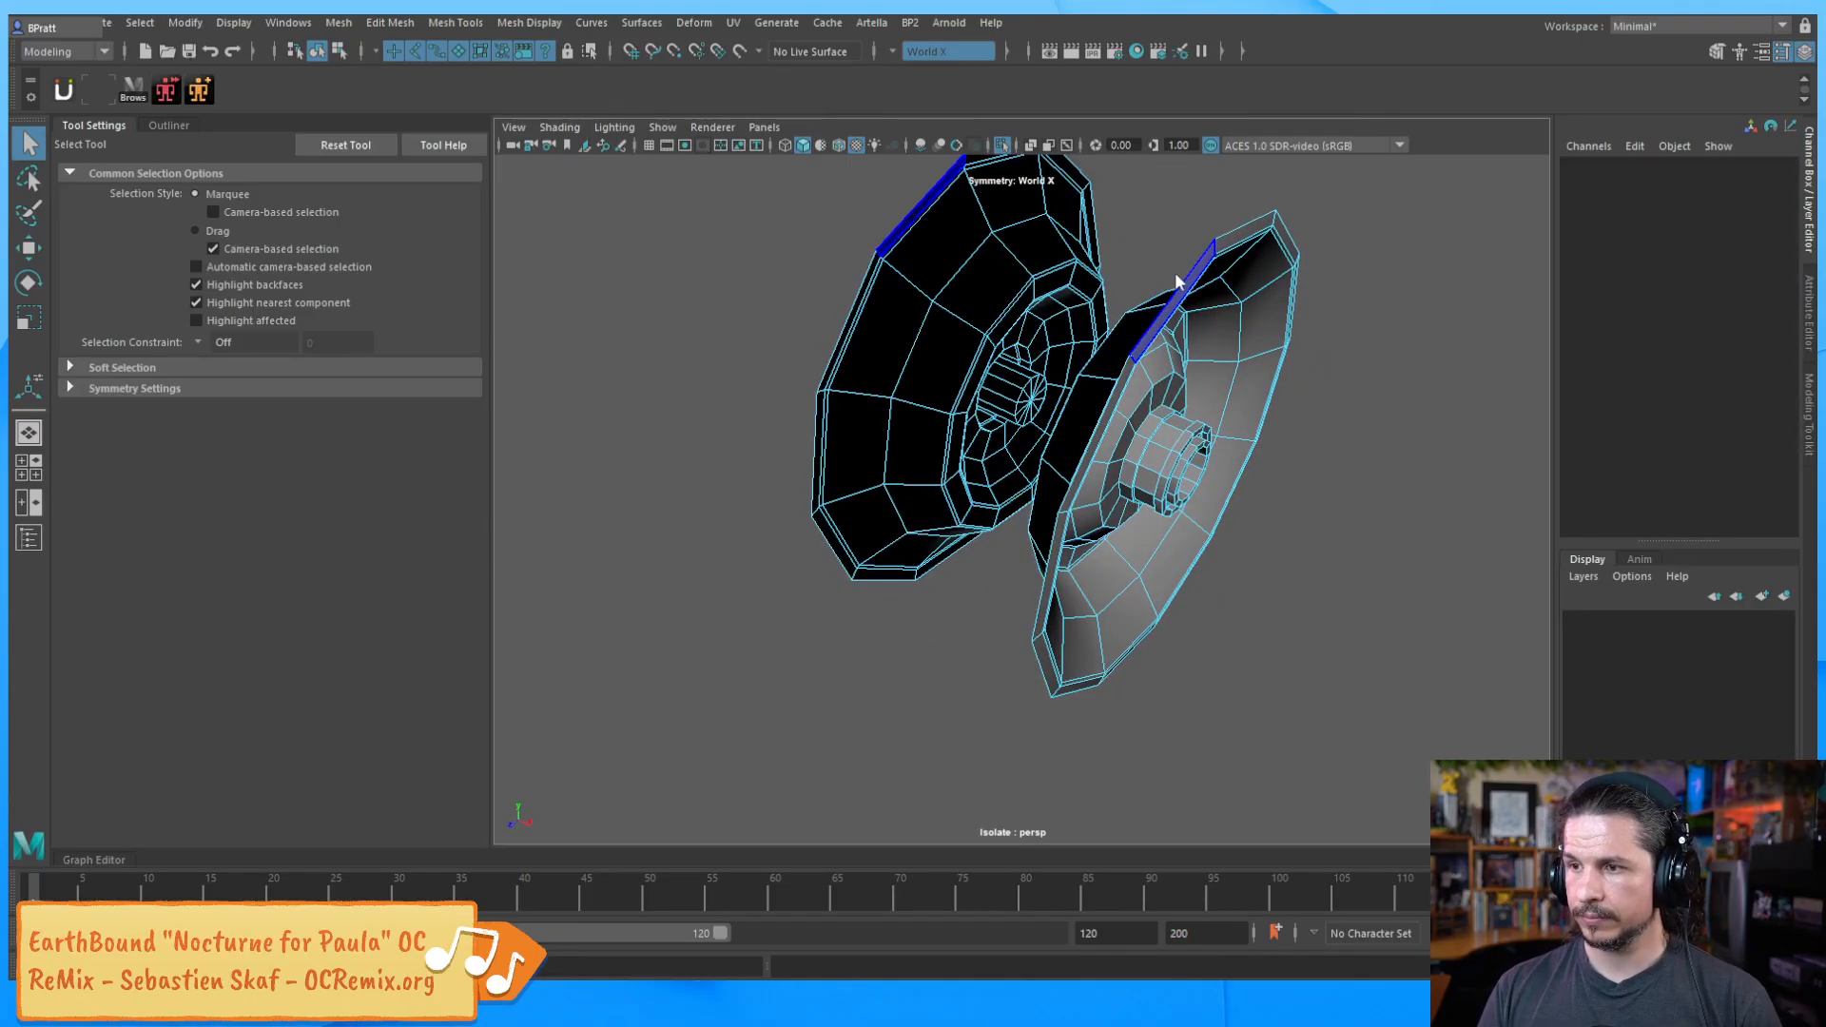
right_drag(1178, 228, 1258, 268)
click(1239, 238)
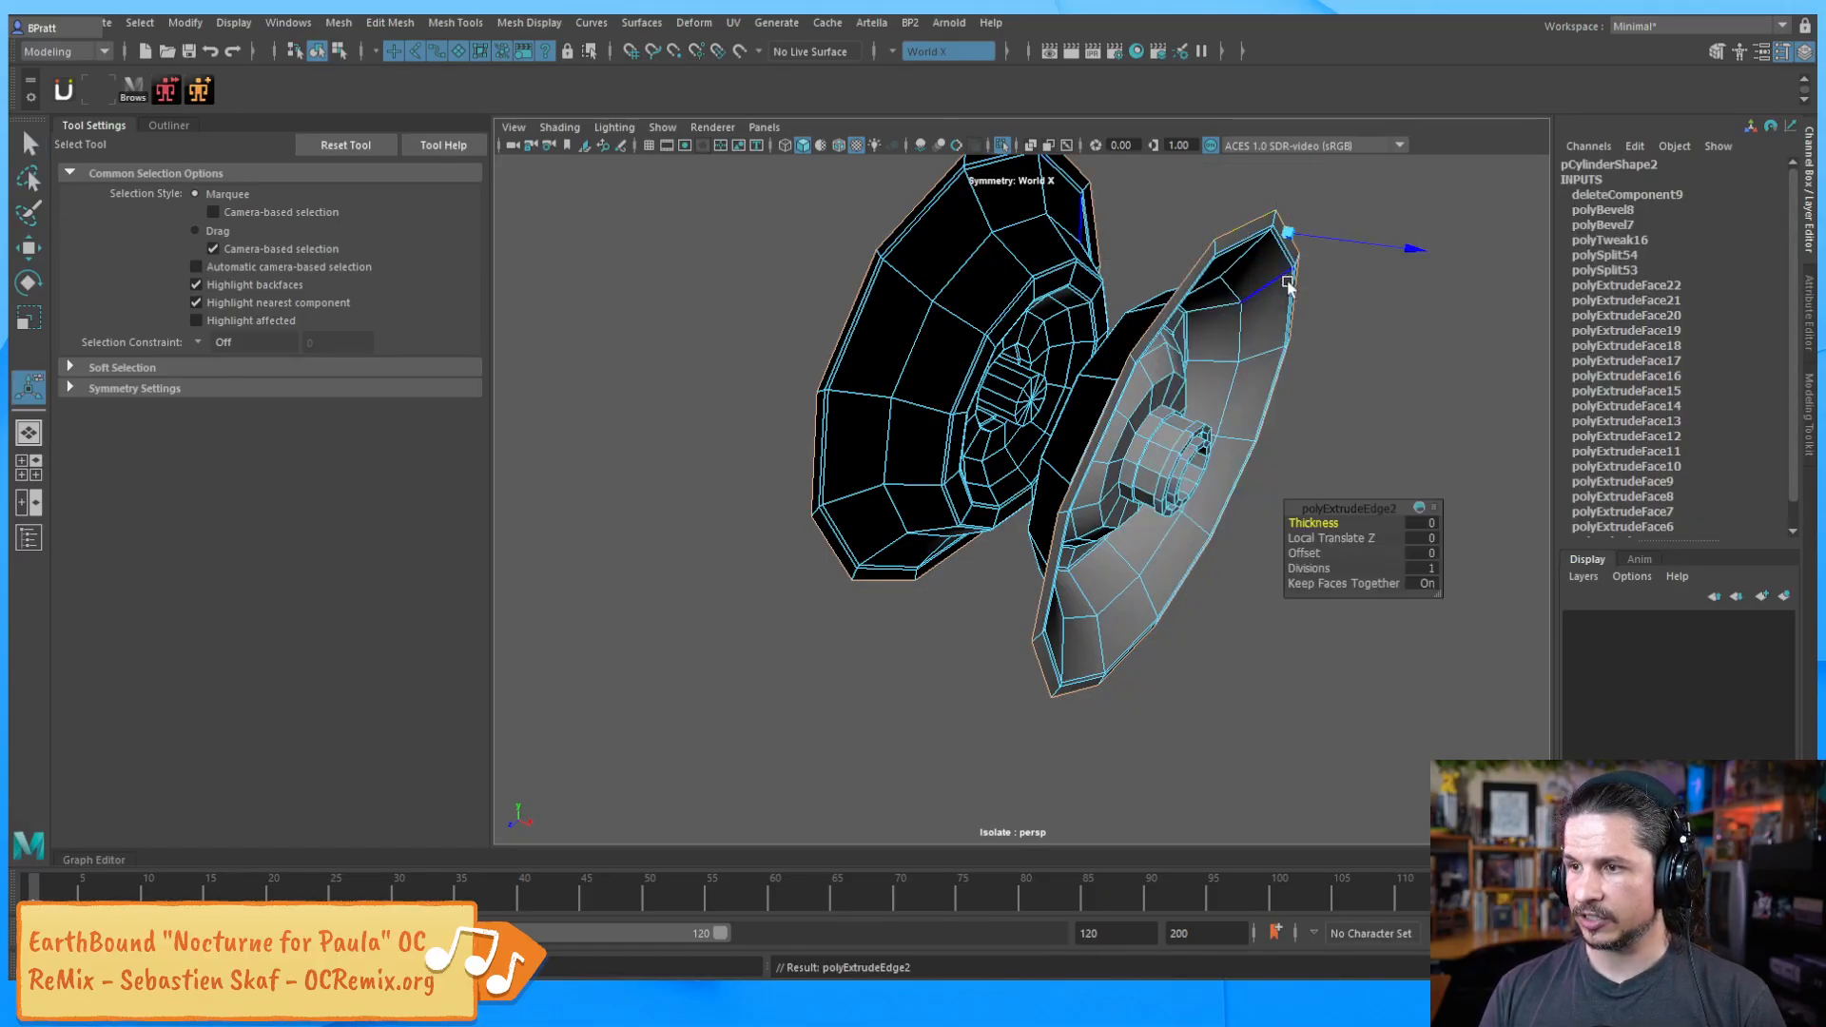
drag(1389, 249, 1398, 353)
key(ctrl+e)
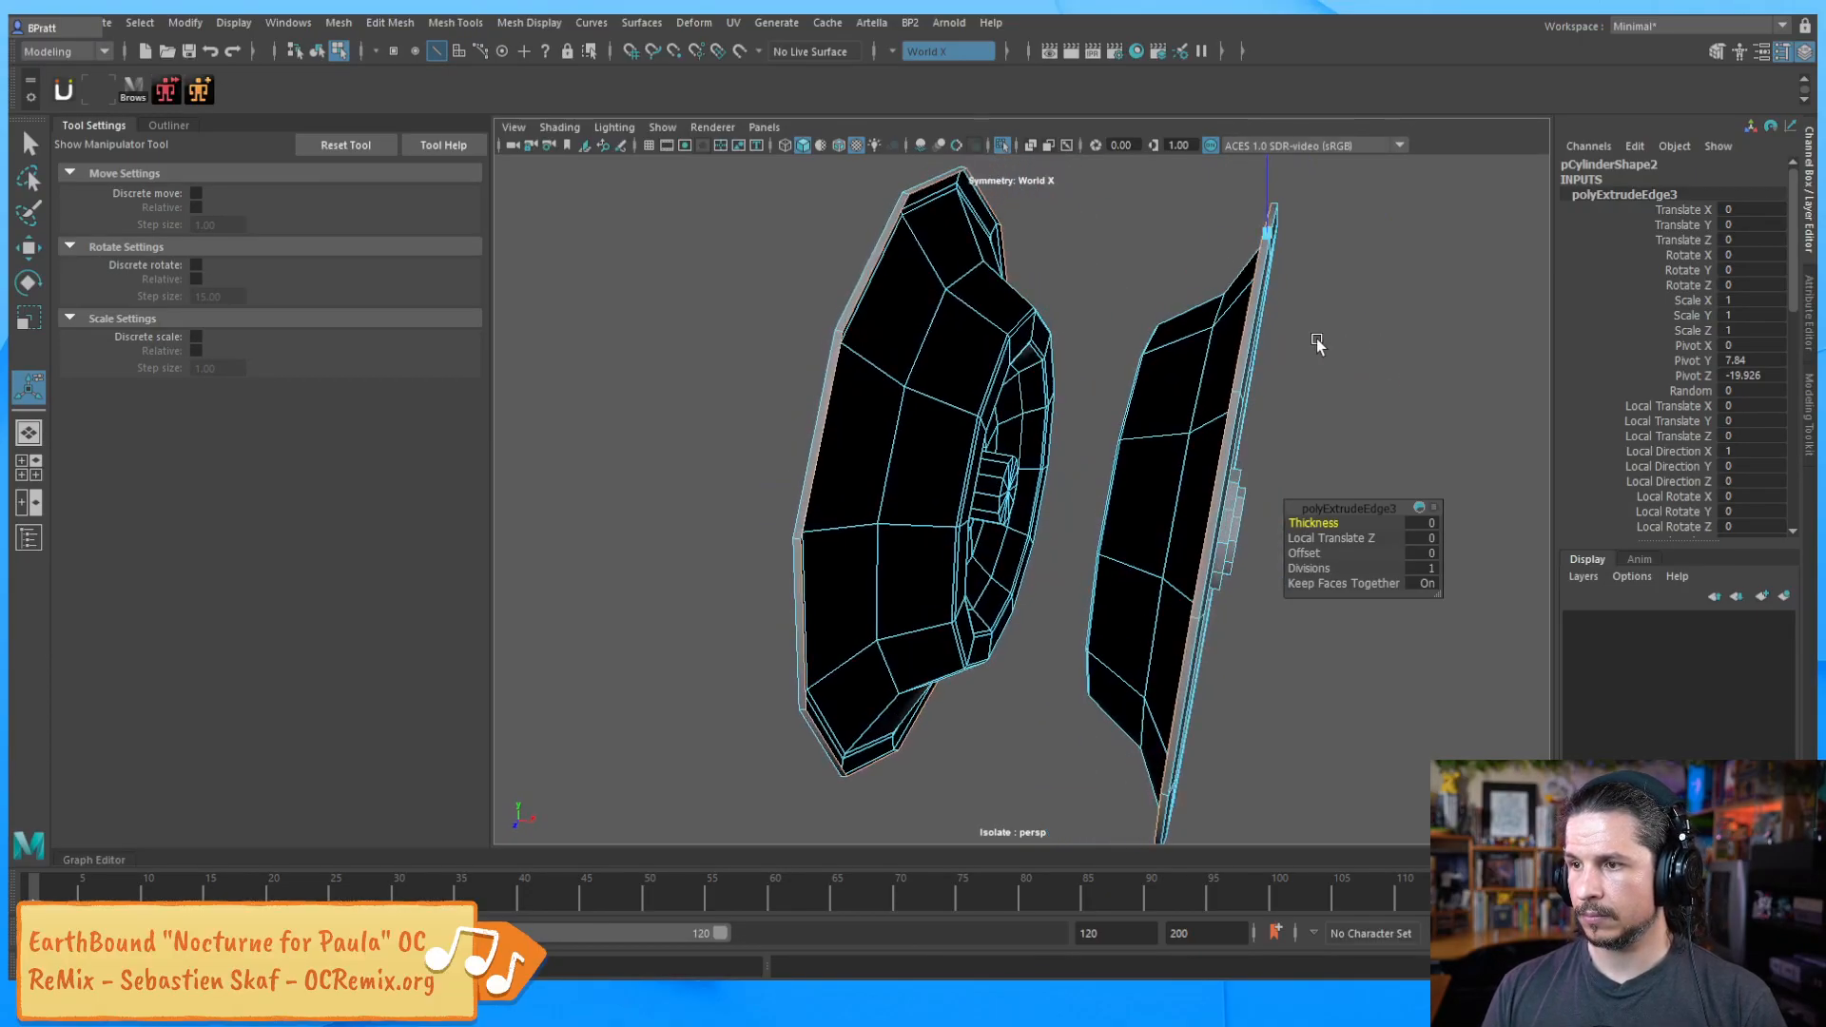
key(w)
key(ctrl+z)
key(ctrl+z)
key(ctrl+z)
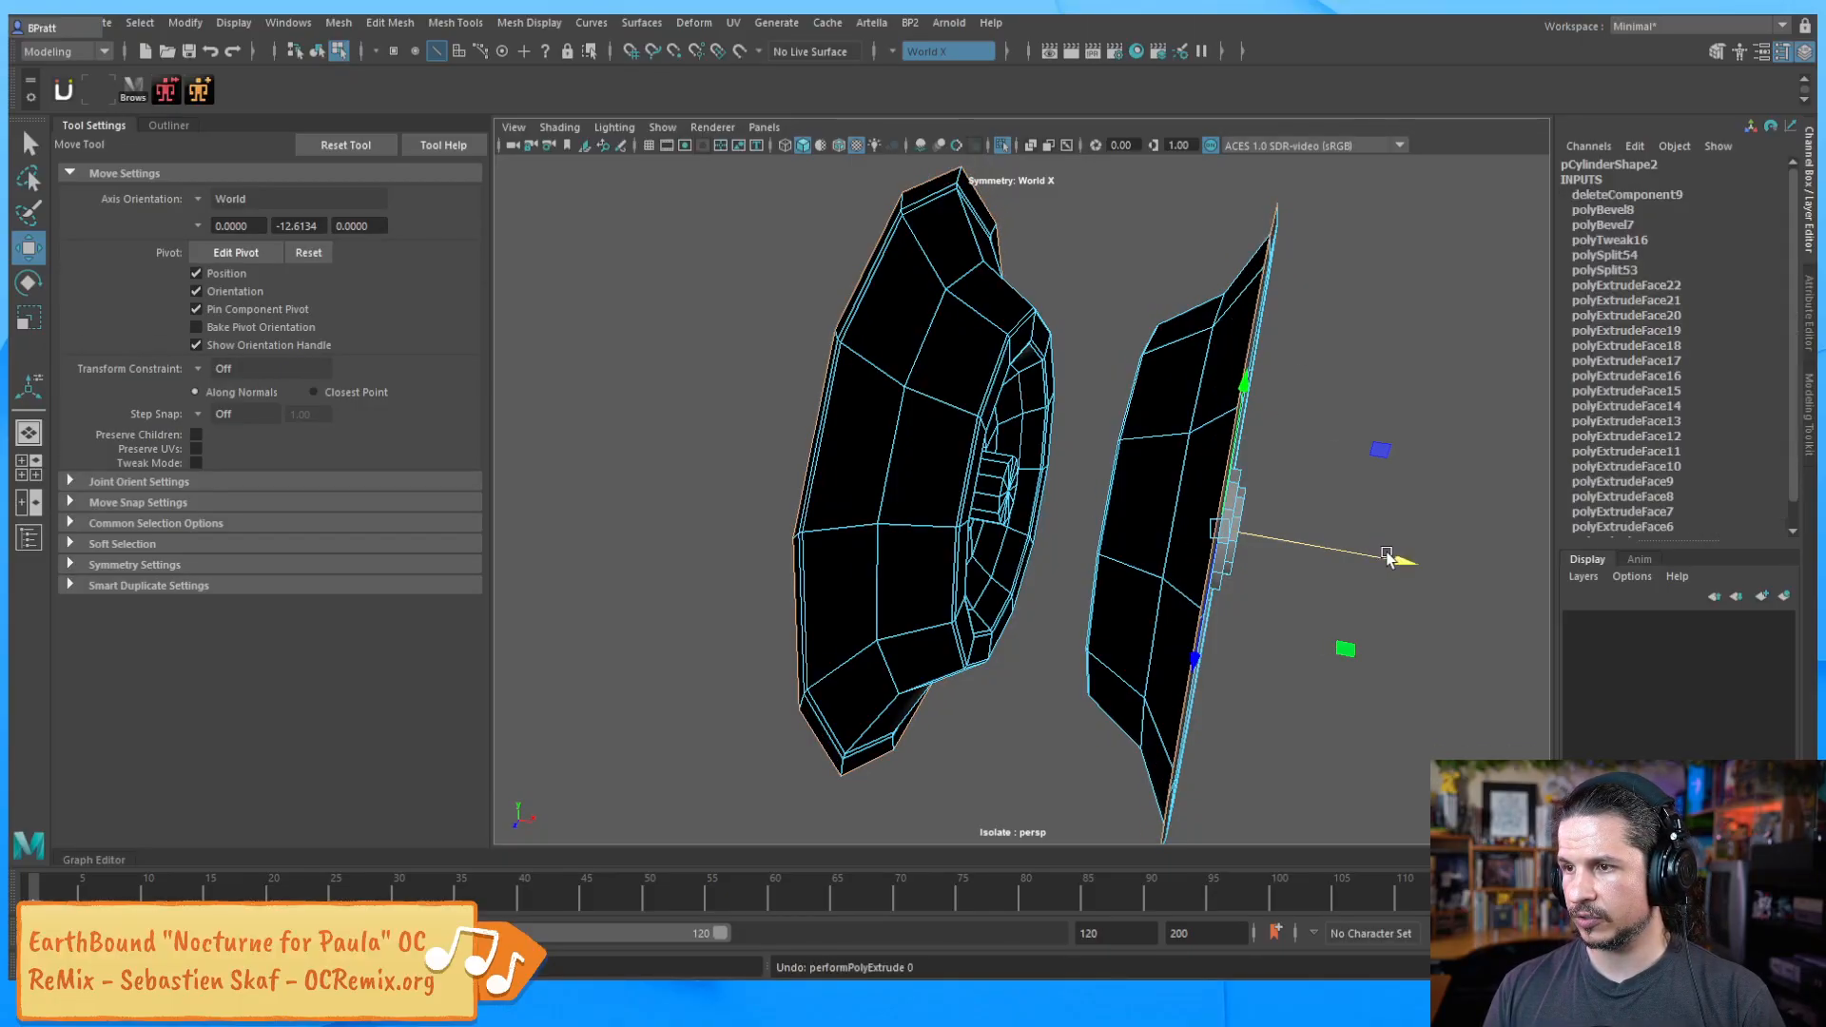
key(ctrl+z)
Extrude the open border edges of both rim halves twice, moving them inward along X to form short outer flanges
alt+drag(1270, 395, 1172, 394)
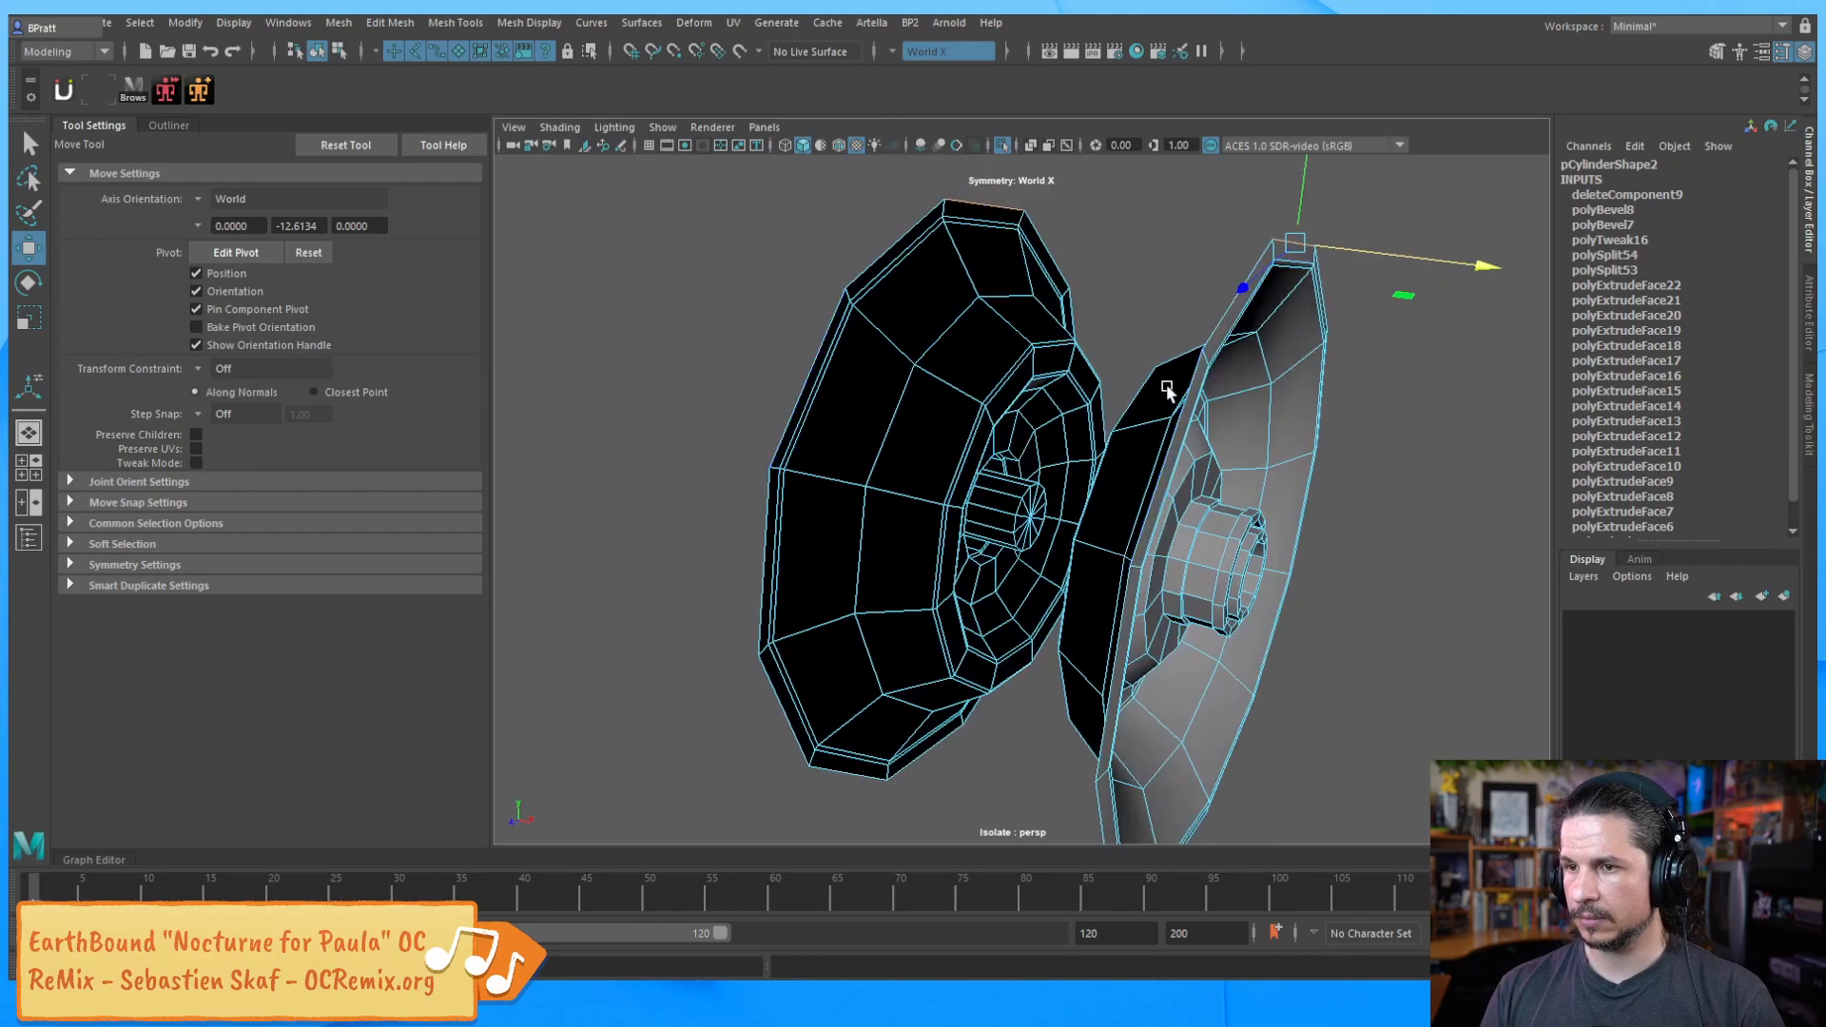
click(1232, 321)
mouse_move(1232, 321)
shift+right_down()
mouse_move(1275, 328)
mouse_move(1279, 297)
mouse_move(1249, 352)
shift+right_up()
key(w)
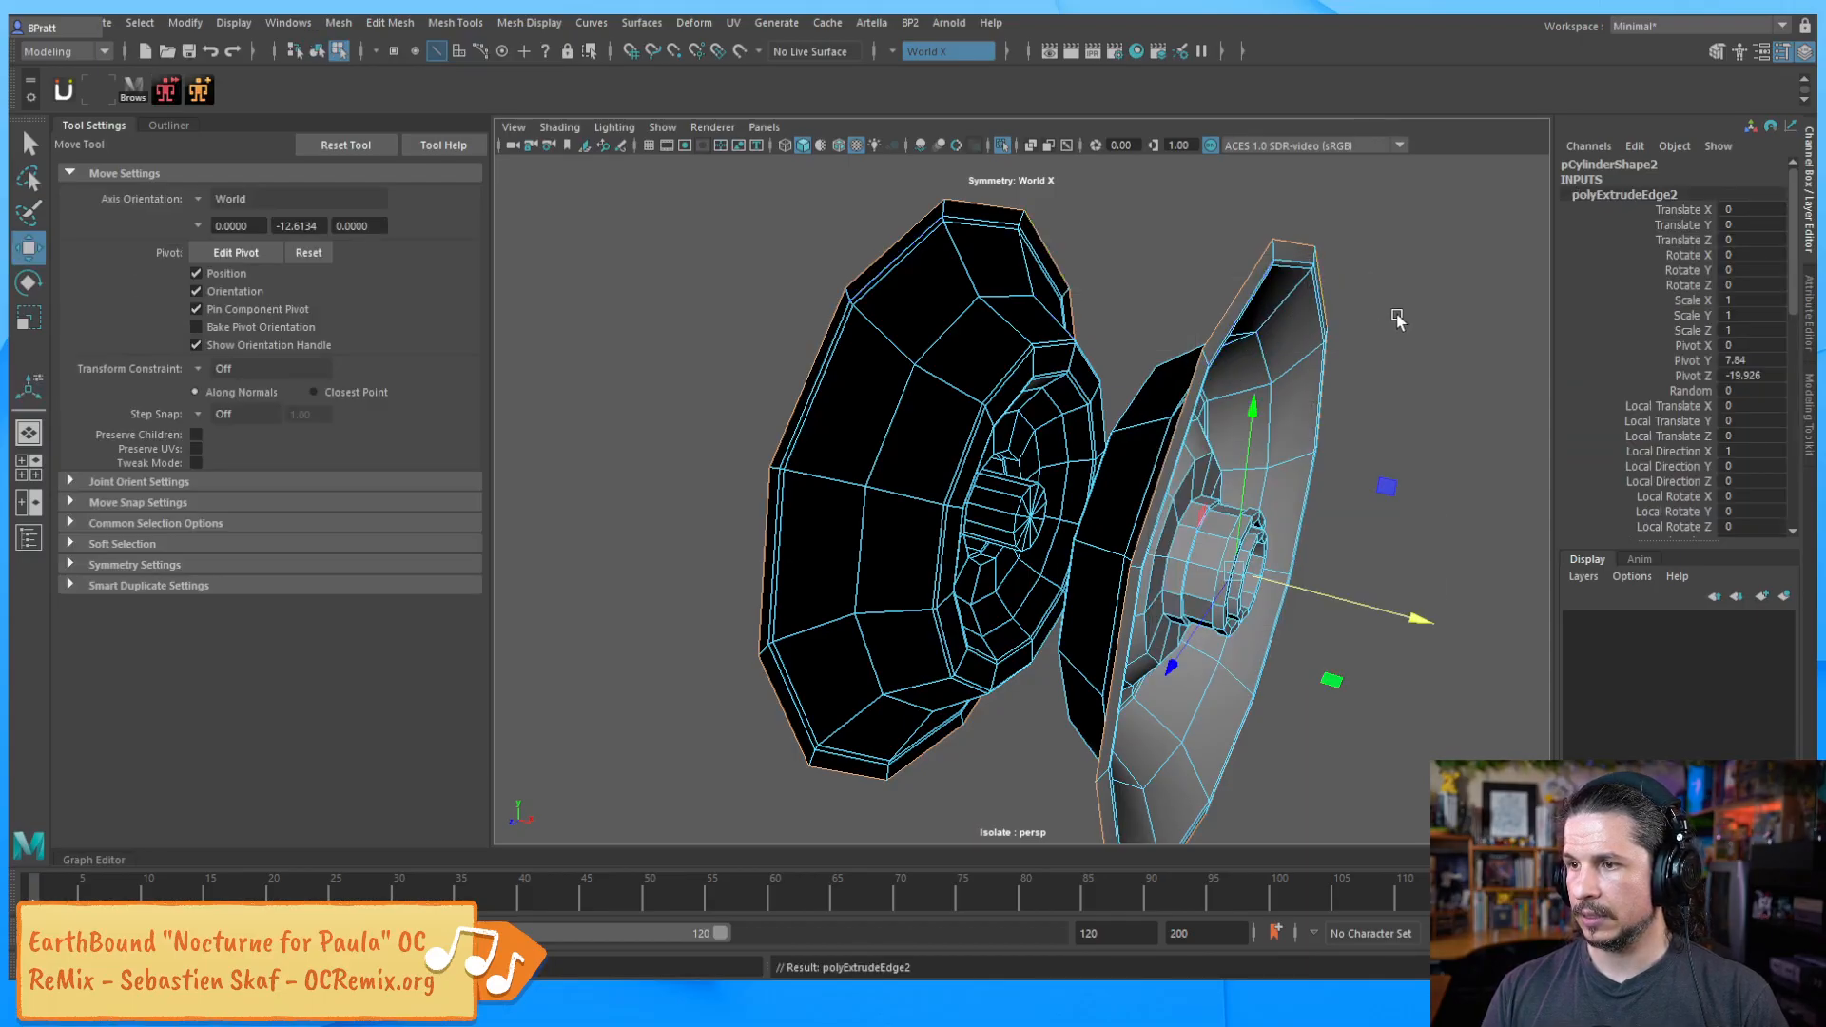
mouse_move(1380, 616)
mouse_down()
mouse_move(1408, 619)
mouse_move(1383, 609)
mouse_up()
key(ctrl+e)
key(w)
key(F8)
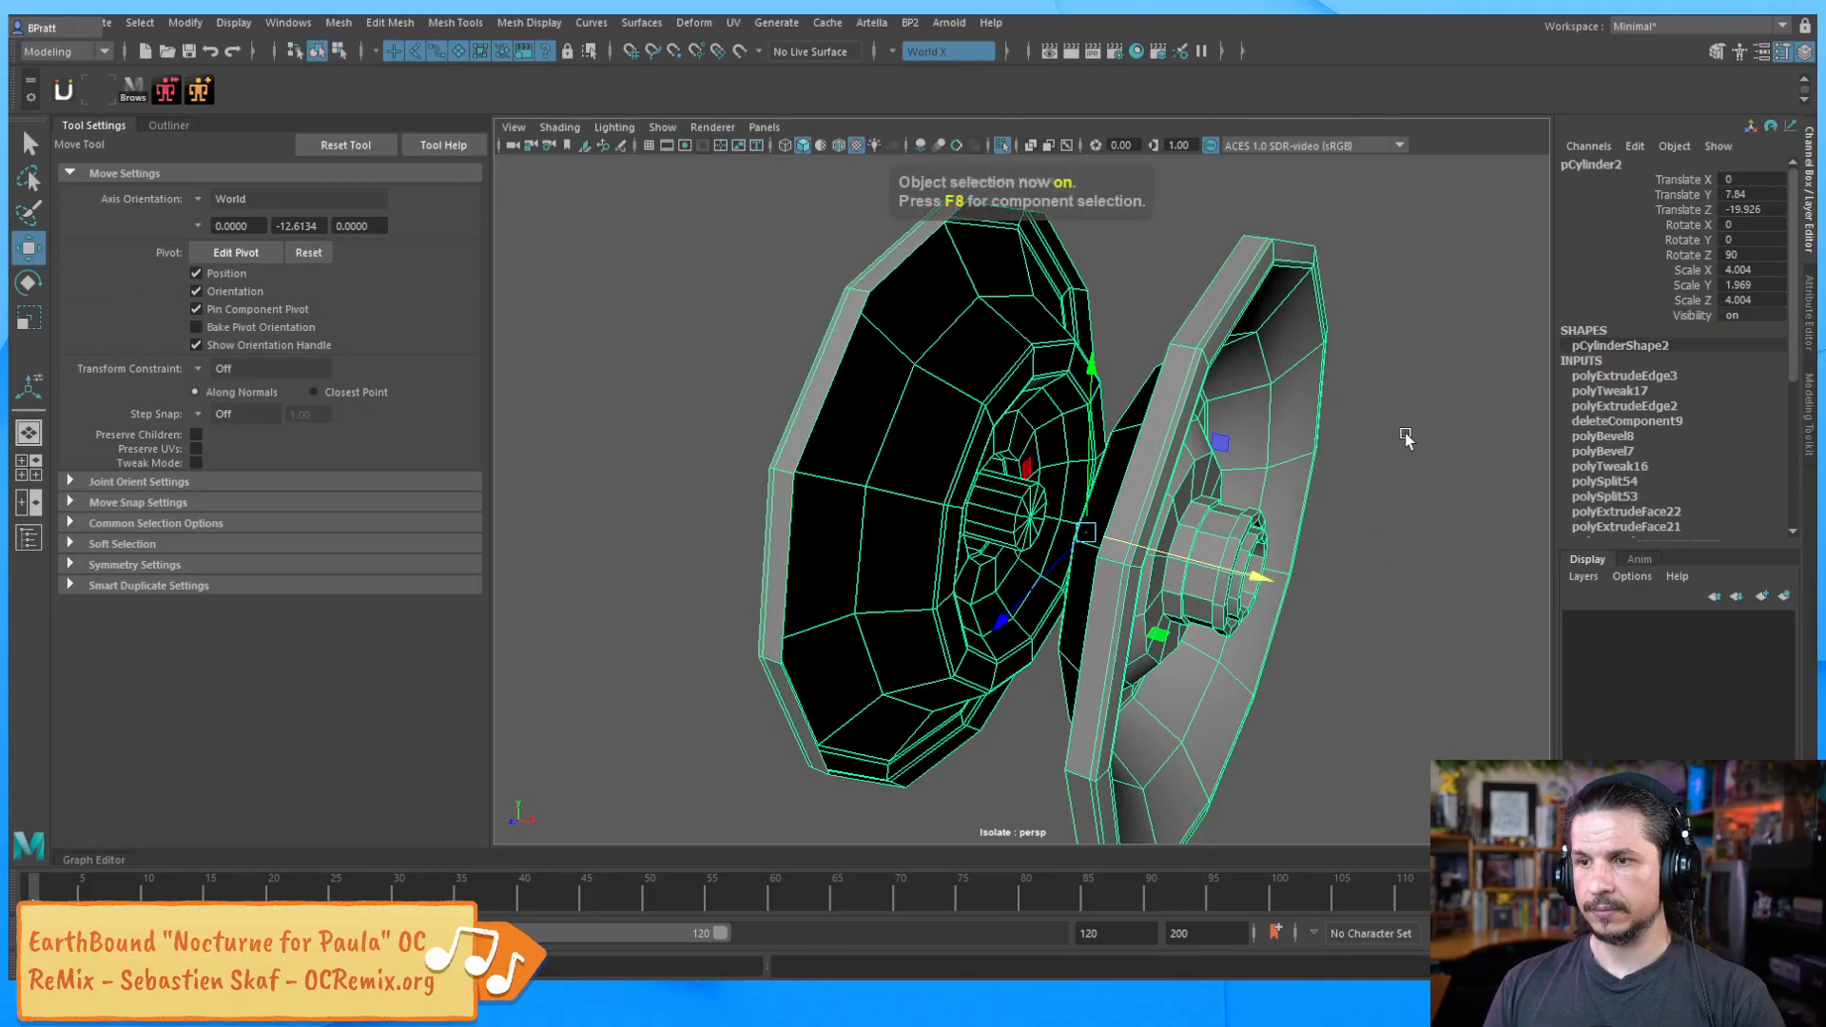
click(1405, 435)
Turn off isolation, check how the smoothed rim sits inside the tyre, and select the tyre
alt+drag(1390, 432, 1179, 437)
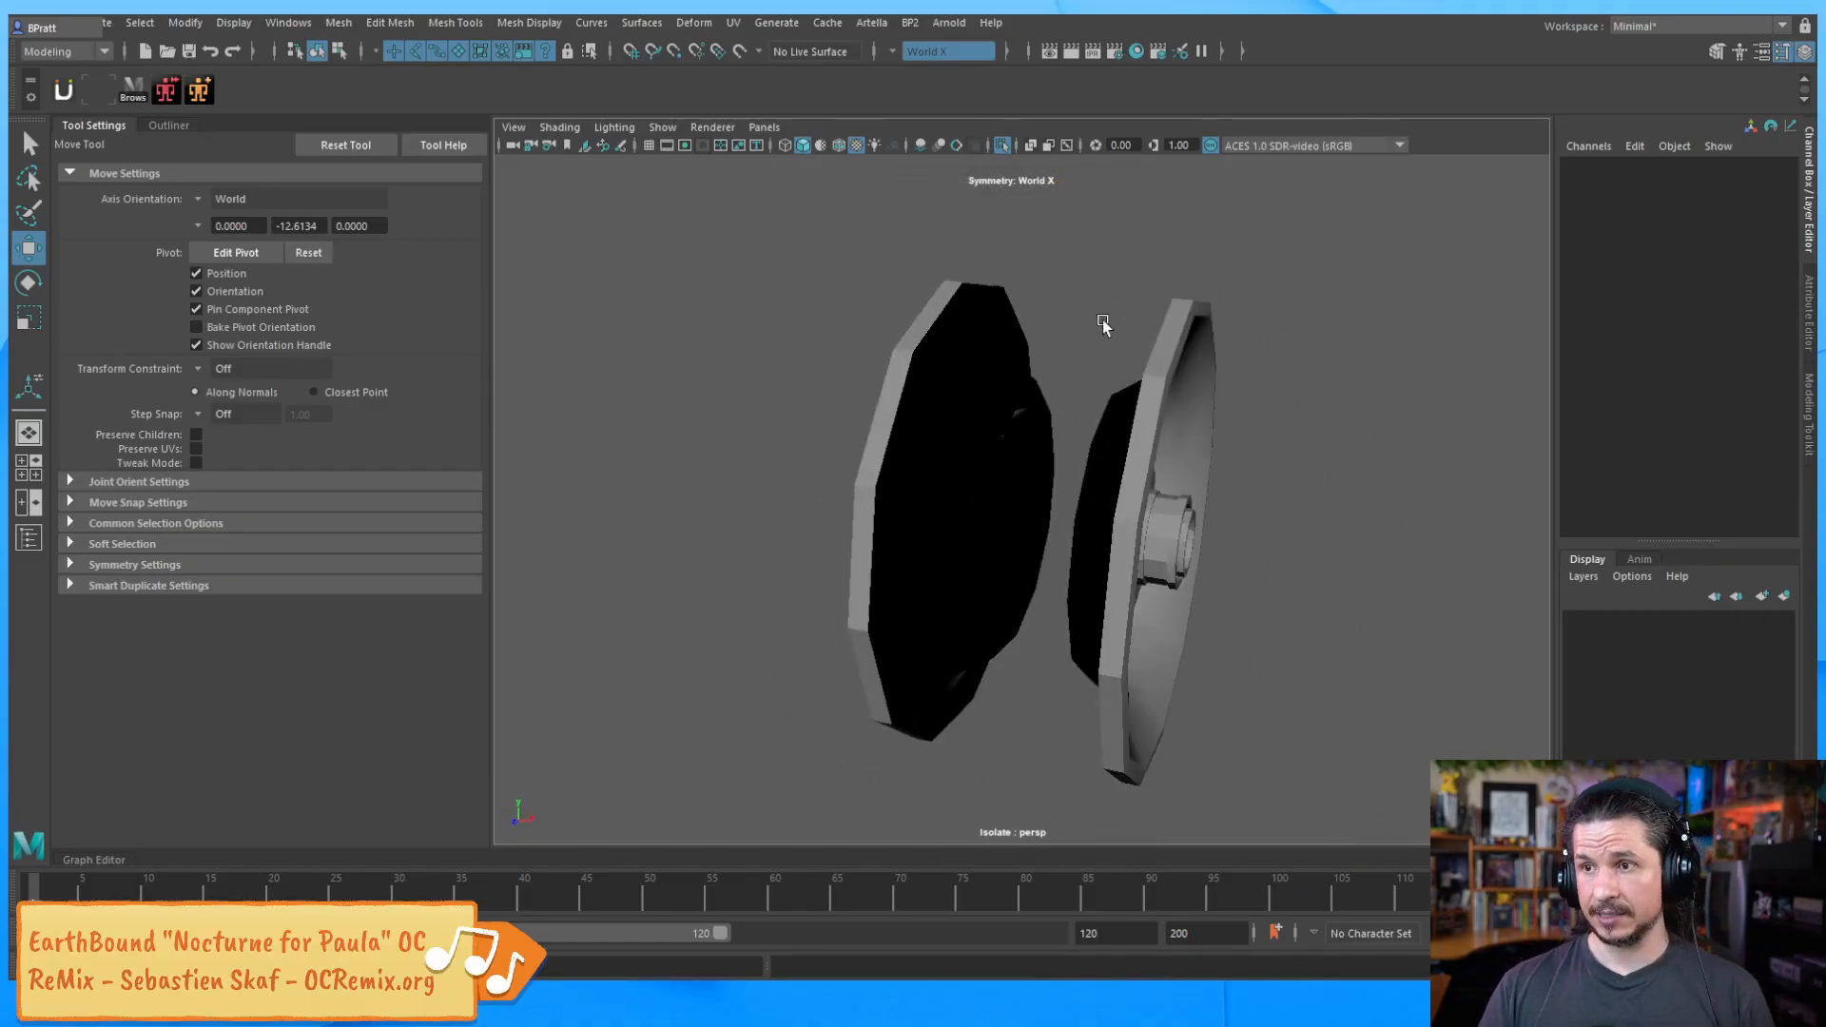
click(1004, 145)
alt+drag(1251, 350, 1093, 404)
click(1183, 464)
alt+drag(1183, 464, 1185, 490)
click(1445, 298)
alt+drag(1275, 394, 1198, 399)
click(933, 391)
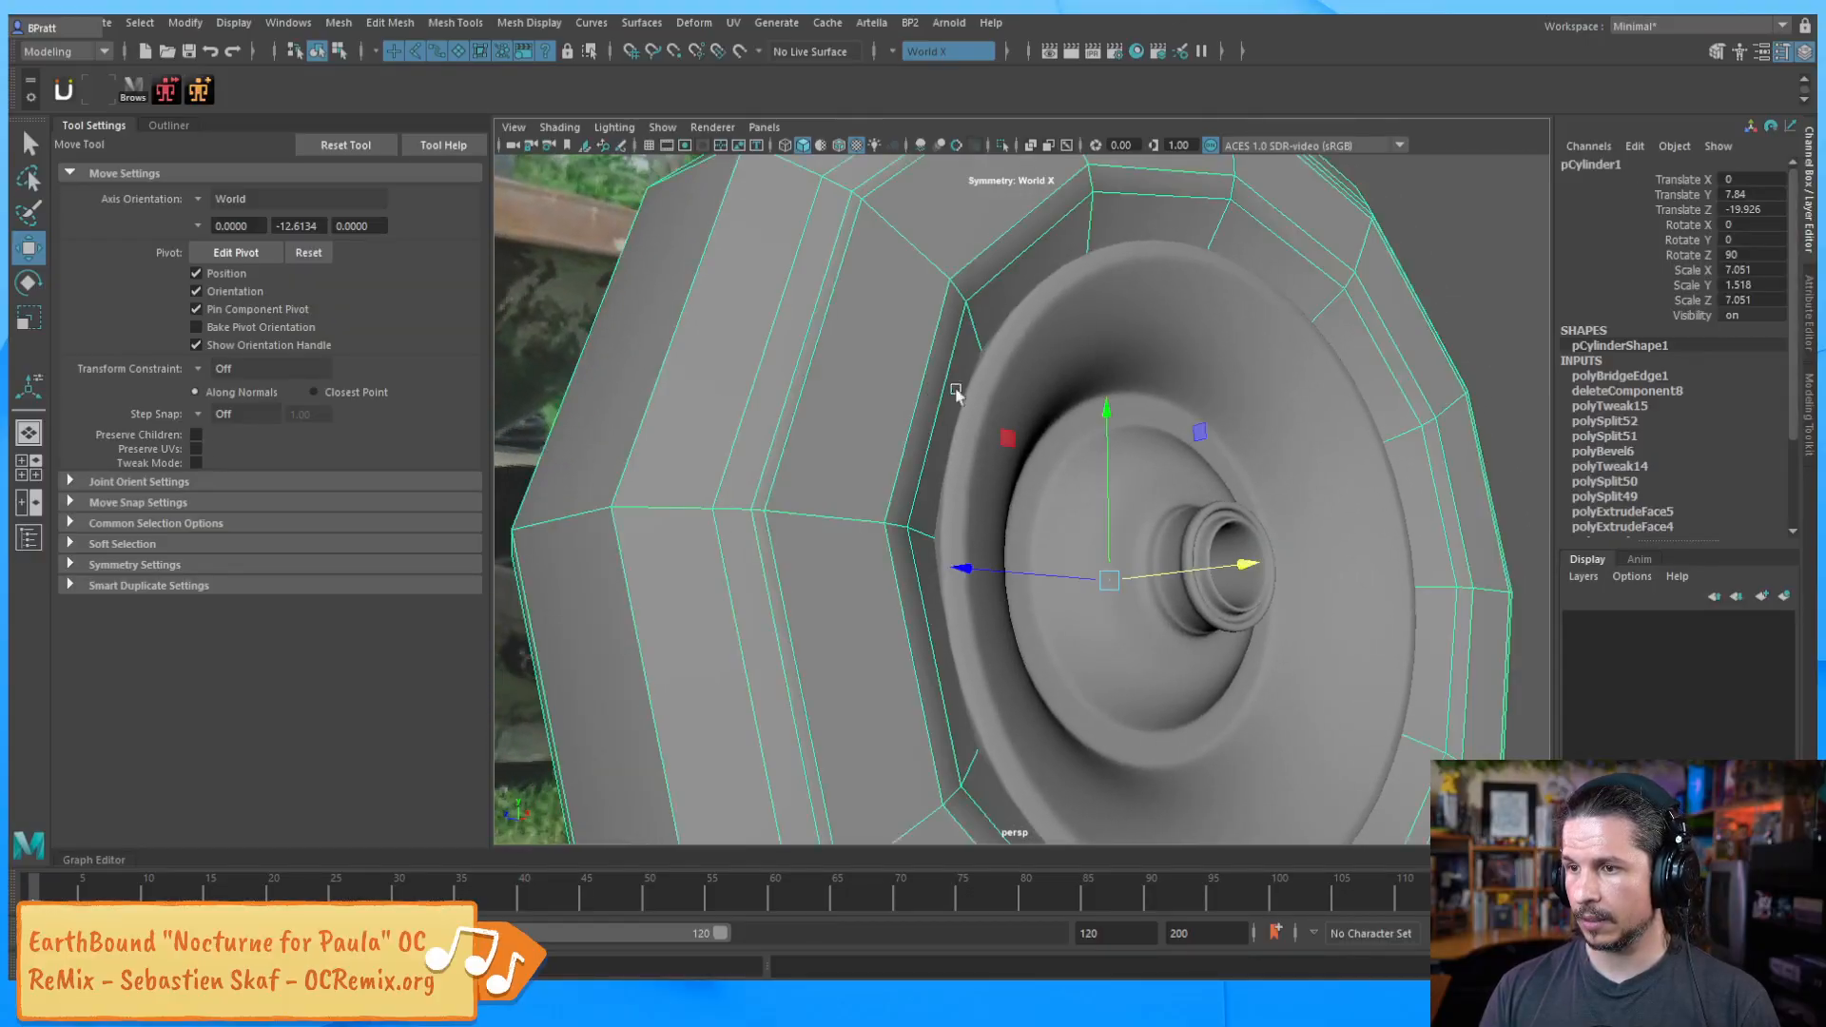
Display the tyre smoothed and examine the hub from the opposite side of the wheel
key(3)
click(1458, 269)
alt+drag(1379, 358, 1257, 334)
alt+right_drag(1257, 334, 1054, 436)
alt+drag(1053, 435, 980, 453)
alt+right_drag(980, 453, 1173, 457)
alt+drag(1174, 457, 1087, 538)
alt+right_drag(1088, 539, 1018, 438)
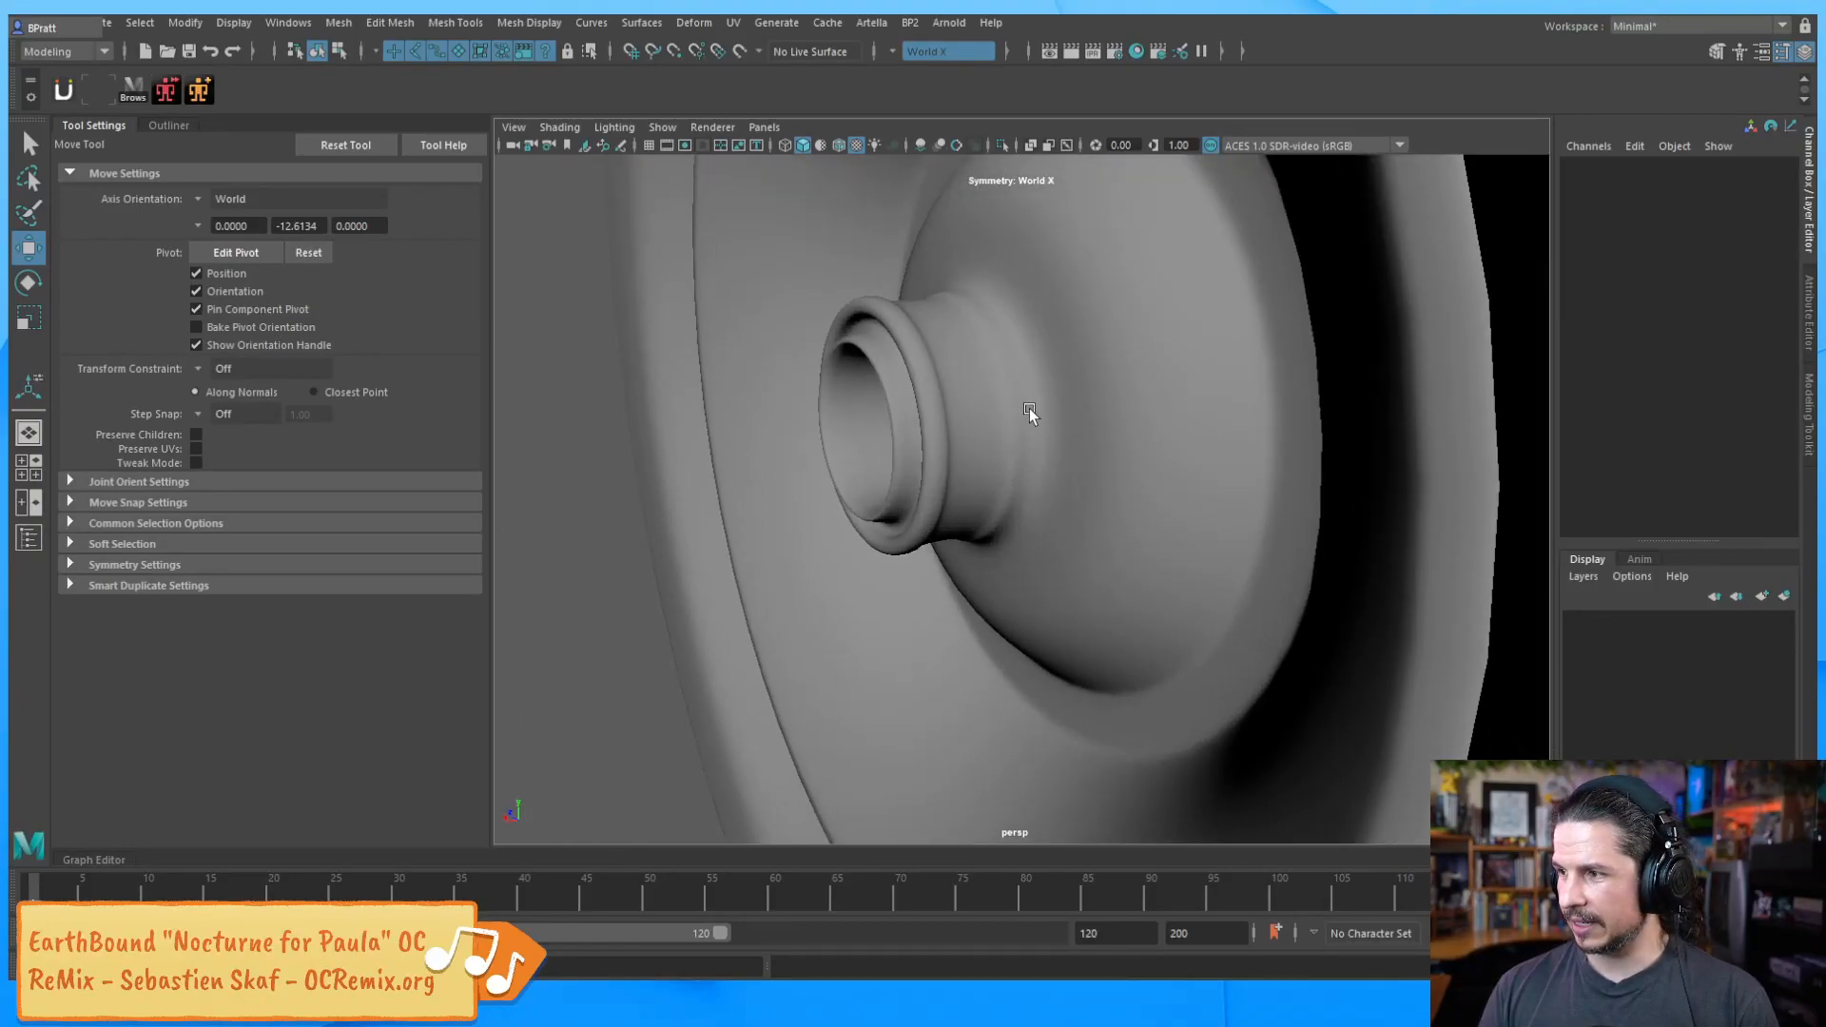
Select the sharp edge loops around the rim's hub collar and disc and bevel them with fraction 0.5 and one segment
click(1029, 409)
key(1)
right_drag(994, 346, 991, 323)
click(996, 352)
key(q)
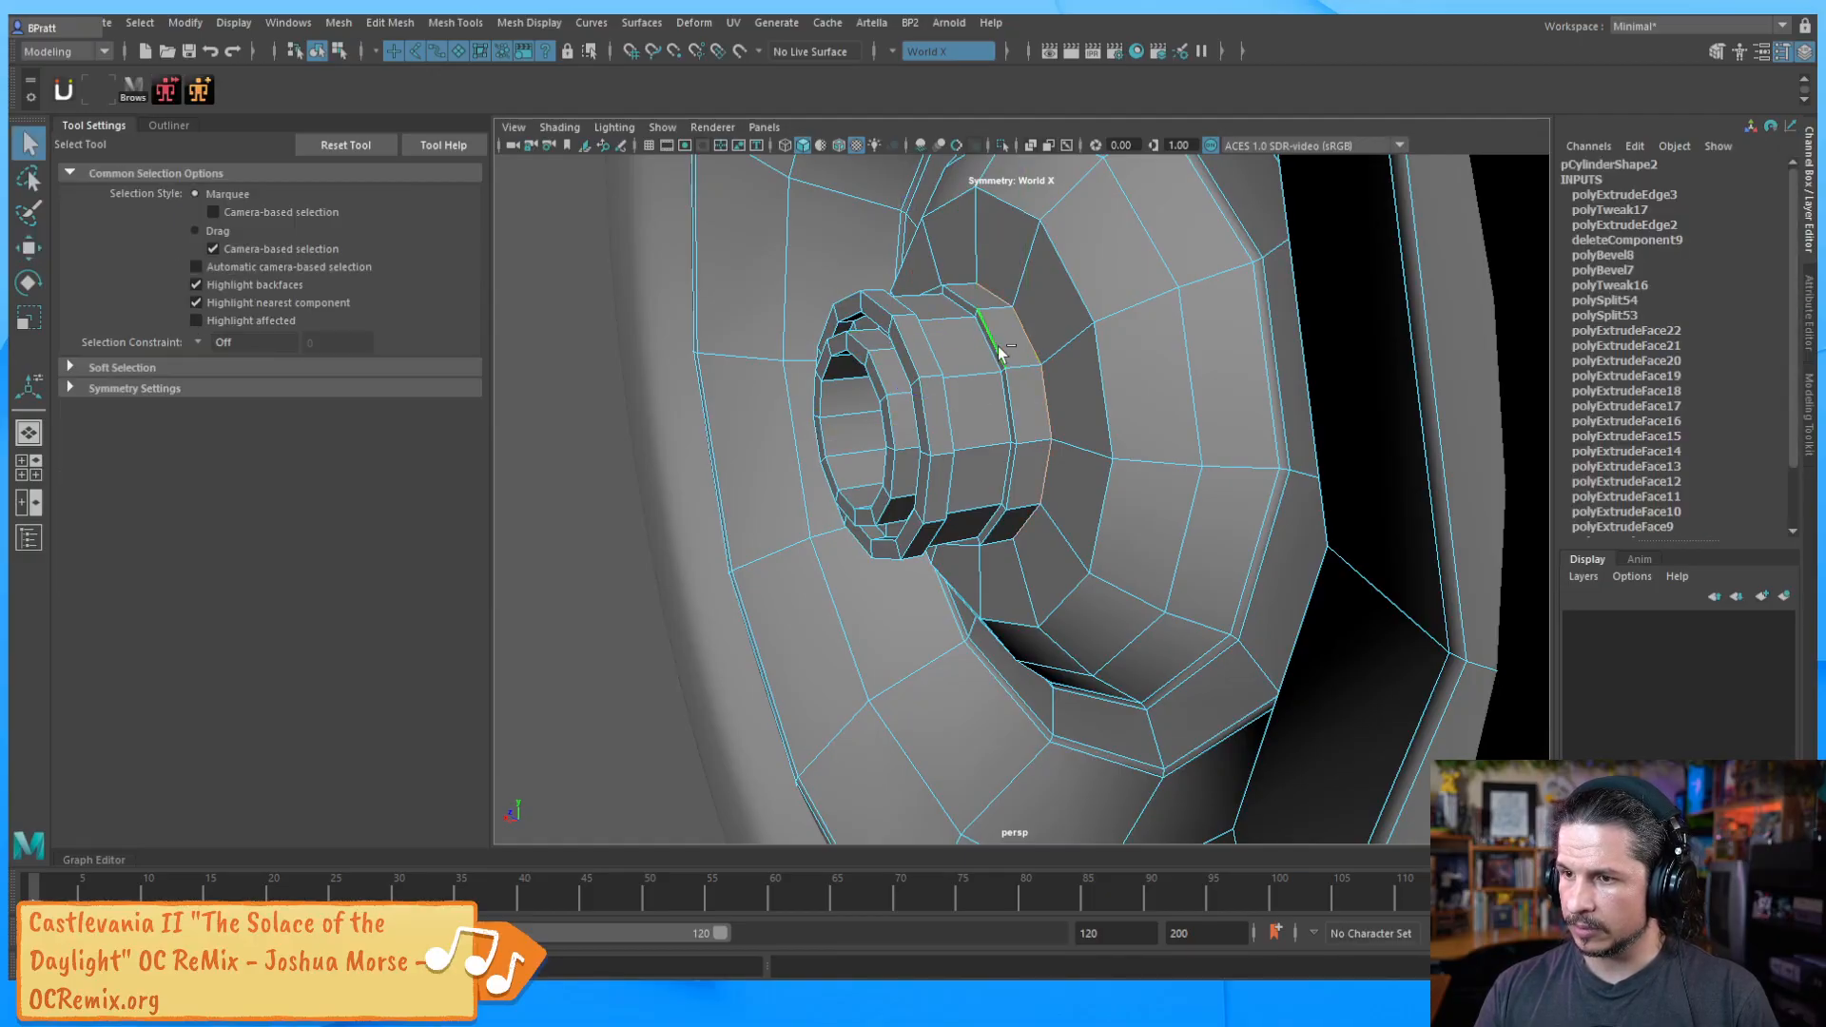
mouse_move(976, 429)
alt+mouse_down()
mouse_move(845, 384)
mouse_move(1179, 396)
mouse_move(1139, 379)
mouse_move(984, 411)
alt+mouse_up()
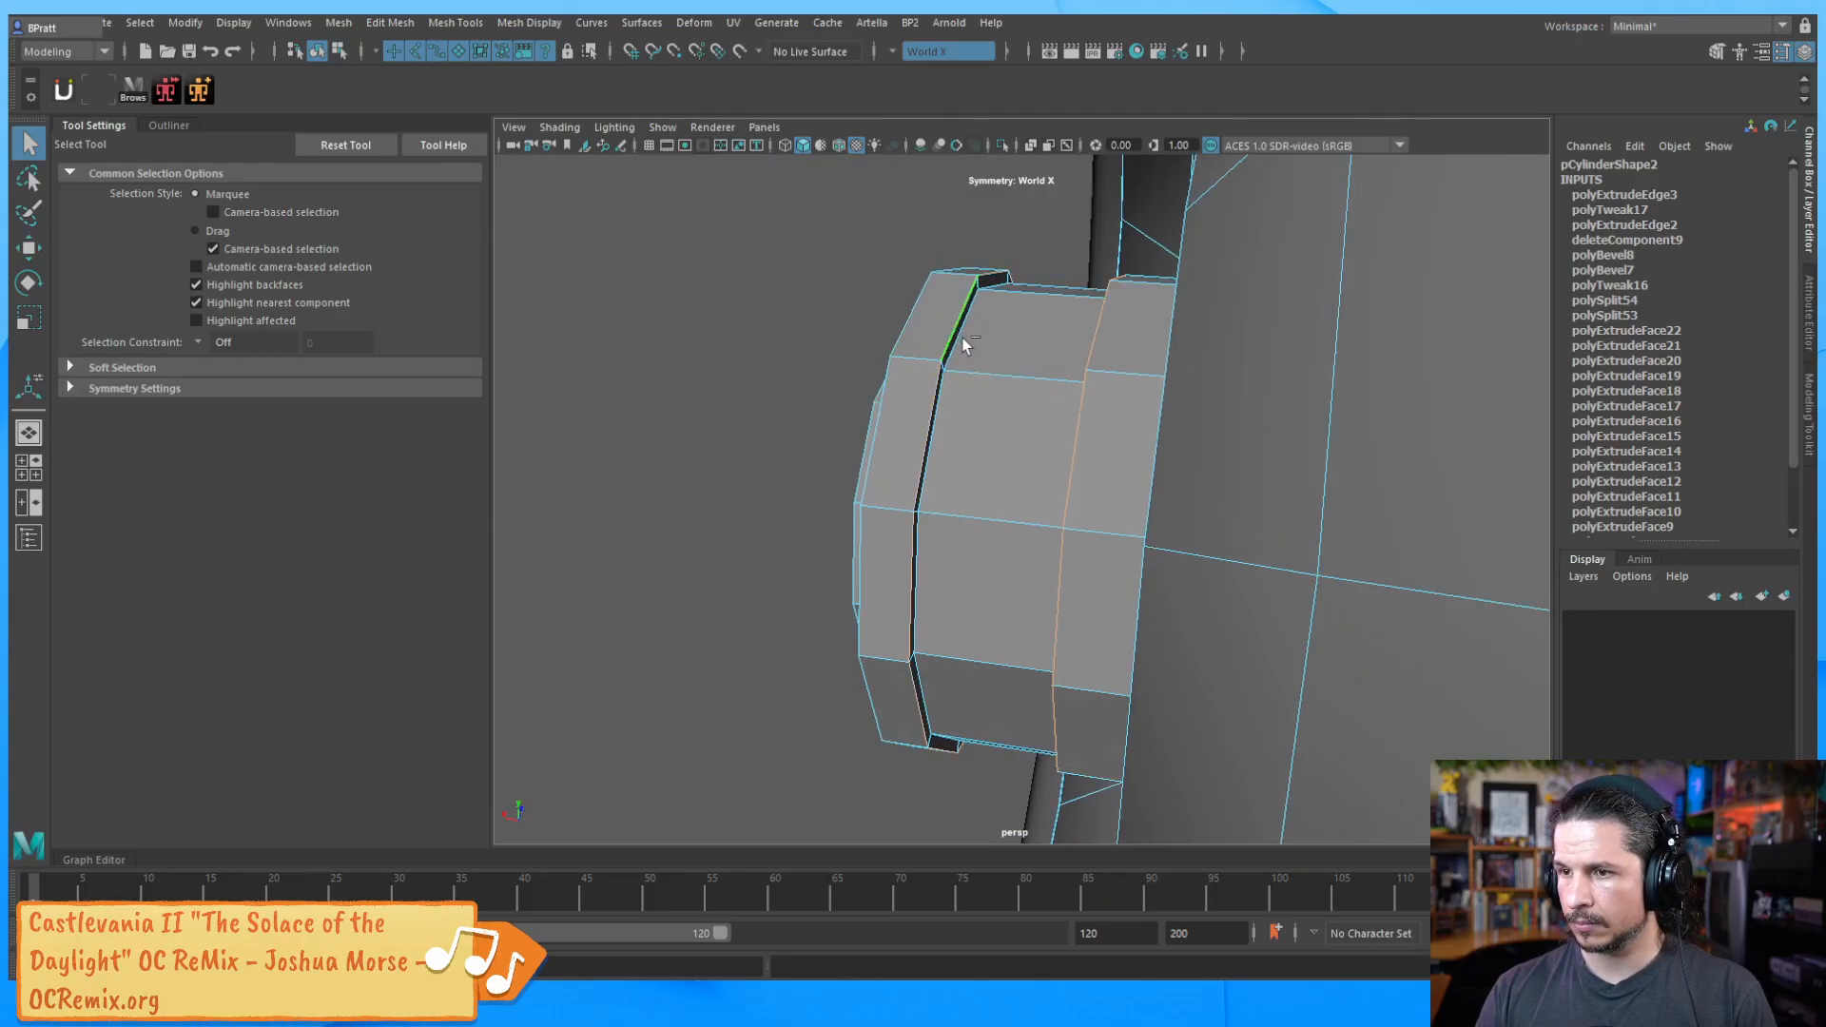
alt+drag(966, 329, 881, 236)
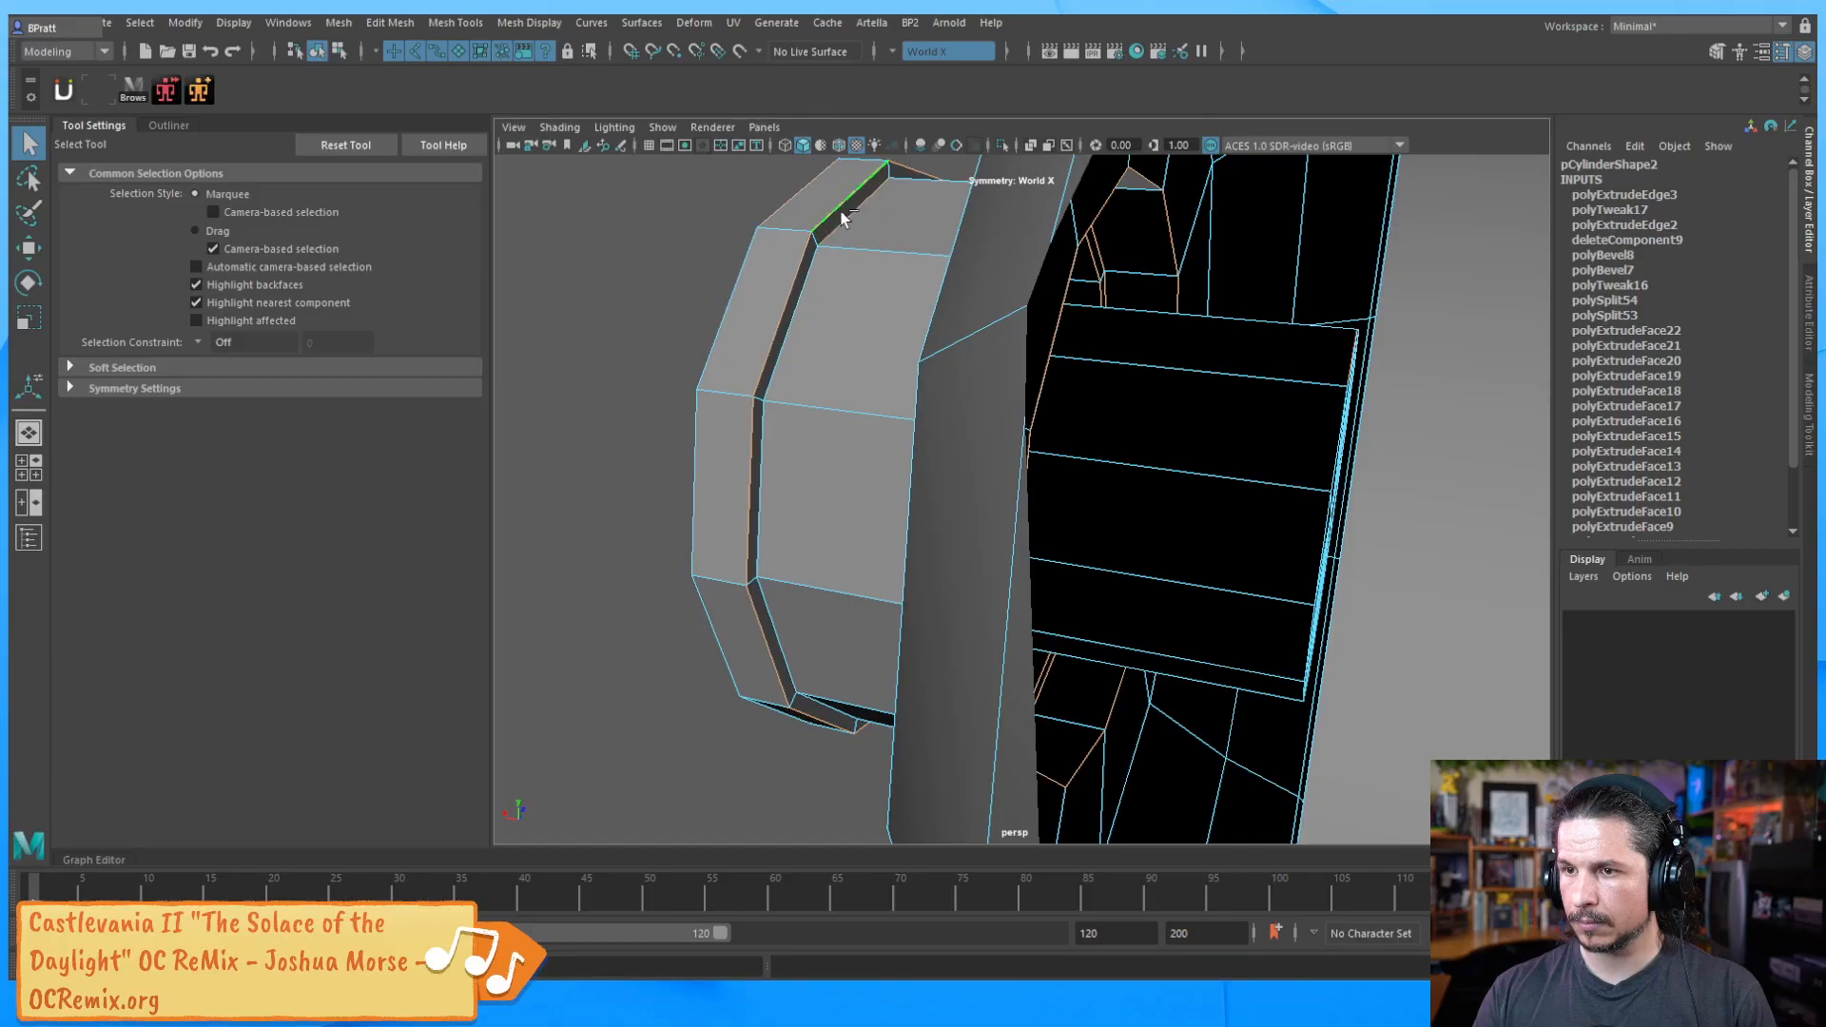
key(ctrl+z)
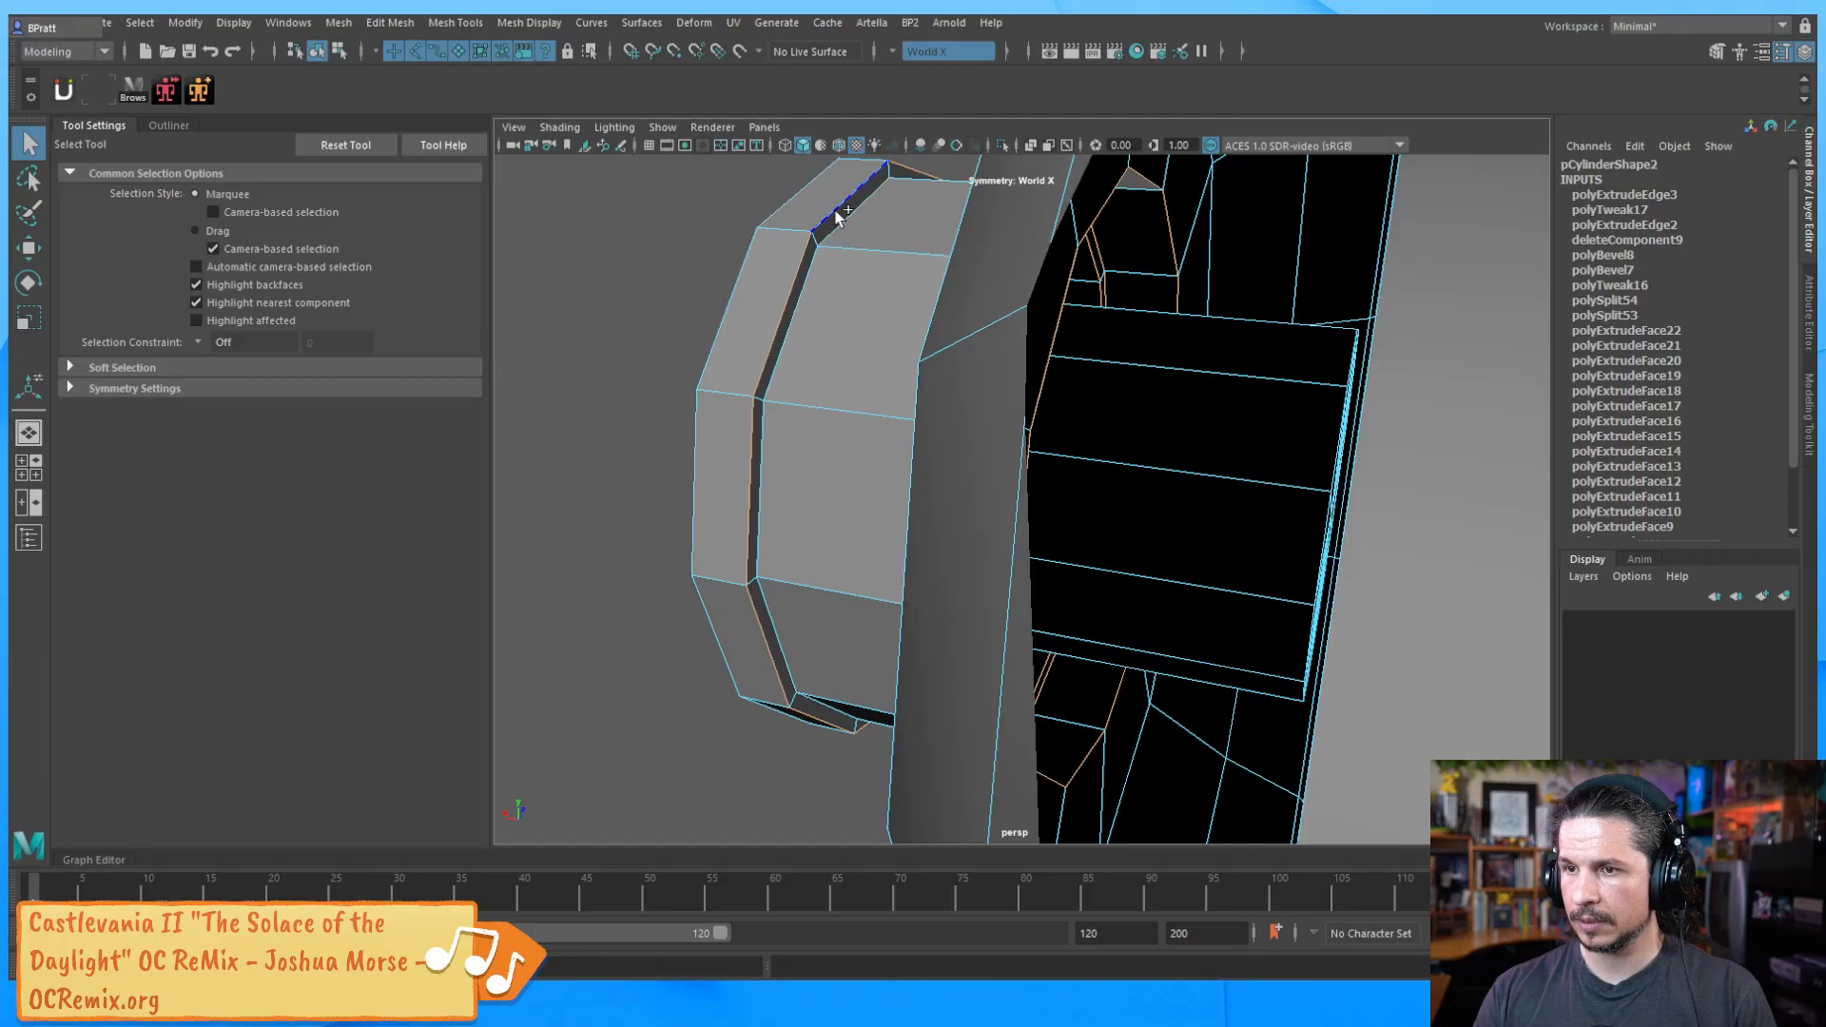
alt+drag(813, 356, 1178, 330)
alt+right_drag(1178, 330, 1103, 388)
key(ctrl+z)
key(ctrl+z)
key(ctrl+z)
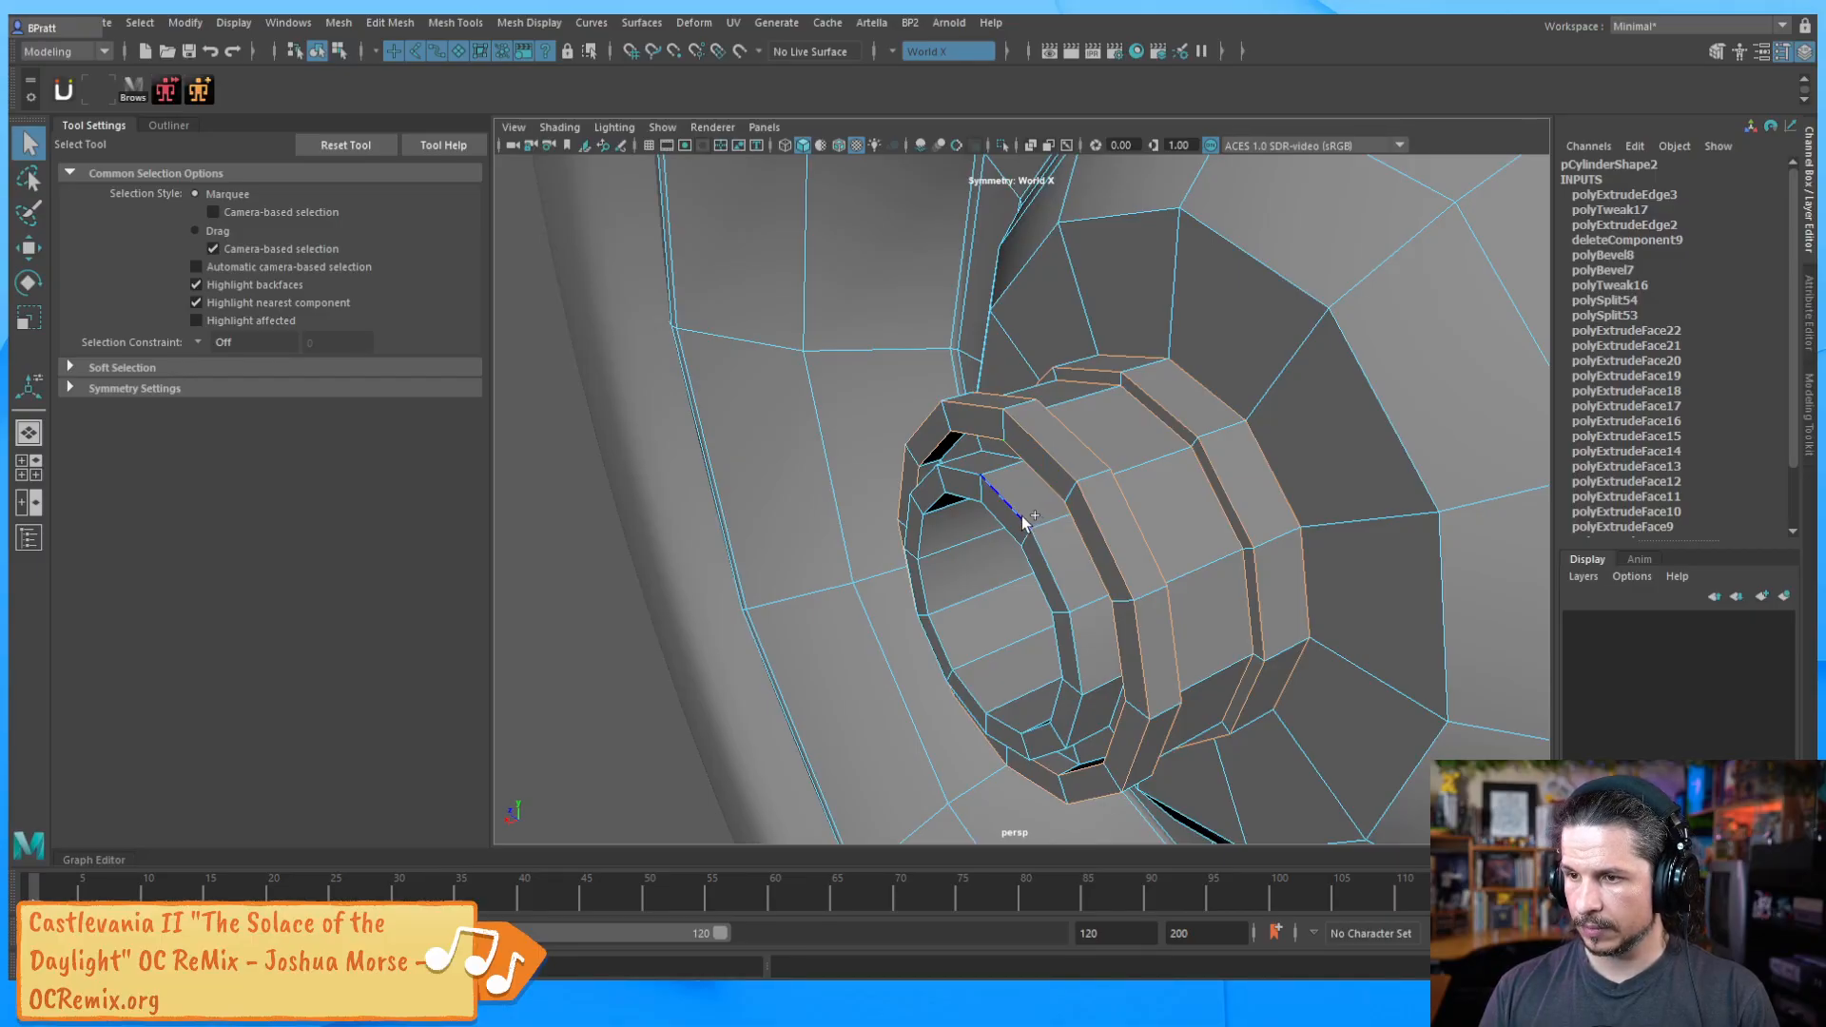
alt+drag(1010, 555, 1200, 406)
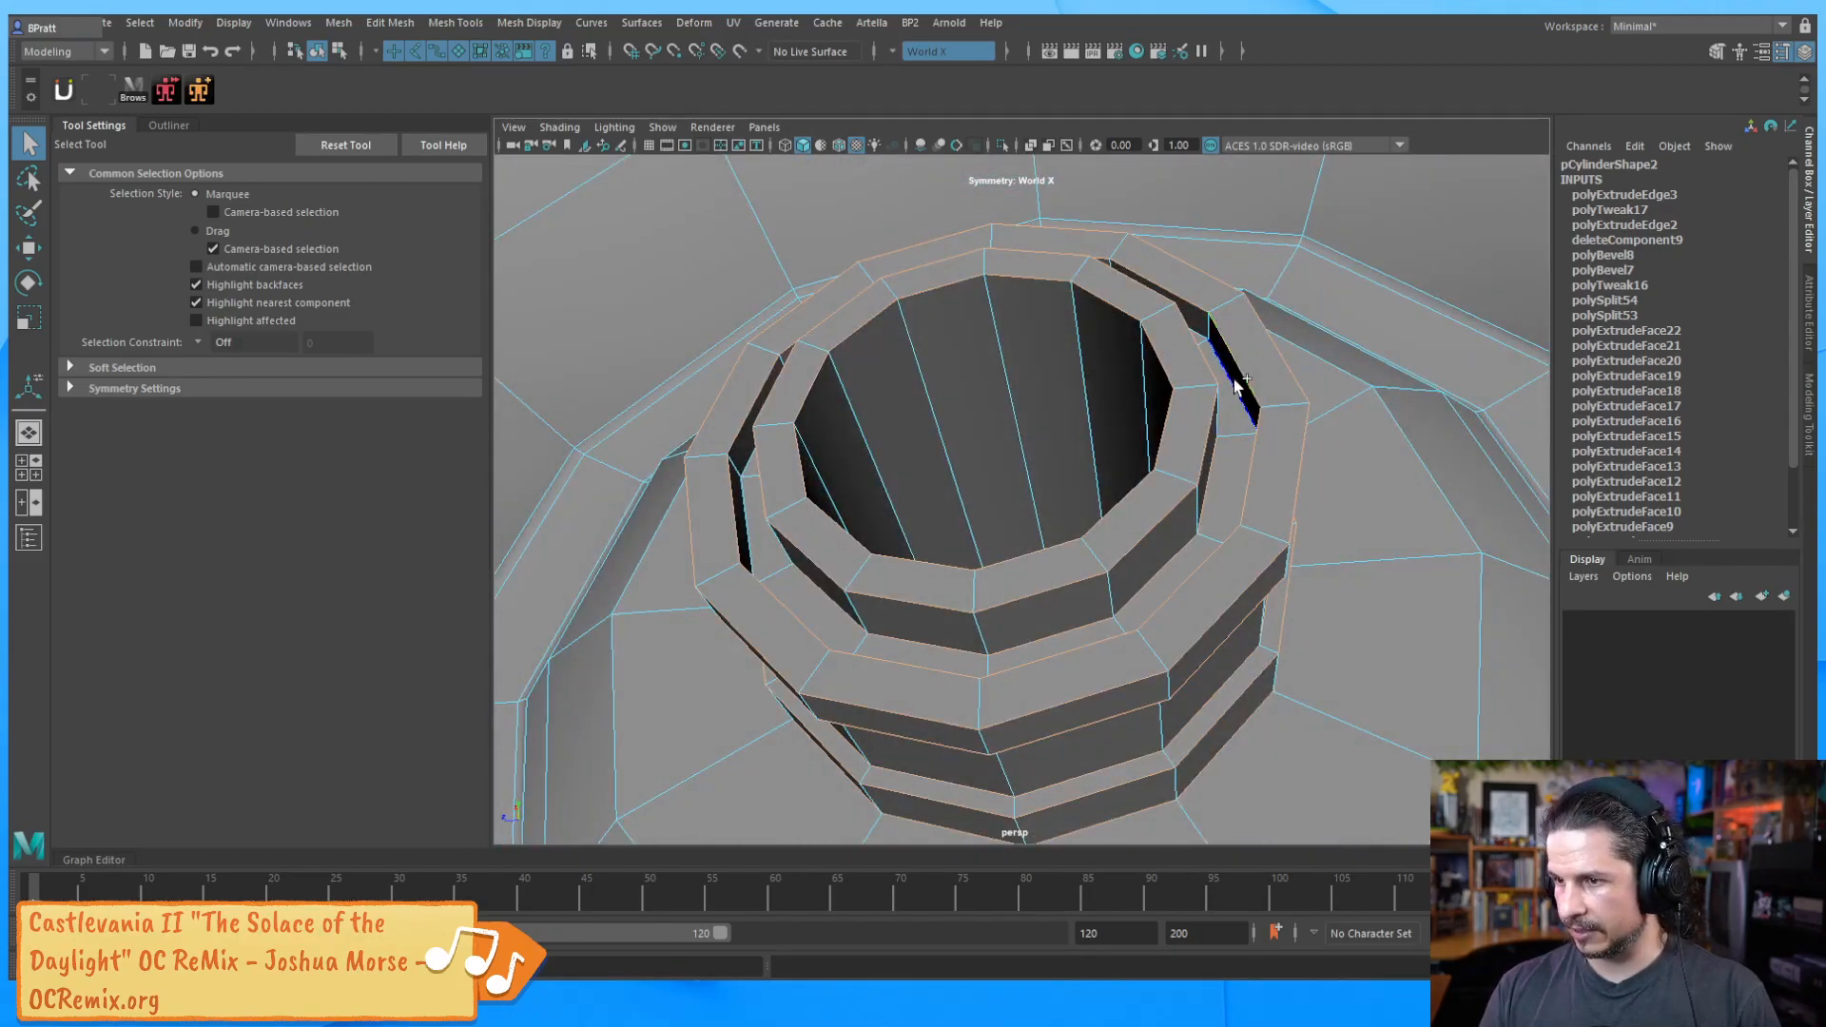
alt+drag(1230, 532, 1067, 489)
click(1032, 262)
click(1219, 481)
shift+right_drag(1136, 453, 1196, 462)
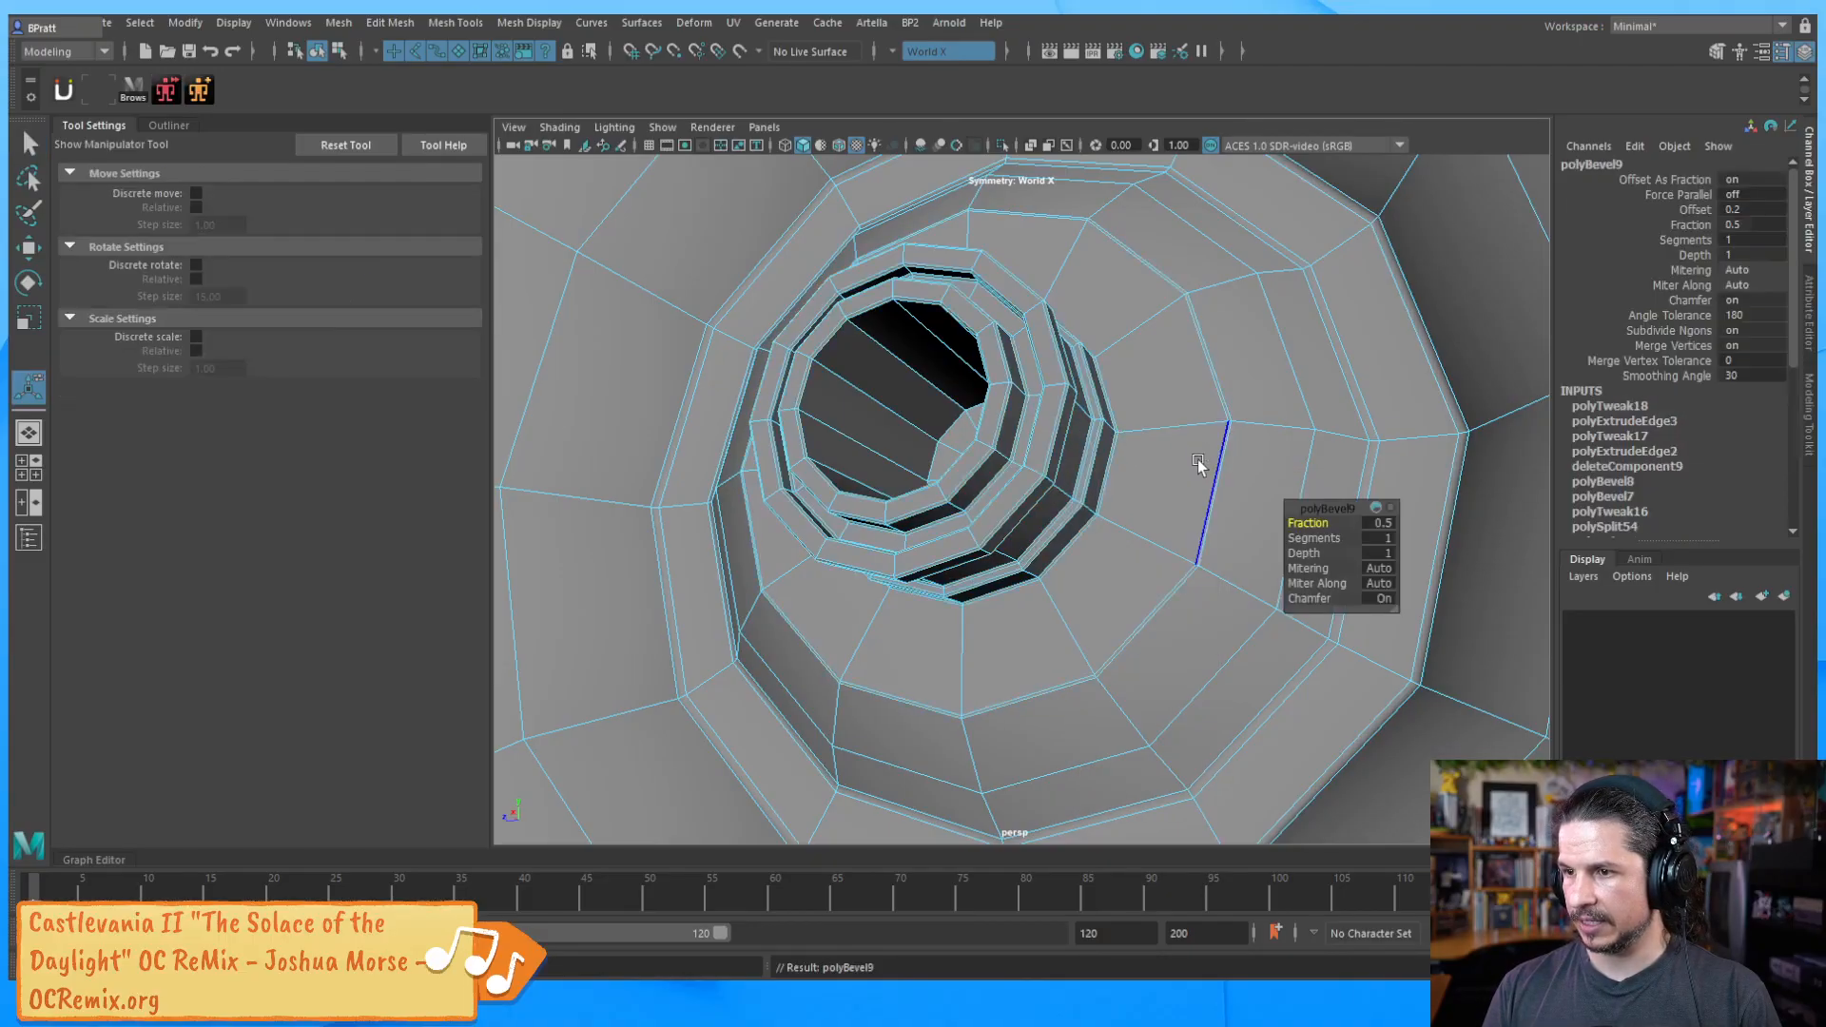
Preview the rim smoothed and inspect the bevelled hub edges
key(3)
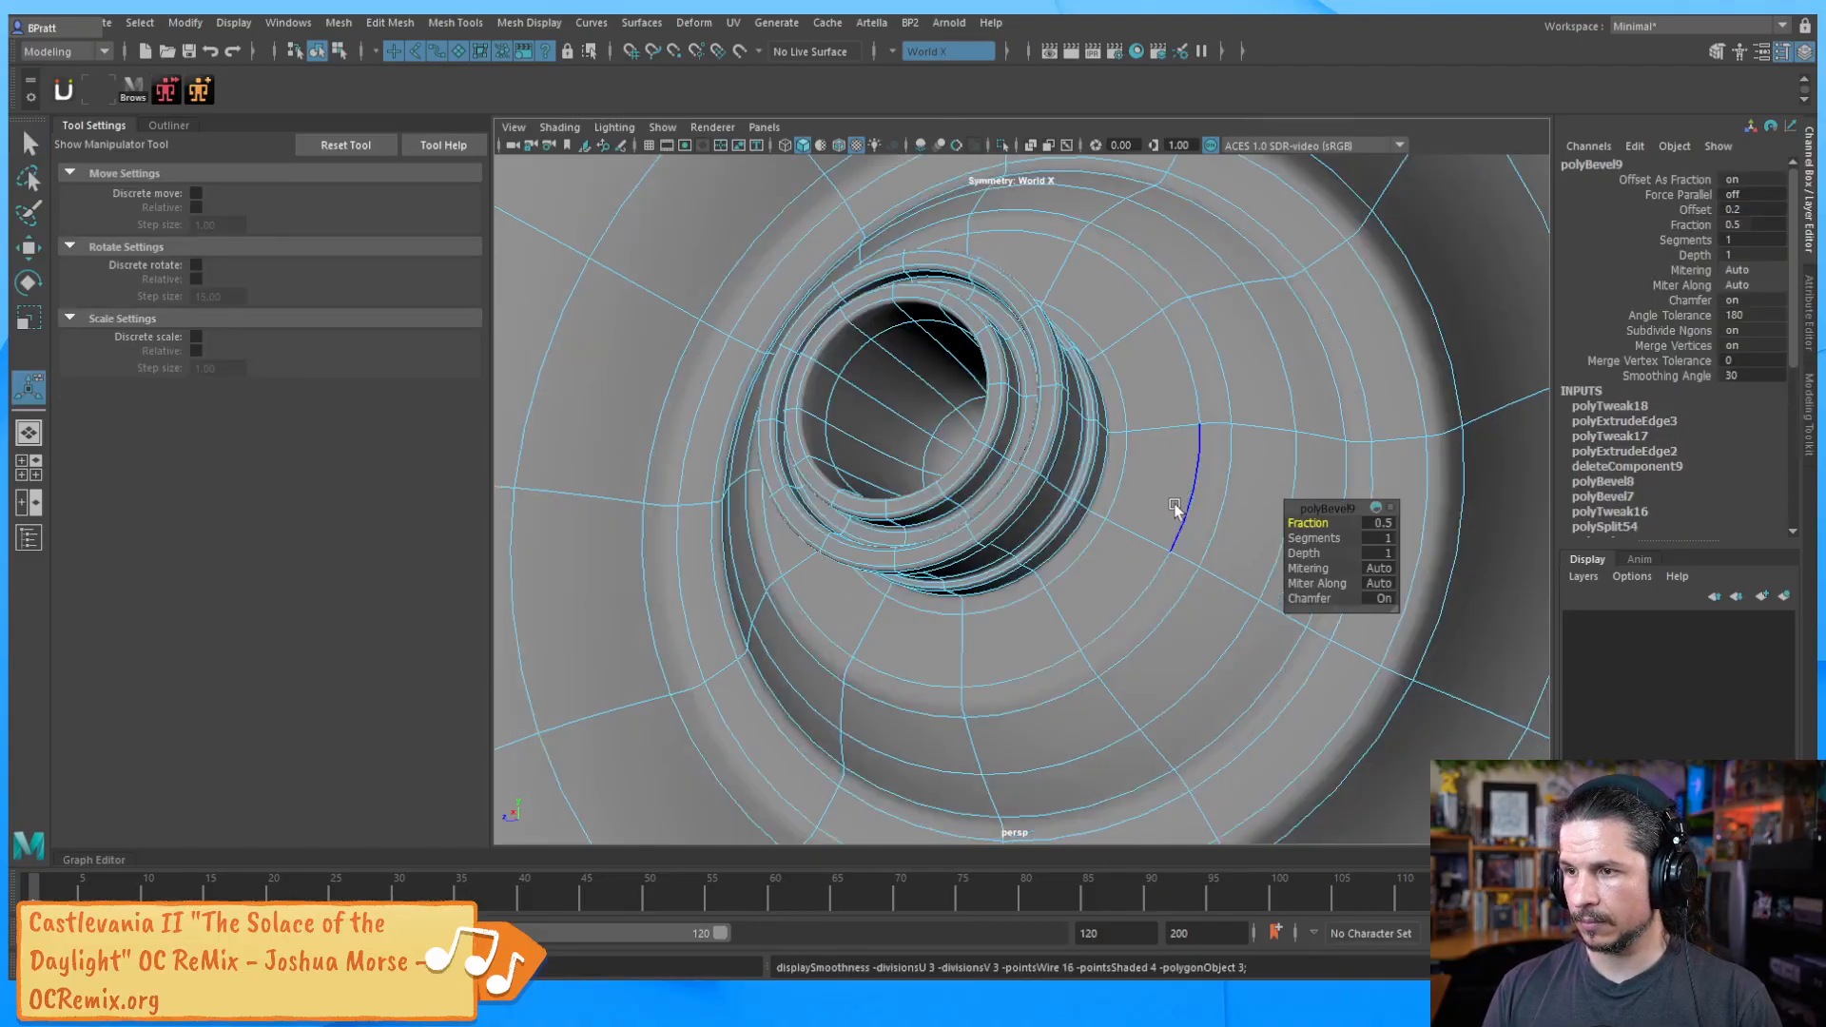
key(q)
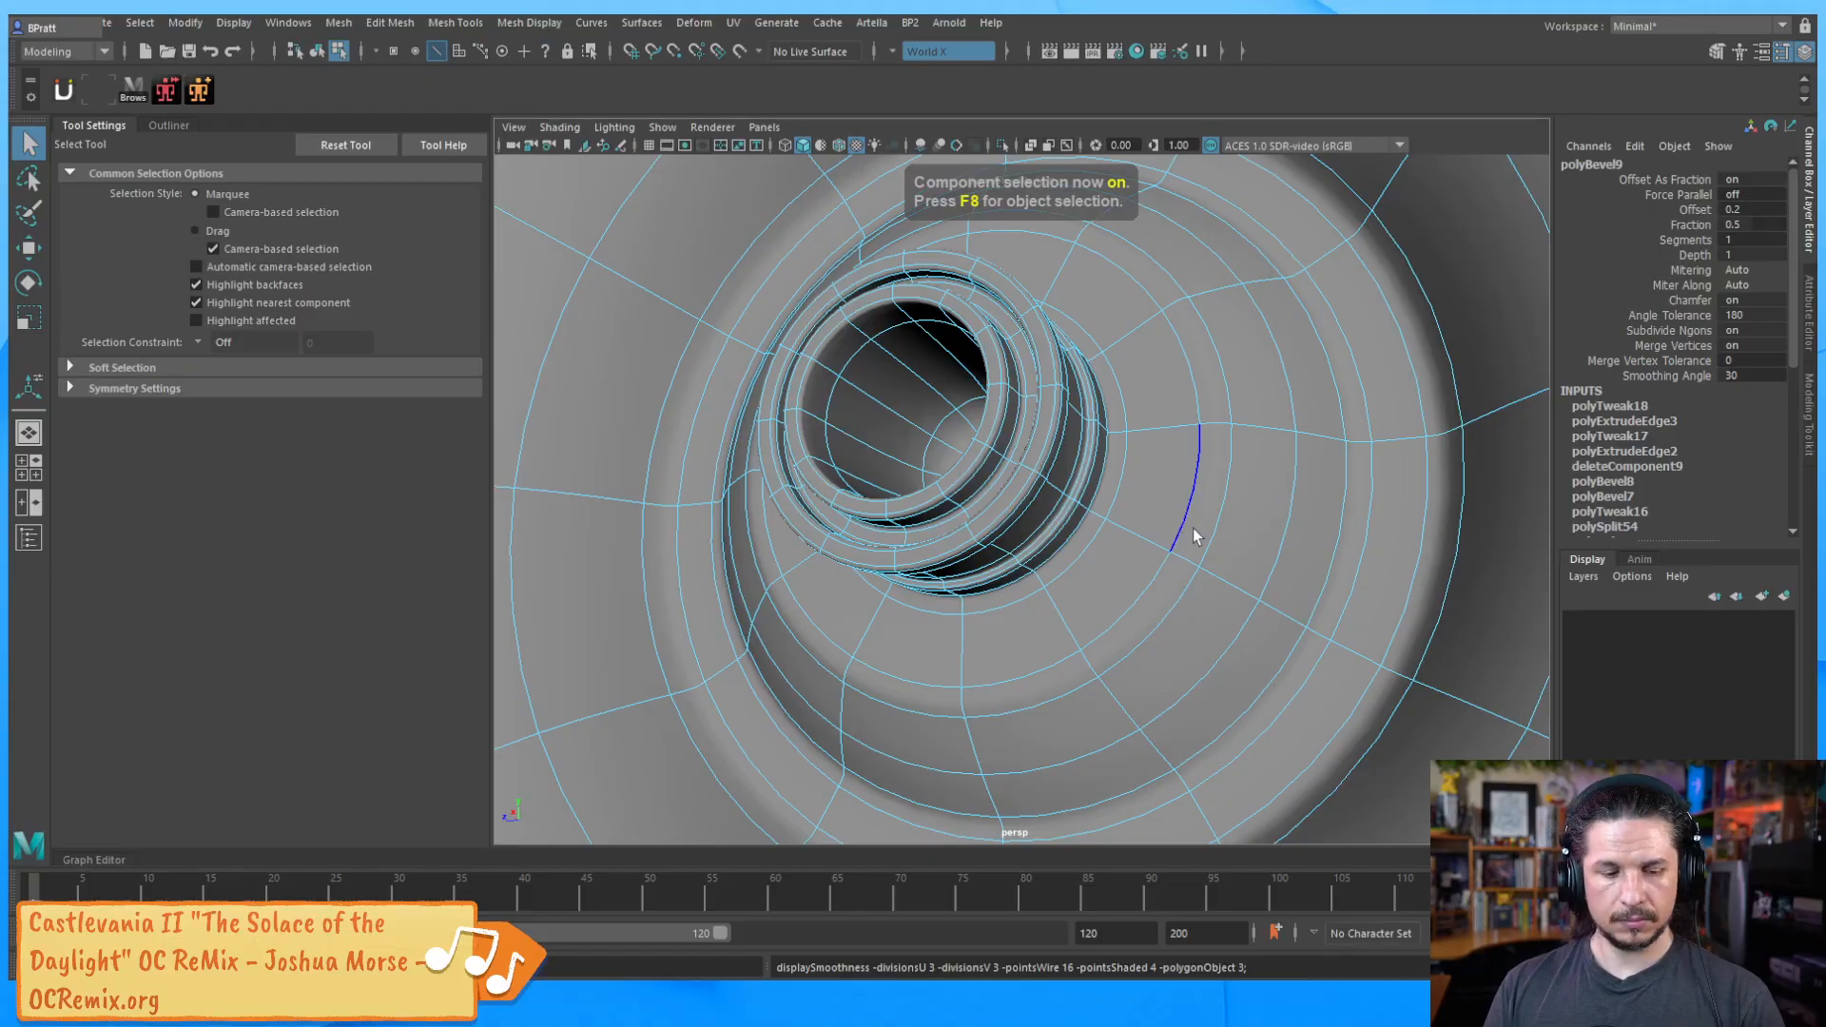
key(w)
scroll(1101, 511, down, 5)
alt+drag(1100, 511, 999, 557)
key(F8)
click(636, 669)
Insert edge loops with Multi-Cut inside the unsmoothed rim's hub bore, across the hub disc and around the outer dish
scroll(1020, 584, up, 4)
key(1)
click(1015, 567)
key(1)
shift+right_drag(996, 489, 903, 496)
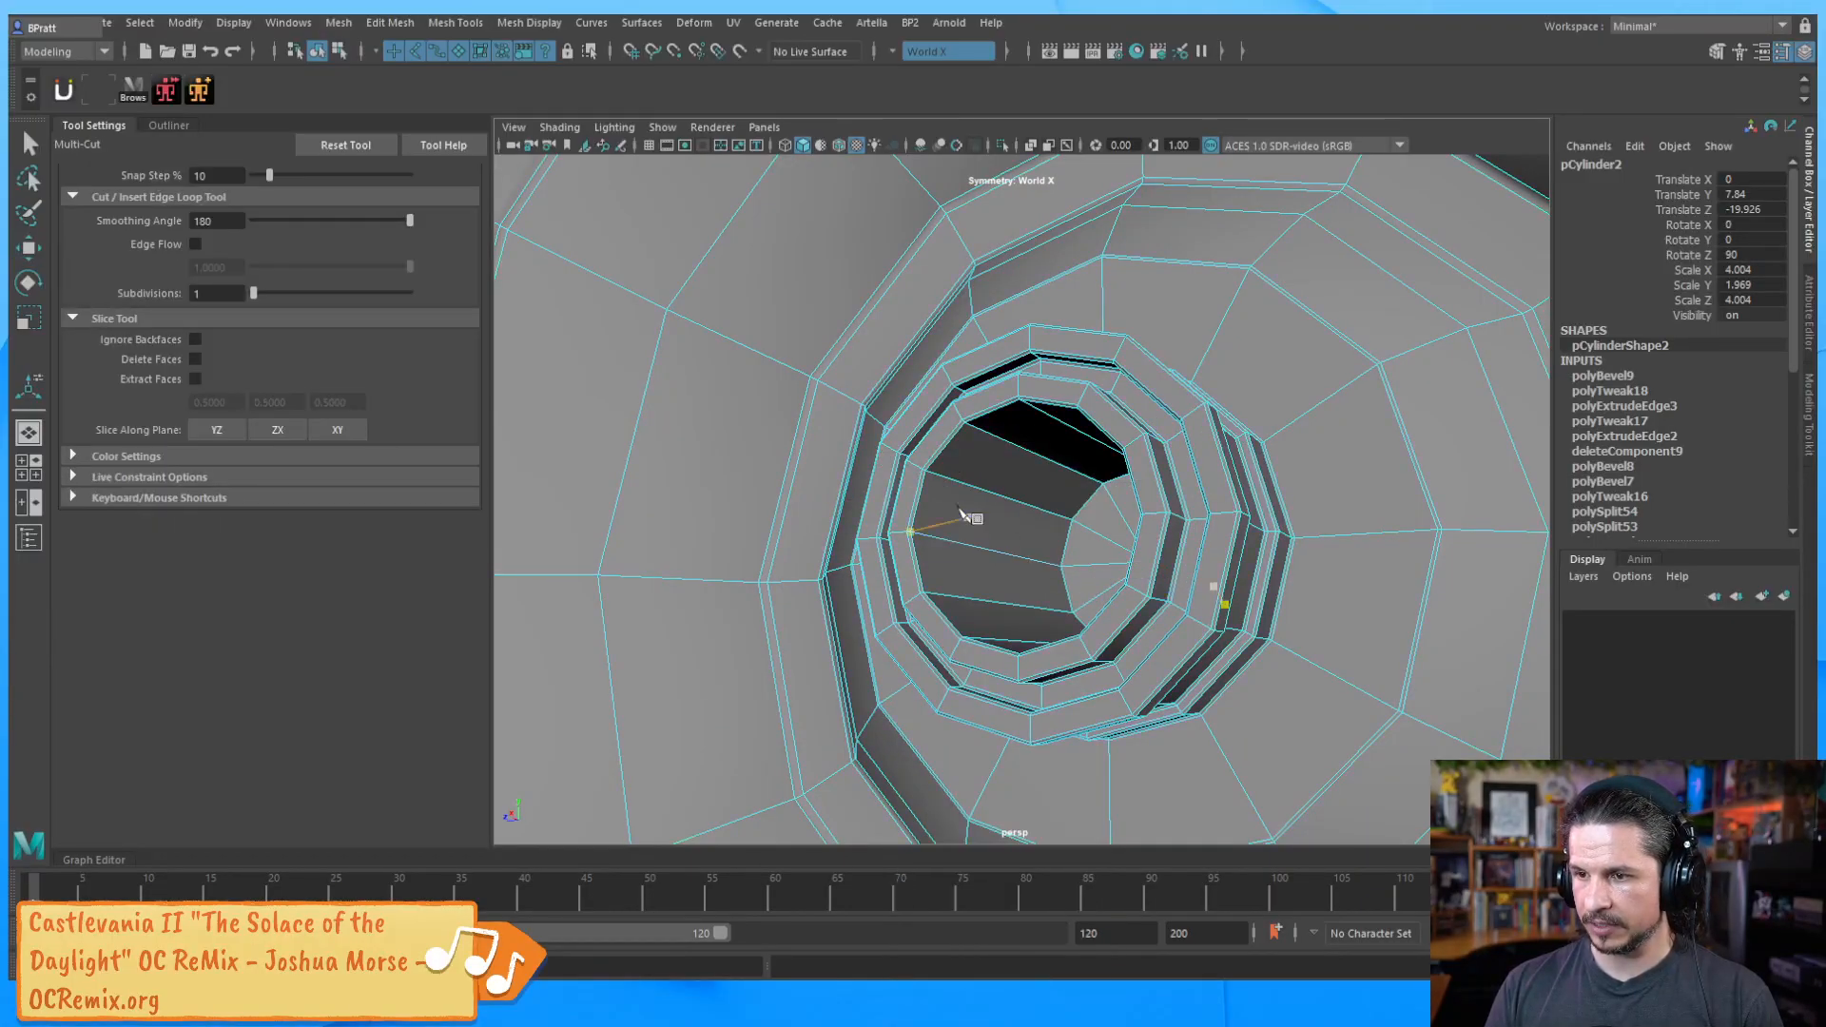
alt+drag(978, 522, 954, 485)
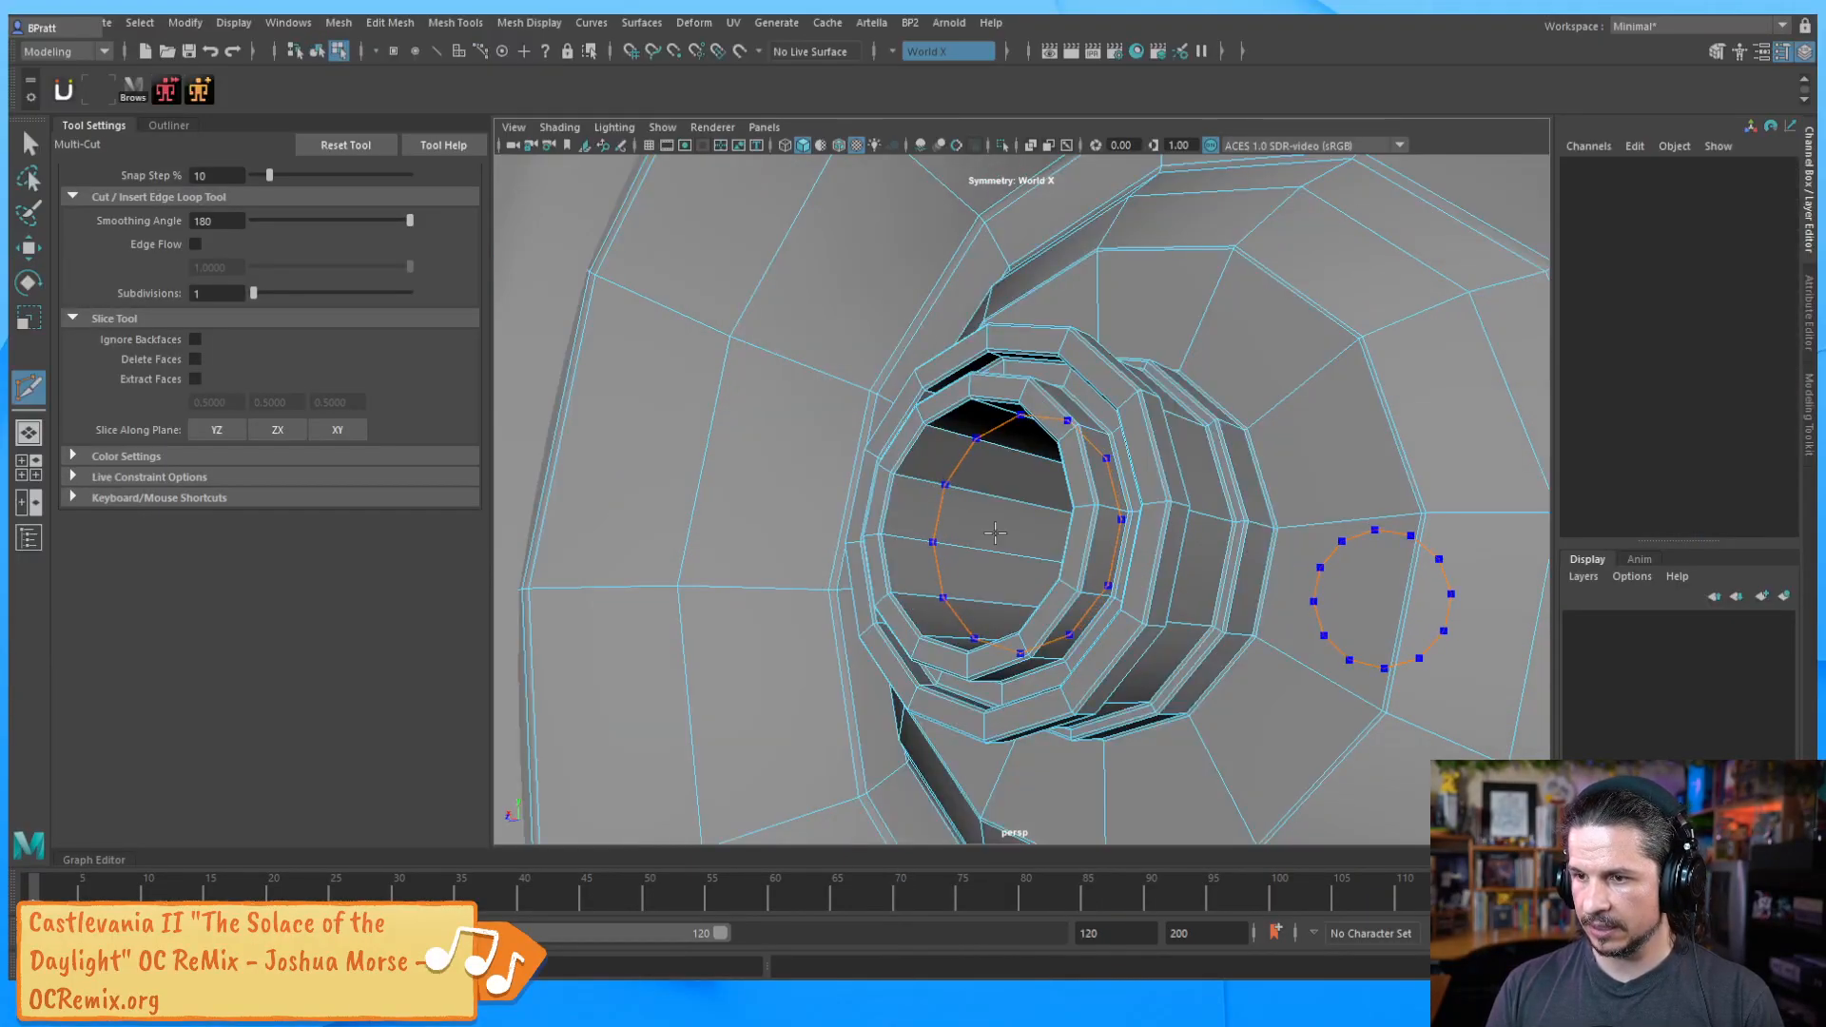
alt+drag(1046, 540, 1023, 511)
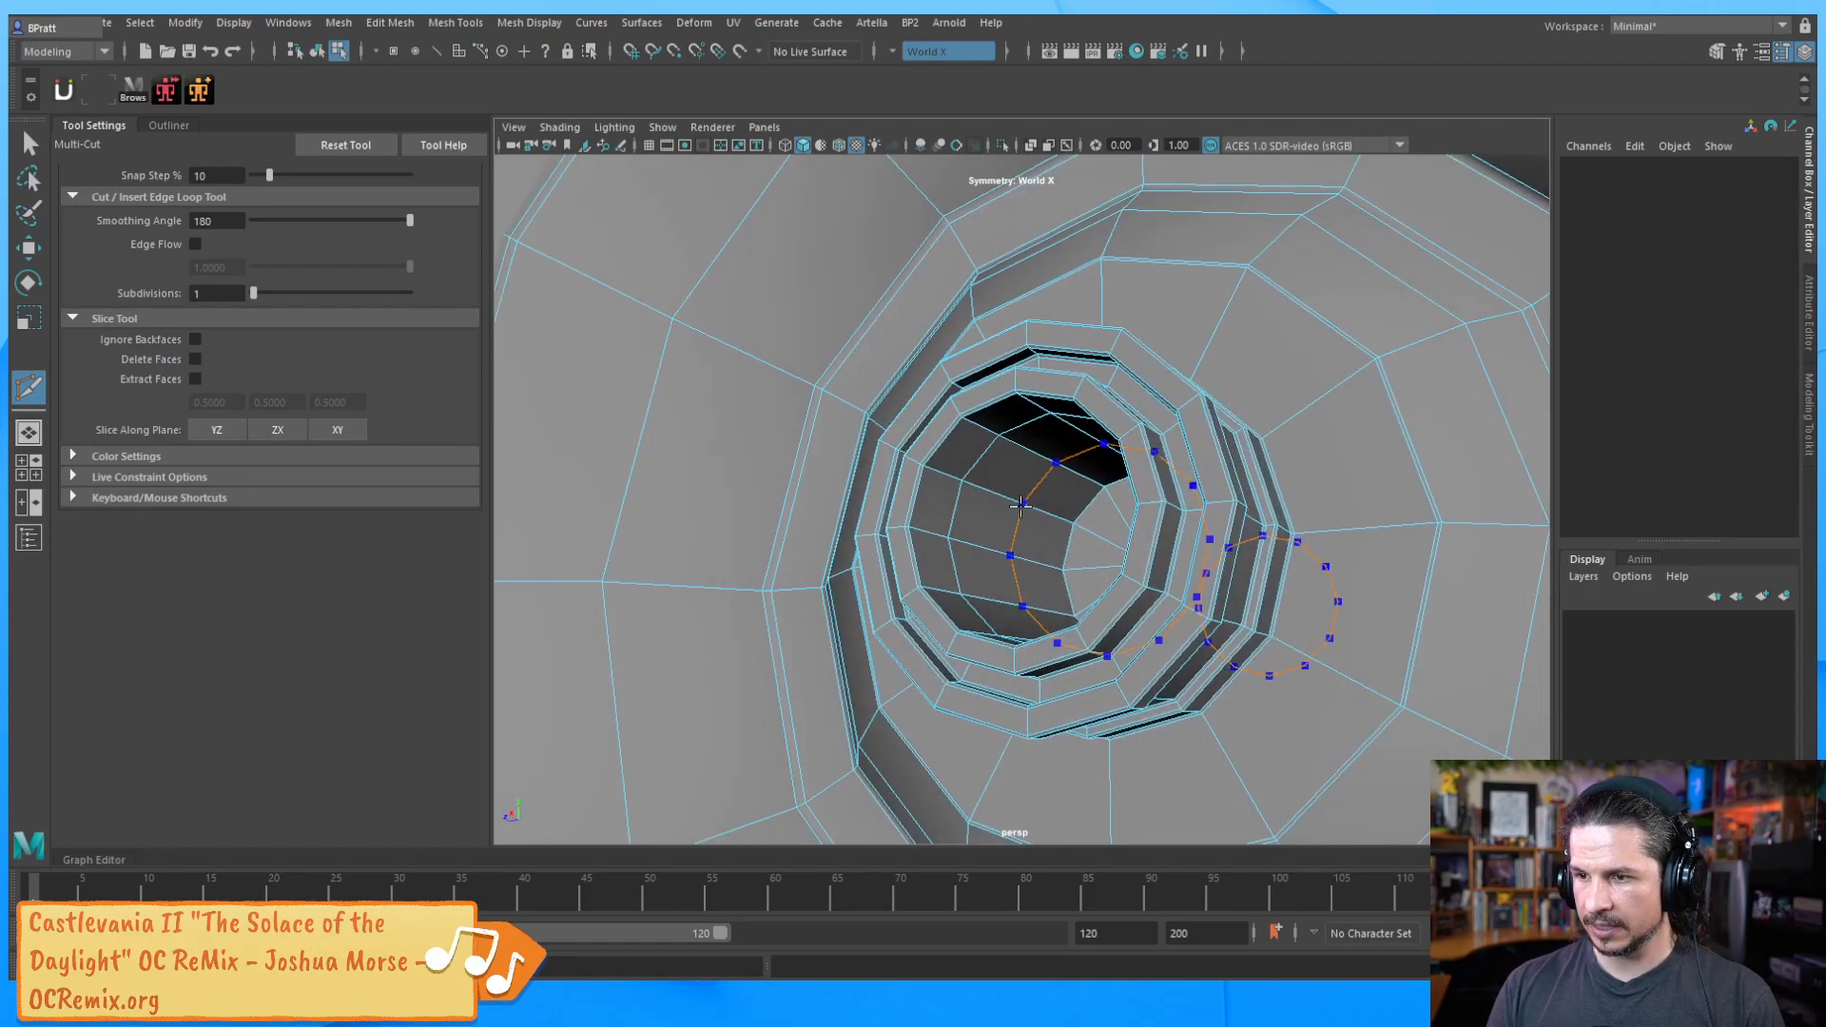
alt+drag(1210, 557, 1302, 447)
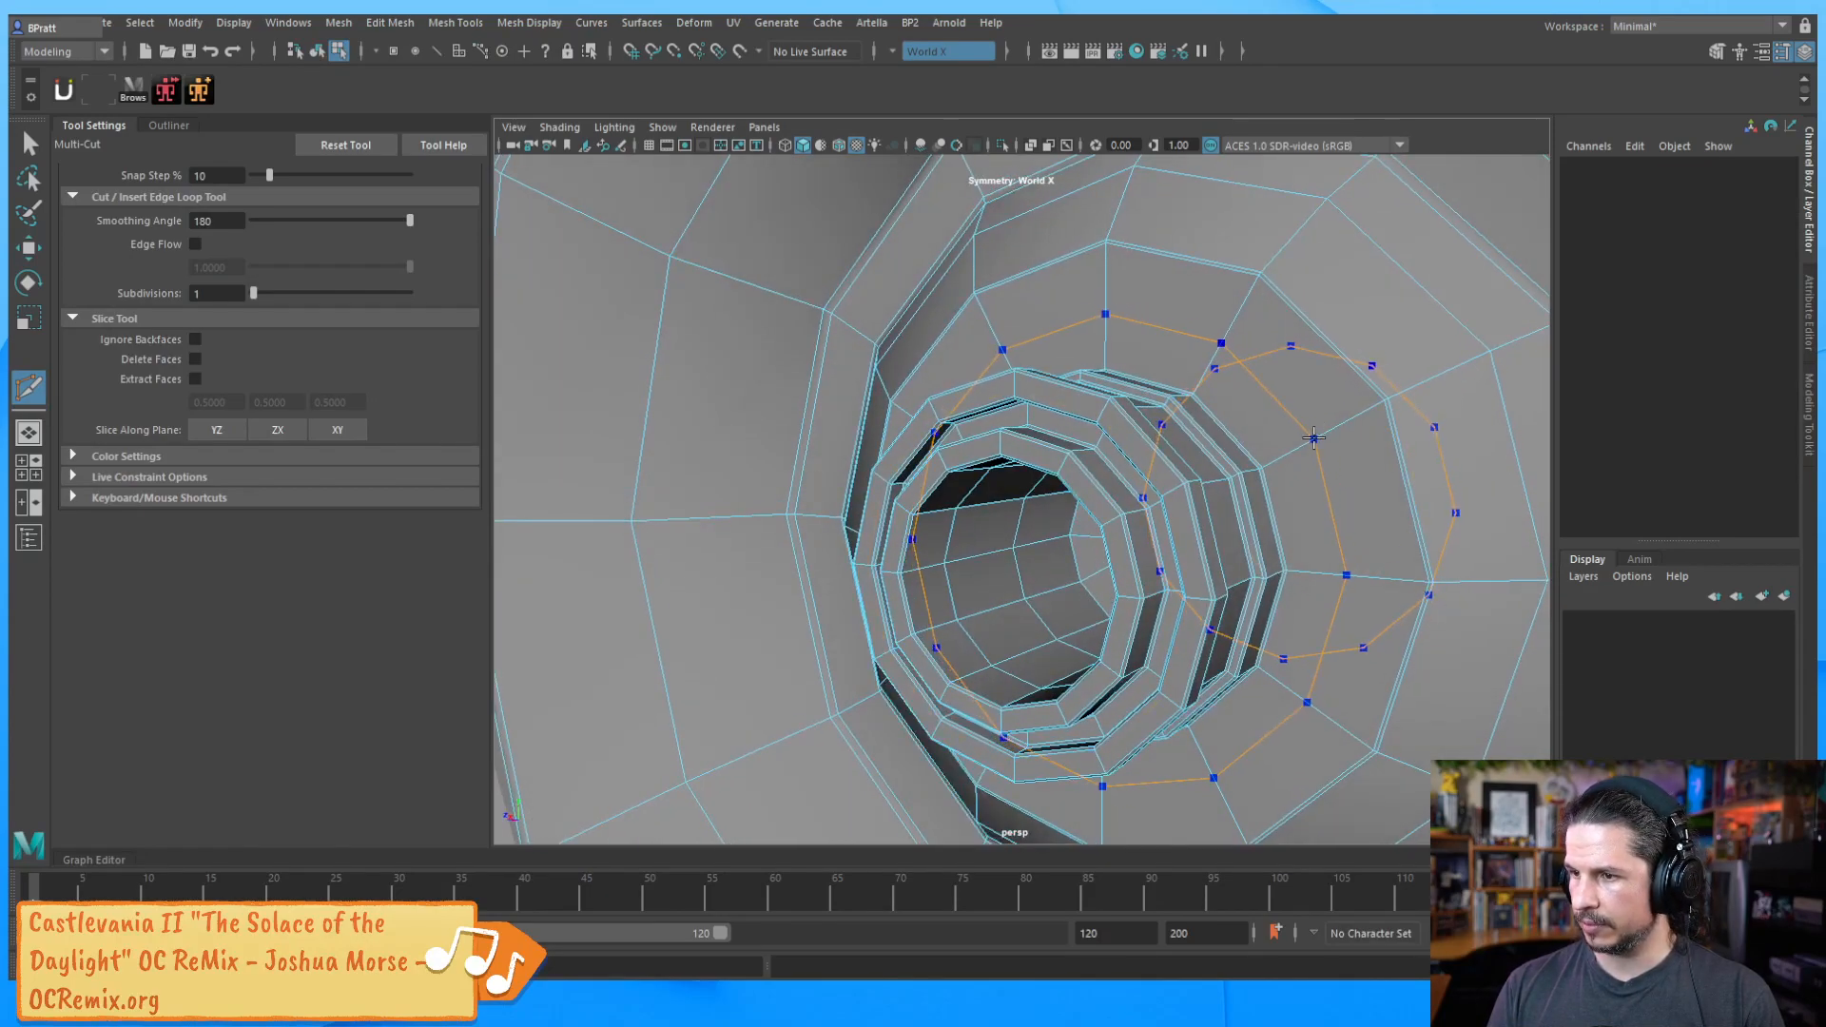
alt+drag(1332, 540, 966, 294)
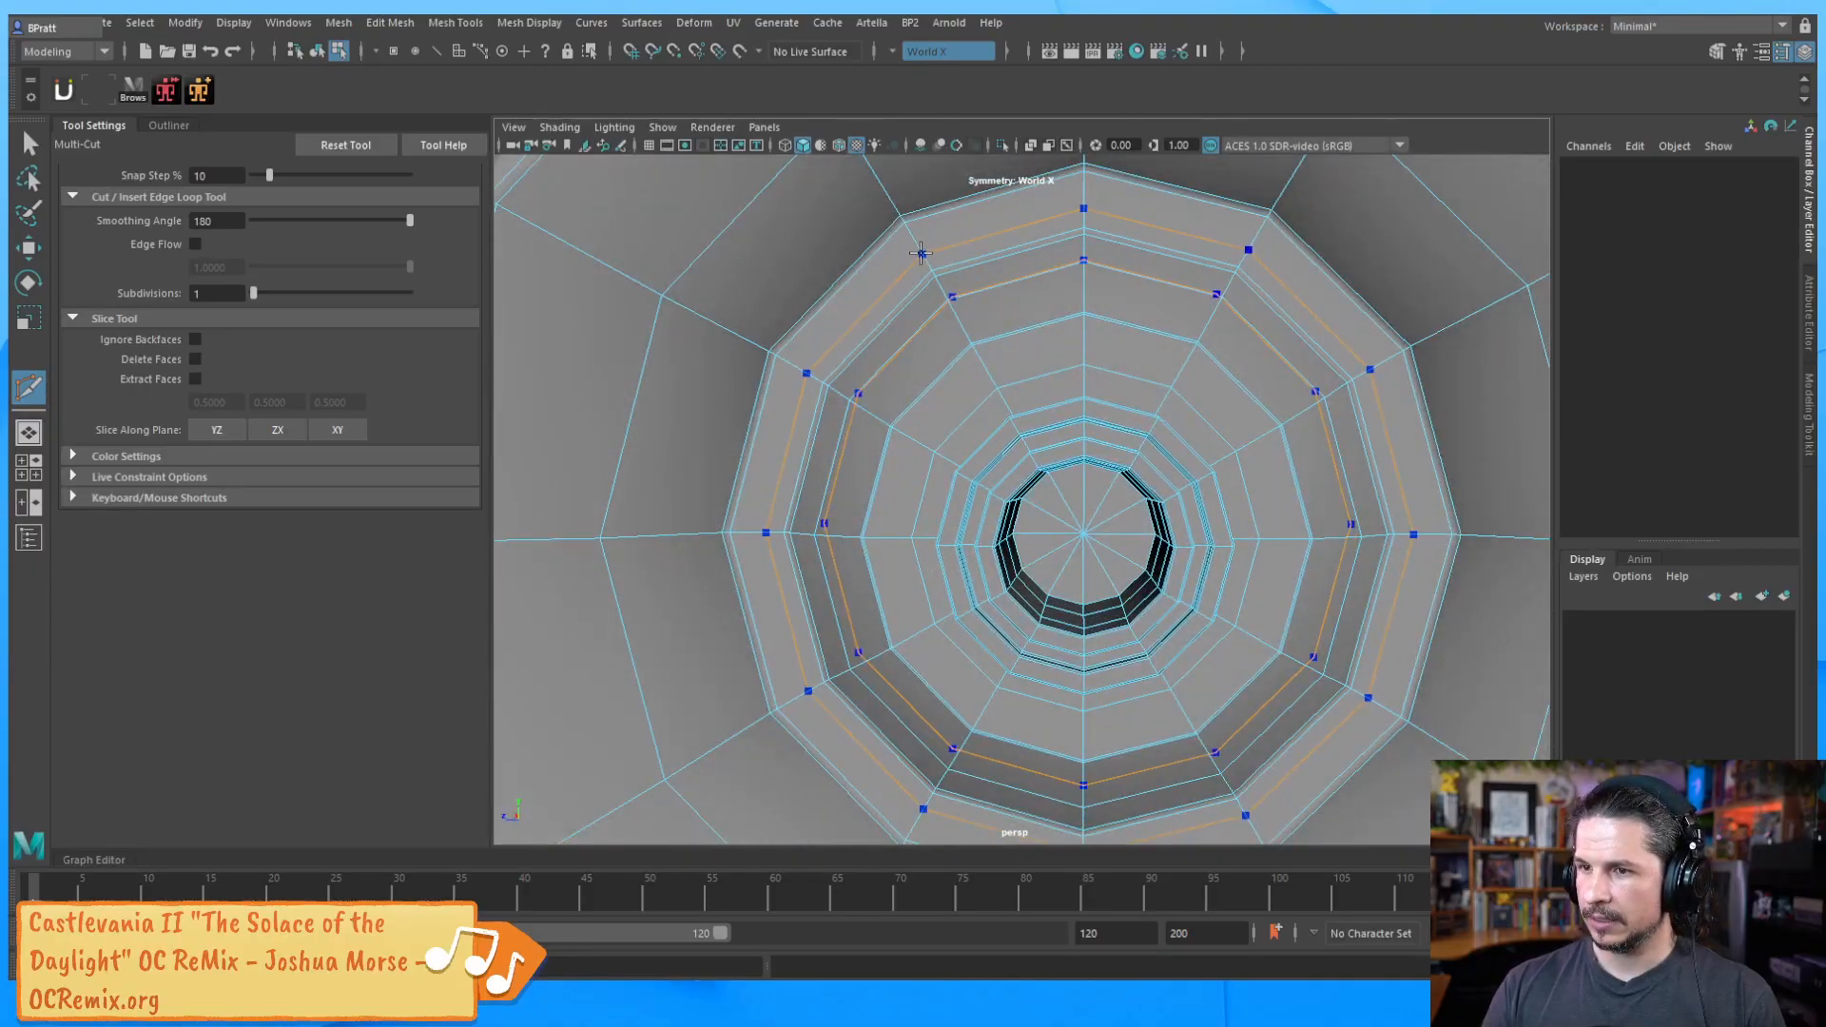
alt+drag(921, 473, 871, 352)
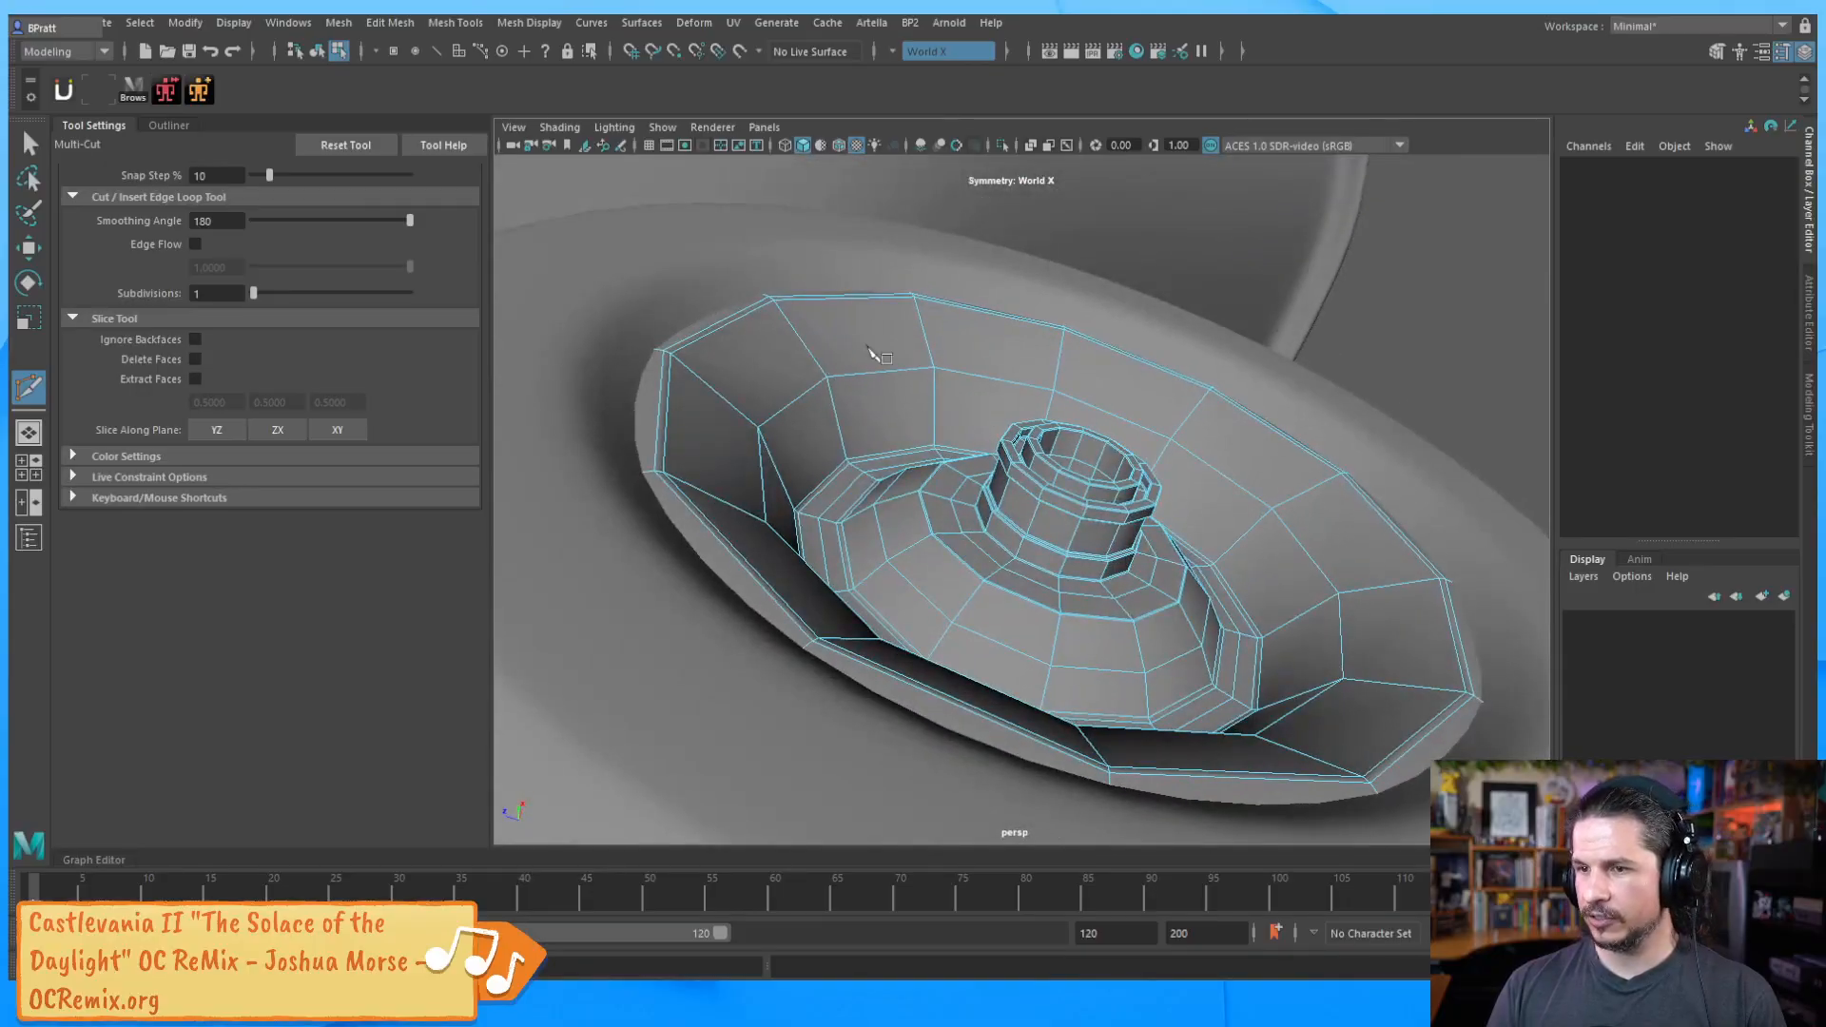
ctrl+click(798, 335)
Select the new edge loop in the rim's outer dish and move it slightly outward along X
key(w)
click(767, 357)
double_click(768, 359)
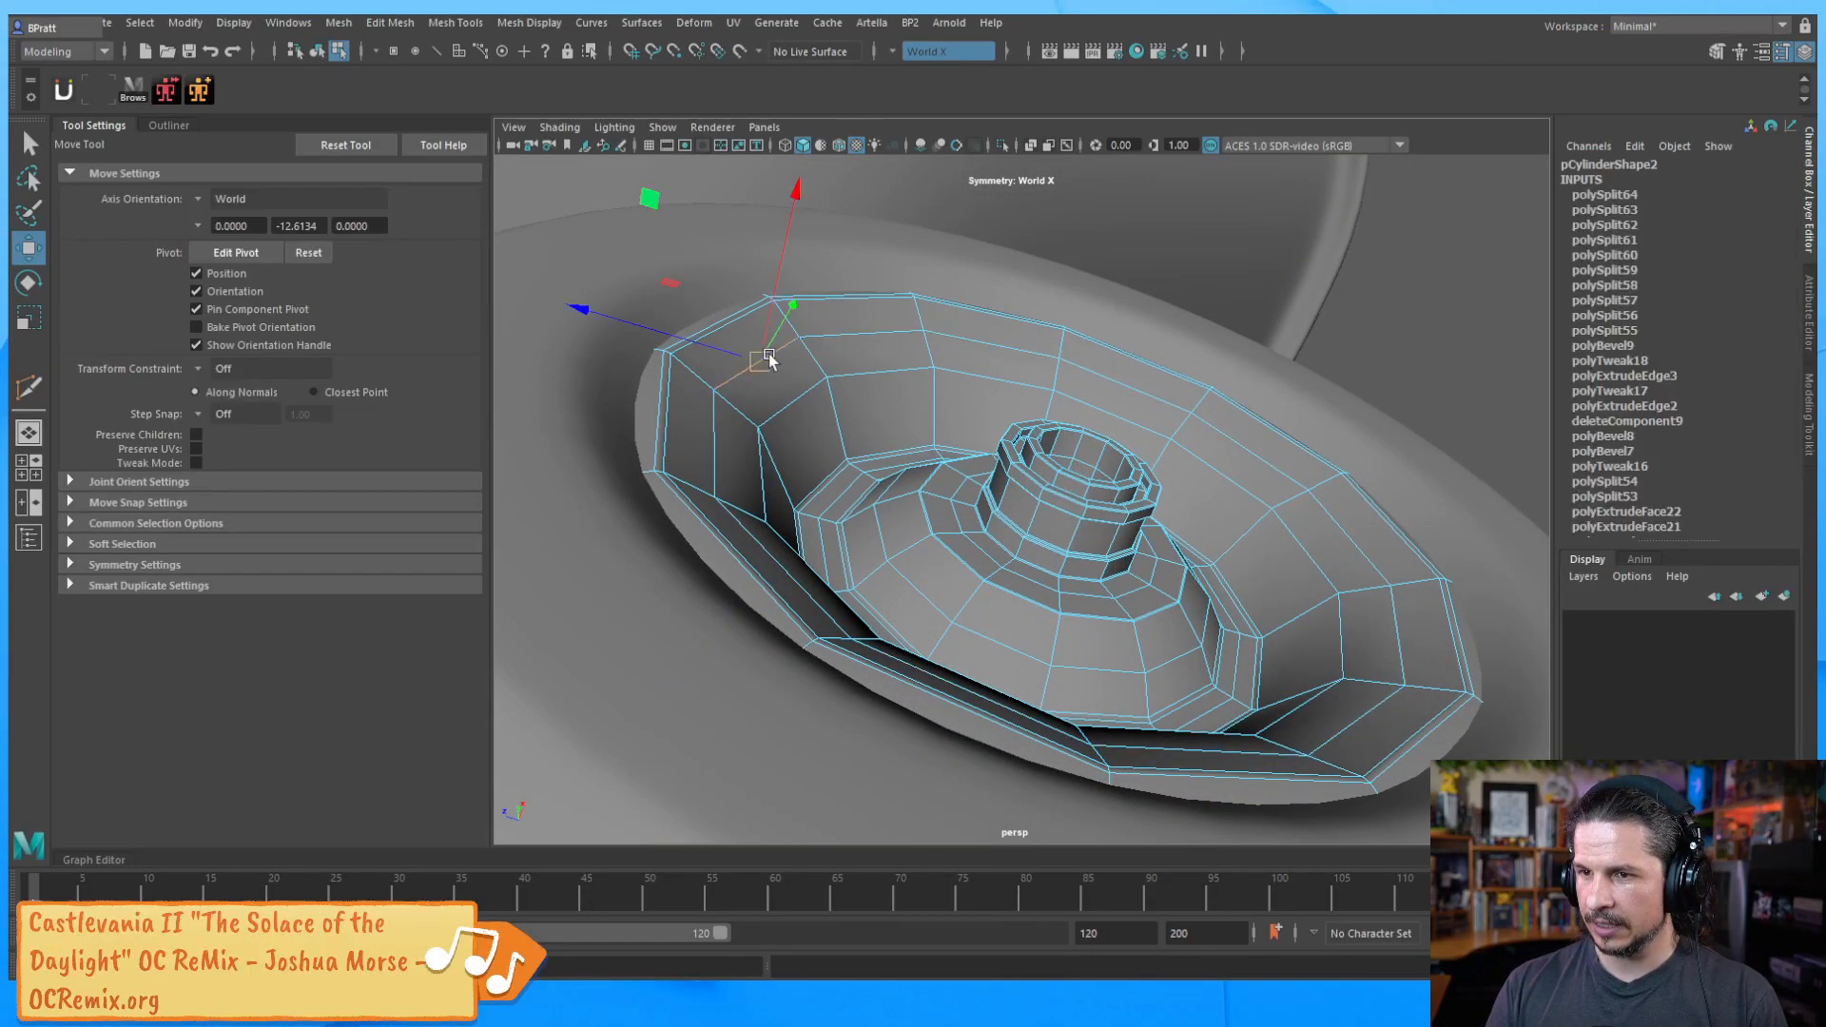
drag(1126, 335, 1128, 326)
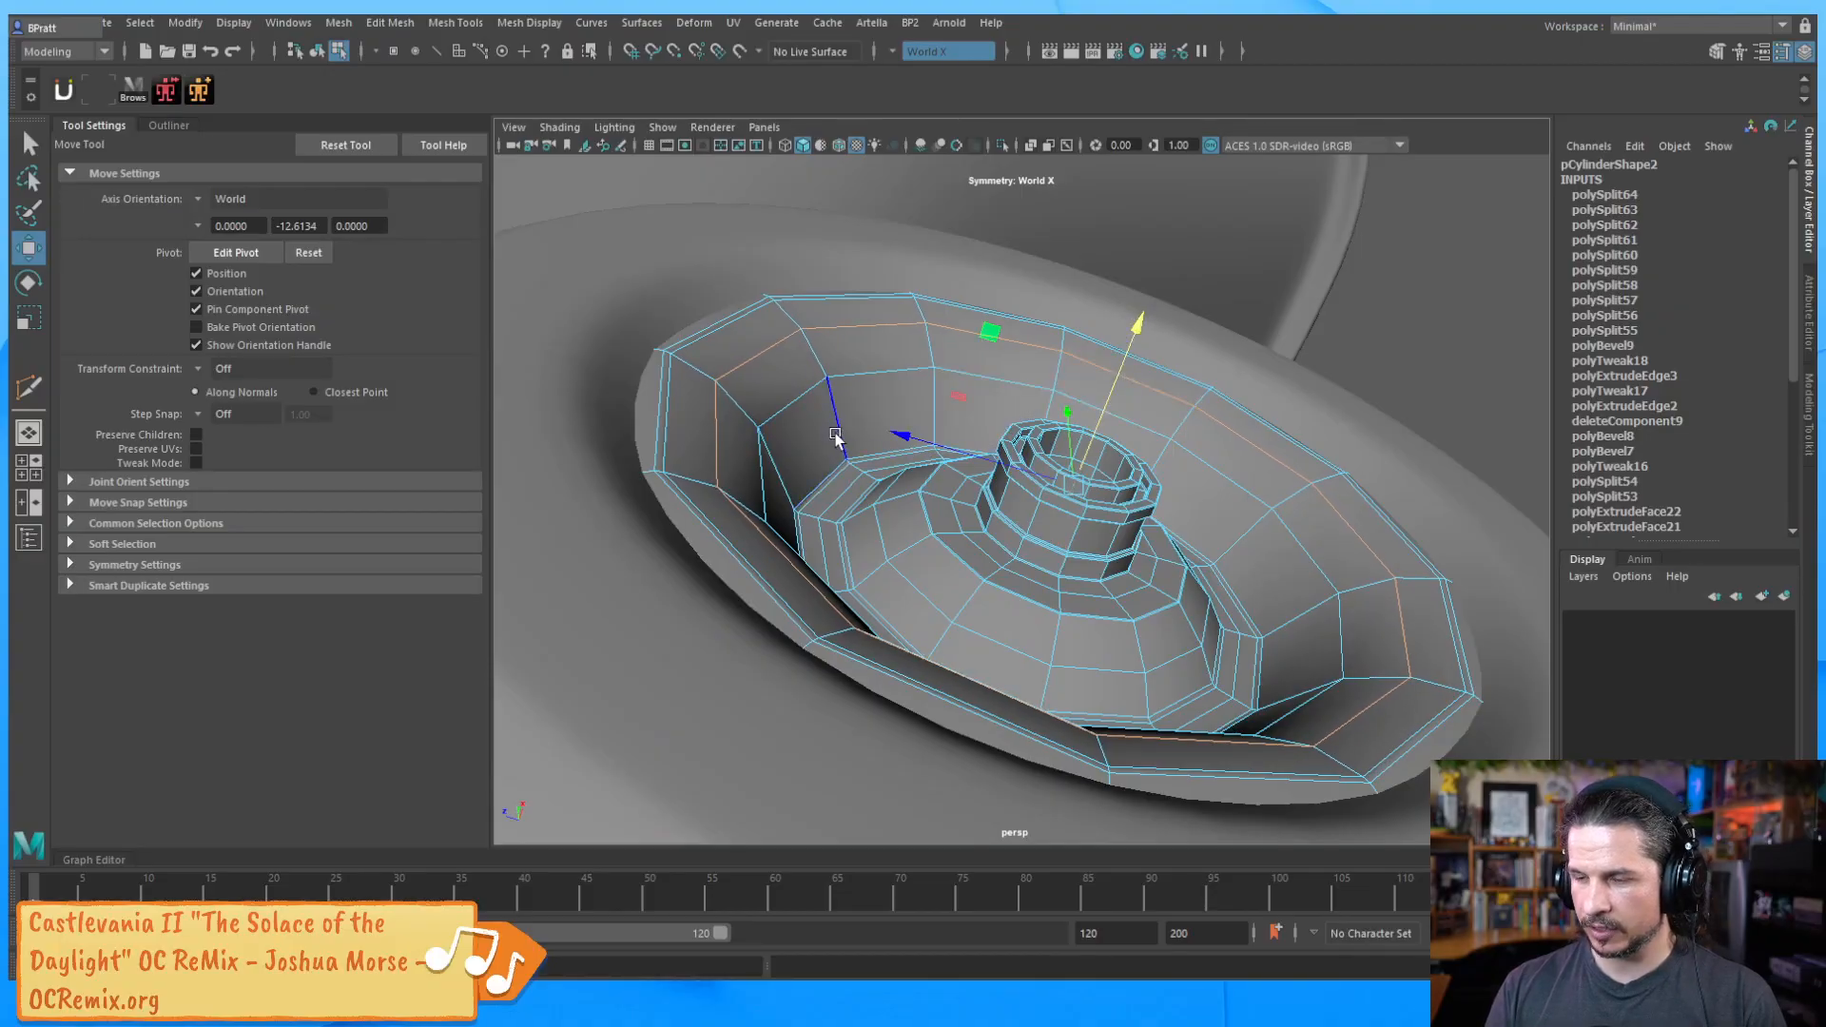
Insert another edge loop on the inner part of the rim's dish wall and scale it slightly
key(ctrl+shift+x)
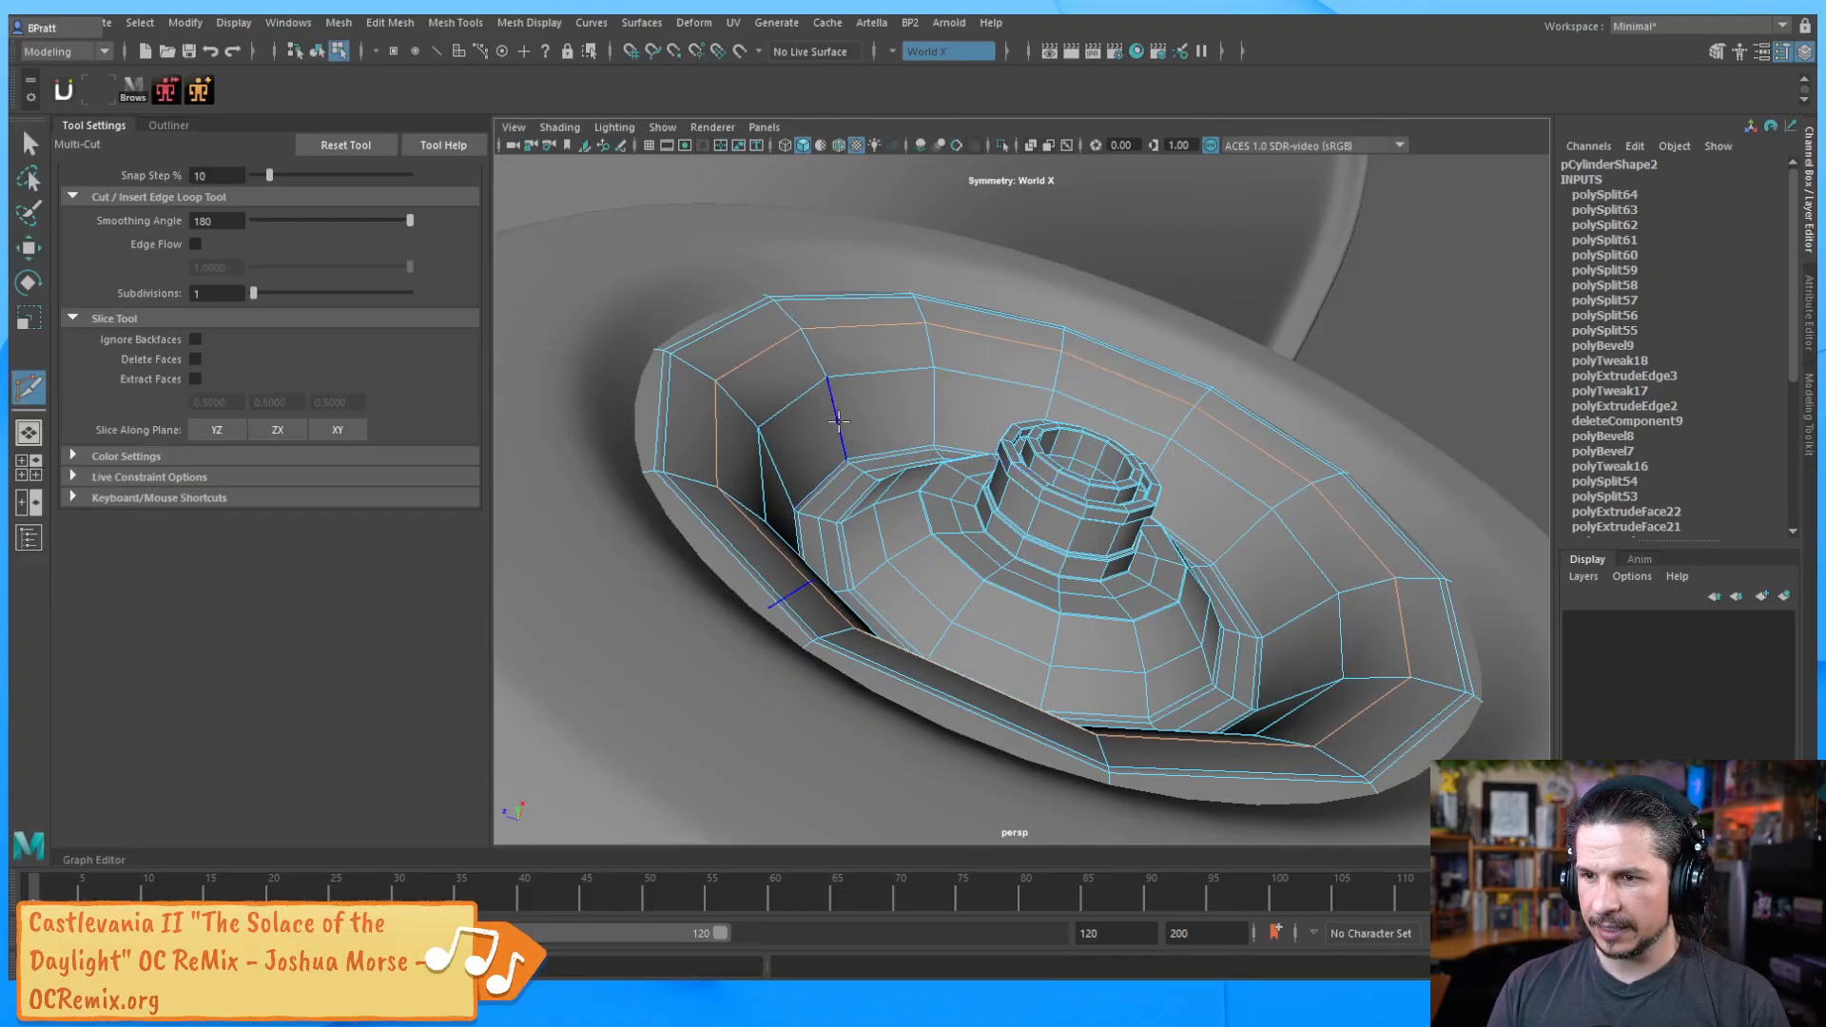
ctrl+click(878, 435)
key(w)
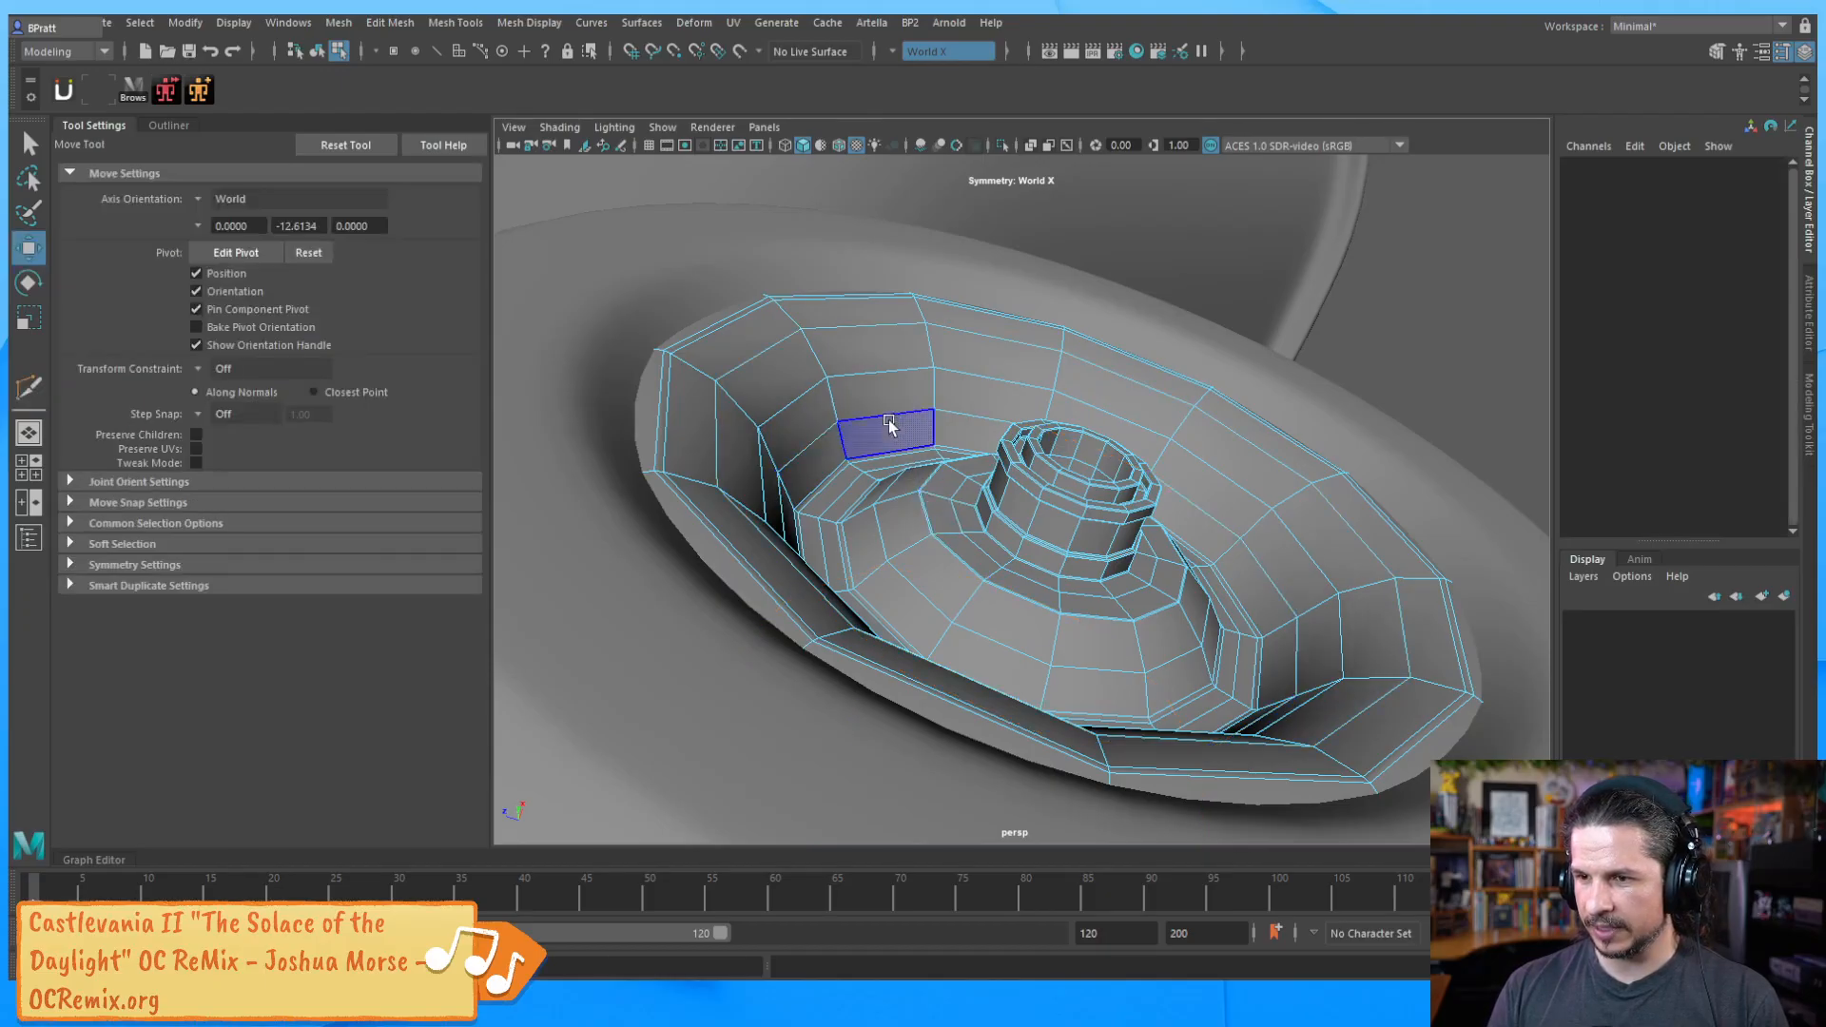
key(r)
drag(1046, 547, 1065, 538)
alt+drag(1065, 537, 1168, 568)
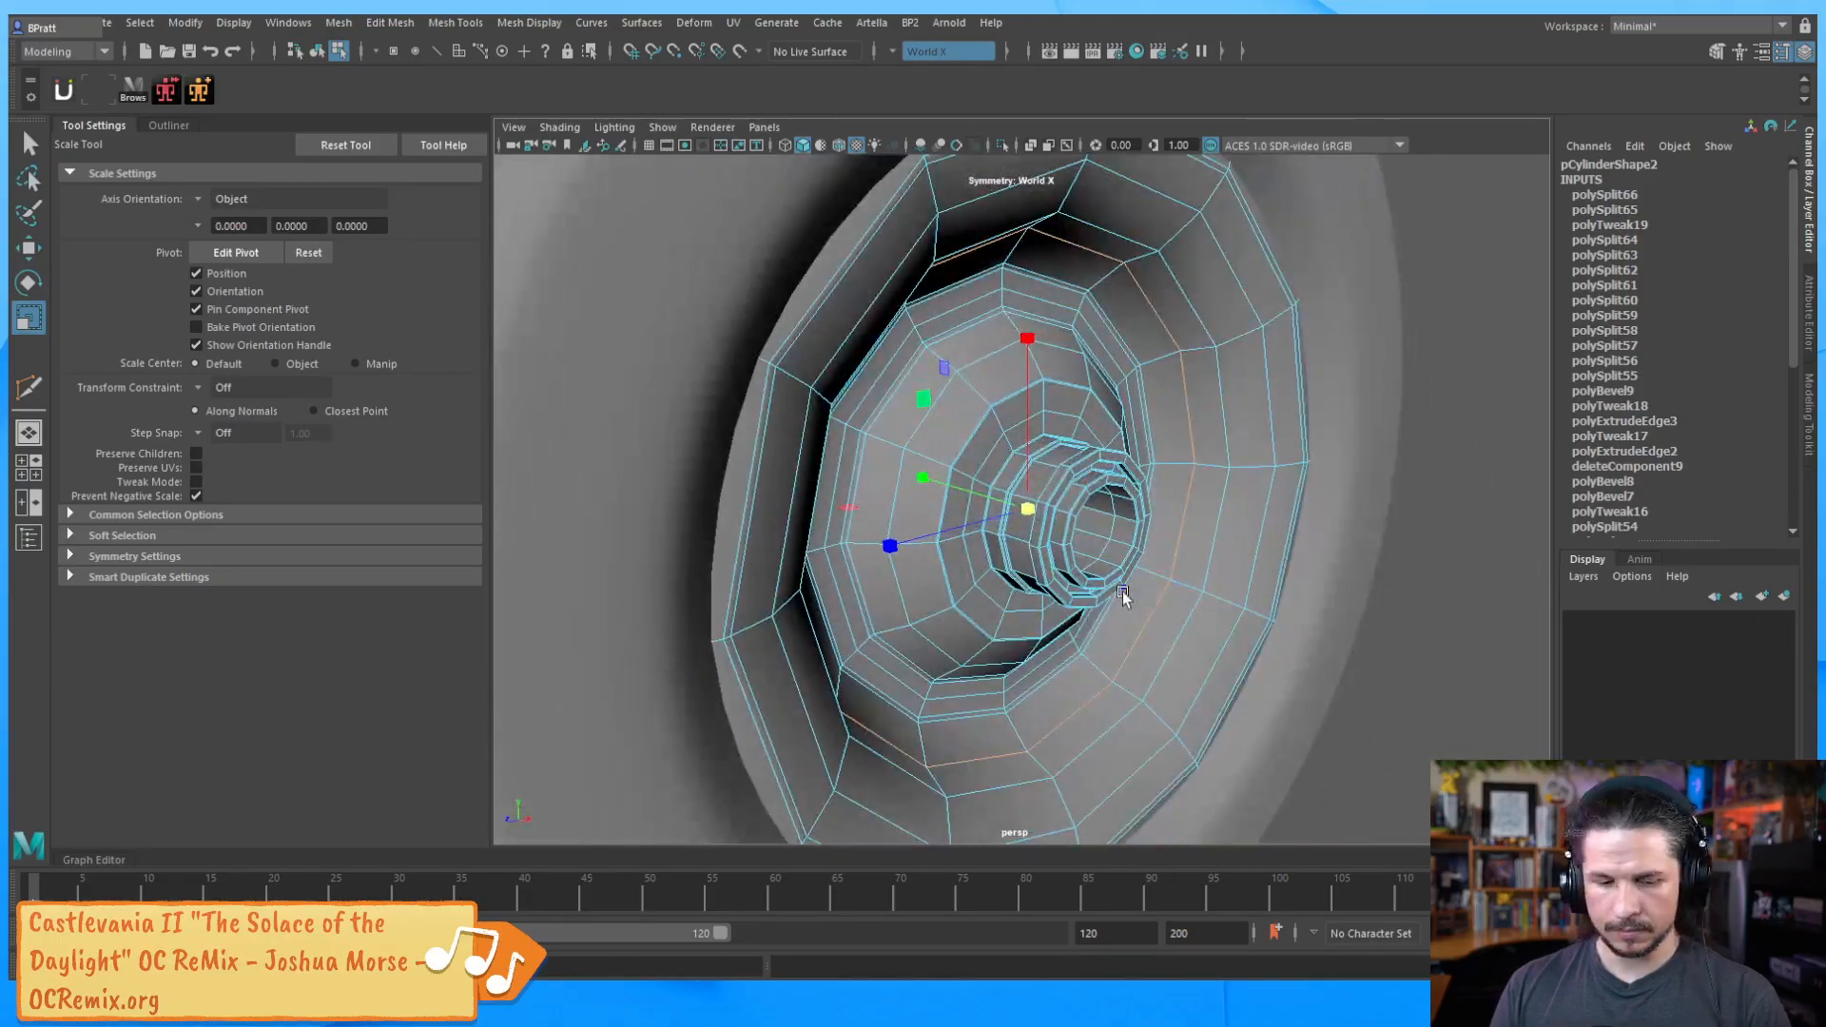
Display the rim smoothed and check the whole wheel from several angles
key(F8)
key(f)
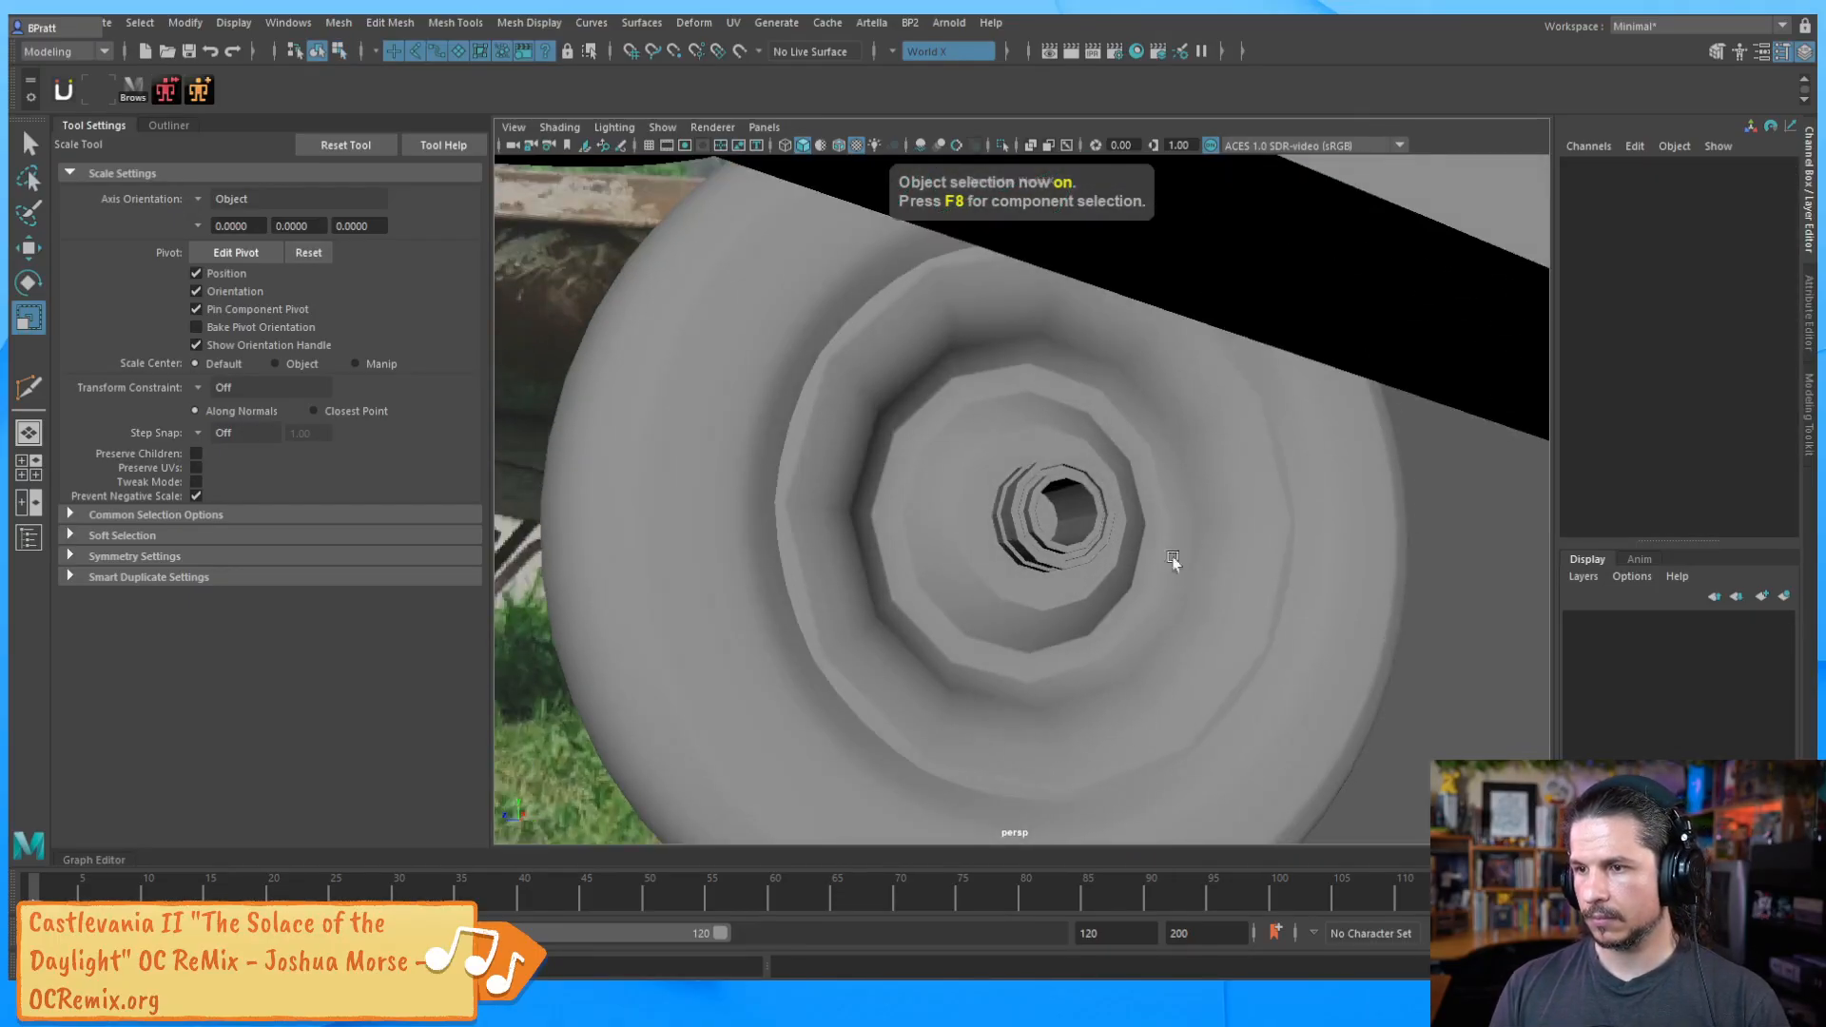
key(3)
alt+drag(1258, 560, 1176, 597)
alt+drag(1320, 628, 1196, 442)
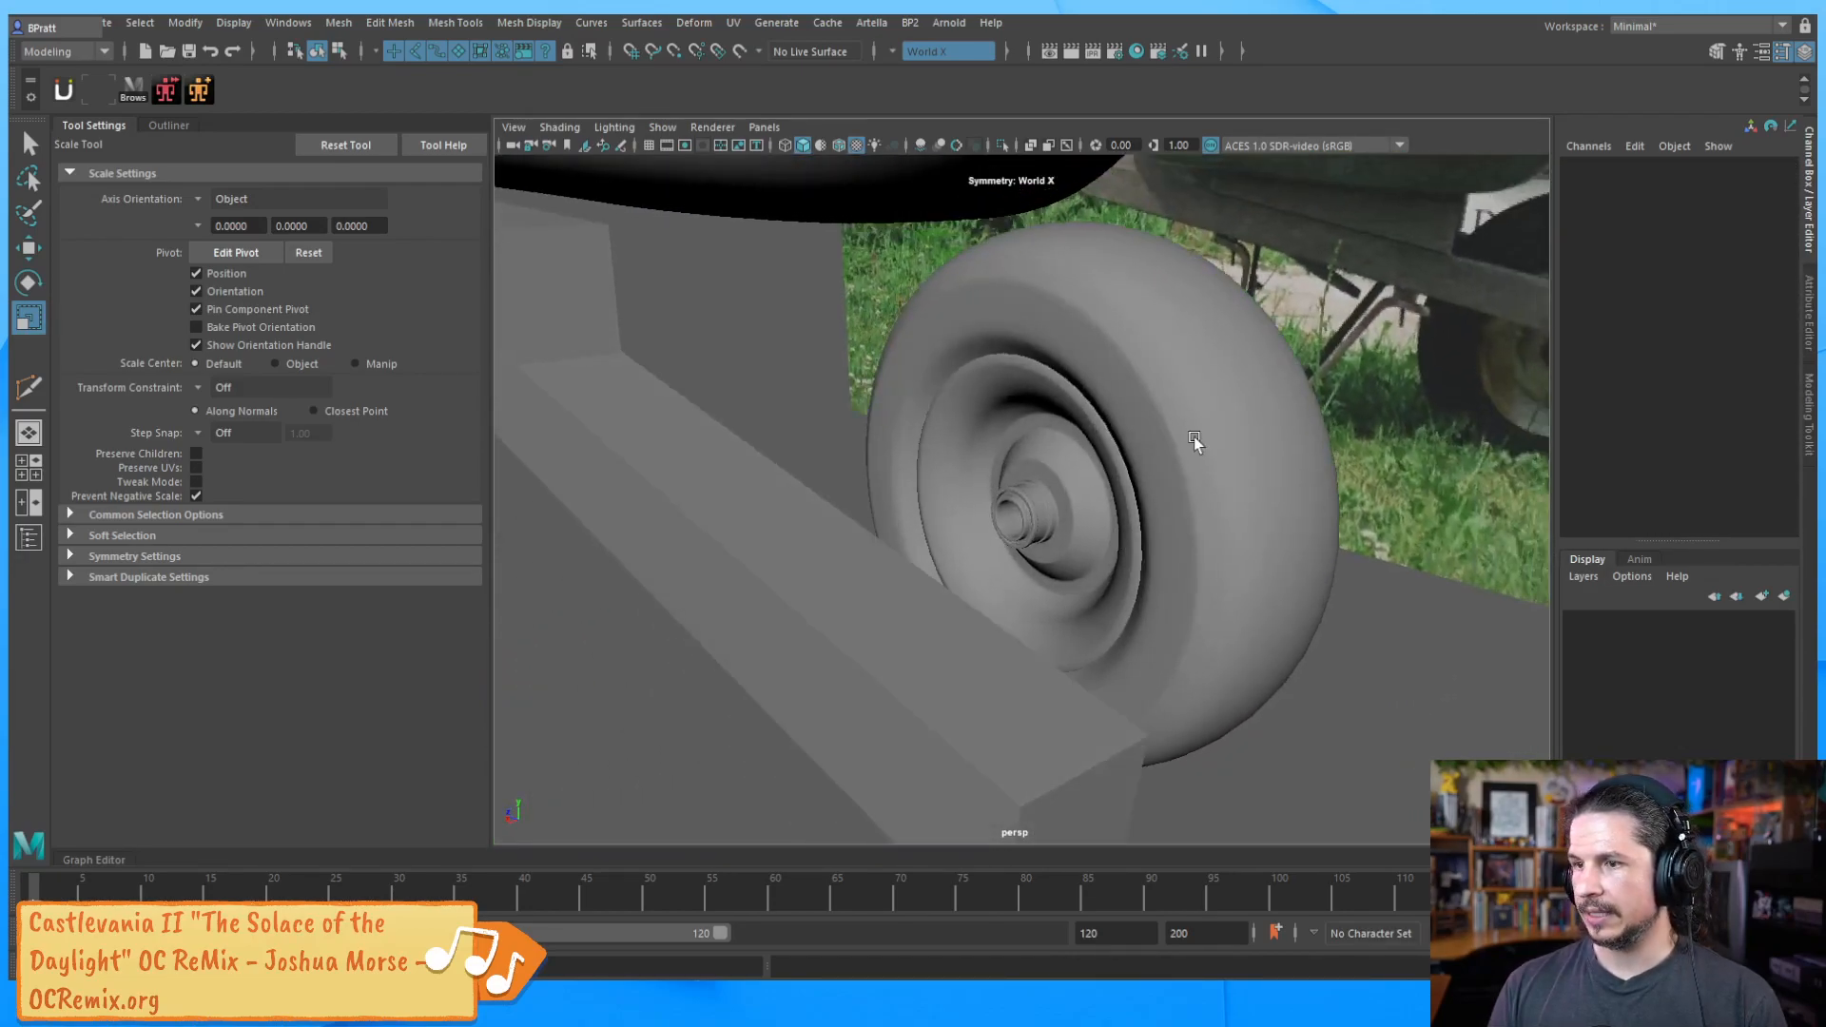
alt+drag(1175, 526, 1115, 423)
Insert an edge loop around the unsmoothed tyre's sidewall and move it slightly outward along X
click(1153, 530)
key(1)
scroll(1154, 522, up, 5)
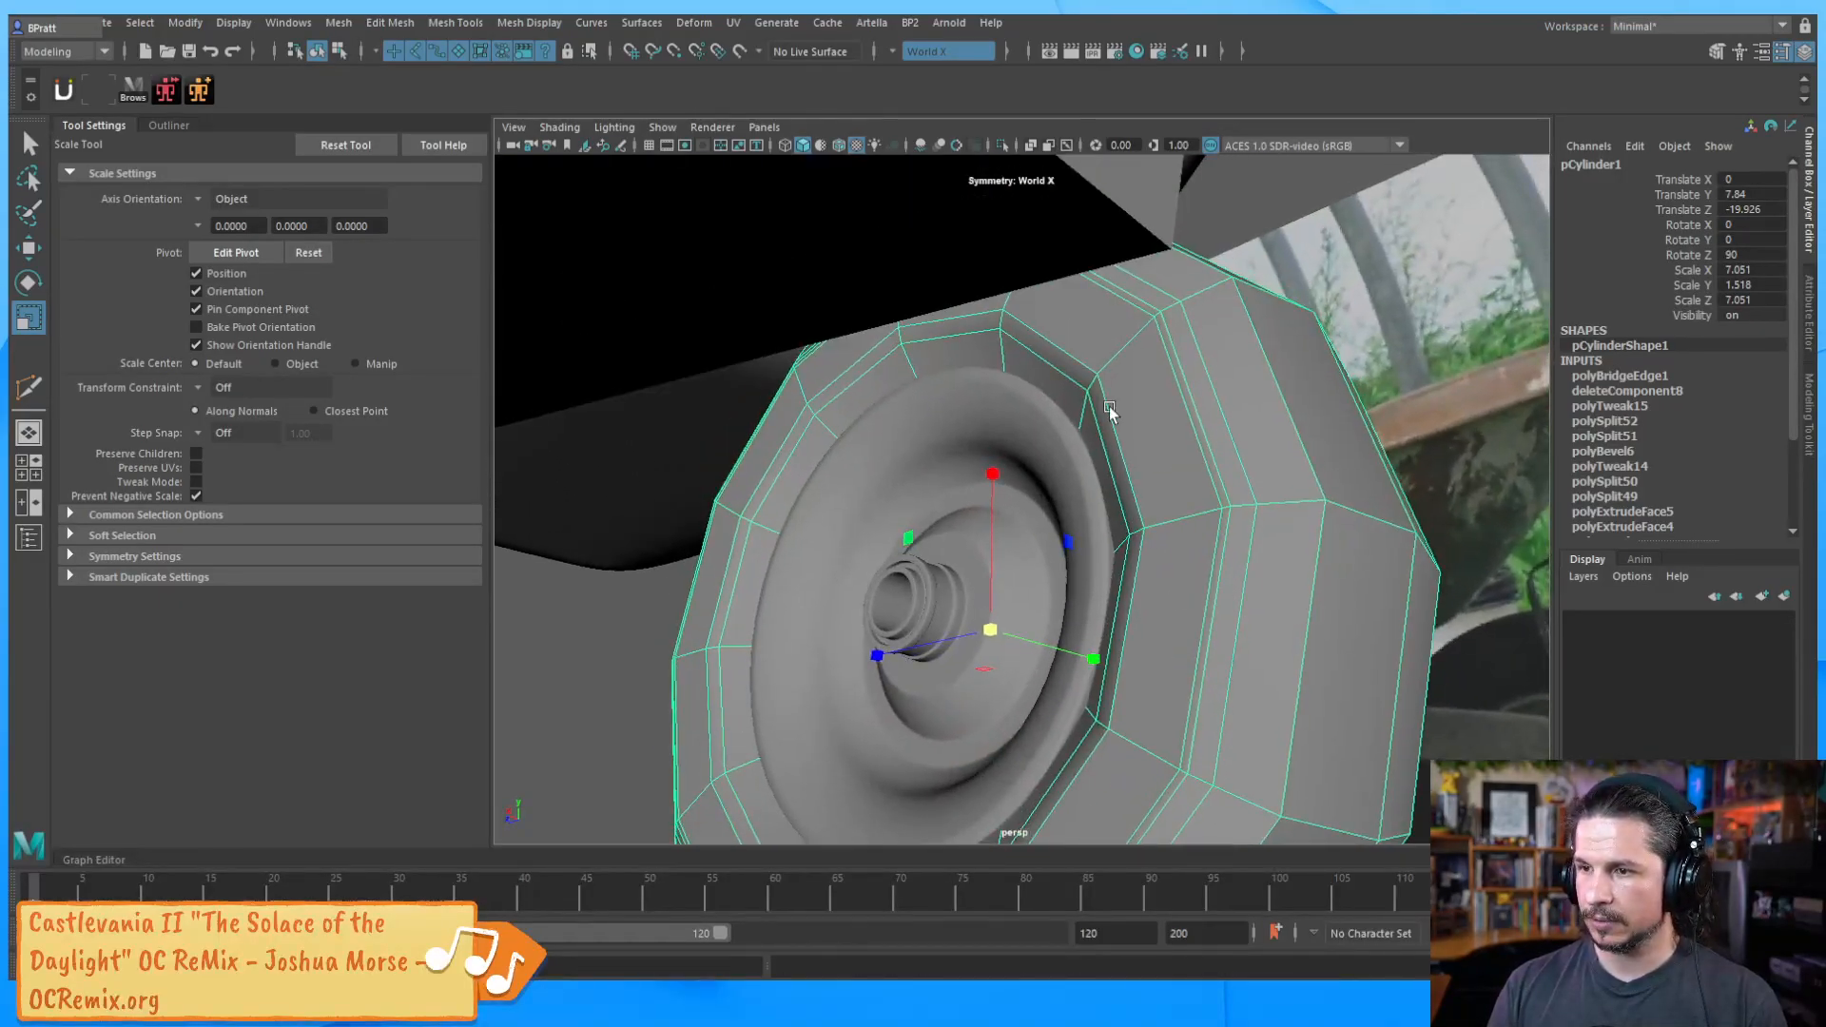
key(ctrl+shift+x)
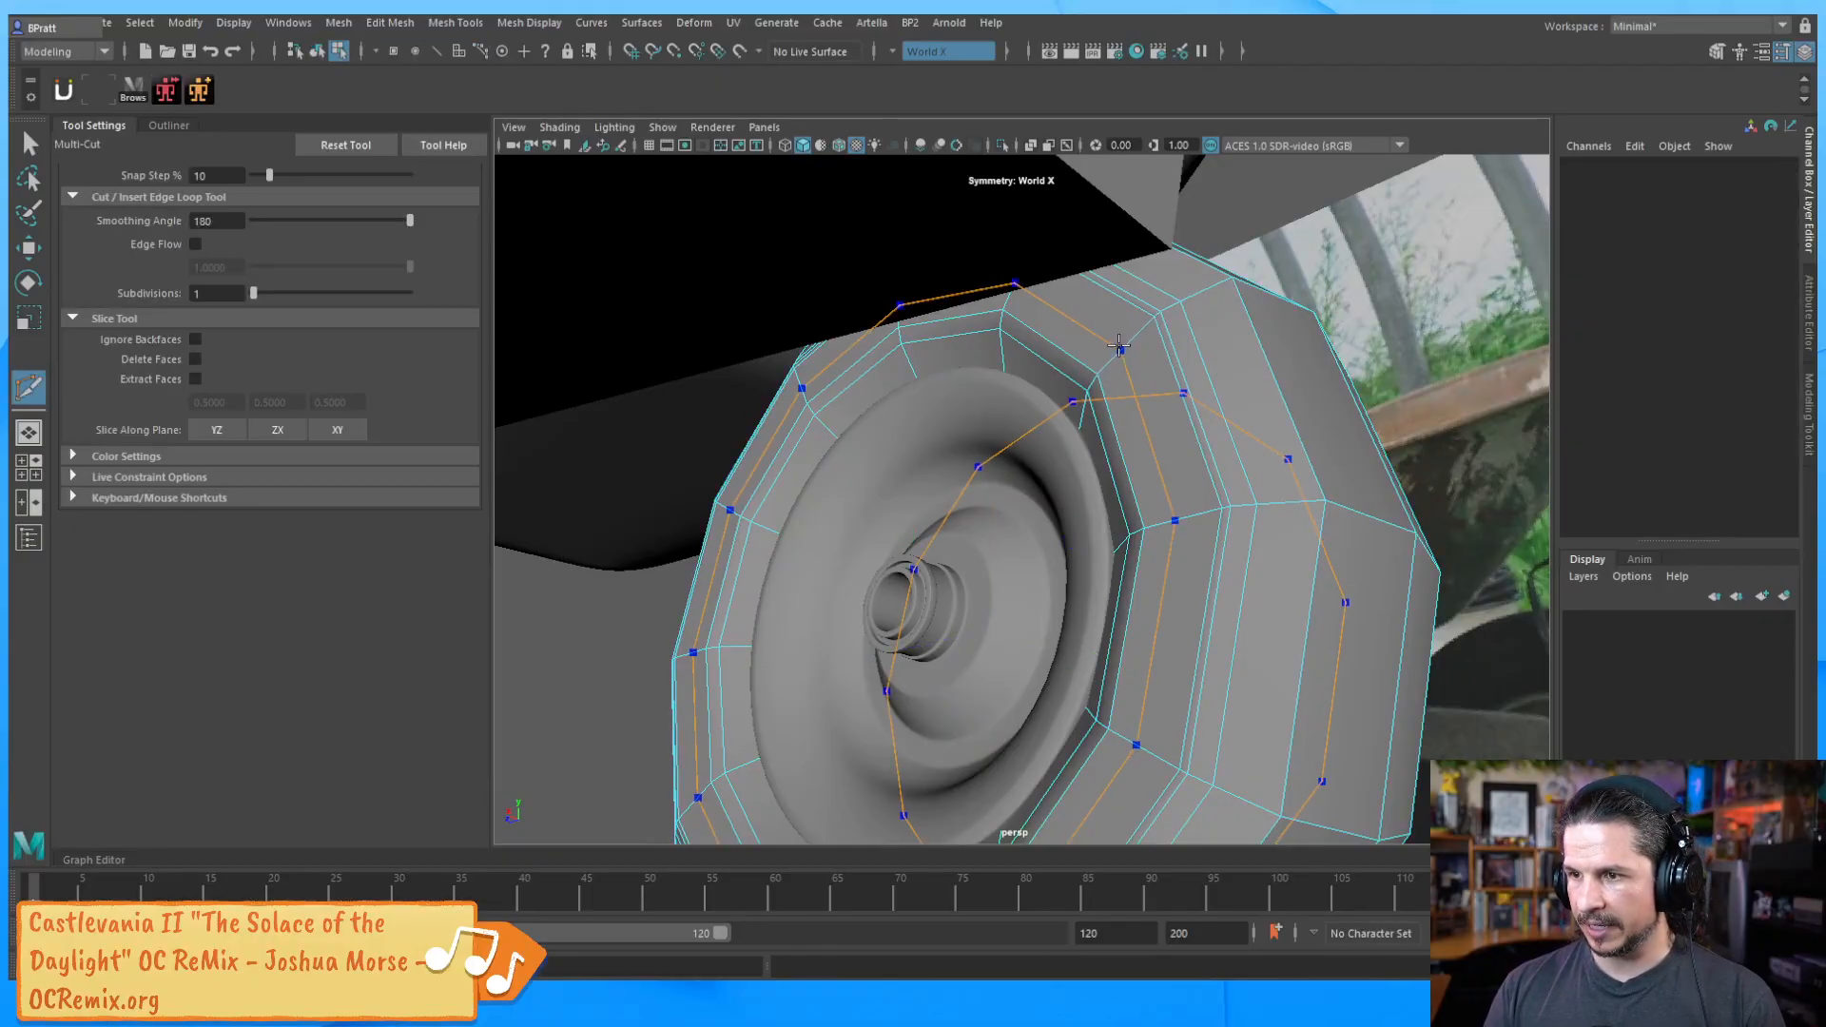
alt+drag(1122, 439, 1047, 412)
key(w)
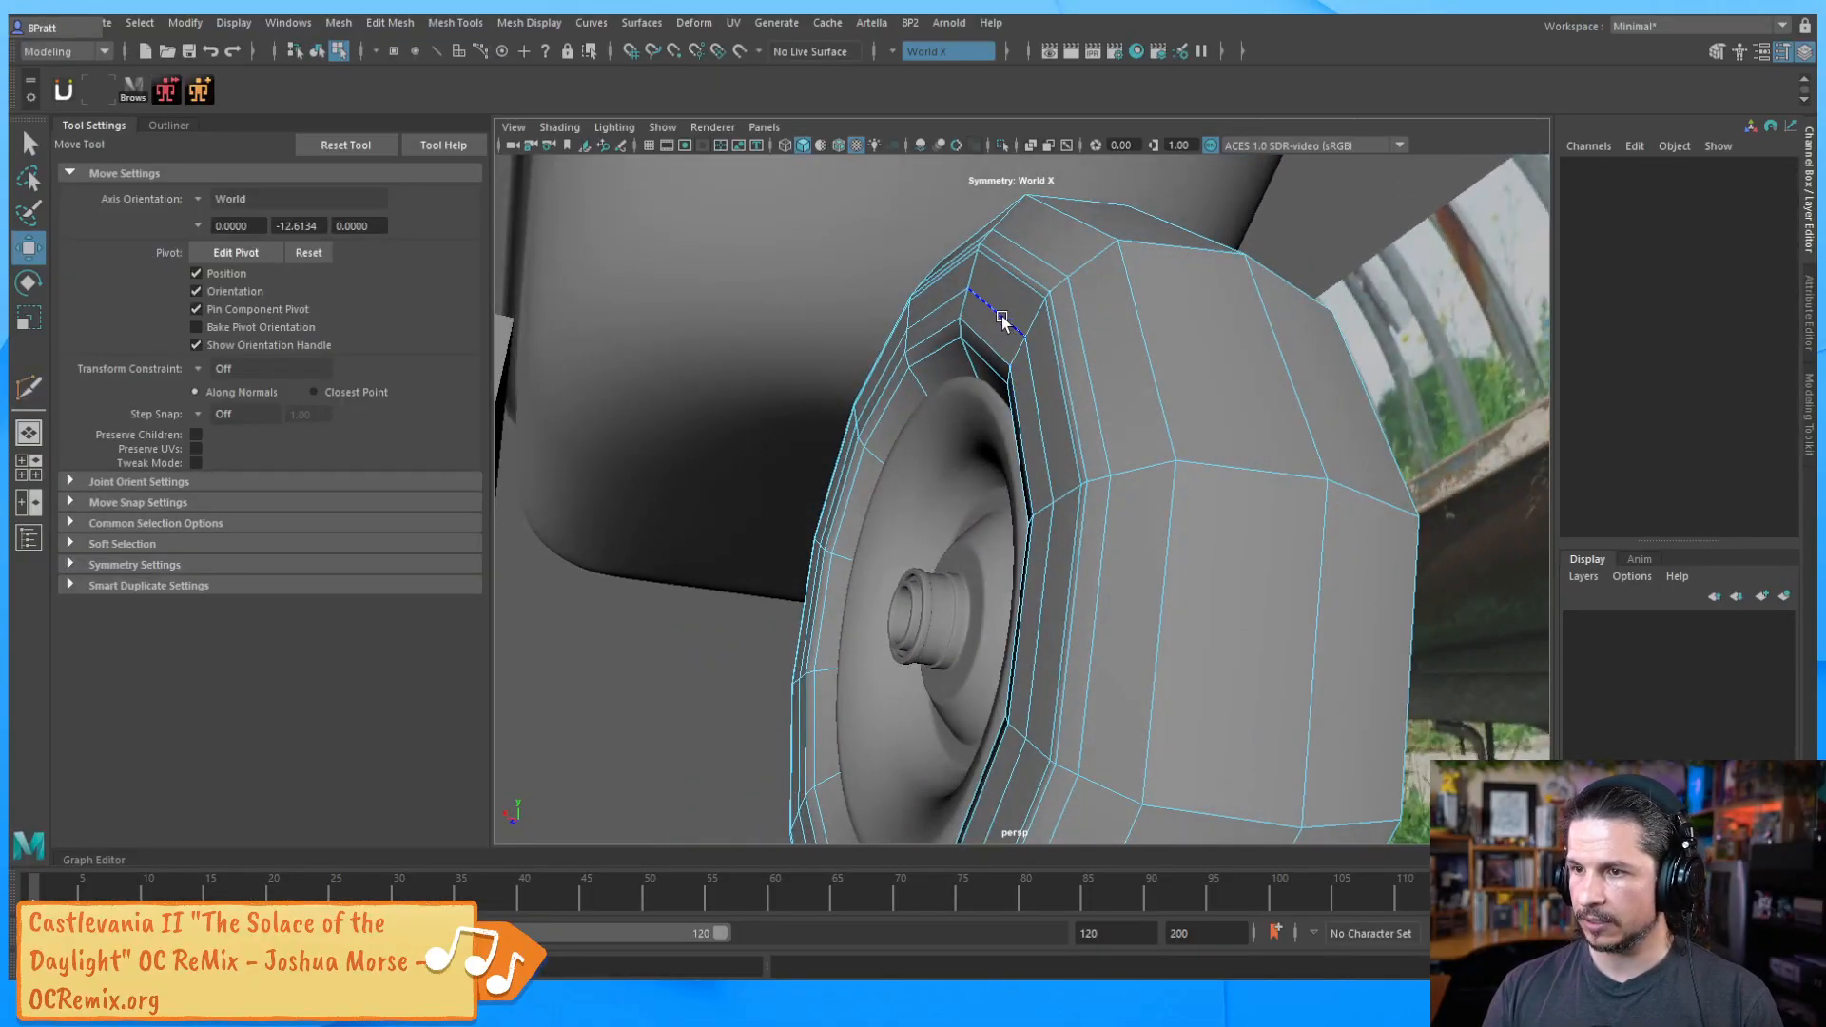
alt+drag(1002, 326, 813, 533)
drag(755, 611, 746, 618)
alt+drag(828, 537, 1024, 445)
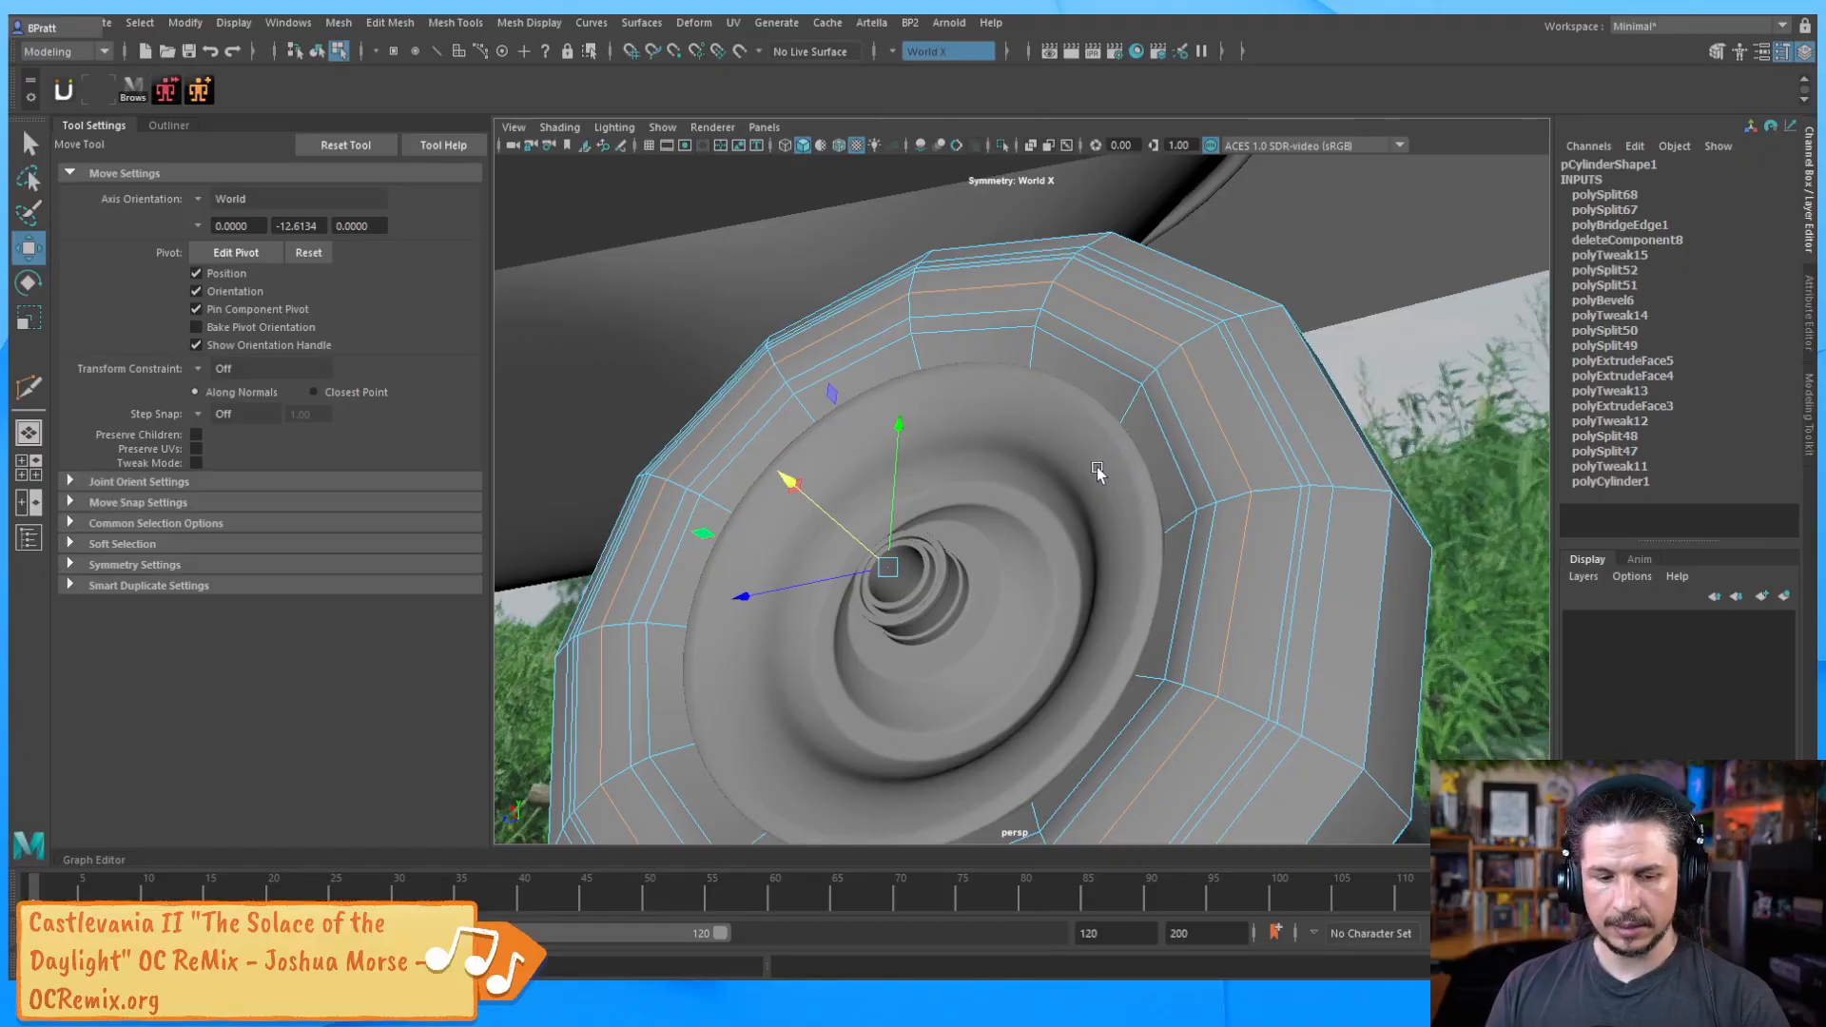
Isolate the tyre, insert an edge loop on its inner sidewall near the opening, and move it outward along X
key(F8)
click(1002, 147)
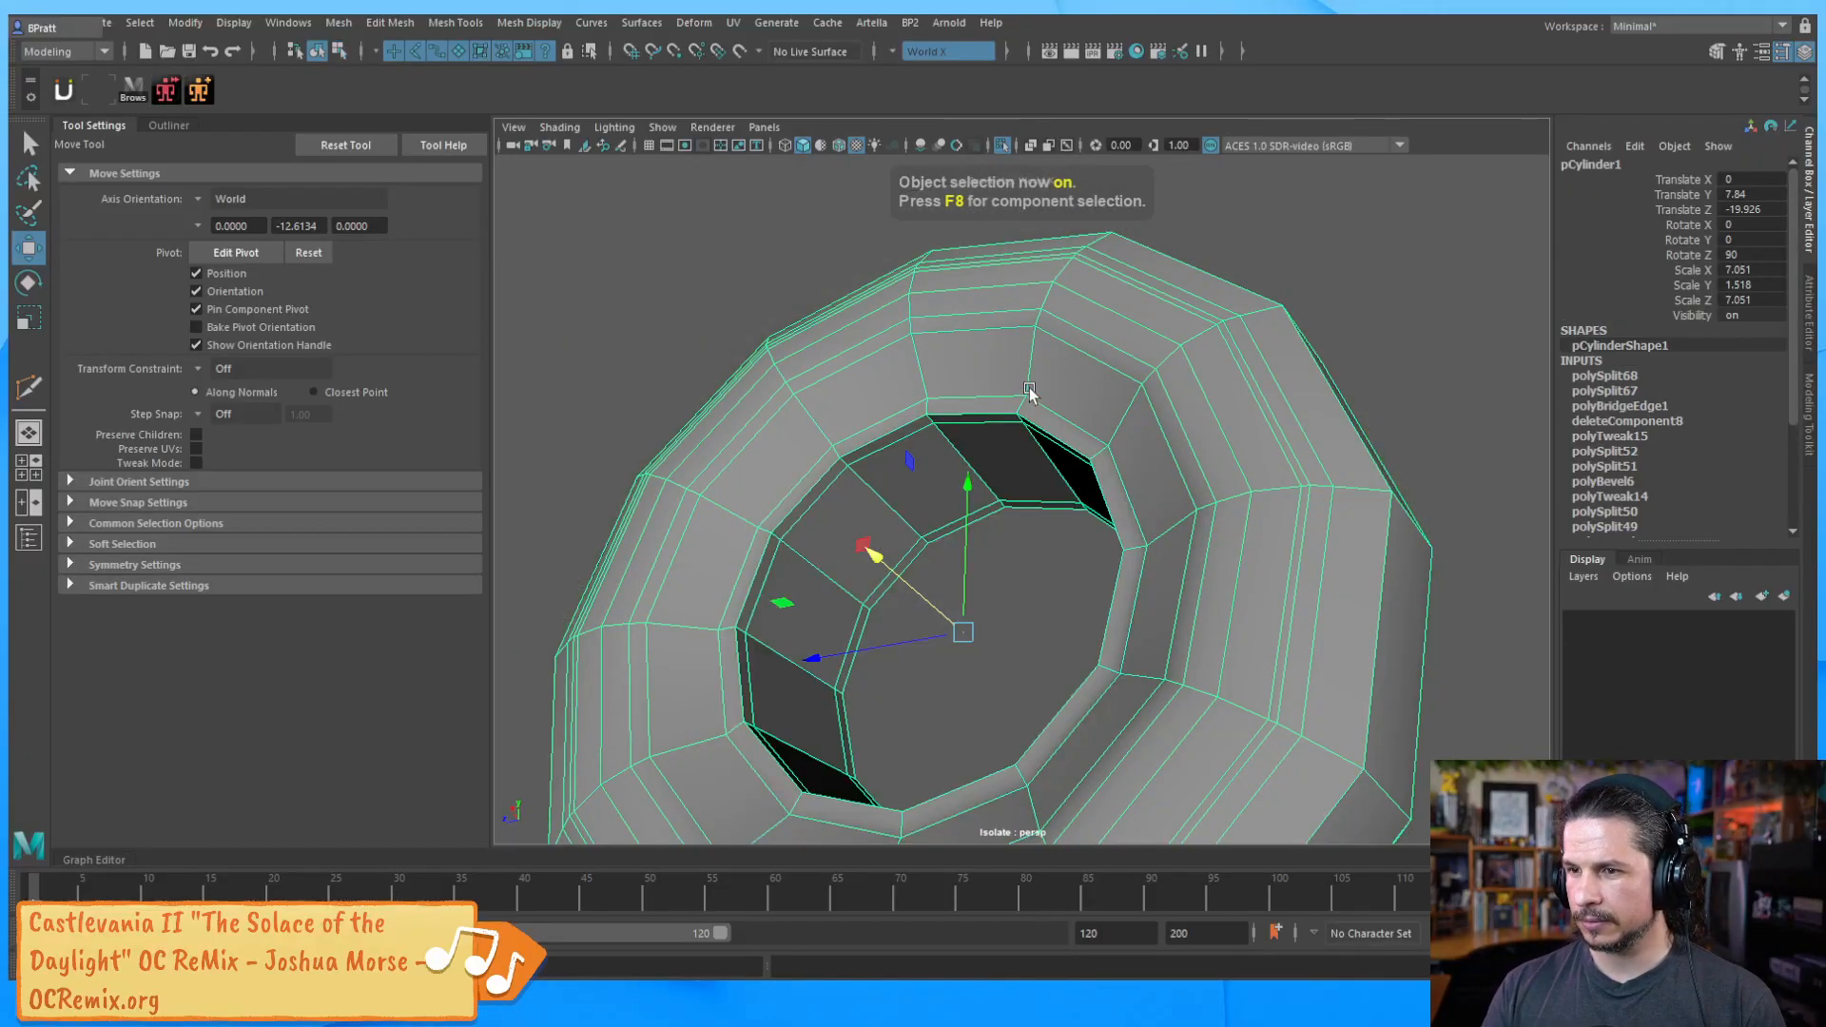
key(ctrl+shift+x)
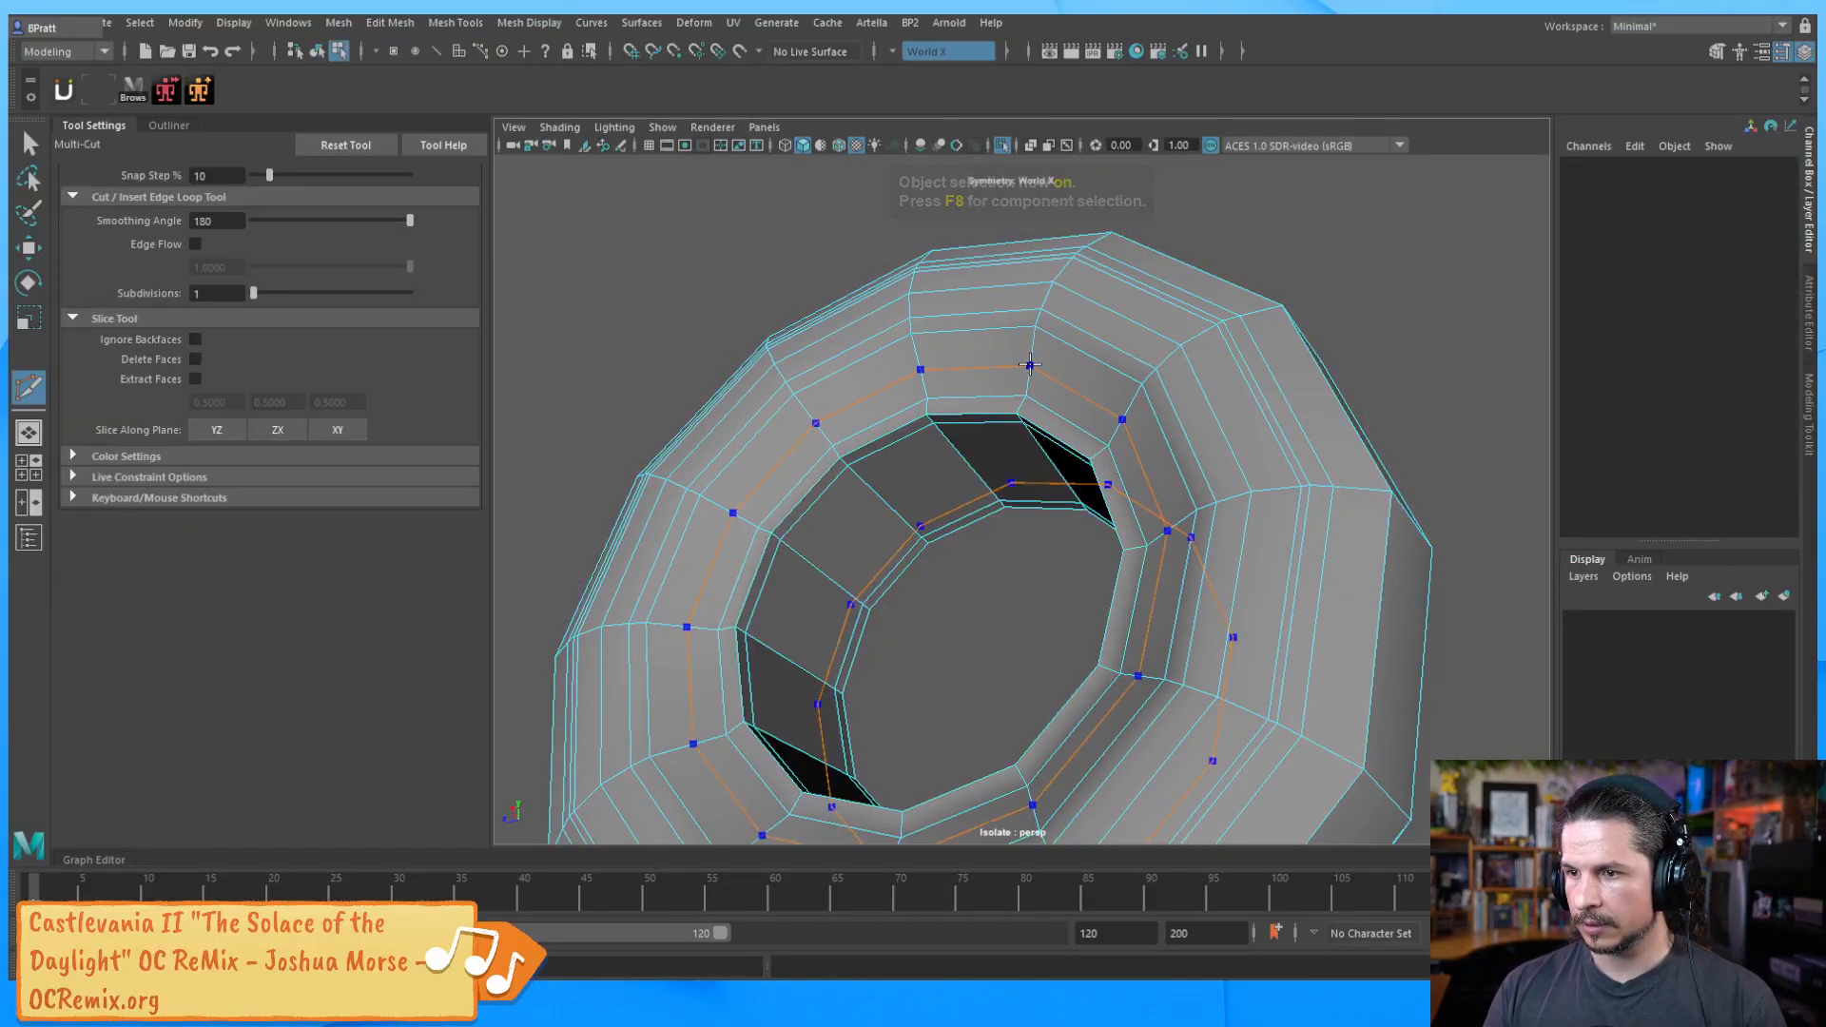
key(w)
alt+drag(1018, 444, 955, 389)
click(950, 377)
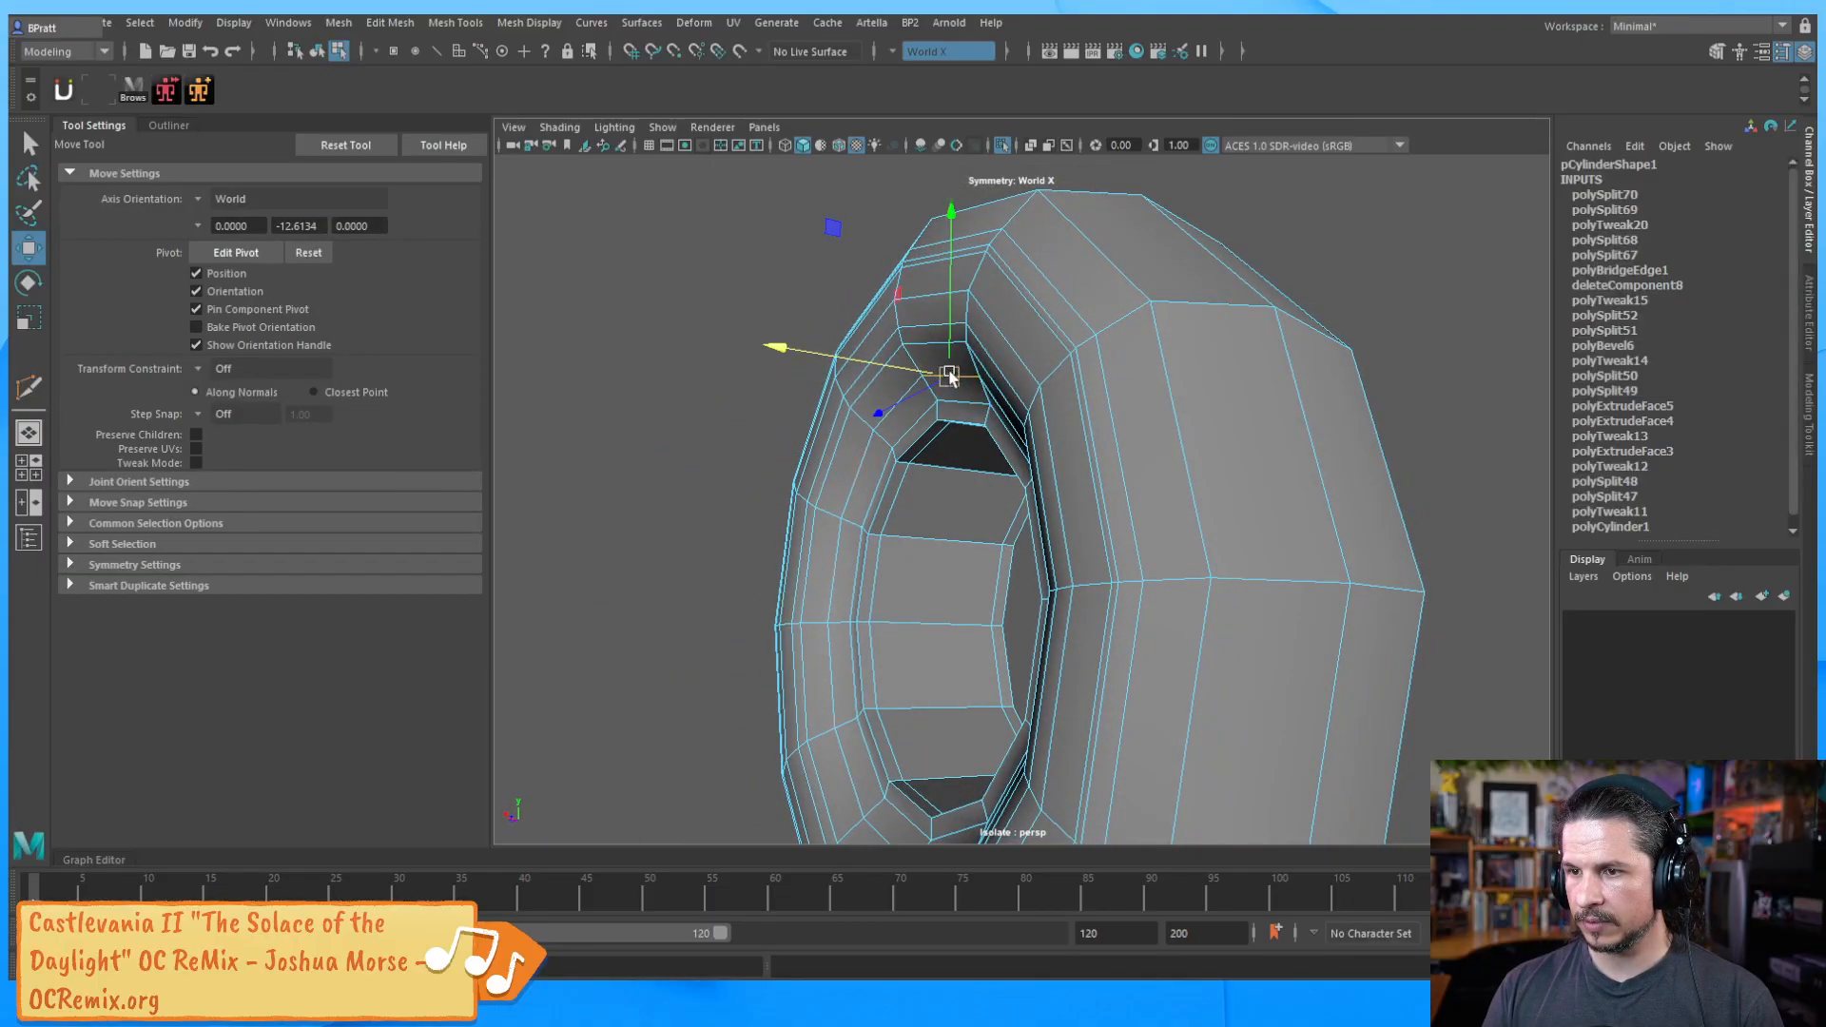
drag(774, 601, 744, 612)
Preview the isolated tyre smoothed and inspect the shape of its sidewall
key(3)
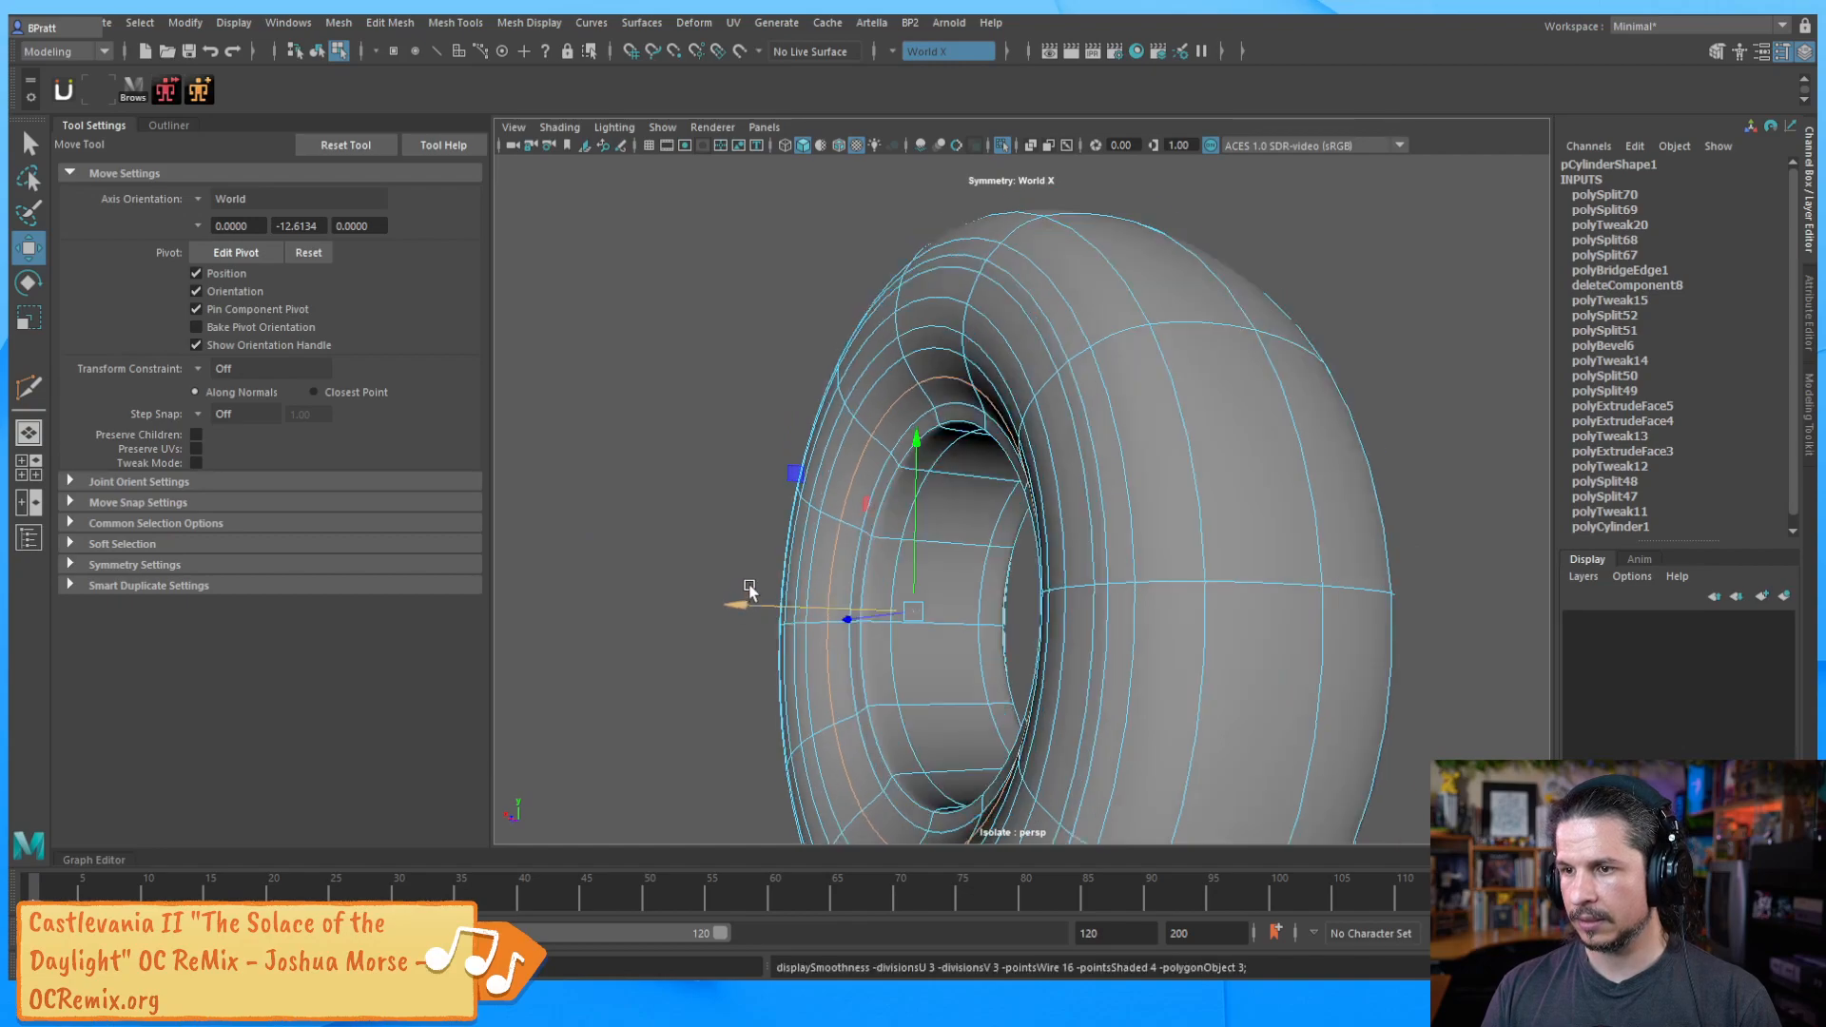
key(F8)
click(721, 442)
alt+drag(1071, 396, 1088, 555)
scroll(1178, 485, up, 3)
Delete an edge loop on the side of the tyre and insert a replacement loop near the outer shoulder
click(1129, 396)
key(1)
alt+drag(1037, 404, 989, 298)
right_drag(989, 304, 873, 374)
click(989, 301)
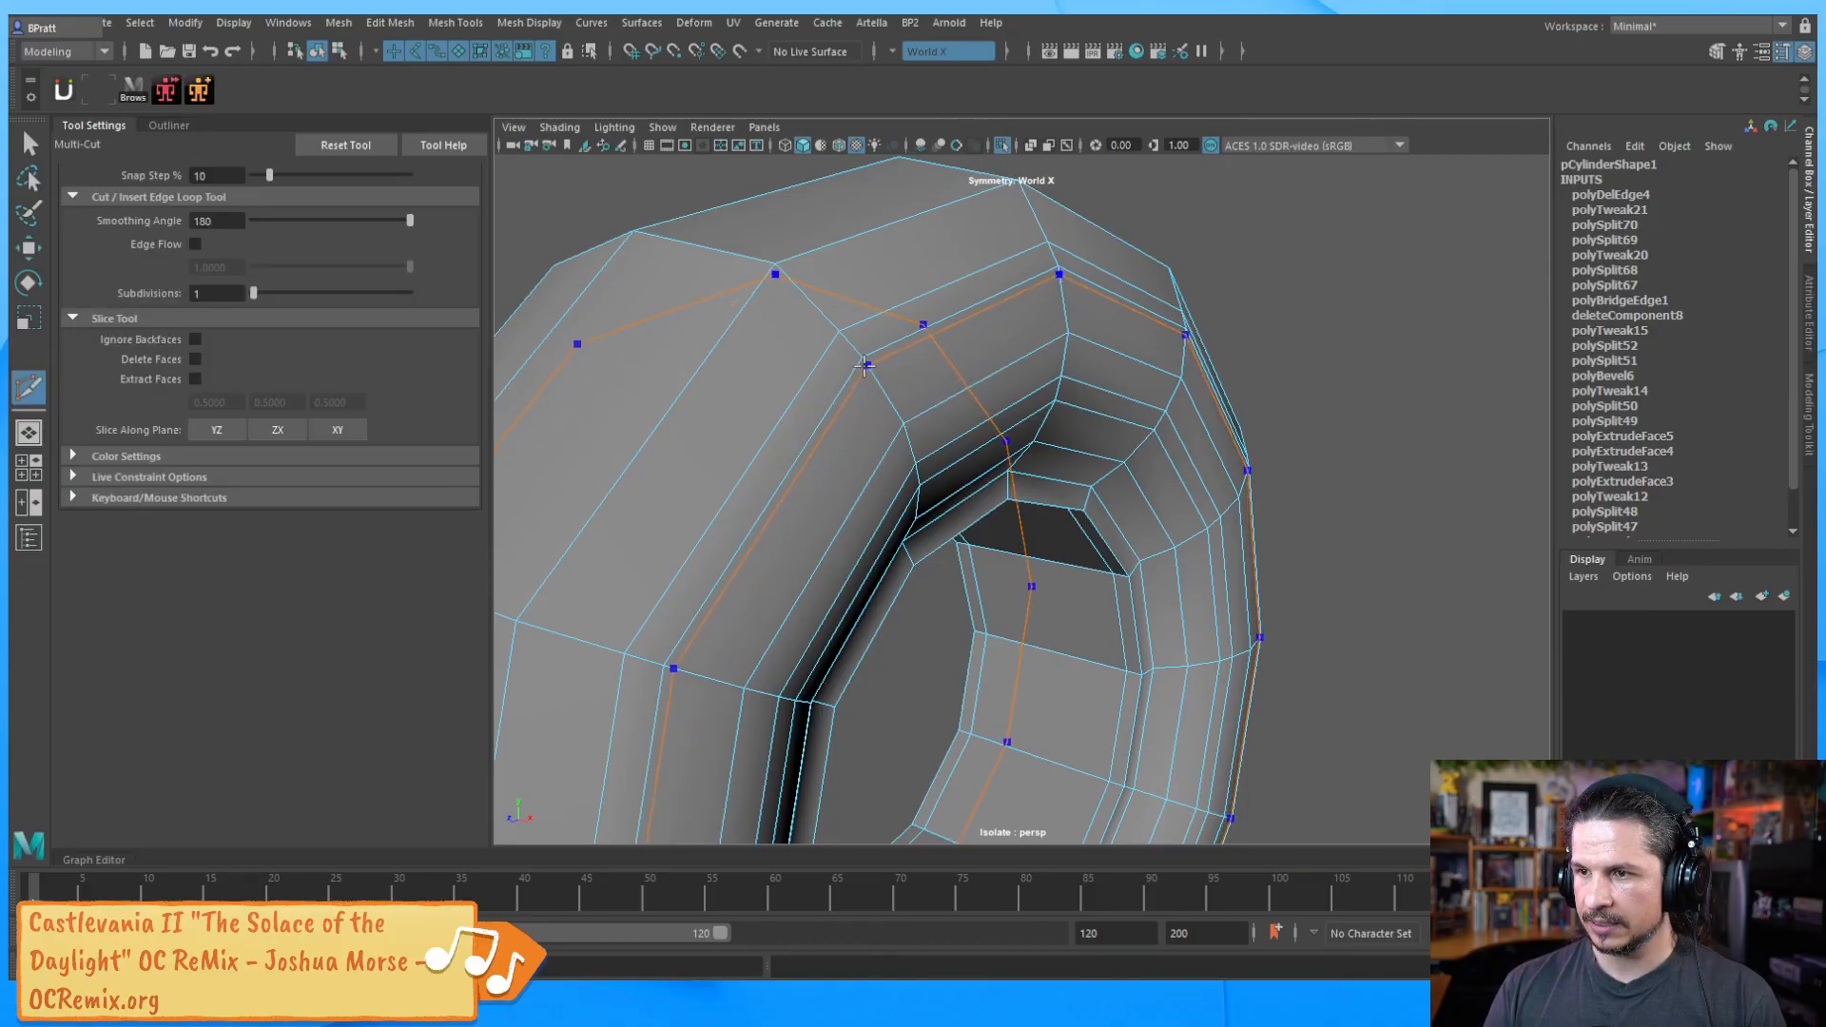
Check the smoothed tyre's overall roundness from a distance and return it to the unsmoothed display
key(3)
key(F8)
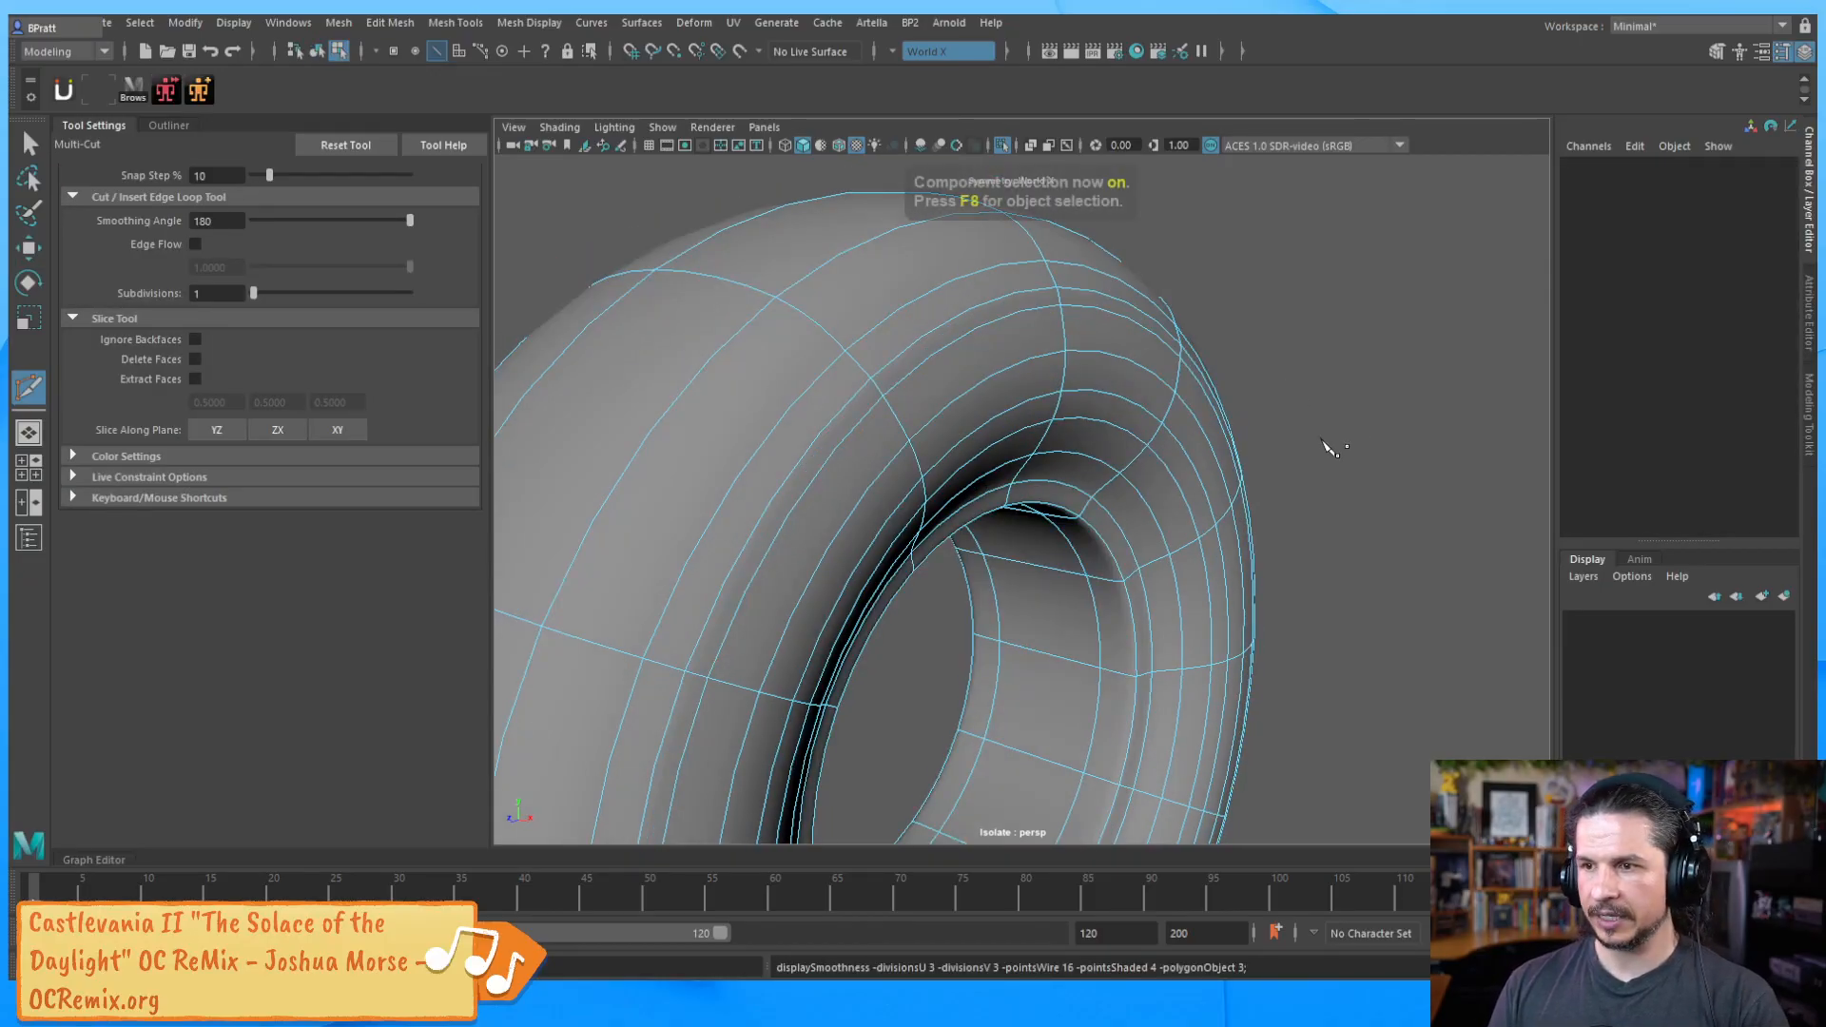
key(F8)
key(w)
click(1349, 436)
alt+right_drag(1349, 435, 1052, 472)
alt+drag(1052, 472, 653, 611)
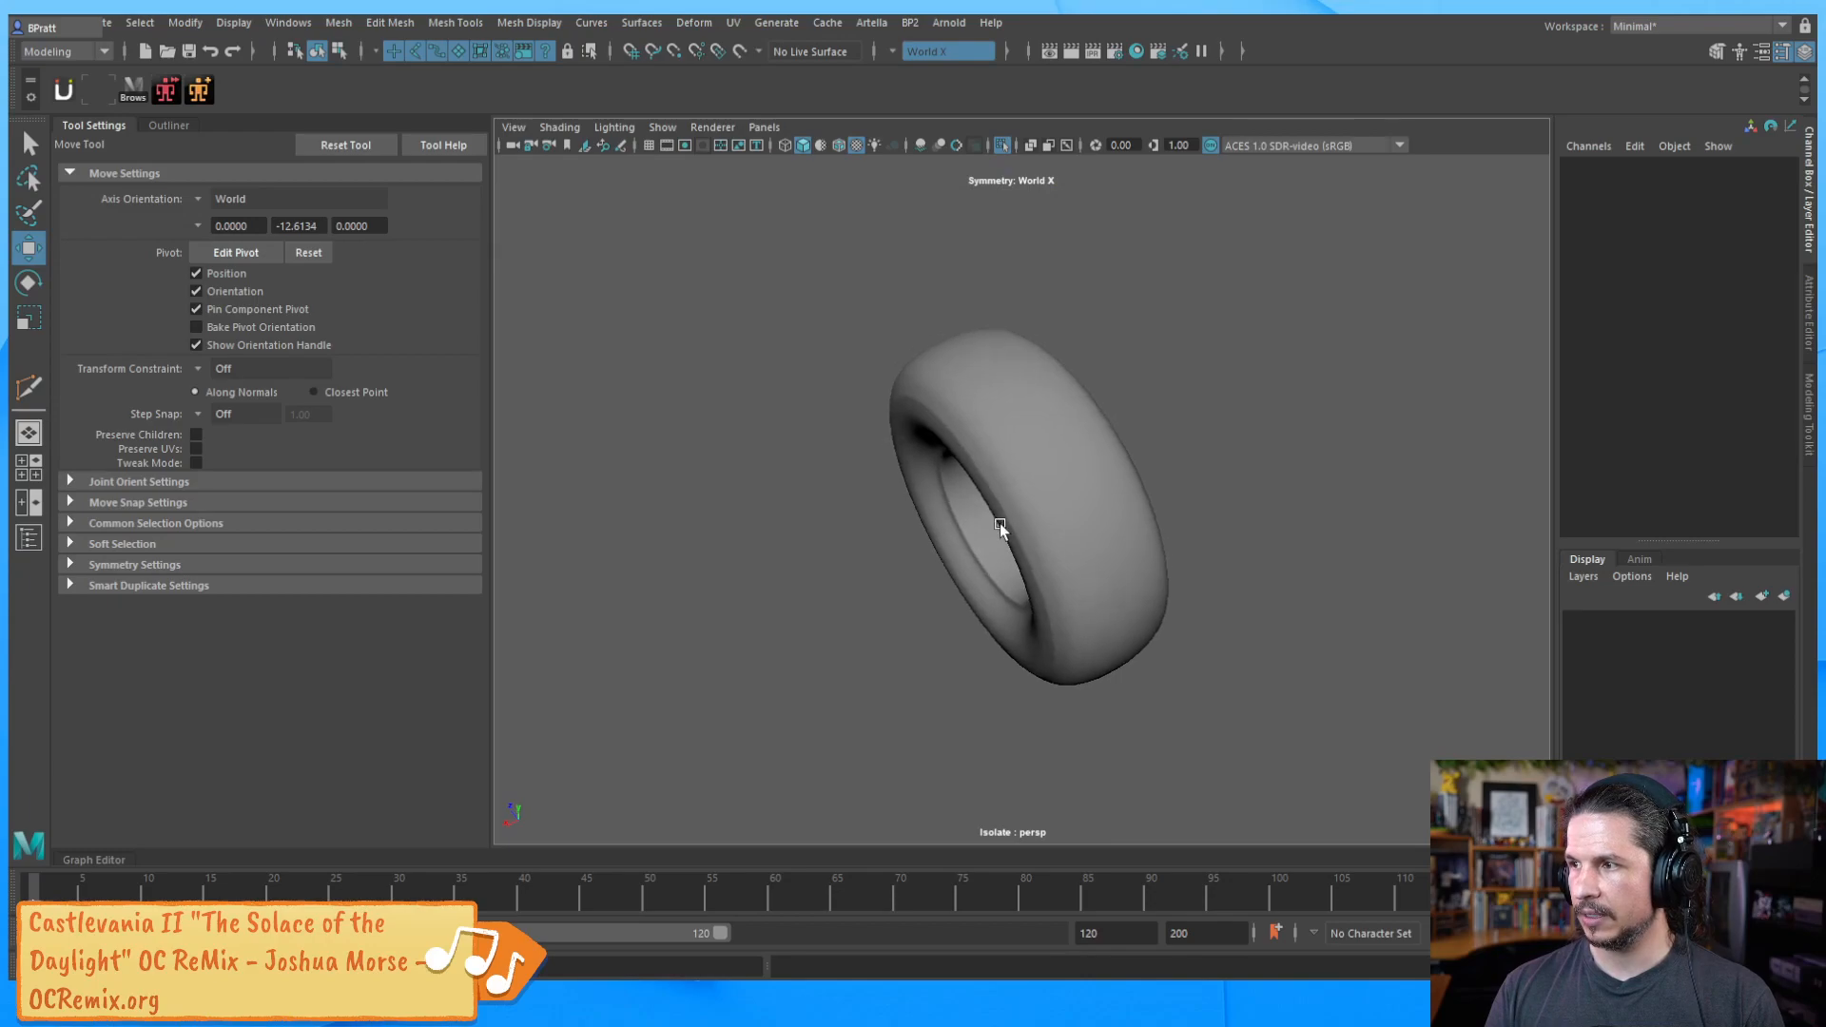
click(1040, 522)
alt+right_drag(1039, 522, 1091, 532)
key(1)
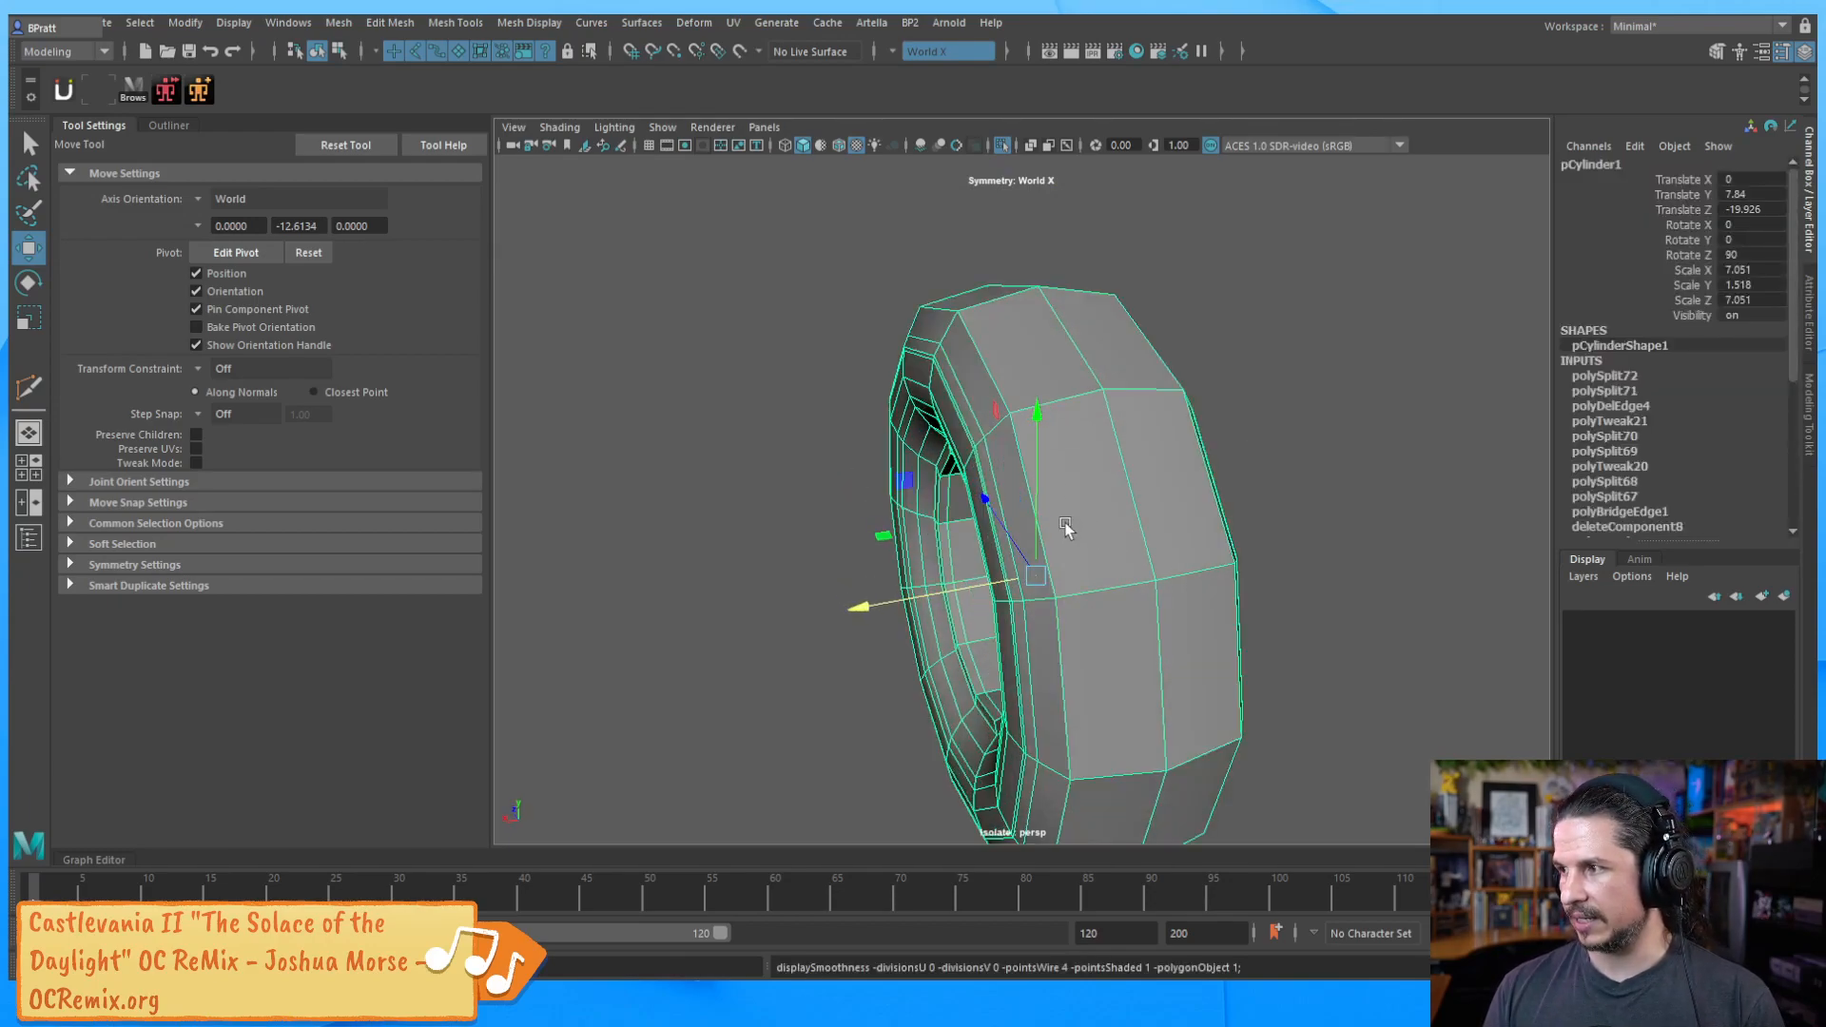
Insert a mirrored pair of edge loops around the tyre's tread, one on each side of the centre loop
alt+drag(1031, 577, 999, 504)
key(3)
key(1)
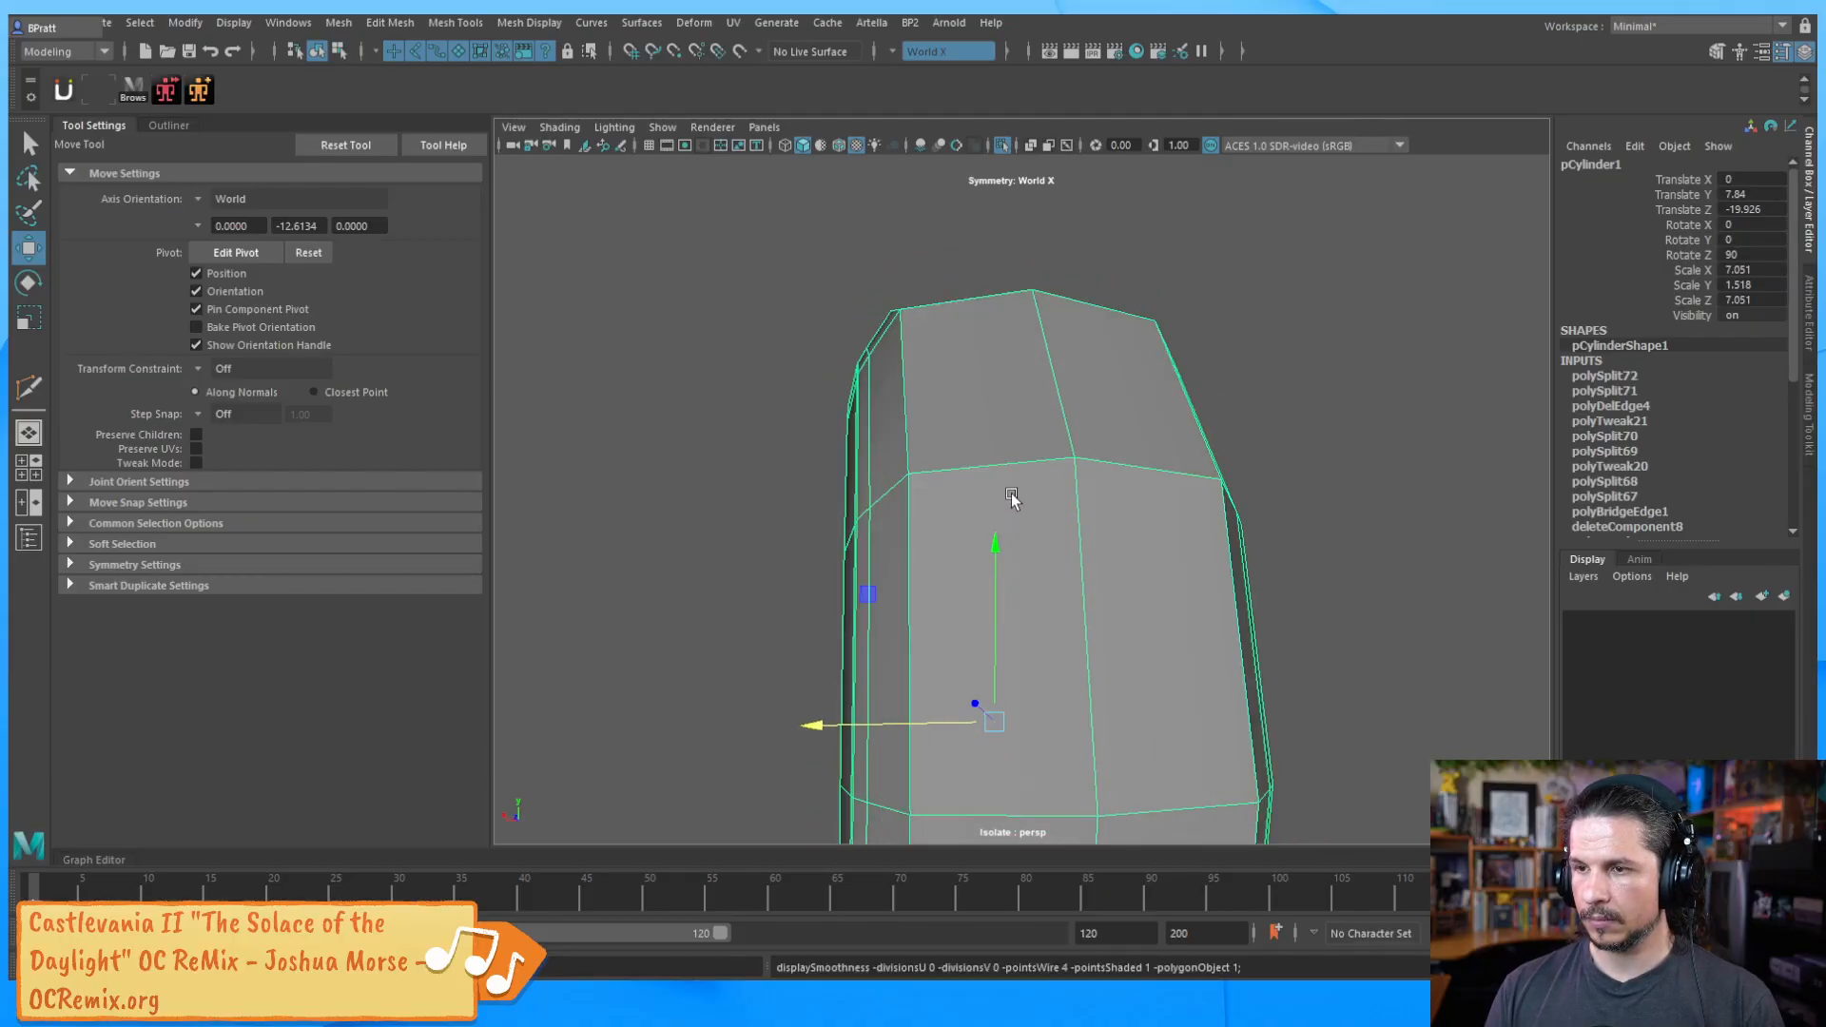
shift+right_drag(978, 276, 969, 309)
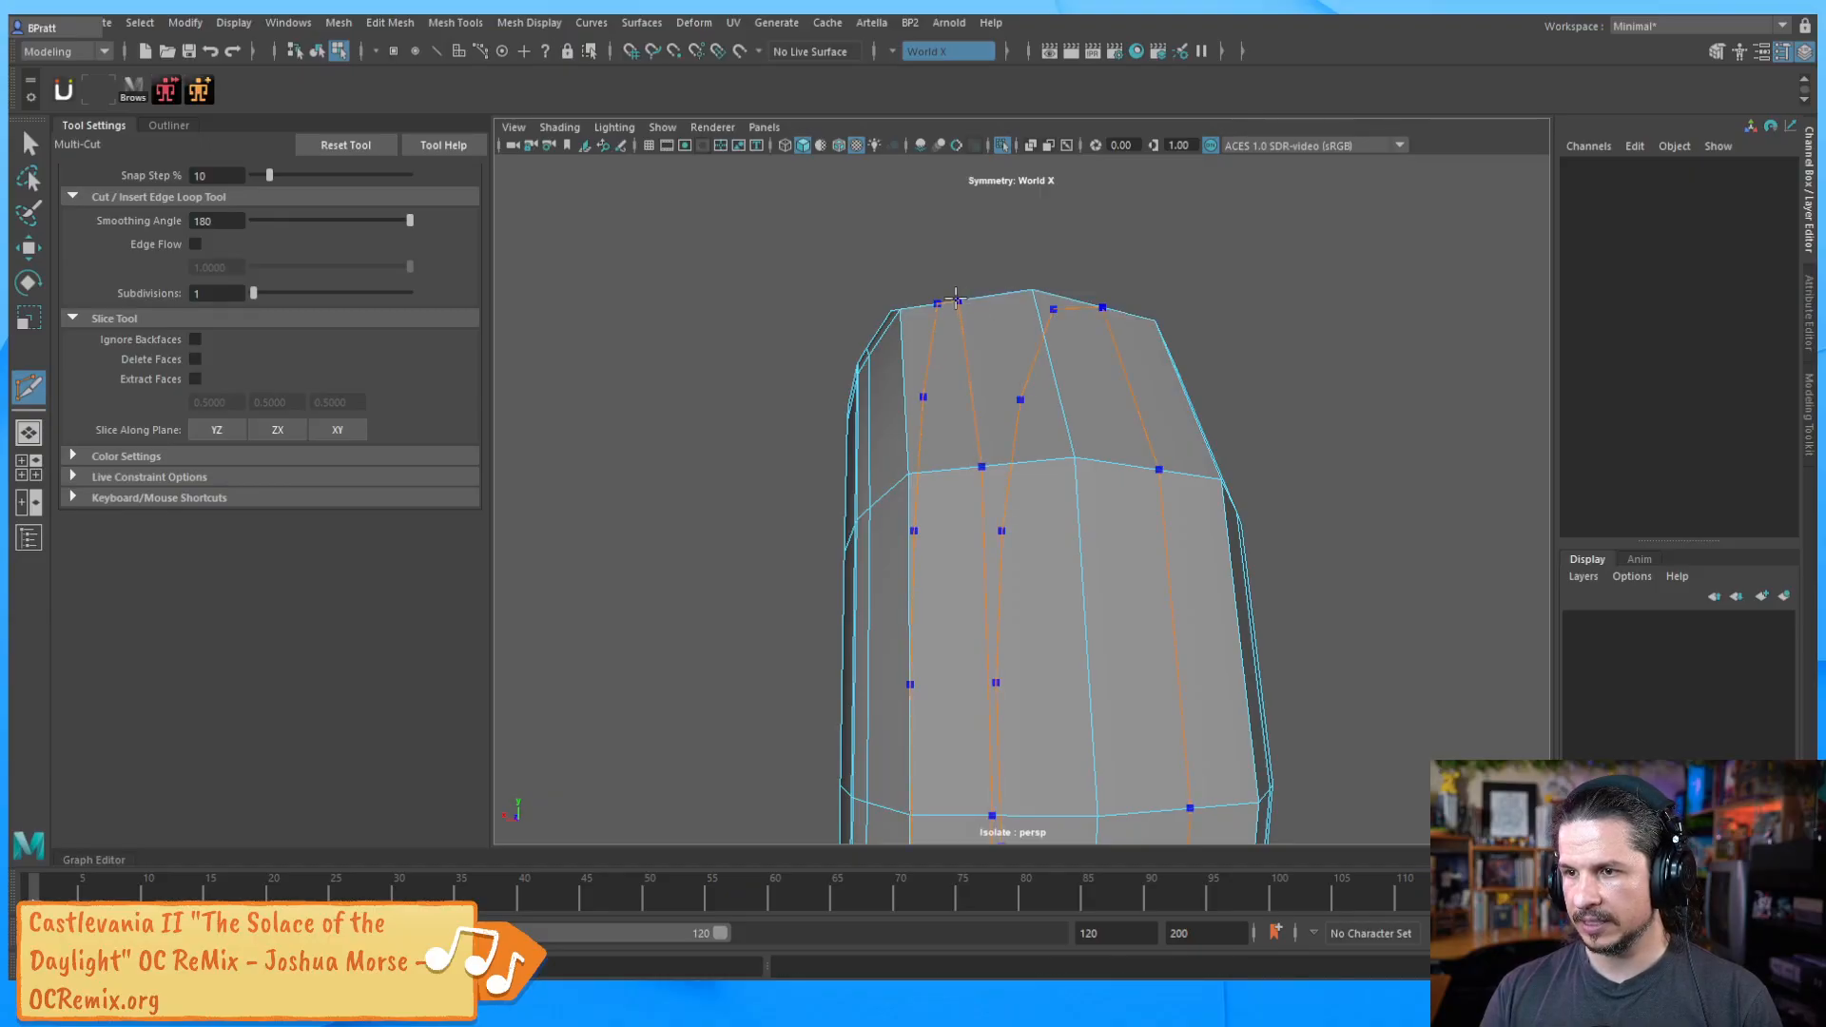
ctrl+click(966, 356)
key(w)
key(r)
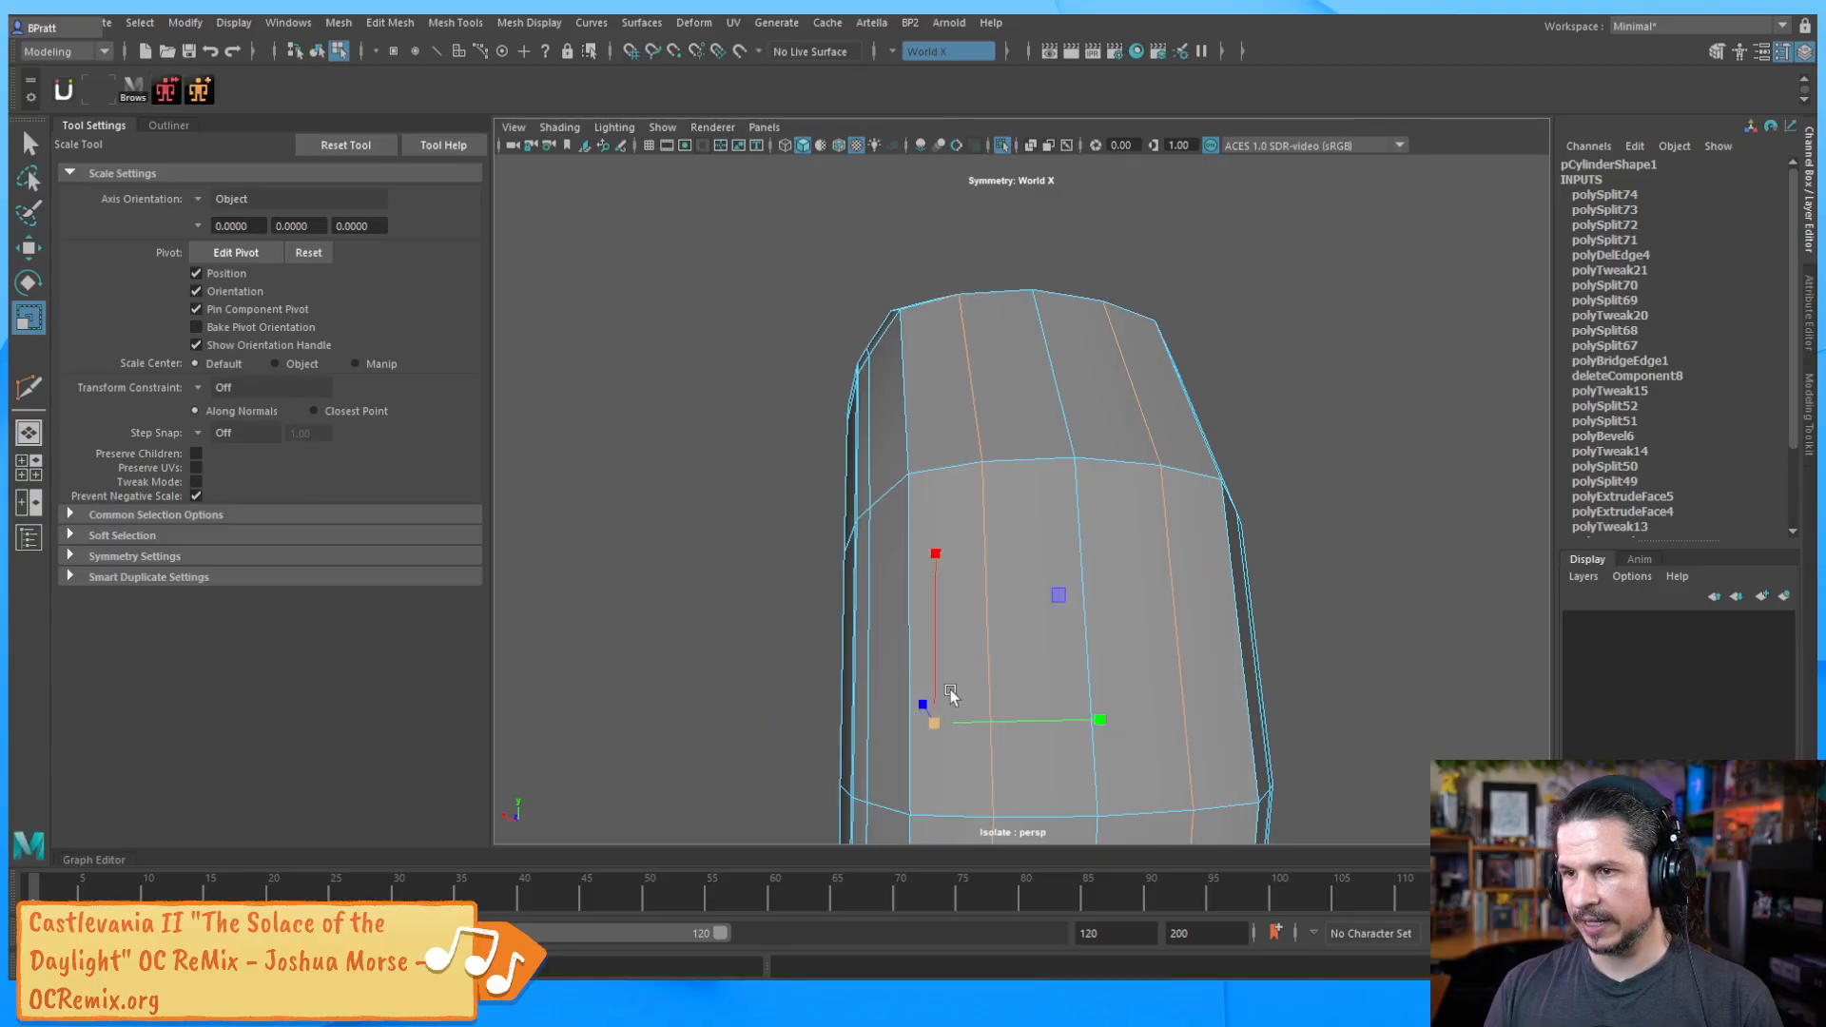
key(F8)
key(w)
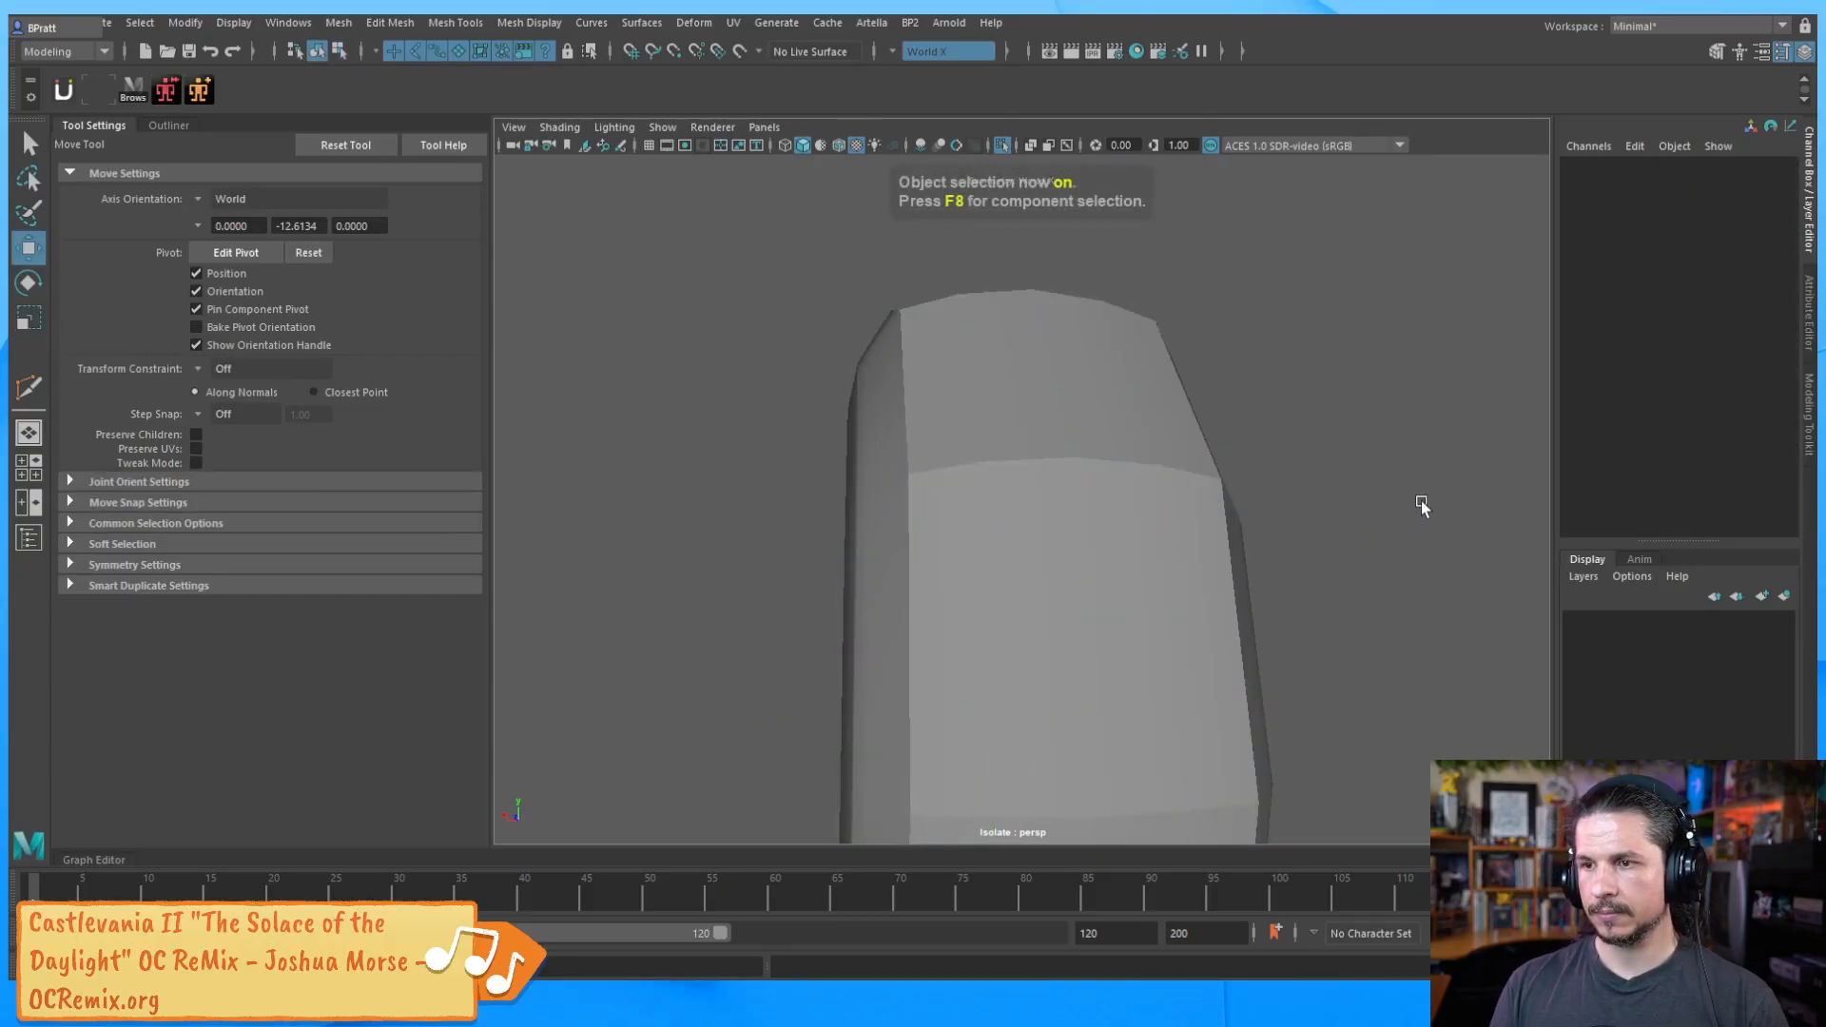
Preview the isolated tyre smoothed and check its roundness from a distance and from the side
scroll(1013, 577, down, 3)
click(1014, 573)
key(3)
click(1313, 555)
alt+drag(1313, 555, 1417, 574)
alt+right_drag(1416, 574, 1023, 603)
alt+drag(1023, 602, 1096, 487)
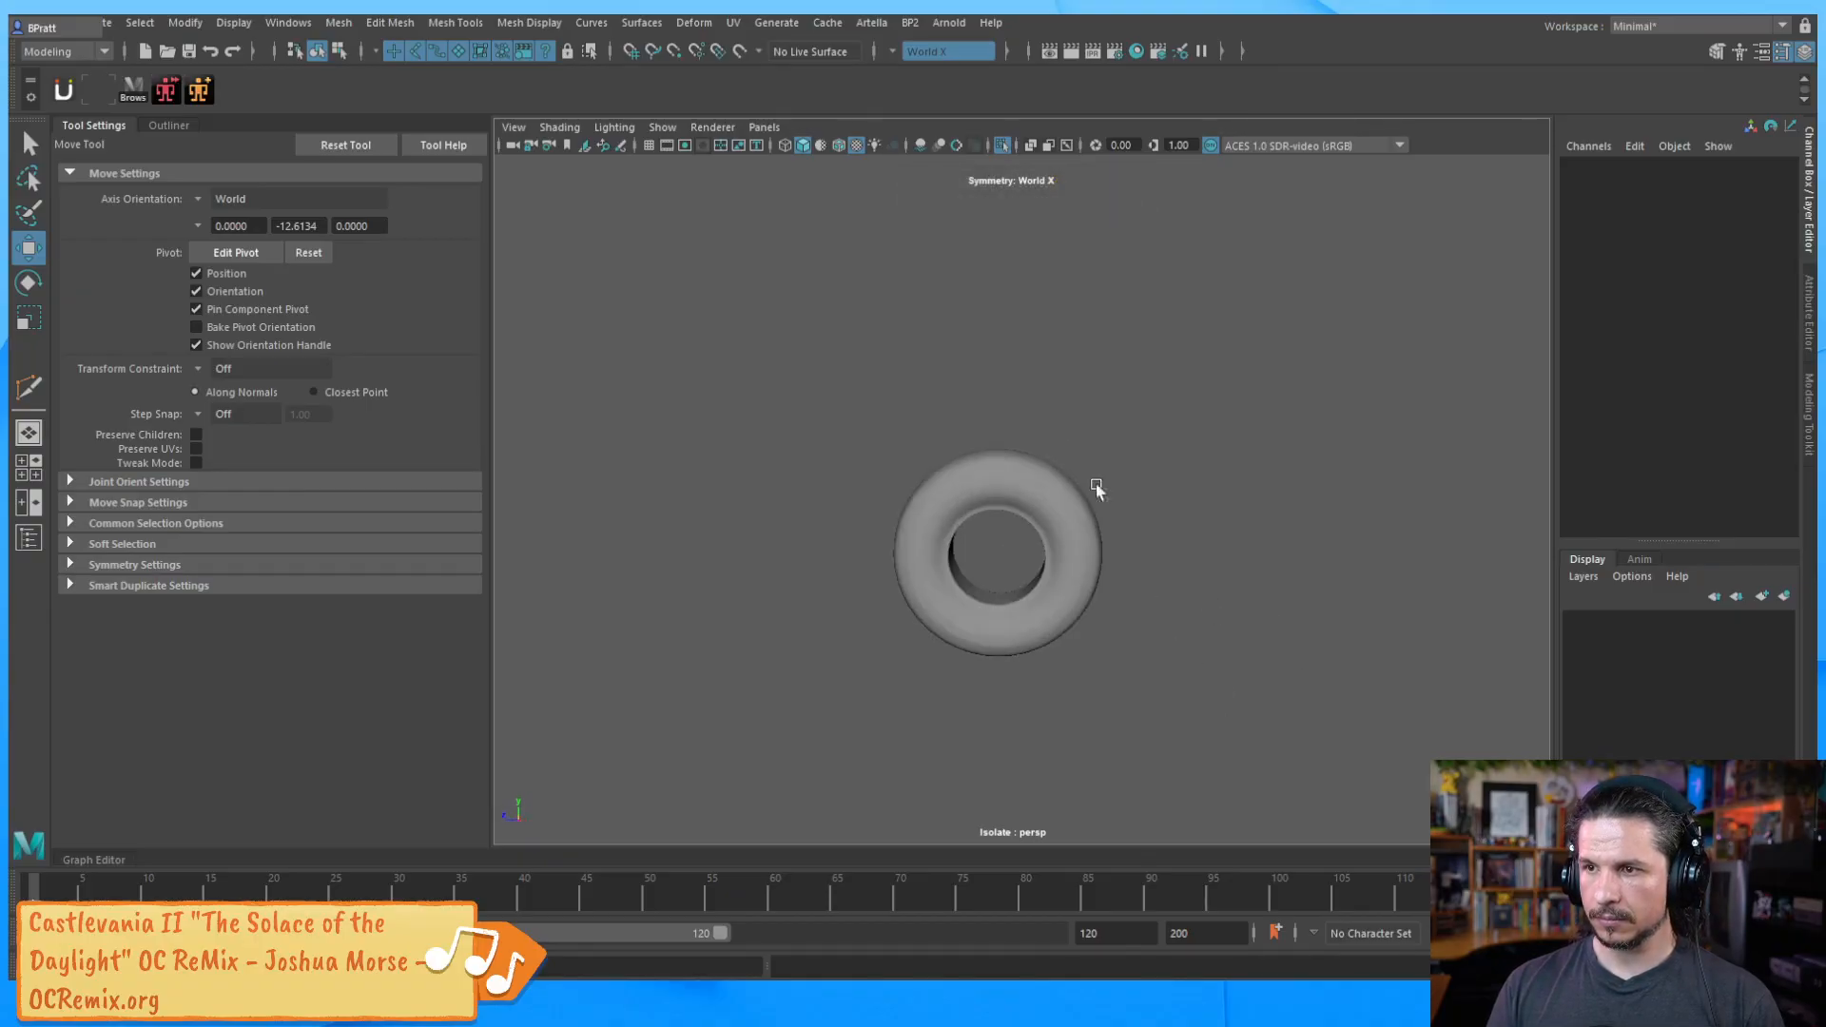
Leave isolation and return both the tyre and the rim to the unsmoothed display
click(1023, 145)
alt+drag(1255, 532, 1070, 477)
click(969, 523)
alt+drag(969, 523, 1047, 530)
click(1038, 494)
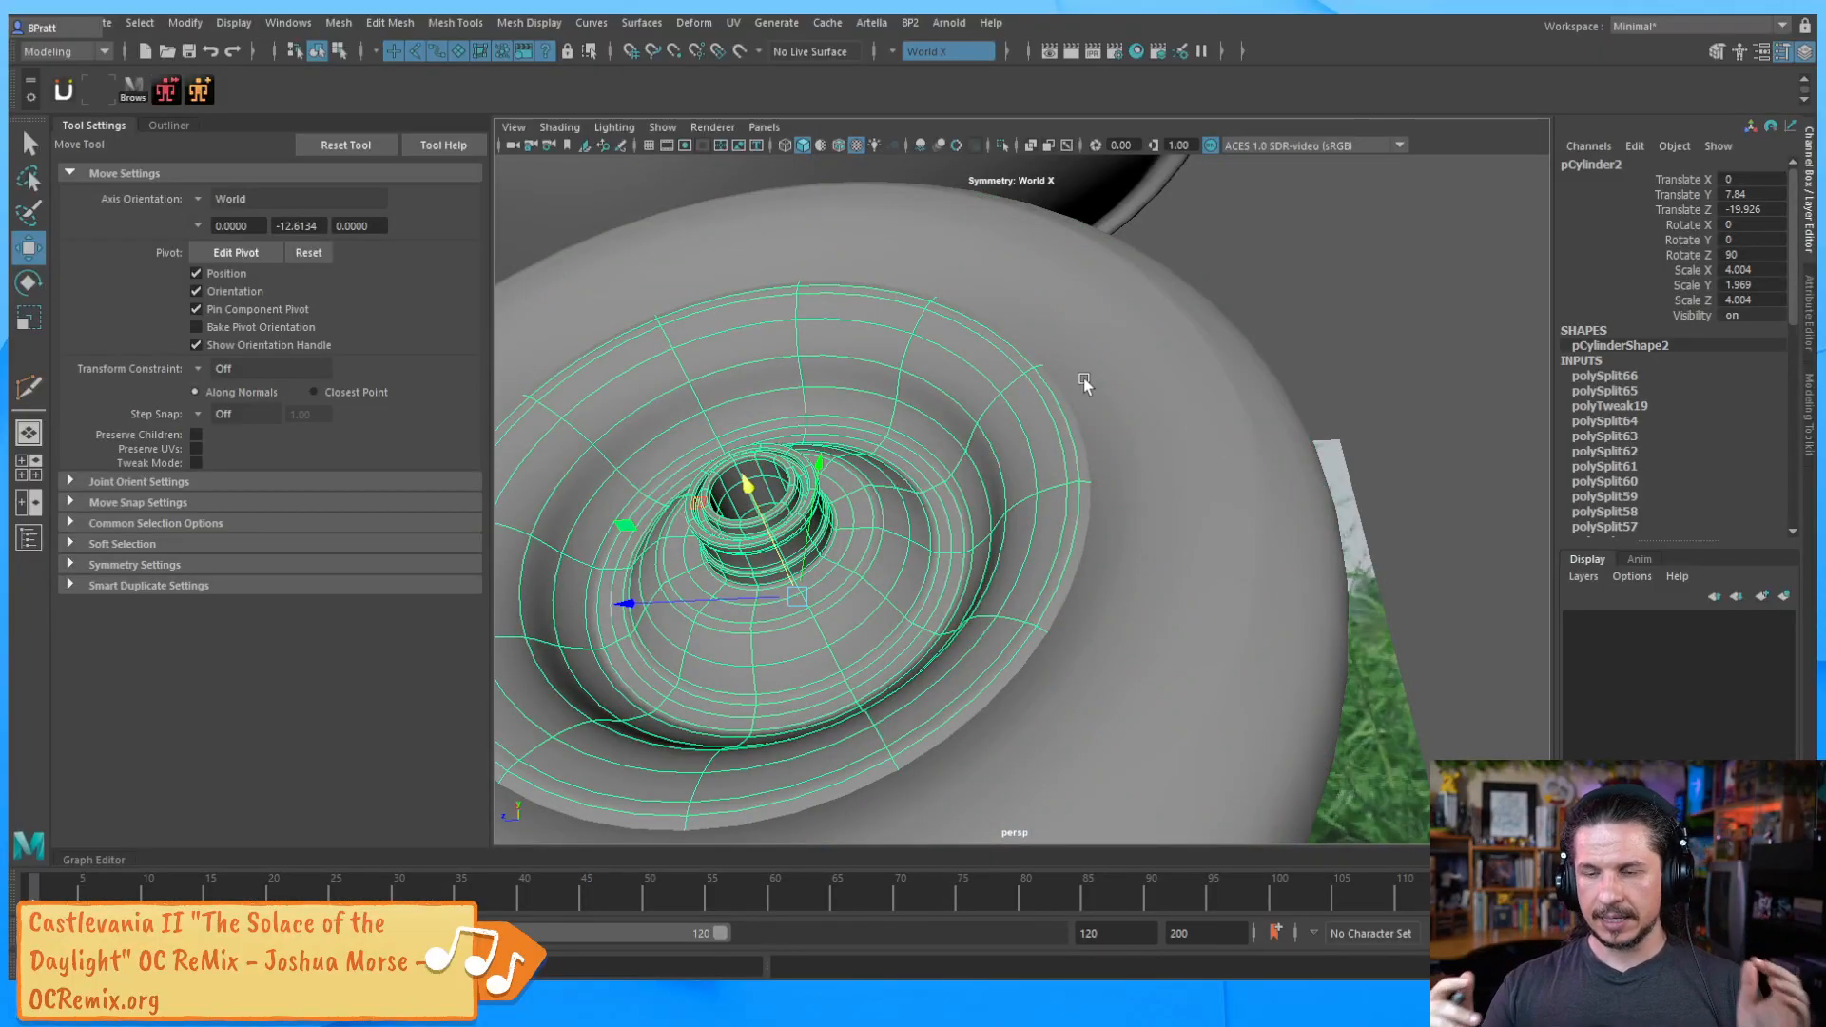
alt+drag(1084, 381, 1024, 559)
click(1091, 564)
key(1)
shift+click(1032, 568)
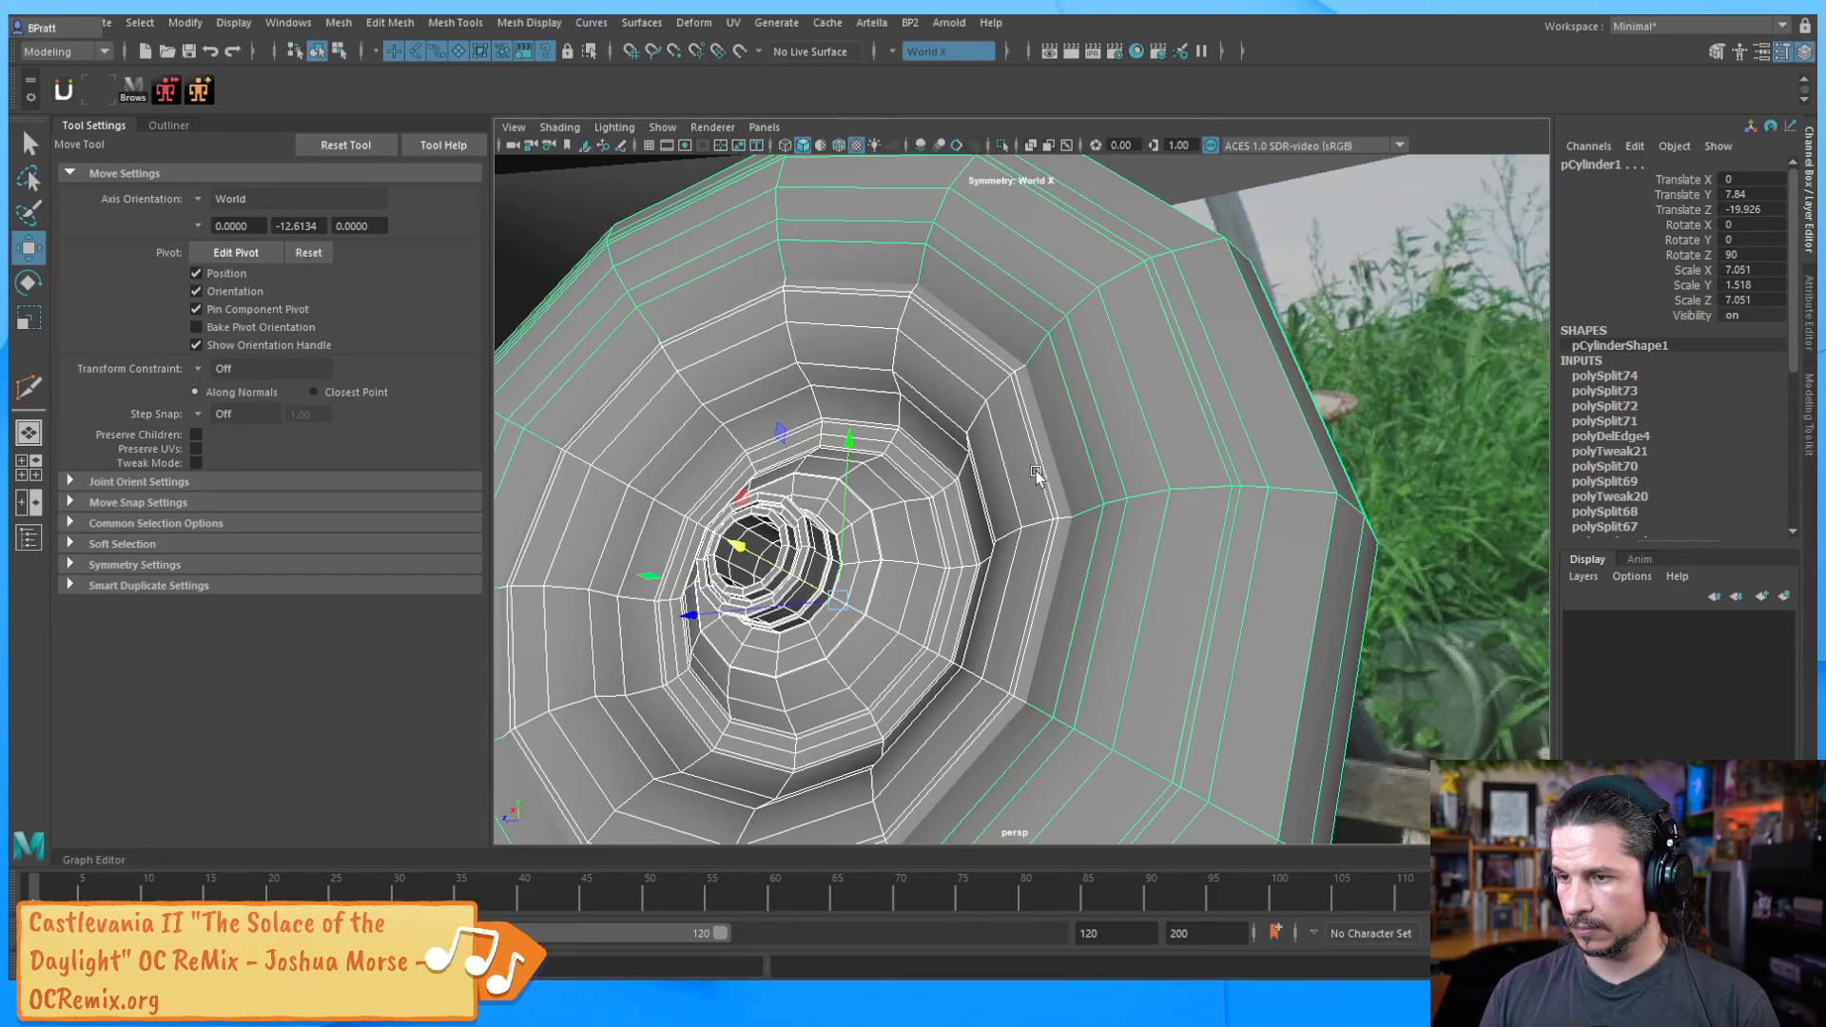
alt+drag(1037, 475, 1025, 480)
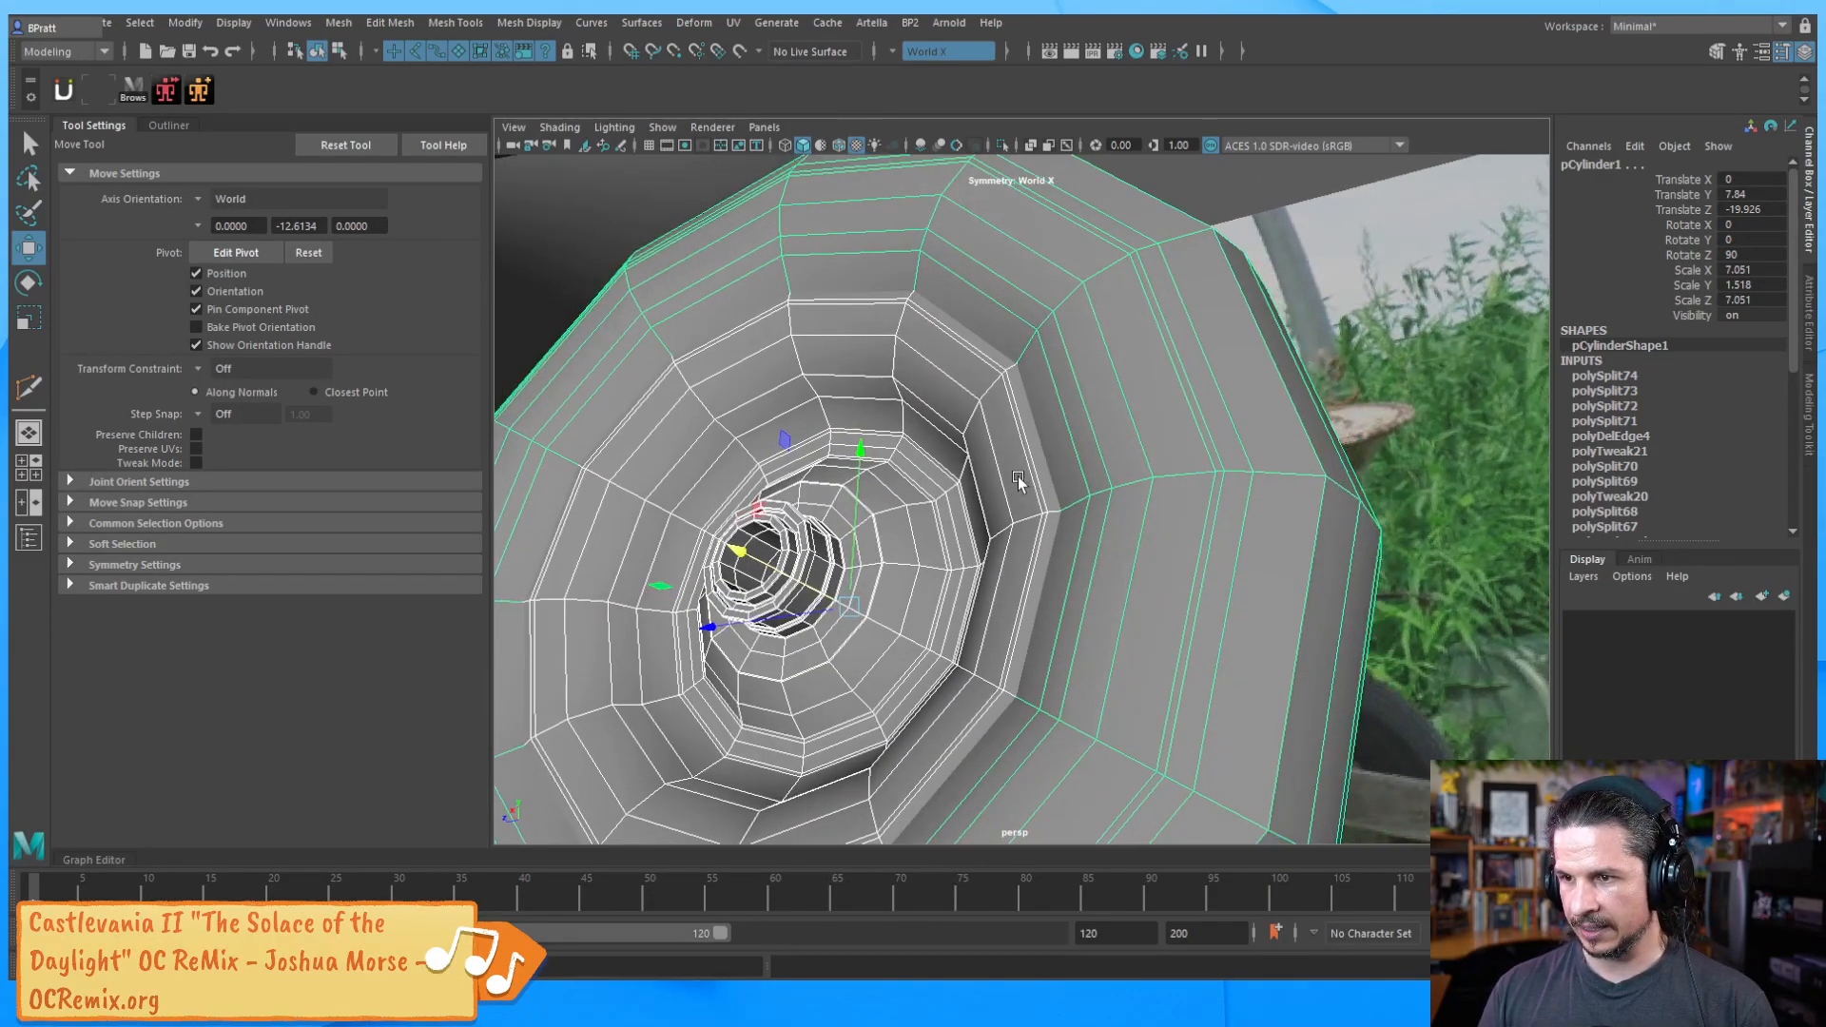
right_drag(1017, 454, 1013, 428)
click(1010, 420)
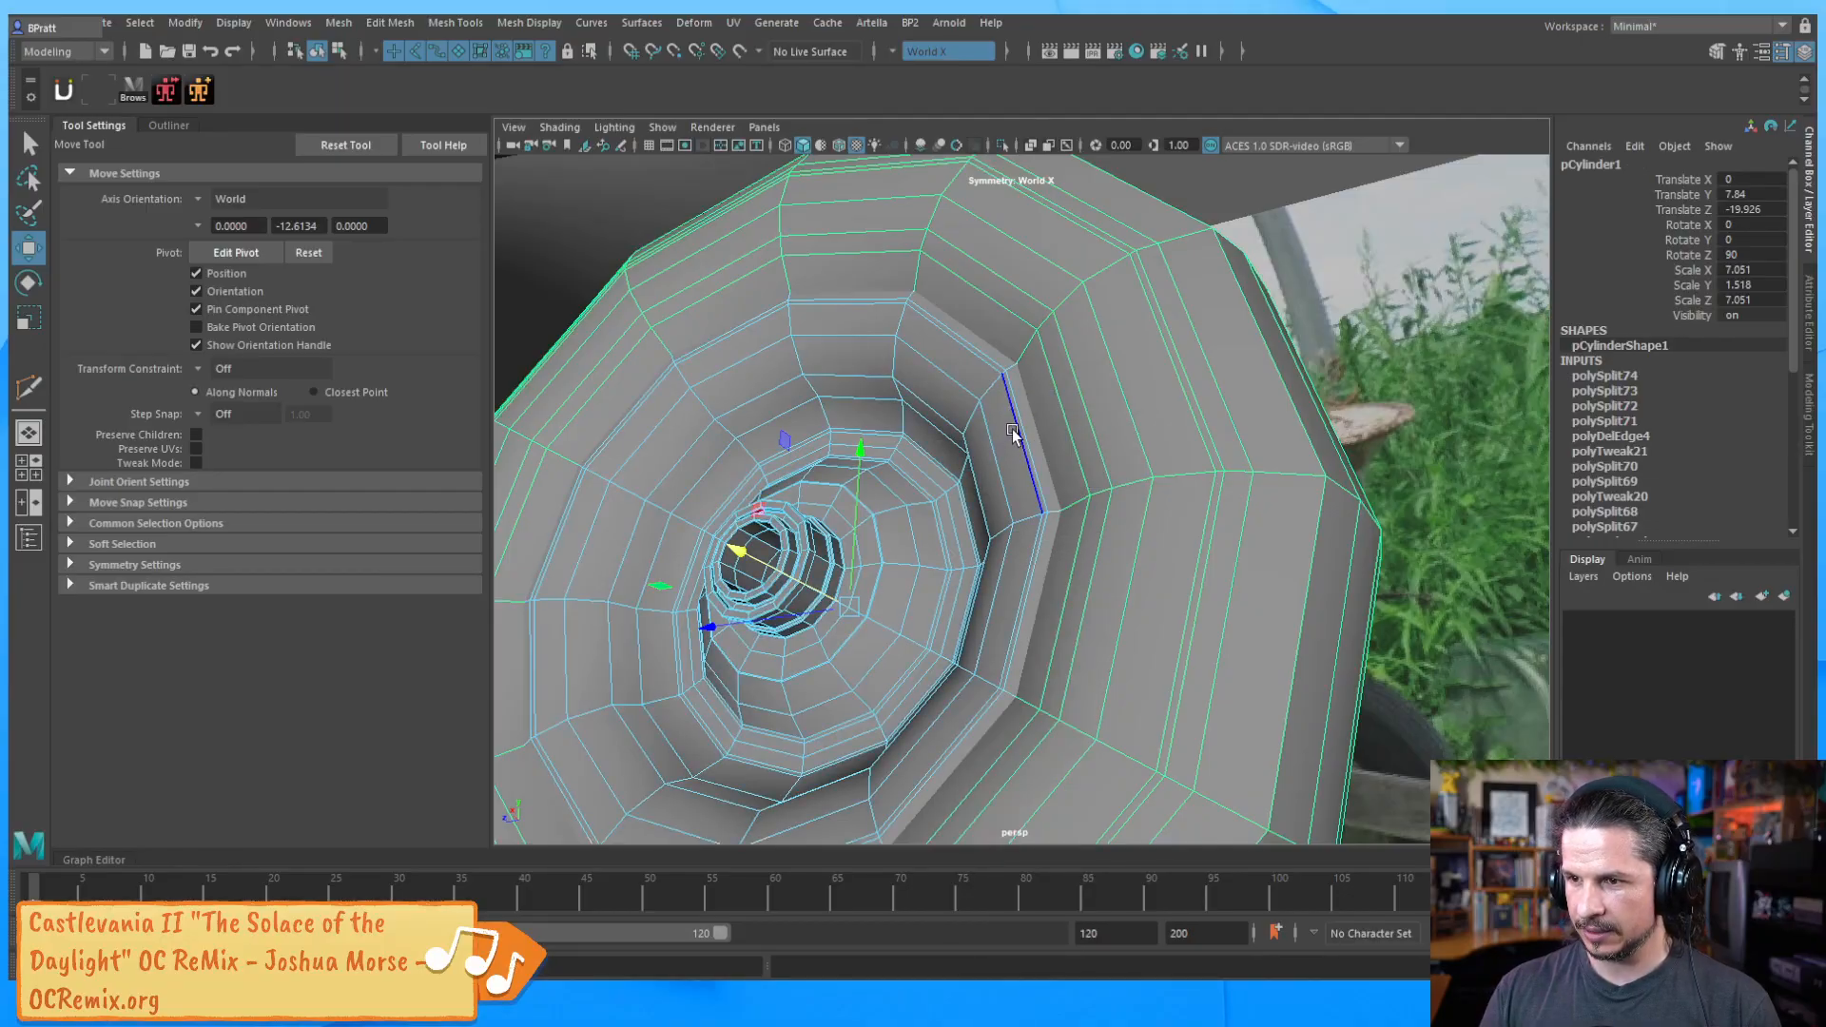
click(1016, 432)
key(4)
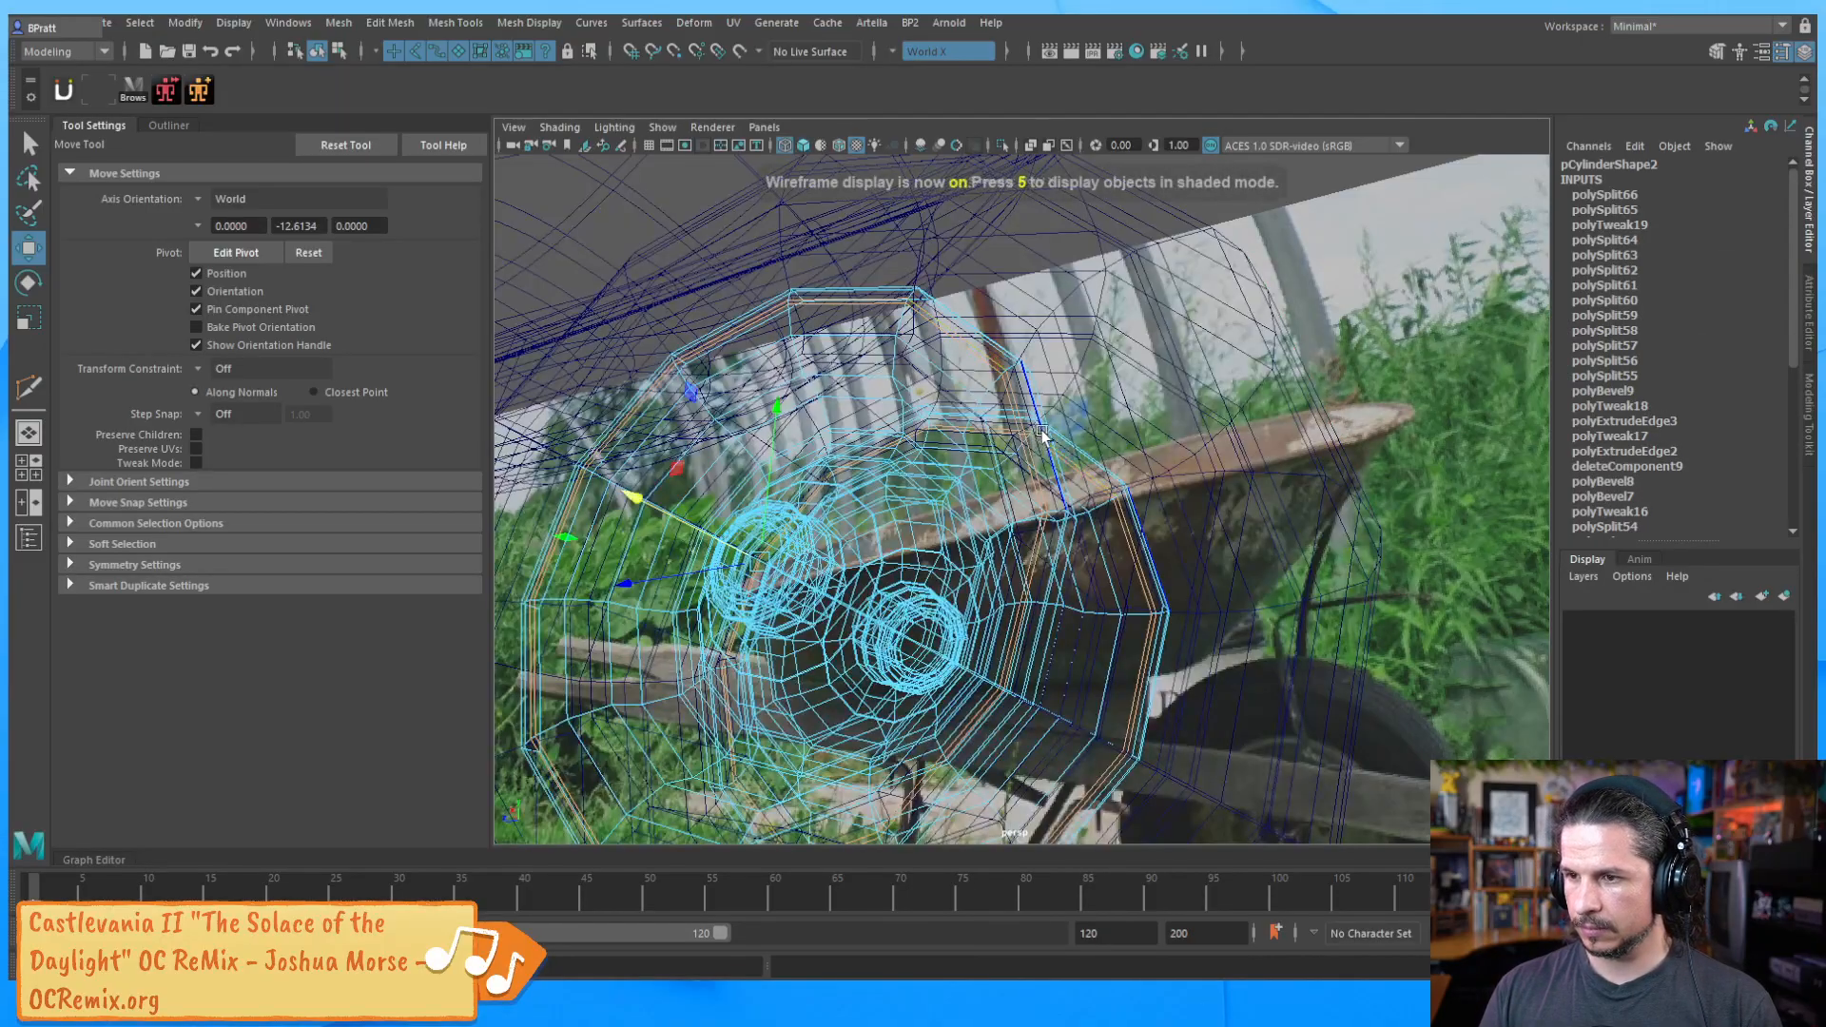
alt+drag(1034, 442, 1141, 502)
key(F8)
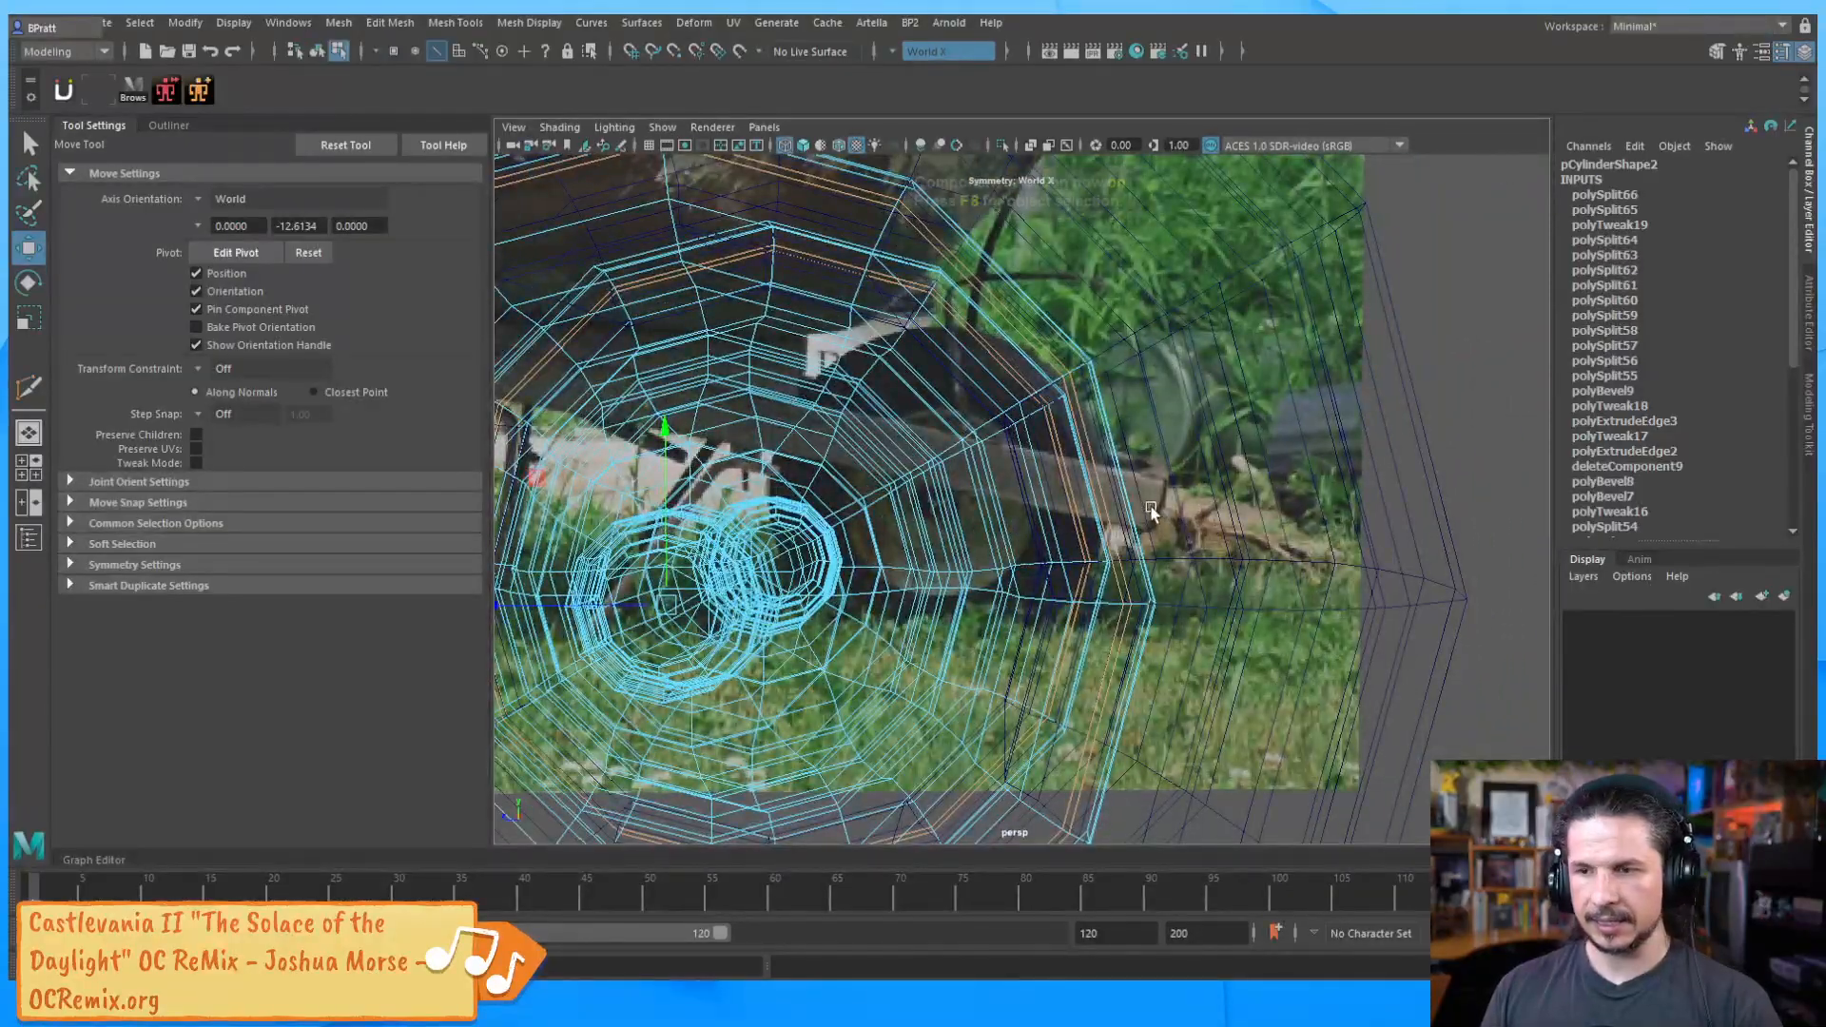
key(6)
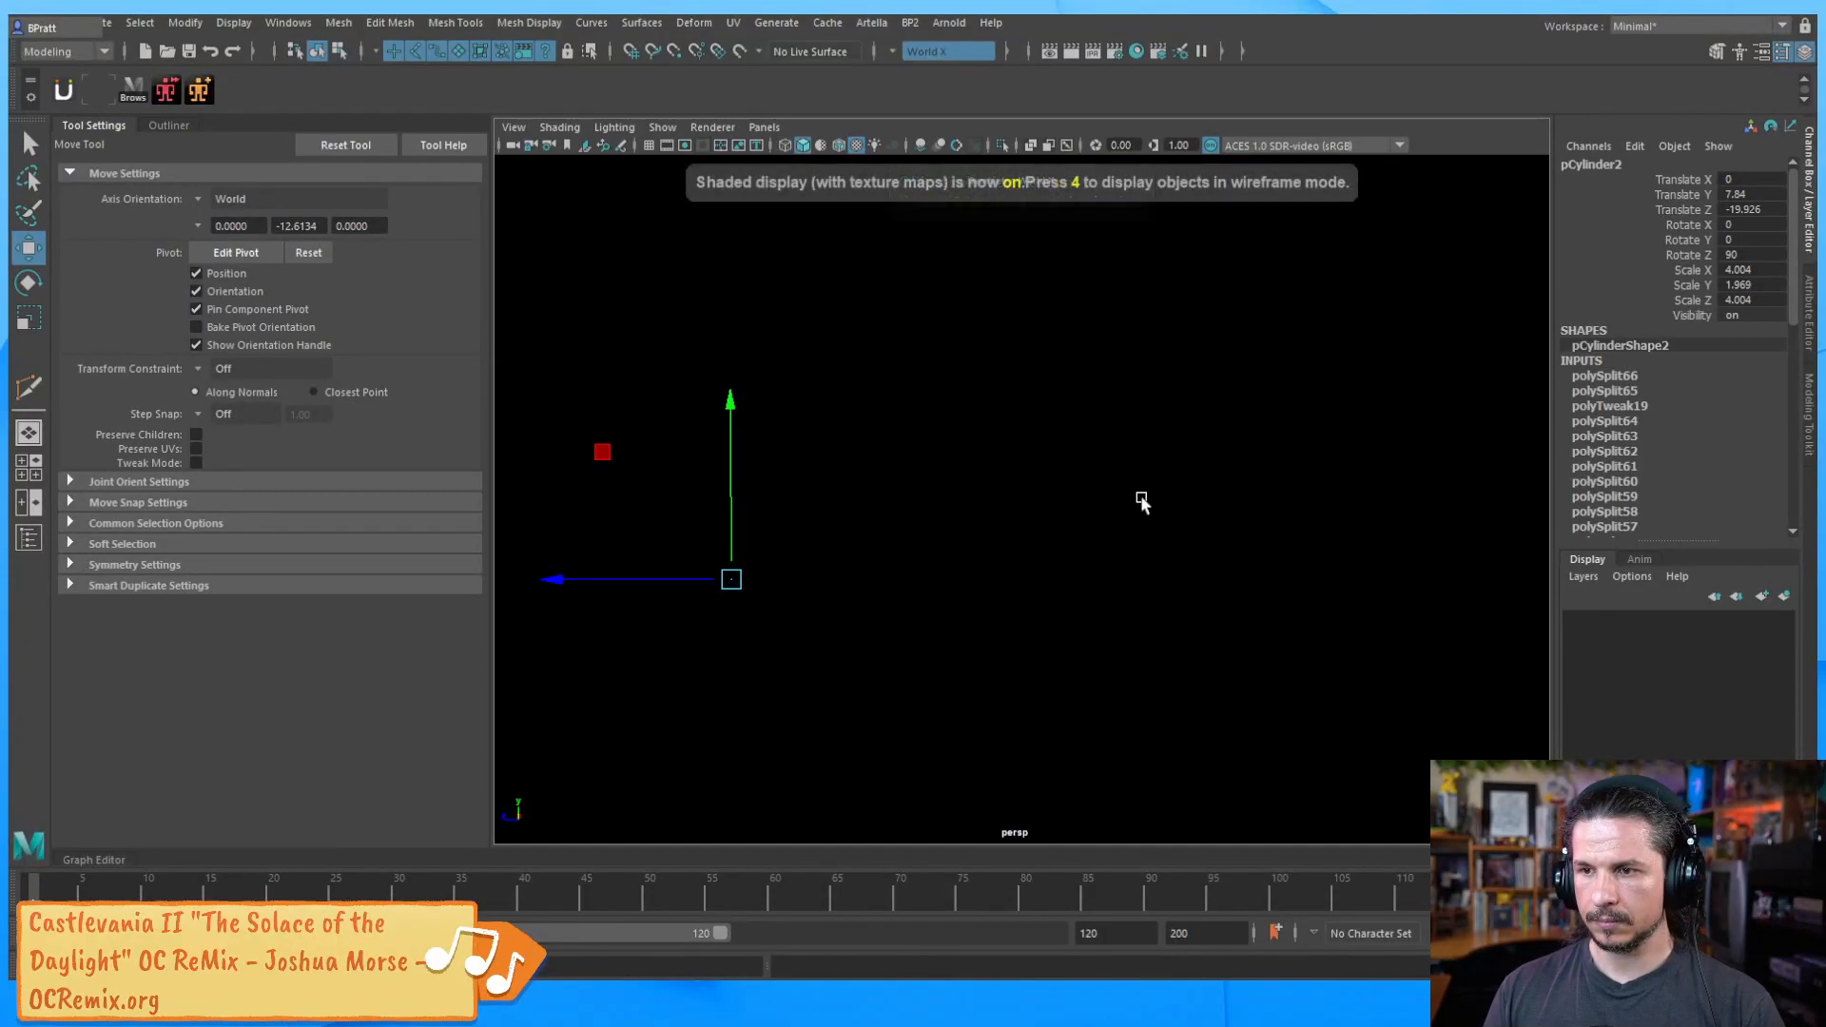
alt+right_drag(1146, 489, 934, 500)
alt+middle_drag(935, 501, 1149, 453)
alt+drag(1150, 453, 1039, 477)
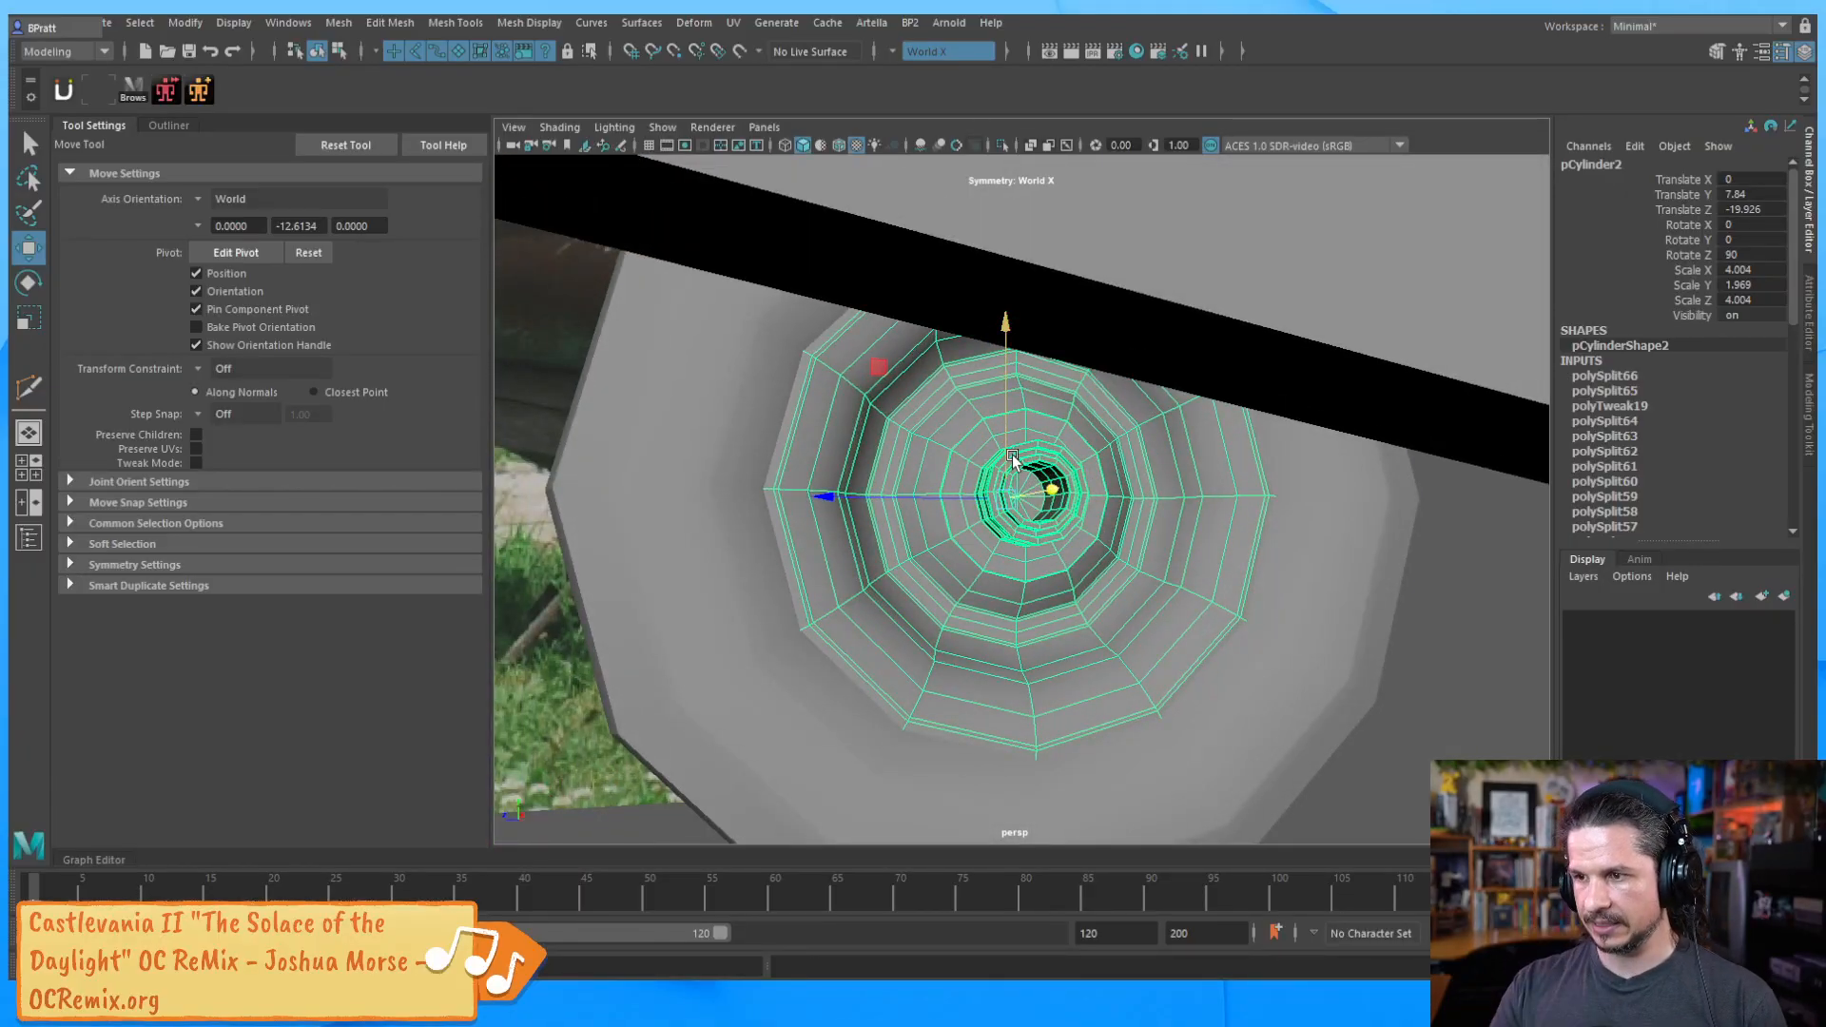
Try to select the faces of the rim's inner dish and hub while leaving out the outer ring of faces
alt+drag(1039, 490, 720, 420)
alt+drag(1044, 466, 1094, 457)
scroll(1059, 434, up, 1)
right_drag(1045, 407, 1045, 457)
alt+drag(1044, 458, 985, 501)
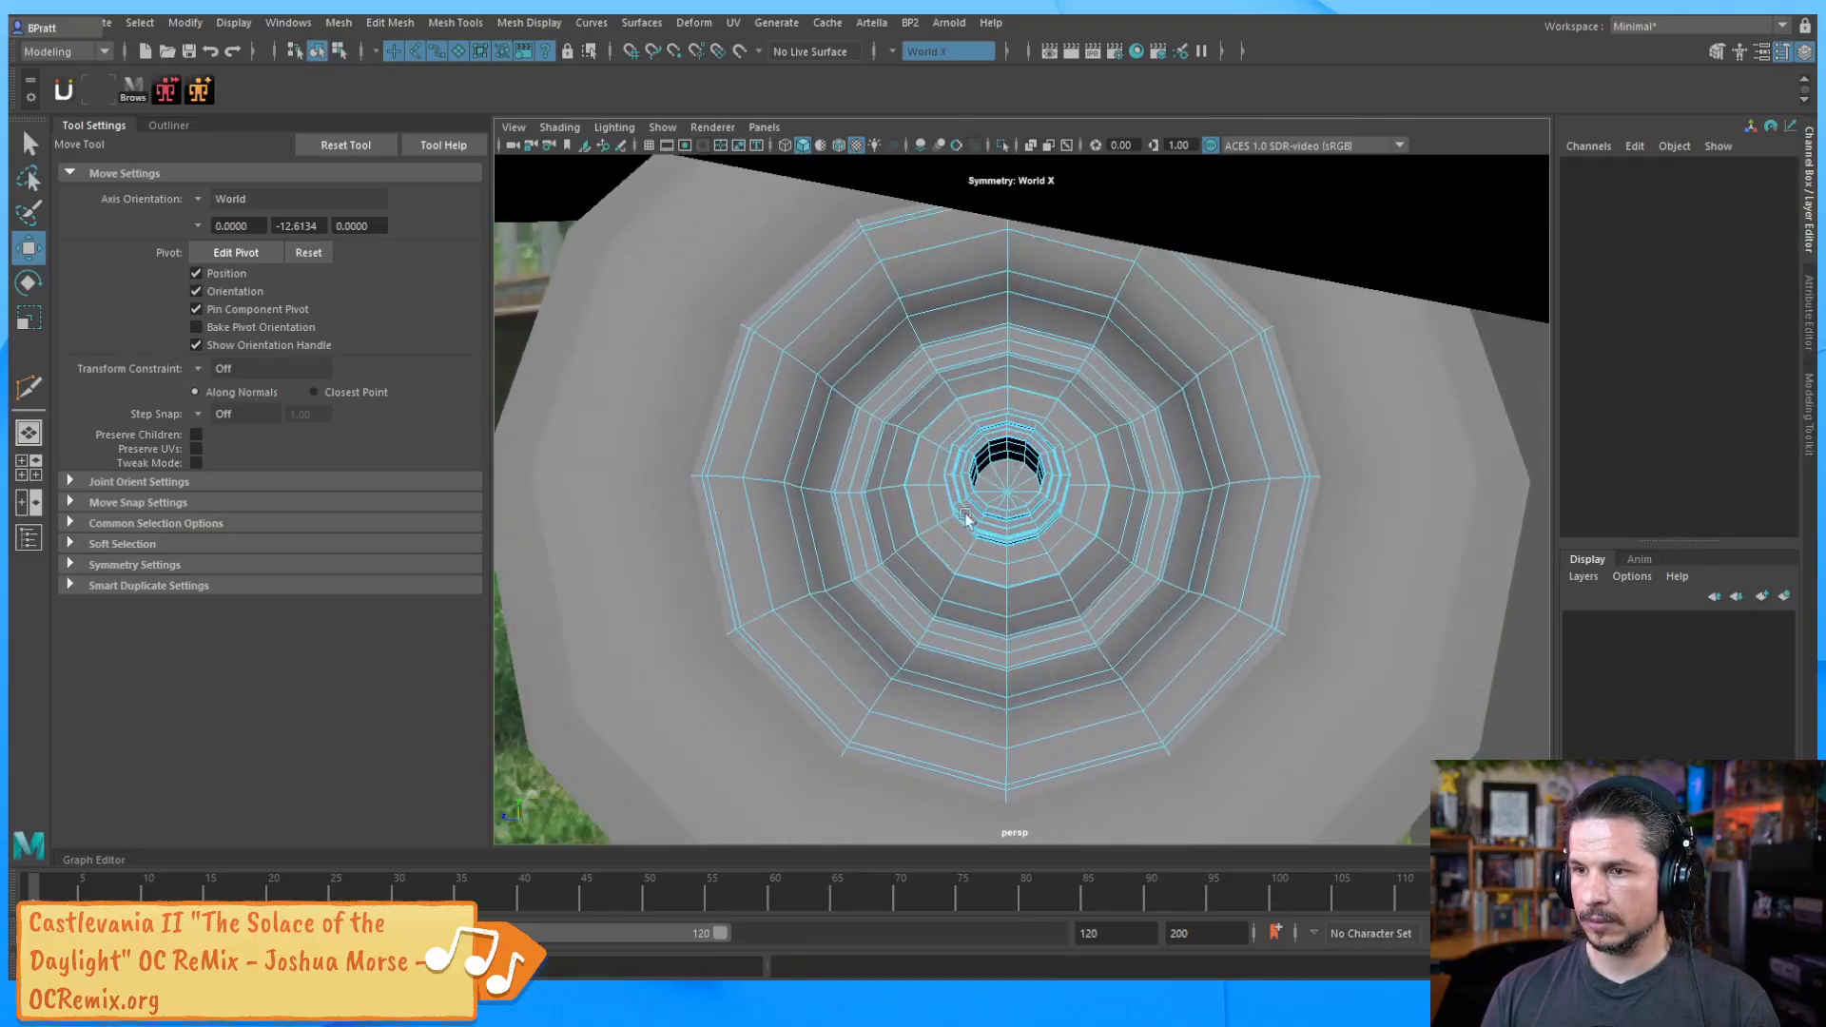
drag(1109, 378, 1096, 459)
ctrl+click(1177, 370)
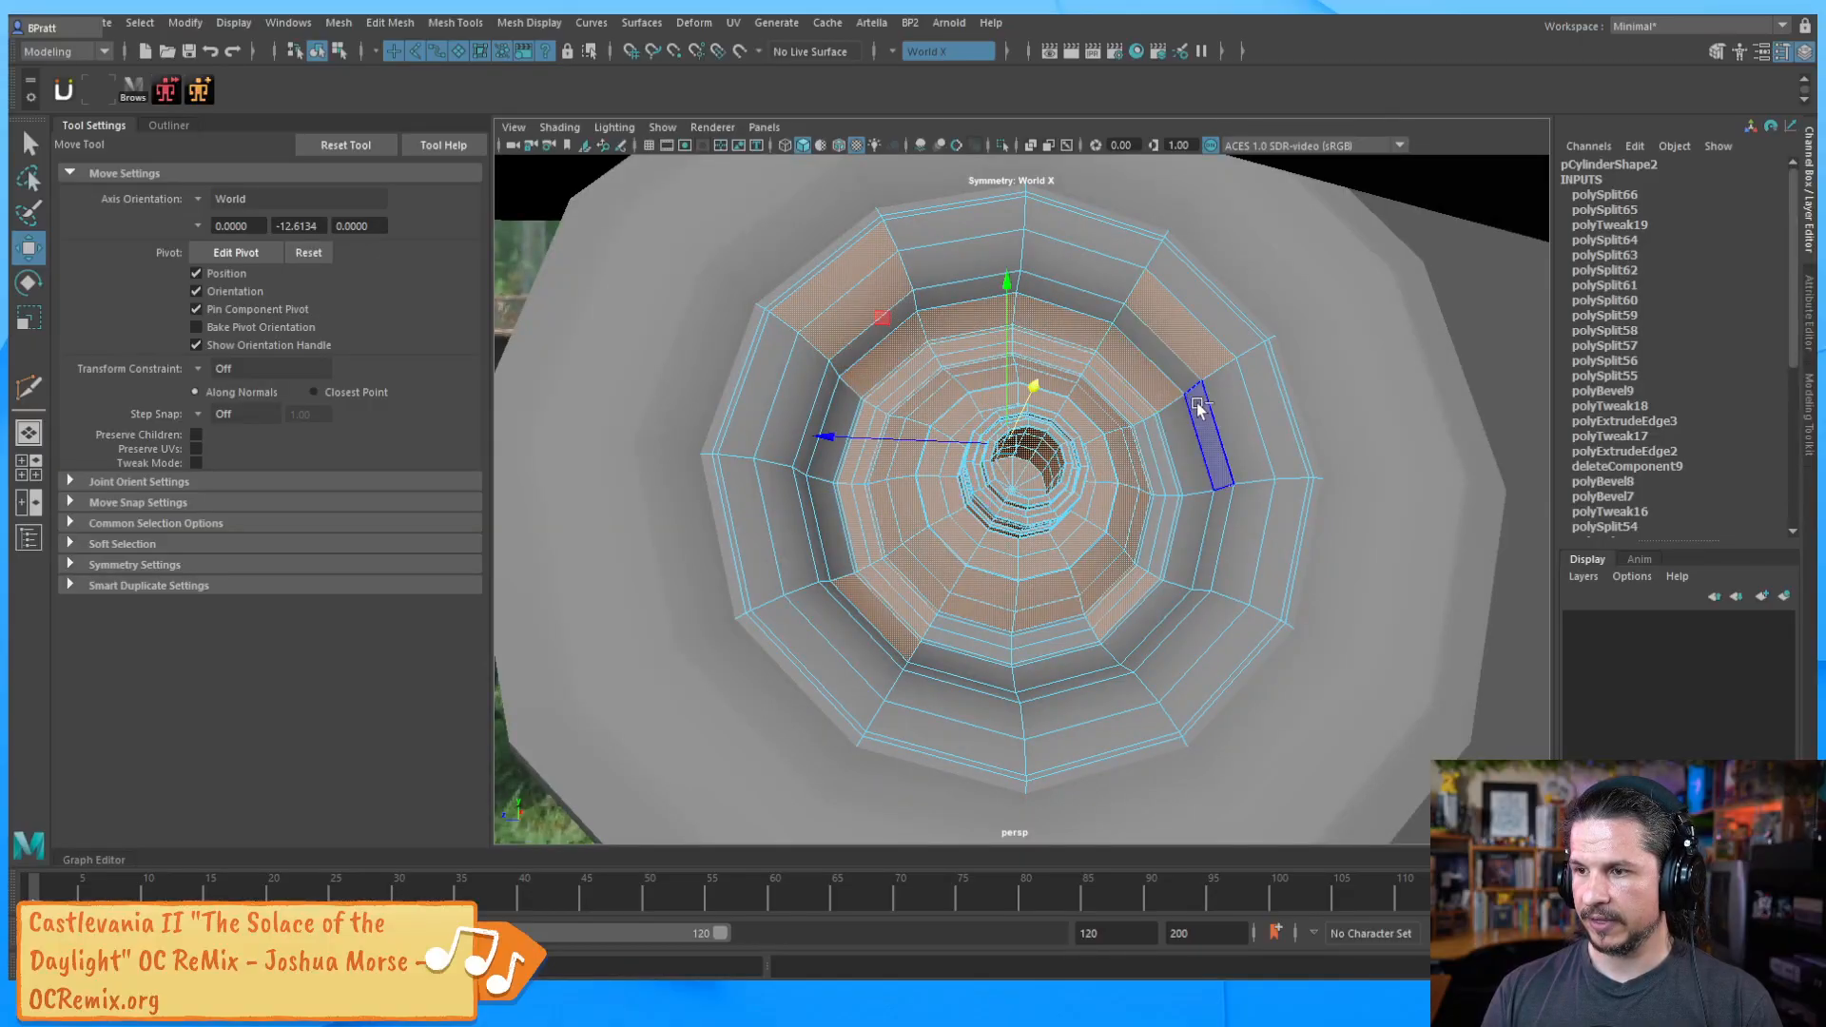
ctrl+click(1206, 385)
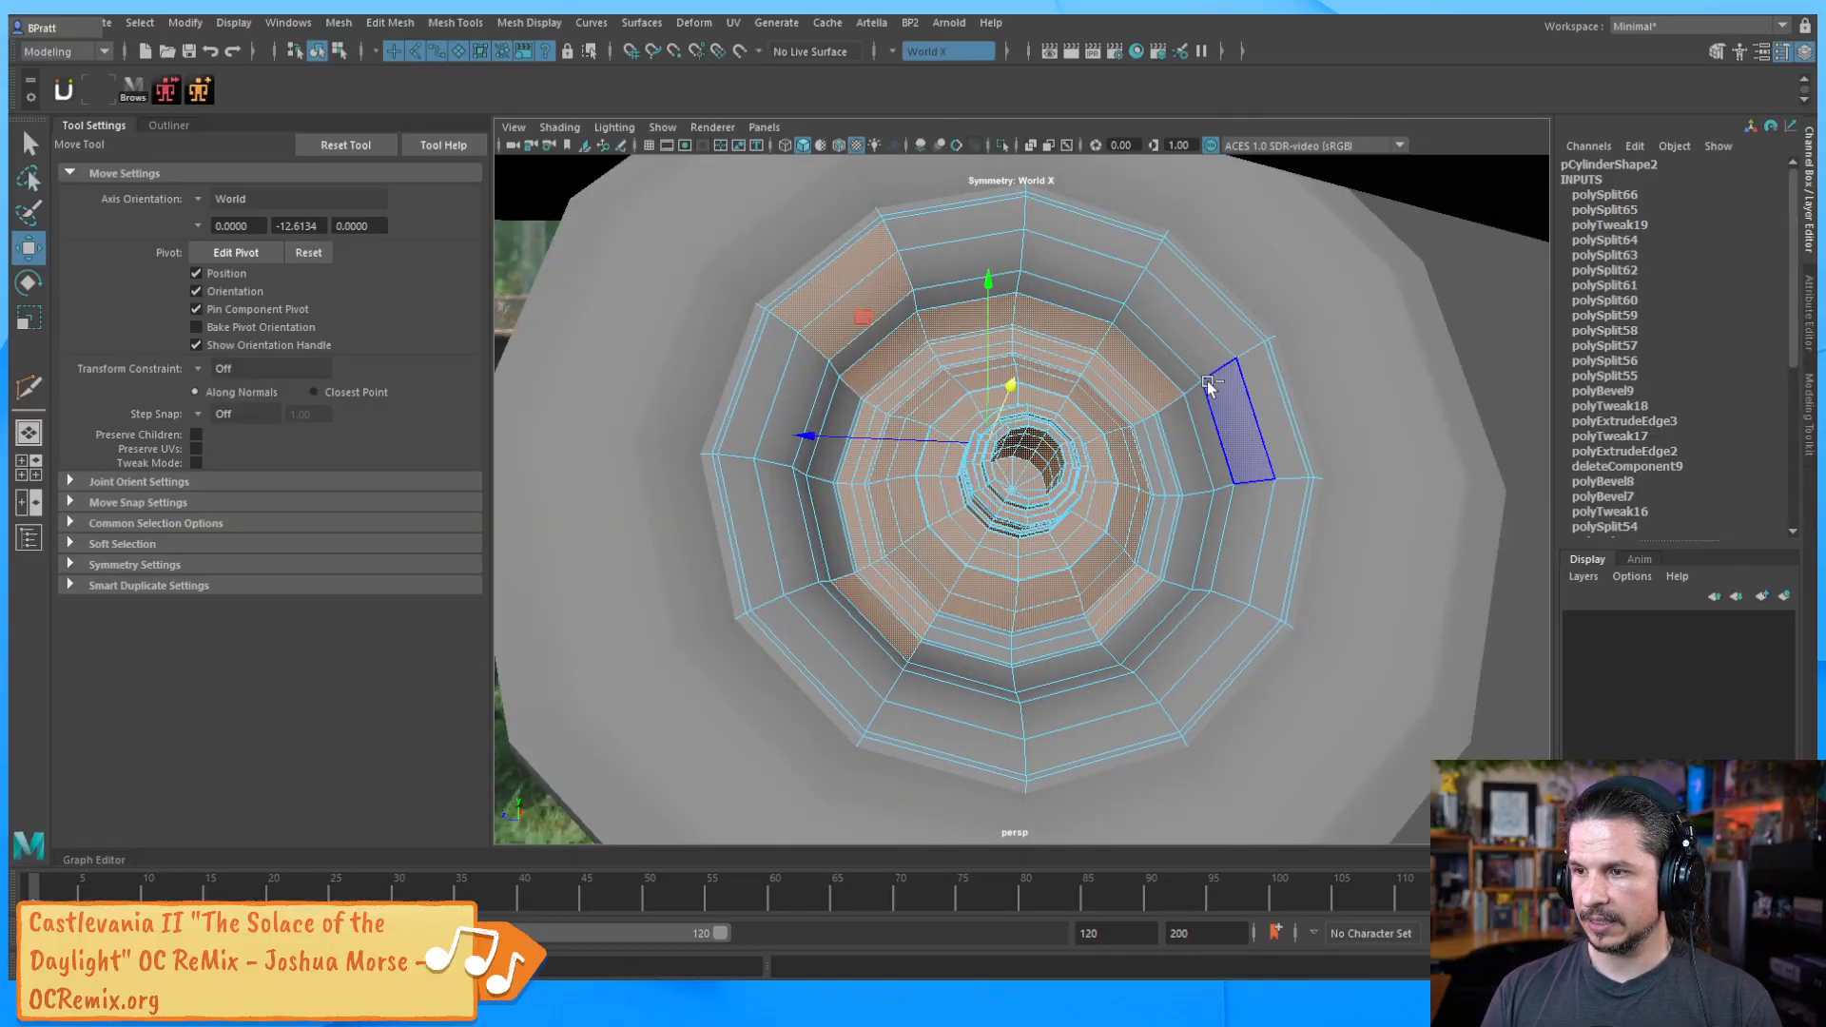
ctrl+click(843, 285)
ctrl+click(863, 606)
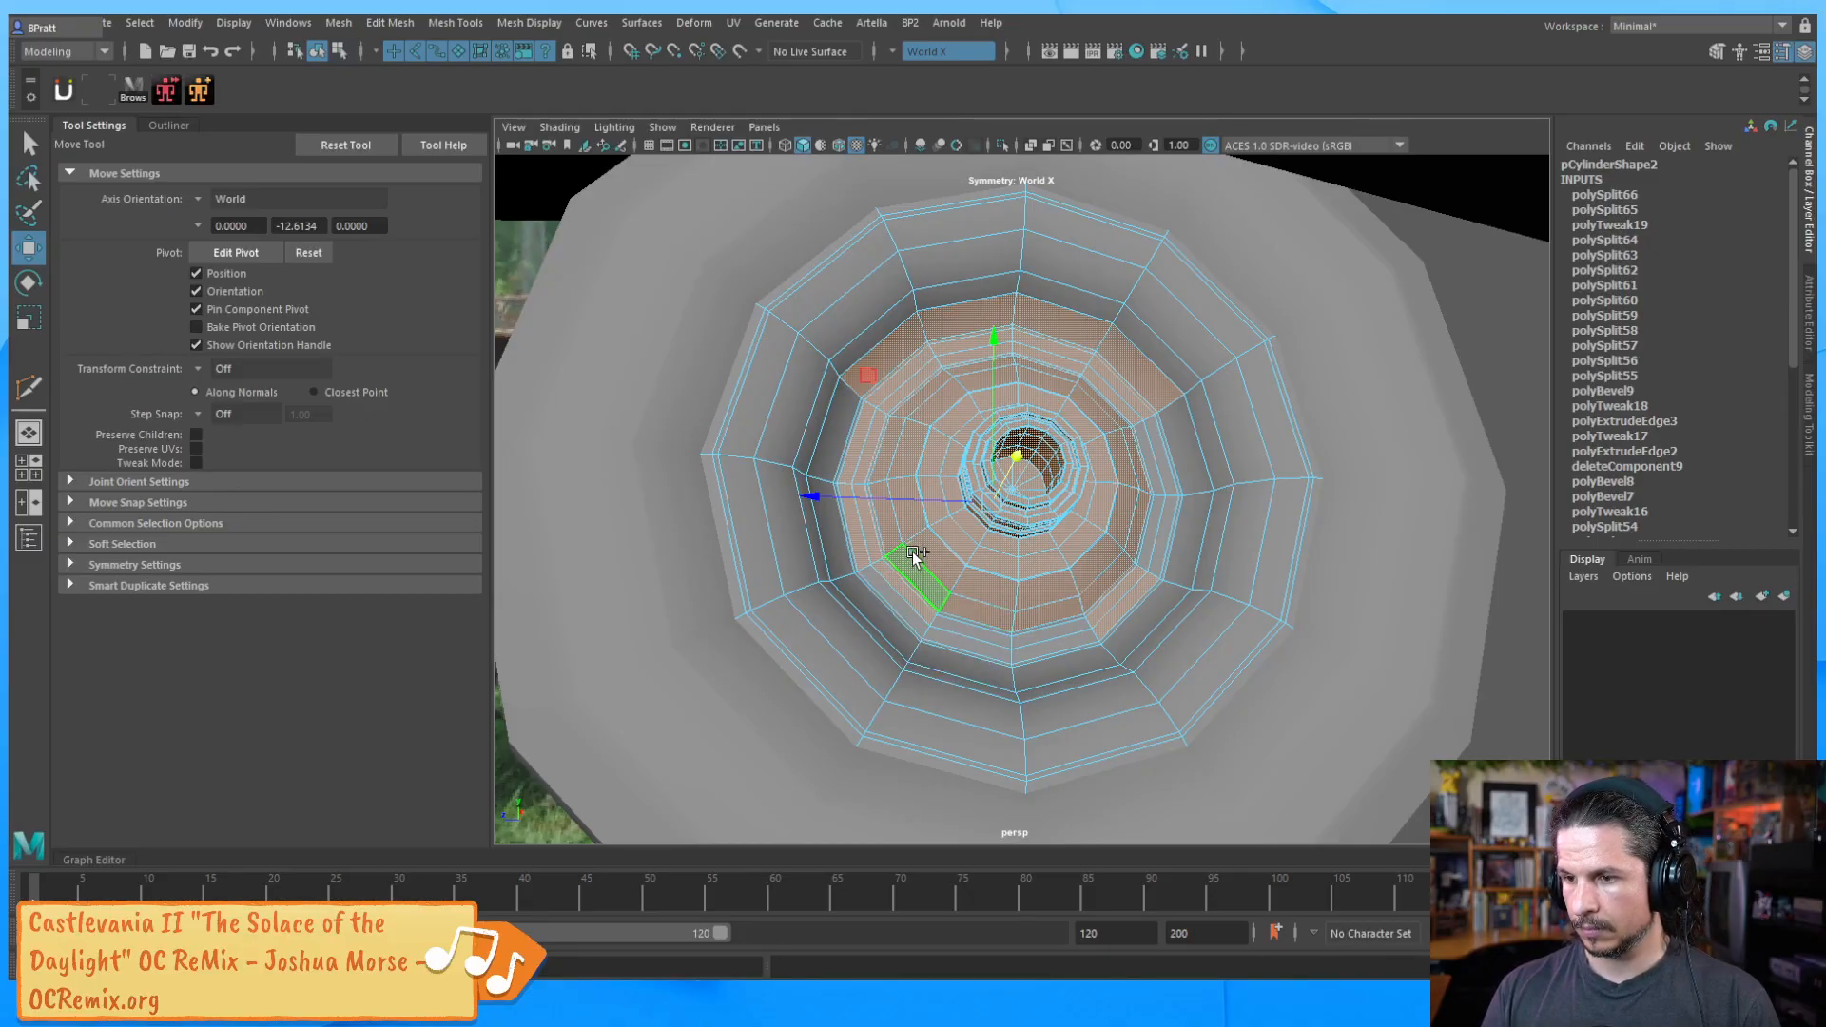
ctrl+shift+drag(1106, 628, 1099, 627)
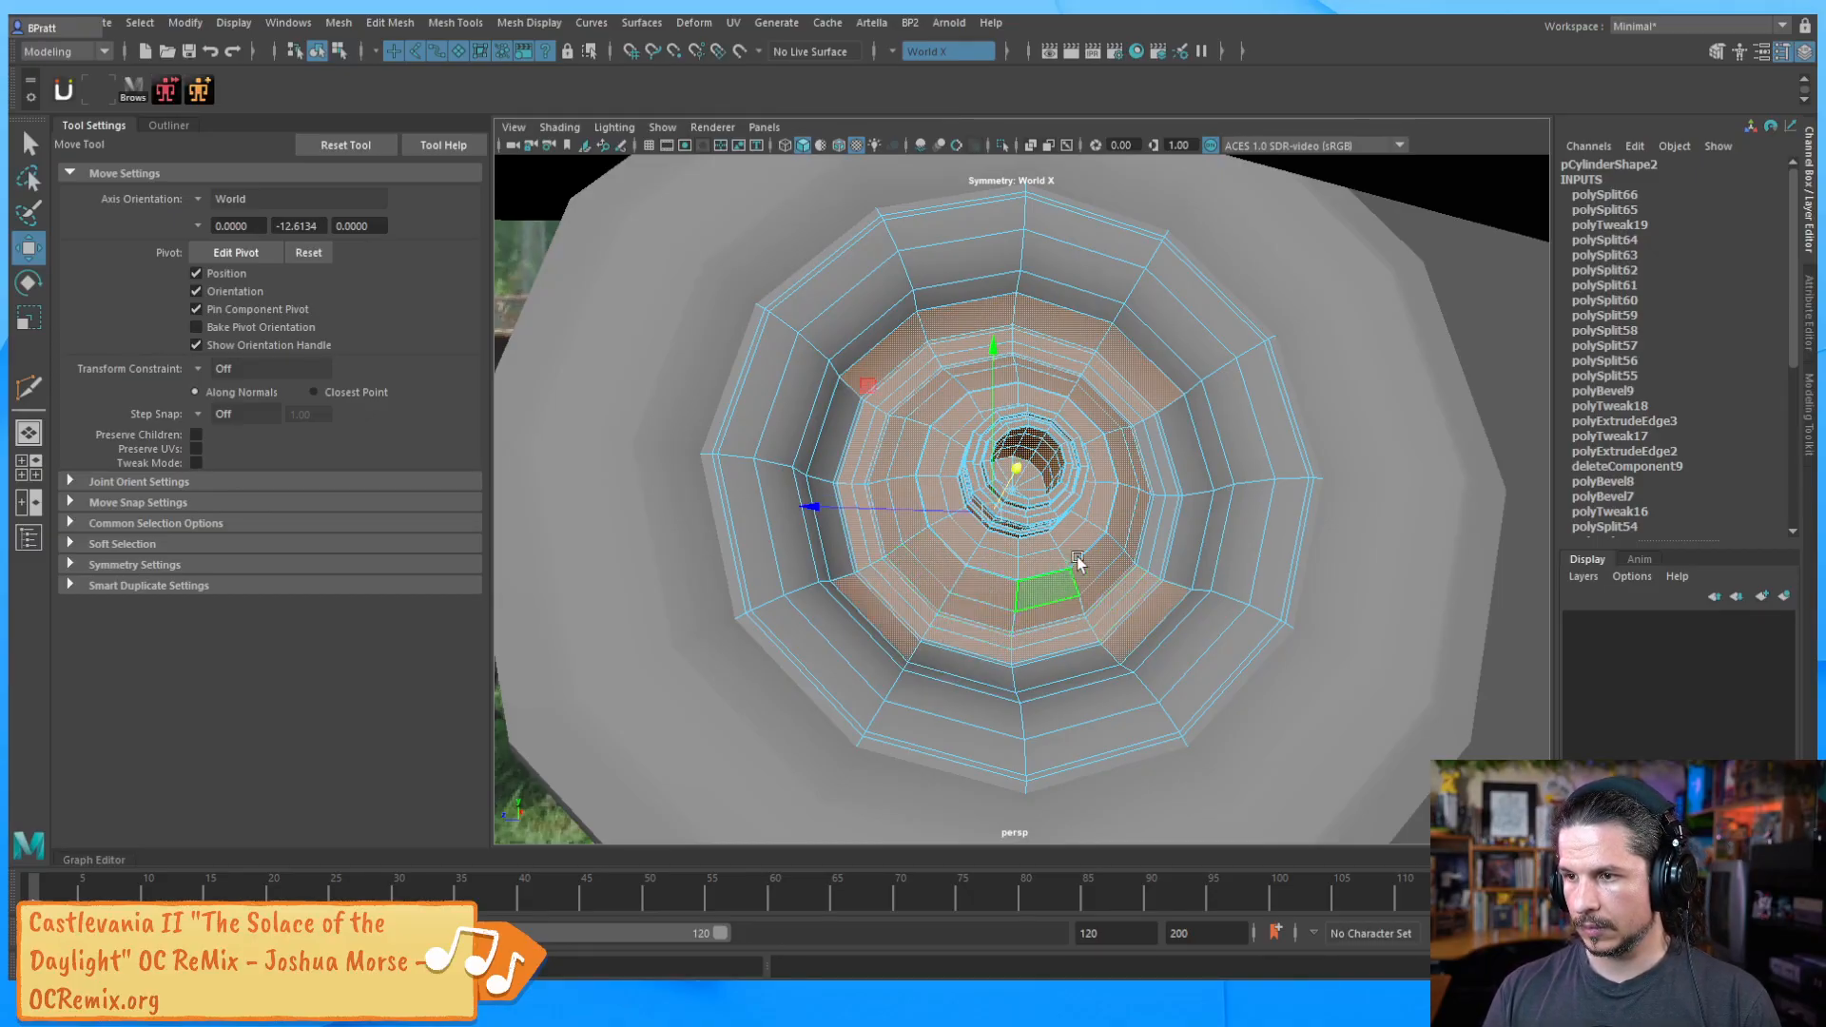
ctrl+shift+drag(1129, 446, 1135, 475)
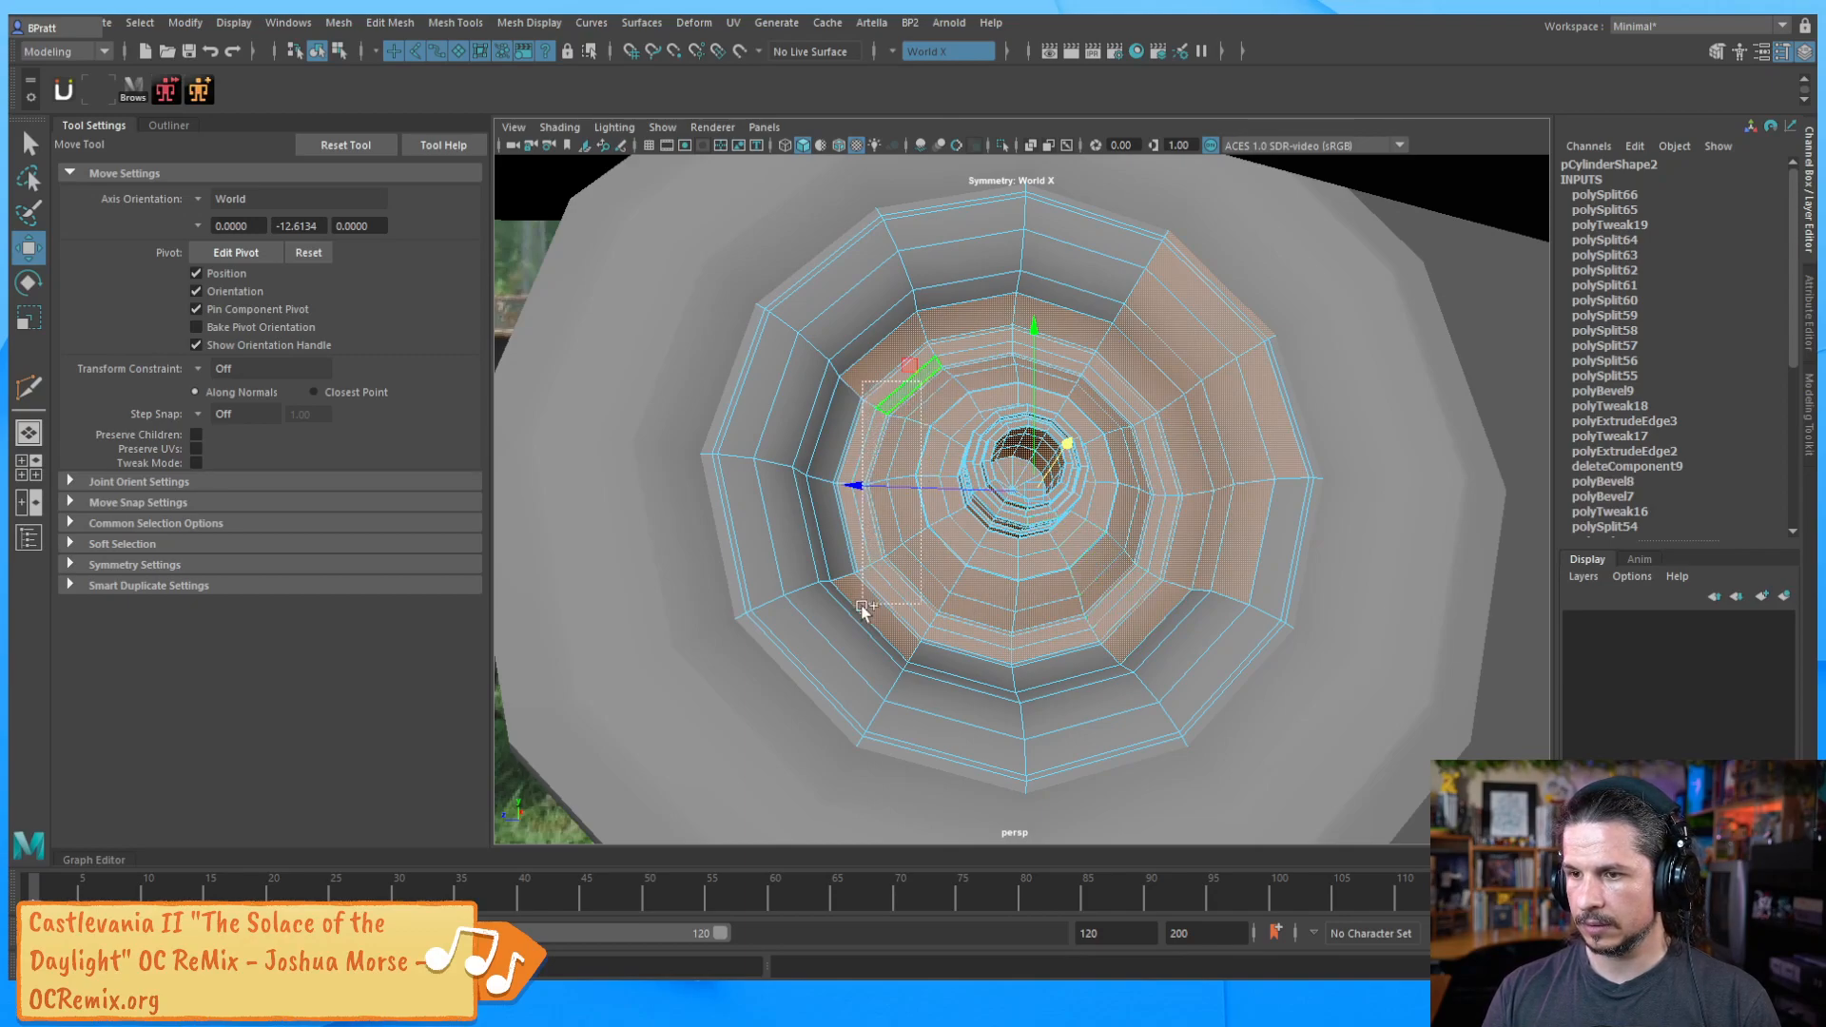
ctrl+shift+drag(864, 606, 864, 606)
alt+drag(894, 423, 893, 380)
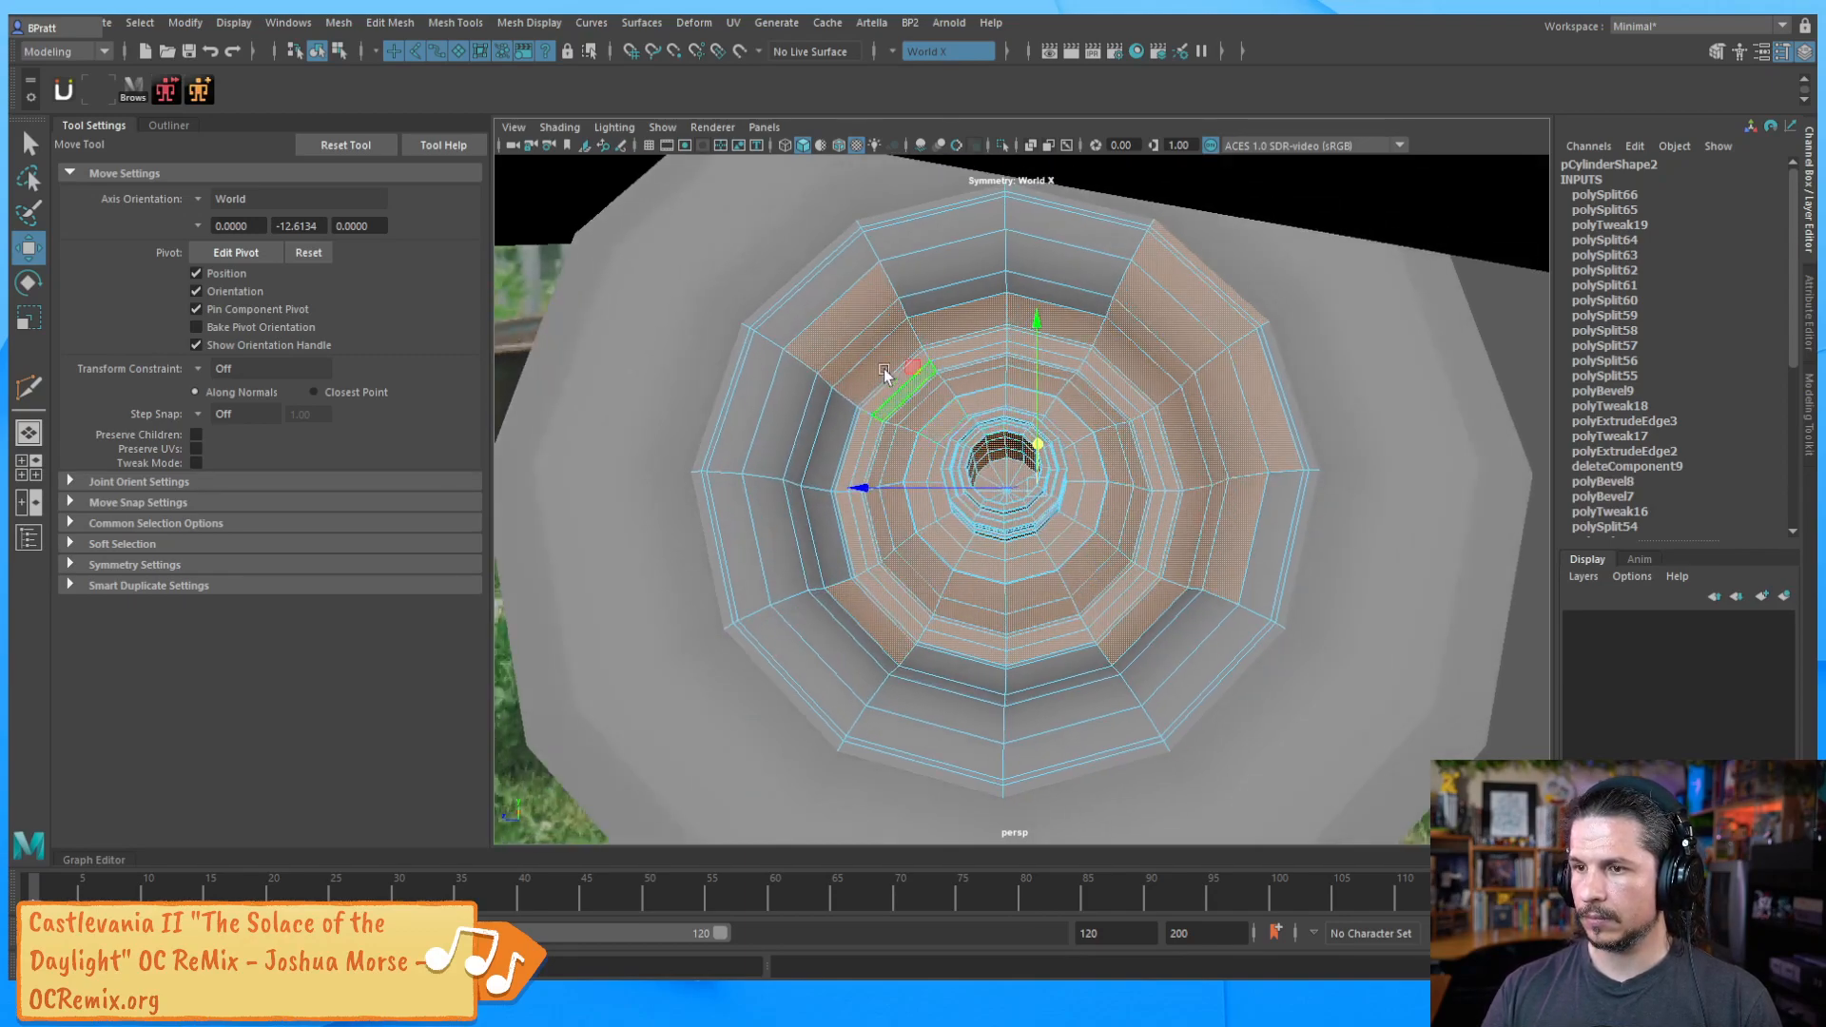
ctrl+click(866, 337)
ctrl+click(851, 373)
ctrl+click(821, 342)
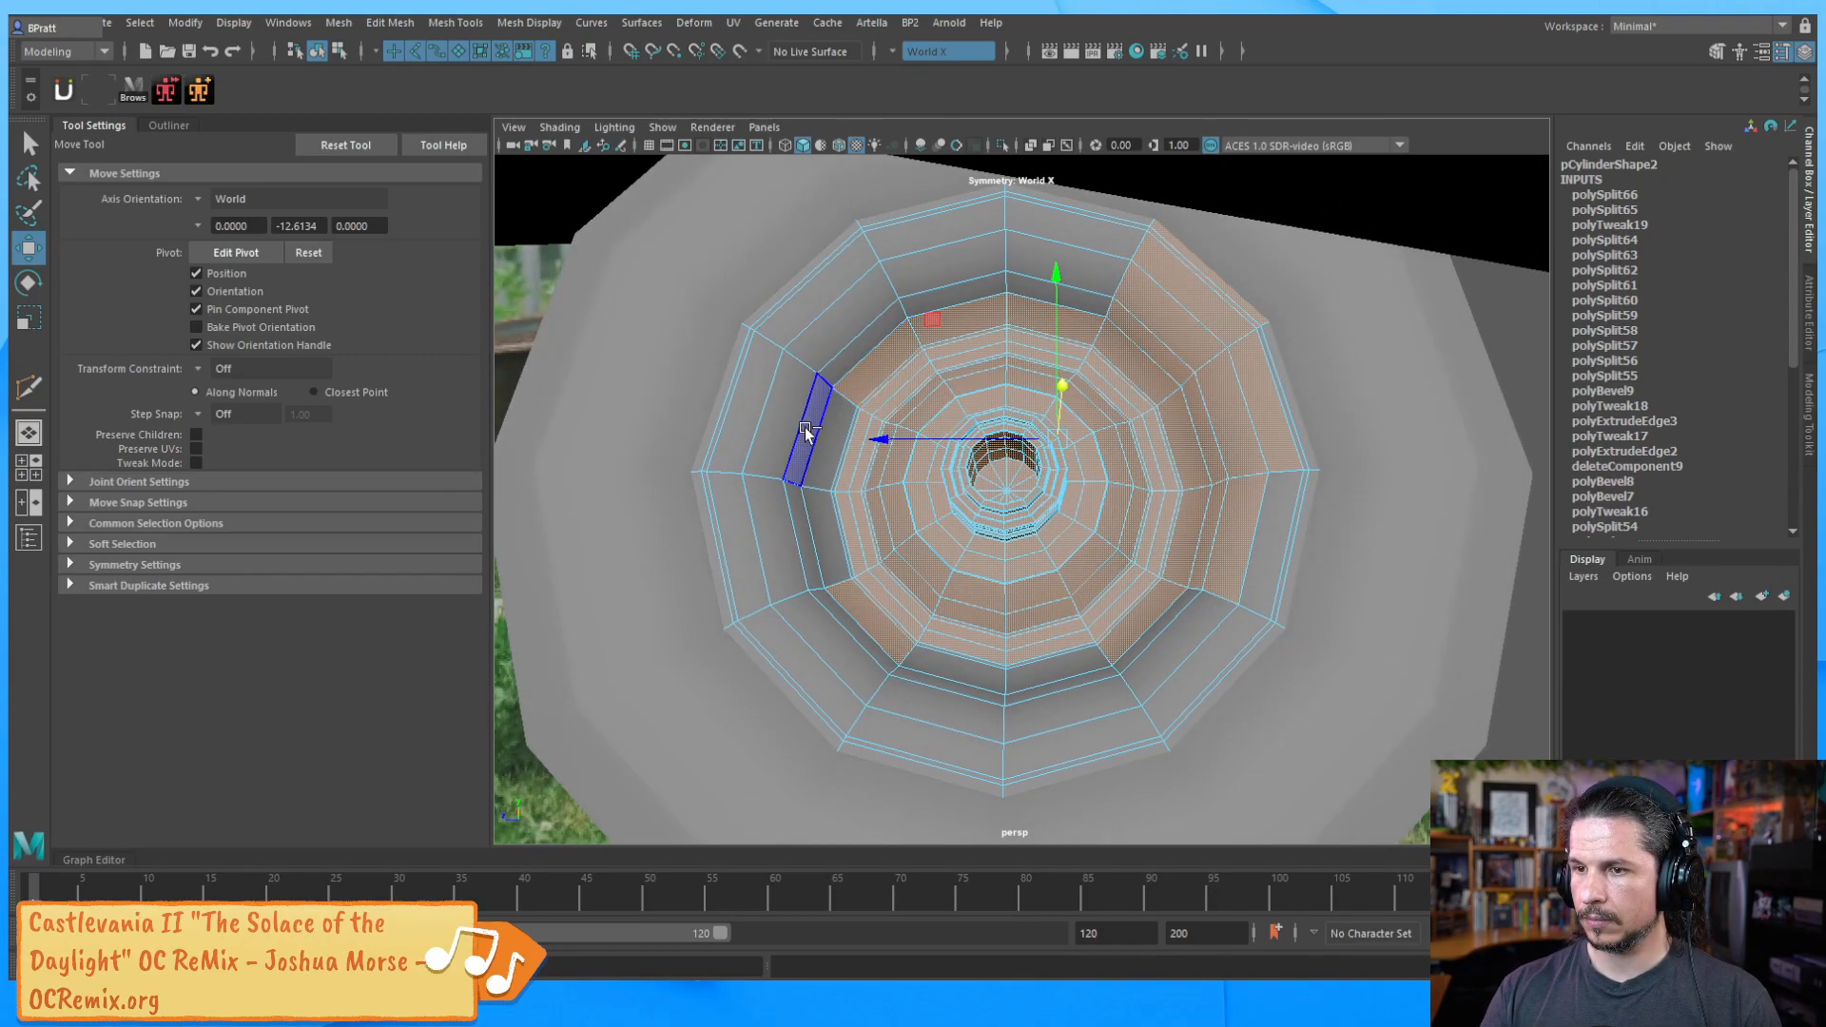
ctrl+double_click(808, 450)
key(ctrl+z)
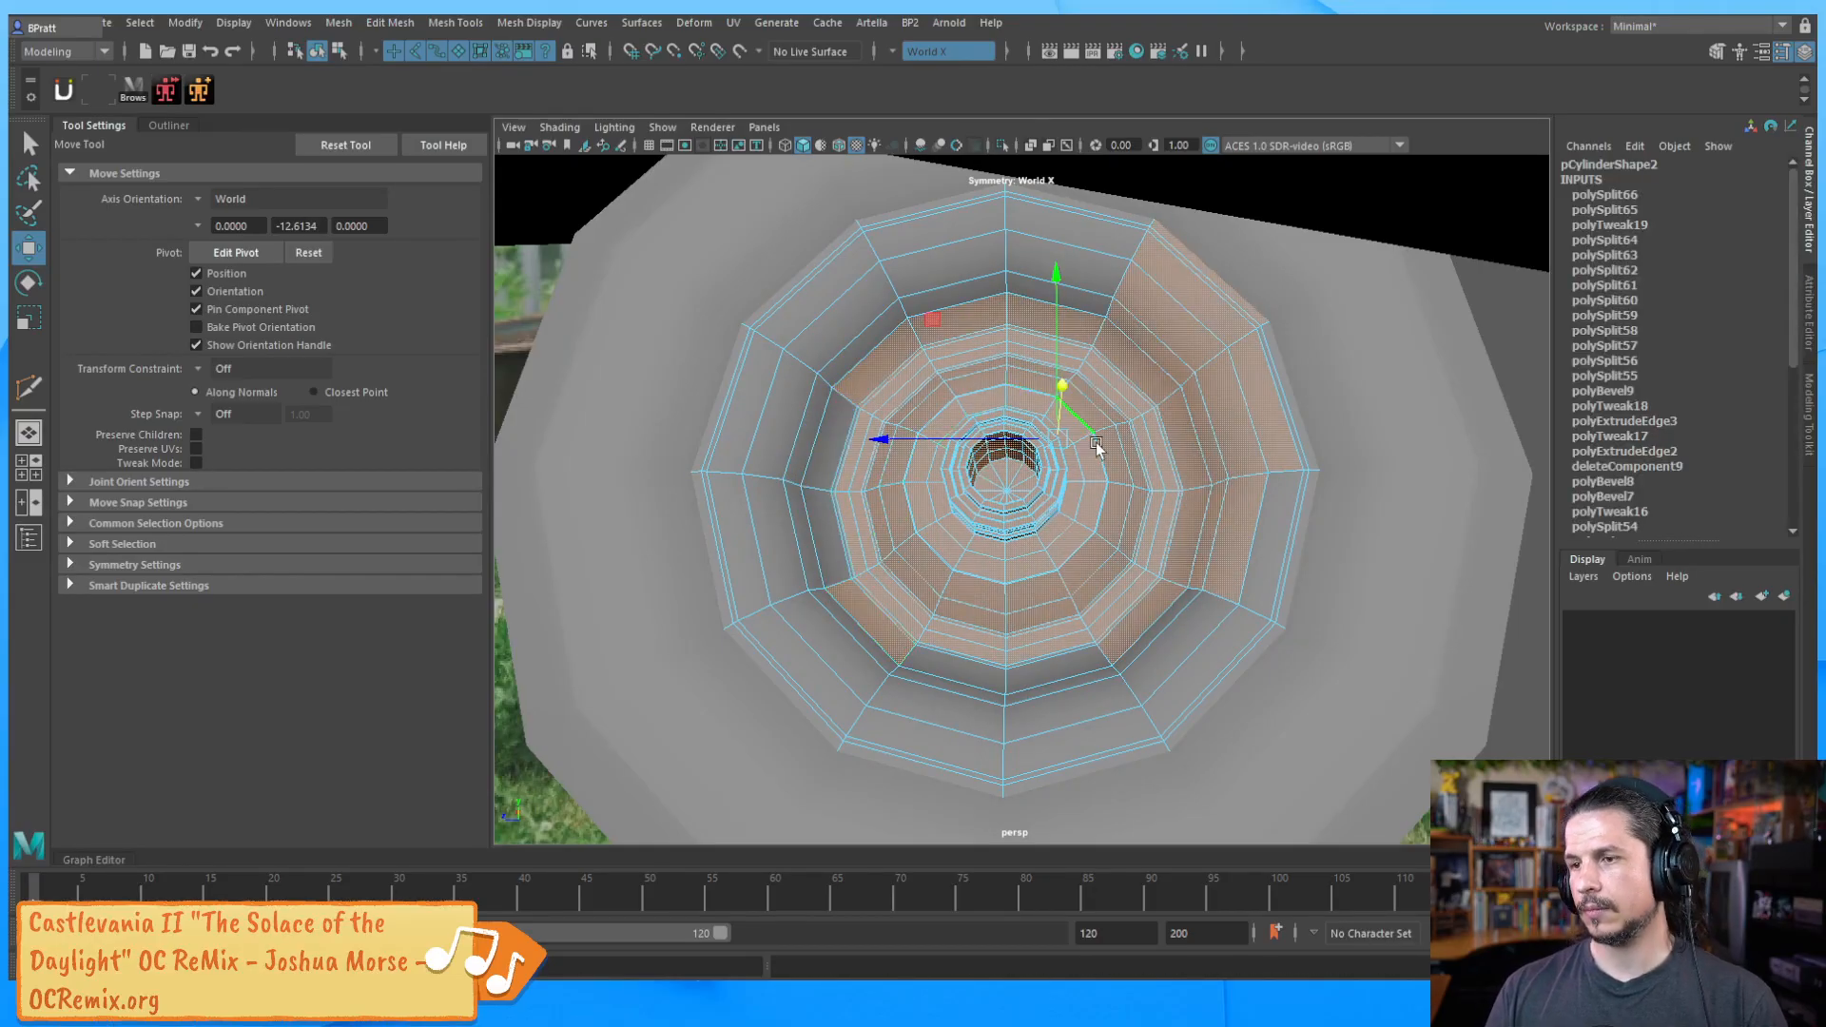
key(F8)
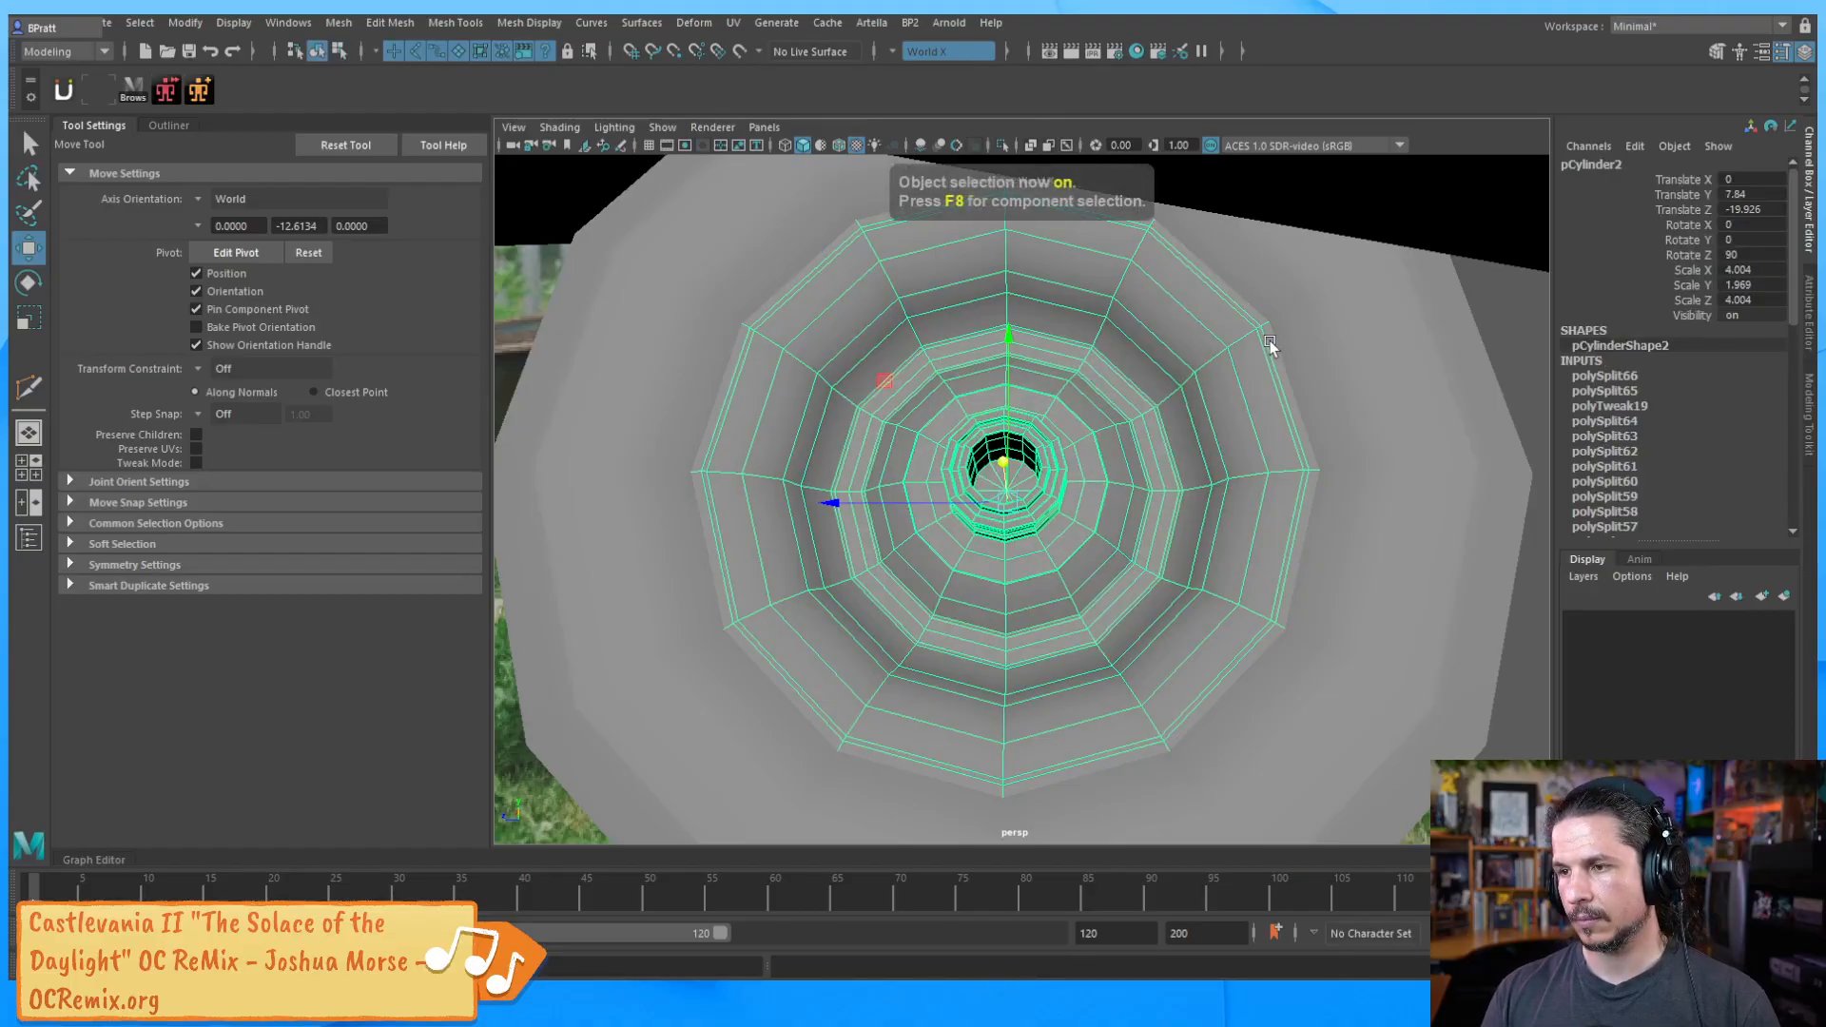
Select the edge loops around the rim's outer lip on both sides using the wireframe display, and restore the shaded display
mouse_move(1246, 365)
alt+mouse_down()
mouse_move(1182, 395)
mouse_move(1220, 350)
alt+mouse_up()
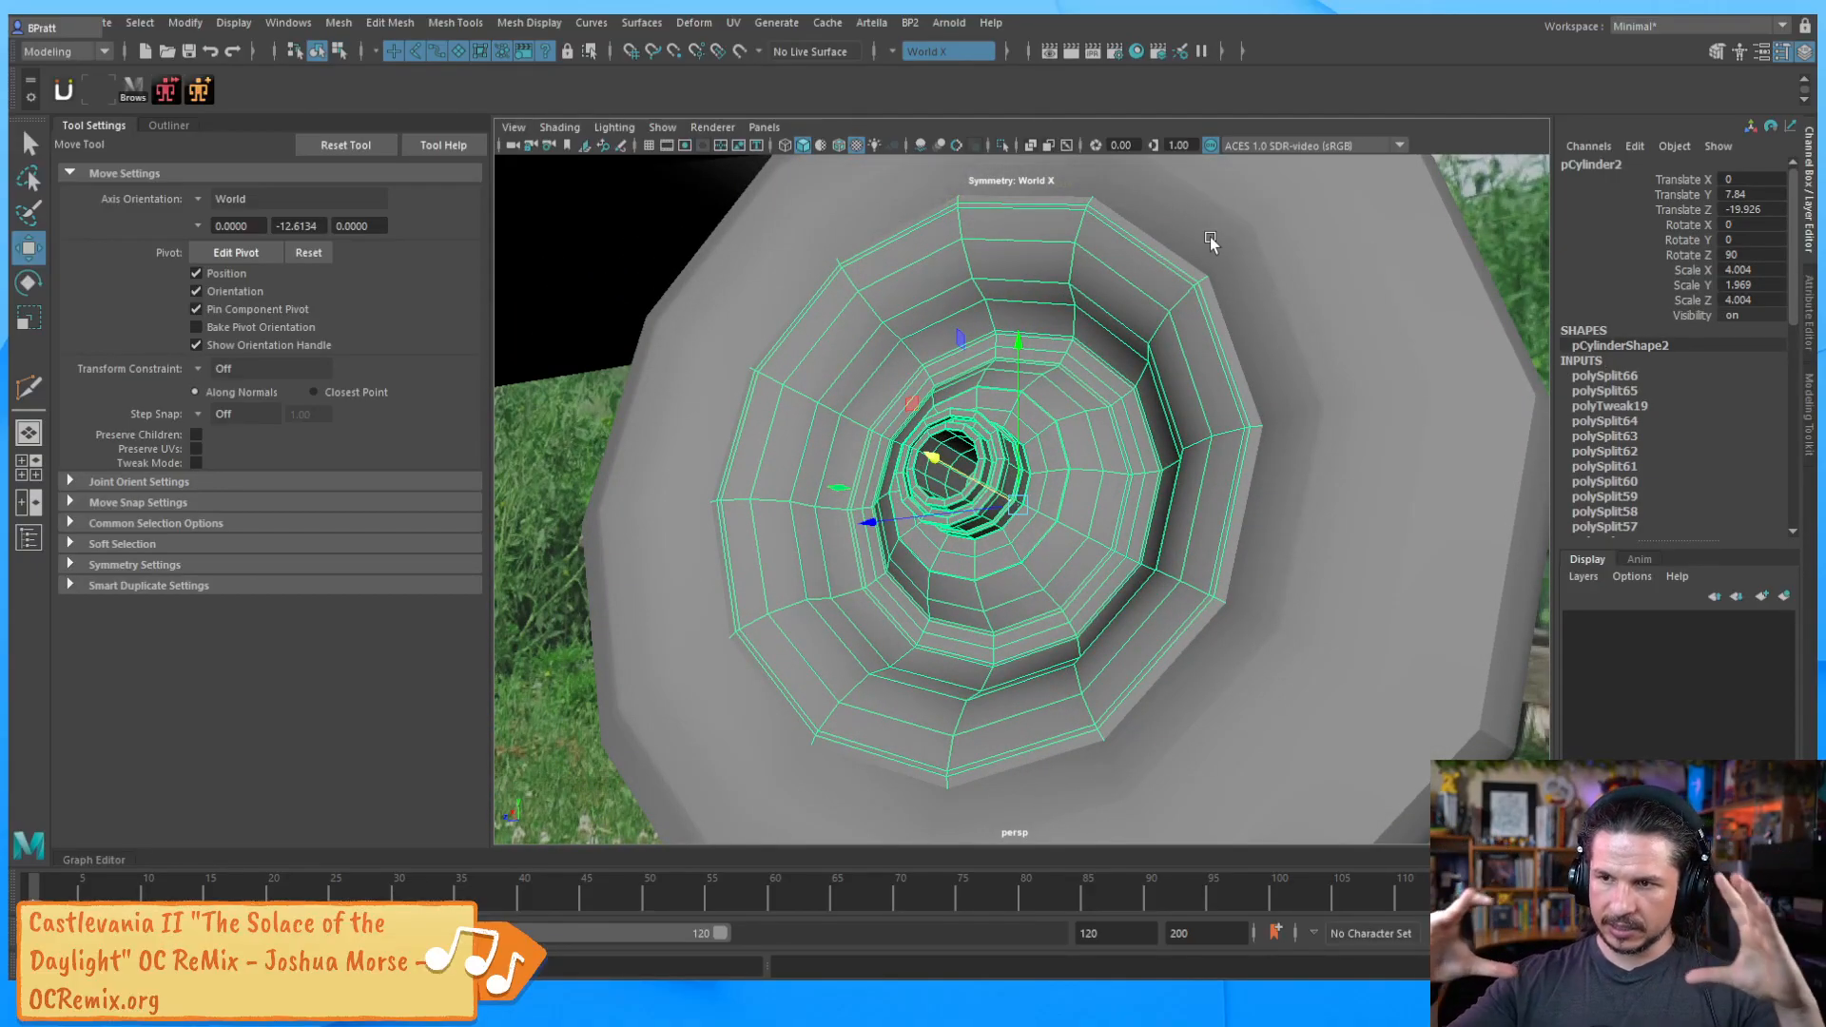
key(5)
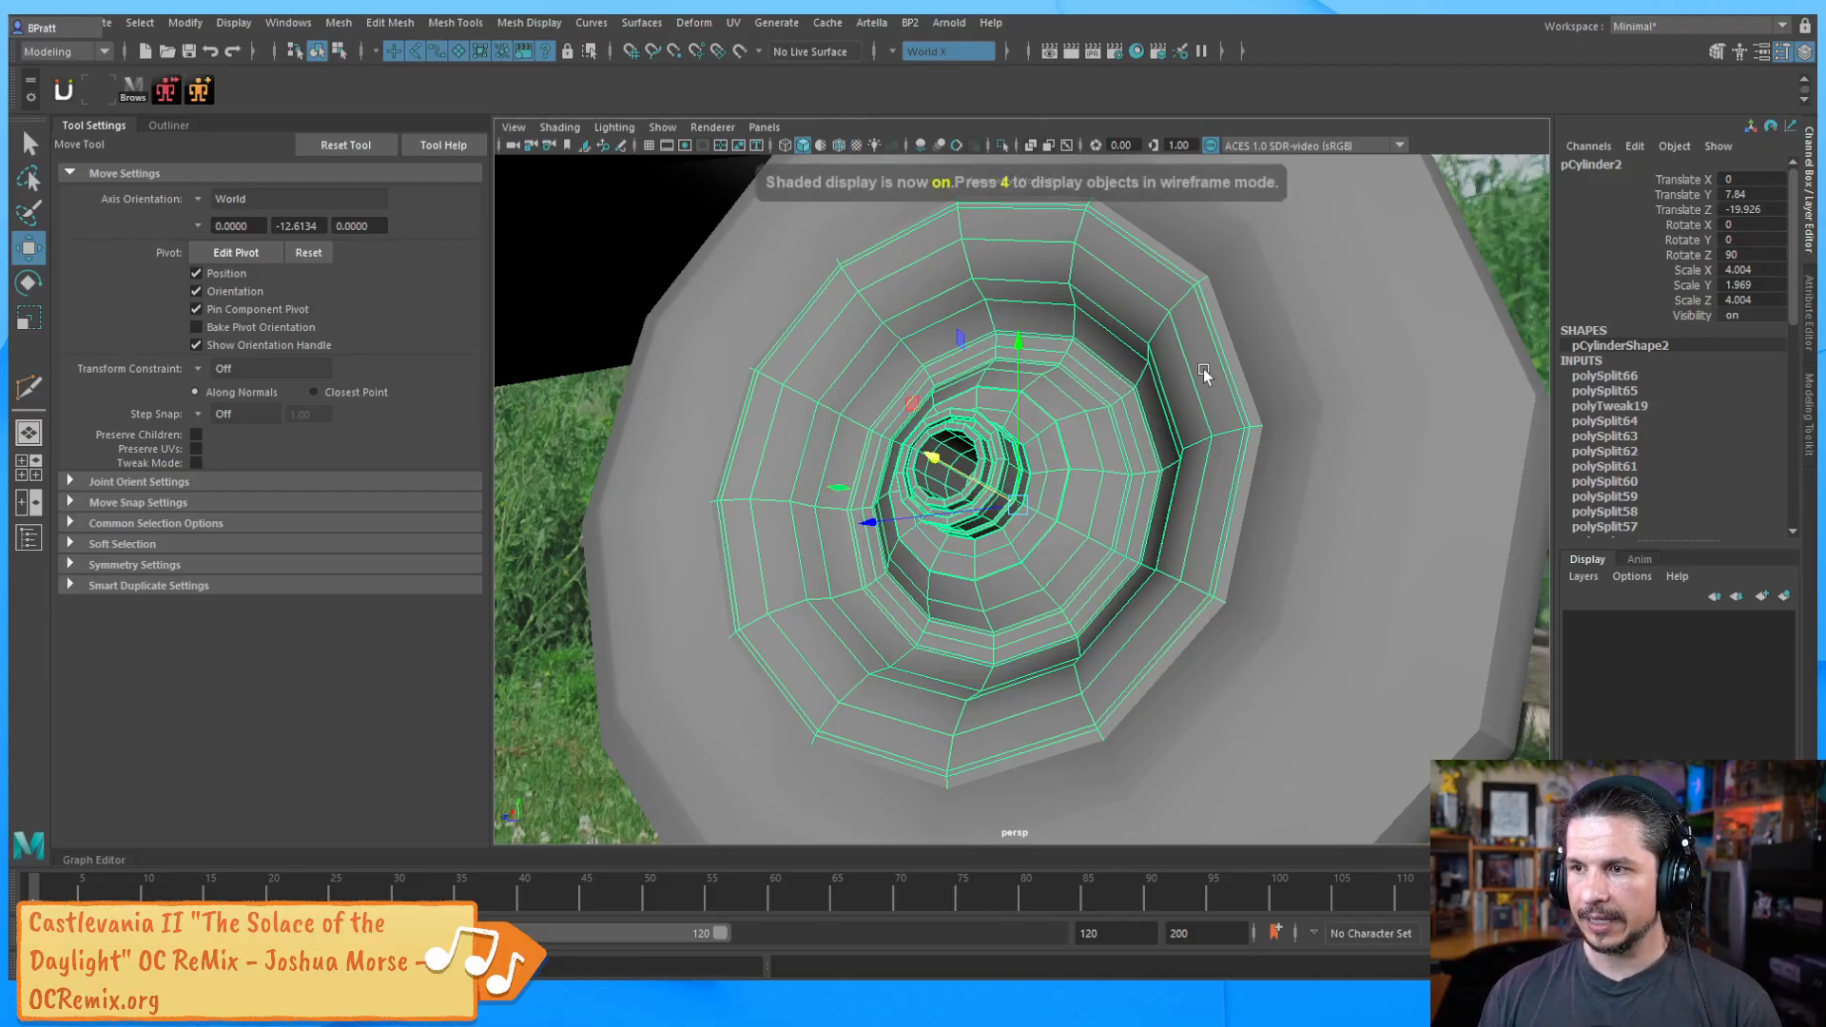
key(4)
alt+drag(1203, 371, 1145, 416)
right_drag(1184, 314, 1180, 264)
alt+drag(1162, 341, 1110, 360)
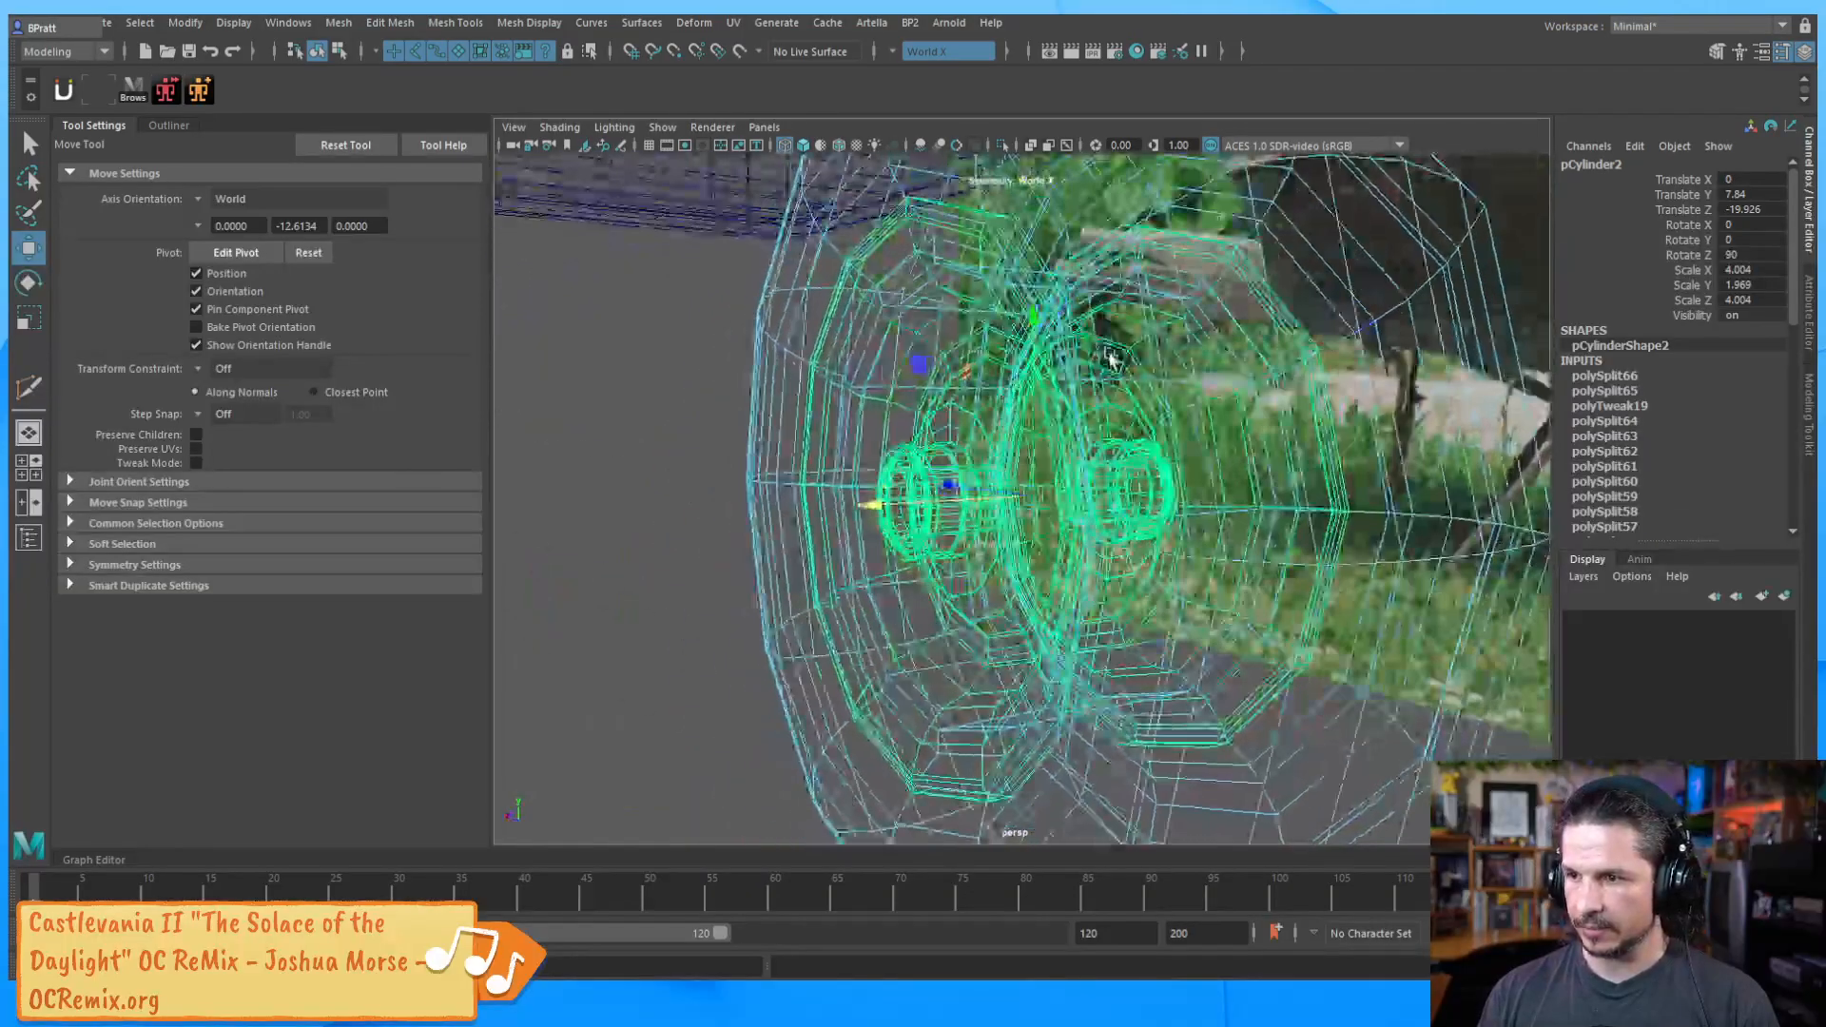
key(ctrl+z)
right_drag(982, 250, 966, 194)
alt+drag(1084, 285, 1031, 351)
alt+middle_drag(1031, 351, 1018, 518)
scroll(1019, 509, up, 3)
double_click(1022, 438)
alt+drag(994, 449, 1066, 395)
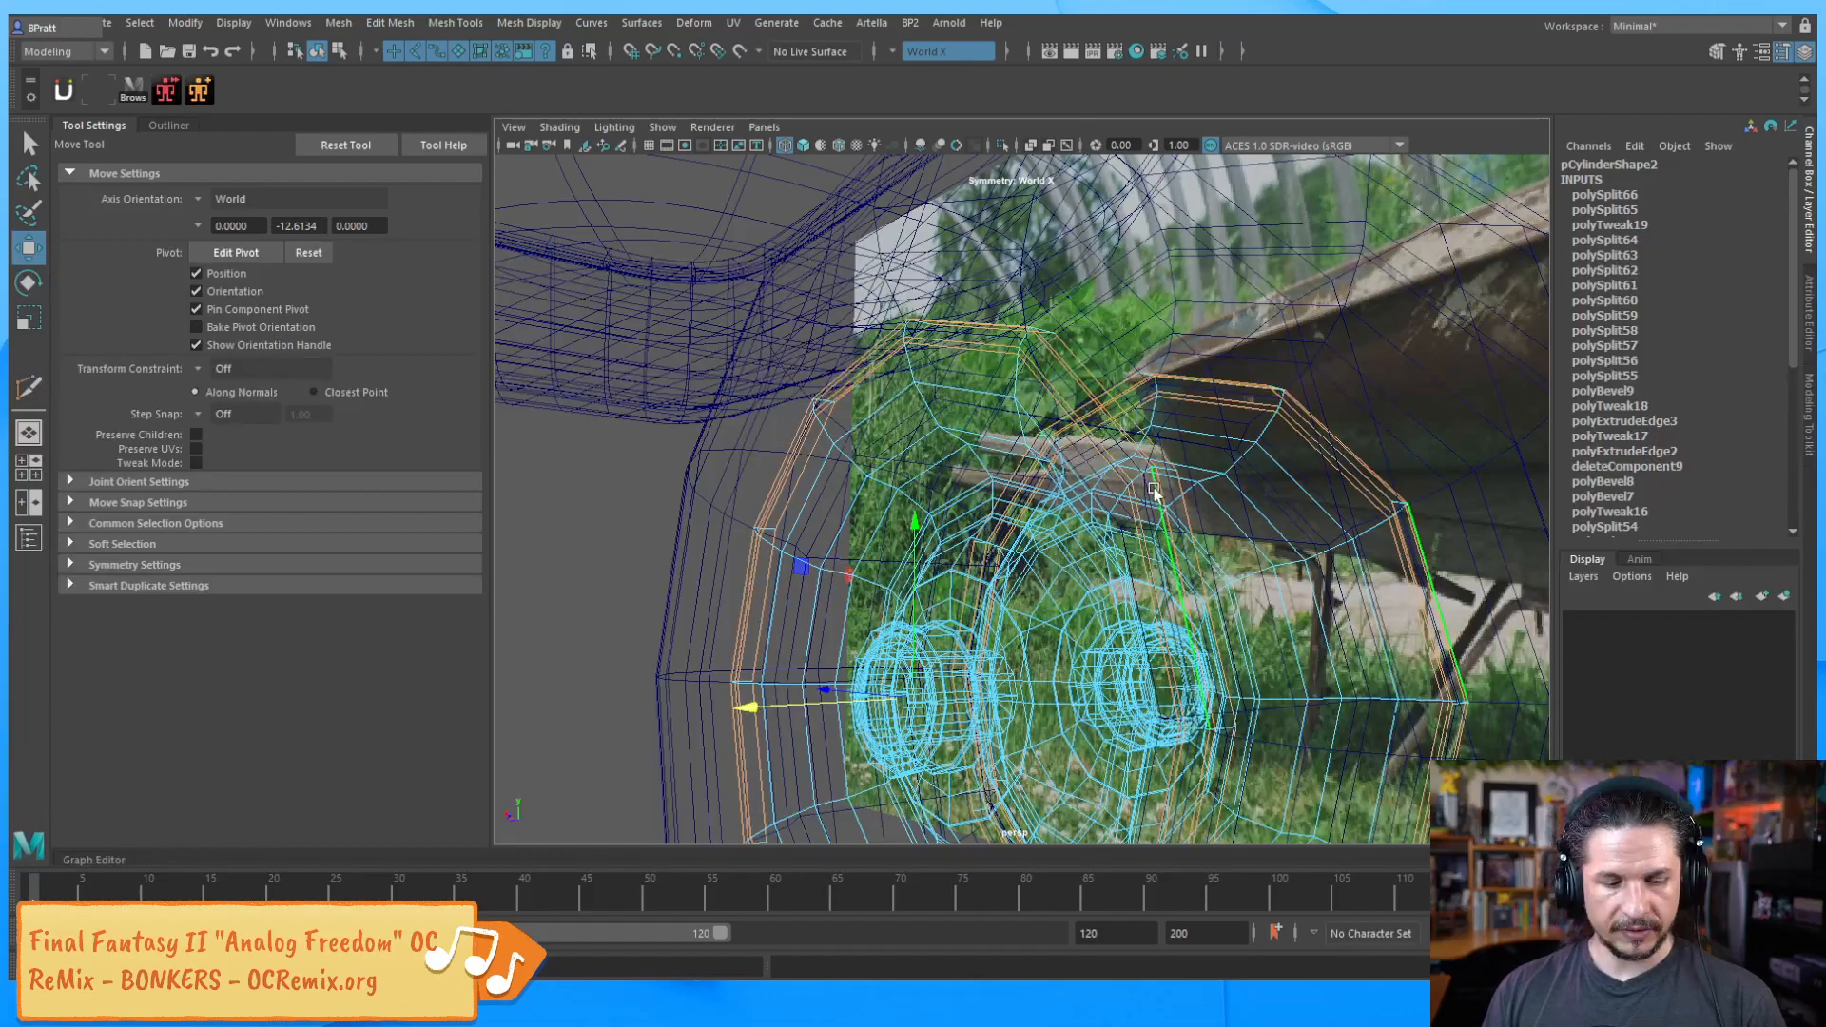
key(5)
mouse_move(1321, 440)
alt+mouse_down()
mouse_move(1068, 566)
mouse_move(1131, 632)
mouse_move(1058, 582)
mouse_move(900, 607)
alt+mouse_up()
Try scaling the selected outer lip loops of the rim and undo each attempt
key(r)
alt+drag(900, 607, 1051, 561)
key(ctrl+z)
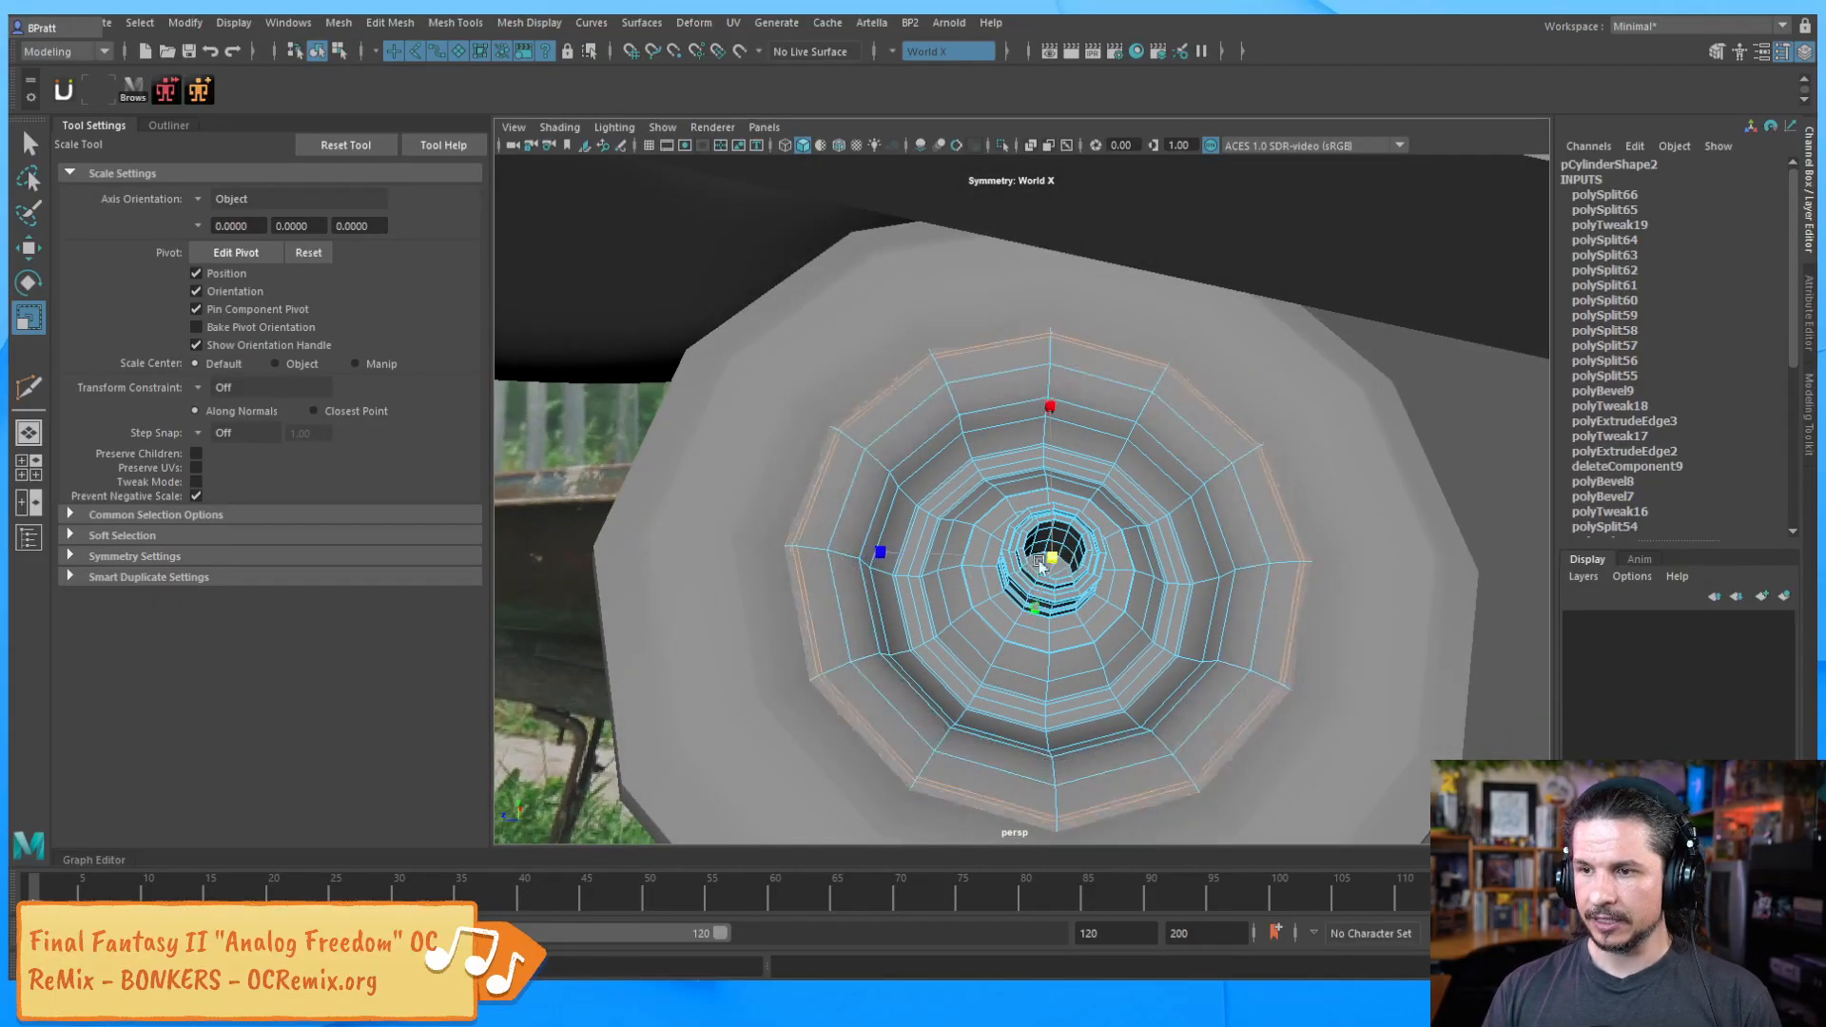
key(ctrl+z)
mouse_move(1058, 409)
ctrl+mouse_down()
mouse_move(1057, 471)
mouse_move(1056, 385)
mouse_move(1055, 411)
ctrl+mouse_up()
key(ctrl+z)
ctrl+drag(1037, 605, 1038, 598)
key(ctrl+z)
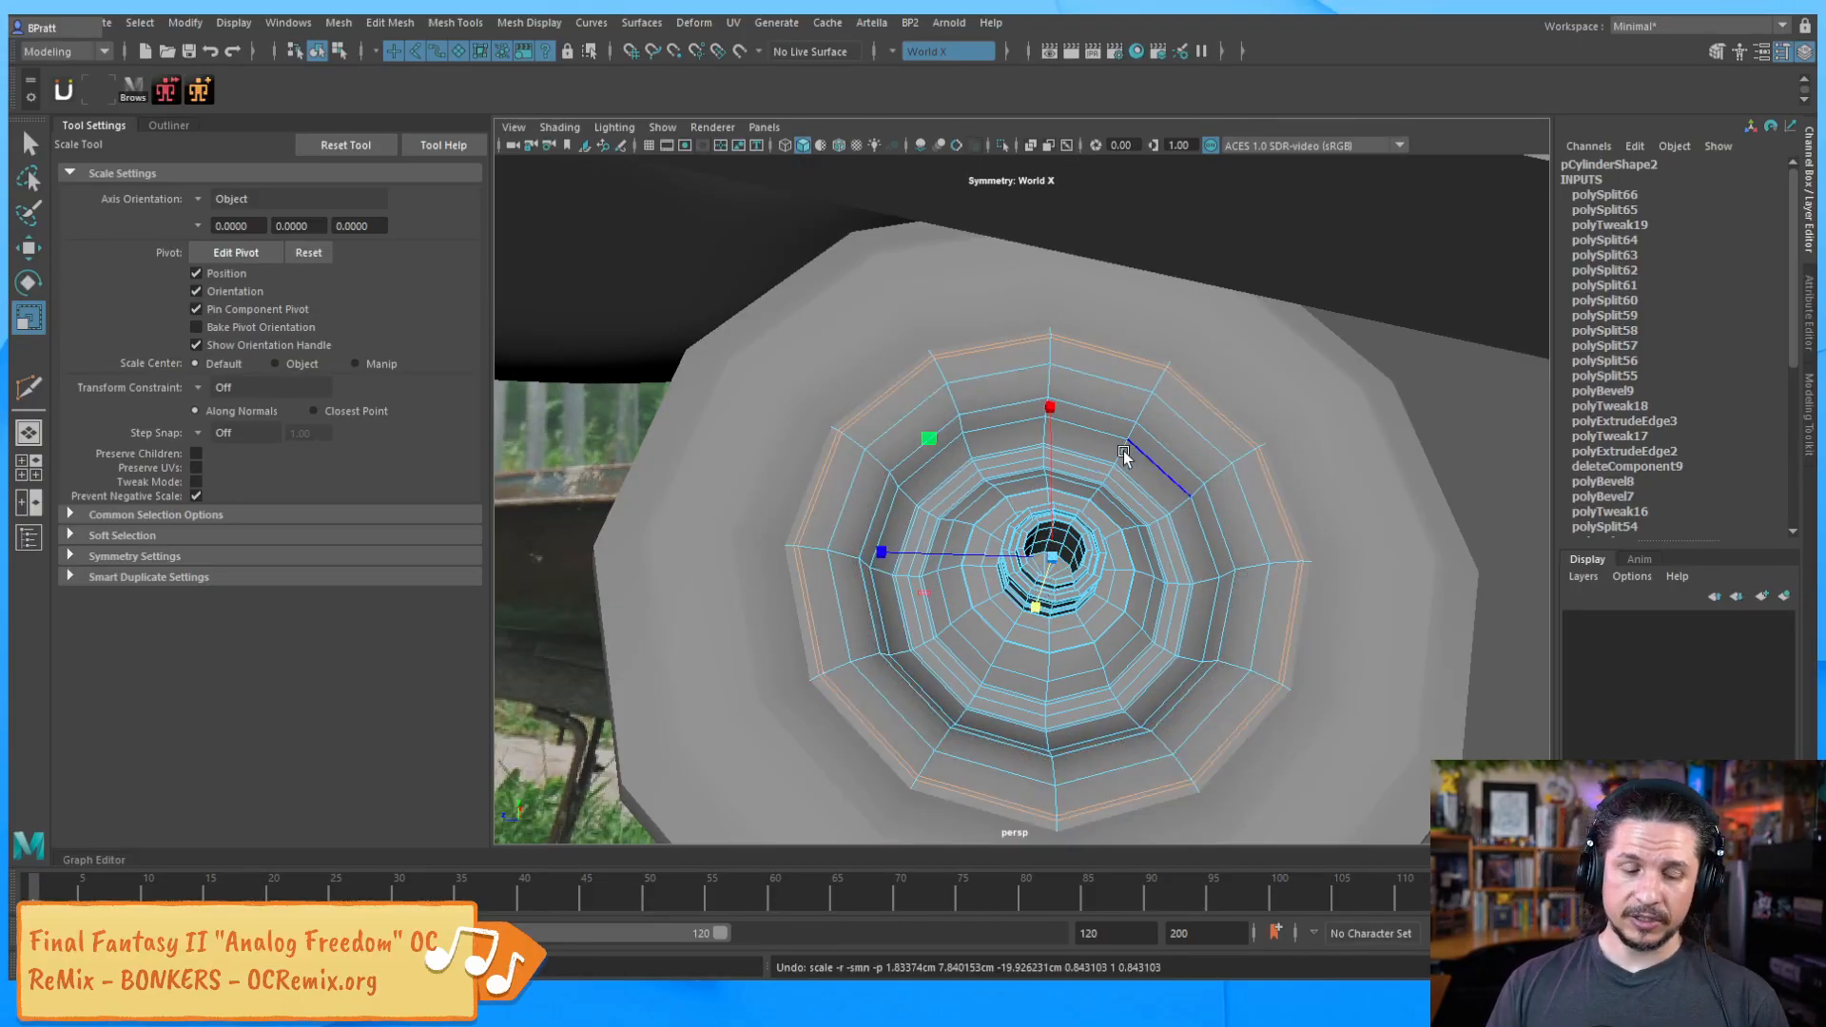
Turn on soft selection, adjust its falloff radius, and try scaling the rim's outer lip loops with it
key(b)
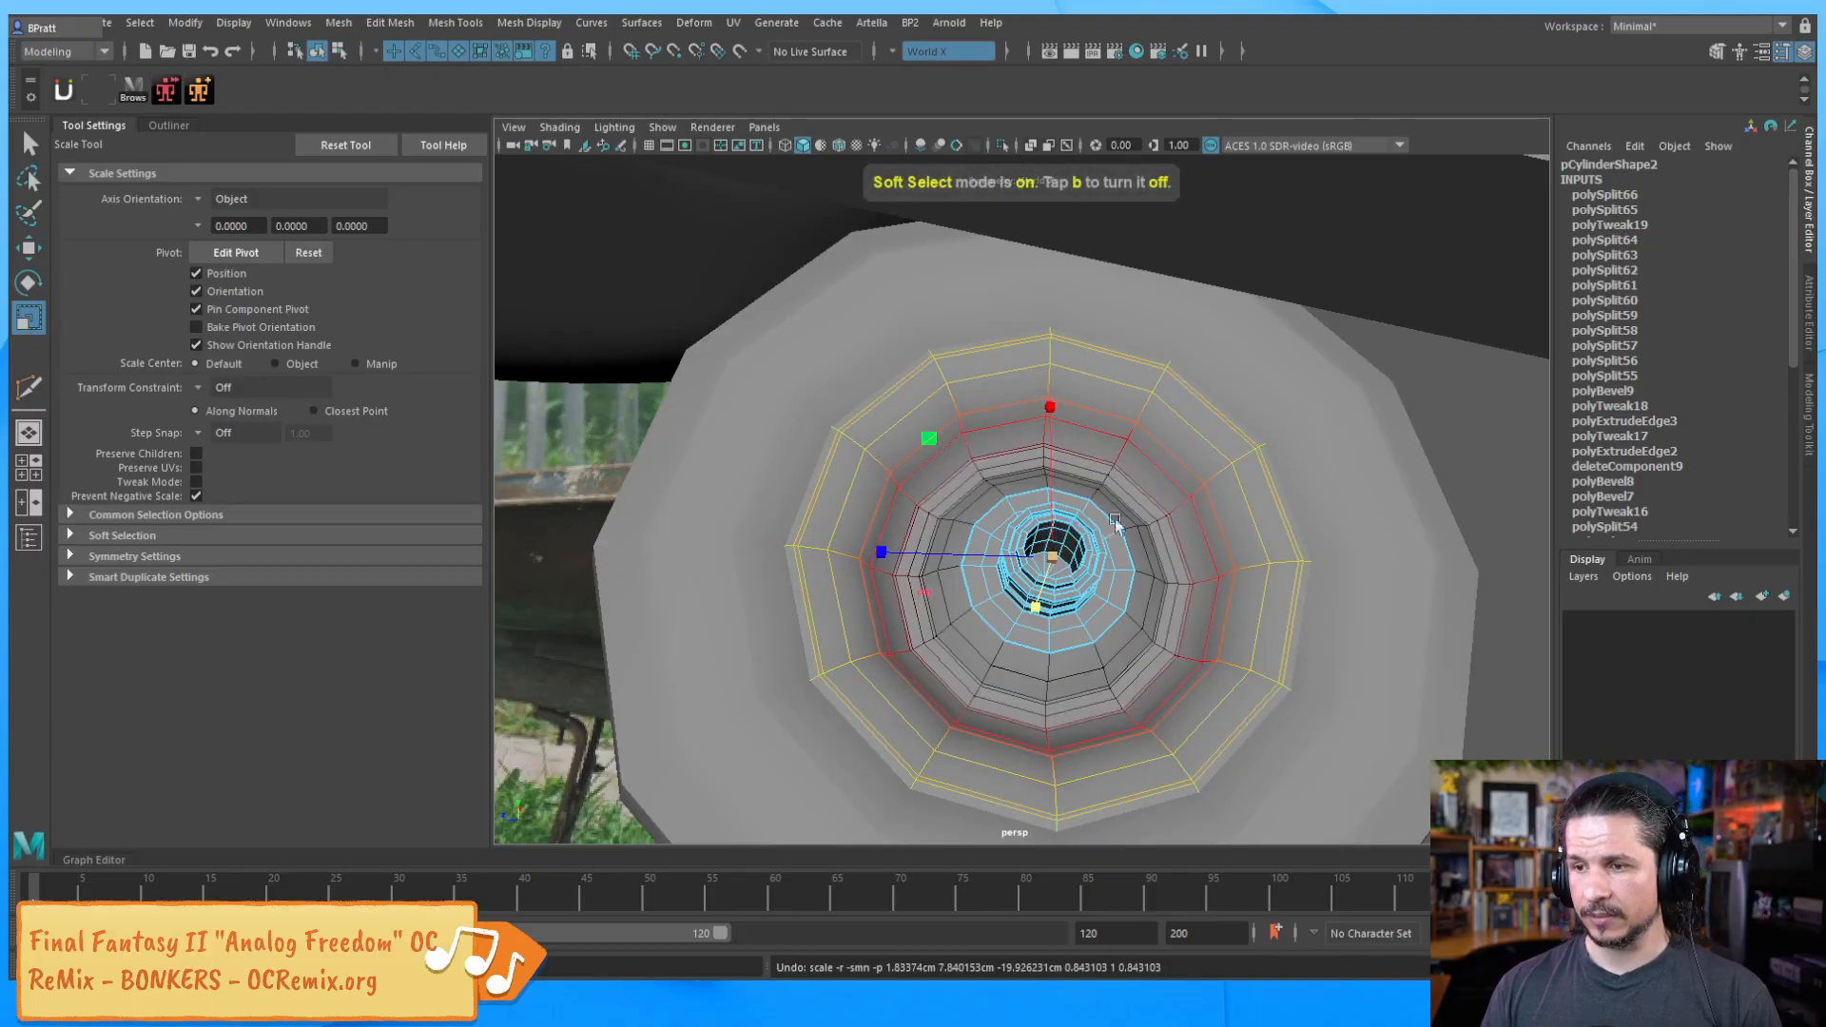
drag(1104, 521, 1012, 524)
mouse_move(1190, 500)
mouse_down()
mouse_move(1257, 489)
mouse_move(1160, 515)
mouse_move(1202, 504)
mouse_up()
drag(1037, 607, 949, 548)
key(ctrl+z)
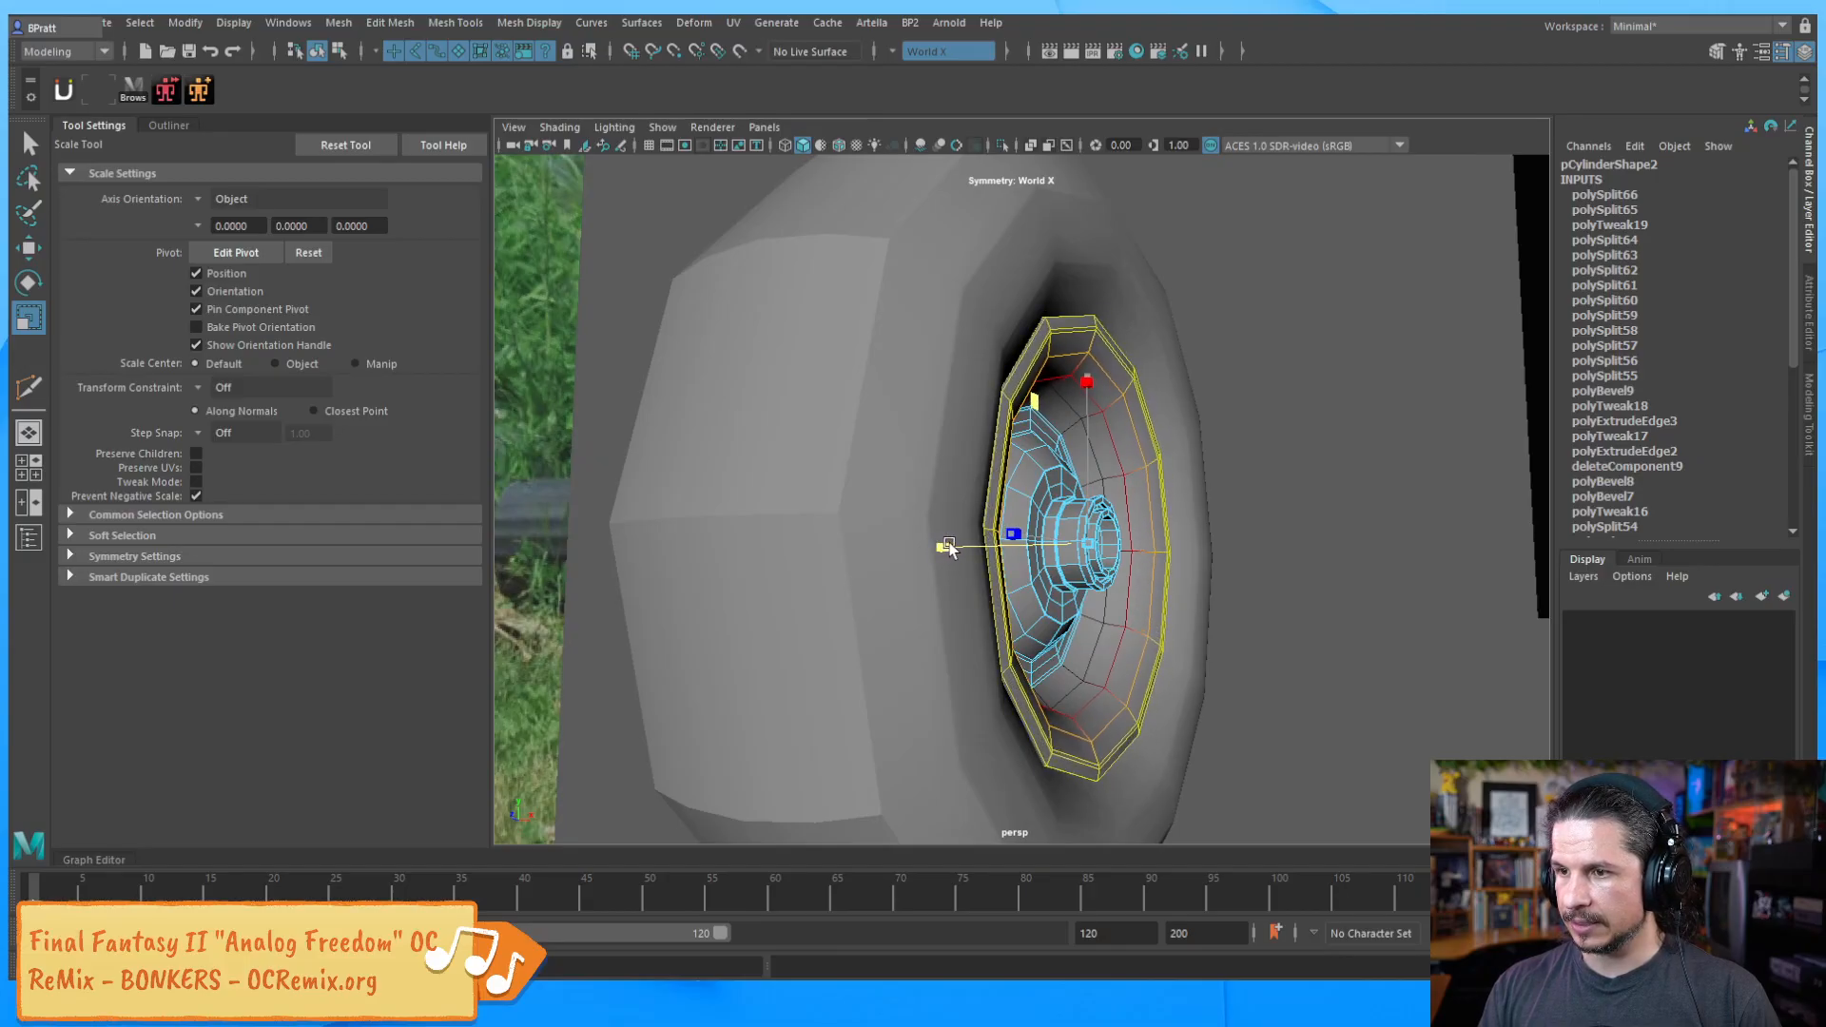
Return to object selection and examine how the smoothed tyre meets the smoothed rim
key(F8)
key(F8)
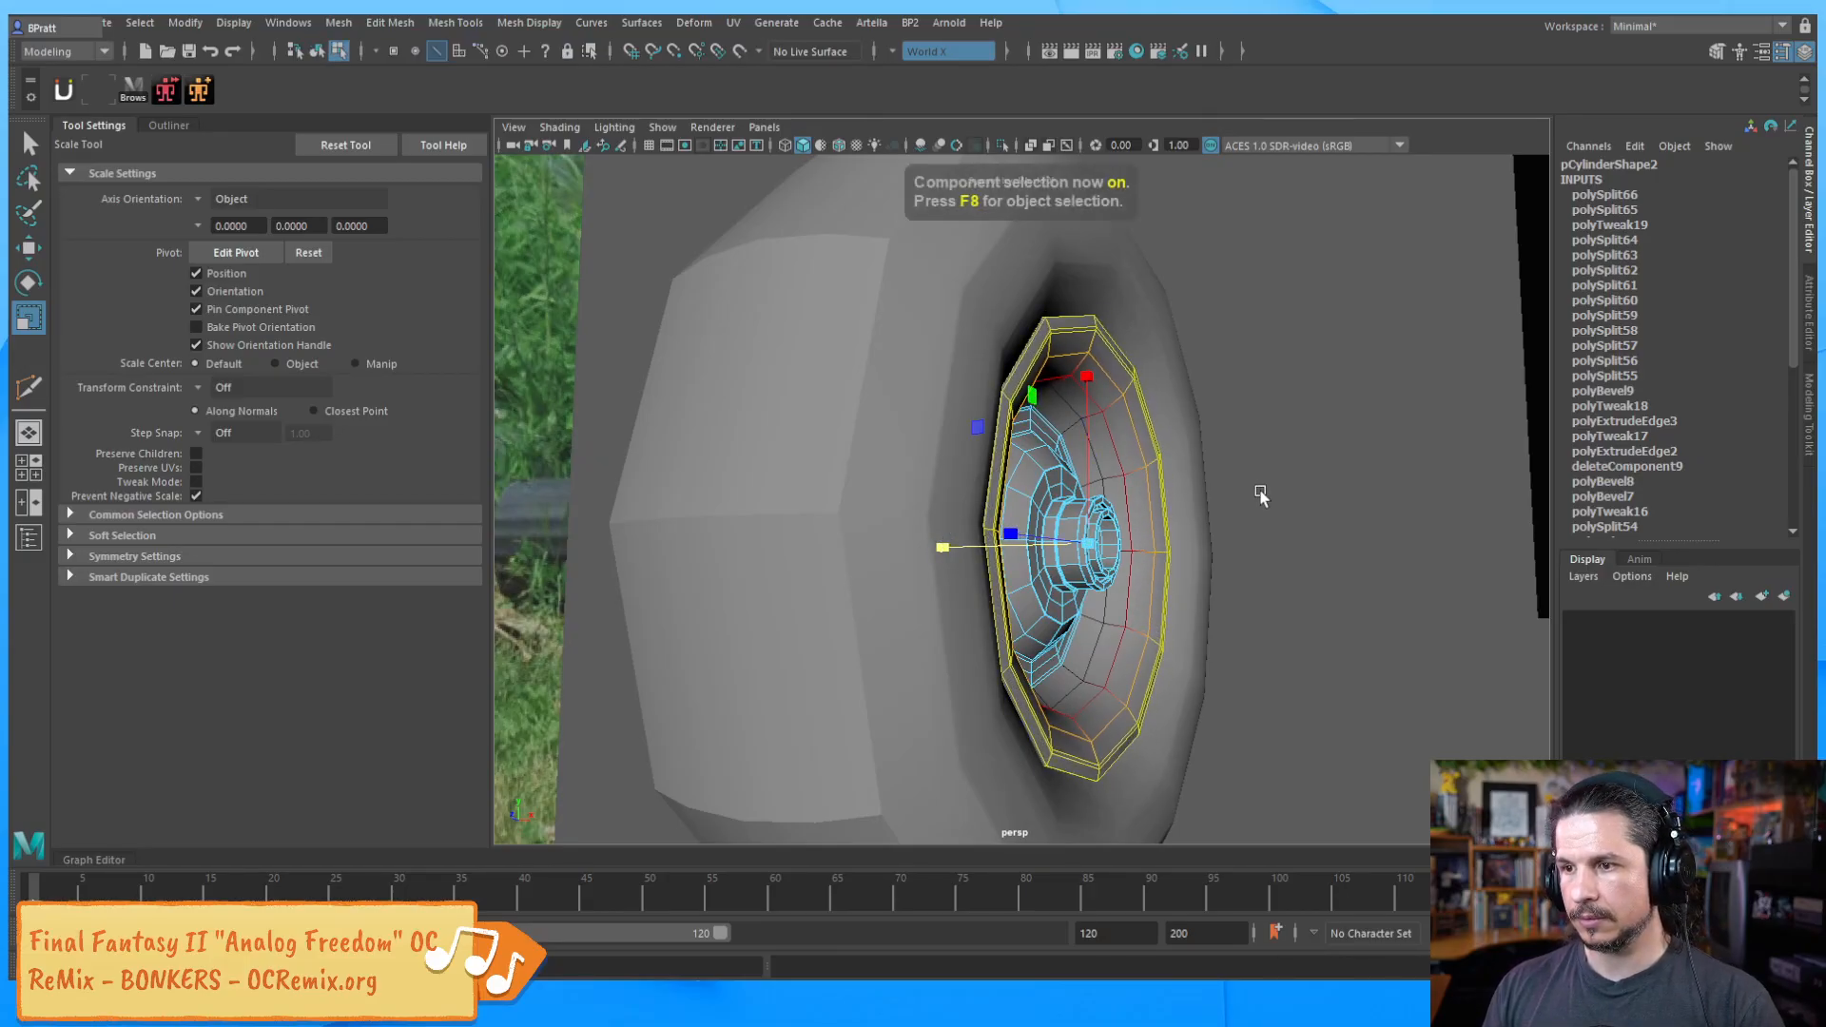
click(896, 477)
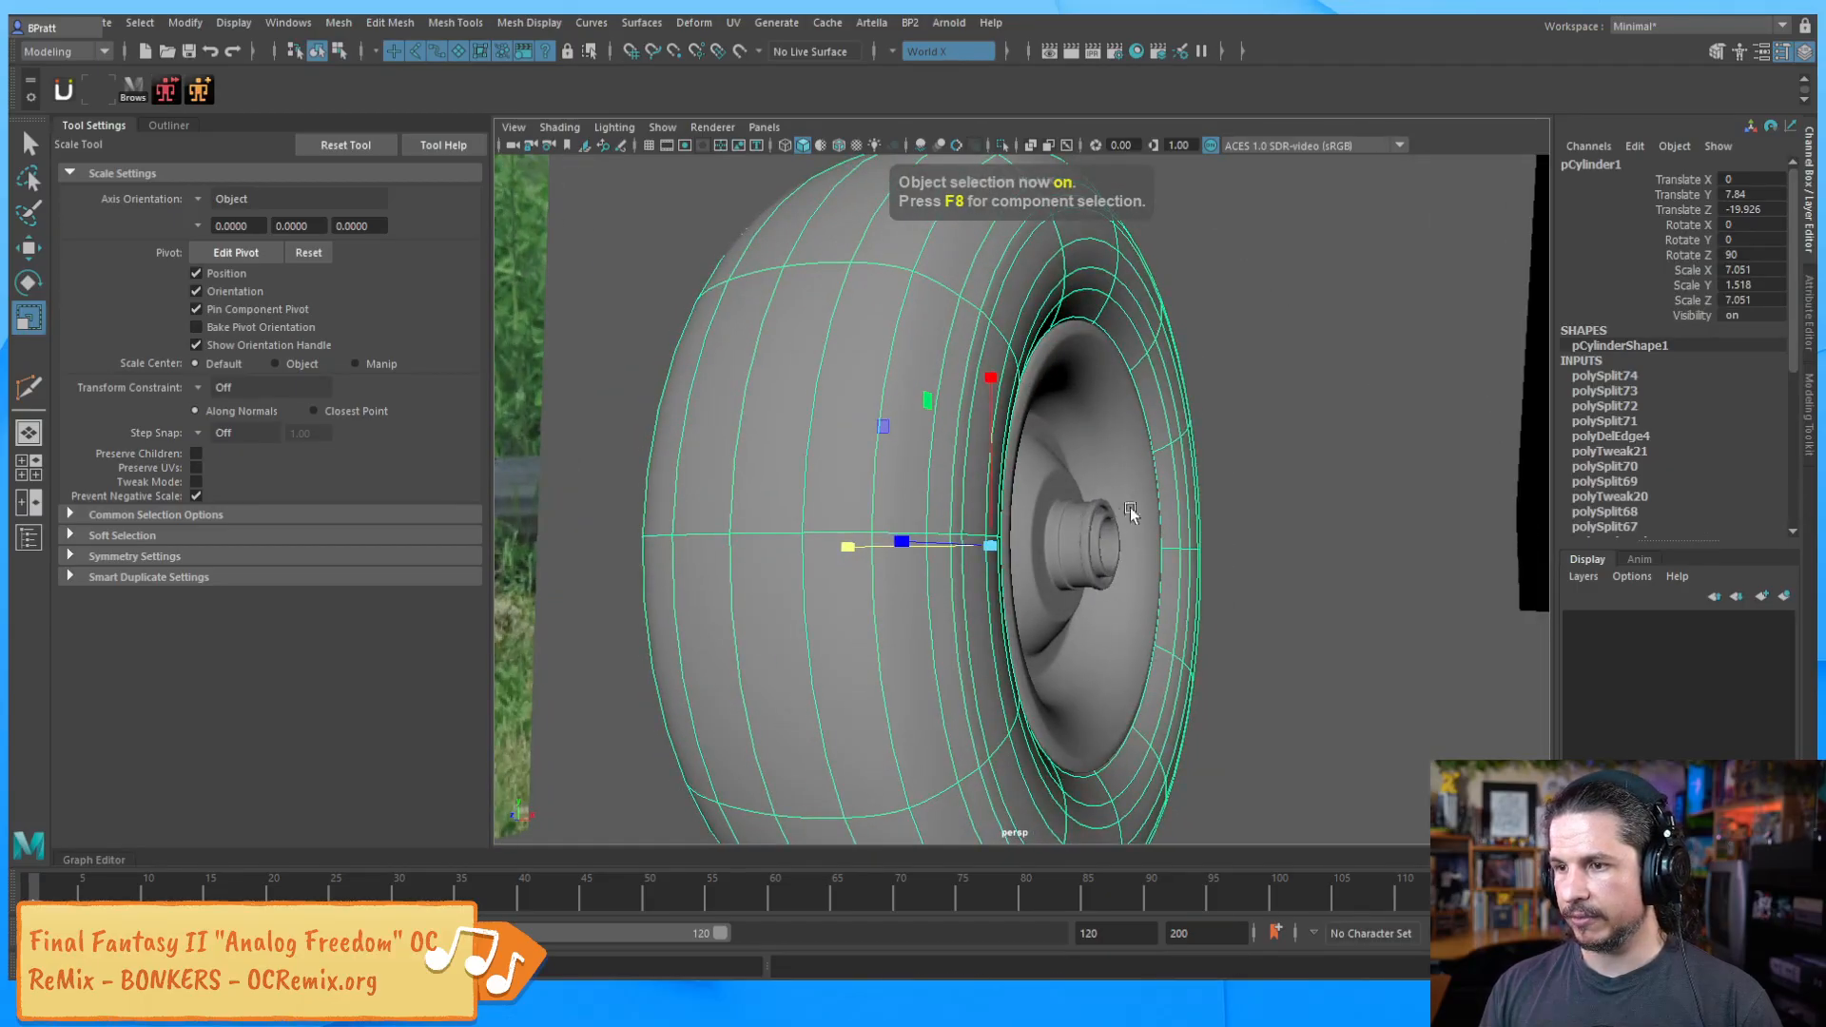
scroll(1131, 513, up, 3)
Return the rim to the unsmoothed display and isolate it to expose its outer lip
click(1097, 481)
scroll(1235, 472, up, 4)
key(1)
key(3)
key(1)
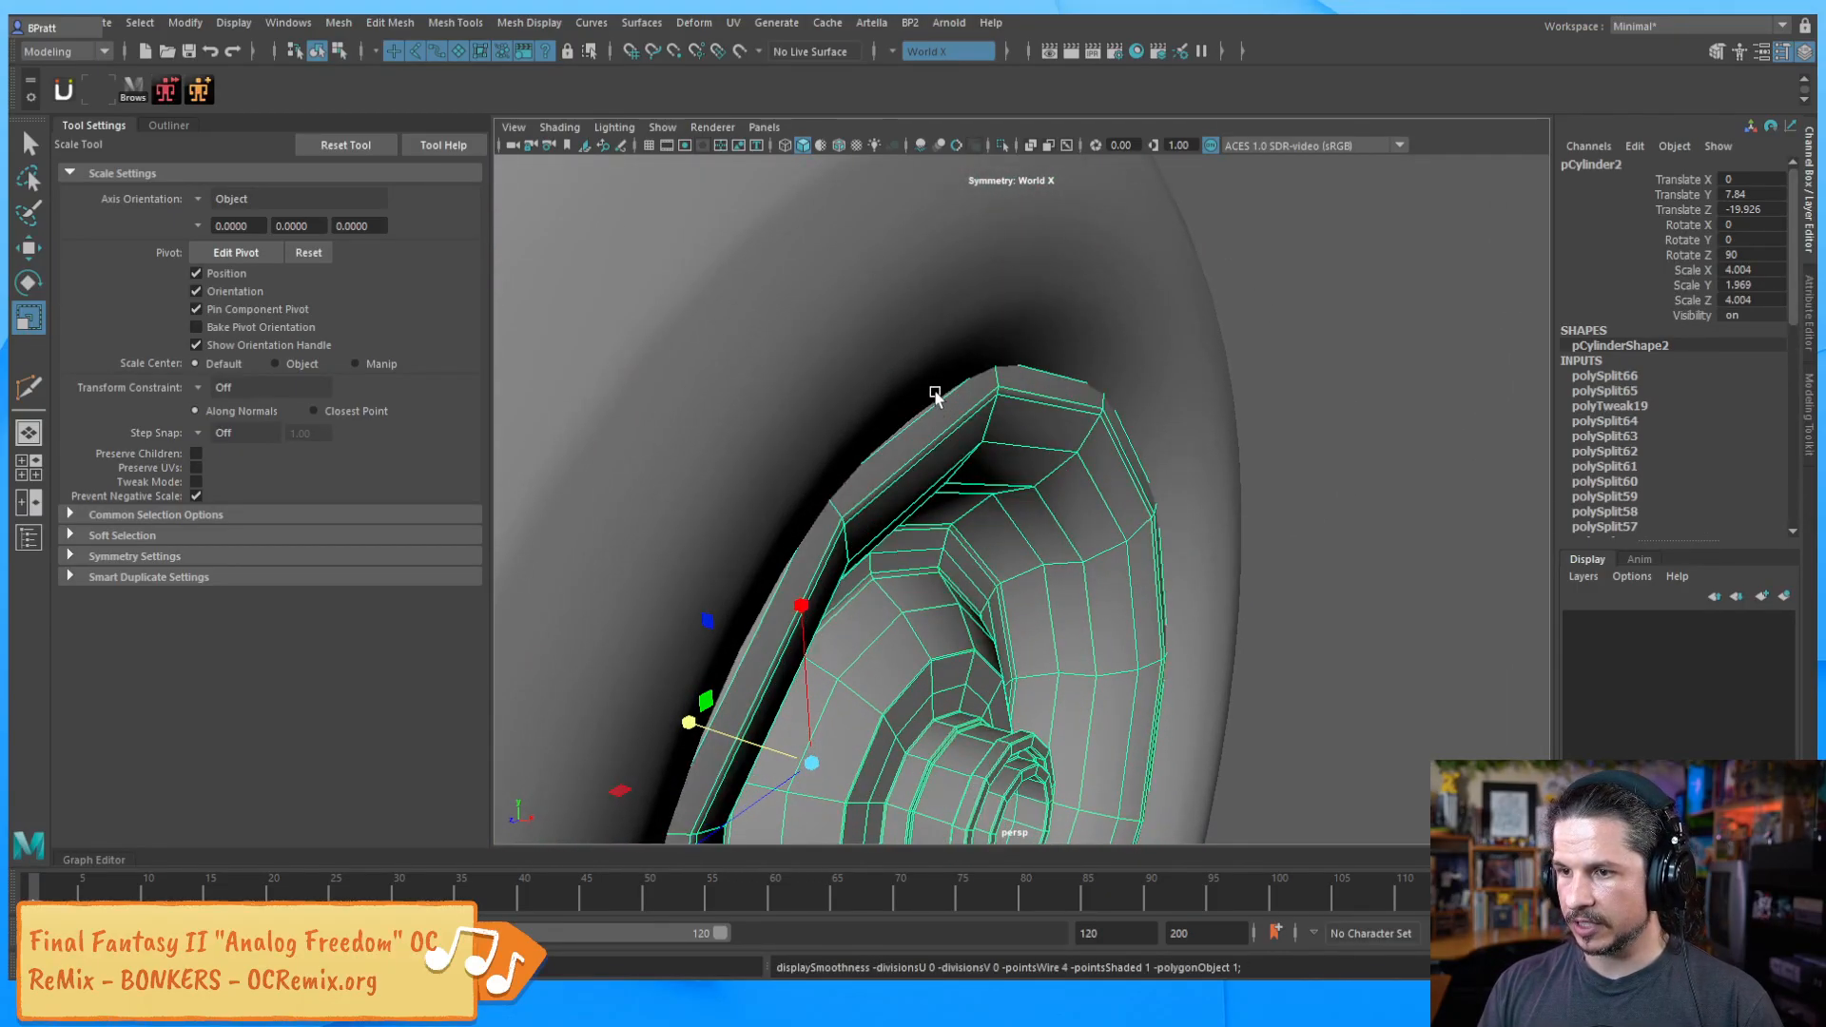
click(1001, 144)
alt+drag(951, 461, 956, 419)
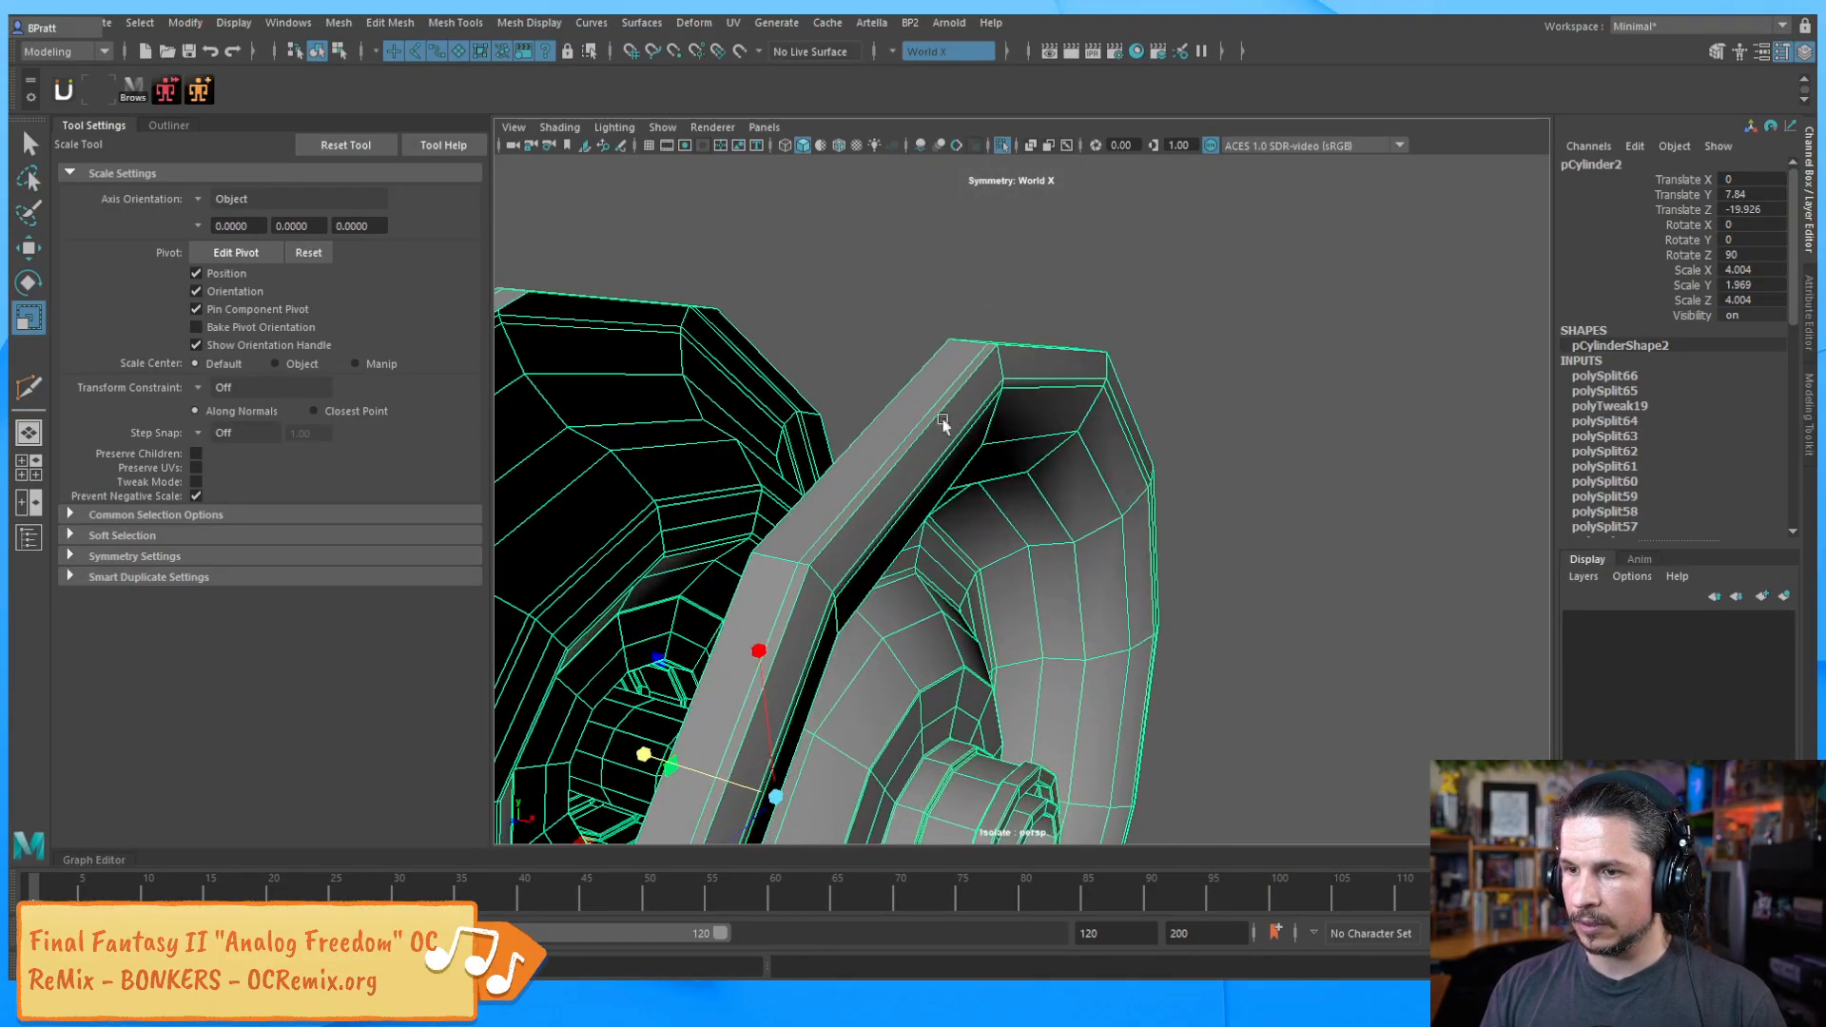
Insert two supporting edge loops around the rim's outer lip with Multi-Cut and display the rim smoothed
shift+right_drag(896, 456, 896, 399)
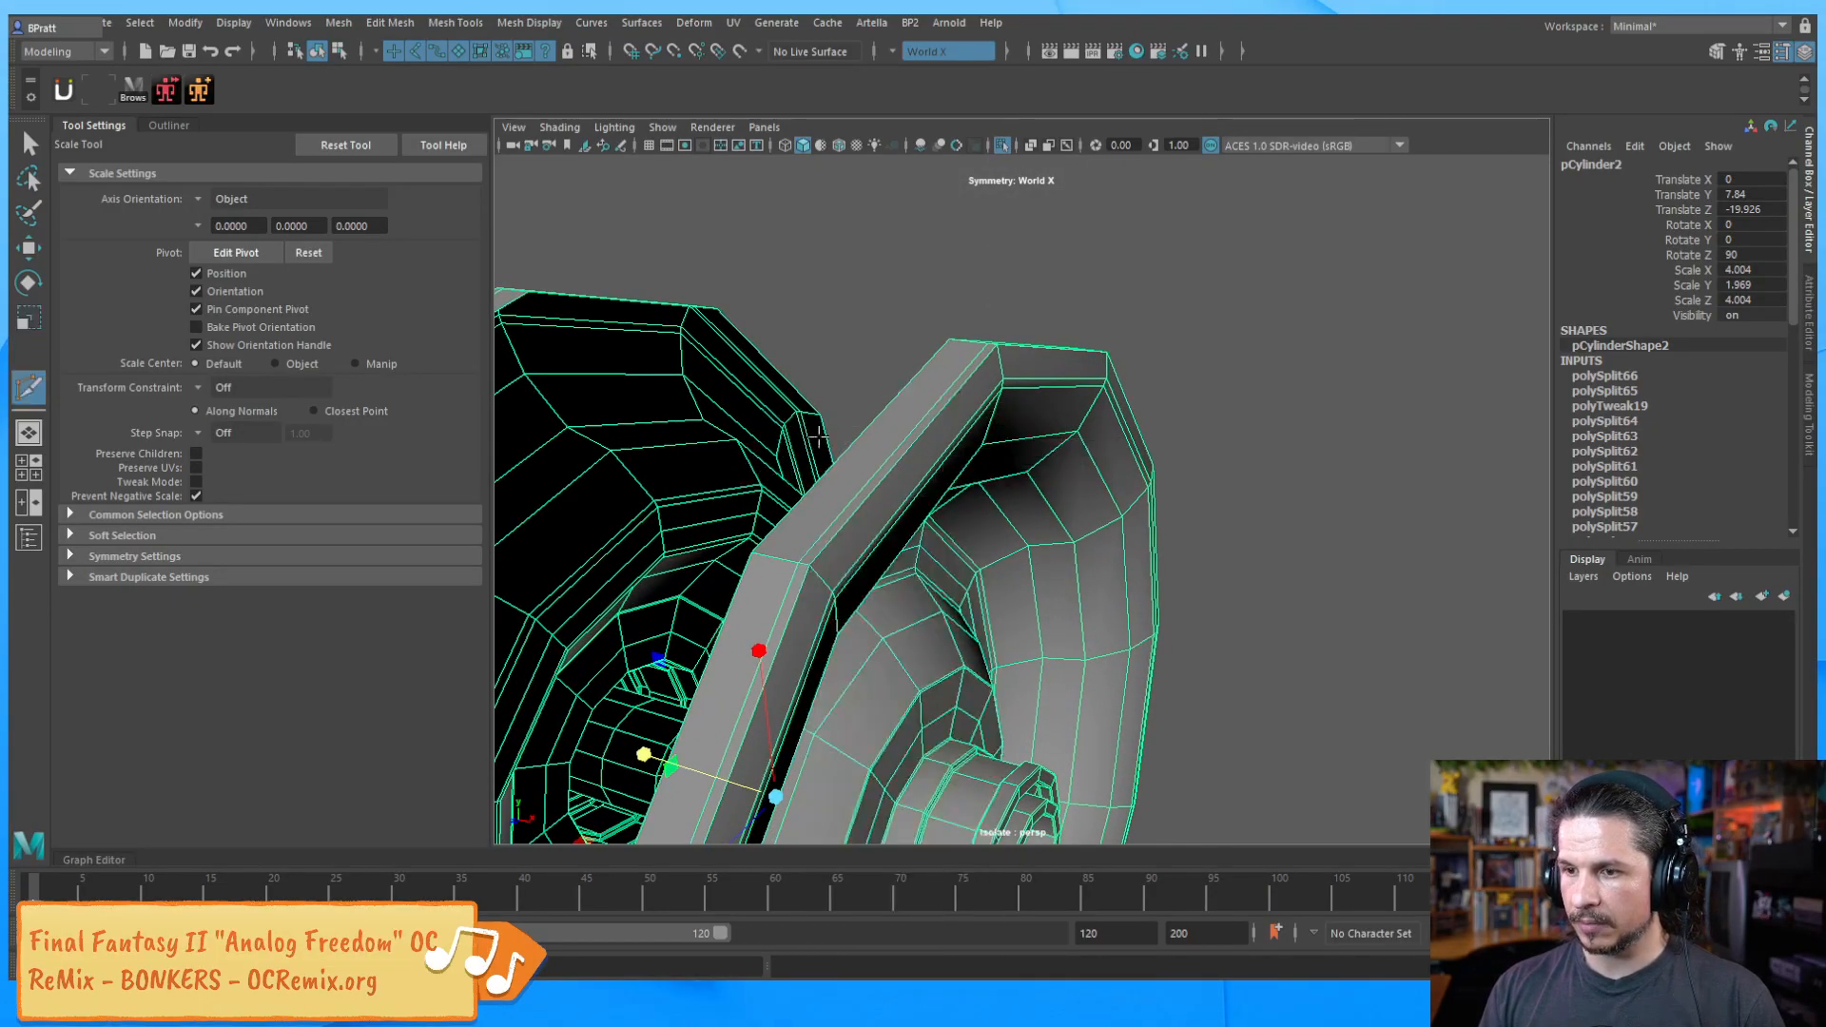
ctrl+click(812, 568)
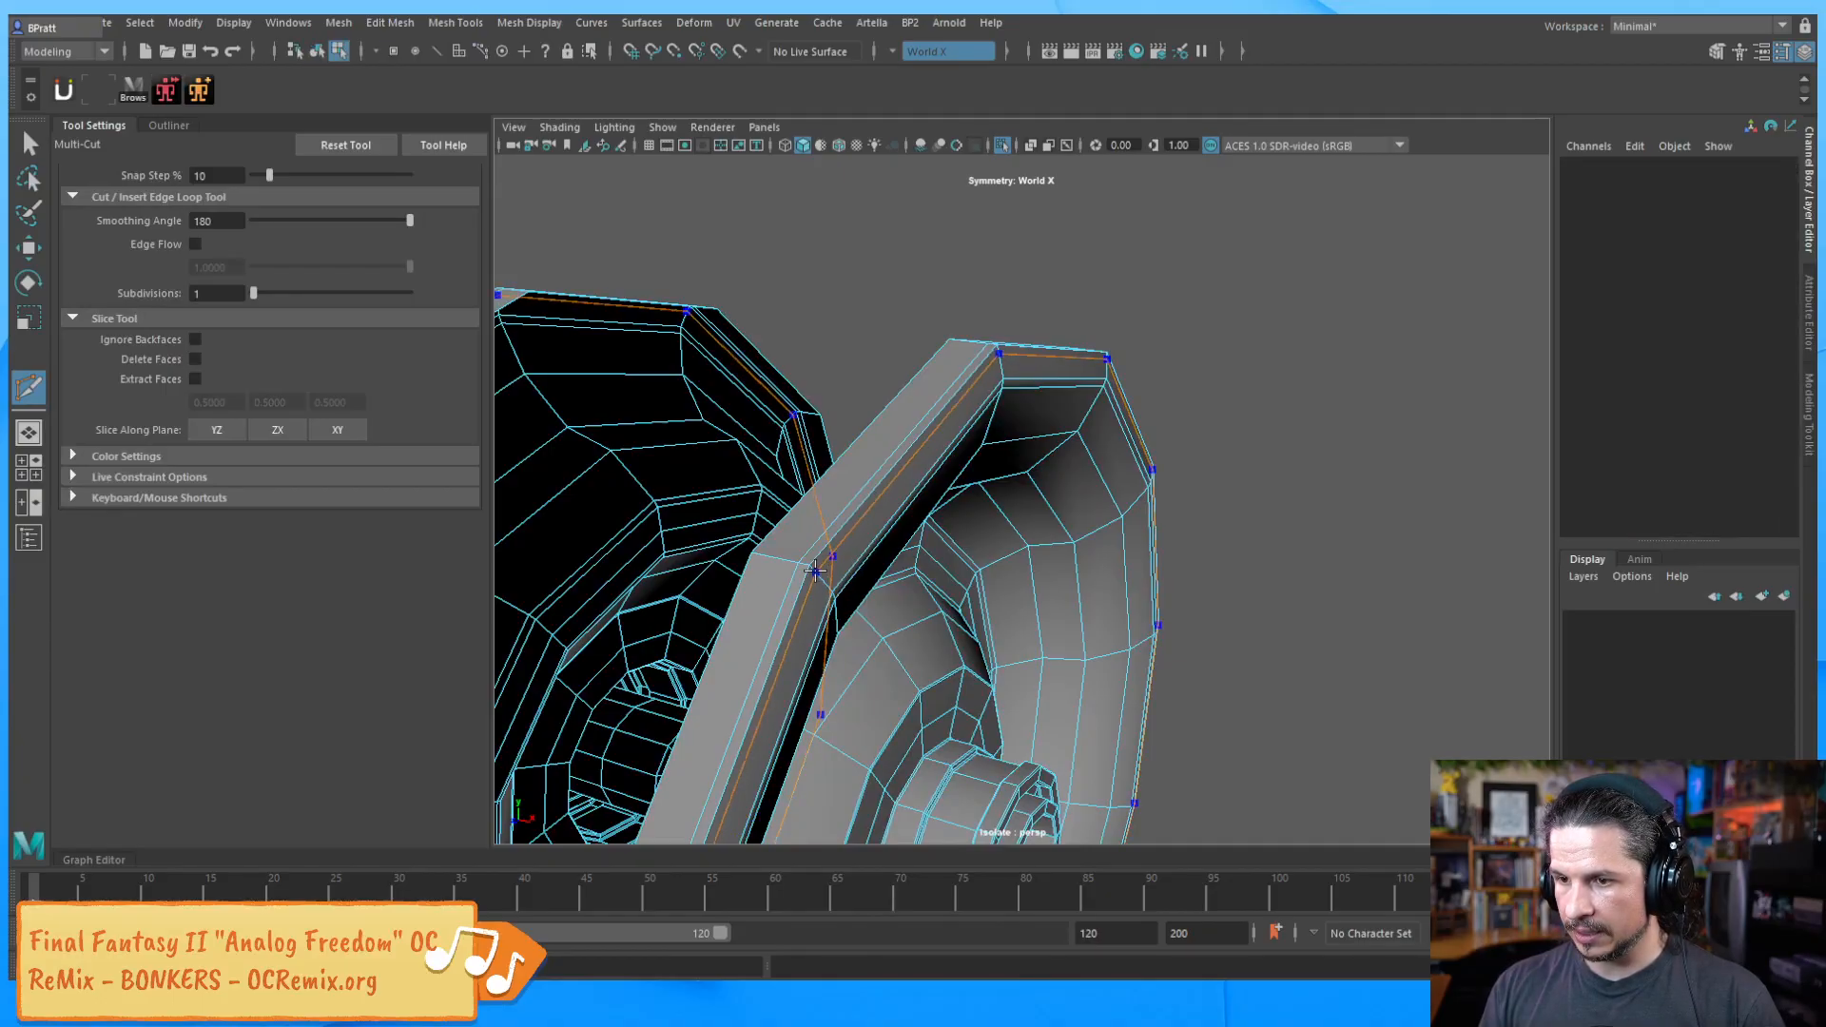
ctrl+click(772, 558)
key(w)
key(3)
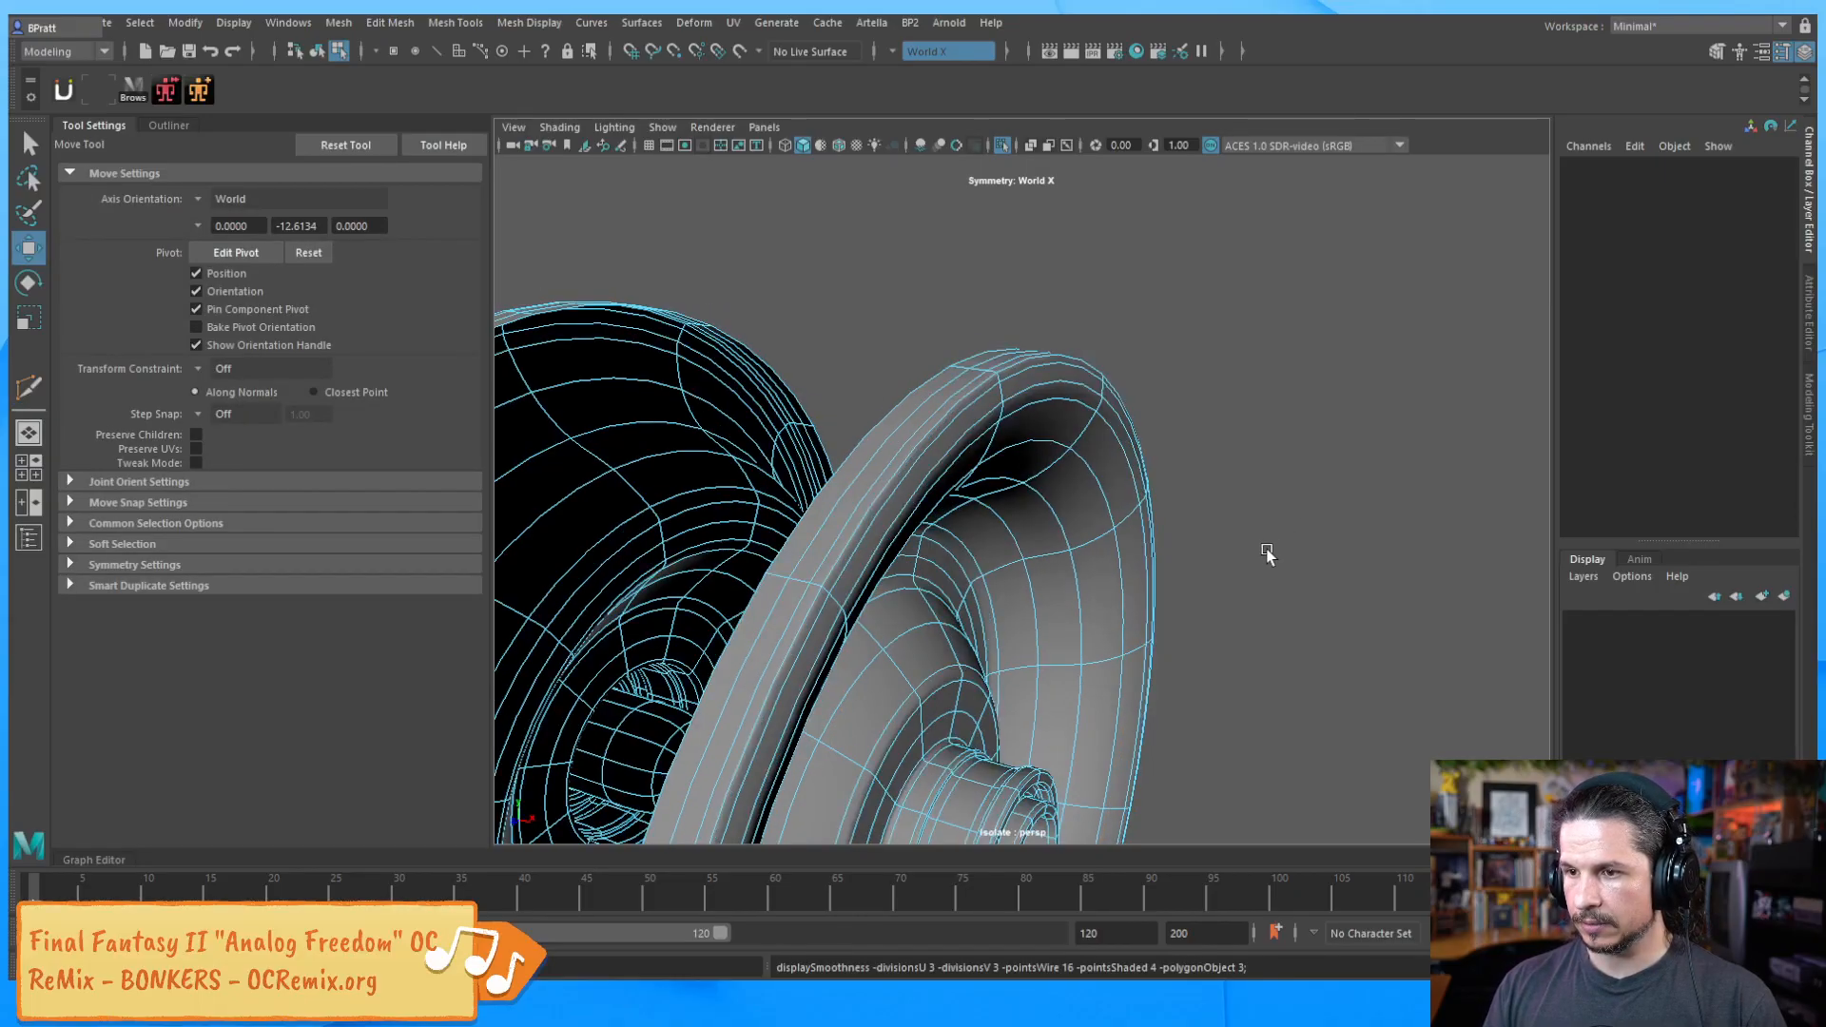
Return to object selection and examine the smoothed shape of the isolated rim's outer lip, with and without its wireframe
key(F8)
click(1265, 528)
scroll(1134, 561, up, 5)
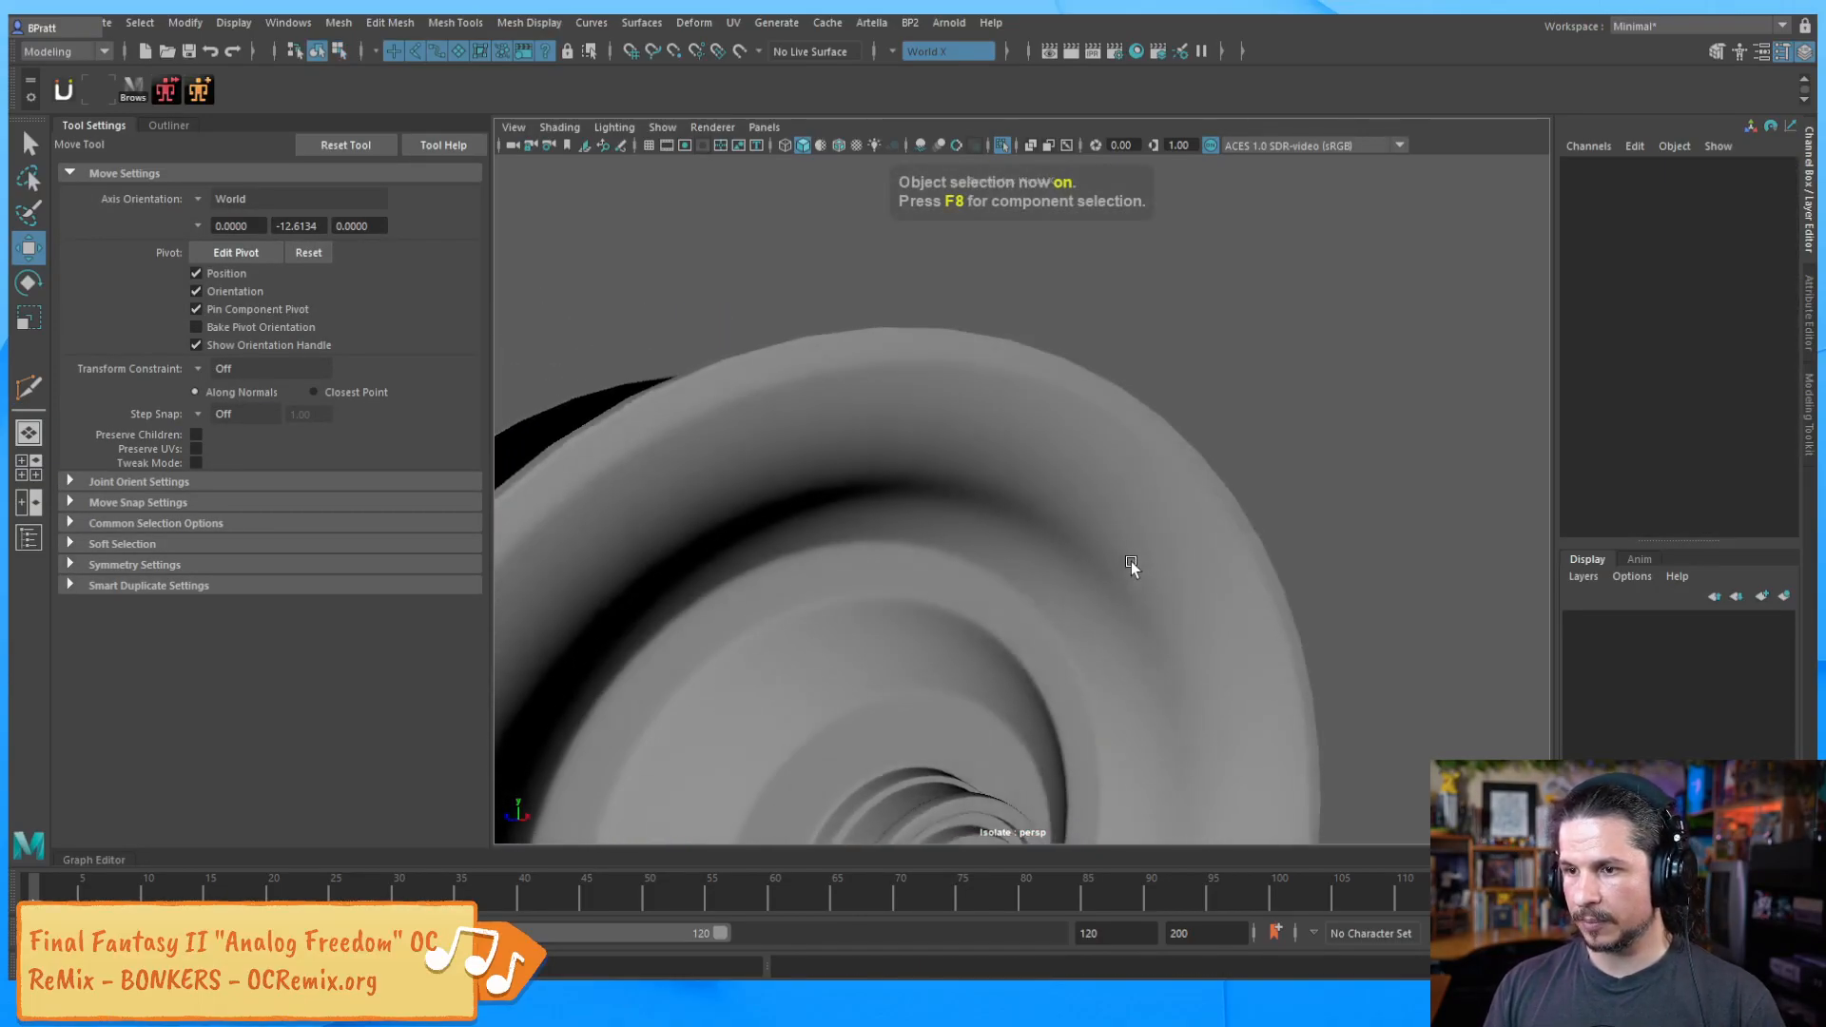
alt+drag(1080, 453, 1129, 523)
click(1126, 519)
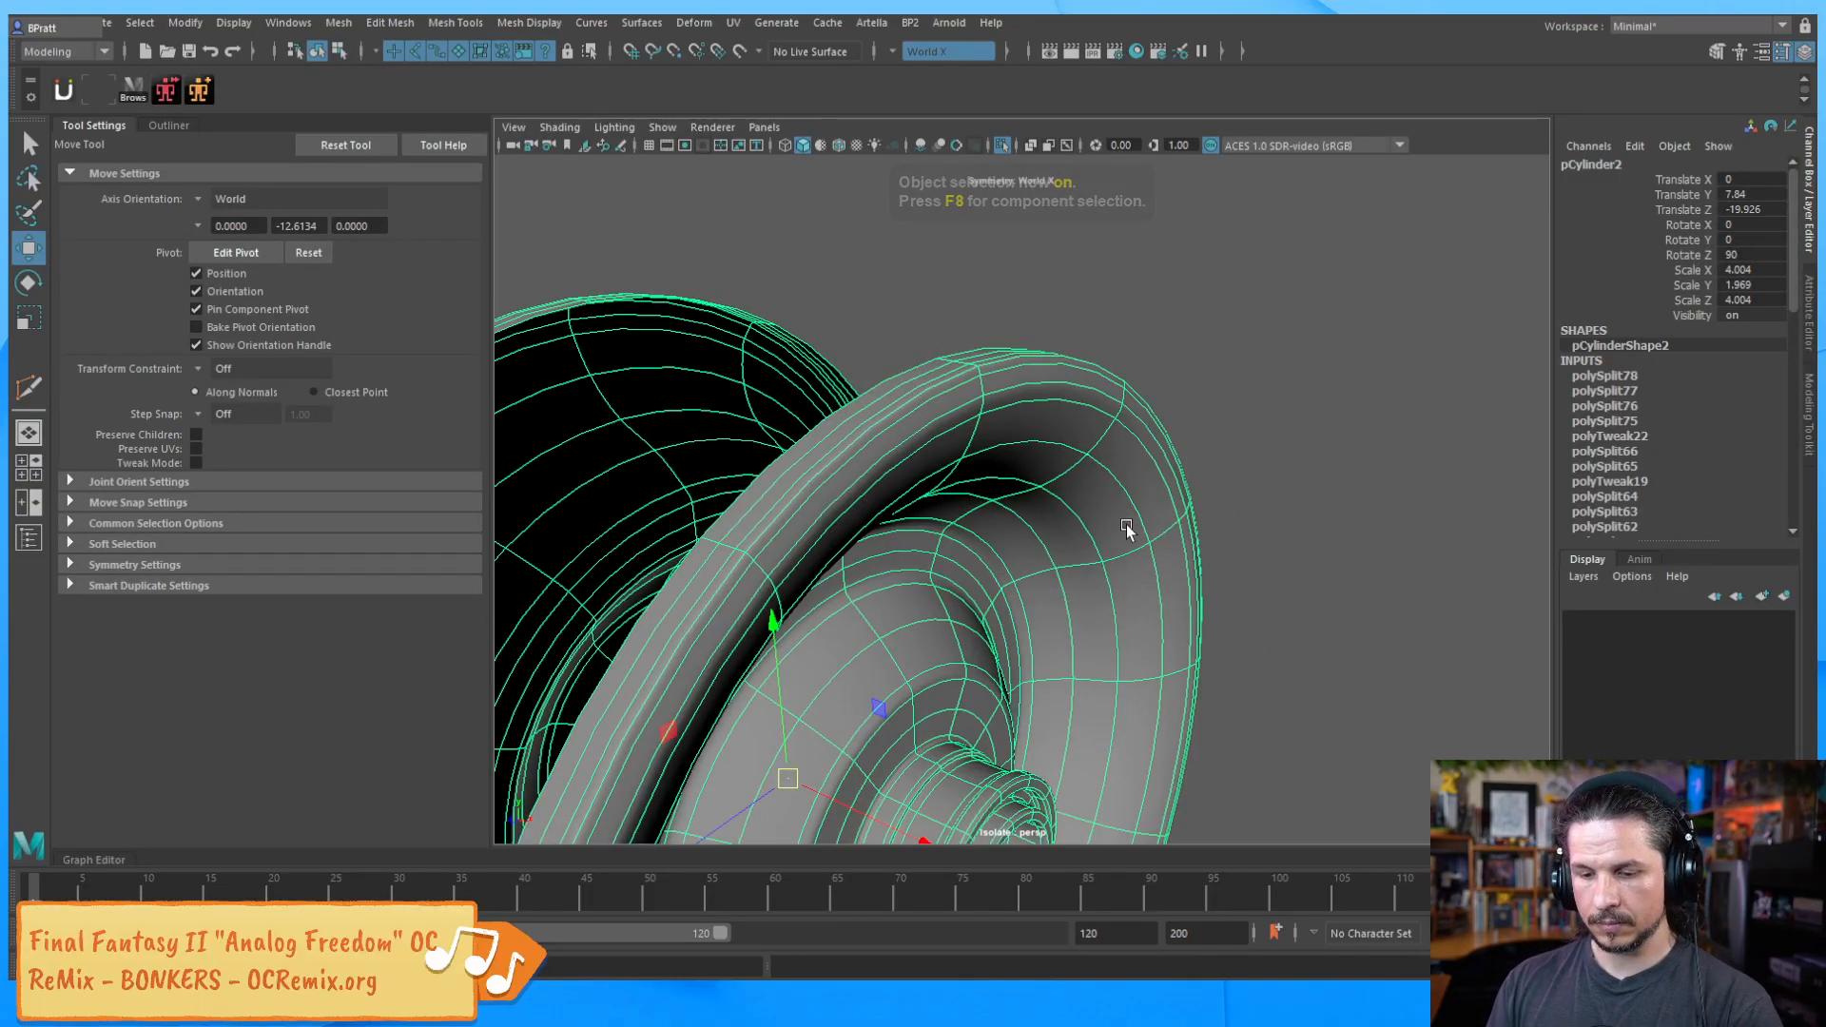
click(1312, 518)
alt+drag(1321, 514, 991, 539)
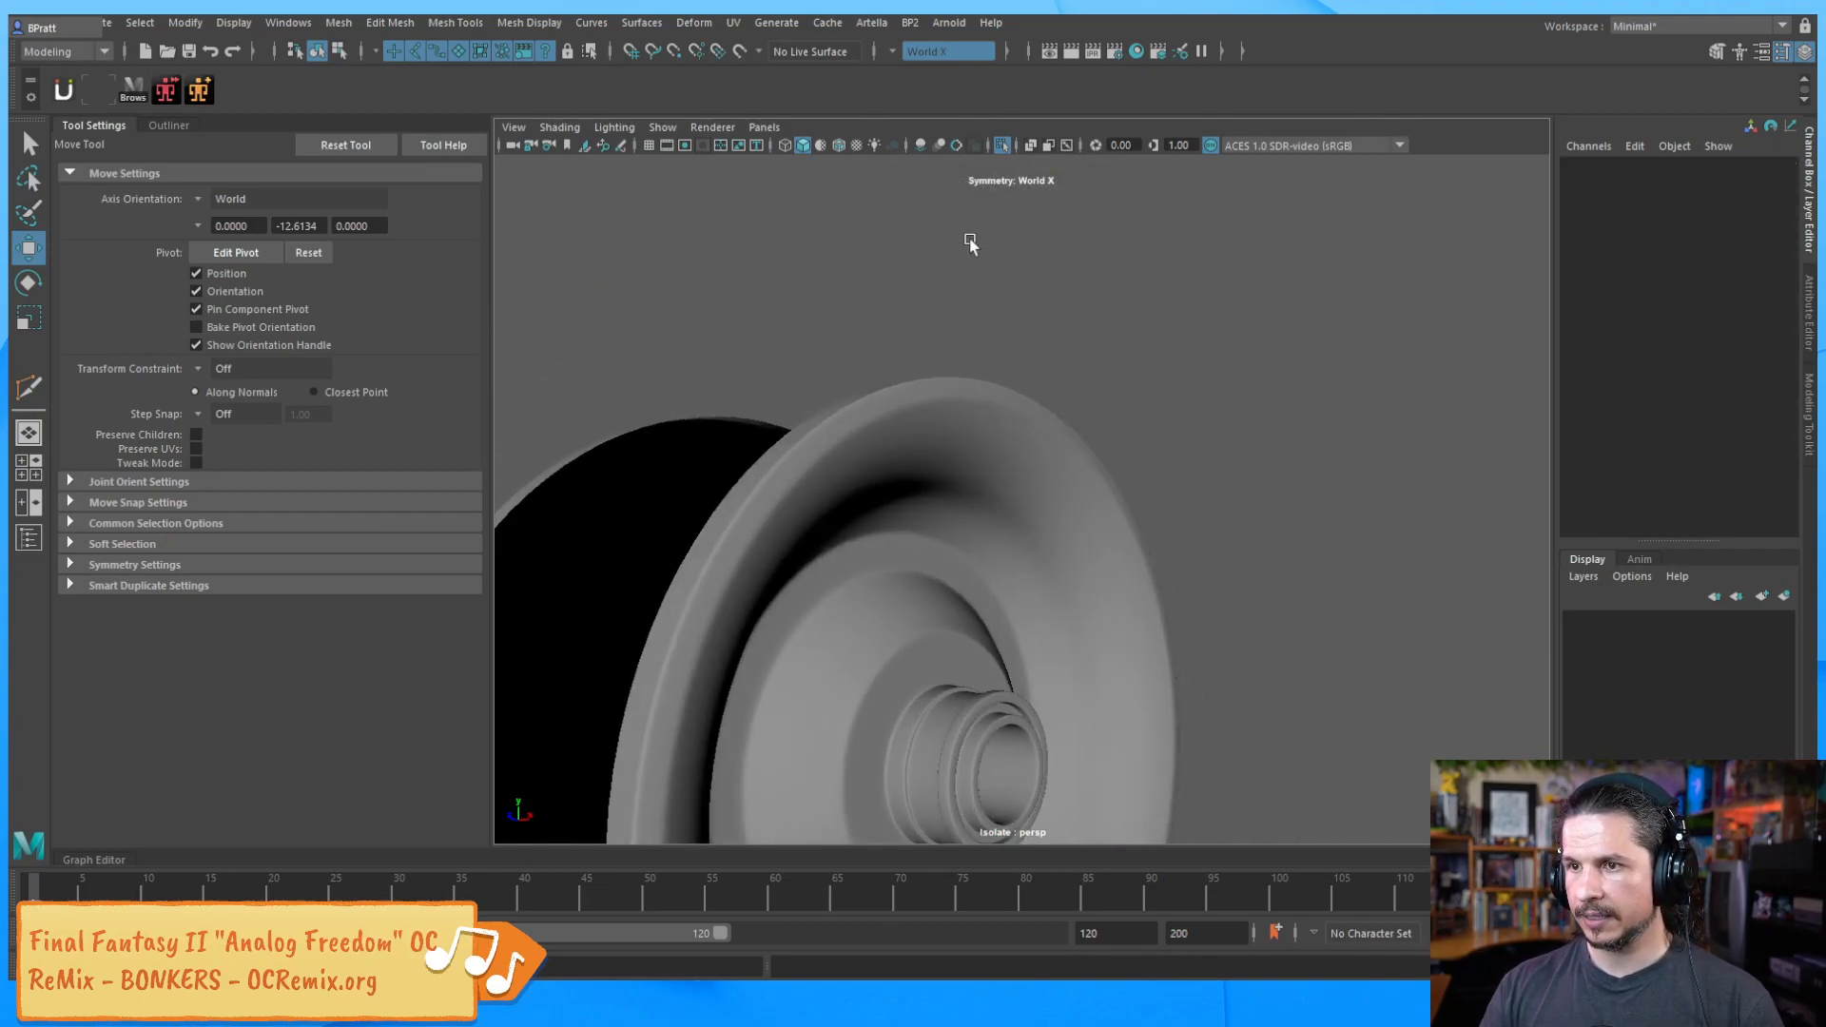
Turn off isolation to show the tyre again and inspect how the rim's outer lip sits against it
click(1002, 146)
alt+drag(1014, 277, 990, 391)
click(1026, 431)
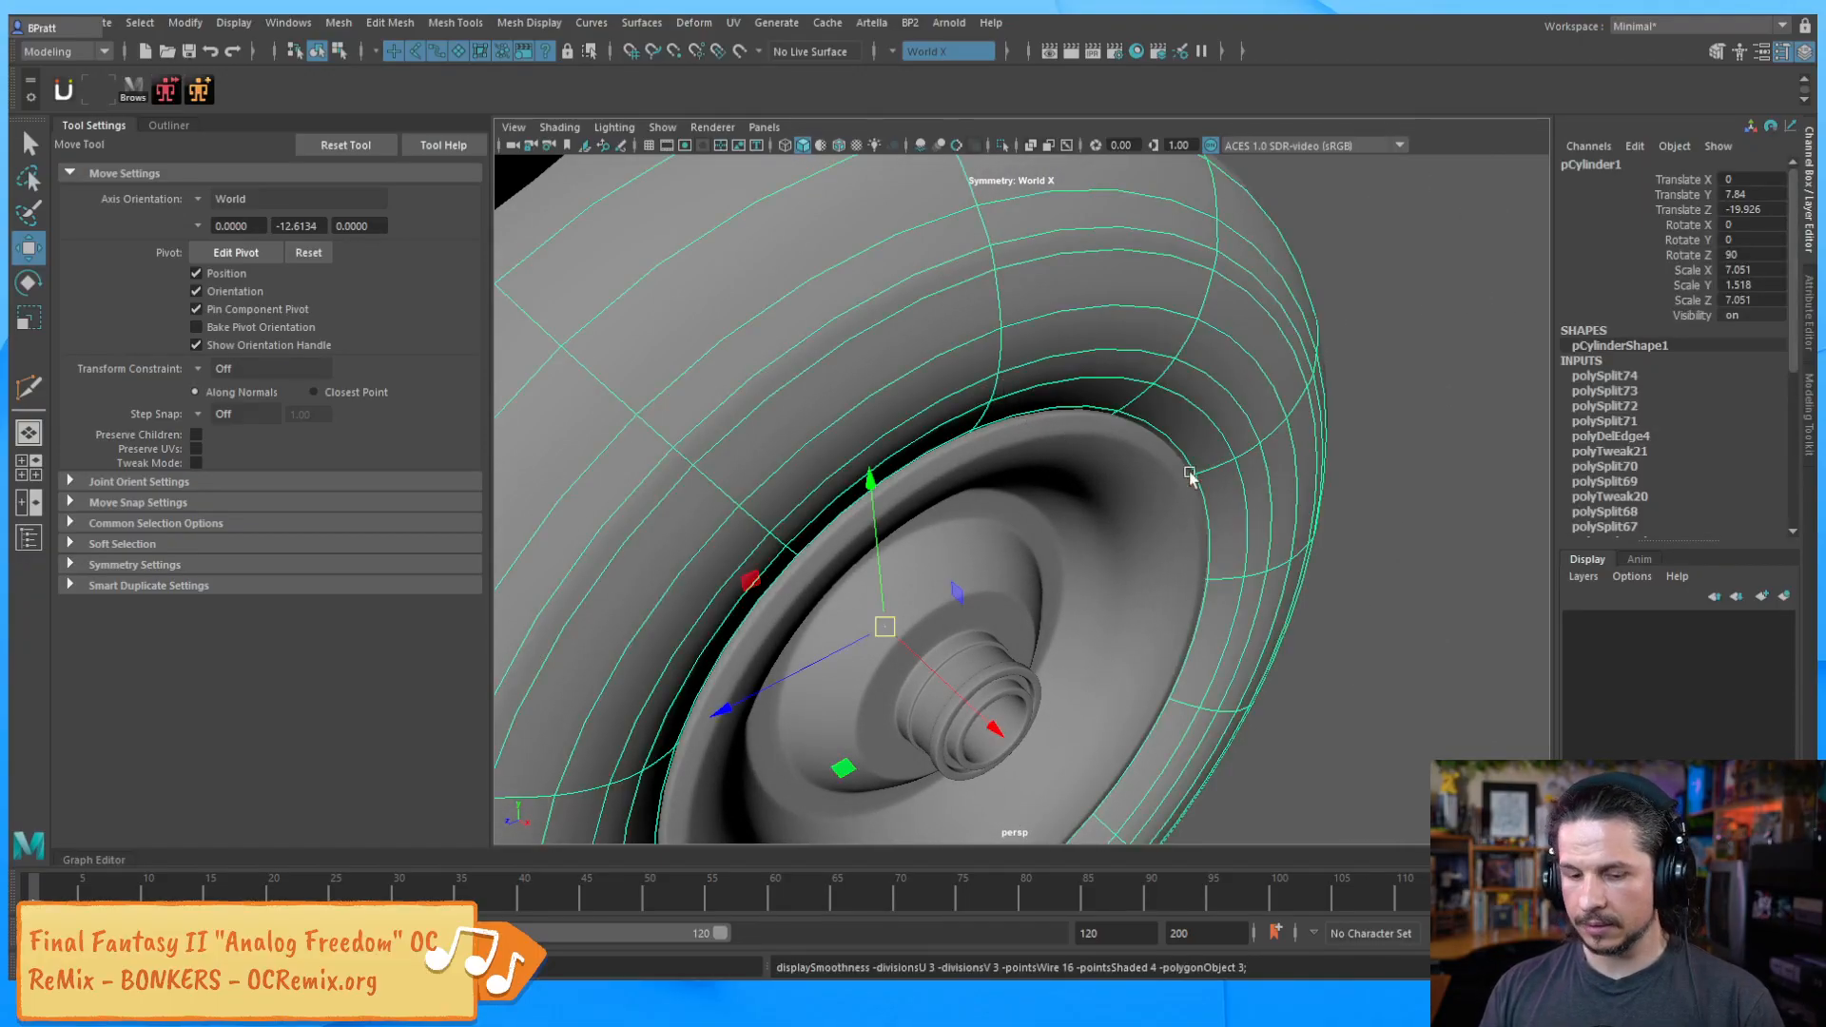
mouse_move(1175, 557)
alt+mouse_down()
mouse_move(1055, 477)
mouse_move(1201, 541)
alt+mouse_up()
click(1025, 401)
alt+drag(1055, 493, 1109, 419)
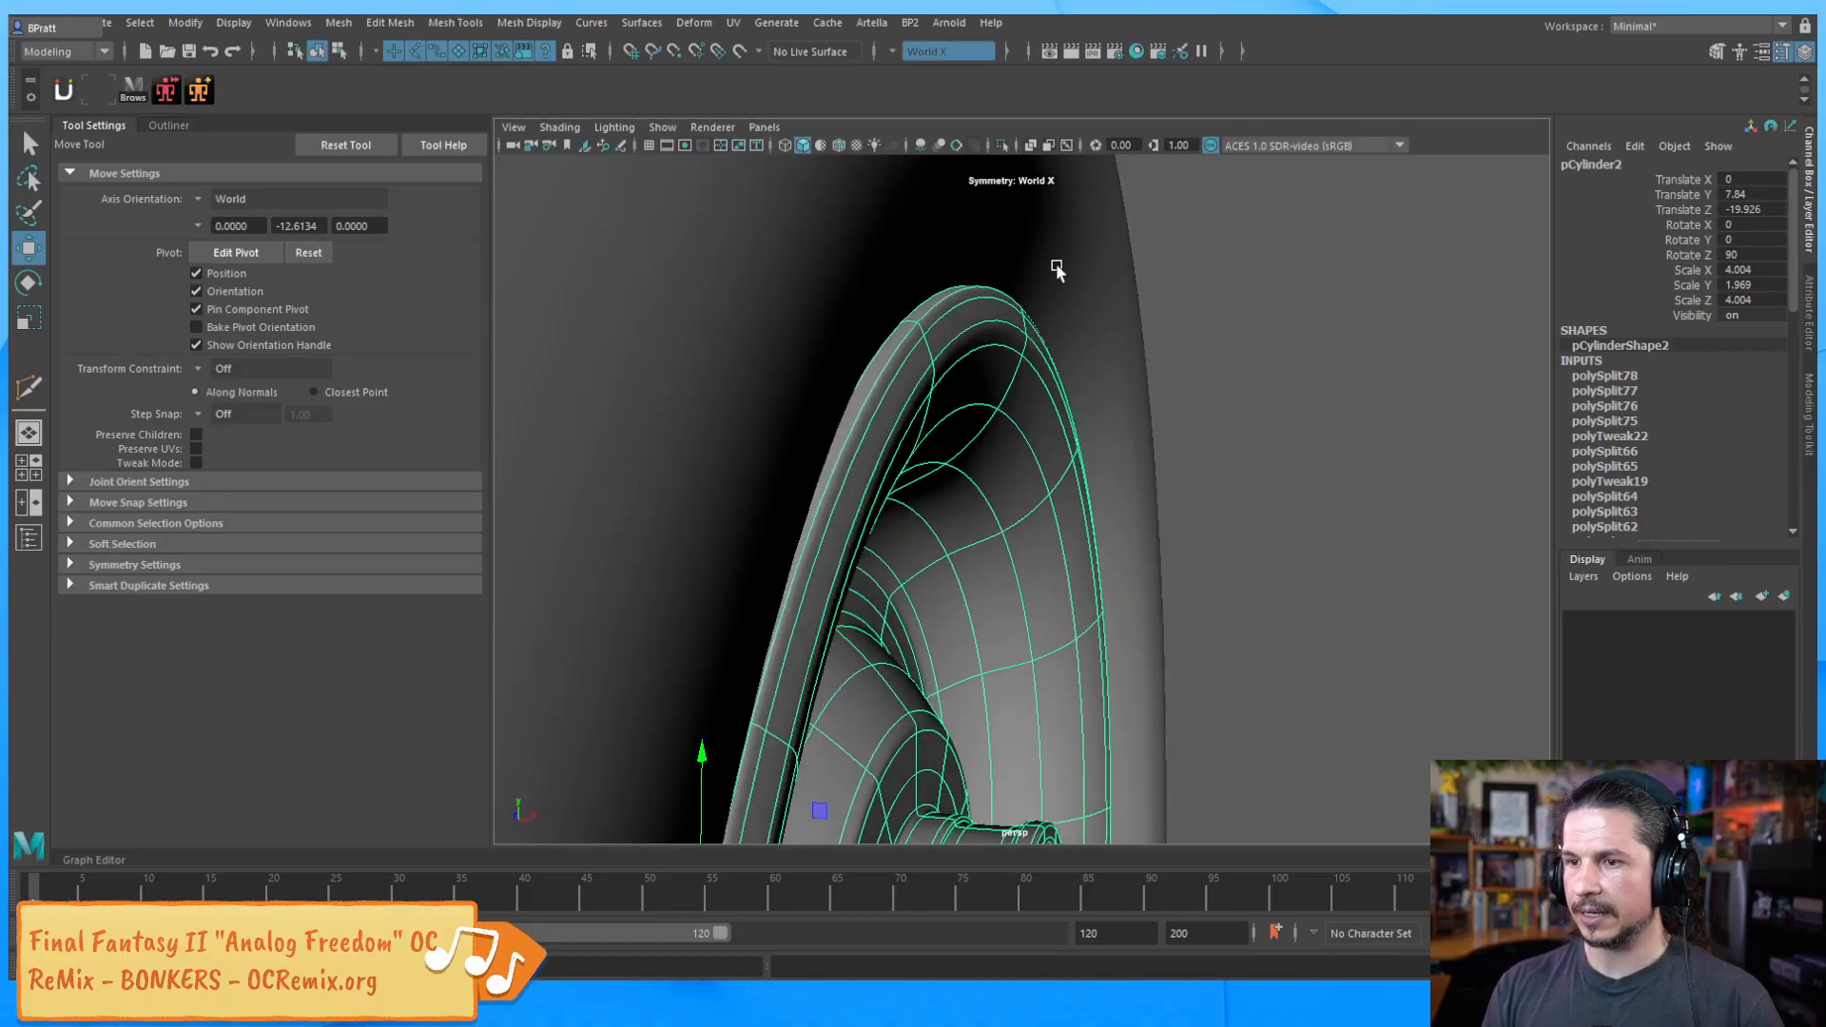
Scale the tire slightly narrower along its width to a Scale Y of 1.48
alt+drag(856, 469, 1099, 633)
click(966, 669)
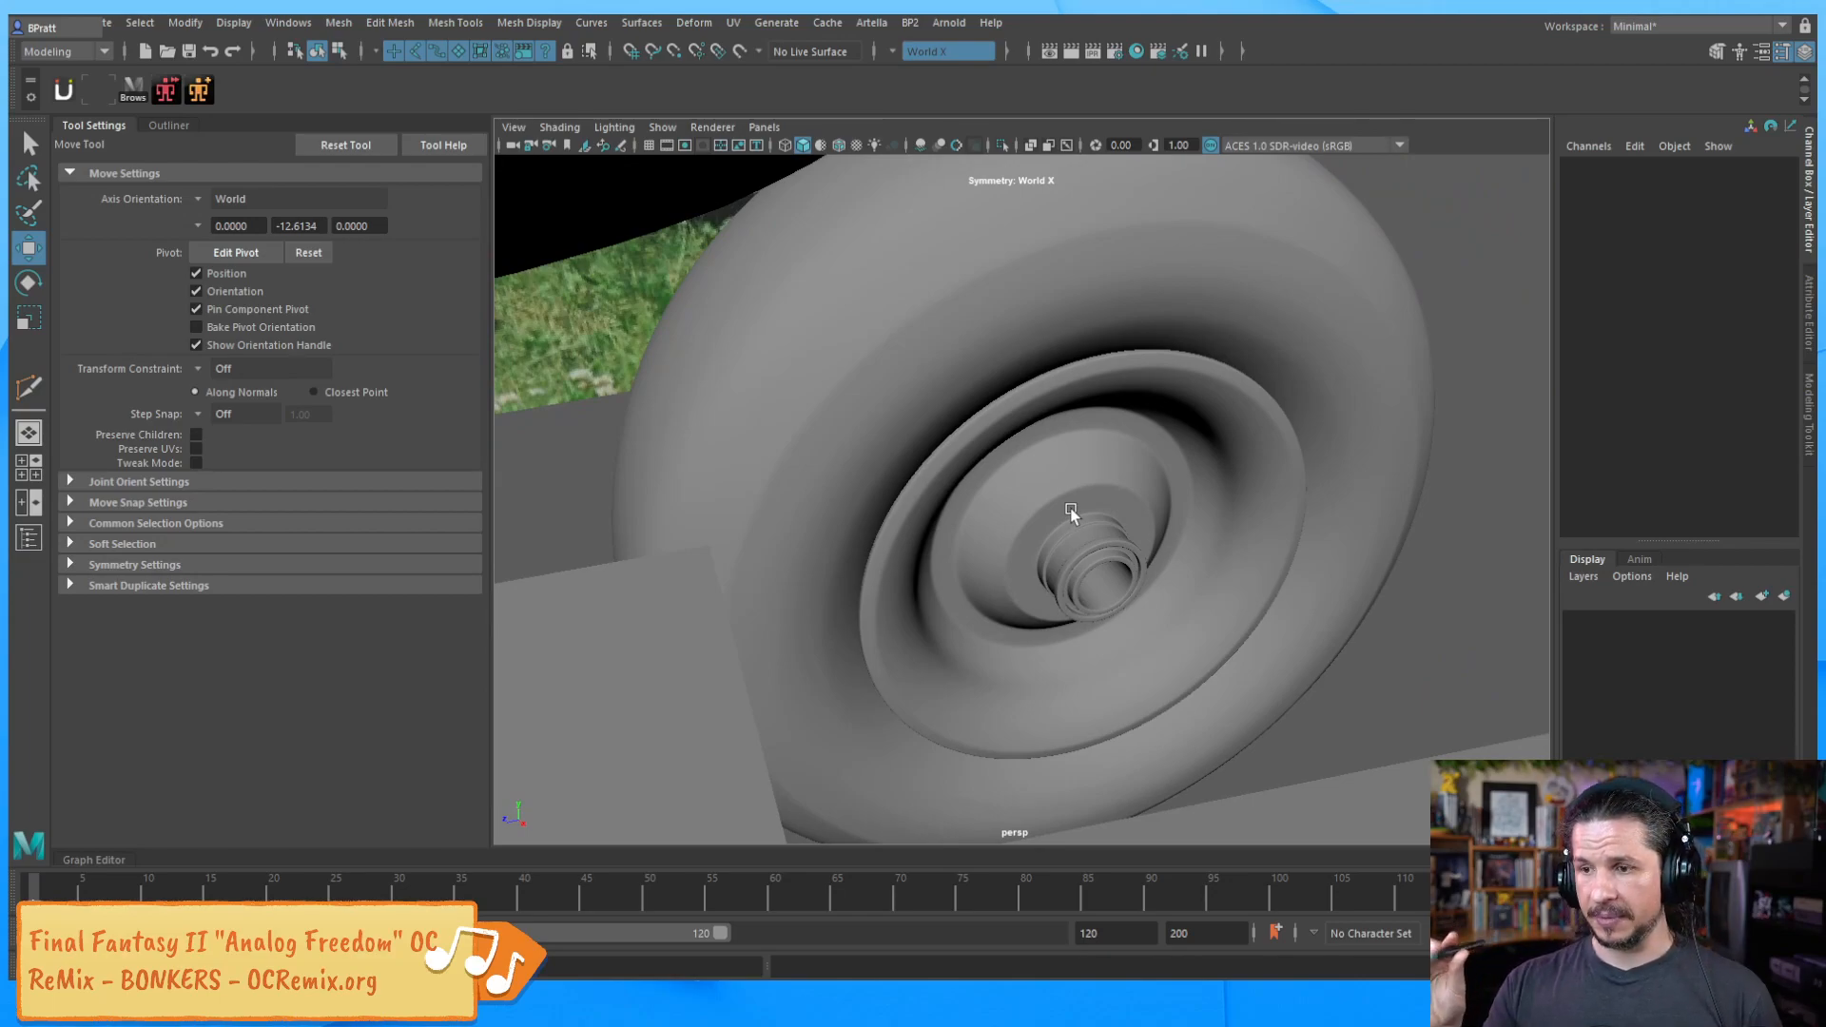
alt+drag(1070, 512, 868, 649)
click(868, 650)
key(r)
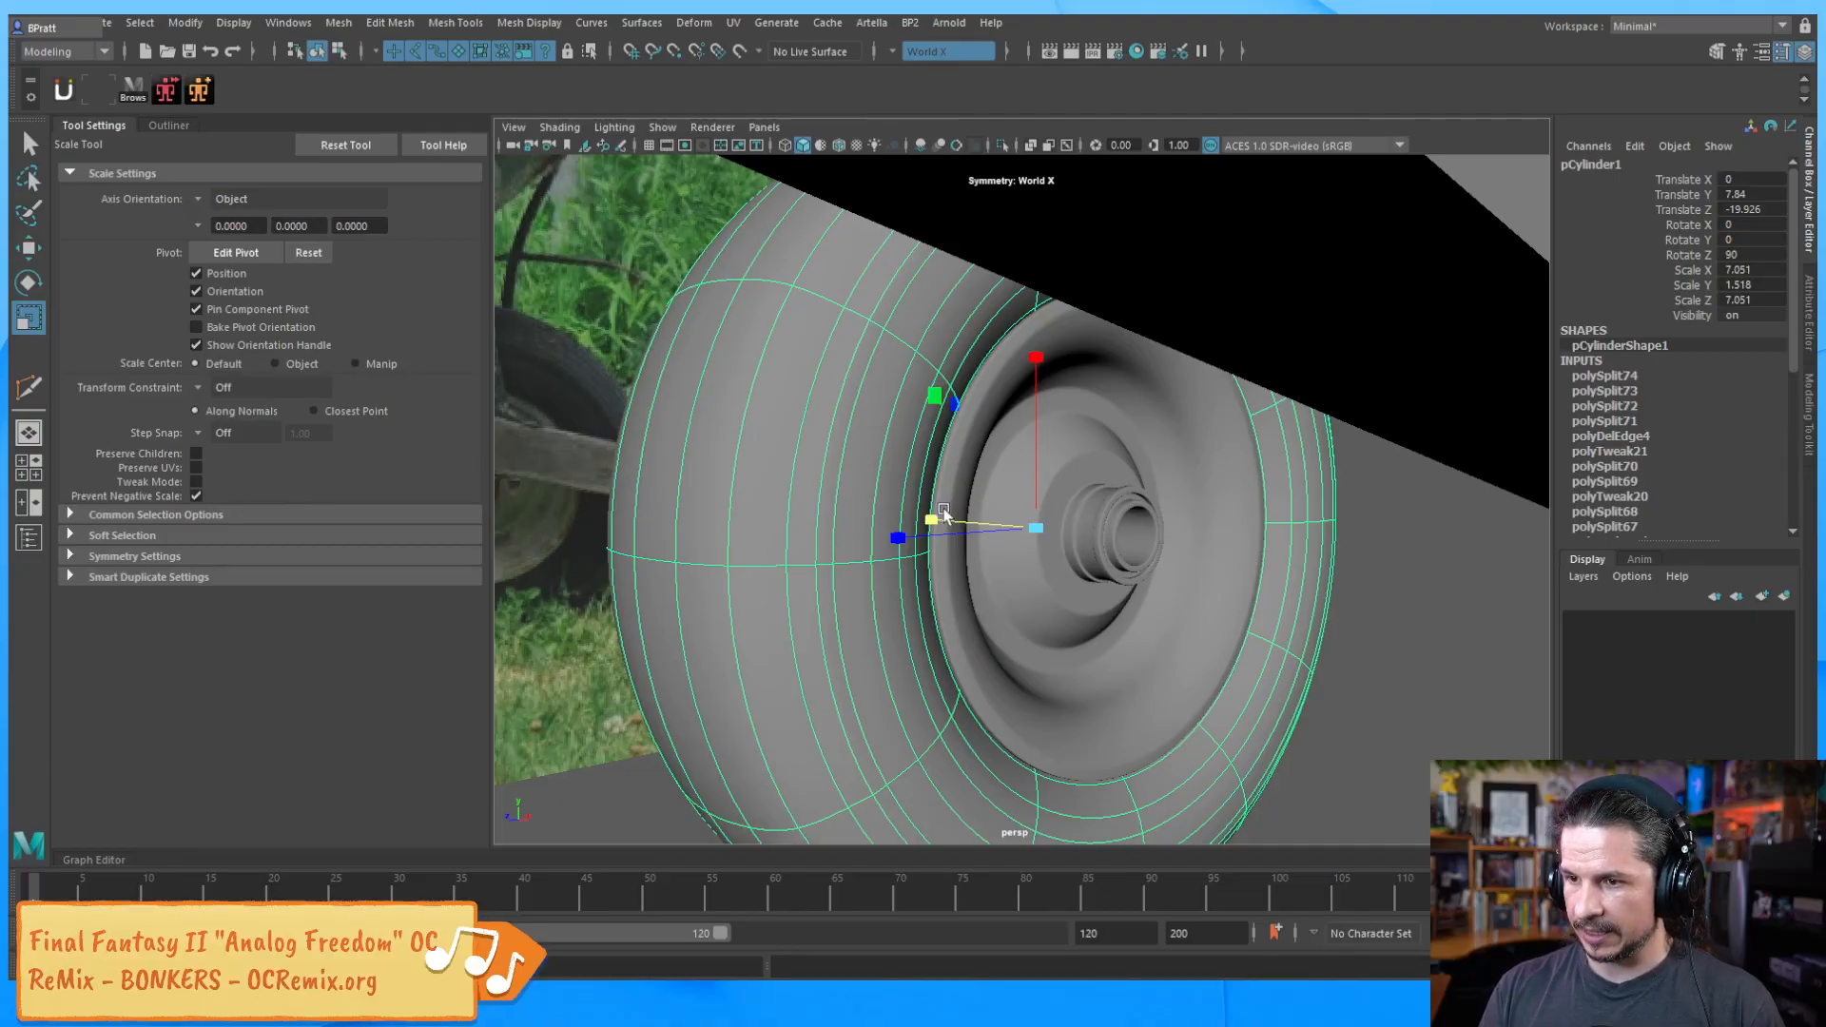
drag(932, 512, 934, 513)
key(F8)
click(1389, 605)
alt+drag(1389, 605, 866, 588)
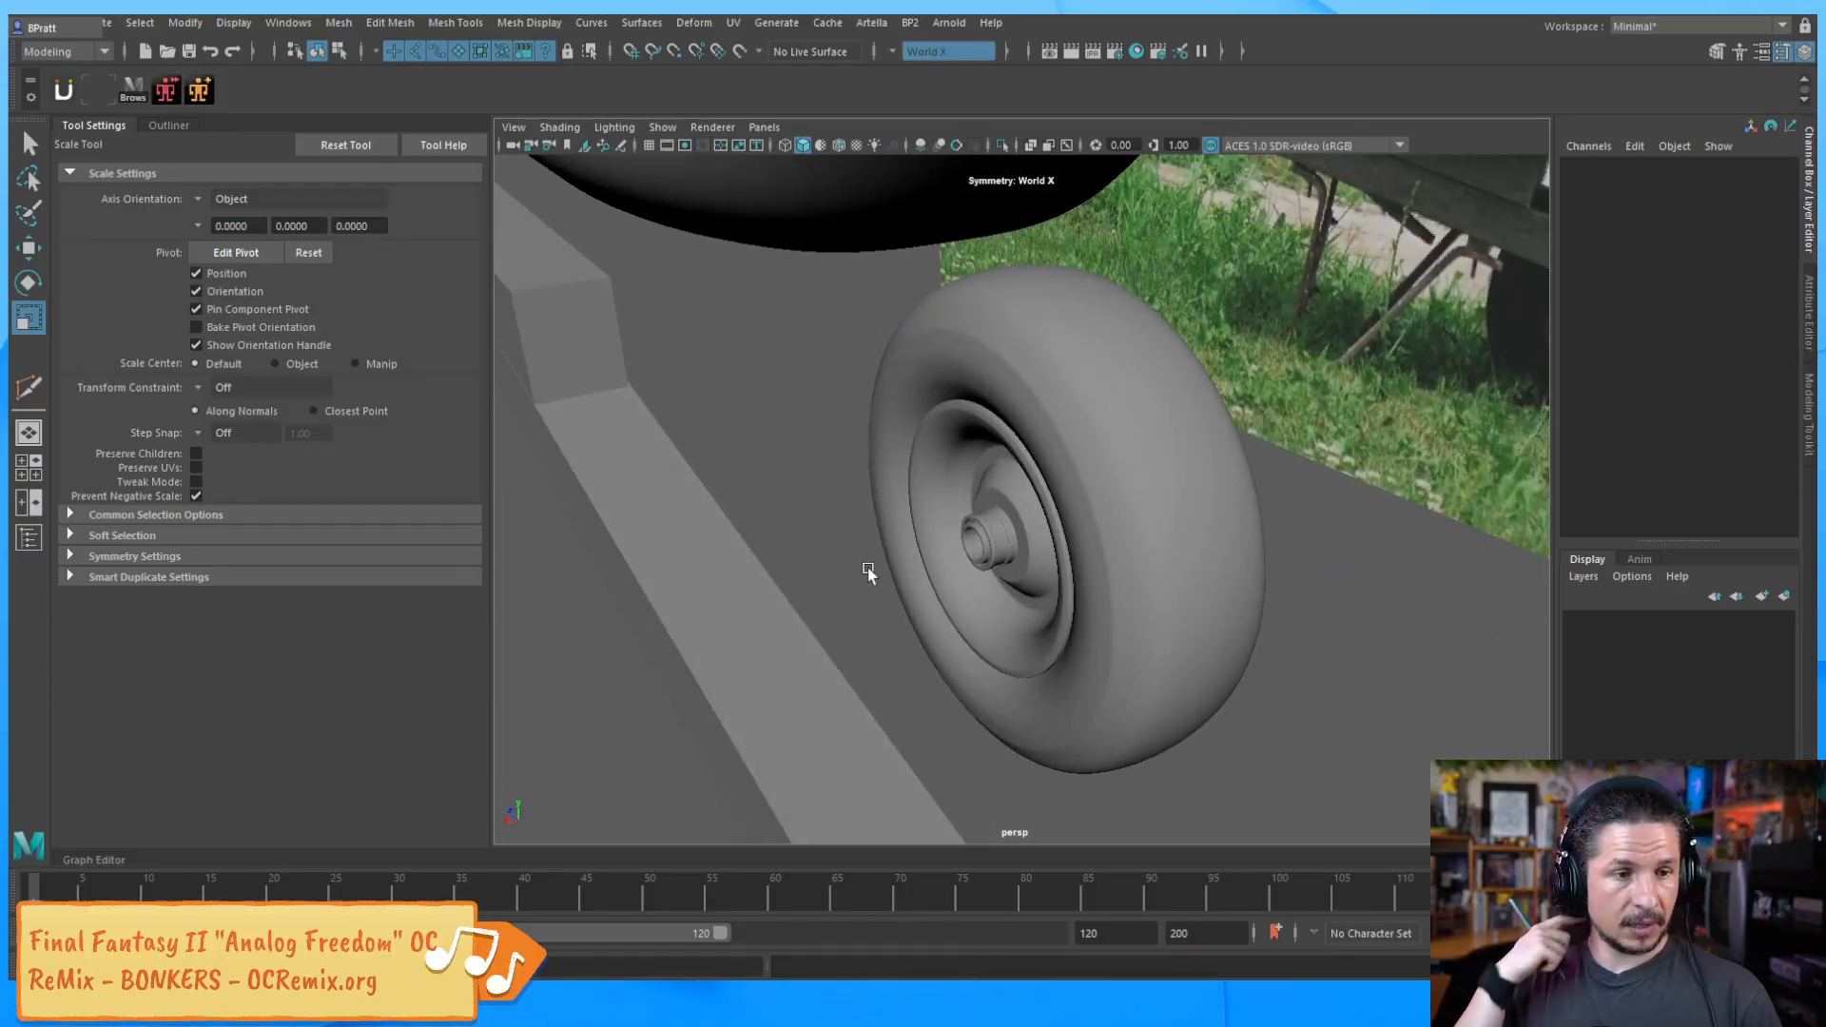
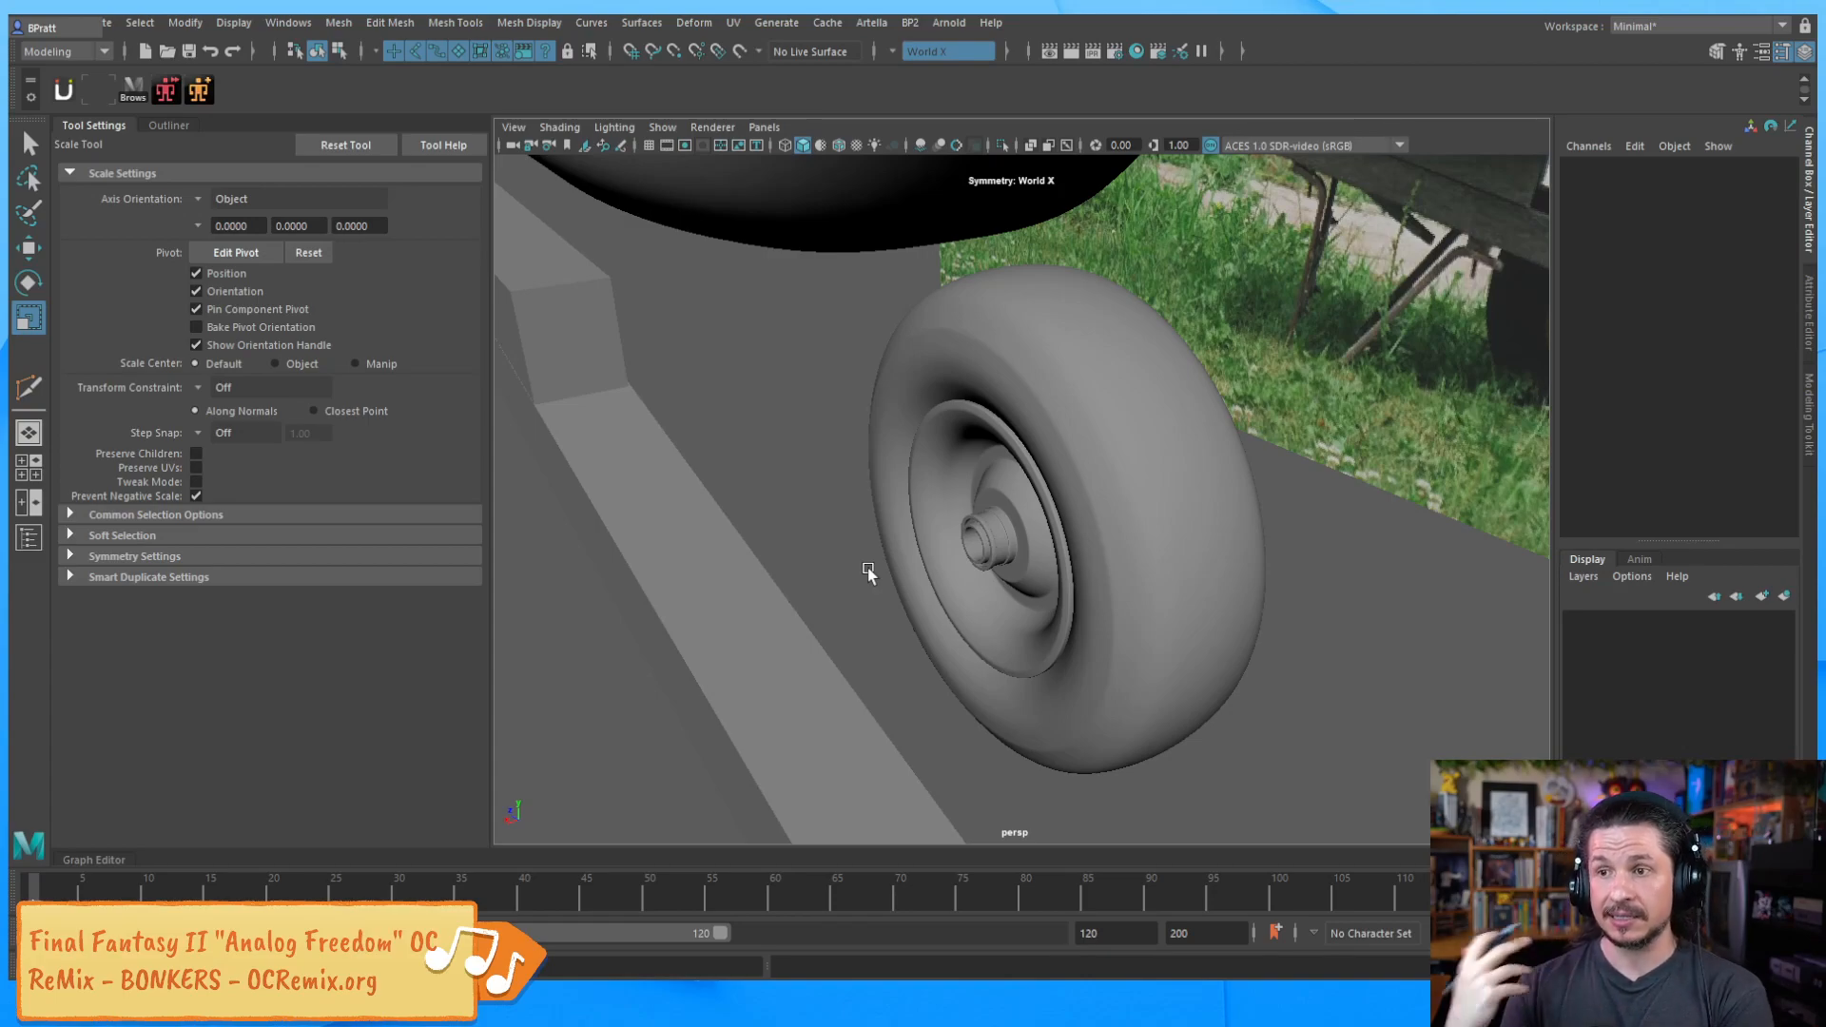
Show the tire unsmoothed, turn off soft selection and uniformly scale the edge loops at both tread shoulders slightly
alt+drag(1176, 443, 979, 519)
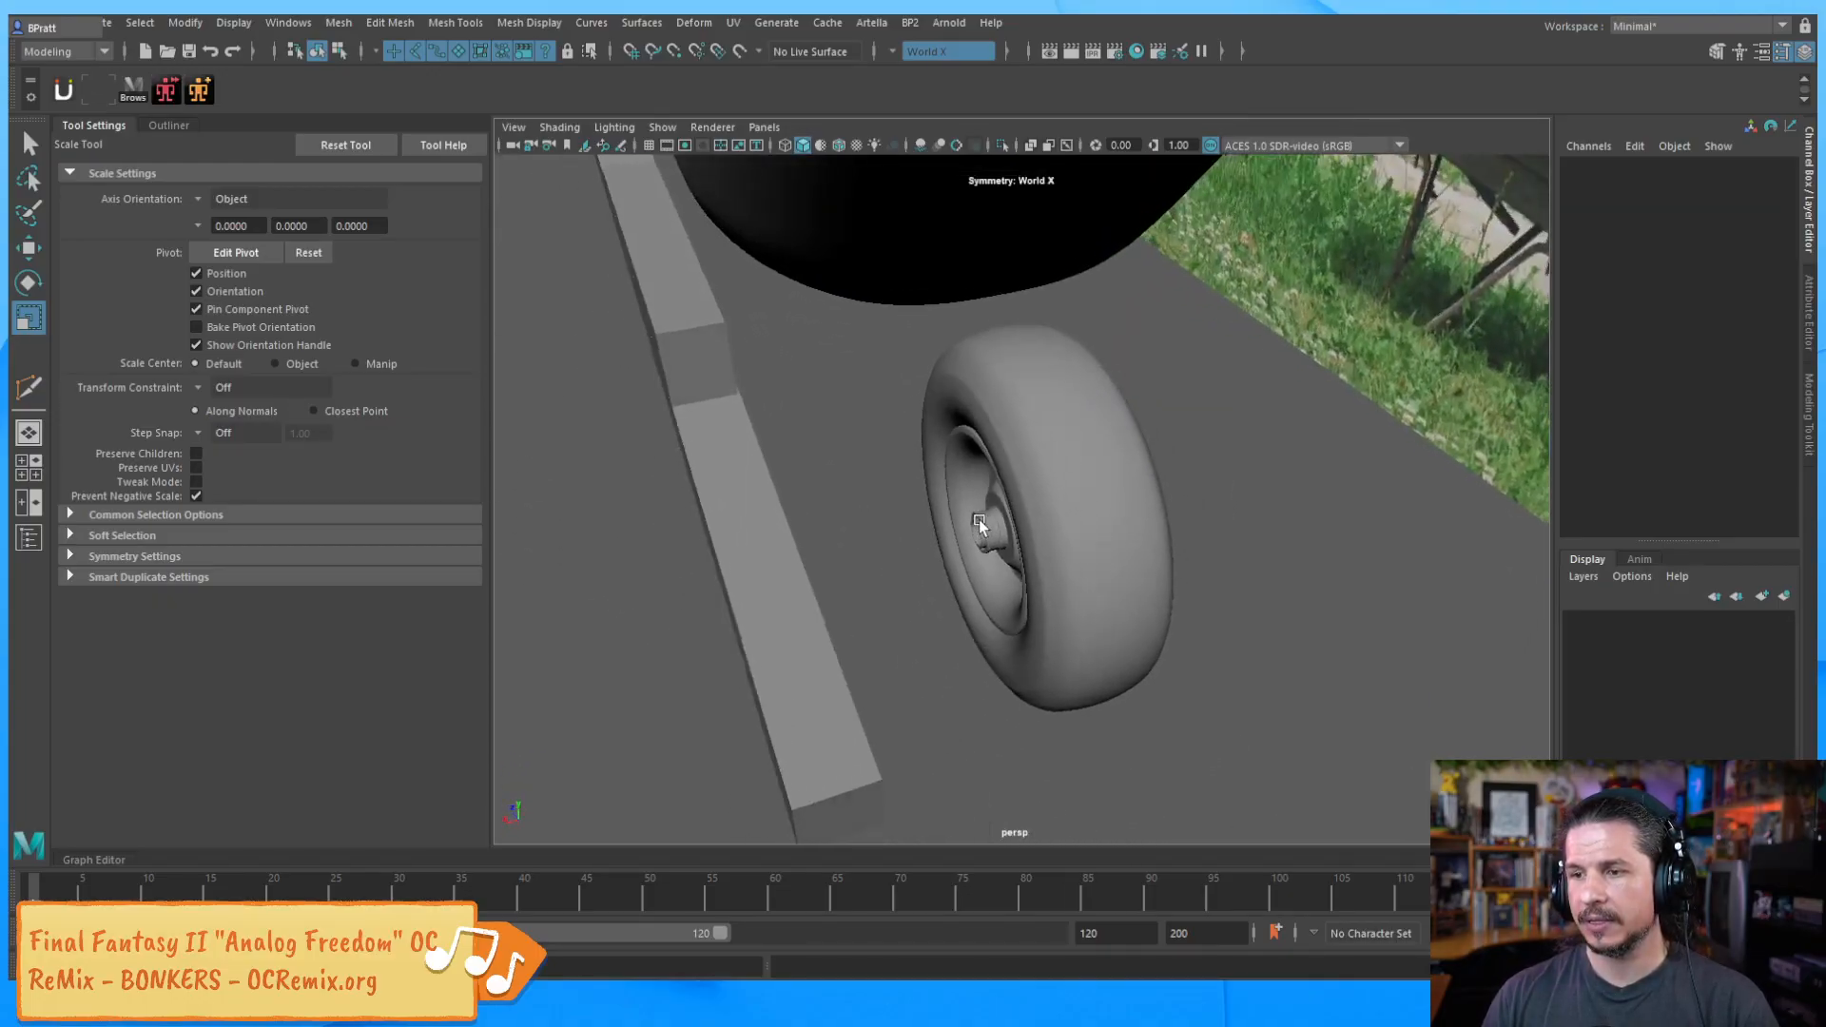
click(1057, 542)
click(931, 674)
alt+drag(929, 664, 1049, 534)
click(1043, 536)
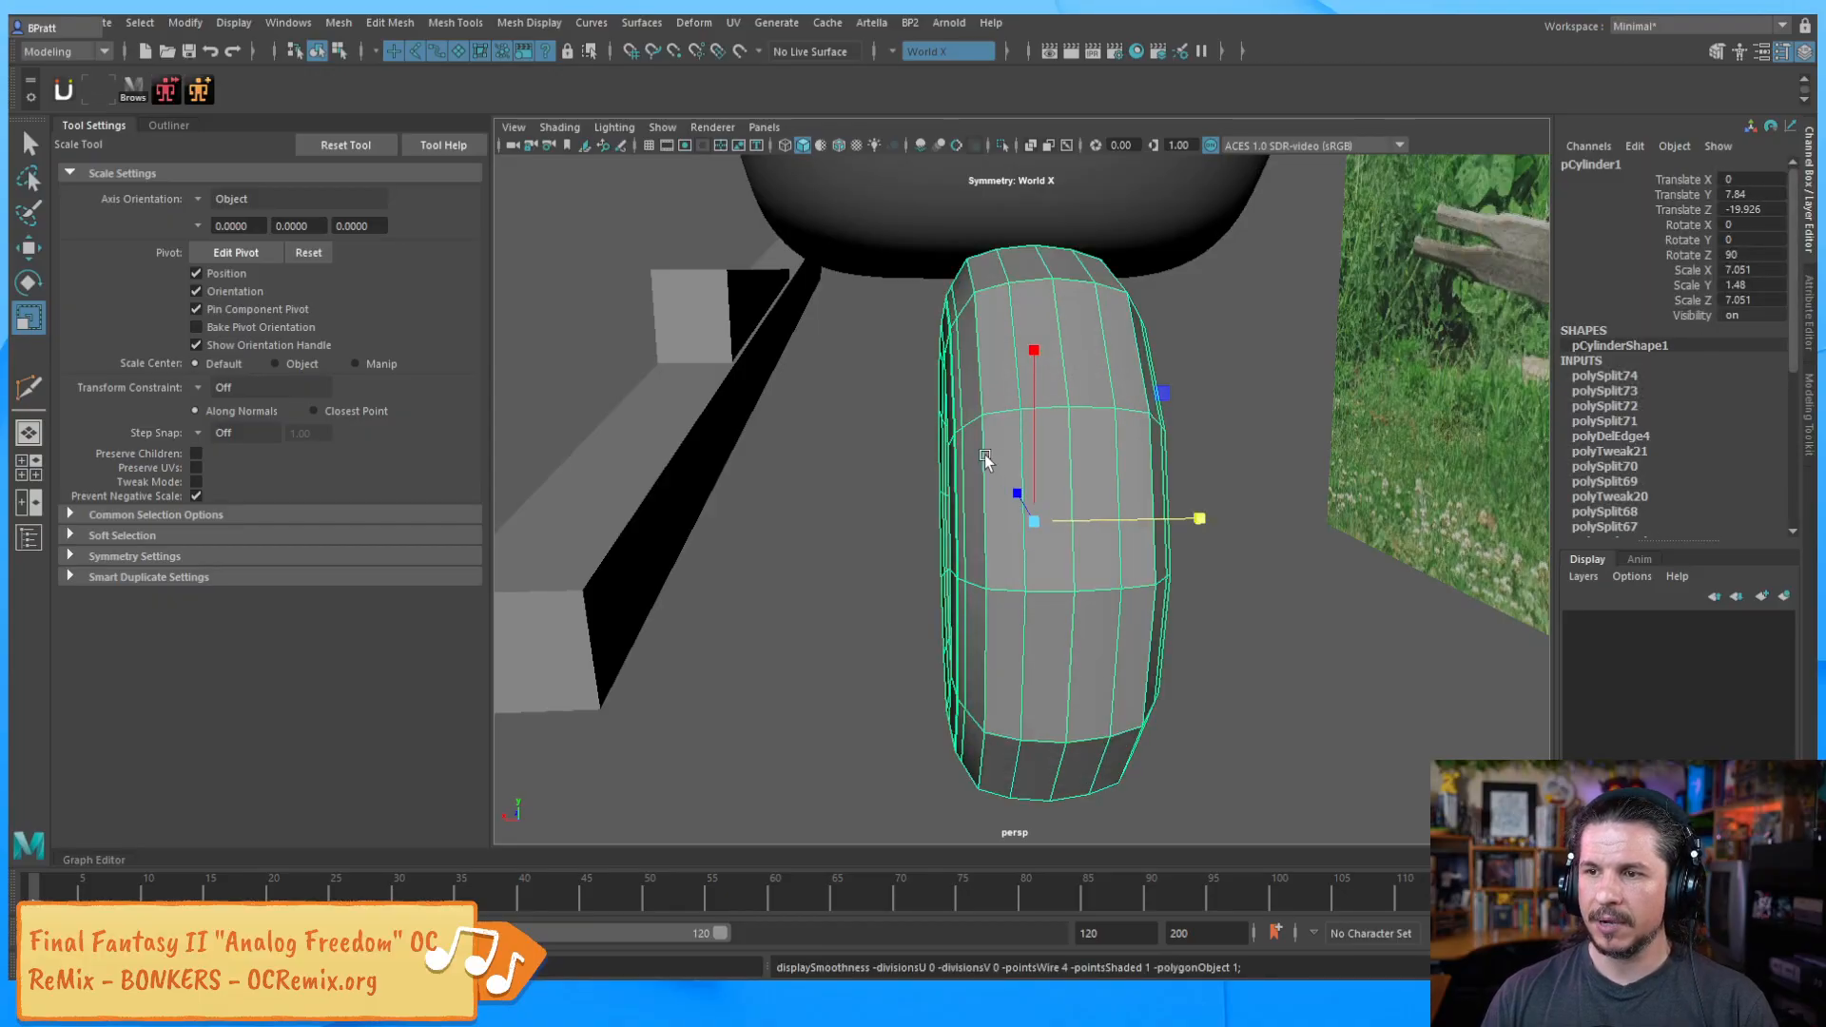
scroll(987, 446, up, 2)
right_drag(969, 302, 966, 314)
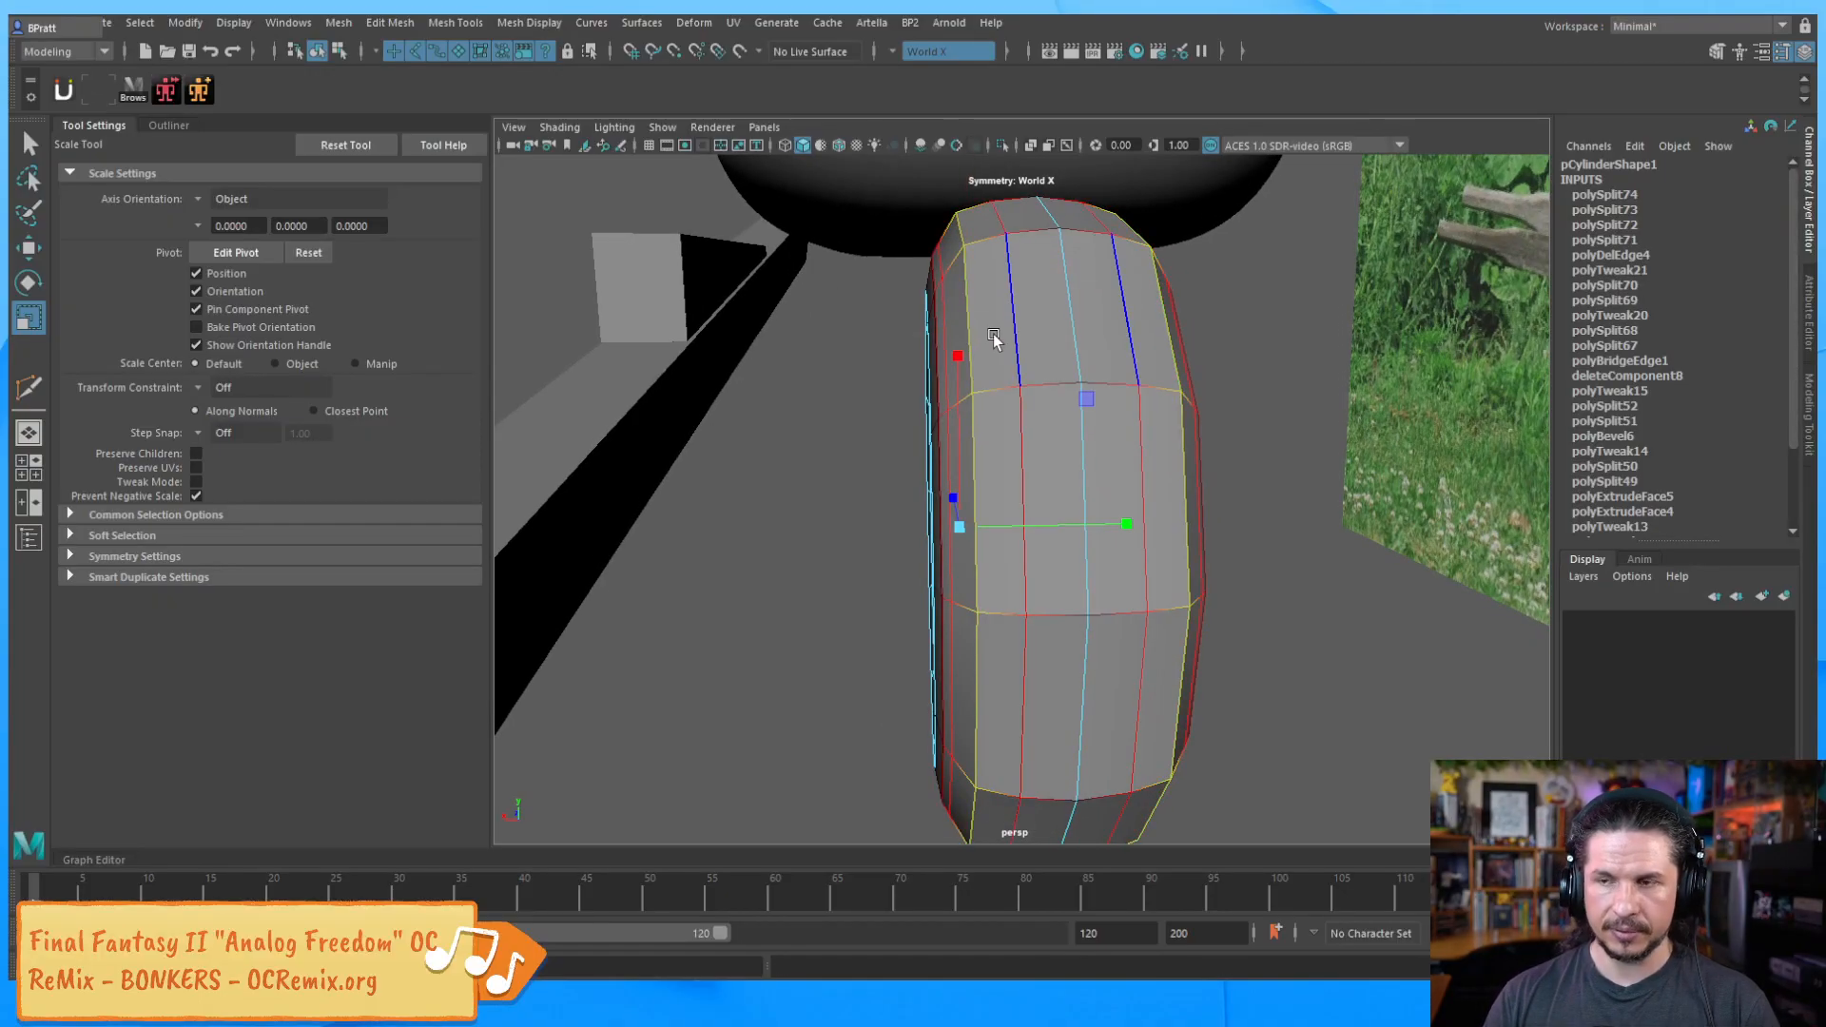
key(b)
drag(958, 526, 957, 525)
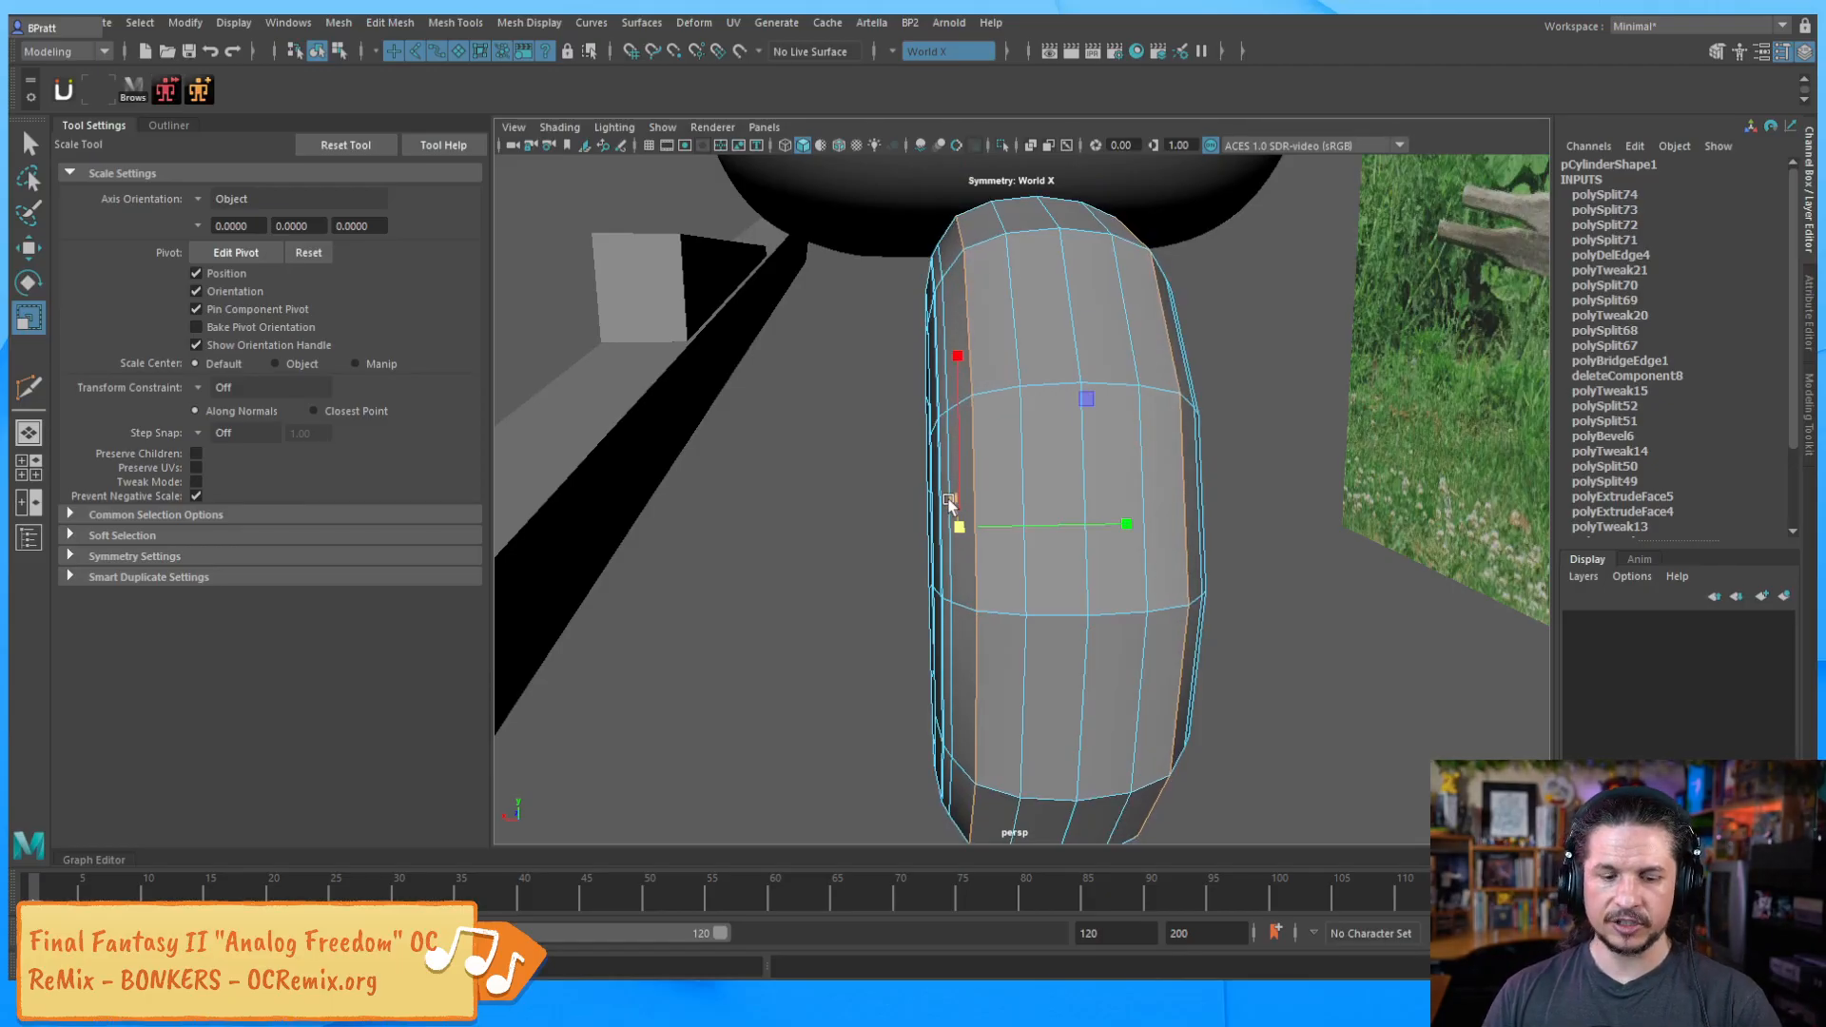
key(F8)
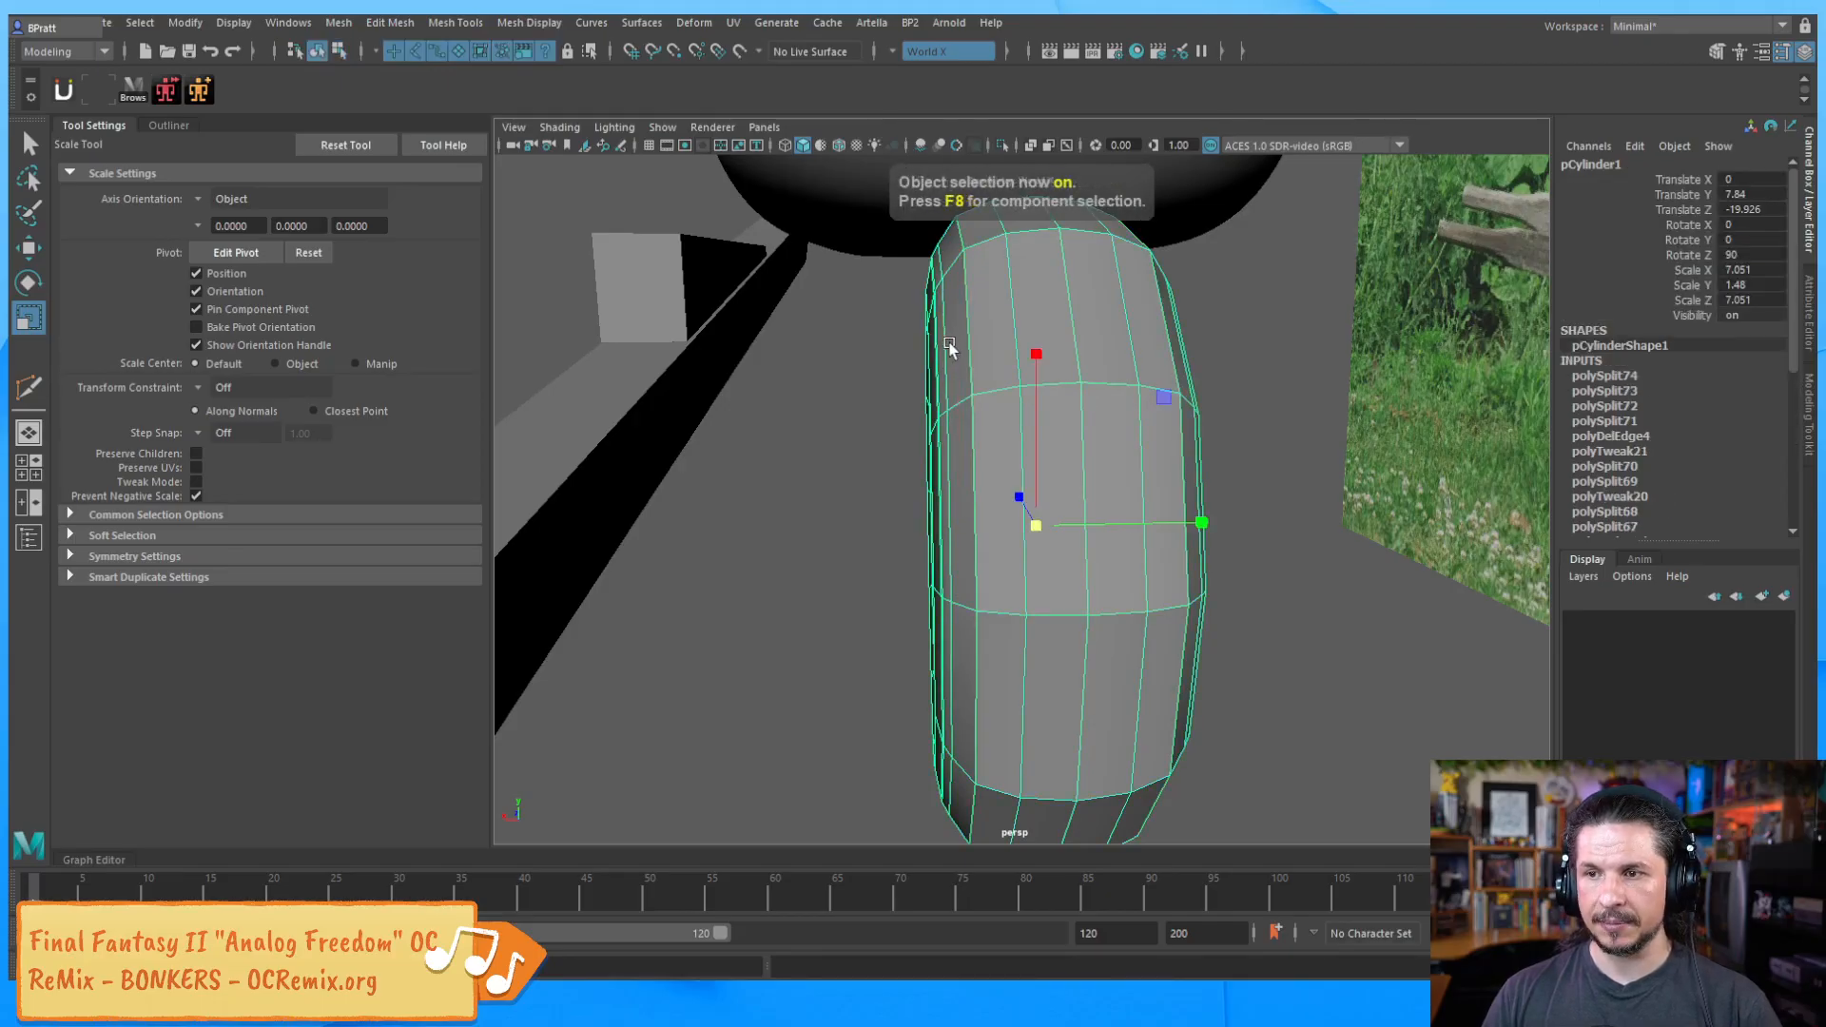
Select the tire's sidewall edge loops just beside the tread shoulders and scale them slightly, uniformly
alt+middle_drag(933, 392, 995, 433)
alt+right_drag(995, 433, 1125, 391)
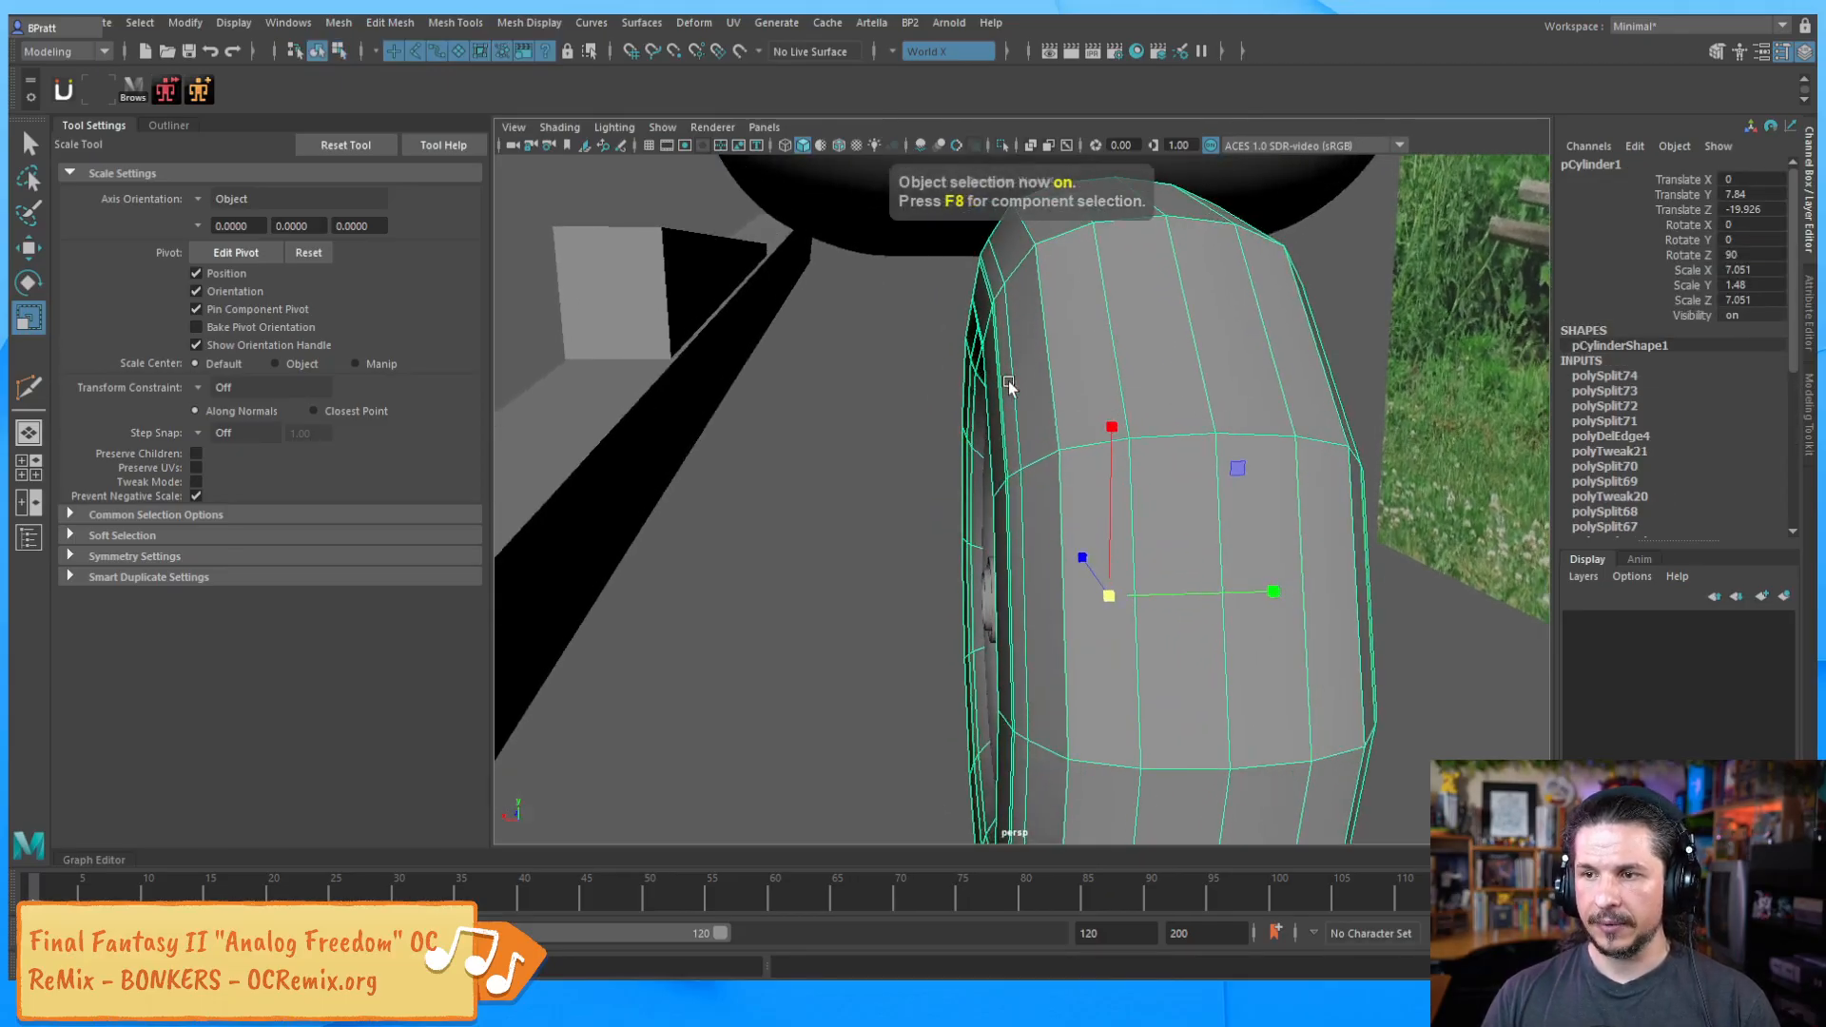
right_drag(1011, 382, 1011, 331)
double_click(1011, 369)
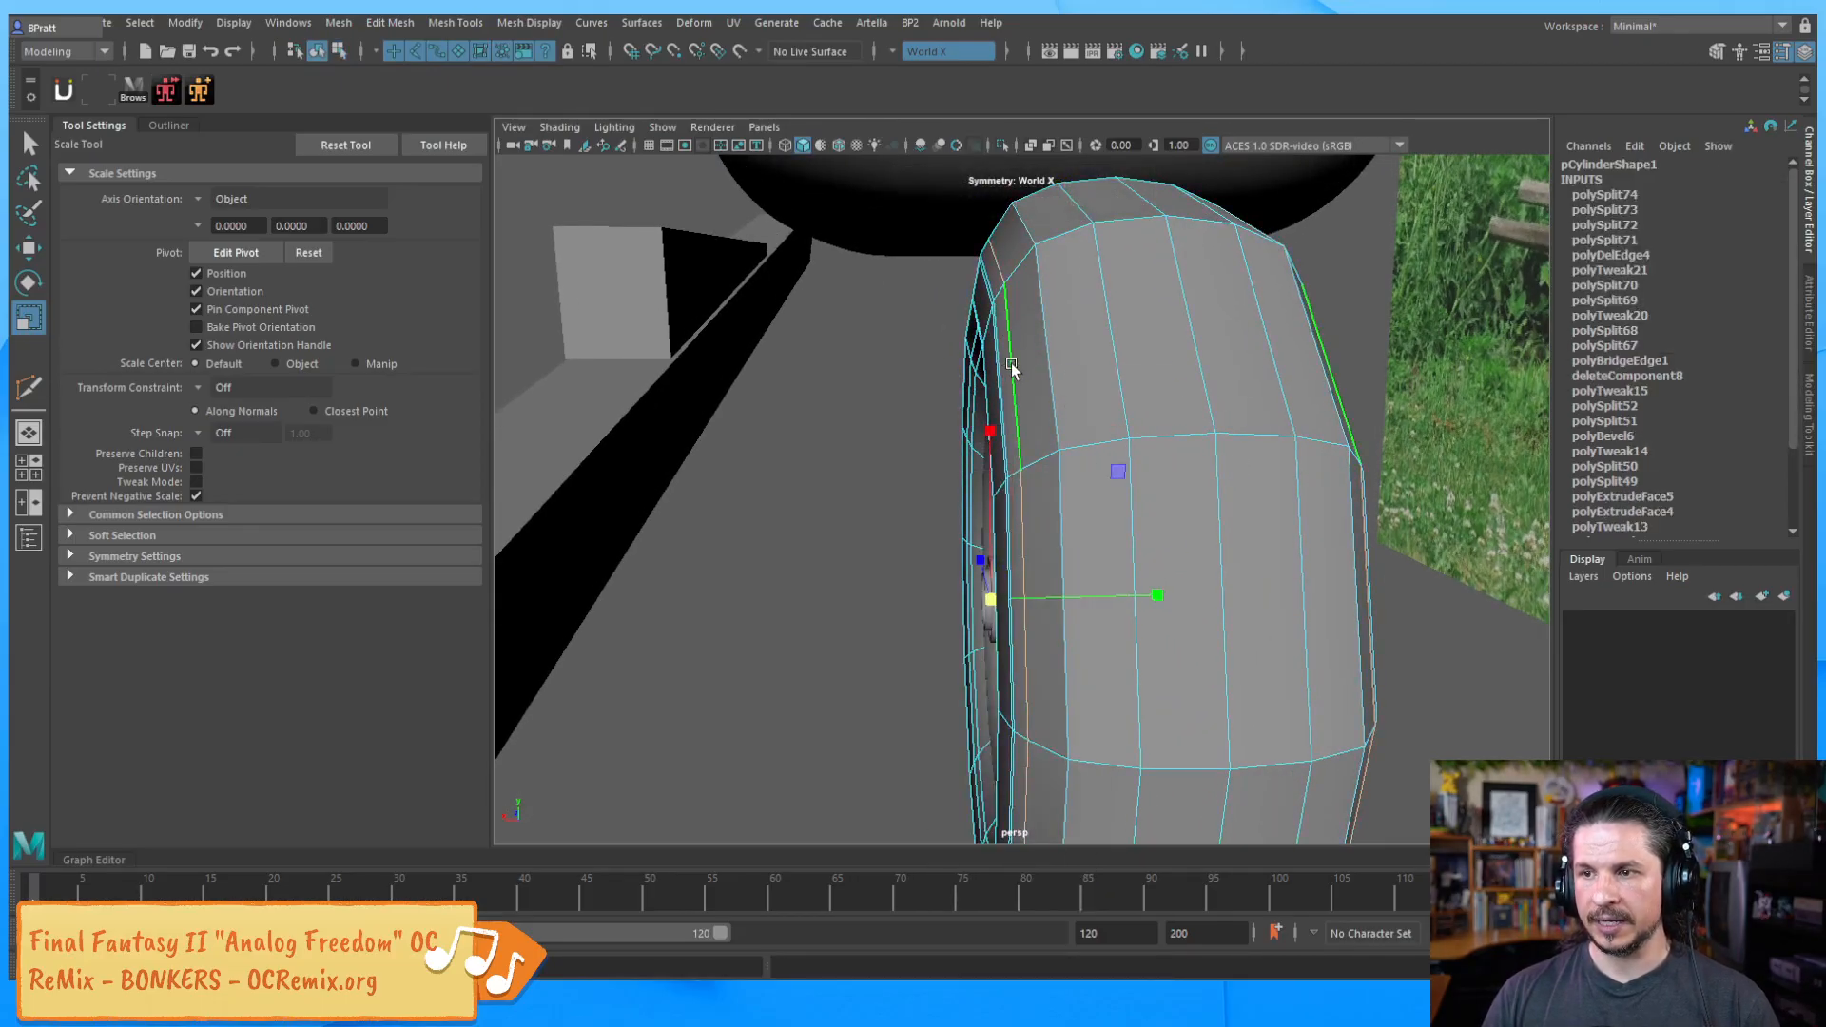
key(w)
key(r)
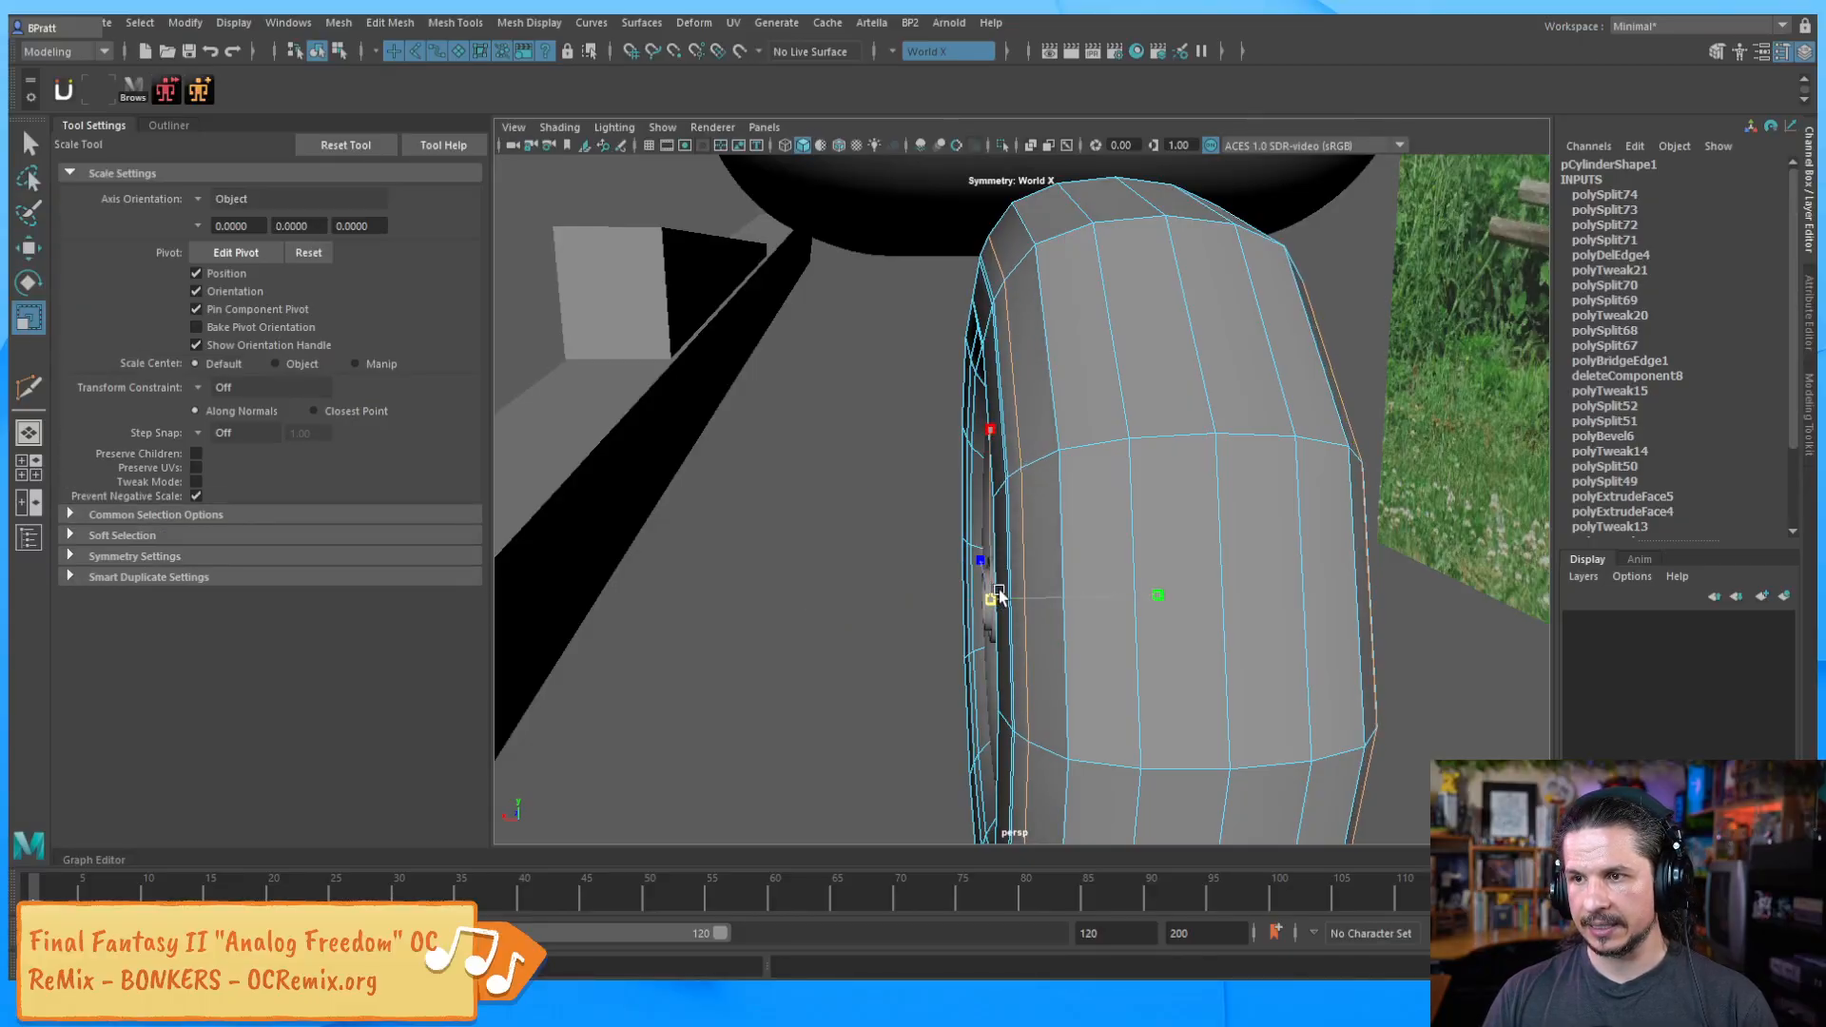
drag(1004, 595, 1001, 583)
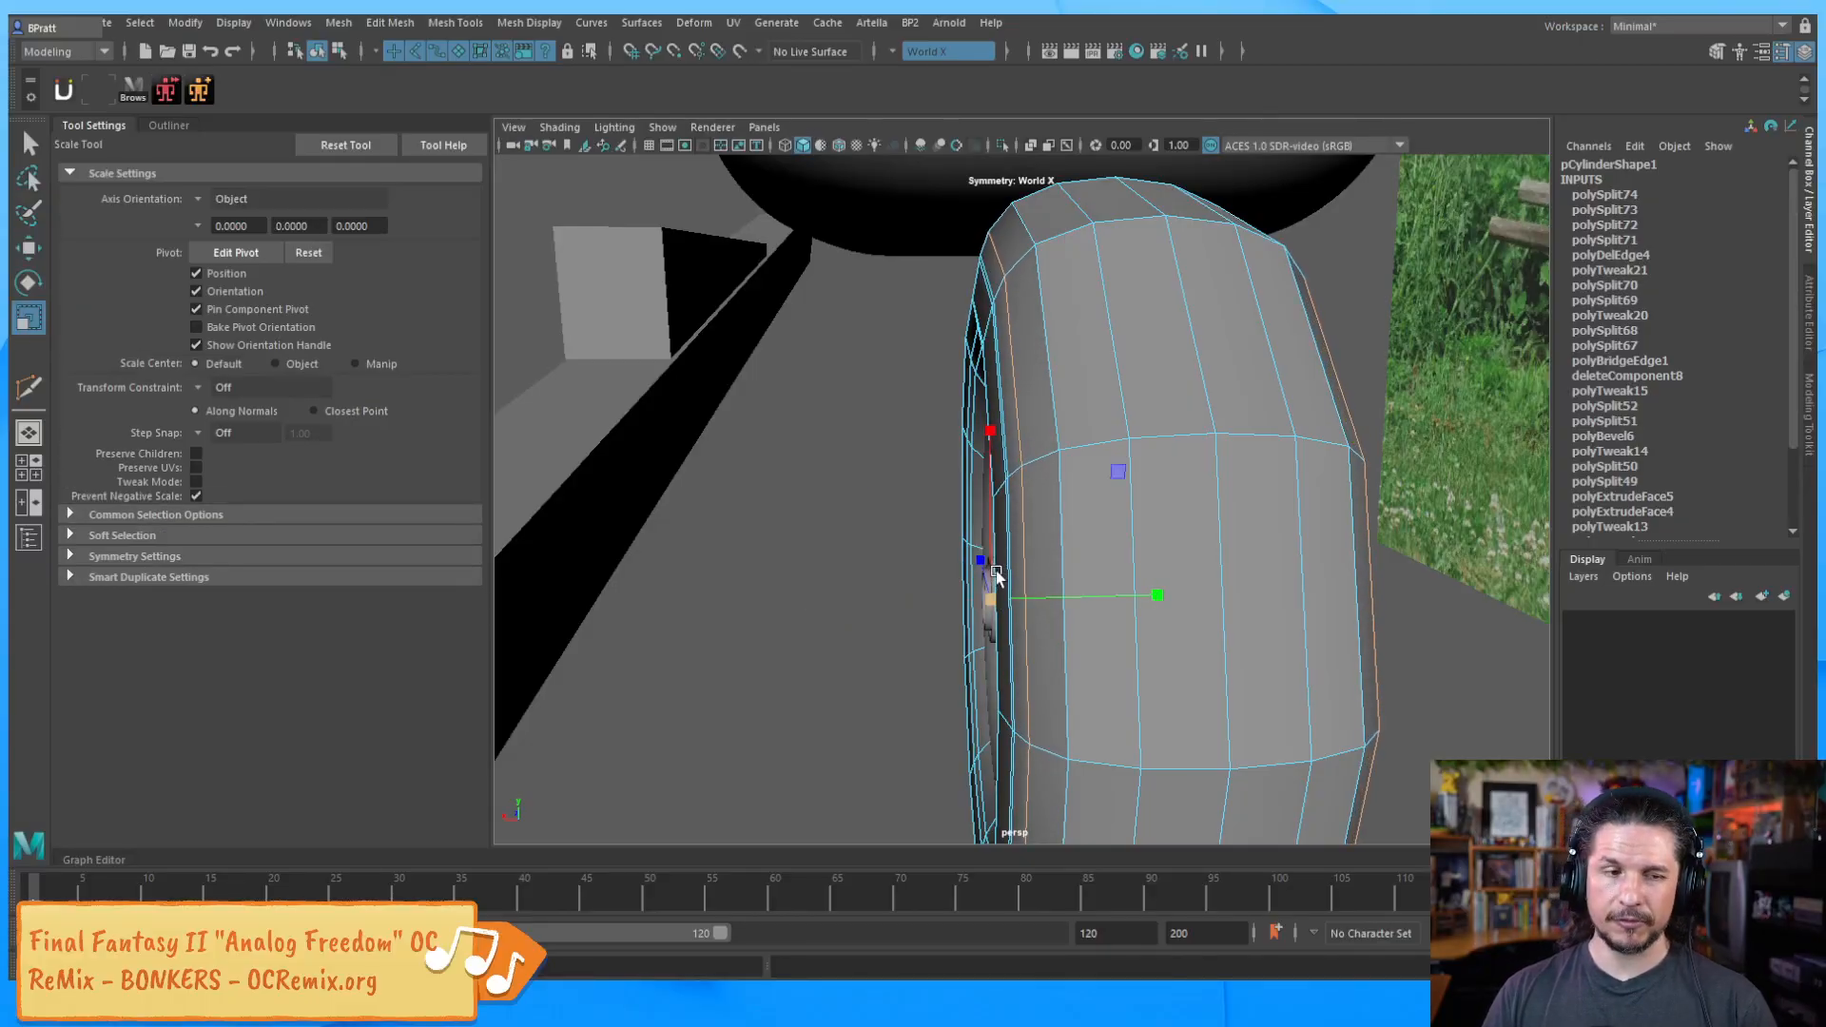
key(F8)
click(913, 488)
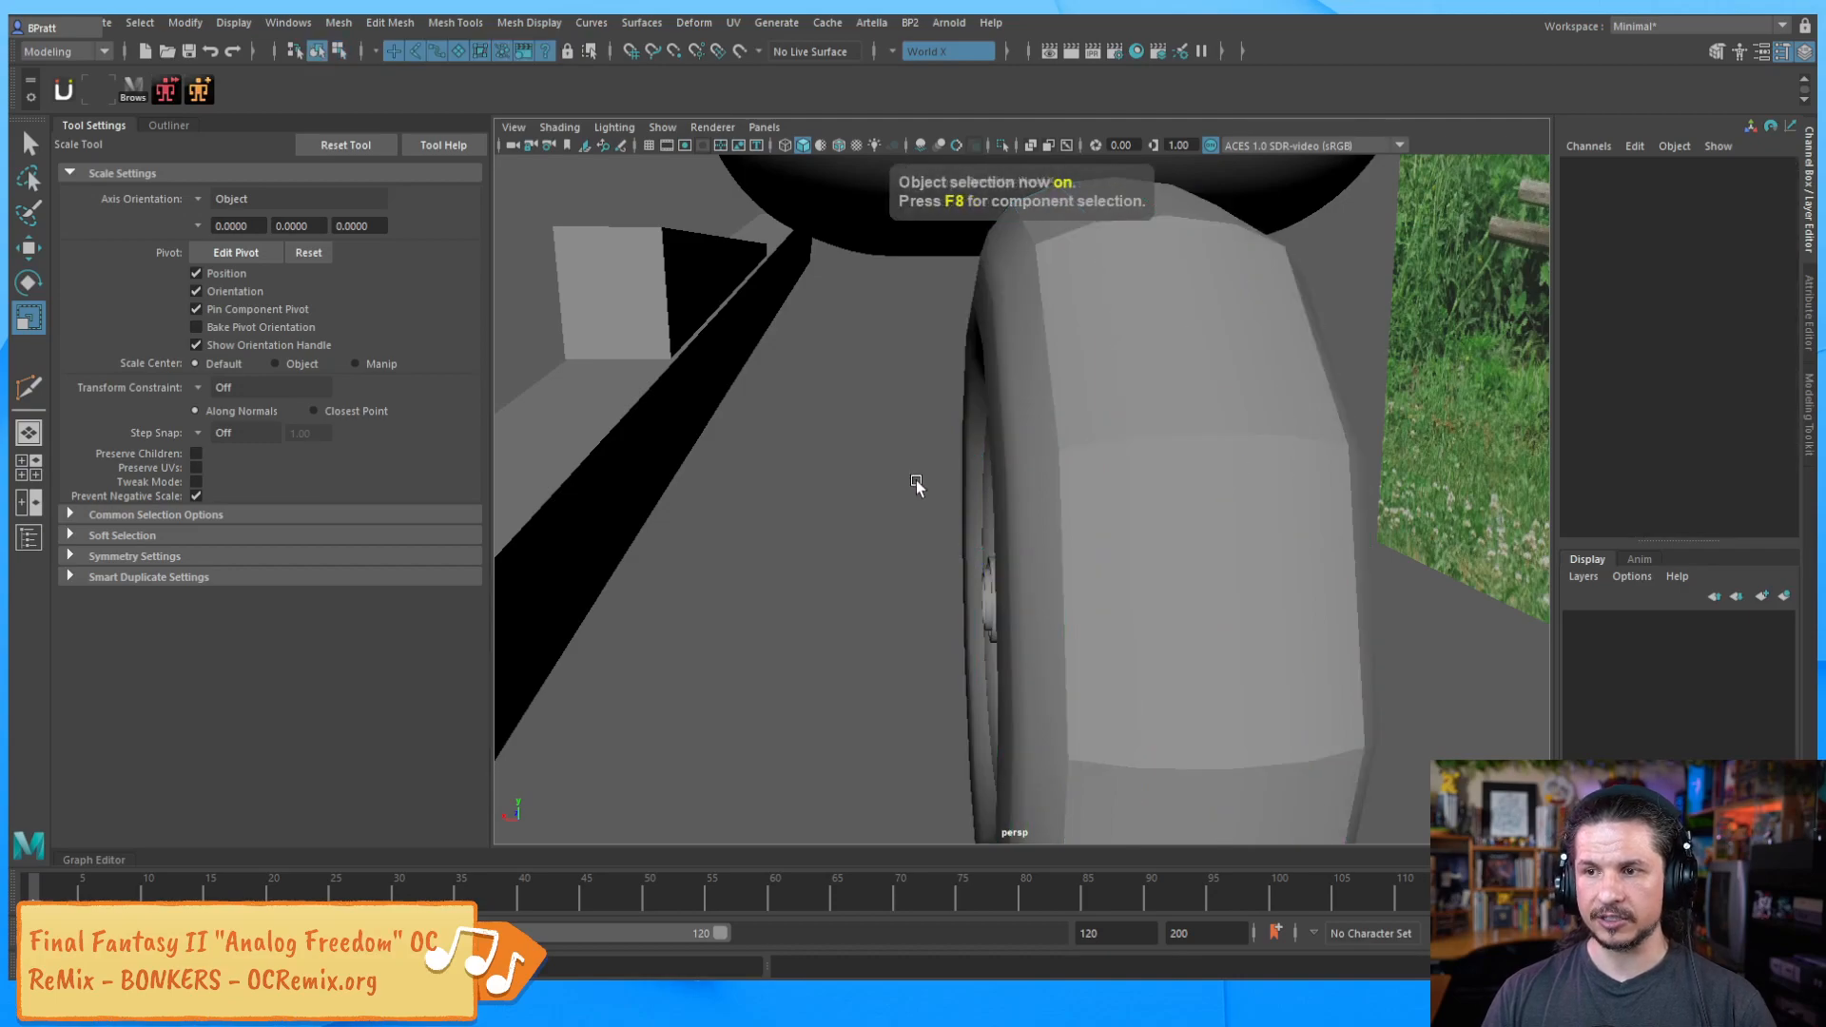
Turn on the smooth mesh preview for the tire and check its rounded profile from several angles
key(w)
scroll(1014, 456, down, 5)
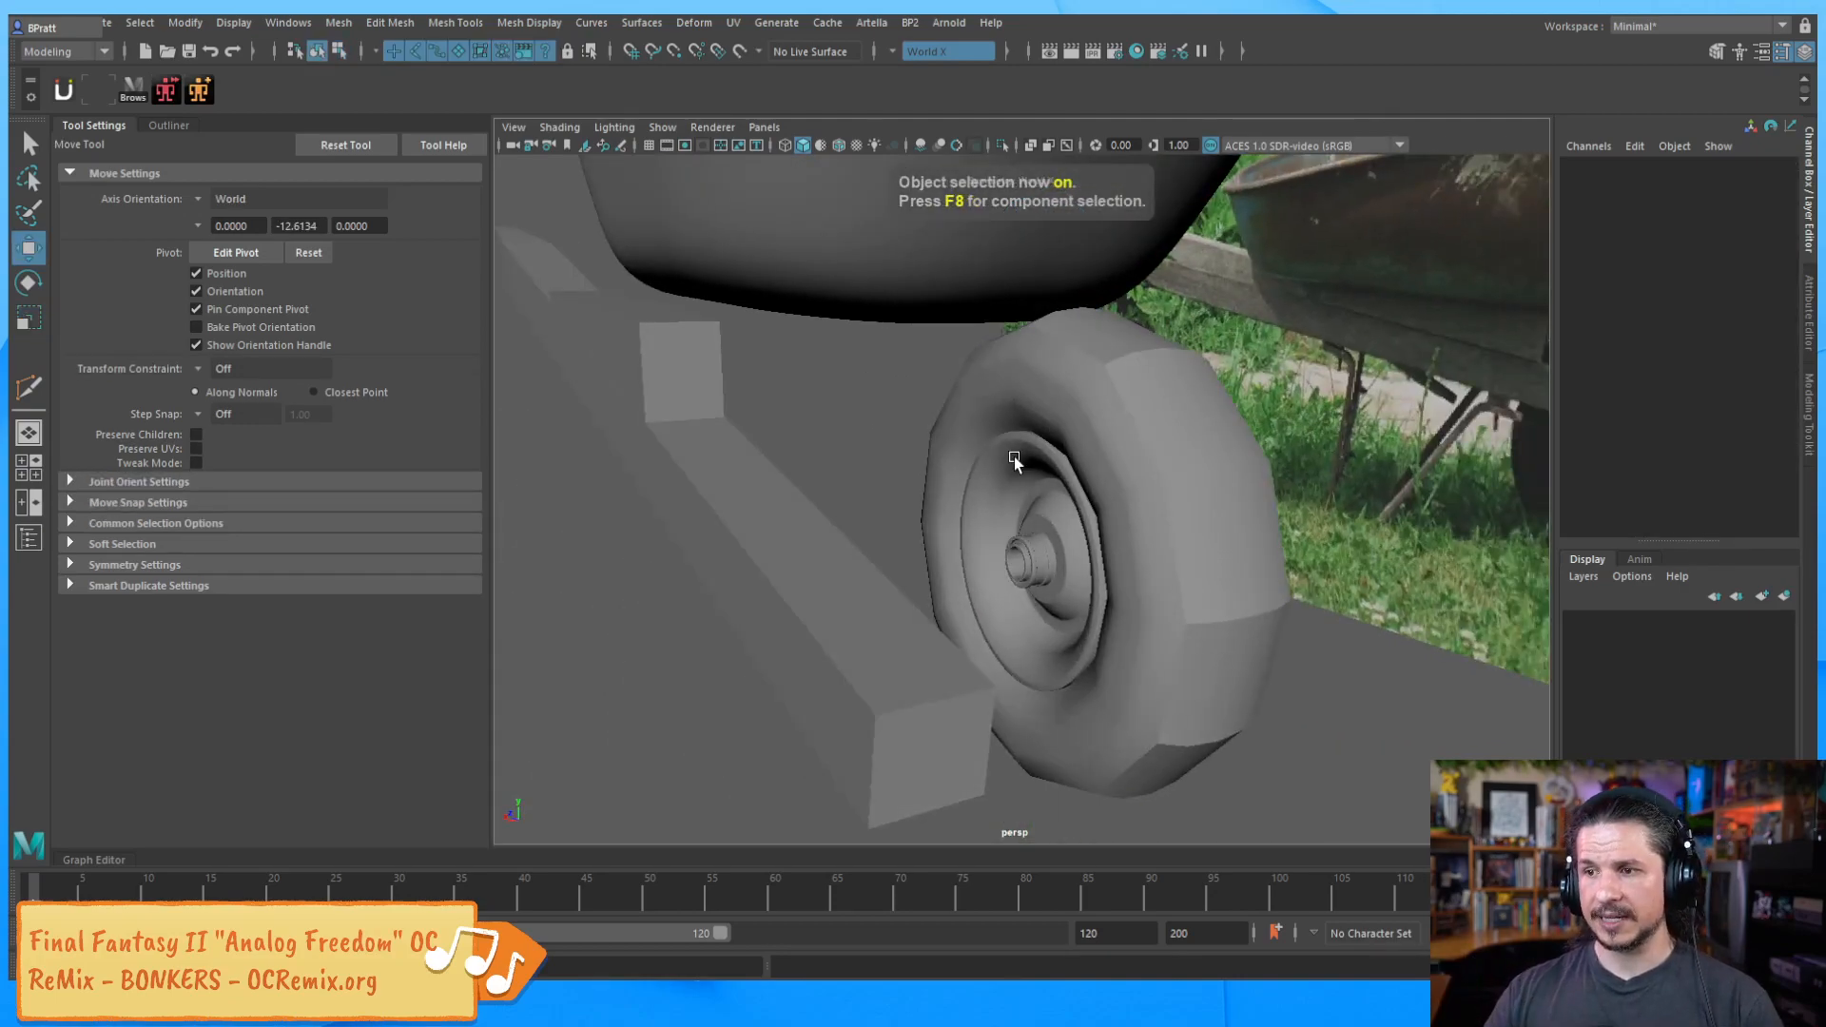
click(1206, 540)
click(1304, 759)
alt+drag(1227, 501, 1071, 544)
click(1051, 601)
key(3)
click(1292, 506)
alt+right_drag(1293, 506, 1008, 513)
alt+drag(1008, 514, 1330, 475)
alt+right_drag(1330, 476, 1079, 569)
alt+drag(1078, 569, 1095, 498)
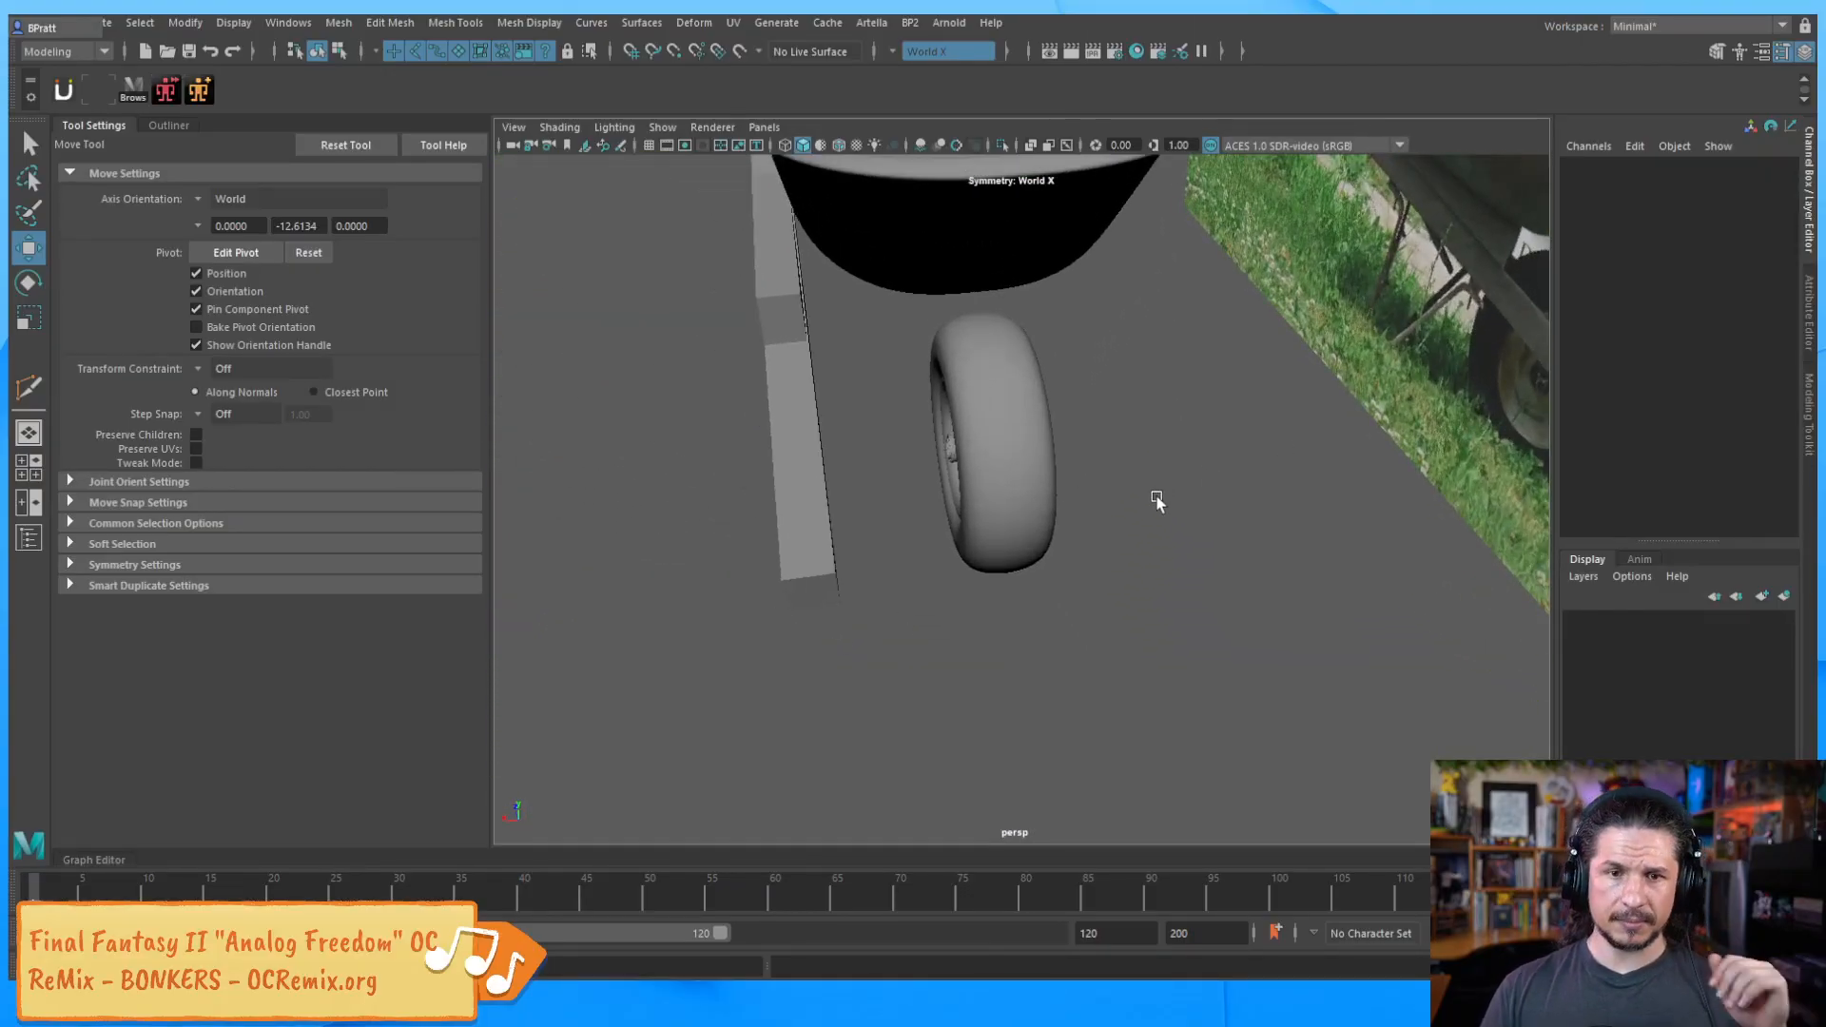
Select the wooden handle beam and examine the shape of its grip end against the wheelbarrow reference photo
alt+drag(1185, 527, 1000, 480)
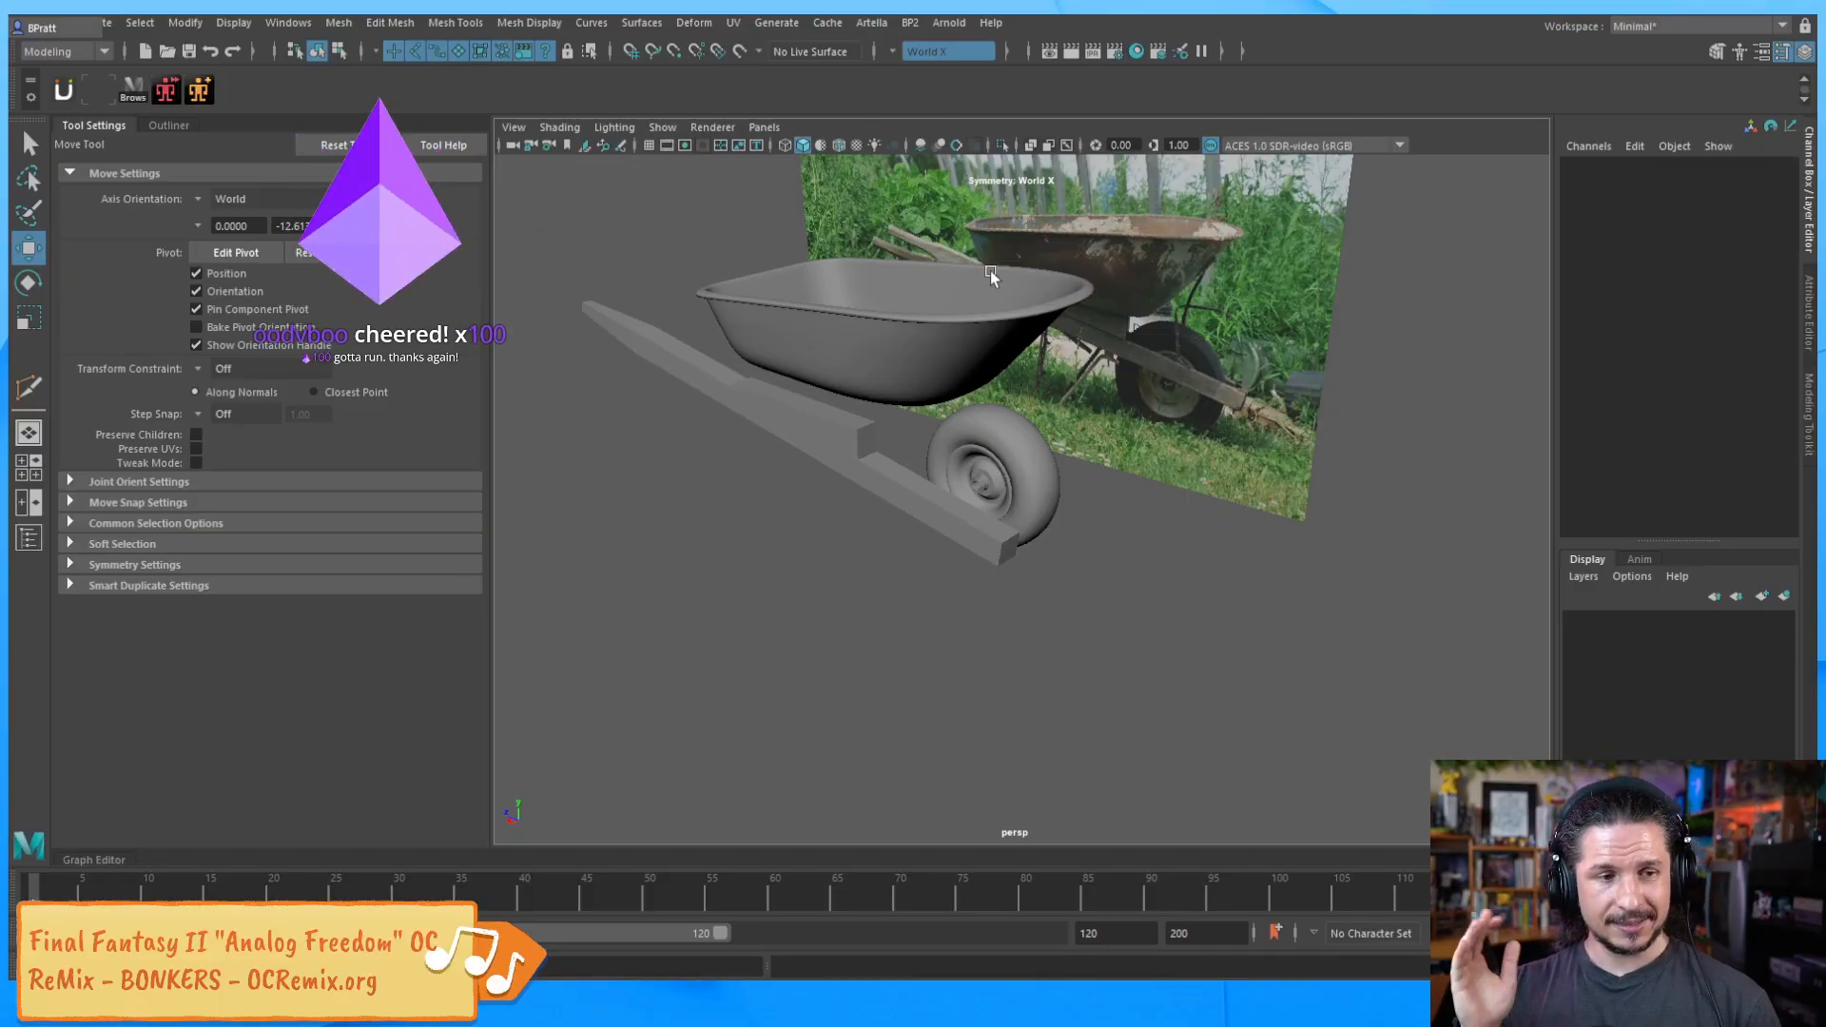
alt+drag(949, 505, 1145, 562)
click(932, 542)
click(855, 542)
click(847, 519)
alt+right_drag(1030, 579, 1070, 559)
alt+middle_drag(1069, 559, 1317, 599)
alt+drag(913, 561, 993, 509)
alt+middle_drag(993, 509, 1086, 572)
alt+right_drag(1086, 572, 1152, 543)
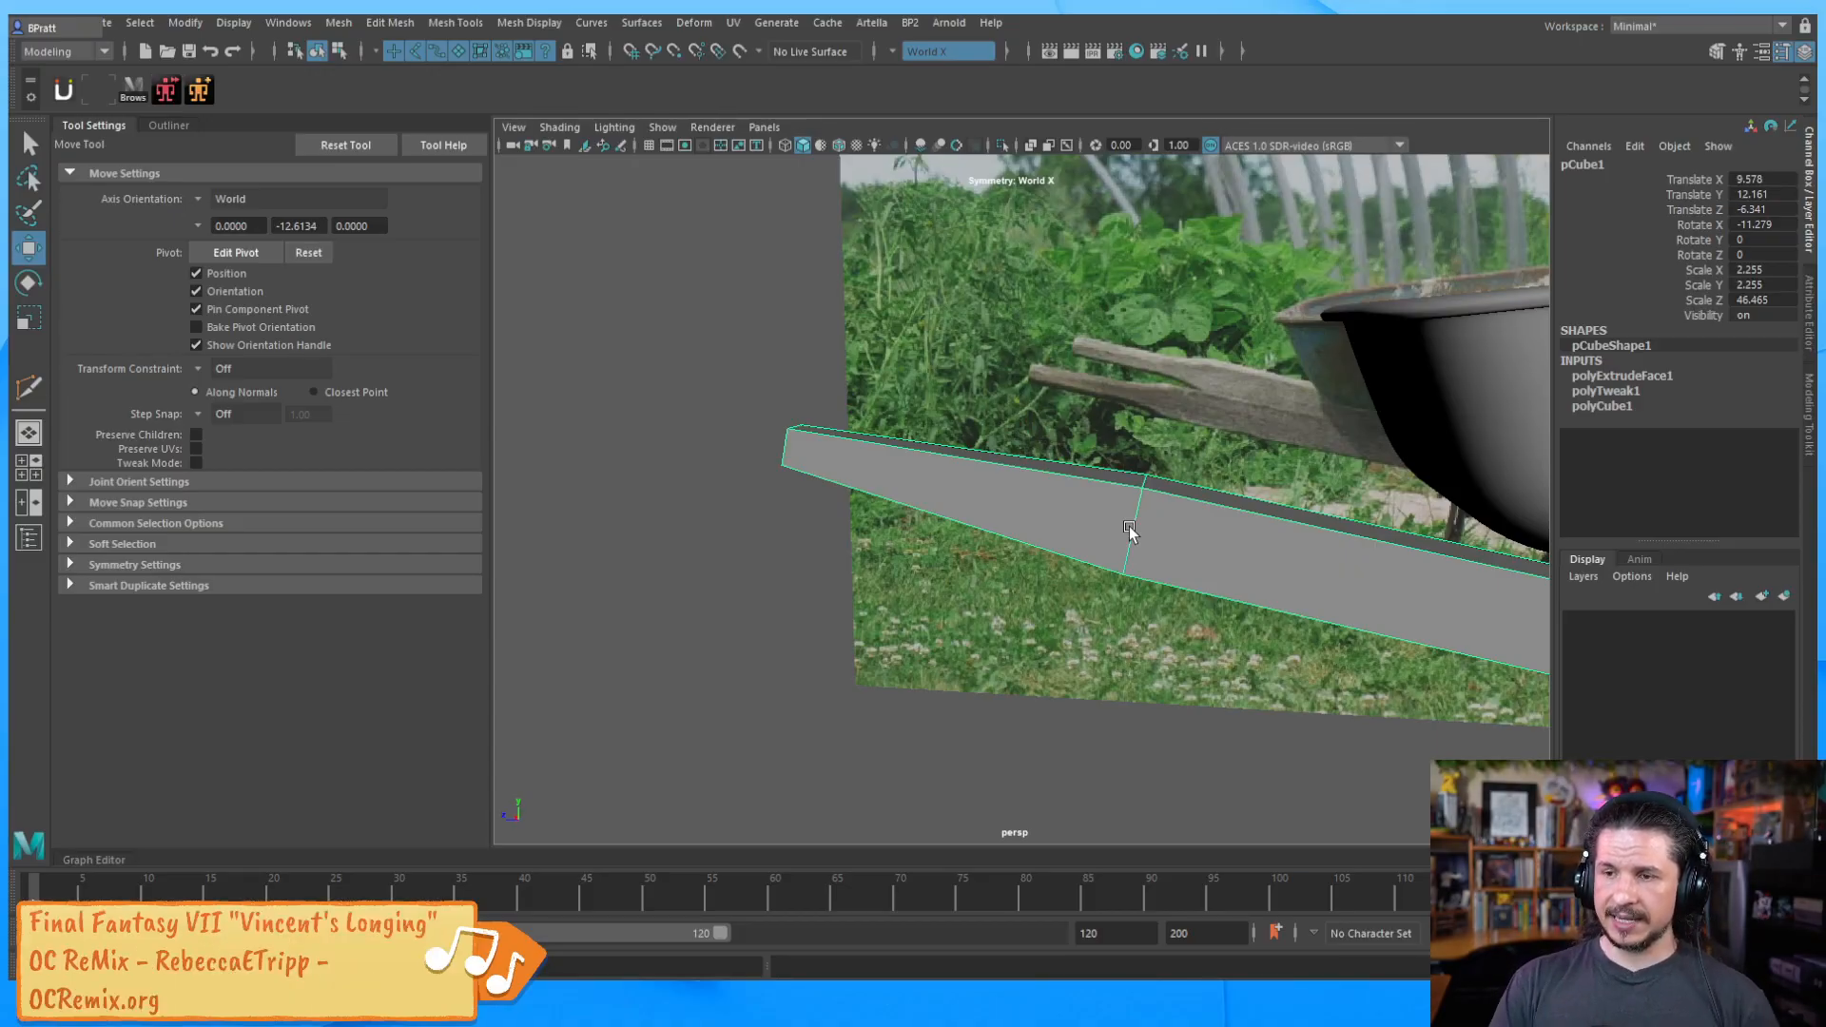
alt+drag(1084, 496, 1167, 515)
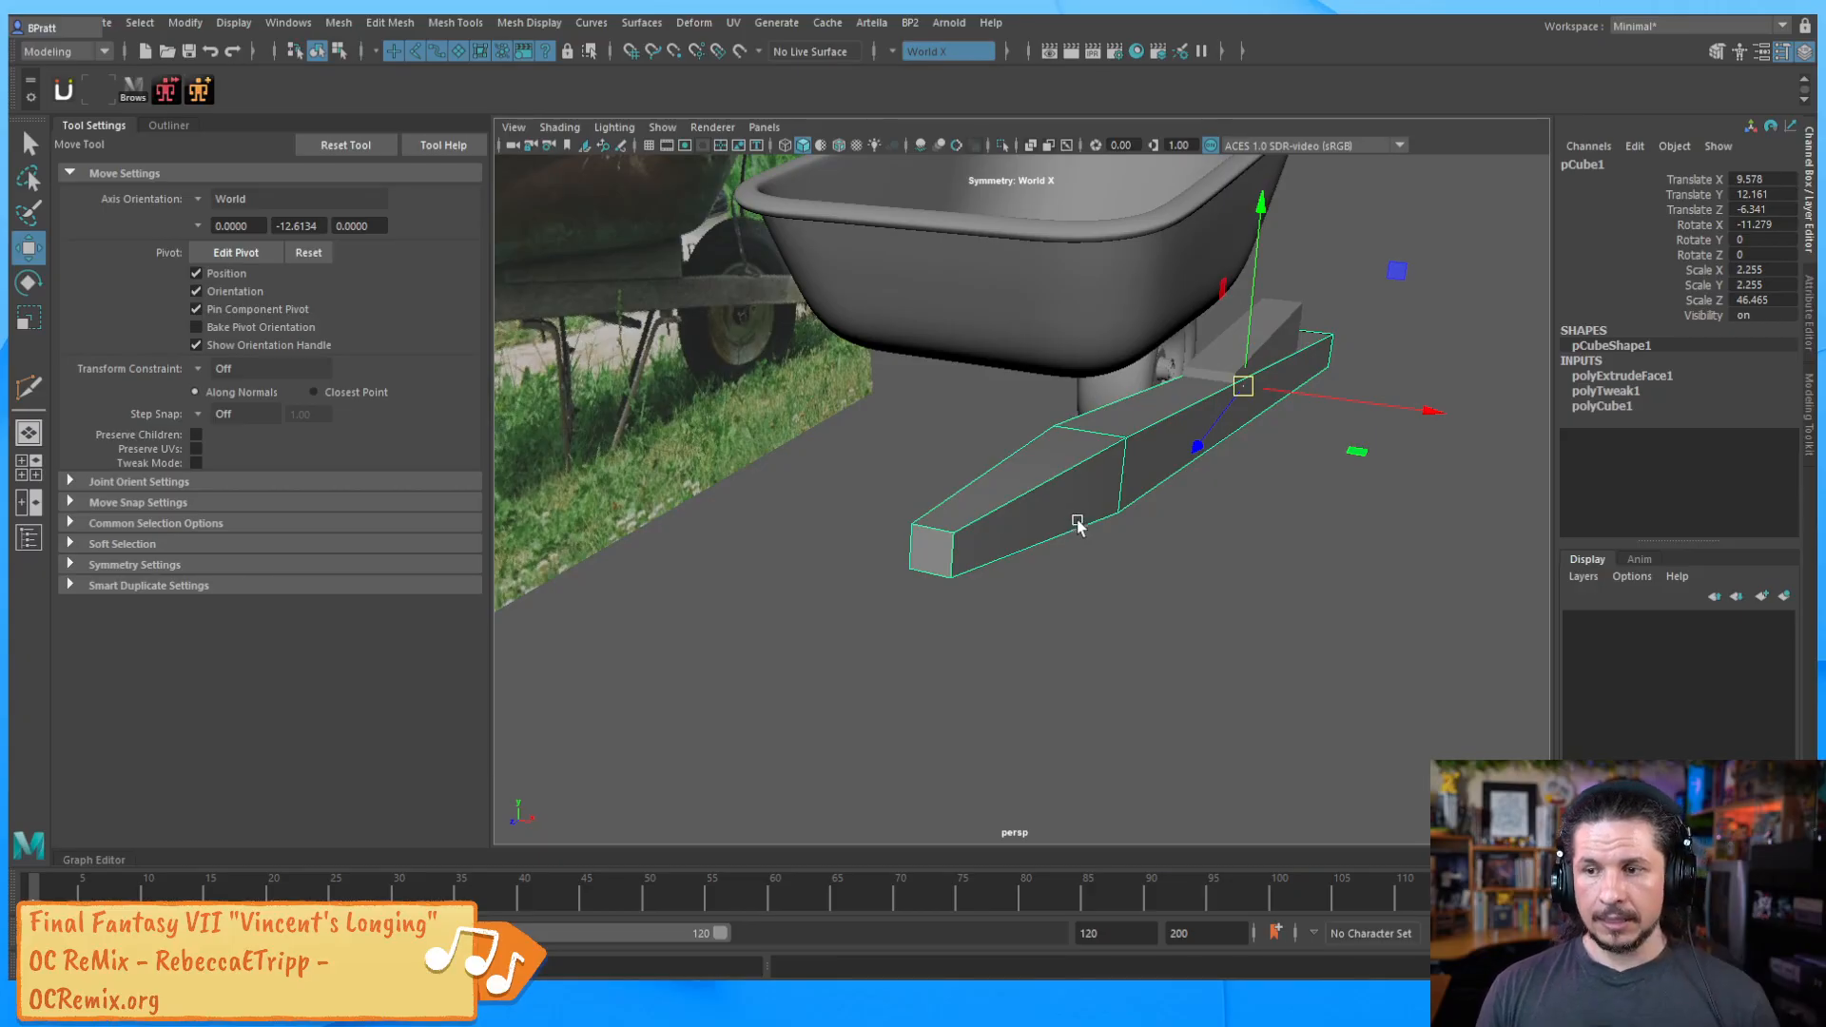
Insert two lengthwise edge loops with Multi-Cut through the middle of the handle beam's width and height
mouse_move(1088, 426)
shift+right_down()
mouse_move(1041, 453)
mouse_move(1009, 435)
mouse_move(1089, 438)
shift+right_up()
alt+drag(1067, 473, 1050, 419)
shift+right_drag(1050, 420, 942, 418)
click(1047, 400)
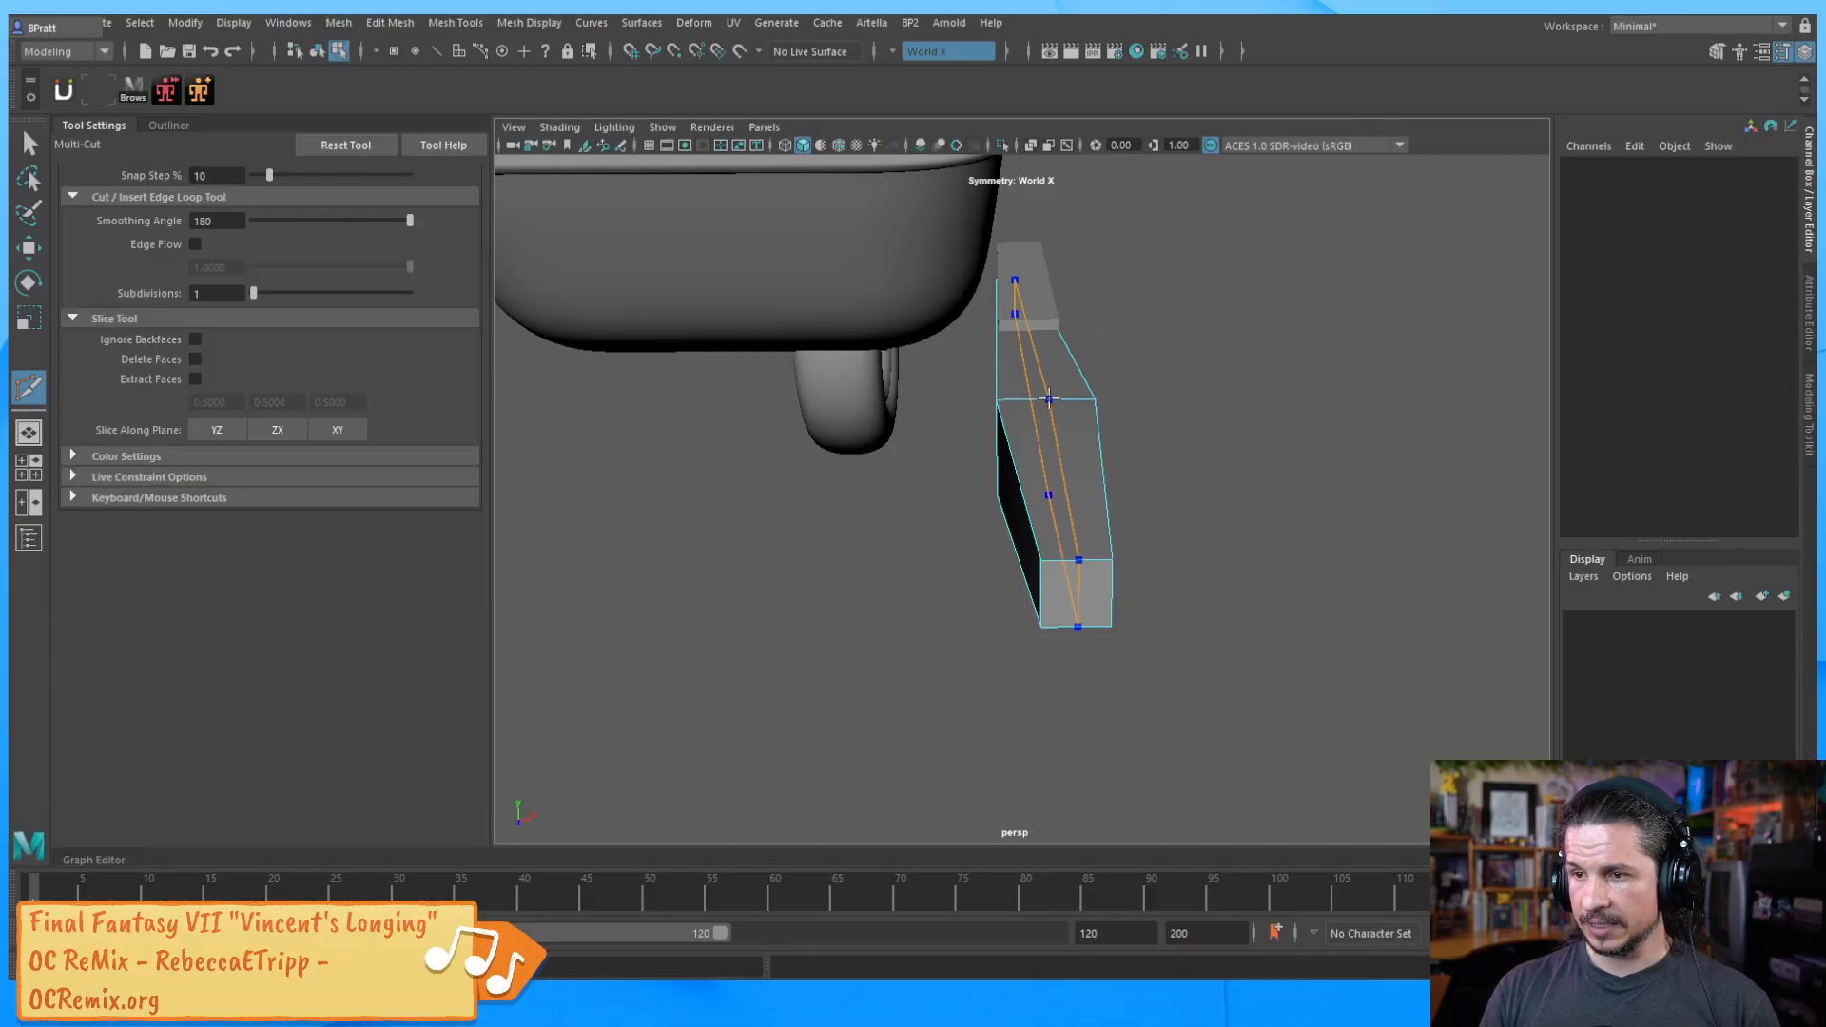
alt+drag(1055, 613, 1104, 652)
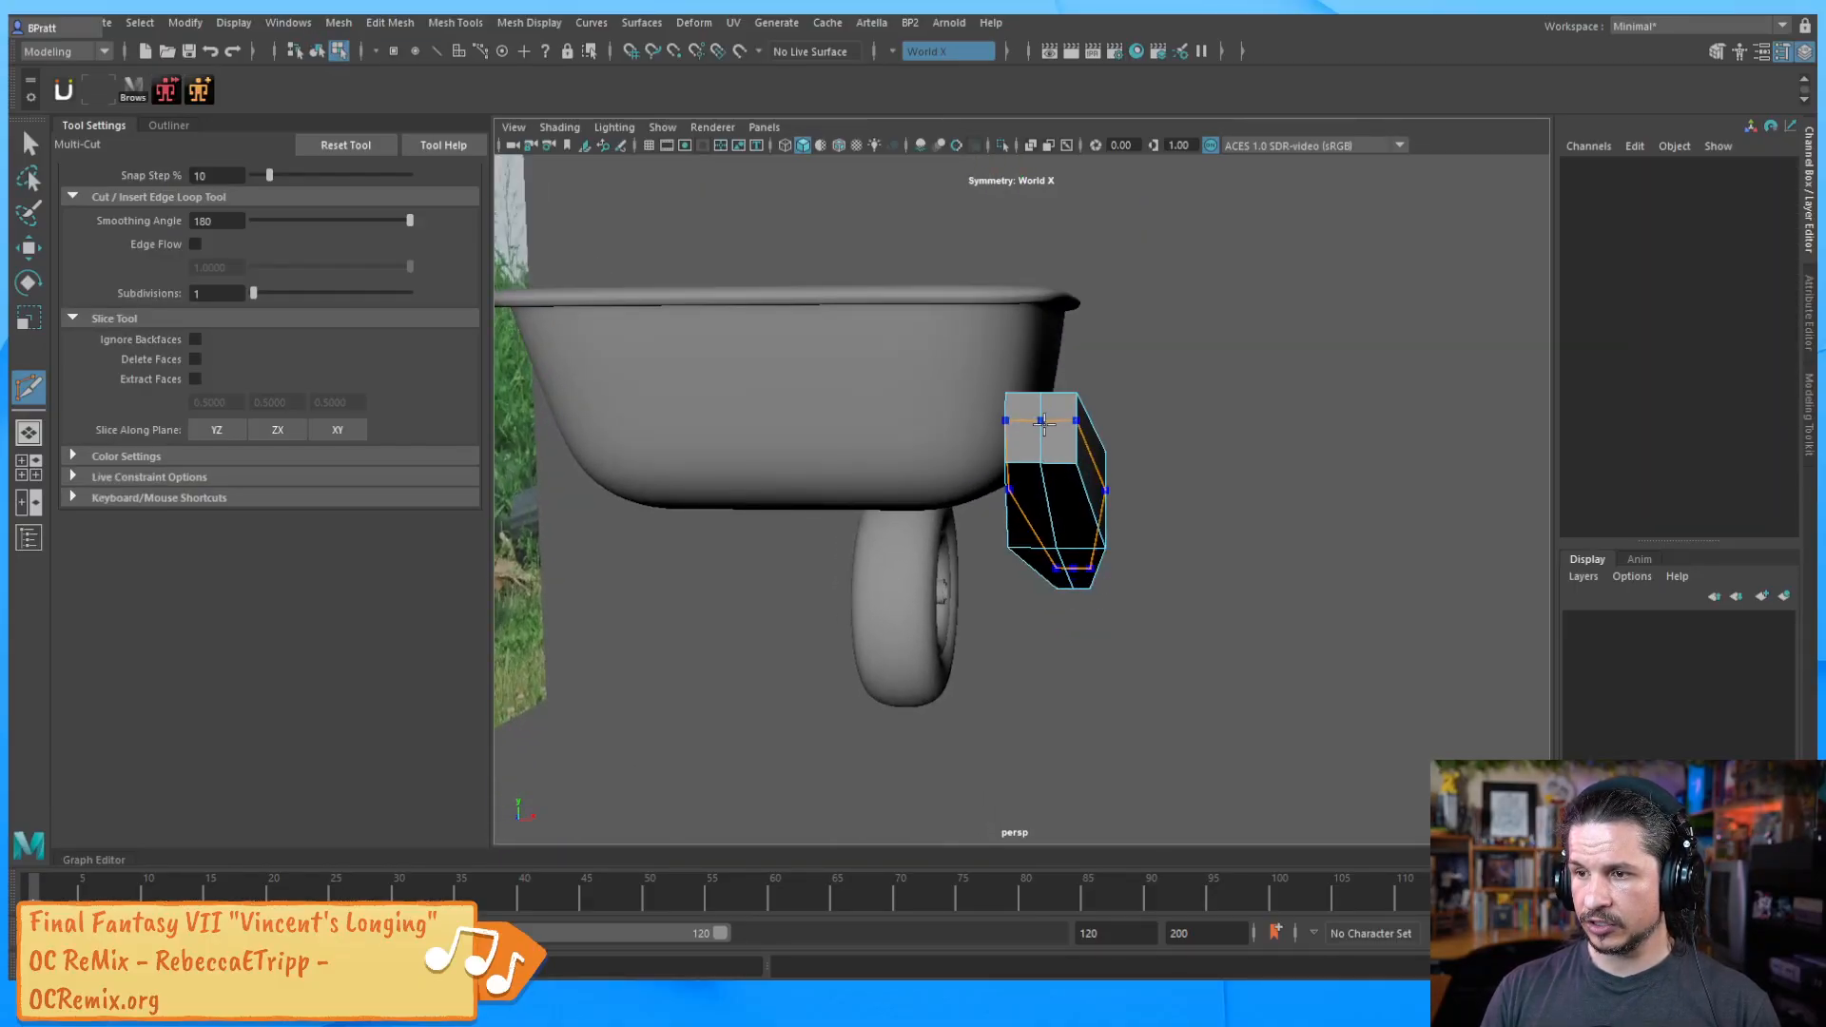
alt+drag(1043, 427, 760, 462)
ctrl+click(766, 463)
alt+drag(1065, 533, 864, 617)
key(w)
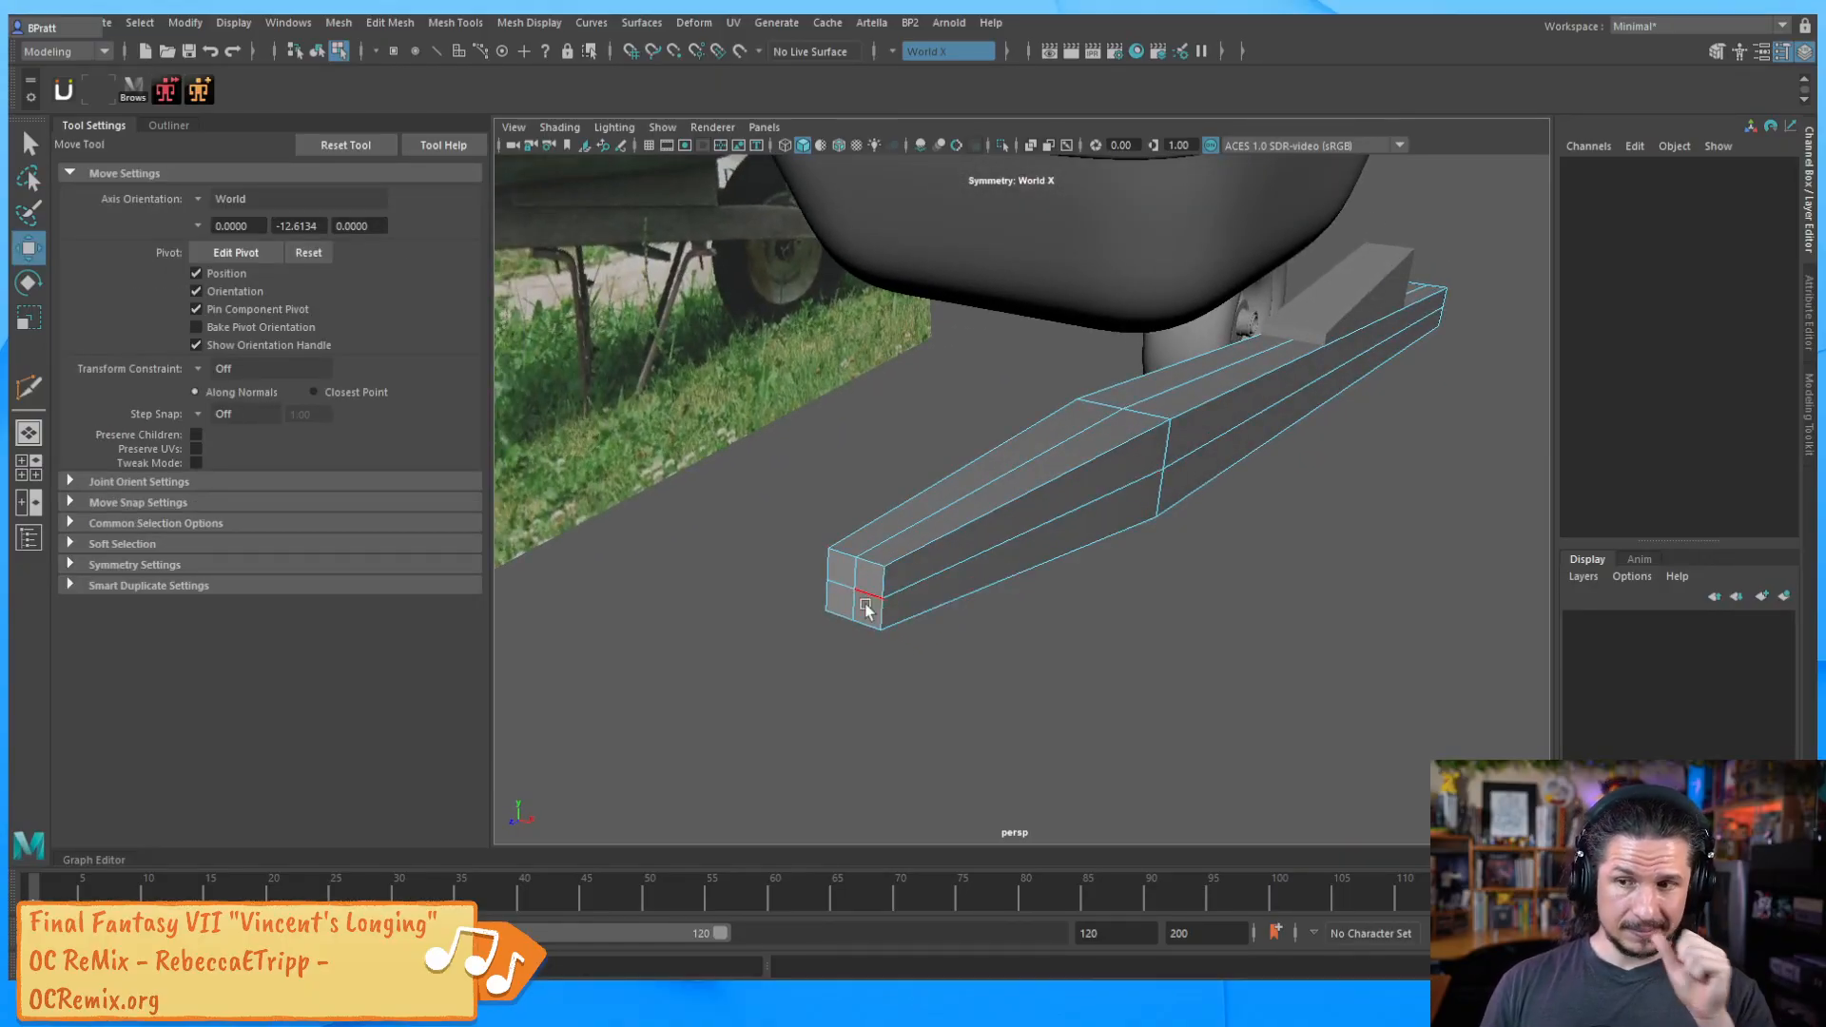
Scale the four corner vertices of the beam's grip end inward to give it a rounder, octagonal profile
right_drag(868, 576, 774, 468)
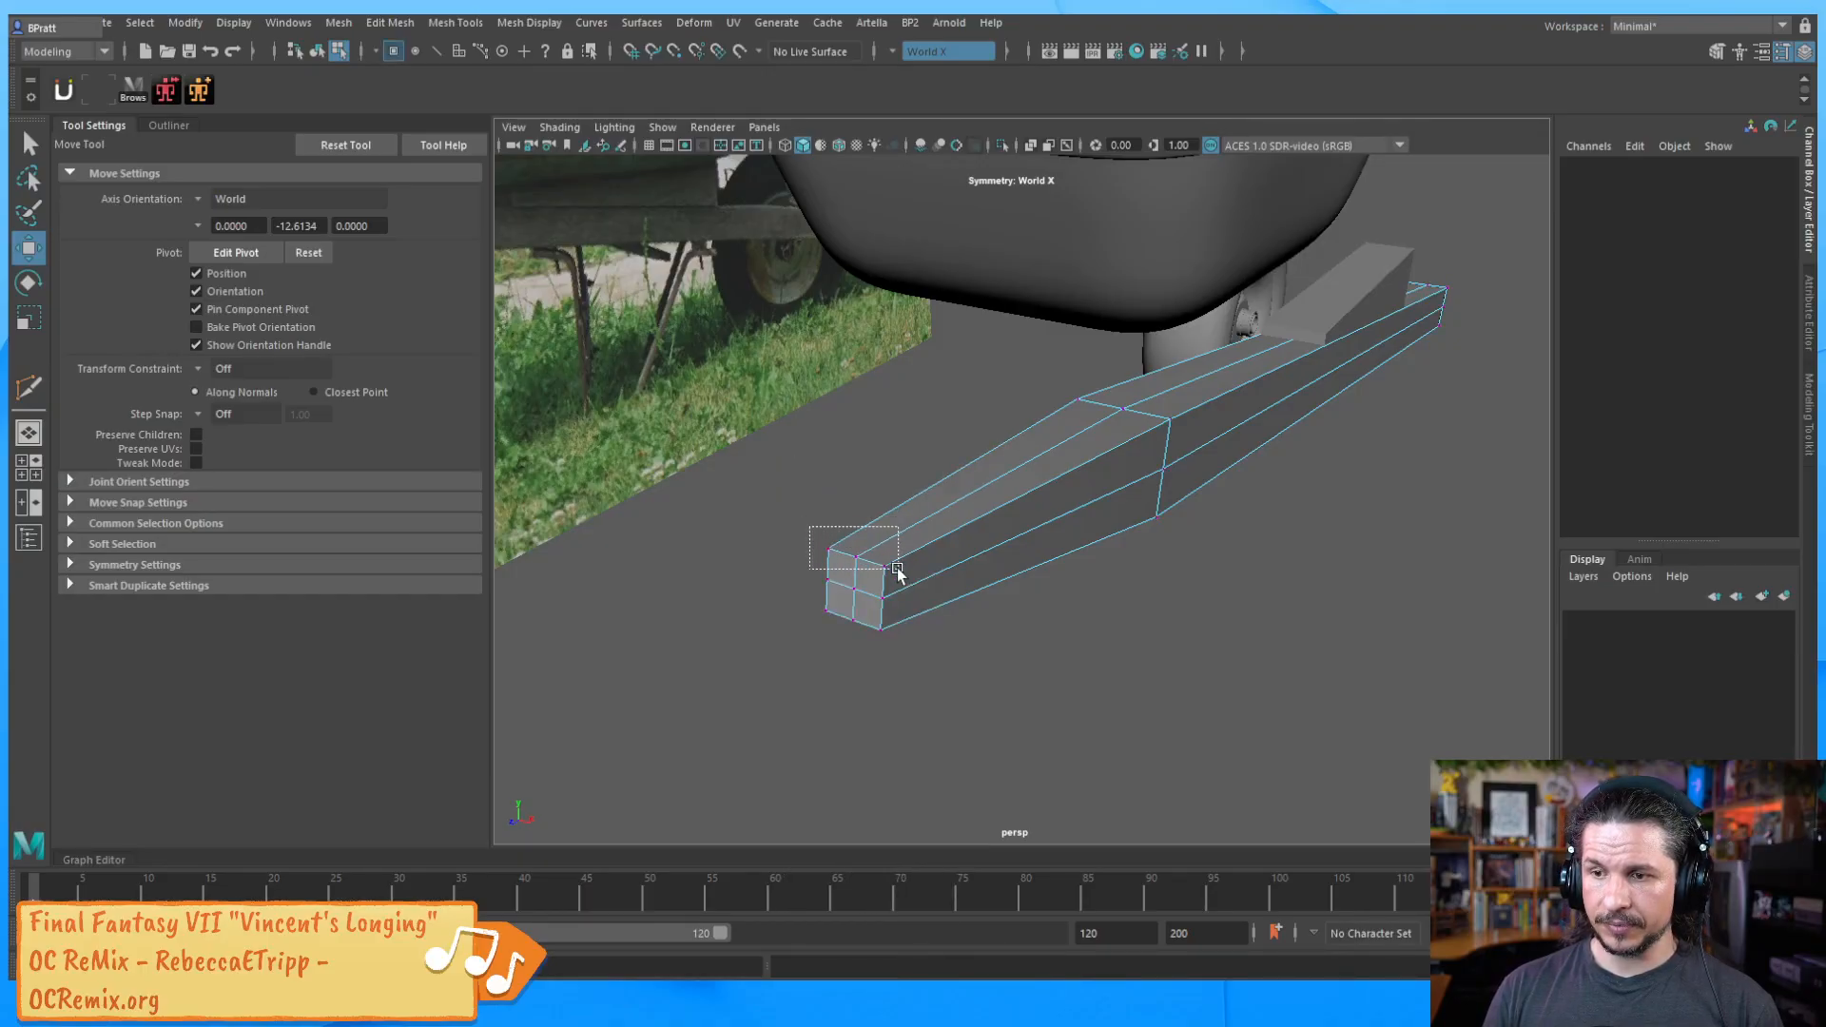
drag(896, 569, 897, 570)
alt+drag(868, 681, 1273, 430)
click(1273, 429)
click(1202, 353)
shift+click(1067, 352)
shift+click(1072, 492)
shift+click(1195, 488)
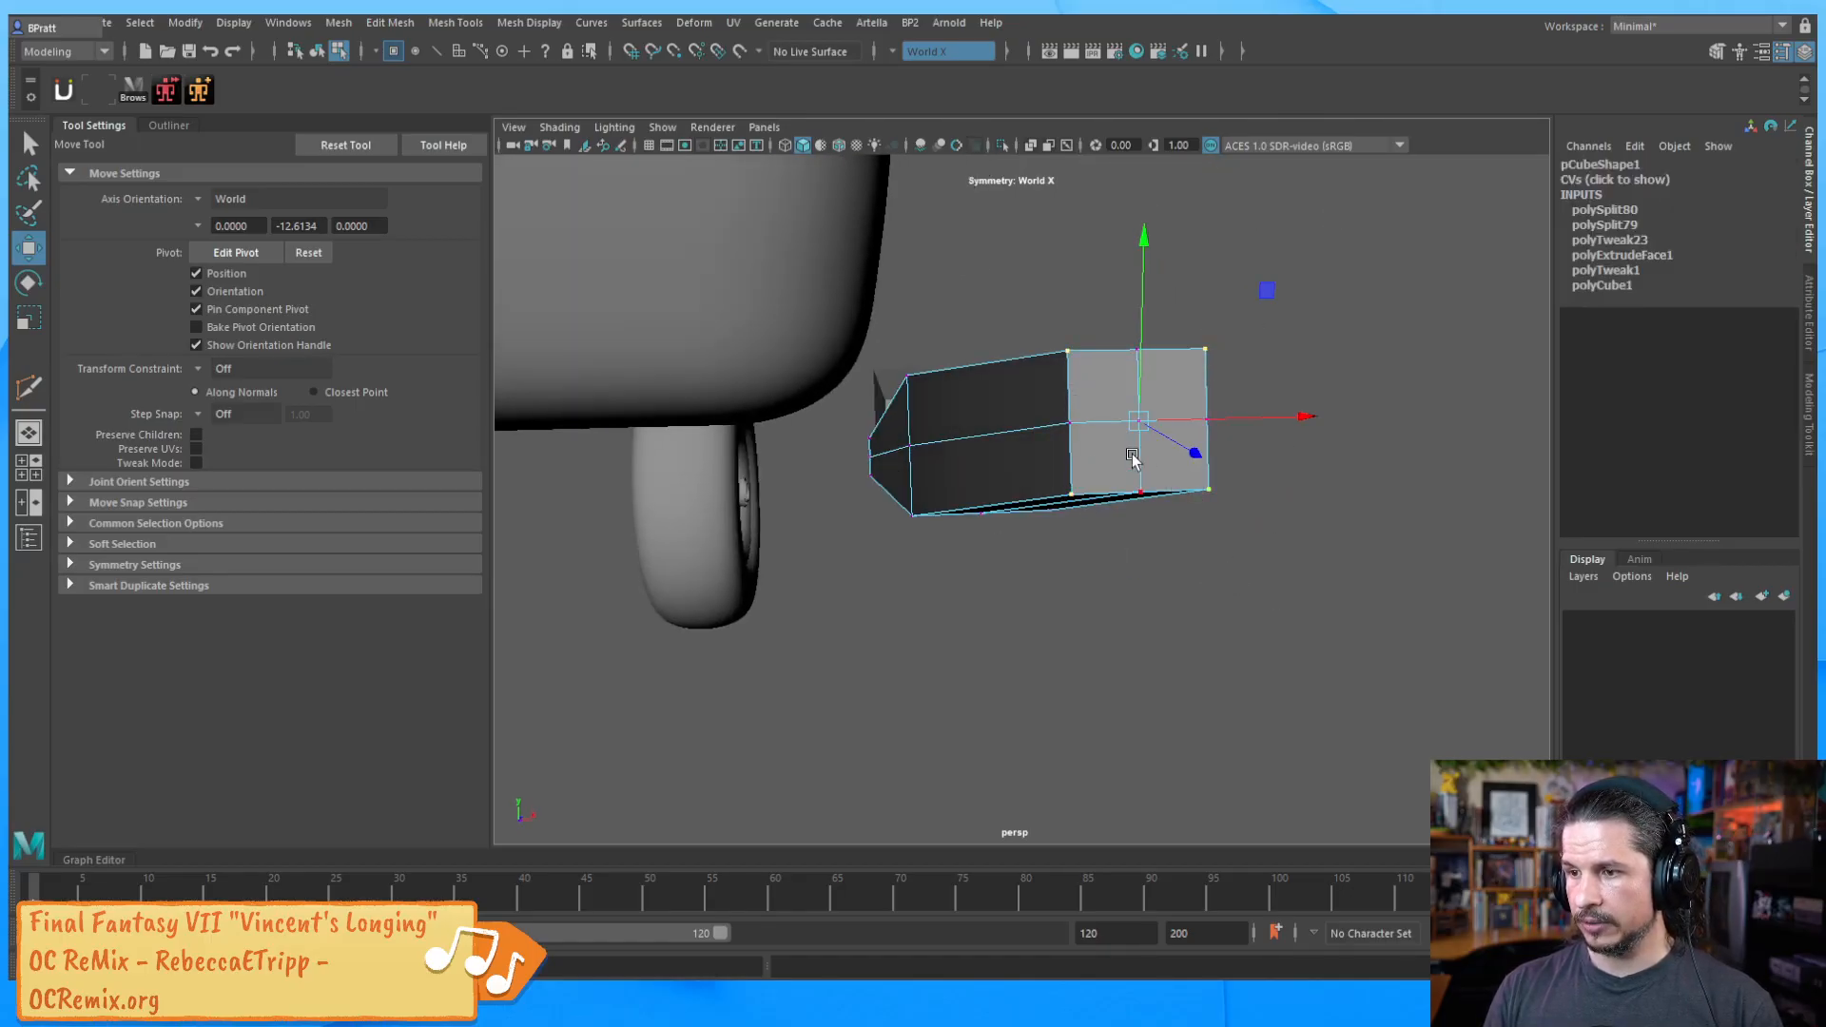
key(r)
drag(1139, 421, 1252, 440)
key(F8)
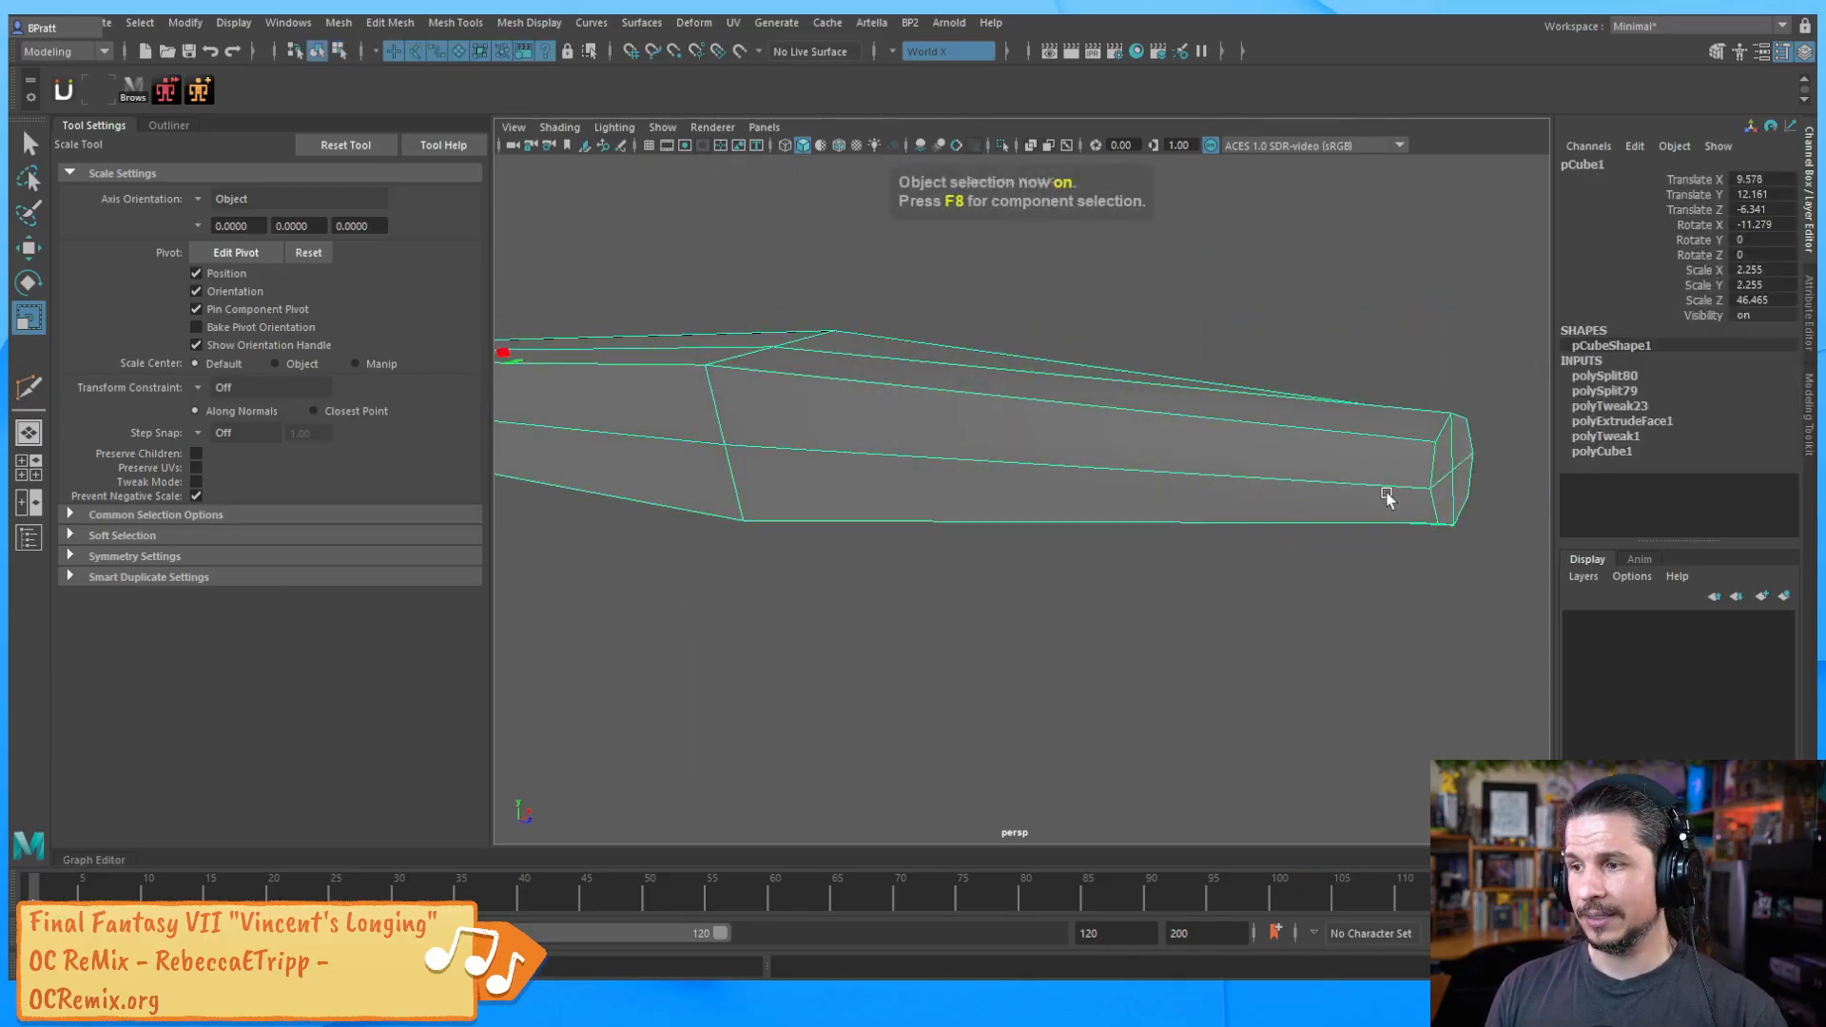
Try to add an edge loop around the beam near its grip end and move it along the handle
alt+drag(1325, 501, 1121, 492)
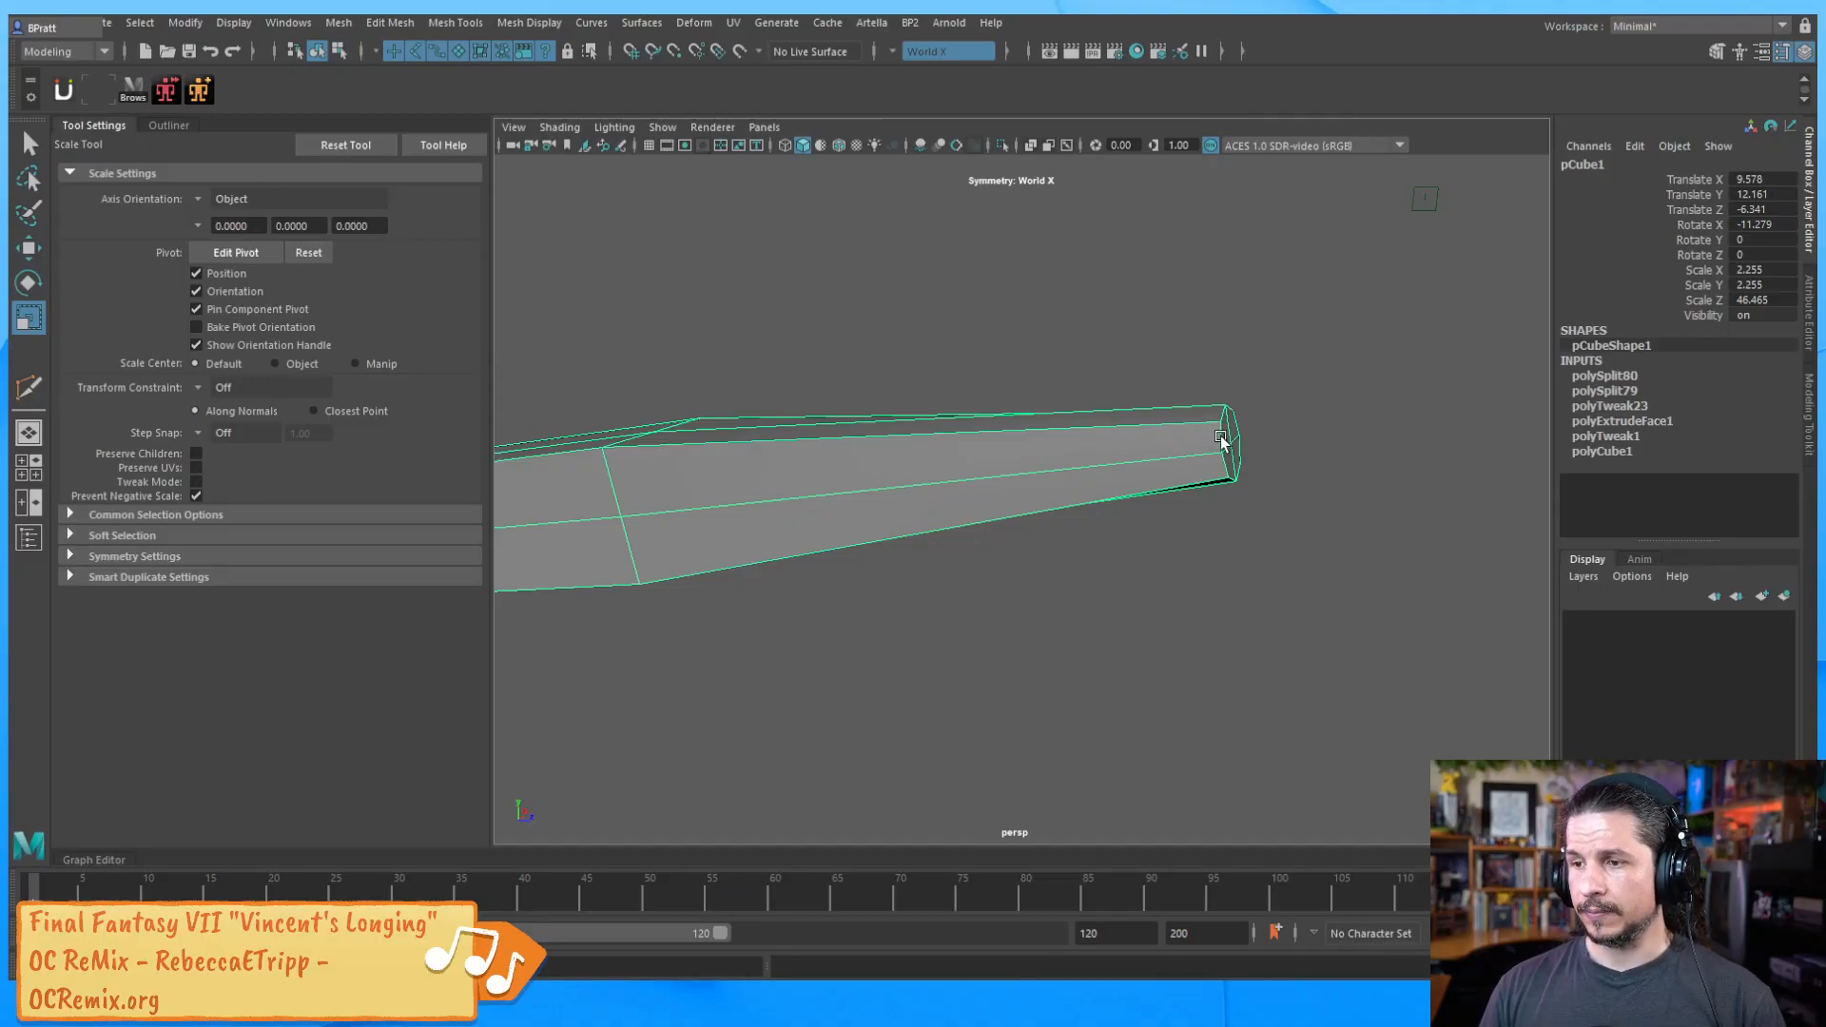
alt+drag(1186, 449, 1201, 435)
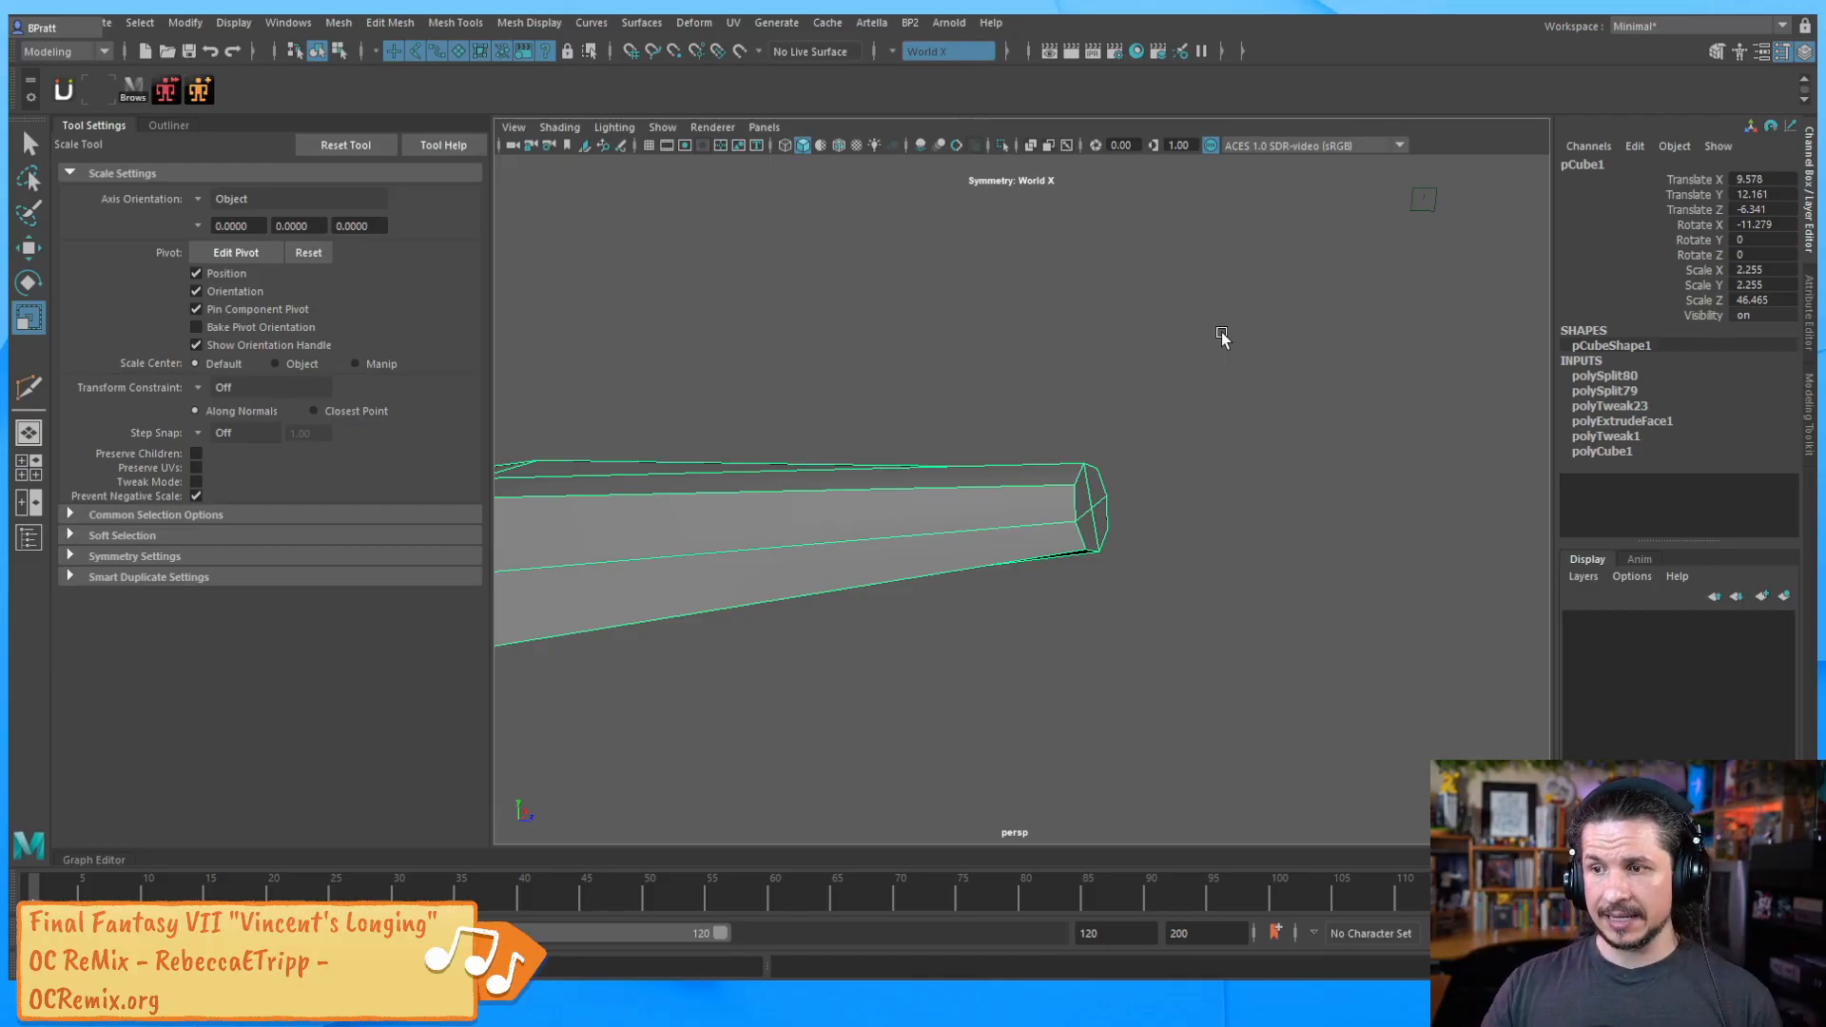
mouse_move(1072, 510)
alt+mouse_down()
mouse_move(1040, 530)
mouse_move(1084, 478)
alt+mouse_up()
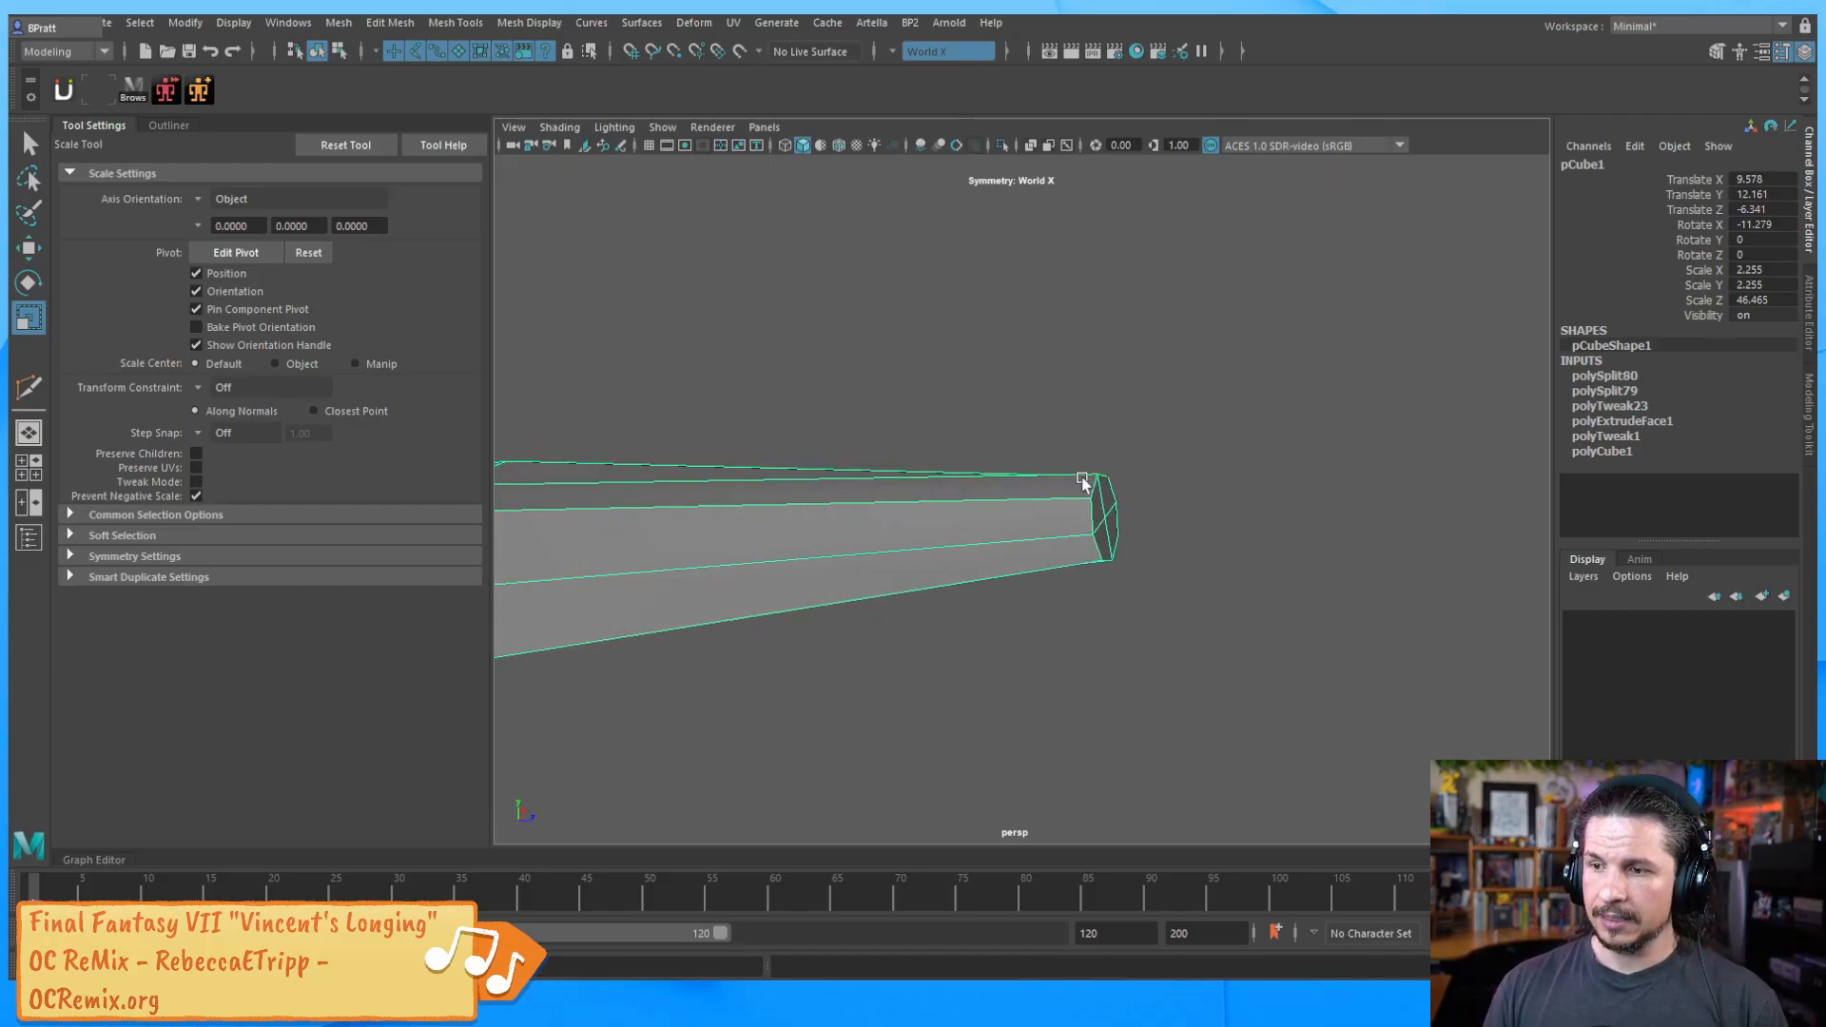
shift+right_drag(1059, 505, 956, 496)
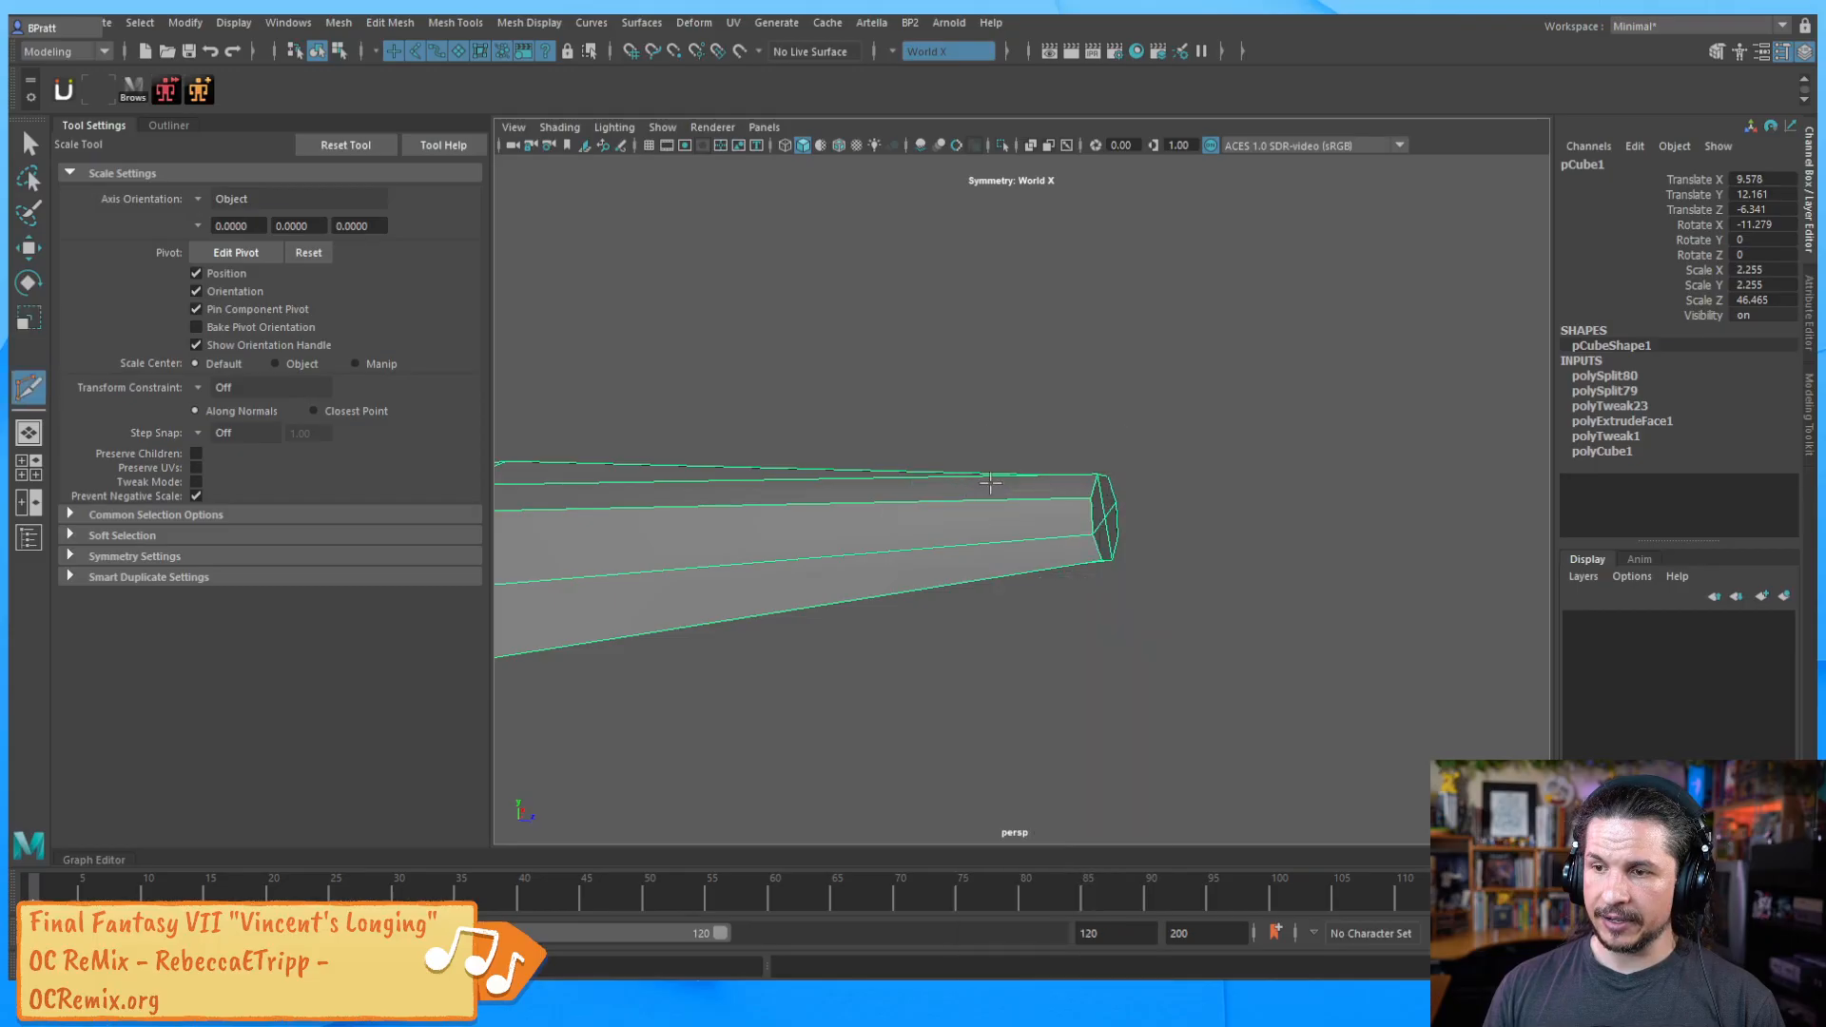
ctrl+click(1043, 499)
key(w)
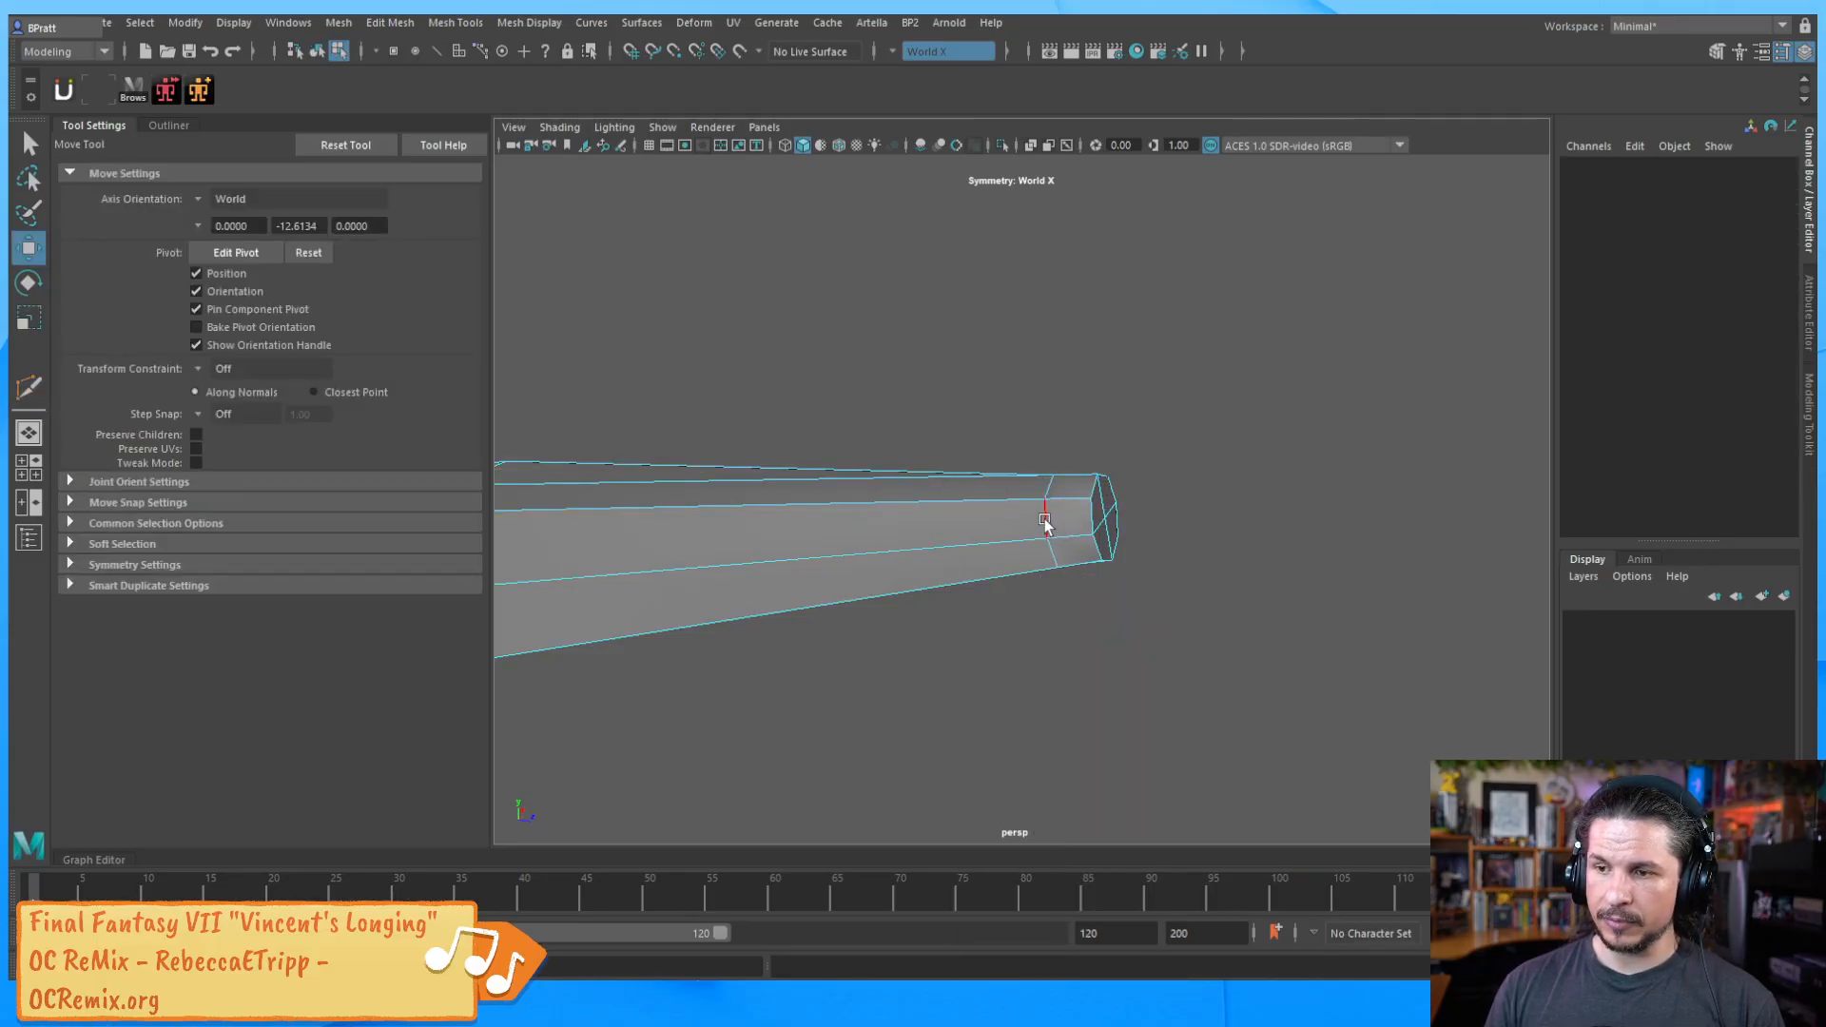
double_click(1062, 518)
alt+drag(1169, 535, 1184, 507)
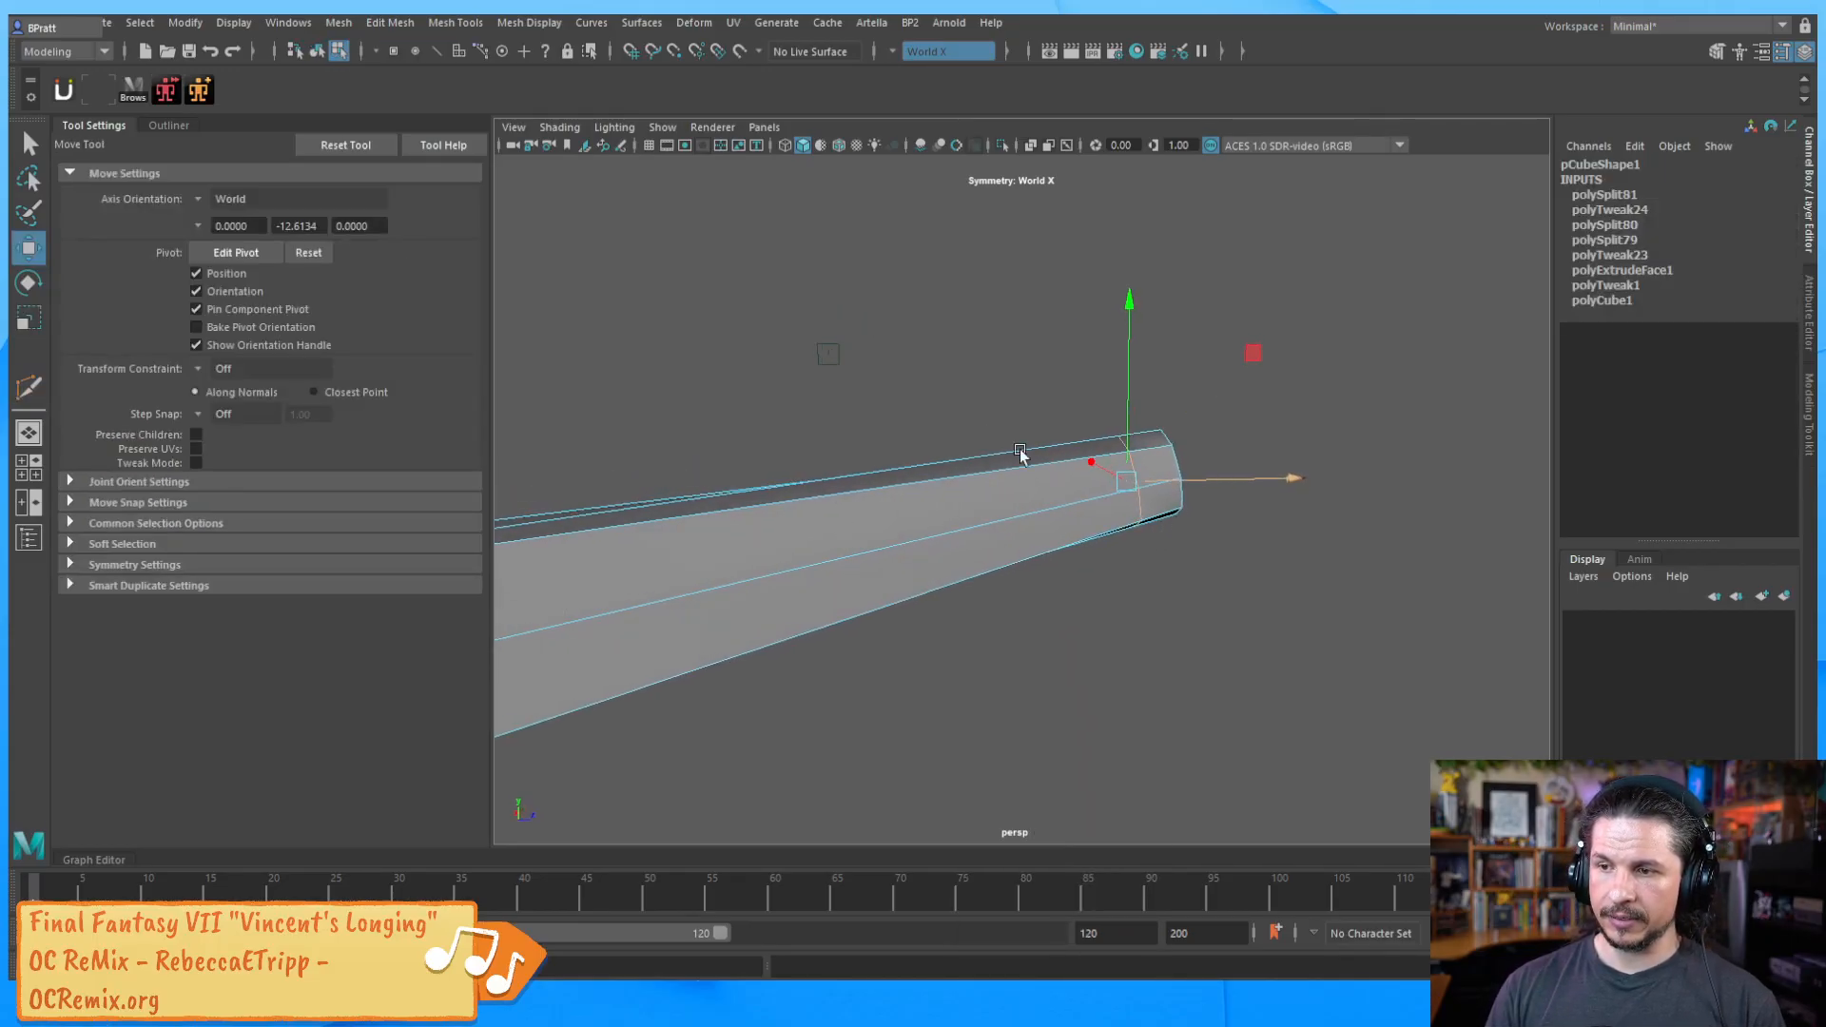
drag(1068, 459, 995, 437)
alt+drag(1177, 485, 1034, 569)
key(ctrl+z)
Extrude the faces at the beam's grip end outward by a Local Translate Z of about 0.044
click(1032, 563)
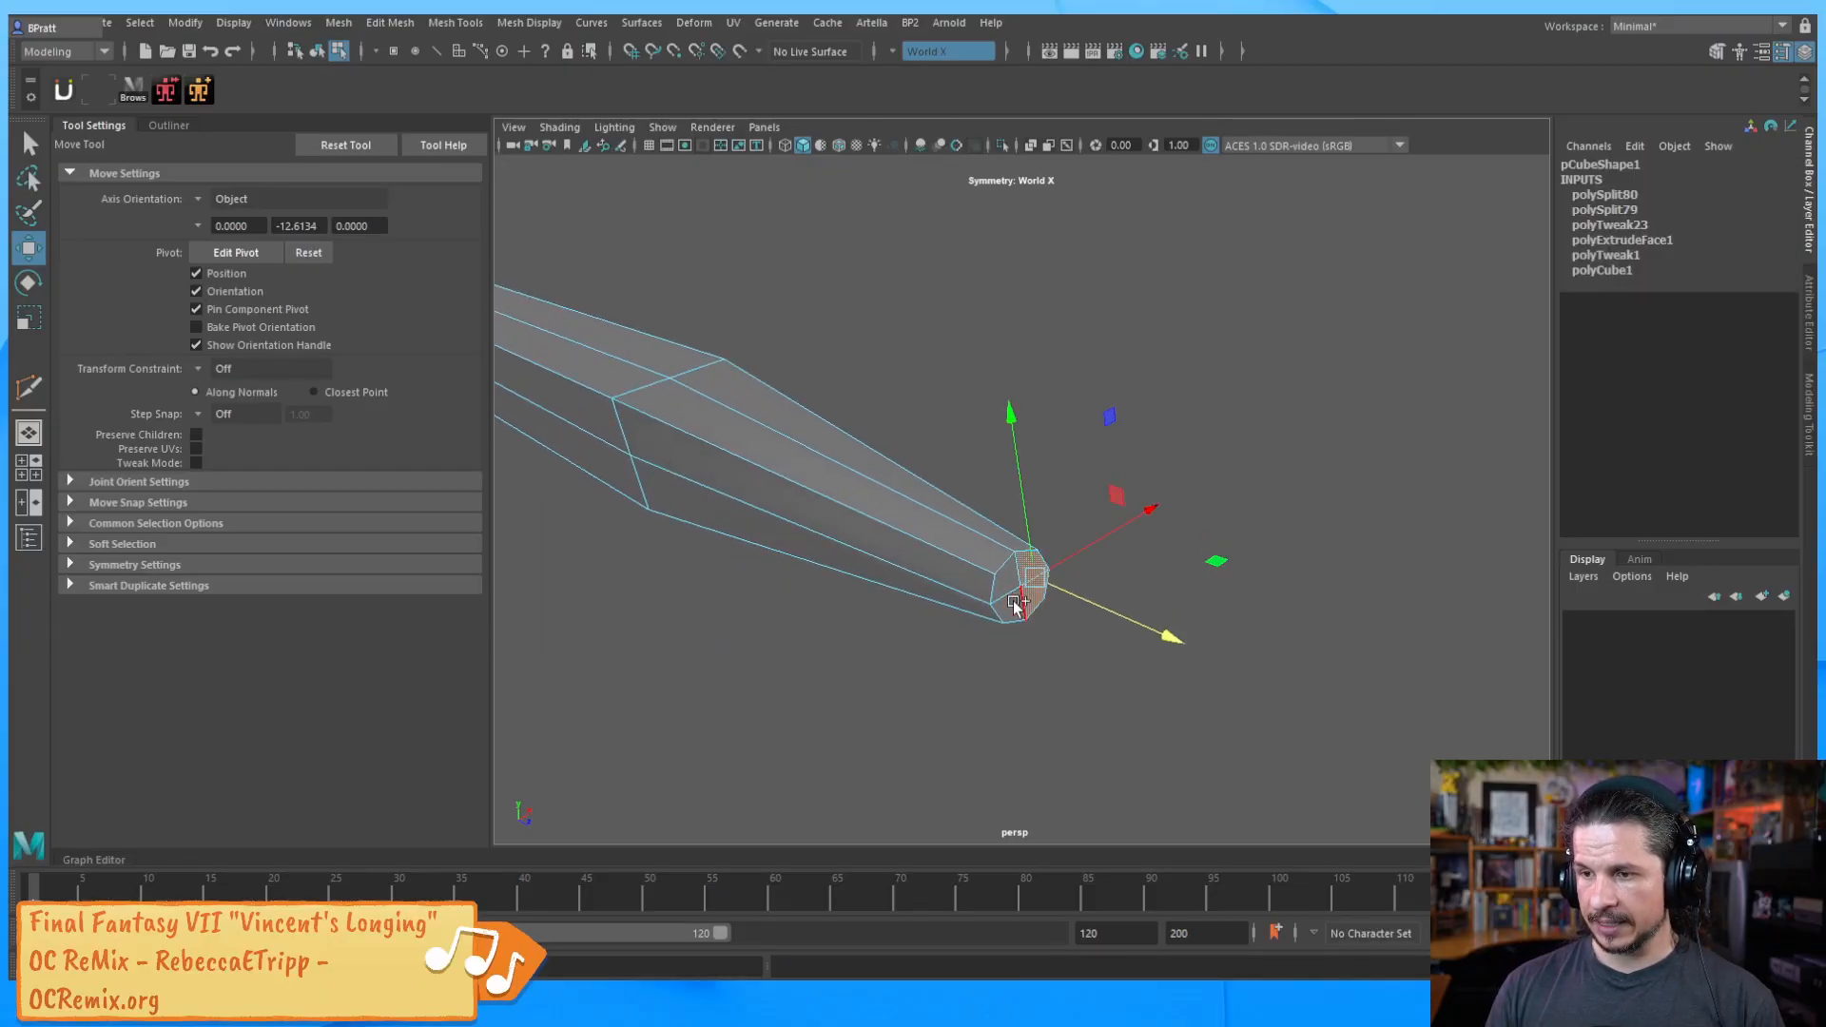
key(q)
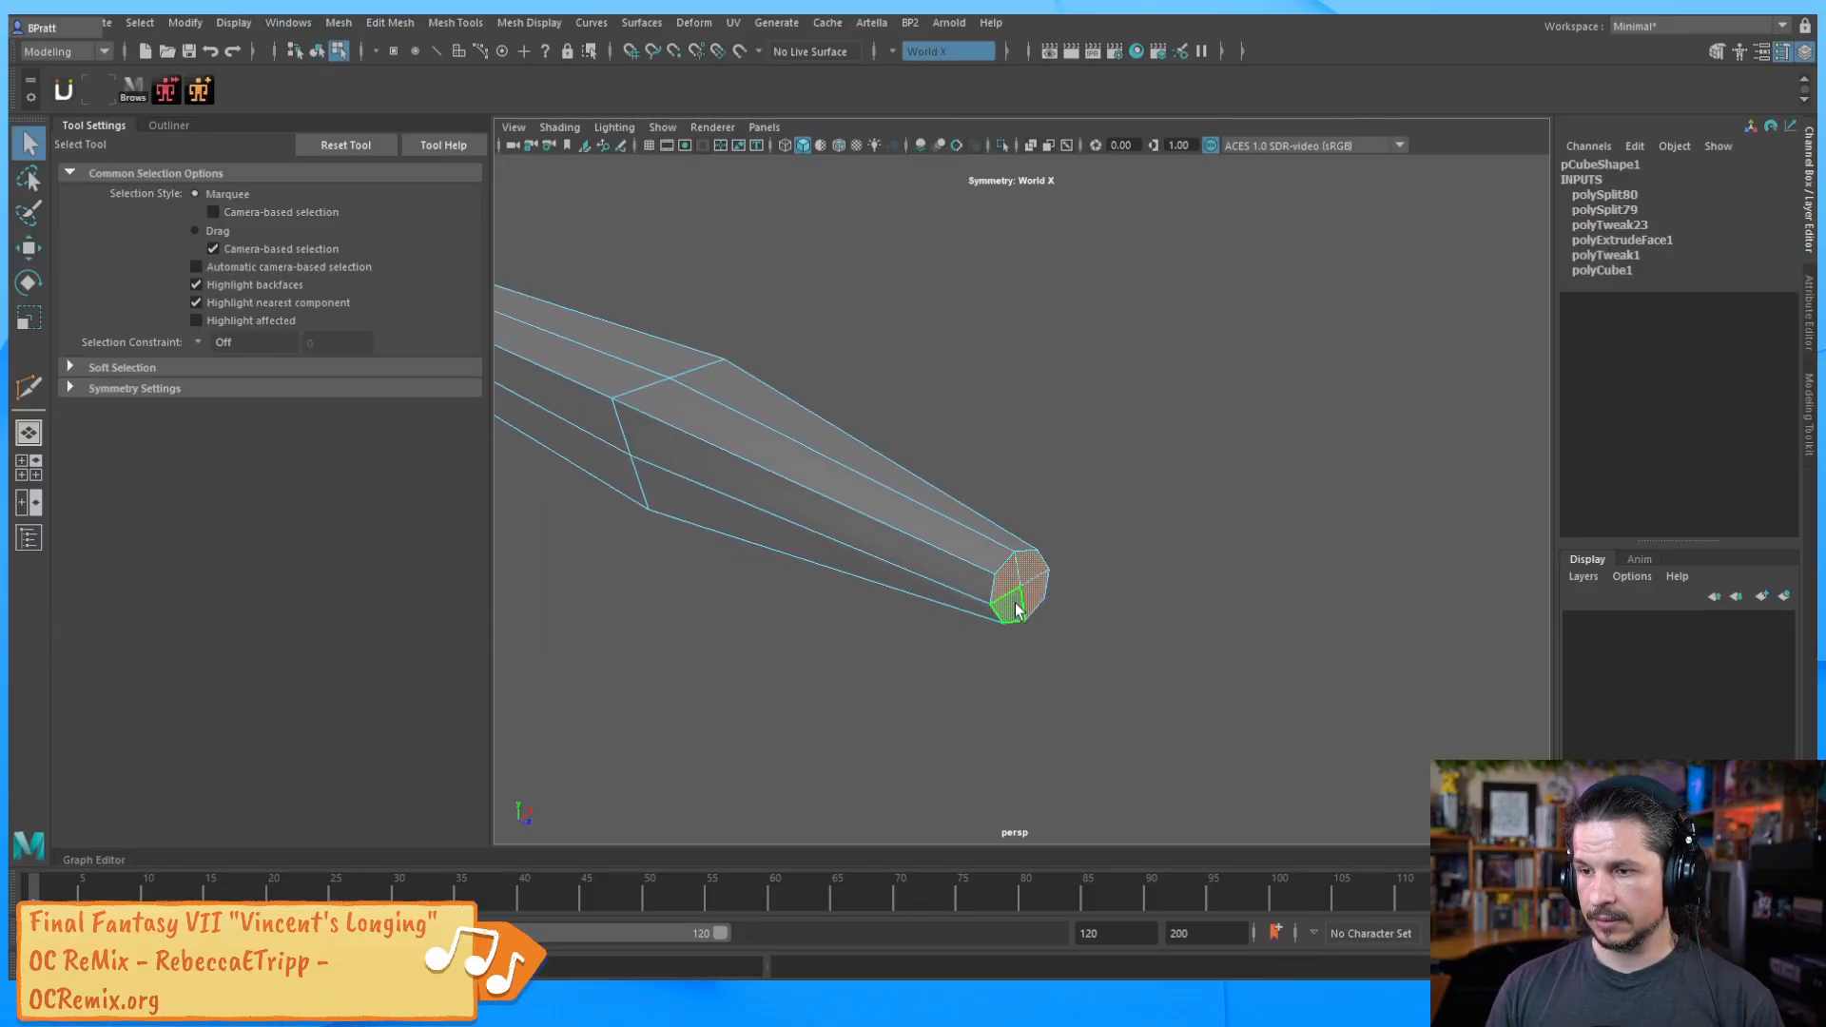
key(ctrl+e)
drag(1109, 615, 1125, 609)
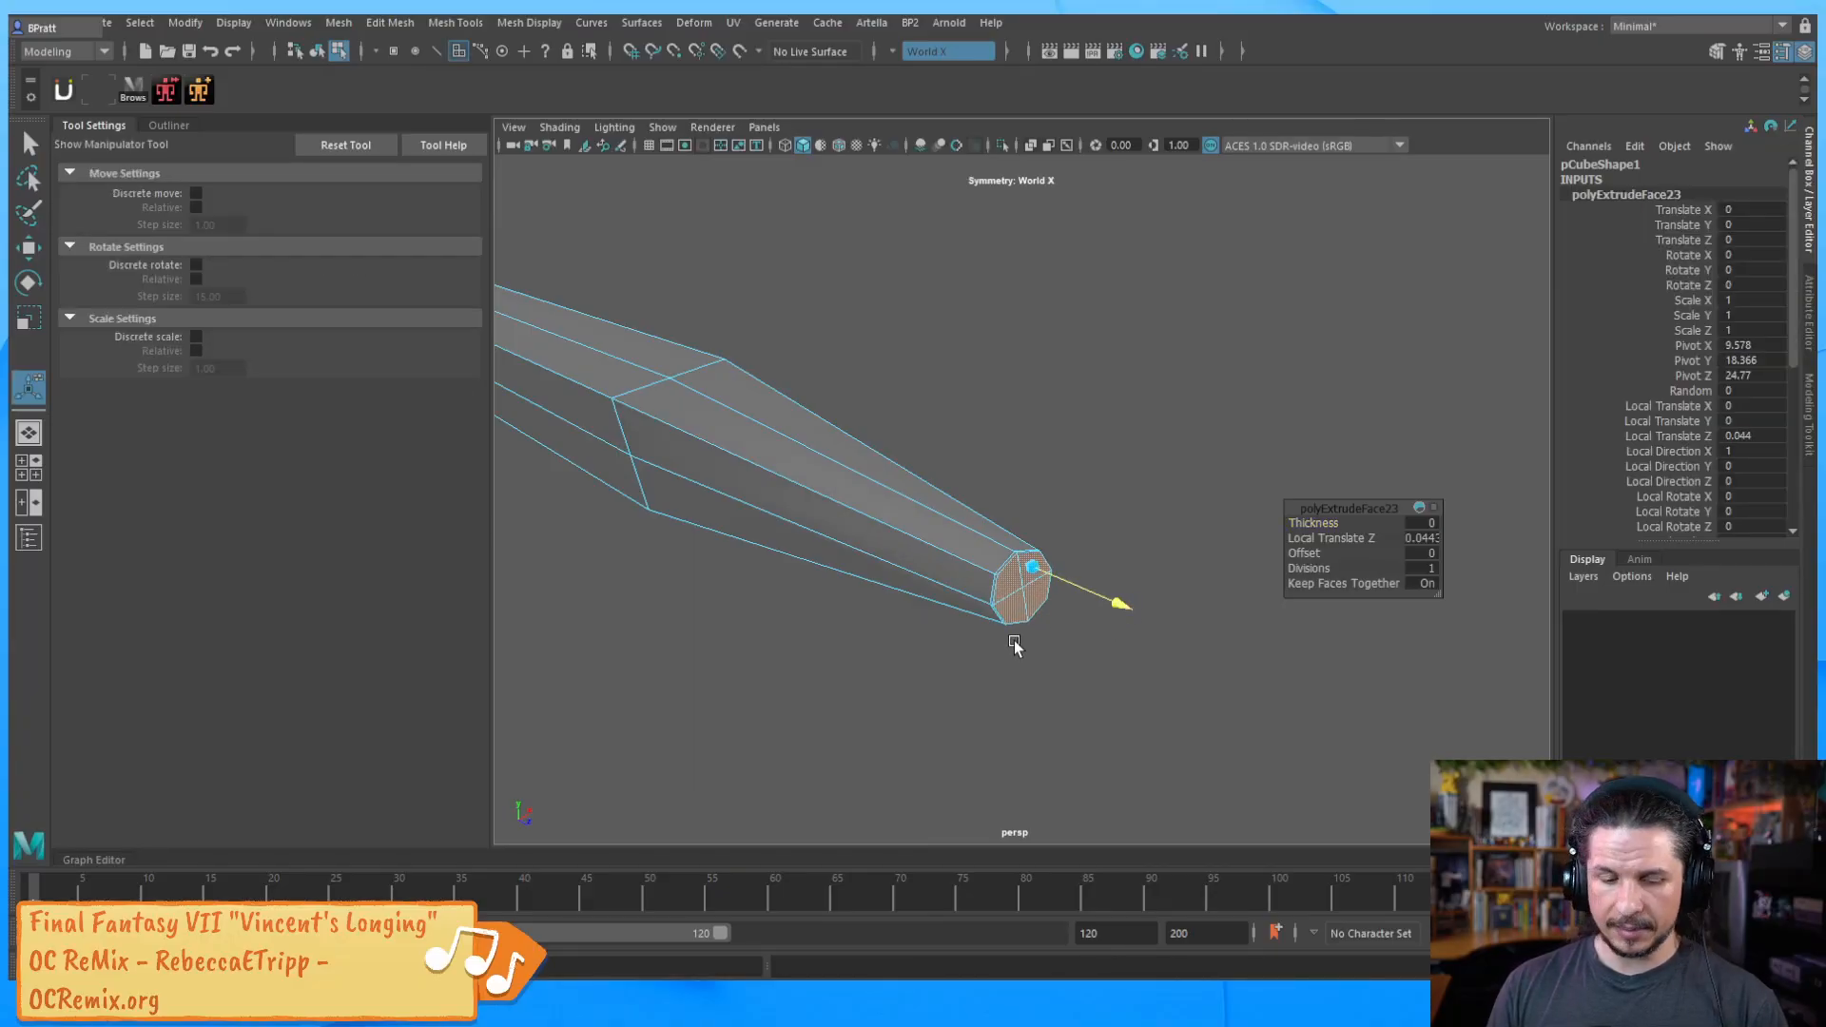
key(F8)
alt+drag(940, 619, 1251, 563)
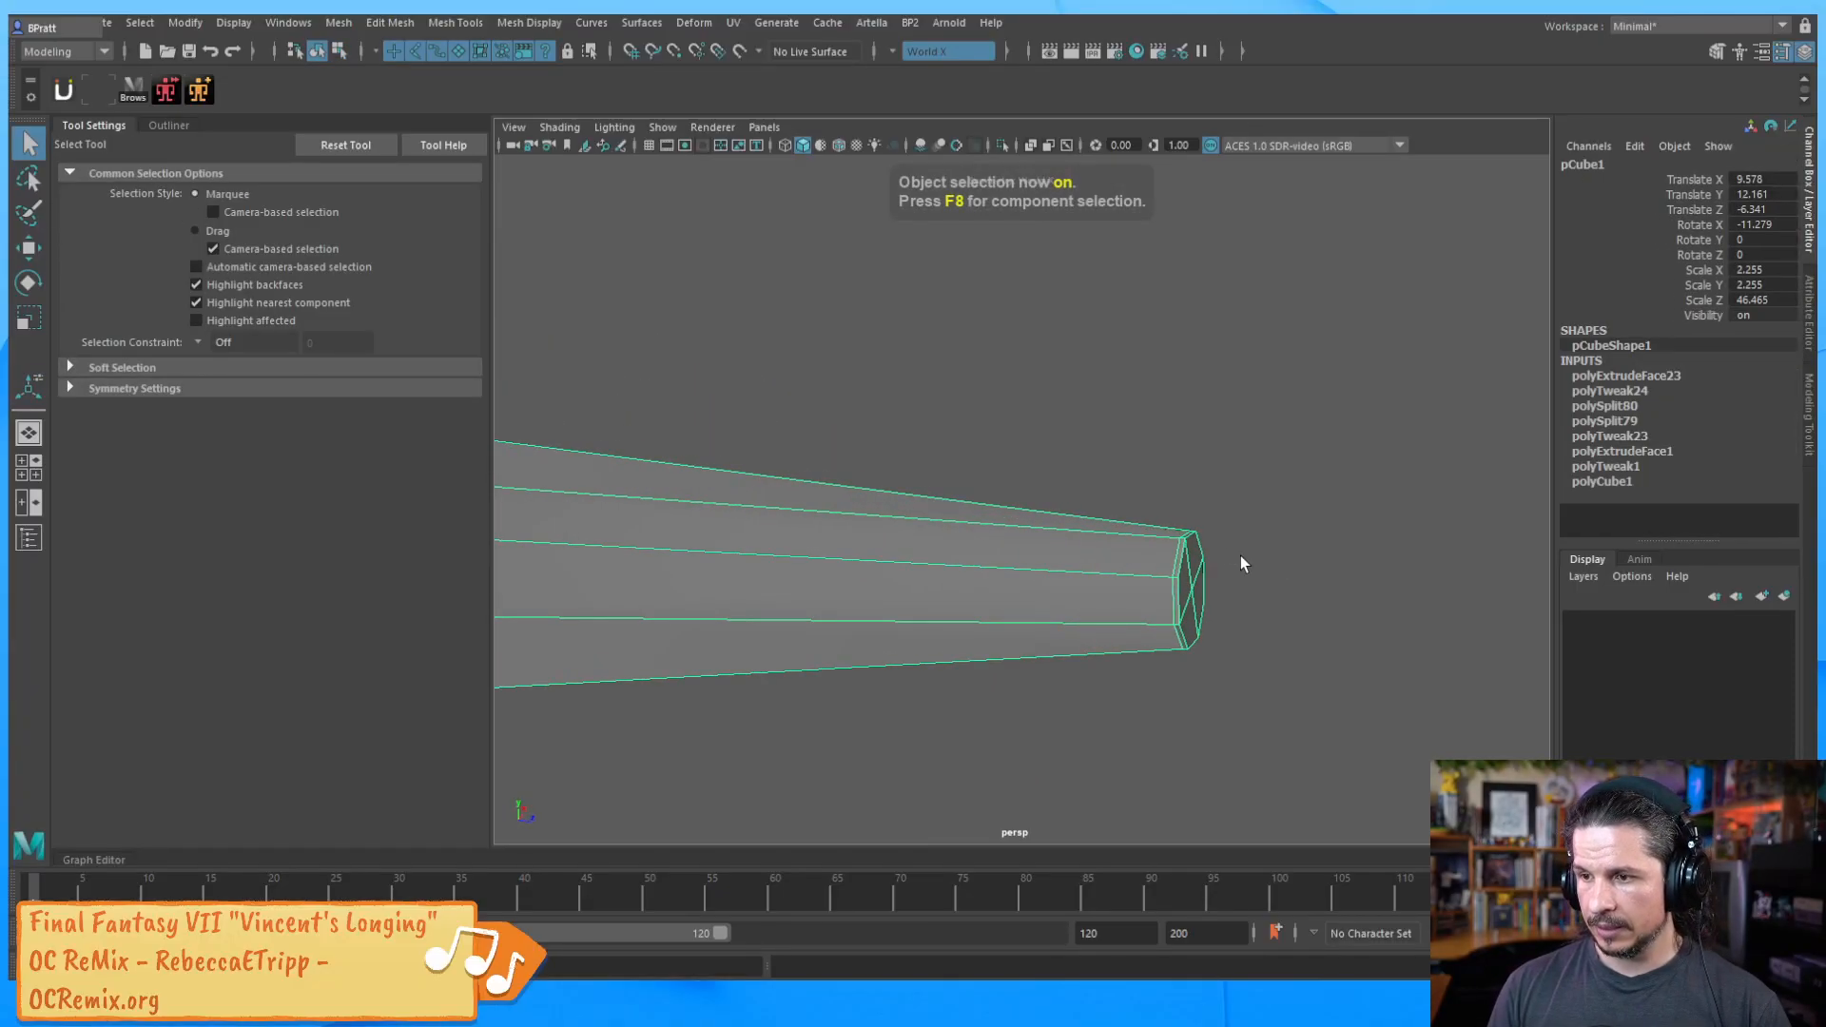
Move the edge loop near the beam's grip end back along the beam to form a long narrow grip
key(w)
right_drag(1169, 522, 1171, 547)
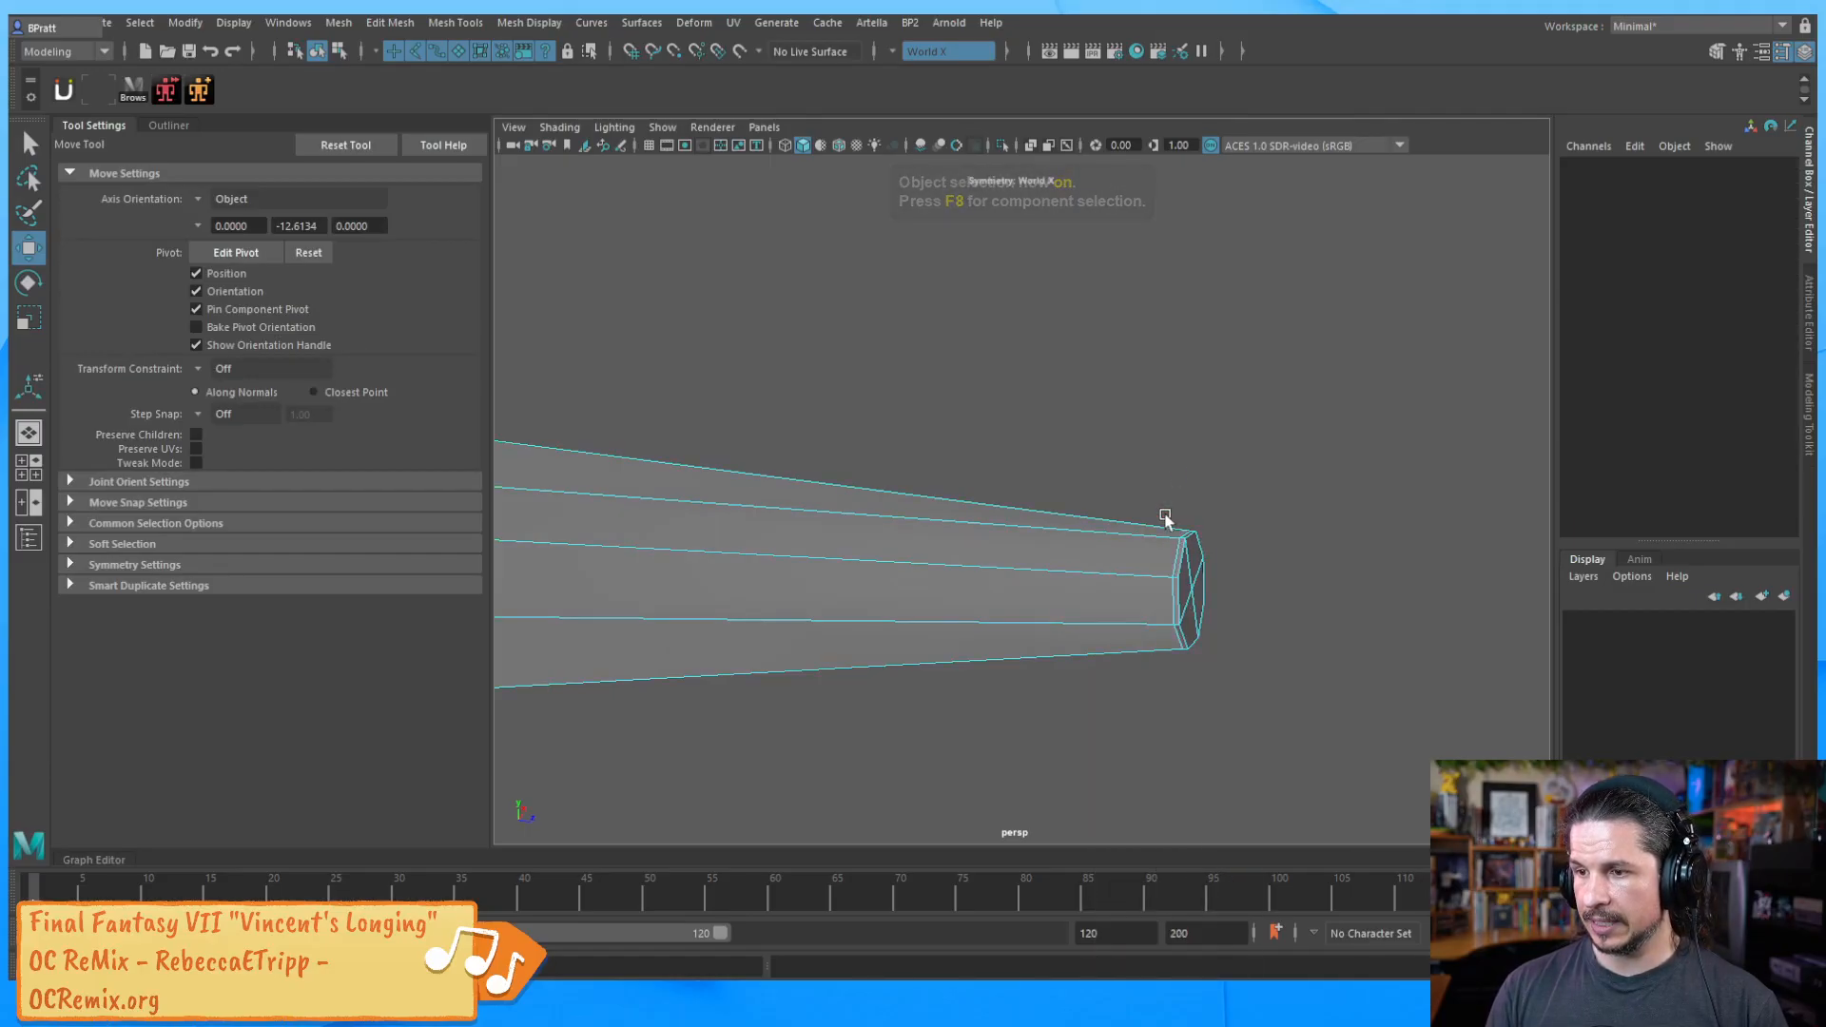
click(1176, 559)
drag(1314, 591, 764, 596)
scroll(859, 504, down, 4)
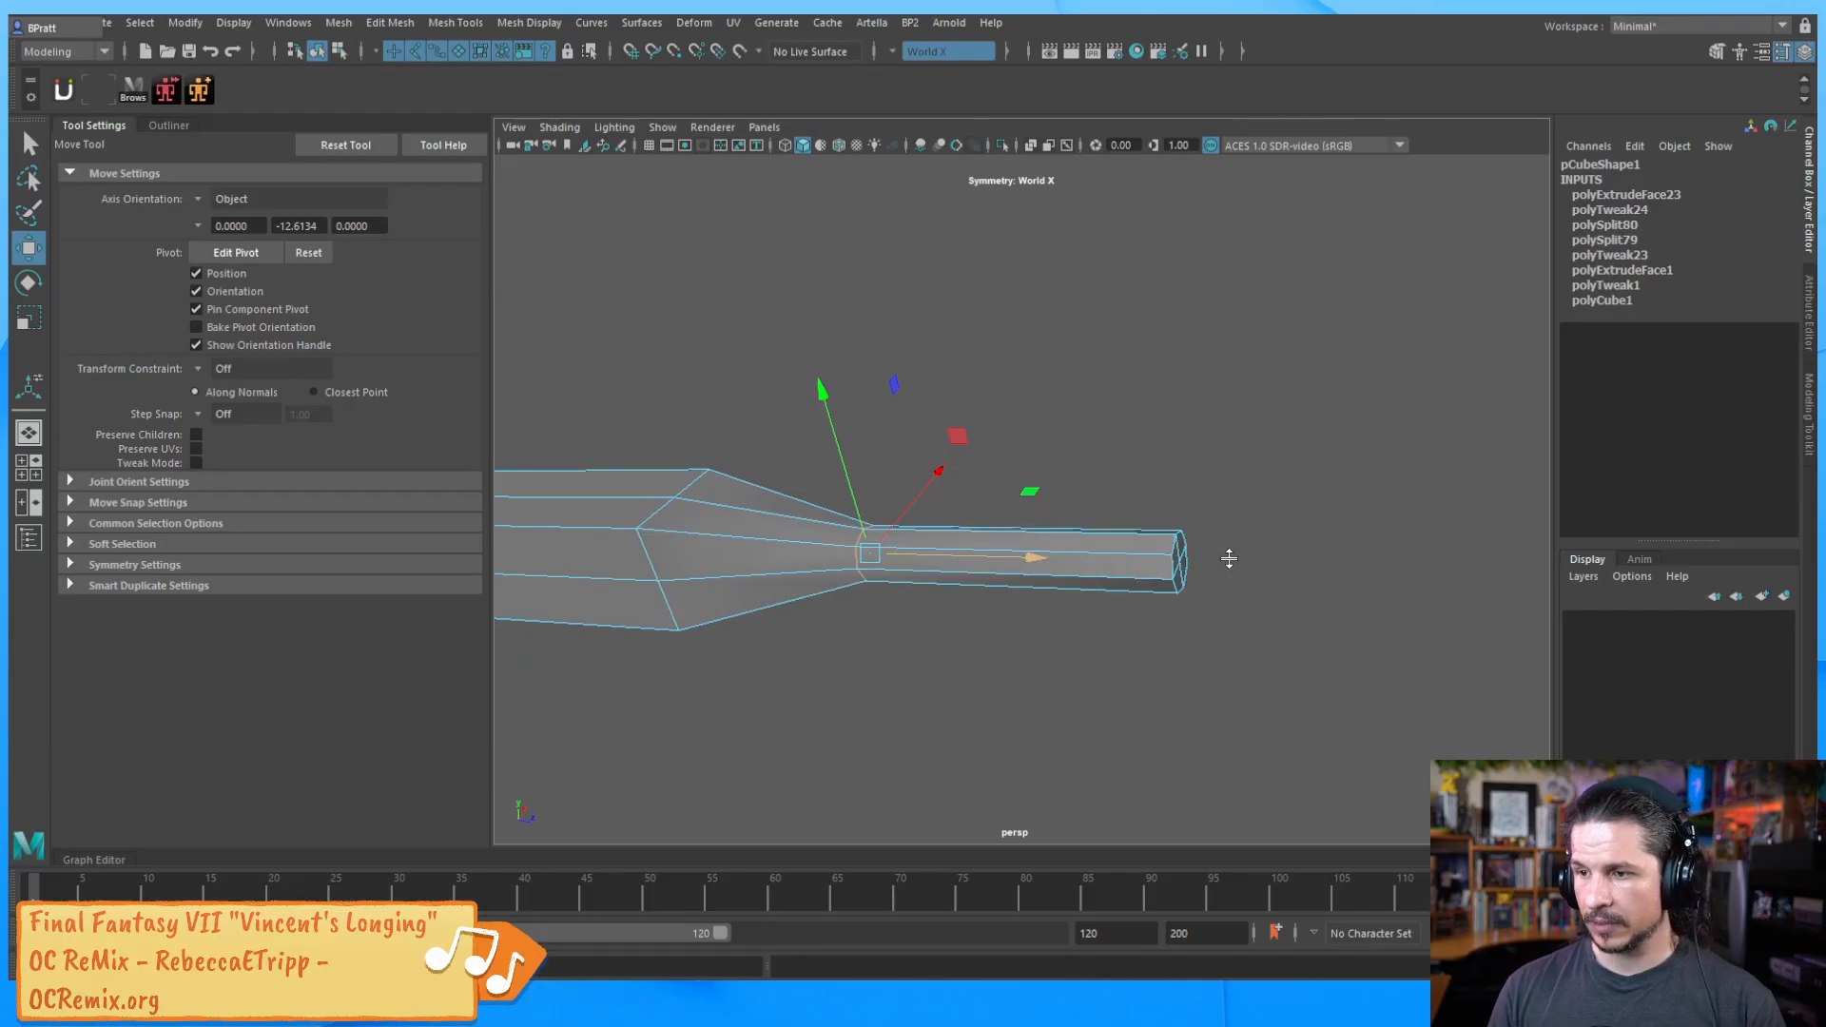
Fine-tune the grip's inner edge loop against the reference photo's handle in the side view
key(space)
key(space)
key(space)
scroll(852, 514, up, 8)
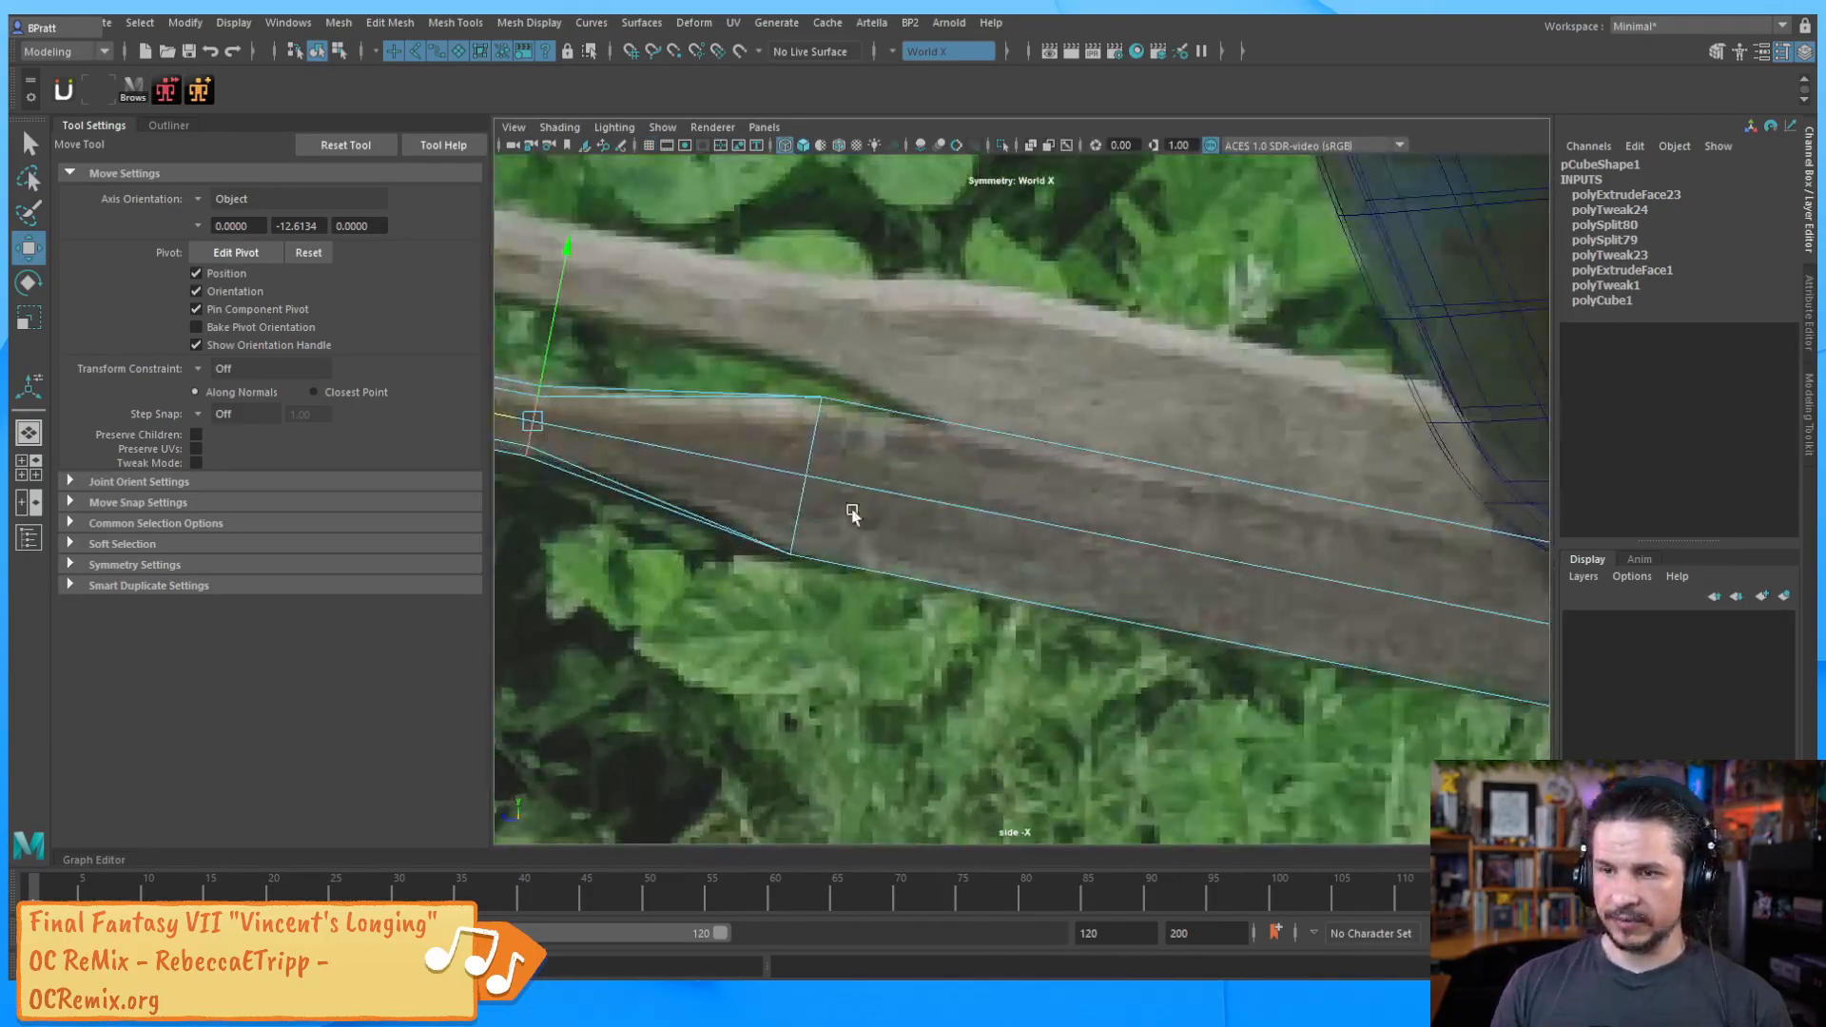
scroll(852, 515, down, 3)
drag(708, 435, 730, 476)
scroll(1276, 454, down, 3)
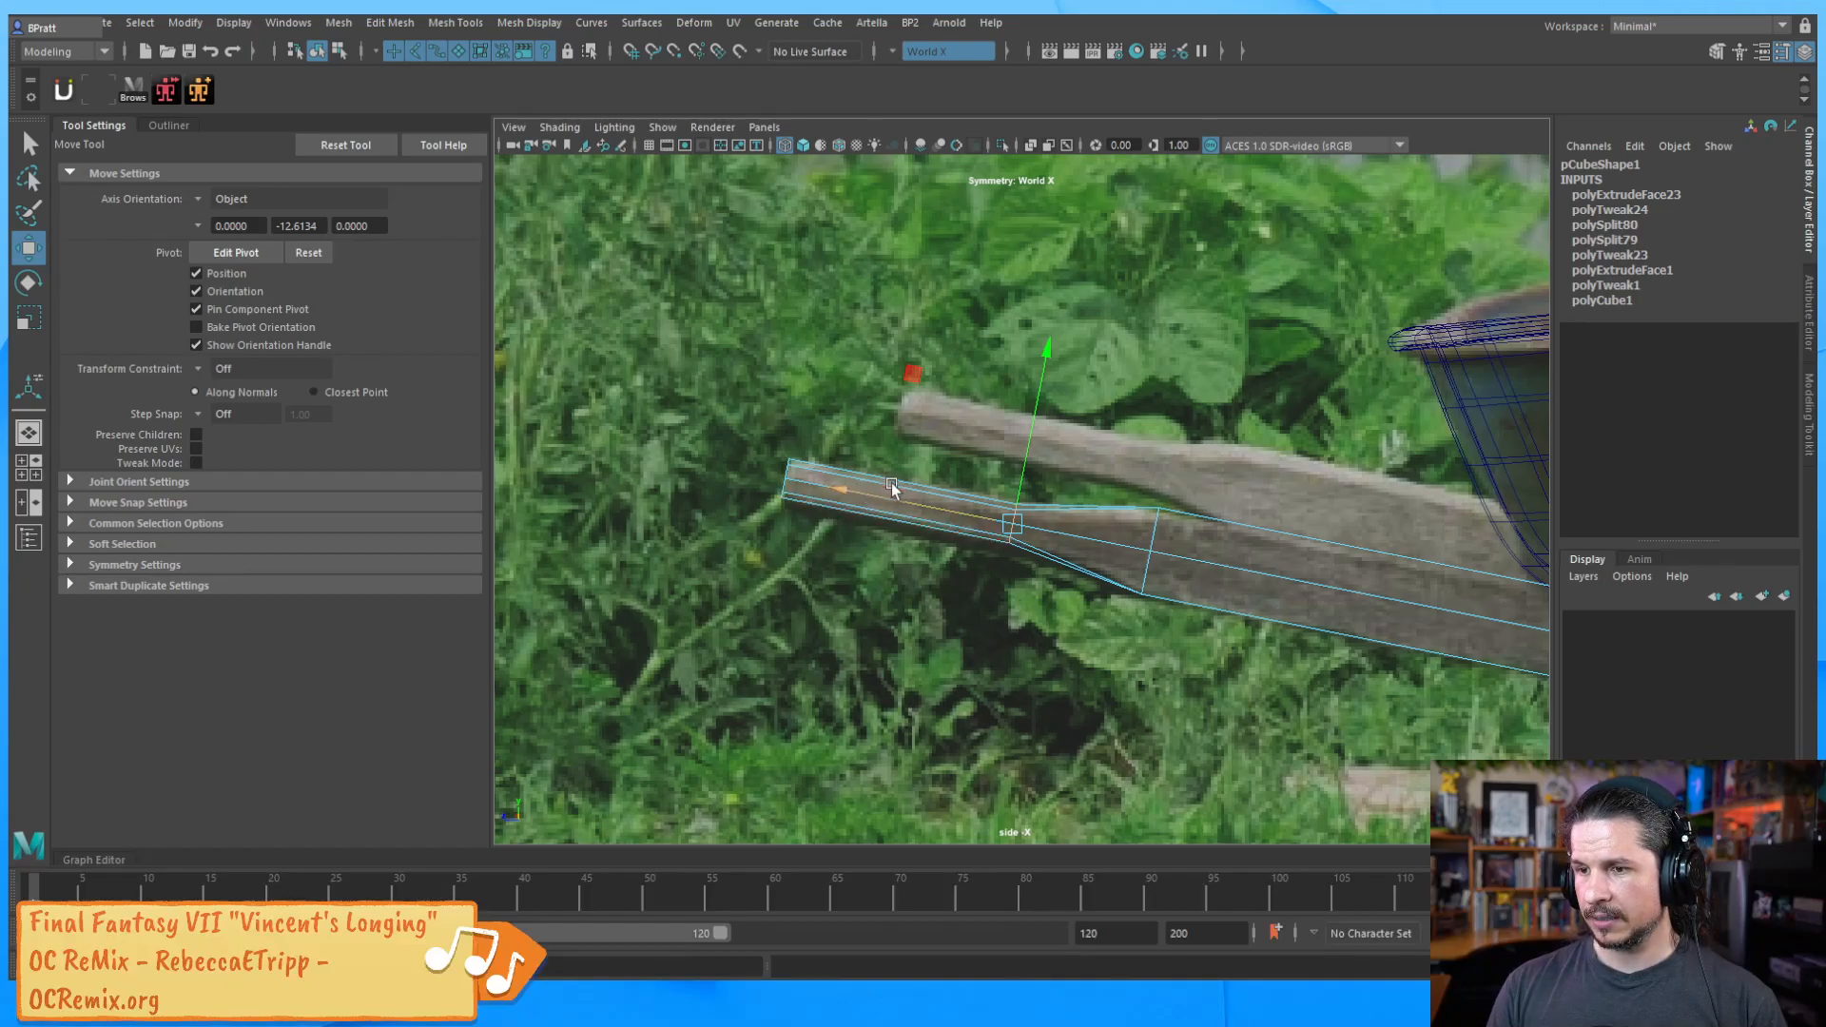
Select the vertex rings at both ends of the grip section in the perspective view and scale them
key(space)
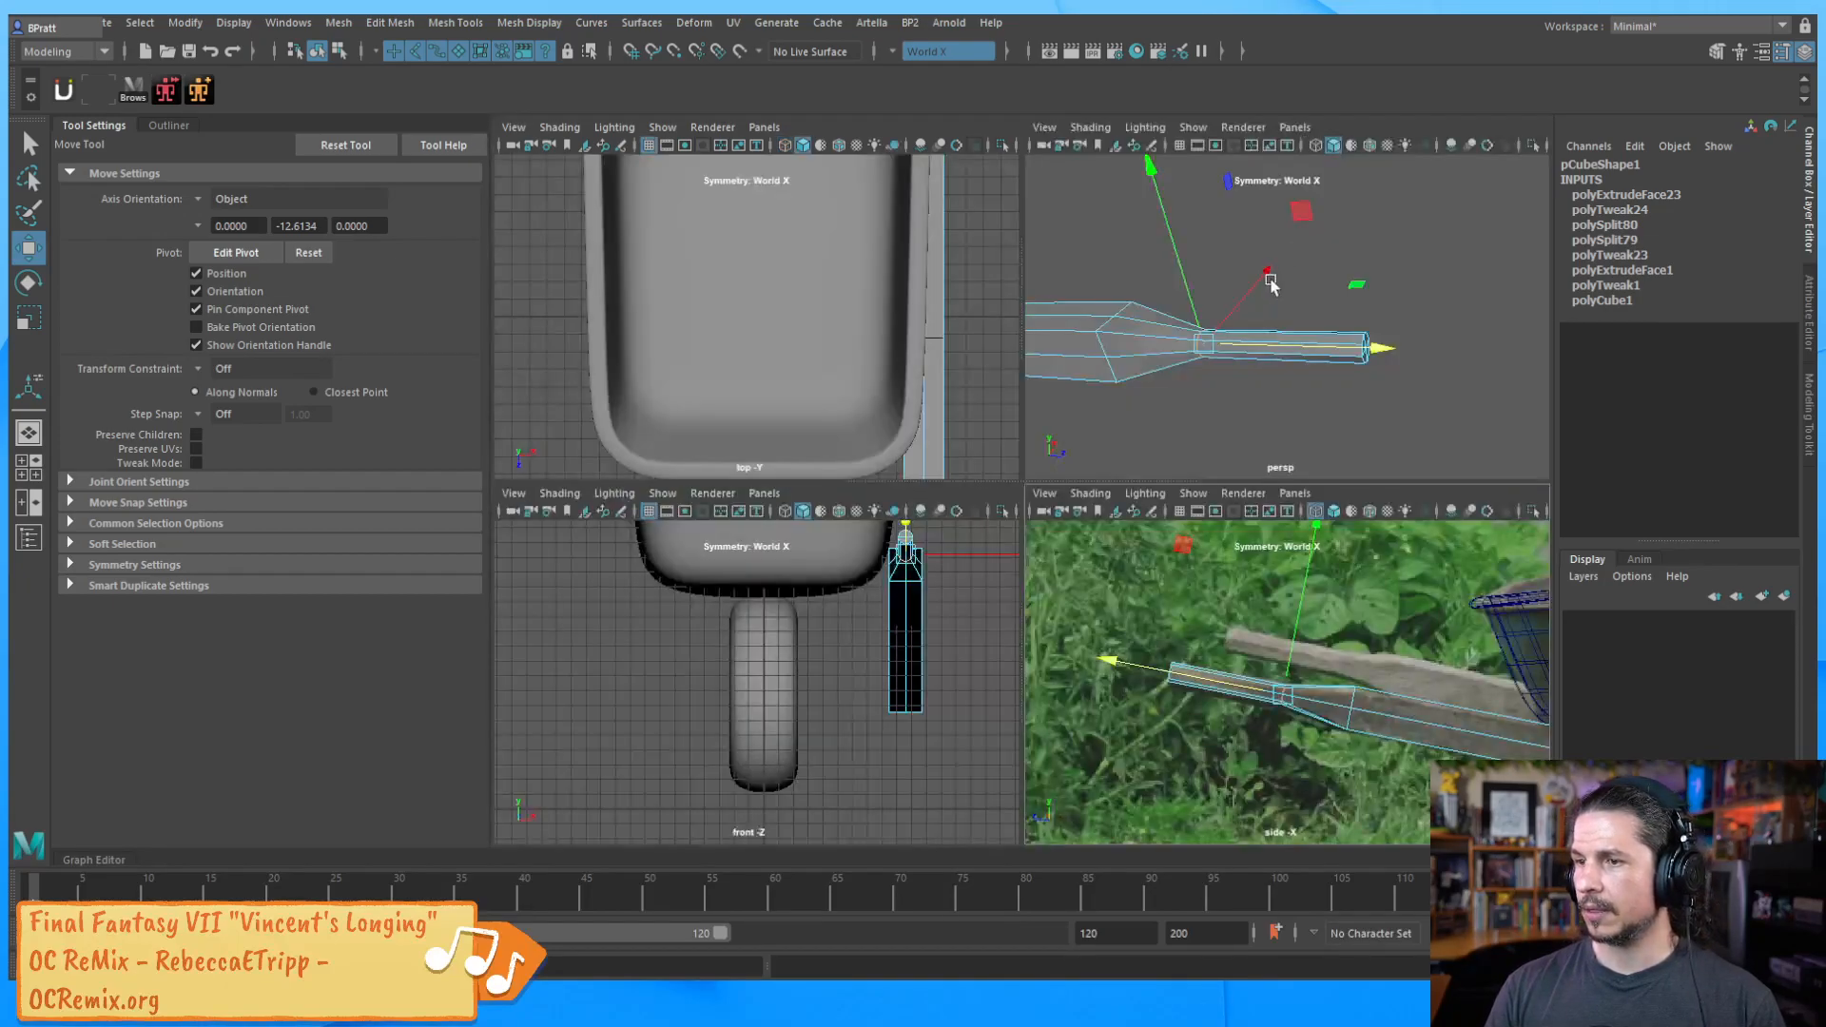
key(space)
mouse_move(1105, 510)
alt+mouse_down()
mouse_move(958, 478)
mouse_move(1082, 487)
alt+mouse_up()
right_click(1127, 473)
click(1148, 509)
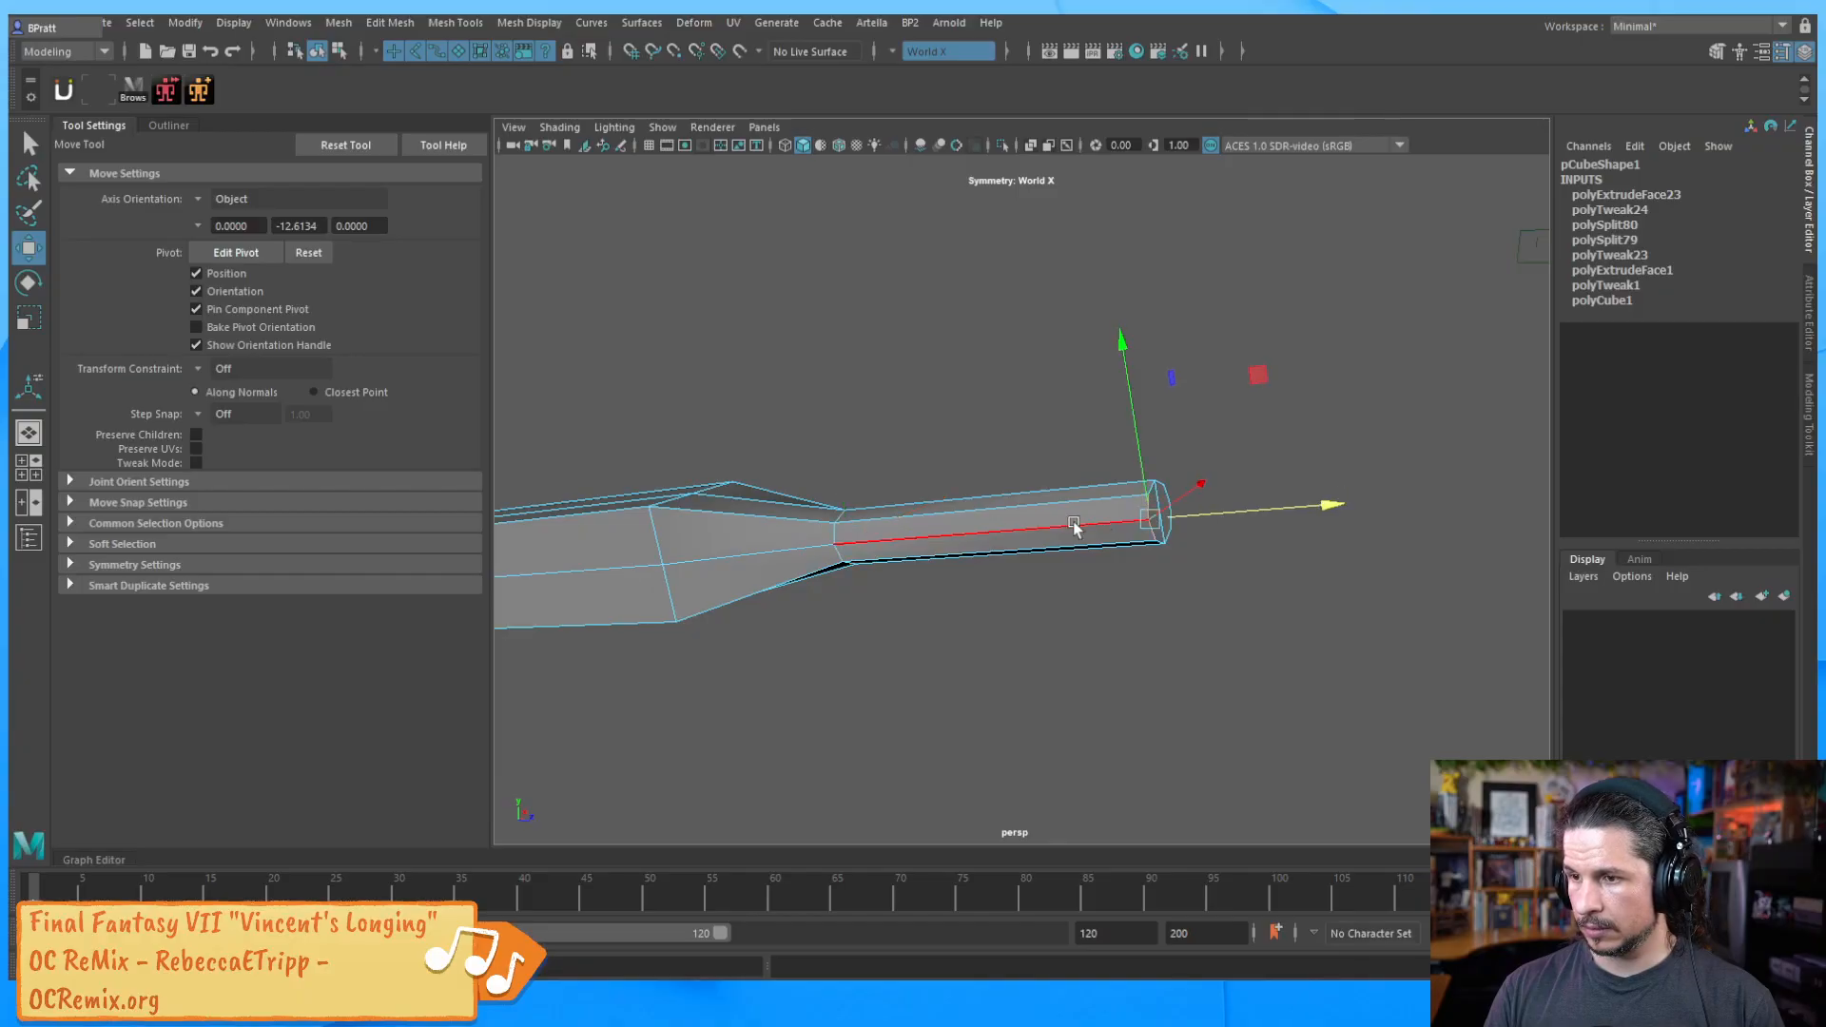
key(q)
right_drag(1154, 510, 1190, 452)
alt+drag(864, 622, 969, 554)
shift+drag(957, 456, 829, 636)
alt+drag(849, 656, 899, 603)
key(r)
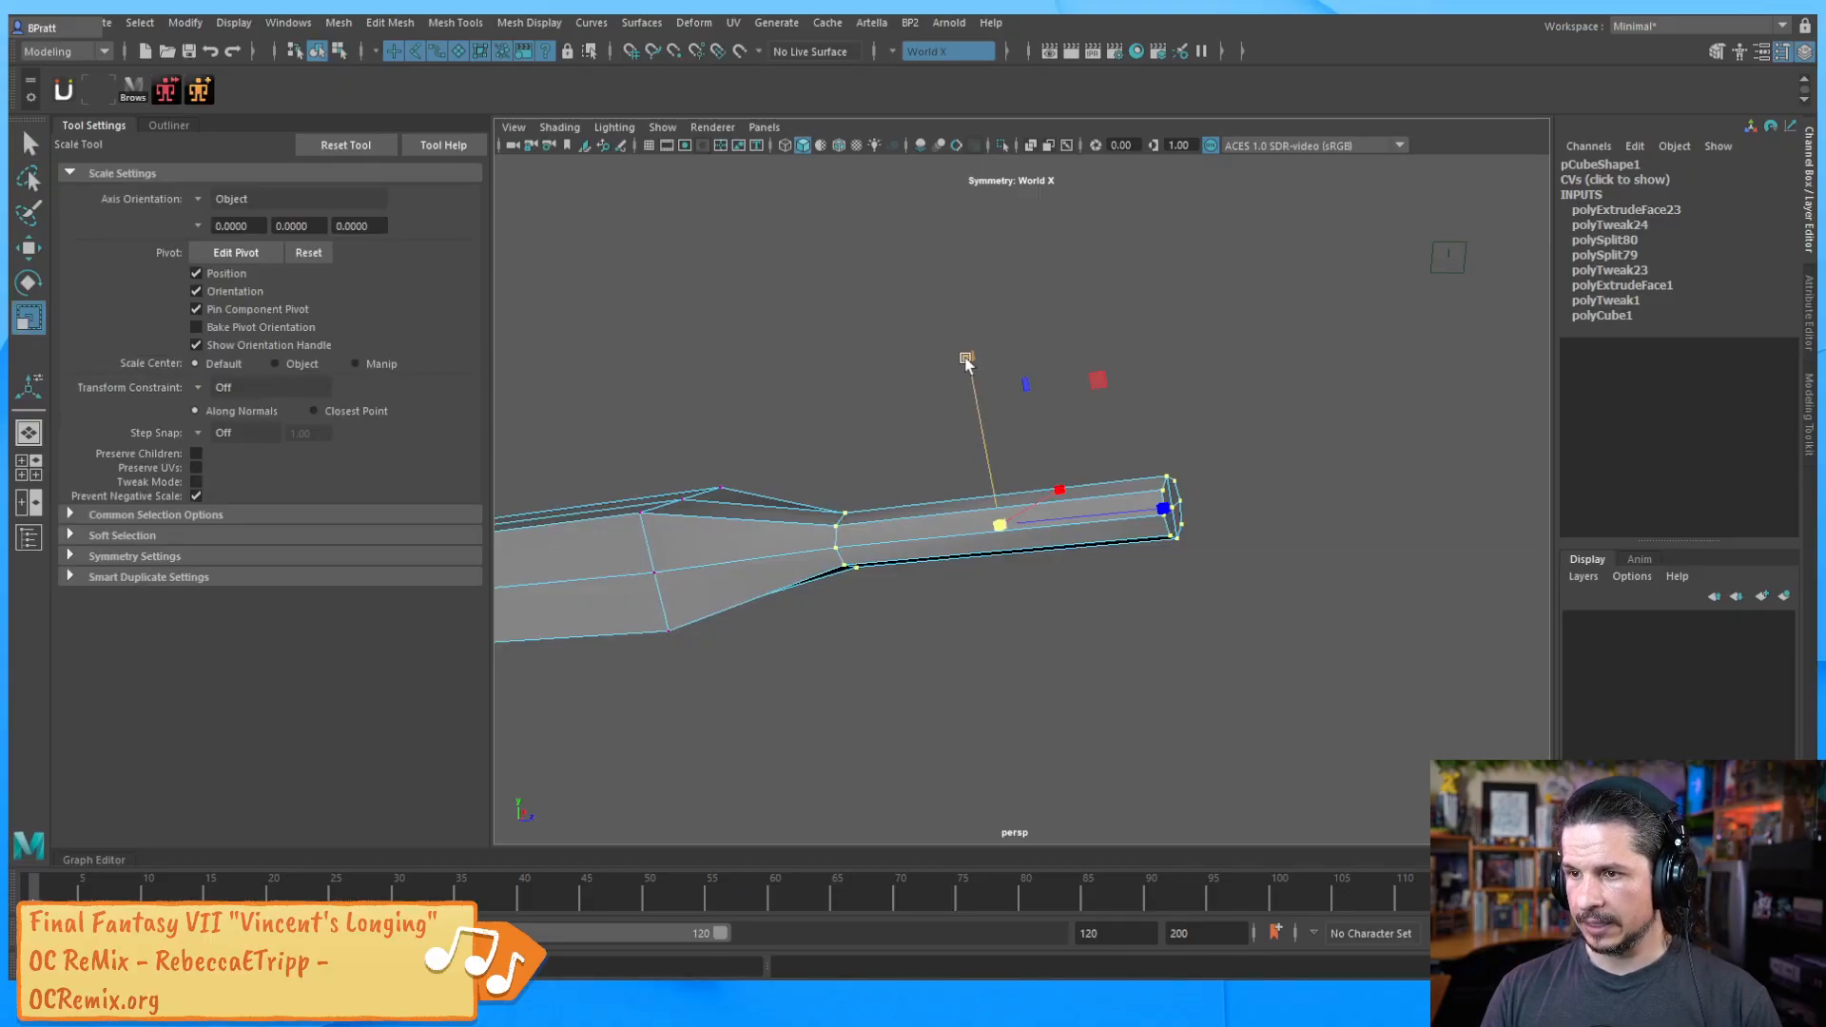
drag(1166, 511, 1206, 507)
Examine the handle's grip end in smooth mesh preview, and return the beam to its unsmoothed display
key(F8)
key(F8)
click(1205, 492)
alt+drag(1240, 565, 1063, 579)
click(1113, 511)
key(3)
click(1073, 649)
alt+drag(1073, 651, 1080, 591)
click(1080, 522)
key(1)
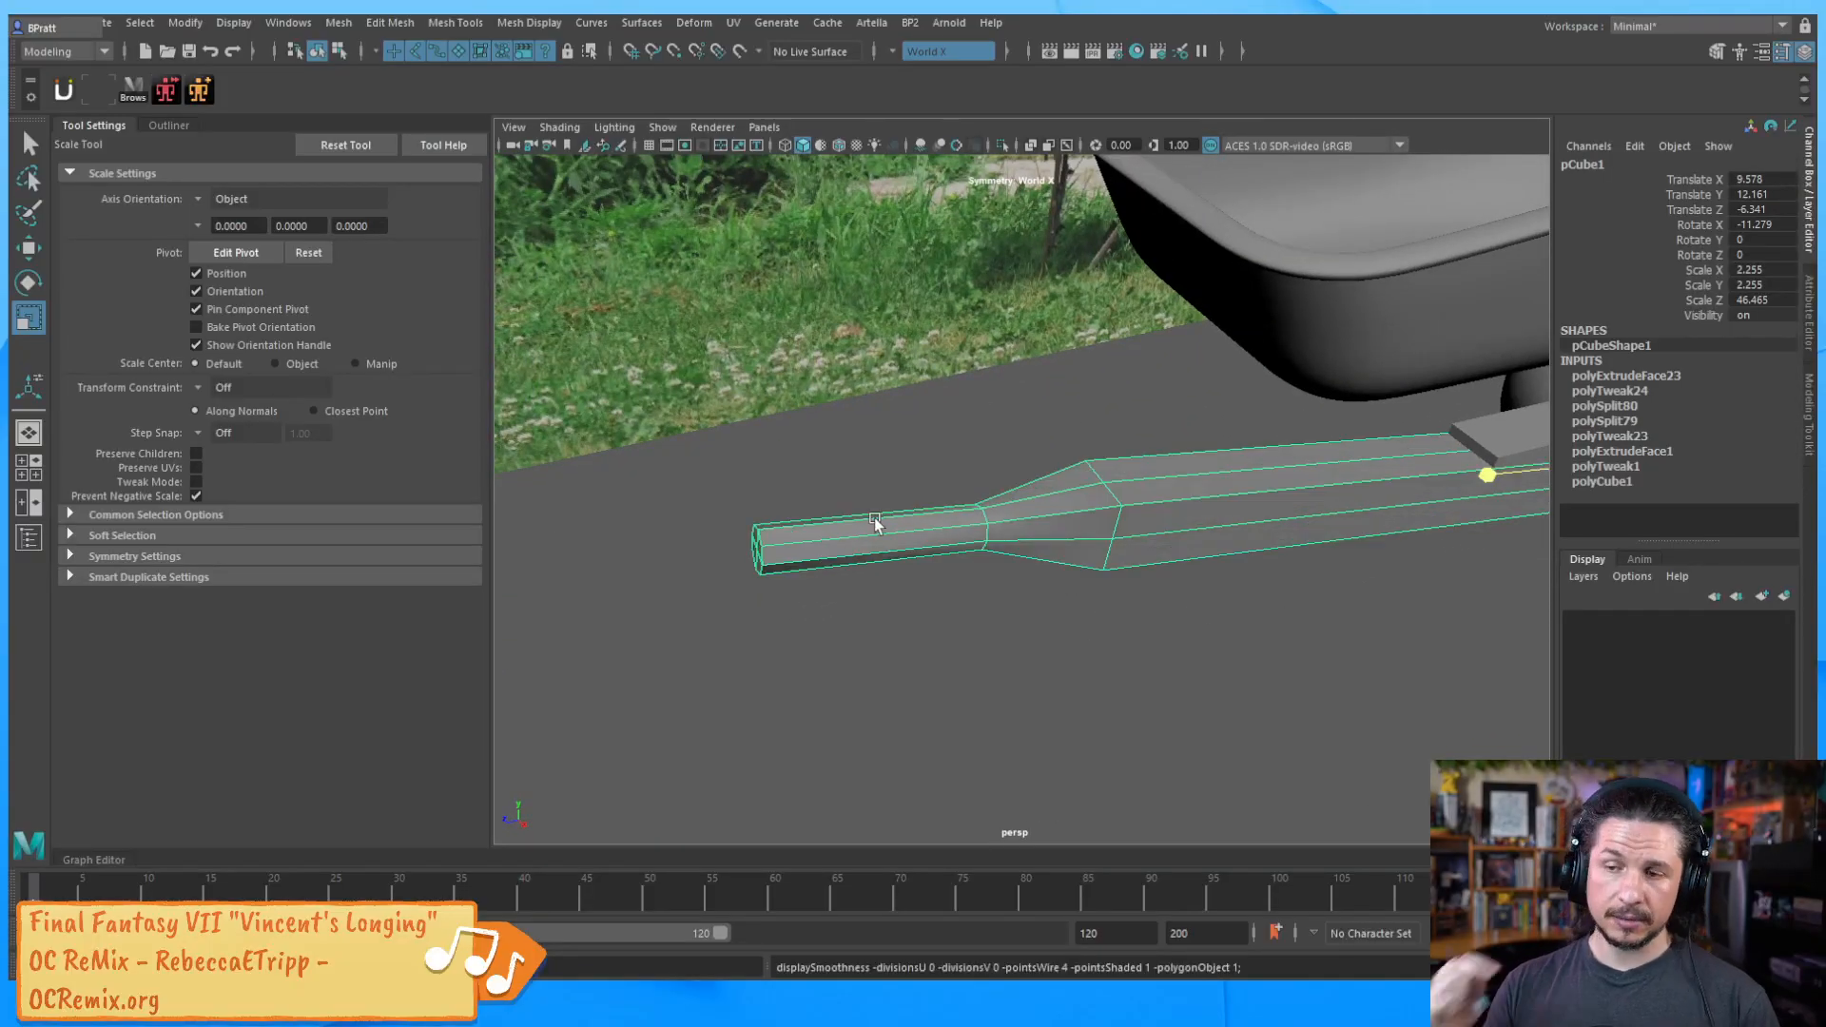
Compare the whole handle beam with the reference photo, switching between smoothed and unsmoothed display
alt+drag(992, 575, 1065, 554)
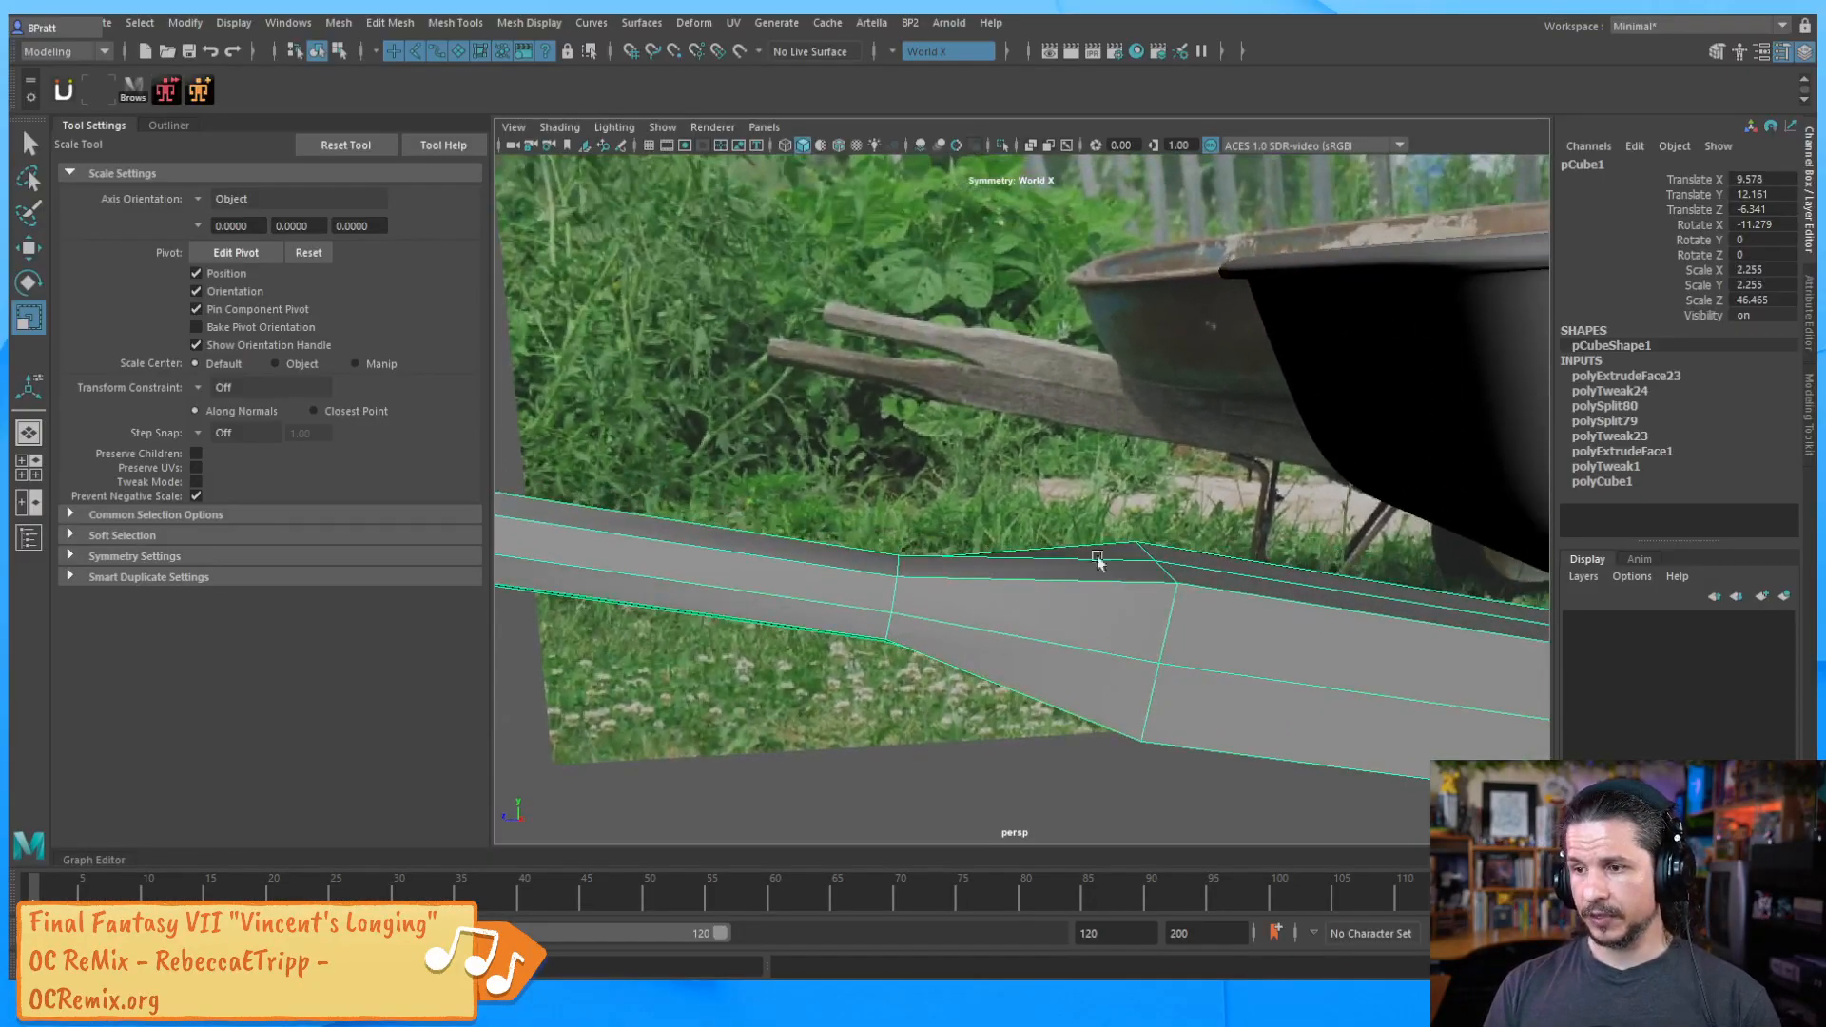
key(3)
alt+right_drag(1348, 597, 1056, 574)
alt+middle_drag(1179, 638, 1027, 632)
alt+right_drag(1217, 623, 909, 534)
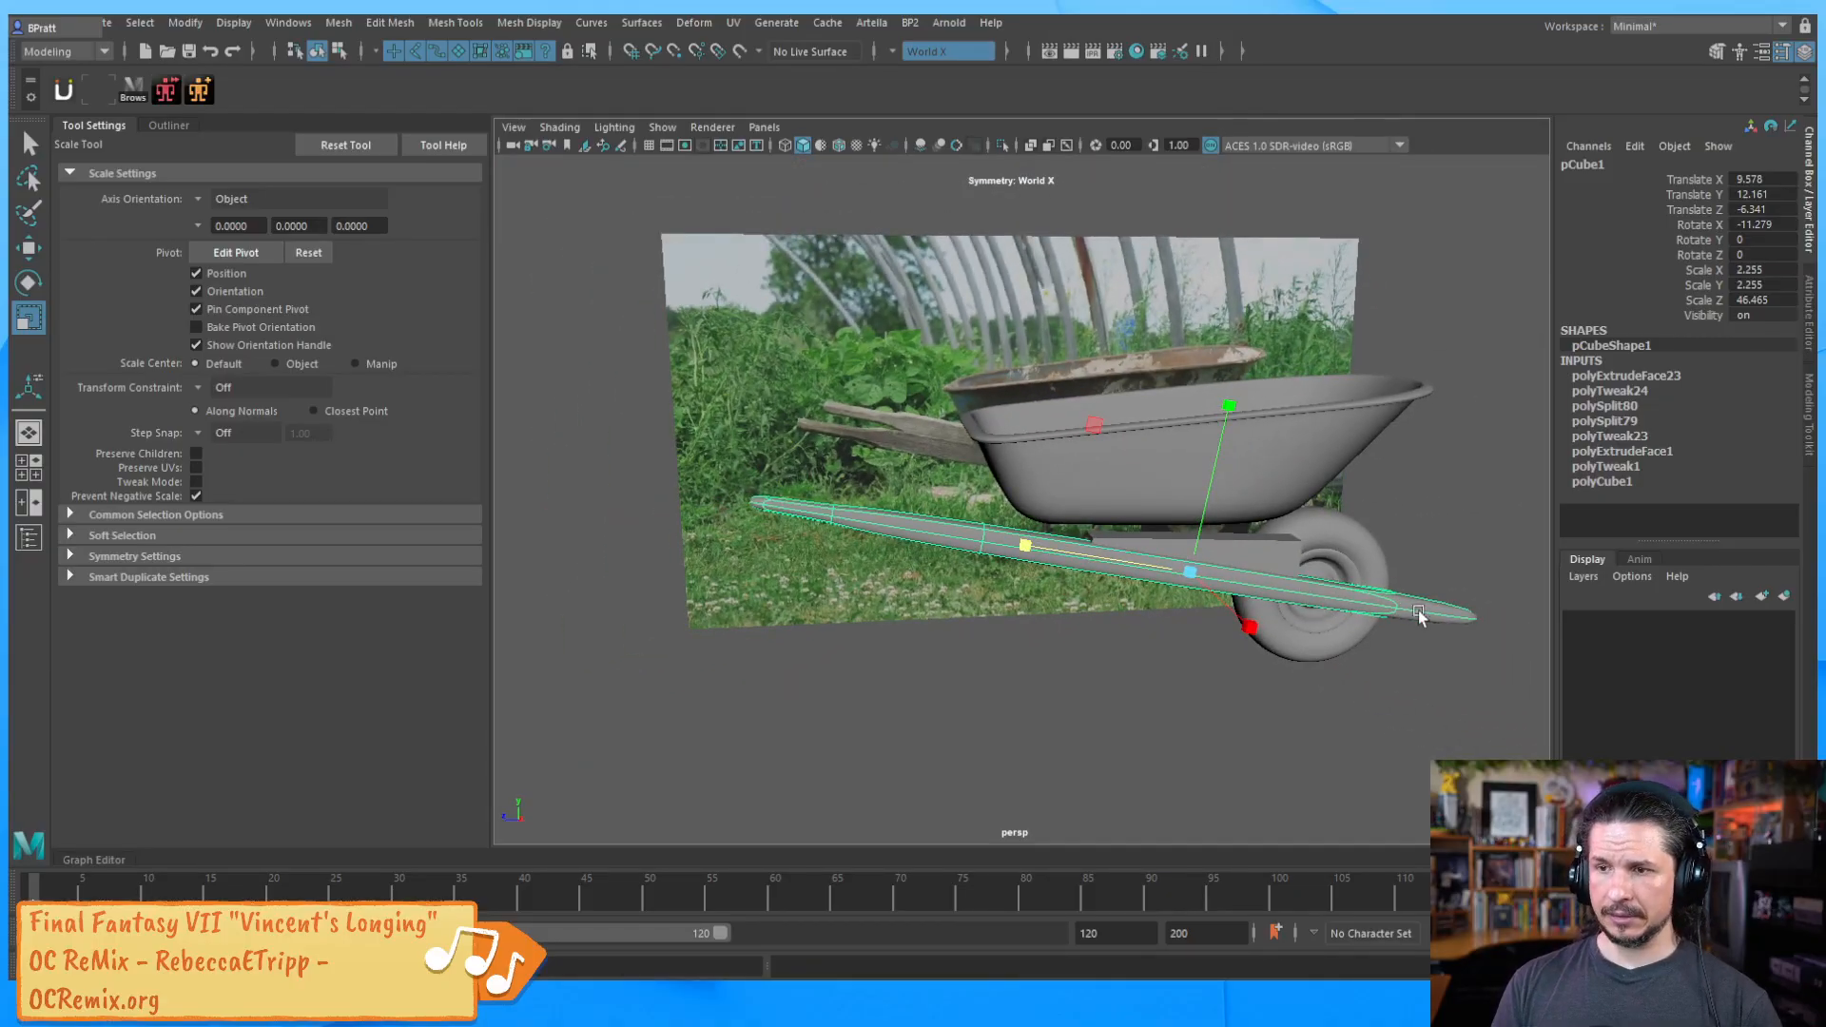
key(1)
click(995, 574)
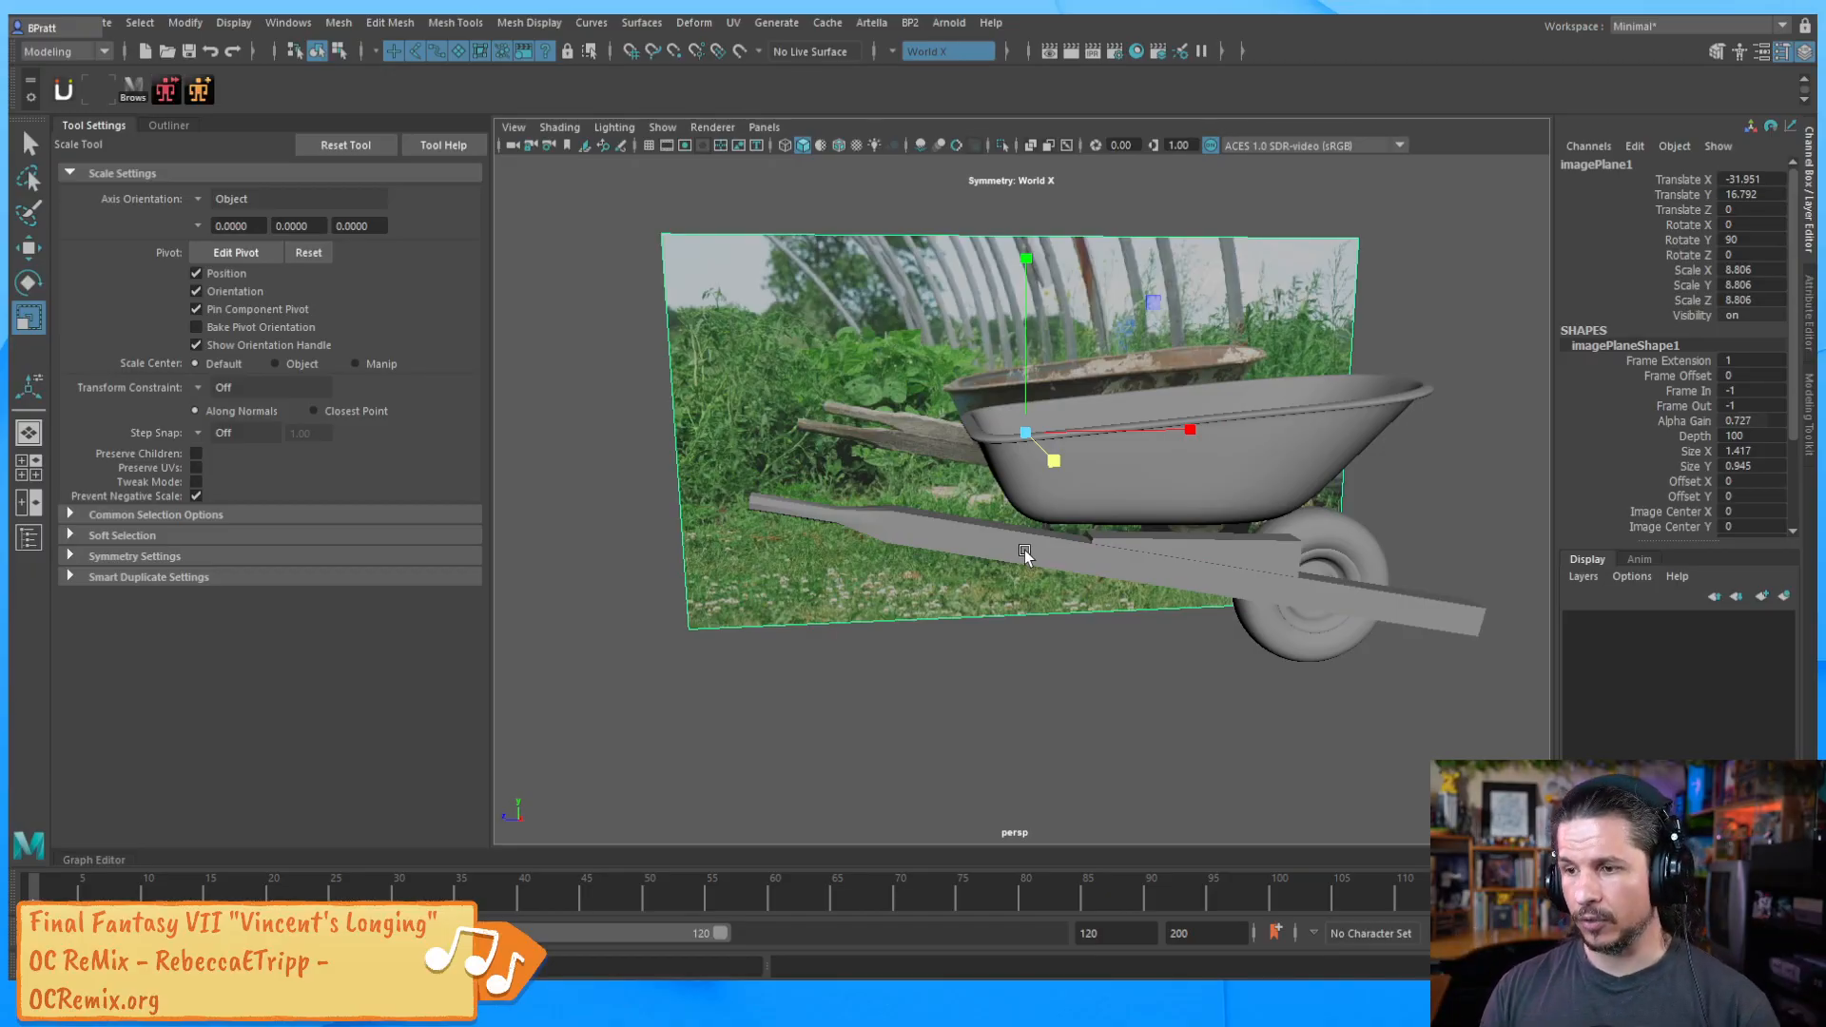
click(1026, 553)
alt+drag(1410, 673, 750, 487)
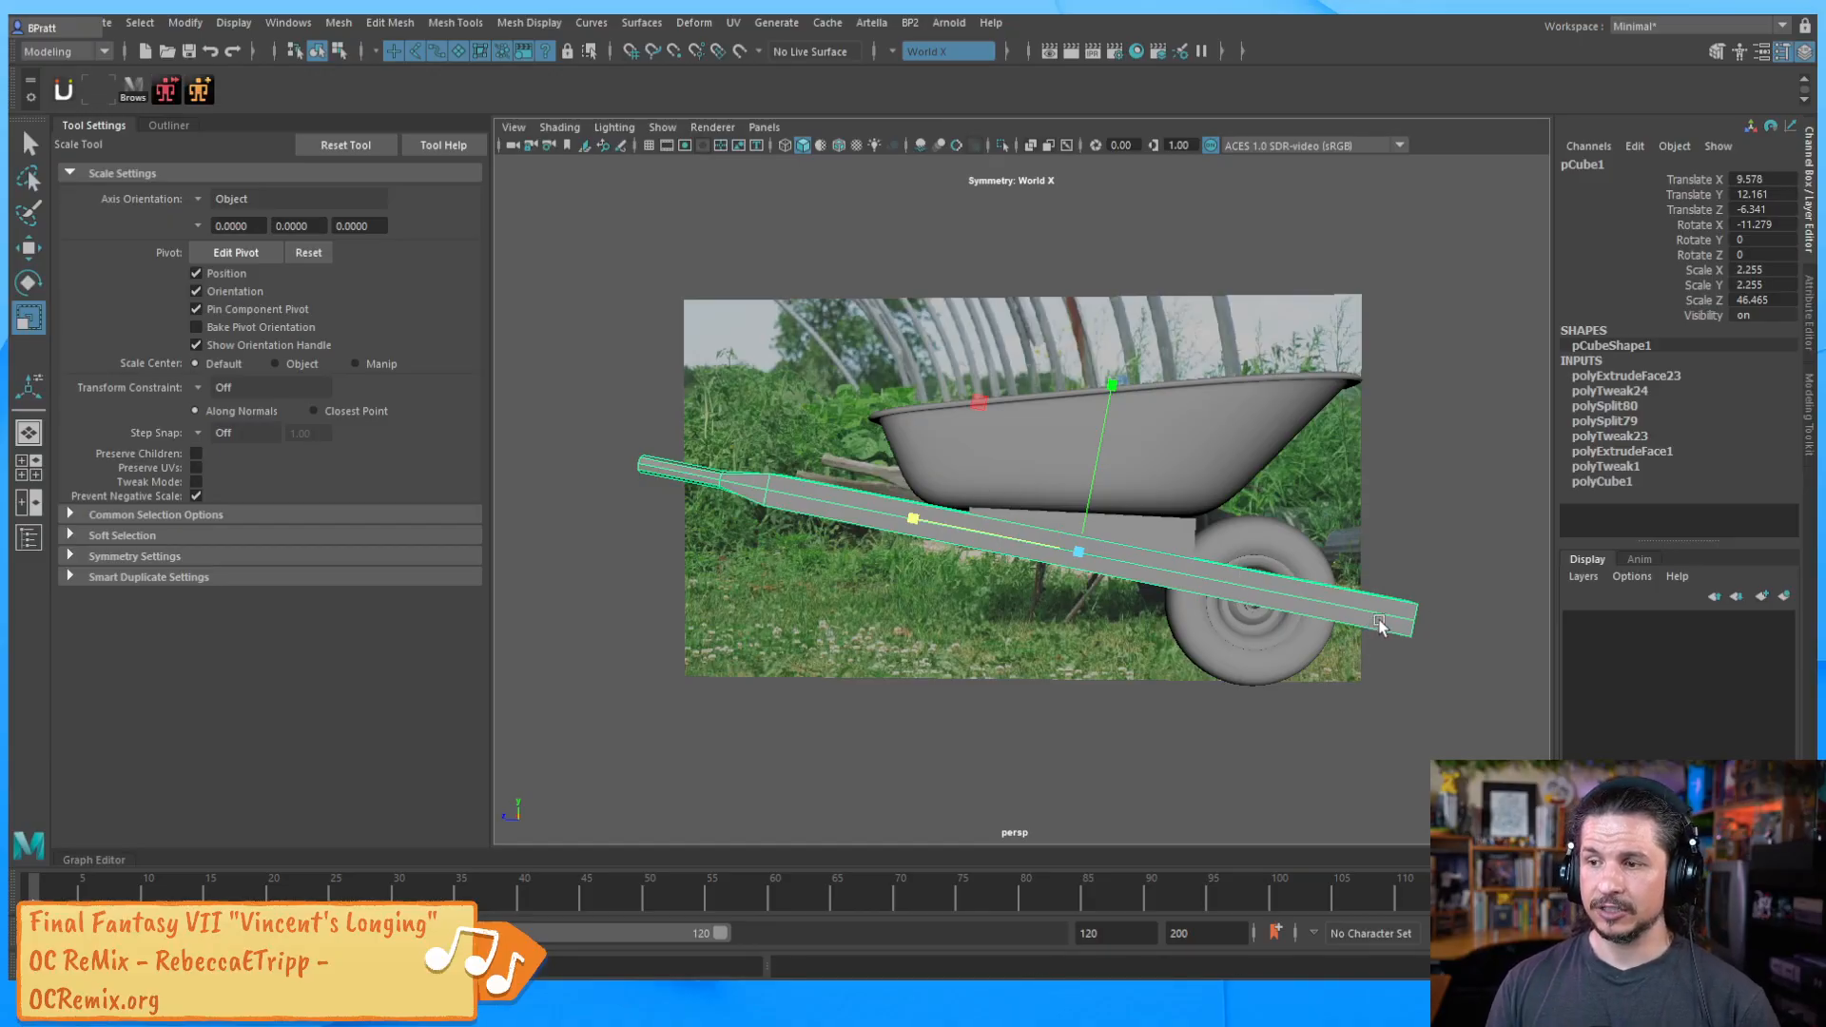
key(3)
key(1)
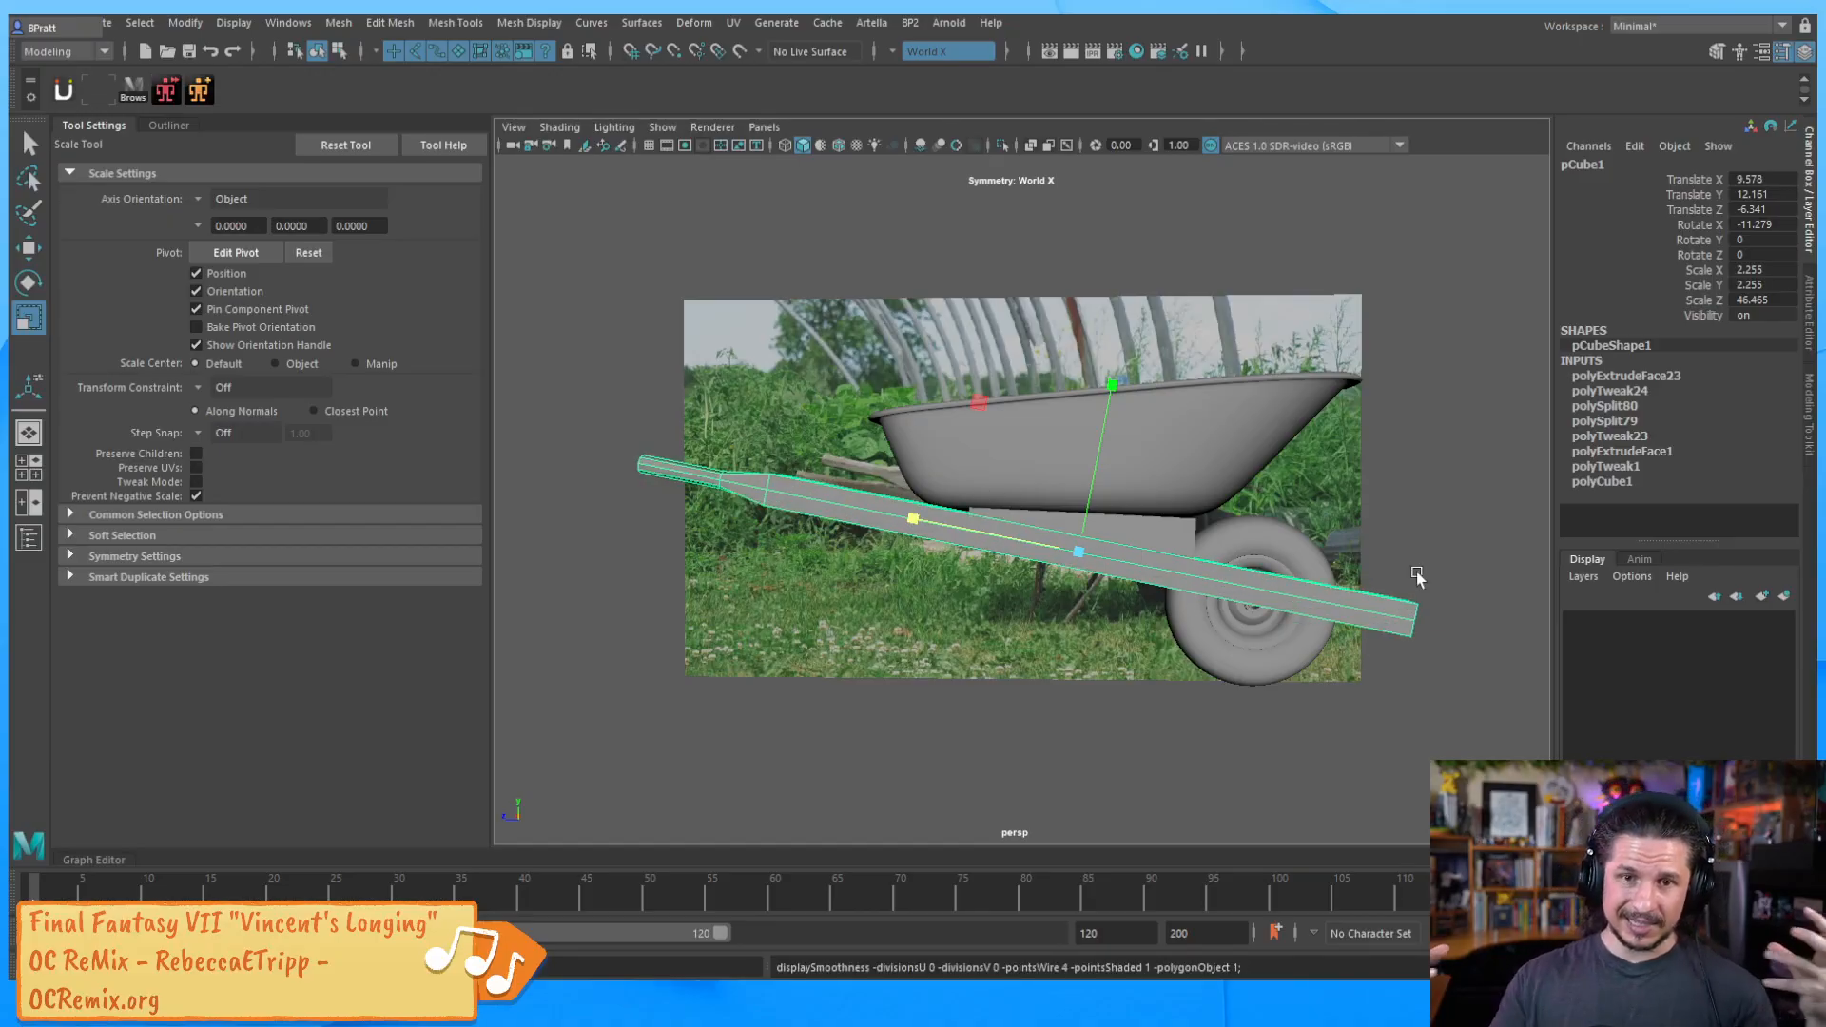
Insert six evenly spaced edge loops across the wide section of the handle beam using the Insert Edge Loop Tool's multiple-loops setting
shift+right_drag(1034, 538, 946, 500)
key(w)
key(F11)
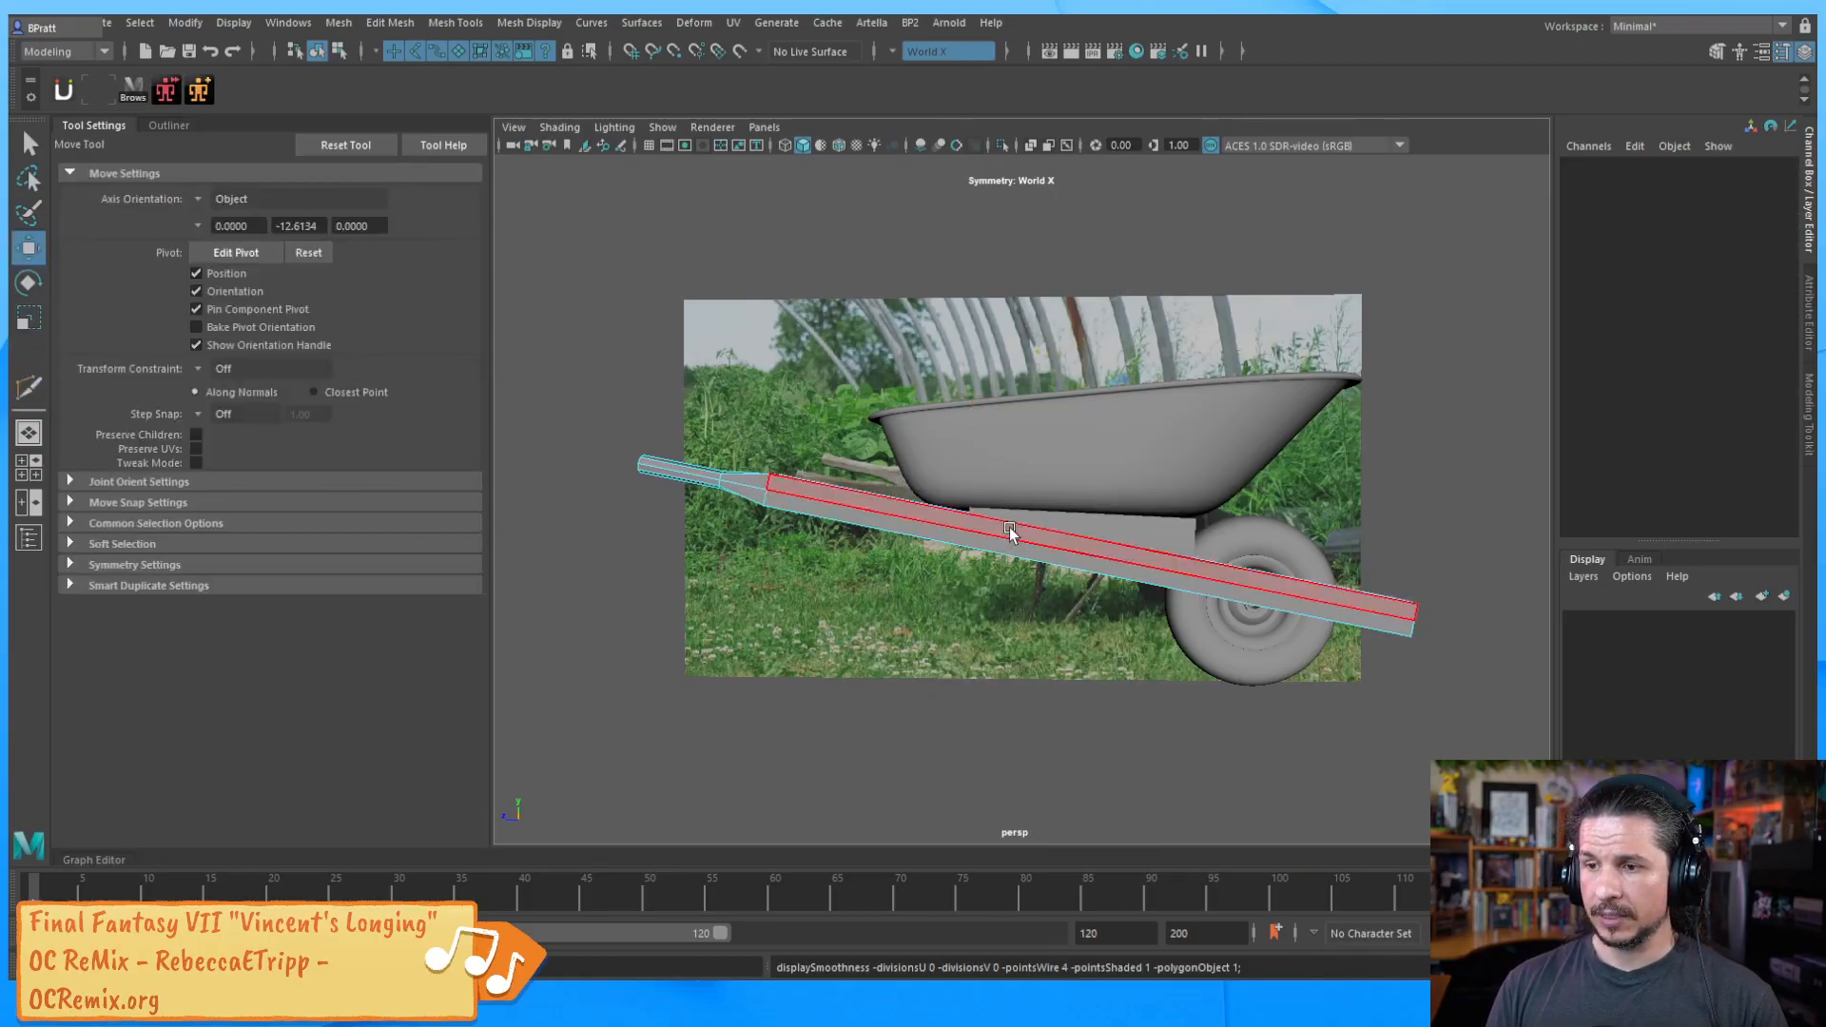
key(F8)
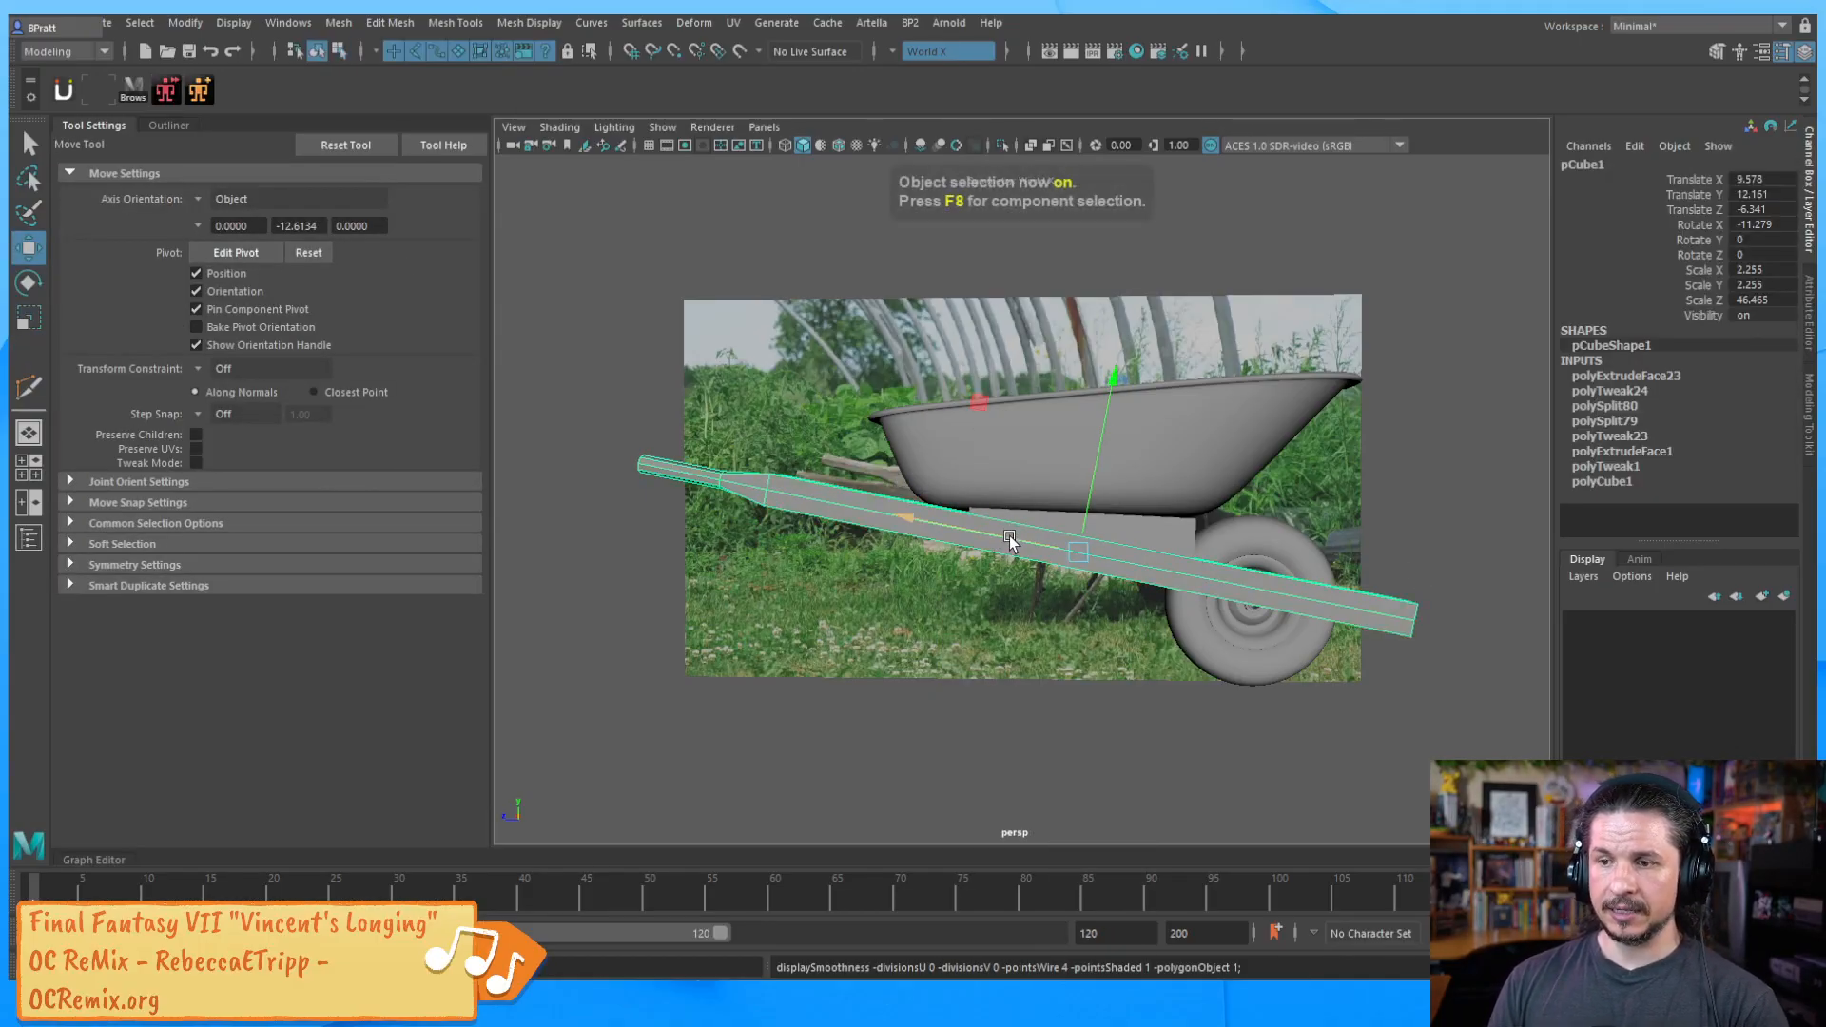
shift+right_drag(1009, 529, 899, 522)
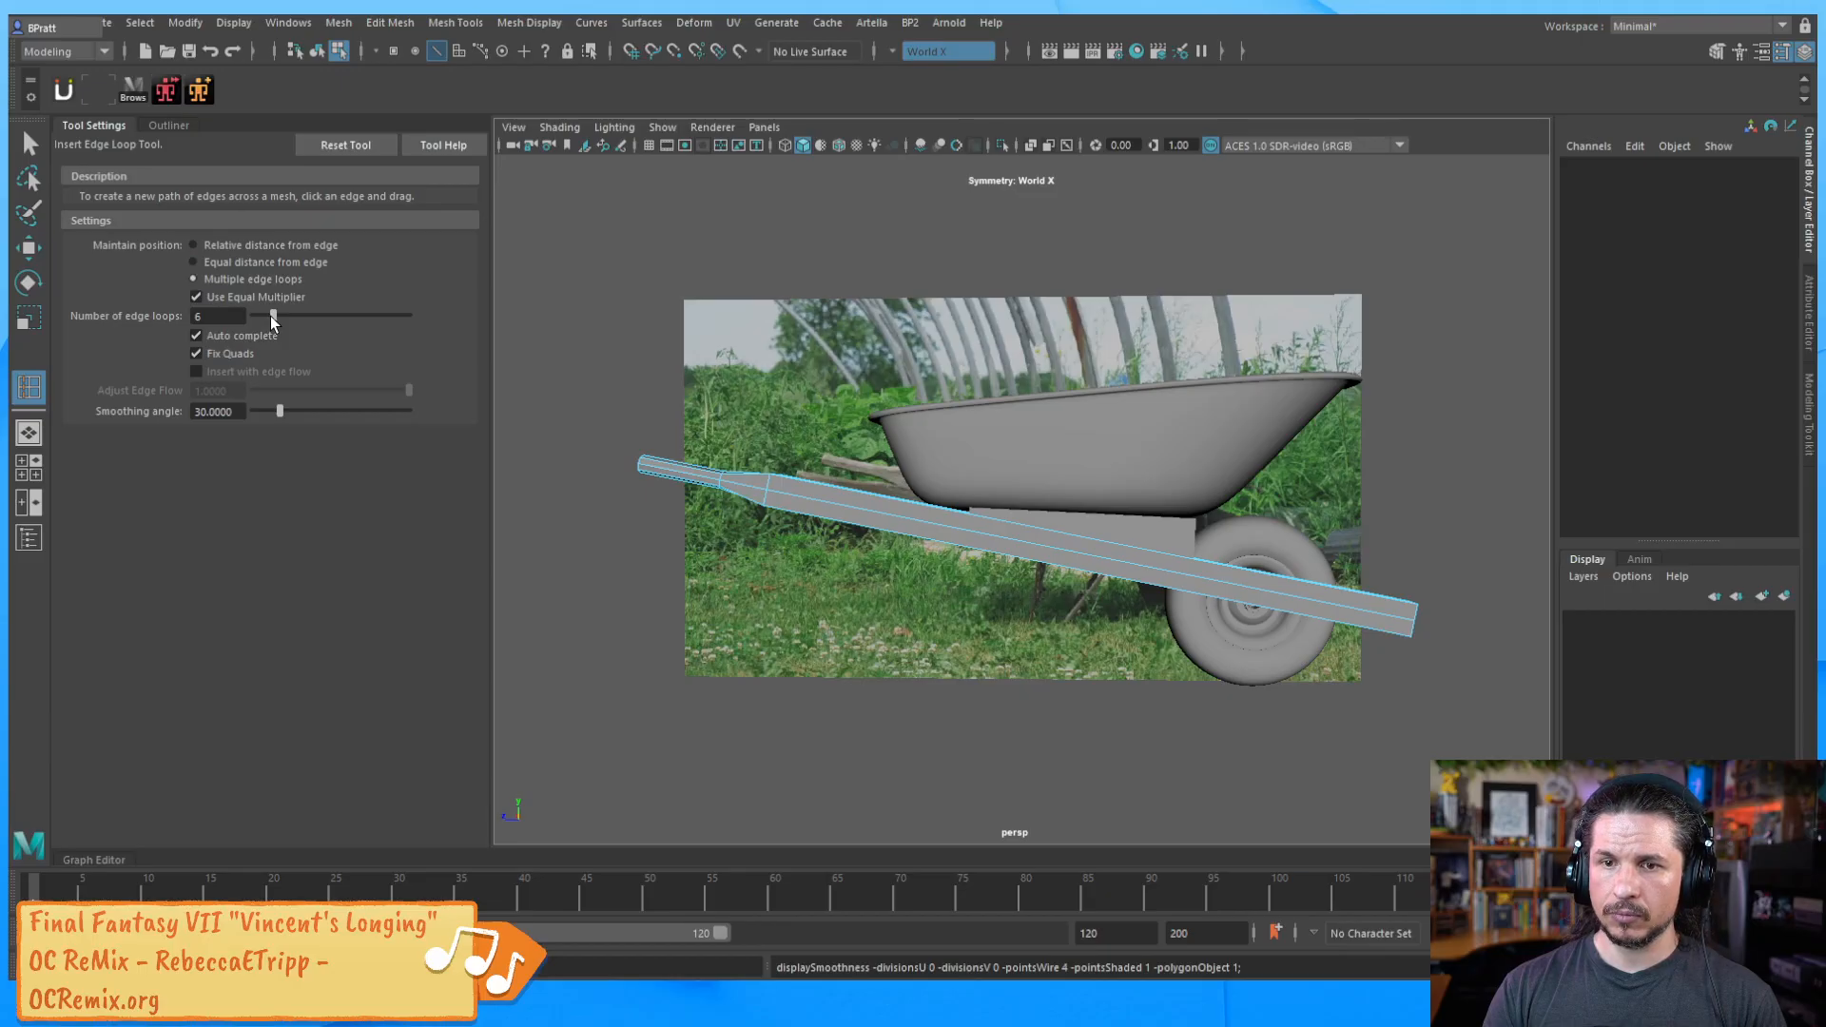
click(1082, 554)
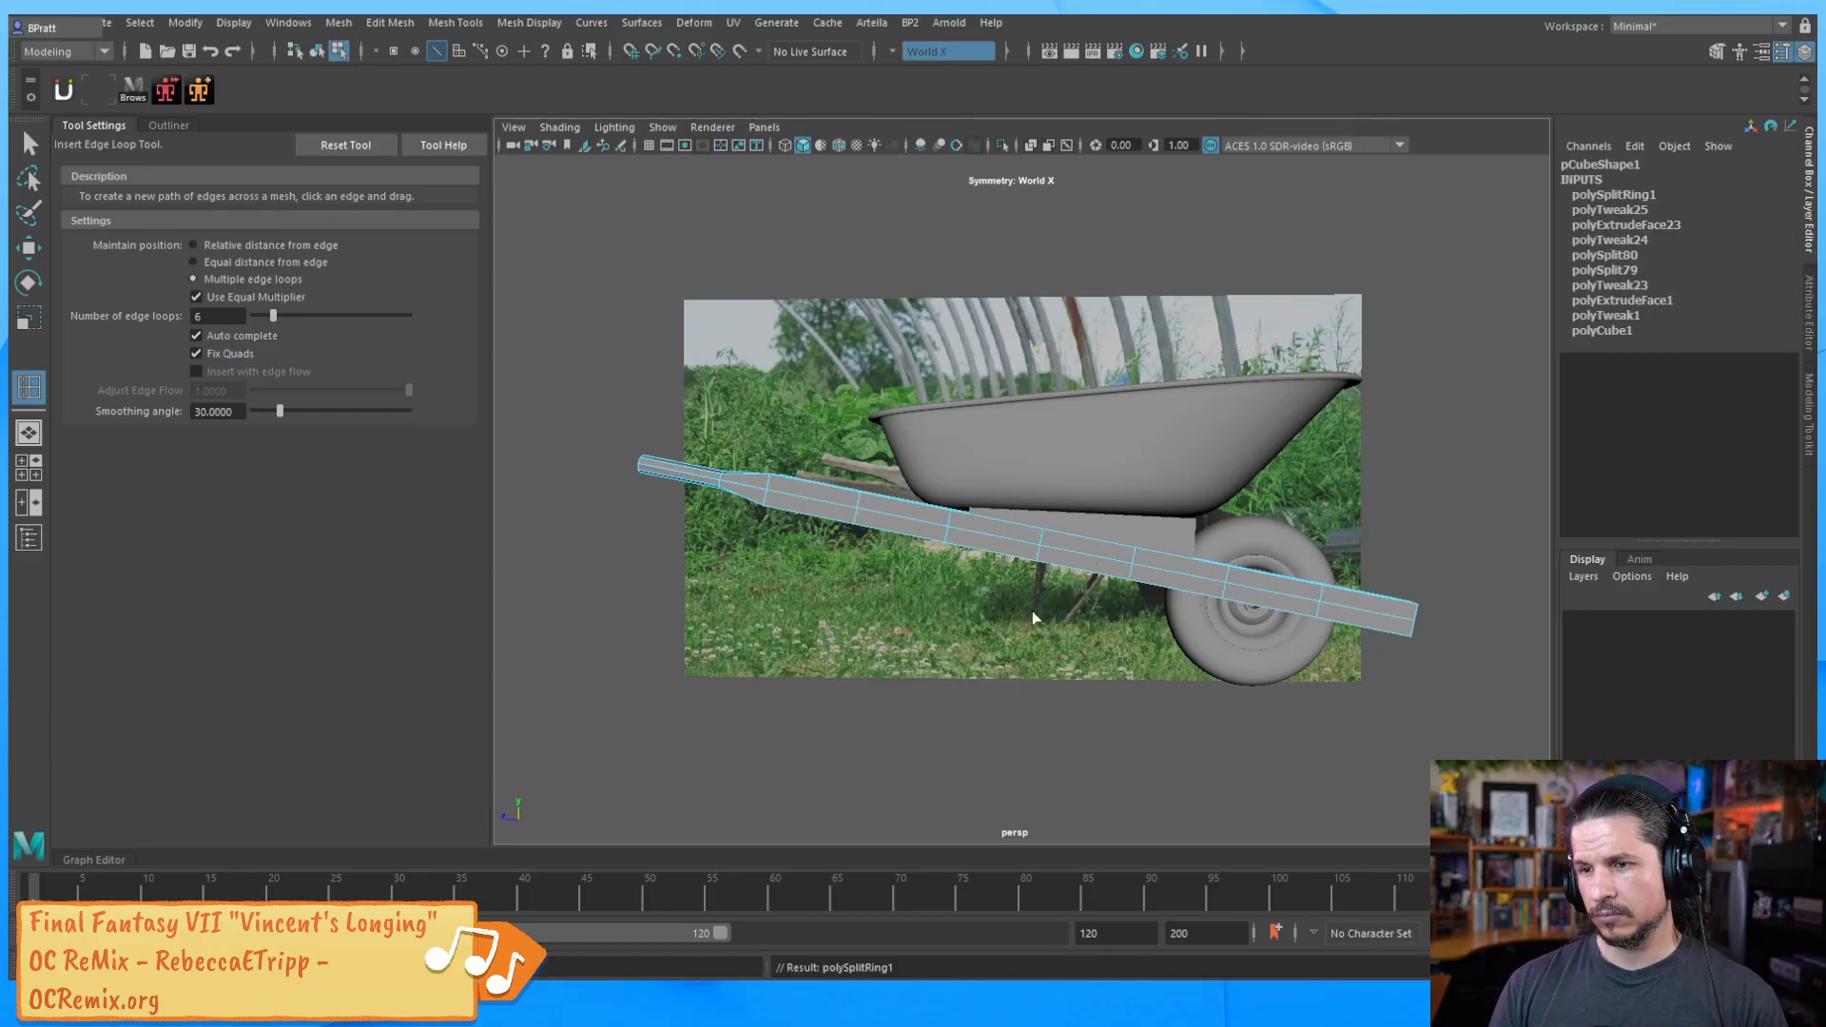
key(1)
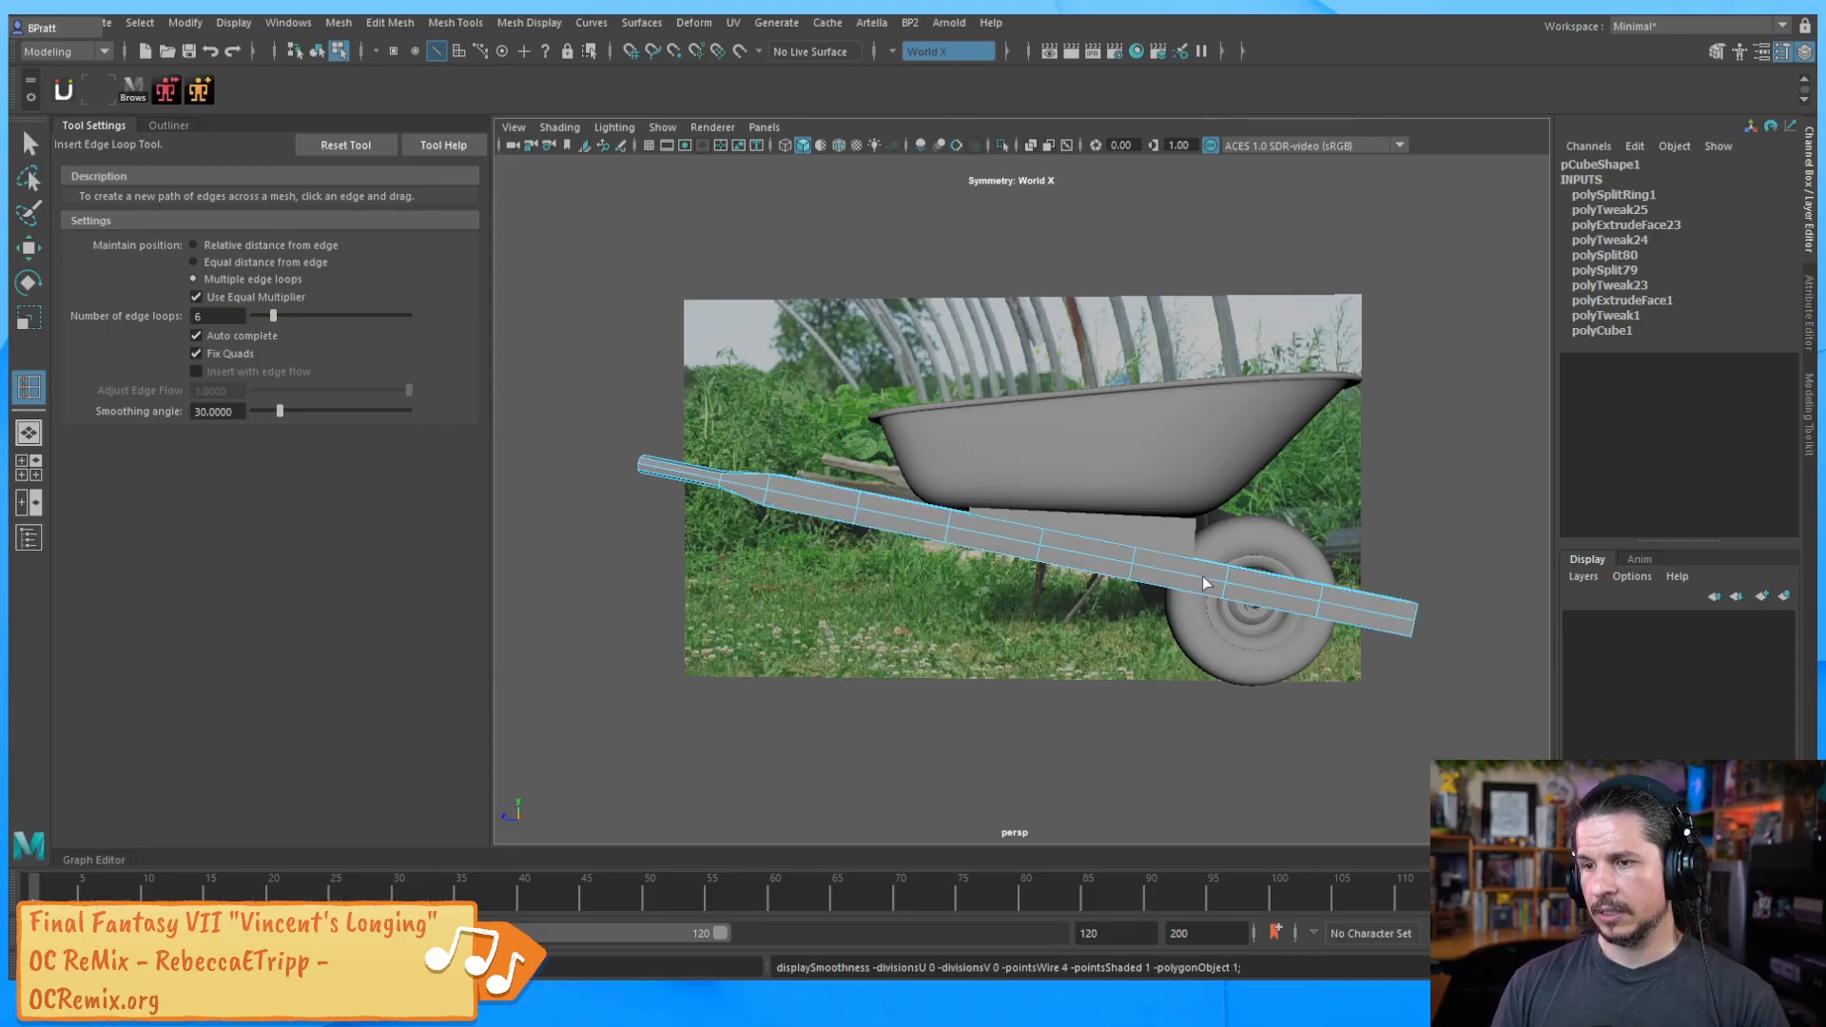
key(w)
Insert one edge loop with Multi-Cut around the middle of the beam's grip section
alt+drag(1106, 543, 1170, 587)
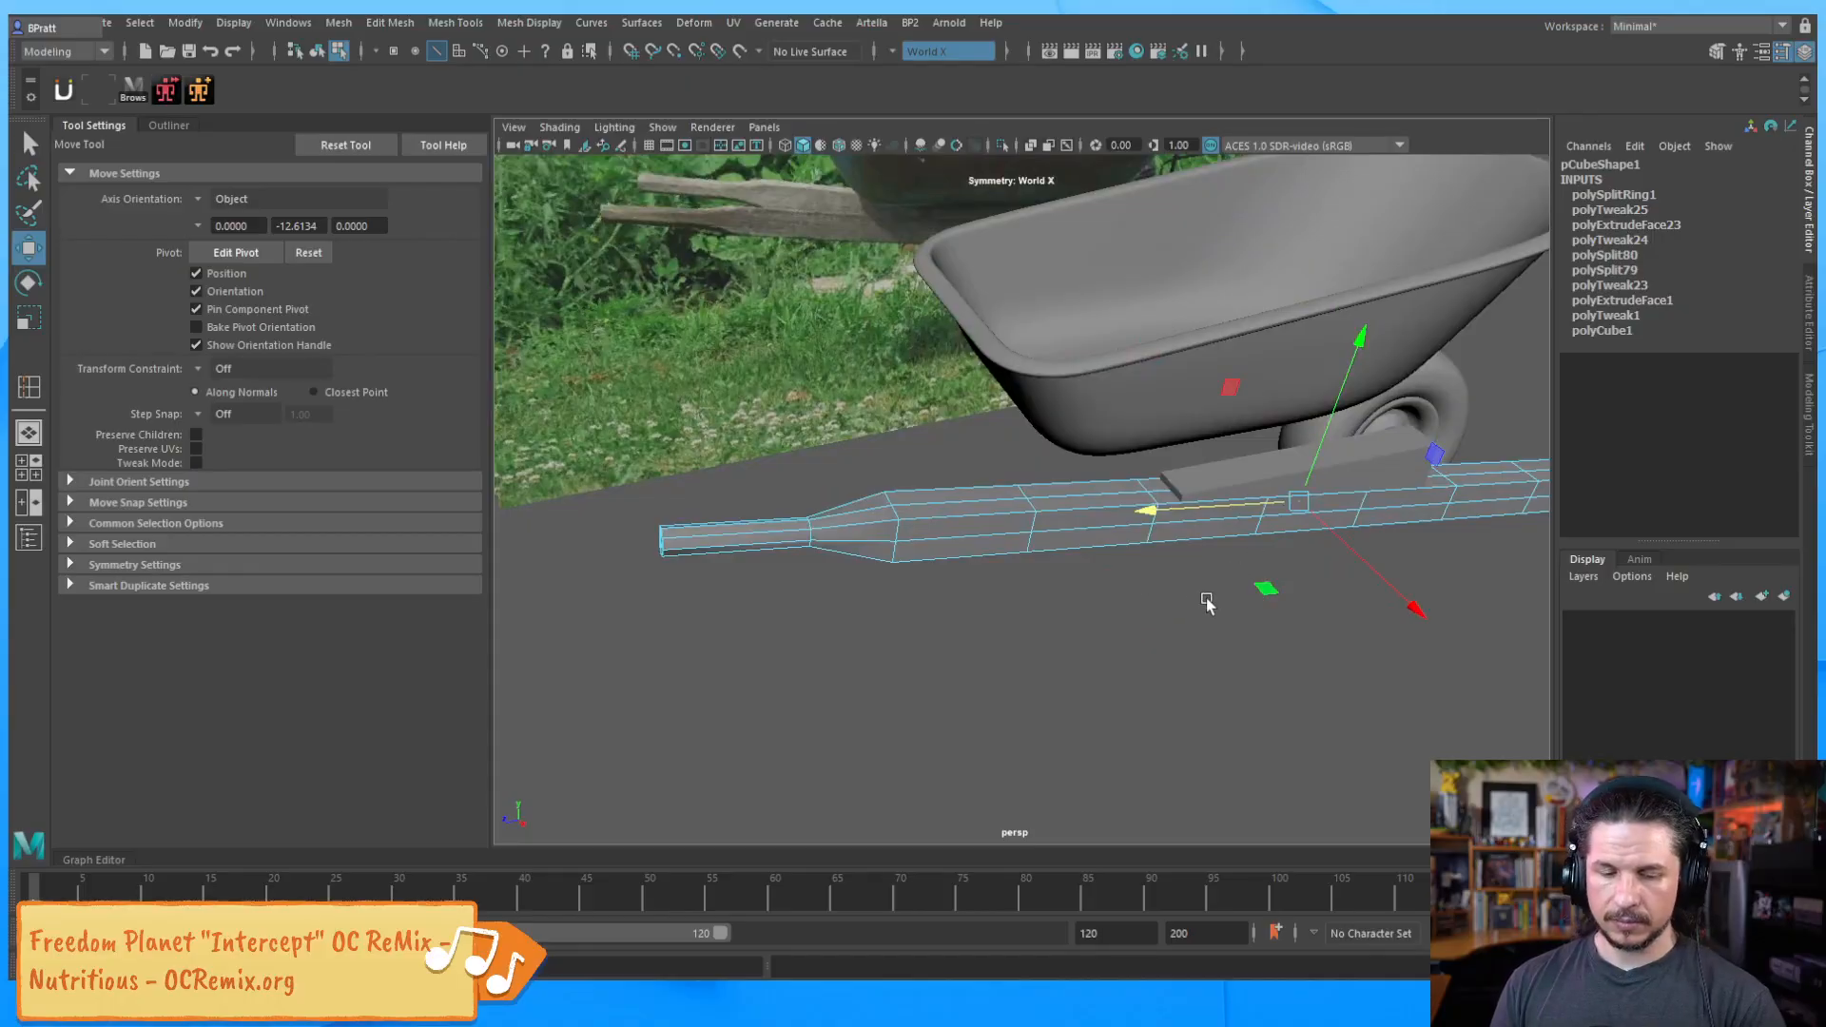
key(F8)
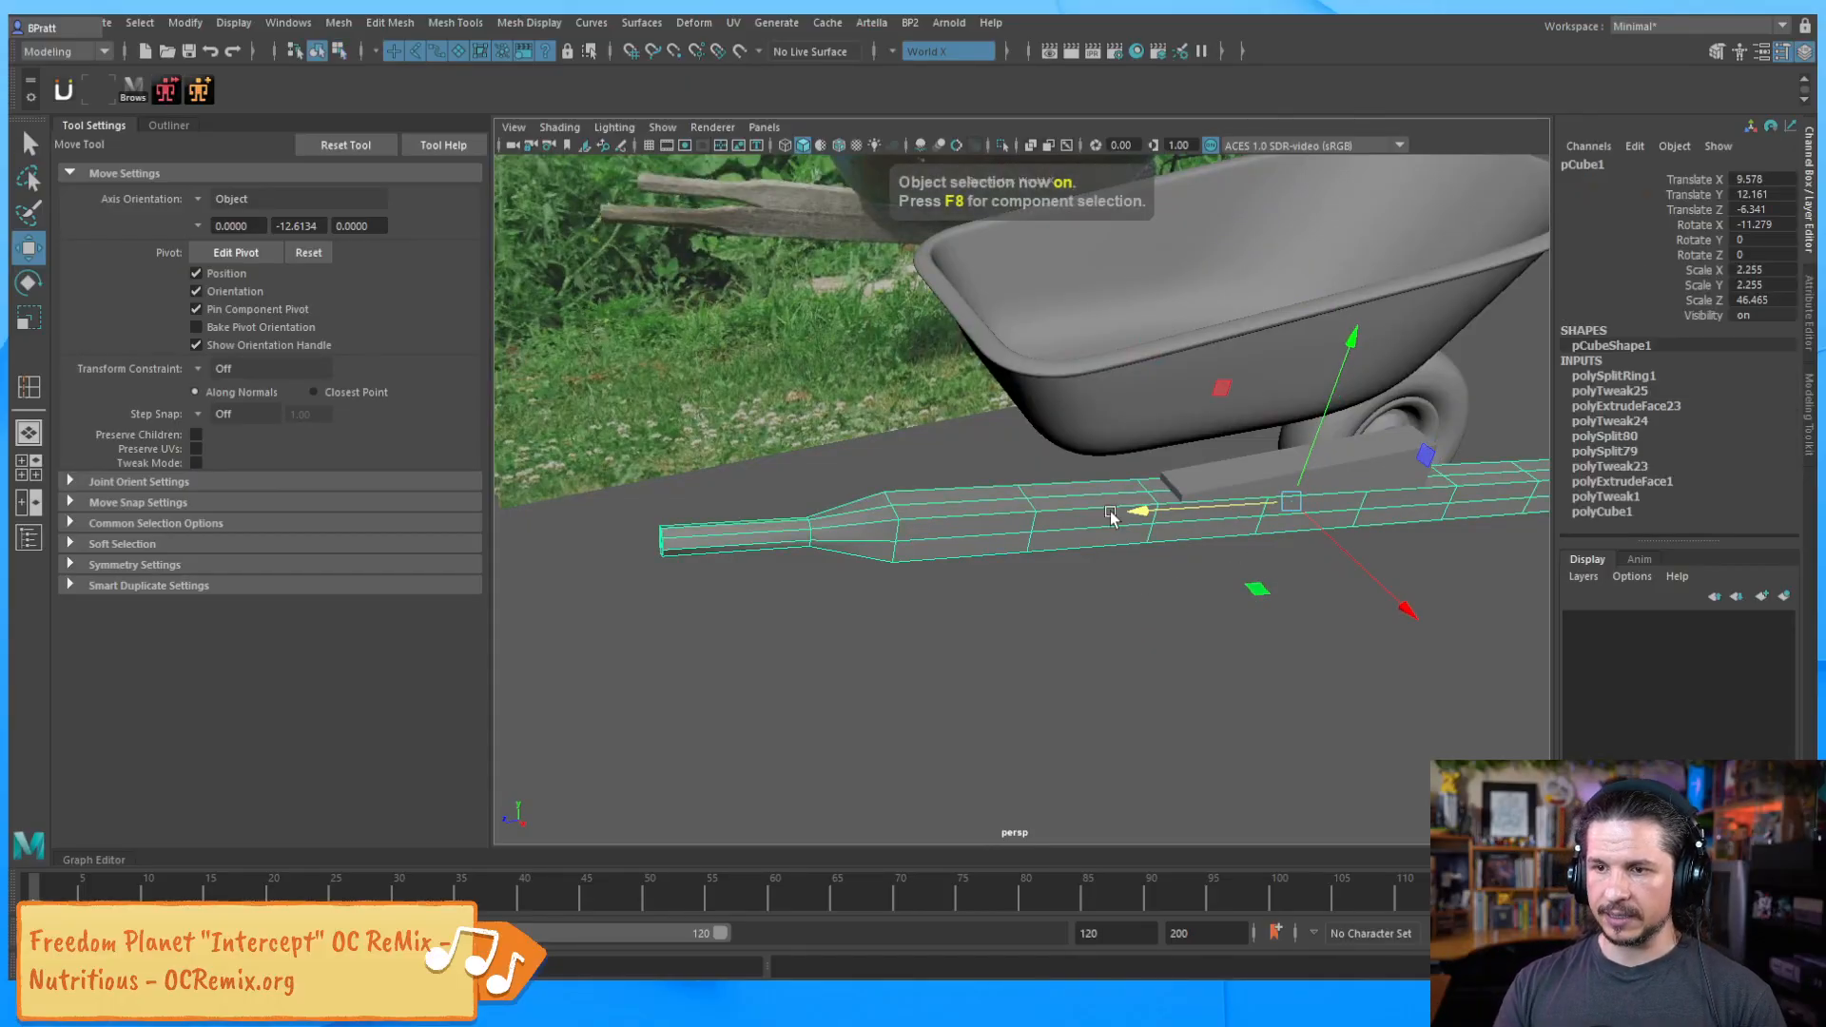
ctrl+right_click(770, 541)
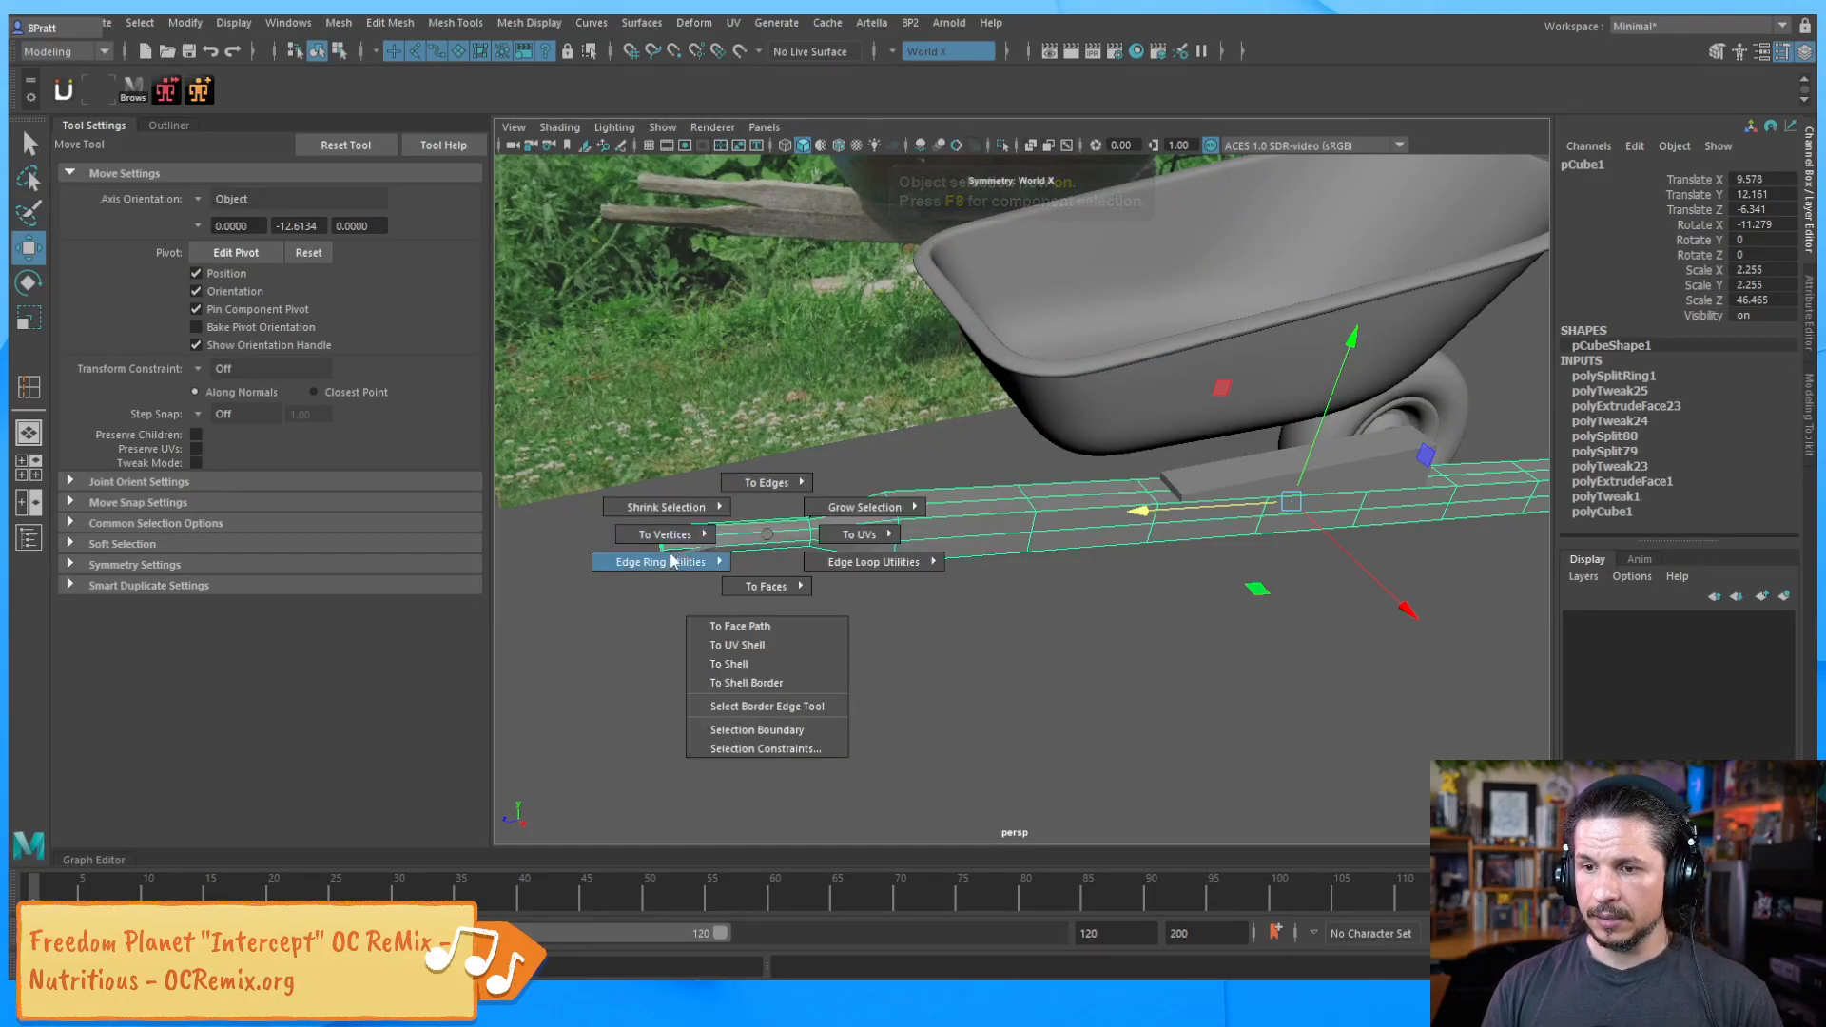
ctrl+right_click(770, 539)
shift+right_drag(769, 532, 678, 488)
alt+middle_drag(756, 504, 970, 560)
scroll(951, 575, up, 3)
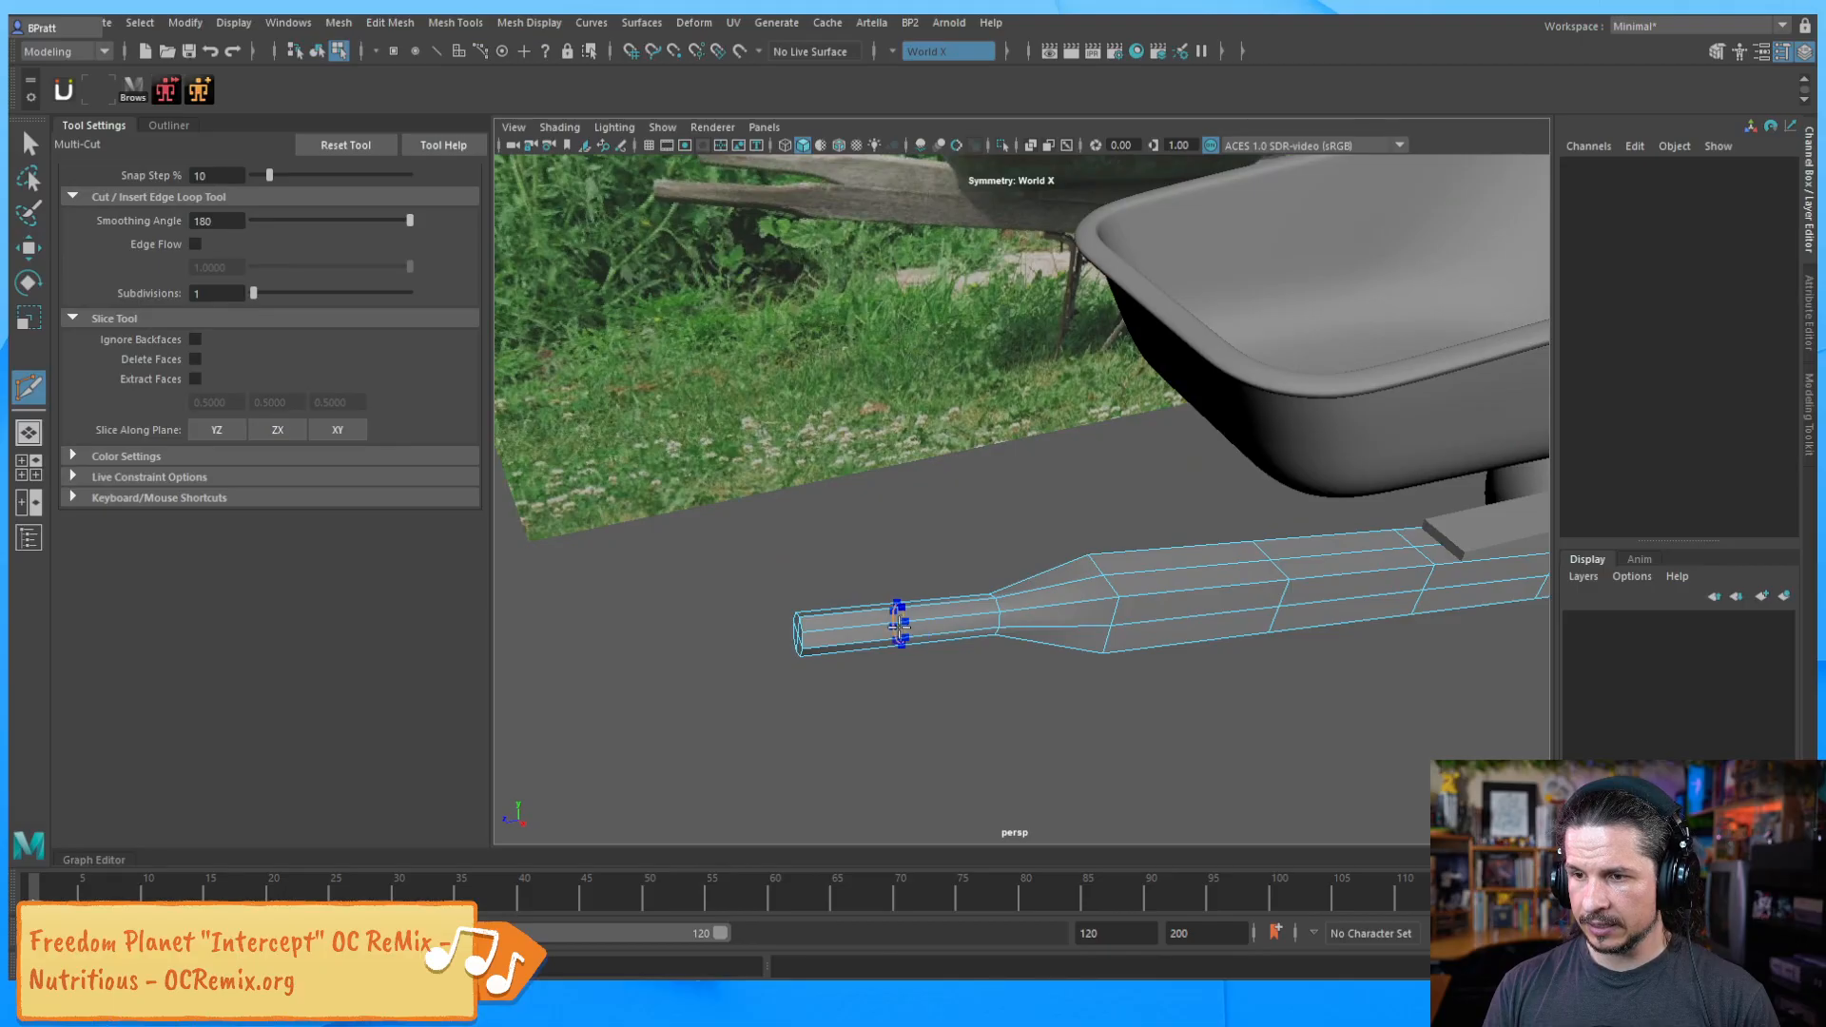
ctrl+click(908, 624)
alt+drag(1072, 701, 1074, 635)
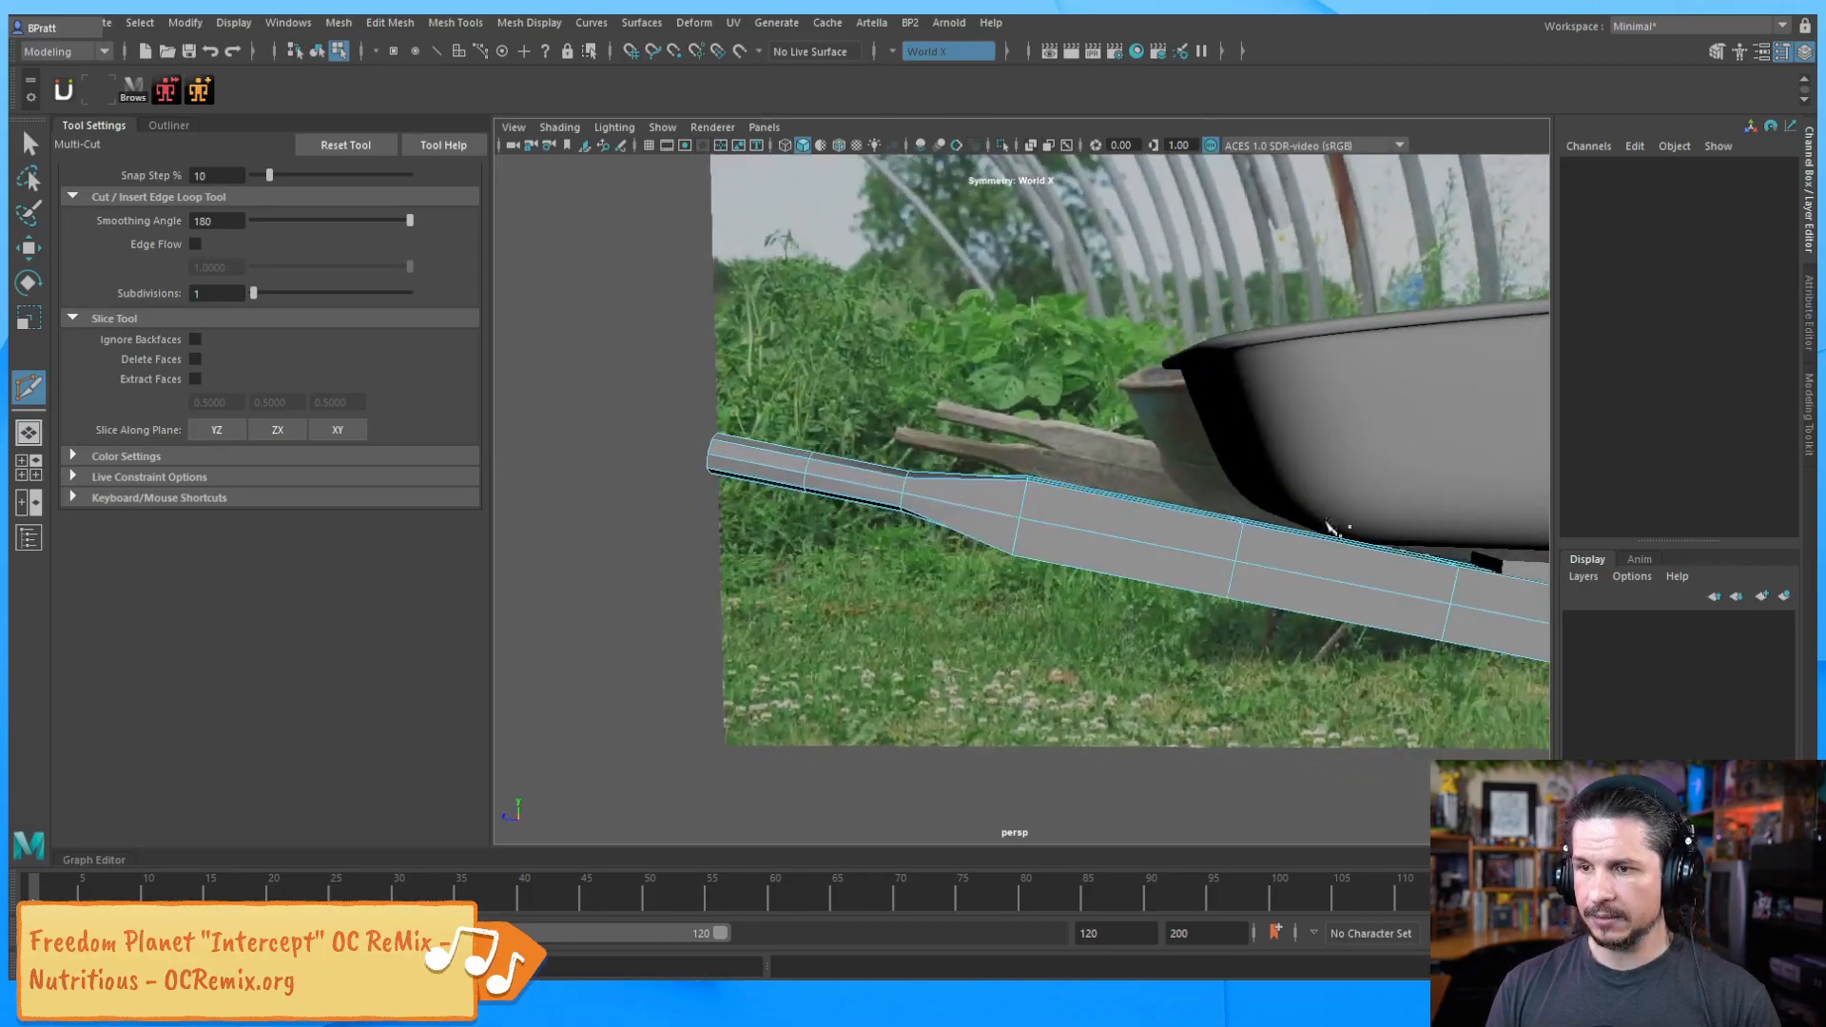
Look over the handle beam's edge loops from the grip towards the wheel end
alt+middle_drag(1464, 494, 1195, 436)
scroll(1189, 475, down, 4)
alt+middle_drag(1182, 538, 989, 504)
scroll(1141, 533, up, 3)
alt+middle_drag(1352, 549, 1132, 521)
alt+drag(1165, 623, 1037, 639)
alt+drag(900, 558, 1035, 603)
alt+middle_drag(989, 597, 1138, 615)
Select the beam's long corner edges and bevel them with a fraction of 0.2 and one segment
key(w)
key(F8)
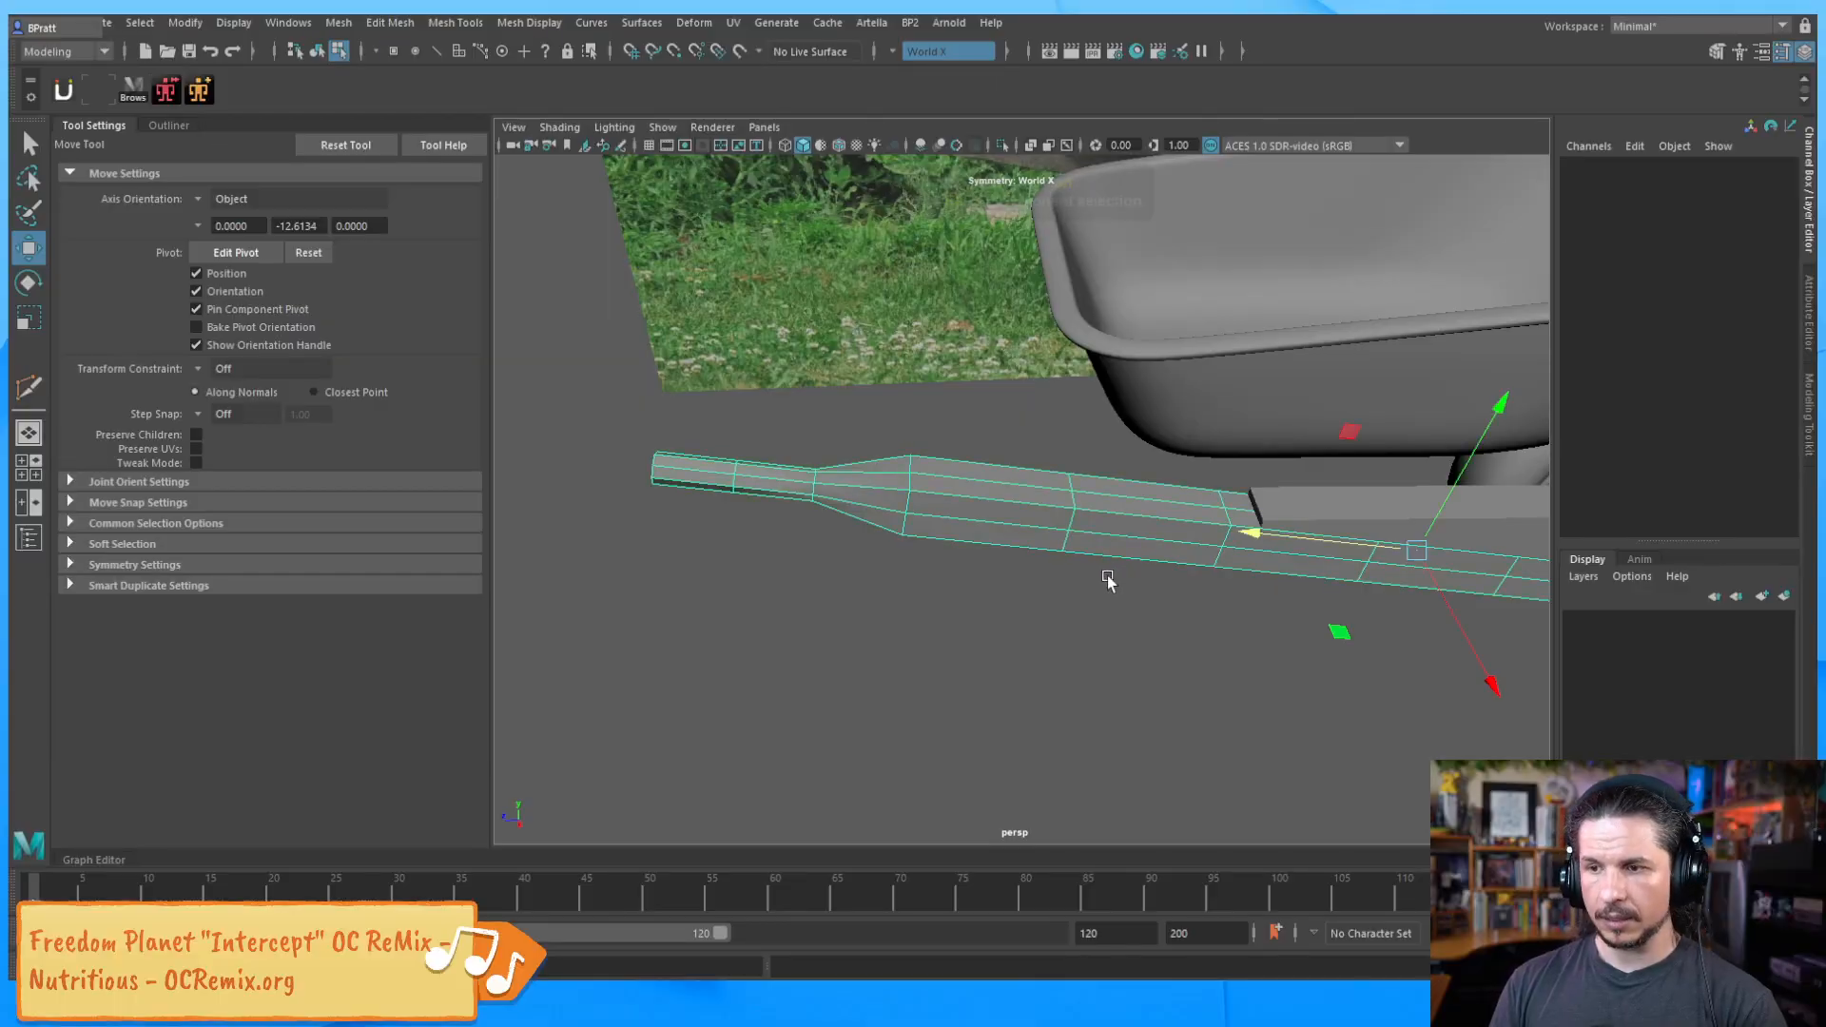
right_drag(1013, 518, 1027, 437)
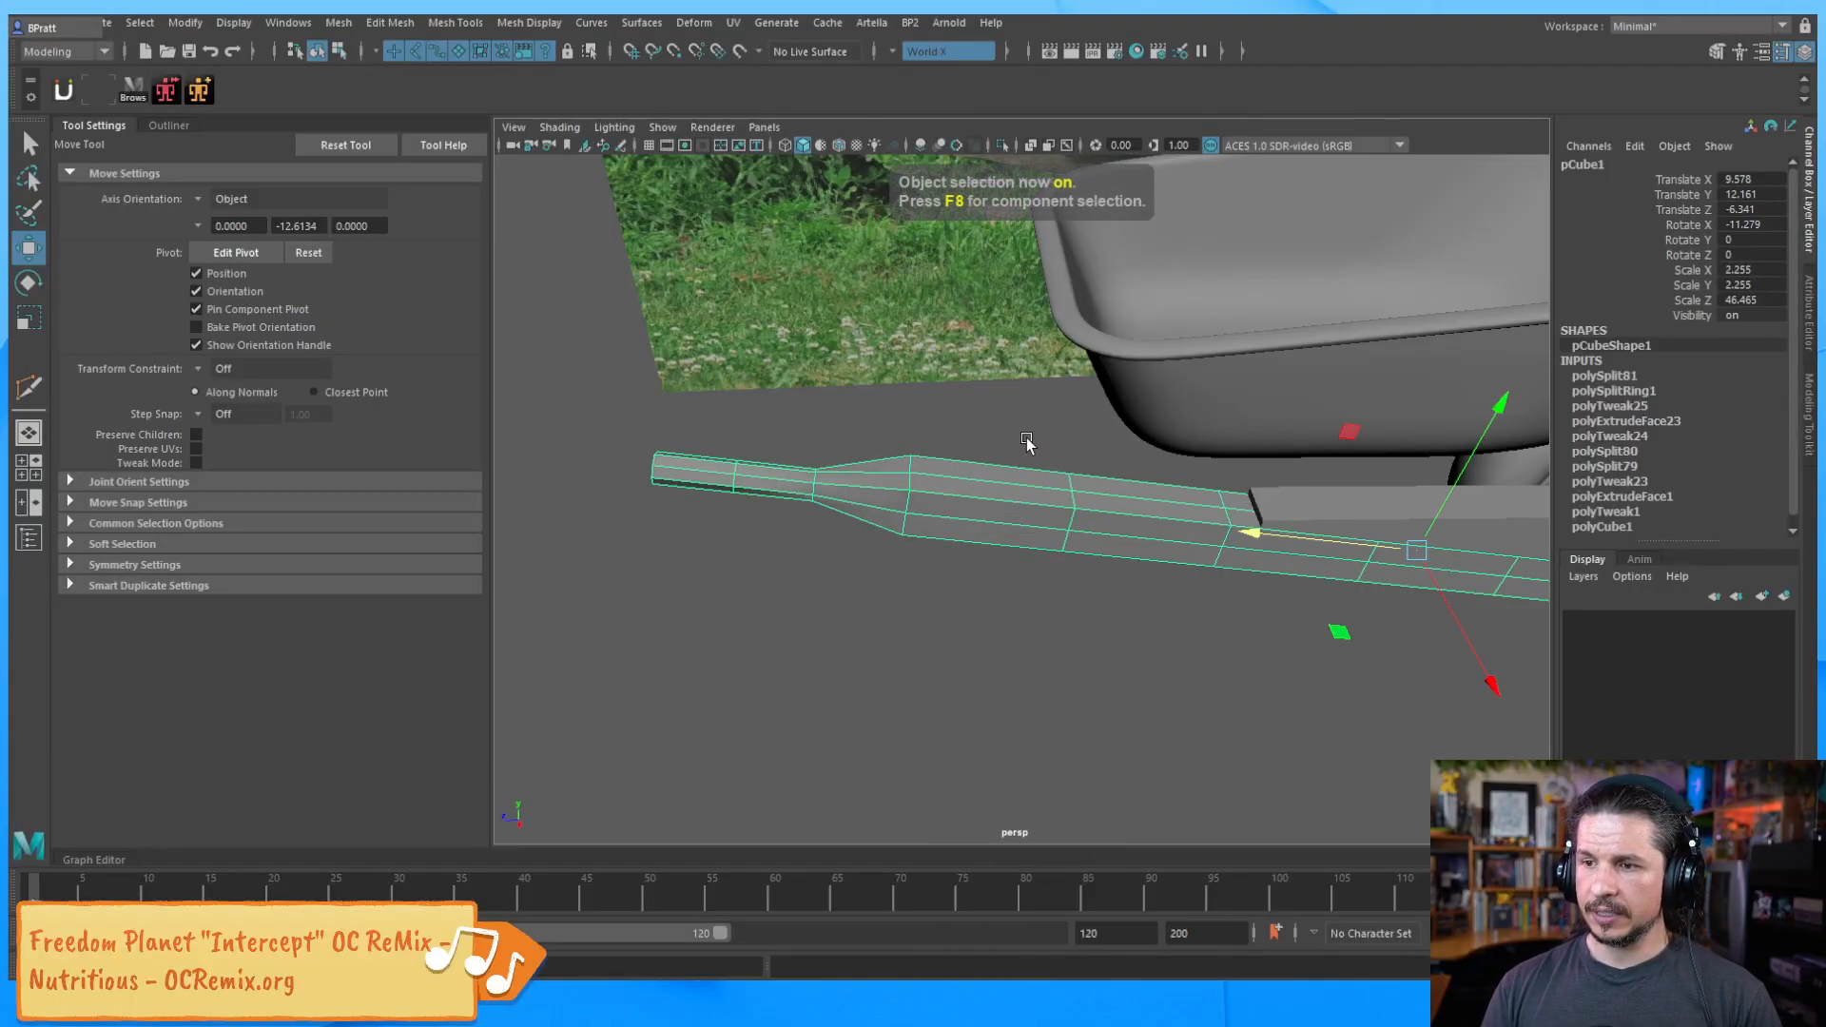
double_click(982, 499)
alt+drag(951, 537, 1077, 488)
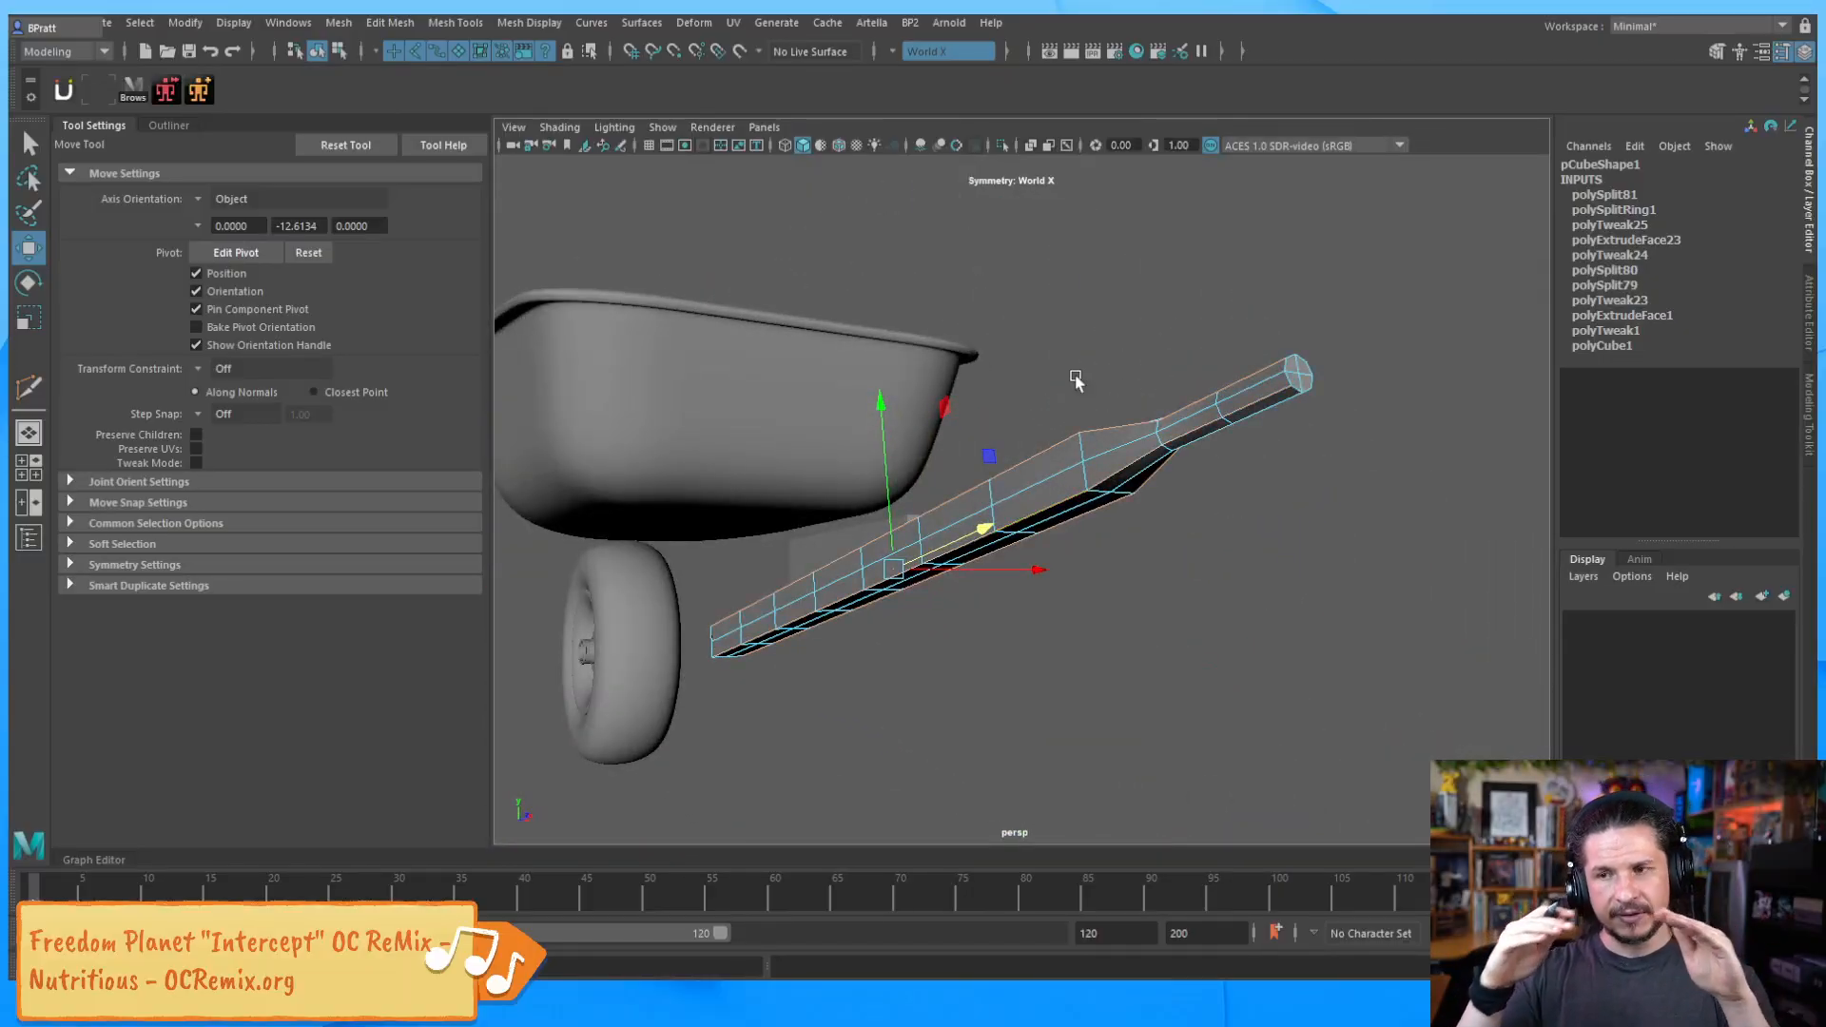
alt+drag(1090, 597, 860, 623)
alt+right_drag(861, 623, 1094, 580)
alt+middle_drag(1093, 580, 1027, 623)
alt+drag(1027, 624, 1037, 550)
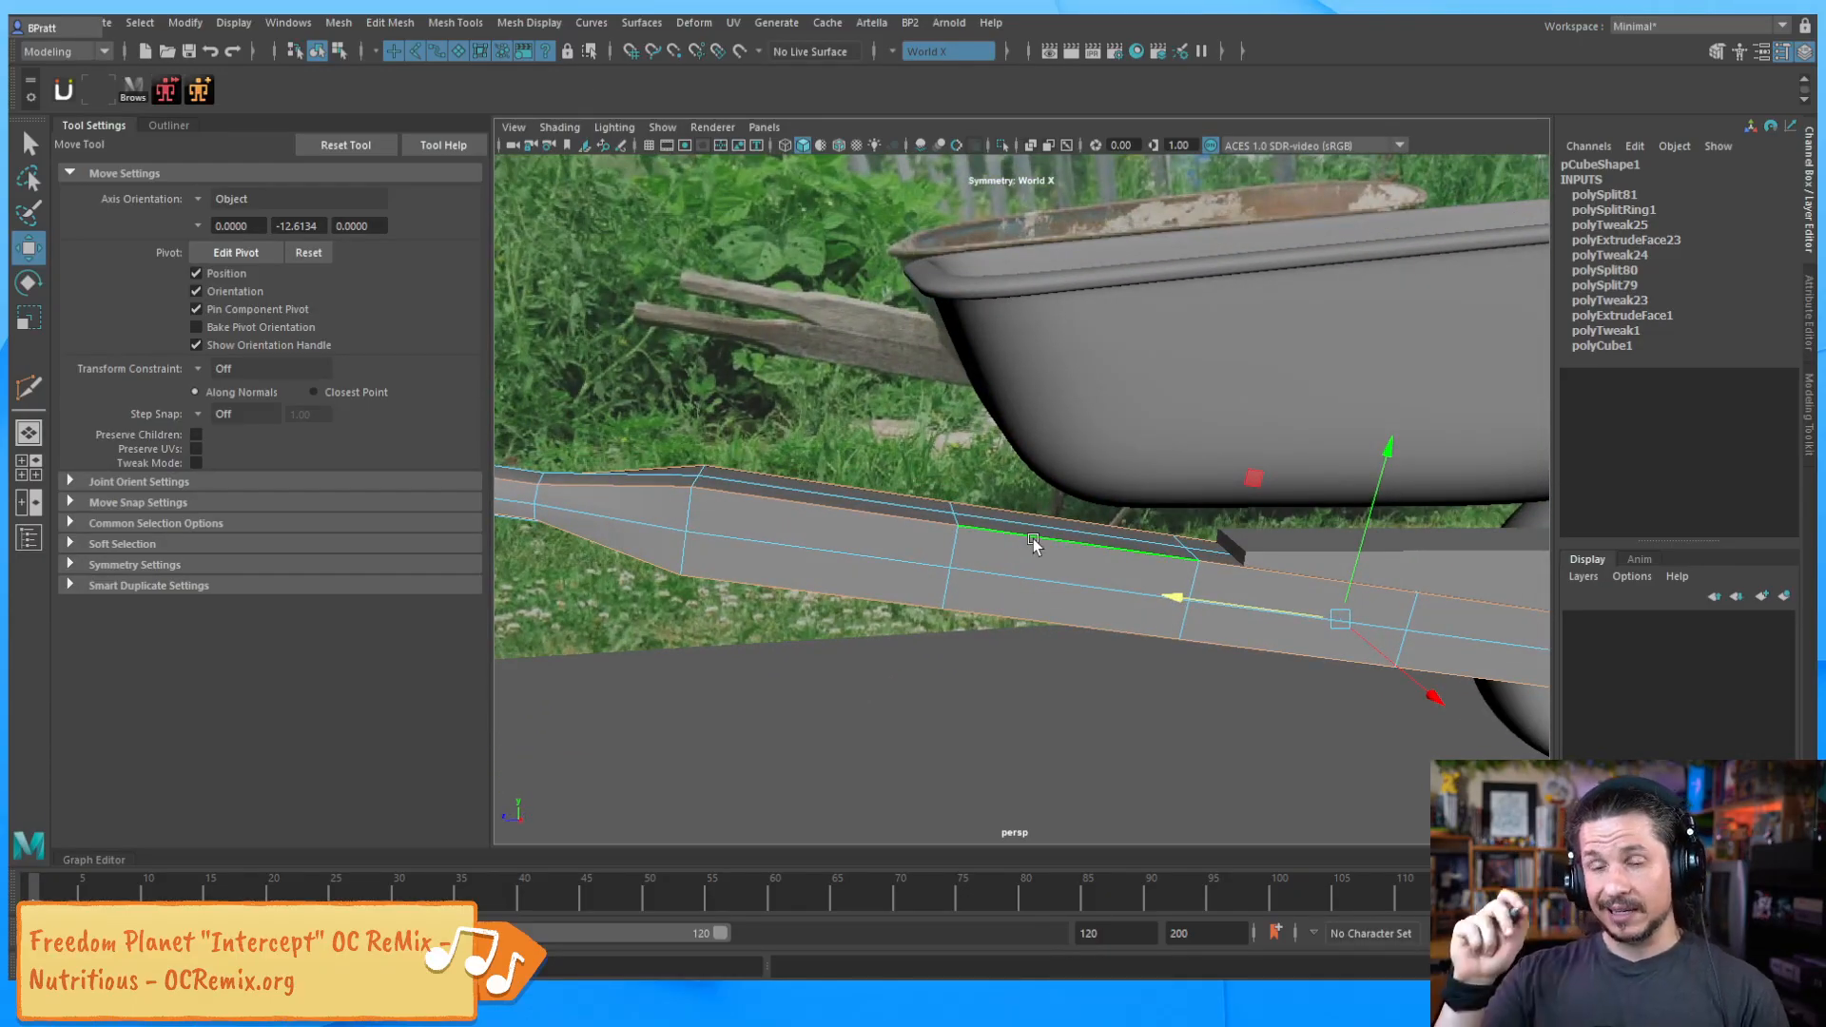
shift+right_drag(1002, 537, 1081, 540)
drag(1036, 563, 1007, 569)
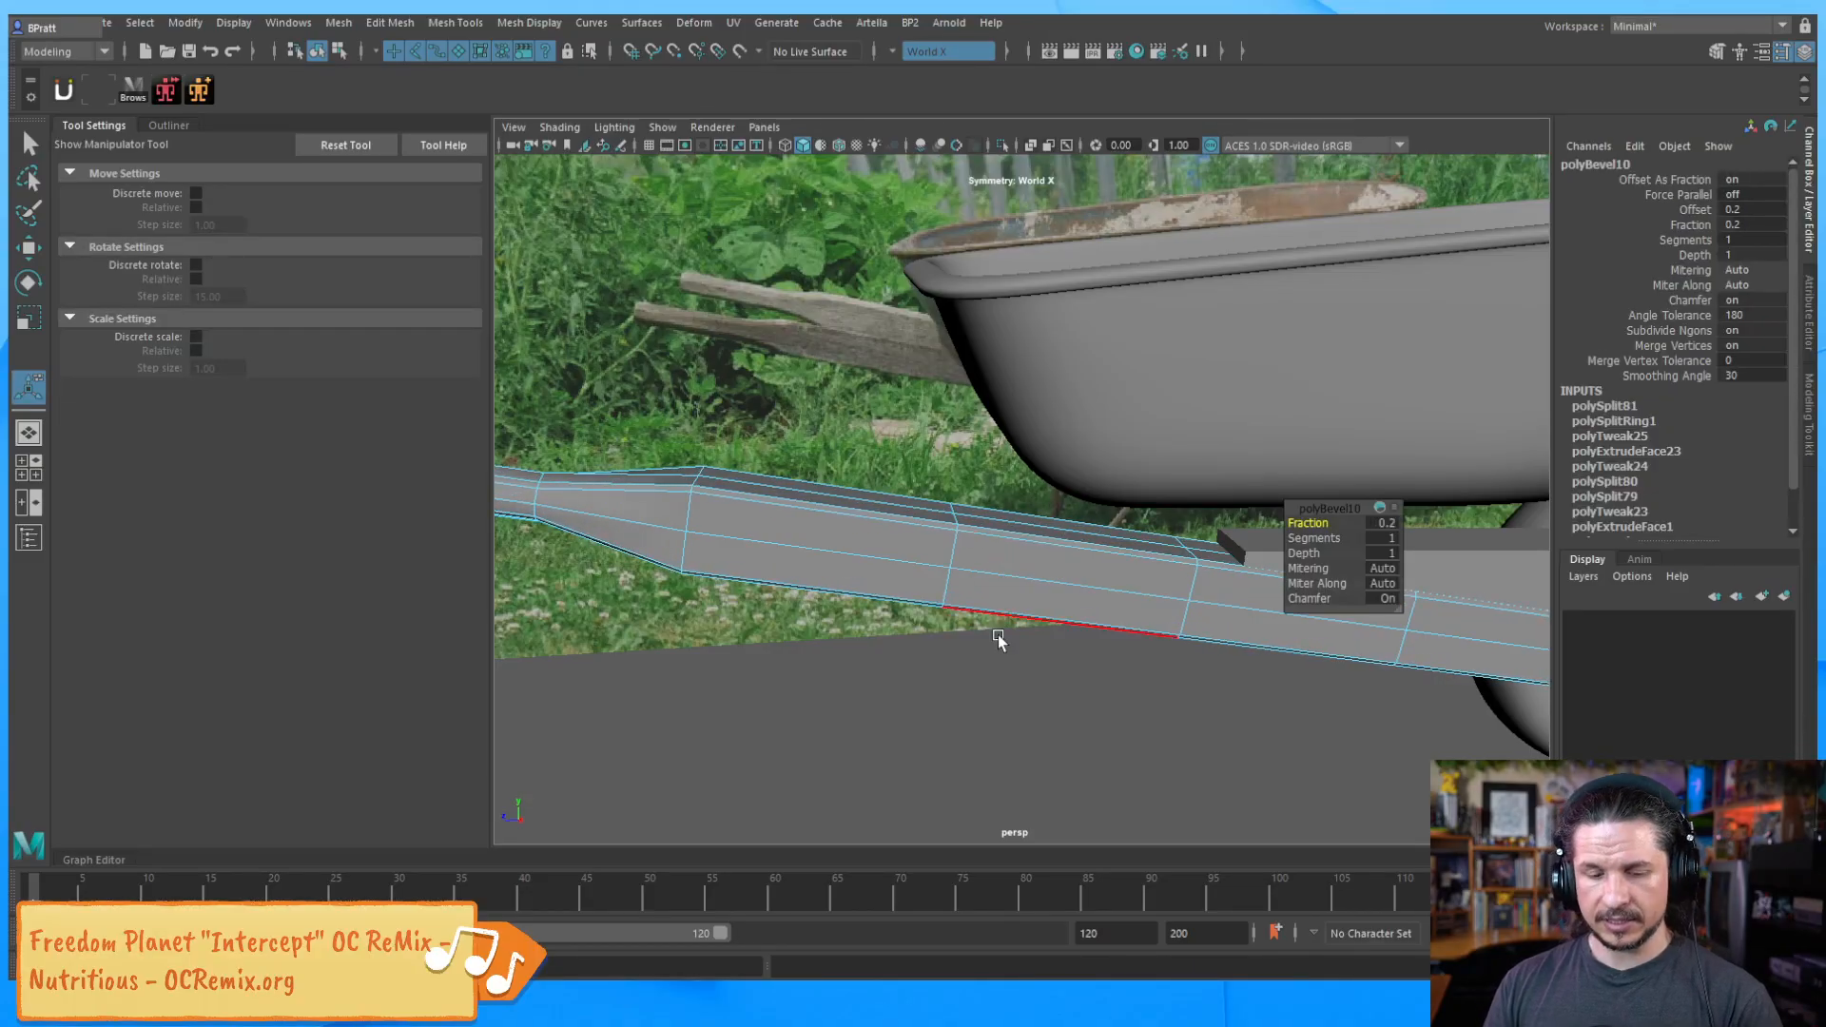
Preview the bevelled beam with smoothing in object mode and examine its wheel end
key(q)
key(F8)
click(1037, 742)
click(1236, 620)
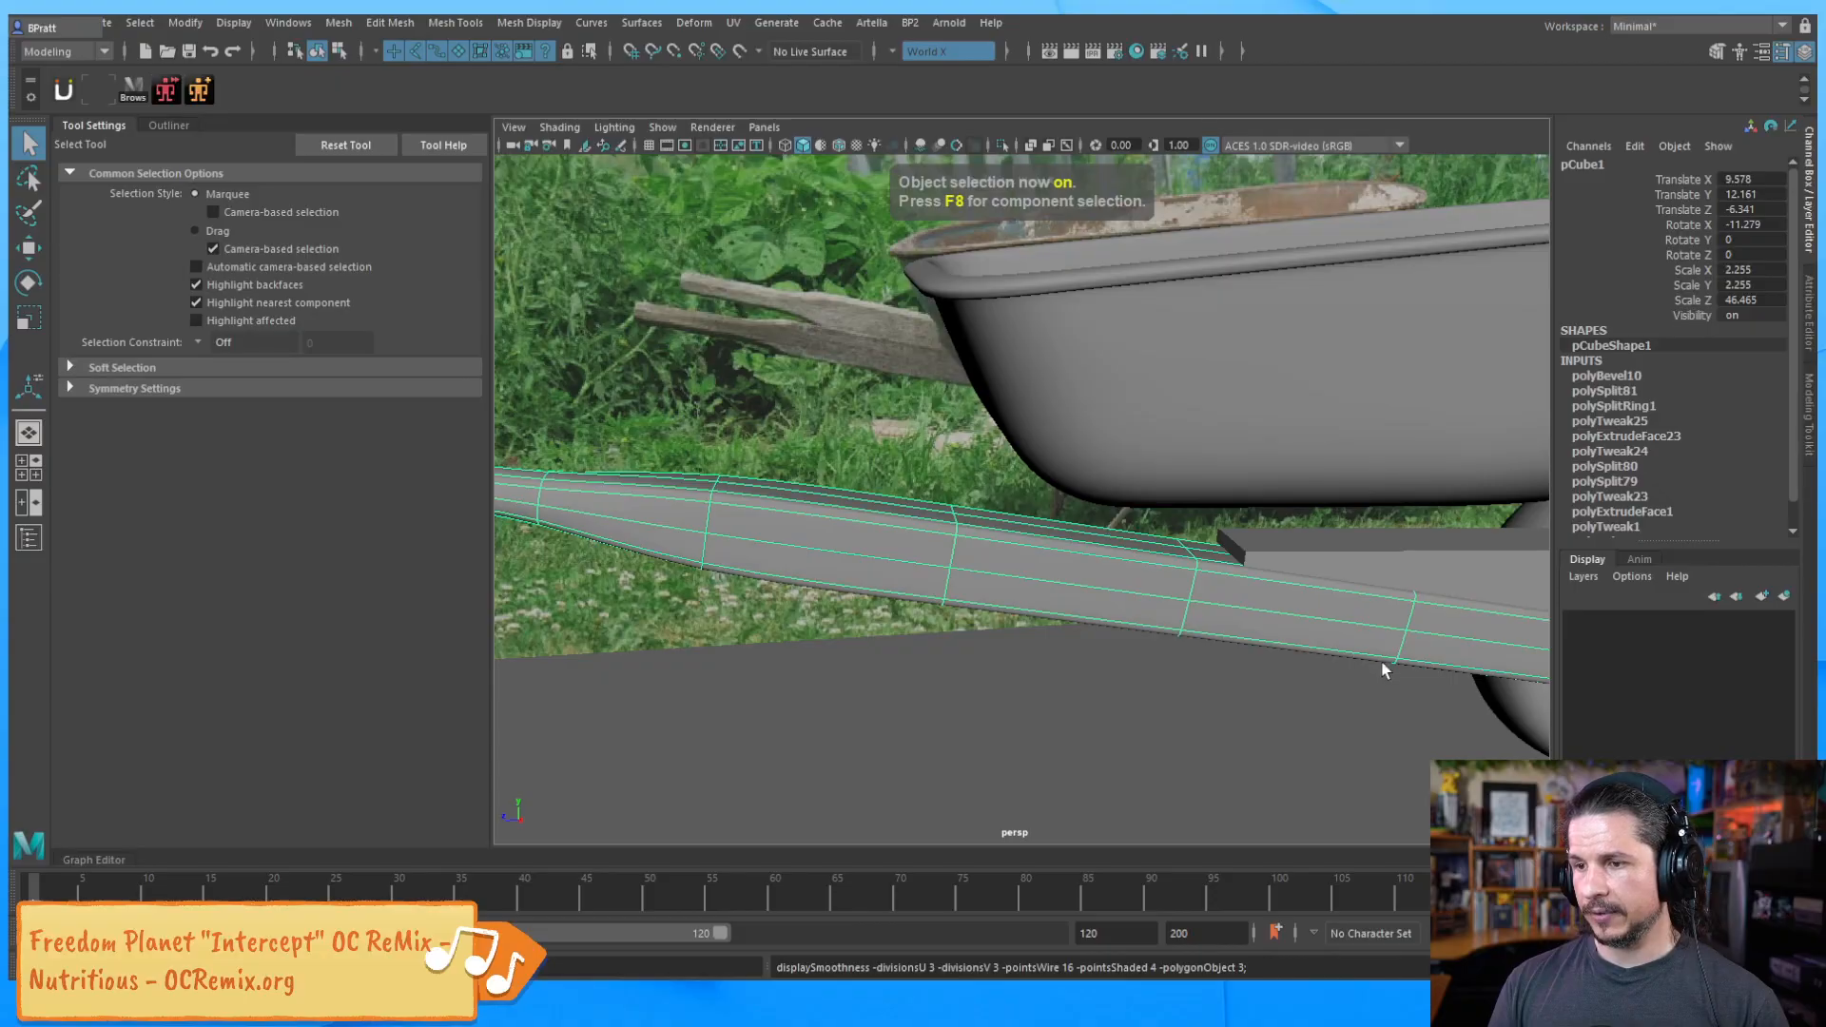
alt+drag(1385, 665, 979, 746)
click(1424, 675)
alt+drag(1424, 675, 1027, 619)
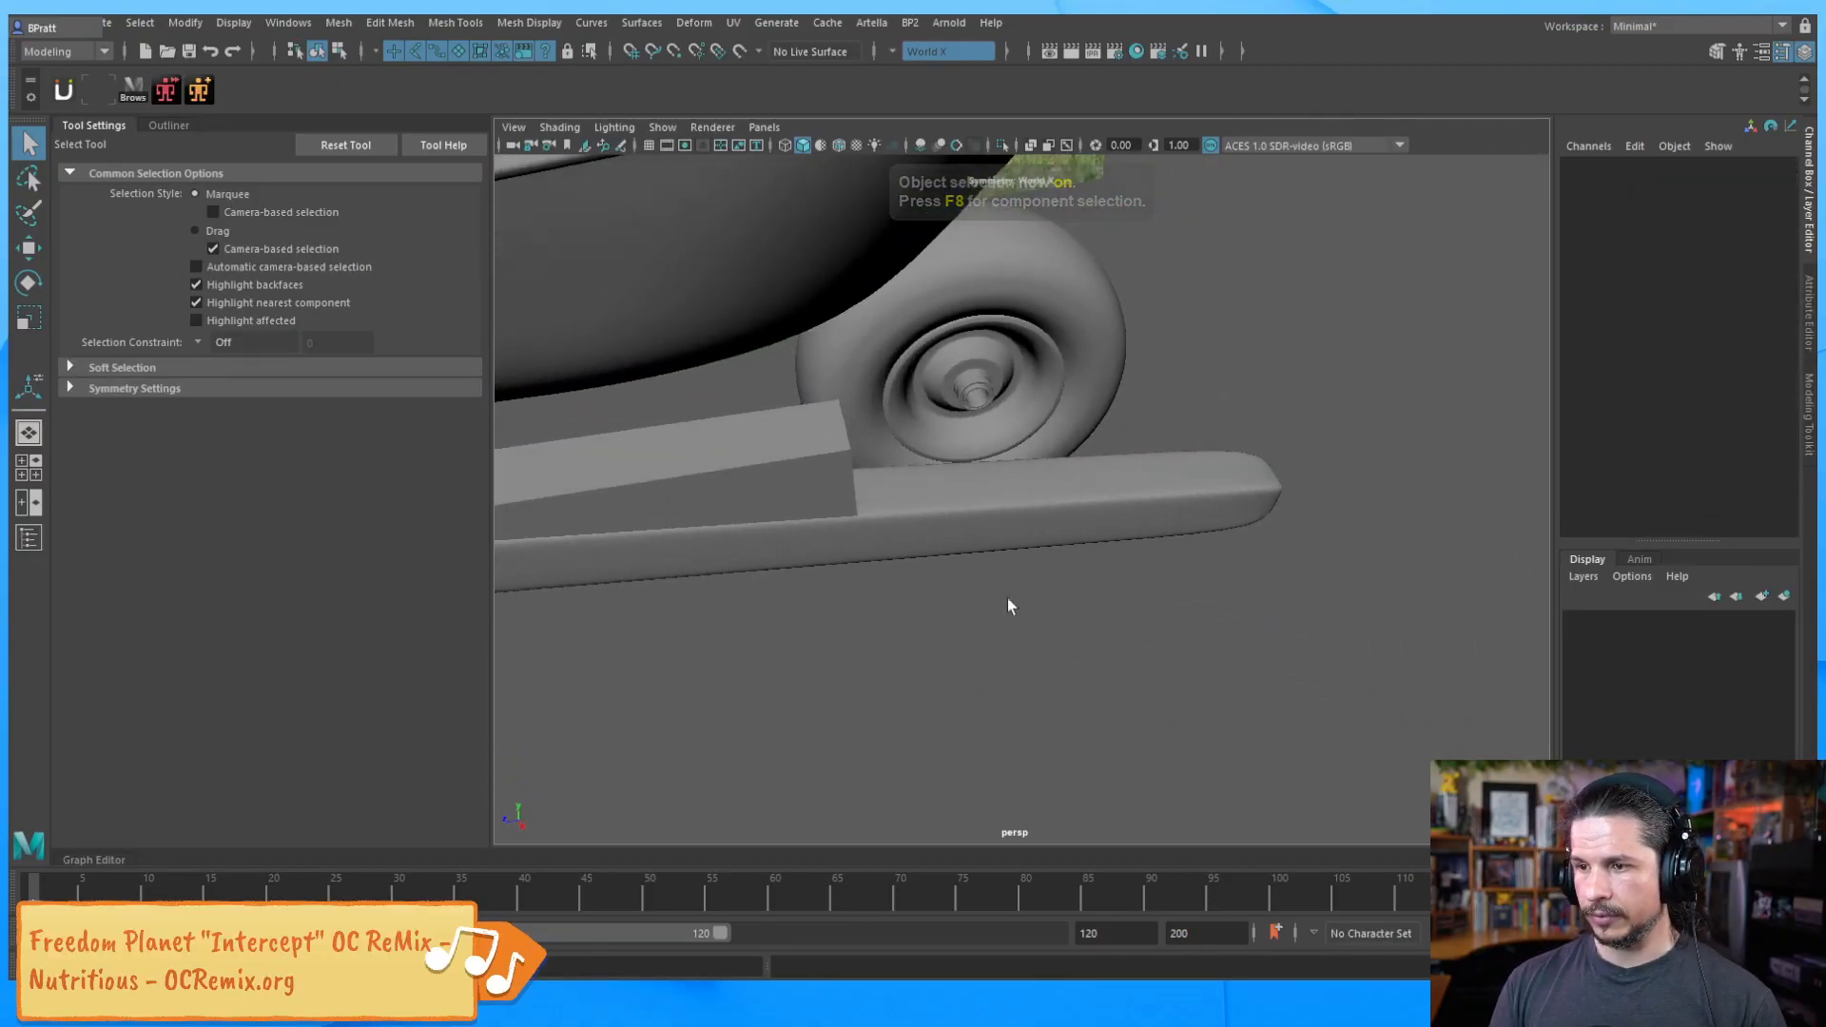
alt+drag(1047, 542, 1126, 545)
Set the Fraction of the handle beam's bevel to 0.06
click(1125, 545)
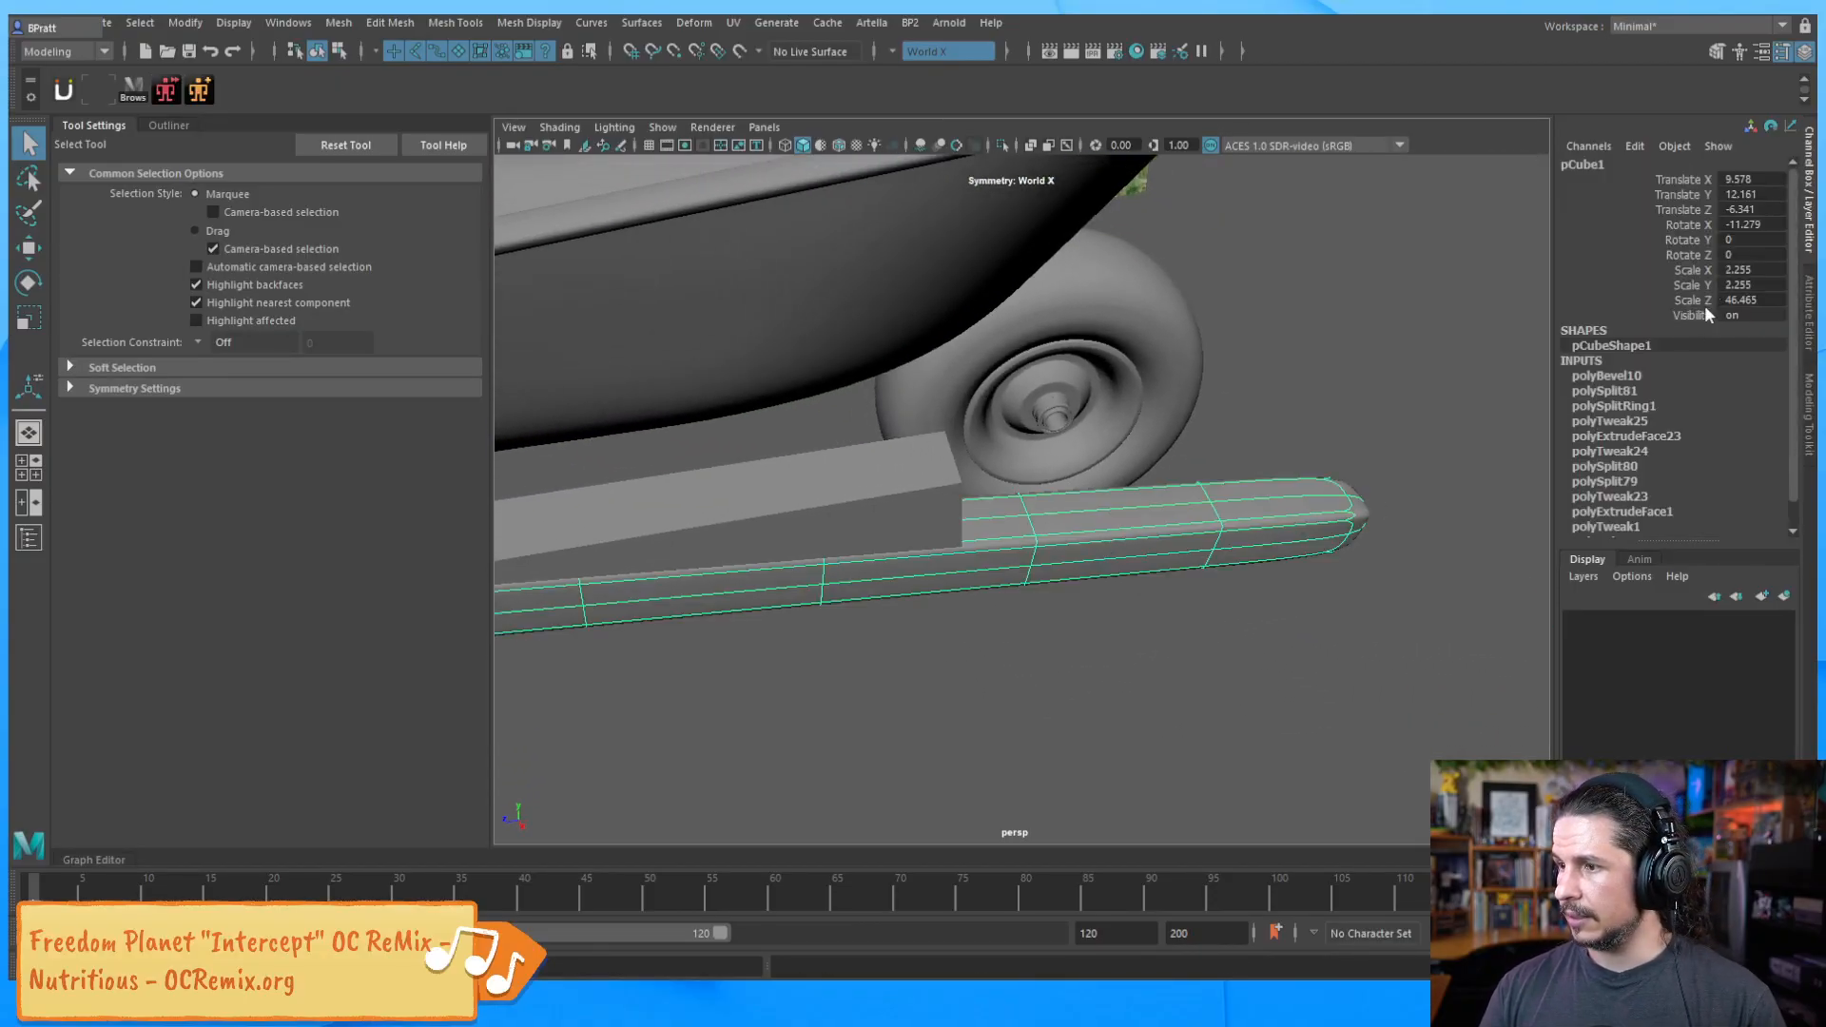
click(1629, 377)
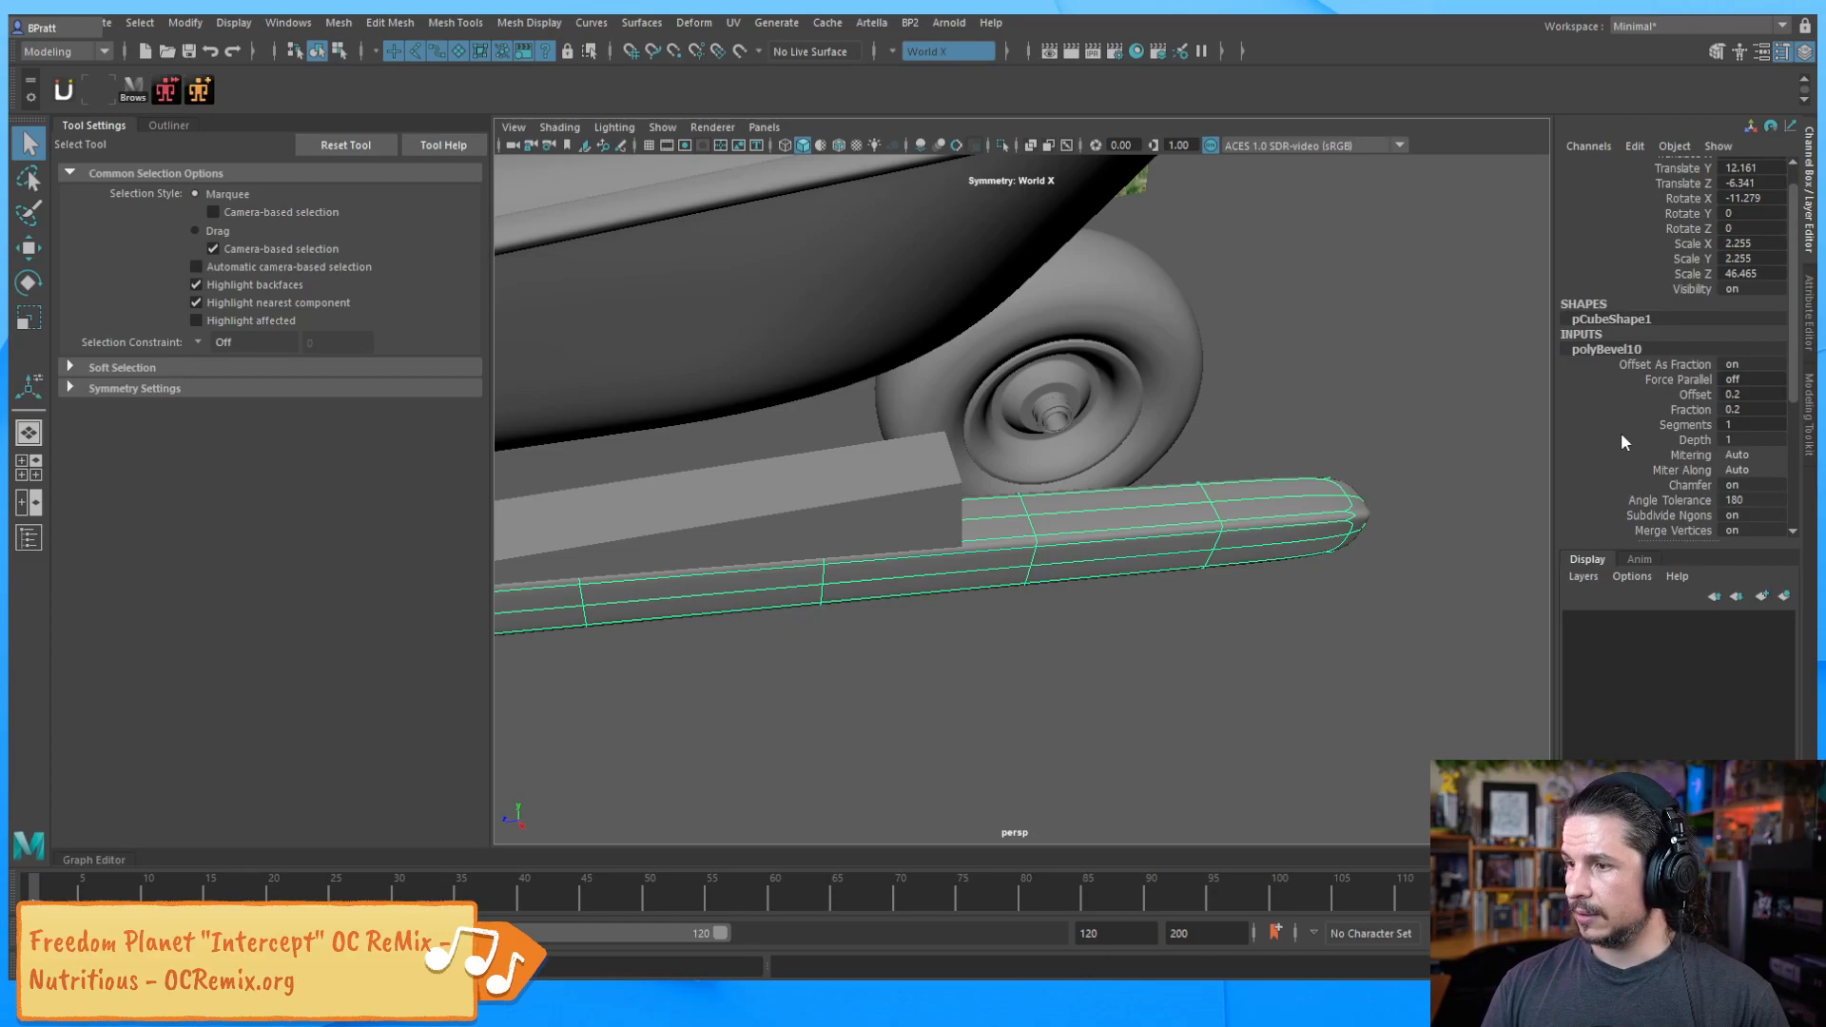
click(1692, 394)
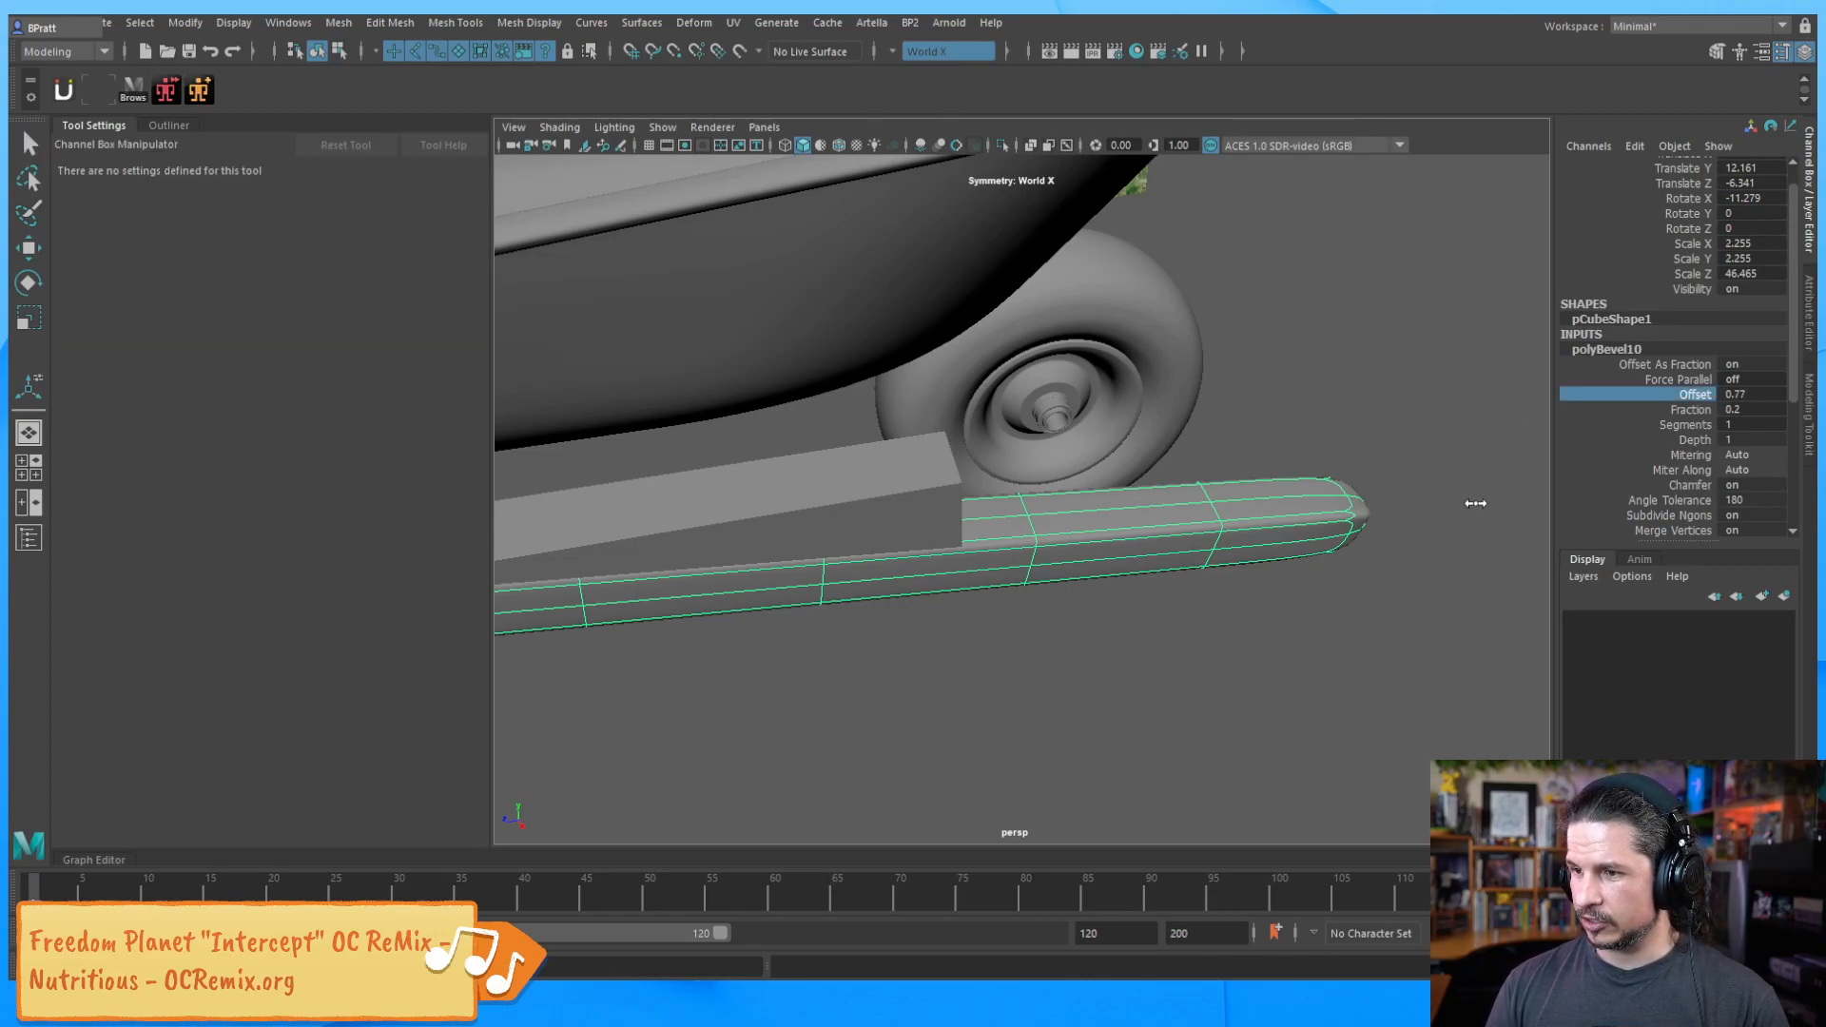
click(1676, 412)
middle_drag(1434, 472, 1423, 475)
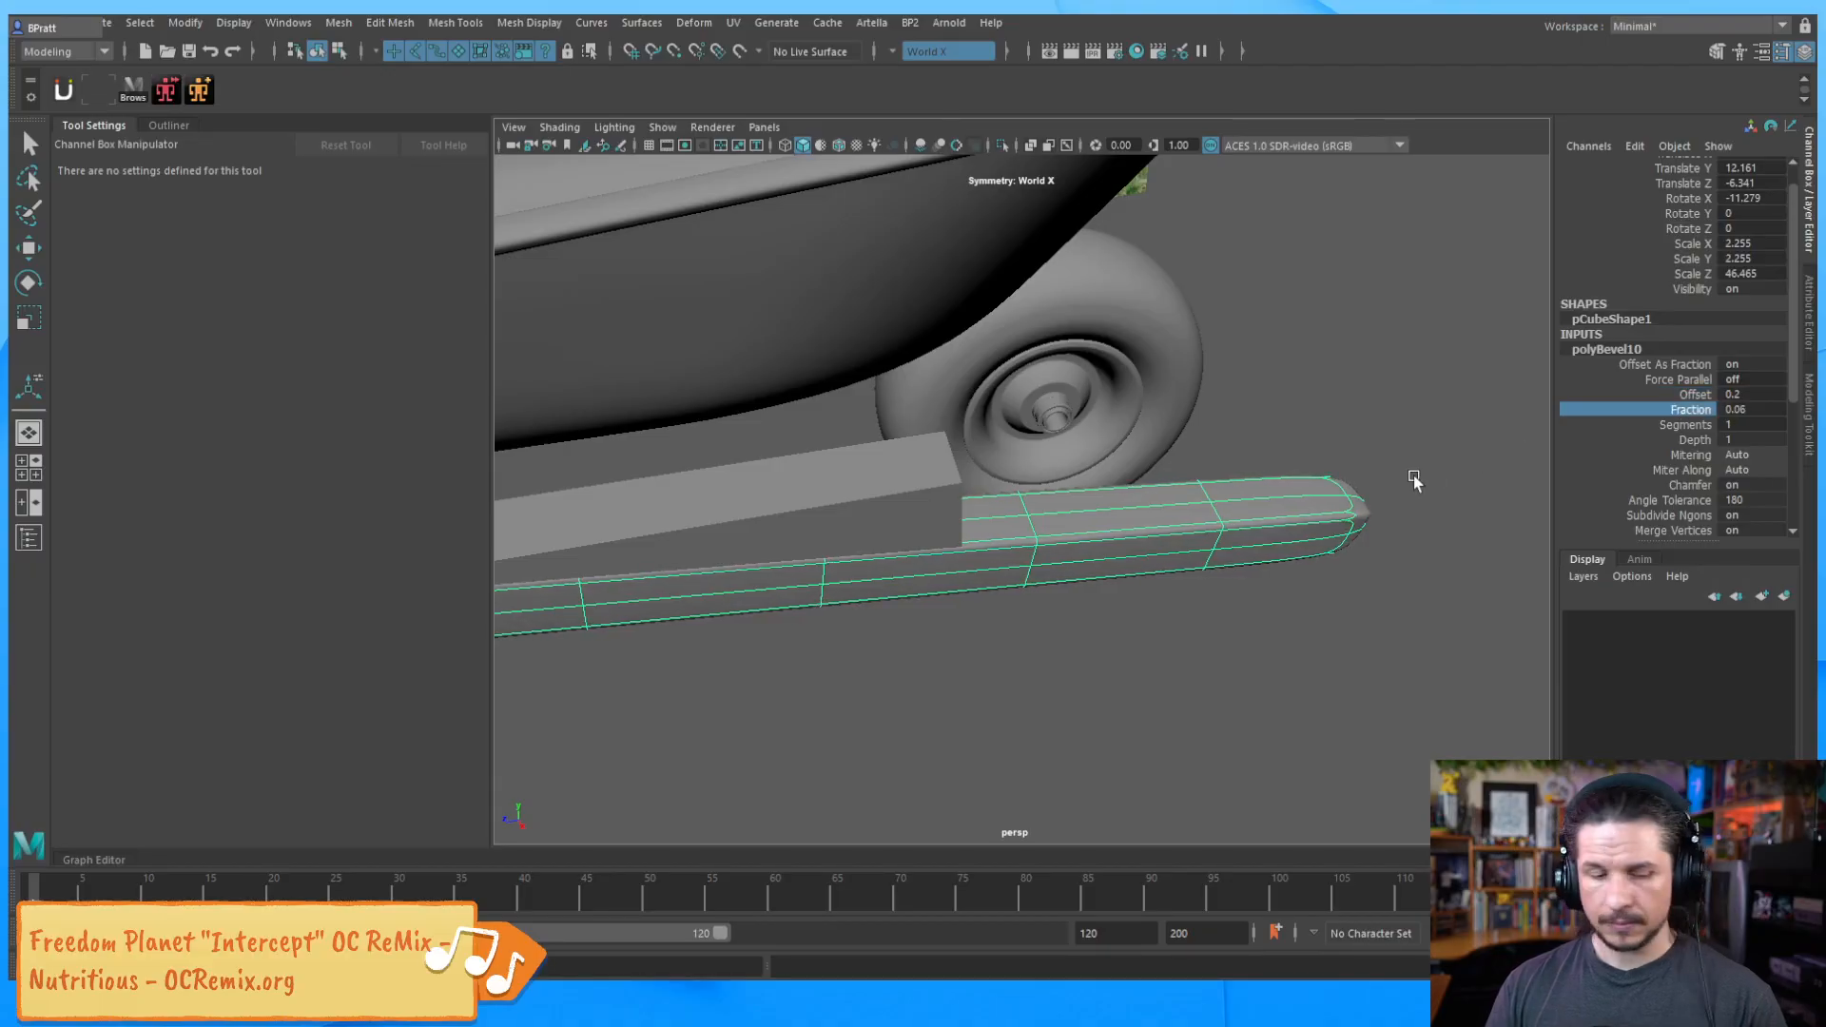
key(F8)
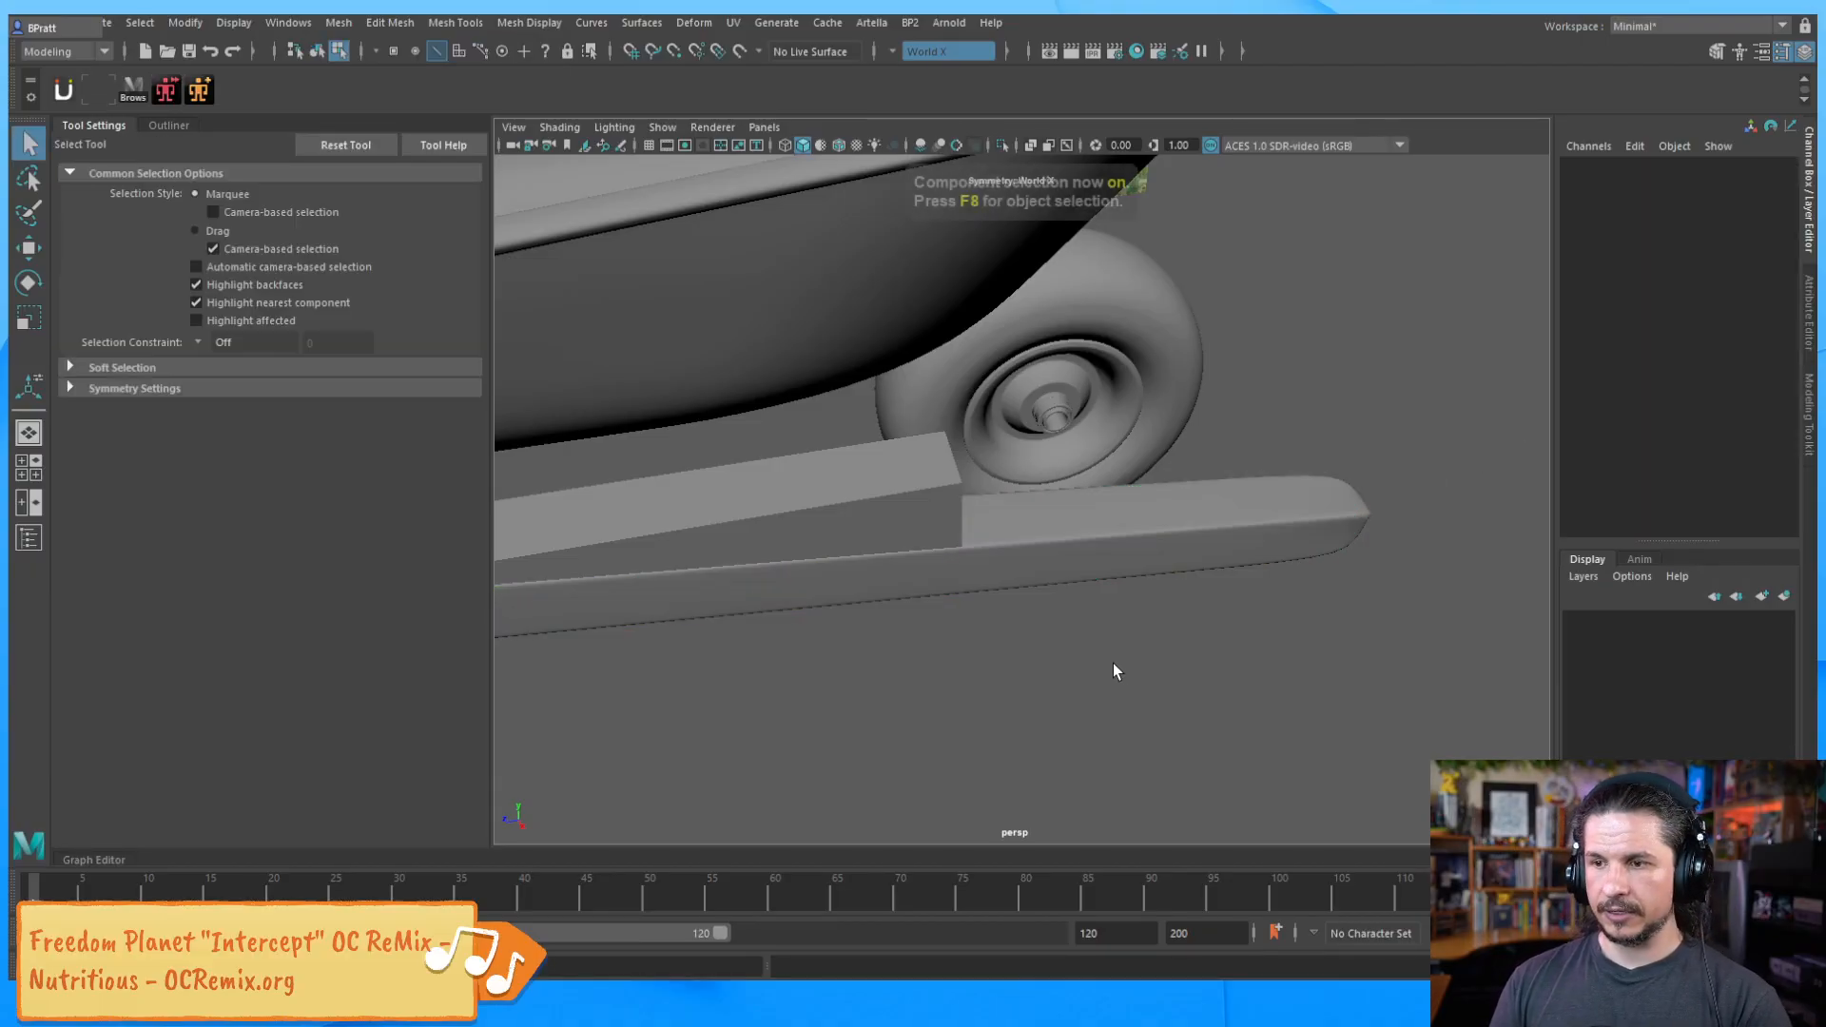
Compare the handle beam's unsmoothed and smoothed shape around the grip and the flare behind it
alt+drag(1230, 569, 1025, 557)
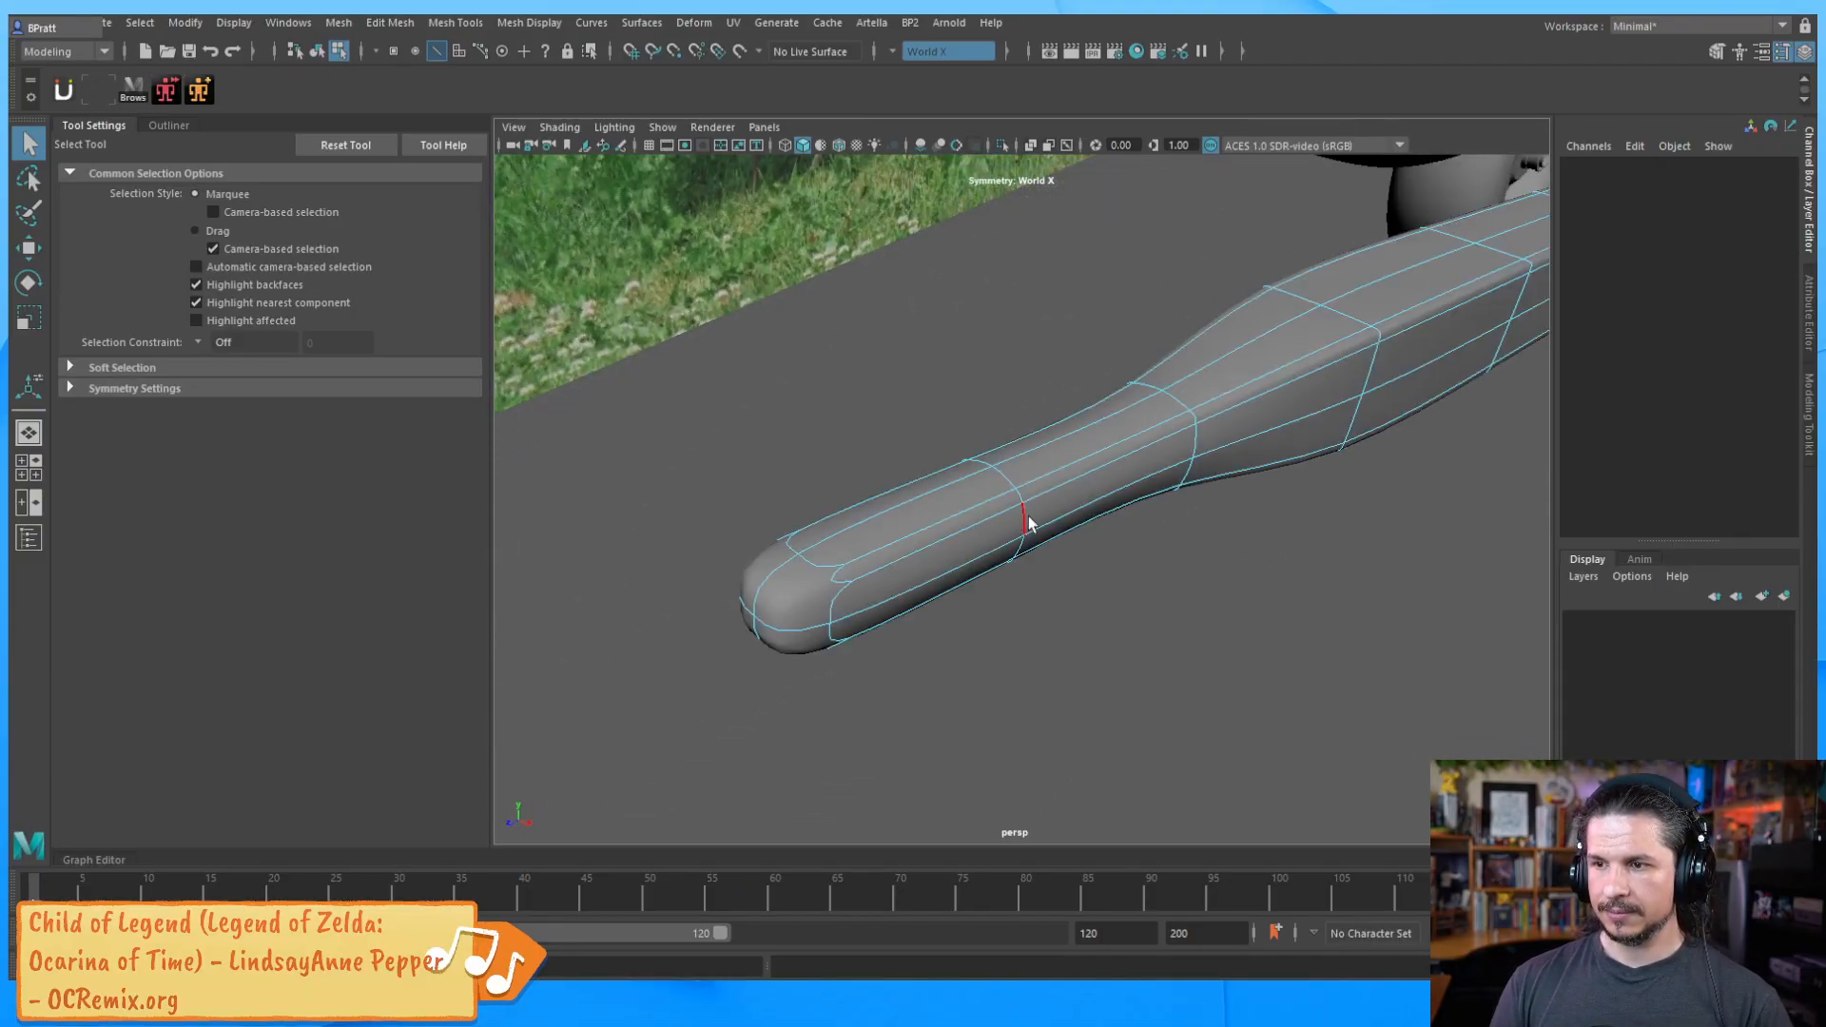
key(1)
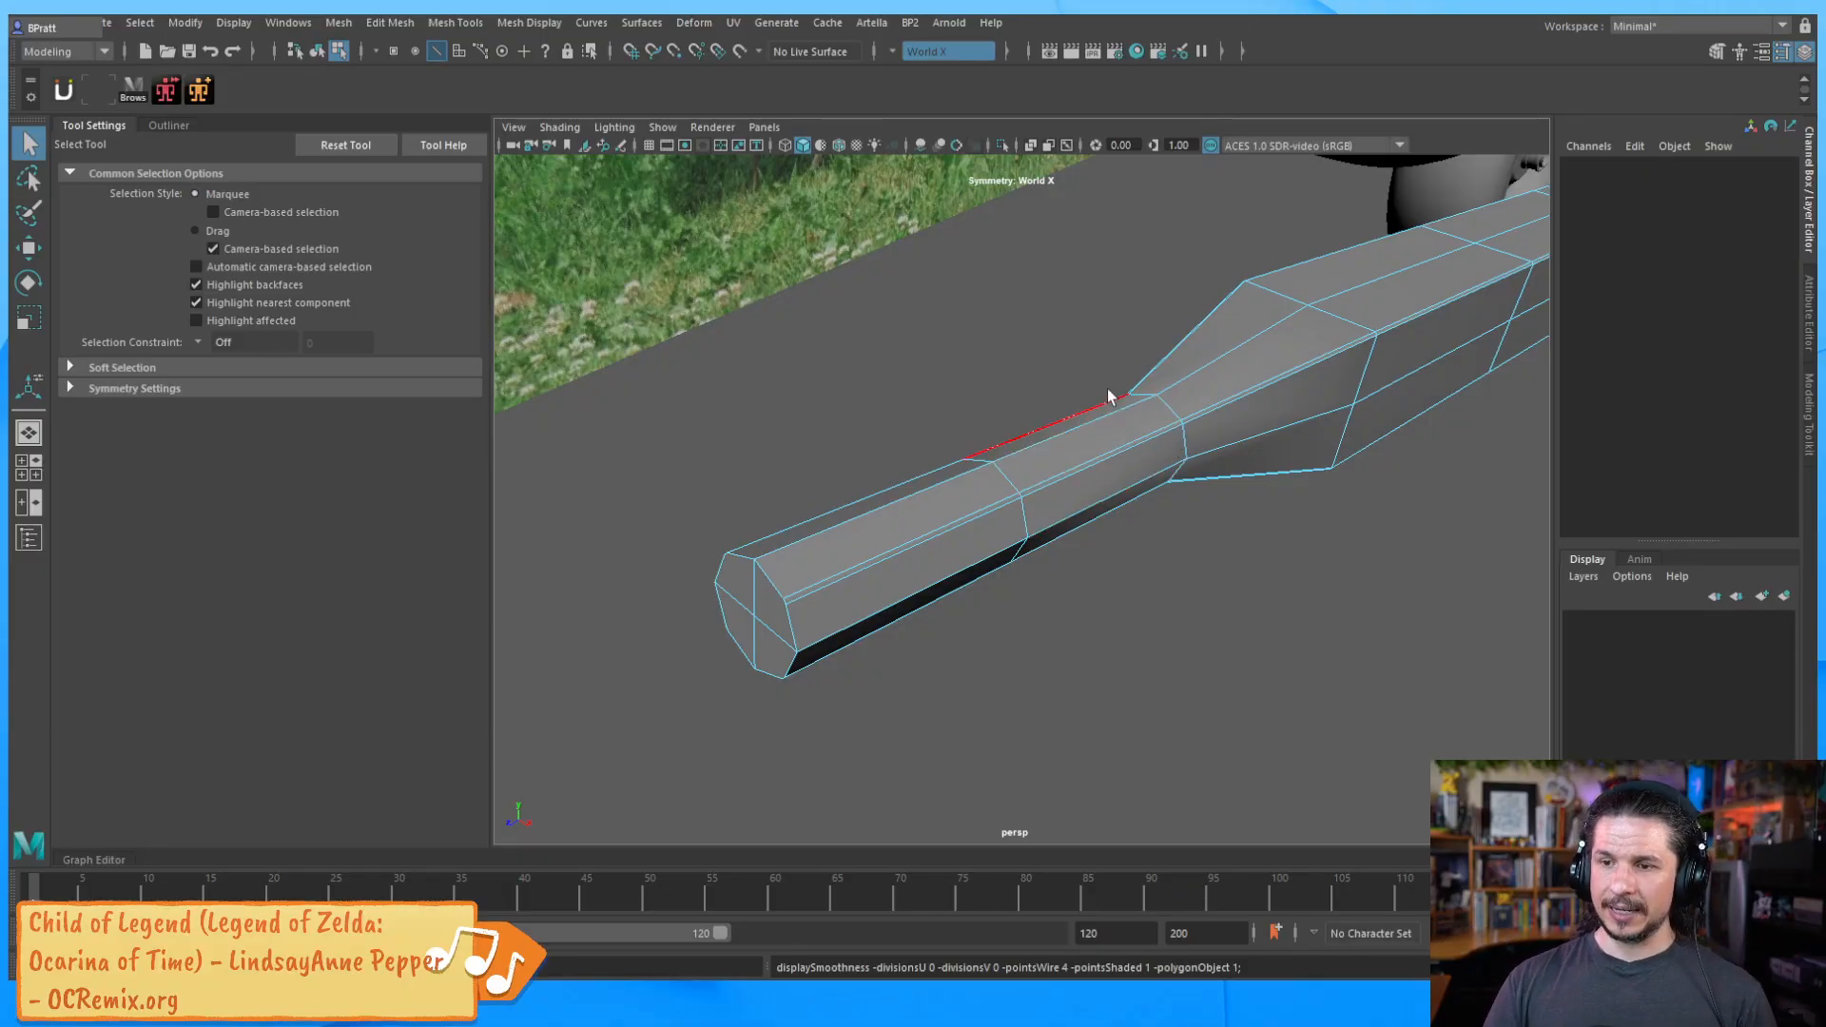
key(3)
alt+drag(1104, 684, 1146, 647)
key(F8)
key(F8)
key(F8)
click(876, 620)
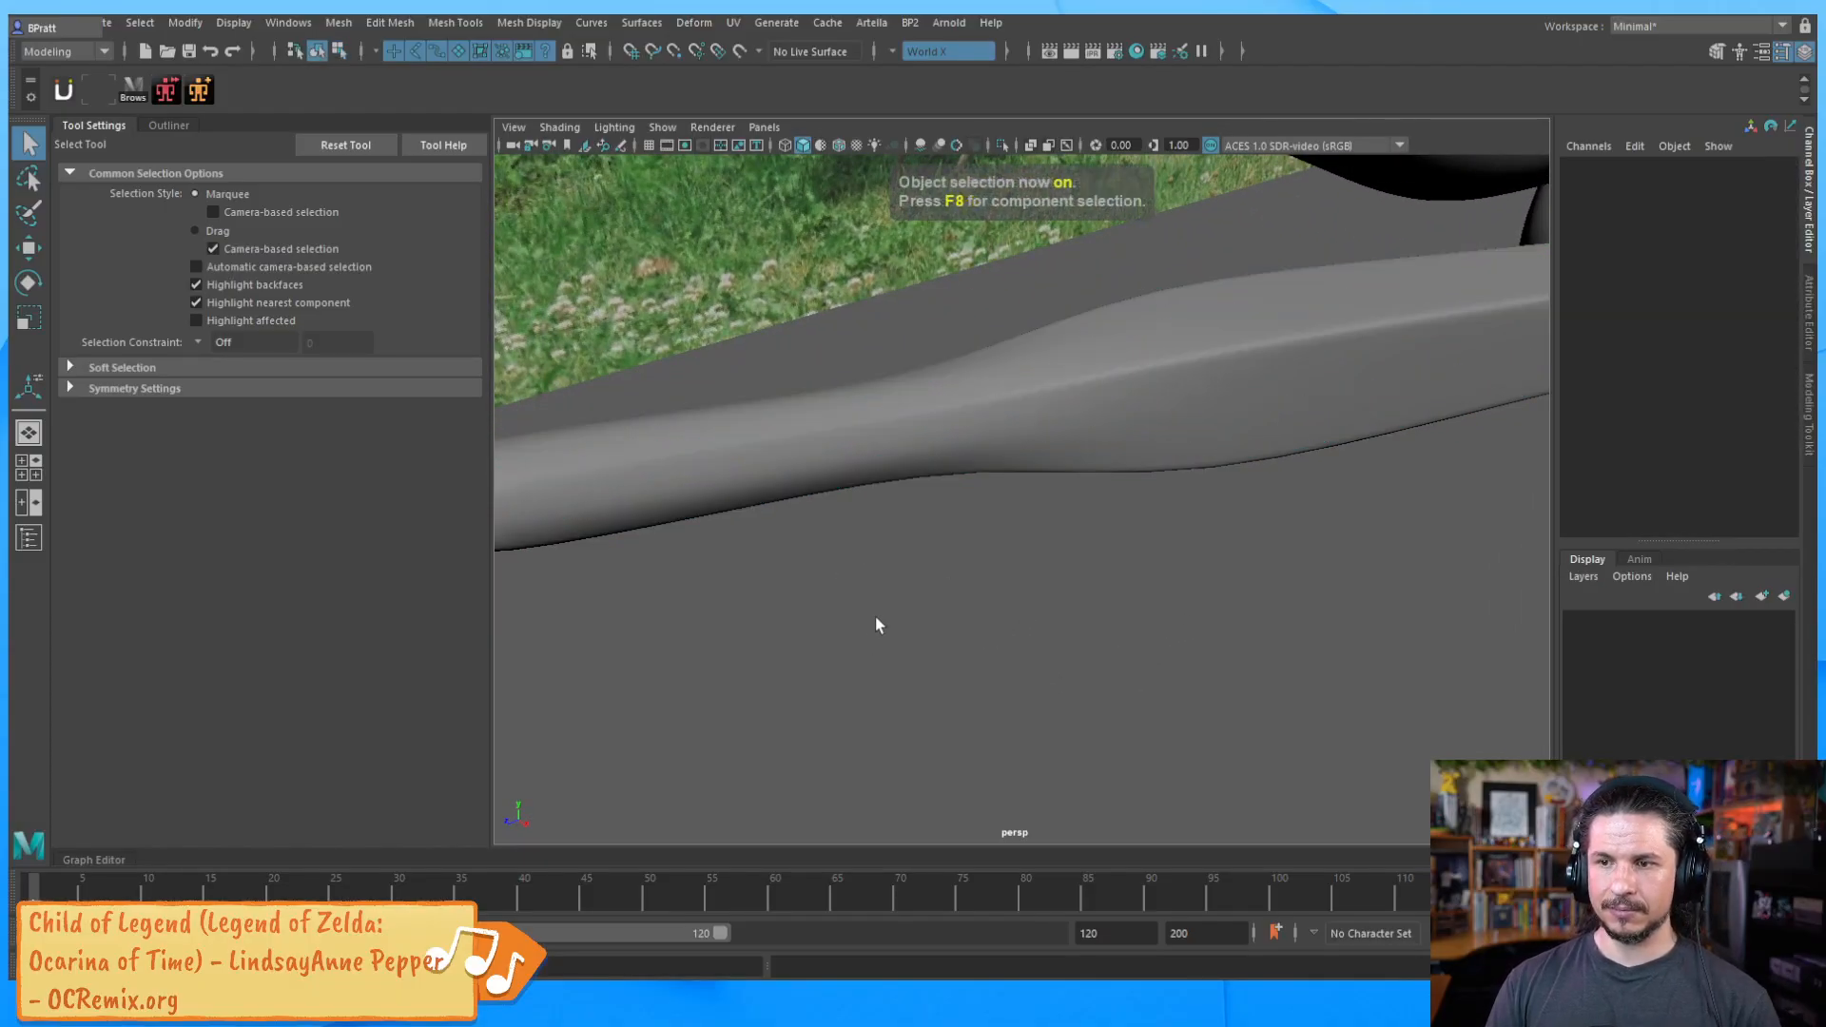
alt+drag(987, 539, 1061, 401)
Circularize the vertex loop where the grip meets the flared part of the beam, using the default settings
click(1061, 401)
alt+drag(1019, 466, 1090, 522)
alt+right_drag(1090, 523, 1141, 521)
alt+drag(1141, 521, 1081, 508)
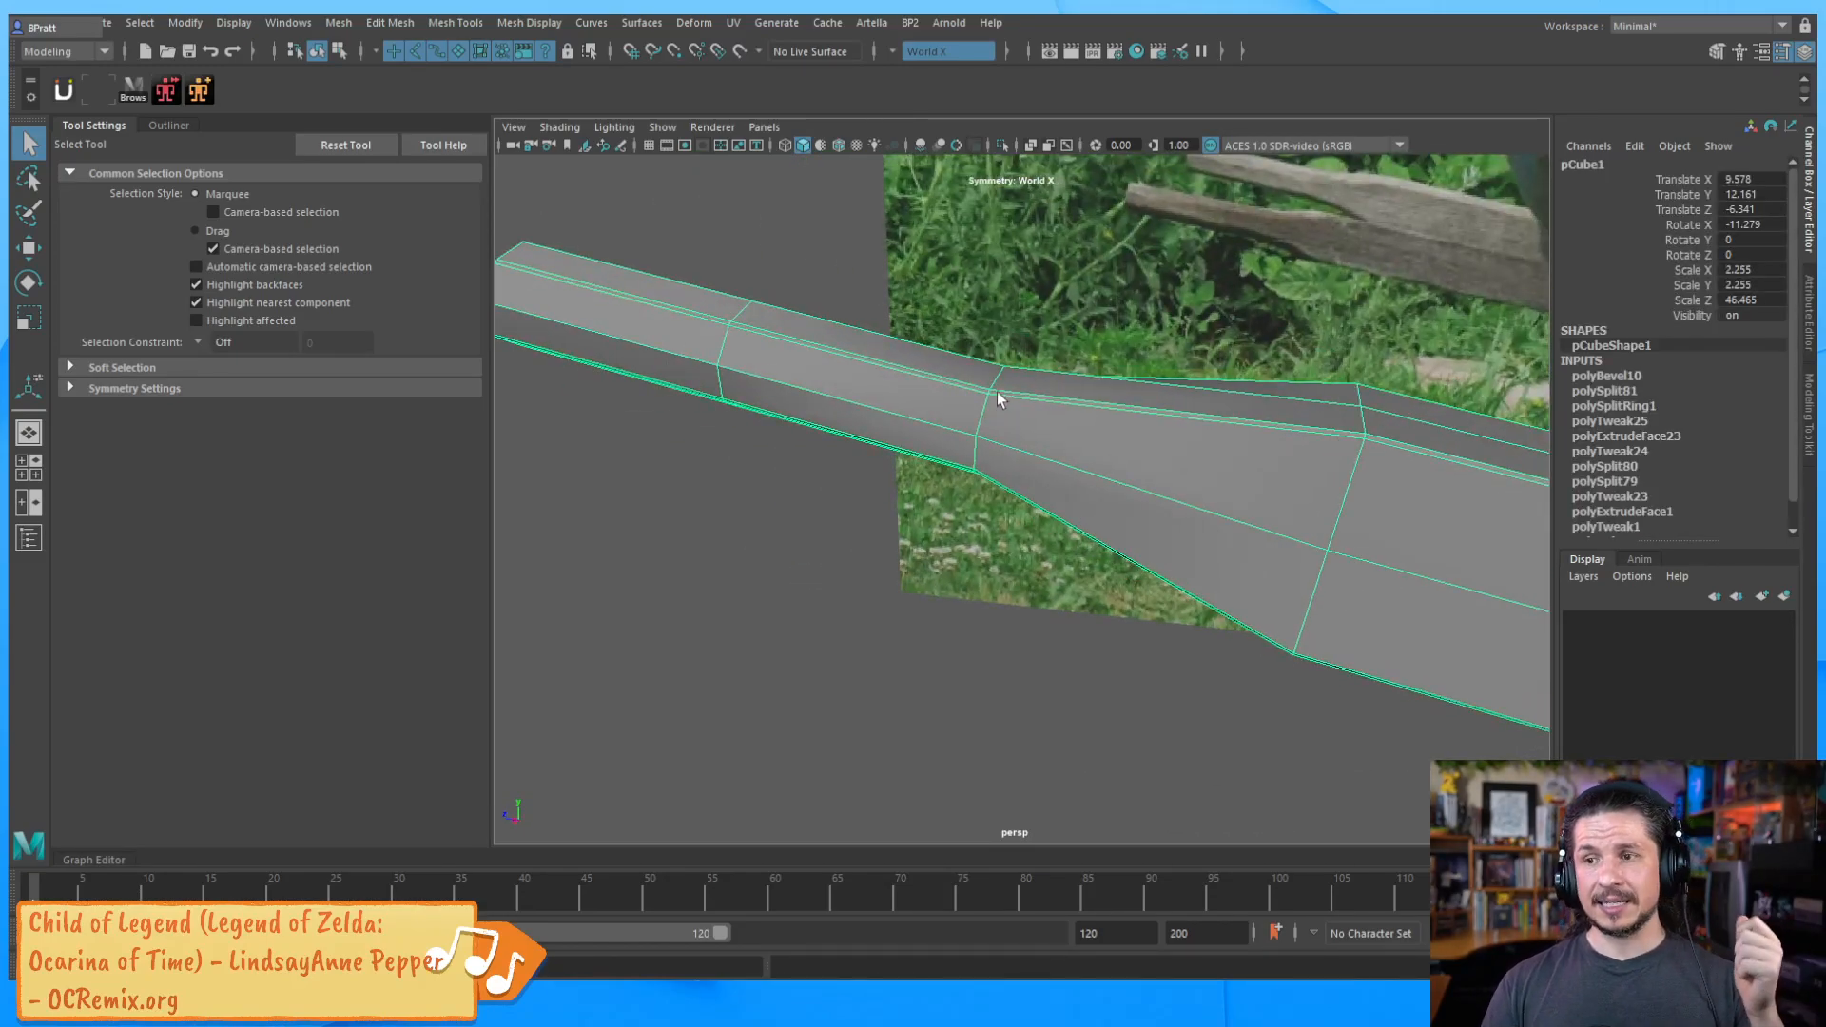
right_drag(970, 420, 898, 396)
alt+middle_drag(1014, 453, 1039, 530)
alt+drag(1039, 529, 1094, 552)
alt+middle_drag(1093, 551, 1137, 537)
scroll(1137, 537, up, 4)
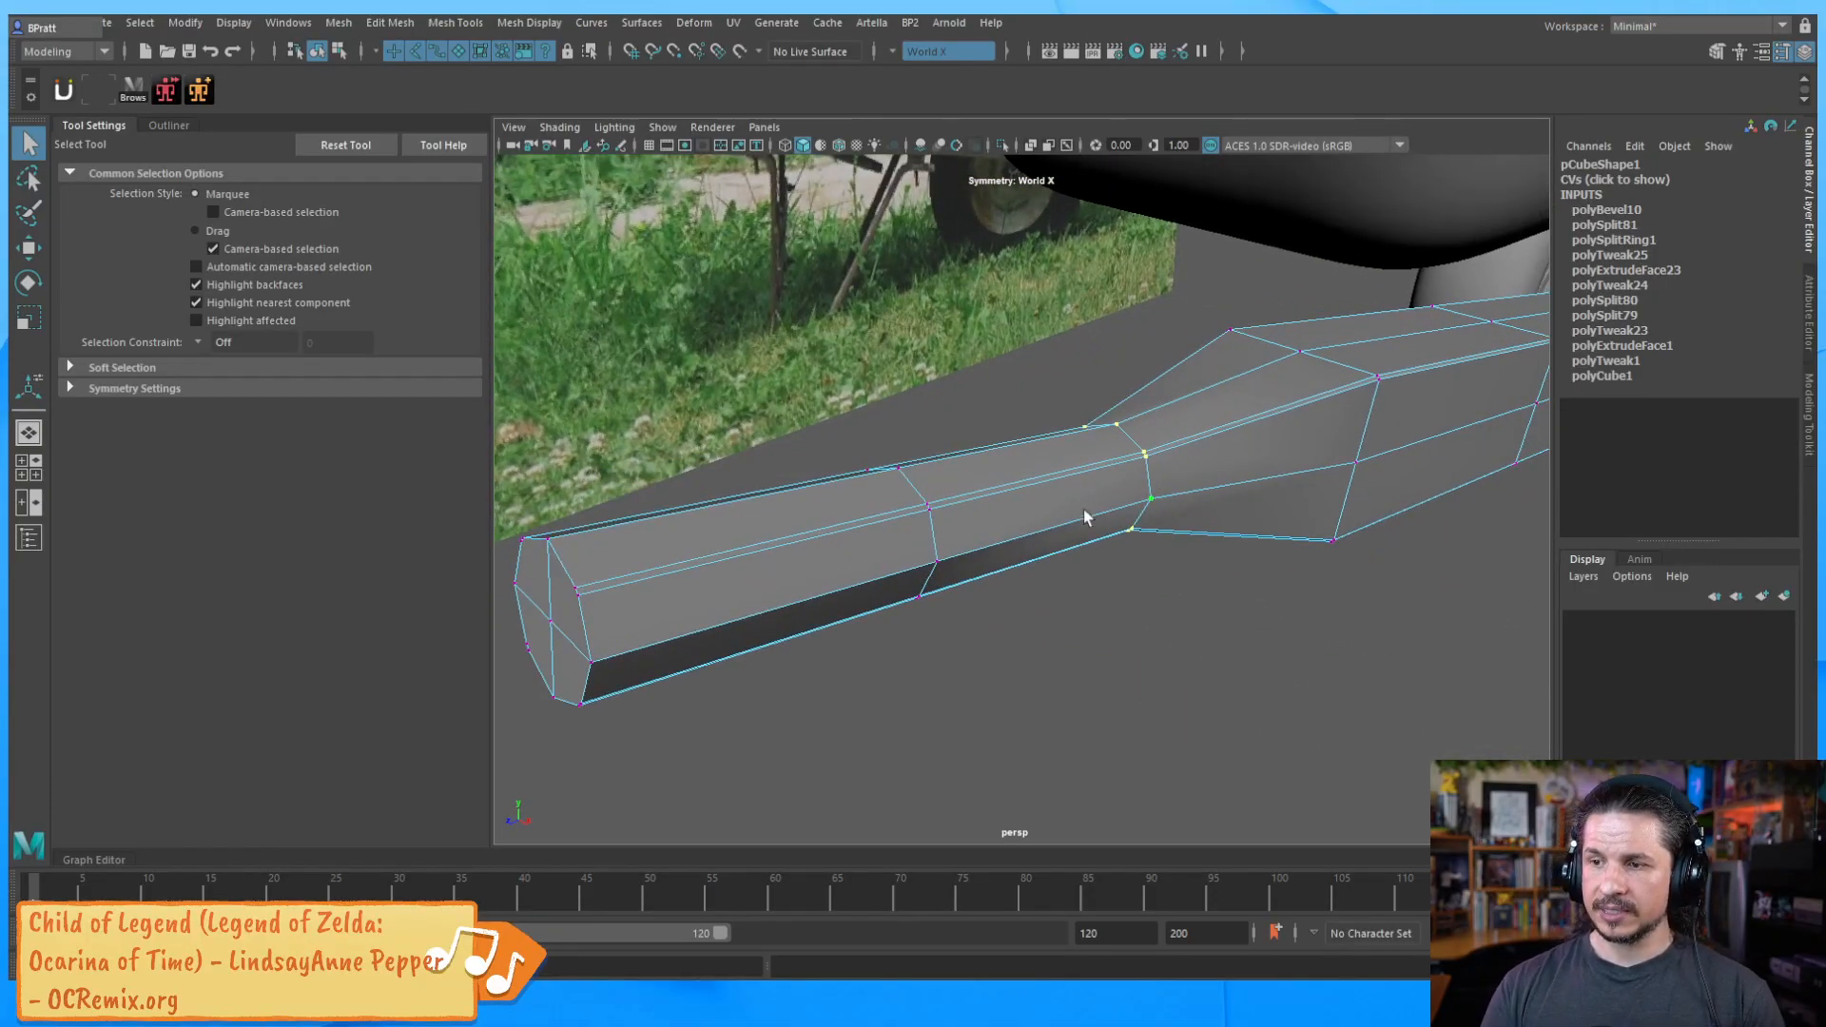
click(412, 27)
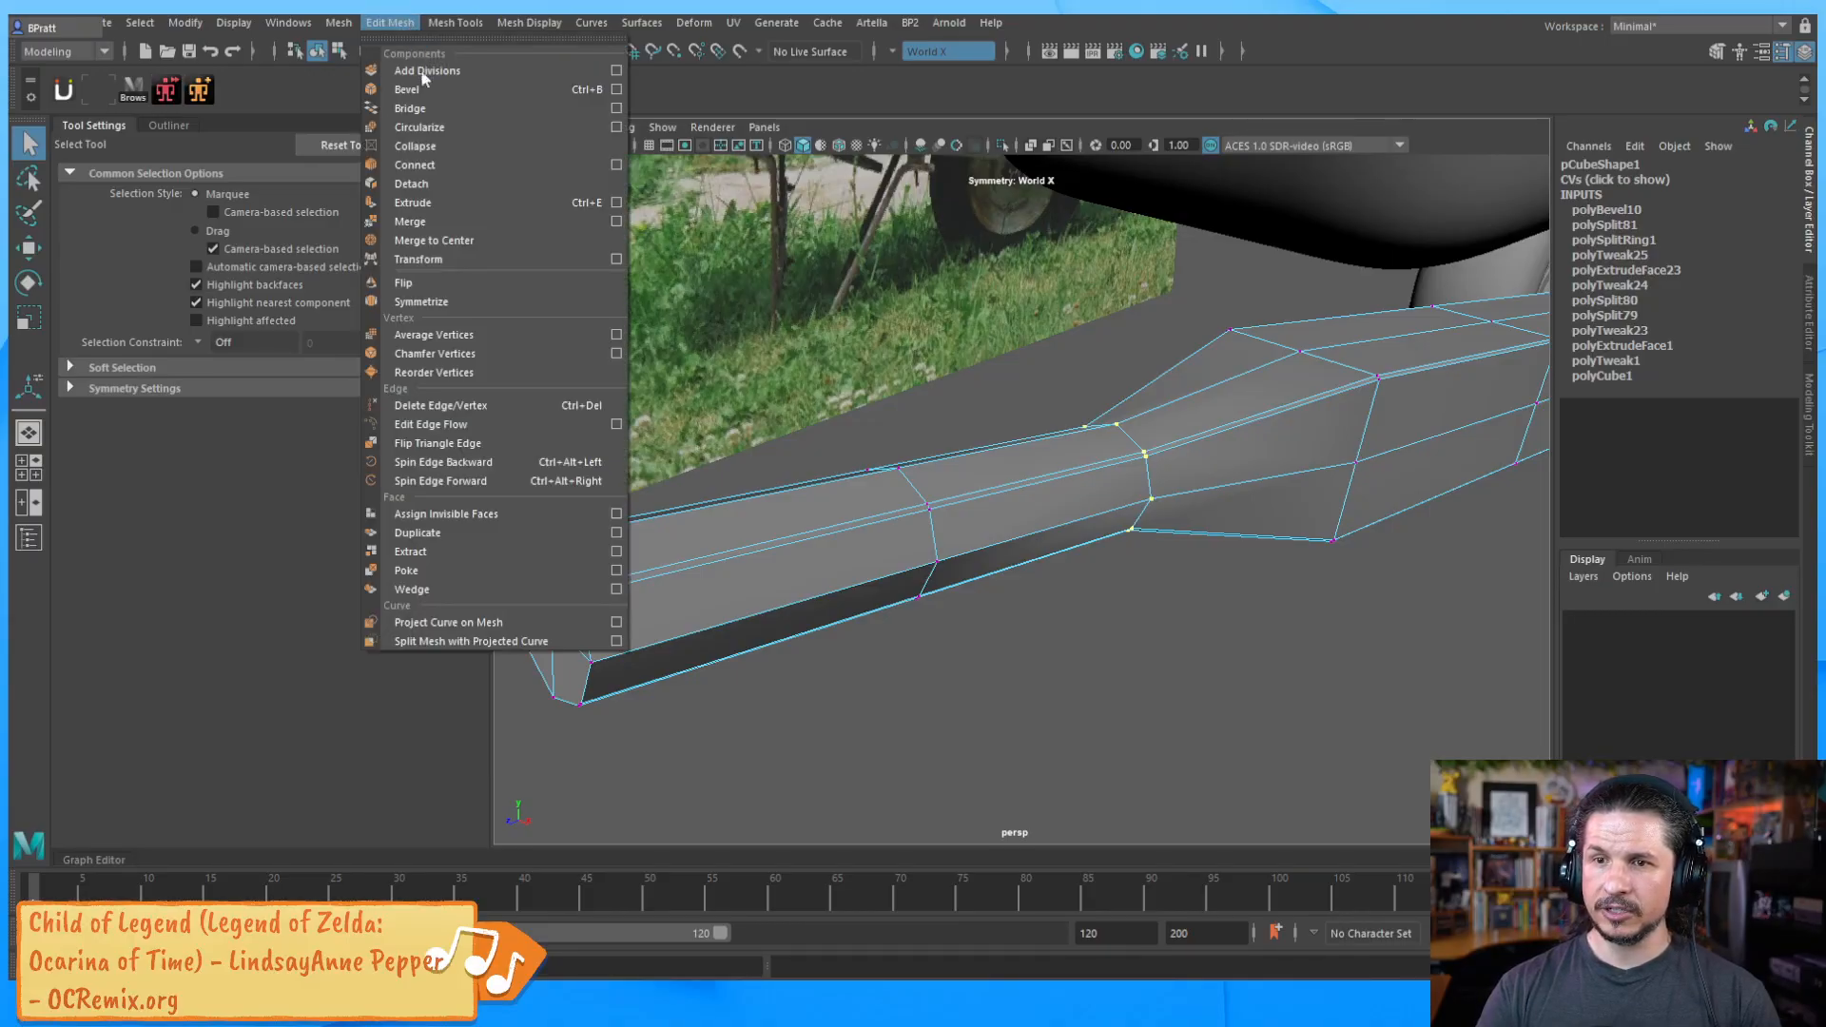
click(616, 127)
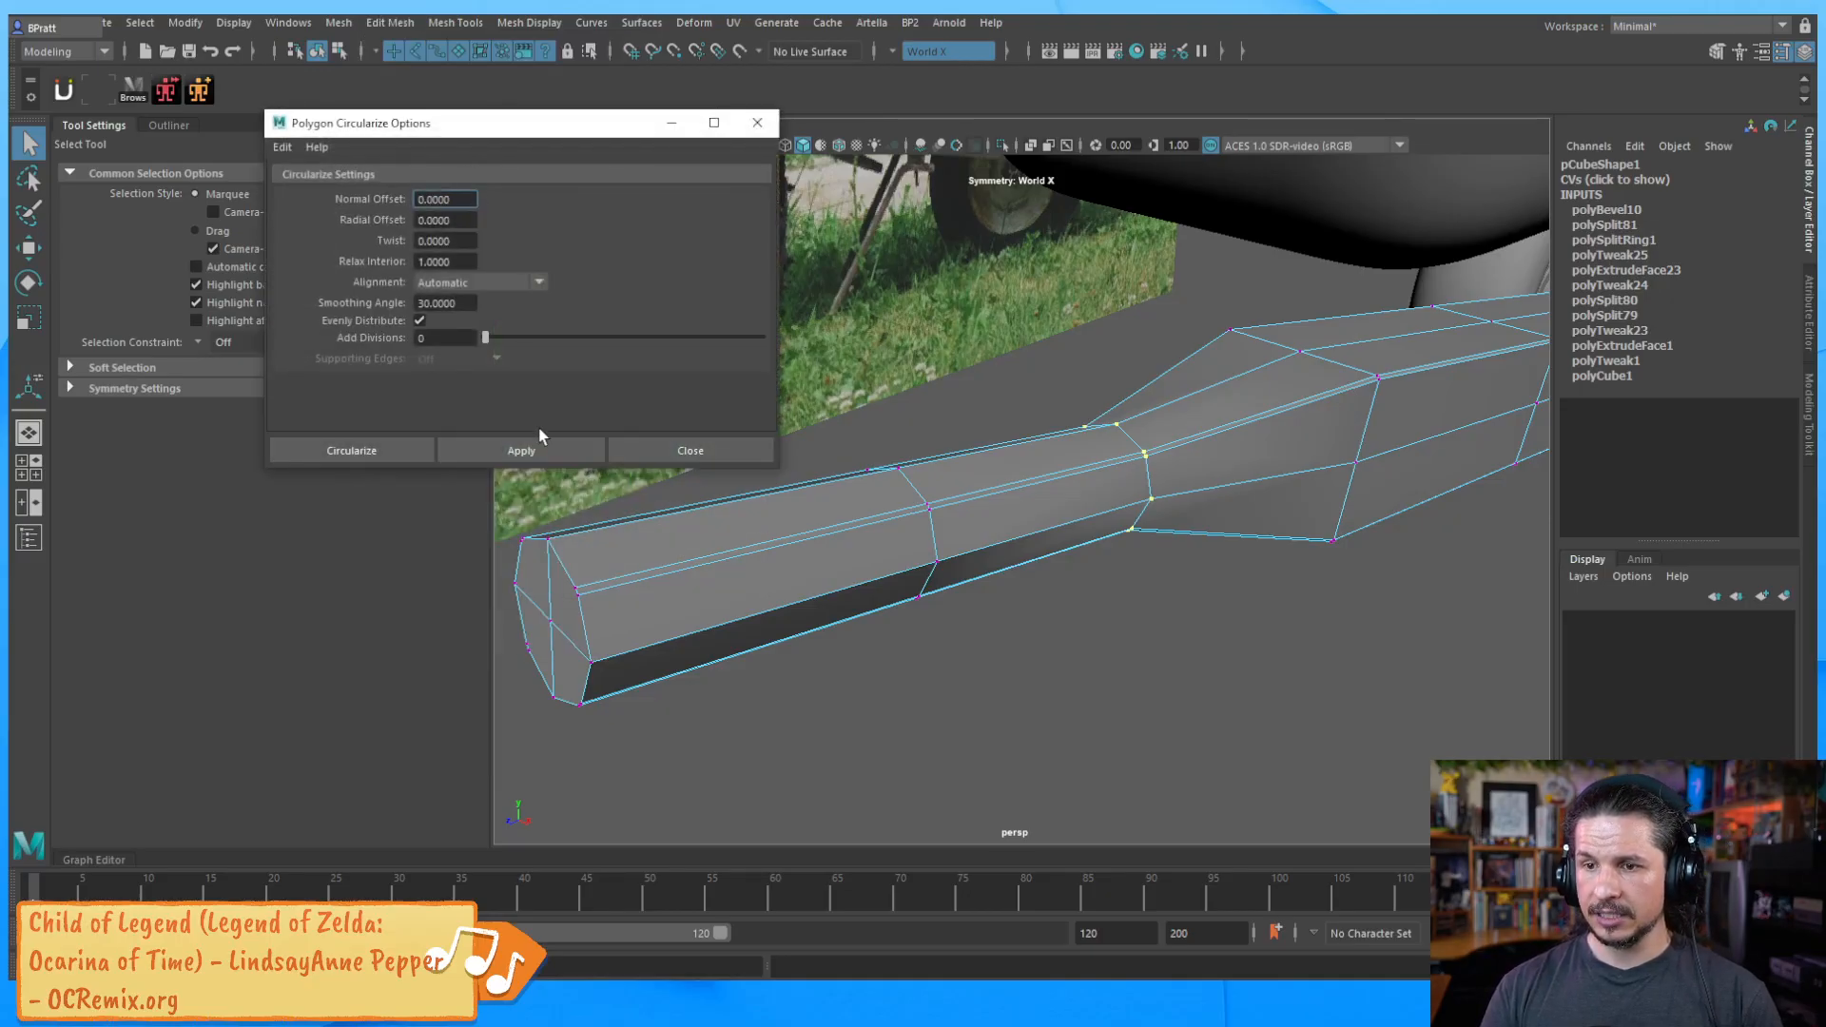
click(521, 449)
Circularize the vertex loop at the middle of the grip and the one at its end
alt+drag(1159, 406, 1023, 467)
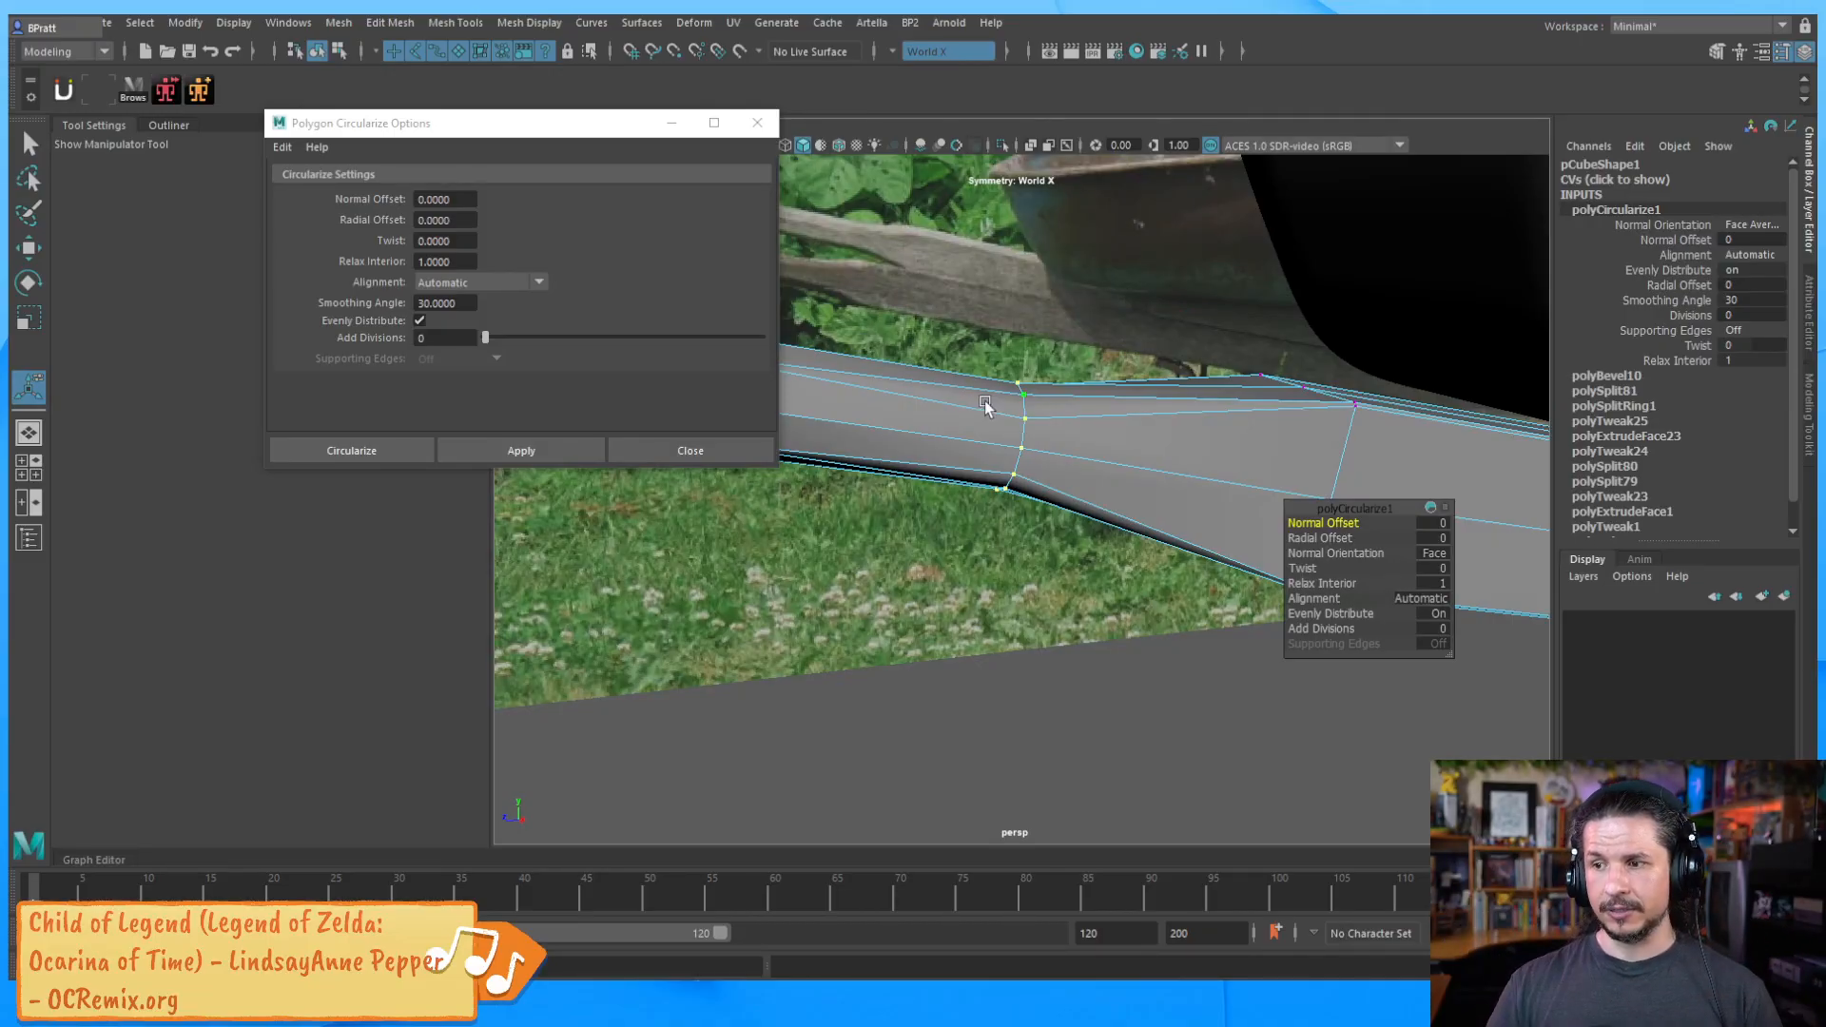
alt+drag(1011, 430, 928, 597)
key(g)
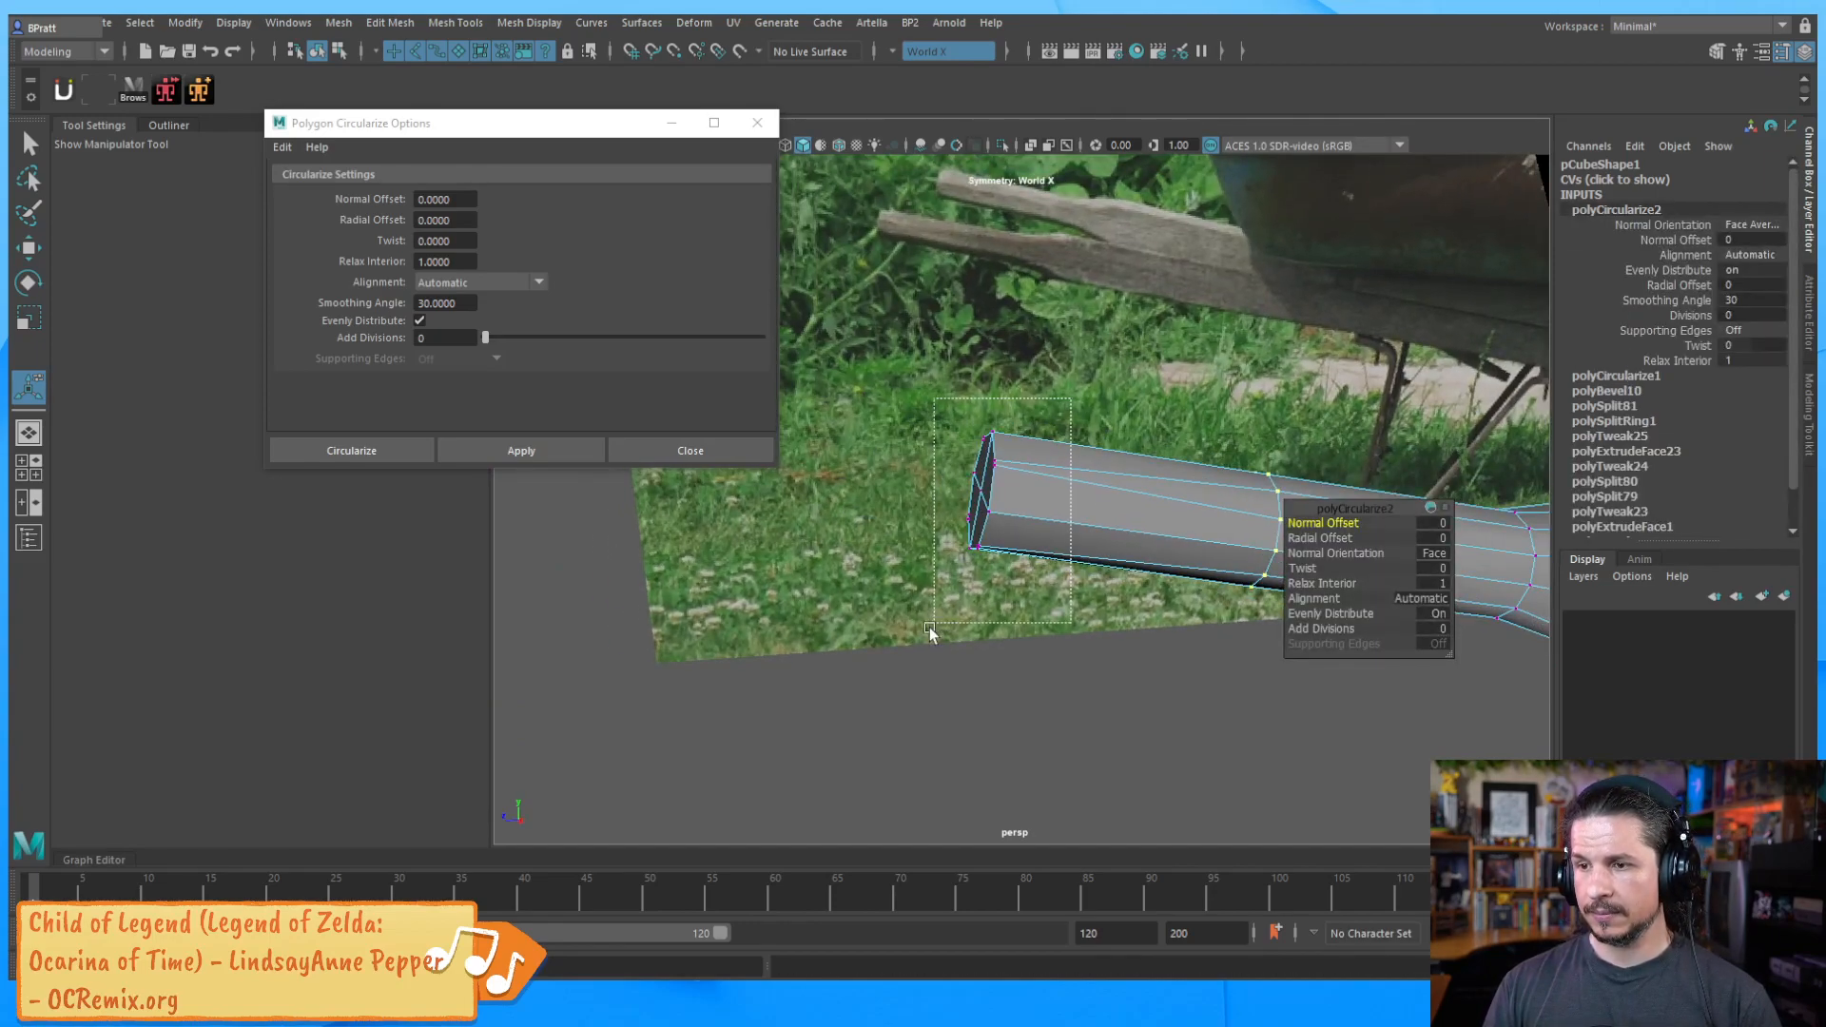
click(928, 597)
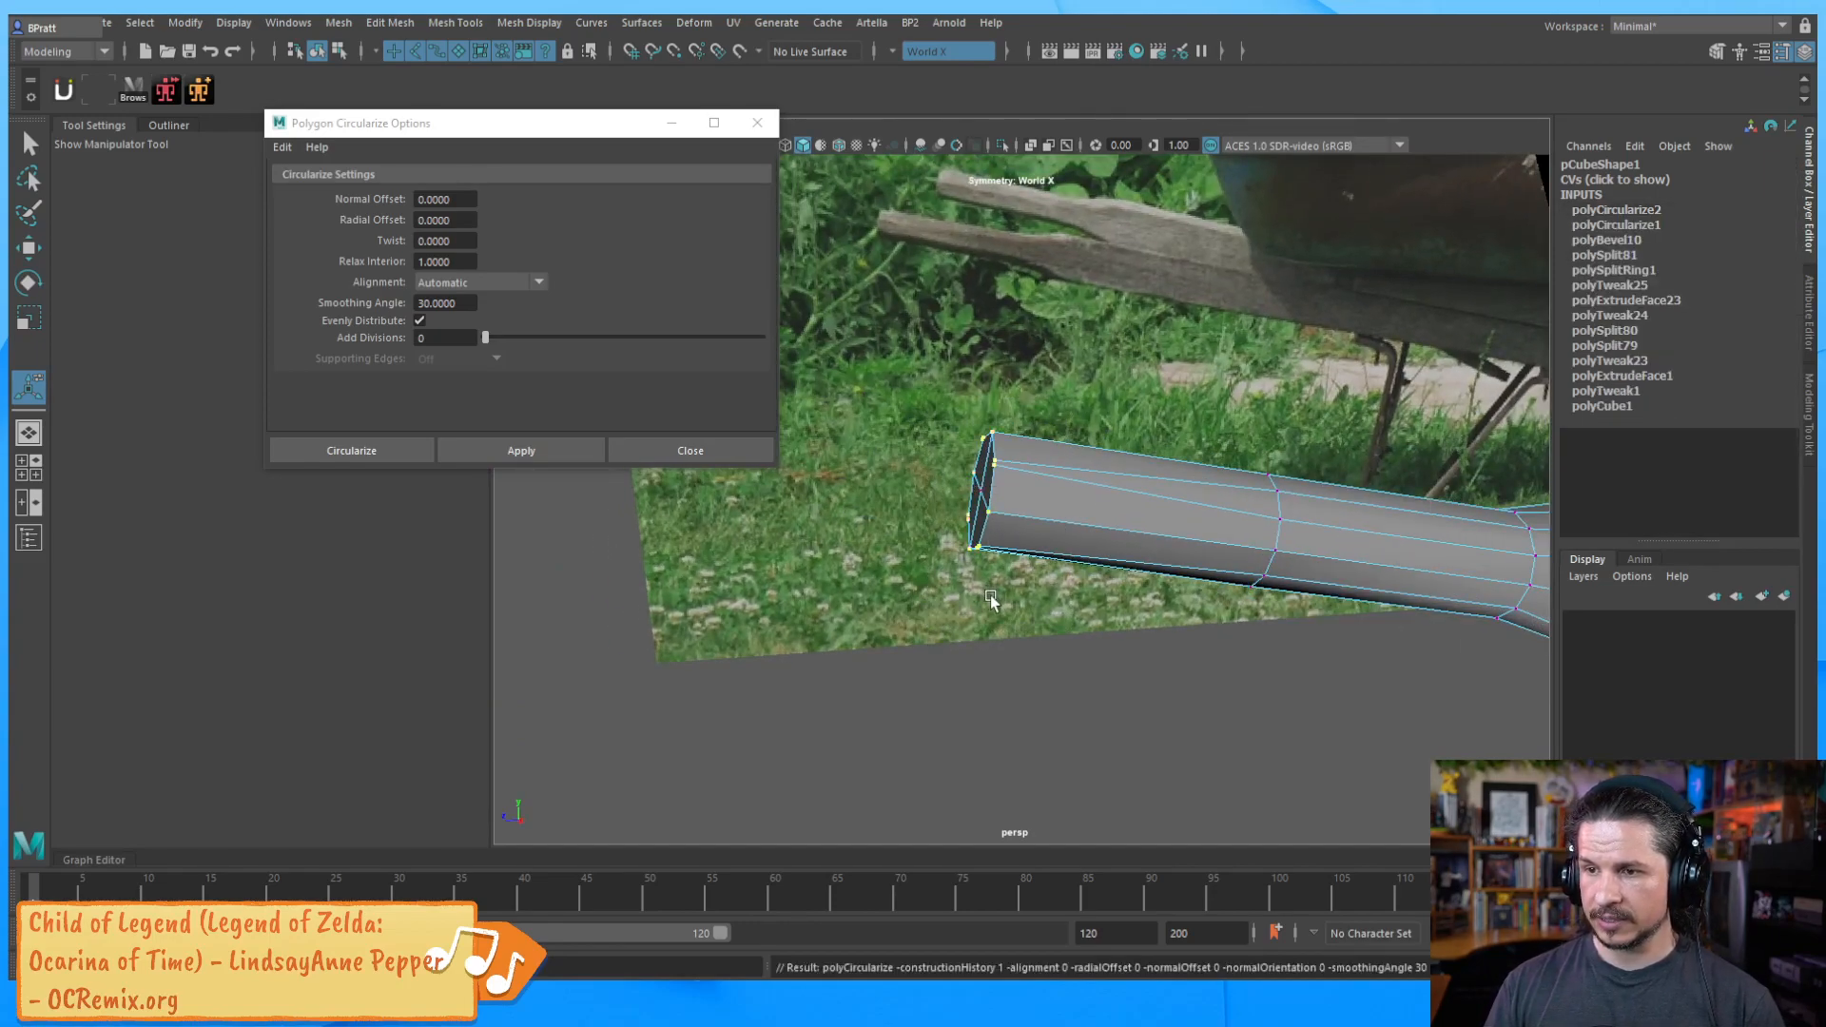
key(g)
Examine the rounded grip and its transition into the beam in object mode, and close the Circularize options
alt+drag(1027, 591, 1025, 613)
click(1088, 692)
key(q)
key(F8)
alt+drag(1113, 695, 1093, 571)
click(1027, 500)
click(1215, 676)
alt+drag(1215, 675, 1012, 712)
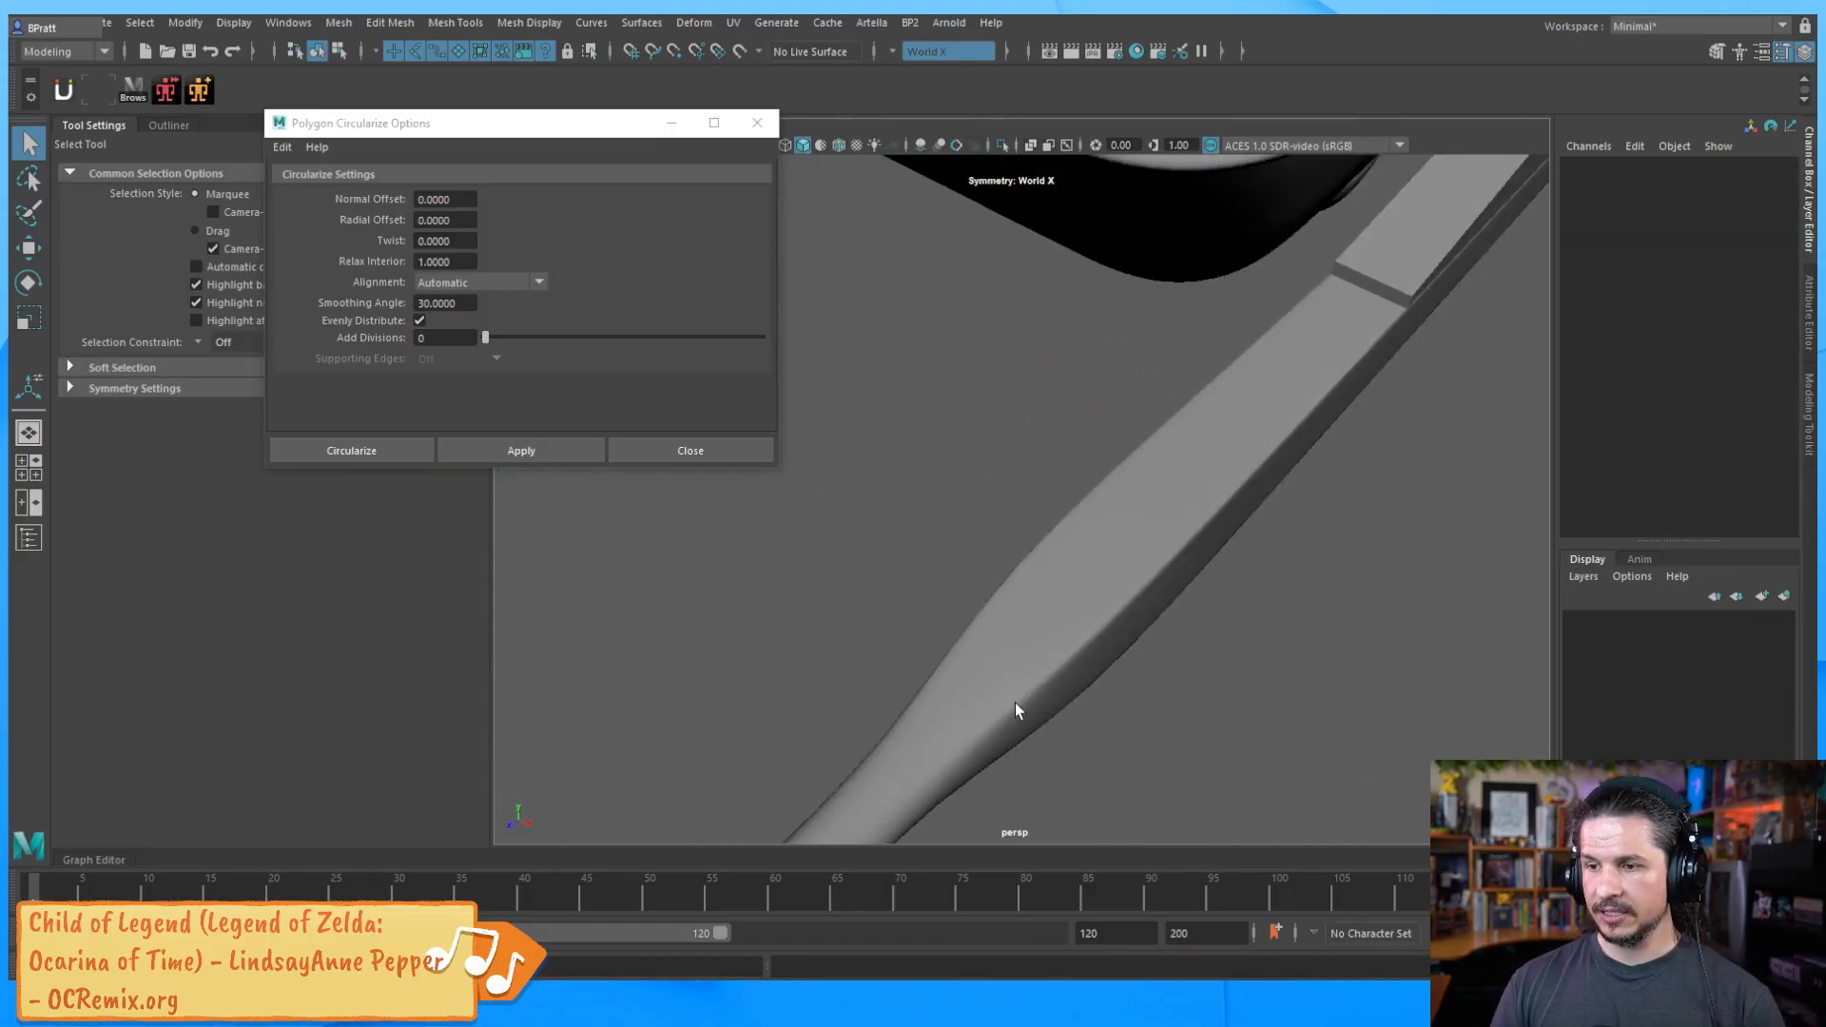
click(1080, 688)
alt+drag(1129, 701, 1080, 647)
alt+middle_drag(1080, 647, 1063, 632)
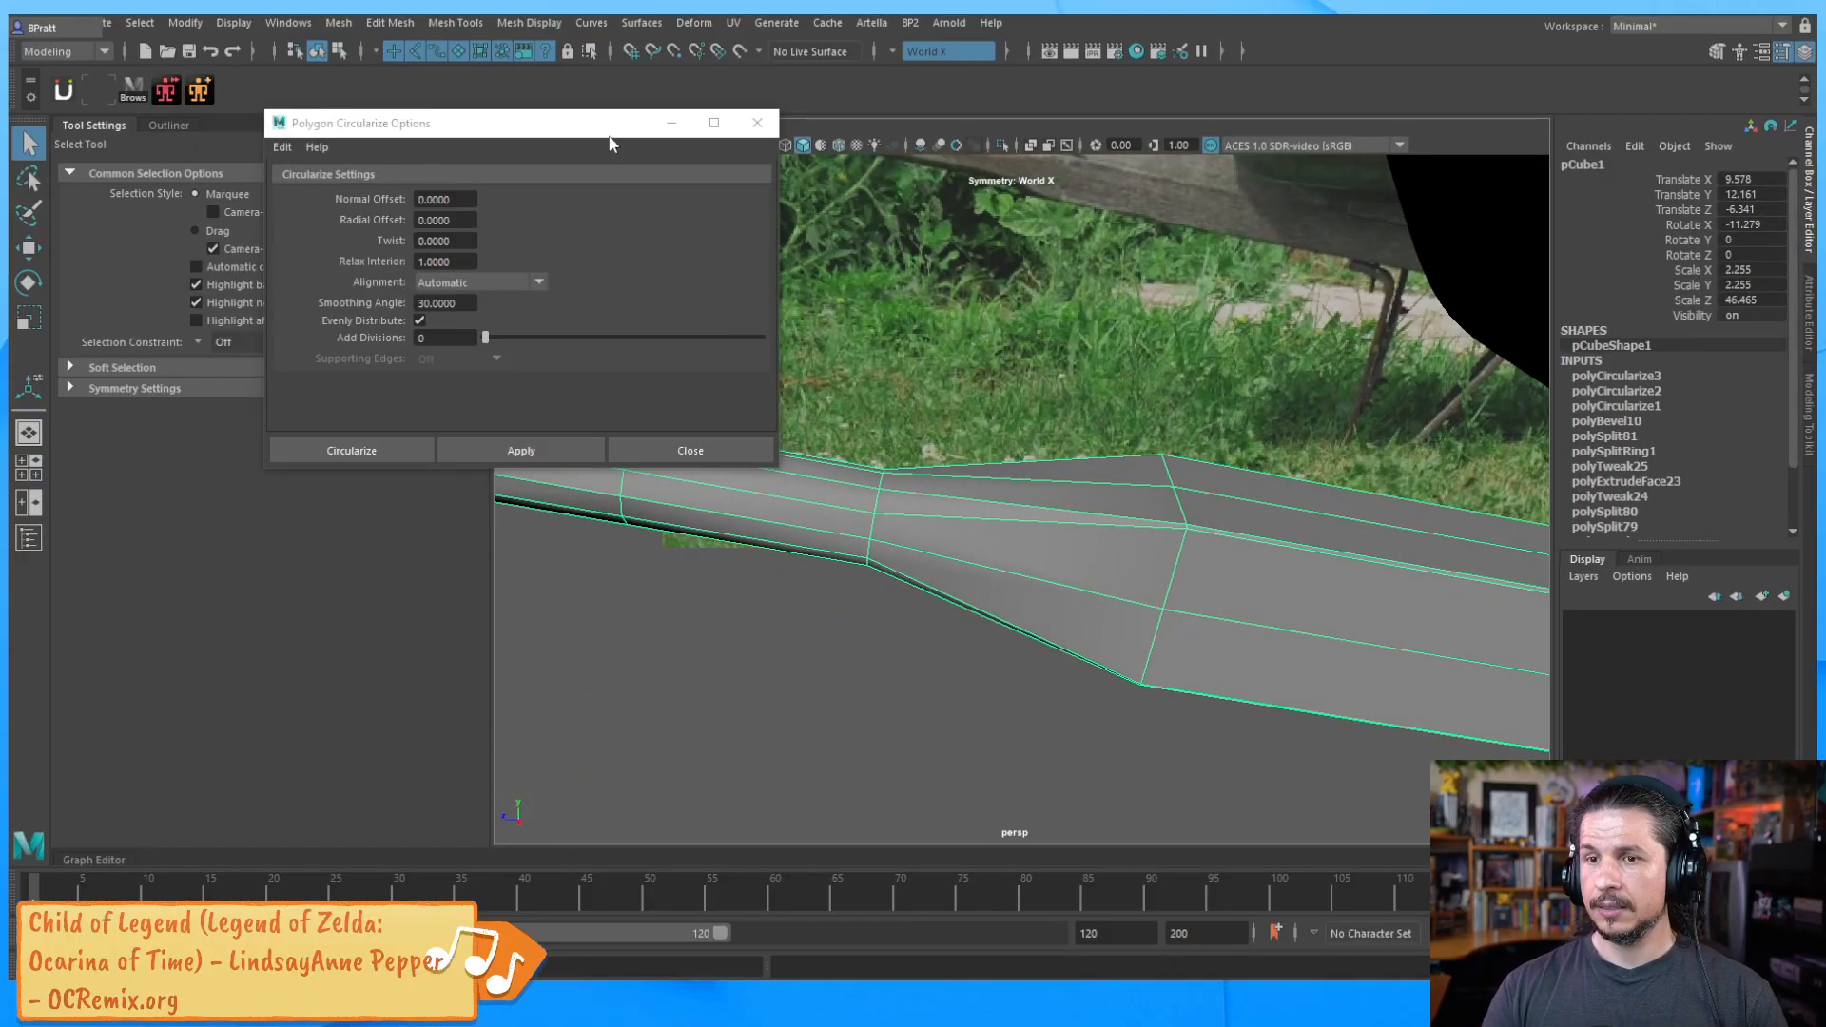
drag(609, 146, 552, 169)
click(700, 145)
Insert an edge loop around the grip close to its end with Multi-Cut
alt+drag(1084, 609, 1053, 652)
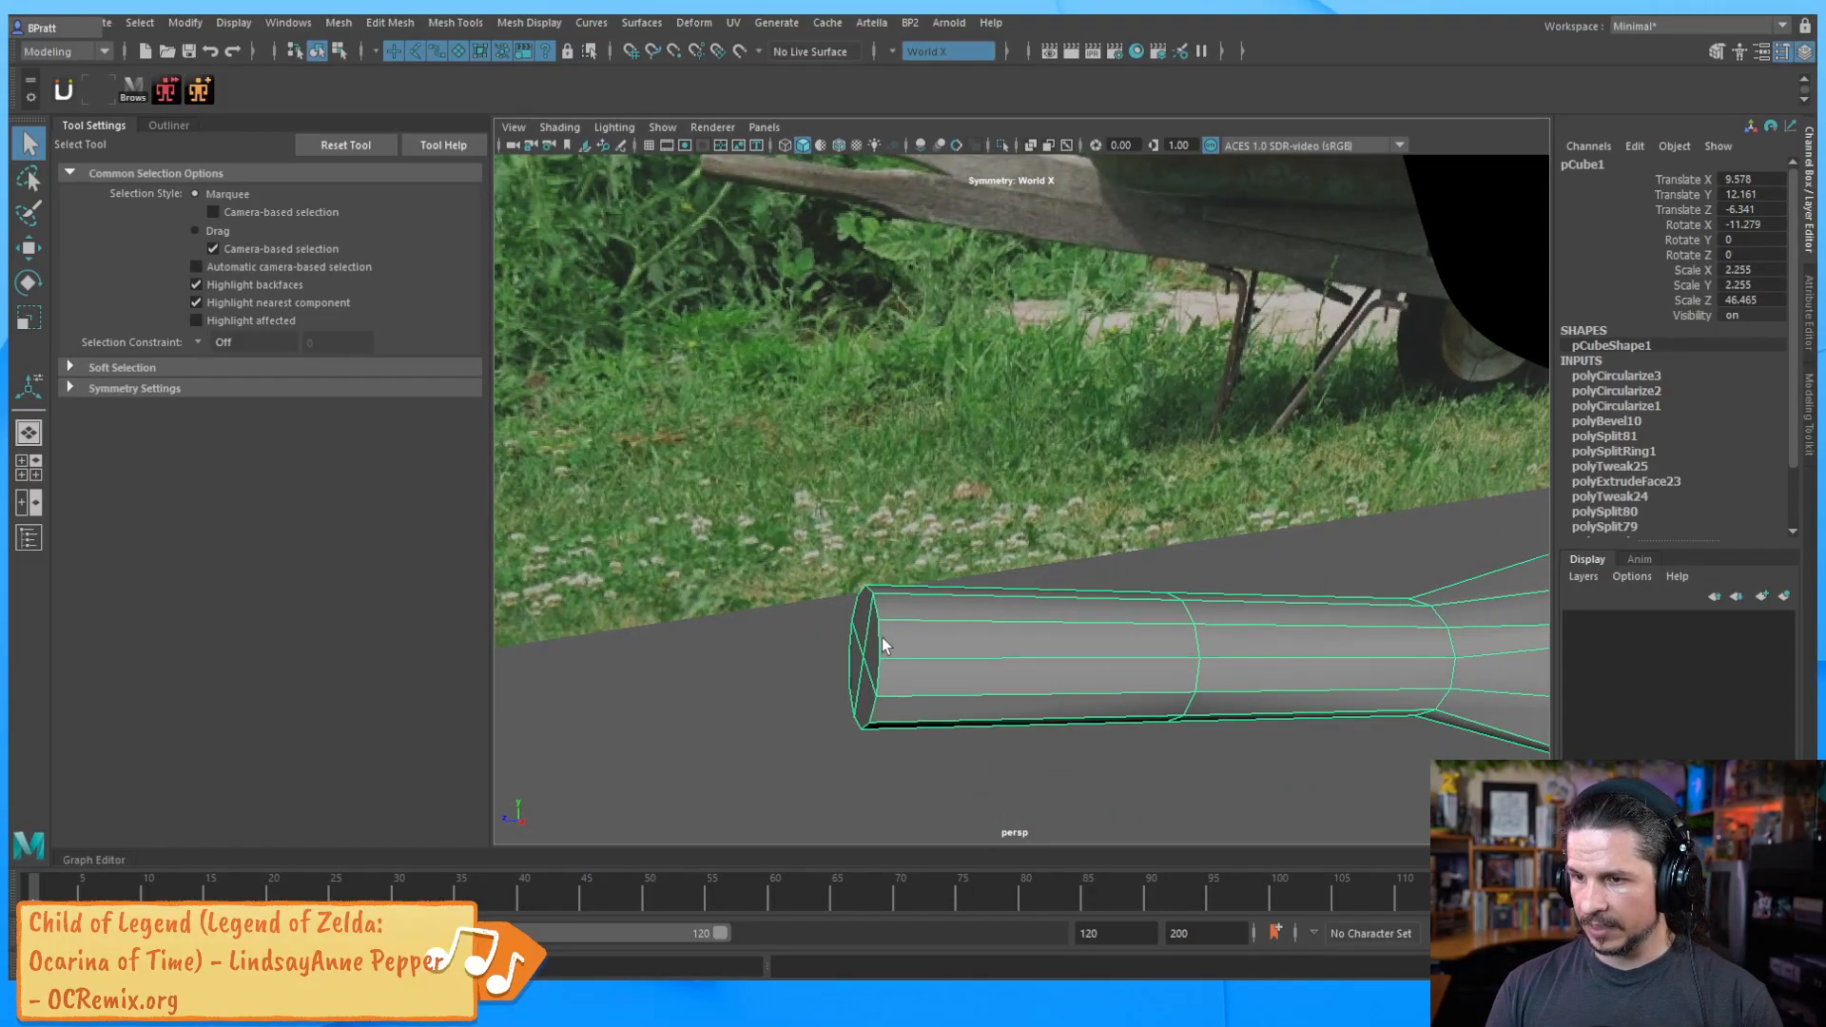
right_drag(881, 557, 886, 434)
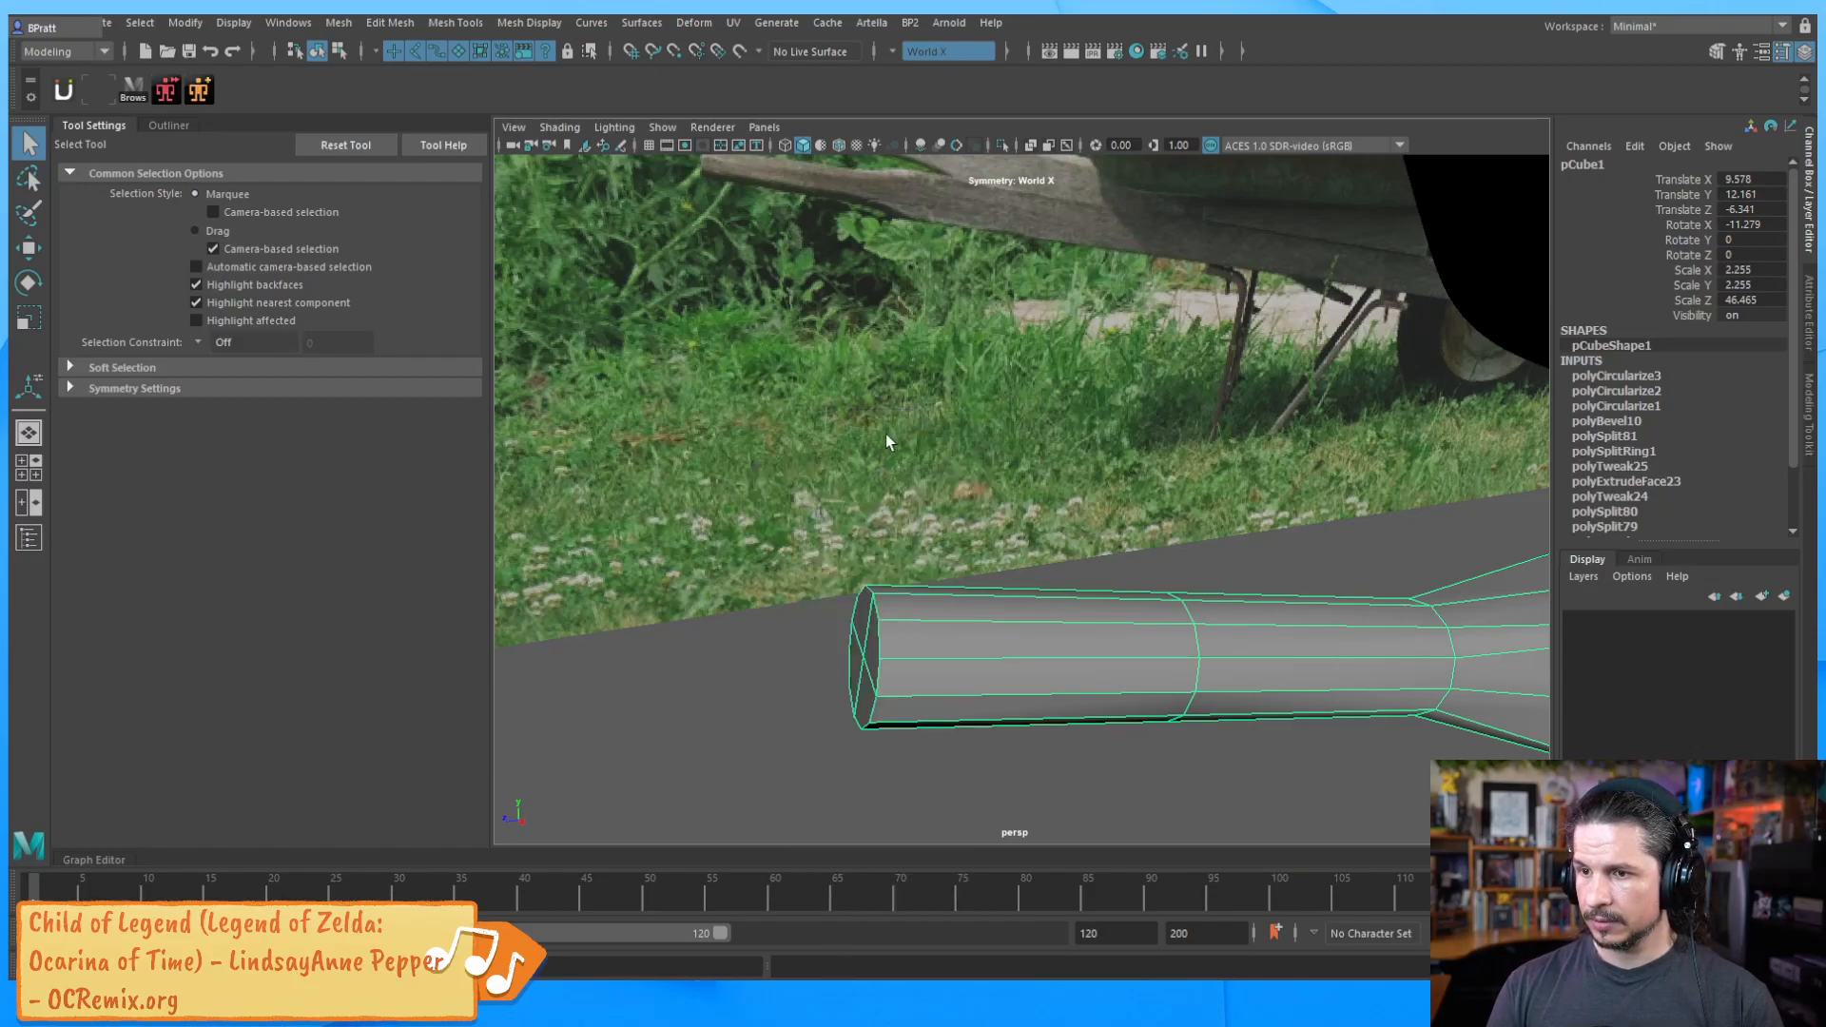
click(882, 642)
key(w)
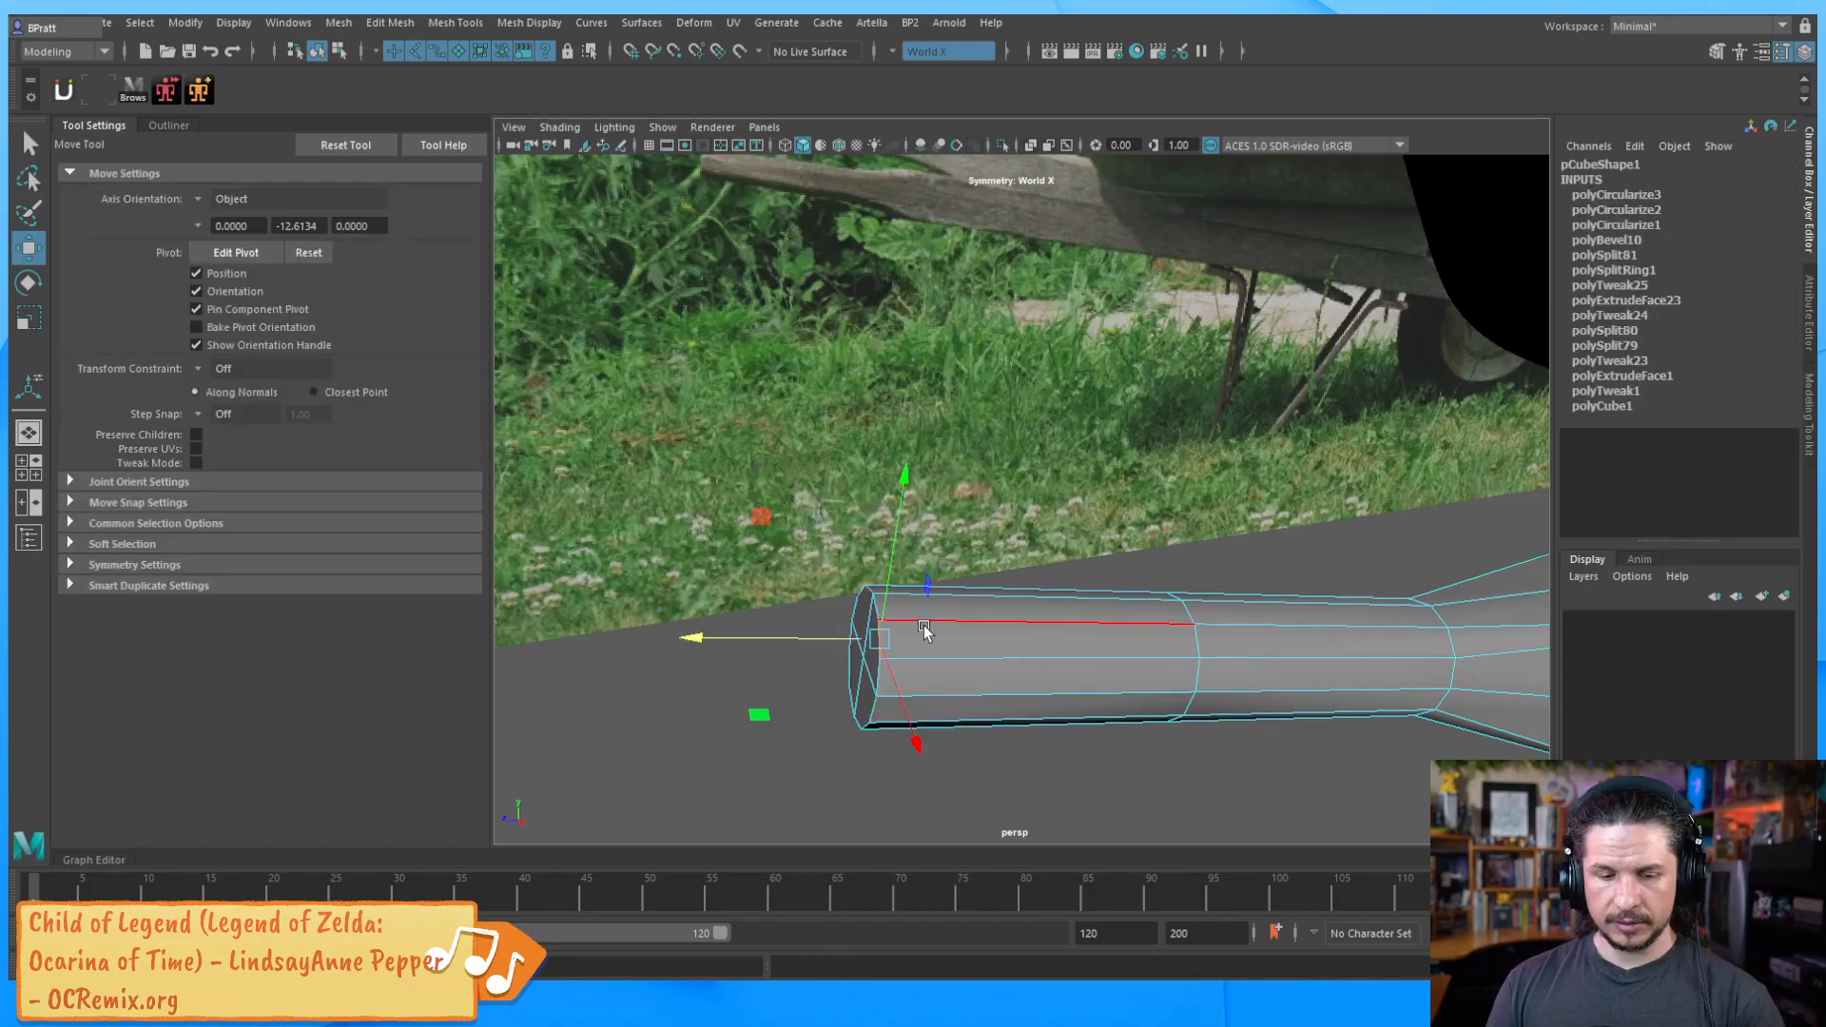
key(F8)
shift+right_drag(921, 624, 837, 517)
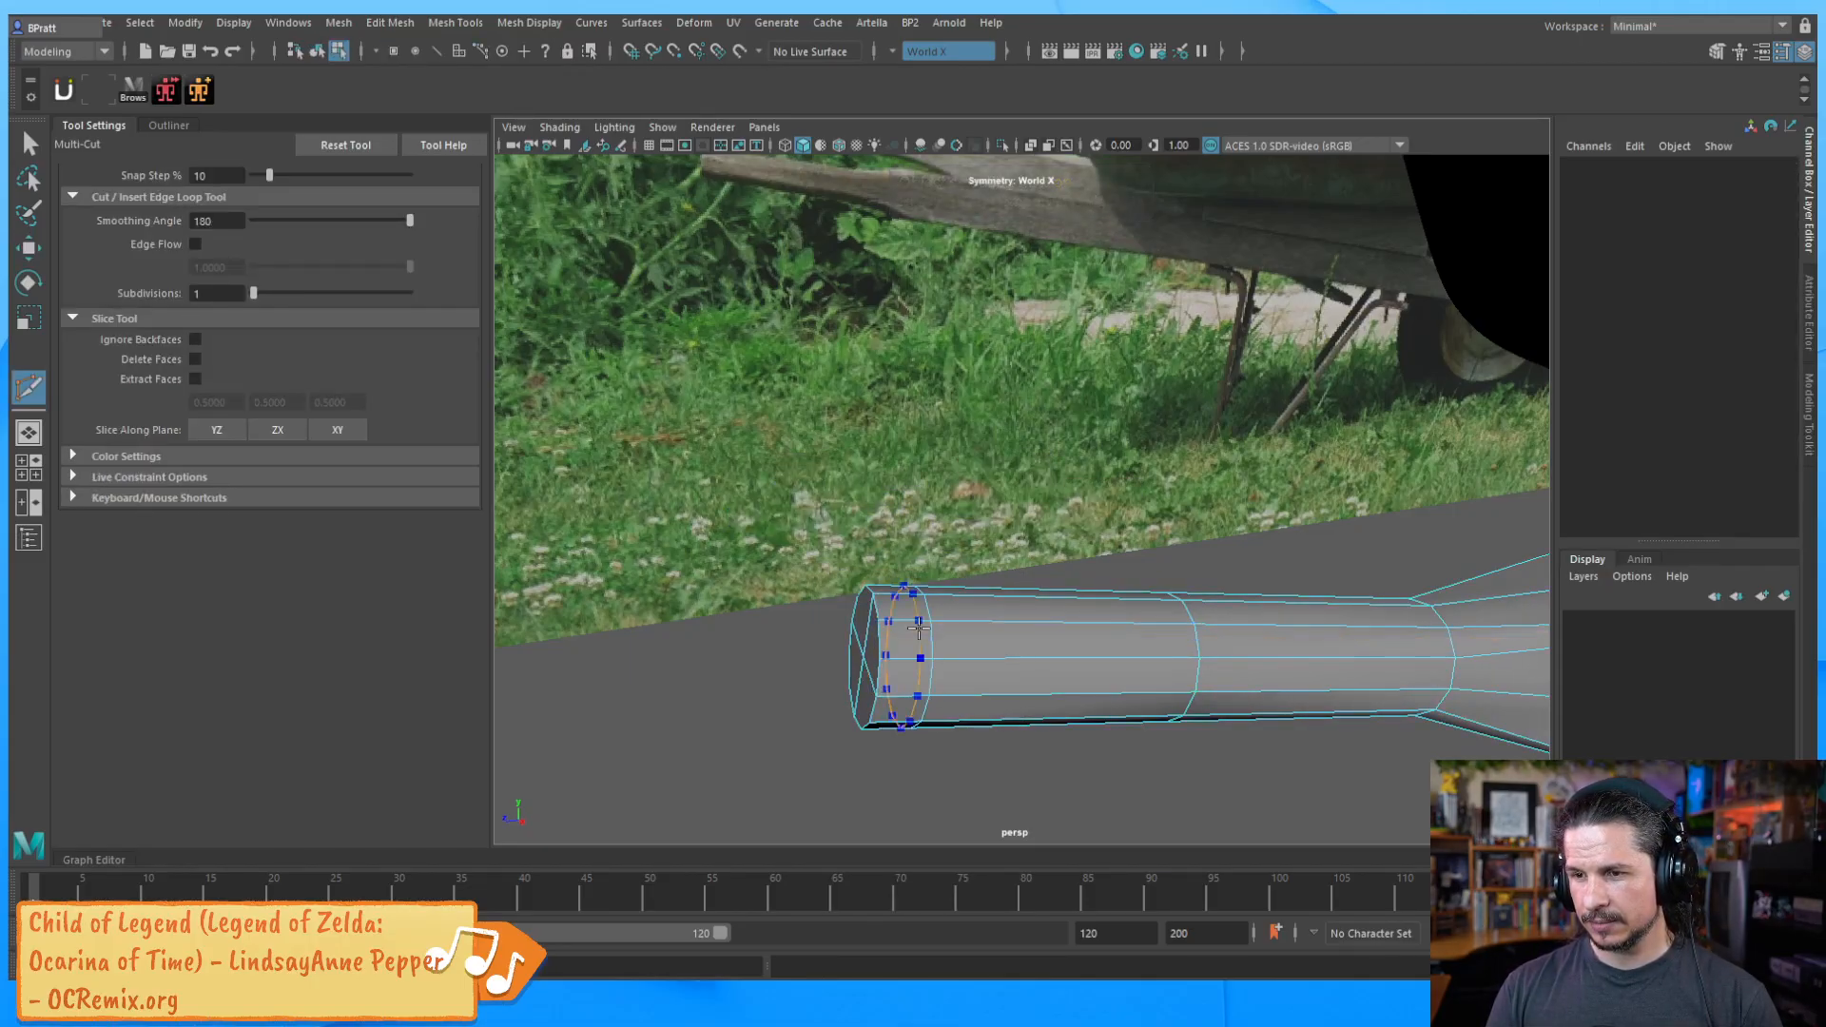
ctrl+click(932, 620)
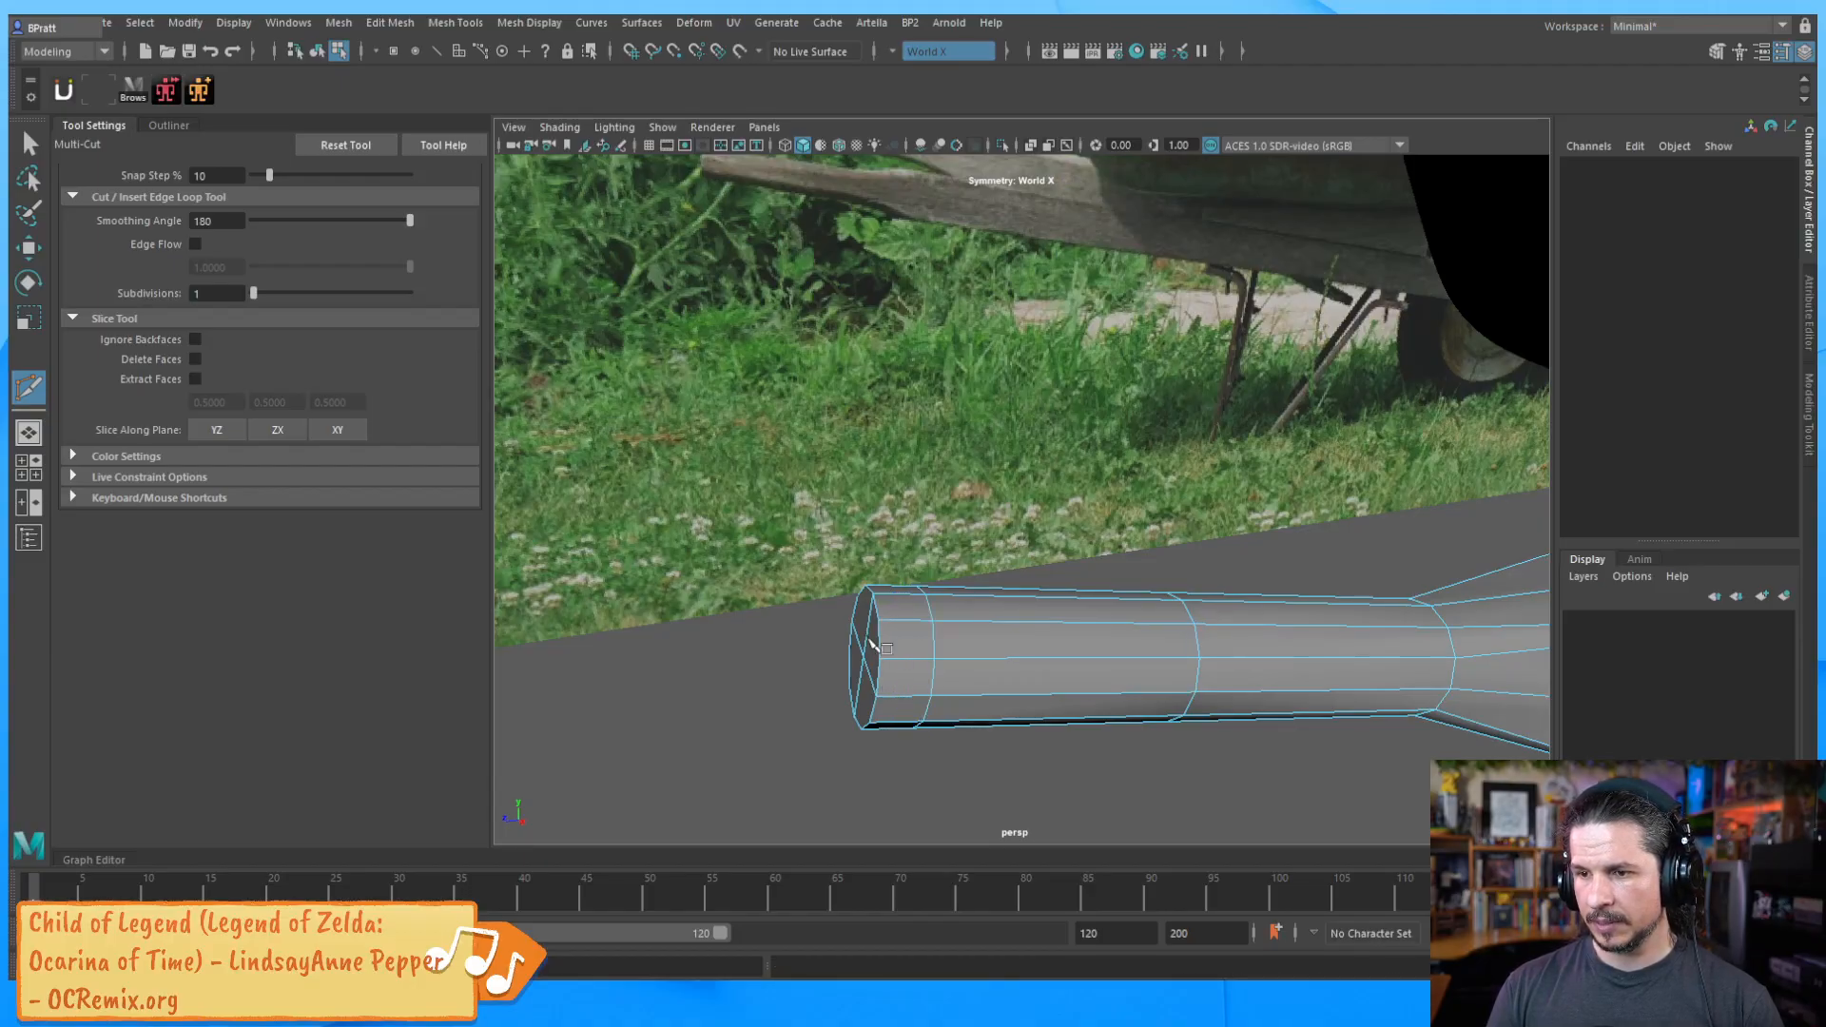
Select the vertices at the grip's end and scale them down to taper the tip
key(w)
right_drag(877, 616, 785, 461)
alt+drag(785, 461, 778, 563)
drag(709, 484, 817, 733)
key(r)
drag(797, 611, 784, 630)
Bevel the edge loop behind the grip's tapered tip with a fraction of 0.04 and one segment
key(F8)
right_drag(856, 471, 851, 424)
click(951, 573)
mouse_move(972, 544)
shift+right_down()
mouse_move(847, 613)
mouse_move(877, 567)
mouse_move(960, 559)
shift+right_up()
drag(960, 559, 909, 569)
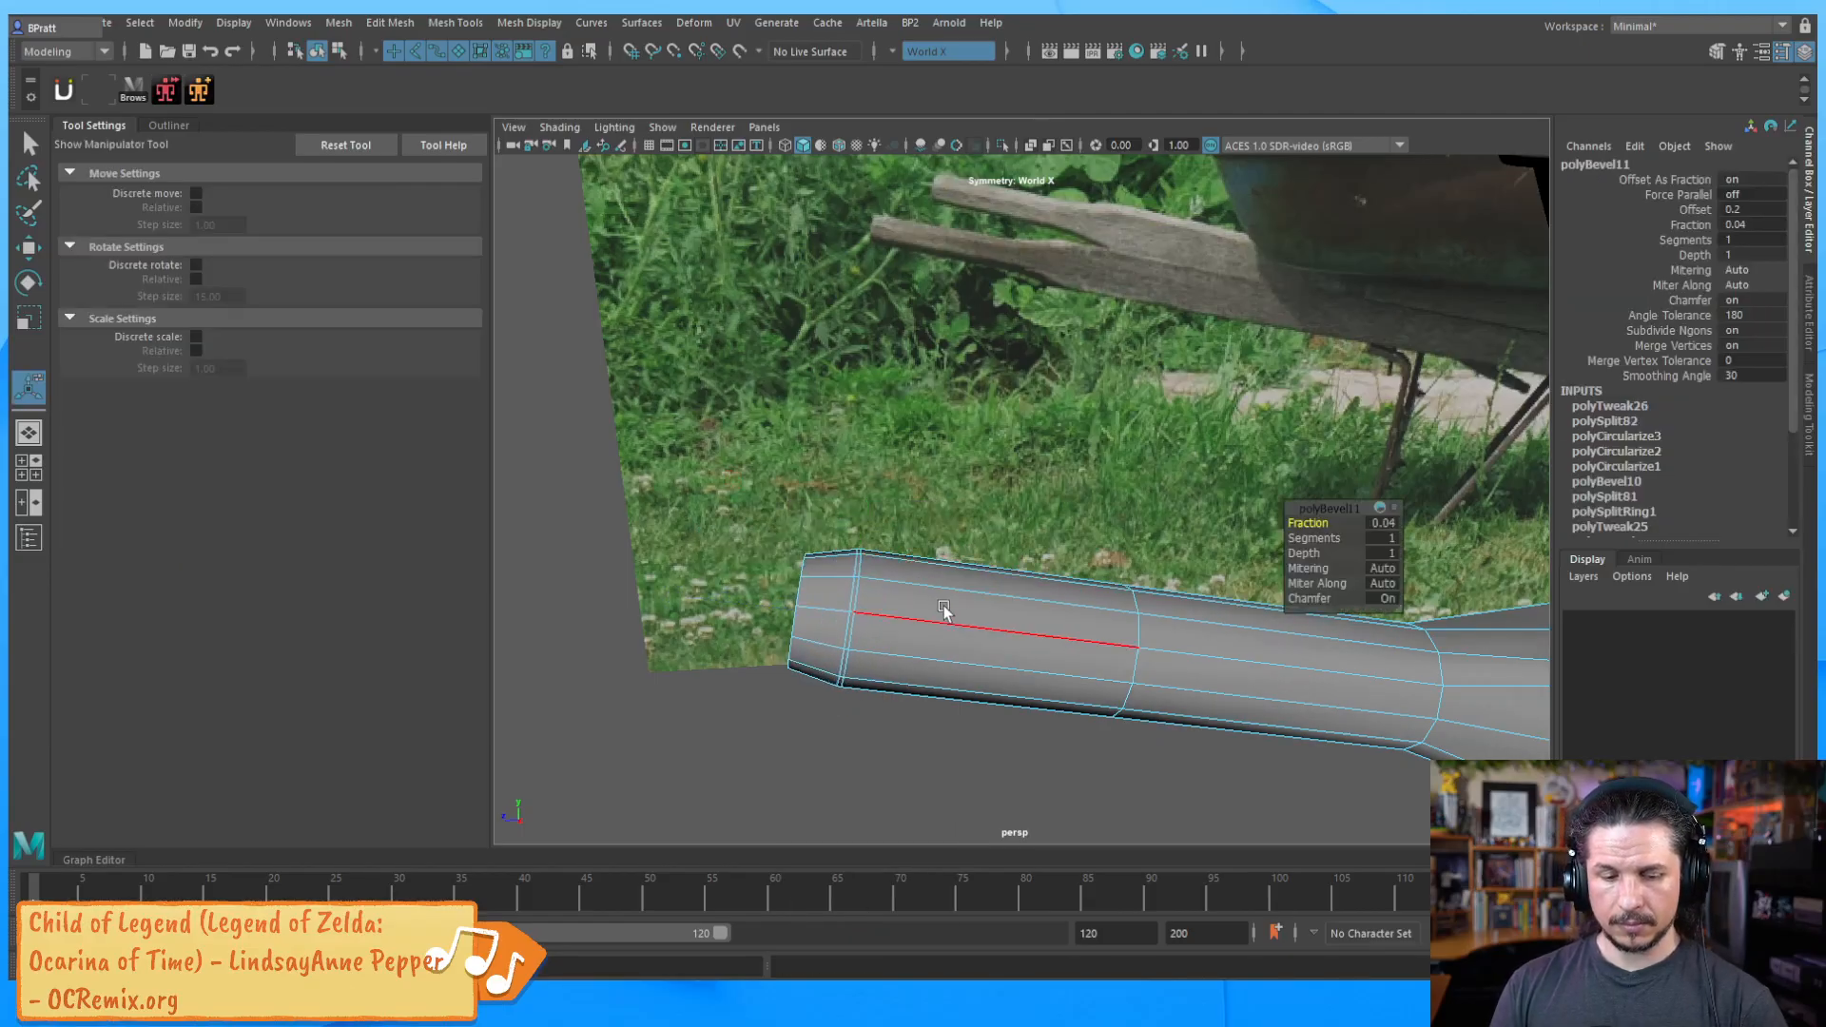
Preview the grip's bevelled tip with smoothing in object mode and return to the unsmoothed display
key(q)
key(F8)
click(946, 790)
click(1084, 671)
key(3)
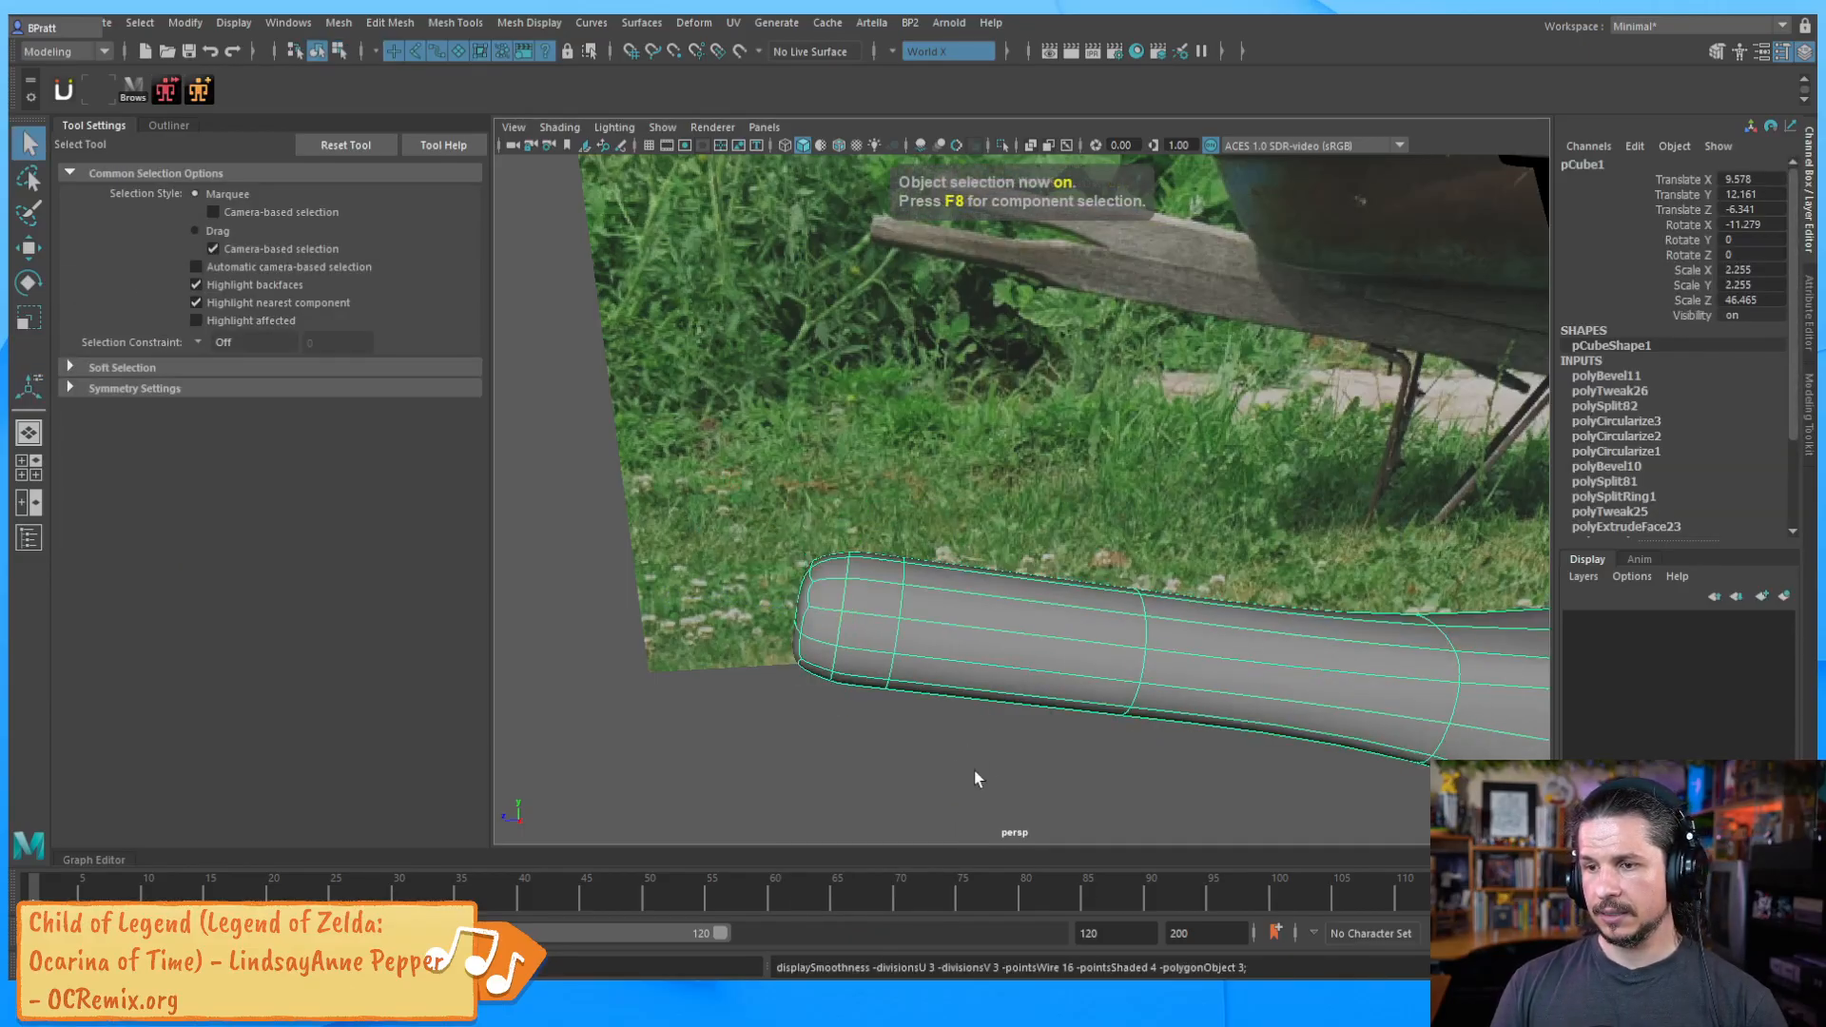
click(978, 769)
alt+right_drag(976, 764, 905, 699)
alt+drag(905, 699, 864, 692)
click(970, 561)
key(1)
alt+right_drag(970, 637, 1027, 672)
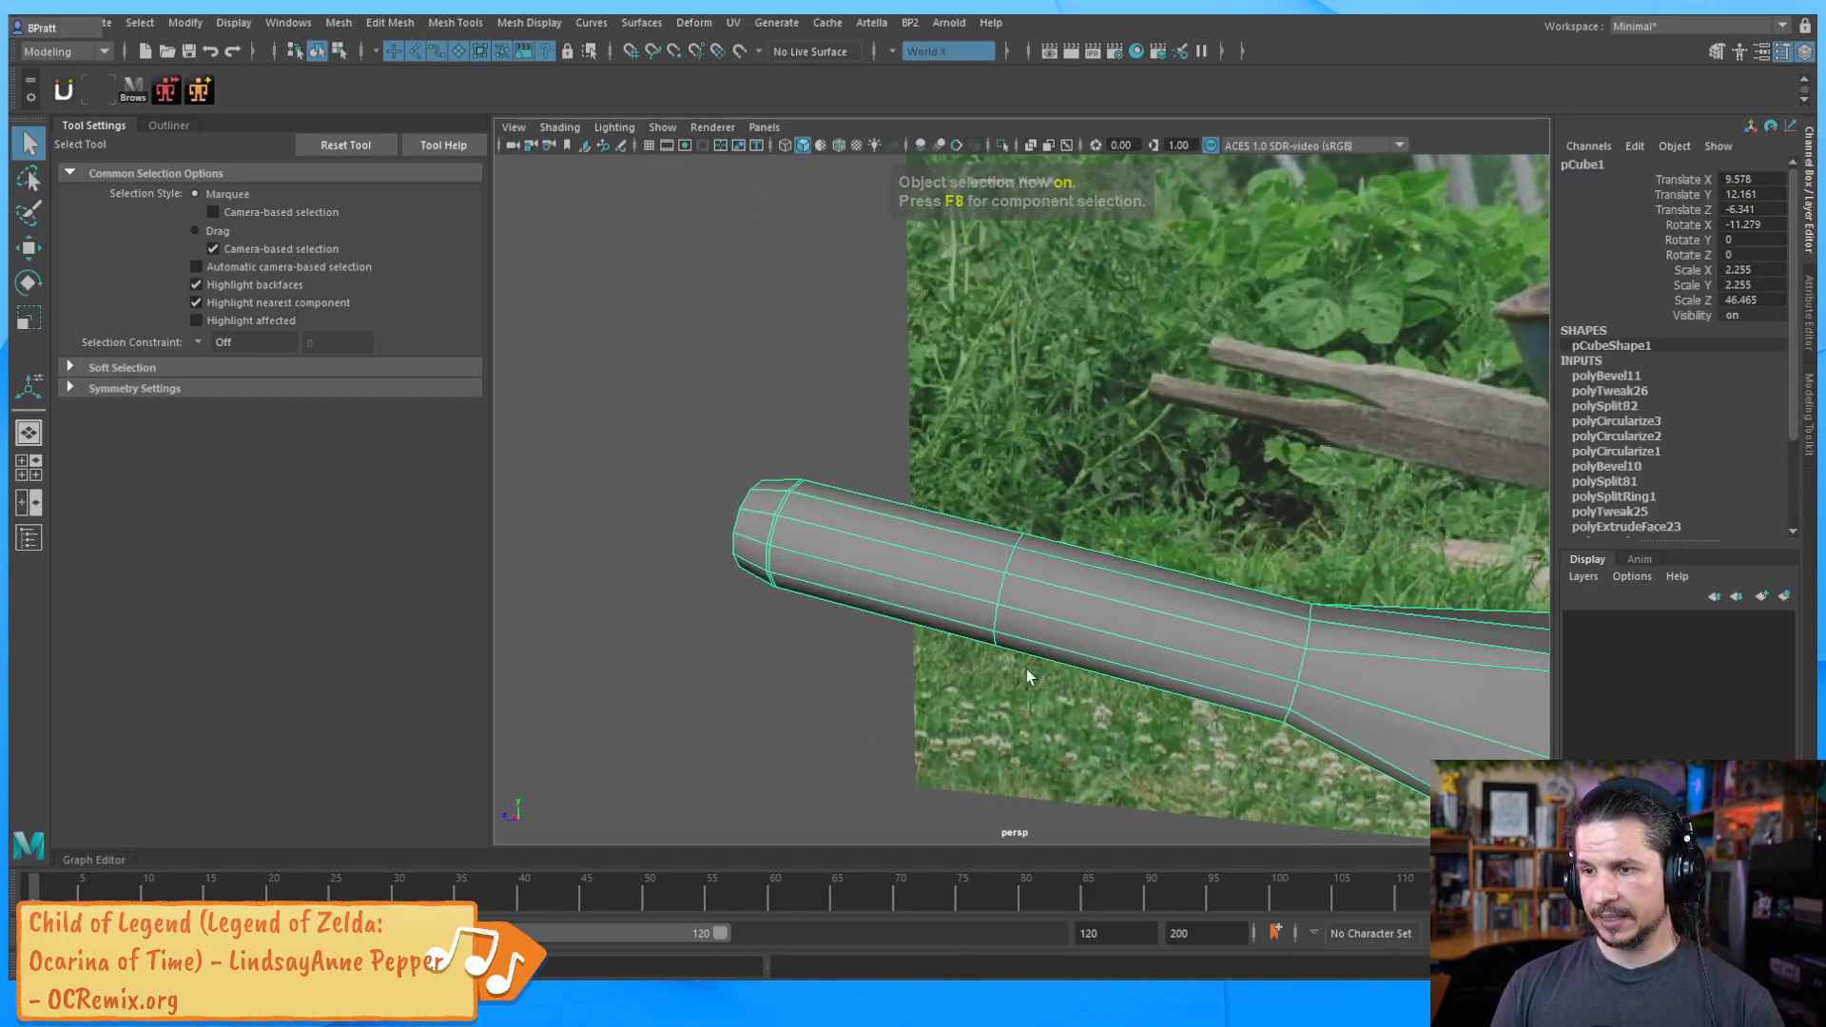
alt+drag(1027, 672, 982, 616)
Try to insert multiple edge loops along the grip with the Insert Edge Loop Tool, and undo them
key(t)
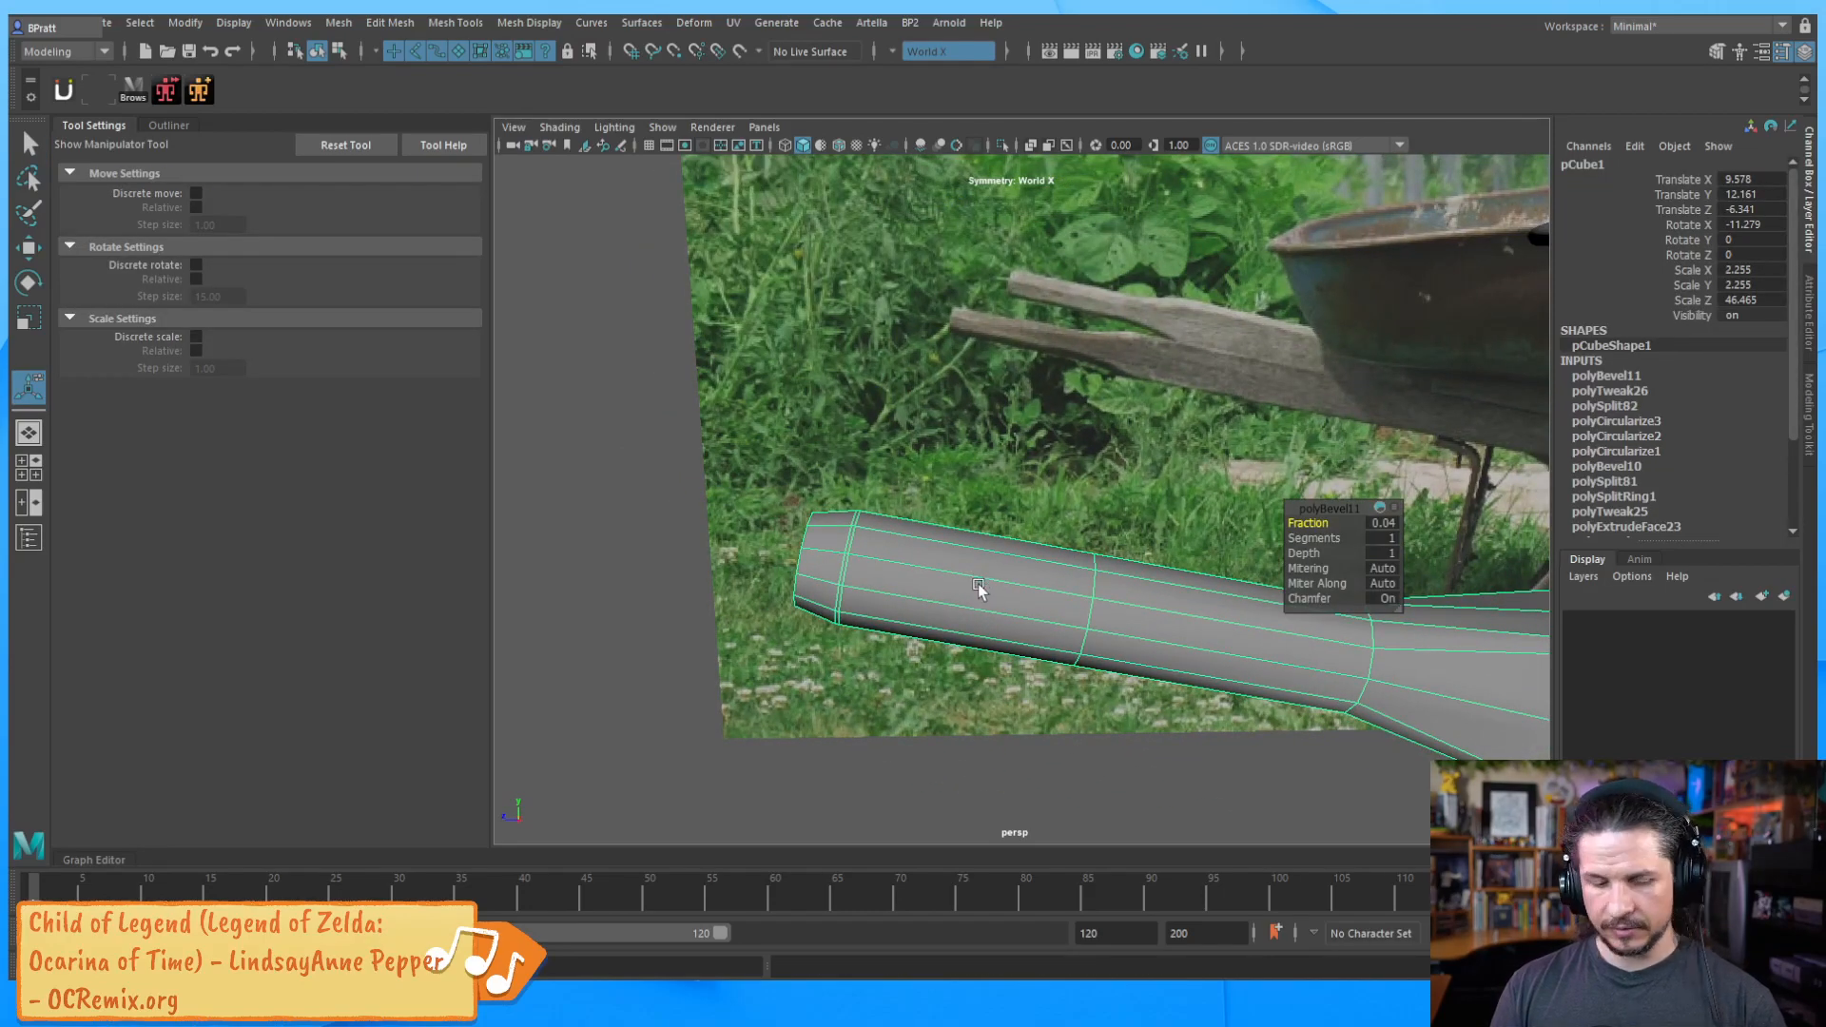
shift+right_click(1000, 587)
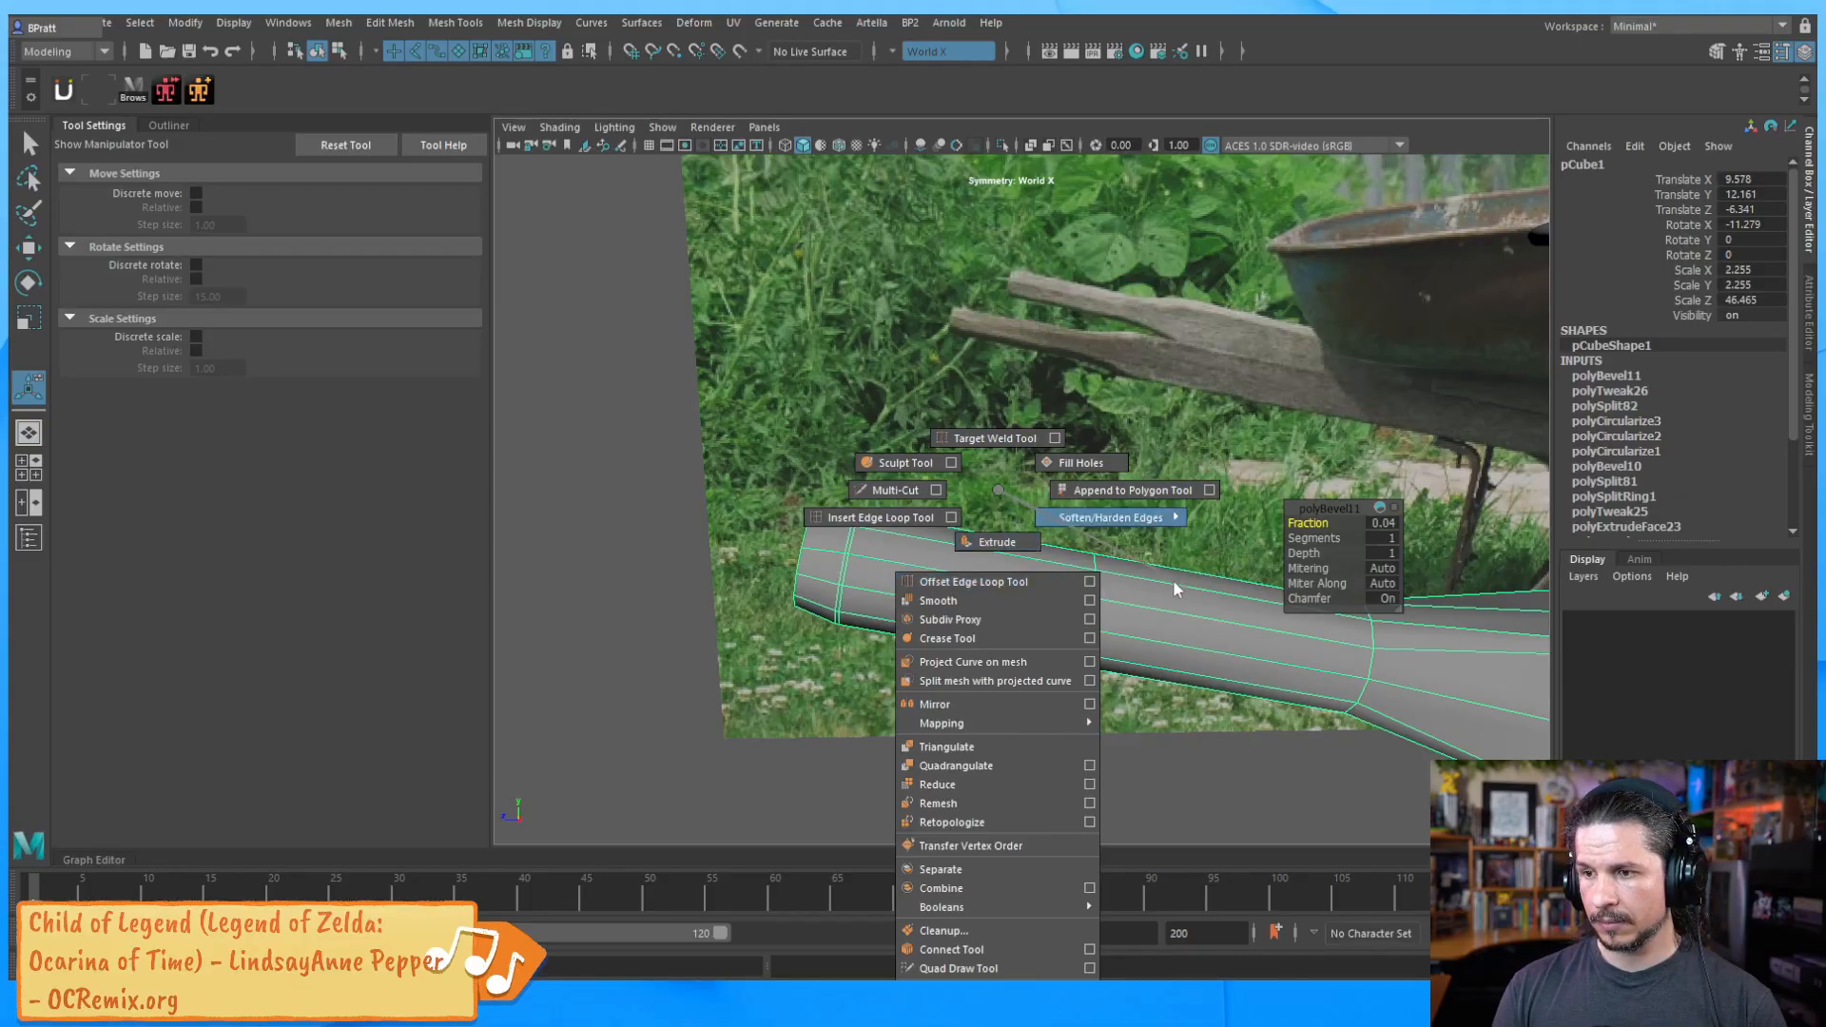
key(w)
key(ctrl+z)
click(1019, 609)
shift+right_drag(1010, 584, 894, 520)
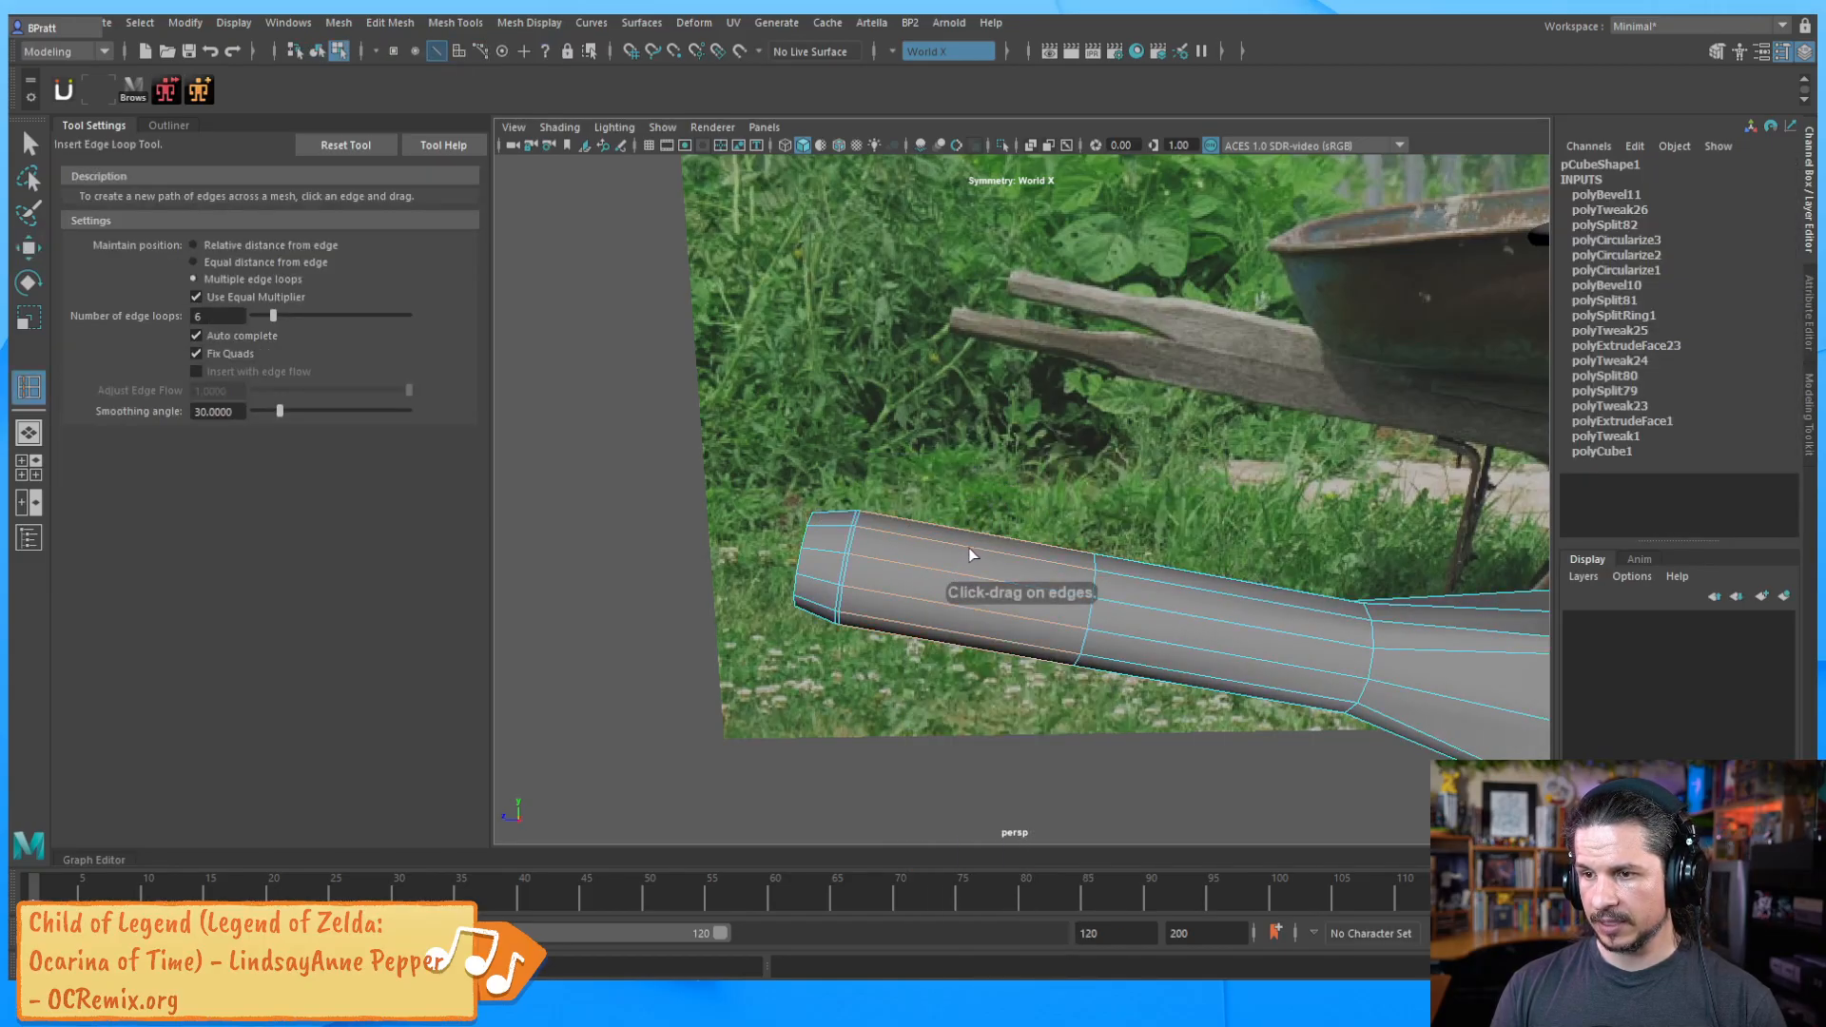
click(967, 547)
key(ctrl+z)
ctrl+shift+right_click(997, 564)
key(F8)
key(F8)
key(w)
Insert an edge loop midway along each of the grip's two long sections with Multi-Cut
shift+right_drag(1010, 555, 911, 557)
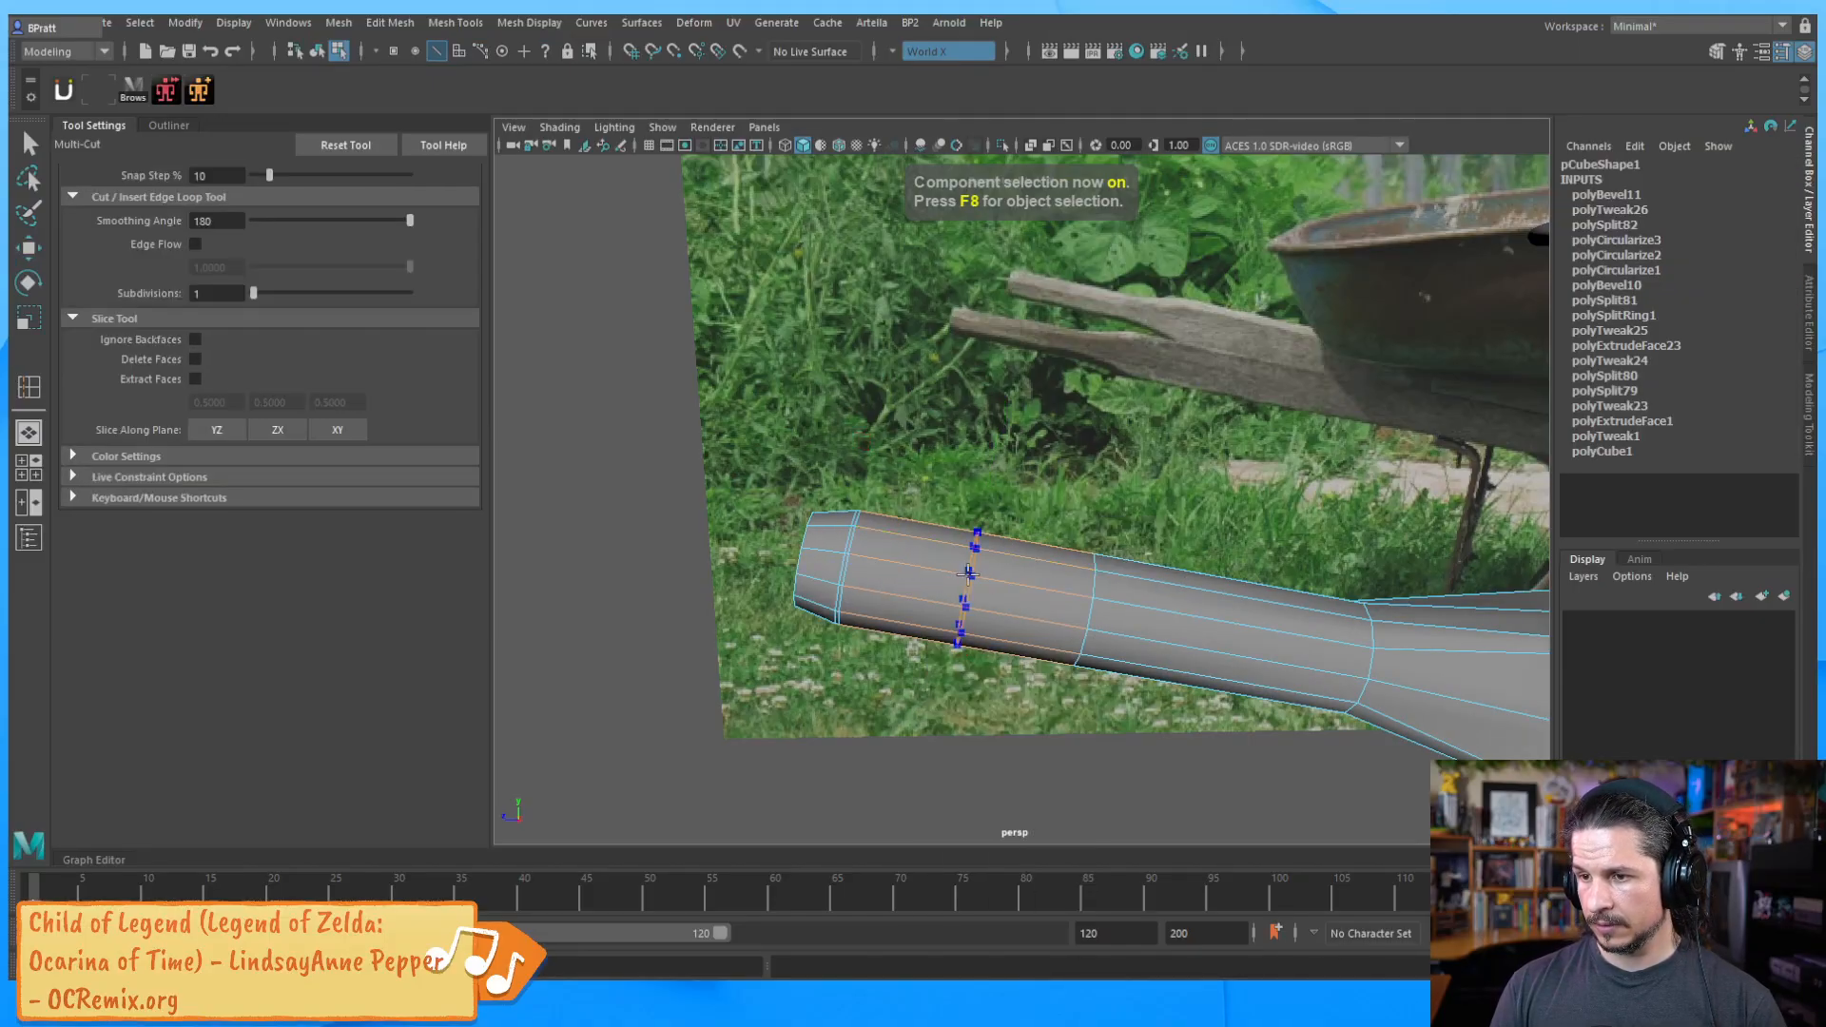
ctrl+click(1234, 626)
alt+drag(1032, 603, 1145, 623)
alt+right_drag(1146, 623, 1174, 613)
alt+middle_drag(1174, 613, 1243, 619)
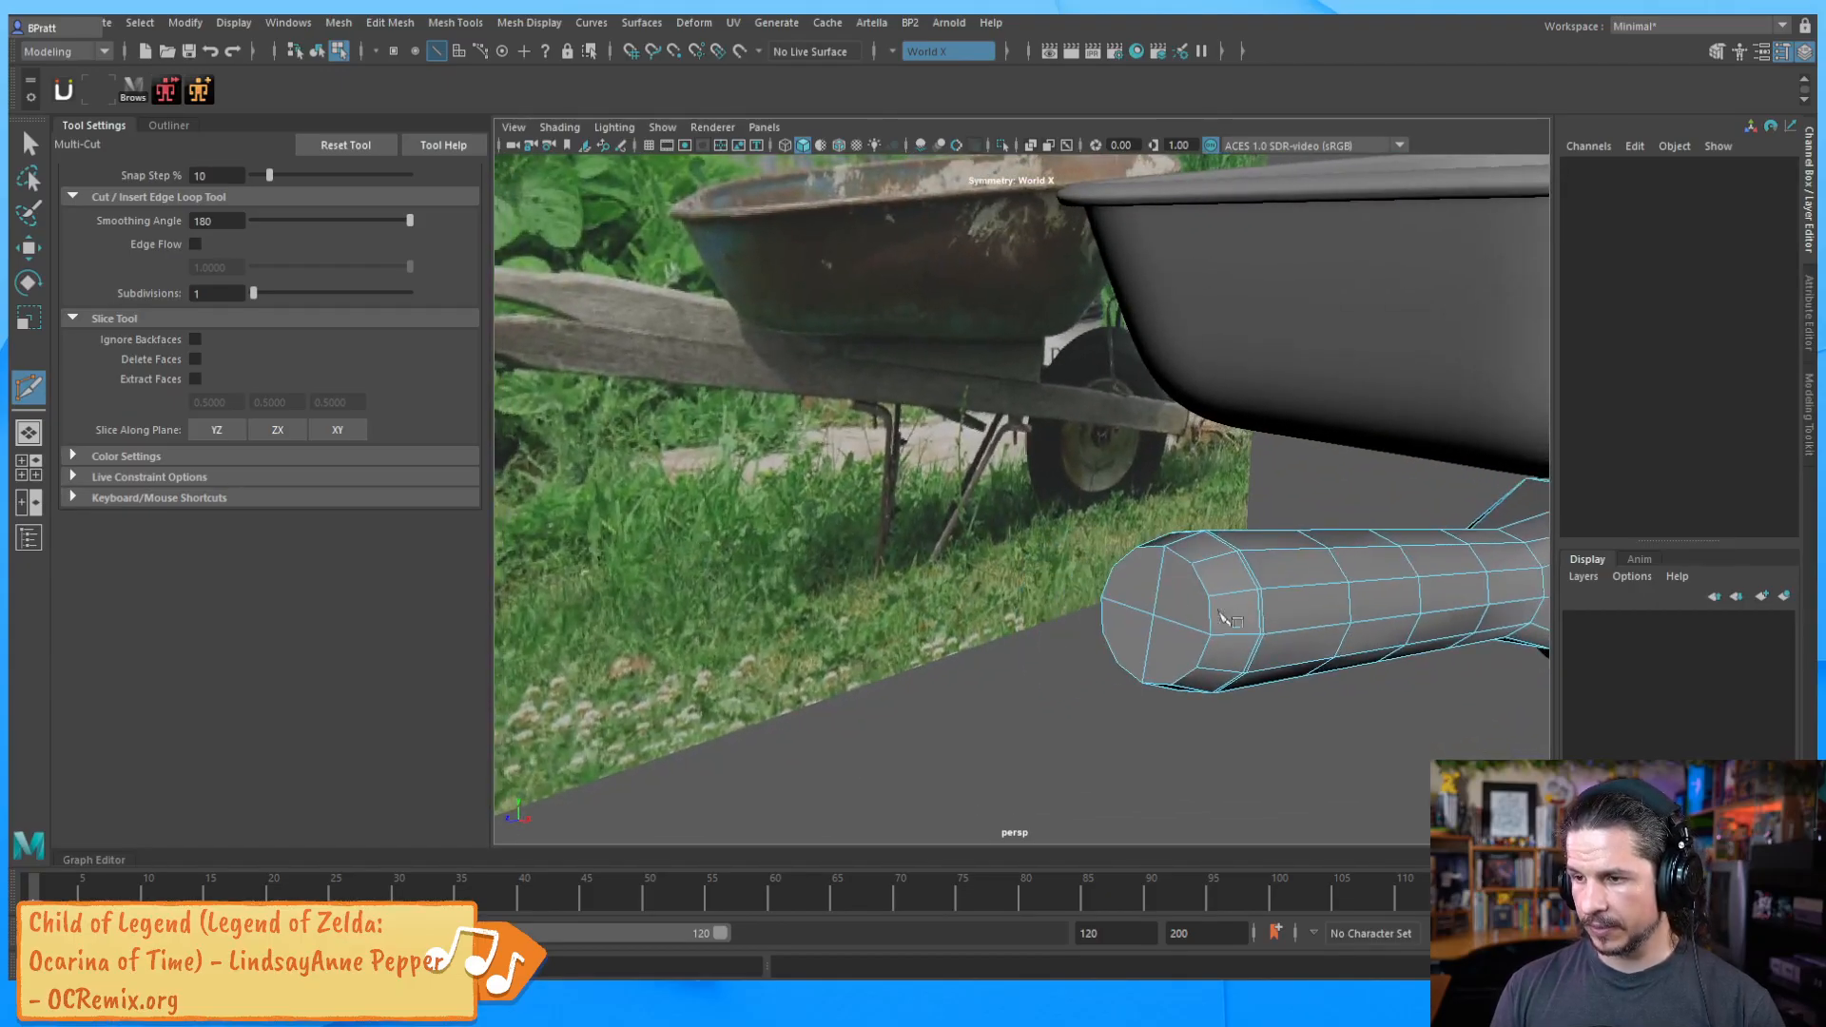
alt+right_drag(1242, 620, 1222, 631)
alt+middle_drag(1223, 632, 1125, 623)
key(w)
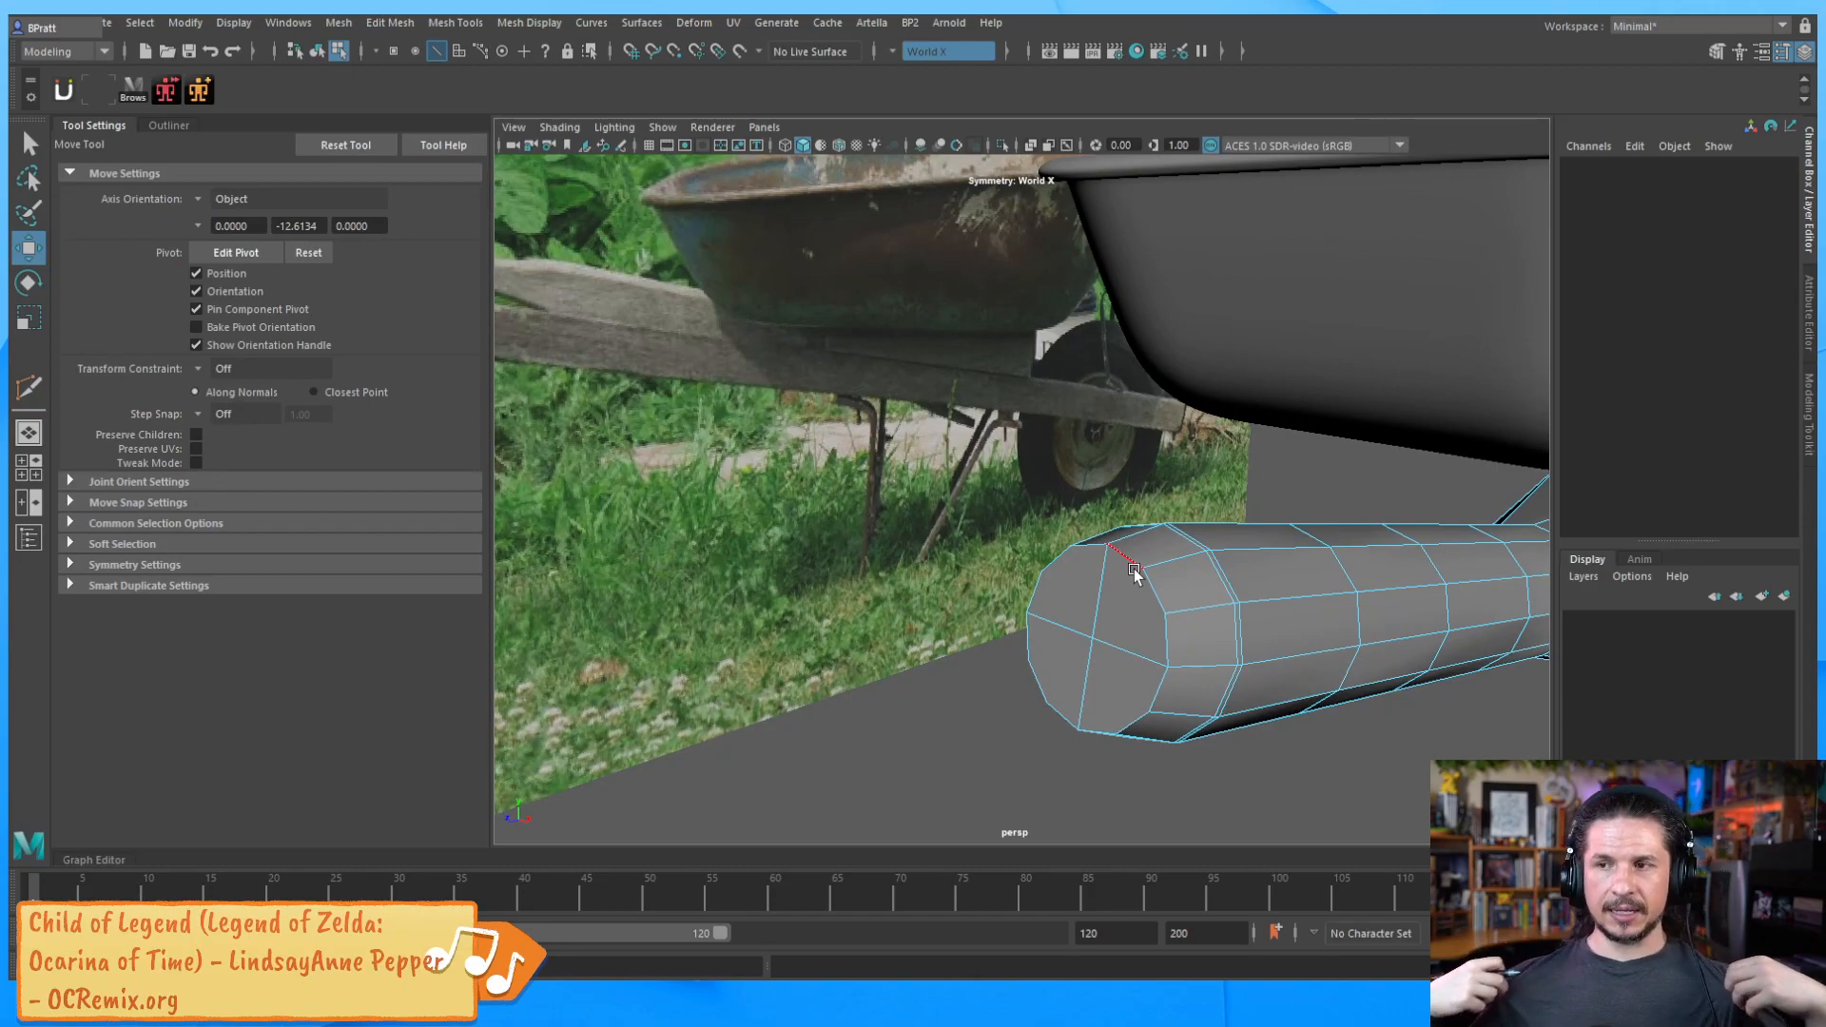
Select the four faces capping the grip's end and delete them
alt+drag(1196, 647, 1171, 556)
right_drag(1172, 556, 1161, 530)
click(1161, 532)
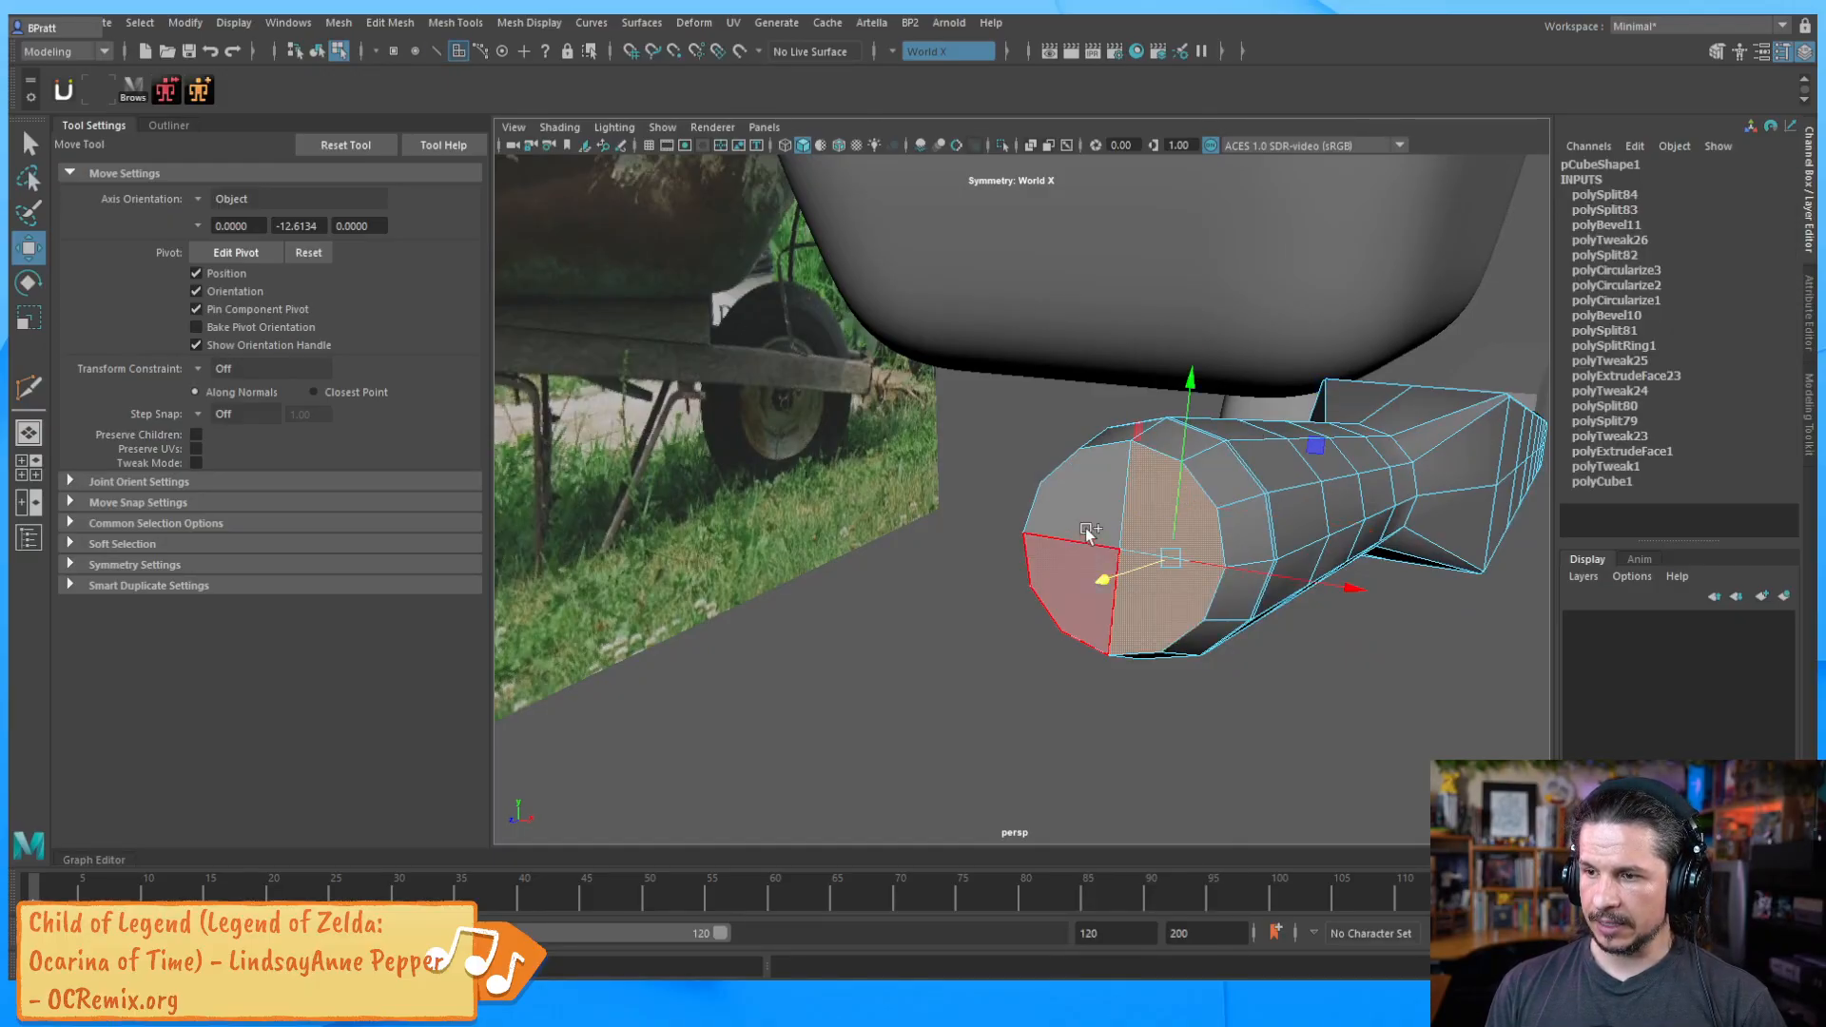
shift+click(1089, 534)
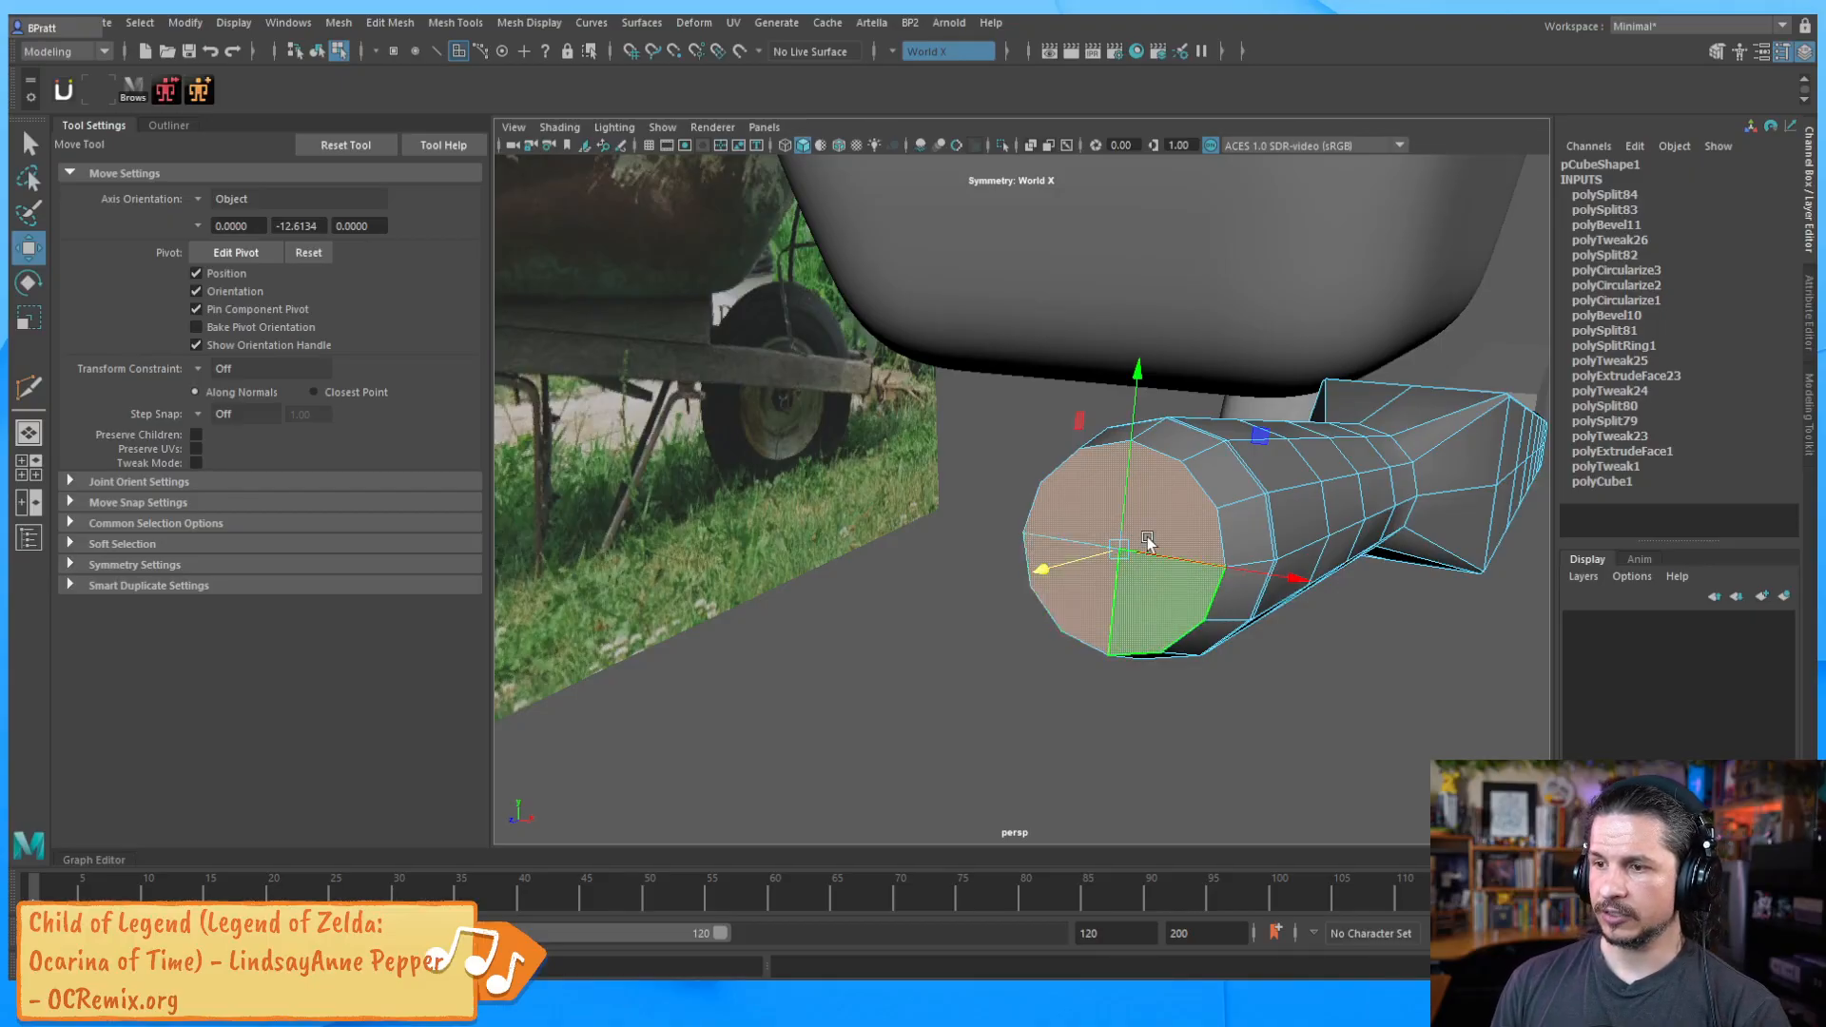
key(Delete)
Try to extrude the grip end's open border edges with an offset of 0.91, and undo the extrusion
right_drag(1187, 455, 1194, 394)
click(1169, 455)
double_click(1170, 457)
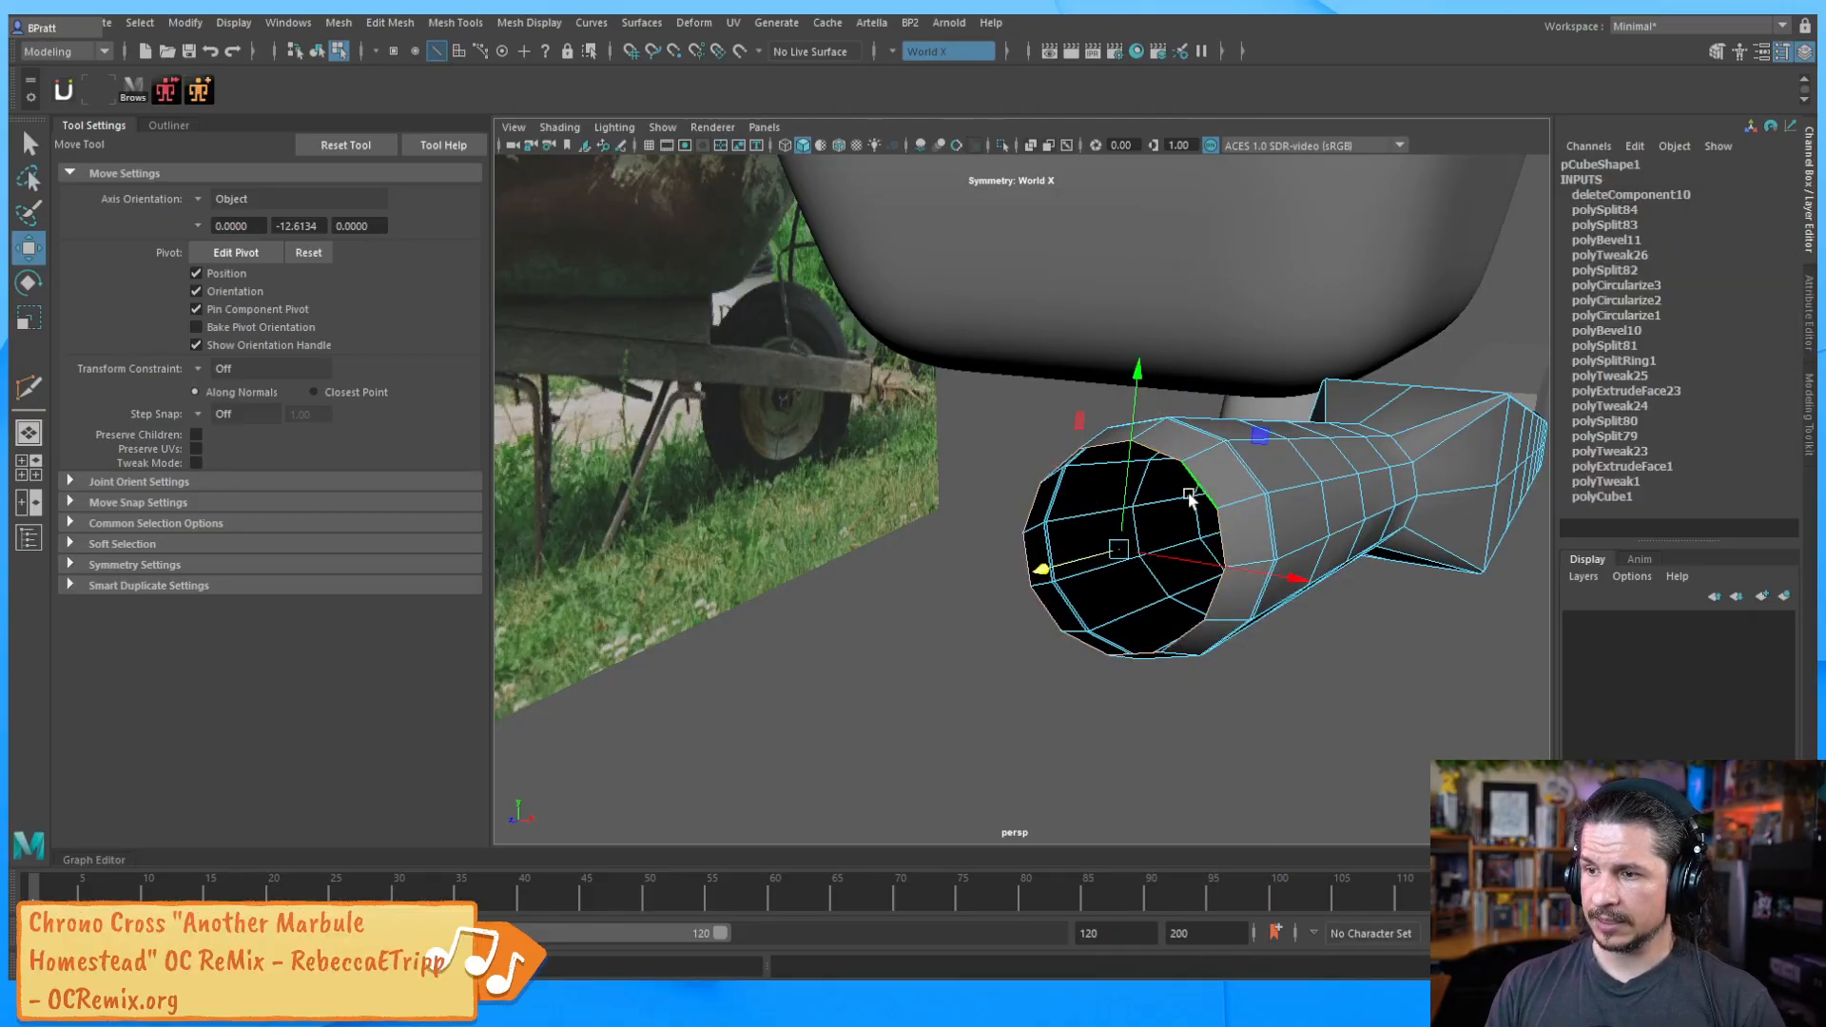
shift+right_drag(1209, 501, 1212, 533)
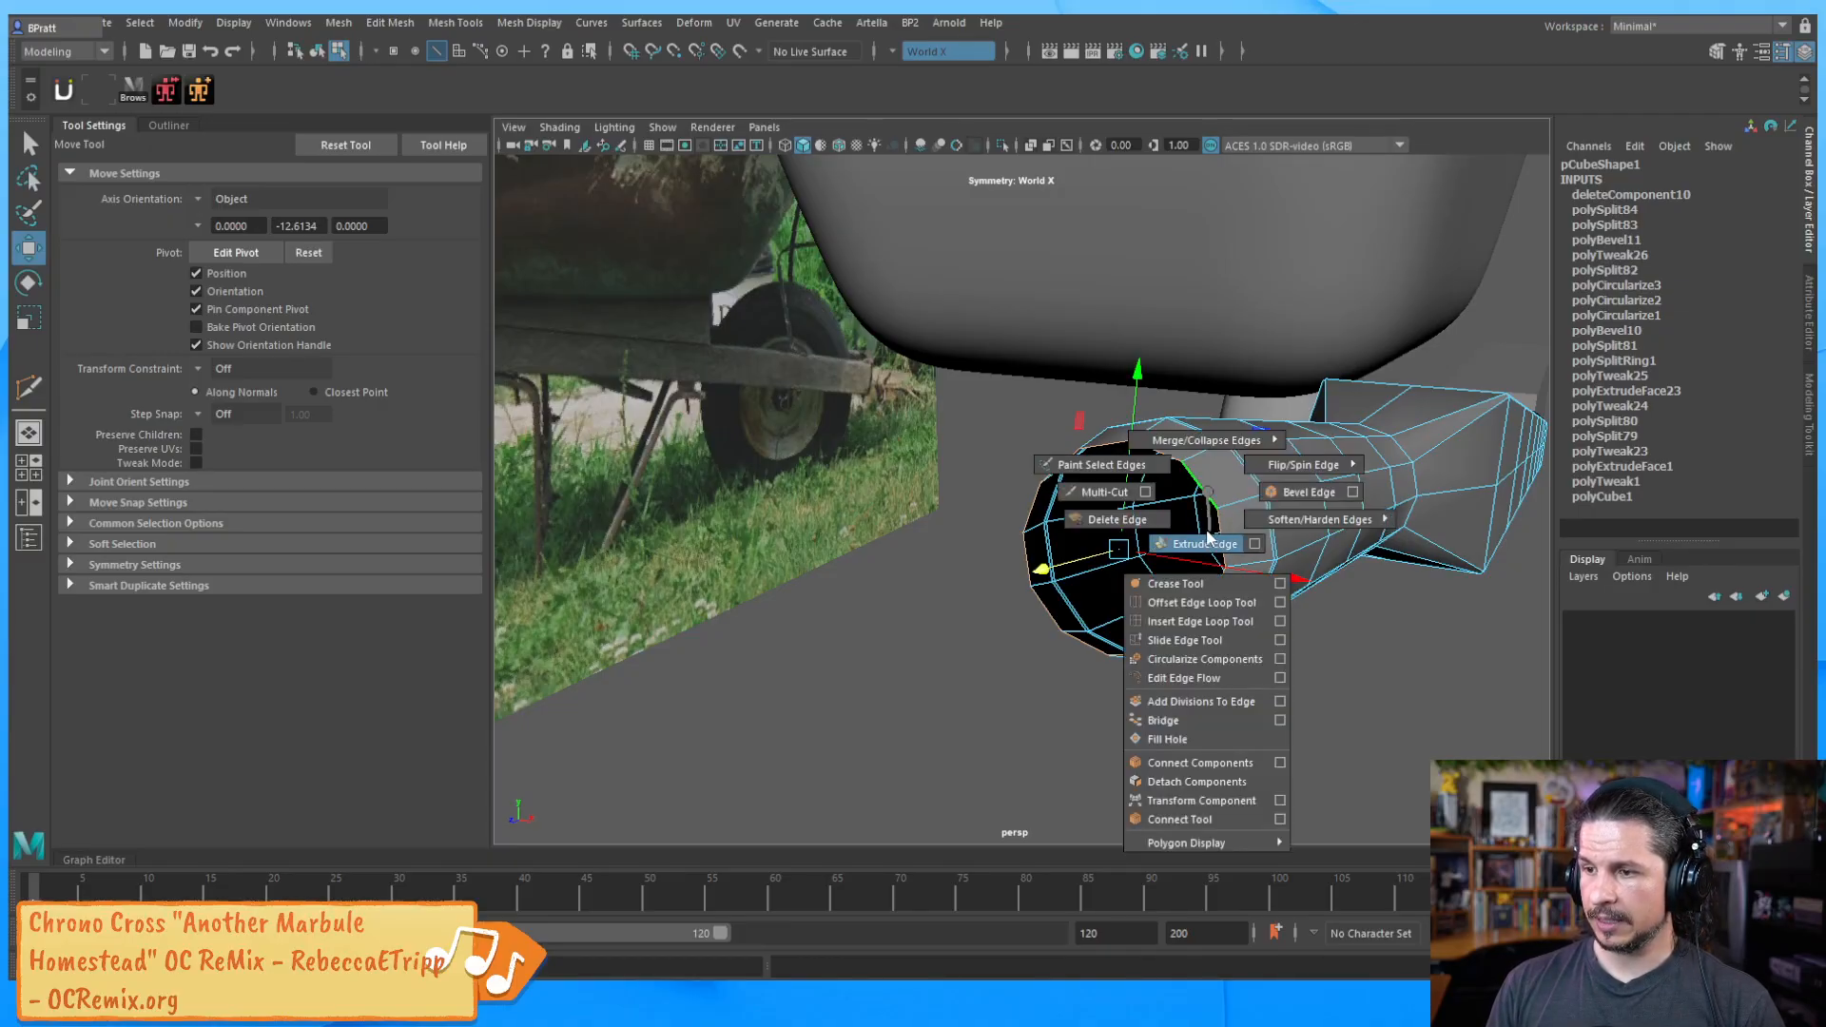
shift+right_drag(1207, 544, 1209, 544)
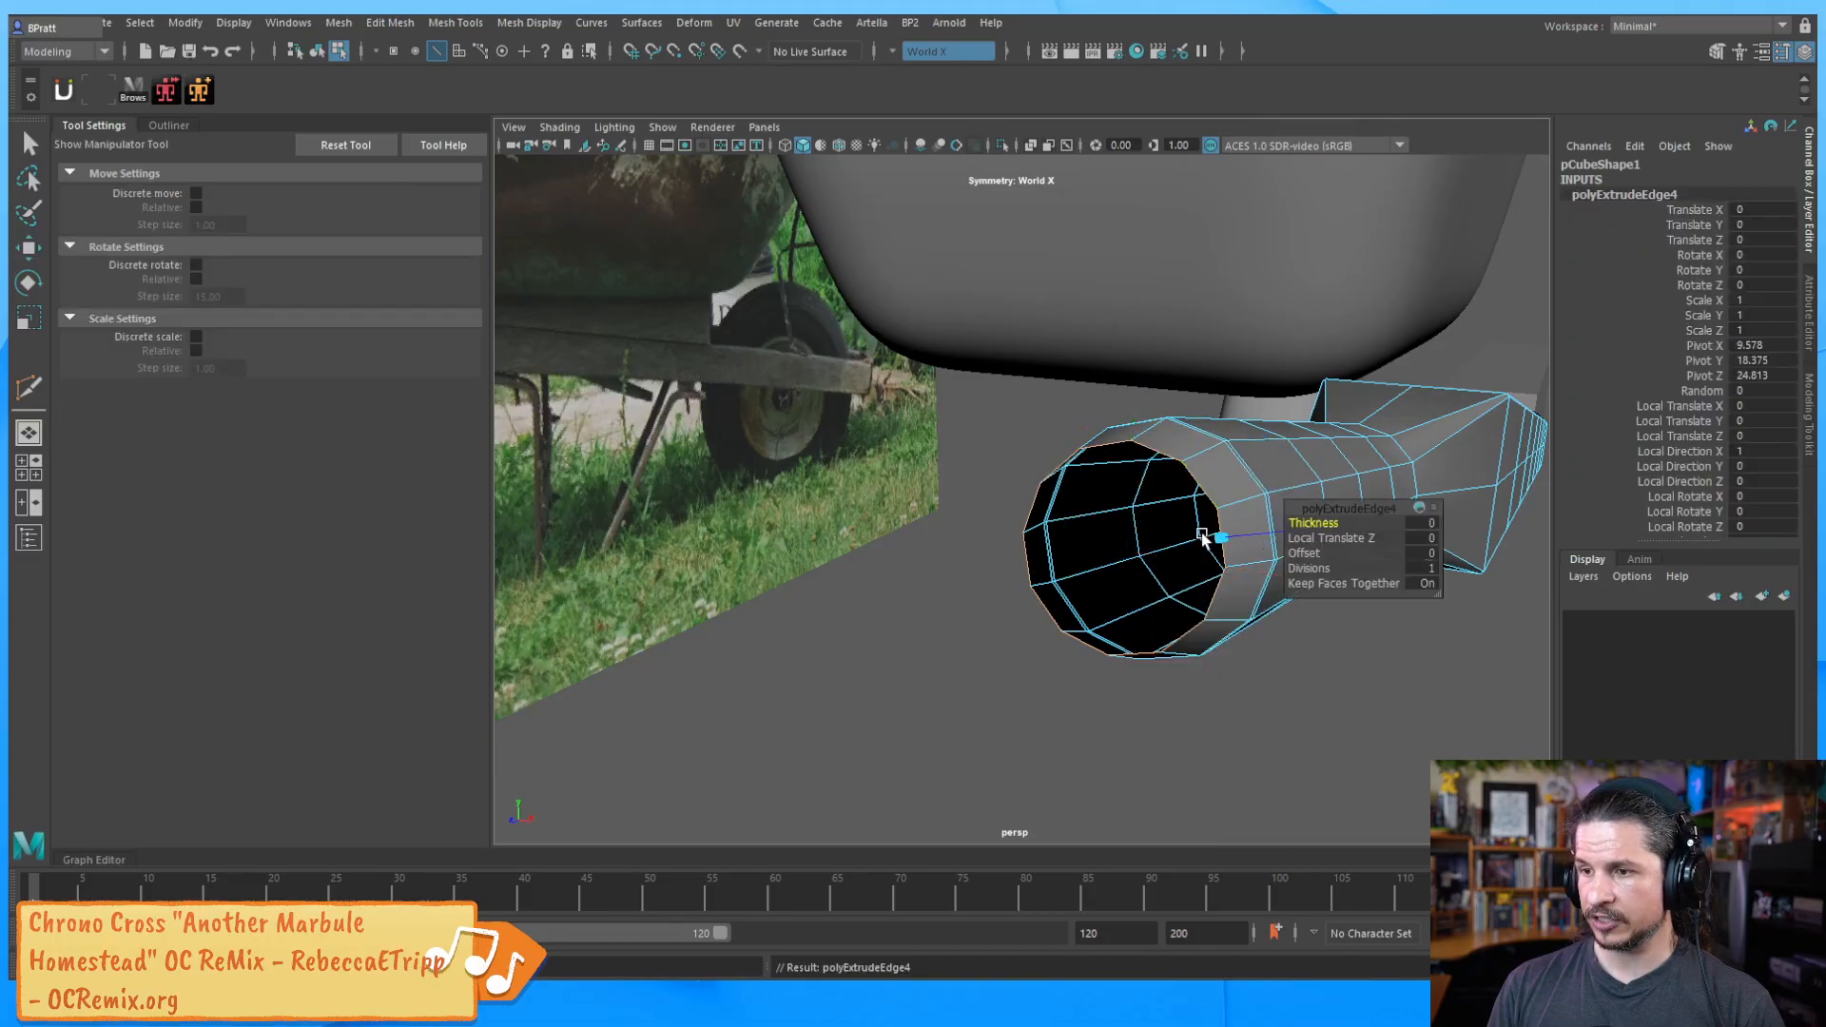
drag(1305, 553, 1411, 553)
alt+drag(1156, 597, 1101, 606)
key(ctrl+z)
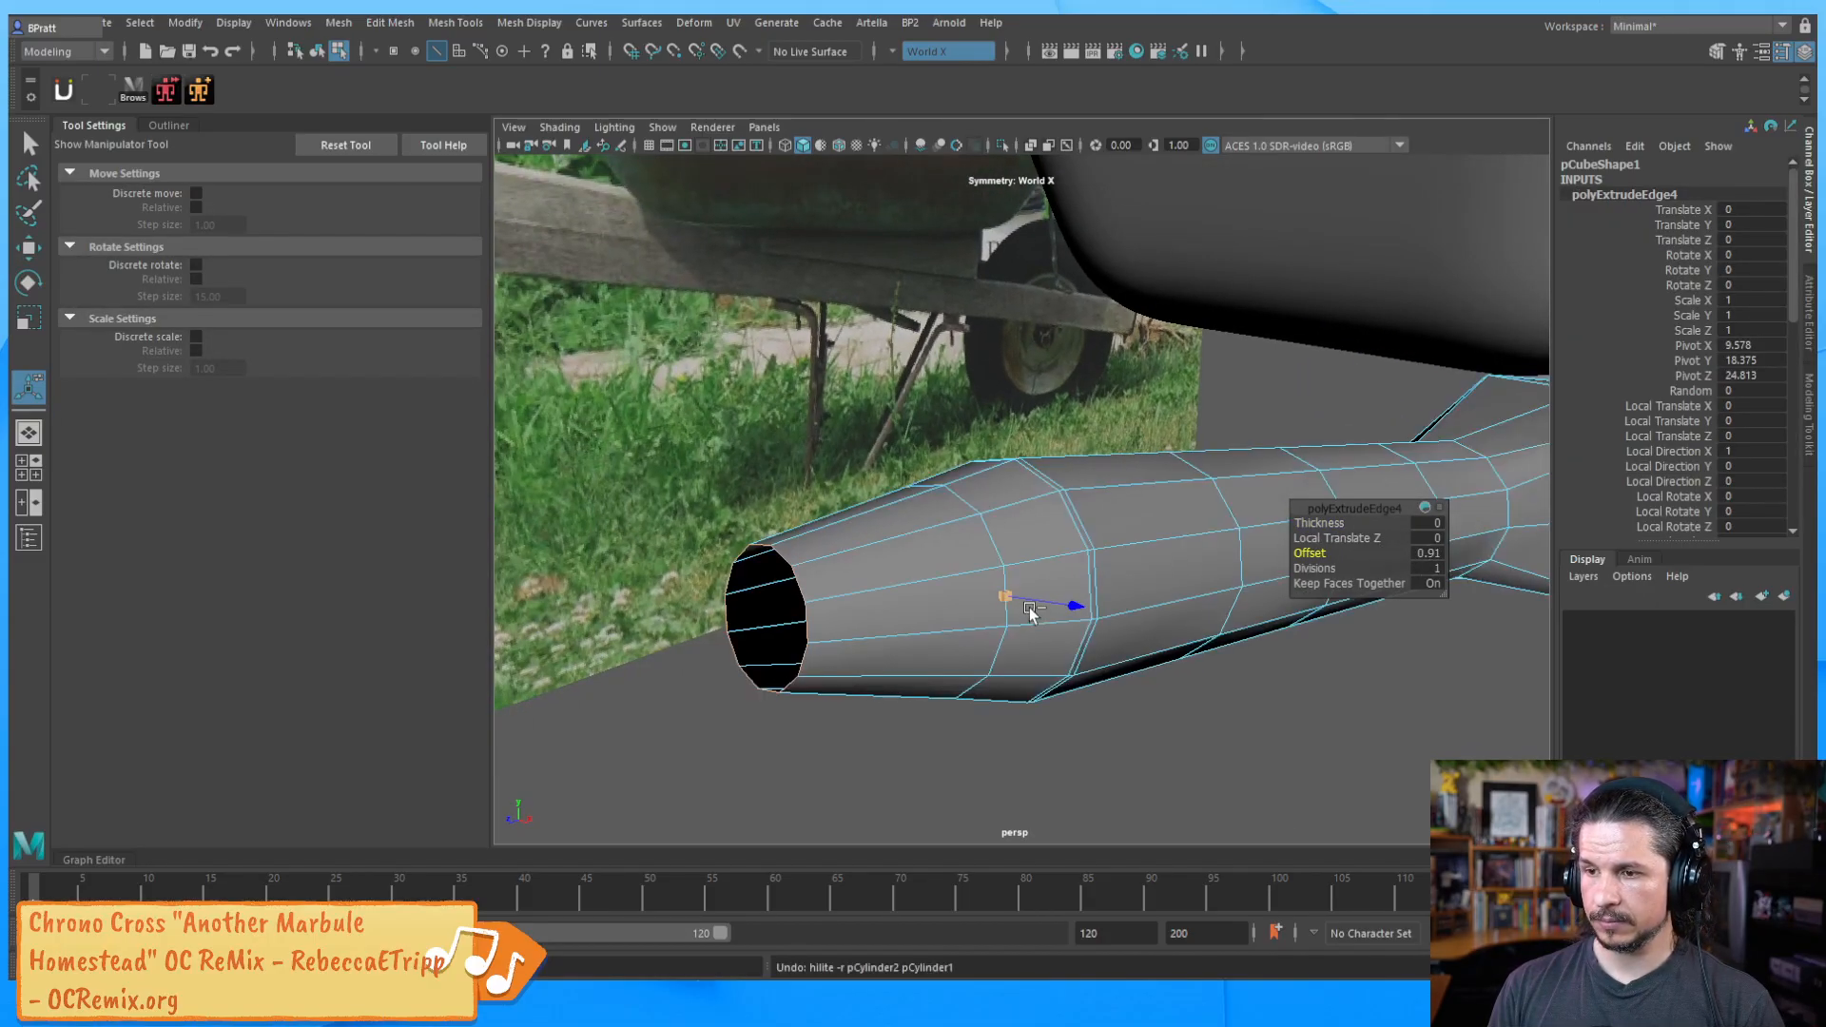
key(ctrl+z)
key(ctrl+z)
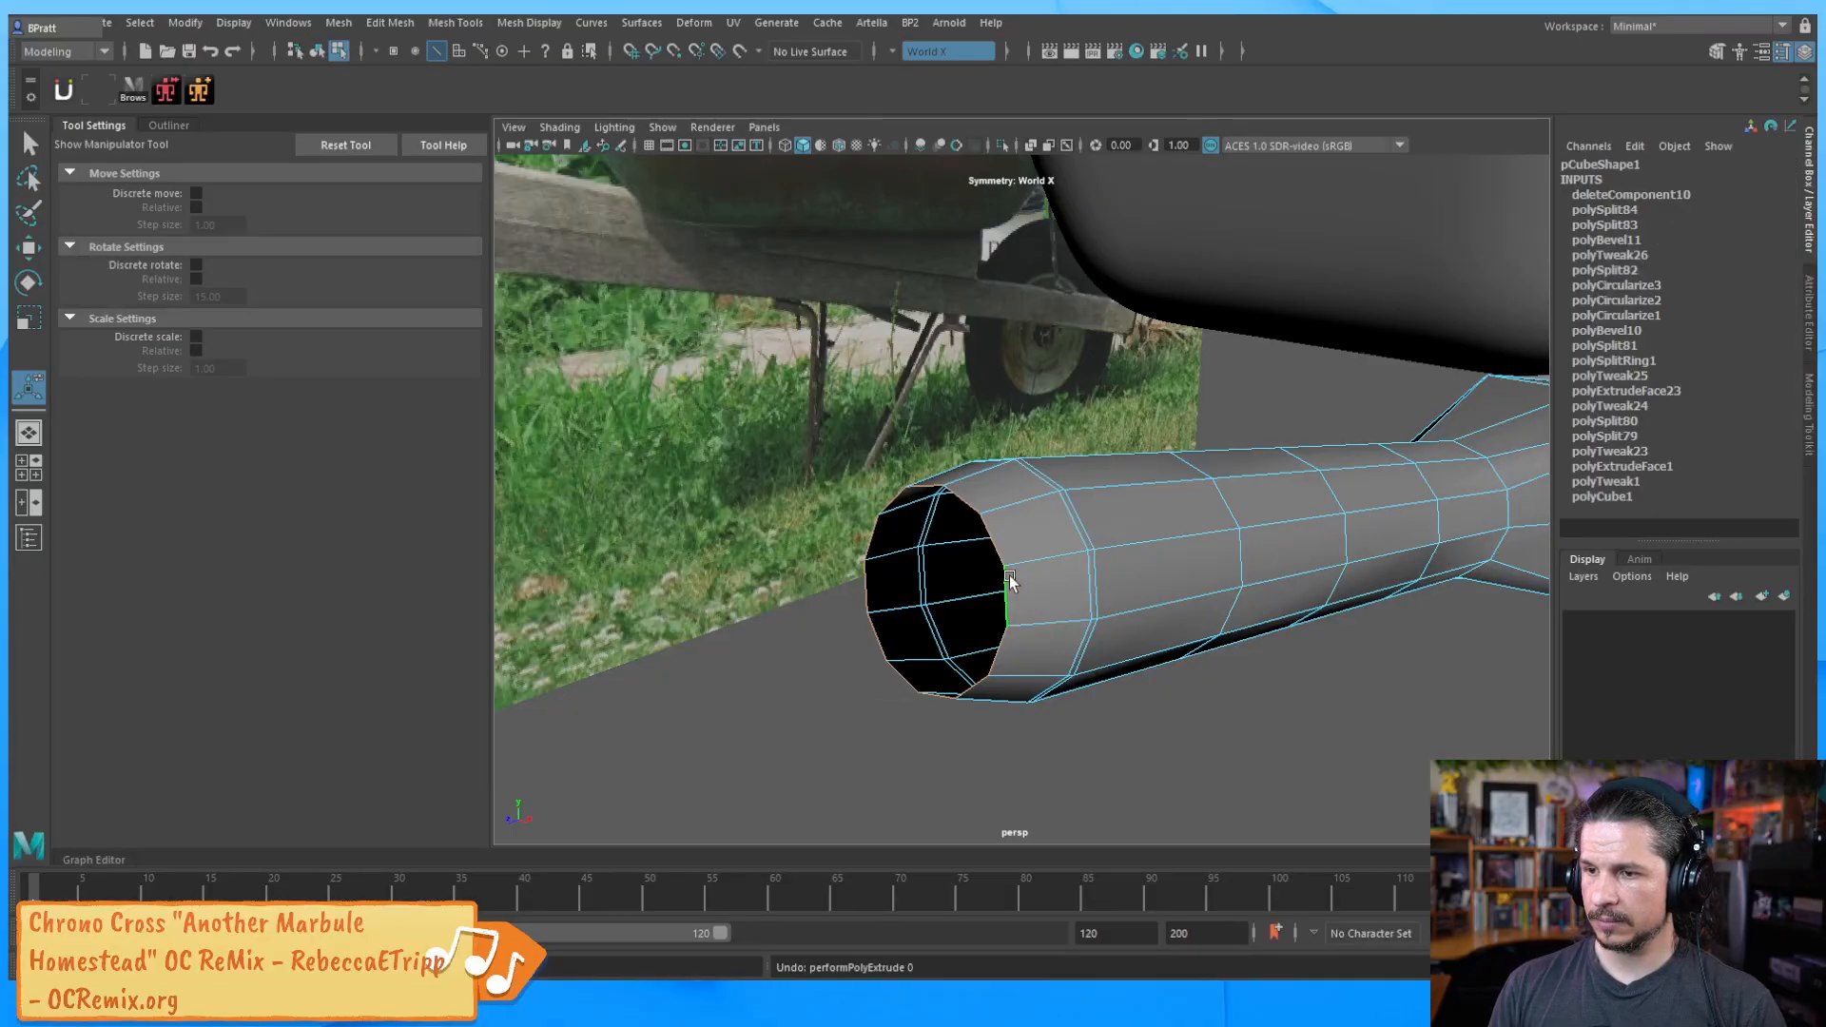
Try once more to extrude the open border edges at the grip's end
shift+right_click(999, 548)
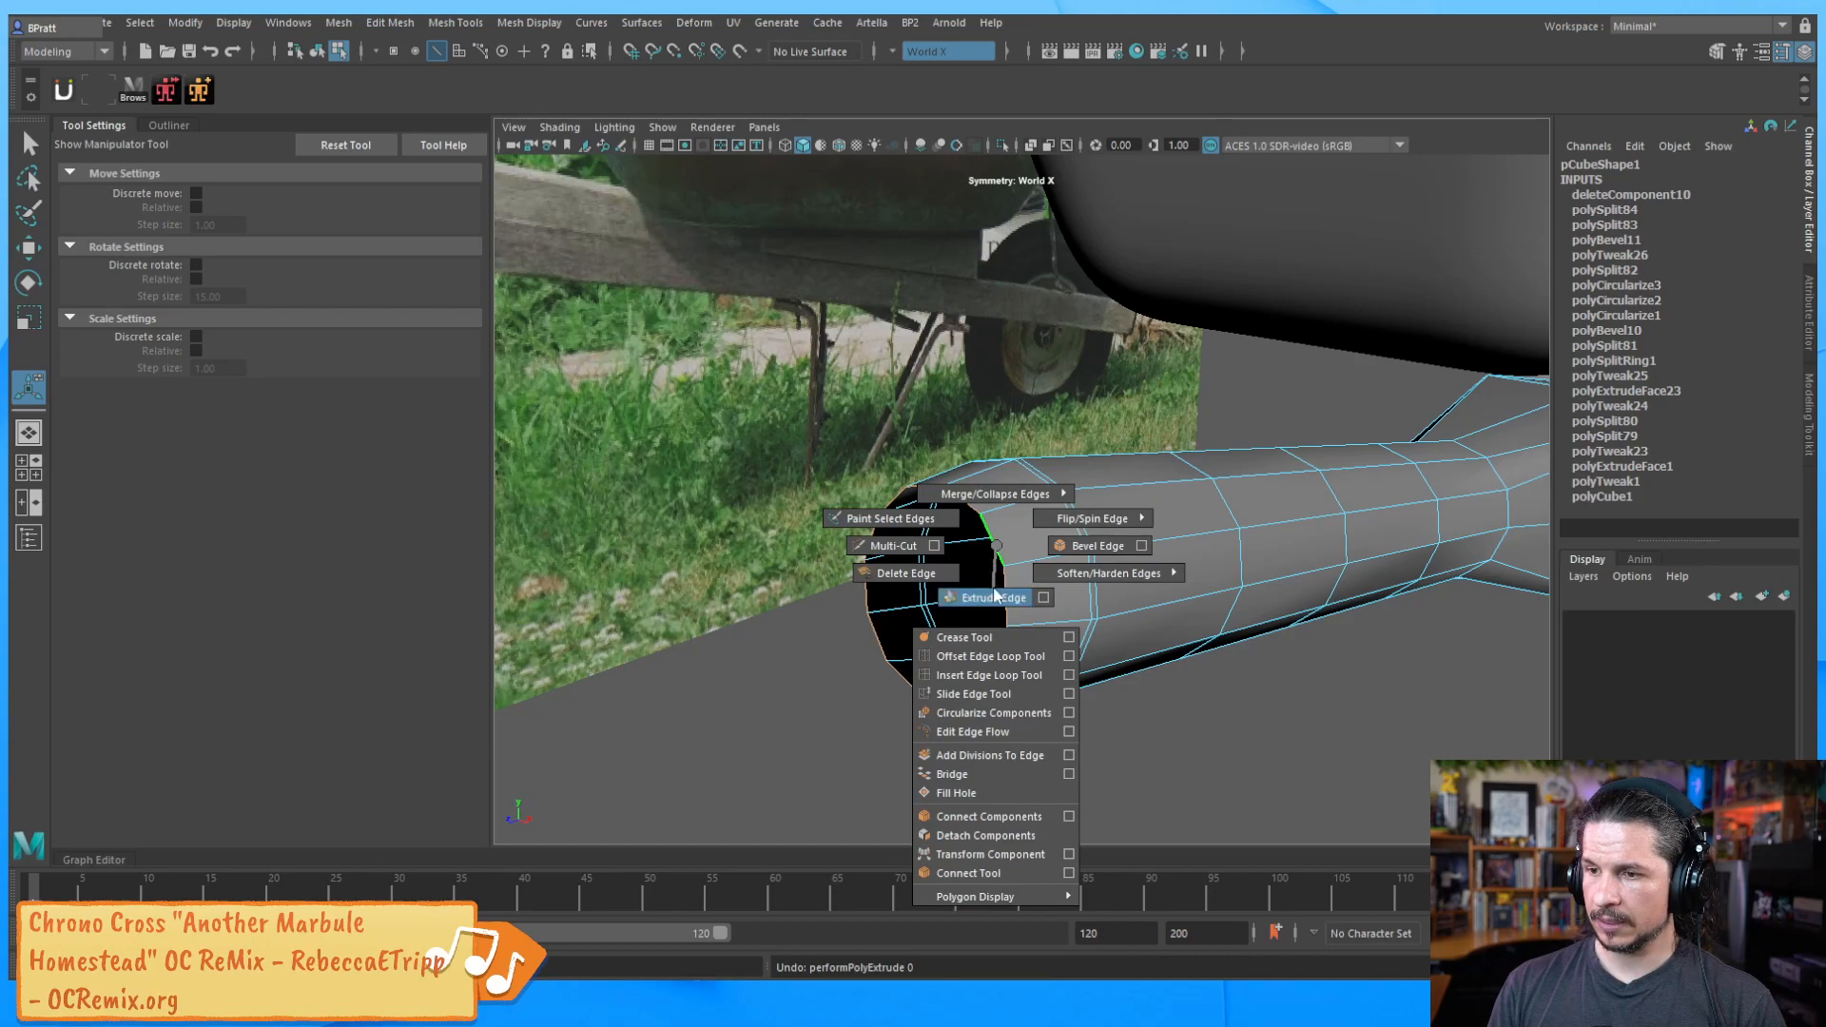
click(997, 580)
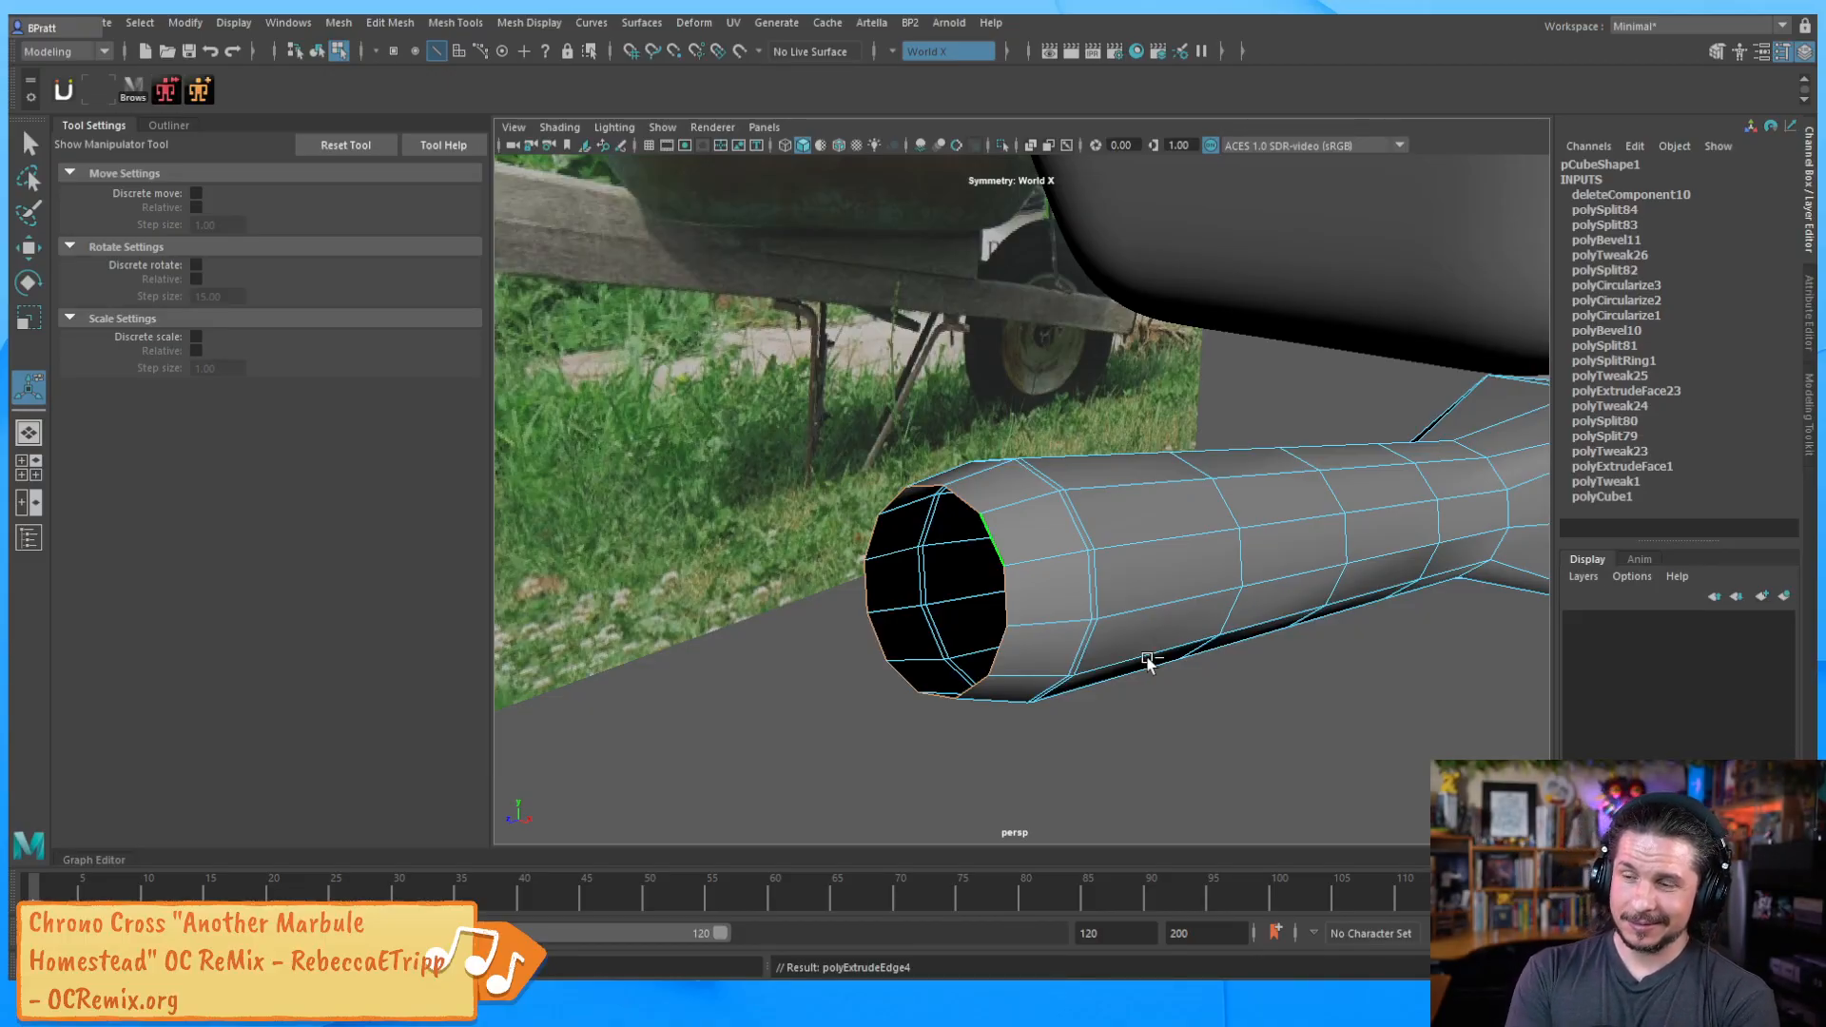
Leave the unresponsive modelling session and launch Maya 2022 from the Windows Start menu
key(alt+Tab)
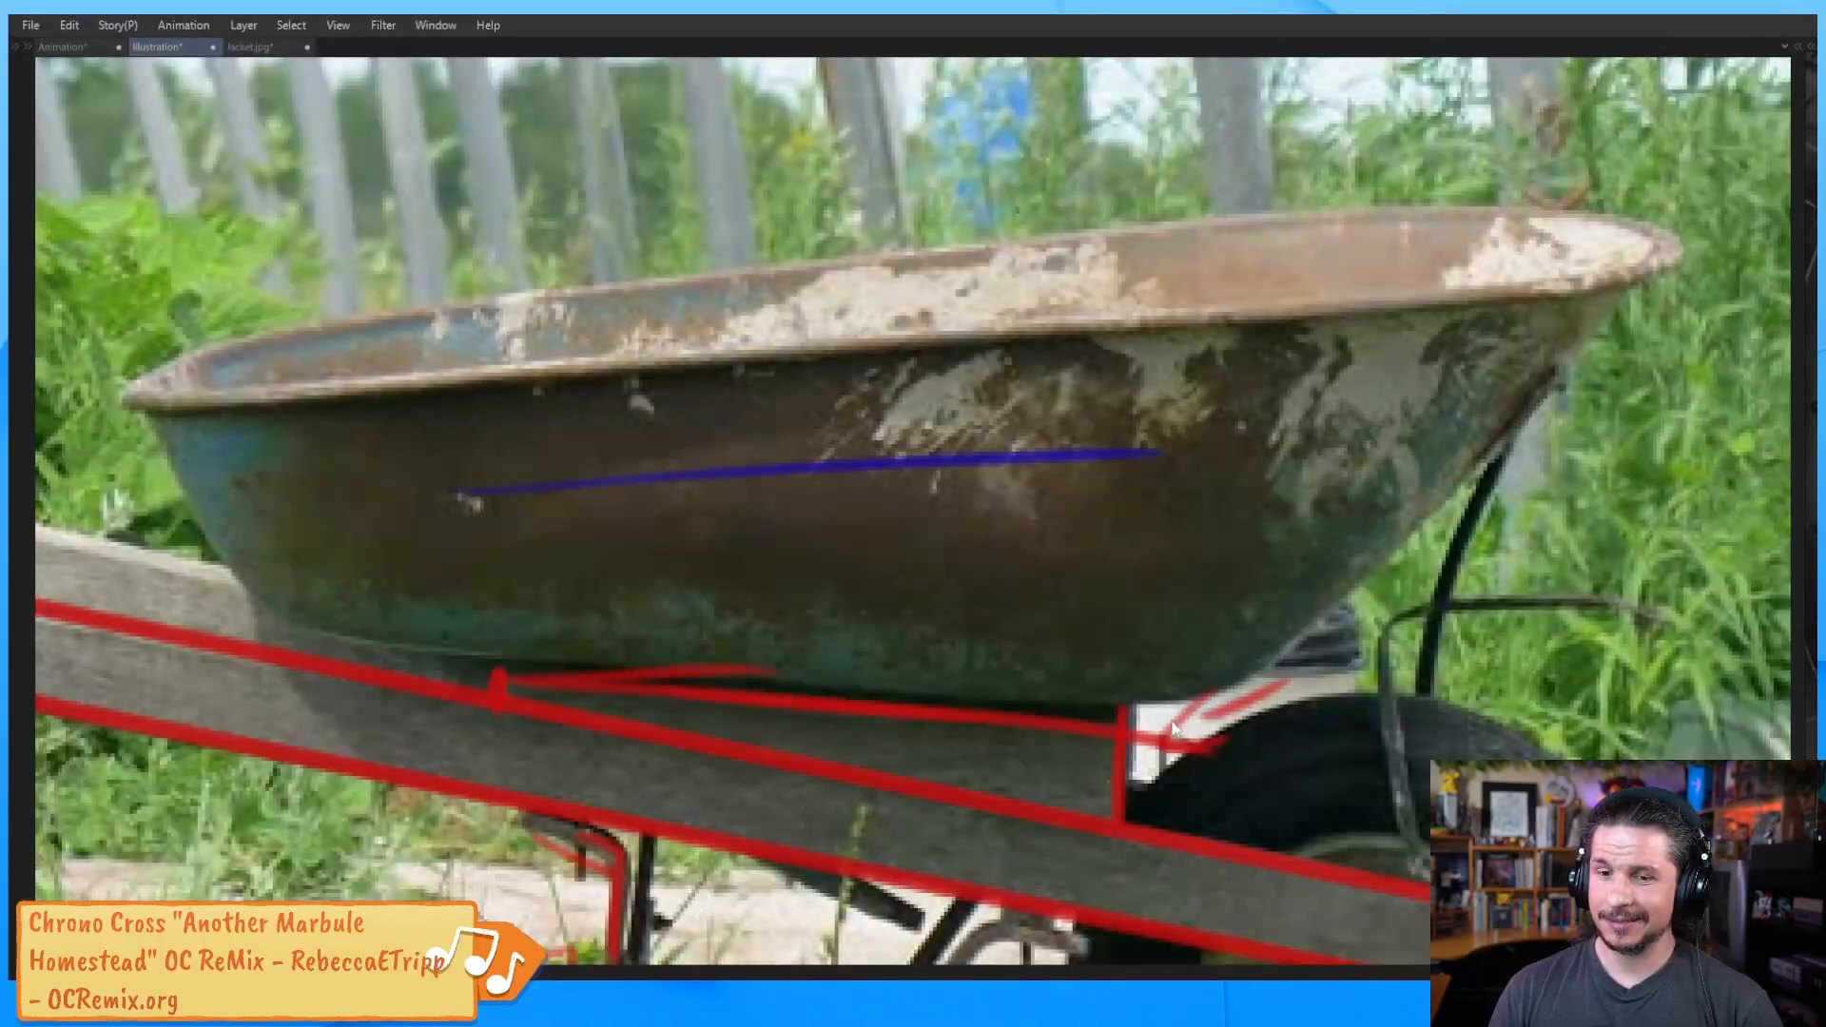
mouse_move(201, 987)
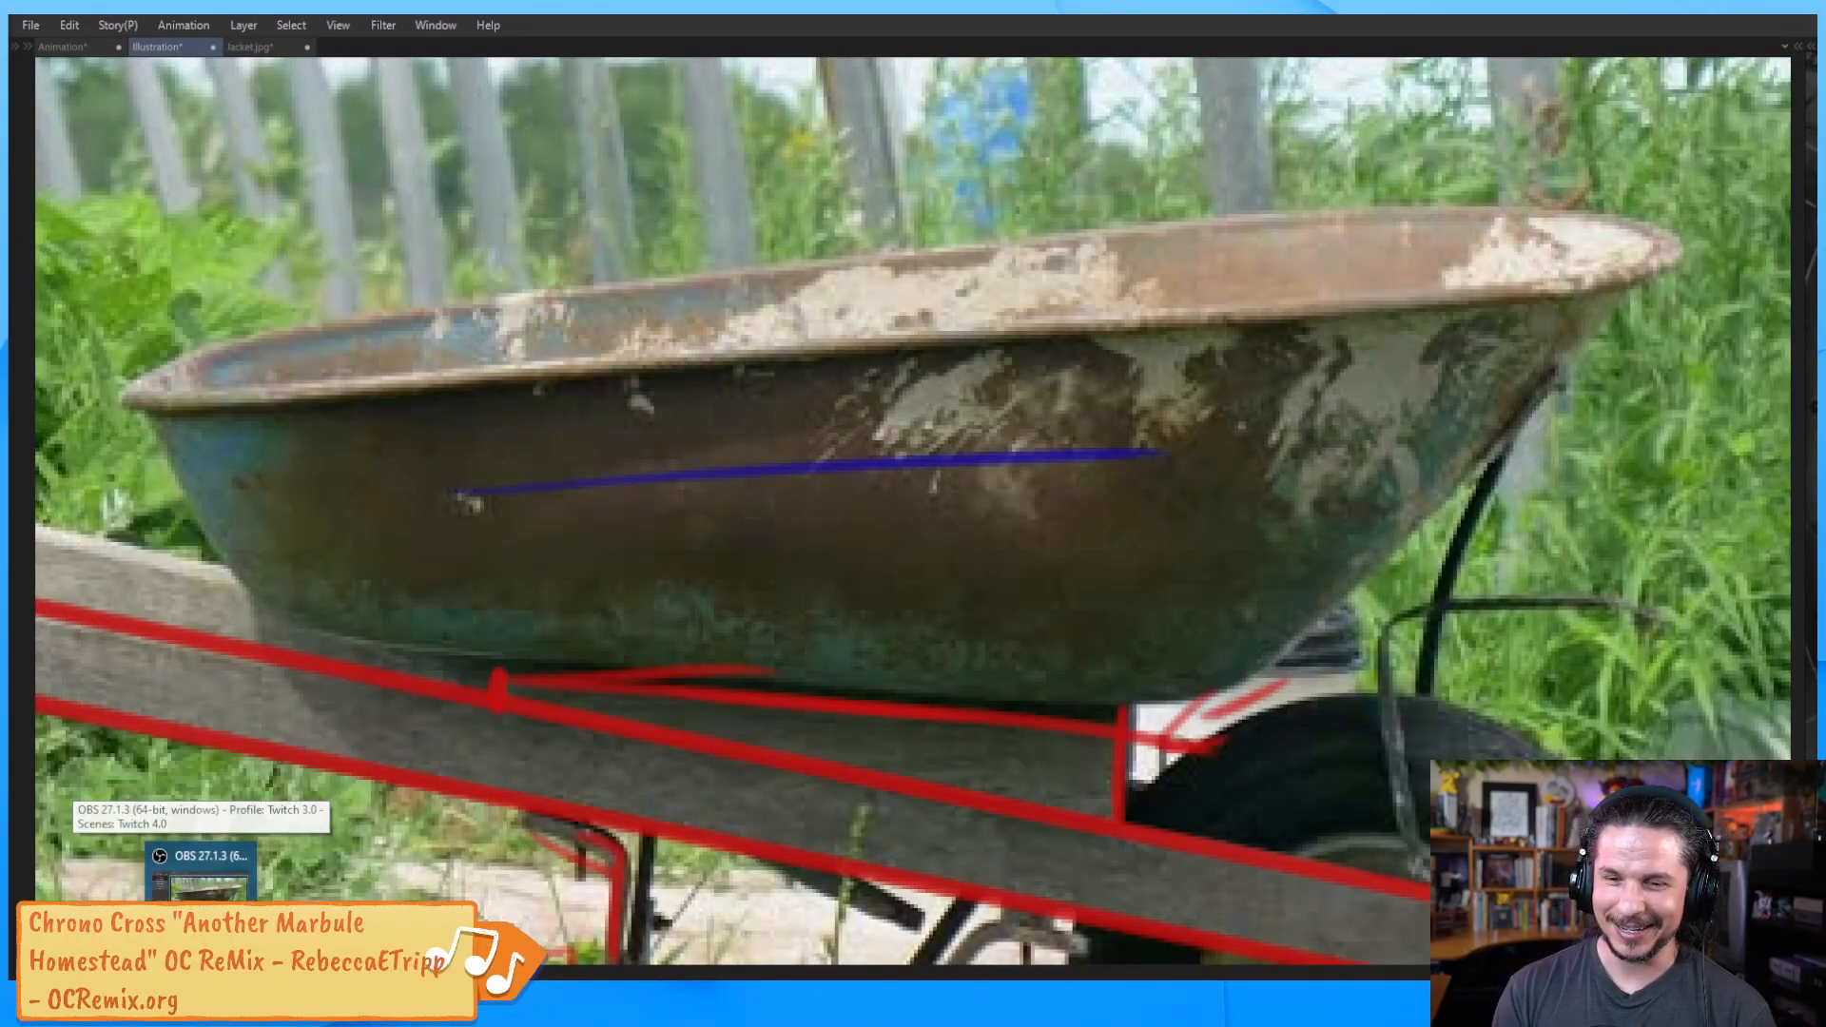
key(super)
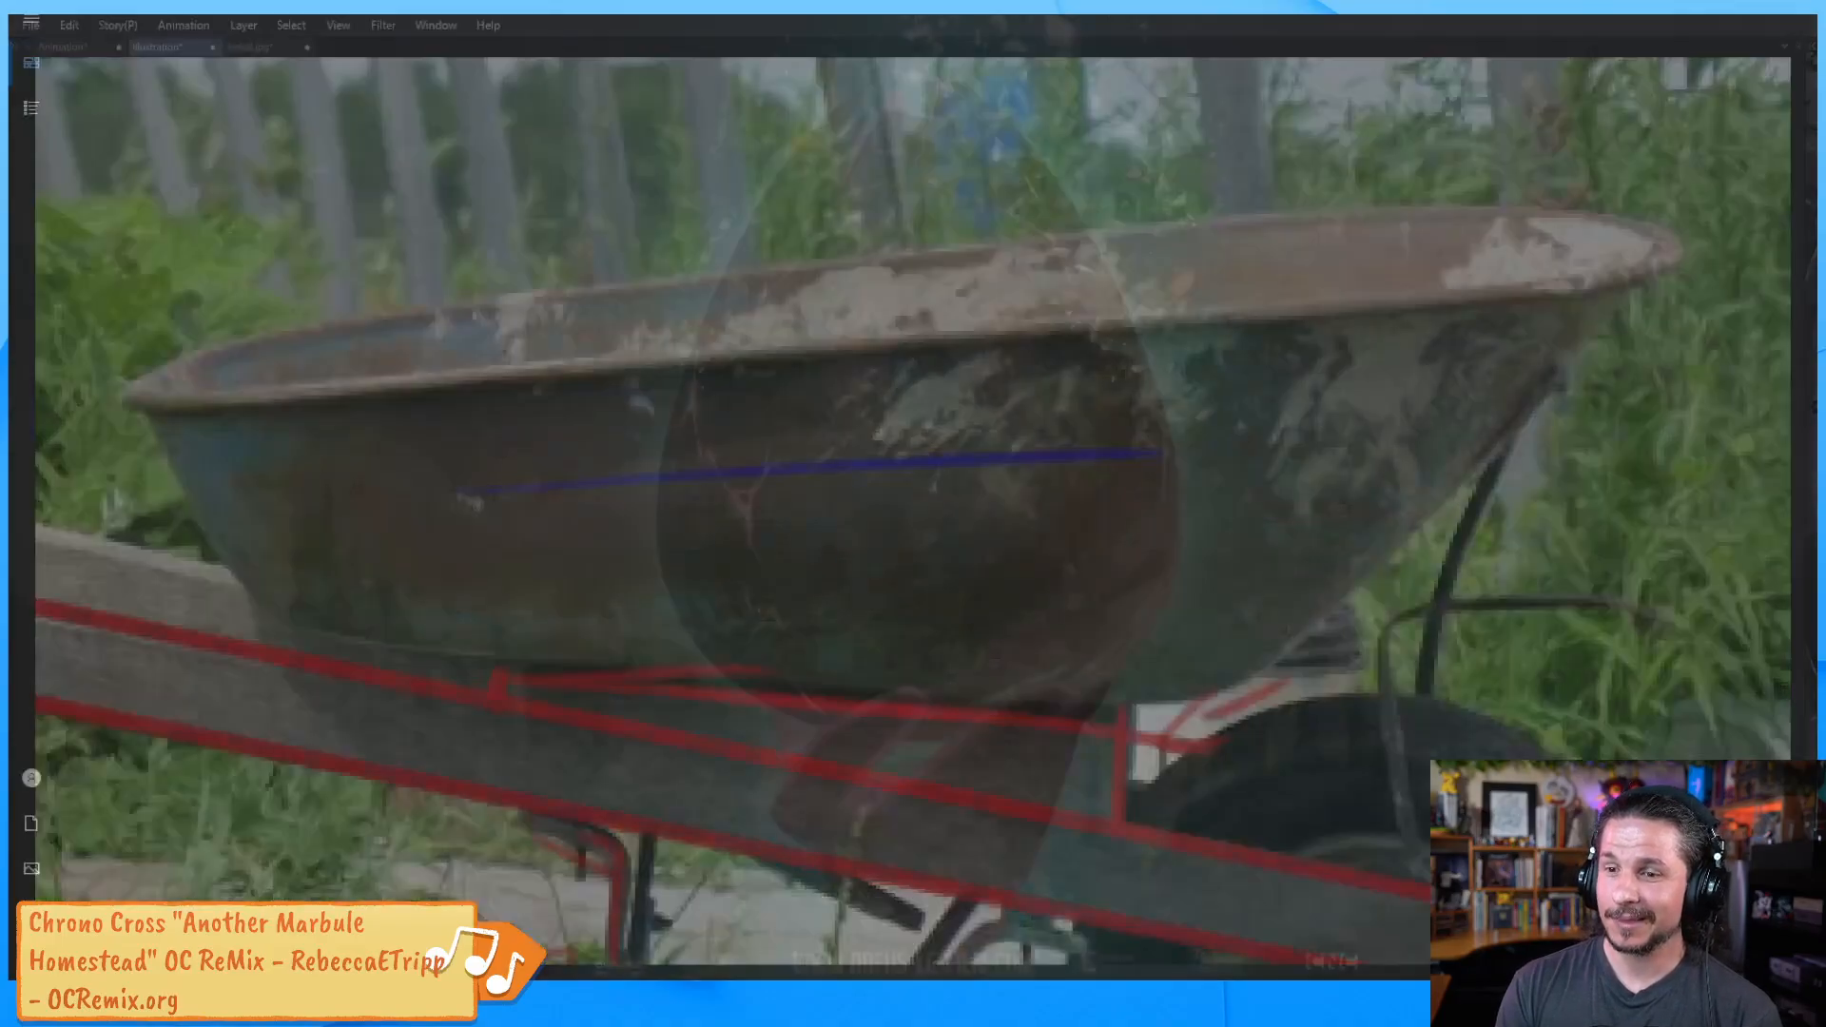
click(702, 166)
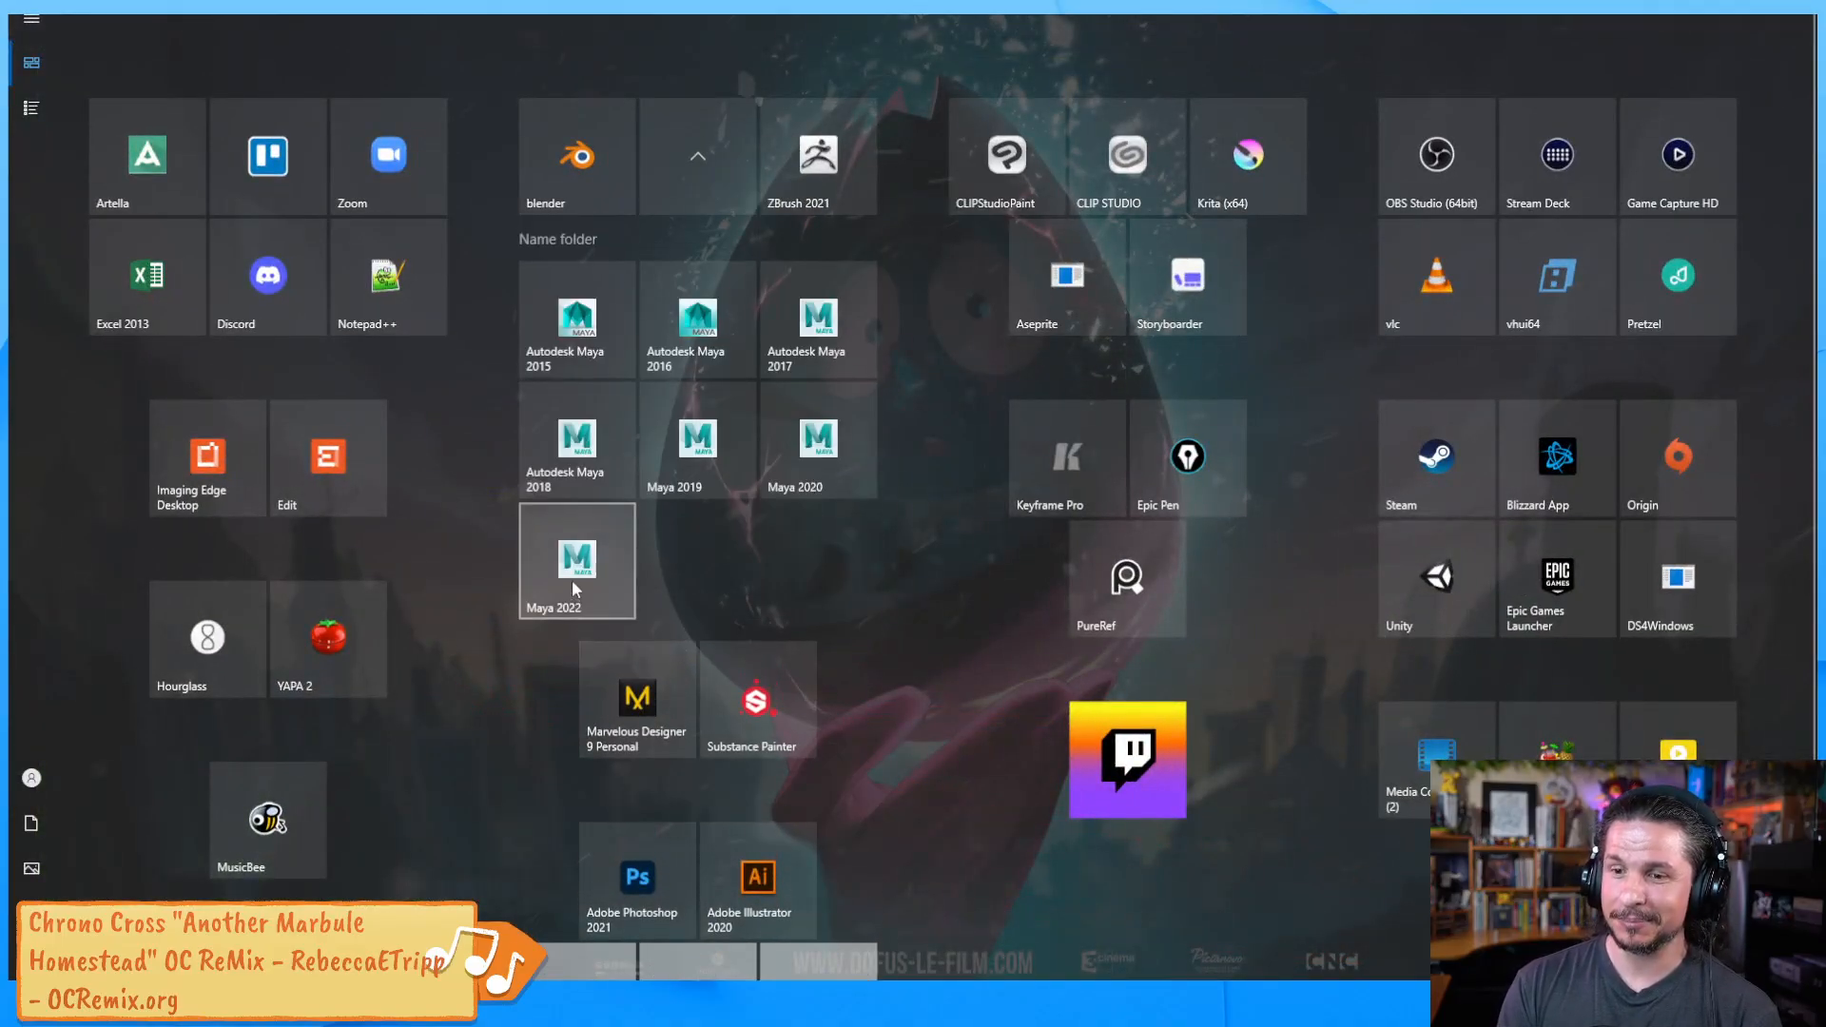
click(573, 579)
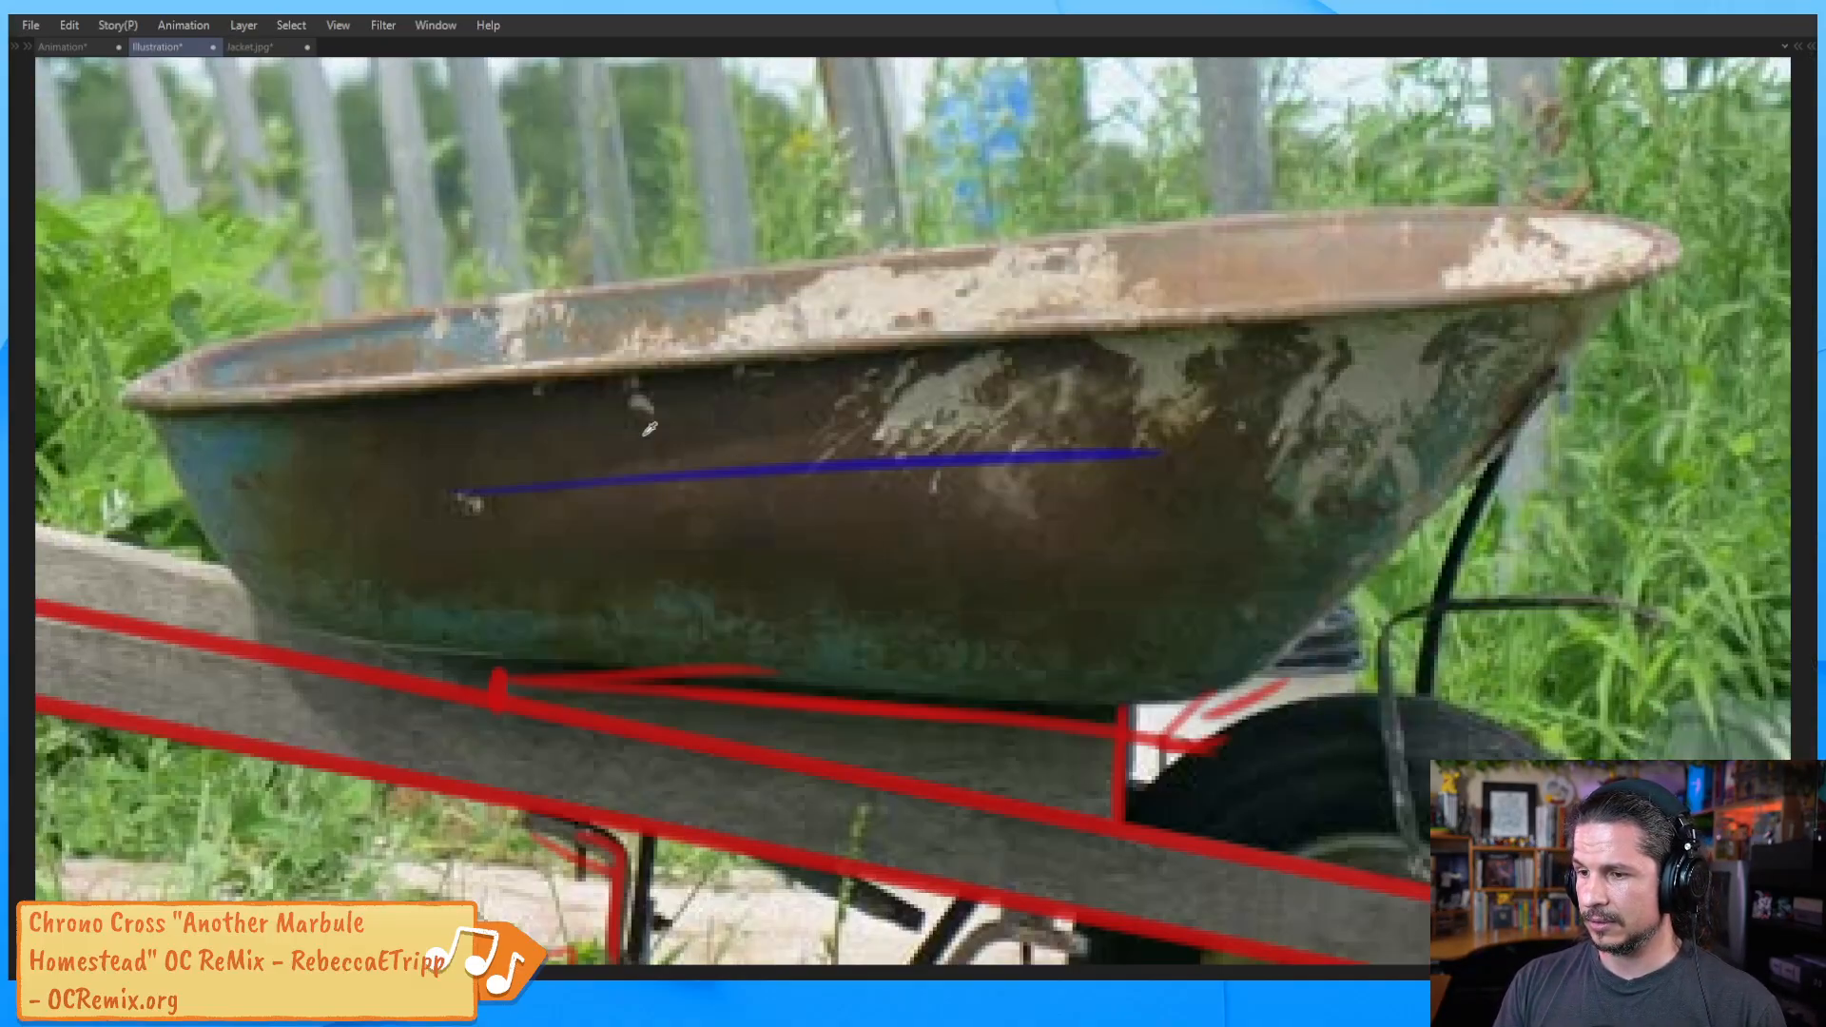
drag(1380, 715, 837, 460)
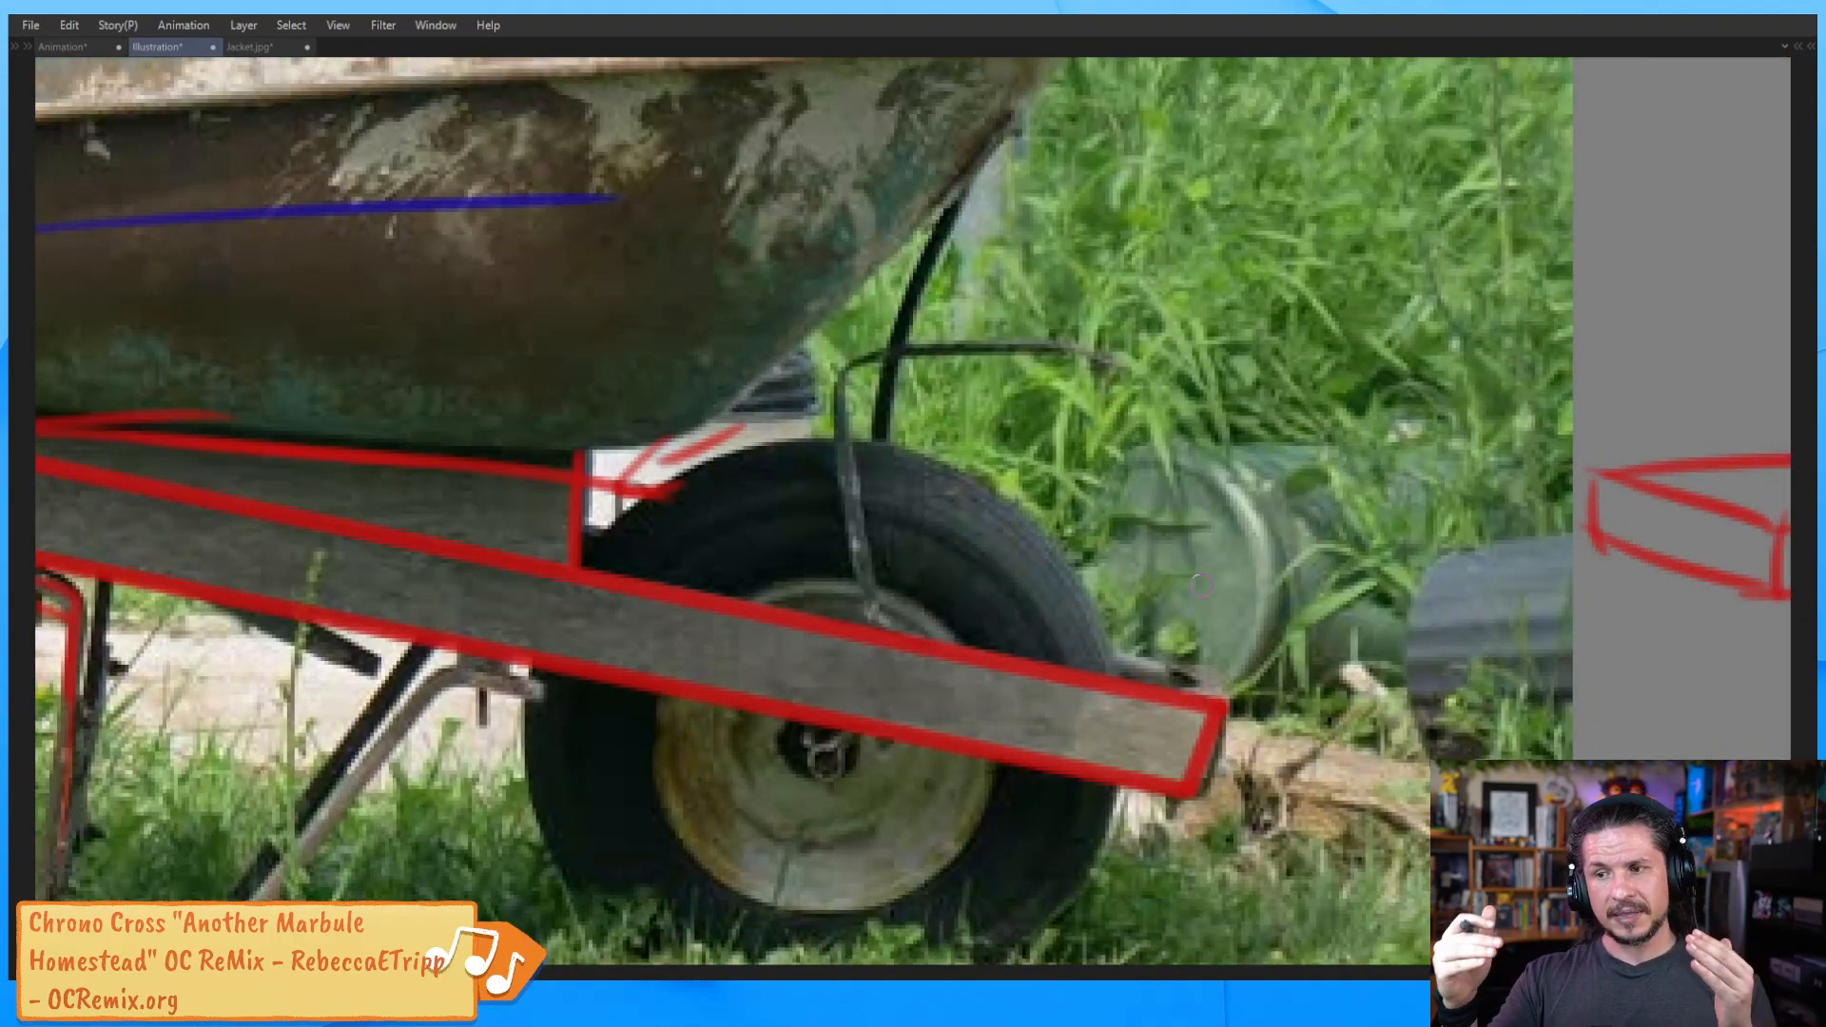
drag(559, 816, 1228, 640)
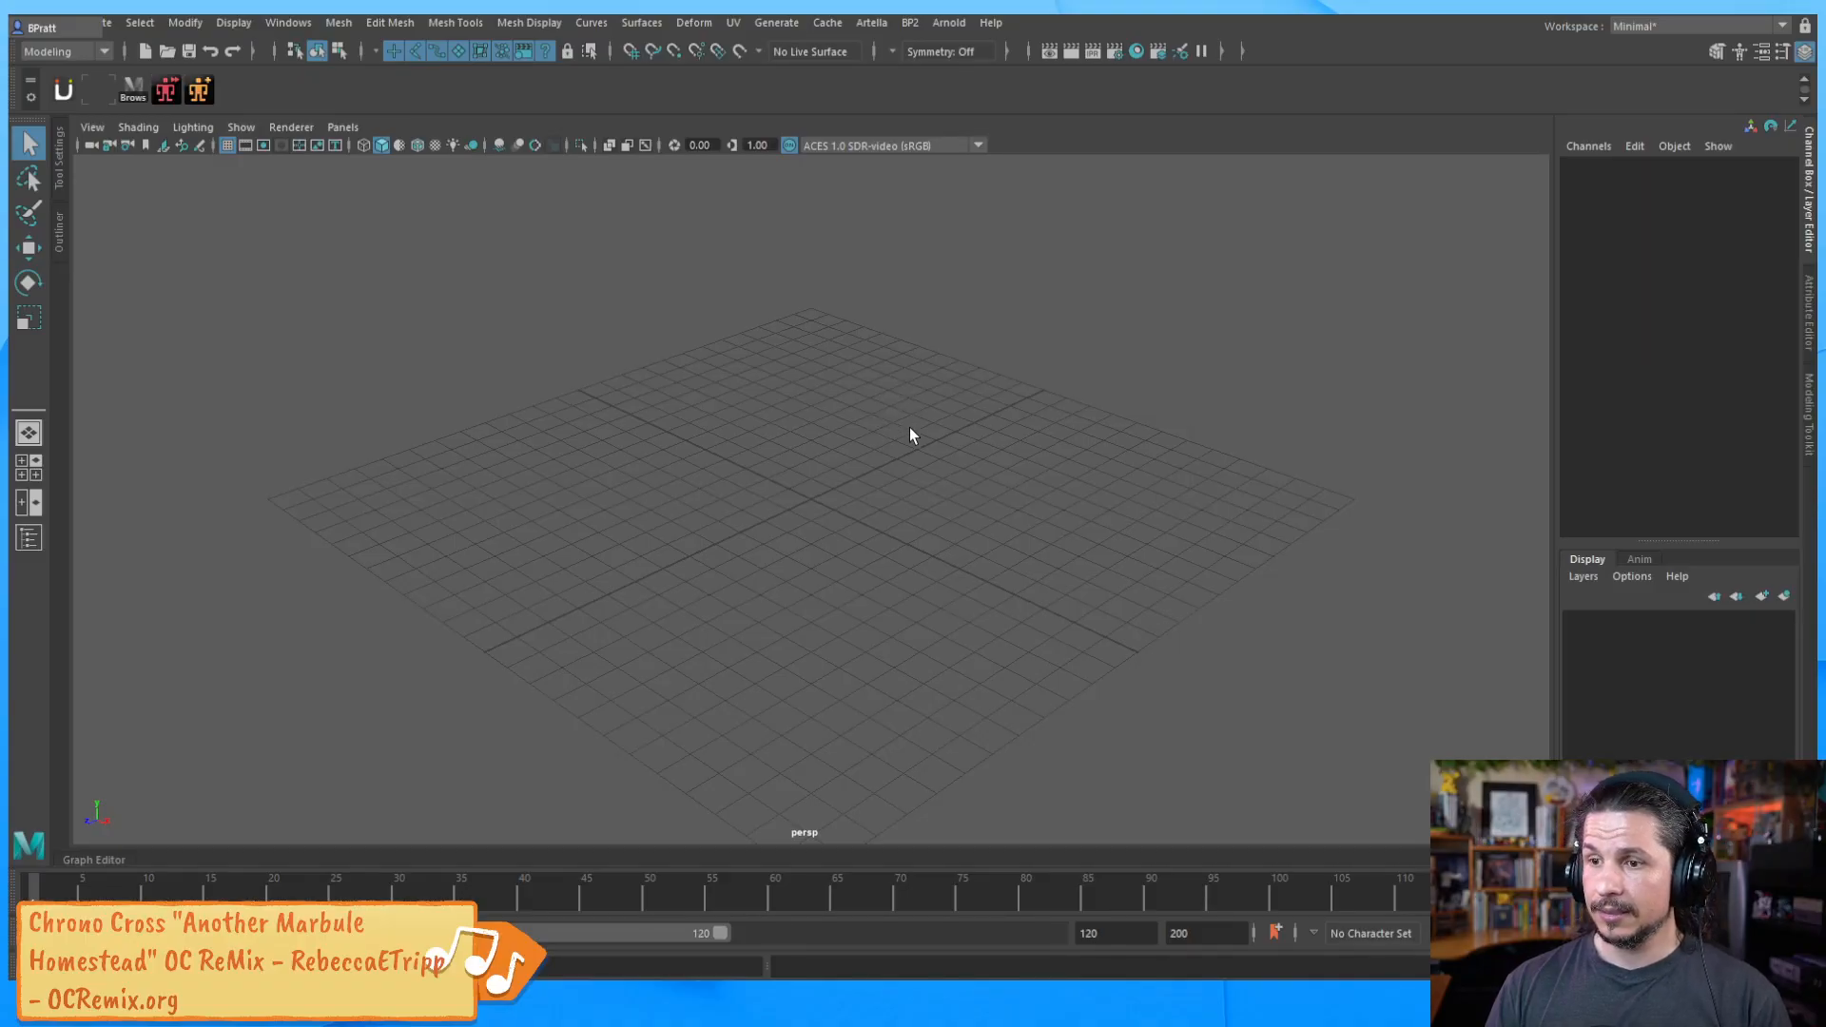
key(space)
click(653, 359)
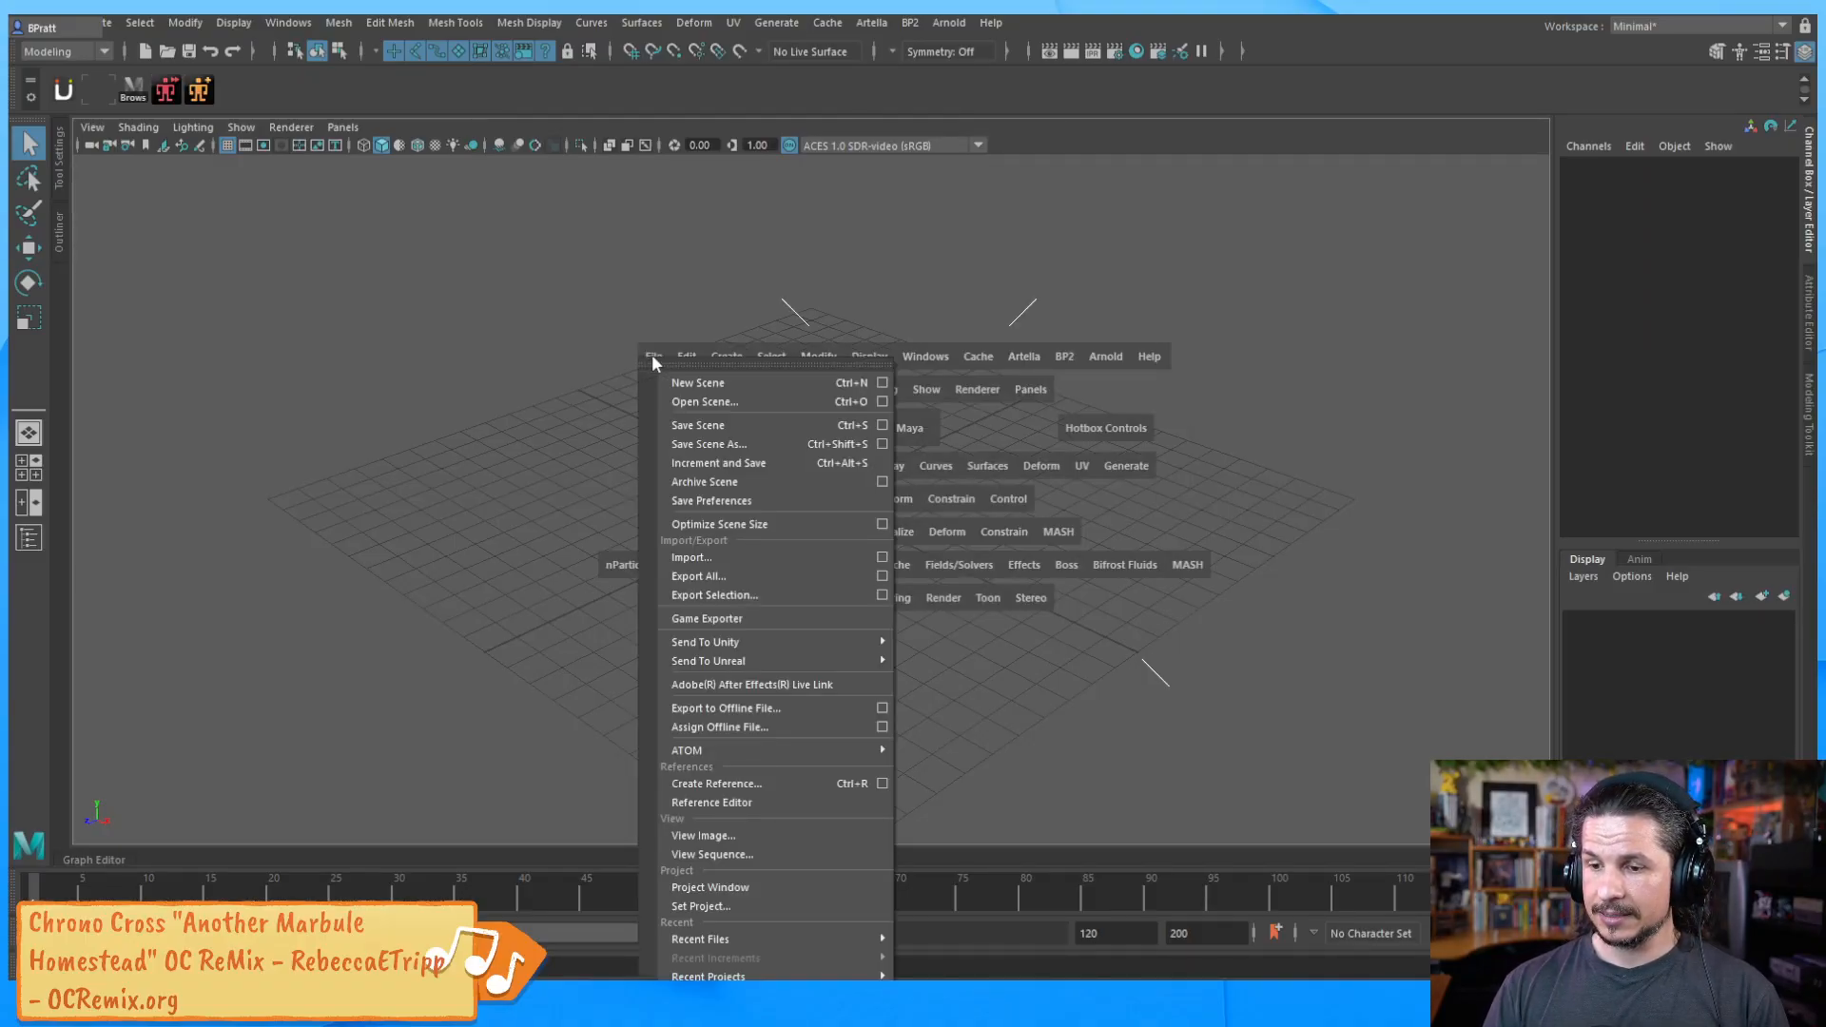
mouse_move(752, 944)
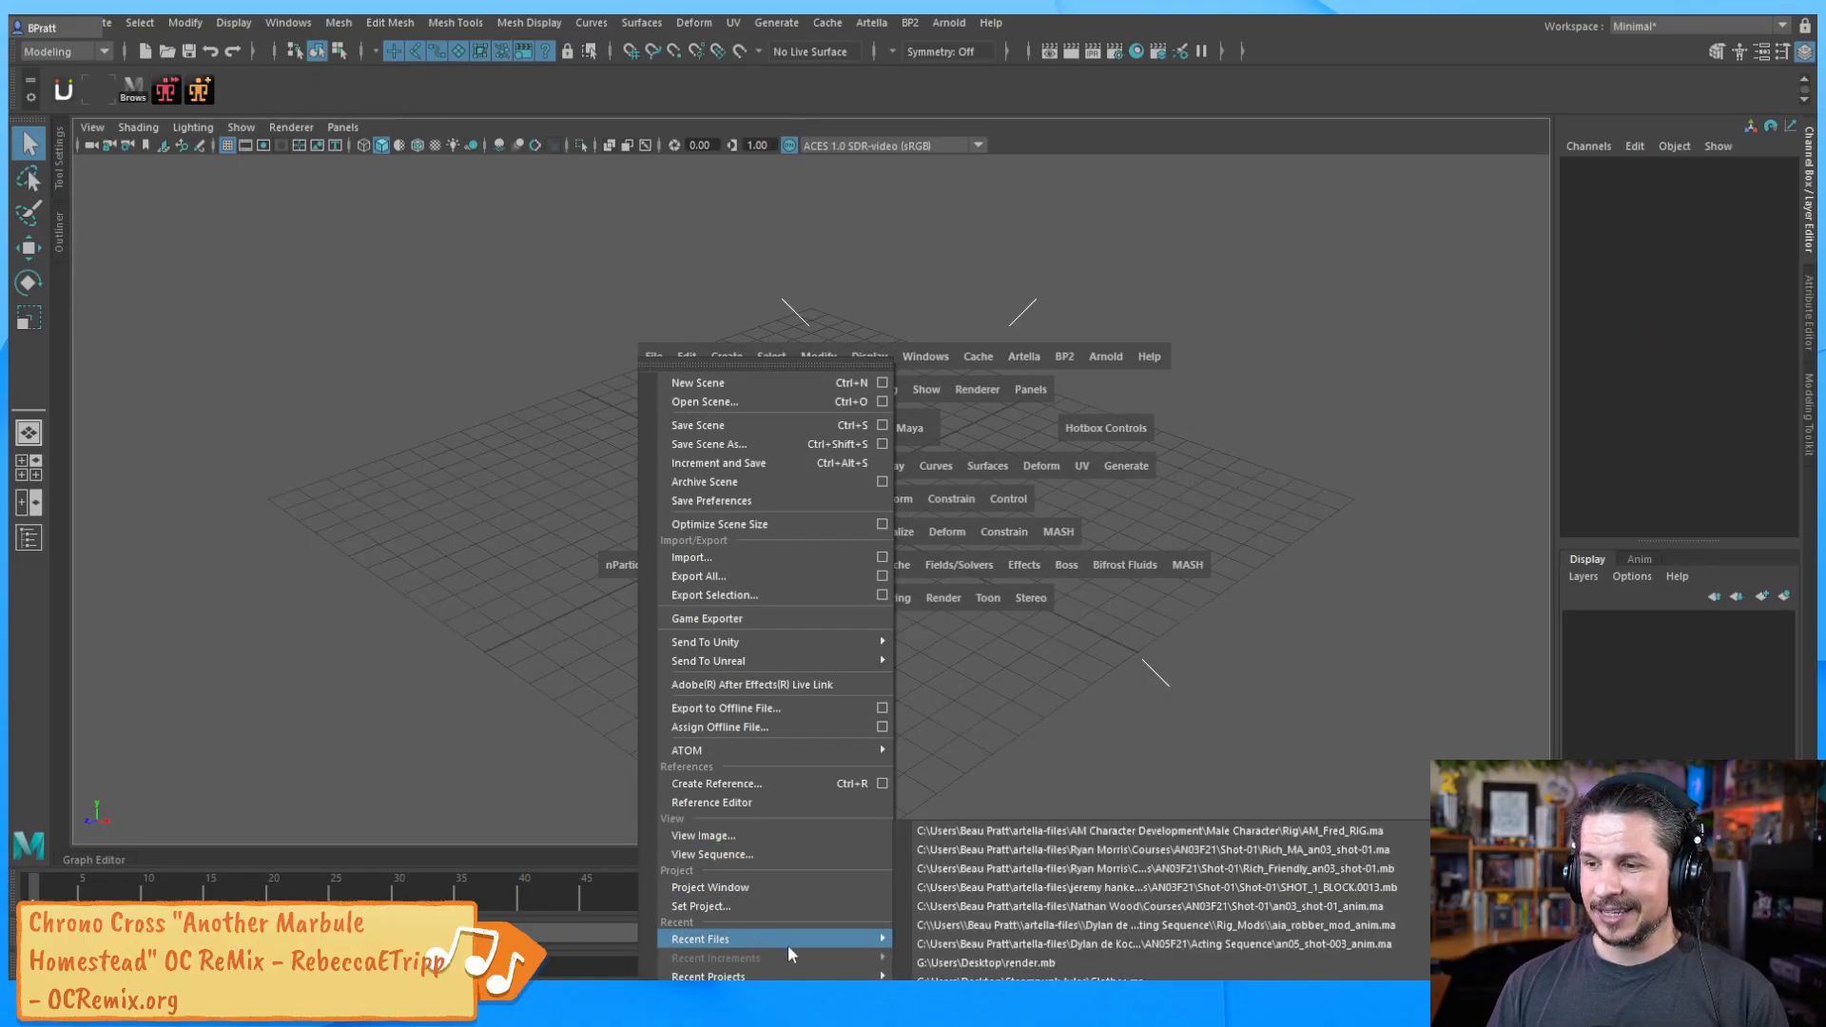
click(482, 751)
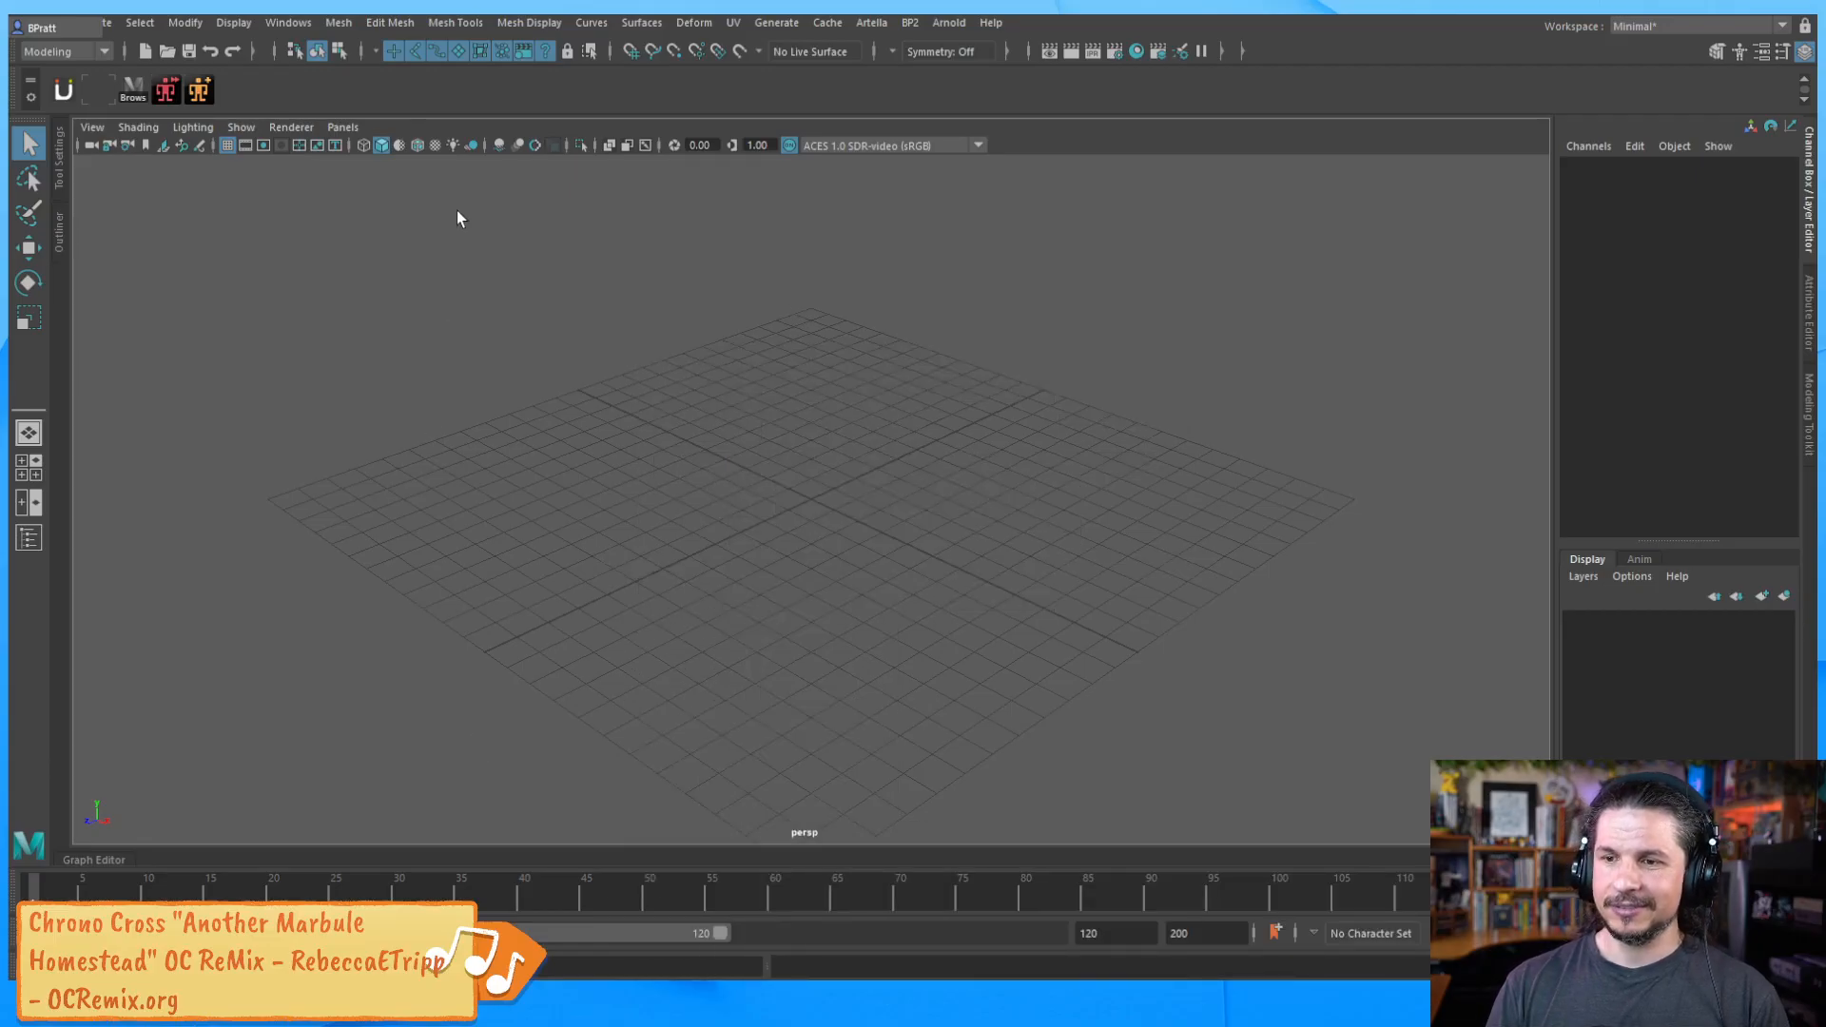
Open the scene barroww.ma from the Desktop
key(space)
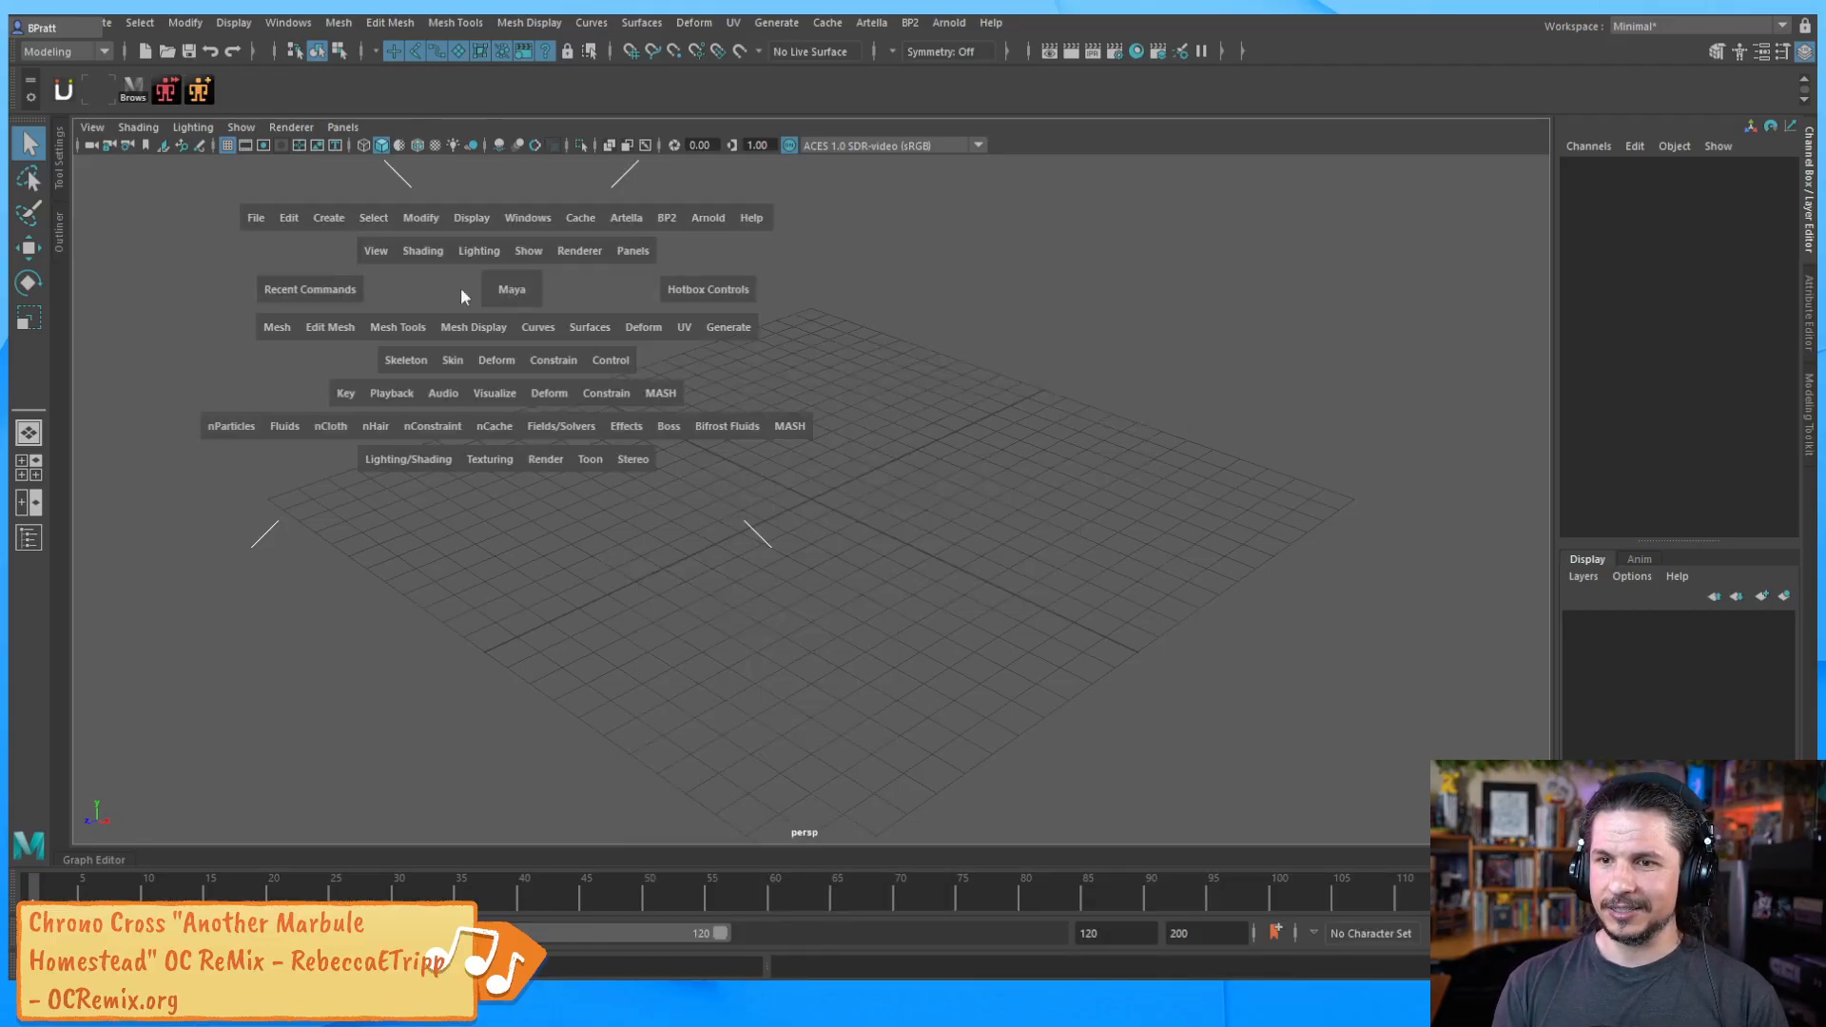
click(256, 217)
click(282, 282)
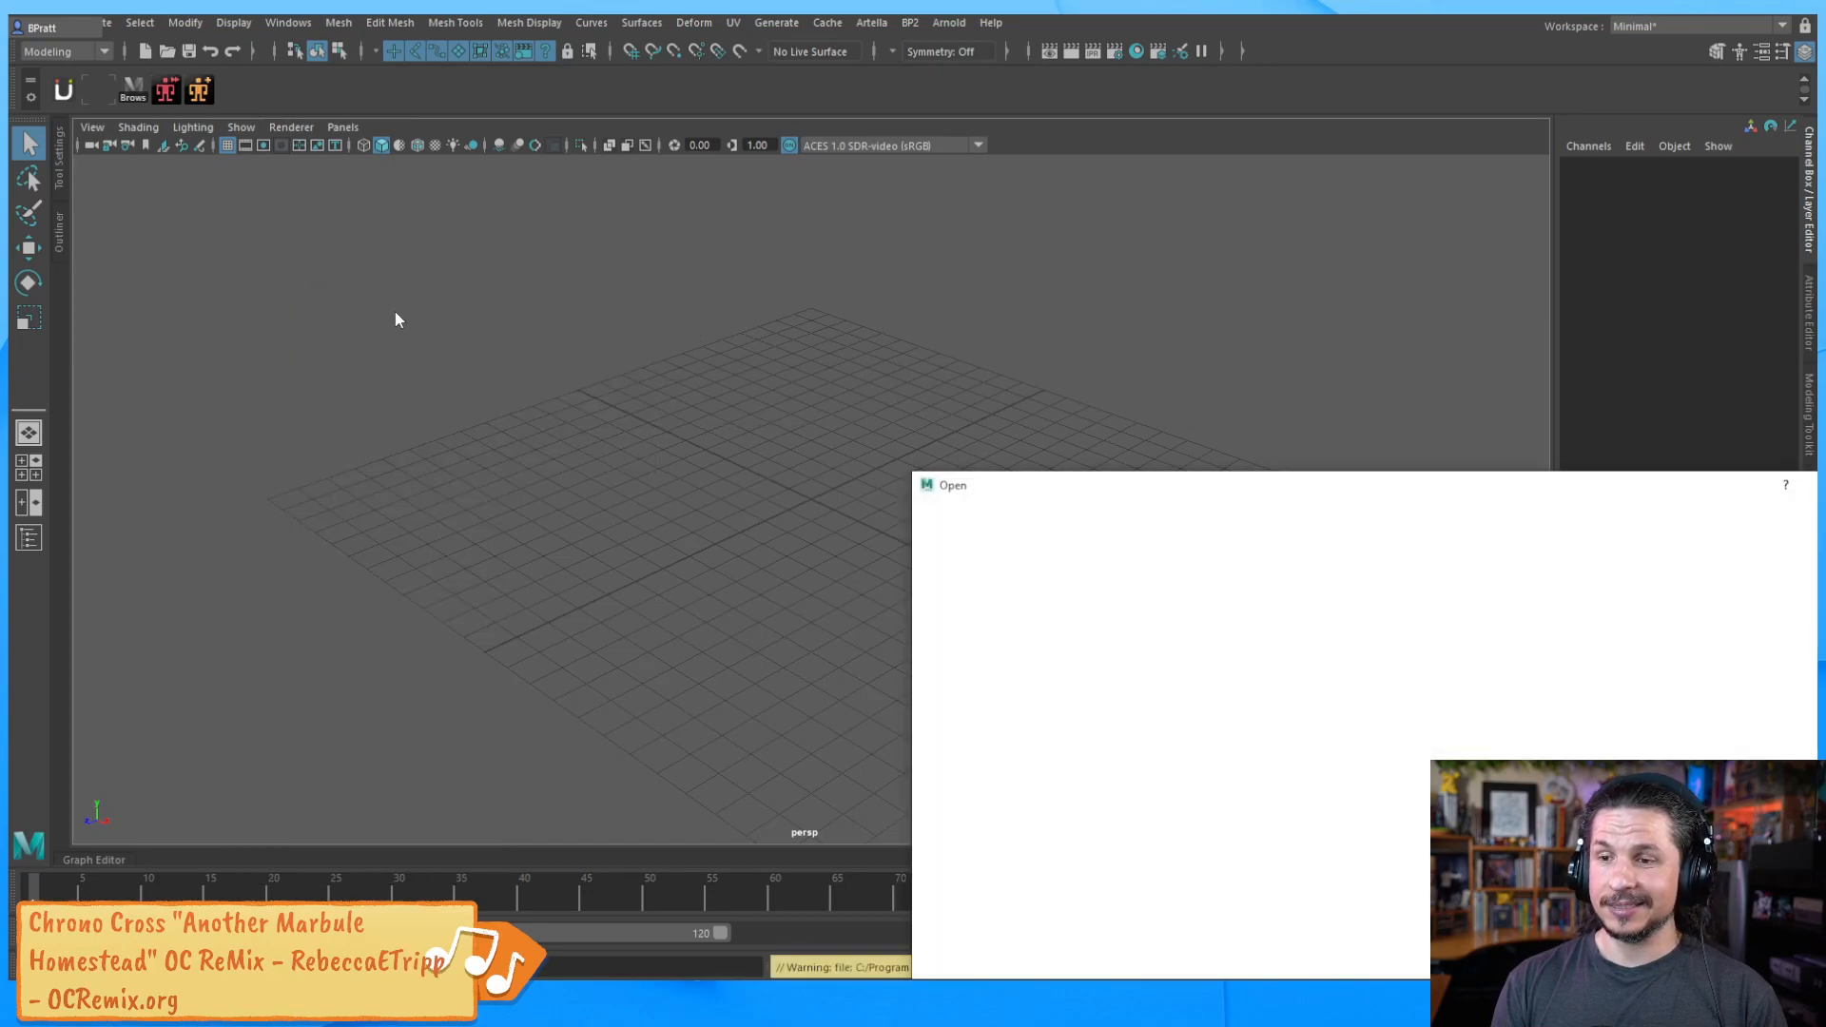
click(956, 565)
click(960, 577)
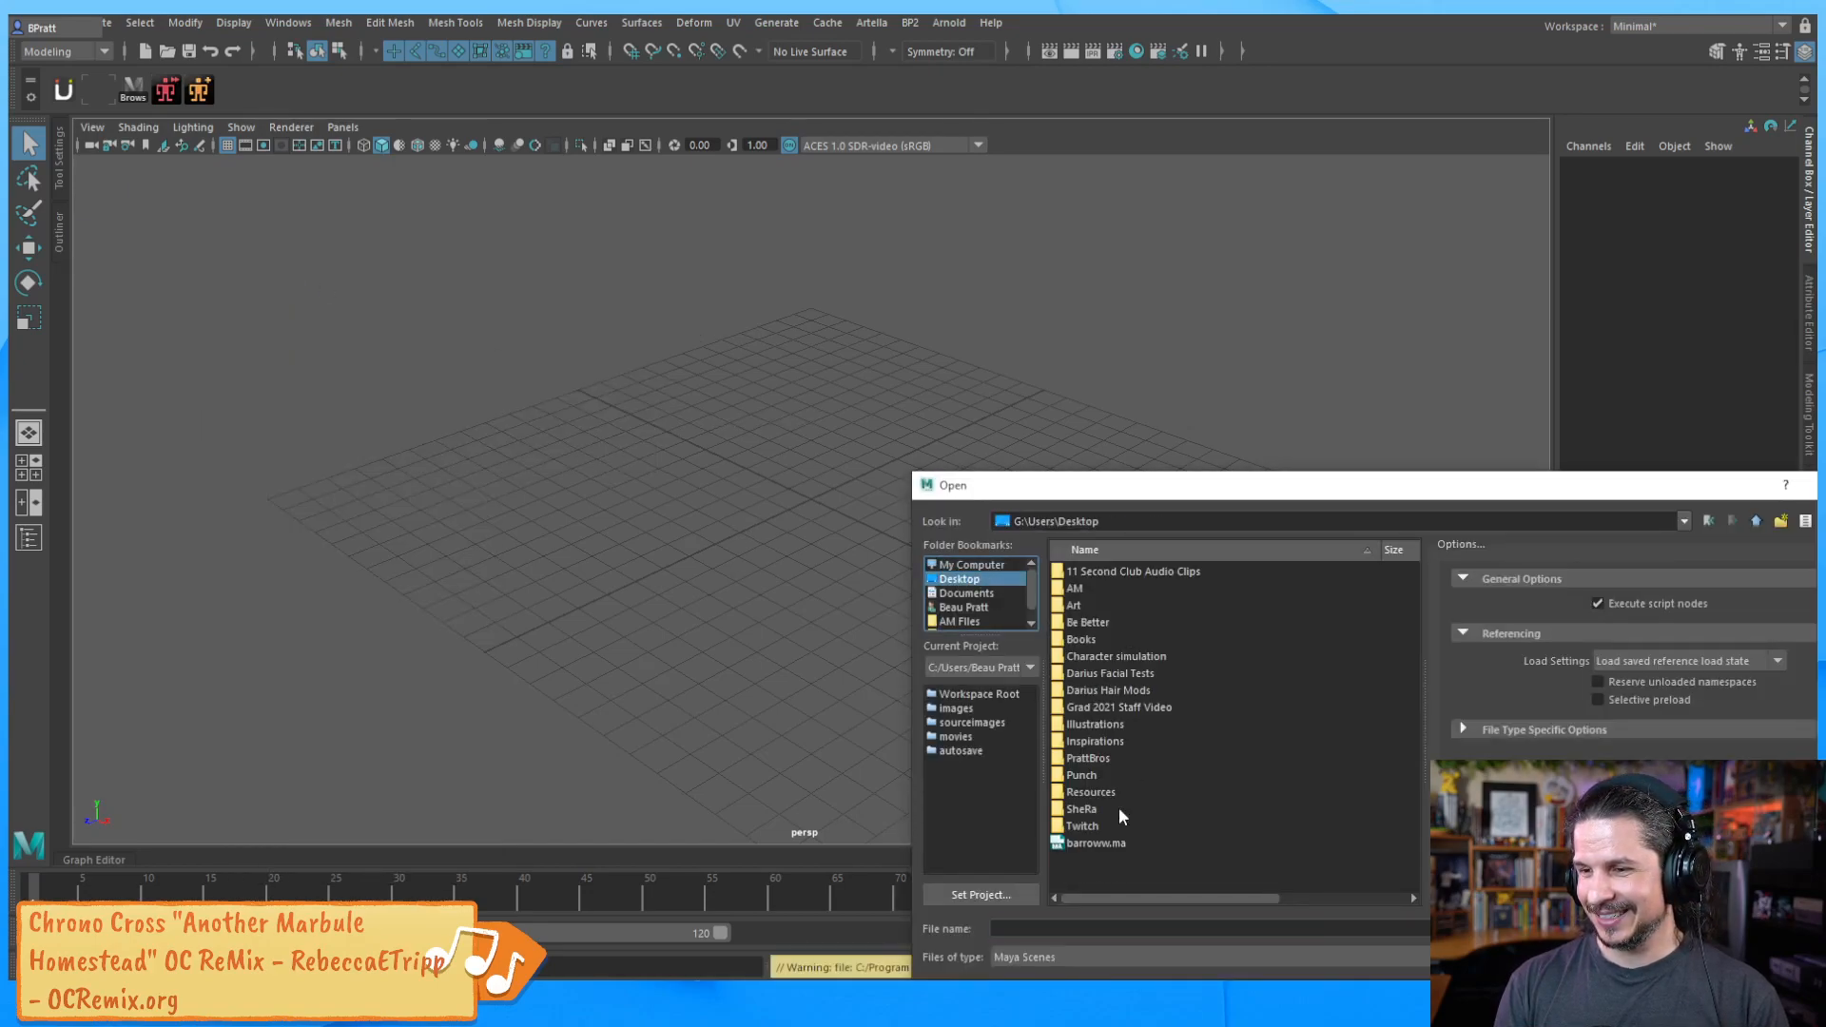
double_click(1118, 844)
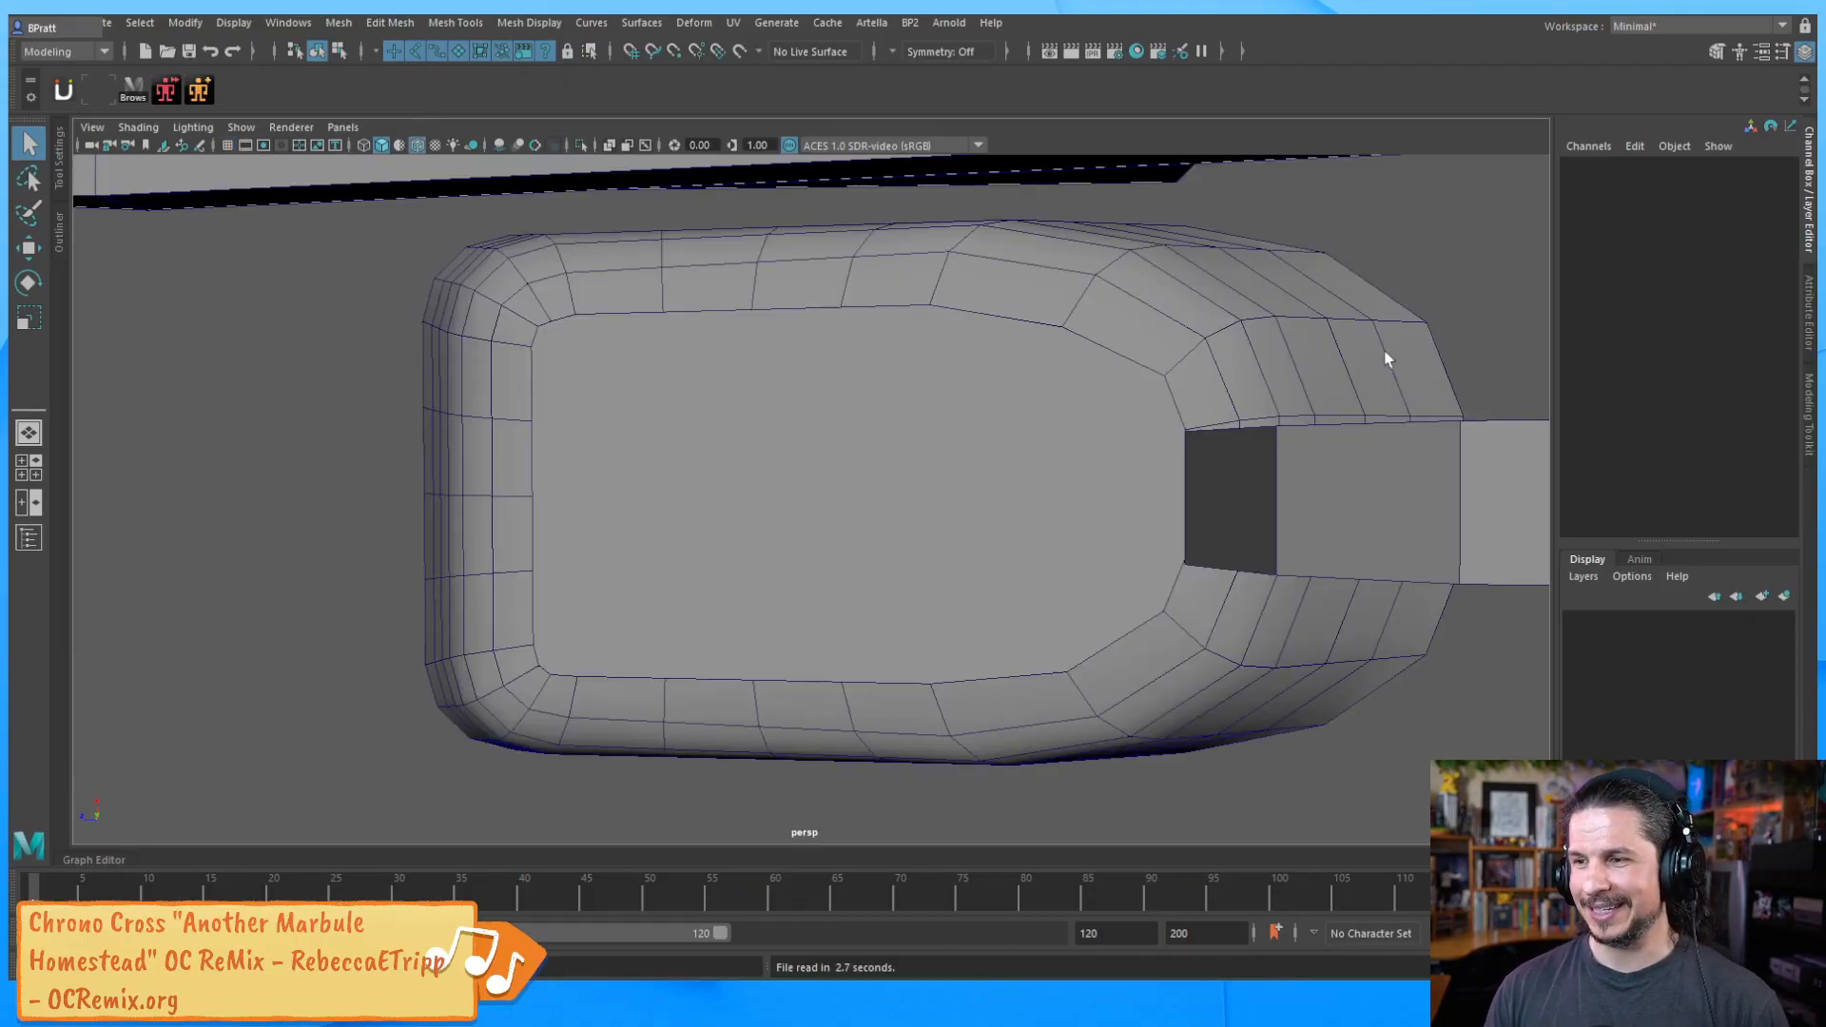
Inspect the reopened wheelbarrow from several angles, and enlarge the side view around the support legs below the beam
alt+right_drag(1466, 364, 1084, 385)
alt+drag(1084, 385, 785, 683)
alt+middle_drag(784, 683, 805, 540)
drag(682, 655, 765, 556)
key(w)
drag(662, 532, 1094, 432)
alt+drag(1094, 433, 1308, 371)
alt+drag(853, 642, 831, 603)
key(F8)
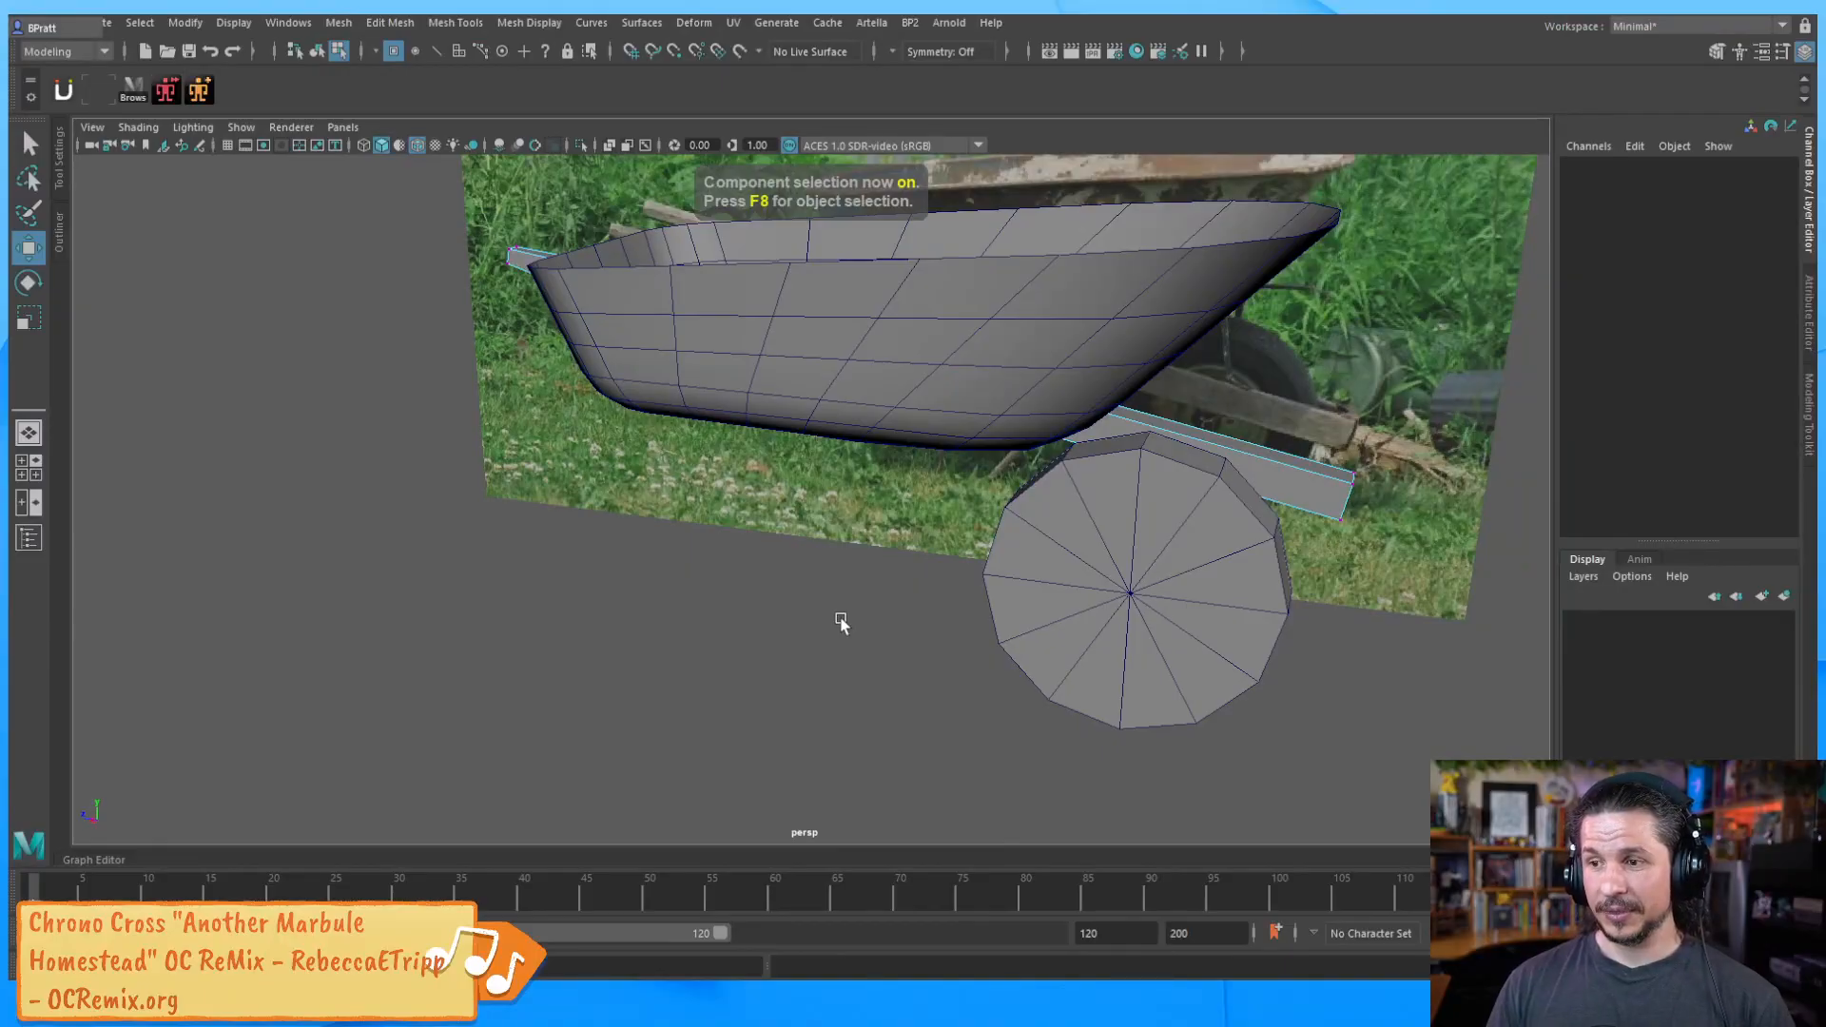
key(space)
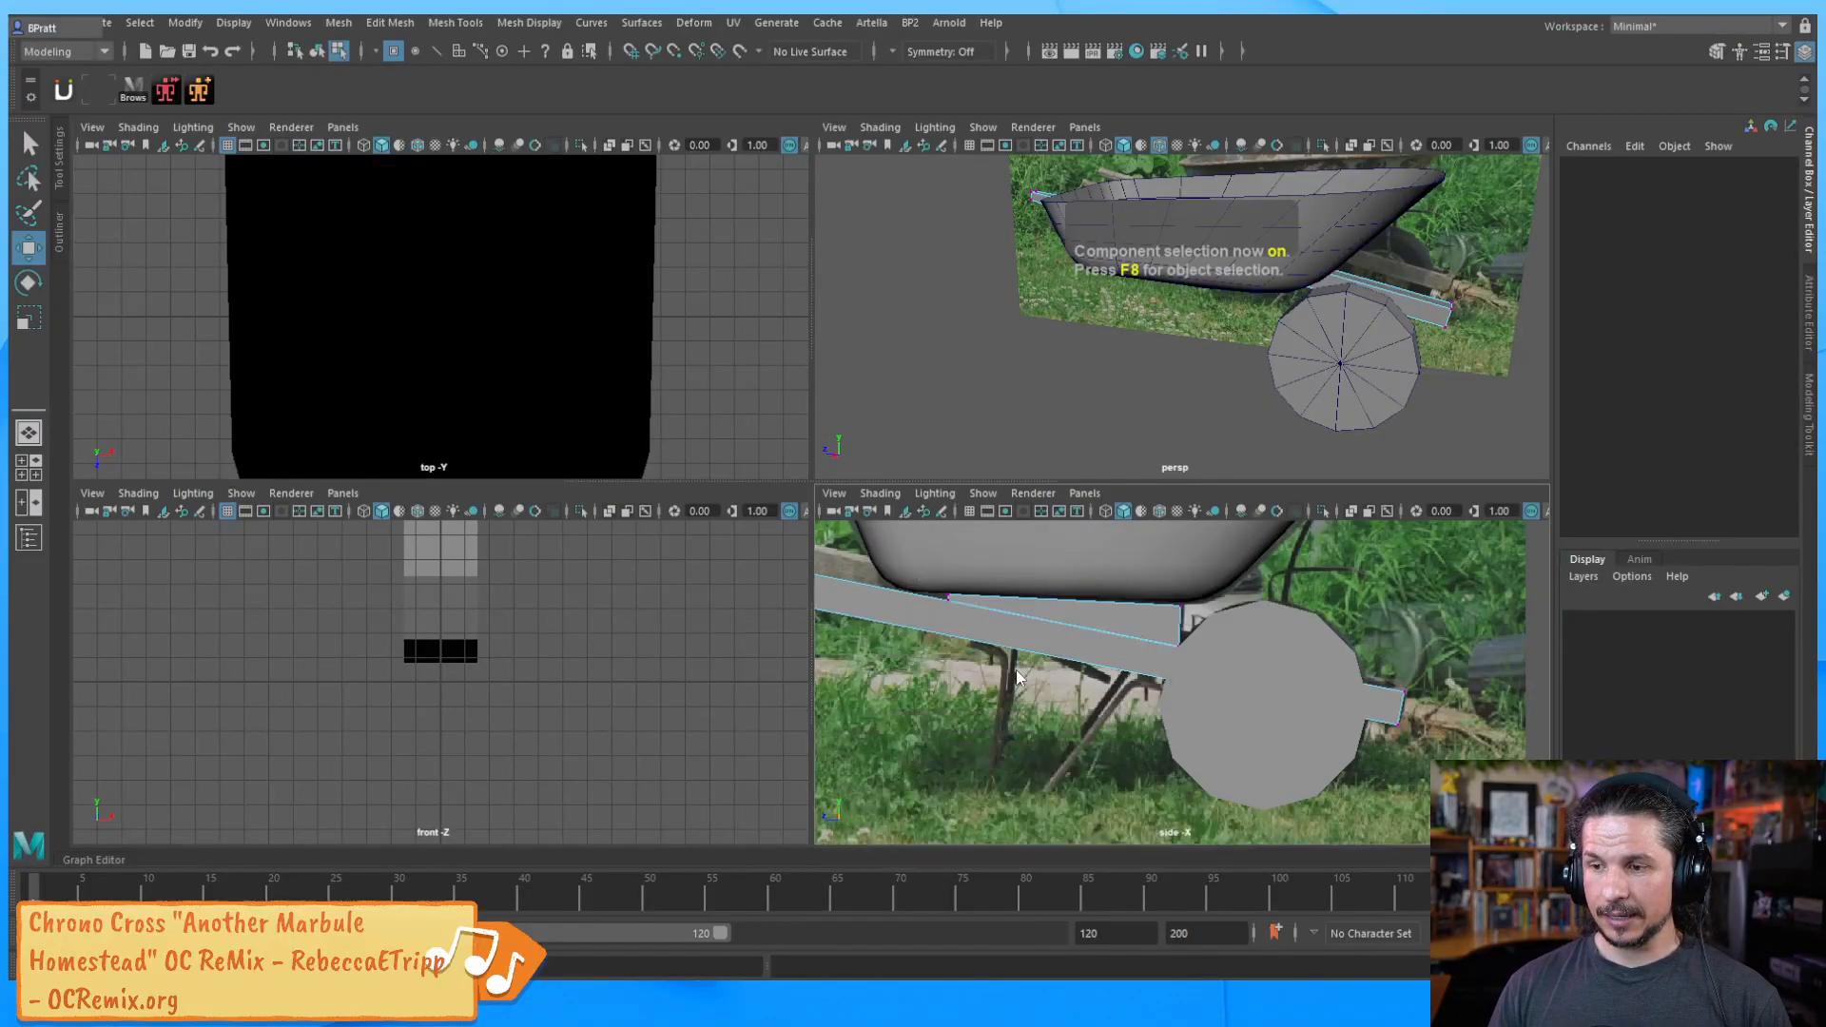
key(space)
scroll(991, 568, up, 6)
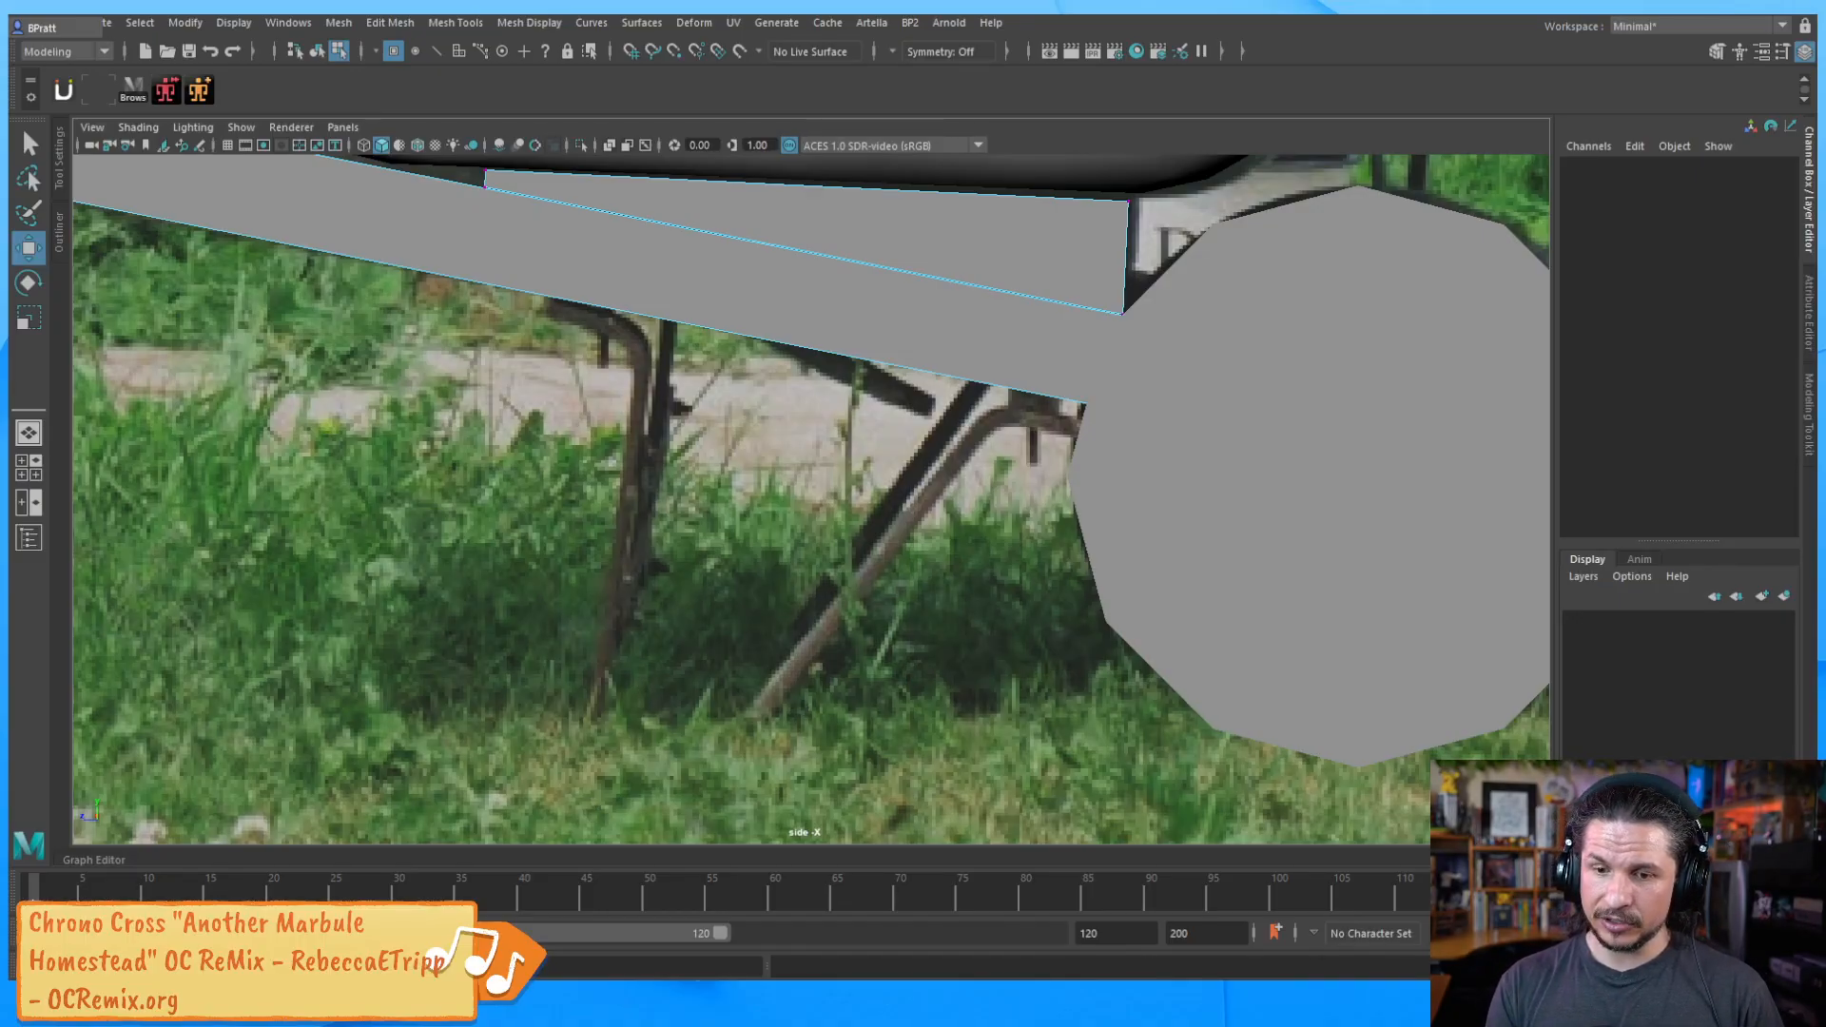
Switch to File Explorer and look through the .ma search results in the Temp folder for a recoverable Maya scene
mouse_move(88, 995)
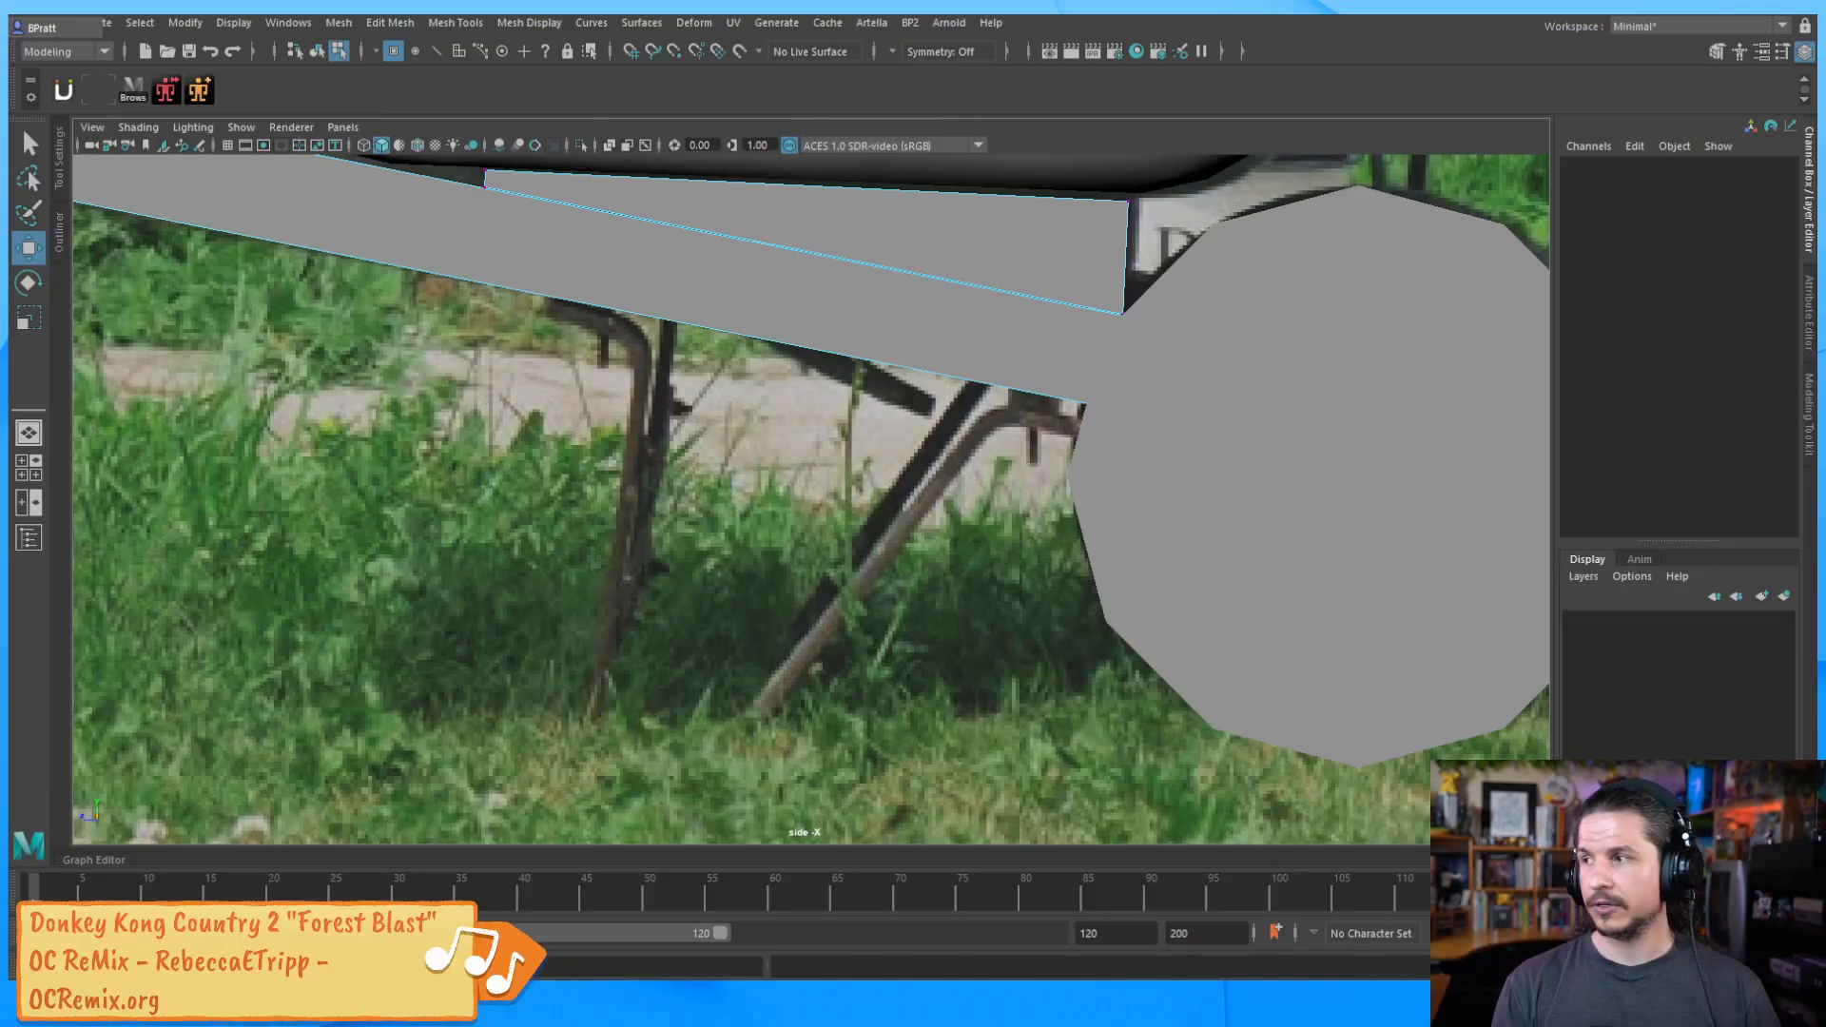
drag(1823, 181, 1052, 120)
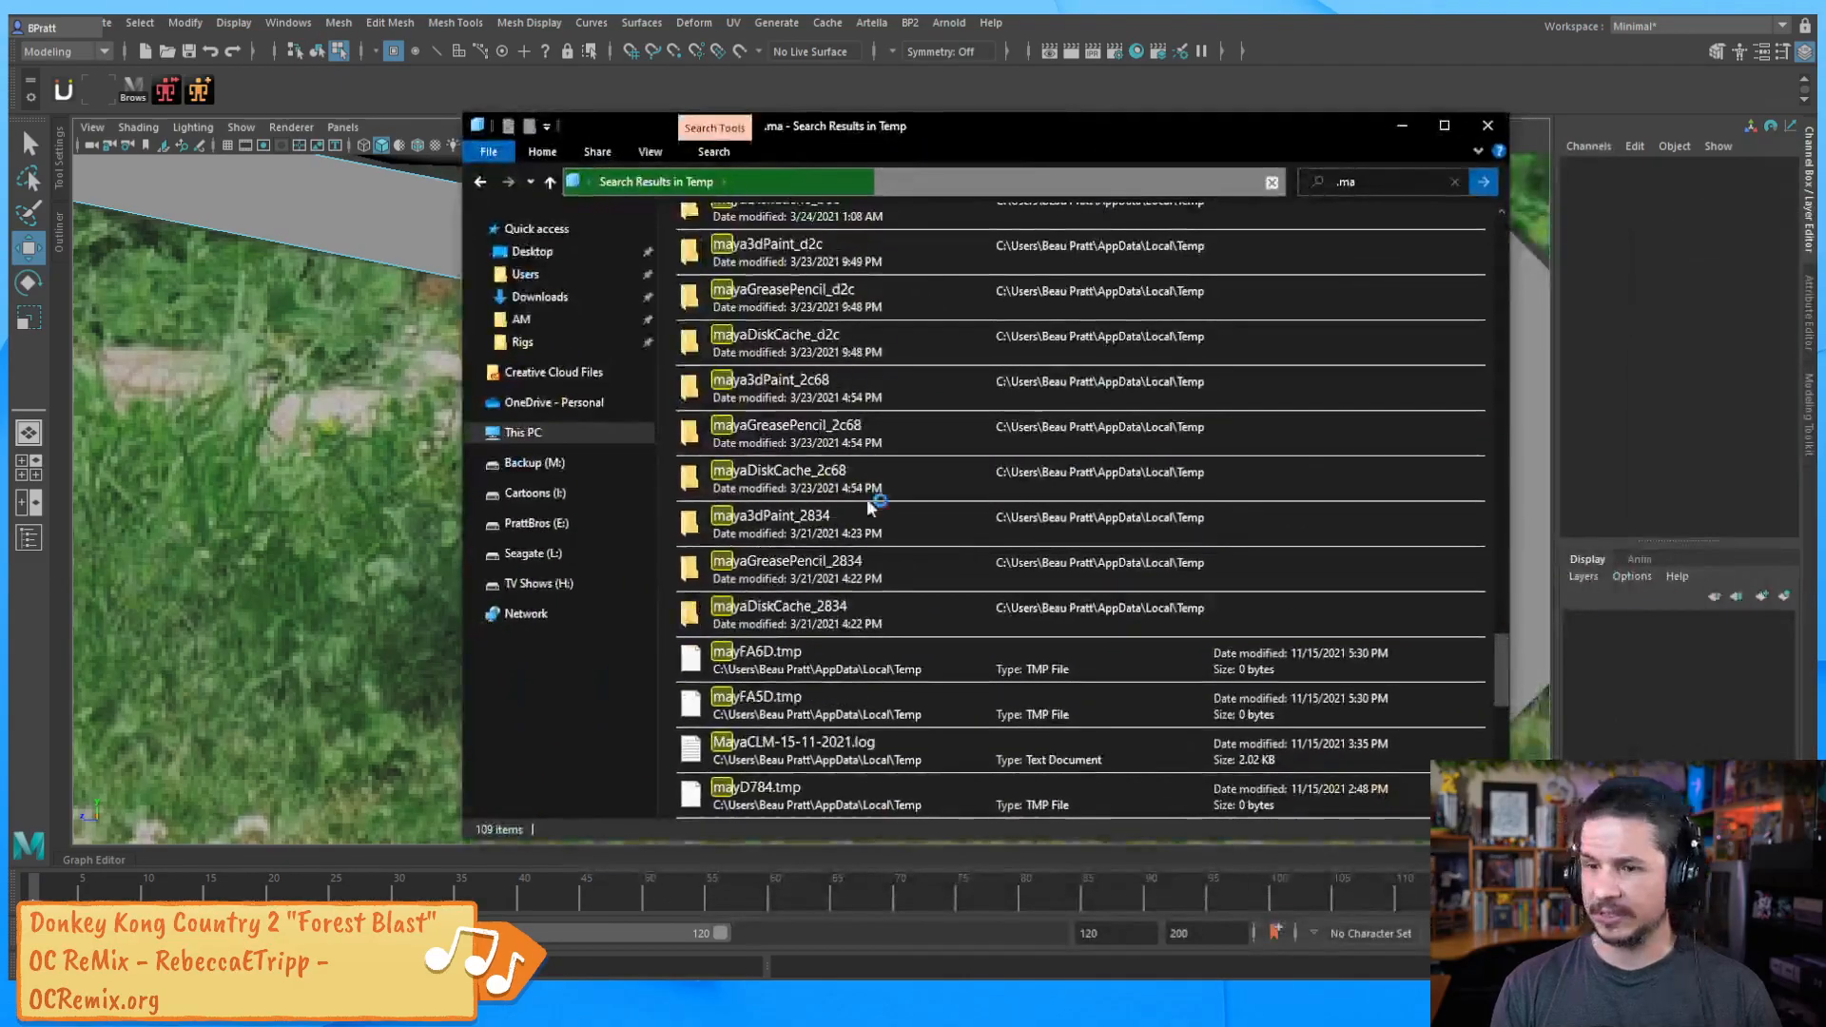
scroll(1122, 569, down, 5)
scroll(1103, 596, down, 4)
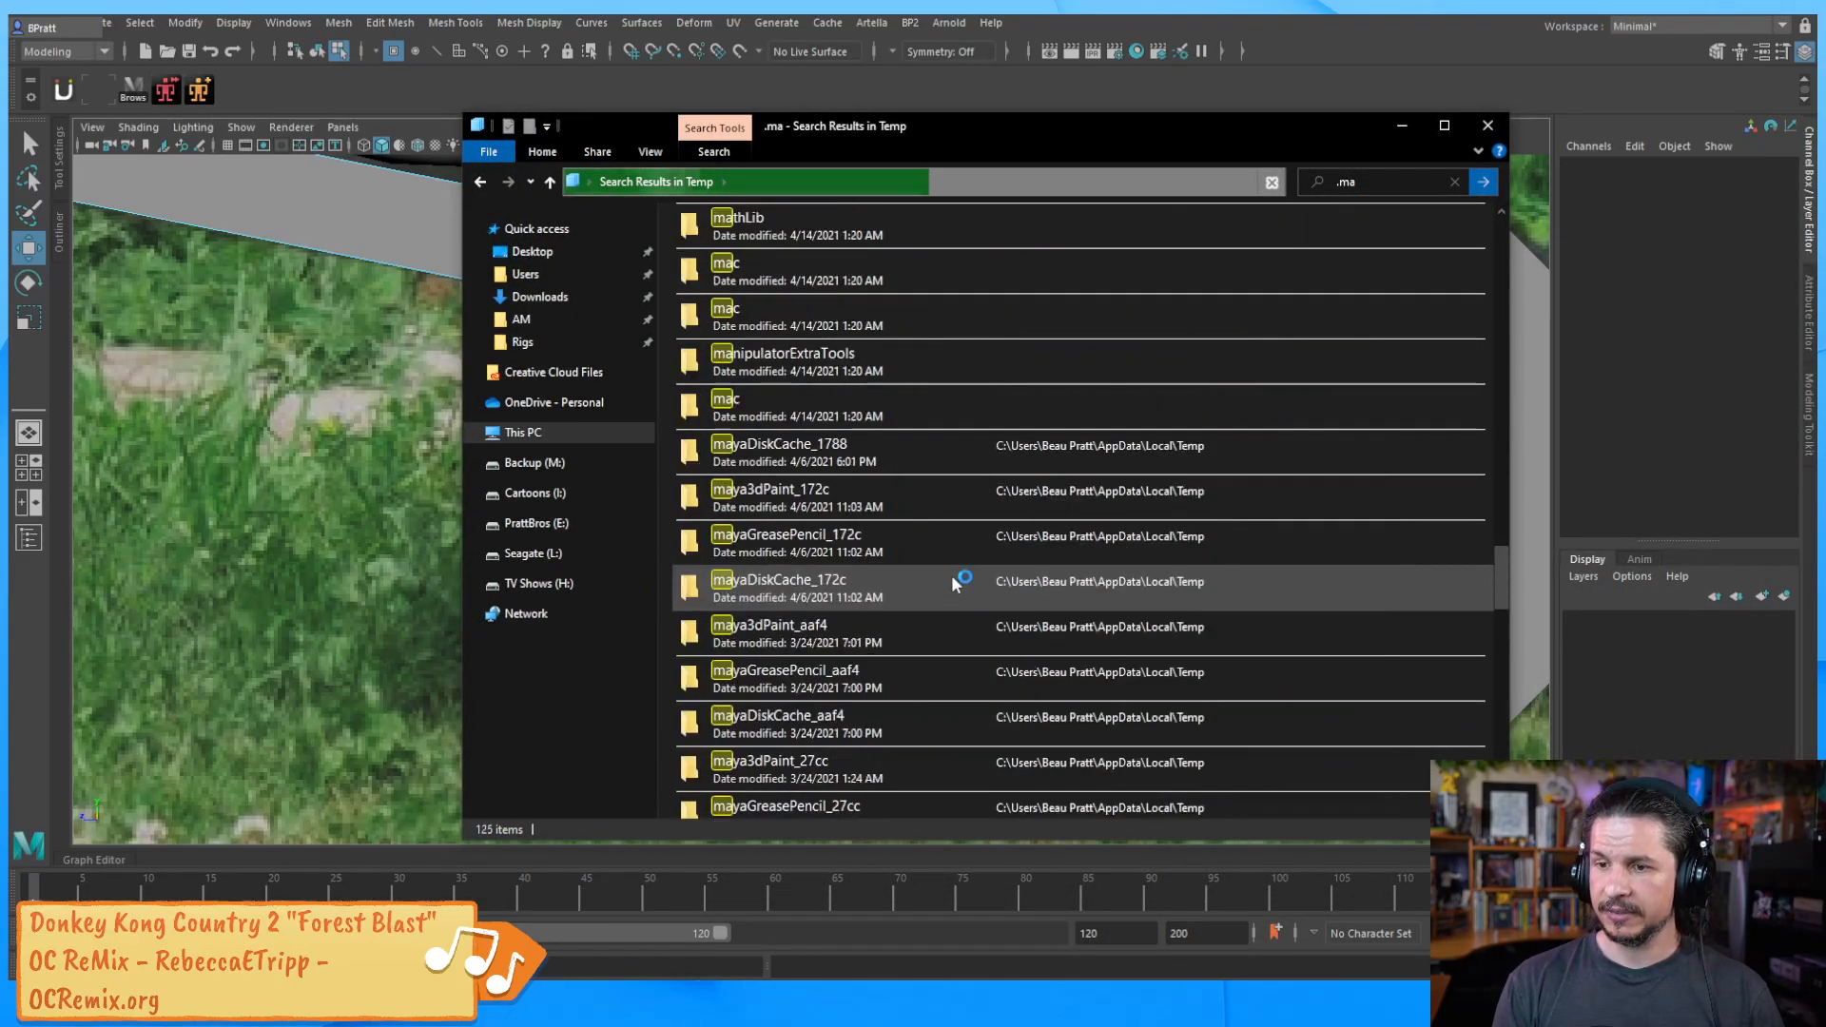
scroll(955, 584, up, 5)
scroll(956, 584, down, 9)
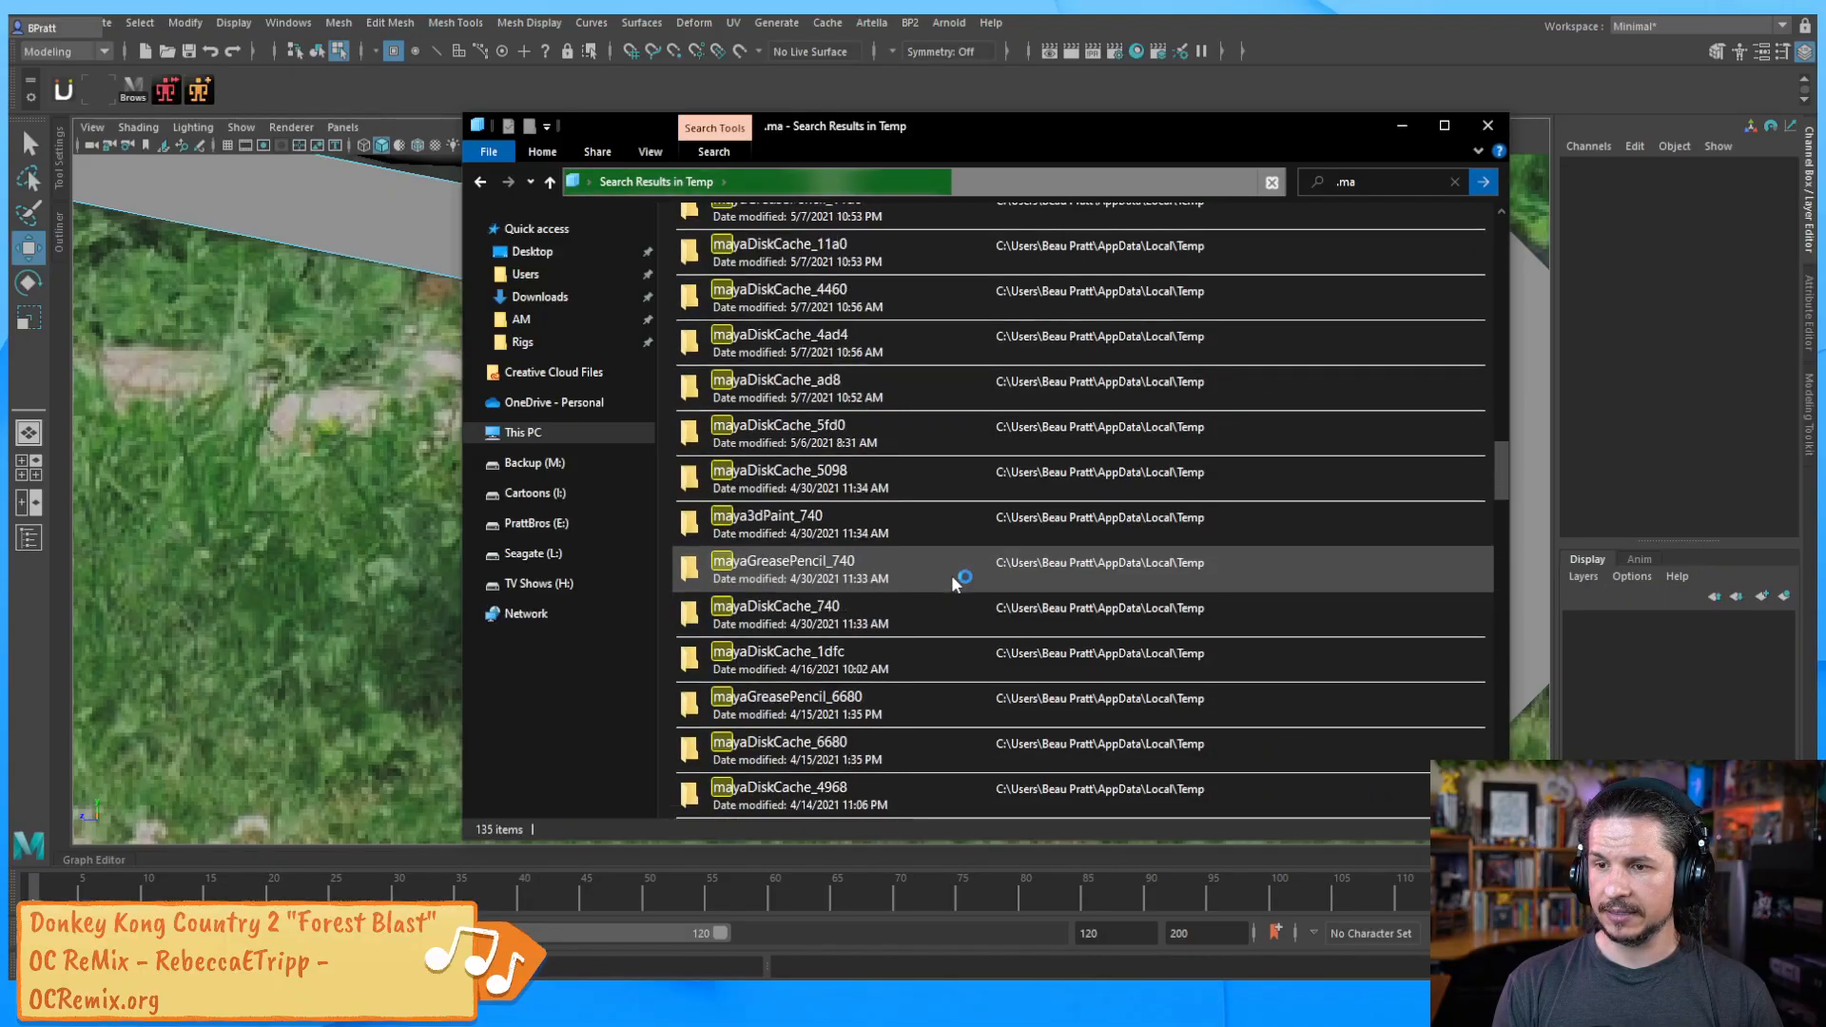
scroll(969, 574, down, 6)
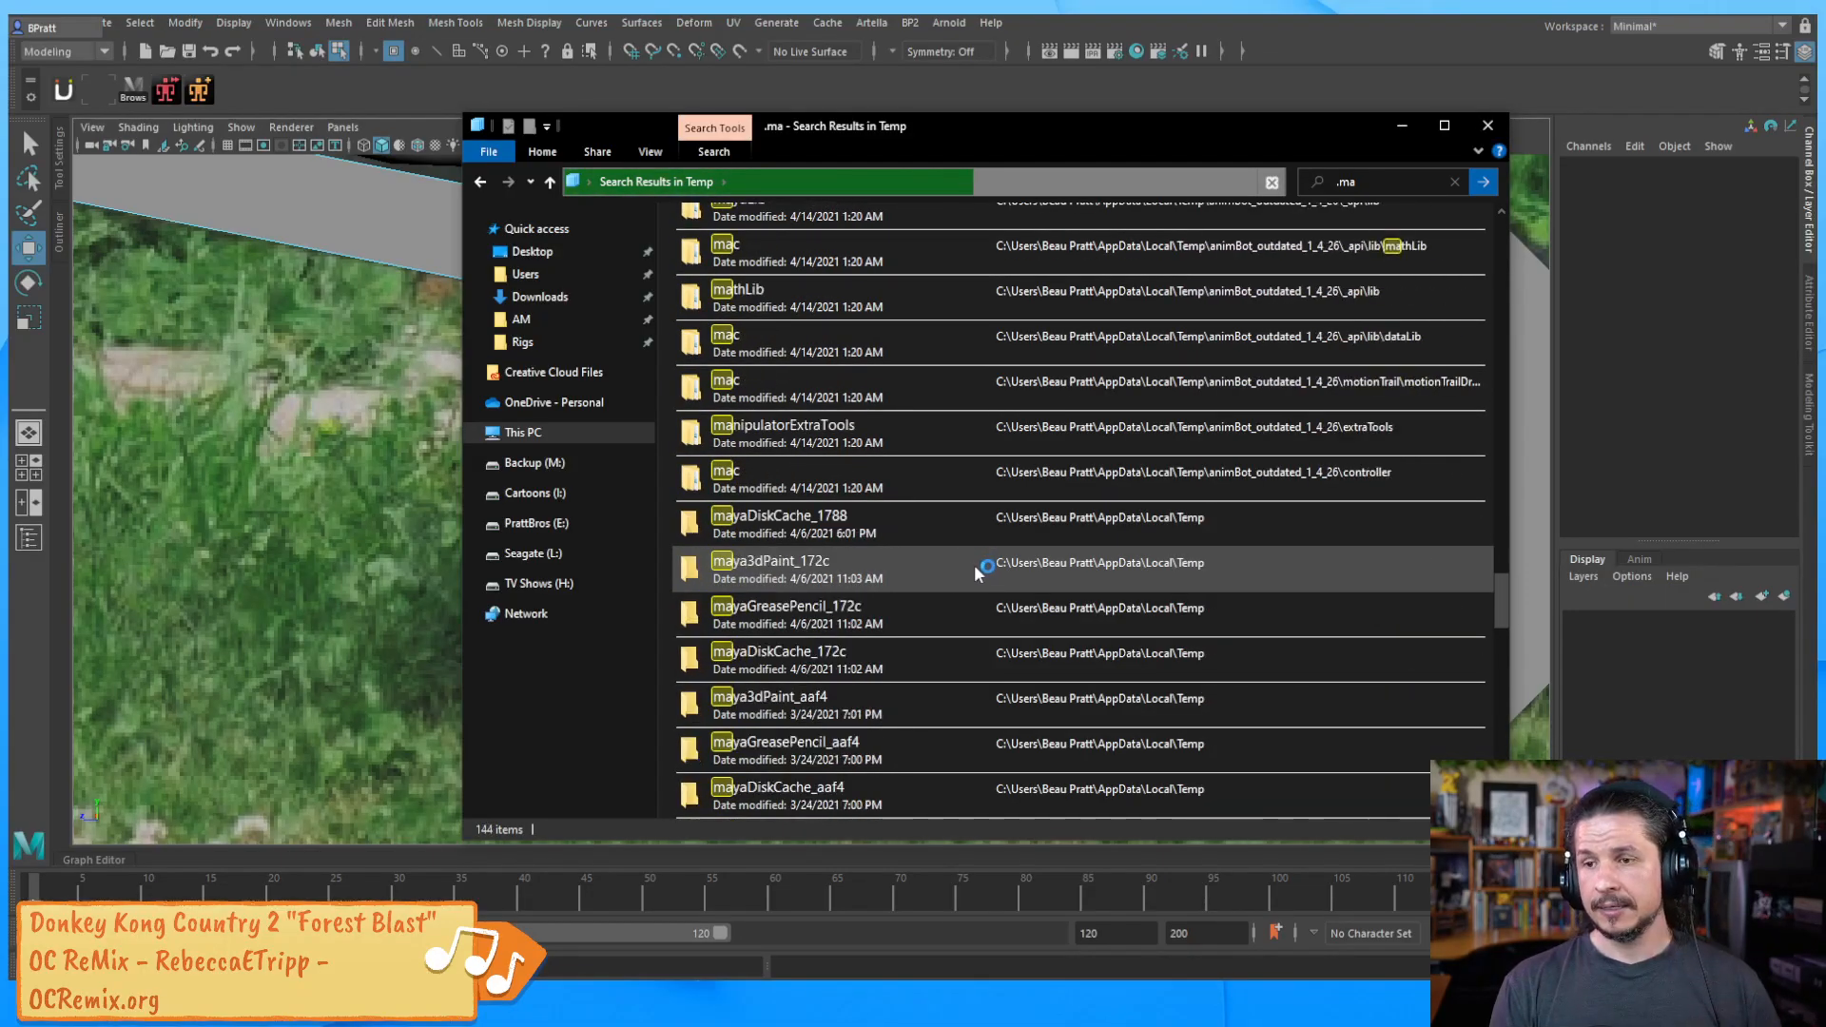
scroll(1010, 565, down, 5)
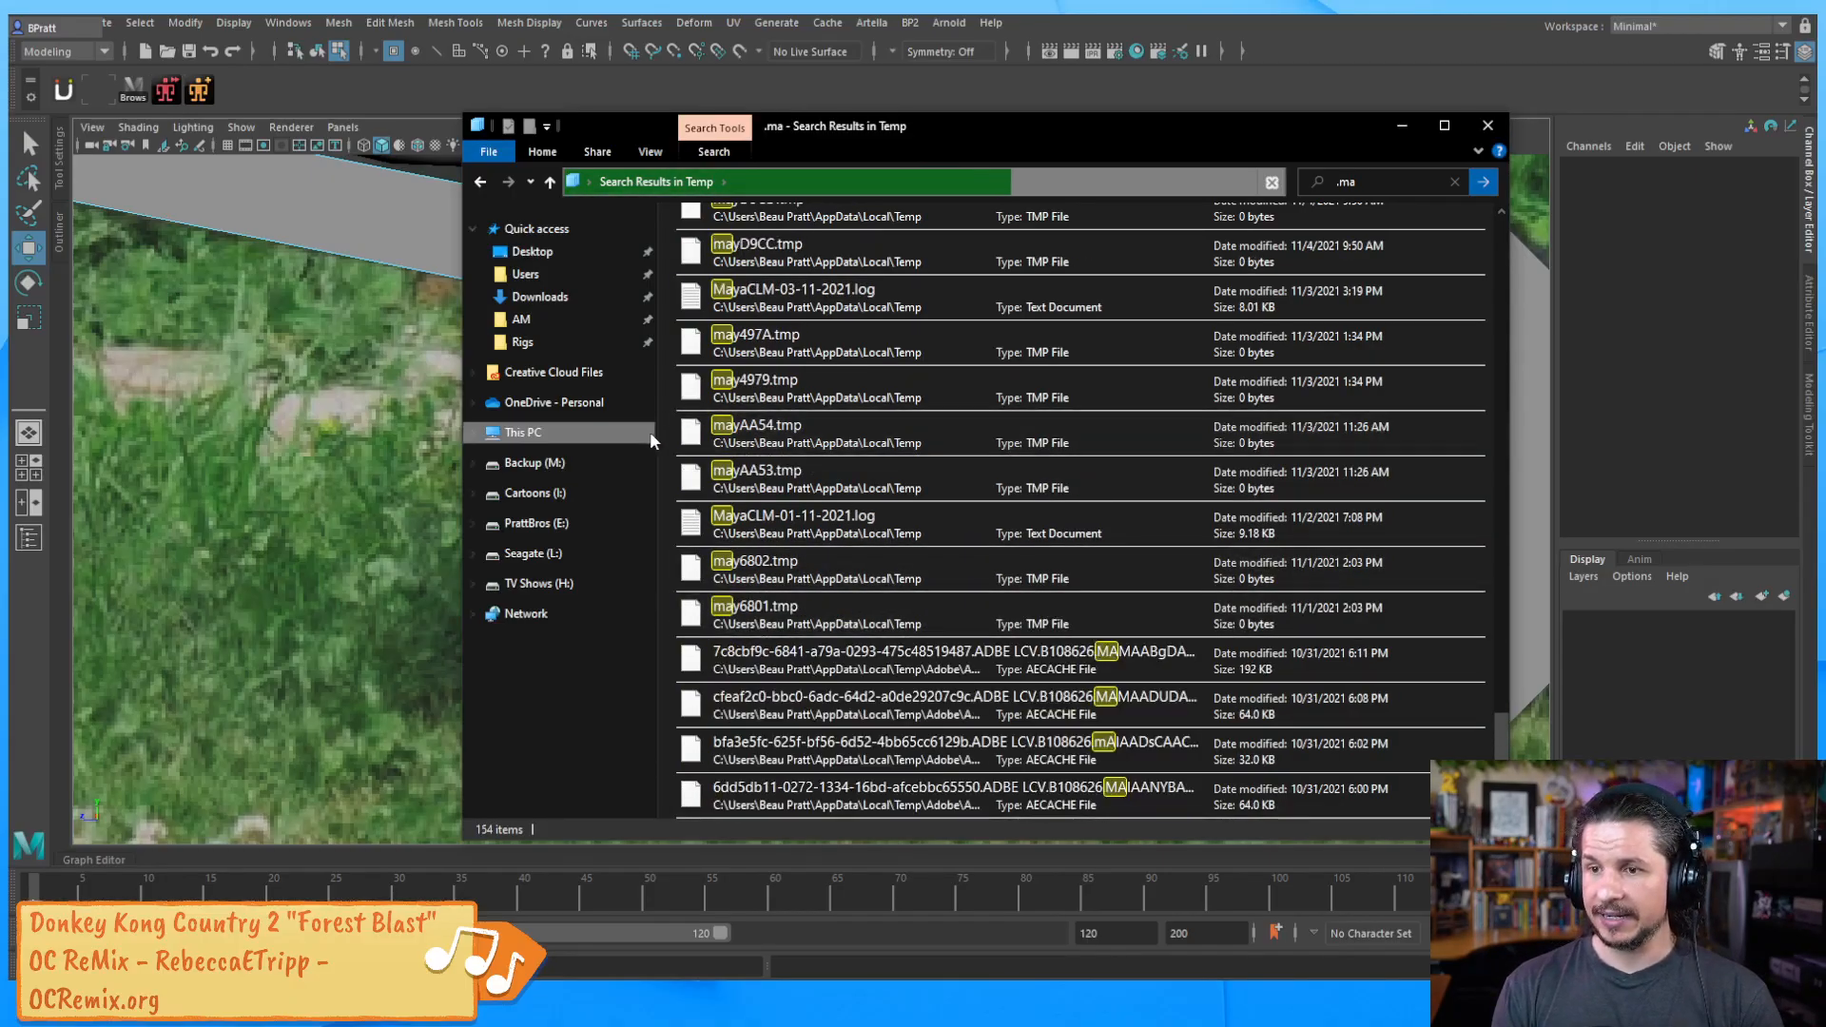
drag(919, 125, 1824, 84)
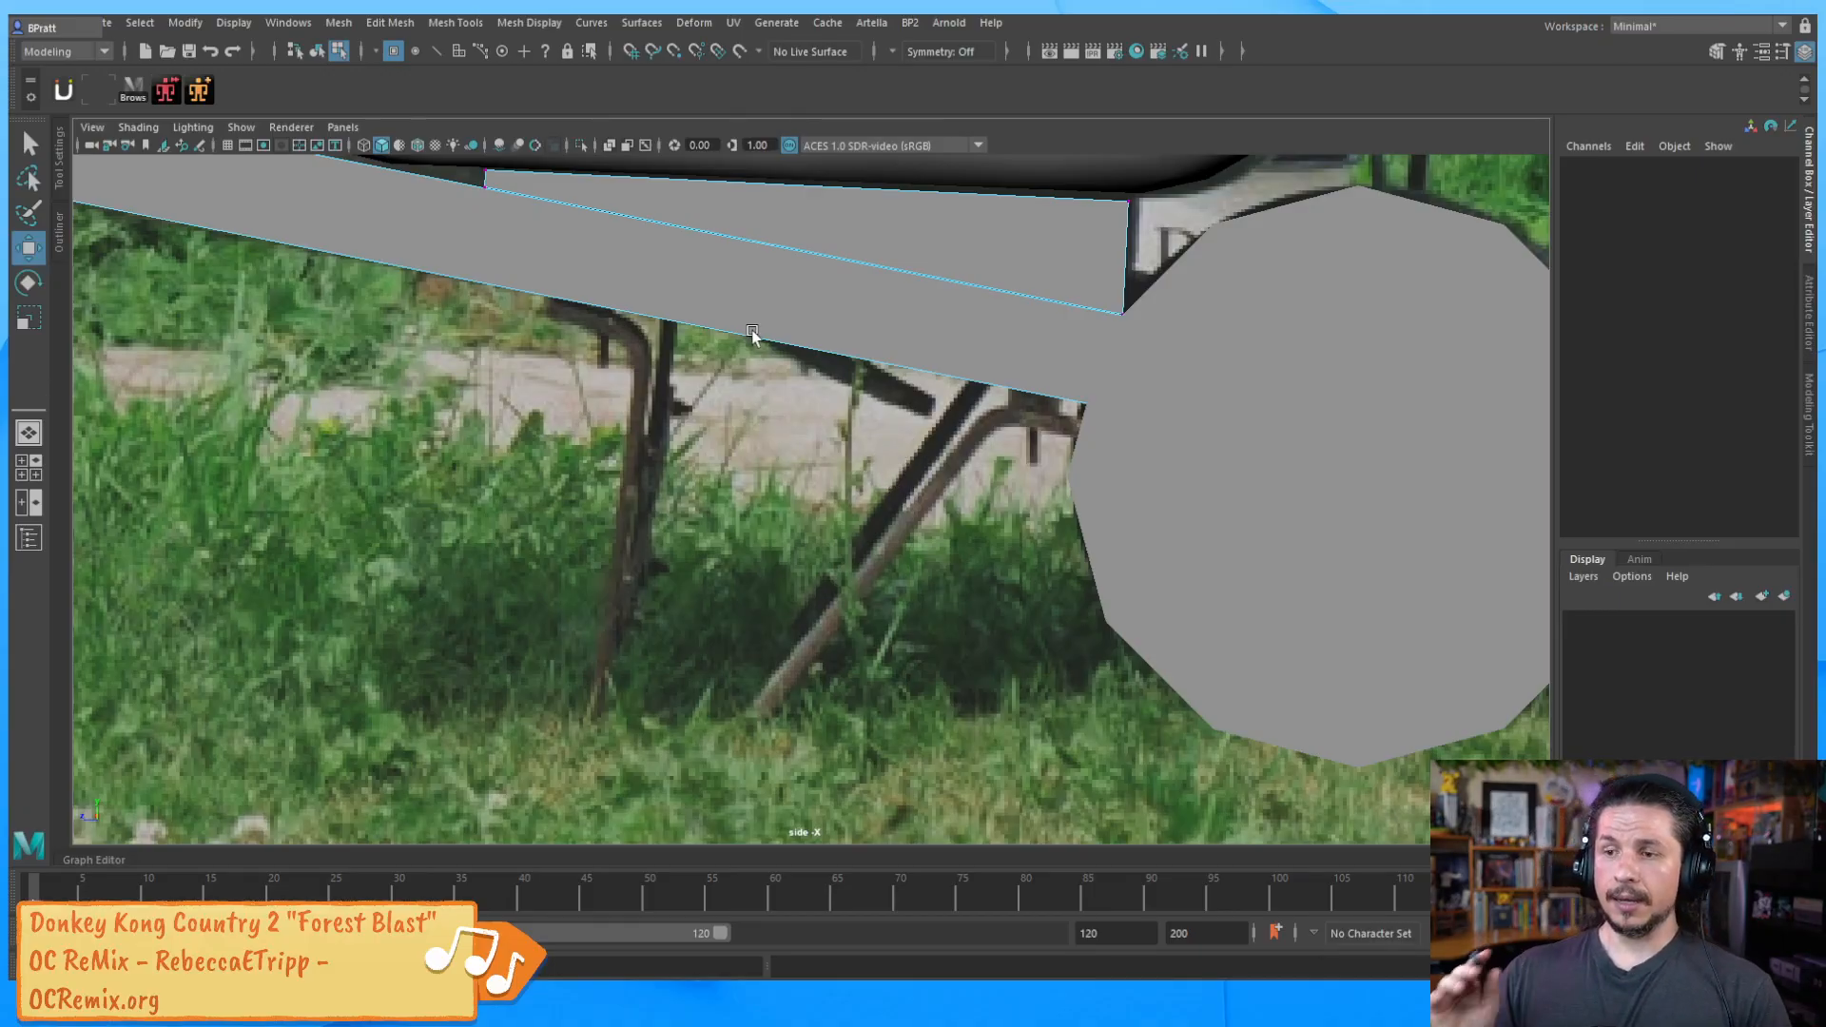
Select the handle beam, the wedge above it and the wheel as objects in the side view, and hide them
drag(896, 525, 1192, 328)
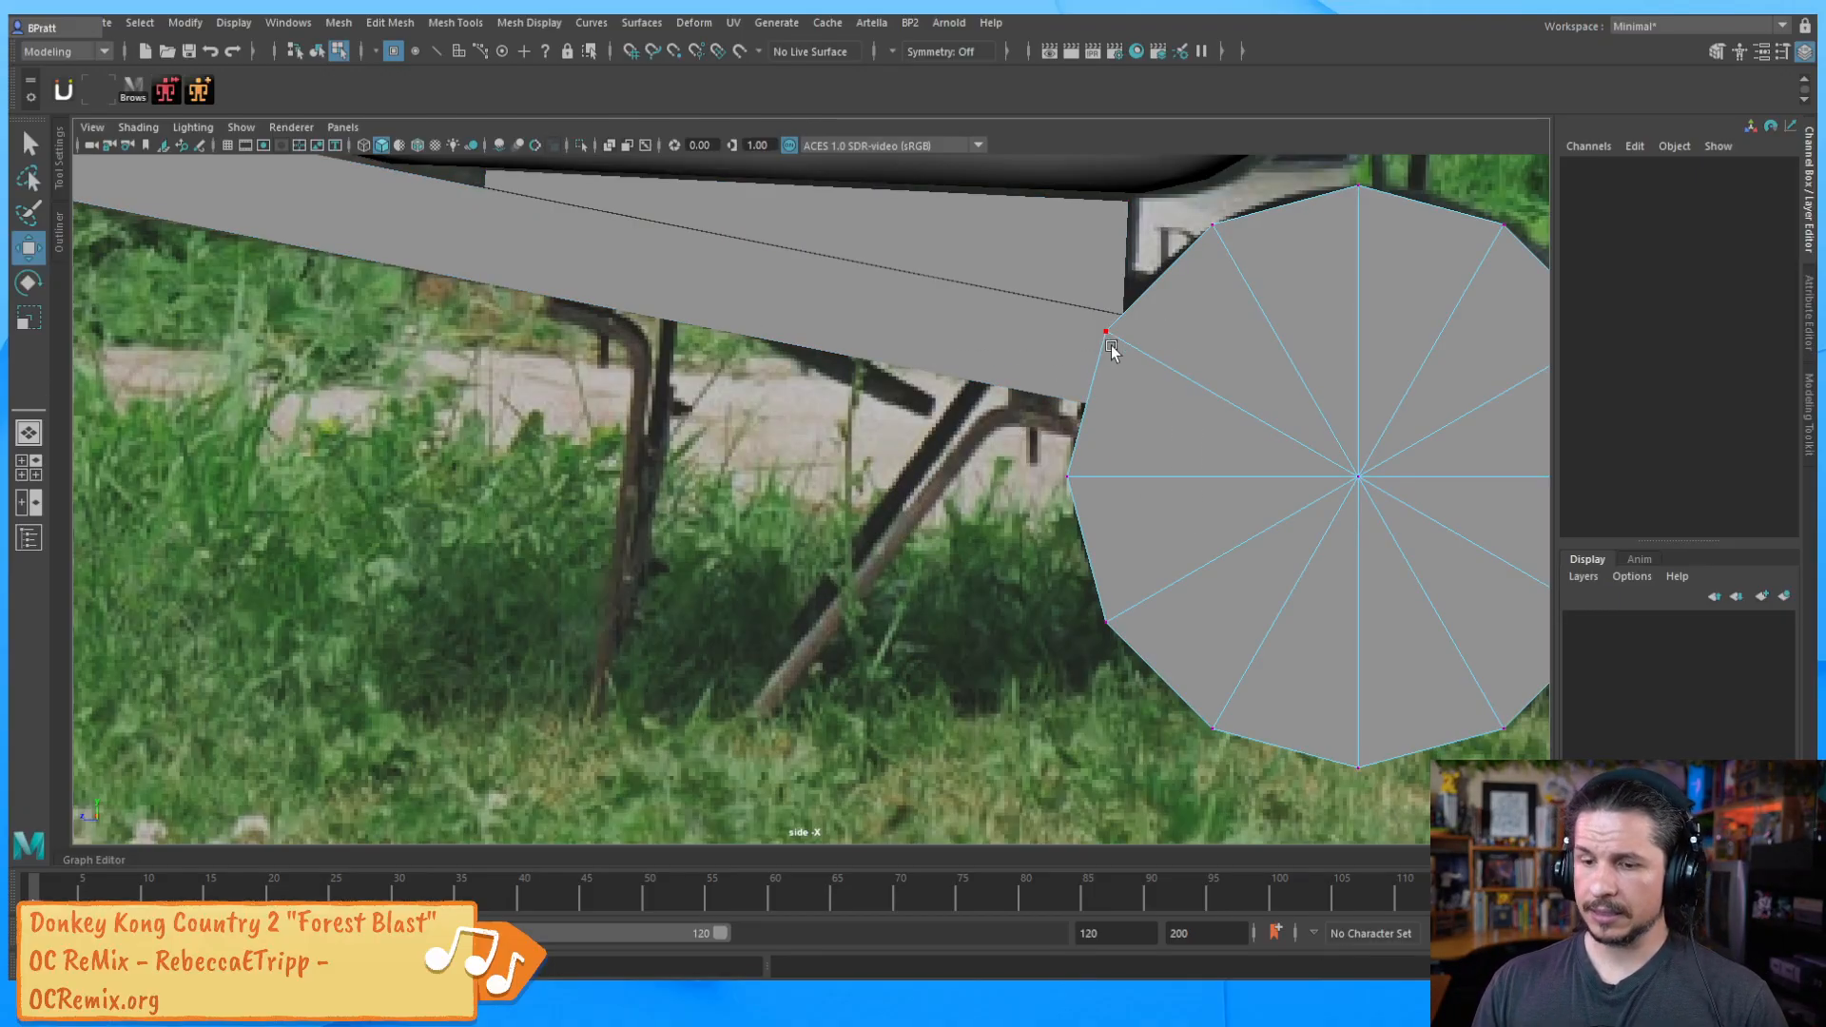
key(F8)
drag(872, 572, 1118, 359)
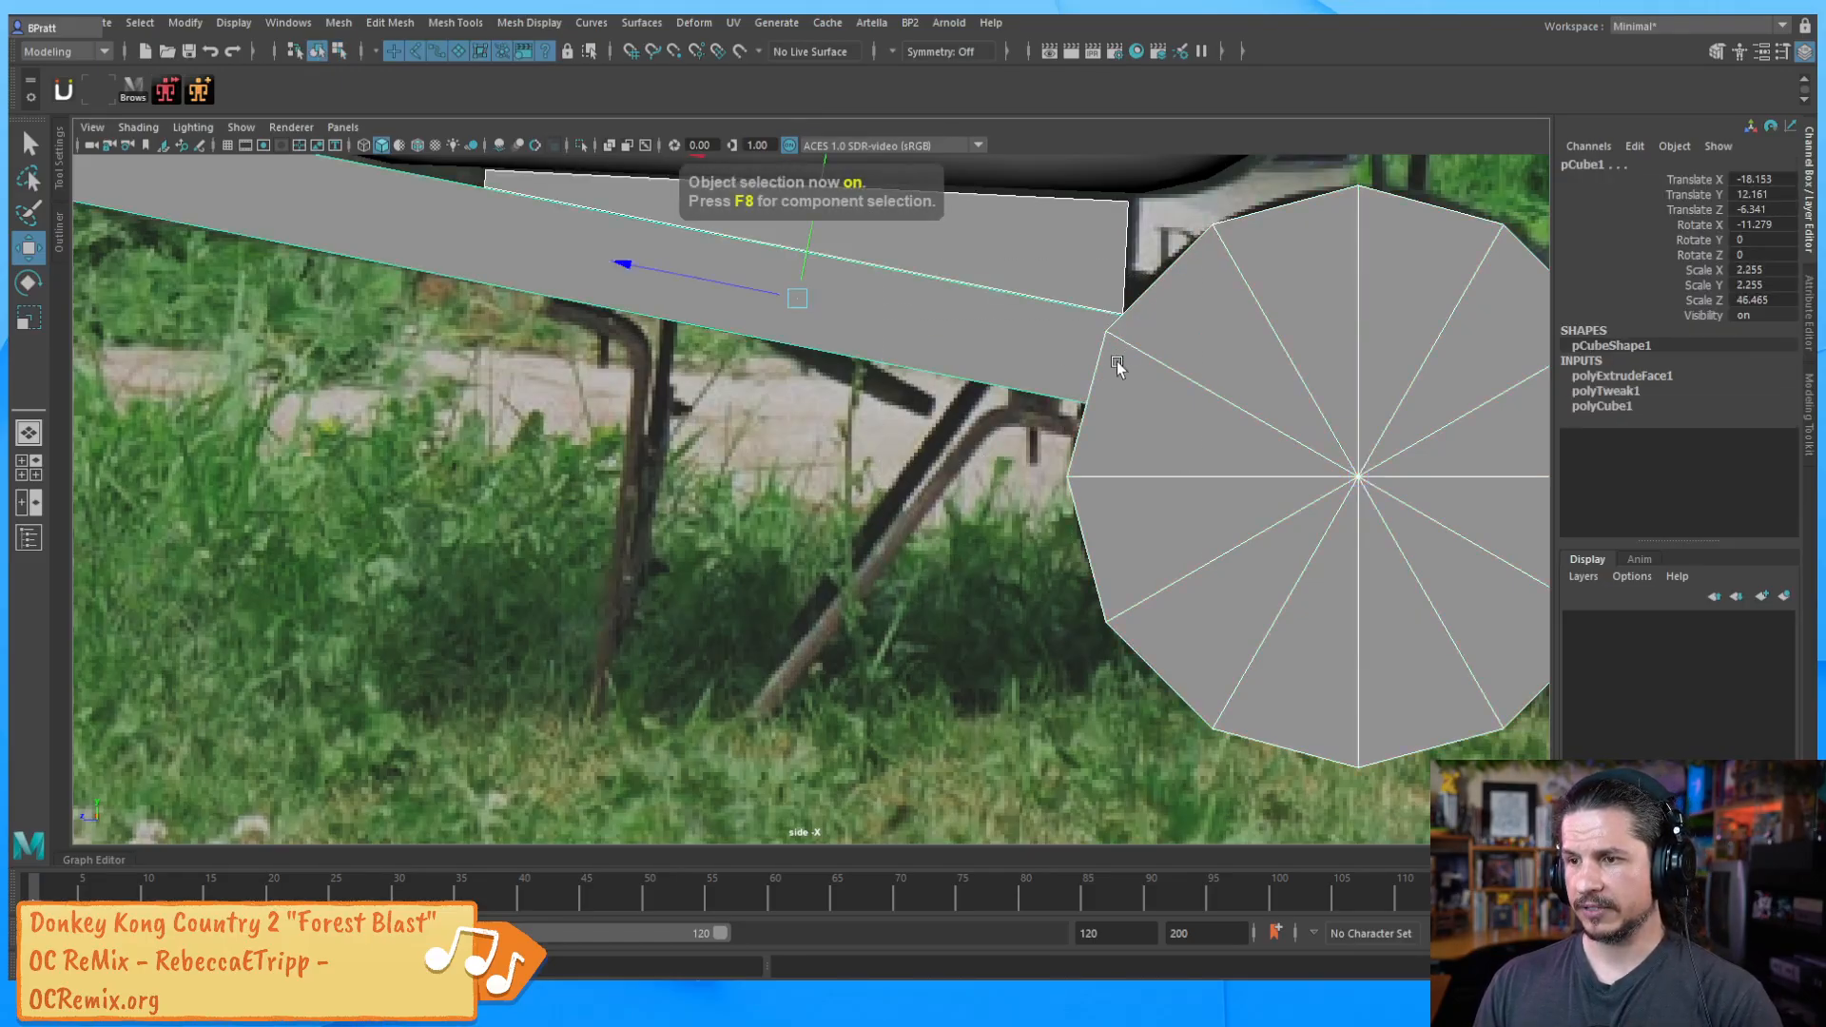
key(ctrl+h)
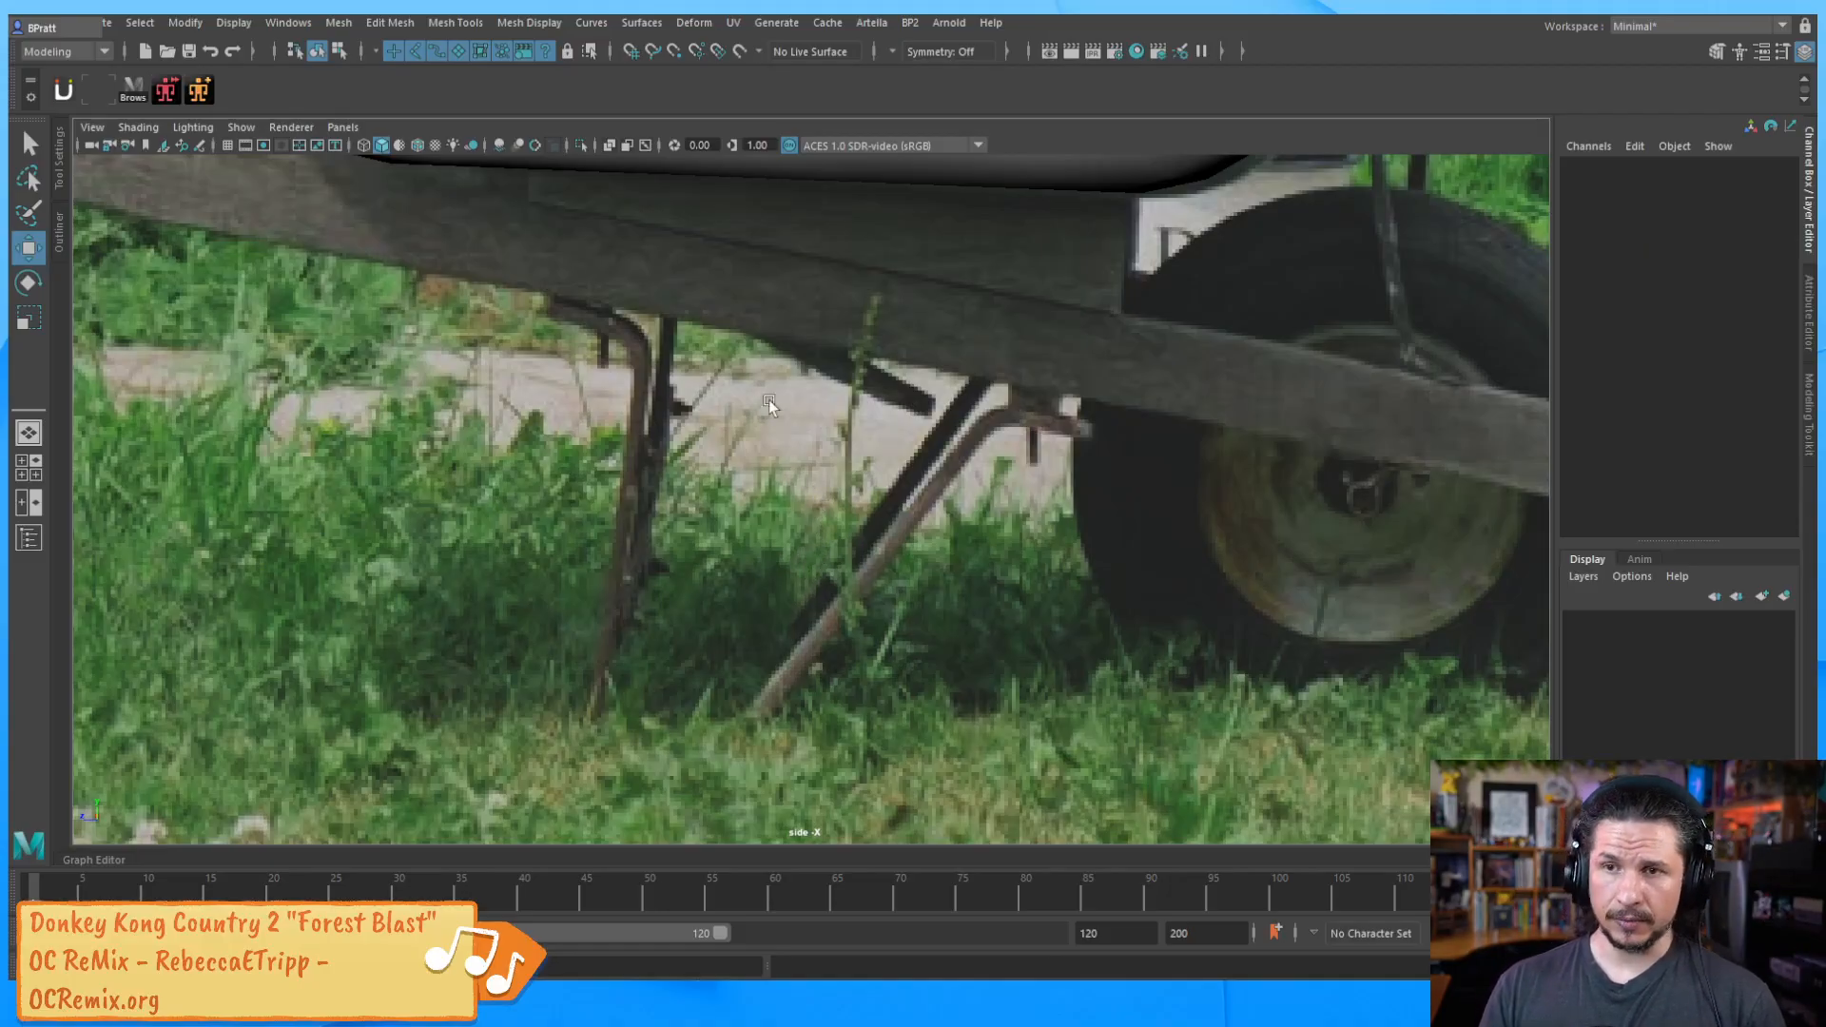
Create a polygon cube and place it over the leg bracket beside the wheel, at about Y 9.1 and Z -12.3
click(743, 464)
key(space)
click(560, 400)
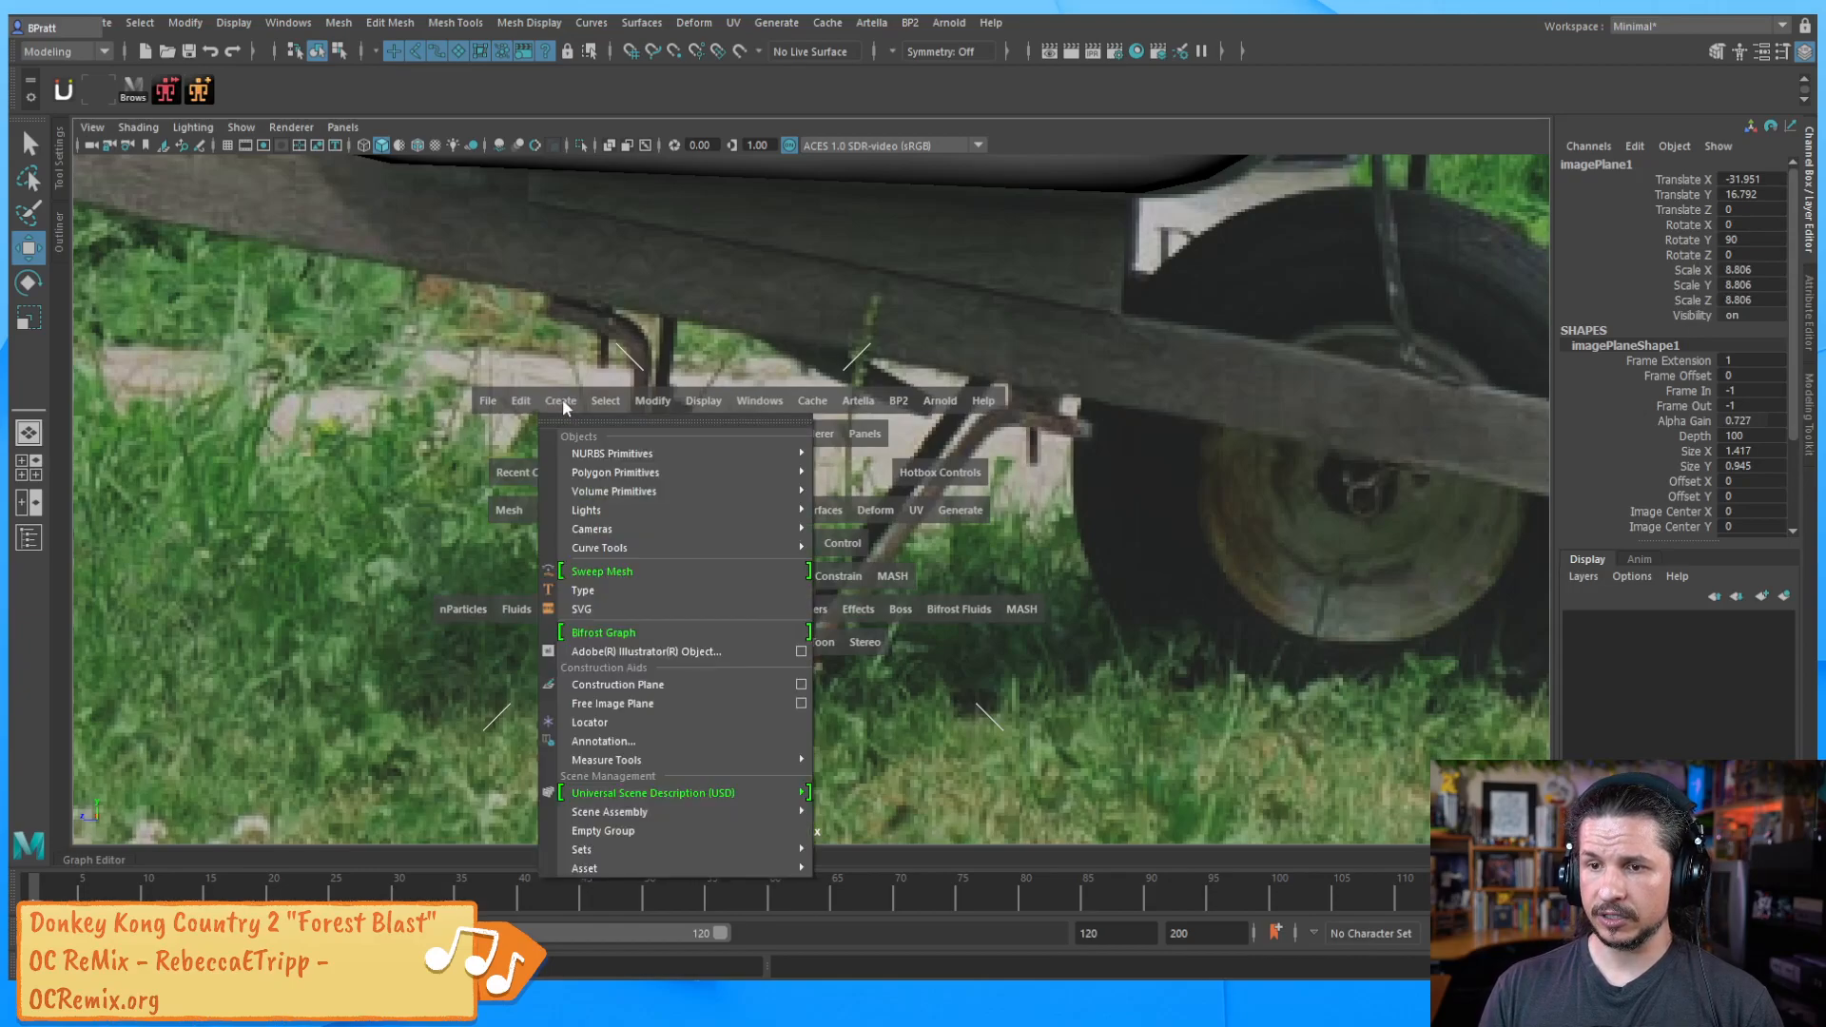
click(576, 478)
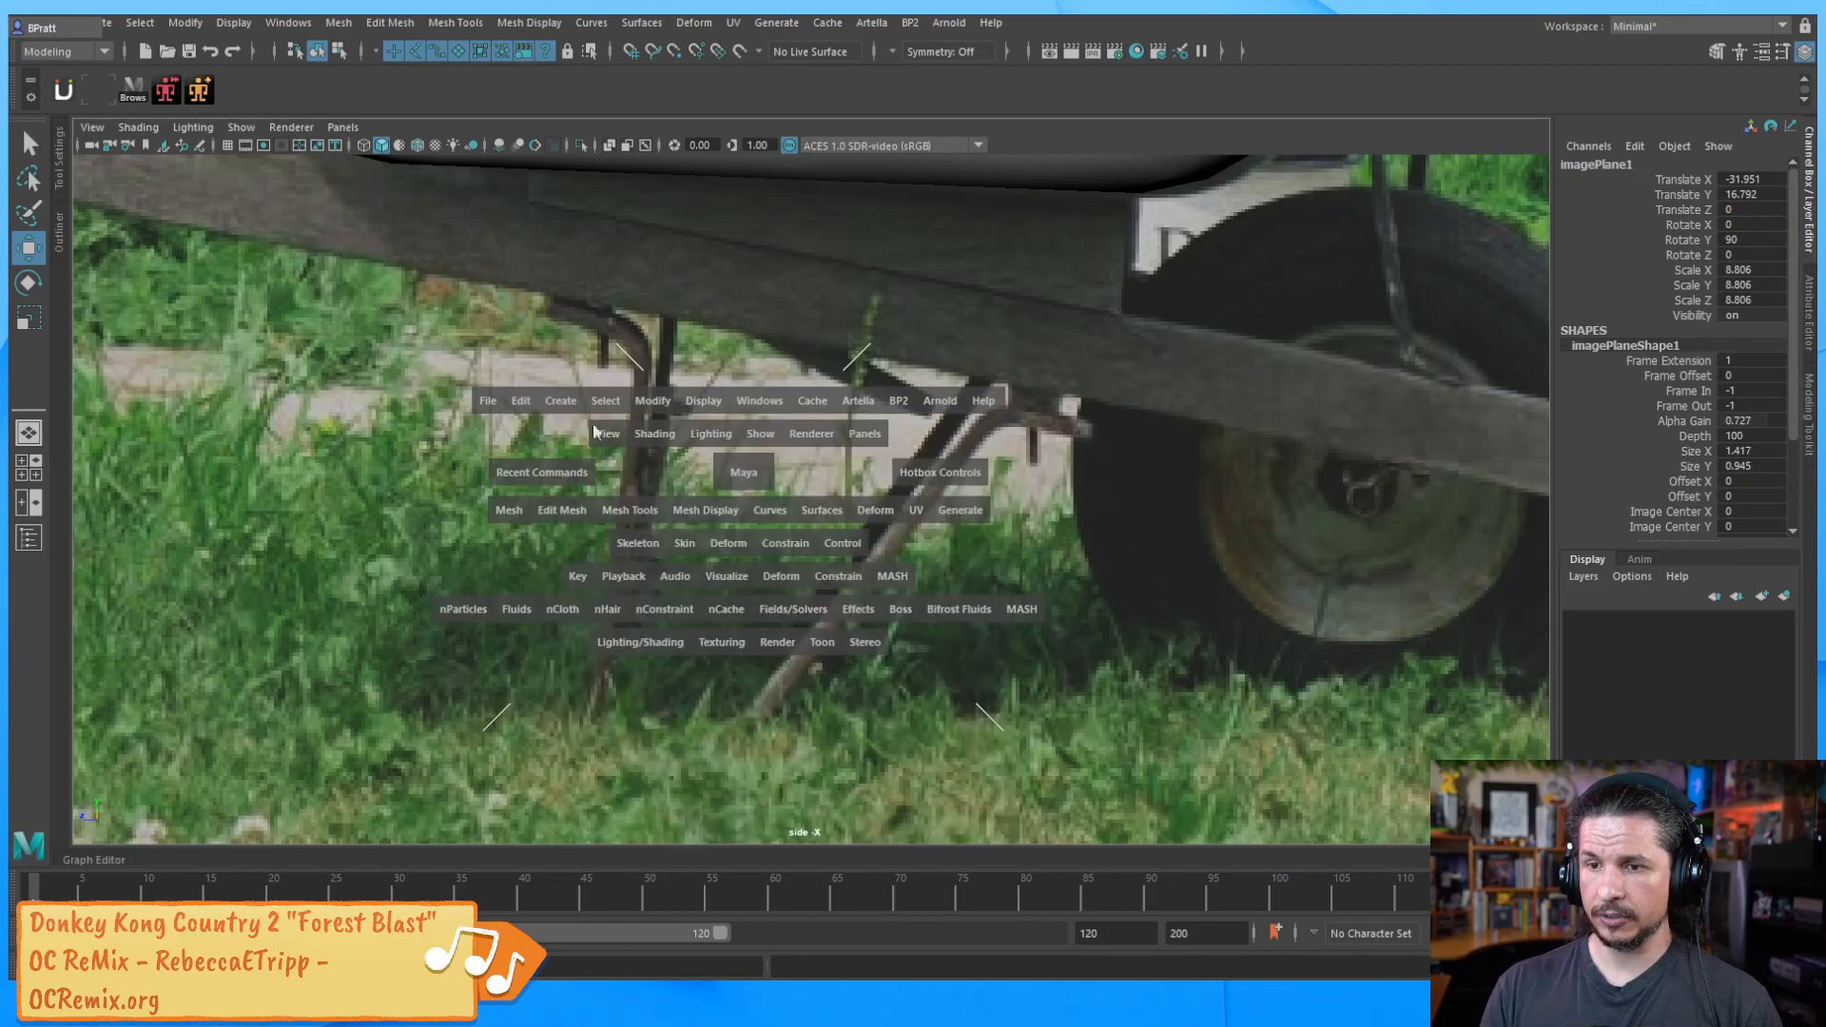
click(560, 400)
click(904, 491)
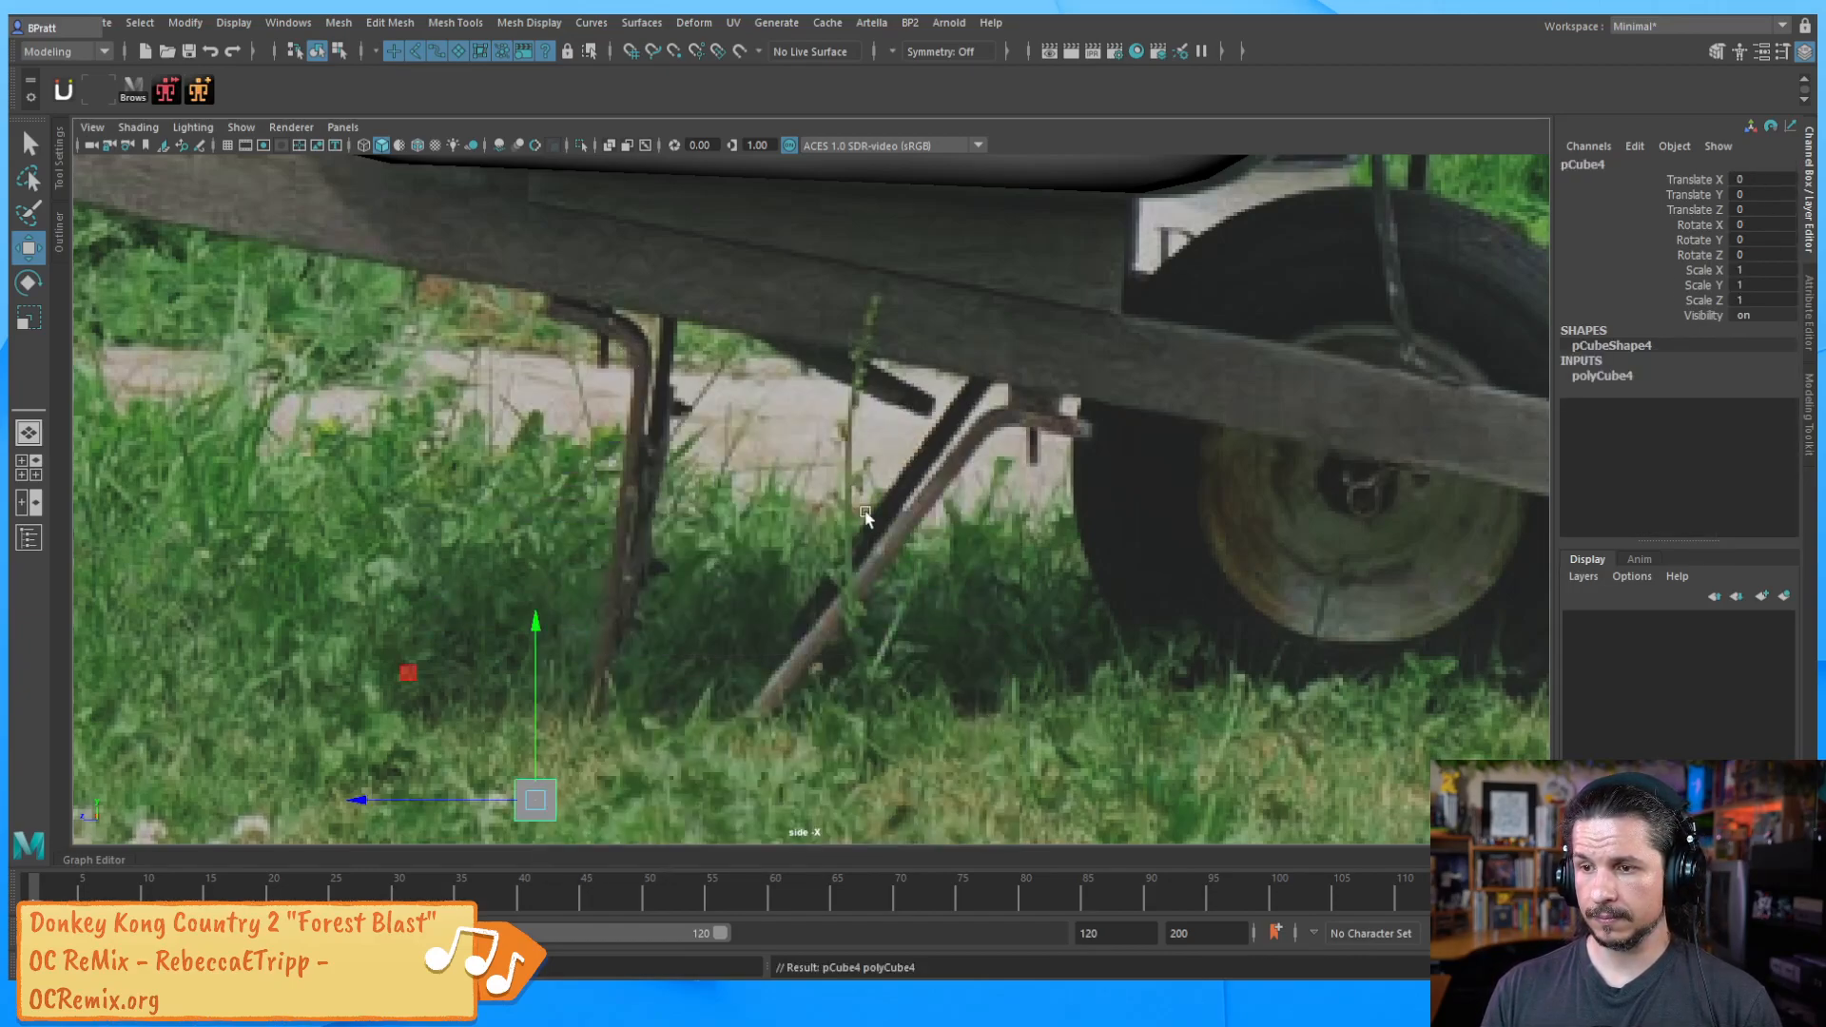
middle_drag(409, 680, 915, 298)
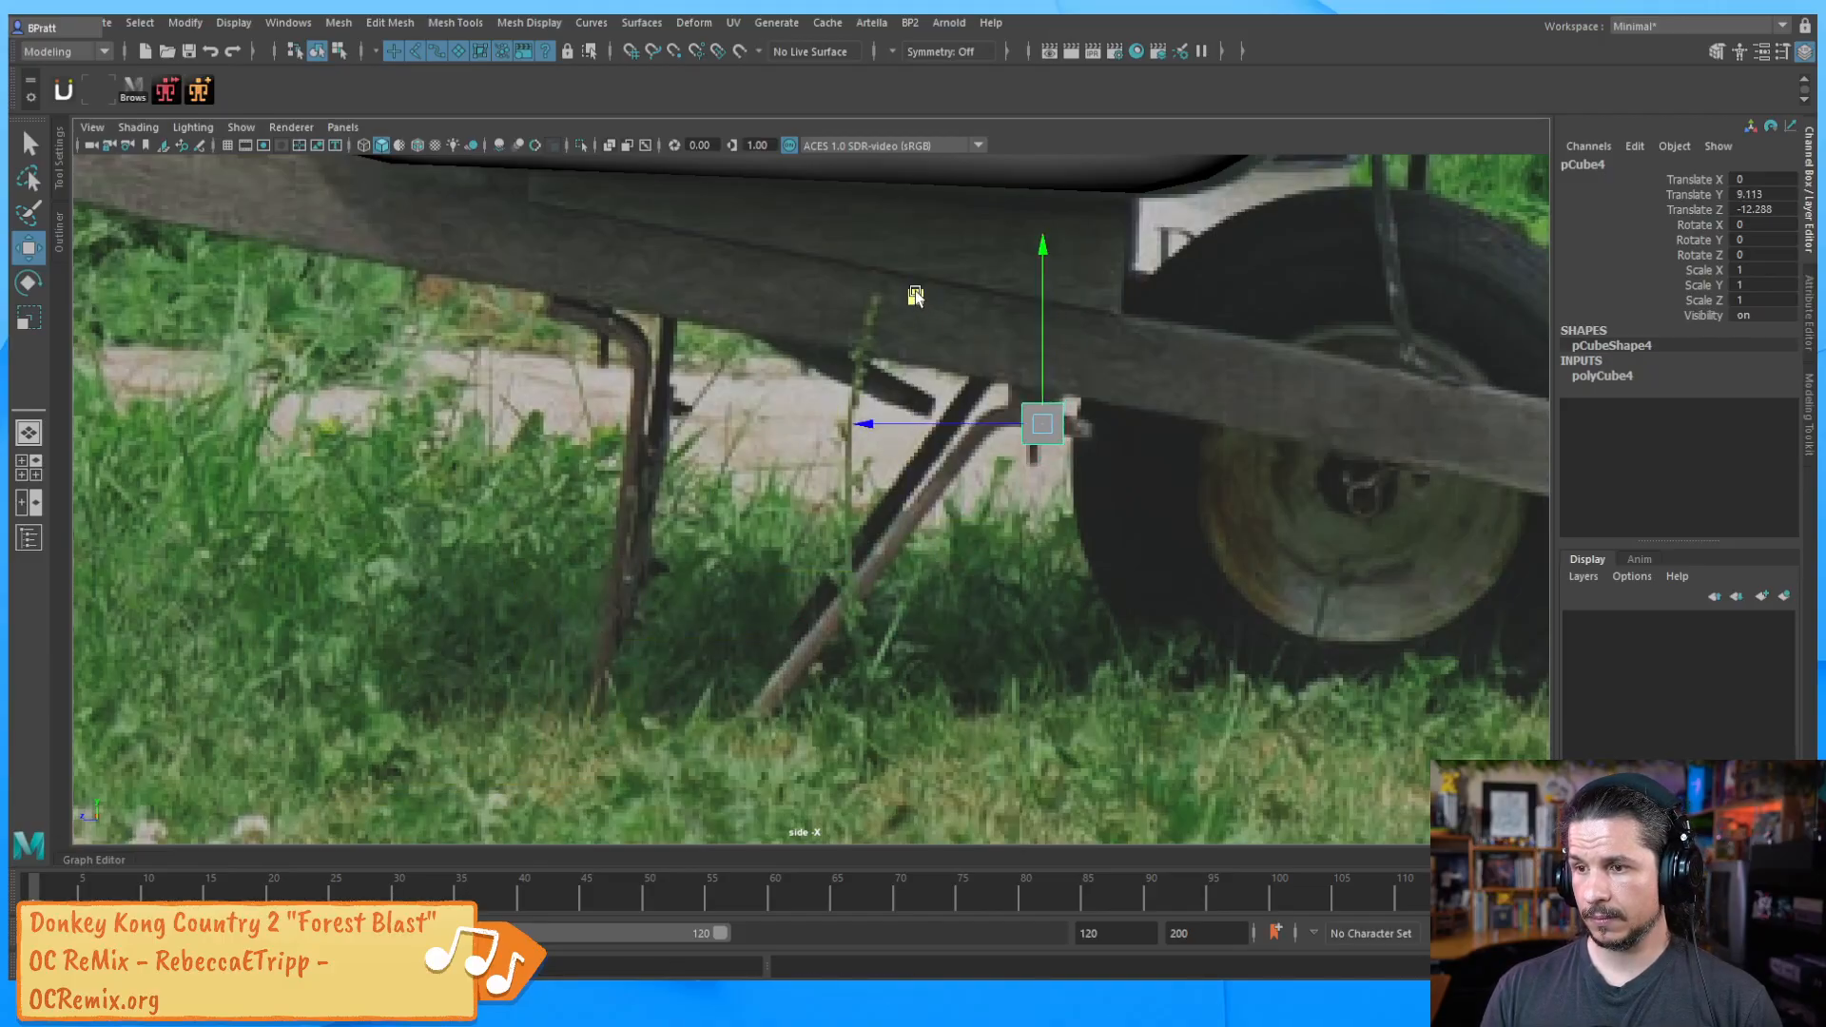
Rotate the cube about -7.7 degrees in X and scale it to about 0.41 in Y and 2.2 in Z to match the bracket
key(r)
key(e)
drag(1109, 274, 1048, 359)
key(r)
drag(871, 403, 664, 423)
key(w)
scroll(1002, 506, up, 1)
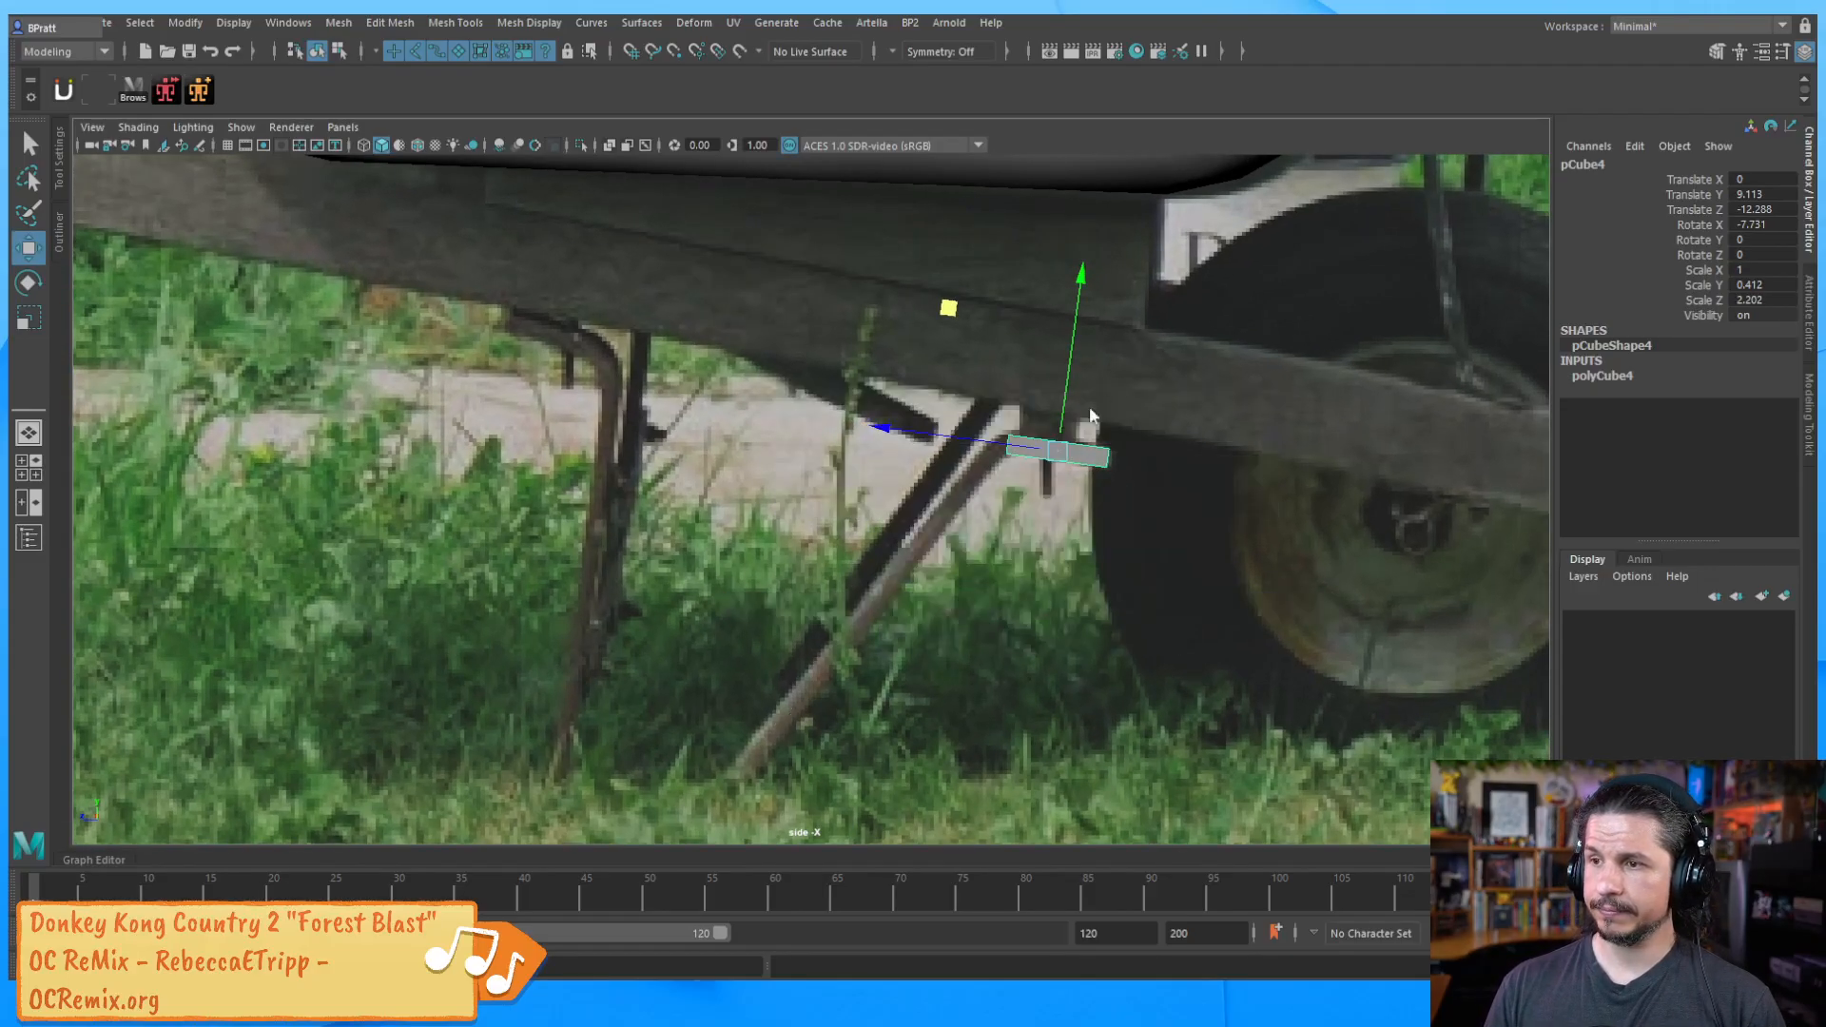
Switch to the four-view layout and bring the bracket block into the perspective view
key(space)
mouse_move(1206, 375)
alt+mouse_down()
mouse_move(1495, 374)
mouse_move(1177, 380)
alt+mouse_up()
right_drag(1177, 385, 1182, 380)
click(1186, 382)
shift+right_click(1183, 381)
key(F8)
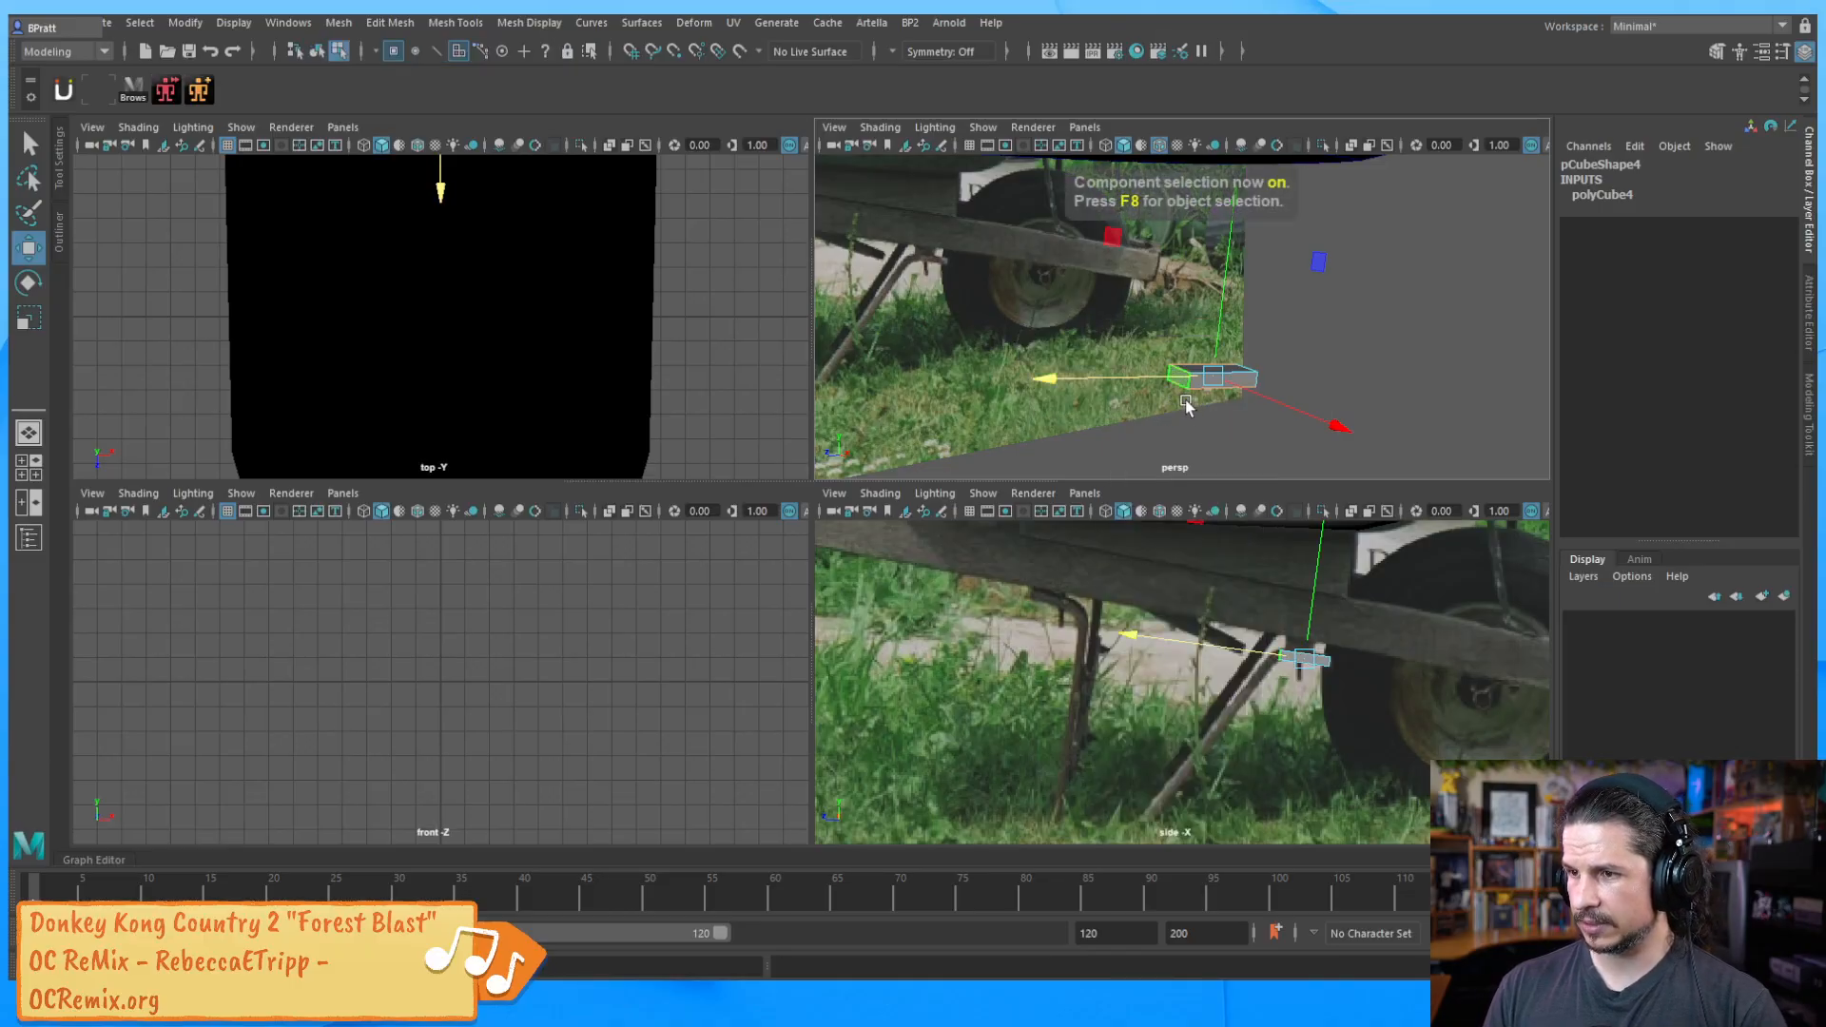
key(F8)
click(1186, 404)
mouse_move(1186, 404)
right_down()
mouse_move(1188, 380)
mouse_move(1185, 407)
right_up()
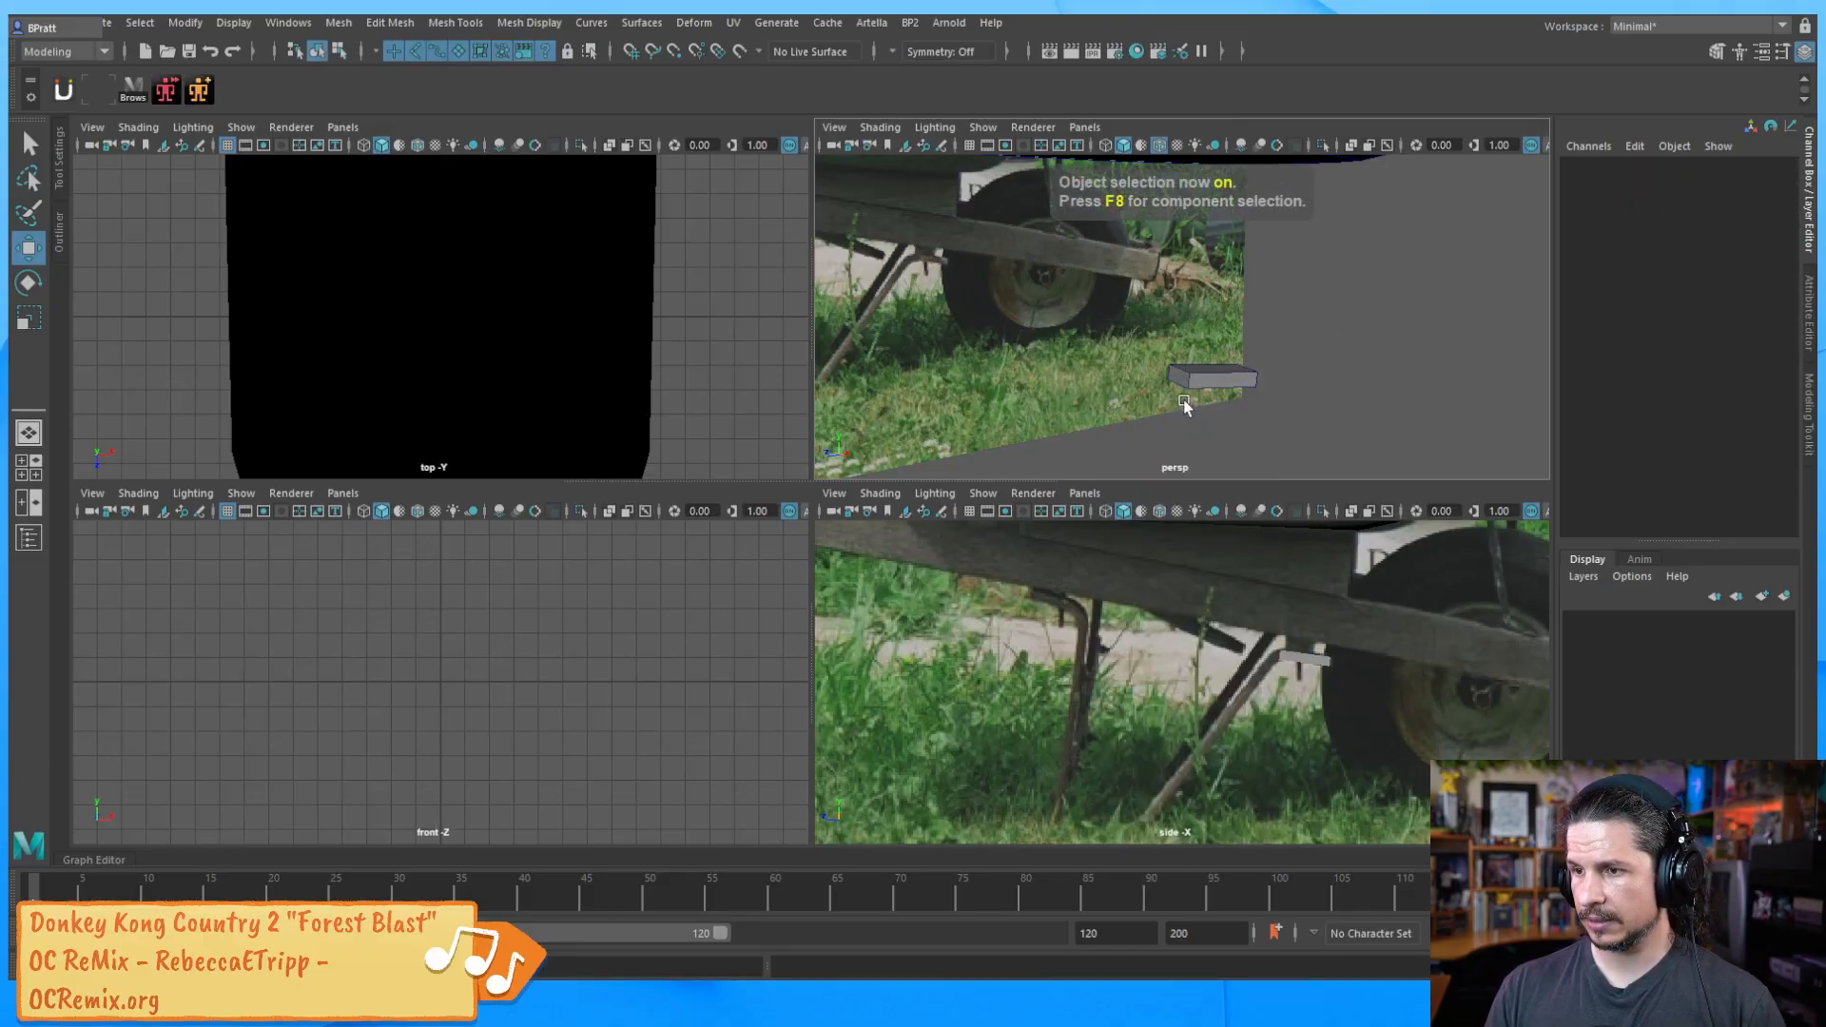
Extrude the bracket block's leg-side end face down along the diagonal leg in the photo and rotate the face at the foot
click(1190, 383)
key(q)
key(F11)
shift+right_drag(1186, 382, 1158, 370)
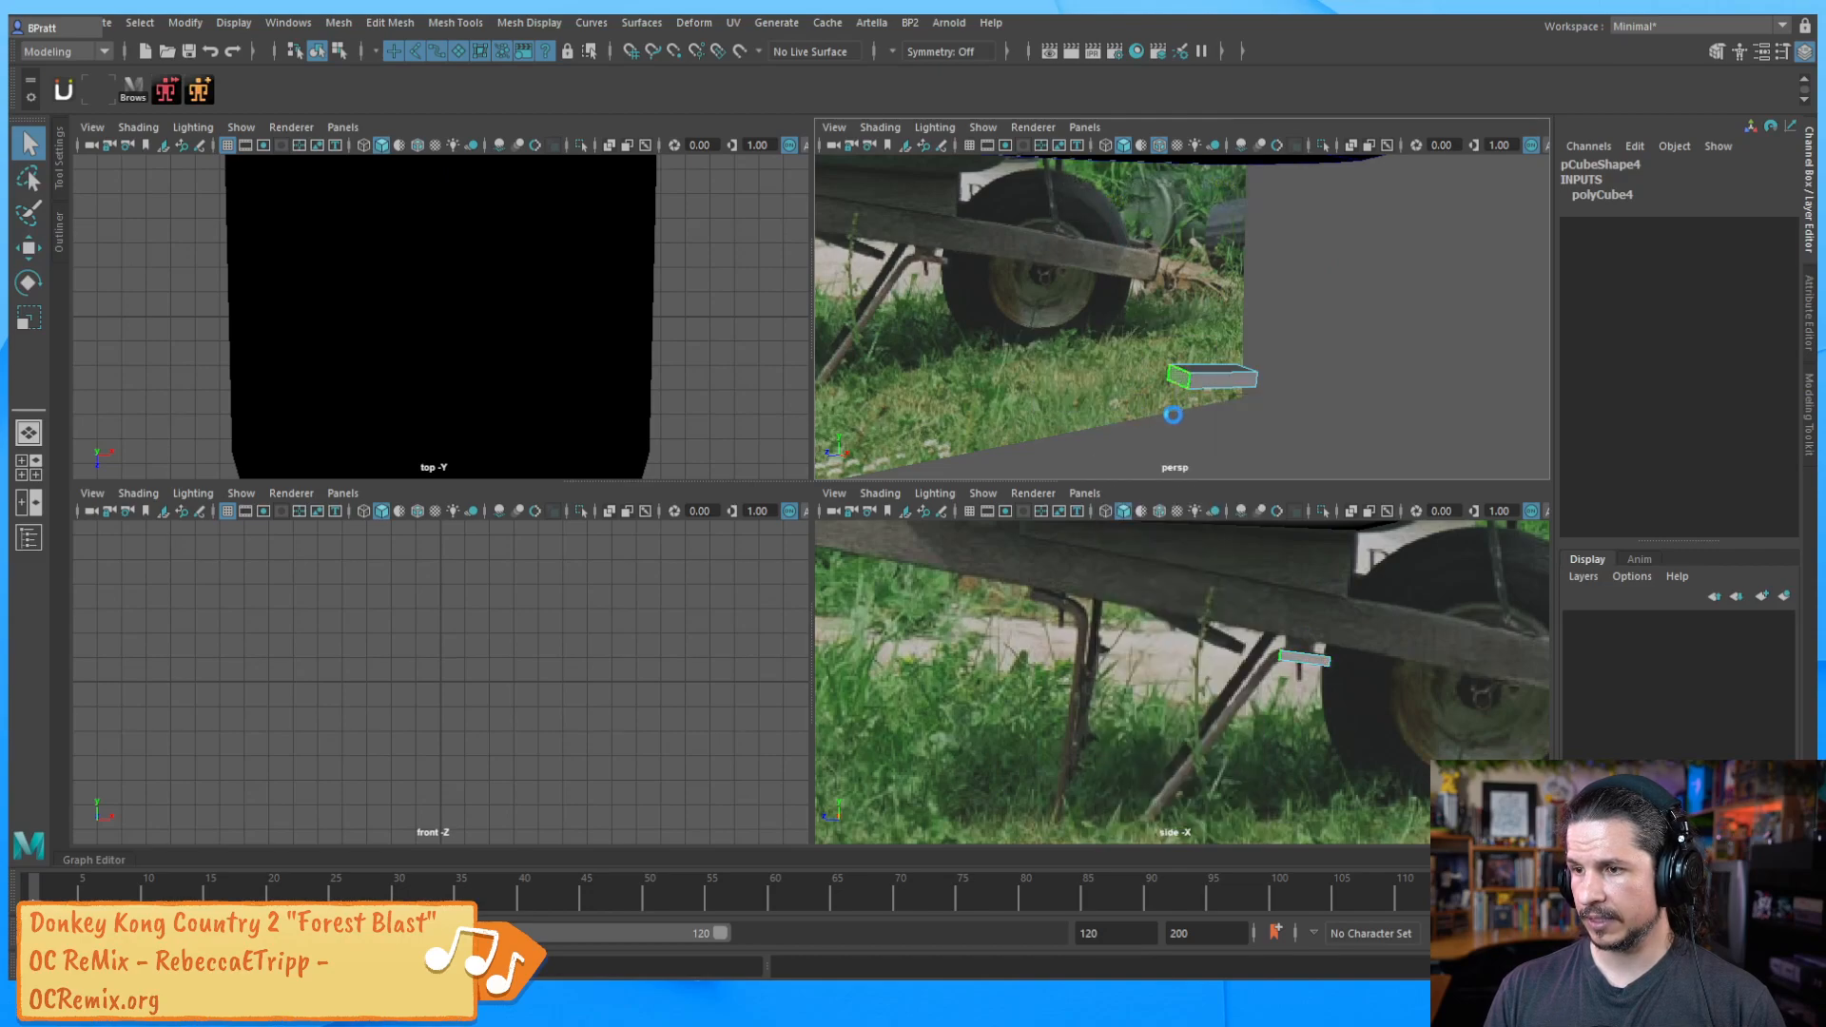
drag(1276, 582, 1094, 733)
alt+middle_drag(1094, 732, 1116, 627)
key(e)
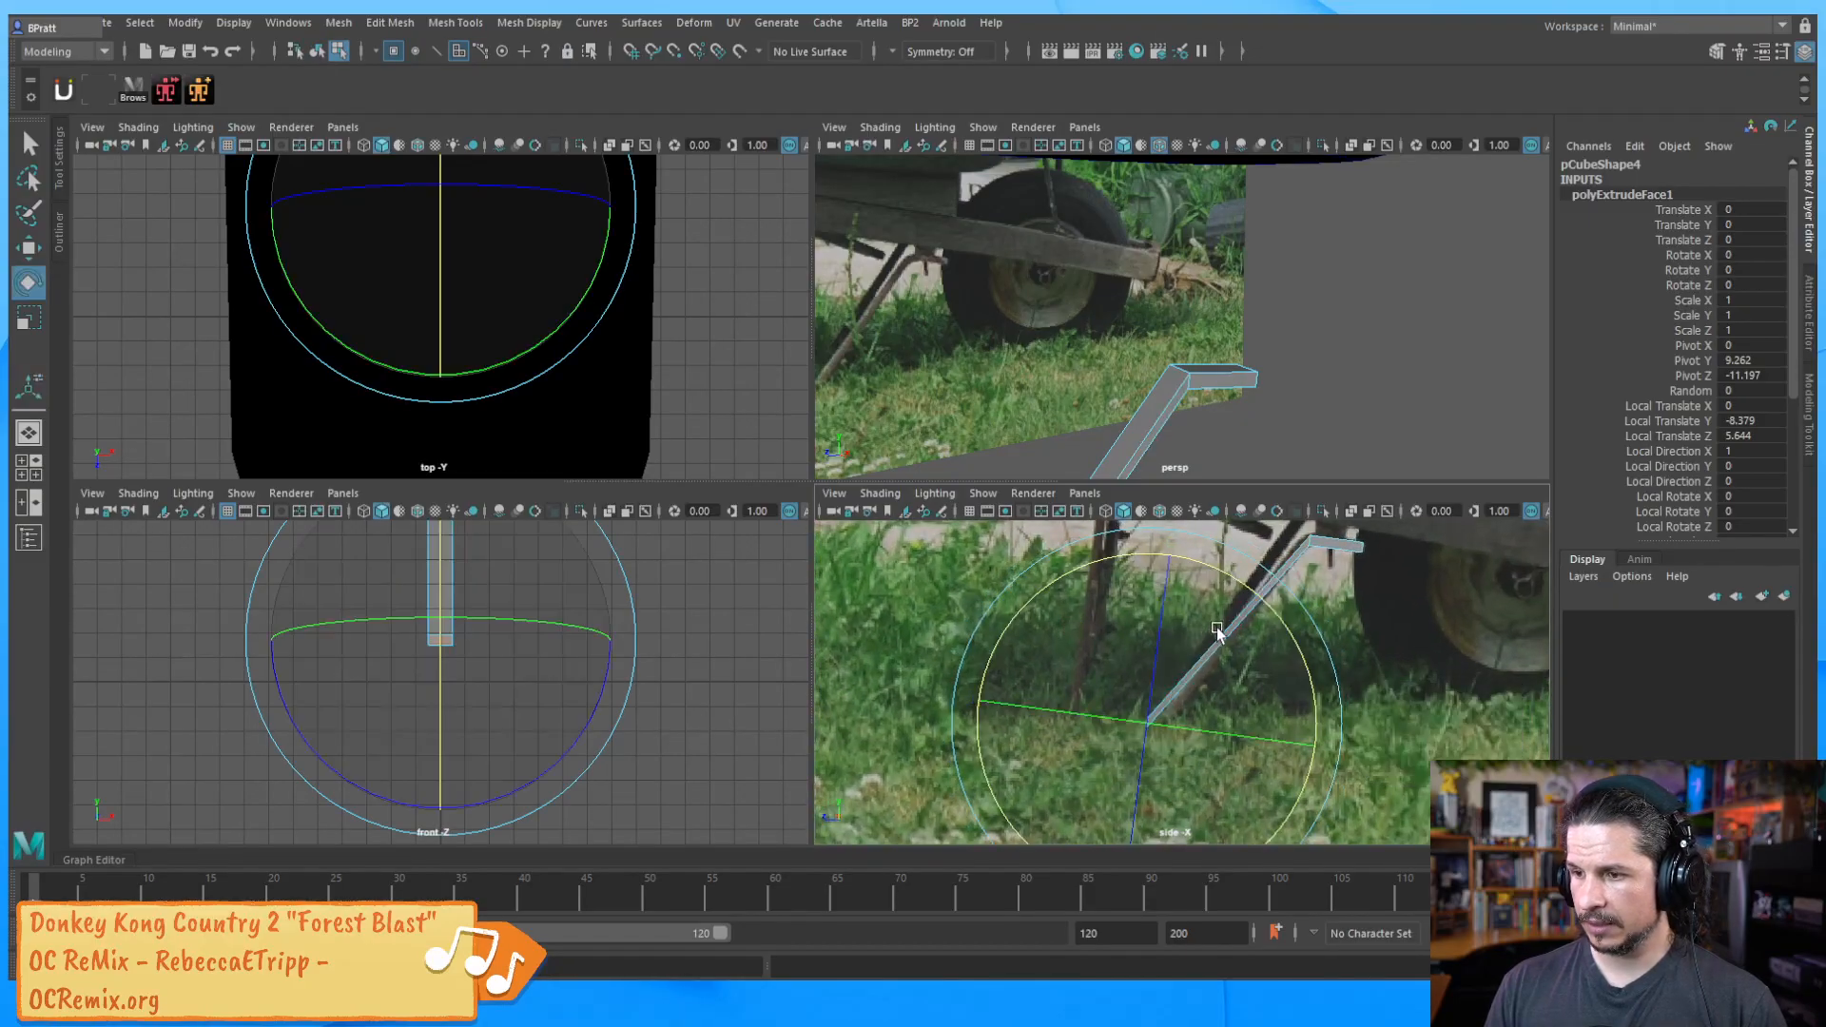
drag(1275, 616, 1038, 588)
key(w)
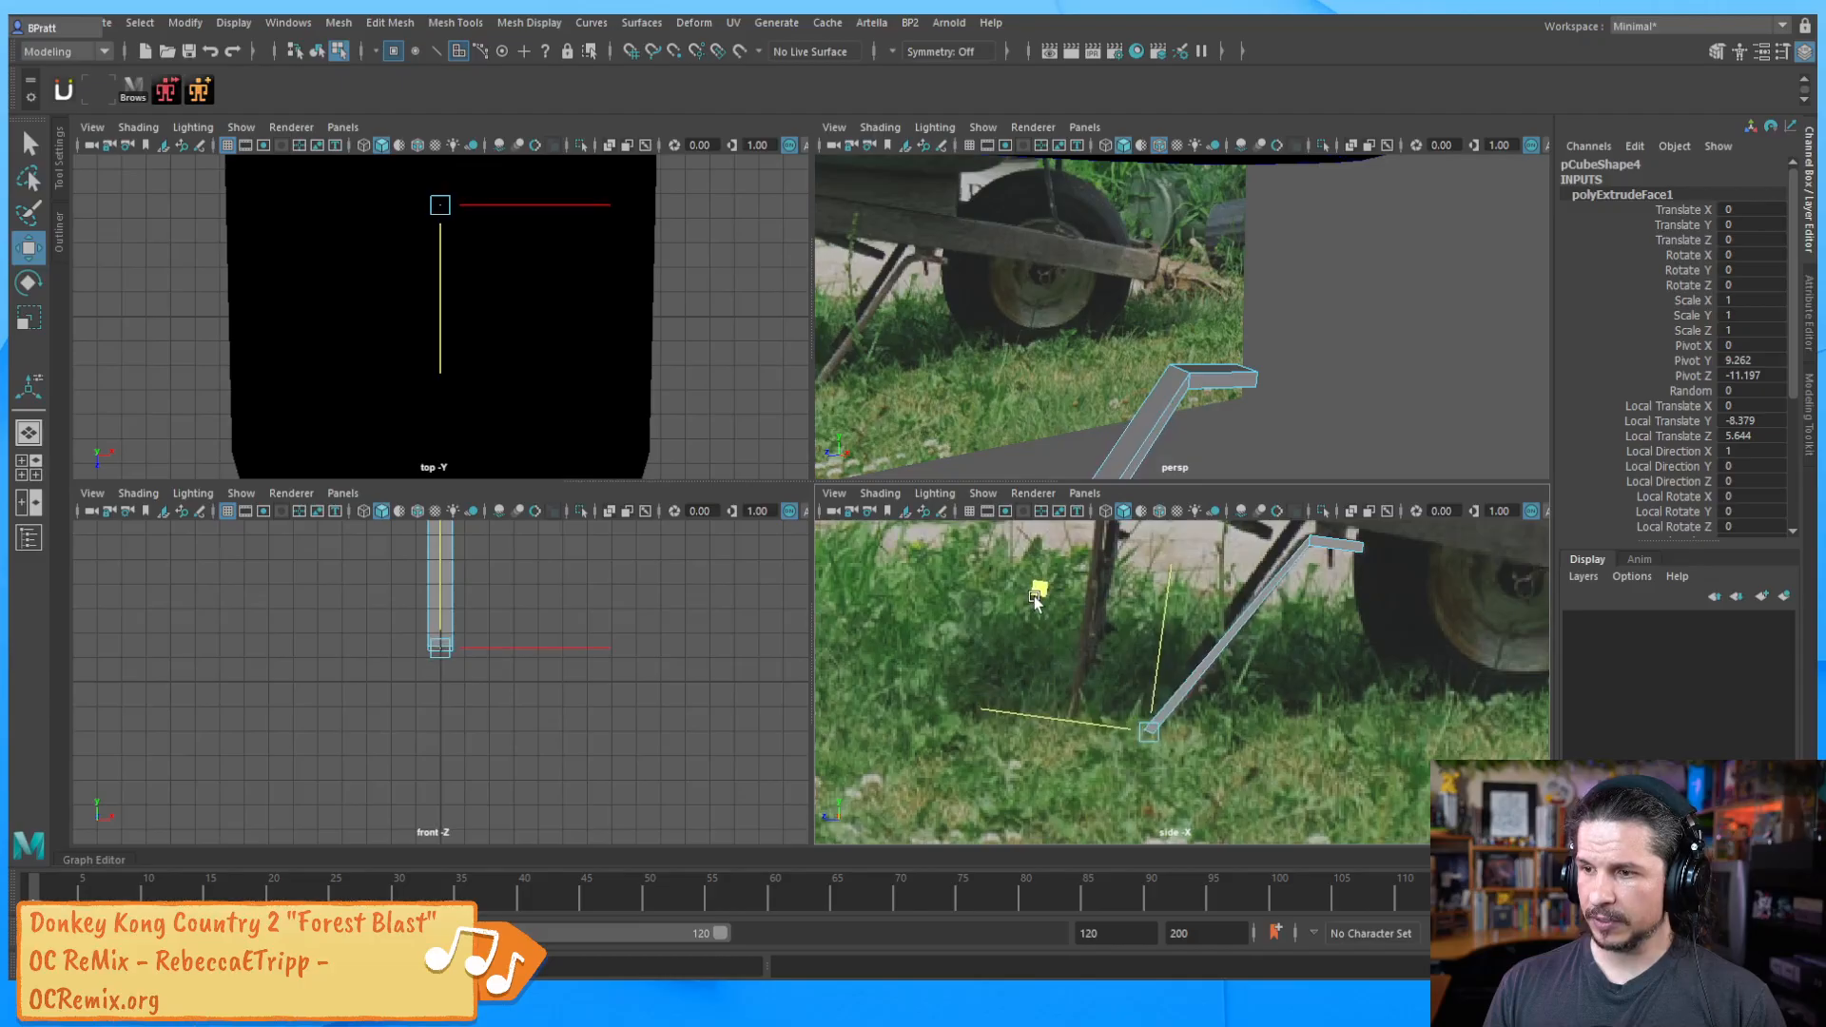
Cut an extra edge across the leg just below the bend and move its vertices to round the bend
alt+middle_drag(1254, 635, 1146, 731)
scroll(1153, 733, up, 5)
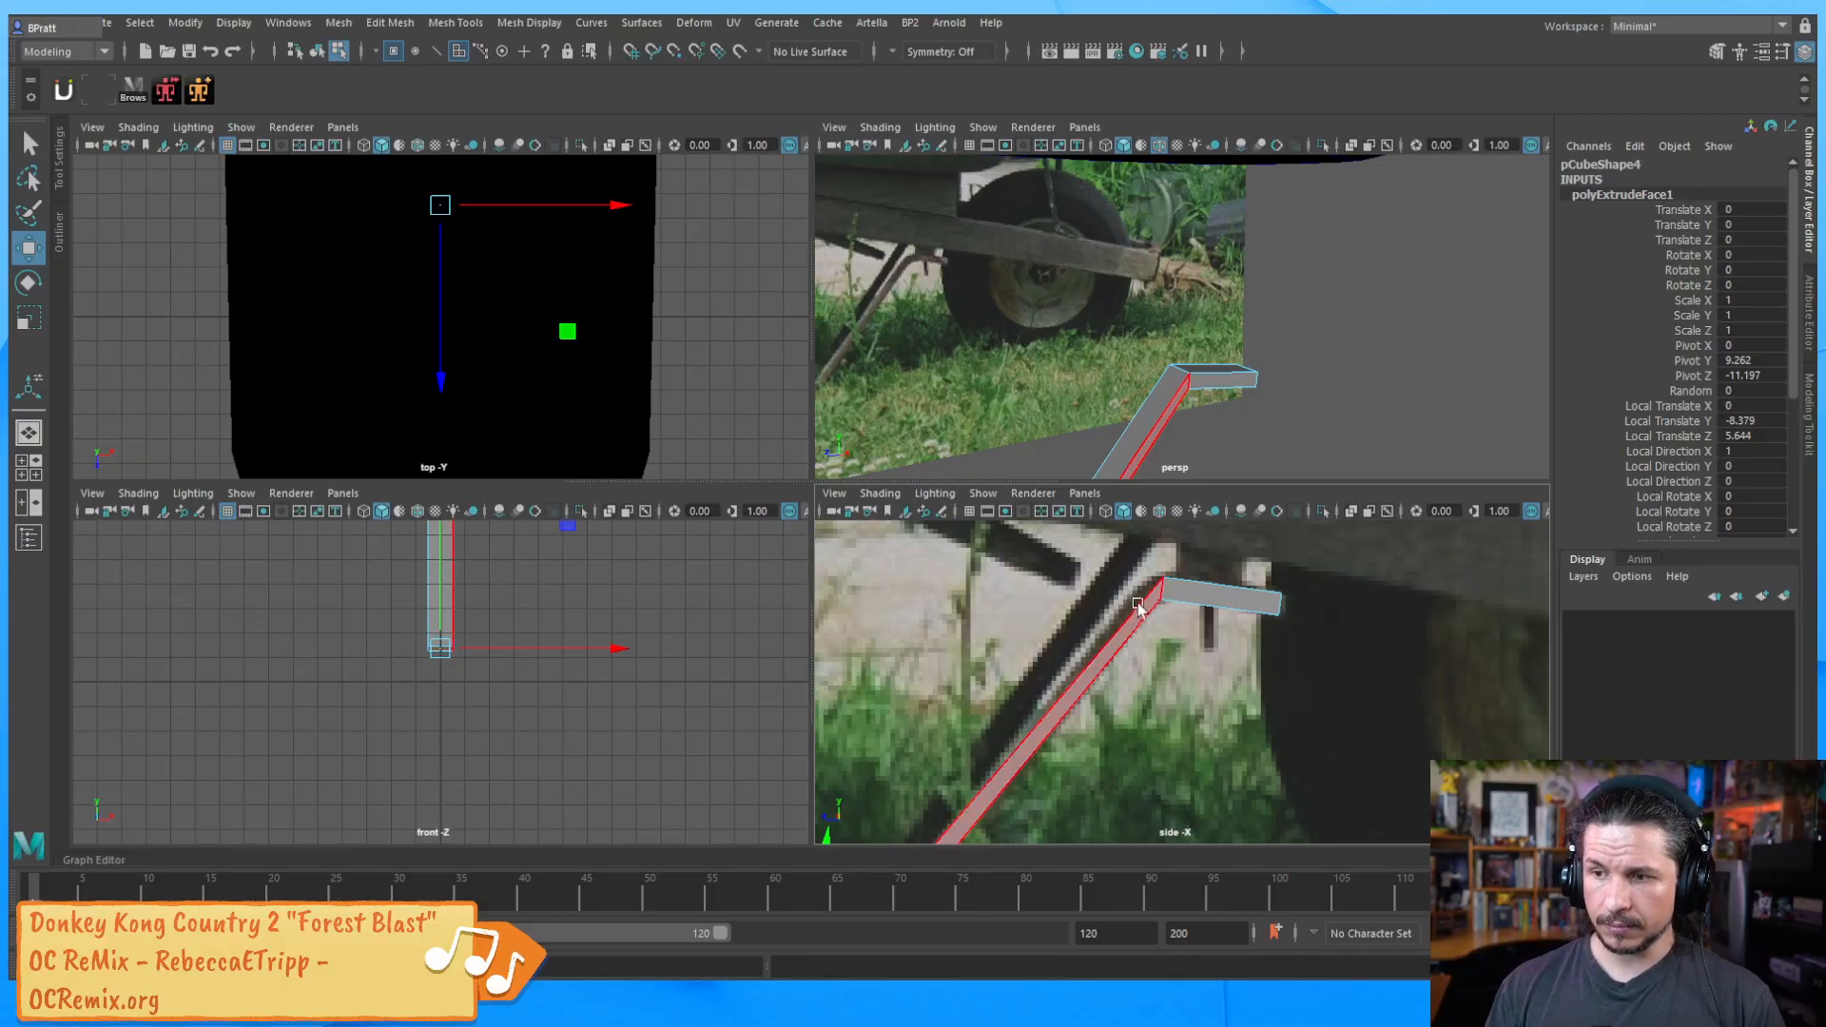
key(F8)
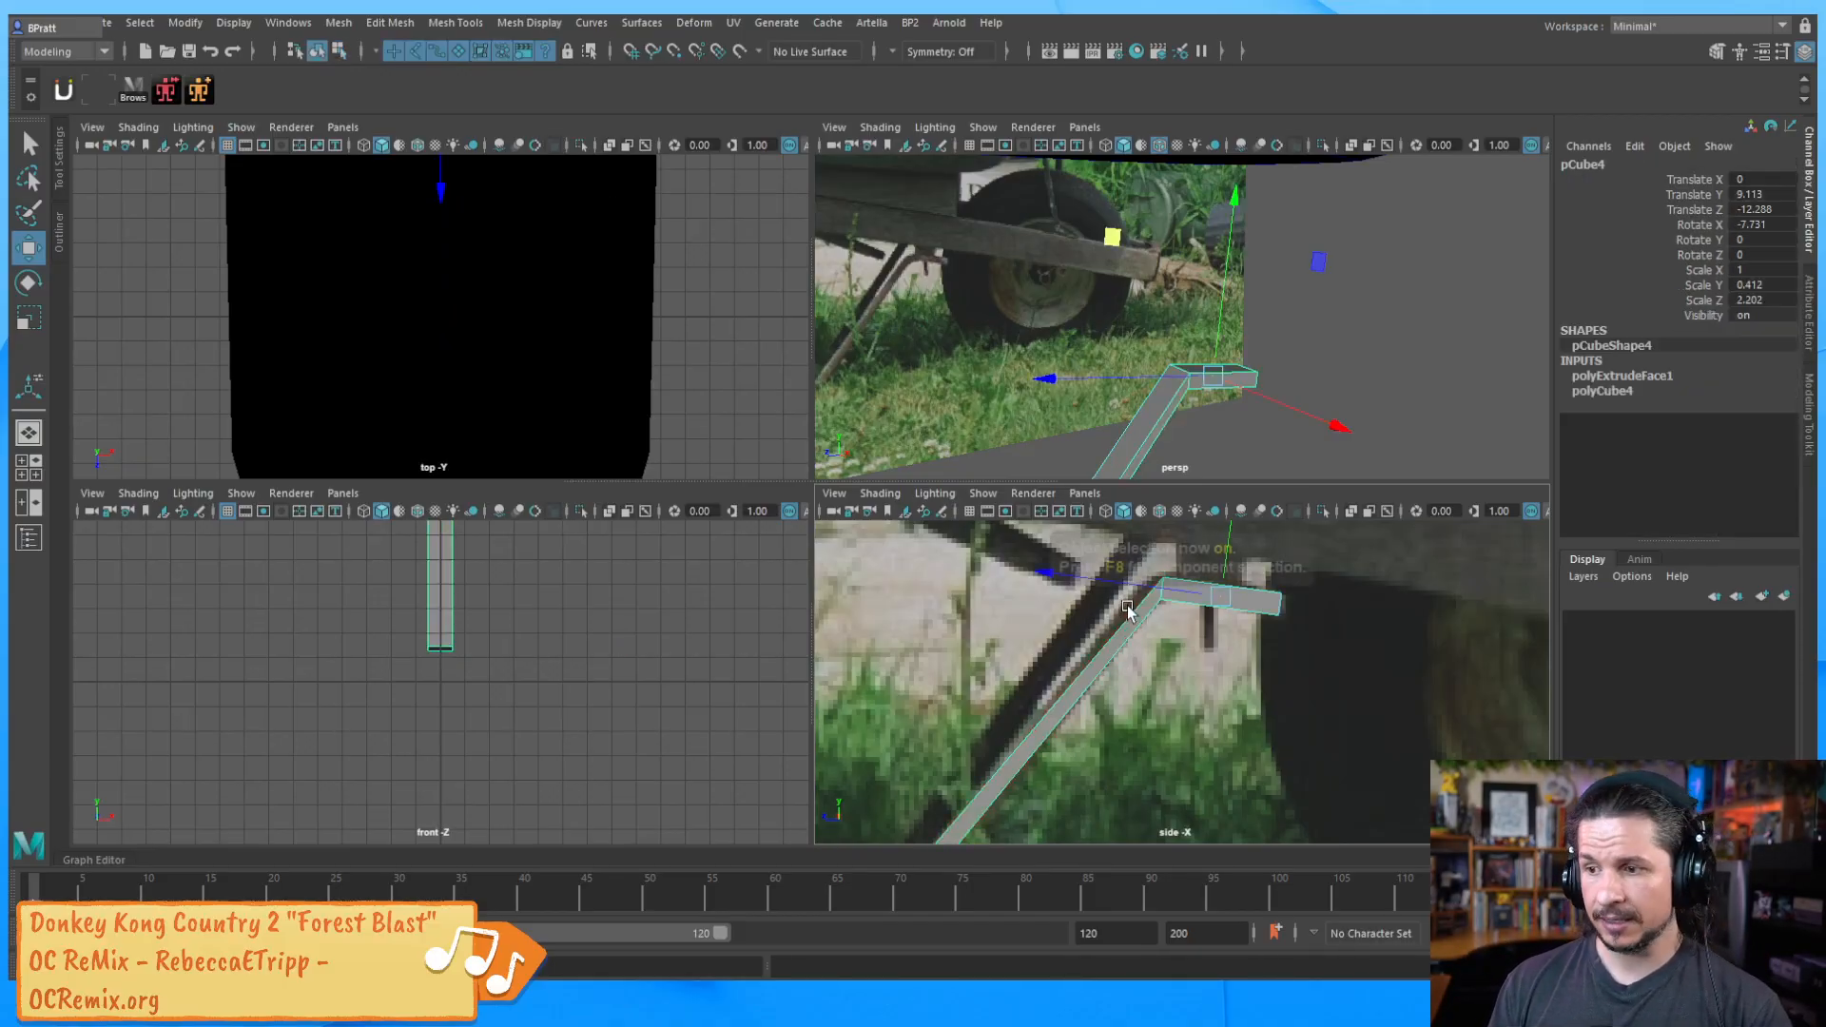
shift+right_drag(1135, 490, 1044, 521)
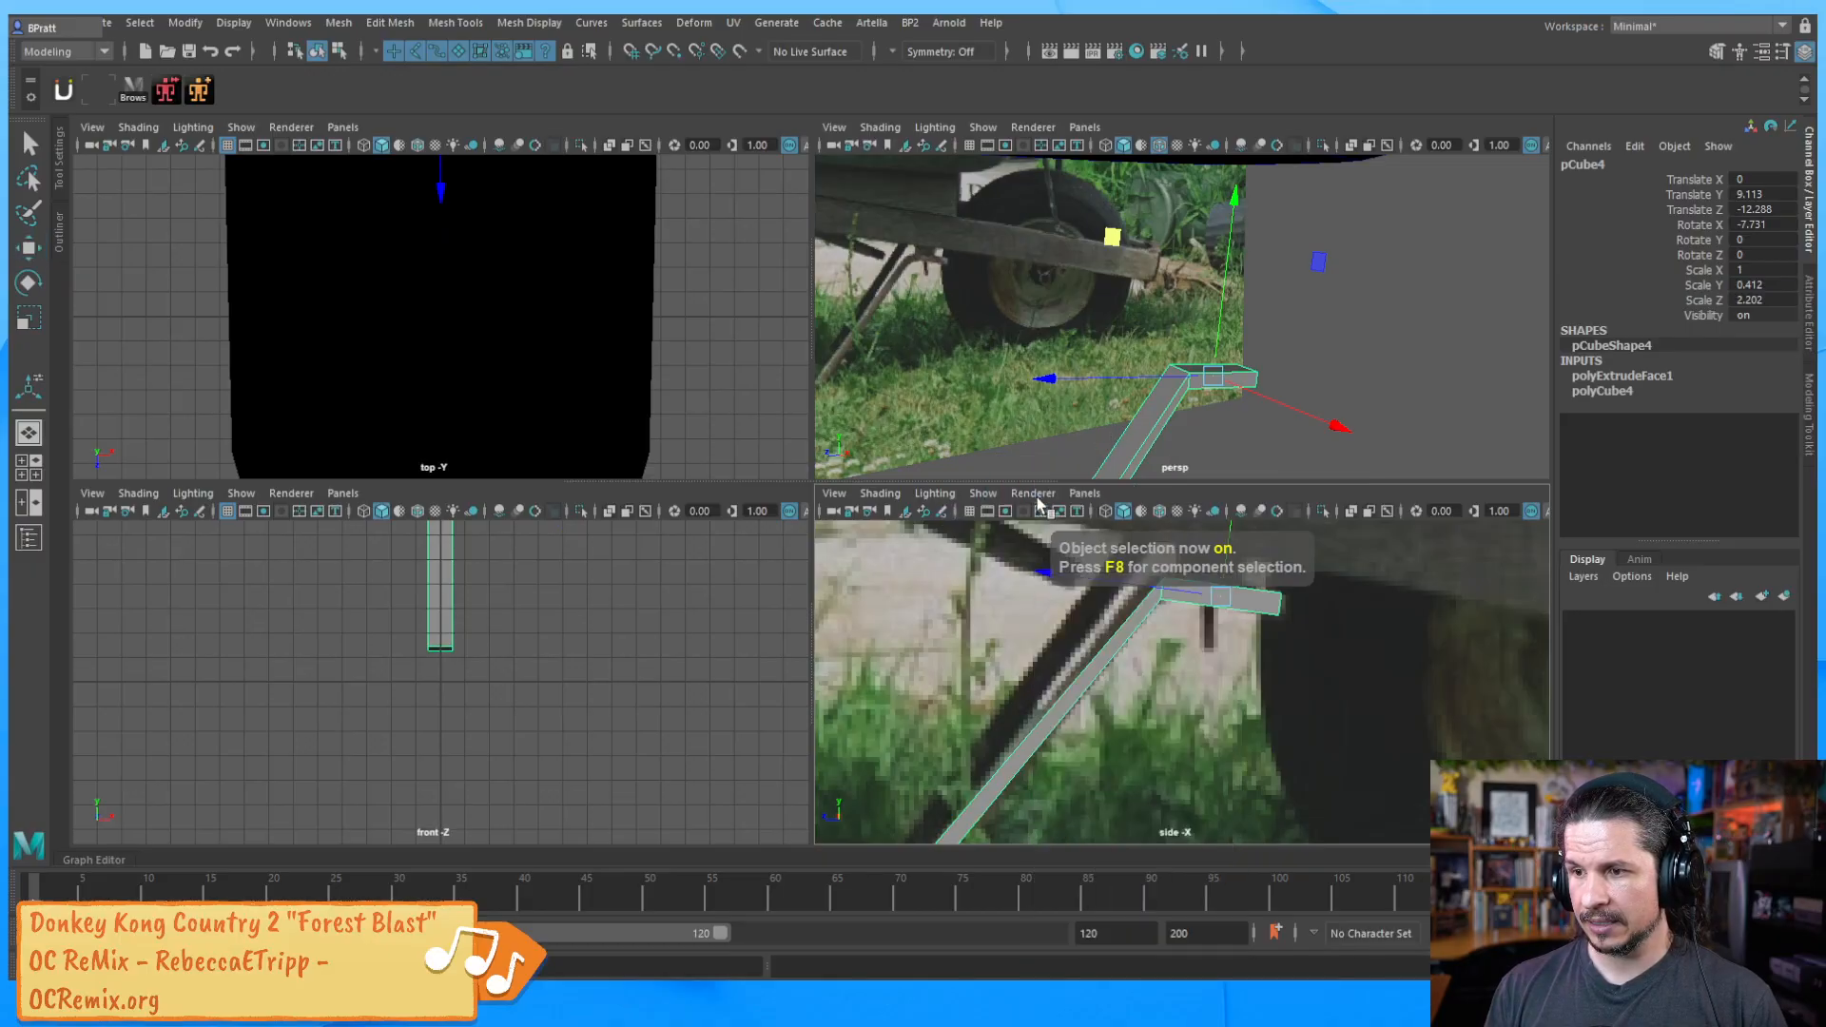
click(1133, 616)
key(w)
right_drag(1127, 470, 1046, 475)
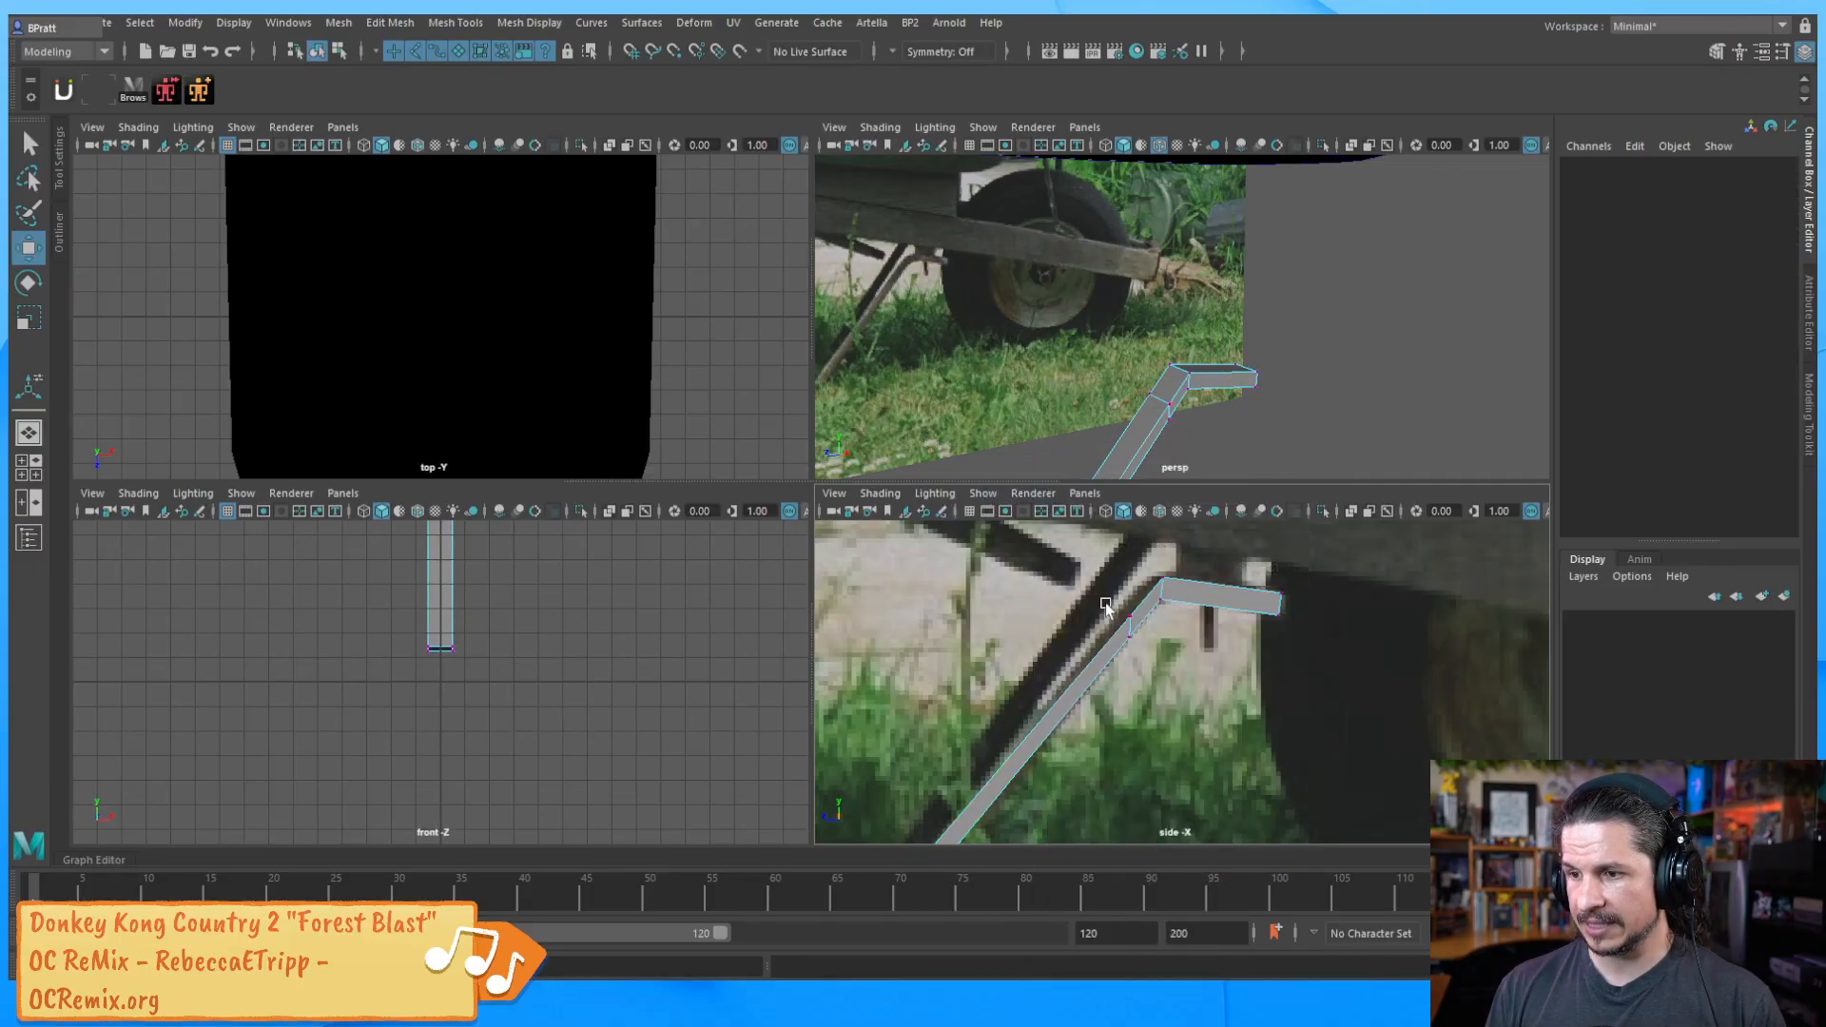
click(1132, 616)
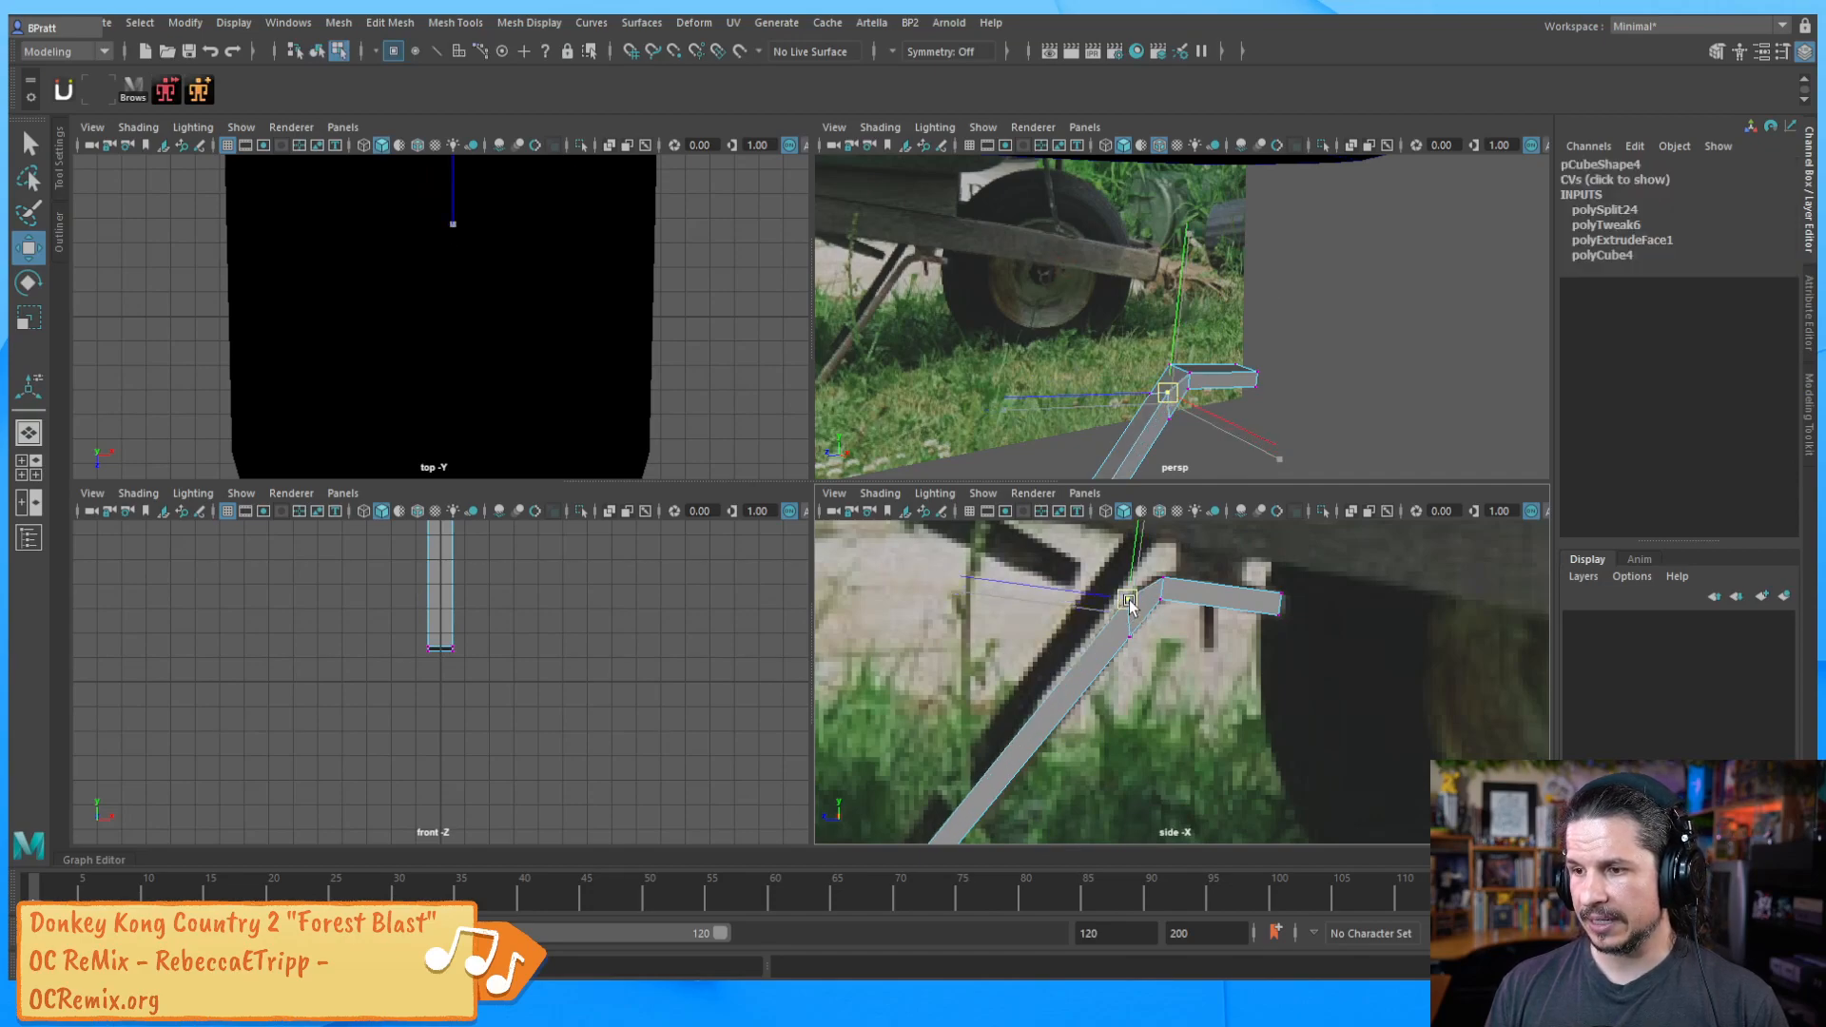
click(1114, 668)
drag(1150, 651, 1135, 622)
click(1138, 544)
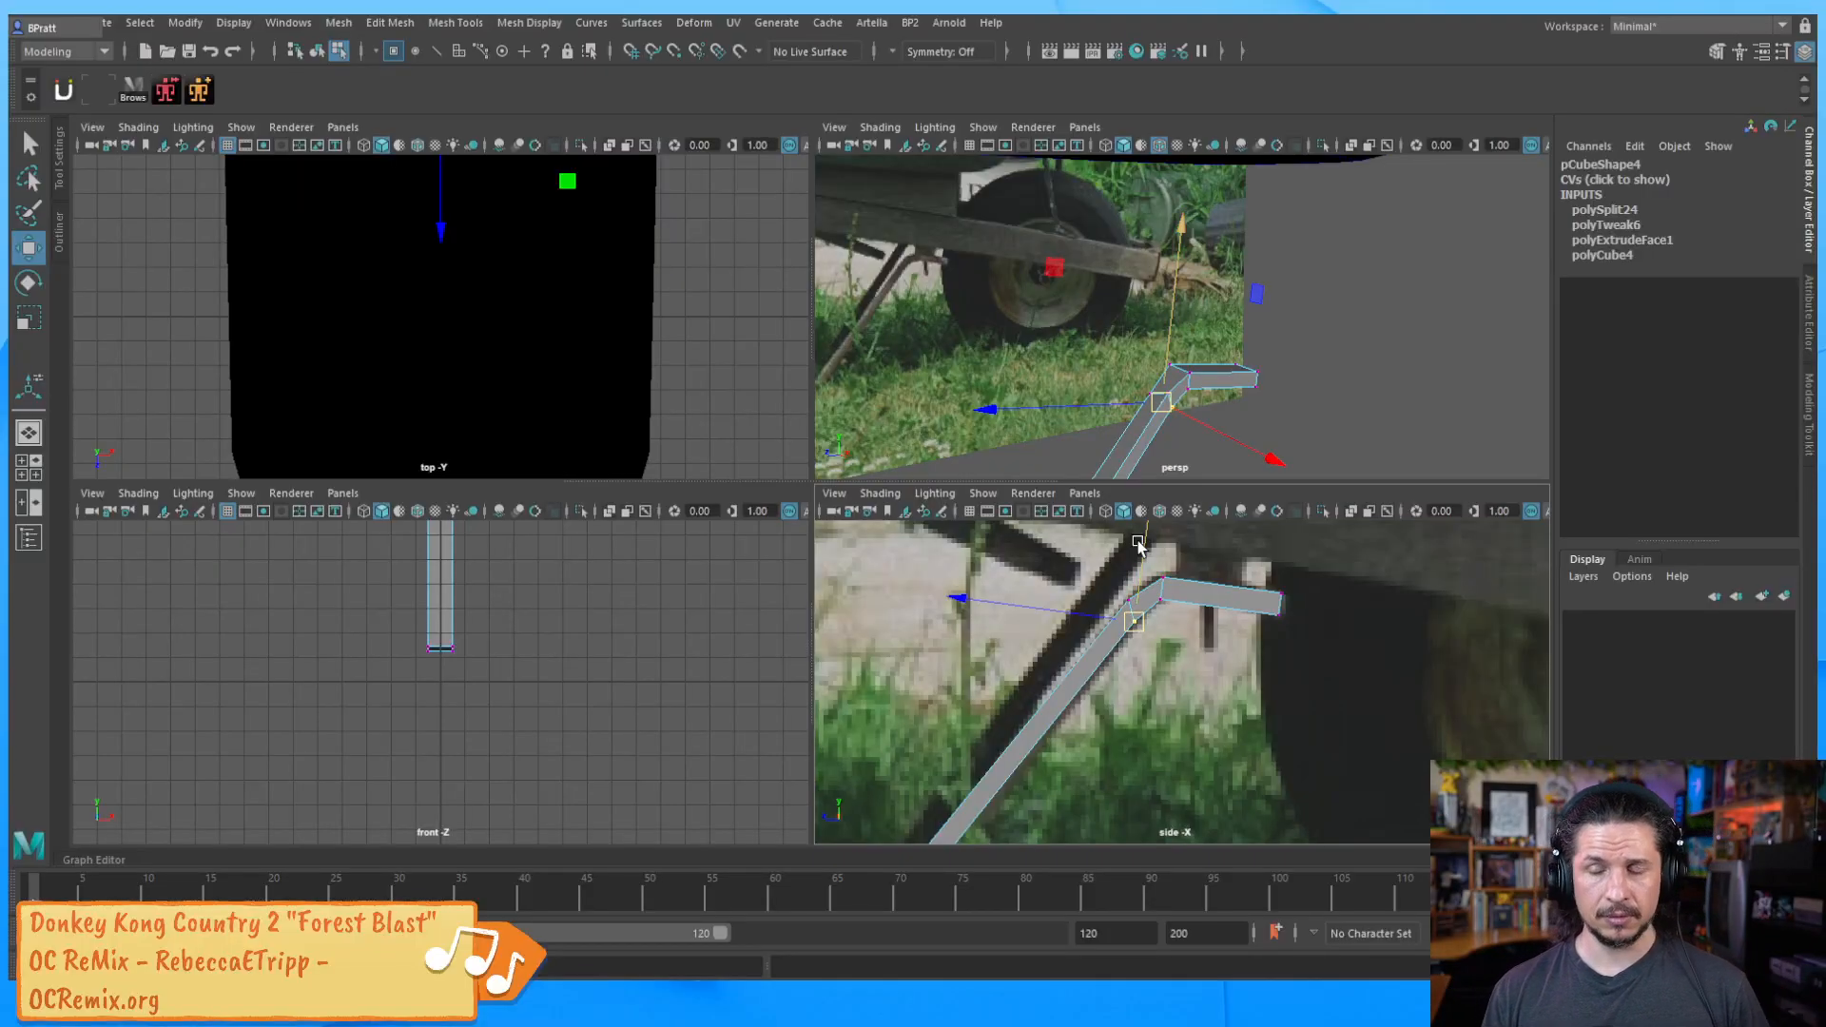
Undo the bend edits and the leg extrusion, back to the plain bracket block
key(F8)
key(F8)
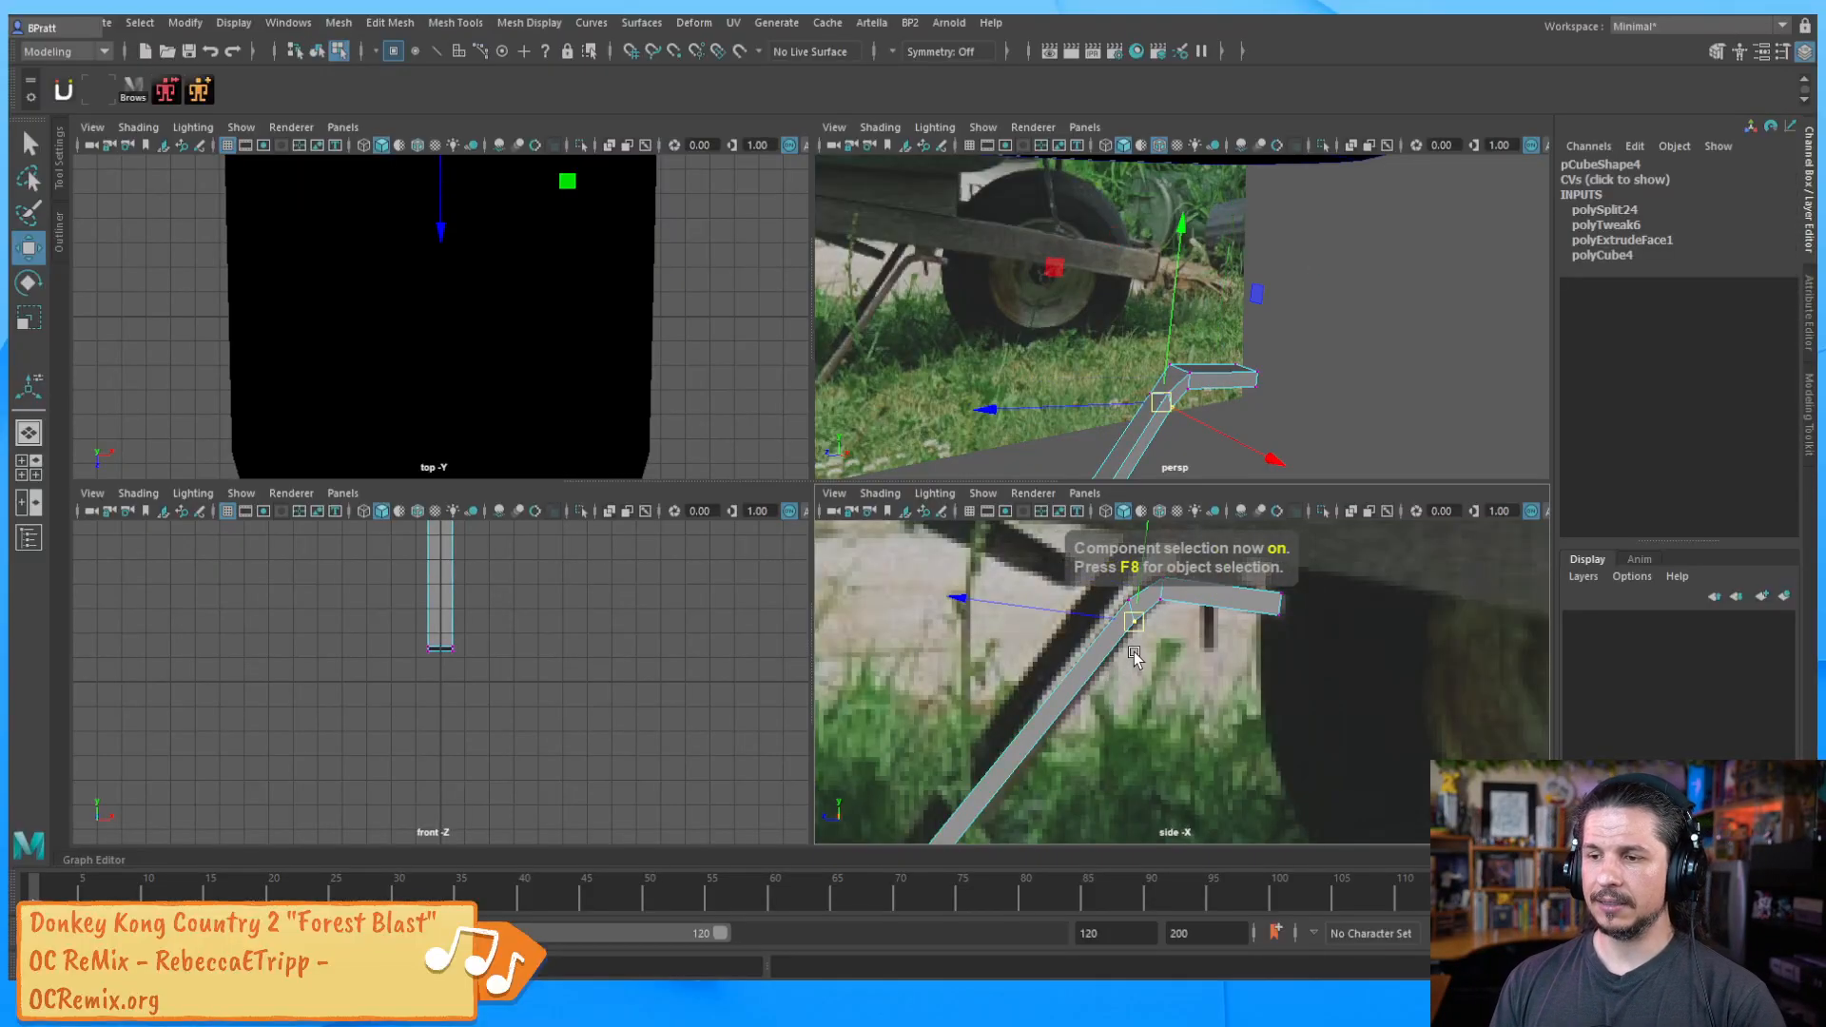
key(ctrl+z)
key(ctrl+z)
key(ctrl+z)
key(ctrl+z)
key(ctrl+z)
key(ctrl+z)
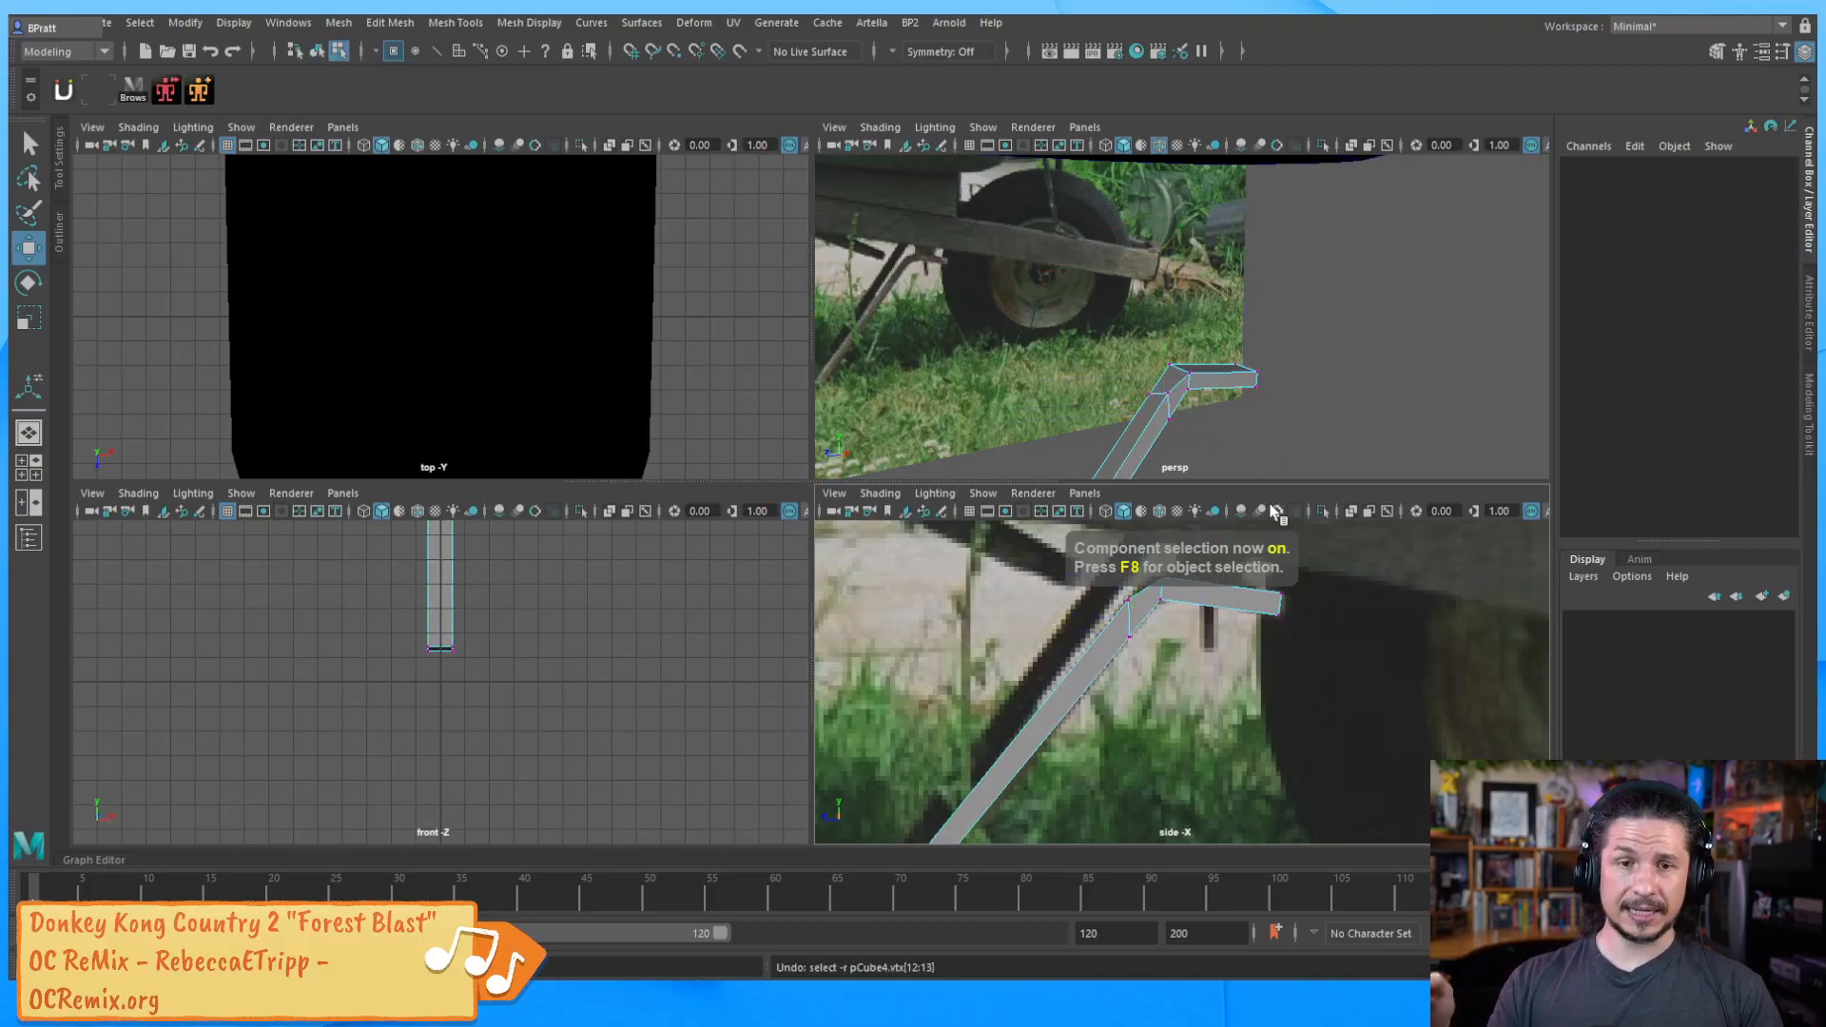
key(ctrl+z)
key(ctrl+z)
key(ctrl+z)
key(ctrl+z)
key(ctrl+z)
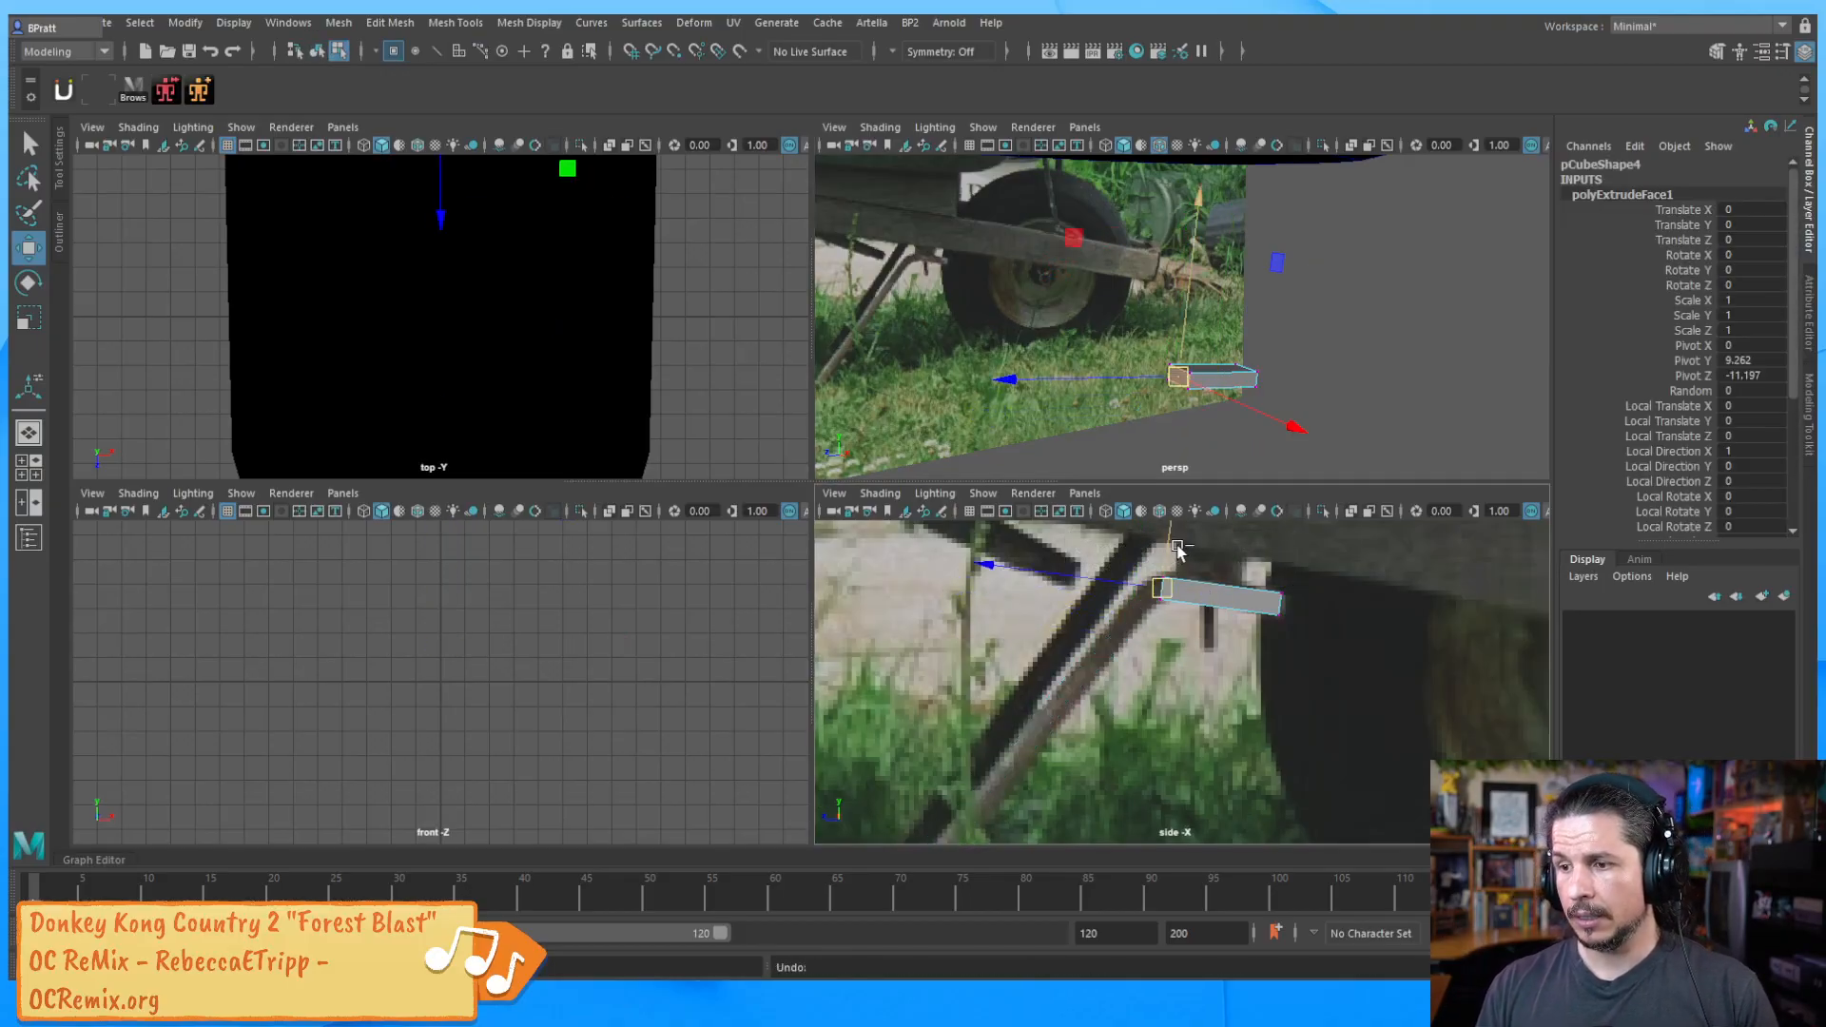
Shorten the bracket block by moving its leg-side vertices toward the wheel, and raise the block to about Y 9.17
right_drag(1195, 470, 1091, 471)
drag(1153, 563, 1194, 658)
drag(1107, 582, 1154, 587)
key(F8)
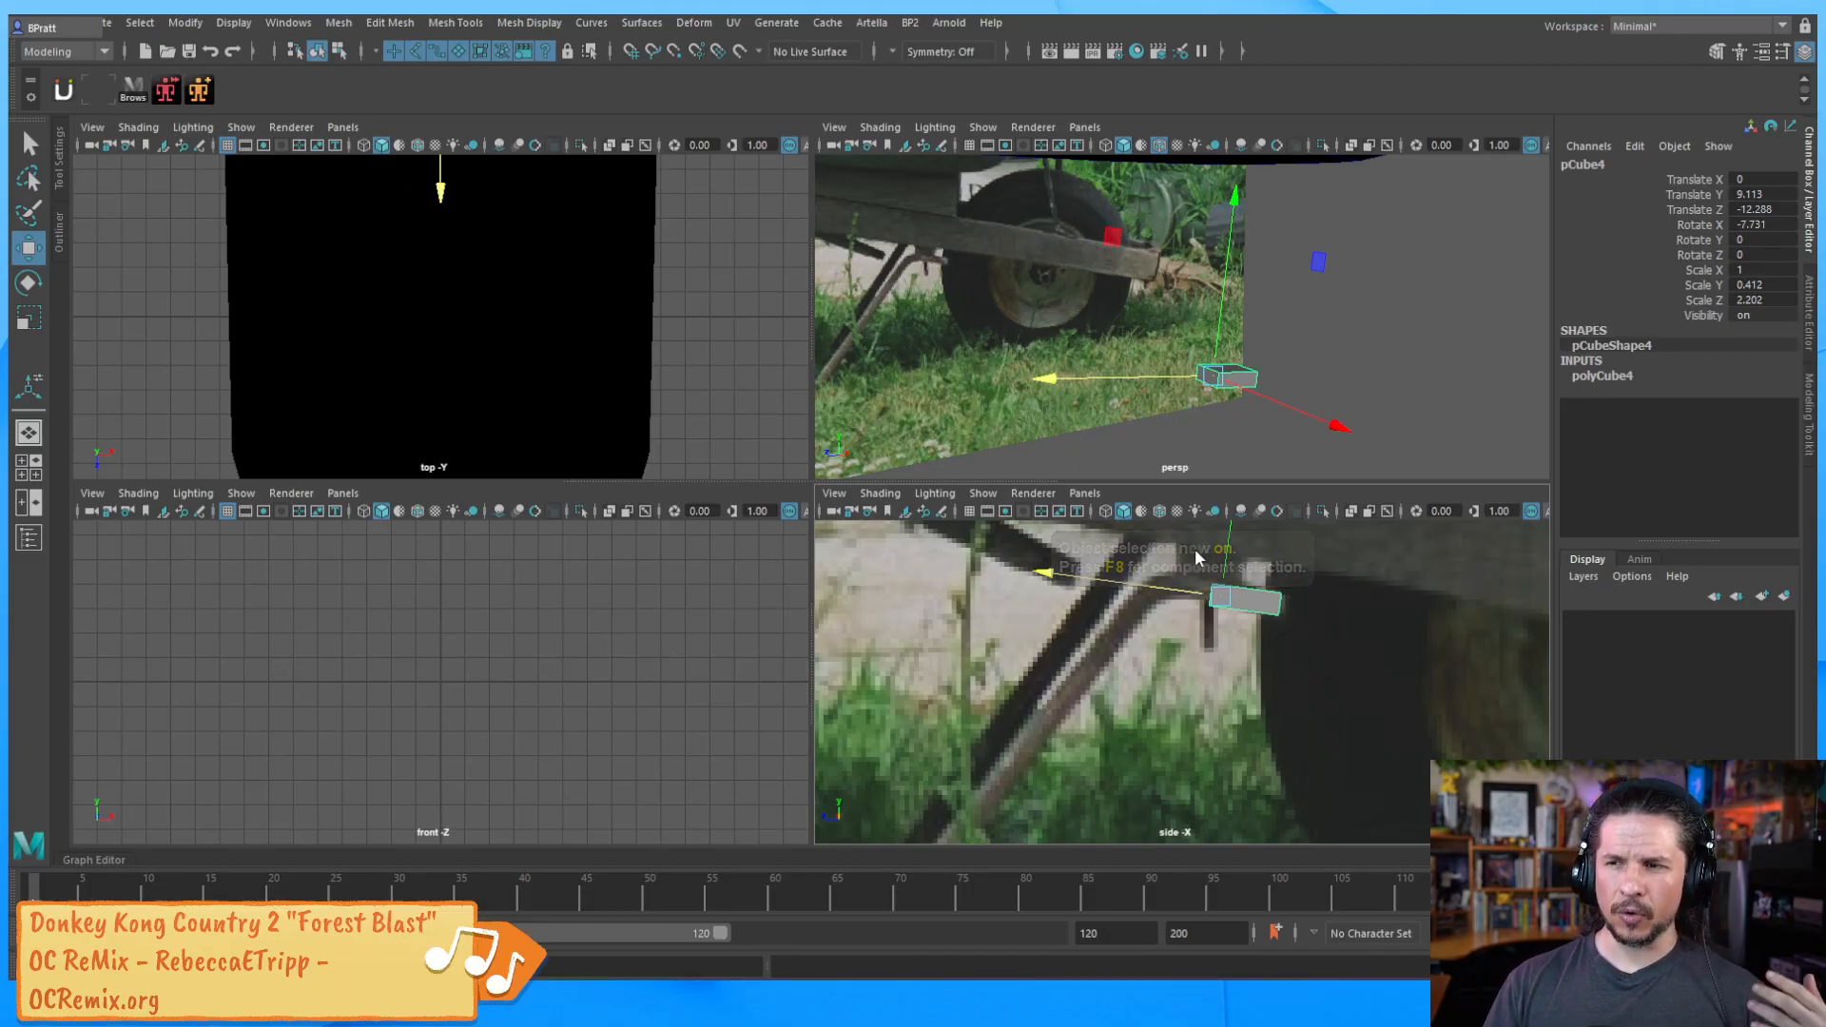
drag(1228, 551, 1229, 548)
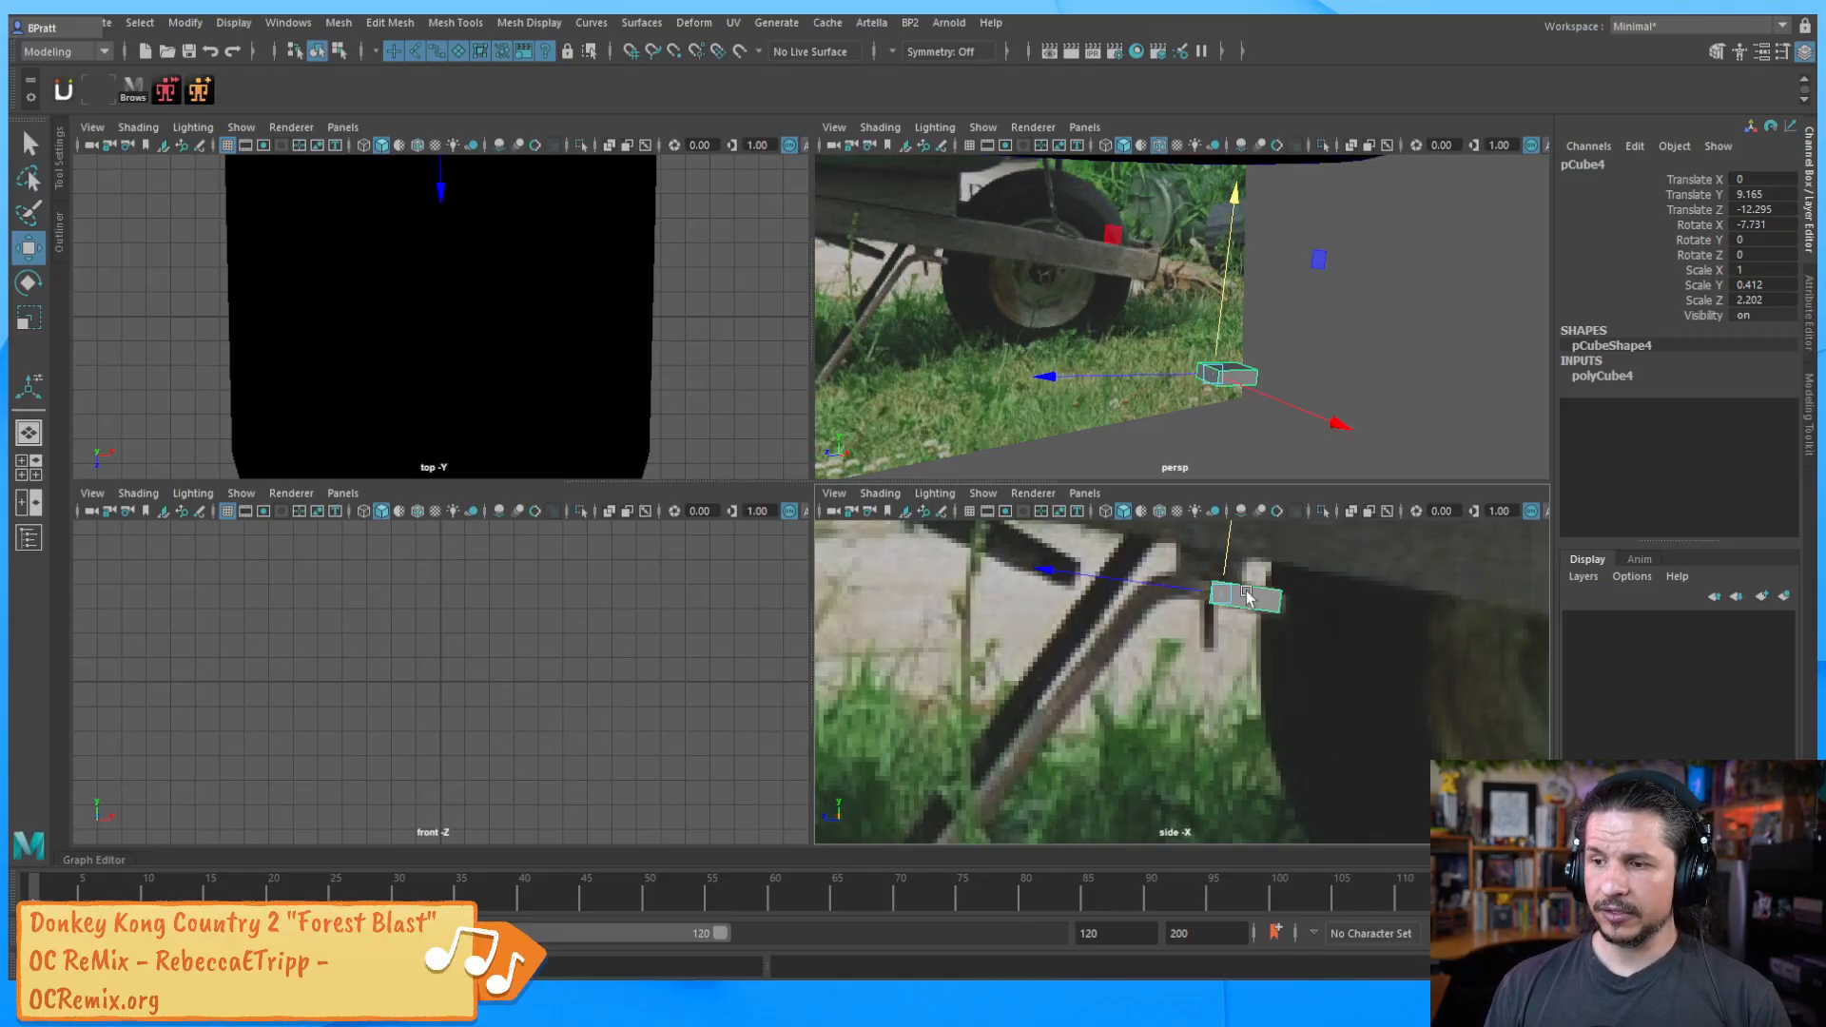
Begin a curve in the side view, tracing from the bracket block's end over the bend and down the diagonal leg
key(space)
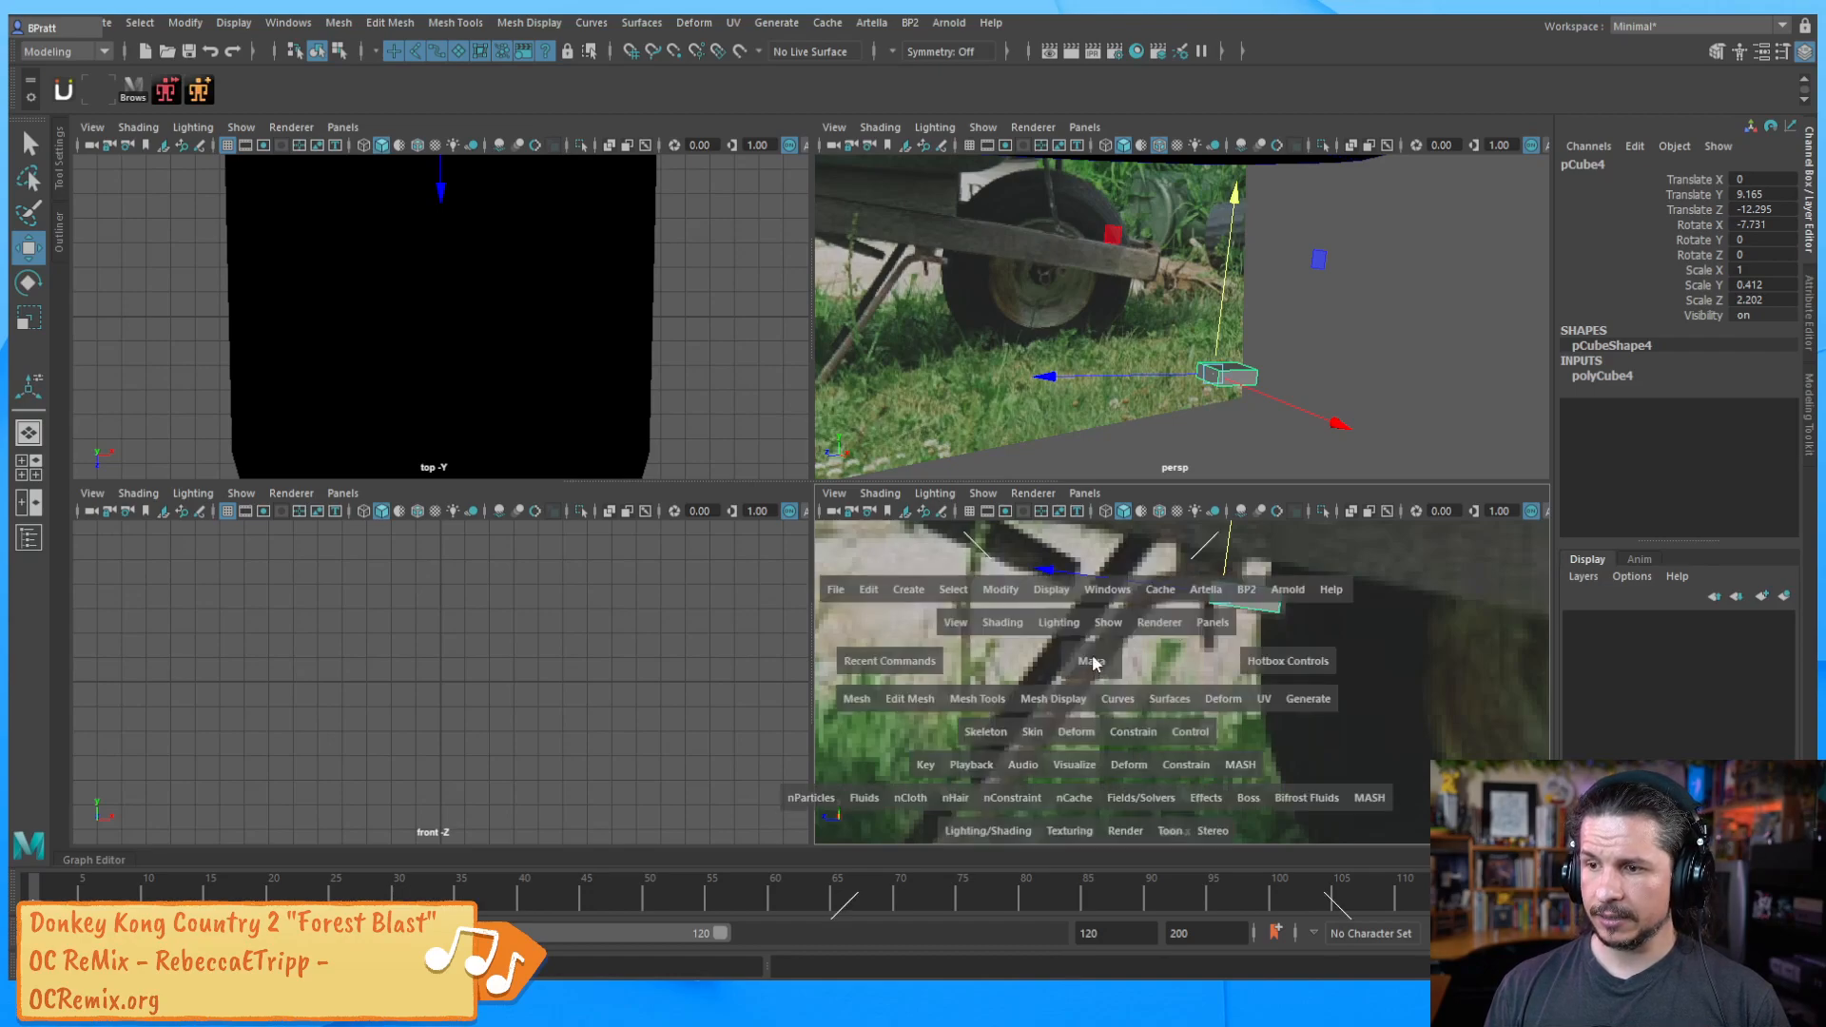
click(907, 589)
mouse_move(986, 245)
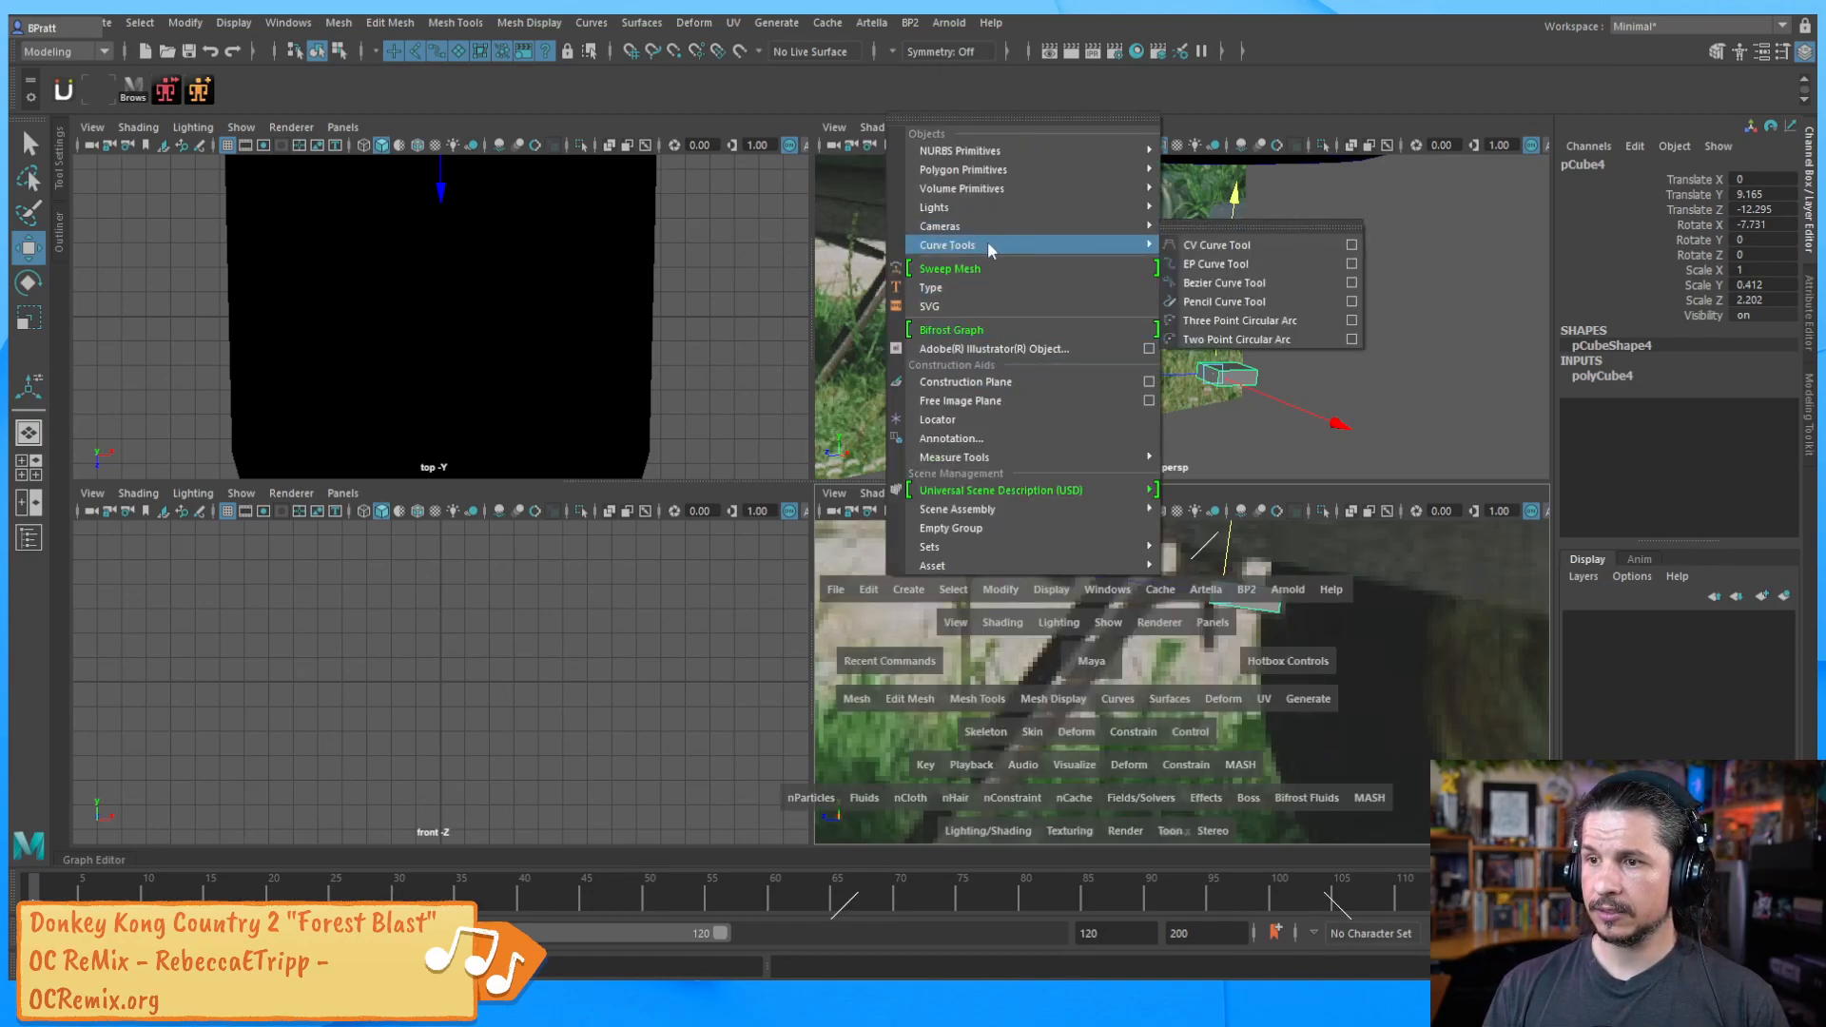
click(1241, 249)
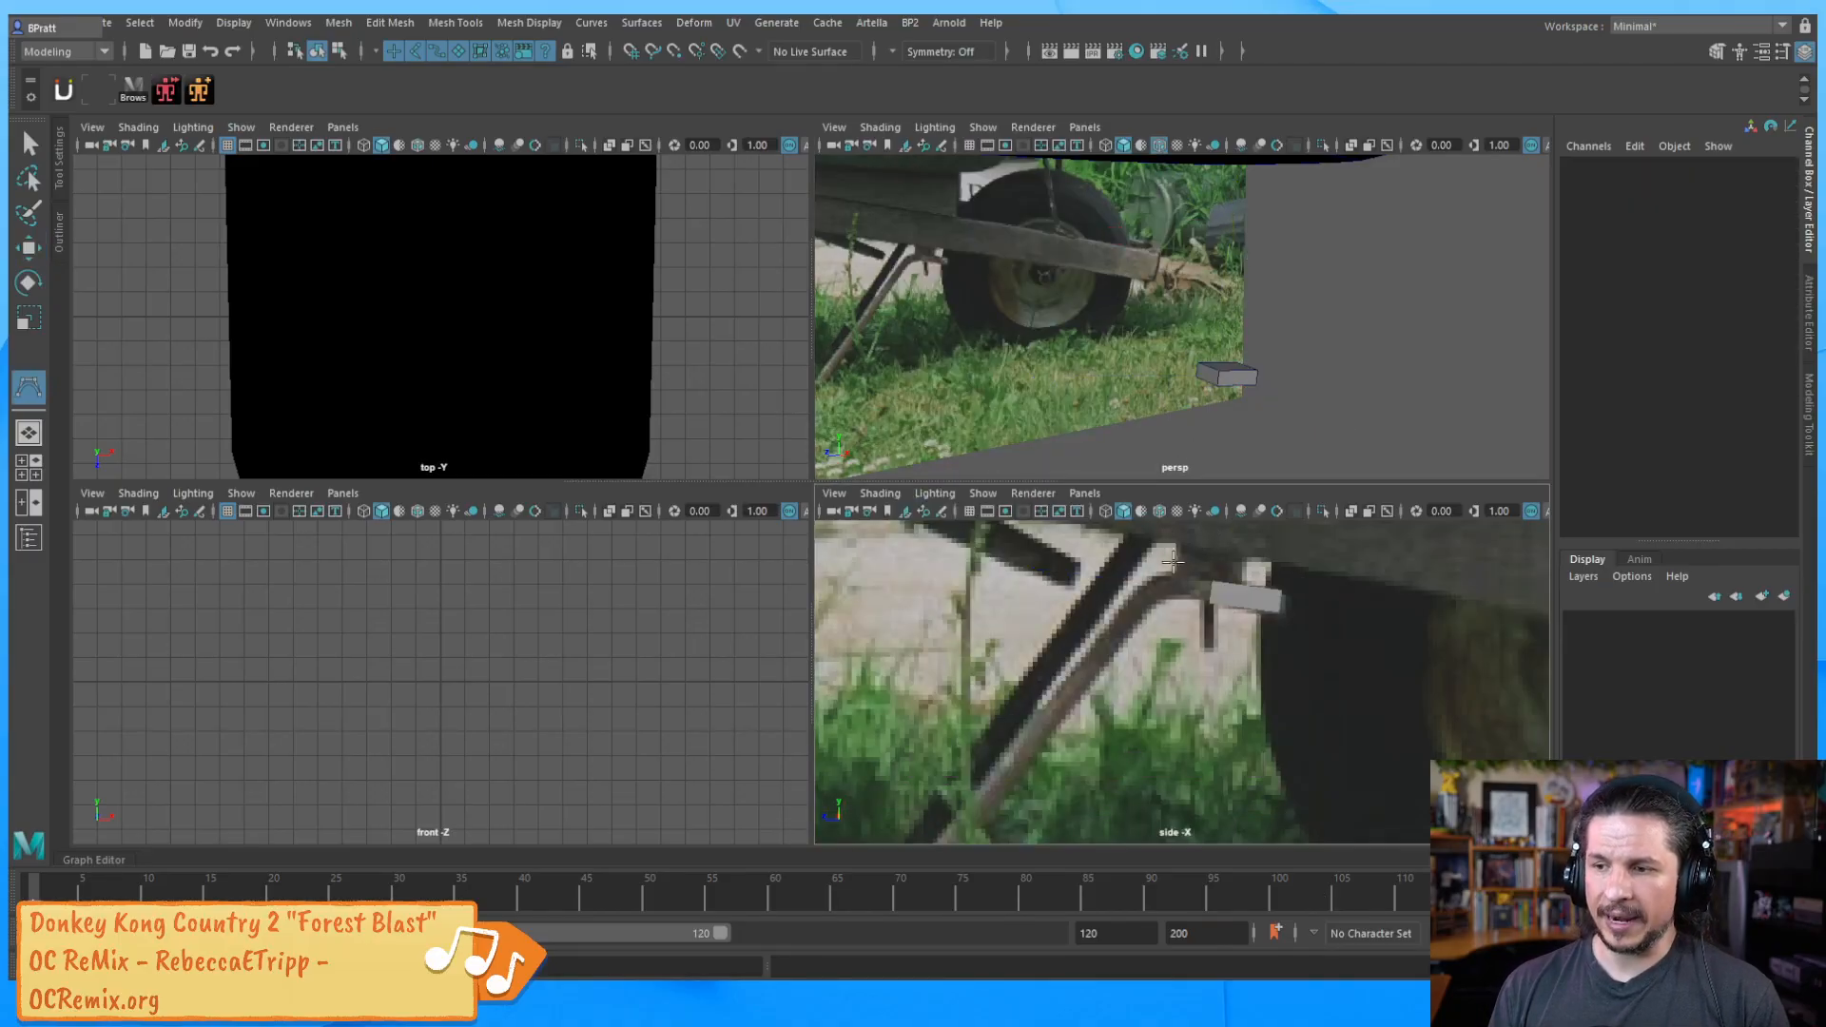
click(1202, 588)
click(1129, 609)
alt+middle_drag(1065, 683, 1151, 548)
click(1100, 634)
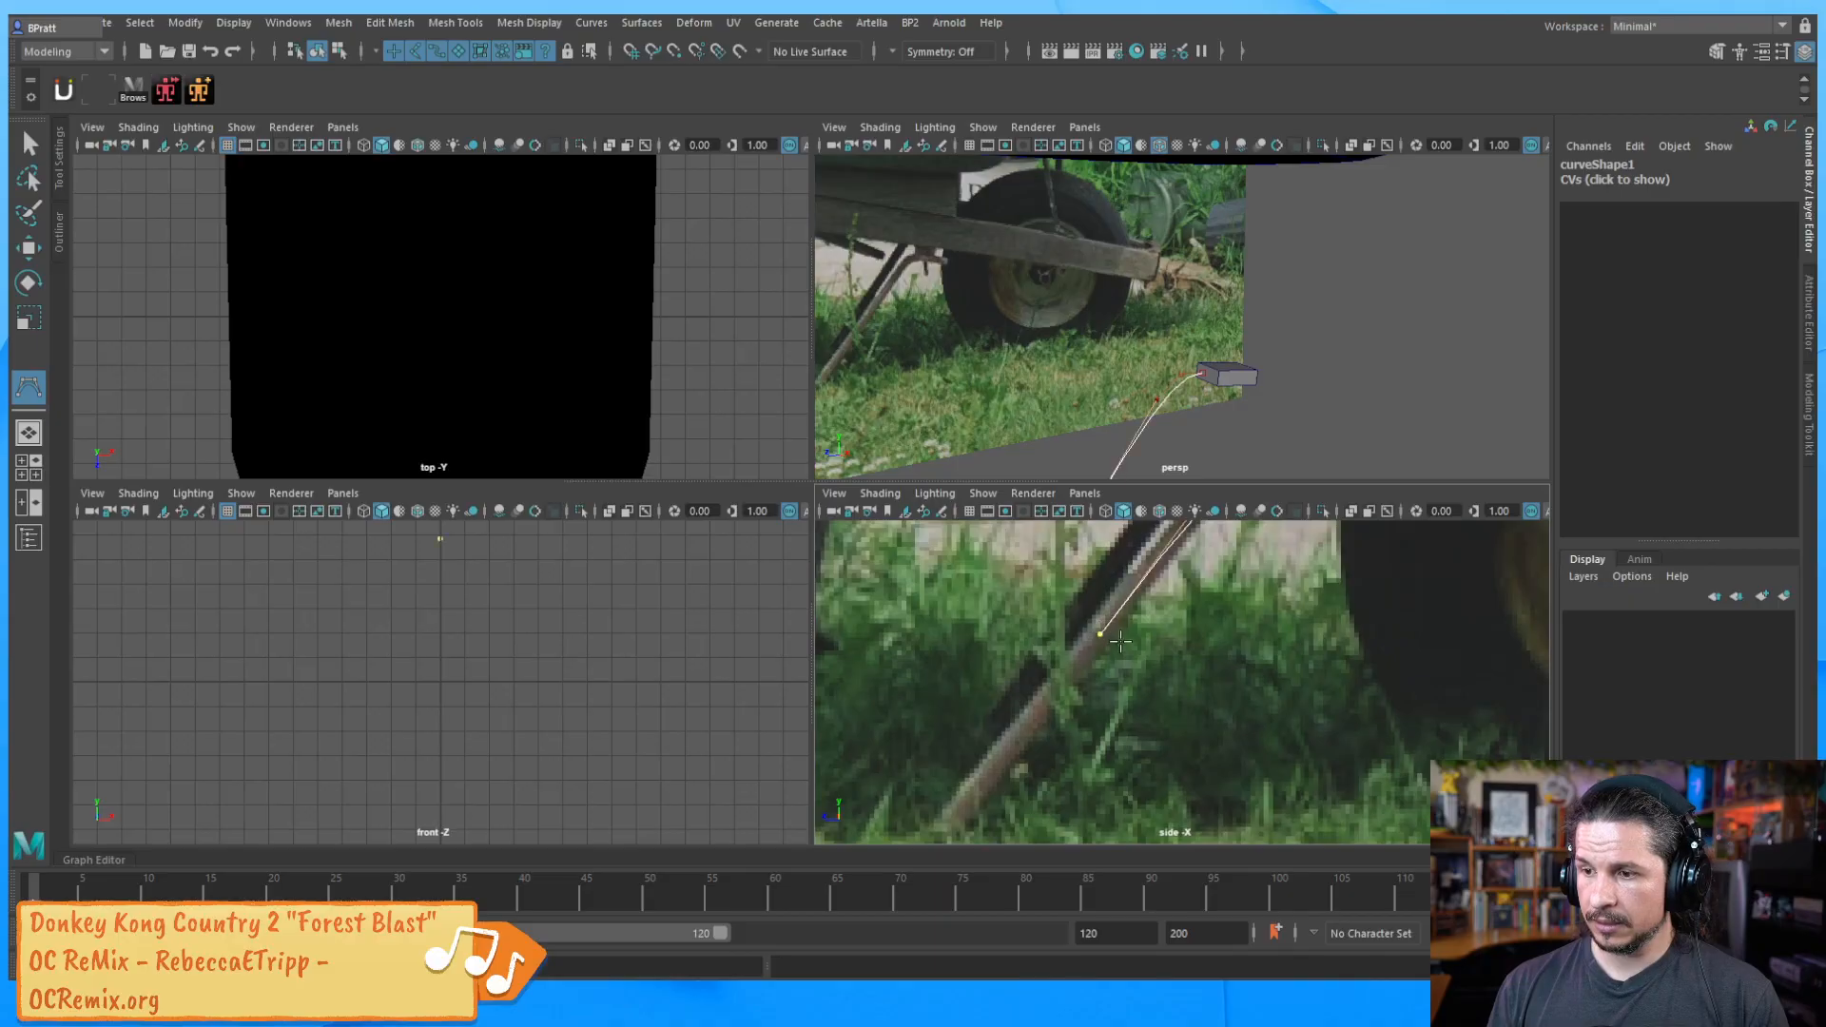
Continue the curve to the ground, along the foot and around the corner into the rear upright leg
alt+middle_drag(1120, 642, 1092, 651)
click(1078, 709)
click(1008, 752)
click(945, 753)
click(874, 742)
click(865, 718)
click(874, 696)
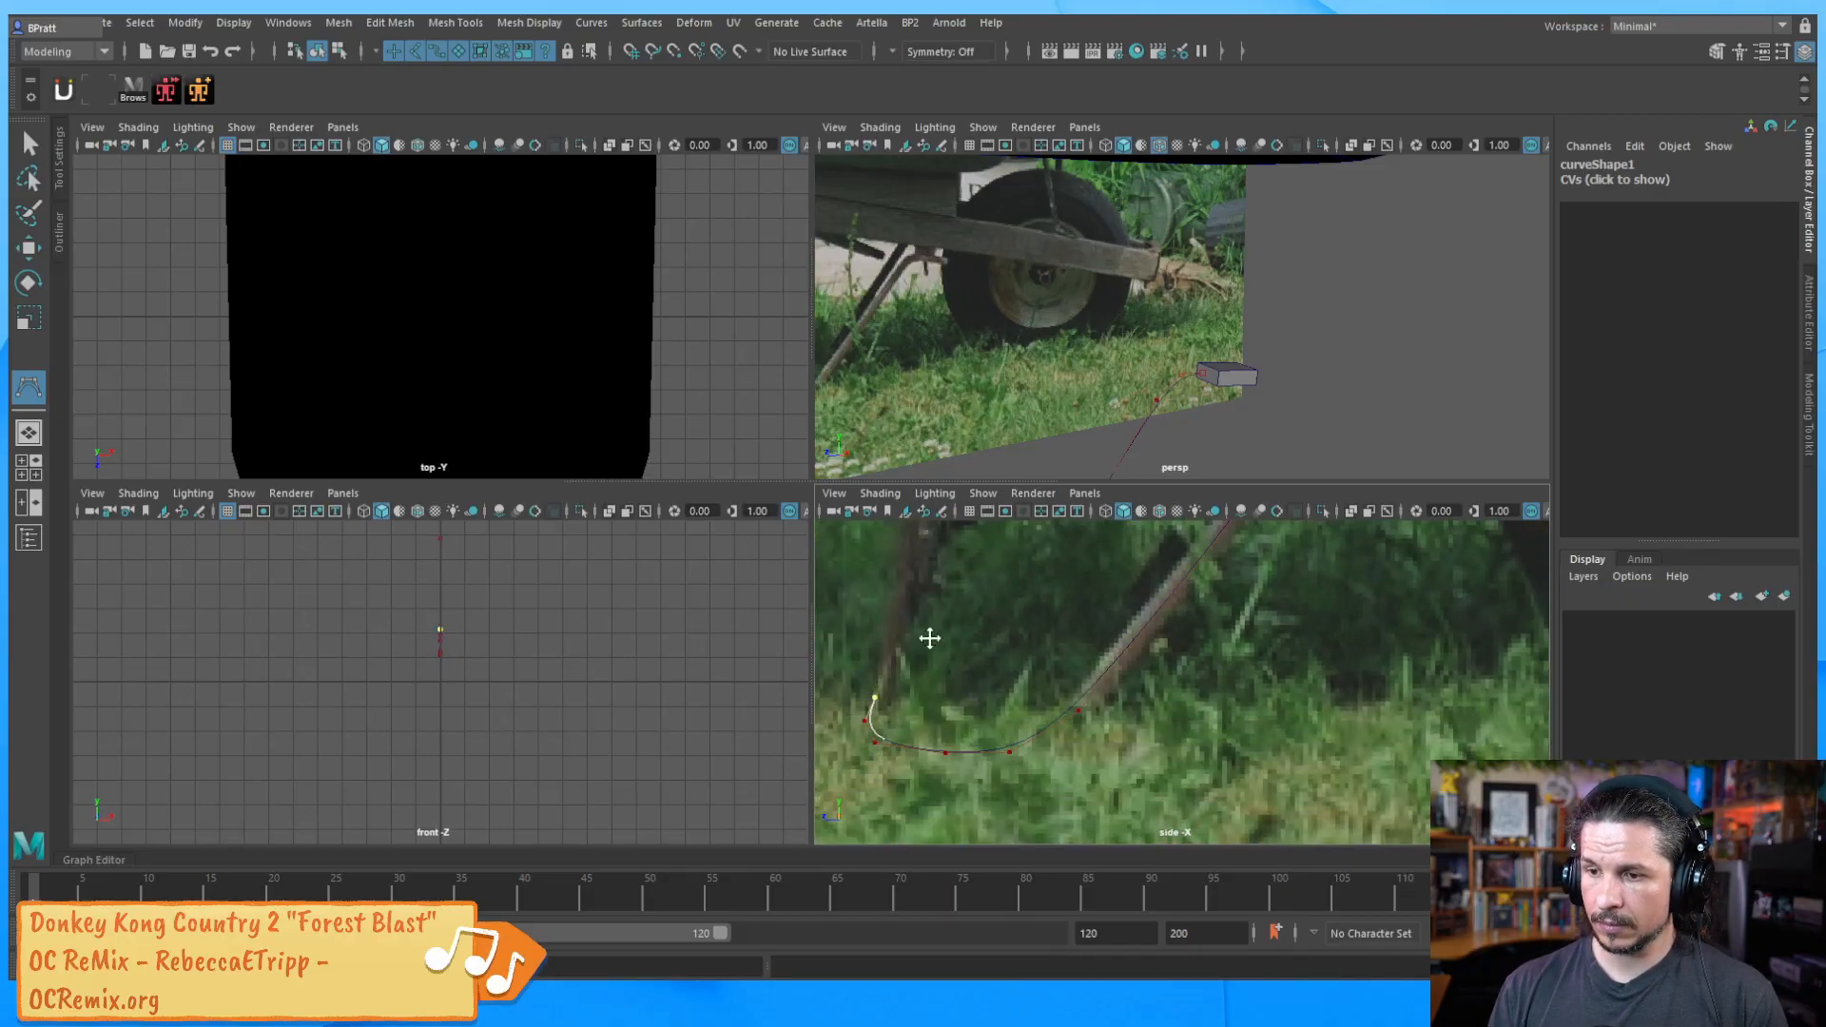
Trace the curve up the rear upright leg, around its top bend under the handle beam, and finish it
alt+middle_drag(923, 626, 925, 758)
click(921, 654)
alt+middle_drag(922, 648, 930, 763)
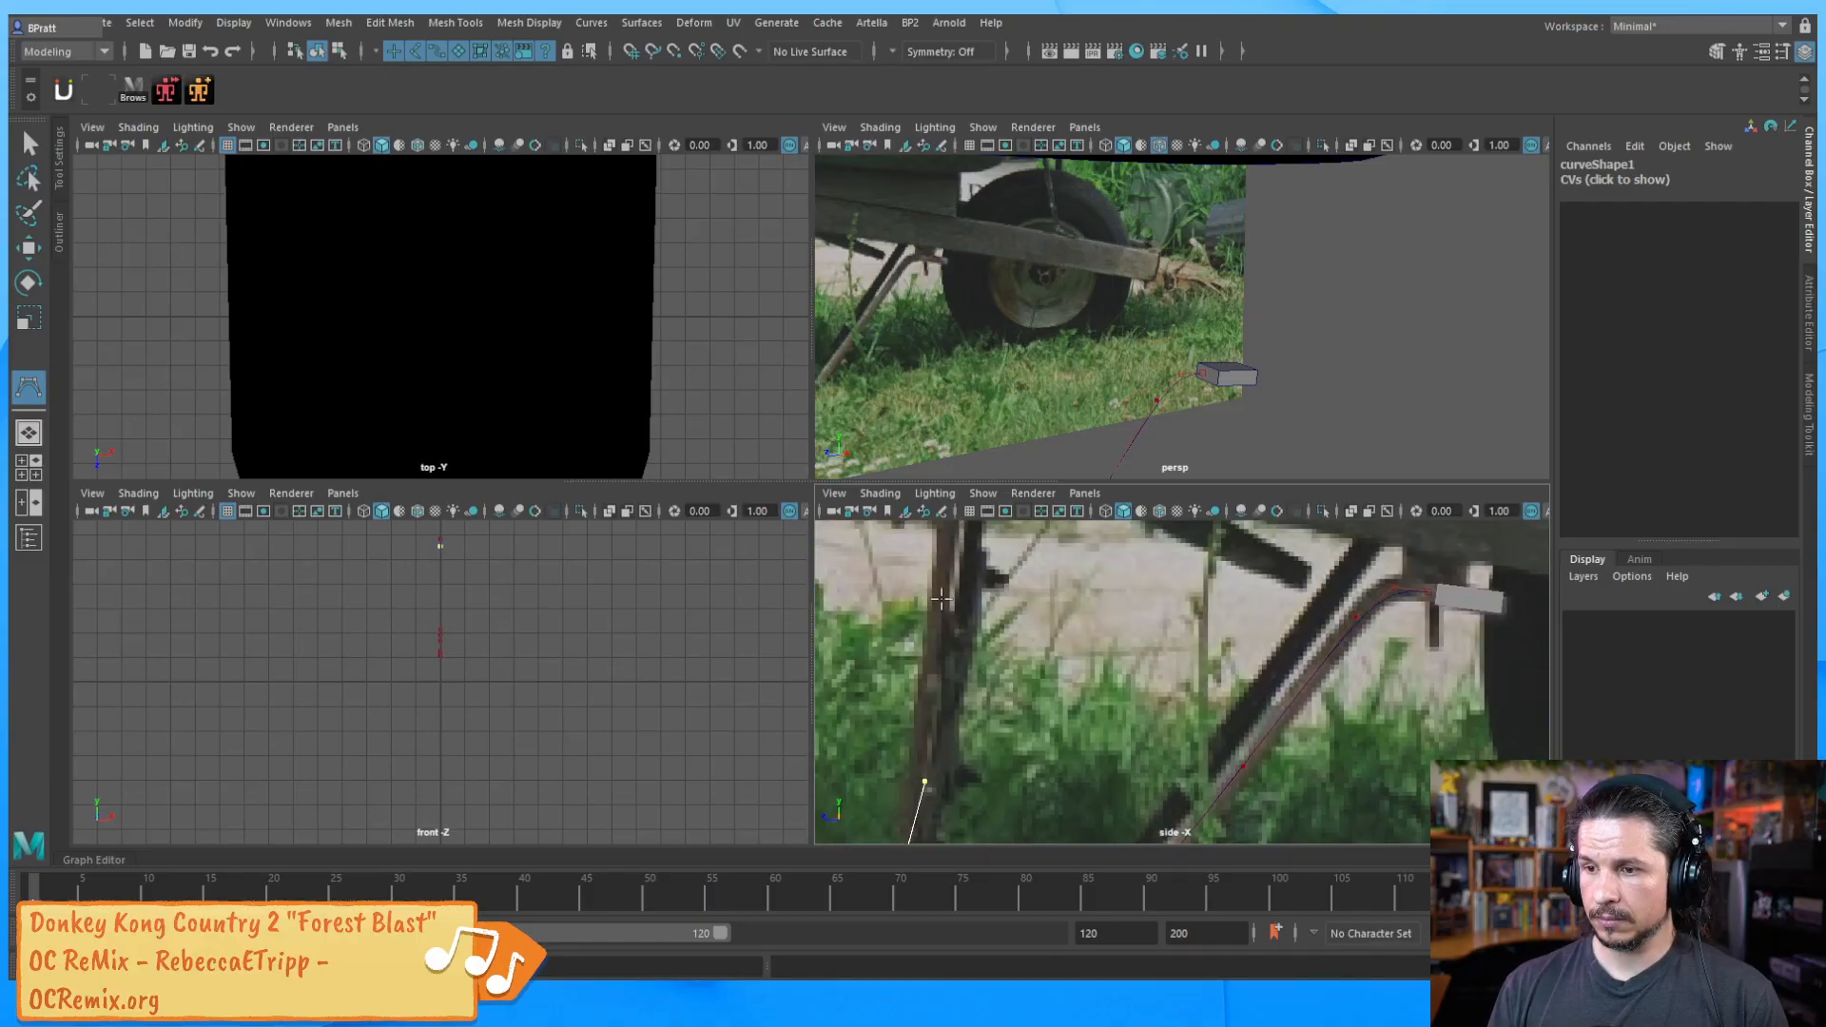
alt+middle_drag(951, 568, 942, 683)
click(956, 648)
click(949, 603)
click(922, 584)
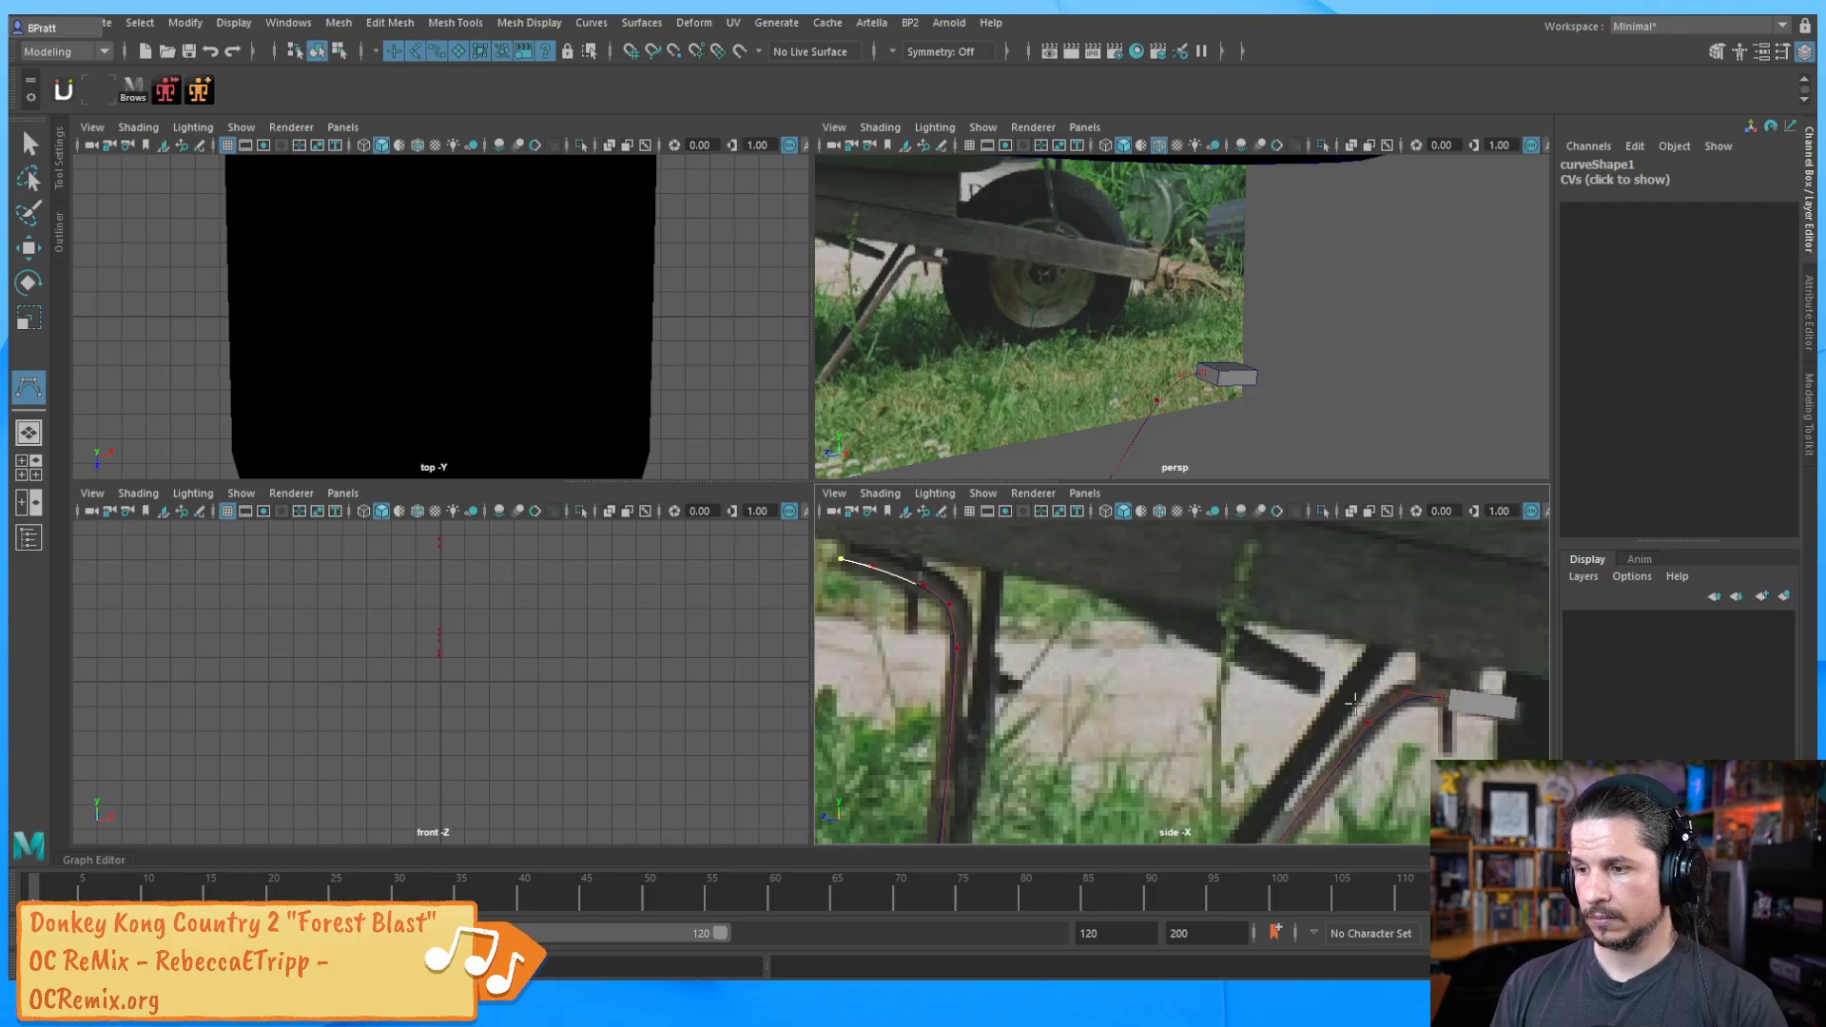
key(Return)
Move the curve's control vertices at the bracket bend and the foot to follow the leg in the photo
key(w)
alt+middle_drag(1385, 696, 1206, 649)
right_drag(1211, 652, 1109, 523)
click(1225, 634)
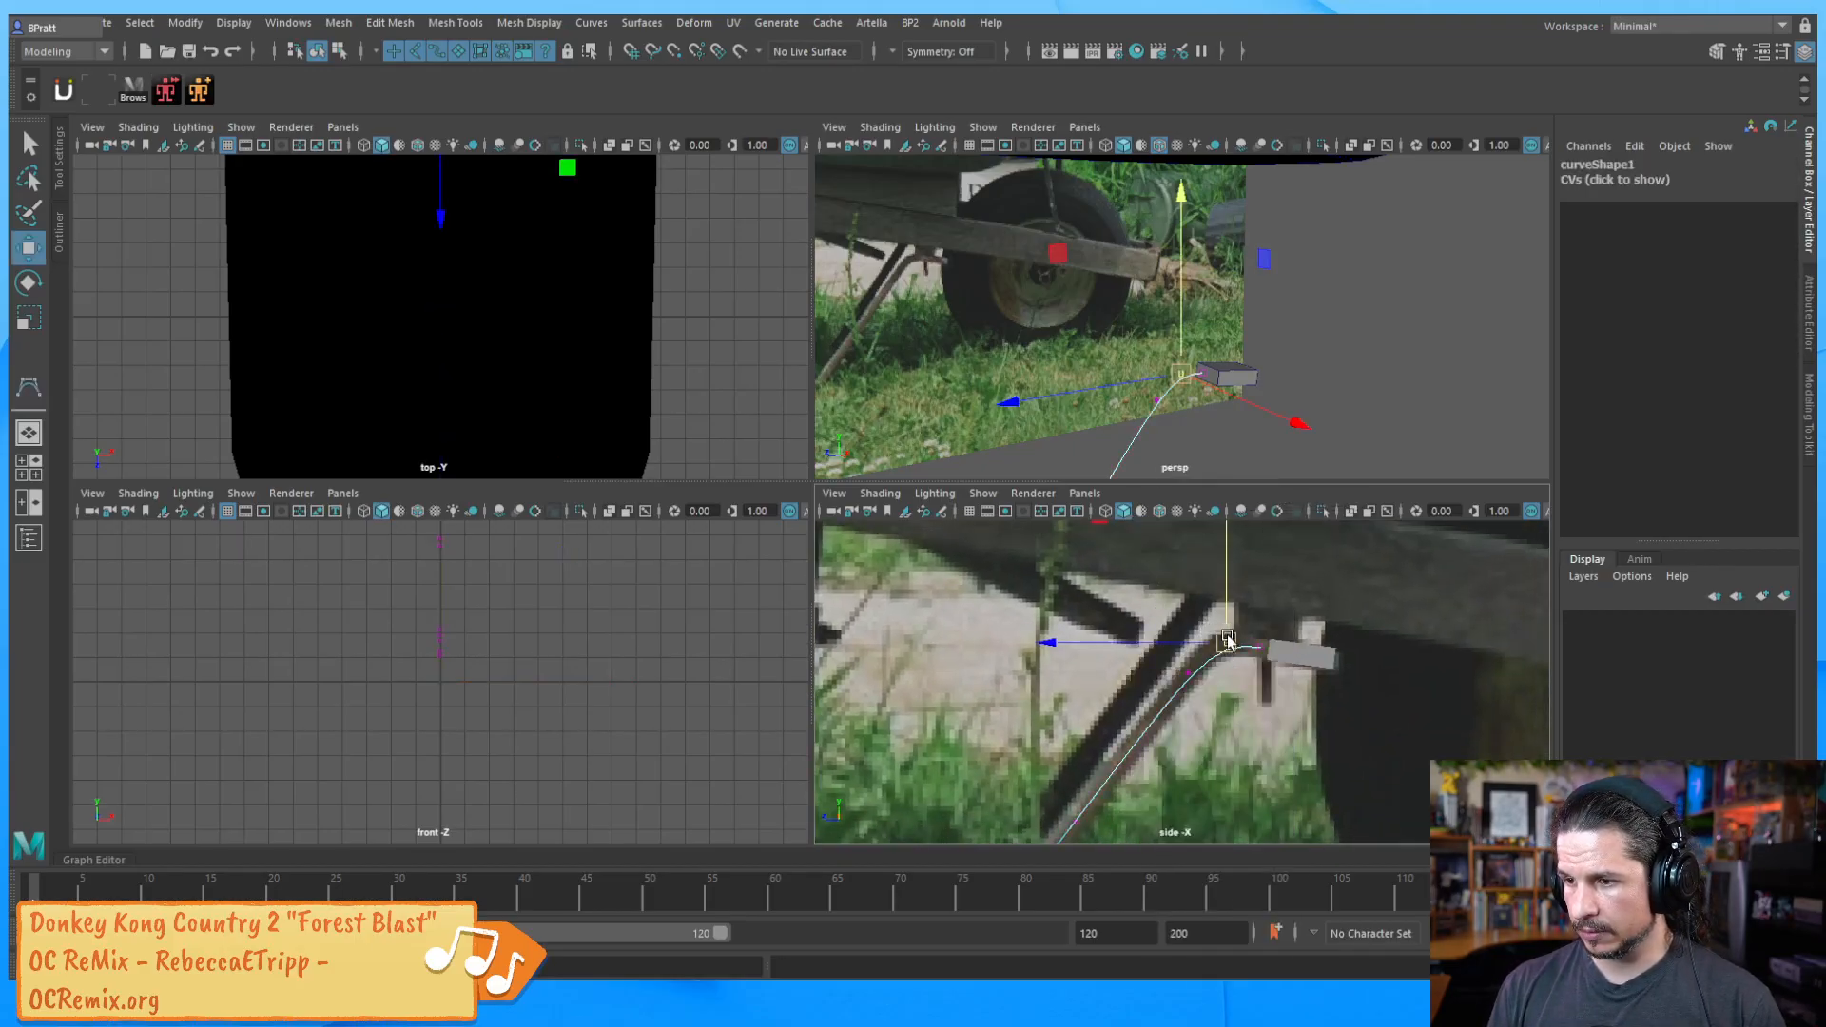
drag(1225, 636, 1220, 637)
alt+middle_drag(1058, 742, 1170, 633)
drag(1149, 702, 1093, 782)
mouse_move(1010, 739)
mouse_down()
mouse_move(977, 770)
mouse_move(992, 761)
mouse_up()
click(1025, 686)
Adjust the control vertex at the rear leg's top bend so the curve follows the metal bar in the photo
scroll(1046, 694, up, 3)
scroll(1050, 697, down, 3)
alt+drag(1049, 697, 1032, 806)
alt+middle_drag(1033, 806, 1033, 825)
scroll(1039, 697, up, 2)
click(1005, 683)
right_click(1005, 683)
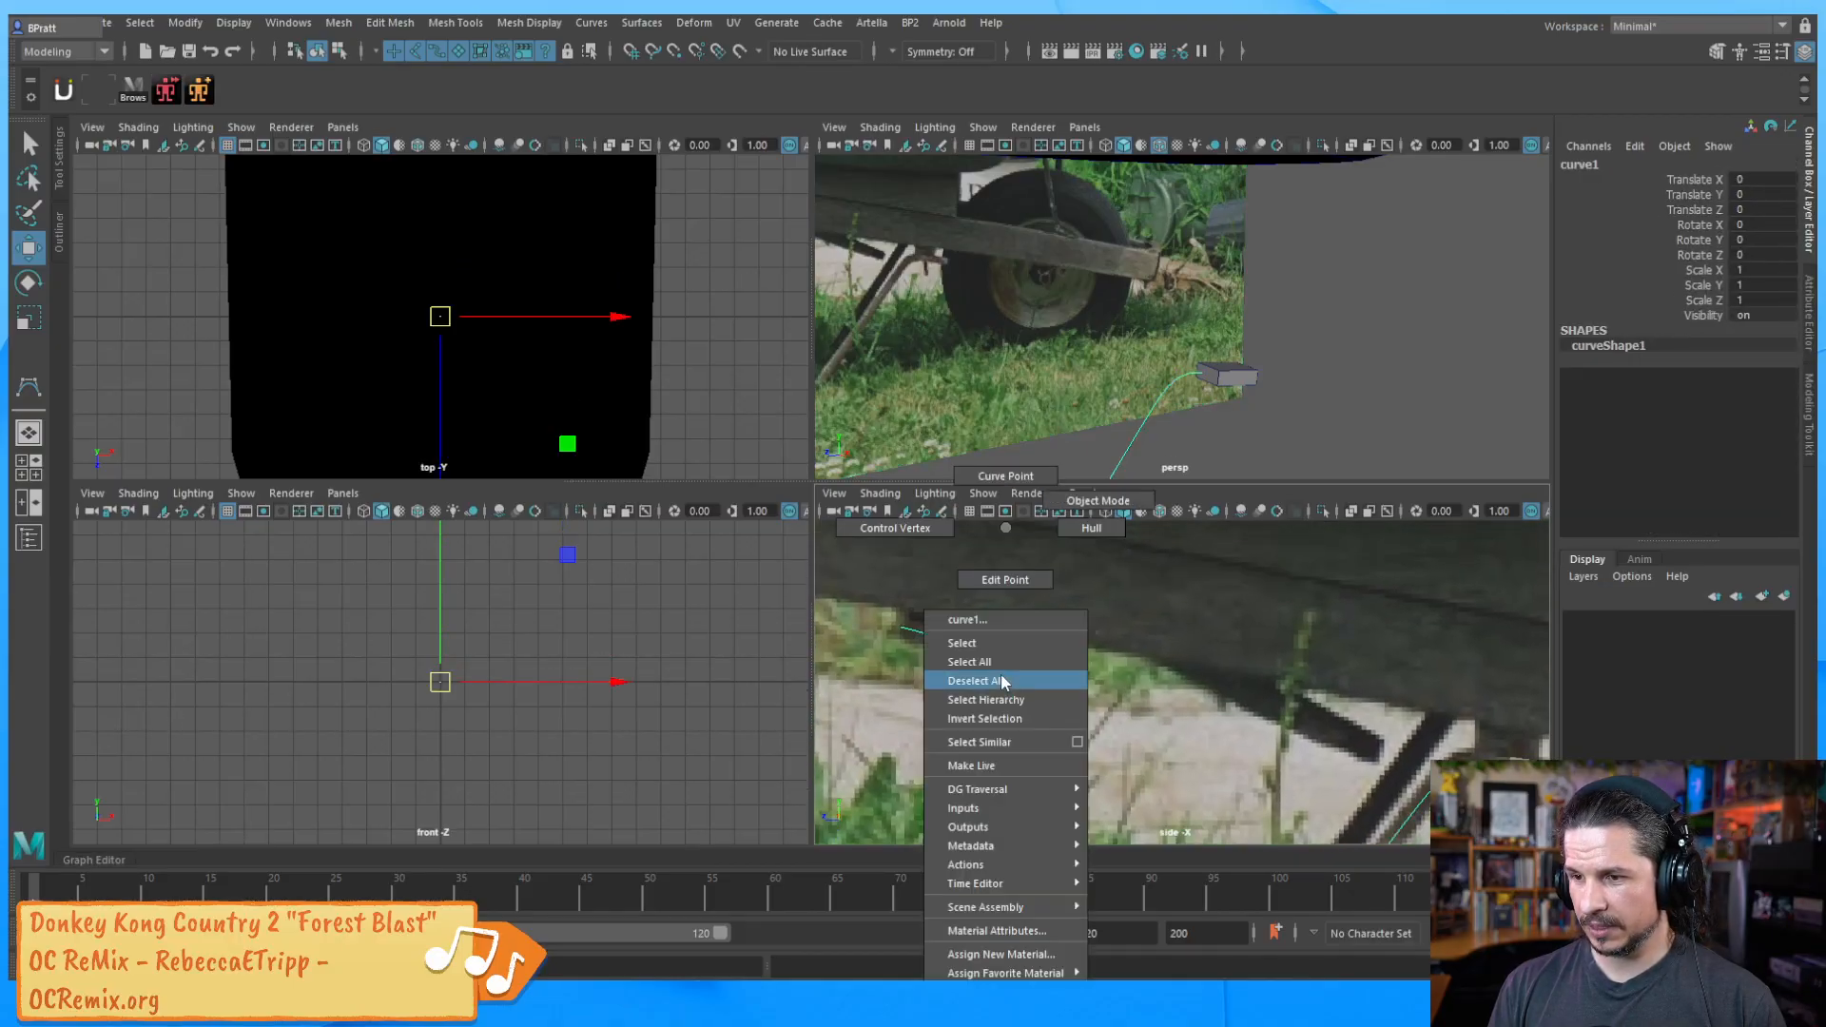
click(900, 527)
drag(962, 699, 1018, 700)
click(1018, 712)
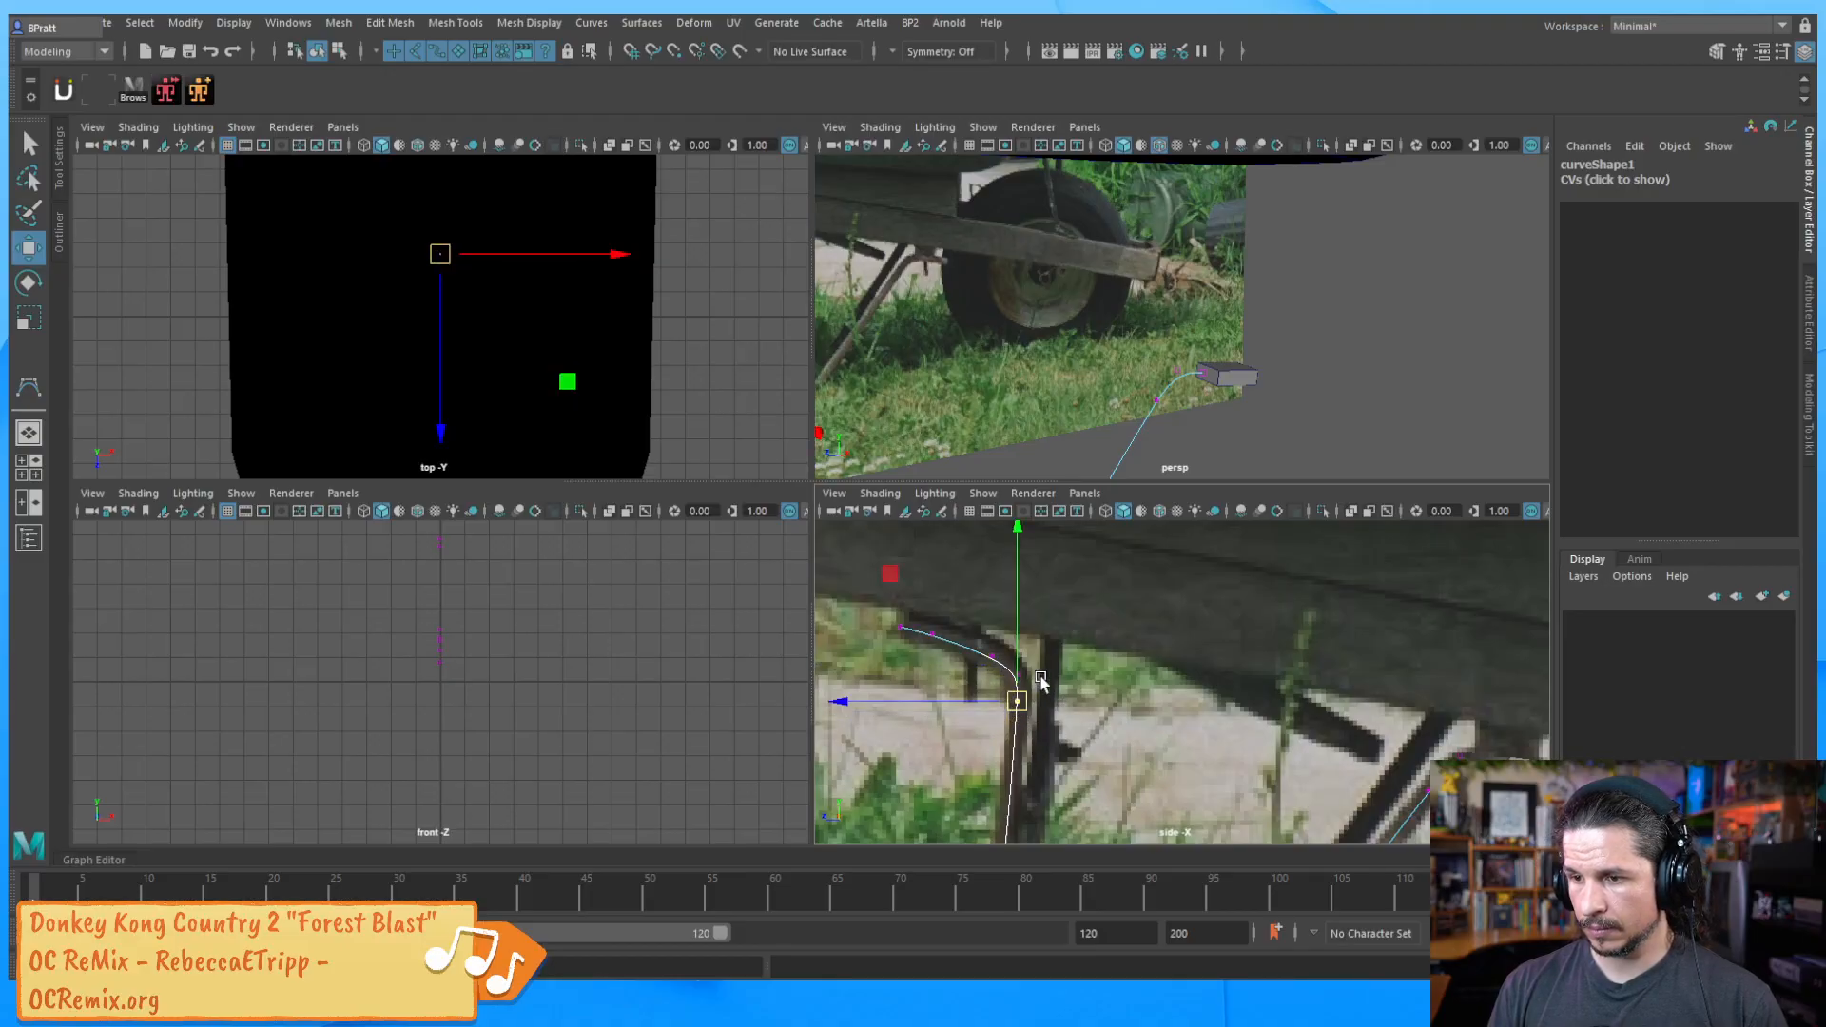
Extrude the bracket block's leg-side end face along the traced curve
key(F8)
key(F8)
alt+drag(1199, 422, 1309, 354)
click(1278, 382)
right_drag(1296, 356, 1295, 388)
click(1280, 364)
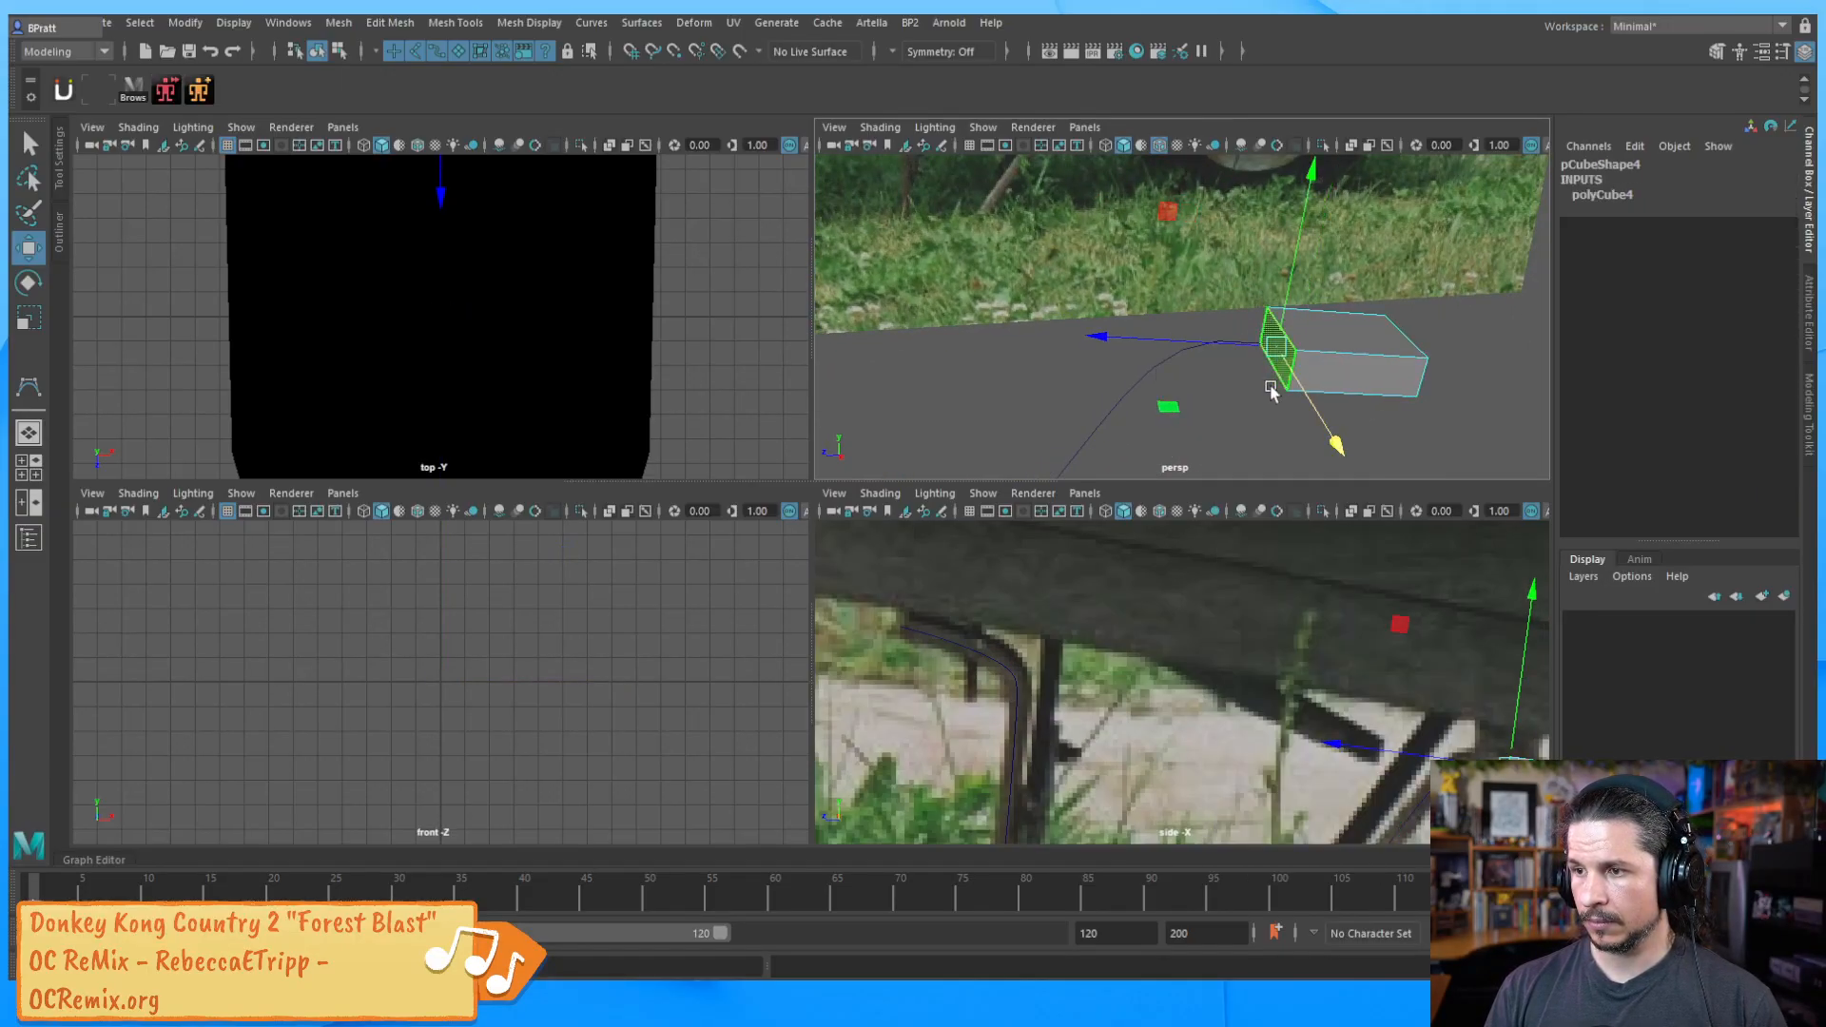
shift+click(1090, 415)
alt+drag(1083, 419, 1179, 348)
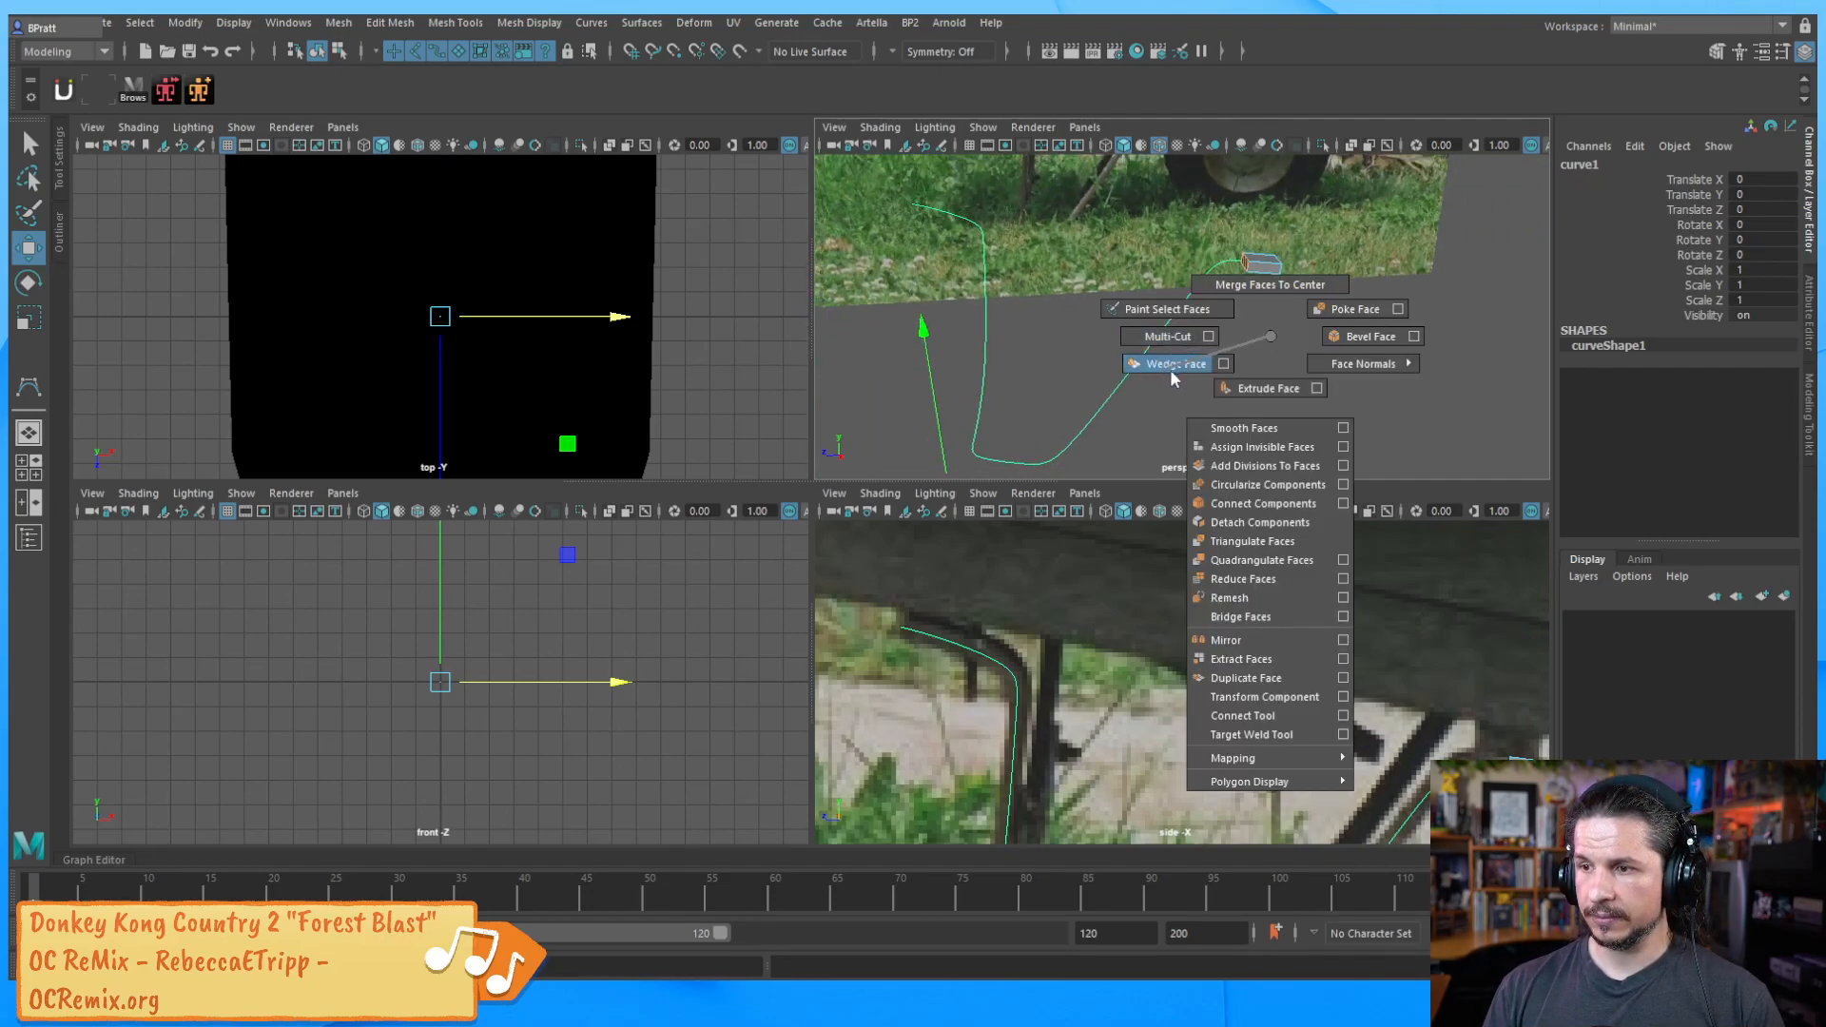
click(1268, 390)
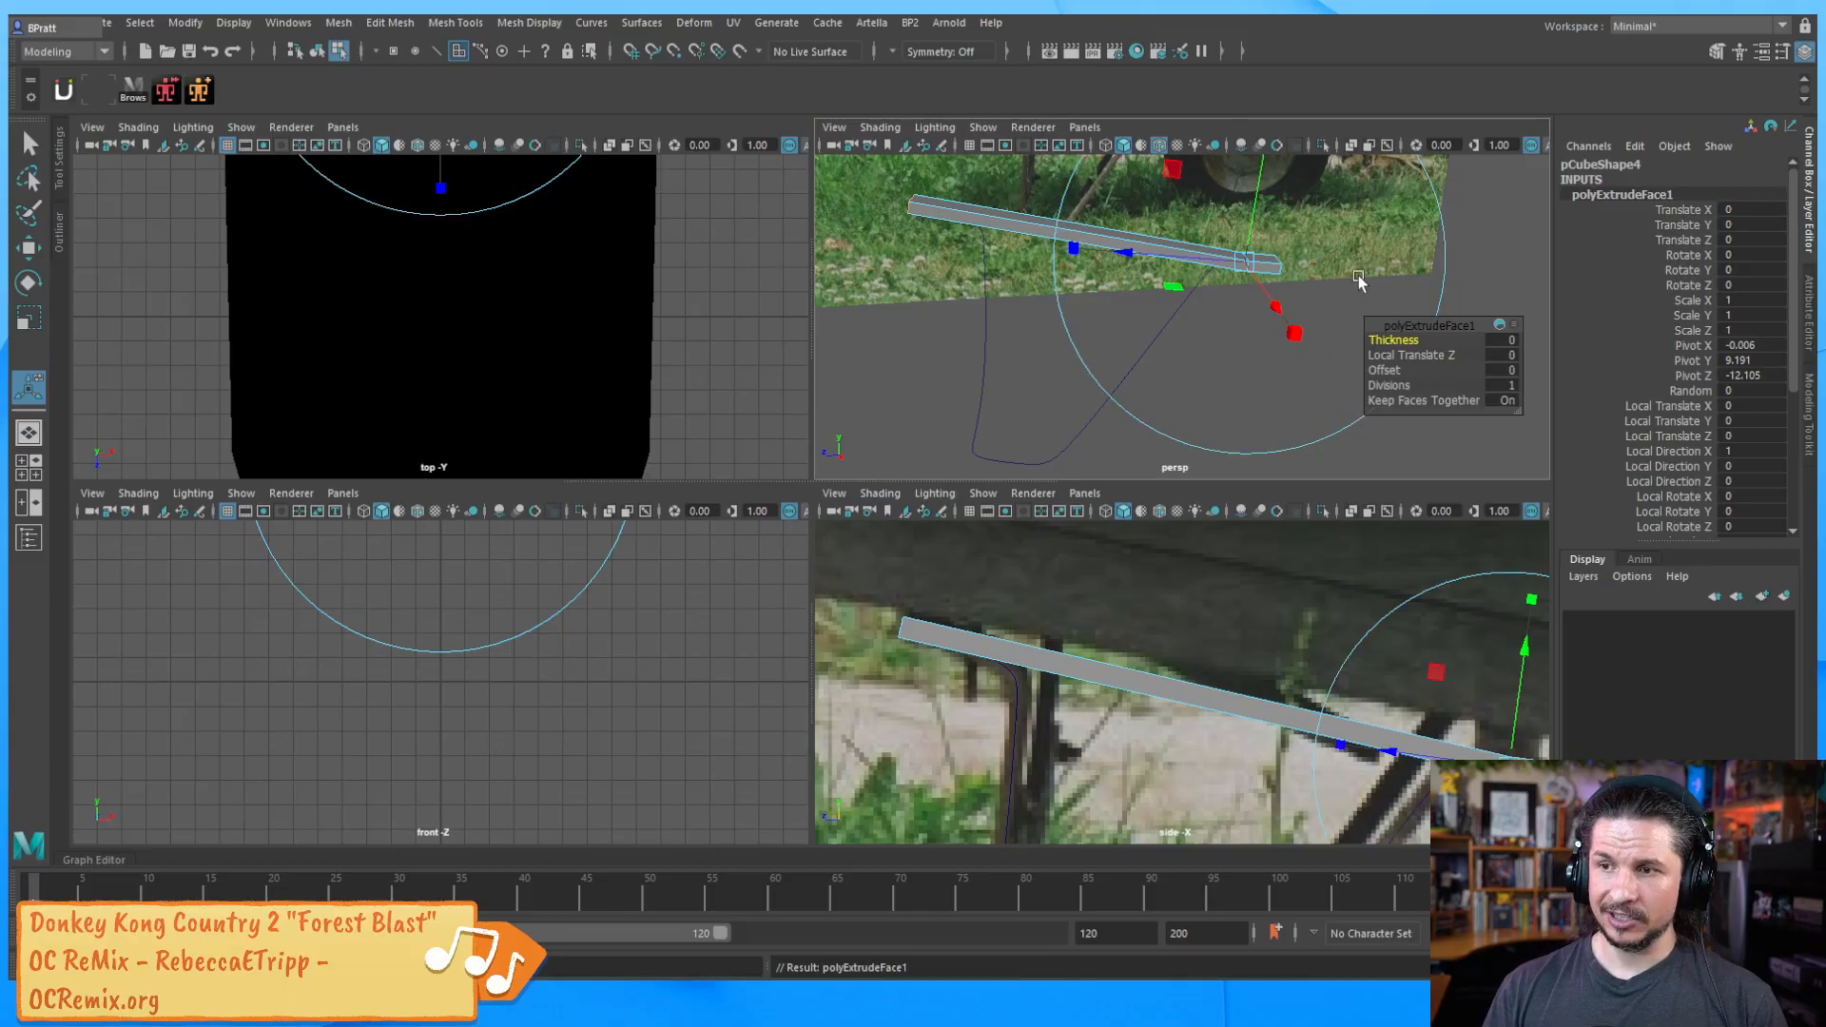
Set the extrusion's divisions to 22 so the leg follows the curve's shape
alt+drag(1296, 379, 1229, 385)
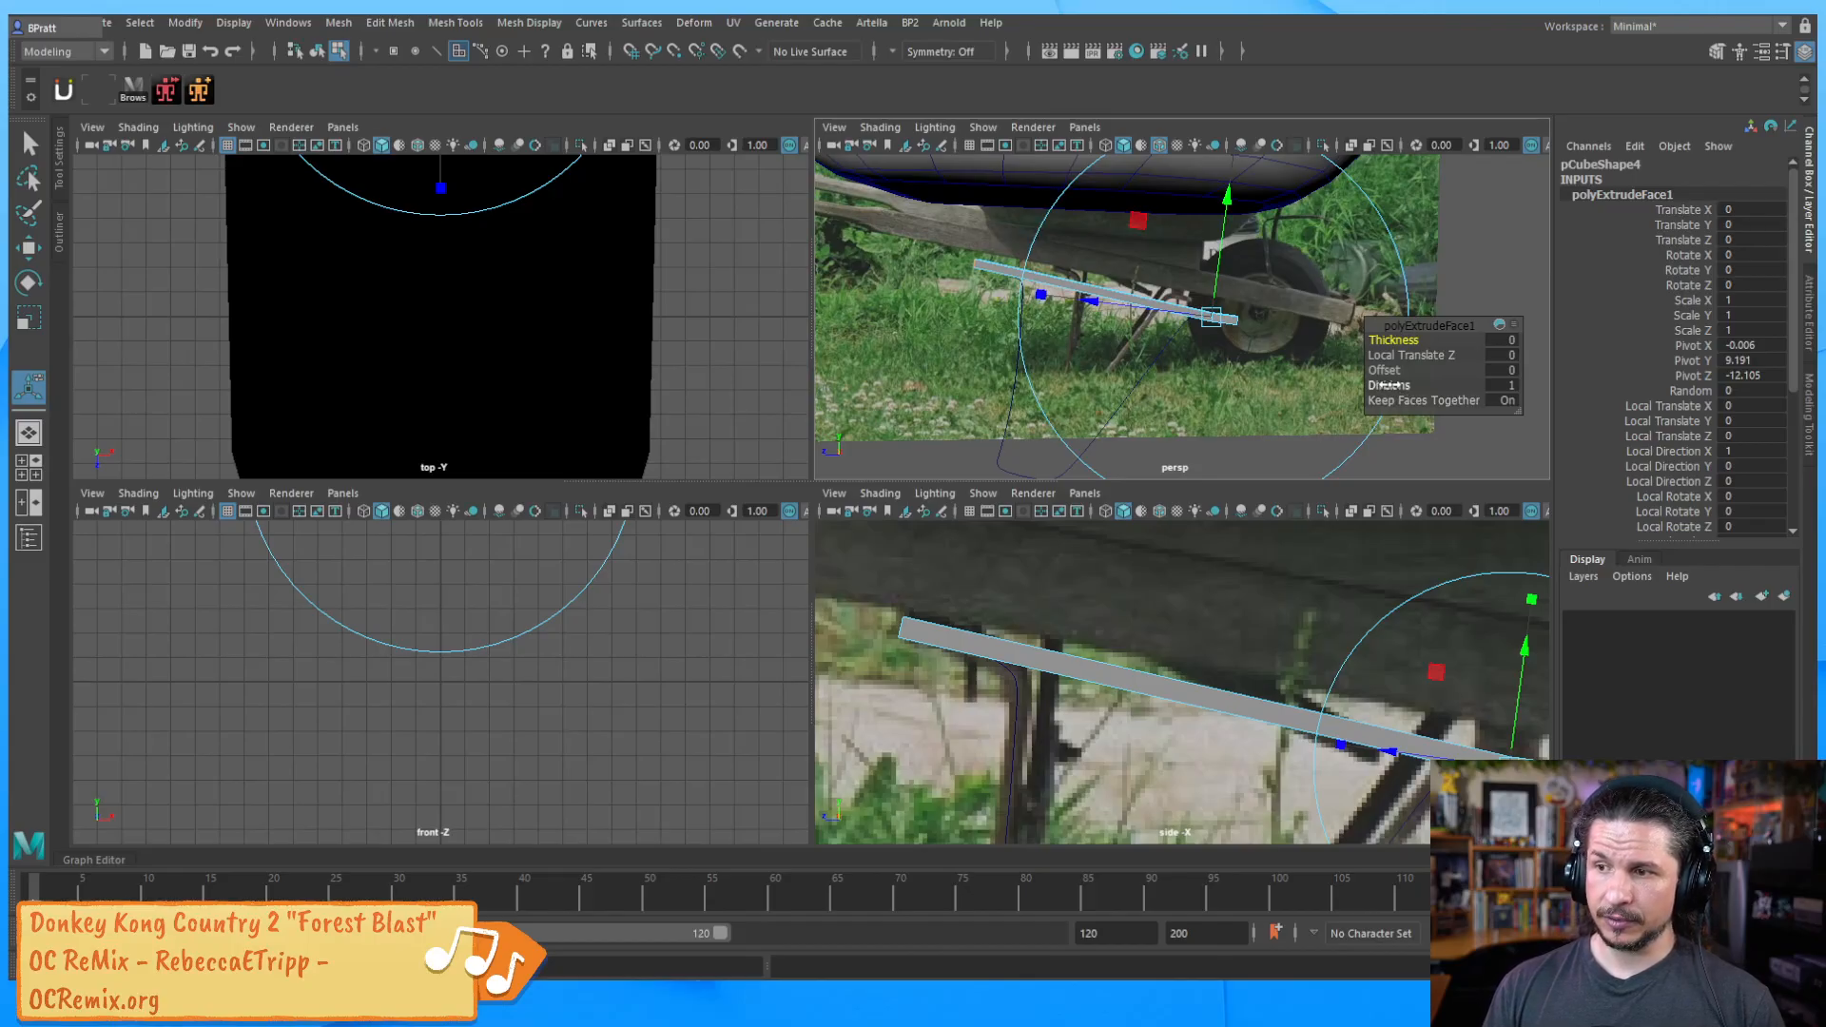
drag(1384, 385, 1581, 400)
mouse_move(1166, 448)
alt+middle_down()
mouse_move(1189, 396)
mouse_move(1182, 420)
alt+middle_up()
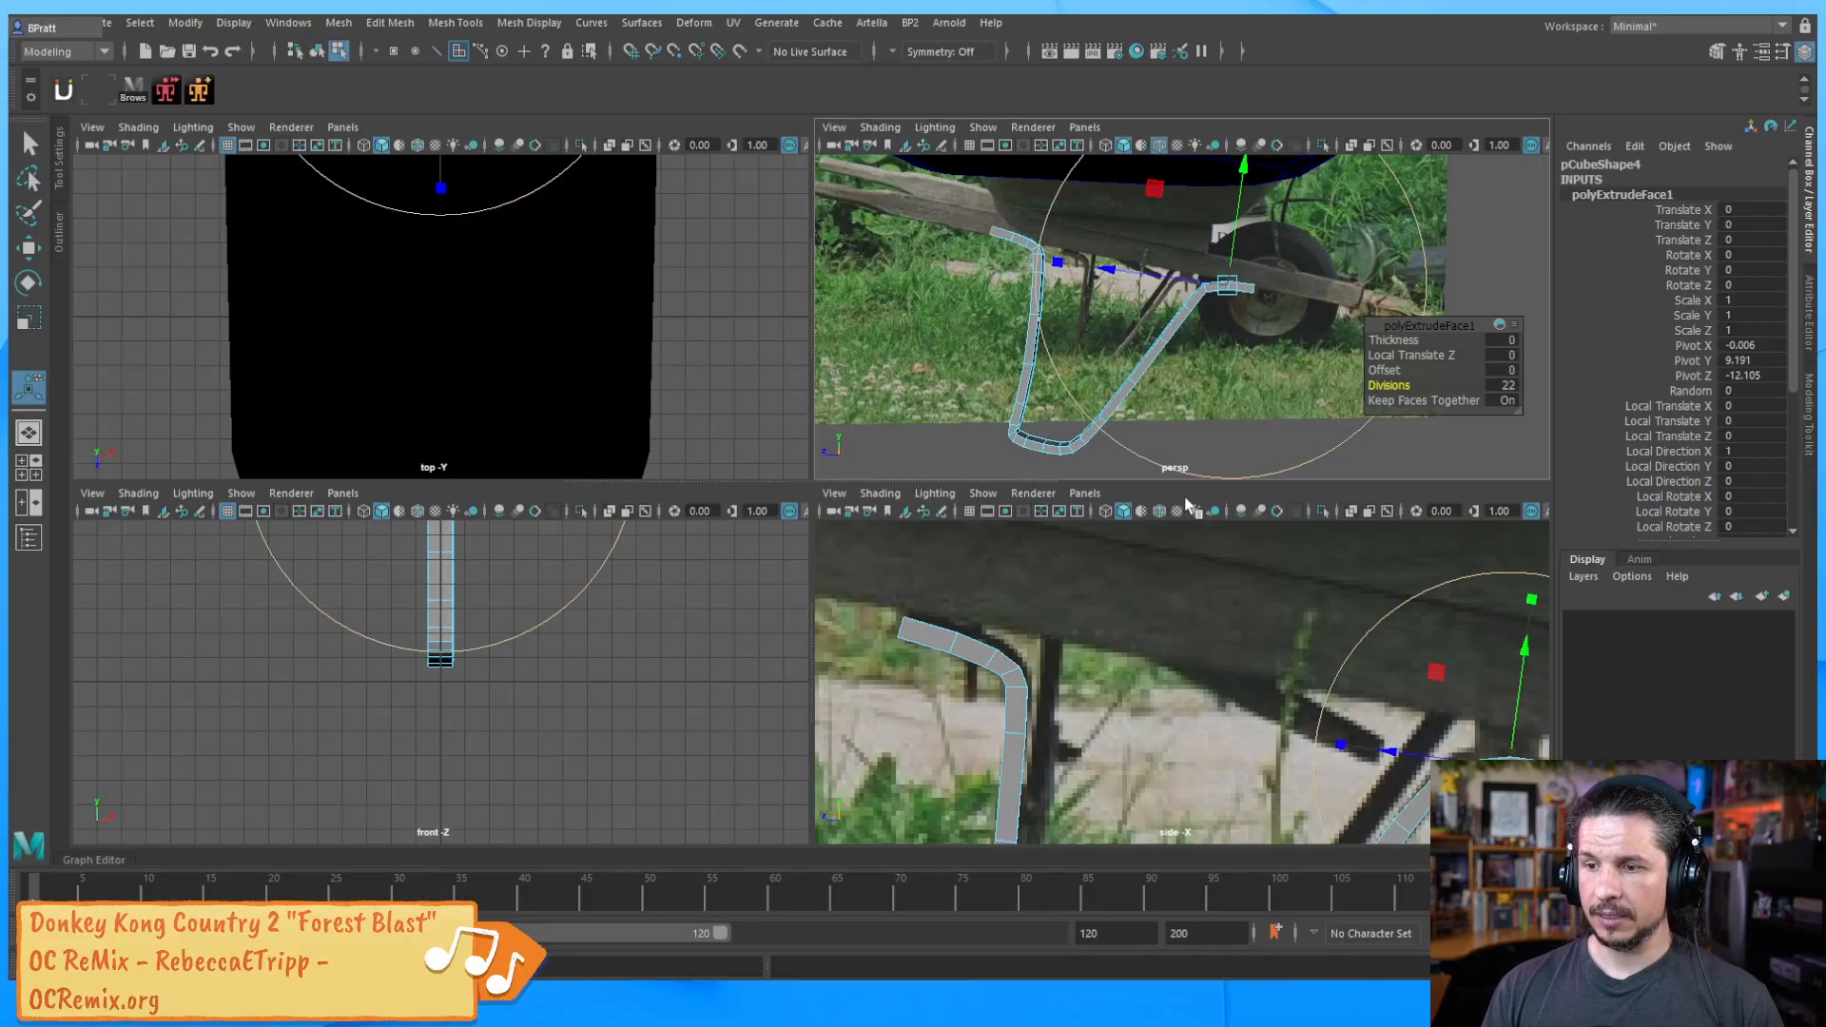
alt+middle_drag(1126, 766, 1050, 606)
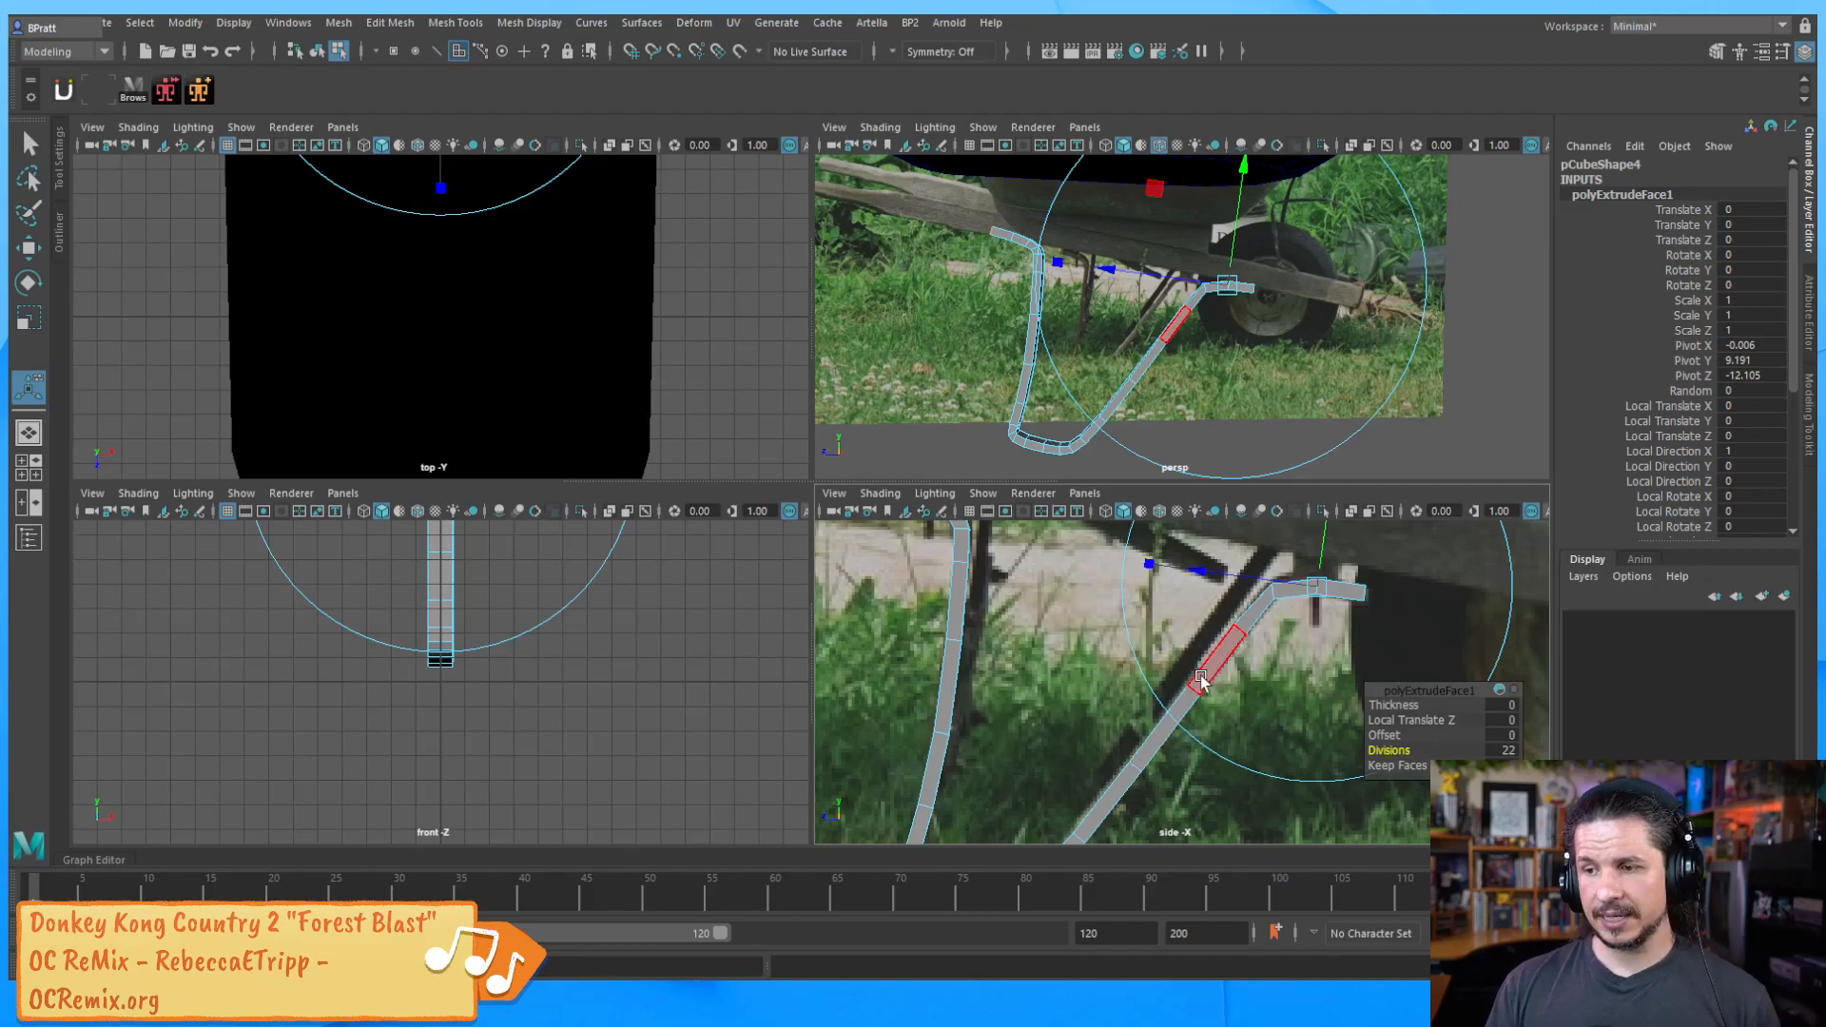
Return to object selection, select the leg's path curve on its own and show the side view in wireframe
key(F8)
scroll(1127, 631, down, 3)
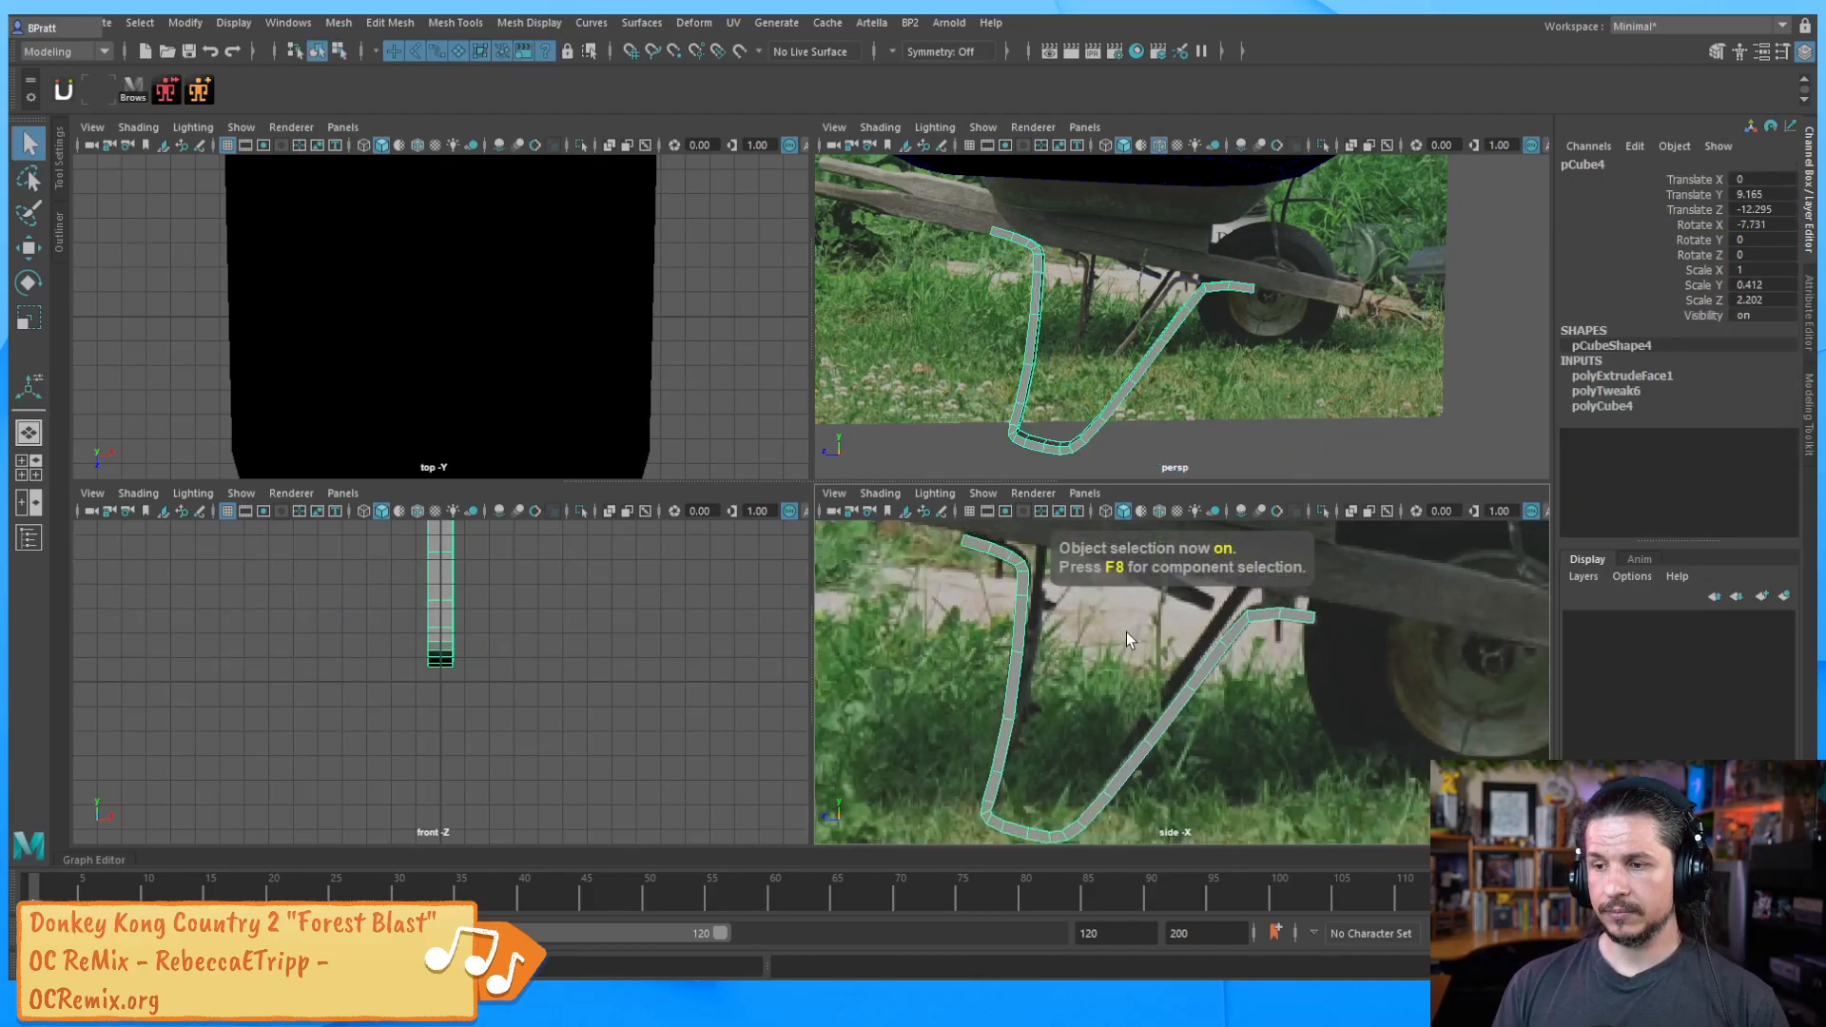
scroll(1178, 654, up, 3)
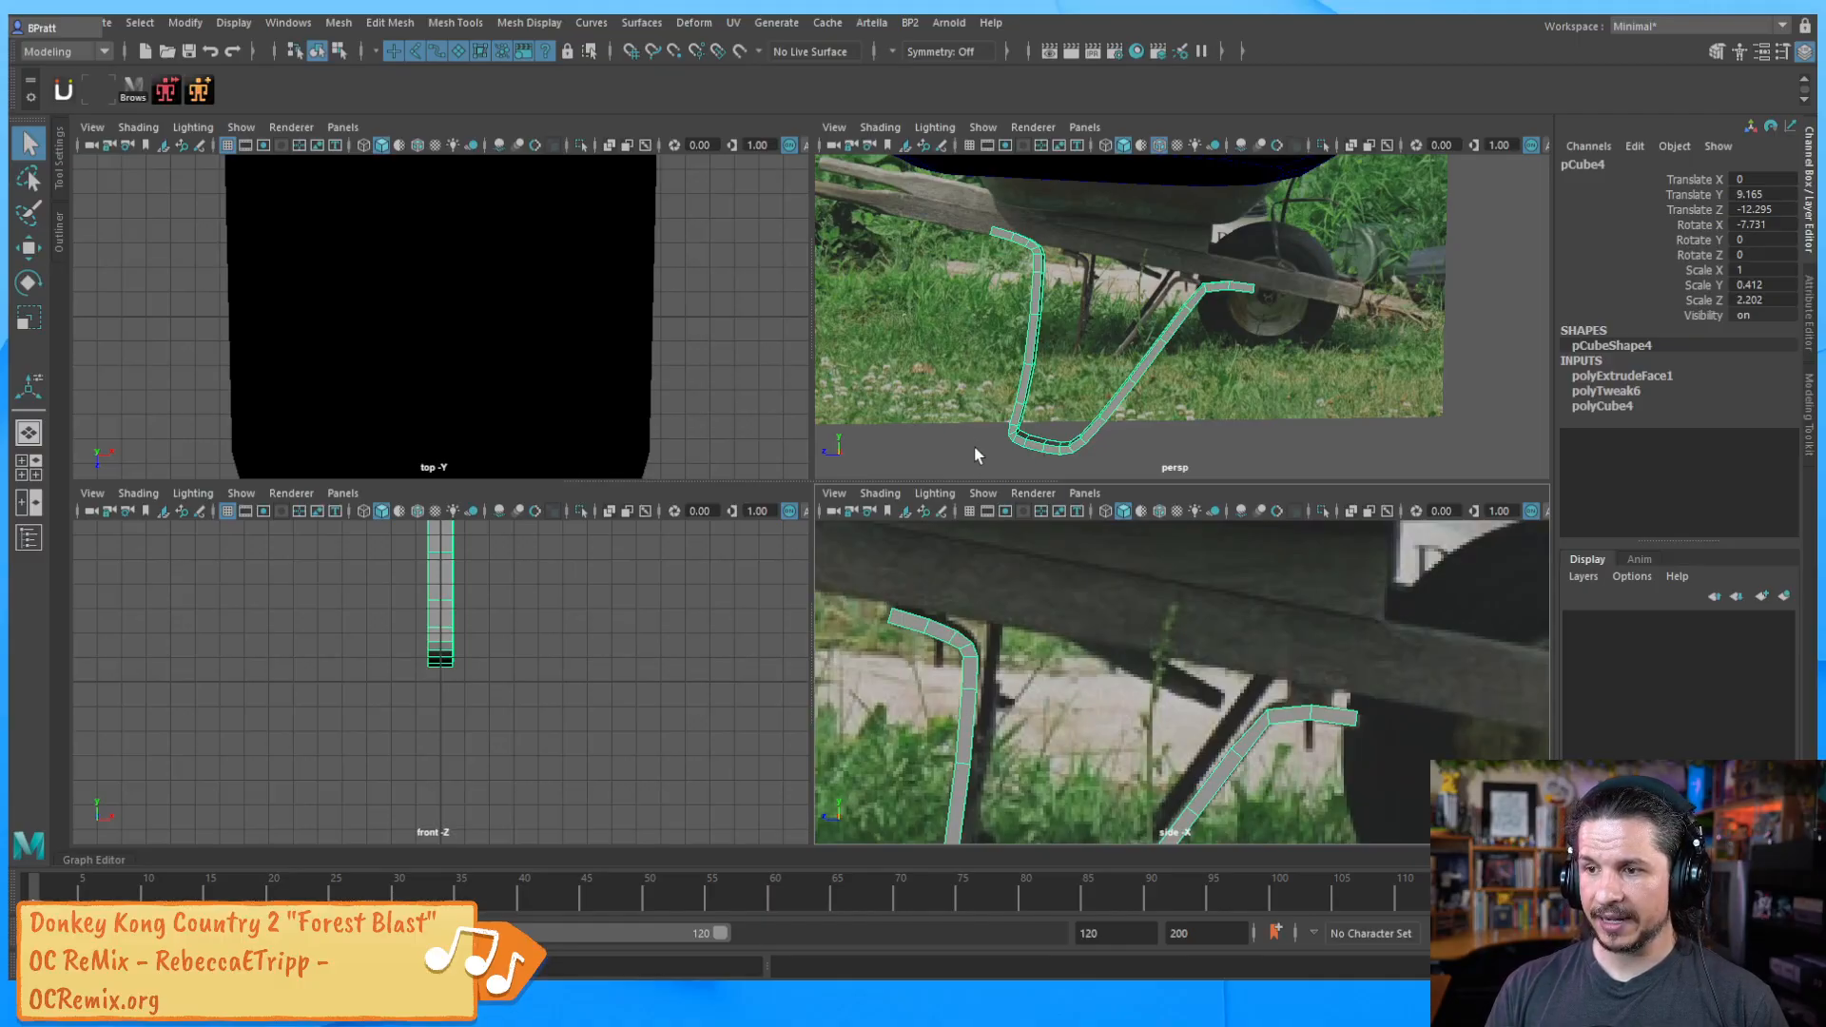
click(1019, 424)
click(1016, 435)
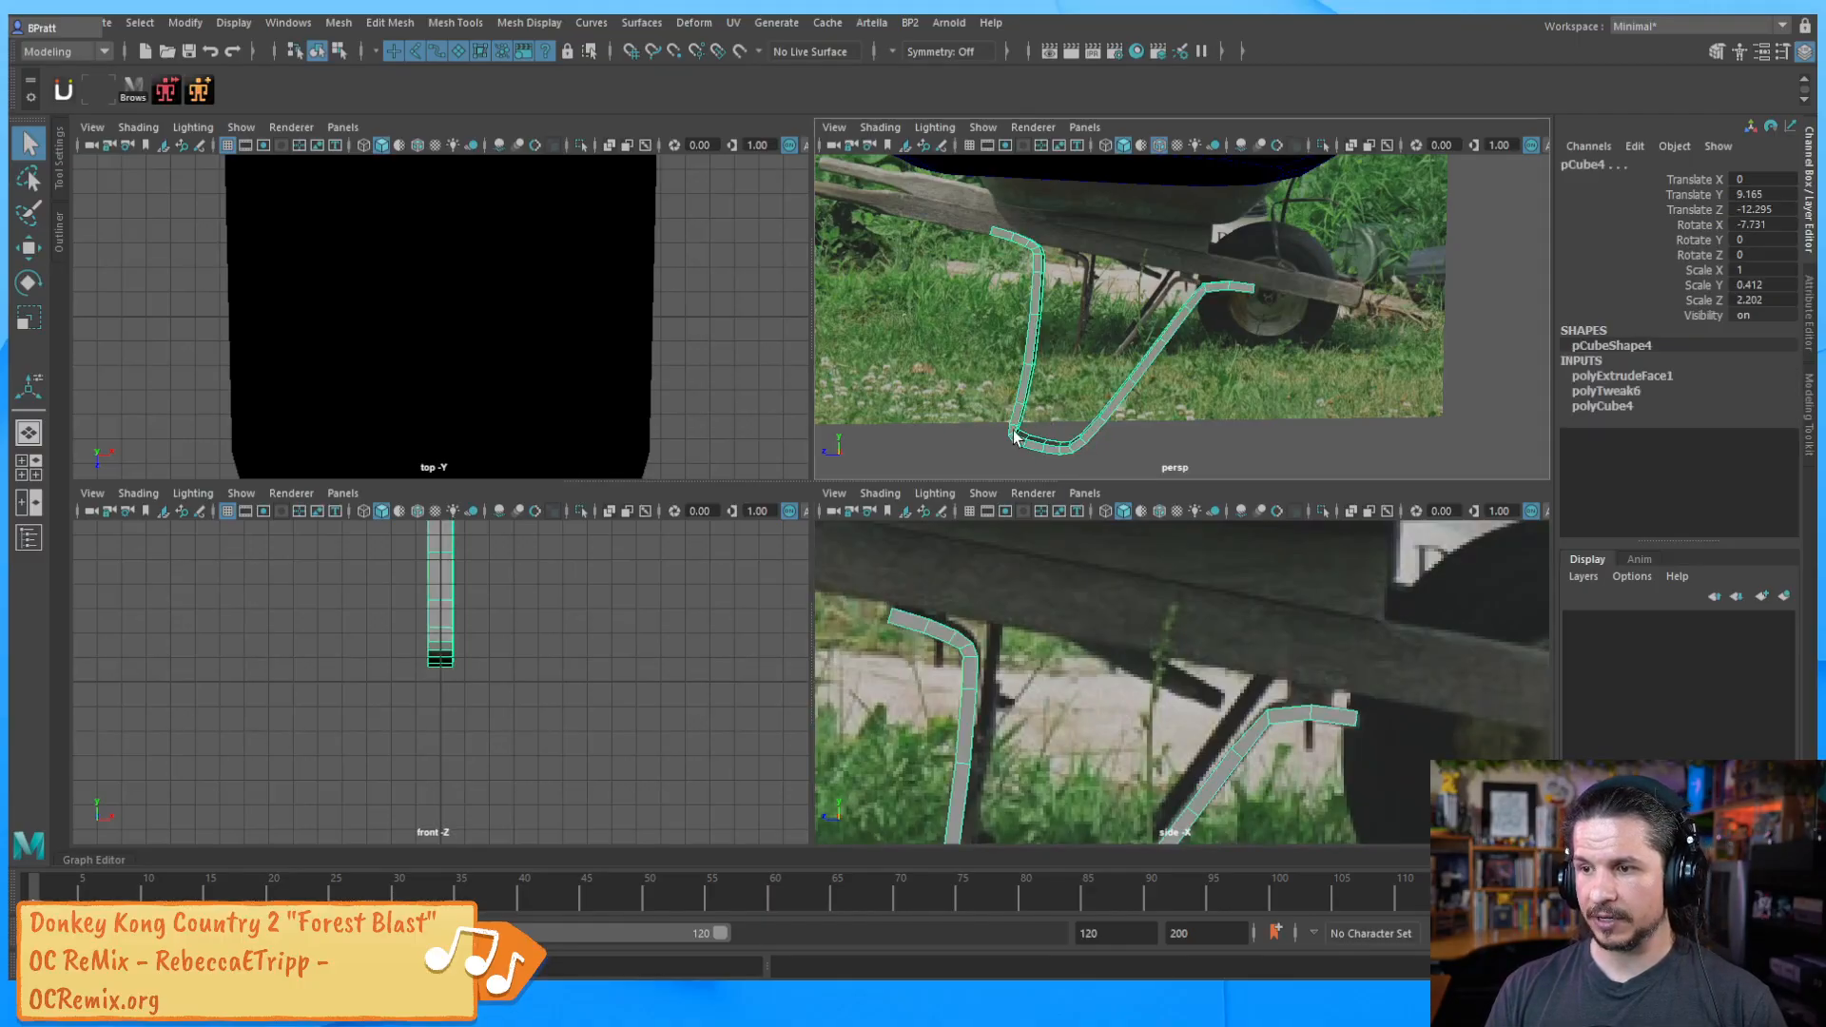
click(1016, 429)
right_click(976, 405)
right_click(955, 436)
click(948, 446)
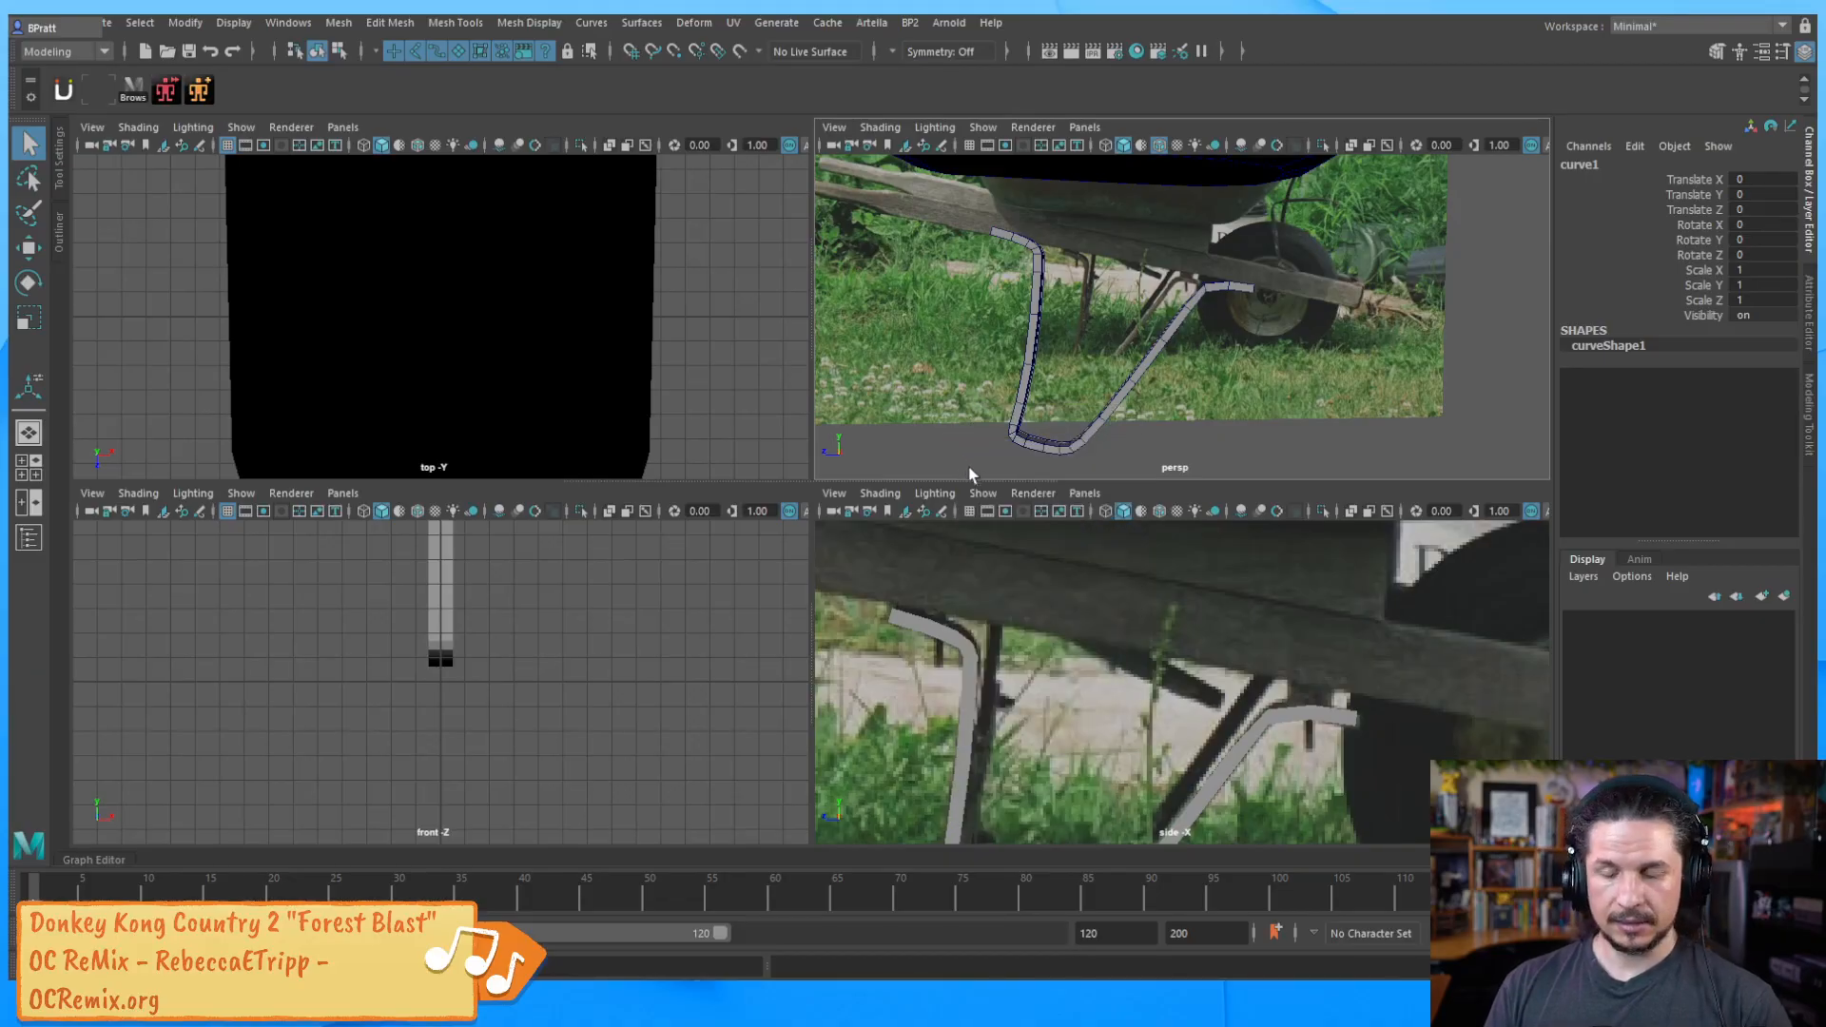
key(4)
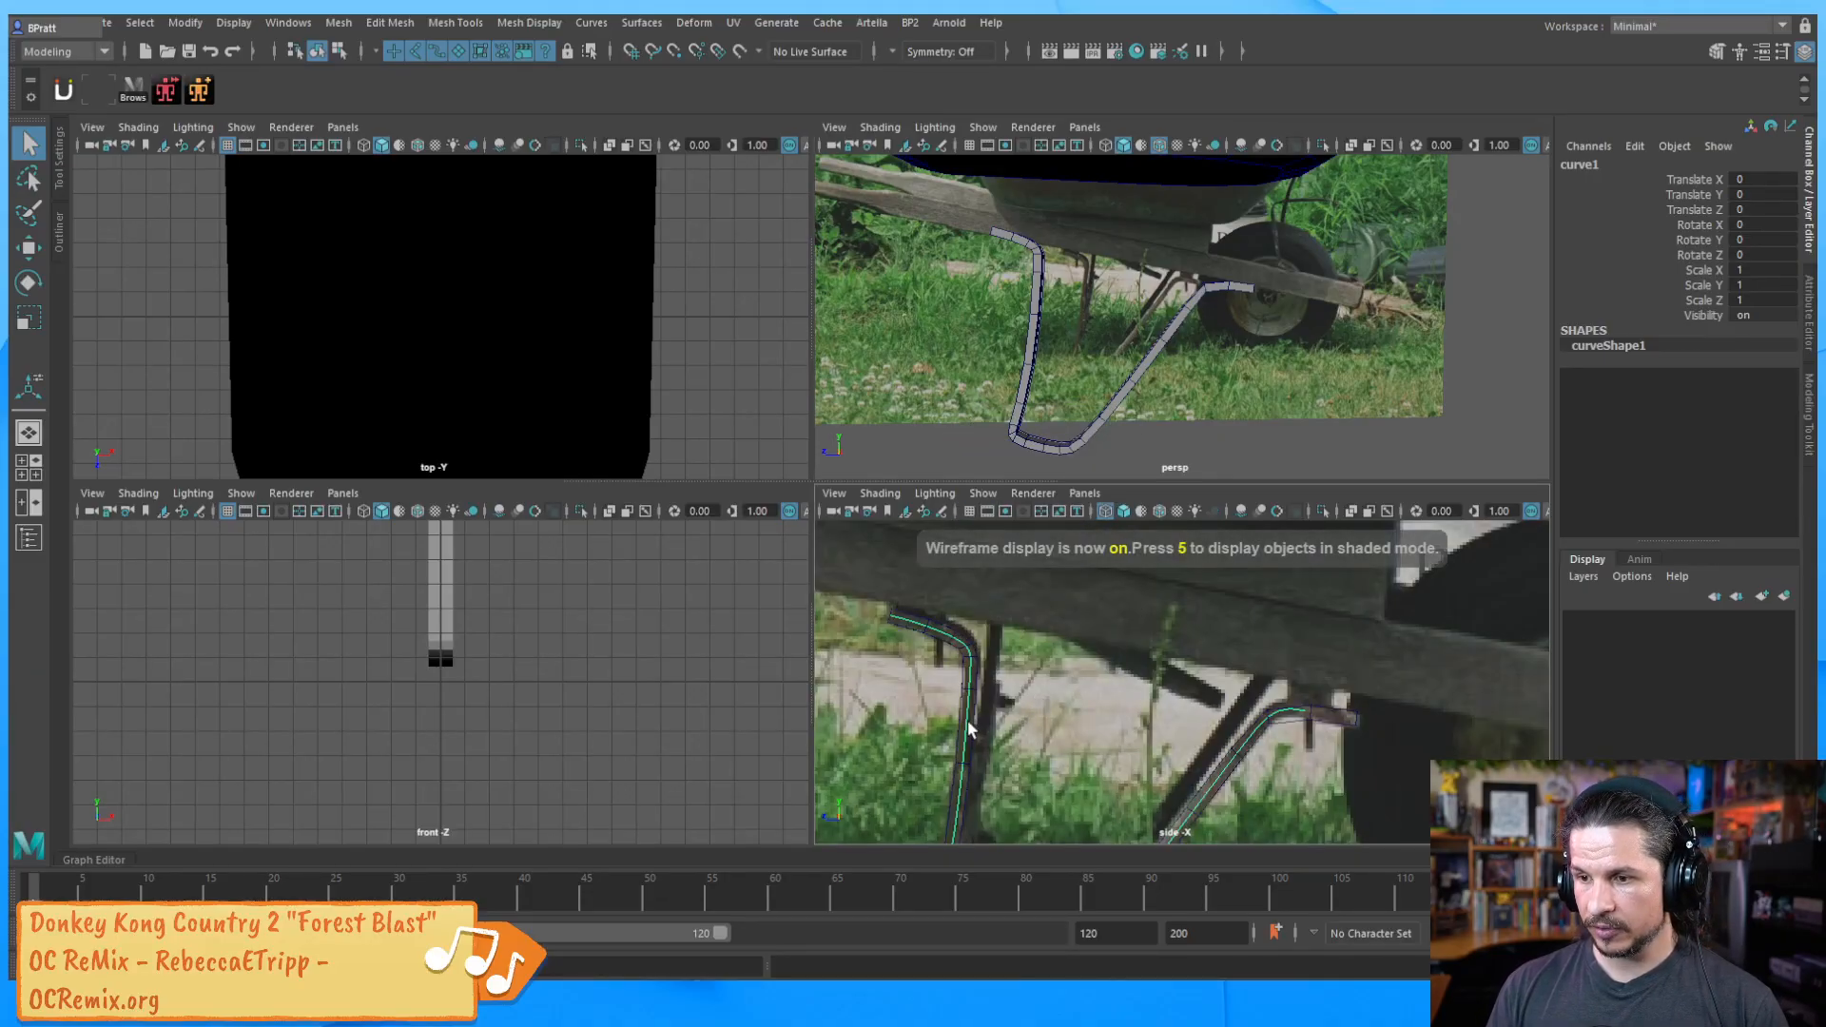
Move the curve's control vertex at the rear leg's top bend up and inward to reshape the bend against the photo
right_drag(969, 720, 892, 533)
scroll(997, 725, up, 2)
alt+middle_drag(998, 729, 1105, 739)
key(w)
click(1038, 680)
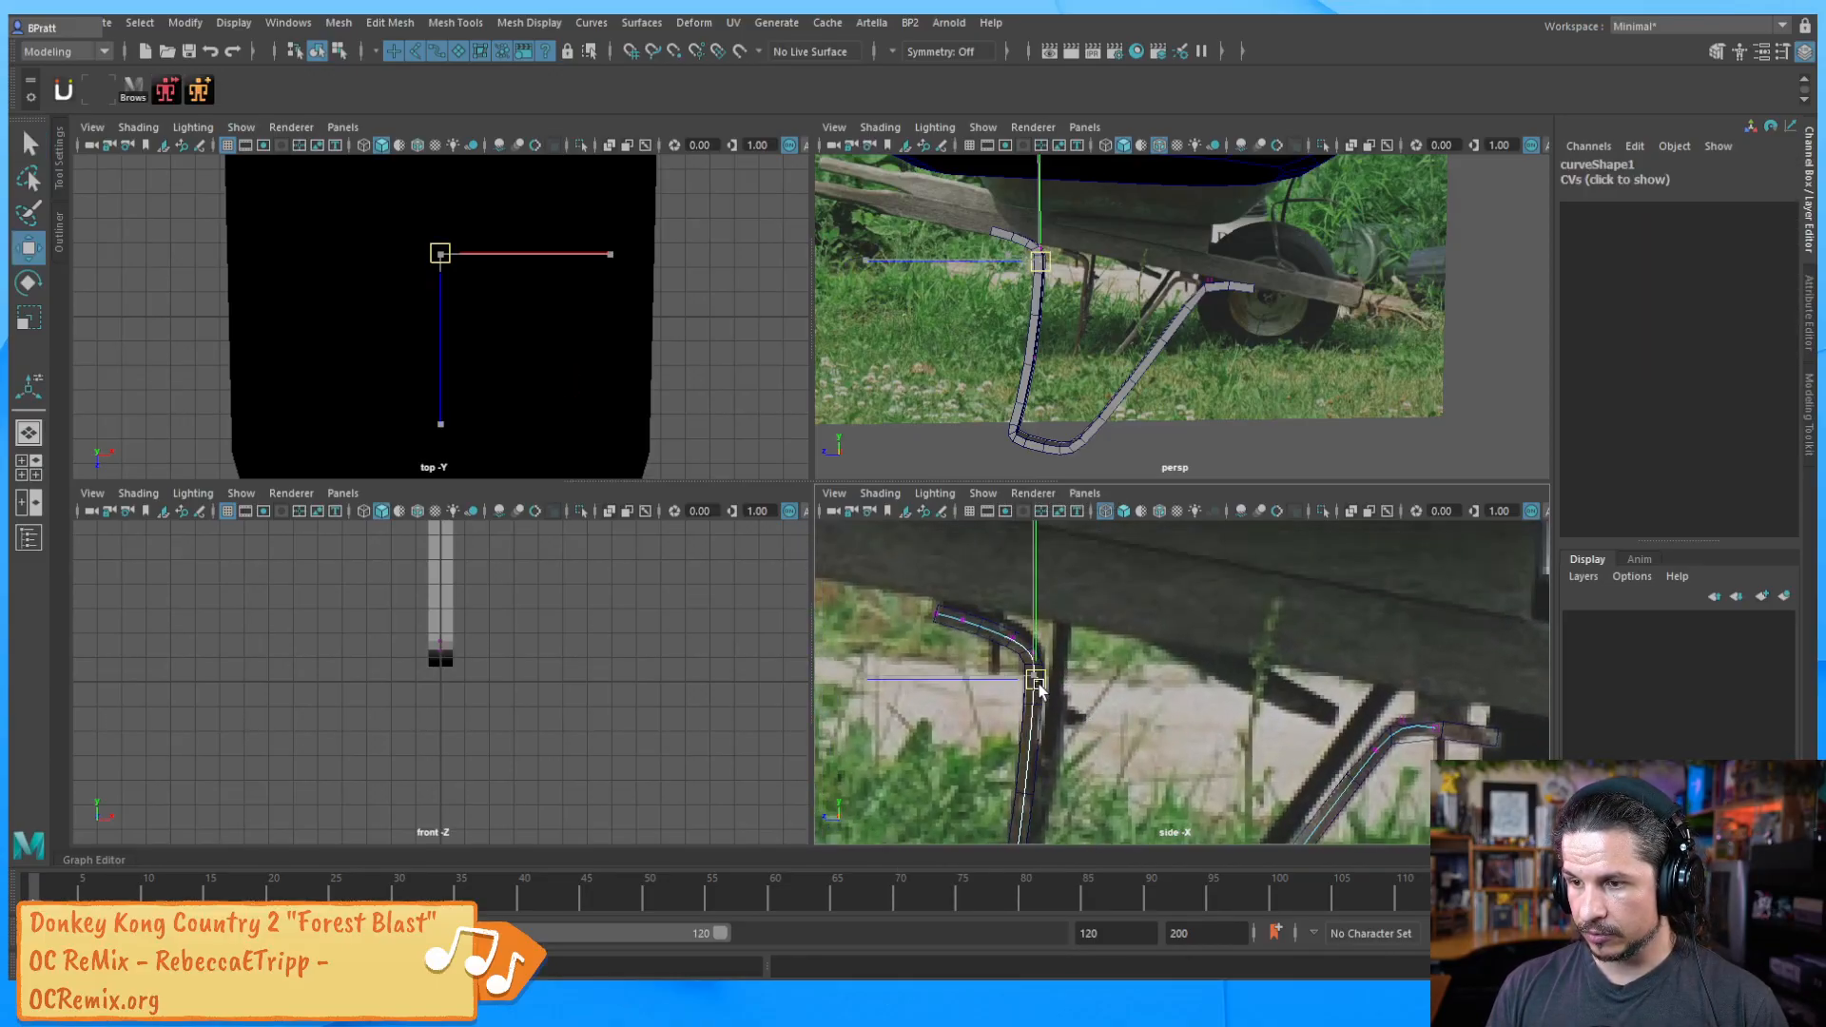
drag(1039, 680, 1026, 652)
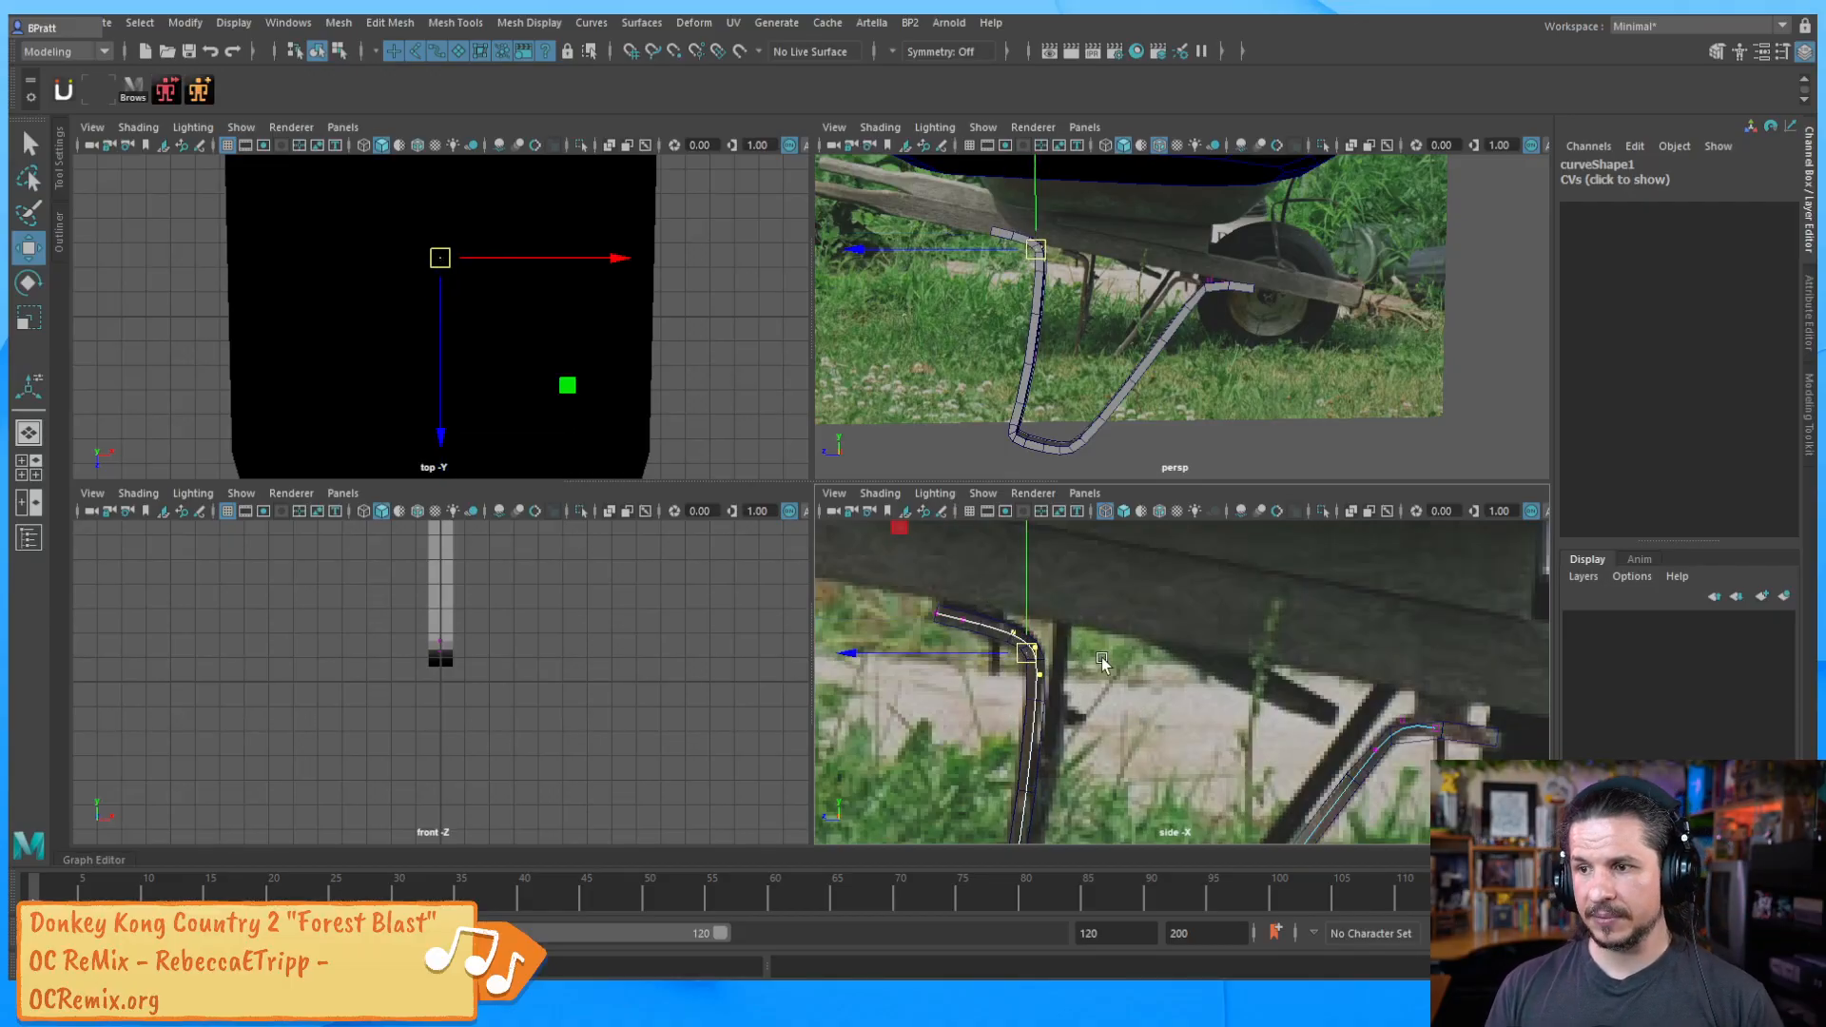
Adjust the curve's control vertices on both sides of the foot bend to reshape the leg's bottom curve
alt+middle_drag(1008, 836, 1112, 616)
alt+right_drag(1113, 615, 1222, 658)
alt+middle_drag(1222, 658, 1110, 680)
click(1066, 694)
drag(1067, 699, 1057, 650)
drag(1025, 699, 1058, 646)
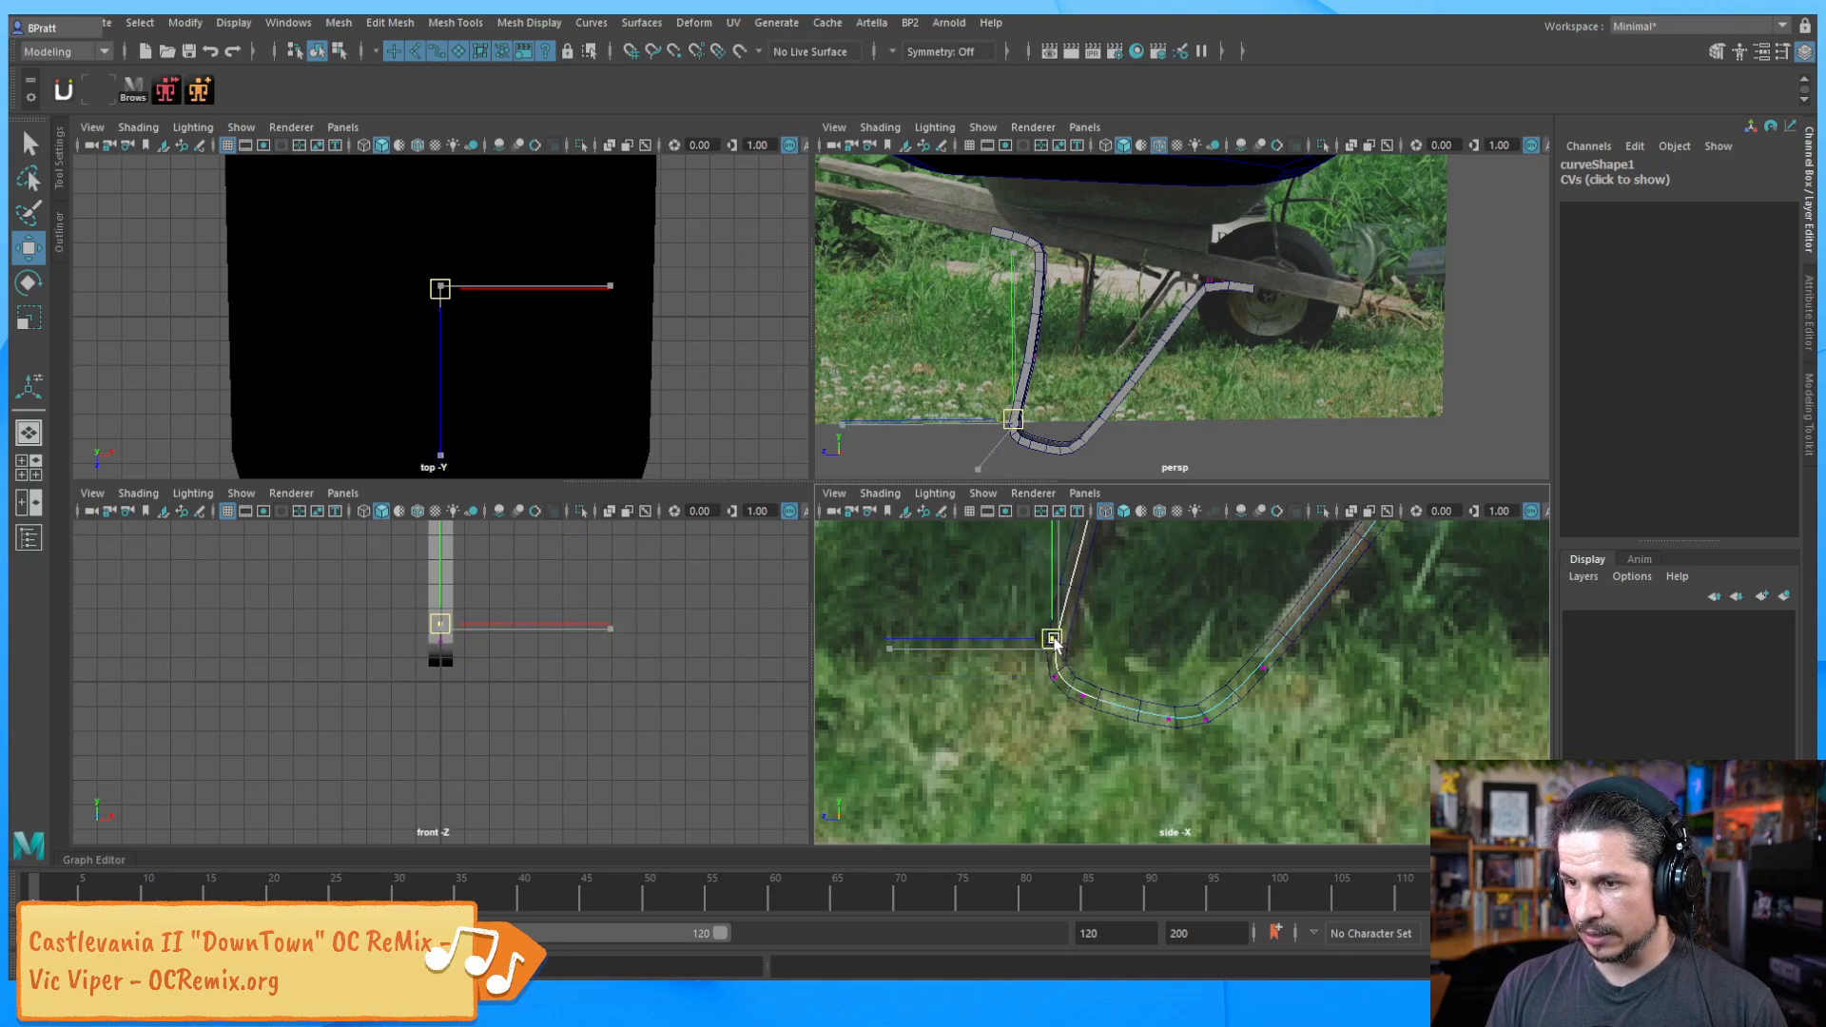
drag(1181, 672, 1241, 682)
Move the curve's control vertex at the bend below the bracket to follow the bar in the photo
scroll(1274, 650, up, 5)
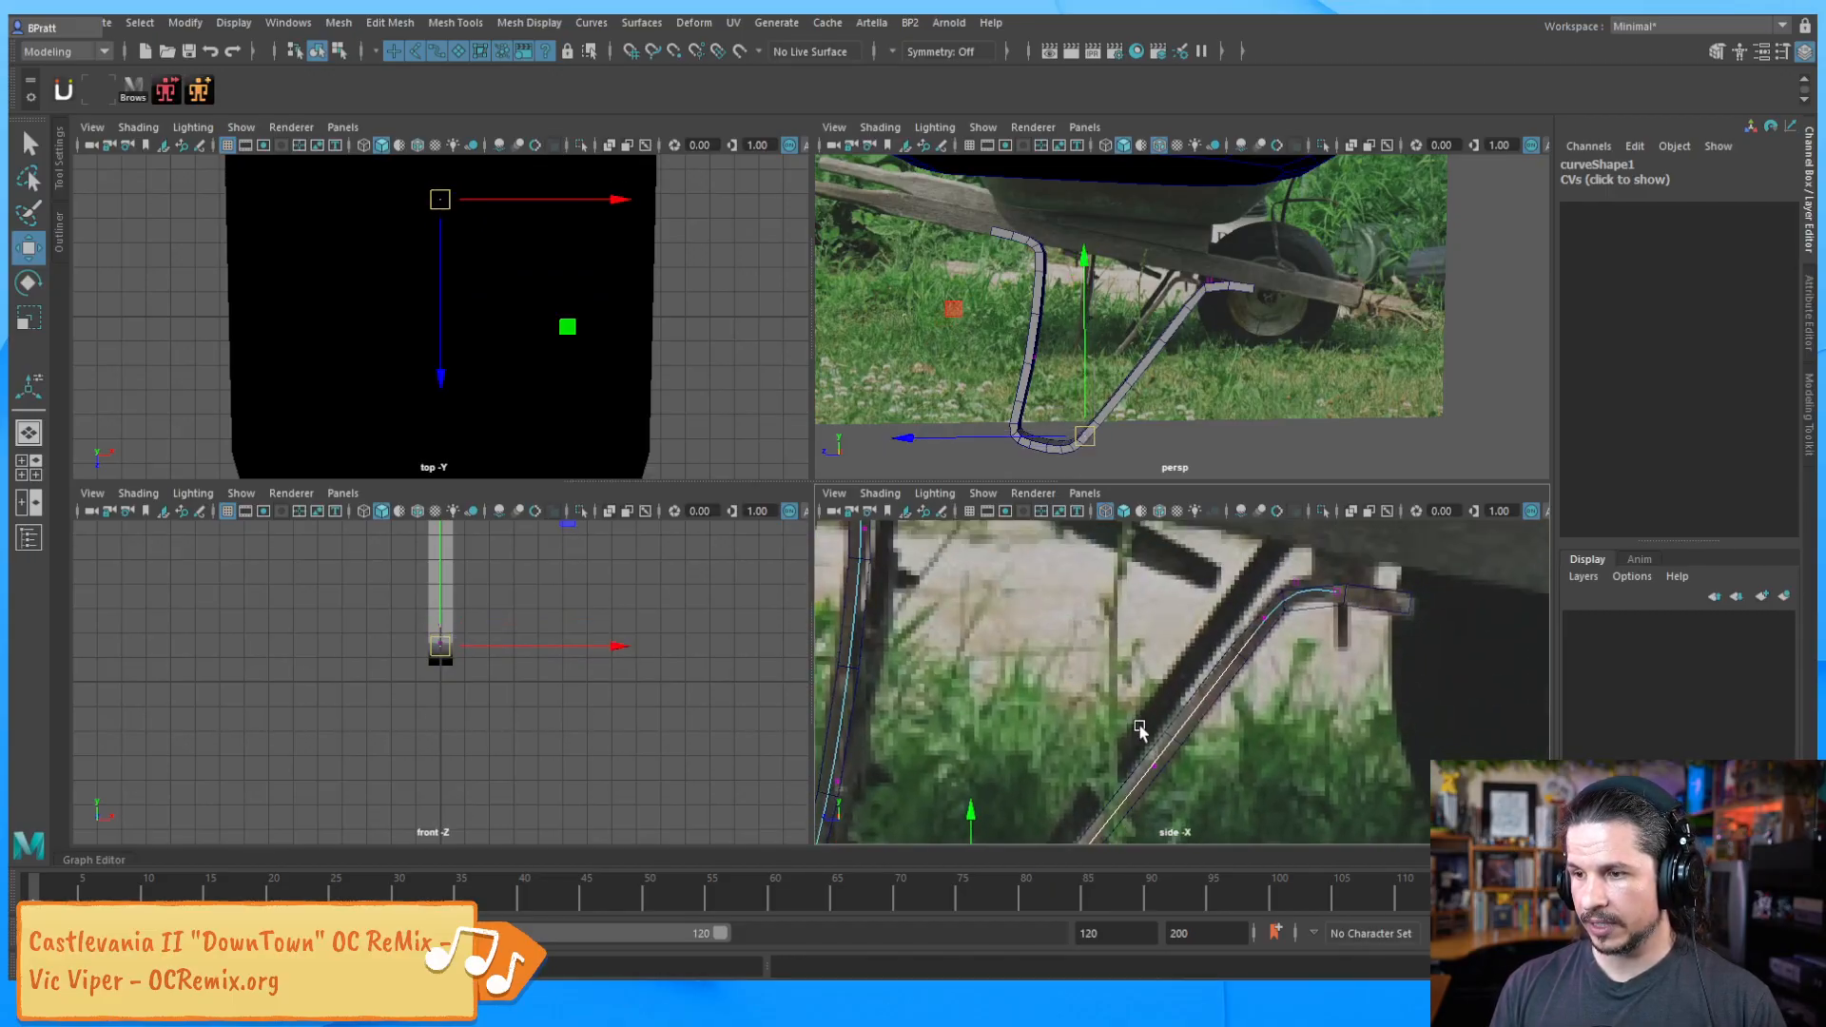
alt+middle_drag(1238, 617, 1064, 800)
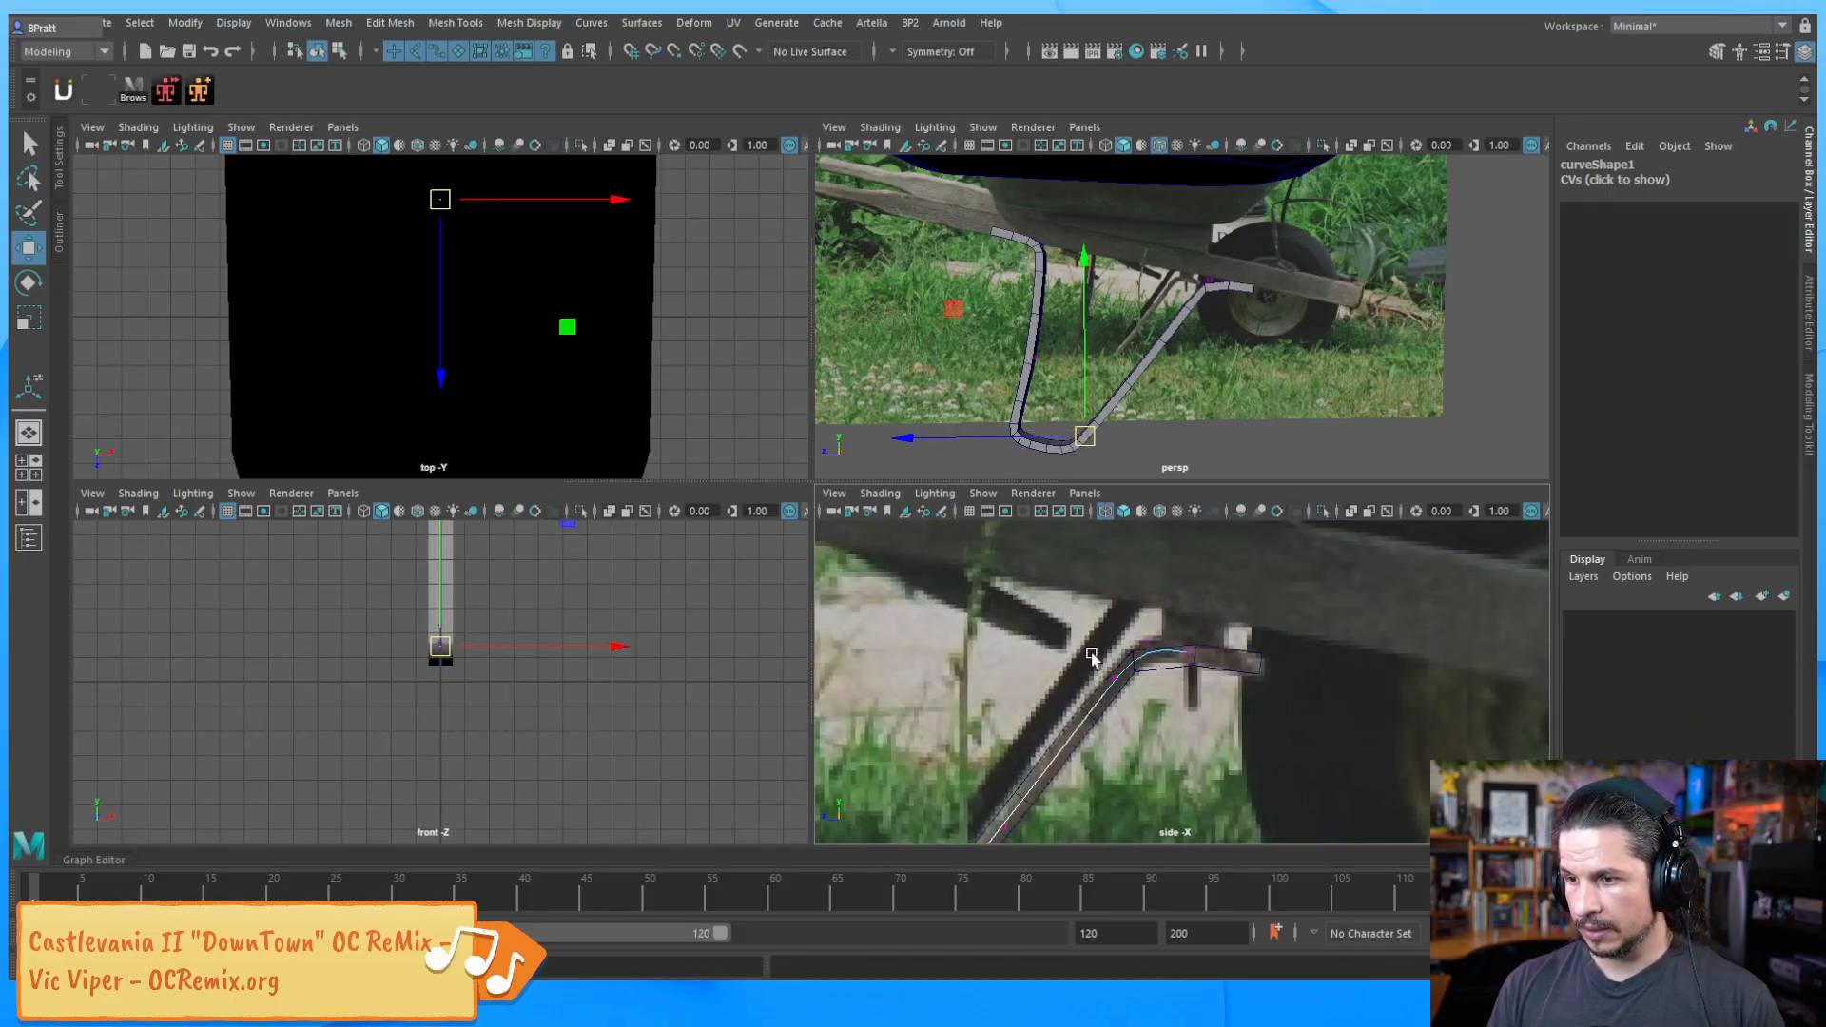
mouse_move(1116, 628)
mouse_down()
mouse_move(1166, 663)
mouse_move(1159, 639)
mouse_move(1176, 635)
mouse_move(1125, 658)
mouse_move(1172, 626)
mouse_move(1146, 677)
mouse_move(1120, 652)
mouse_up()
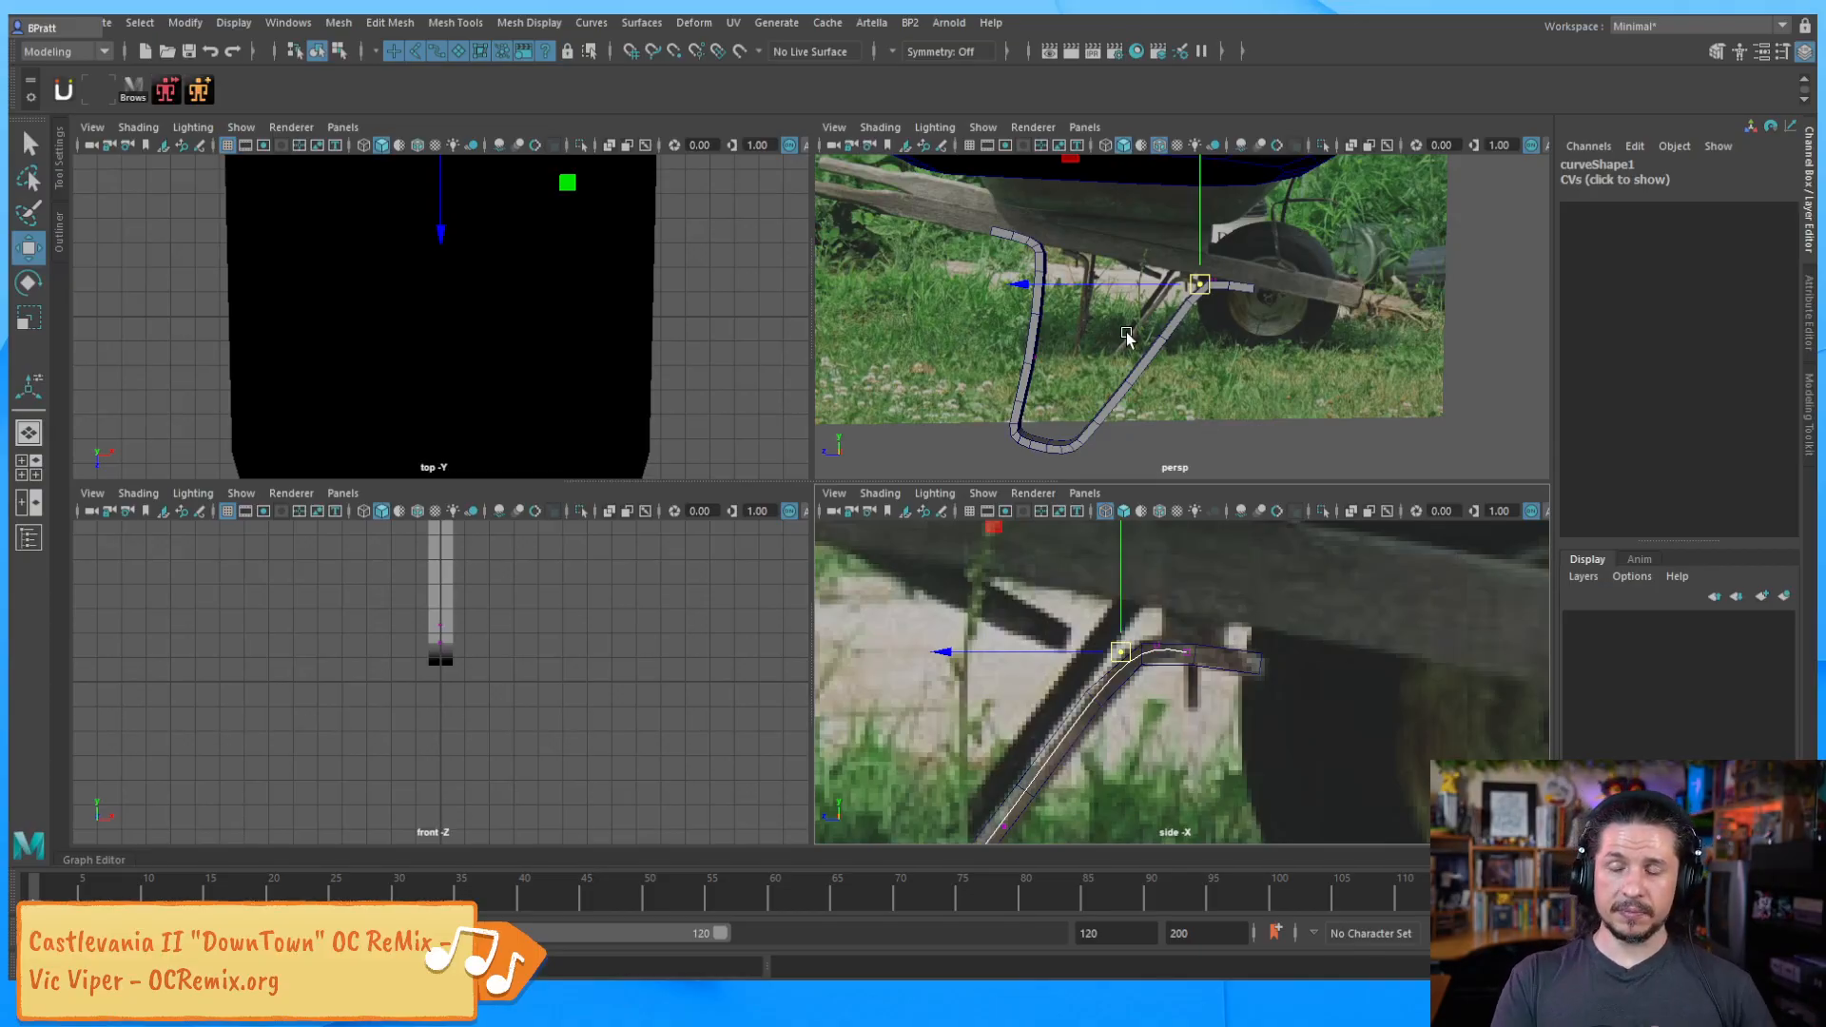
Leave vertex editing, deselect the curve and examine the extruded leg beneath the tray from several angles
key(F8)
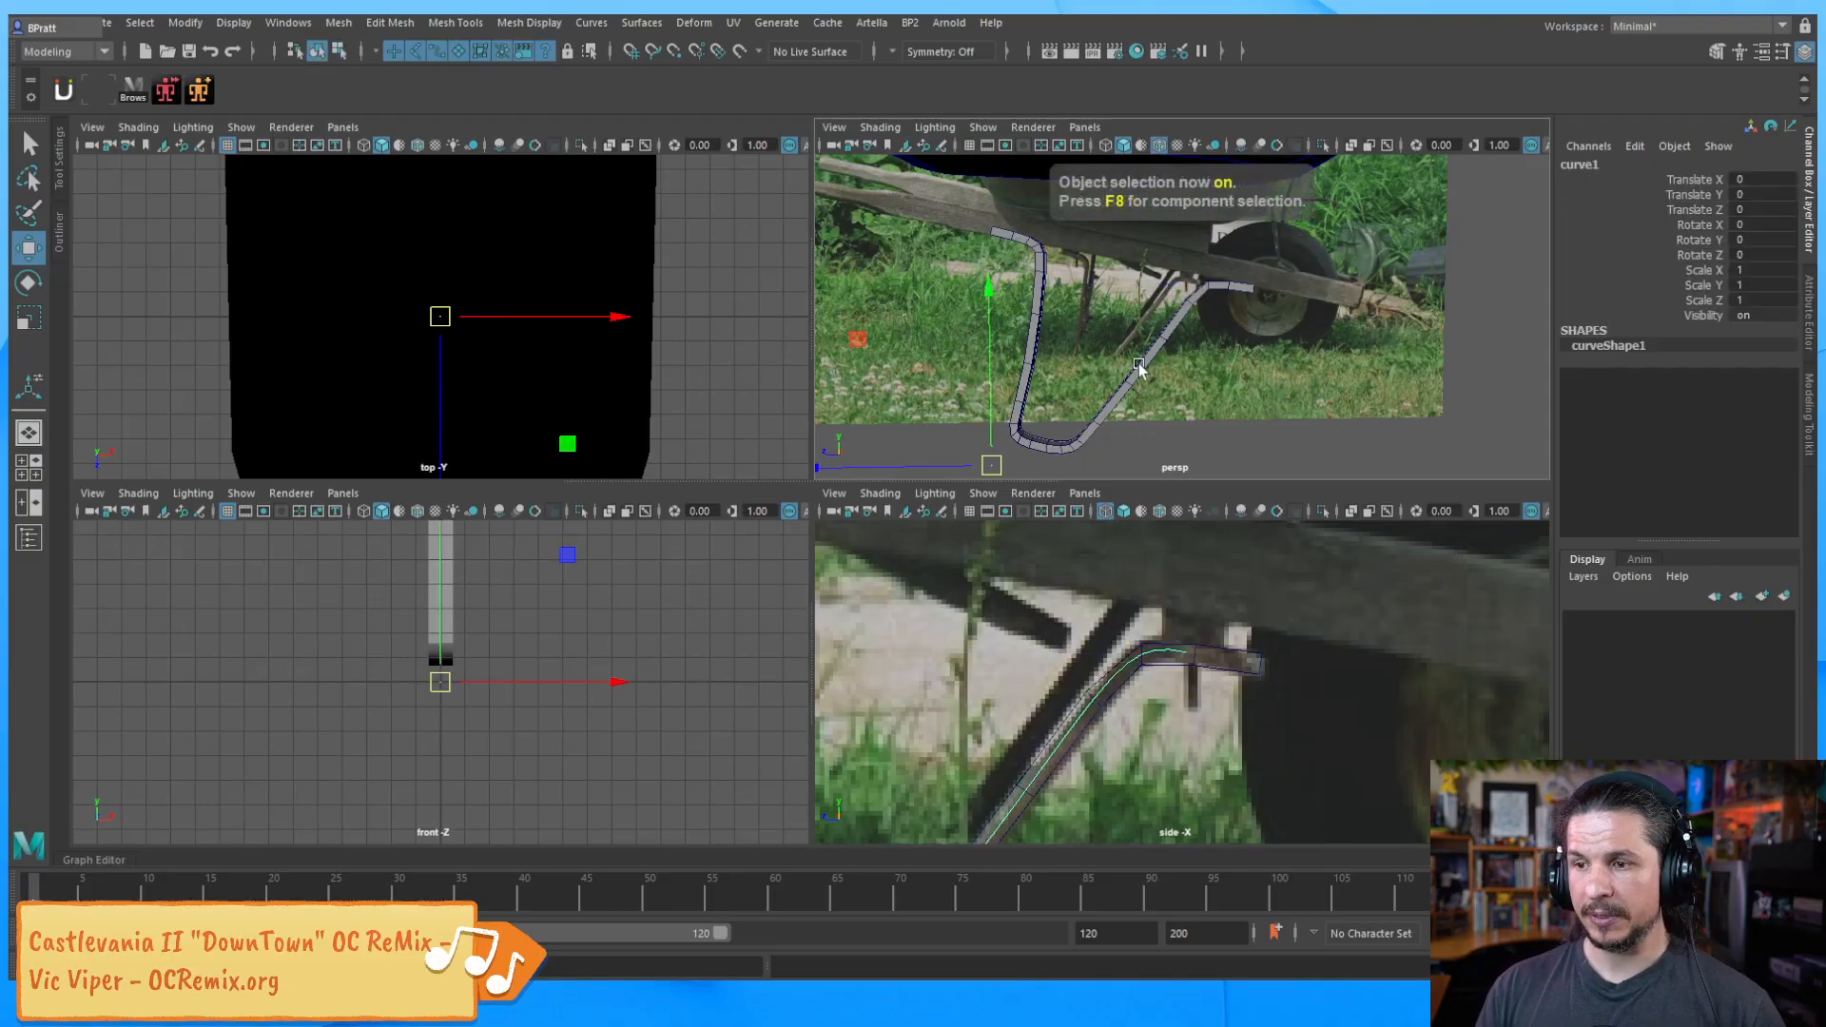
alt+drag(1196, 445, 1295, 411)
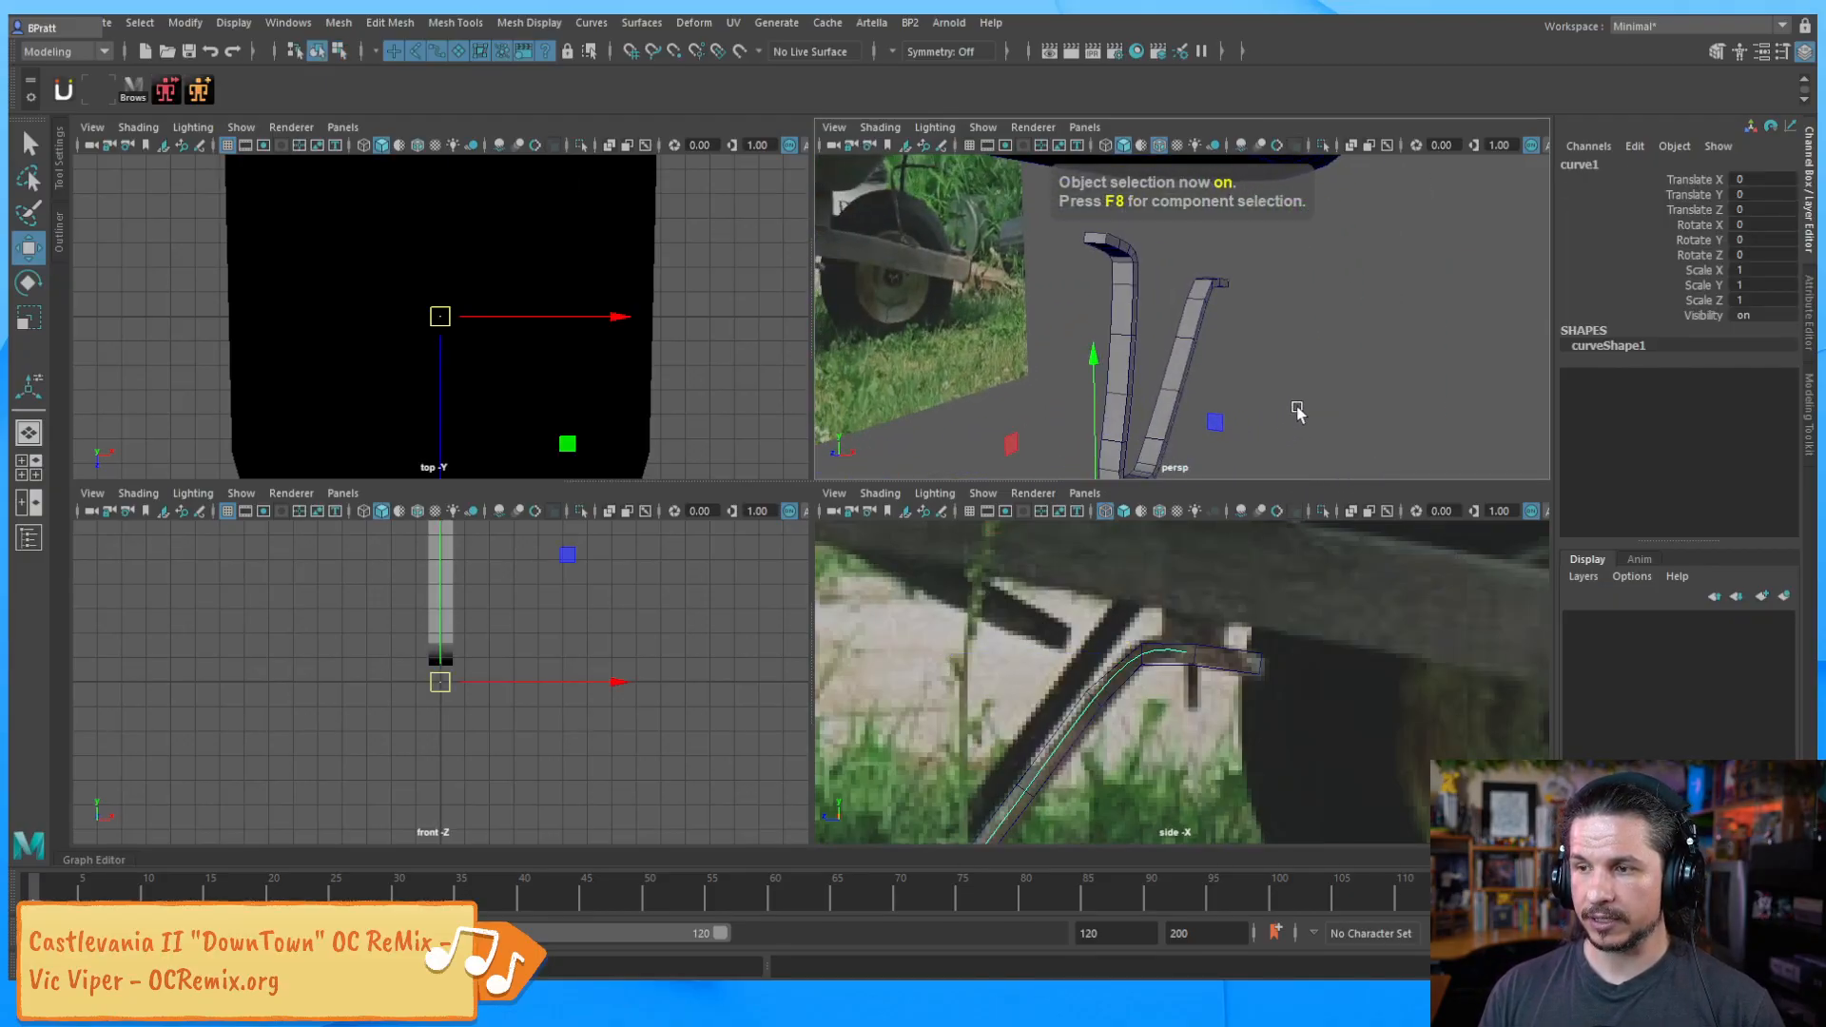
key(F8)
key(F8)
click(1312, 369)
alt+drag(1324, 367, 1174, 390)
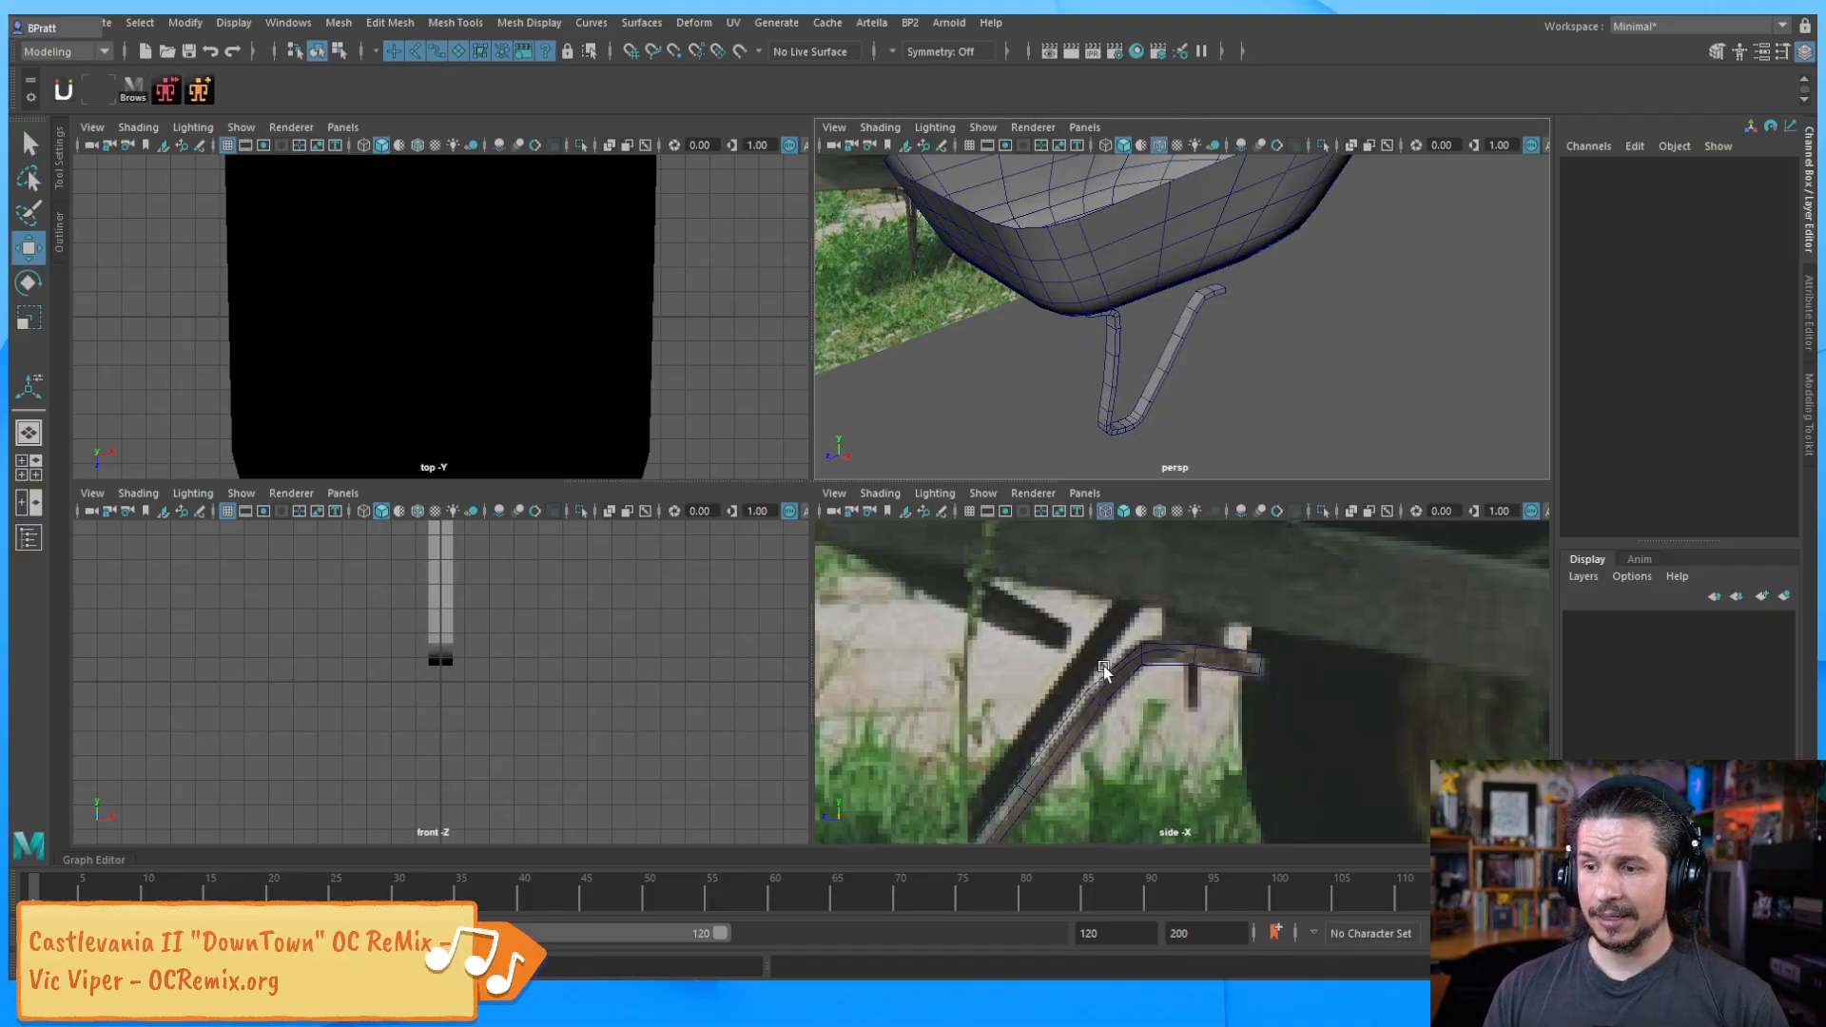
scroll(1107, 666, down, 3)
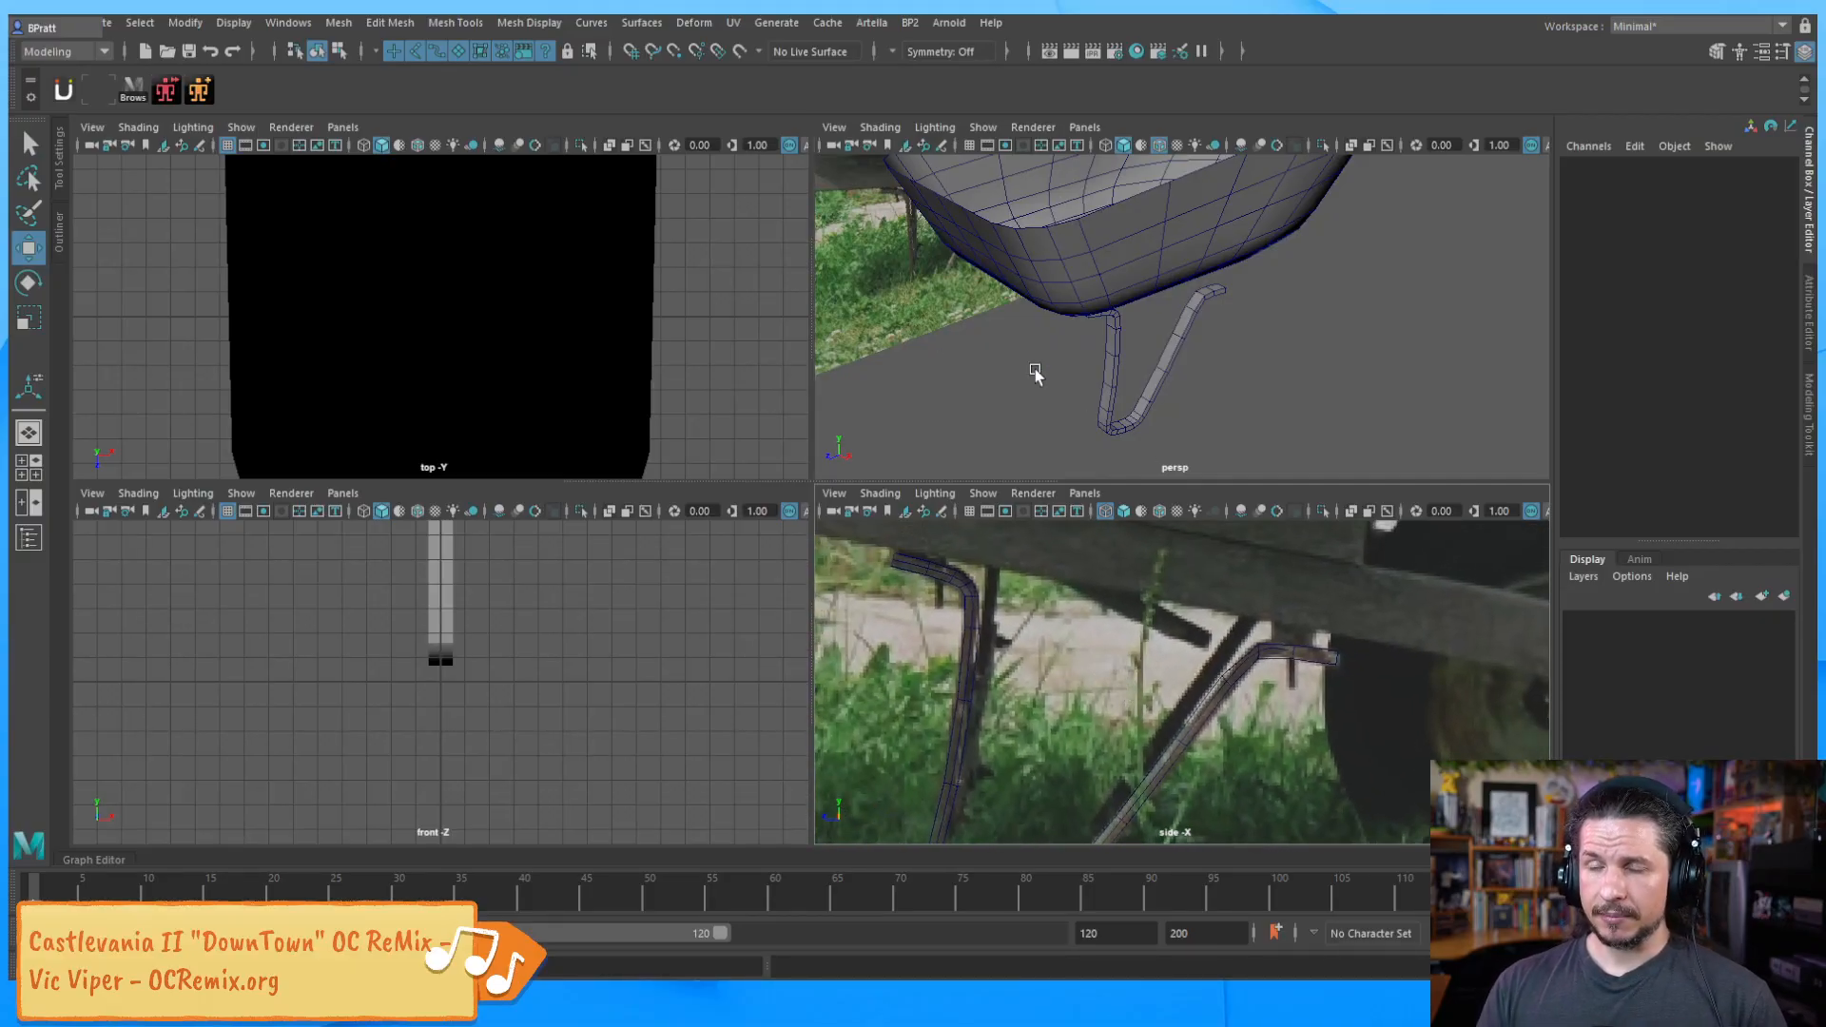
Move the extruded leg sideways off its path curve to about 1.52 in X
click(1147, 413)
mouse_move(1357, 363)
mouse_down()
mouse_move(1331, 367)
mouse_move(1379, 378)
mouse_move(1342, 369)
mouse_up()
click(1047, 283)
key(space)
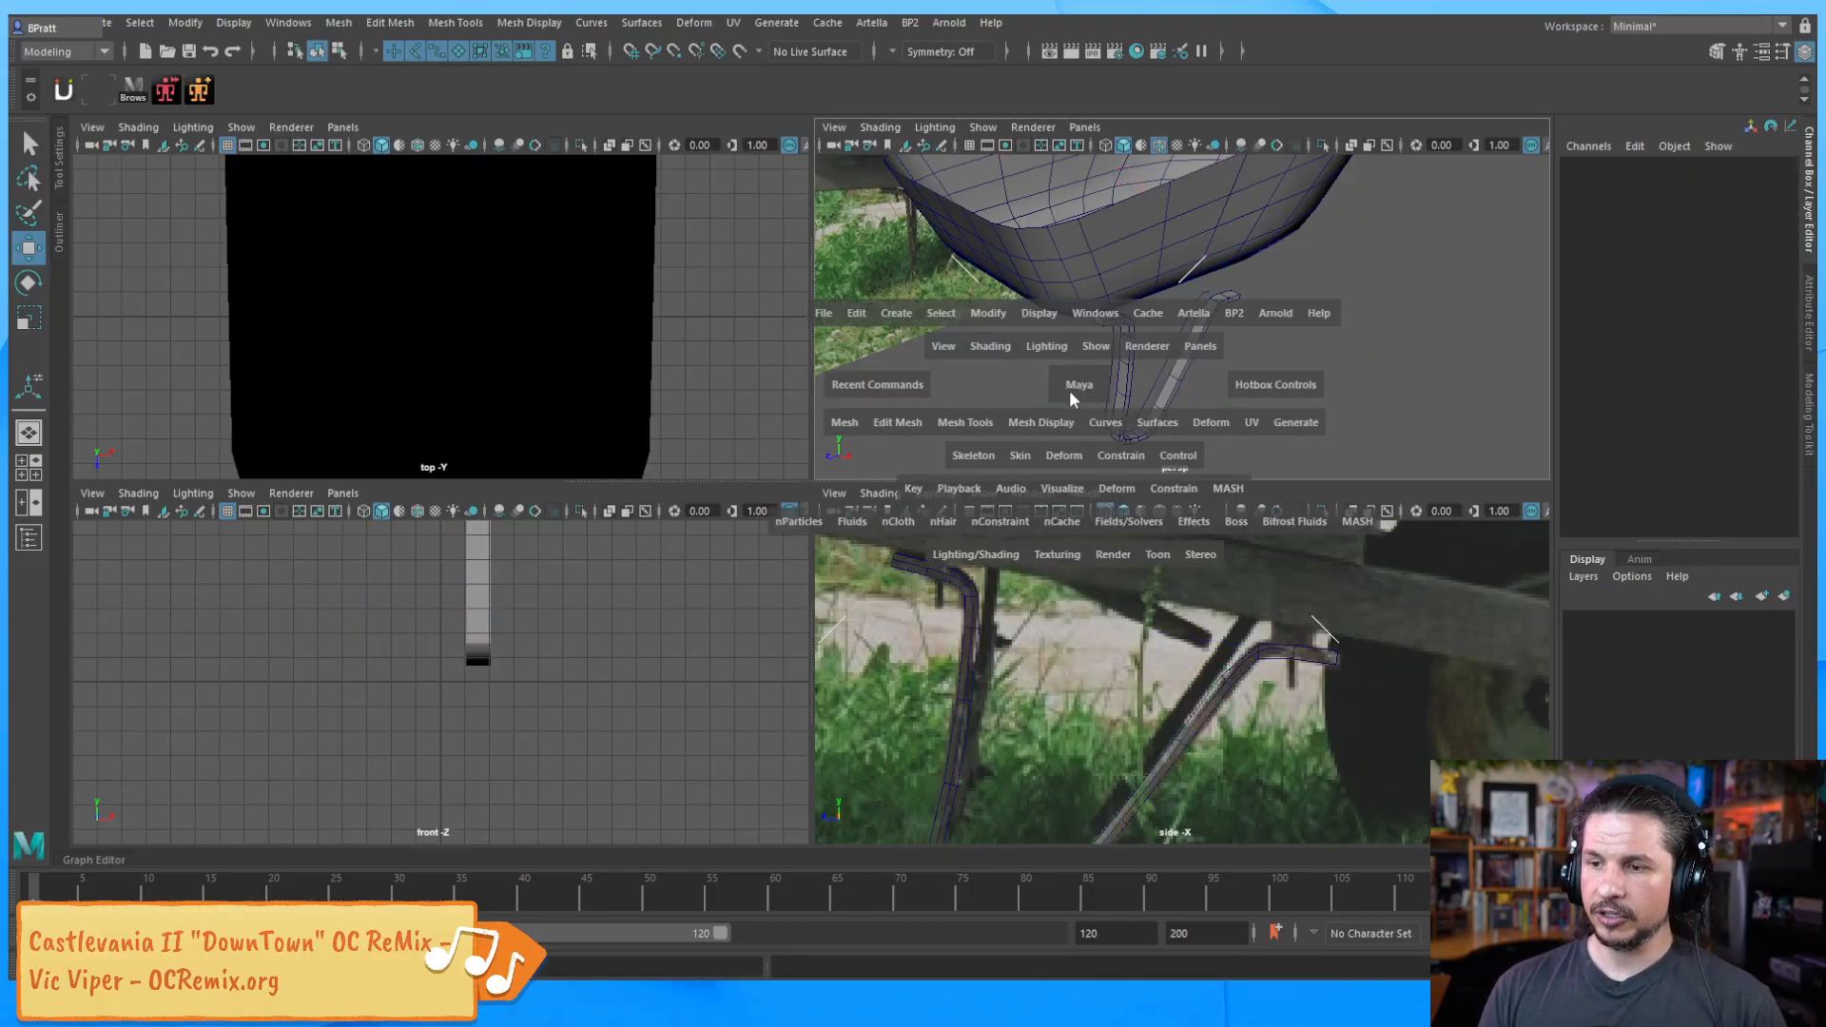
drag(1234, 389, 1193, 319)
key(ctrl+z)
click(1072, 447)
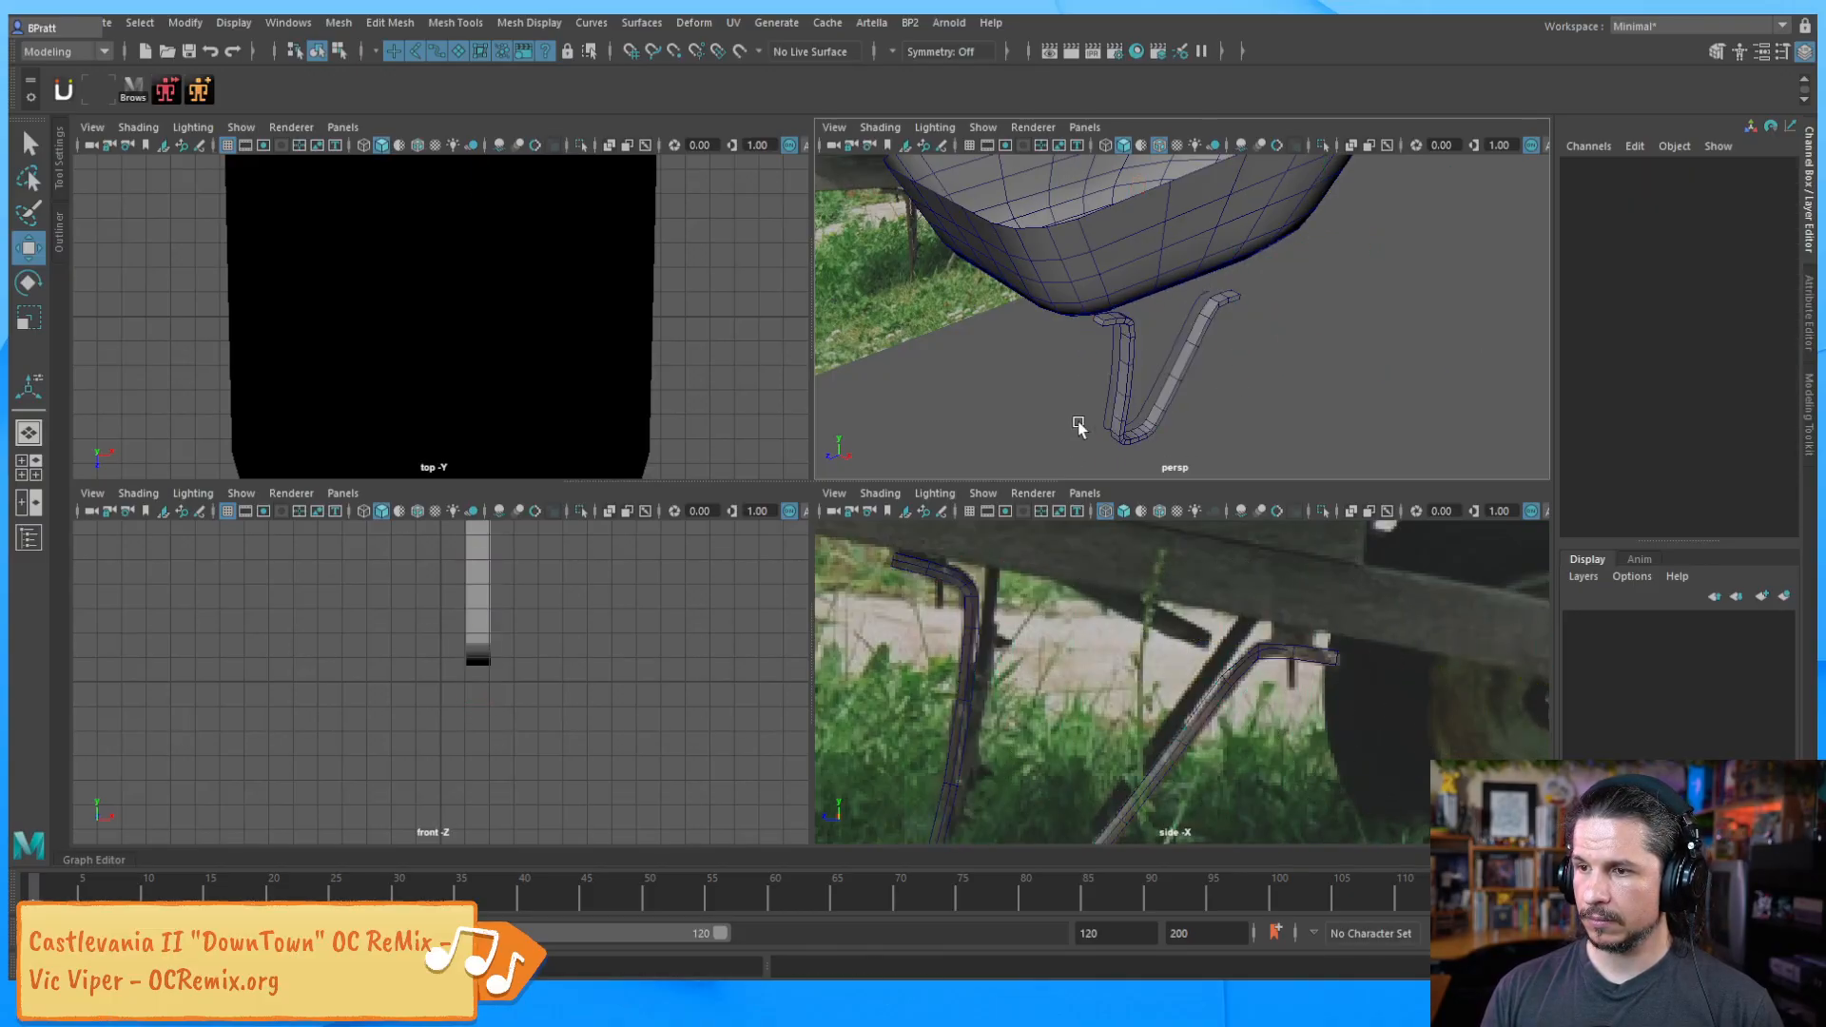
click(1175, 373)
click(1079, 340)
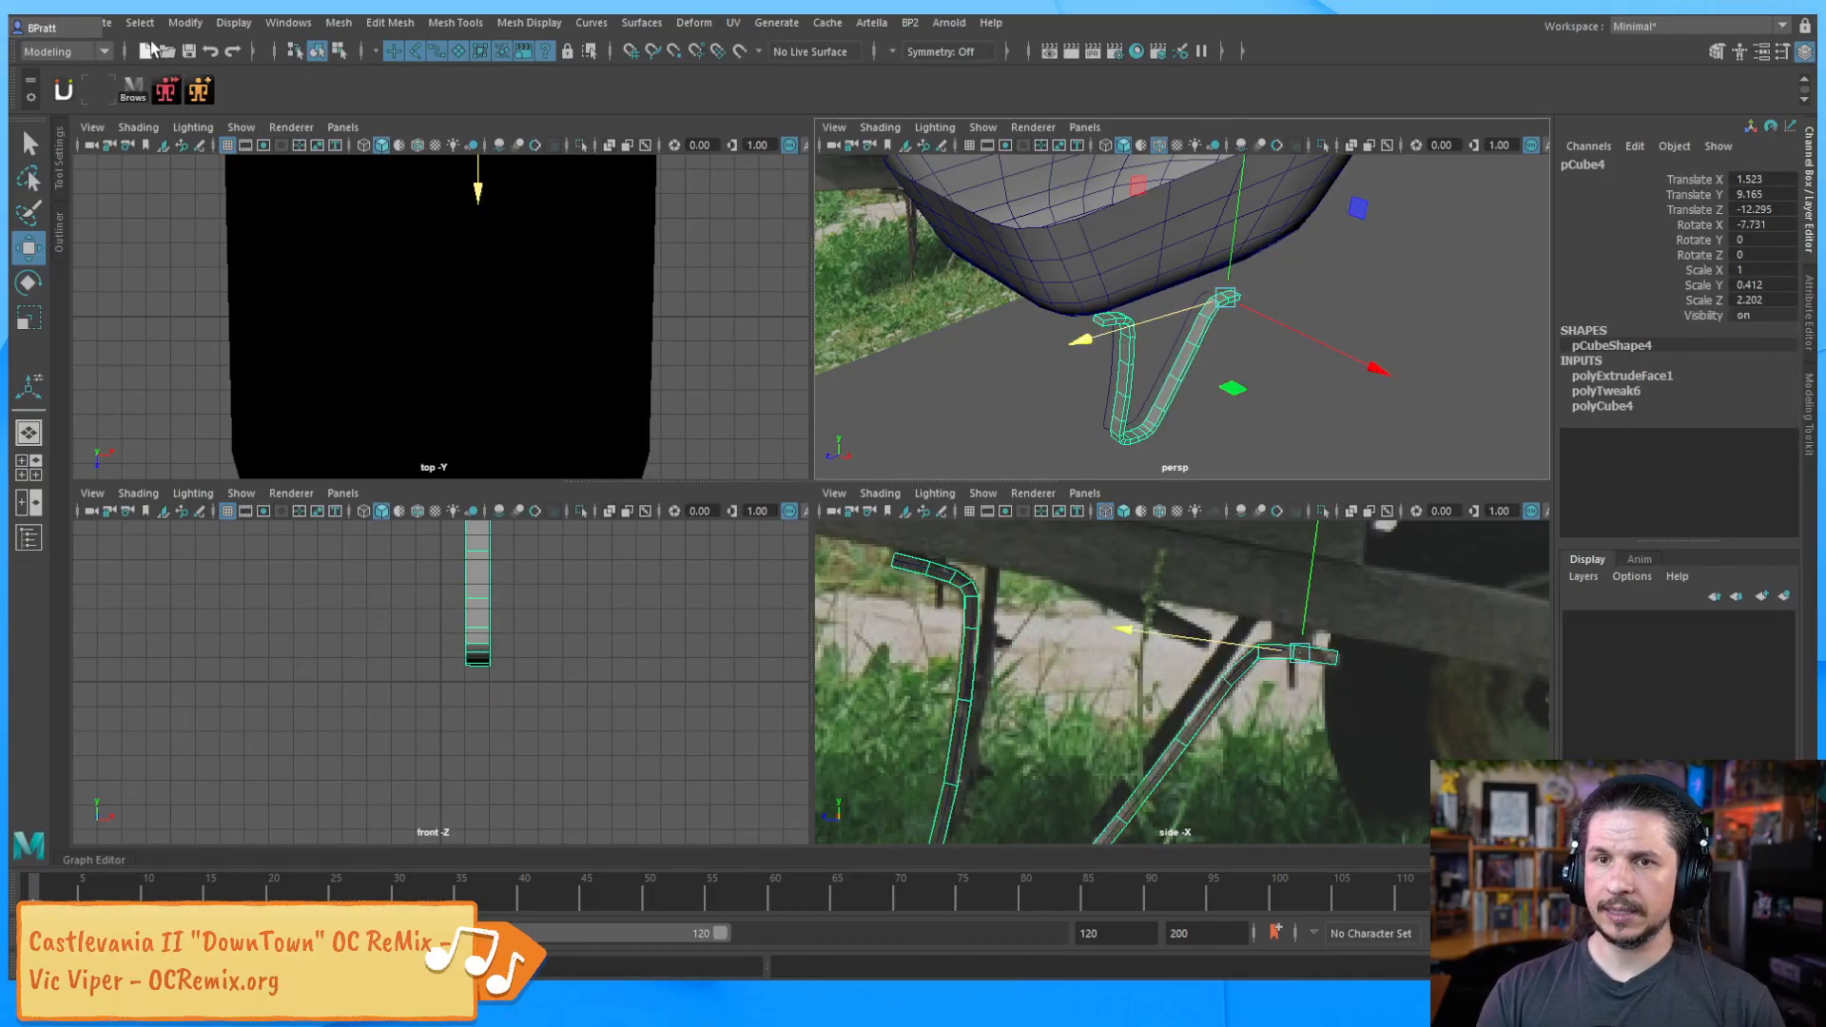
Try to delete the path curve while the leg still has its construction history, and undo the deletion
click(1103, 417)
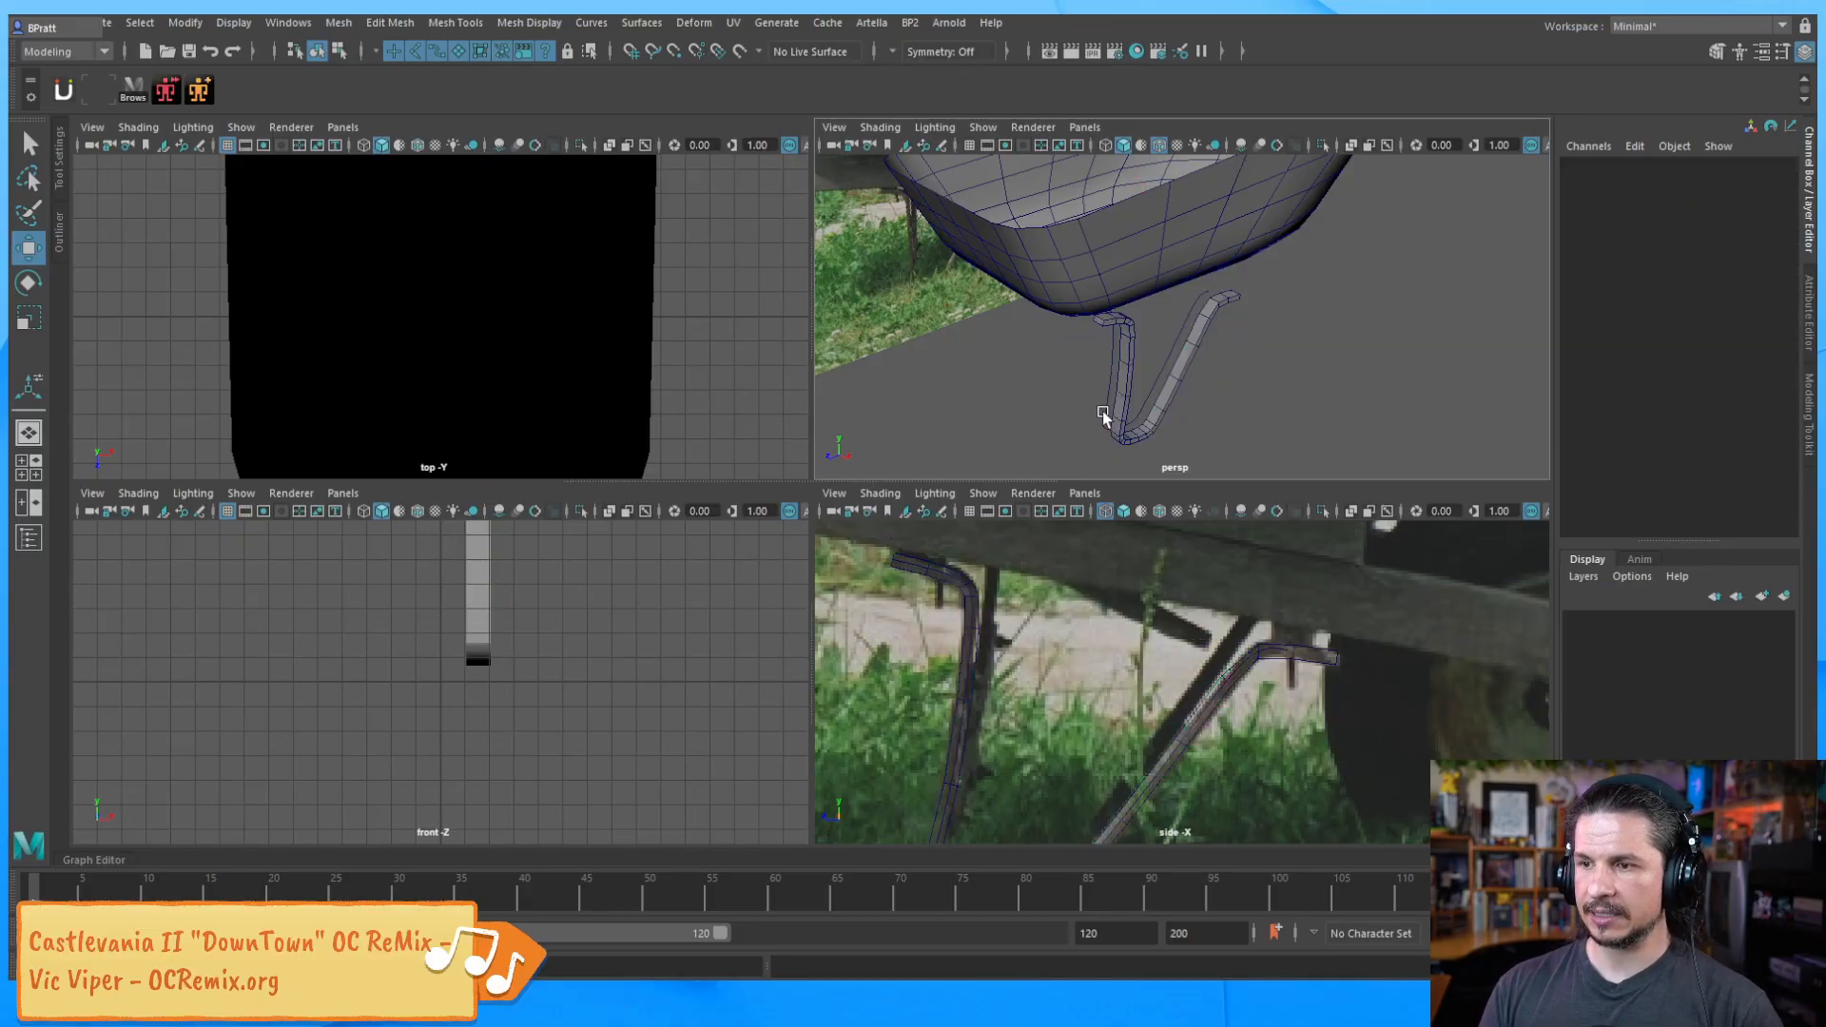
click(1102, 412)
key(Delete)
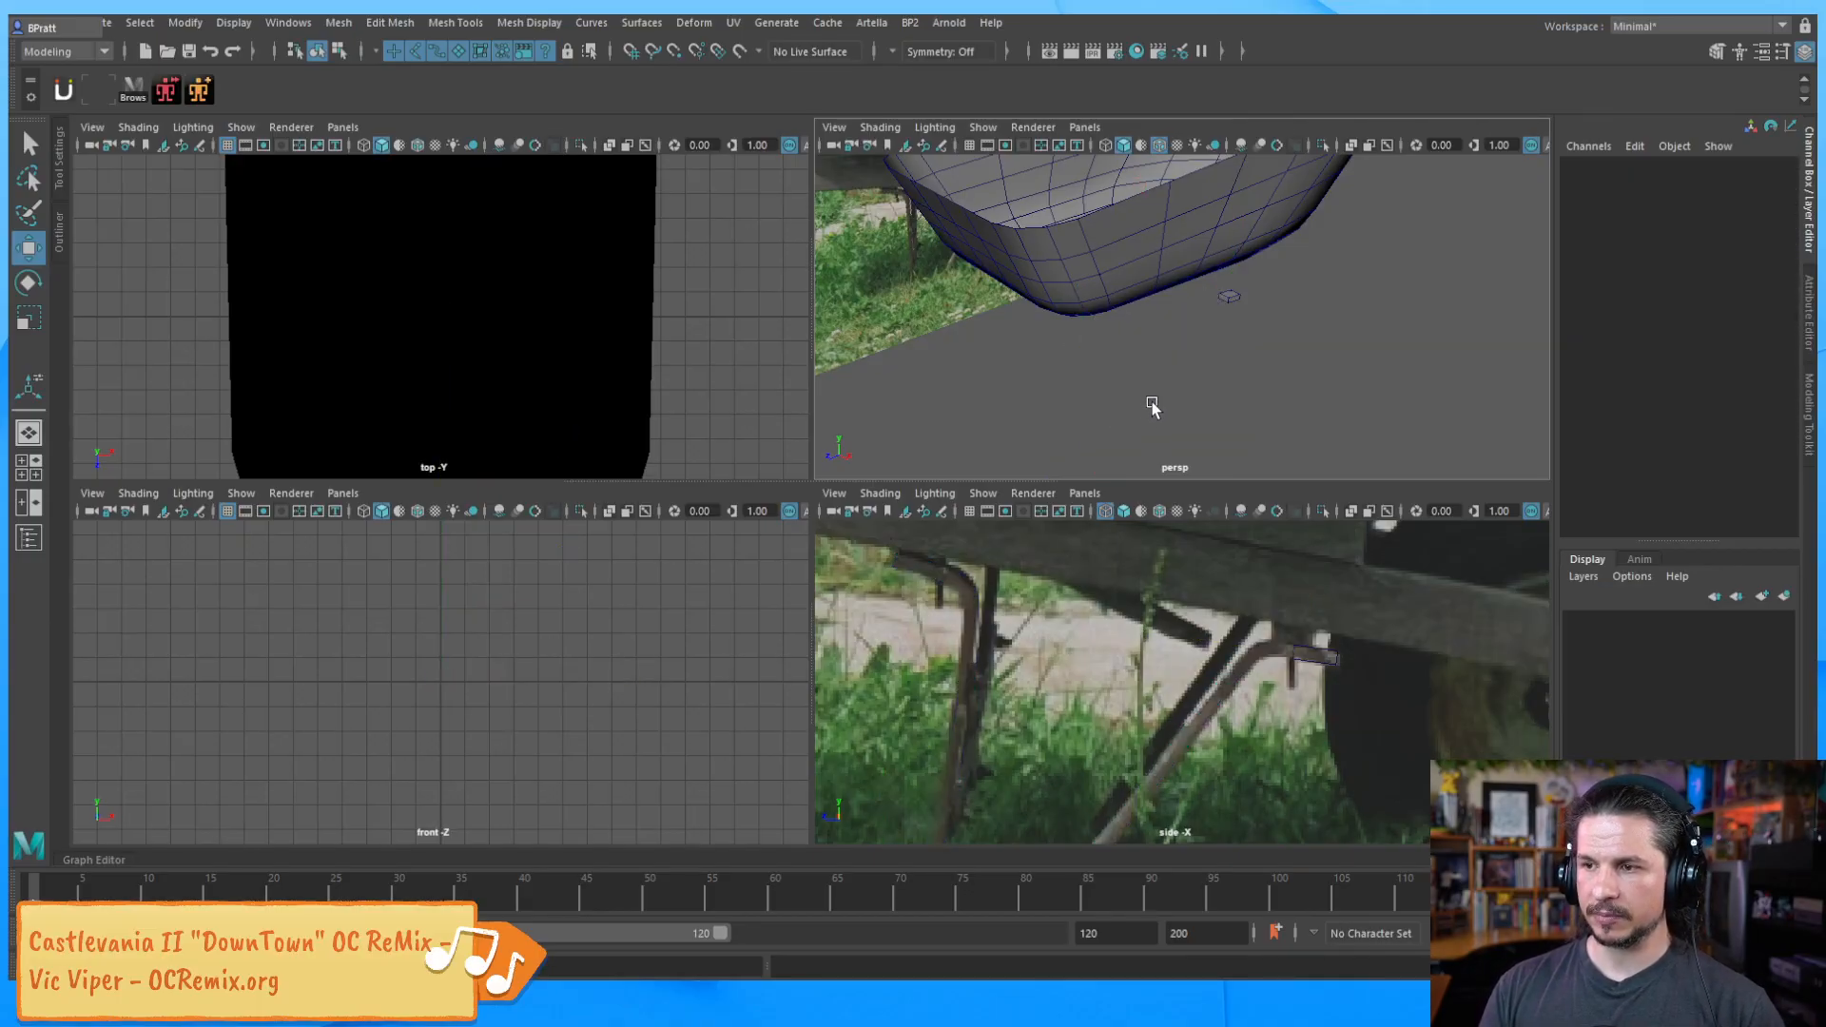
click(1108, 416)
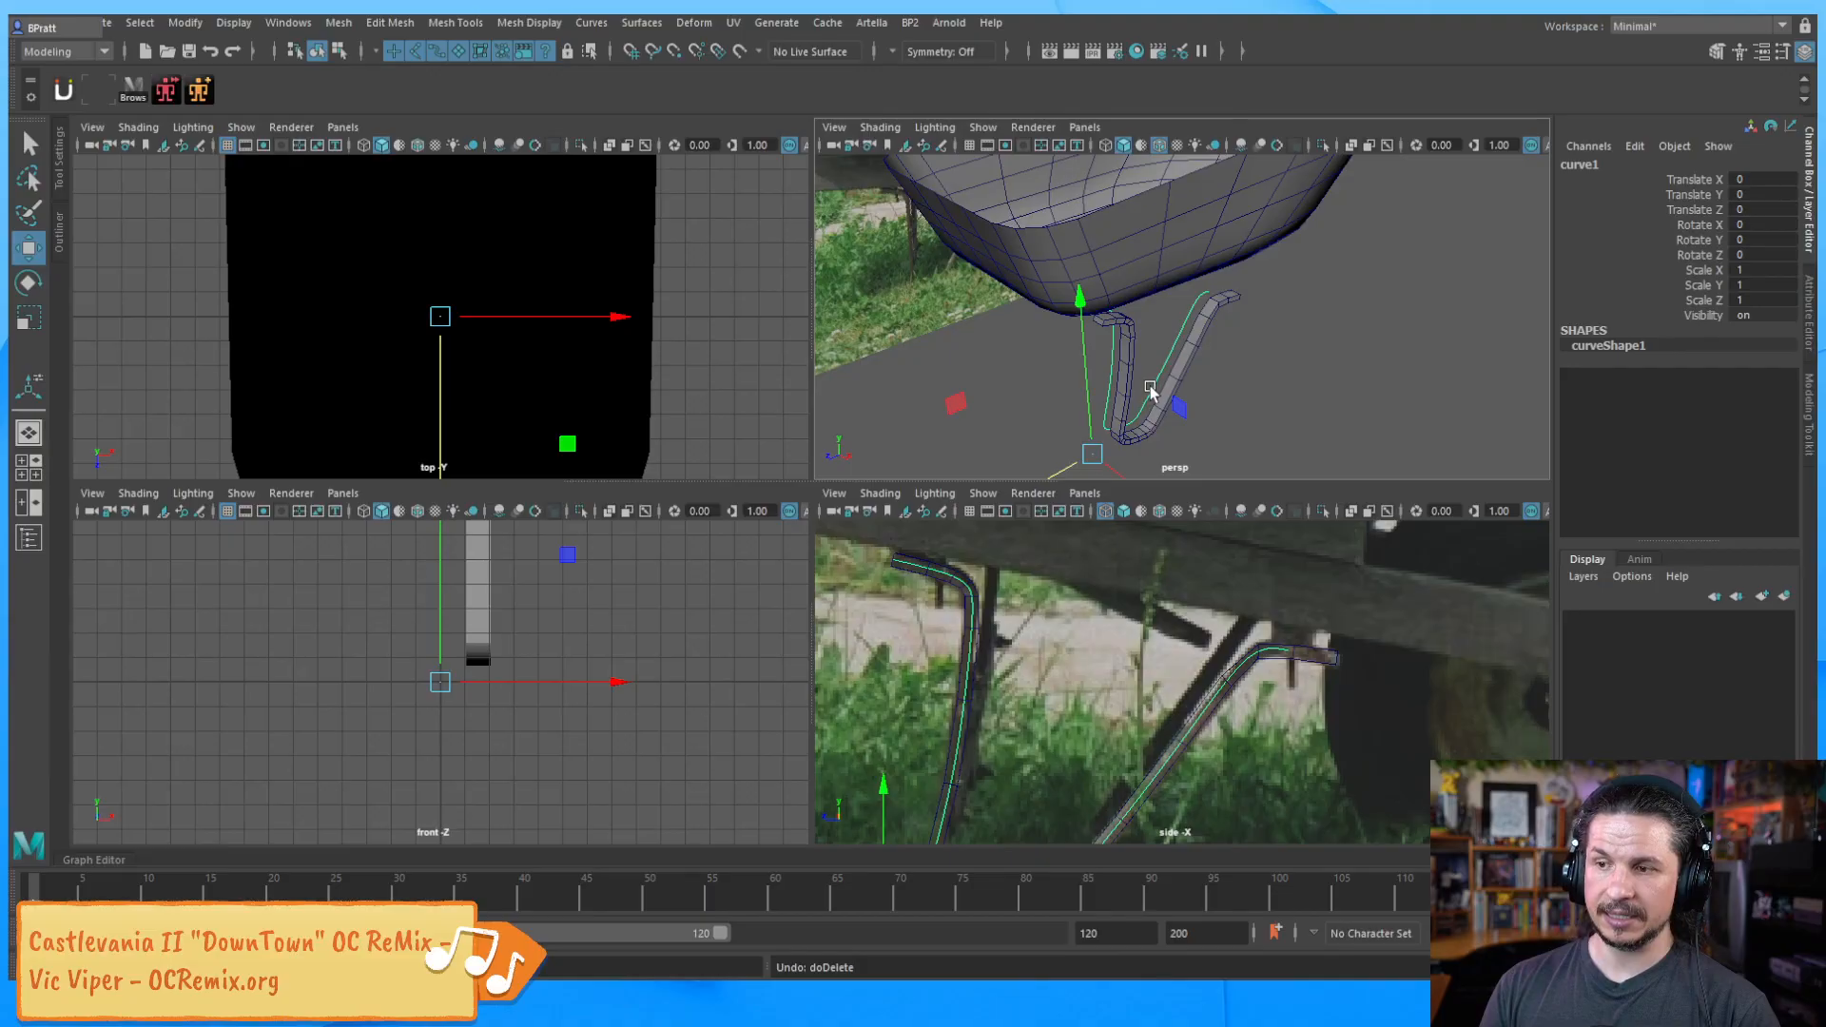
key(Delete)
key(ctrl+z)
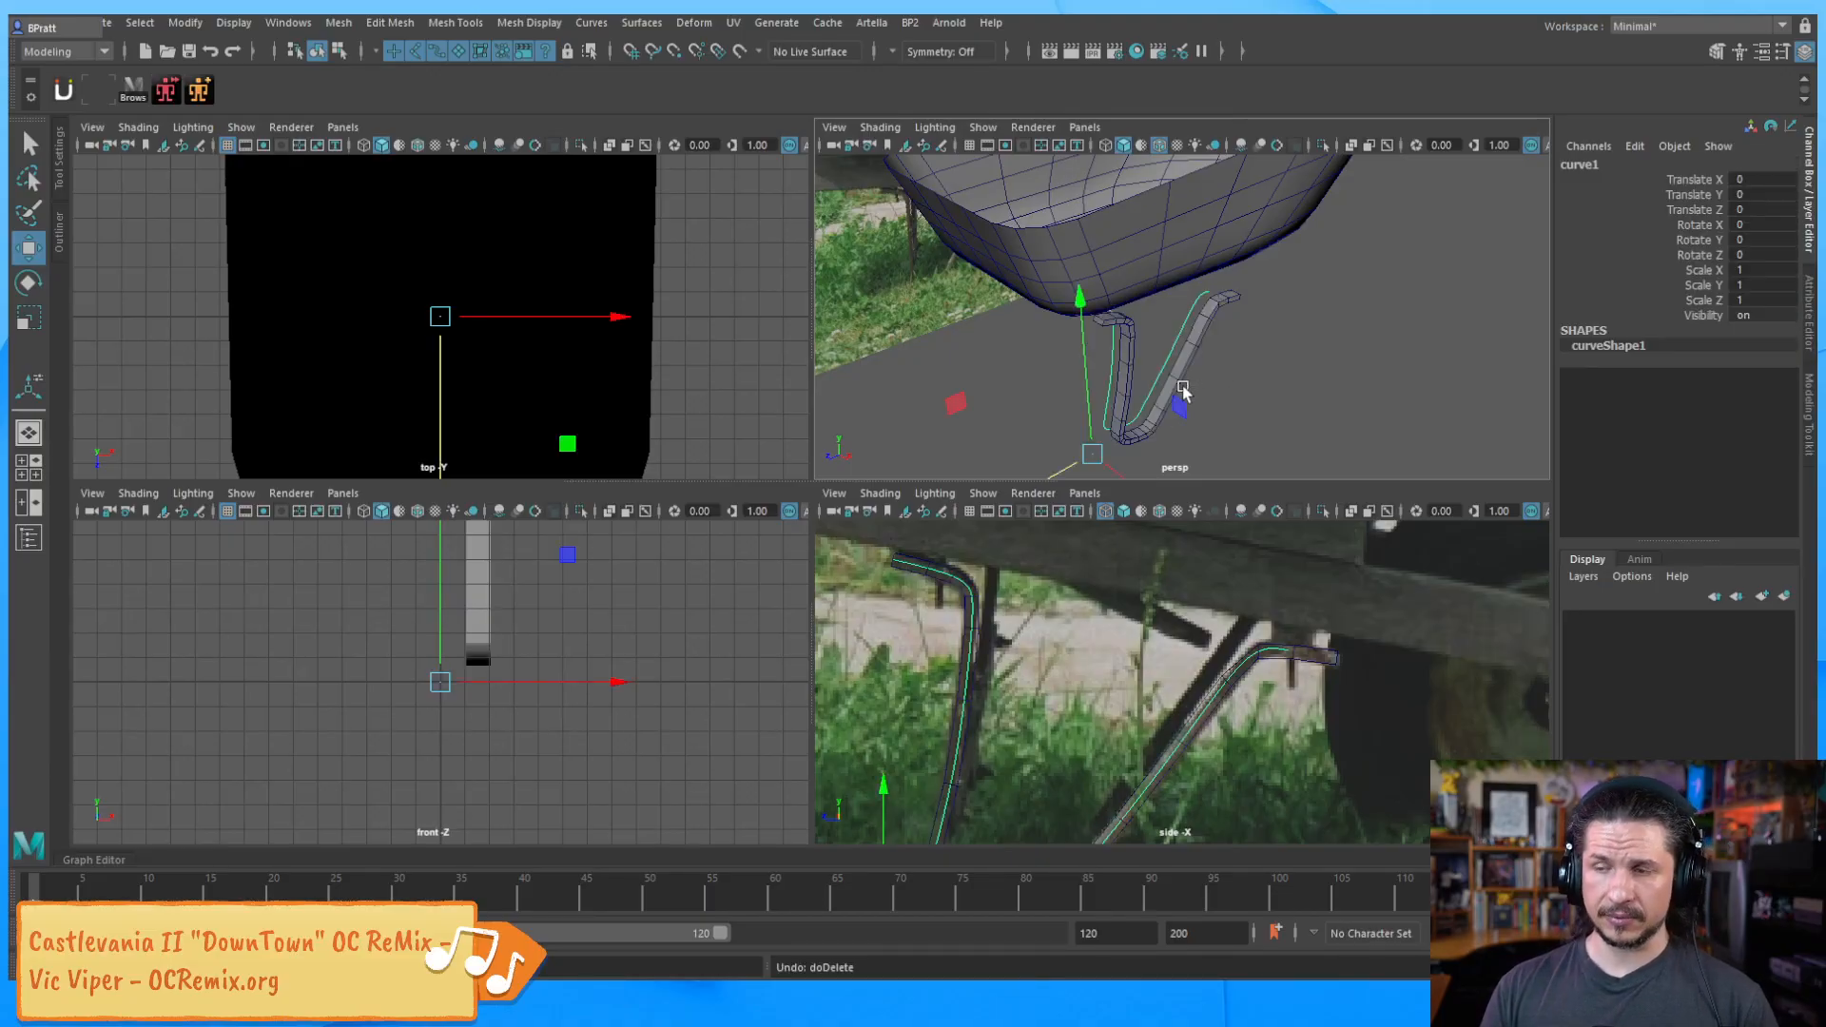
Delete the leg's construction history and remove the path curve
key(space)
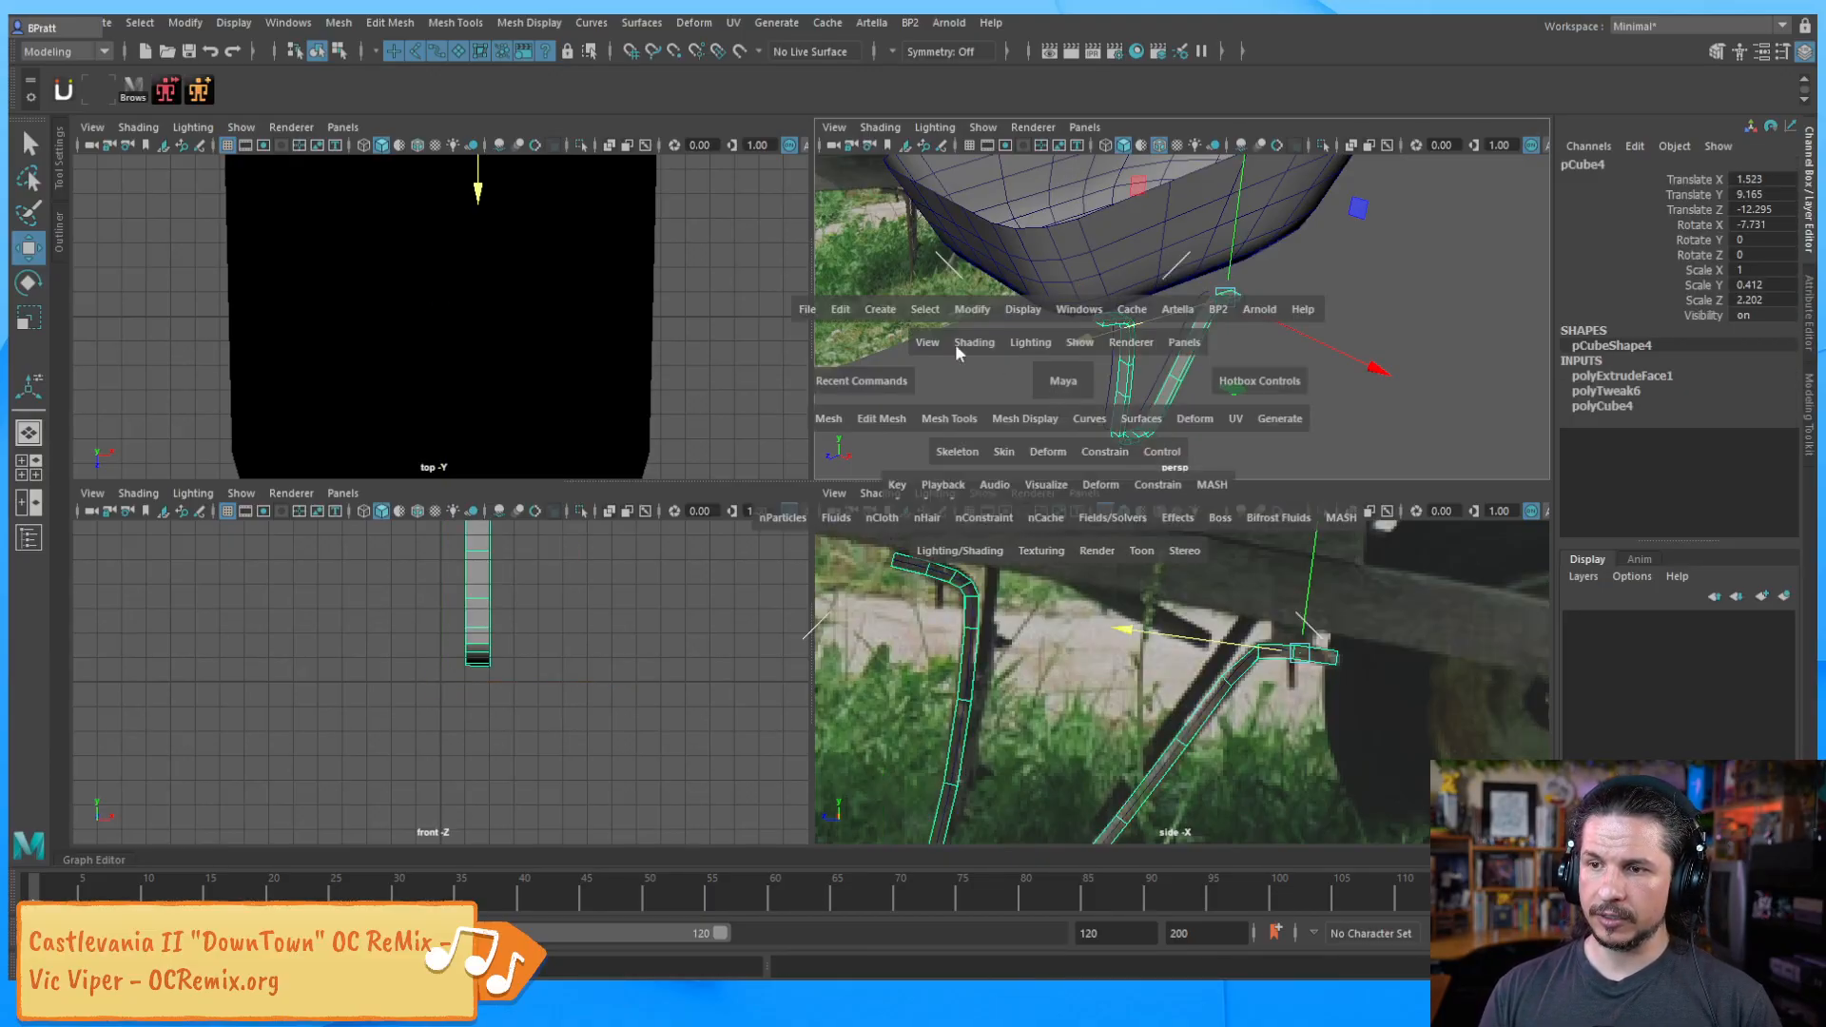
click(840, 310)
mouse_move(929, 535)
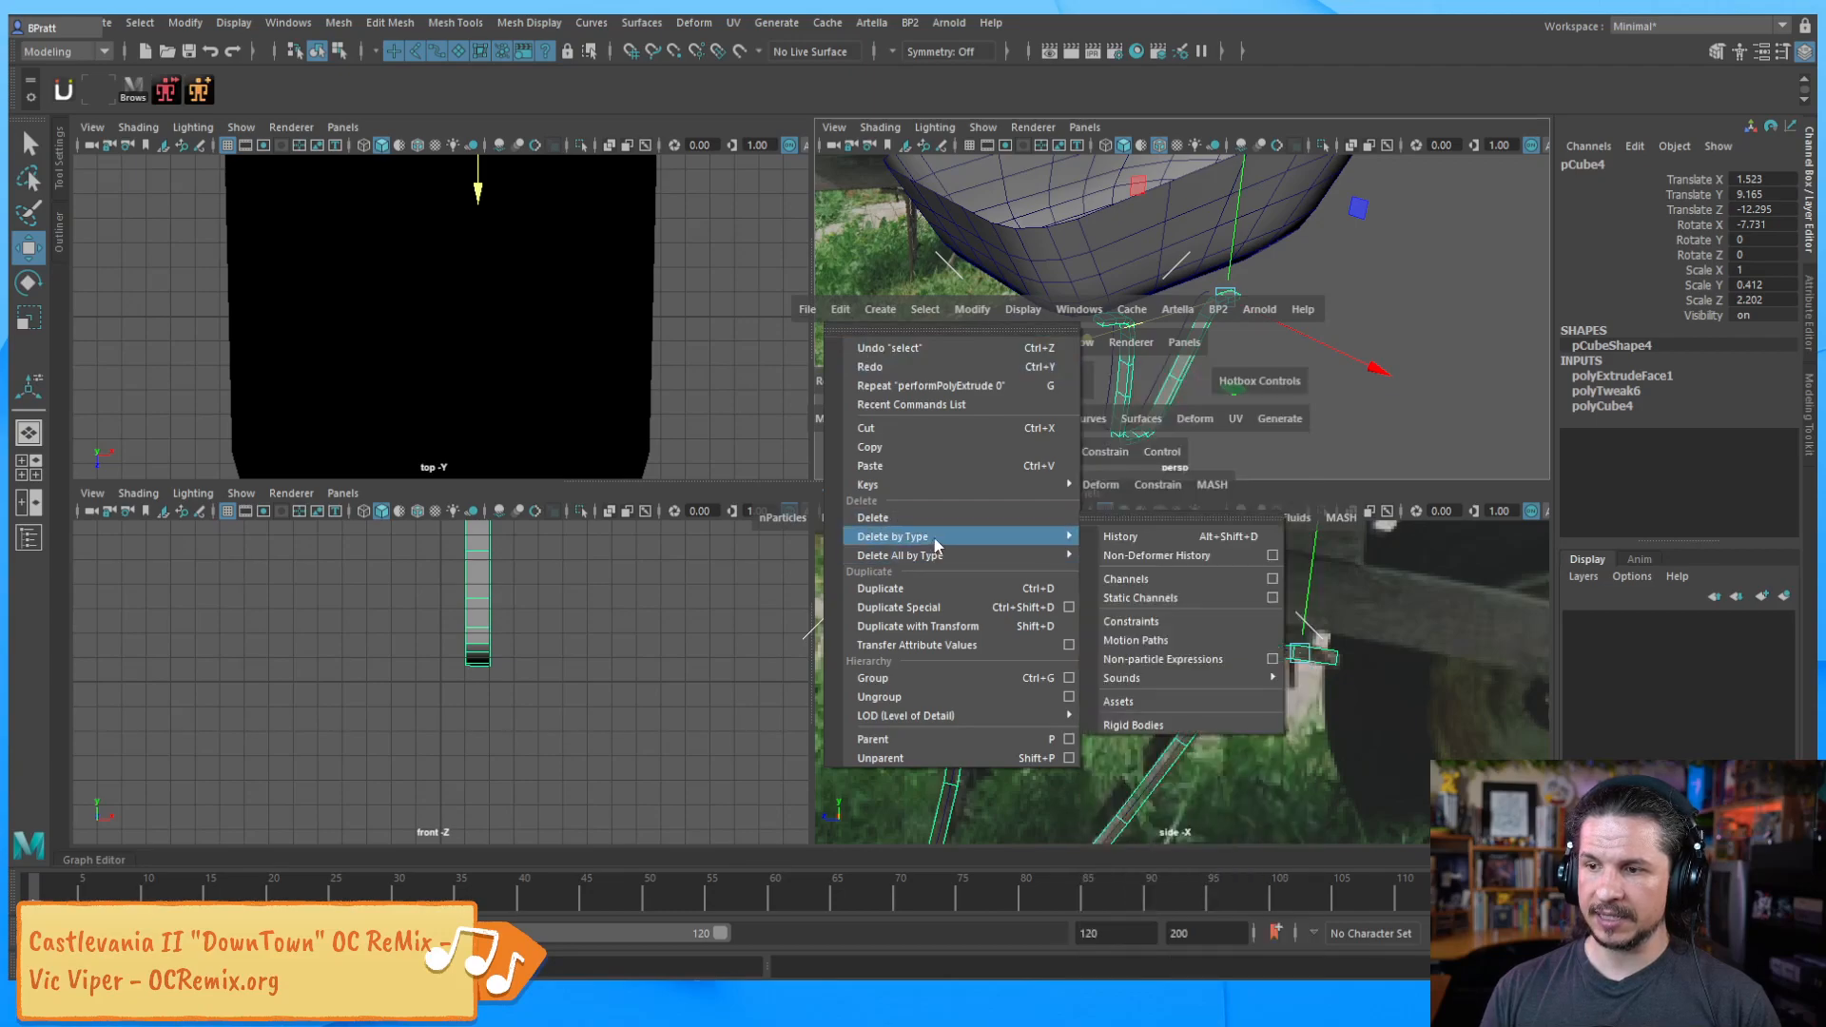
click(1106, 534)
click(1067, 395)
click(1105, 403)
click(1190, 391)
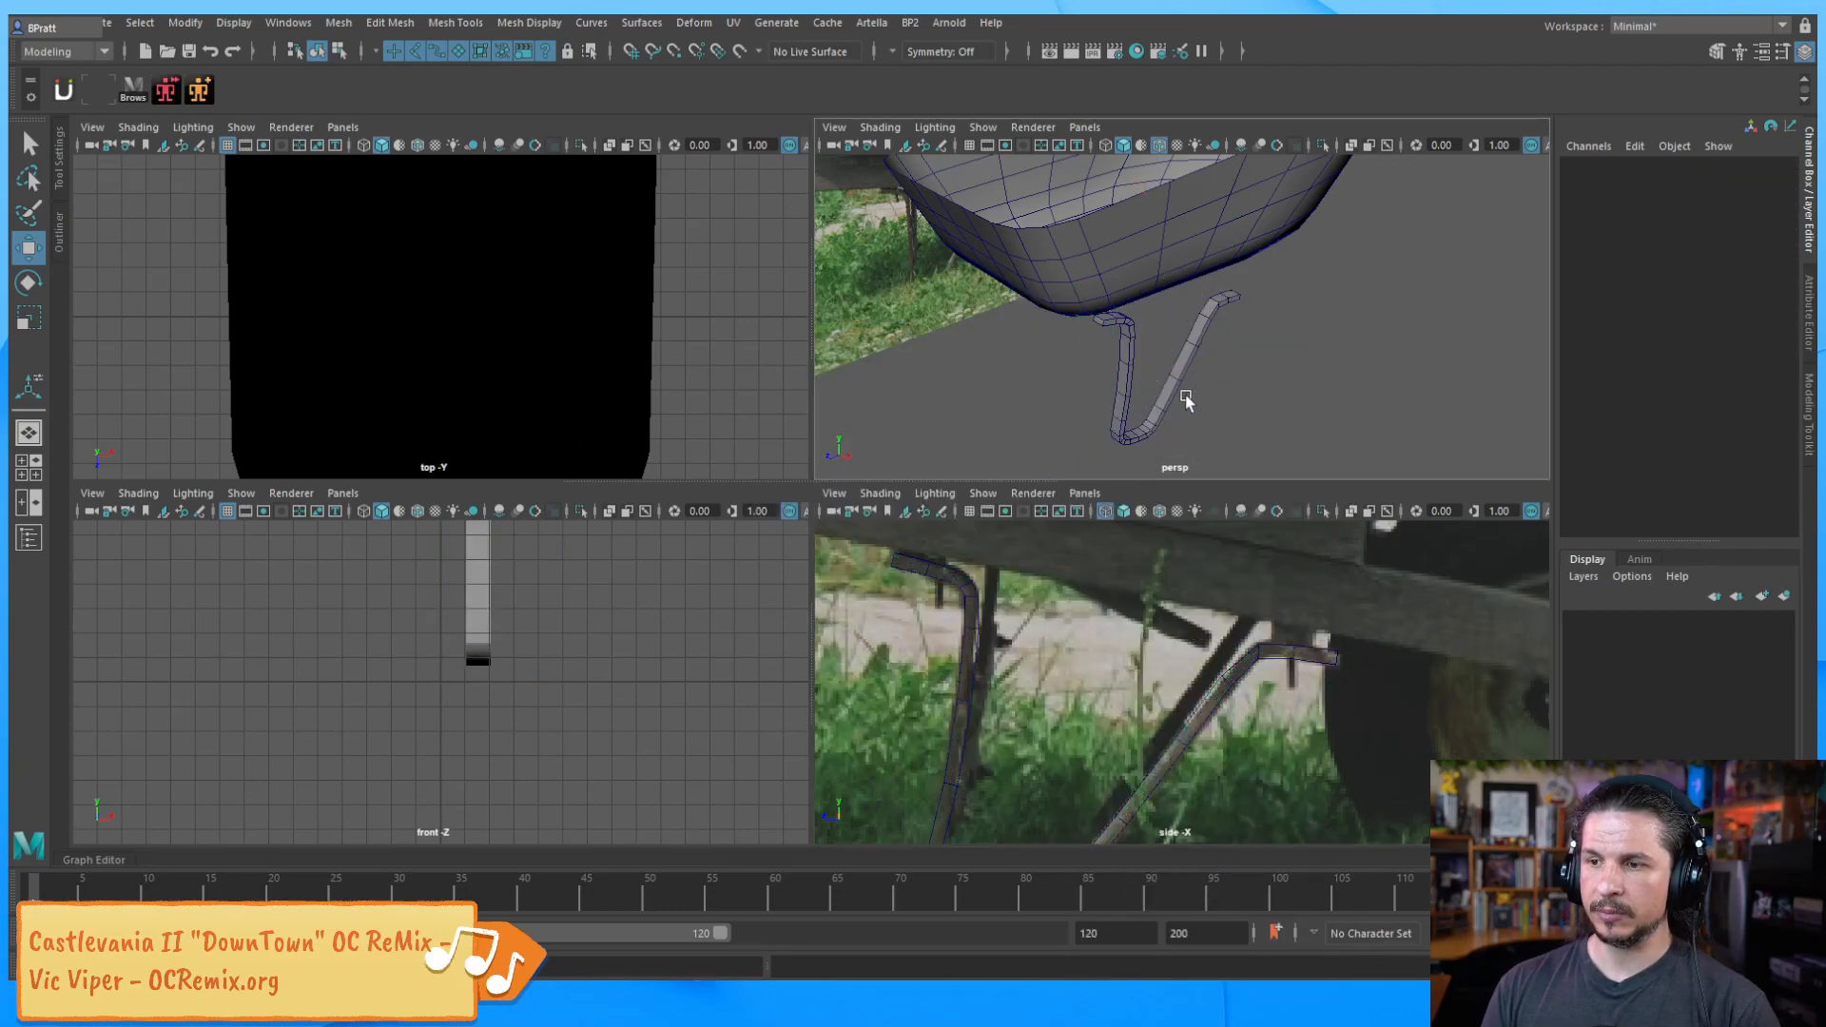
Move the leg away from the wheelbarrow photo to about 6.5 in Y and -31.8 in Z
click(1168, 403)
drag(1131, 371, 1108, 480)
mouse_move(1205, 690)
alt+middle_down()
mouse_move(1224, 639)
mouse_move(1254, 671)
mouse_move(1217, 681)
alt+middle_up()
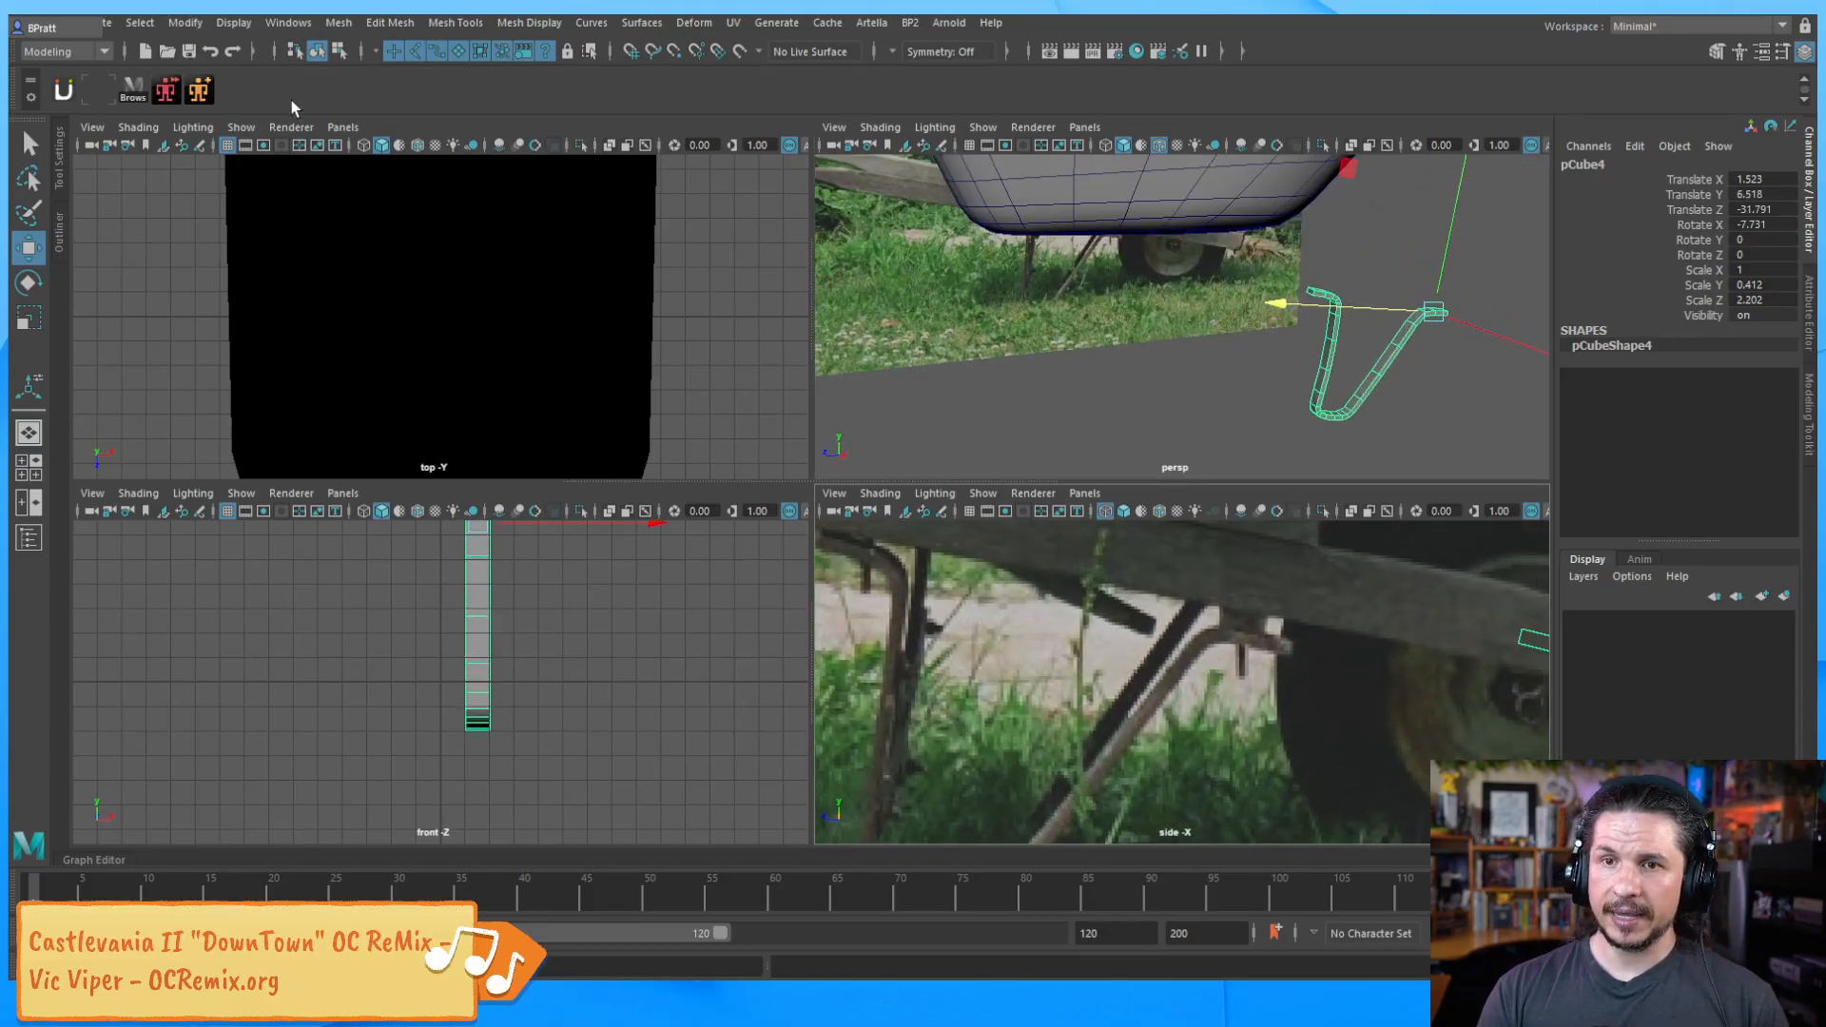
Create a new polygon cube at the scene origin
click(1064, 658)
key(space)
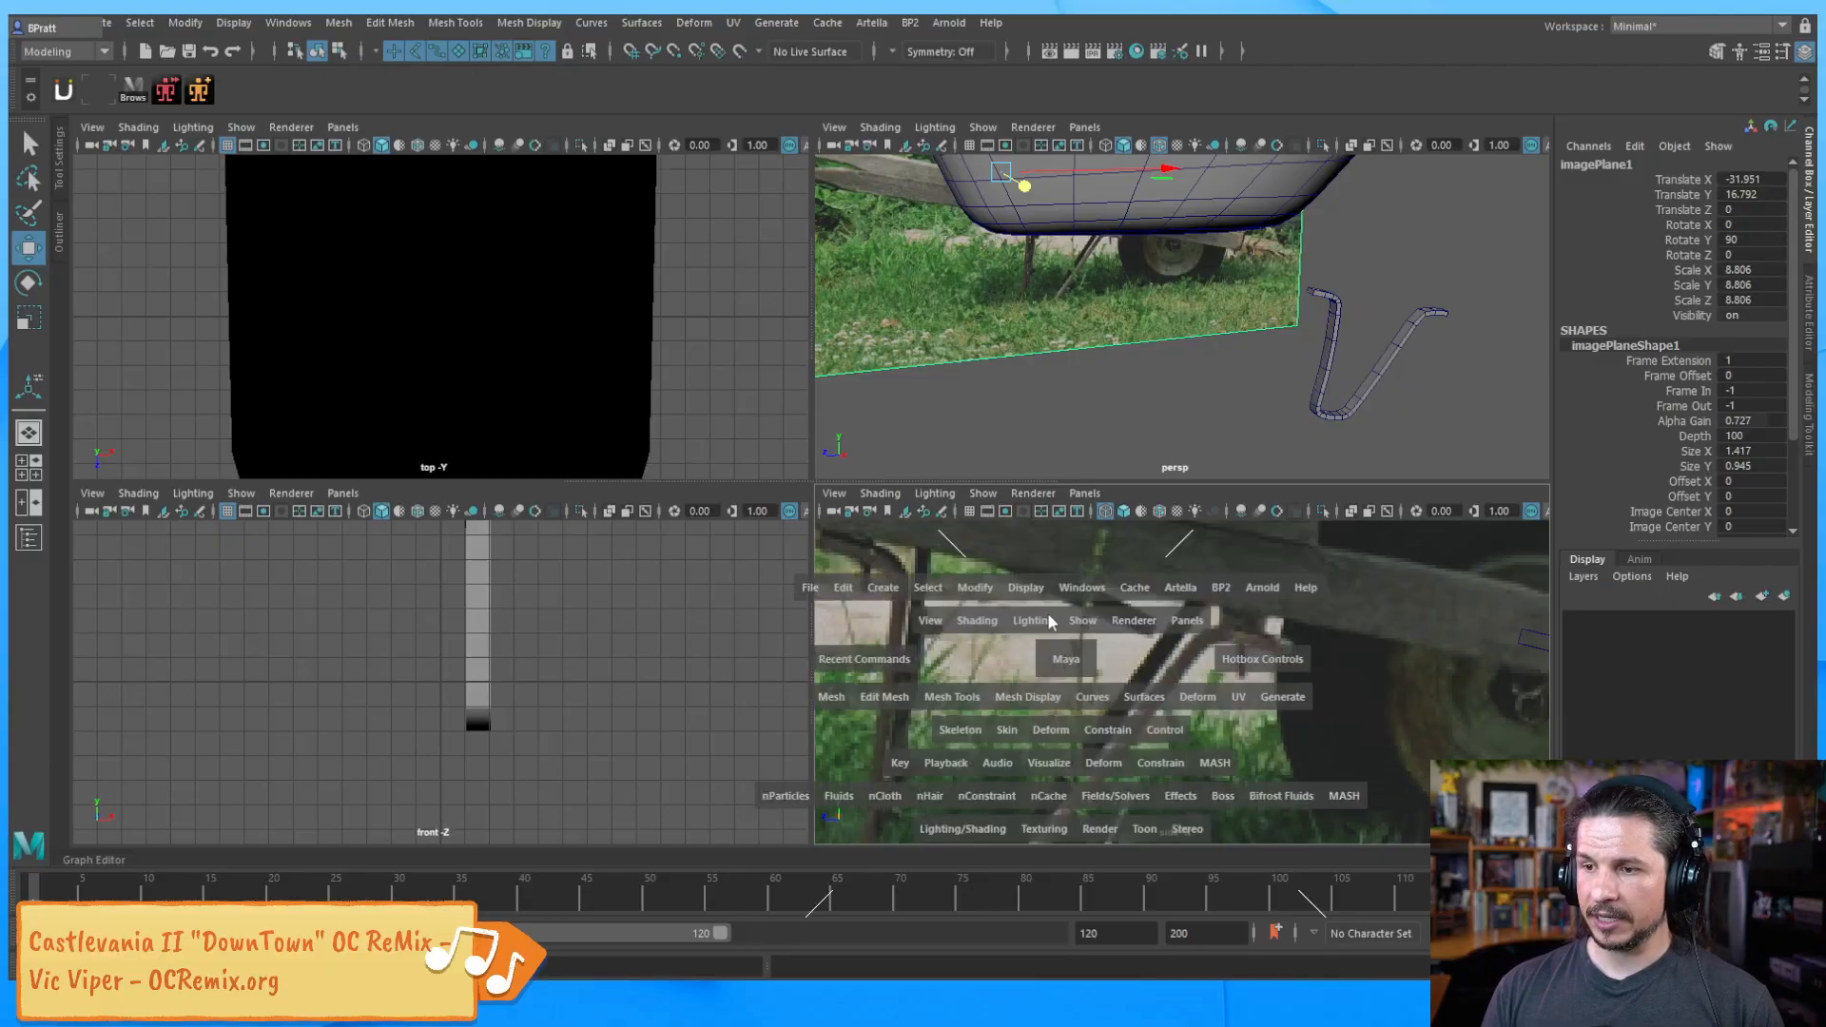
click(842, 590)
click(844, 593)
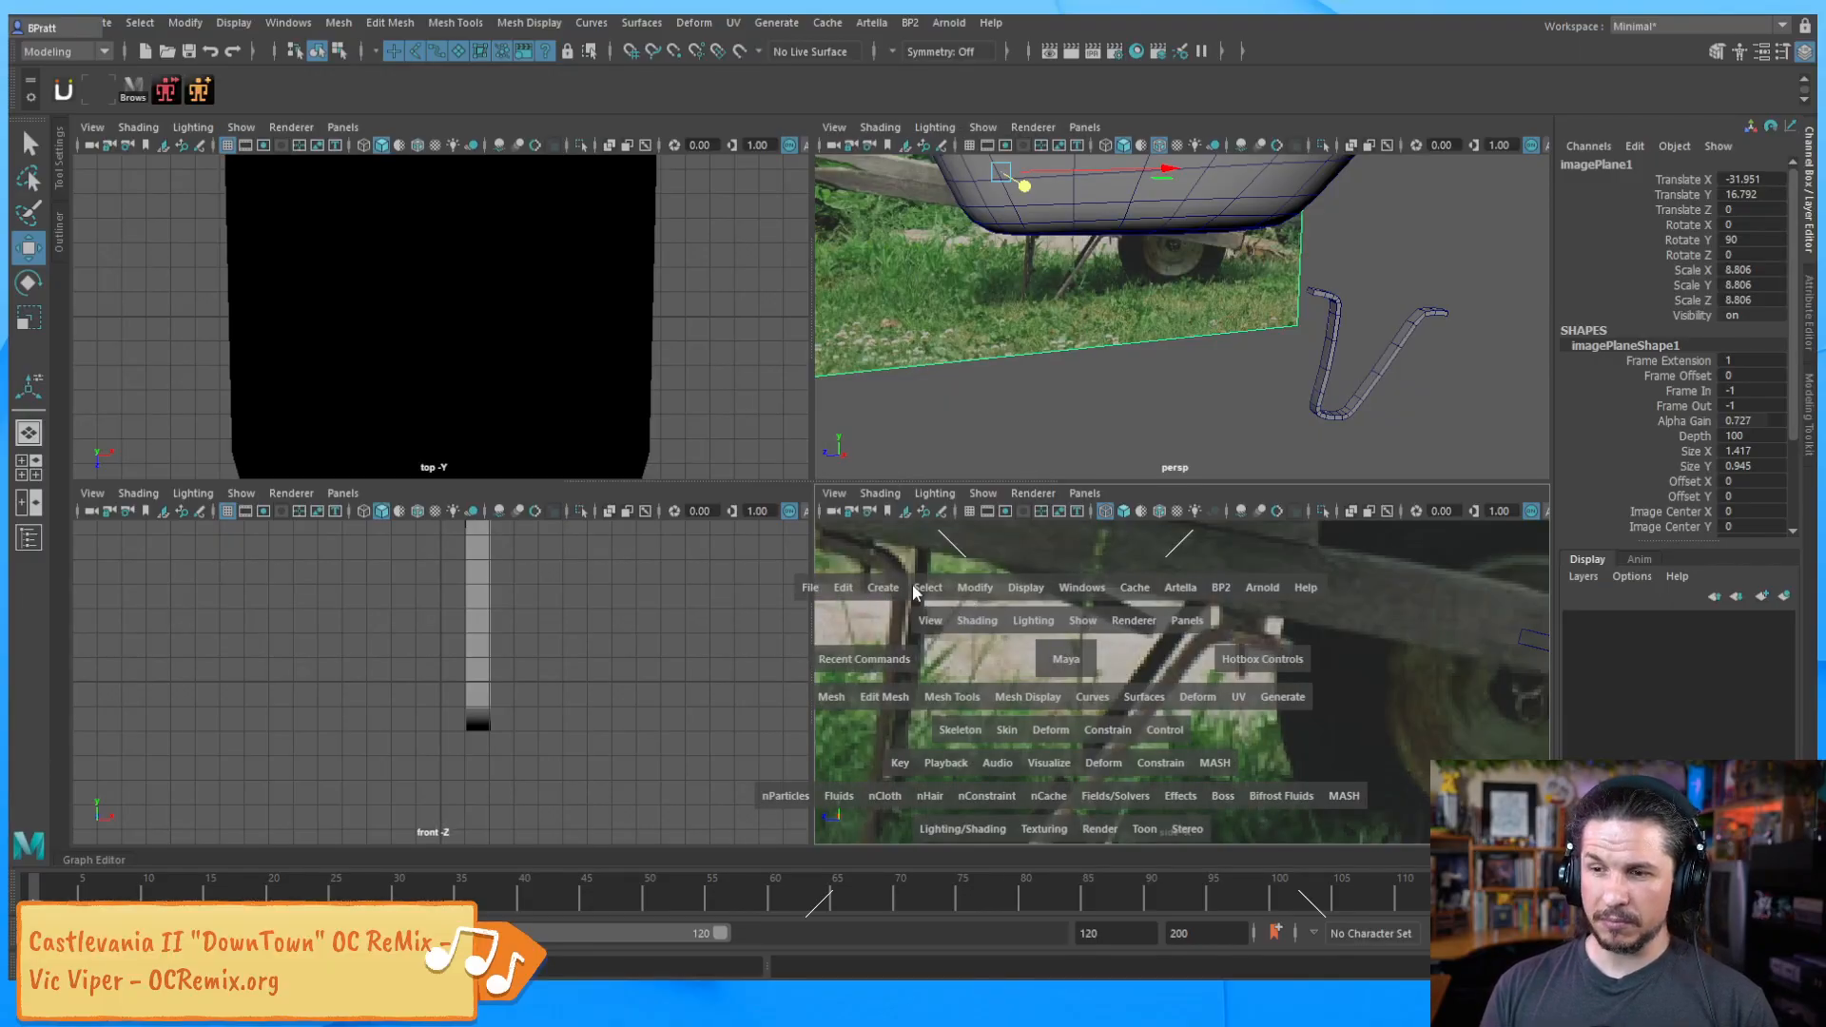
click(884, 590)
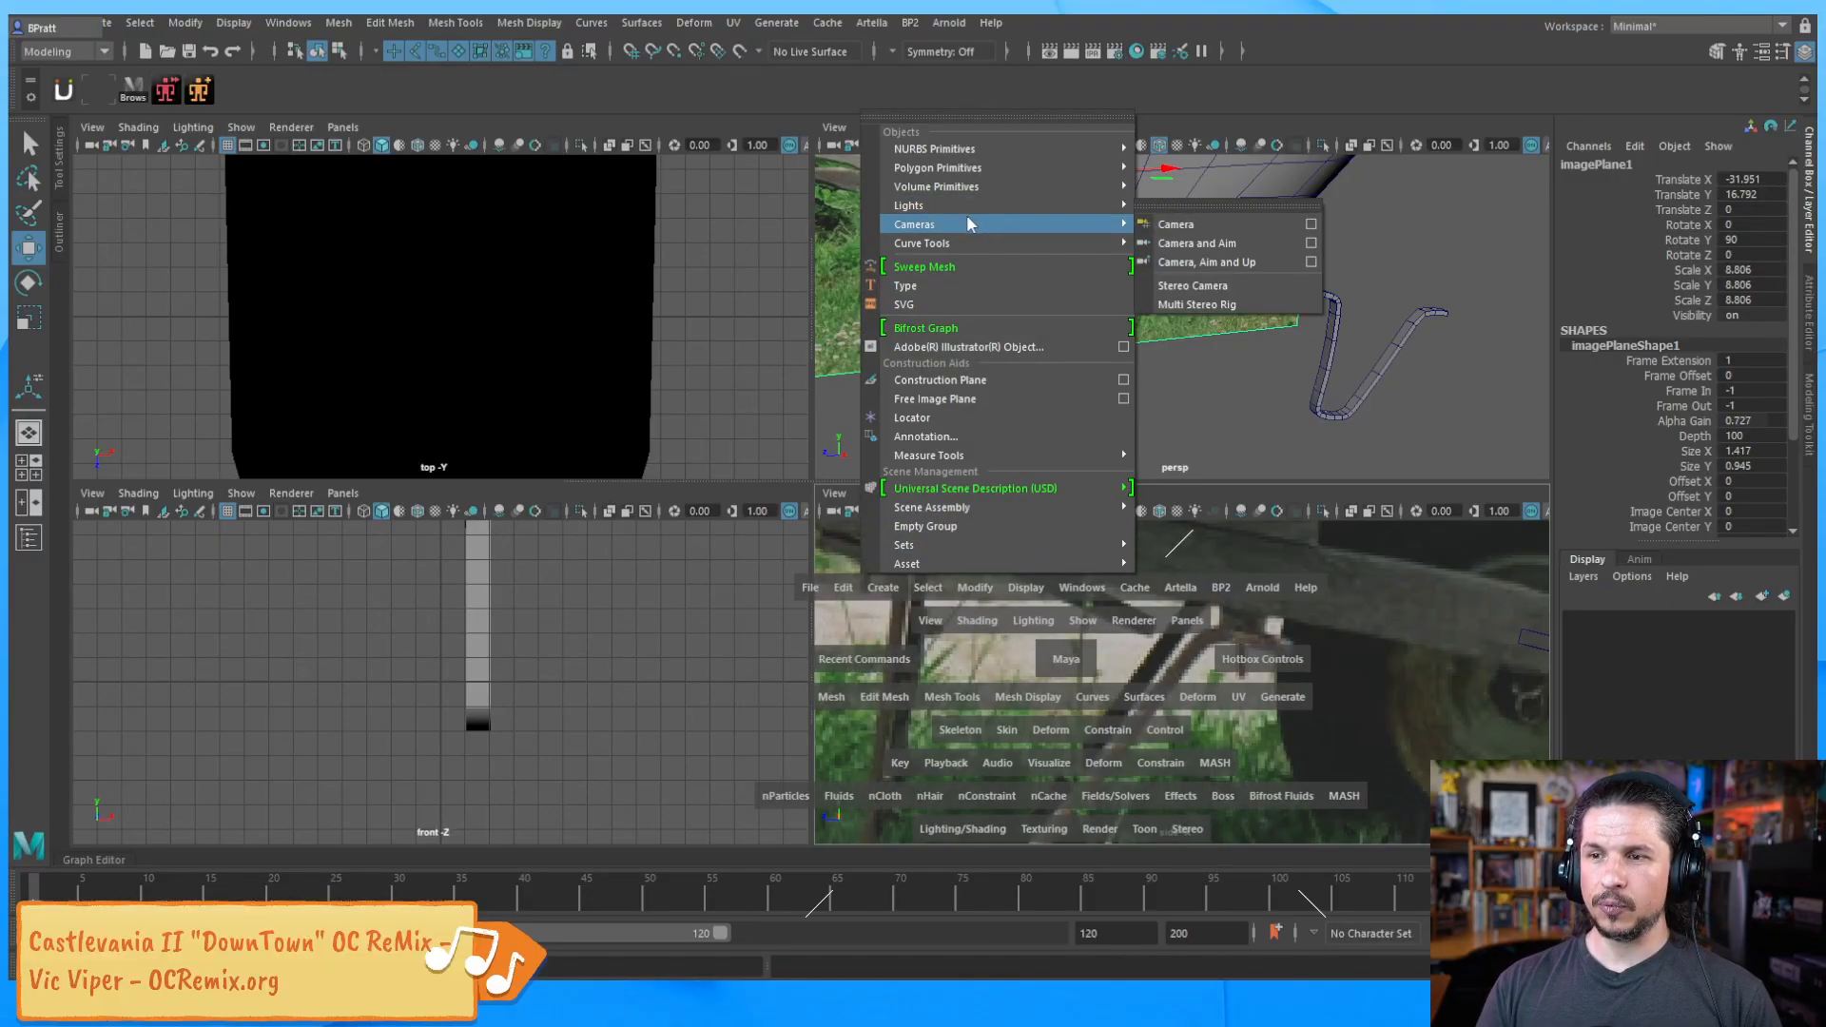
mouse_move(983, 168)
click(1183, 188)
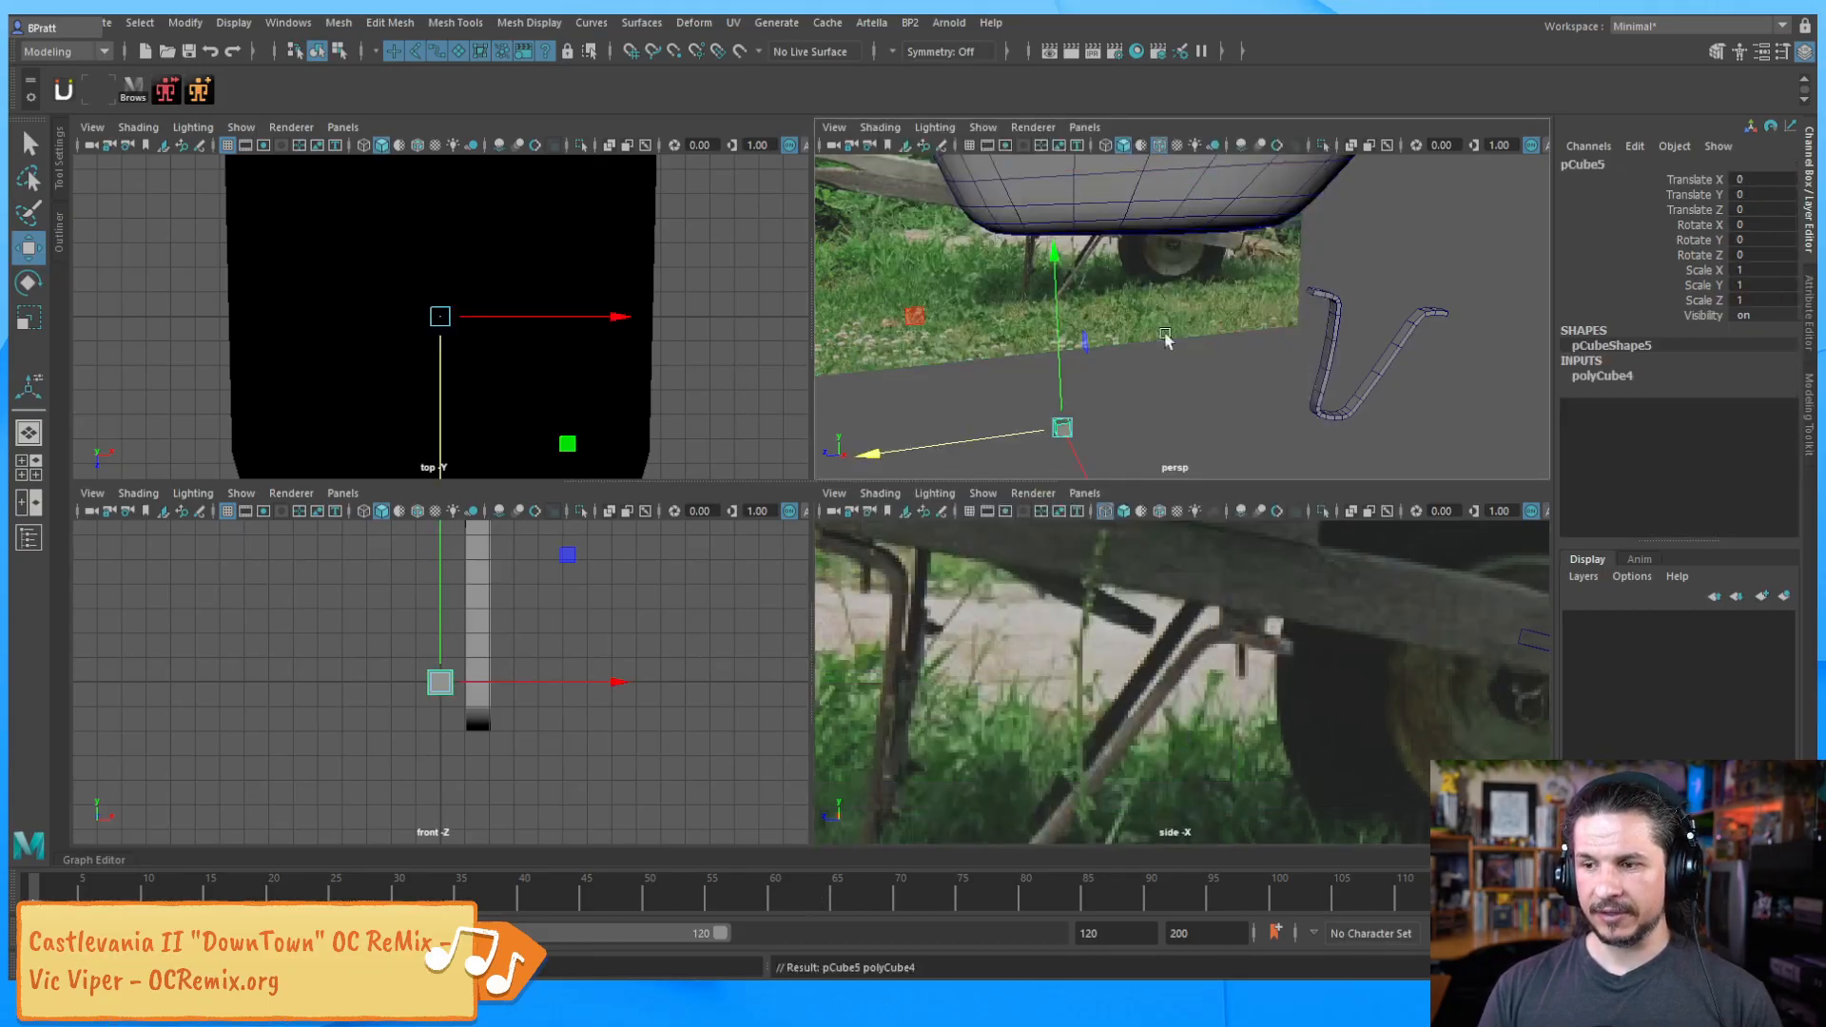
Position the cube over the bracket under the wooden beam in the photo and tilt it about -12.2 degrees around X
alt+drag(1283, 629, 1345, 572)
alt+right_drag(1345, 573, 1065, 656)
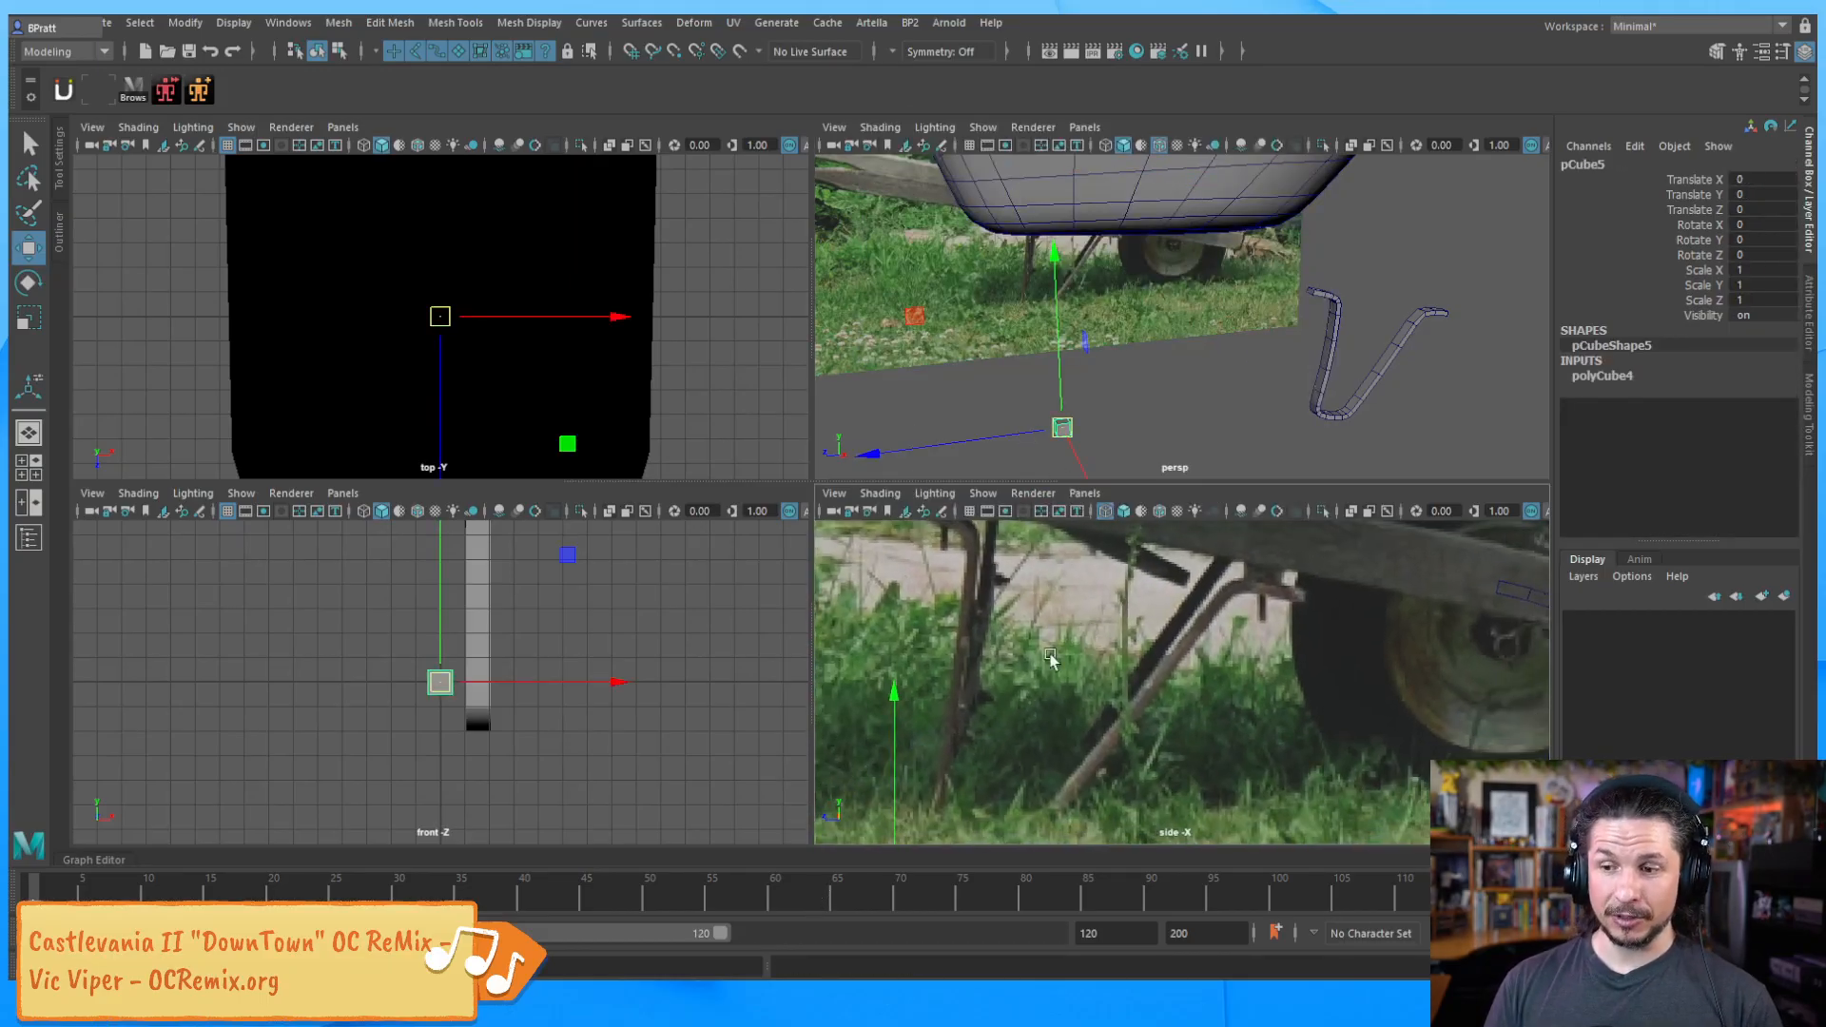
alt+middle_drag(1032, 742, 1124, 606)
drag(869, 596, 1226, 417)
alt+middle_drag(1266, 522, 1046, 714)
alt+right_drag(1046, 714, 1196, 636)
drag(976, 618, 1007, 478)
key(e)
drag(1179, 606, 1230, 708)
key(r)
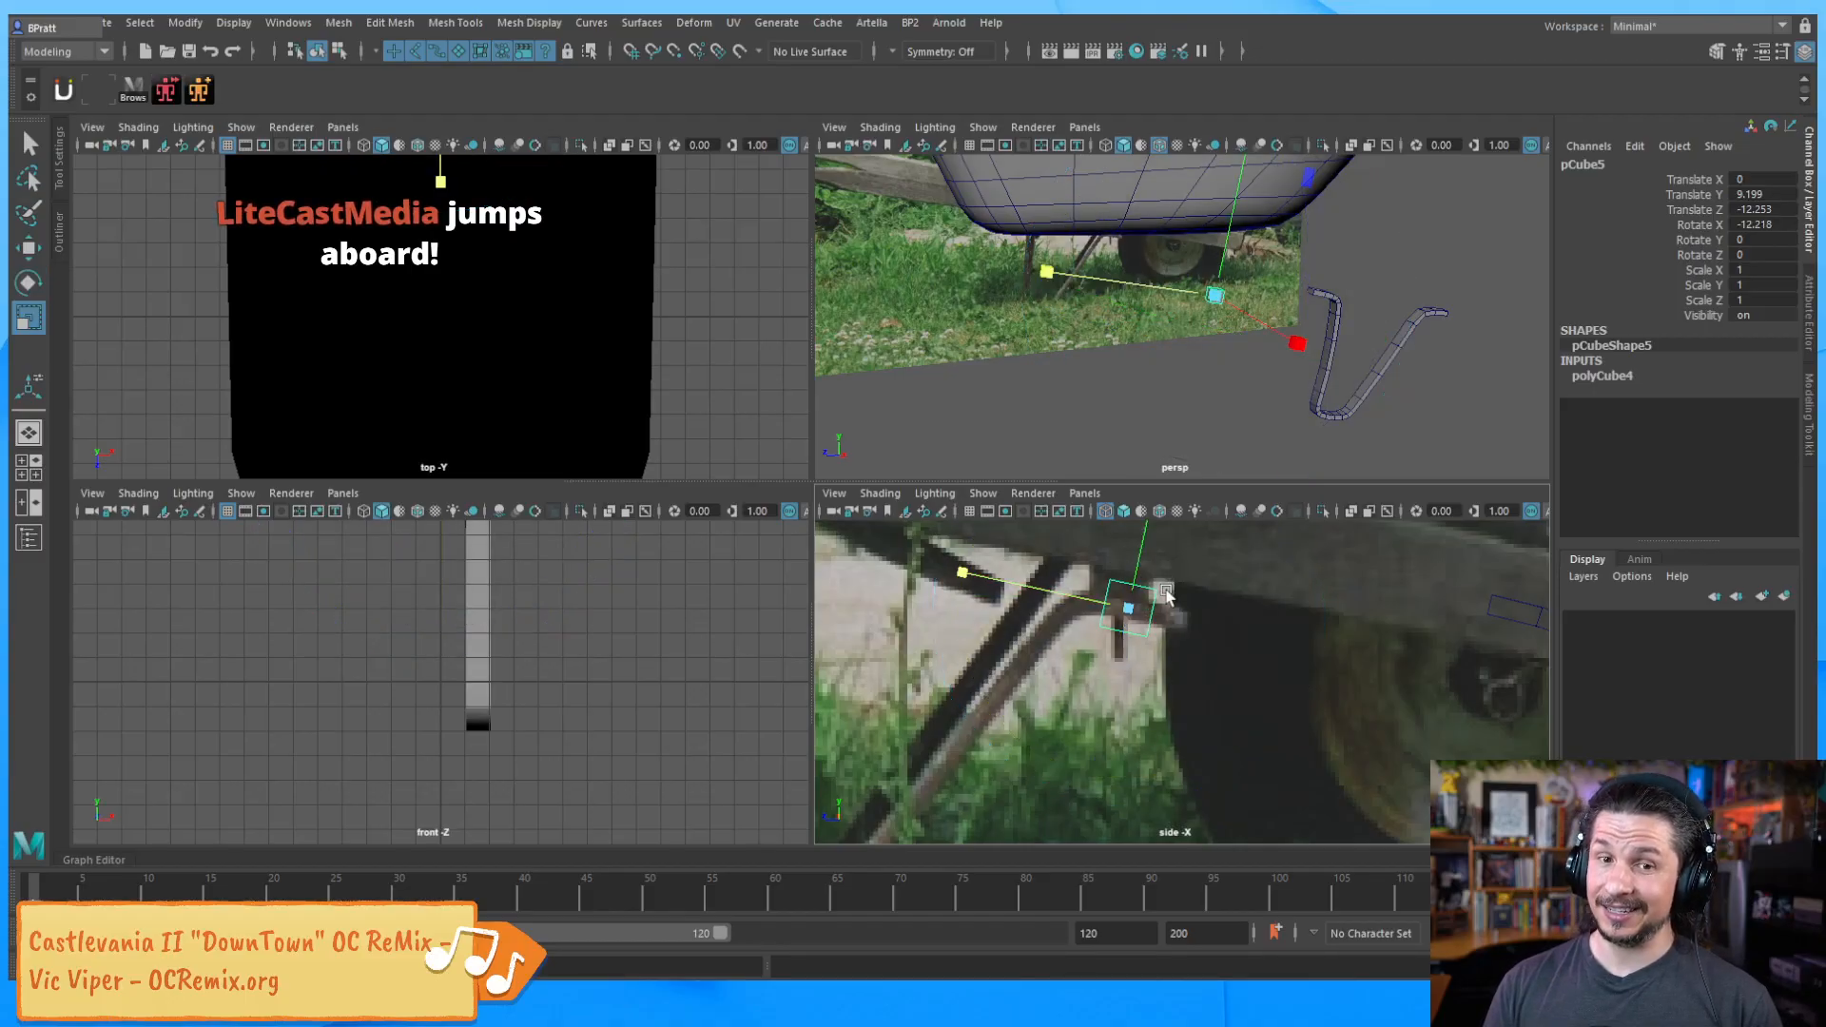
Scale the cube to about 1.94 × 0.43 × 2.03, tilt it about -9.5 degrees around X and align it with the bracket
alt+middle_drag(1161, 585, 1161, 670)
drag(1157, 552, 1140, 654)
key(e)
drag(1298, 668, 1287, 652)
key(r)
drag(953, 664, 784, 647)
alt+drag(1230, 394, 1384, 383)
drag(1417, 285, 1554, 325)
alt+drag(1312, 375, 1234, 372)
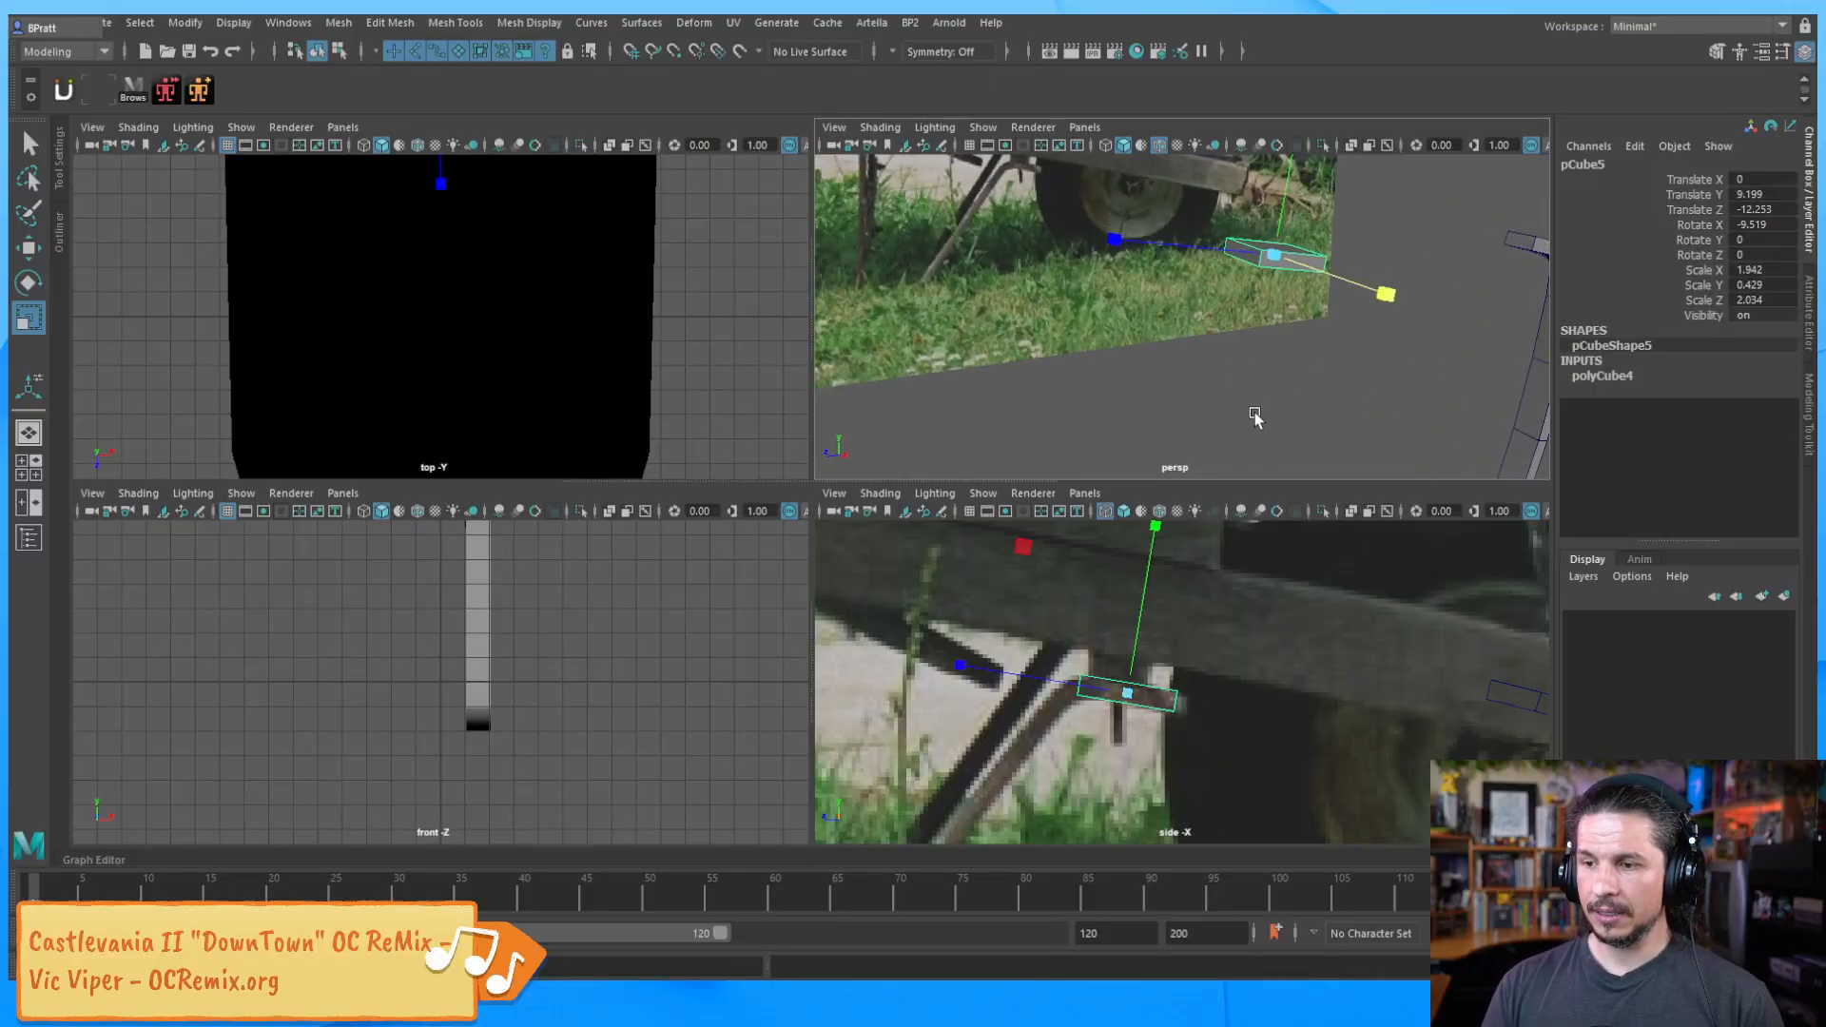
key(w)
drag(973, 662, 982, 664)
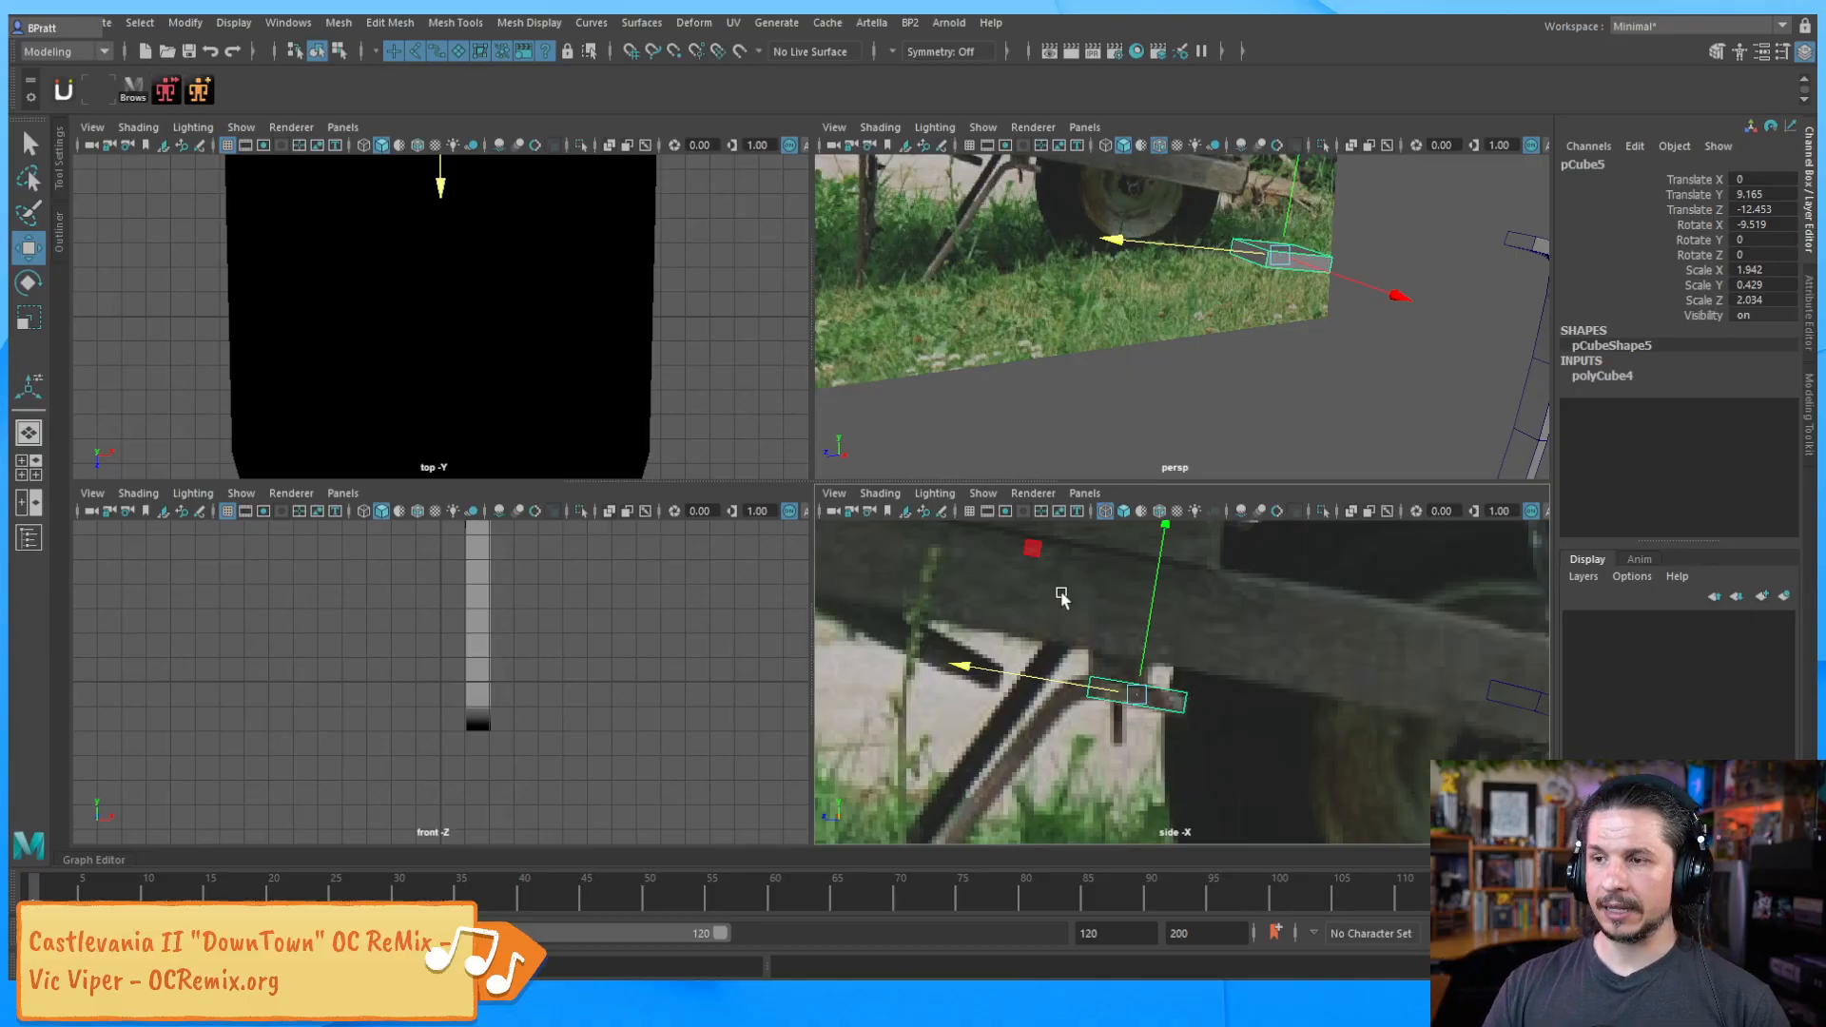
Enlarge the perspective view, bring up the Modeling Toolkit and enable multi-component selection on the bracket block
key(F8)
alt+middle_drag(1237, 321, 1197, 393)
alt+right_drag(1197, 394, 1302, 403)
alt+drag(1302, 403, 1272, 377)
alt+middle_drag(1199, 395, 1162, 410)
alt+right_drag(1162, 409, 1339, 367)
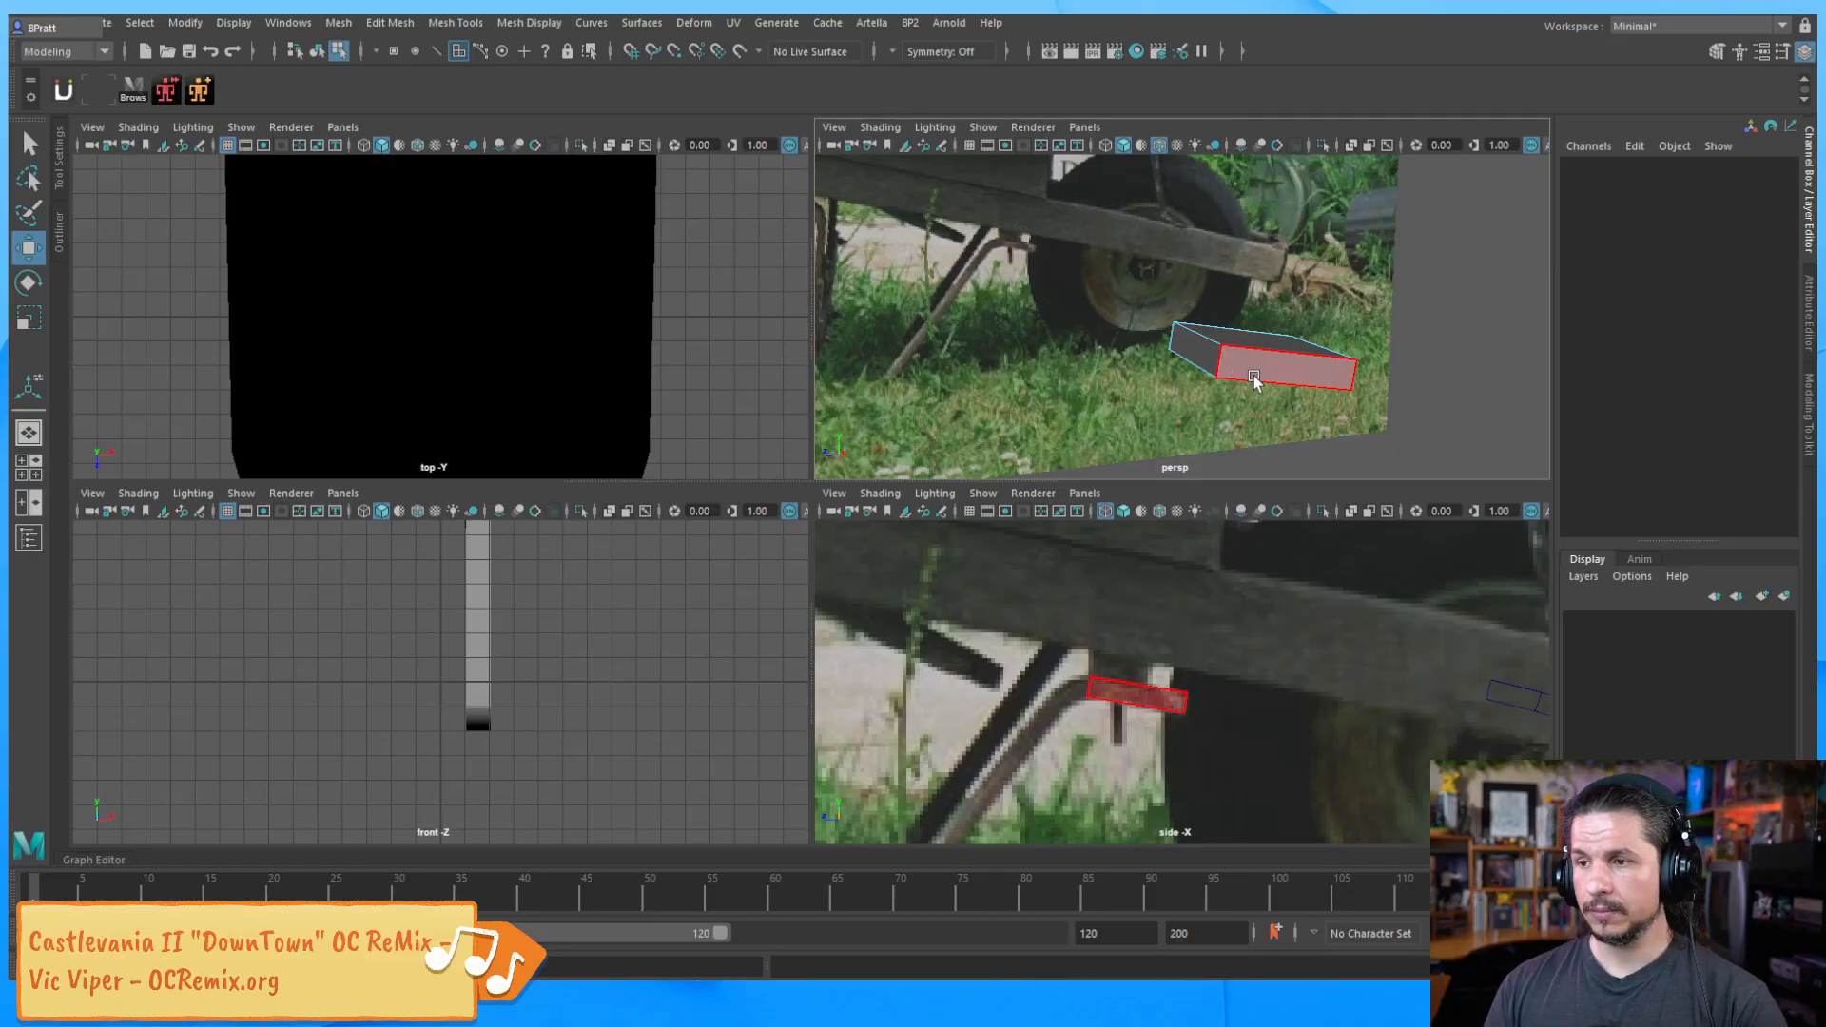
key(F8)
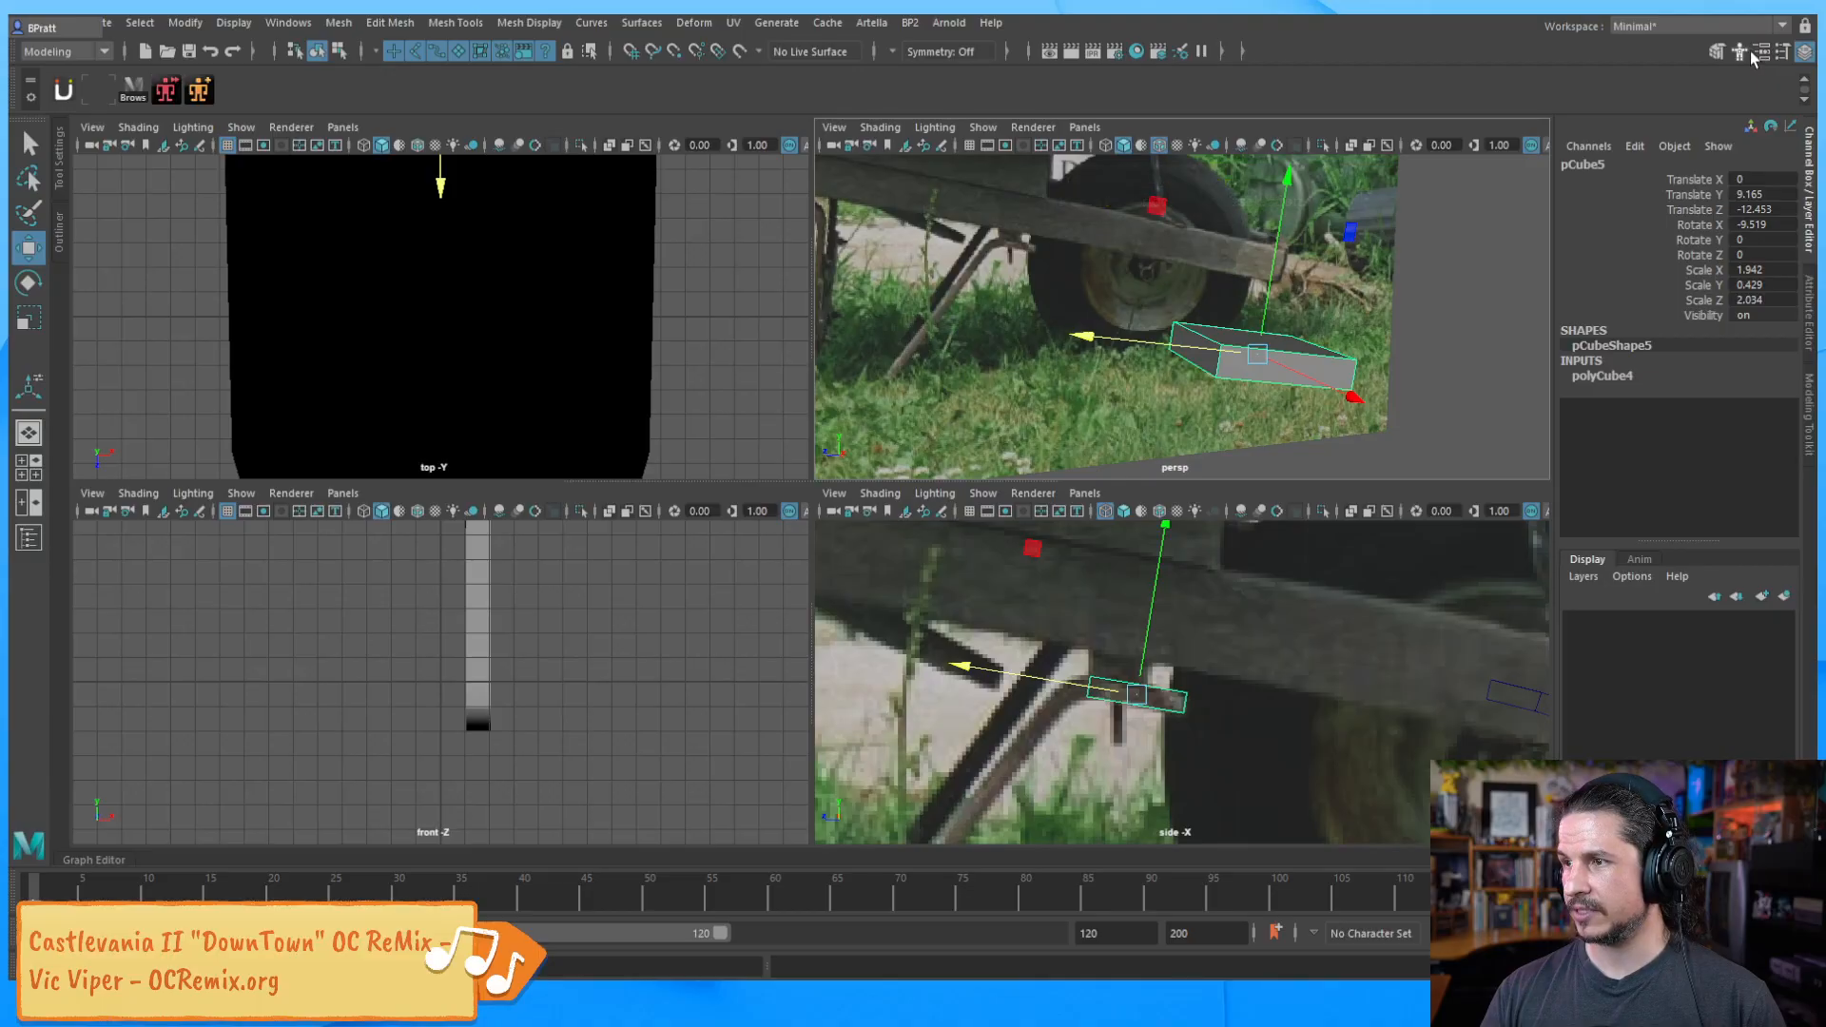
click(1782, 51)
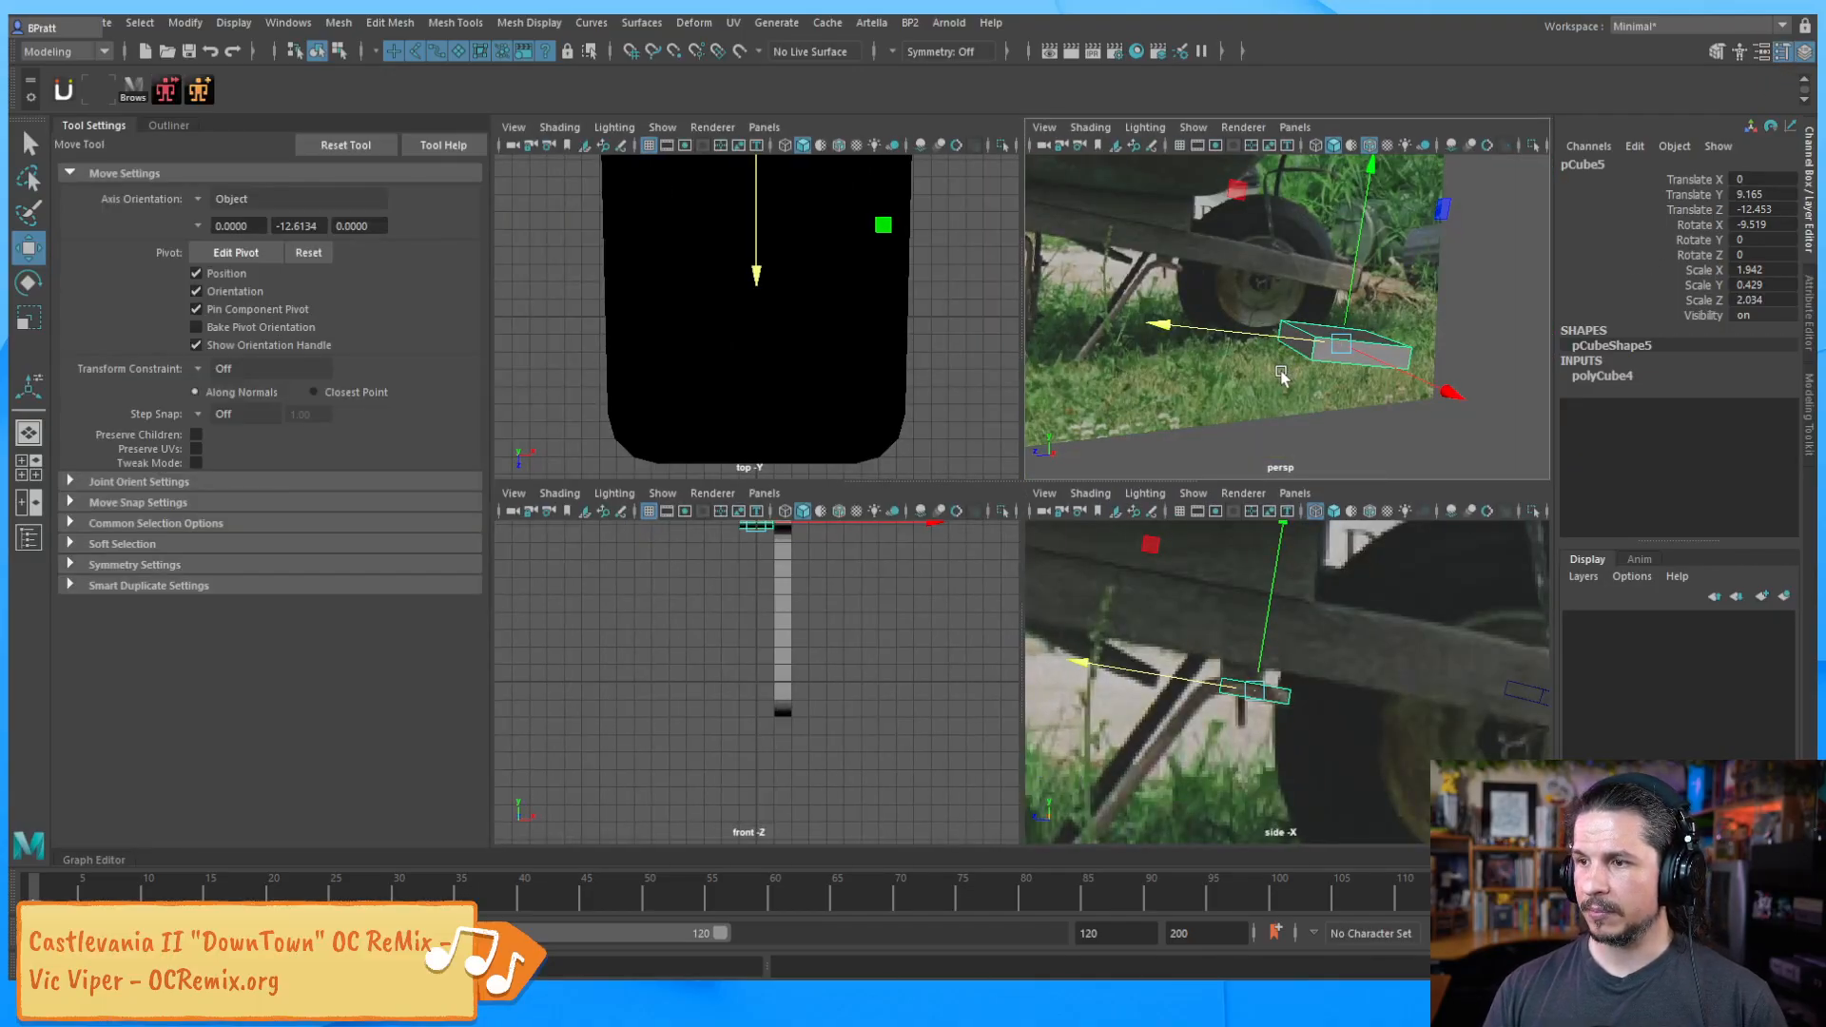
key(space)
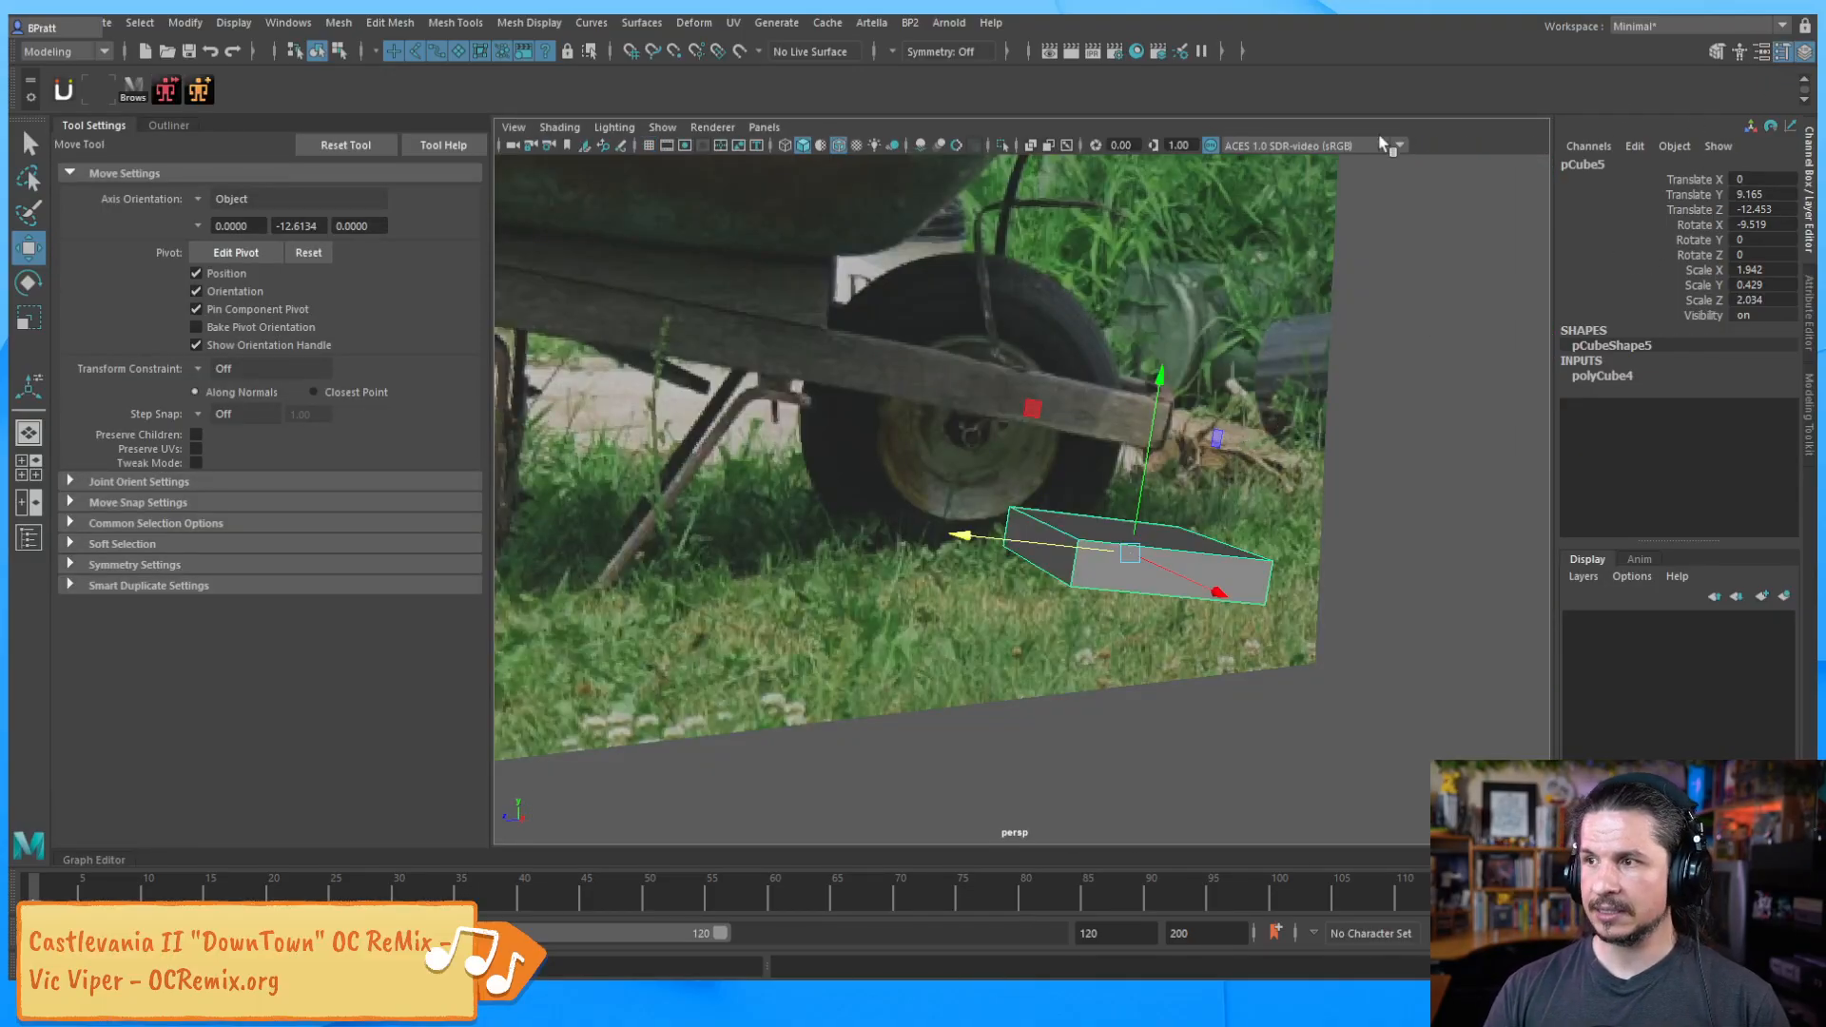
click(1717, 52)
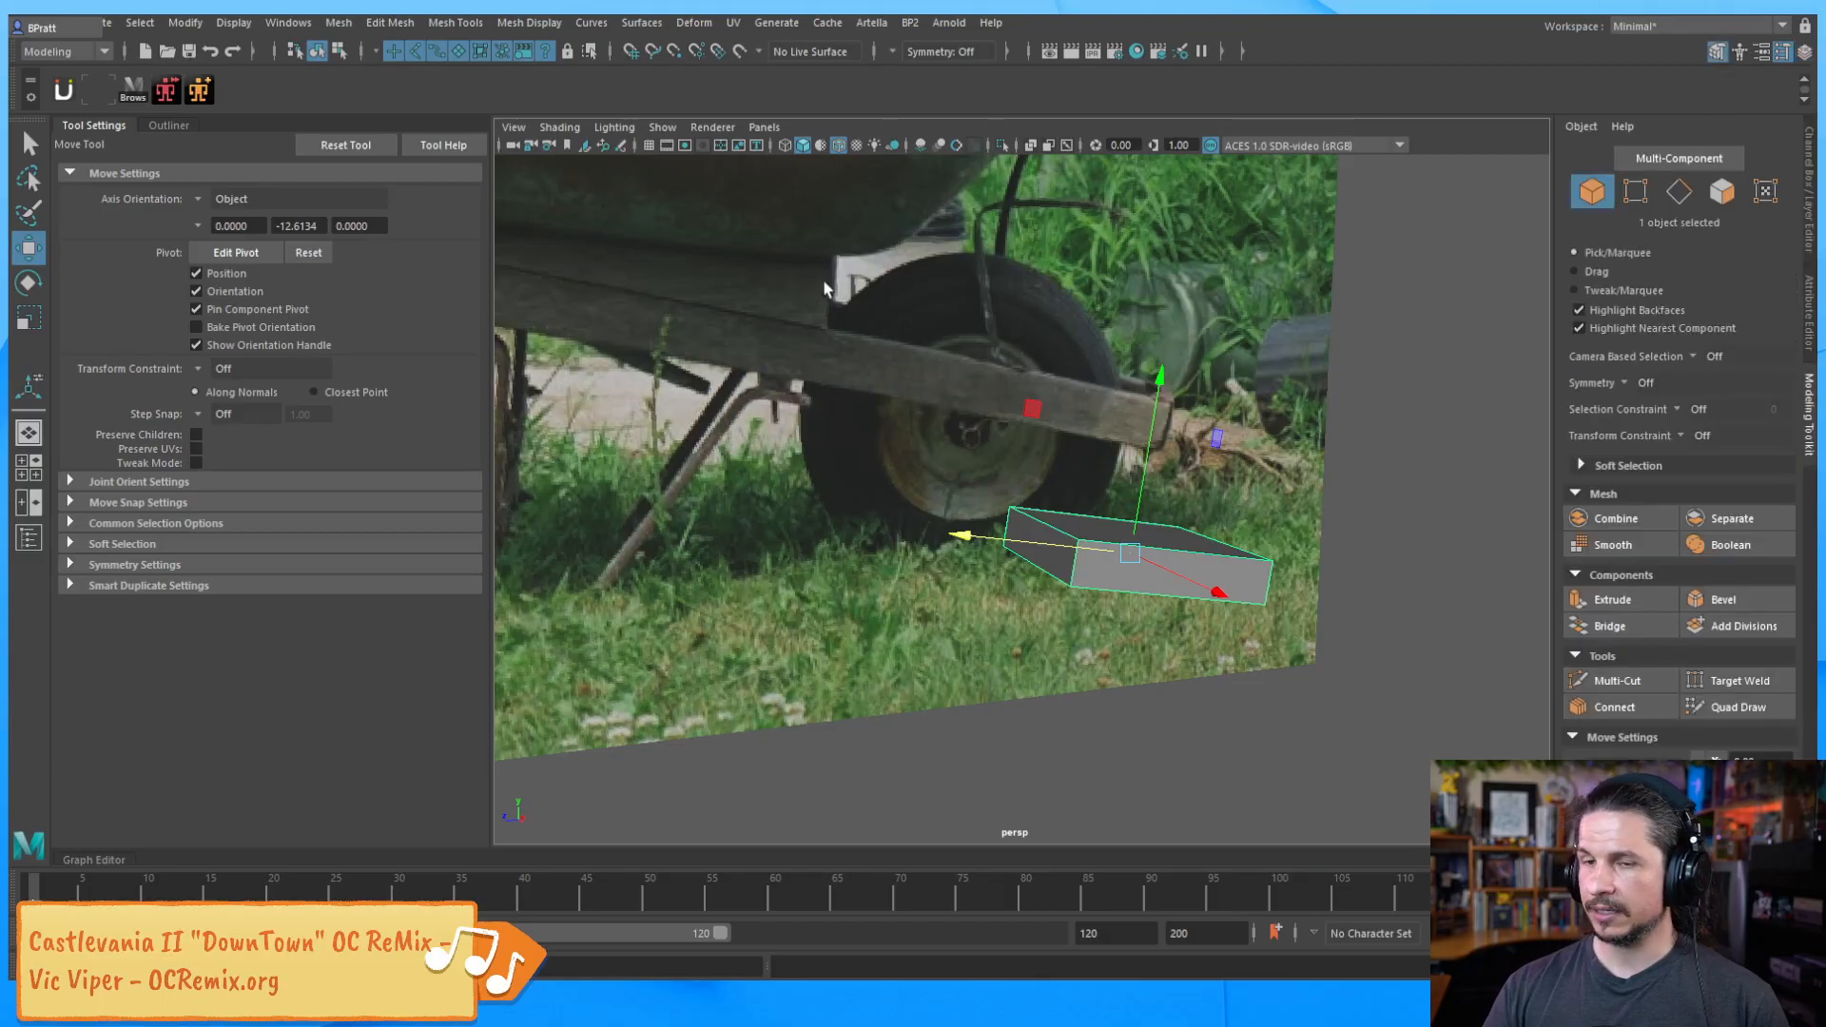
click(112, 127)
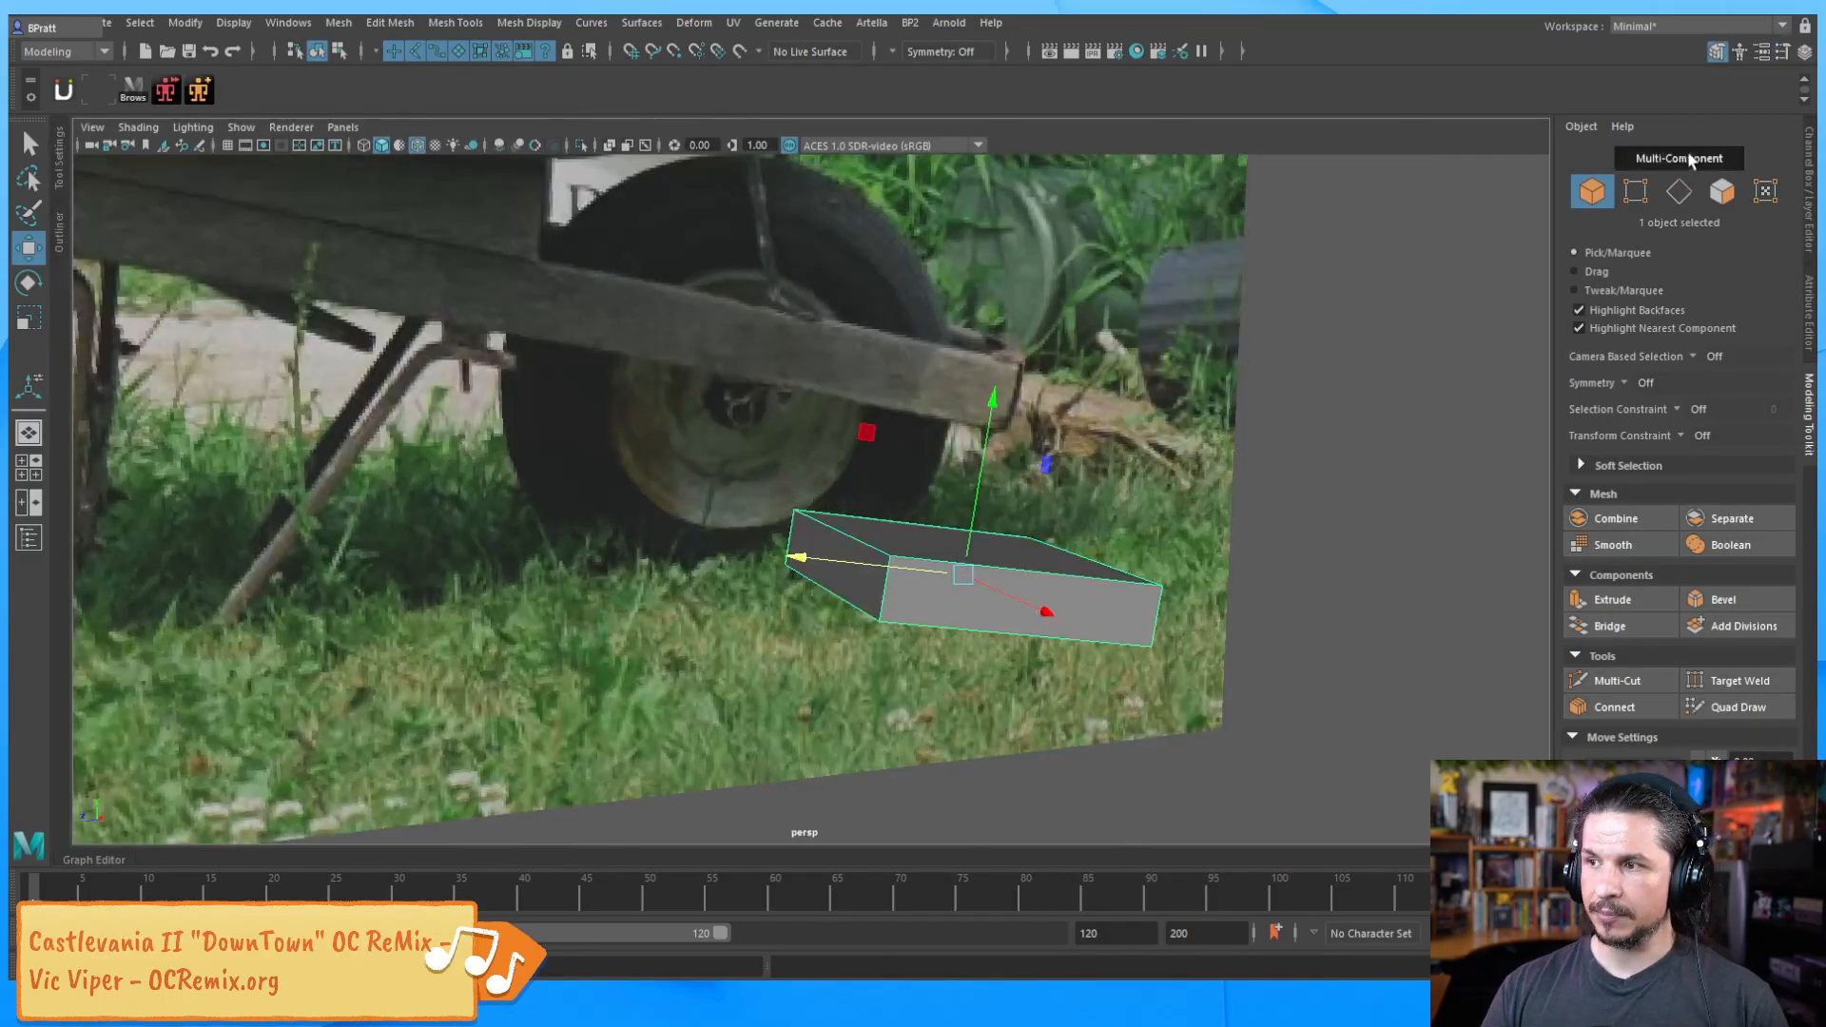
click(1690, 162)
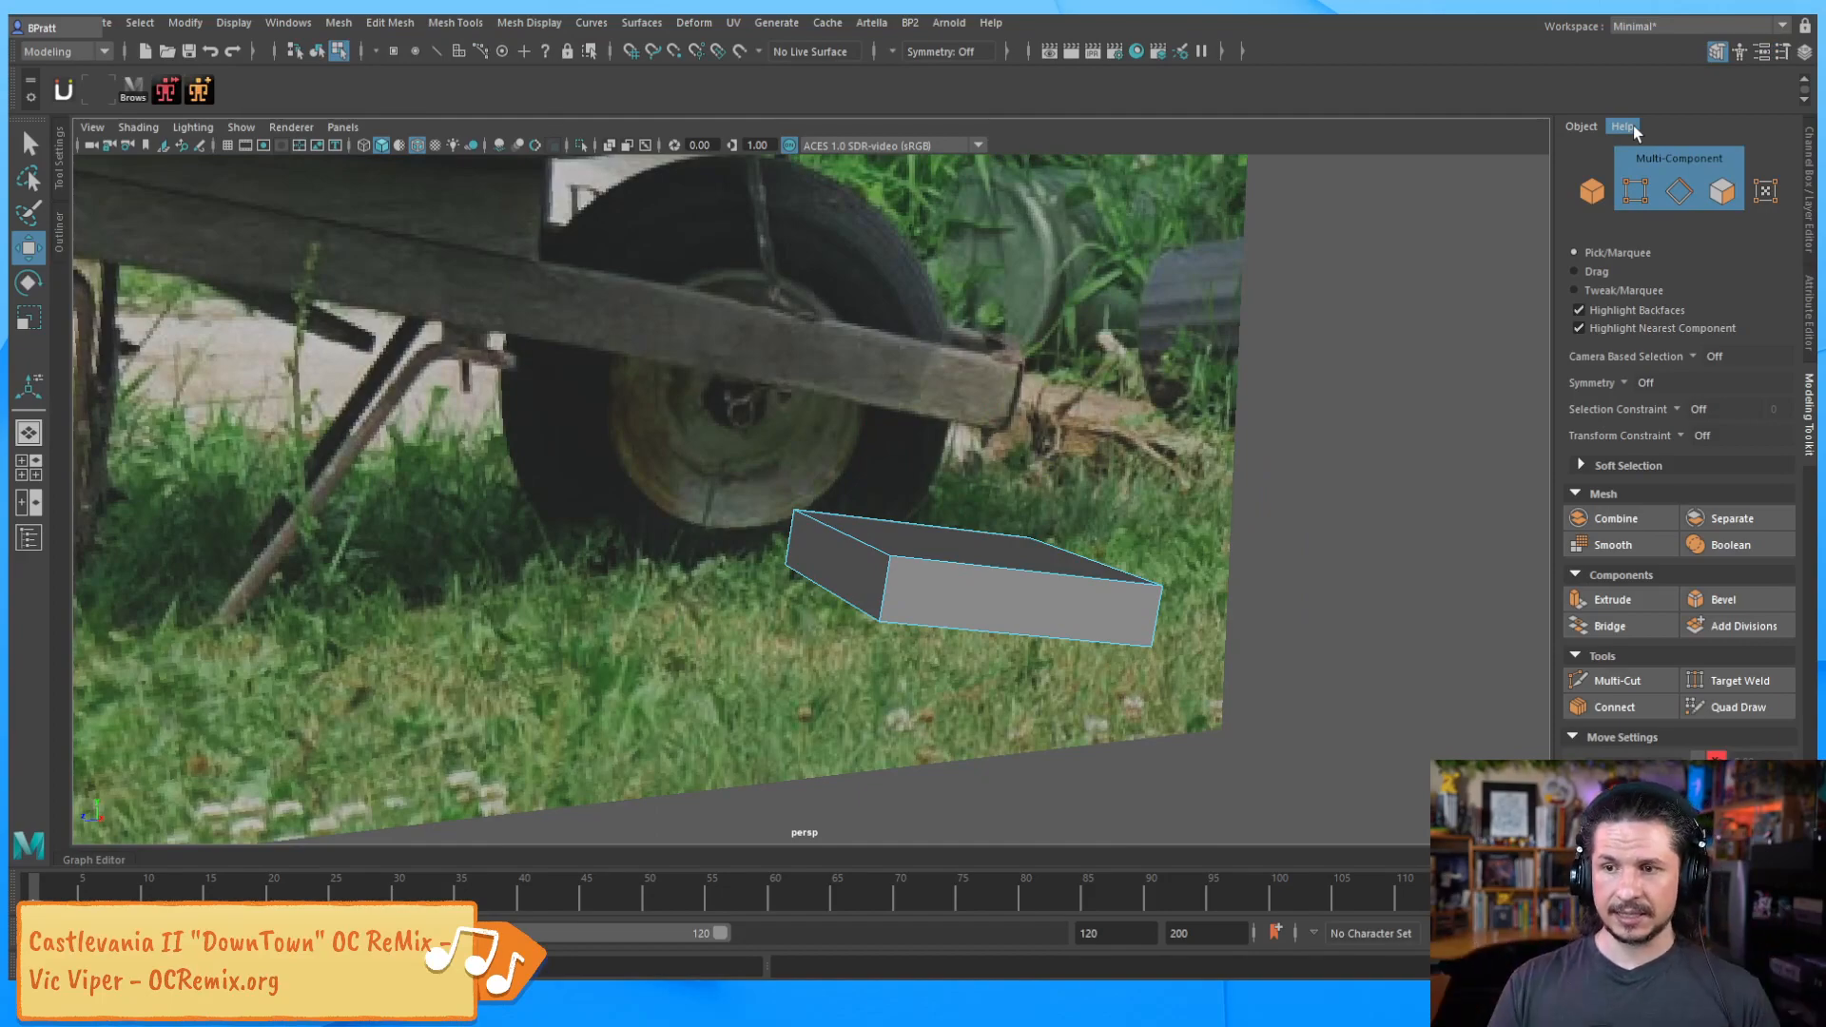
Wedge the block's end face around its lower edge with 4 divisions and adjust the wedge angle
alt+drag(1271, 498, 1084, 526)
click(883, 540)
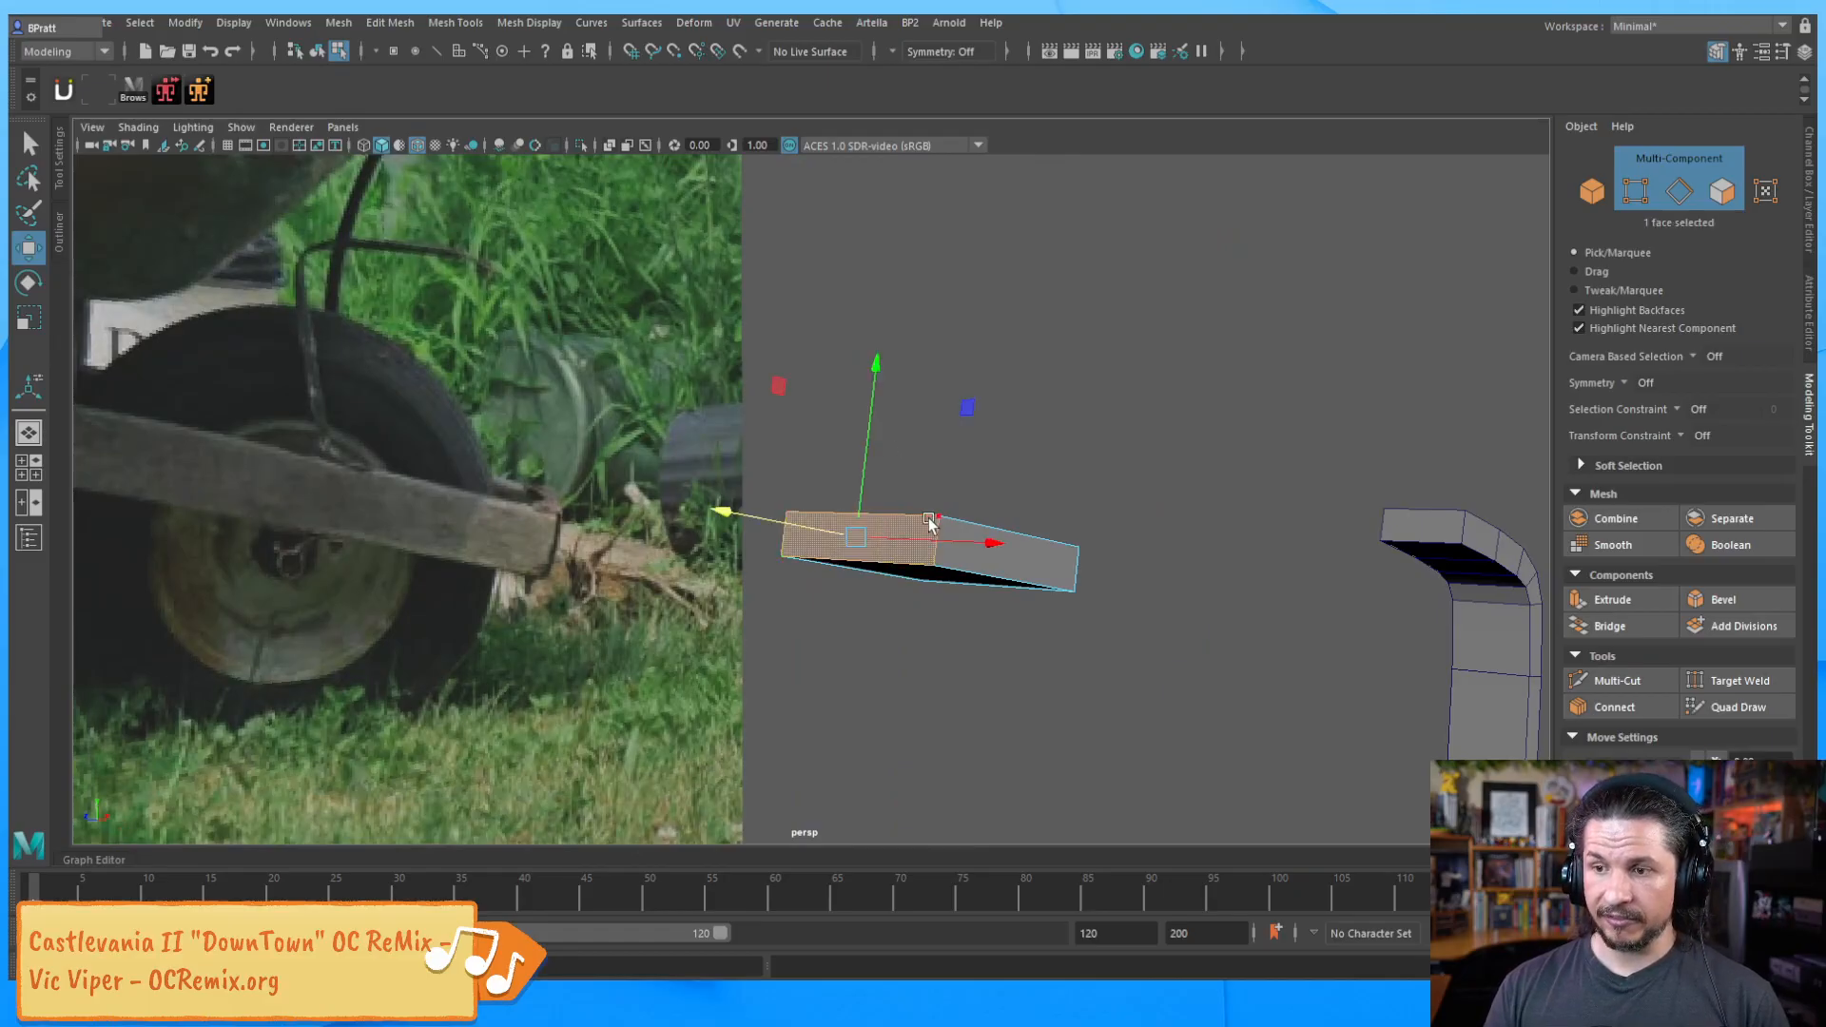
shift+click(901, 568)
alt+drag(868, 694, 824, 669)
shift+right_drag(851, 553, 842, 582)
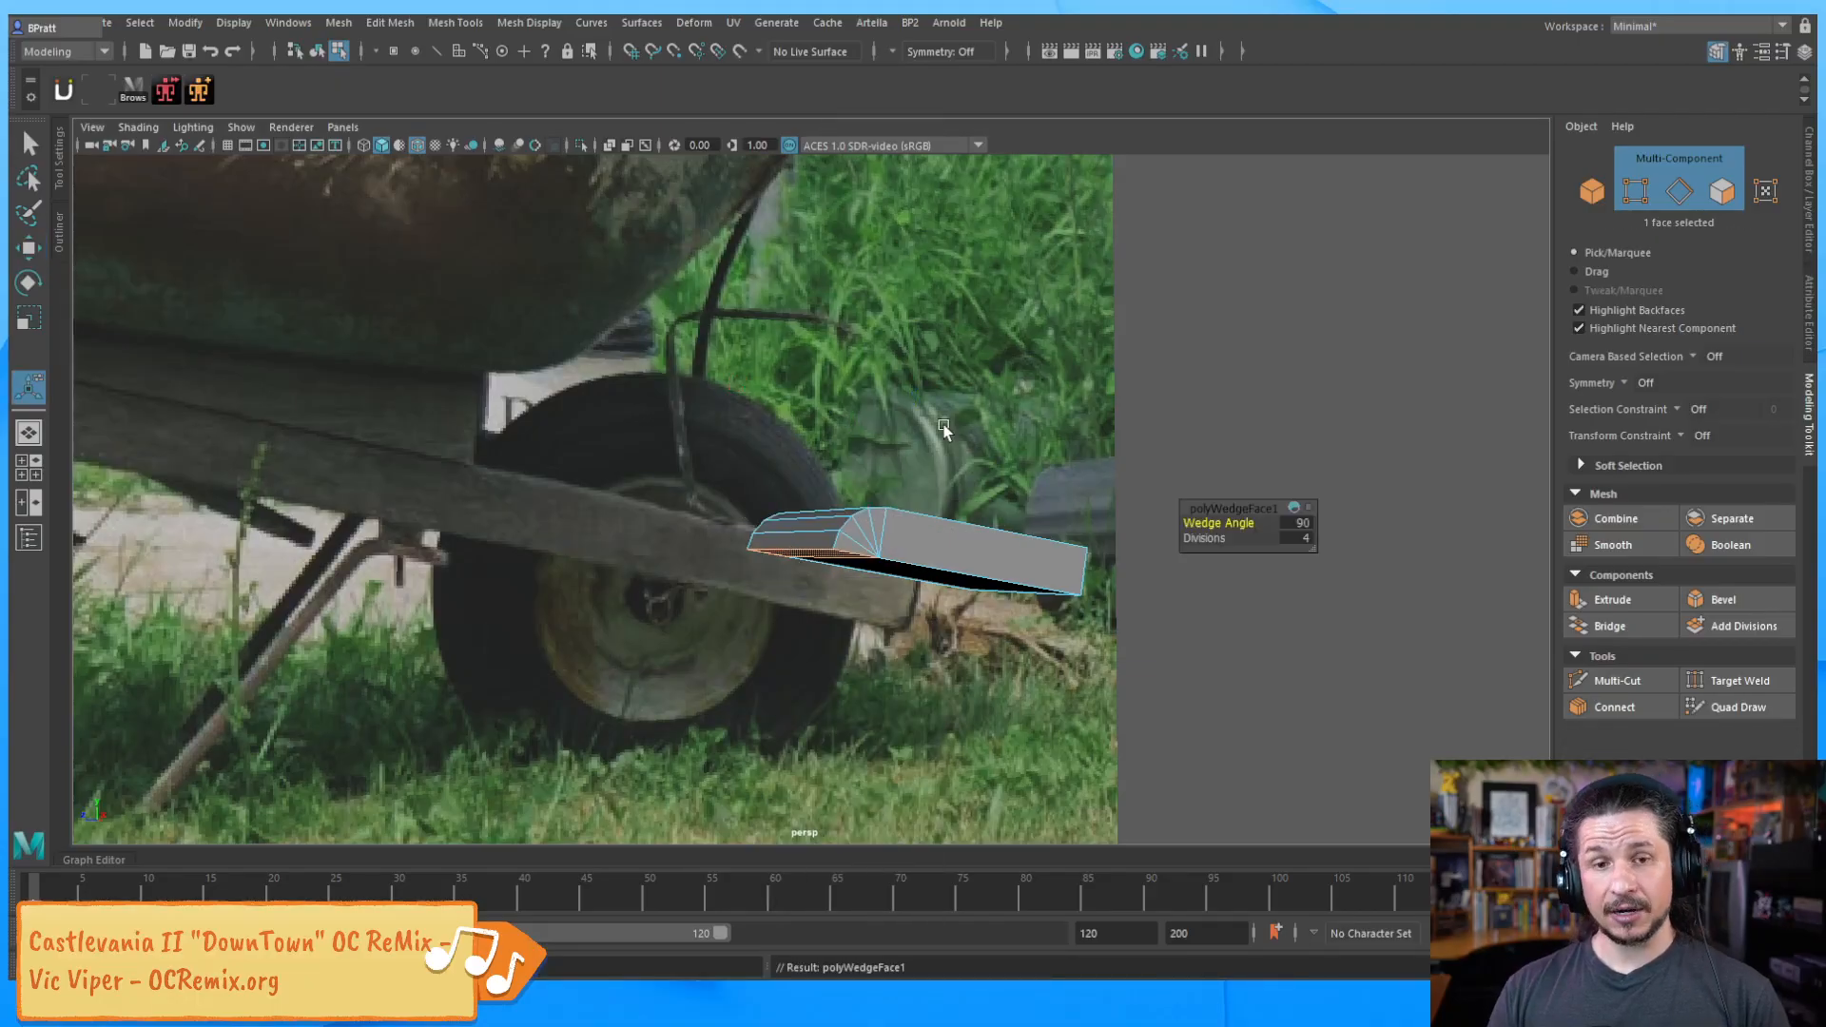
alt+drag(944, 424, 1213, 524)
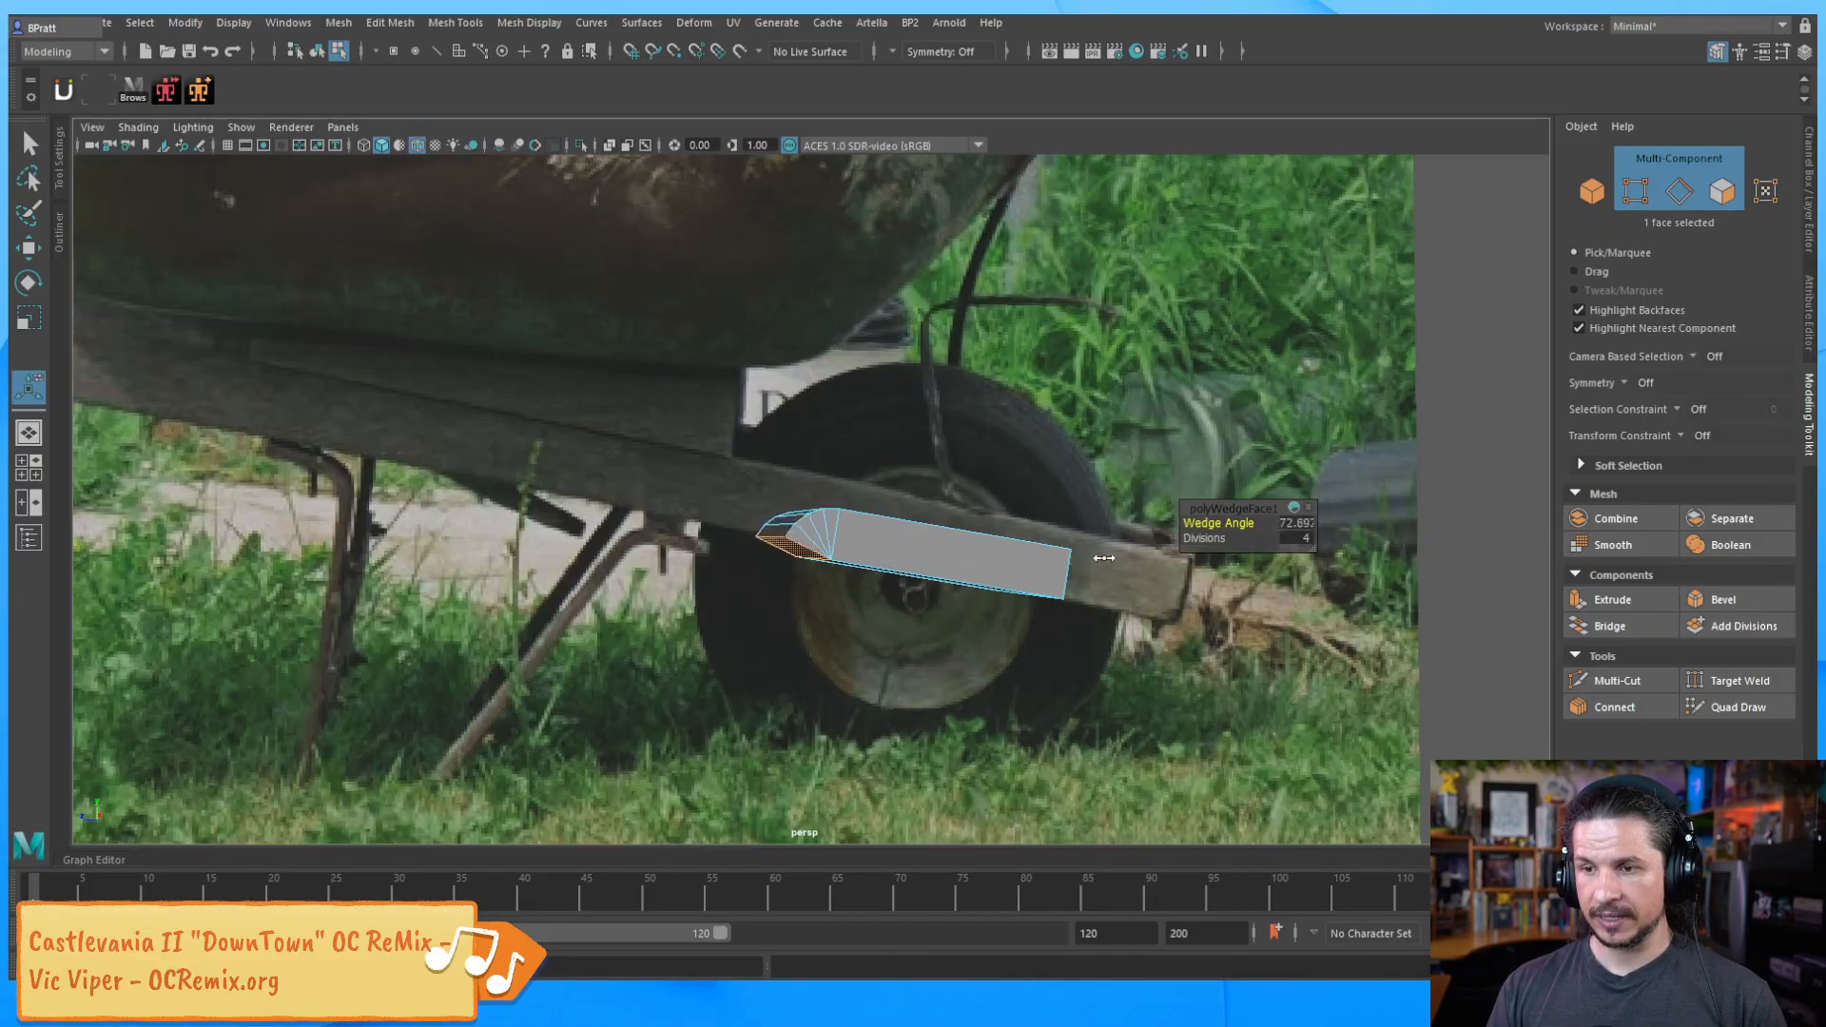
drag(1175, 554, 1184, 555)
Extrude the wedge's end face downward into a long straight leg section
click(787, 552)
mouse_move(787, 552)
alt+mouse_down()
mouse_move(786, 608)
mouse_move(799, 533)
alt+mouse_up()
click(812, 531)
shift+right_drag(812, 531, 785, 618)
mouse_move(785, 618)
mouse_down()
mouse_move(721, 742)
mouse_move(795, 570)
mouse_move(801, 636)
mouse_up()
Wedge the leg's bottom end face around one of its edges with 4 divisions and adjust the wedge angle
alt+drag(781, 723, 860, 613)
key(q)
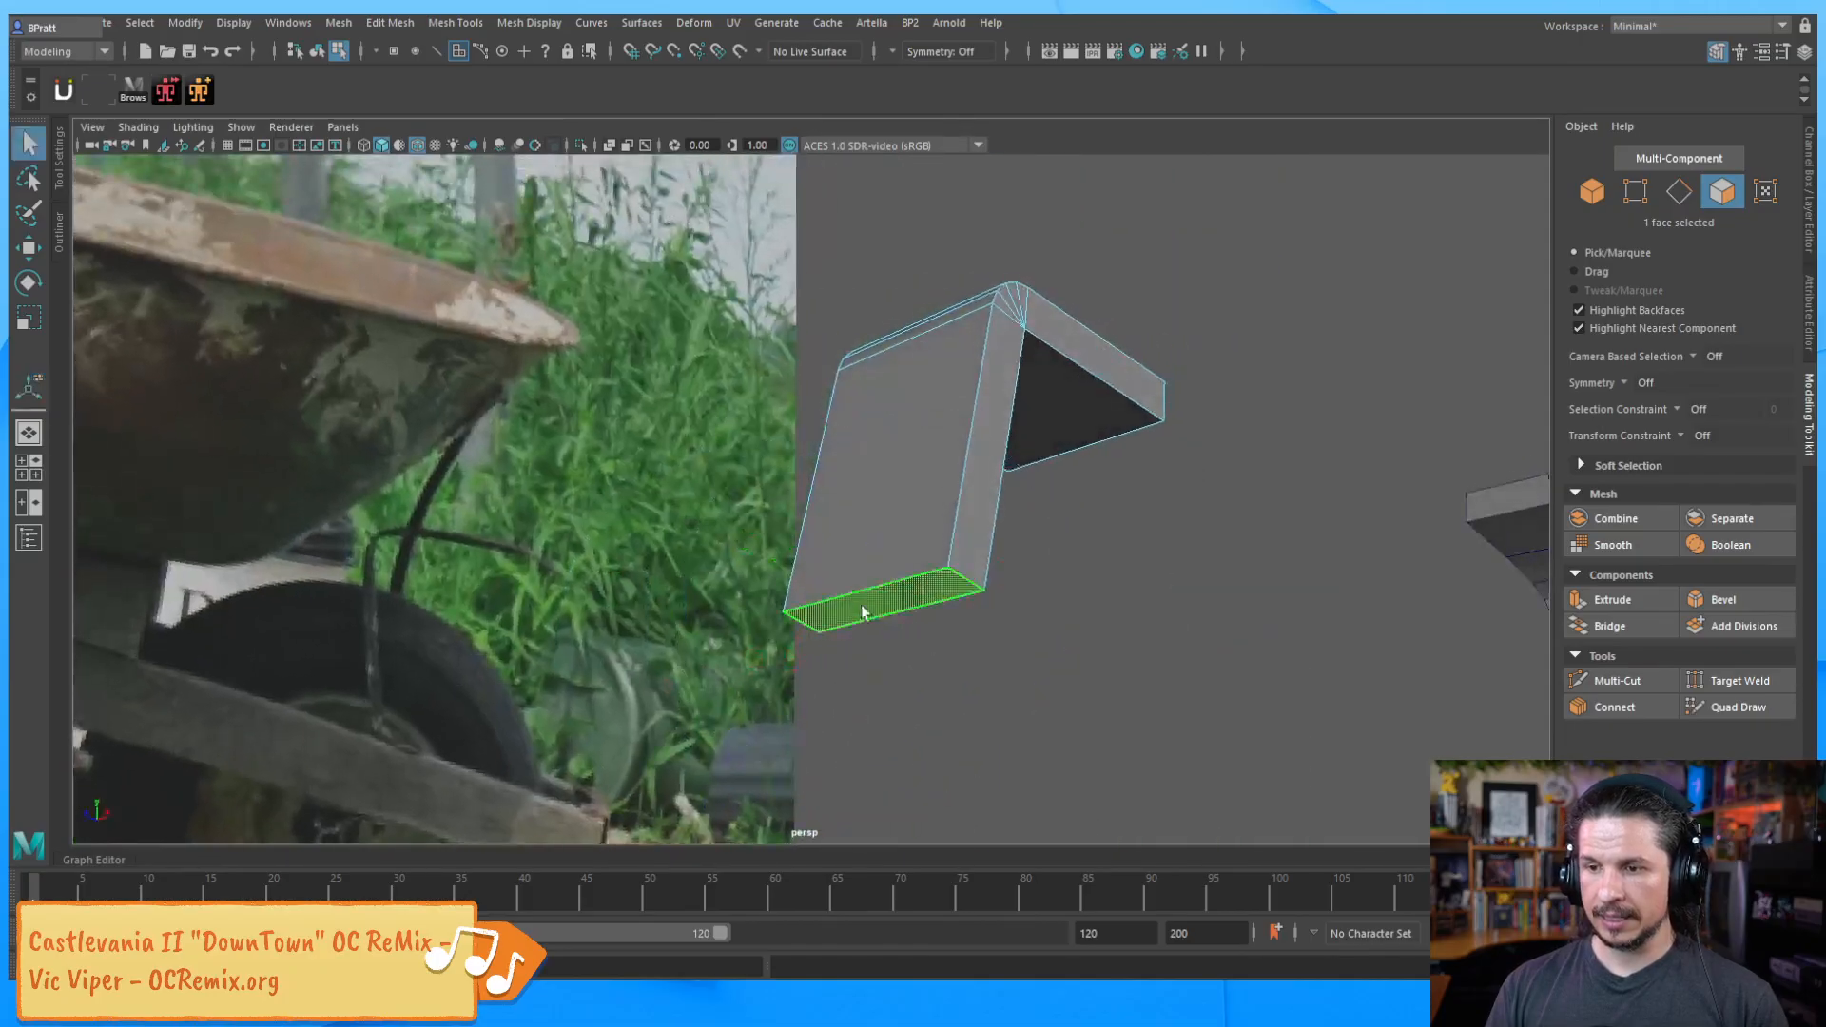
shift+click(856, 591)
click(869, 599)
shift+click(872, 593)
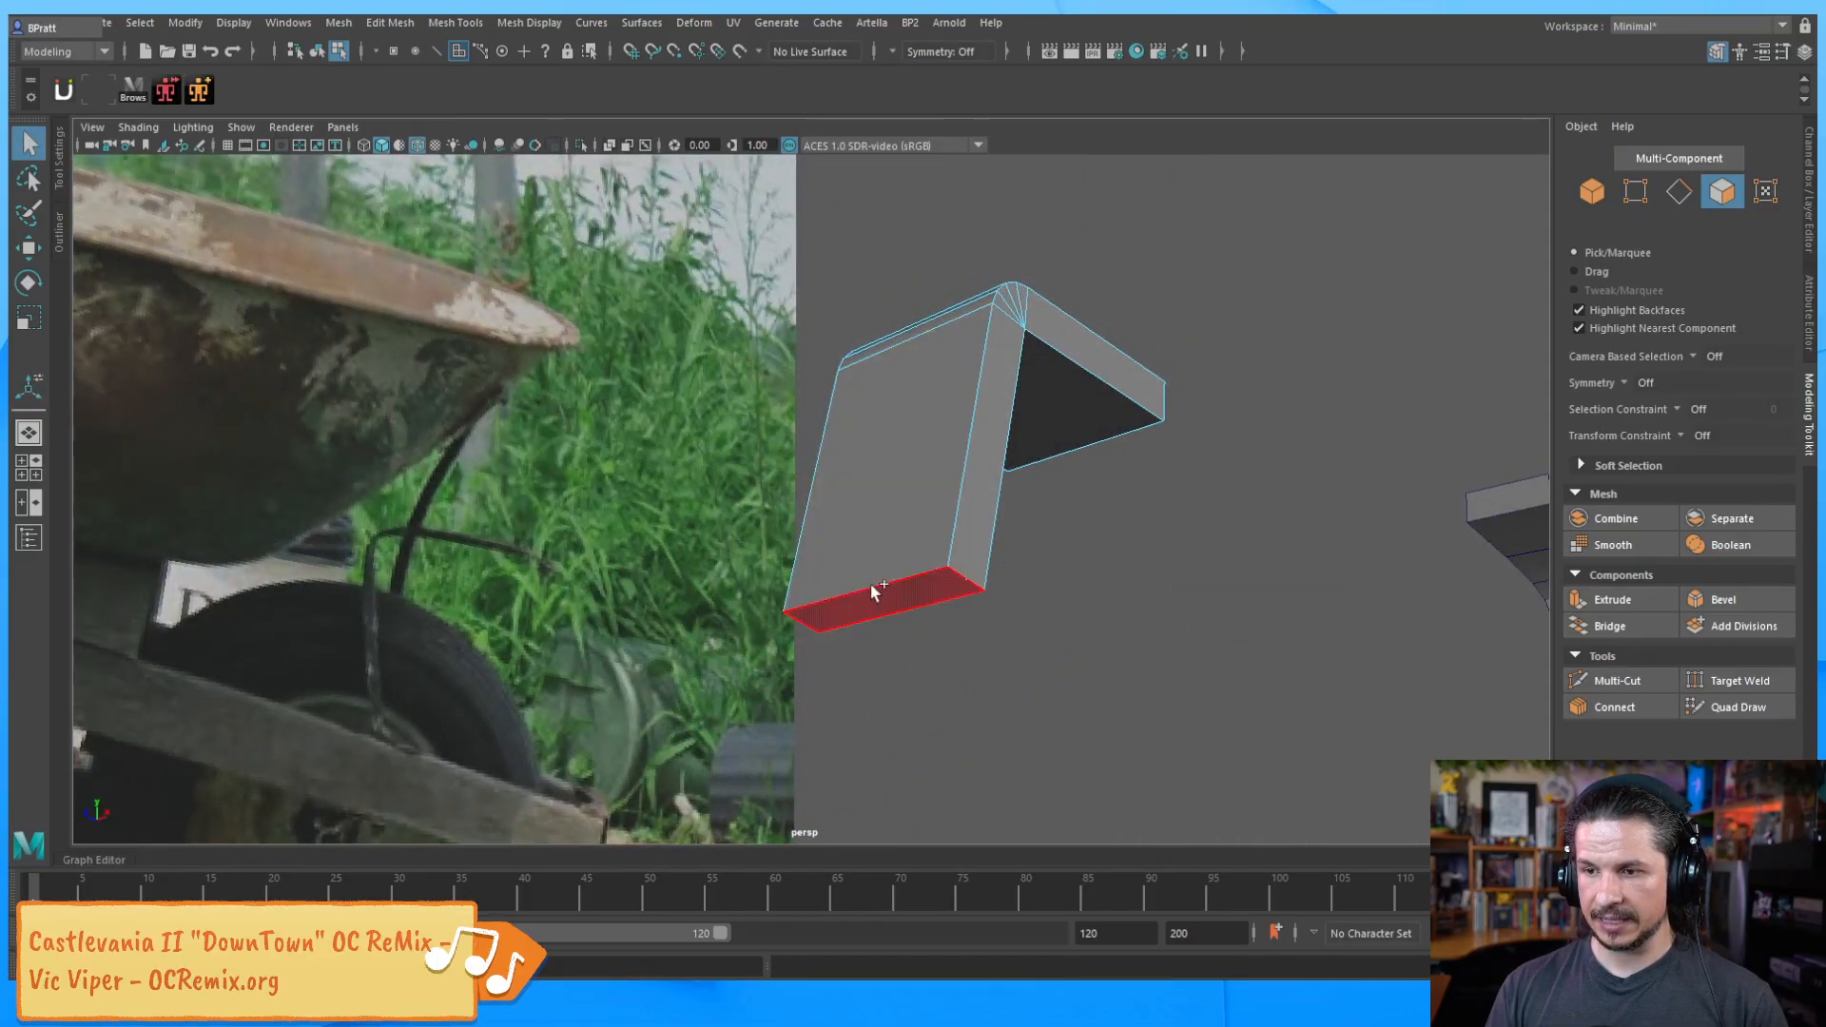
click(886, 587)
key(F7)
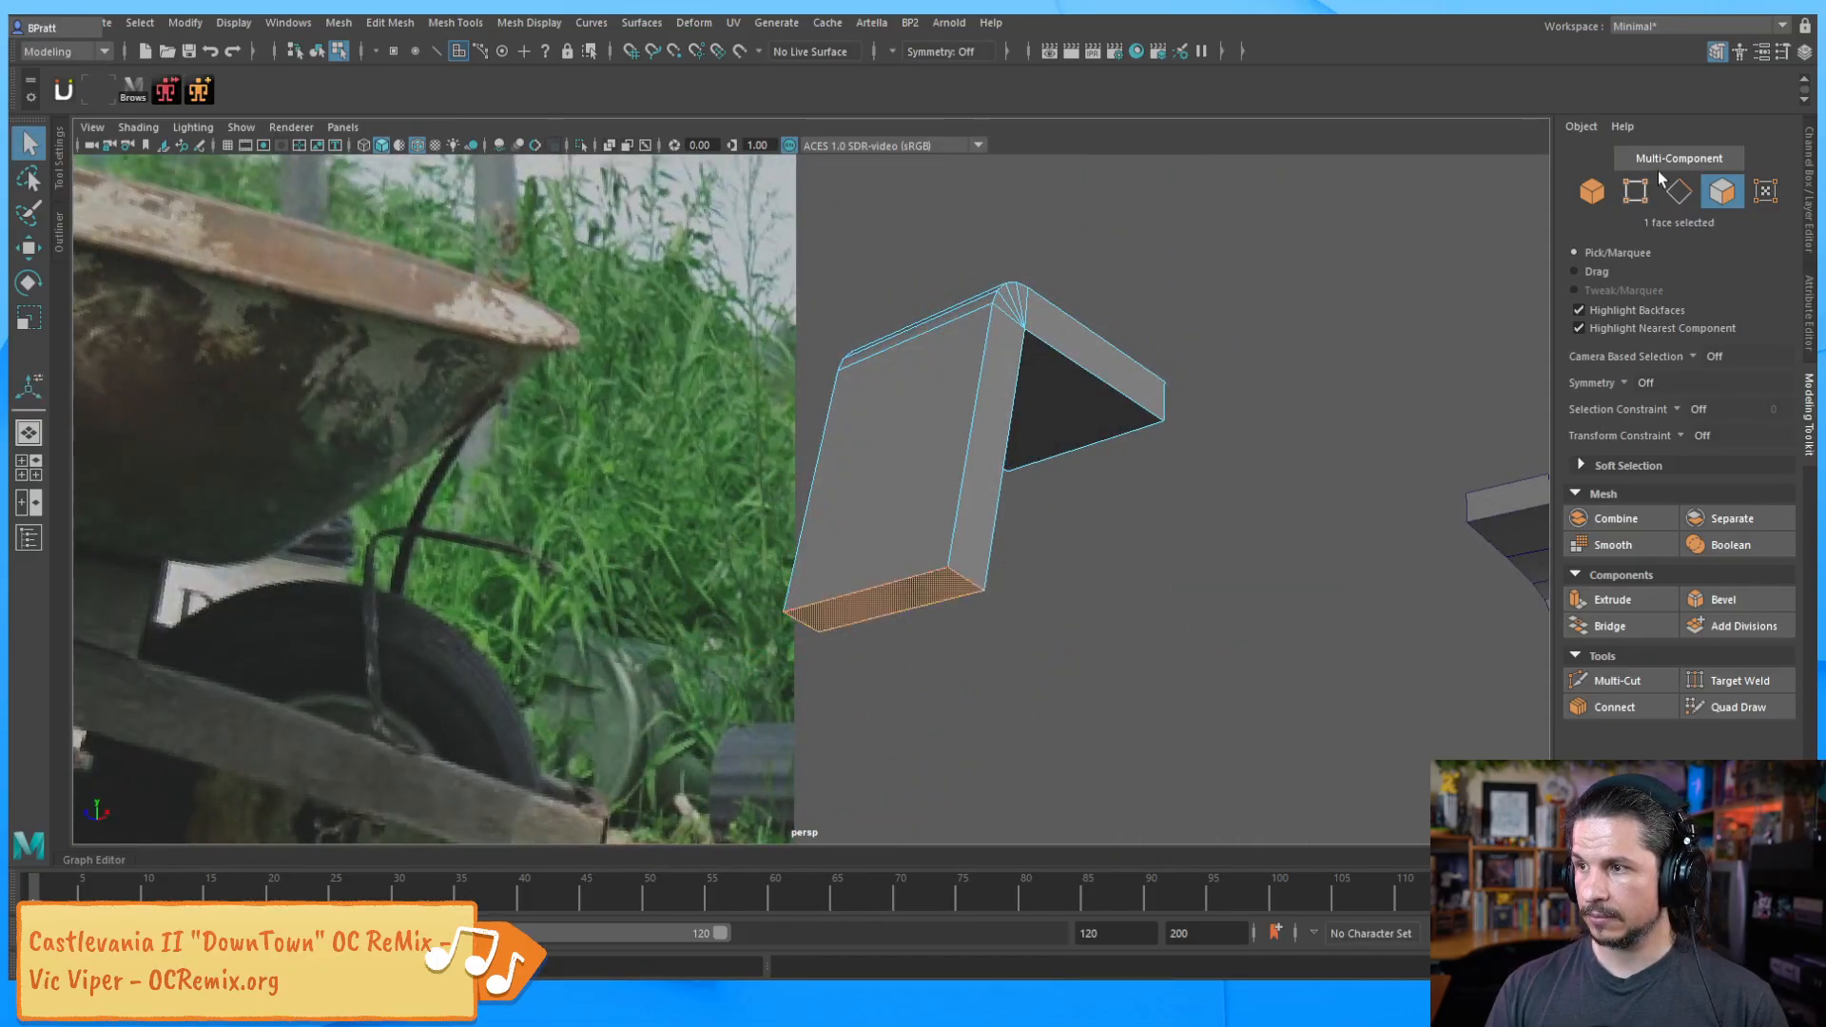
shift+click(900, 589)
shift+right_drag(896, 547, 810, 572)
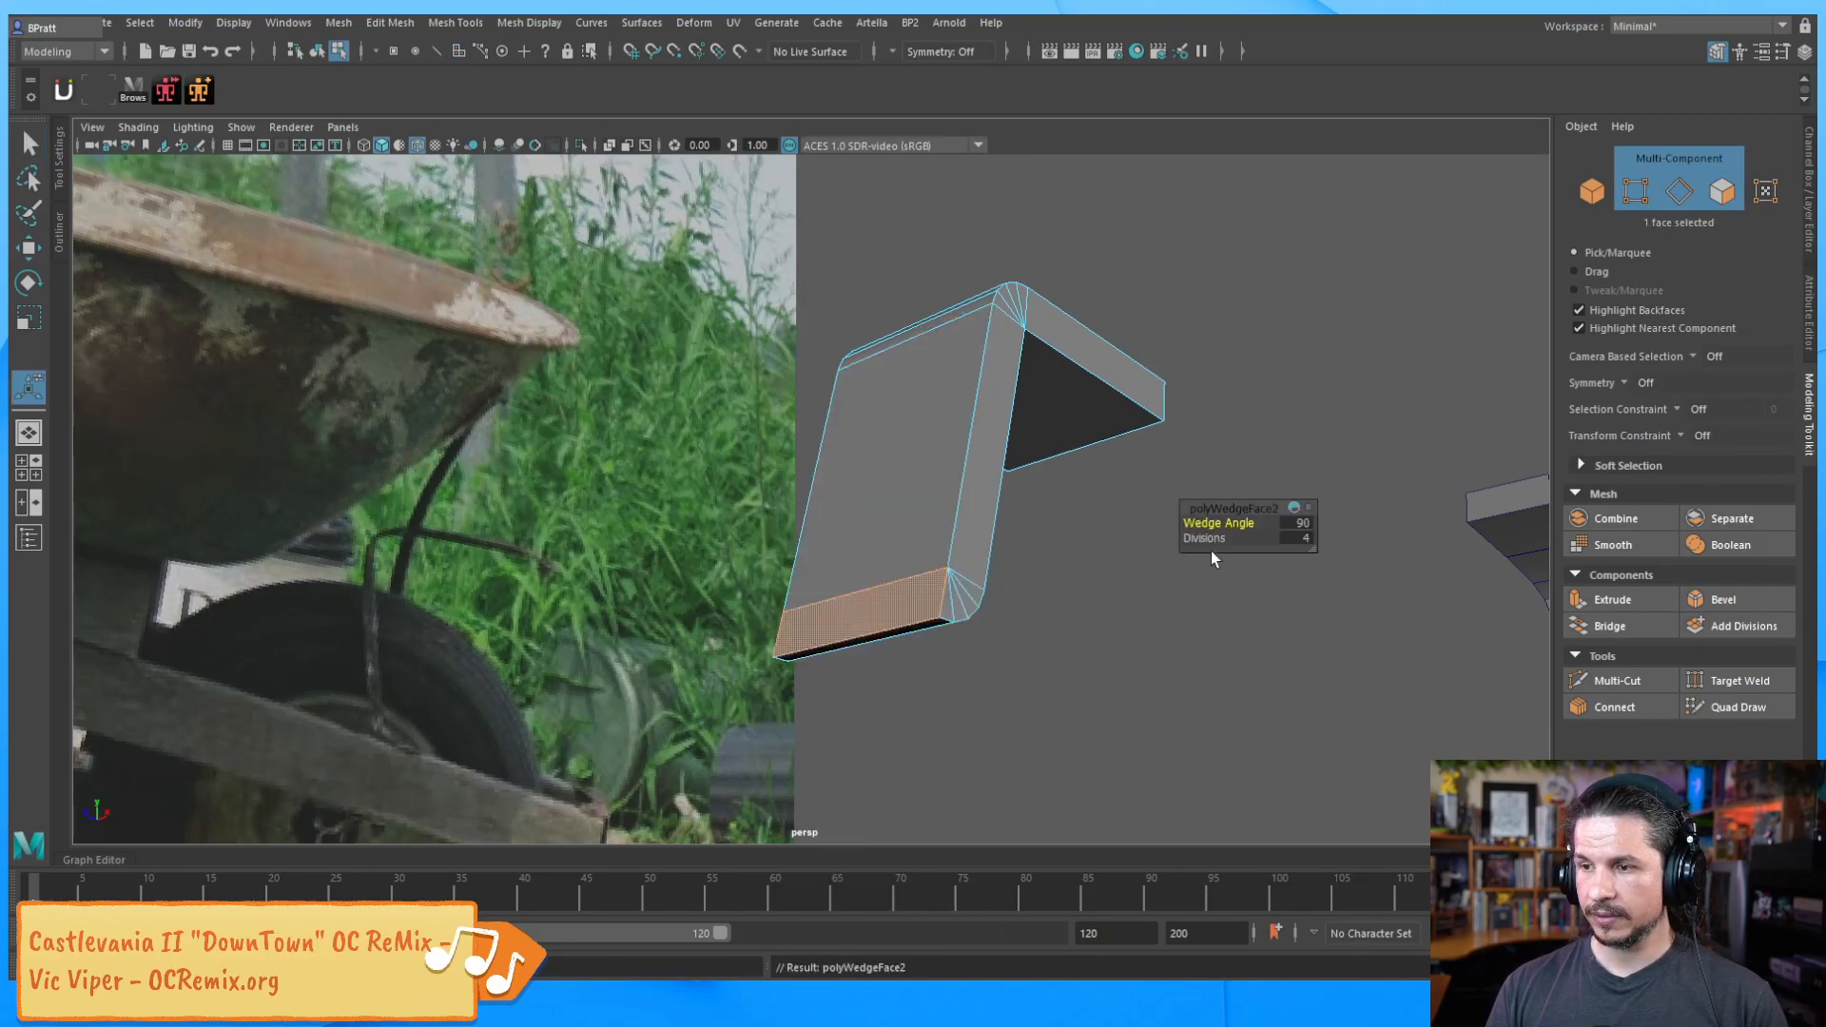
drag(1211, 529, 1058, 519)
key(q)
key(F8)
click(1155, 642)
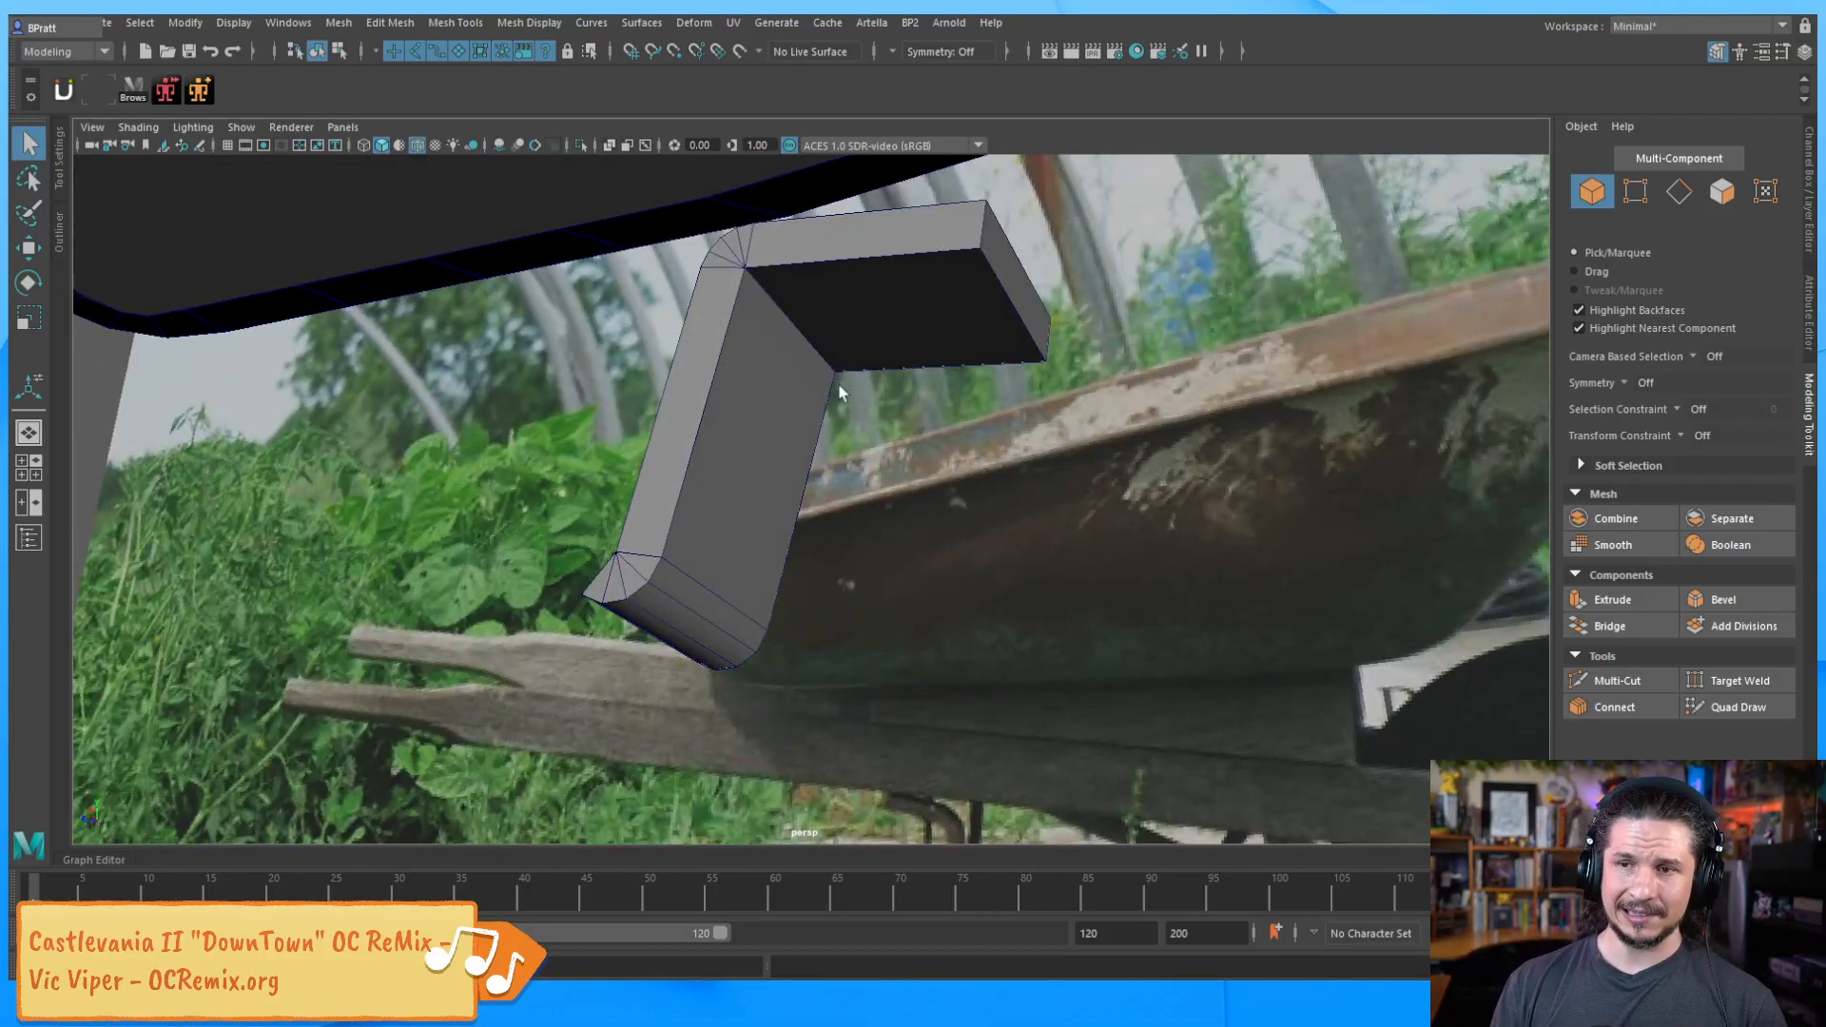
Try beveling the sharp inner corner edge of the upper bend, and undo the bevel
right_drag(751, 305, 750, 252)
click(795, 323)
shift+right_click(797, 328)
click(880, 324)
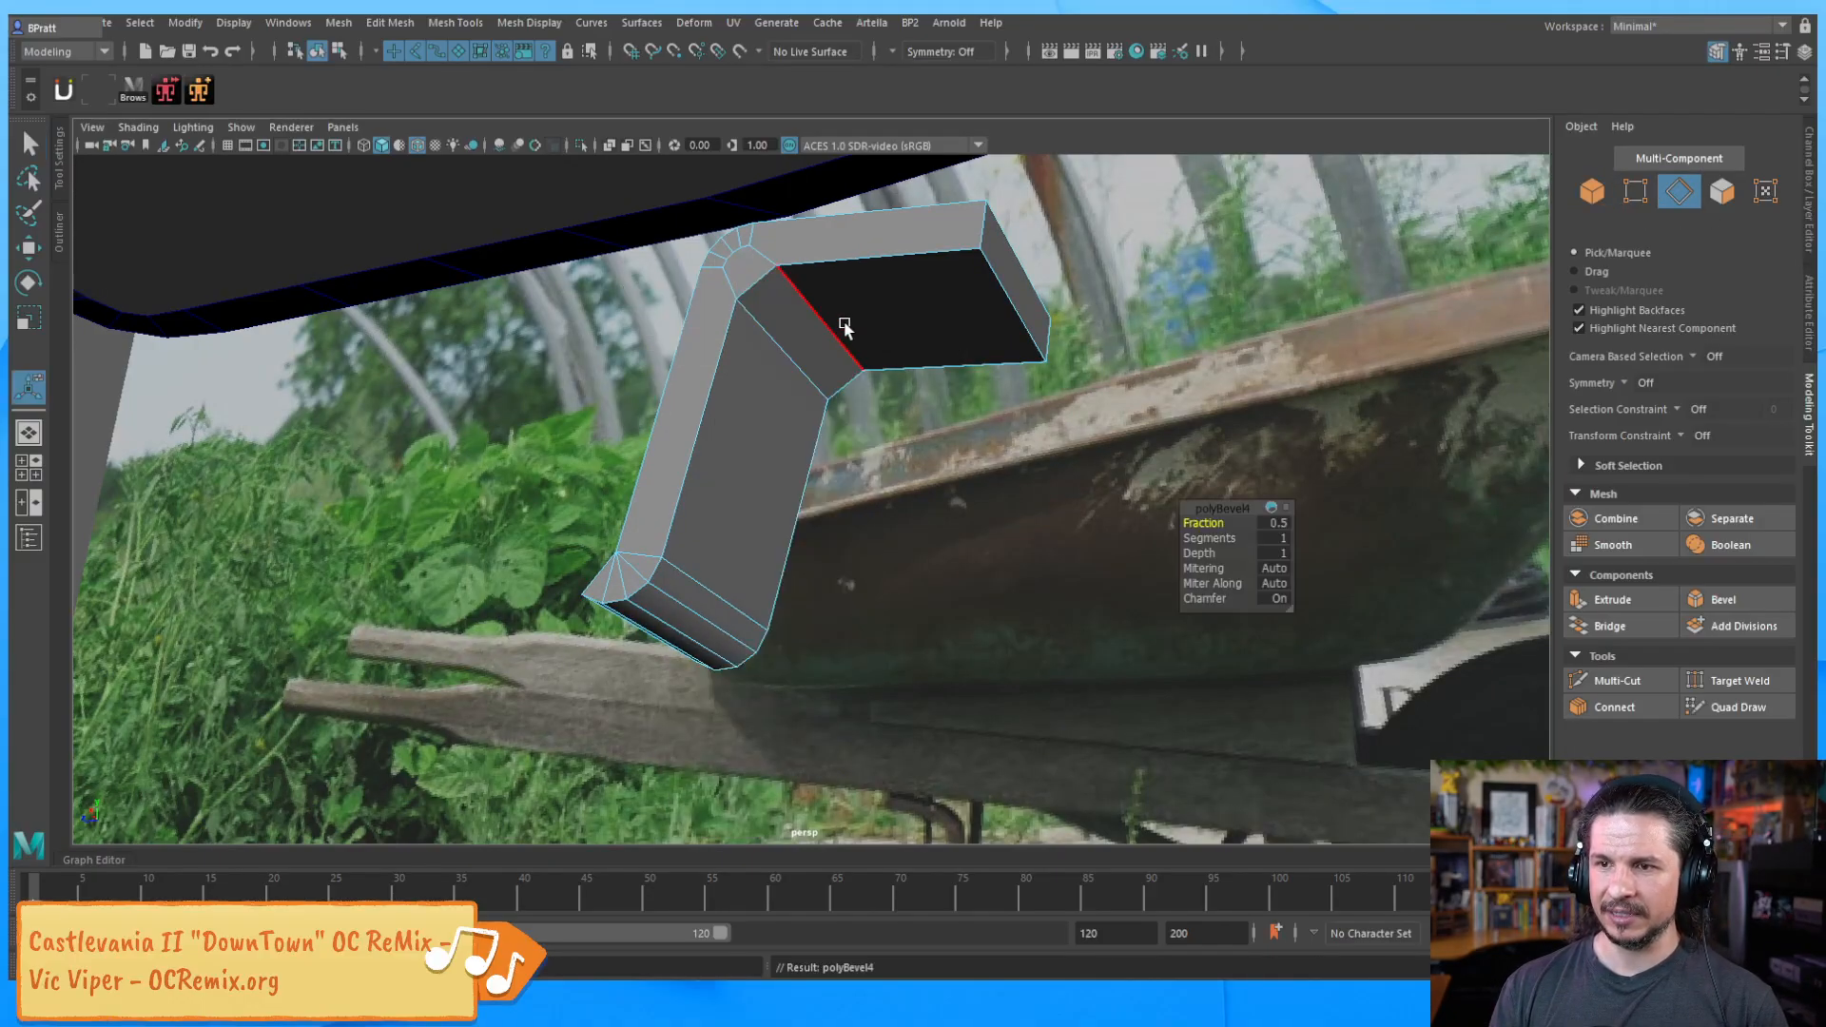
drag(941, 433, 867, 434)
key(ctrl+z)
key(ctrl+z)
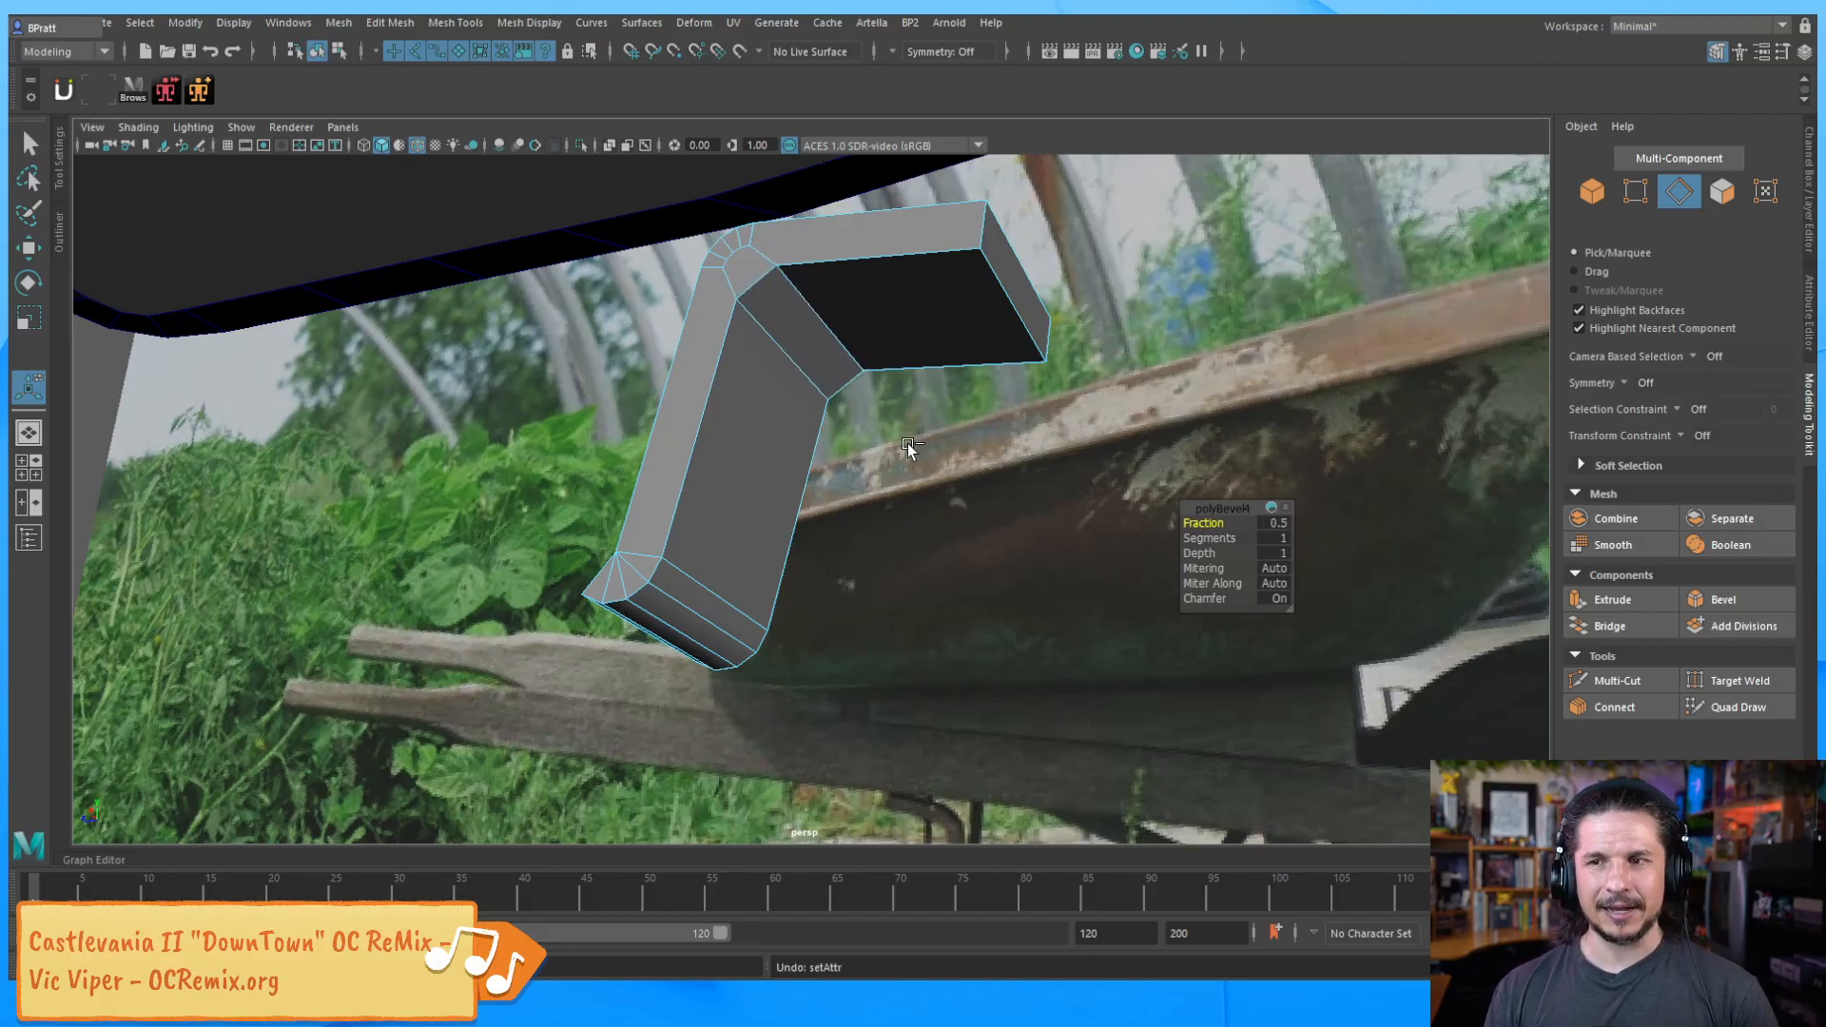
key(F8)
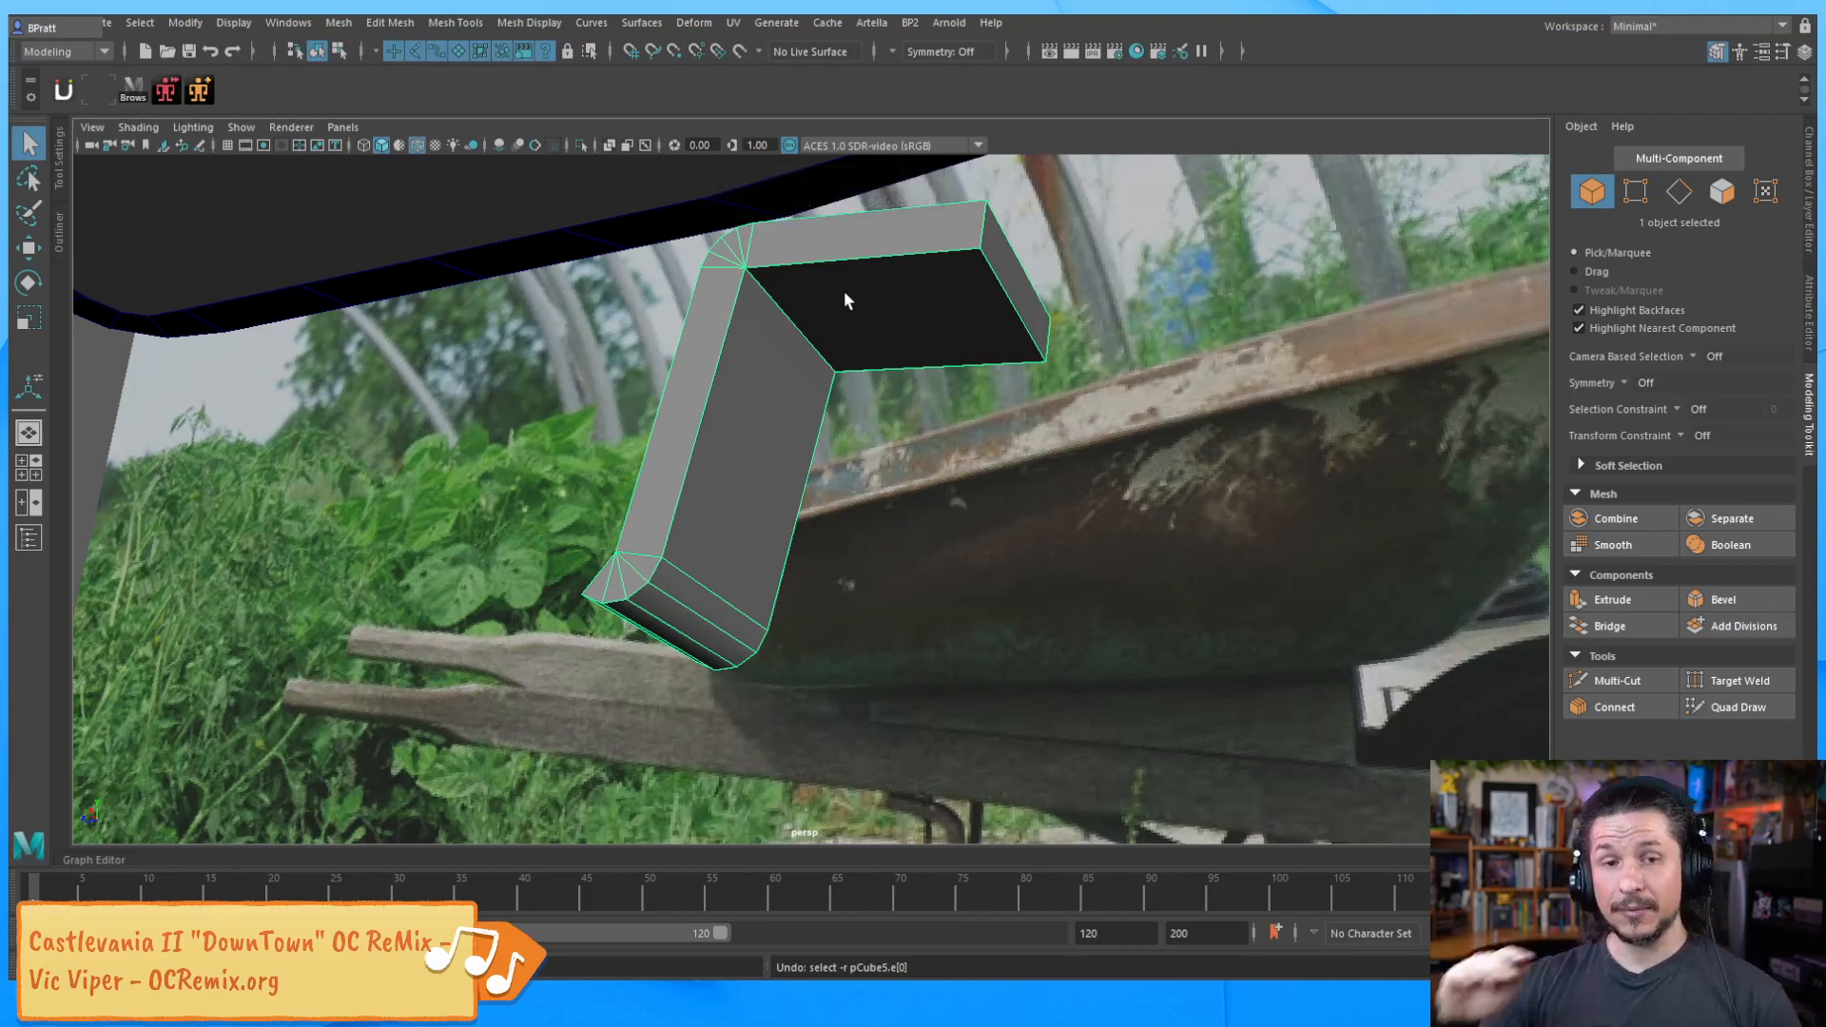
Undo the lower wedge, the leg extrusion and the first wedge to restore the plain block
scroll(845, 292, down, 5)
alt+drag(864, 407, 1027, 571)
key(ctrl+z)
key(F10)
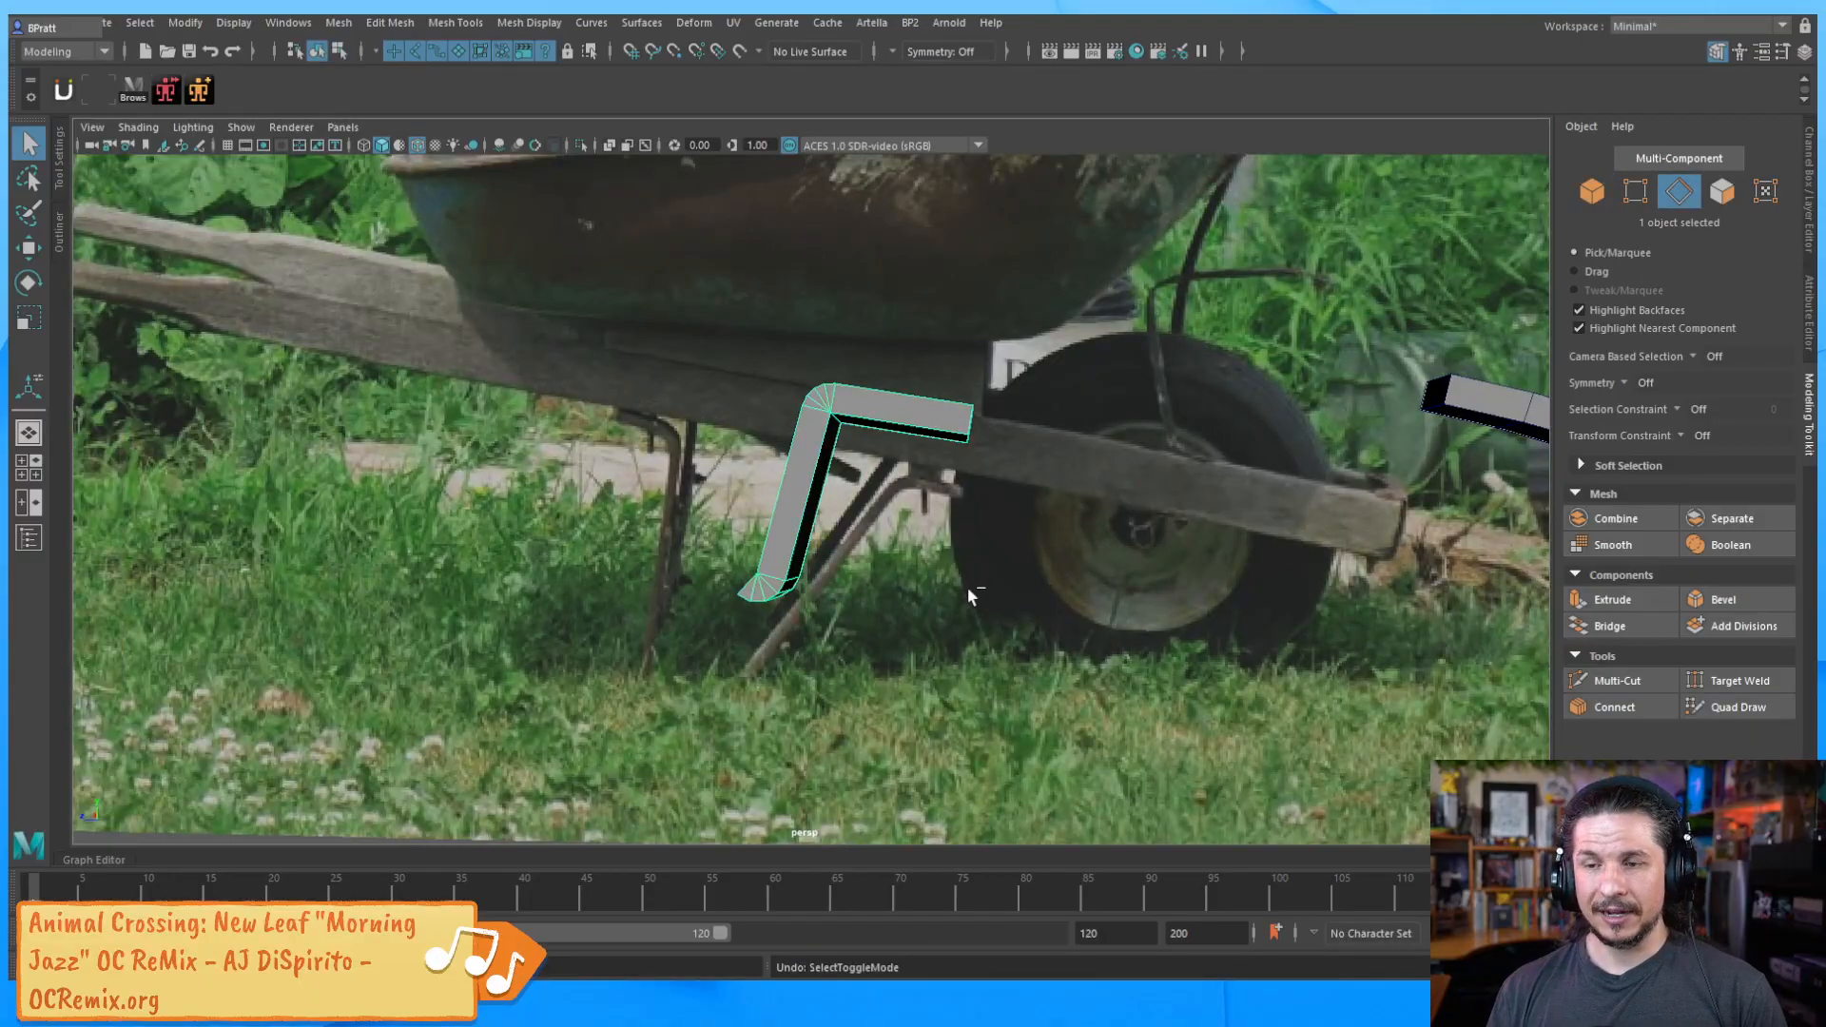
key(ctrl+z)
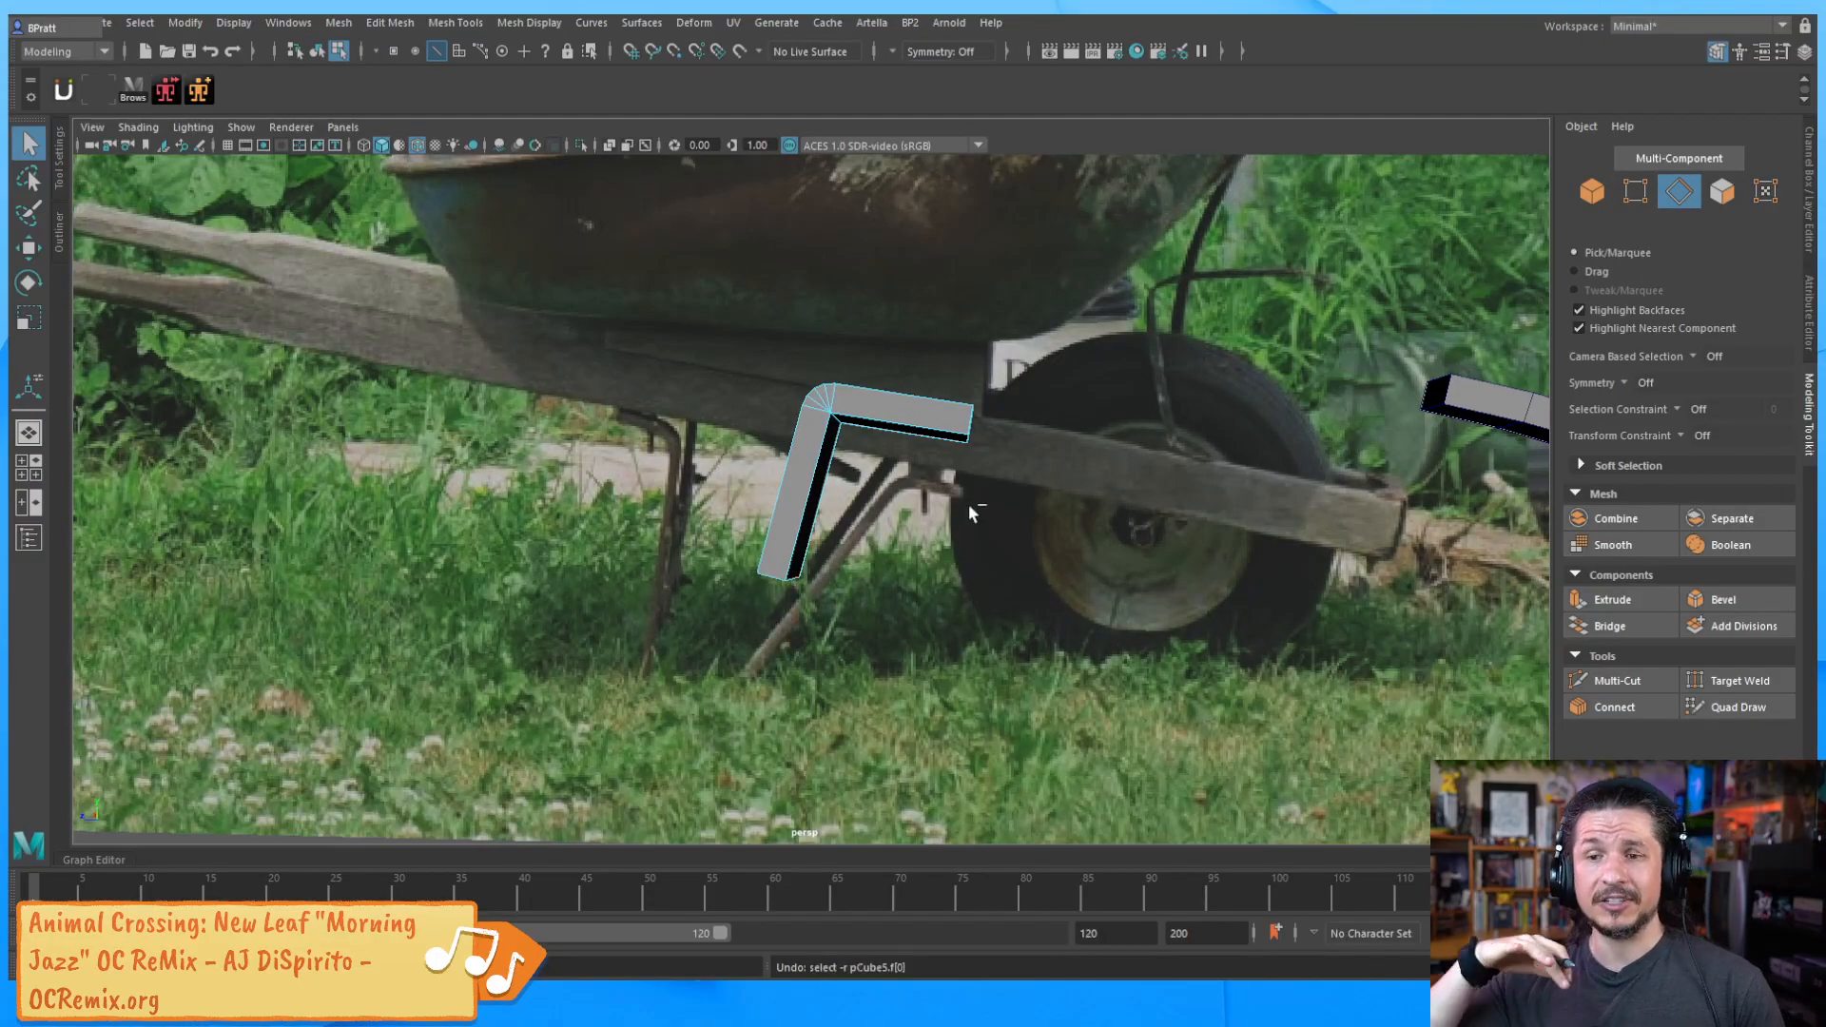
key(ctrl+z)
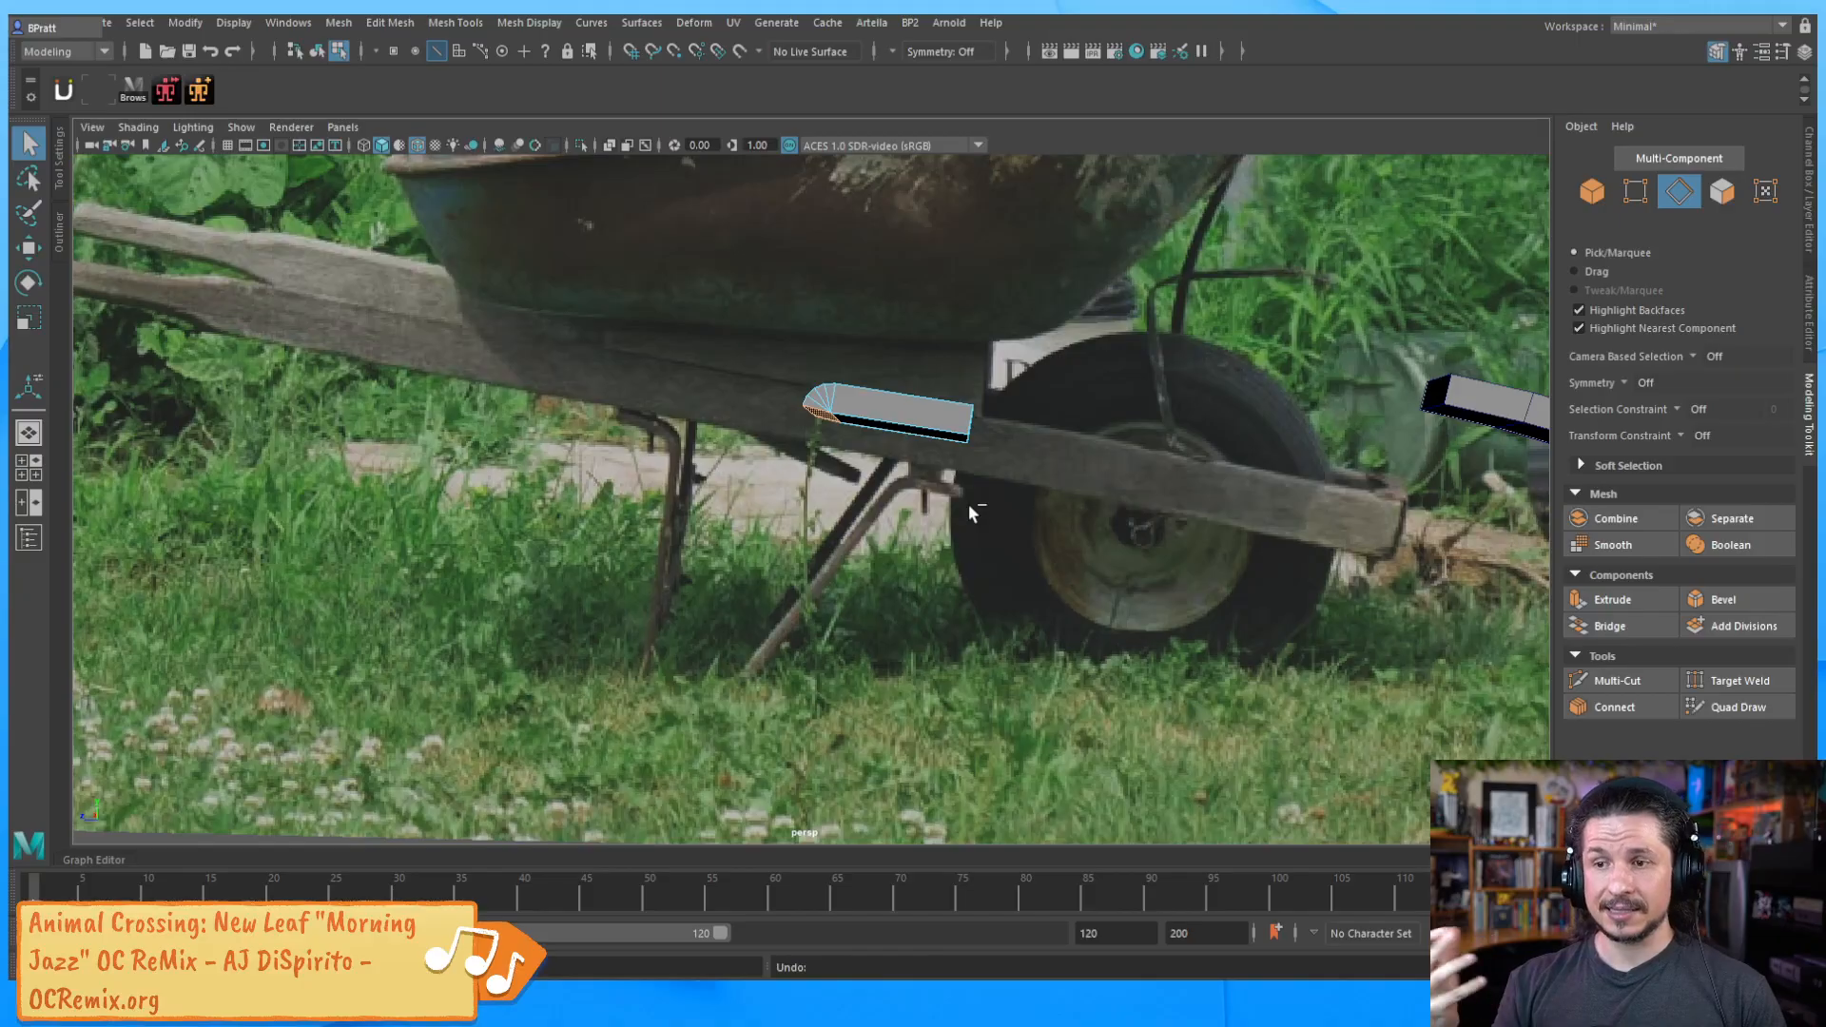
key(ctrl+z)
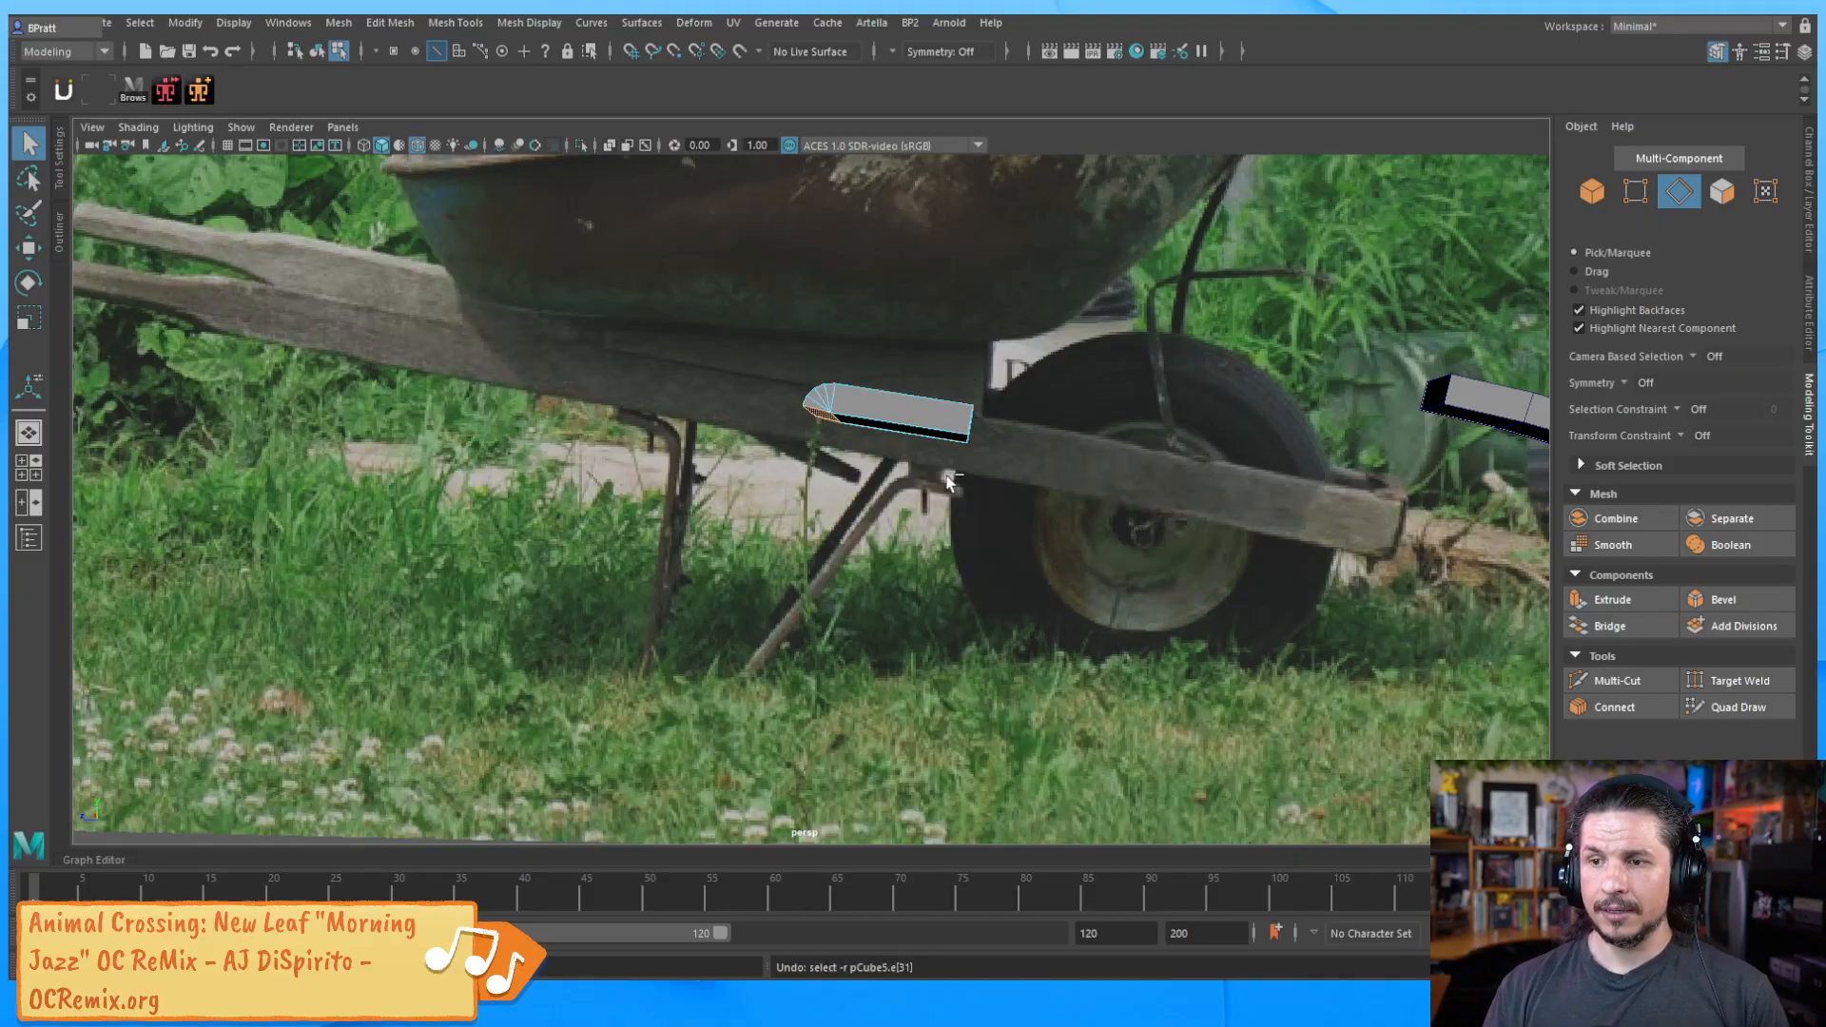
scroll(942, 499, down, 6)
scroll(1020, 521, up, 2)
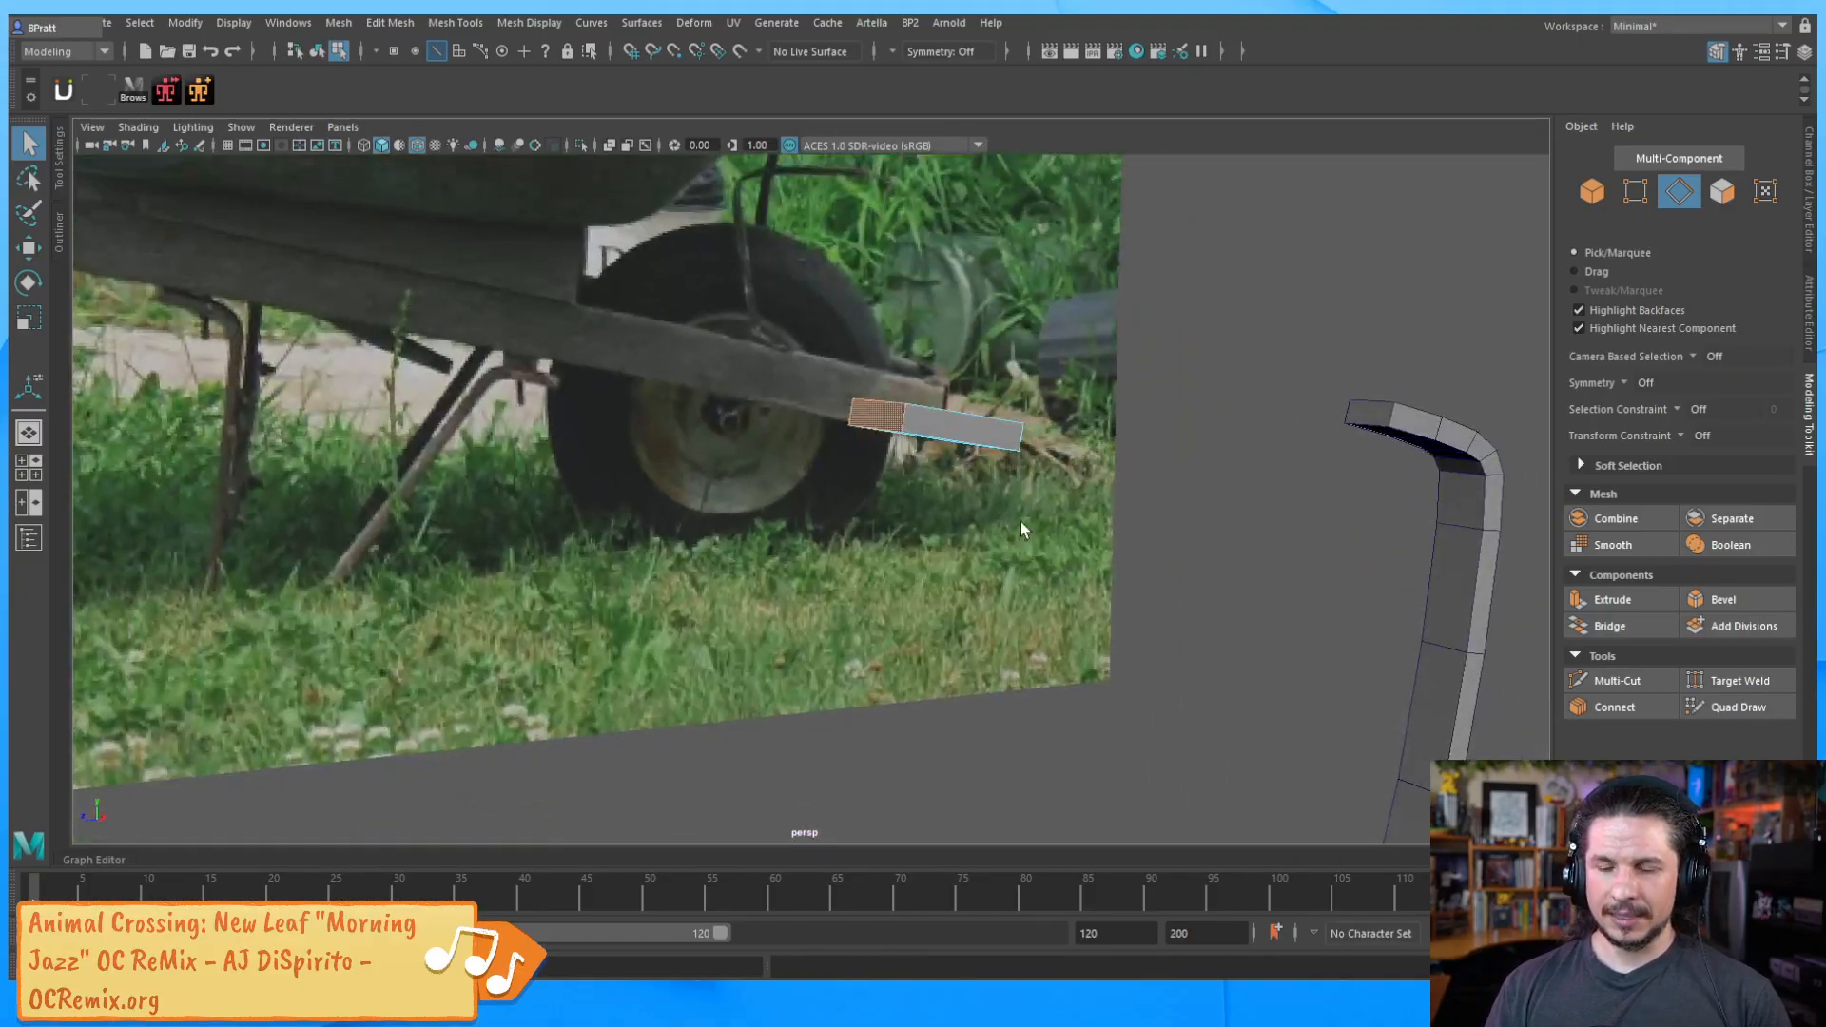
key(ctrl+z)
key(F8)
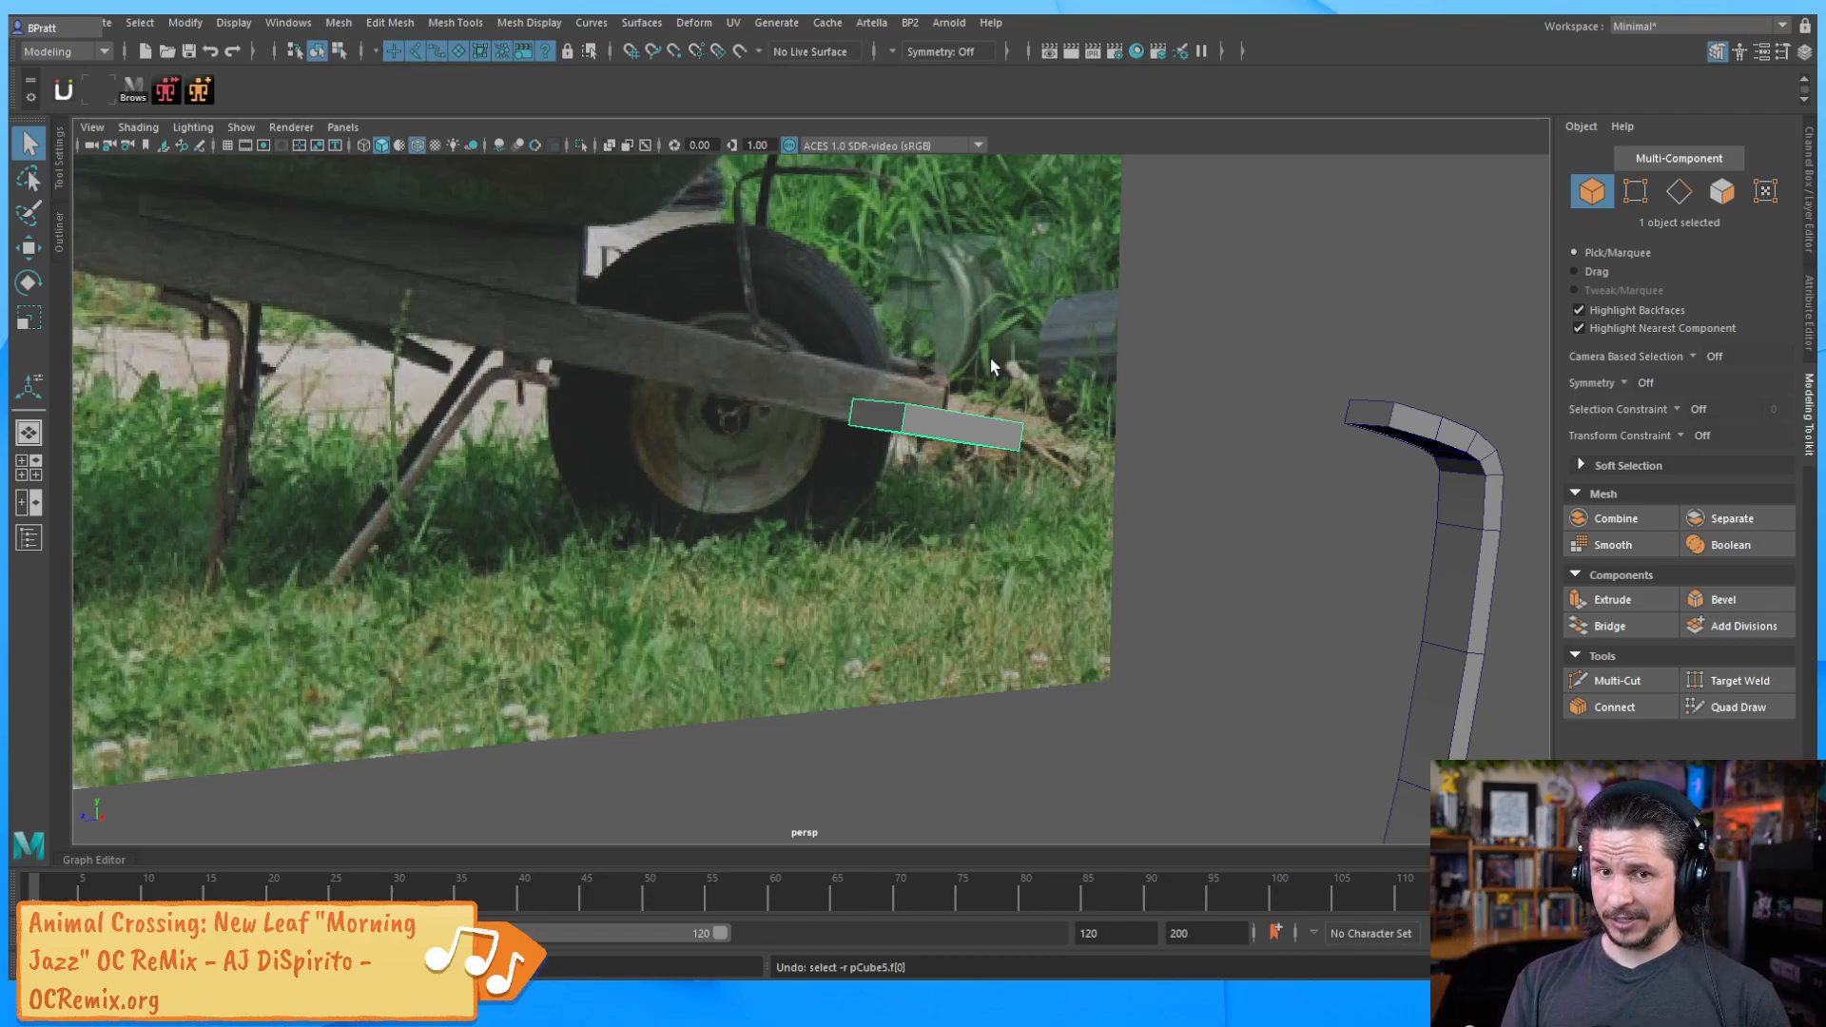
Duplicate the block and move the copy just below the original, to about 8.12 in Y and -12.2 in Z
alt+drag(990, 357, 1152, 484)
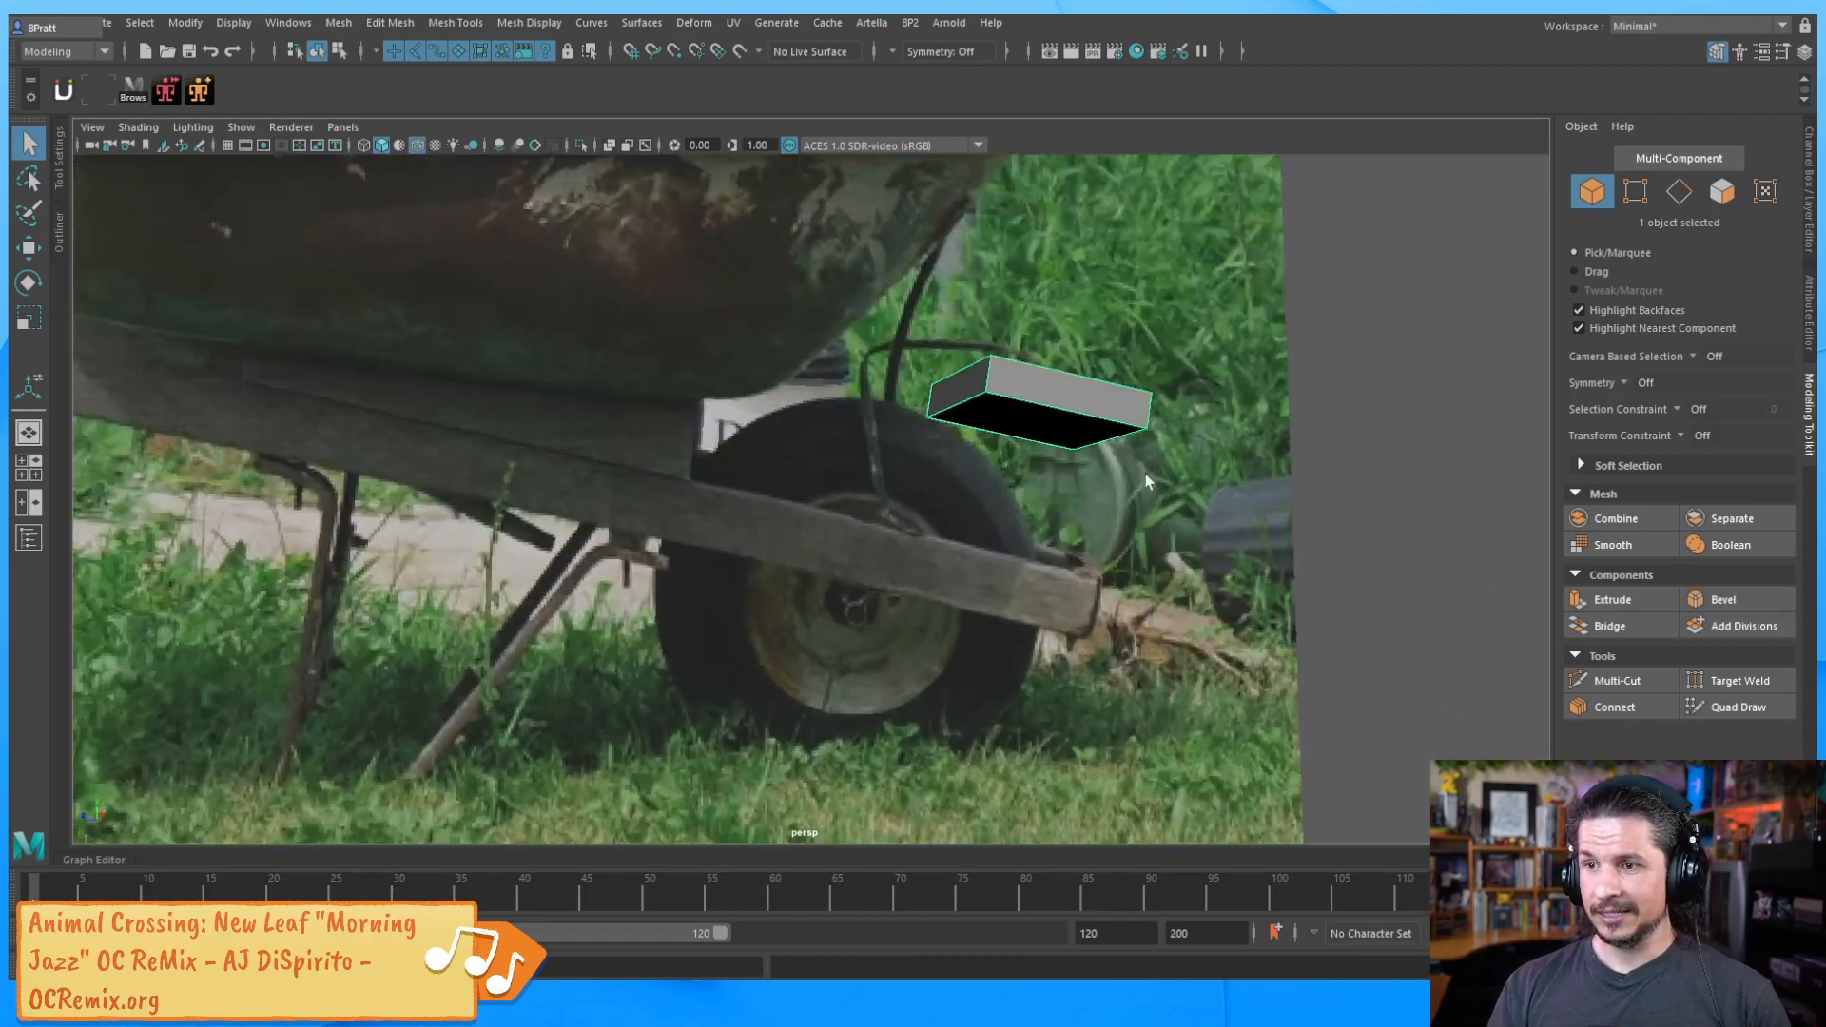
key(ctrl+d)
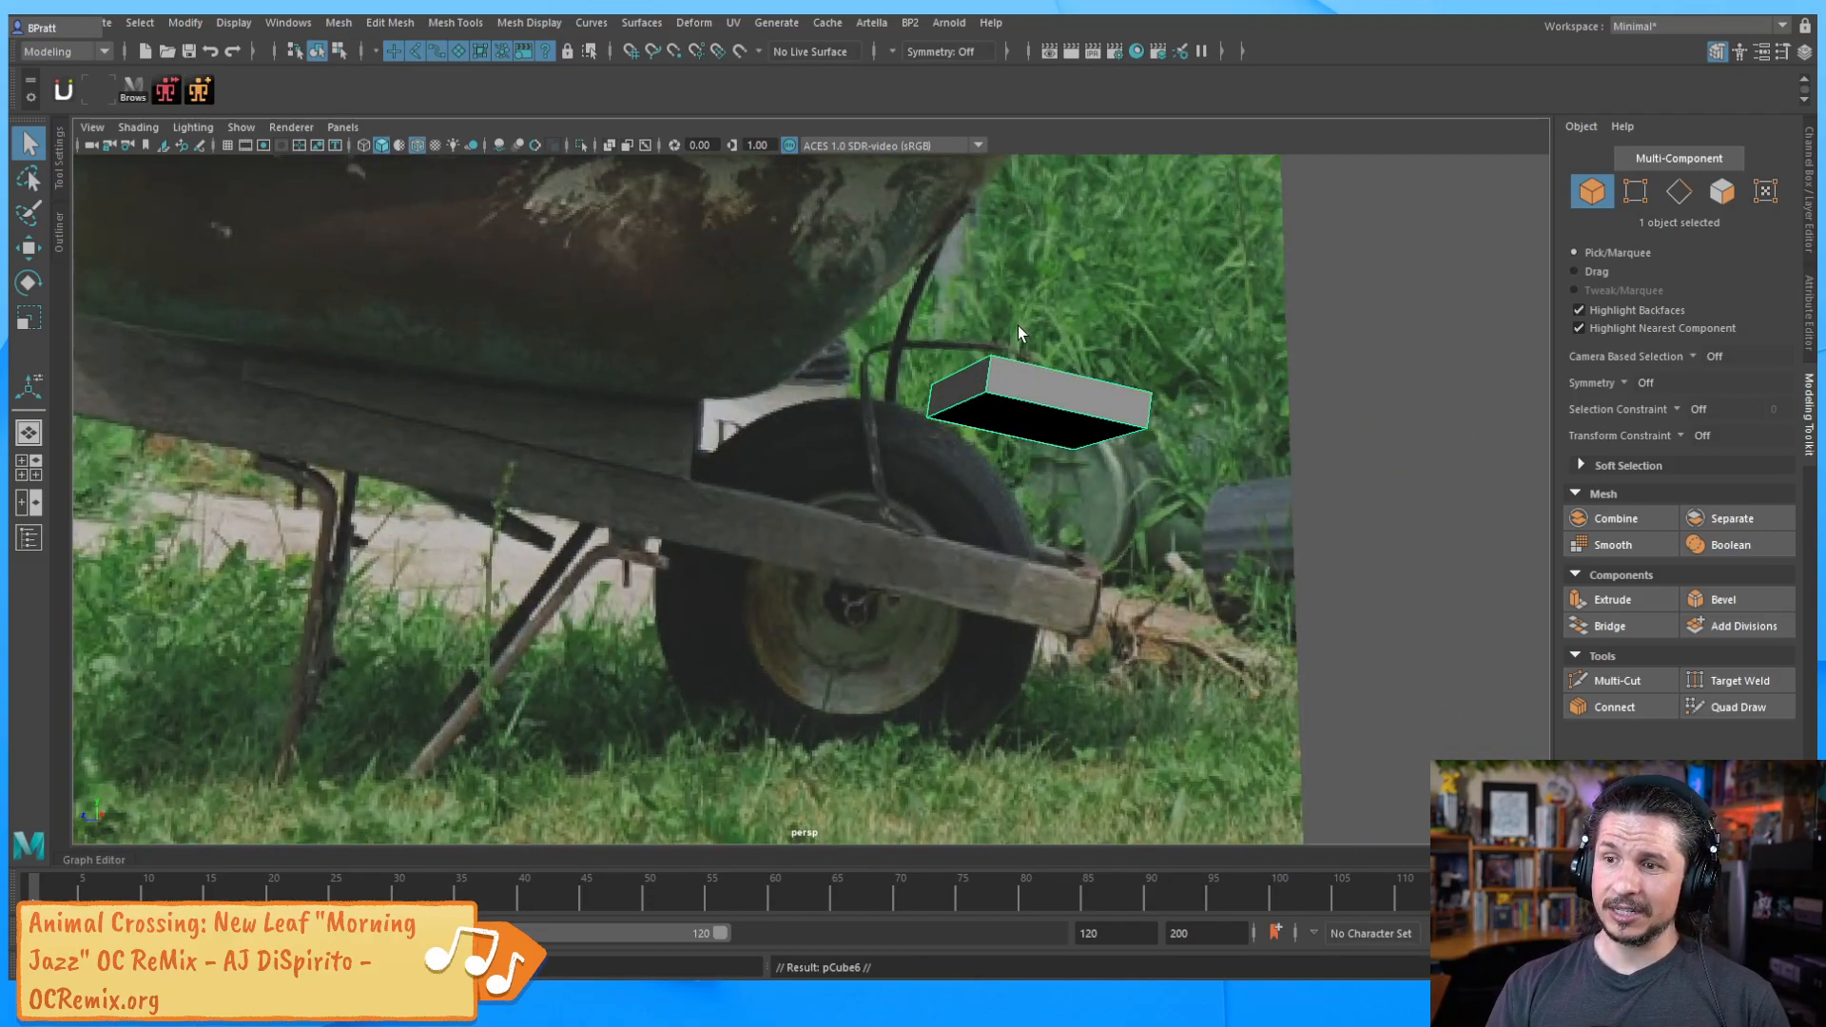
key(w)
drag(1041, 348, 1035, 430)
drag(947, 475, 940, 474)
Wedge the original block's end face around the copy's upper end edge, with a 90-degree angle and 4 divisions
right_click(962, 379)
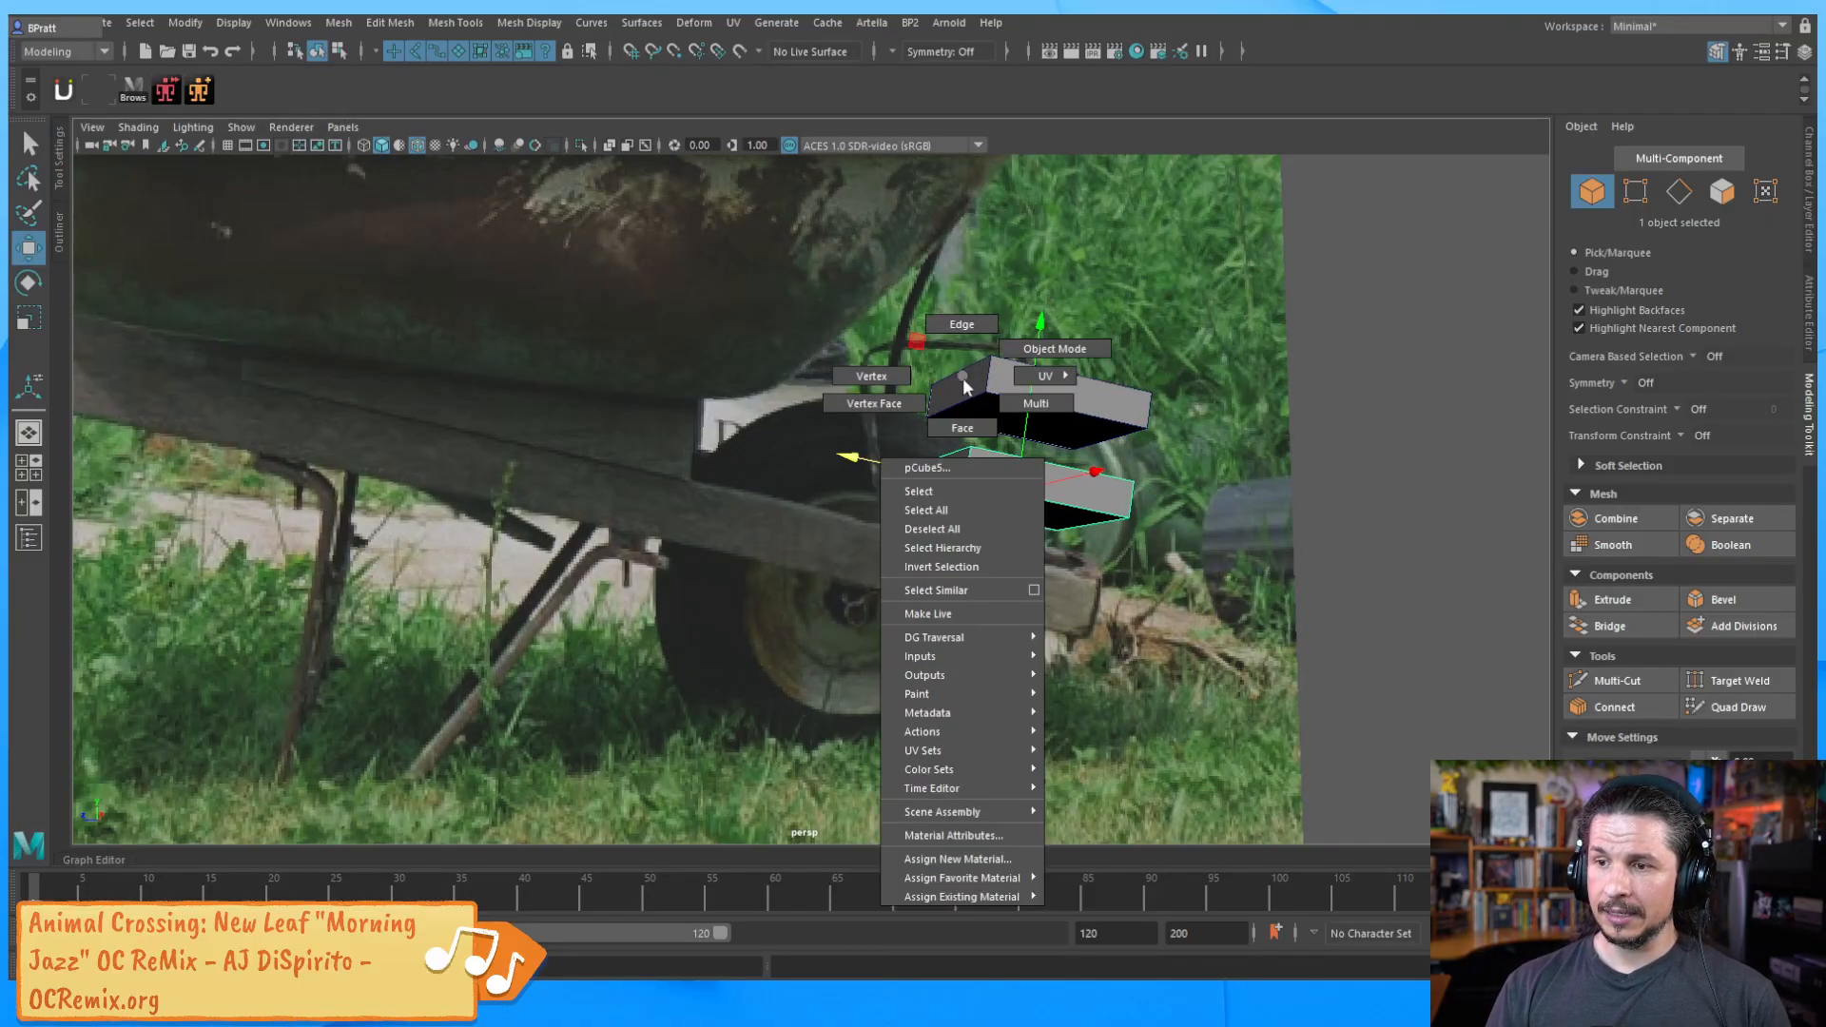
click(1080, 390)
shift+click(1060, 487)
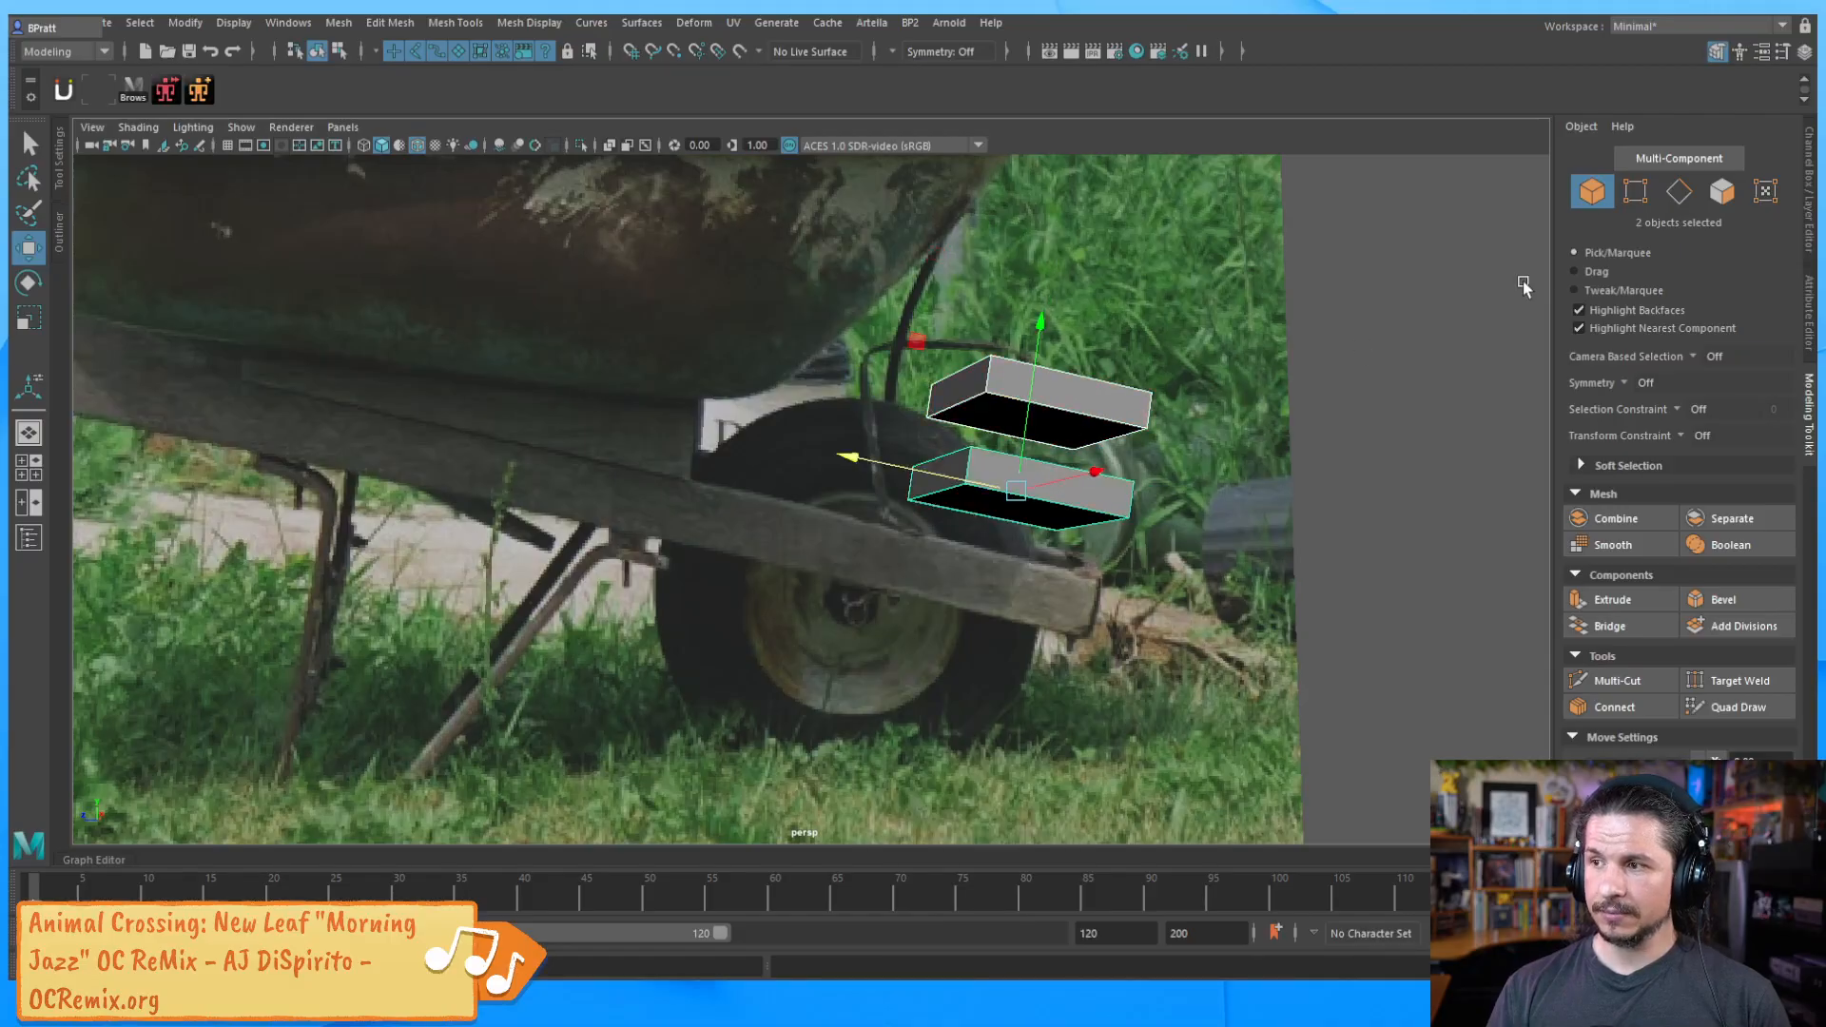
click(1679, 158)
alt+right_drag(1015, 447, 1259, 456)
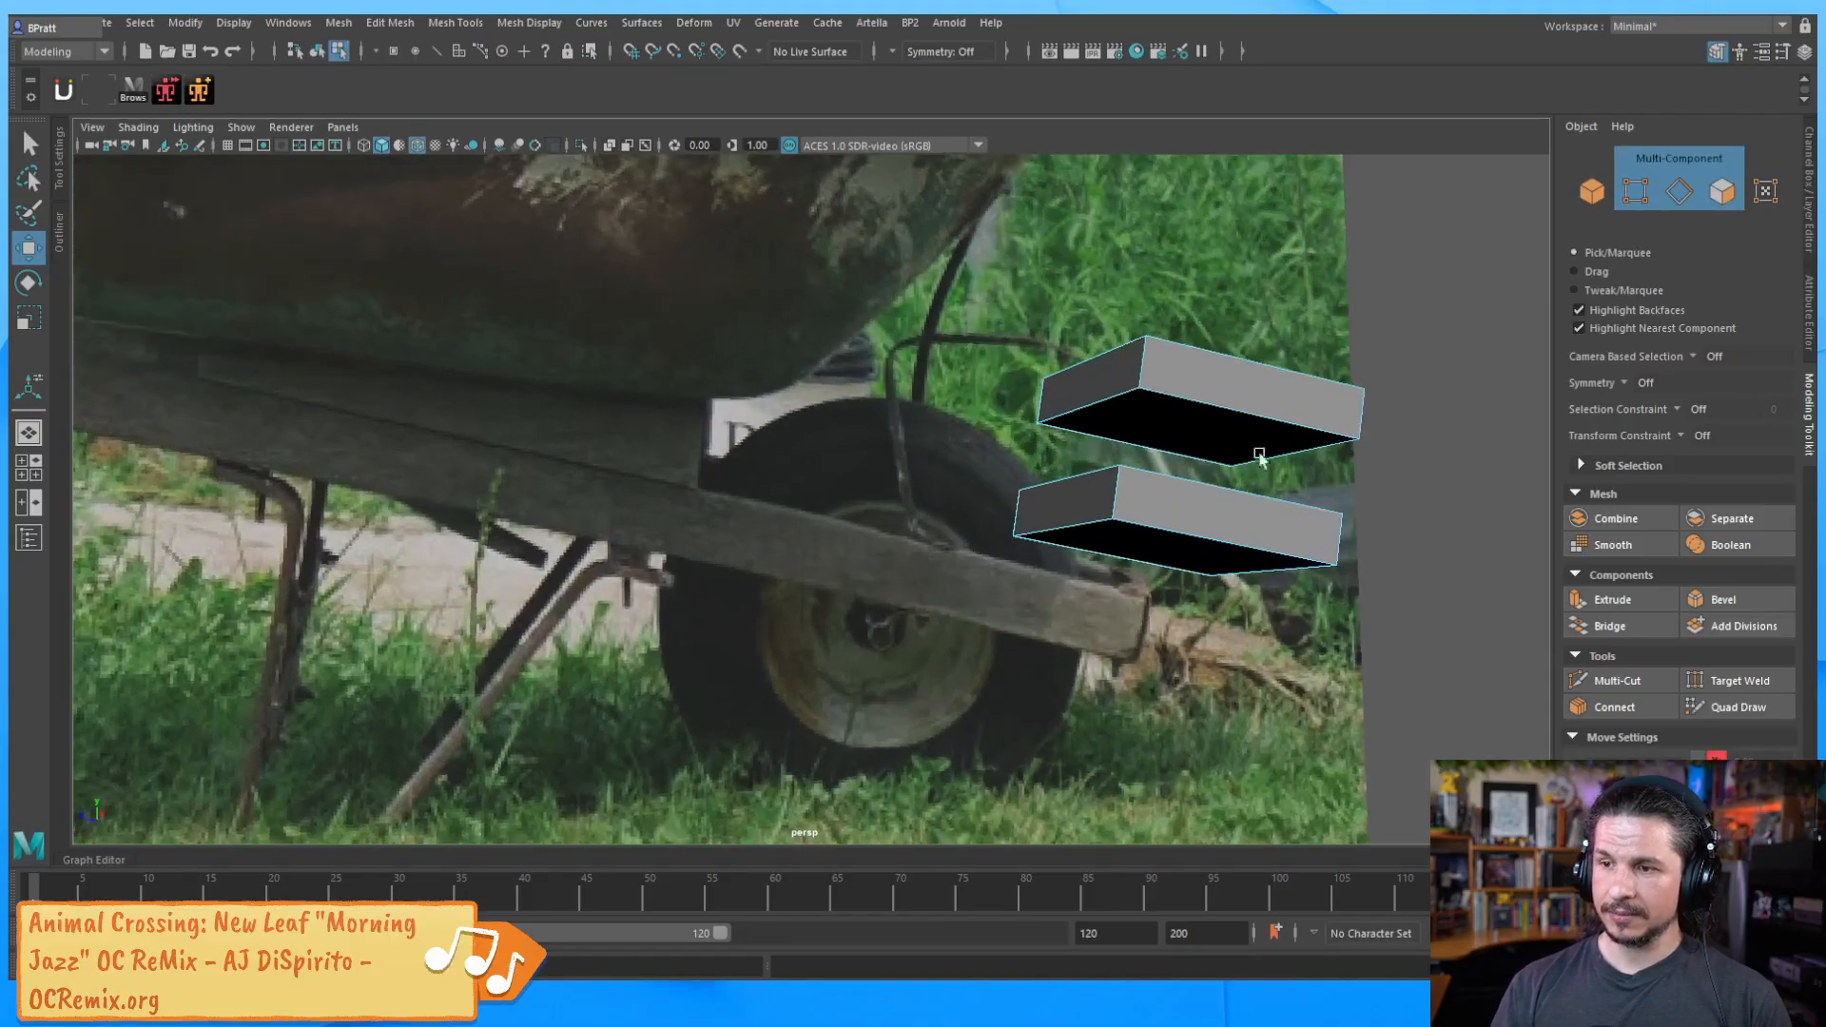
click(1089, 385)
shift+click(1070, 482)
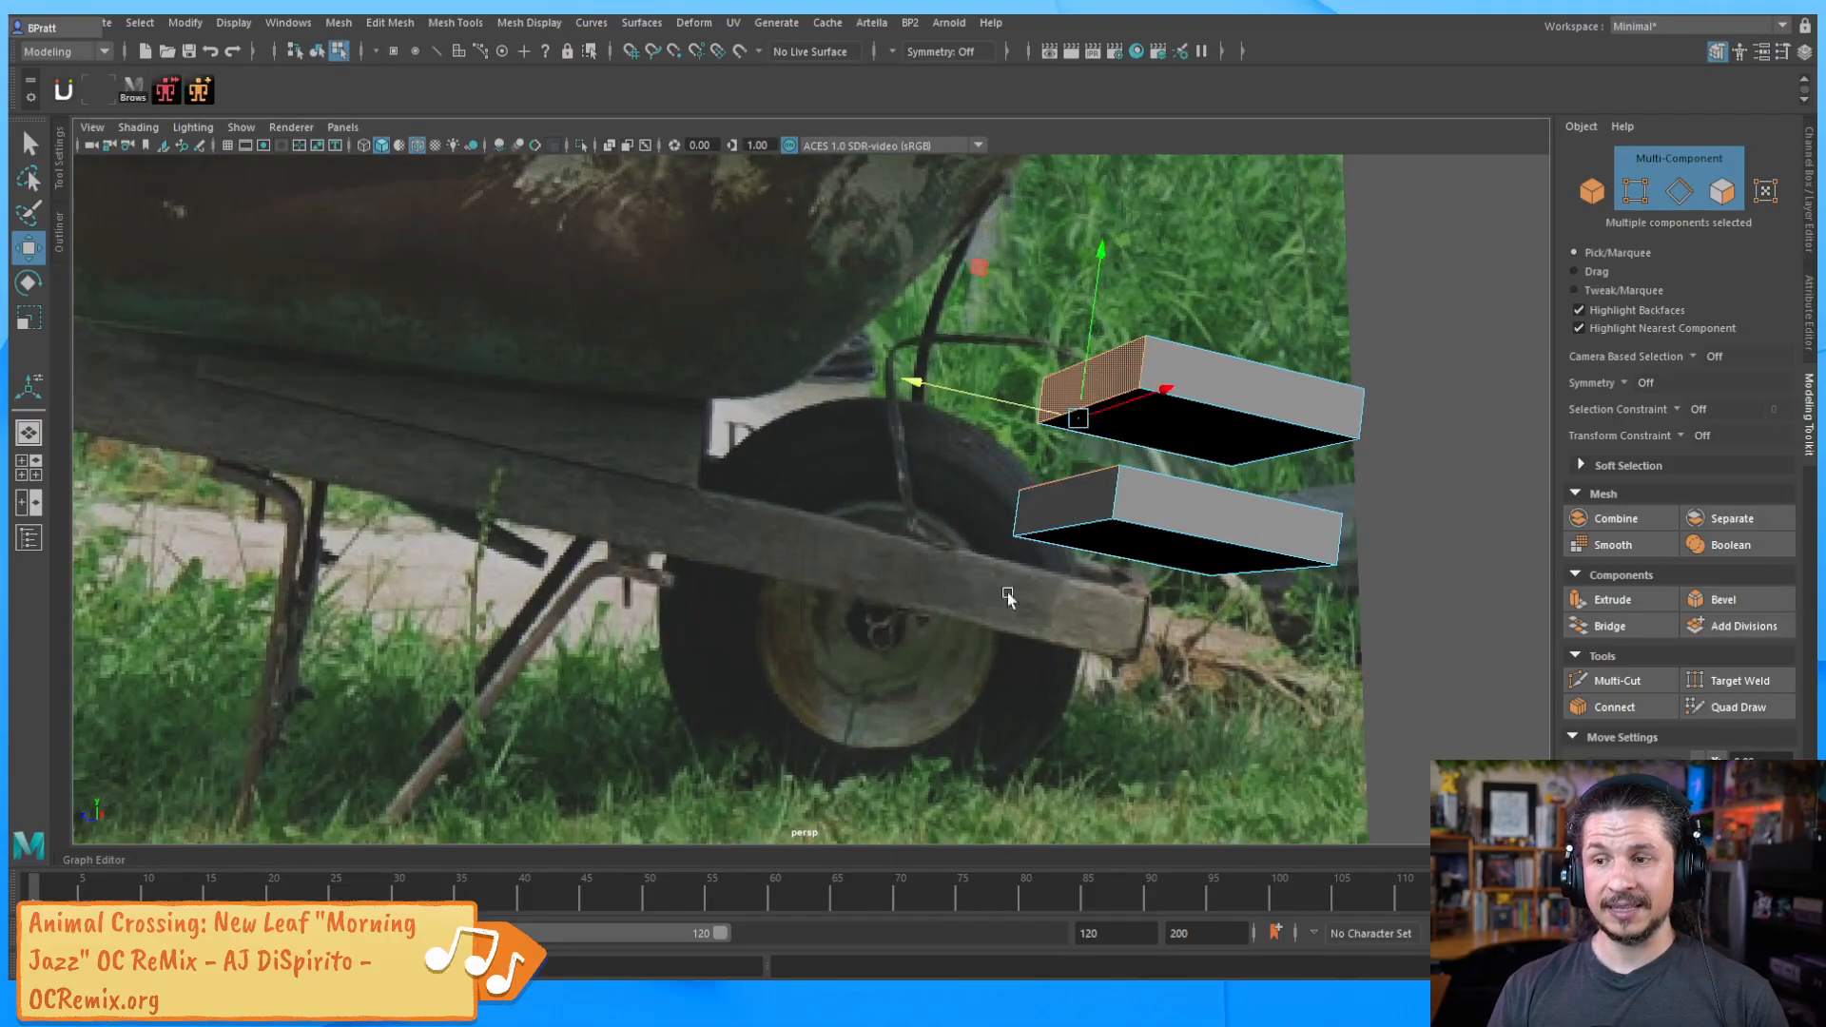
shift+right_drag(985, 464, 888, 481)
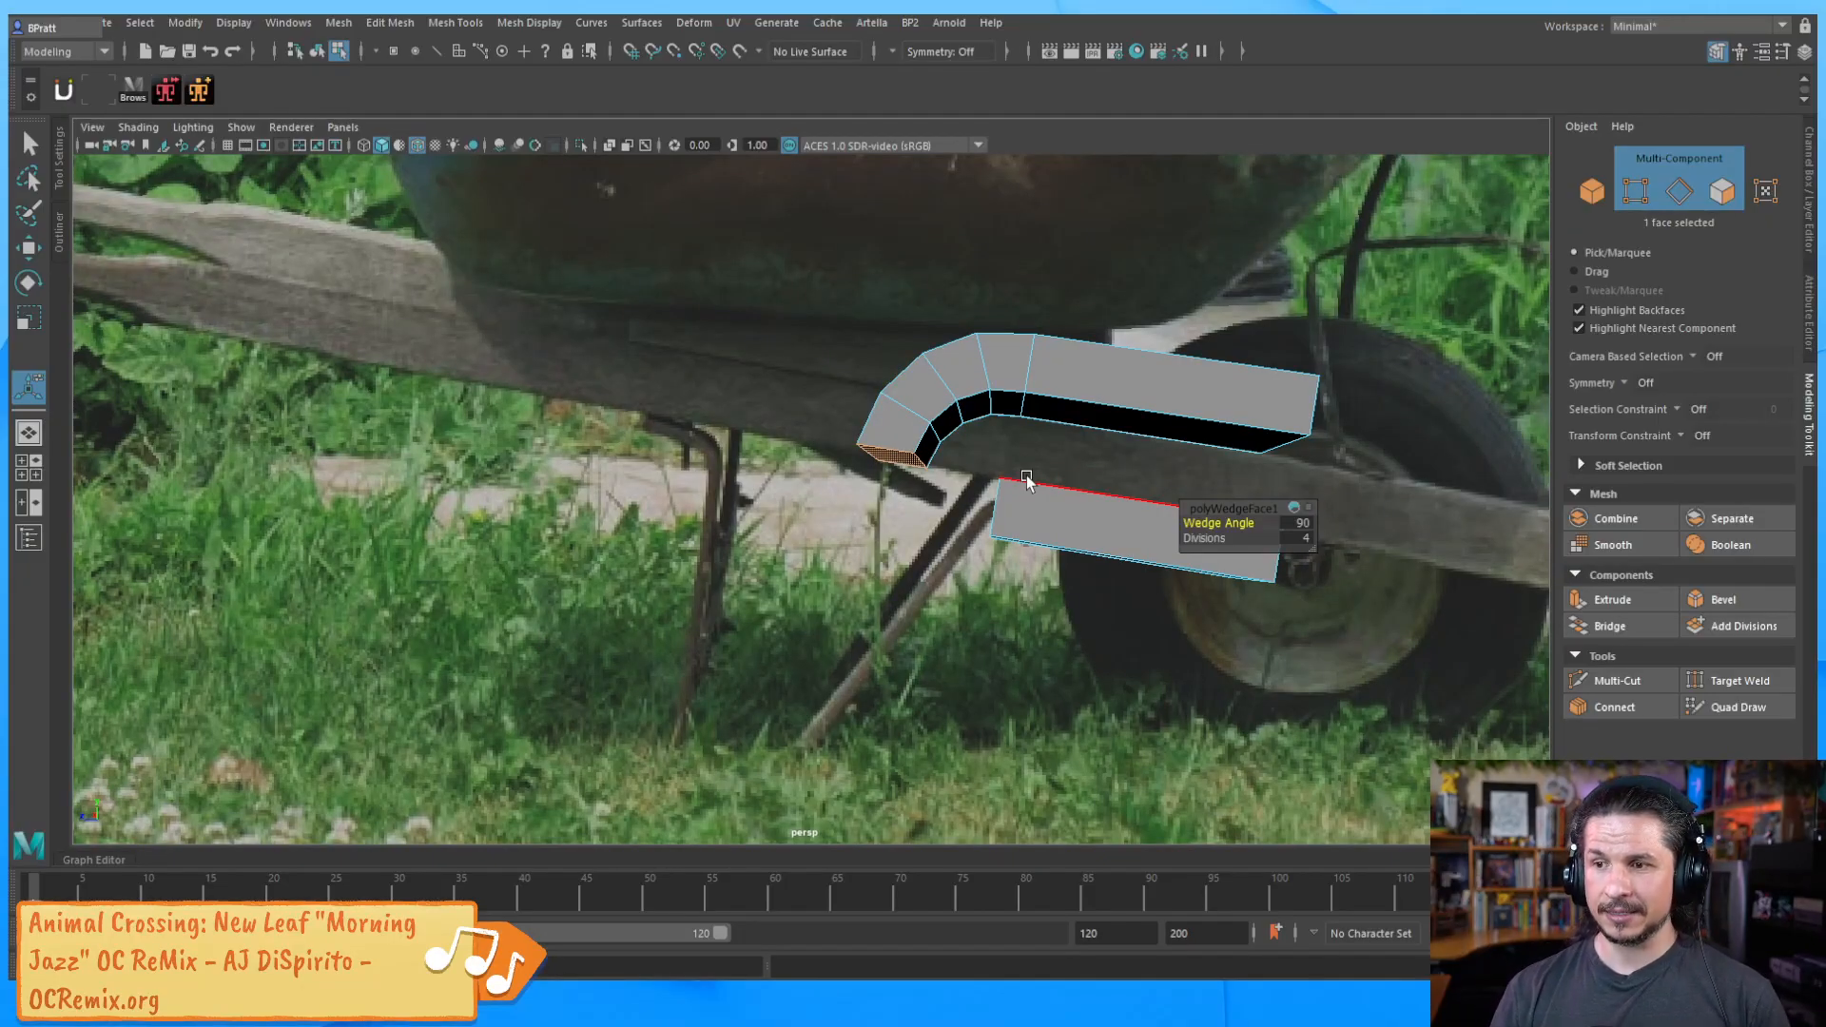
Set the wedge angle in the original block's construction history to about 68.3 degrees
key(q)
key(F8)
key(F8)
key(F8)
click(1809, 191)
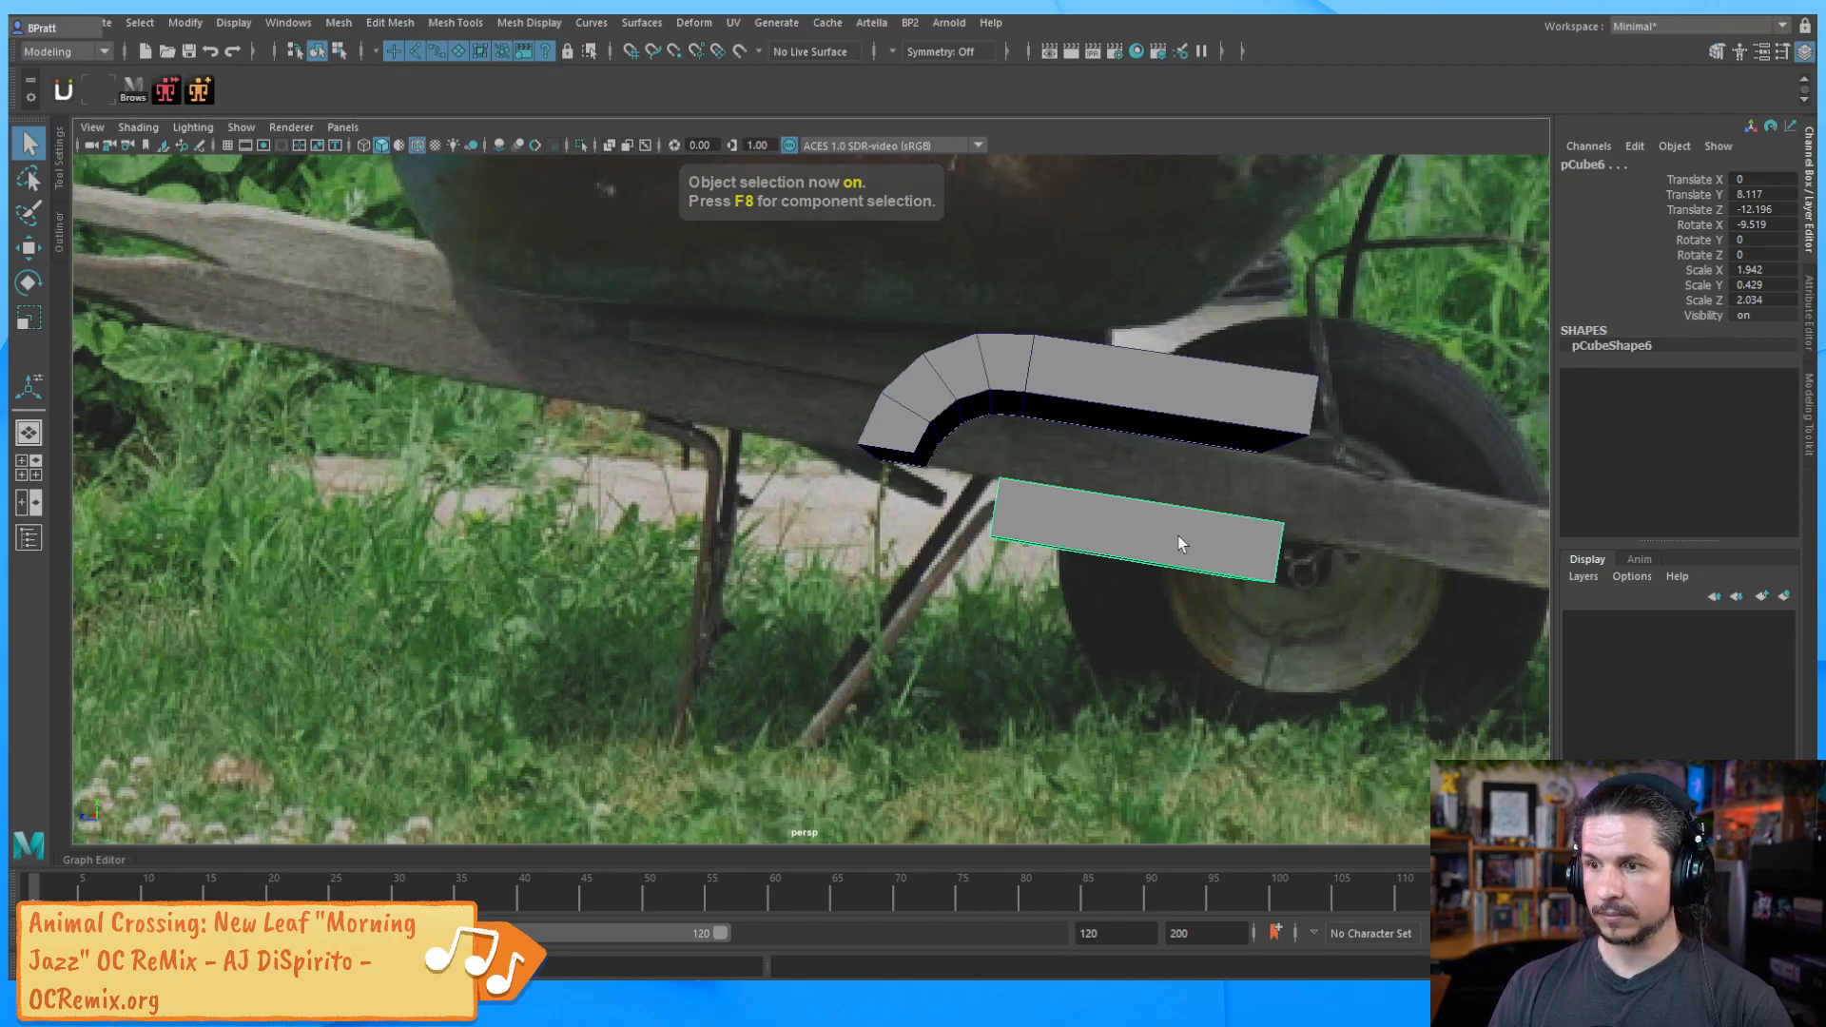
click(1225, 404)
double_click(1609, 376)
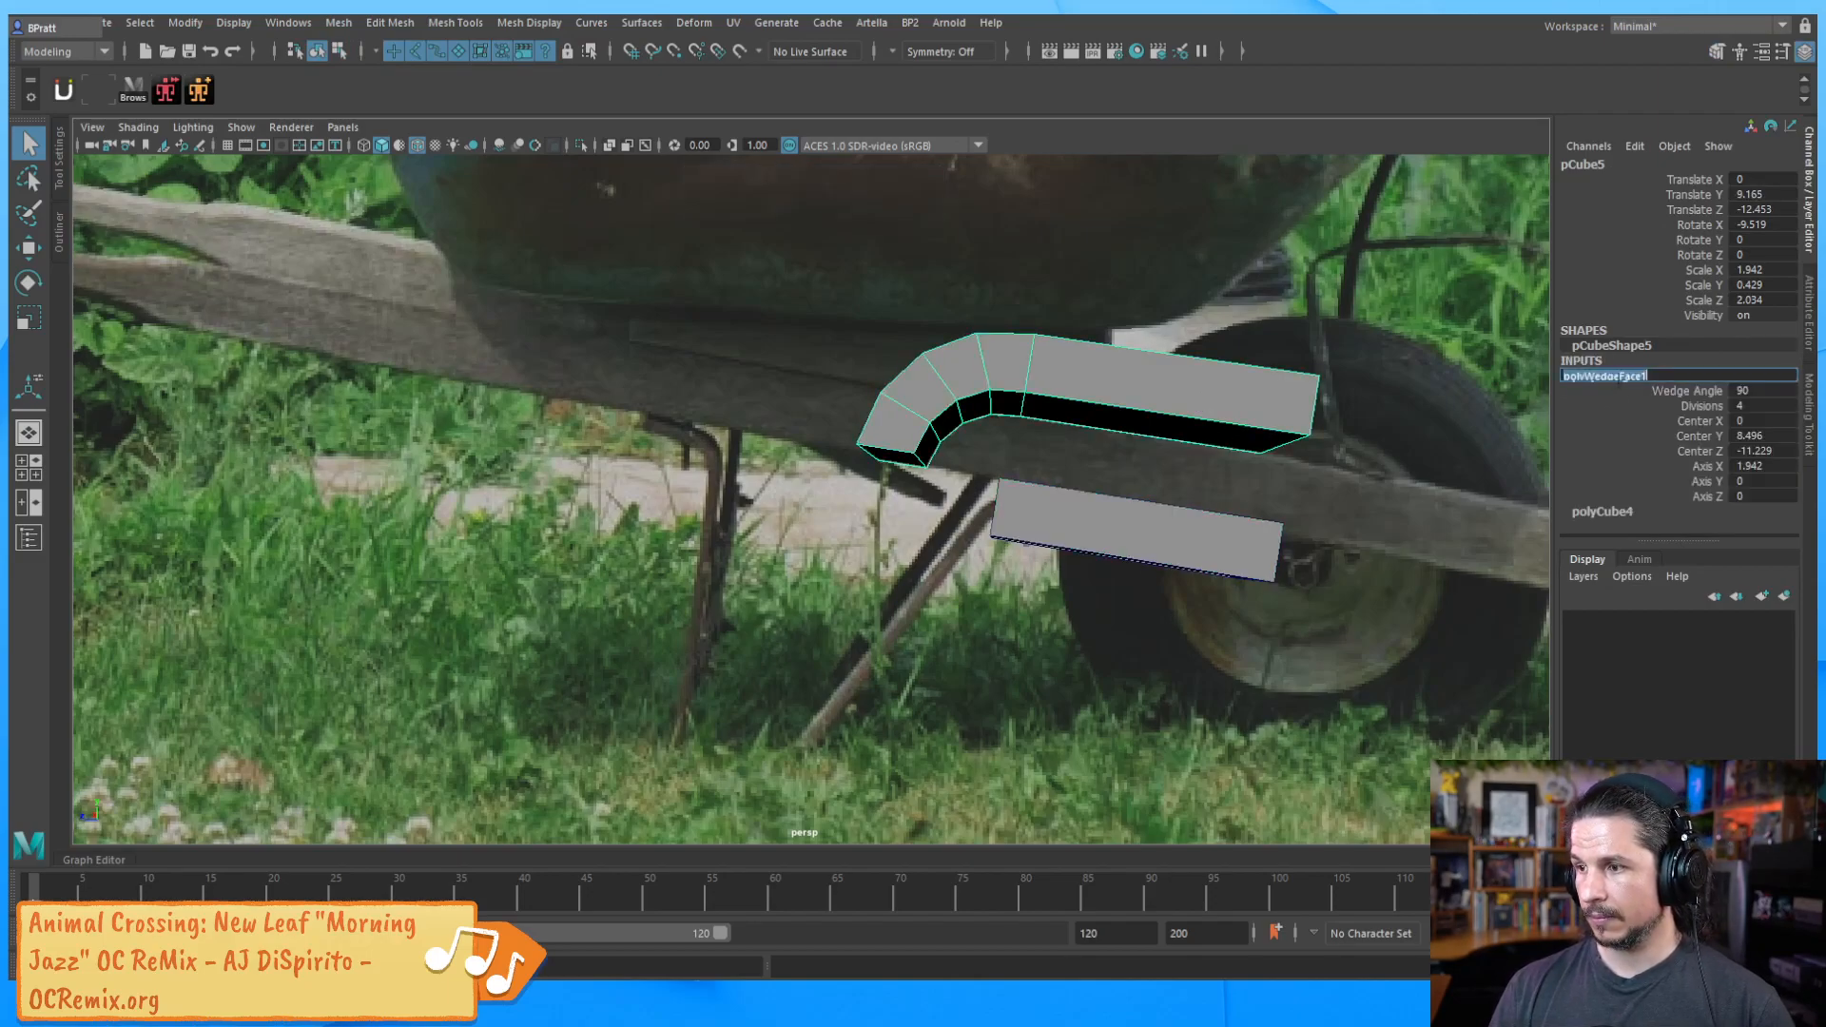
click(1688, 391)
middle_drag(1265, 447, 1171, 446)
Move the wedge's center to about 8.77 in Y and -11.36 in Z
click(1697, 435)
middle_drag(1529, 438, 1390, 453)
click(1692, 451)
Try altering the wedge's X axis value and its number of divisions
click(1704, 466)
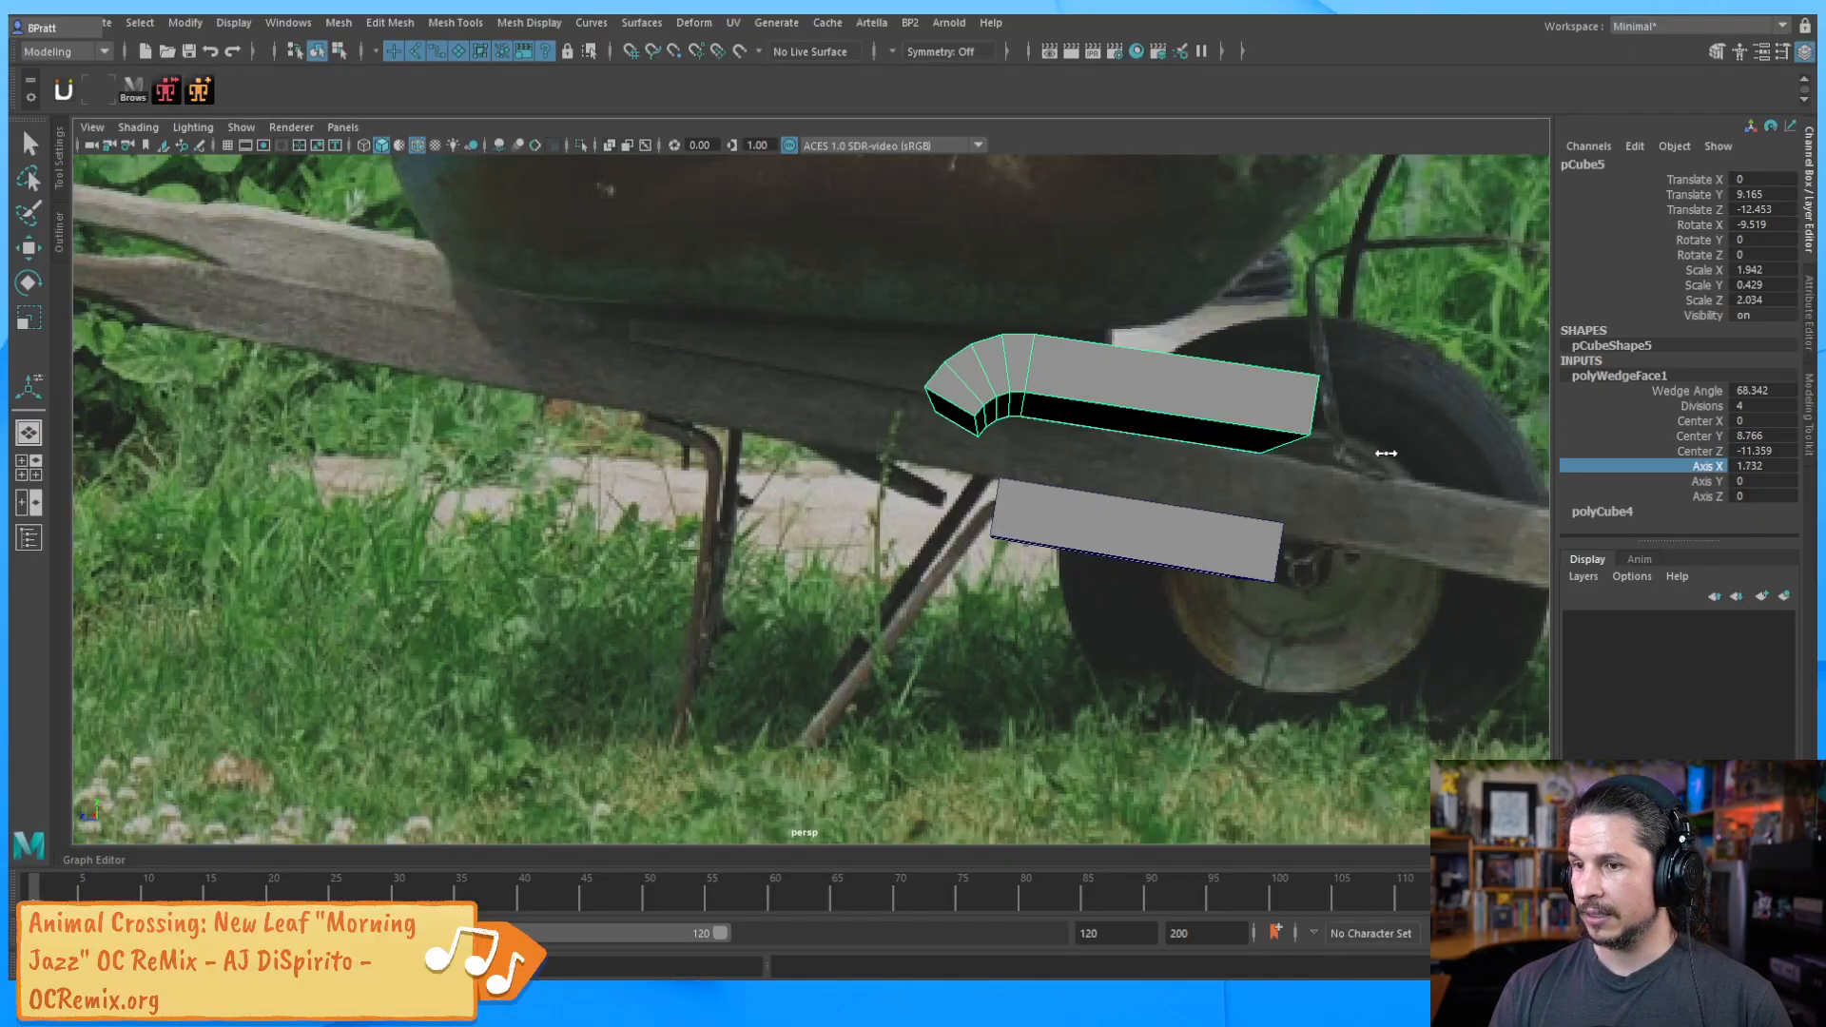
click(1701, 406)
middle_drag(1279, 439, 1390, 450)
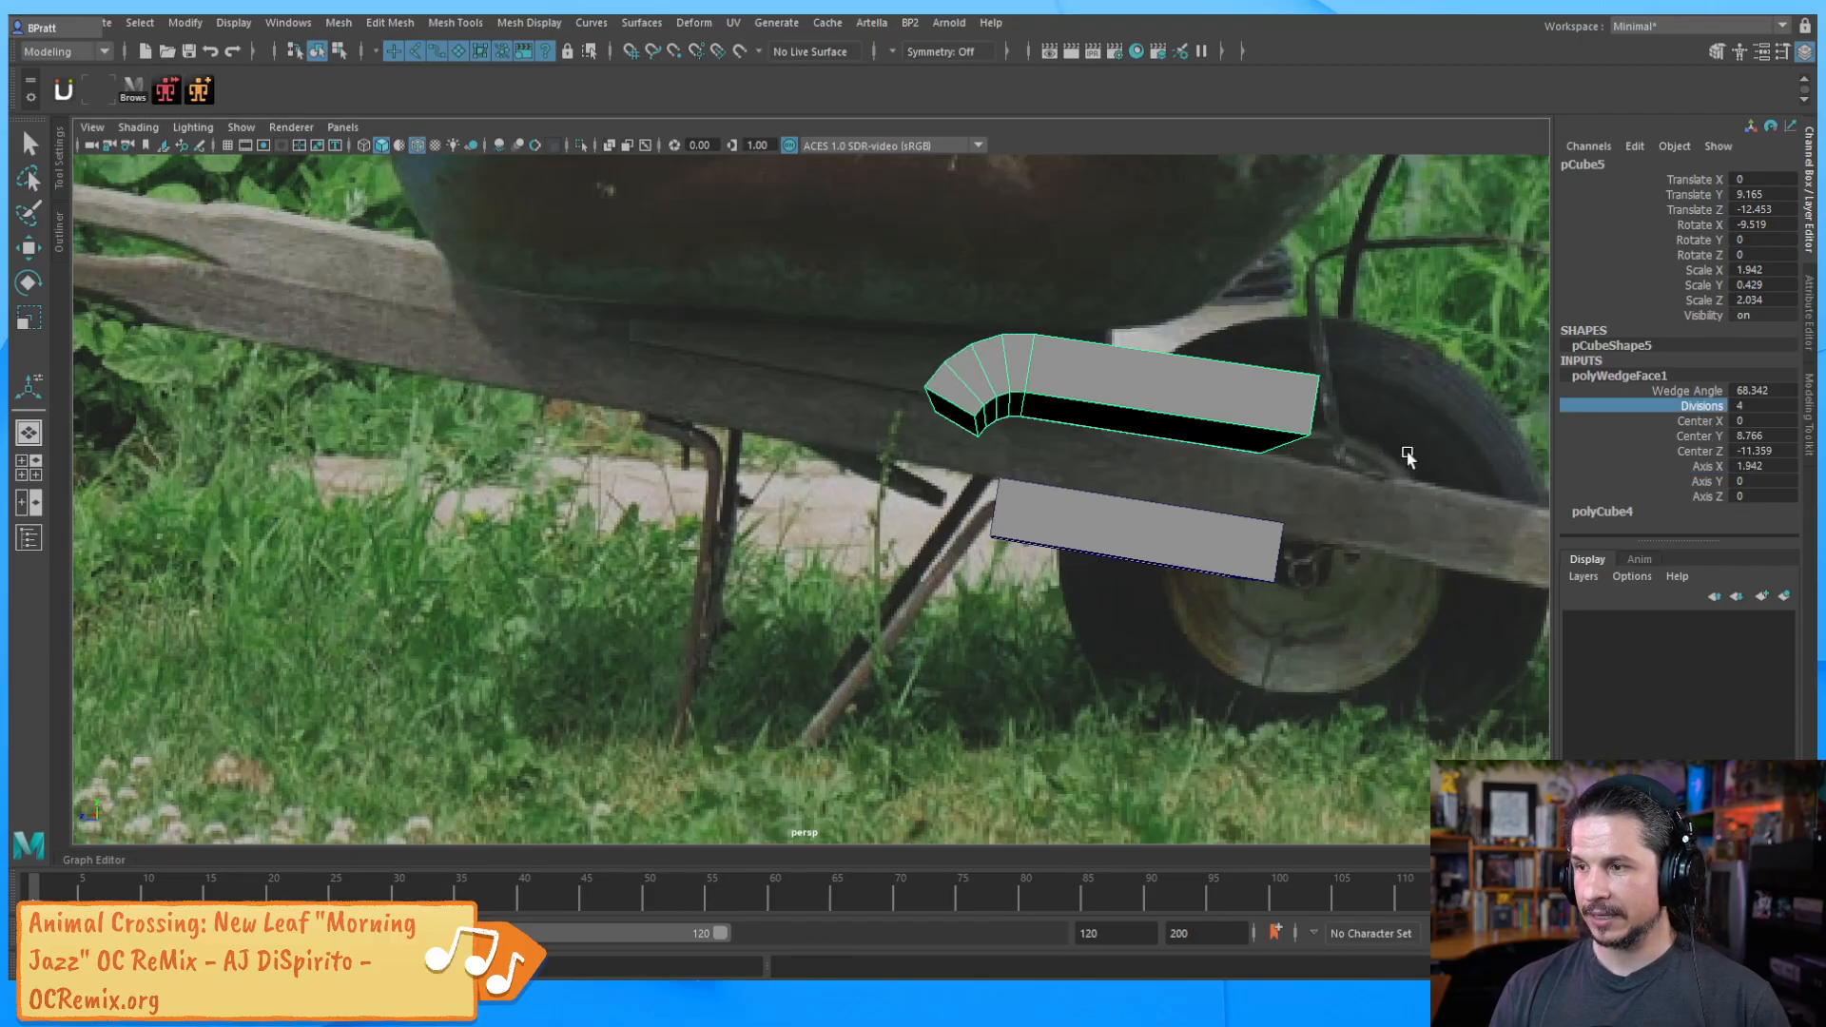
Increase the wedge angle of the bent block's upper bend to about 101.6 degrees
click(1655, 392)
middle_drag(1655, 409, 1730, 436)
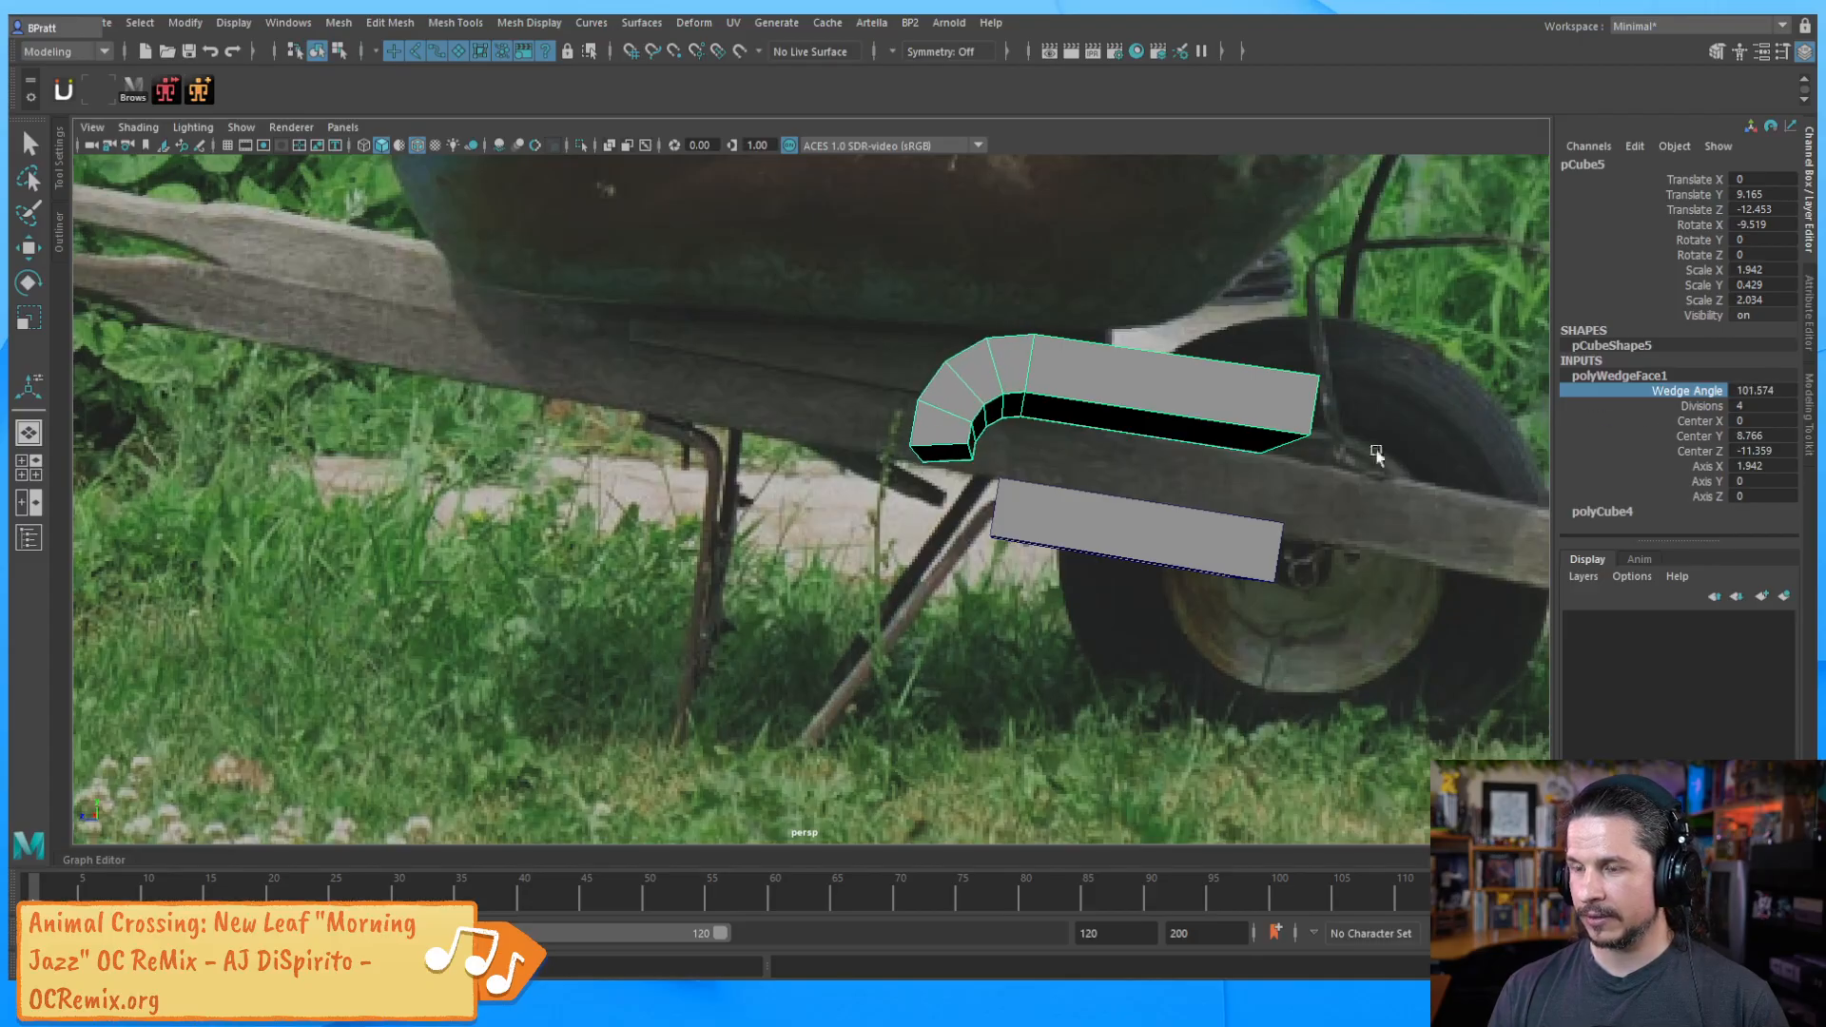
click(1104, 515)
key(w)
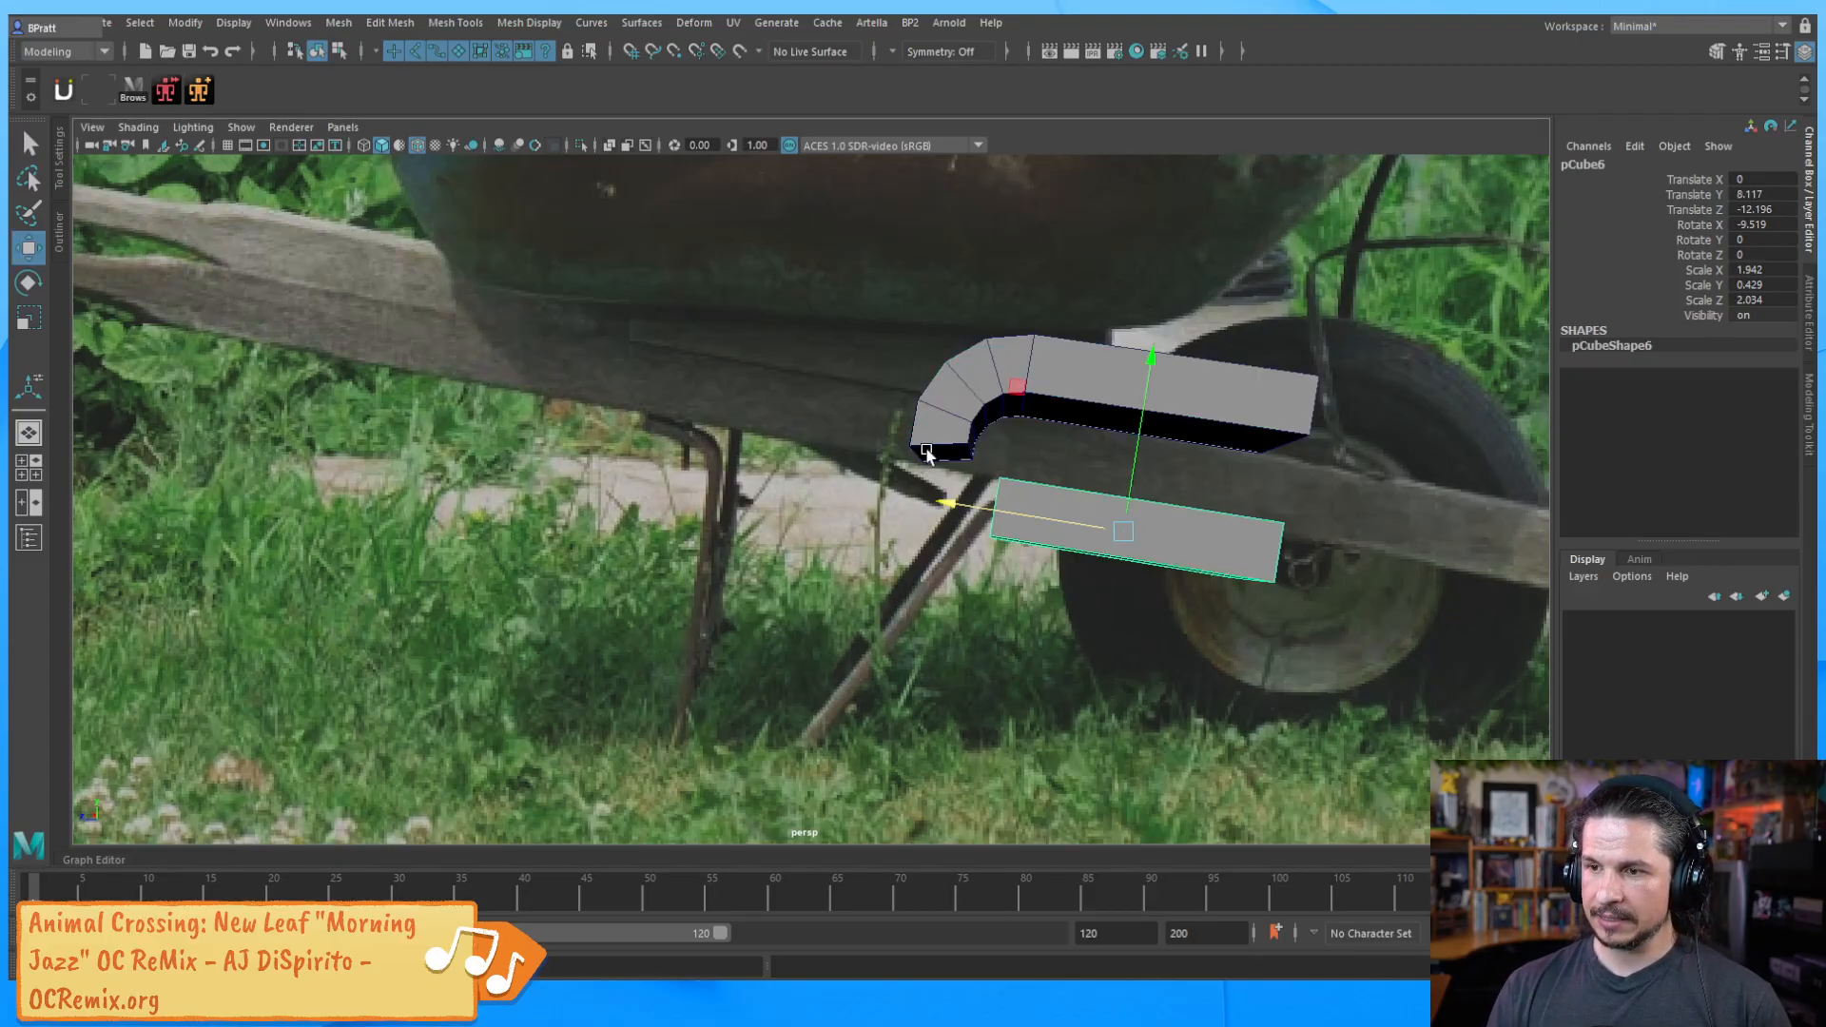
Extrude the wedged end face of the bent block downward by about 1.81 to form the bracket's vertical section
right_drag(942, 455, 949, 503)
alt+drag(951, 525, 964, 446)
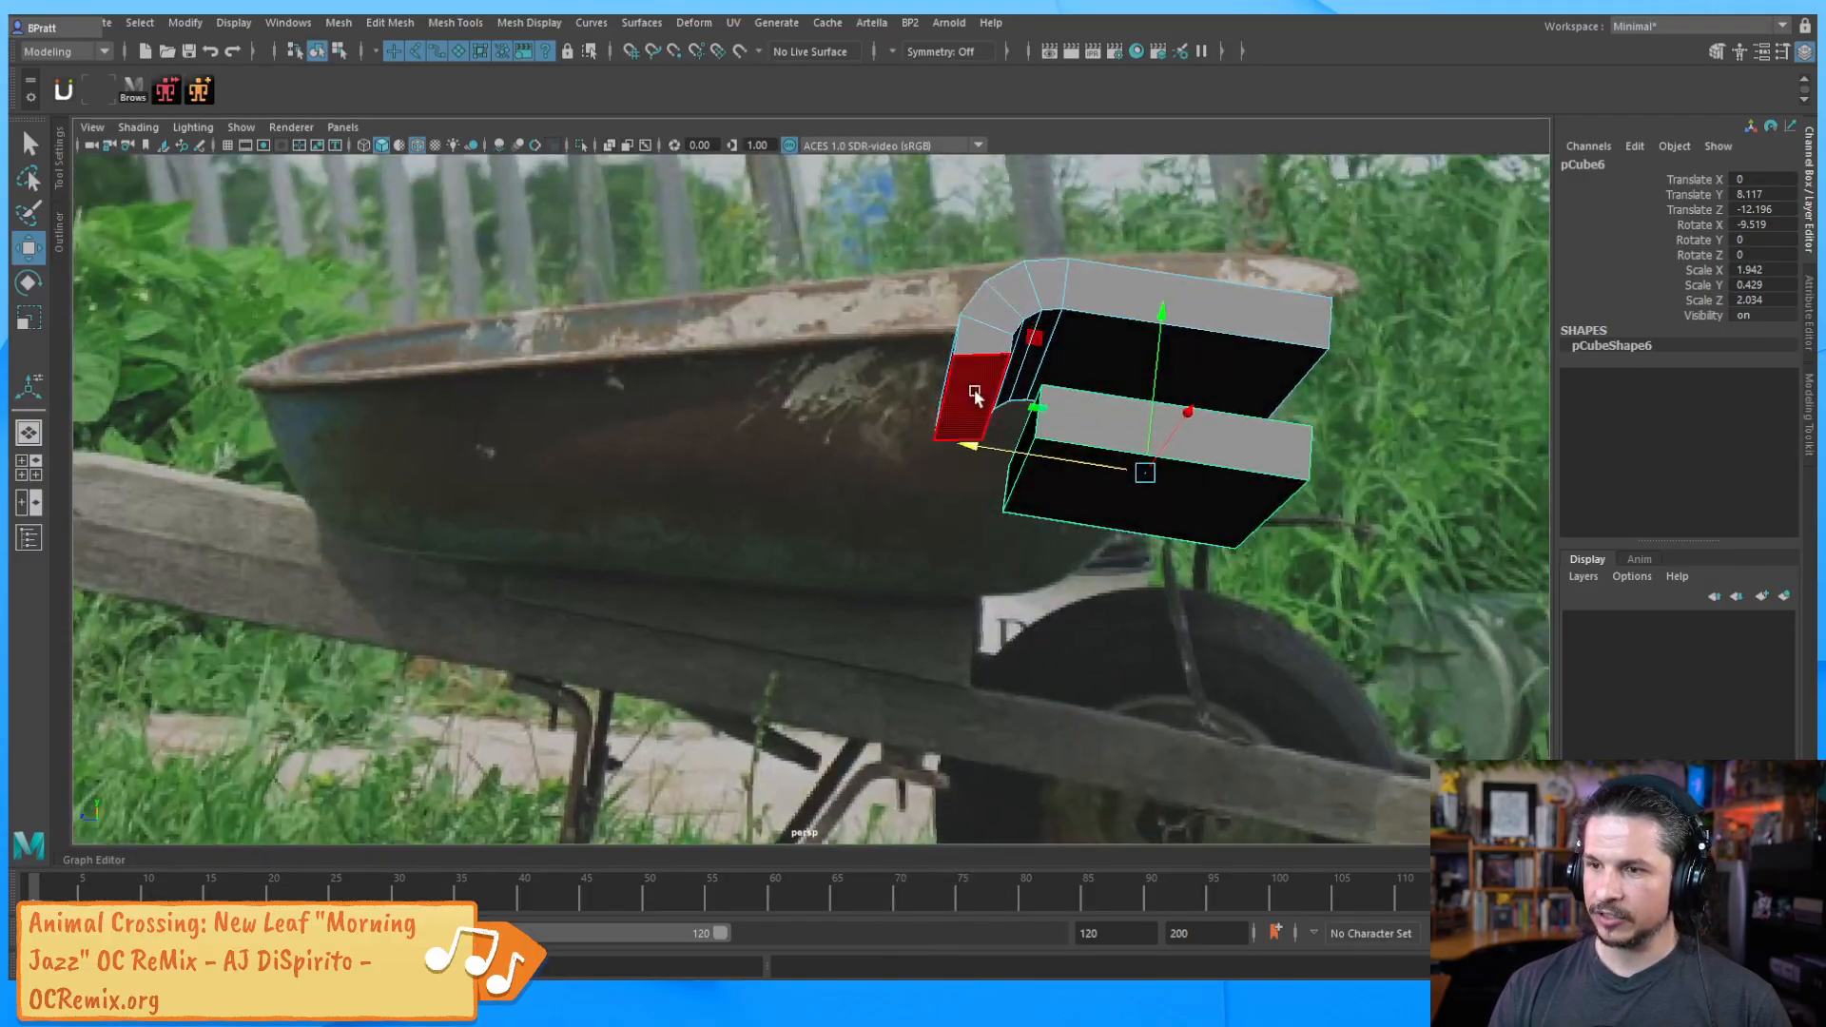
click(971, 393)
shift+right_drag(970, 393, 975, 354)
drag(984, 447, 1012, 688)
key(w)
alt+drag(1134, 457, 1051, 644)
alt+middle_drag(1052, 643, 1072, 534)
alt+drag(903, 595, 1174, 367)
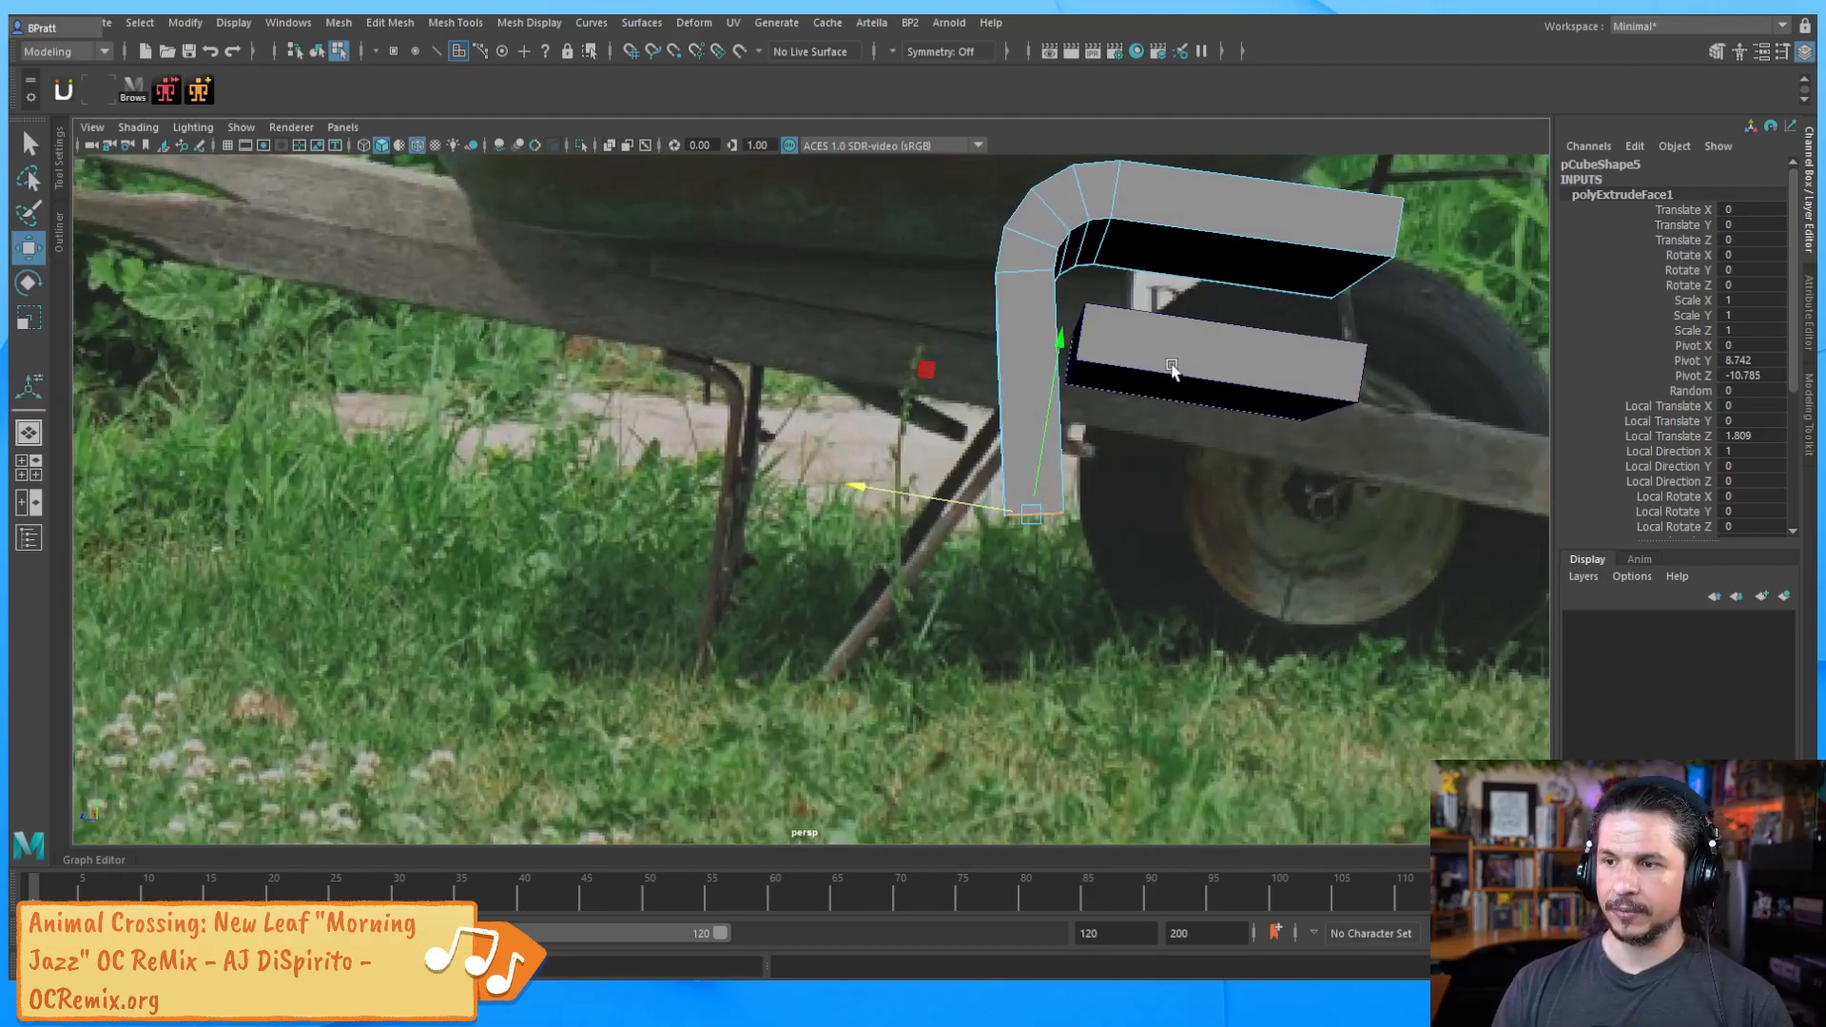
Move the copied straight block beside the vertical section's lower end, to about 7.185 in Y and -9.24 in Z
click(1182, 376)
key(F8)
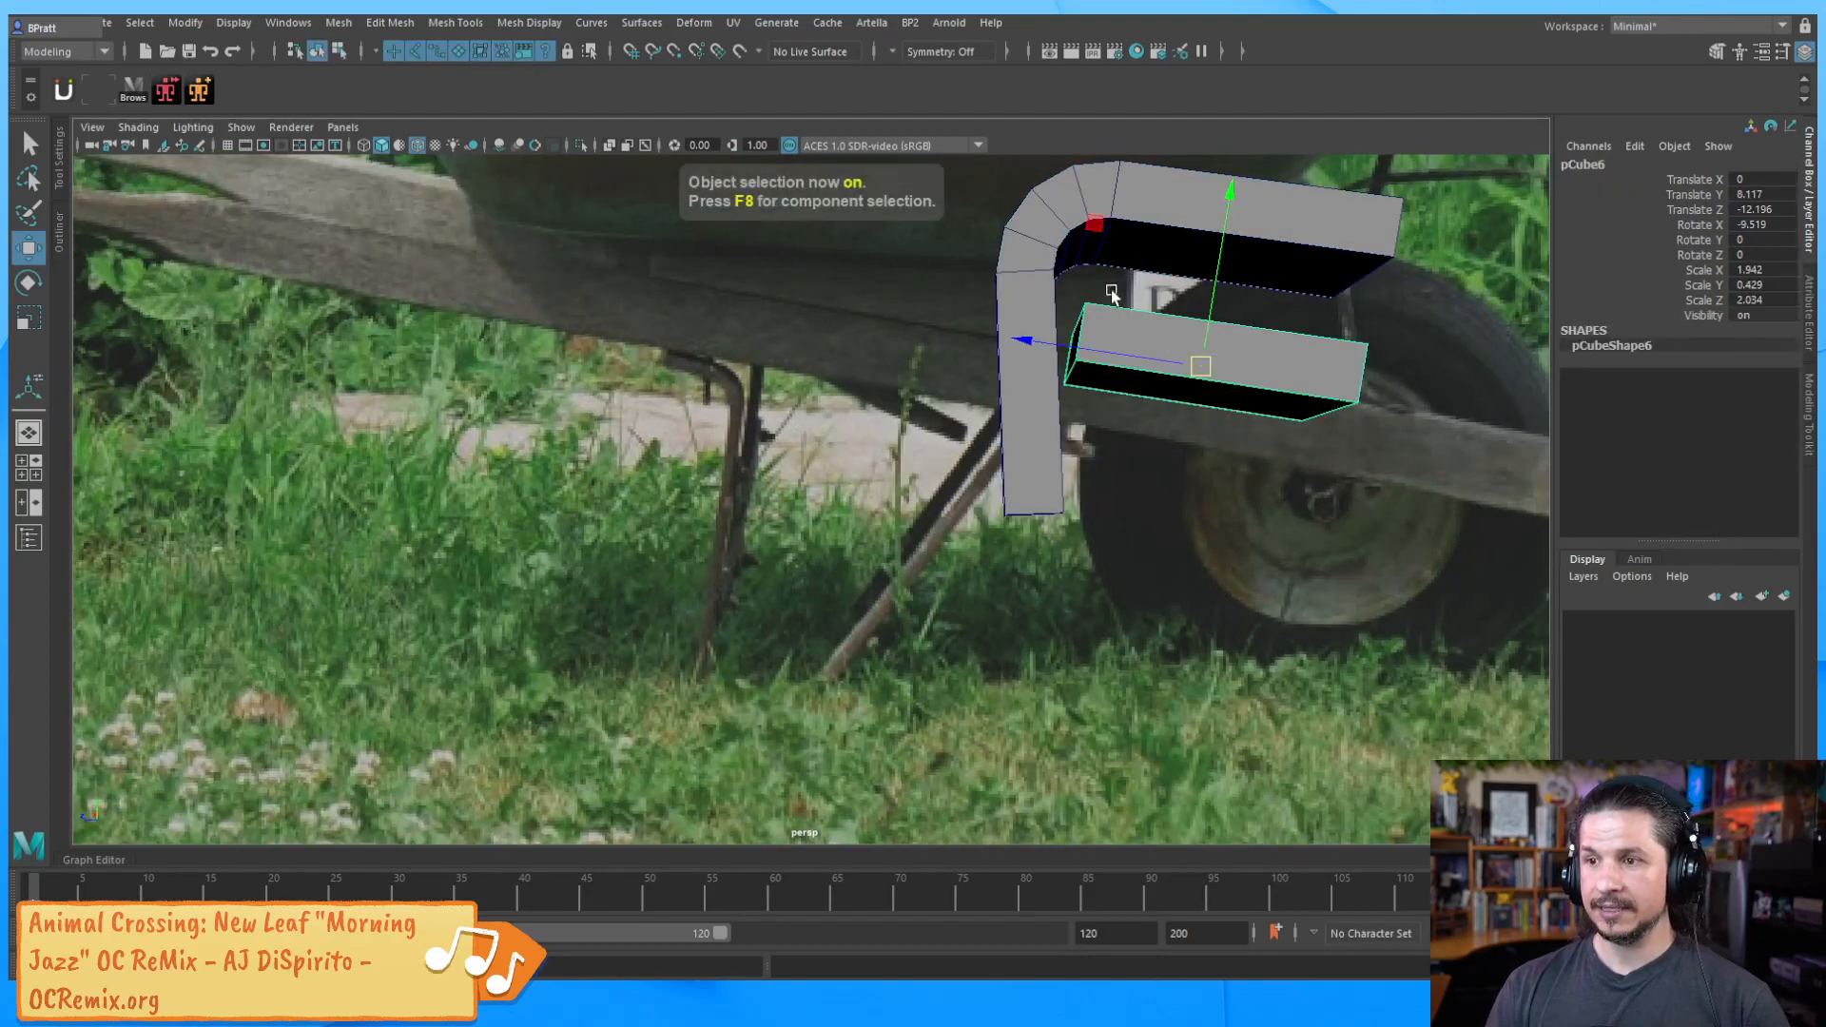
middle_drag(1093, 232, 739, 333)
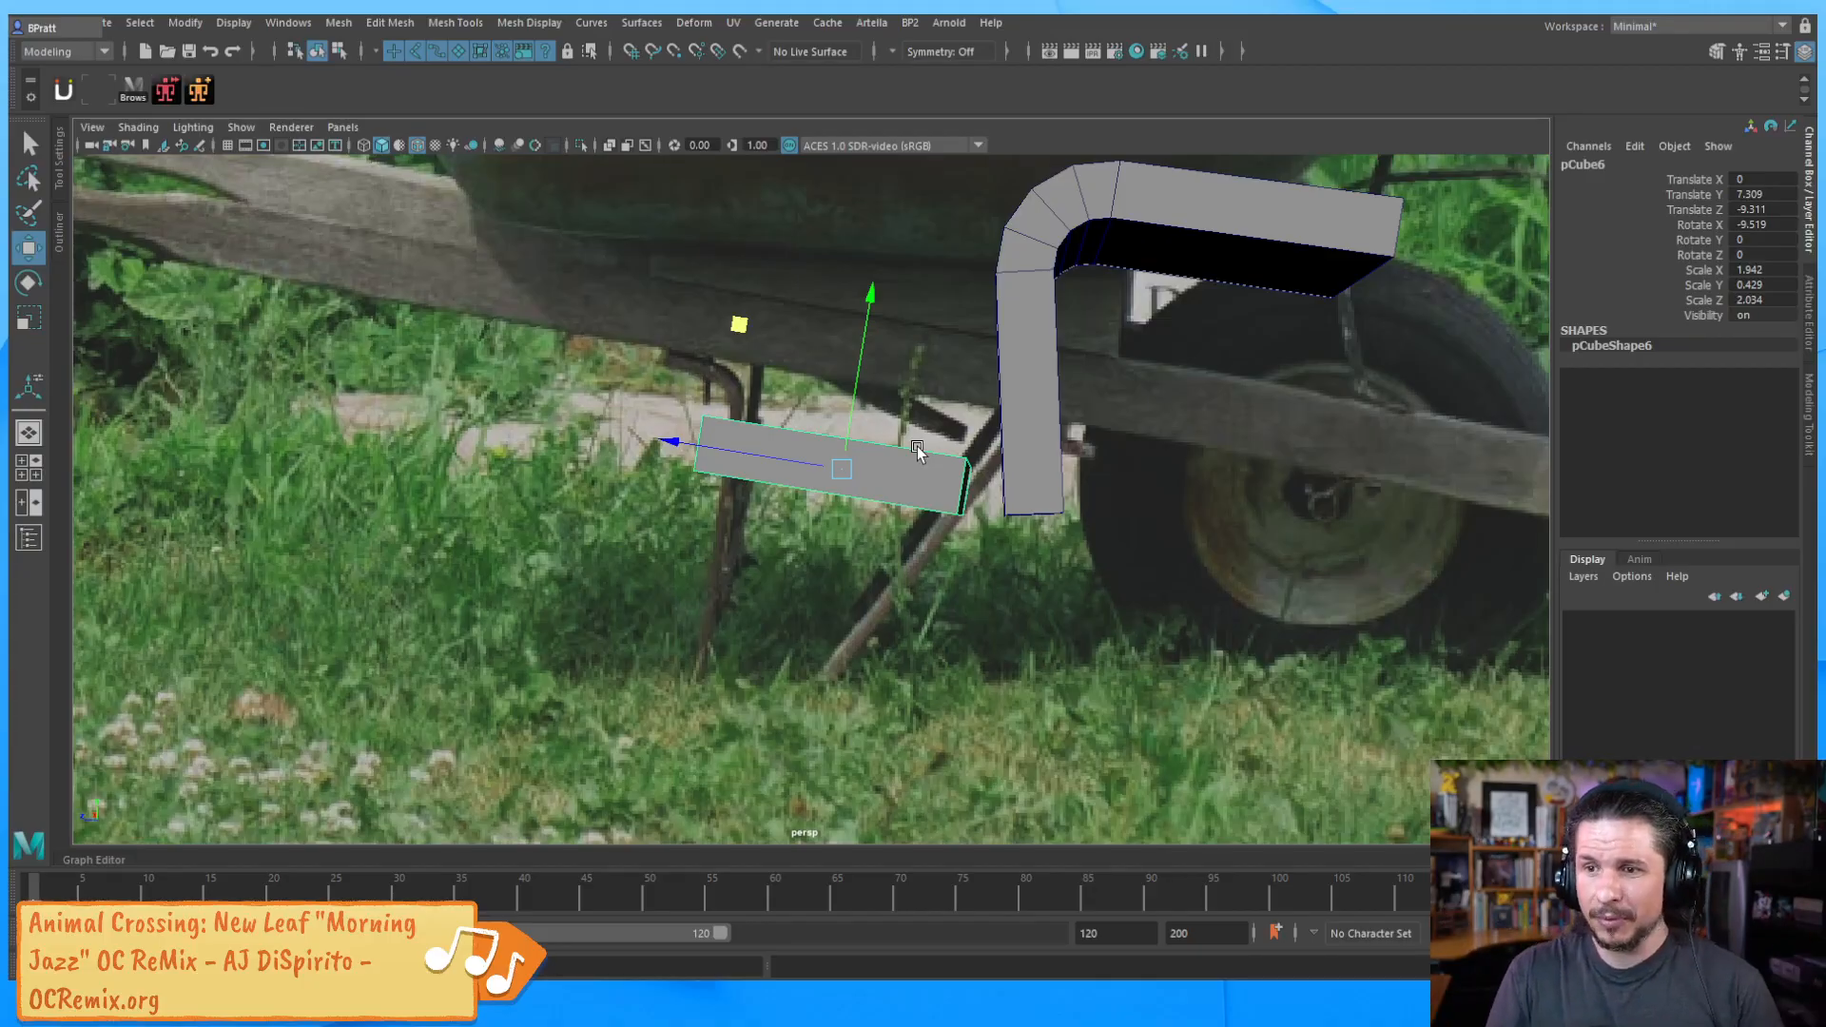
drag(738, 324, 729, 340)
Enable multi-component selection so that faces and edges can be picked together on the bracket and the copied block
mouse_move(1034, 474)
alt+mouse_down()
mouse_move(1087, 506)
mouse_move(1063, 473)
alt+mouse_up()
right_drag(1023, 477, 1030, 474)
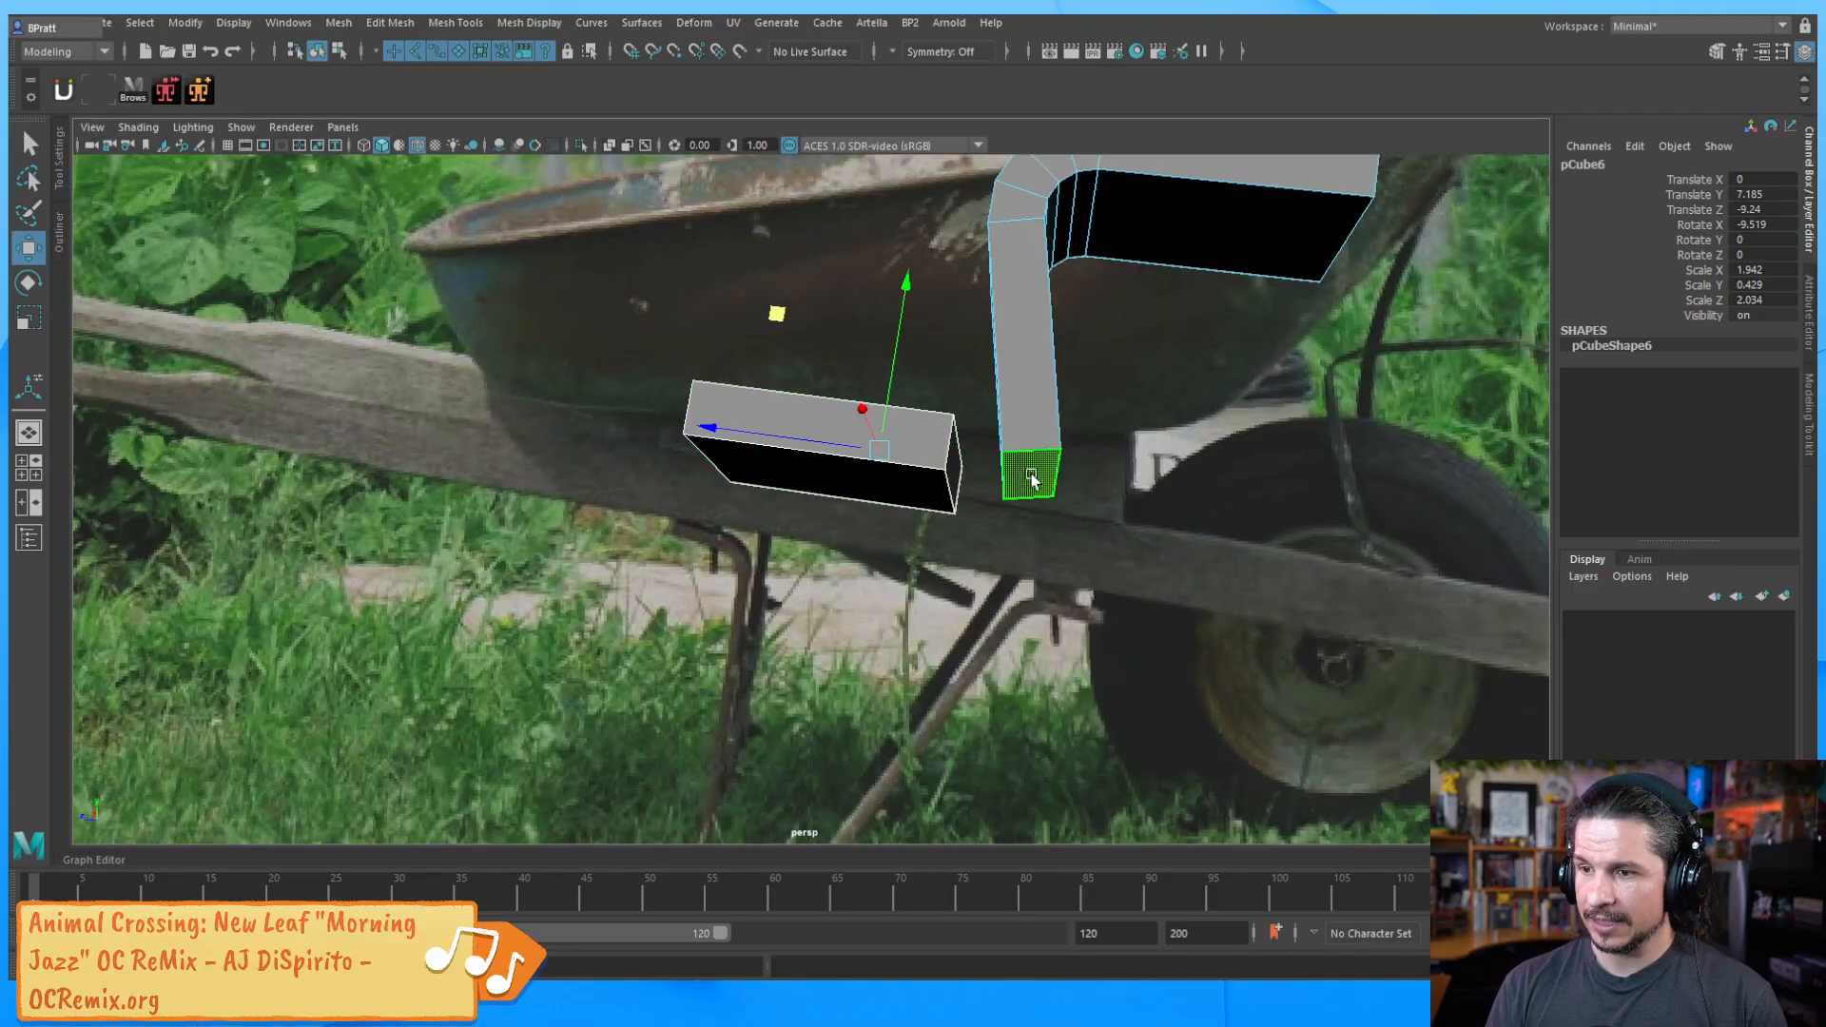
click(1030, 480)
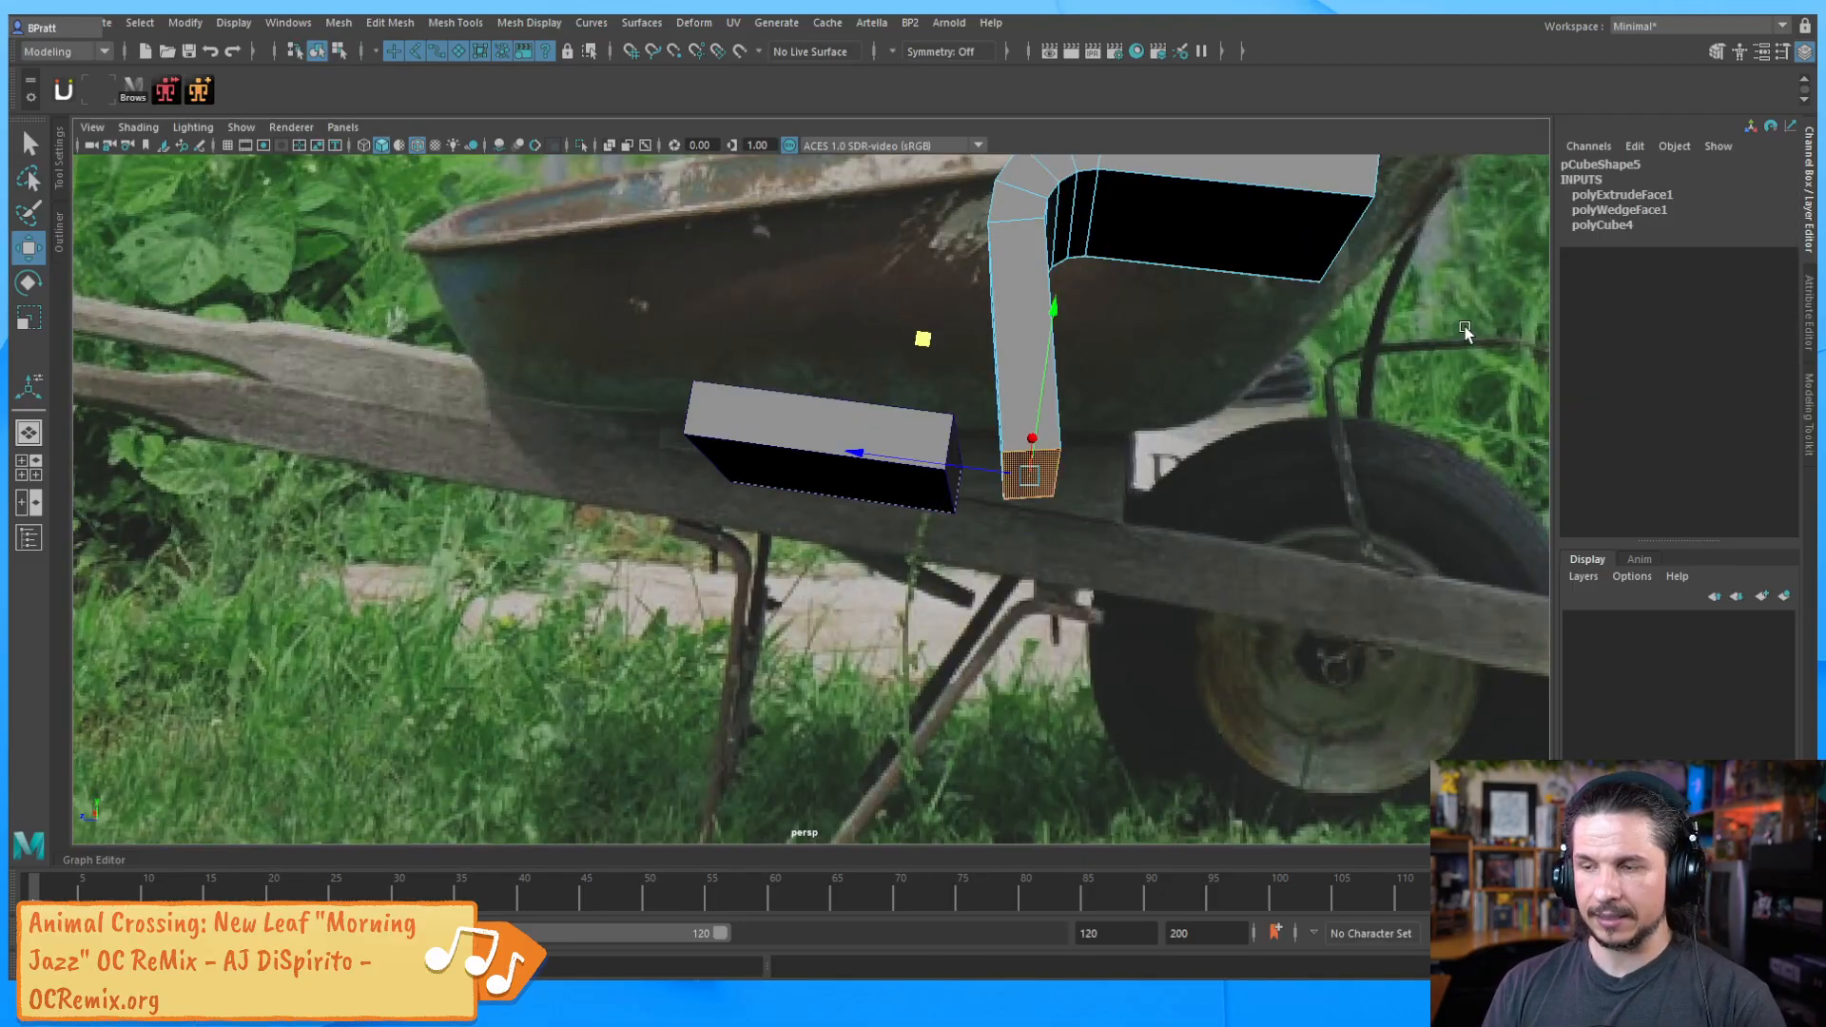
key(F8)
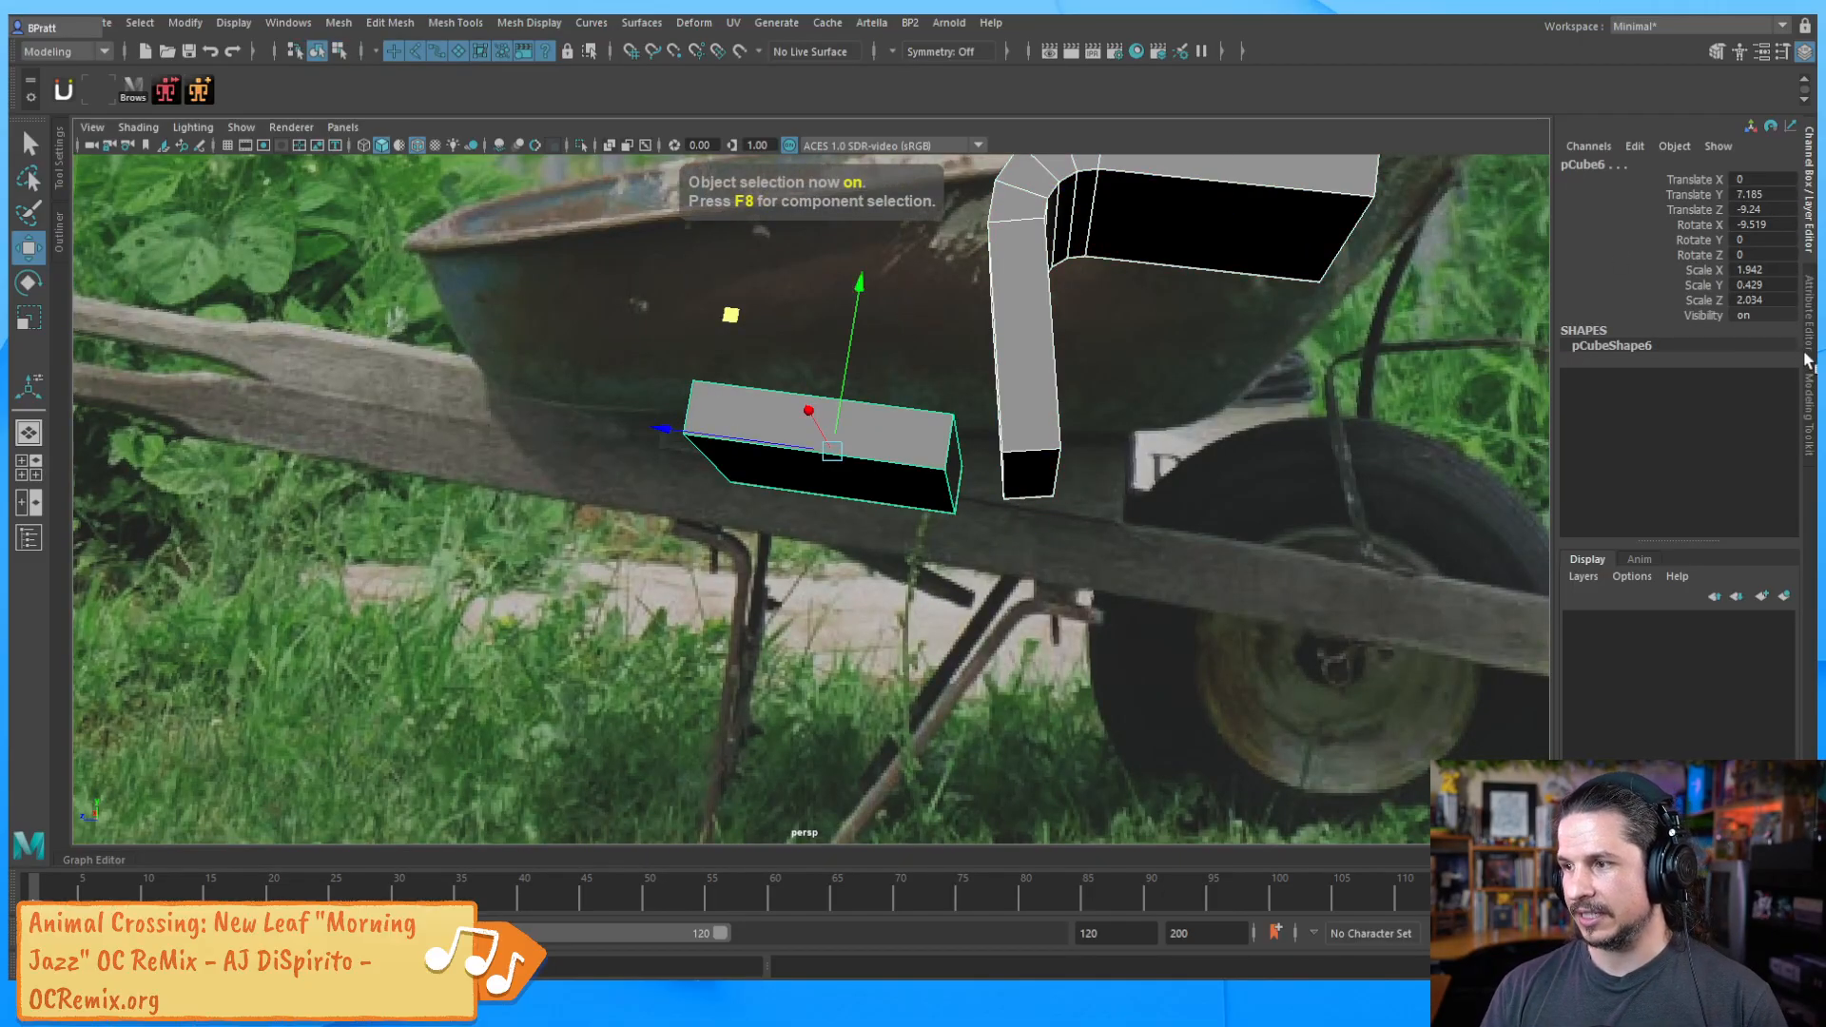
click(1808, 385)
click(1678, 191)
Wedge the bracket's lower end face around the copied block's lower end edge, with 4 divisions and an angle of about -84 degrees
click(1075, 473)
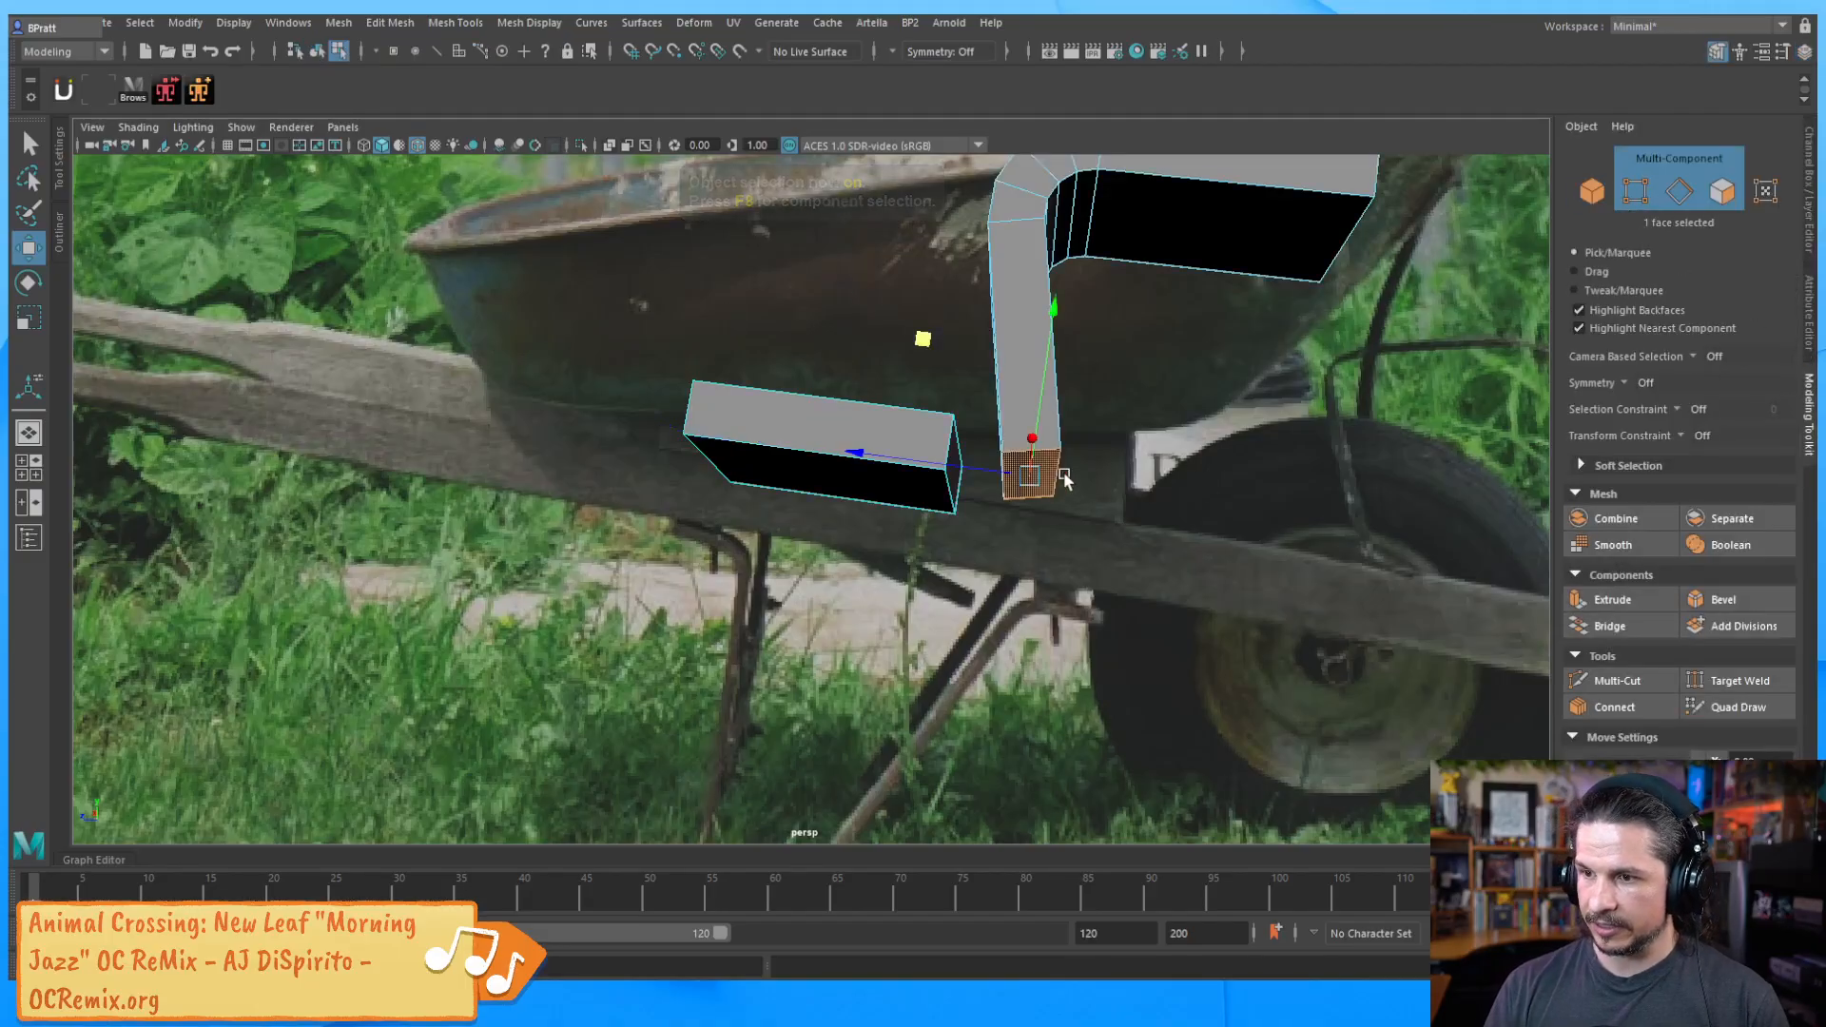
shift+click(1040, 479)
shift+click(1043, 466)
shift+click(956, 497)
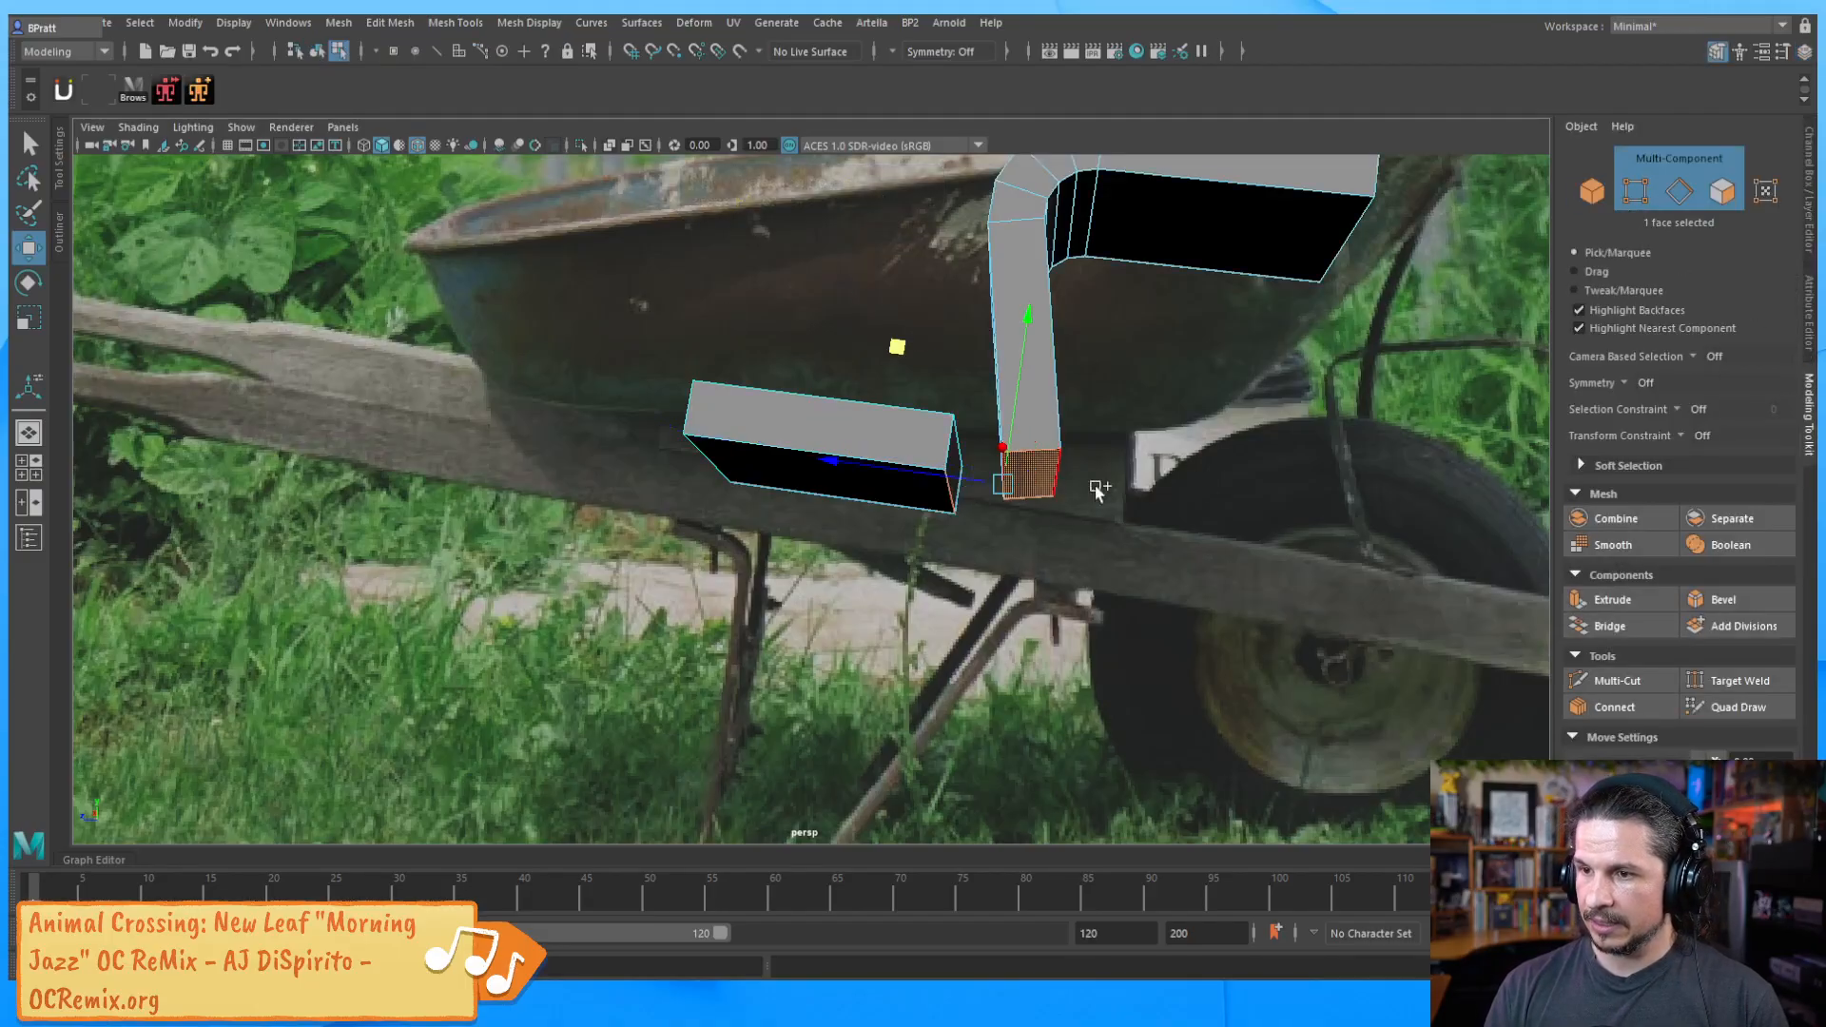
shift+right_drag(1051, 472, 1117, 454)
drag(1224, 518, 891, 520)
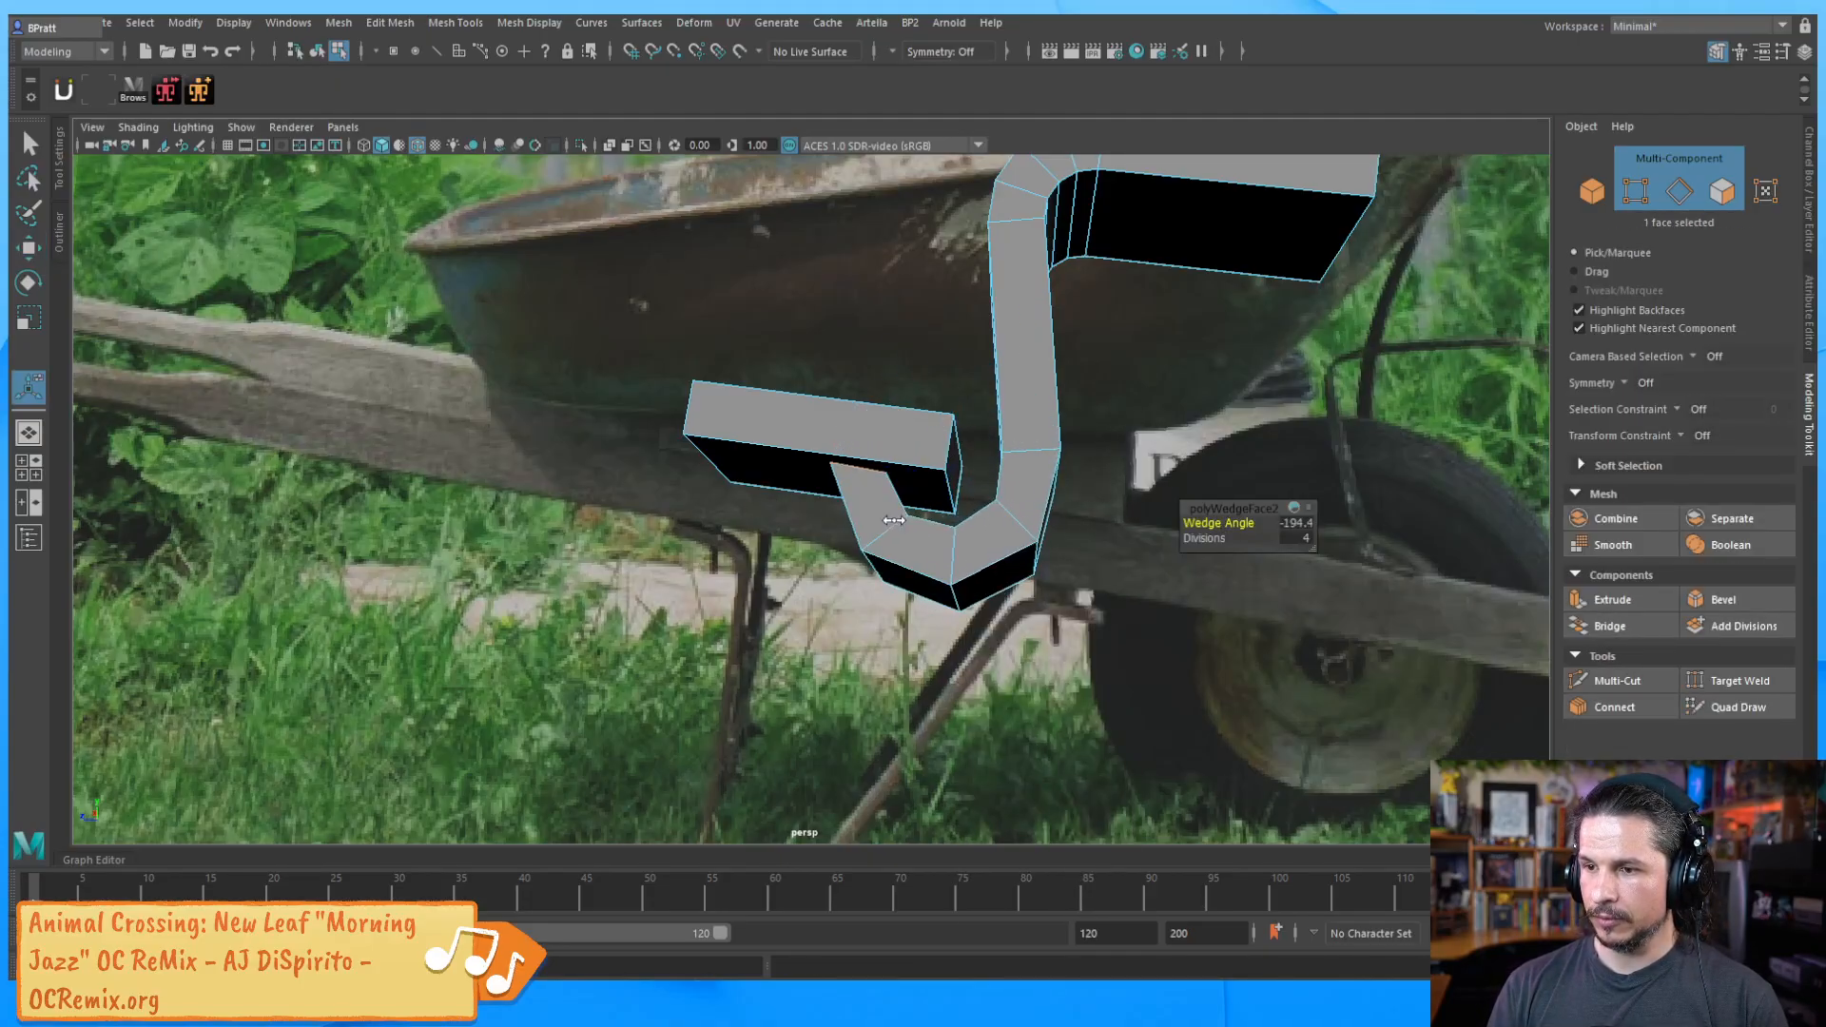
key(ctrl+z)
ctrl+middle_drag(957, 534, 330, 516)
ctrl+middle_drag(1074, 545, 590, 573)
alt+drag(1031, 569, 1057, 566)
ctrl+middle_drag(1058, 566, 1203, 569)
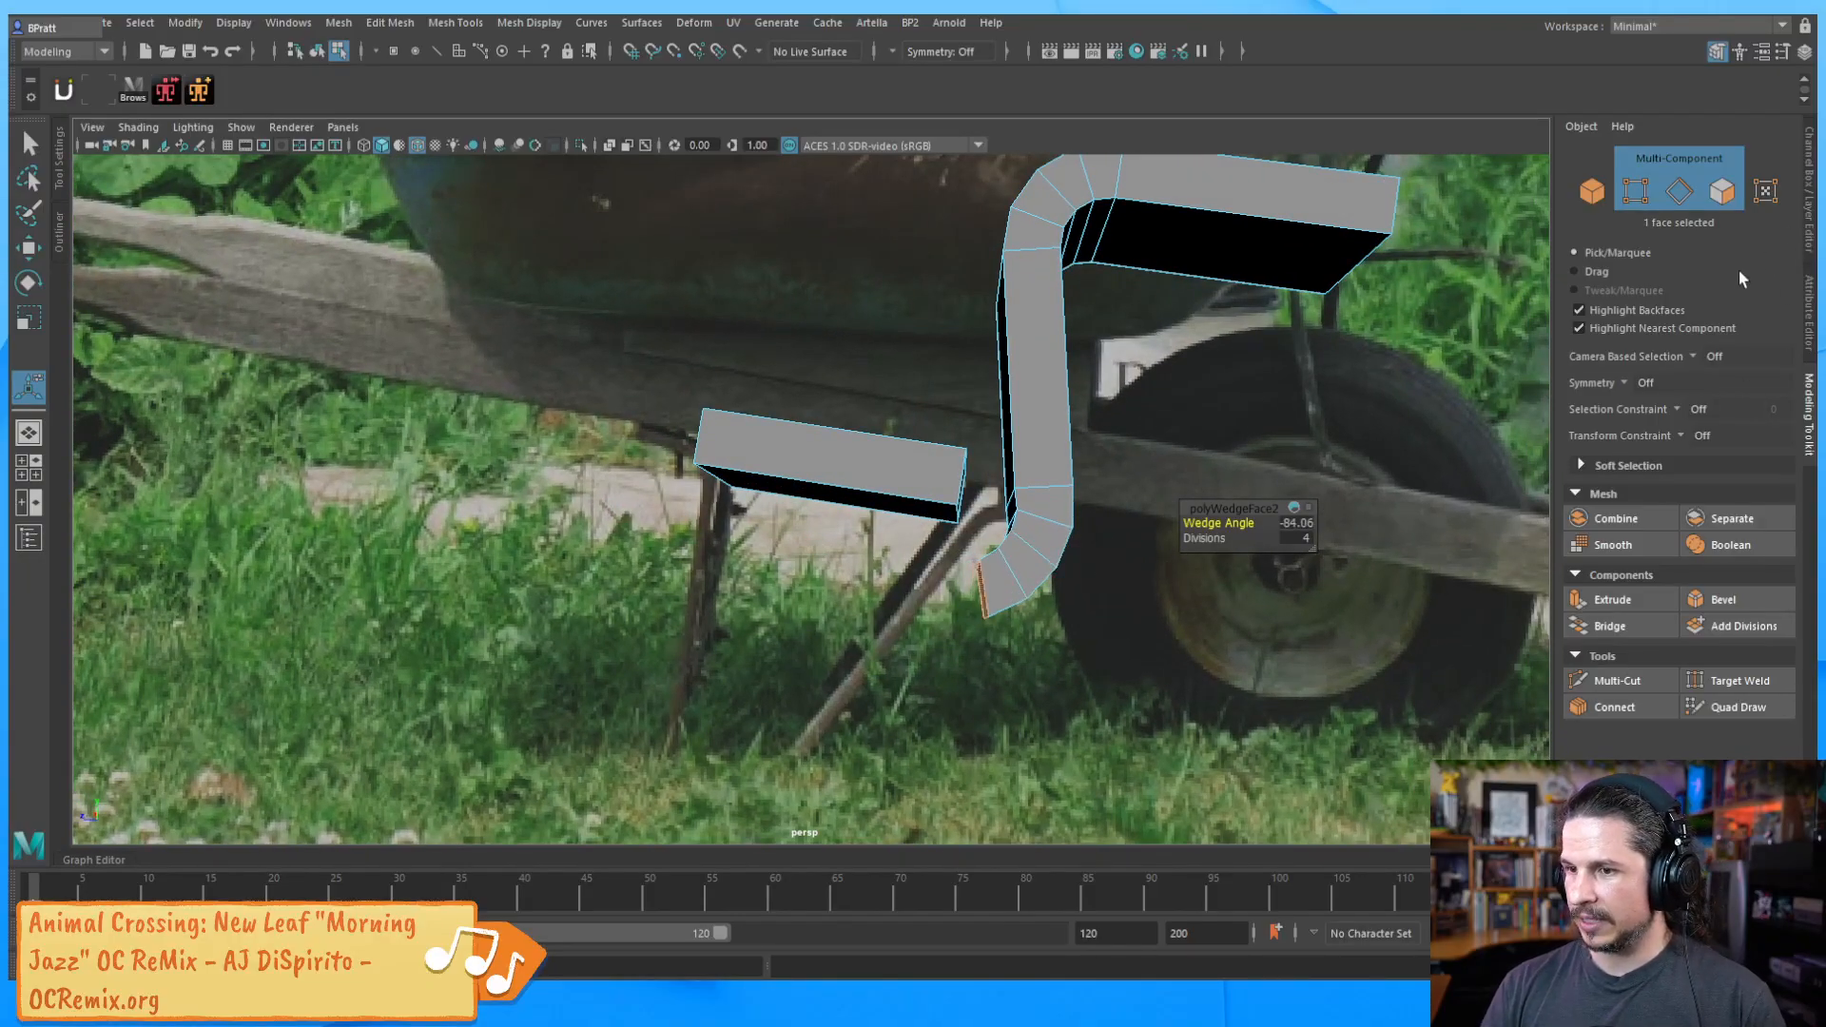
Set the lower wedge's Center Y to about 6.895 in the bracket's construction history
click(1804, 220)
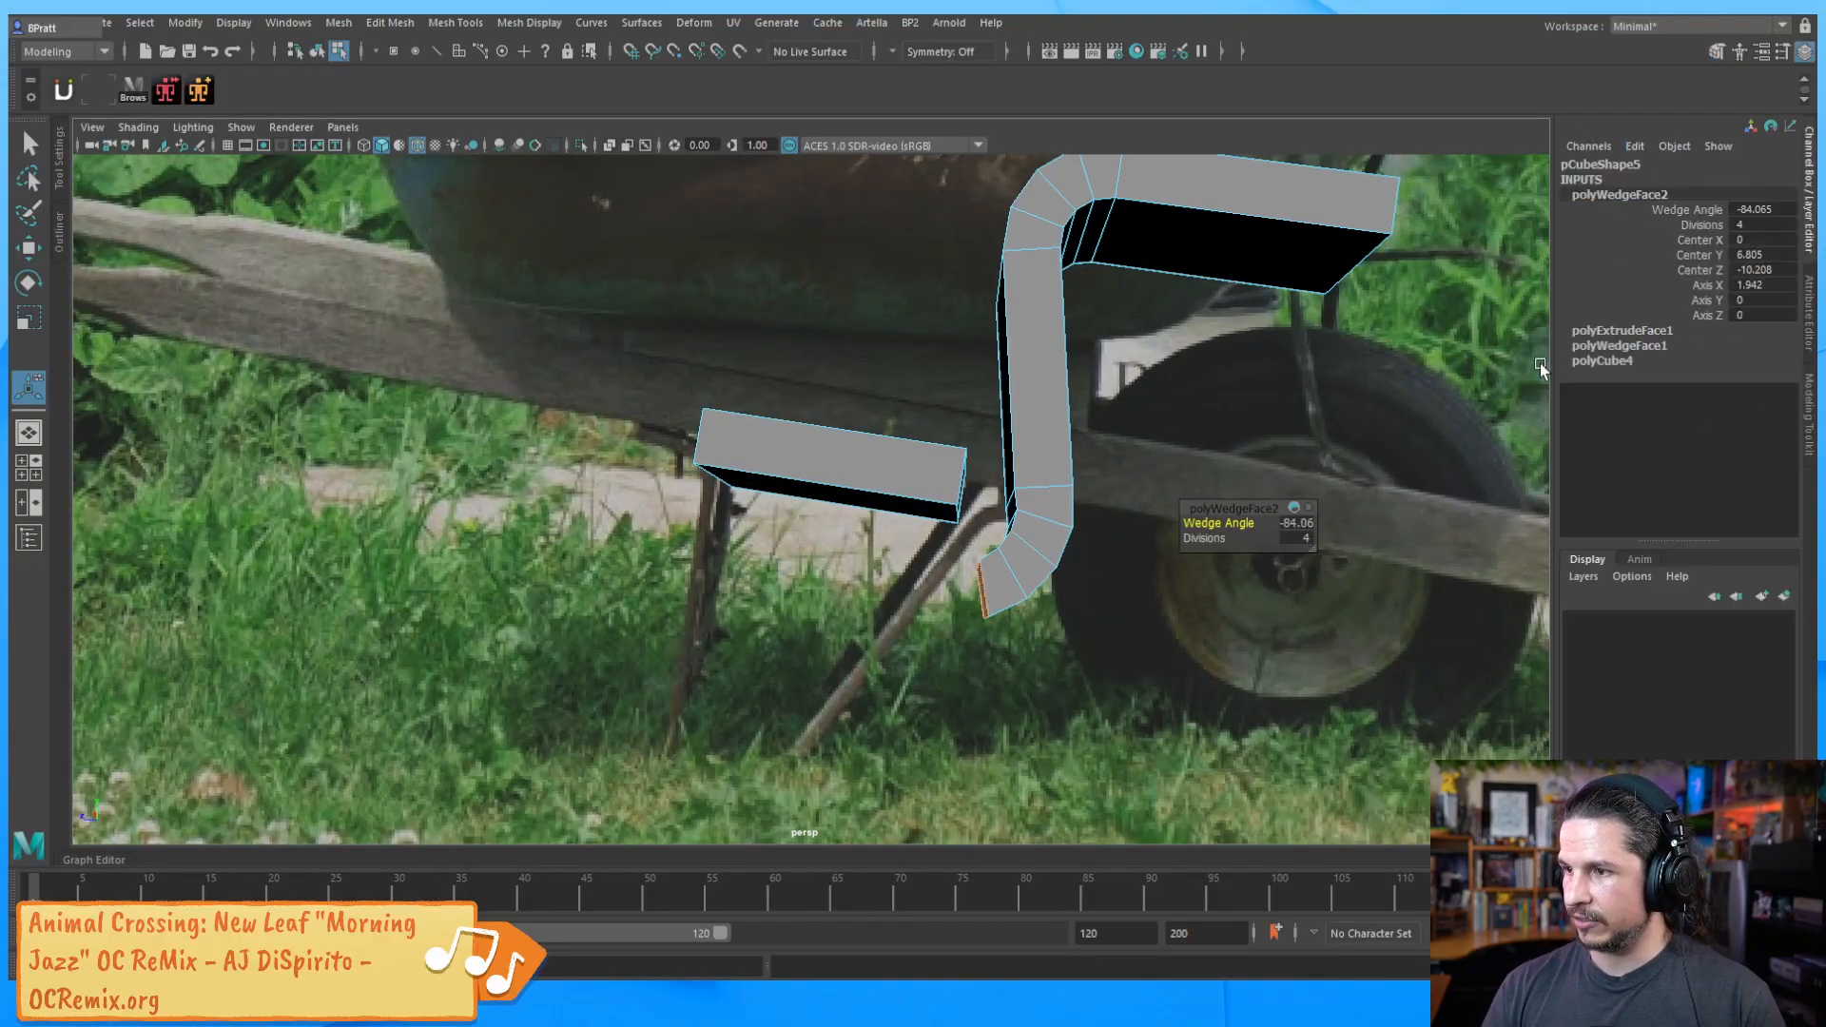
click(1624, 348)
double_click(1617, 194)
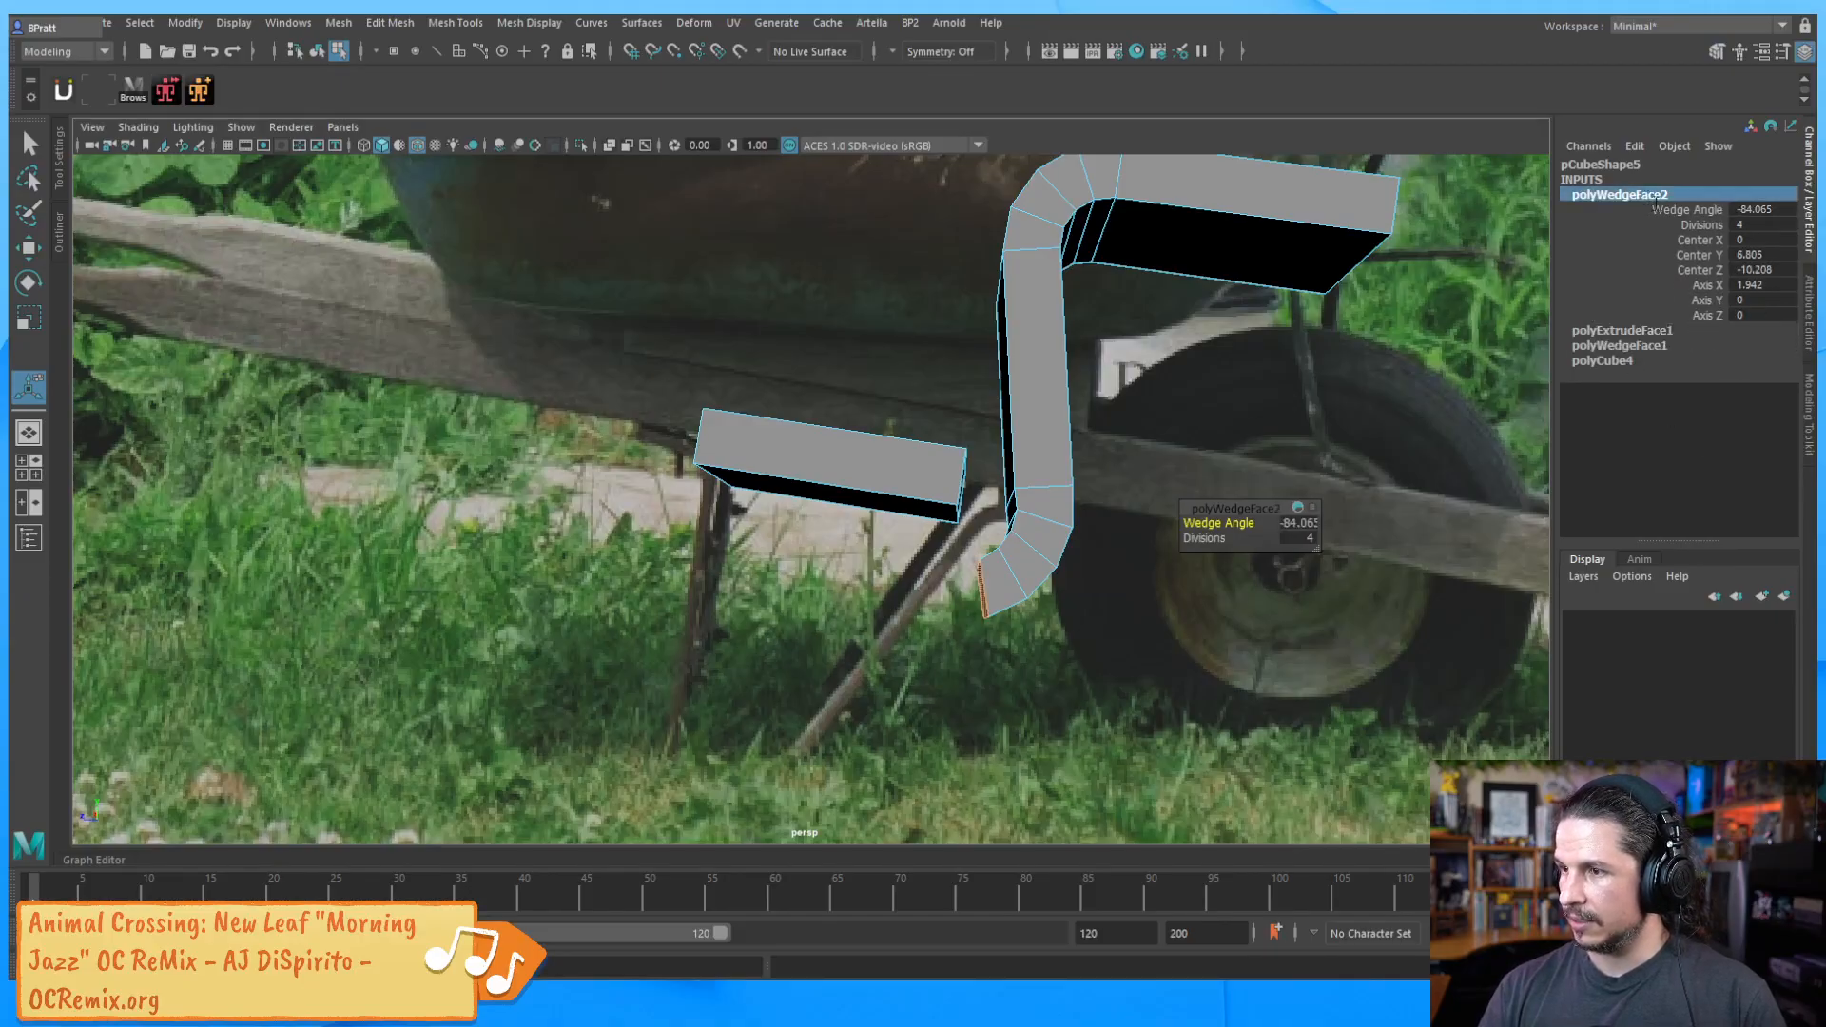
click(1701, 255)
mouse_move(1408, 407)
middle_down()
mouse_move(1369, 411)
mouse_move(1406, 409)
middle_up()
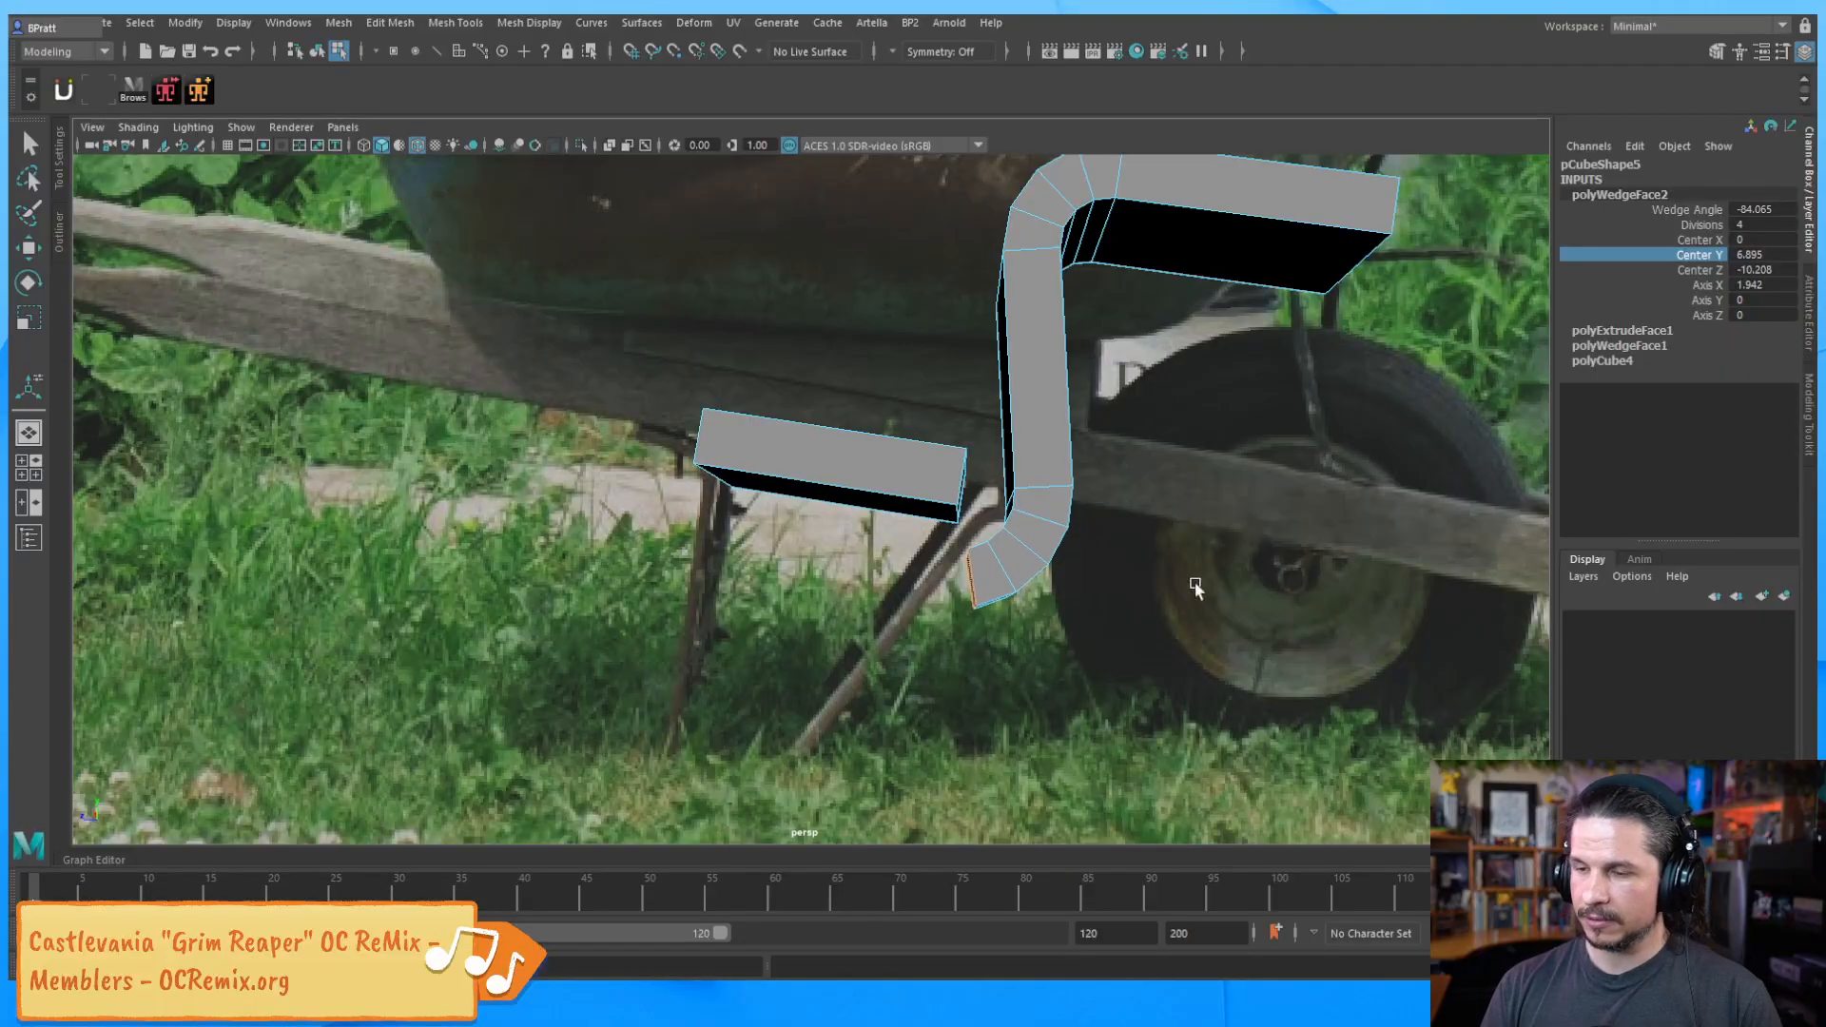
Extrude the end face of the lower bend outward by about 4.41 to form the bracket's long foot
mouse_move(1186, 542)
alt+mouse_down()
mouse_move(1093, 582)
mouse_move(1146, 591)
mouse_move(1175, 530)
alt+mouse_up()
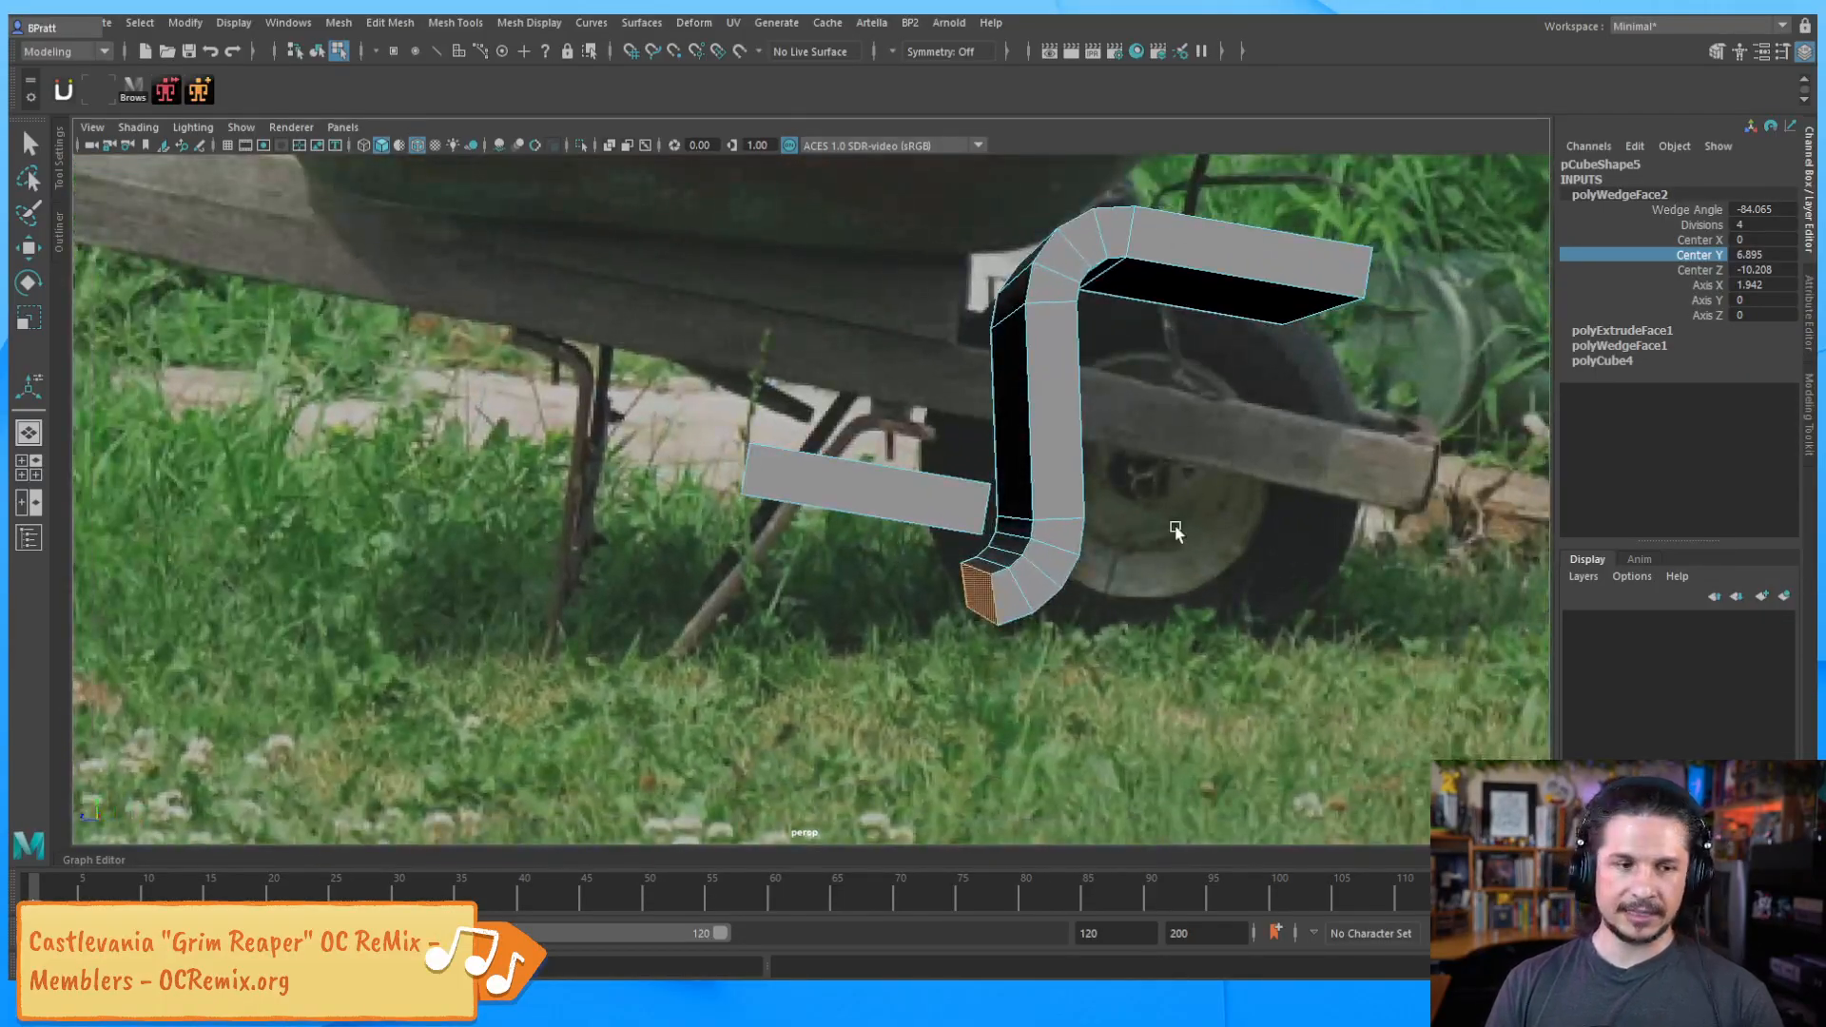
key(F8)
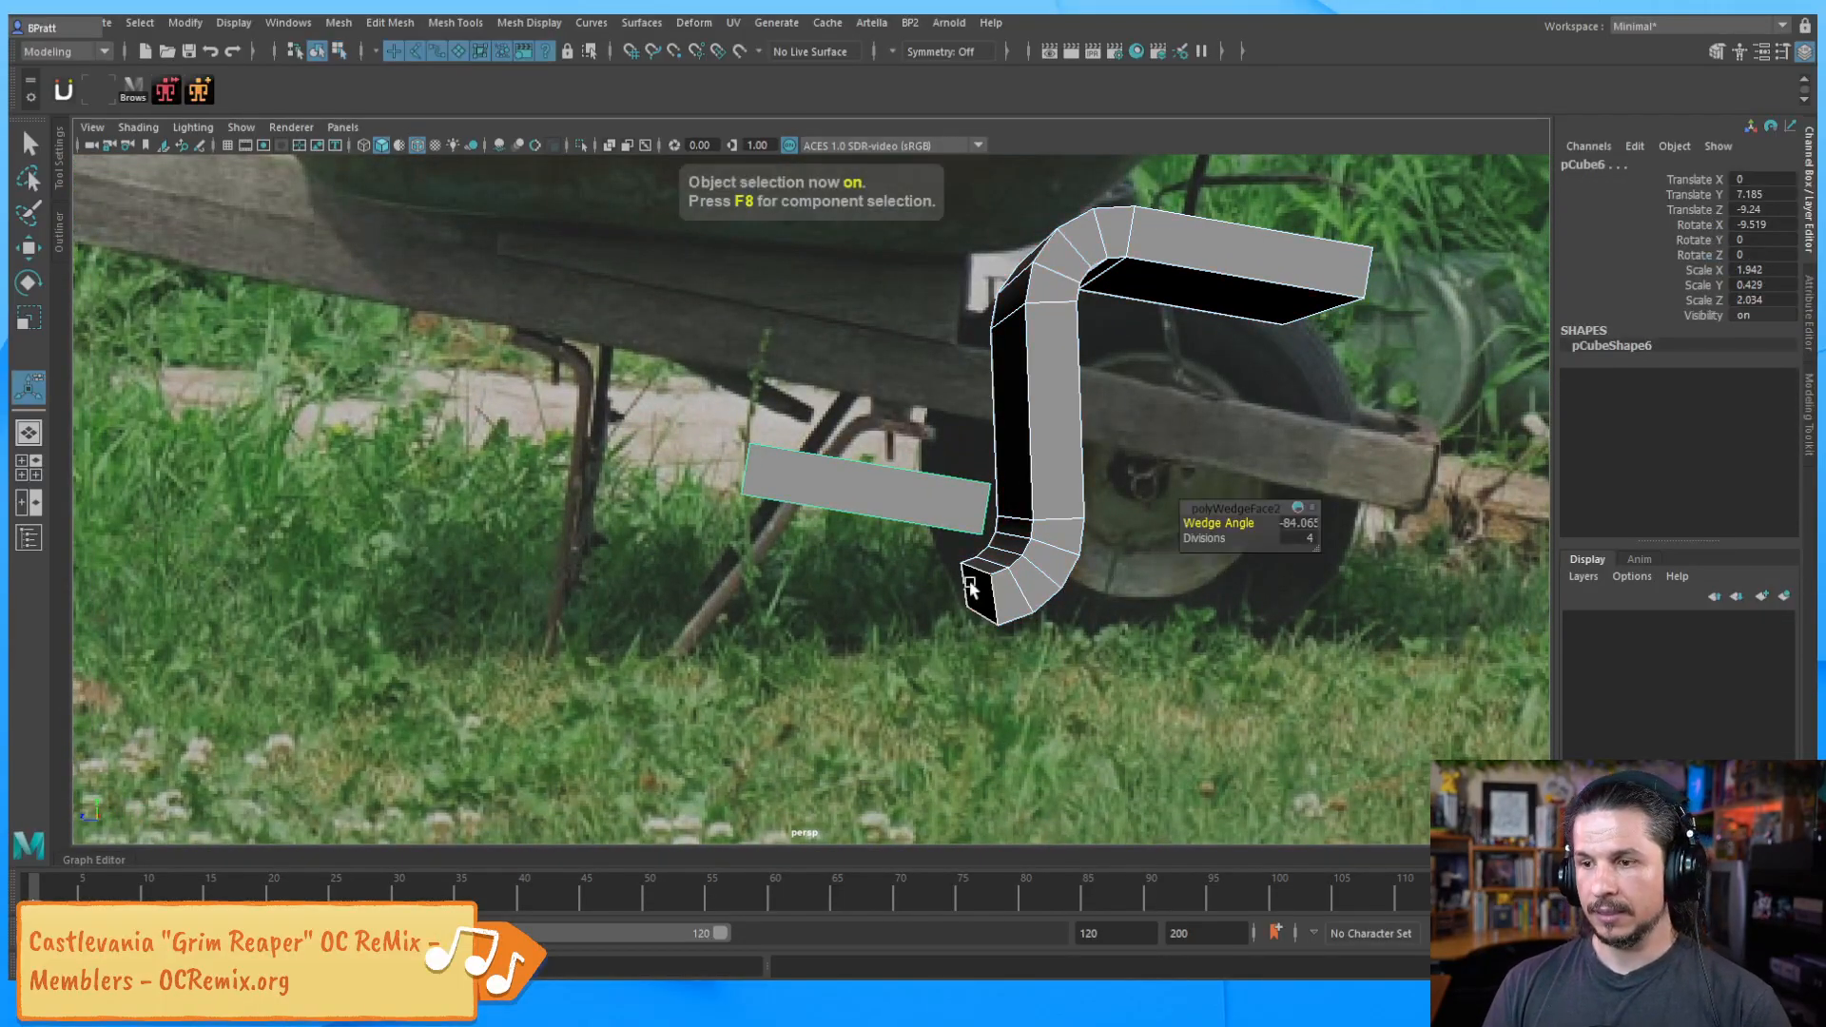
key(F8)
key(q)
mouse_move(975, 595)
right_down()
mouse_move(968, 525)
mouse_move(979, 615)
right_up()
click(977, 596)
drag(865, 606, 555, 687)
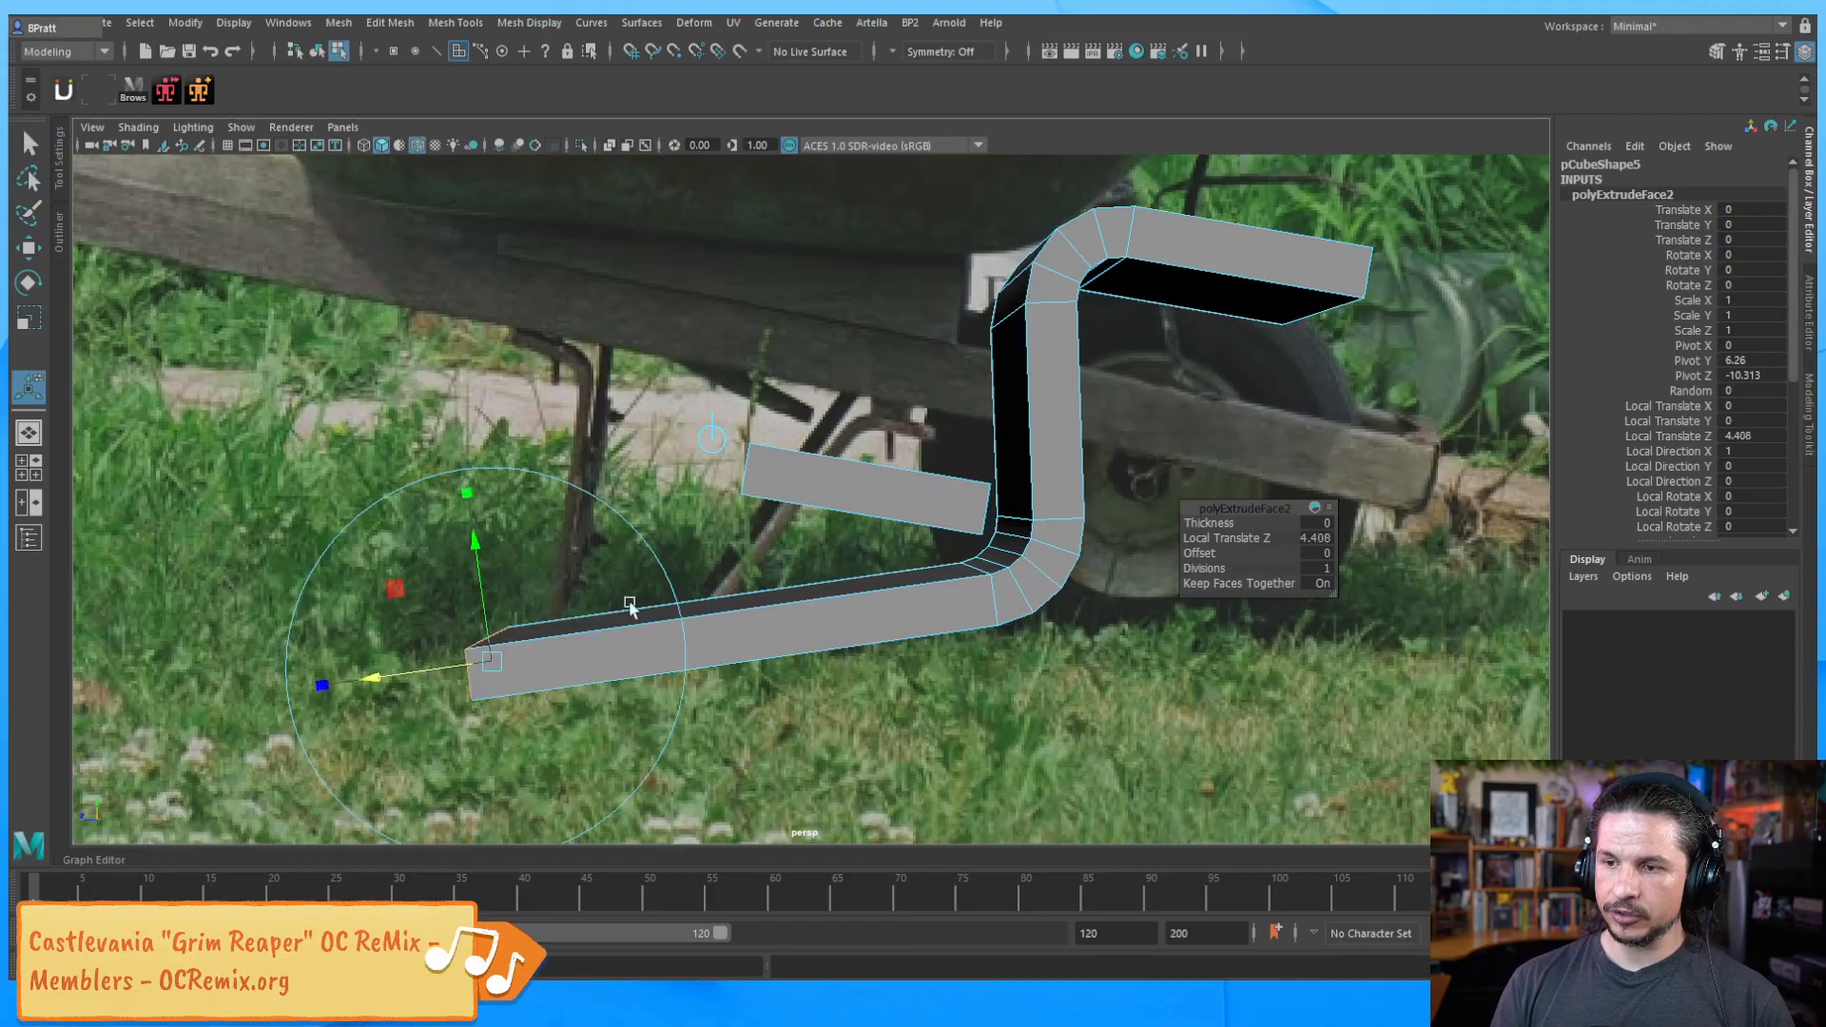
key(F8)
alt+drag(1424, 519, 1154, 483)
scroll(1155, 483, up, 3)
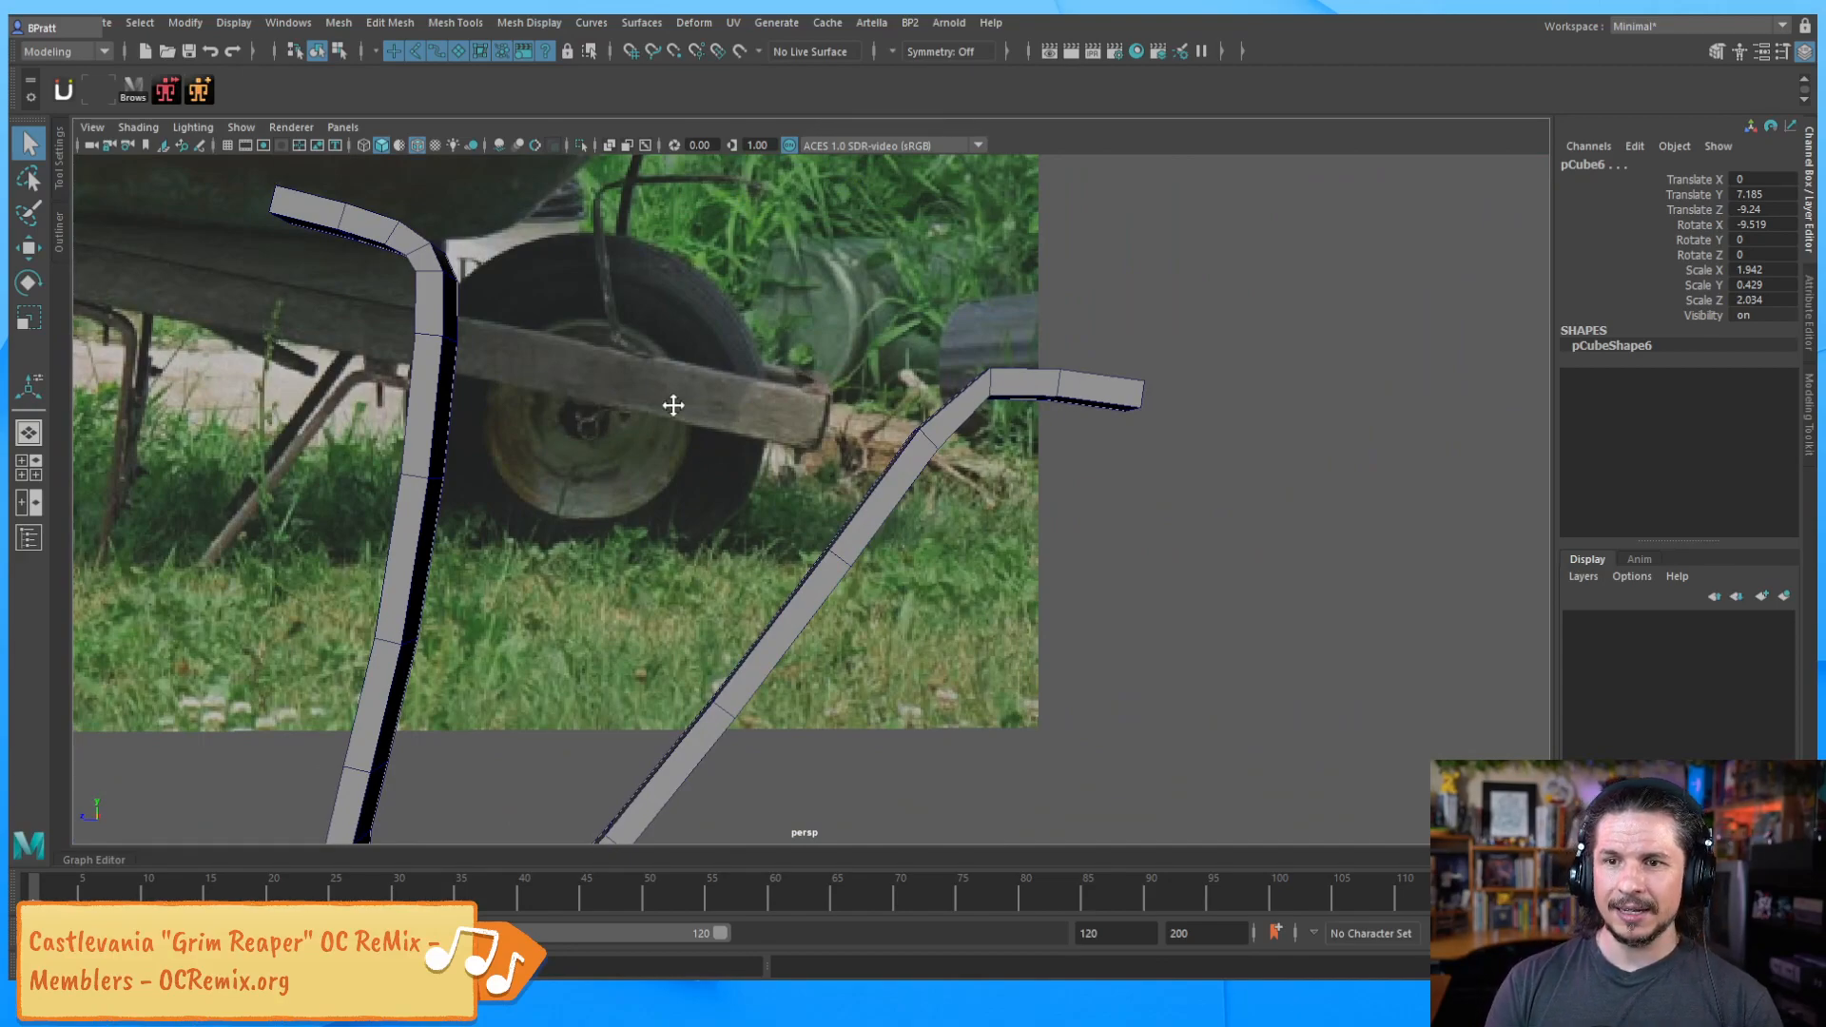
alt+middle_drag(632, 385, 830, 449)
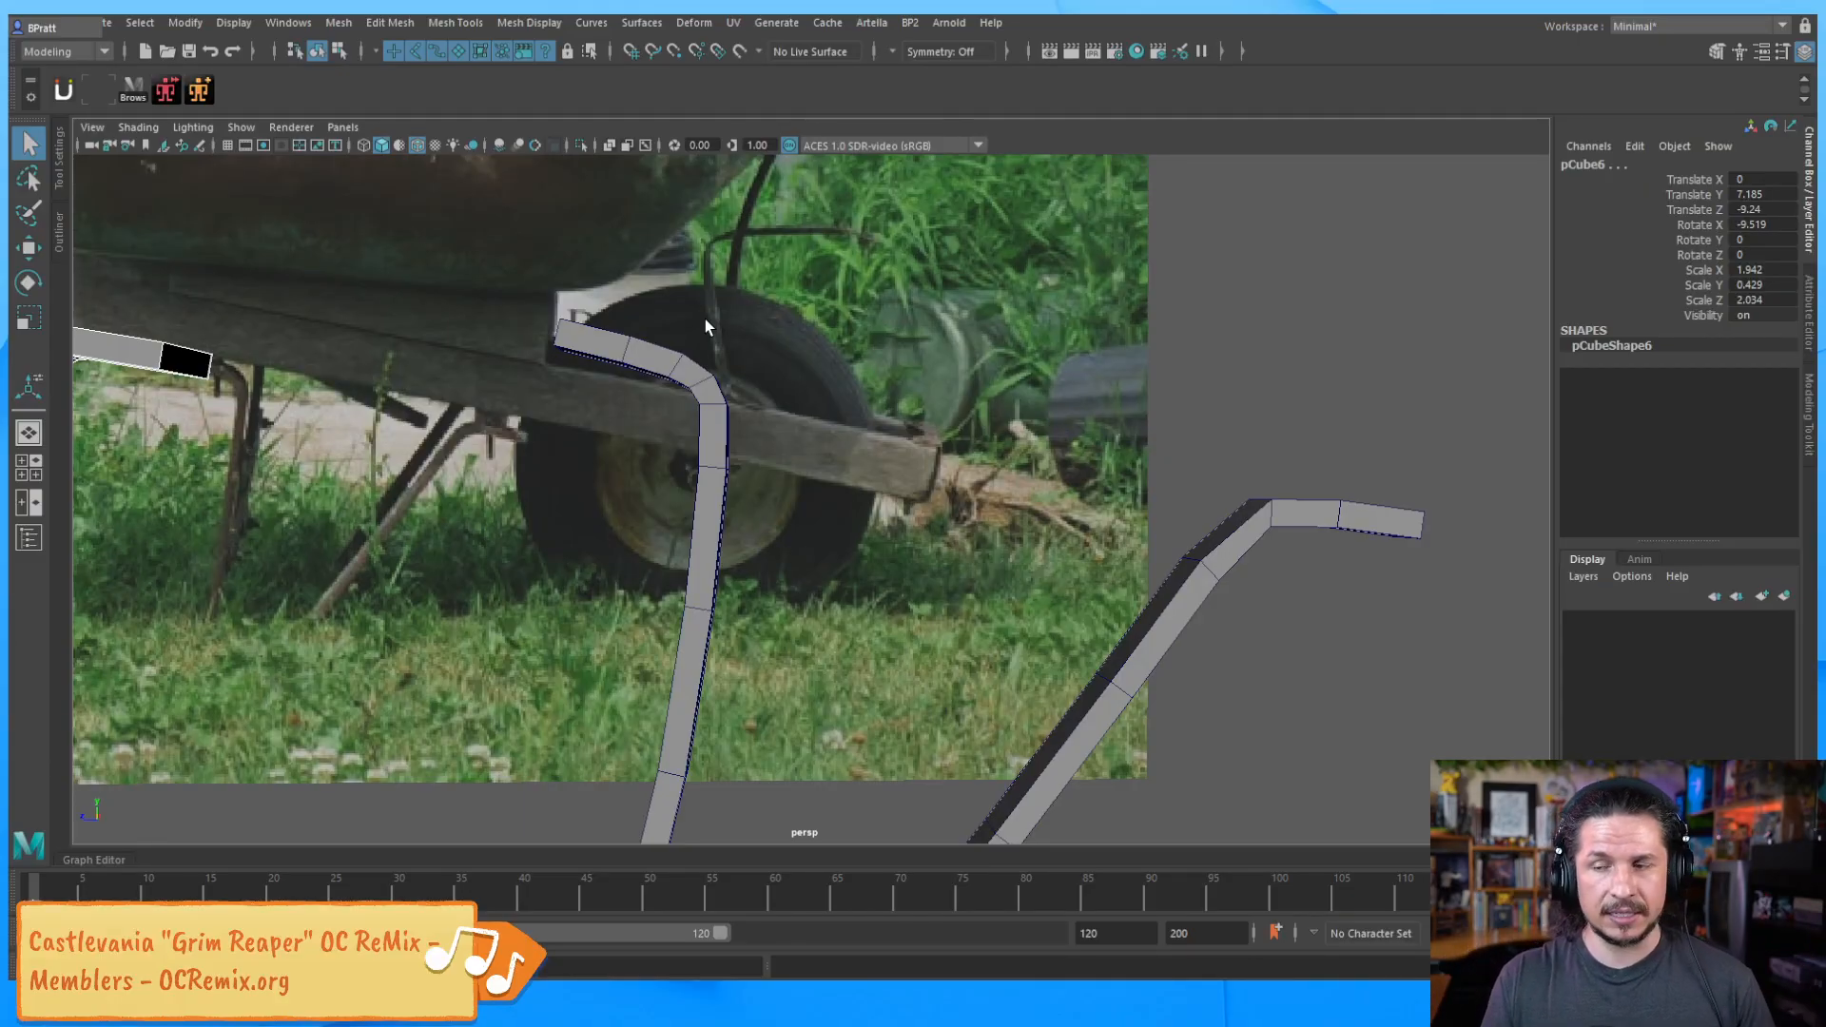
alt+drag(1157, 437, 868, 589)
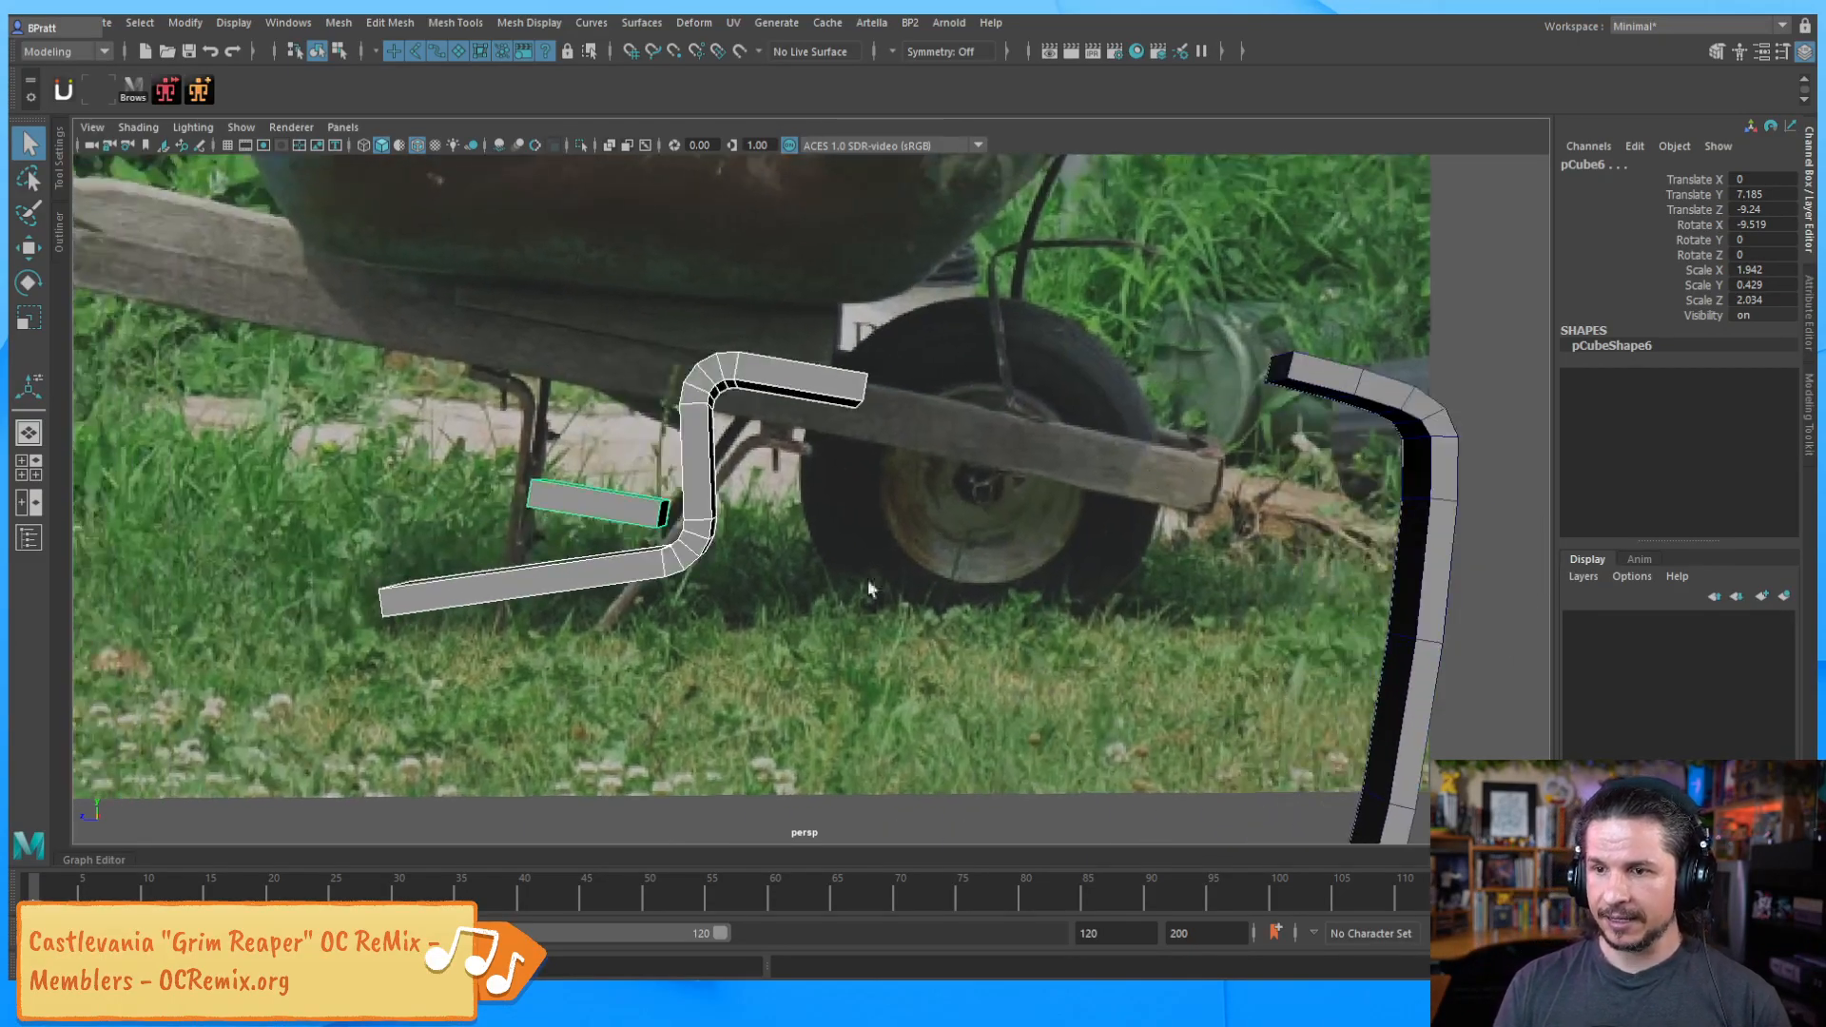
click(853, 804)
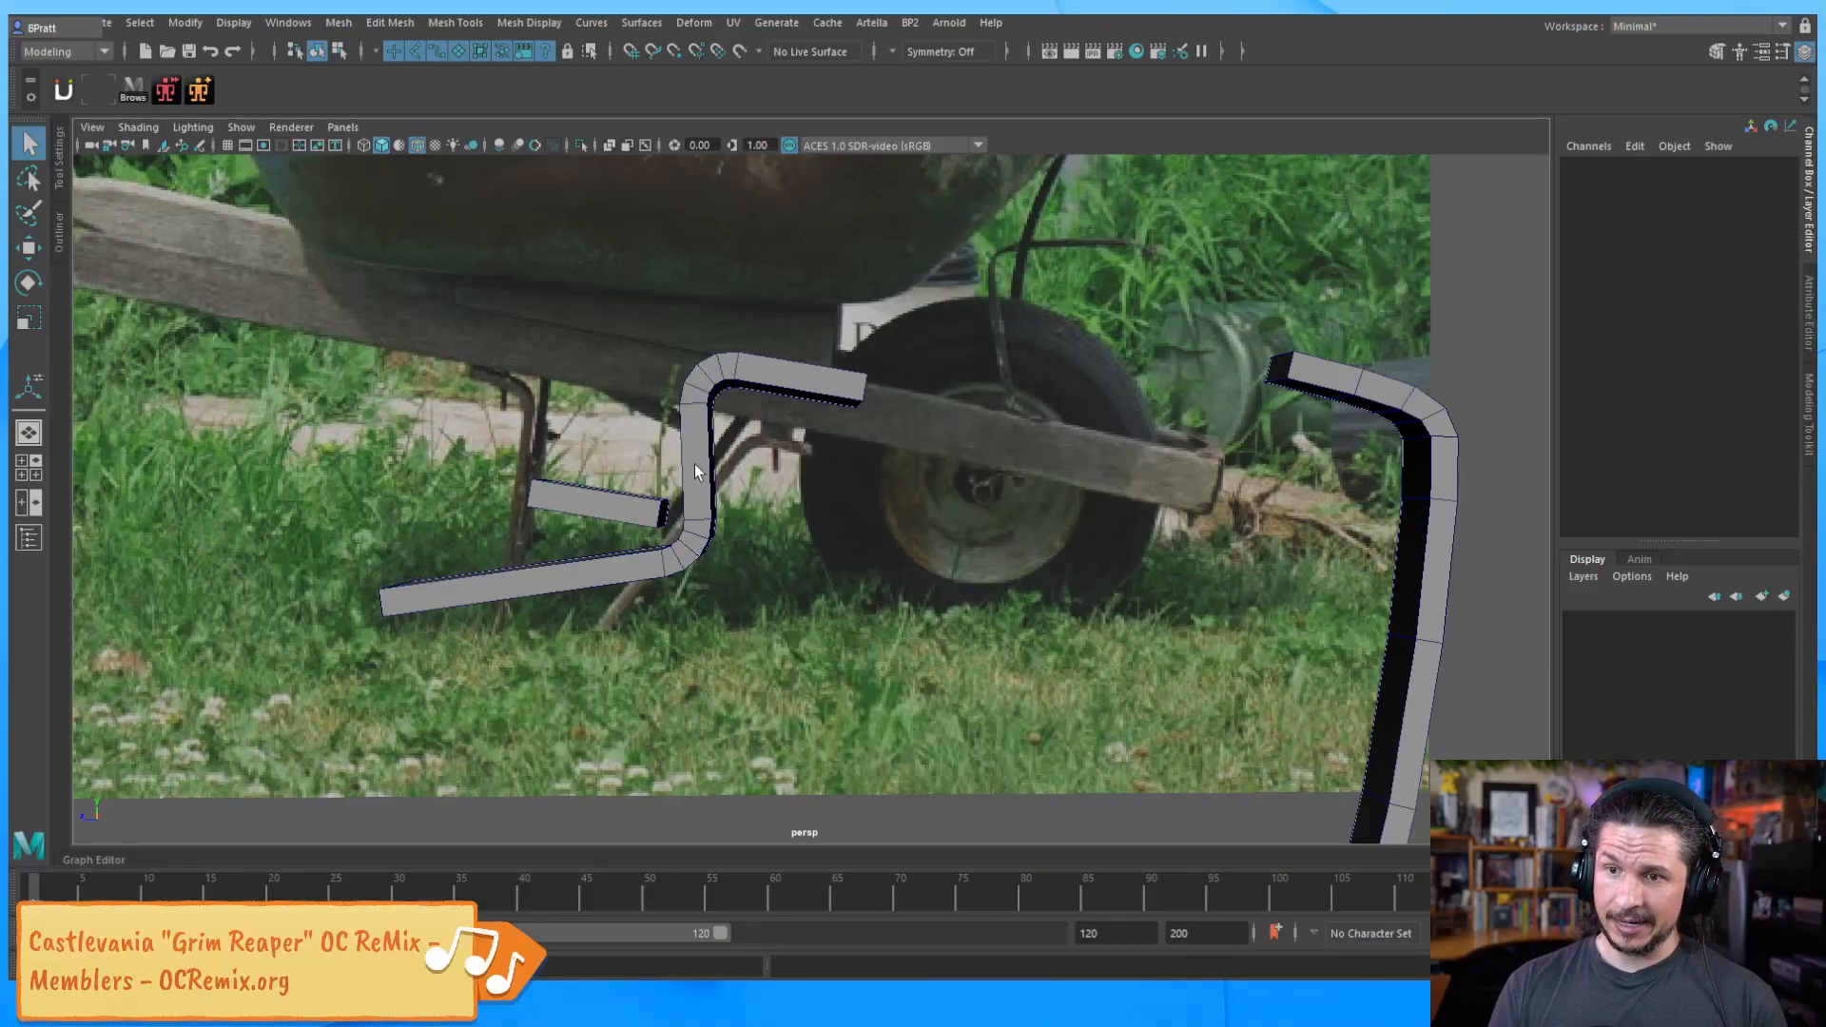
key(F8)
key(F8)
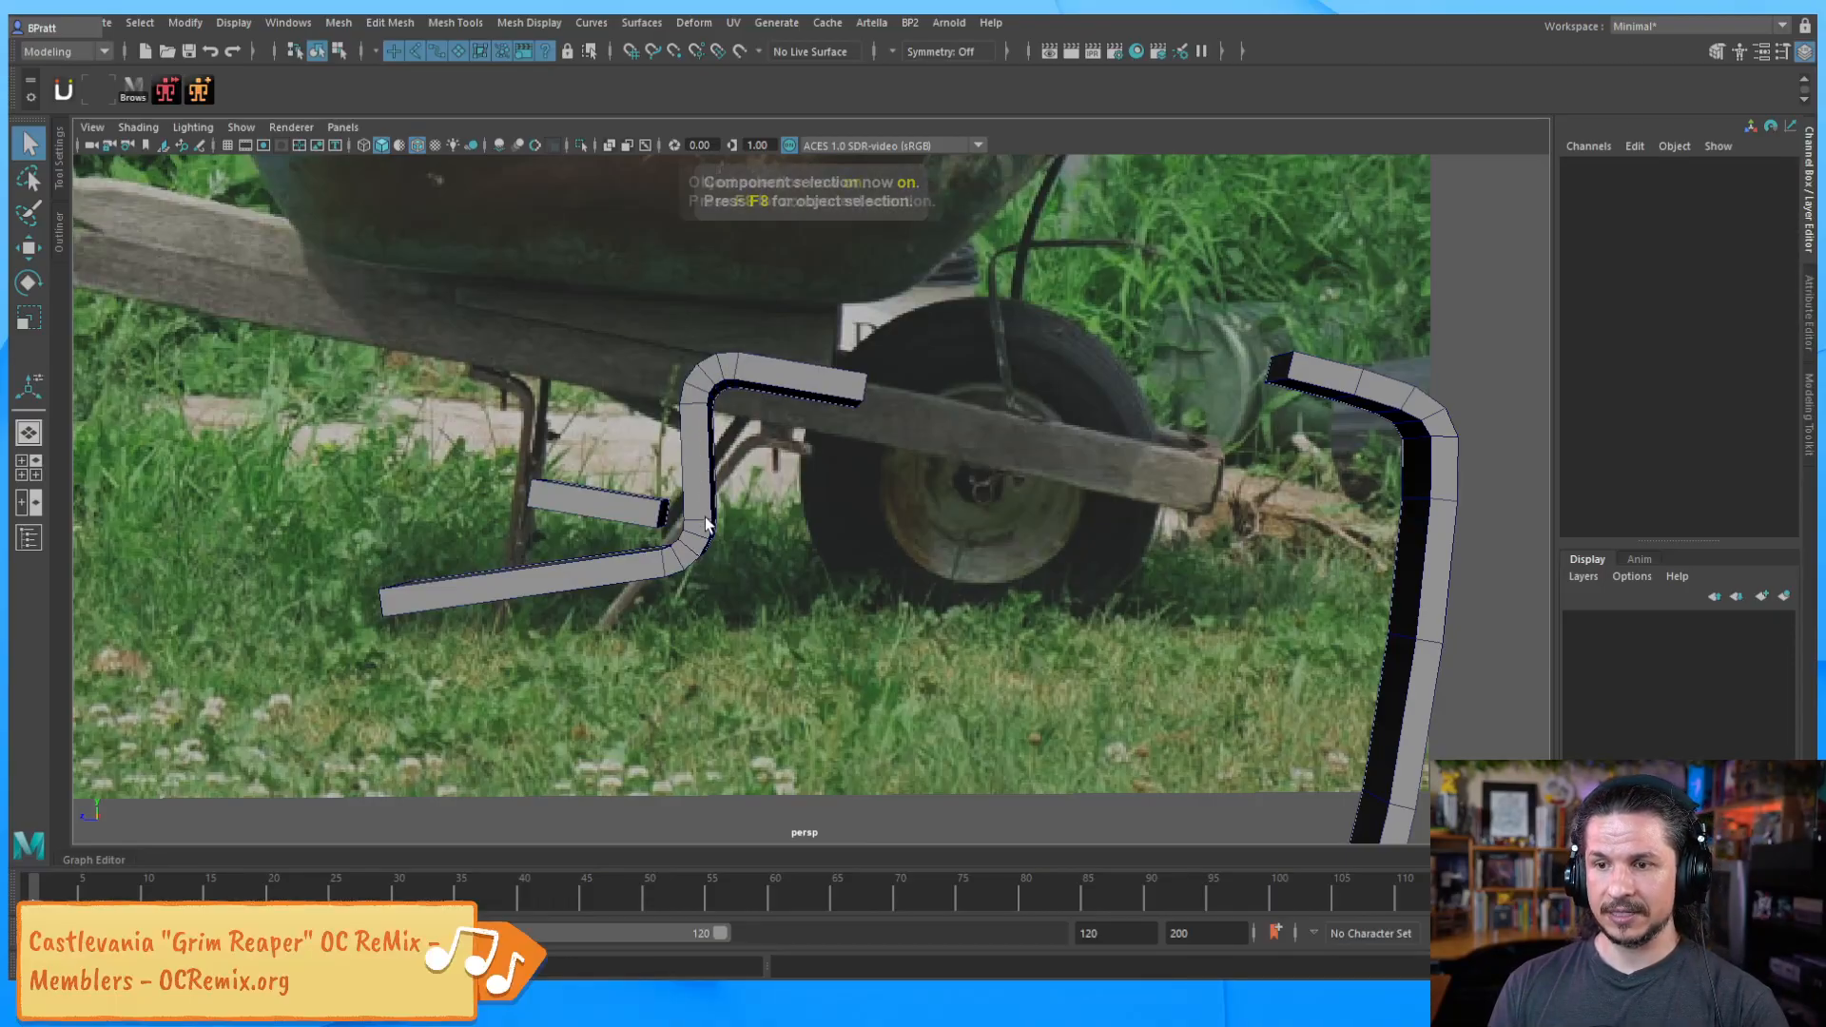
Insert crosswise edge loops in the bracket: one on the vertical section, one on the upper arm and three along the foot
alt+drag(1107, 597, 852, 420)
shift+right_drag(837, 418, 737, 417)
ctrl+click(899, 444)
alt+drag(1043, 481, 998, 385)
ctrl+click(936, 337)
ctrl+click(548, 614)
ctrl+click(668, 592)
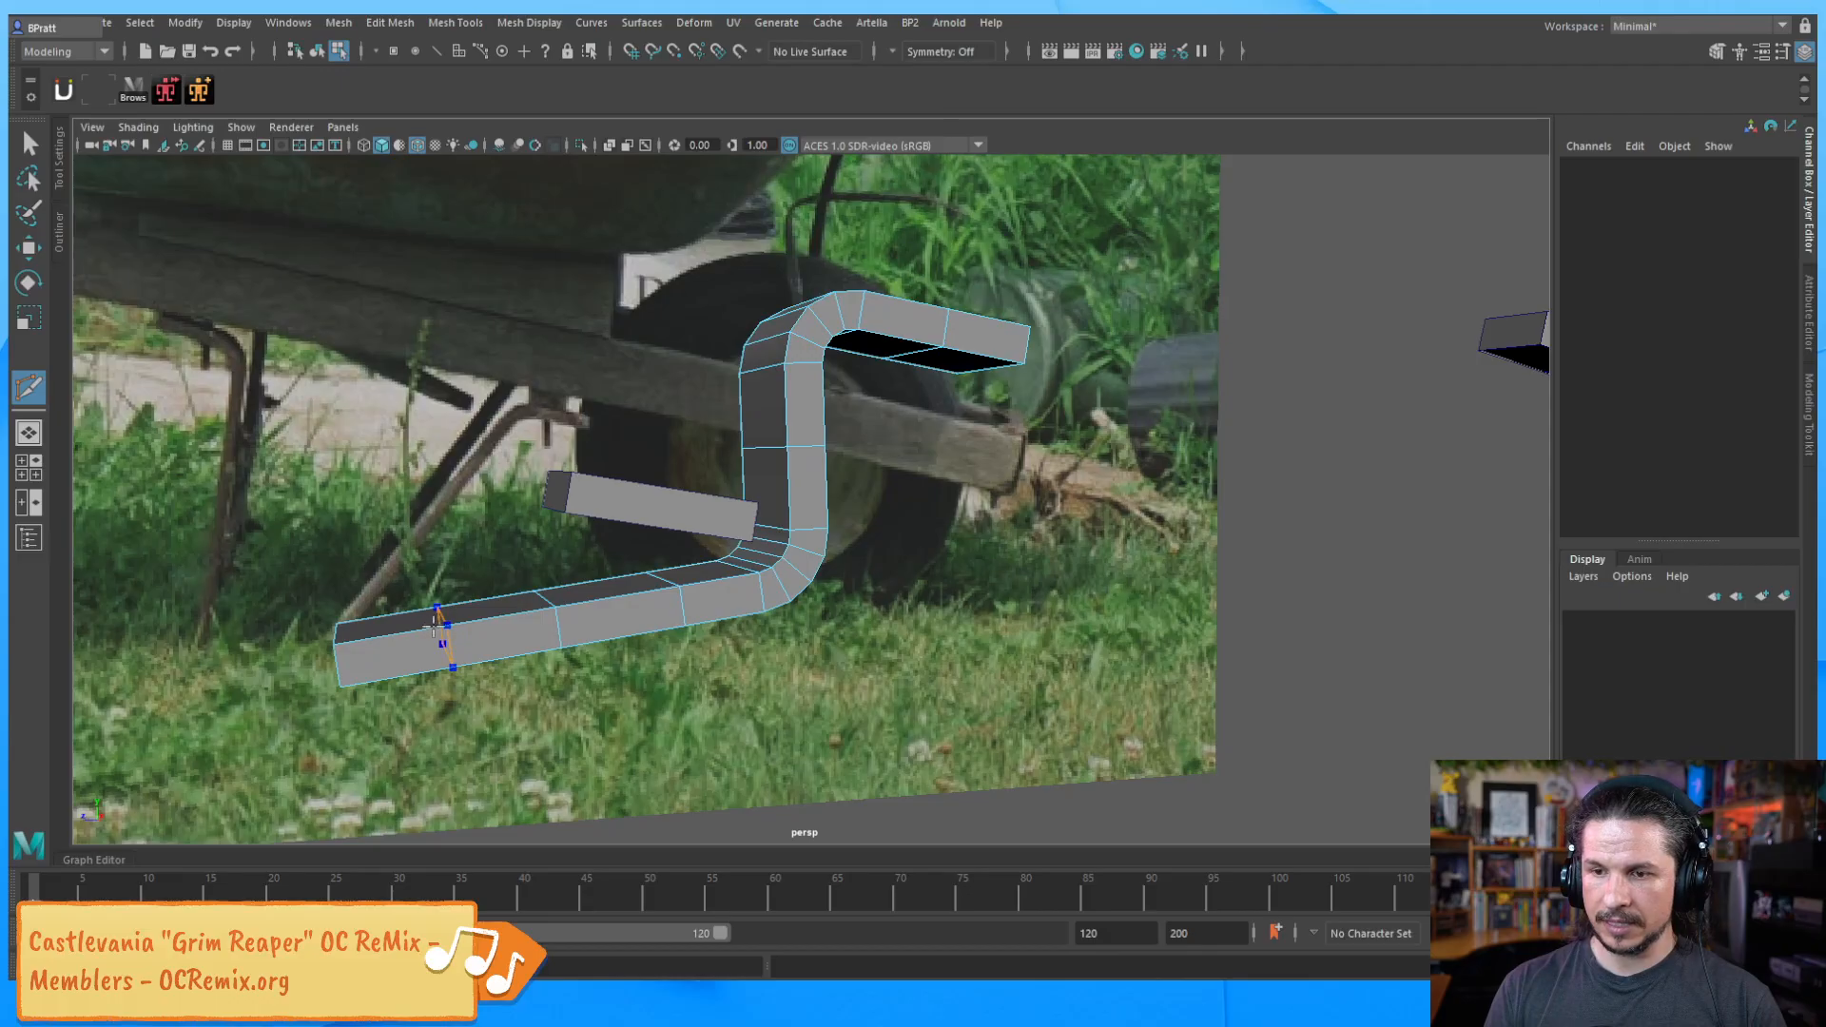
ctrl+click(441, 627)
Insert a lengthwise edge loop down the middle of the bracket's width
scroll(832, 622, down, 3)
alt+drag(832, 622, 930, 476)
key(3)
key(1)
key(w)
key(g)
ctrl+click(930, 407)
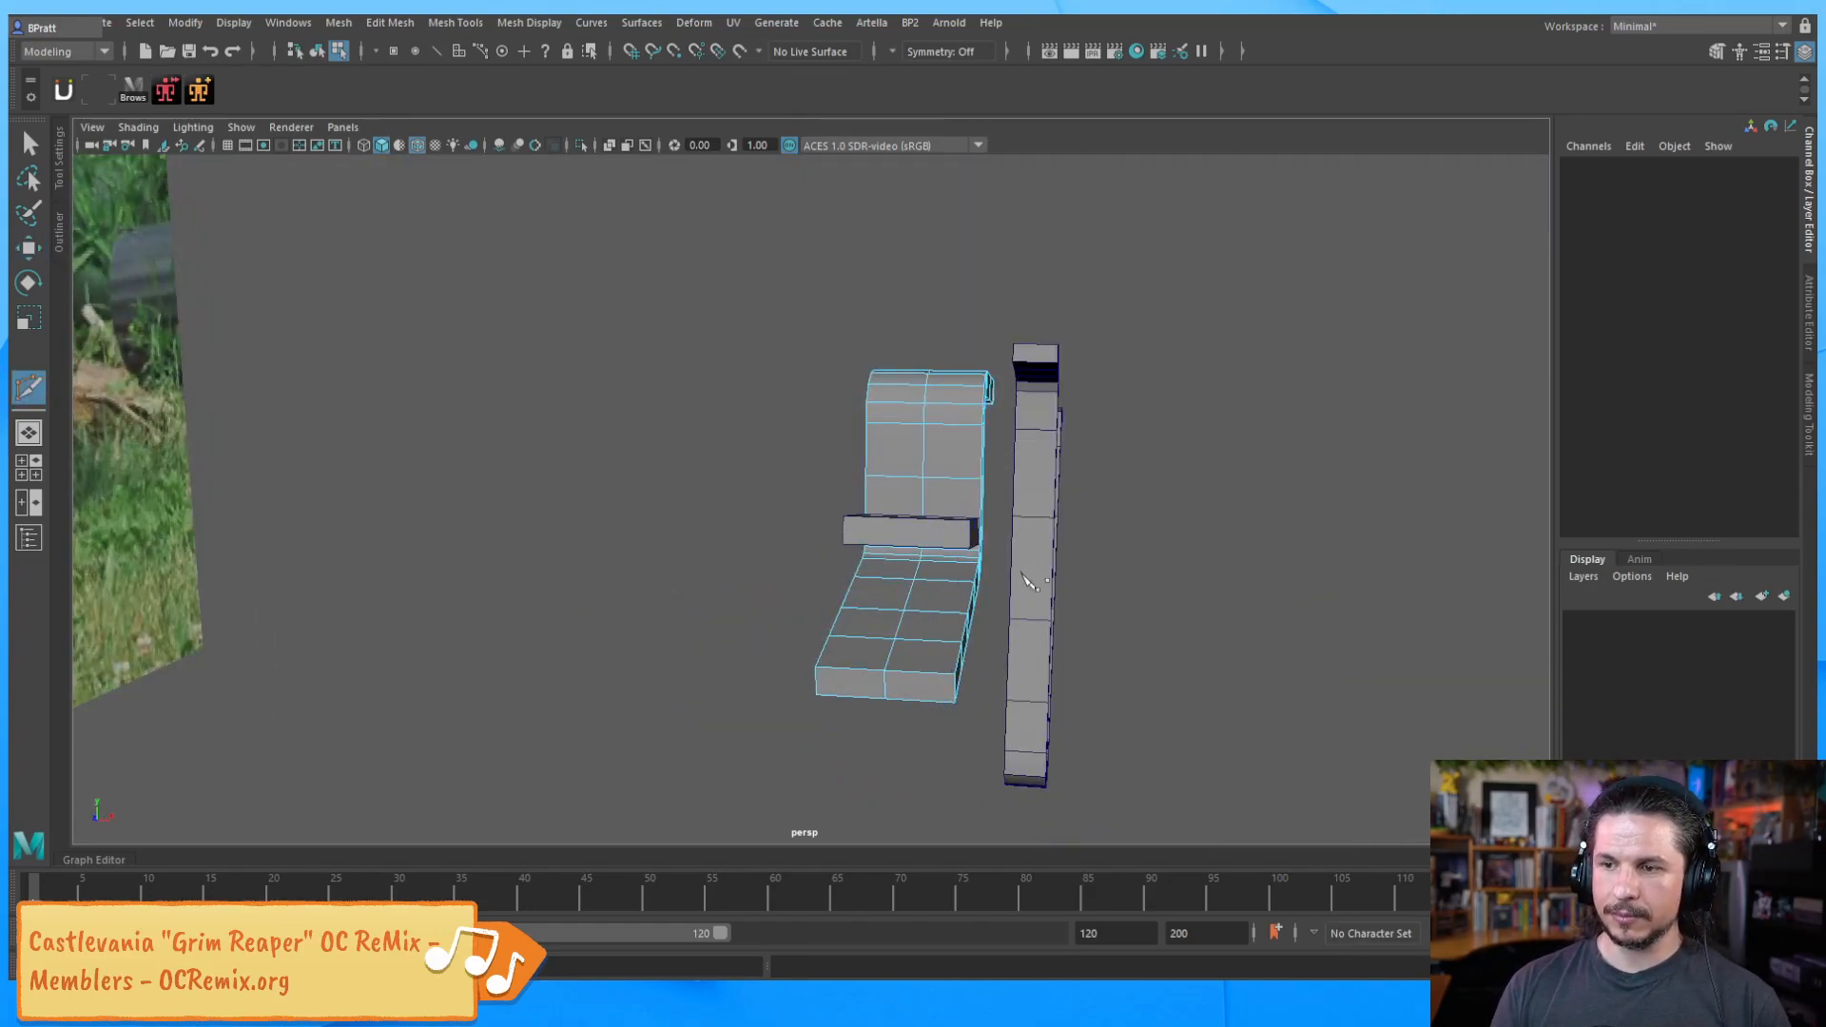
Select the long corner edge loops running along both sides of the bracket
alt+drag(1041, 573, 894, 529)
key(w)
alt+right_drag(894, 529, 1089, 567)
alt+drag(1088, 566, 989, 552)
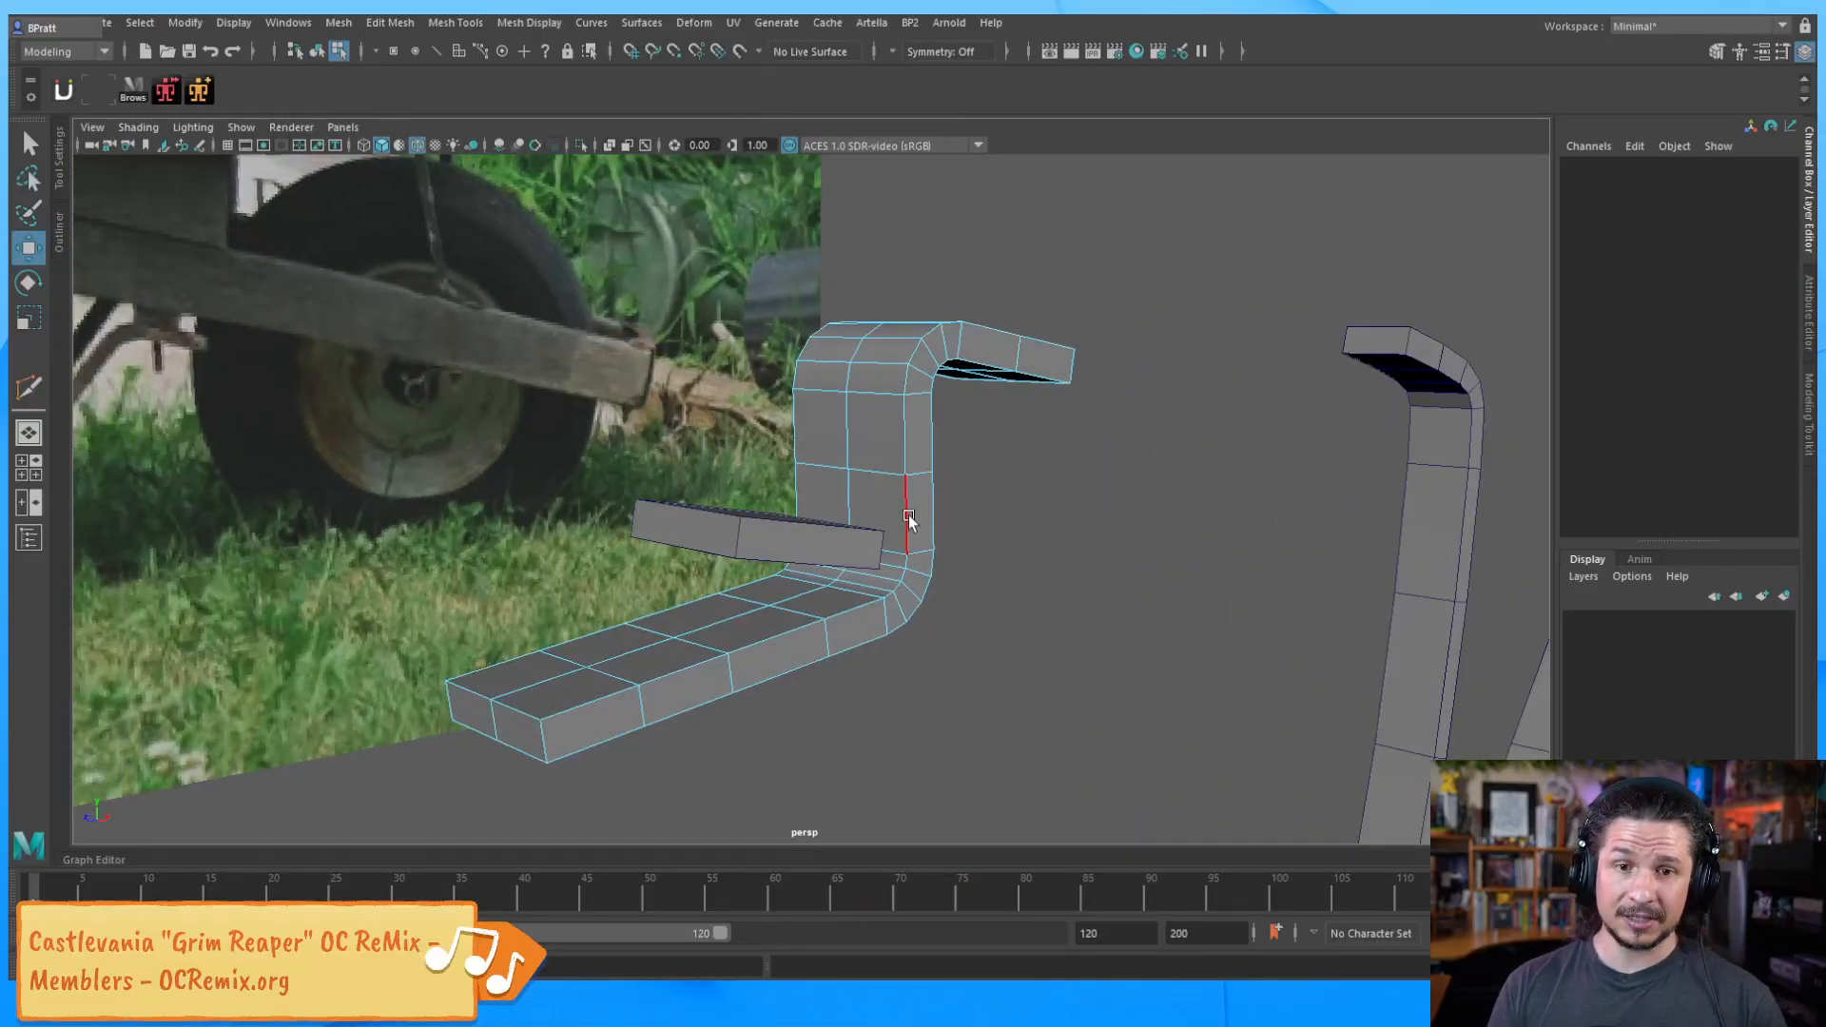
click(874, 437)
click(924, 428)
click(811, 425)
alt+middle_drag(802, 428, 994, 452)
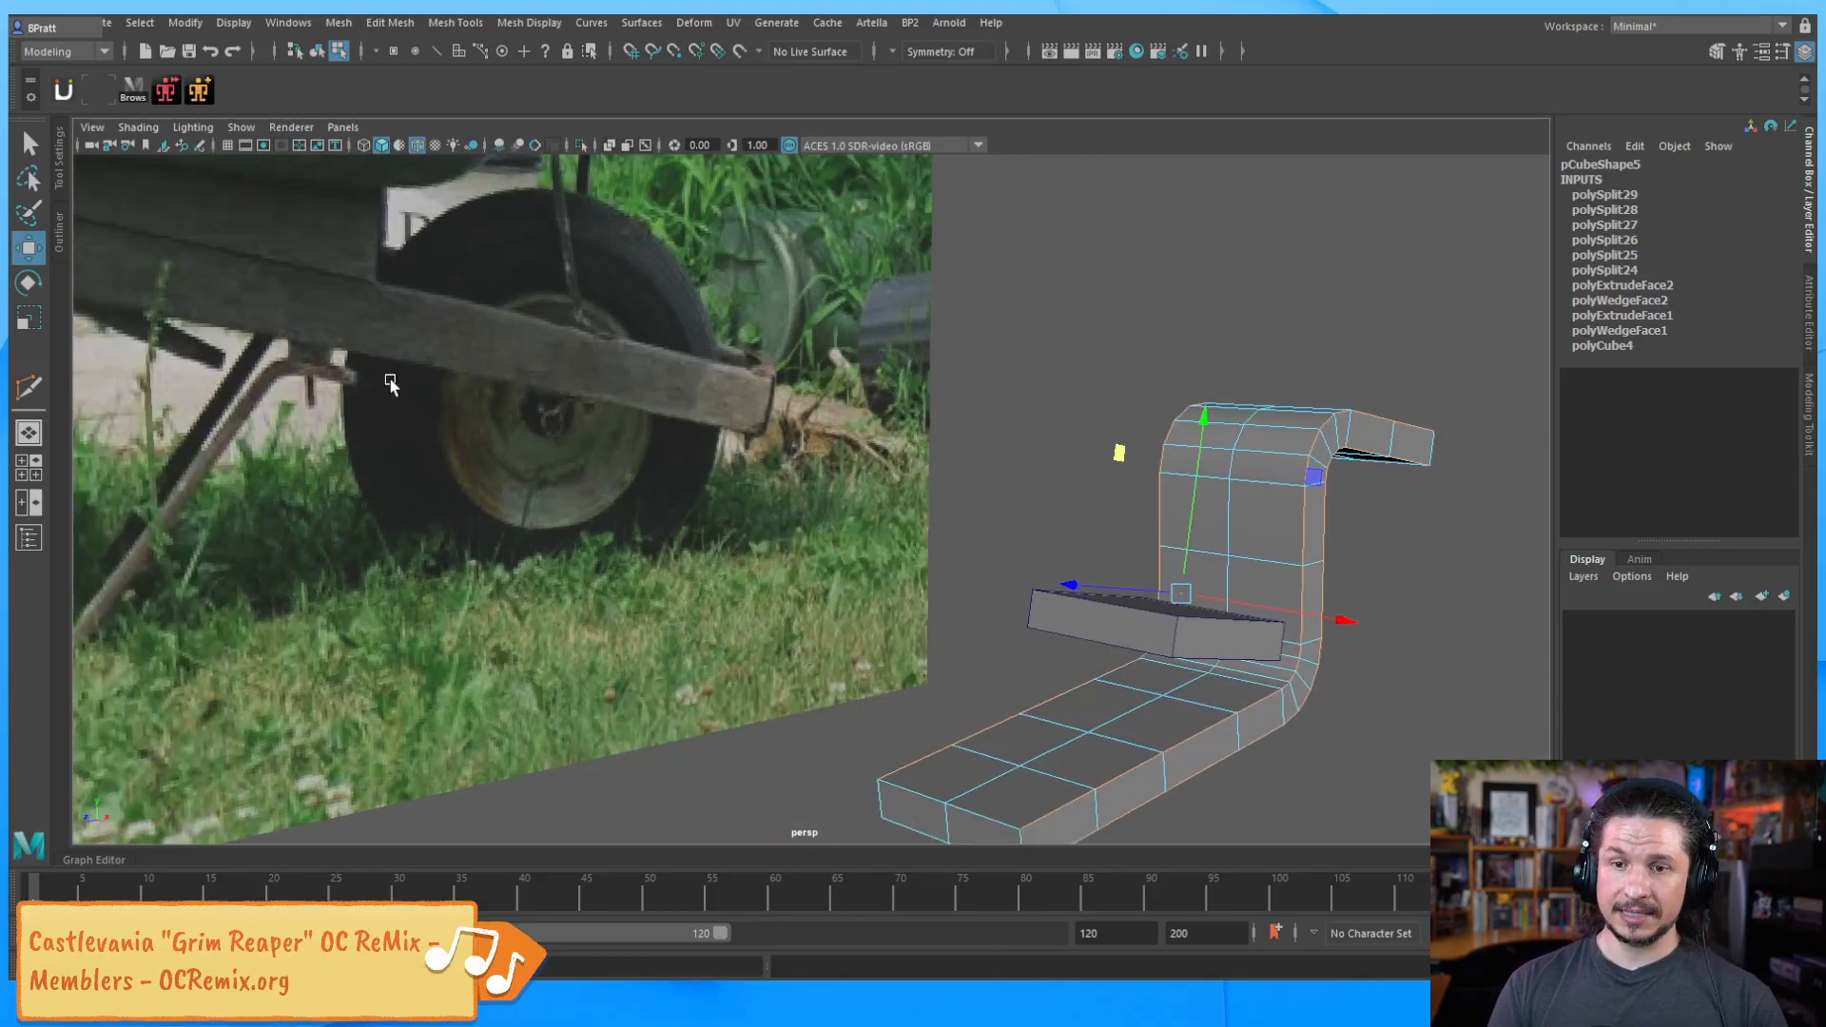
alt+drag(994, 452, 1125, 518)
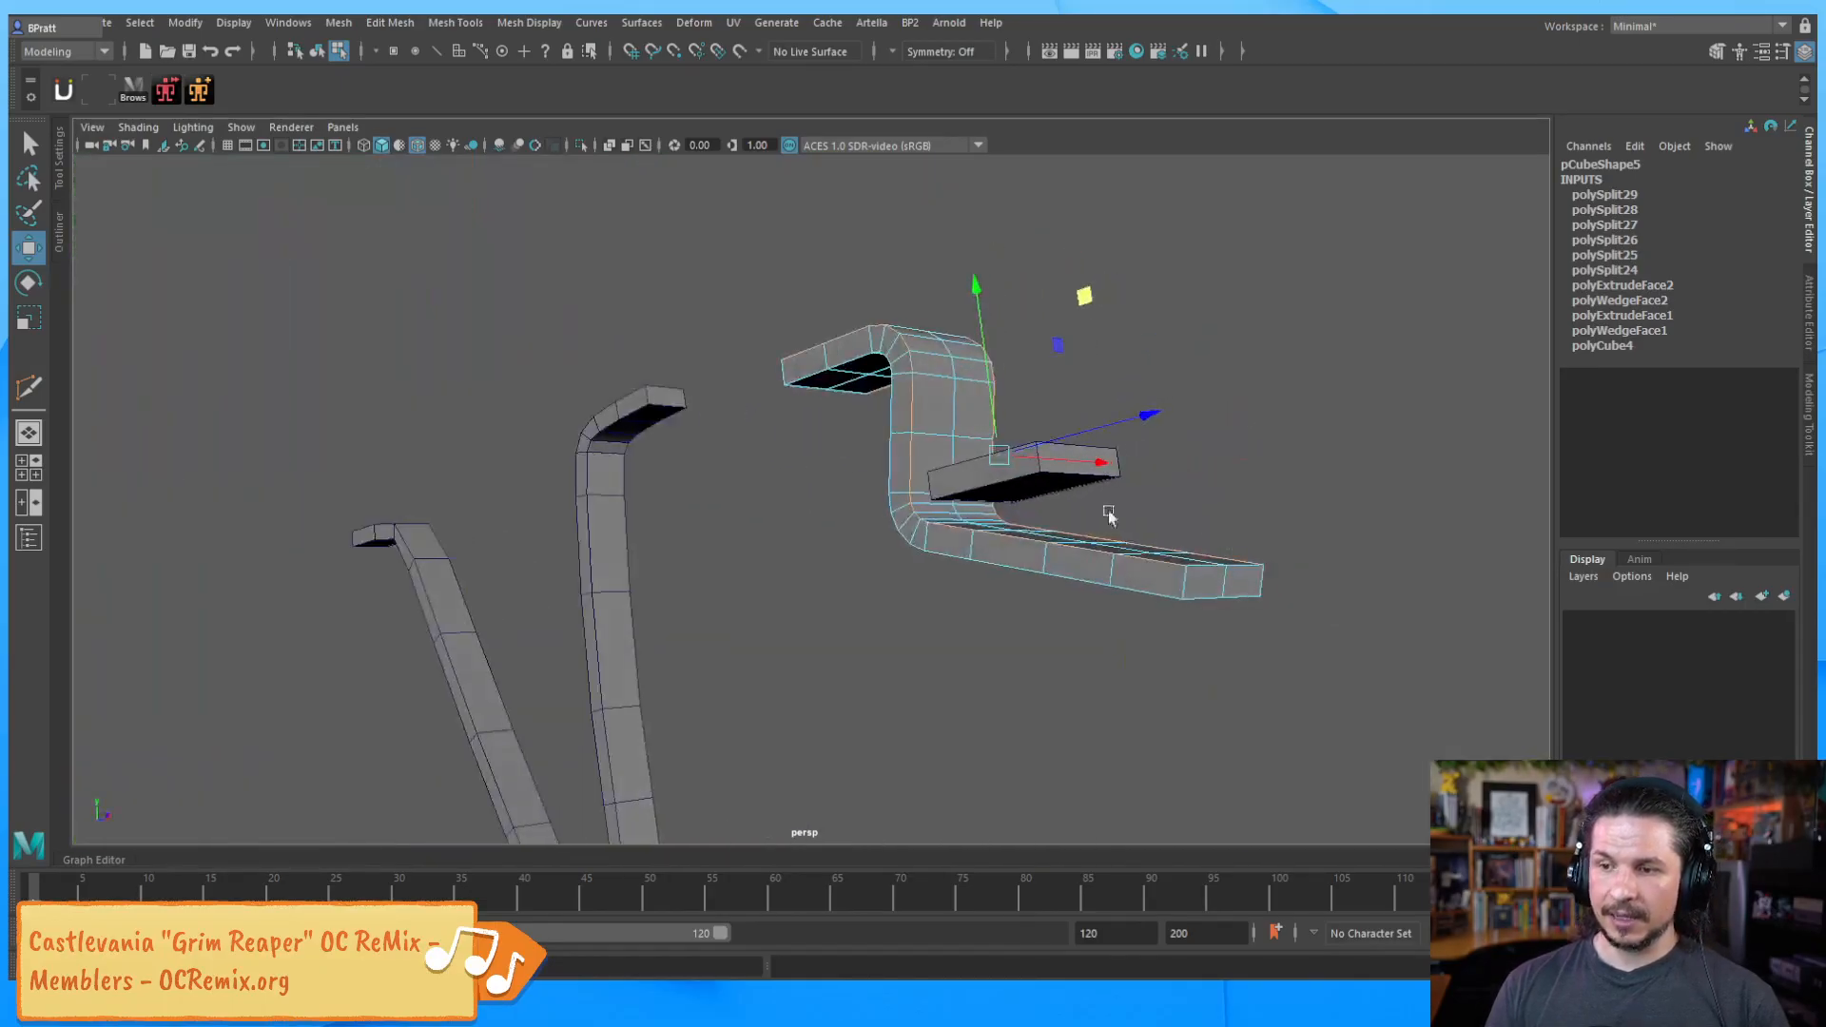
Add the end edges to the selection and bevel all selected edges with a fraction of 0.2 and 1 segment
alt+drag(1113, 603, 1284, 672)
drag(1243, 416, 1141, 550)
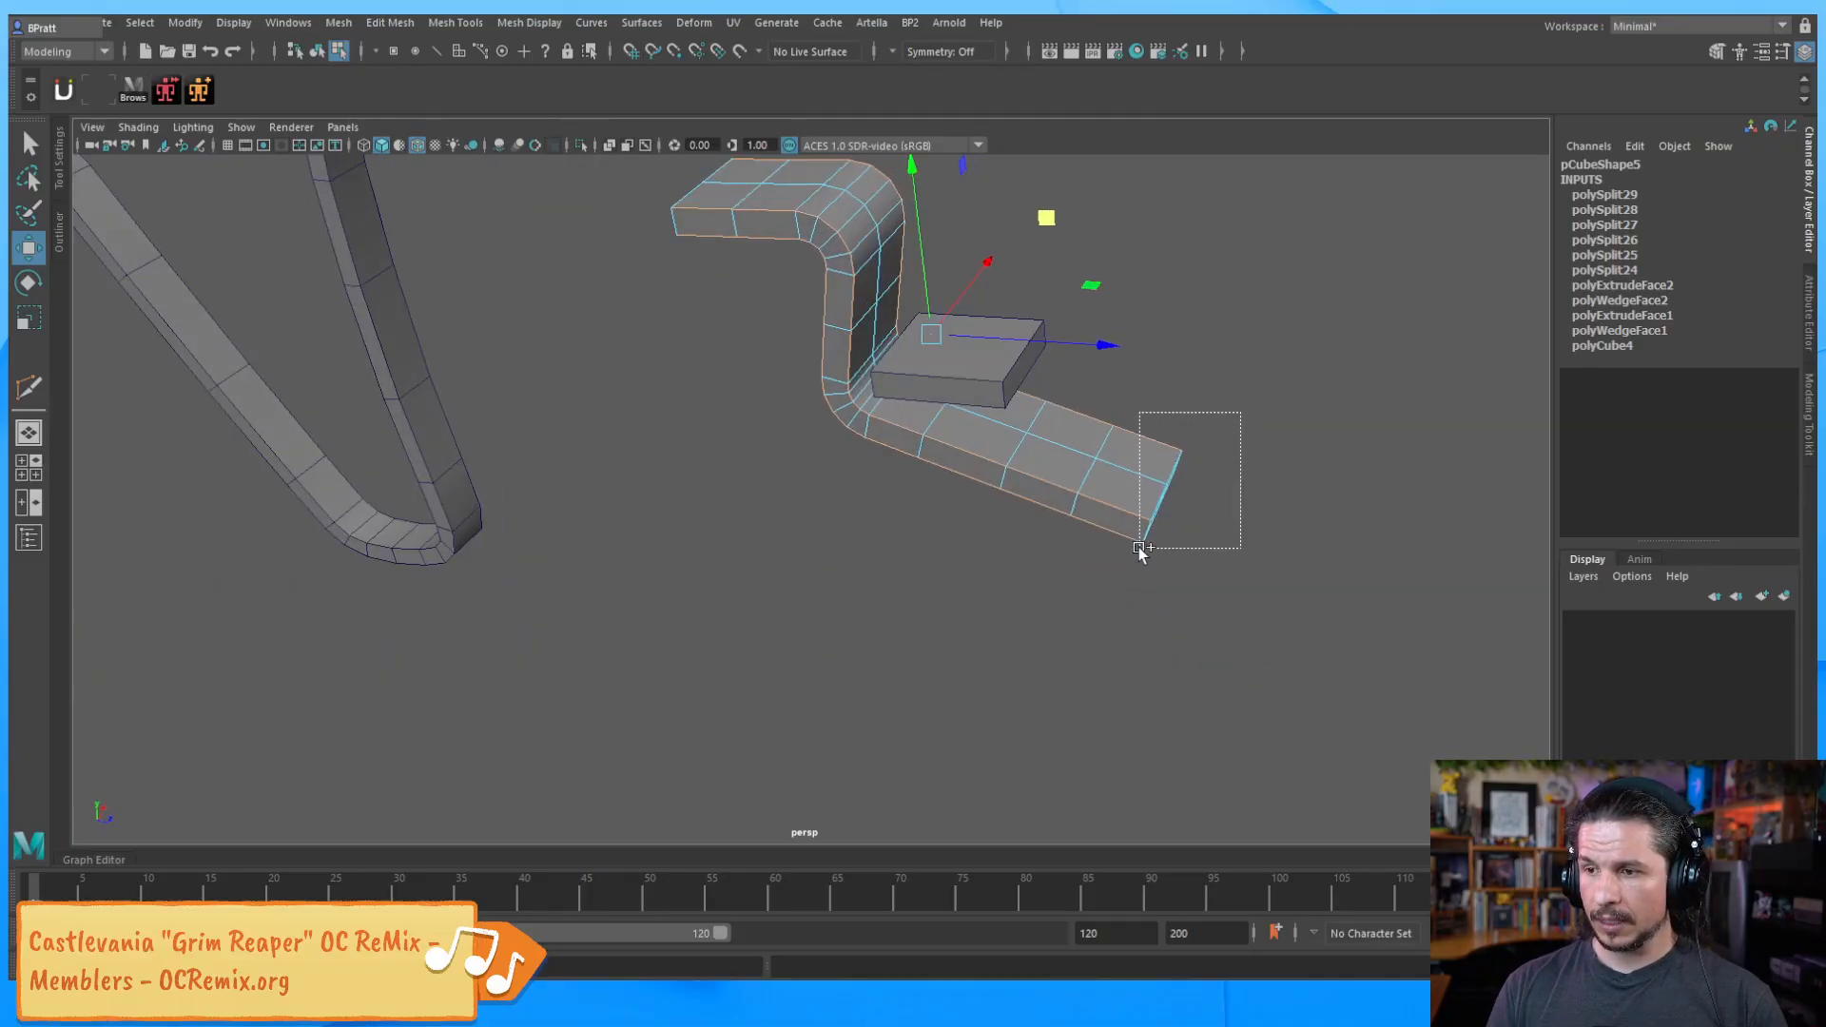
alt+drag(843, 359, 954, 437)
alt+drag(806, 415, 794, 376)
alt+drag(722, 432, 889, 424)
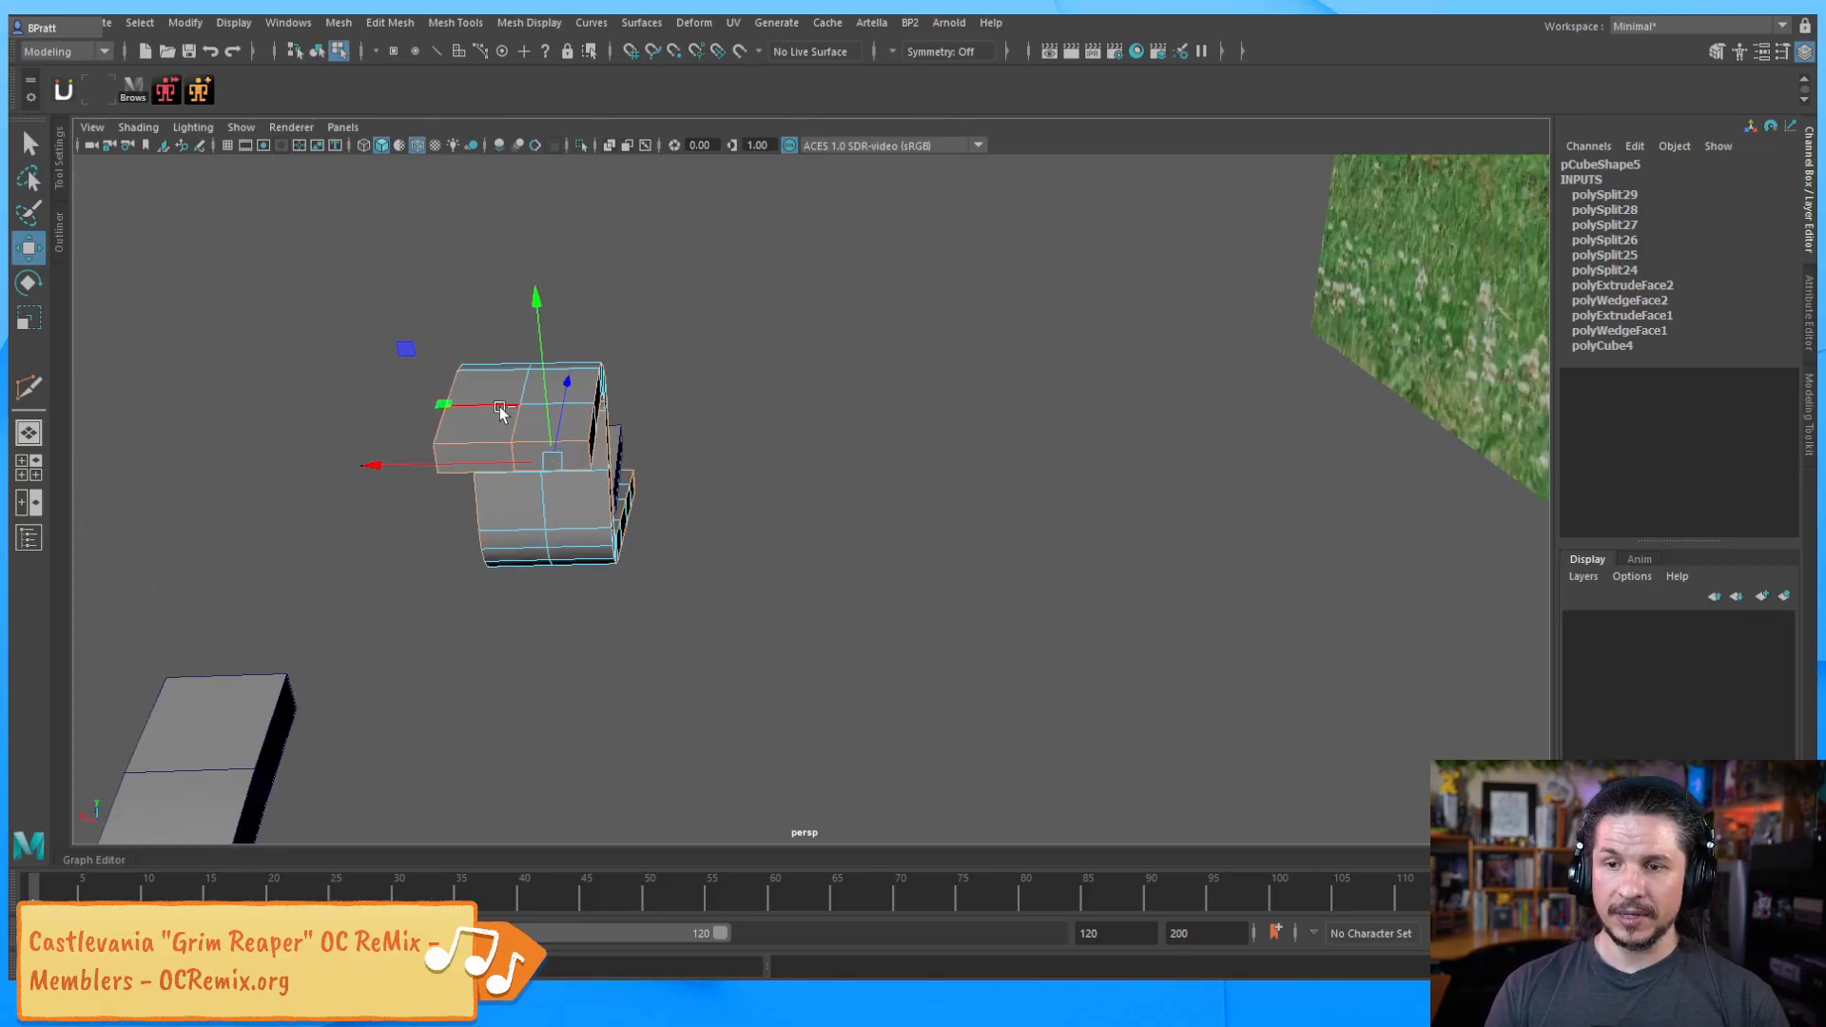
alt+drag(540, 440, 880, 477)
shift+right_drag(937, 502, 1110, 493)
middle_drag(1267, 483, 1240, 476)
Show the bracket with smooth preview and turn off Wireframe on Shaded in the viewport
key(3)
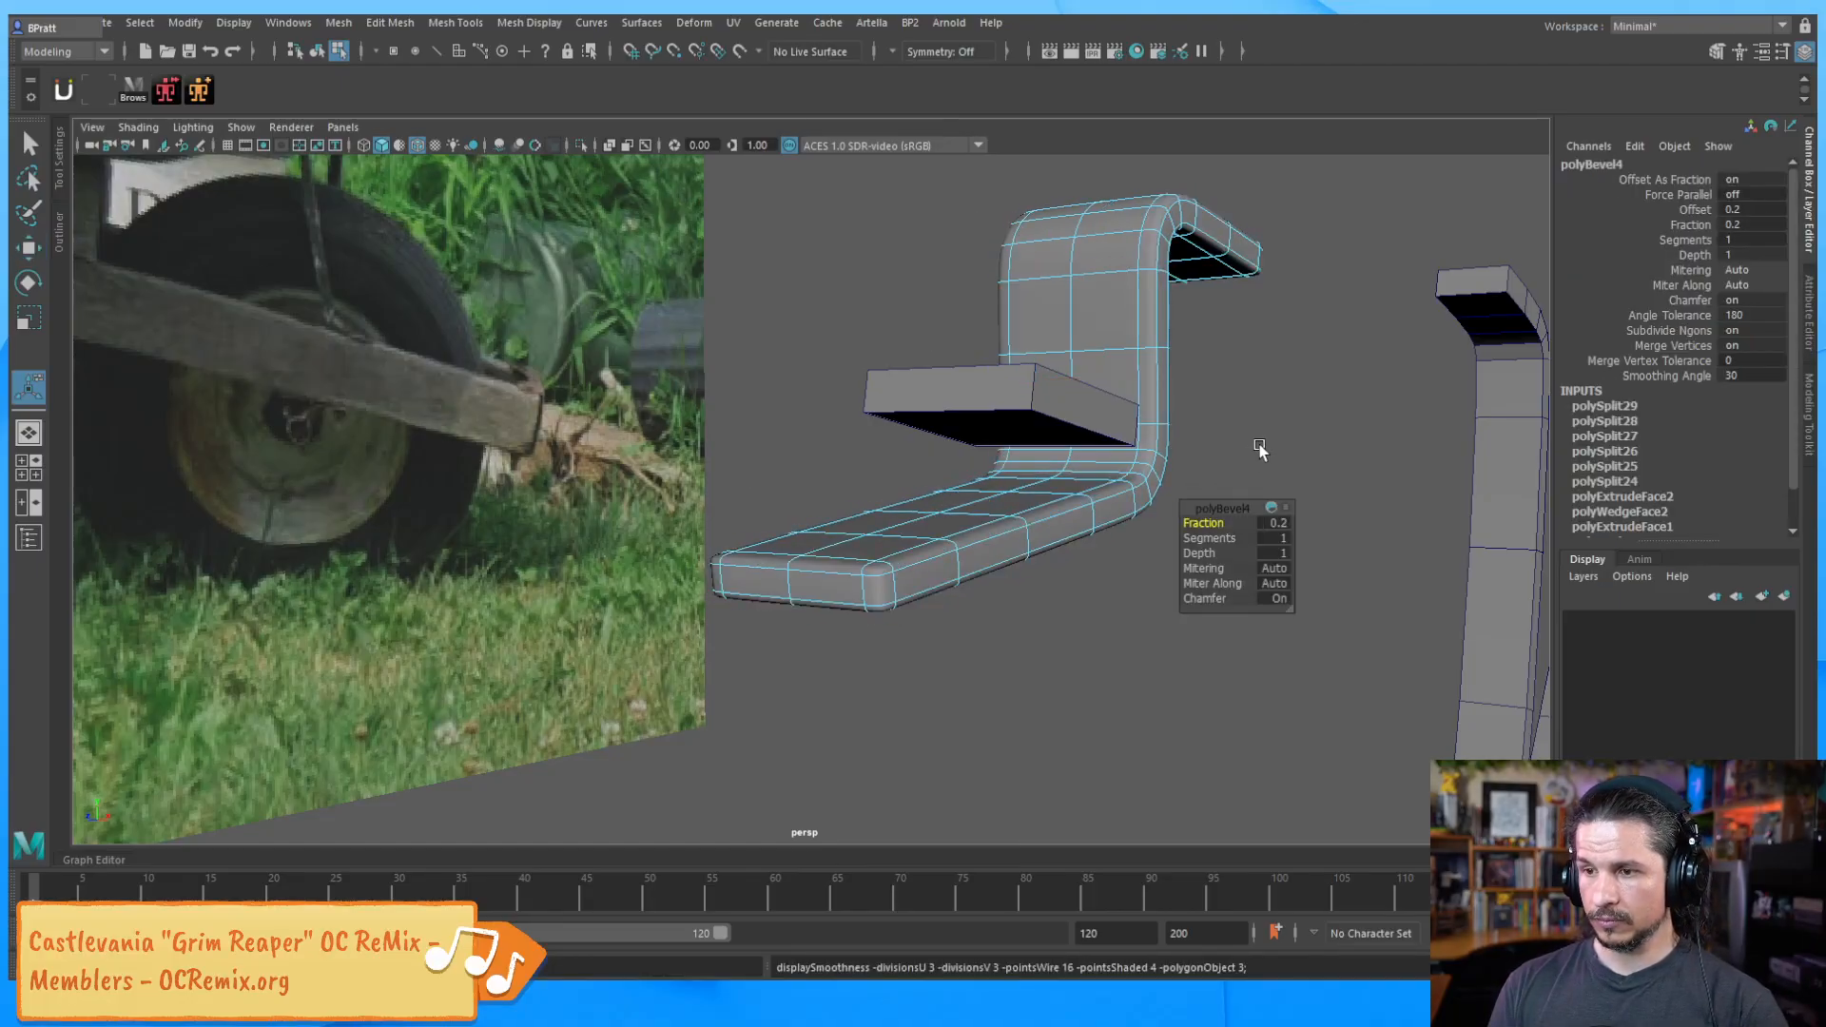
key(F8)
click(1251, 506)
alt+drag(1251, 505, 1196, 540)
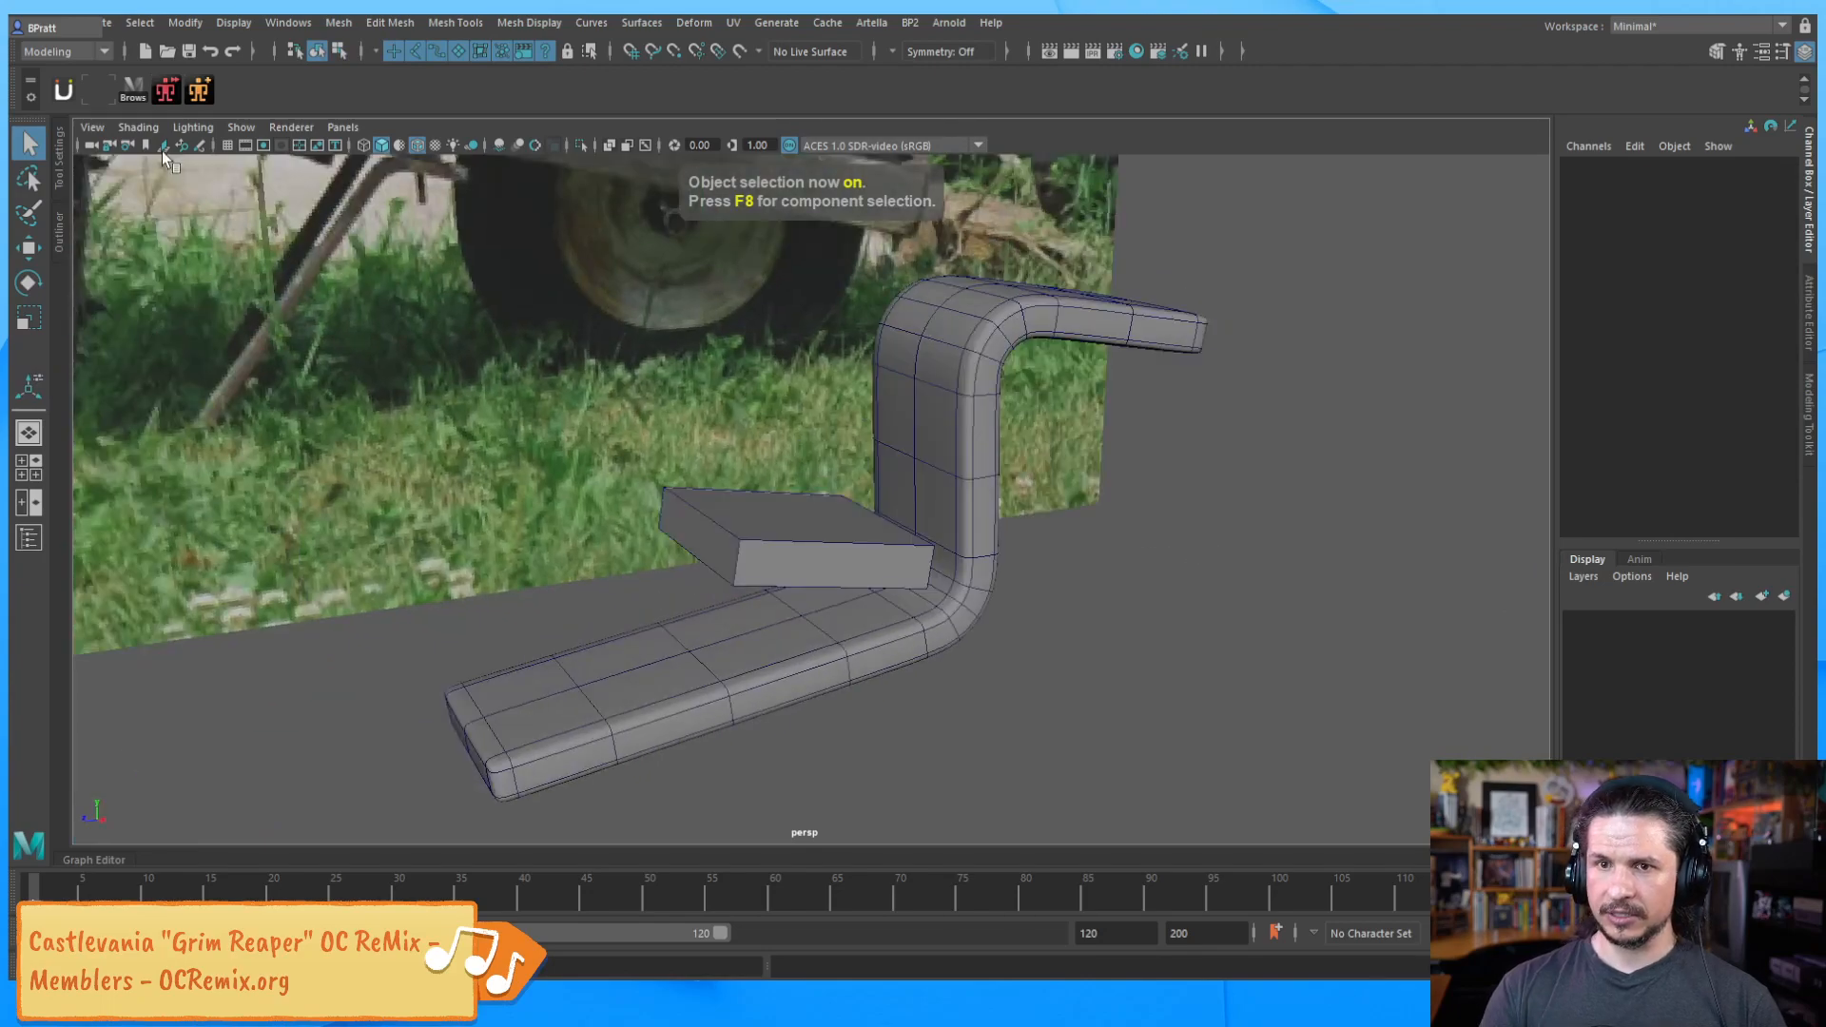
click(138, 127)
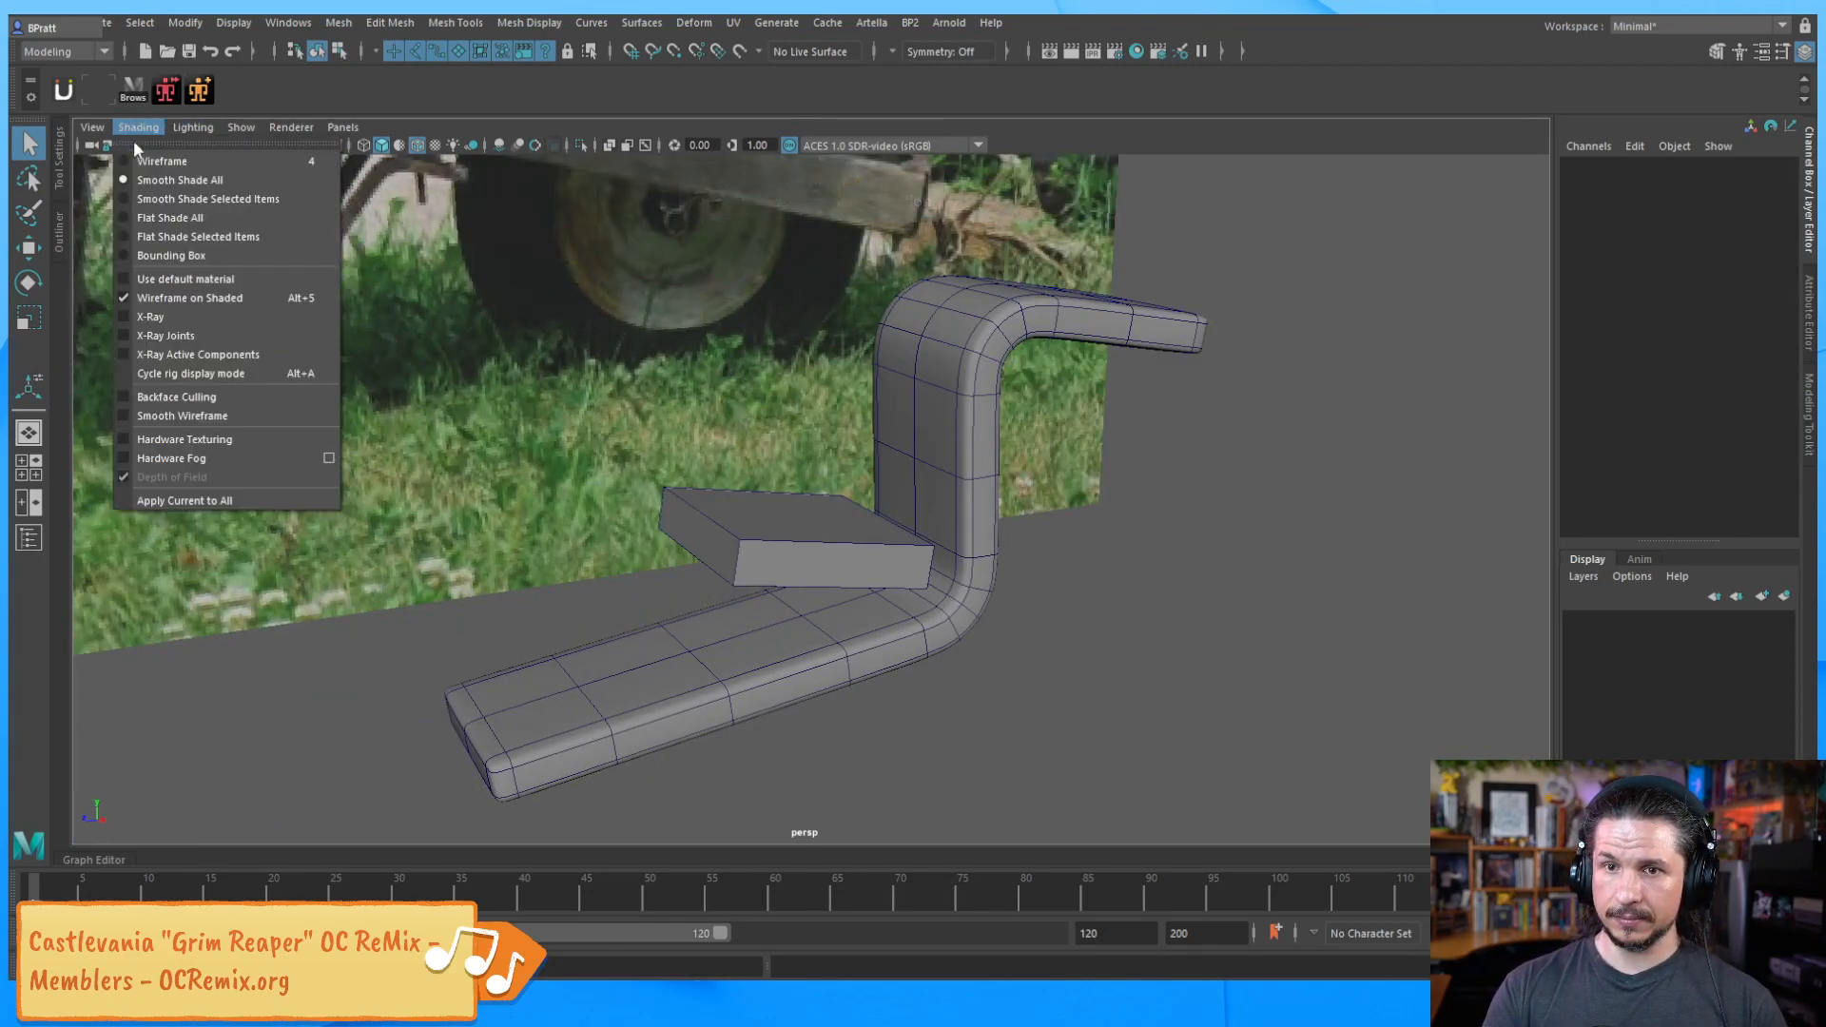
click(169, 298)
Delete the leftover straight block that served as the wedge pivot guide
mouse_move(1008, 442)
alt+mouse_down()
mouse_move(1043, 591)
mouse_move(1109, 566)
mouse_move(1062, 556)
alt+mouse_up()
click(889, 454)
key(Delete)
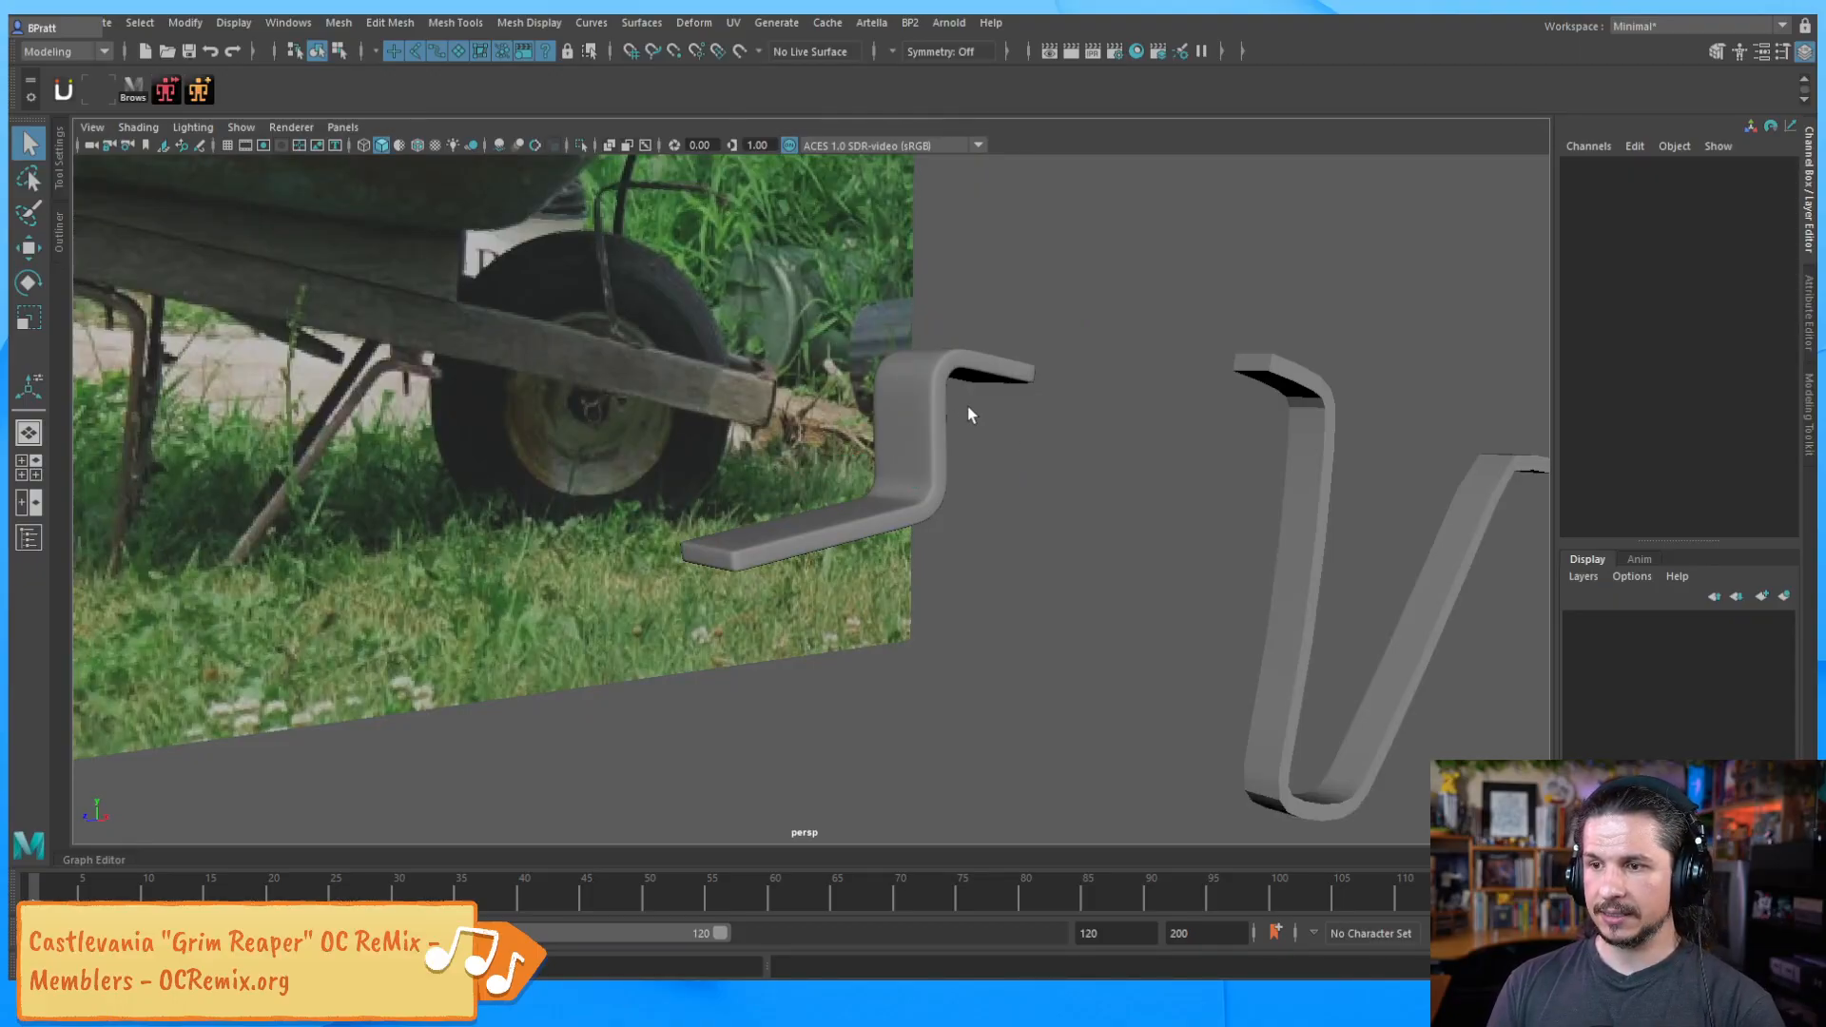
Insert two more lengthwise edge loops along the step-shaped bracket, one on each side of its flat faces
click(911, 470)
click(1006, 534)
mouse_move(997, 525)
alt+mouse_down()
mouse_move(913, 578)
mouse_move(836, 590)
mouse_move(843, 570)
mouse_move(982, 608)
mouse_move(943, 542)
mouse_move(995, 548)
alt+mouse_up()
click(1008, 525)
shift+right_drag(1013, 492, 923, 504)
drag(1043, 527, 1022, 529)
drag(996, 513, 995, 515)
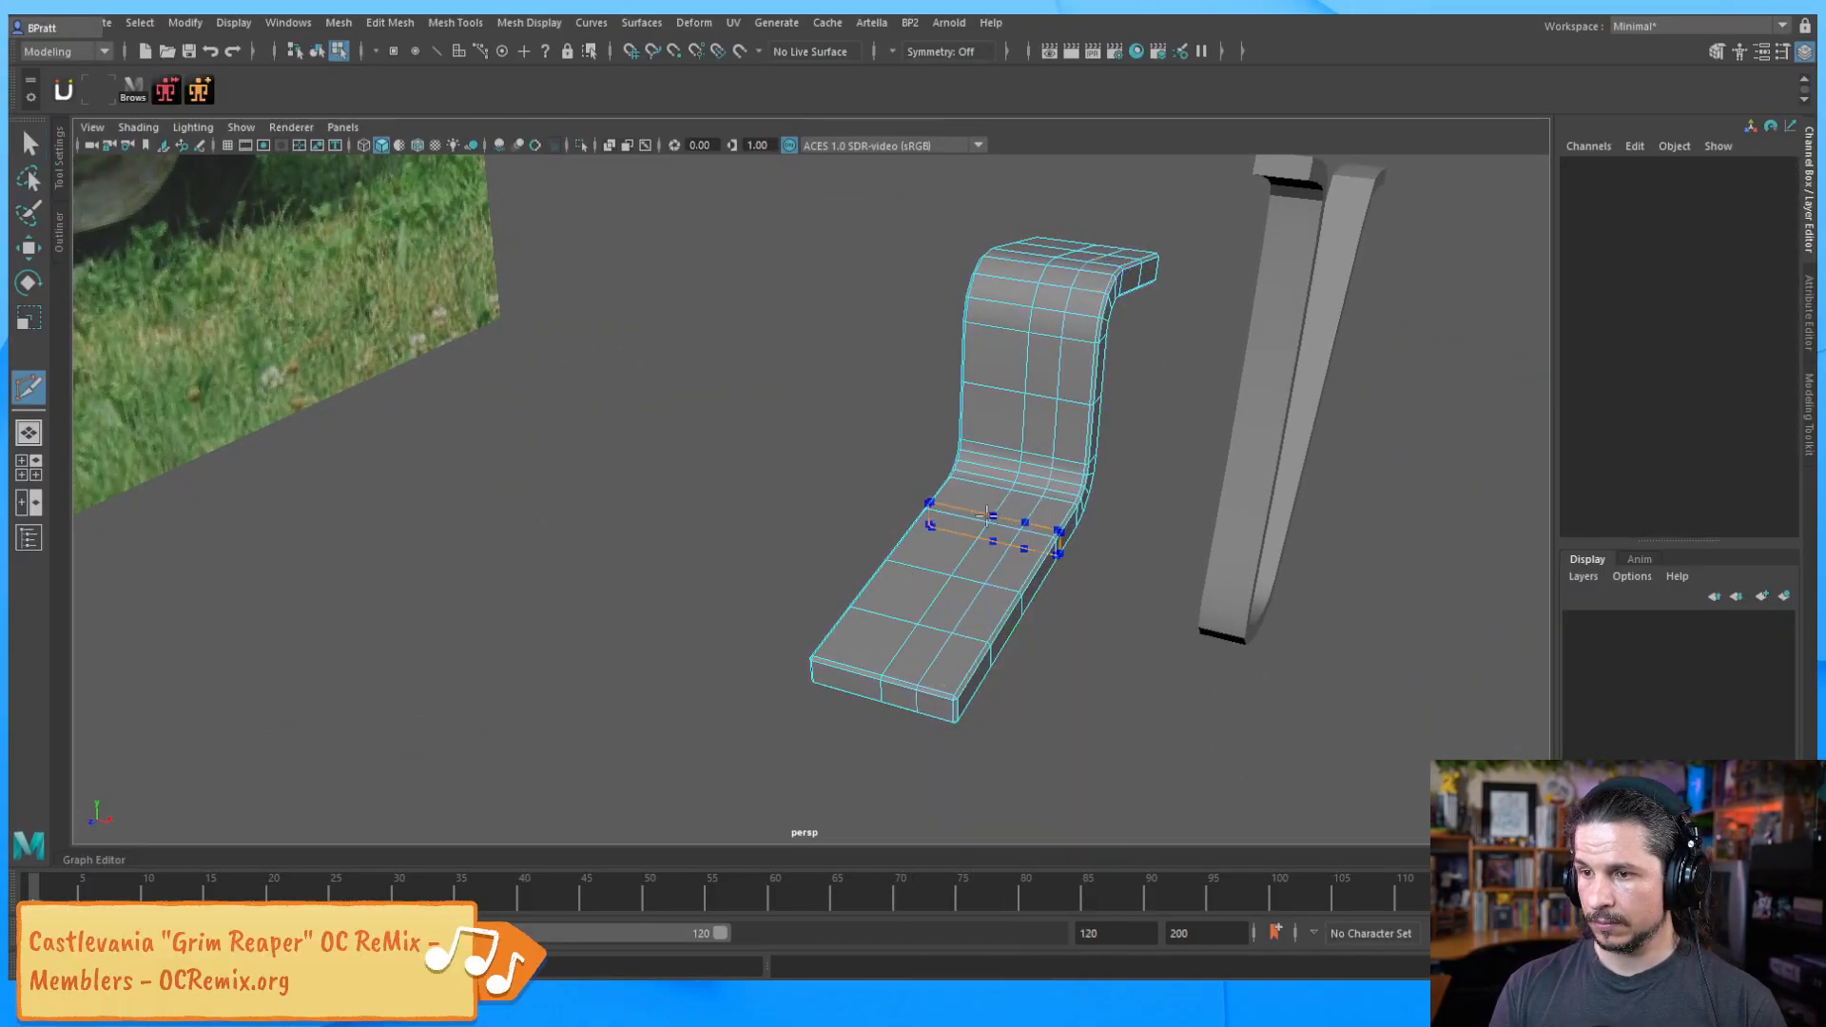
ctrl+middle_click(954, 521)
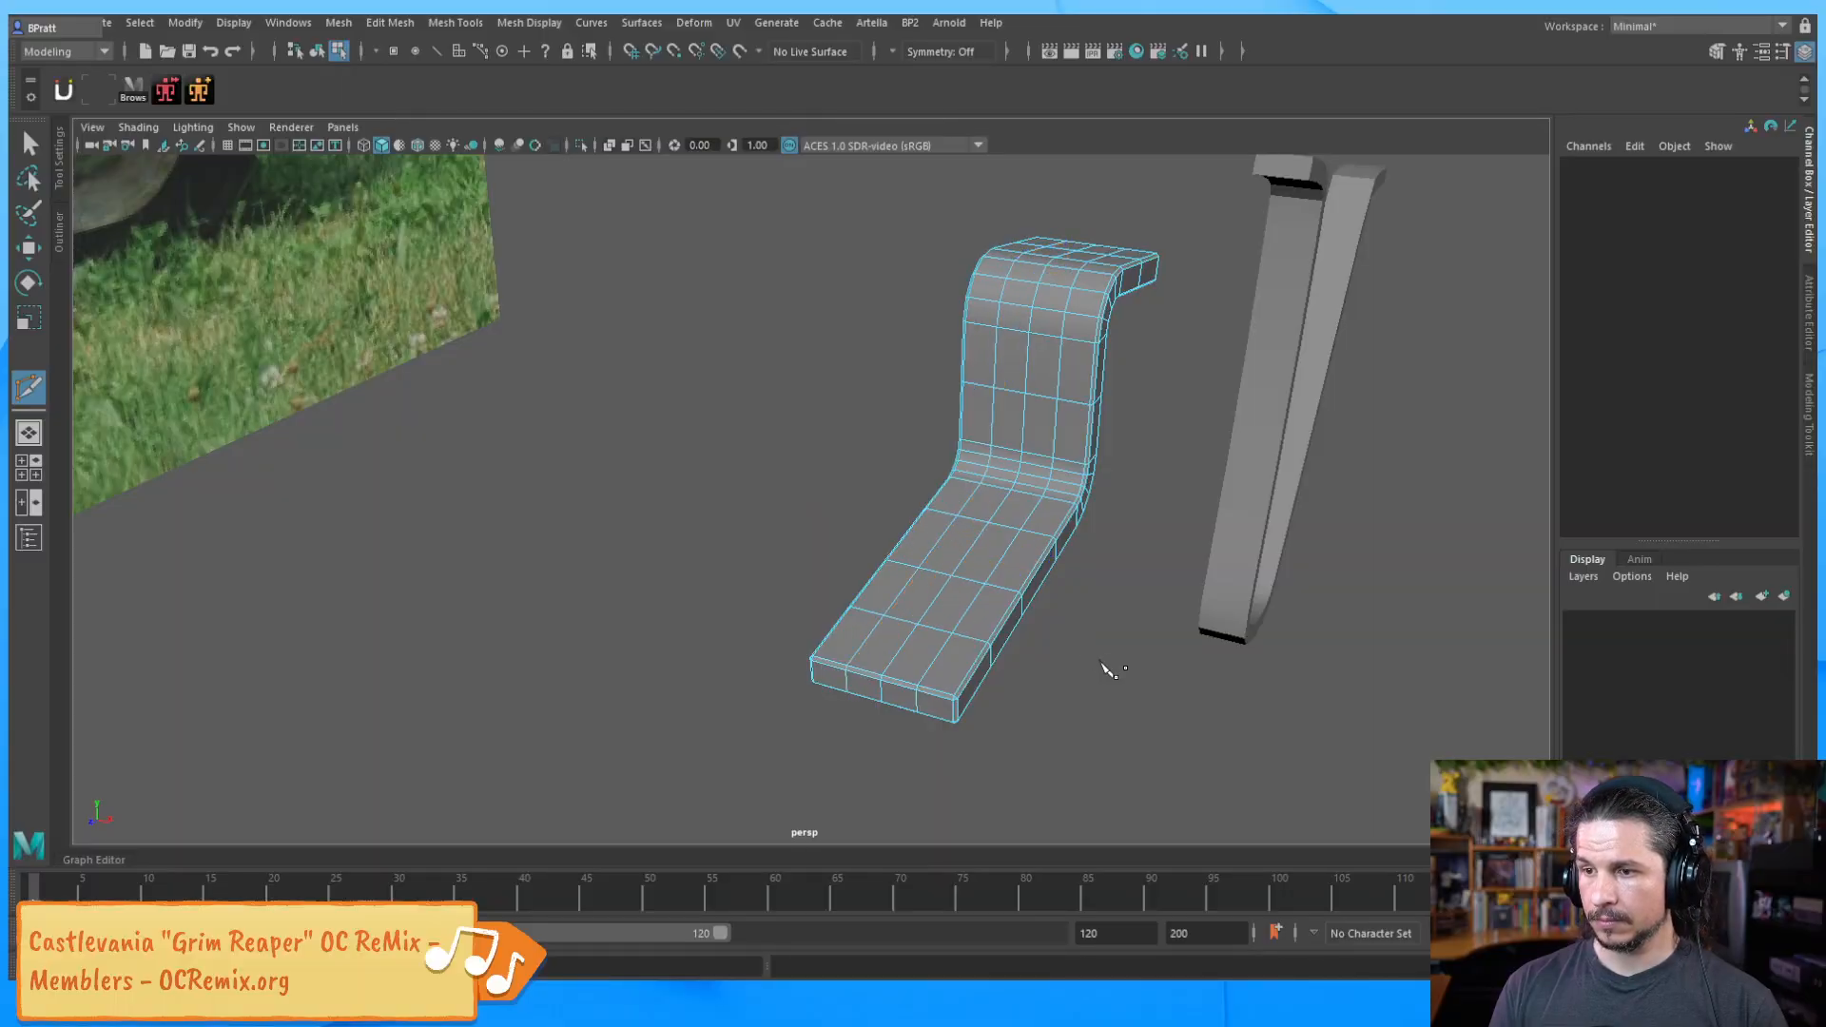
key(F8)
key(w)
click(1113, 623)
alt+drag(1112, 622, 1008, 461)
alt+right_drag(1008, 461, 916, 379)
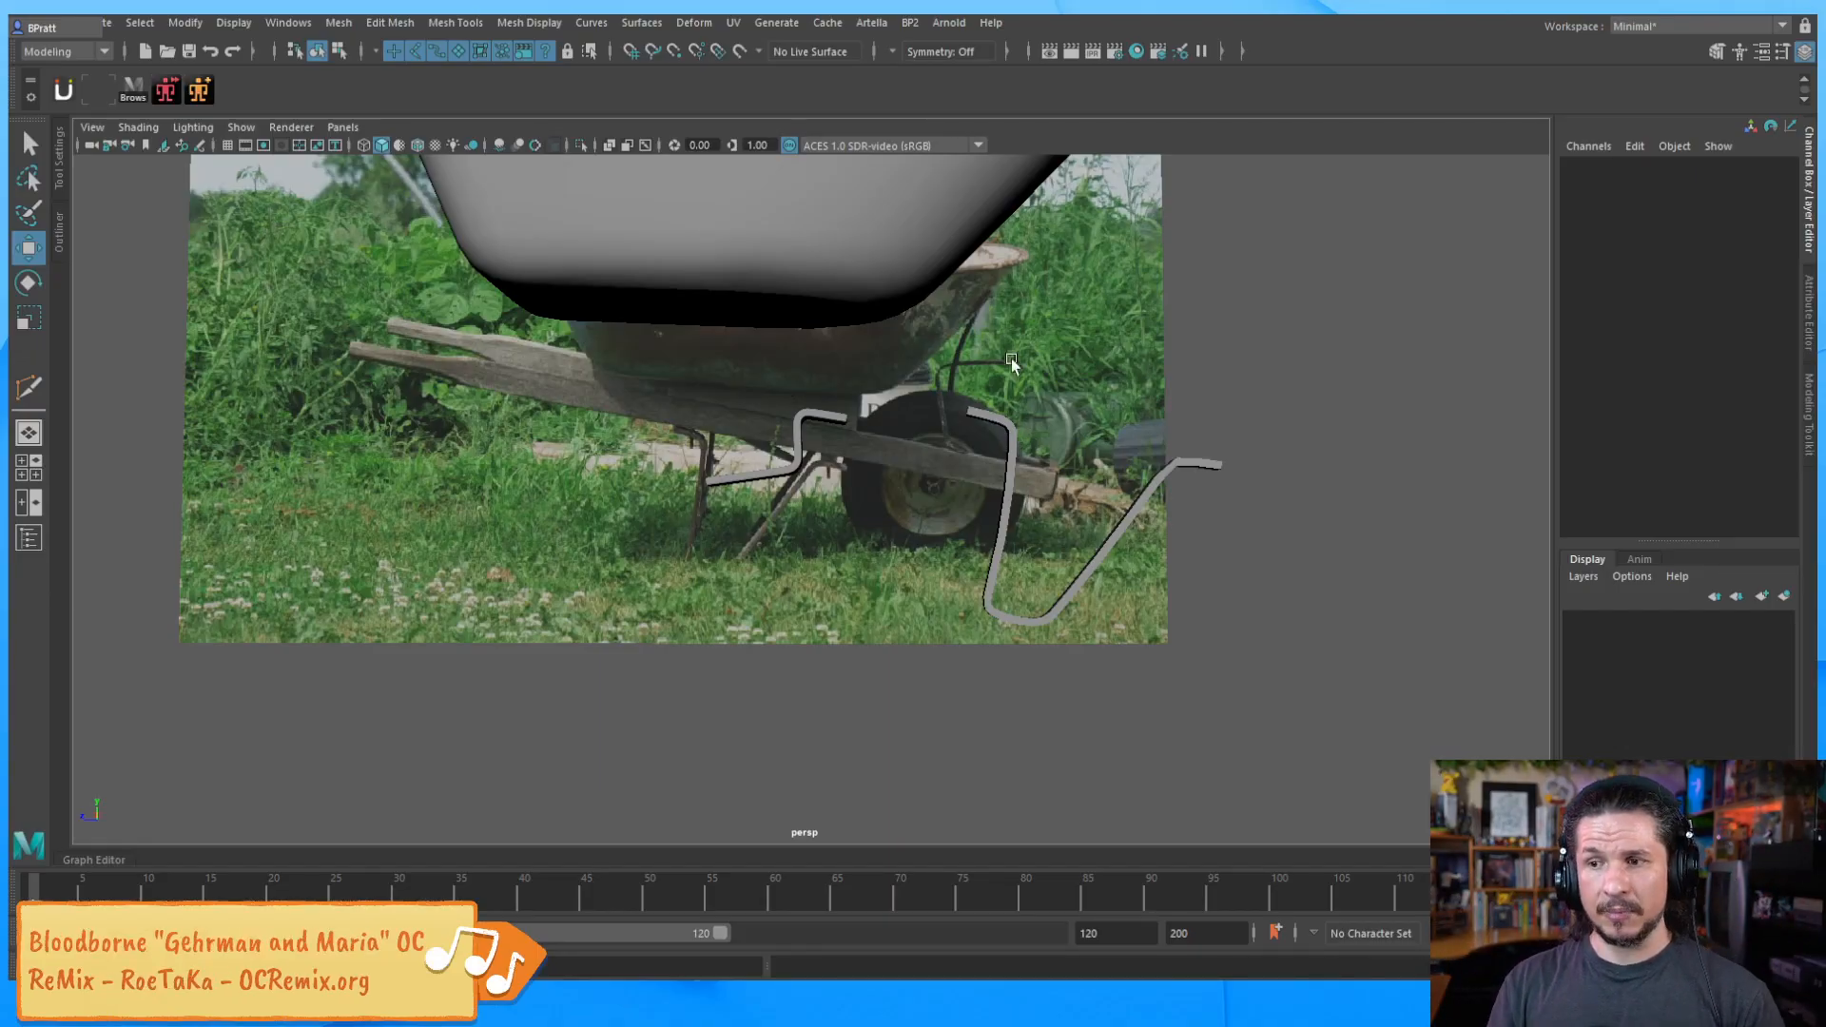
alt+drag(985, 482, 1050, 485)
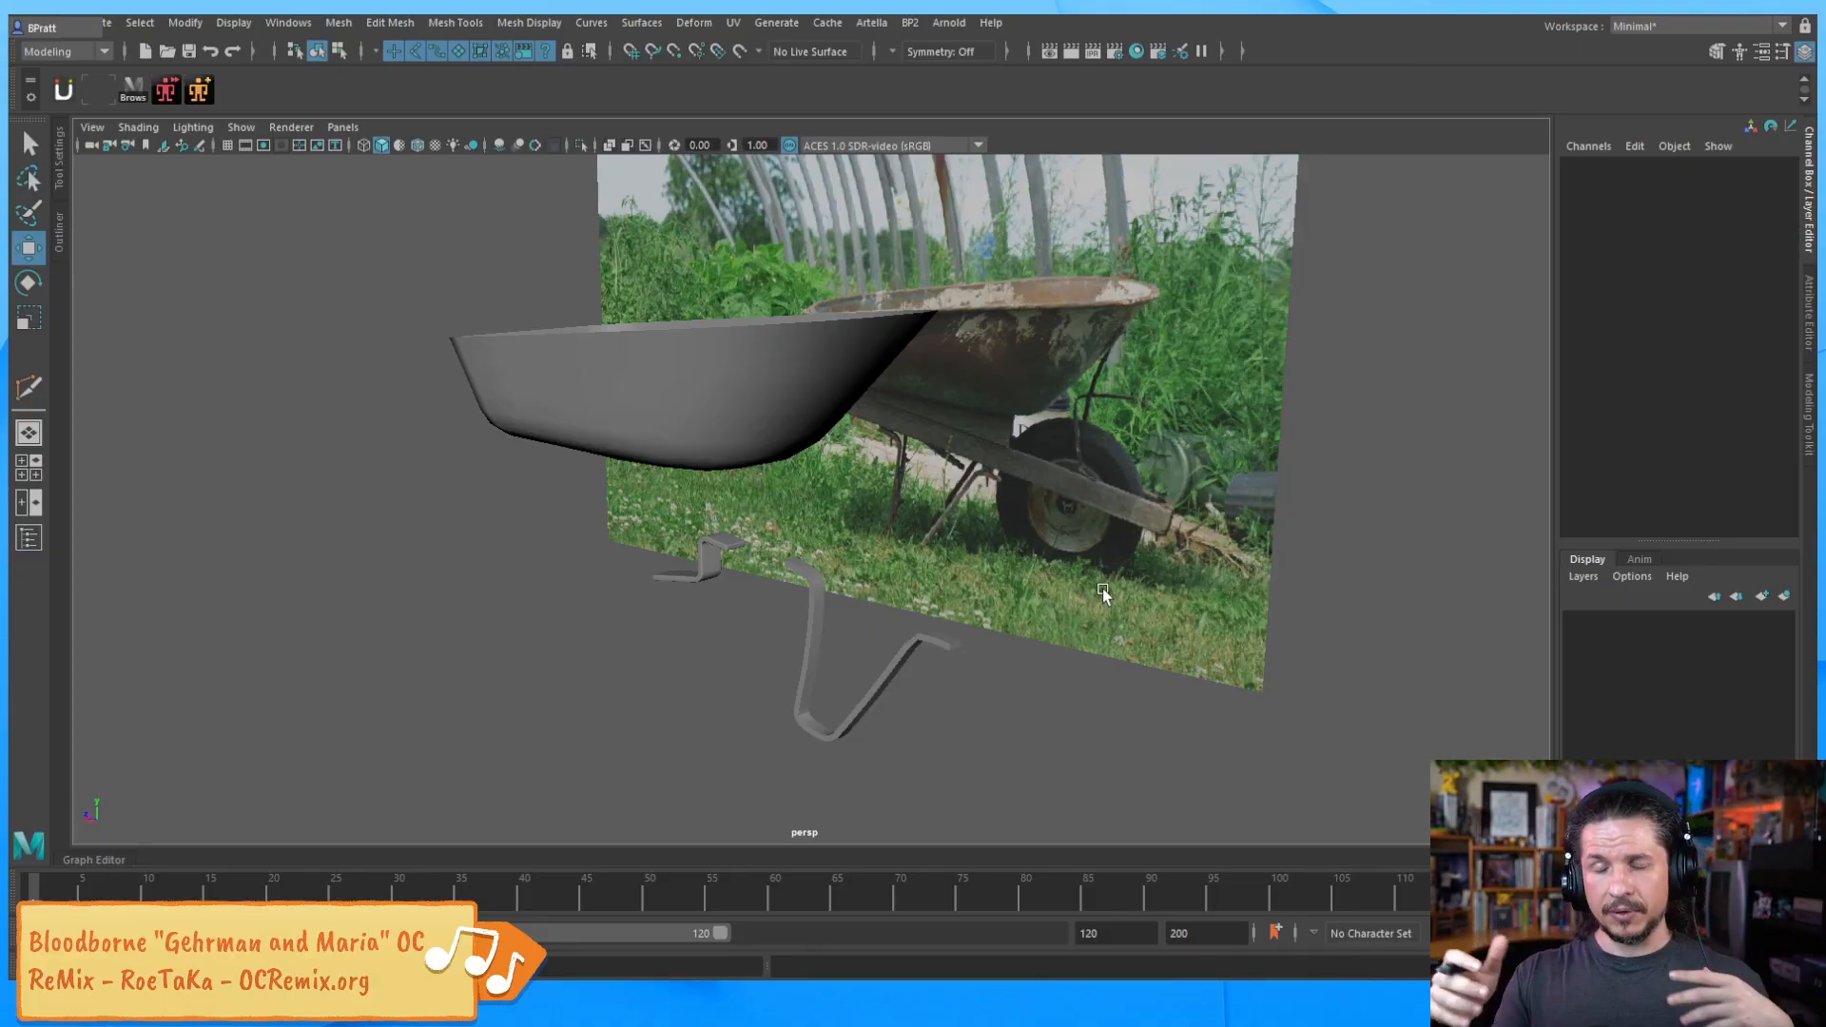
alt+drag(1103, 589, 1109, 477)
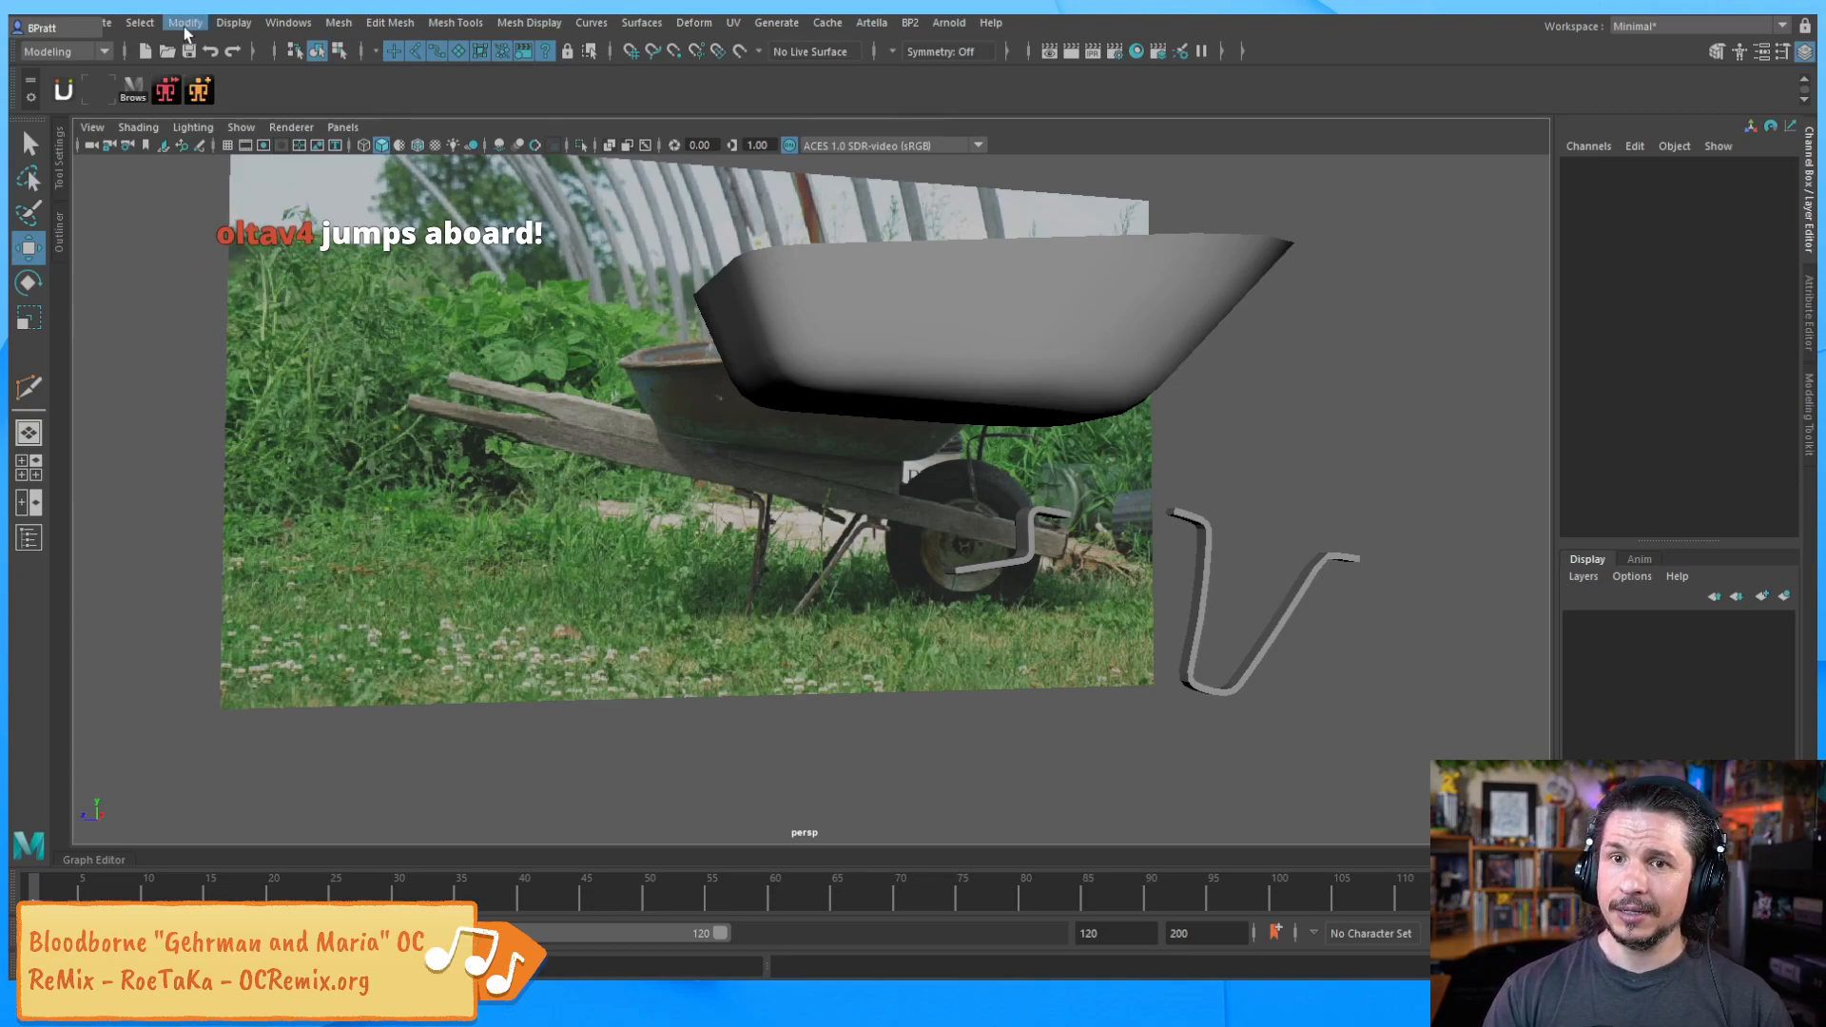
Create a polygon cube below the wheelbarrow tub and scale it uniformly to about 24.053
key(space)
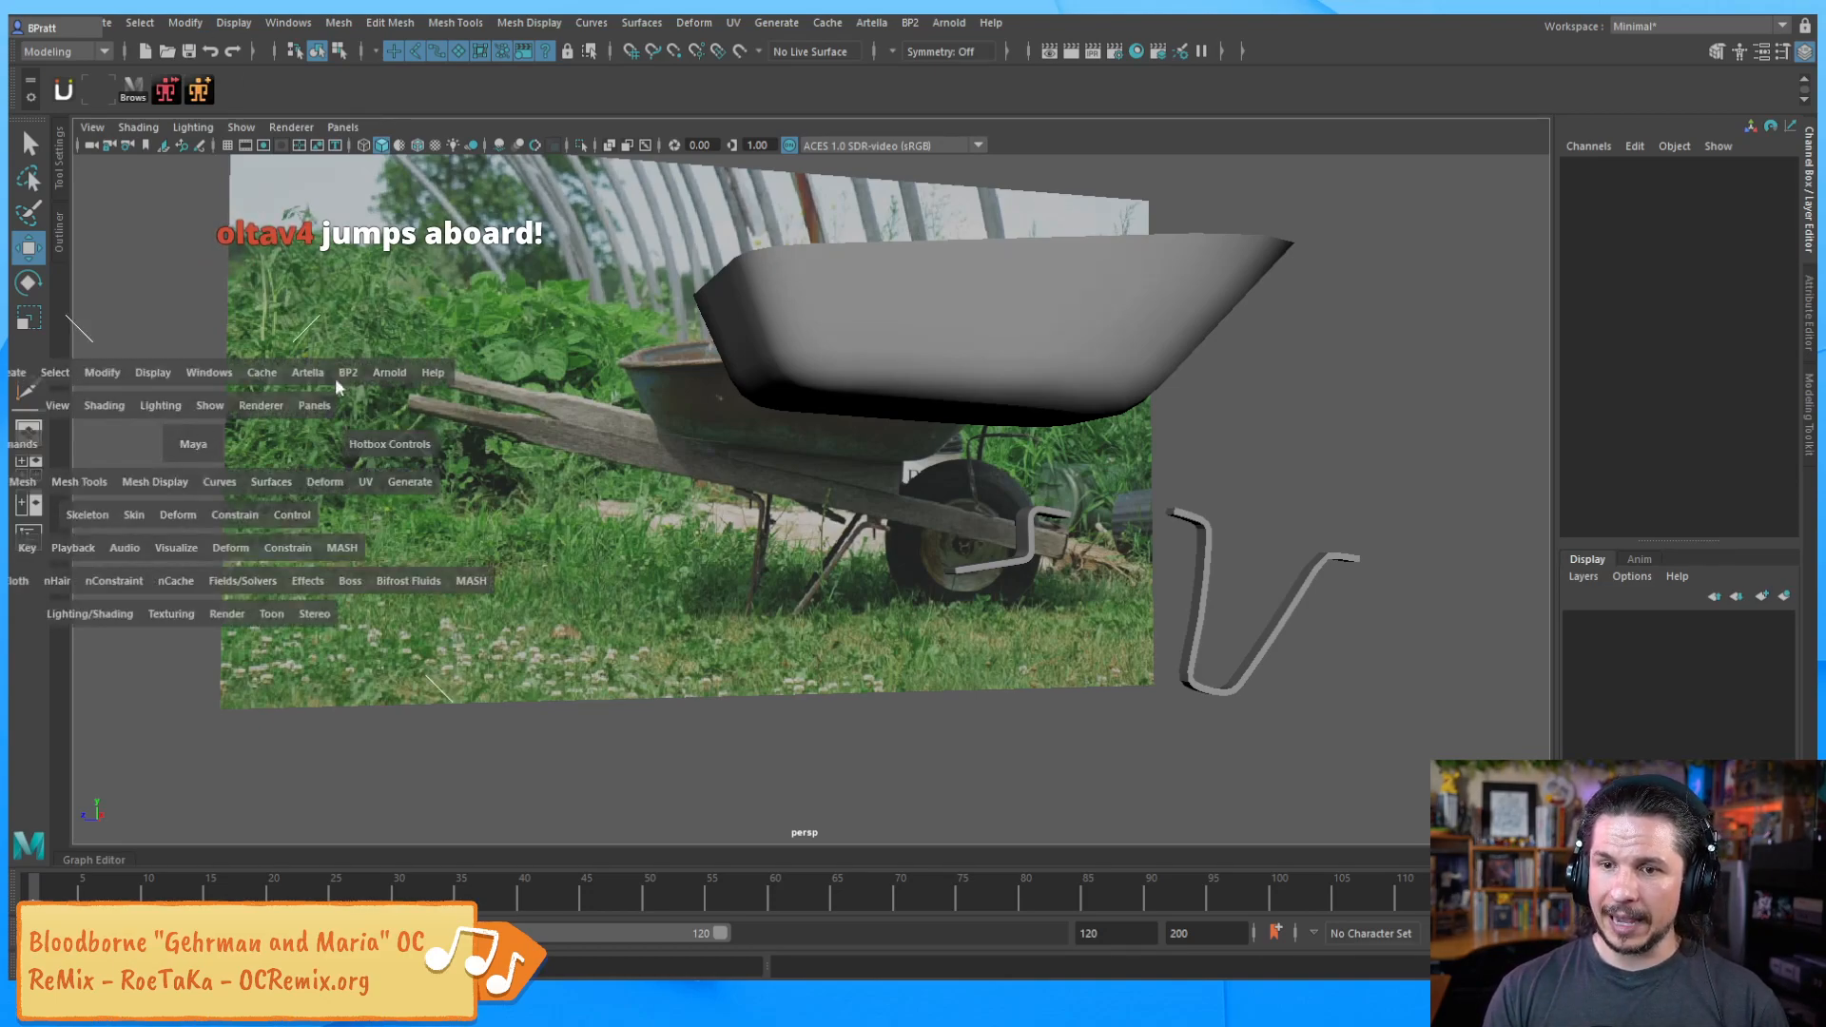
key(space)
click(290, 325)
mouse_move(318, 406)
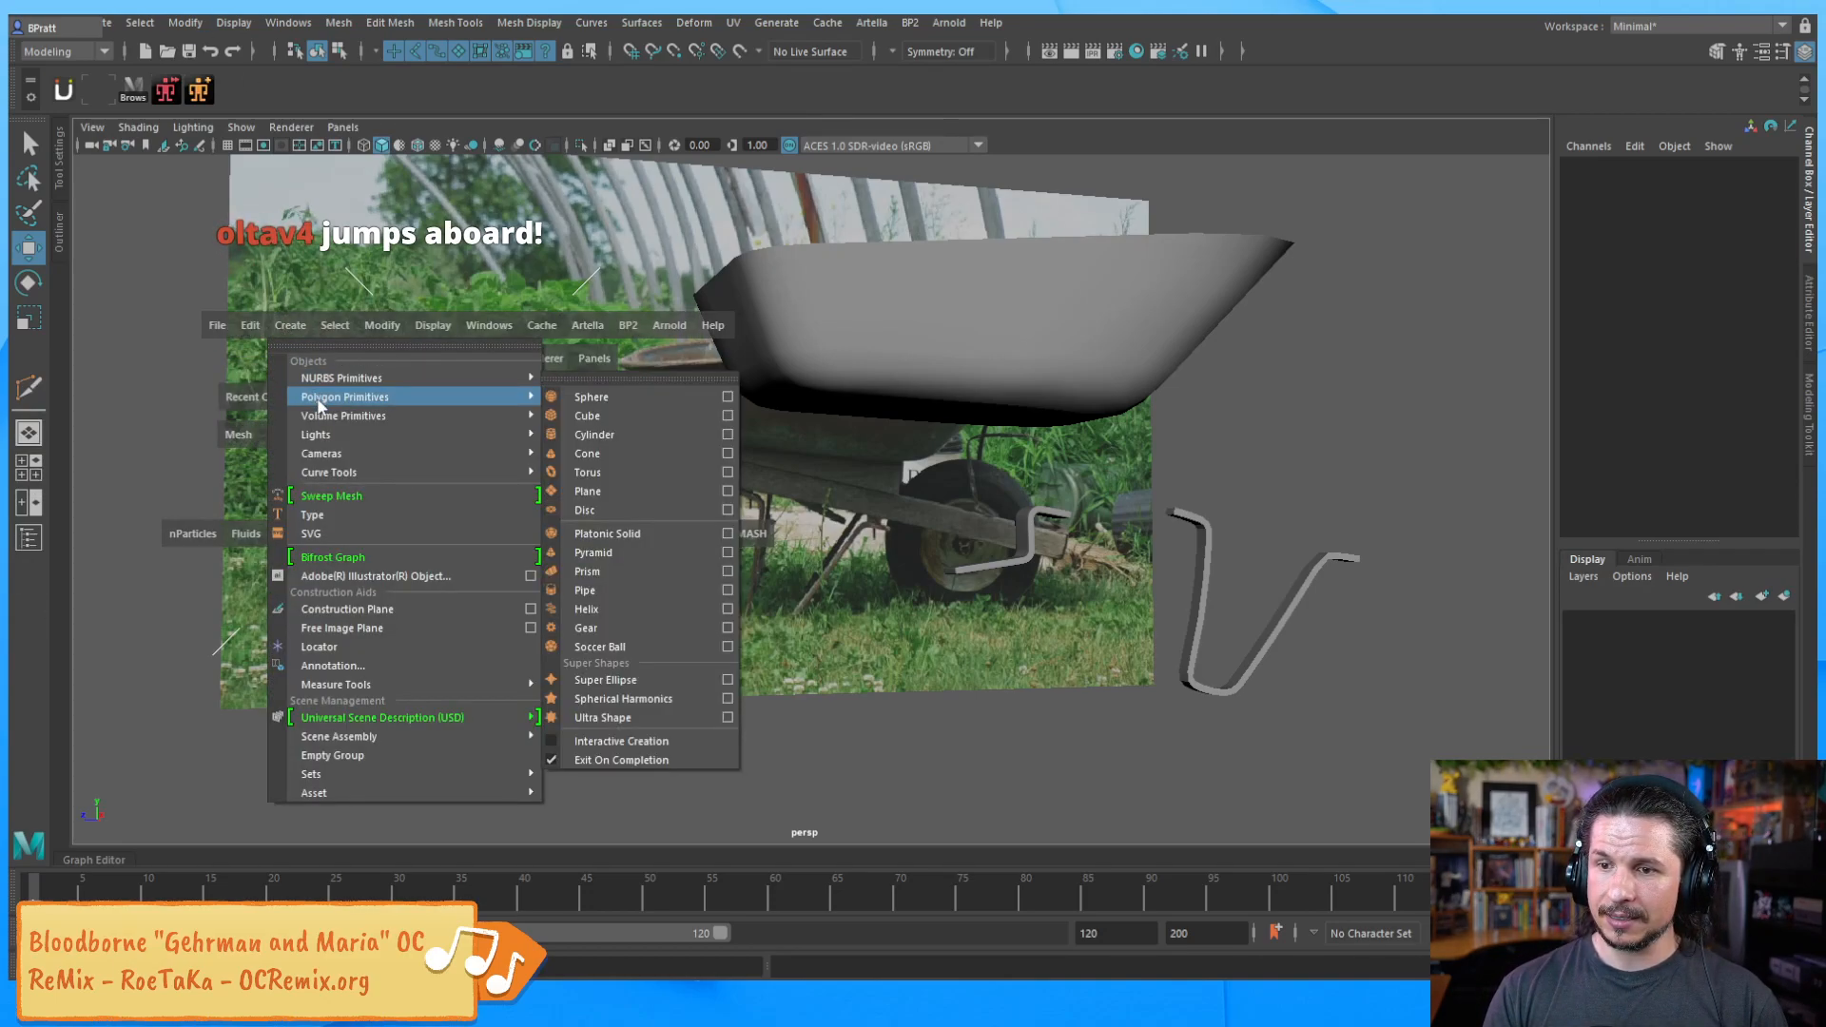
click(587, 416)
key(r)
drag(856, 672, 1199, 649)
key(w)
alt+right_drag(1113, 542, 880, 561)
alt+drag(880, 561, 877, 540)
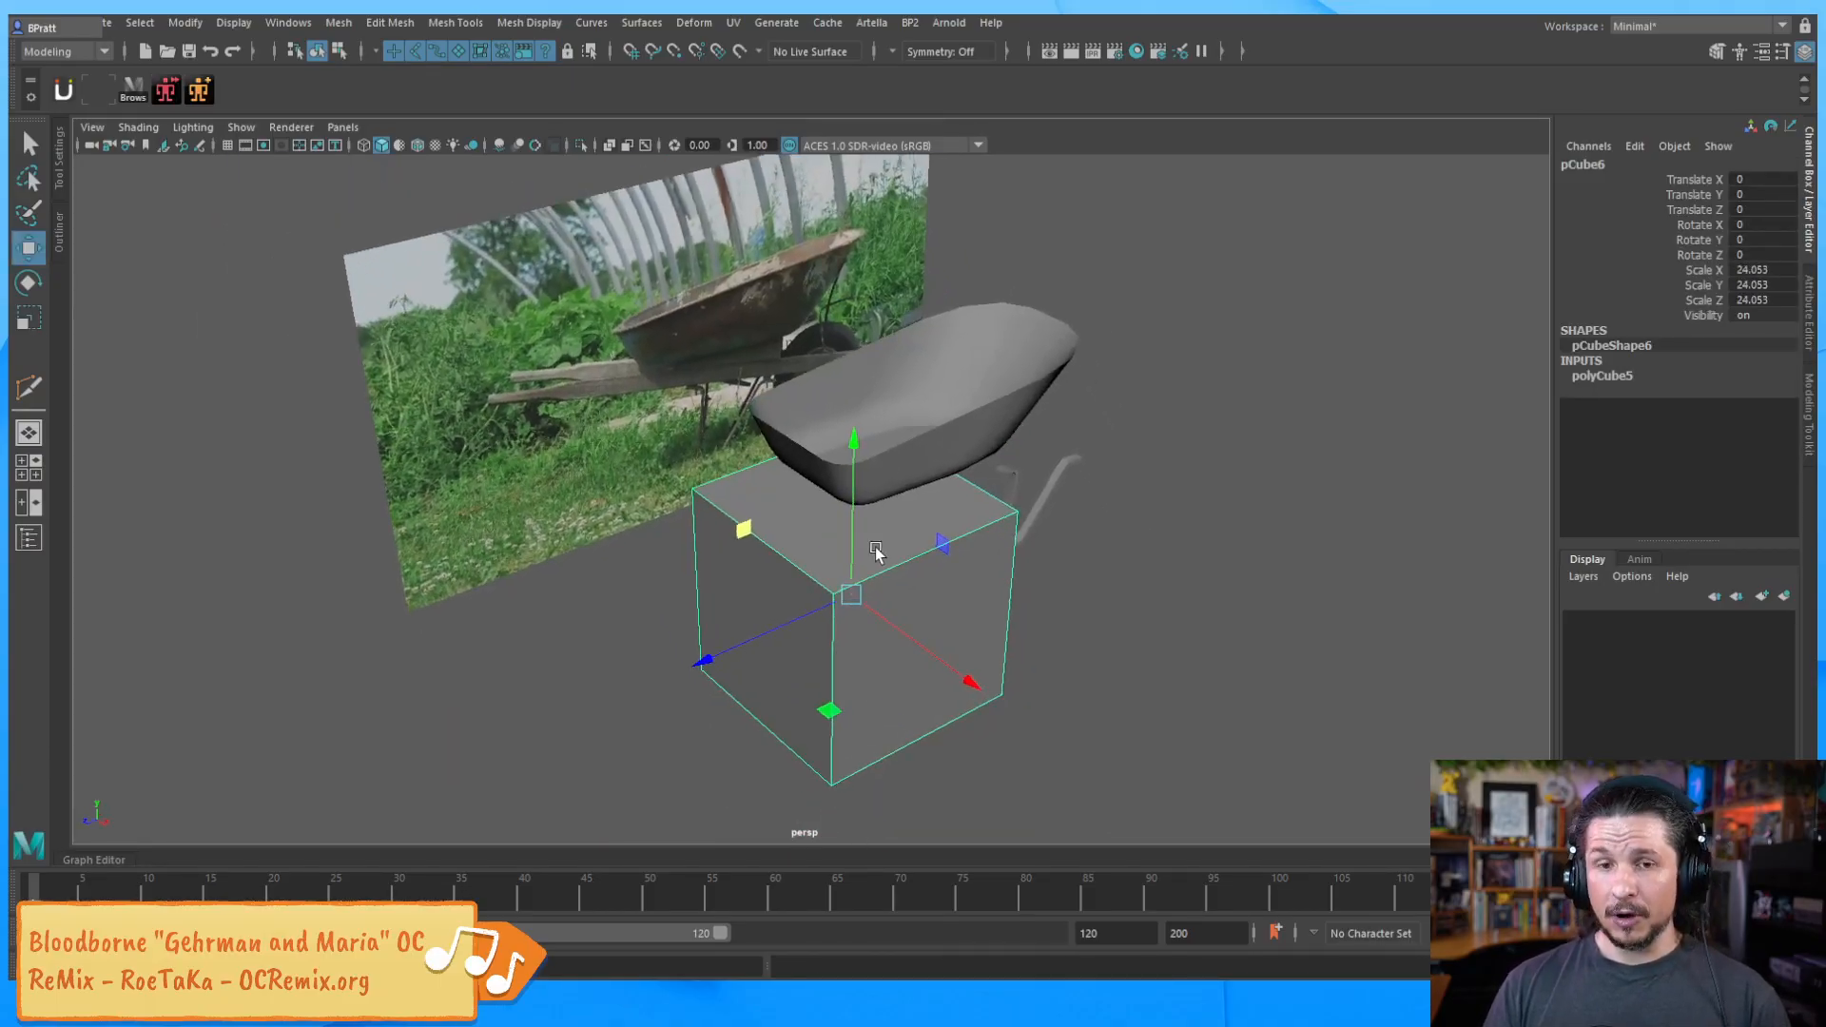
alt+drag(913, 665, 913, 623)
click(1098, 635)
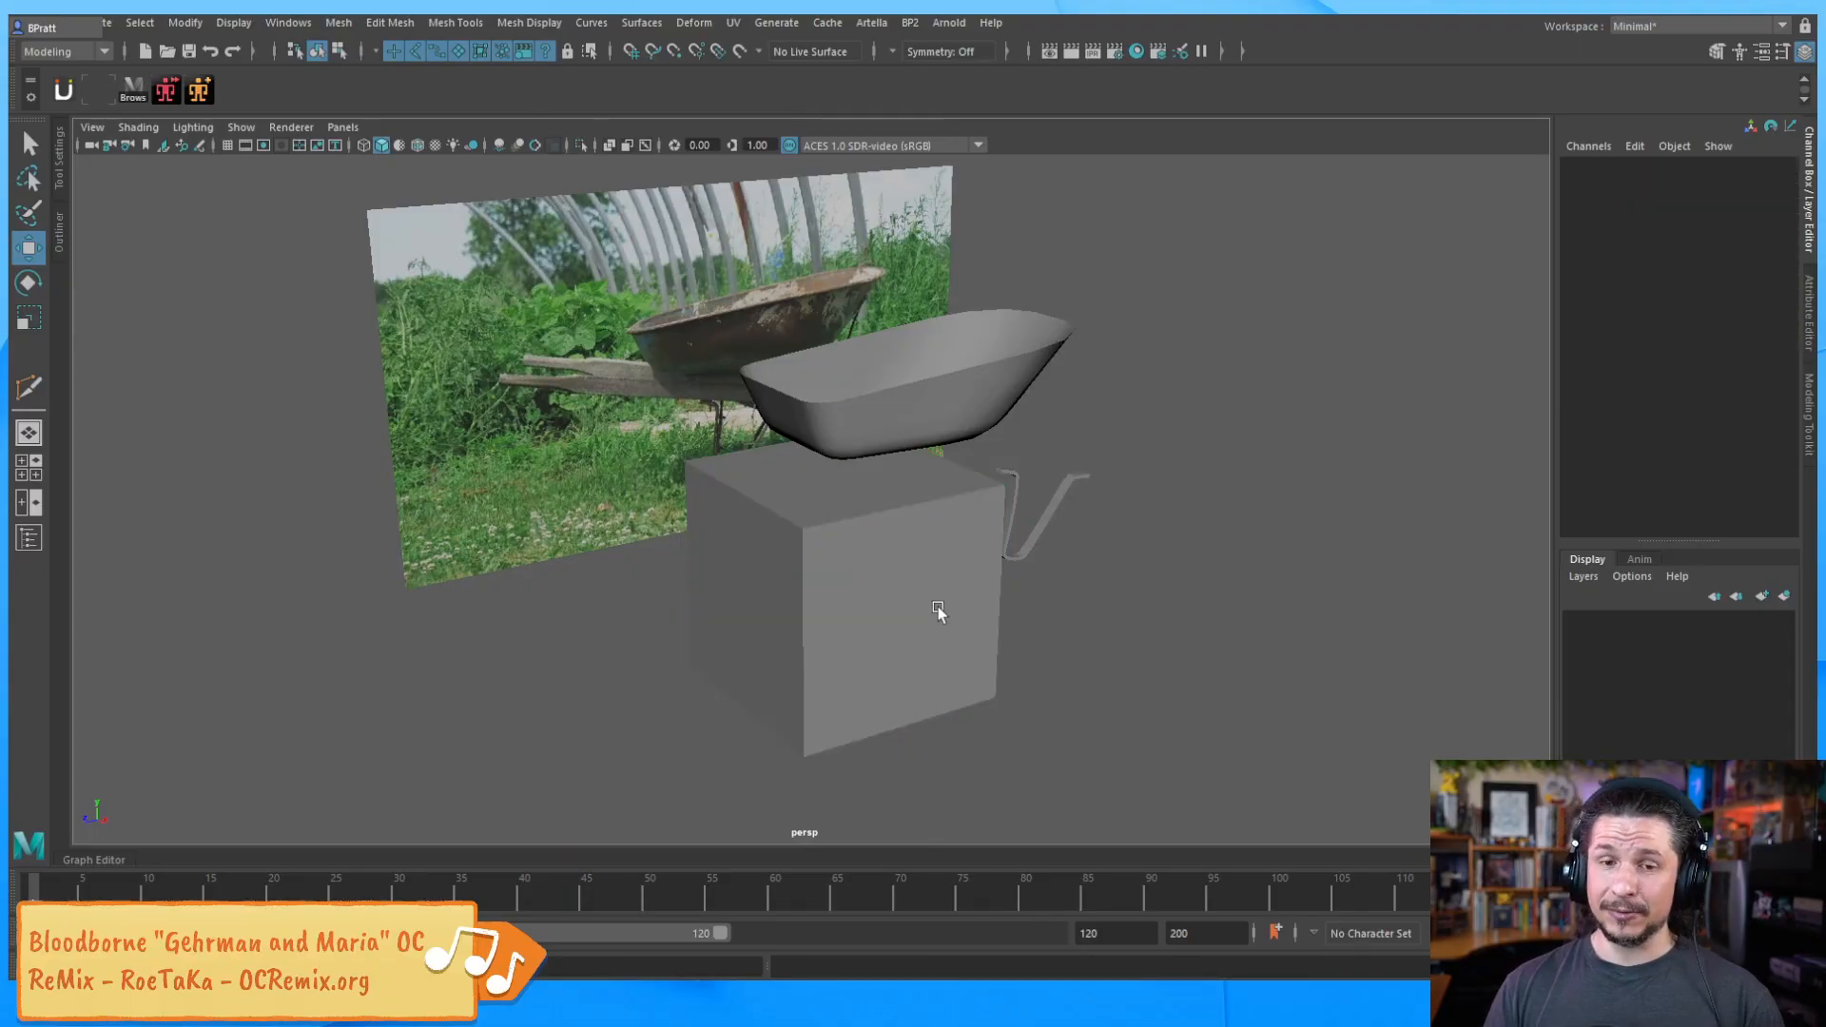
click(903, 656)
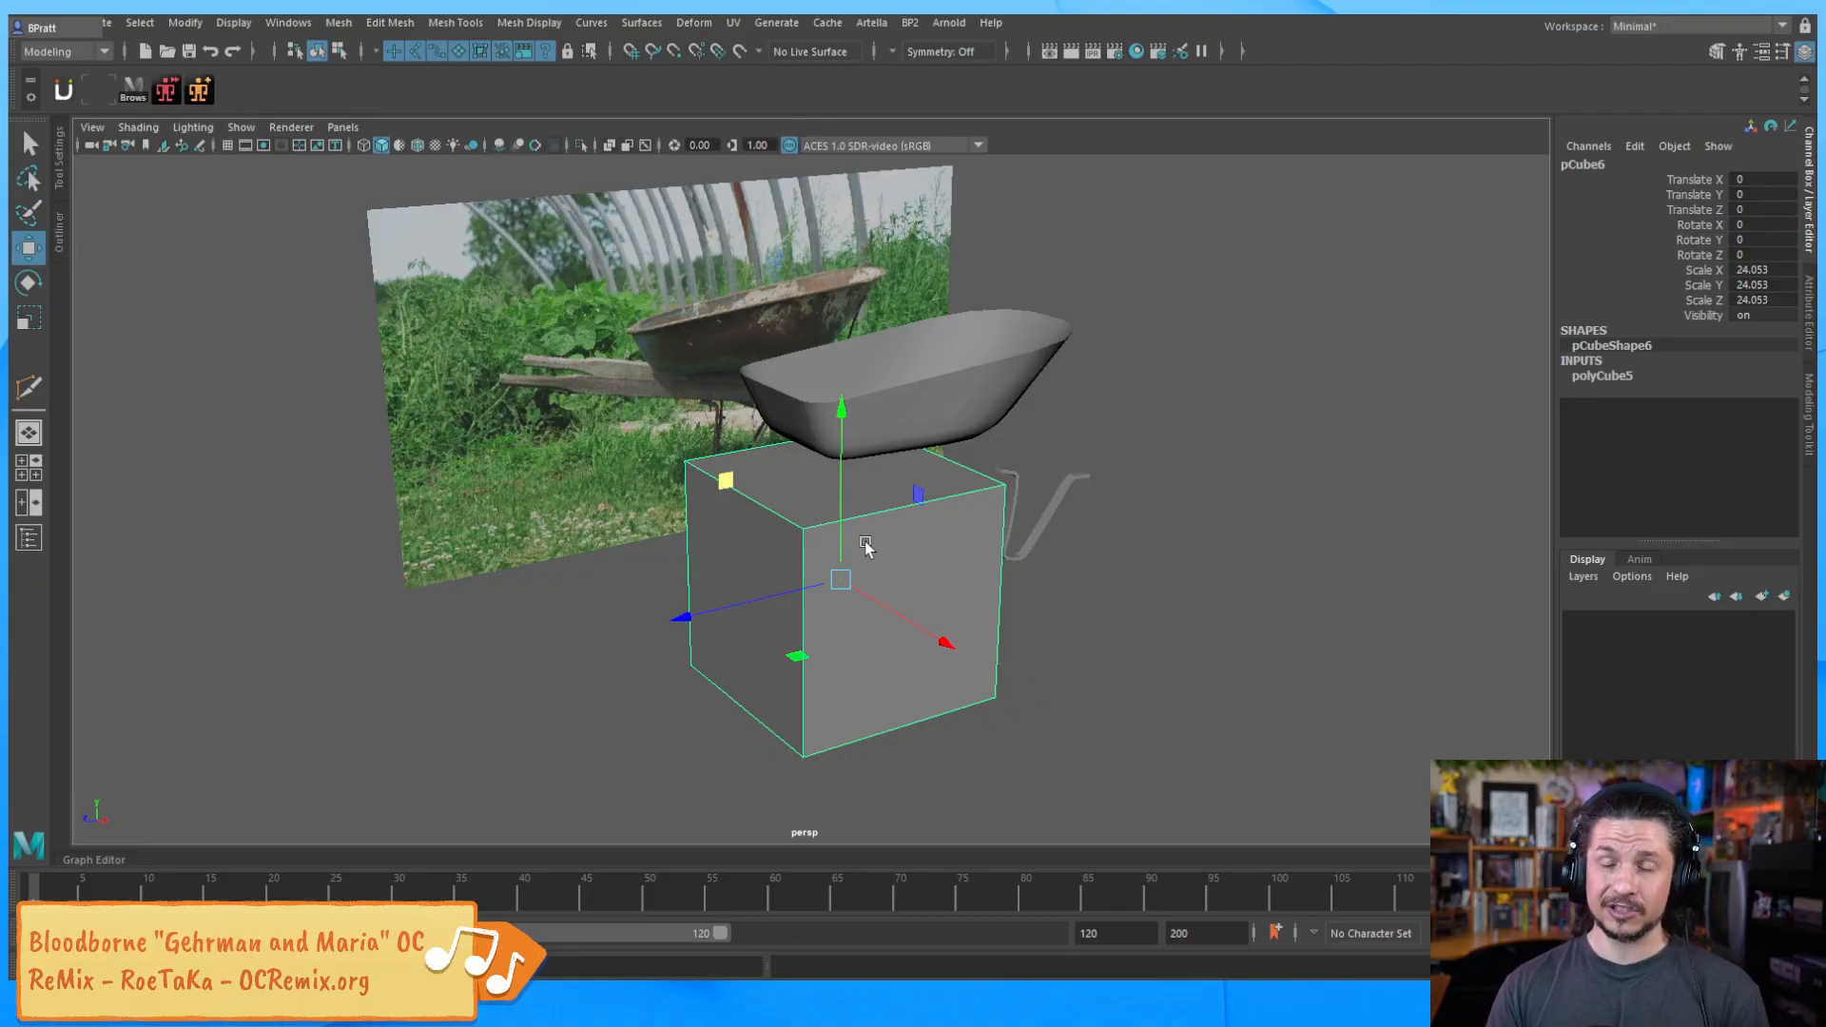
click(1236, 580)
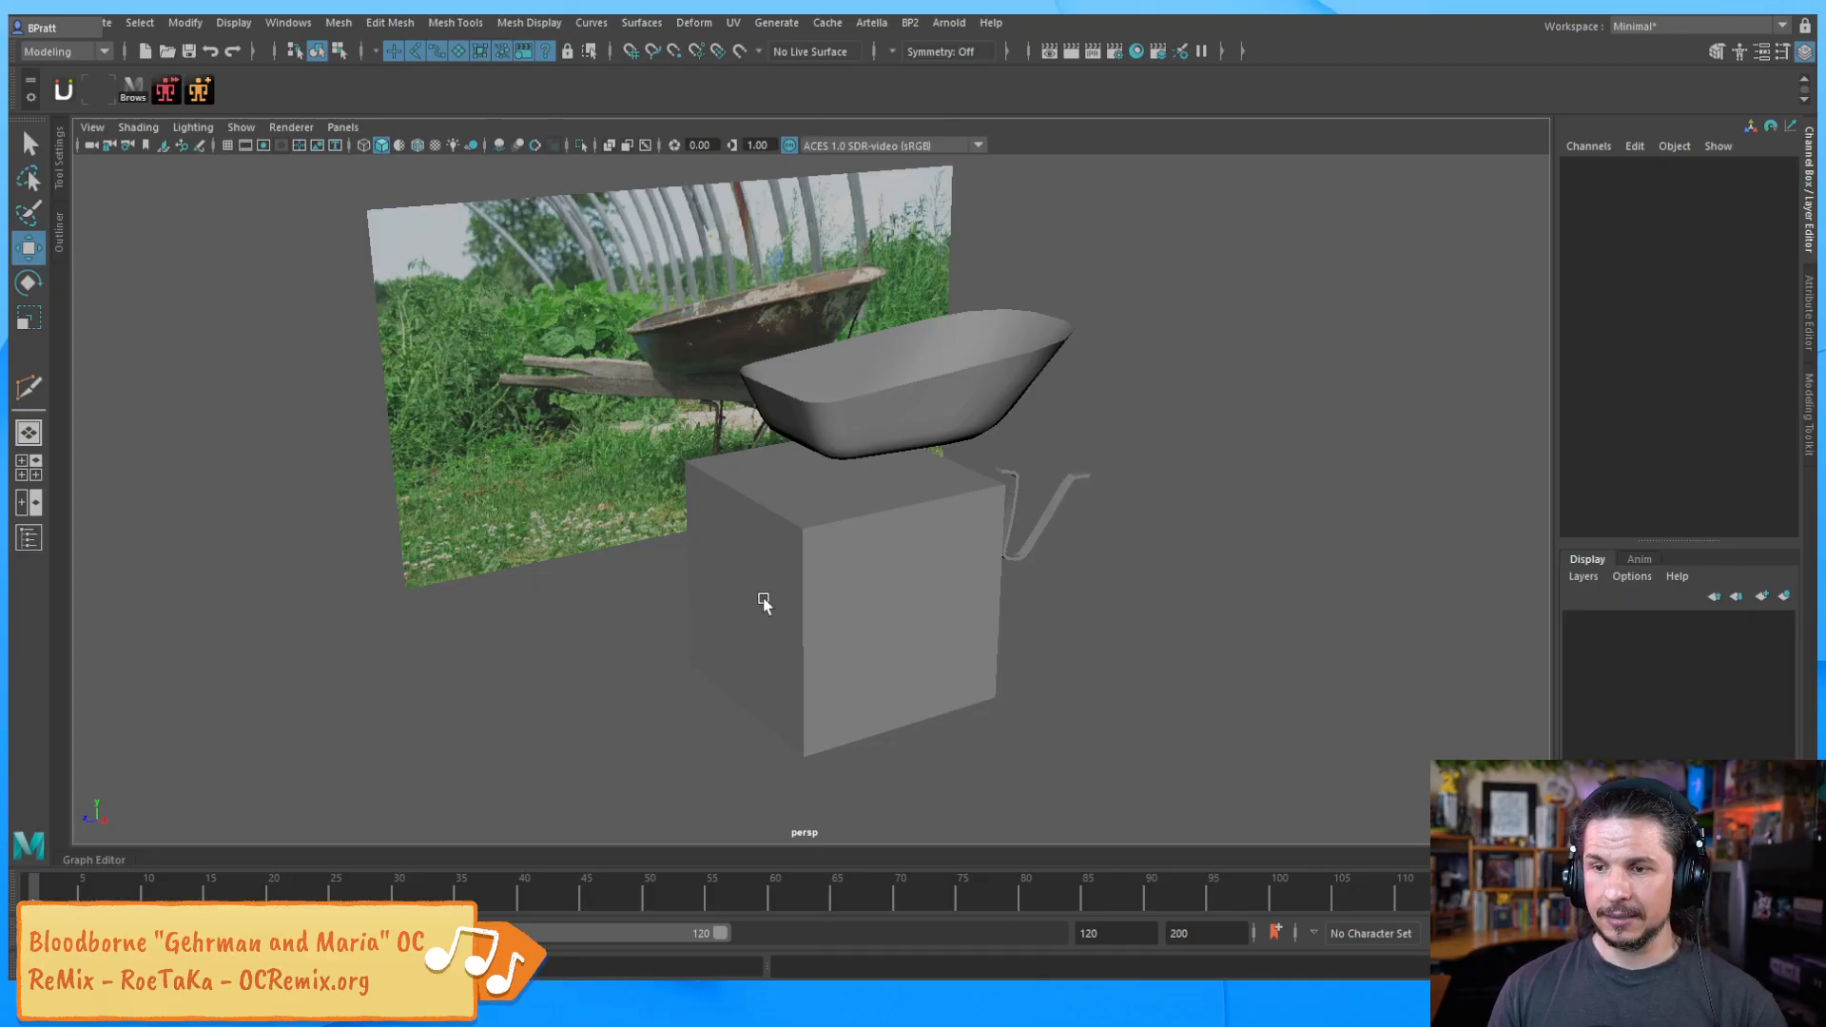
Bevel all edges of the large cube with a fraction of 0.03 and 1 segment
alt+drag(761, 599, 727, 530)
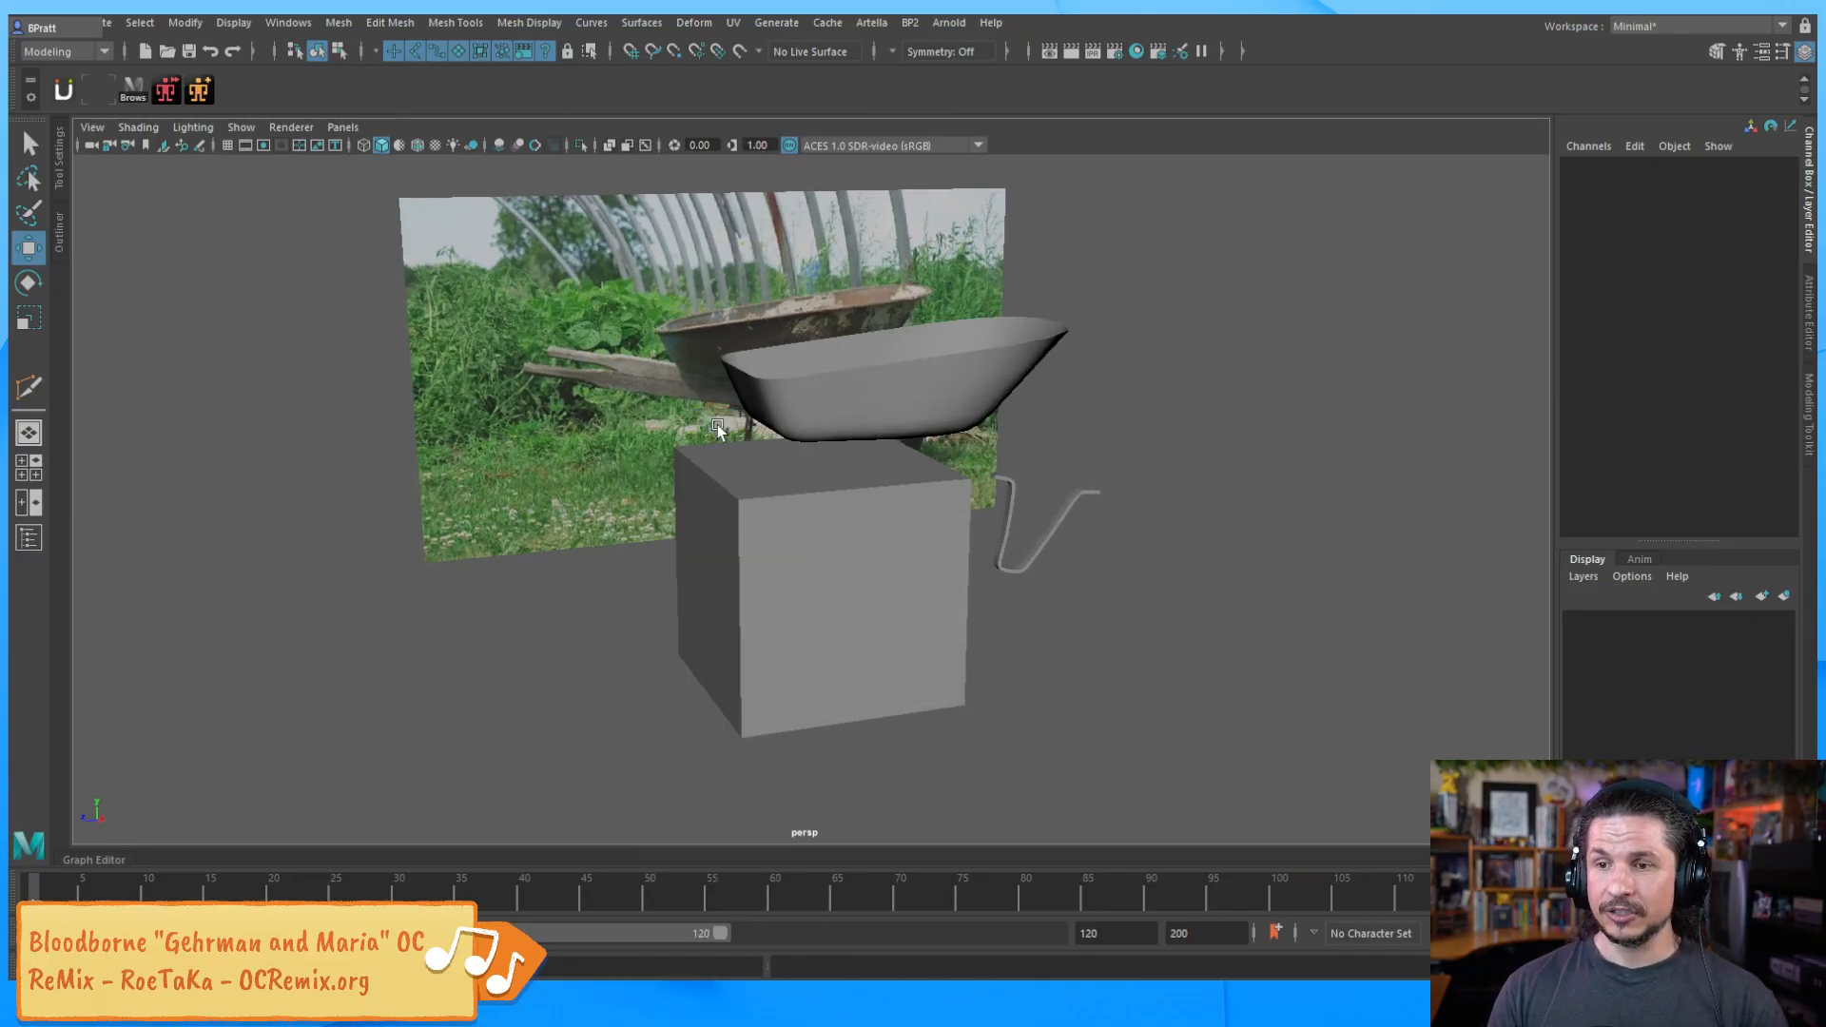
click(713, 480)
key(F10)
click(848, 491)
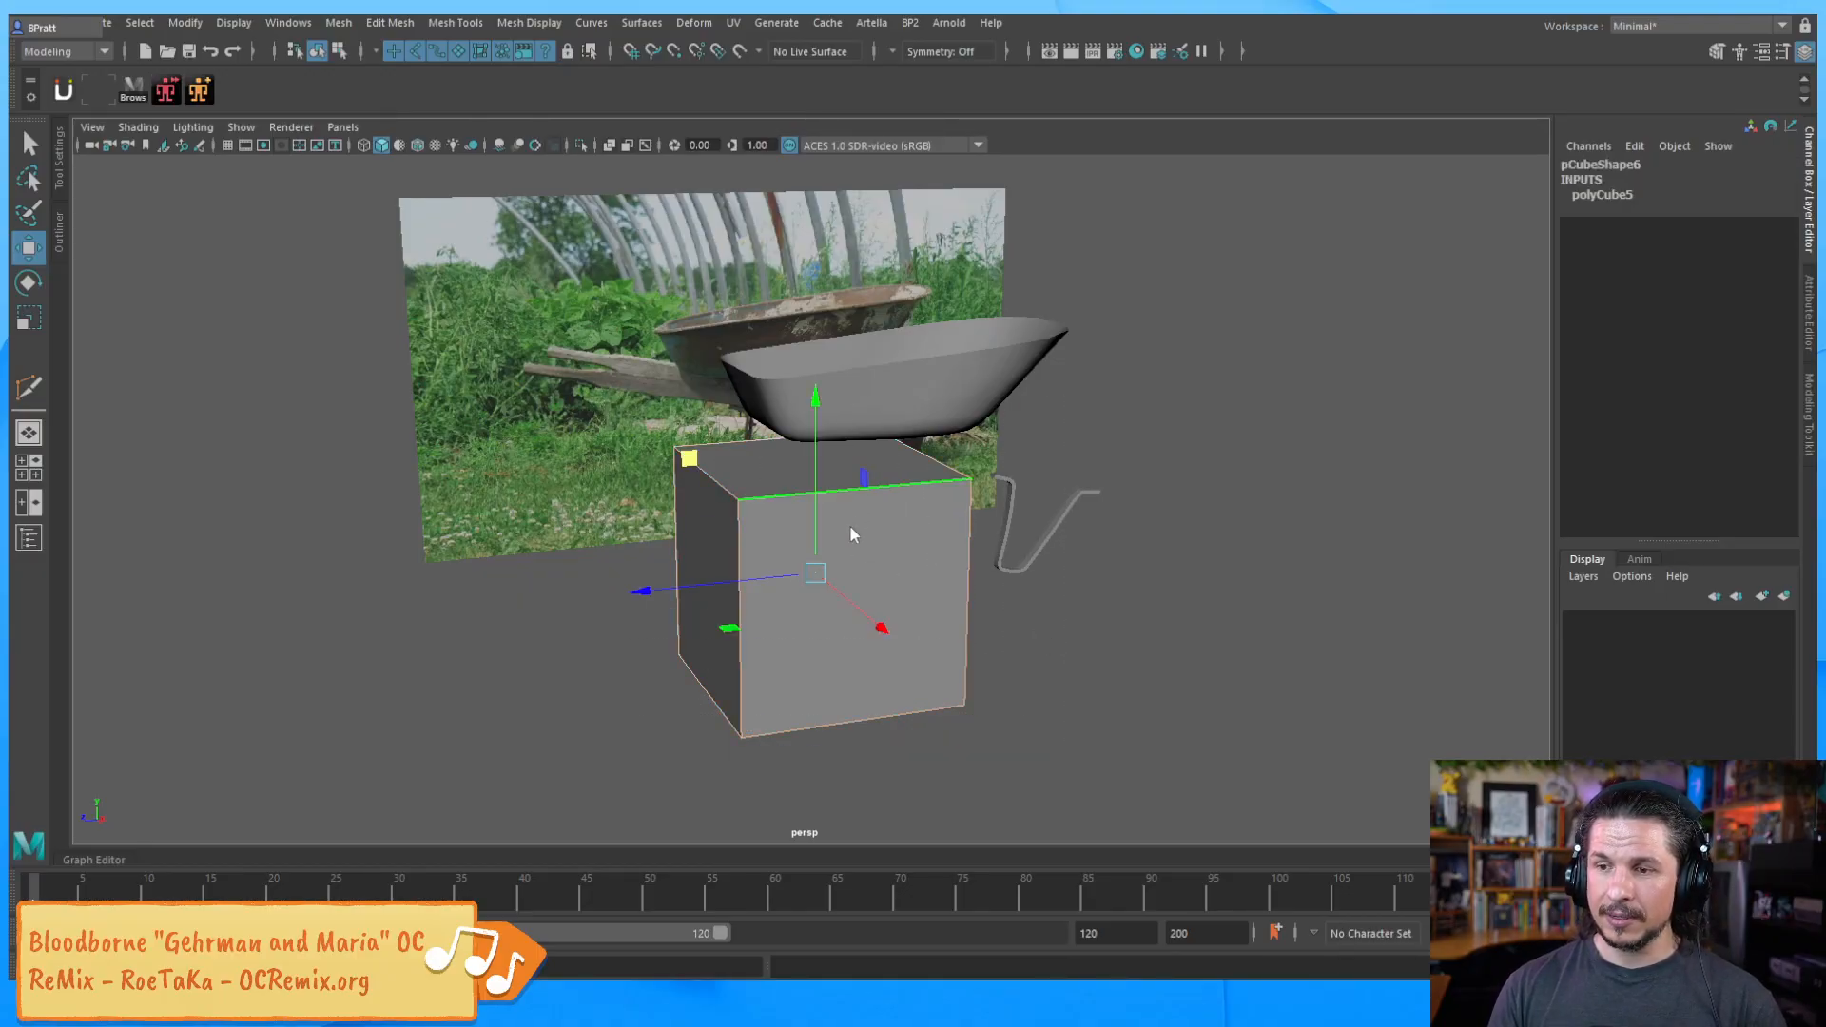
shift+right_drag(985, 505, 921, 528)
middle_drag(1051, 528, 974, 542)
key(F8)
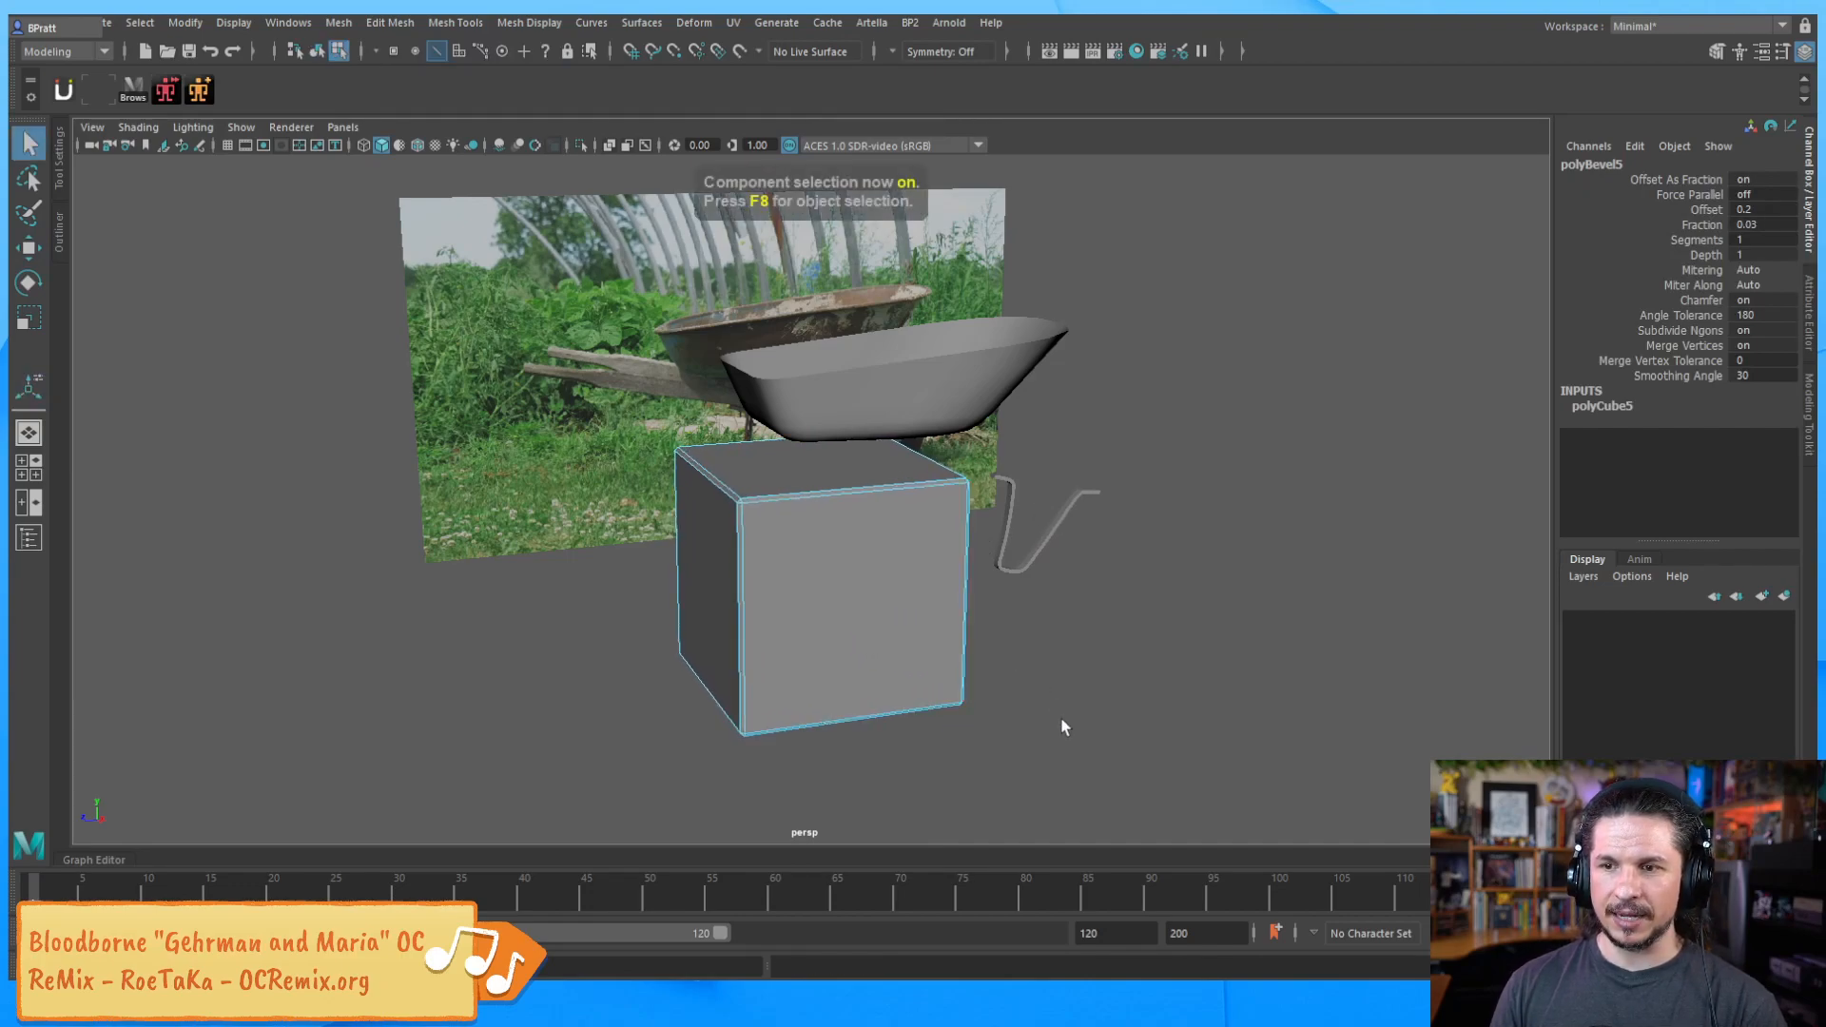
click(1061, 713)
key(F8)
Show the beveled cube with smooth mesh preview
alt+drag(1057, 698, 1027, 648)
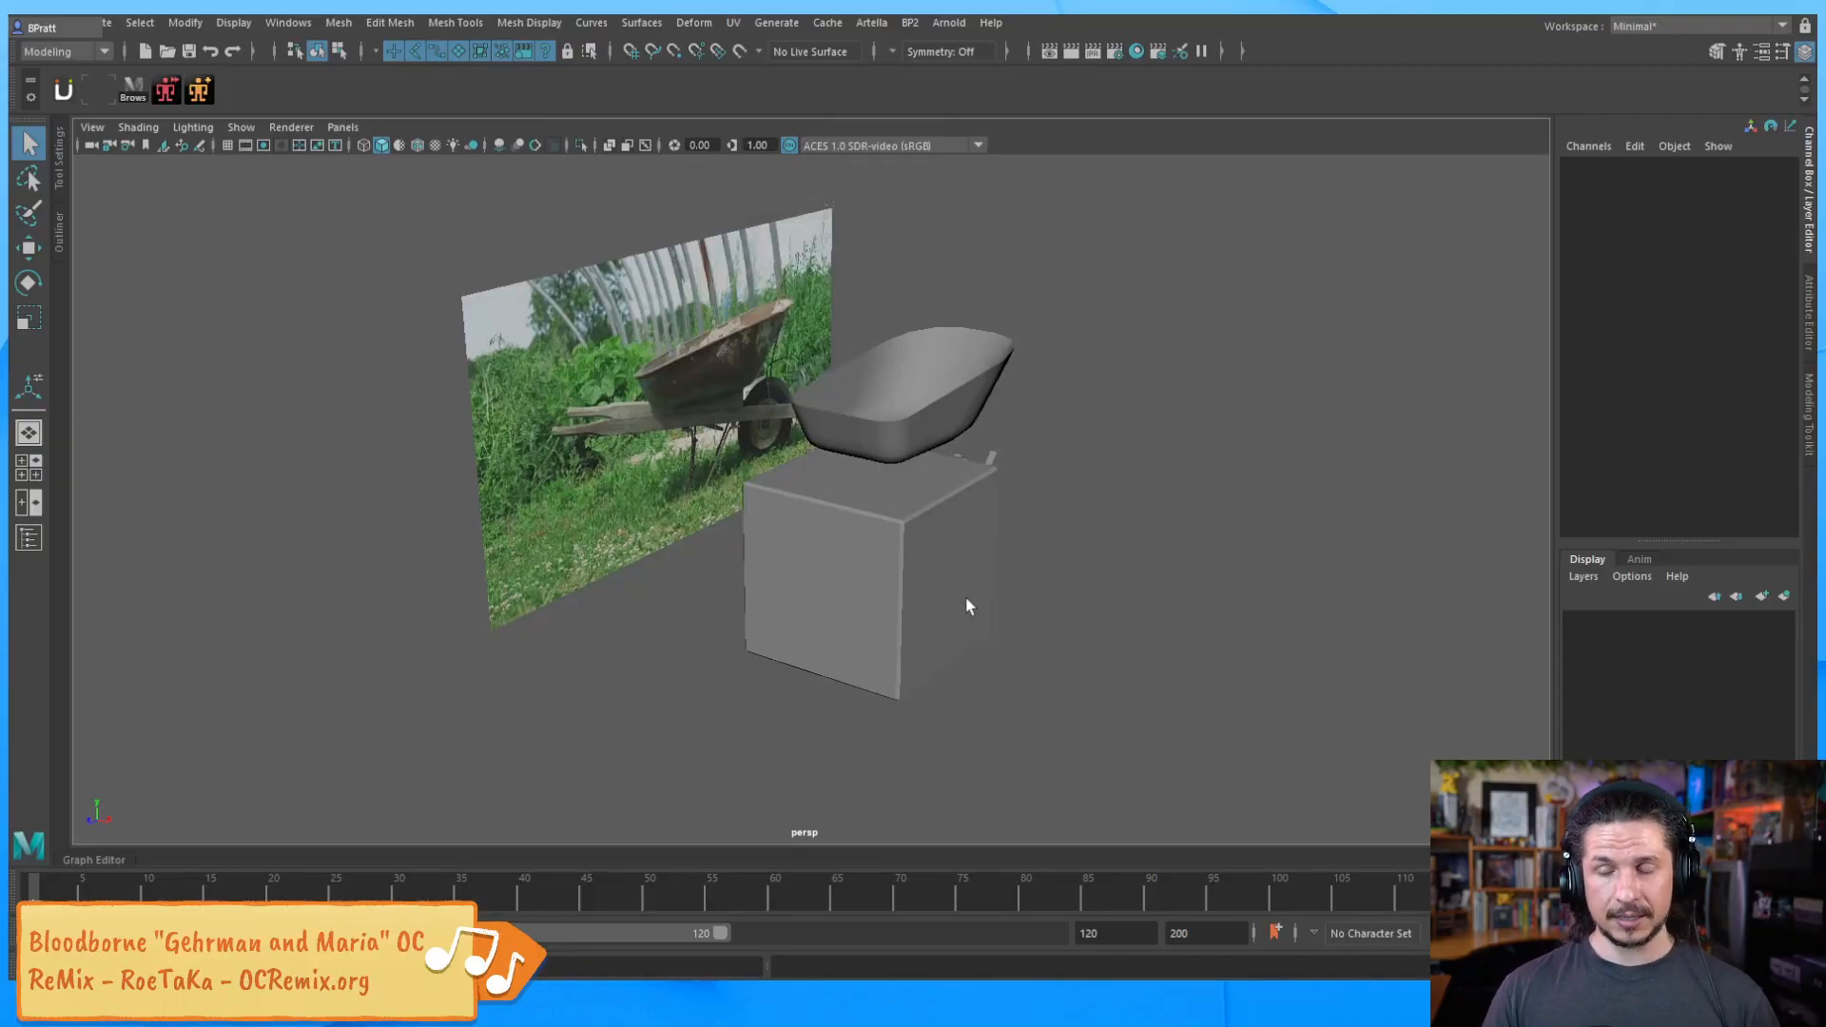
click(989, 601)
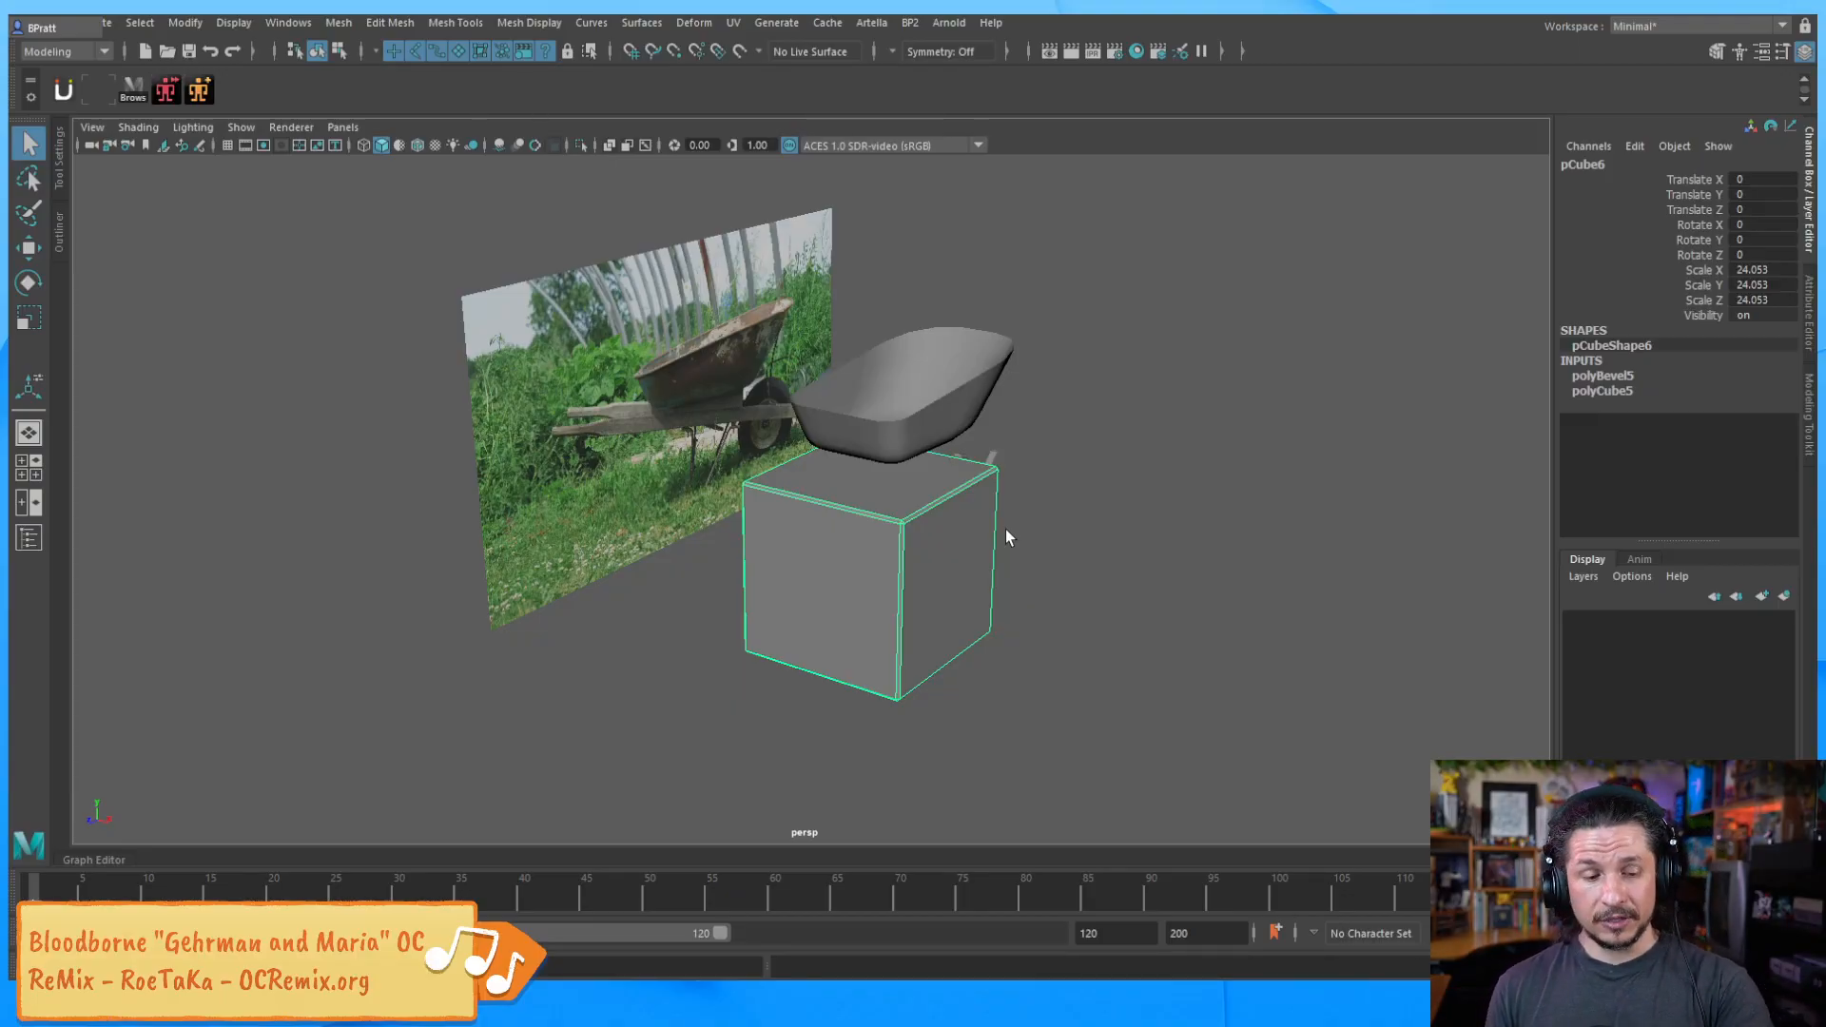
key(3)
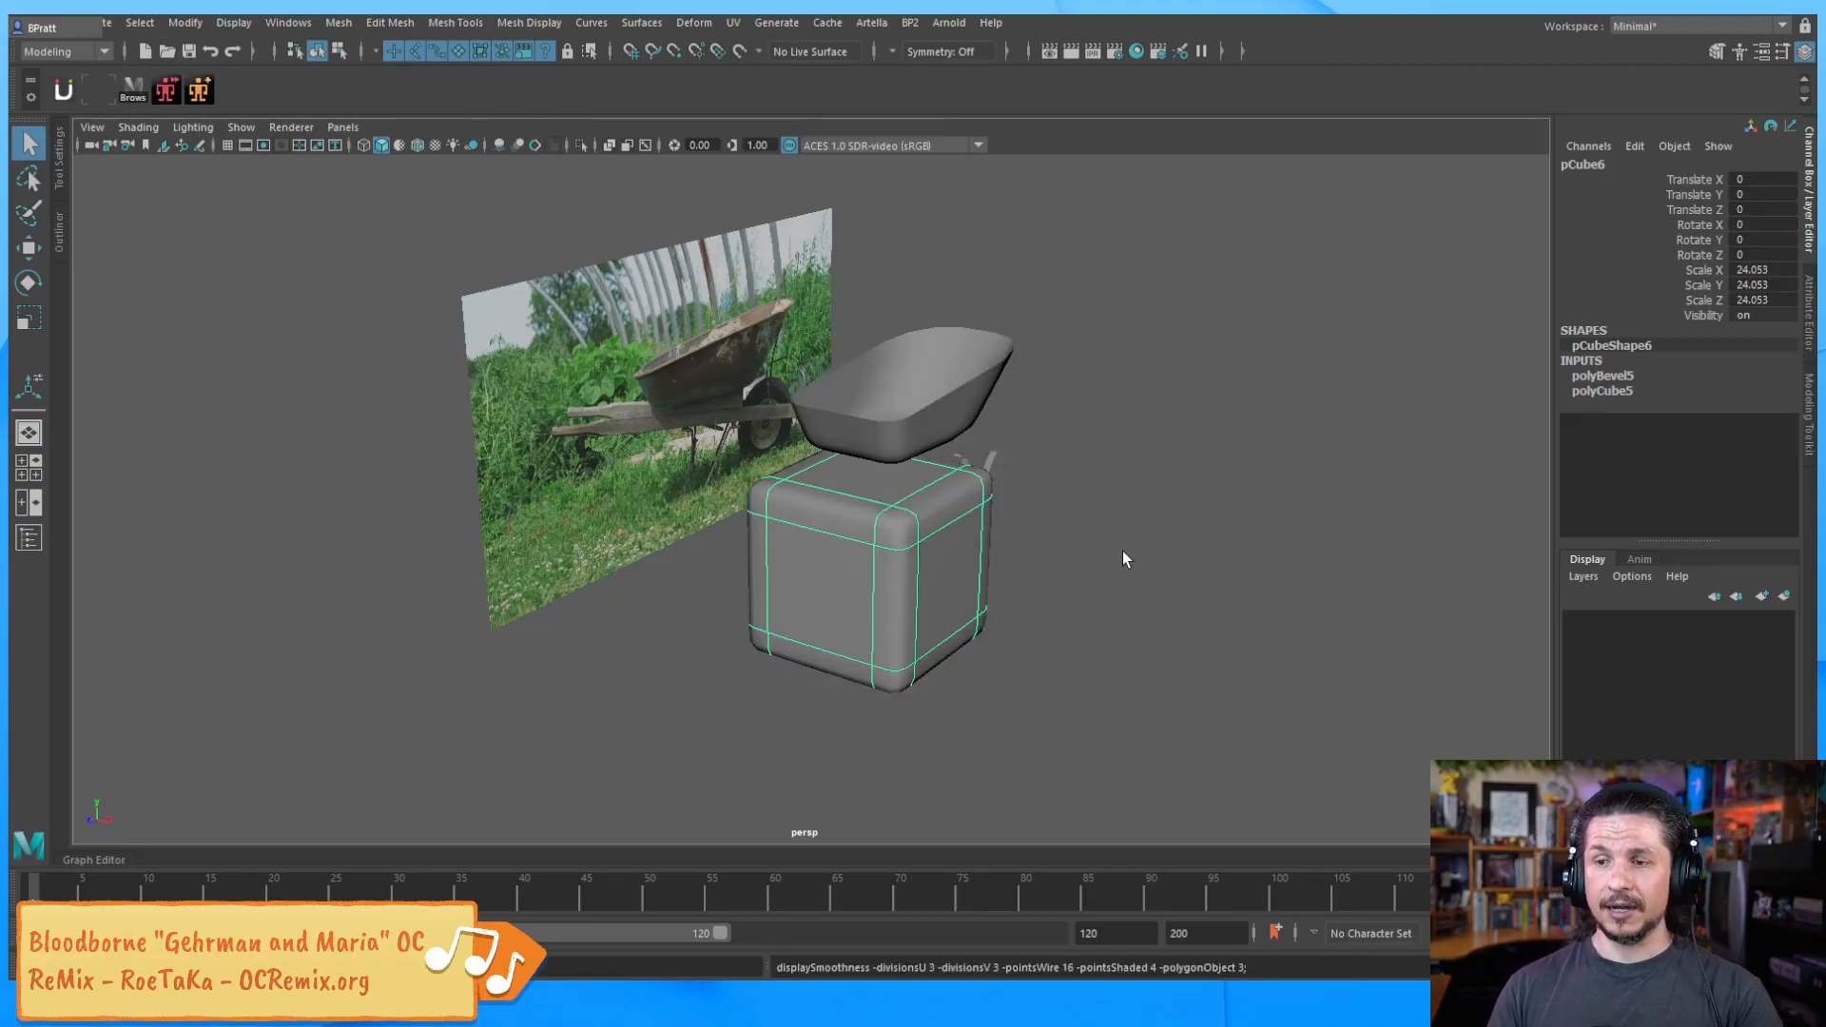
alt+drag(986, 612, 876, 591)
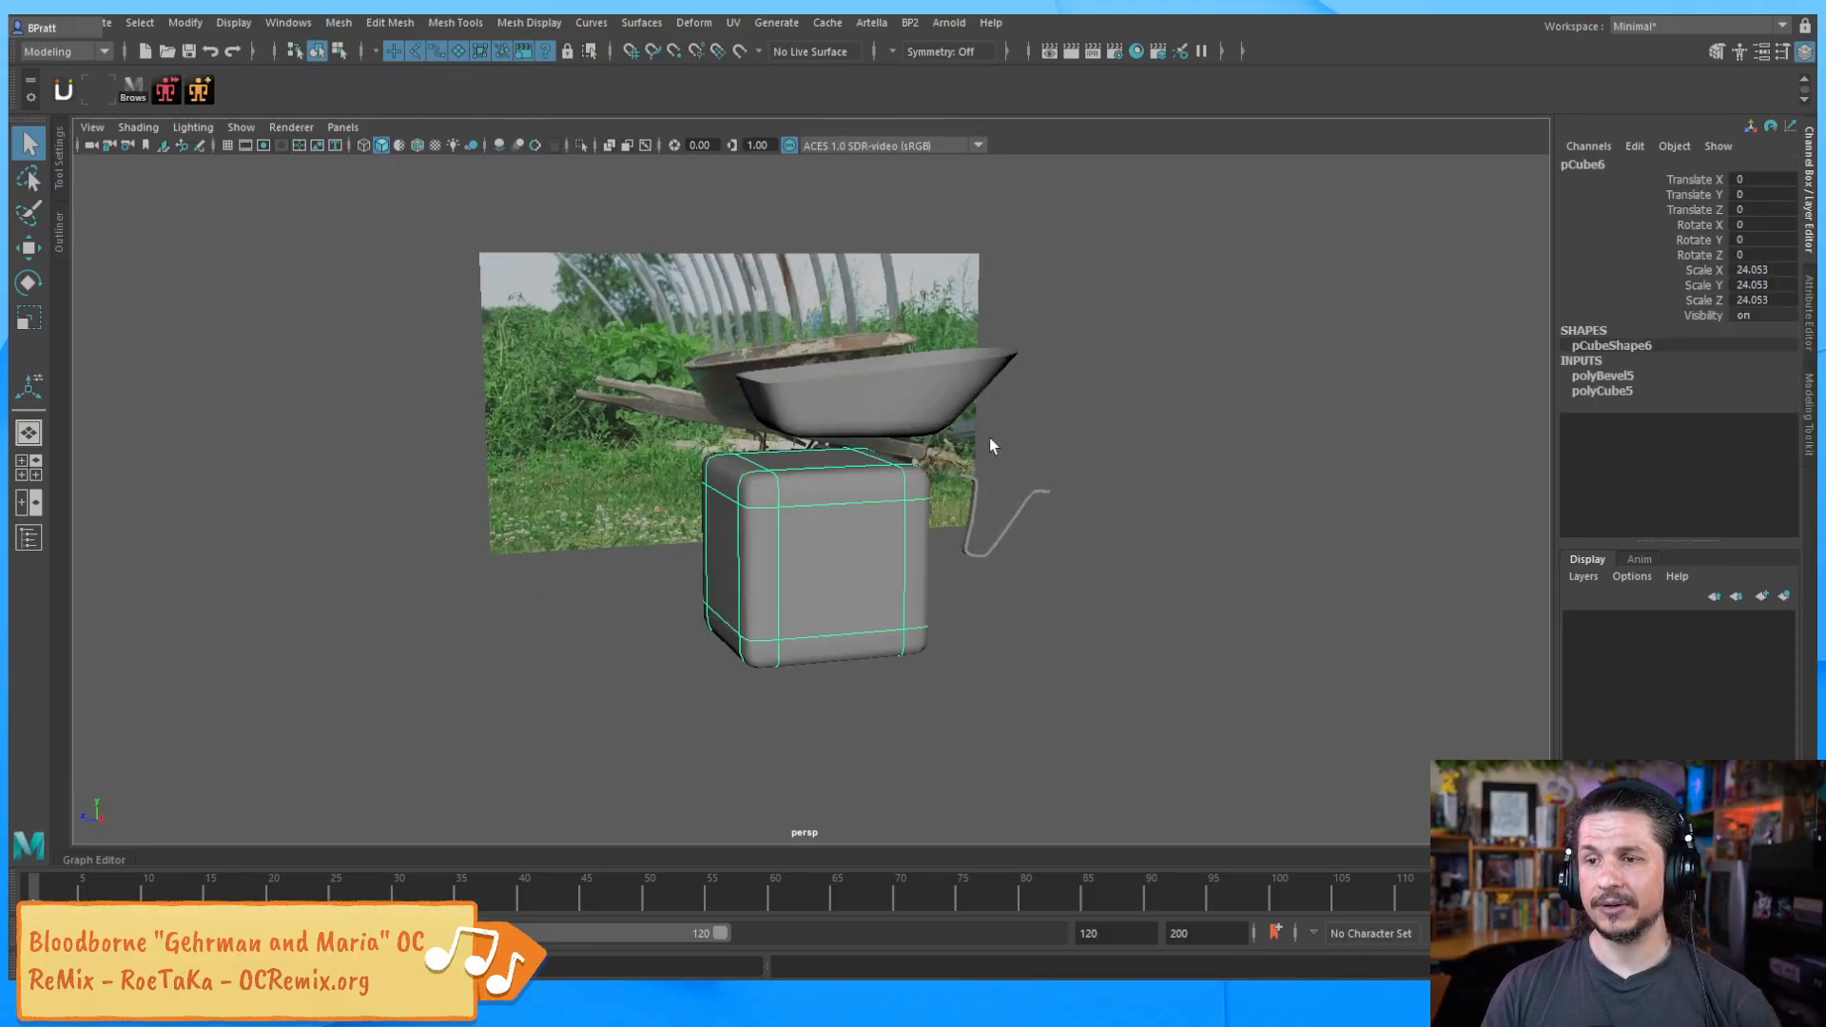
Move the rounded cube sideways, clear of the brackets and tub, and select the step-shaped bracket
click(986, 536)
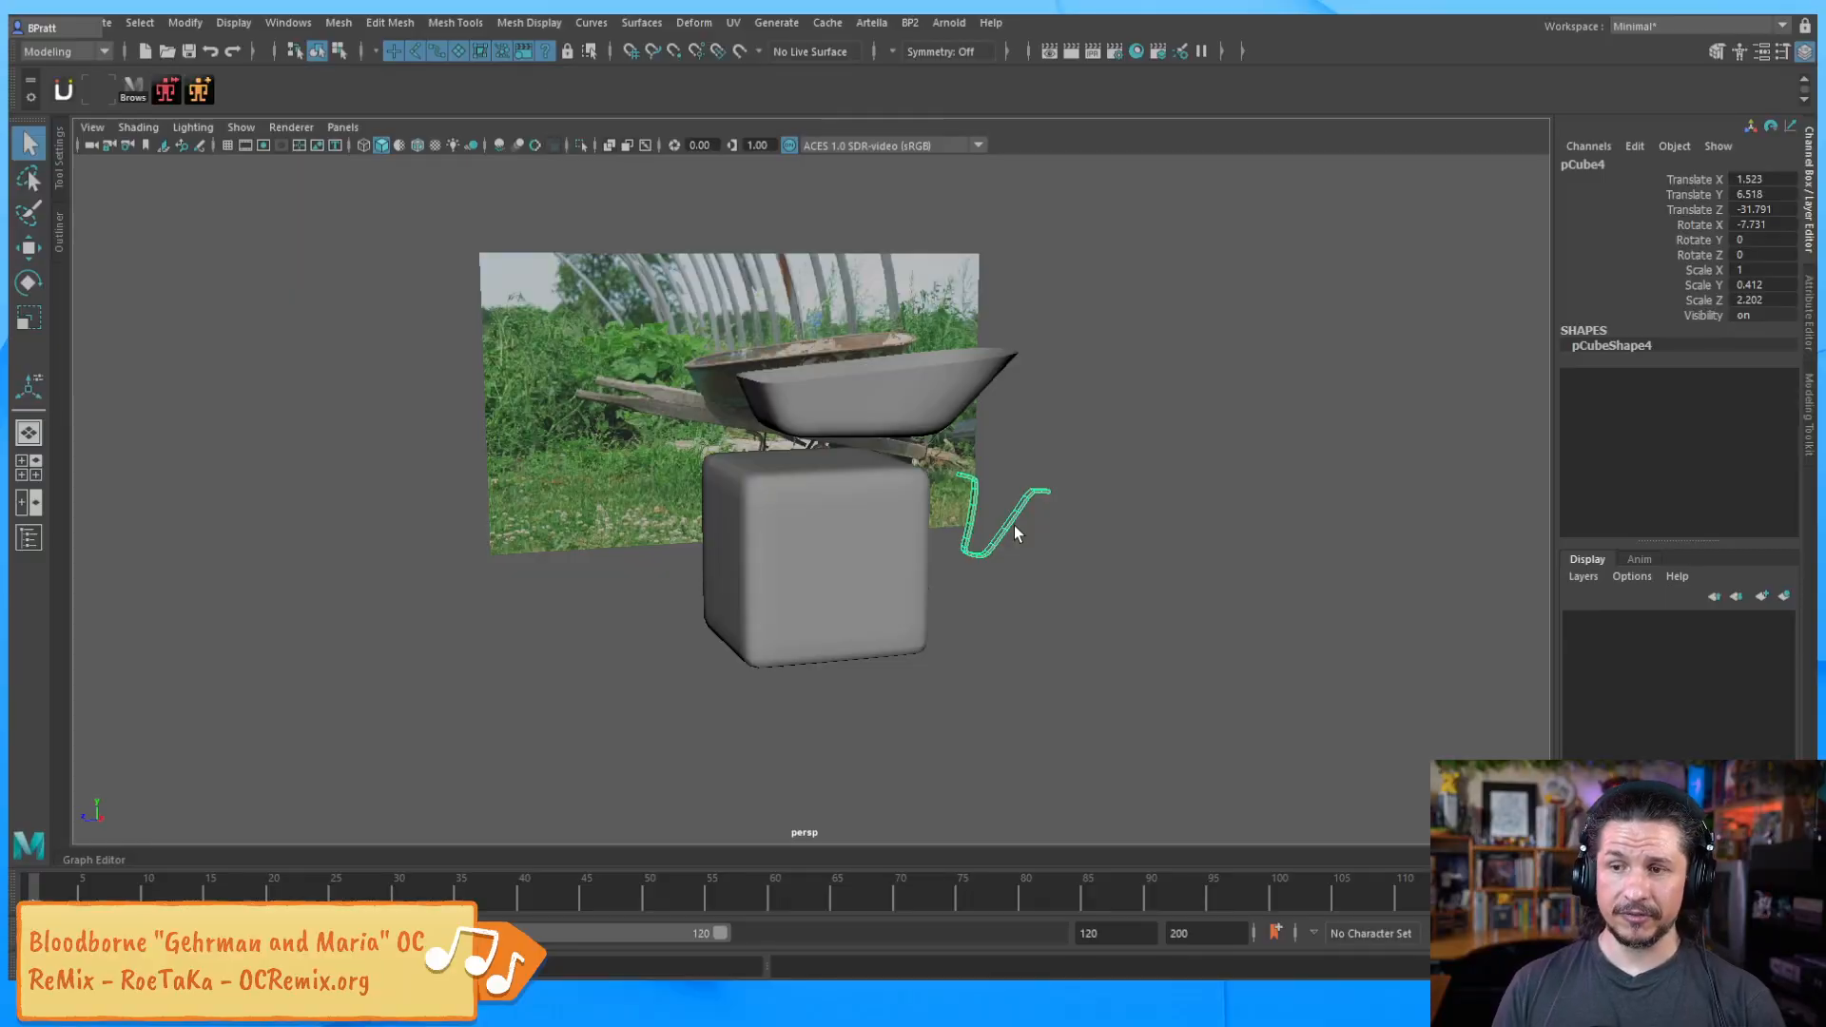
alt+right_drag(933, 555, 1185, 557)
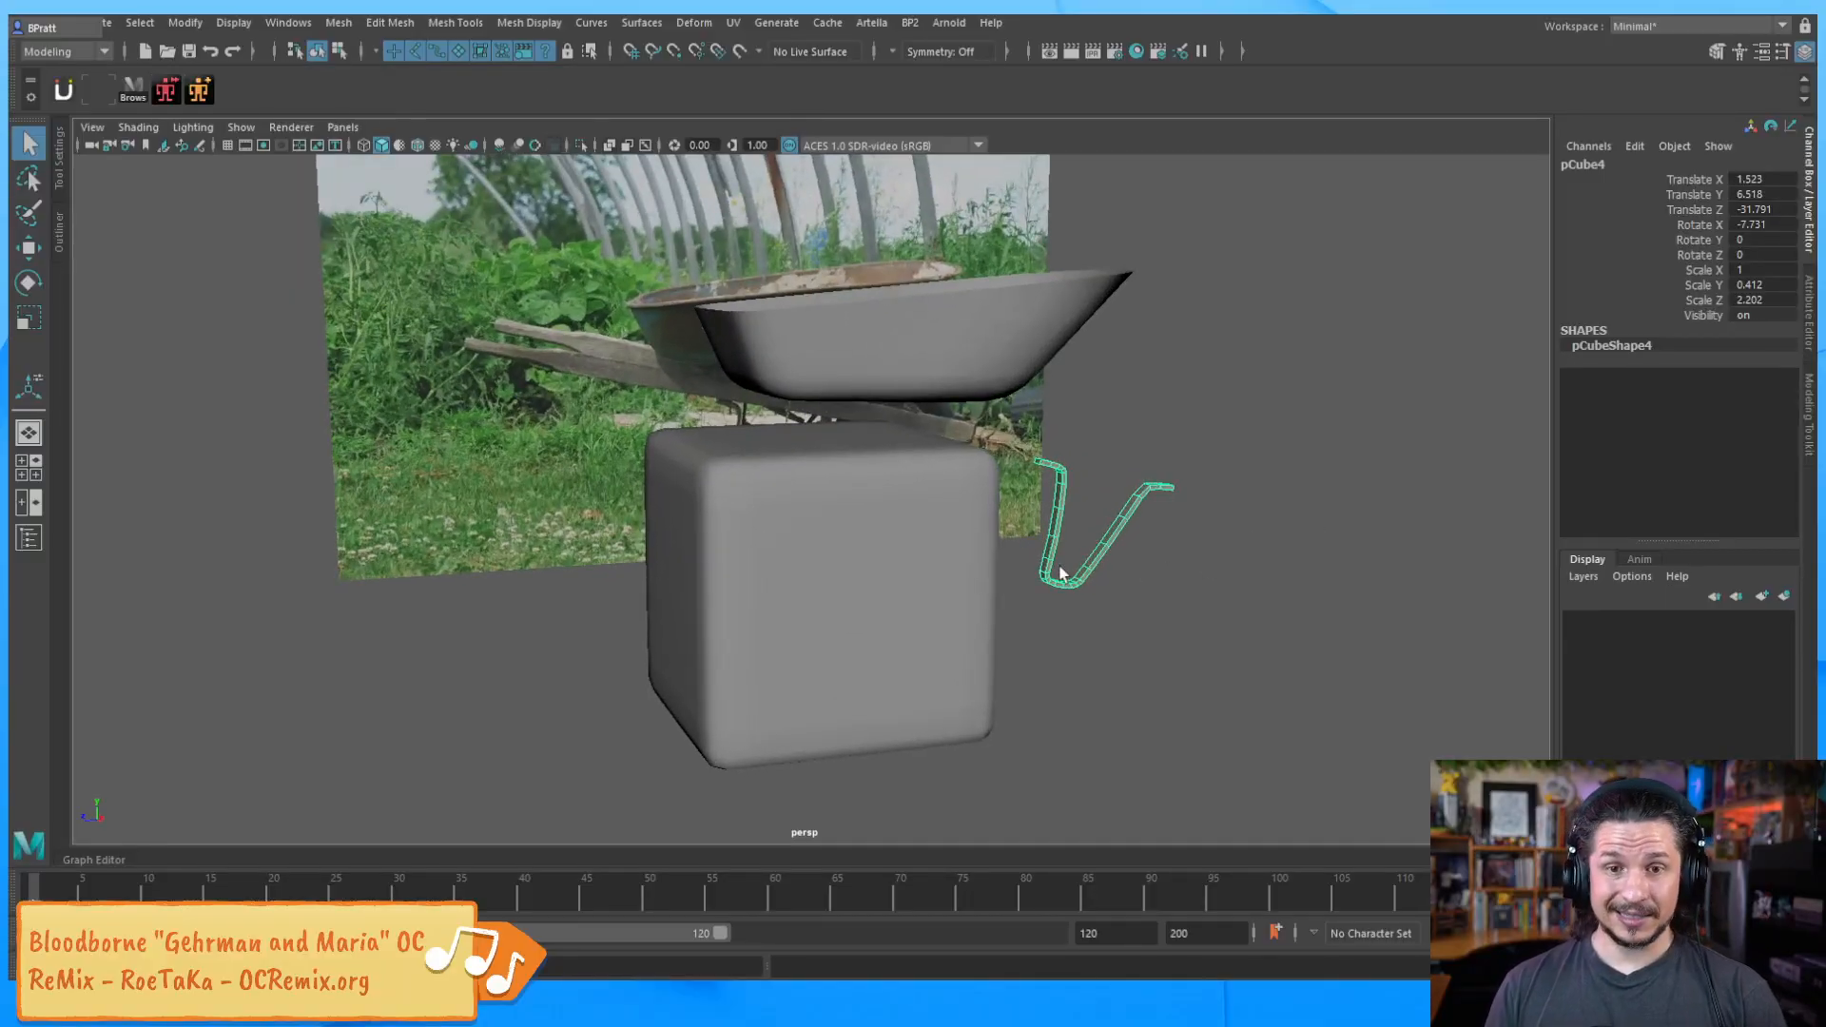
alt+drag(1052, 561, 820, 504)
click(774, 572)
key(w)
alt+drag(774, 573, 847, 582)
drag(659, 574, 426, 573)
click(873, 497)
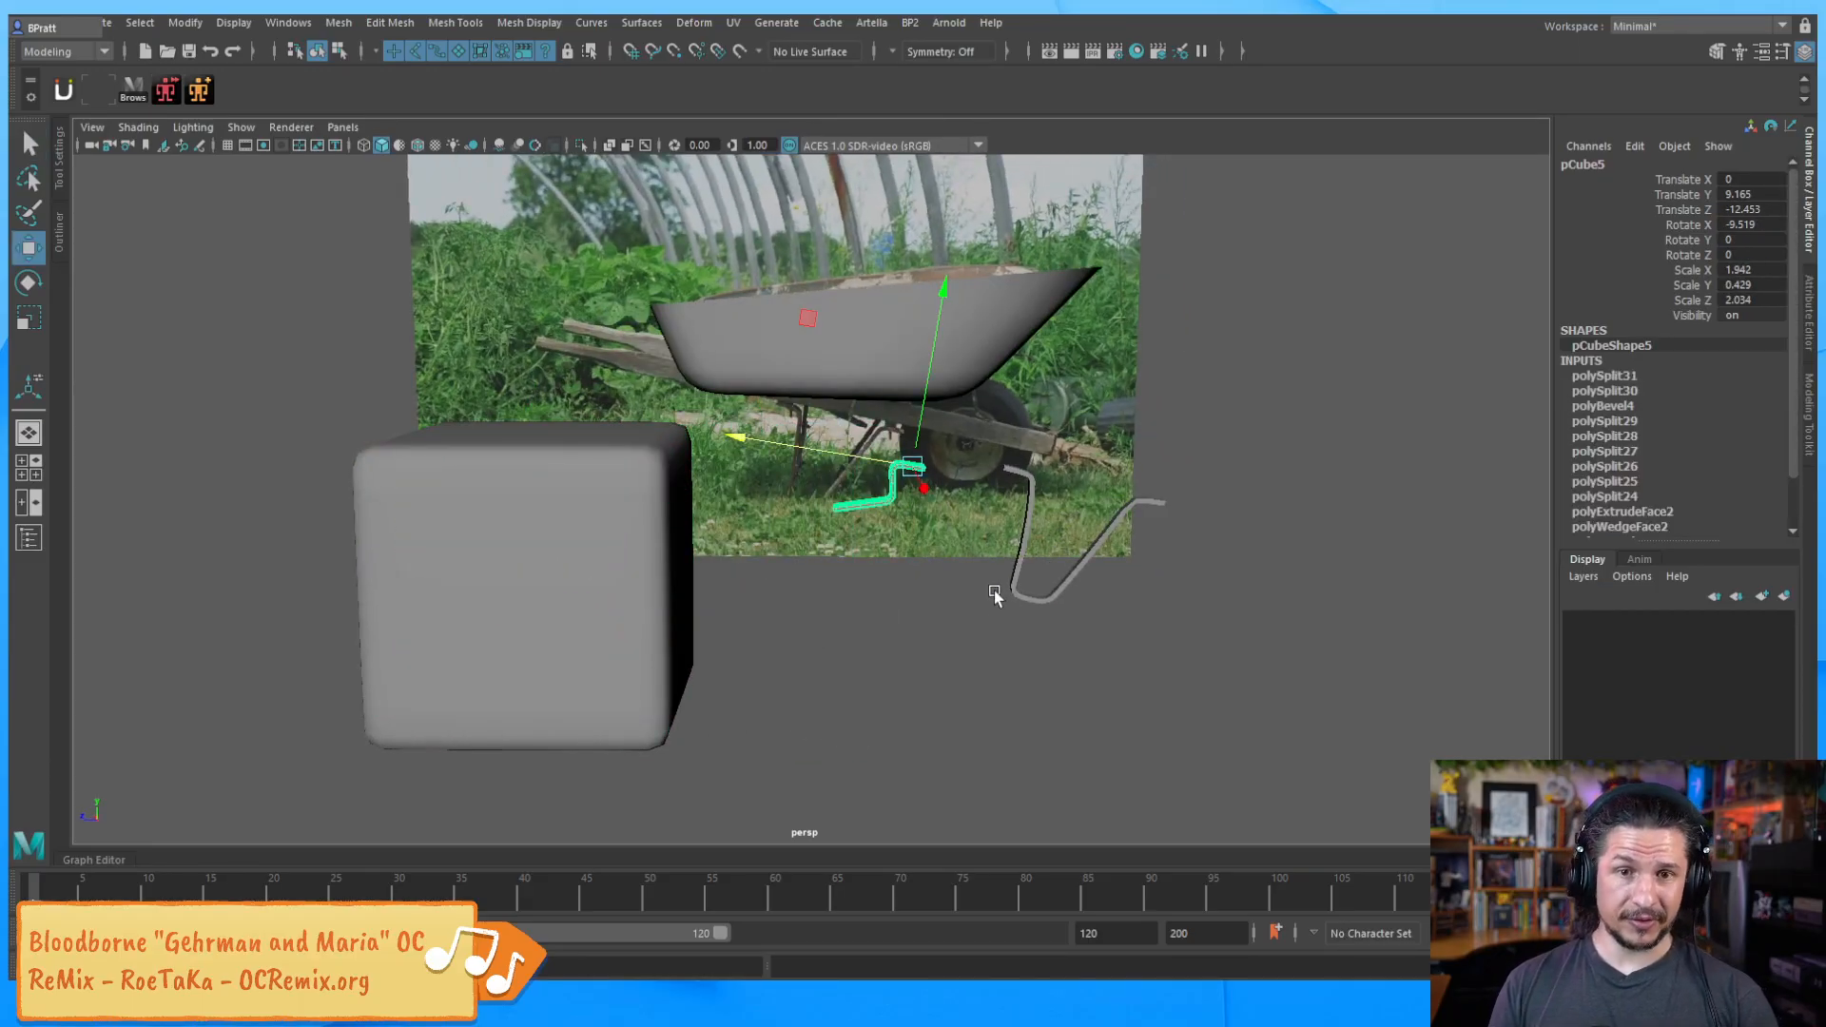
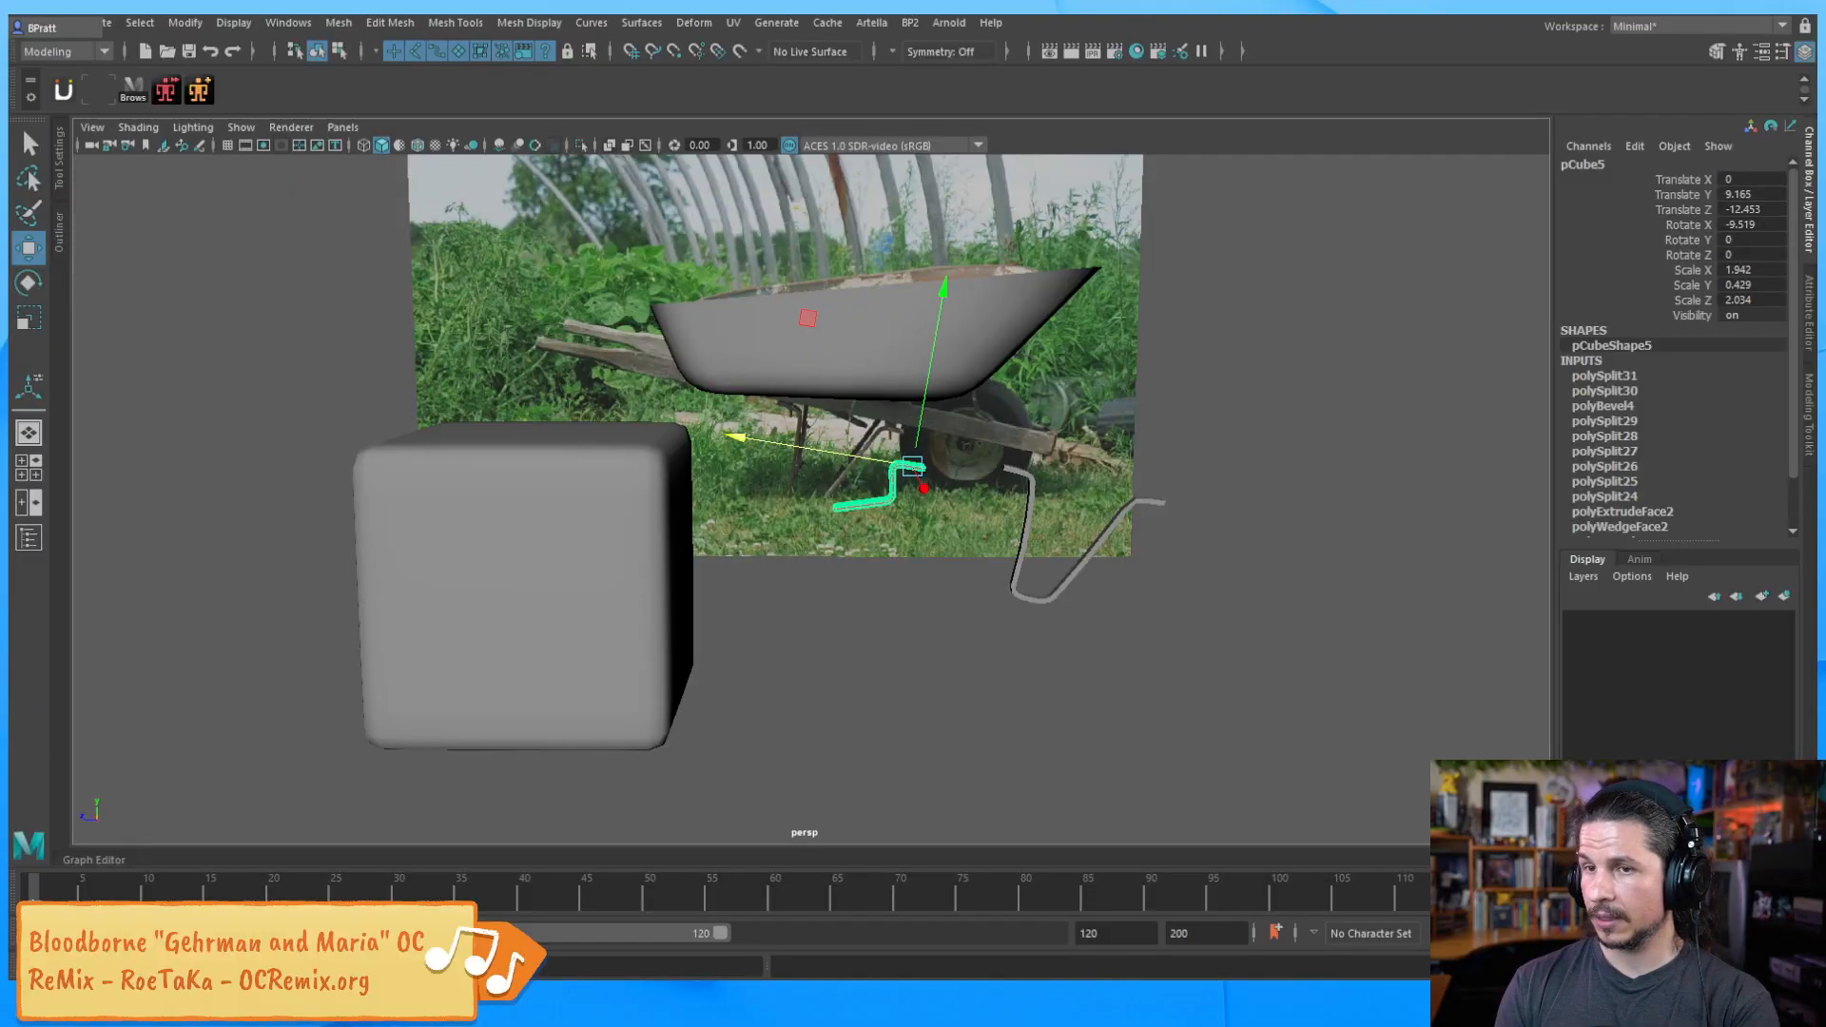
Leave the wheelbarrow scene without saving its changes and bring up the skateboard scene
click(381, 328)
key(space)
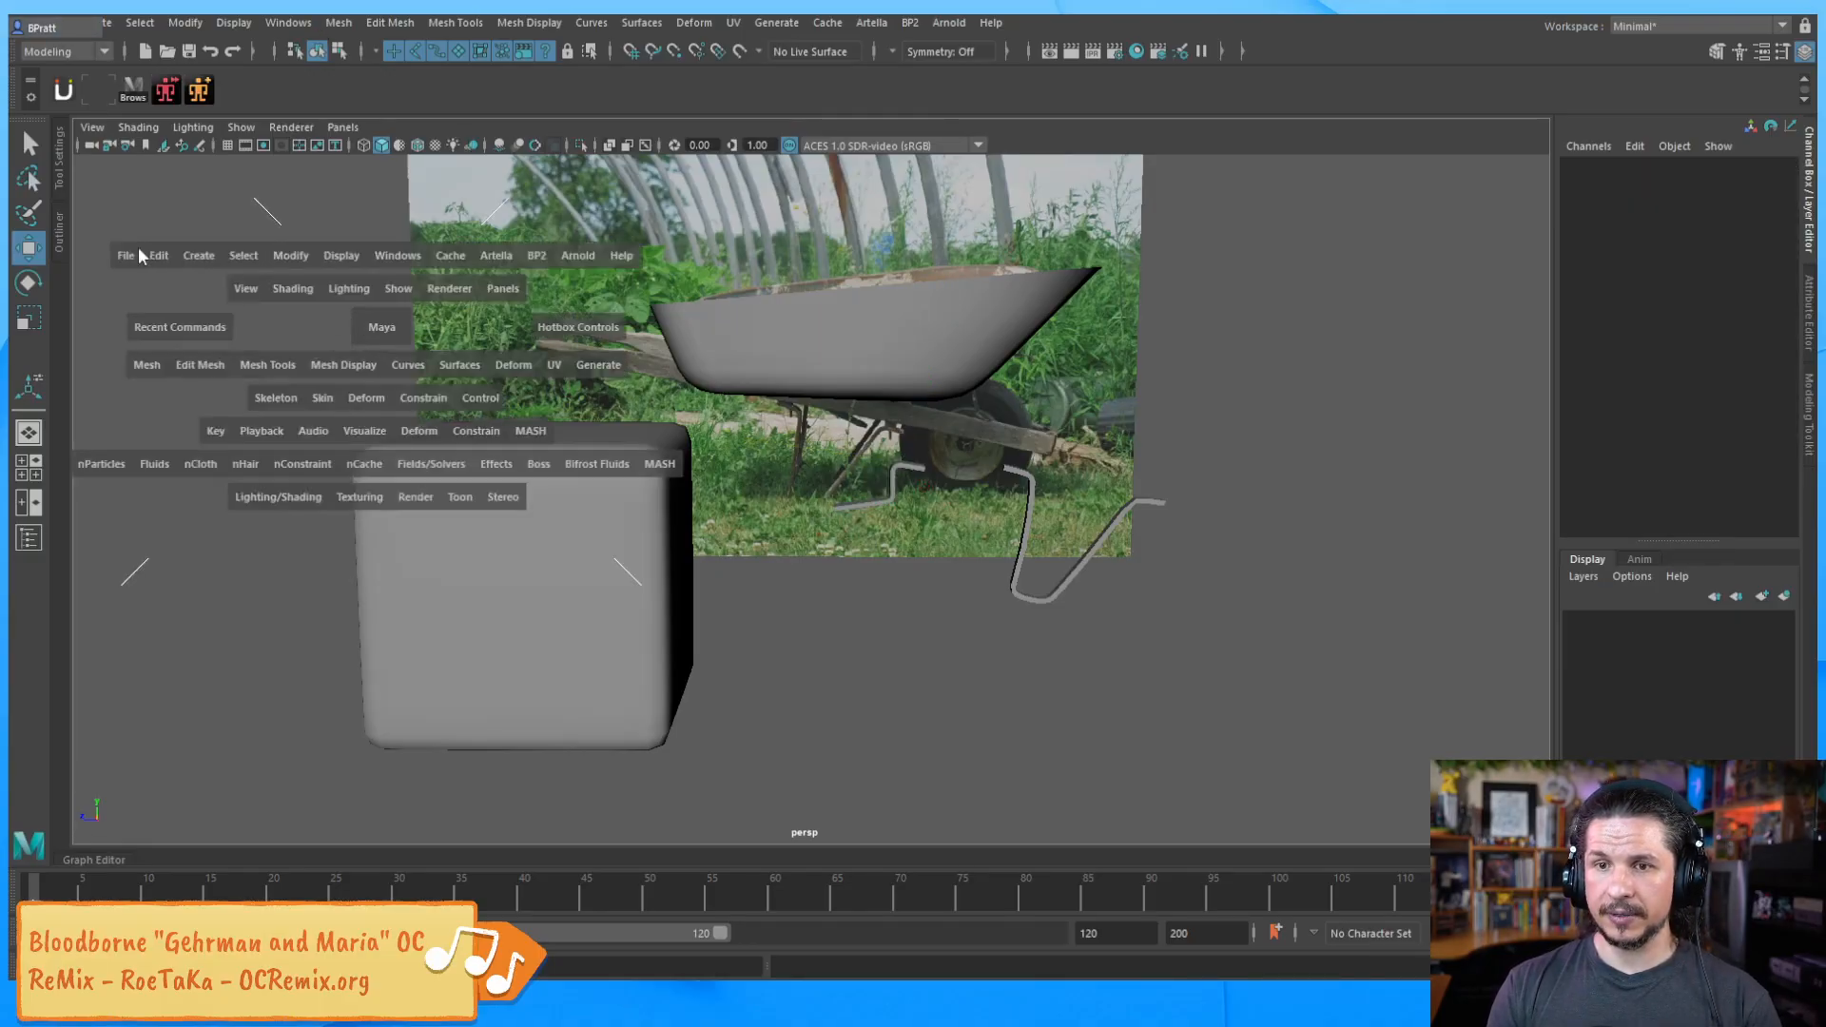
click(139, 255)
click(167, 296)
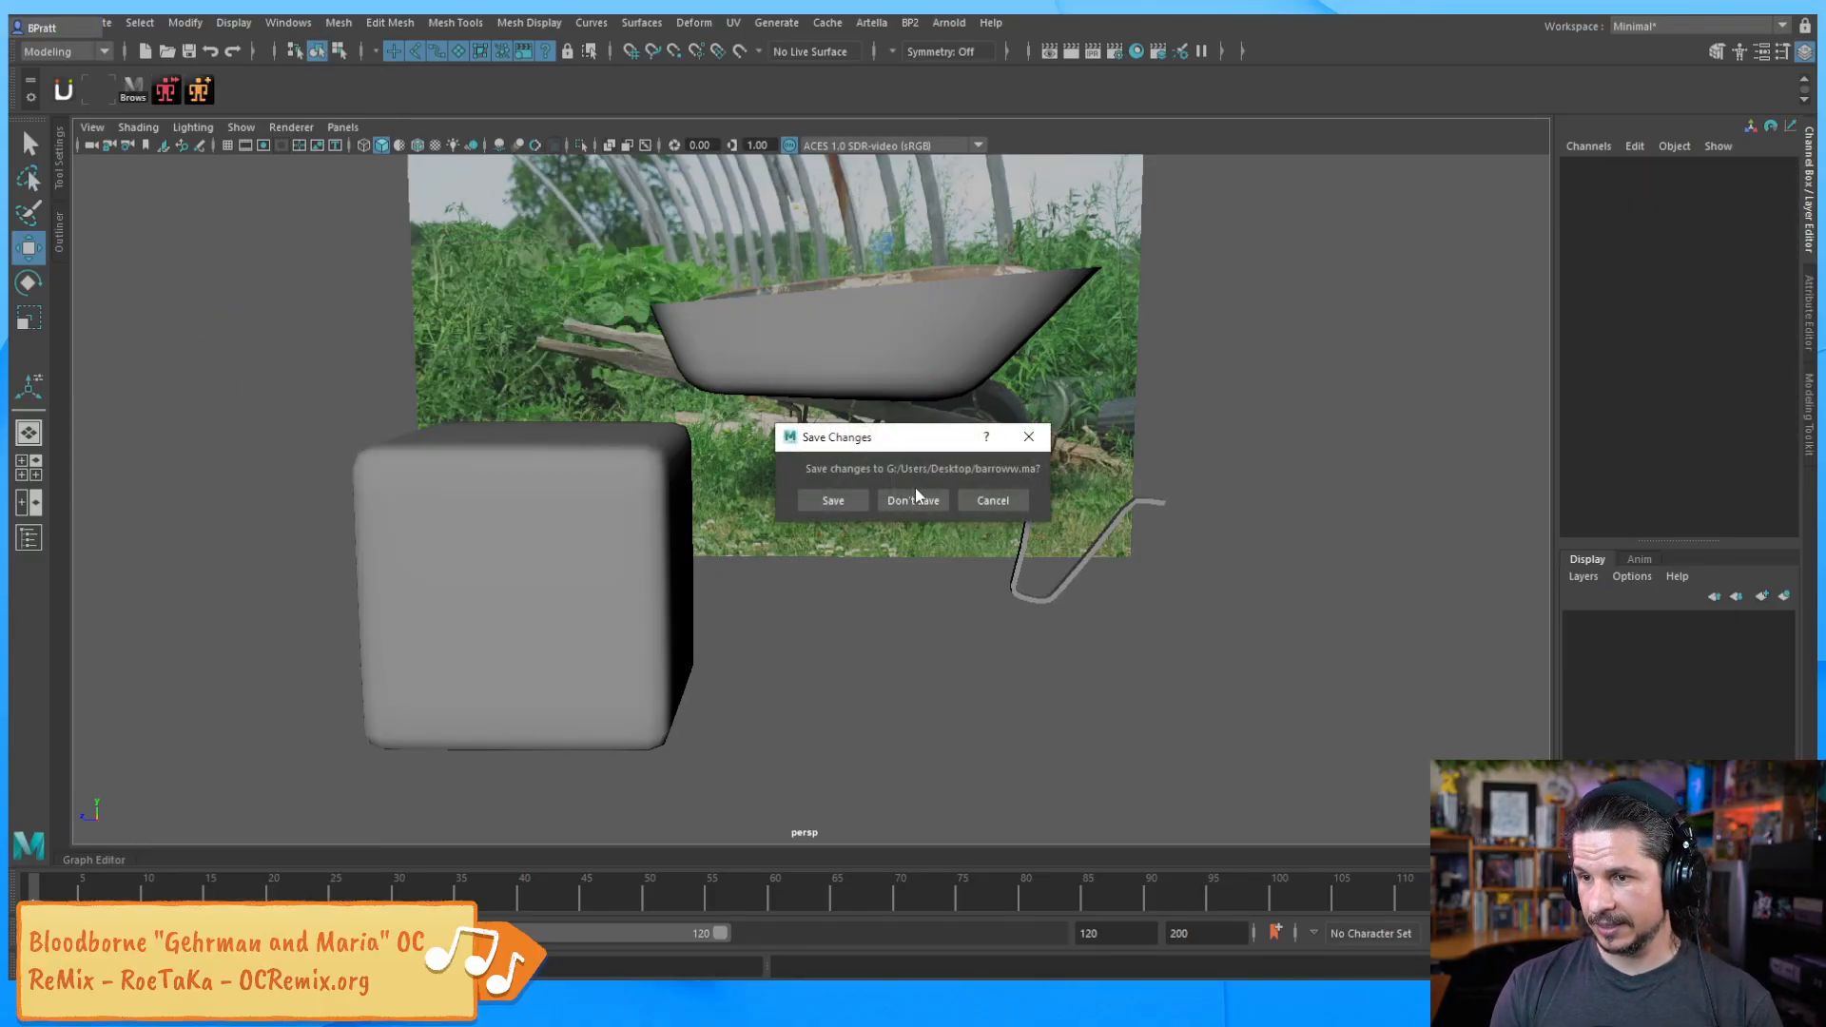
click(916, 499)
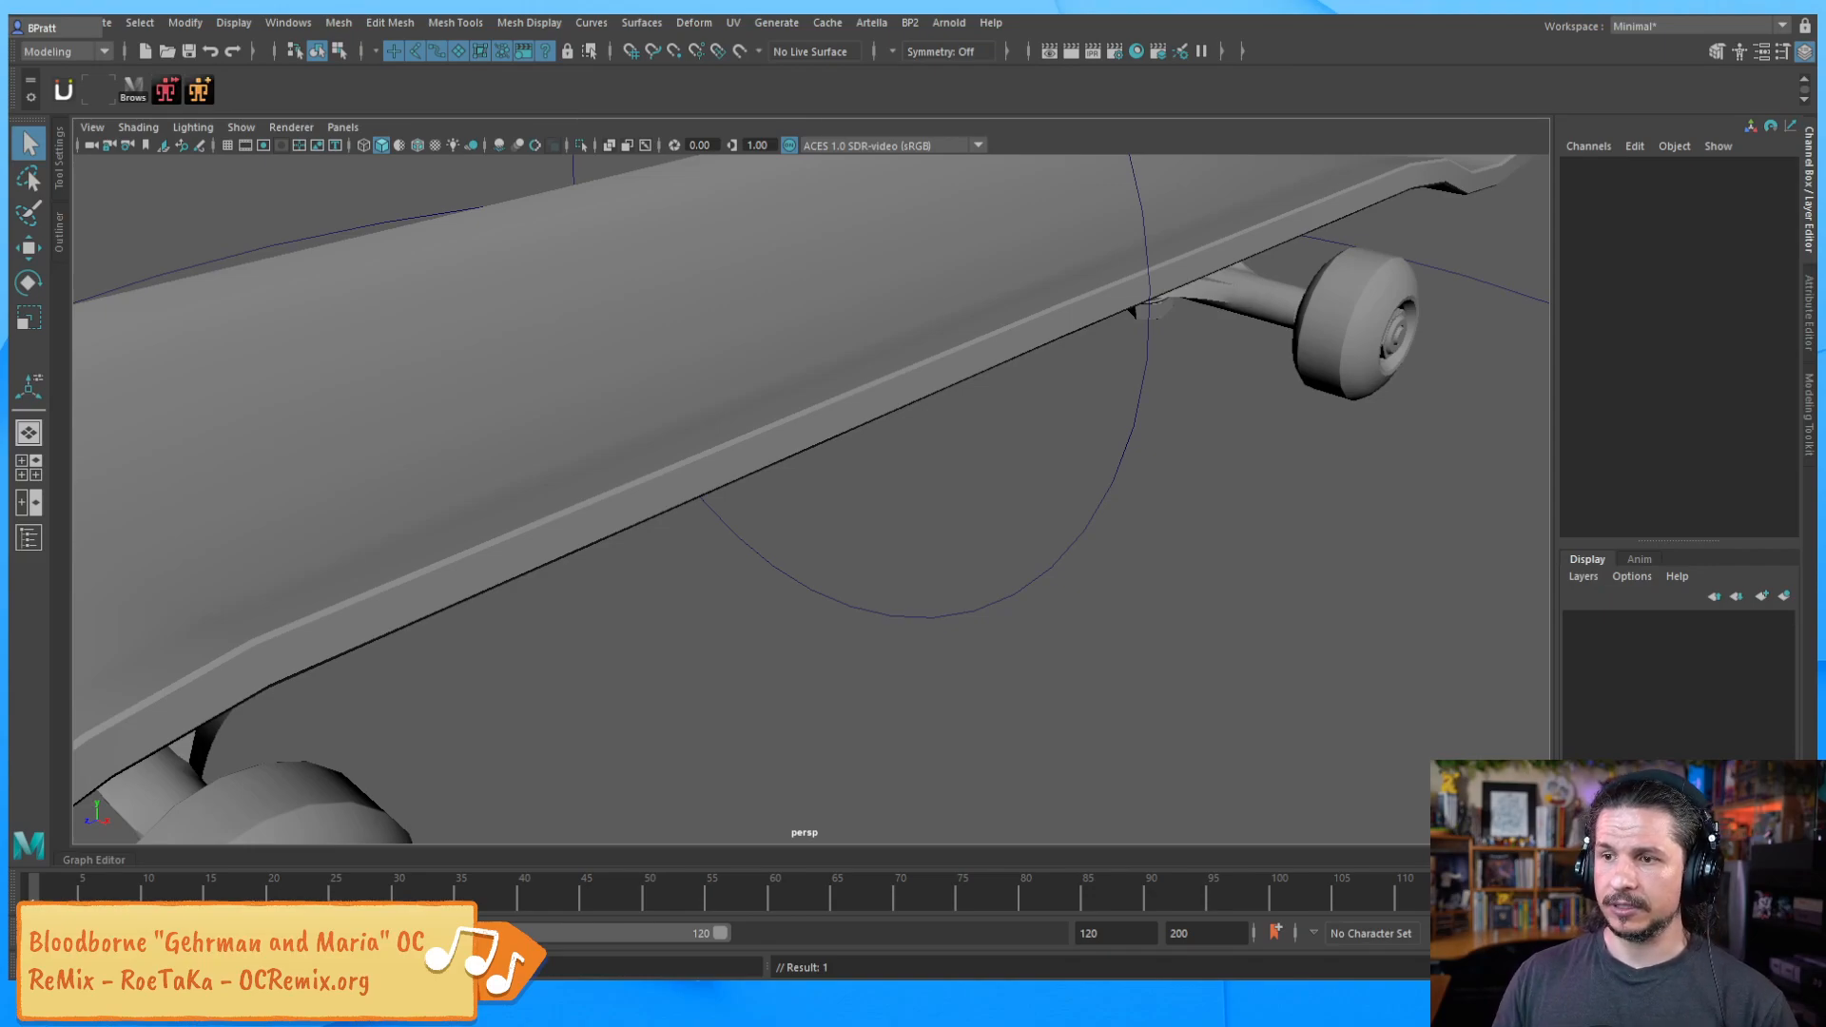
Create a polygon cube, raise it above the skateboard to about Y 55.755, and scale it uniformly to about 35.224
alt+drag(787, 408, 1129, 576)
alt+right_drag(1129, 577, 566, 483)
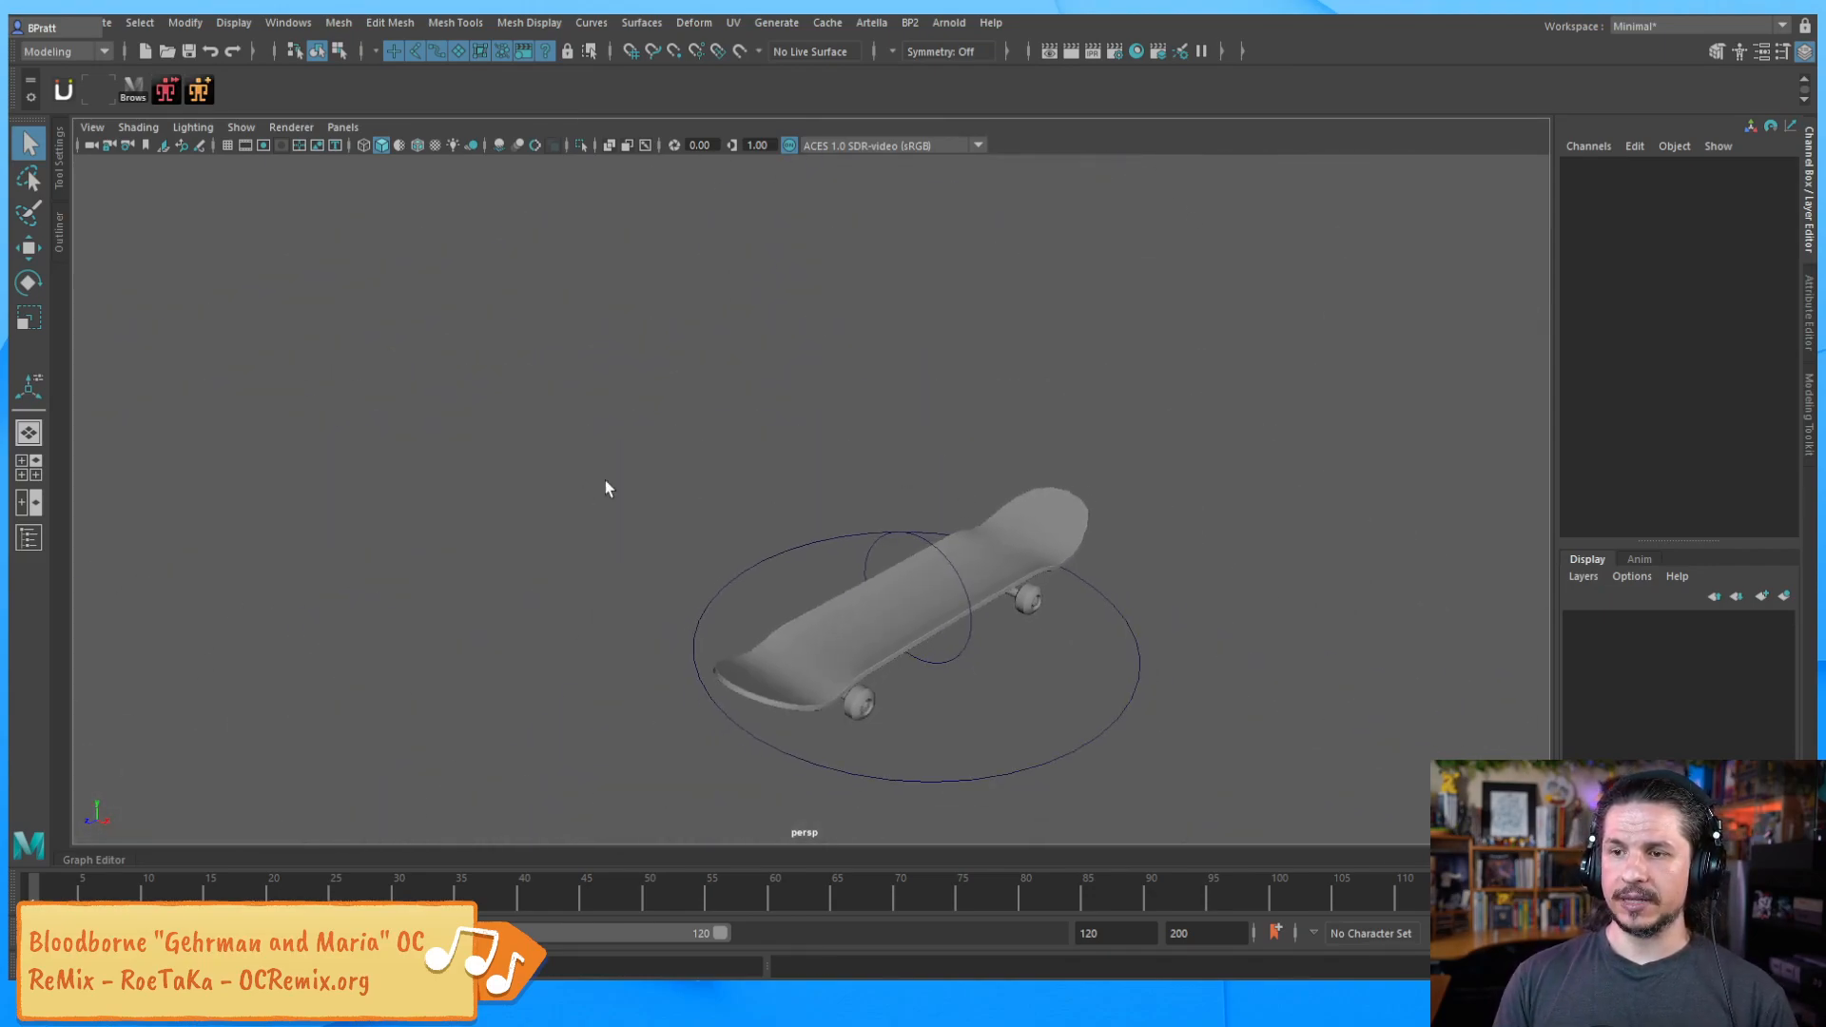
alt+drag(837, 652, 777, 576)
alt+middle_drag(777, 575, 774, 645)
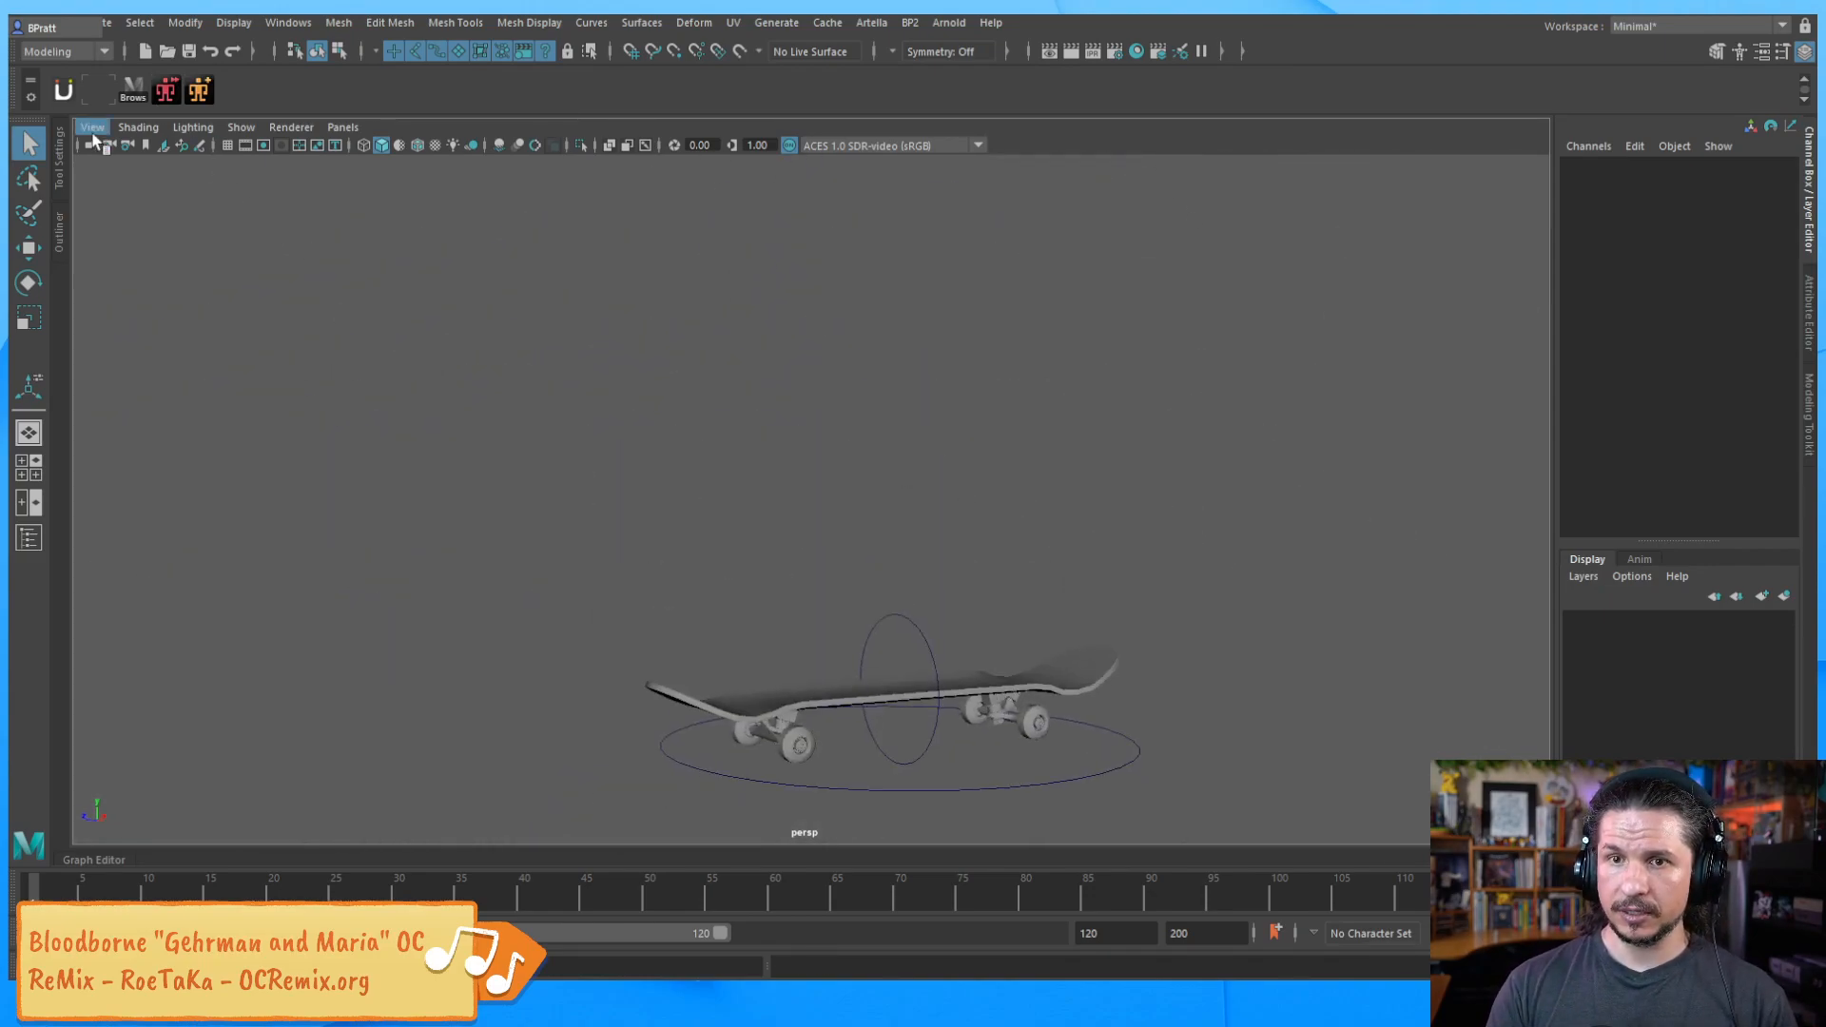
key(space)
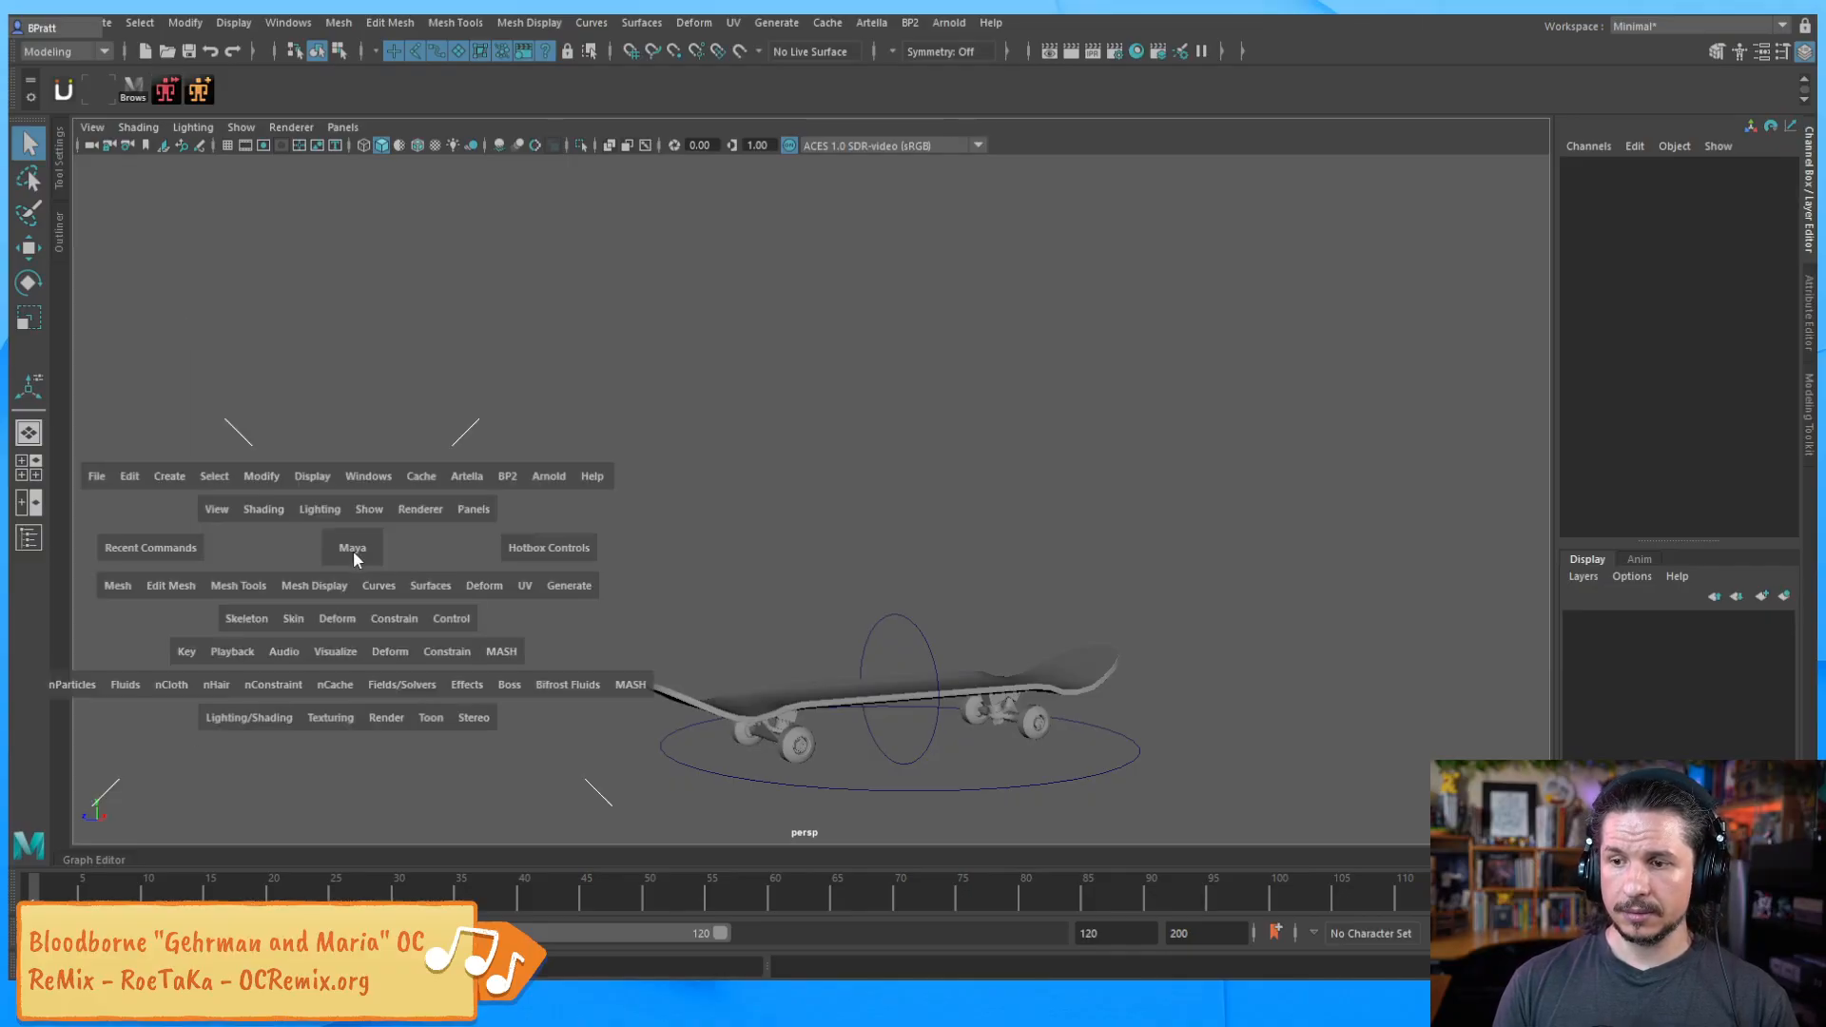
click(164, 478)
mouse_move(285, 548)
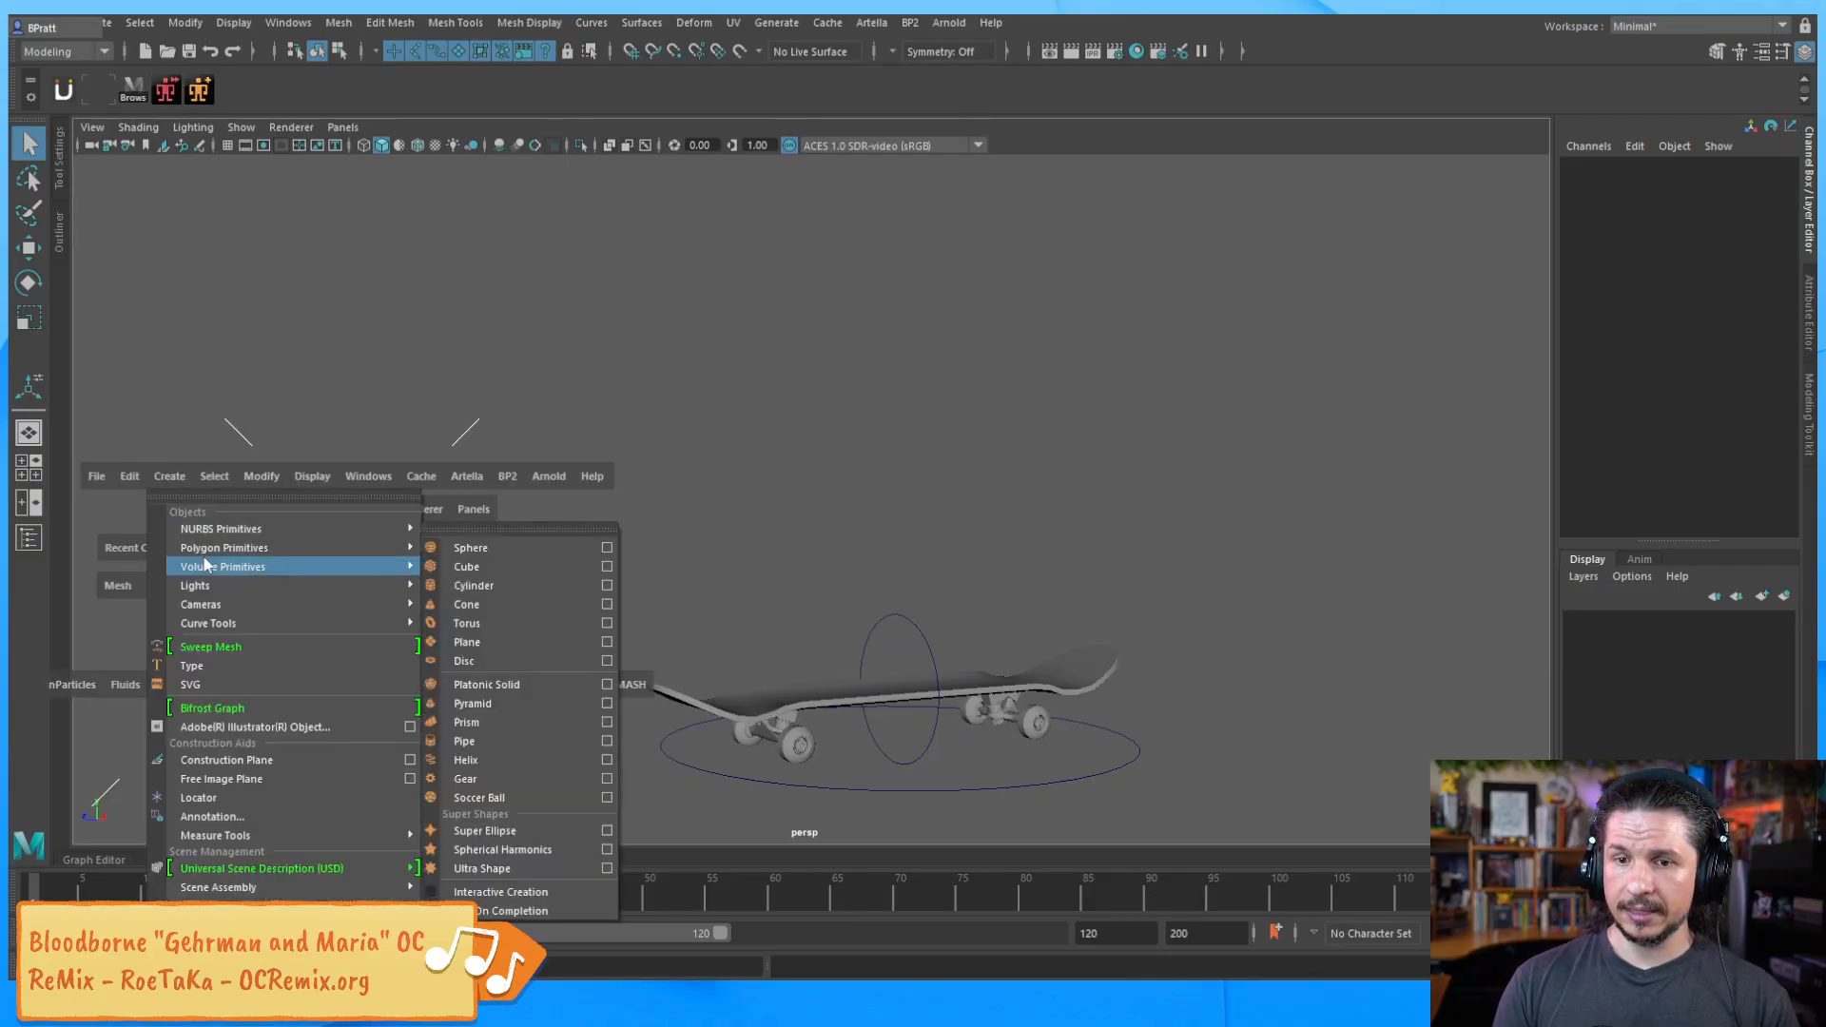
click(478, 566)
key(w)
drag(900, 715, 897, 367)
key(r)
alt+drag(945, 428, 1122, 459)
alt+drag(872, 599, 801, 478)
Delete all faces of the cube except its top face, leaving a single four-sided polygon
right_drag(887, 444, 880, 497)
drag(626, 583, 1188, 366)
key(Delete)
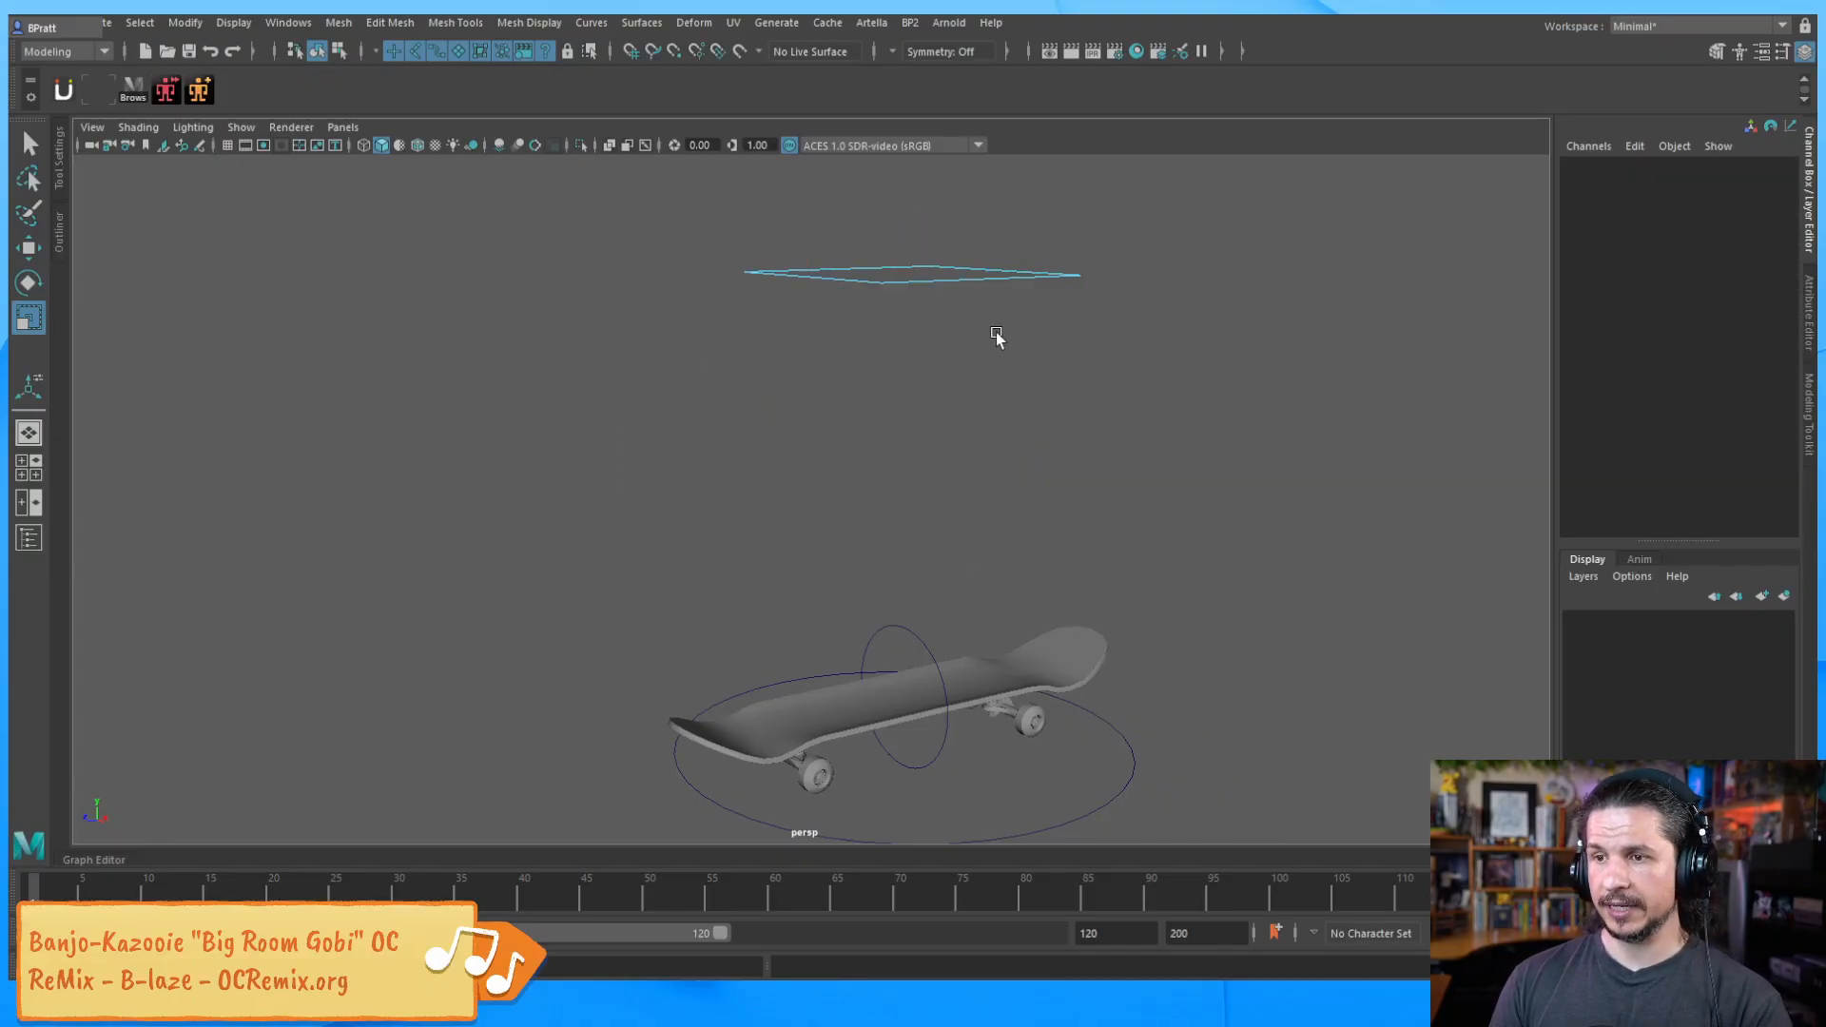
key(F8)
Duplicate the four-sided face and move the copy beside the original to about Z 50.52
alt+drag(946, 354, 887, 488)
key(ctrl+d)
key(w)
drag(733, 537, 387, 674)
Cut the duplicated face diagonally from corner to corner and delete one half to leave a single triangle
right_drag(559, 470, 455, 473)
click(579, 407)
click(401, 709)
right_click(404, 684)
key(w)
right_drag(447, 518, 439, 533)
click(440, 532)
key(Delete)
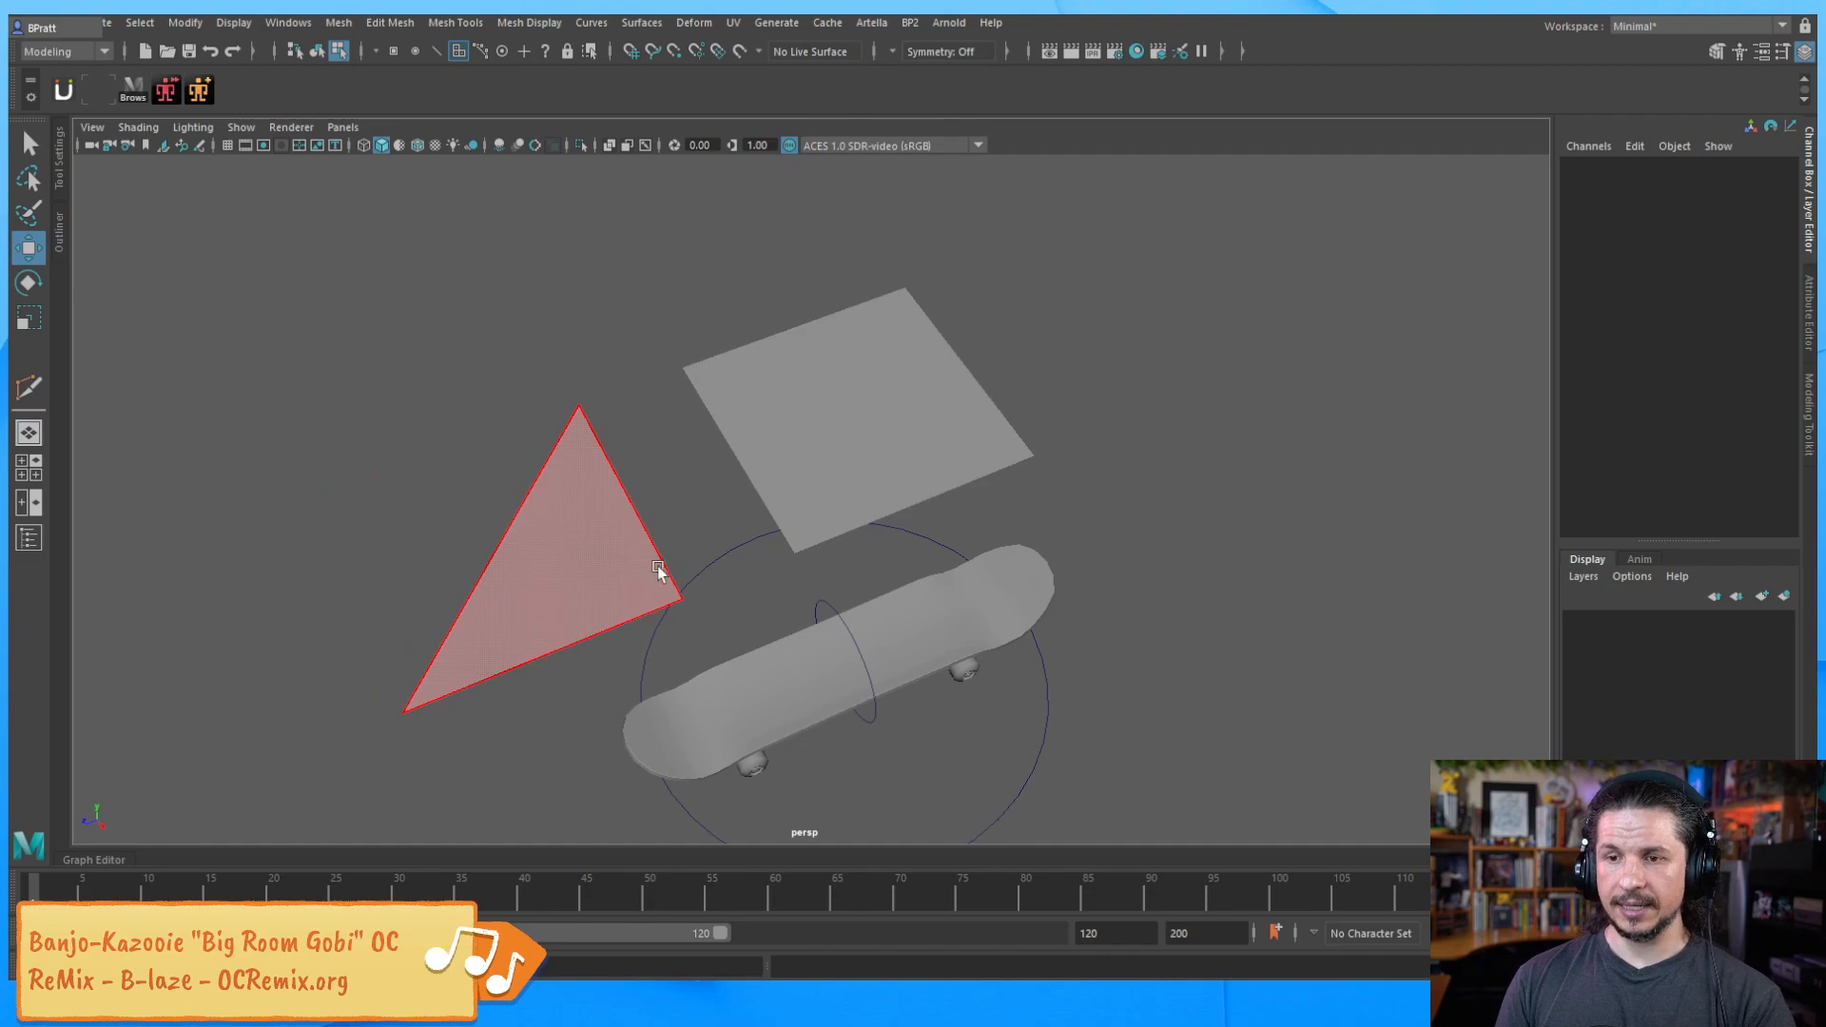
key(F8)
alt+drag(774, 542, 887, 438)
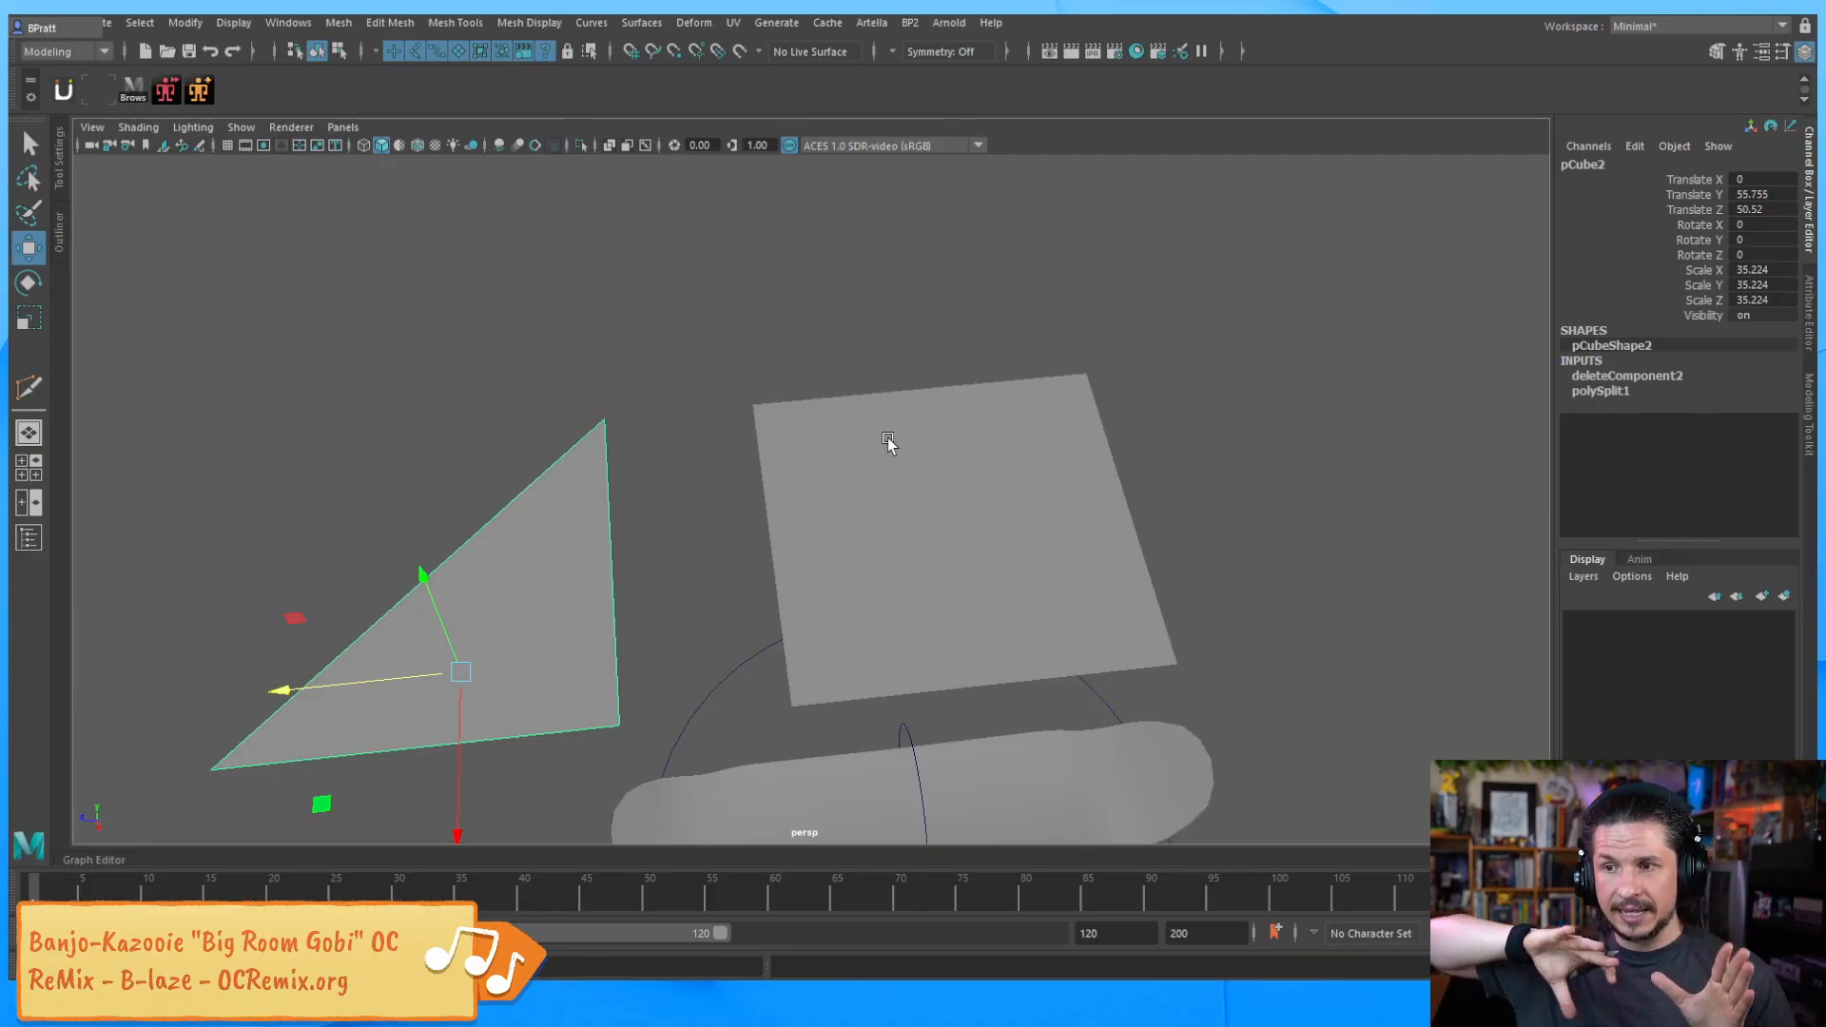
Turn on Wireframe on Shaded and examine the edge flow of the skateboard, the triangle and the four-sided face
click(1006, 713)
alt+middle_drag(1006, 713, 1005, 428)
alt+right_drag(1004, 428, 1295, 597)
click(1256, 651)
click(1072, 704)
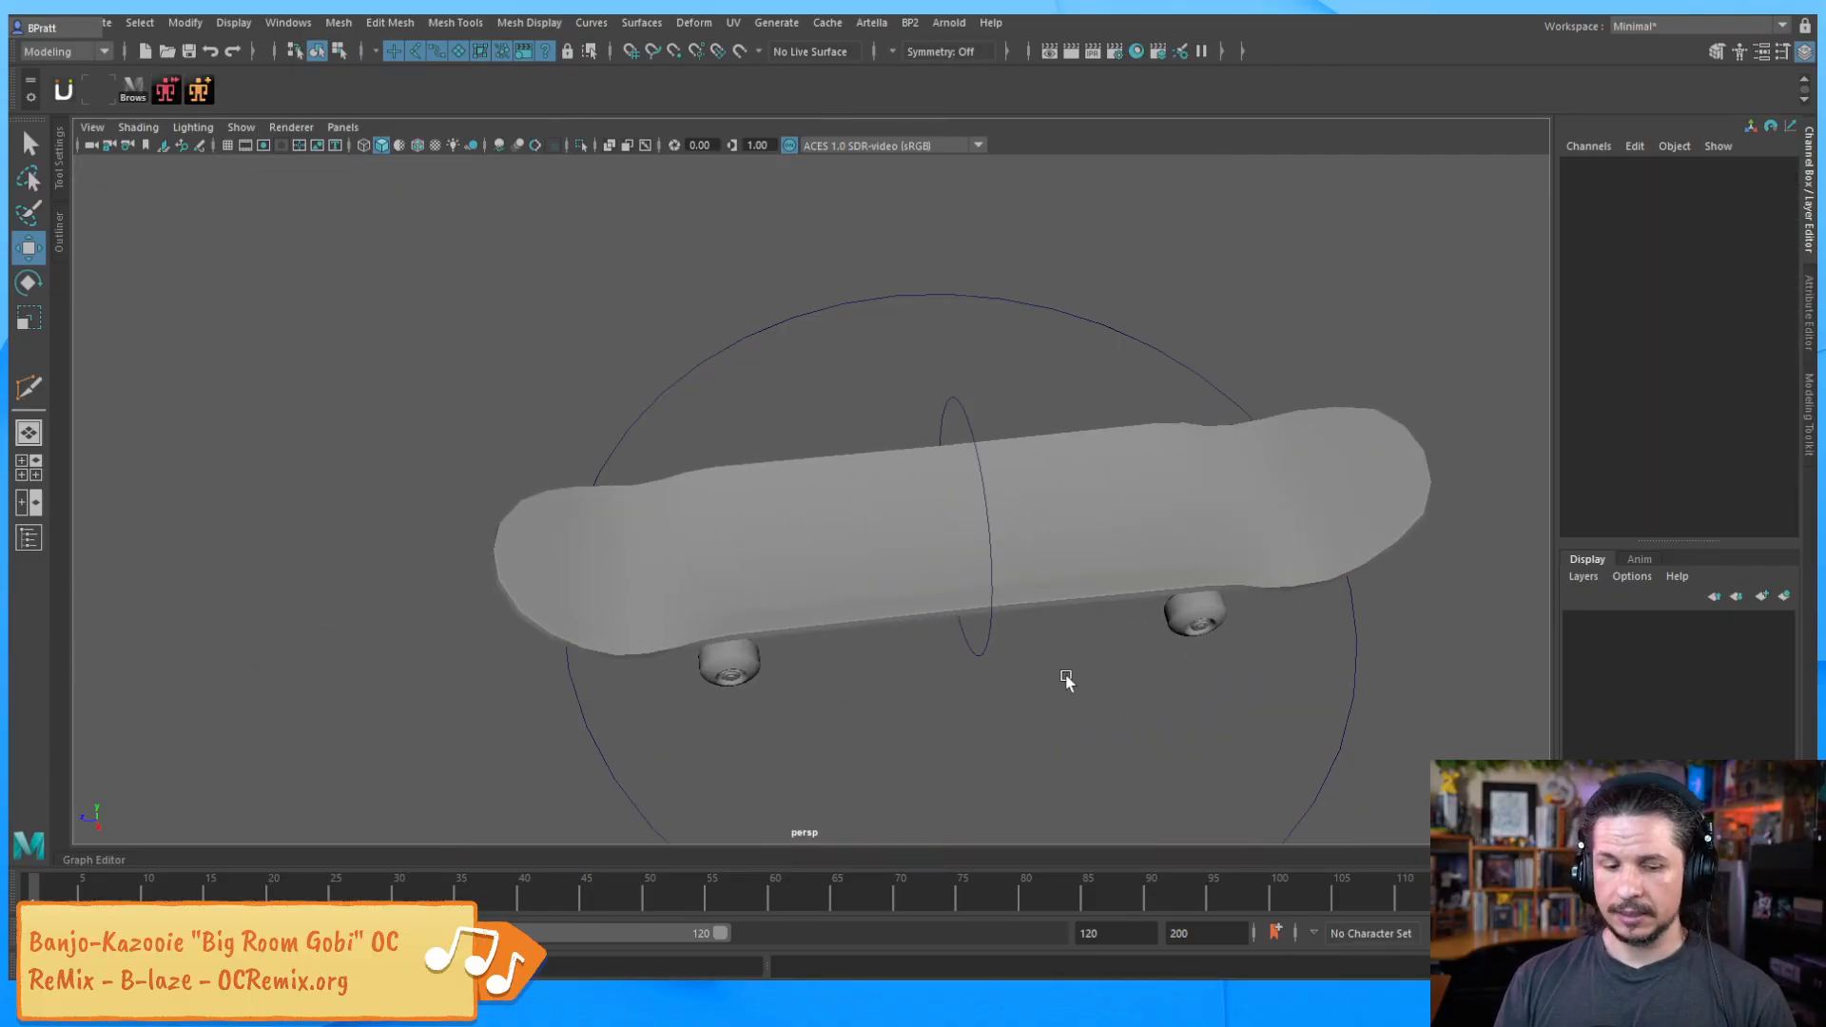
click(138, 126)
click(230, 300)
scroll(845, 447, up, 5)
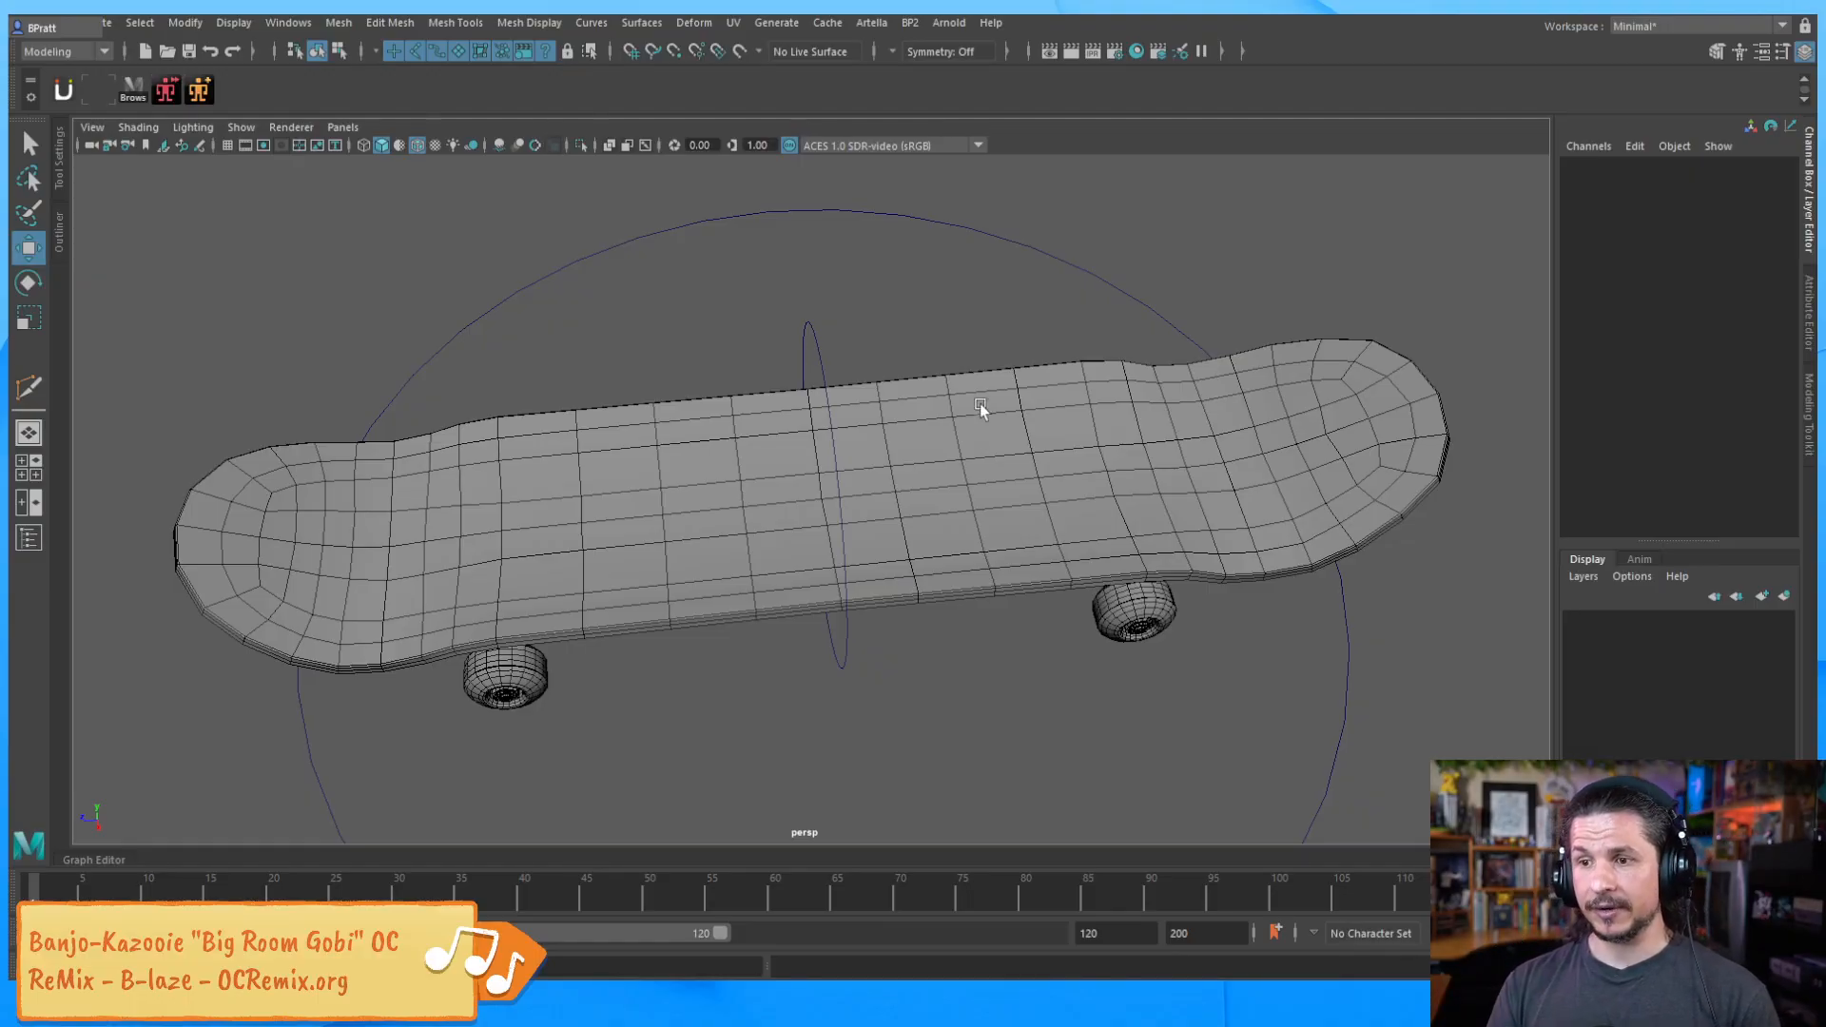
alt+middle_drag(977, 288, 1063, 678)
alt+right_drag(1062, 678, 856, 472)
alt+drag(900, 673, 899, 568)
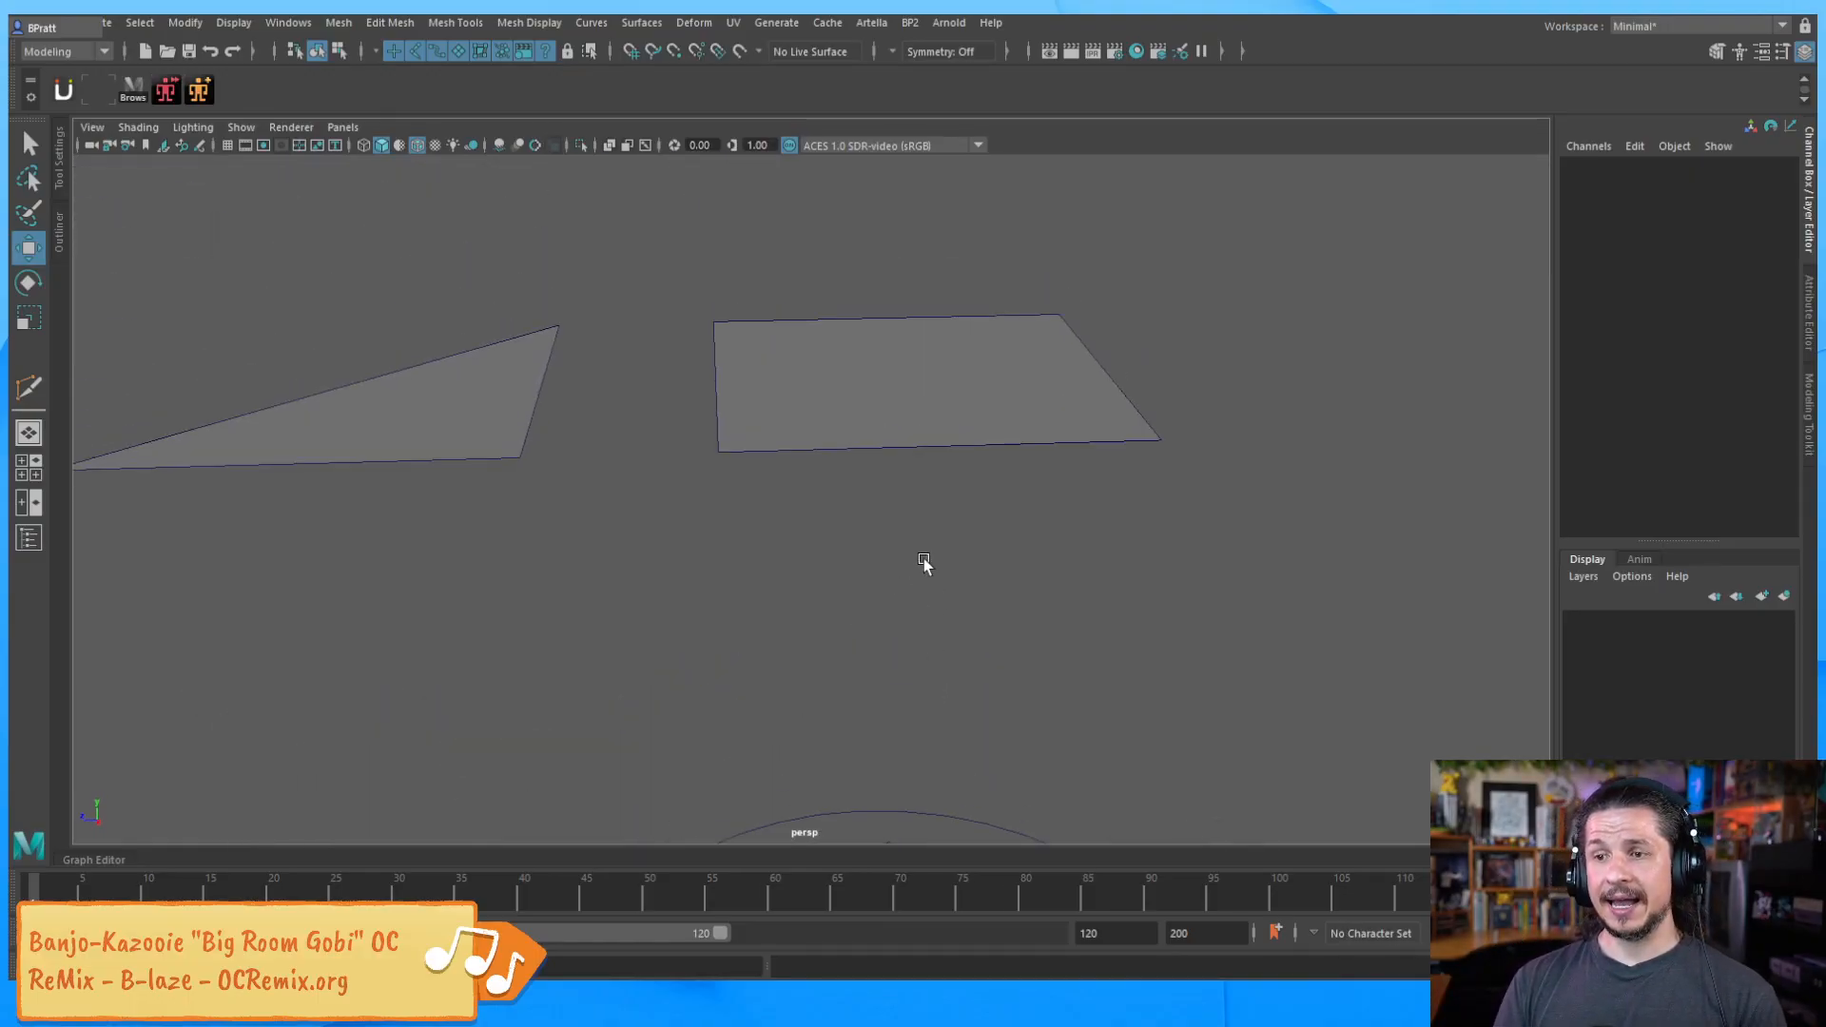
Raise one corner vertex of the four-sided face well above the others and examine the bent polygon from several angles
alt+drag(929, 571, 862, 632)
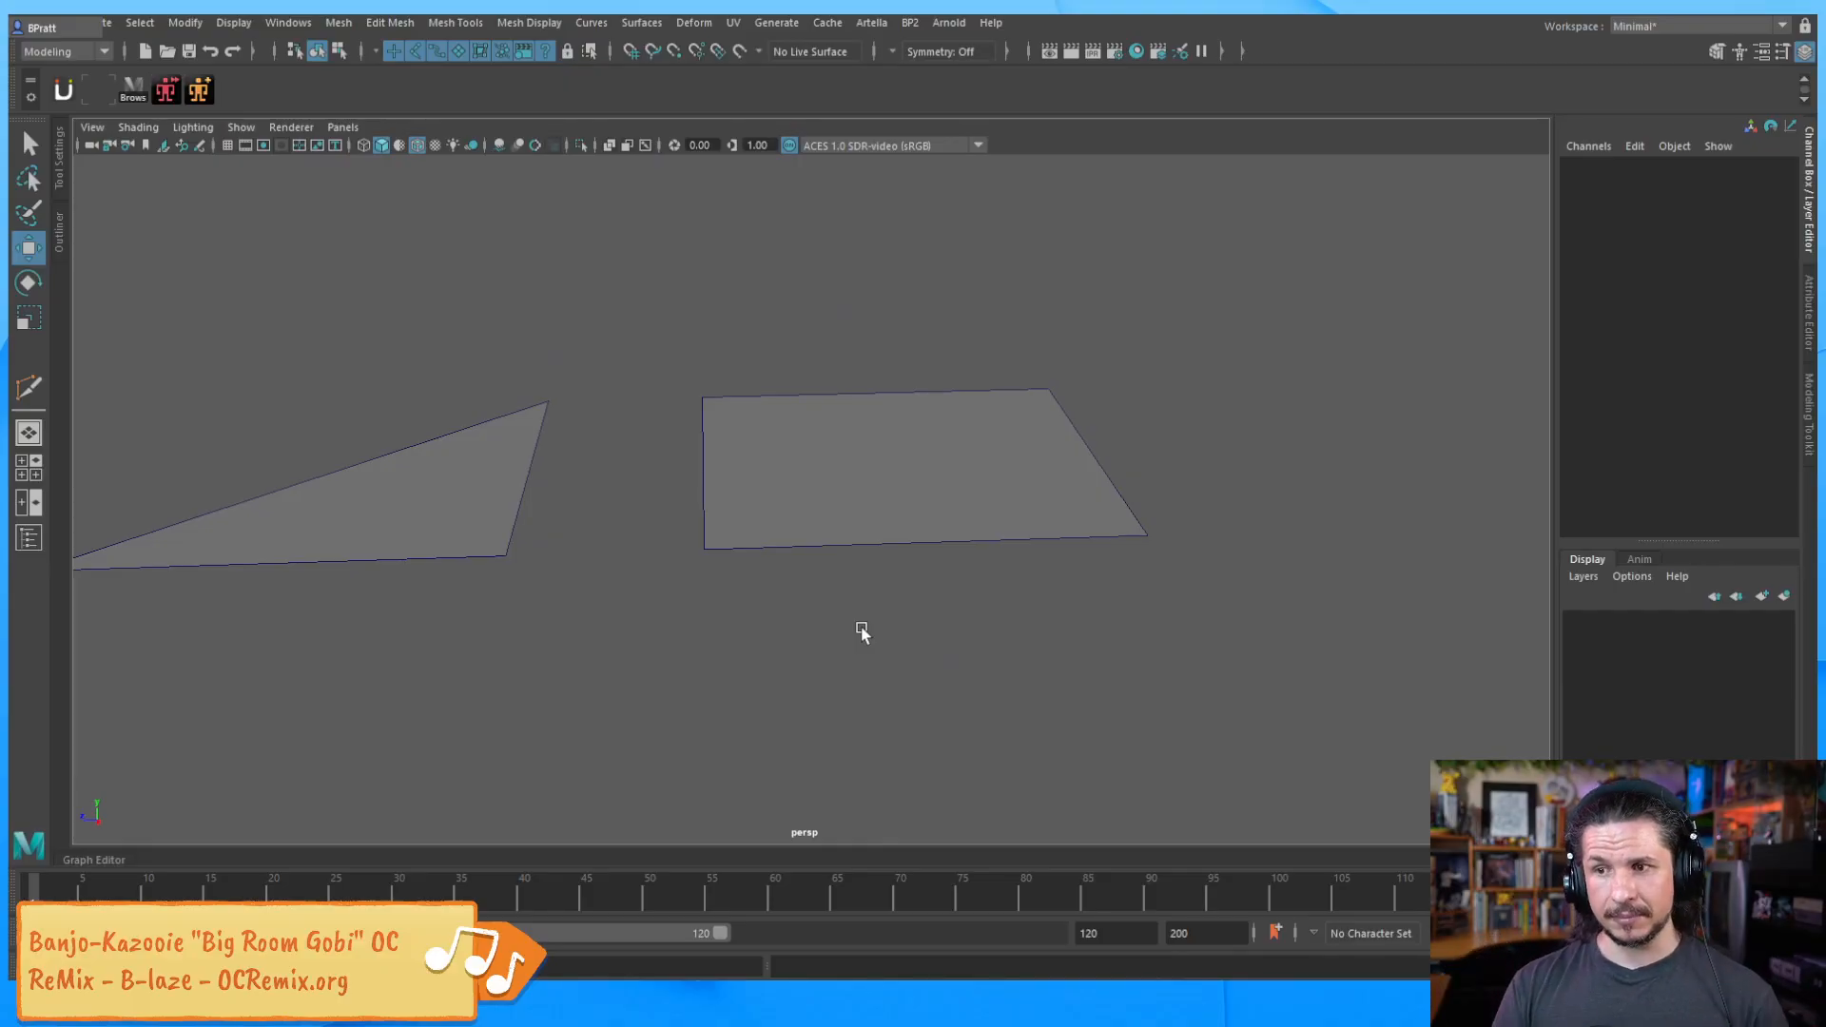
alt+drag(957, 530, 1080, 542)
right_drag(1080, 542, 1060, 491)
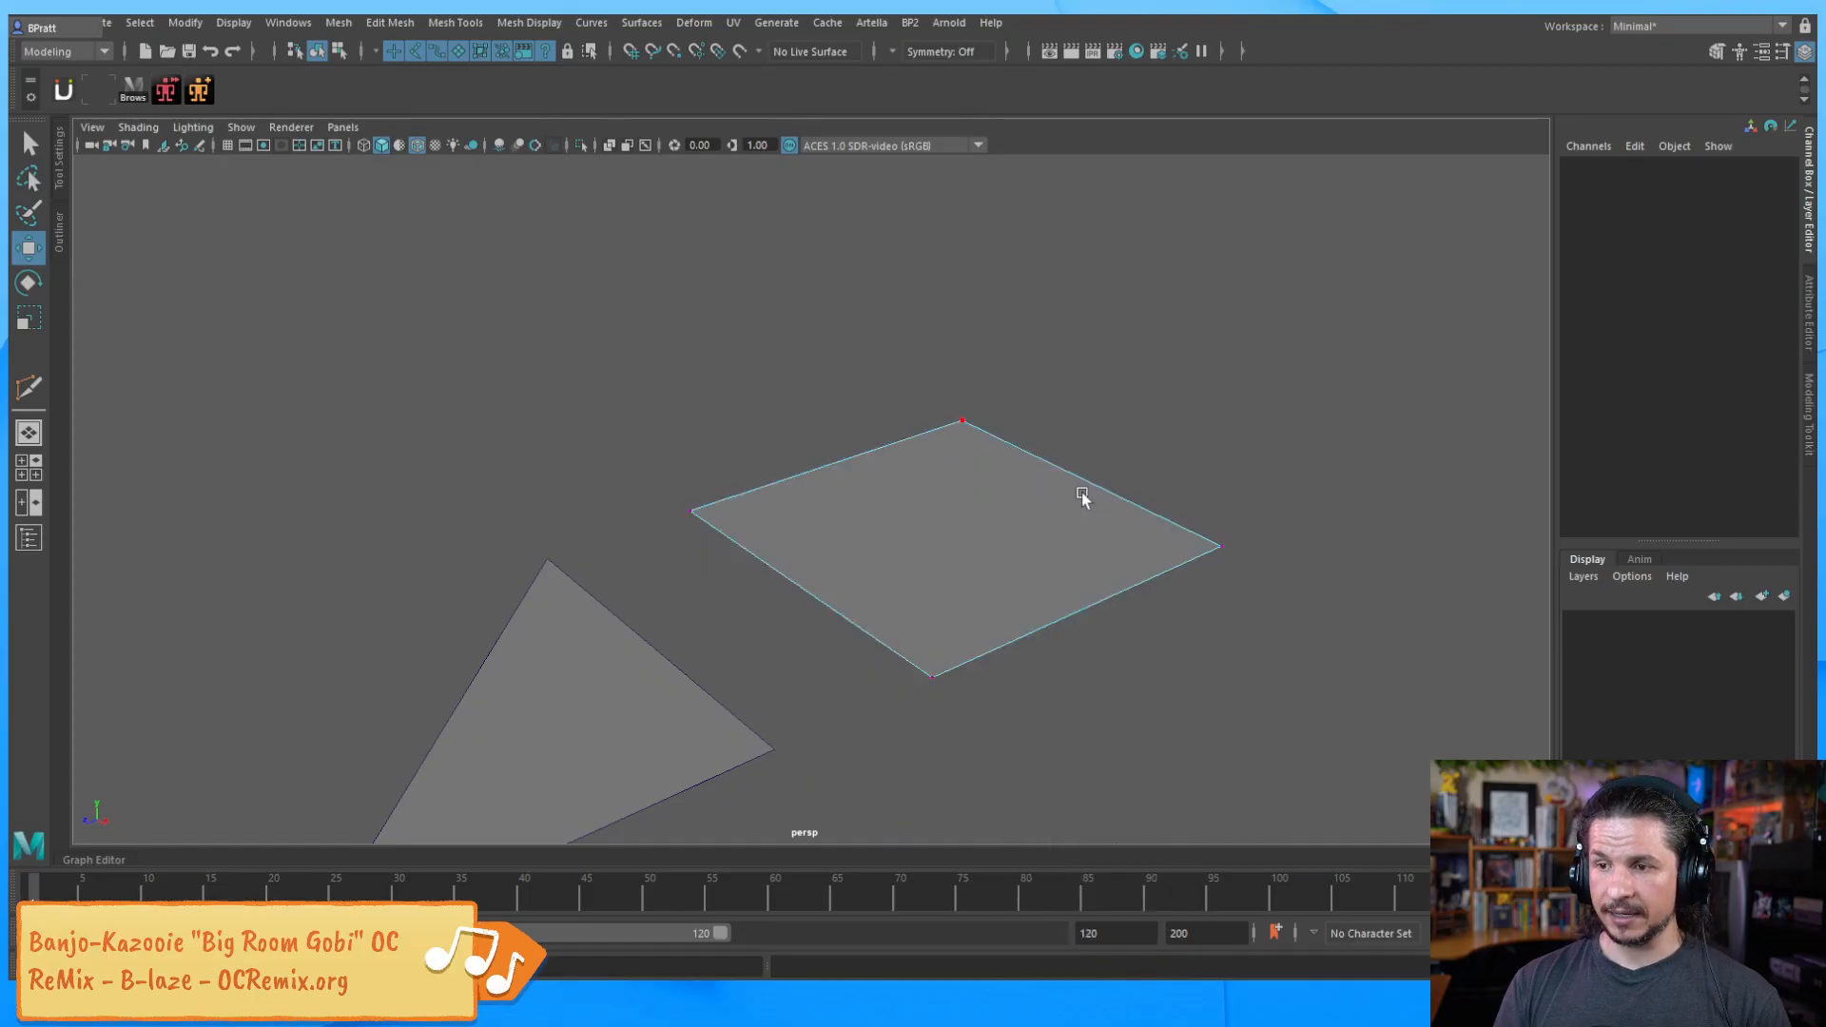
click(1221, 546)
drag(1225, 506, 1247, 325)
click(1161, 610)
alt+drag(1161, 611, 1024, 708)
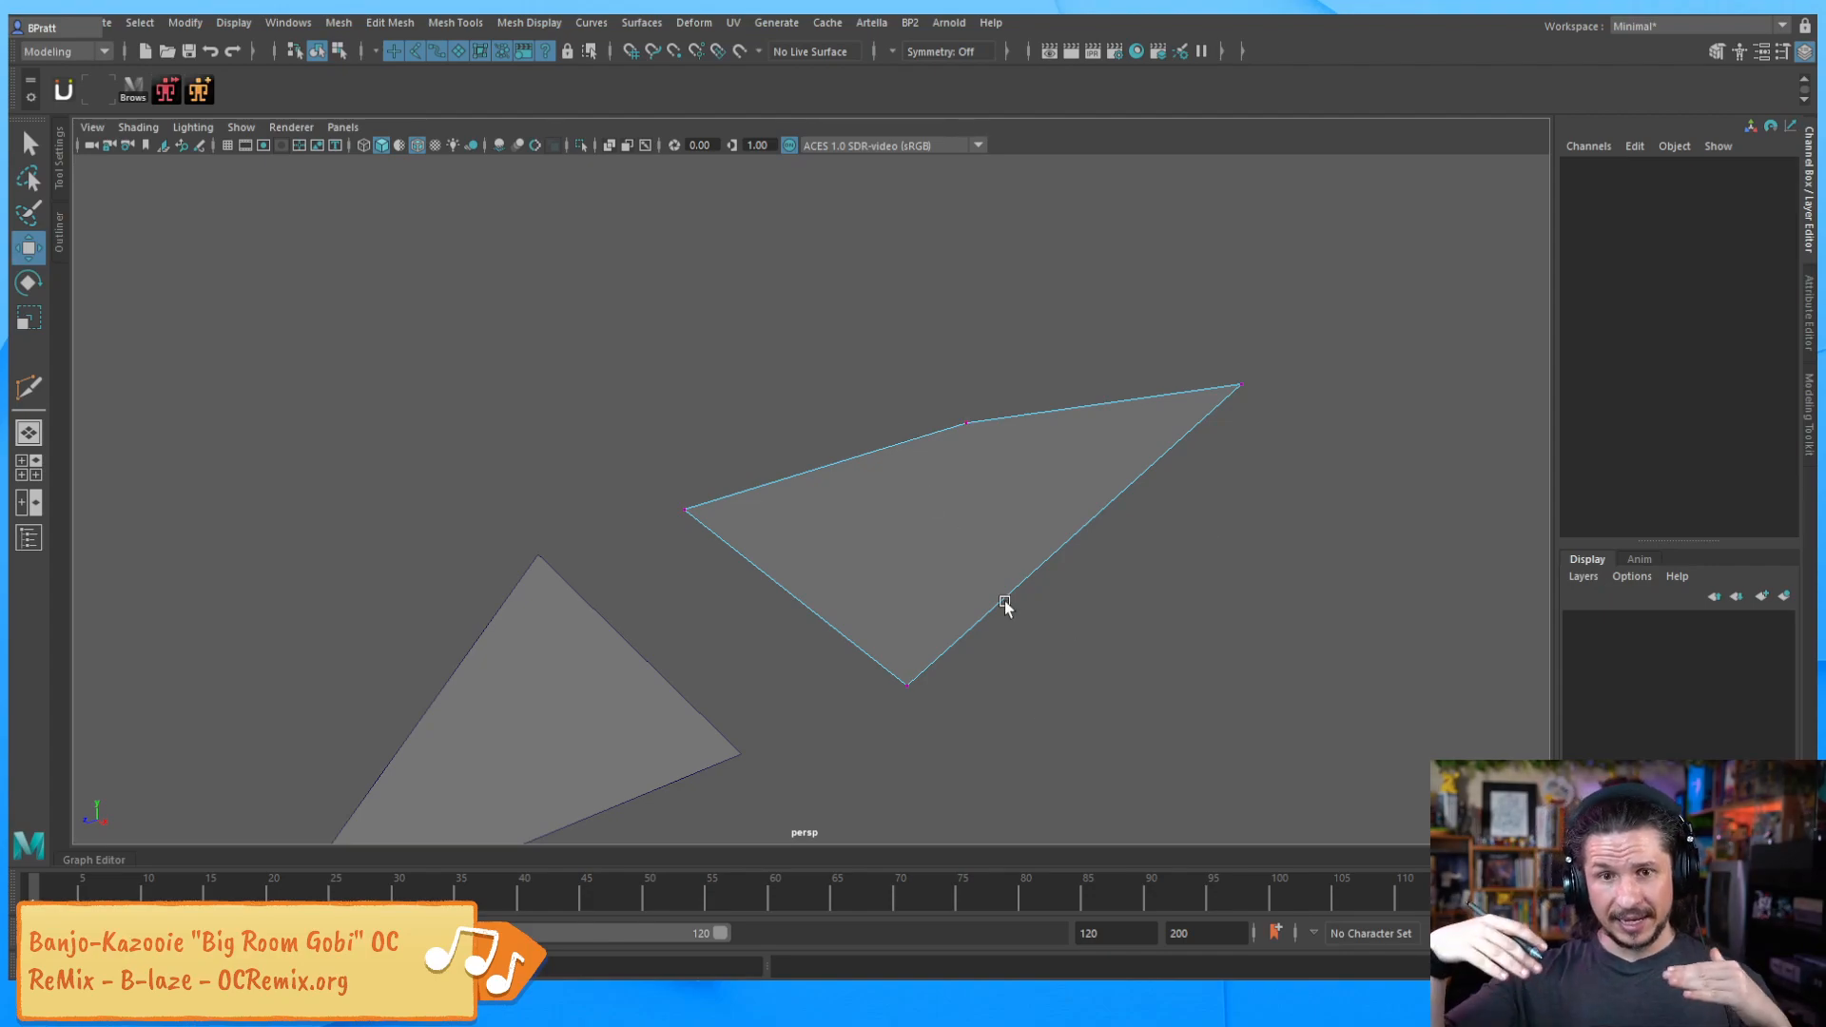
alt+drag(1008, 608, 1301, 512)
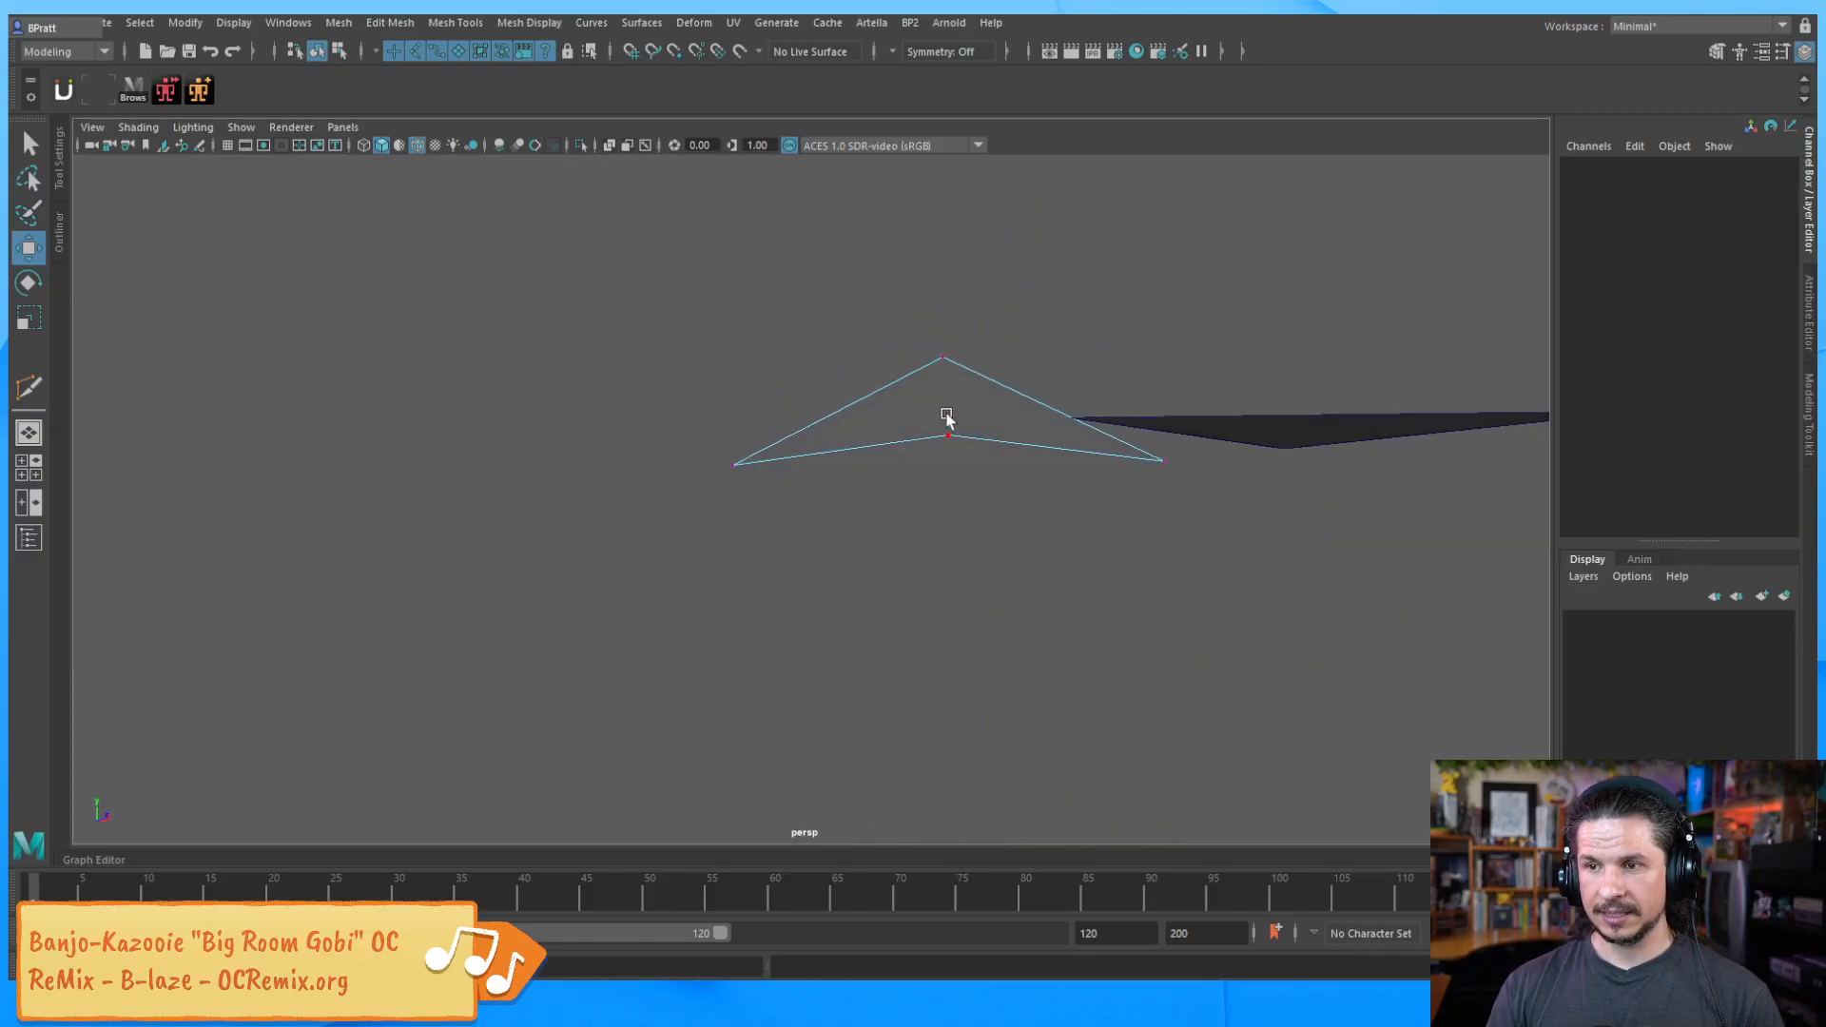
Cut the four-sided face from the raised corner to the opposite corner with Multi-Cut, splitting it into two triangles
alt+drag(933, 472, 697, 399)
shift+right_drag(685, 431, 591, 421)
click(455, 287)
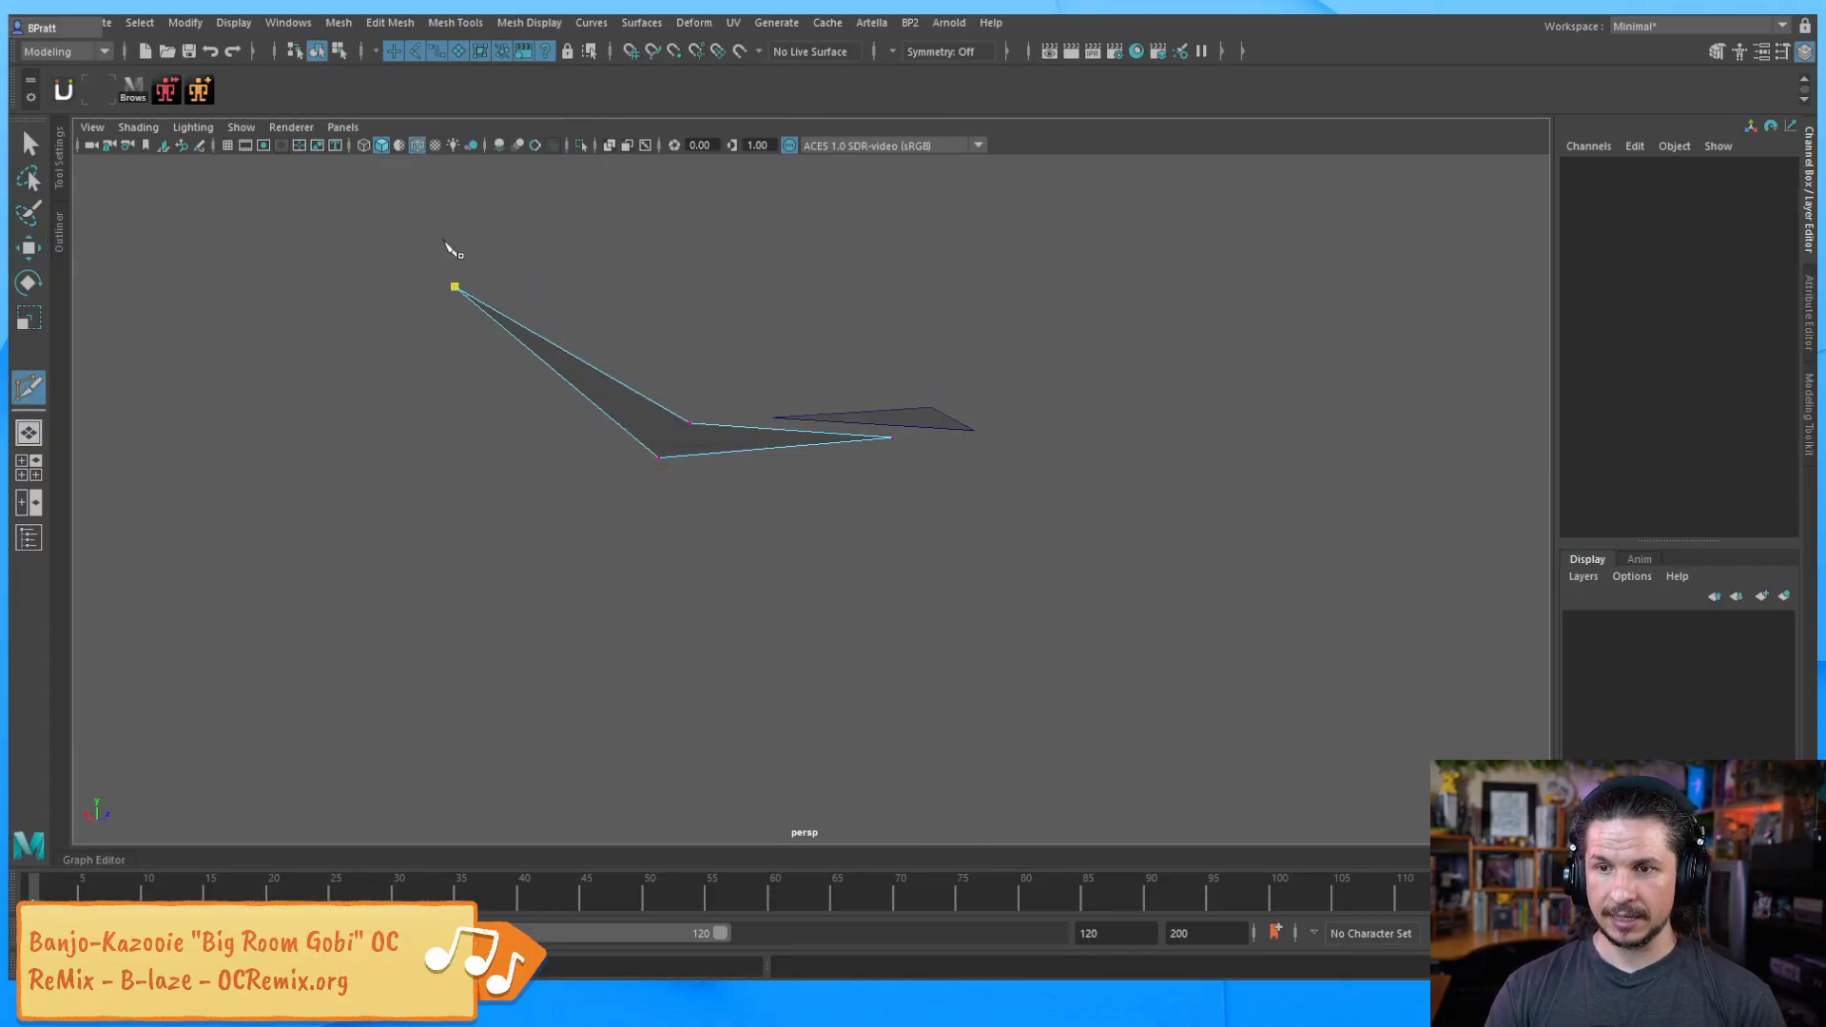
click(893, 437)
key(Return)
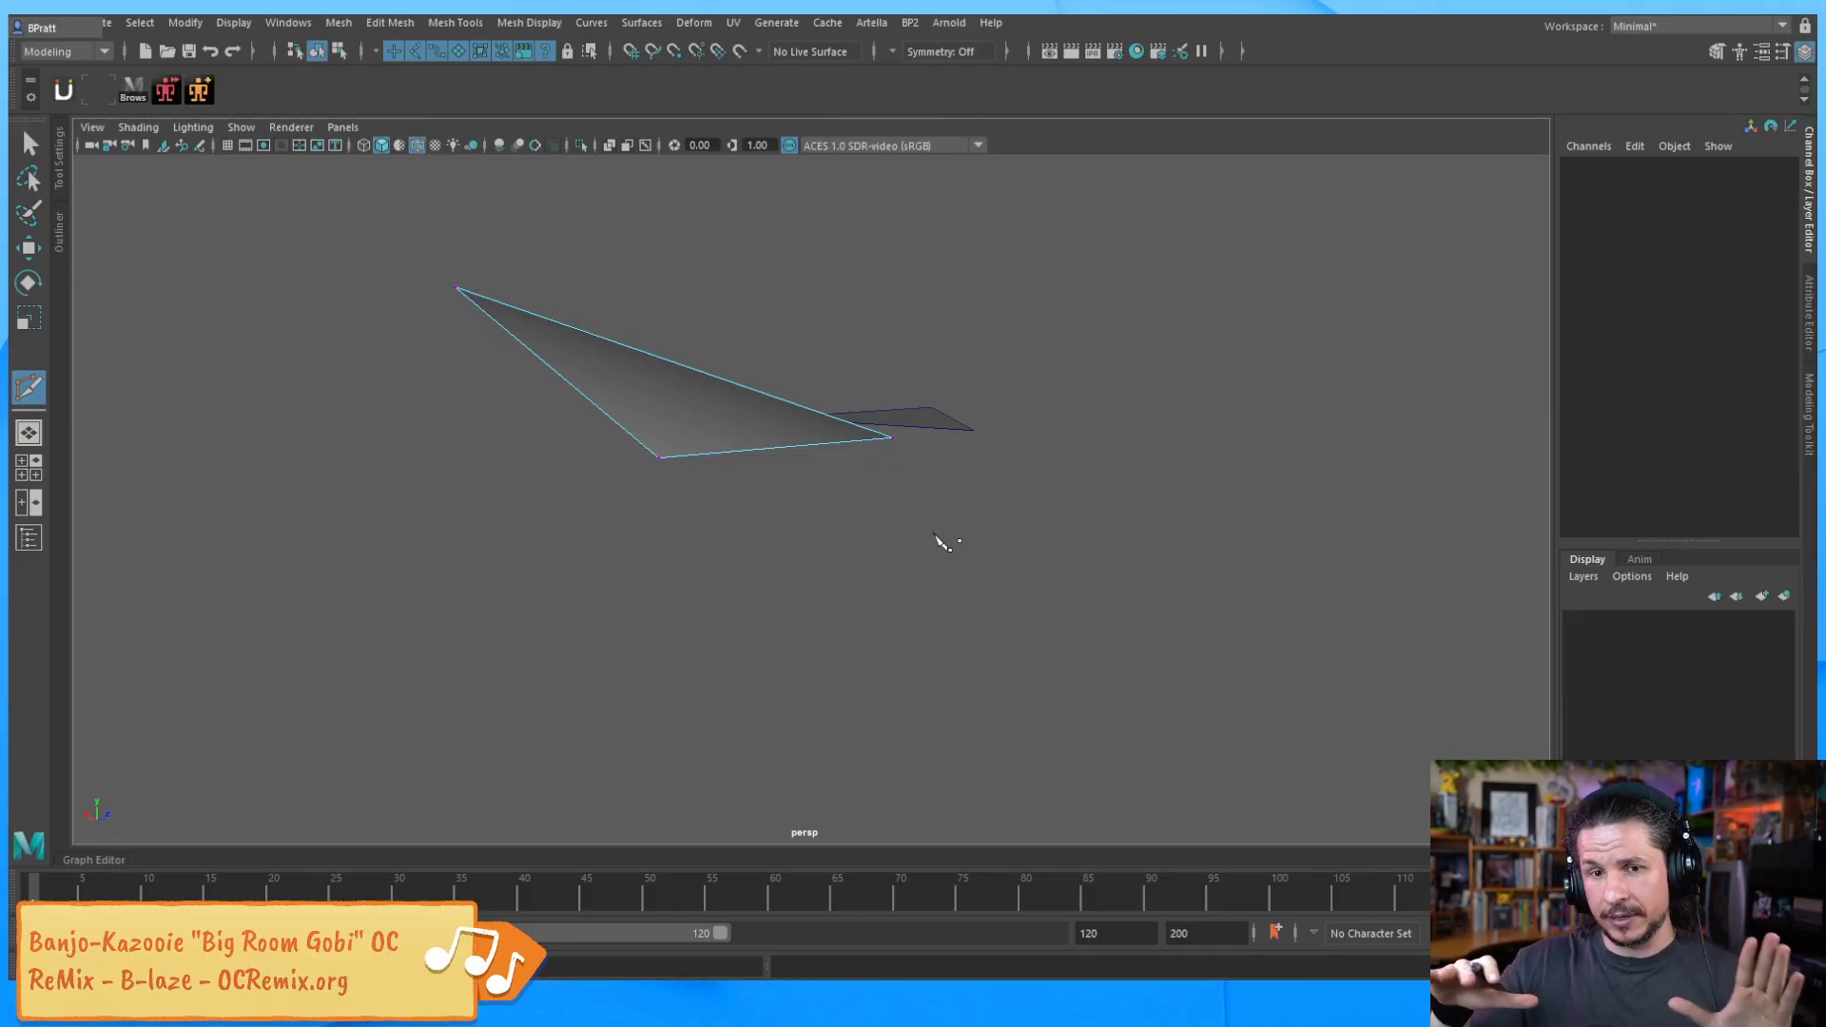
Raise one corner vertex of the separate triangle and view the face edge-on
mouse_move(958, 412)
alt+mouse_down()
mouse_move(865, 501)
mouse_move(933, 481)
alt+mouse_up()
key(w)
right_drag(935, 474, 860, 461)
drag(1088, 417, 1065, 578)
drag(1003, 513, 1002, 300)
alt+drag(966, 652, 933, 624)
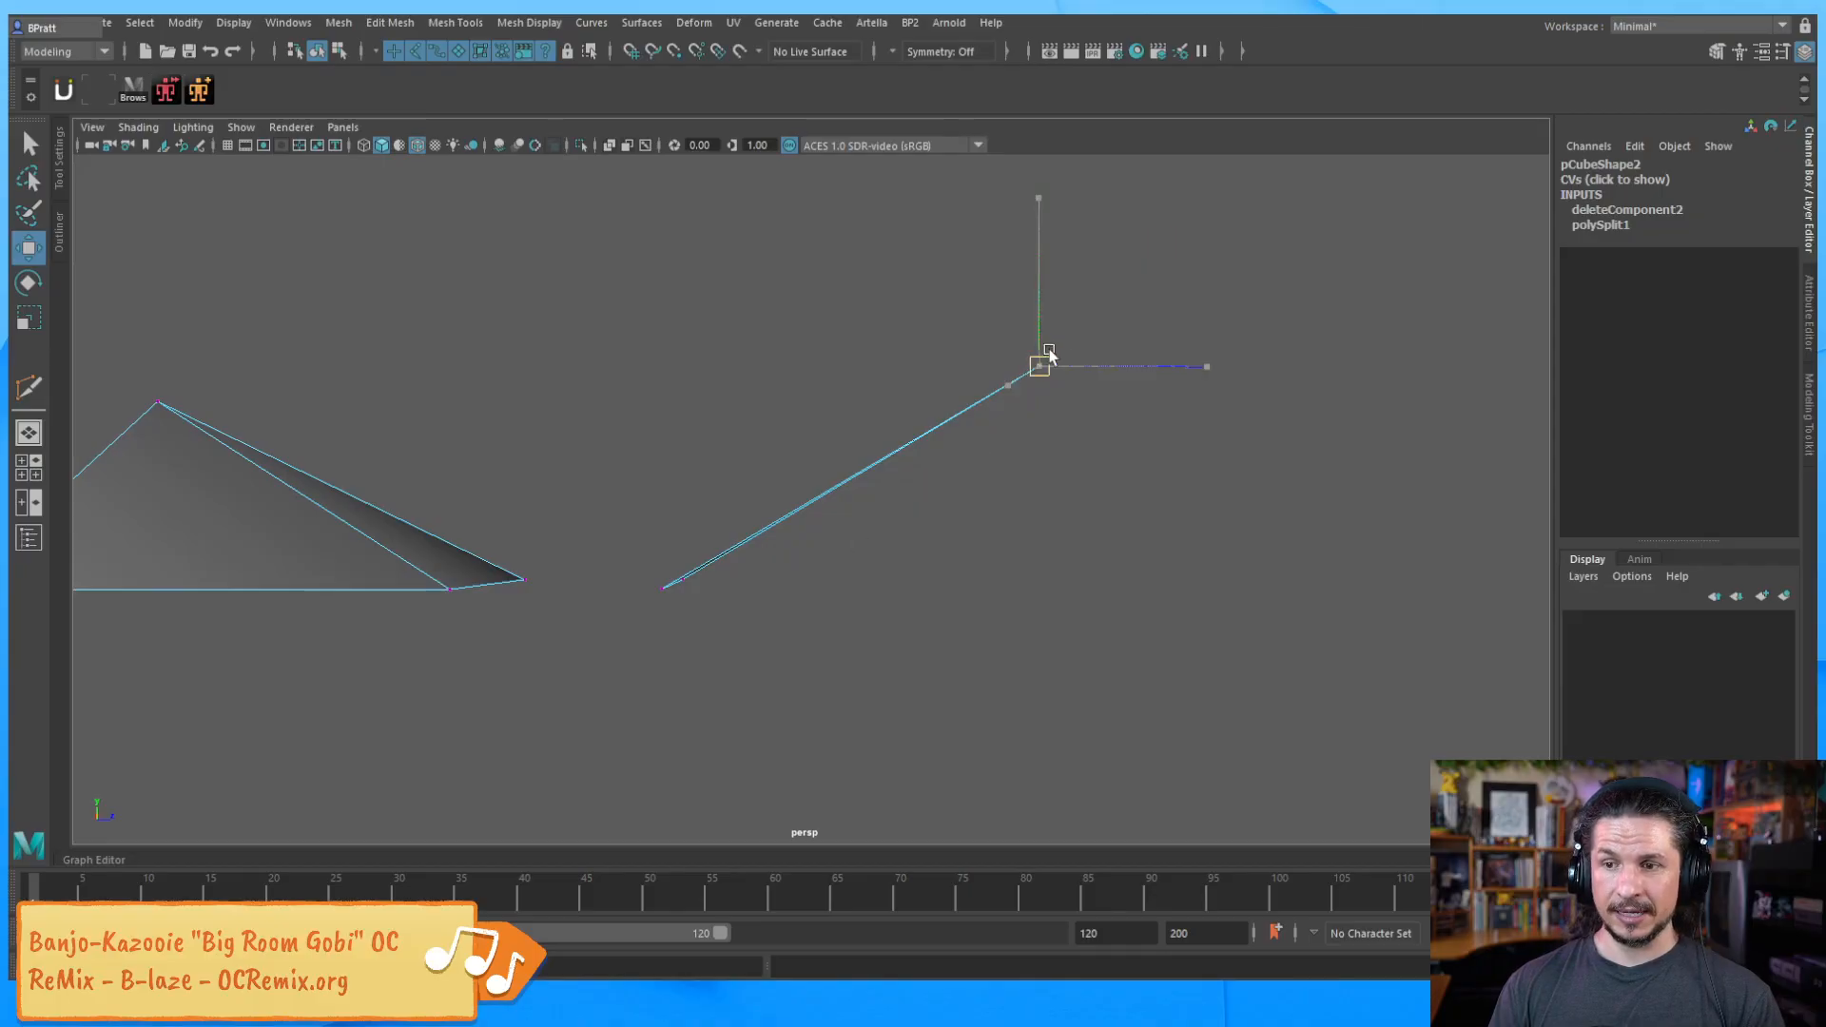
Reposition the triangle's corner vertices freely, compare its flatness with the split quad, and return to object mode
drag(1050, 351, 591, 516)
alt+drag(803, 640, 815, 640)
drag(537, 535, 1274, 700)
alt+drag(1010, 565, 1133, 568)
click(1094, 574)
alt+middle_drag(1134, 568, 972, 494)
drag(1367, 456, 1339, 519)
alt+drag(1339, 518, 783, 488)
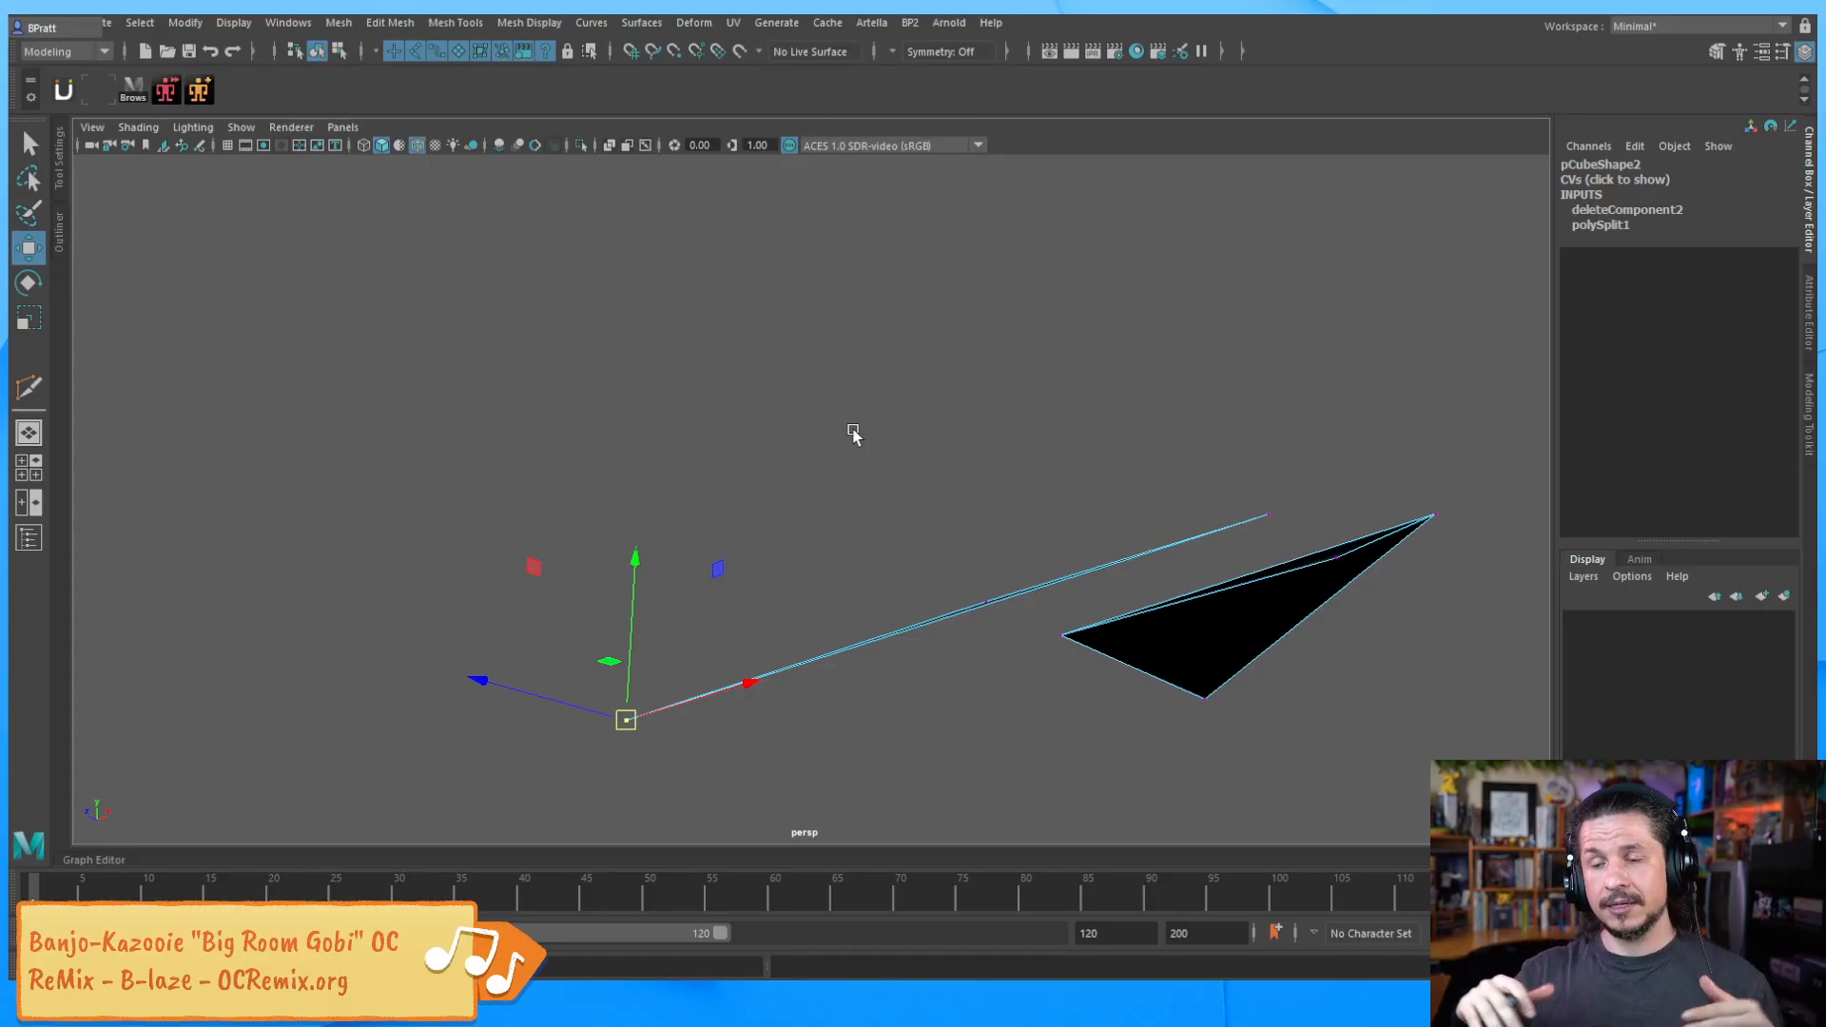
key(F8)
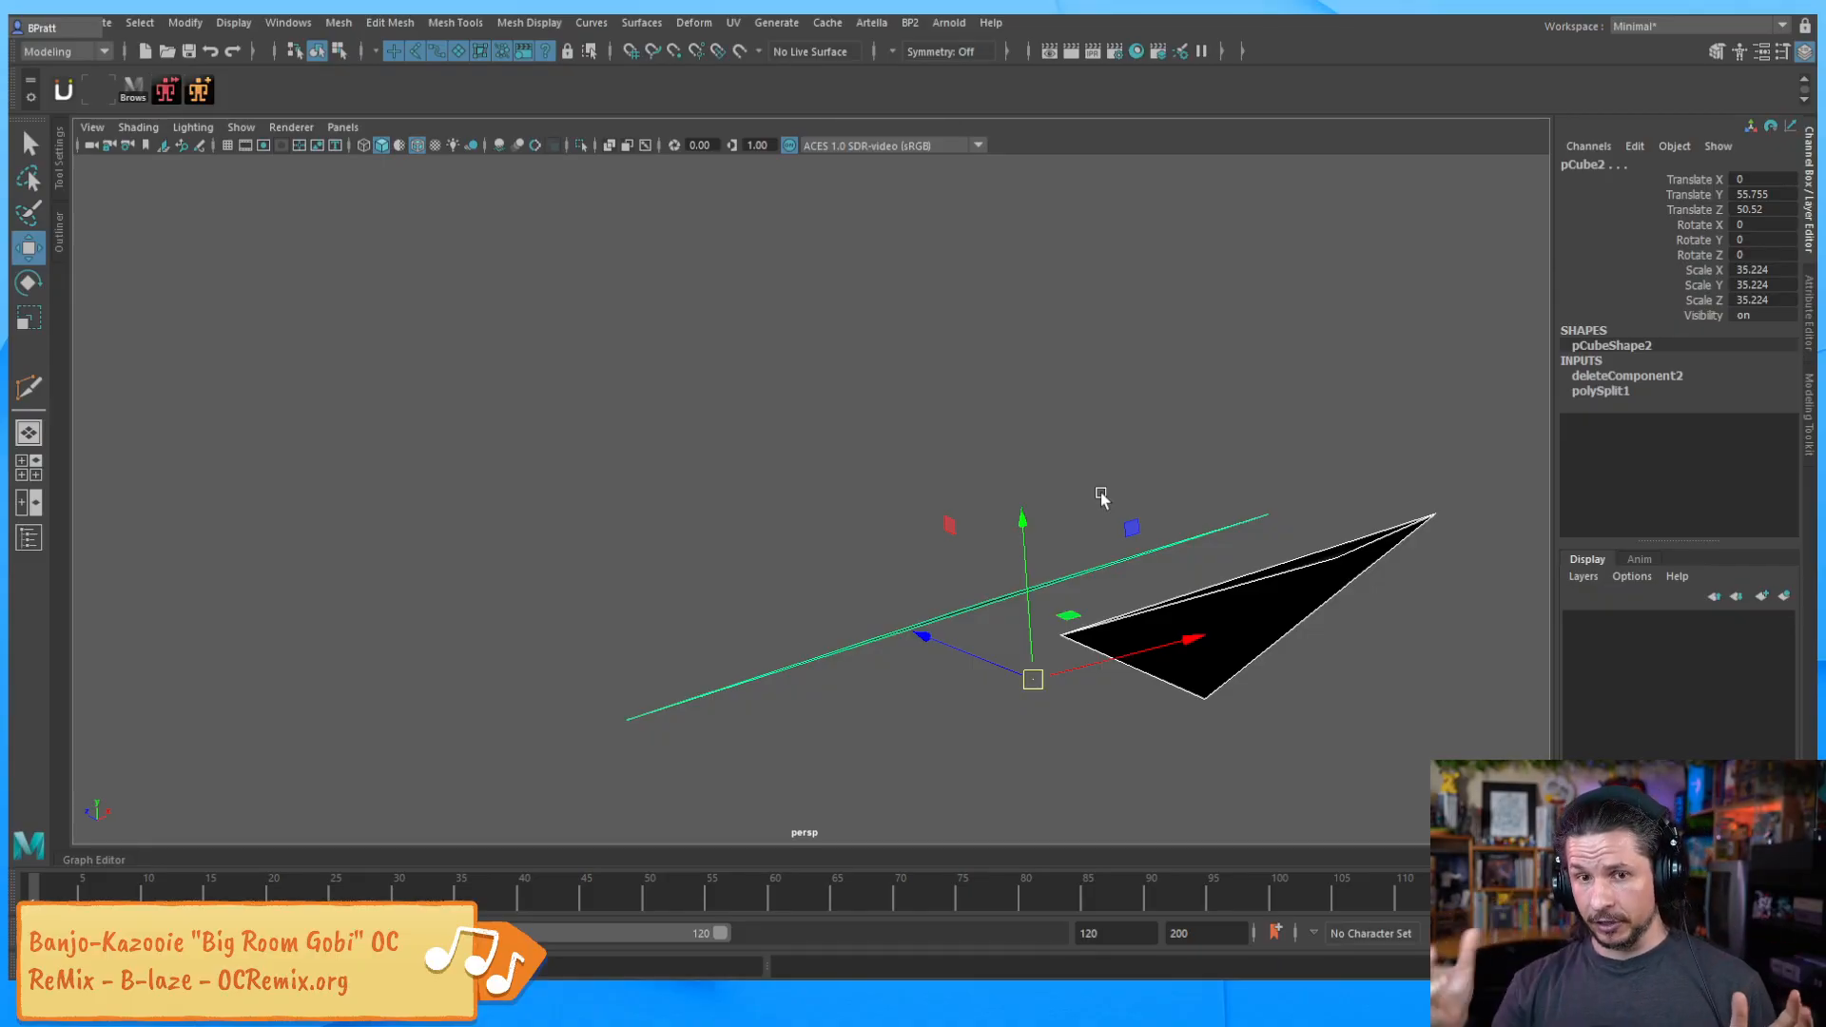
Return the view to the skateboard, show the Outliner and expand the skateboard_shot_ready_skateboard group
alt+drag(1291, 561, 1216, 651)
alt+middle_drag(1215, 651, 769, 403)
alt+right_drag(769, 403, 1692, 588)
alt+middle_drag(996, 571, 937, 511)
alt+right_drag(938, 512, 1271, 579)
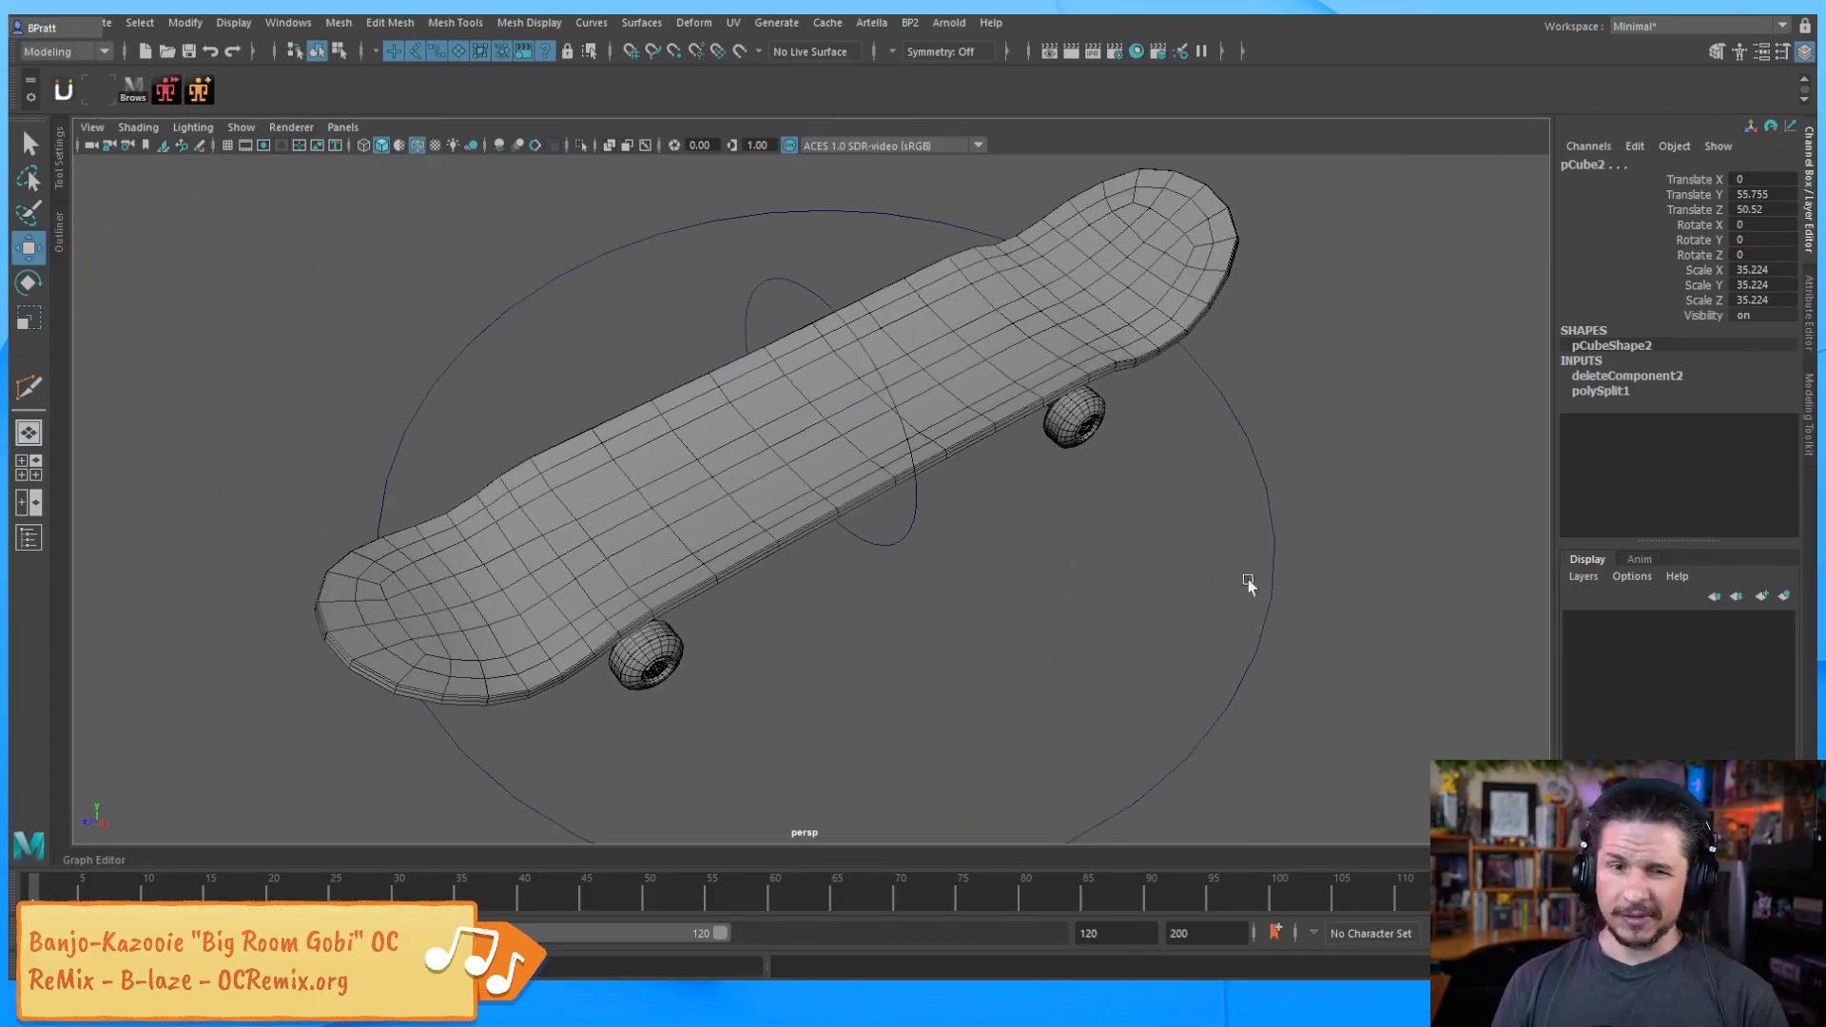
click(726, 586)
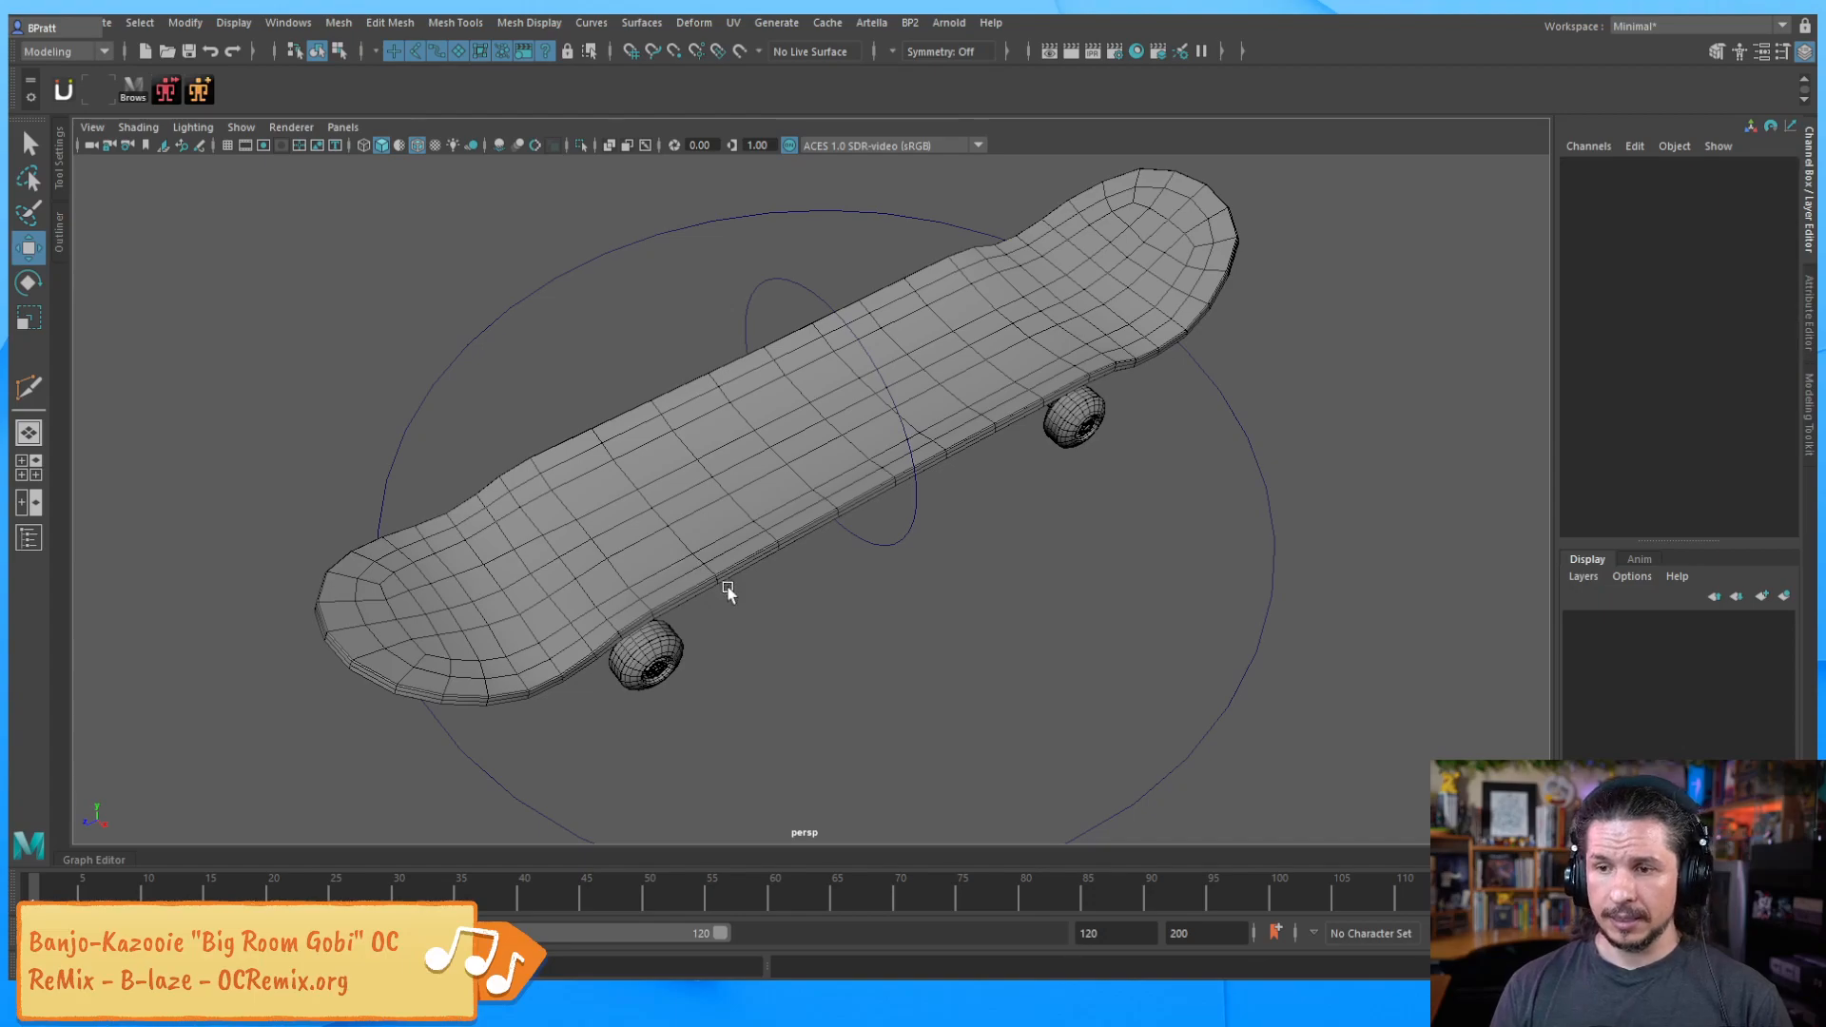
click(61, 179)
click(94, 128)
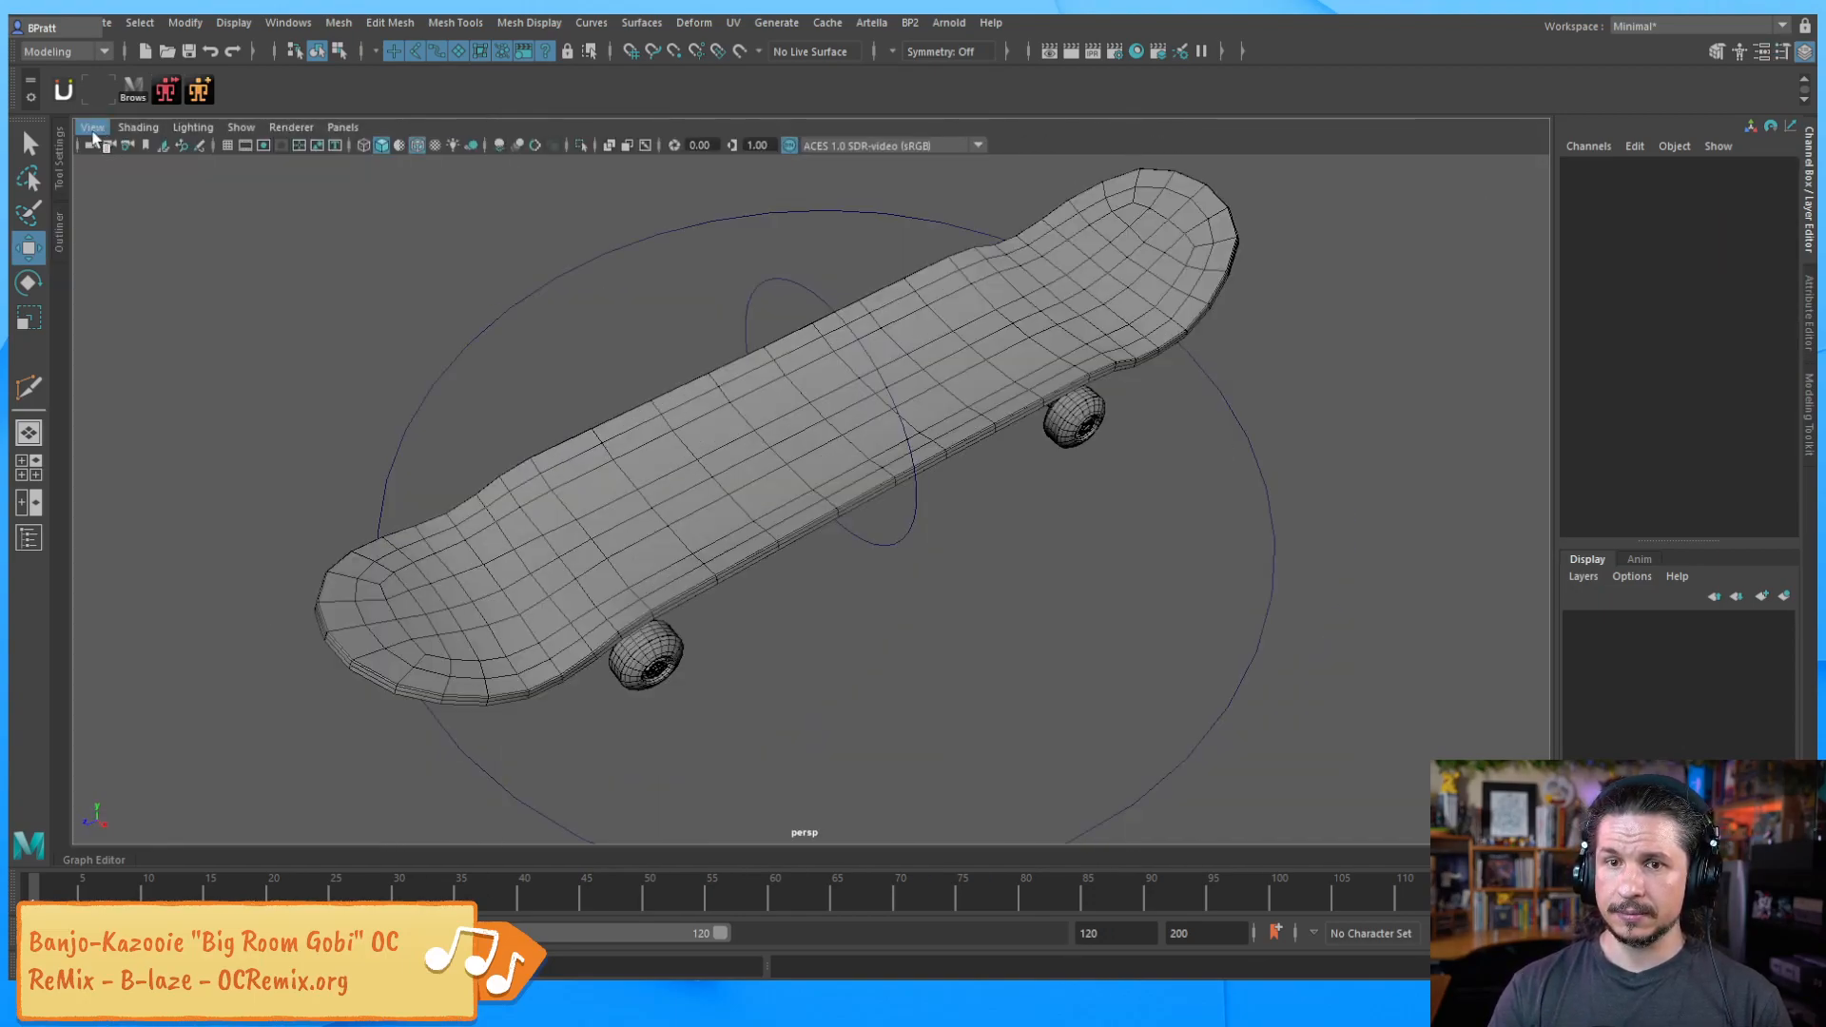
click(58, 238)
click(79, 261)
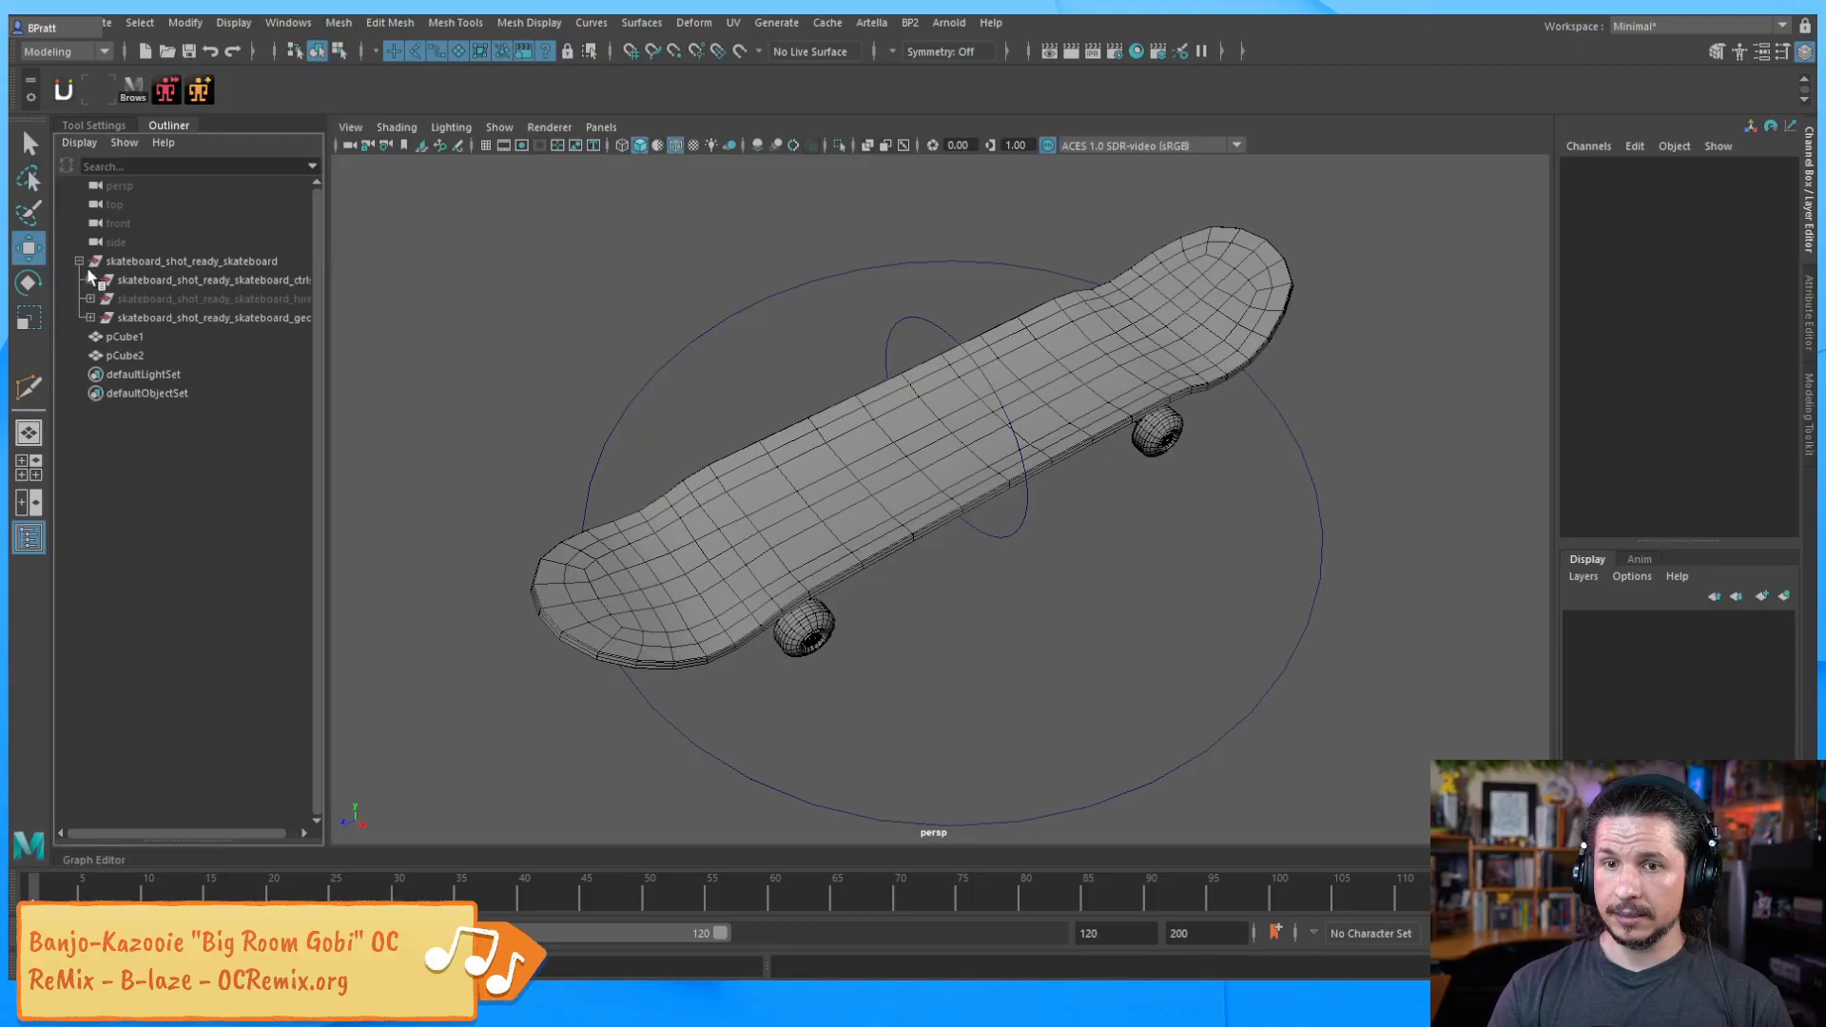
Expand the skateboard's geometry and deck groups and select the skateboard_shot_ready_deck mesh
click(138, 281)
click(91, 317)
click(125, 336)
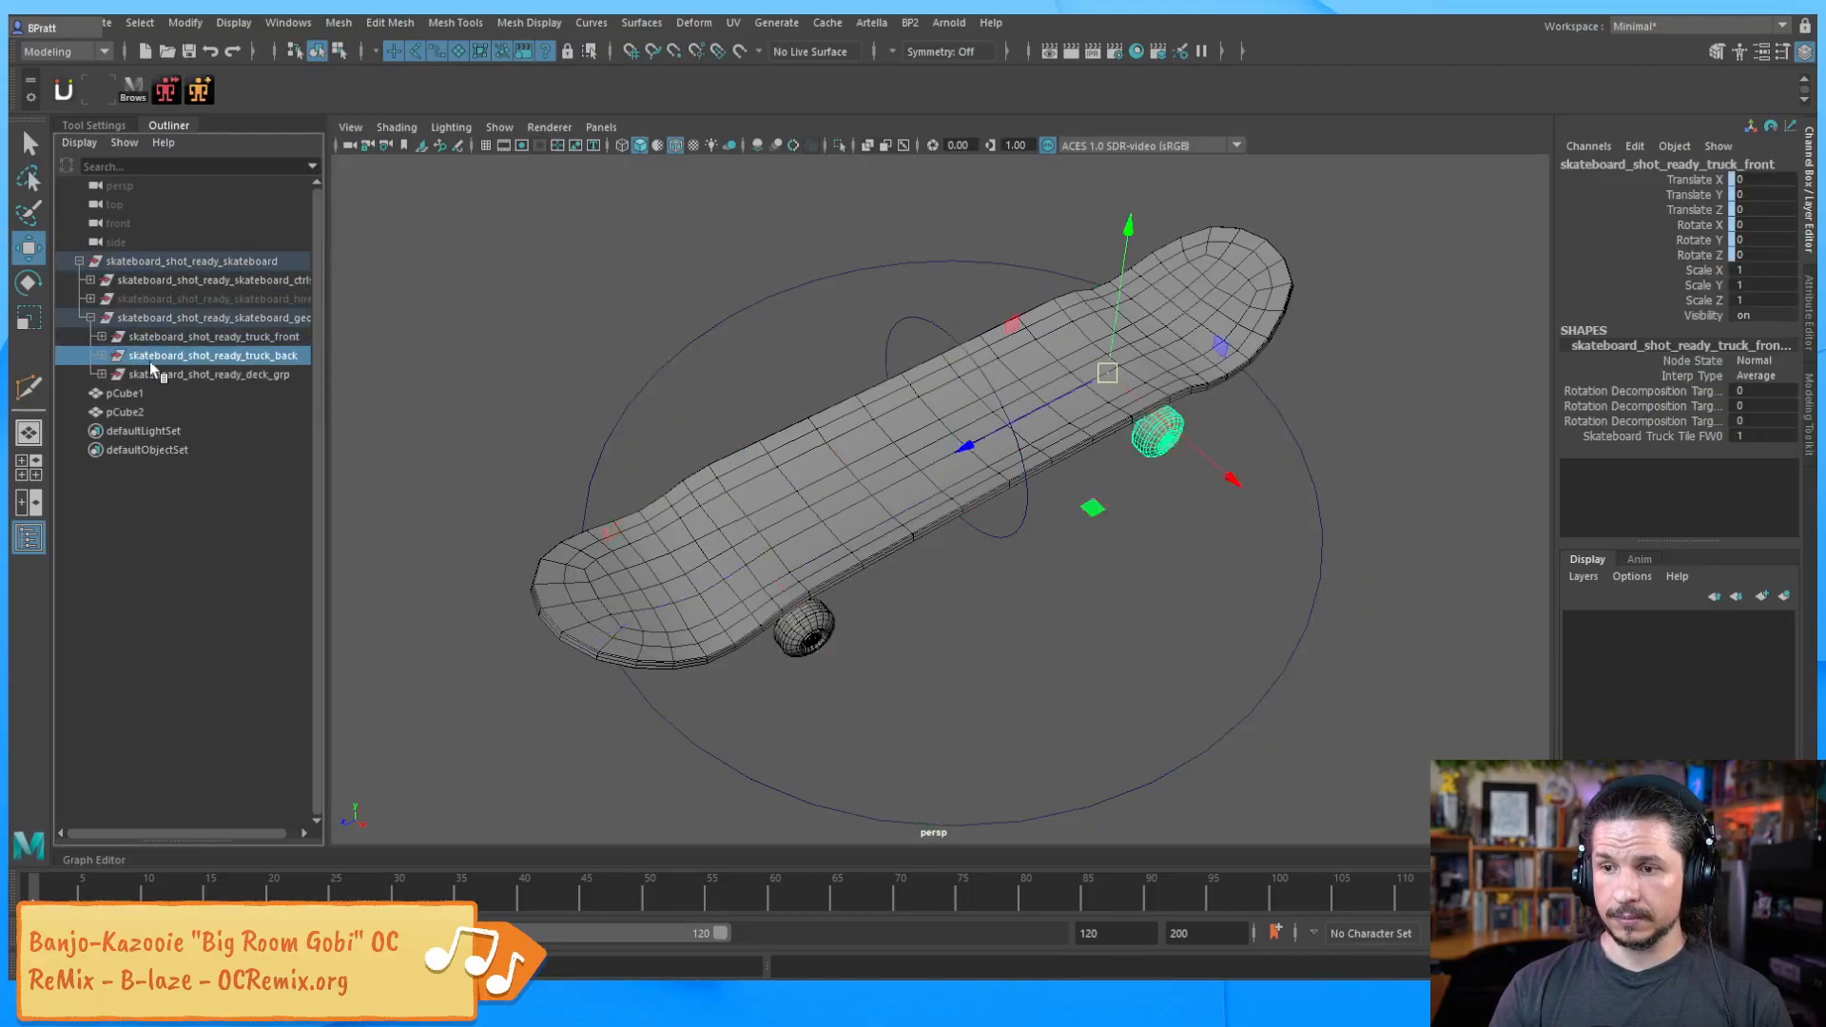
click(141, 375)
click(102, 375)
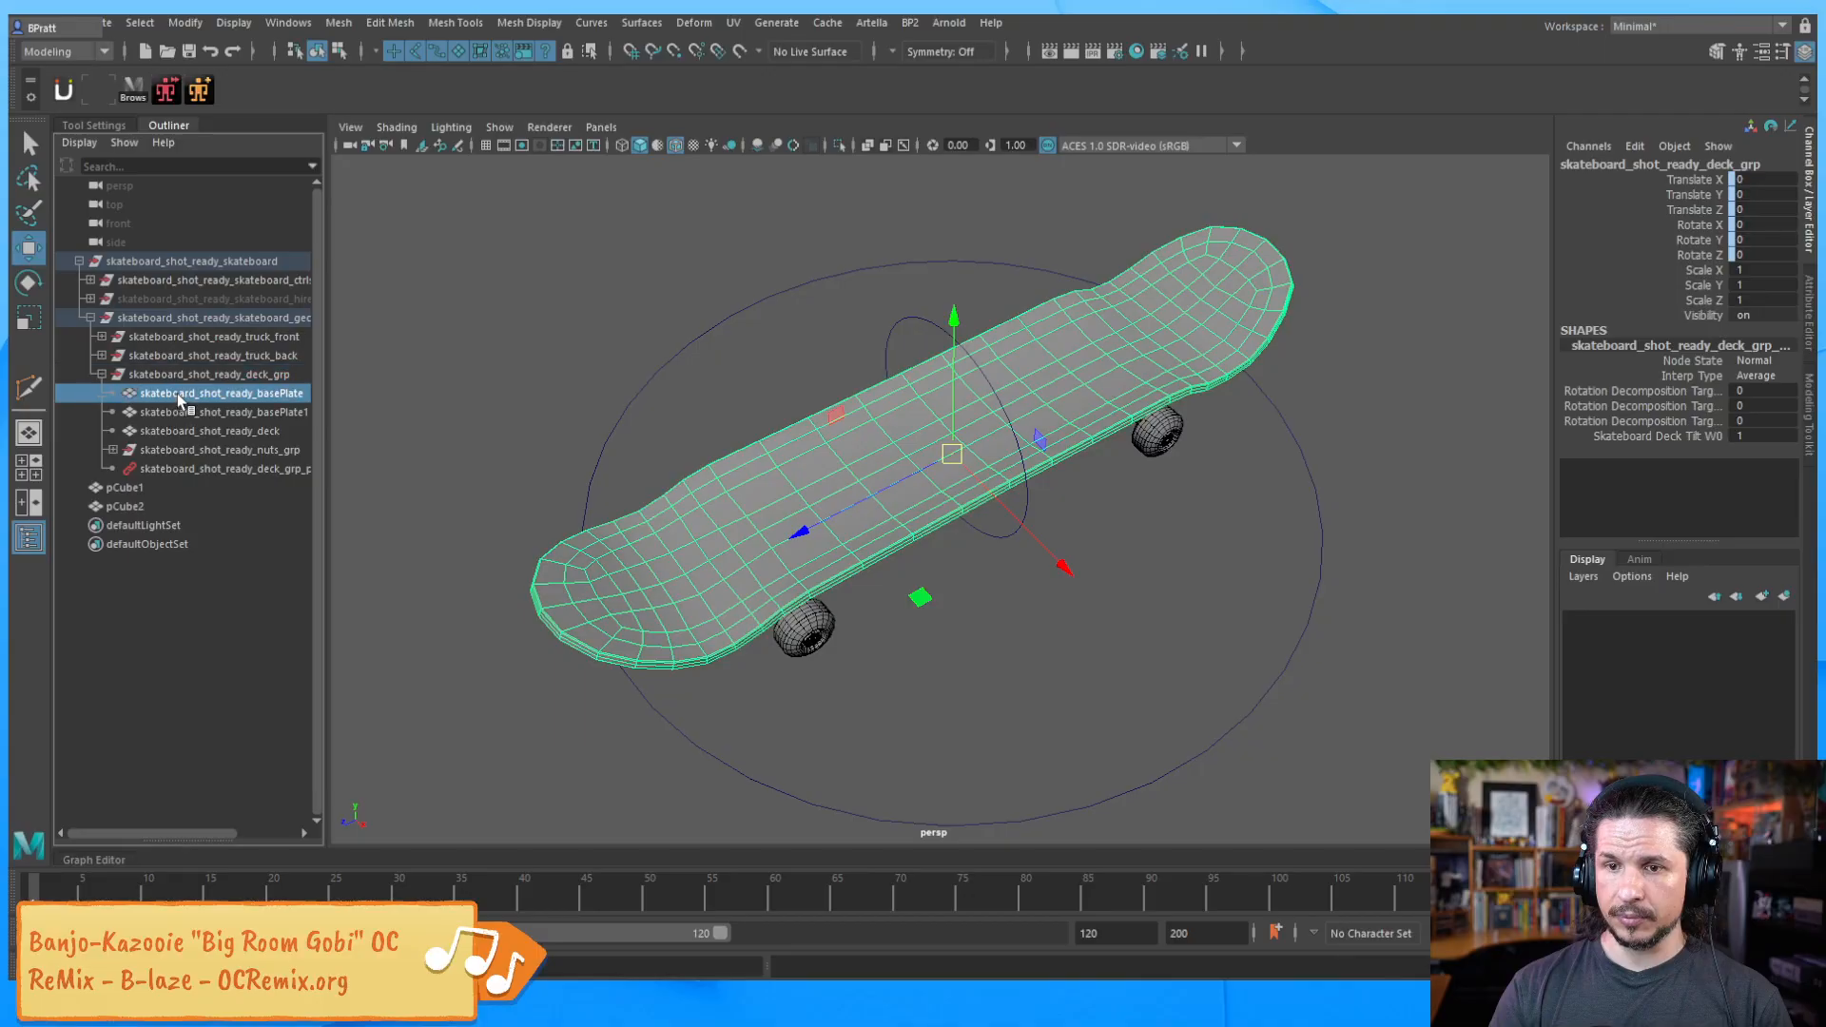
click(181, 412)
click(185, 430)
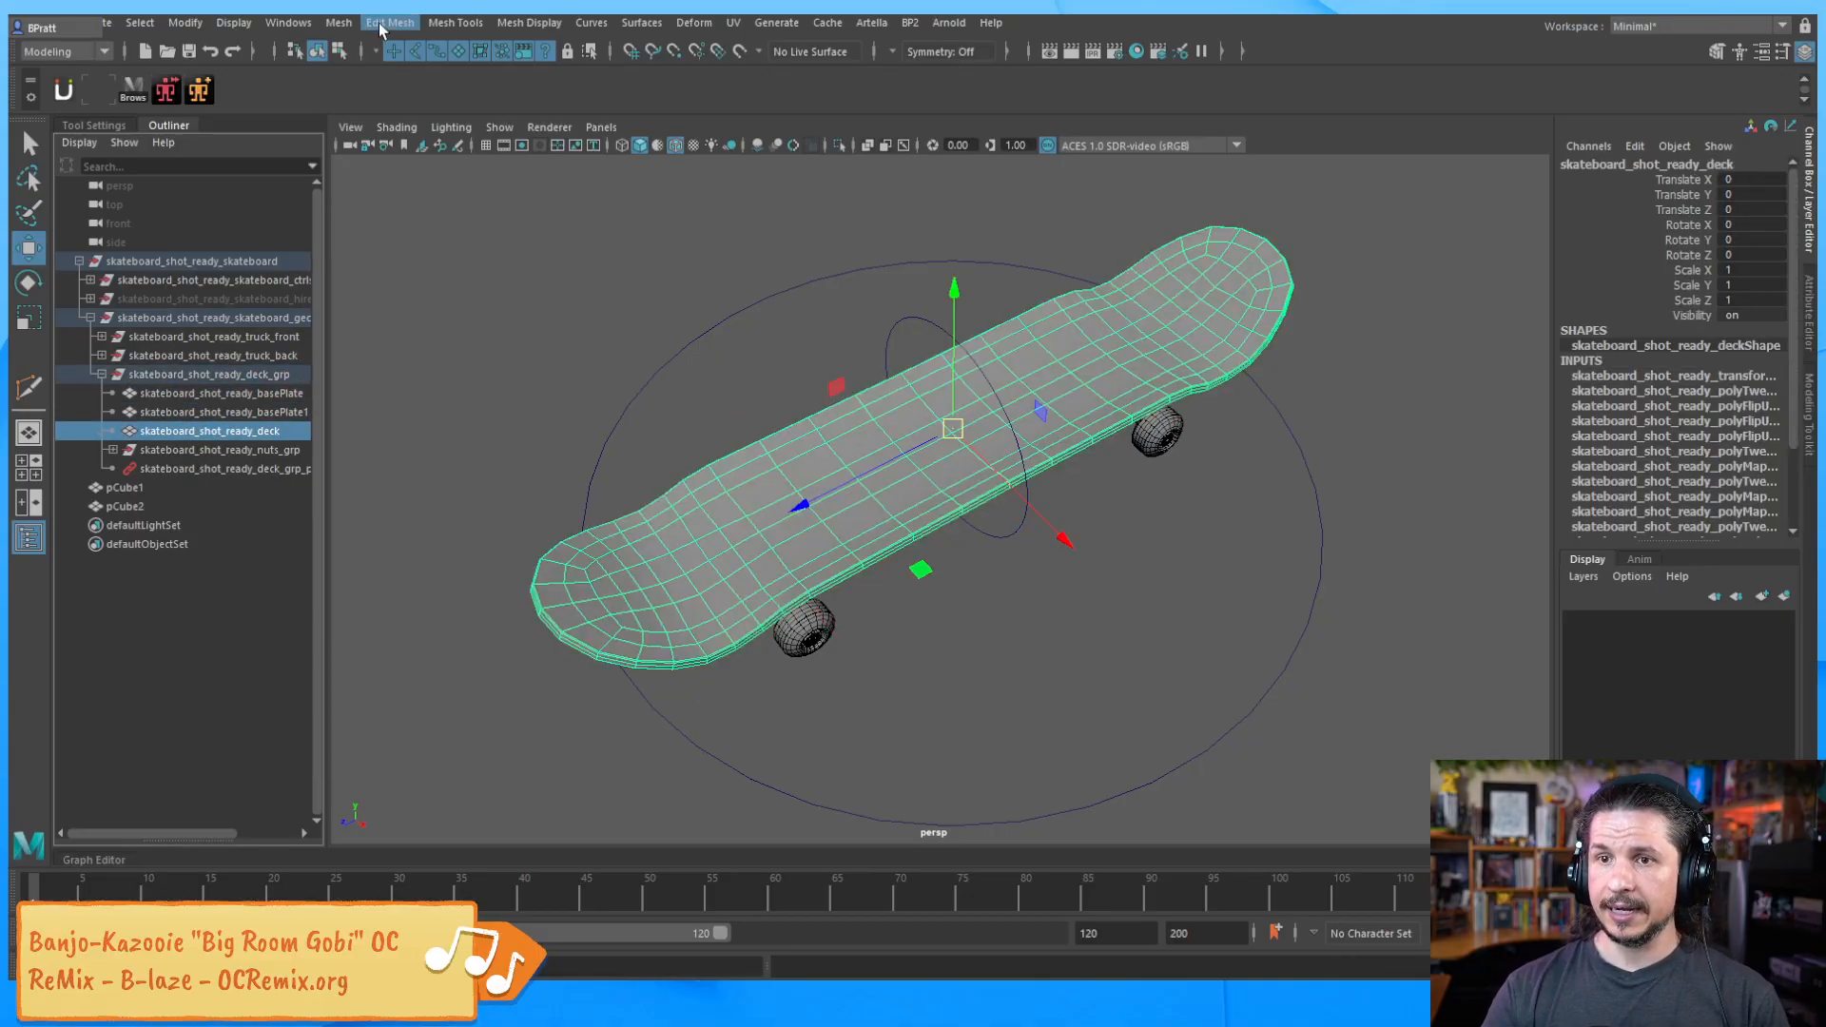
Triangulate the skateboard deck and examine the triangle edge flow across its top surface
click(340, 23)
click(381, 259)
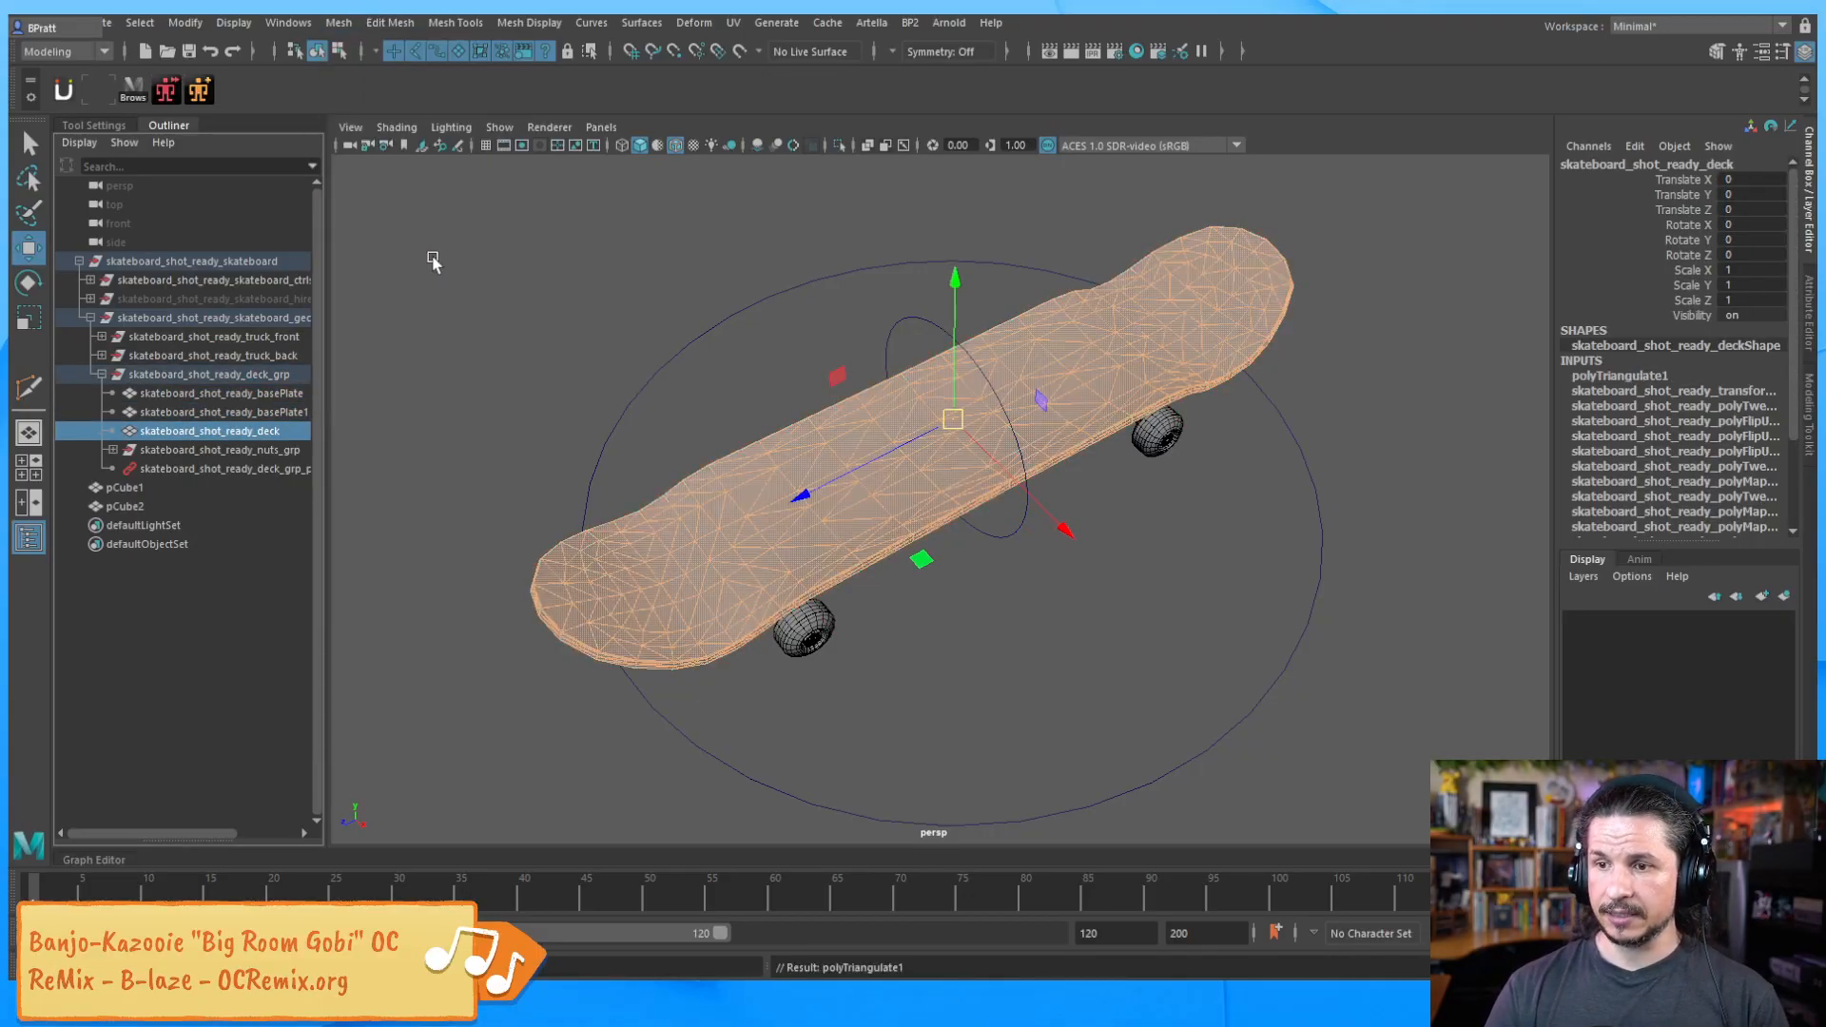
alt+drag(1007, 608, 852, 663)
alt+middle_drag(880, 523, 741, 570)
key(f)
alt+middle_drag(890, 599, 1132, 597)
alt+right_drag(1132, 597, 1145, 692)
click(1144, 692)
alt+drag(1145, 692, 977, 649)
alt+drag(1100, 646, 1323, 473)
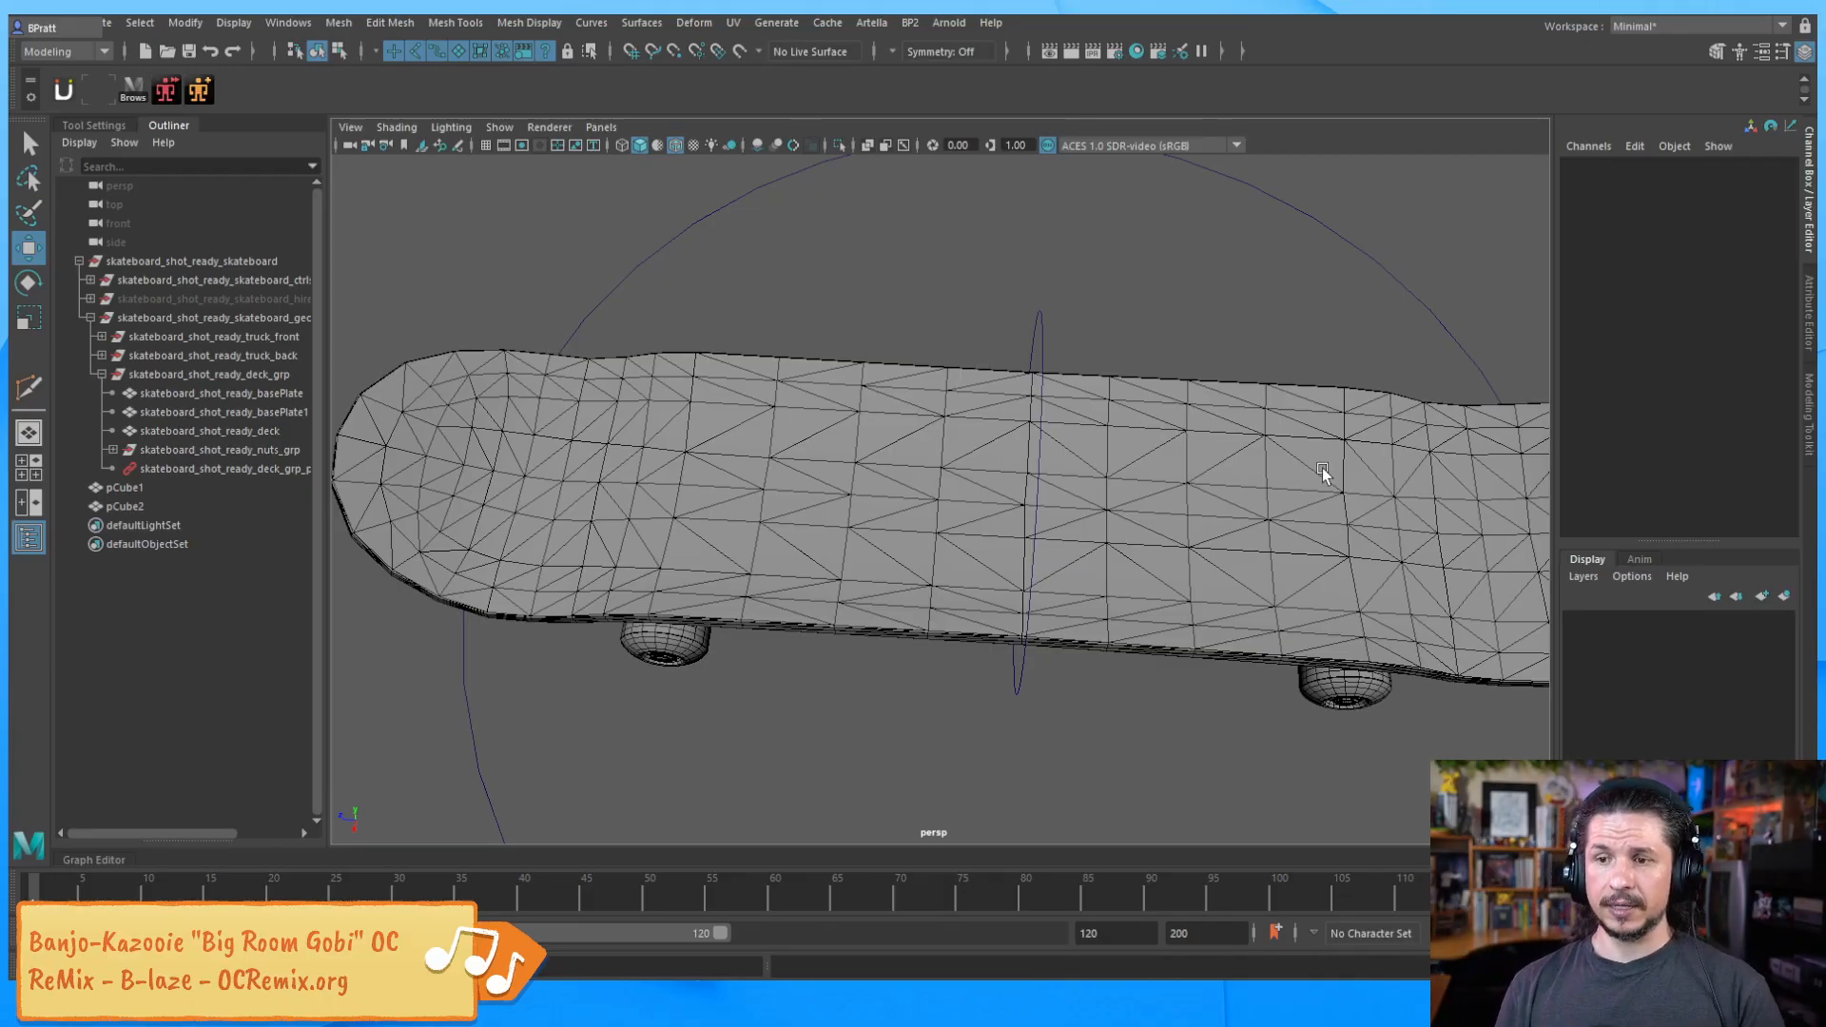
Undo the deck's triangulation and deselect the mesh
key(ctrl+z)
click(1060, 590)
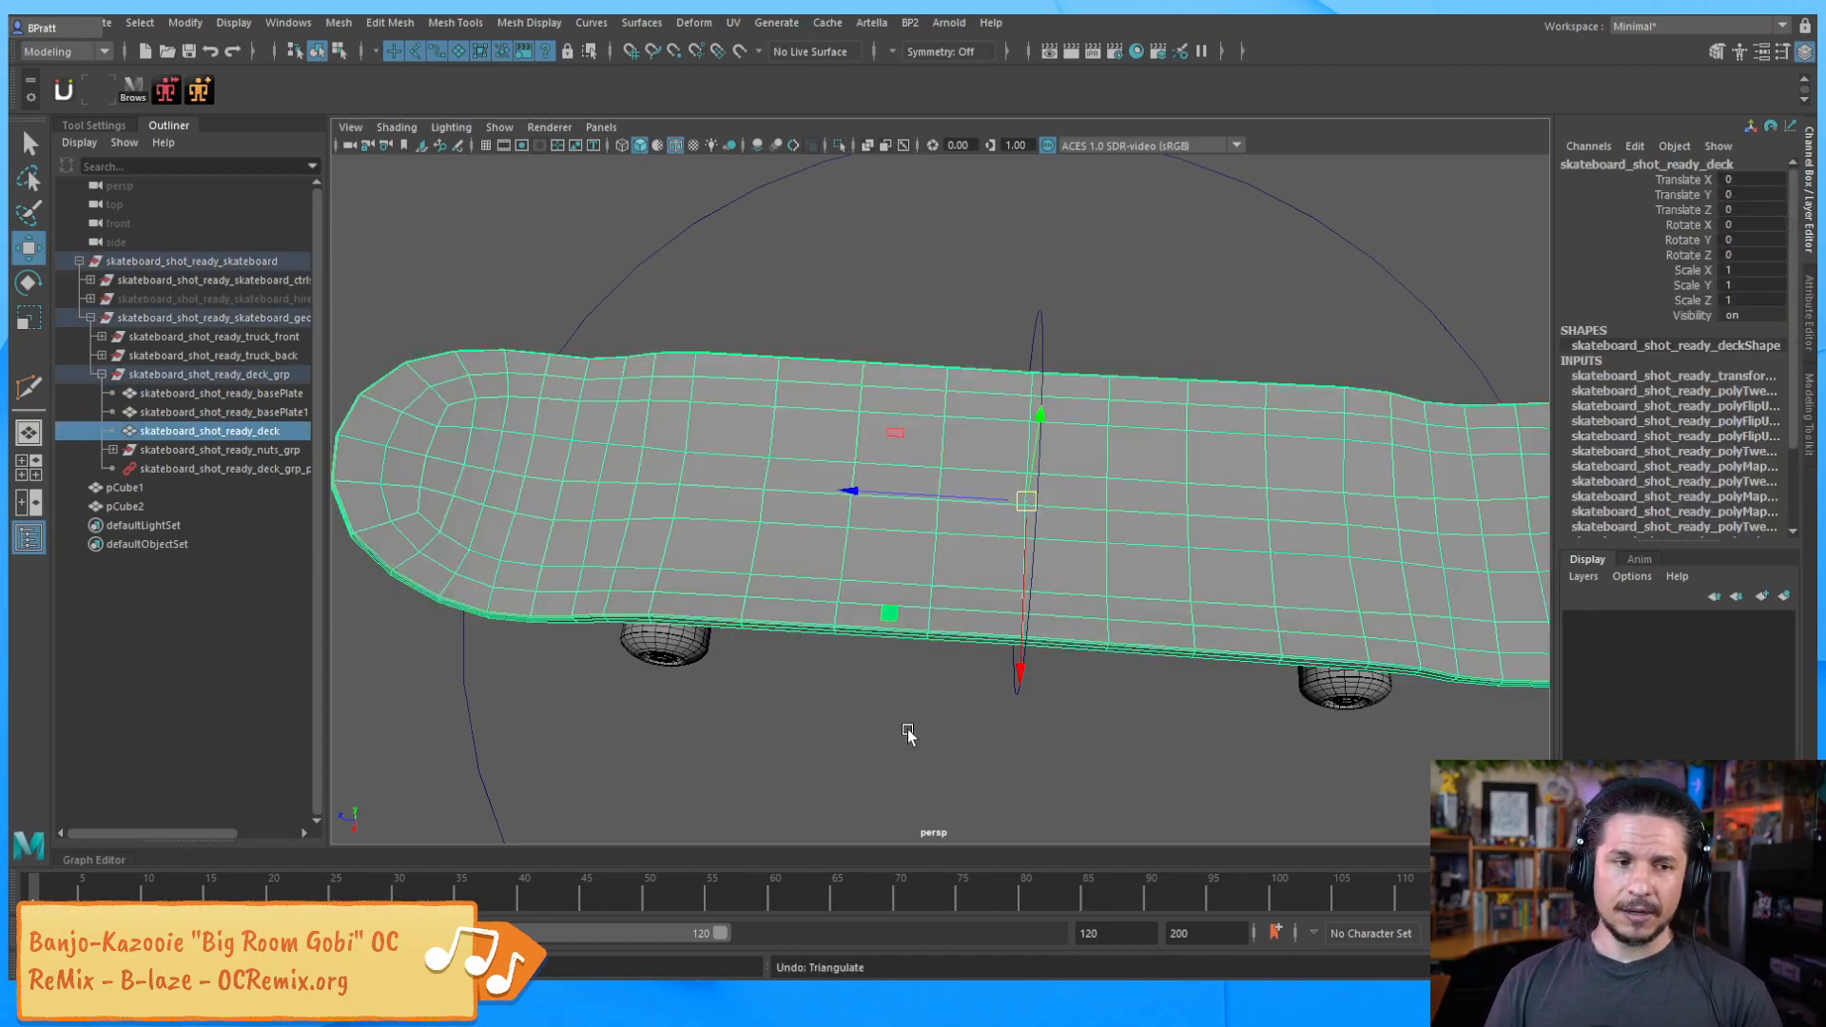
click(931, 686)
Examine the quad edge flow of the skateboard deck, wheels and truck from the side, above and underneath
alt+drag(990, 714, 1048, 528)
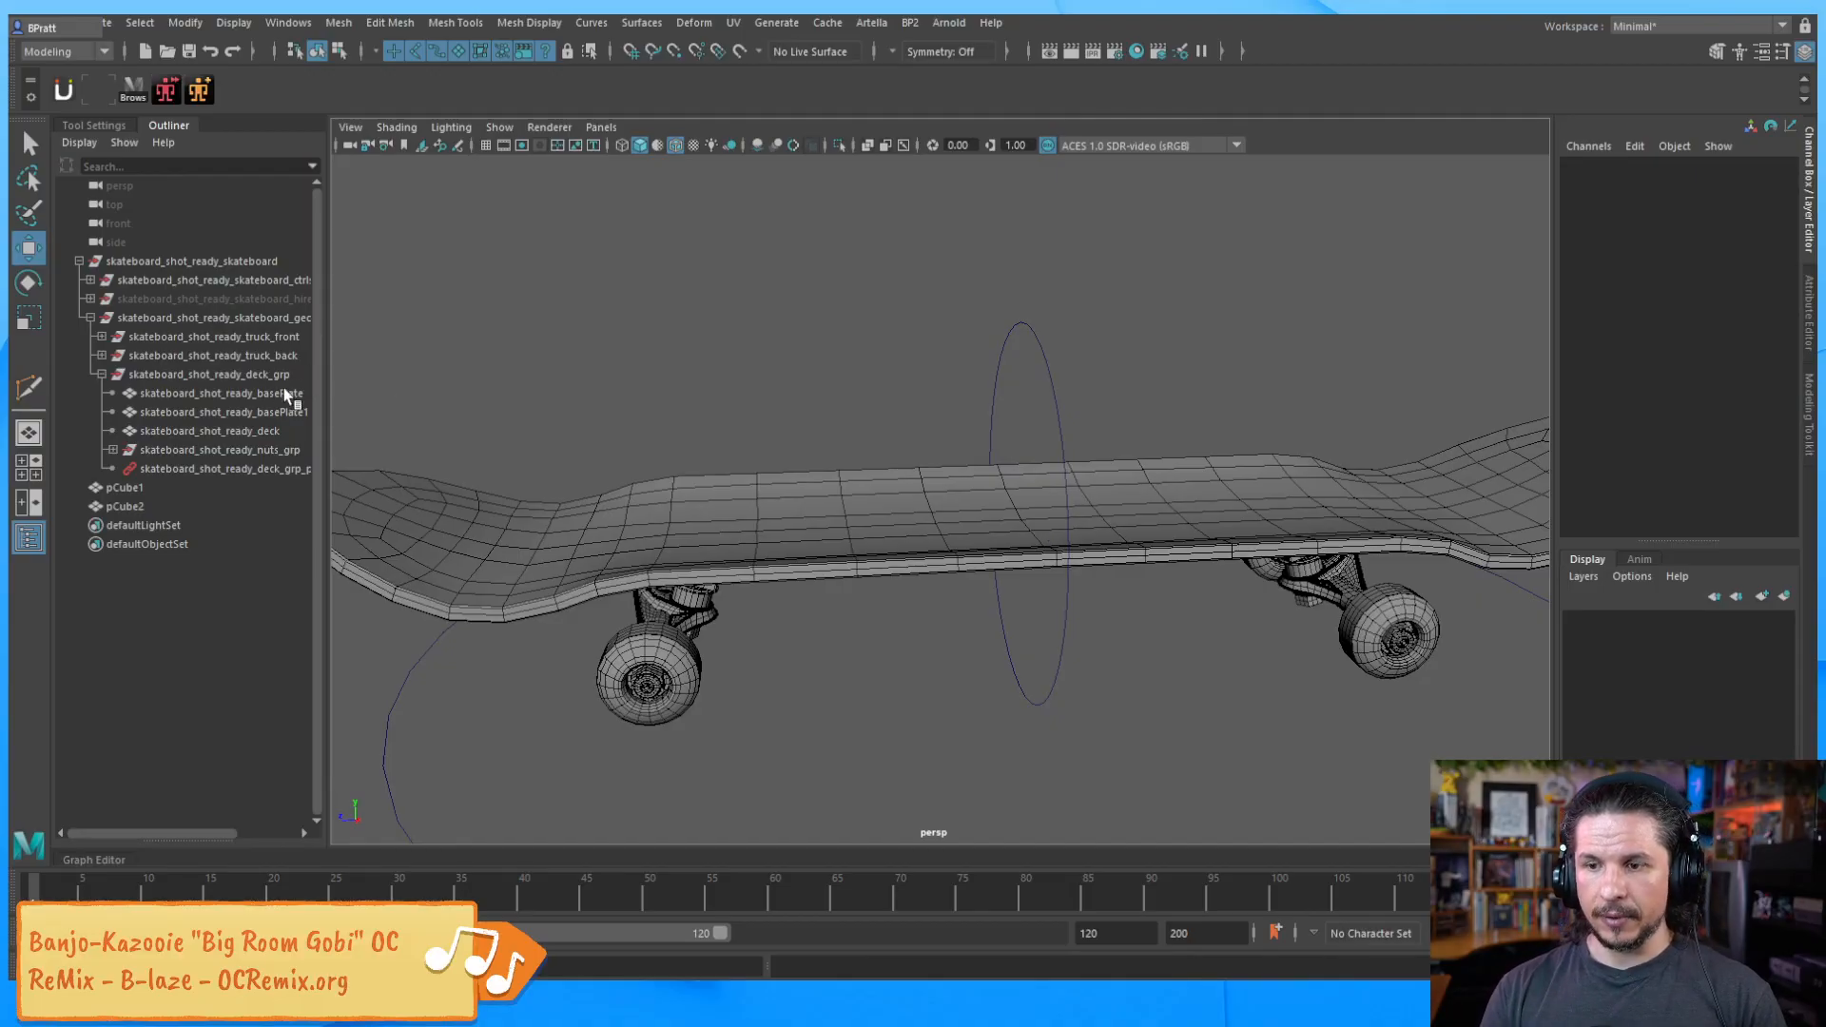
alt+drag(956, 702, 989, 672)
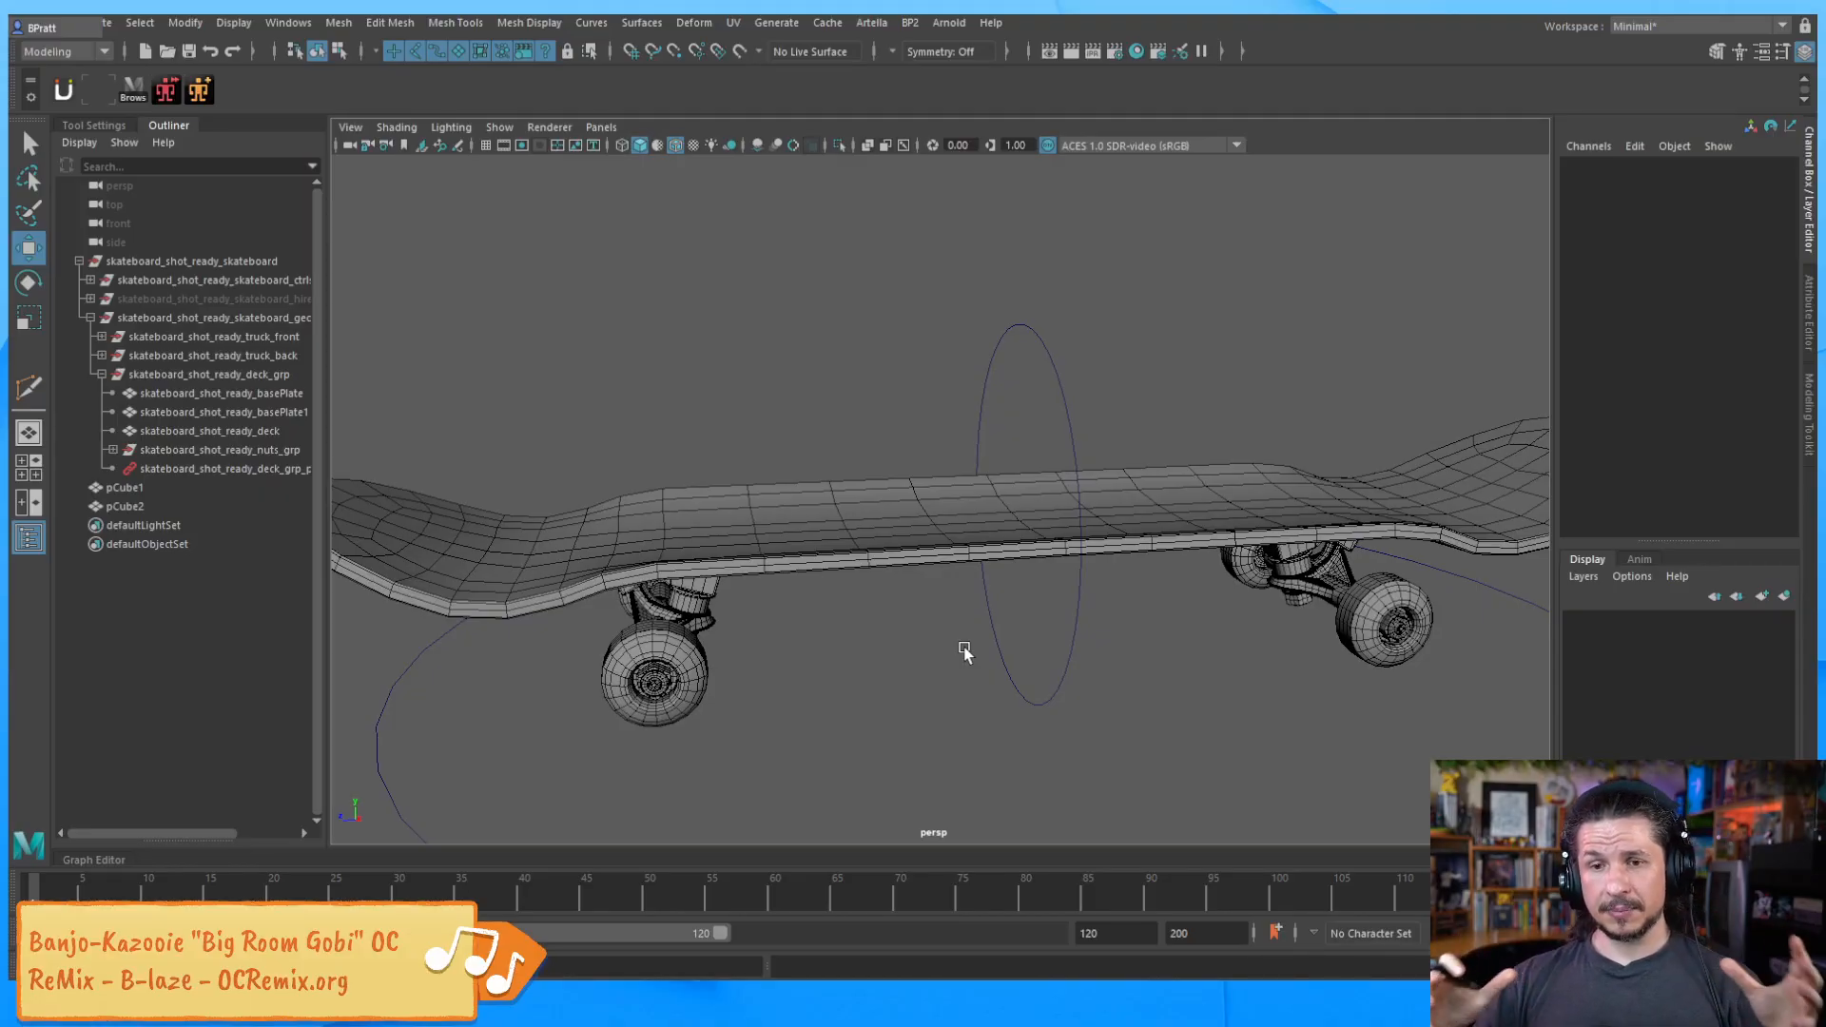
alt+drag(828, 432, 1084, 536)
alt+right_drag(1084, 535, 884, 528)
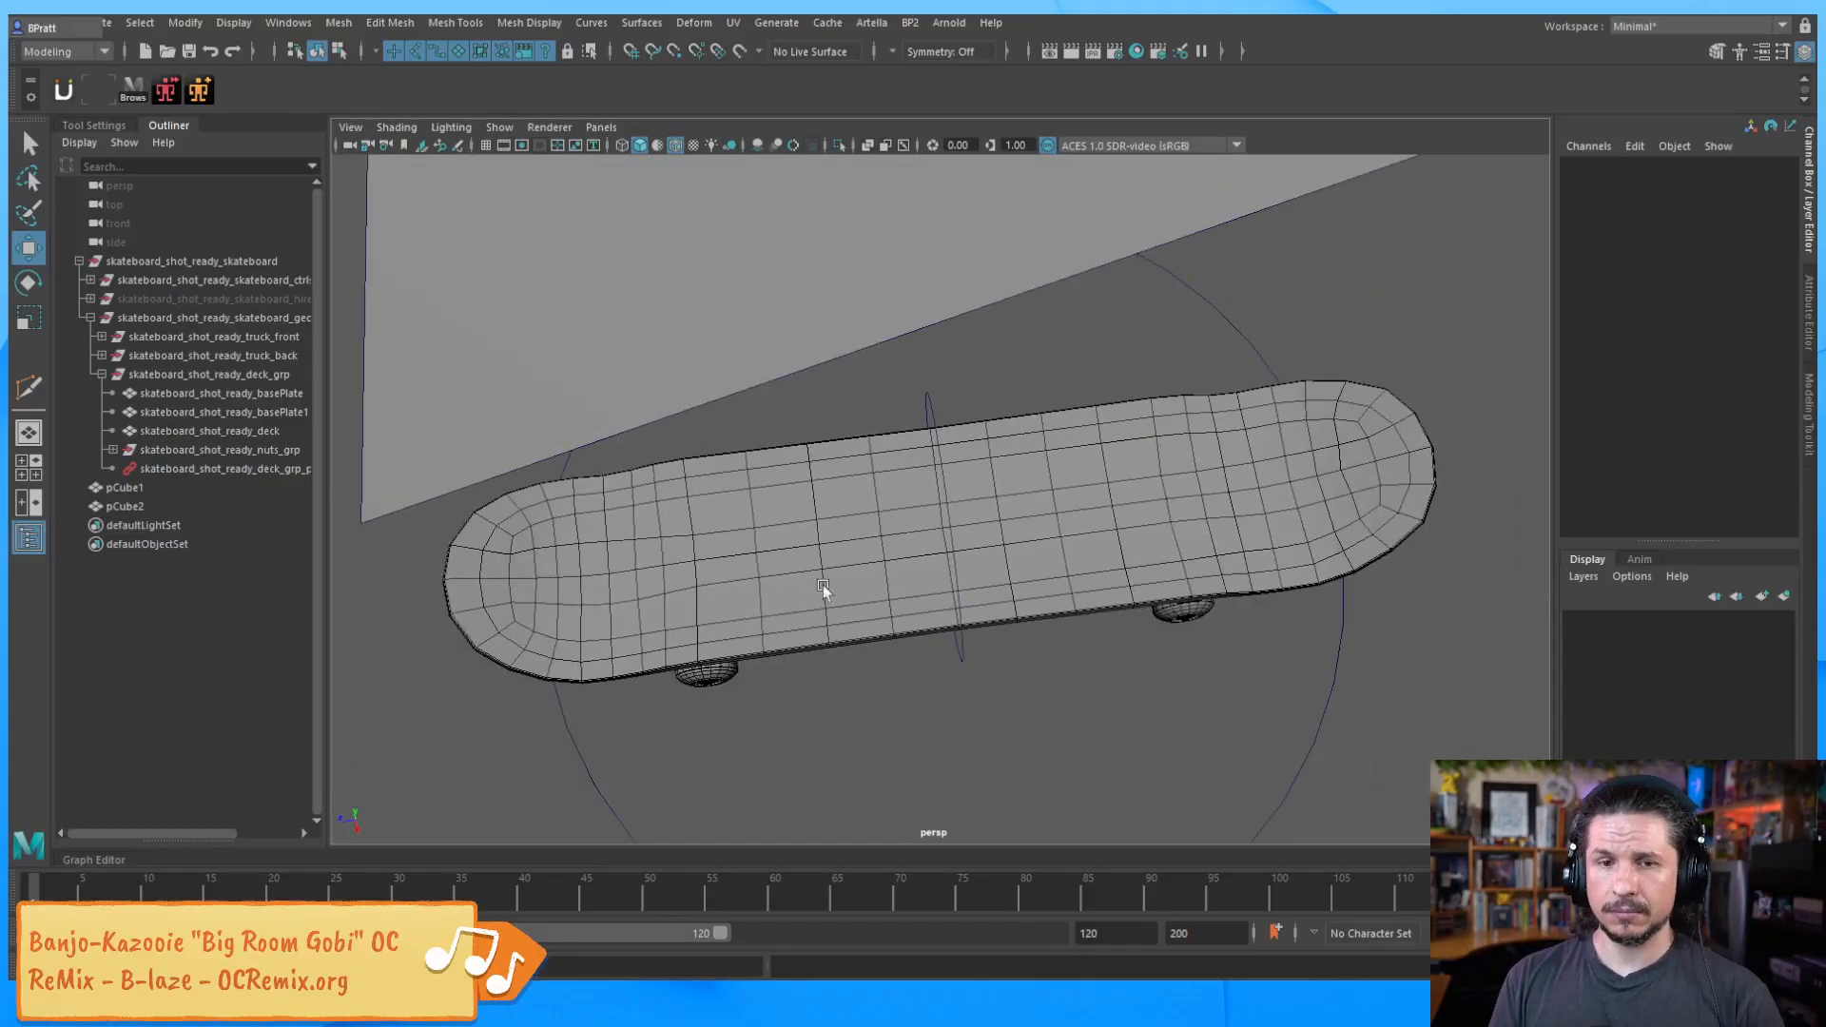
alt+drag(725, 639, 974, 485)
alt+right_drag(974, 485, 974, 515)
alt+drag(974, 515, 1052, 544)
alt+middle_drag(1051, 544, 1018, 577)
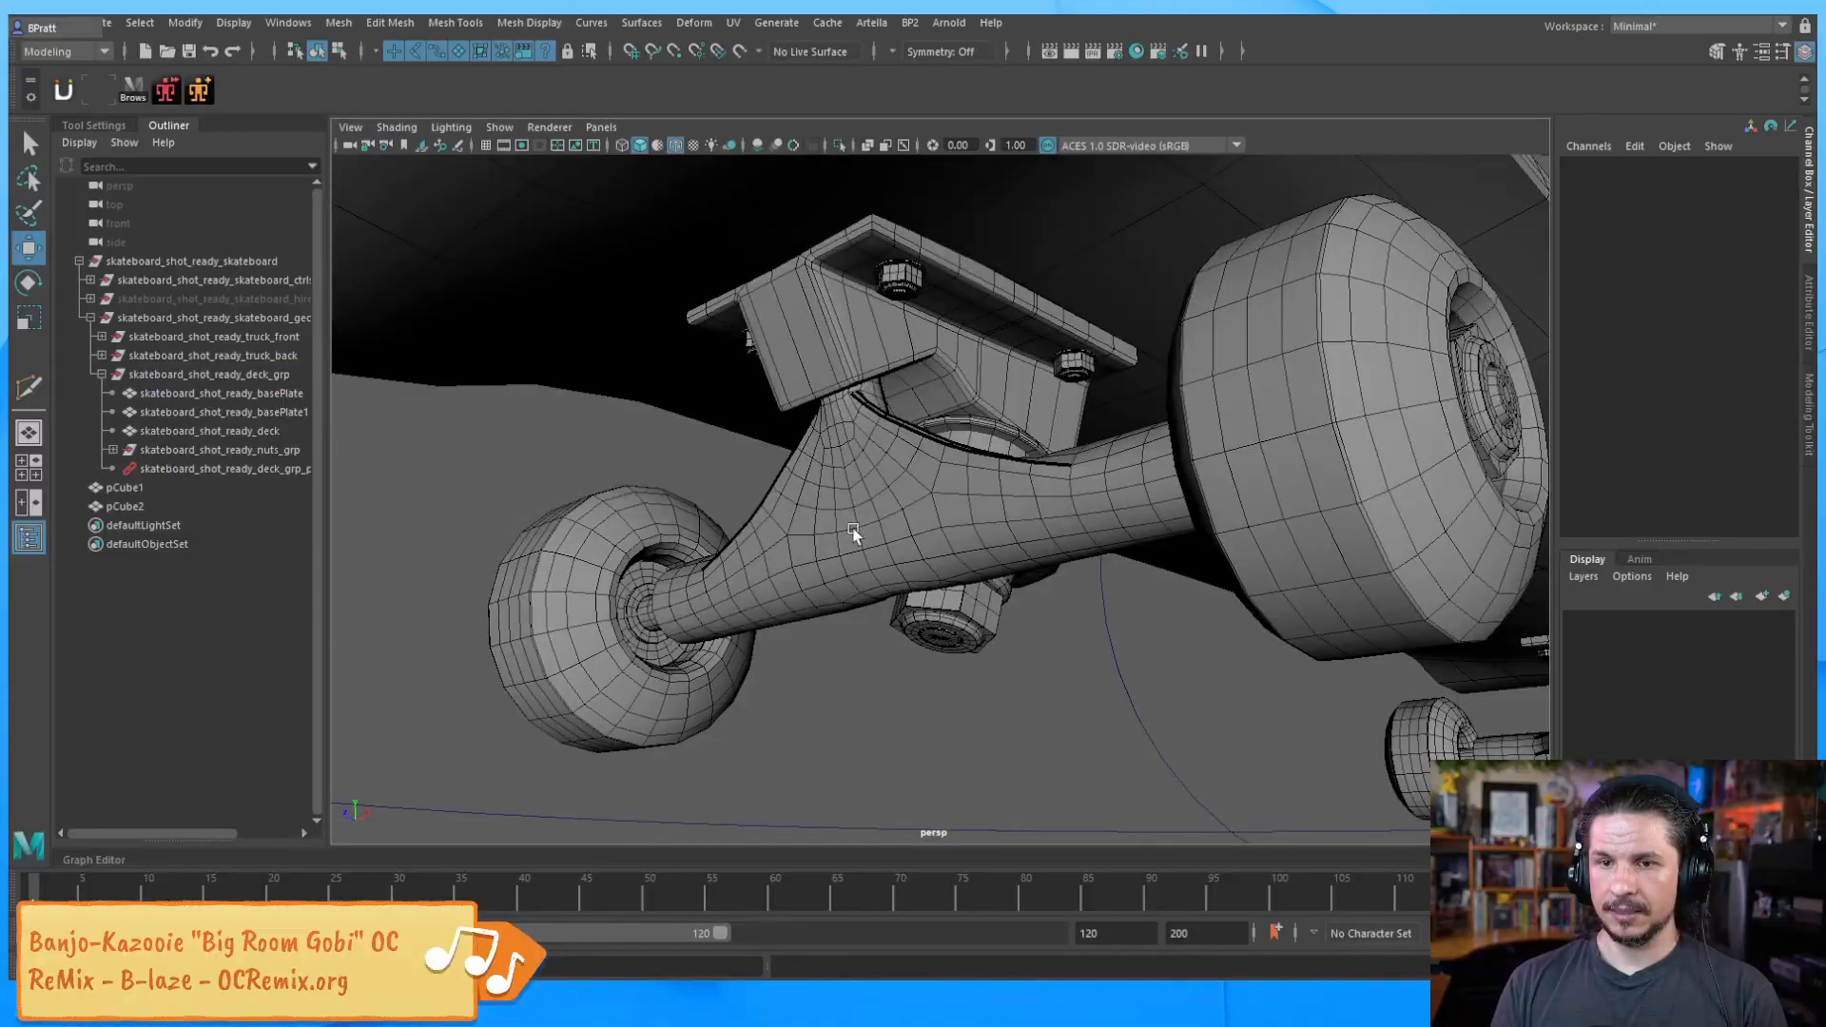
Isolate the skateboard_shot_ready_hanger mesh from the front truck group in the viewport
click(102, 337)
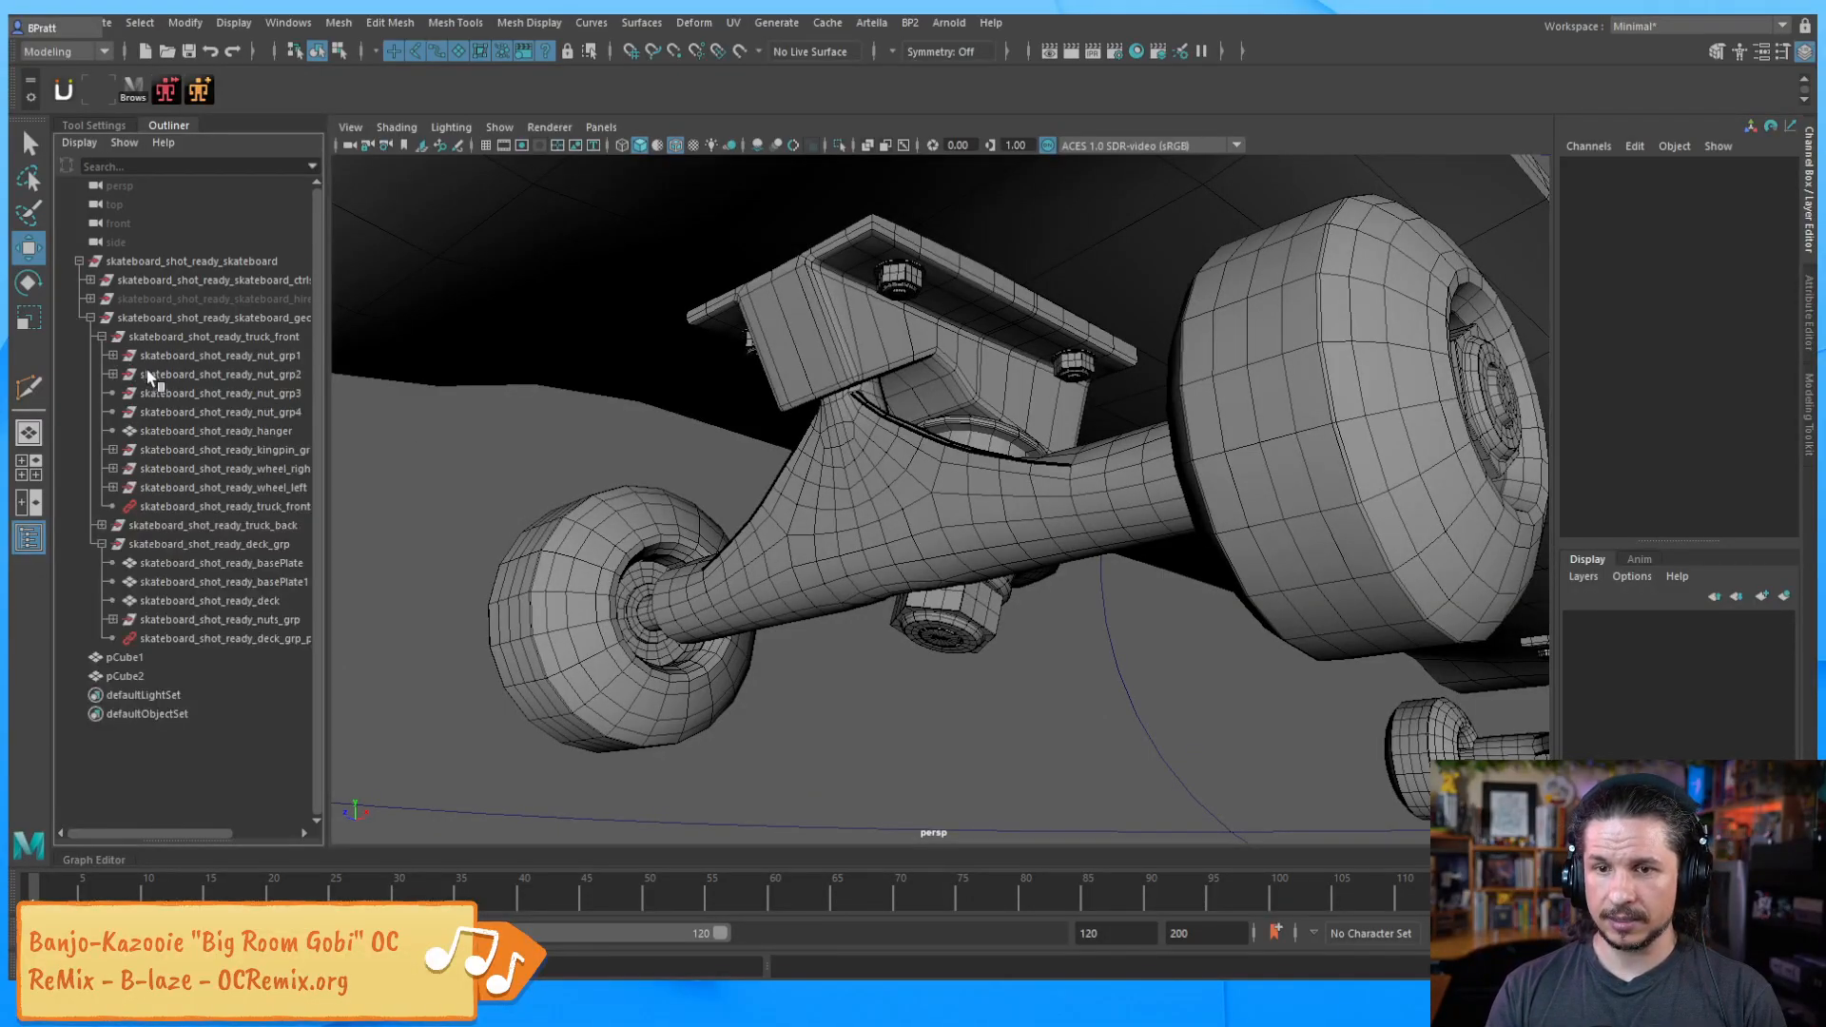
click(160, 432)
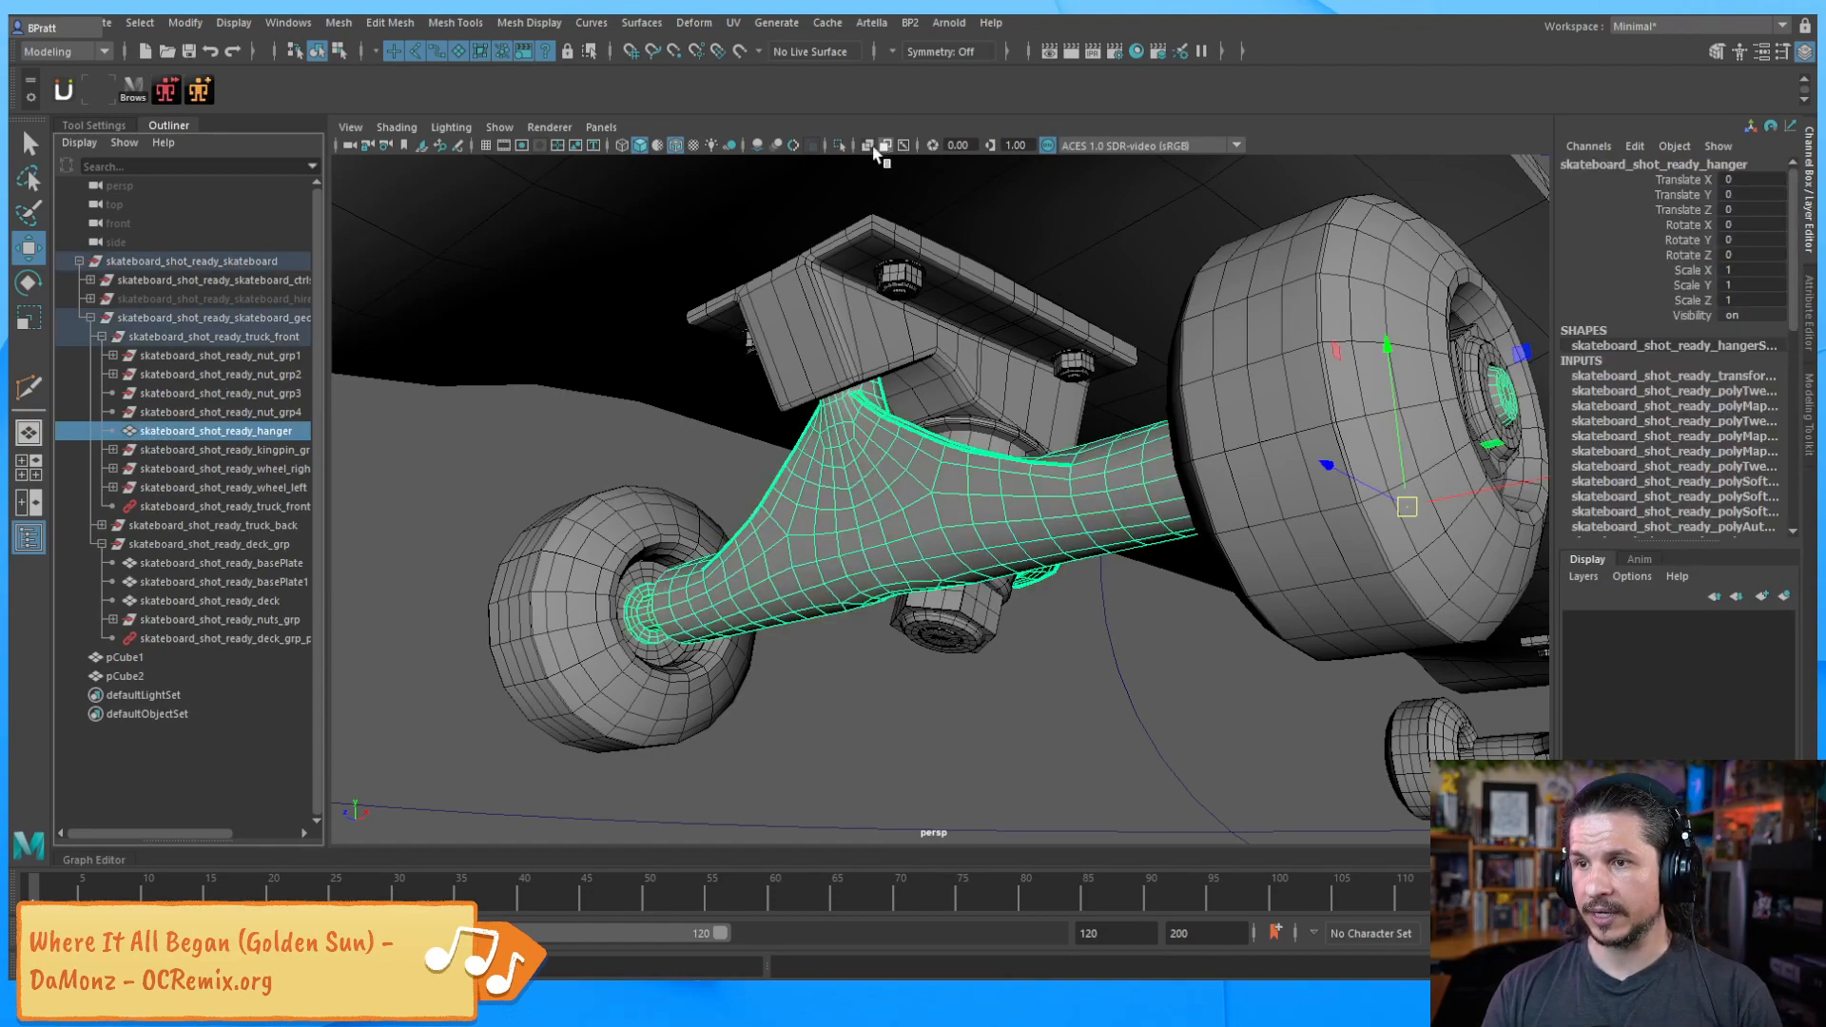
click(841, 145)
click(1108, 656)
alt+drag(1128, 611, 745, 542)
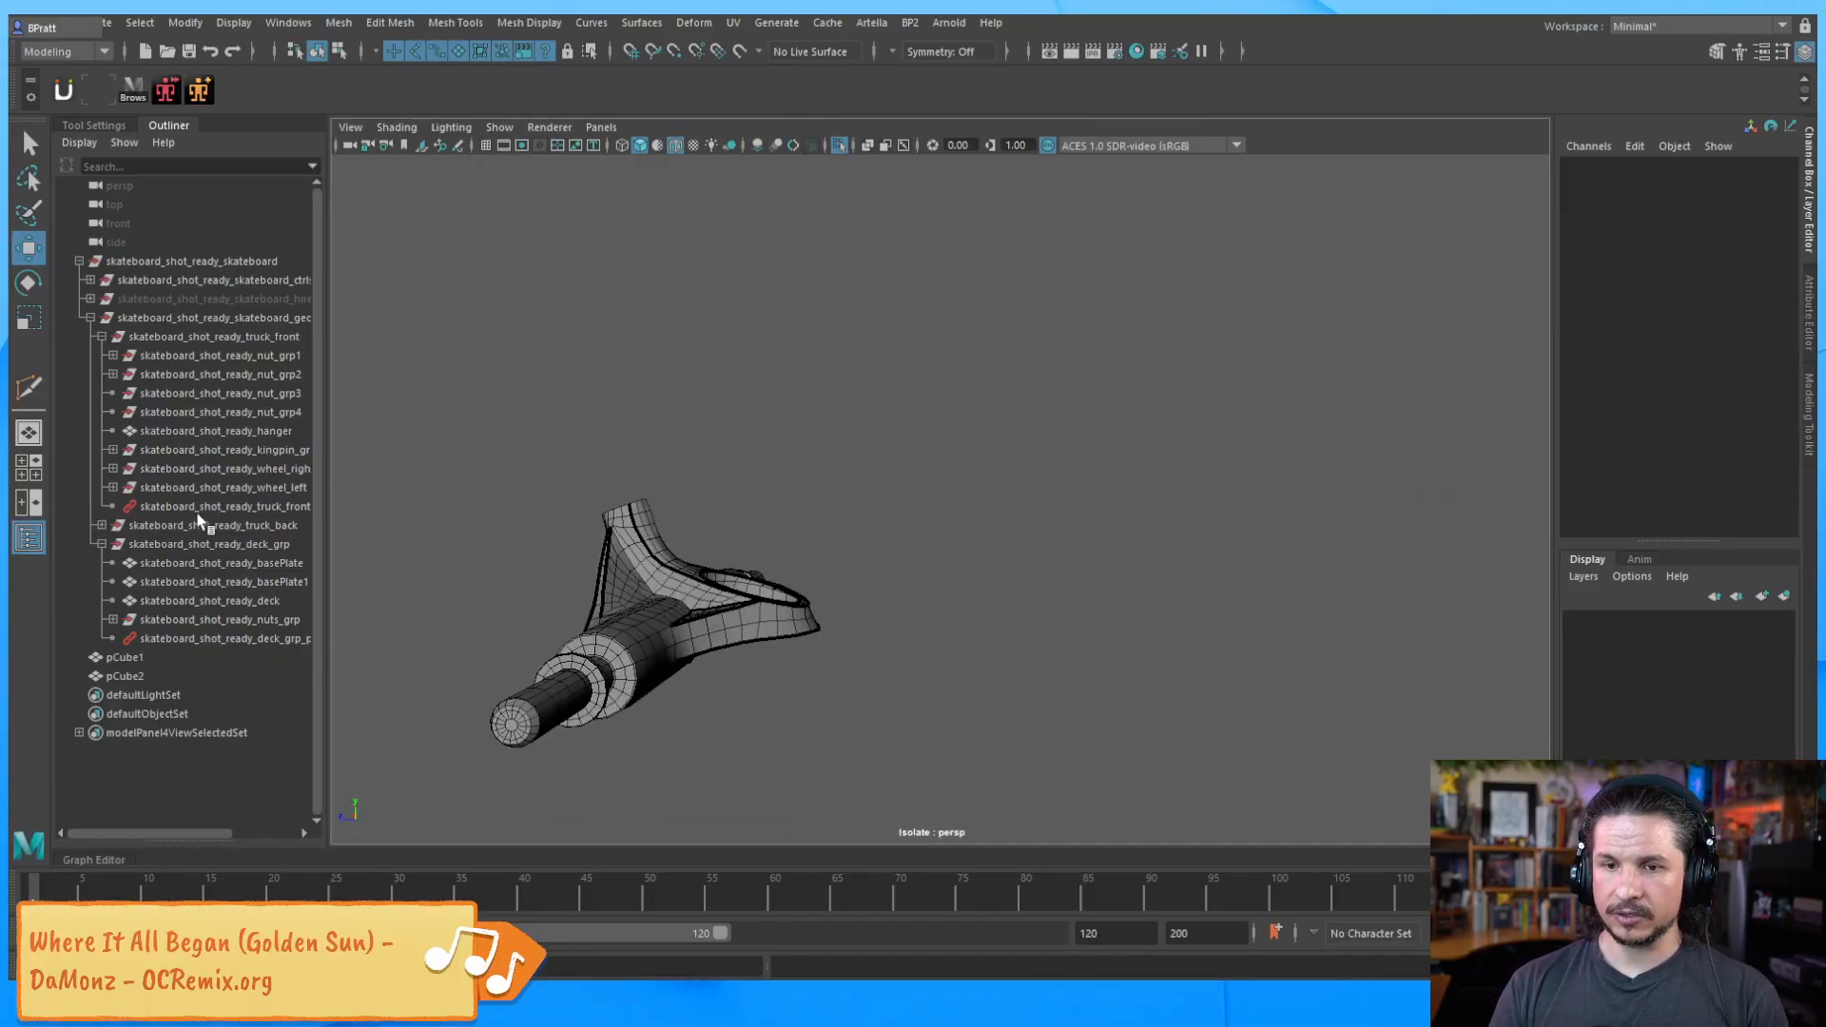
Frame the isolated hanger and examine its edge loops around the ring and axle
click(211, 433)
key(f)
scroll(977, 551, up, 2)
alt+drag(978, 549, 1141, 528)
click(793, 689)
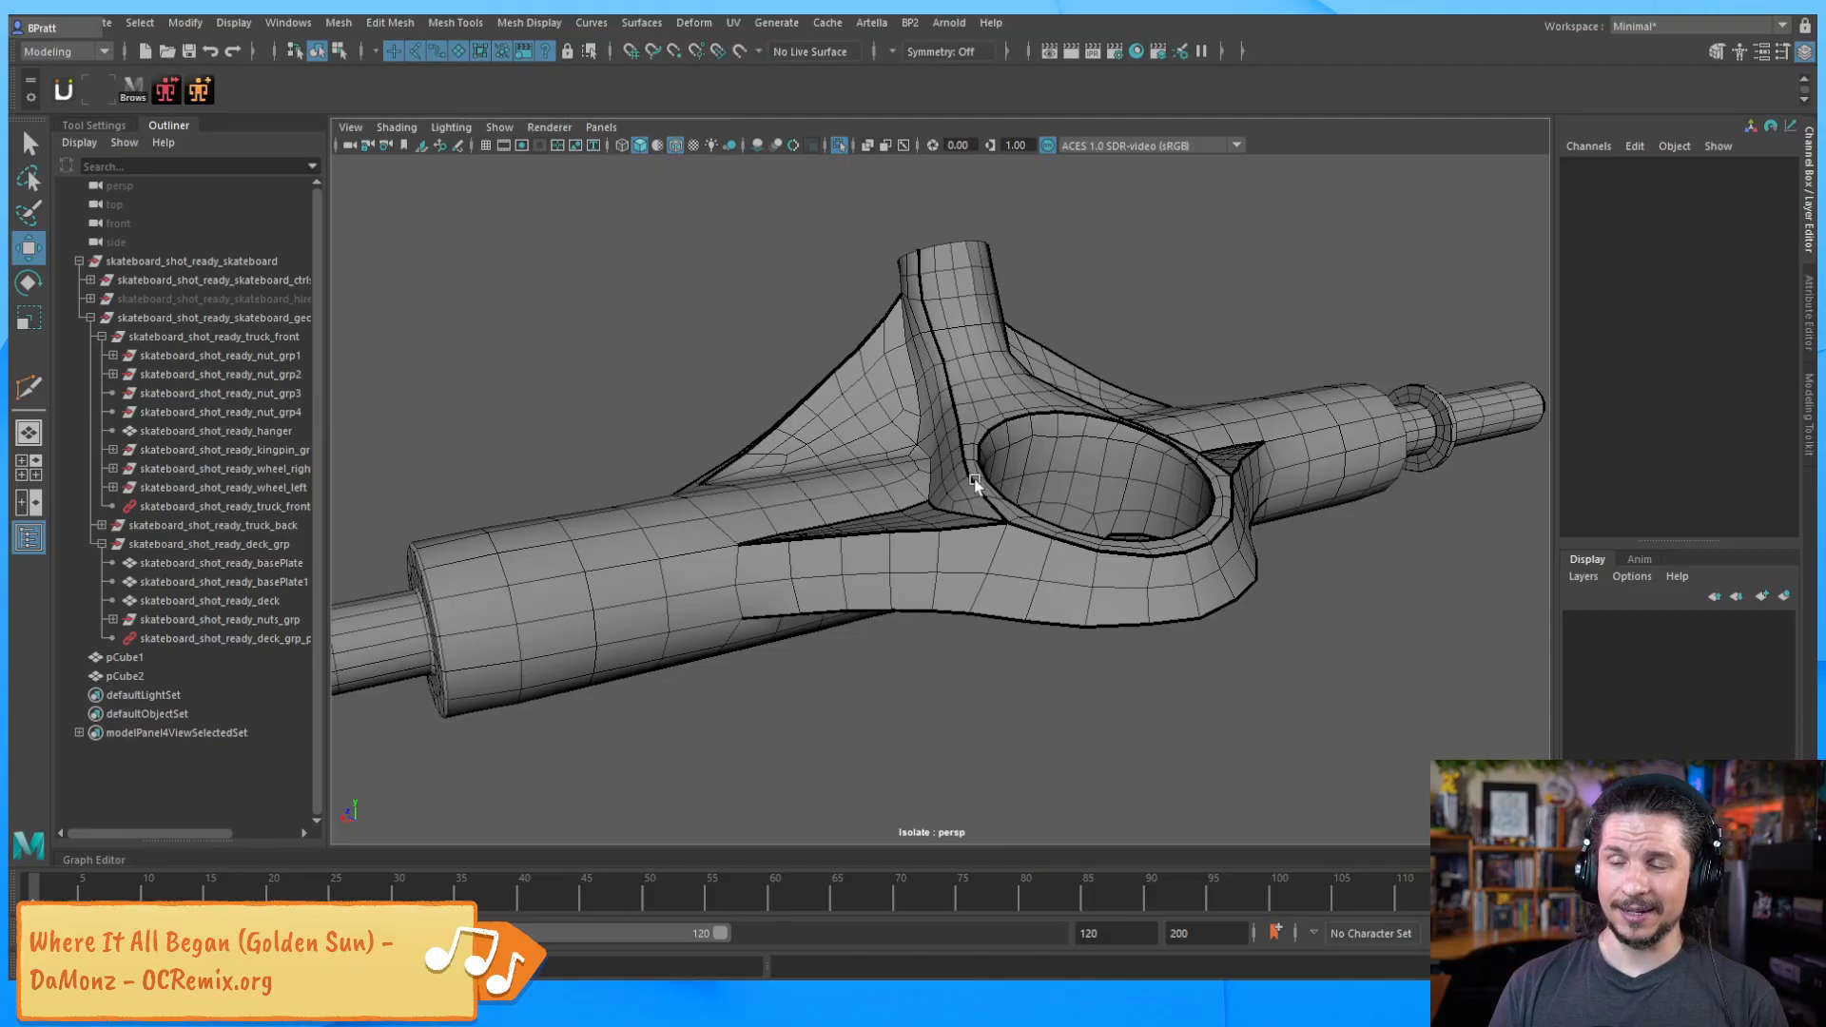
alt+drag(1016, 722, 1008, 550)
Turn on smooth mesh preview for the hanger and examine its smoothed wireframe from several angles
click(209, 430)
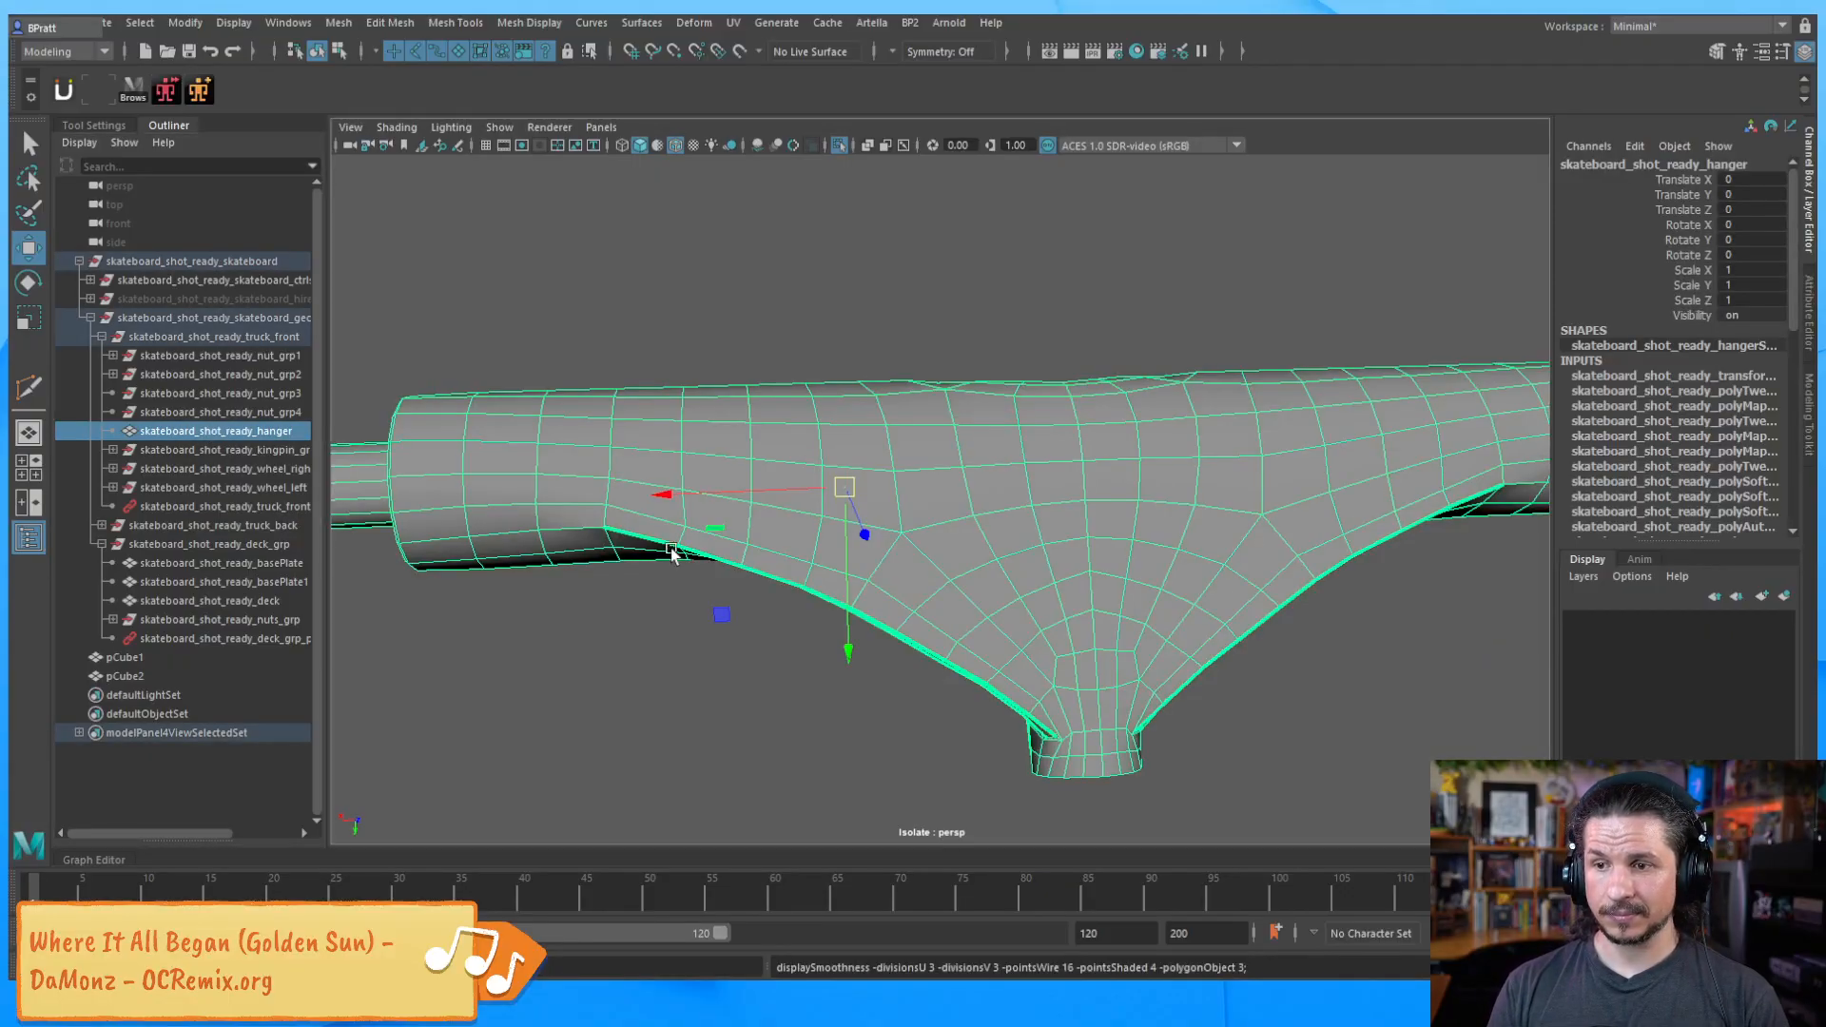
click(747, 713)
alt+drag(900, 632, 974, 640)
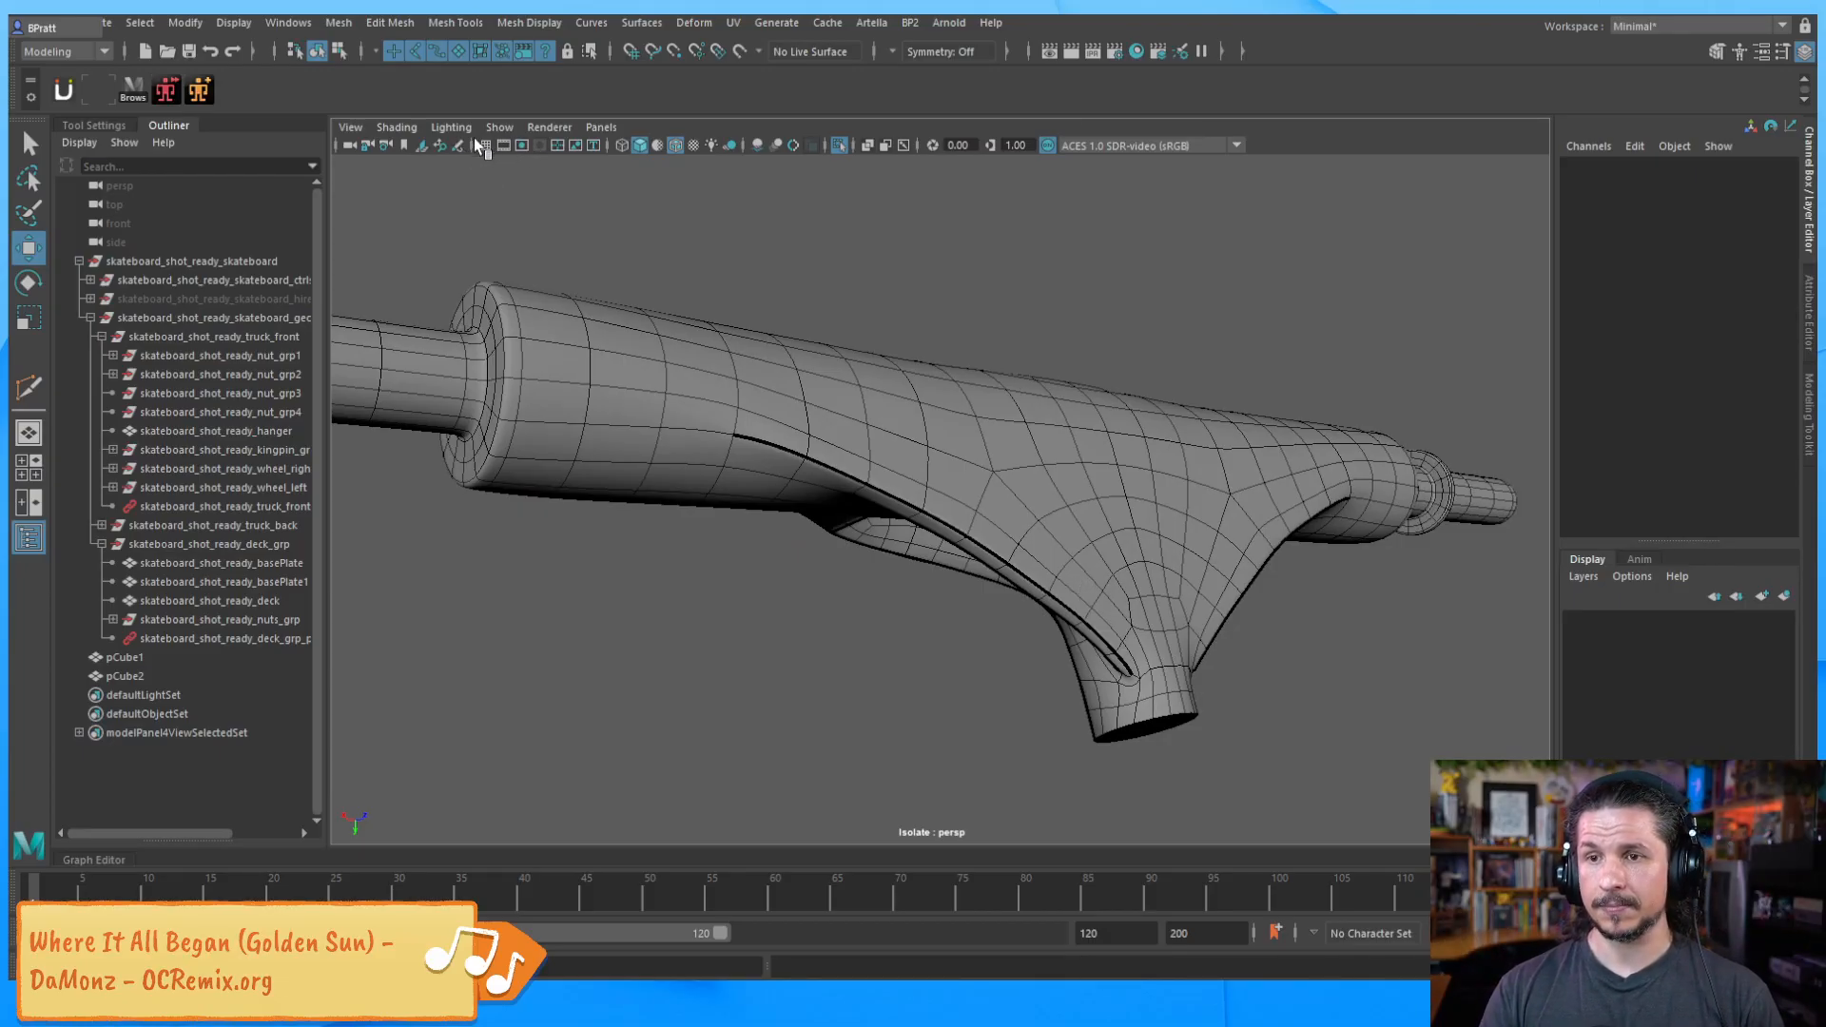
alt+drag(1125, 489, 951, 443)
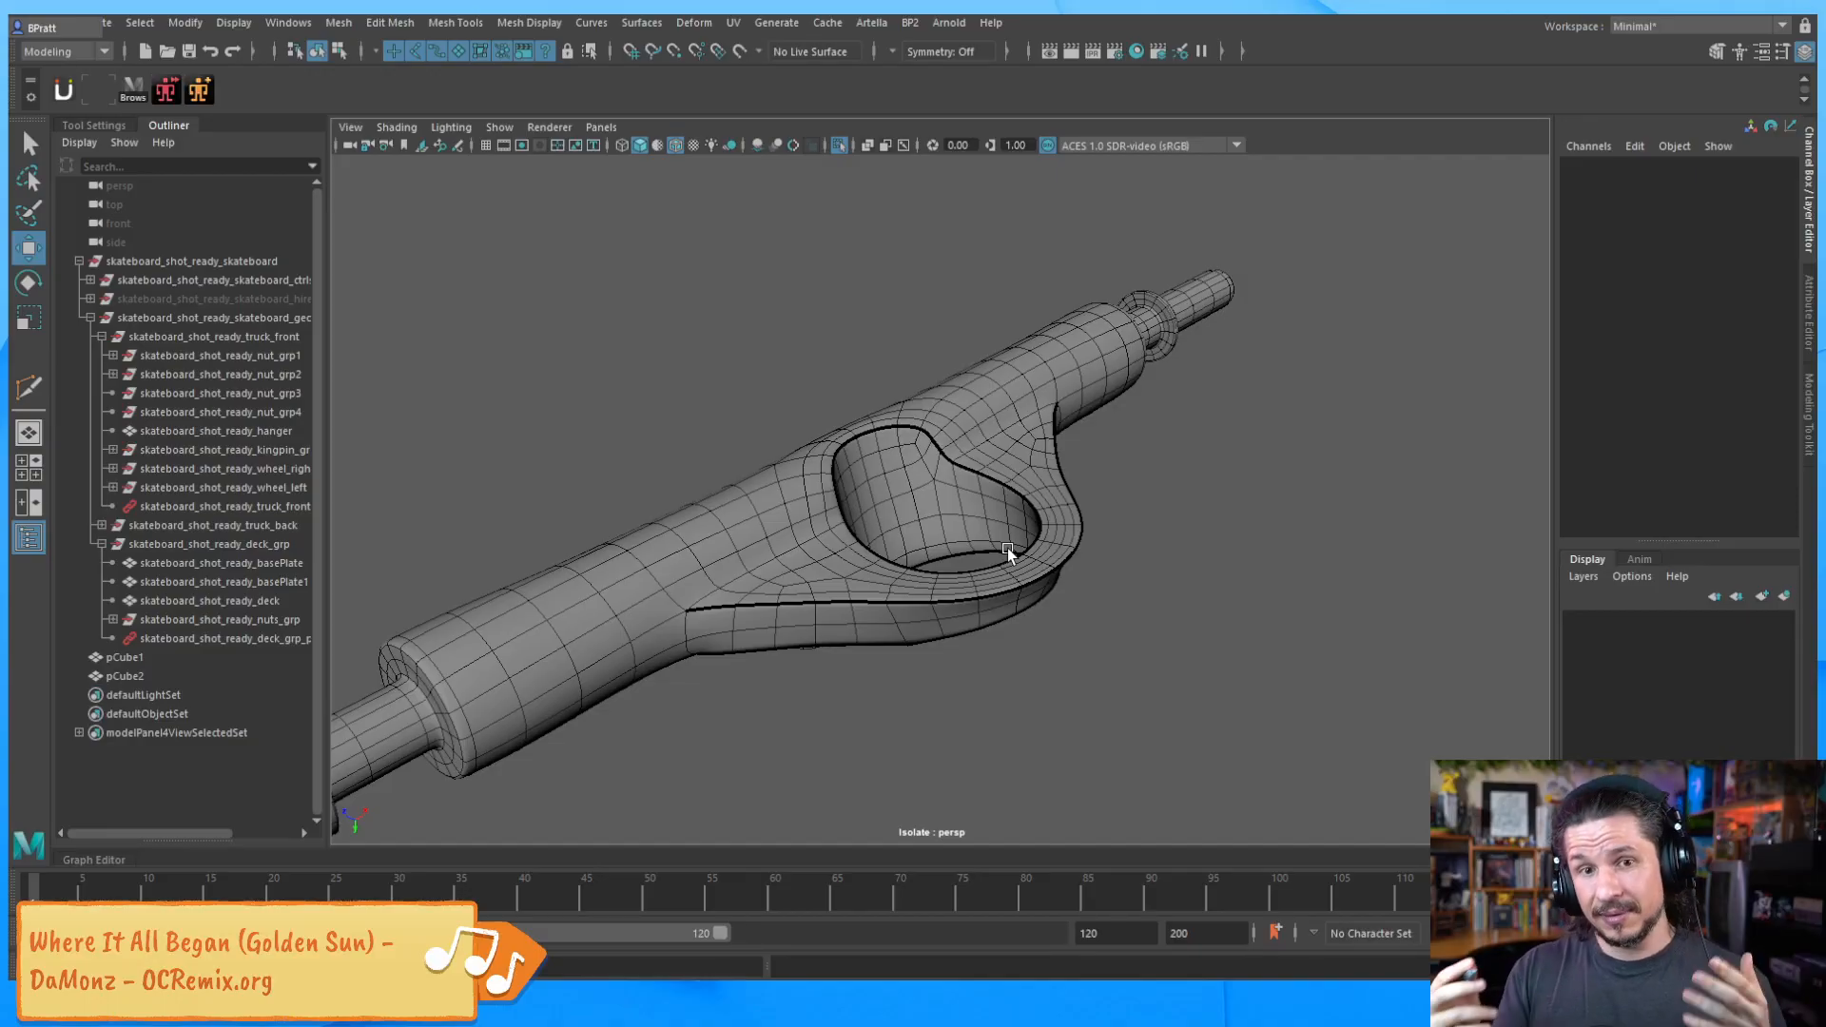
alt+drag(1008, 599, 722, 688)
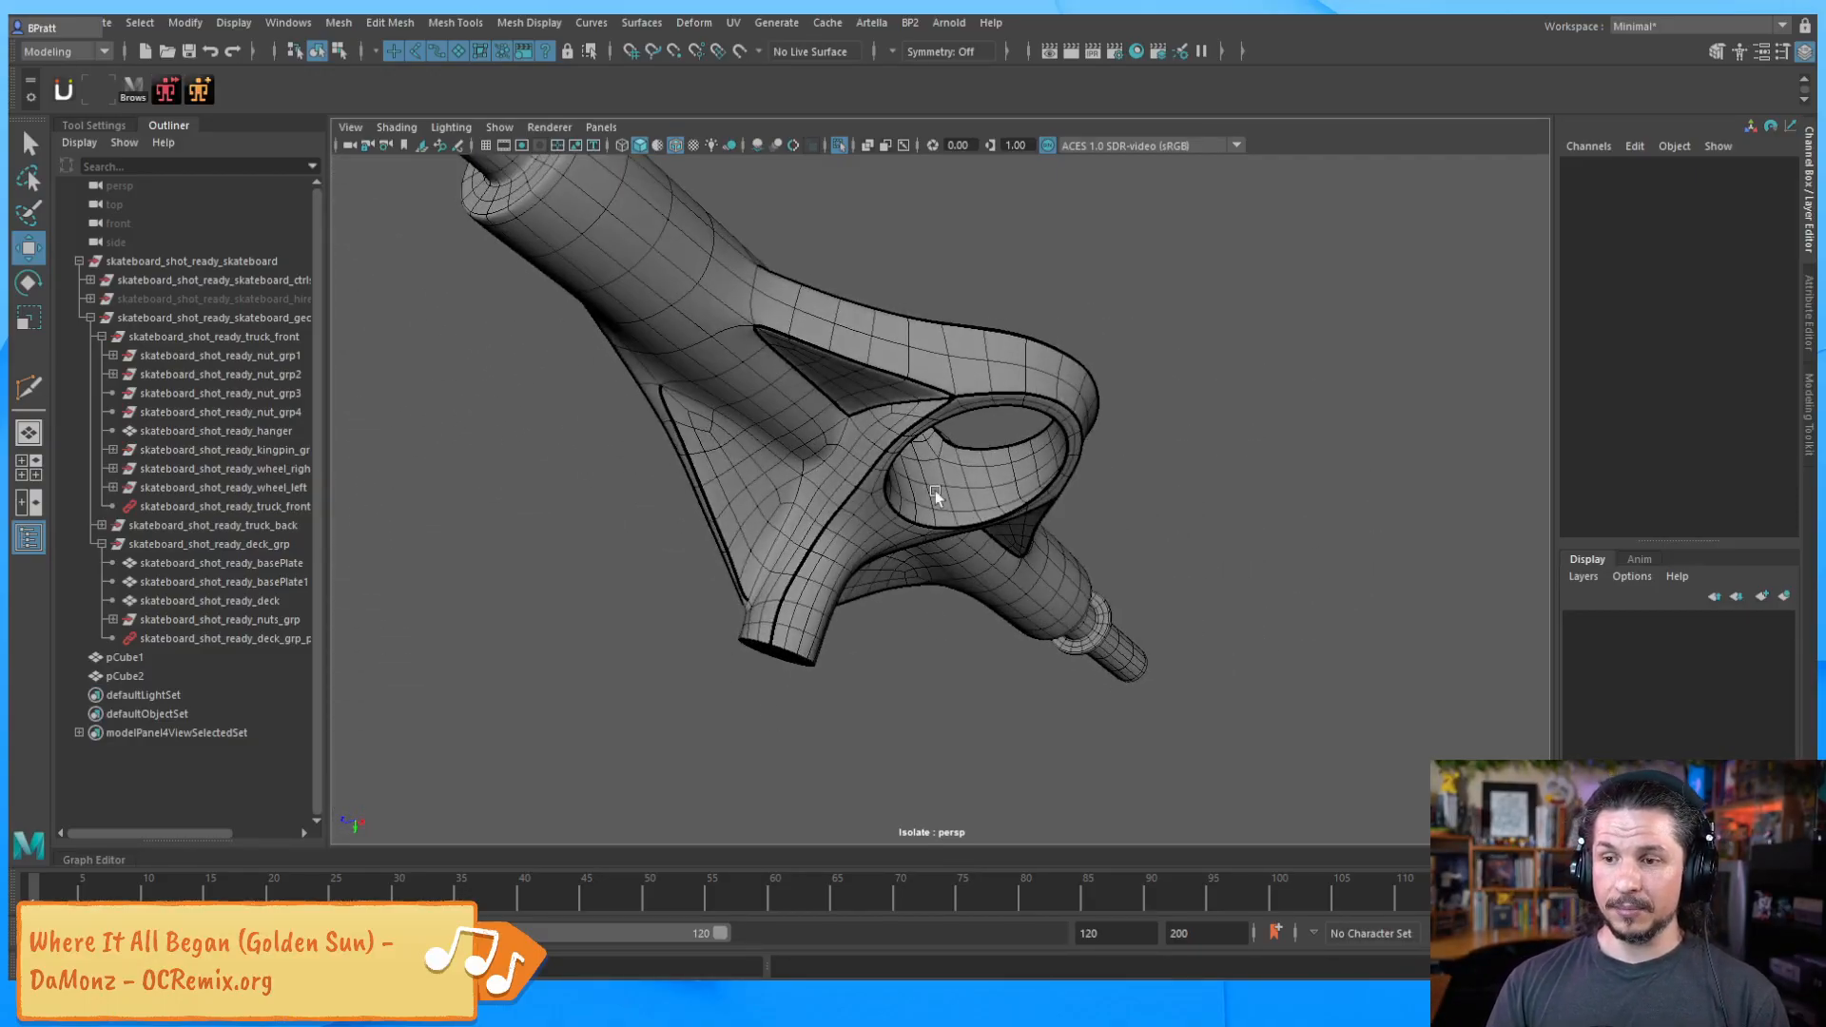
alt+drag(957, 701, 949, 717)
Turn off Wireframe on Shaded and examine the hanger's smoothed surface from all sides
click(451, 128)
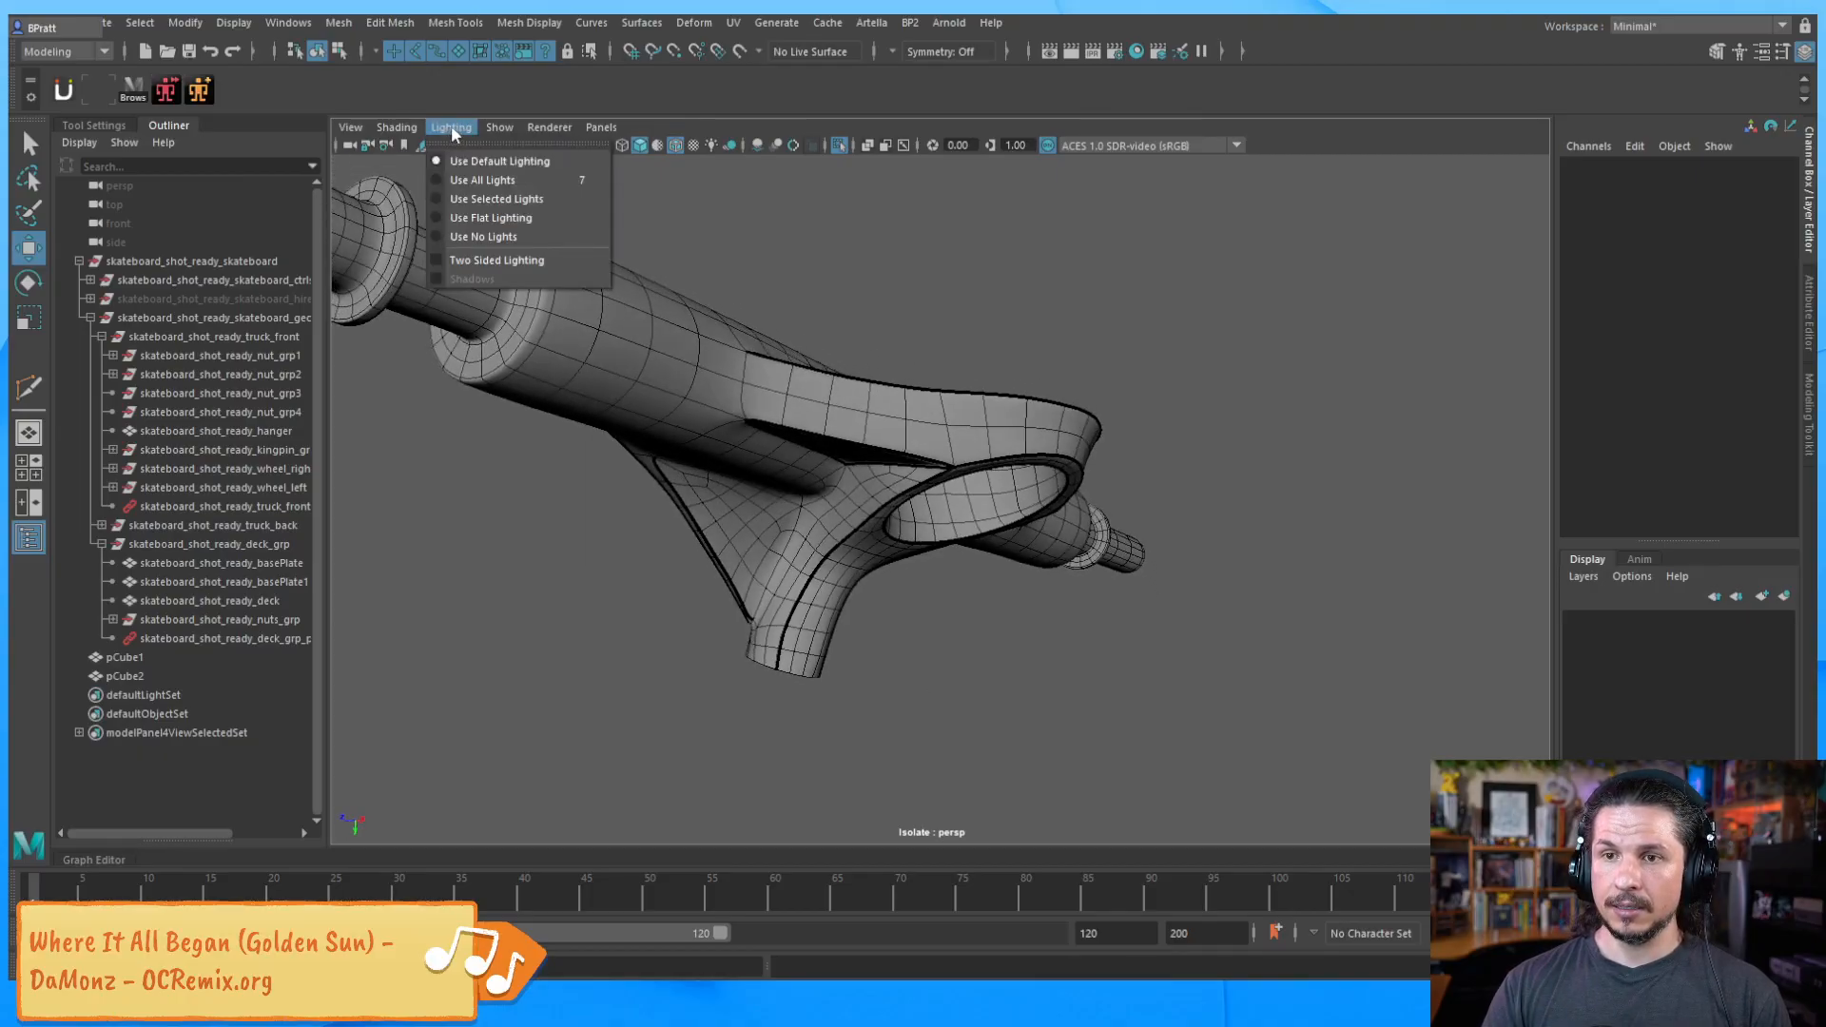
mouse_move(411, 129)
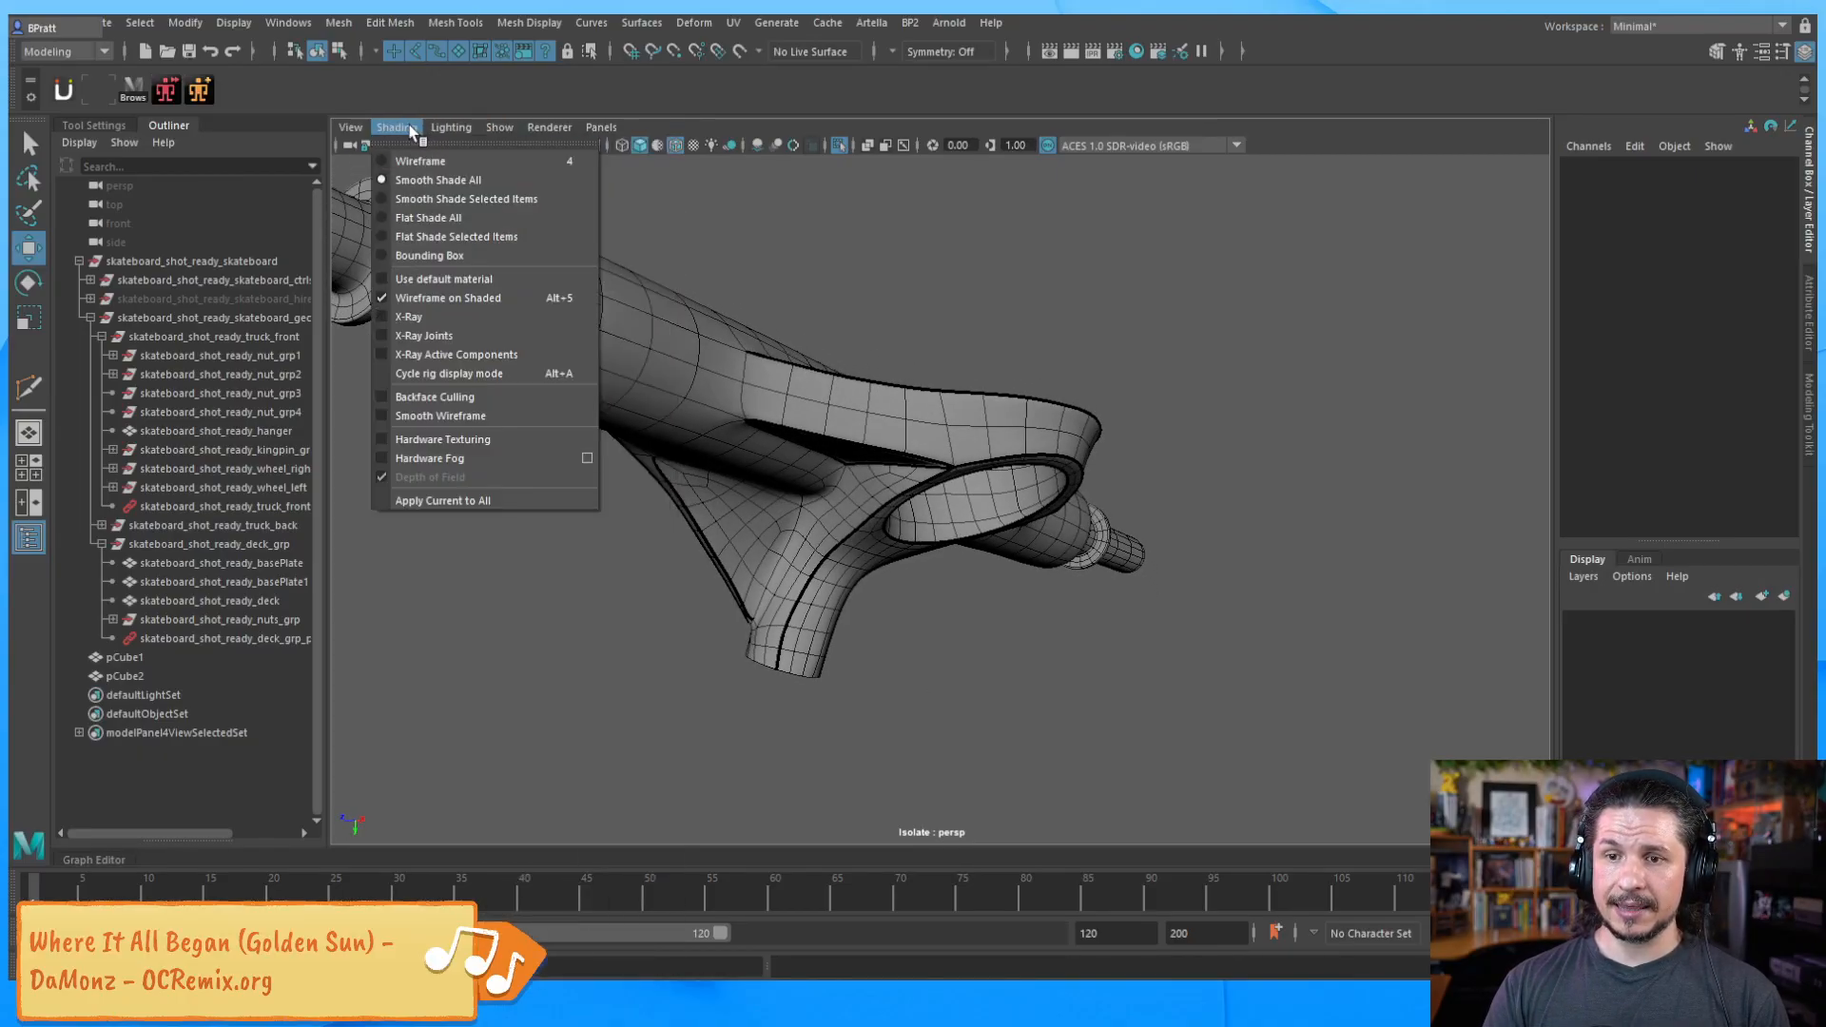
click(444, 302)
mouse_move(957, 672)
alt+mouse_down()
mouse_move(1118, 705)
mouse_move(1178, 745)
mouse_move(1094, 687)
mouse_move(949, 640)
mouse_move(774, 637)
mouse_move(916, 435)
alt+mouse_up()
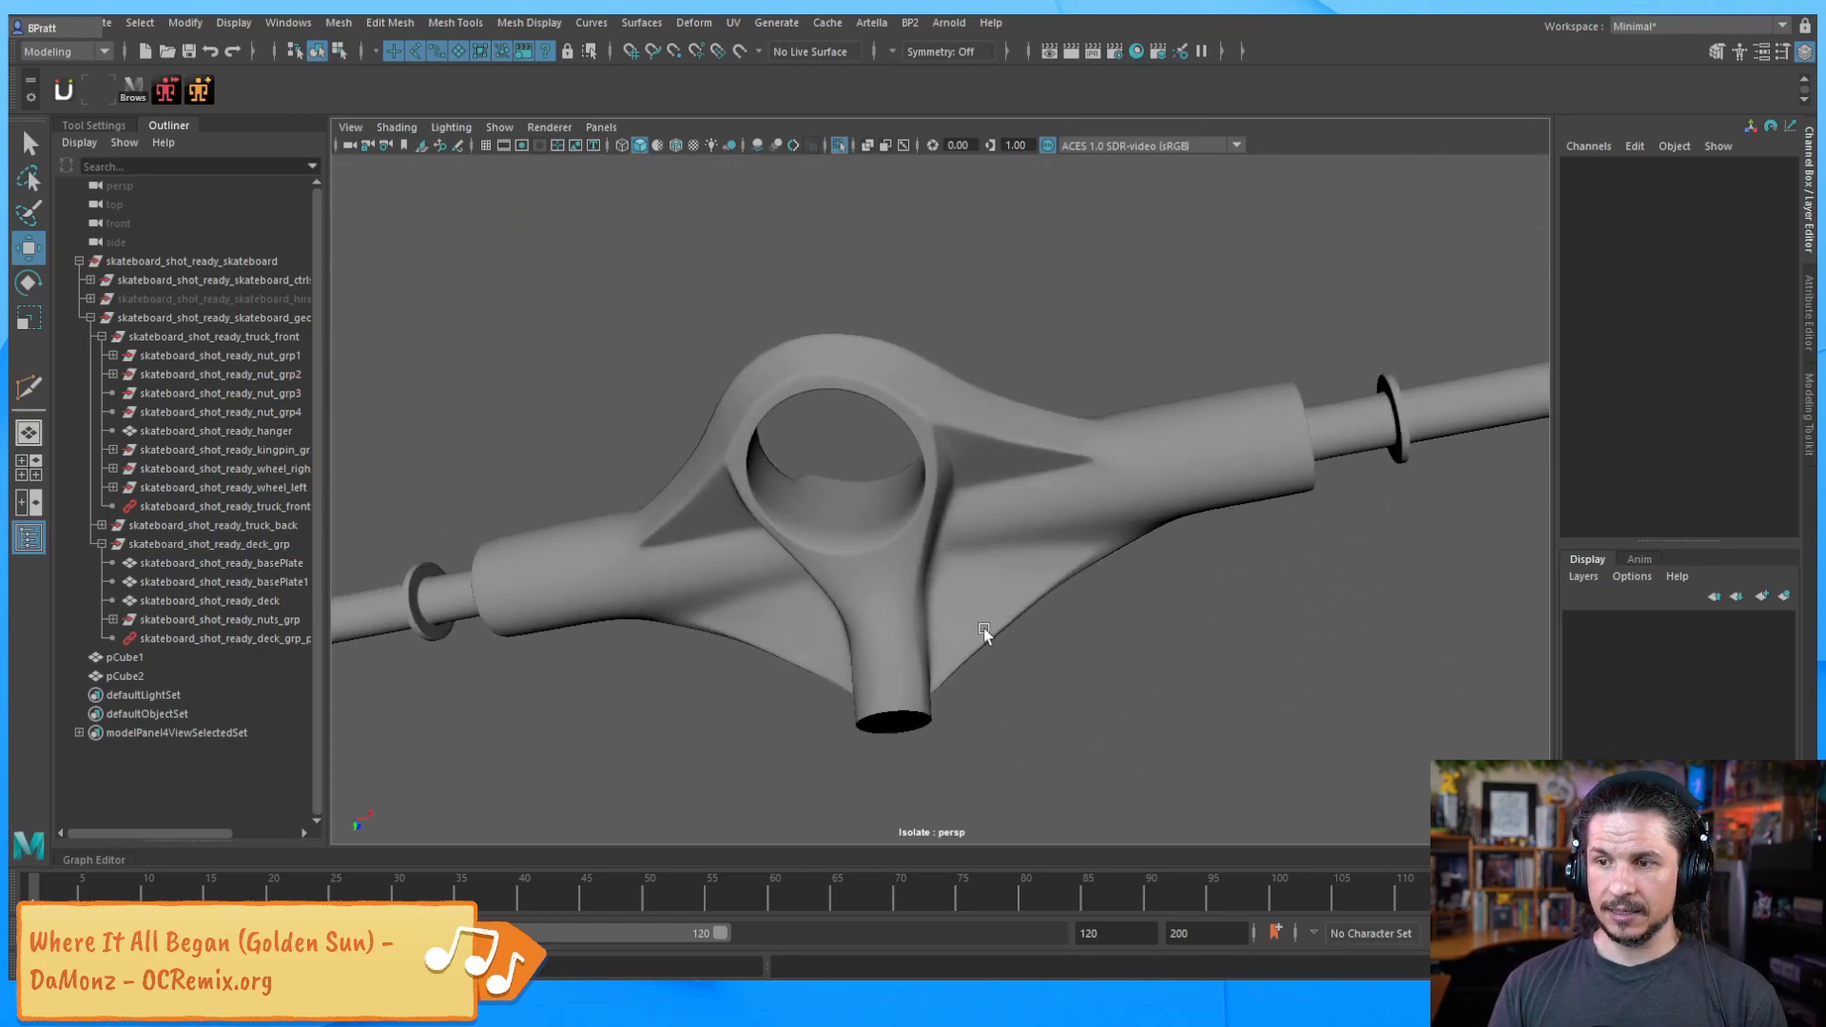
alt+drag(989, 632, 895, 459)
alt+drag(1010, 465, 1159, 585)
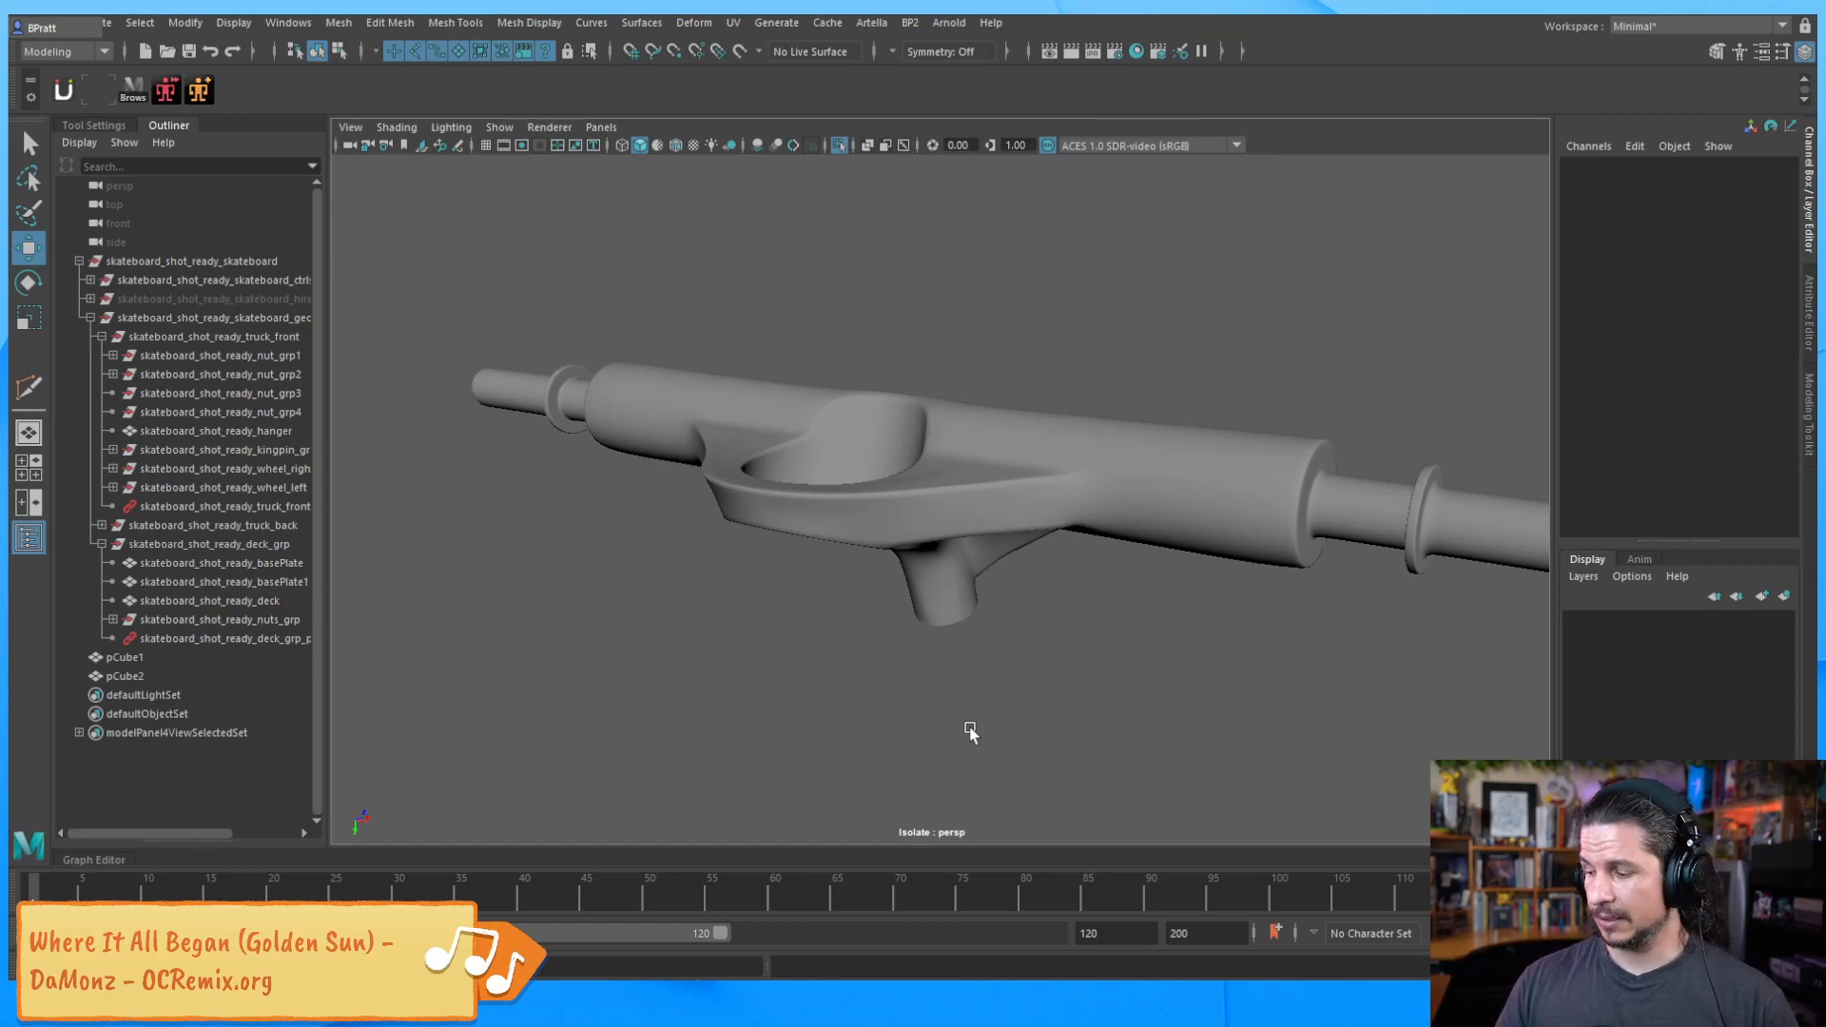
Turn off the hanger's isolation and bring the complete skateboard with its control curves into view
alt+drag(1186, 510, 809, 590)
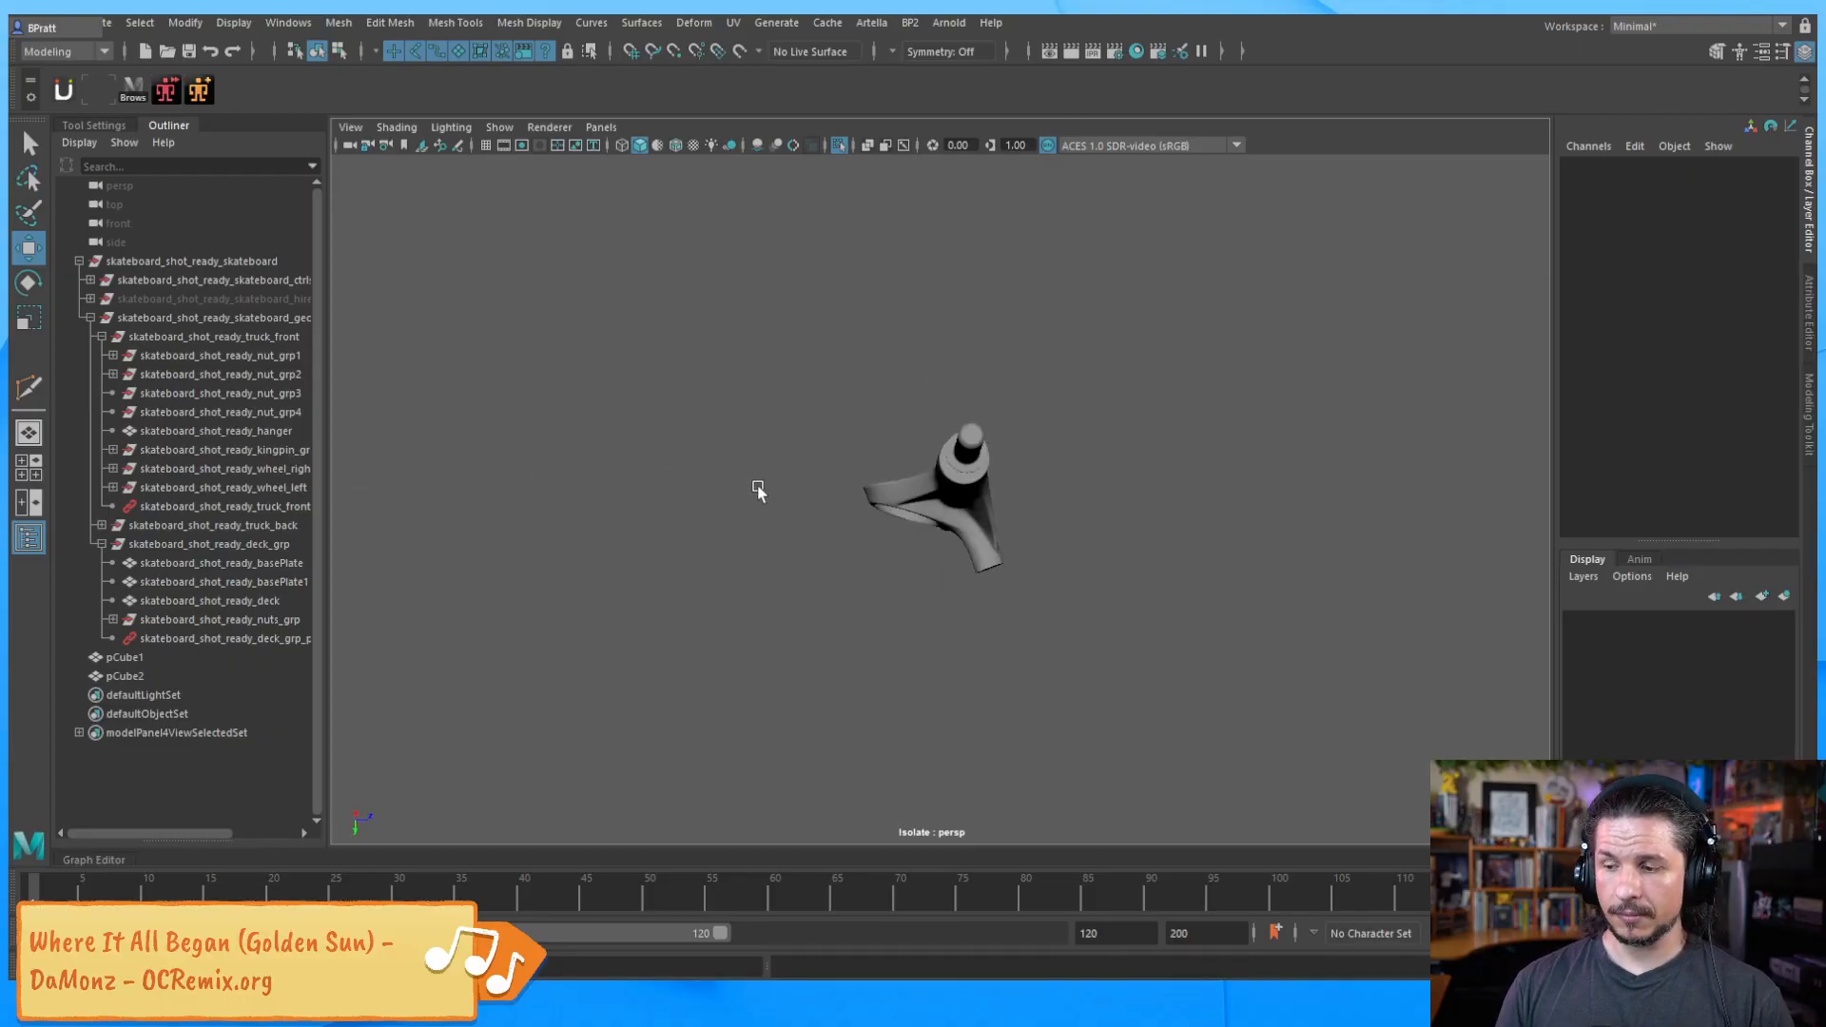
click(839, 144)
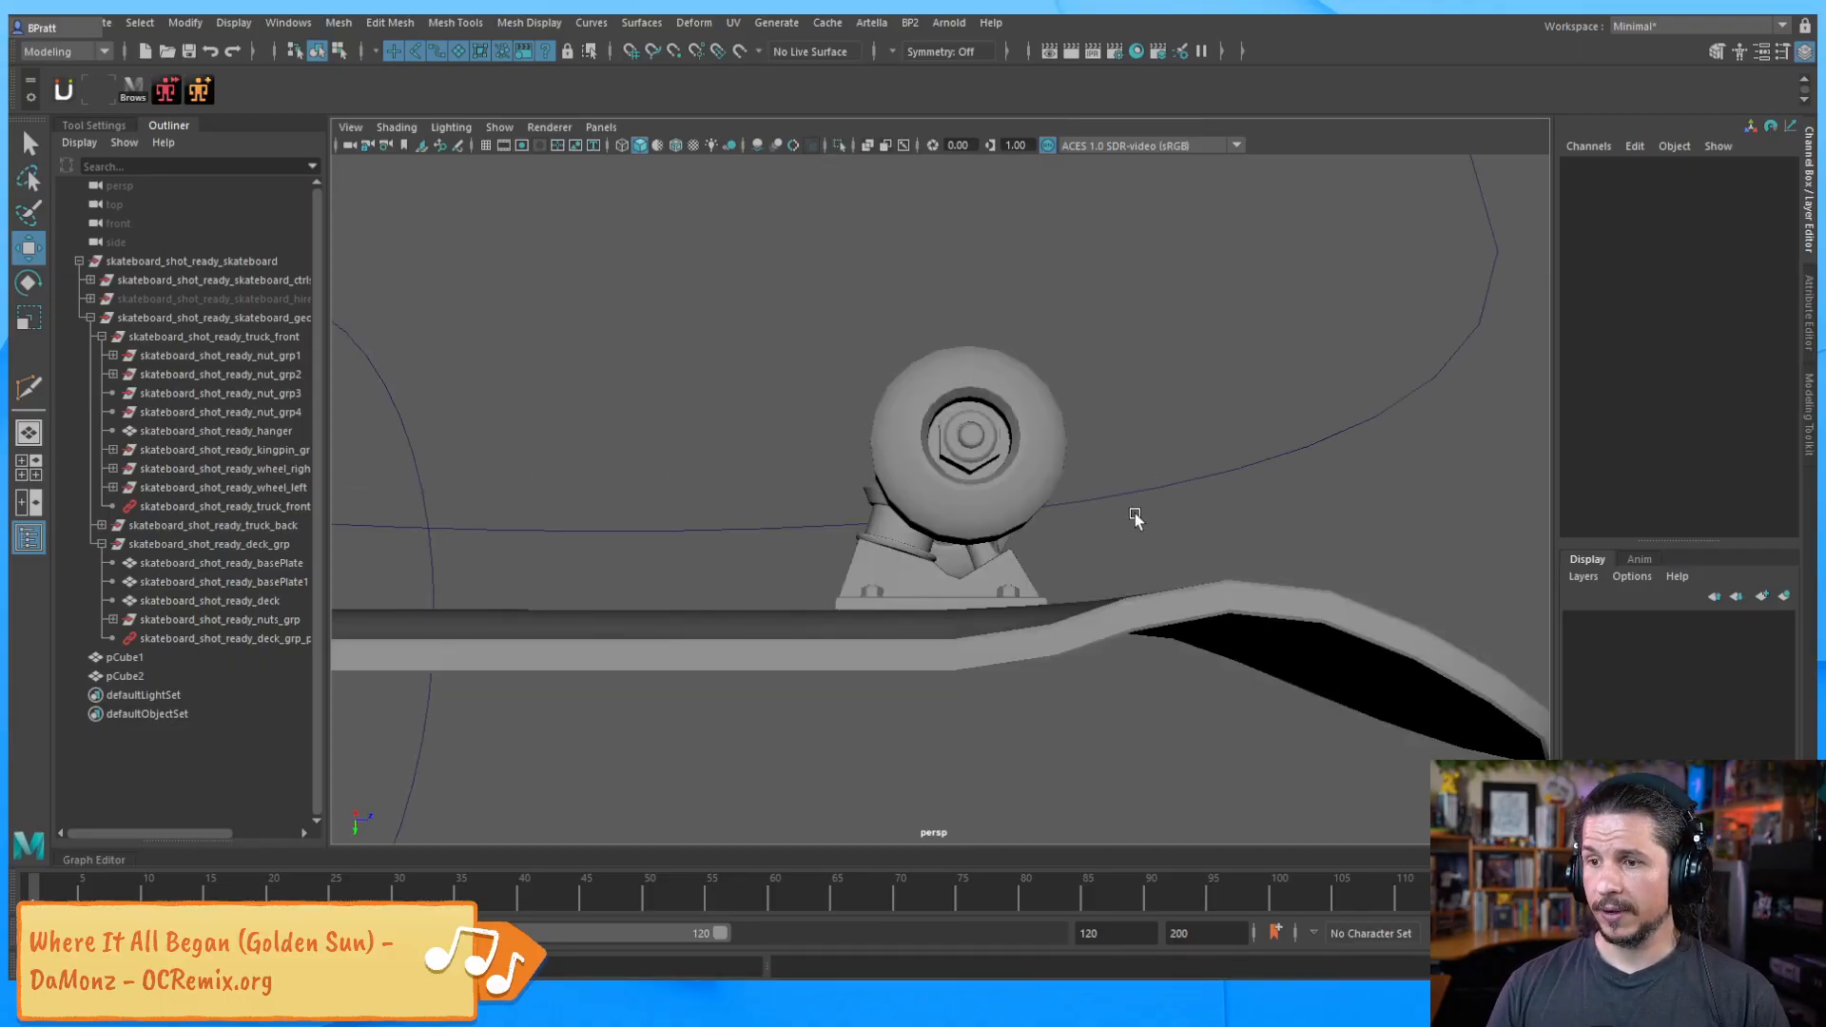
scroll(1139, 505, up, 5)
alt+drag(1078, 557, 1012, 533)
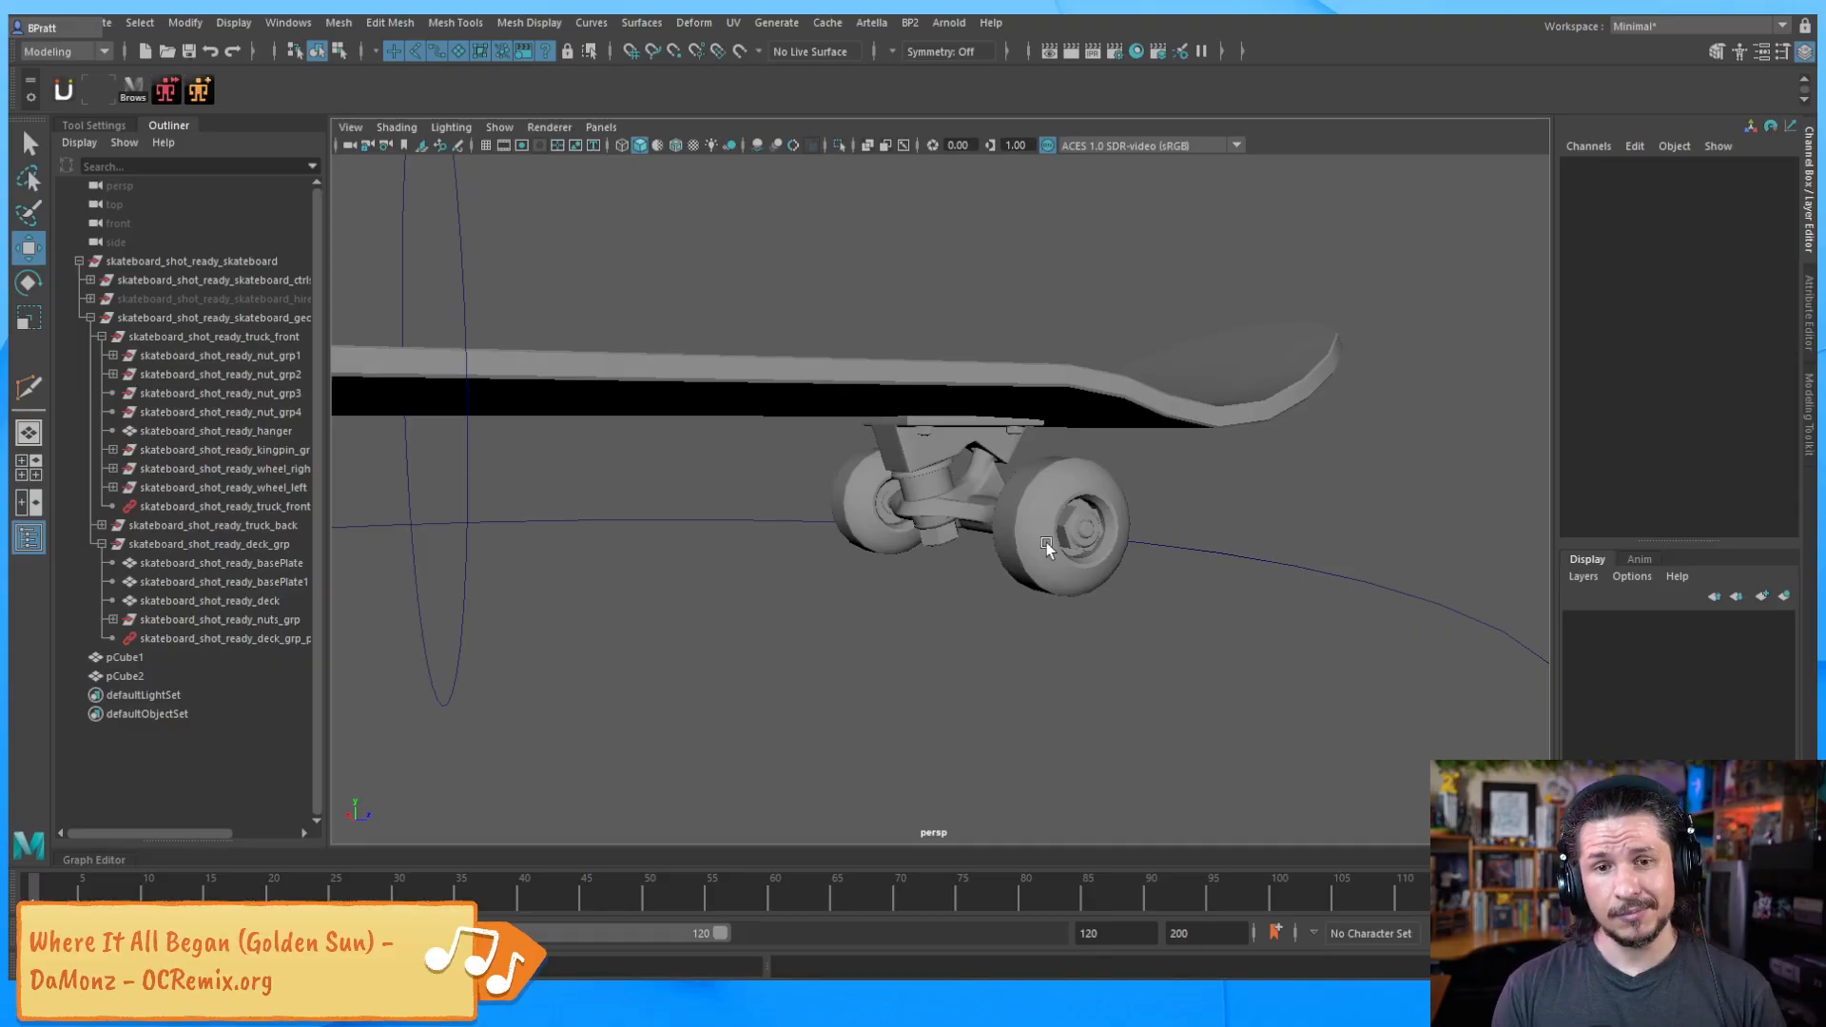
scroll(985, 561, down, 6)
alt+drag(806, 534, 761, 611)
Select the skateboard's ground control ring and its upright control ring, try moving the board with the upright one, and undo the move
click(941, 723)
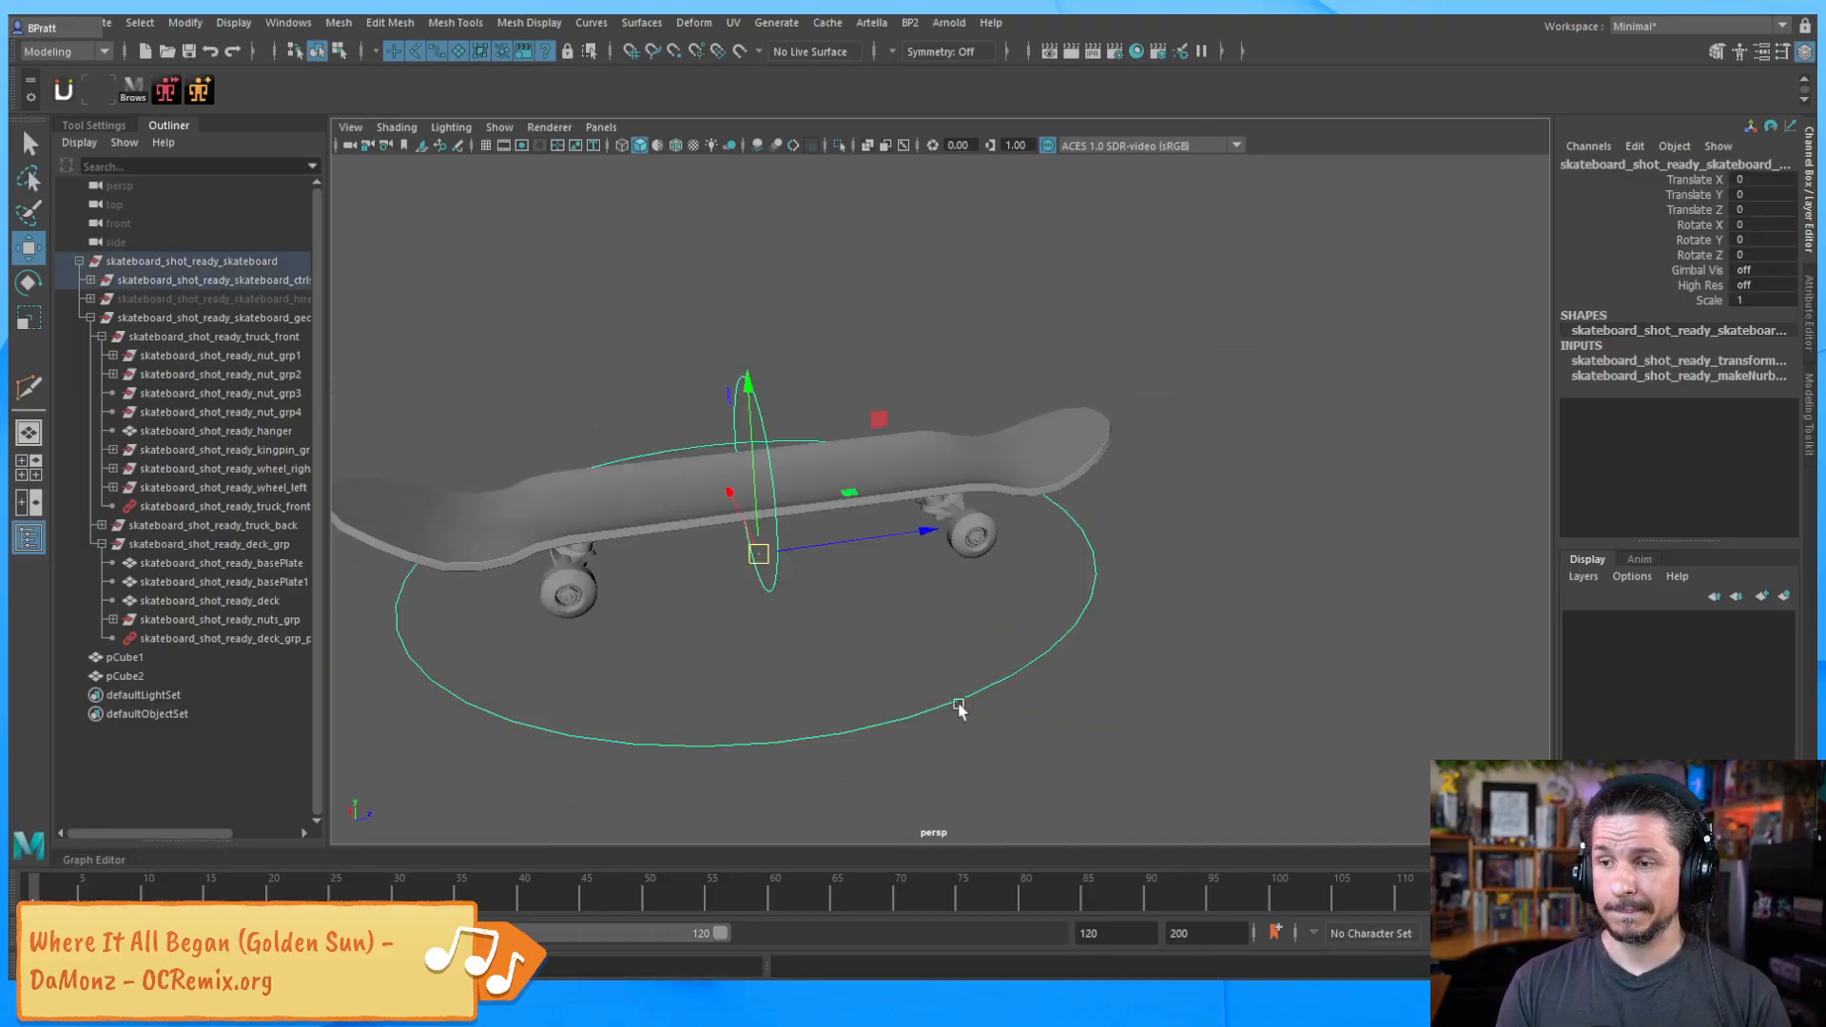
alt+middle_drag(760, 606, 993, 568)
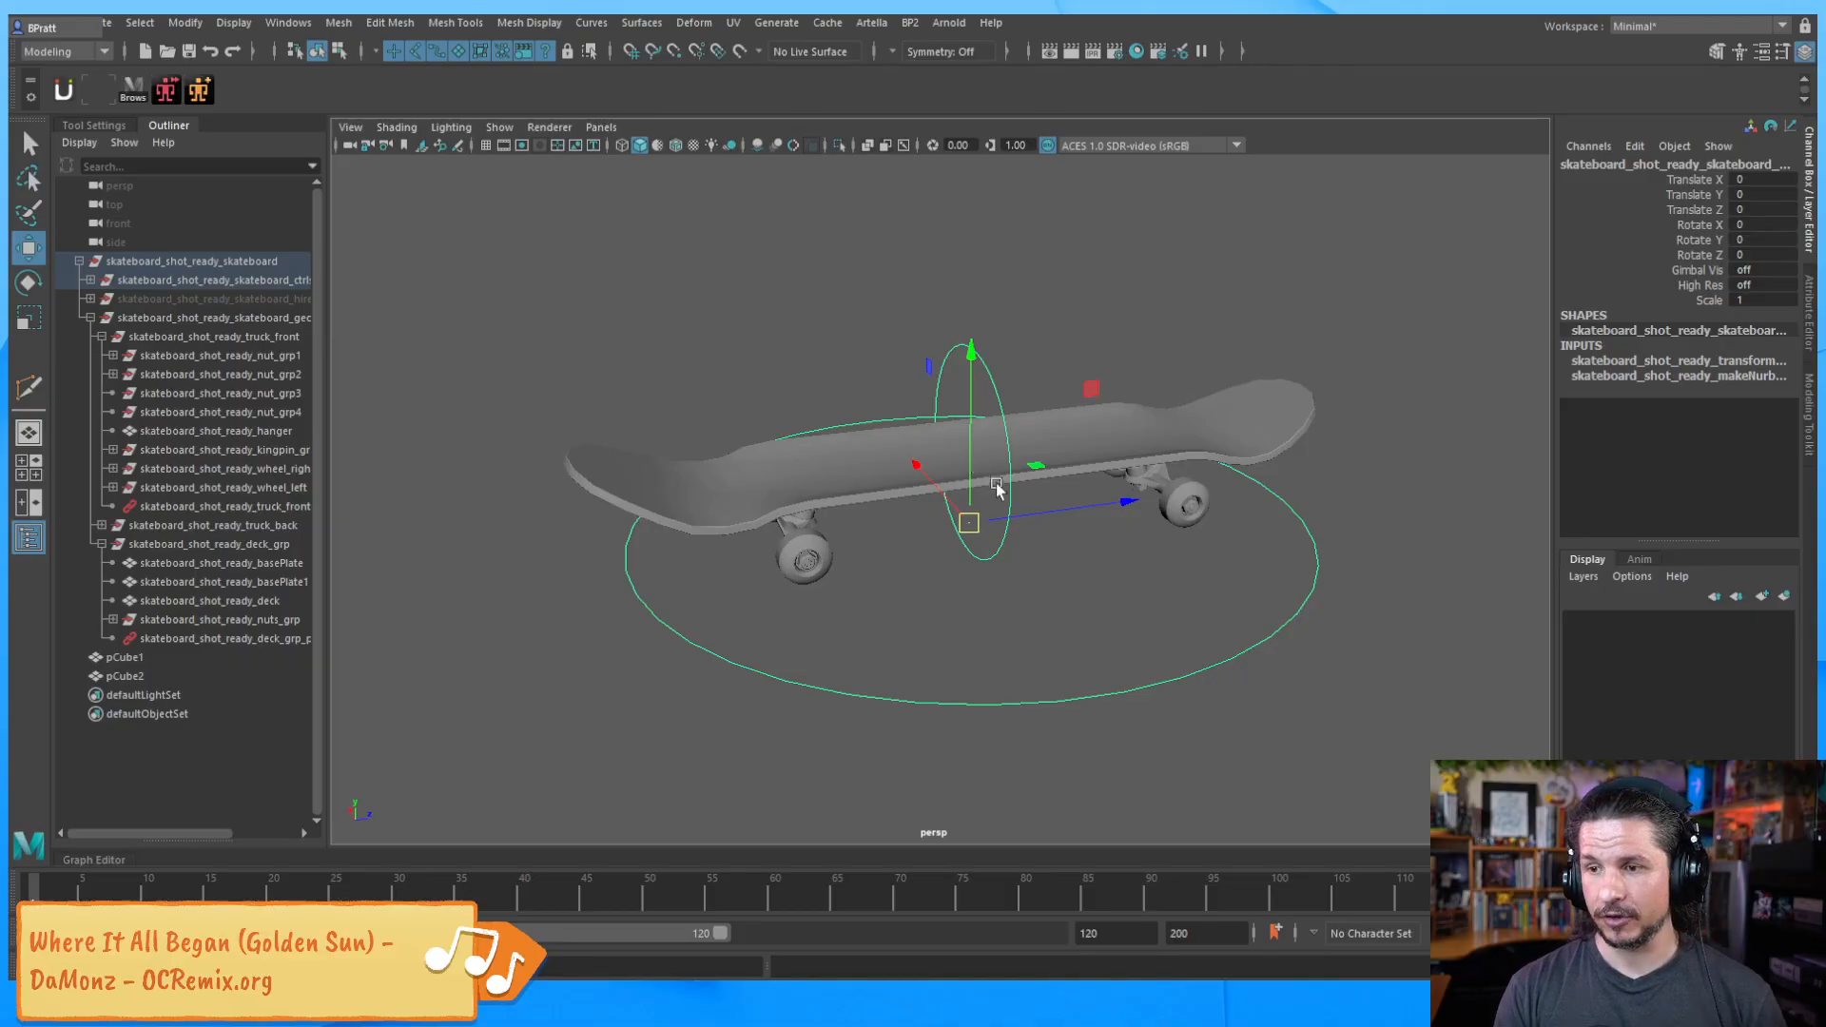
click(1004, 544)
mouse_move(969, 453)
mouse_down()
mouse_move(879, 438)
mouse_move(964, 482)
mouse_move(982, 425)
mouse_up()
key(ctrl+z)
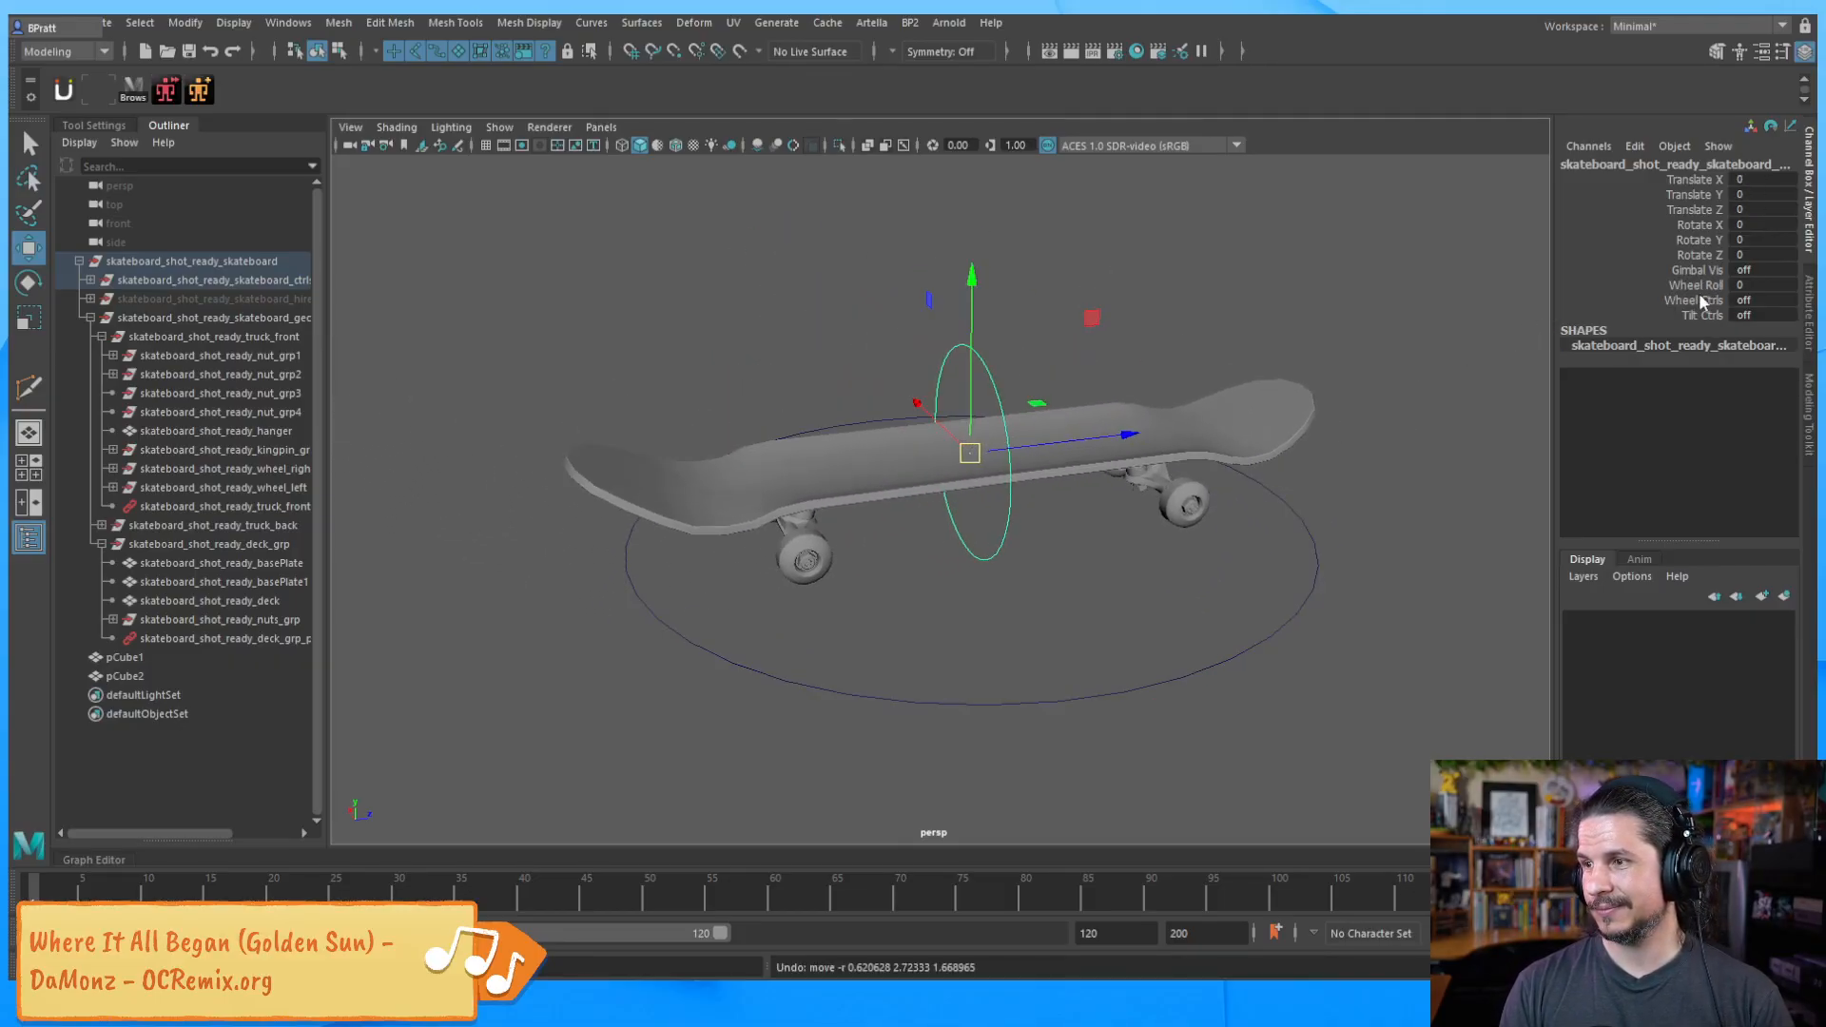
Try spinning the wheels with the upright control's Wheel Roll attribute and undo the change
click(1696, 285)
middle_drag(1202, 345, 1214, 414)
key(ctrl+z)
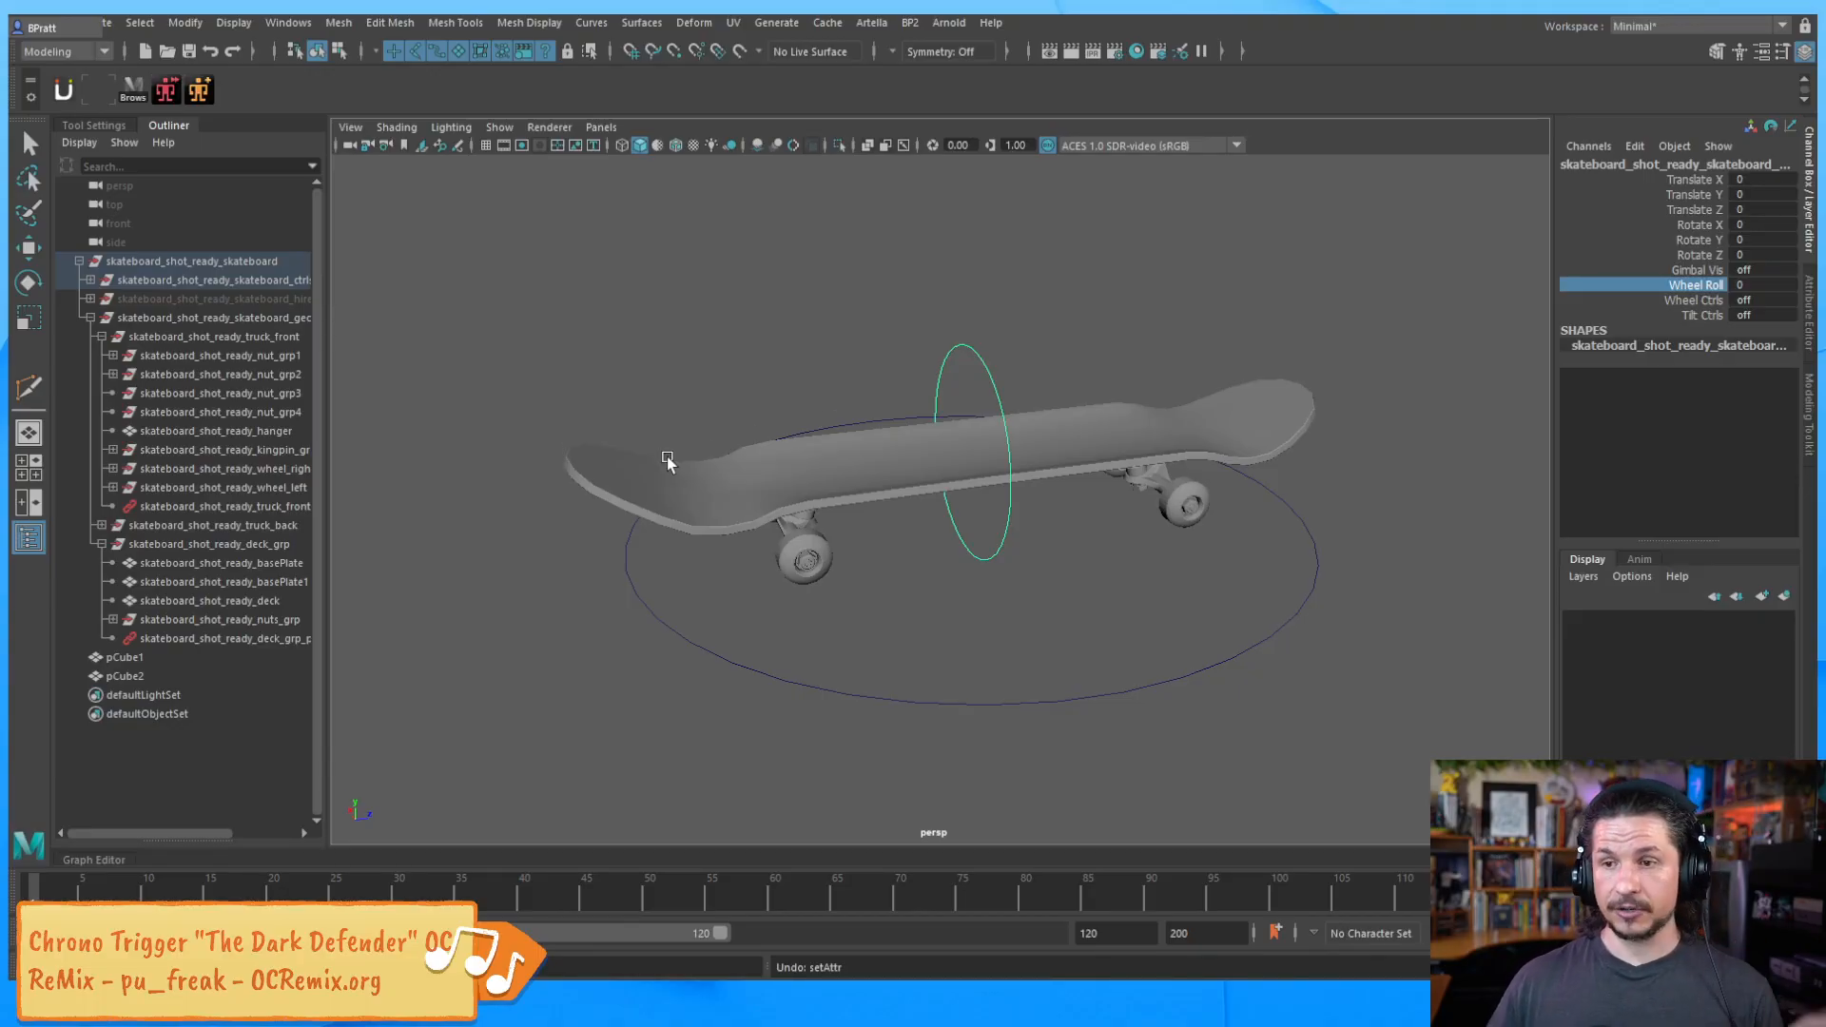
click(180, 23)
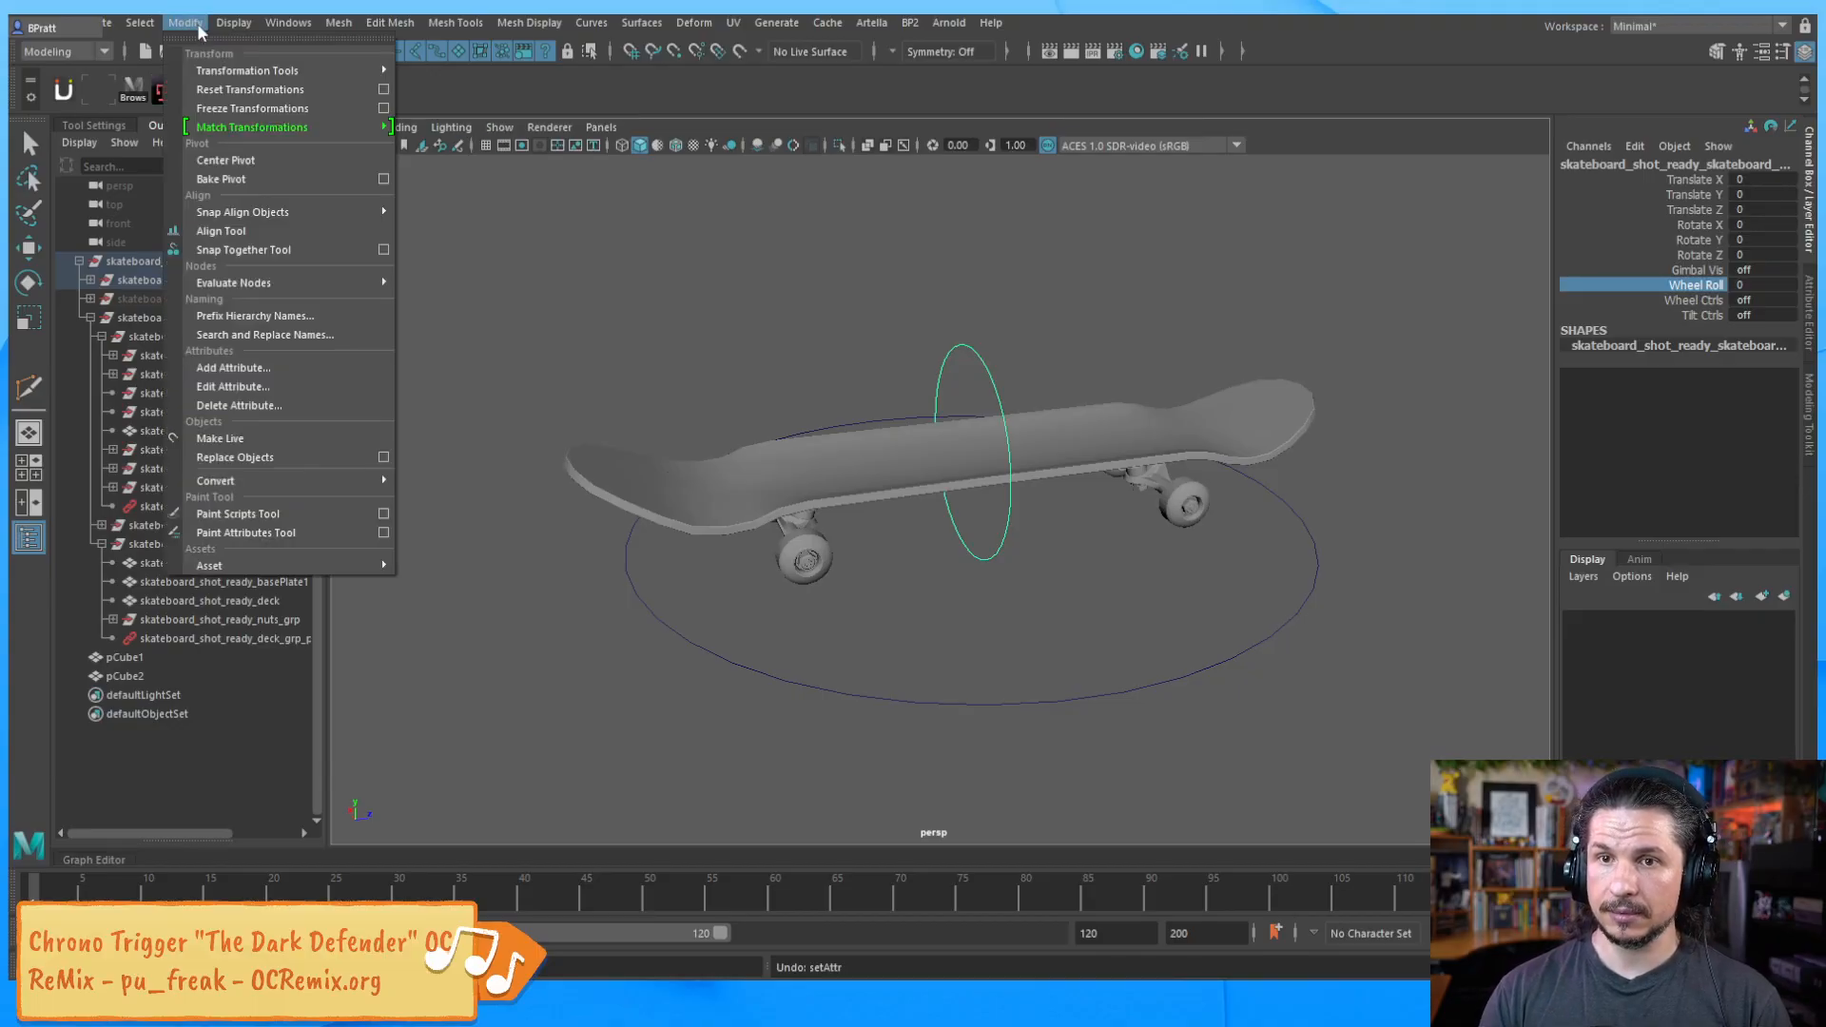
mouse_move(288, 22)
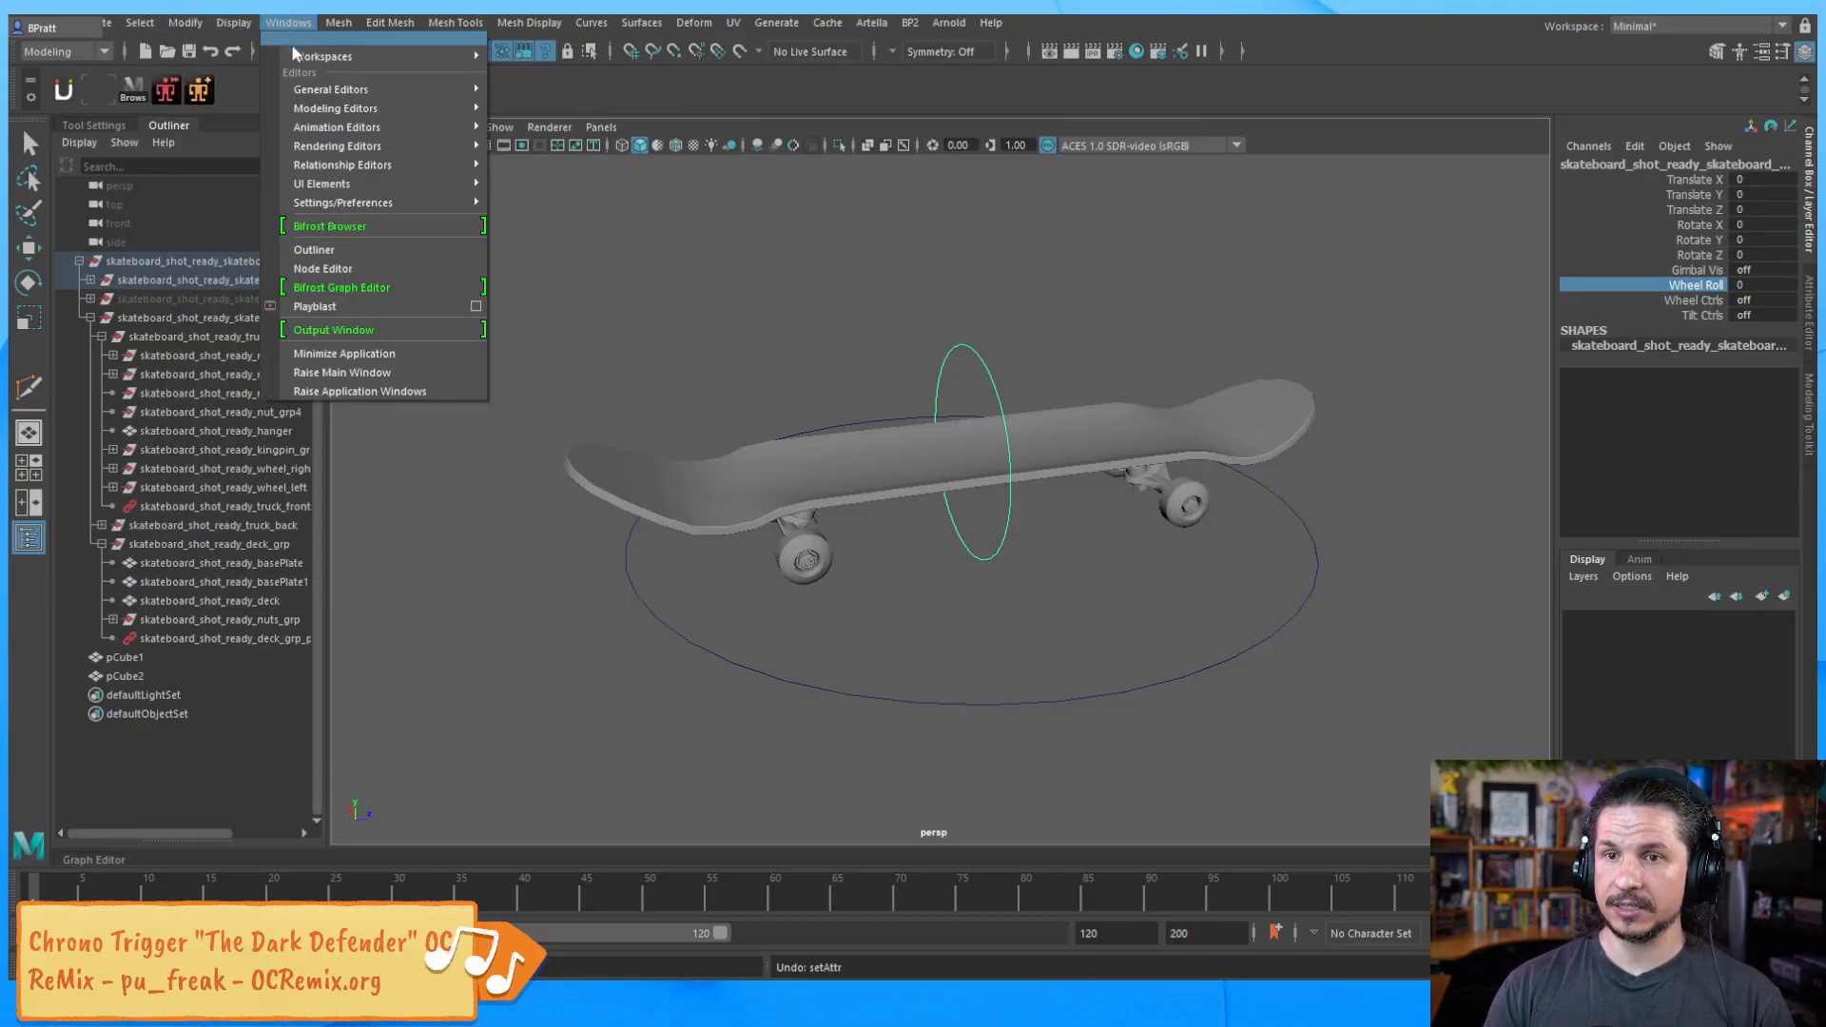
mouse_move(337, 133)
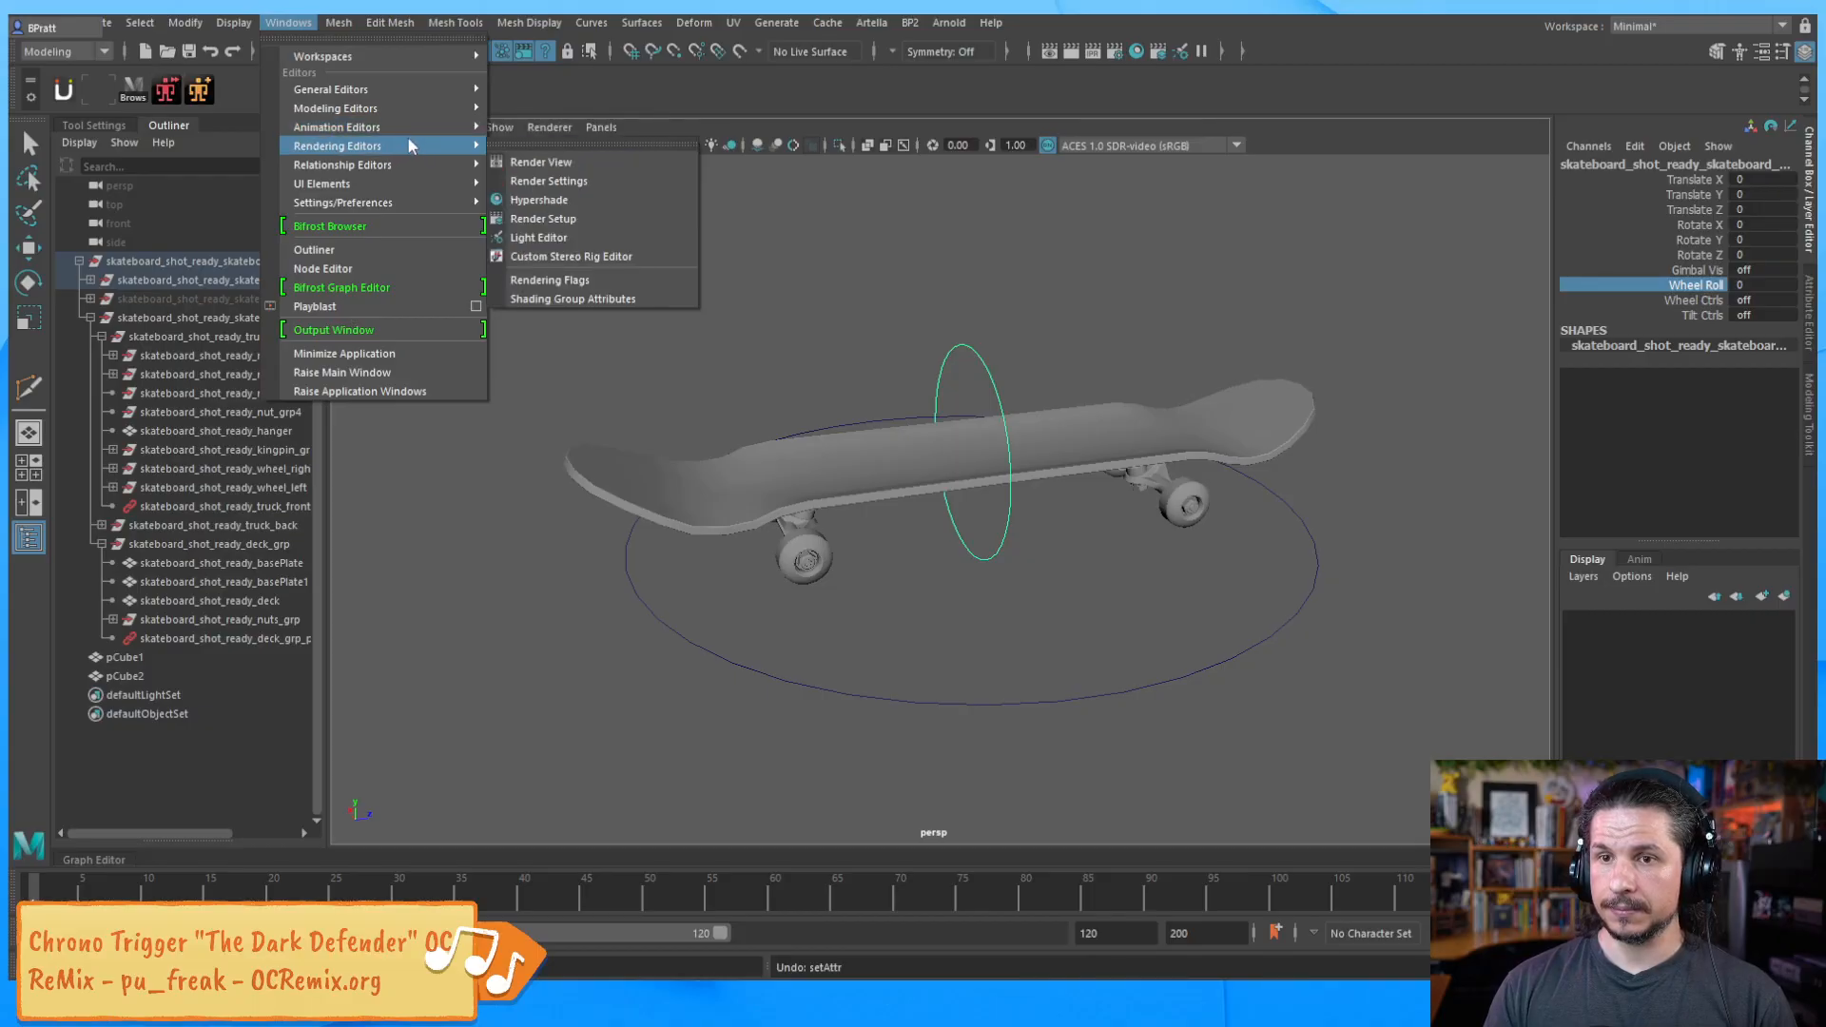
mouse_move(189, 27)
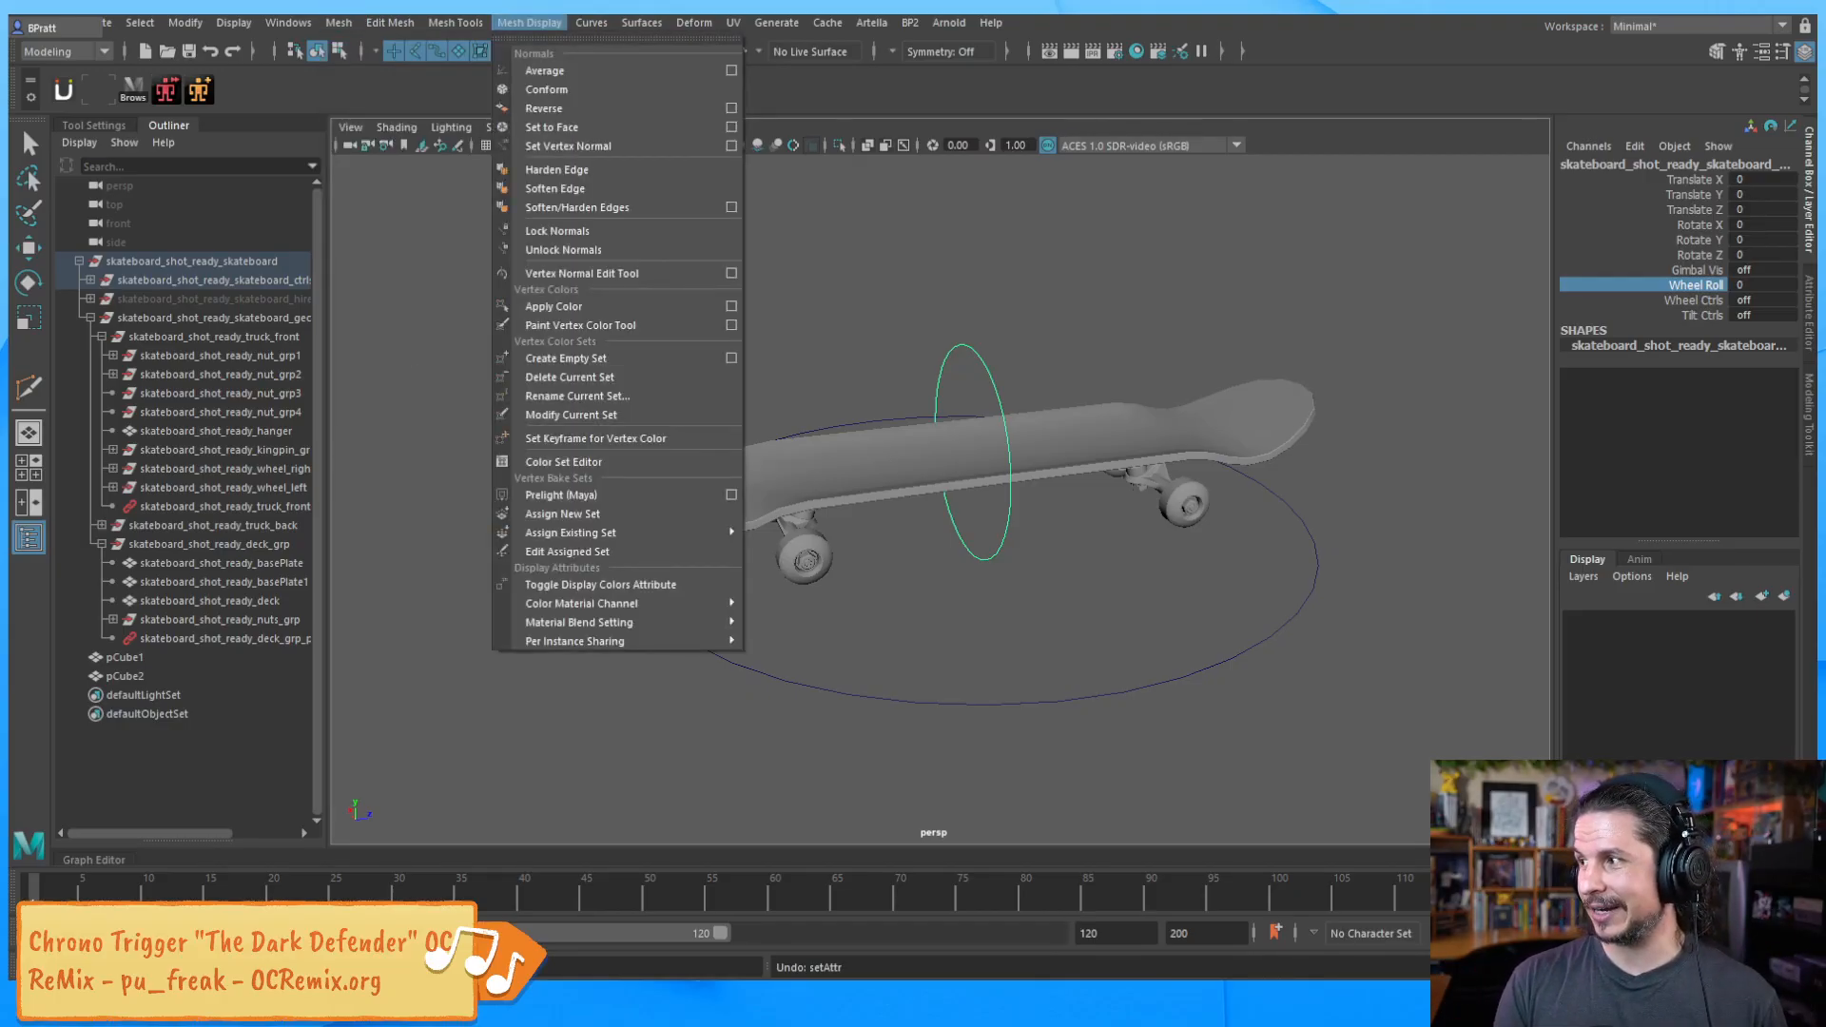
key(Escape)
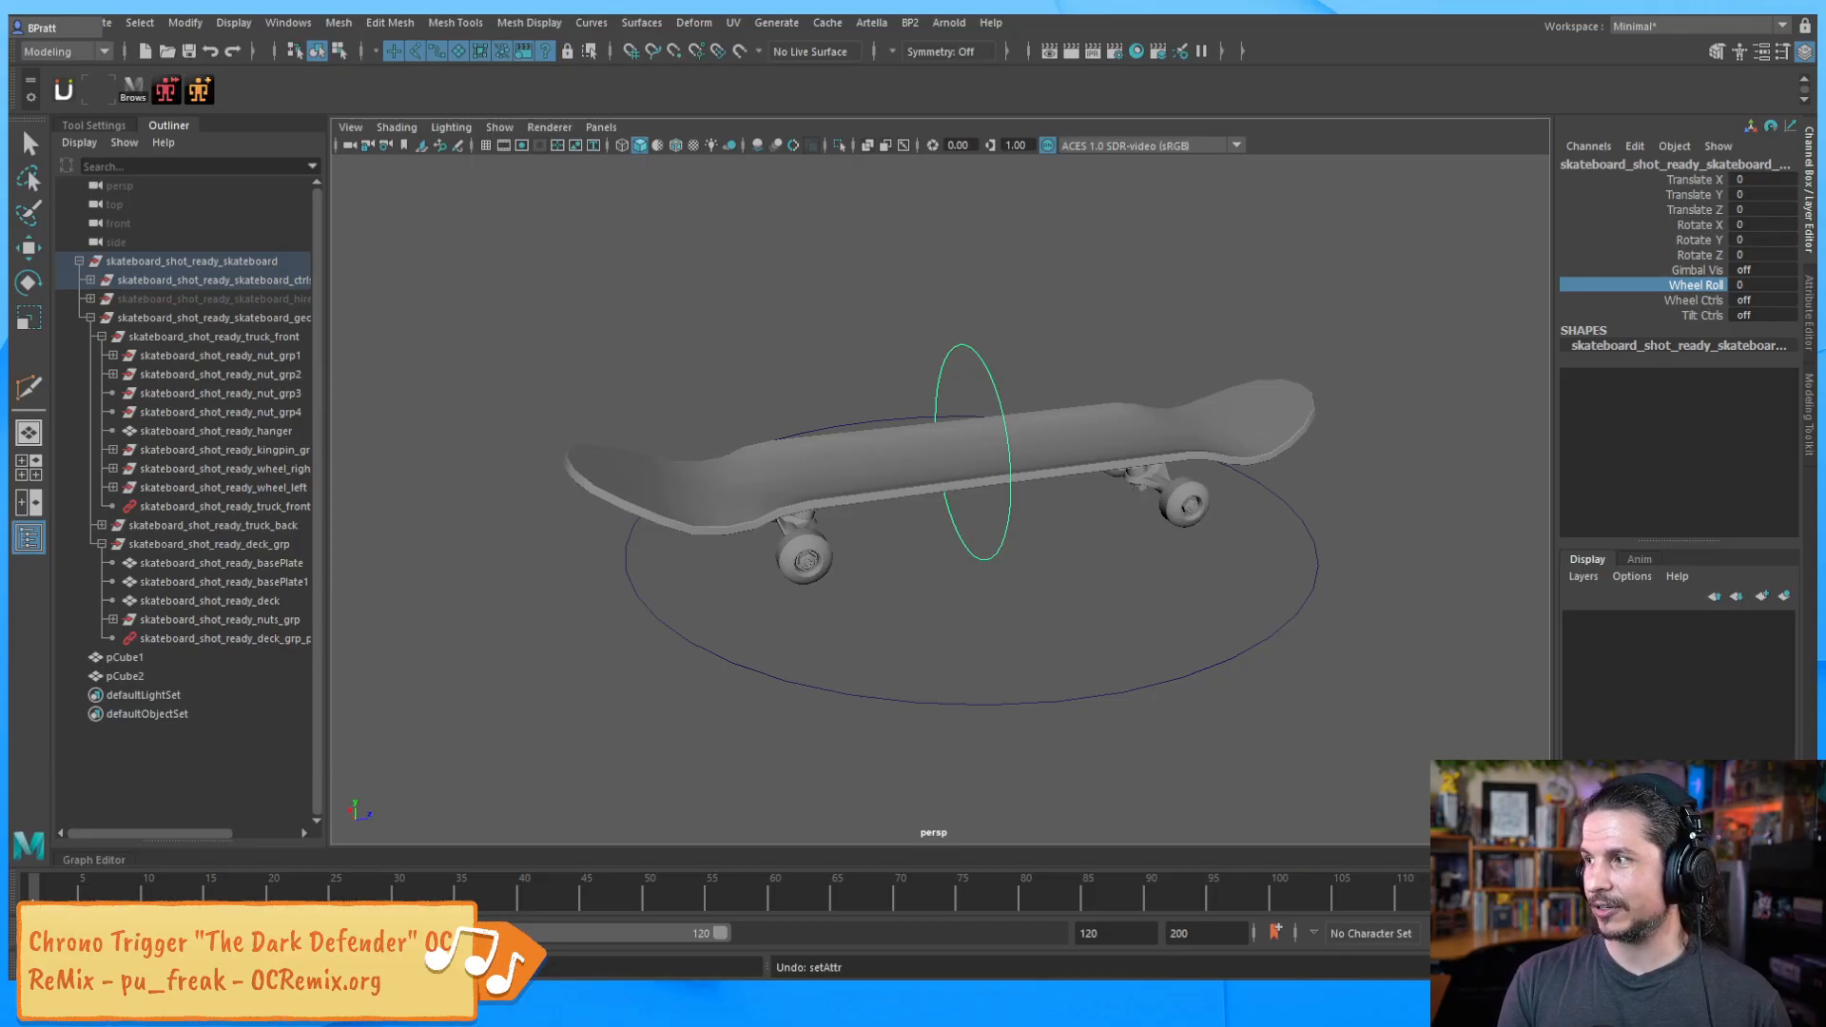
drag(1816, 156, 1825, 104)
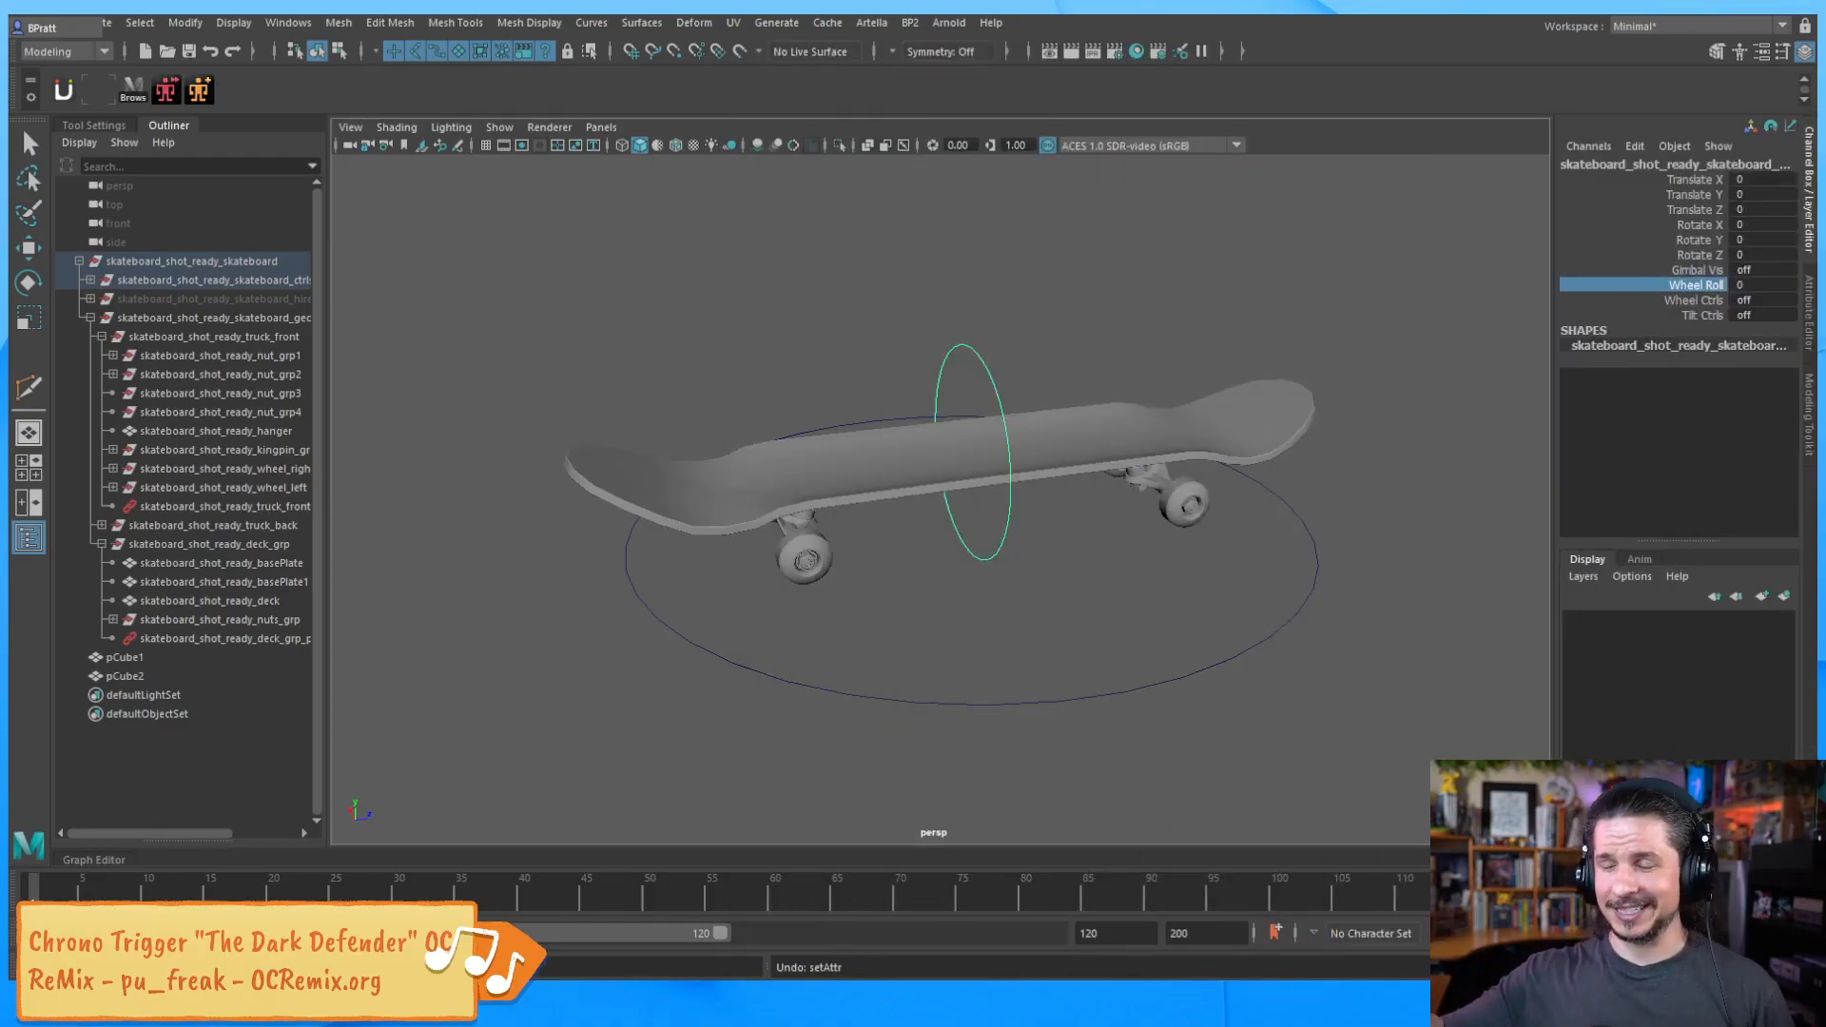